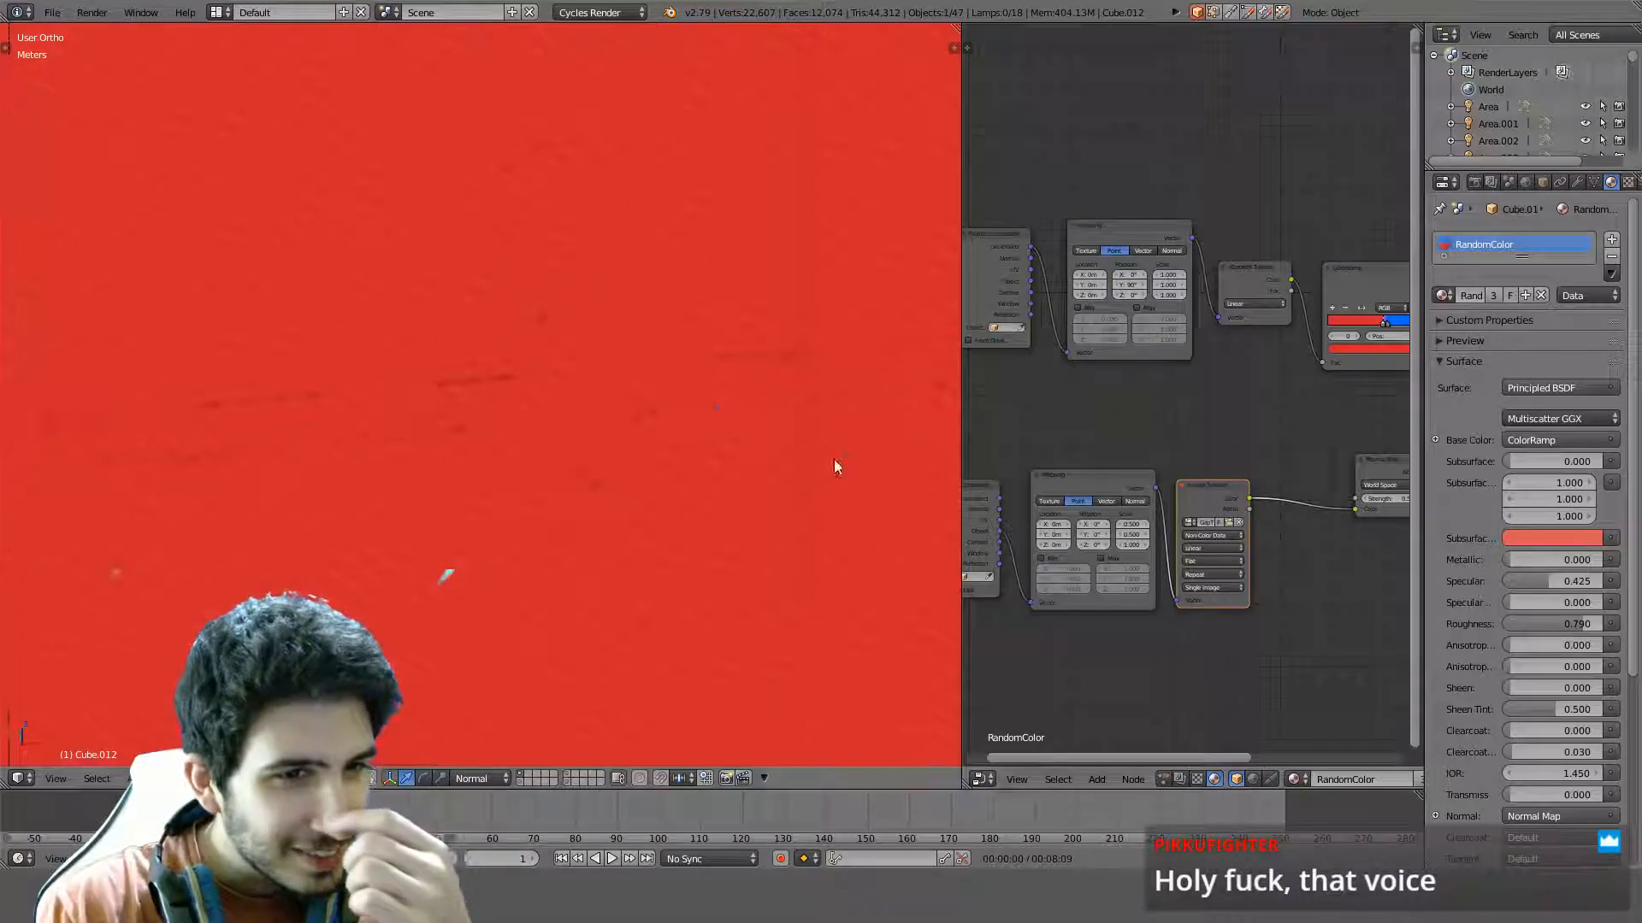
Examine the dojo scene and the adjoining storage room with its shelves
{"action": "scroll", "coordinate": [833, 459], "scroll_direction": "down", "scroll_amount": 14}
{"action": "middle_click_drag", "start_coordinate": [740, 462], "coordinate": [725, 523]}
{"action": "middle_click_drag", "start_coordinate": [726, 522], "coordinate": [845, 413]}
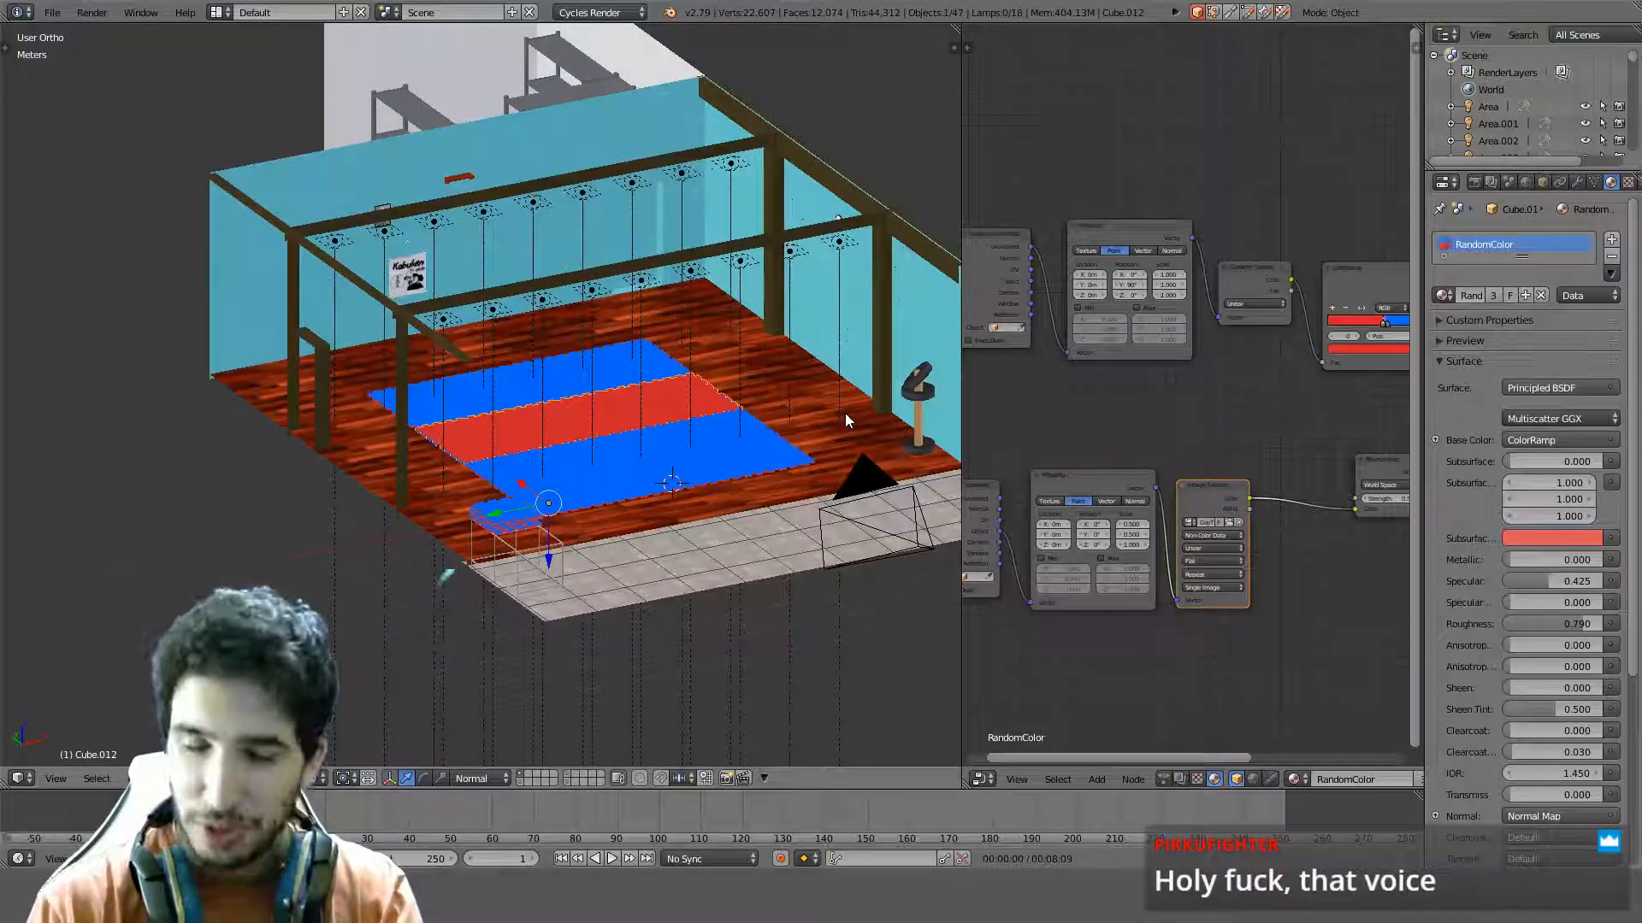
{"action": "key", "text": "KP_1"}
{"action": "middle_click_drag", "start_coordinate": [627, 311], "coordinate": [627, 360]}
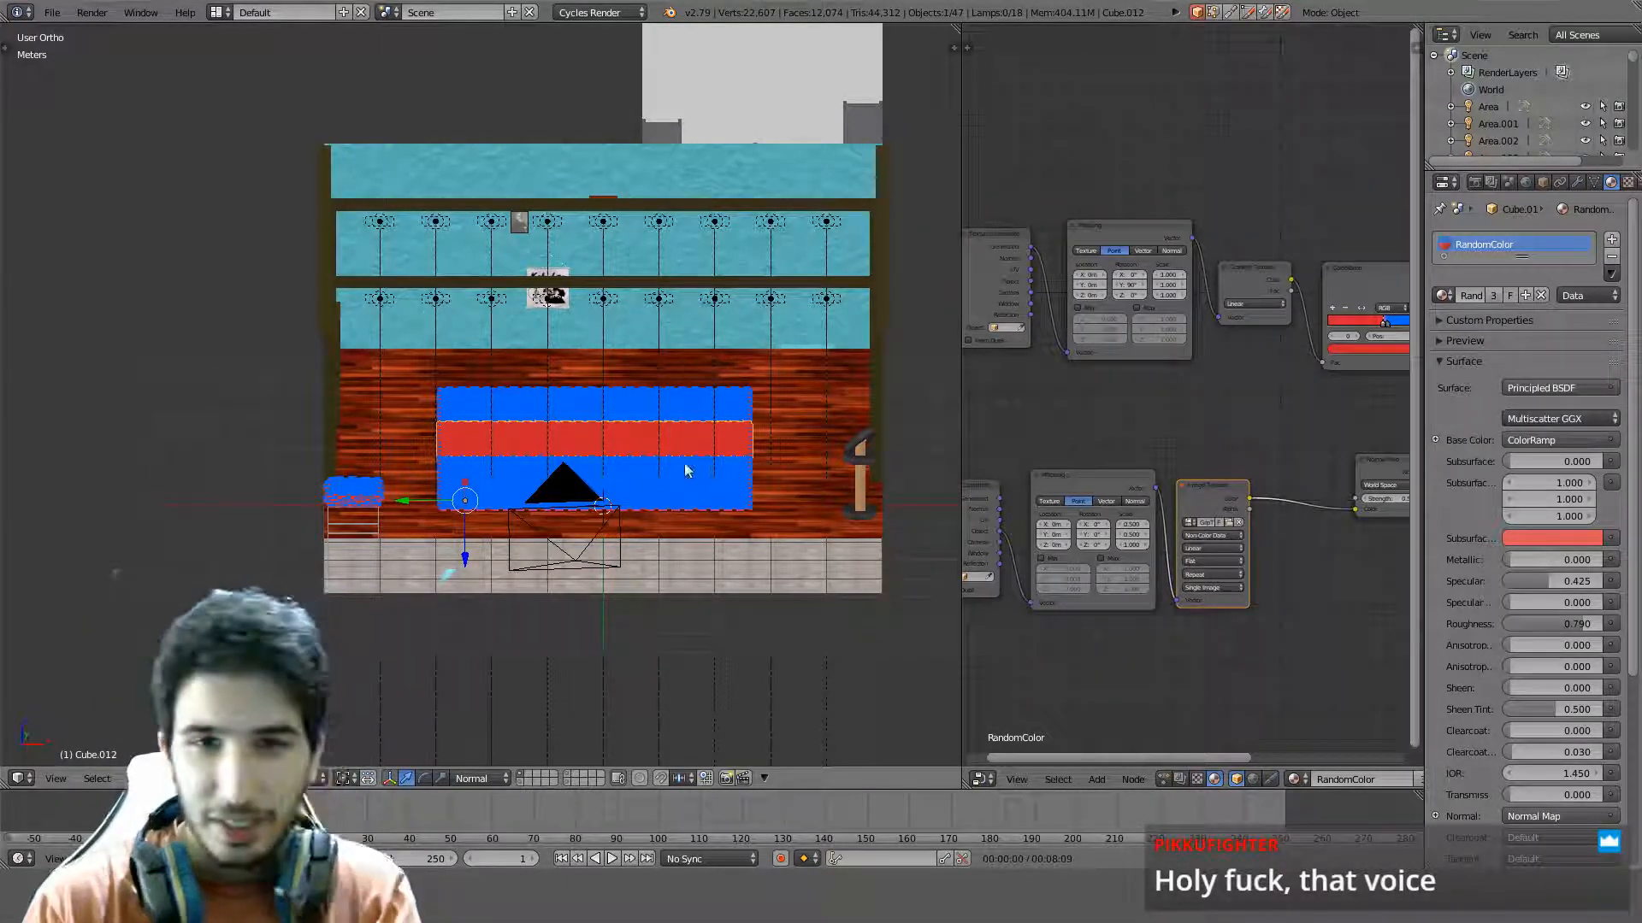
{"action": "middle_click_drag", "start_coordinate": [685, 469], "coordinate": [588, 496]}
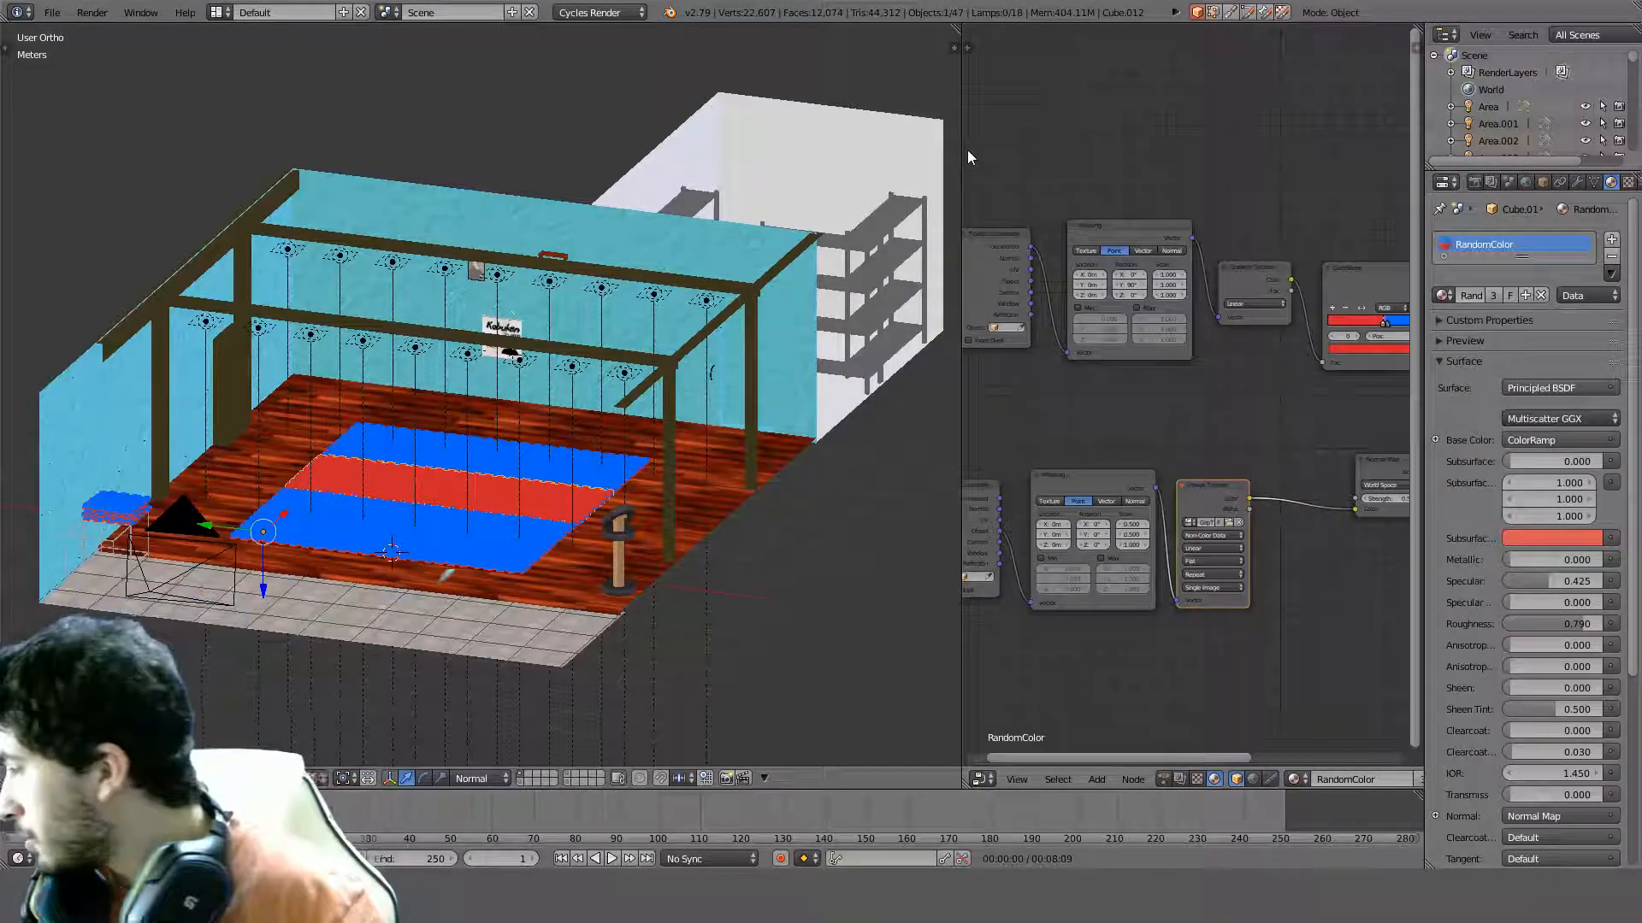
{"action": "scroll", "coordinate": [685, 339], "scroll_direction": "up", "scroll_amount": 2}
{"action": "middle_click_drag", "start_coordinate": [686, 339], "coordinate": [723, 550]}
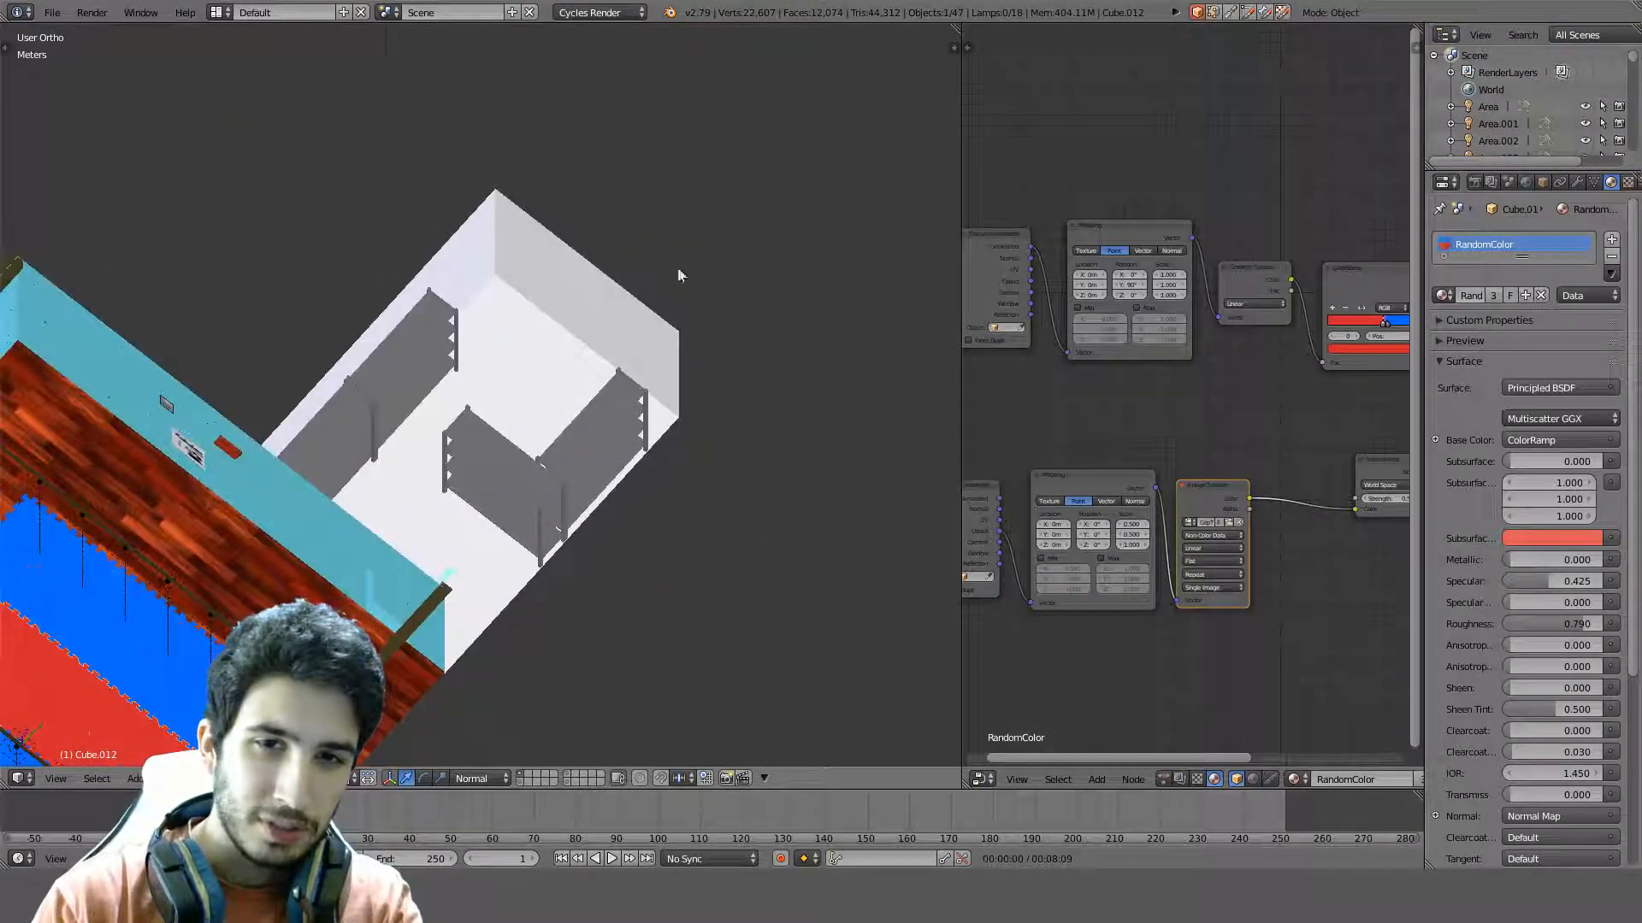
{"action": "middle_click_drag", "start_coordinate": [525, 536], "coordinate": [502, 488]}
Select the storage room shell and display the scene in wireframe
{"action": "scroll", "coordinate": [502, 488], "scroll_direction": "up", "scroll_amount": 4}
{"action": "right_click", "coordinate": [482, 520]}
{"action": "right_click", "coordinate": [706, 481]}
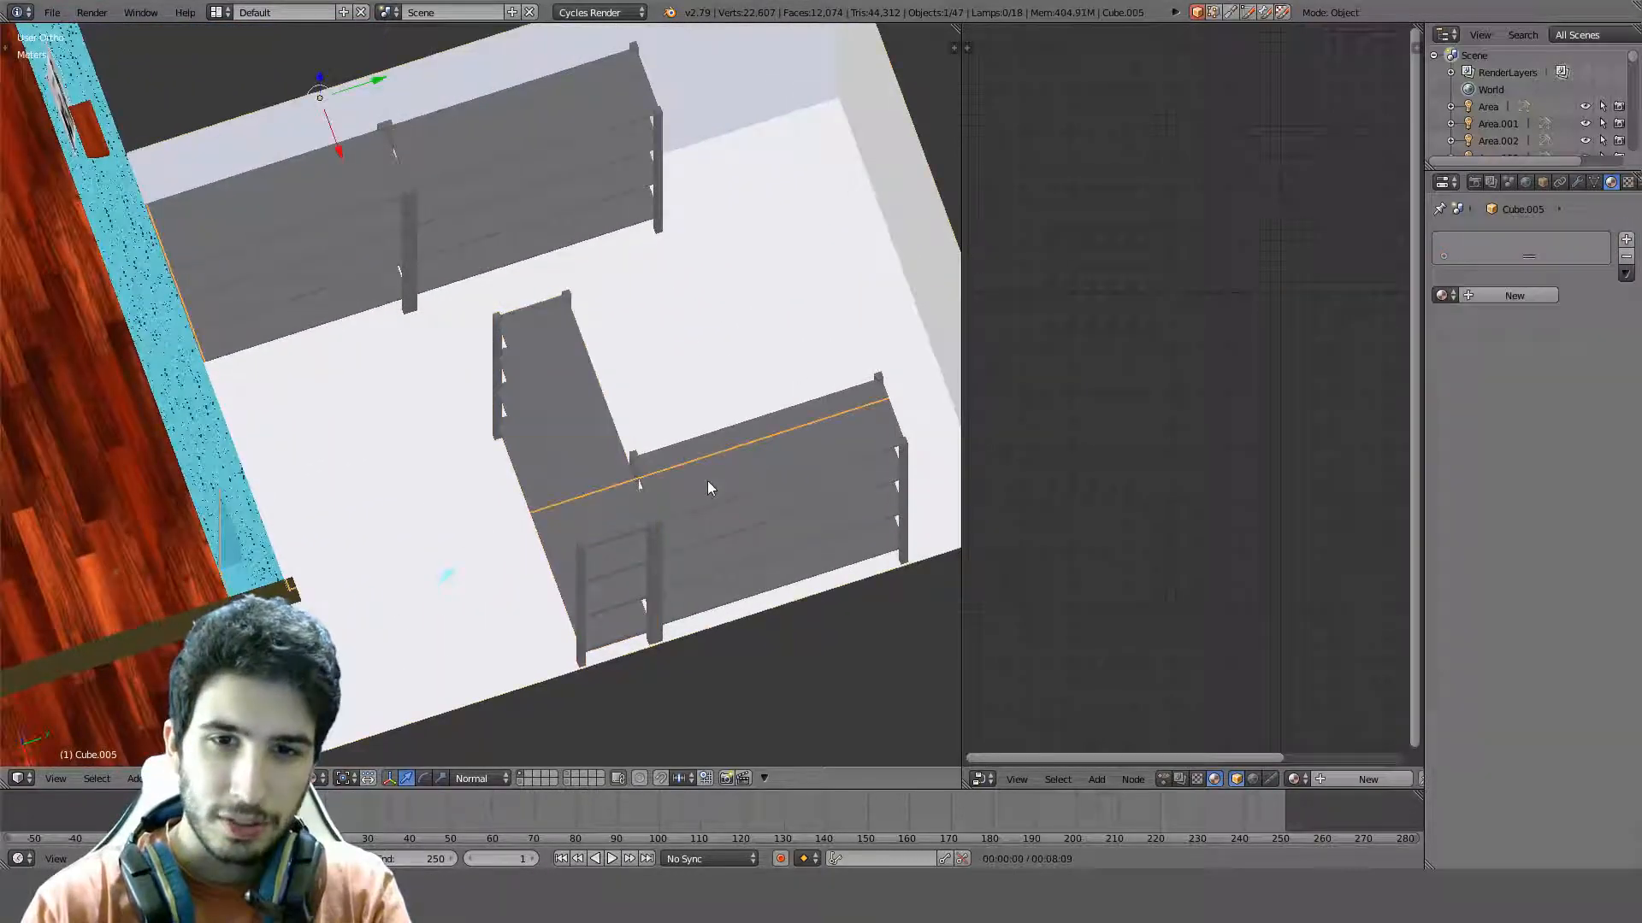
{"action": "key", "text": "z"}
{"action": "mouse_move", "coordinate": [706, 480]}
{"action": "middle_mouse_down"}
{"action": "mouse_move", "coordinate": [644, 438]}
{"action": "mouse_move", "coordinate": [385, 477]}
{"action": "mouse_move", "coordinate": [290, 524]}
{"action": "mouse_move", "coordinate": [346, 507]}
{"action": "middle_mouse_up"}
{"action": "right_click", "coordinate": [229, 485]}
{"action": "right_click", "coordinate": [513, 711]}
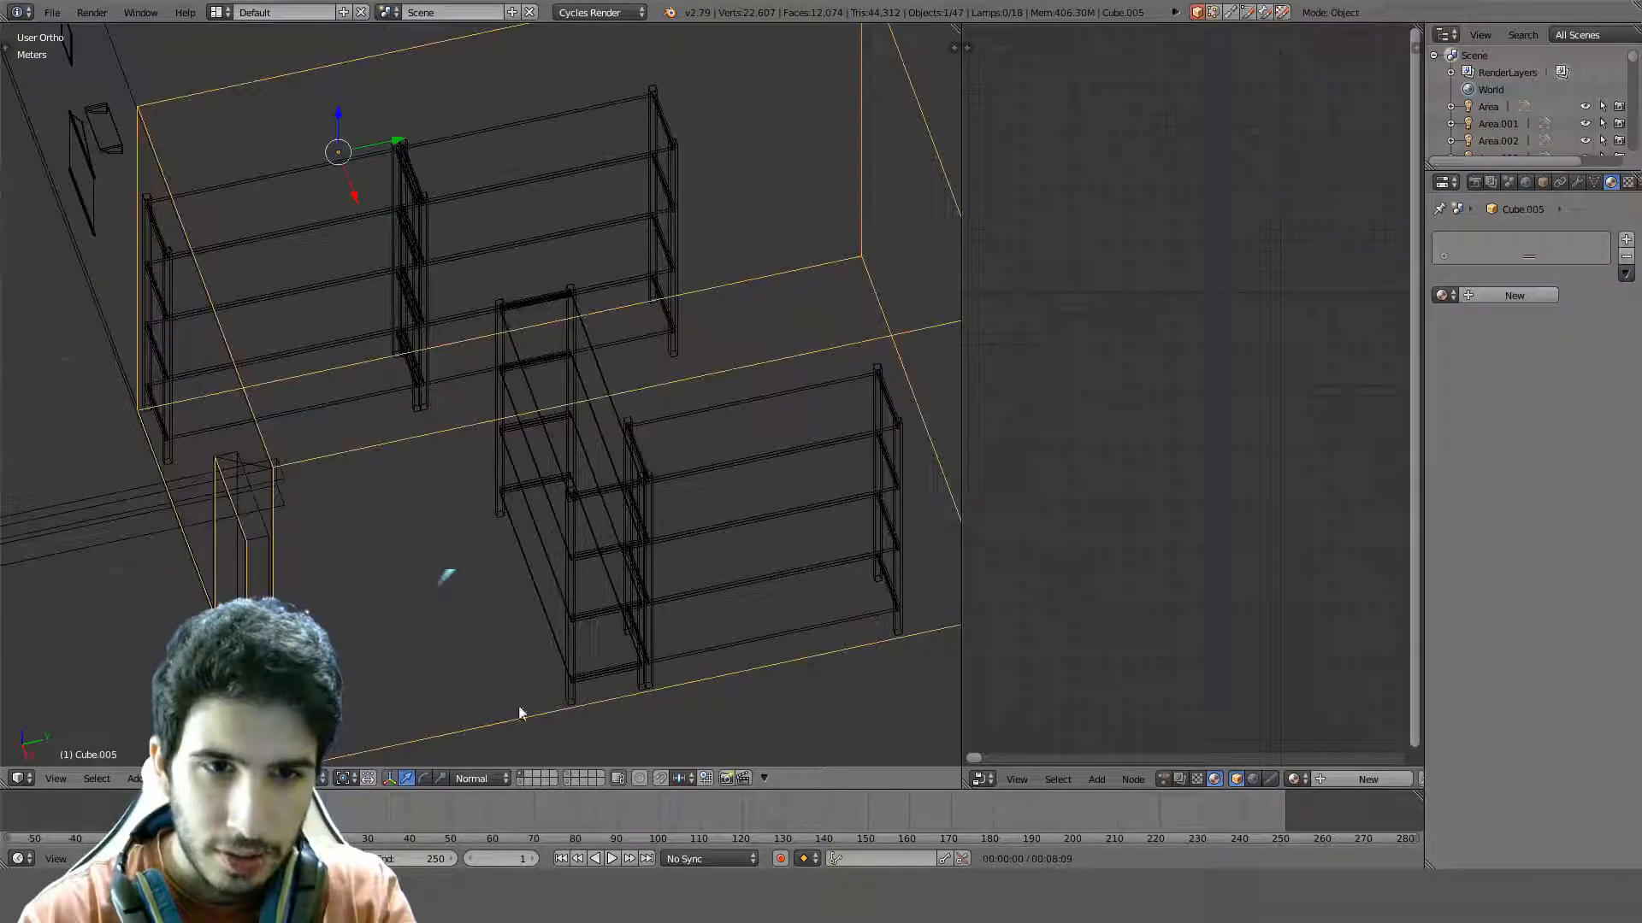
{"action": "mouse_move", "coordinate": [592, 547]}
{"action": "middle_mouse_down"}
{"action": "mouse_move", "coordinate": [669, 518]}
{"action": "mouse_move", "coordinate": [597, 538]}
{"action": "middle_mouse_up"}
{"action": "scroll", "coordinate": [668, 524], "scroll_direction": "down", "scroll_amount": 4}
{"action": "key", "text": "Tab"}
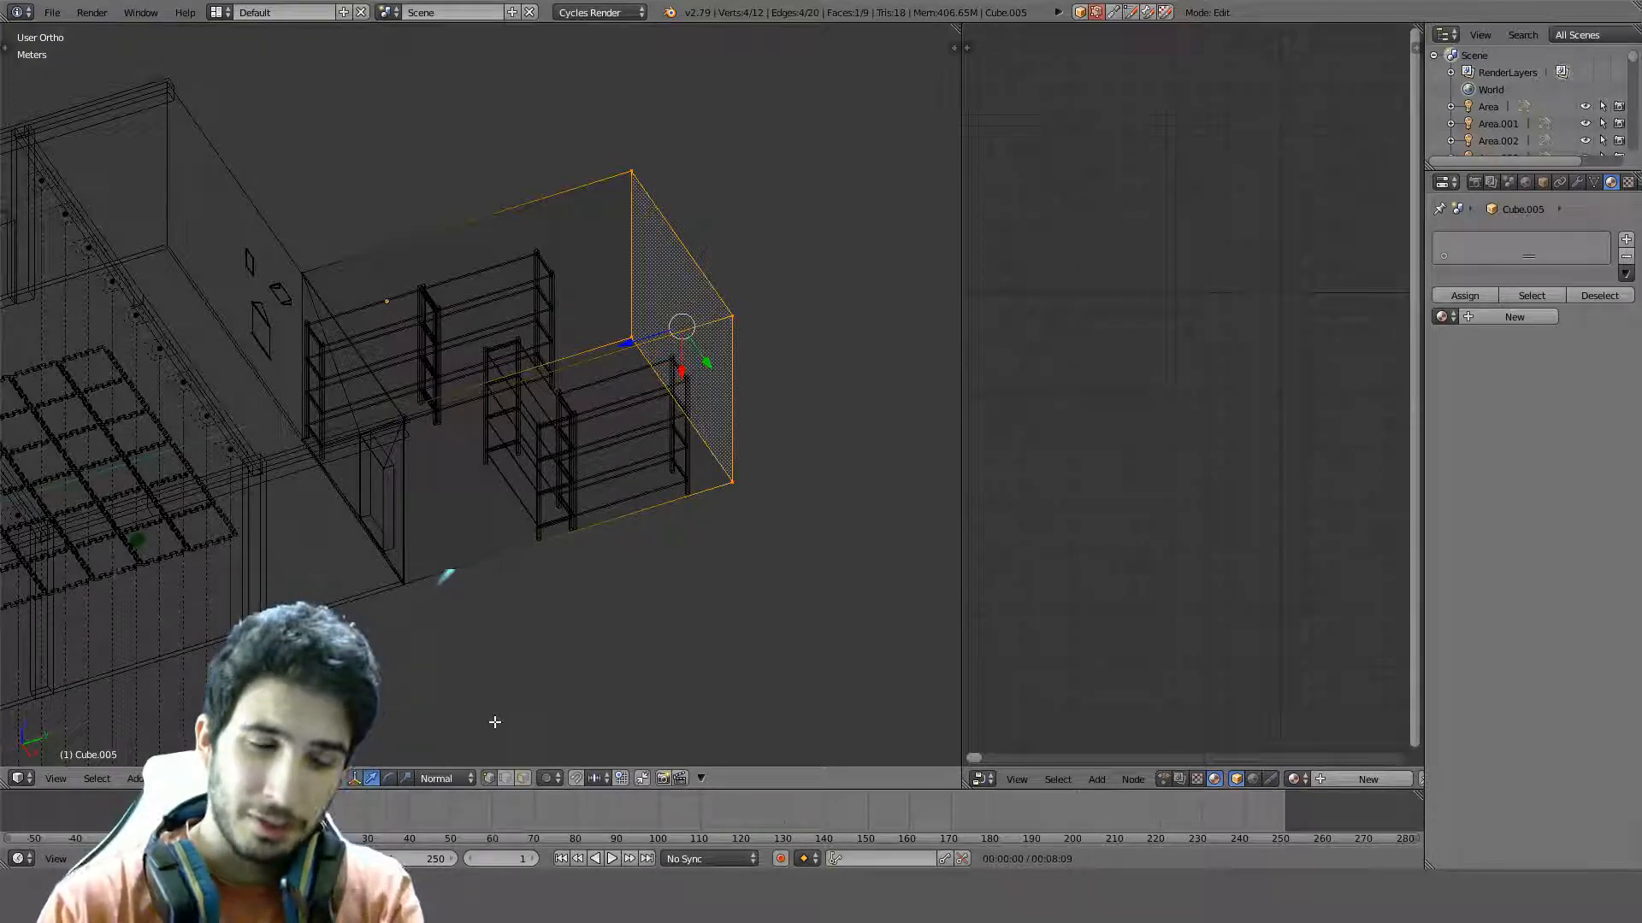
{"action": "key", "text": "Tab"}
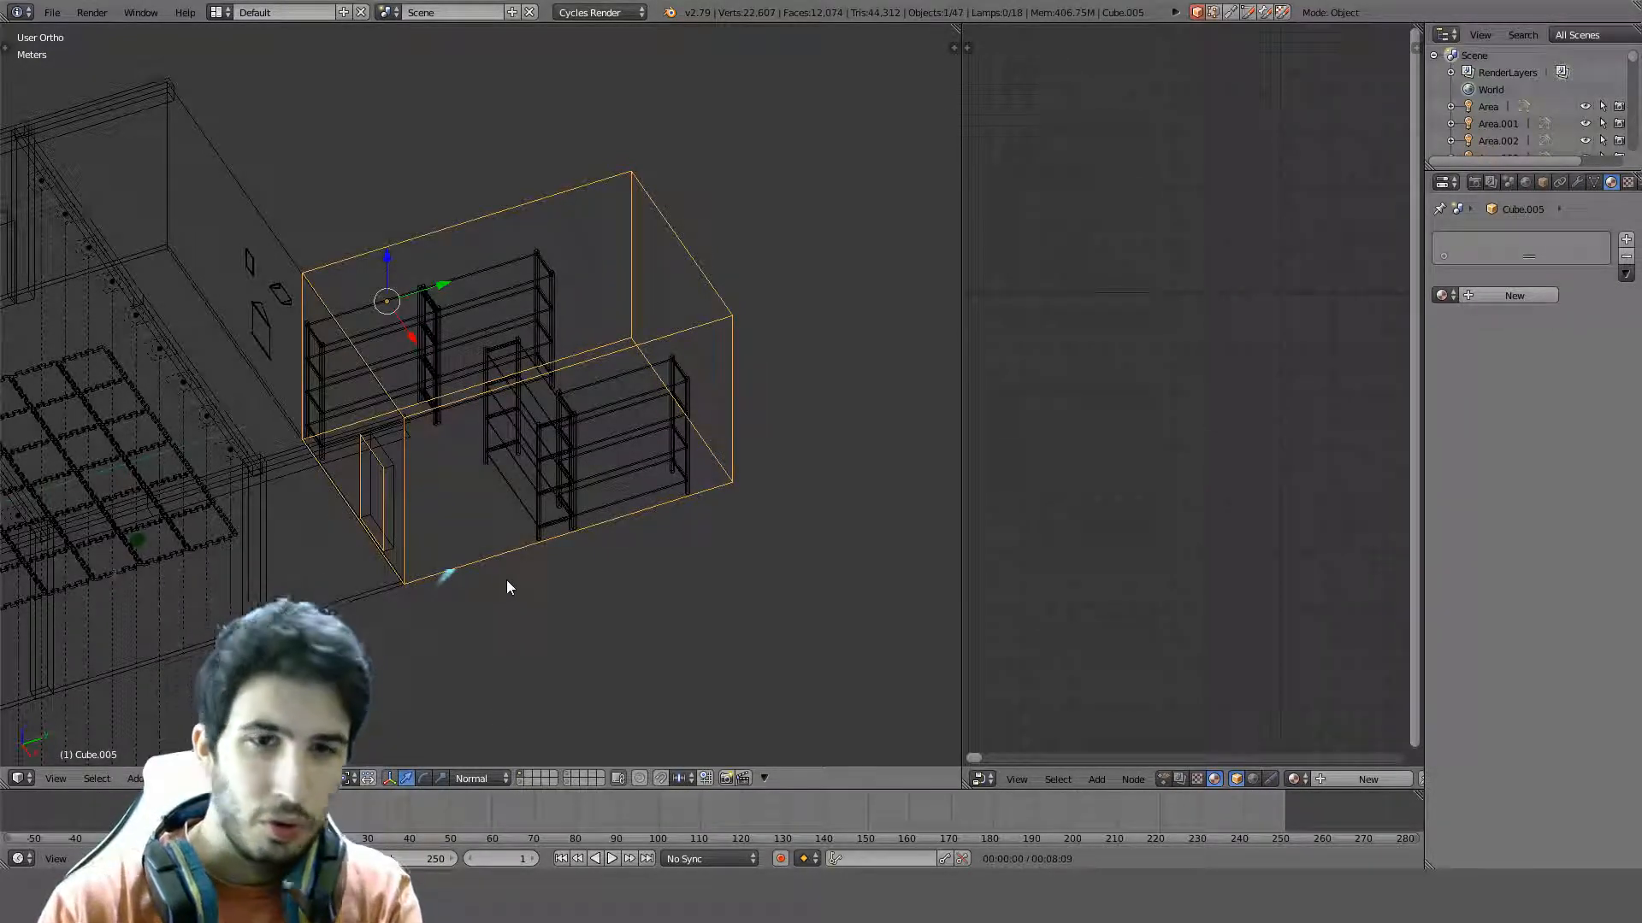
Separate the storage room's floor face into its own object using face selection
{"action": "middle_click_drag", "start_coordinate": [506, 580], "coordinate": [707, 649]}
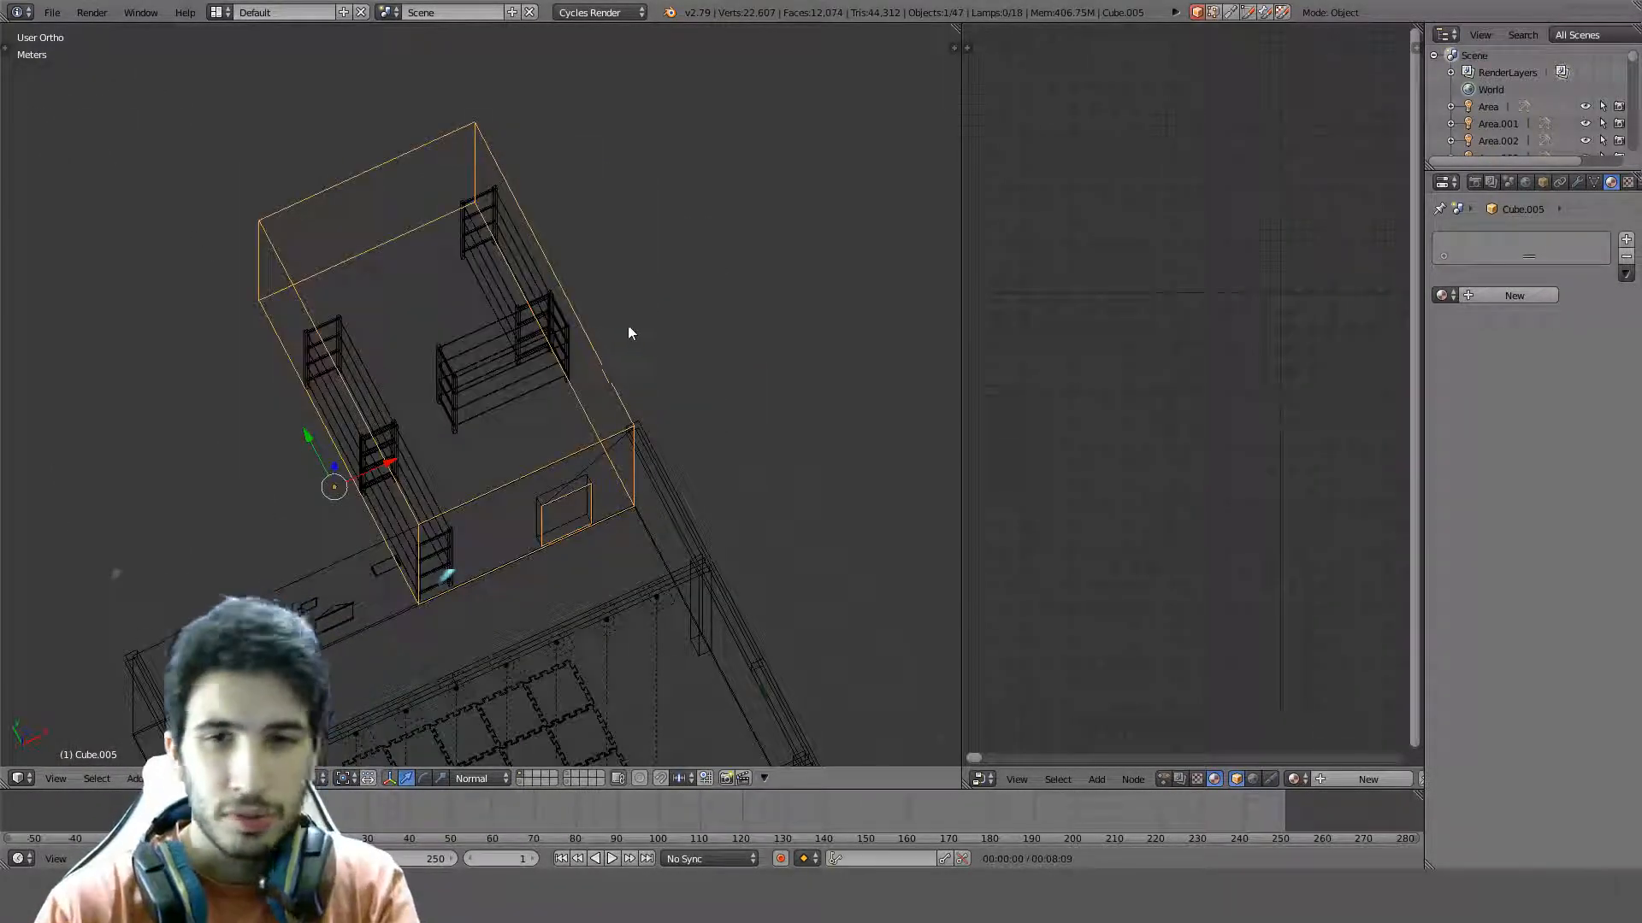
{"action": "key", "text": "Tab"}
{"action": "middle_click_drag", "start_coordinate": [492, 401], "coordinate": [616, 451], "text": "shift"}
{"action": "middle_click_drag", "start_coordinate": [514, 460], "coordinate": [682, 414]}
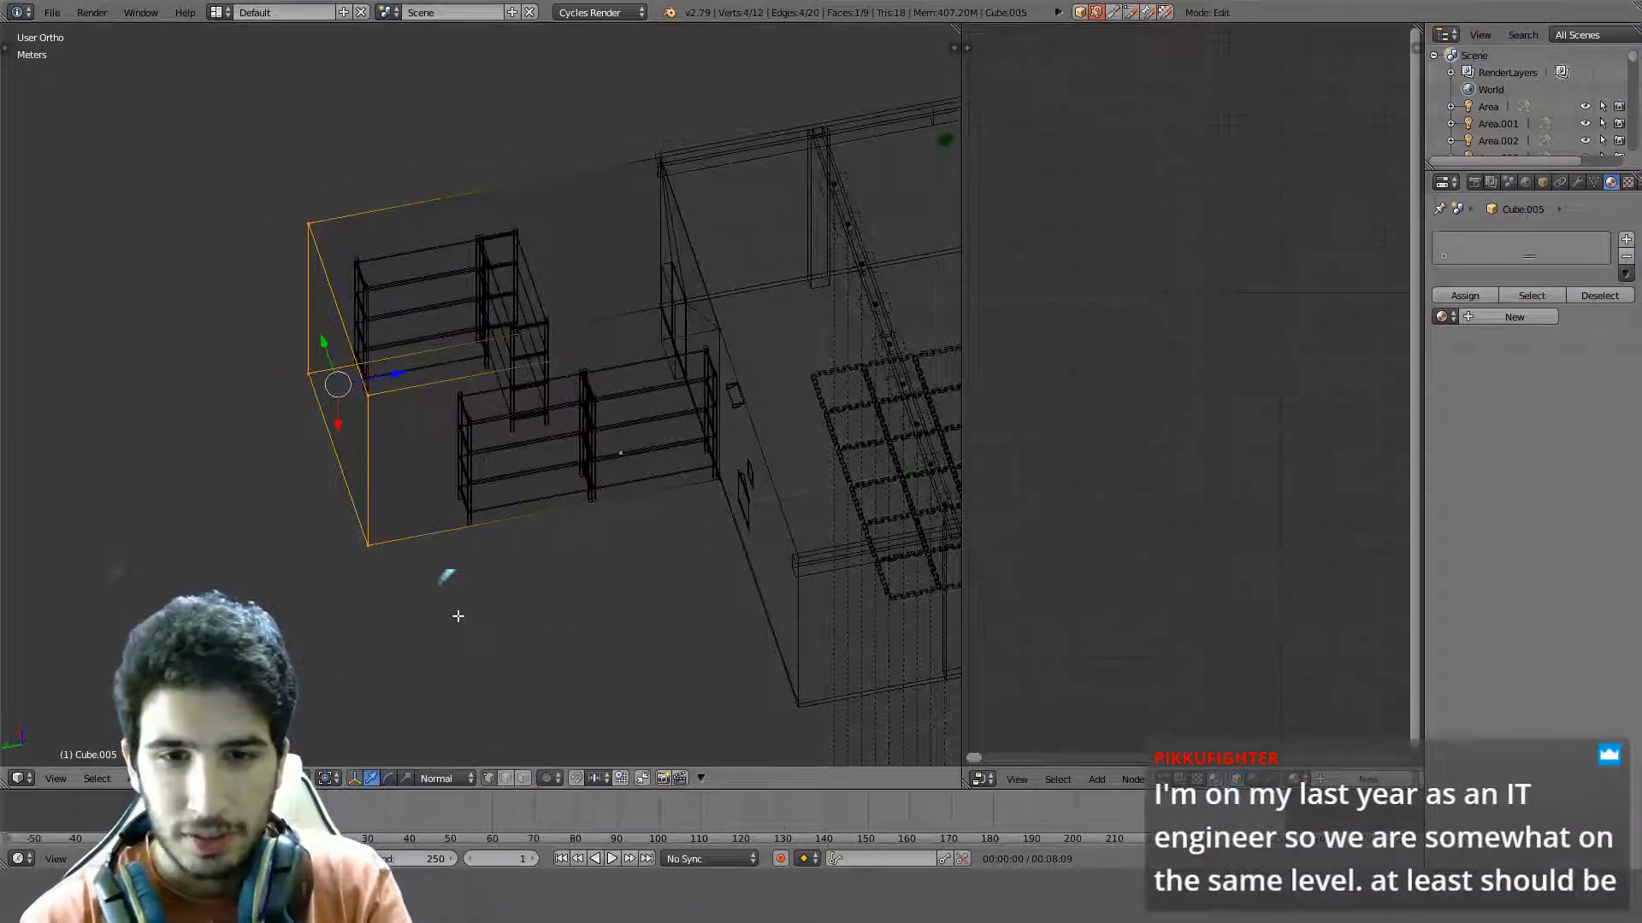
{"action": "left_click", "coordinate": [522, 779]}
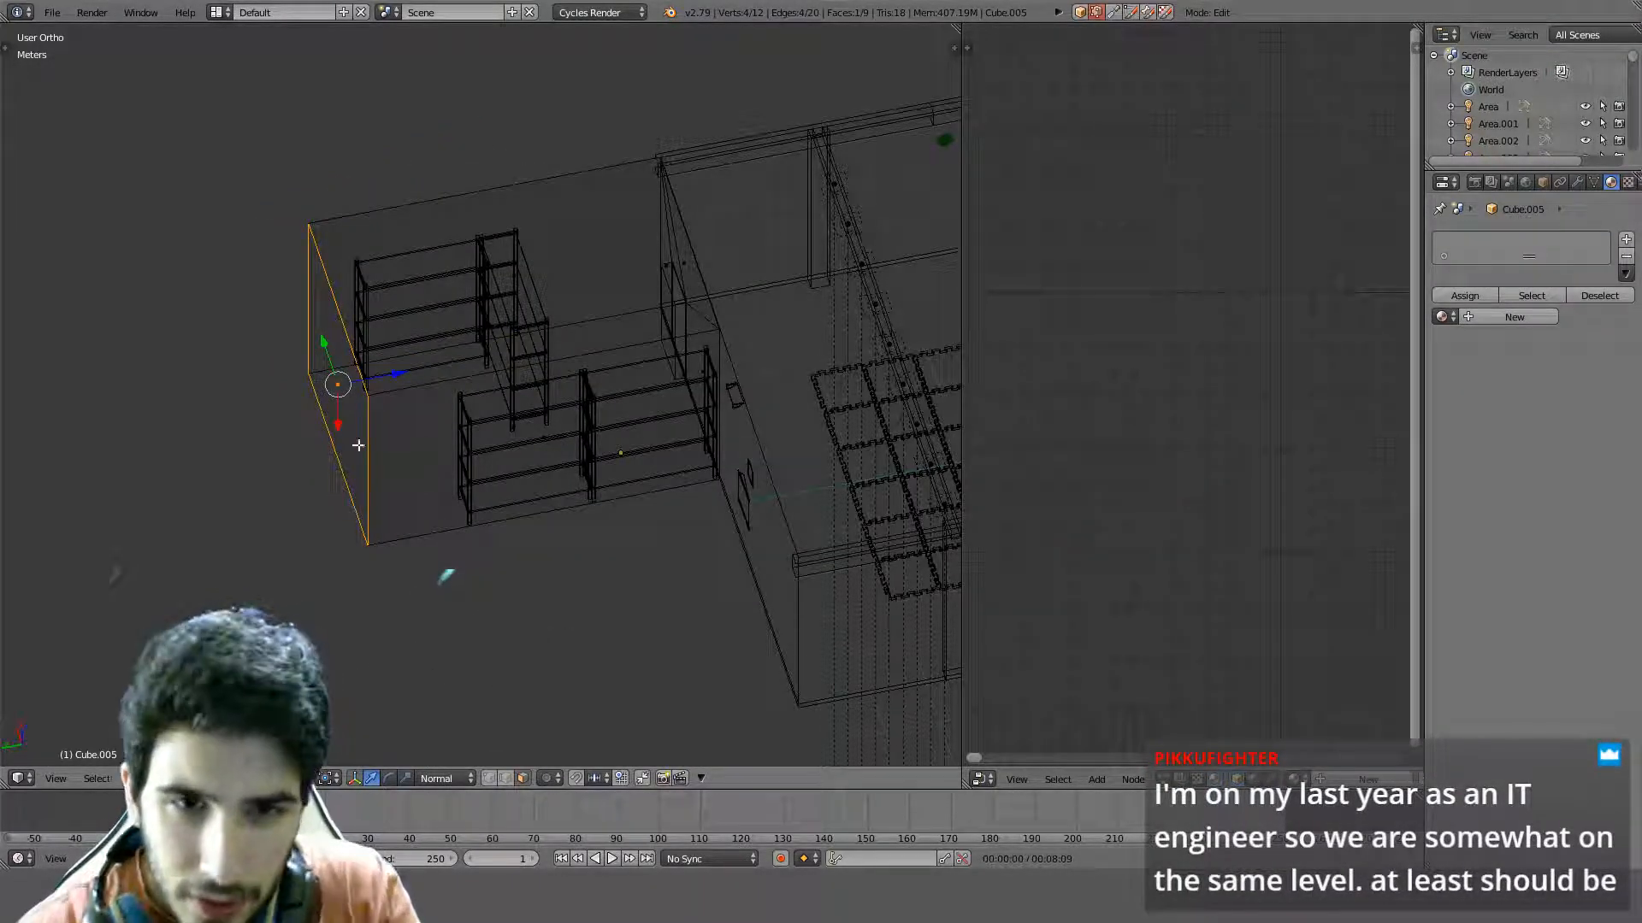
{"action": "mouse_move", "coordinate": [359, 445]}
{"action": "middle_mouse_down"}
{"action": "mouse_move", "coordinate": [610, 644]}
{"action": "mouse_move", "coordinate": [585, 637]}
{"action": "mouse_move", "coordinate": [564, 338]}
{"action": "mouse_move", "coordinate": [558, 548]}
{"action": "mouse_move", "coordinate": [465, 611]}
{"action": "mouse_move", "coordinate": [453, 599]}
{"action": "middle_mouse_up"}
{"action": "key", "text": "KP_1"}
{"action": "right_click", "coordinate": [457, 475]}
{"action": "key", "text": "z"}
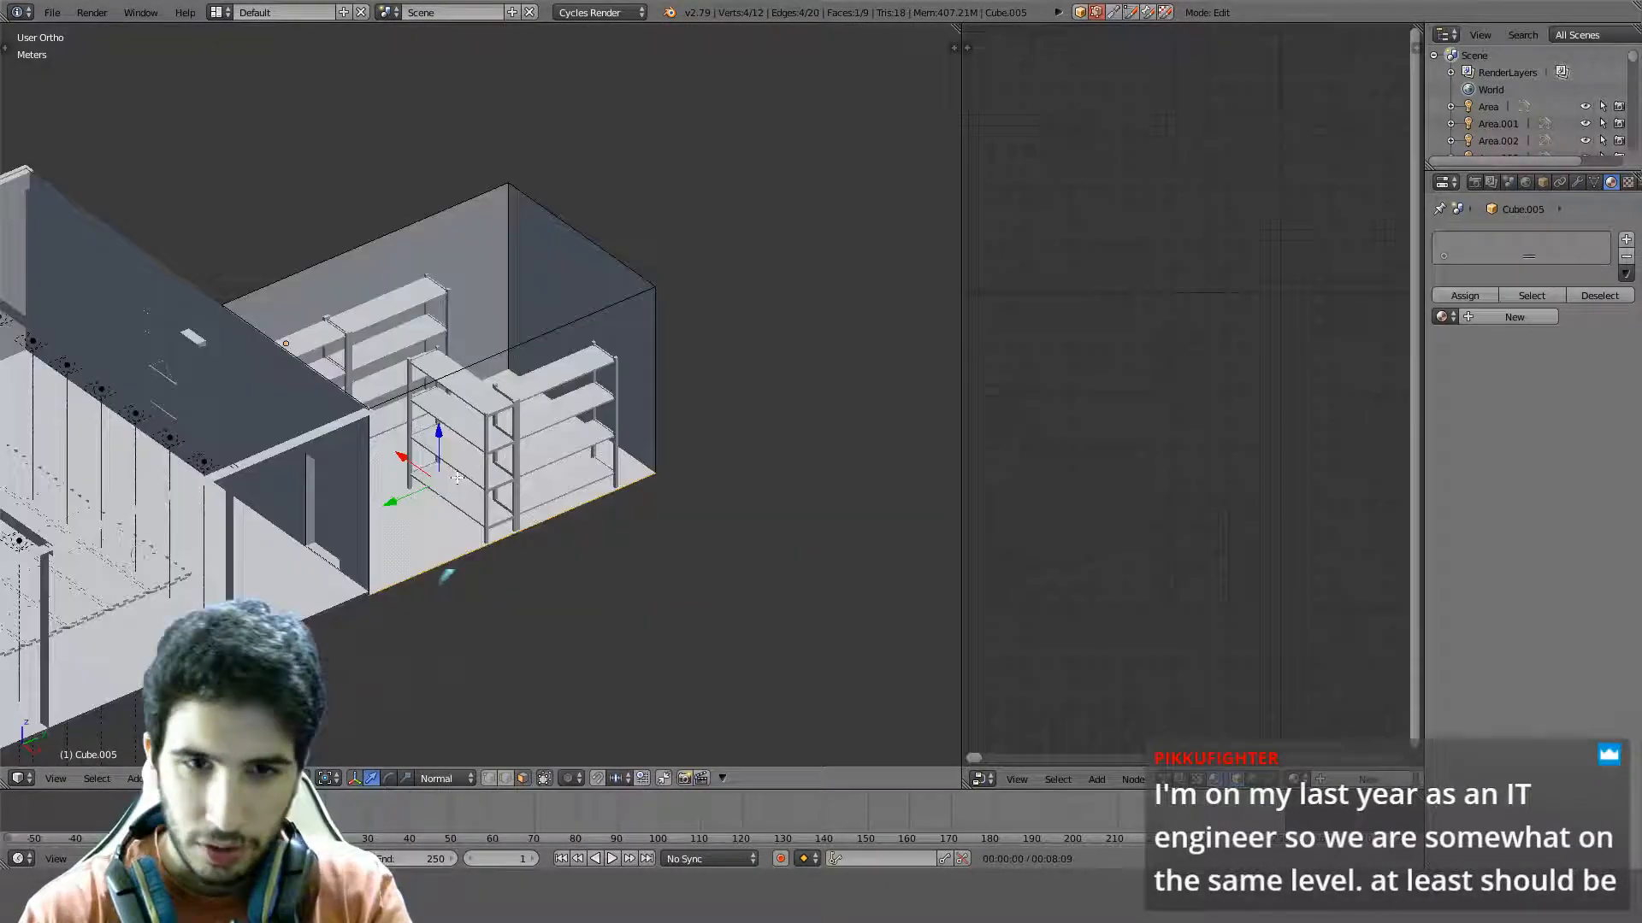
{"action": "middle_click_drag", "start_coordinate": [675, 469], "coordinate": [626, 471]}
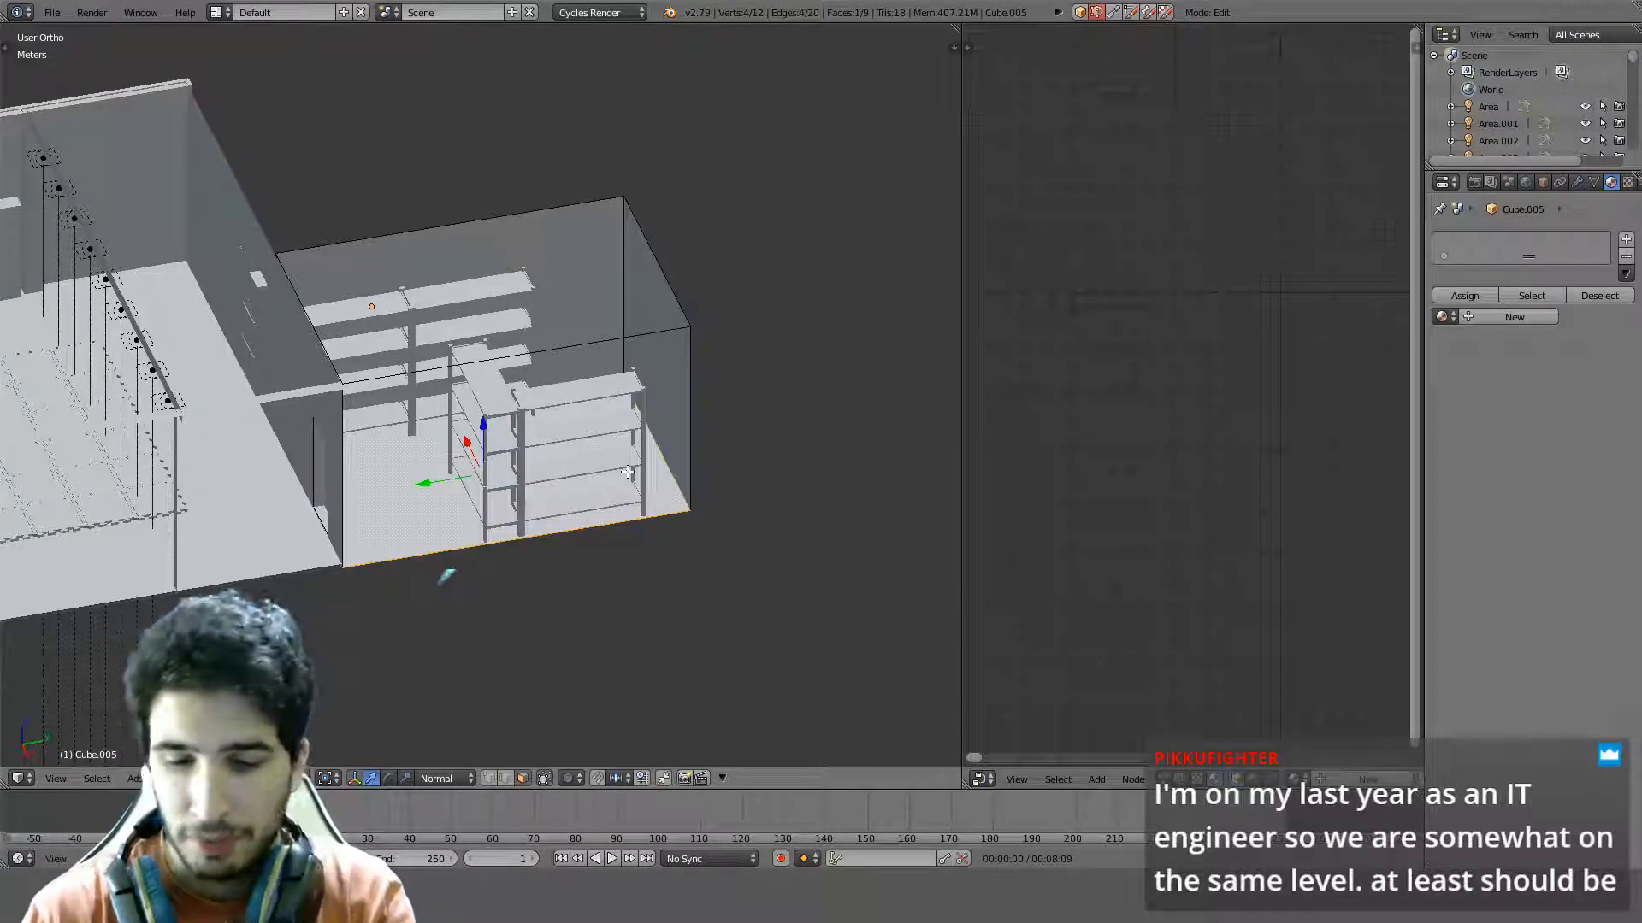
{"action": "key", "text": "p"}
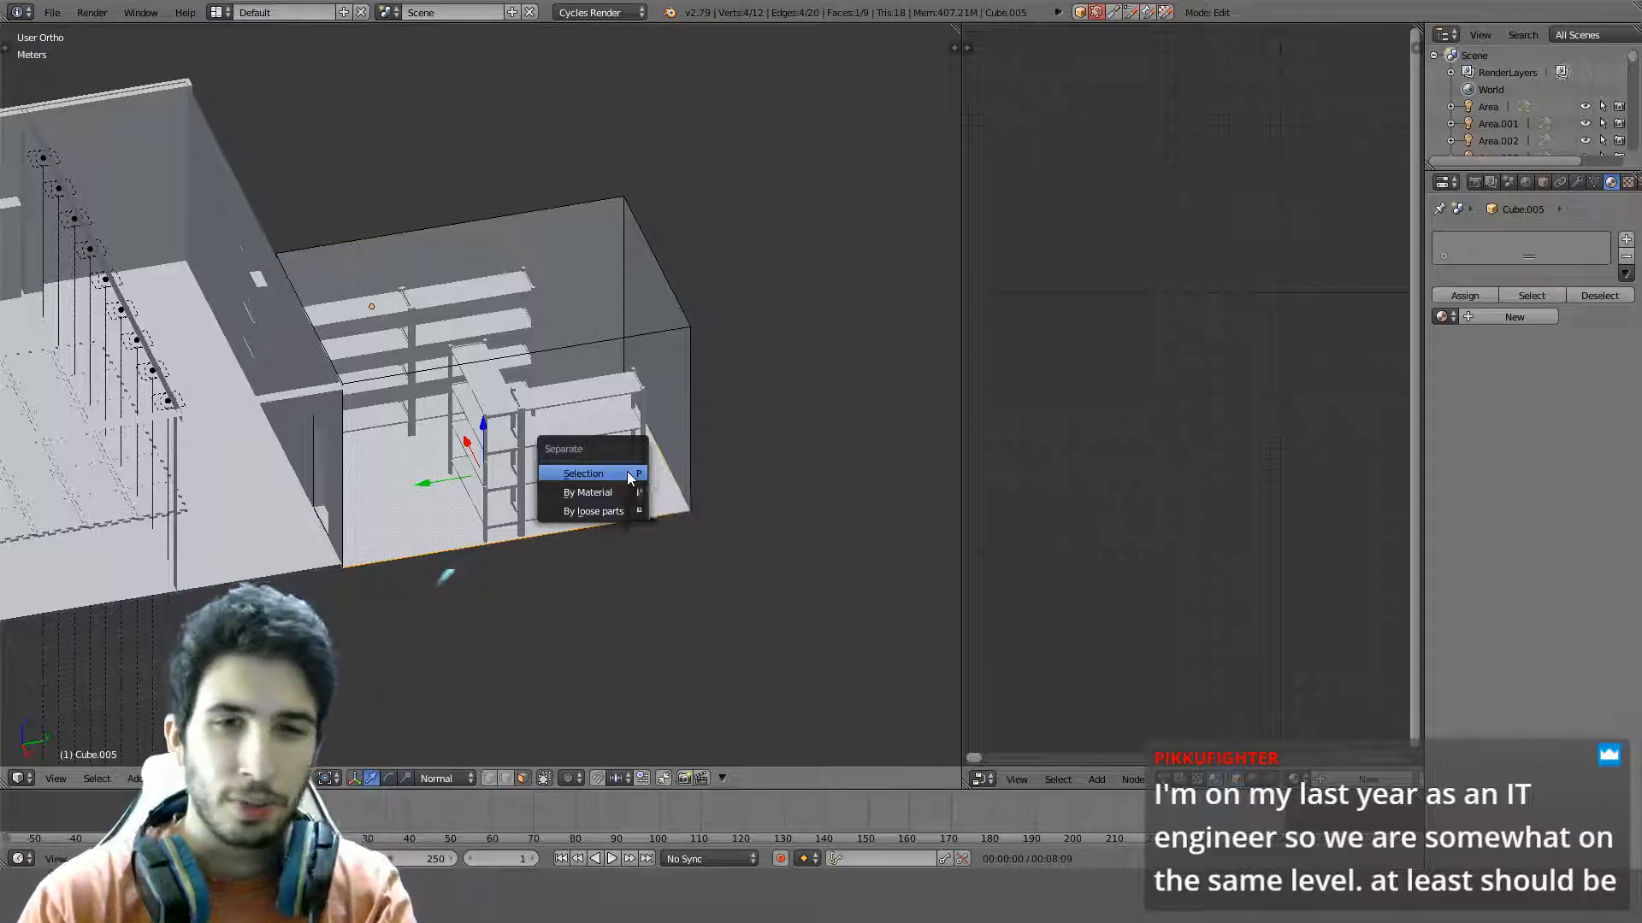
{"action": "left_click", "coordinate": [627, 474]}
{"action": "middle_click_drag", "start_coordinate": [628, 479], "coordinate": [612, 510]}
{"action": "key", "text": "Tab"}
Unwrap the UVs of the separated storage room floor
{"action": "right_click", "coordinate": [446, 476]}
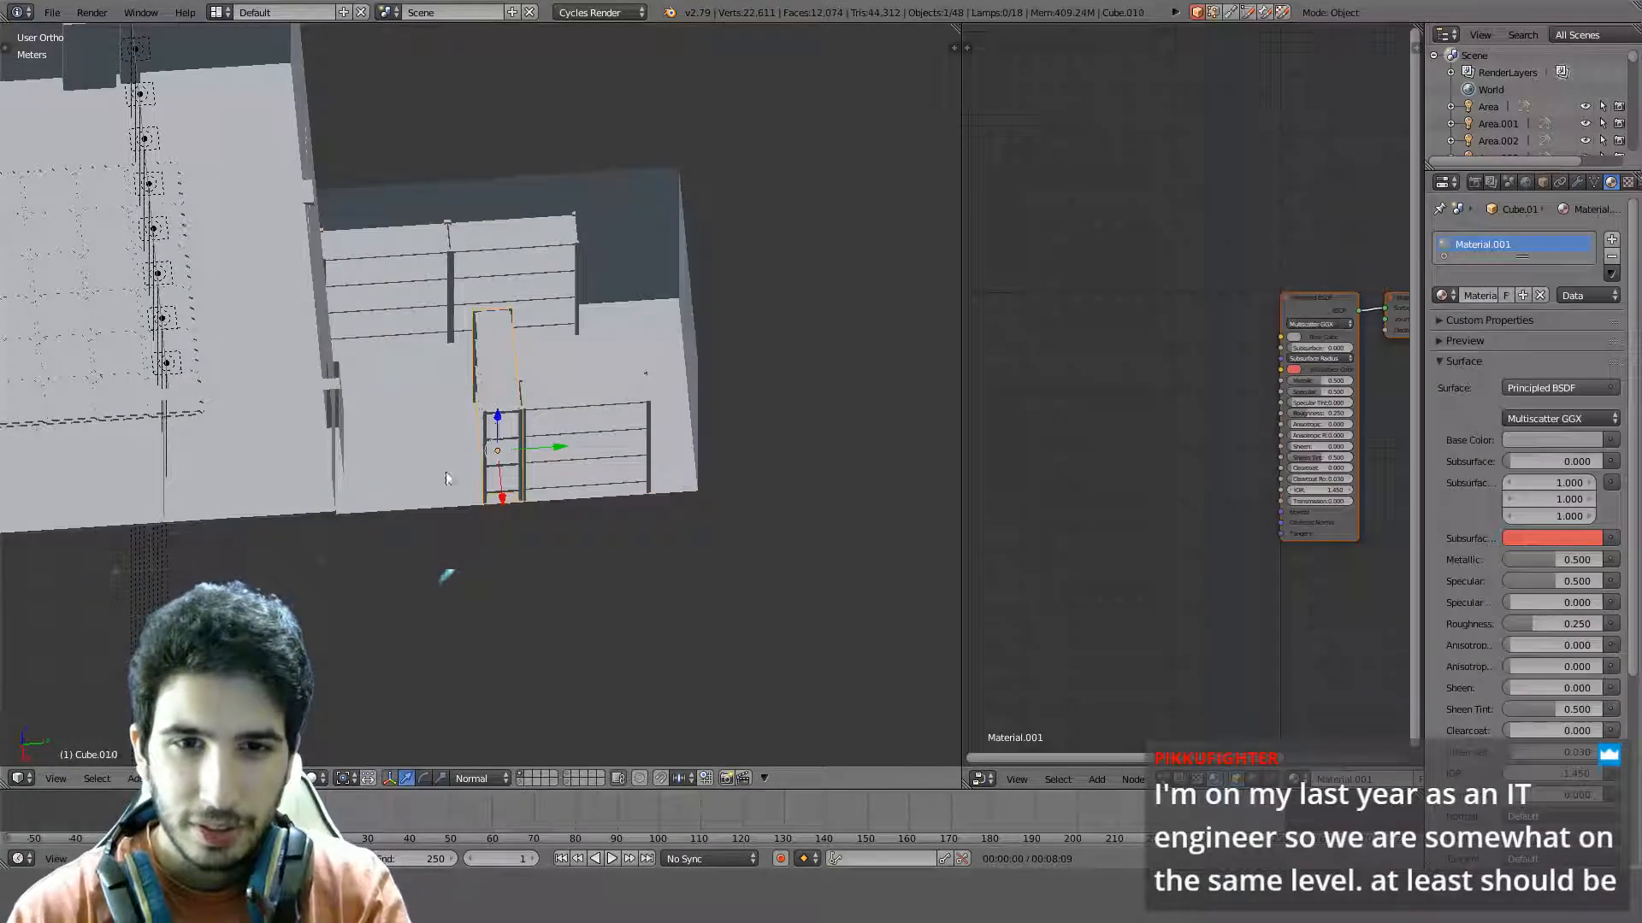
{"action": "right_click", "coordinate": [438, 484]}
{"action": "key", "text": "z"}
{"action": "key", "text": "z"}
{"action": "middle_click_drag", "start_coordinate": [667, 352], "coordinate": [758, 300], "text": "shift"}
{"action": "key", "text": "z"}
{"action": "key", "text": "KP_1"}
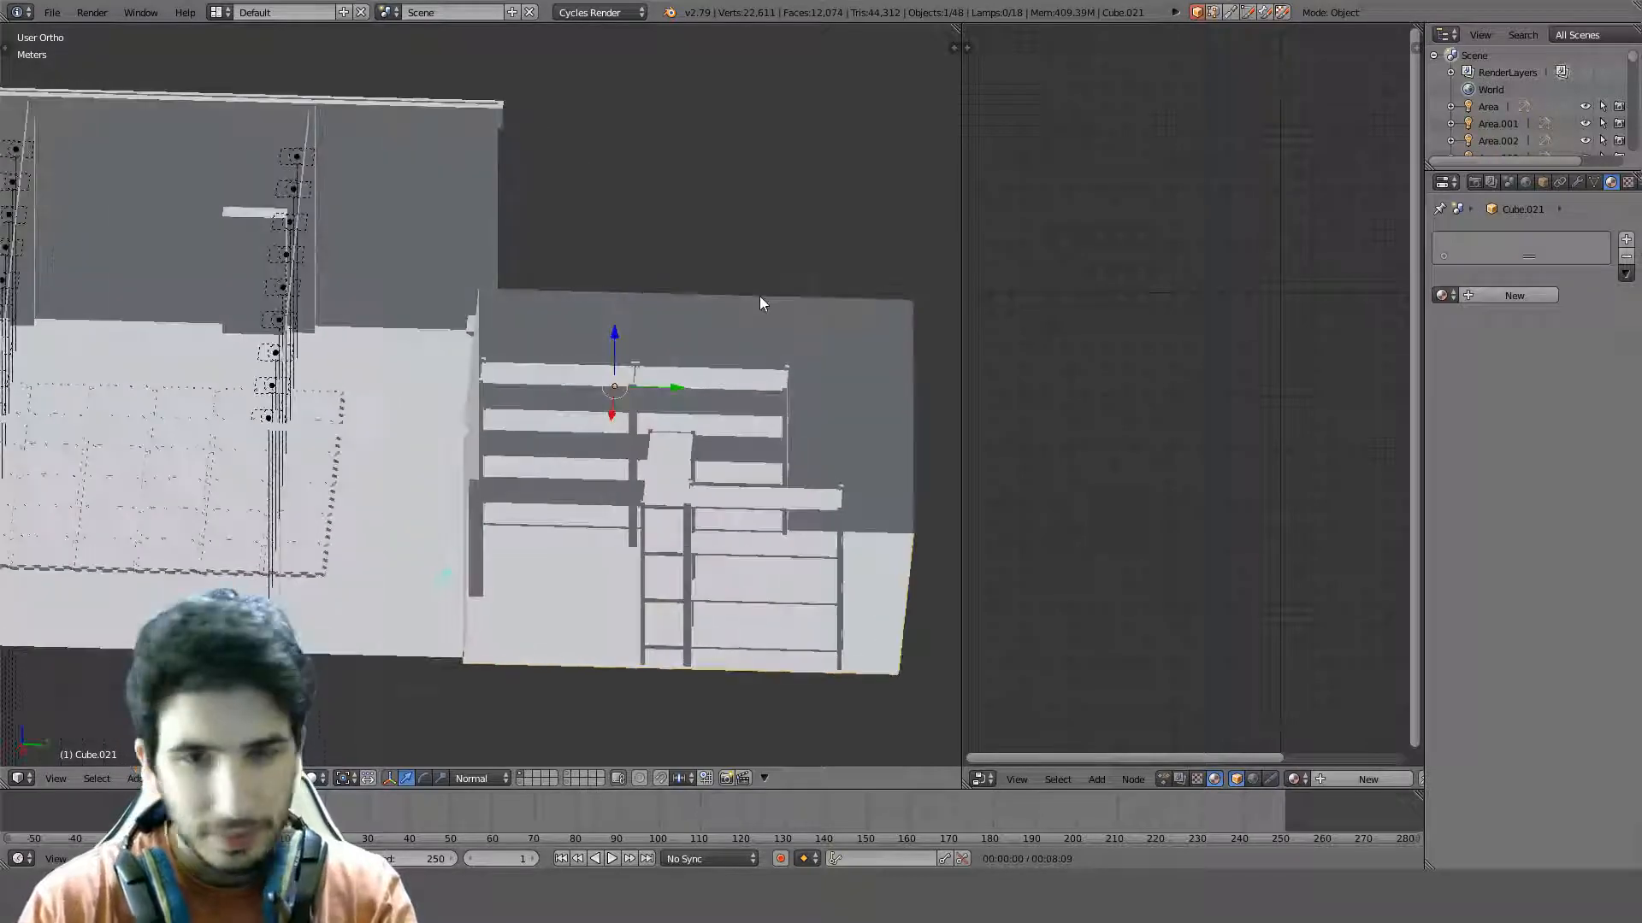
{"action": "key", "text": "KP_2"}
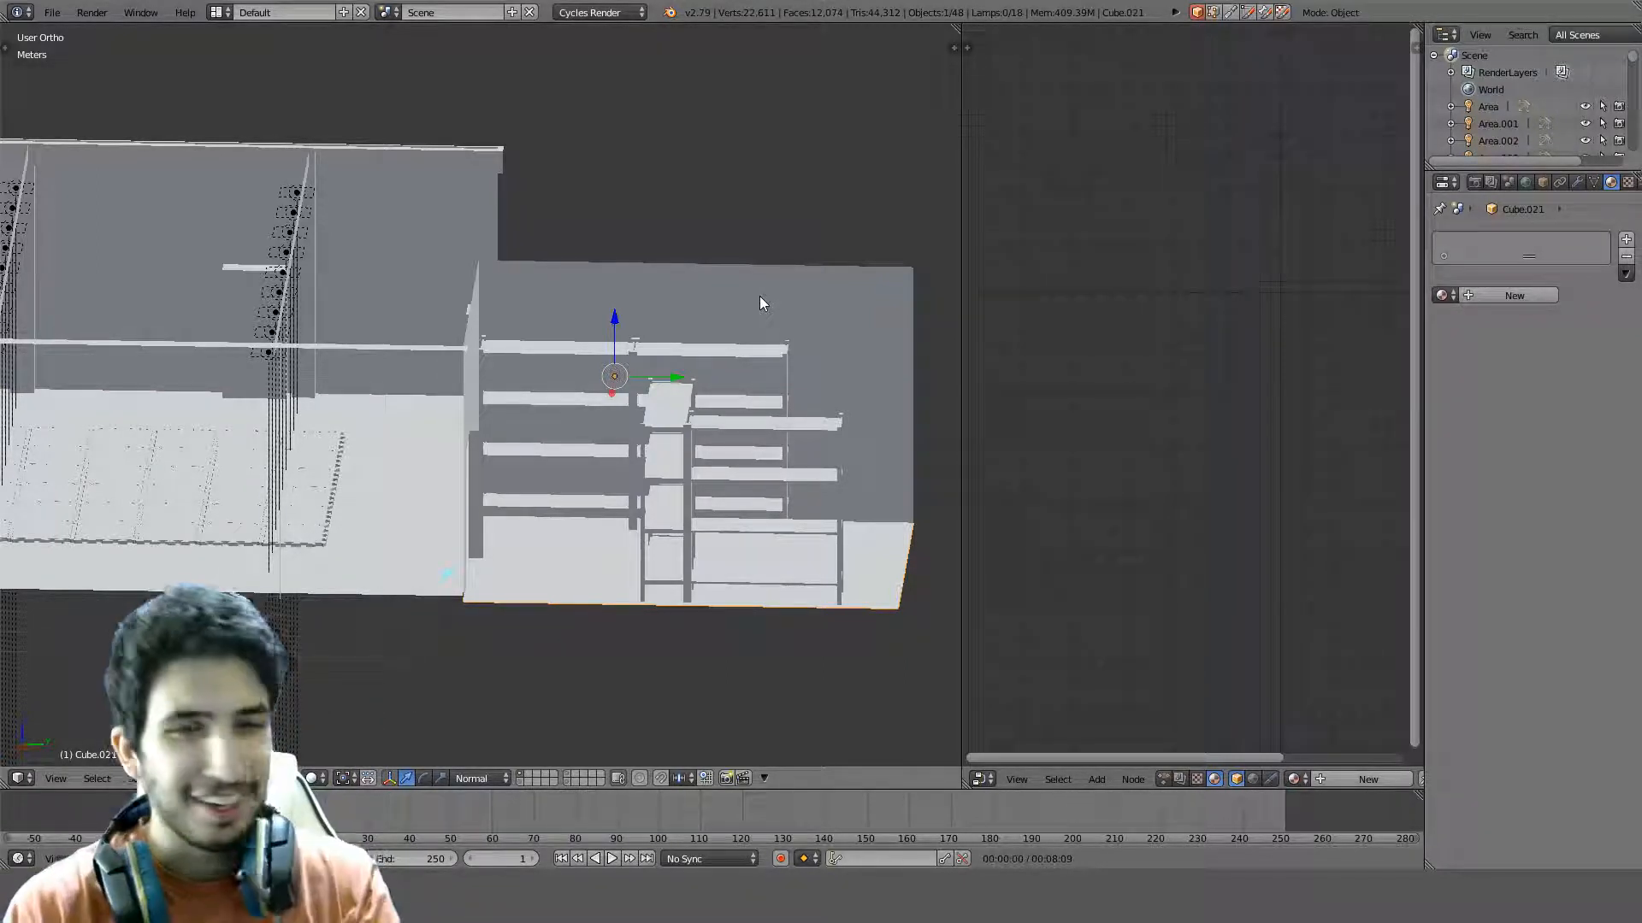
{"action": "mouse_move", "coordinate": [761, 303]}
{"action": "middle_mouse_down"}
{"action": "mouse_move", "coordinate": [729, 603]}
{"action": "mouse_move", "coordinate": [715, 575]}
{"action": "mouse_move", "coordinate": [733, 399]}
{"action": "mouse_move", "coordinate": [773, 370]}
{"action": "mouse_move", "coordinate": [670, 350]}
{"action": "mouse_move", "coordinate": [787, 424]}
{"action": "middle_mouse_up"}
{"action": "key", "text": "z"}
{"action": "key", "text": "Tab"}
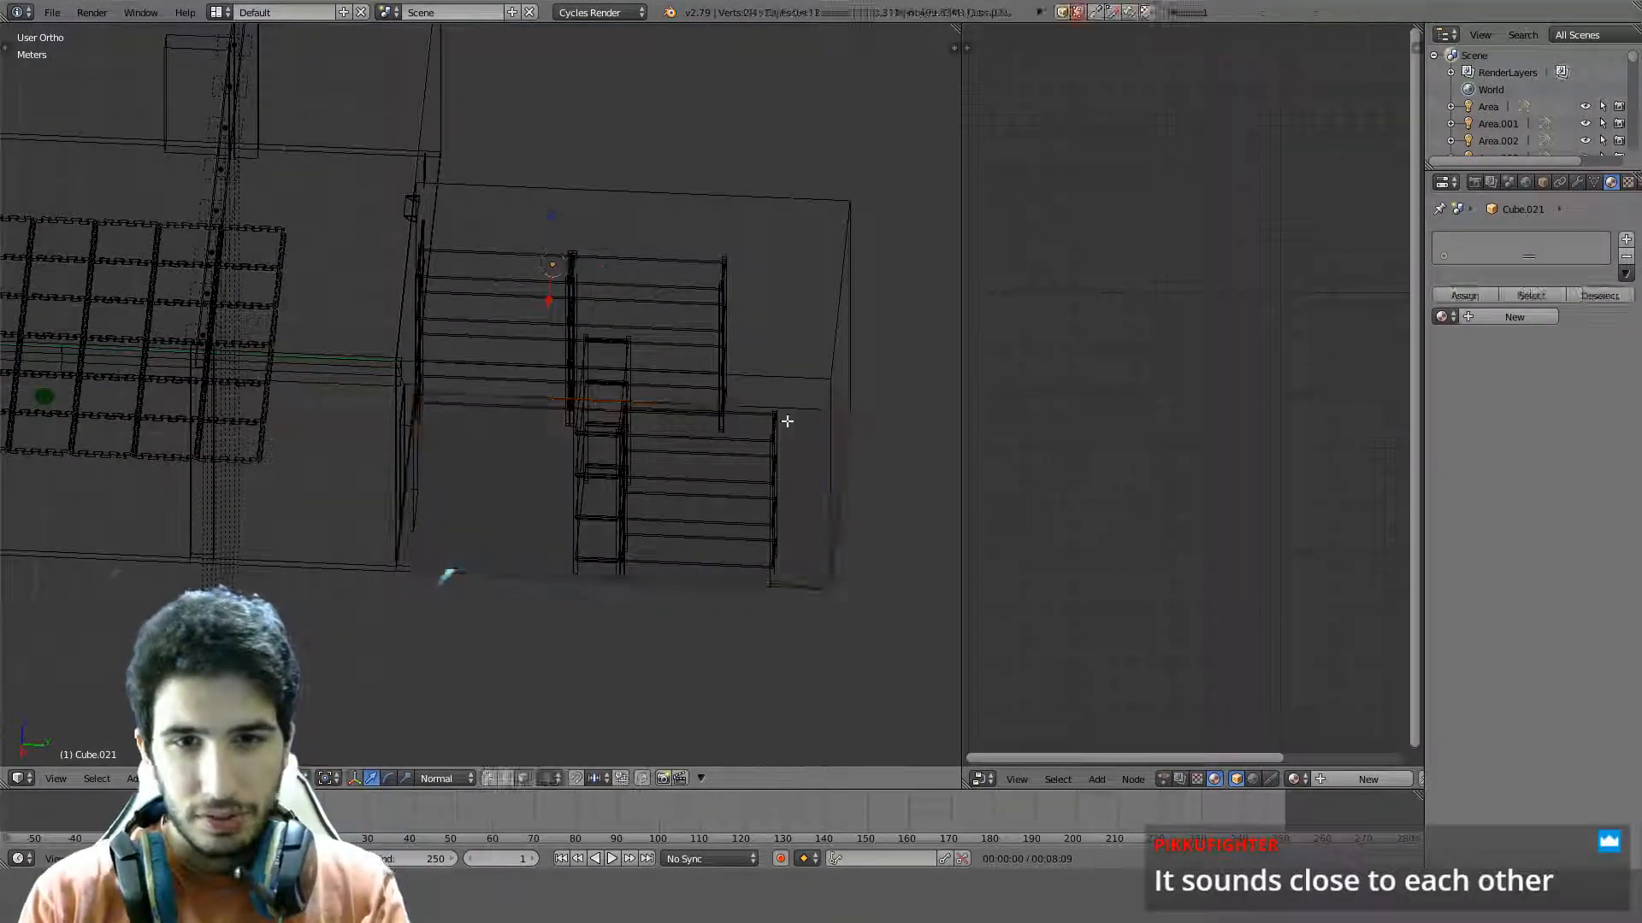
{"action": "key", "text": "a"}
{"action": "key", "text": "u"}
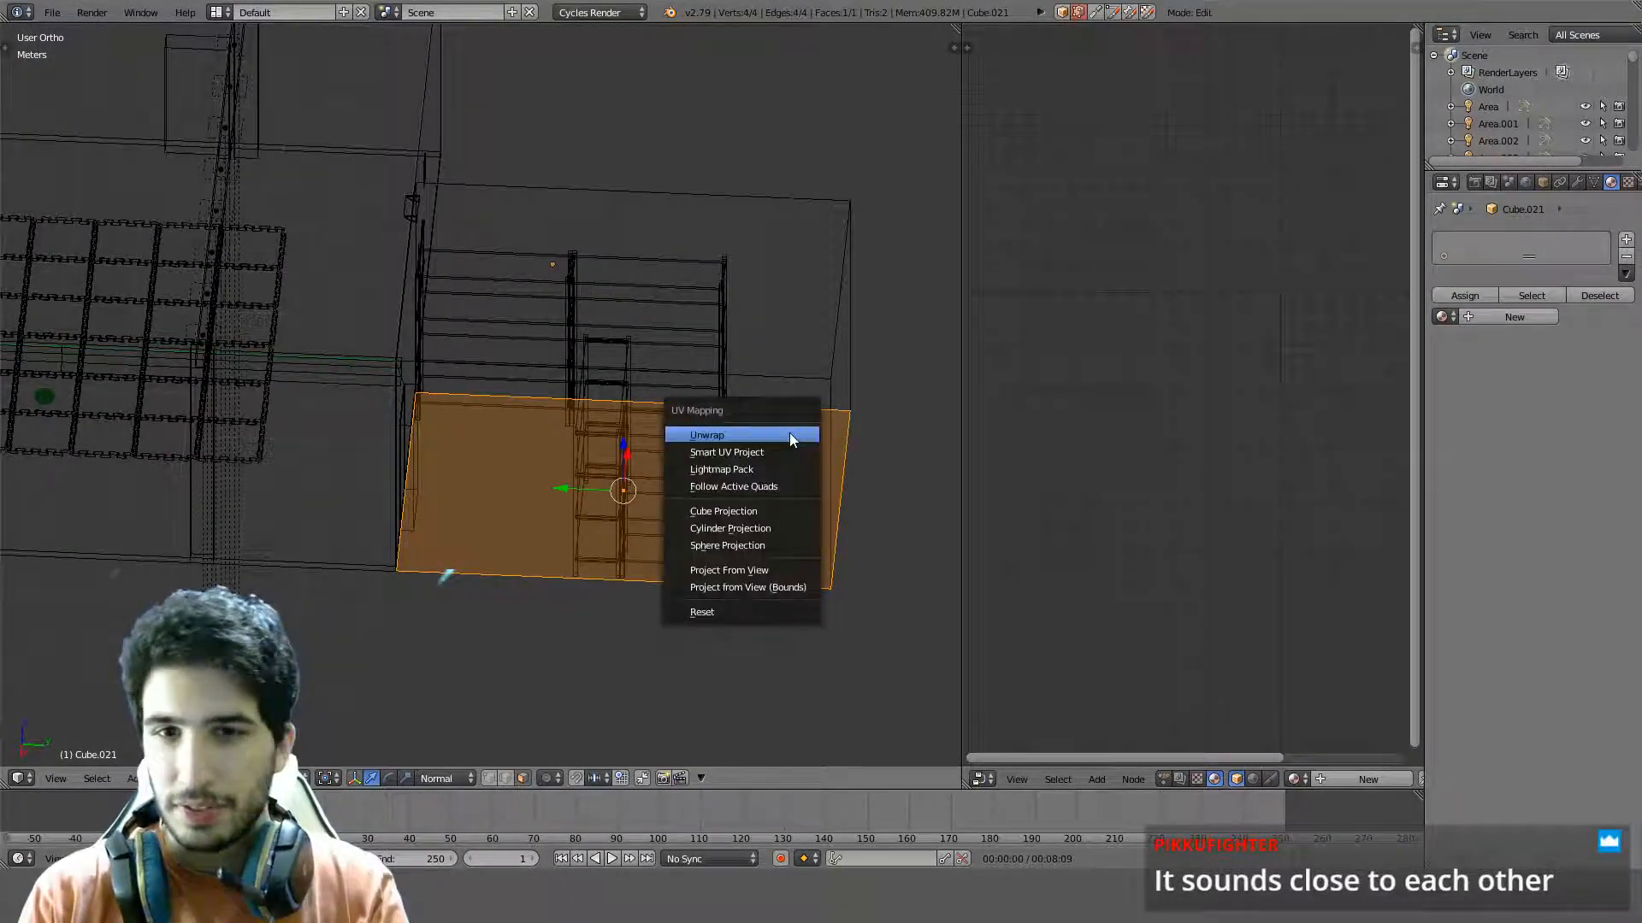
{"action": "left_click", "coordinate": [790, 434]}
{"action": "key", "text": "Tab"}
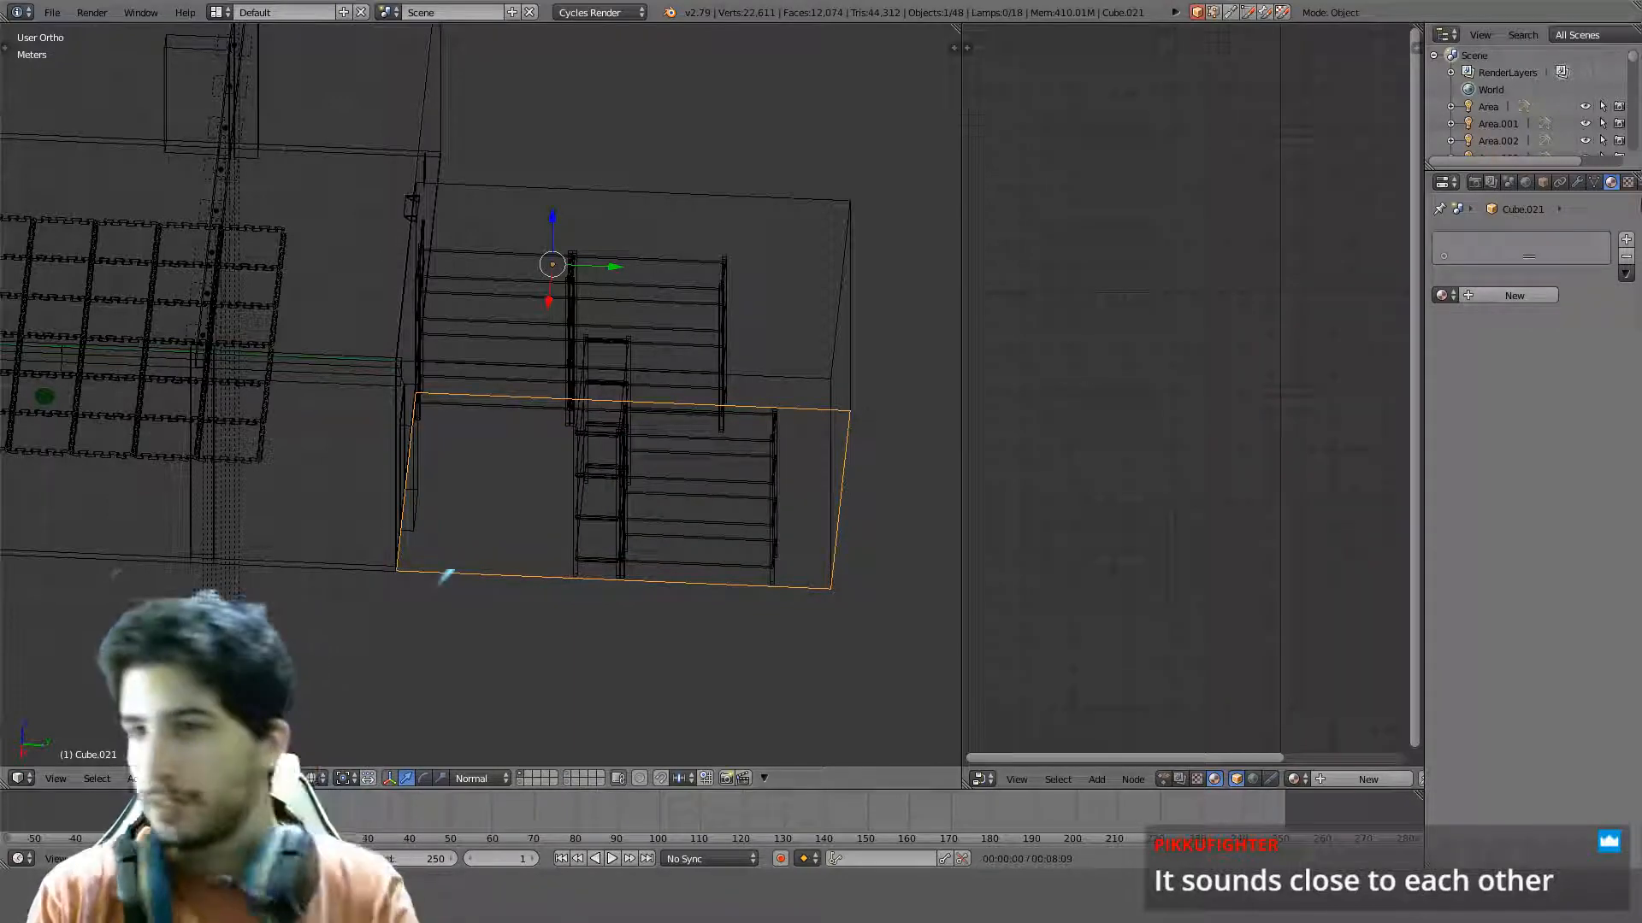
Give the storage room floor a new material using the dielectric Ceramic PBR preset
{"action": "scroll", "coordinate": [812, 440], "scroll_direction": "down", "scroll_amount": 4}
{"action": "key", "text": "z"}
{"action": "middle_click_drag", "start_coordinate": [719, 452], "coordinate": [783, 450]}
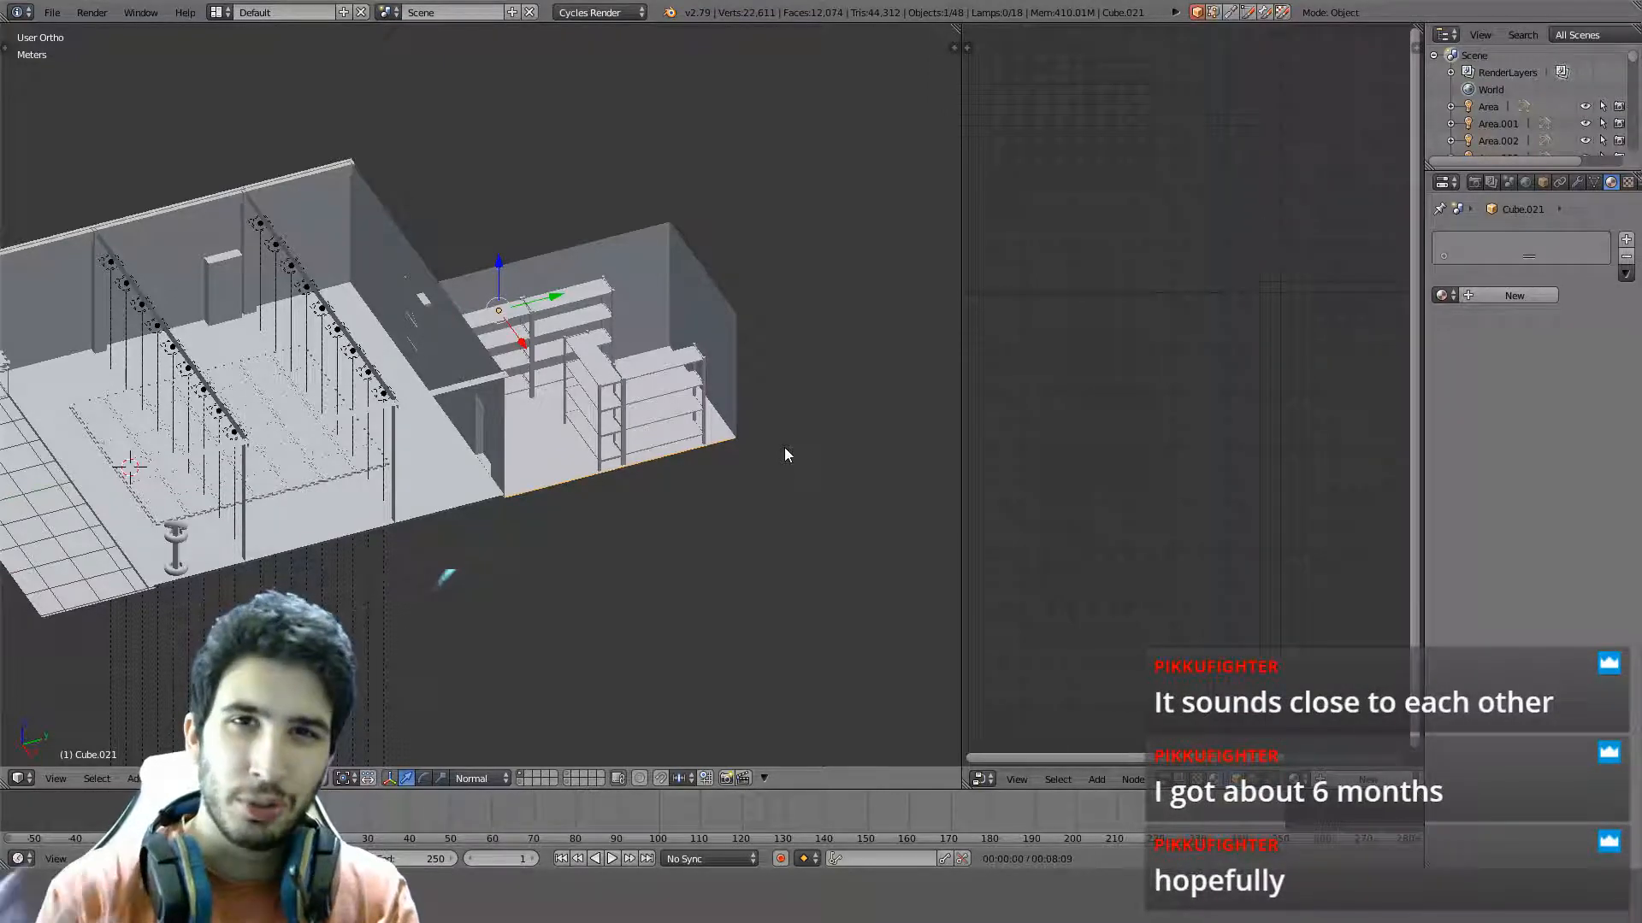
{"action": "left_click", "coordinate": [1515, 297]}
{"action": "left_click", "coordinate": [1503, 605]}
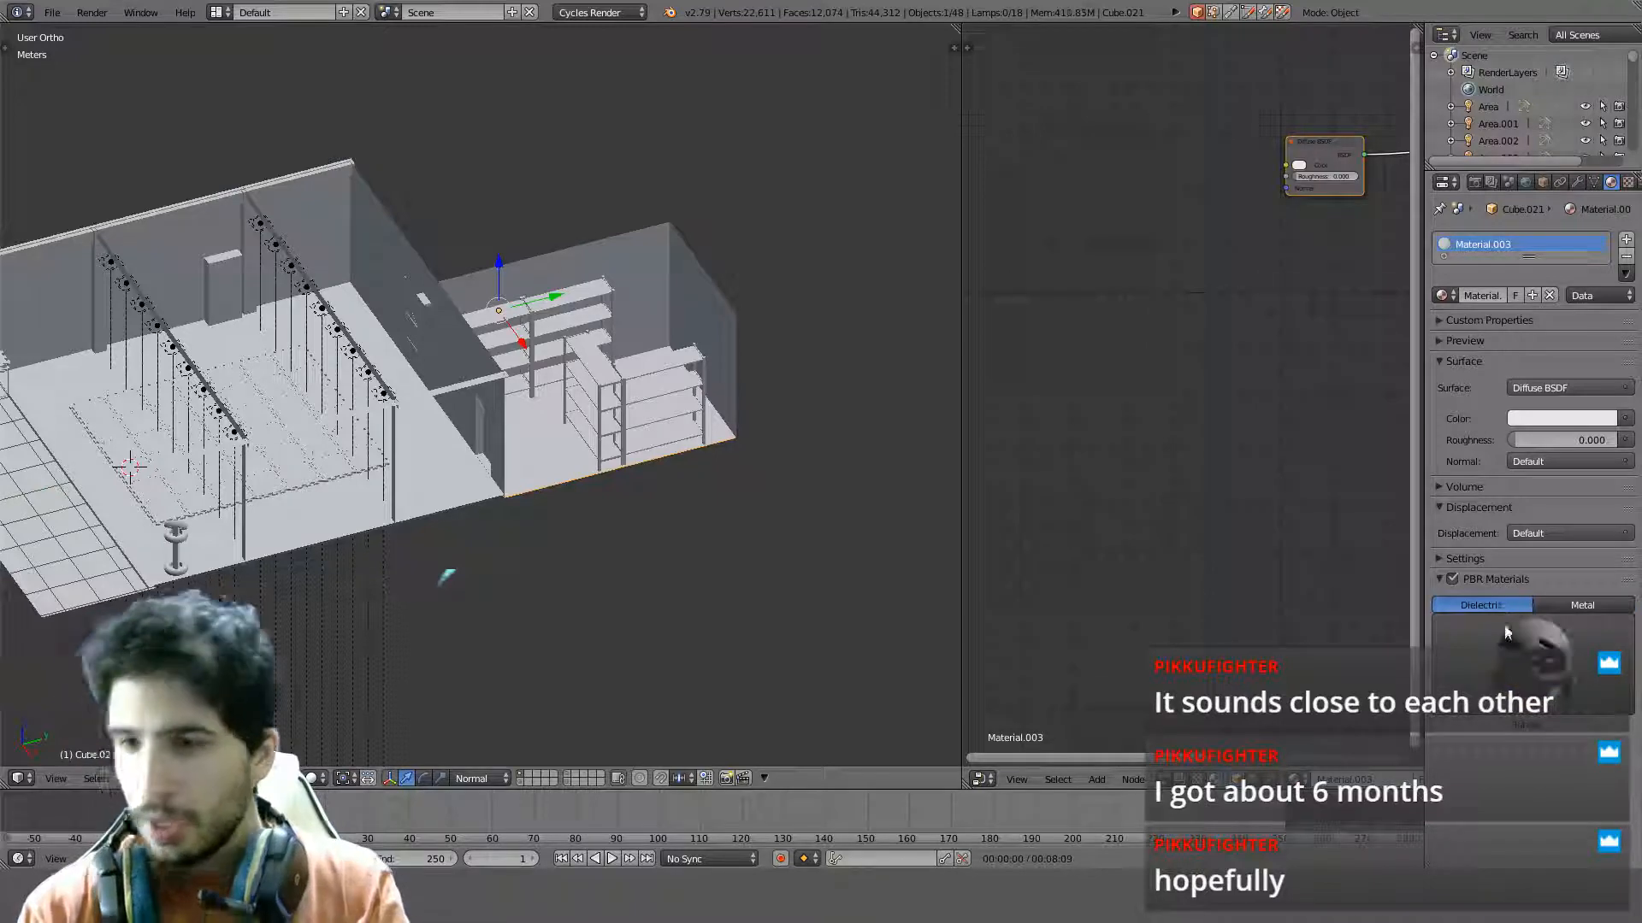
{"action": "left_click", "coordinate": [1517, 641]}
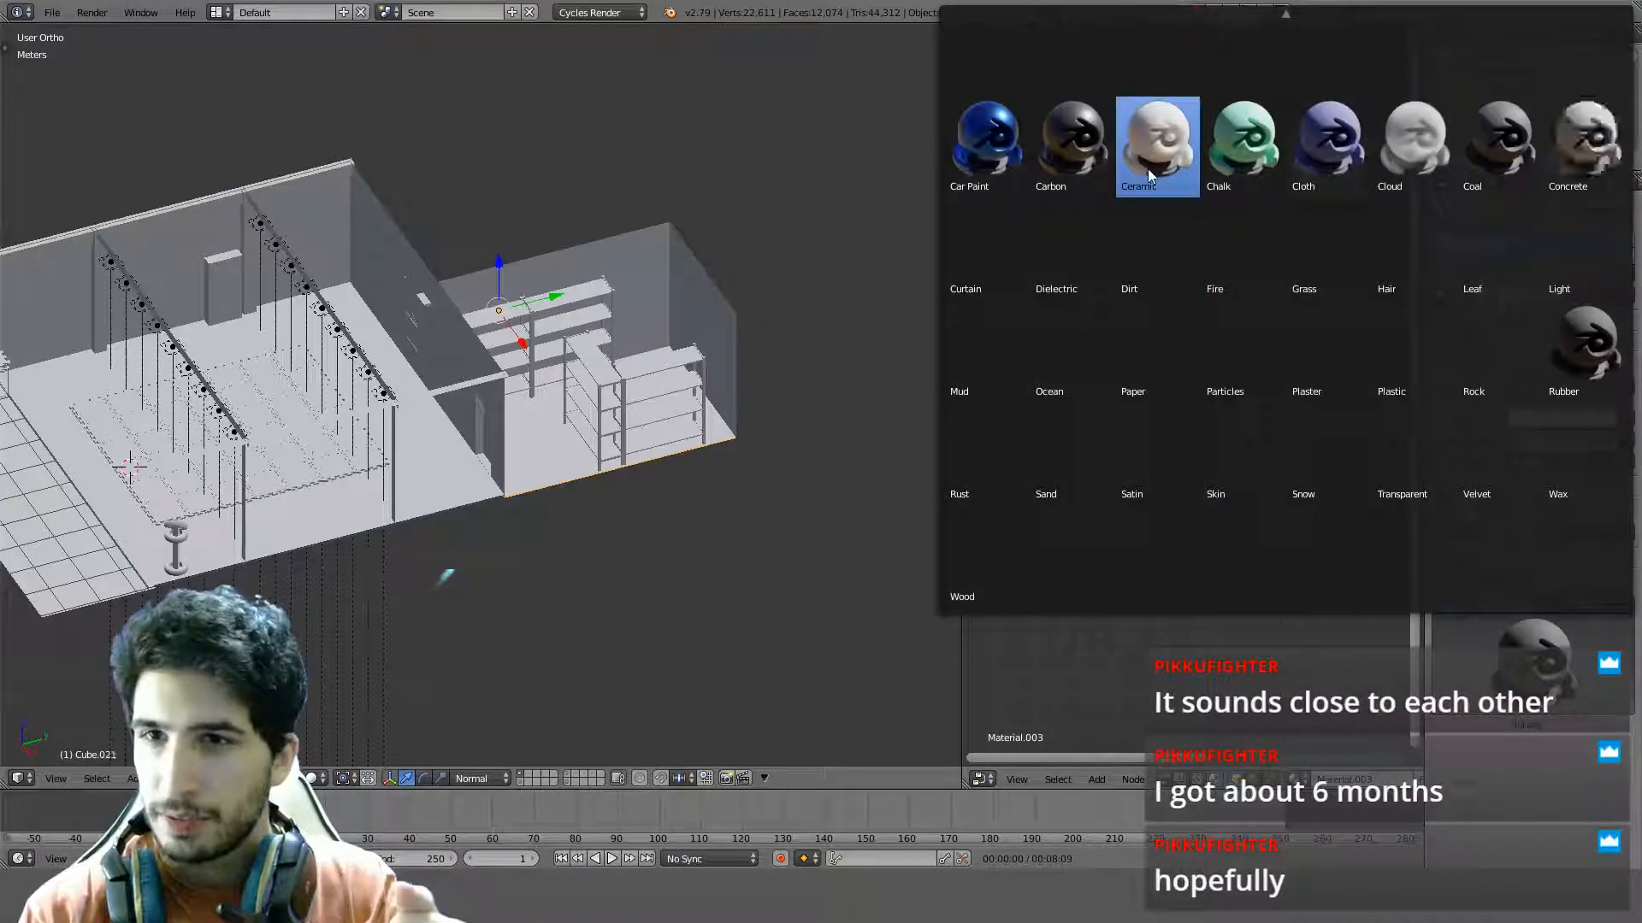
{"action": "left_click", "coordinate": [1147, 167]}
Set the Subsurface value of the floor material's Principled BSDF to 0
{"action": "key", "text": "Home"}
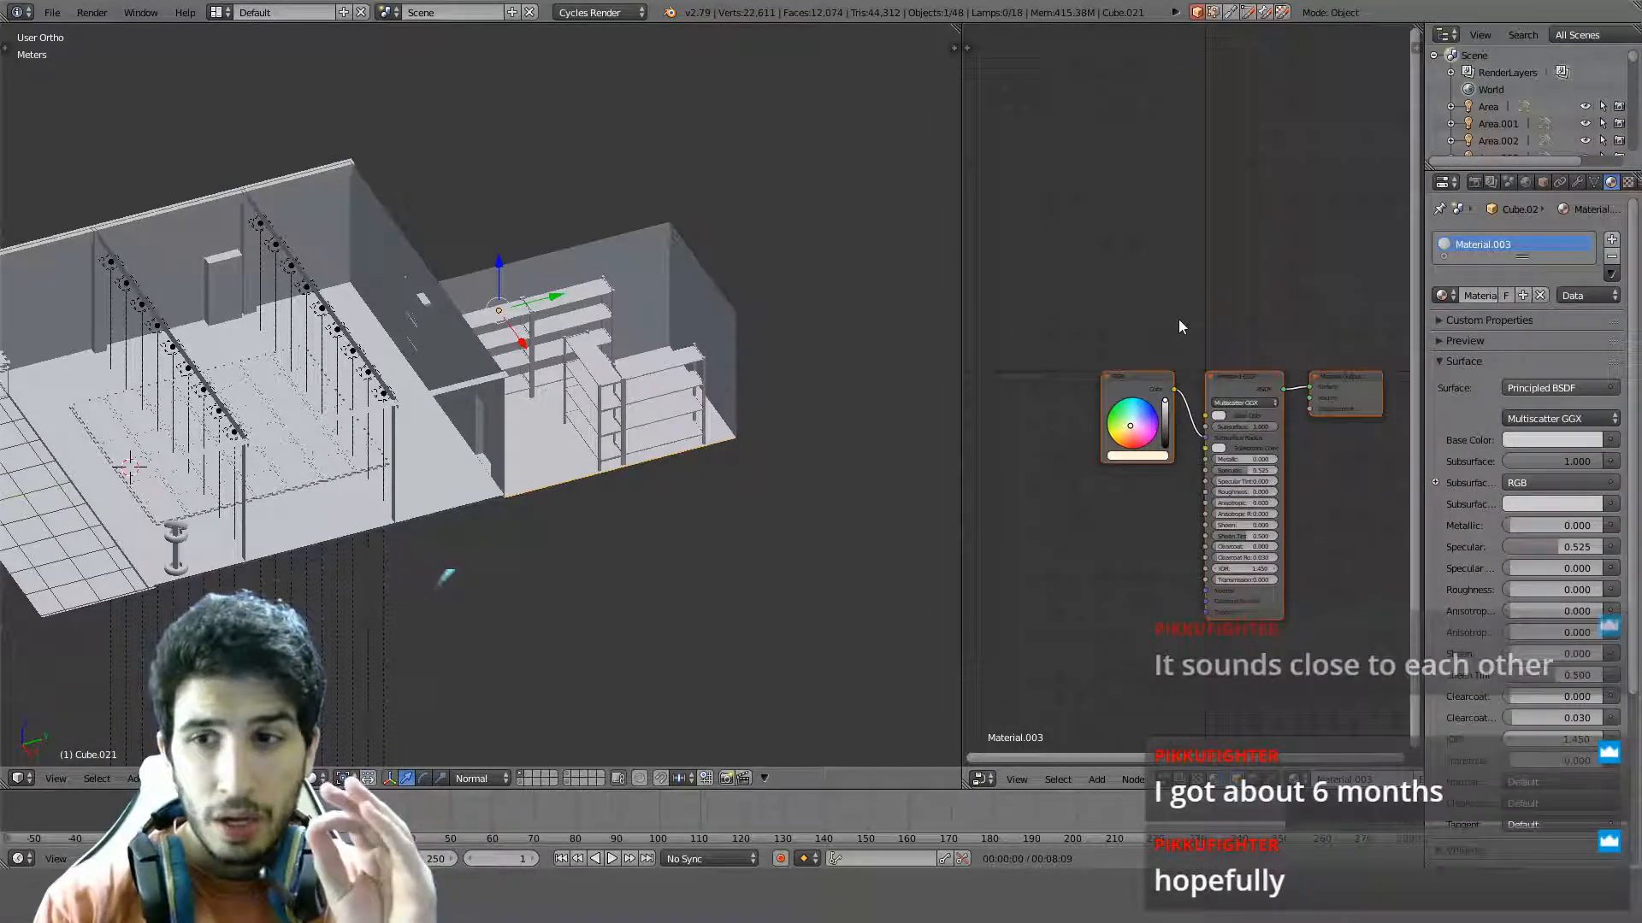
{"action": "middle_click_drag", "start_coordinate": [1179, 258], "coordinate": [1109, 278]}
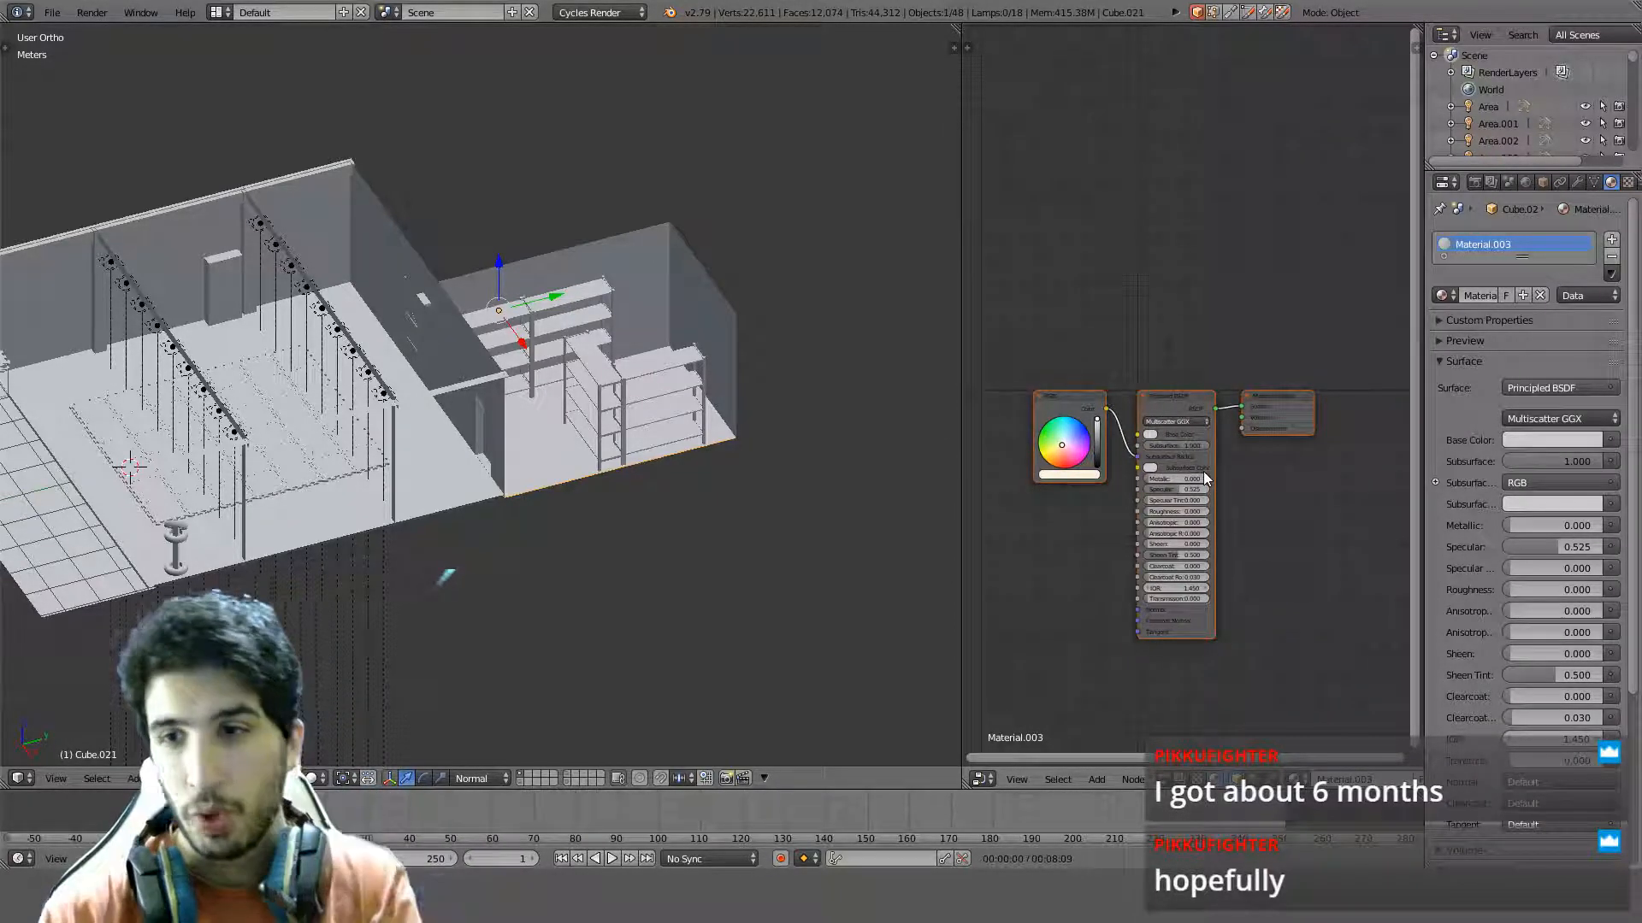
{"action": "scroll", "coordinate": [1203, 472], "scroll_direction": "up", "scroll_amount": 3}
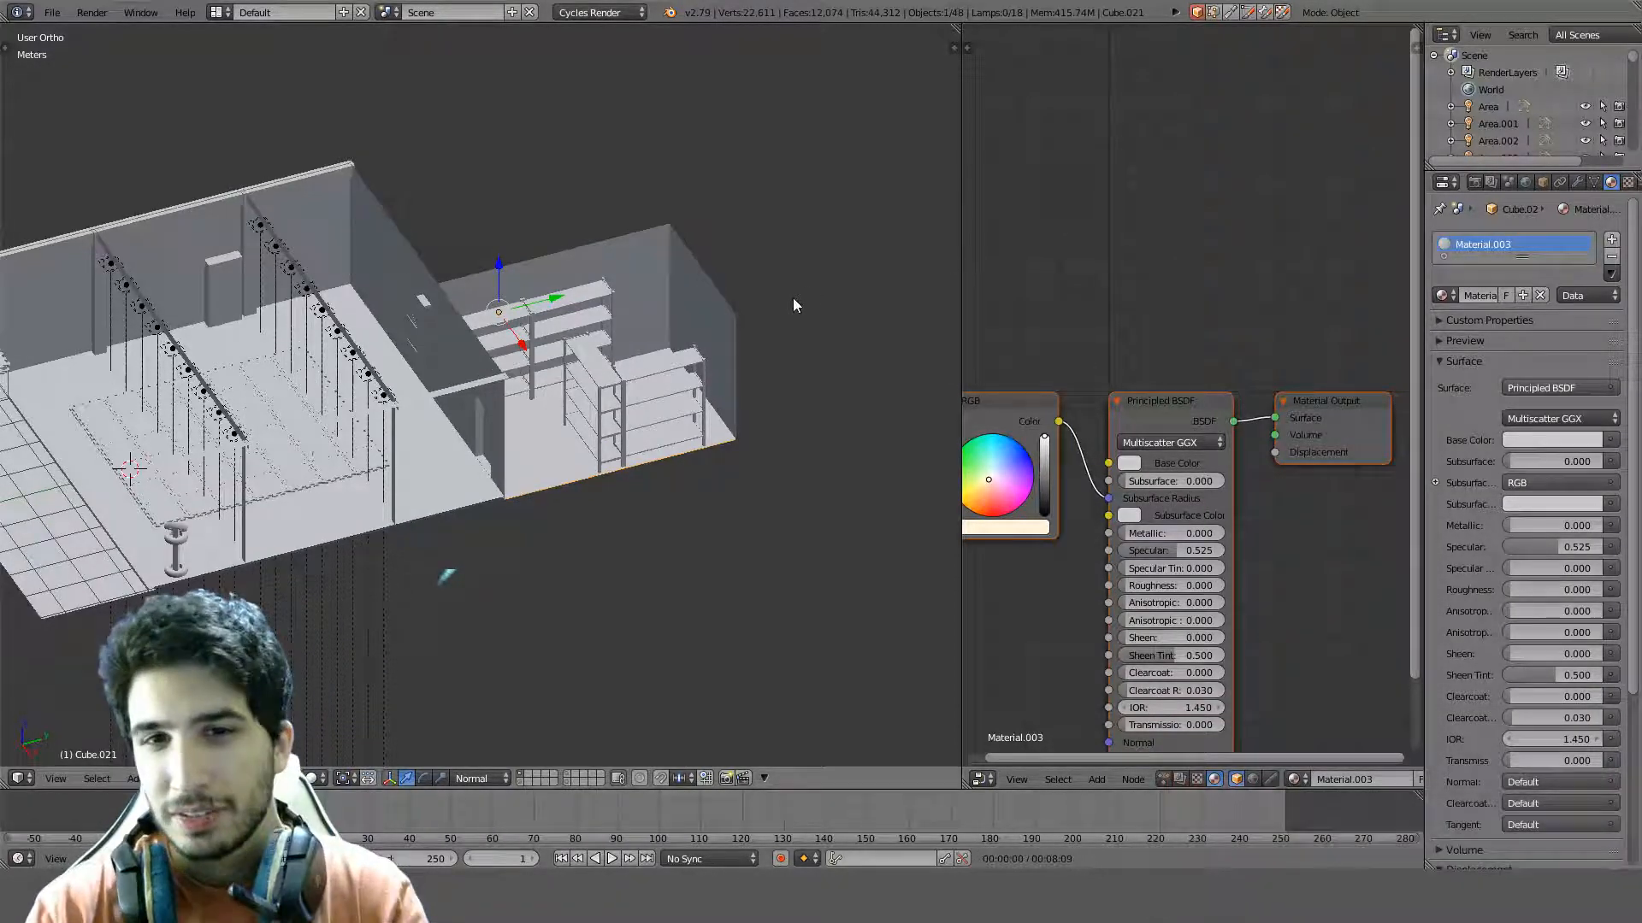
Apply the modifier on the main room's walls object
{"action": "middle_click_drag", "start_coordinate": [795, 300], "coordinate": [790, 397]}
{"action": "key", "text": "KP_1"}
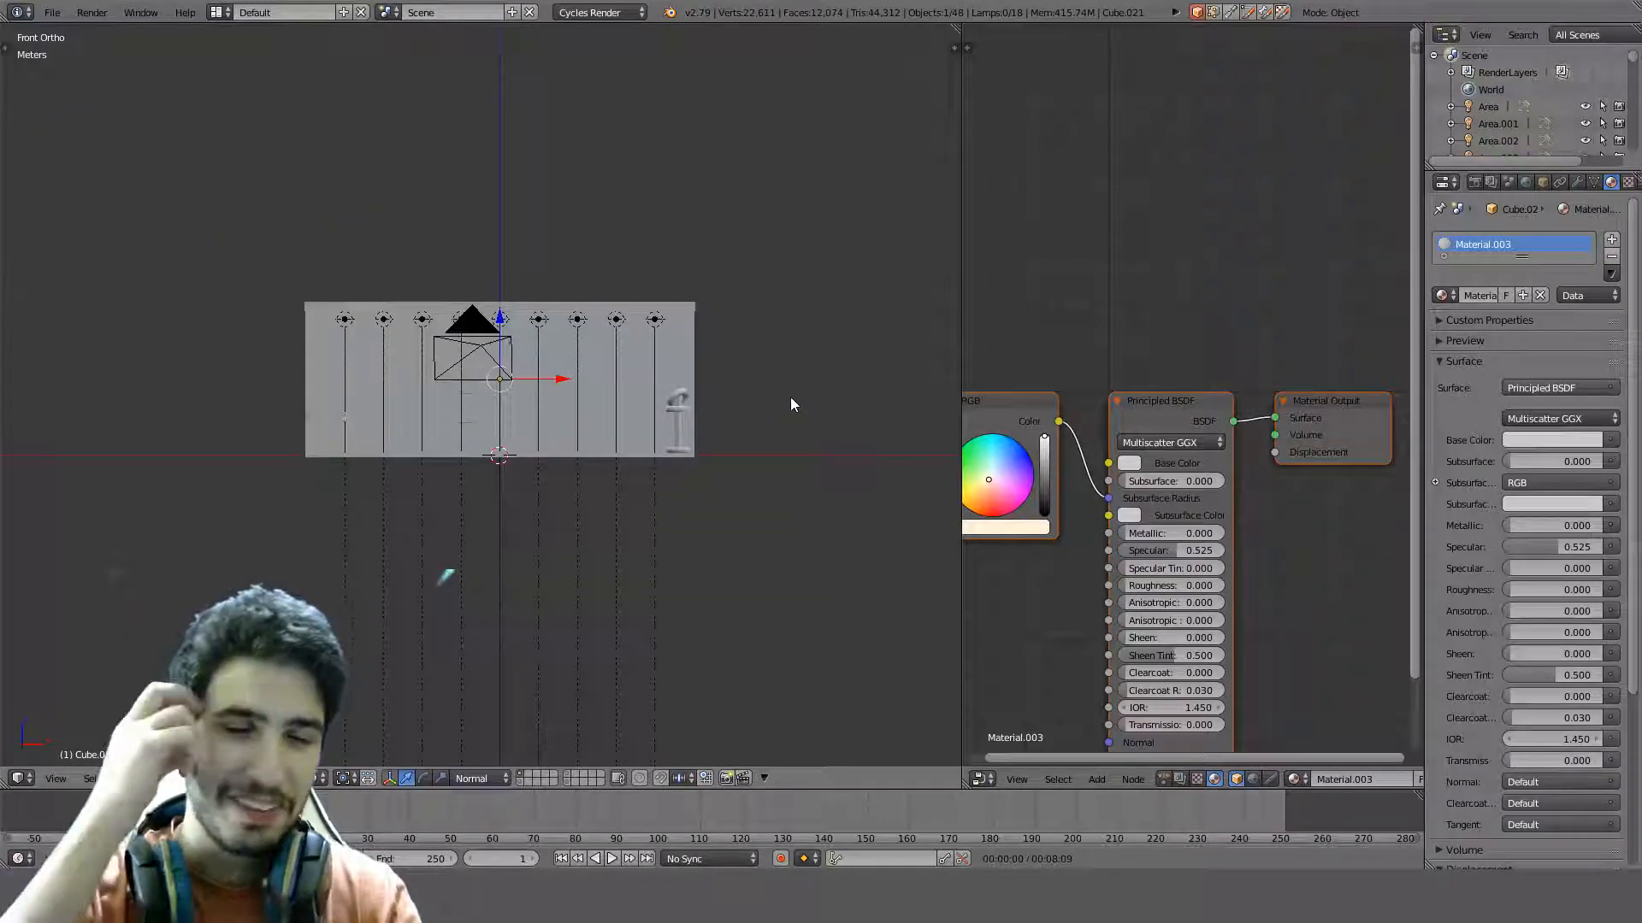
{"action": "key", "text": "KP_3"}
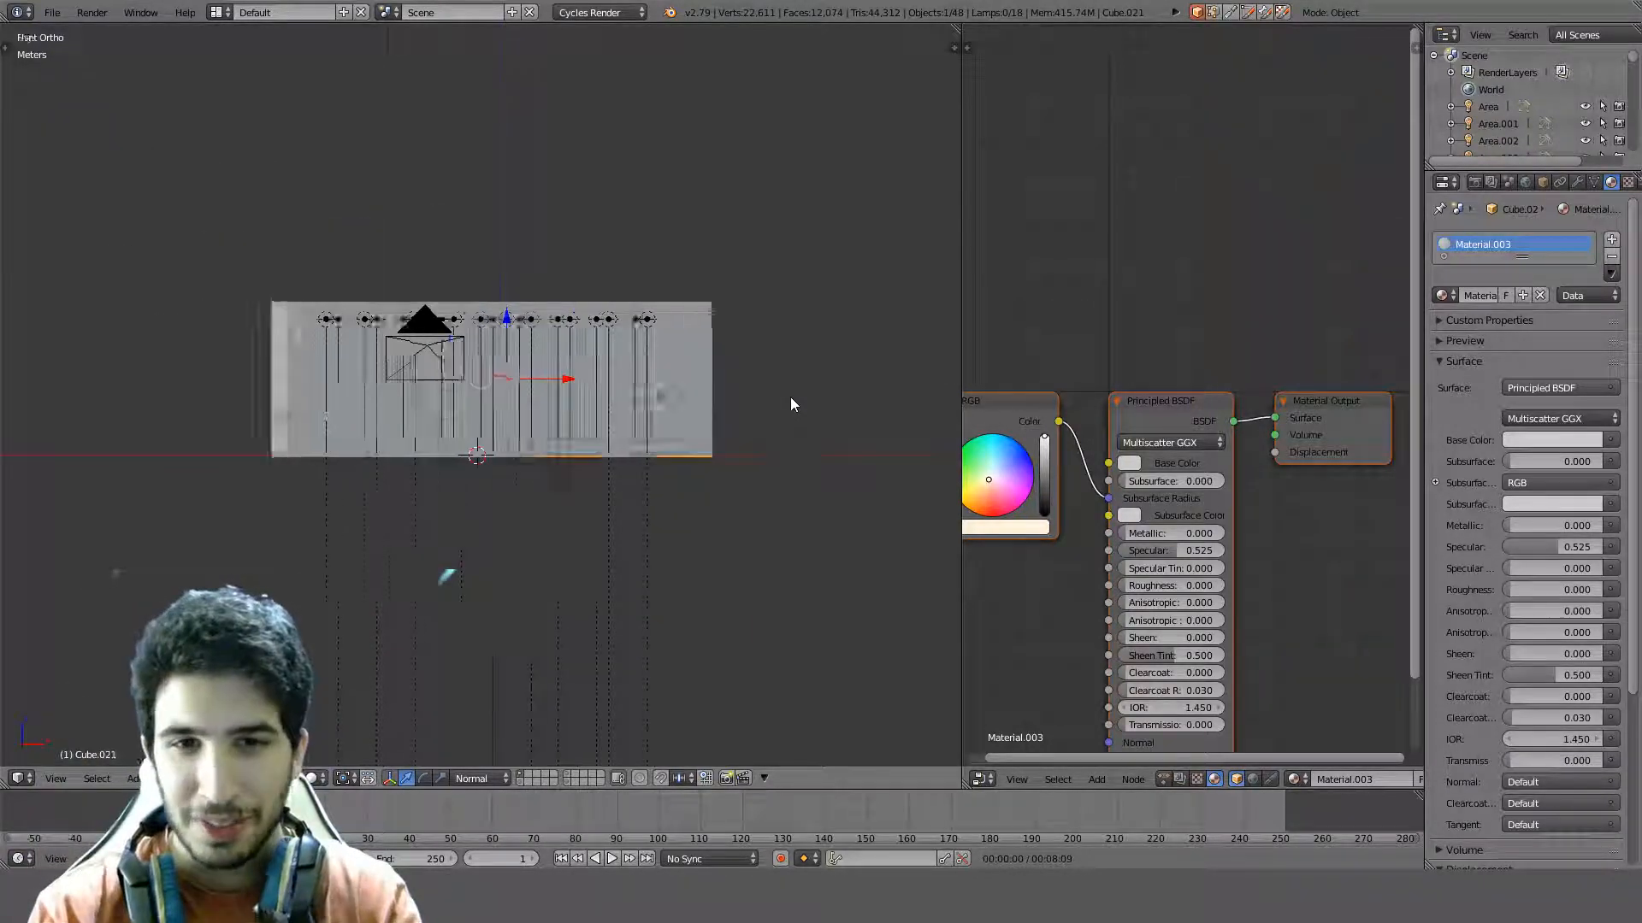
{"action": "middle_click_drag", "start_coordinate": [806, 405], "coordinate": [541, 351]}
{"action": "scroll", "coordinate": [541, 351], "scroll_direction": "up", "scroll_amount": 6}
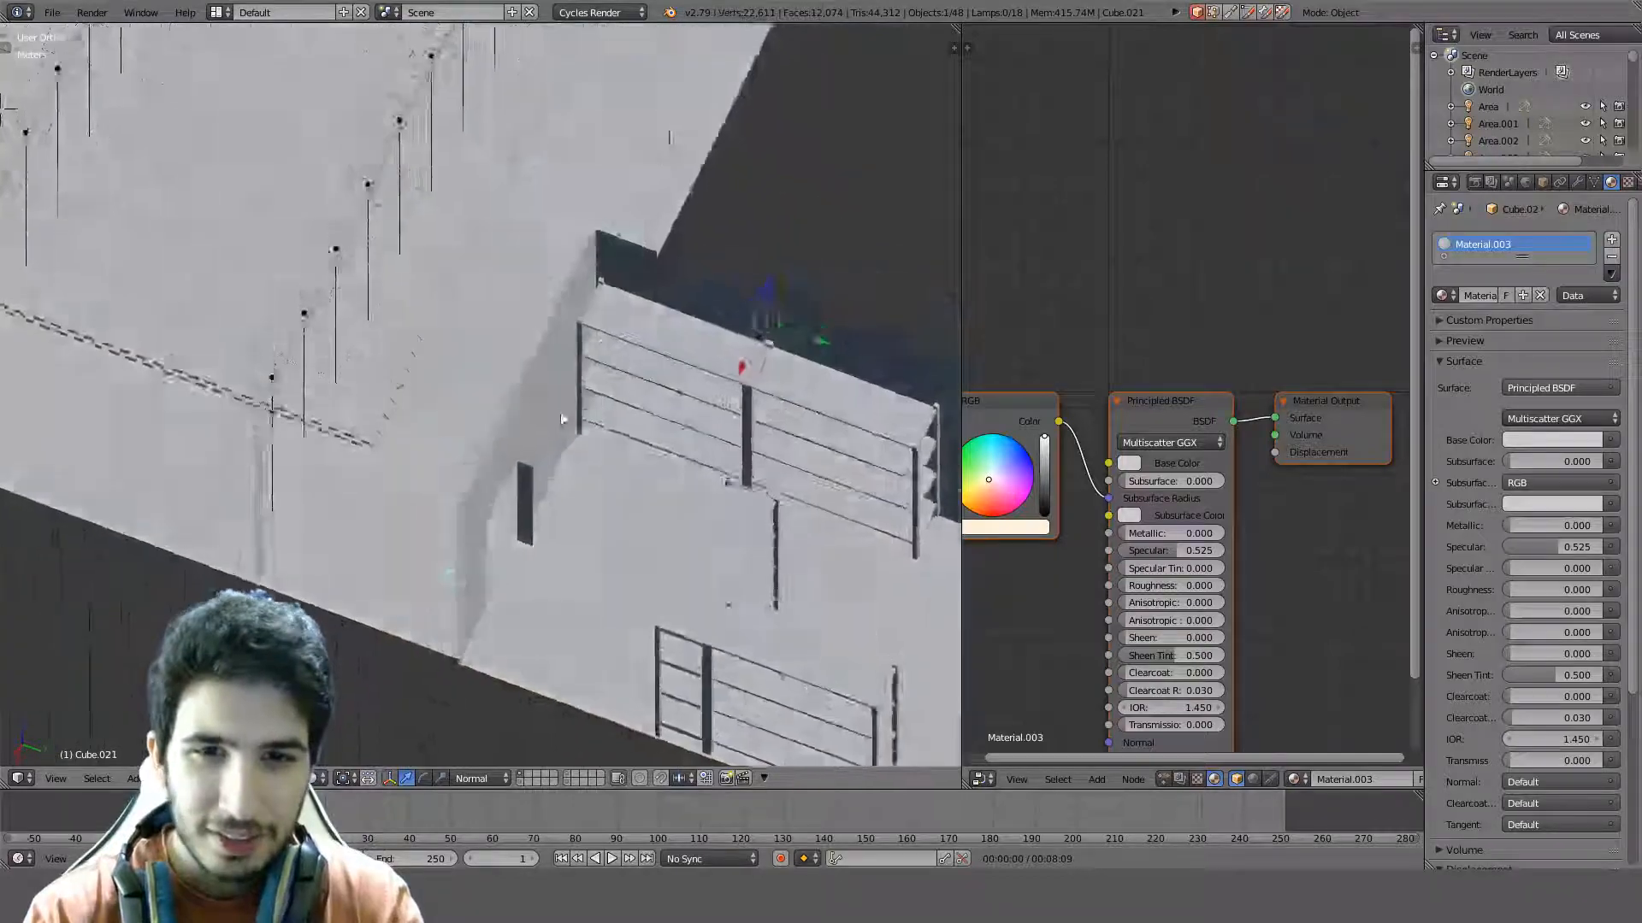
{"action": "middle_click_drag", "start_coordinate": [560, 415], "coordinate": [282, 171]}
{"action": "right_click", "coordinate": [413, 236]}
{"action": "mouse_move", "coordinate": [412, 236]}
{"action": "middle_mouse_down"}
{"action": "mouse_move", "coordinate": [713, 283]}
{"action": "mouse_move", "coordinate": [550, 308]}
{"action": "mouse_move", "coordinate": [696, 385]}
{"action": "mouse_move", "coordinate": [717, 471]}
{"action": "mouse_move", "coordinate": [458, 356]}
{"action": "mouse_move", "coordinate": [410, 267]}
{"action": "mouse_move", "coordinate": [504, 294]}
{"action": "mouse_move", "coordinate": [623, 403]}
{"action": "mouse_move", "coordinate": [671, 333]}
{"action": "mouse_move", "coordinate": [900, 232]}
{"action": "mouse_move", "coordinate": [722, 414]}
{"action": "mouse_move", "coordinate": [784, 439]}
{"action": "mouse_move", "coordinate": [924, 368]}
{"action": "mouse_move", "coordinate": [824, 396]}
{"action": "mouse_move", "coordinate": [864, 368]}
{"action": "mouse_move", "coordinate": [727, 335]}
{"action": "mouse_move", "coordinate": [710, 355]}
{"action": "middle_mouse_up"}
{"action": "key", "text": "z"}
{"action": "key", "text": "Tab"}
{"action": "key", "text": "z"}
{"action": "key", "text": "Tab"}
{"action": "left_click", "coordinate": [1577, 183]}
{"action": "left_click", "coordinate": [1471, 288]}
Delete the leftover doorway geometry between the main room and the storage room from the walls mesh
{"action": "key", "text": "Tab"}
{"action": "mouse_move", "coordinate": [628, 419]}
{"action": "middle_mouse_down"}
{"action": "mouse_move", "coordinate": [515, 354]}
{"action": "mouse_move", "coordinate": [616, 343]}
{"action": "mouse_move", "coordinate": [576, 365]}
{"action": "mouse_move", "coordinate": [601, 440]}
{"action": "mouse_move", "coordinate": [549, 449]}
{"action": "middle_mouse_up"}
{"action": "key", "text": "z"}
{"action": "key", "text": "z"}
{"action": "key", "text": "x"}
{"action": "left_click", "coordinate": [564, 385]}
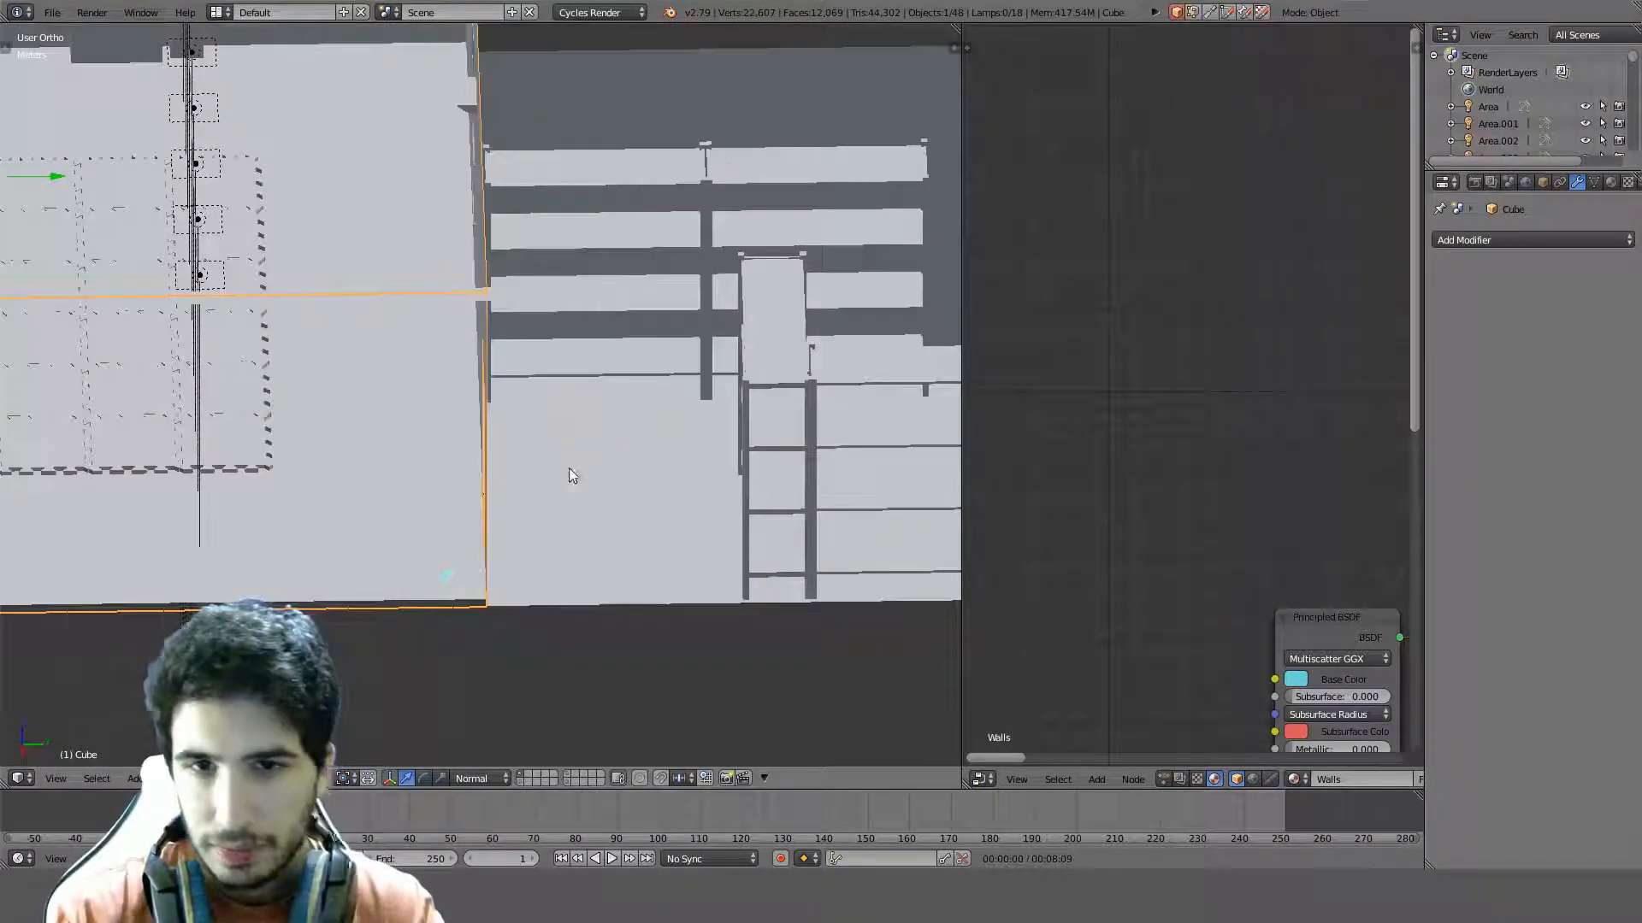
Select the storage room floor and switch the viewport to Material shading
{"action": "right_click", "coordinate": [623, 487]}
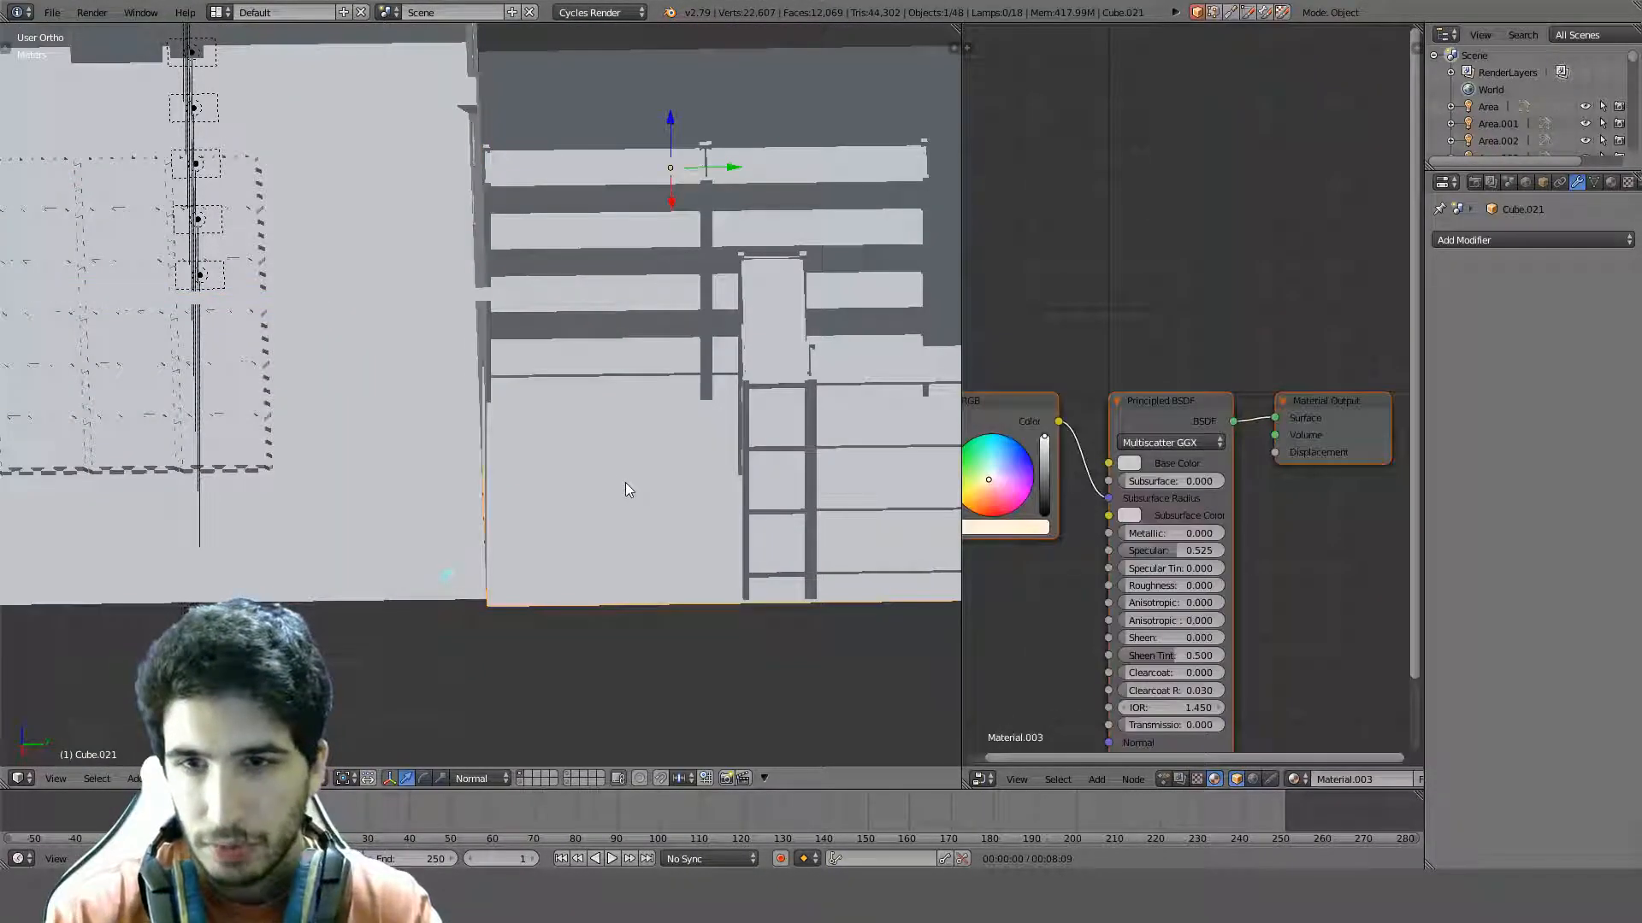
{"action": "middle_click_drag", "start_coordinate": [442, 429], "coordinate": [560, 333]}
{"action": "left_click", "coordinate": [321, 778]}
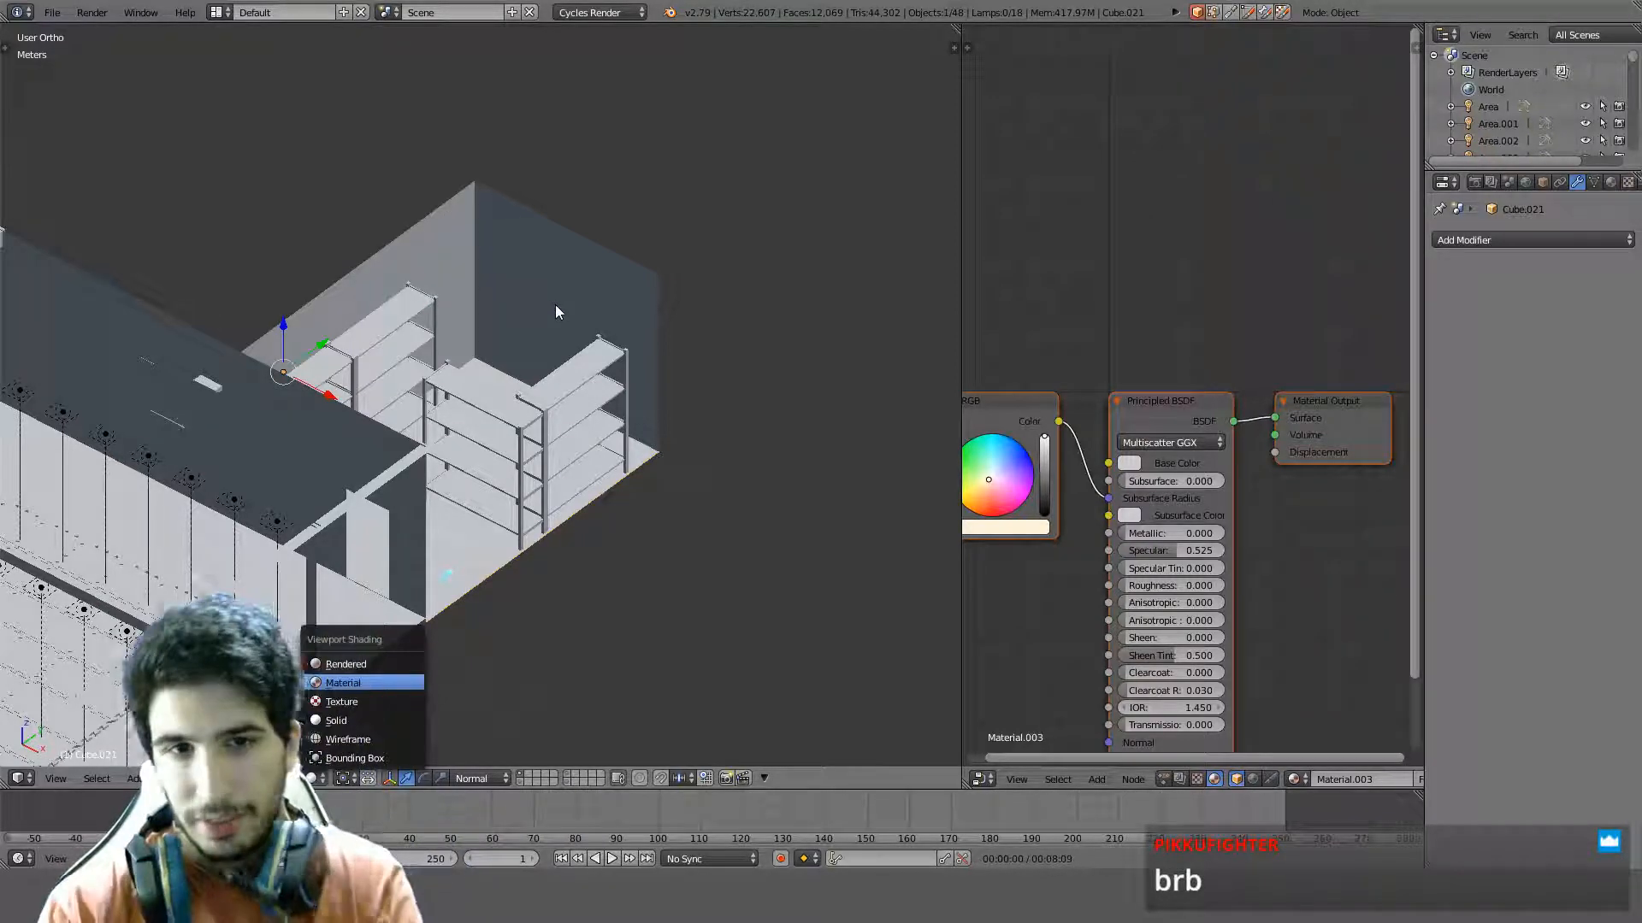
{"action": "key", "text": "Return"}
{"action": "mouse_move", "coordinate": [555, 310]}
{"action": "middle_mouse_down"}
{"action": "mouse_move", "coordinate": [596, 384]}
{"action": "mouse_move", "coordinate": [578, 379]}
{"action": "middle_mouse_up"}
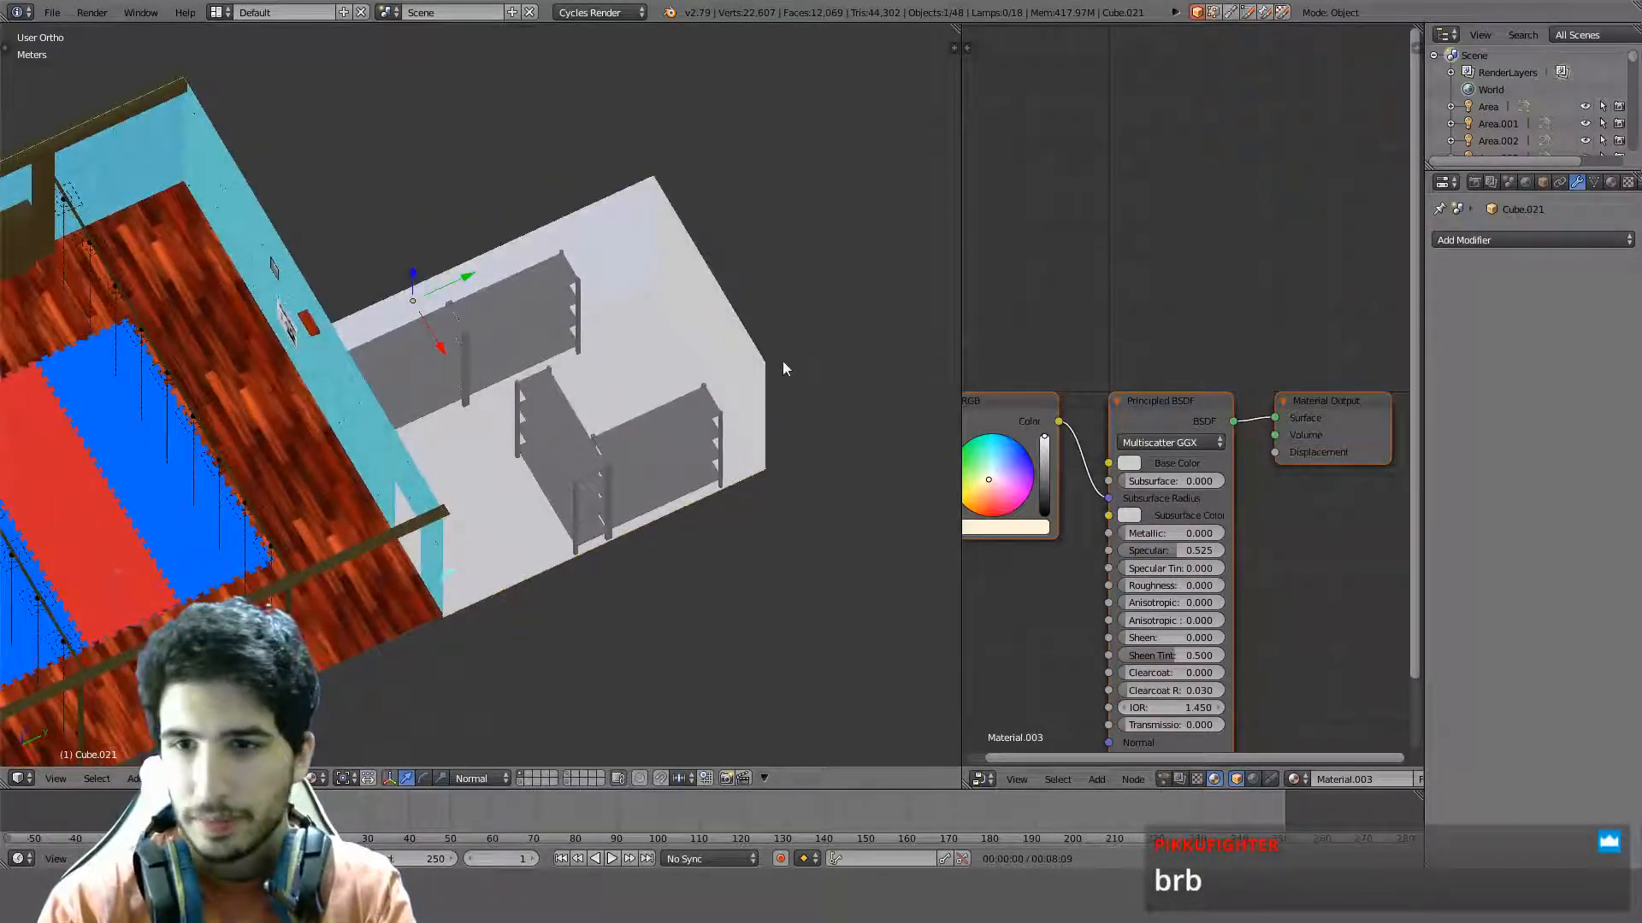
Widen the node editor and frame the floor material's nodes in it
{"action": "middle_click_drag", "start_coordinate": [1133, 363], "coordinate": [1161, 303]}
{"action": "scroll", "coordinate": [1161, 303], "scroll_direction": "down", "scroll_amount": 3}
{"action": "left_click_drag", "start_coordinate": [960, 191], "coordinate": [645, 207]}
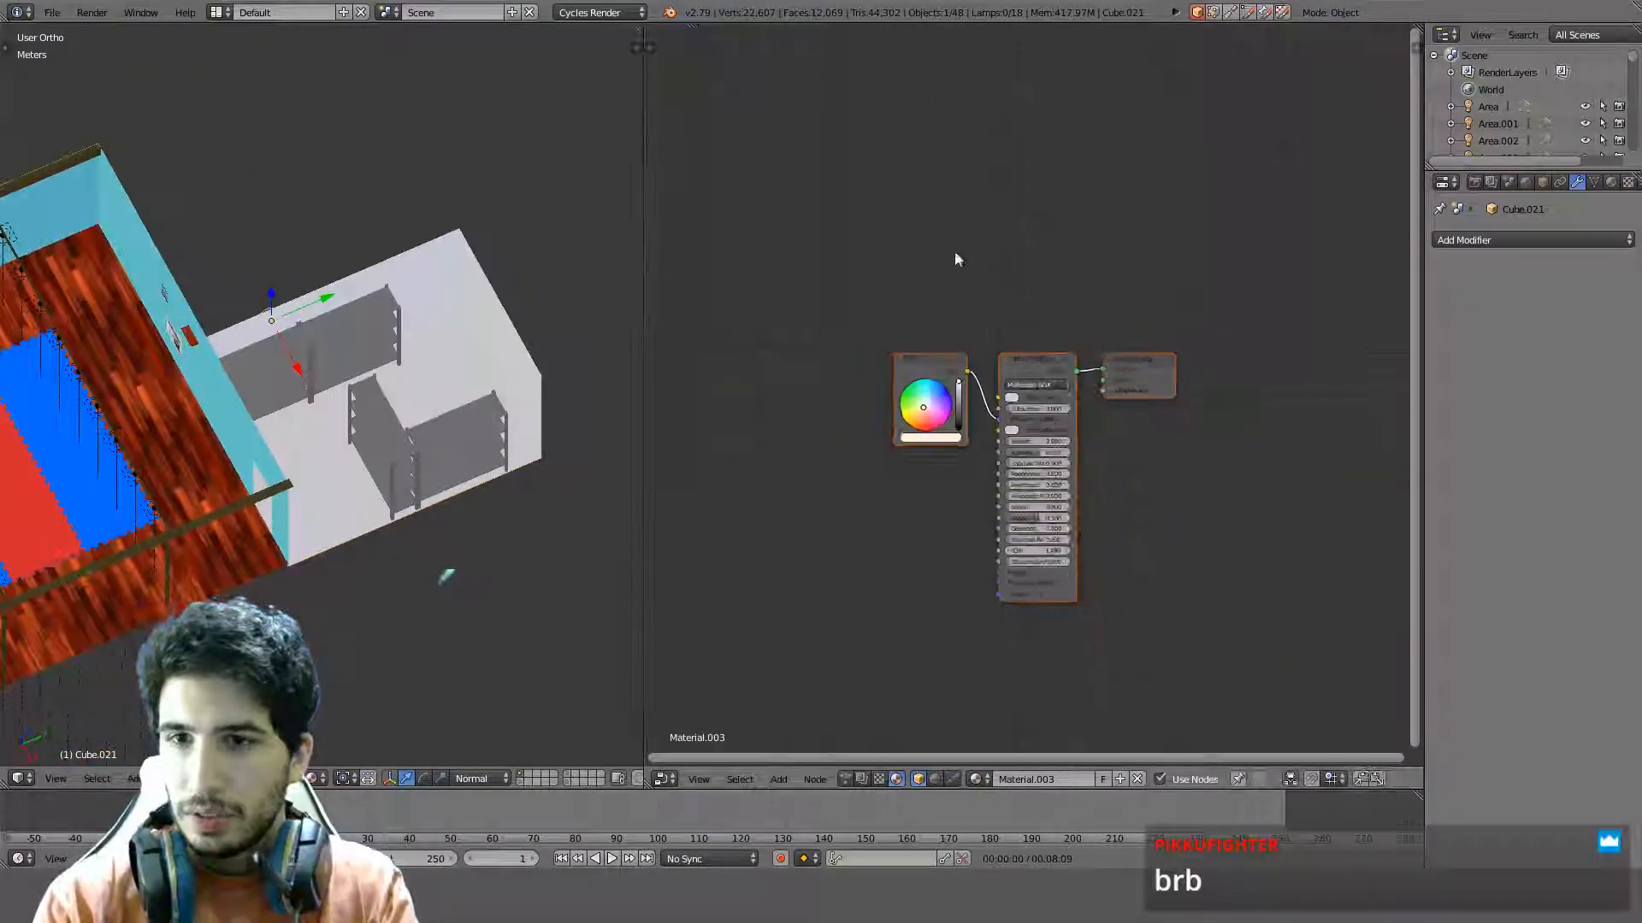
{"action": "key", "text": "Home"}
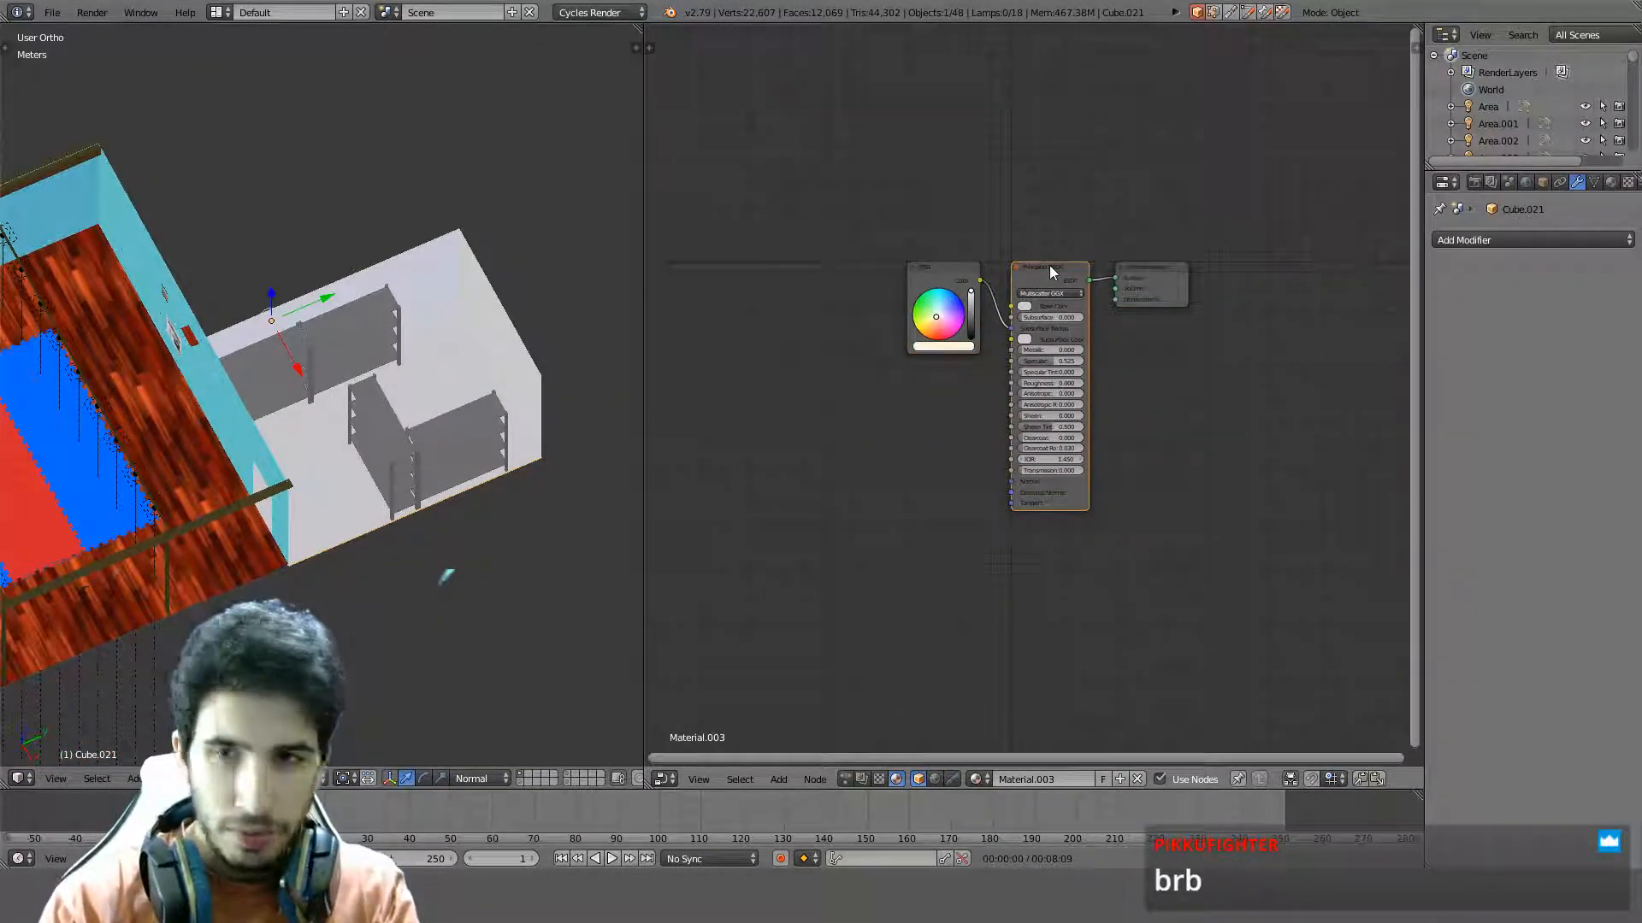
Add a texture coordinate, mapping and image texture setup to the Principled BSDF's base color and place it below the RGB node
{"action": "key", "text": "ctrl+t"}
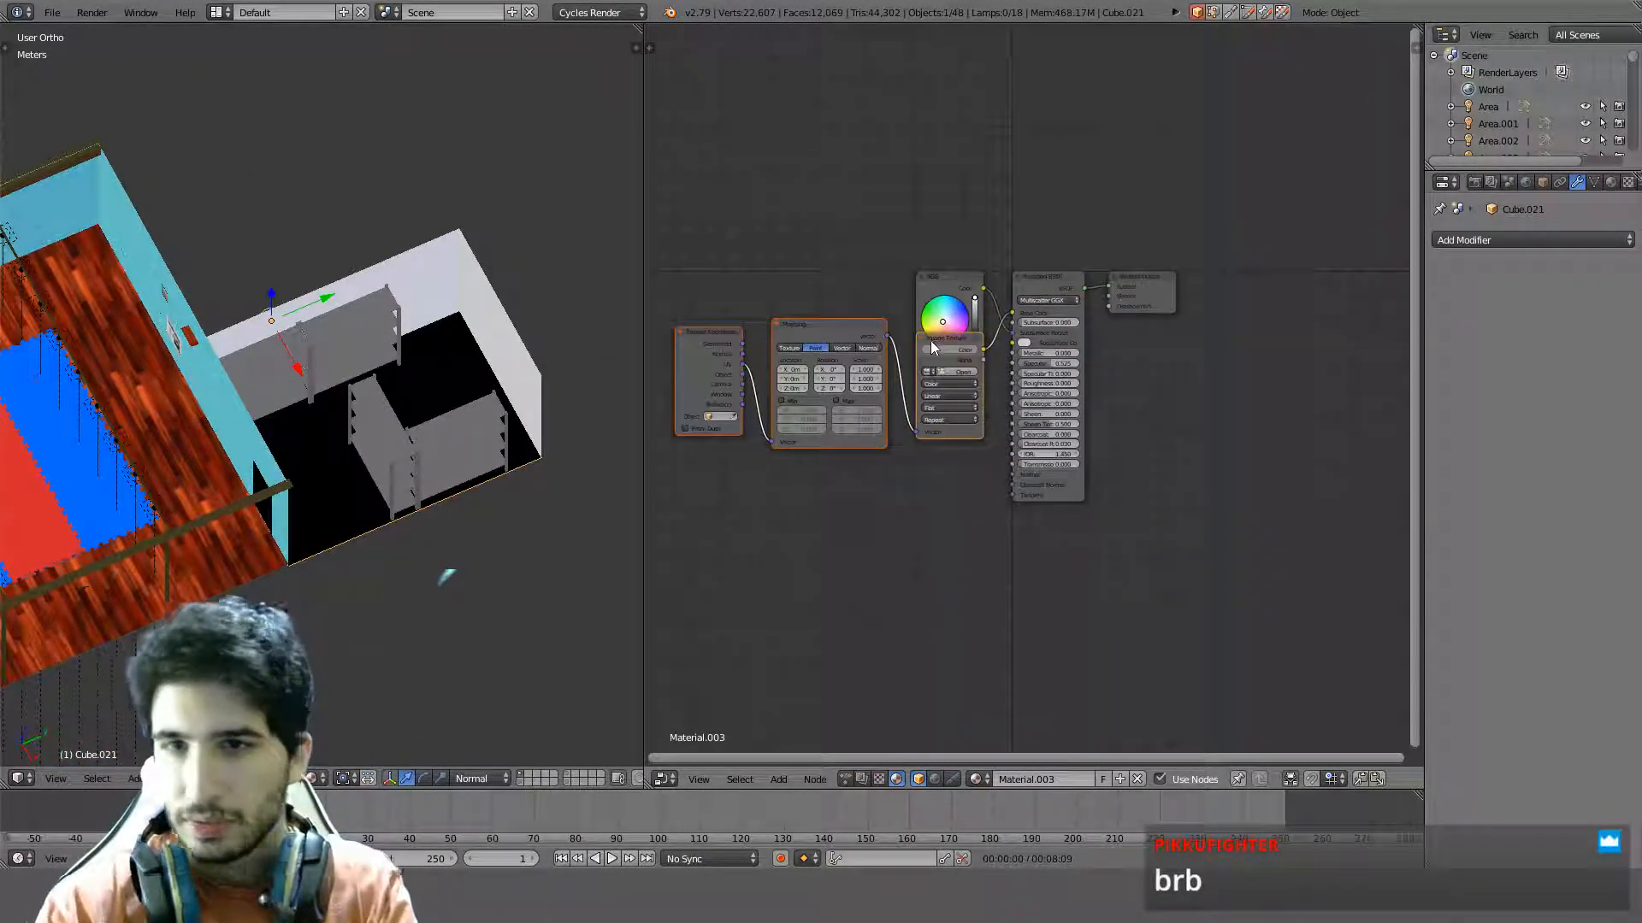
{"action": "key", "text": "g"}
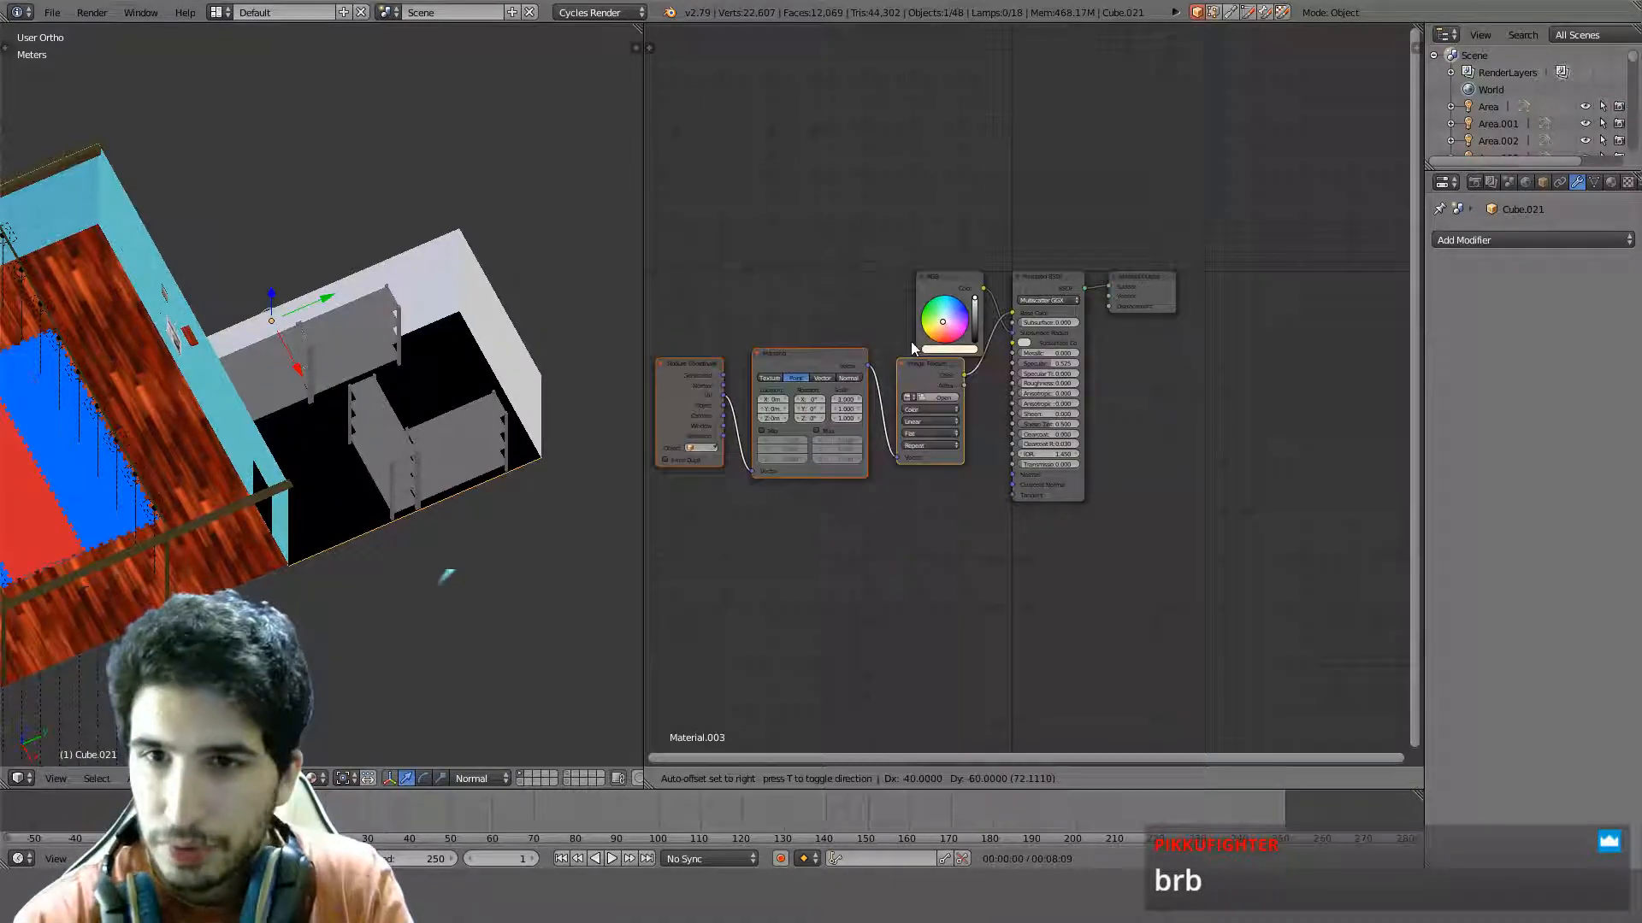
{"action": "left_click", "coordinate": [922, 366]}
{"action": "scroll", "coordinate": [982, 320], "scroll_direction": "up", "scroll_amount": 3}
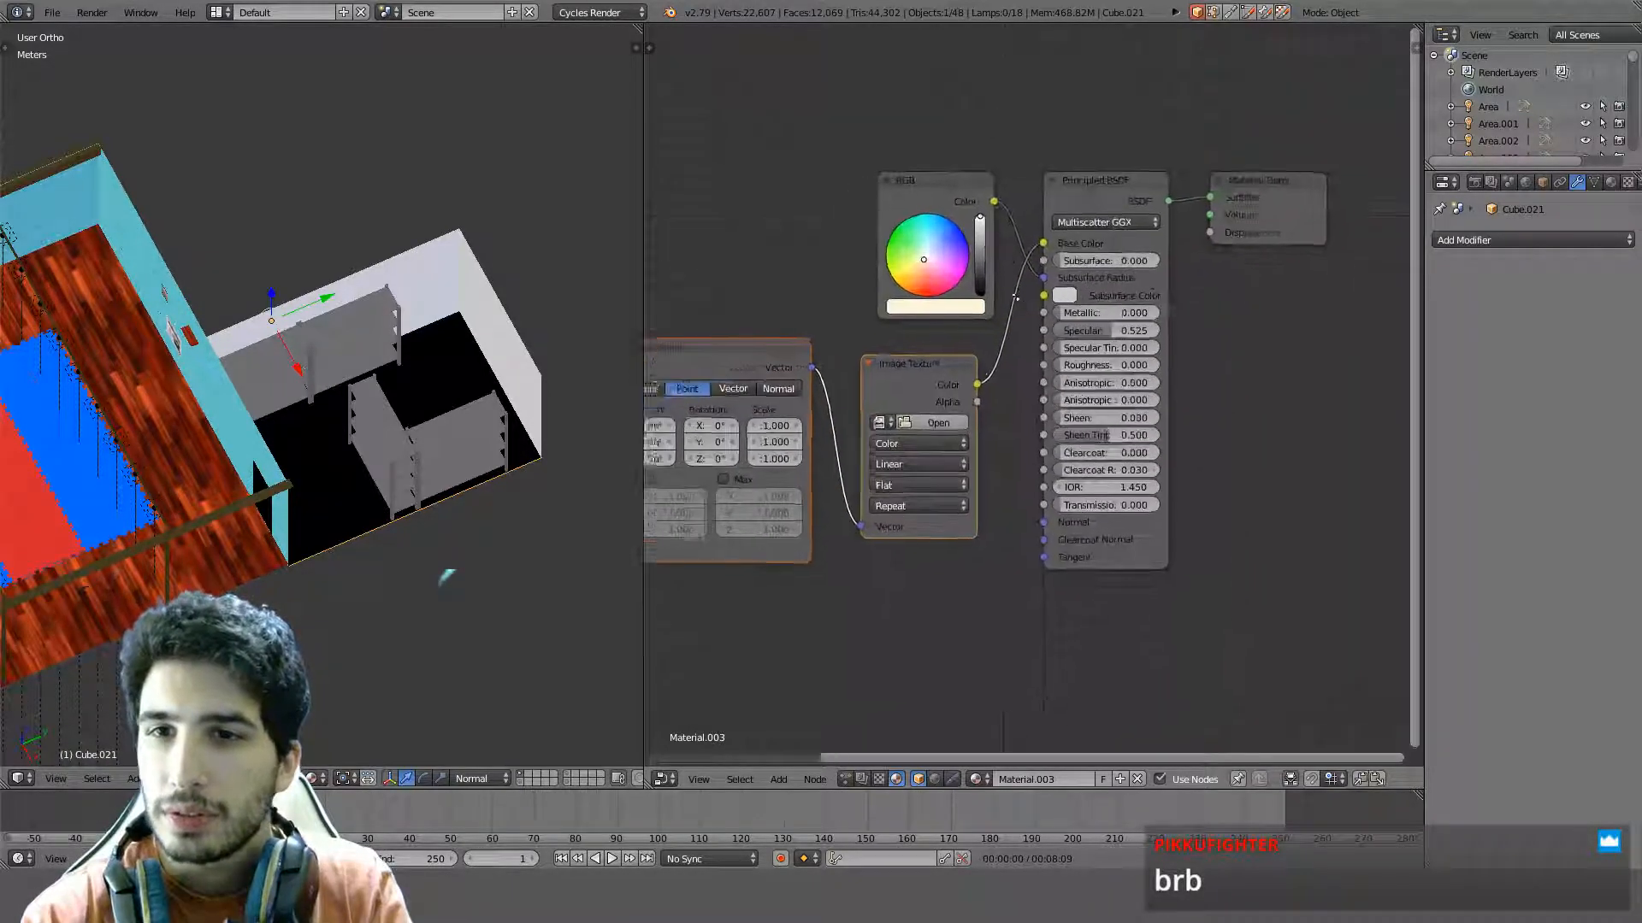
{"action": "middle_click_drag", "start_coordinate": [1015, 297], "coordinate": [1042, 293]}
Browse for the Image Texture node's image as thumbnails in Textures\3D Wolf\Floor\Tiles 1
{"action": "left_click", "coordinate": [927, 422]}
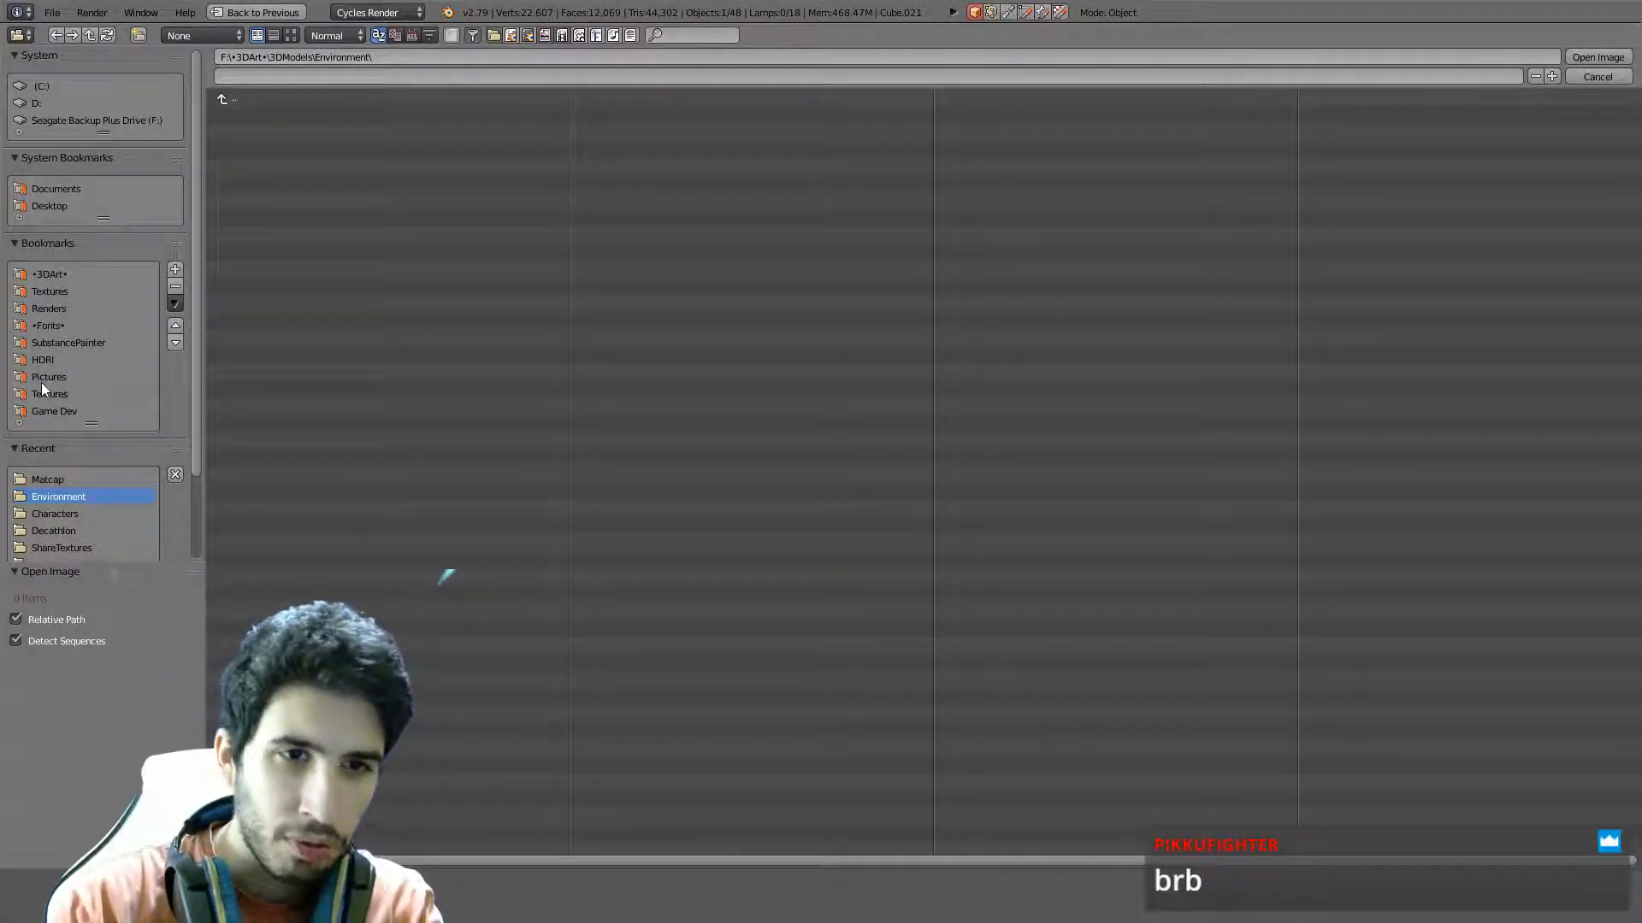
{"action": "left_click", "coordinate": [49, 291]}
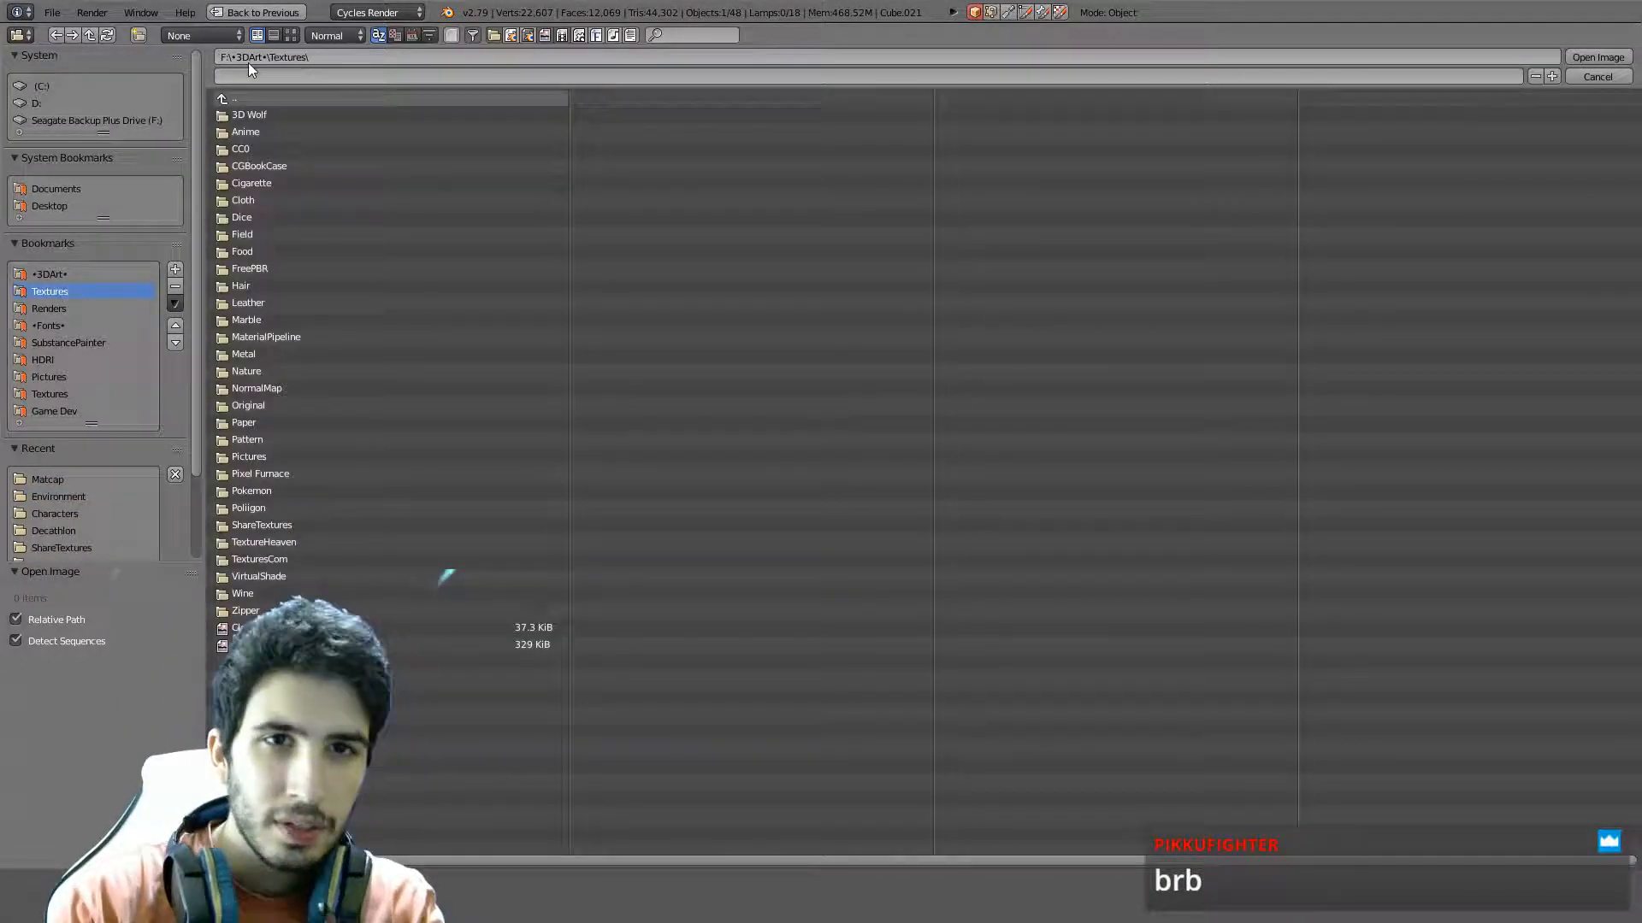
{"action": "left_click", "coordinate": [292, 35]}
{"action": "left_click", "coordinate": [389, 188]}
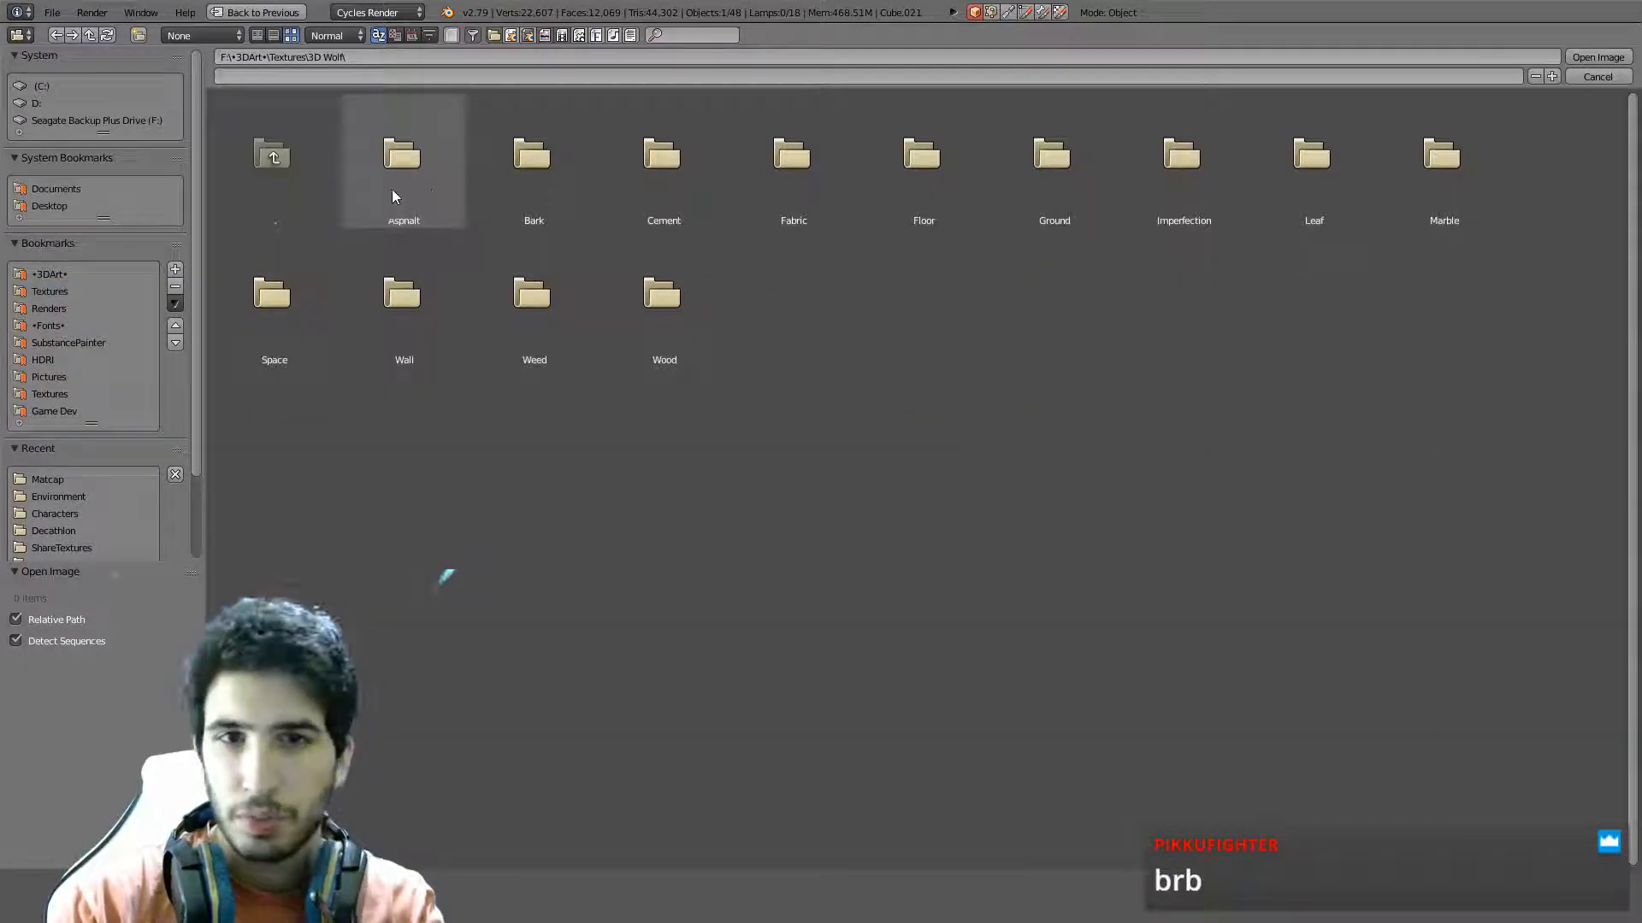
{"action": "double_click", "coordinate": [970, 214]}
{"action": "double_click", "coordinate": [450, 171]}
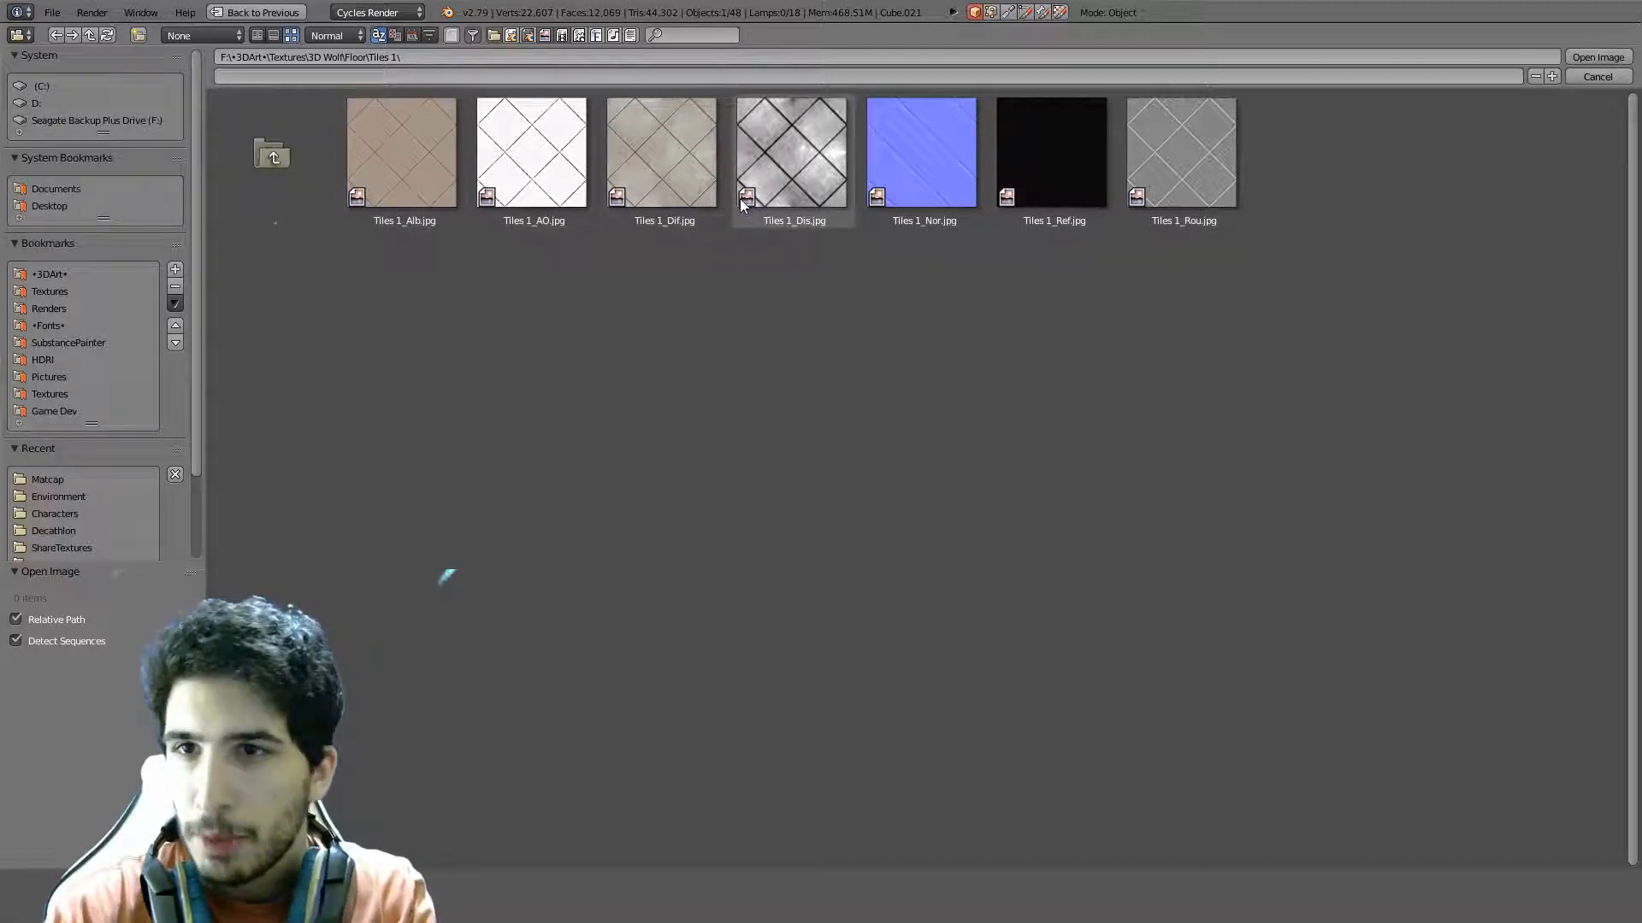
Examine the texture images in the Tiles 2 and Tiles 3 folders as alternatives for the floor
{"action": "double_click", "coordinate": [317, 156]}
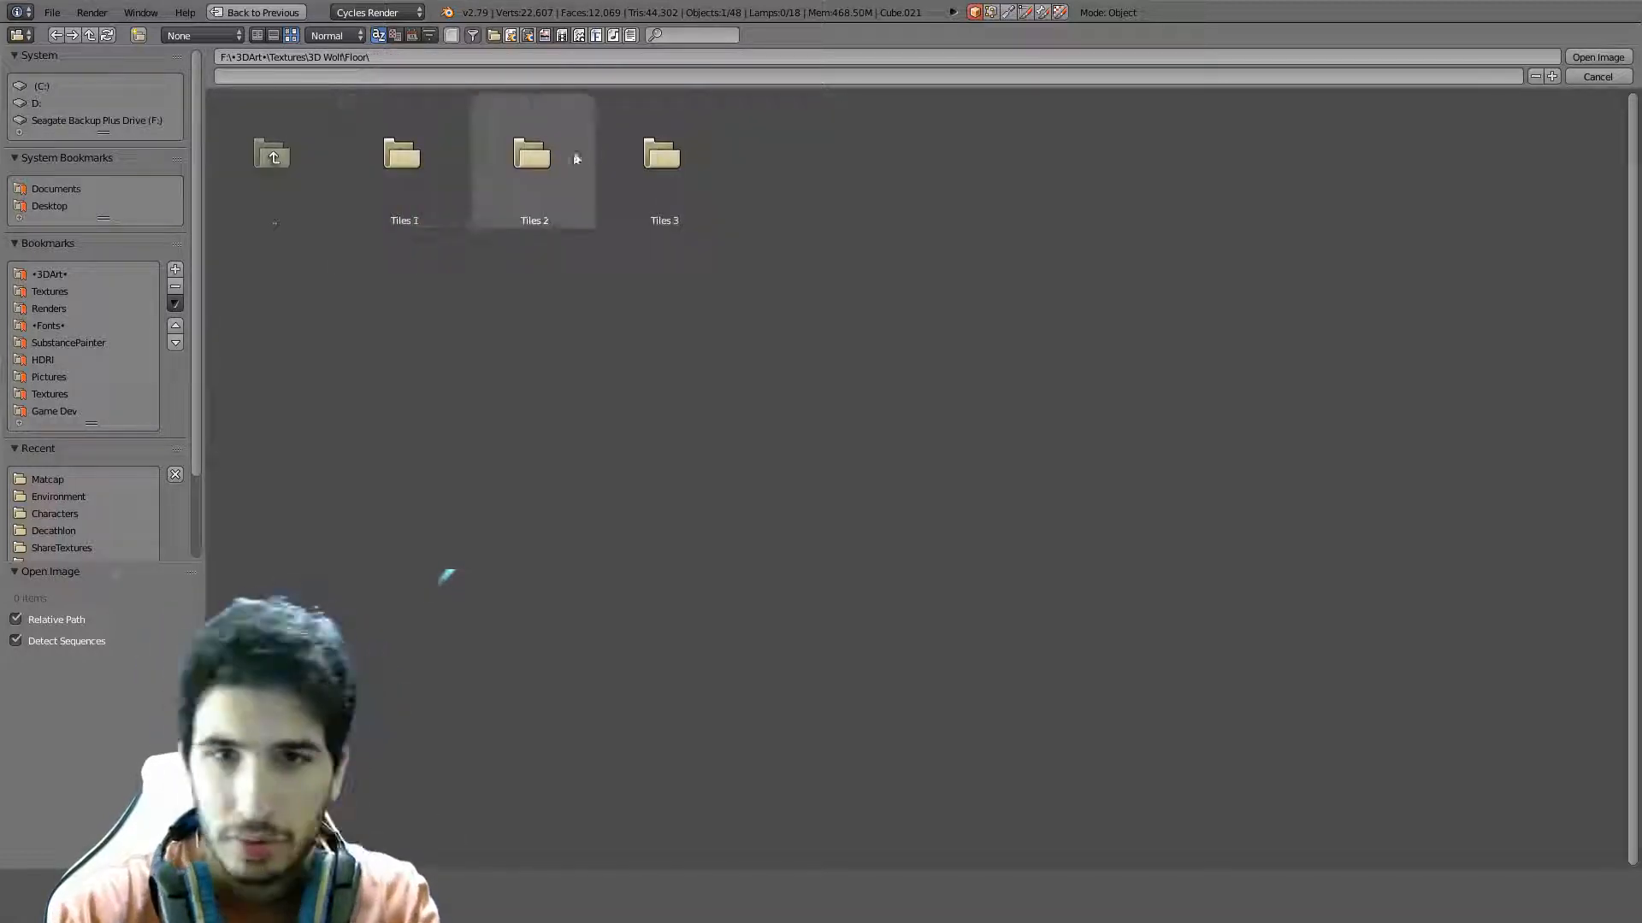
{"action": "double_click", "coordinate": [547, 162]}
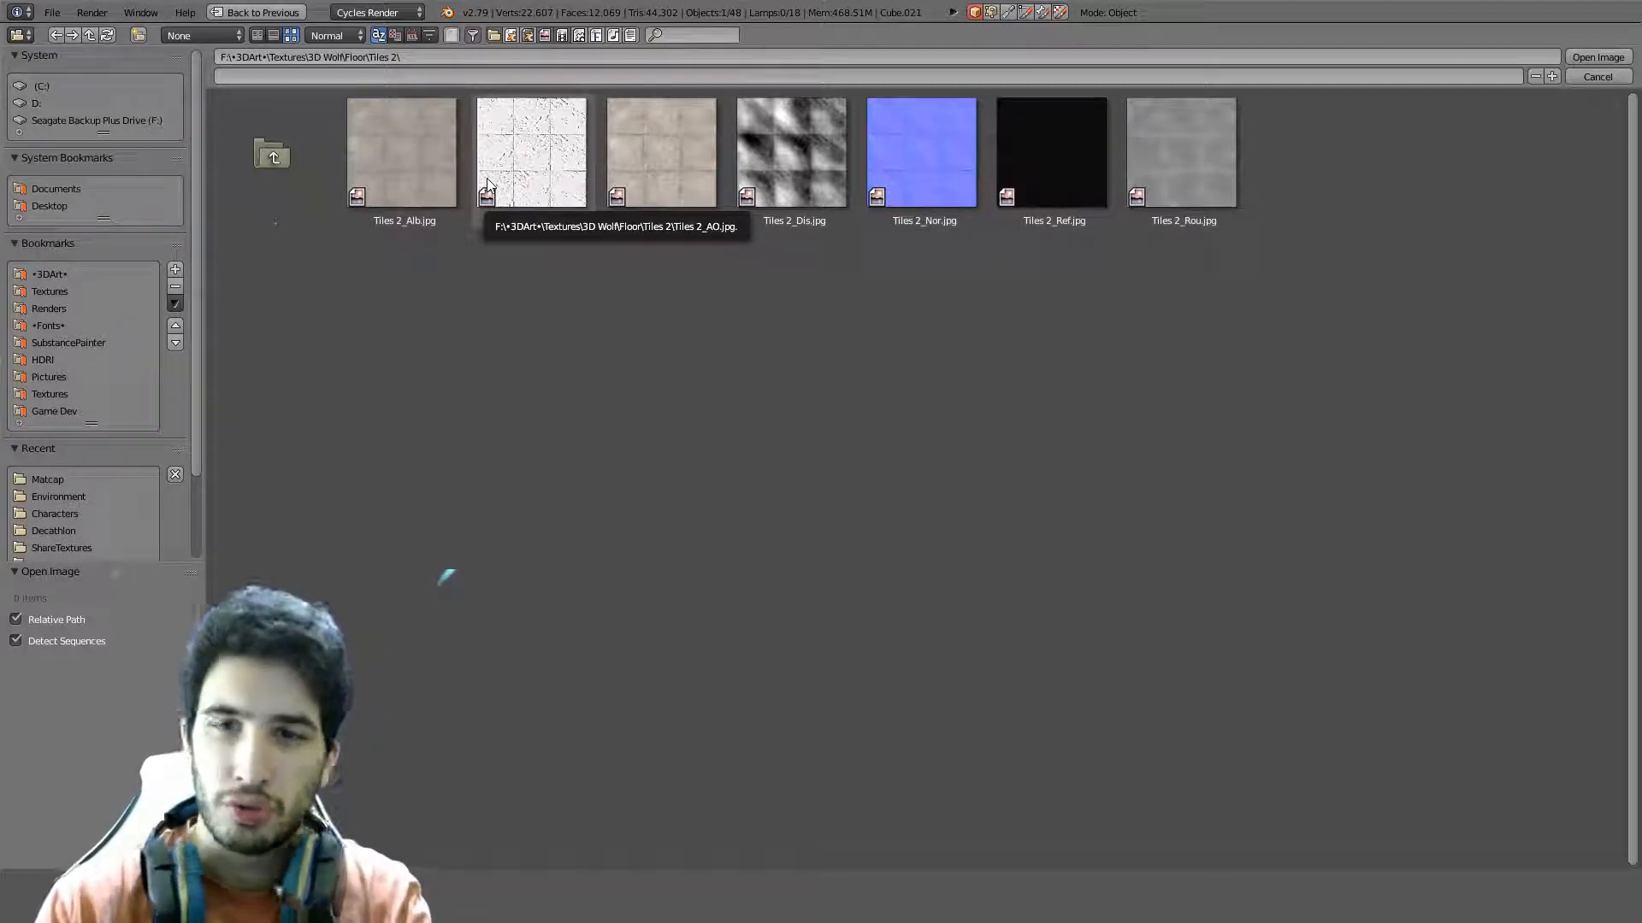
{"action": "left_click", "coordinate": [283, 167]}
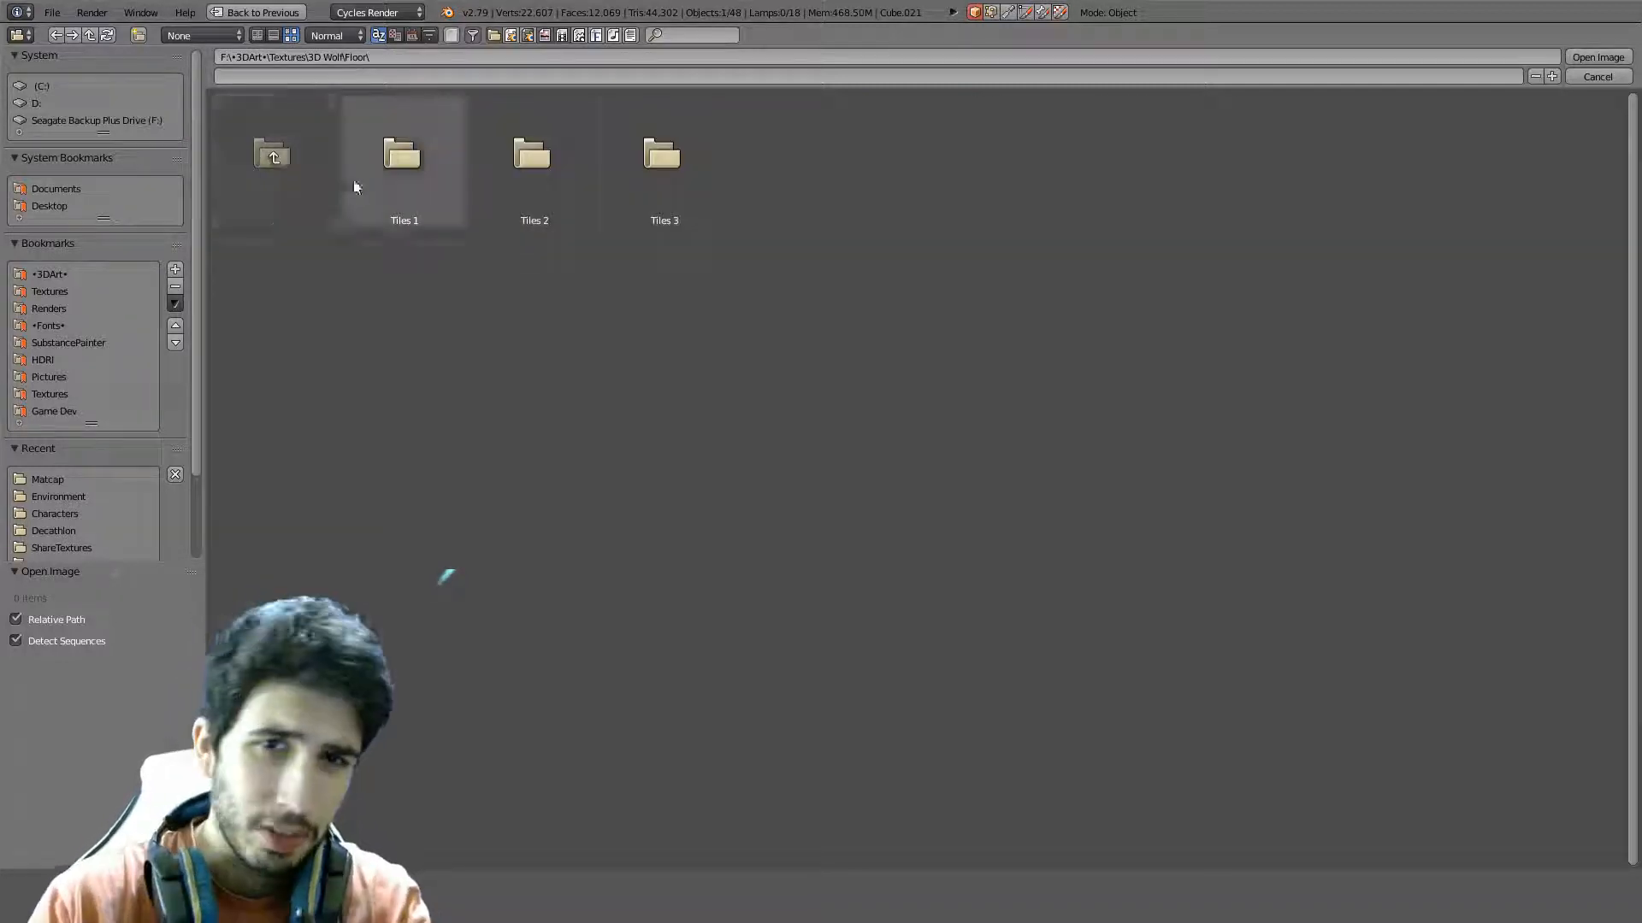
{"action": "left_click", "coordinate": [659, 197]}
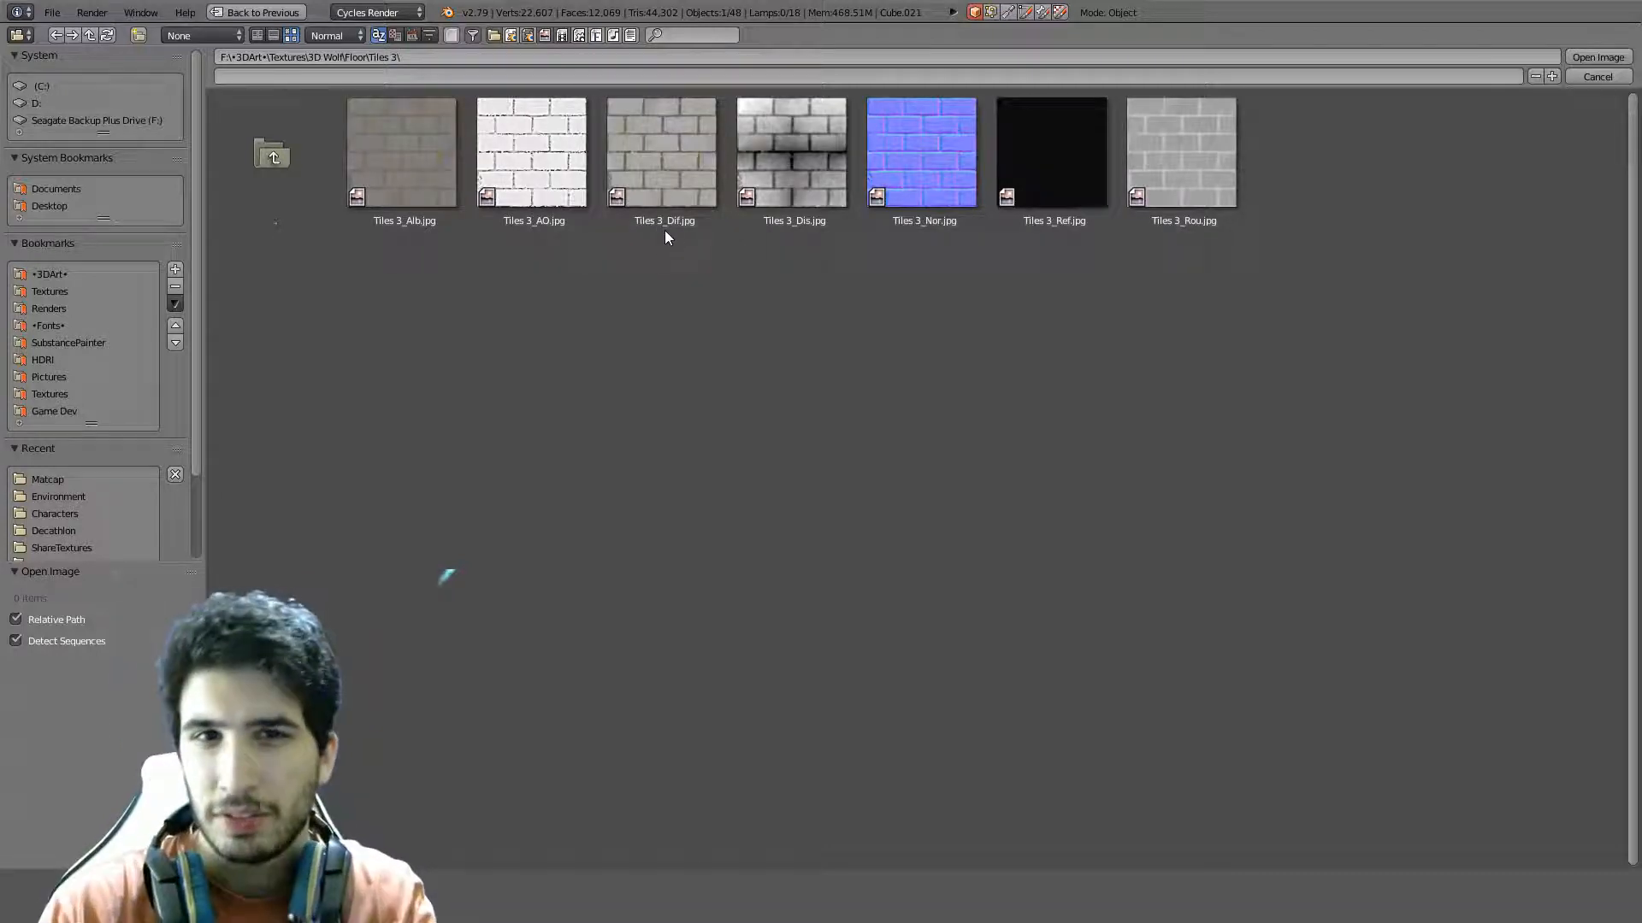
{"action": "left_click", "coordinate": [289, 225]}
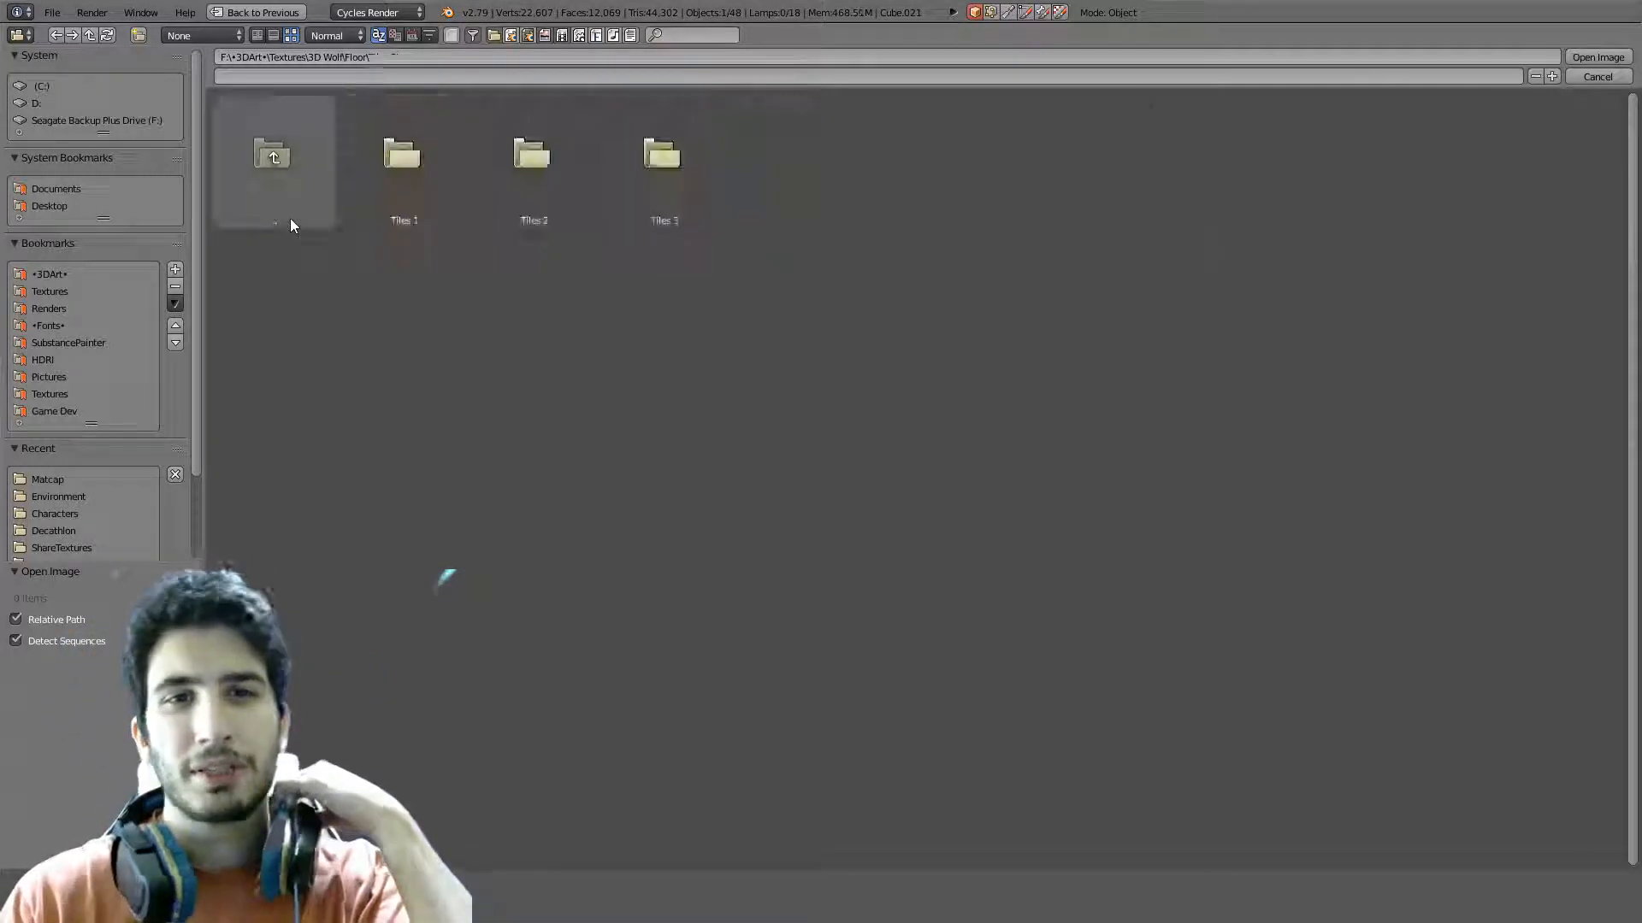
Load Tiles 1_Dif.jpg from the Tiles 1 folder into the Image Texture node
{"action": "left_click", "coordinate": [382, 191]}
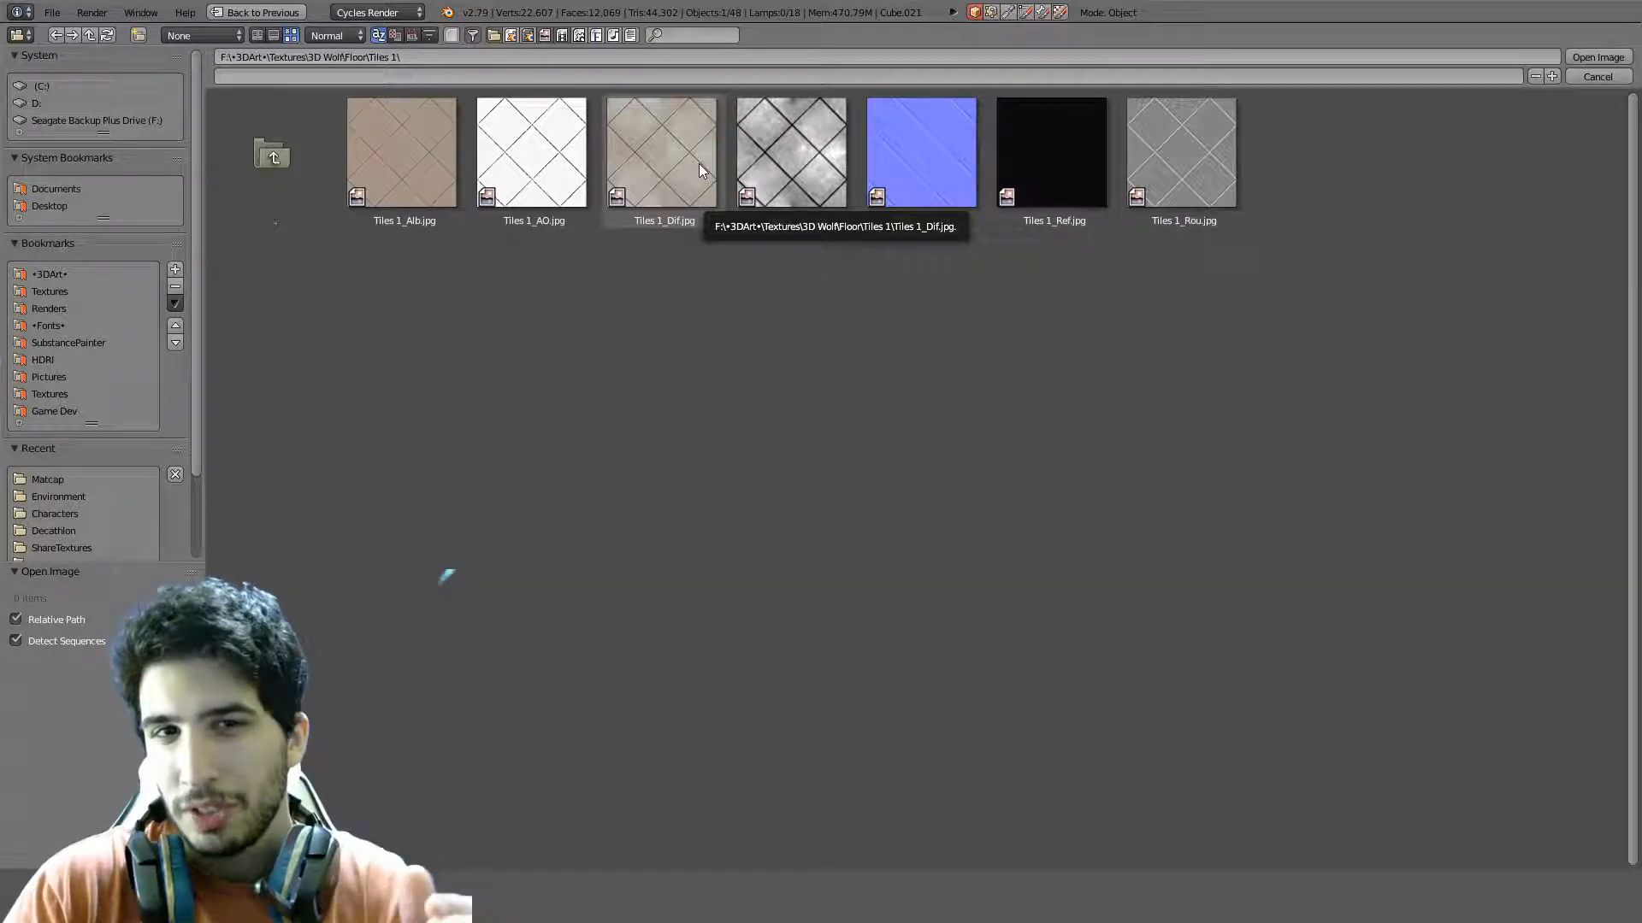
{"action": "left_click", "coordinate": [674, 171]}
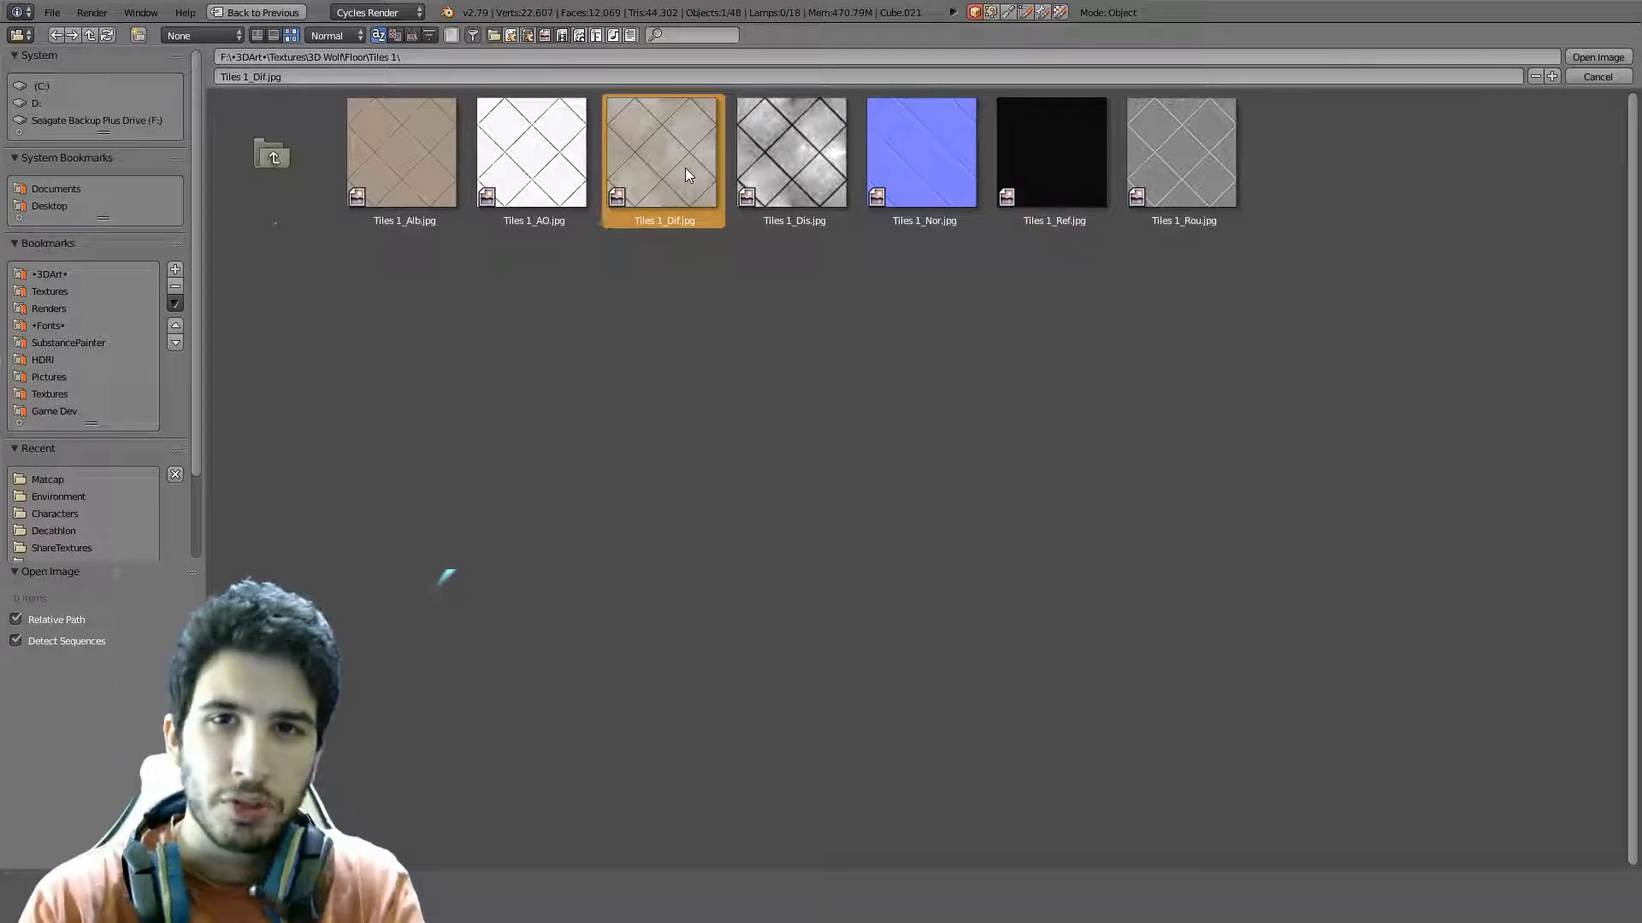
{"action": "double_click", "coordinate": [697, 170]}
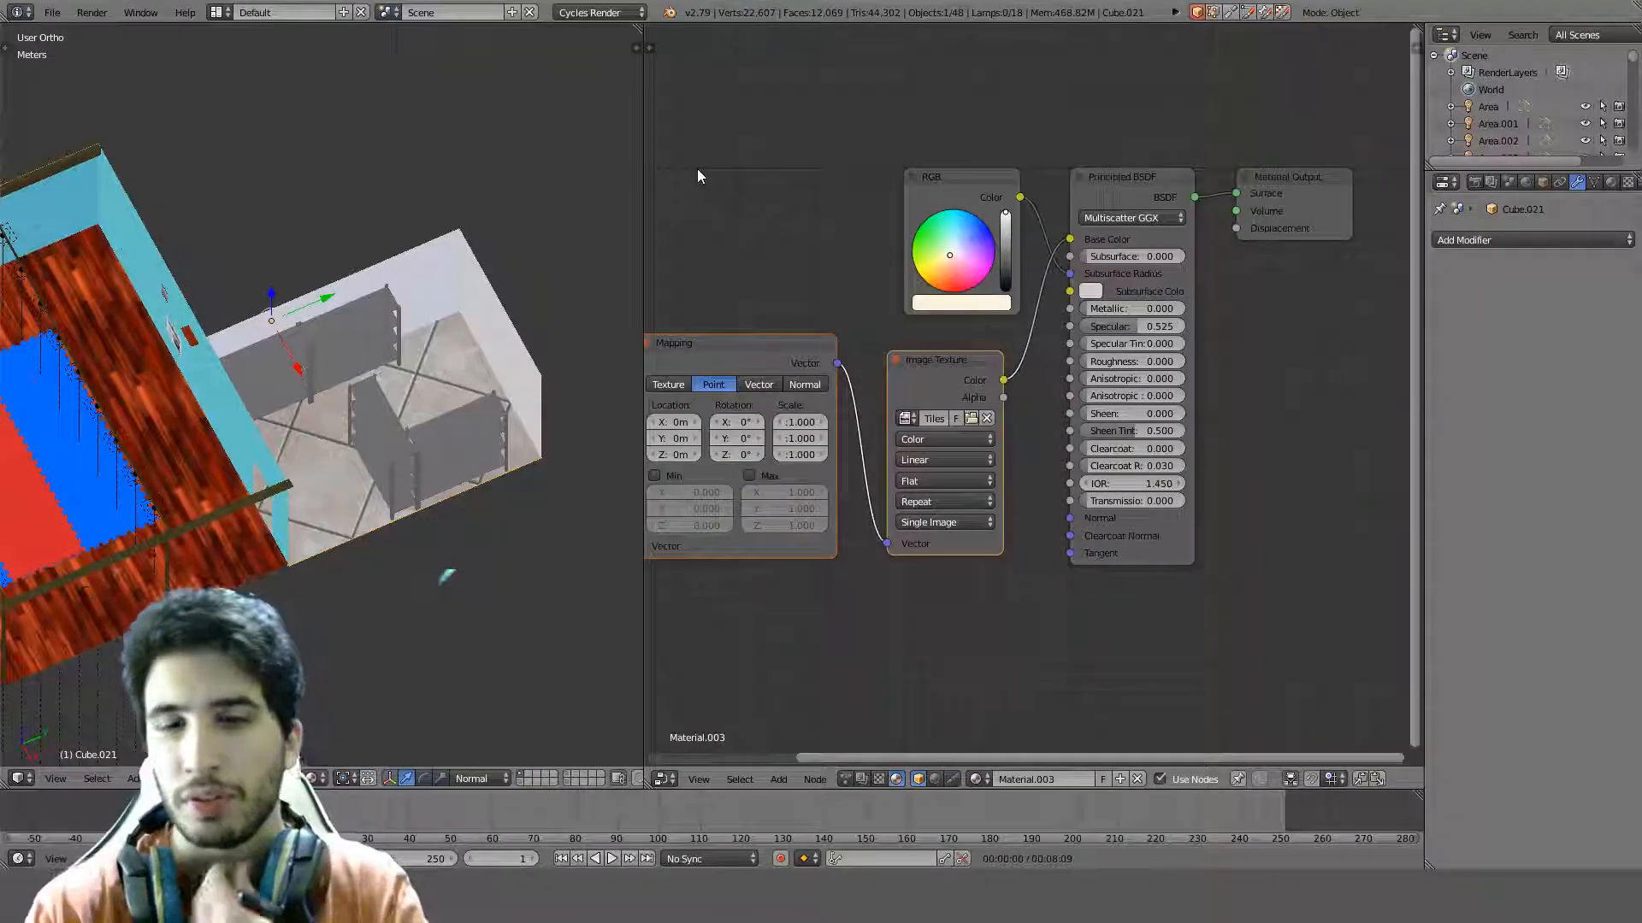
Unwrap the storage room floor's face in Edit Mode from the top view
{"action": "middle_click_drag", "start_coordinate": [524, 323], "coordinate": [531, 399]}
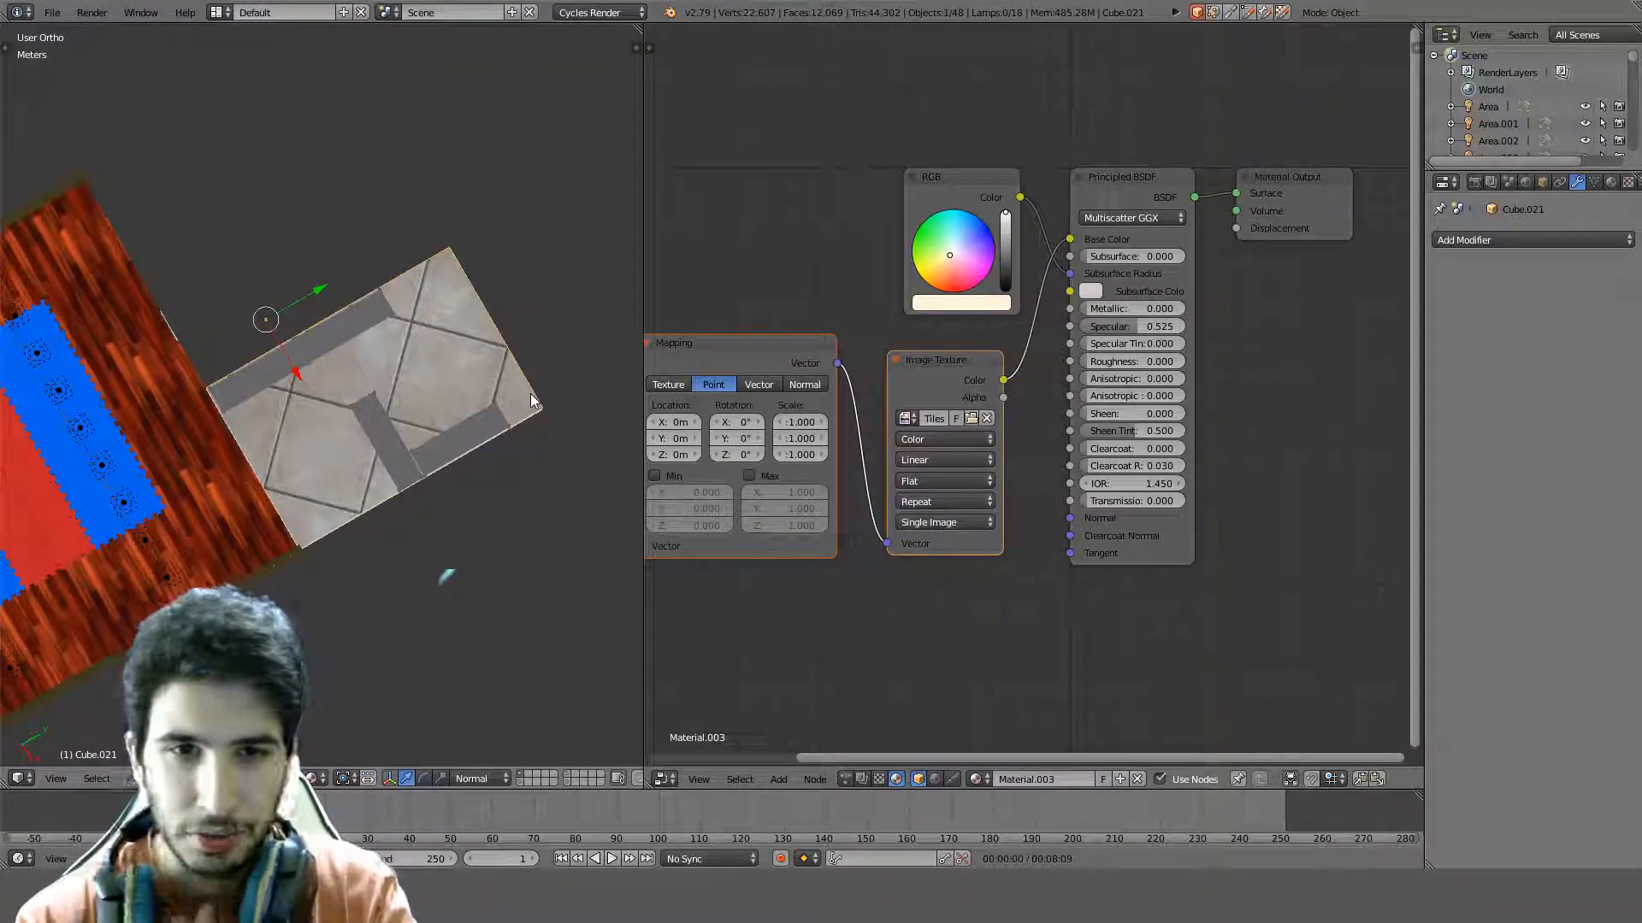
{"action": "key", "text": "KP_7"}
{"action": "scroll", "coordinate": [530, 394], "scroll_direction": "up", "scroll_amount": 3}
{"action": "middle_click_drag", "start_coordinate": [525, 316], "coordinate": [470, 412], "text": "shift"}
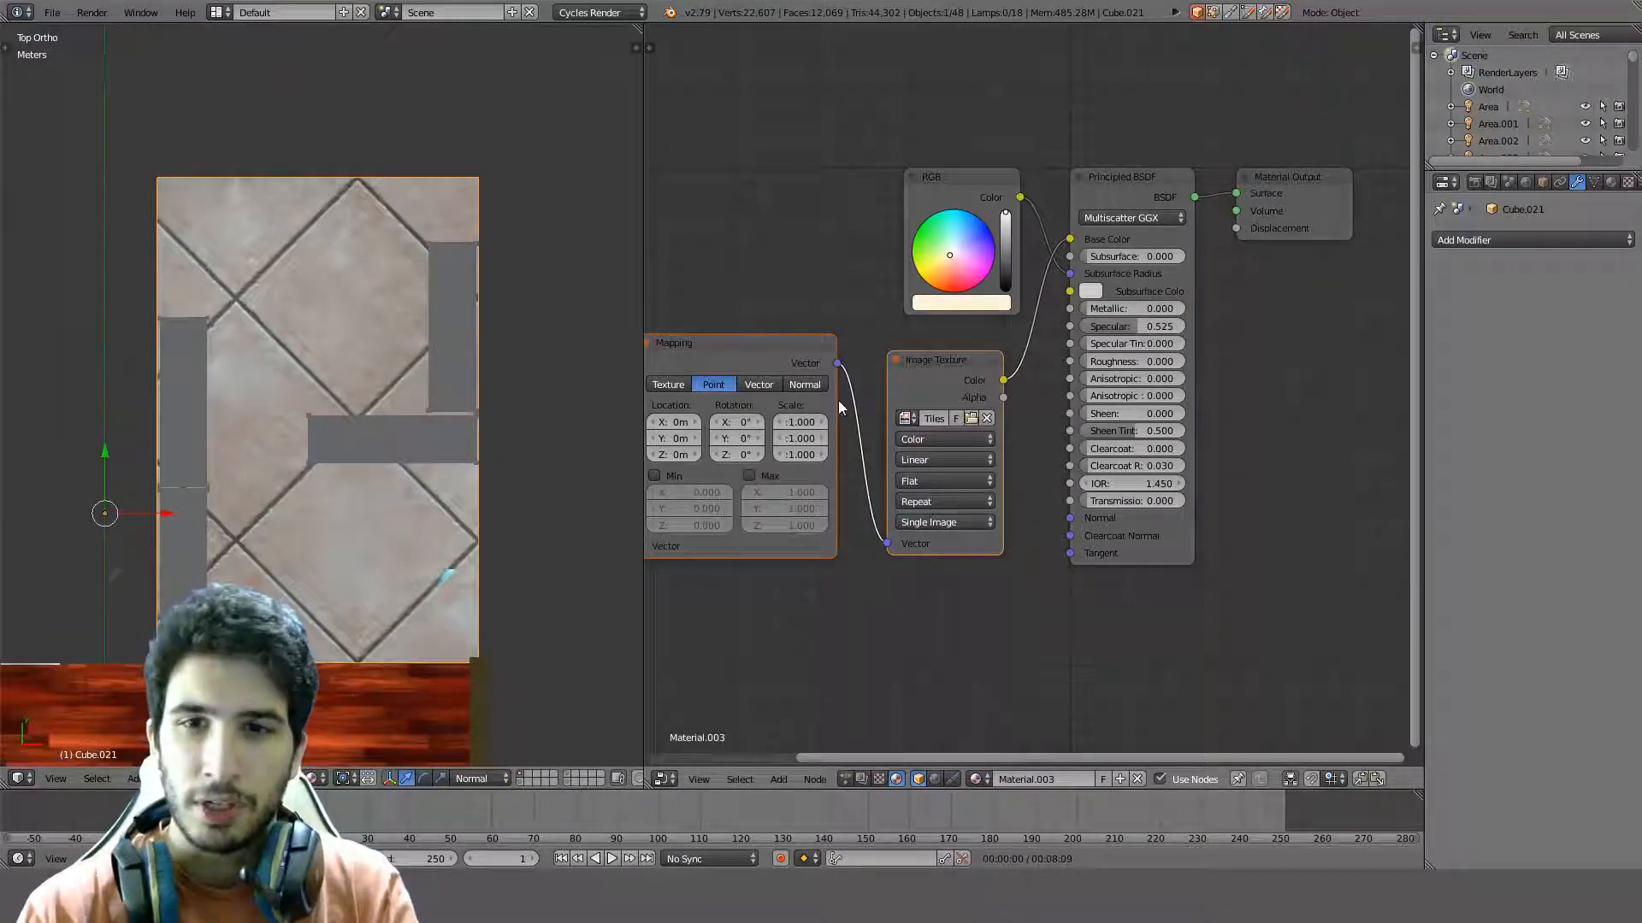
{"action": "key", "text": "Tab"}
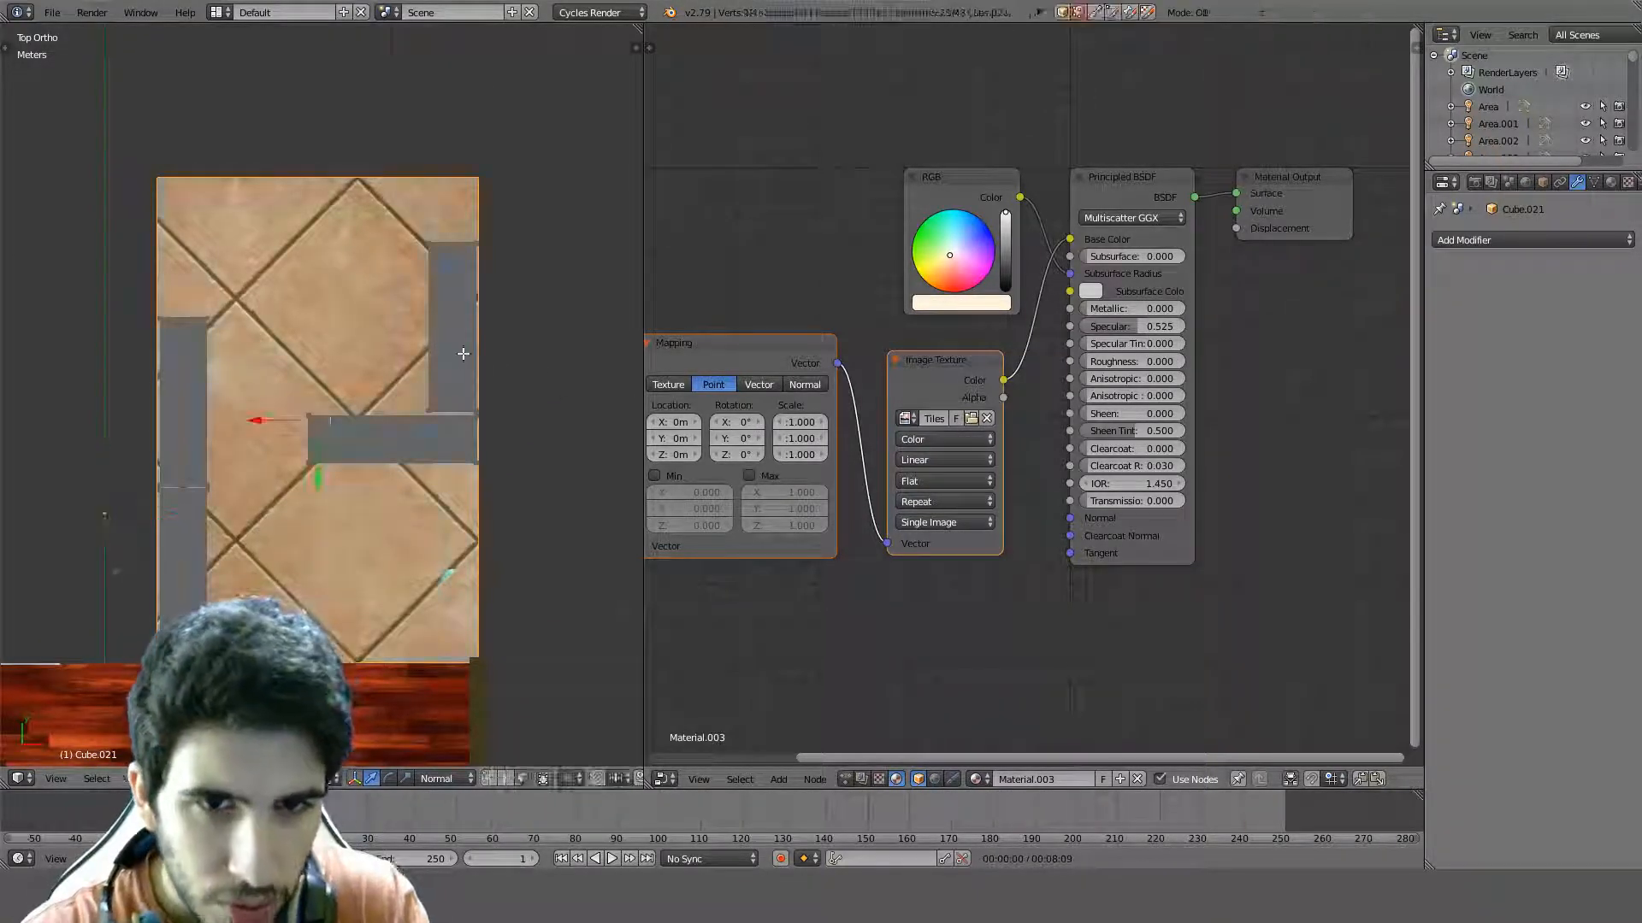
{"action": "key", "text": "u"}
{"action": "left_click", "coordinate": [453, 347]}
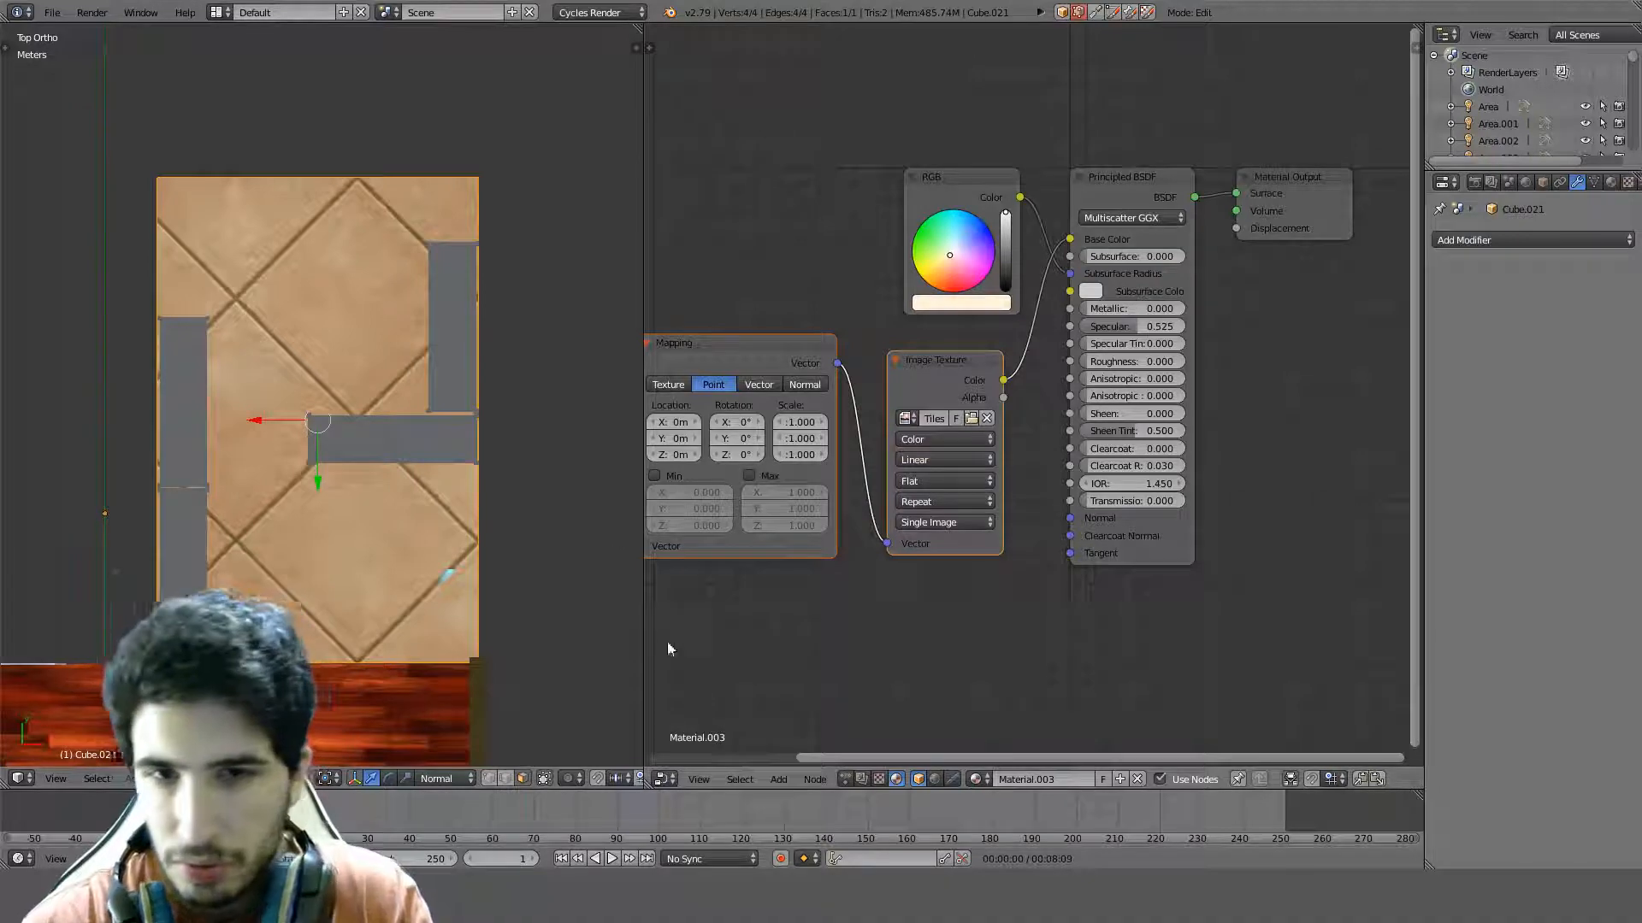
{"action": "key", "text": "Tab"}
Add the storage room walls to the floor selection and apply the scale of both objects
{"action": "middle_click_drag", "start_coordinate": [556, 535], "coordinate": [419, 397]}
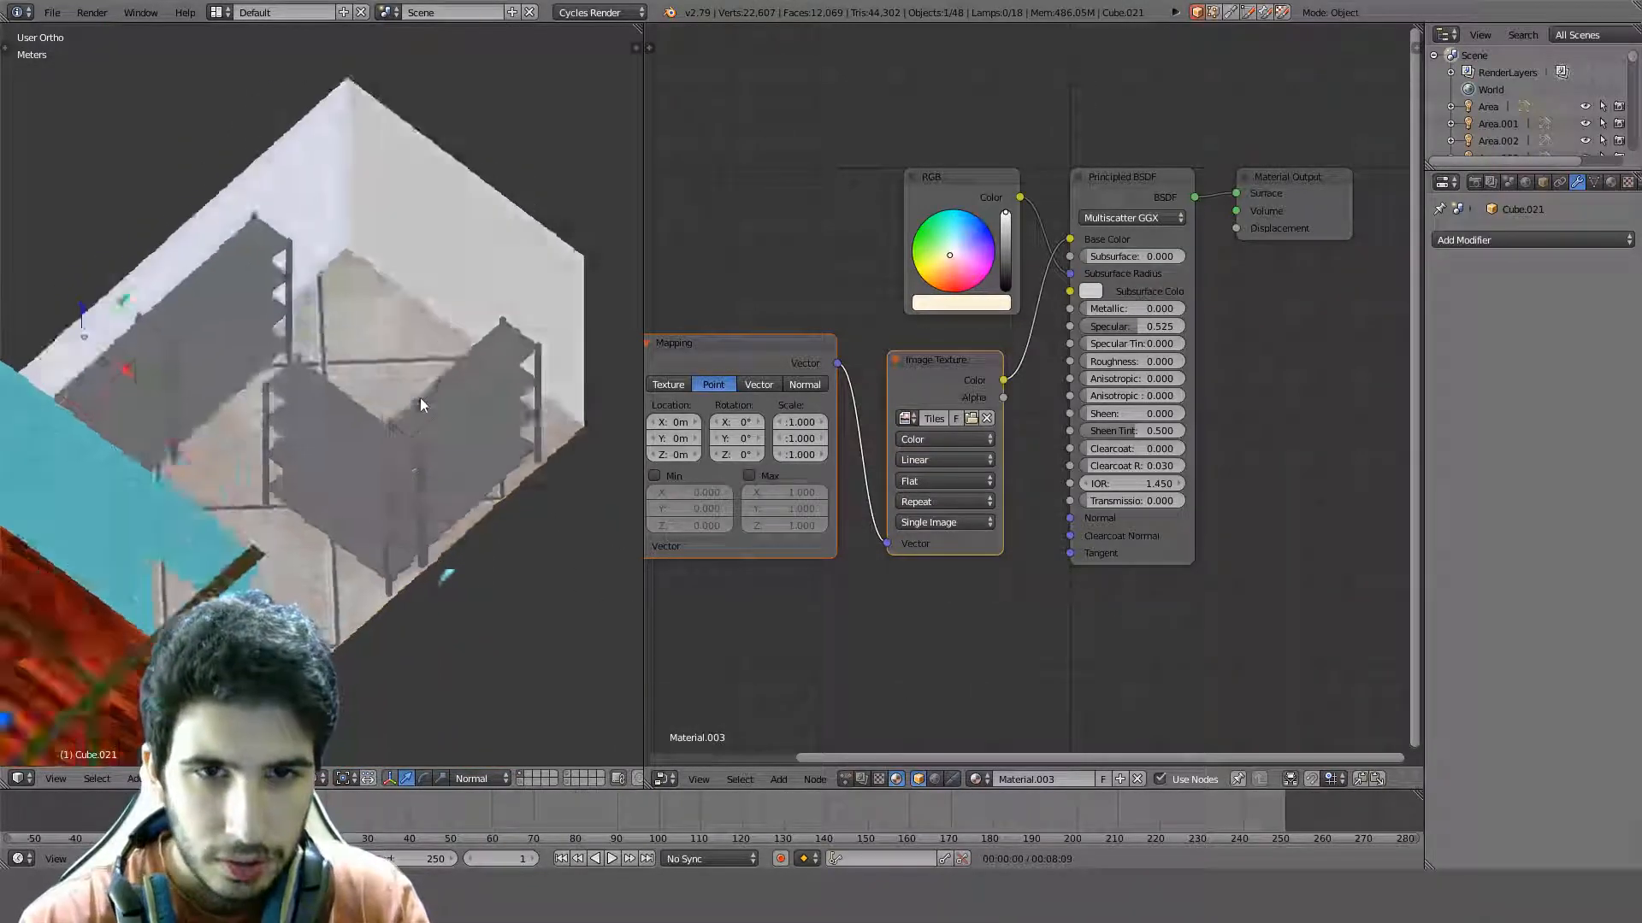
{"action": "scroll", "coordinate": [419, 398], "scroll_direction": "down", "scroll_amount": 3}
{"action": "key", "text": "z"}
{"action": "right_click", "coordinate": [363, 226], "text": "shift"}
{"action": "key", "text": "ctrl+a"}
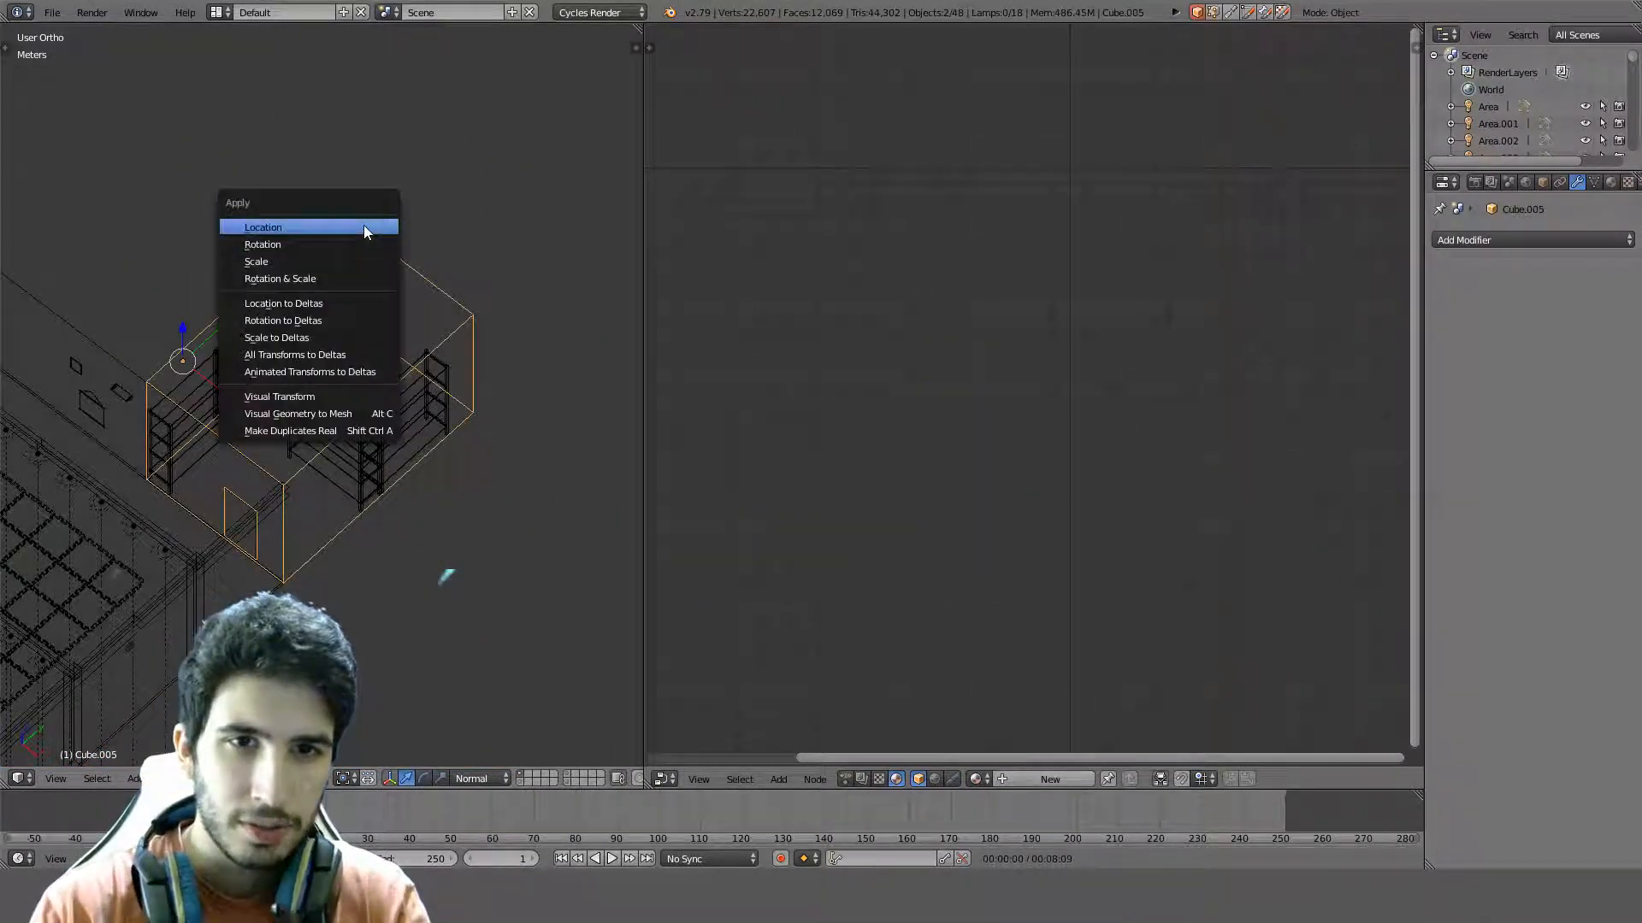
{"action": "left_click", "coordinate": [325, 268]}
Check the storage room walls' mesh in Edit Mode and return the viewport to Material shading
{"action": "key", "text": "Tab"}
{"action": "key", "text": "a"}
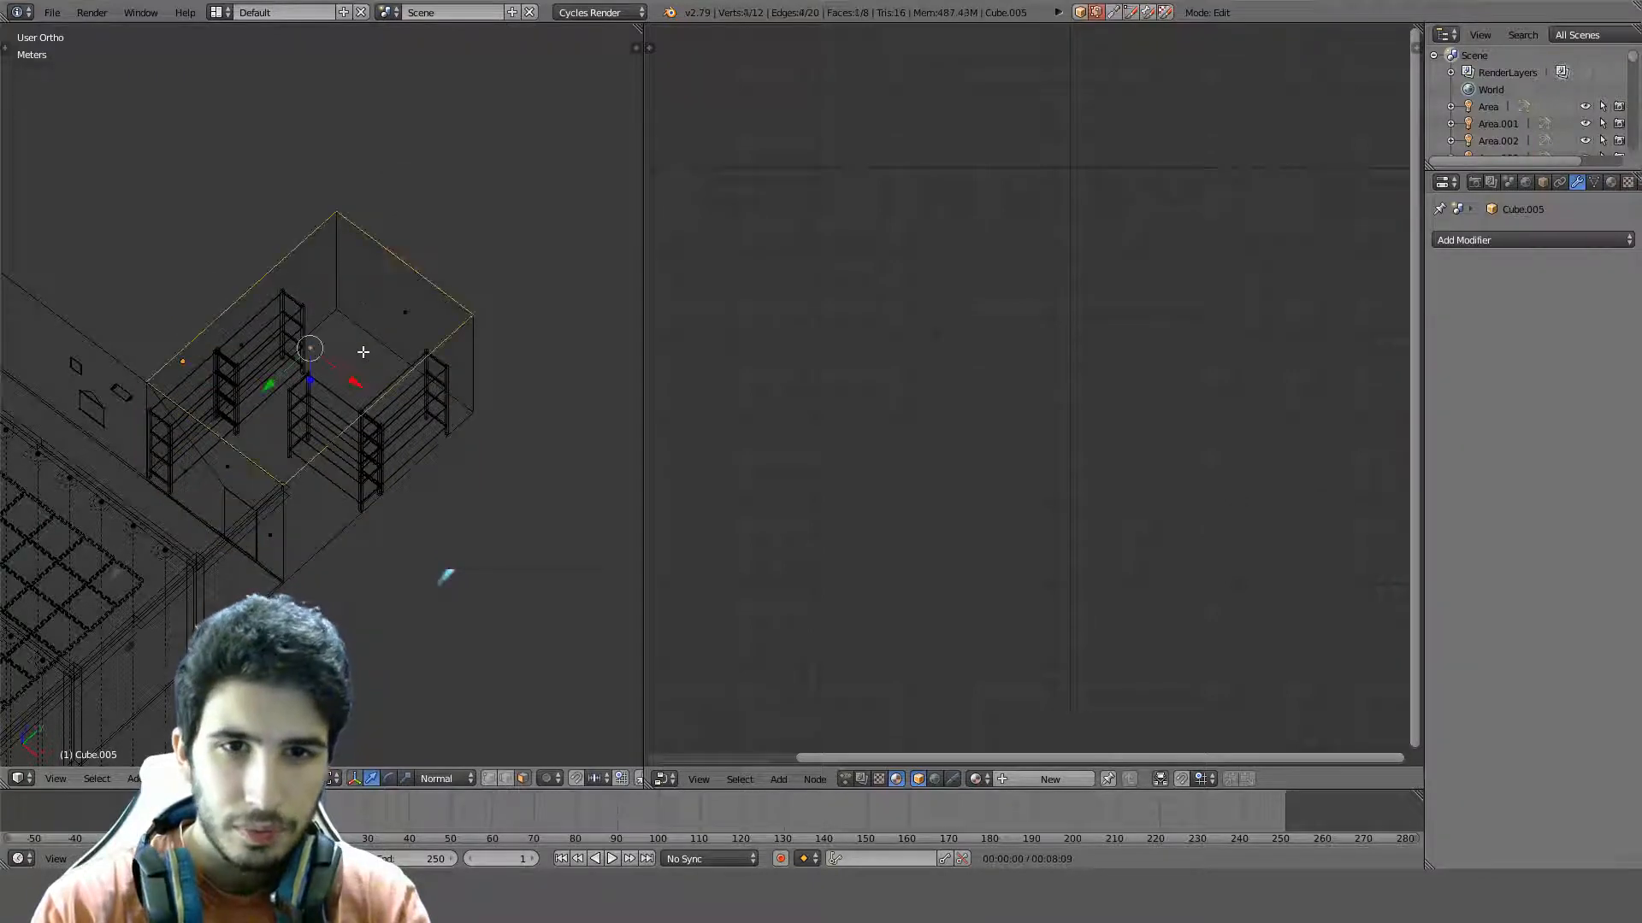
{"action": "key", "text": "Tab"}
{"action": "left_click", "coordinate": [313, 778]}
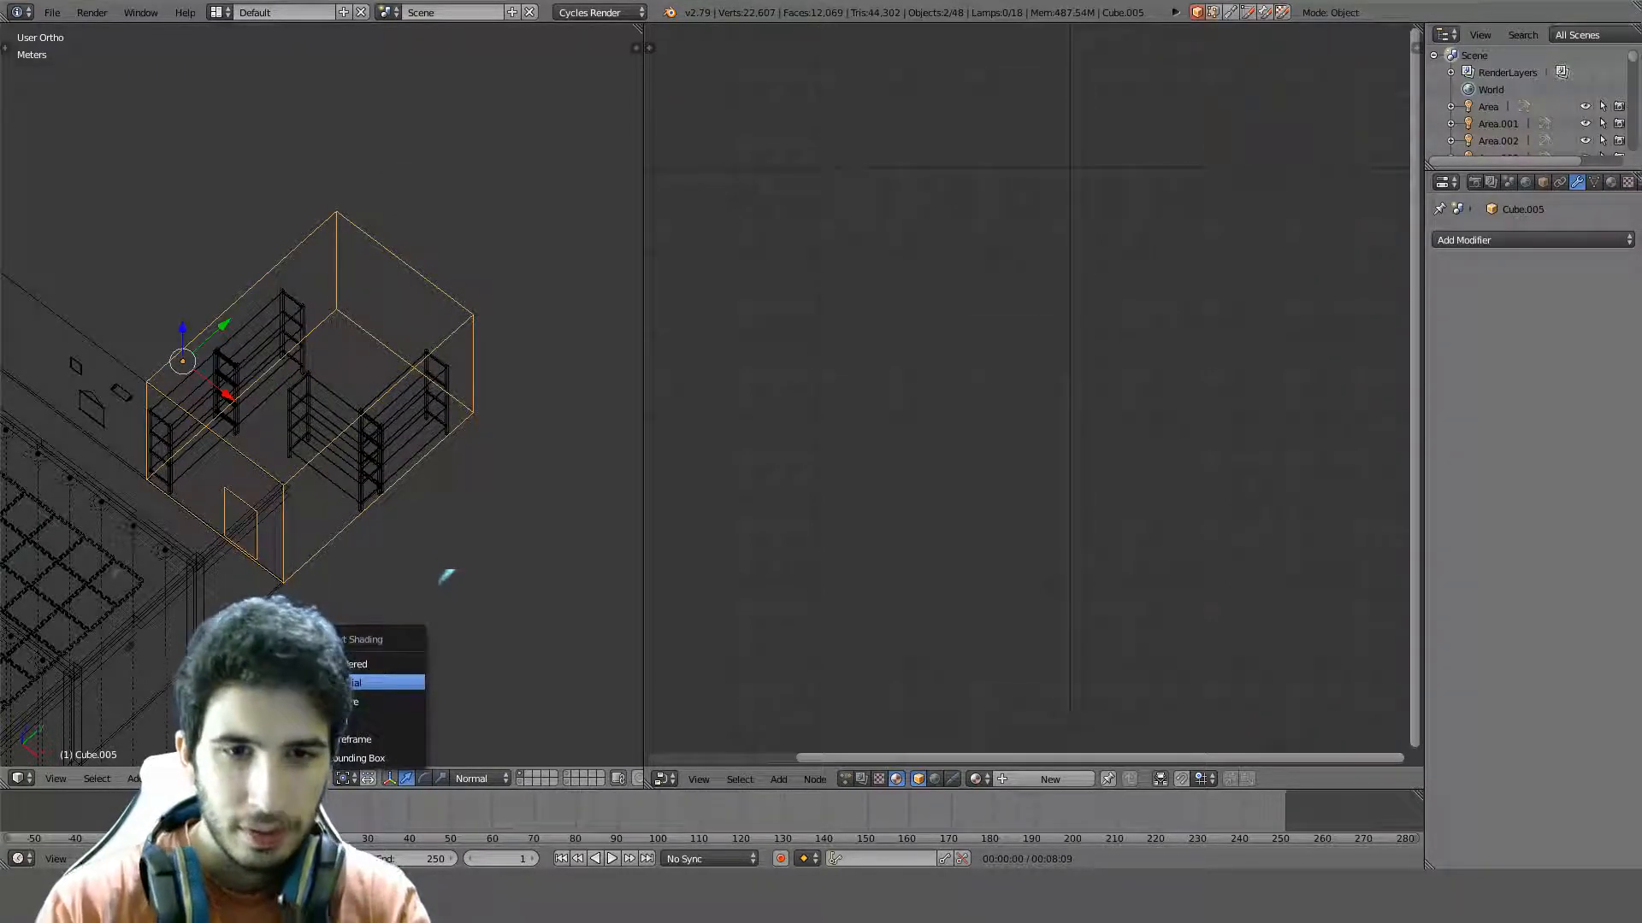
{"action": "left_click", "coordinate": [380, 683]}
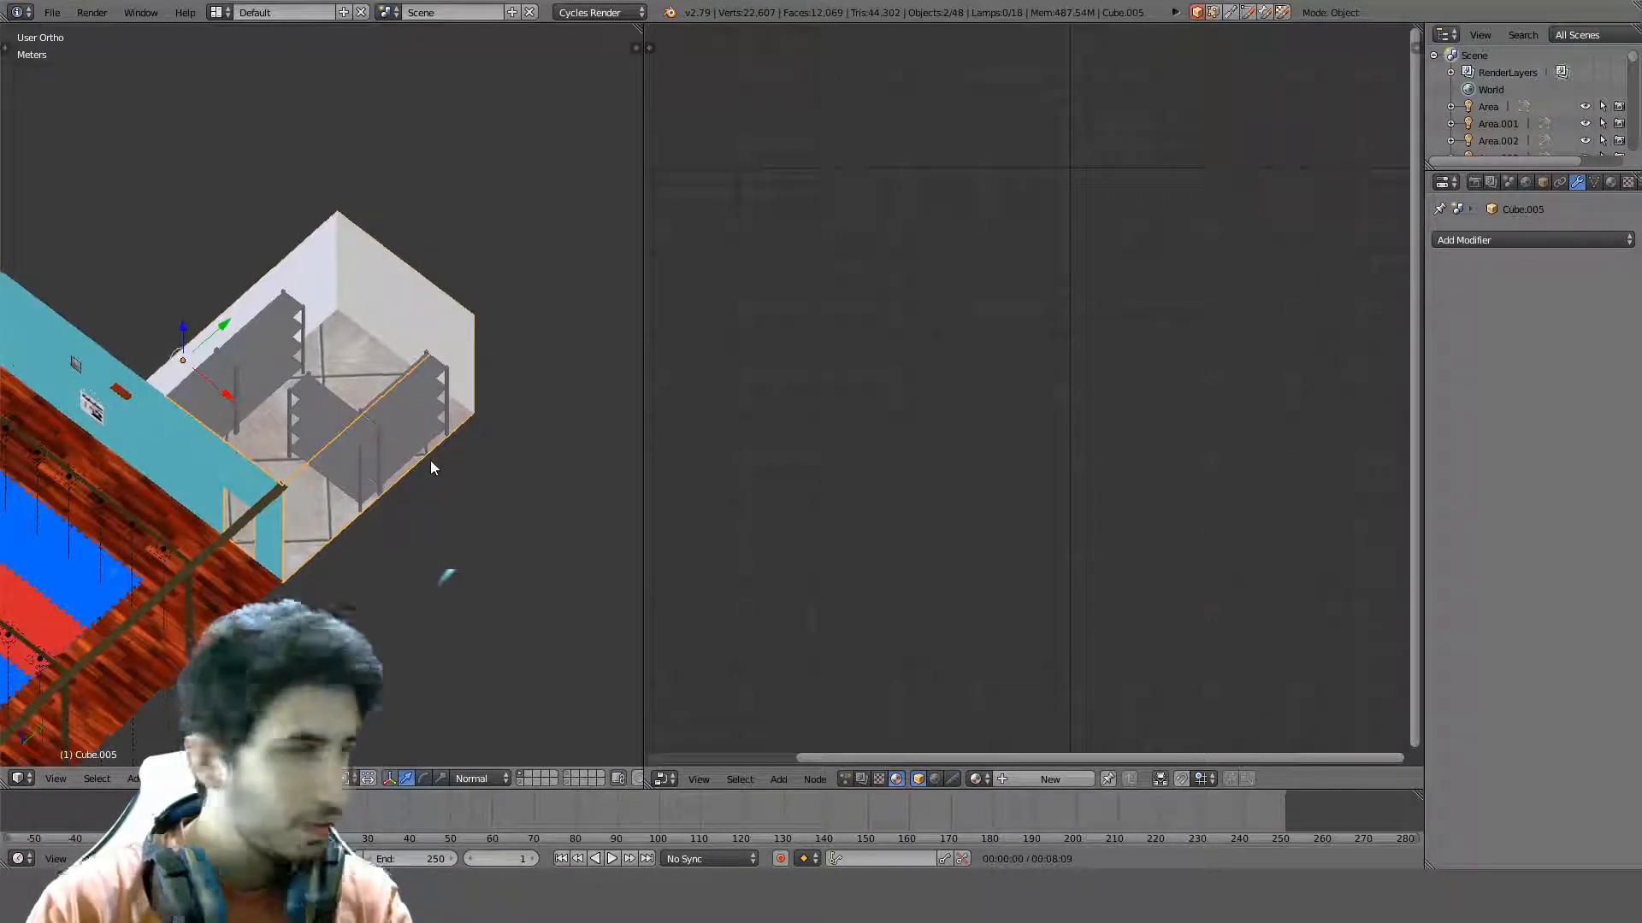
Start the Screencast Keys display in the 3D viewport
{"action": "key", "text": "n"}
{"action": "scroll", "coordinate": [546, 536], "scroll_direction": "down", "scroll_amount": 8}
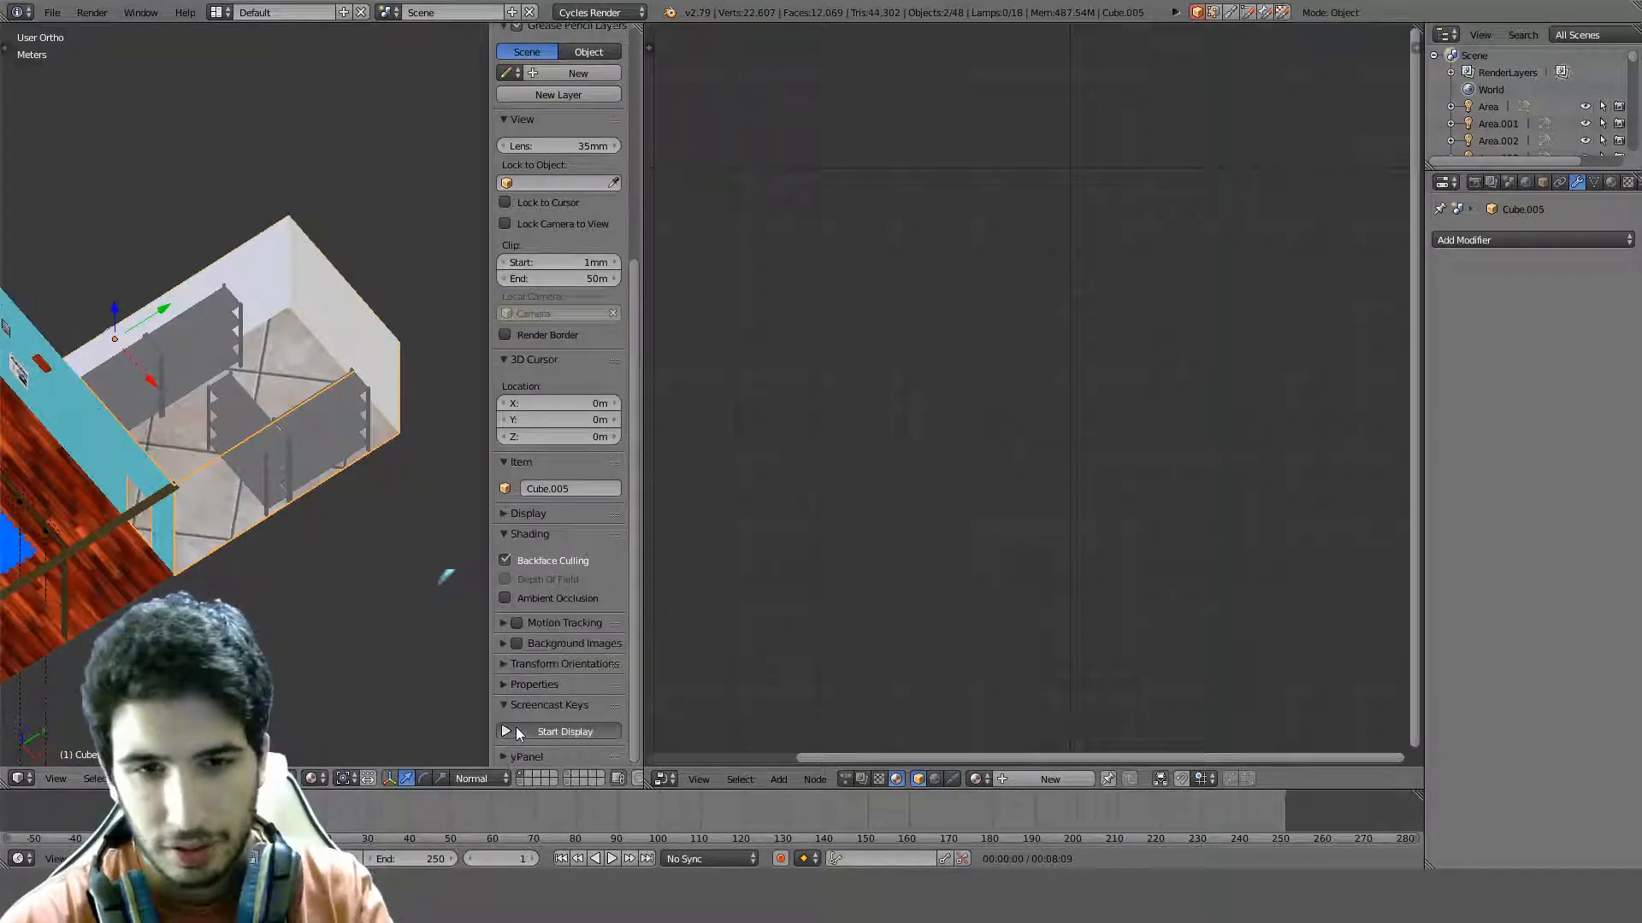
{"action": "key", "text": "n"}
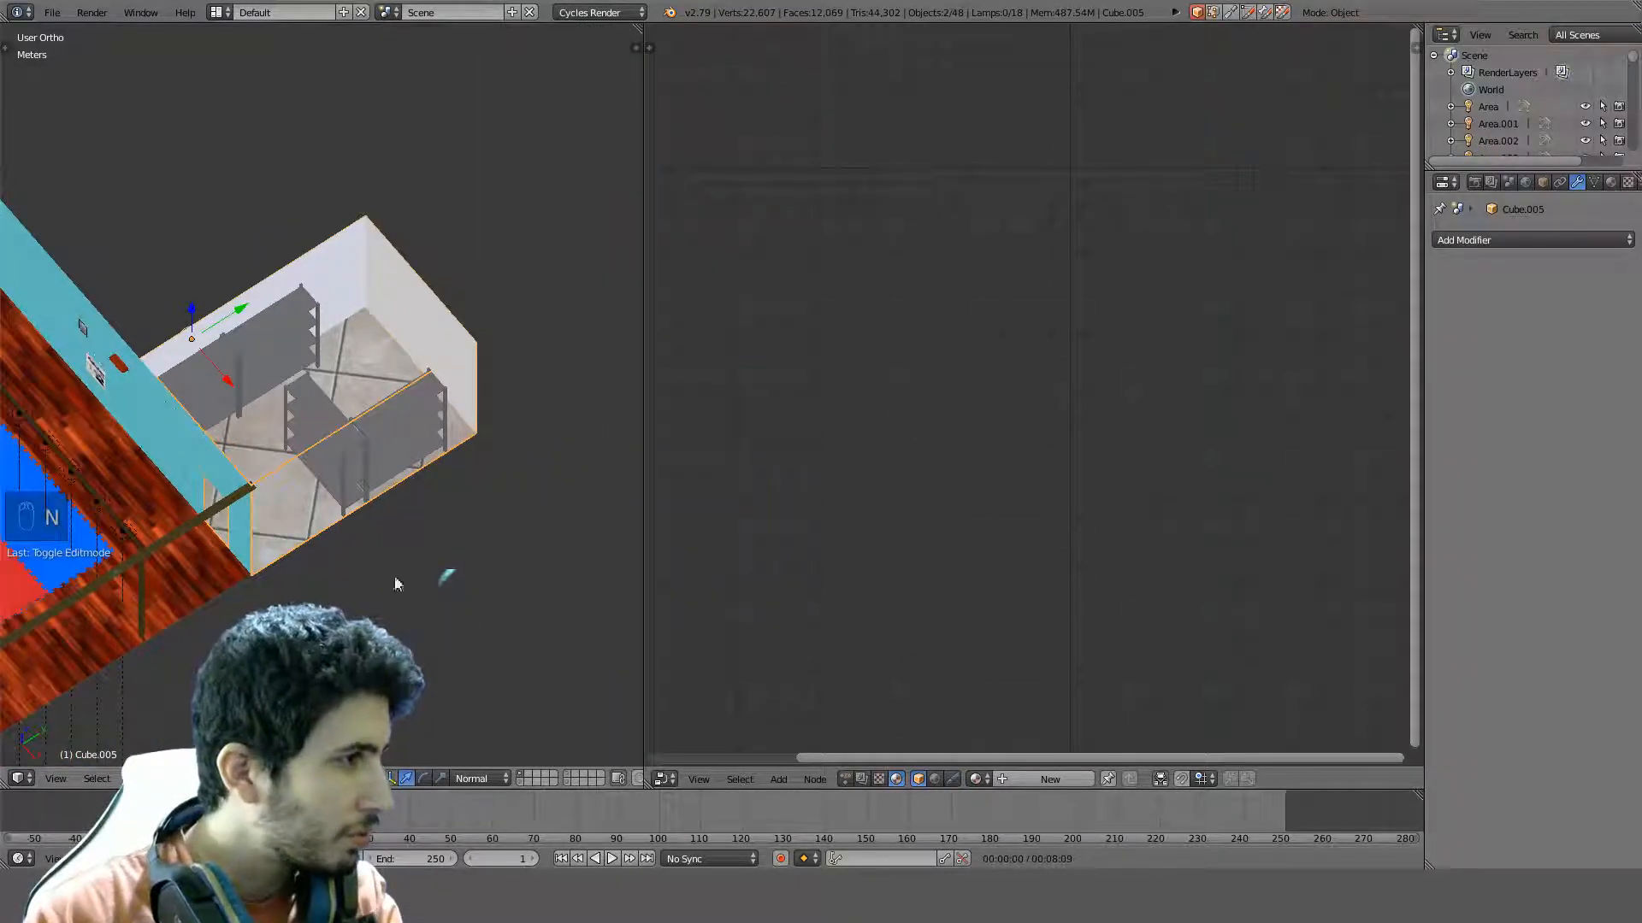
{"action": "scroll", "coordinate": [326, 512], "scroll_direction": "up", "scroll_amount": 4}
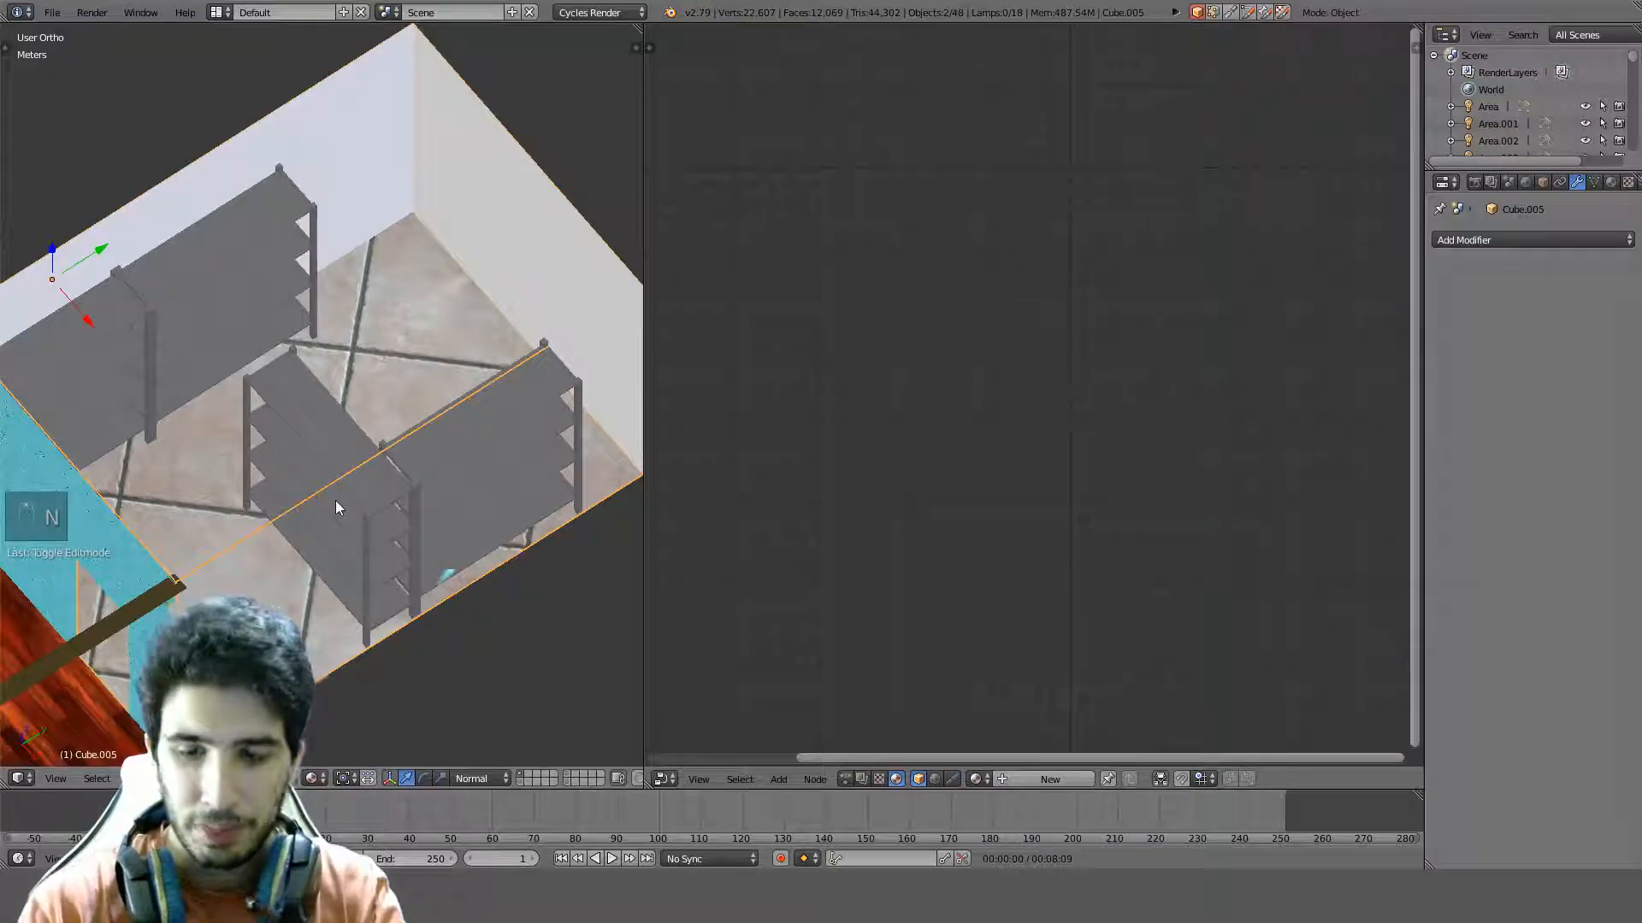
{"action": "key", "text": "KP_7"}
{"action": "key", "text": "Tab"}
{"action": "key", "text": "z"}
{"action": "middle_click_drag", "start_coordinate": [368, 368], "coordinate": [290, 513]}
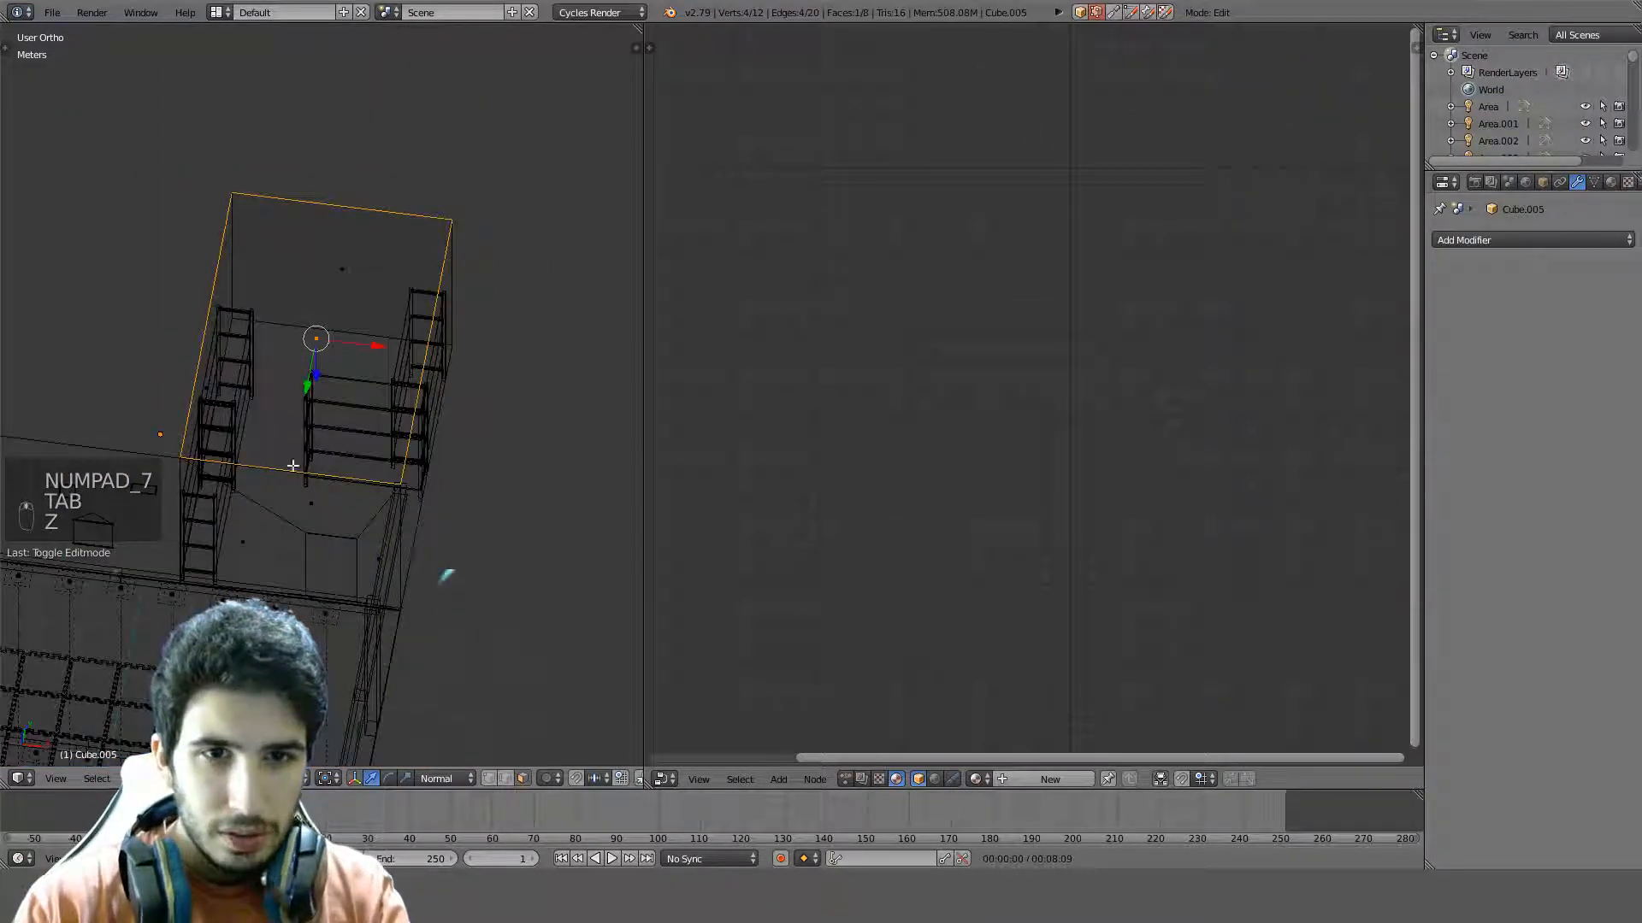
{"action": "key", "text": "Tab"}
Select only the storage room floor and unwrap its face again in Edit Mode, with the viewport in Material shading
{"action": "right_click", "coordinate": [335, 583]}
{"action": "right_click", "coordinate": [335, 583]}
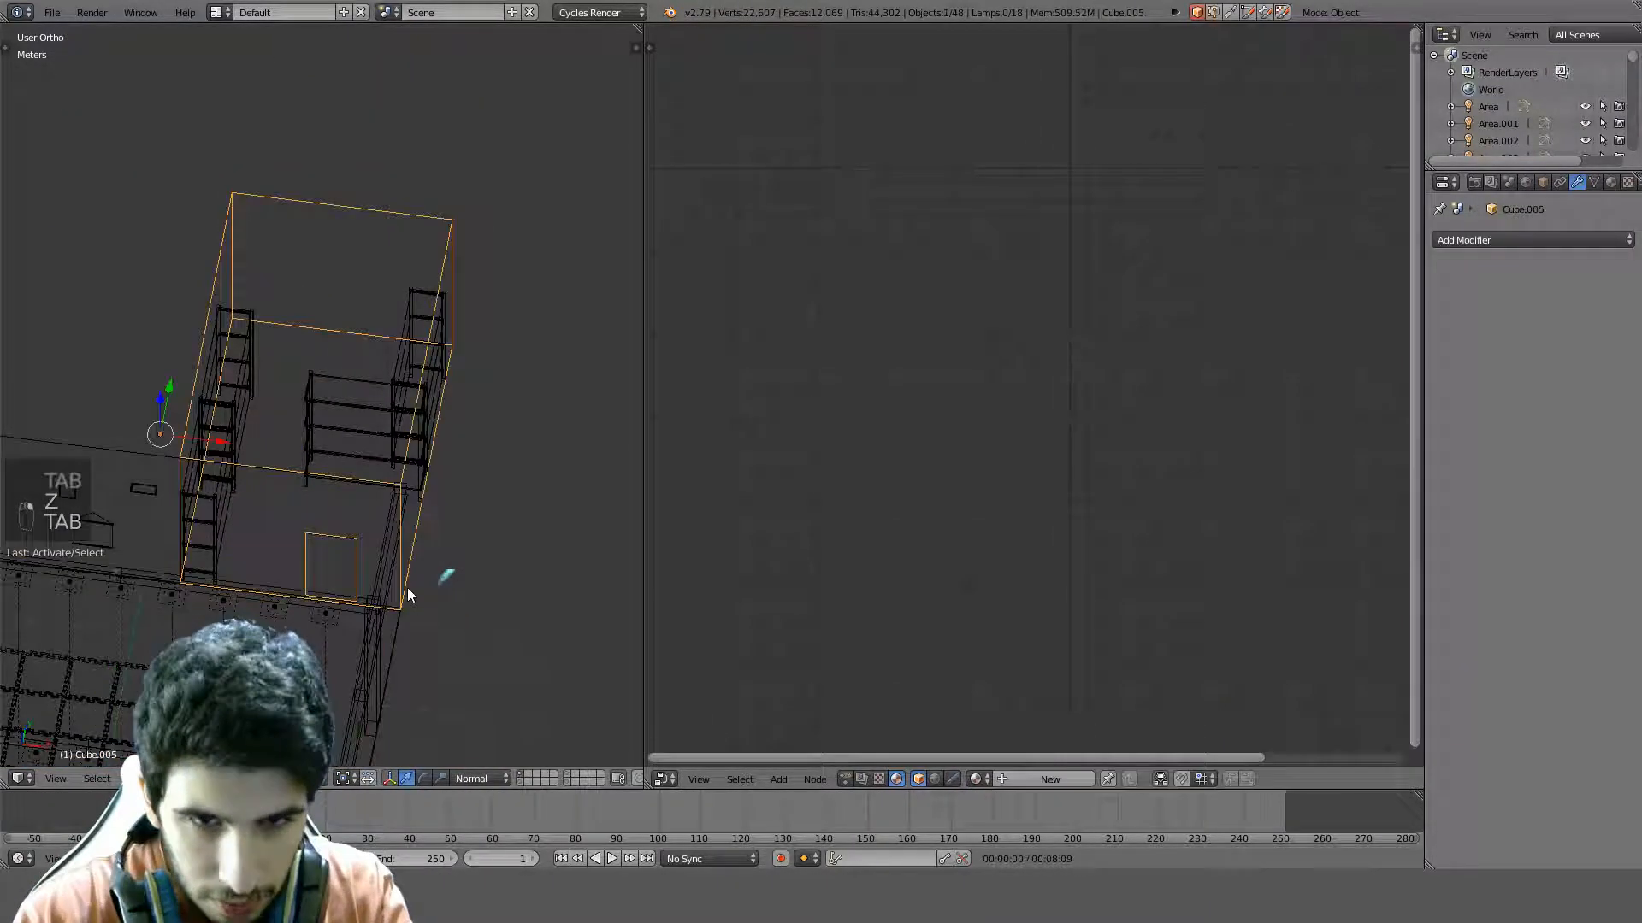
{"action": "key", "text": "Tab"}
{"action": "key", "text": "z"}
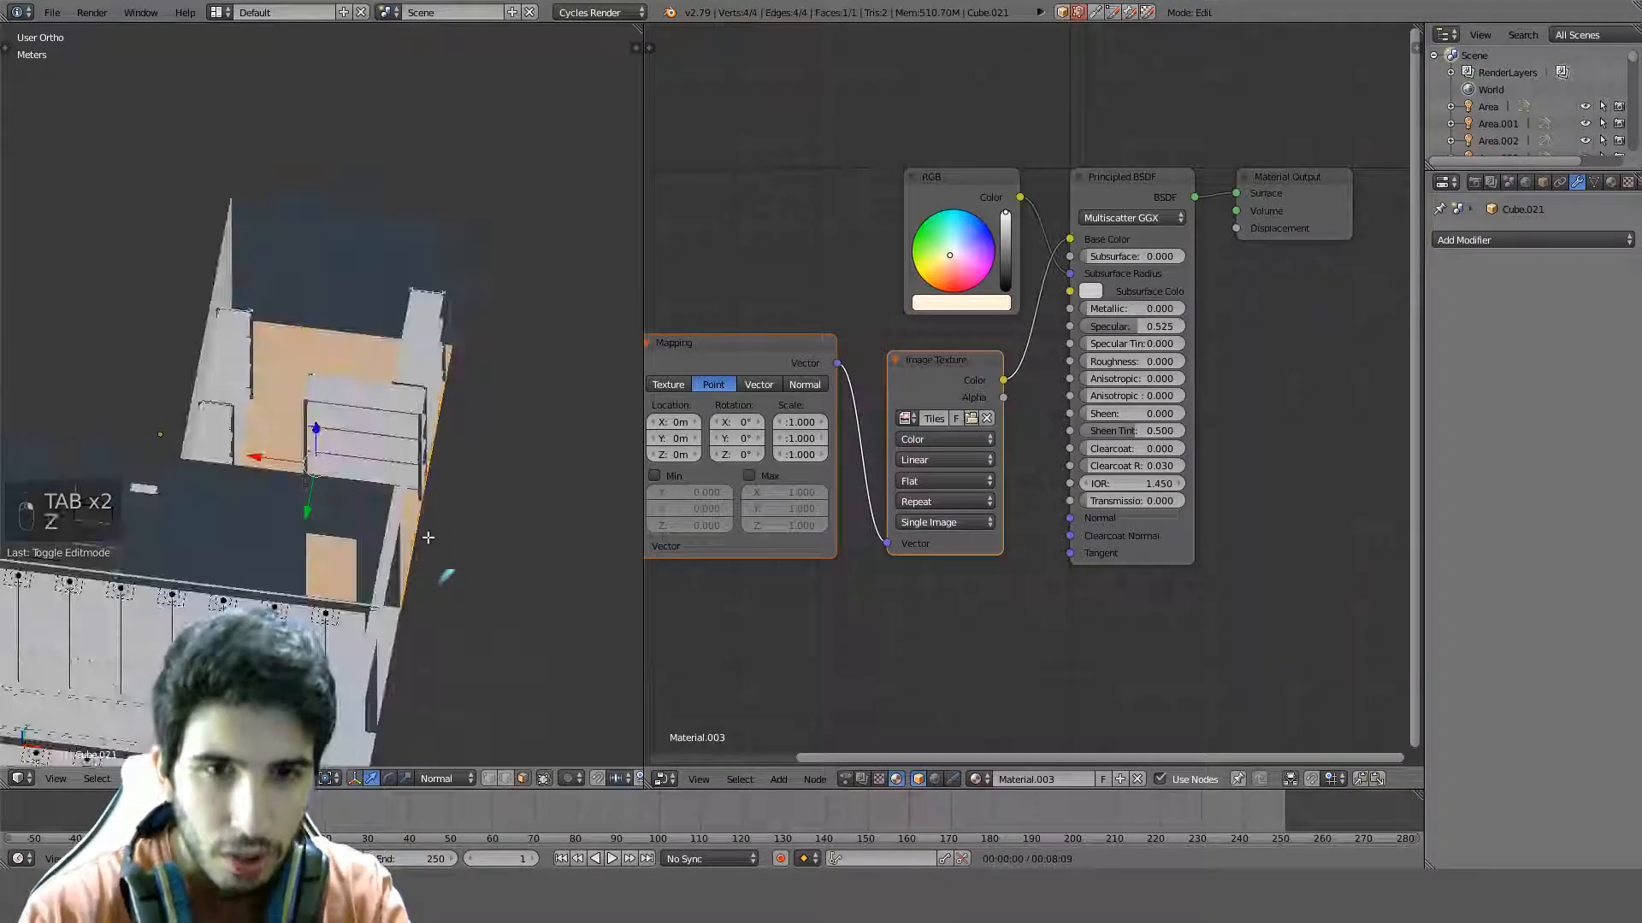
{"action": "left_click", "coordinate": [299, 779]}
{"action": "left_click", "coordinate": [376, 663]}
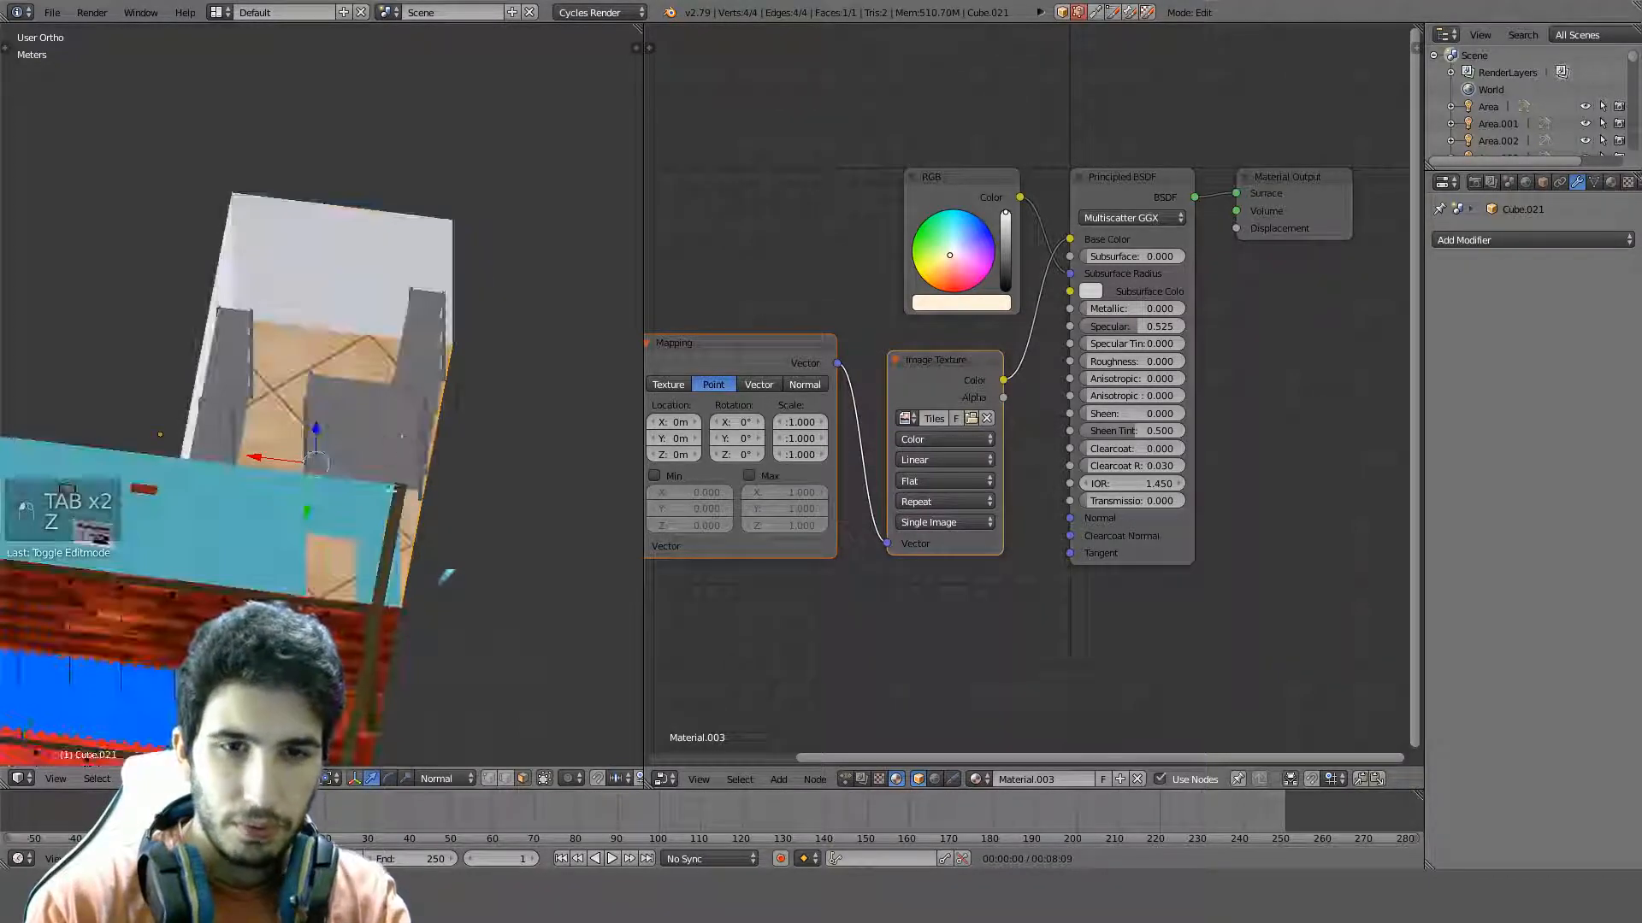
{"action": "key", "text": "u"}
{"action": "left_click", "coordinate": [405, 453]}
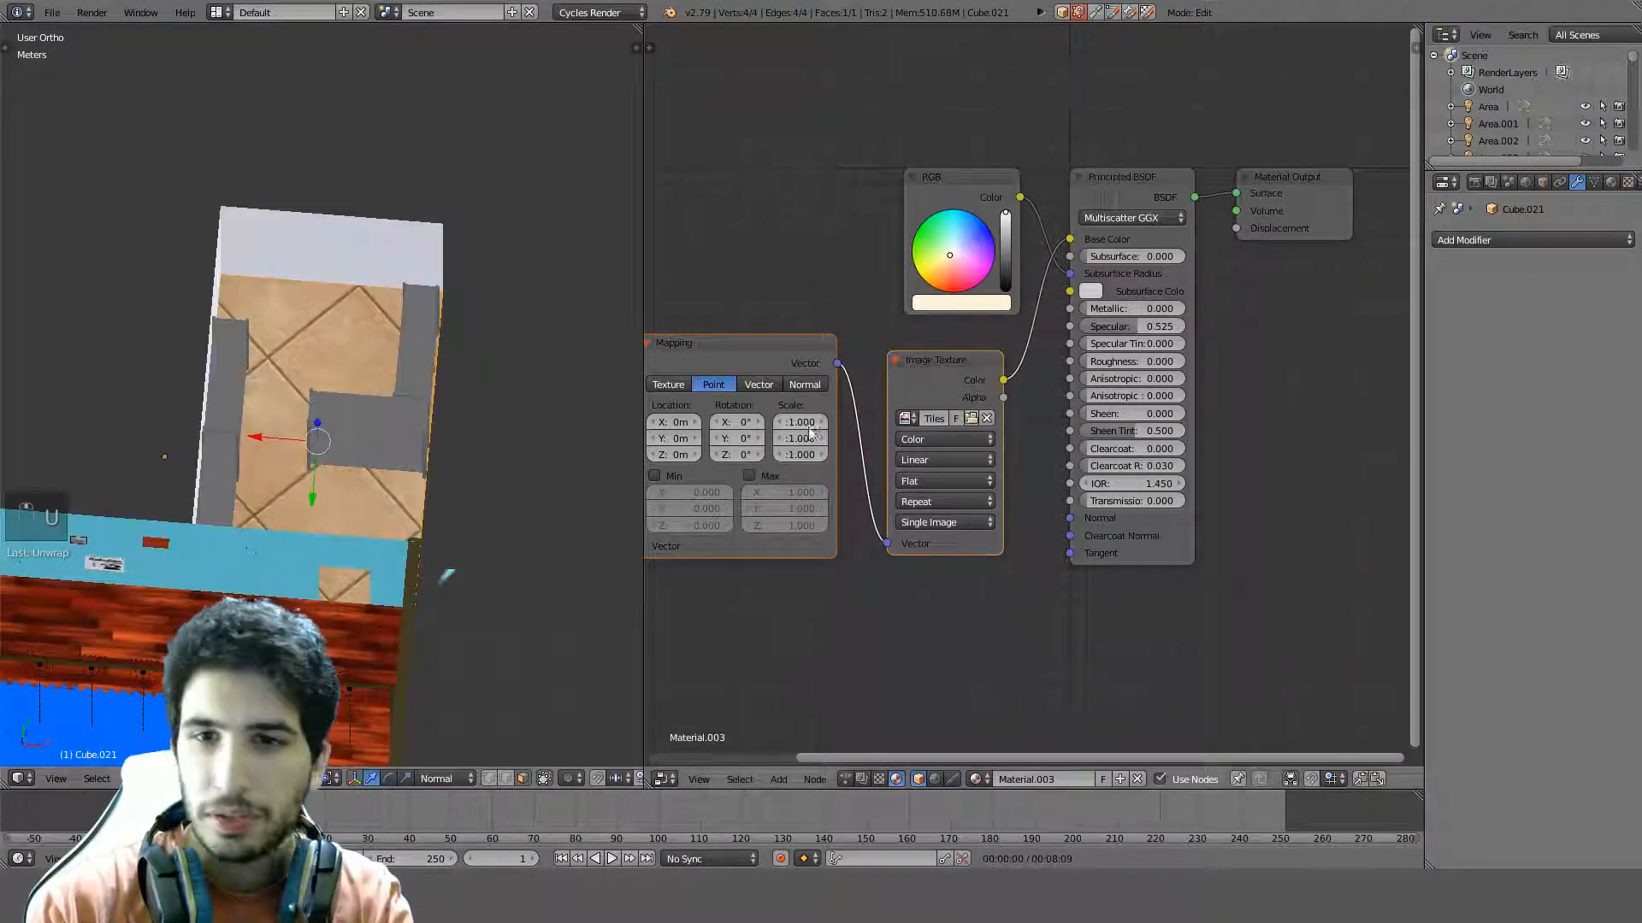
Set the Mapping node's X and Y scale to 5
{"action": "scroll", "coordinate": [859, 414], "scroll_direction": "up", "scroll_amount": 3}
{"action": "left_click_drag", "start_coordinate": [858, 411], "coordinate": [857, 427]}
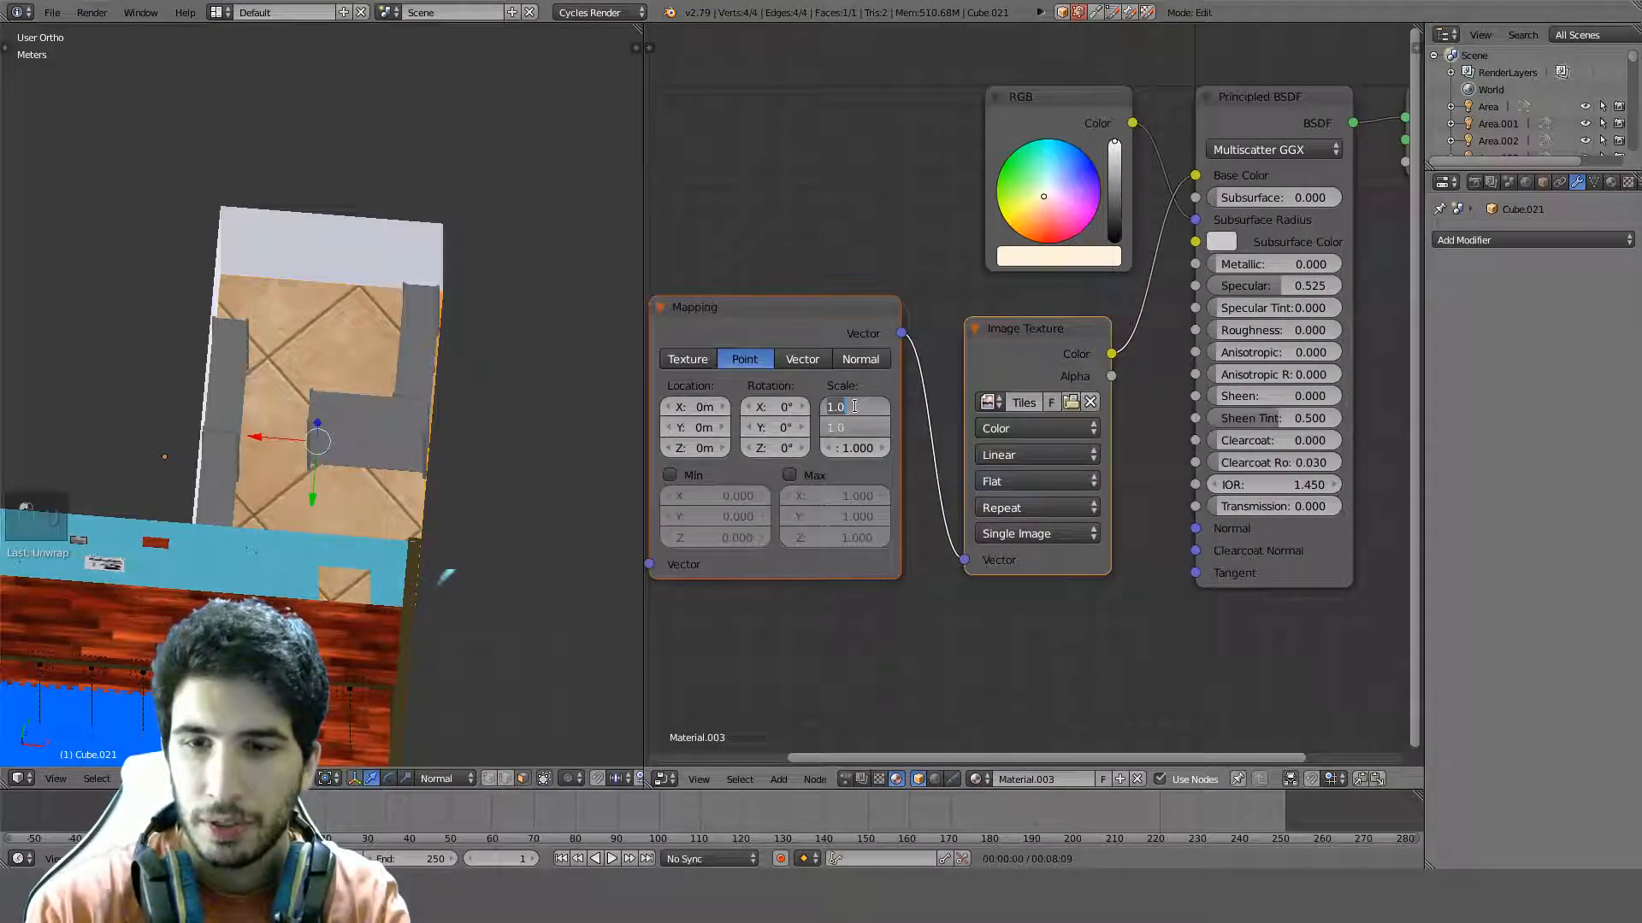
{"action": "type", "text": "5"}
{"action": "key", "text": "Return"}
Set the Mapping node's Z rotation to 45° to turn the floor tiles
{"action": "middle_click_drag", "start_coordinate": [496, 329], "coordinate": [370, 337]}
{"action": "scroll", "coordinate": [416, 363], "scroll_direction": "up", "scroll_amount": 8}
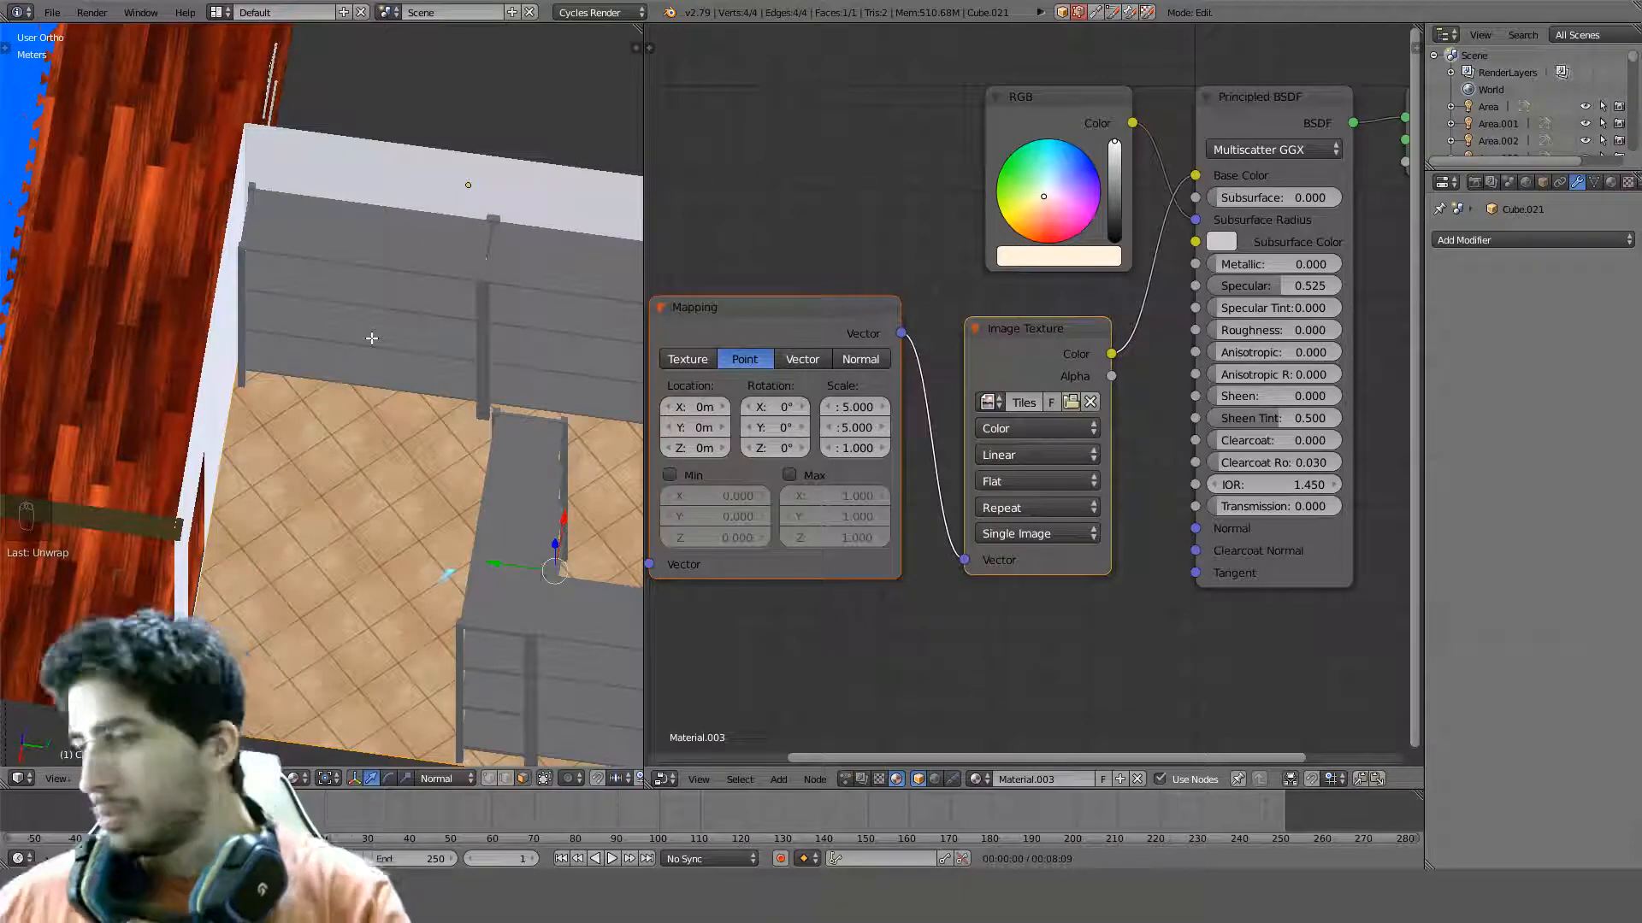
{"action": "left_click", "coordinate": [768, 451]}
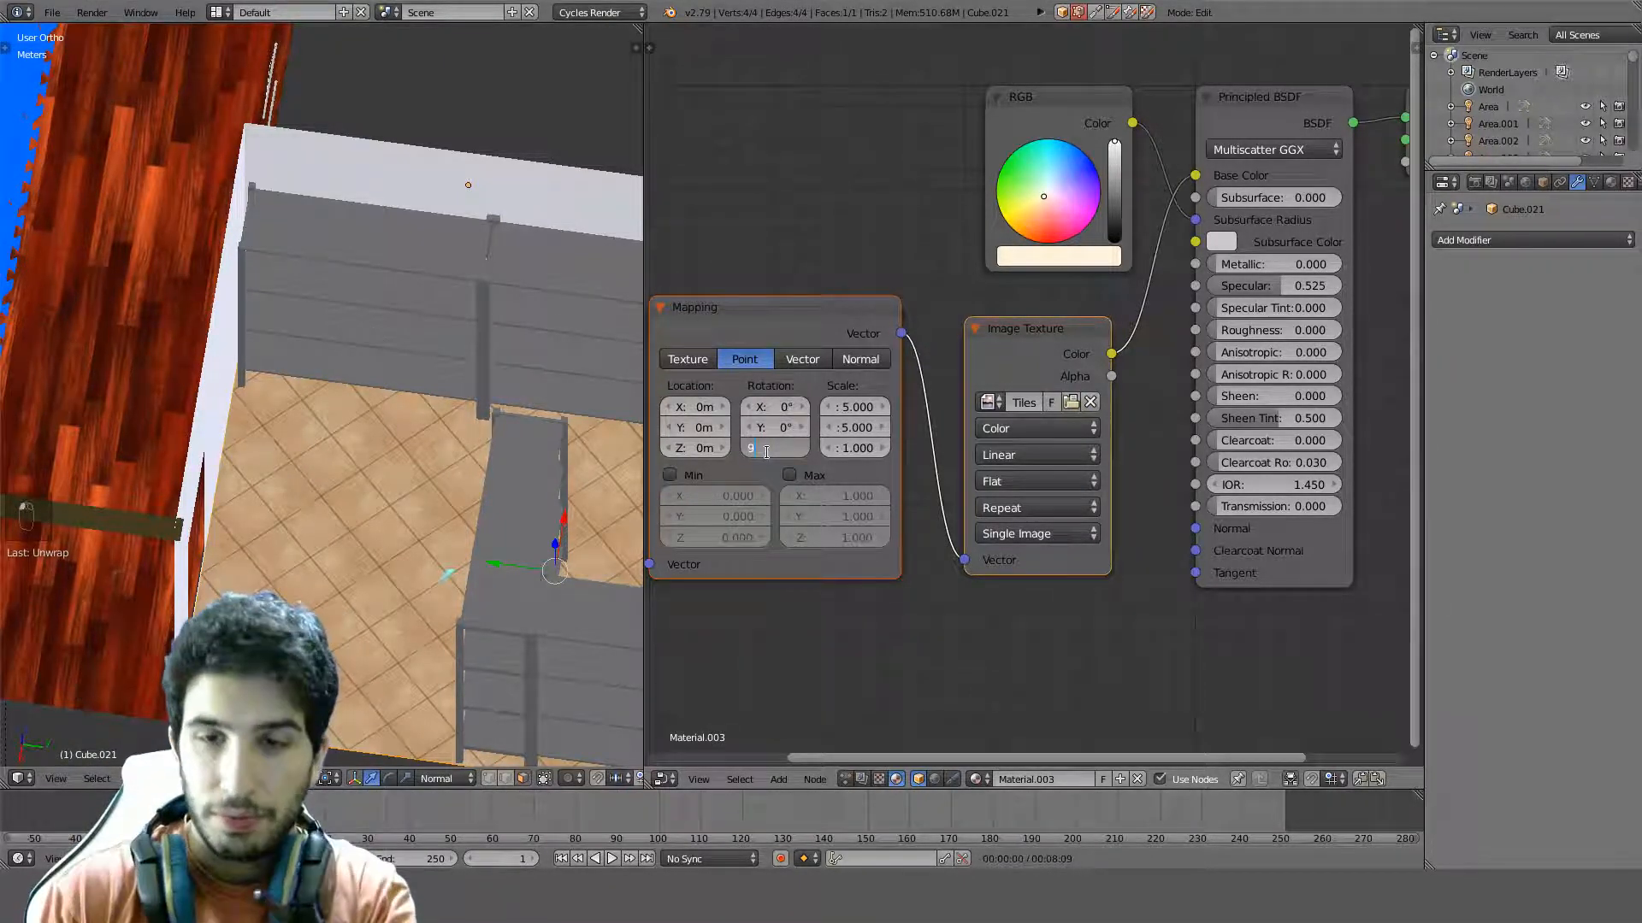
{"action": "type", "text": "45"}
{"action": "key", "text": "Return"}
Shift the tile texture by setting the Mapping node's Y location to 20 cm, checking the storage room floor from above
{"action": "middle_click_drag", "start_coordinate": [351, 355], "coordinate": [285, 273]}
{"action": "scroll", "coordinate": [403, 432], "scroll_direction": "up", "scroll_amount": 3}
{"action": "key", "text": "KP_7"}
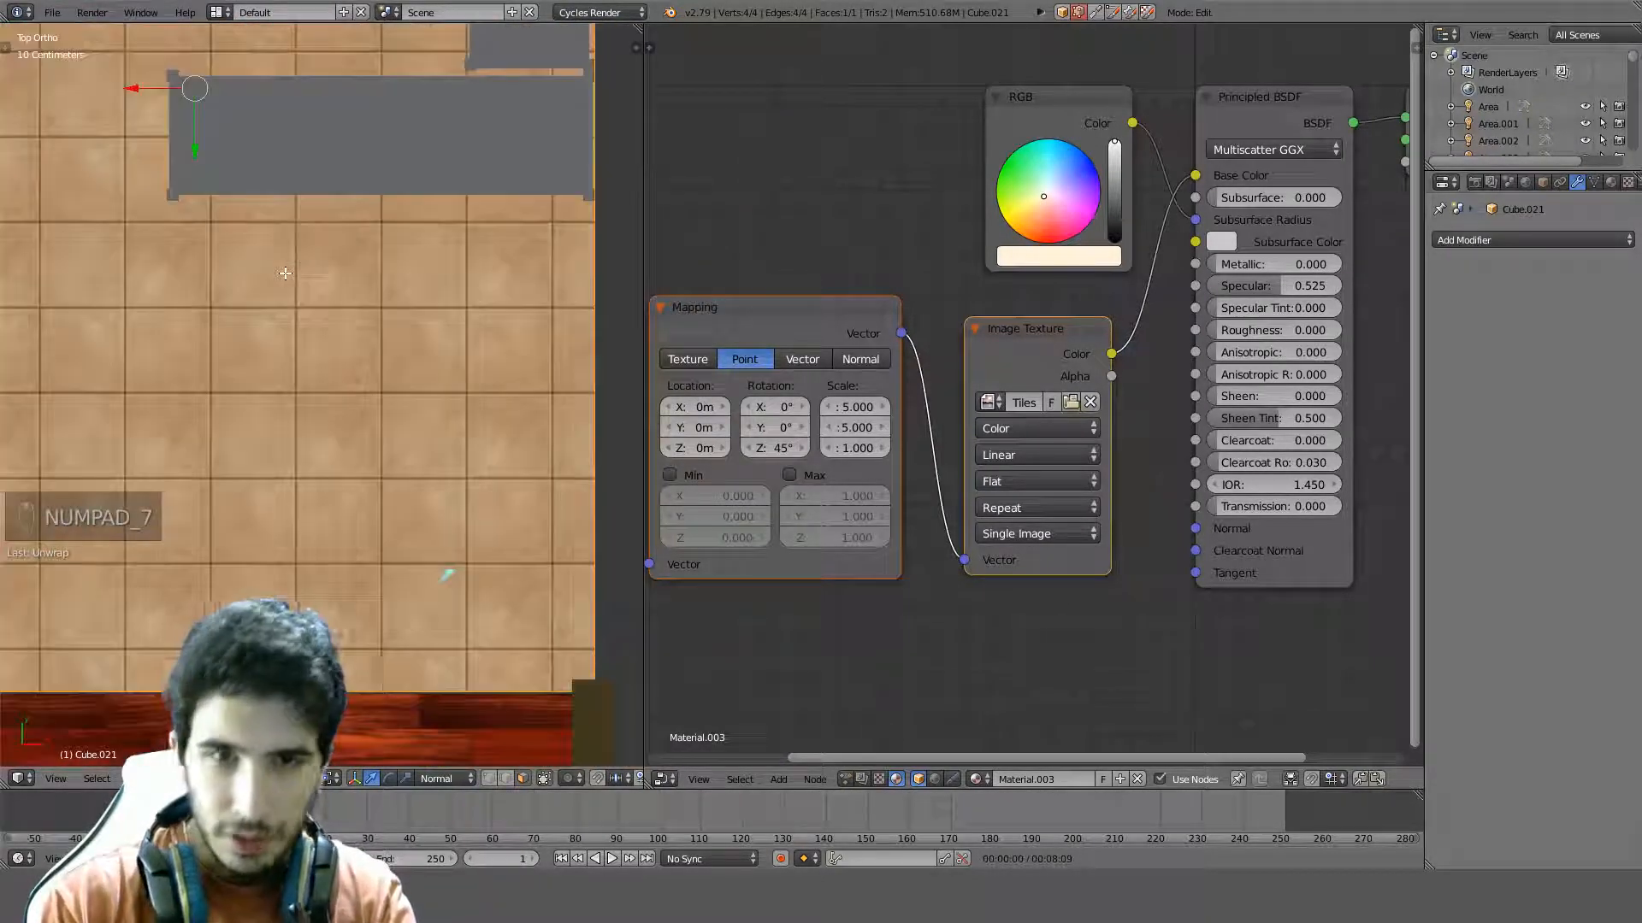
{"action": "scroll", "coordinate": [299, 227], "scroll_direction": "down", "scroll_amount": 4}
{"action": "middle_click_drag", "start_coordinate": [321, 176], "coordinate": [367, 270], "text": "shift"}
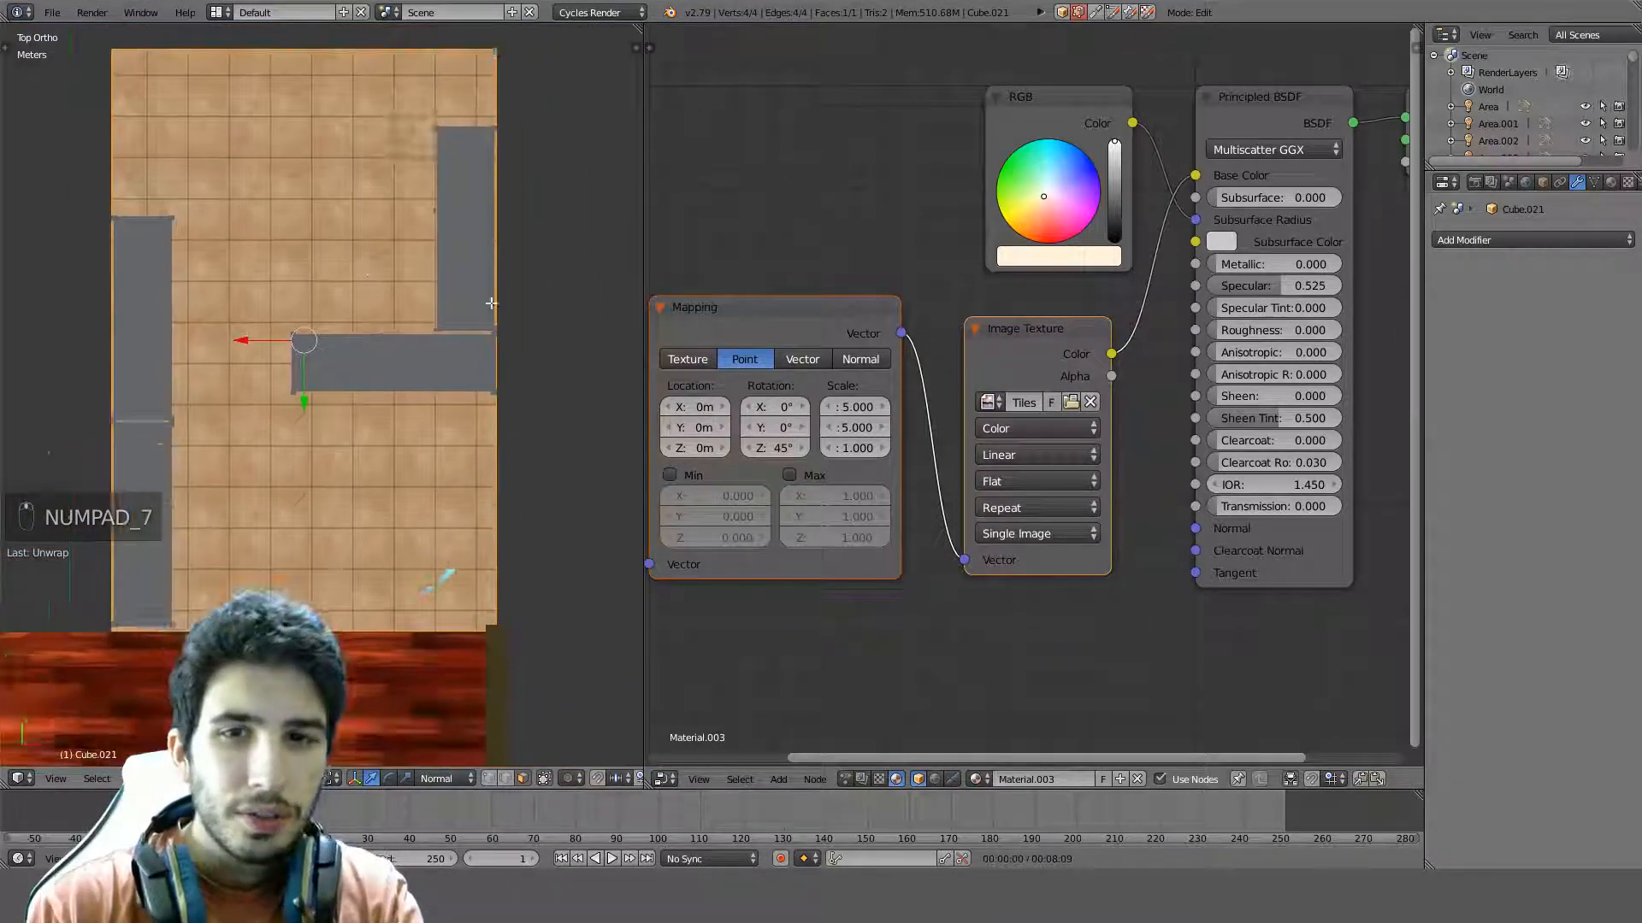
{"action": "left_click", "coordinate": [726, 430]}
{"action": "left_click", "coordinate": [725, 430]}
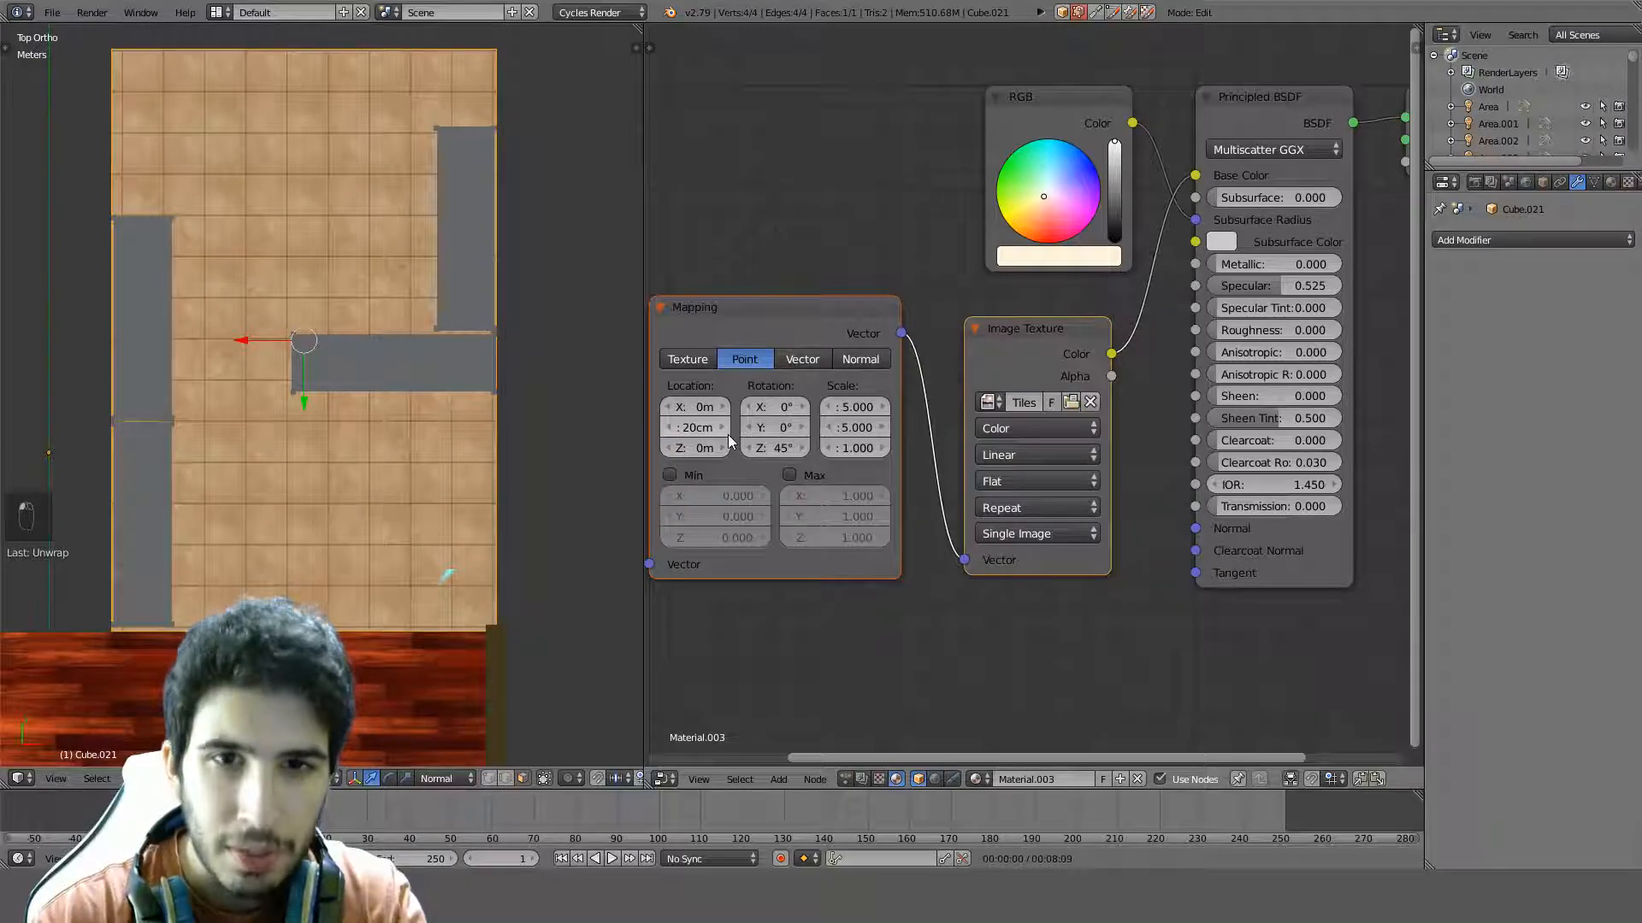
{"action": "left_click", "coordinate": [725, 430]}
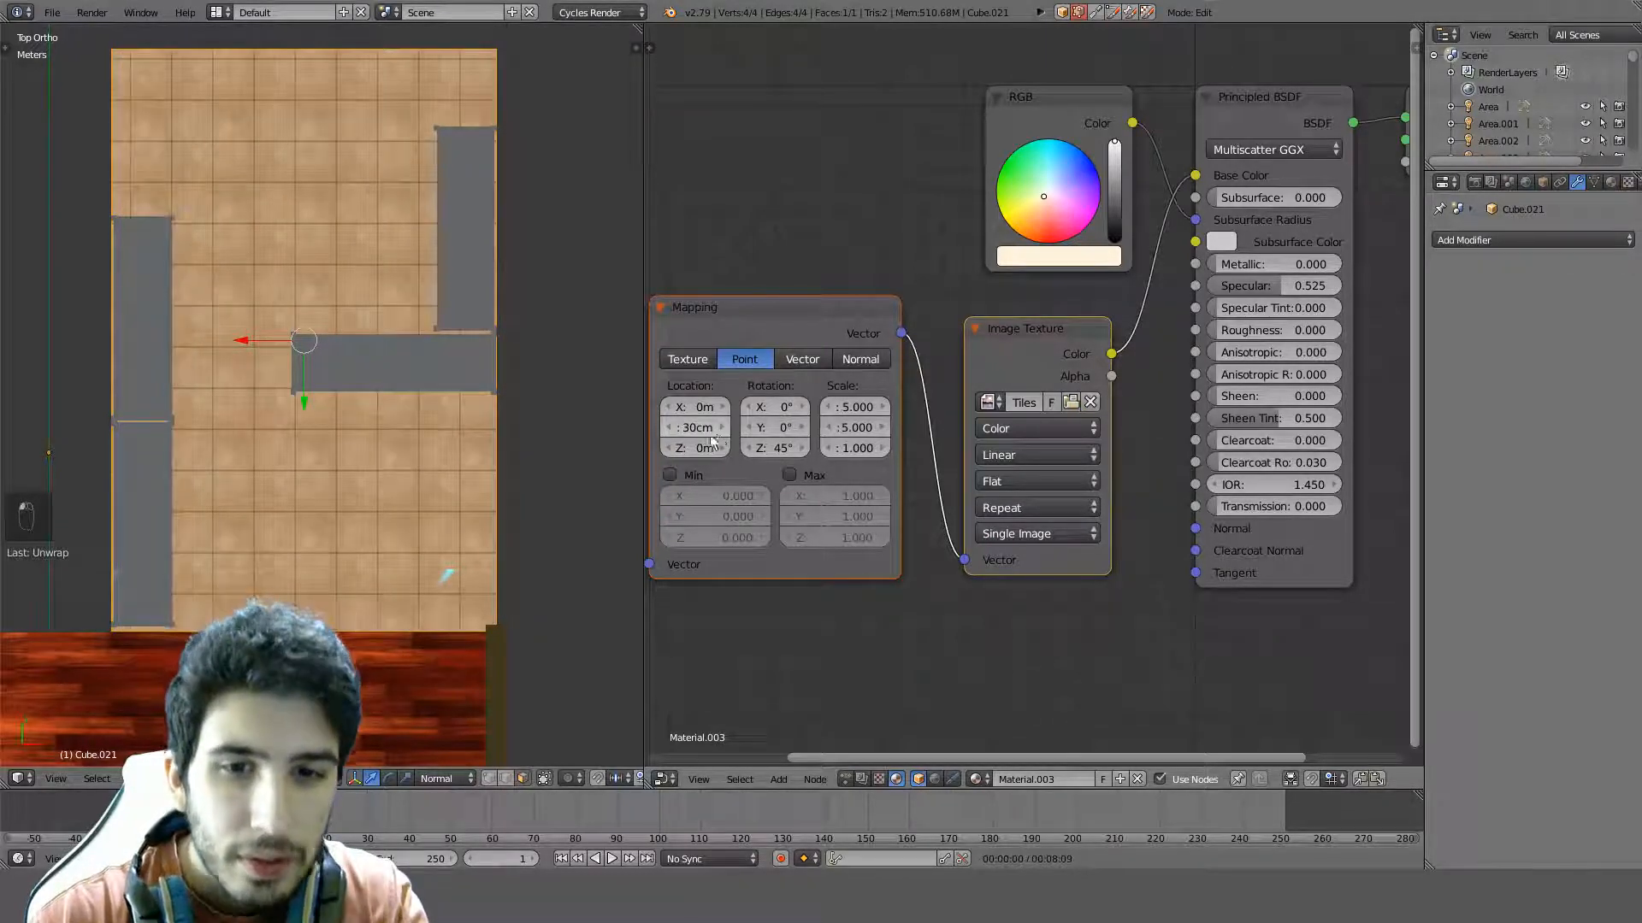
{"action": "left_click", "coordinate": [670, 428]}
Examine the tile size and alignment on the storage room floor from several angles, compared with the other dojo floors
{"action": "middle_click_drag", "start_coordinate": [549, 439], "coordinate": [342, 338]}
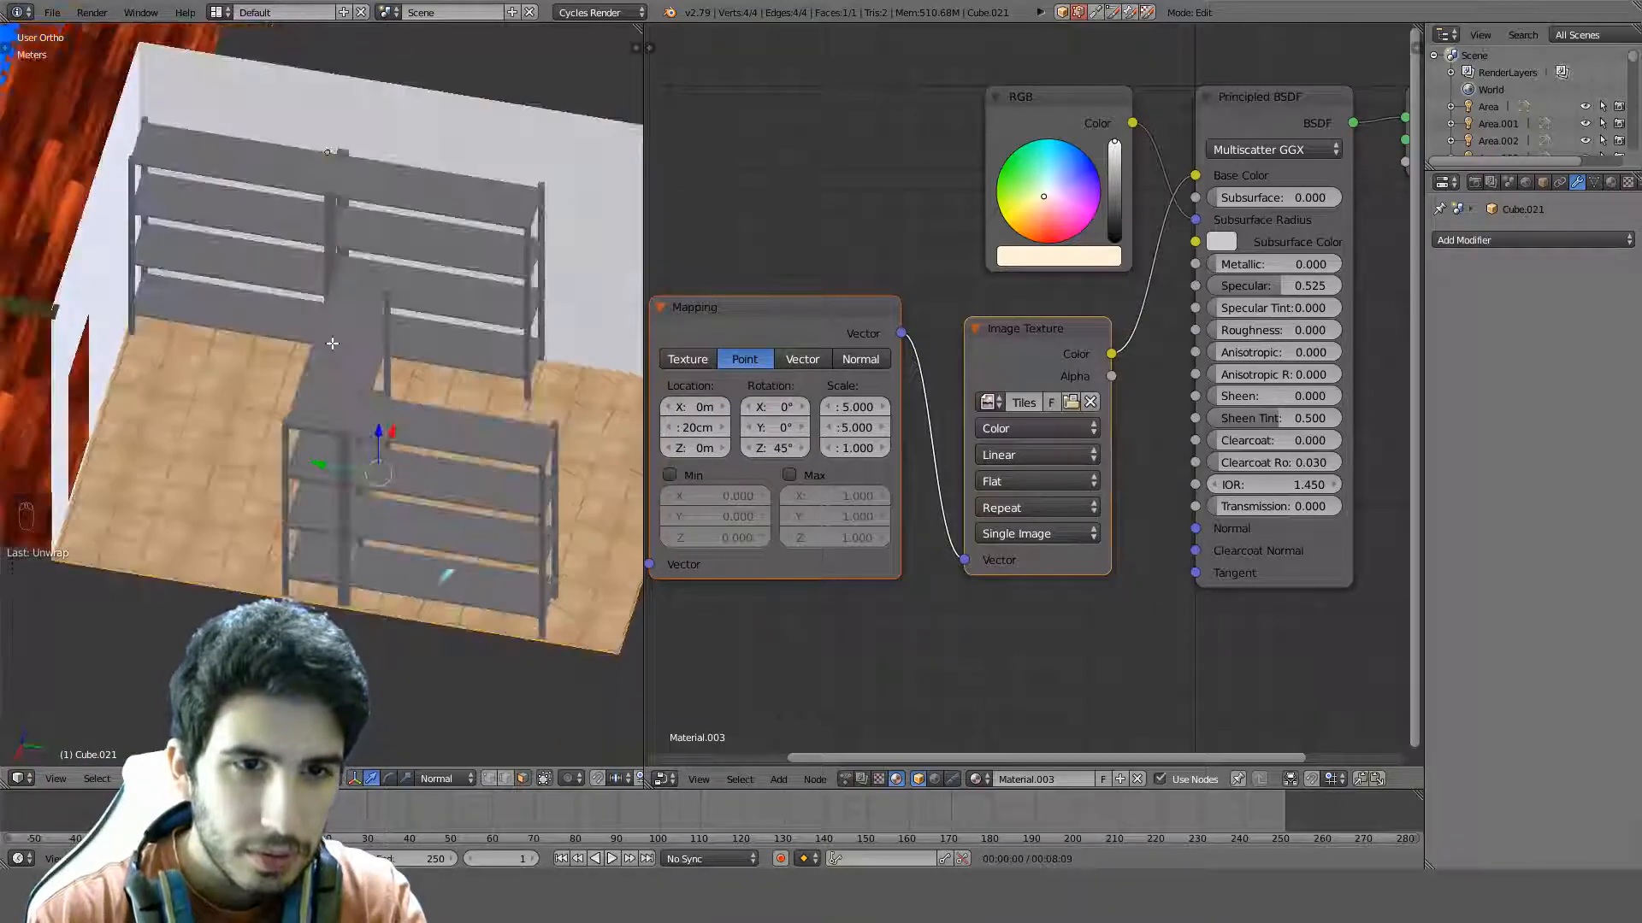
{"action": "middle_click_drag", "start_coordinate": [226, 350], "coordinate": [384, 343], "text": "shift"}
{"action": "scroll", "coordinate": [384, 343], "scroll_direction": "up", "scroll_amount": 5}
{"action": "middle_click_drag", "start_coordinate": [214, 410], "coordinate": [302, 377]}
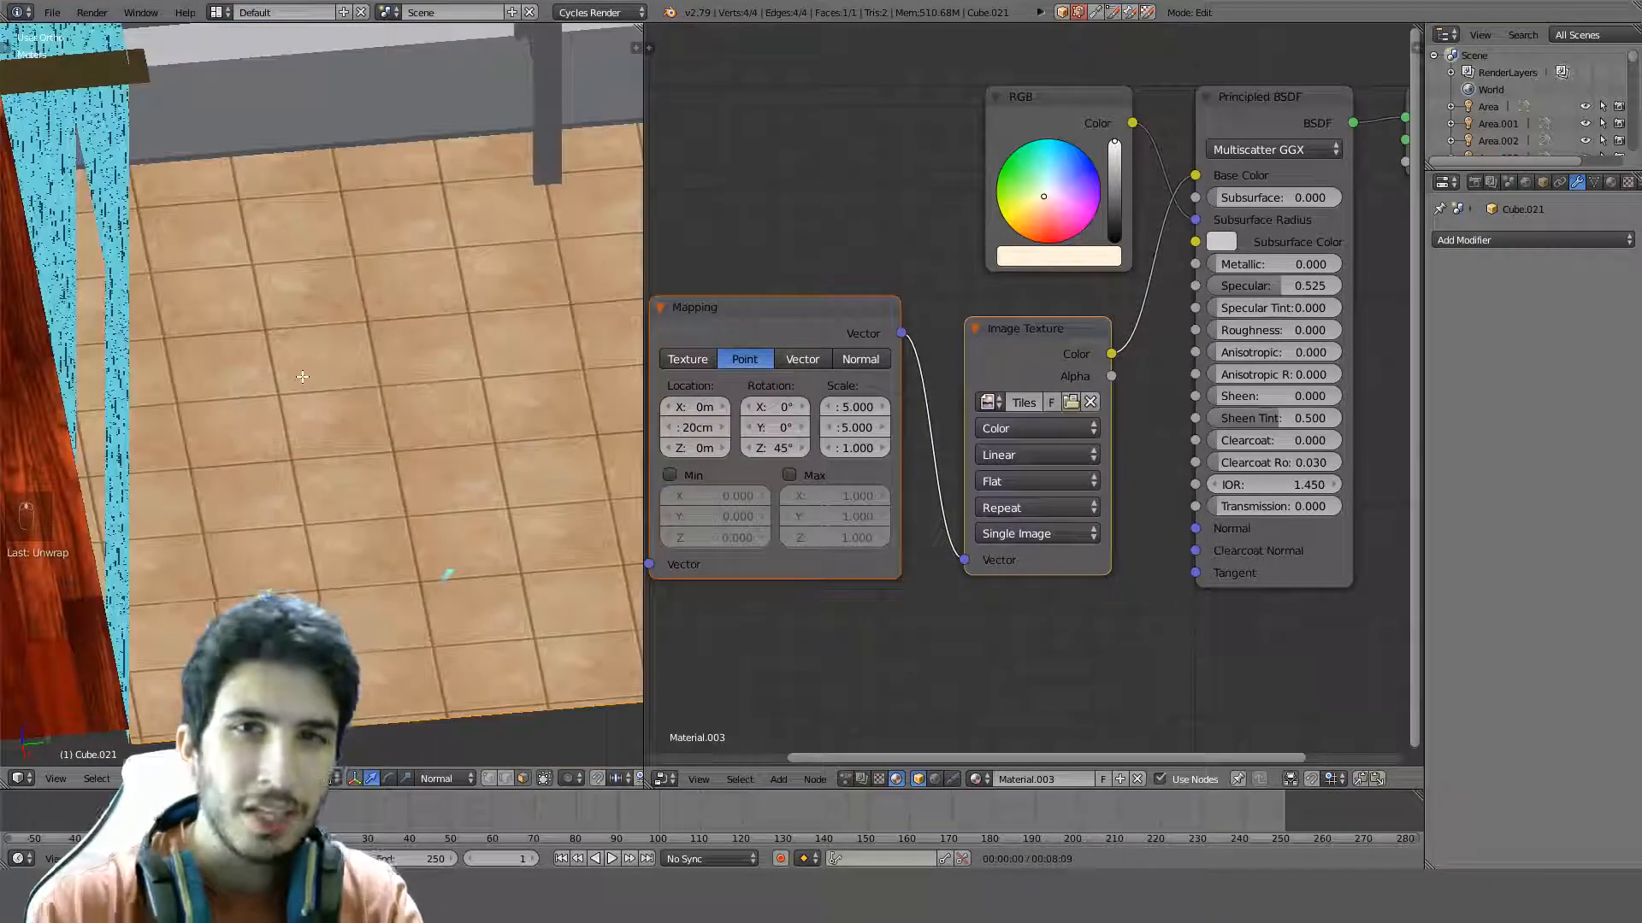
{"action": "scroll", "coordinate": [302, 377], "scroll_direction": "down", "scroll_amount": 6}
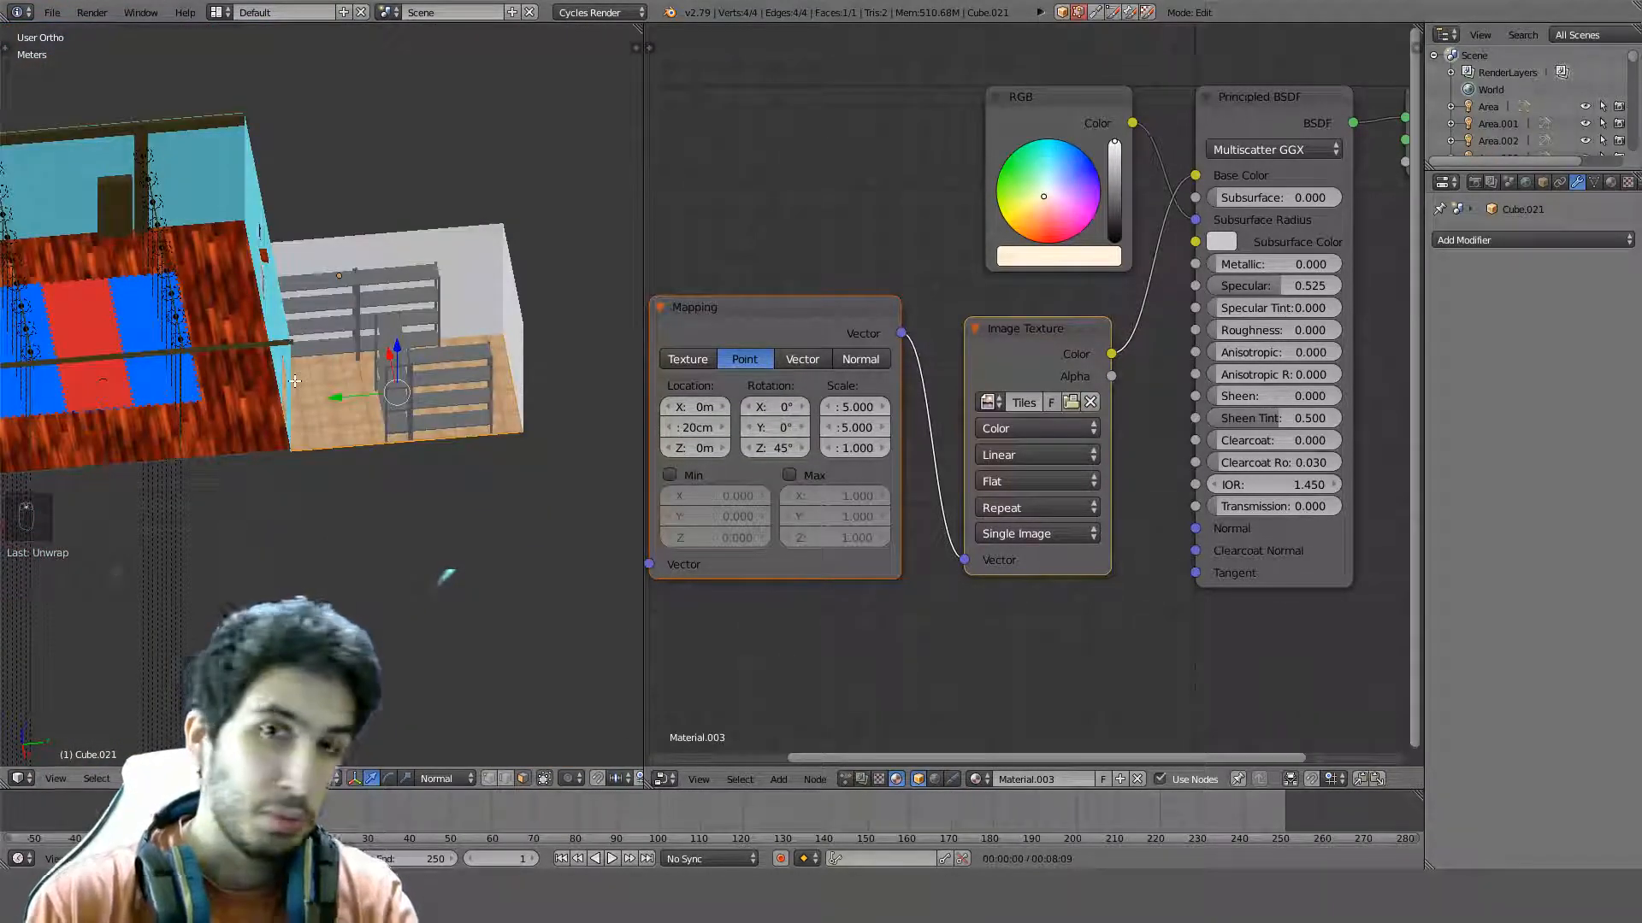
{"action": "middle_click_drag", "start_coordinate": [217, 440], "coordinate": [466, 440]}
{"action": "scroll", "coordinate": [359, 500], "scroll_direction": "up", "scroll_amount": 5}
{"action": "scroll", "coordinate": [359, 501], "scroll_direction": "up", "scroll_amount": 2}
{"action": "middle_click_drag", "start_coordinate": [368, 474], "coordinate": [259, 449]}
{"action": "scroll", "coordinate": [259, 449], "scroll_direction": "down", "scroll_amount": 6}
{"action": "middle_click_drag", "start_coordinate": [632, 404], "coordinate": [503, 513], "text": "shift"}
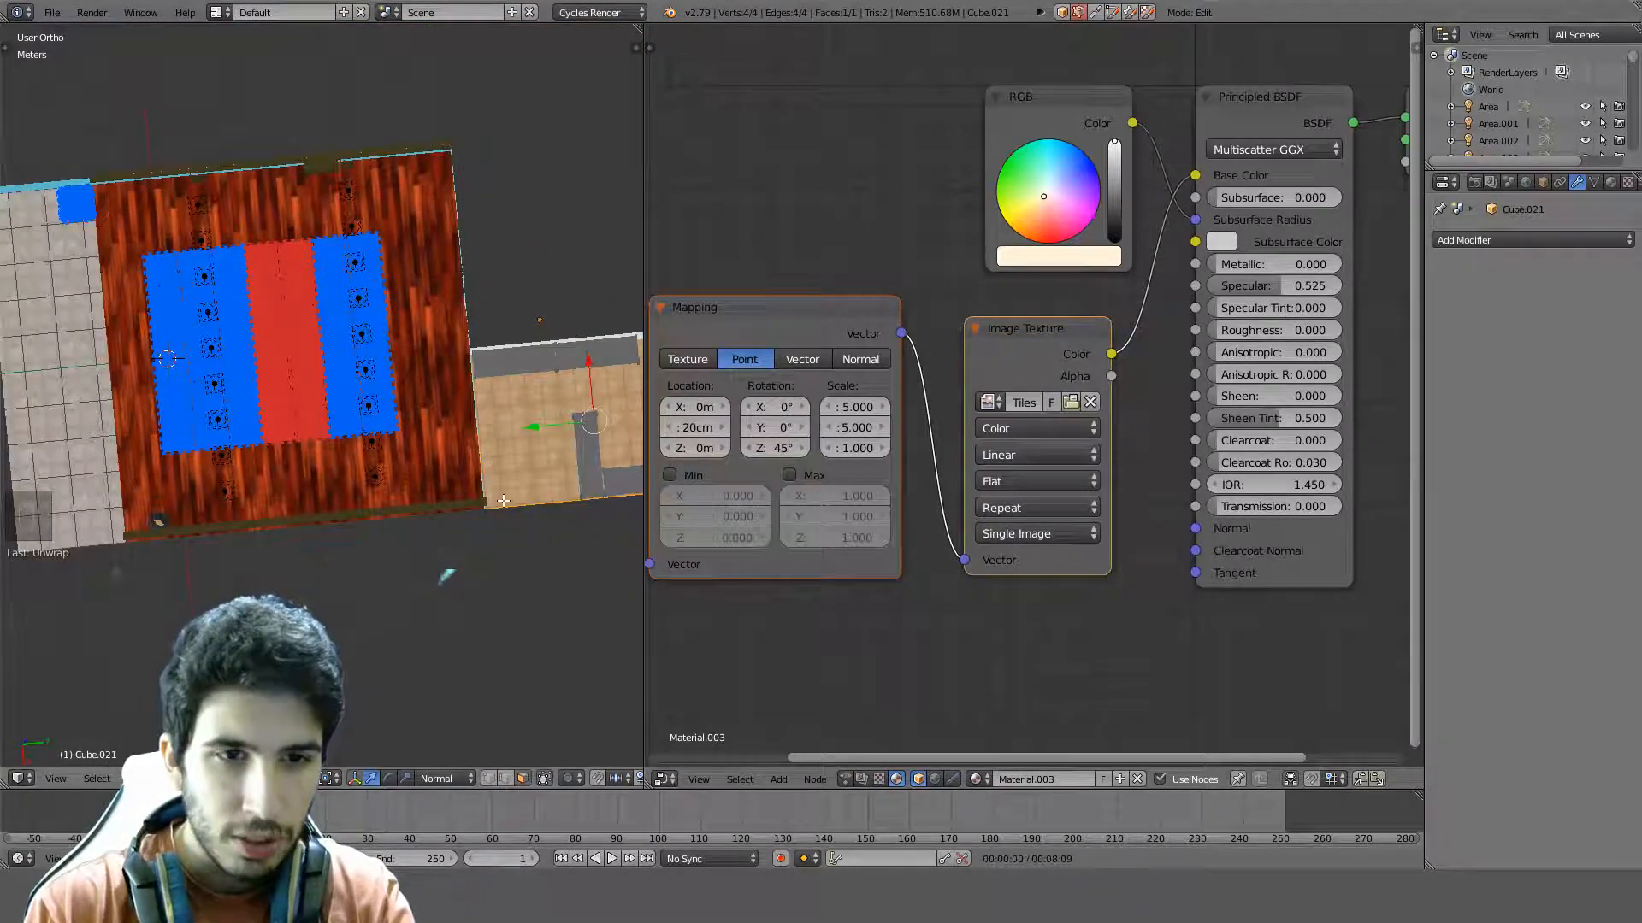
{"action": "middle_click_drag", "start_coordinate": [336, 485], "coordinate": [390, 512], "text": "shift"}
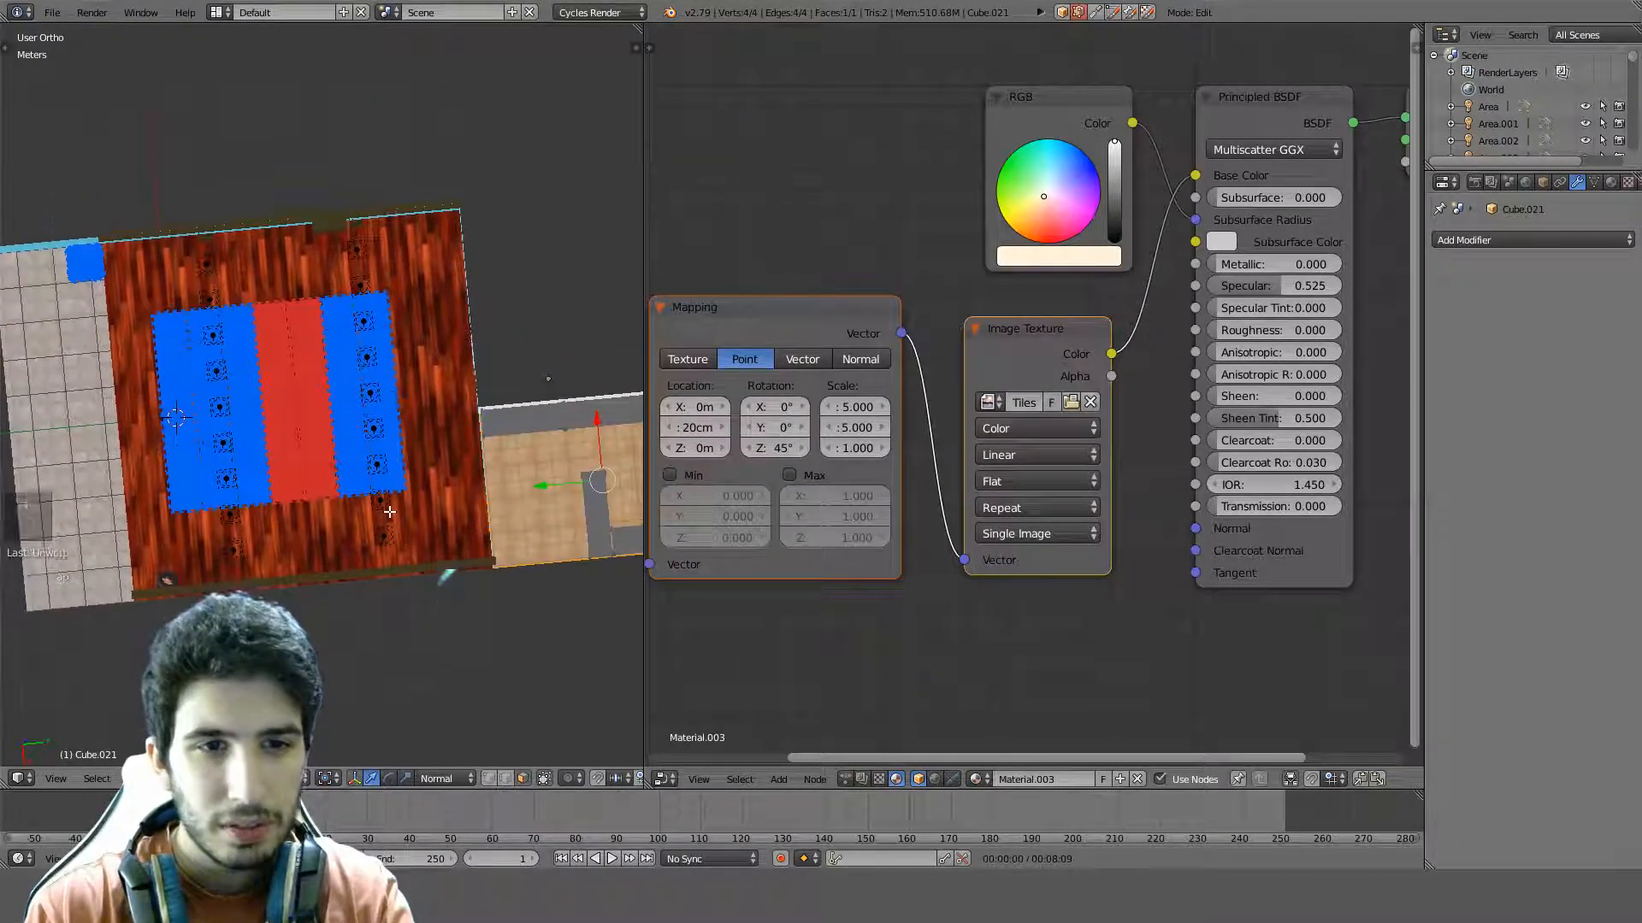
{"action": "key", "text": "KP_7"}
{"action": "middle_click_drag", "start_coordinate": [451, 350], "coordinate": [273, 428]}
{"action": "middle_click_drag", "start_coordinate": [513, 445], "coordinate": [418, 313], "text": "shift"}
Duplicate the Image Texture node below the original, set it to Non-Color Data and feed it from the Mapping node's vector
{"action": "scroll", "coordinate": [932, 304], "scroll_direction": "down", "scroll_amount": 4}
{"action": "scroll", "coordinate": [933, 307], "scroll_direction": "down", "scroll_amount": 2}
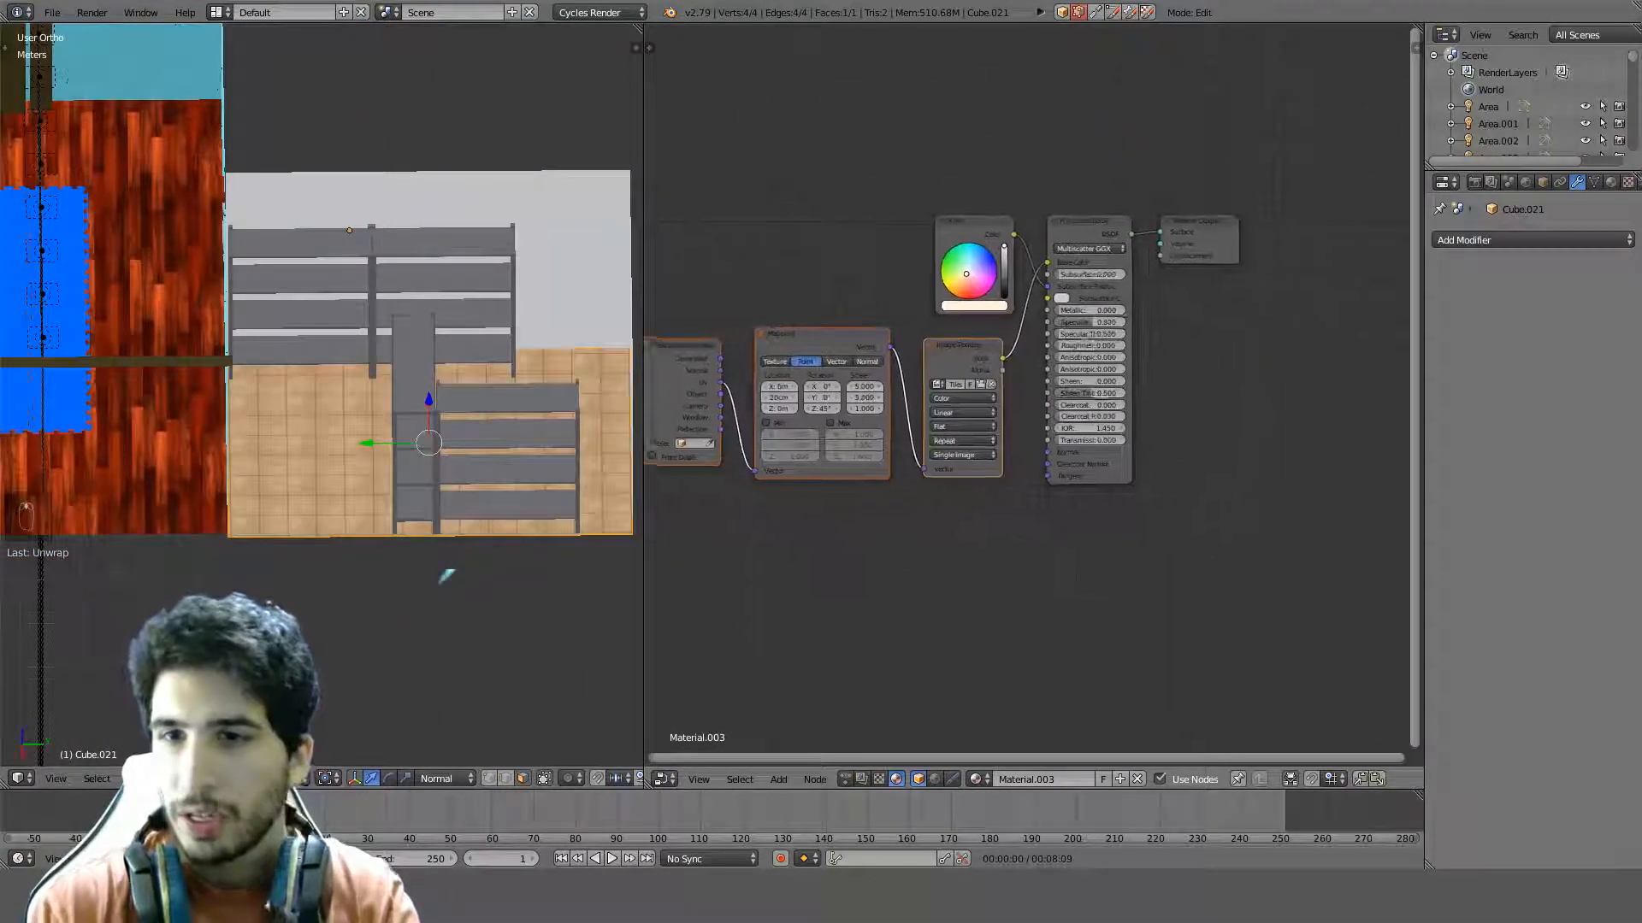
{"action": "left_click", "coordinate": [975, 357]}
{"action": "key", "text": "shift+d"}
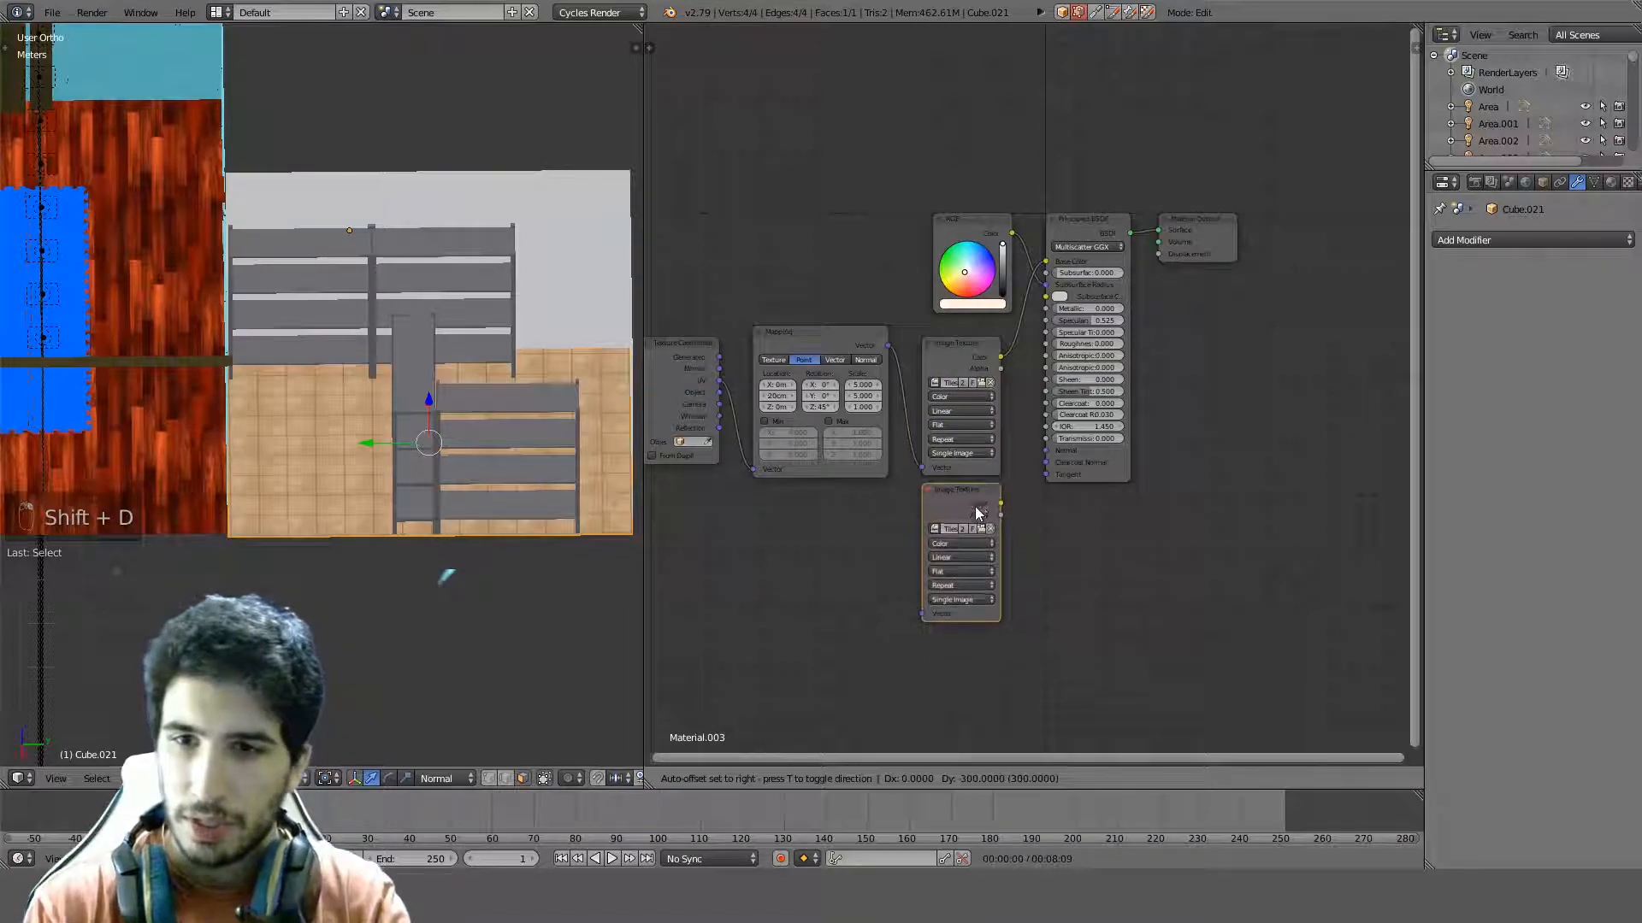
{"action": "left_click", "coordinate": [975, 506]}
{"action": "scroll", "coordinate": [1038, 567], "scroll_direction": "up", "scroll_amount": 1}
{"action": "left_click", "coordinate": [949, 569]}
{"action": "left_click", "coordinate": [962, 540]}
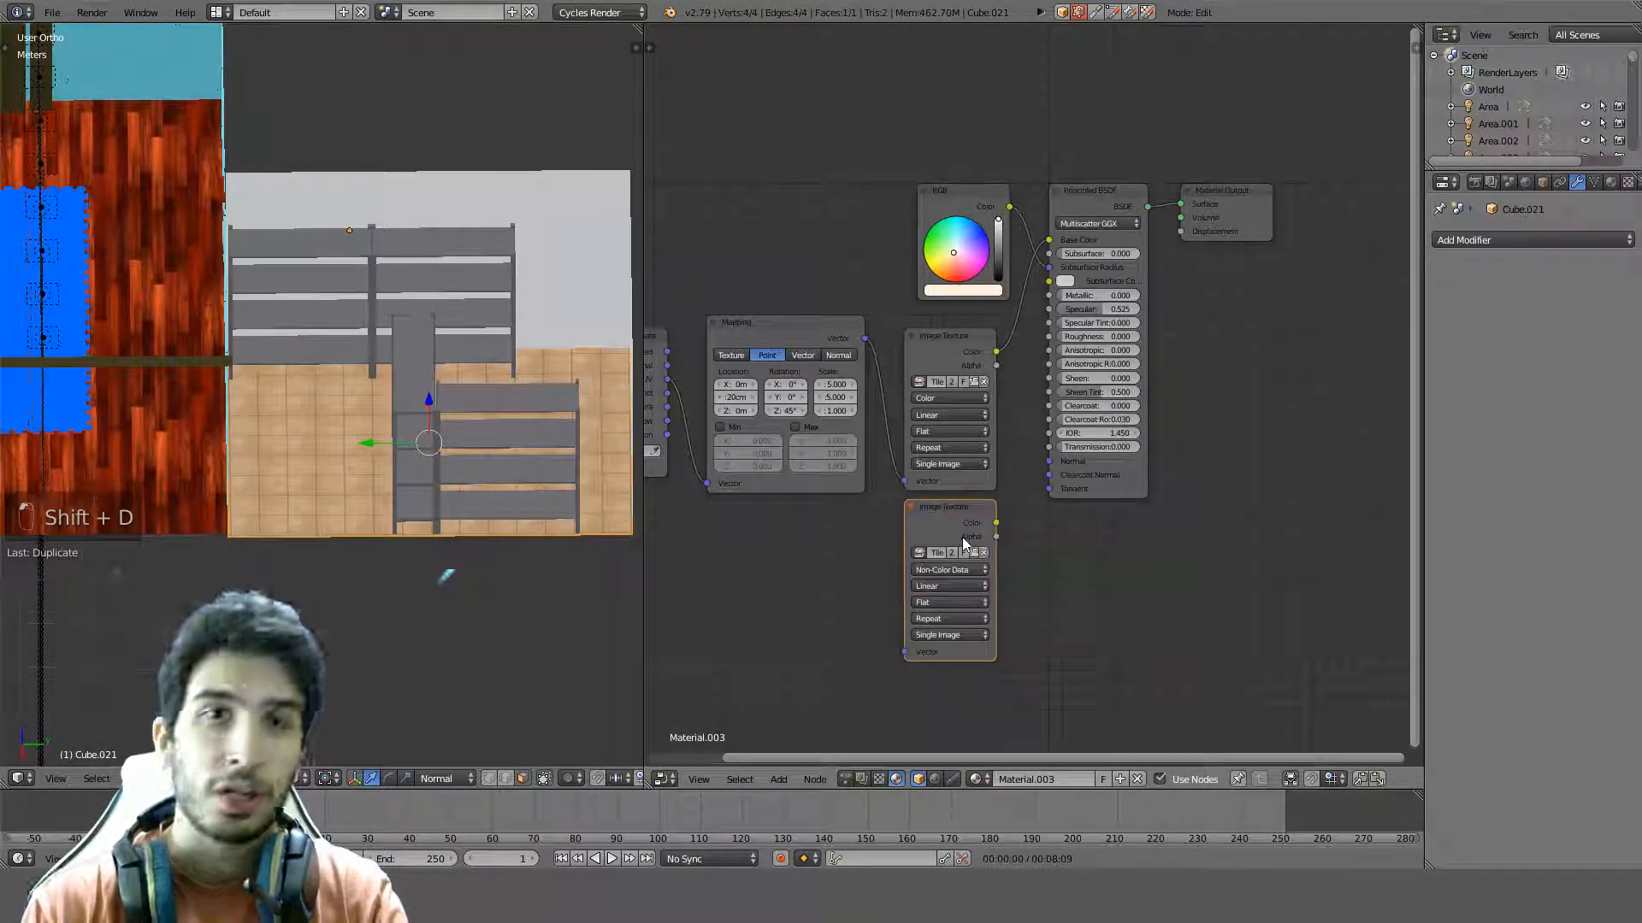
{"action": "right_click_drag", "start_coordinate": [828, 344], "coordinate": [941, 569], "text": "alt"}
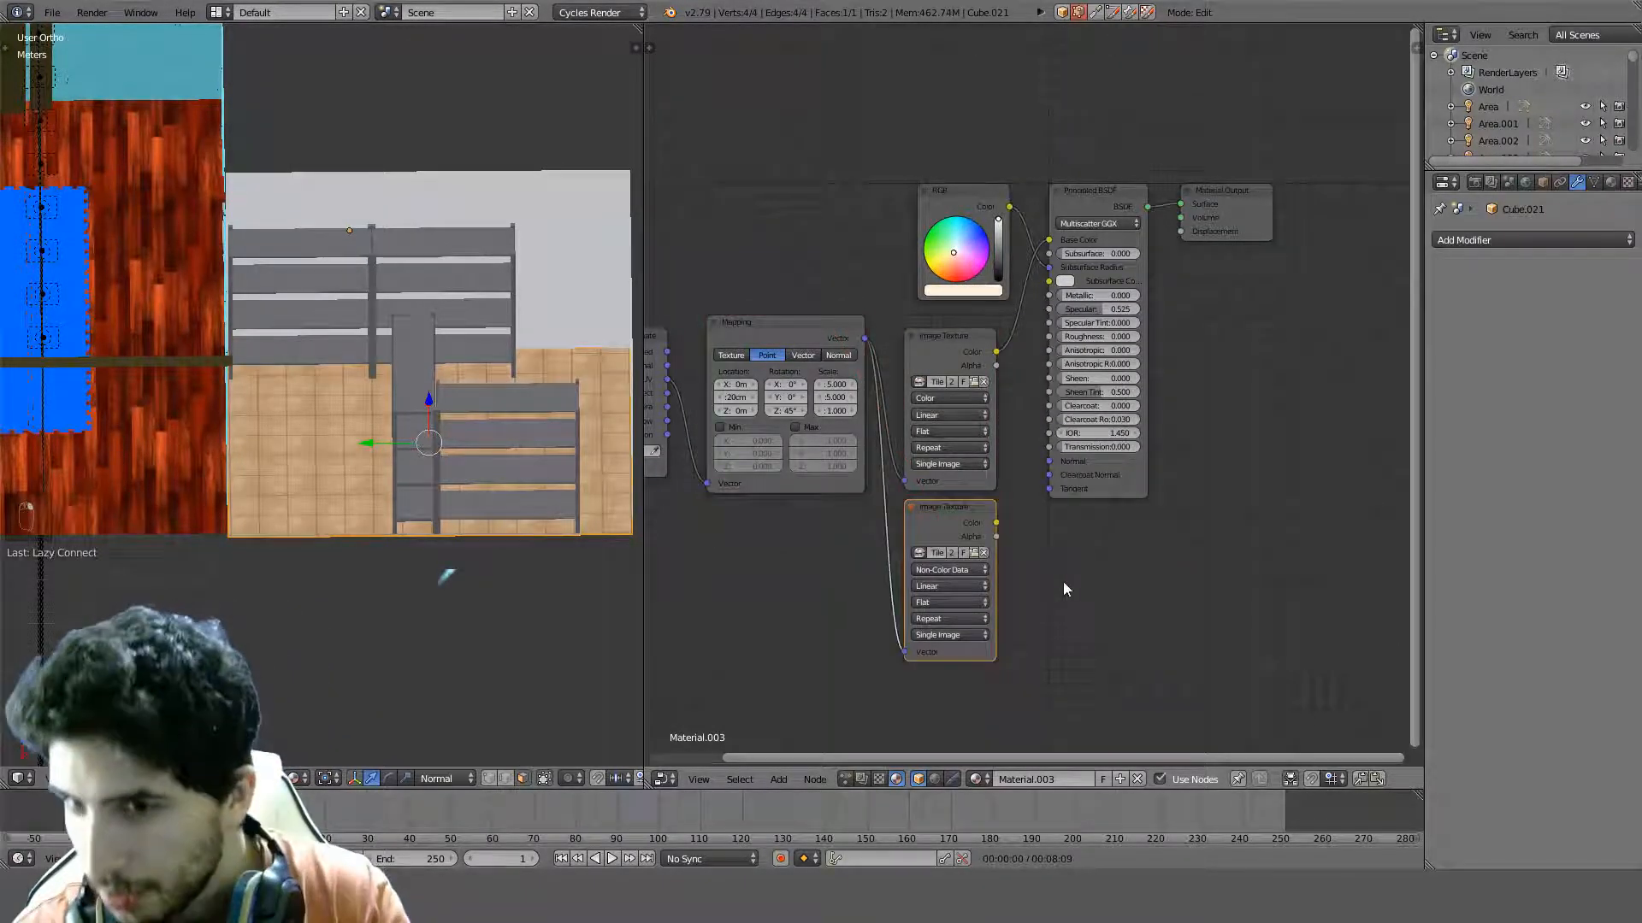
Load Tiles 1_Rou.jpg into the duplicated texture node and connect its Color output to the Principled BSDF's Roughness
{"action": "middle_click_drag", "start_coordinate": [1030, 564], "coordinate": [998, 464]}
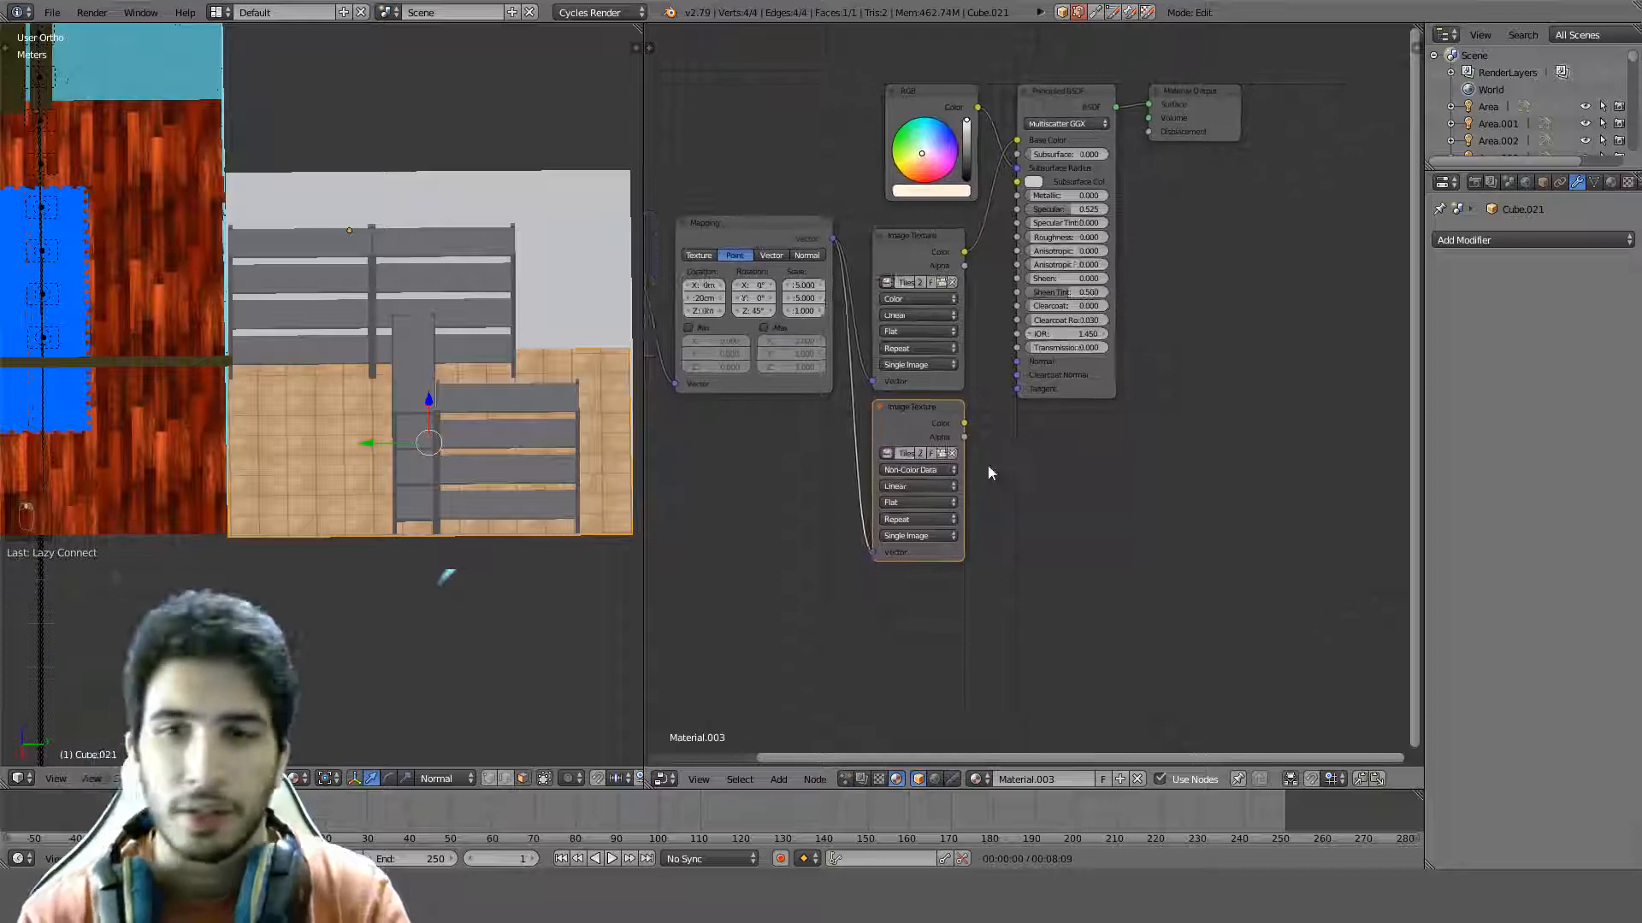
{"action": "left_click", "coordinate": [943, 454]}
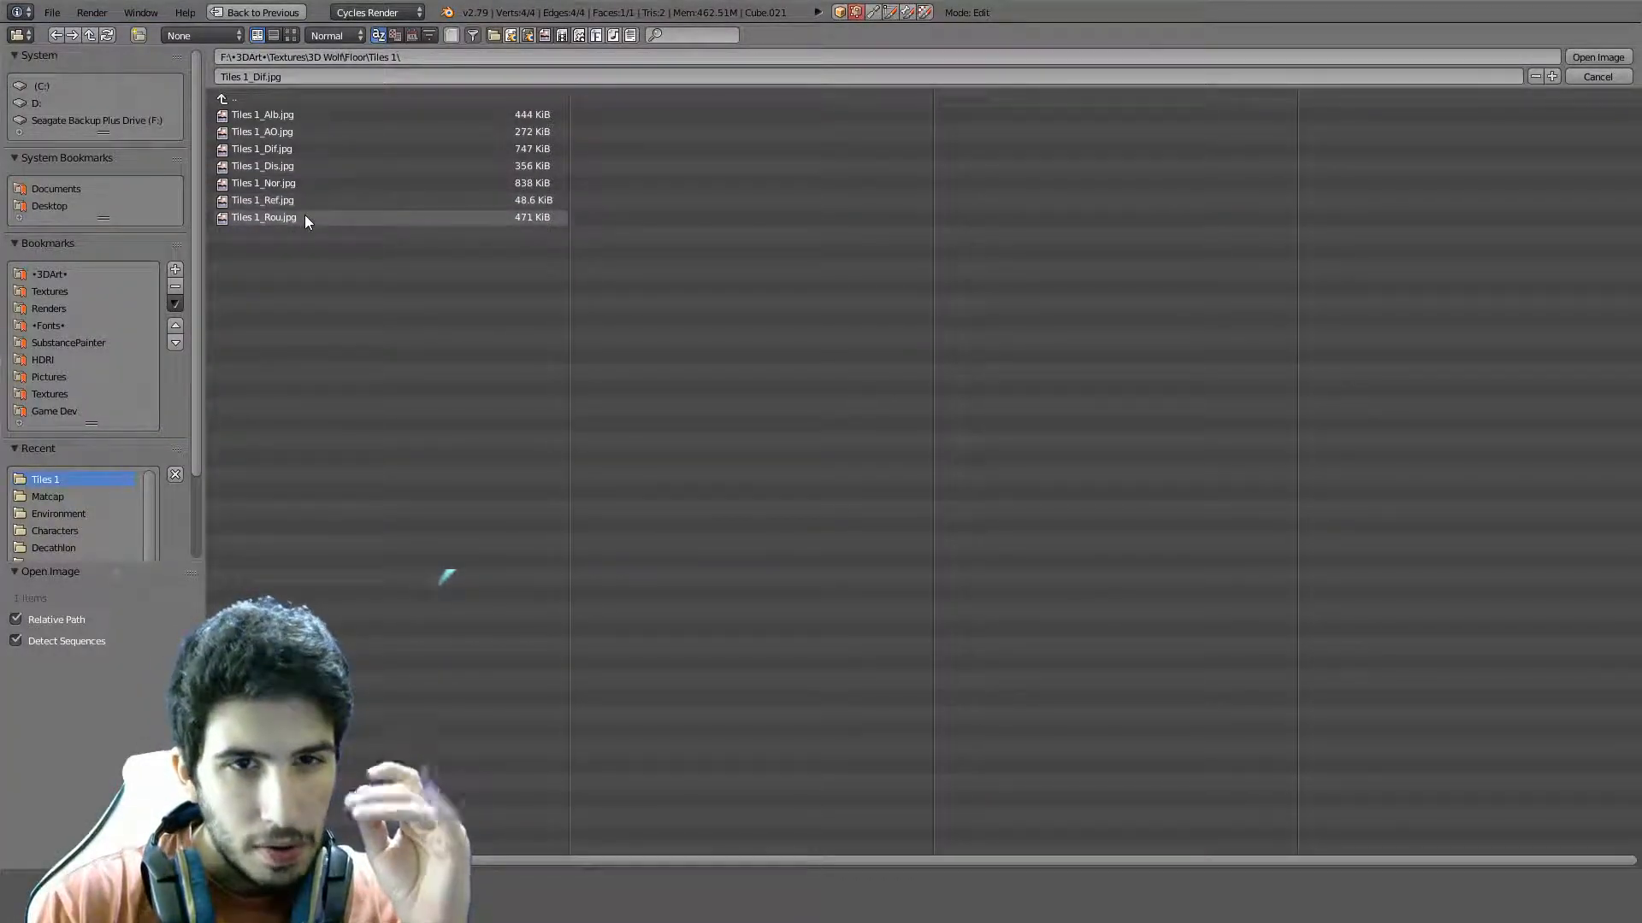
{"action": "left_click", "coordinate": [290, 35]}
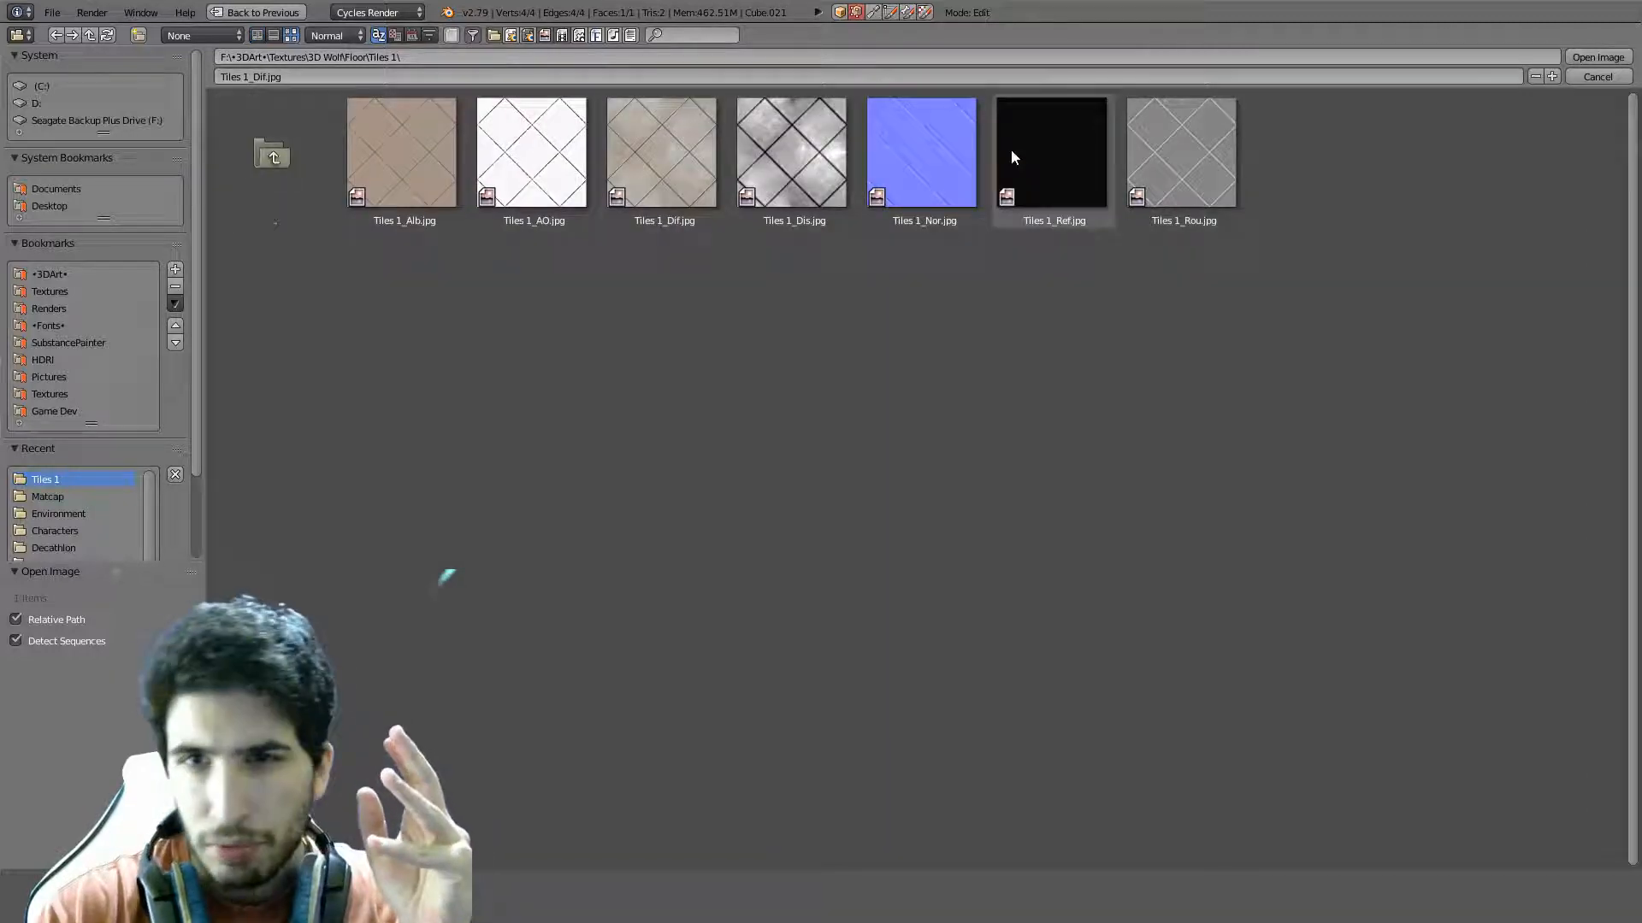
{"action": "double_click", "coordinate": [1151, 168]}
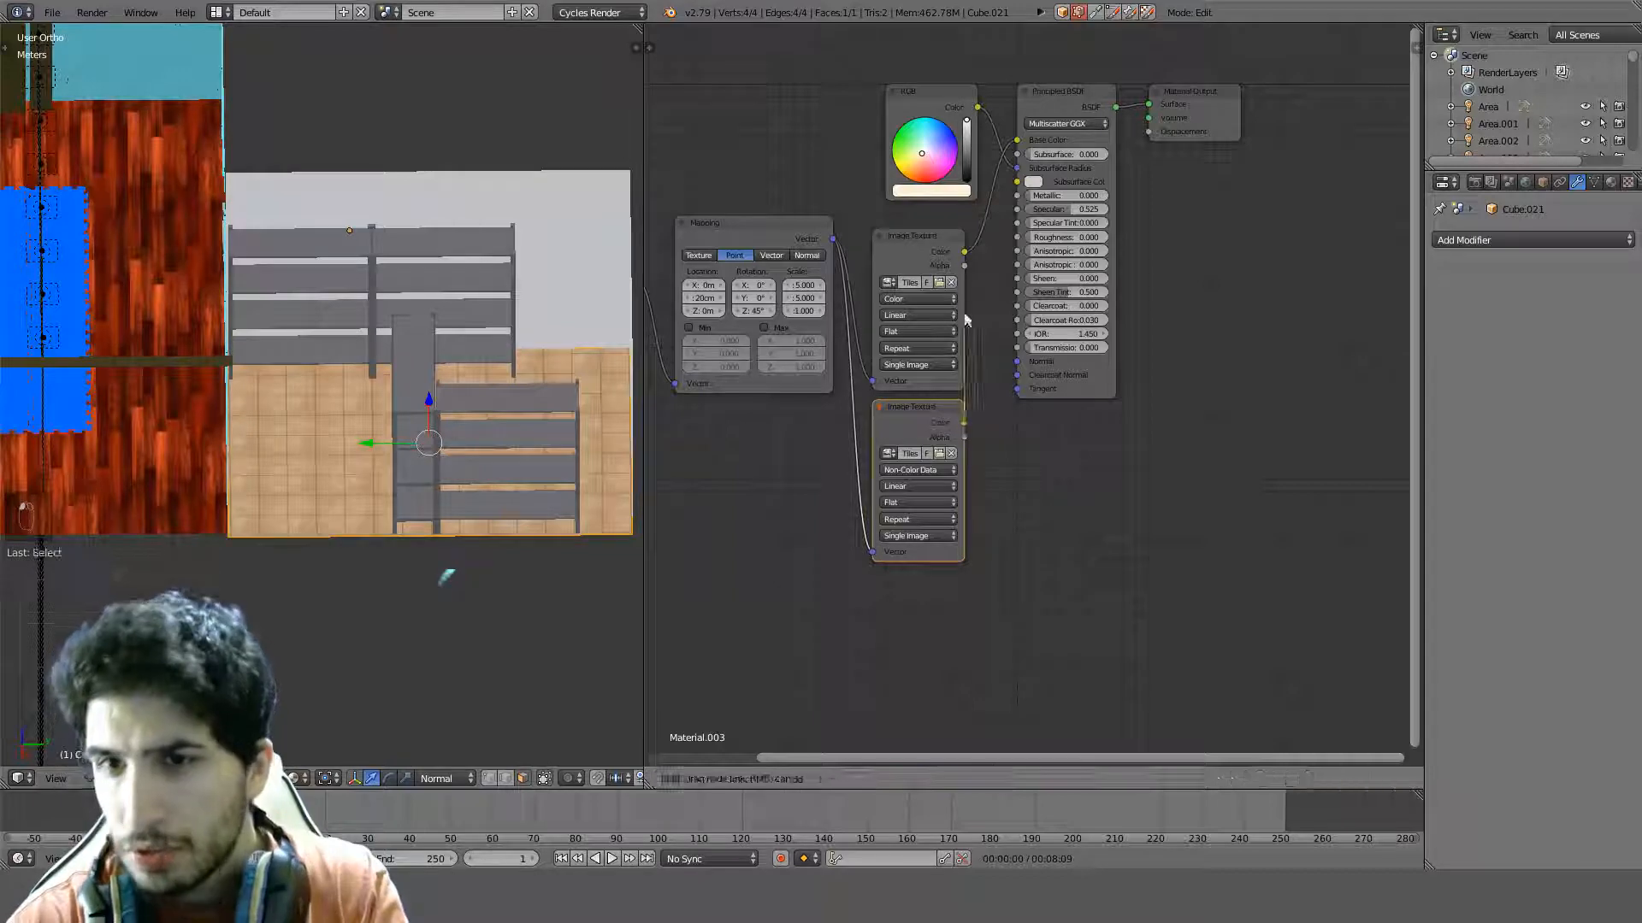
{"action": "left_click_drag", "start_coordinate": [964, 423], "coordinate": [1017, 237]}
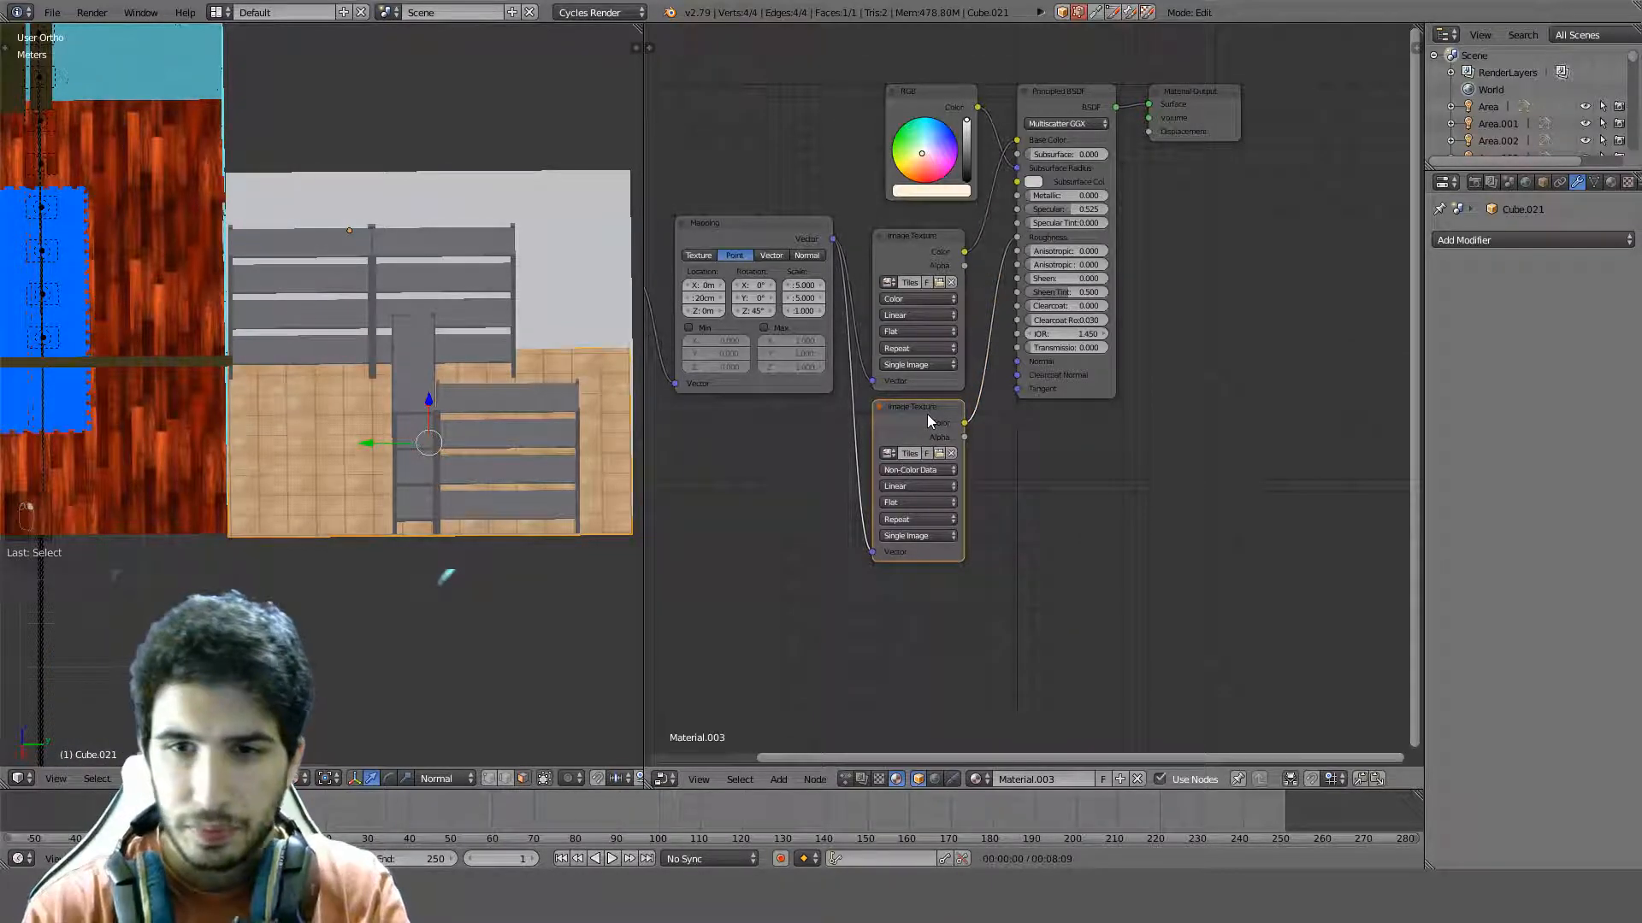
Duplicate the roughness texture node below it, link it to the Mapping node and load Tiles 1_Nor.jpg
{"action": "key", "text": "shift+d"}
{"action": "left_click", "coordinate": [931, 591]}
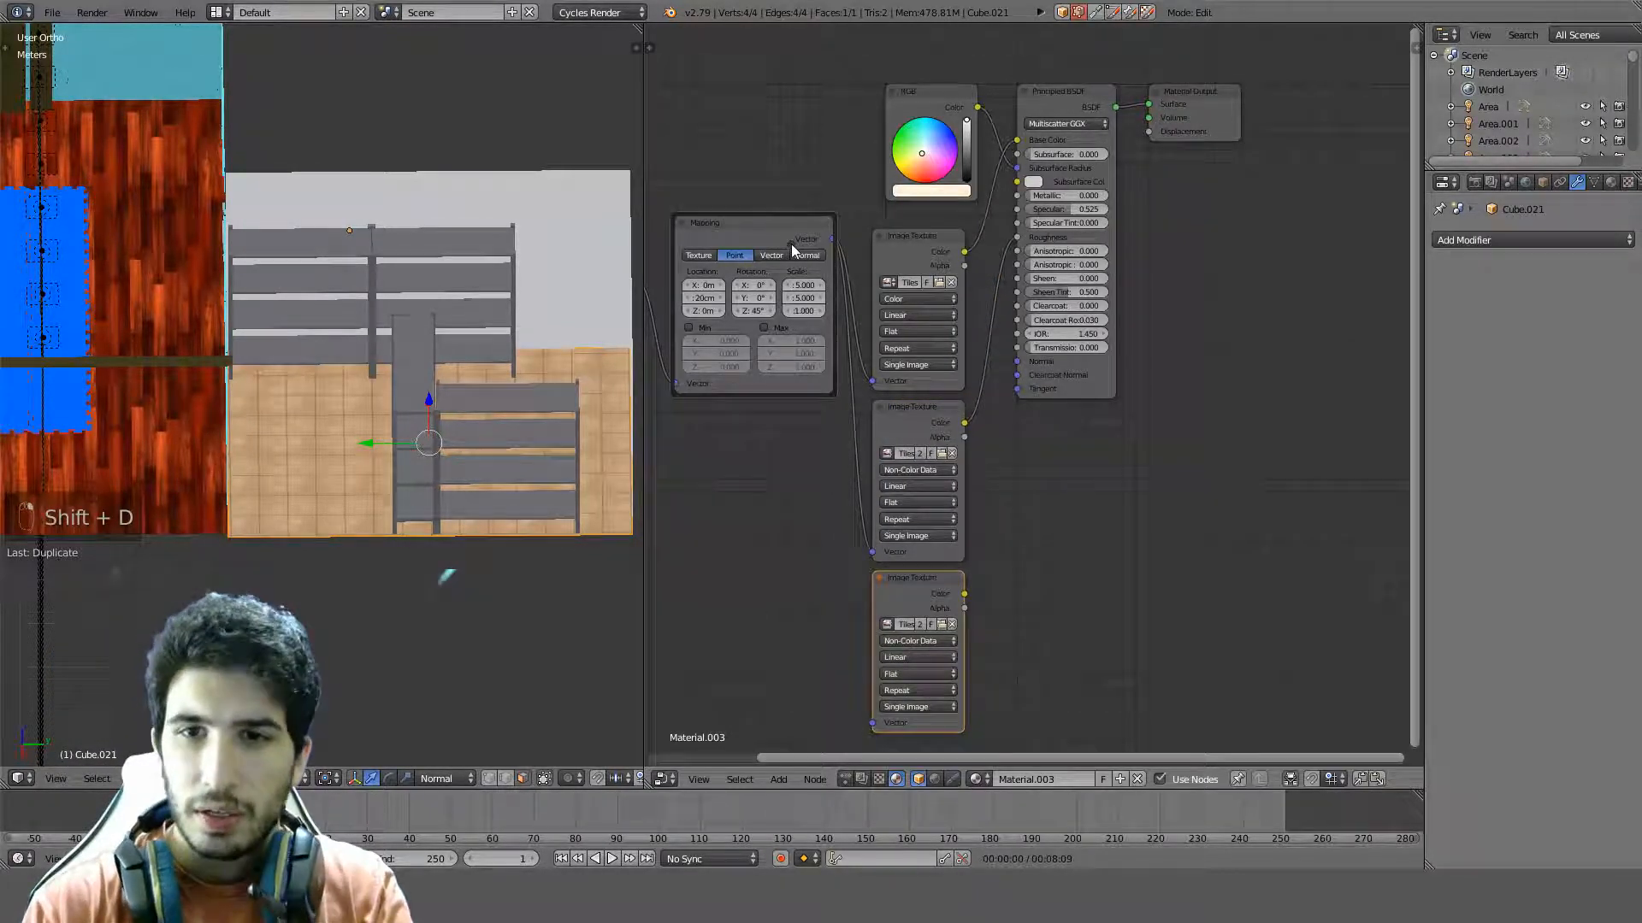
{"action": "left_click", "coordinate": [939, 624]}
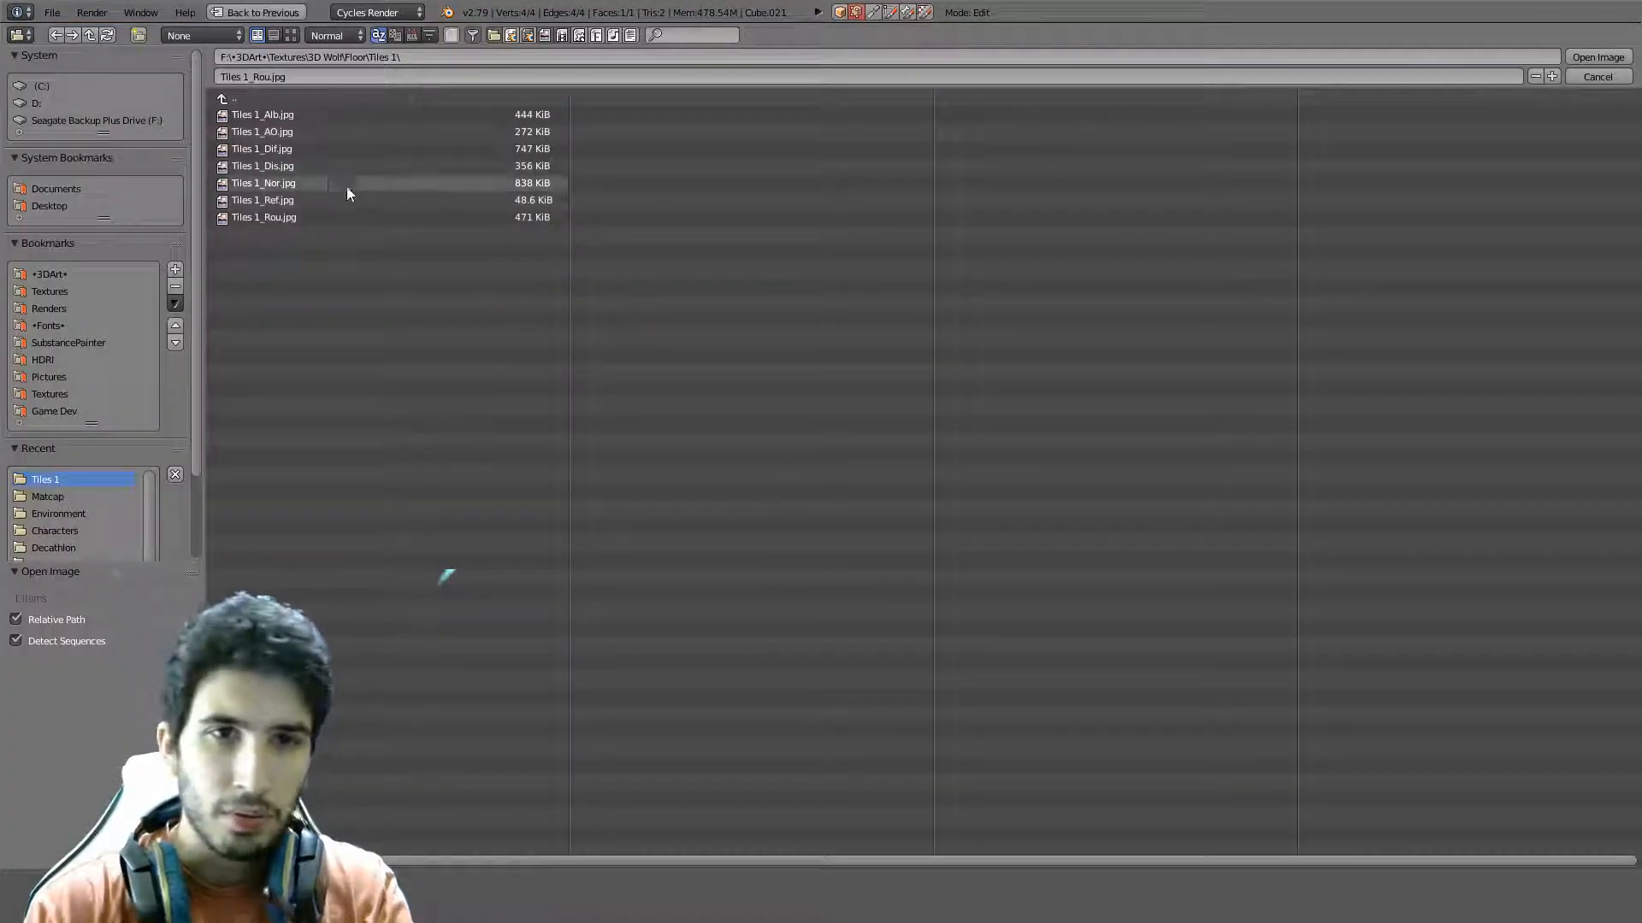
{"action": "double_click", "coordinate": [287, 183]}
Add a Normal Map node beside the normal texture and connect the texture's Color output to it
{"action": "scroll", "coordinate": [947, 413], "scroll_direction": "down", "scroll_amount": 2}
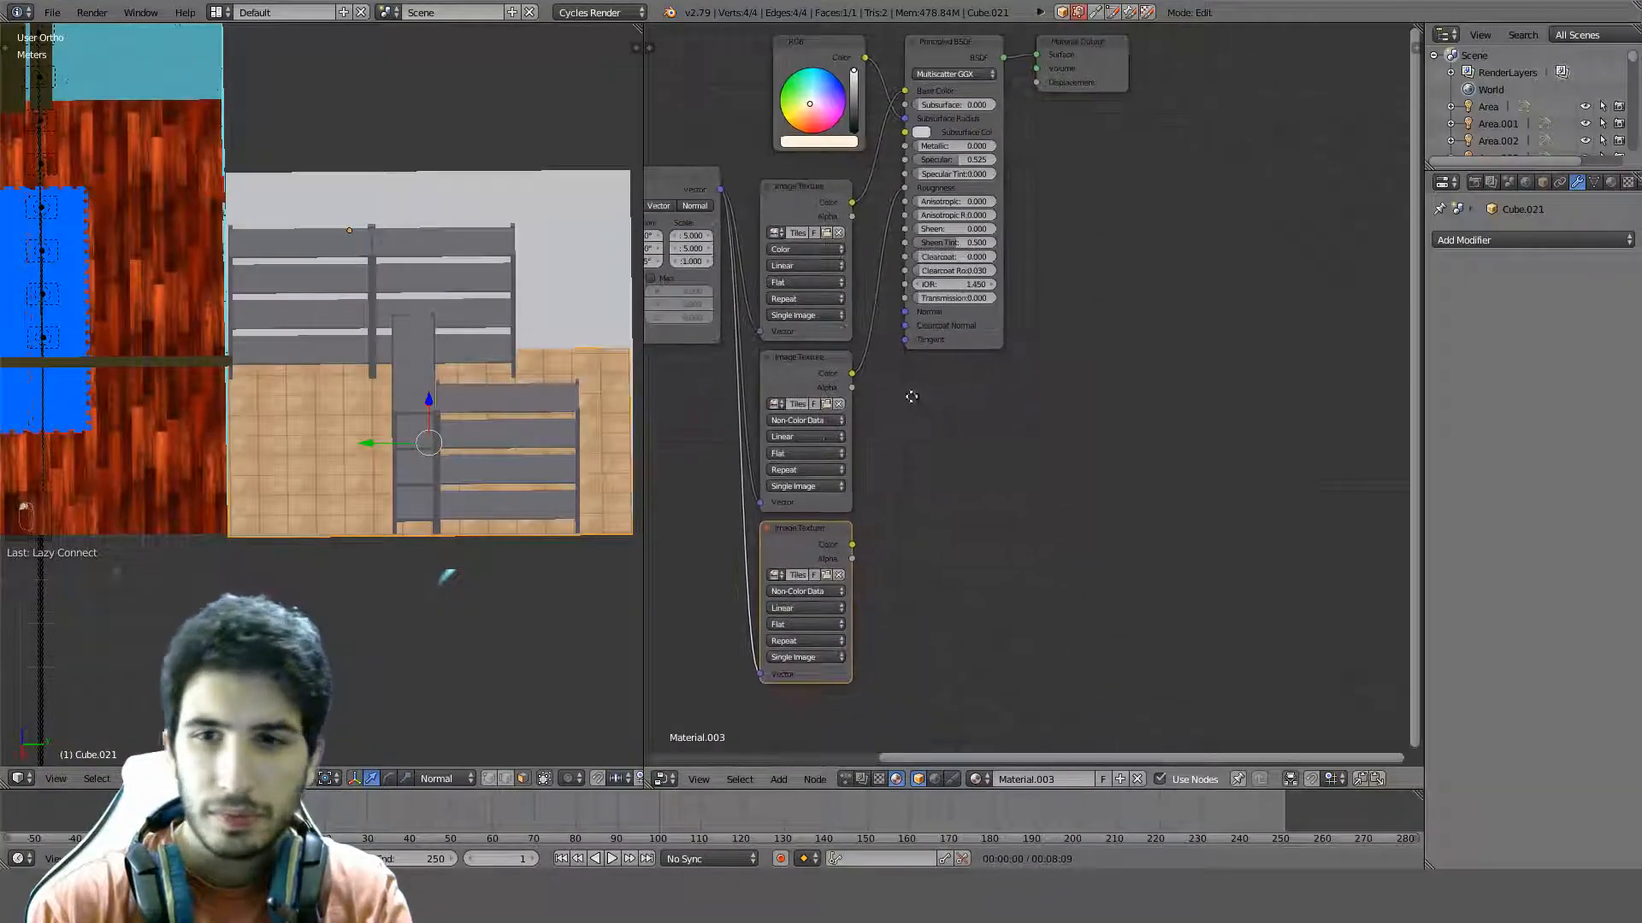
{"action": "key", "text": "shift+a"}
{"action": "type", "text": "noirm"}
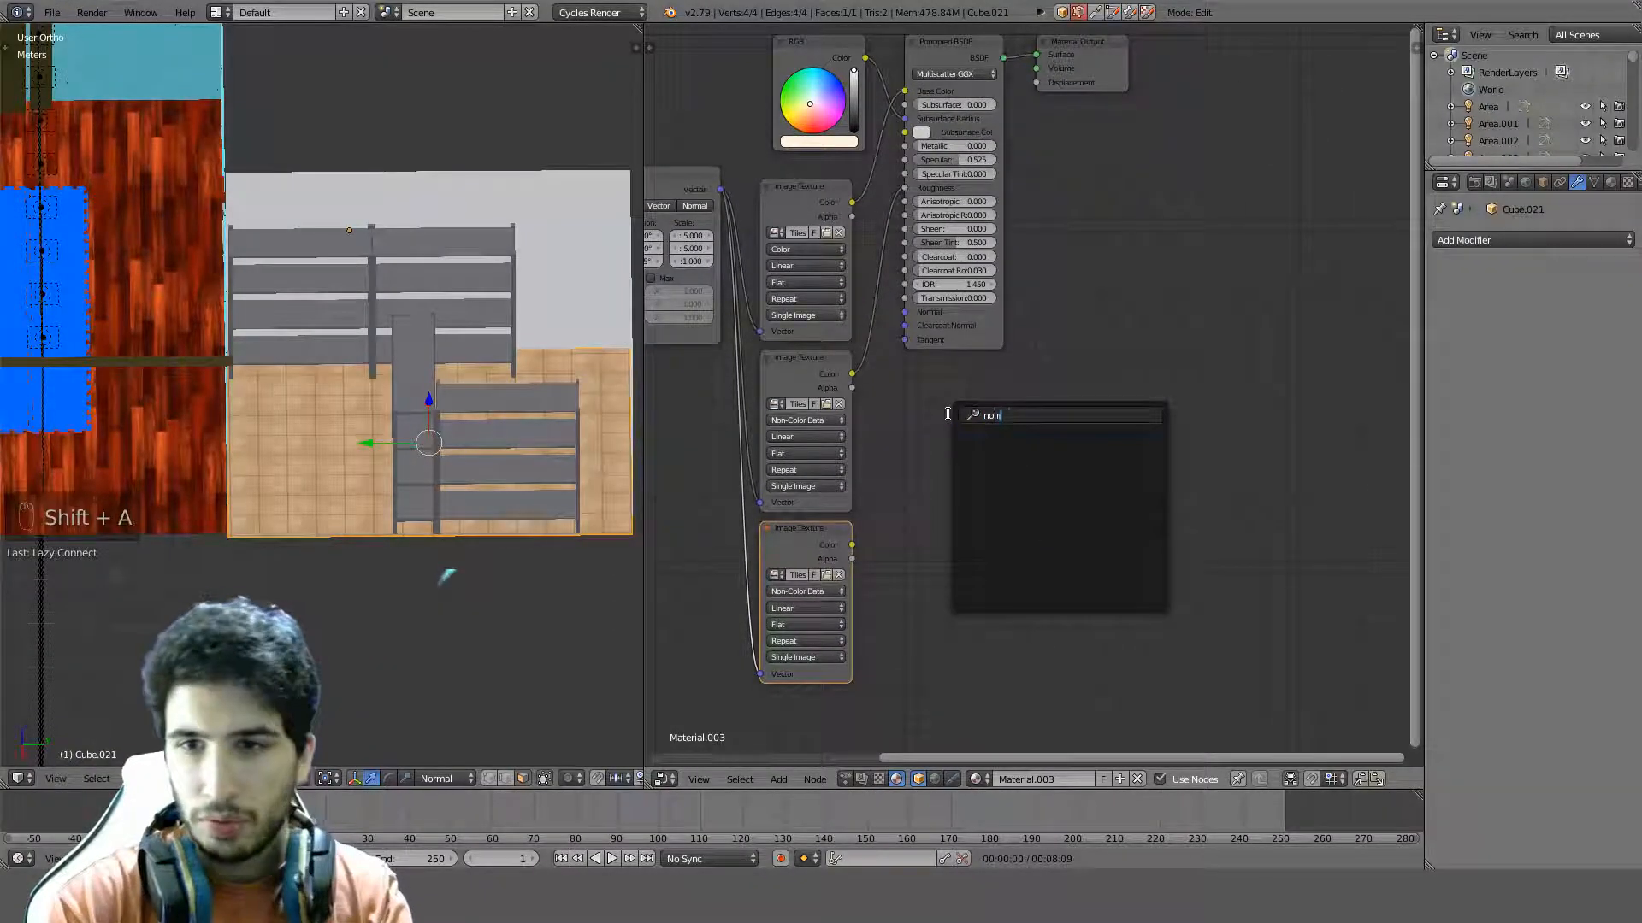
{"action": "key", "text": "BackSpace"}
{"action": "key", "text": "BackSpace"}
{"action": "type", "text": "rm"}
{"action": "key", "text": "Return"}
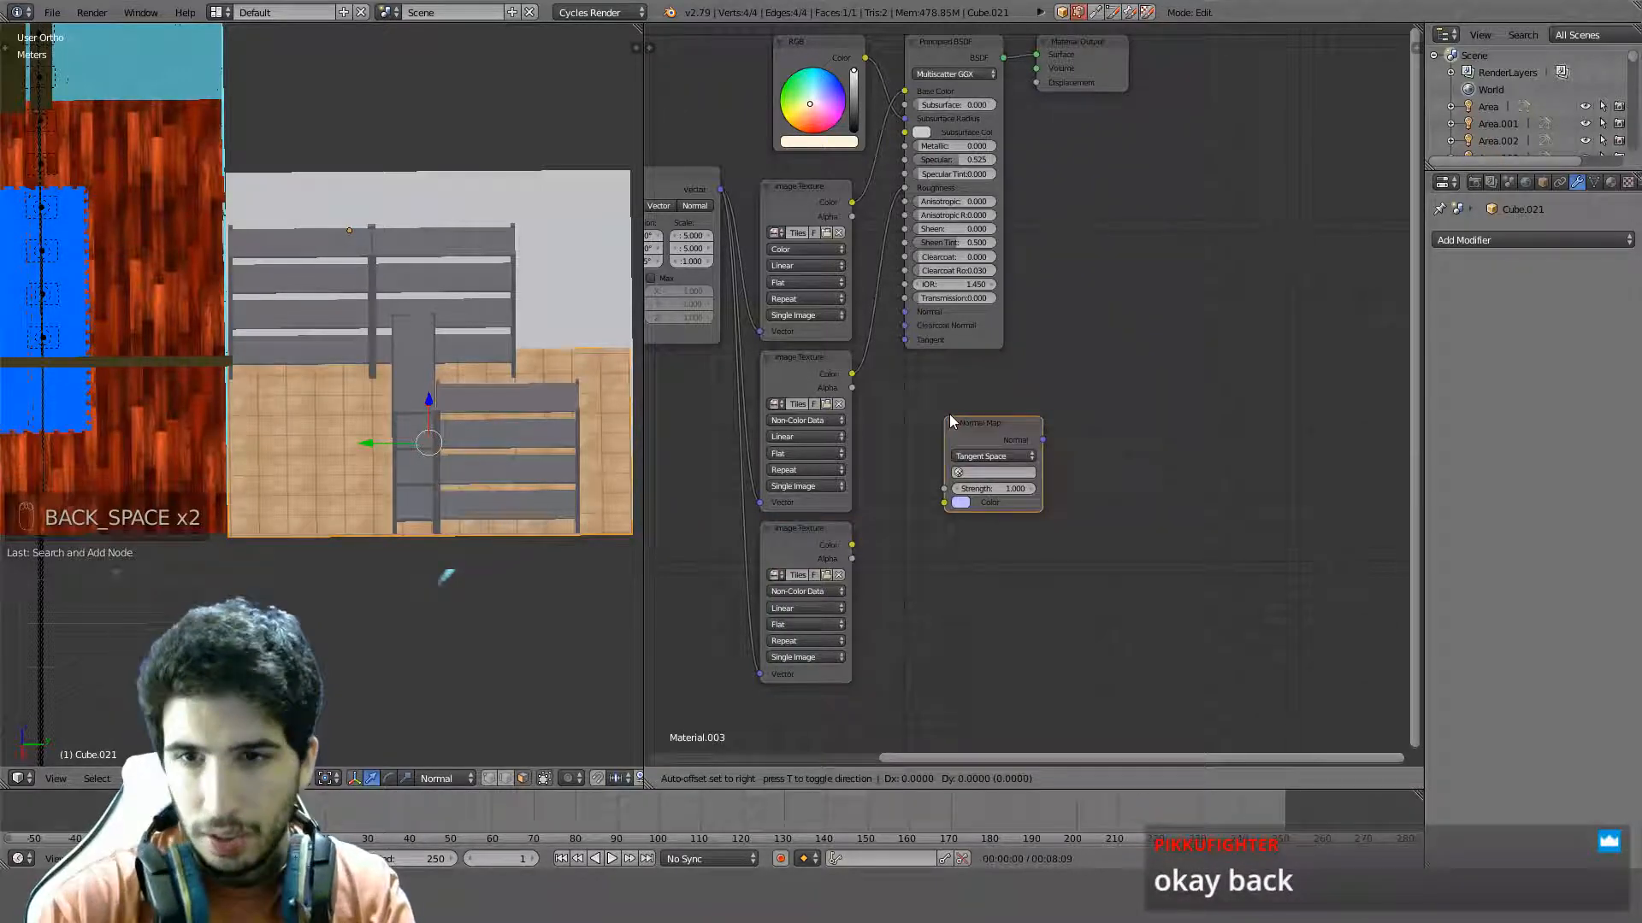
{"action": "left_click", "coordinate": [910, 446]}
{"action": "right_click_drag", "start_coordinate": [828, 550], "coordinate": [934, 489], "text": "alt"}
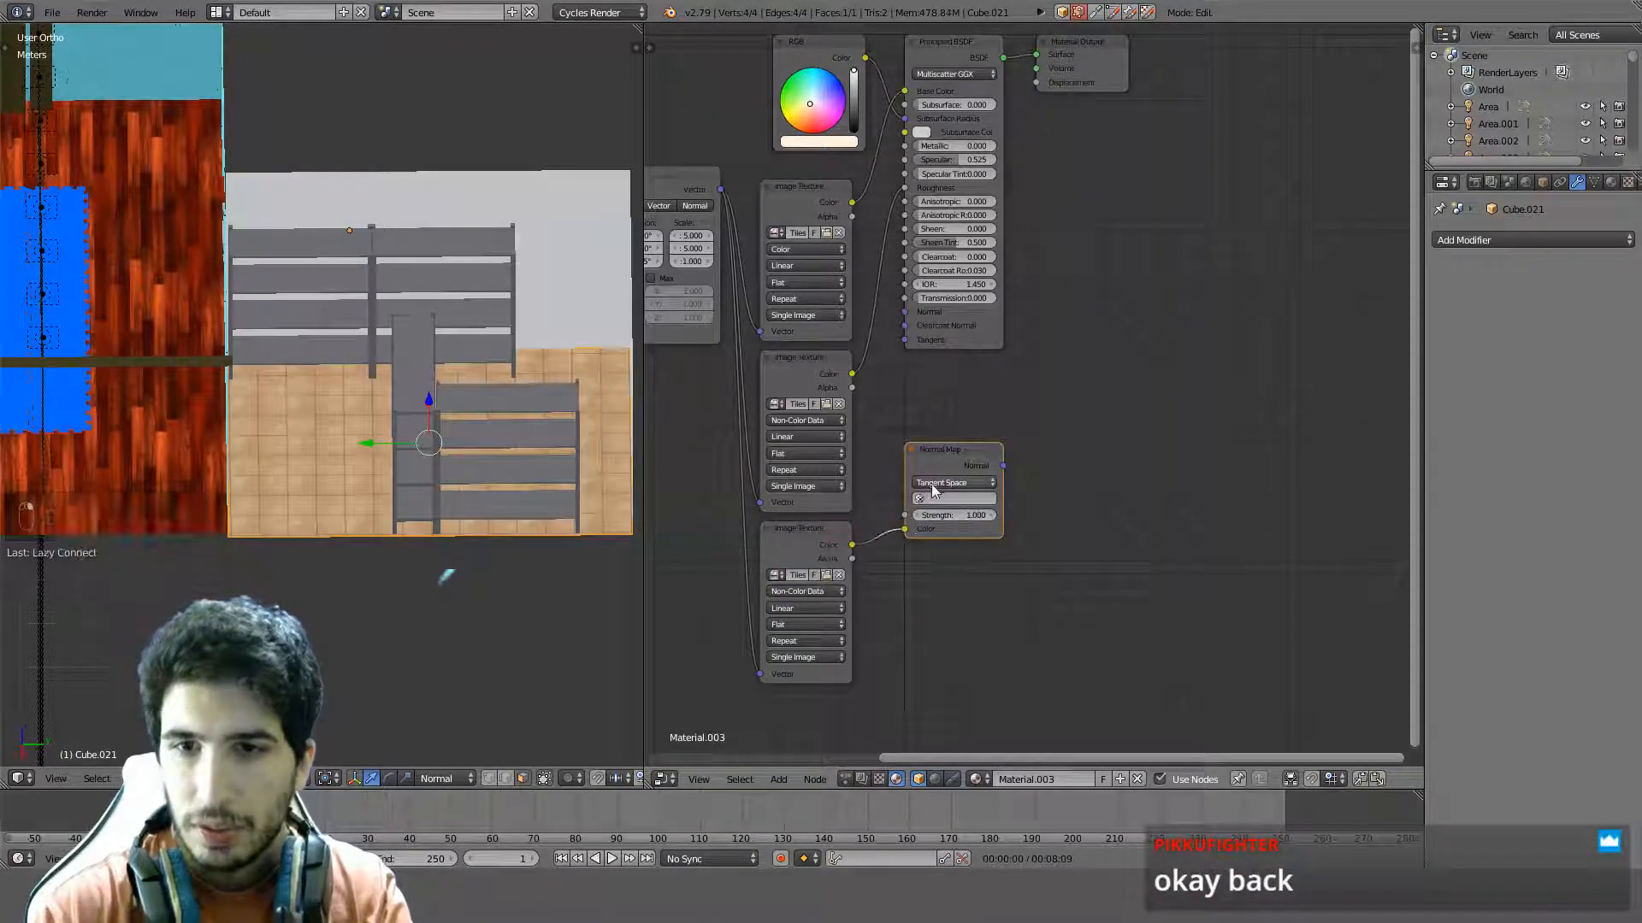
Set the Normal Map strength to 1.5 and connect its Normal output to the Principled BSDF's Normal input
{"action": "left_click", "coordinate": [940, 515]}
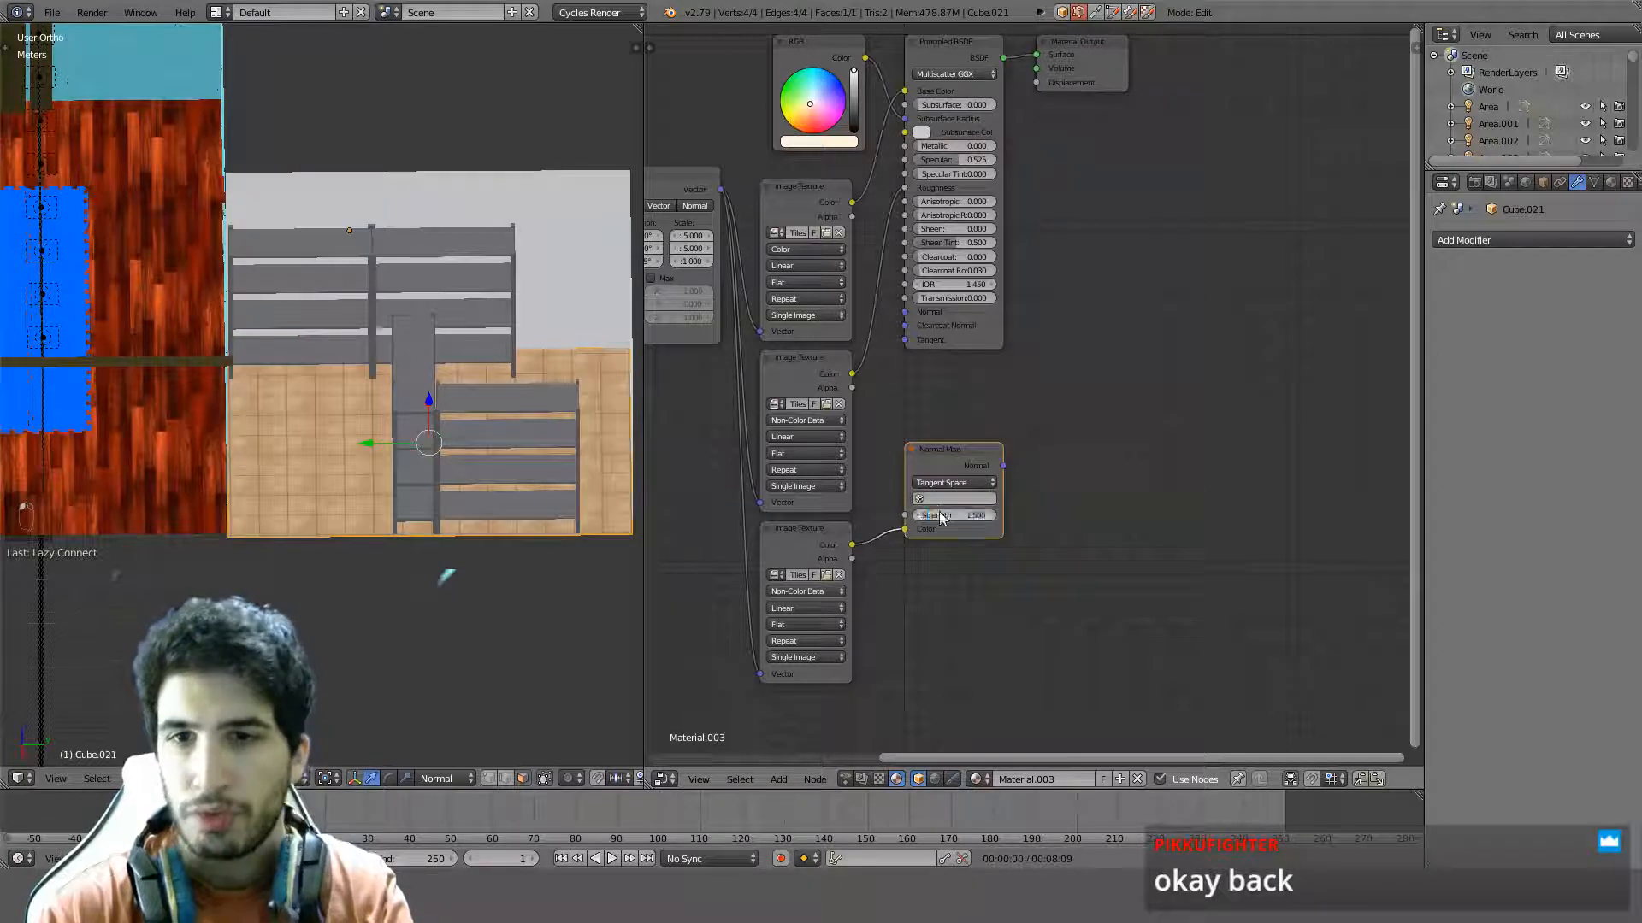
{"action": "right_click_drag", "start_coordinate": [991, 423], "coordinate": [979, 308], "text": "alt"}
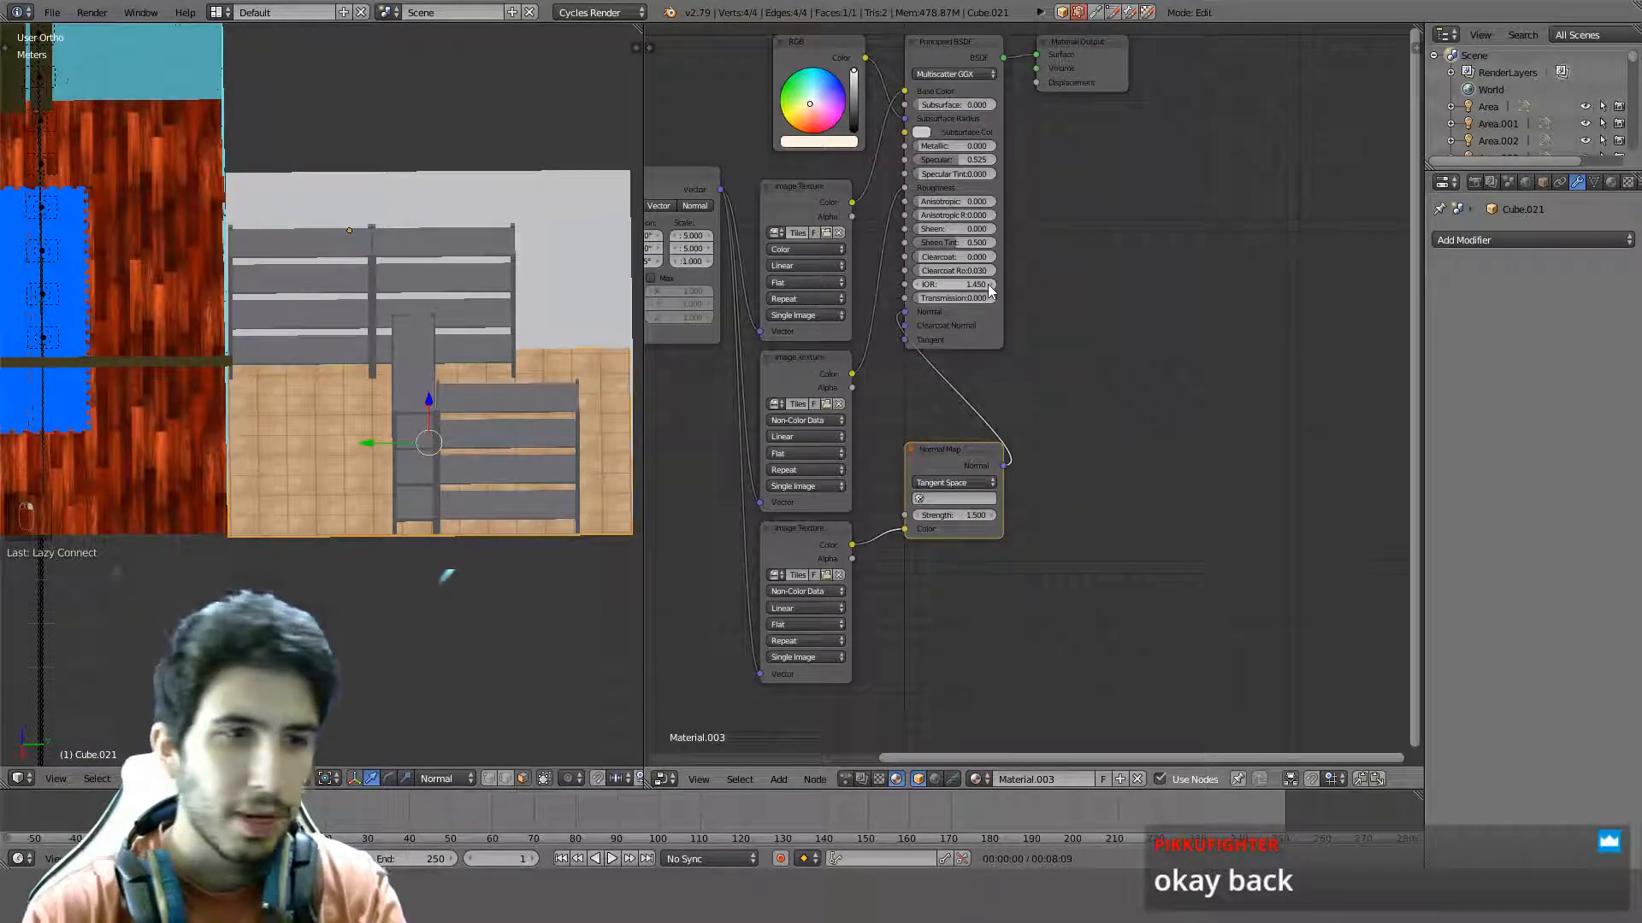
{"action": "scroll", "coordinate": [987, 441], "scroll_direction": "up", "scroll_amount": 3}
{"action": "scroll", "coordinate": [983, 462], "scroll_direction": "down", "scroll_amount": 4}
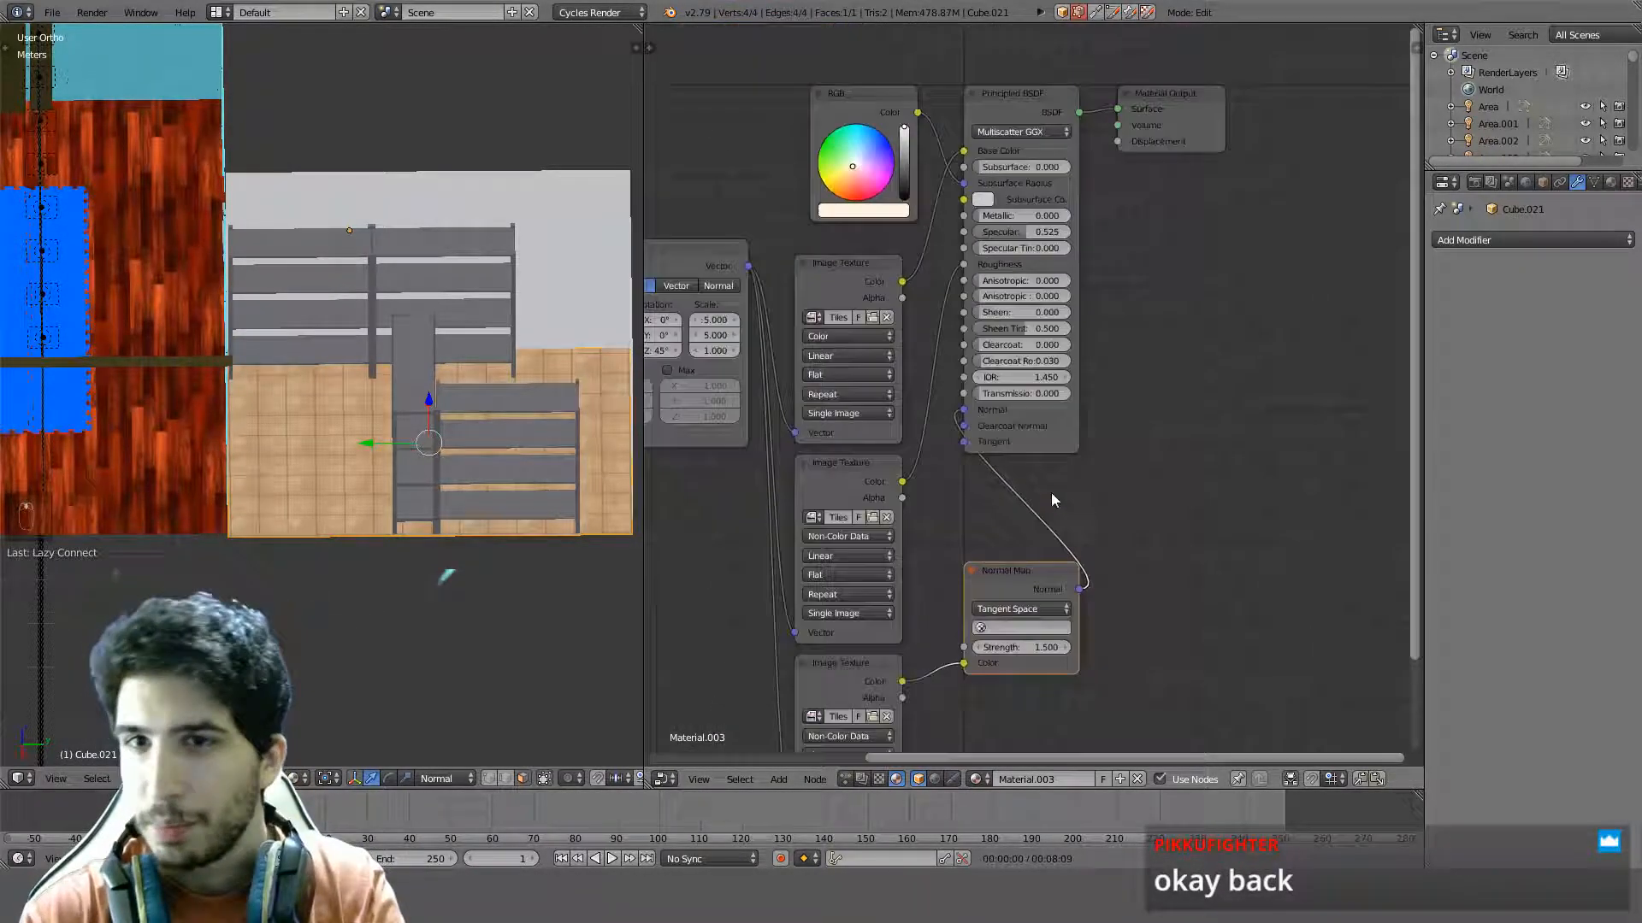
Move the Principled BSDF and Material Output nodes together farther from the texture nodes to space out the node tree
{"action": "right_click", "coordinate": [920, 192]}
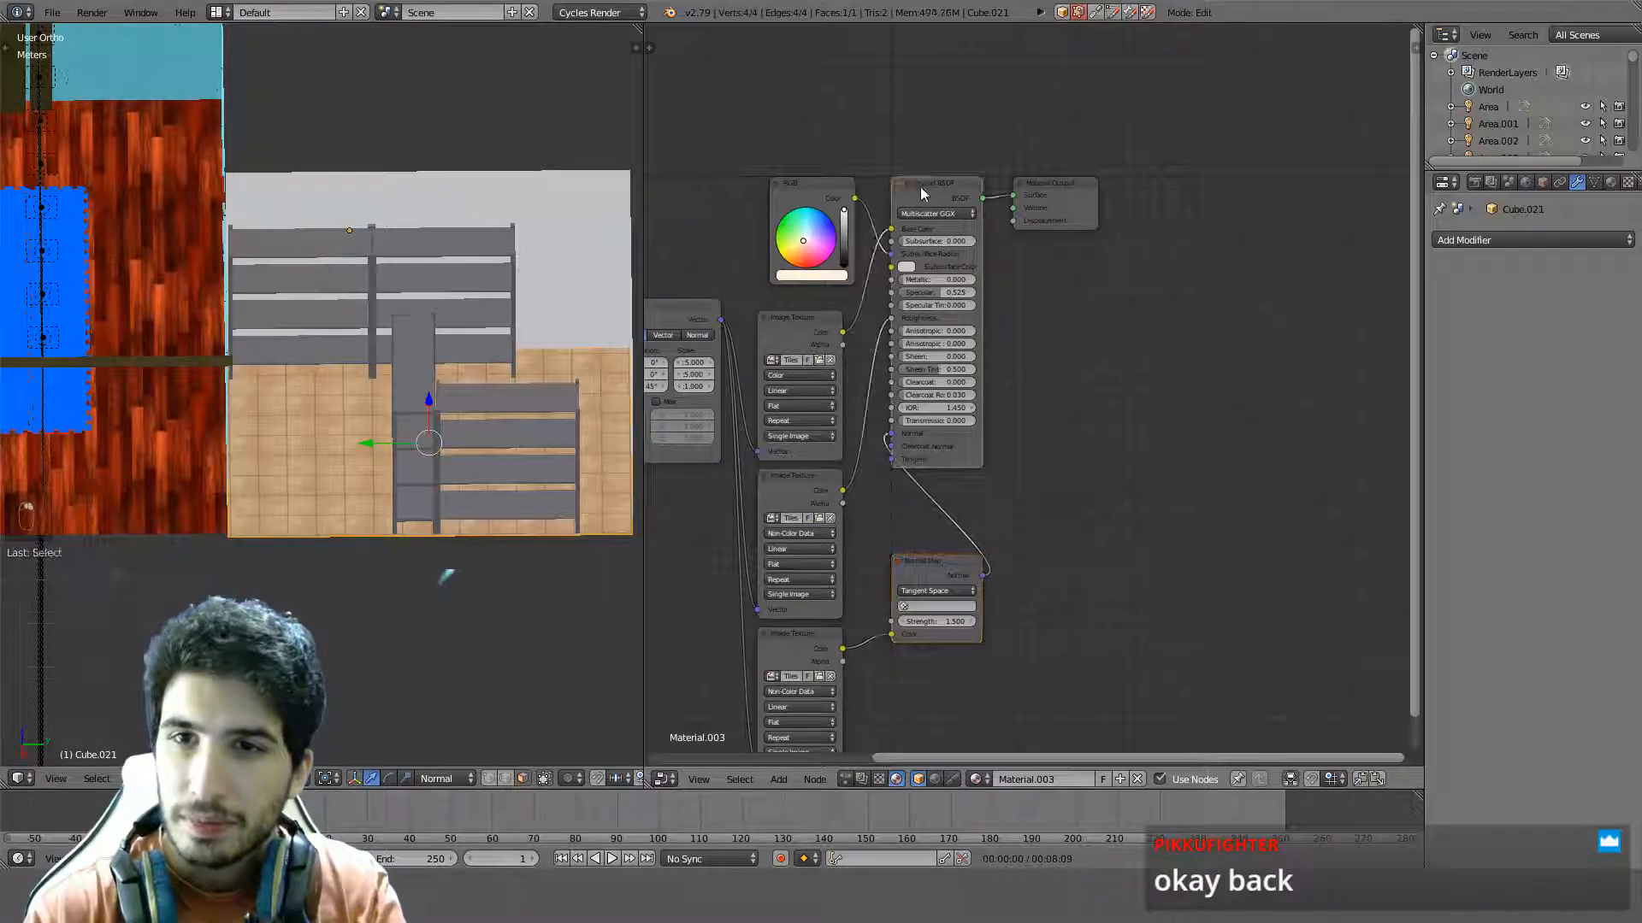
{"action": "right_click", "coordinate": [1060, 191], "text": "shift"}
{"action": "key", "text": "g"}
{"action": "left_click", "coordinate": [1207, 219]}
Examine the storage room's tiled floor at close range from above and from inside the room, with the floor mesh deselected
{"action": "middle_click_drag", "start_coordinate": [446, 415], "coordinate": [526, 421]}
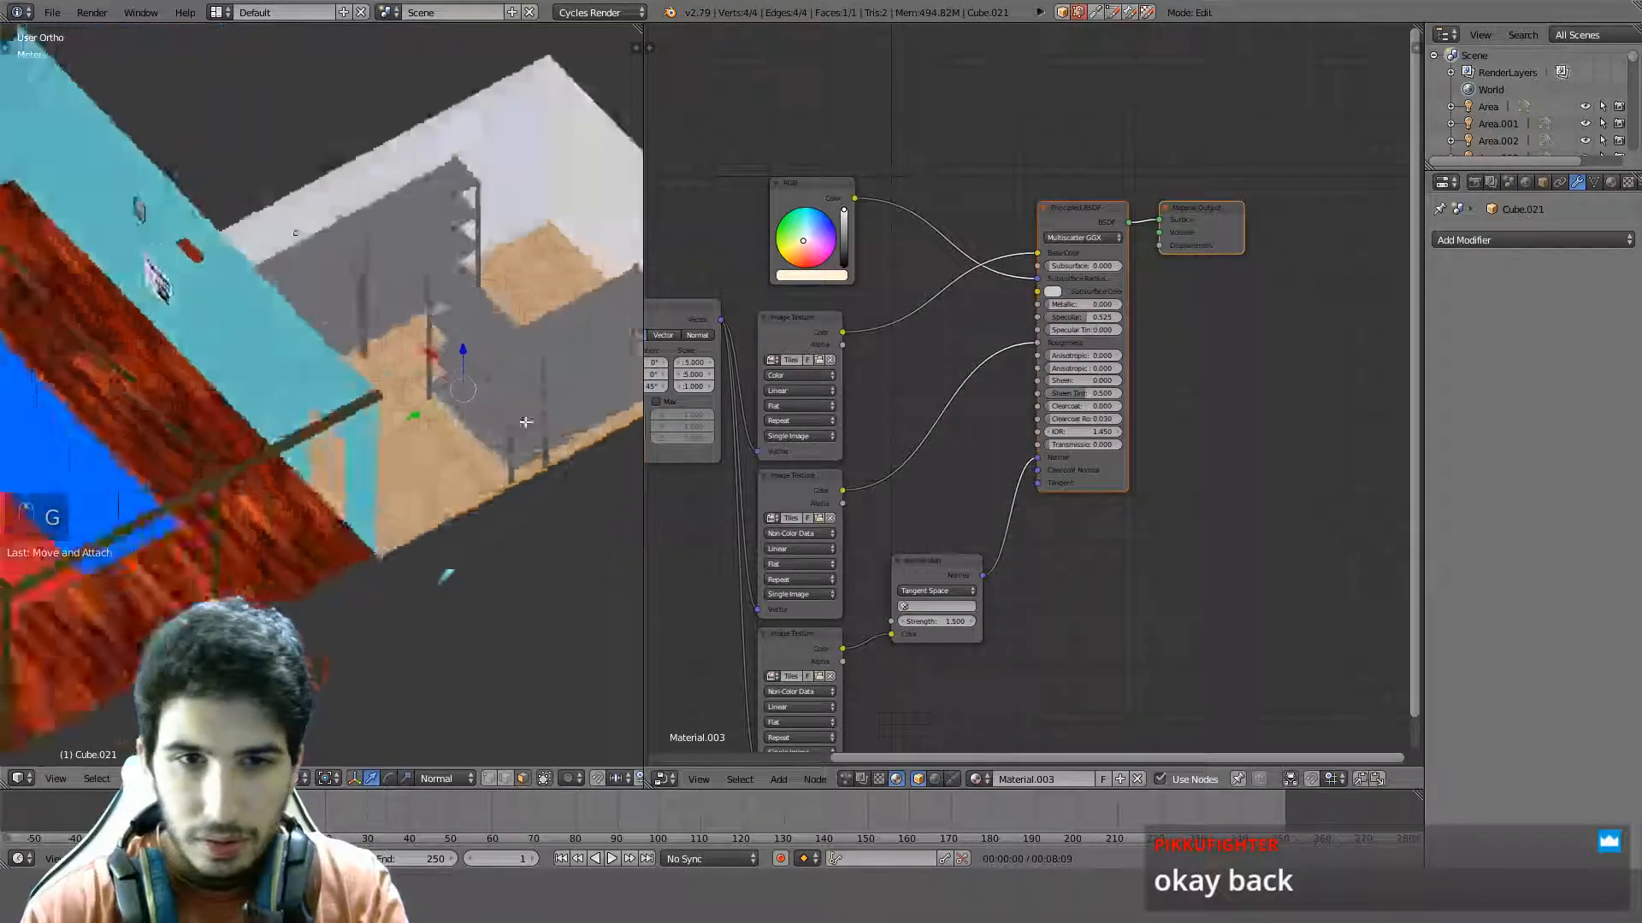
{"action": "scroll", "coordinate": [525, 422], "scroll_direction": "up", "scroll_amount": 10}
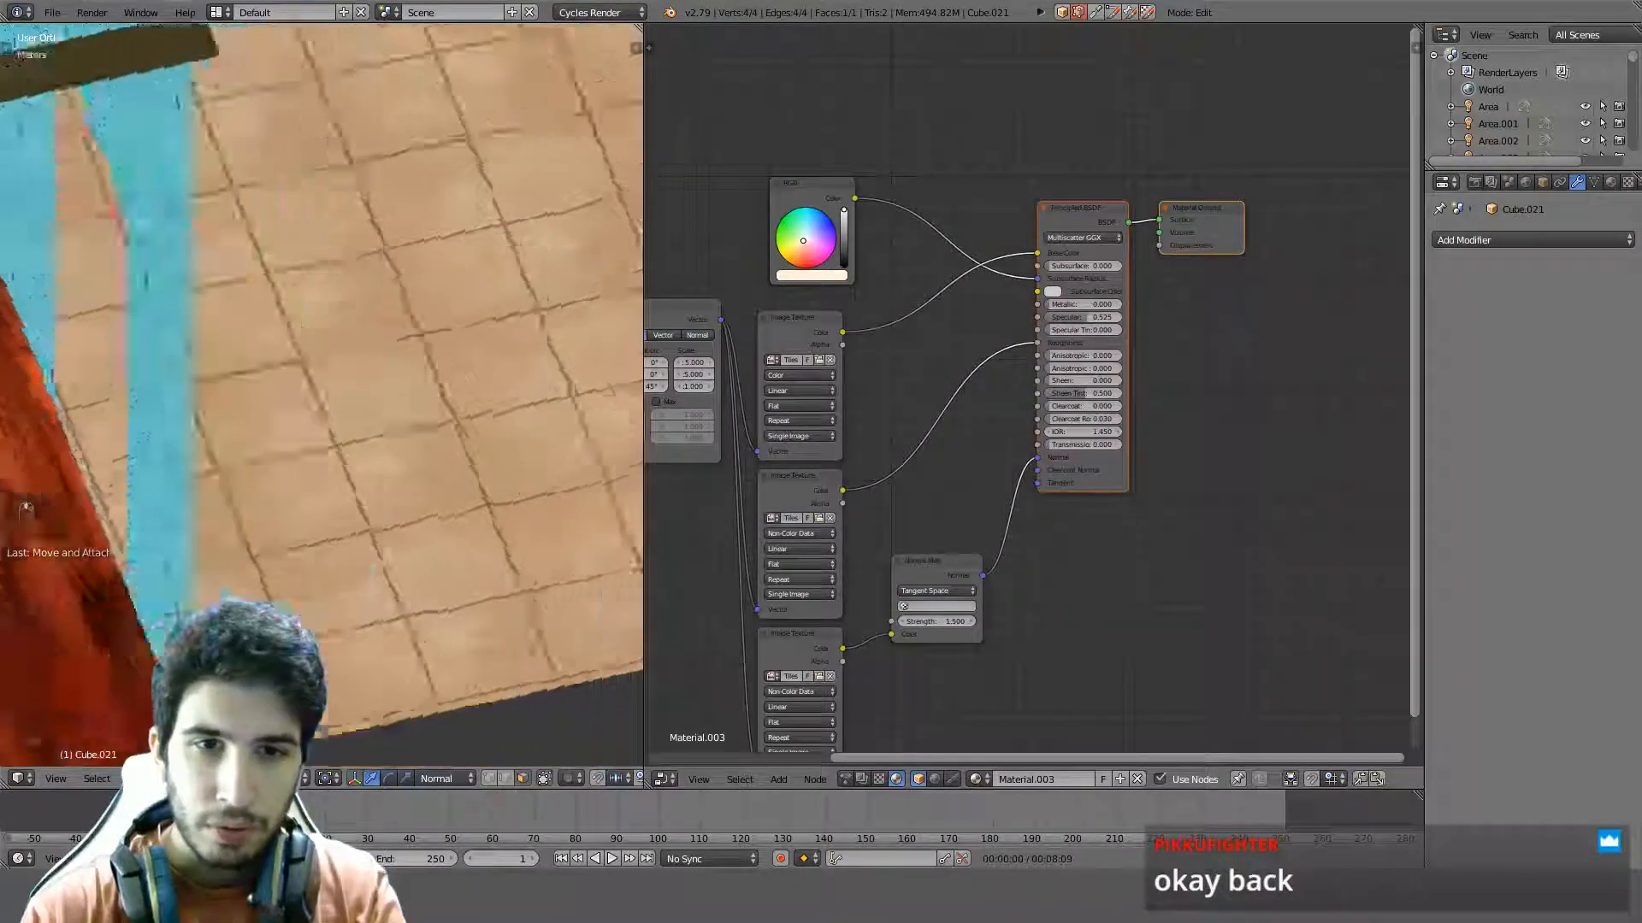
{"action": "middle_click_drag", "start_coordinate": [373, 570], "coordinate": [447, 568]}
{"action": "scroll", "coordinate": [447, 568], "scroll_direction": "up", "scroll_amount": 2}
{"action": "scroll", "coordinate": [447, 571], "scroll_direction": "down", "scroll_amount": 3}
{"action": "key", "text": "a"}
{"action": "scroll", "coordinate": [446, 576], "scroll_direction": "up", "scroll_amount": 1}
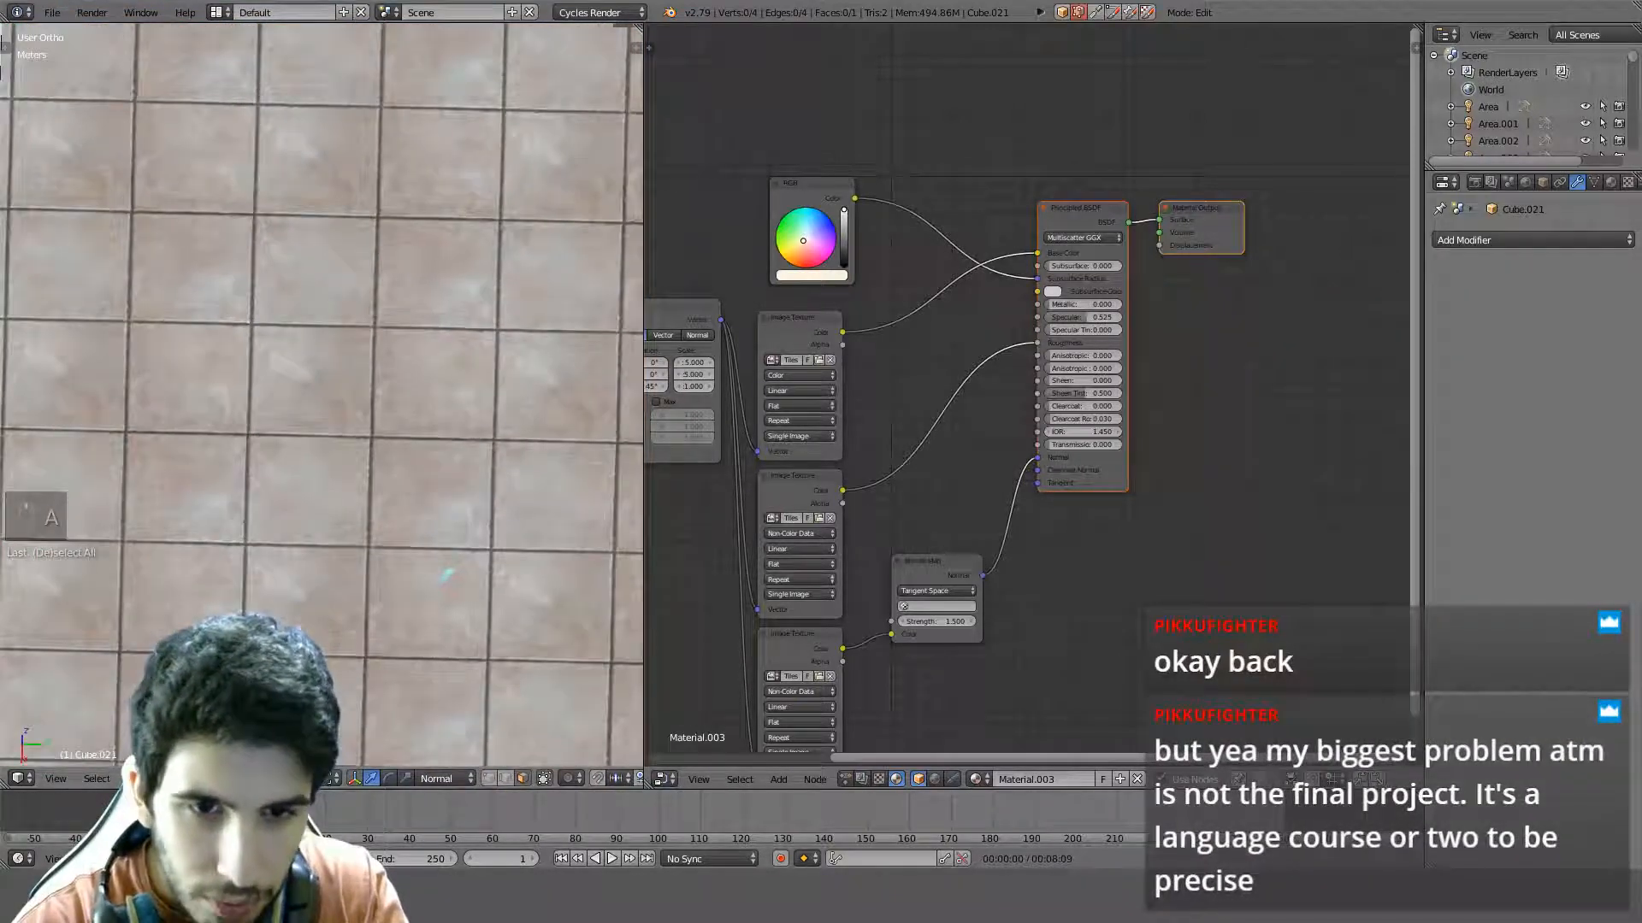
{"action": "scroll", "coordinate": [445, 575], "scroll_direction": "down", "scroll_amount": 3}
{"action": "key", "text": "shift+f"}
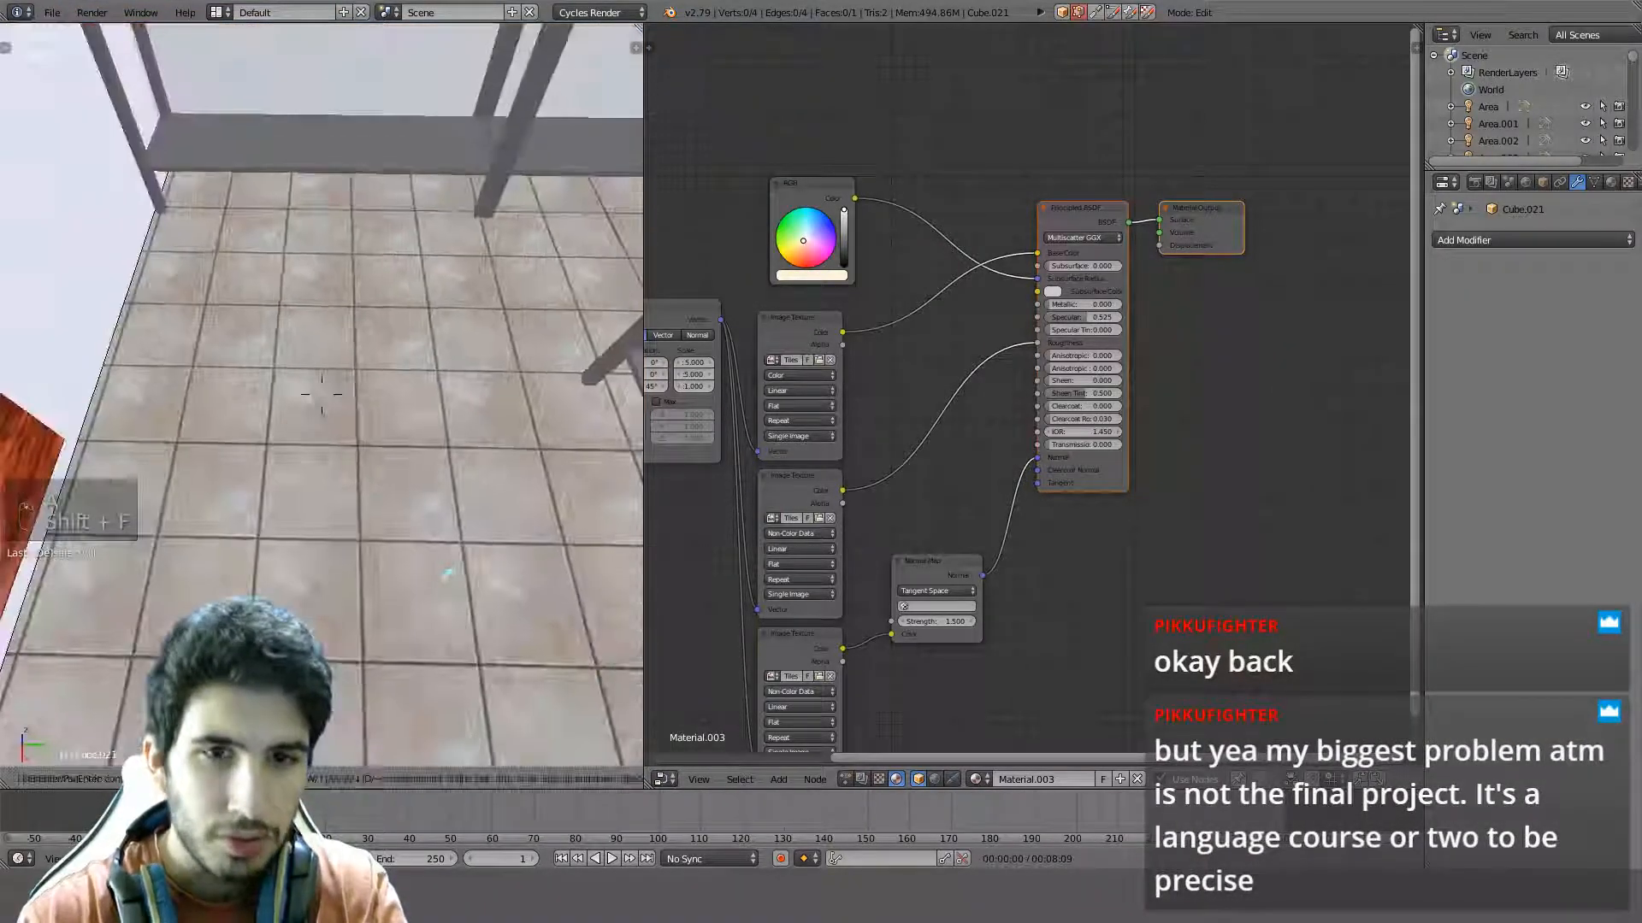
{"action": "key", "text": "s"}
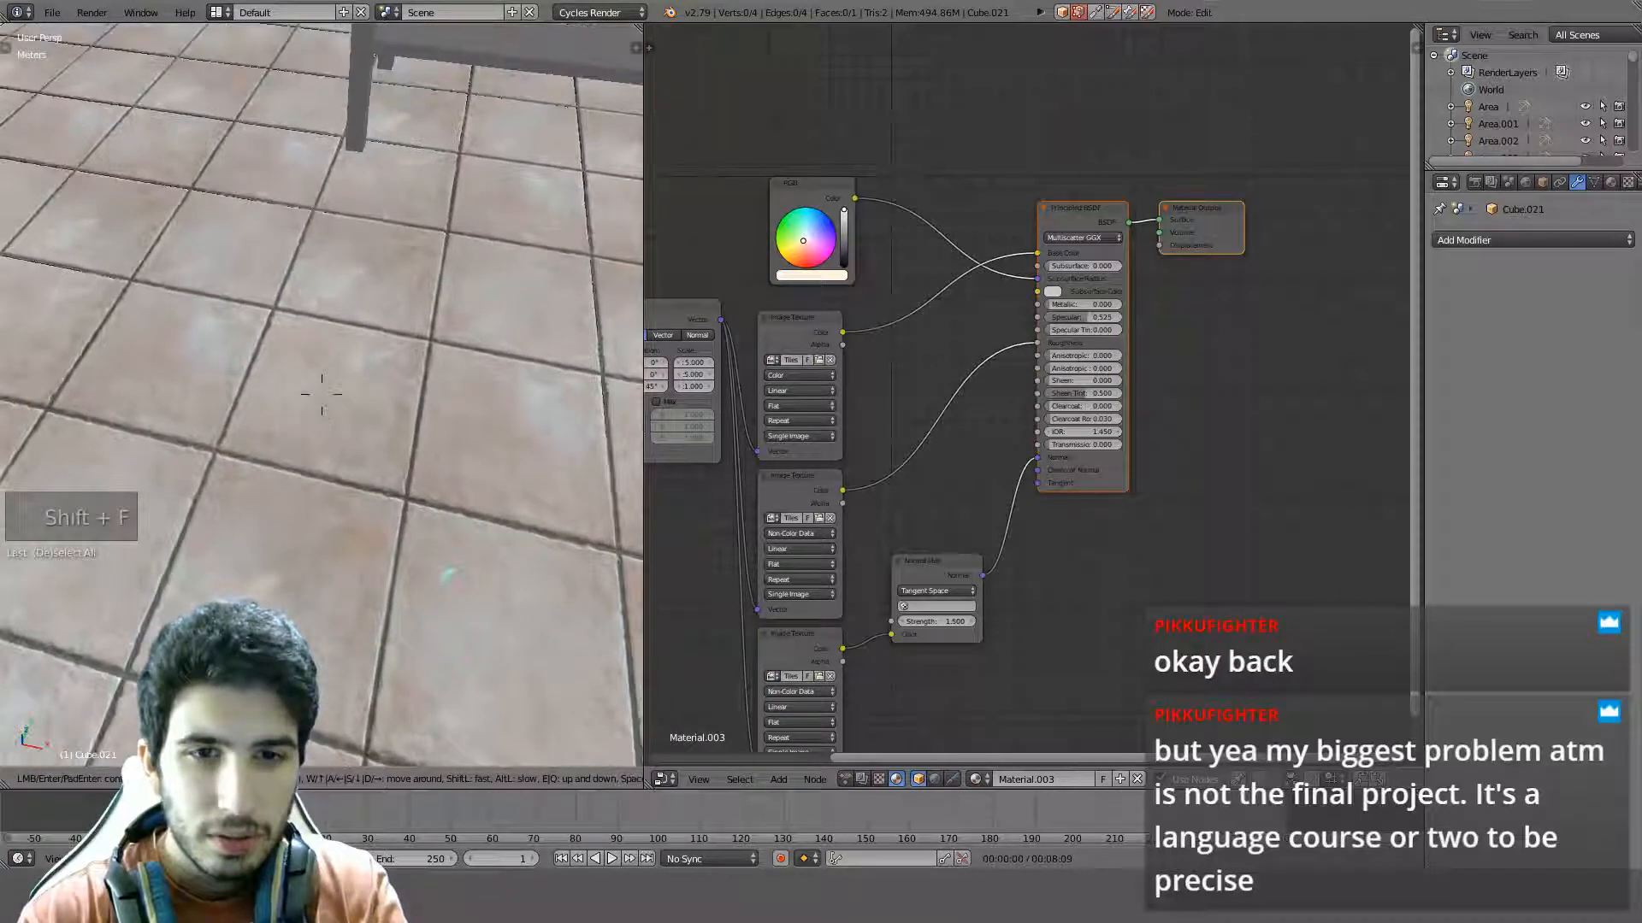
{"action": "left_click", "coordinate": [322, 394]}
{"action": "scroll", "coordinate": [342, 517], "scroll_direction": "down", "scroll_amount": 2}
{"action": "scroll", "coordinate": [378, 537], "scroll_direction": "up", "scroll_amount": 1}
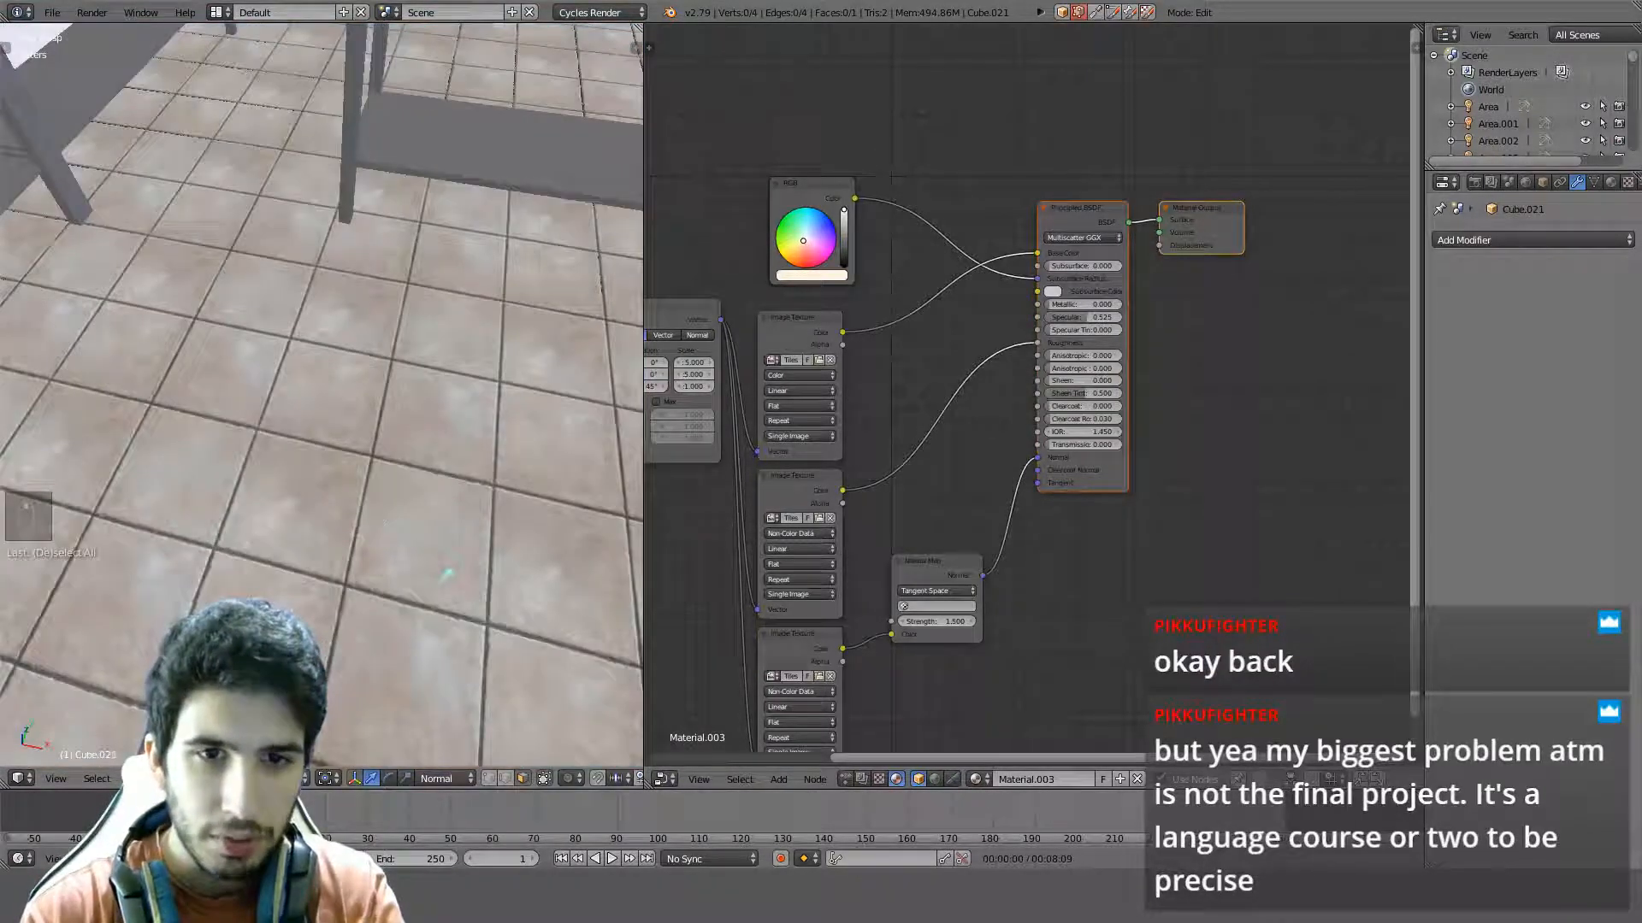
Preview the storage room's tiled floor in rendered shading, then return to the previous viewport shading
{"action": "key", "text": "shift+z"}
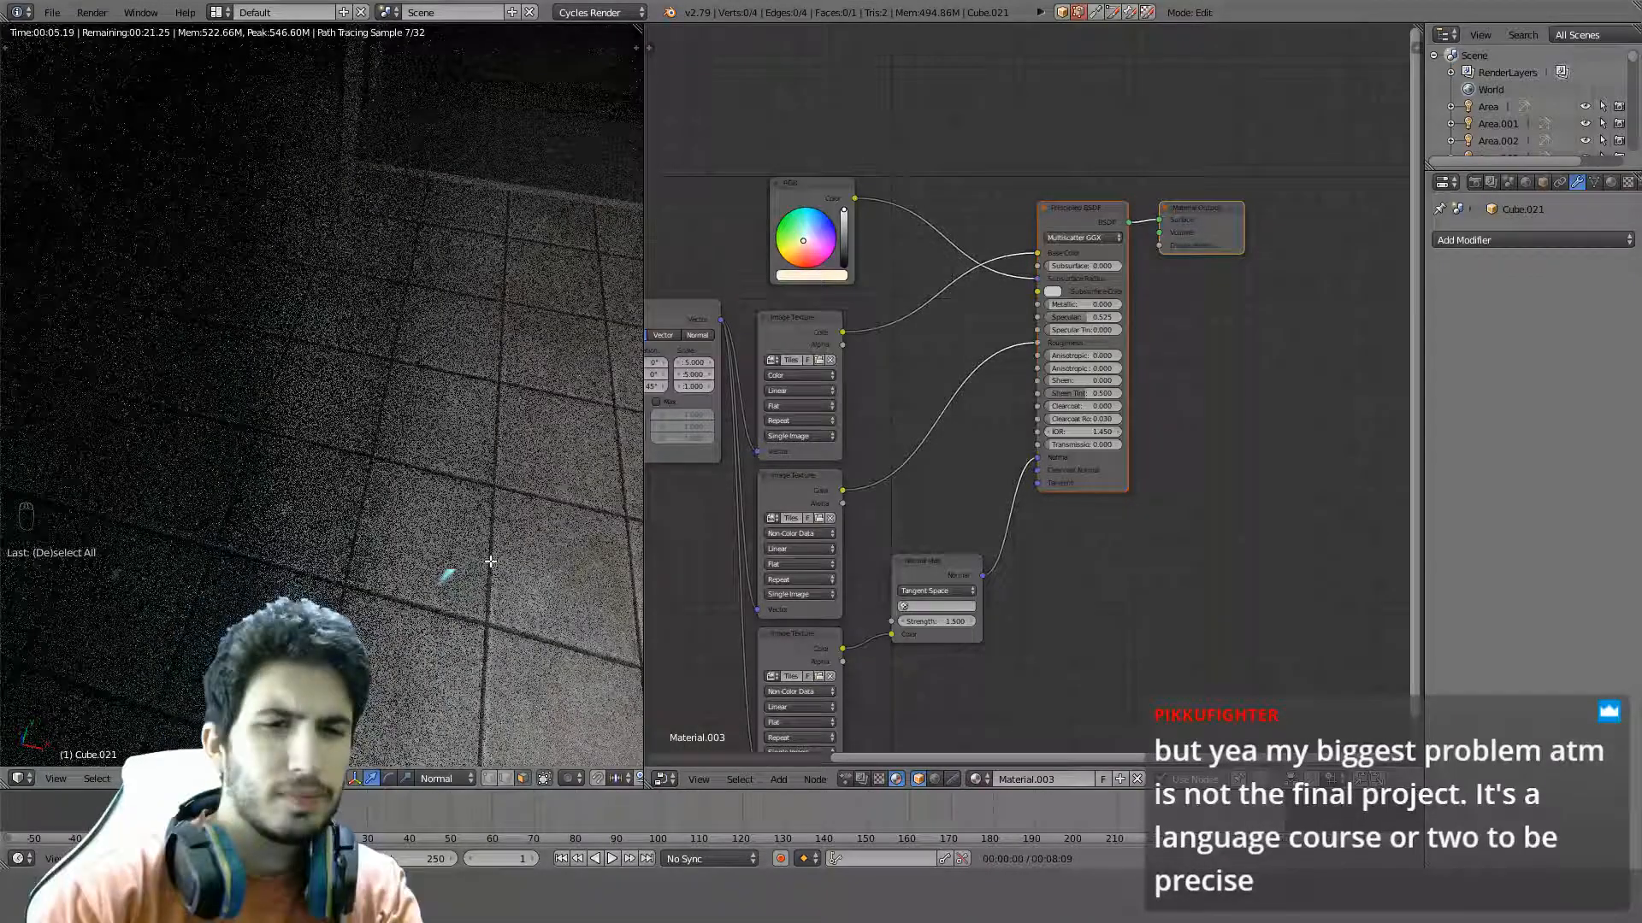
{"action": "scroll", "coordinate": [489, 561], "scroll_direction": "up", "scroll_amount": 2}
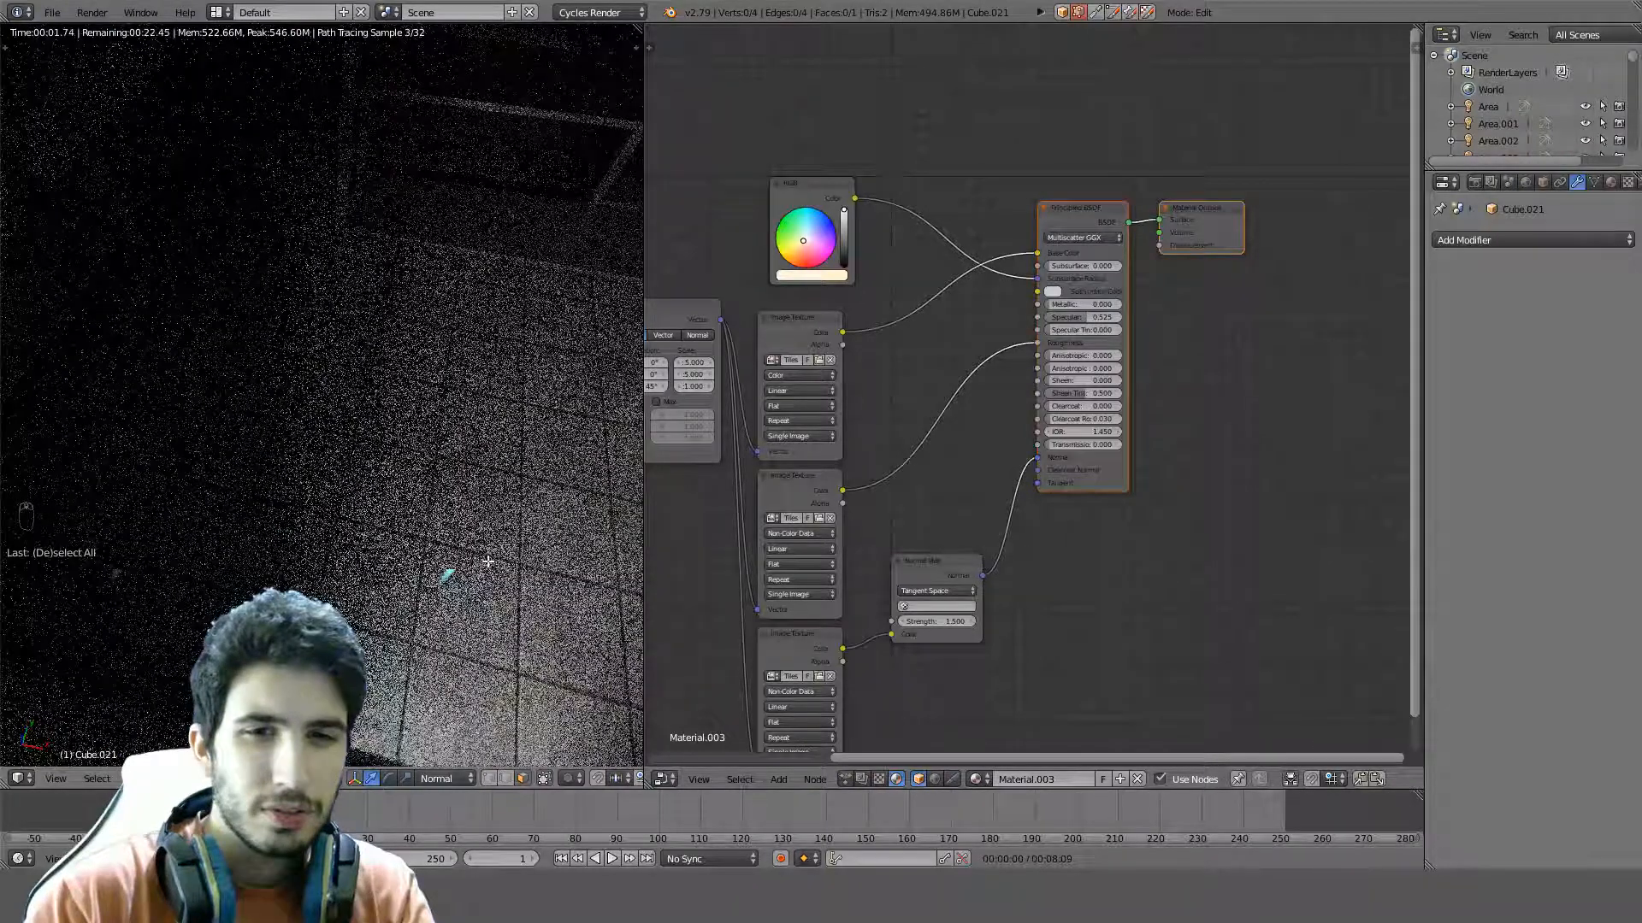
{"action": "key", "text": "shift+z"}
{"action": "scroll", "coordinate": [434, 485], "scroll_direction": "down", "scroll_amount": 7}
{"action": "middle_click_drag", "start_coordinate": [434, 485], "coordinate": [340, 583]}
{"action": "key", "text": "KP_7"}
{"action": "key", "text": "KP_5"}
{"action": "scroll", "coordinate": [373, 586], "scroll_direction": "up", "scroll_amount": 3}
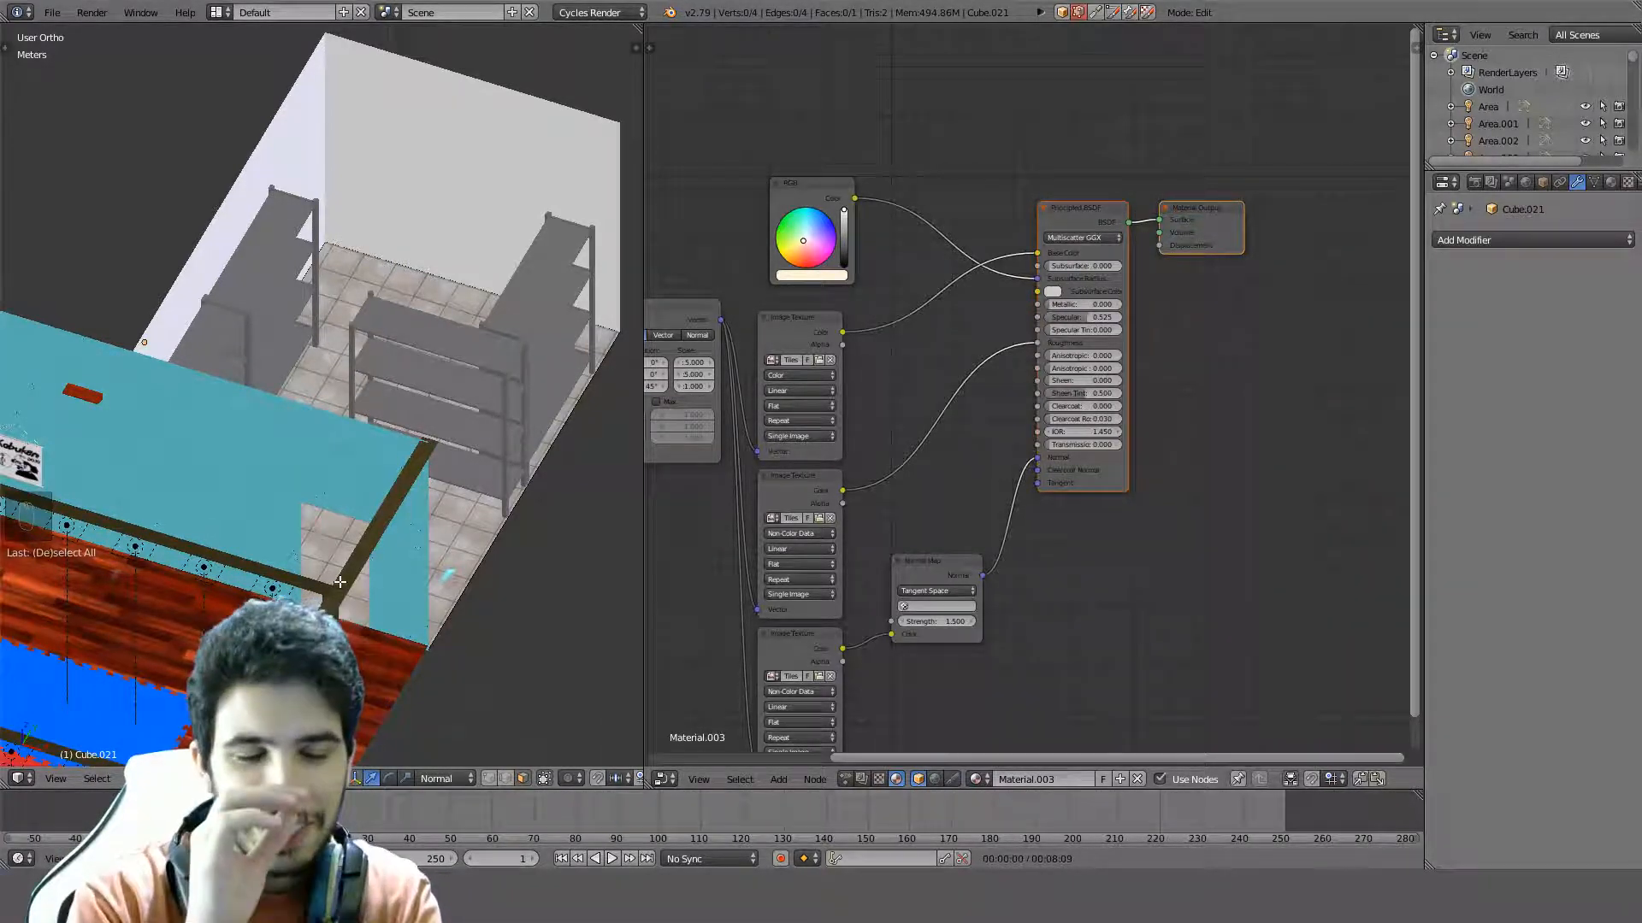
{"action": "middle_click_drag", "start_coordinate": [410, 375], "coordinate": [344, 462]}
{"action": "key", "text": "KP_7"}
{"action": "scroll", "coordinate": [426, 445], "scroll_direction": "down", "scroll_amount": 2}
{"action": "scroll", "coordinate": [385, 497], "scroll_direction": "up", "scroll_amount": 3}
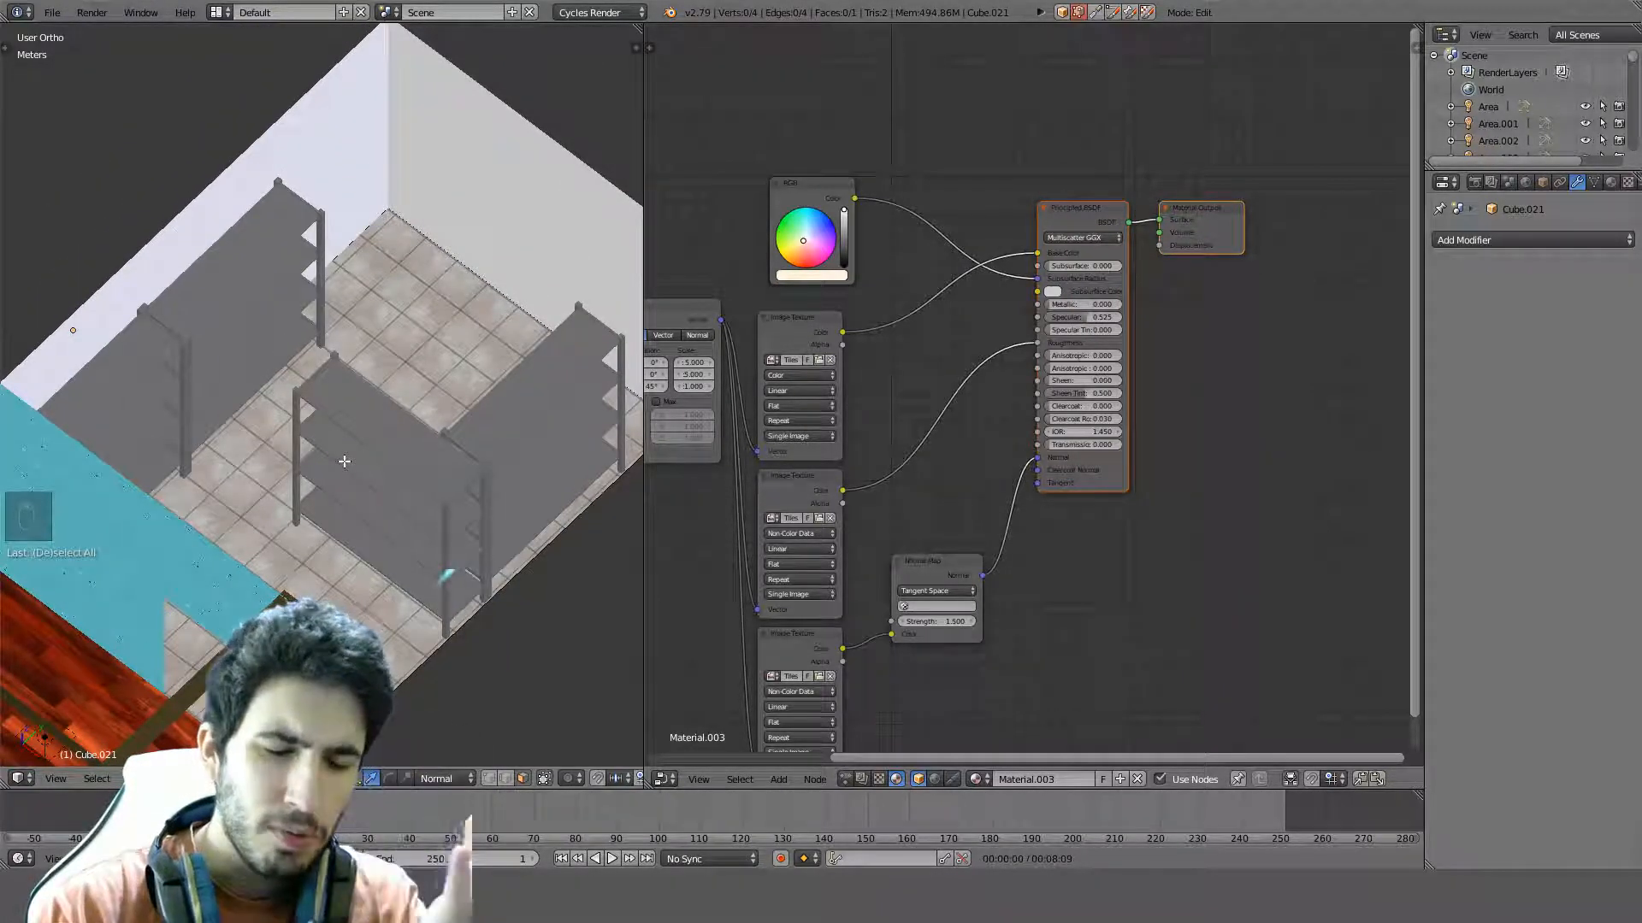
{"action": "middle_click_drag", "start_coordinate": [344, 462], "coordinate": [491, 433]}
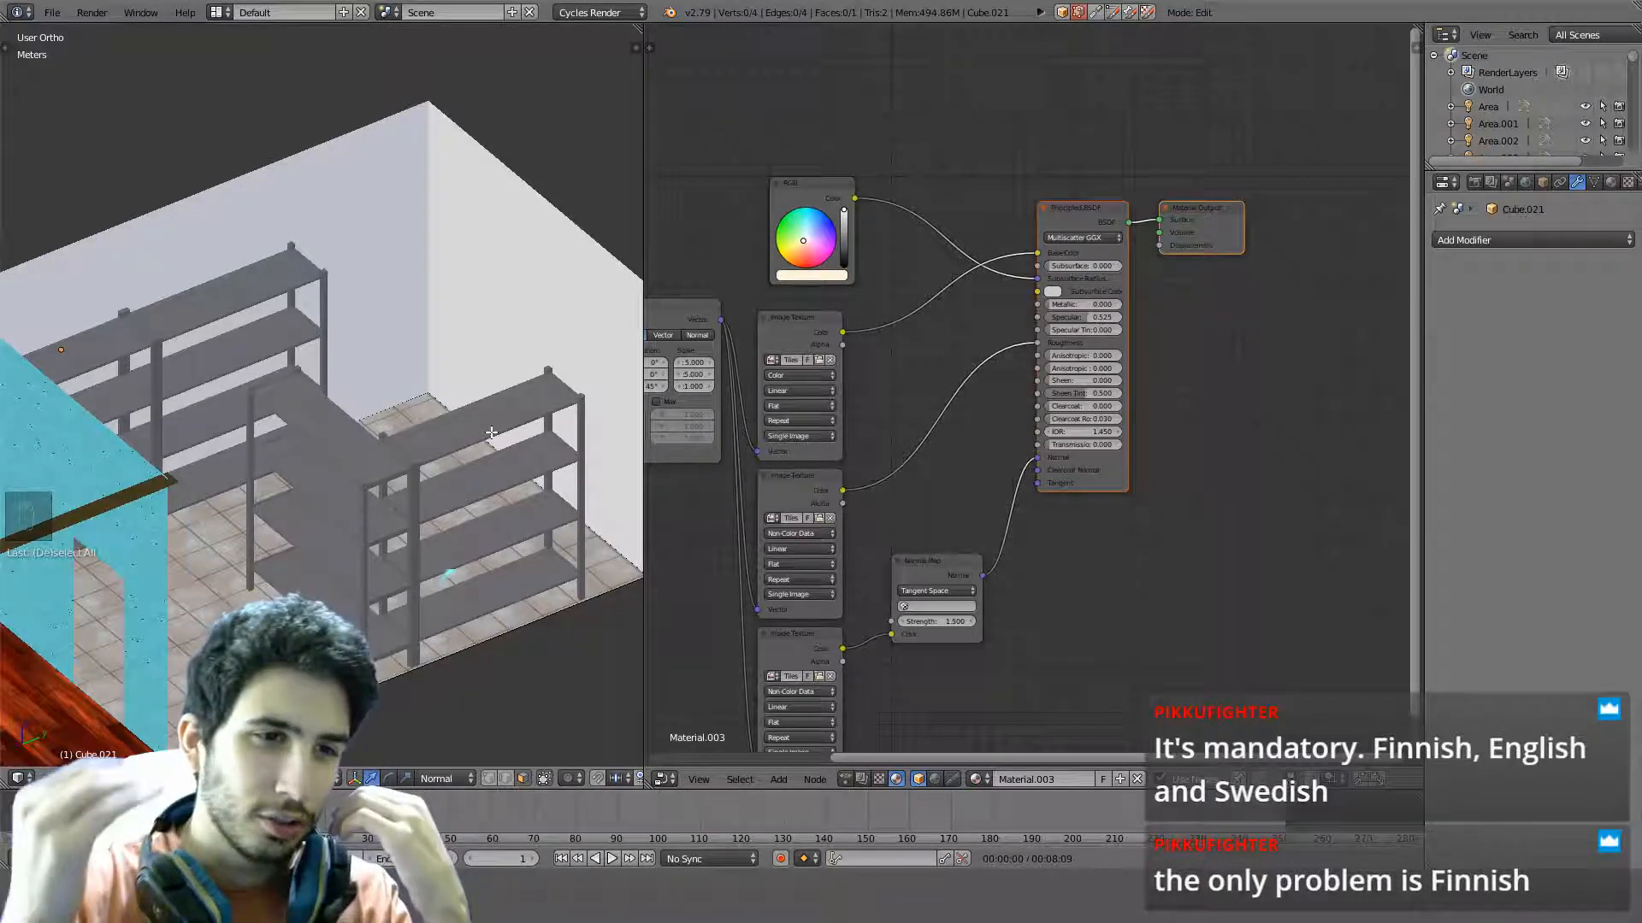
{"action": "middle_click_drag", "start_coordinate": [455, 477], "coordinate": [356, 510]}
{"action": "key", "text": "KP_7"}
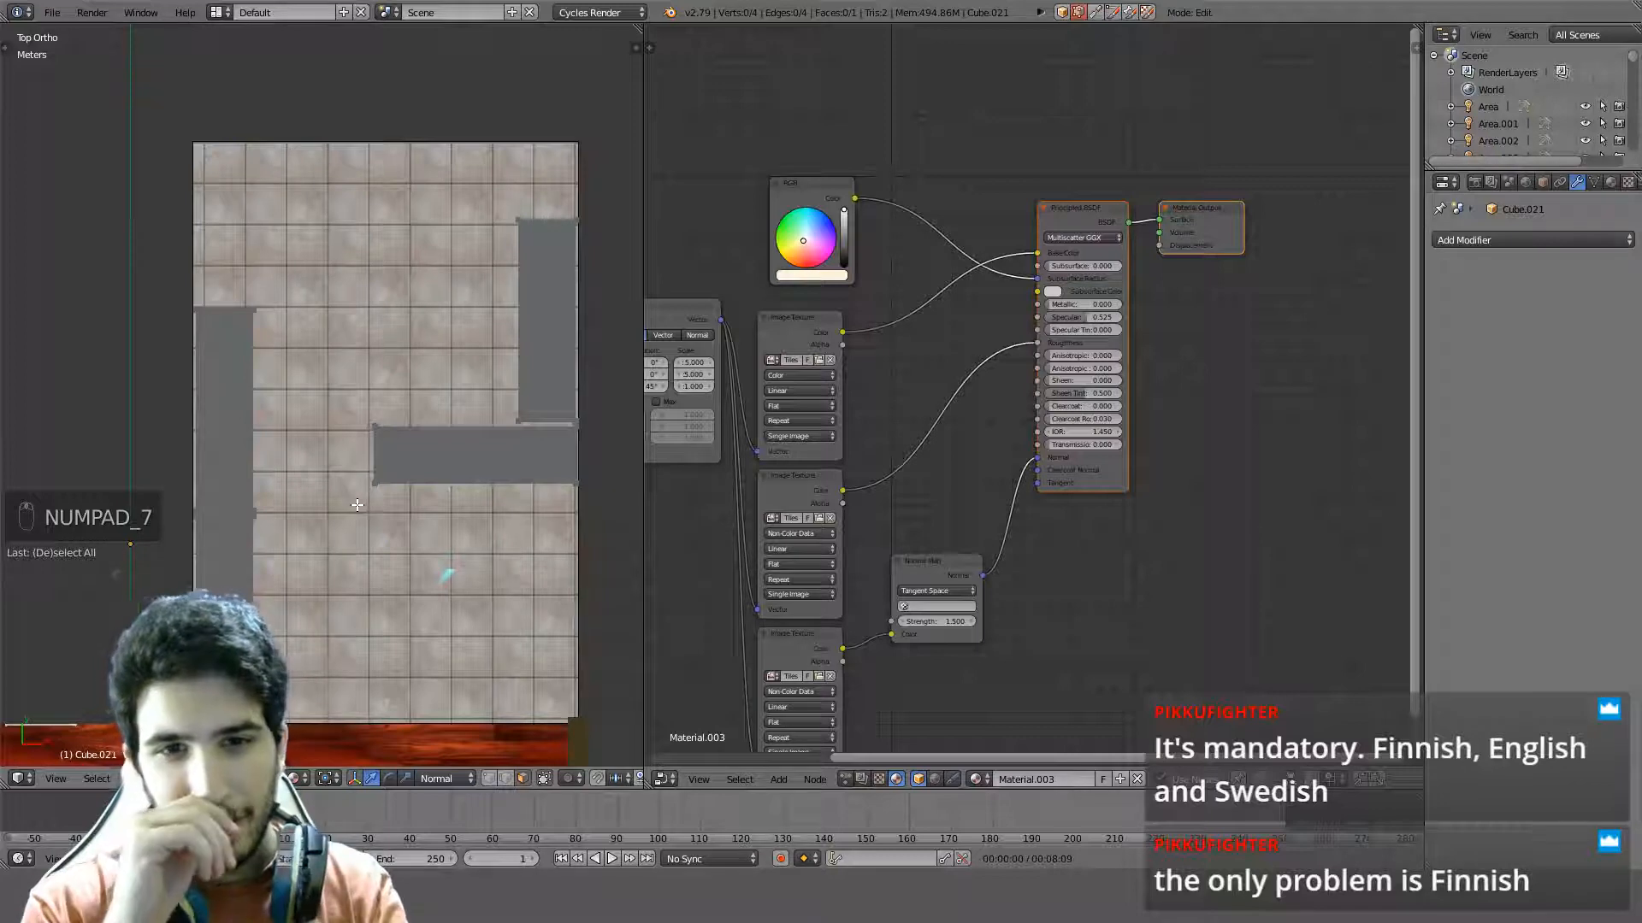
{"action": "scroll", "coordinate": [377, 541], "scroll_direction": "up", "scroll_amount": 3}
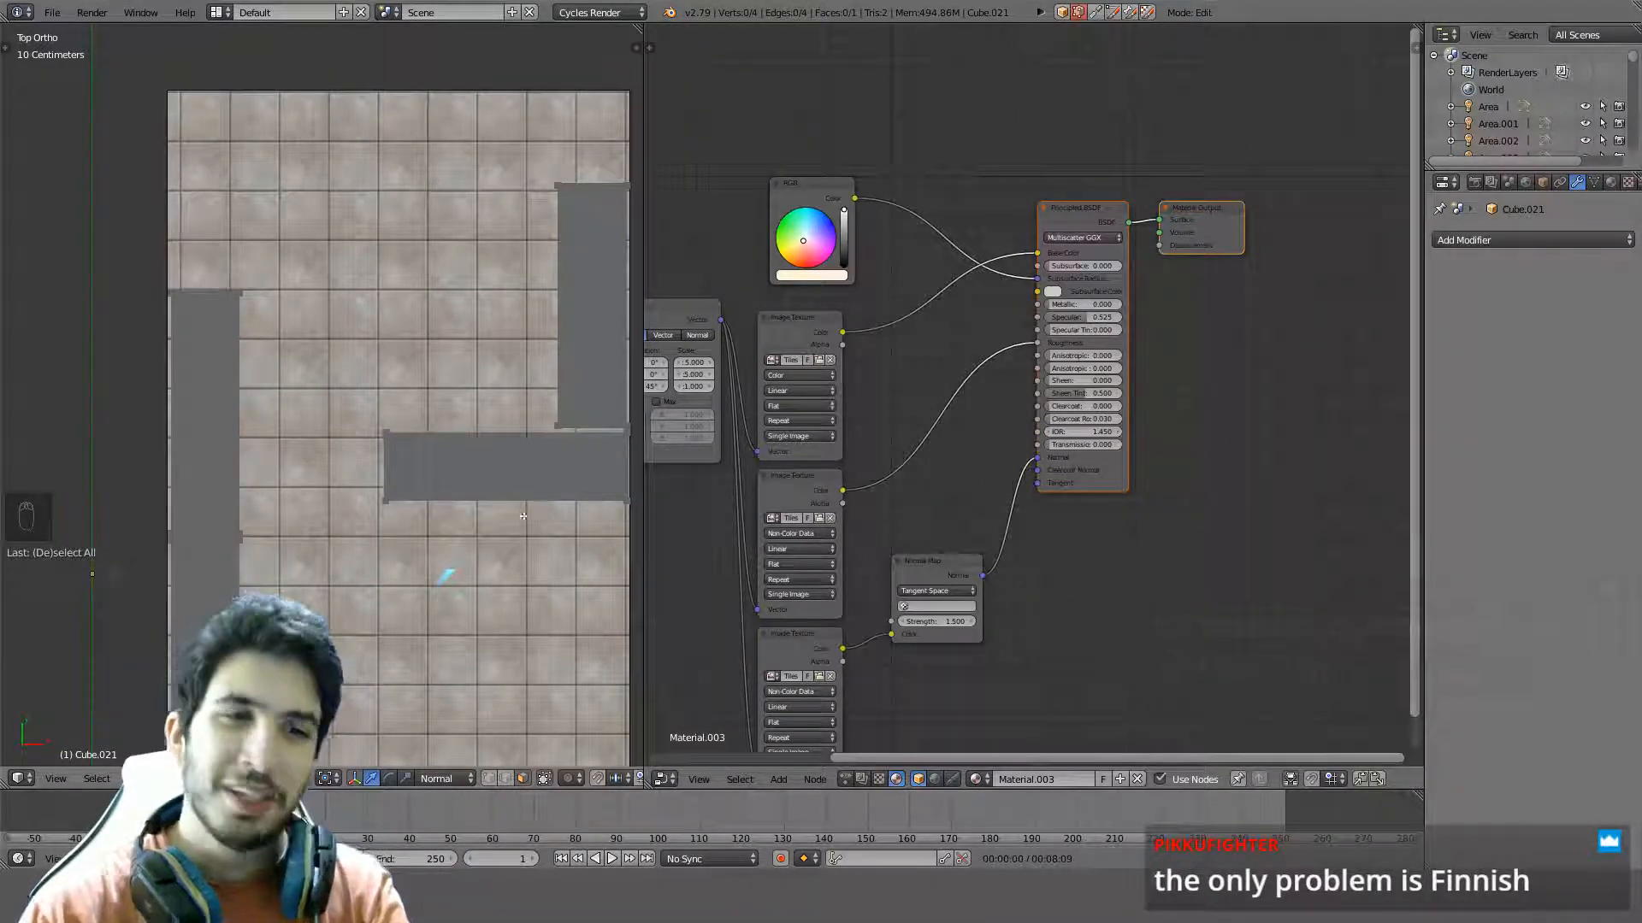
{"action": "middle_click_drag", "start_coordinate": [457, 524], "coordinate": [453, 479], "text": "shift"}
{"action": "key", "text": "KP_7"}
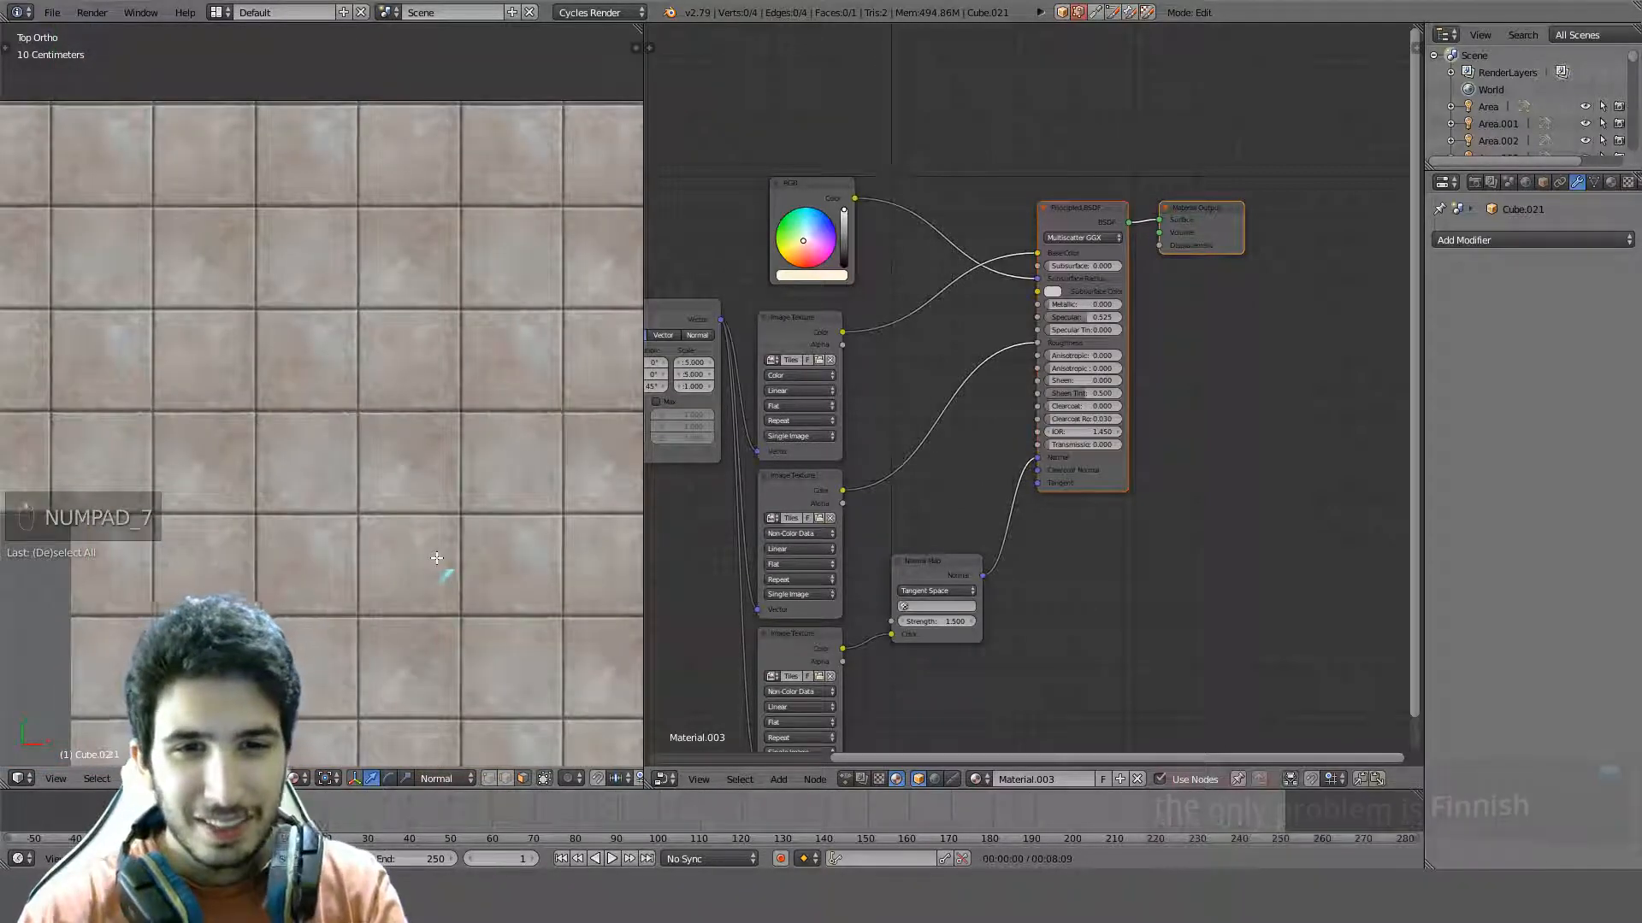
{"action": "middle_click_drag", "start_coordinate": [441, 570], "coordinate": [446, 576]}
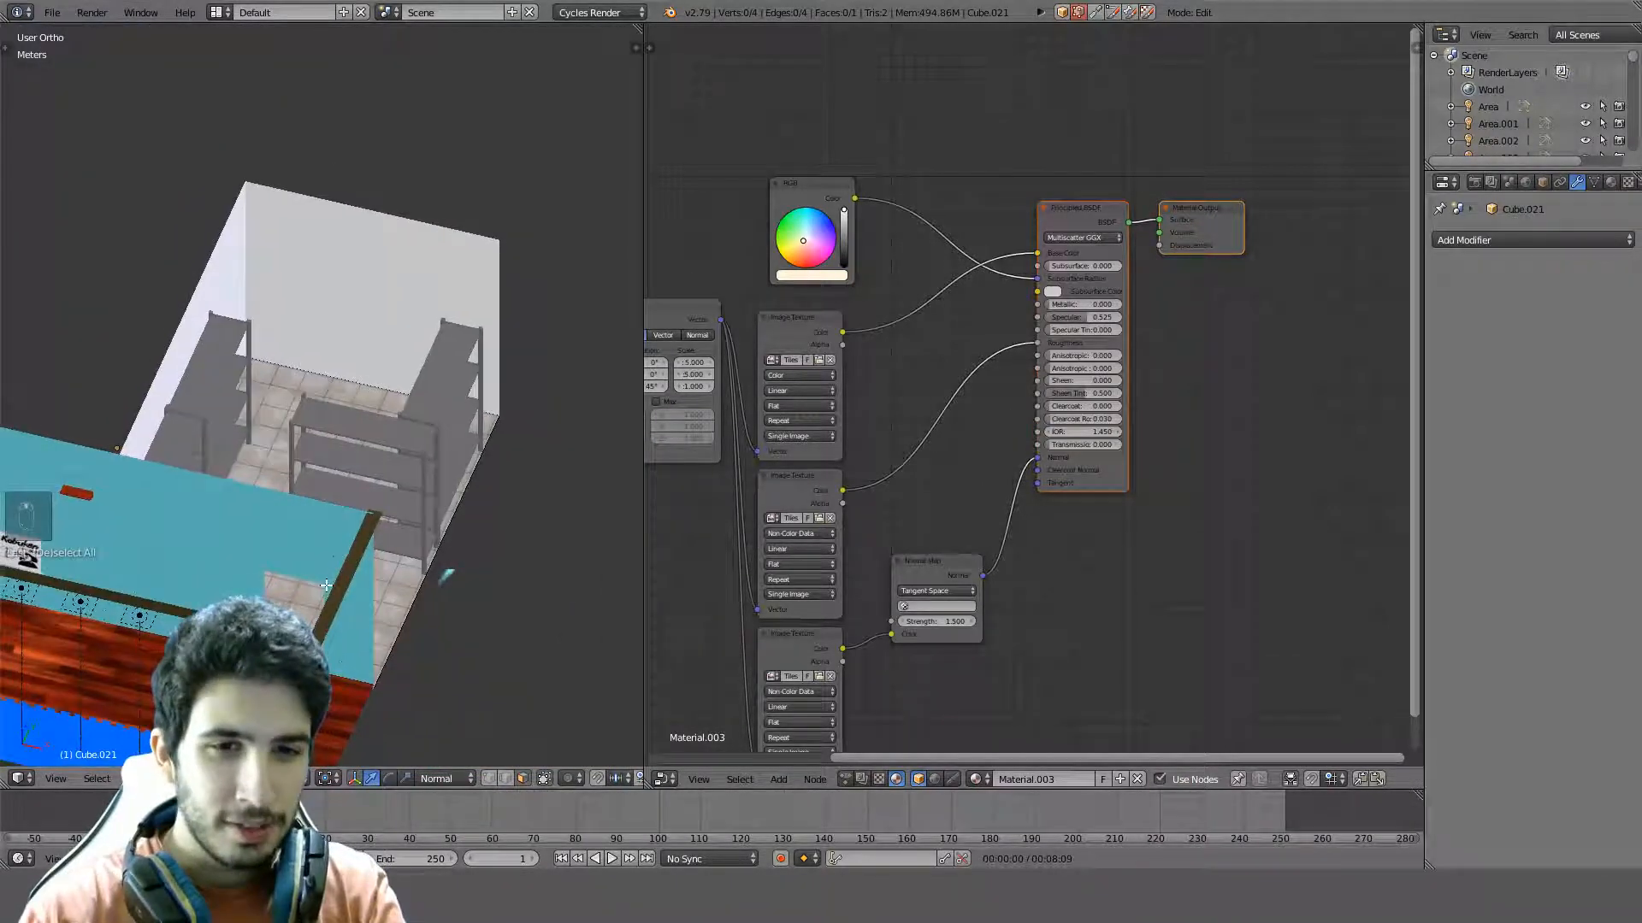
{"action": "scroll", "coordinate": [326, 588], "scroll_direction": "up", "scroll_amount": 3}
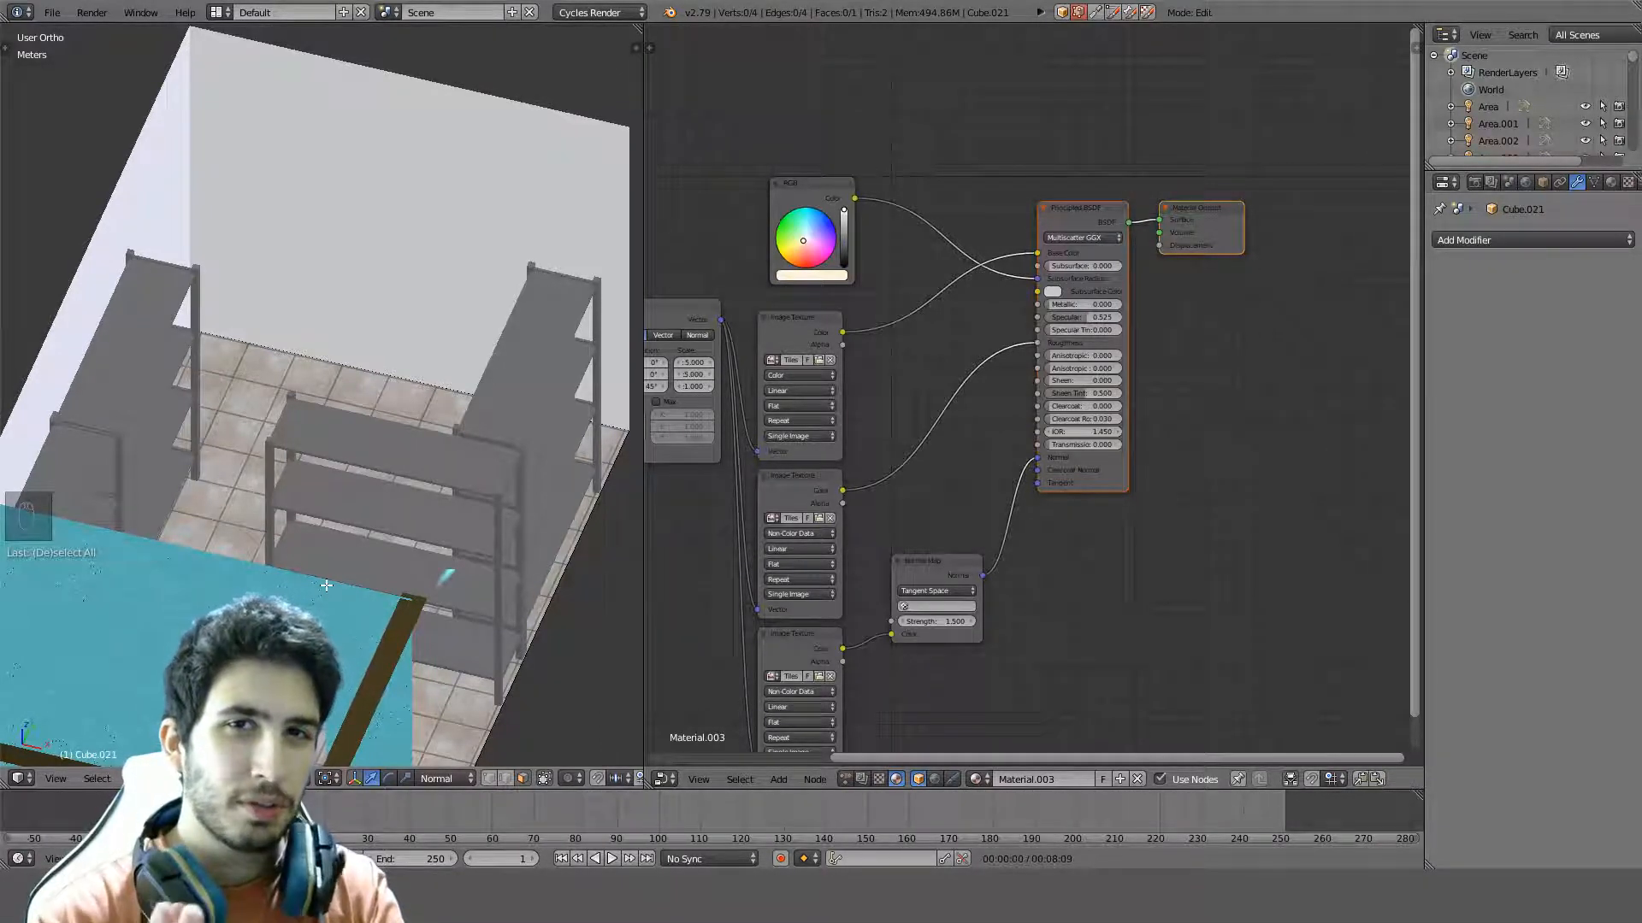
{"action": "key", "text": "KP_7"}
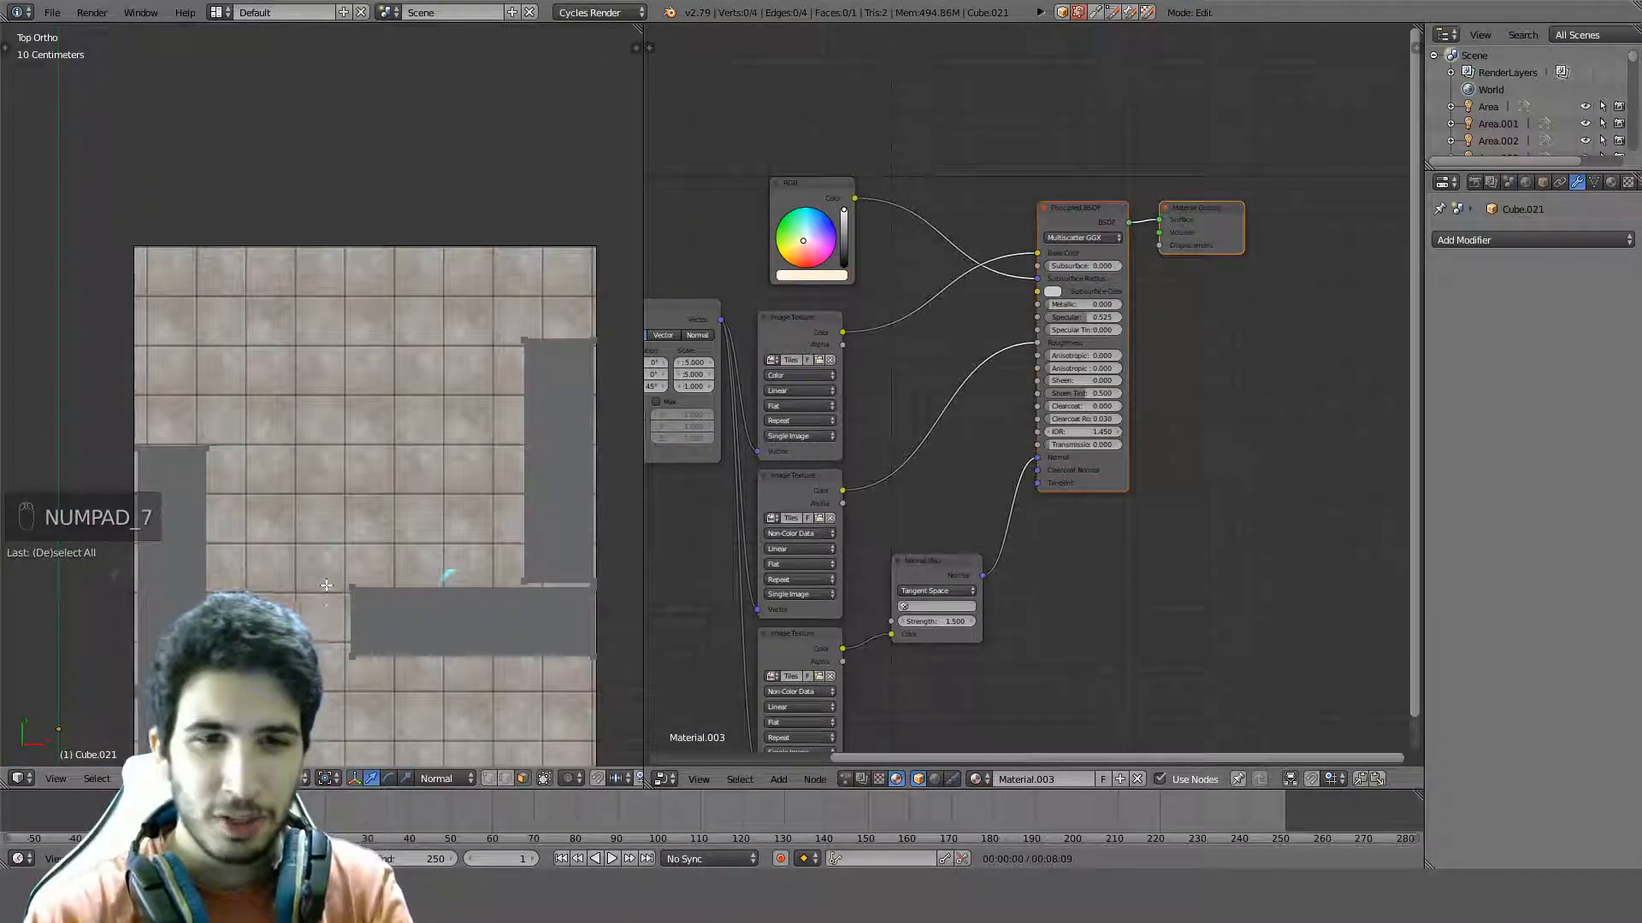
{"action": "middle_click_drag", "start_coordinate": [325, 586], "coordinate": [417, 482]}
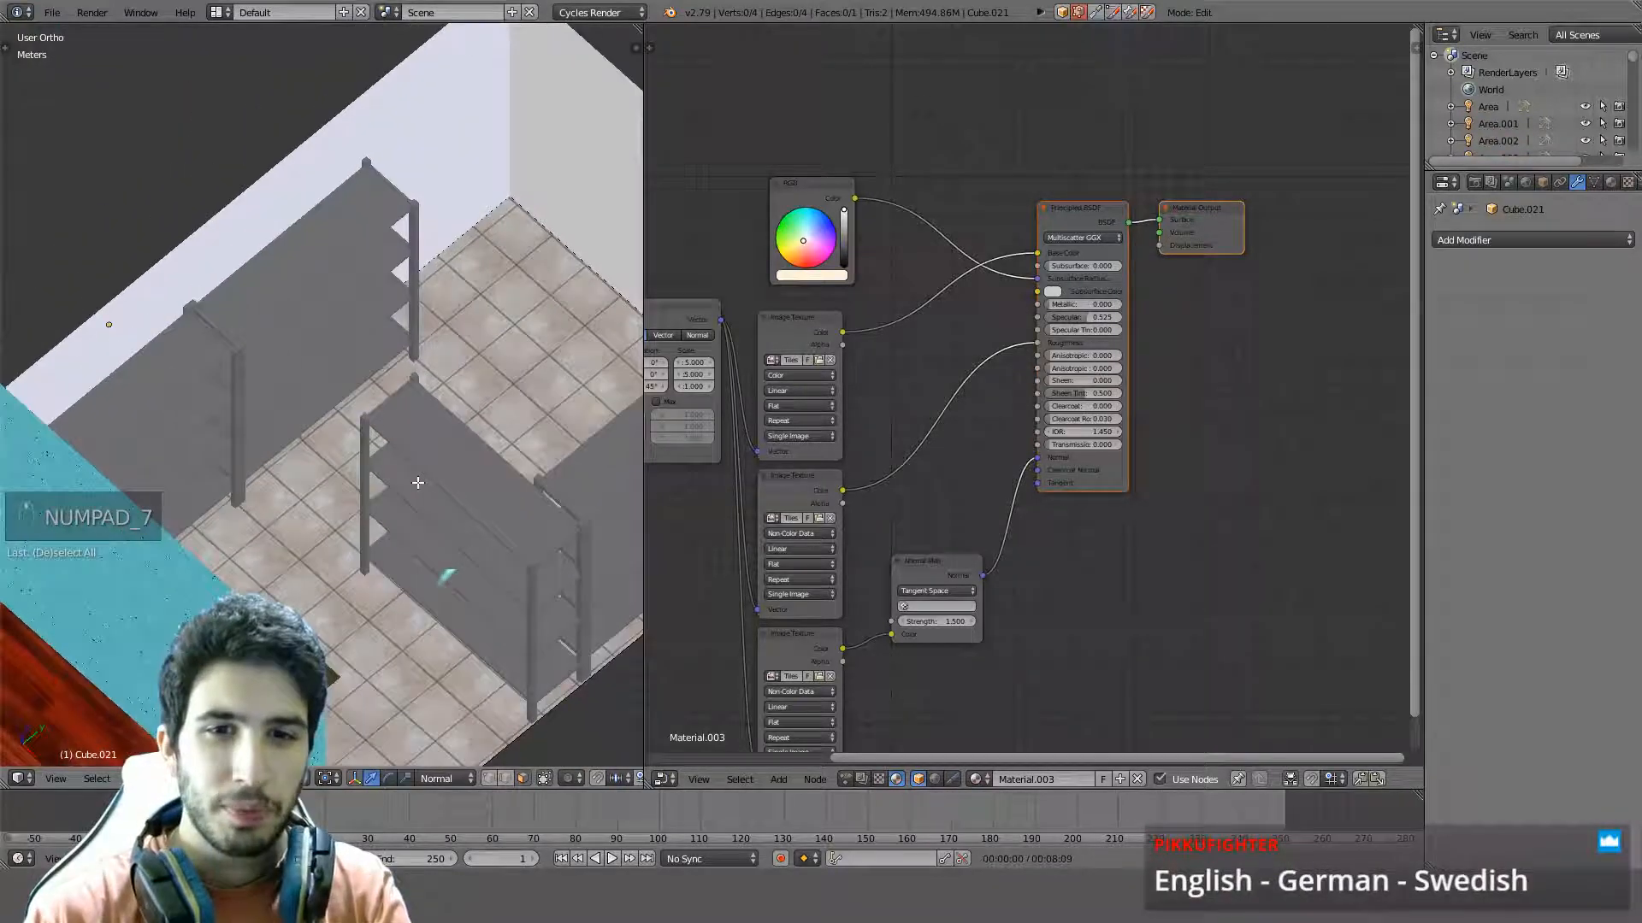
{"action": "middle_click_drag", "start_coordinate": [517, 508], "coordinate": [436, 419]}
{"action": "scroll", "coordinate": [376, 417], "scroll_direction": "down", "scroll_amount": 4}
Leave Edit Mode and duplicate an area lamp from above the dojo mats into the storage room at X 3 m, Y 11.2 m
{"action": "key", "text": "shift+c"}
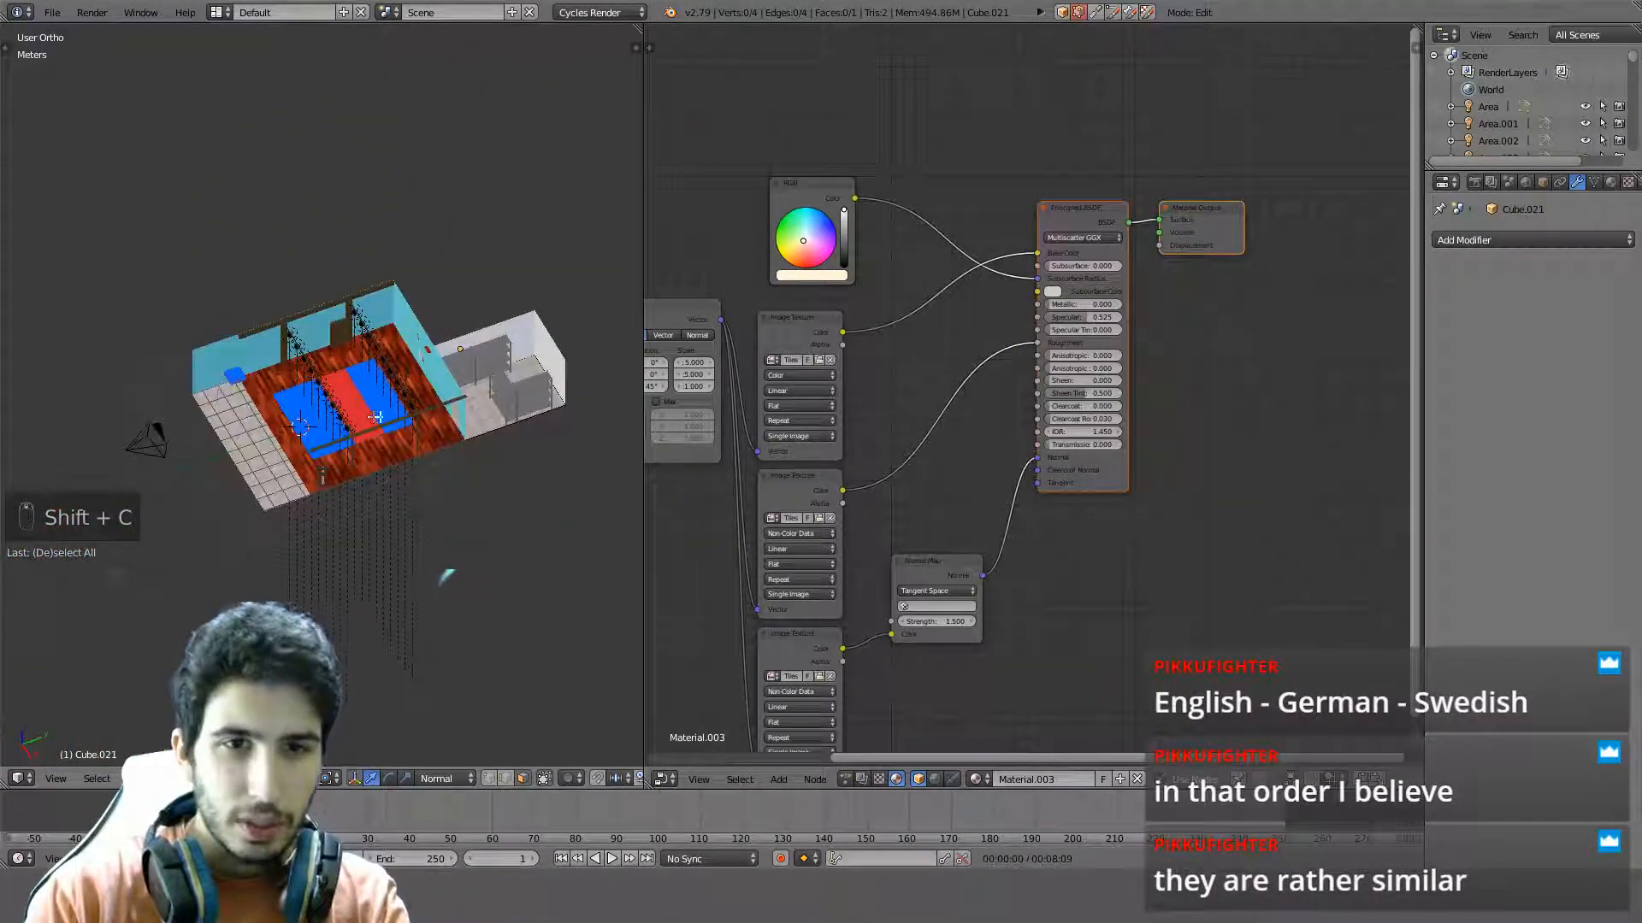
{"action": "scroll", "coordinate": [376, 417], "scroll_direction": "up", "scroll_amount": 4}
{"action": "scroll", "coordinate": [391, 389], "scroll_direction": "up", "scroll_amount": 1}
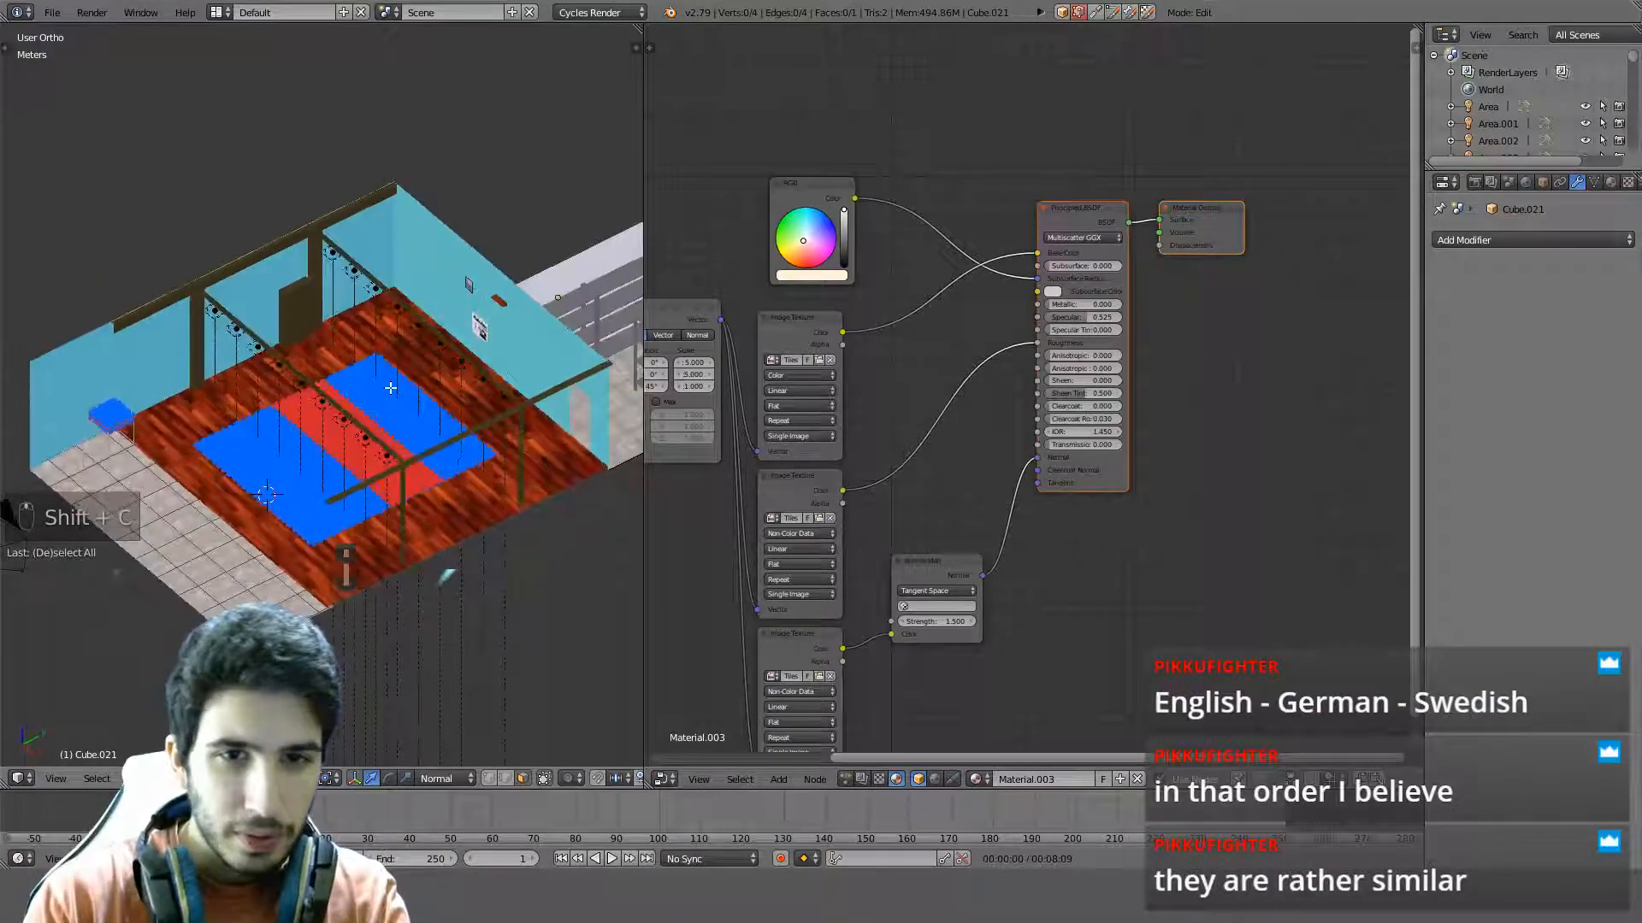
{"action": "middle_click_drag", "start_coordinate": [391, 388], "coordinate": [314, 420]}
{"action": "key", "text": "Tab"}
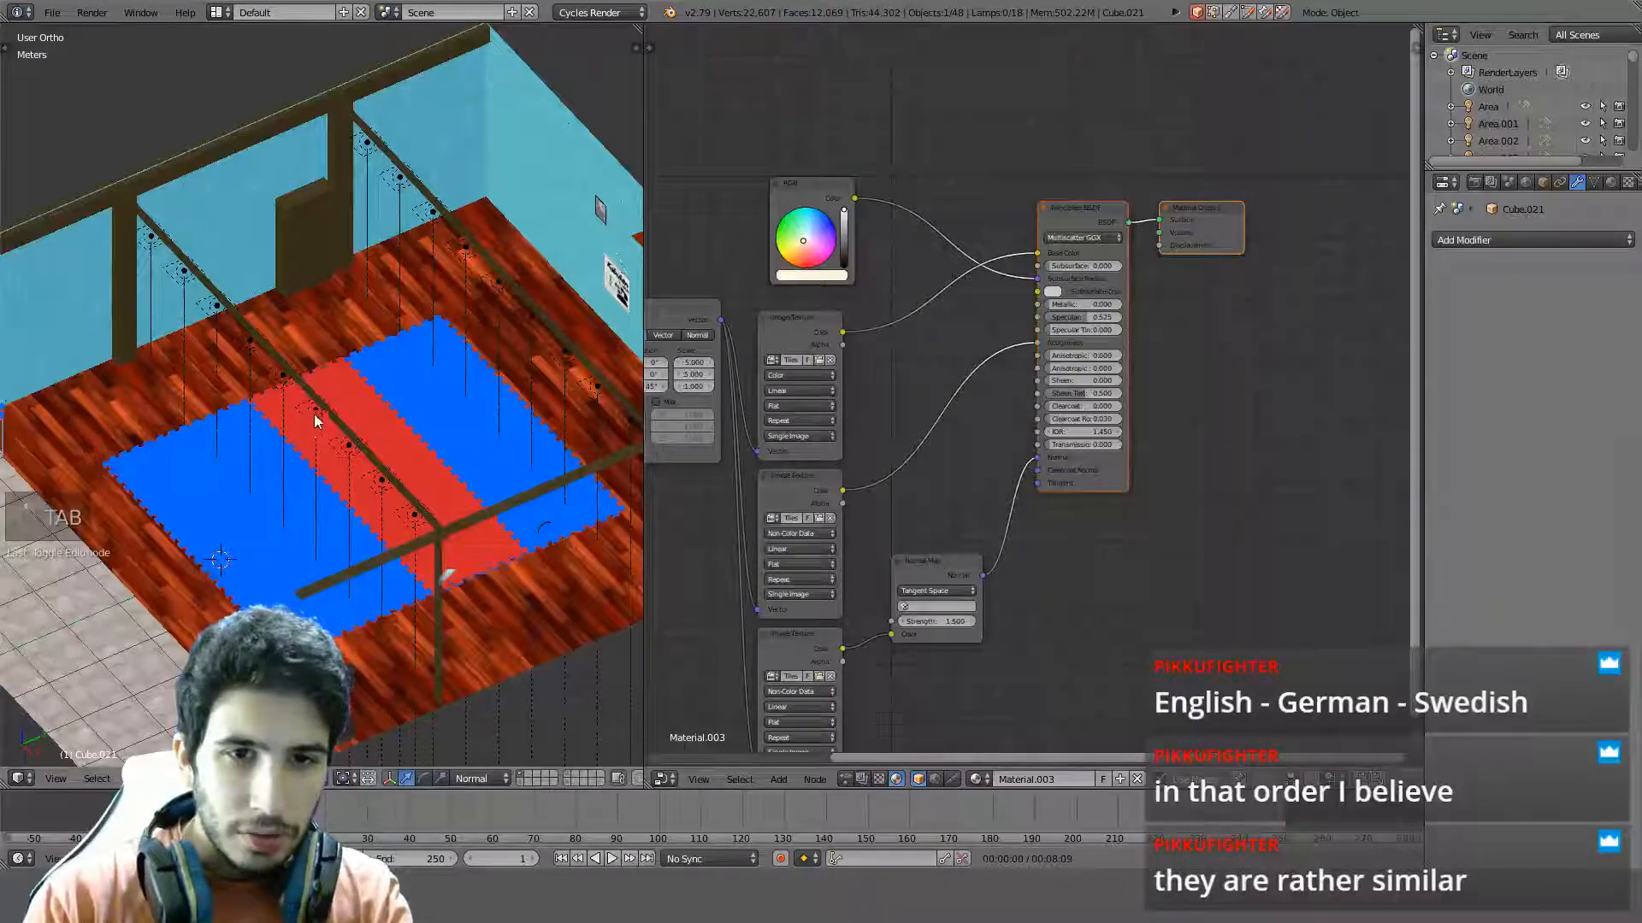
{"action": "right_click", "coordinate": [314, 421]}
{"action": "scroll", "coordinate": [315, 421], "scroll_direction": "down", "scroll_amount": 3}
{"action": "key", "text": "KP_7"}
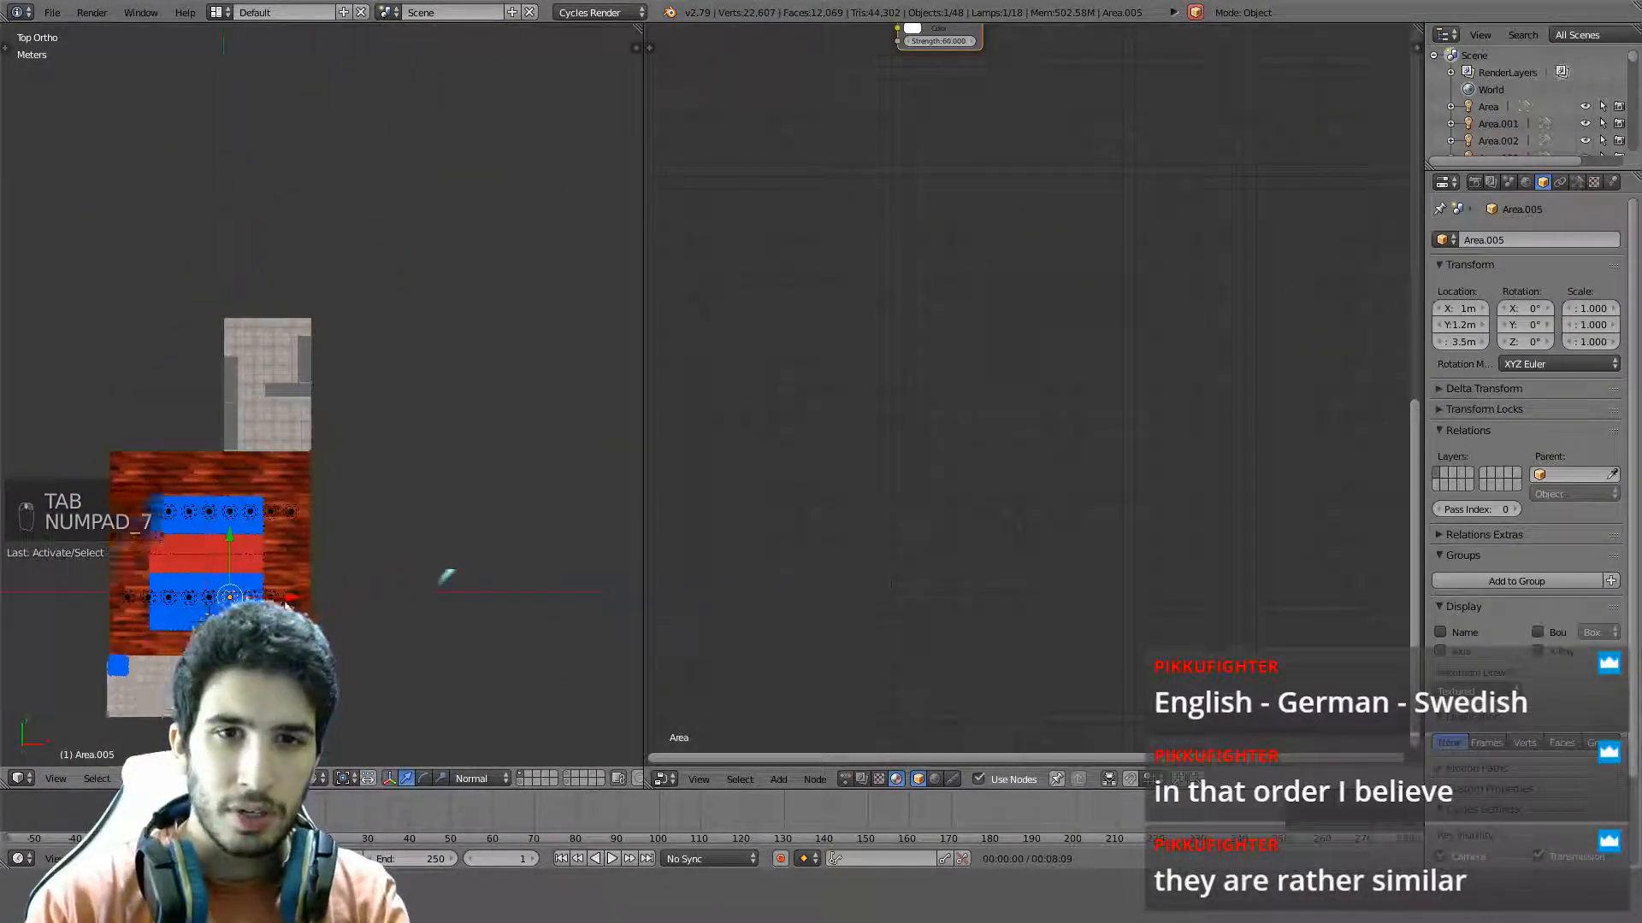
{"action": "scroll", "coordinate": [286, 604], "scroll_direction": "up", "scroll_amount": 2}
{"action": "middle_click_drag", "start_coordinate": [286, 605], "coordinate": [390, 634], "text": "shift"}
{"action": "key", "text": "shift+d"}
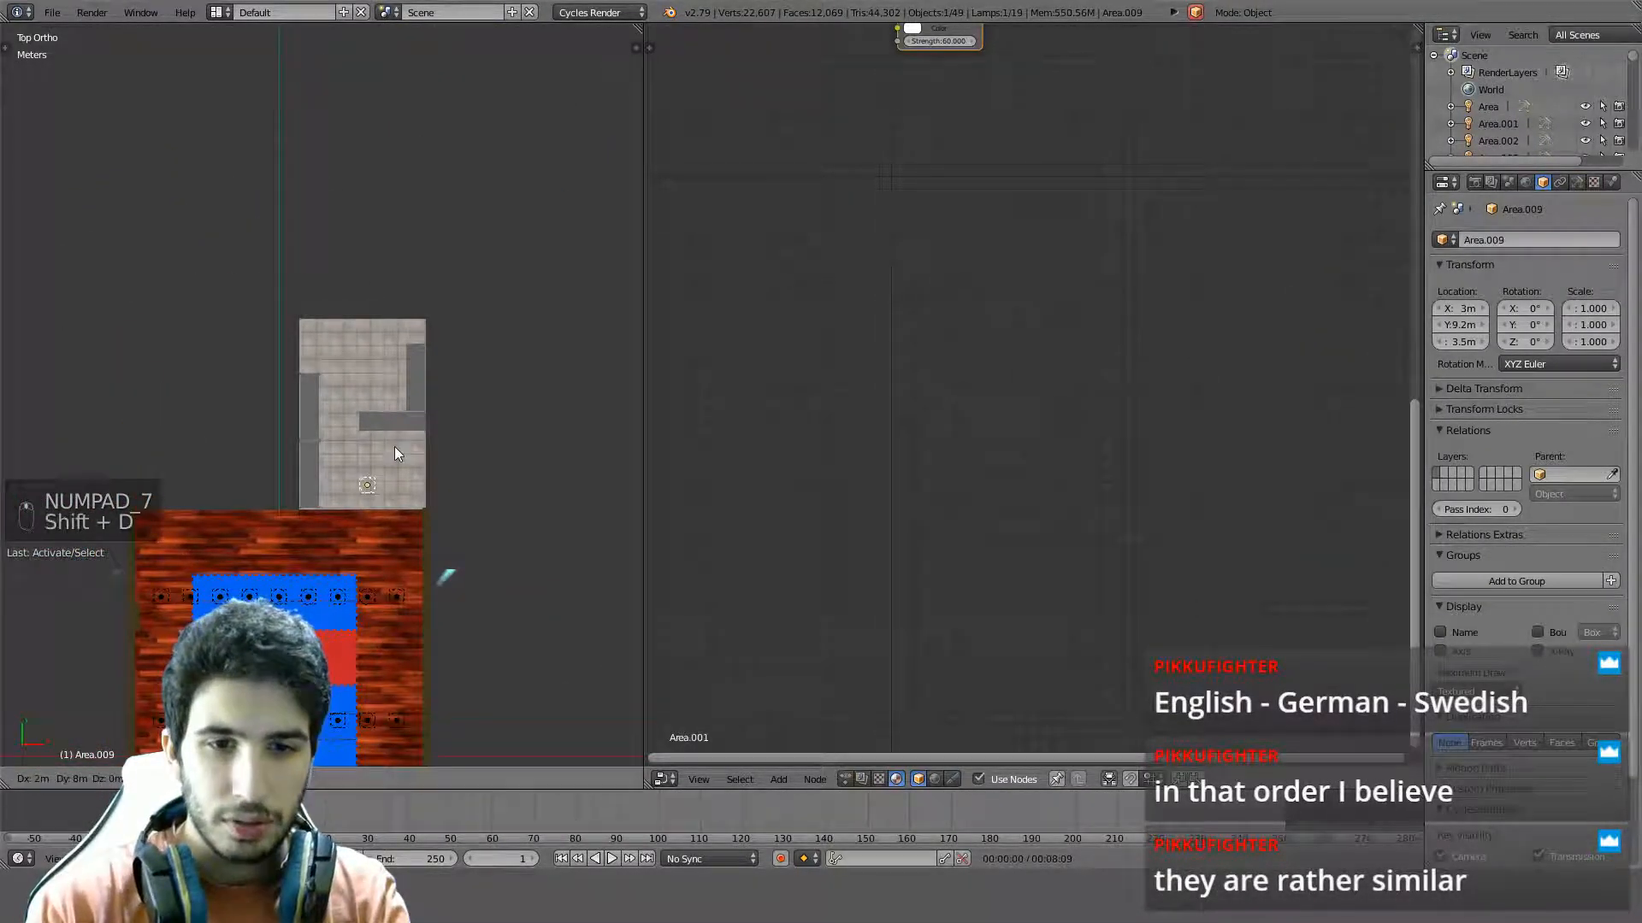
{"action": "left_click", "coordinate": [391, 412]}
Bring the view inside the storage room among the shelves and preview its lighting in rendered shading
{"action": "middle_click_drag", "start_coordinate": [391, 412], "coordinate": [395, 425]}
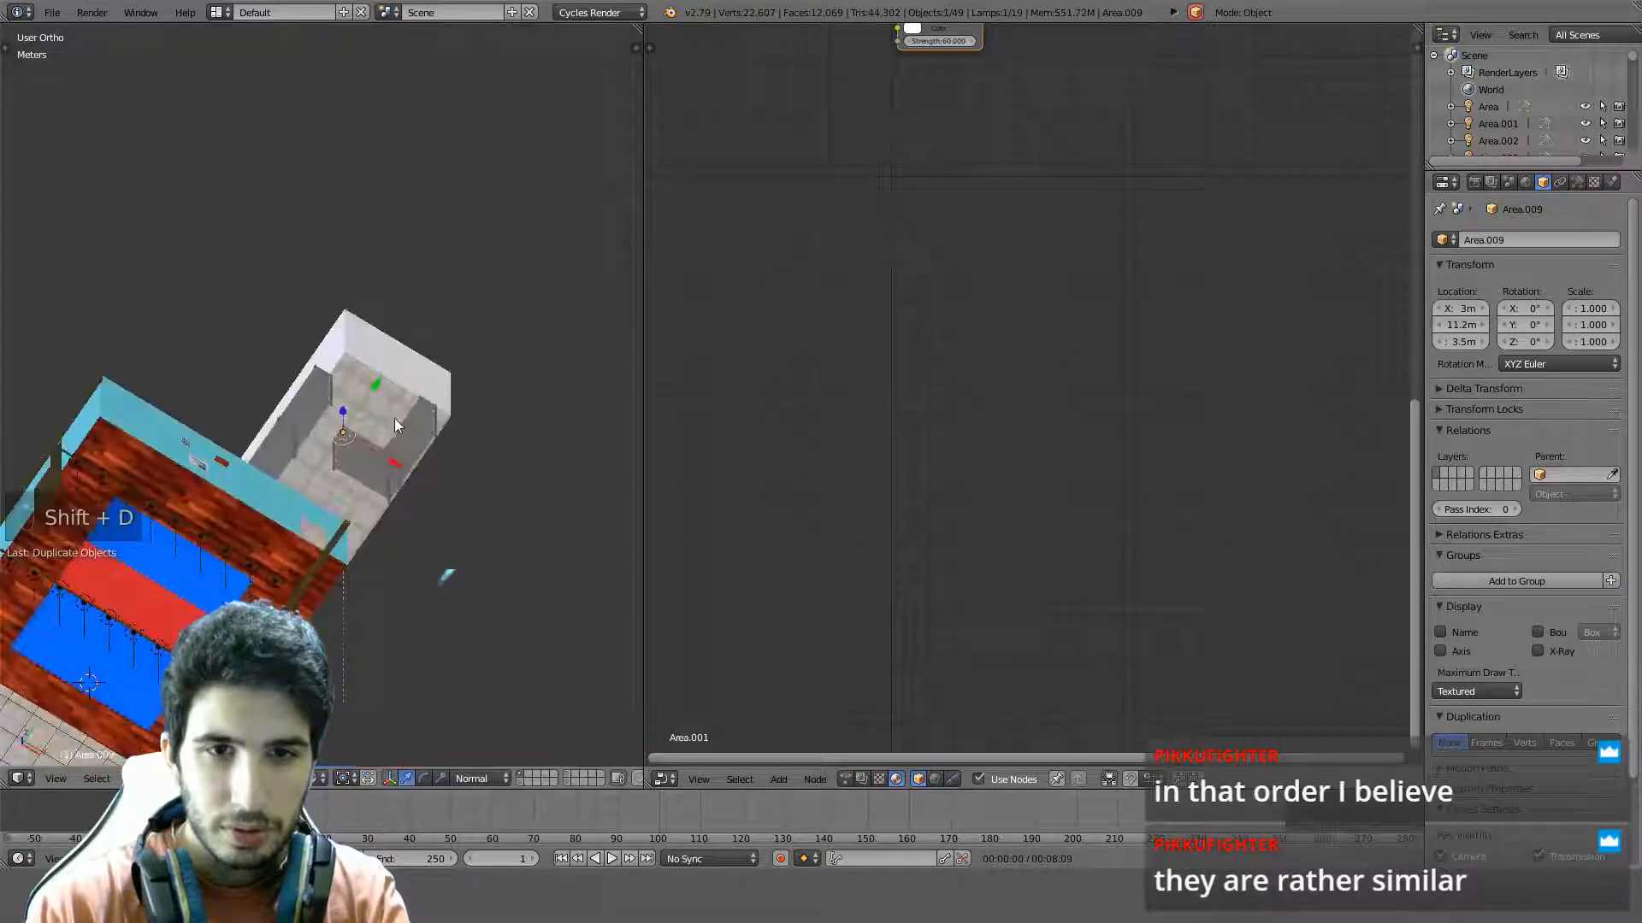
{"action": "scroll", "coordinate": [379, 587], "scroll_direction": "up", "scroll_amount": 6}
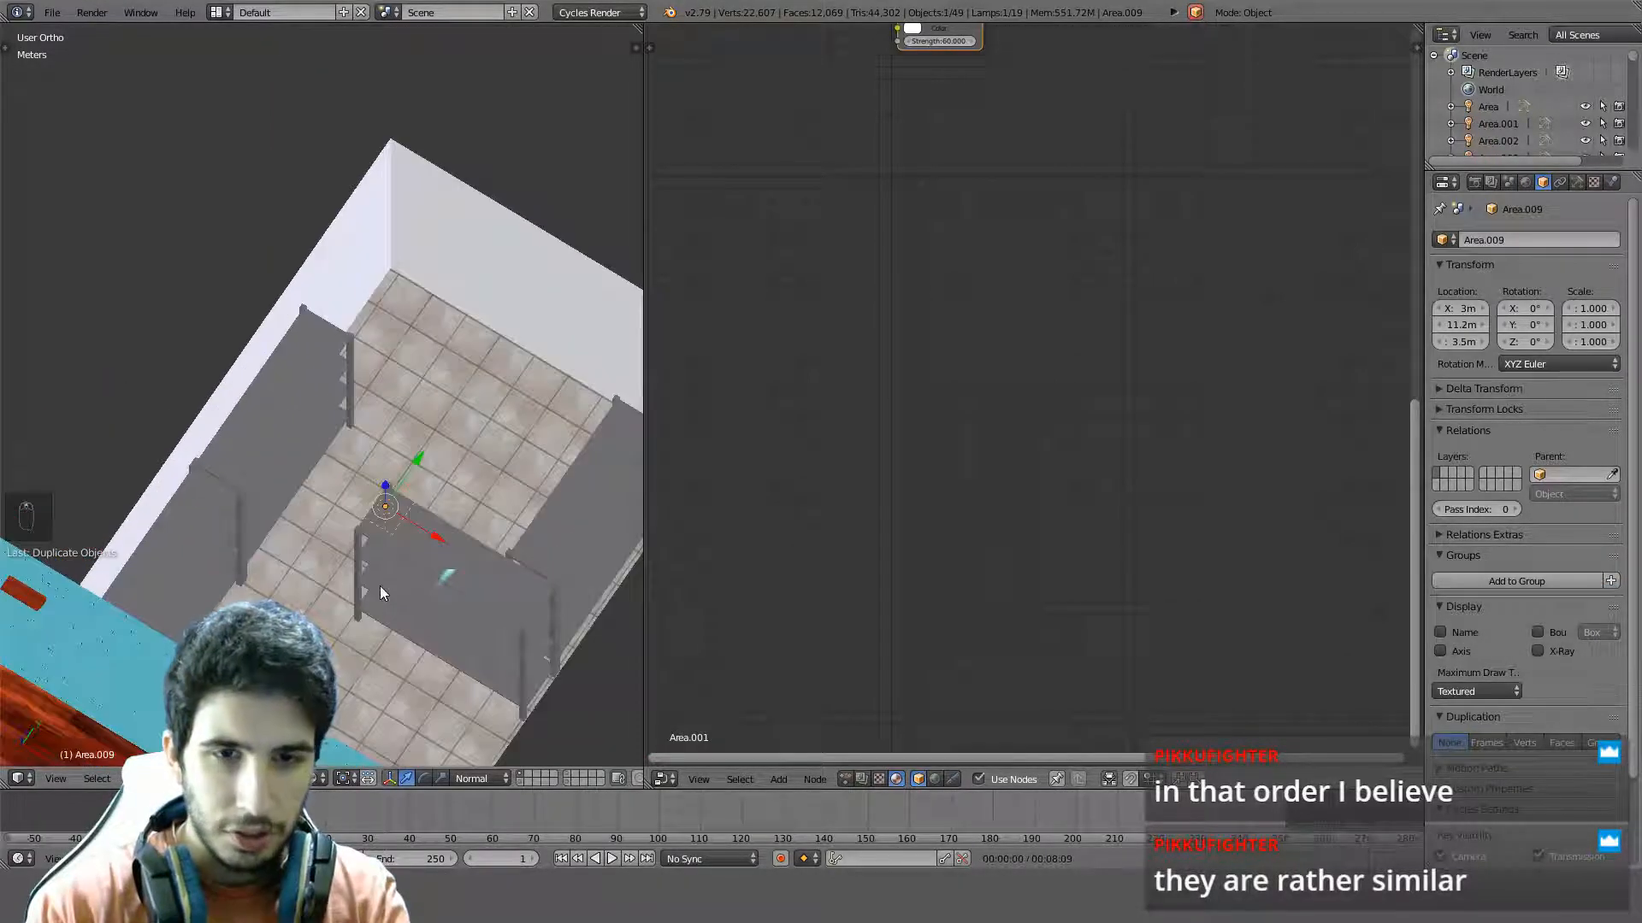
{"action": "key", "text": "shift+f"}
{"action": "scroll", "coordinate": [322, 394], "scroll_direction": "up", "scroll_amount": 3}
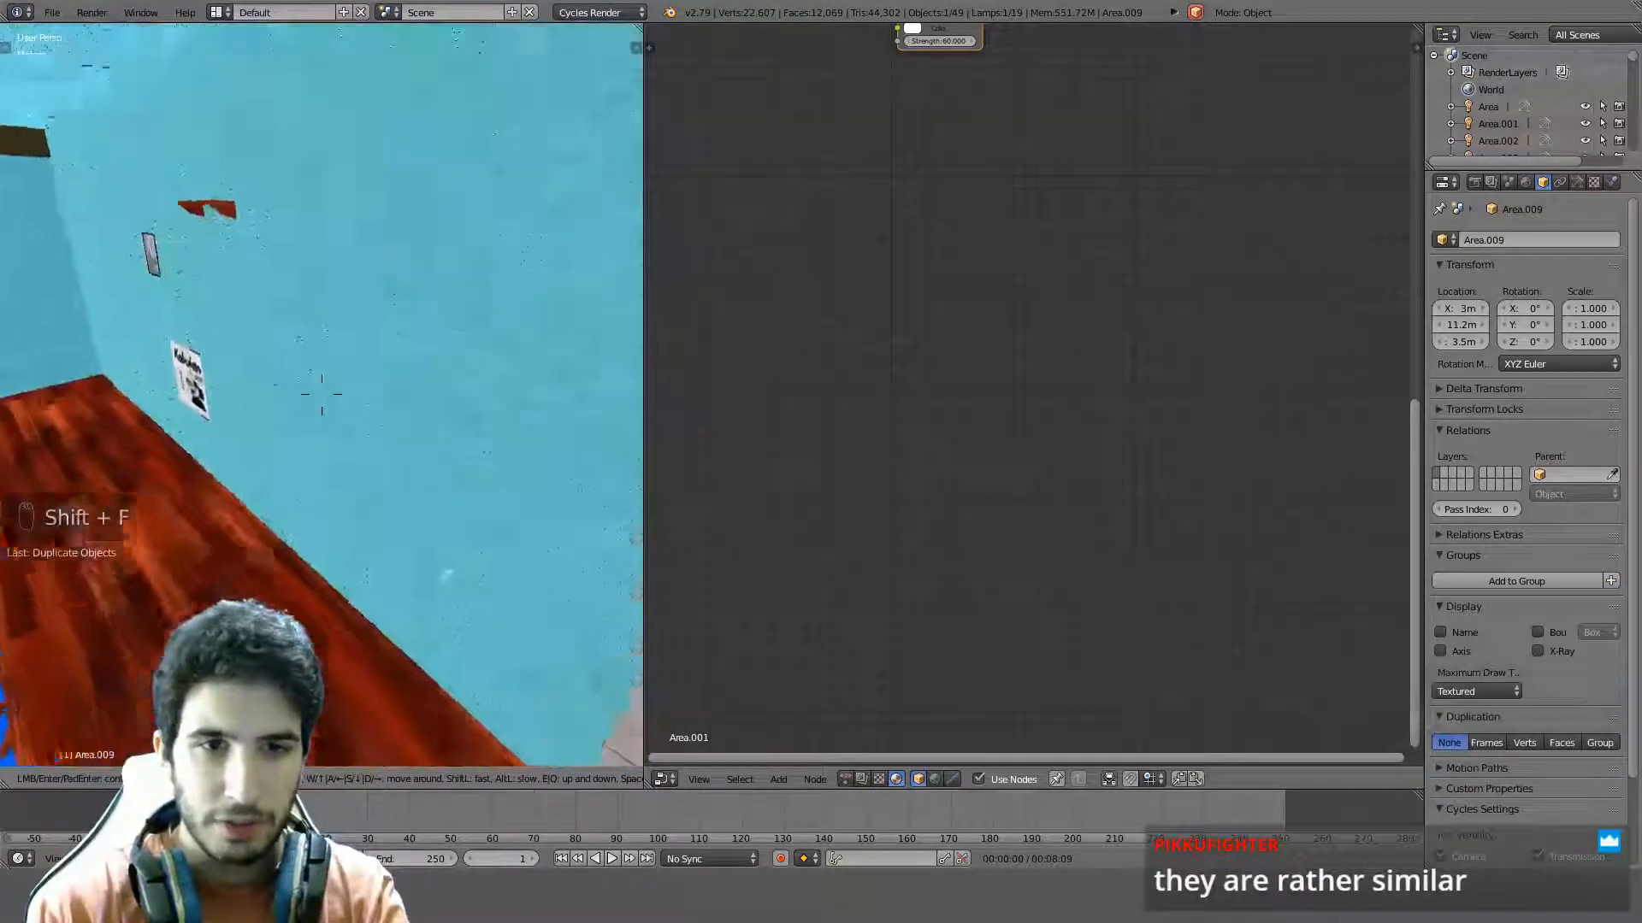
{"action": "left_click", "coordinate": [375, 398]}
{"action": "scroll", "coordinate": [375, 397], "scroll_direction": "down", "scroll_amount": 4}
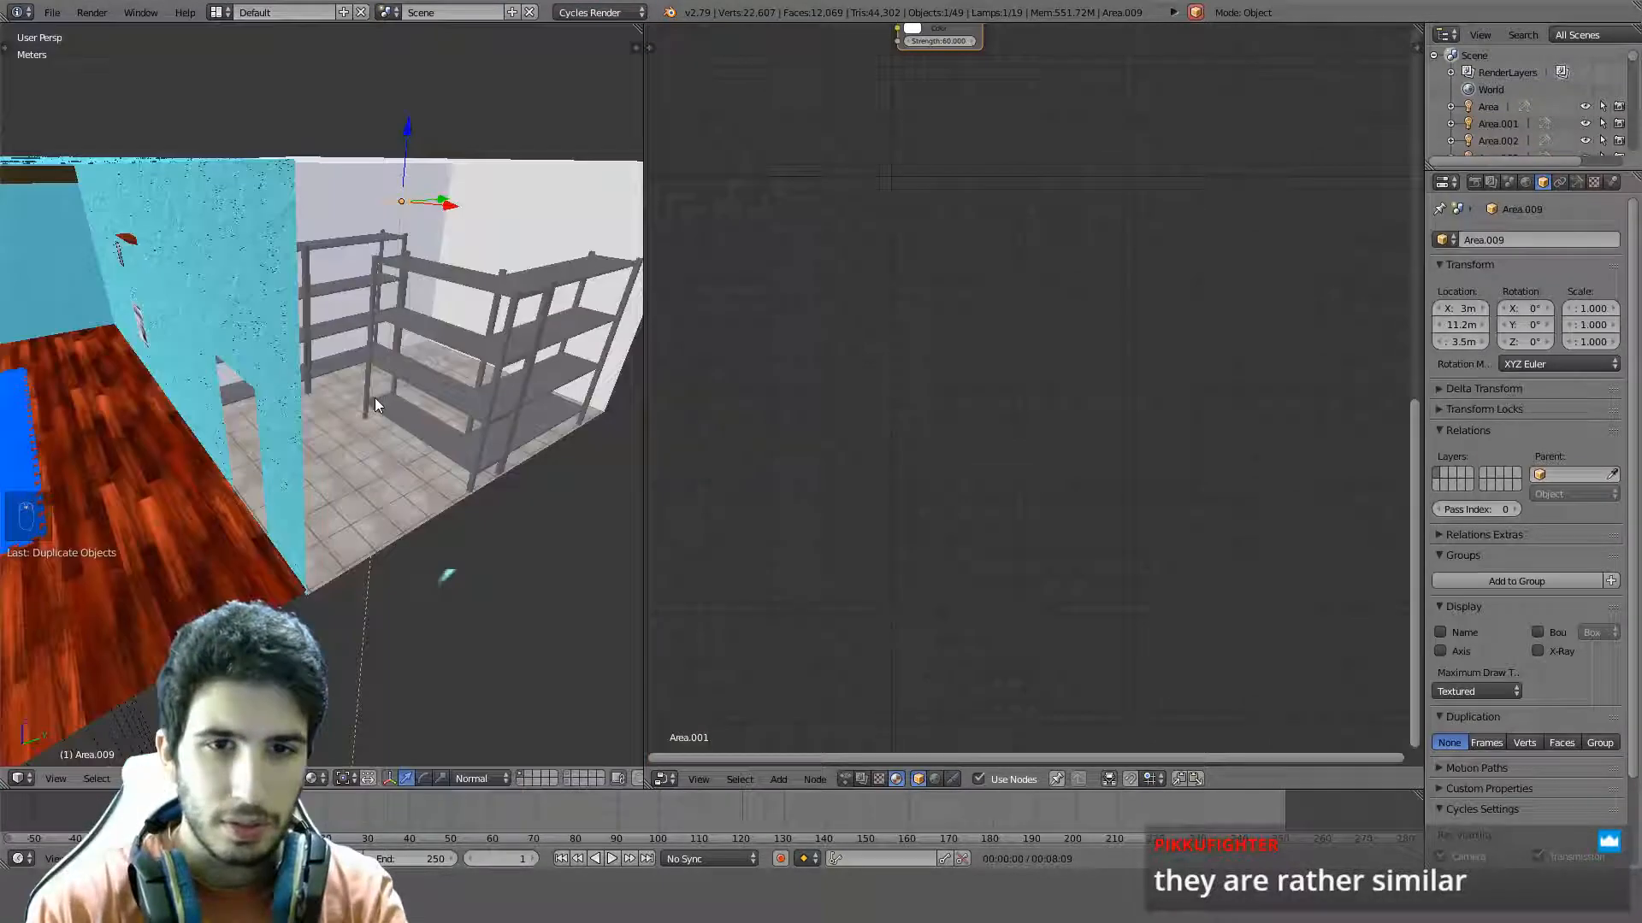
{"action": "scroll", "coordinate": [378, 397], "scroll_direction": "up", "scroll_amount": 5}
{"action": "key", "text": "shift+z"}
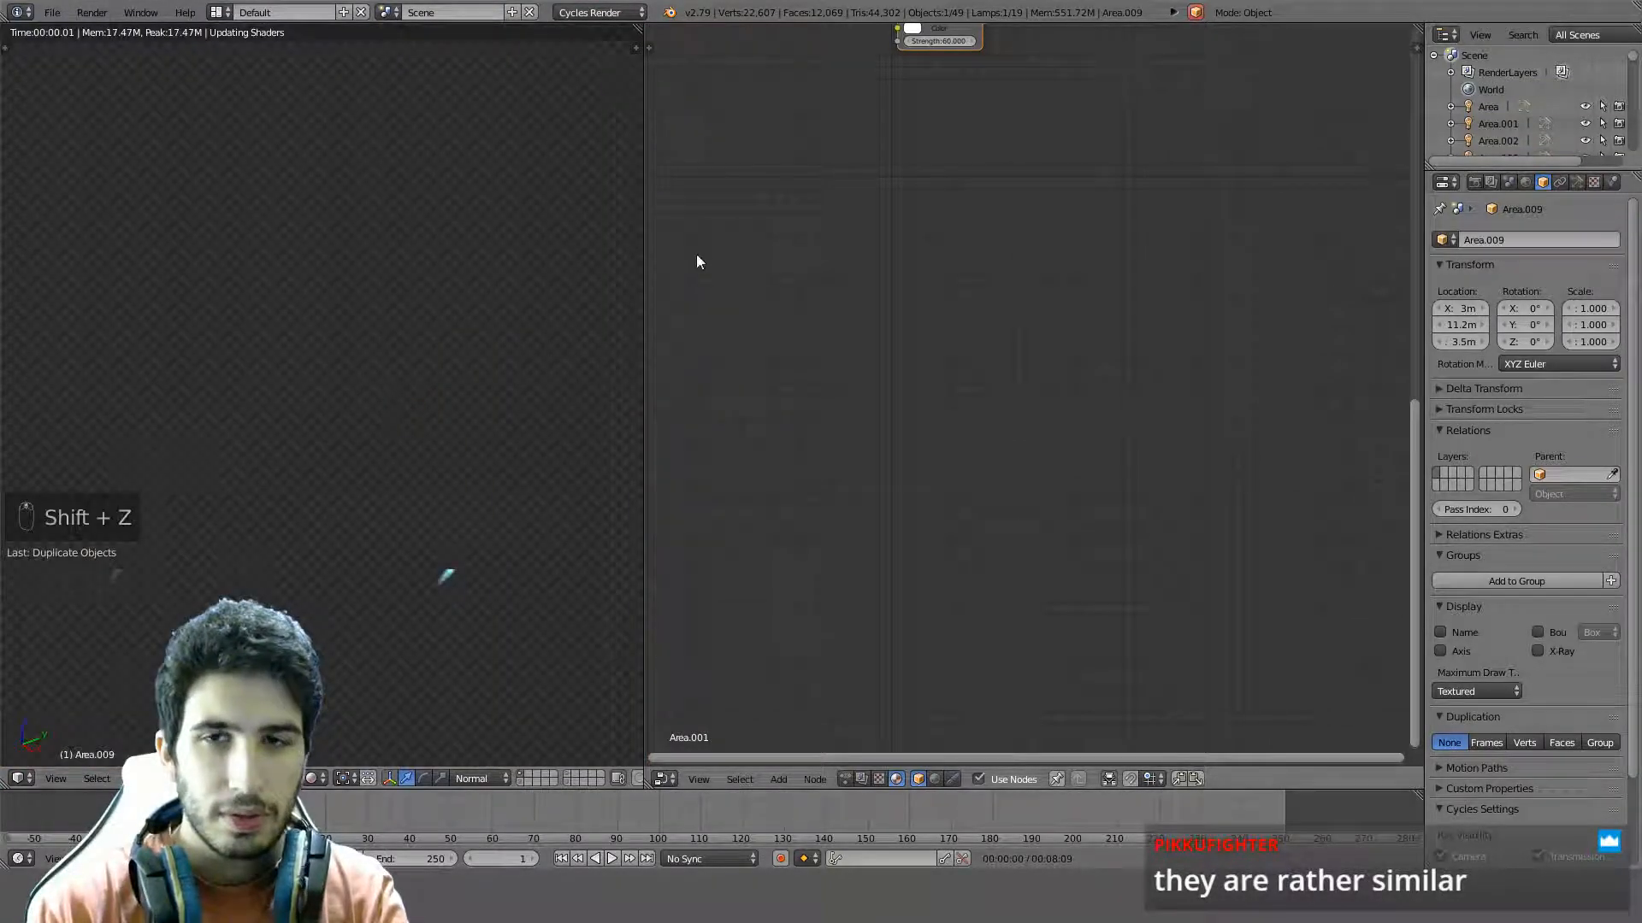
Widen the 3D viewport over the node editor and show the scene's render settings
{"action": "middle_click_drag", "start_coordinate": [697, 261], "coordinate": [857, 542]}
{"action": "scroll", "coordinate": [859, 539], "scroll_direction": "up", "scroll_amount": 2}
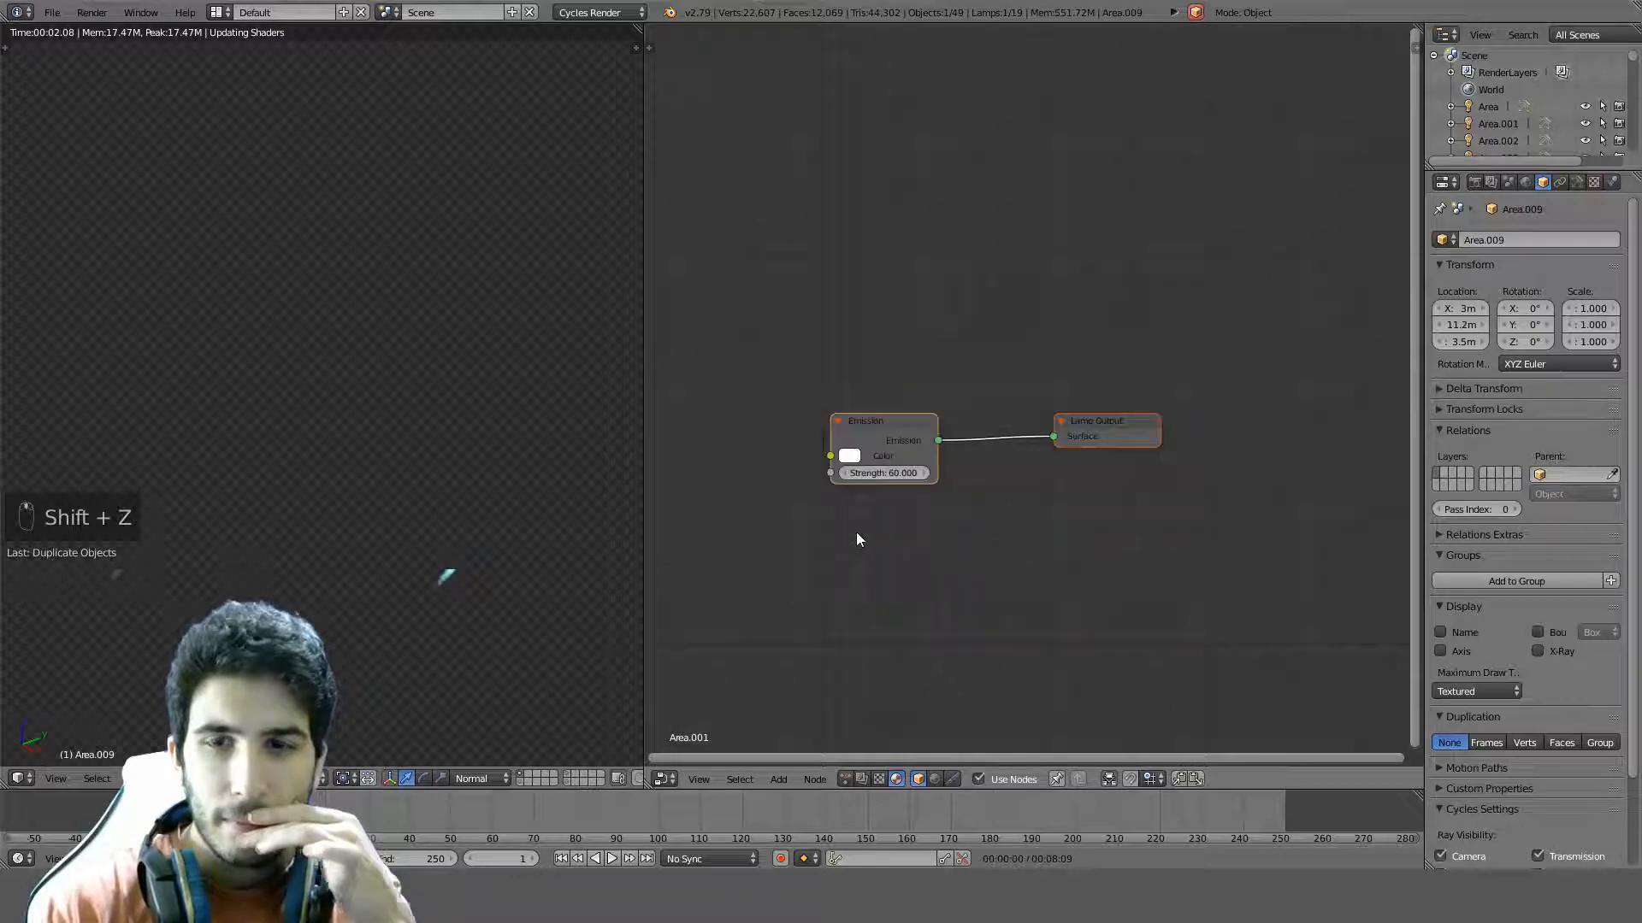
{"action": "left_click_drag", "start_coordinate": [643, 268], "coordinate": [1041, 271]}
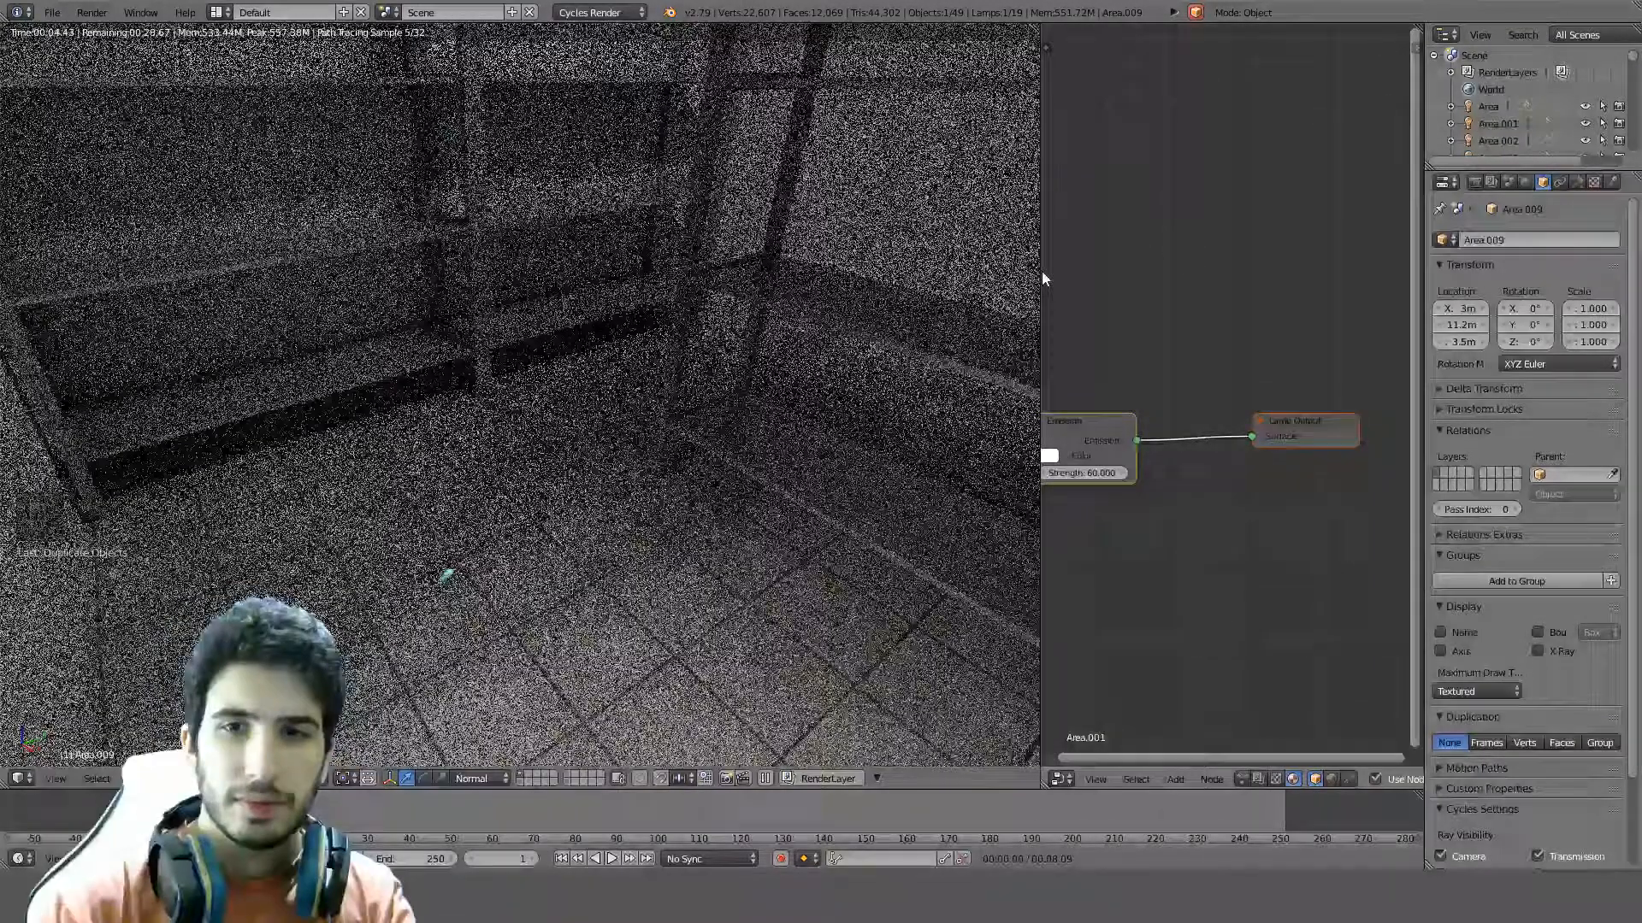
{"action": "left_click", "coordinate": [1473, 182]}
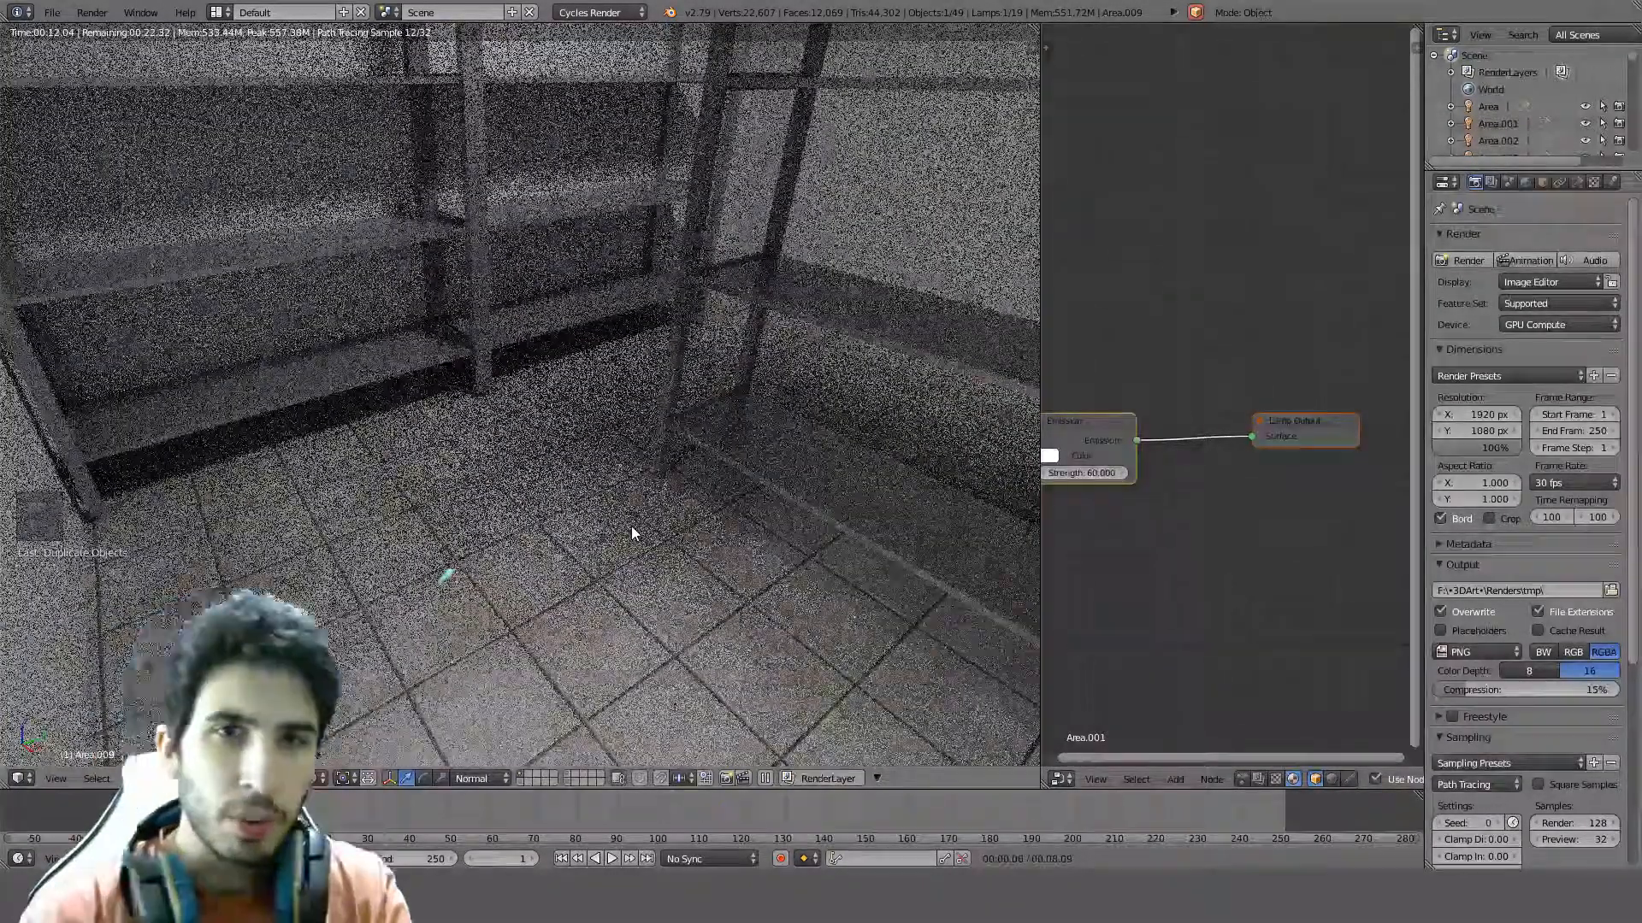
Exit the rendered preview and display the storage room and dojo in wireframe from the top orthographic view
{"action": "key", "text": "shift+z"}
{"action": "scroll", "coordinate": [631, 526], "scroll_direction": "down", "scroll_amount": 8}
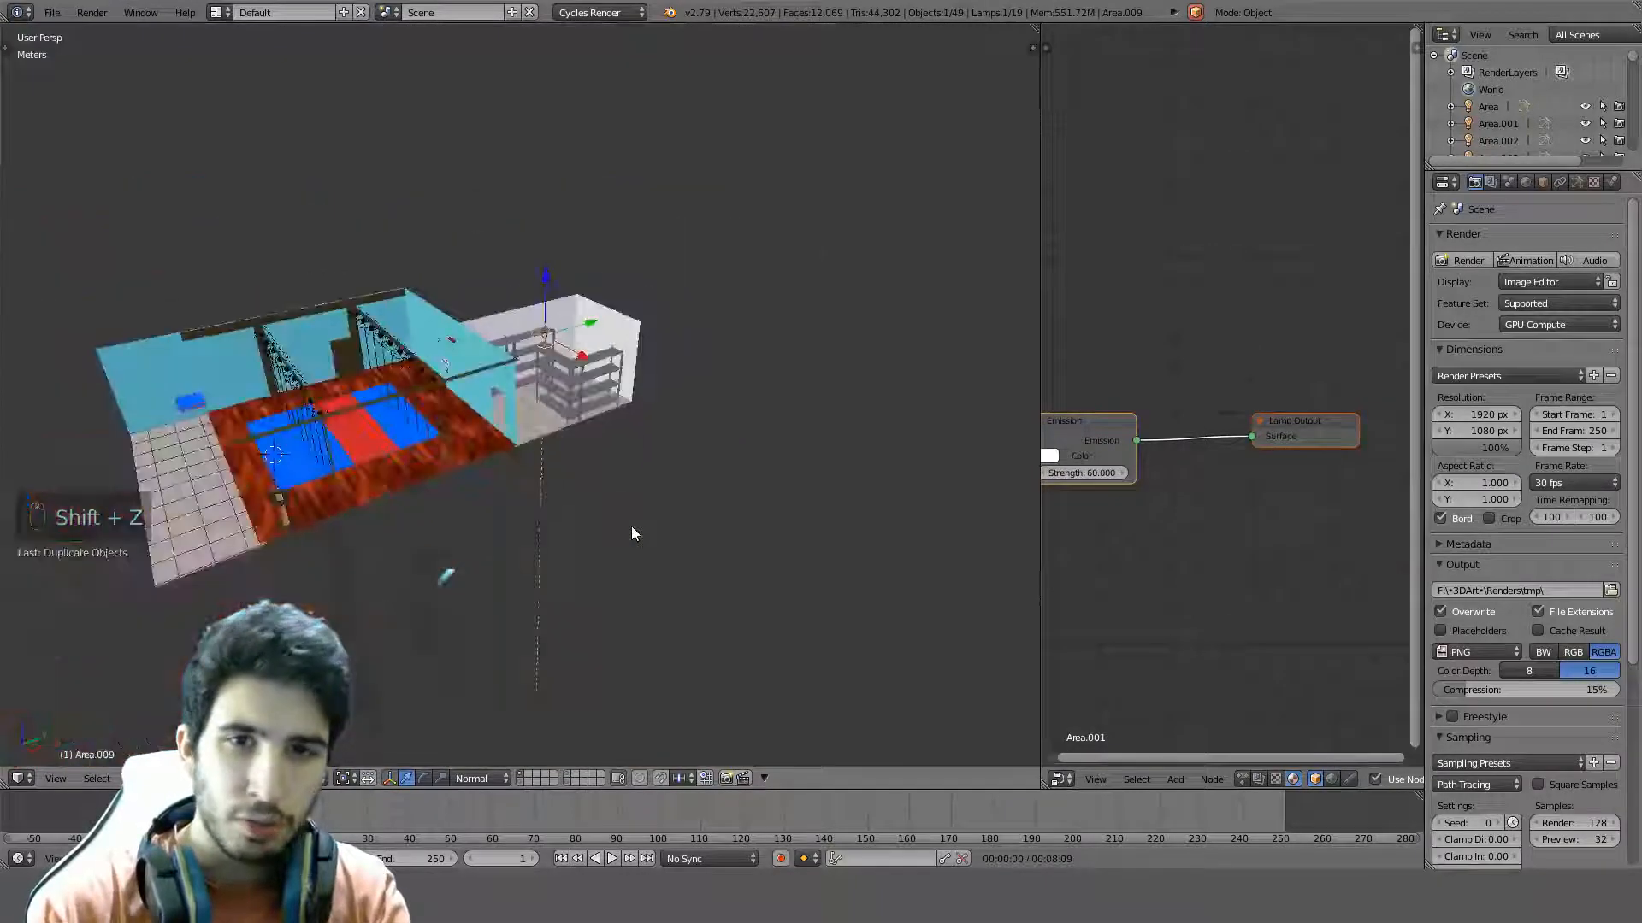
{"action": "middle_click_drag", "start_coordinate": [631, 525], "coordinate": [520, 466]}
{"action": "key", "text": "KP_7"}
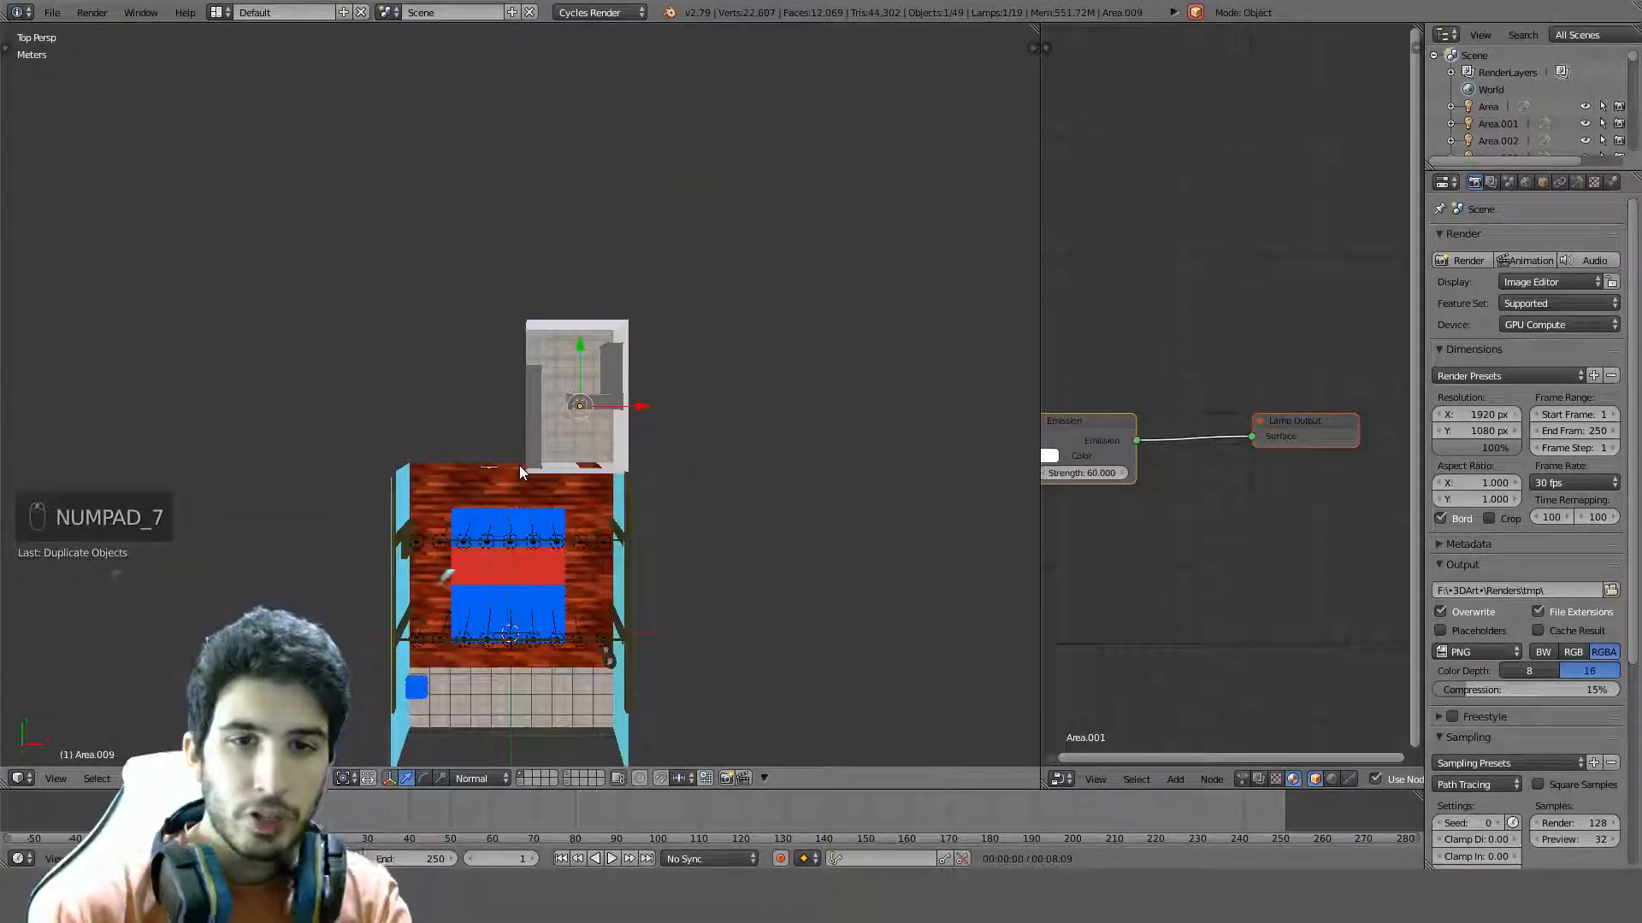
{"action": "key", "text": "KP_5"}
{"action": "scroll", "coordinate": [520, 465], "scroll_direction": "up", "scroll_amount": 6}
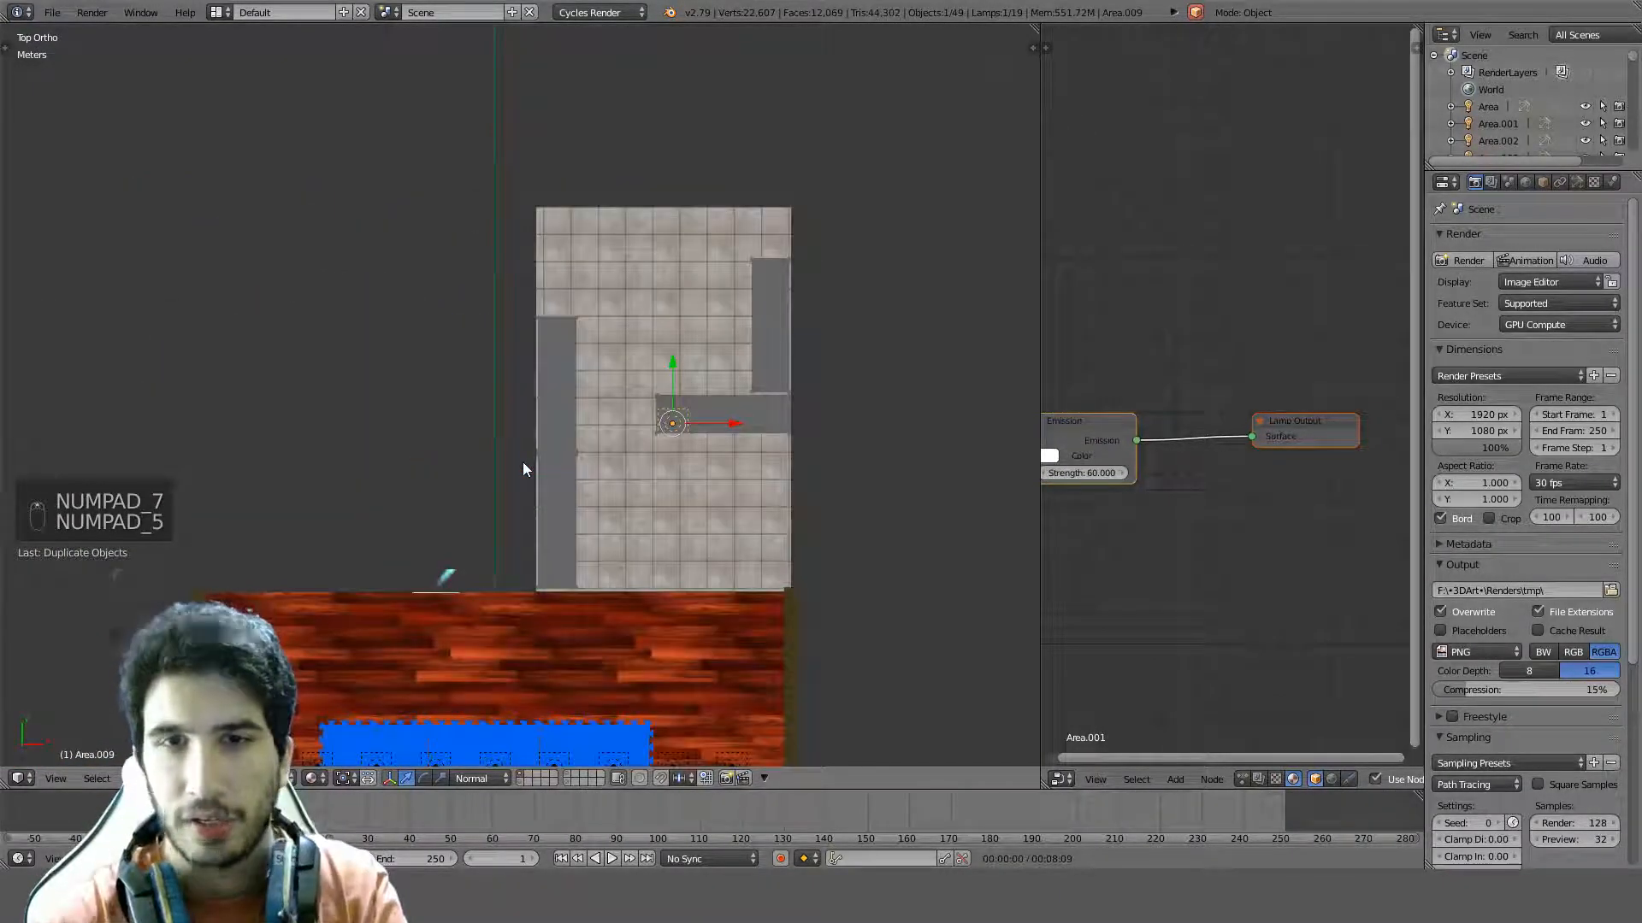
{"action": "key", "text": "z"}
{"action": "scroll", "coordinate": [717, 431], "scroll_direction": "down", "scroll_amount": 3}
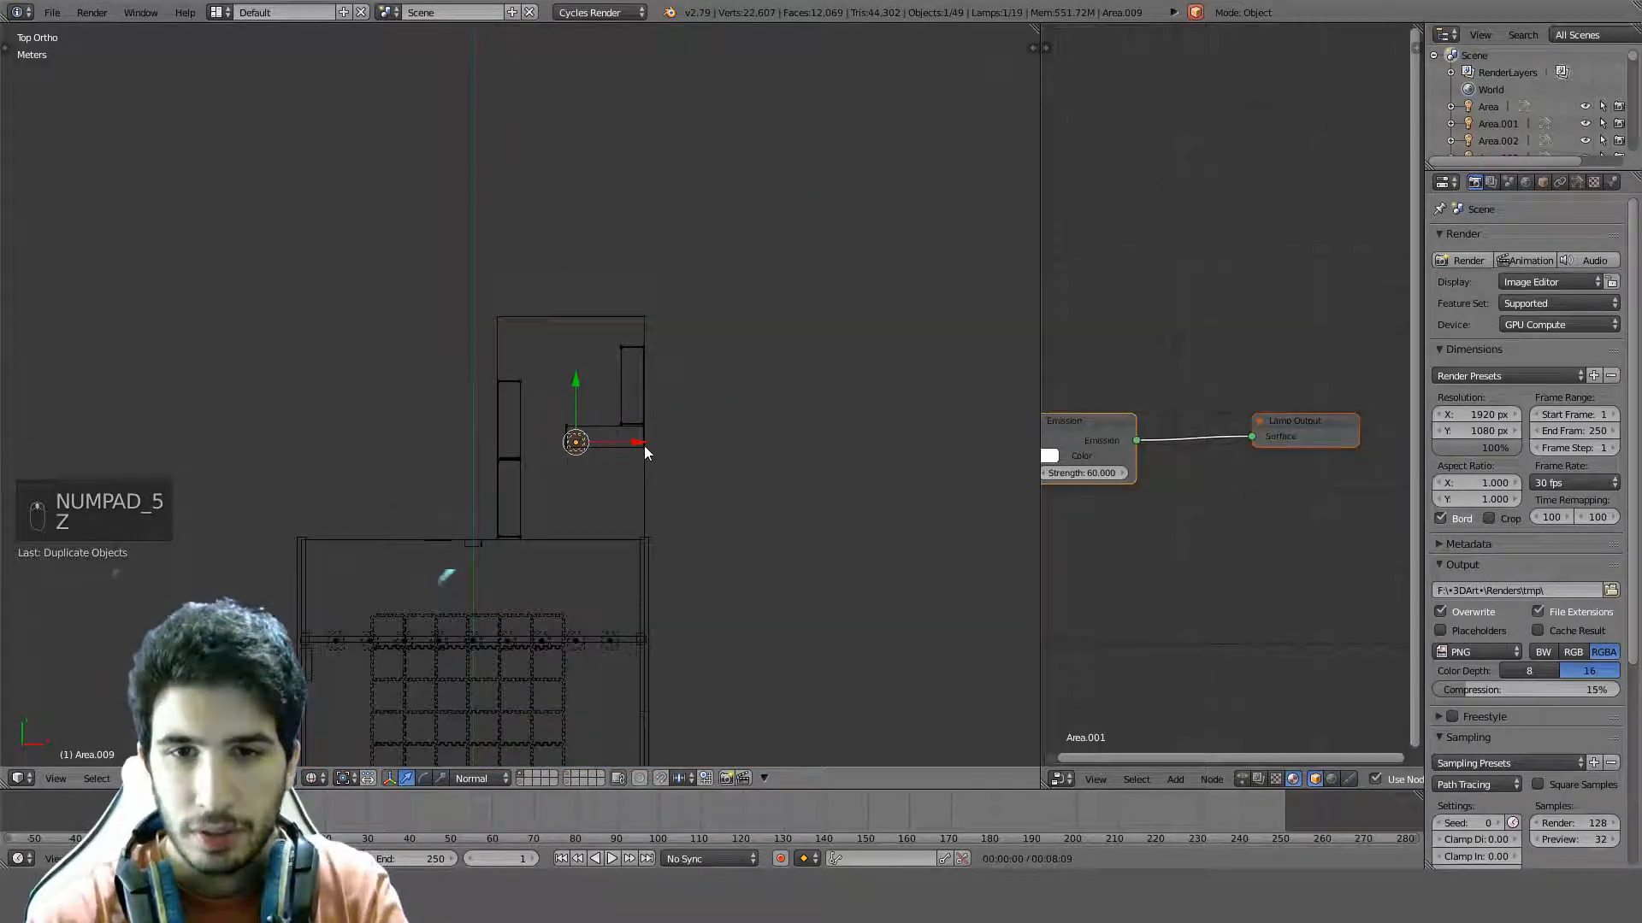
Select the storage room, its shelves and its area lamp, move them to the second layer, and display only that layer
{"action": "key", "text": "a"}
{"action": "key", "text": "c"}
{"action": "mouse_move", "coordinate": [609, 430]}
{"action": "left_mouse_down"}
{"action": "mouse_move", "coordinate": [516, 390]}
{"action": "mouse_move", "coordinate": [491, 345]}
{"action": "mouse_move", "coordinate": [645, 348]}
{"action": "left_mouse_up"}
{"action": "right_click", "coordinate": [645, 348]}
{"action": "key", "text": "m"}
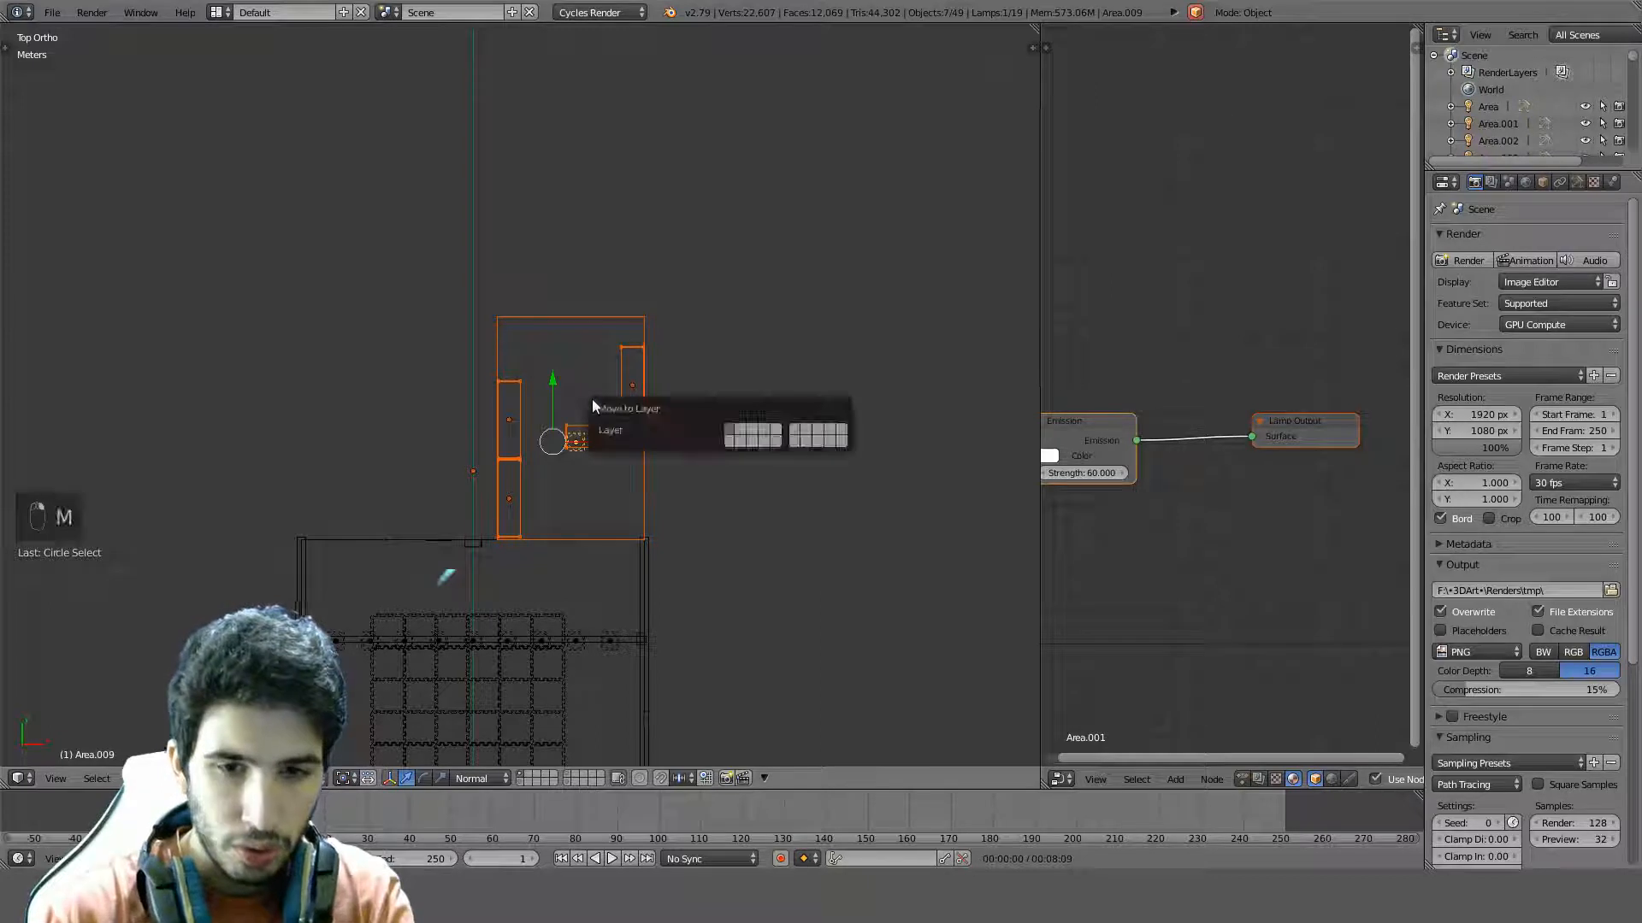
{"action": "left_click", "coordinate": [740, 430]}
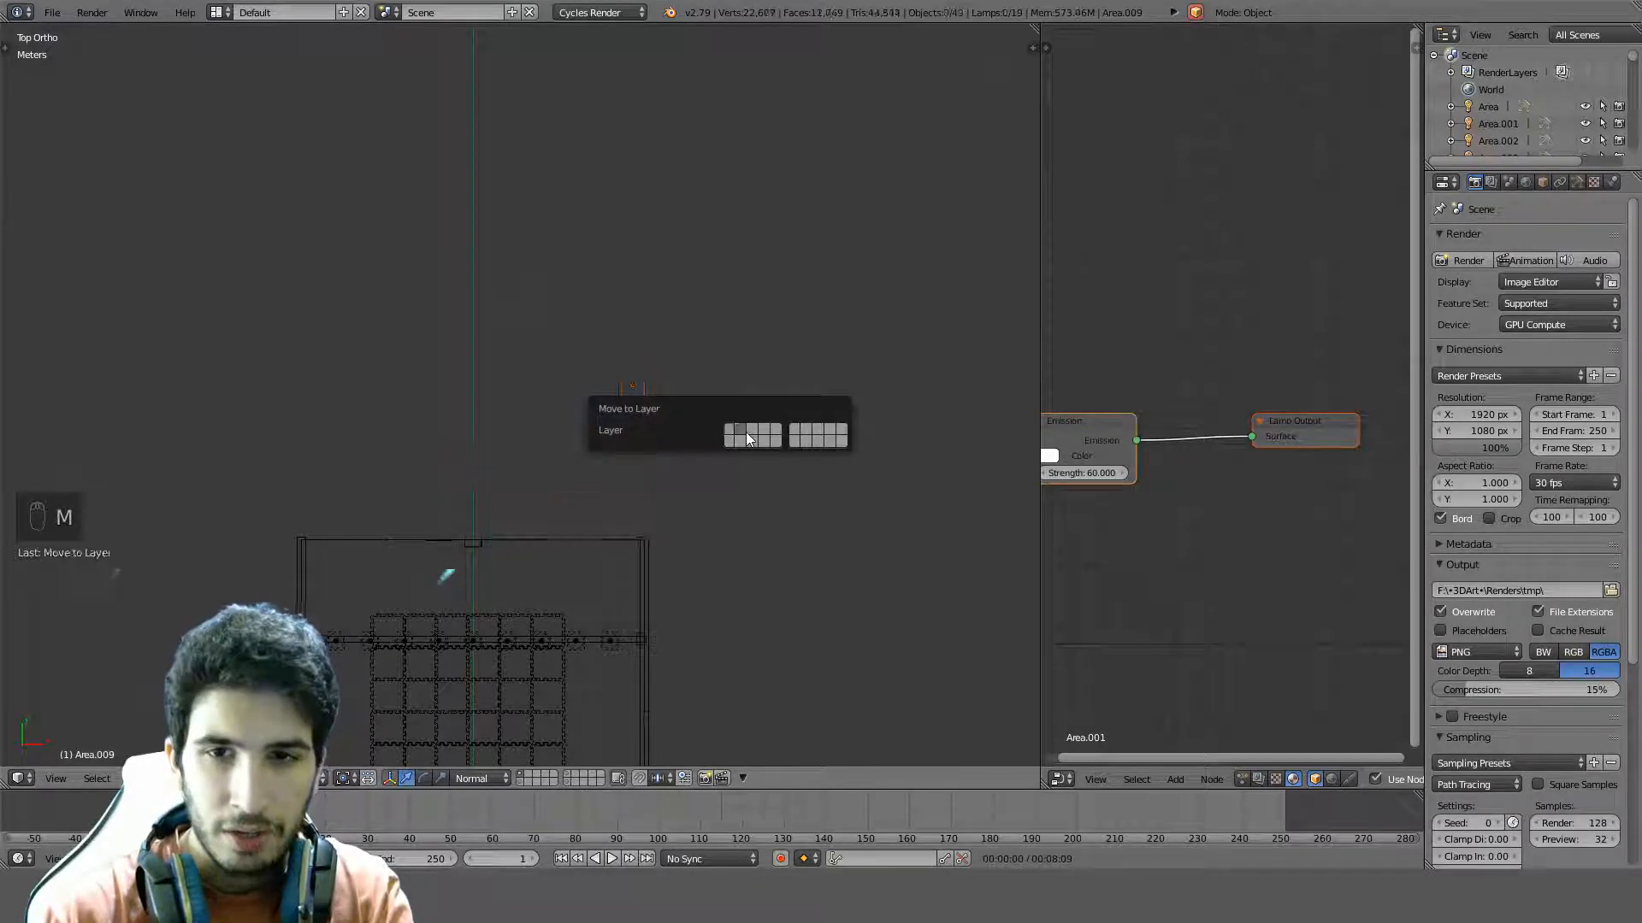
{"action": "left_click", "coordinate": [530, 773]}
{"action": "middle_click_drag", "start_coordinate": [690, 471], "coordinate": [643, 350]}
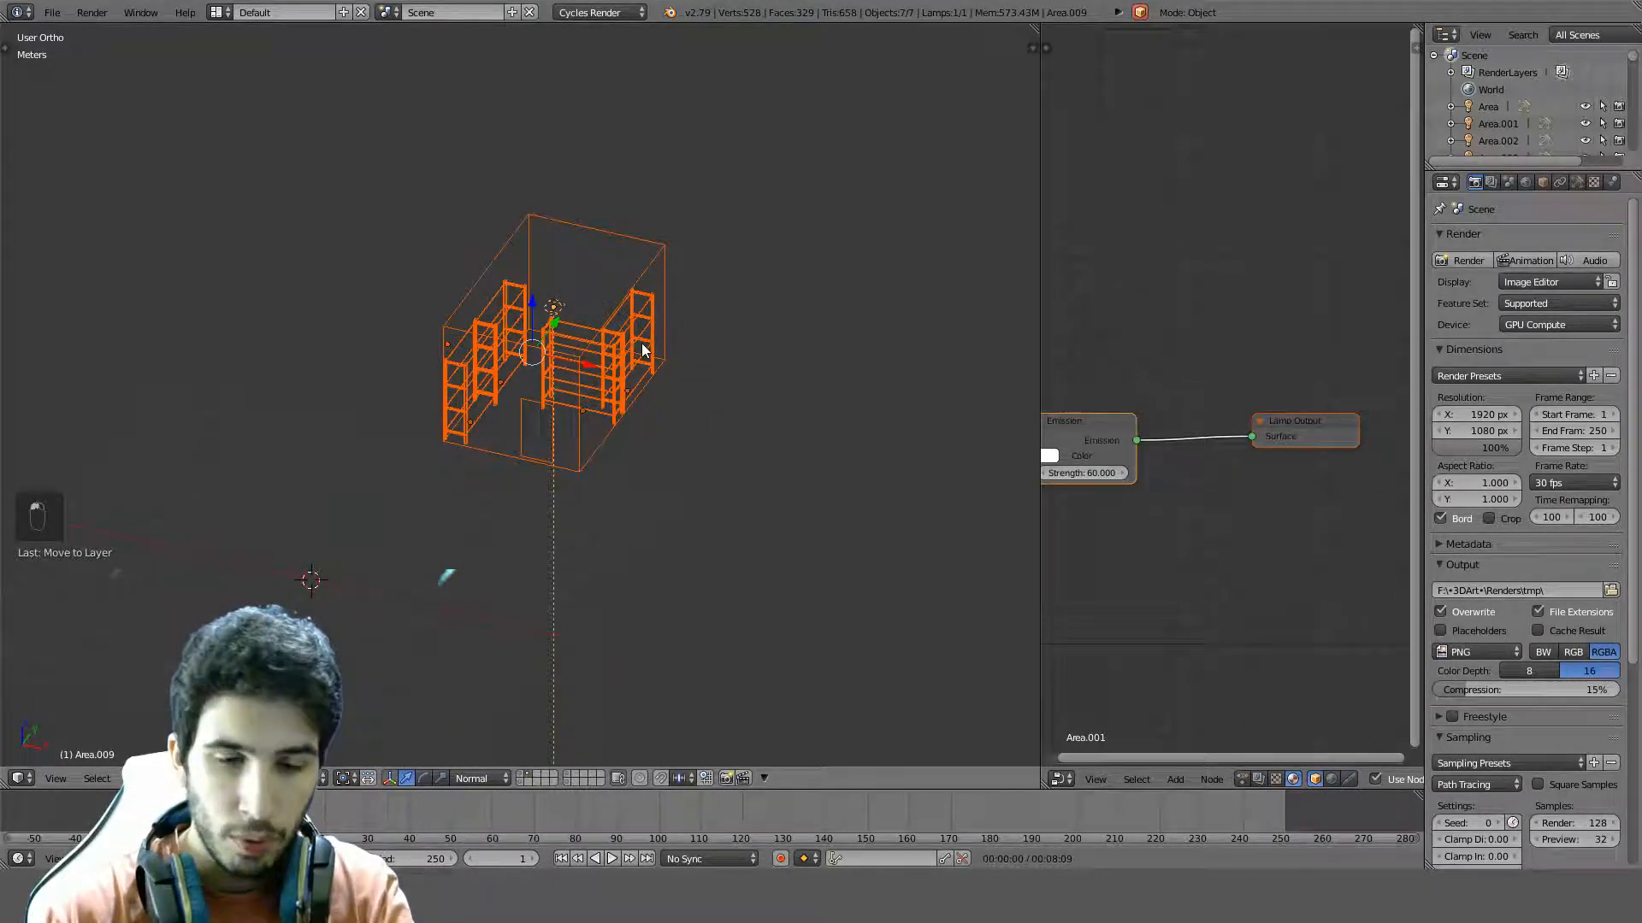
Deselect everything, bring the view inside the storage room among the shelves, and examine the lighting and floor in rendered shading
{"action": "key", "text": "a"}
{"action": "key", "text": "z"}
{"action": "key", "text": "shift+f"}
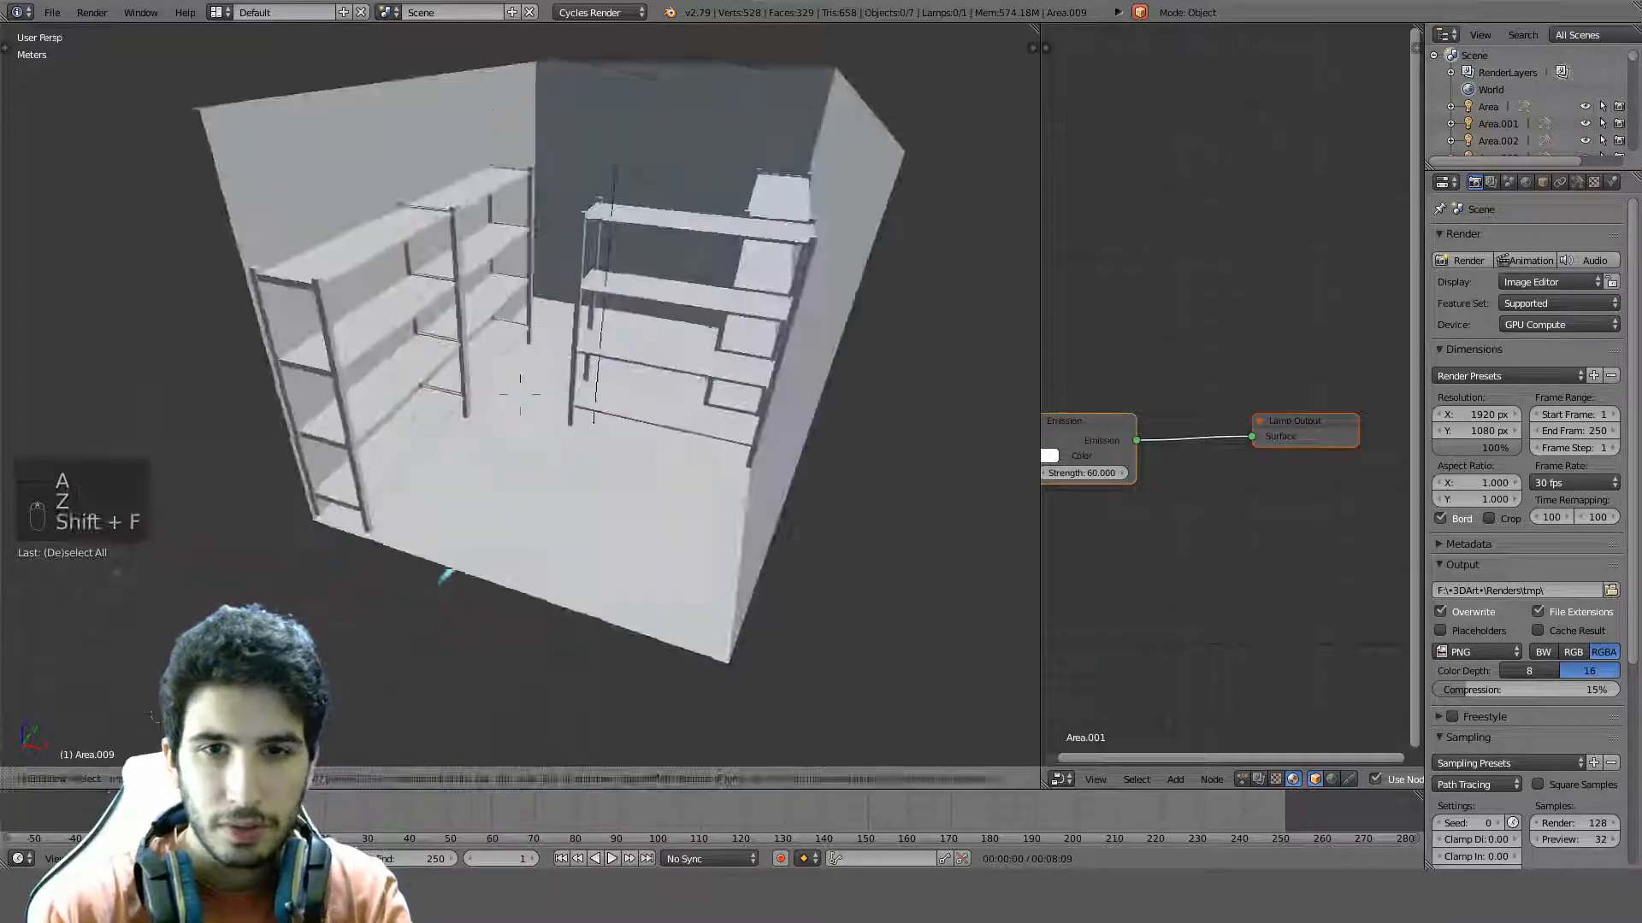
{"action": "key", "text": "w"}
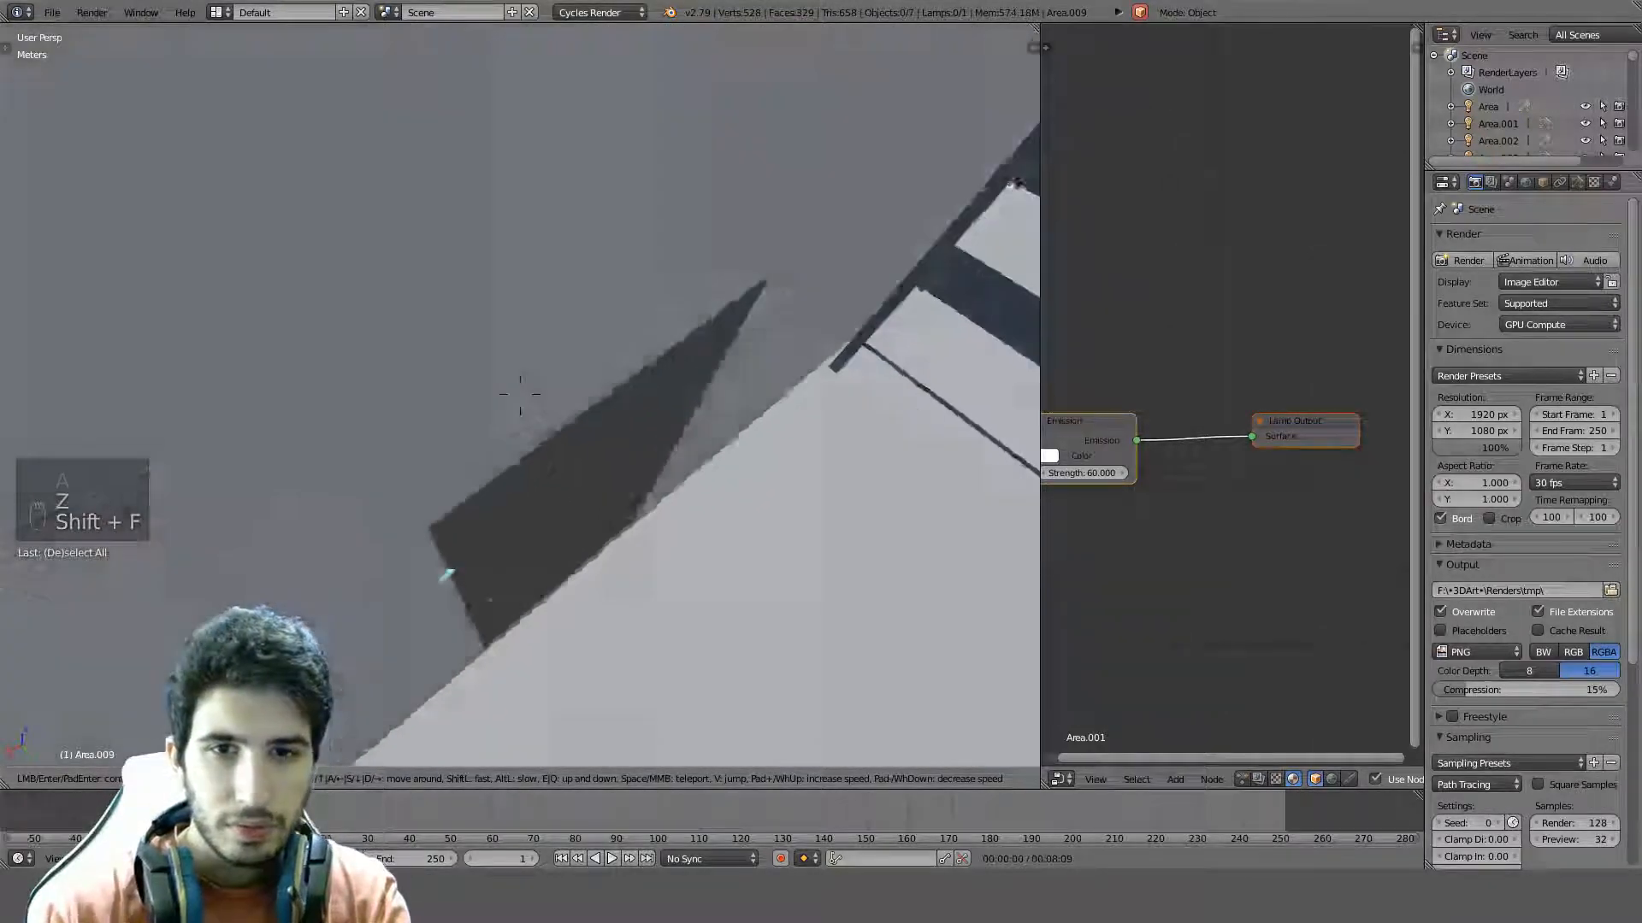
{"action": "key", "text": "s"}
{"action": "key", "text": "w"}
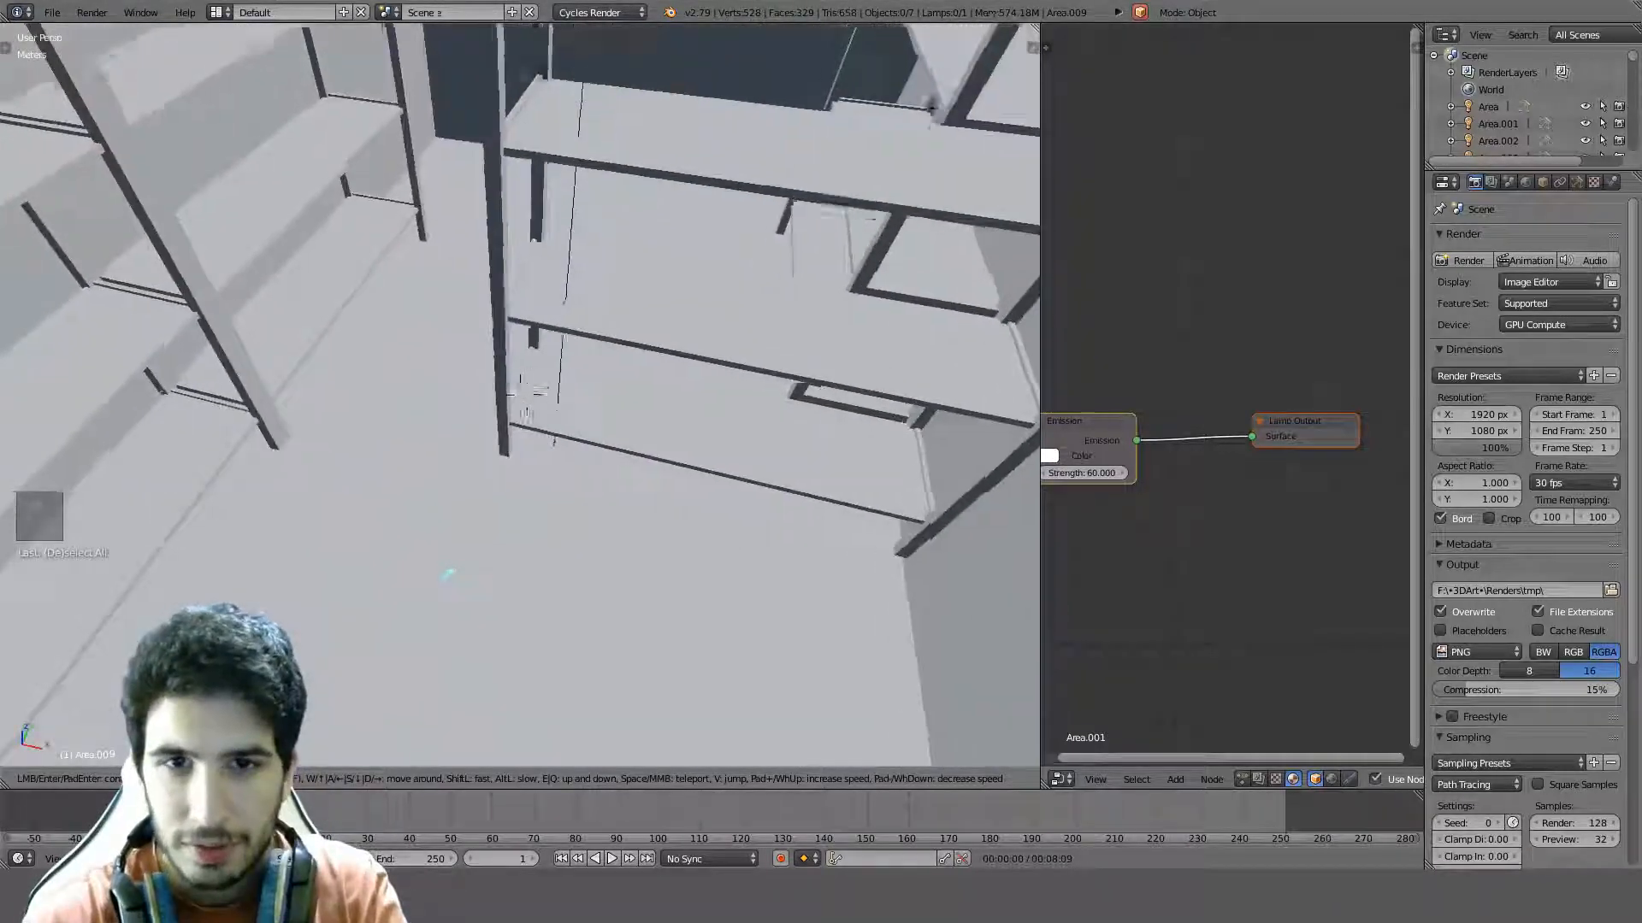
{"action": "left_click", "coordinate": [520, 394]}
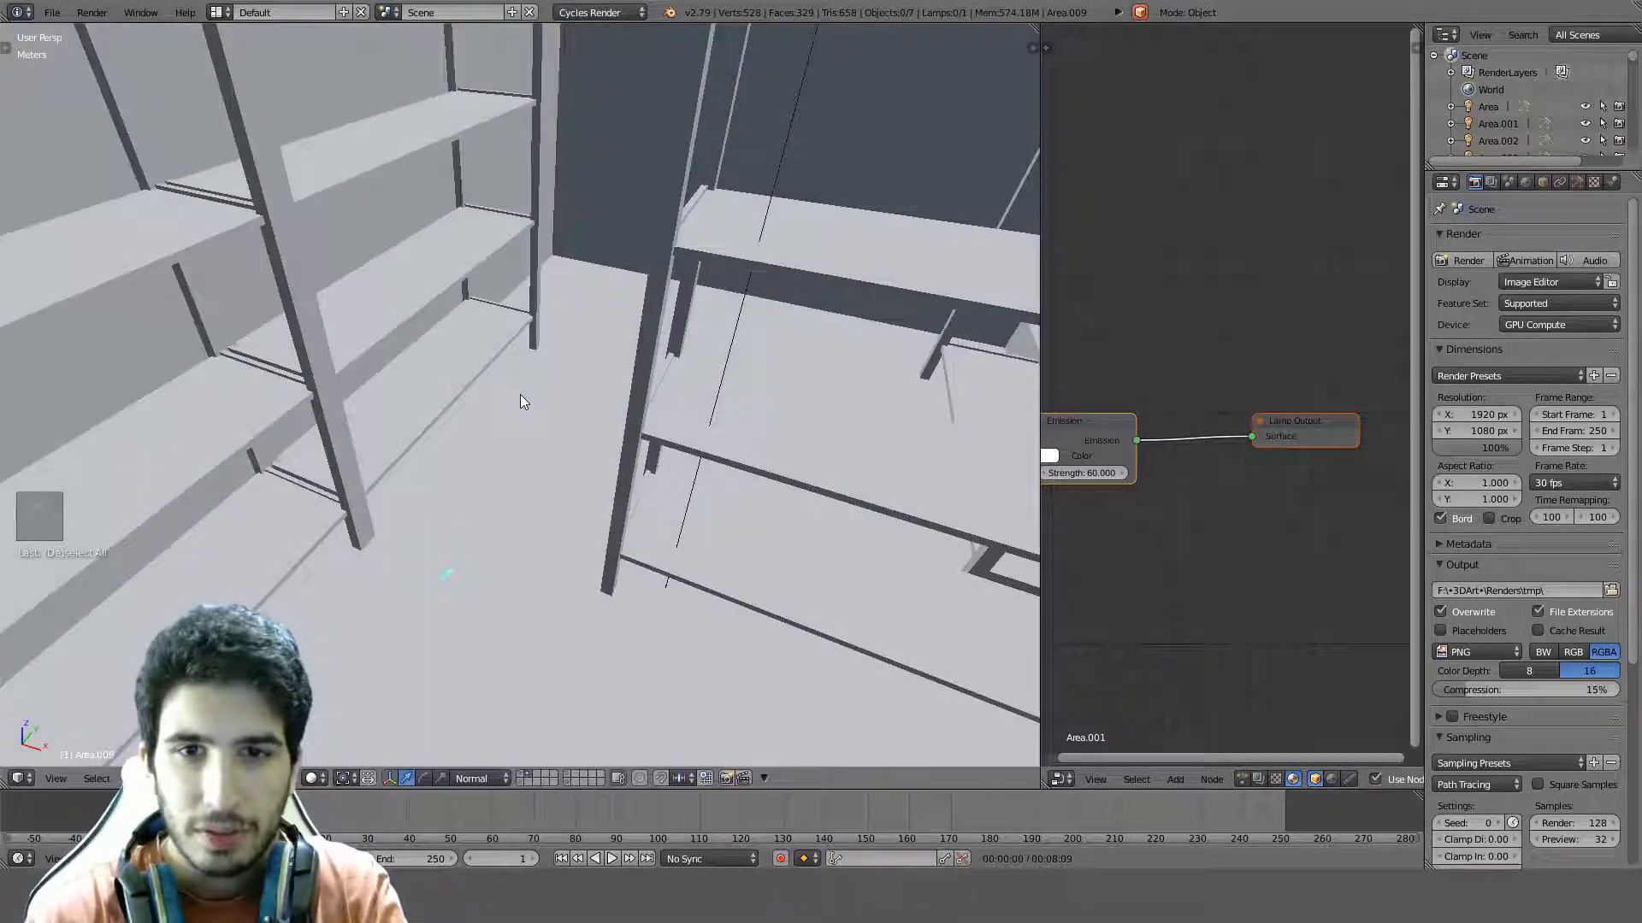
{"action": "key", "text": "shift+z"}
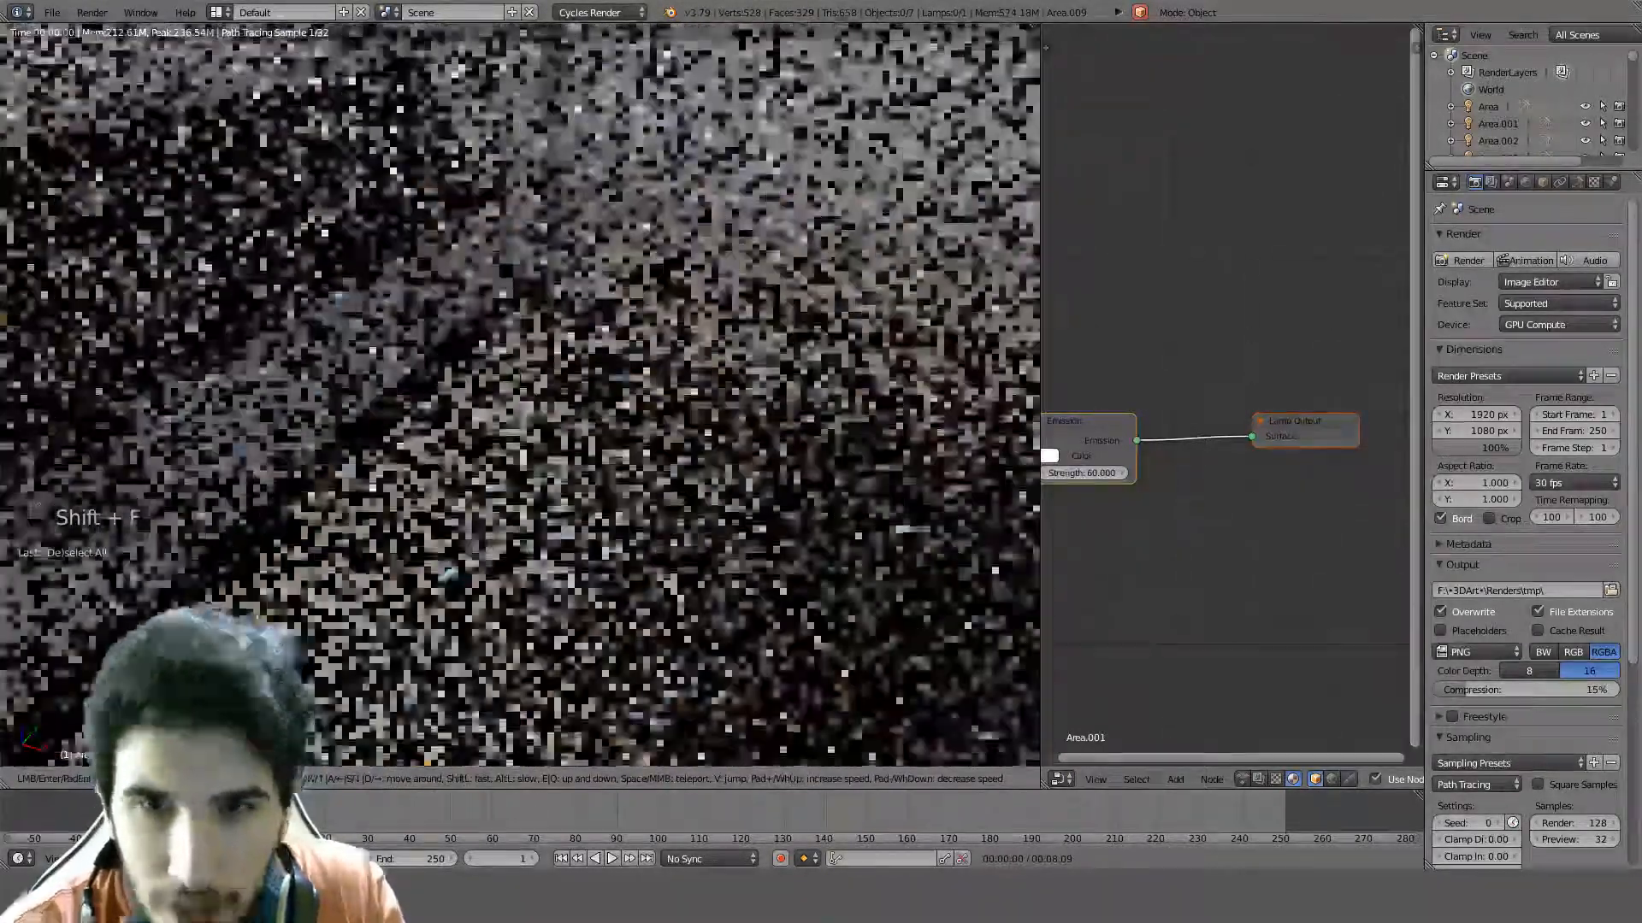
{"action": "left_click", "coordinate": [520, 393]}
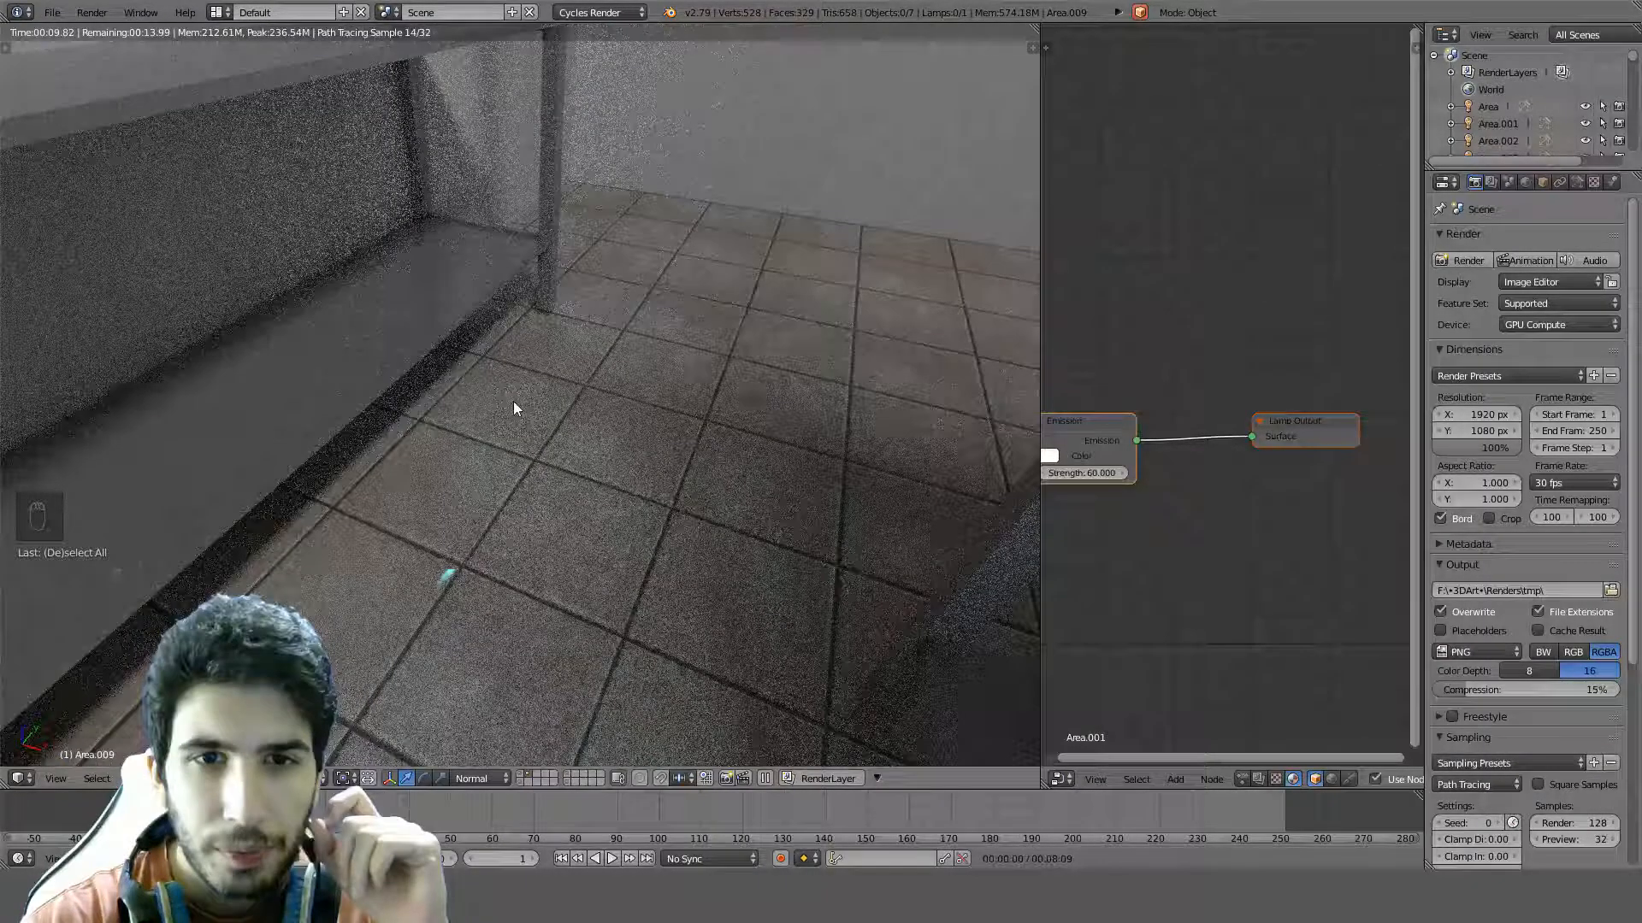
{"action": "scroll", "coordinate": [515, 409], "scroll_direction": "down", "scroll_amount": 5}
{"action": "scroll", "coordinate": [515, 409], "scroll_direction": "up", "scroll_amount": 5}
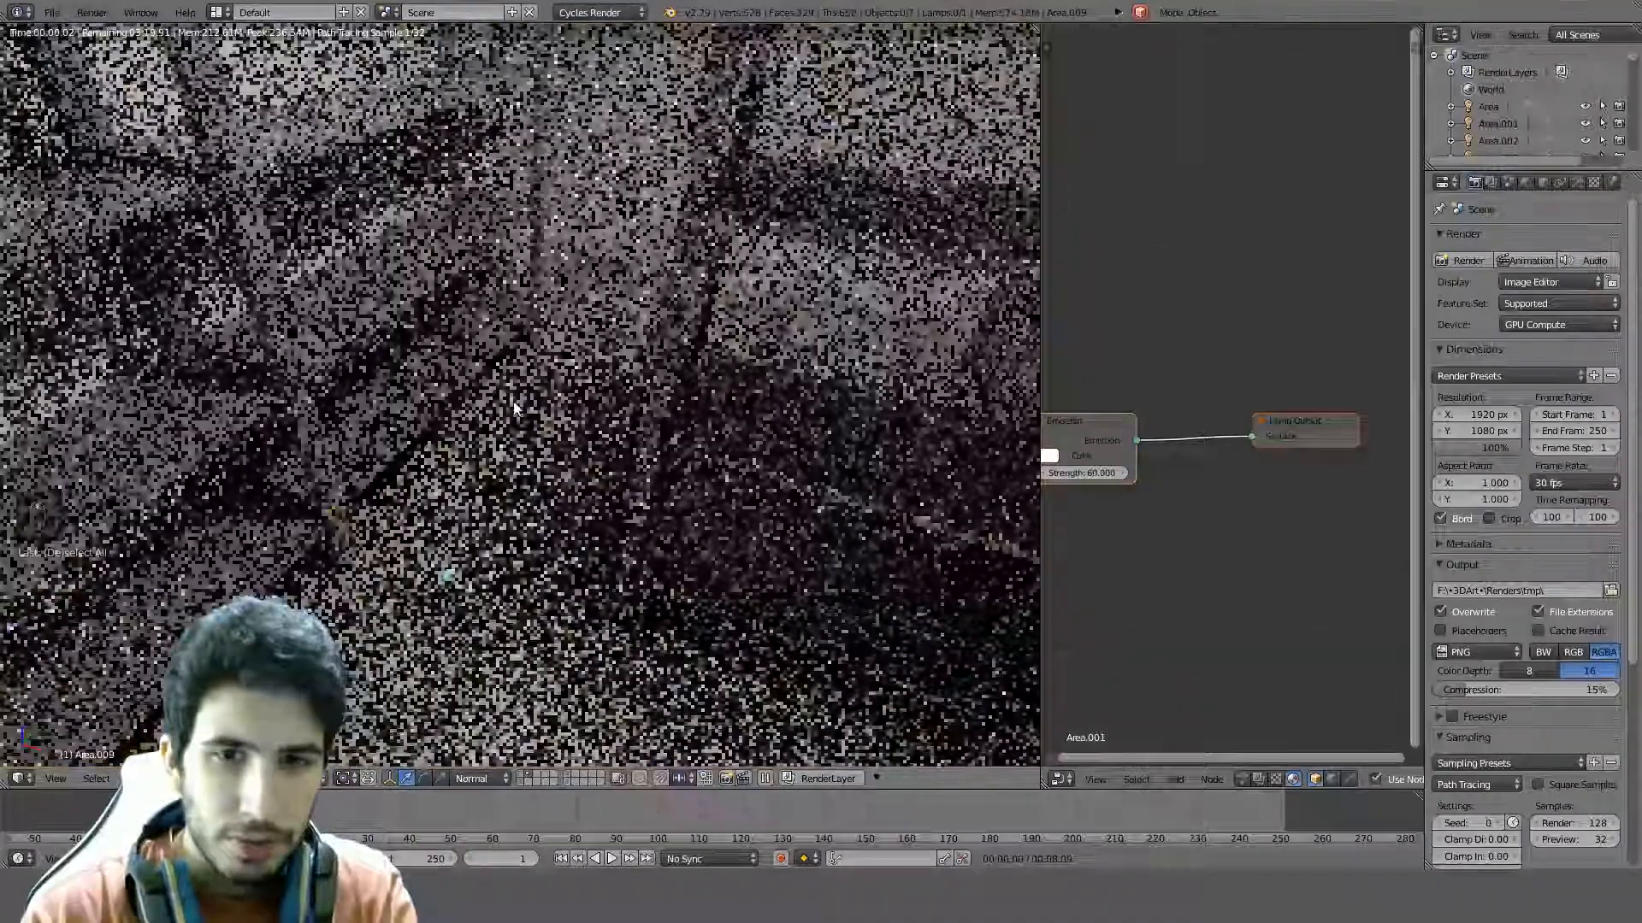
{"action": "scroll", "coordinate": [515, 409], "scroll_direction": "down", "scroll_amount": 3}
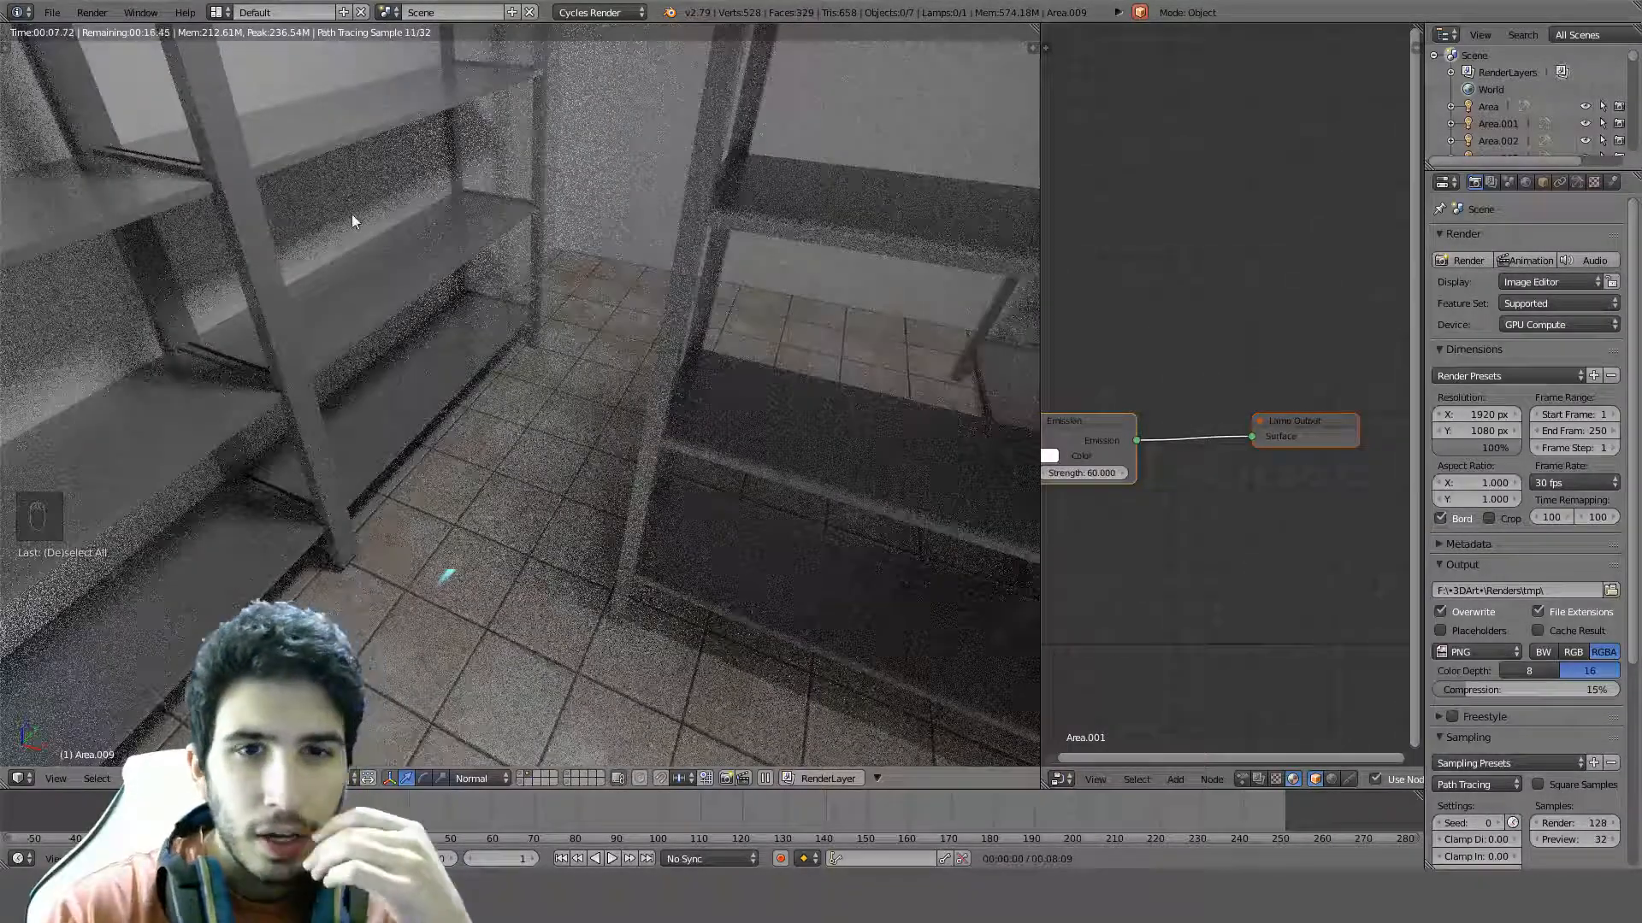
Select the shelves along the wall and set their Principled BSDF material to metallic 0 and roughness 0.2
{"action": "right_click", "coordinate": [343, 313]}
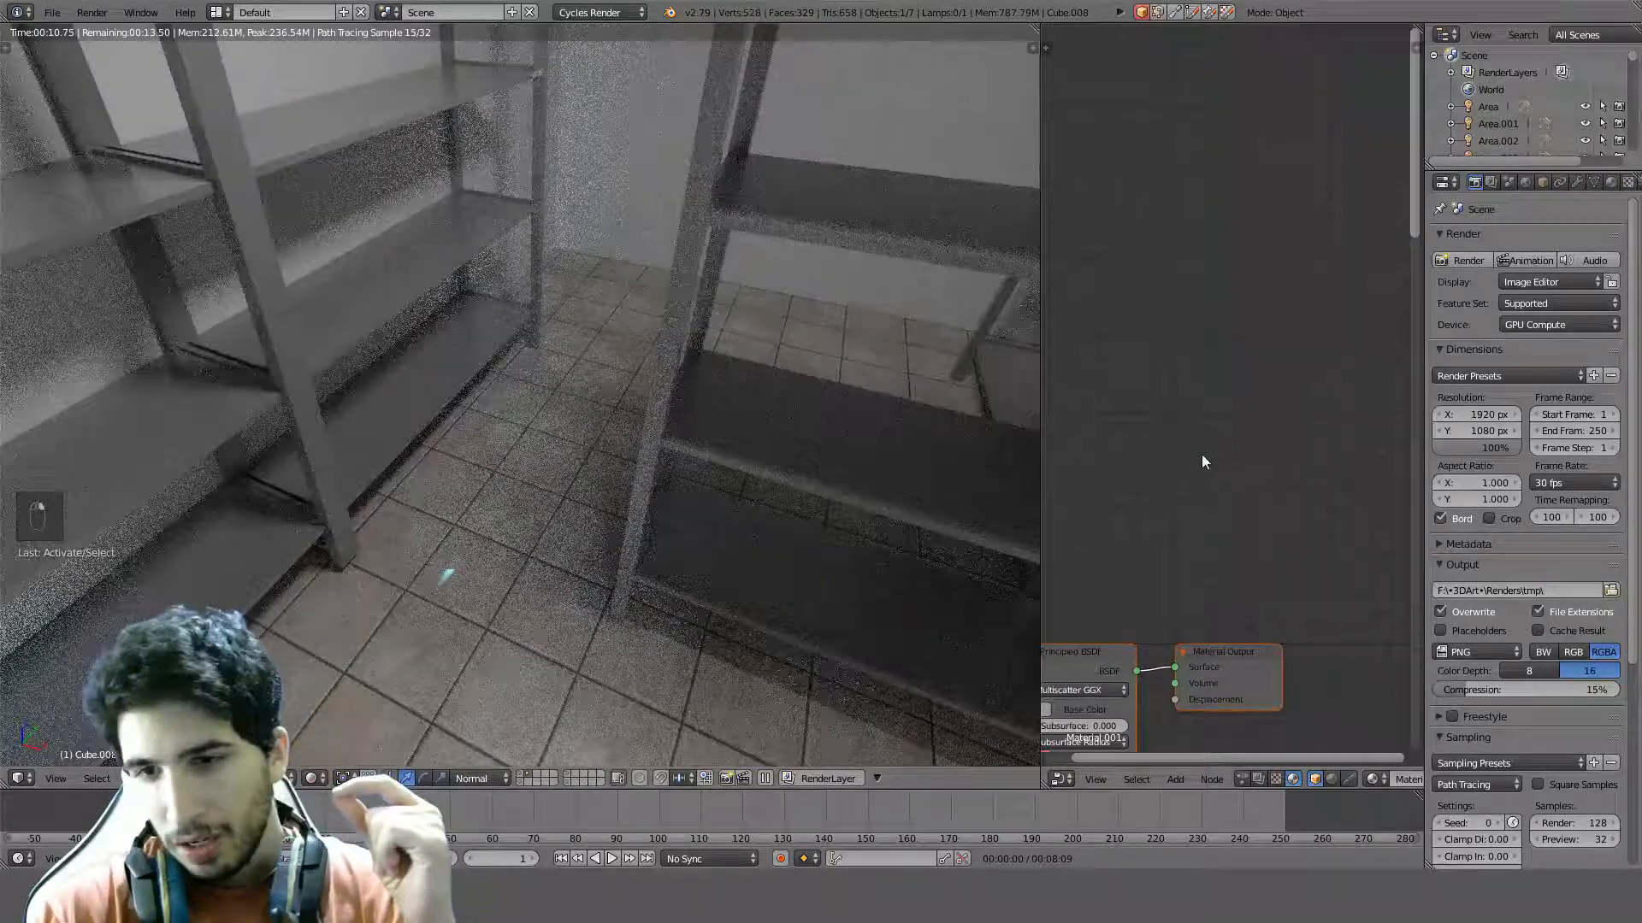
{"action": "scroll", "coordinate": [1202, 454], "scroll_direction": "down", "scroll_amount": 3}
{"action": "middle_click_drag", "start_coordinate": [1202, 454], "coordinate": [1287, 390]}
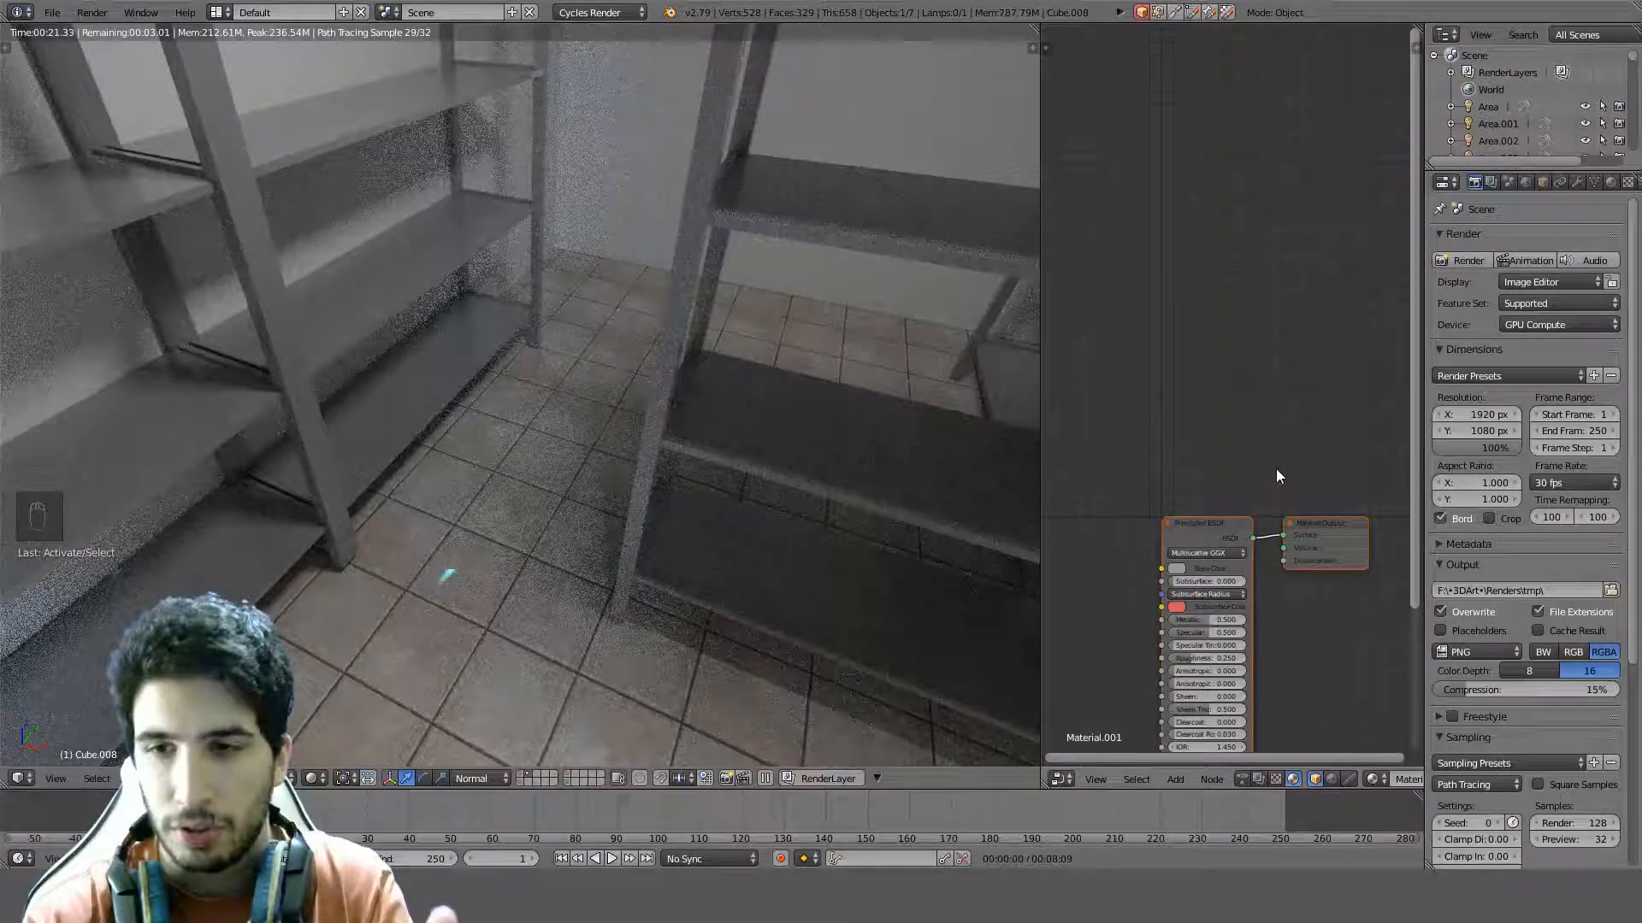
{"action": "left_click", "coordinate": [1224, 619]}
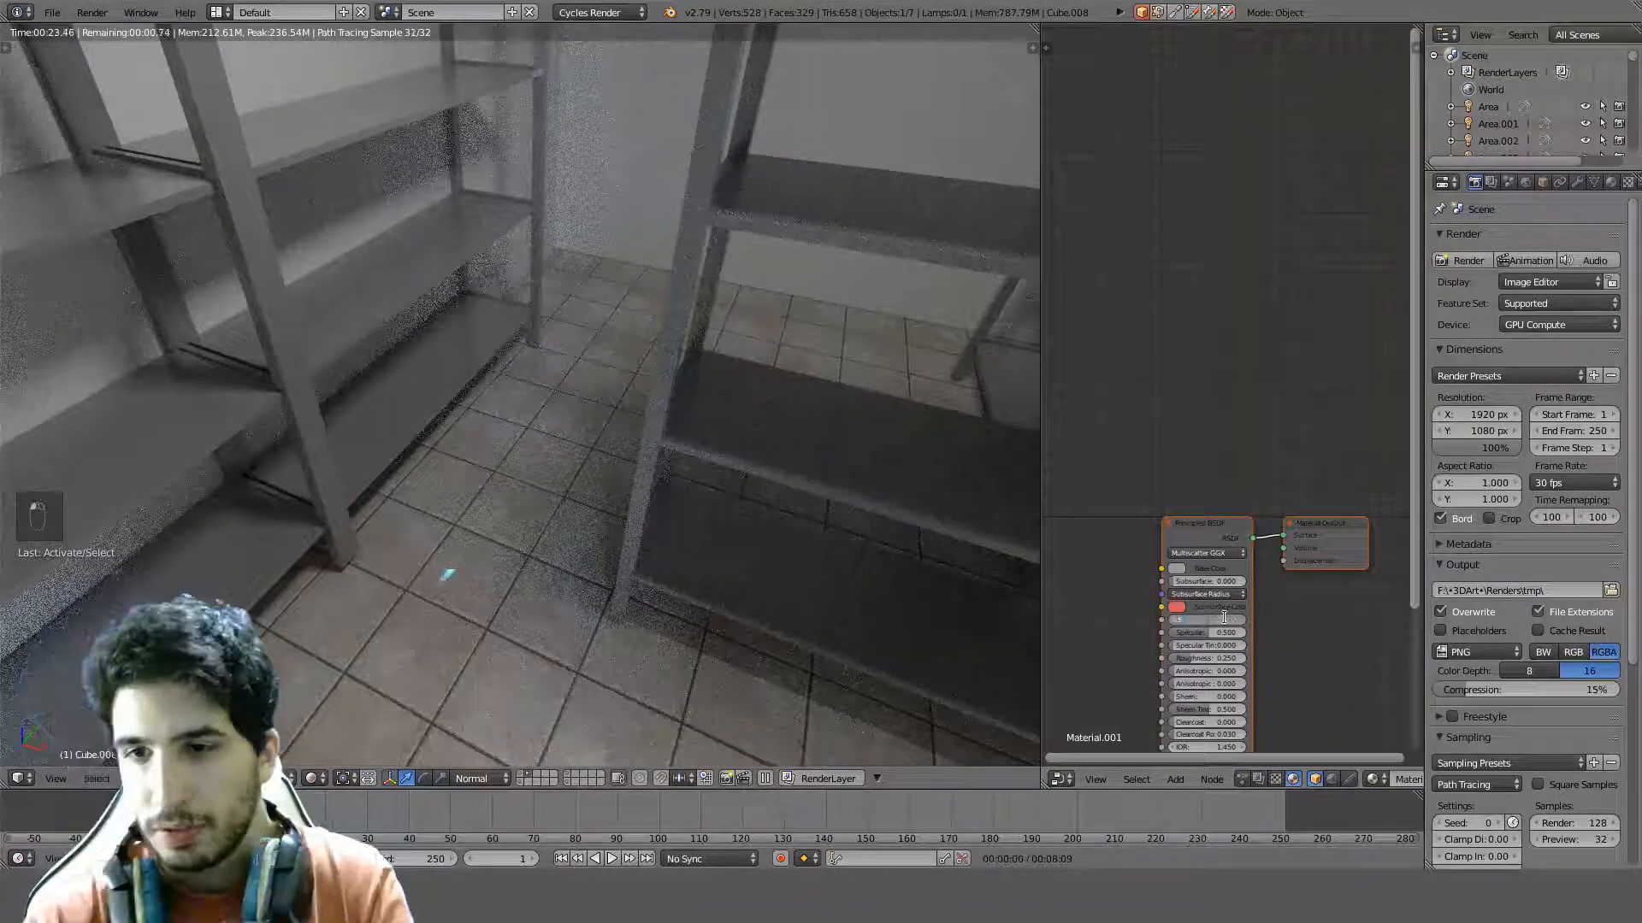
{"action": "key", "text": "Return"}
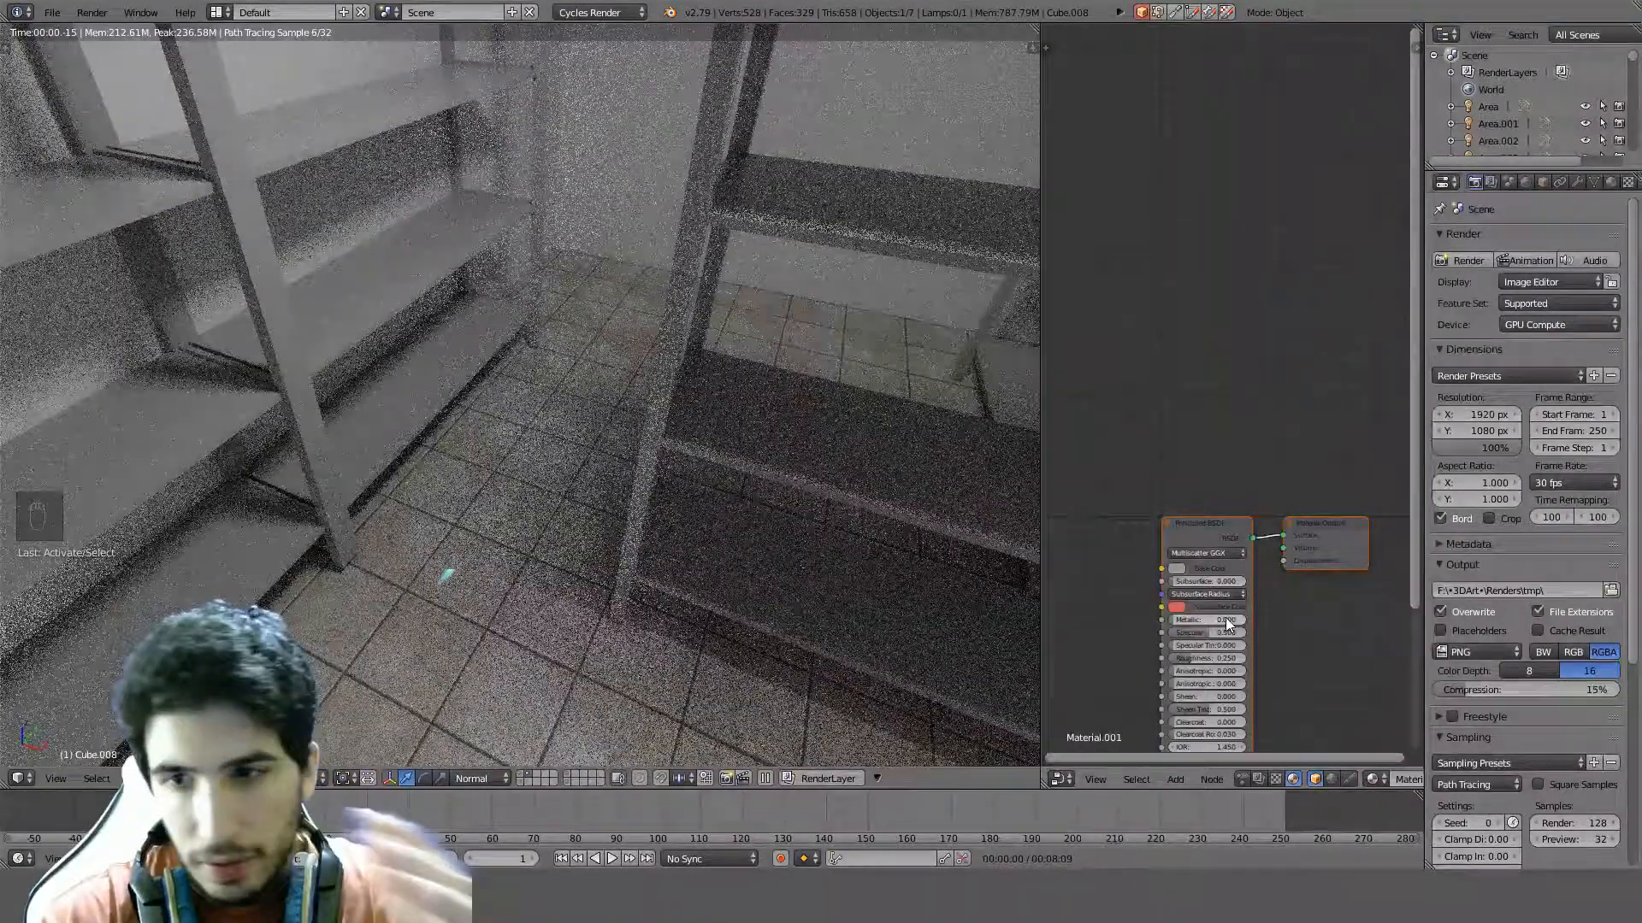
{"action": "left_click", "coordinate": [1215, 659]}
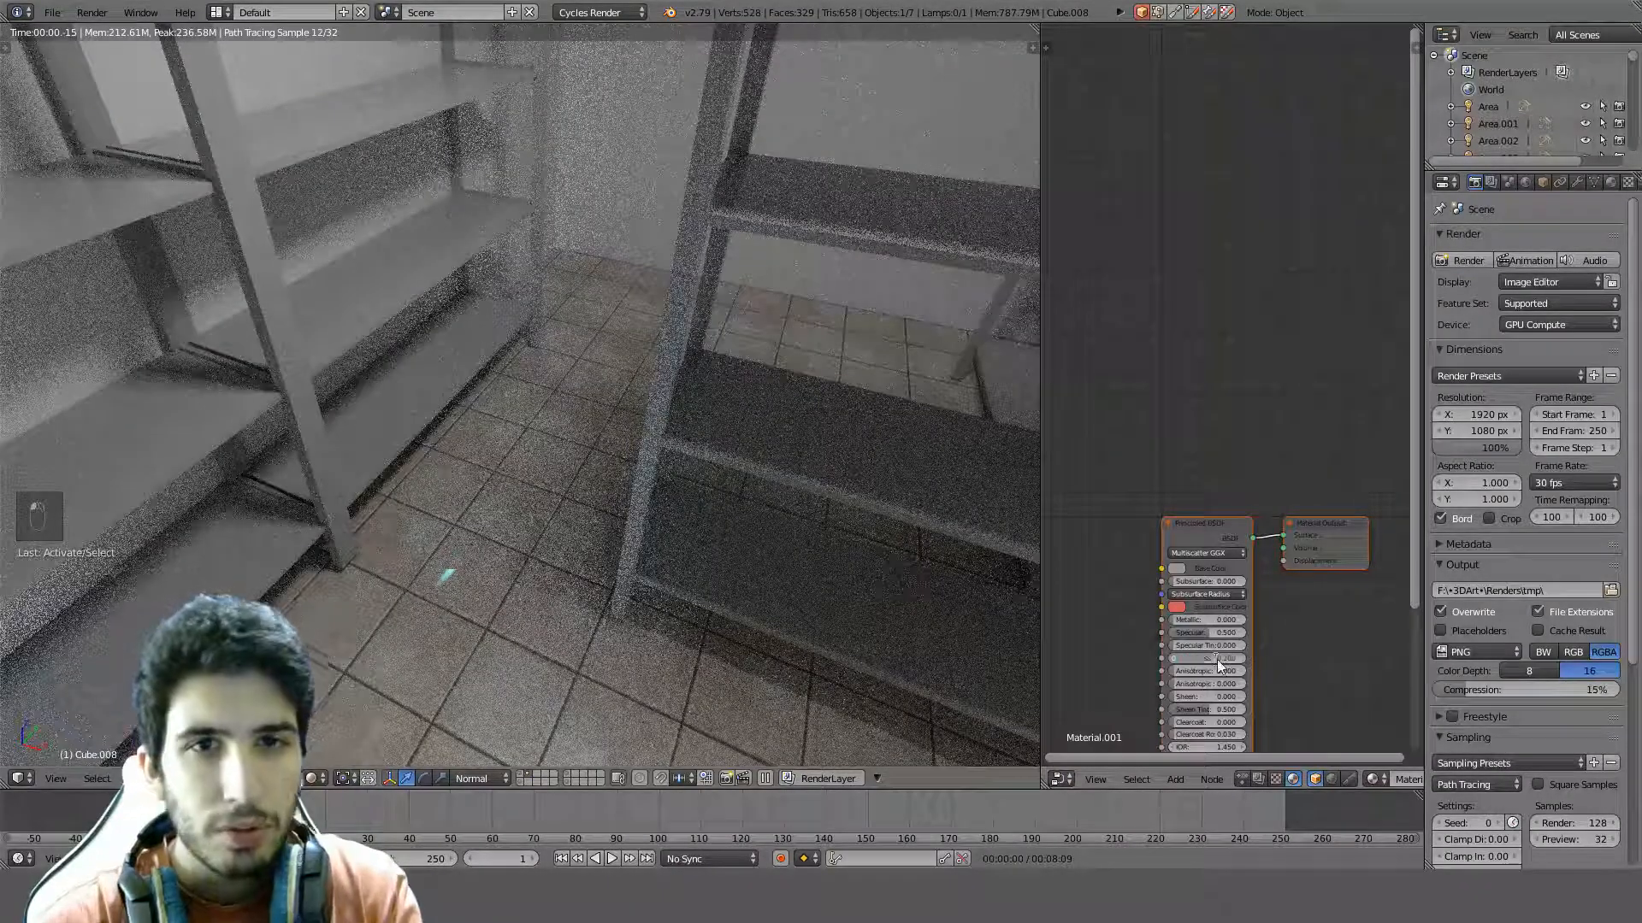
{"action": "key", "text": "Return"}
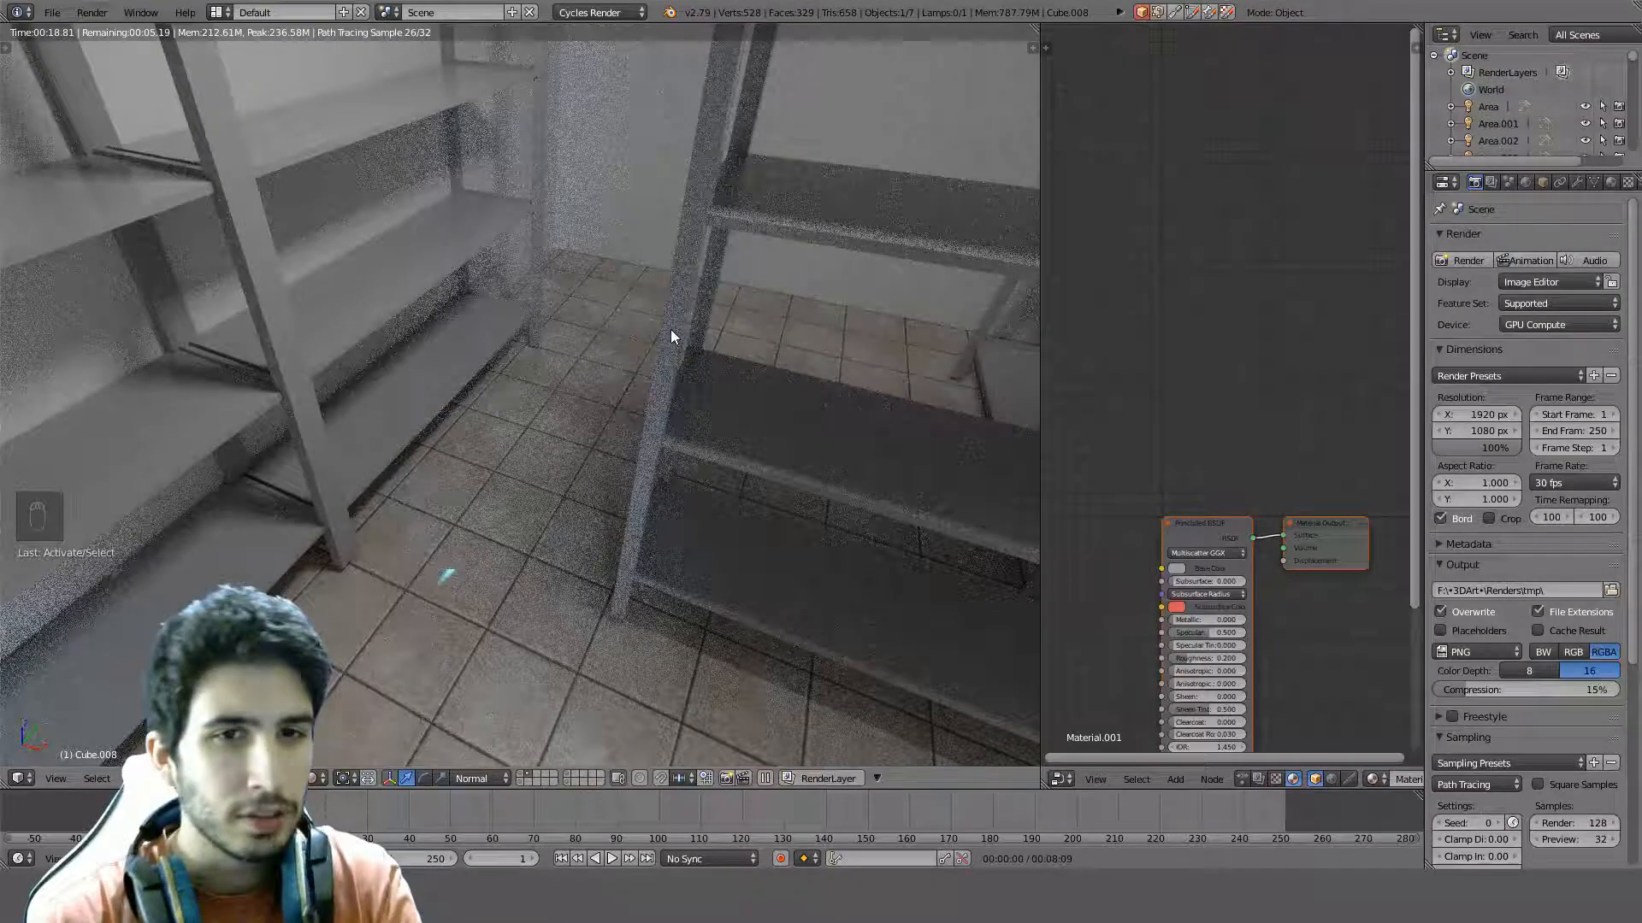
Examine the shelves in the rendered preview, then leave it for solid shading with the whole storage room in view
{"action": "scroll", "coordinate": [517, 357], "scroll_direction": "down", "scroll_amount": 6}
{"action": "scroll", "coordinate": [523, 365], "scroll_direction": "up", "scroll_amount": 6}
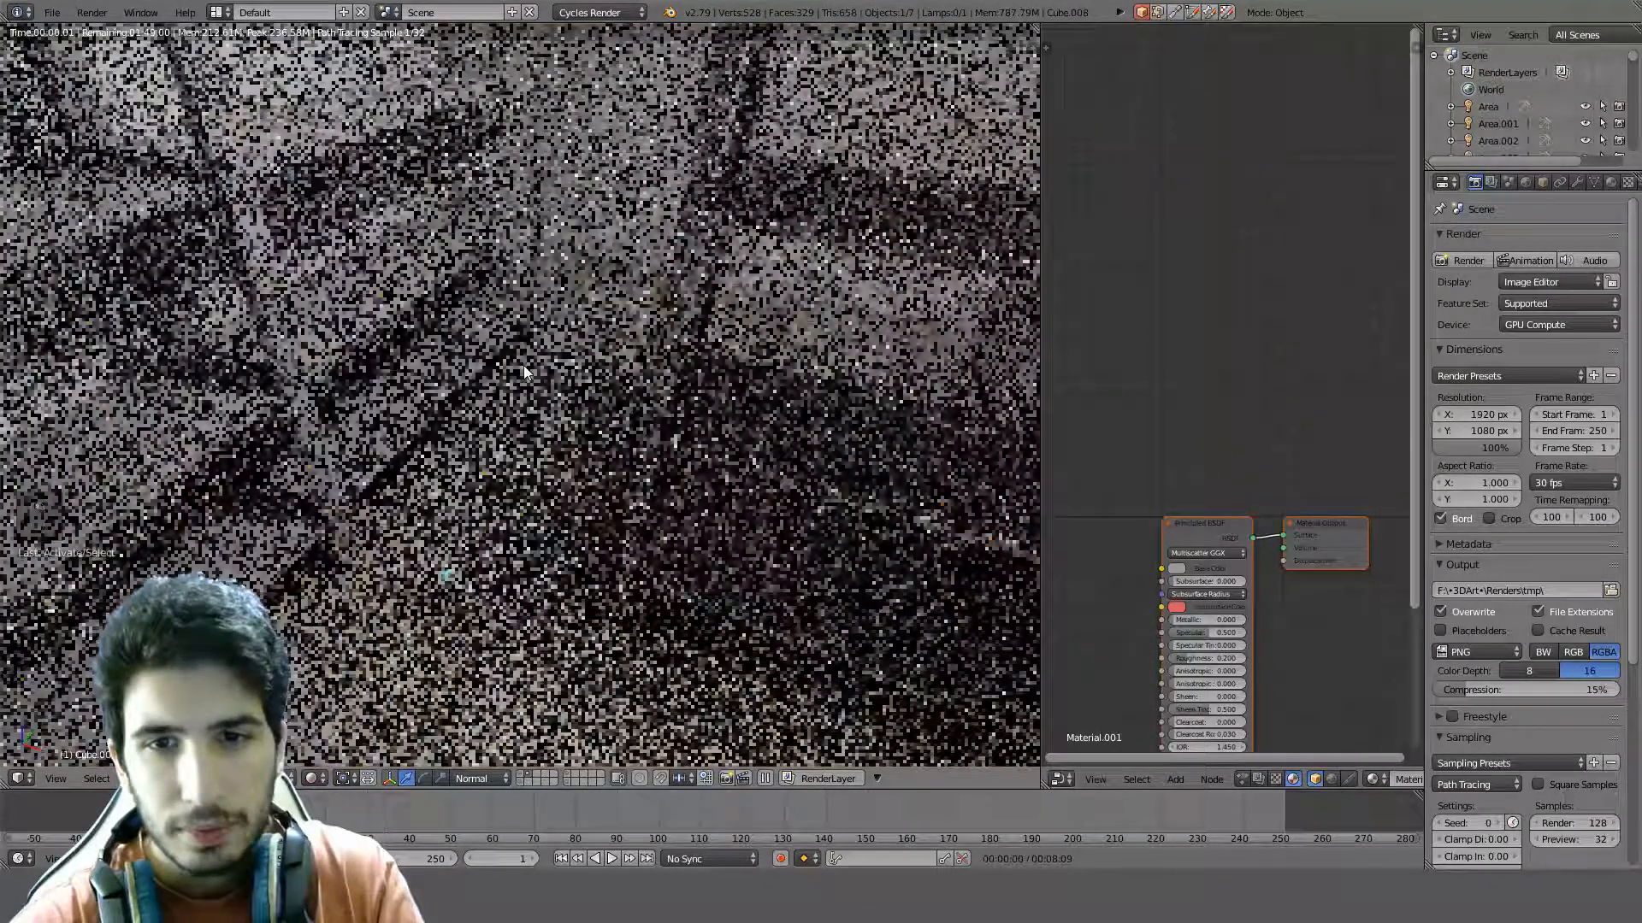
{"action": "scroll", "coordinate": [523, 366], "scroll_direction": "down", "scroll_amount": 3}
{"action": "key", "text": "shift+z"}
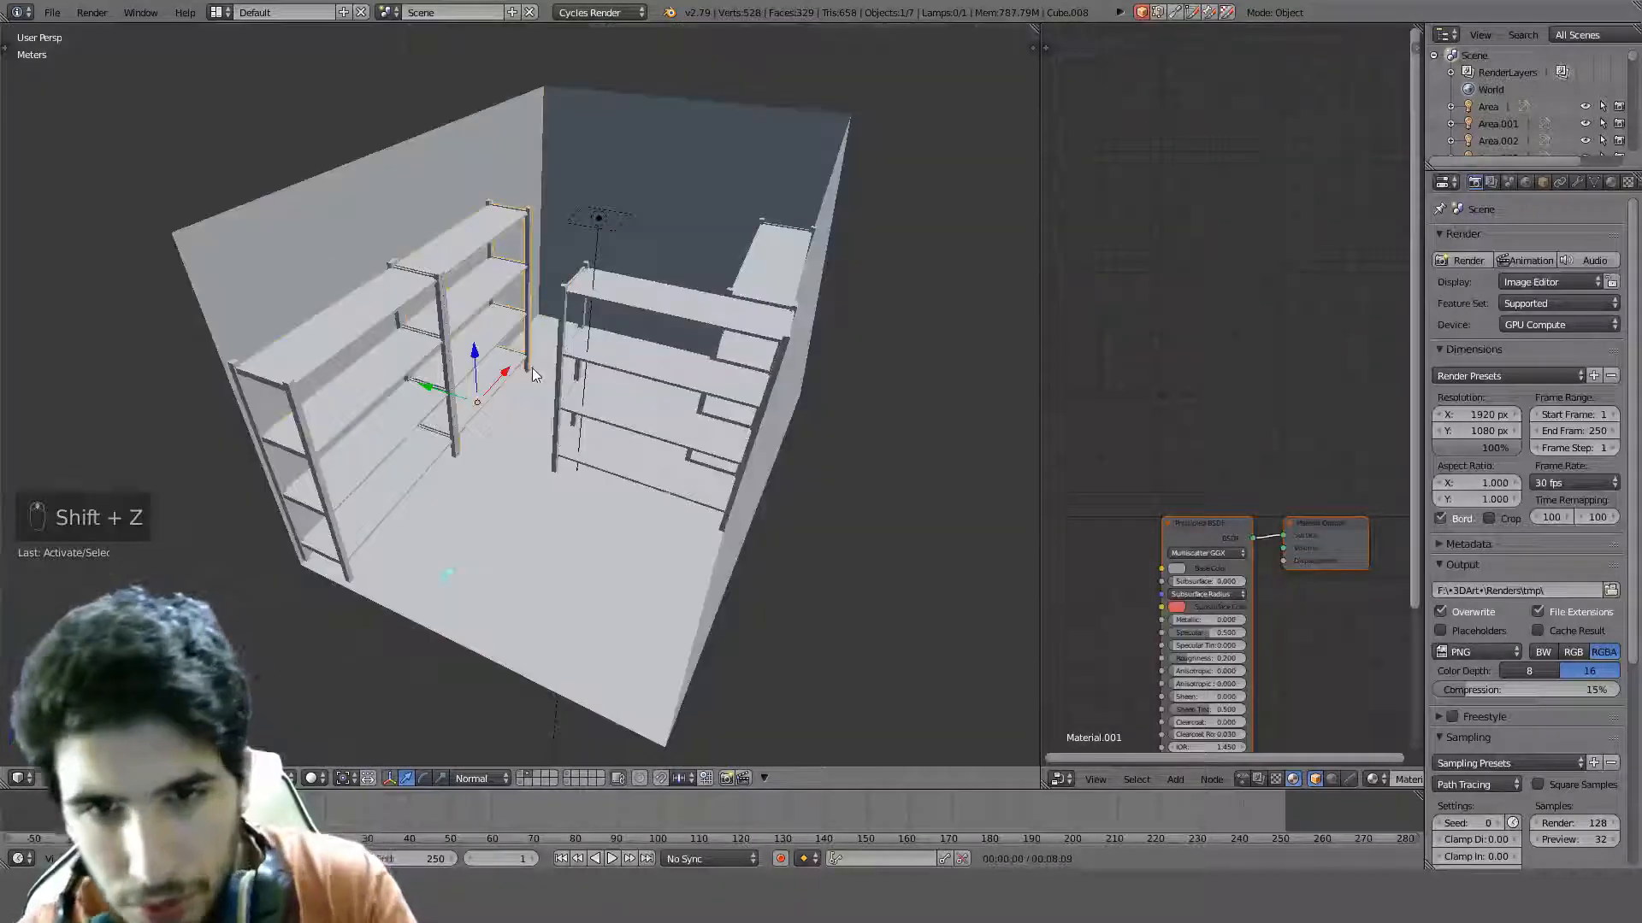
{"action": "scroll", "coordinate": [532, 368], "scroll_direction": "down", "scroll_amount": 5}
{"action": "scroll", "coordinate": [471, 391], "scroll_direction": "up", "scroll_amount": 2}
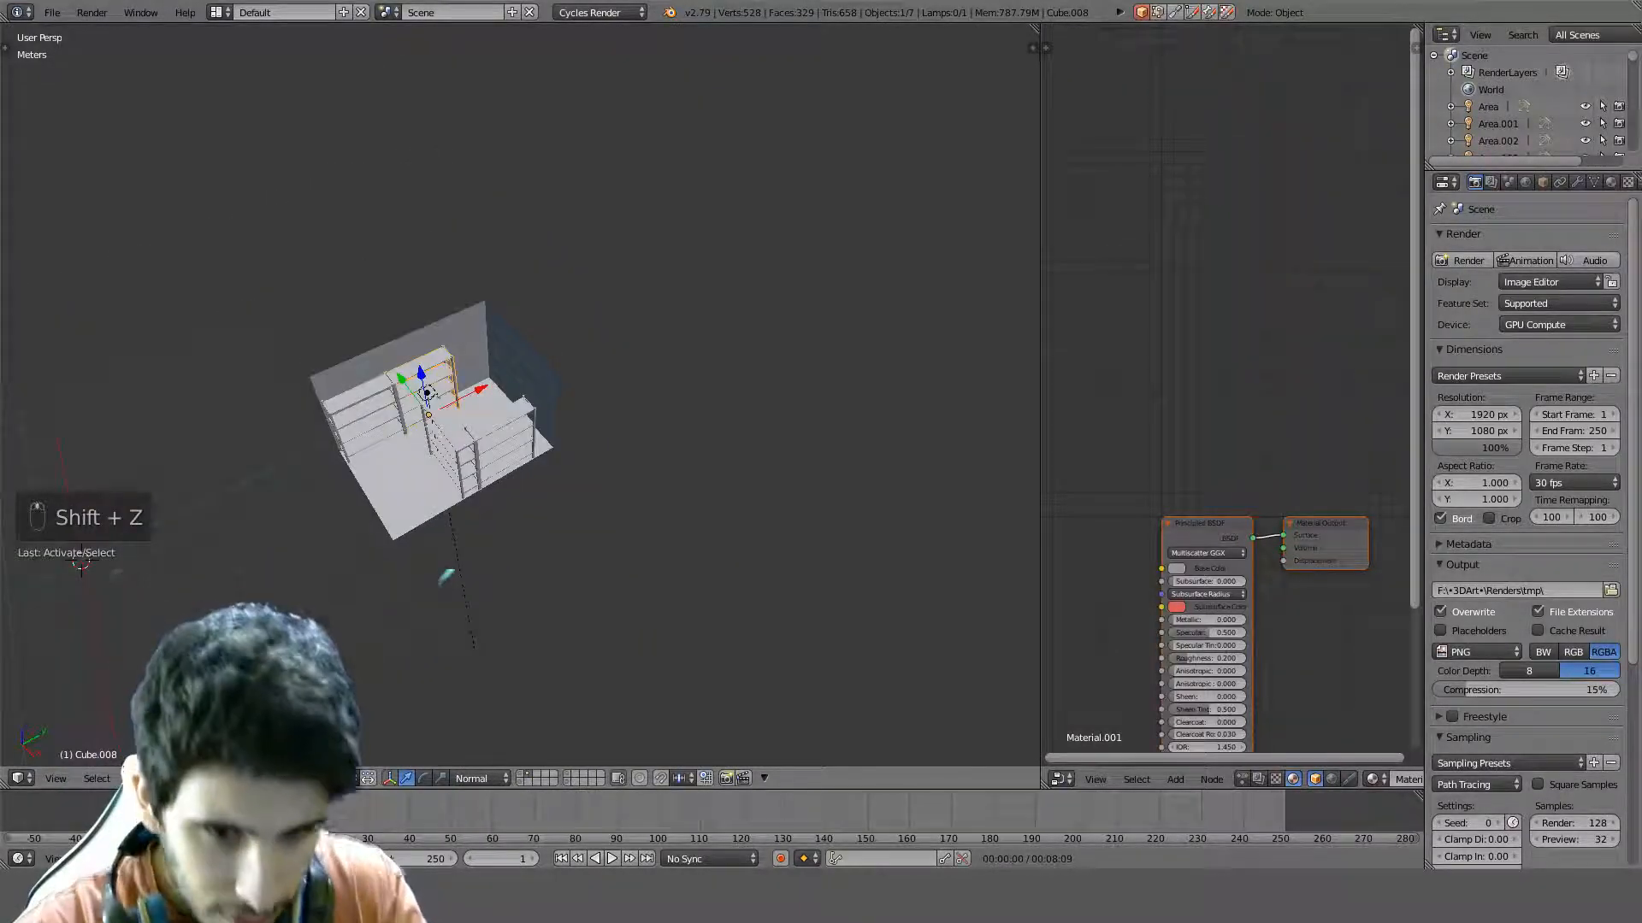
Display the room's tiled floor and shelf materials in the viewport and save over the existing blend file
{"action": "left_click", "coordinate": [310, 778]}
{"action": "left_click", "coordinate": [353, 675]}
{"action": "scroll", "coordinate": [597, 357], "scroll_direction": "up", "scroll_amount": 7}
{"action": "middle_click_drag", "start_coordinate": [506, 377], "coordinate": [597, 323]}
{"action": "scroll", "coordinate": [611, 307], "scroll_direction": "down", "scroll_amount": 8}
{"action": "key", "text": "ctrl+s"}
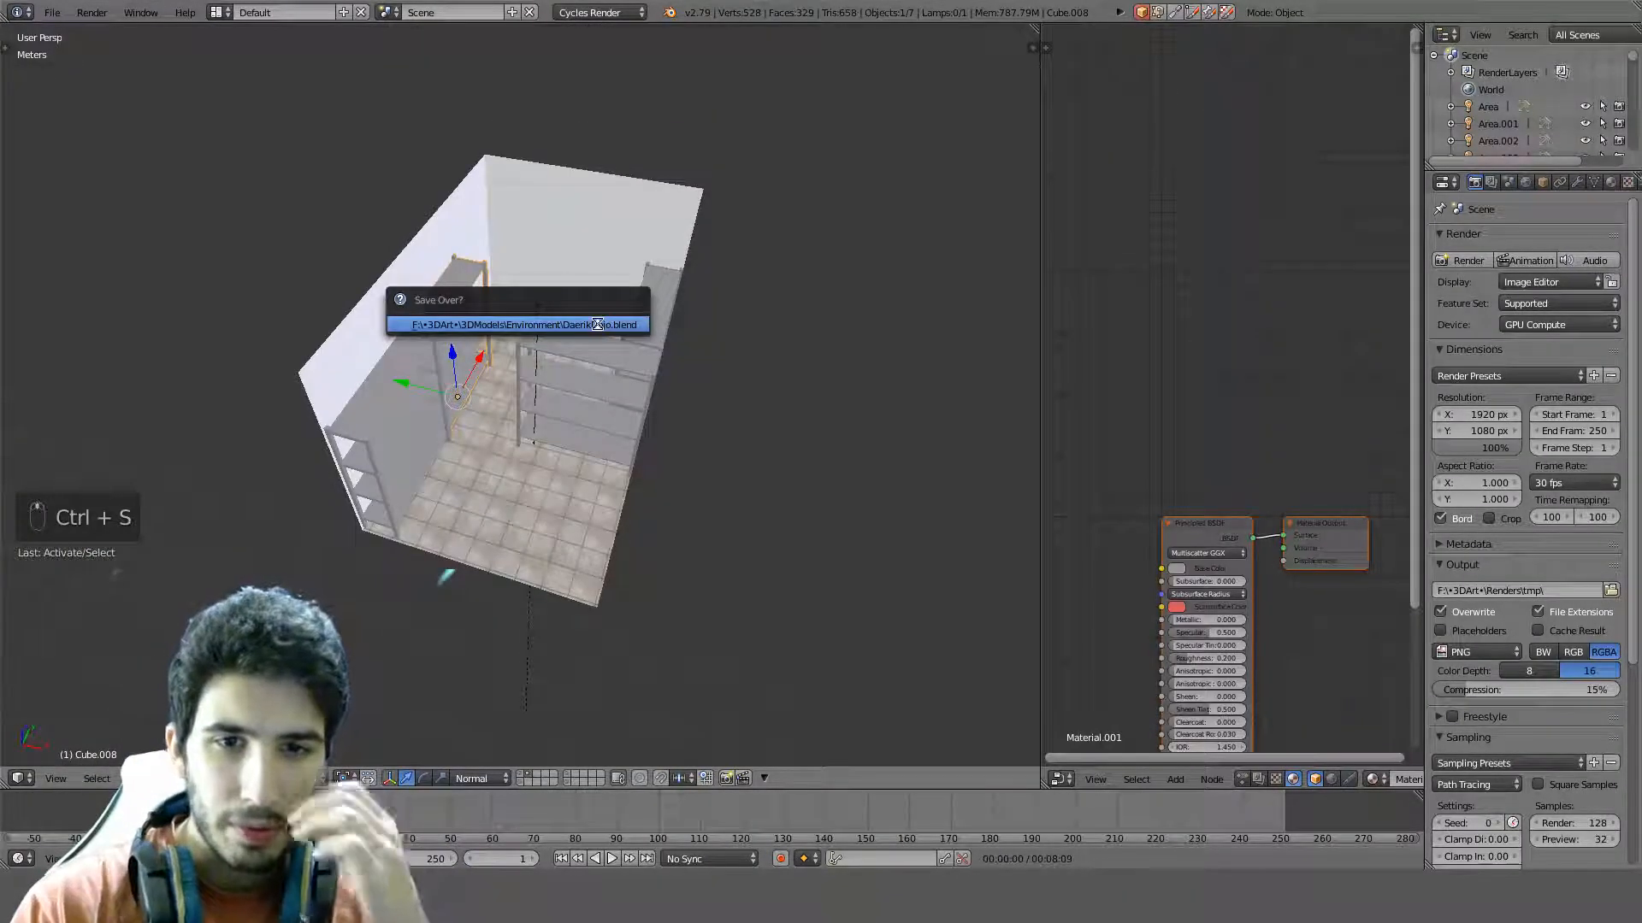
Inspect the shelf mesh briefly in Edit Mode and wireframe, and return to Object Mode with solid shading close to the shelves
{"action": "scroll", "coordinate": [474, 411], "scroll_direction": "up", "scroll_amount": 3}
{"action": "middle_click_drag", "start_coordinate": [505, 414], "coordinate": [429, 330]}
{"action": "scroll", "coordinate": [474, 410], "scroll_direction": "up", "scroll_amount": 5}
{"action": "scroll", "coordinate": [429, 280], "scroll_direction": "down", "scroll_amount": 8}
{"action": "scroll", "coordinate": [550, 377], "scroll_direction": "up", "scroll_amount": 6}
{"action": "scroll", "coordinate": [697, 389], "scroll_direction": "down", "scroll_amount": 5}
{"action": "key", "text": "Tab"}
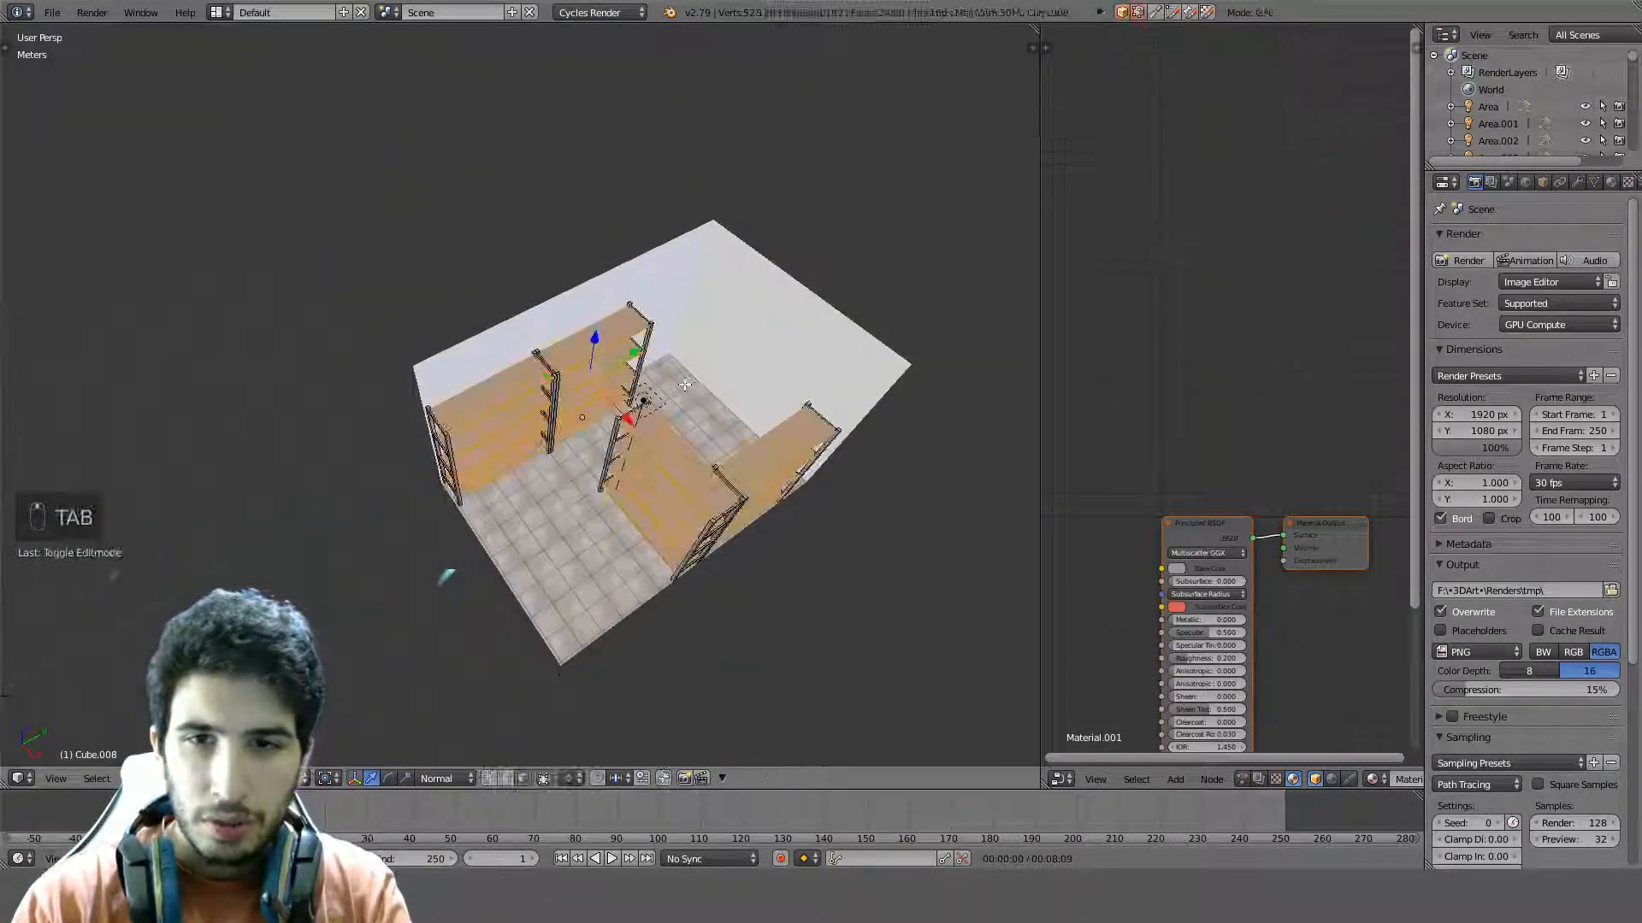
{"action": "key", "text": "z"}
{"action": "key", "text": "Tab"}
{"action": "scroll", "coordinate": [672, 410], "scroll_direction": "up", "scroll_amount": 6}
{"action": "key", "text": "z"}
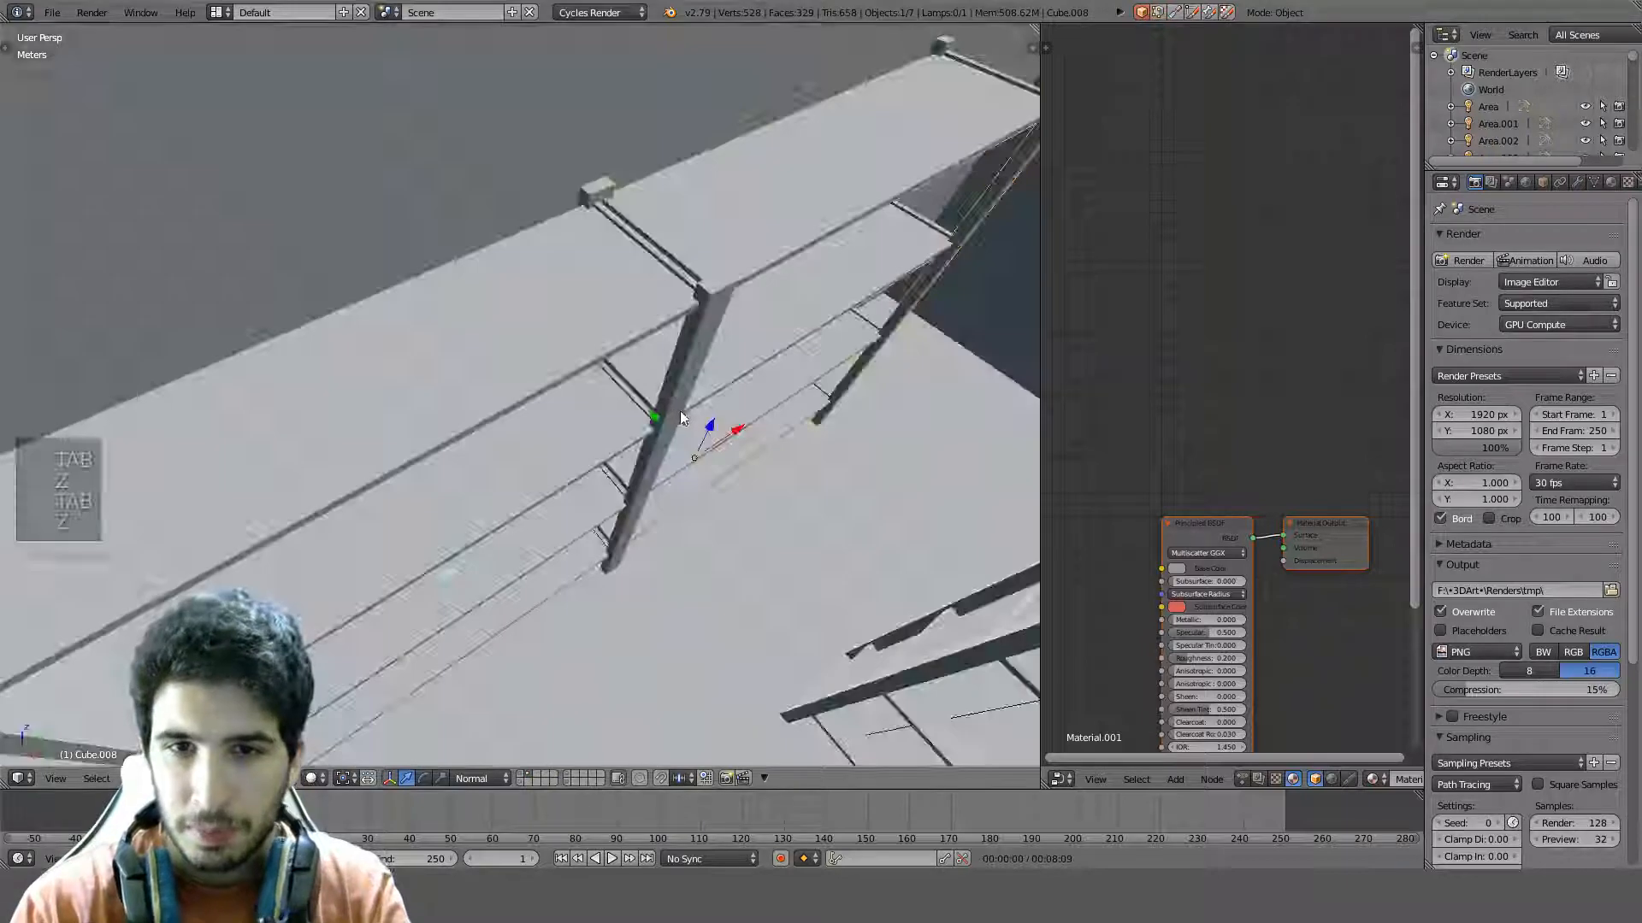
Select the shelf boards object of the wall unit and enter Edit Mode on it
{"action": "middle_click_drag", "start_coordinate": [679, 410], "coordinate": [549, 384]}
{"action": "right_click", "coordinate": [500, 347]}
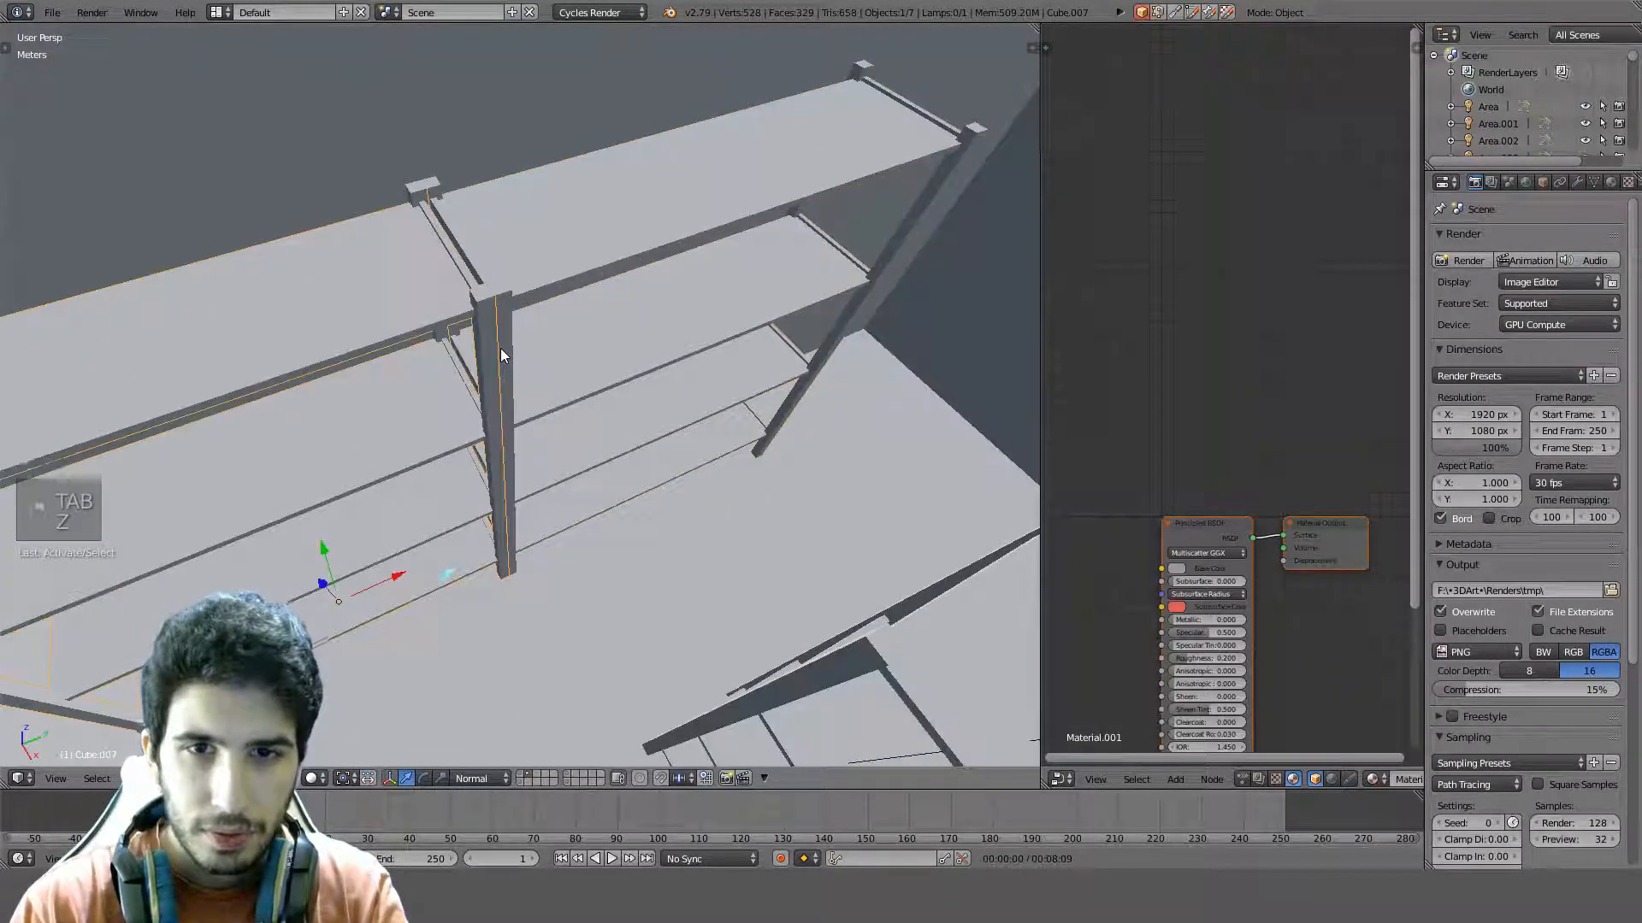
{"action": "right_click", "coordinate": [506, 347]}
{"action": "key", "text": "Tab"}
{"action": "middle_click_drag", "start_coordinate": [631, 317], "coordinate": [510, 358], "text": "shift"}
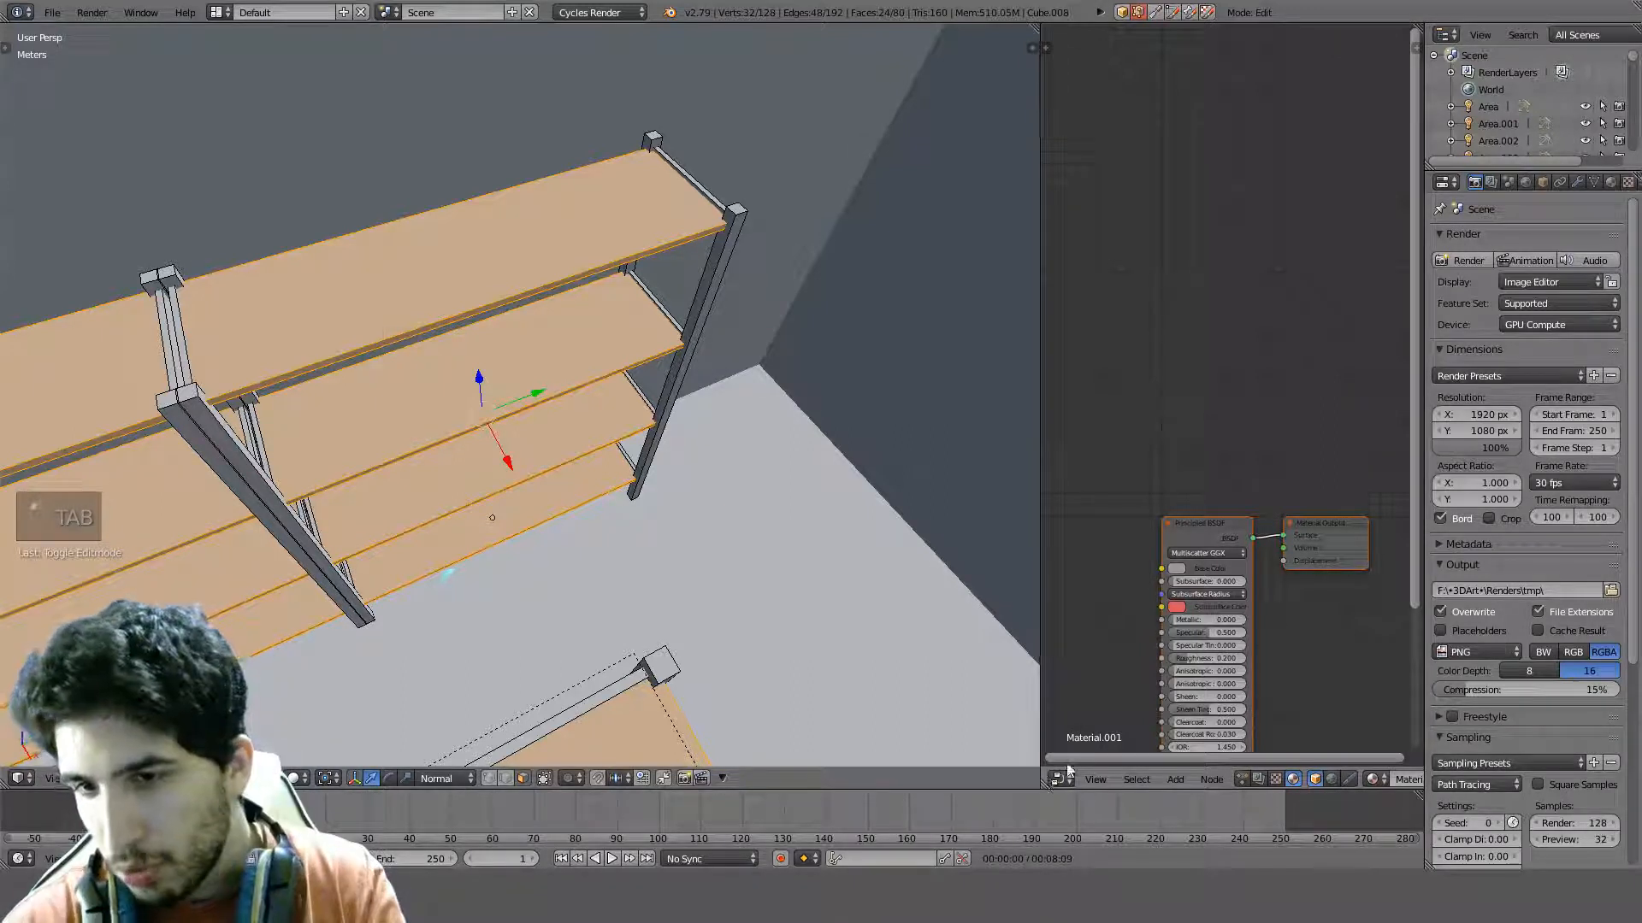
Turn the node editor into a UV/Image Editor and unlink the Render Result from it
{"action": "left_click", "coordinate": [1055, 780]}
{"action": "left_click", "coordinate": [1101, 648]}
{"action": "scroll", "coordinate": [1130, 466], "scroll_direction": "down", "scroll_amount": 4}
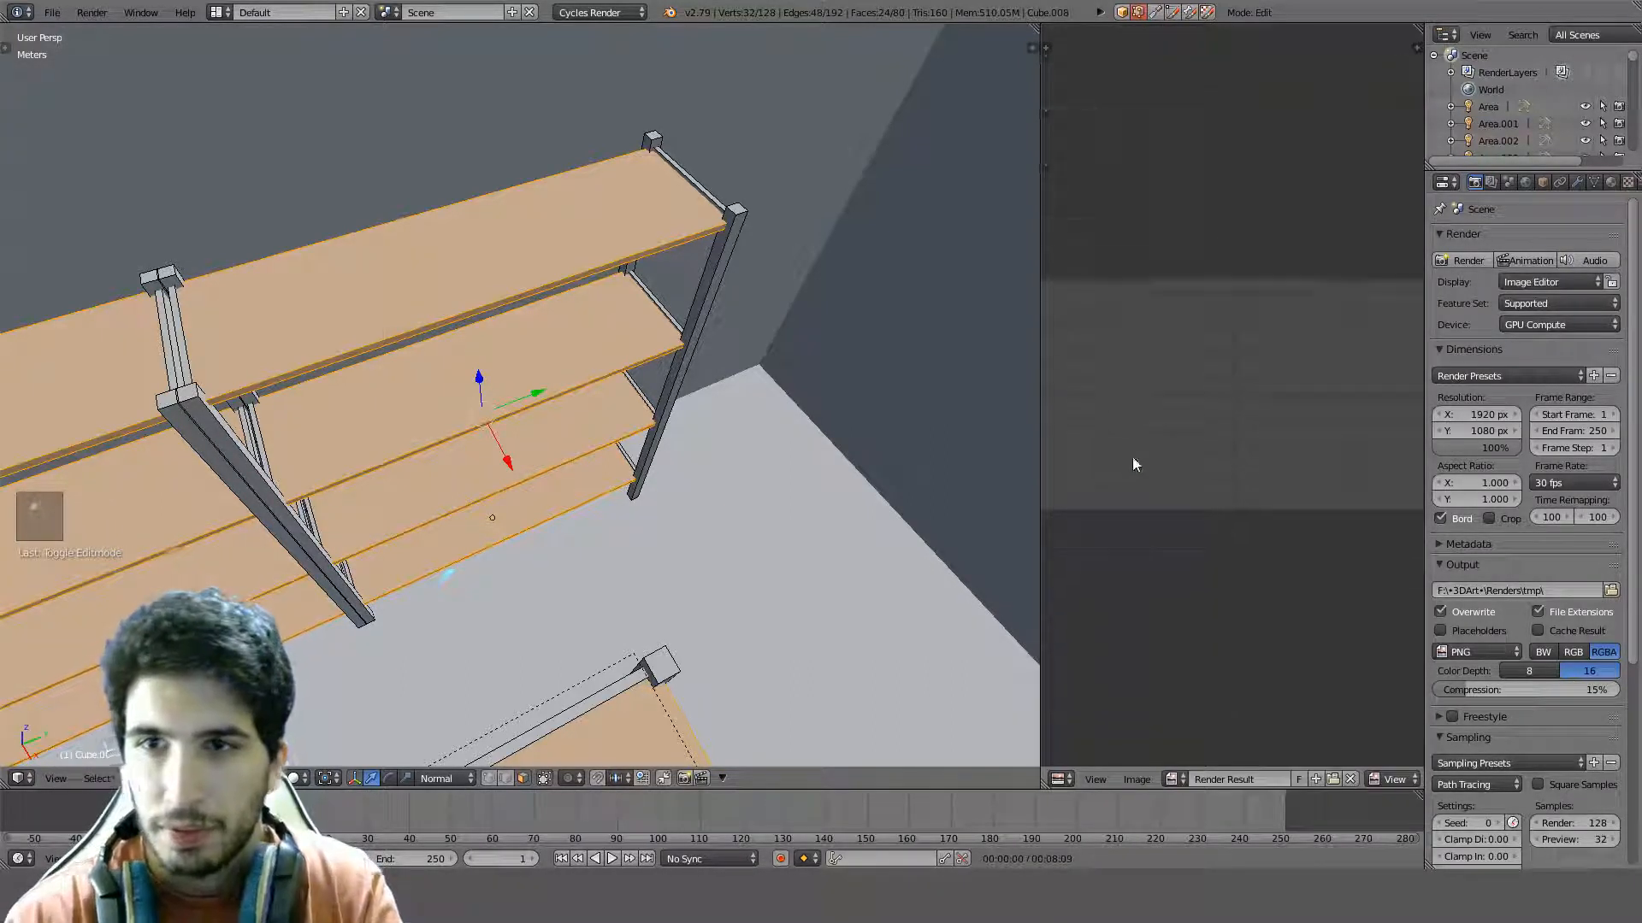
{"action": "left_click", "coordinate": [1351, 780]}
{"action": "scroll", "coordinate": [1210, 397], "scroll_direction": "up", "scroll_amount": 5}
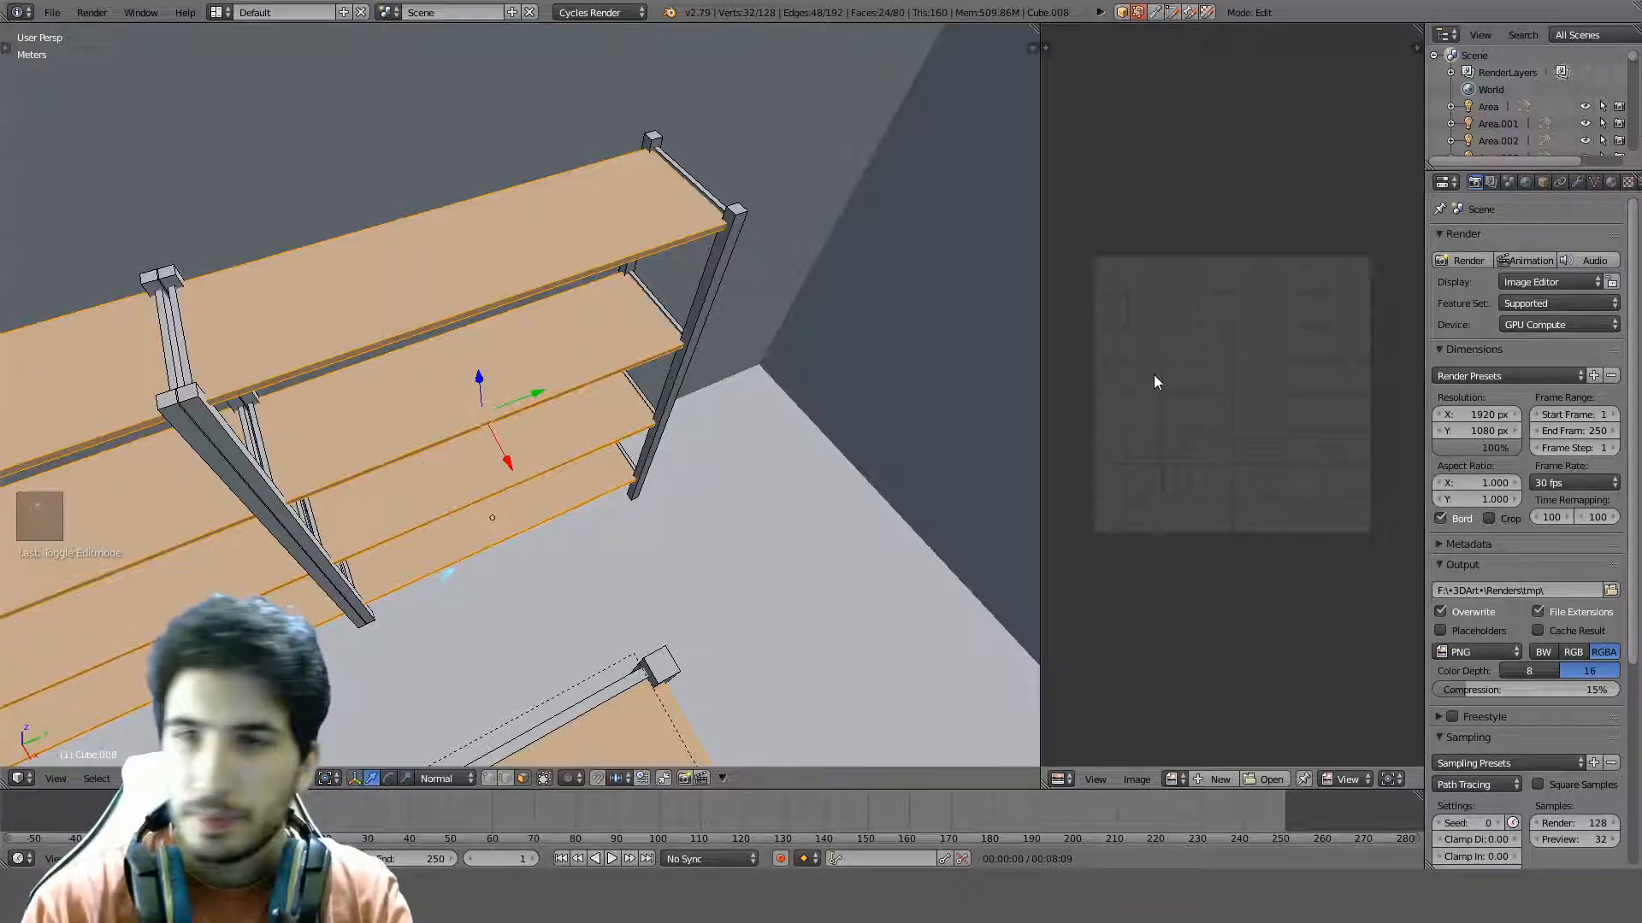
{"action": "scroll", "coordinate": [1150, 380], "scroll_direction": "up", "scroll_amount": 1}
{"action": "scroll", "coordinate": [752, 496], "scroll_direction": "down", "scroll_amount": 3}
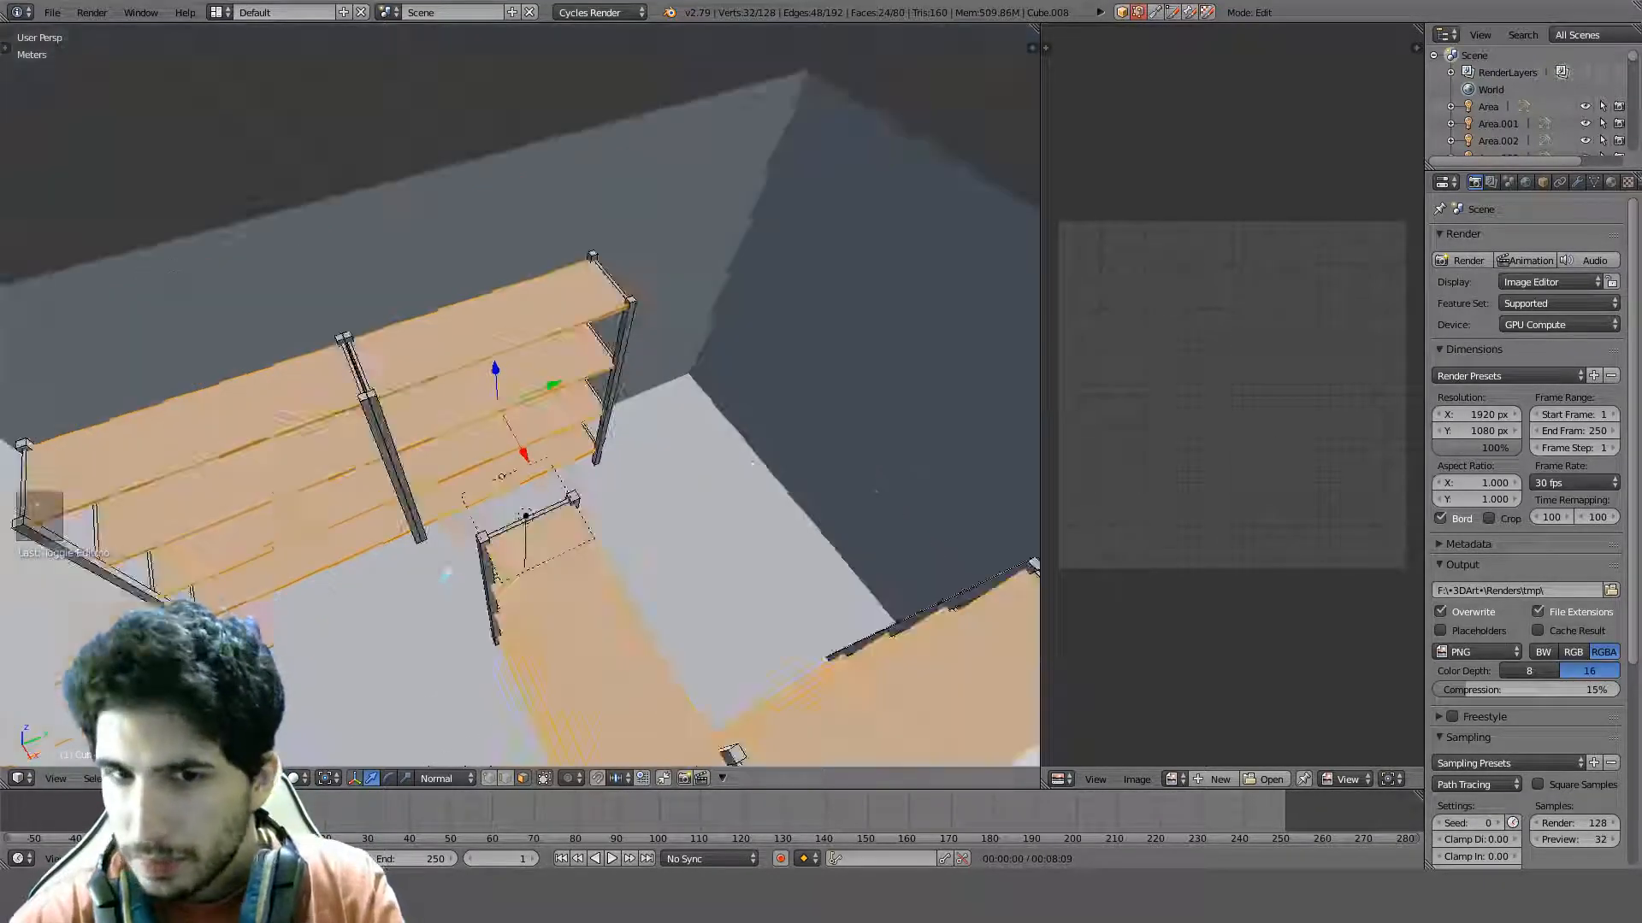
{"action": "middle_click_drag", "start_coordinate": [737, 523], "coordinate": [727, 460]}
{"action": "scroll", "coordinate": [728, 461], "scroll_direction": "up", "scroll_amount": 3}
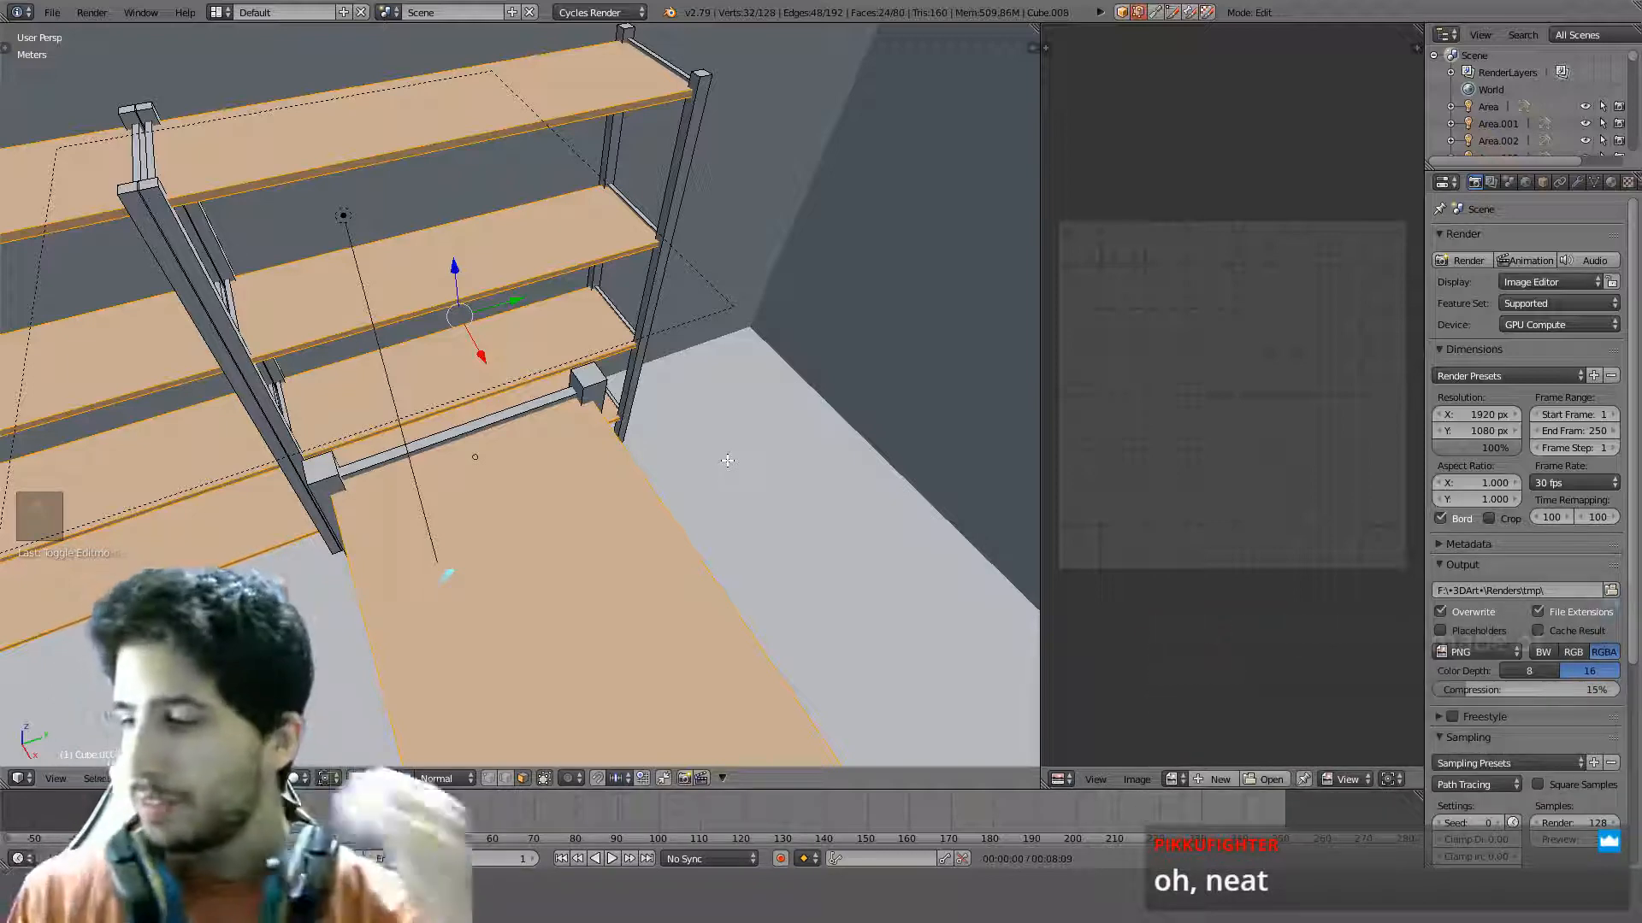
{"action": "middle_click_drag", "start_coordinate": [726, 461], "coordinate": [672, 393]}
{"action": "scroll", "coordinate": [672, 393], "scroll_direction": "down", "scroll_amount": 7}
{"action": "middle_click_drag", "start_coordinate": [729, 473], "coordinate": [570, 450]}
{"action": "scroll", "coordinate": [581, 454], "scroll_direction": "up", "scroll_amount": 6}
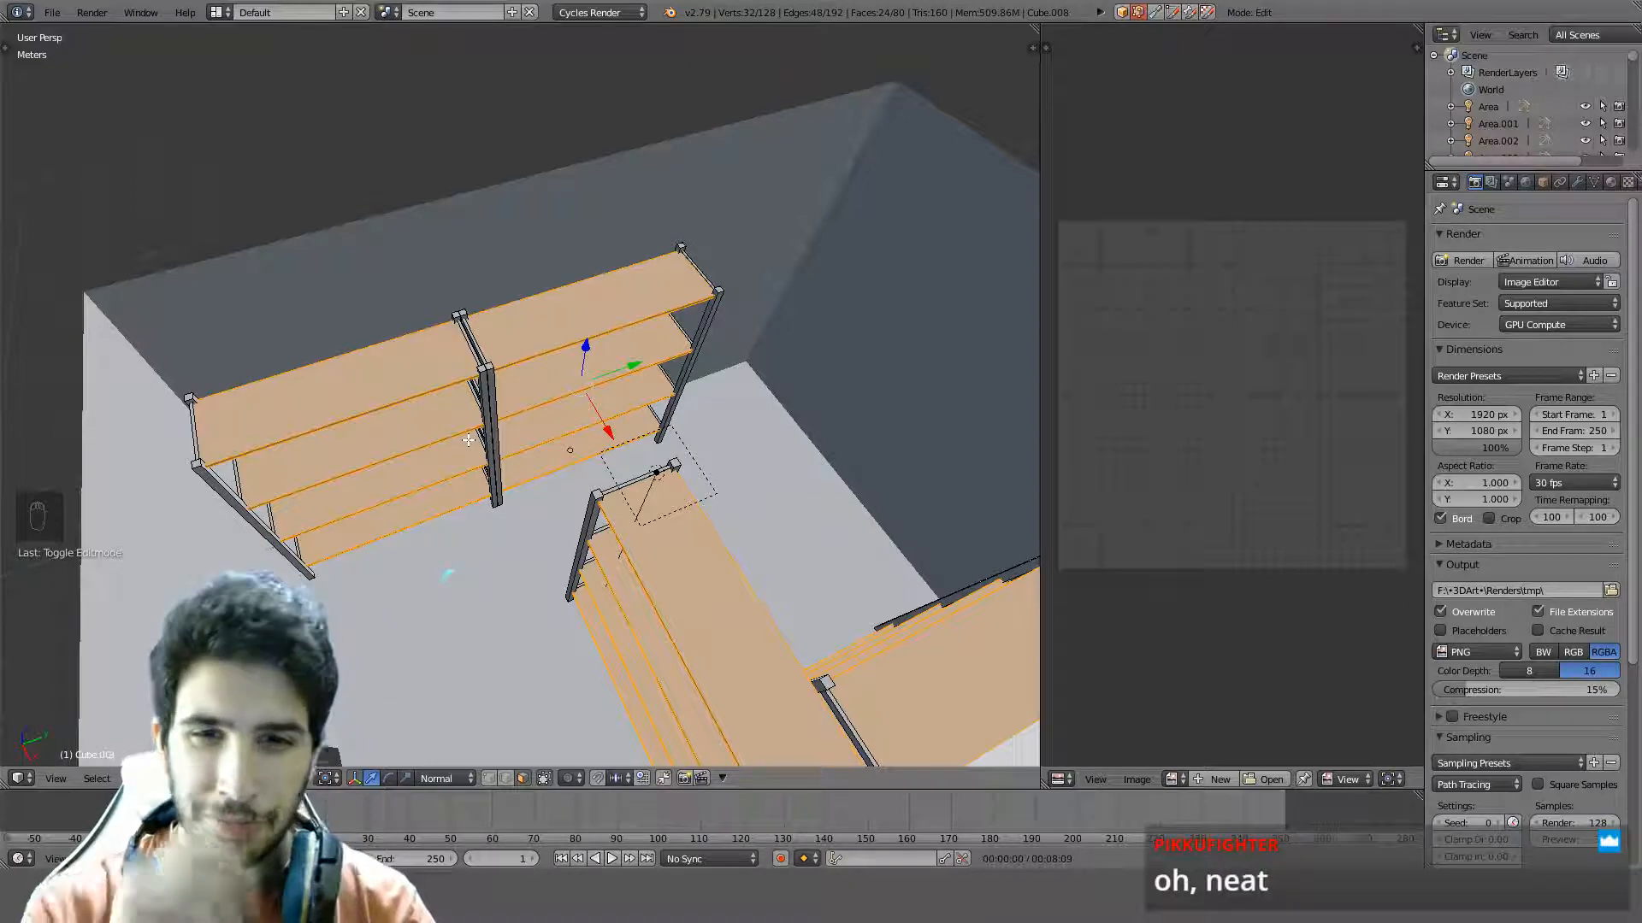
Select one post's small end face, extend the selection to all faces of similar area, and mark their edges as seams
{"action": "scroll", "coordinate": [468, 440], "scroll_direction": "up", "scroll_amount": 6}
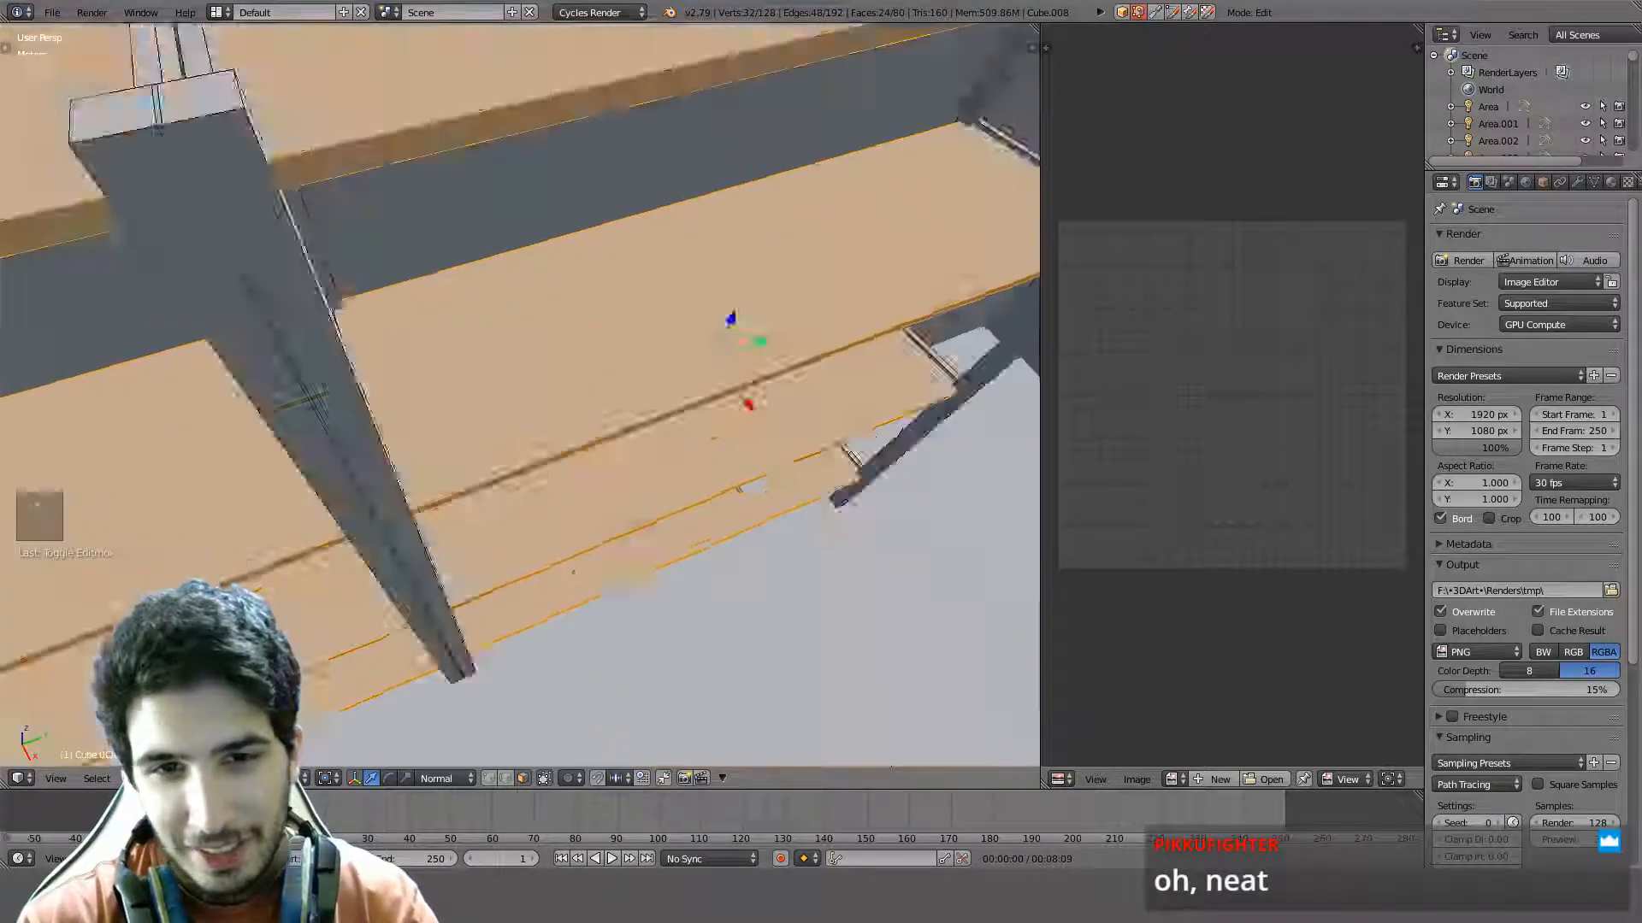
{"action": "key", "text": "z"}
{"action": "right_click", "coordinate": [466, 678]}
{"action": "scroll", "coordinate": [840, 578], "scroll_direction": "down", "scroll_amount": 5}
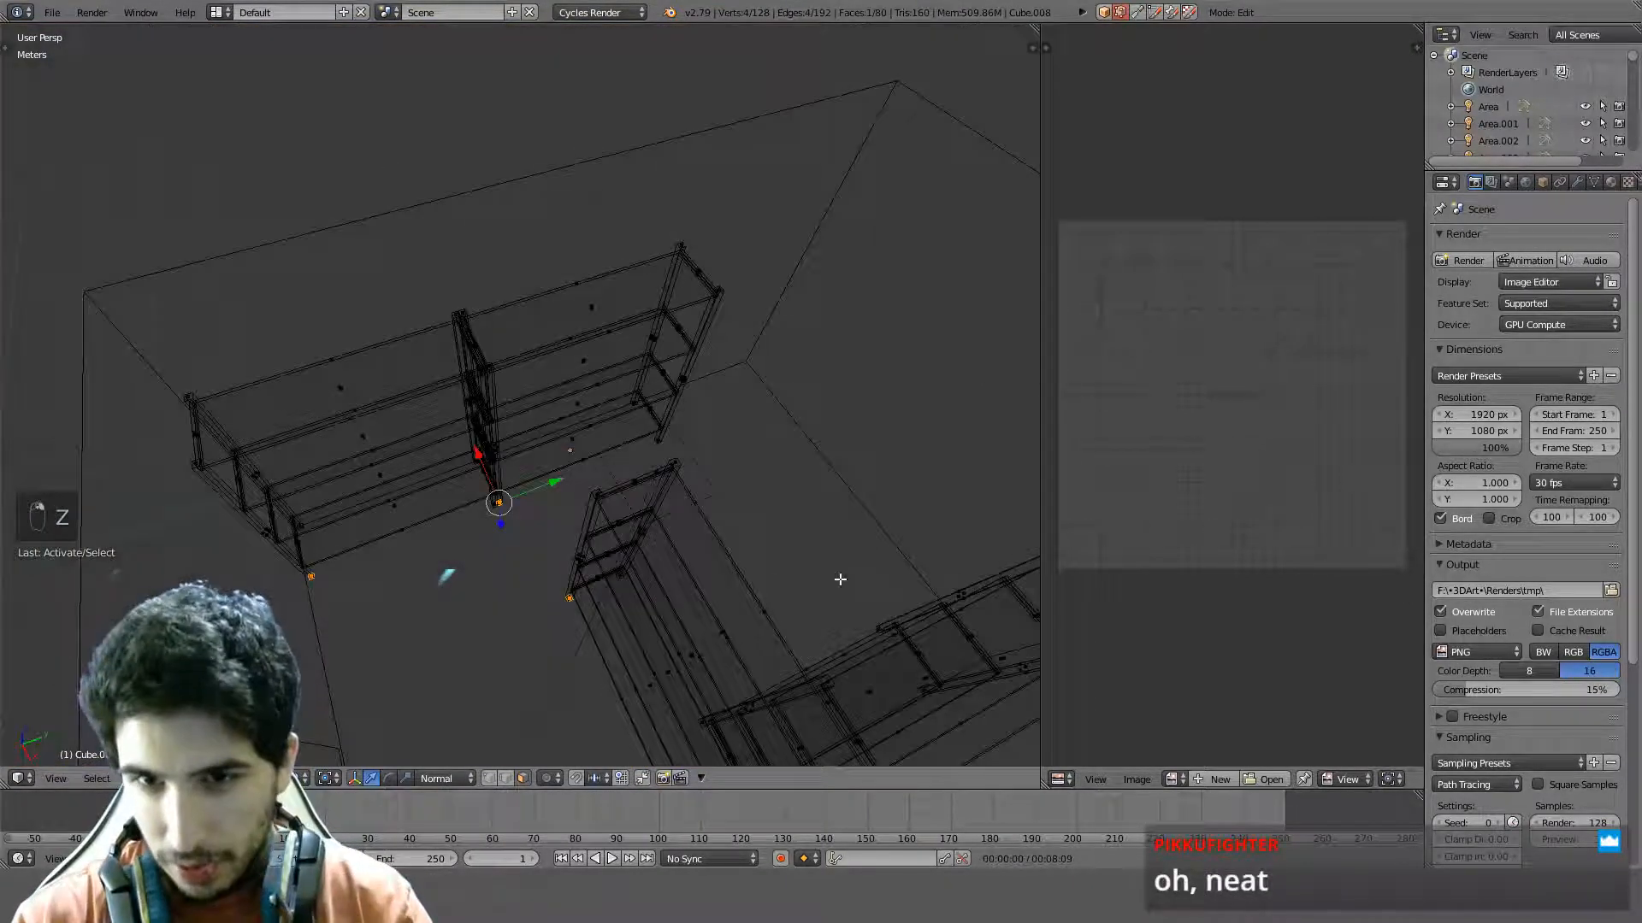
{"action": "key", "text": "z"}
{"action": "scroll", "coordinate": [761, 571], "scroll_direction": "up", "scroll_amount": 4}
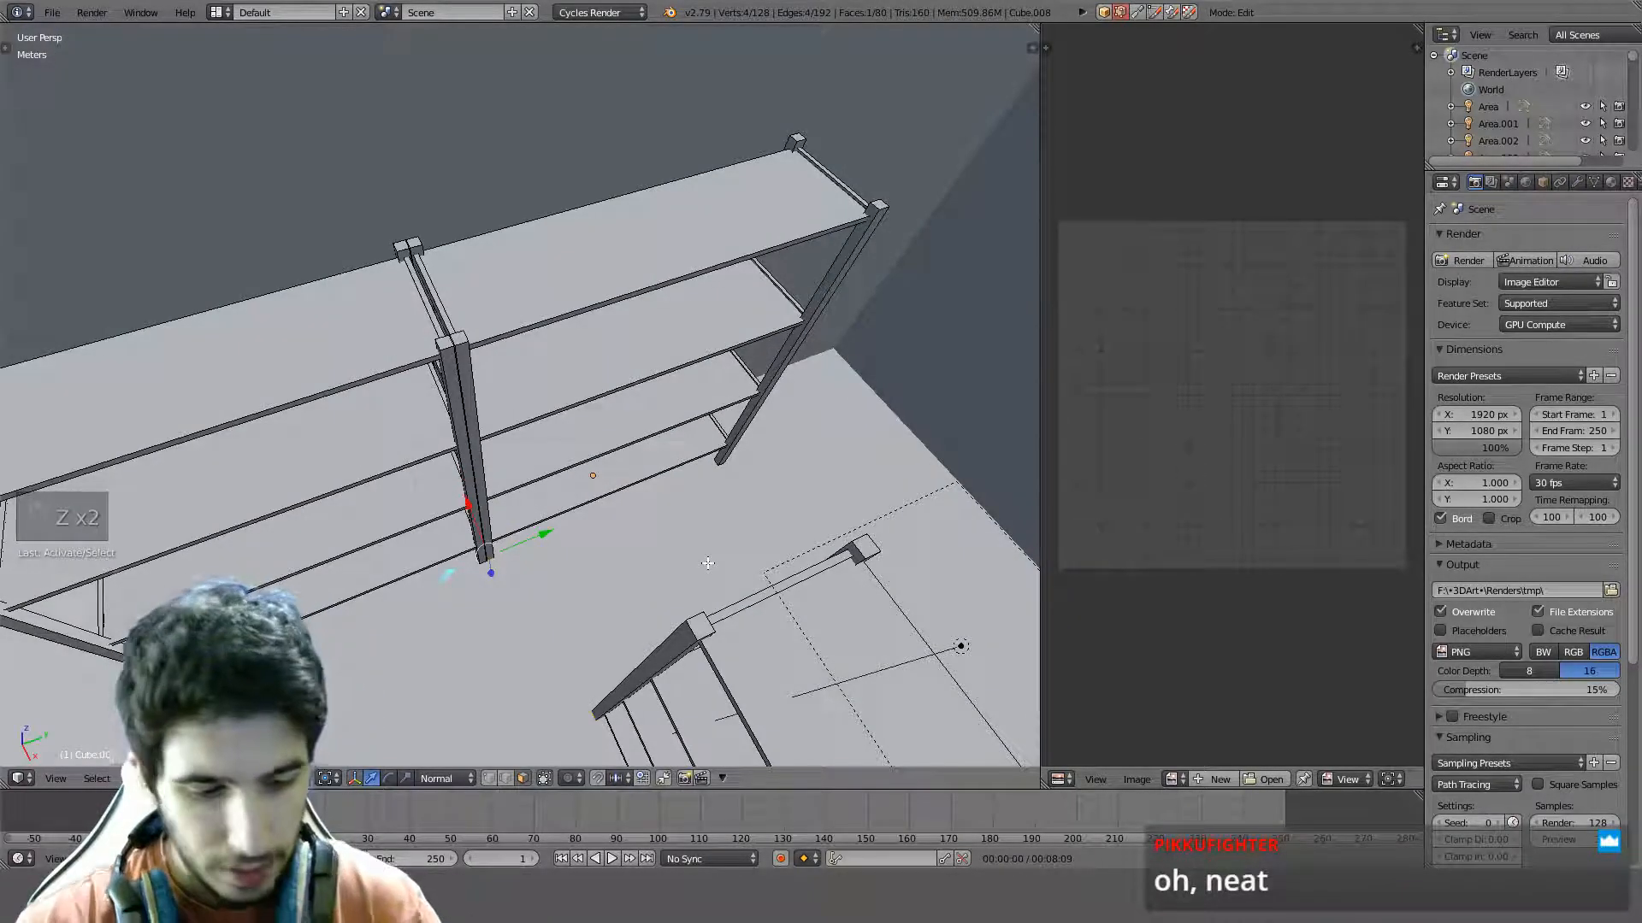
{"action": "key", "text": "z"}
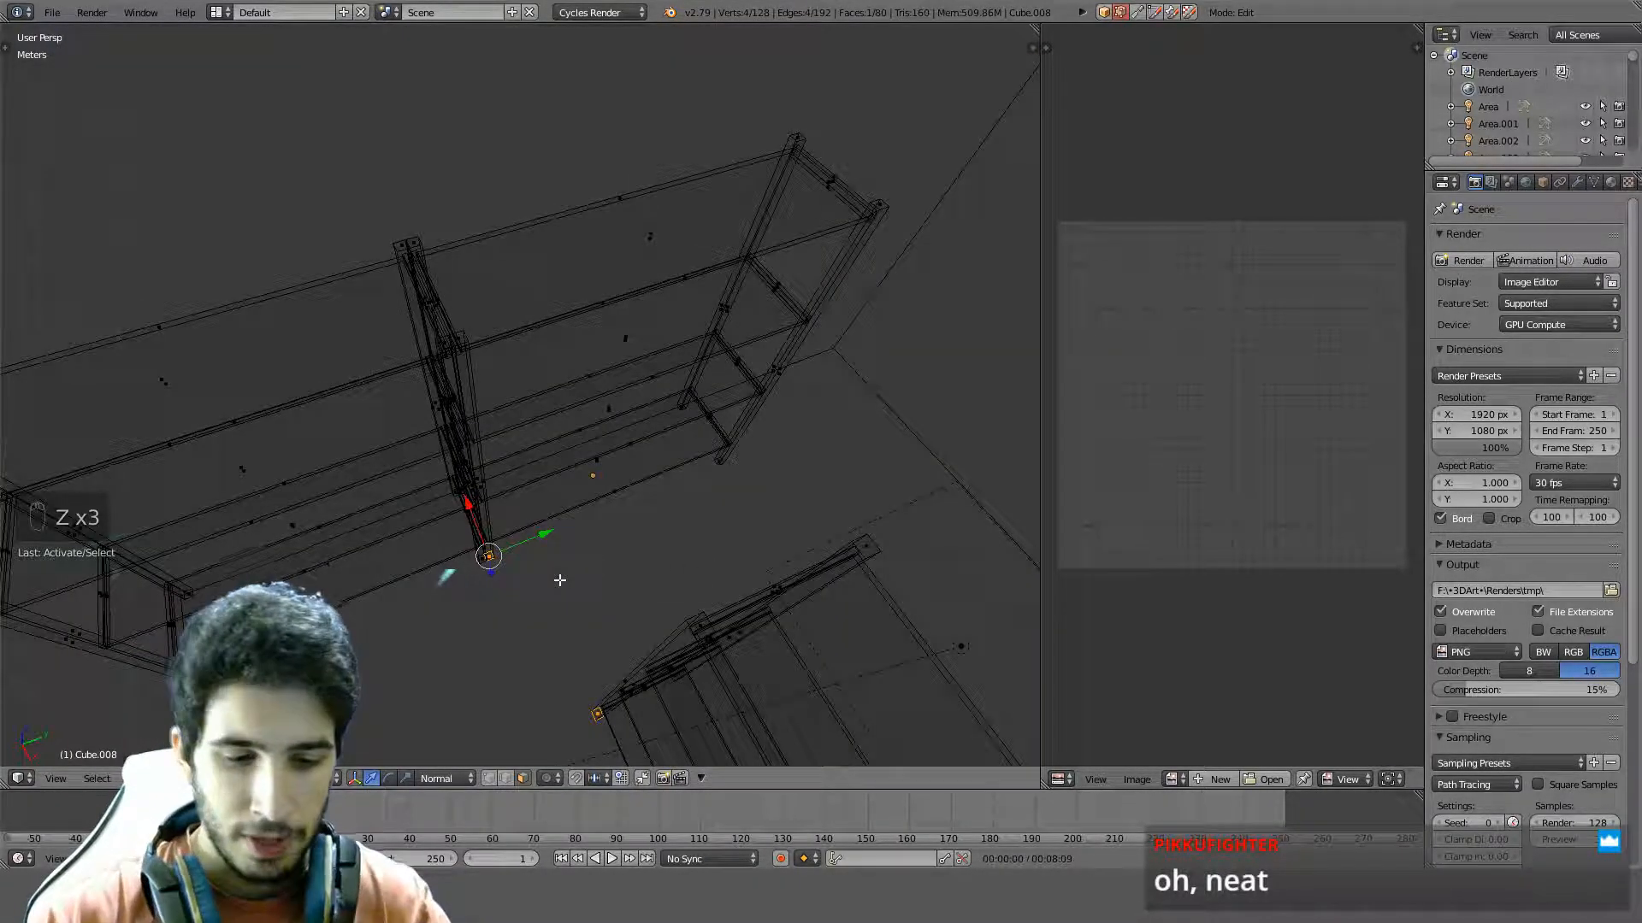
{"action": "key", "text": "shift+g"}
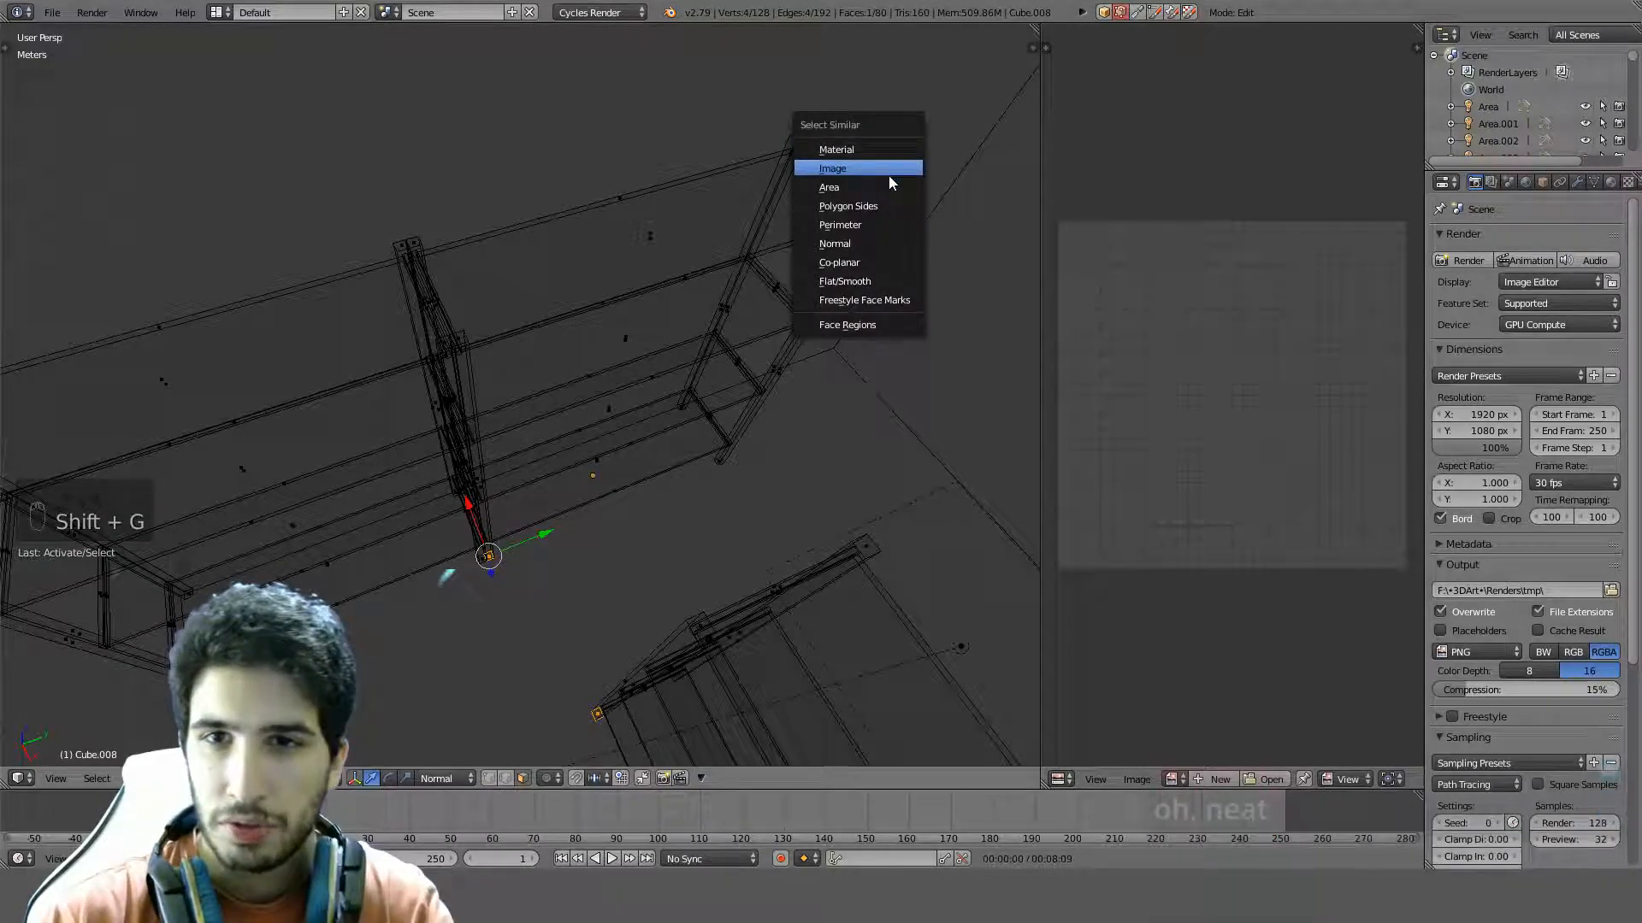
{"action": "left_click", "coordinate": [881, 187]}
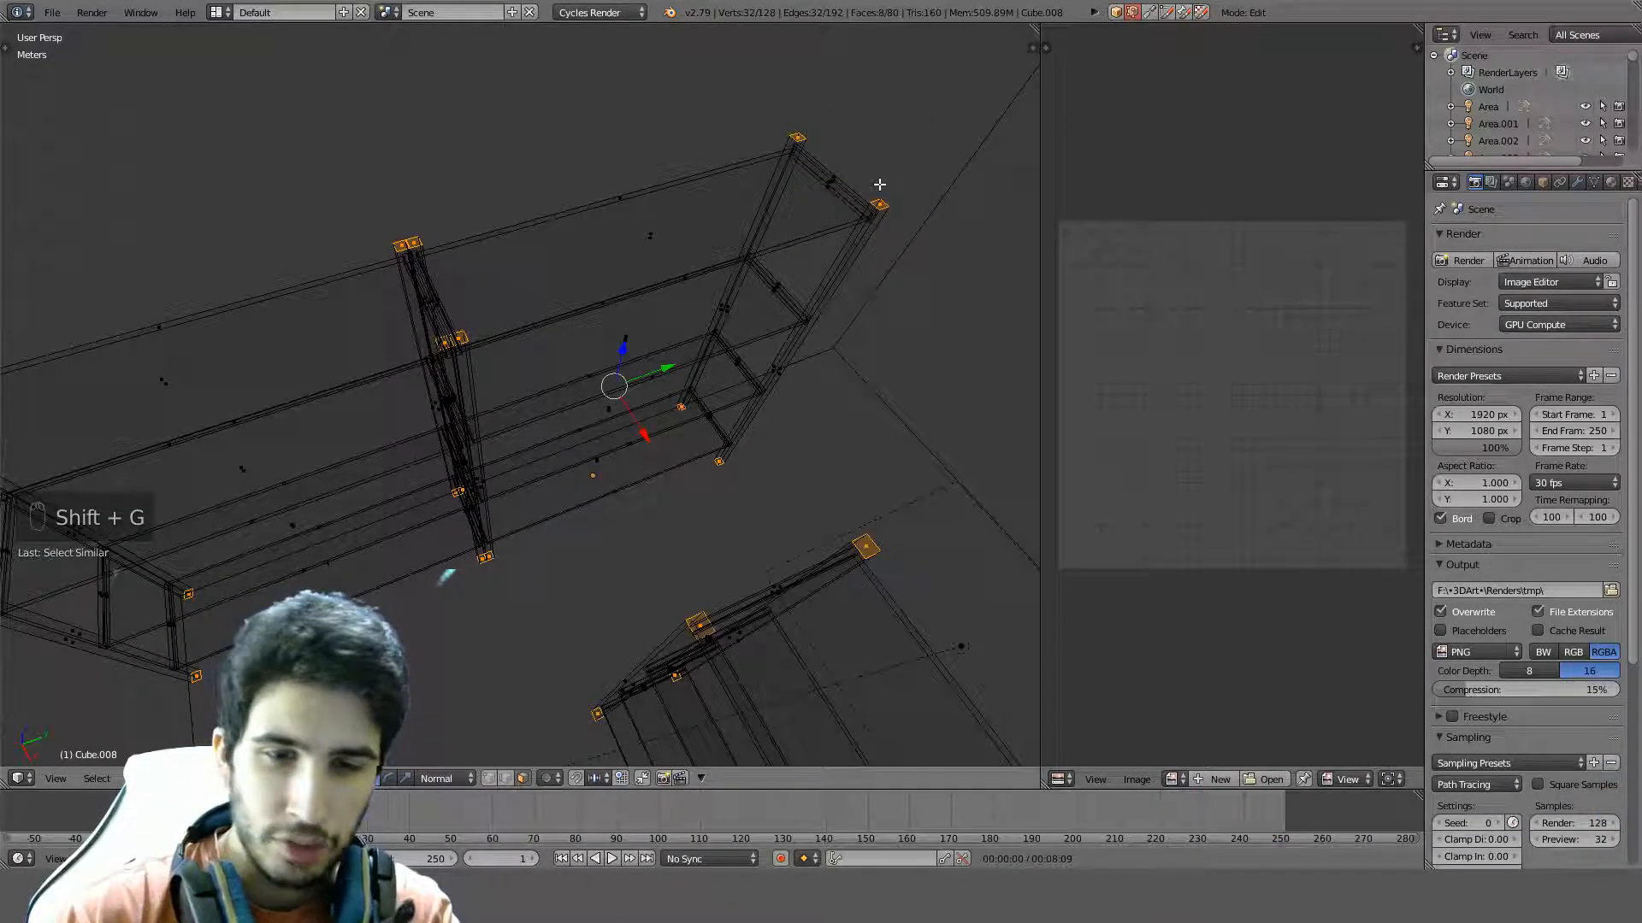
{"action": "key", "text": "ctrl+e"}
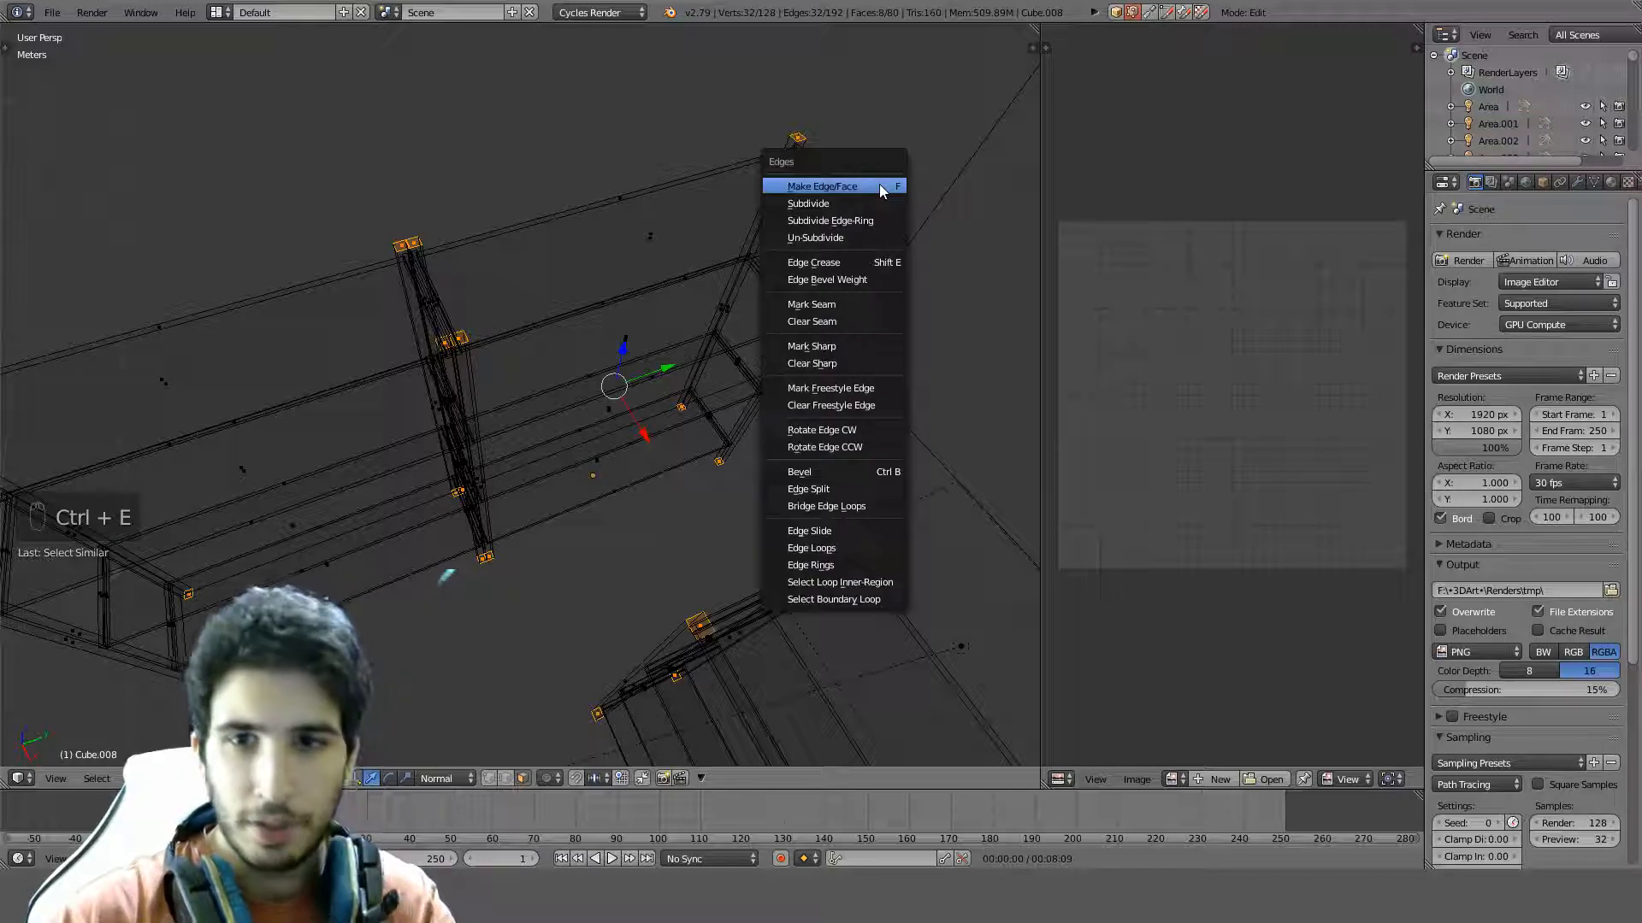
{"action": "left_click", "coordinate": [811, 304]}
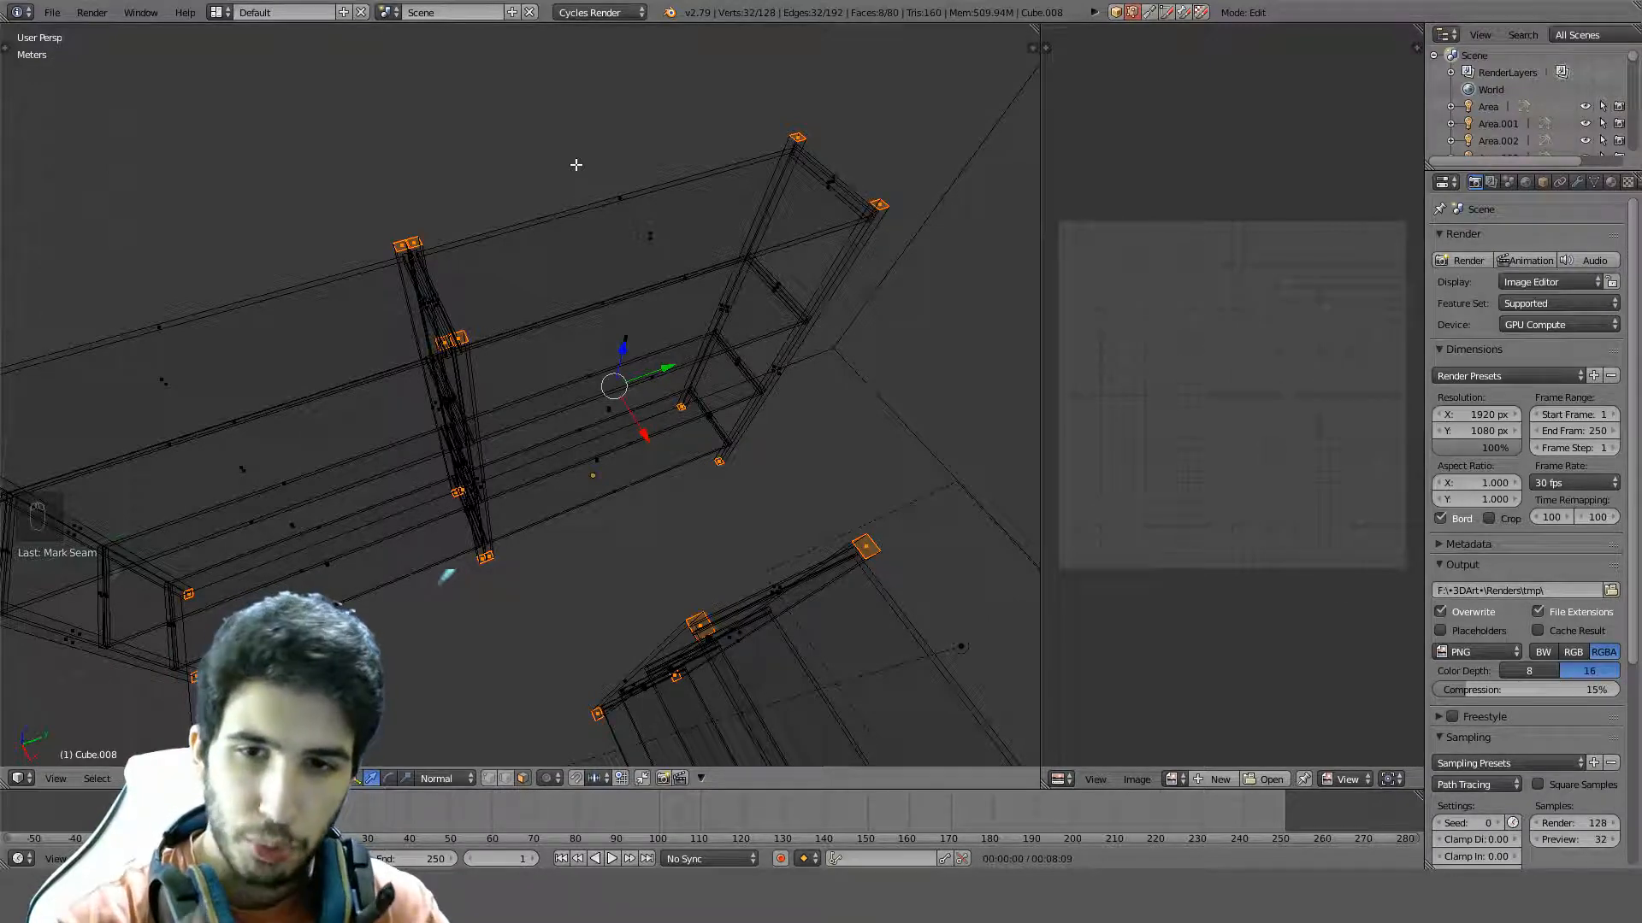
In edge selection mode, select the end edges and the lengthwise edge of the front middle post where the two adjoining posts meet
{"action": "key", "text": "z"}
{"action": "scroll", "coordinate": [571, 165], "scroll_direction": "up", "scroll_amount": 5}
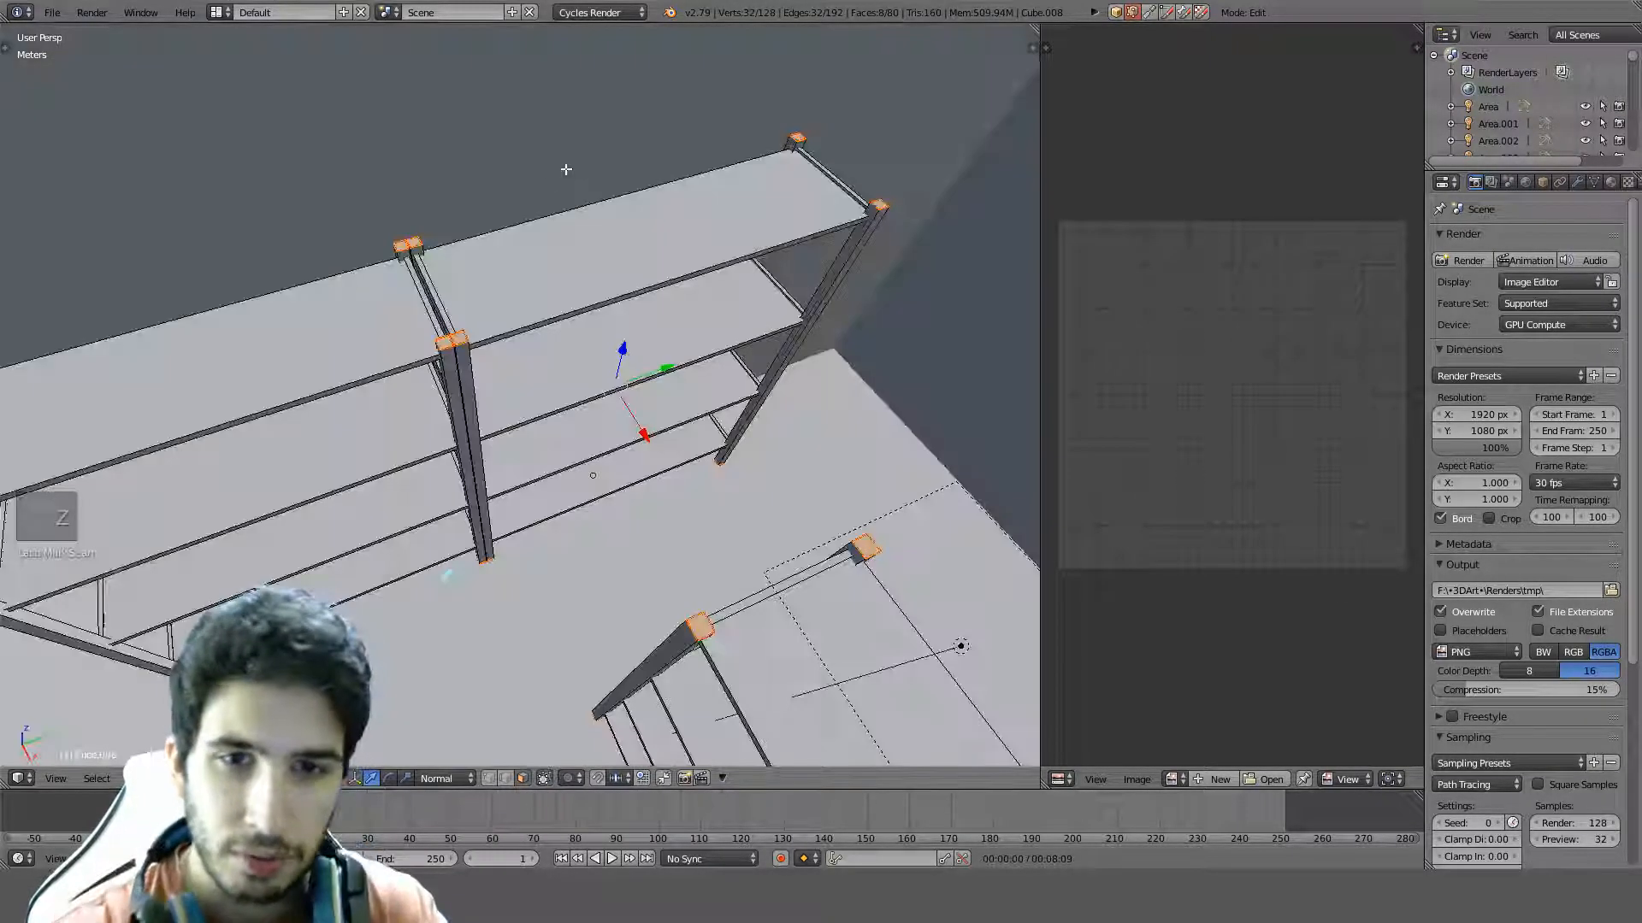
{"action": "left_click", "coordinate": [505, 779]}
{"action": "right_click", "coordinate": [147, 102]}
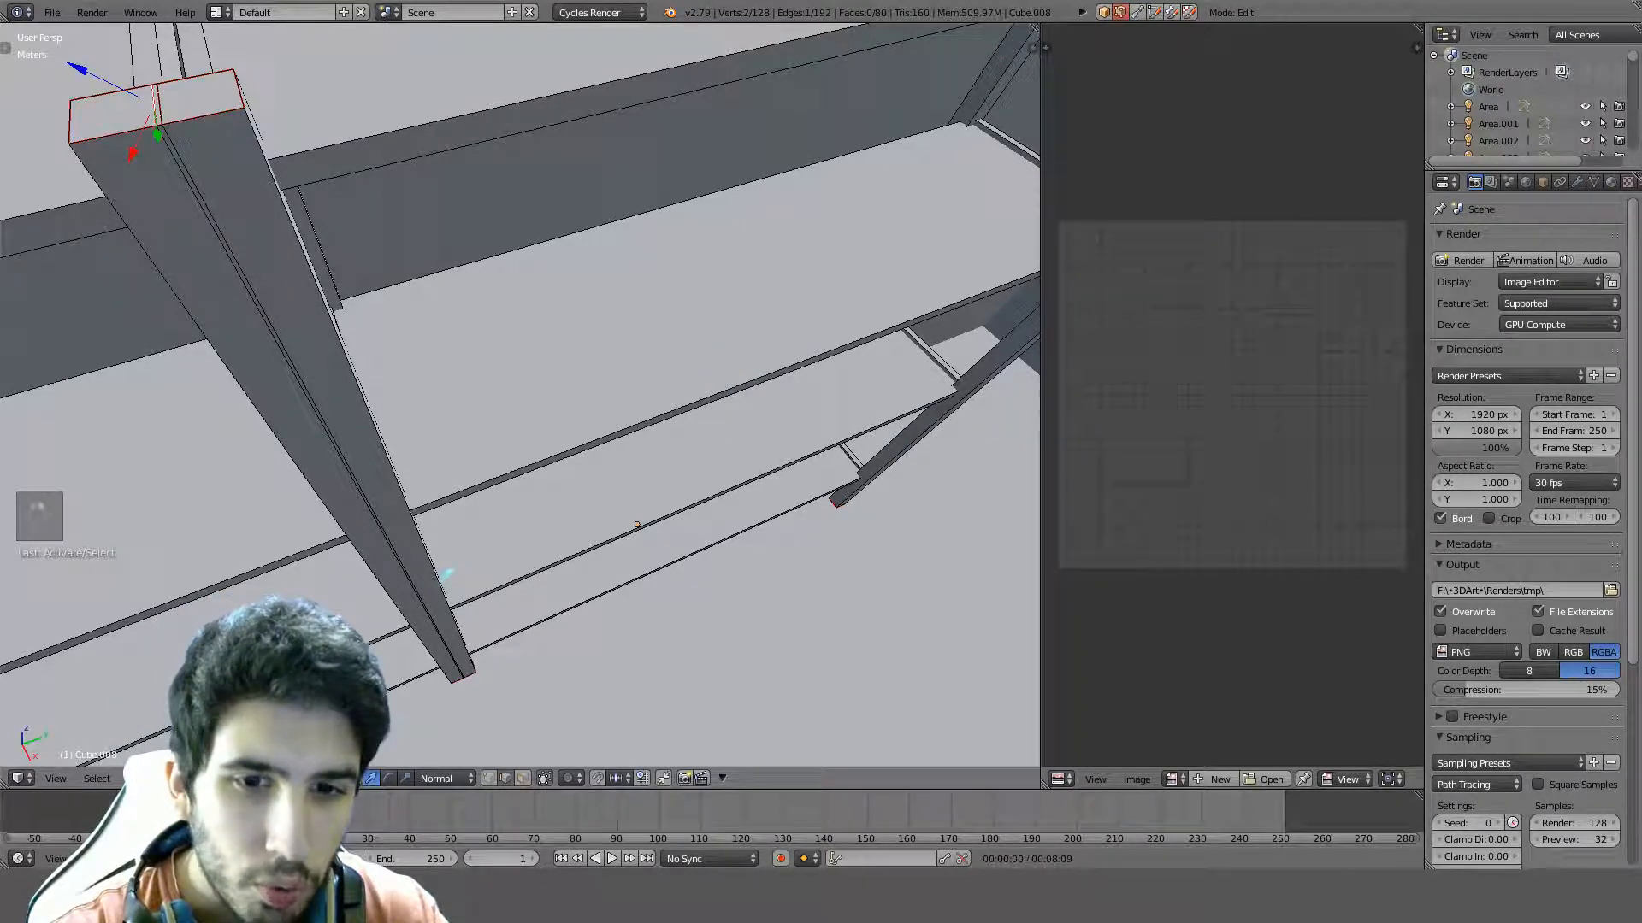
{"action": "key", "text": "z"}
{"action": "right_click", "coordinate": [453, 672], "text": "shift"}
{"action": "scroll", "coordinate": [440, 672], "scroll_direction": "up", "scroll_amount": 4}
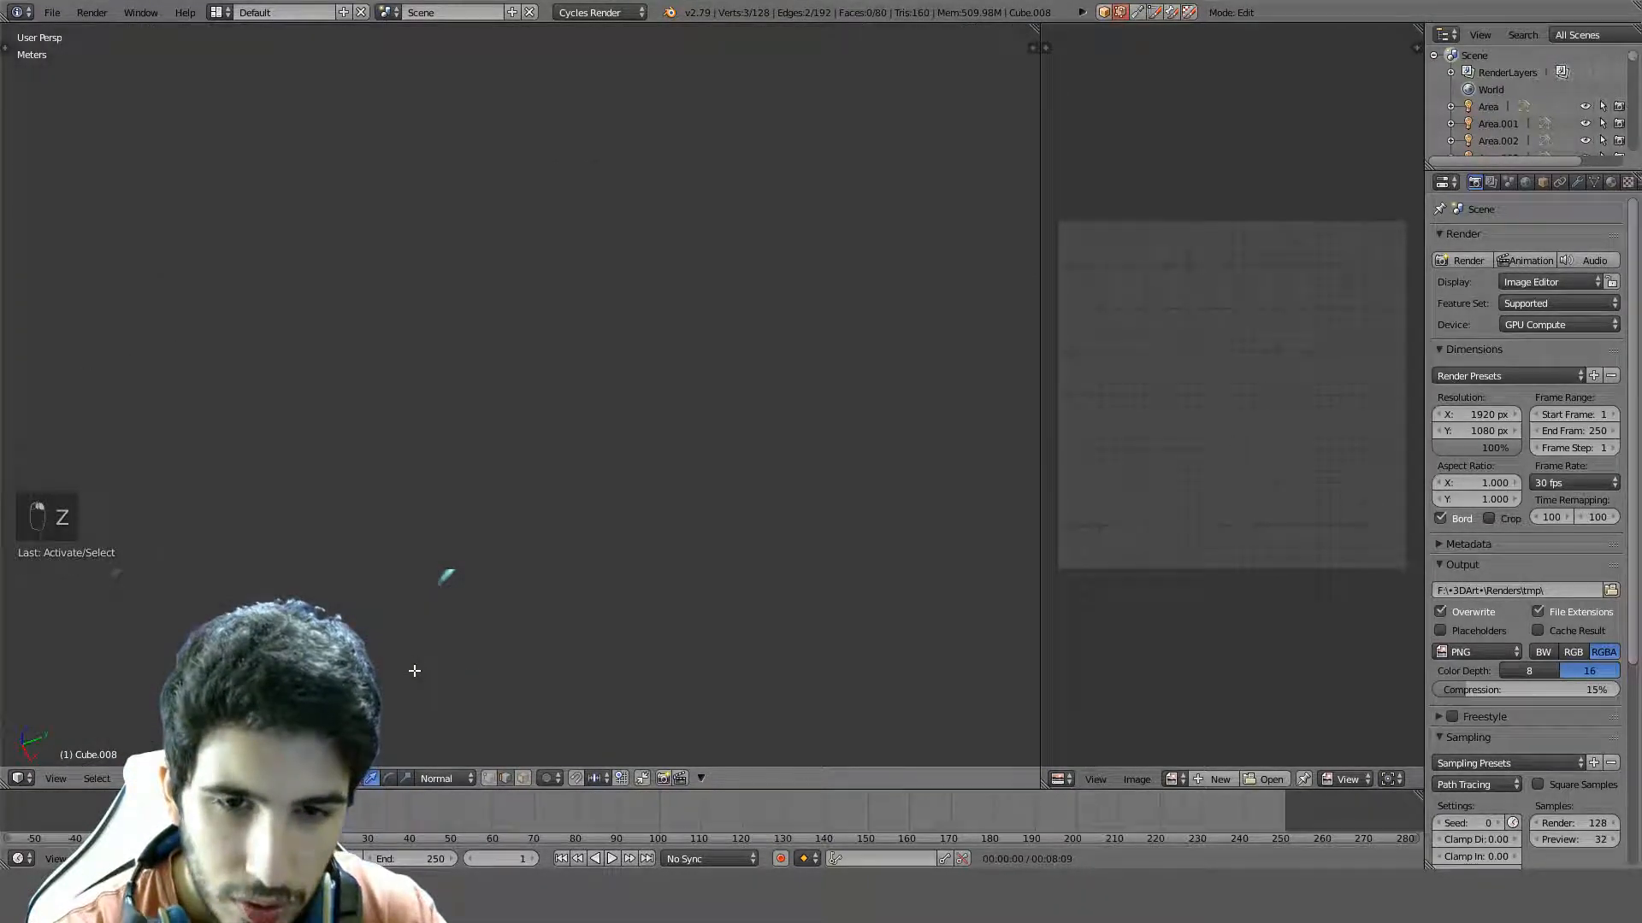
{"action": "scroll", "coordinate": [415, 626], "scroll_direction": "down", "scroll_amount": 8}
{"action": "scroll", "coordinate": [469, 556], "scroll_direction": "up", "scroll_amount": 6}
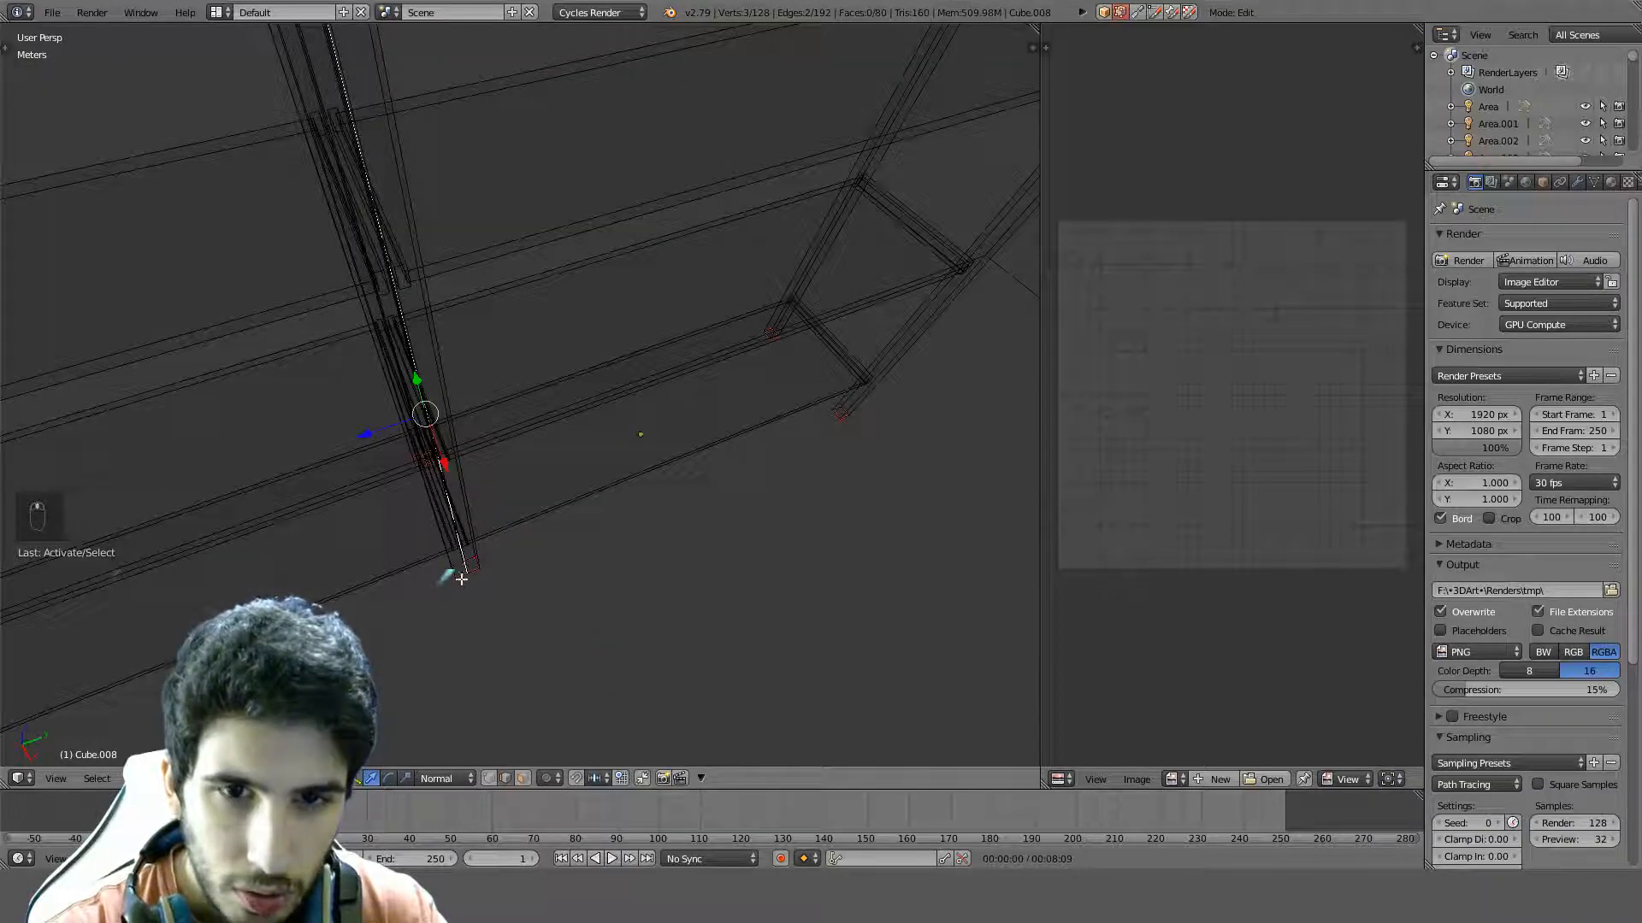
{"action": "right_click", "coordinate": [460, 567], "text": "shift"}
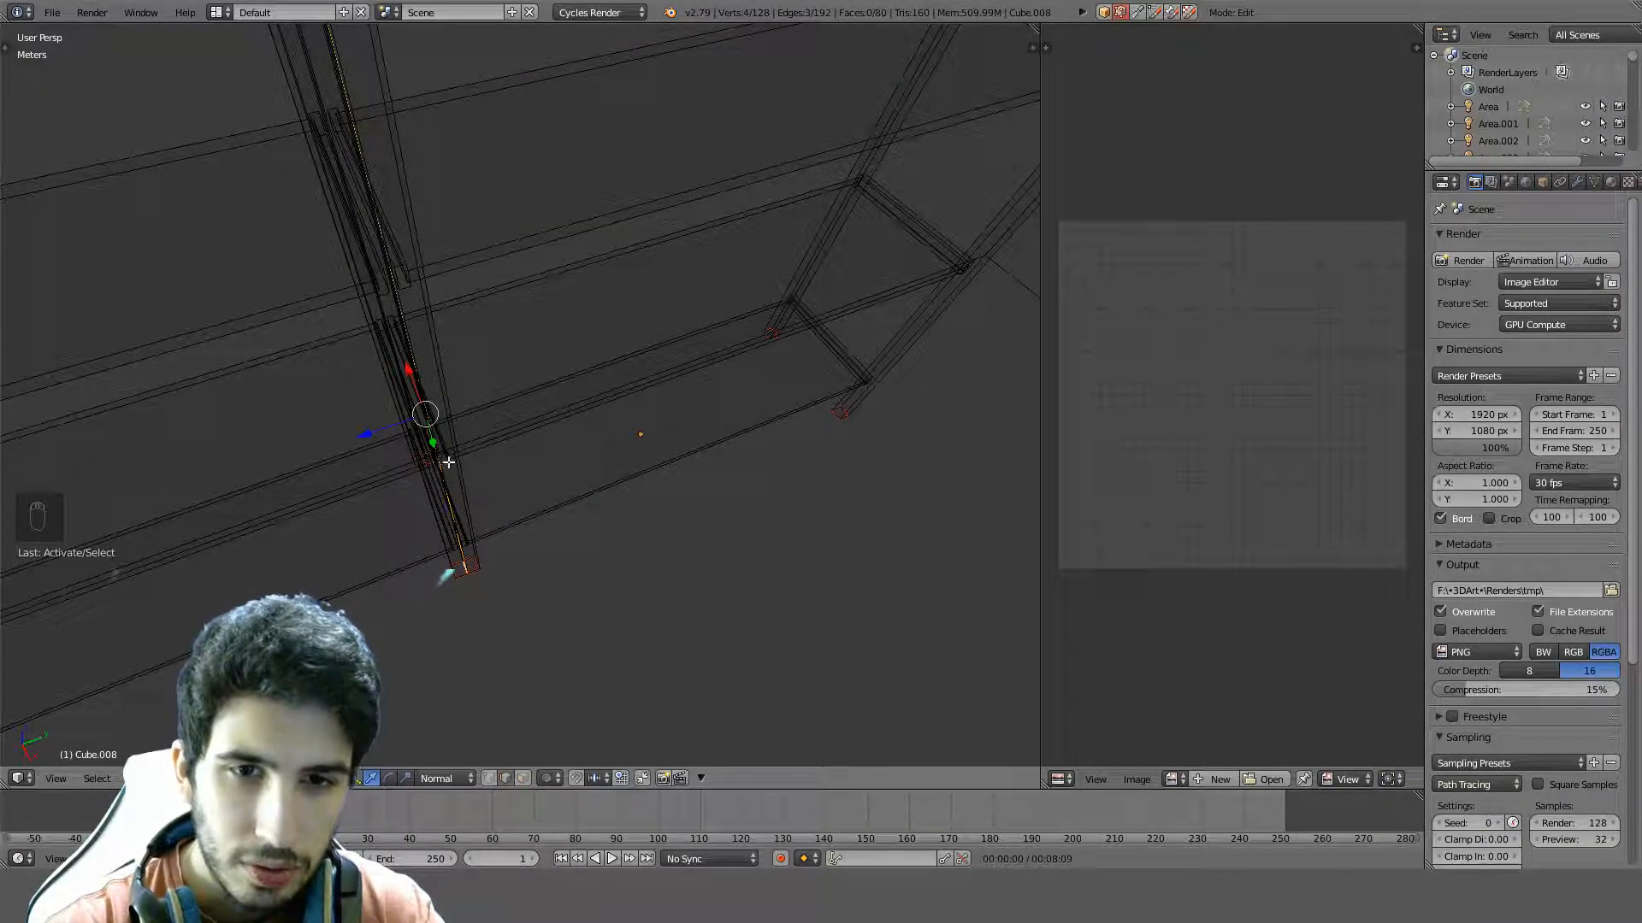
In orthographic view, add the rear middle post's bottom end edge and lengthwise edge to the seam selection
{"action": "key", "text": "KP_Decimal"}
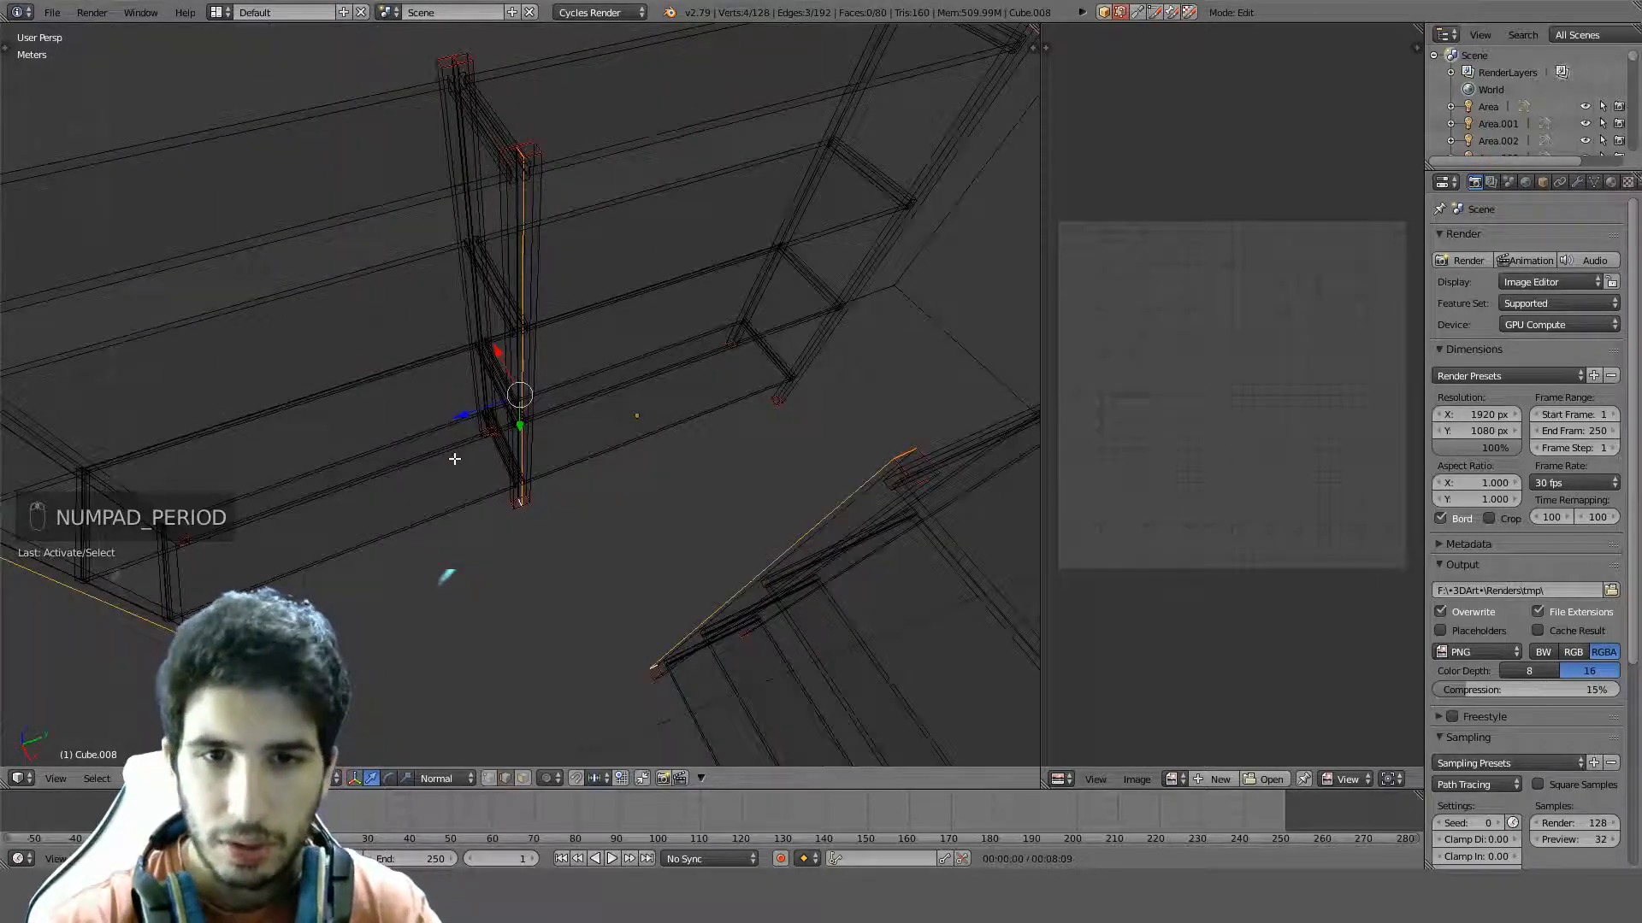
{"action": "scroll", "coordinate": [445, 330], "scroll_direction": "up", "scroll_amount": 5}
{"action": "middle_click_drag", "start_coordinate": [445, 330], "coordinate": [678, 341]}
{"action": "scroll", "coordinate": [678, 342], "scroll_direction": "up", "scroll_amount": 2}
{"action": "right_click", "coordinate": [572, 556], "text": "shift"}
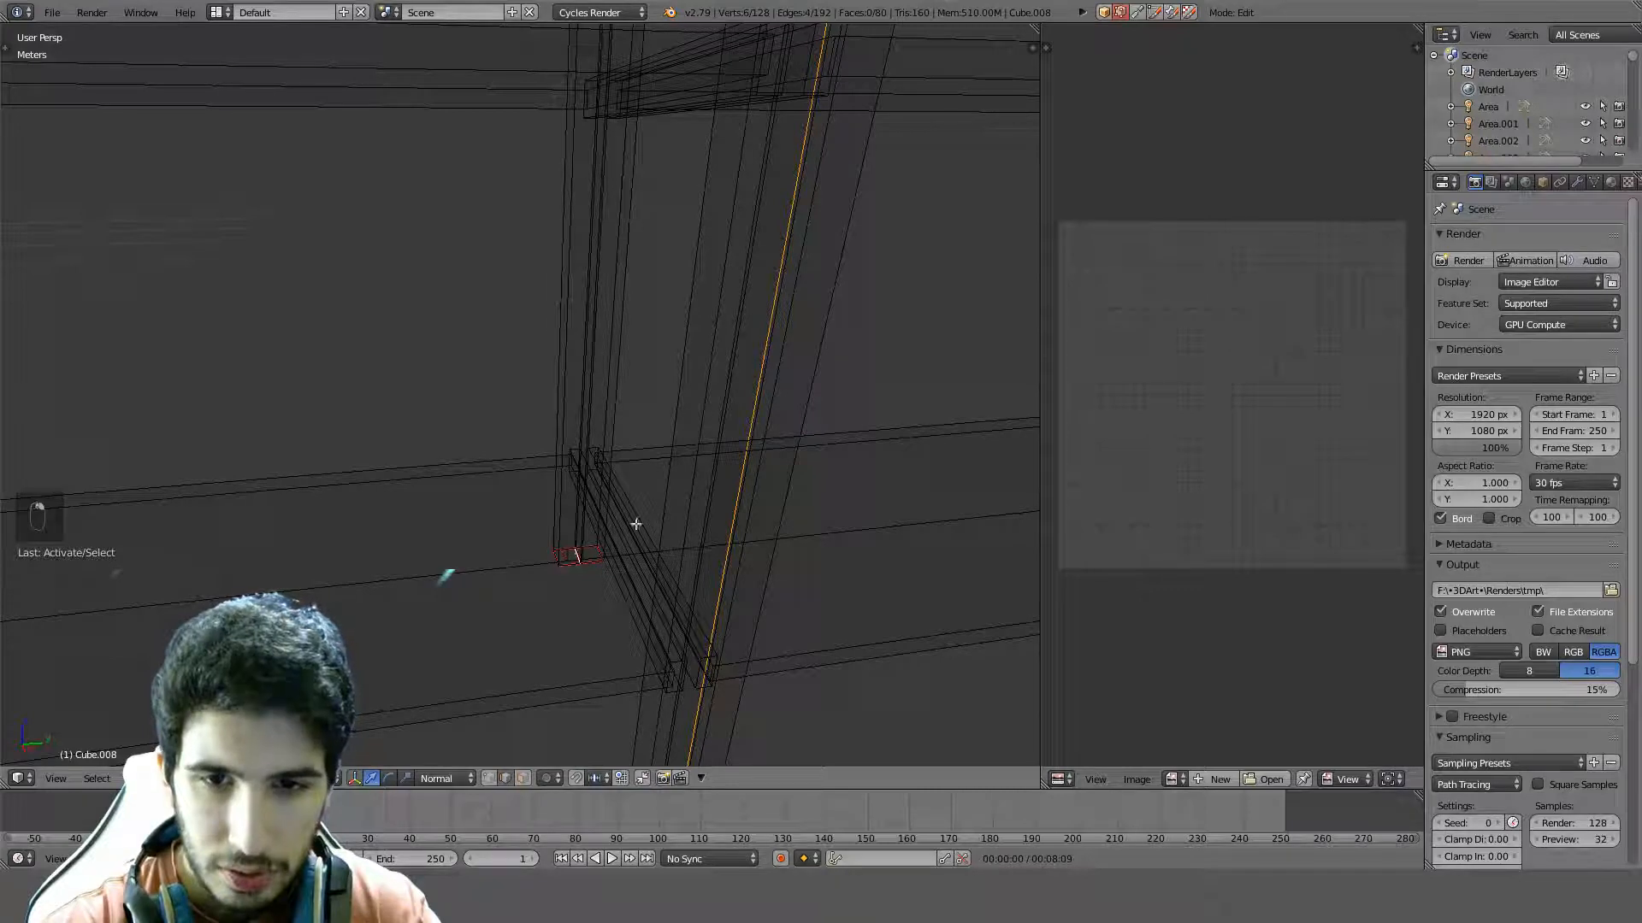
{"action": "scroll", "coordinate": [650, 489], "scroll_direction": "down", "scroll_amount": 3}
{"action": "key", "text": "KP_5"}
{"action": "scroll", "coordinate": [644, 480], "scroll_direction": "down", "scroll_amount": 3}
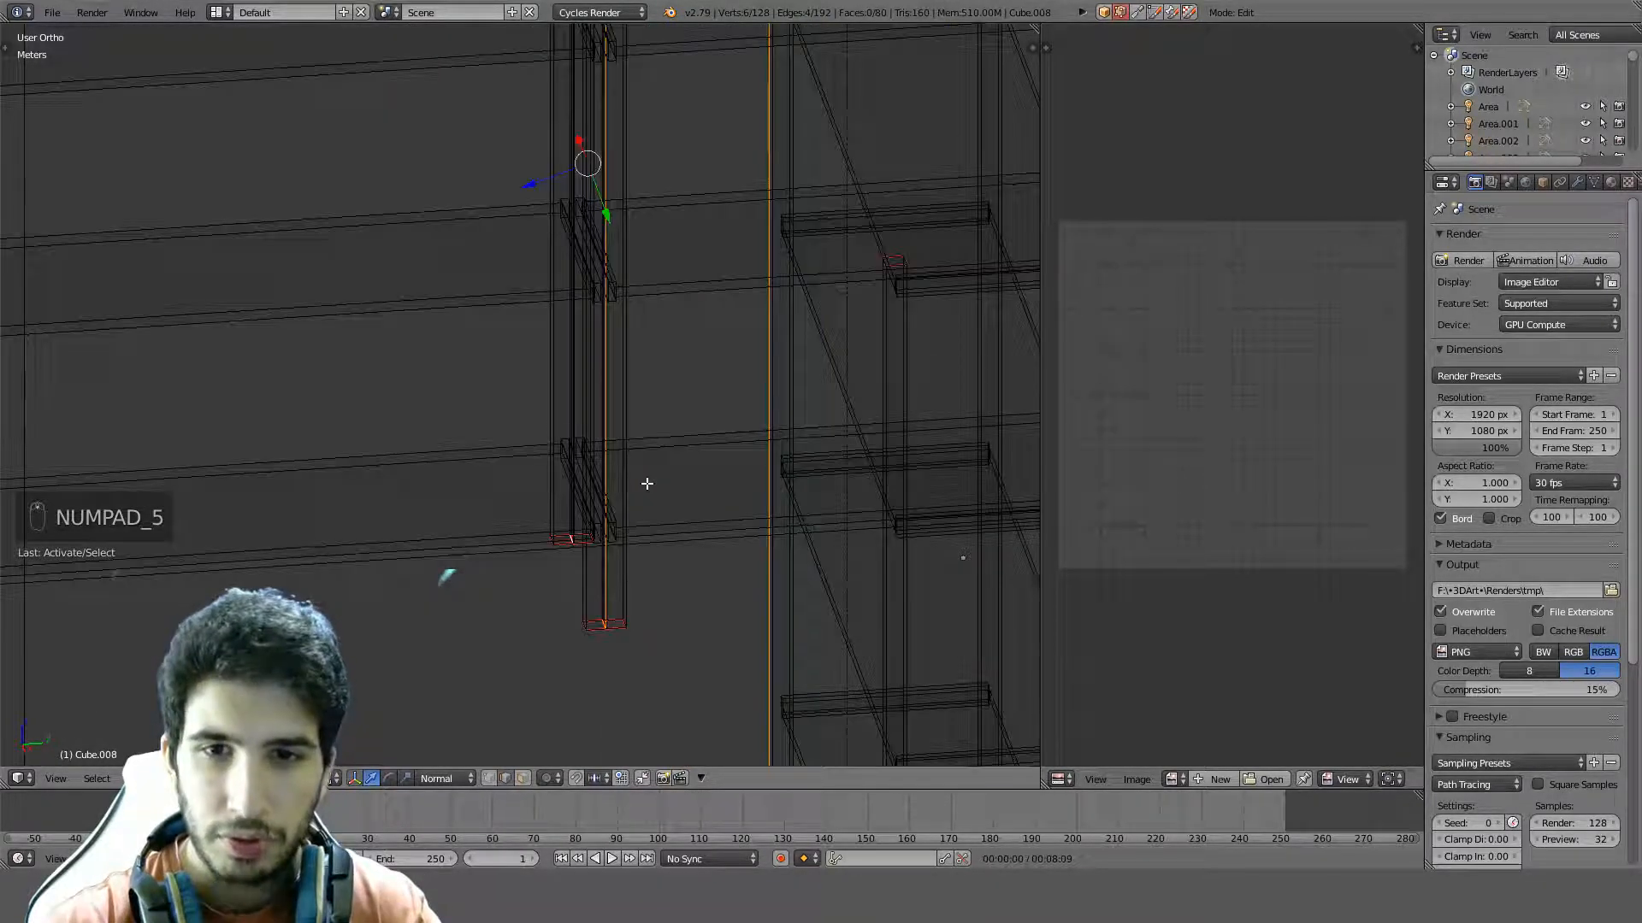
{"action": "middle_click_drag", "start_coordinate": [609, 172], "coordinate": [572, 487], "text": "shift"}
{"action": "middle_click_drag", "start_coordinate": [709, 237], "coordinate": [678, 458], "text": "shift"}
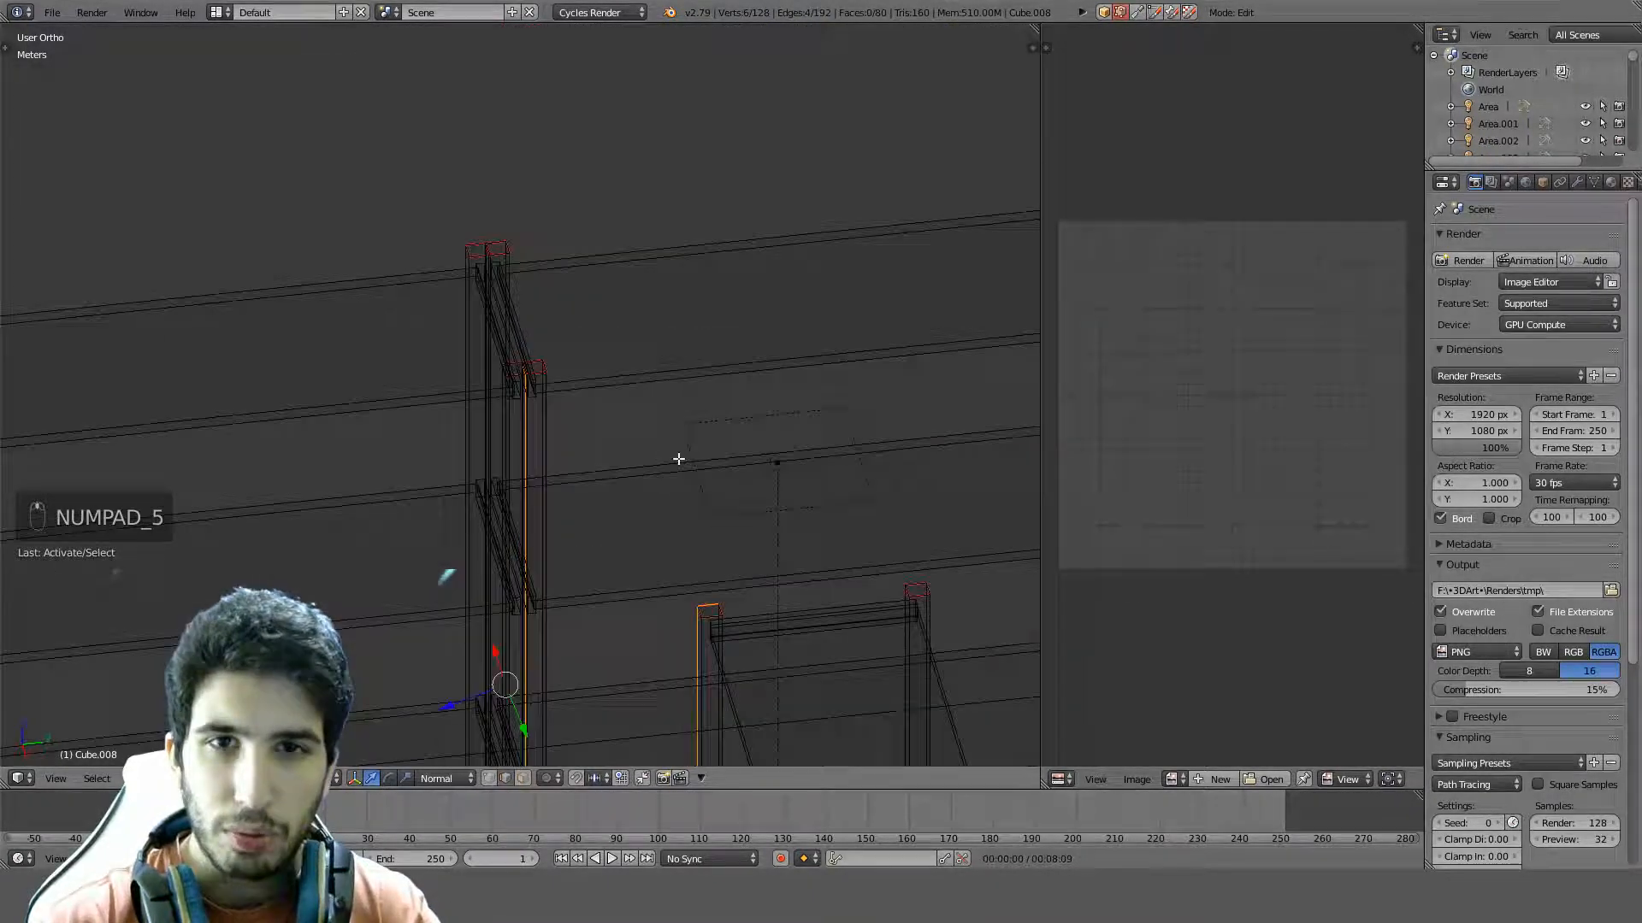
{"action": "middle_click_drag", "start_coordinate": [575, 334], "coordinate": [587, 391]}
{"action": "right_click", "coordinate": [501, 414], "text": "shift"}
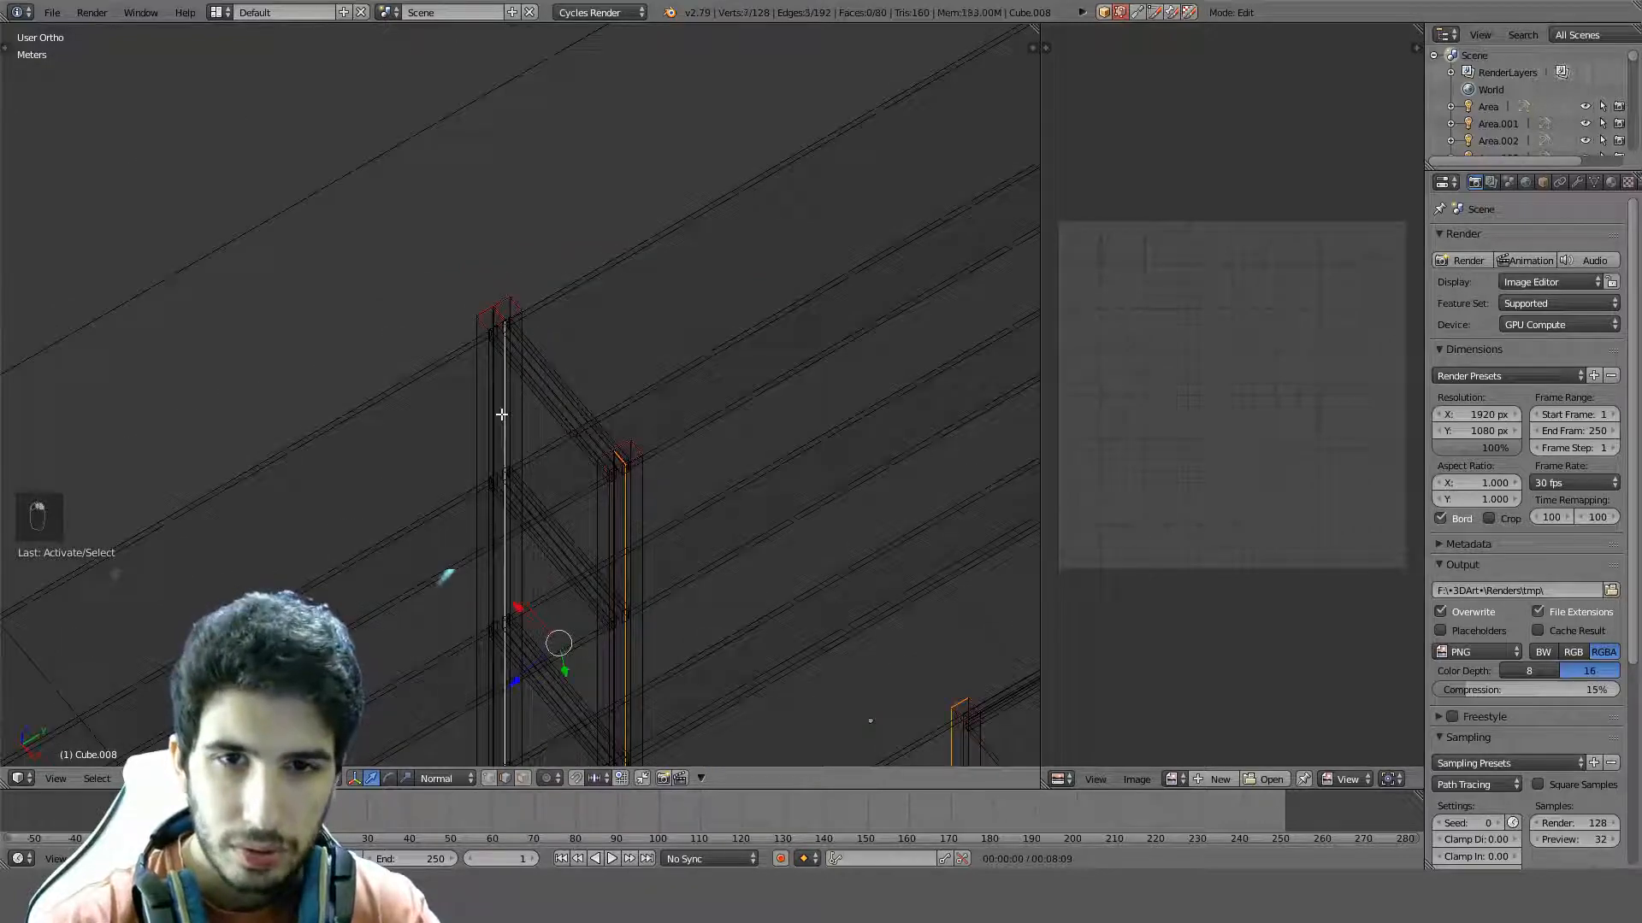
Add the remaining short end edges of the rear middle post and end posts, and mark all selected edges as seams
{"action": "right_click", "coordinate": [486, 293], "text": "shift"}
{"action": "middle_click_drag", "start_coordinate": [641, 322], "coordinate": [502, 333]}
{"action": "right_click", "coordinate": [484, 252], "text": "shift"}
{"action": "middle_click_drag", "start_coordinate": [484, 252], "coordinate": [517, 526], "text": "shift"}
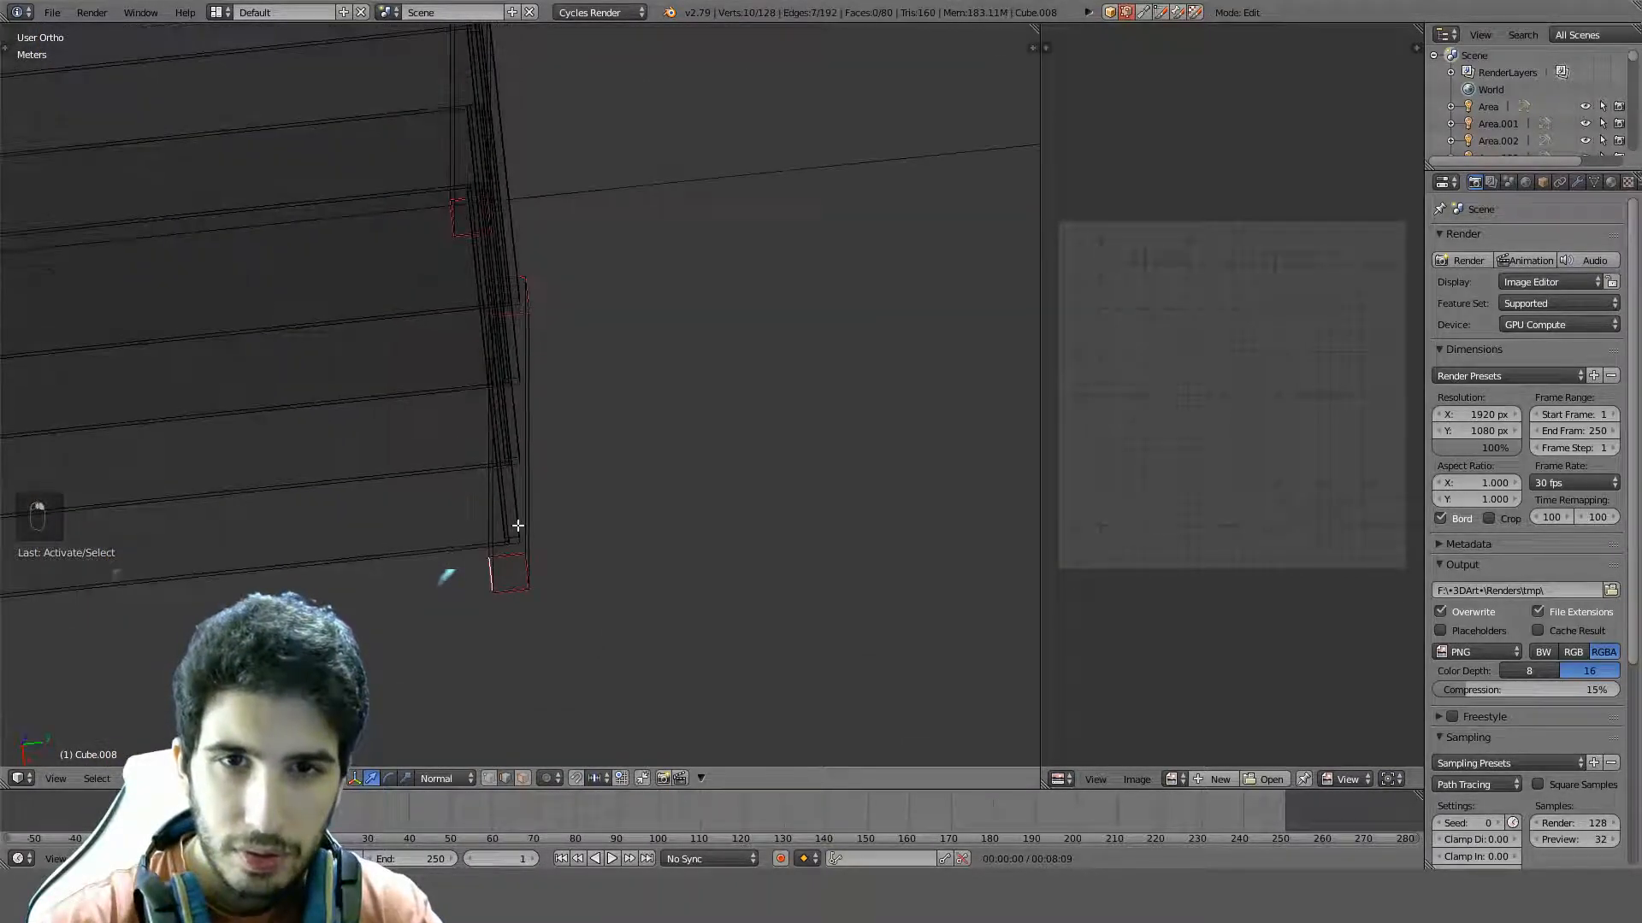
{"action": "middle_click_drag", "start_coordinate": [457, 203], "coordinate": [539, 183]}
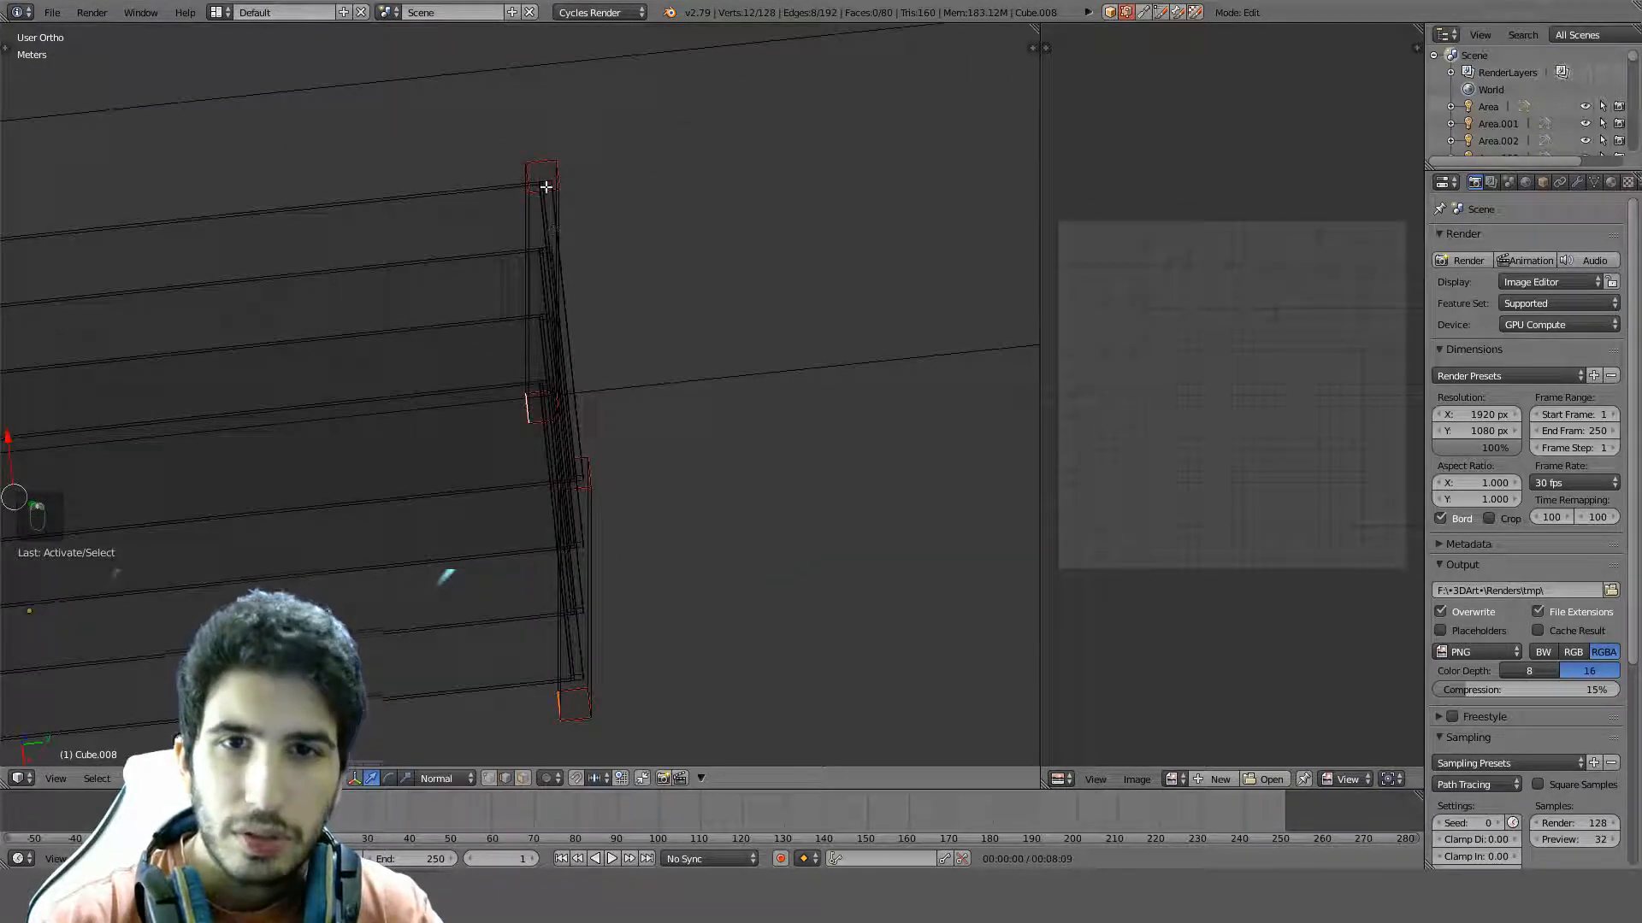
{"action": "right_click", "coordinate": [557, 473], "text": "shift"}
{"action": "key", "text": "ctrl+z"}
{"action": "middle_click_drag", "start_coordinate": [659, 403], "coordinate": [689, 286]}
{"action": "right_click", "coordinate": [658, 215], "text": "shift"}
{"action": "key", "text": "ctrl+e"}
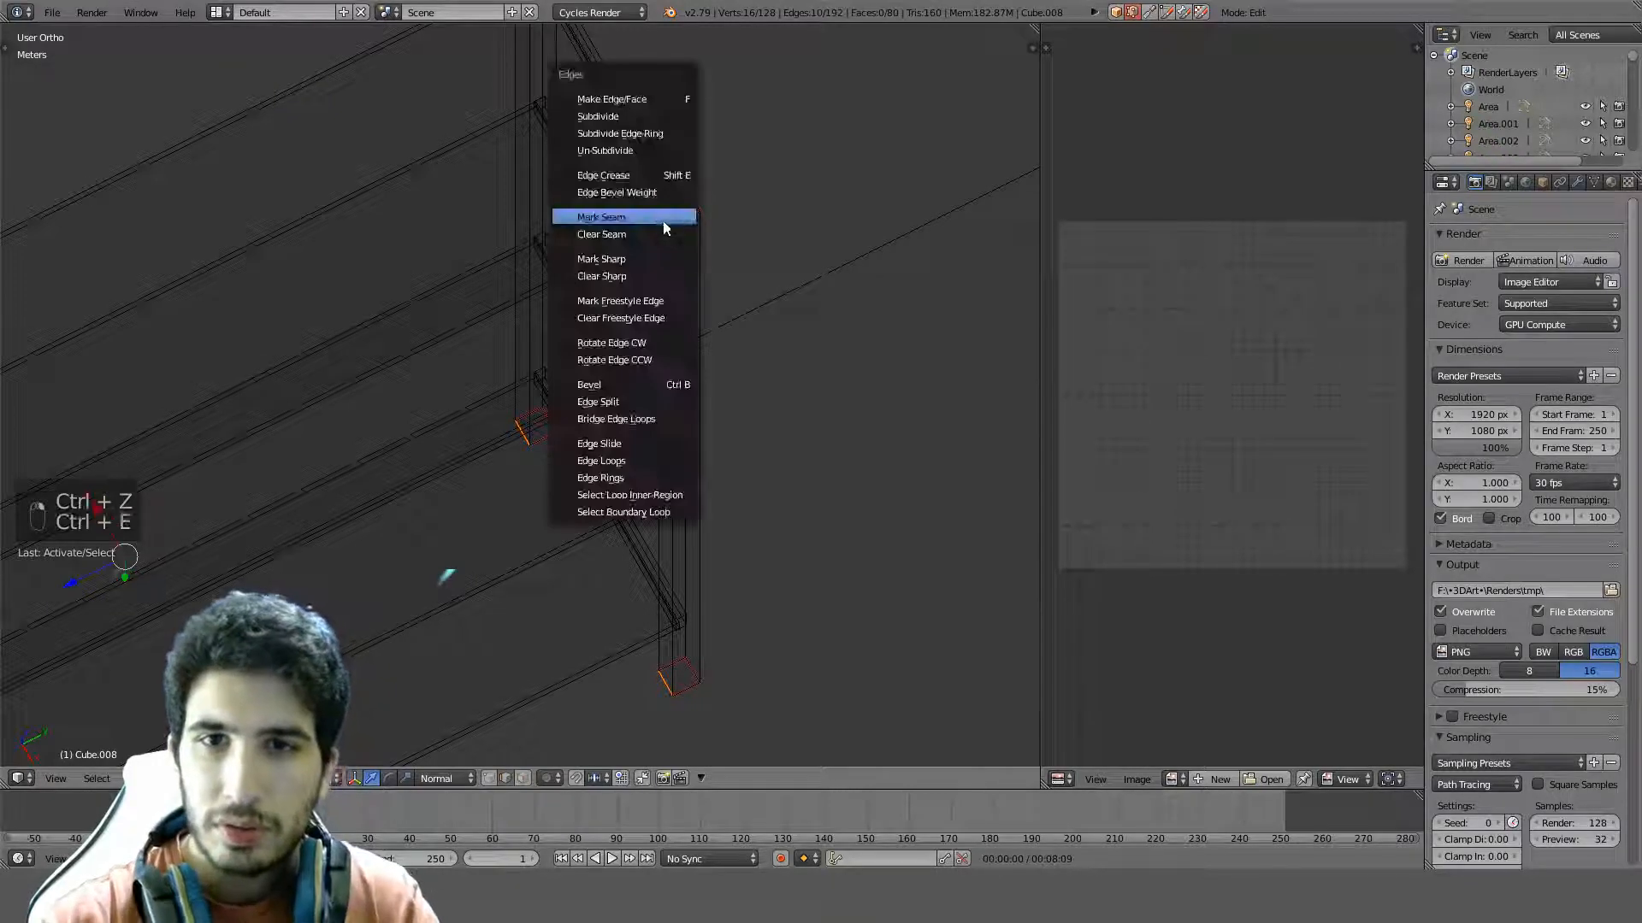
{"action": "left_click", "coordinate": [653, 217]}
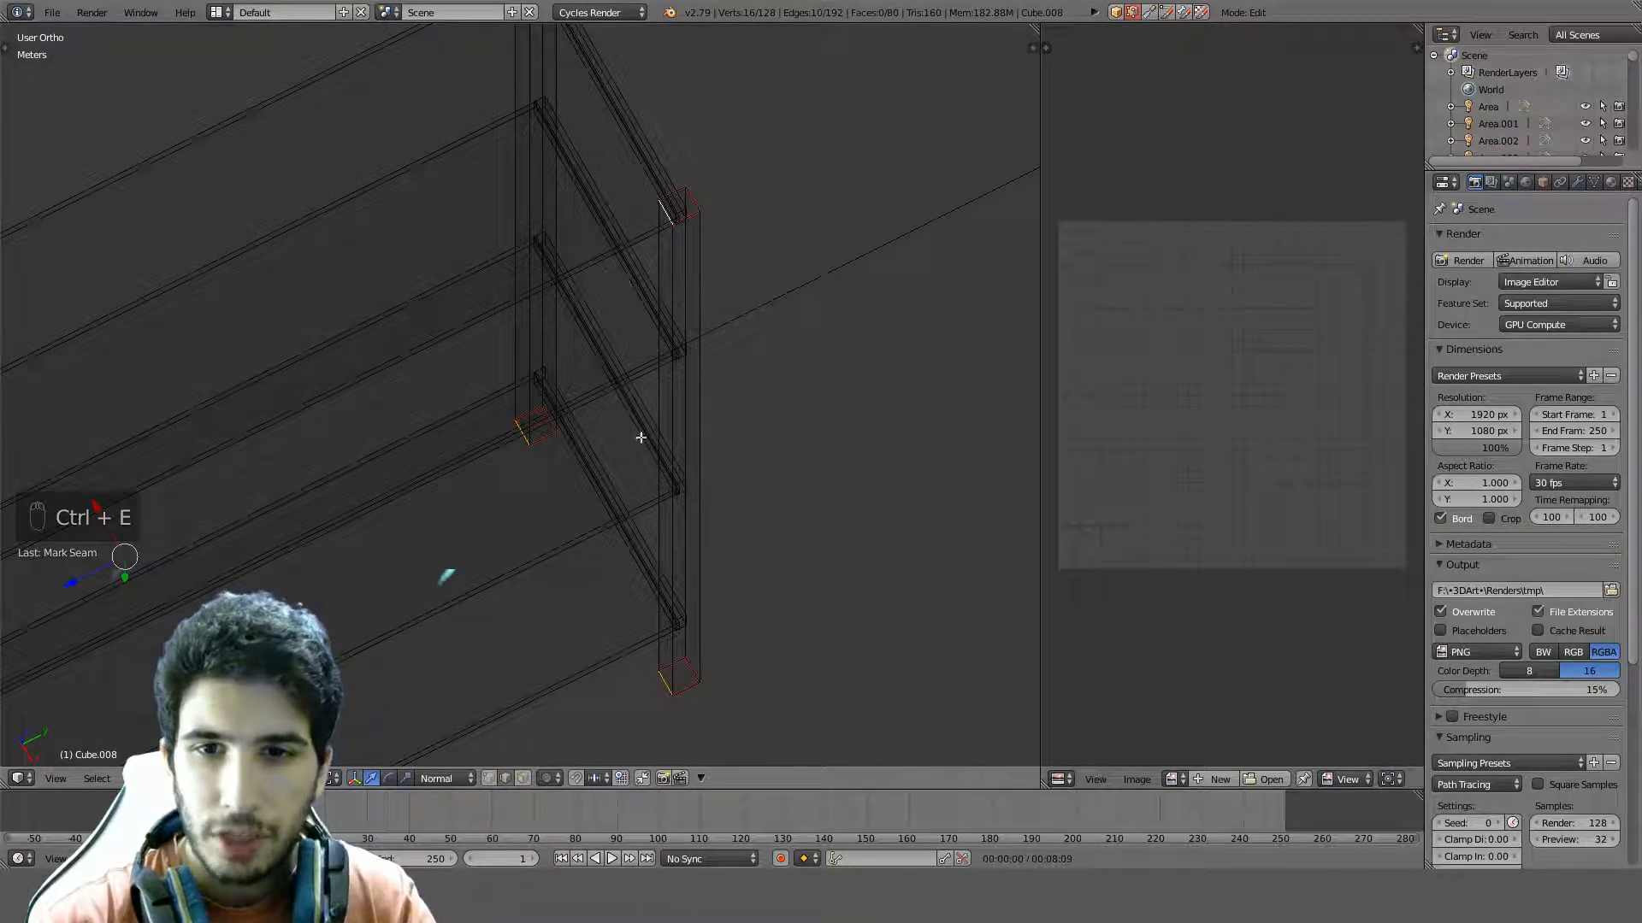
{"action": "right_click", "coordinate": [682, 411]}
{"action": "middle_click_drag", "start_coordinate": [681, 411], "coordinate": [645, 340]}
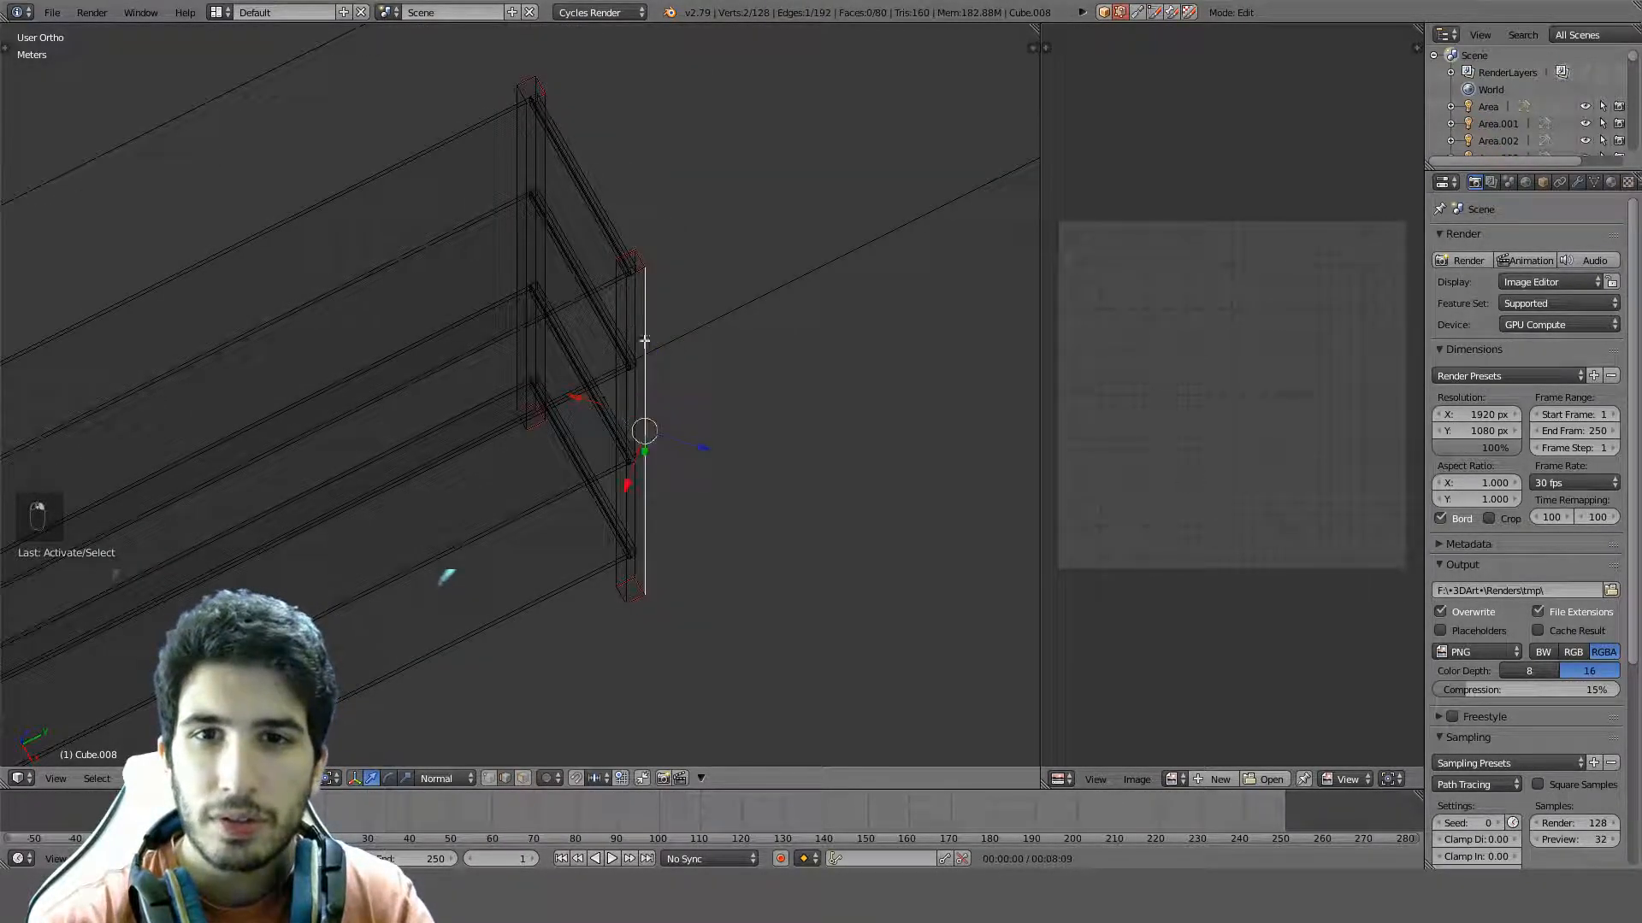
{"action": "right_click", "coordinate": [538, 122], "text": "shift"}
{"action": "middle_click_drag", "start_coordinate": [257, 560], "coordinate": [605, 274], "text": "shift"}
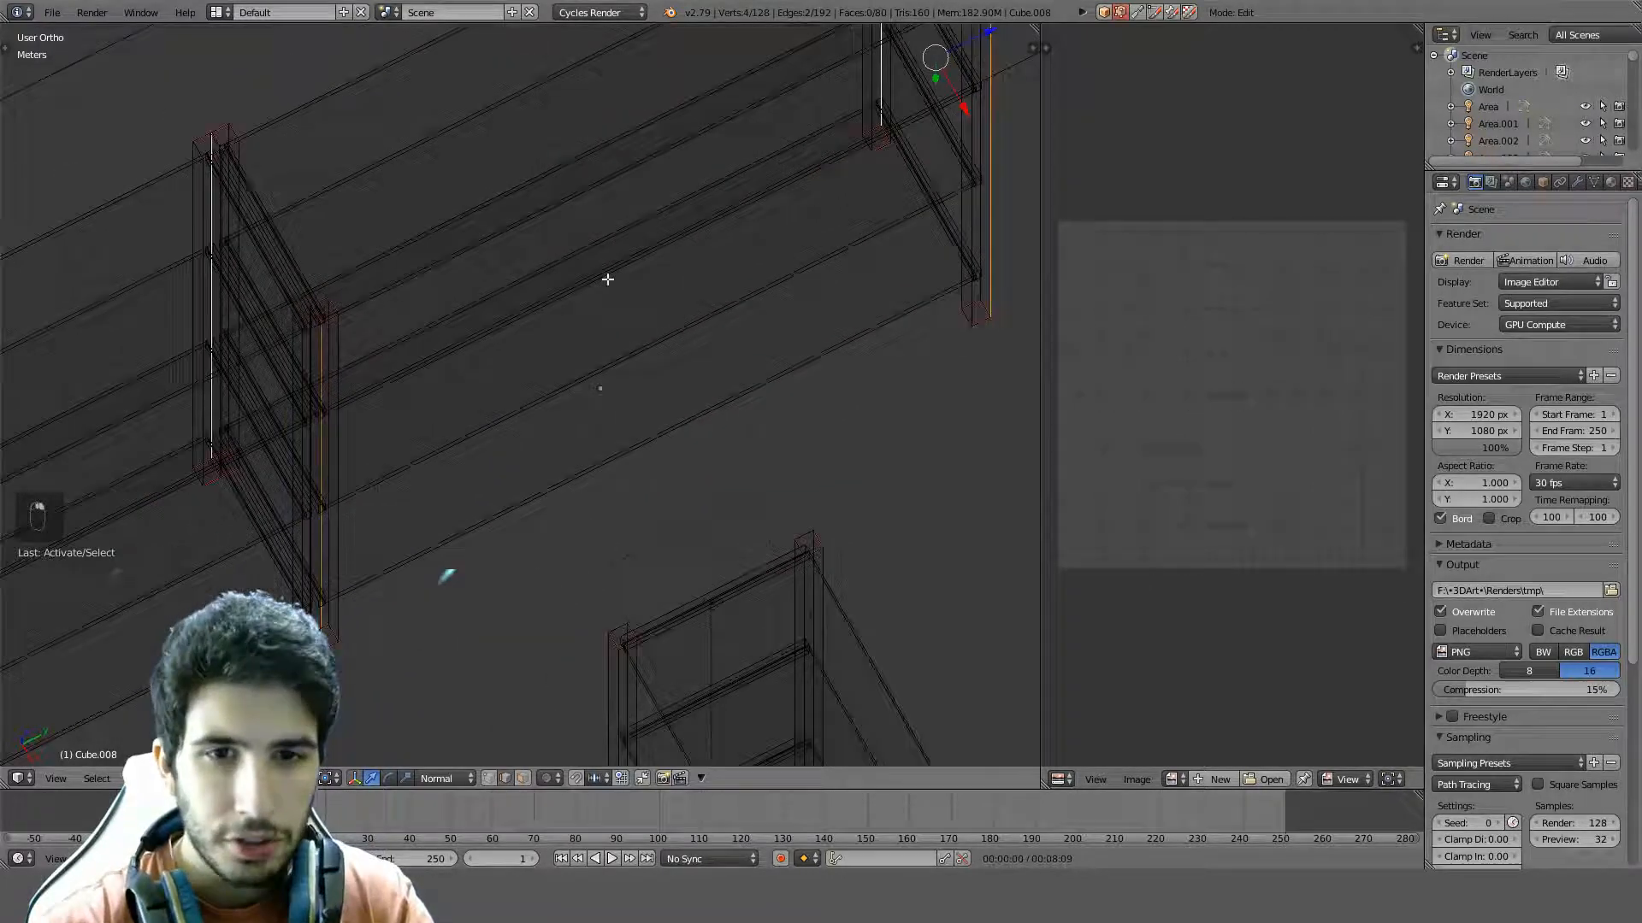
{"action": "key", "text": "a"}
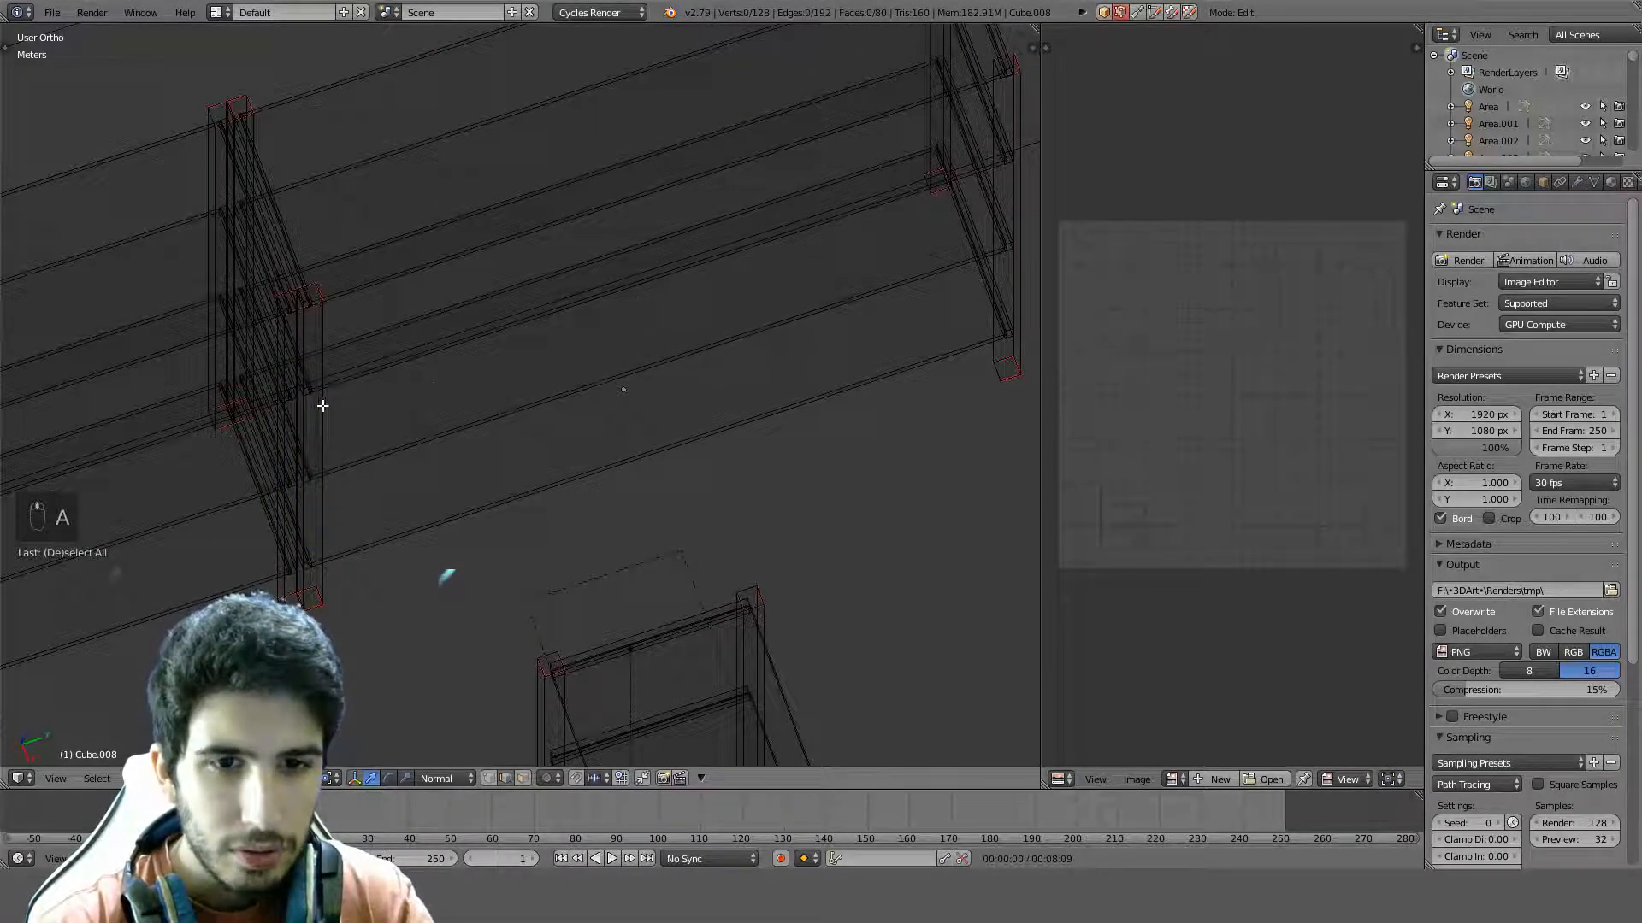
Select one lengthwise edge on each of the four shelf posts and mark these edges as seams
{"action": "middle_click_drag", "start_coordinate": [340, 403], "coordinate": [959, 229]}
{"action": "right_click", "coordinate": [946, 224]}
{"action": "middle_click_drag", "start_coordinate": [851, 167], "coordinate": [774, 416], "text": "shift"}
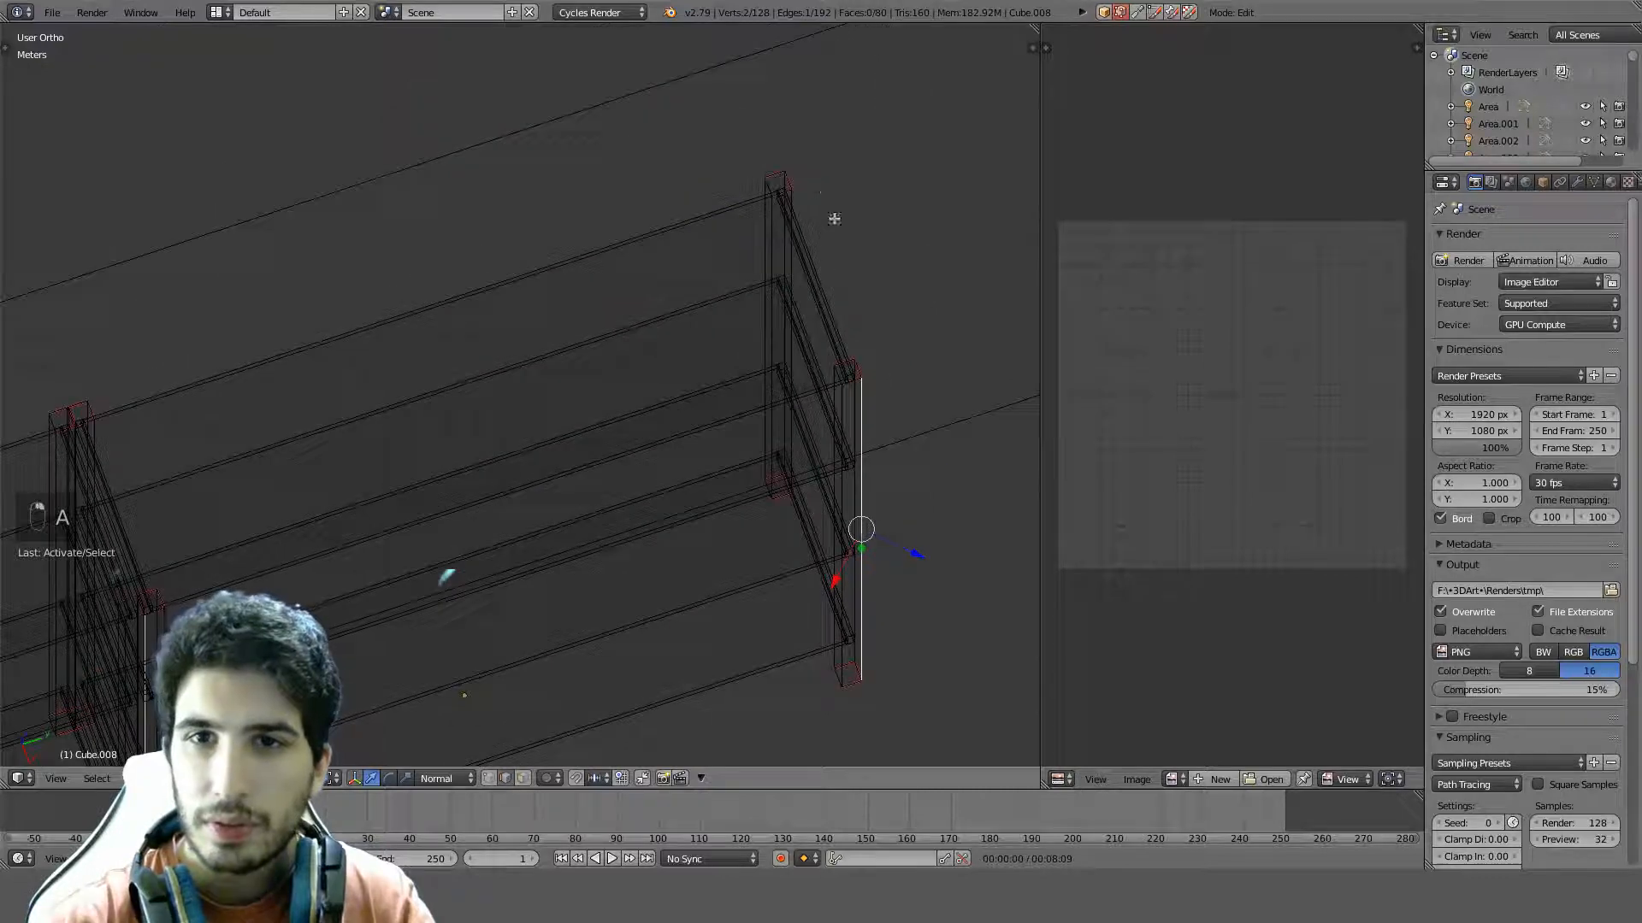
{"action": "right_click", "coordinate": [814, 205], "text": "shift"}
{"action": "middle_click_drag", "start_coordinate": [433, 498], "coordinate": [319, 264], "text": "shift"}
{"action": "right_click", "coordinate": [332, 323], "text": "shift"}
{"action": "key", "text": "ctrl+z"}
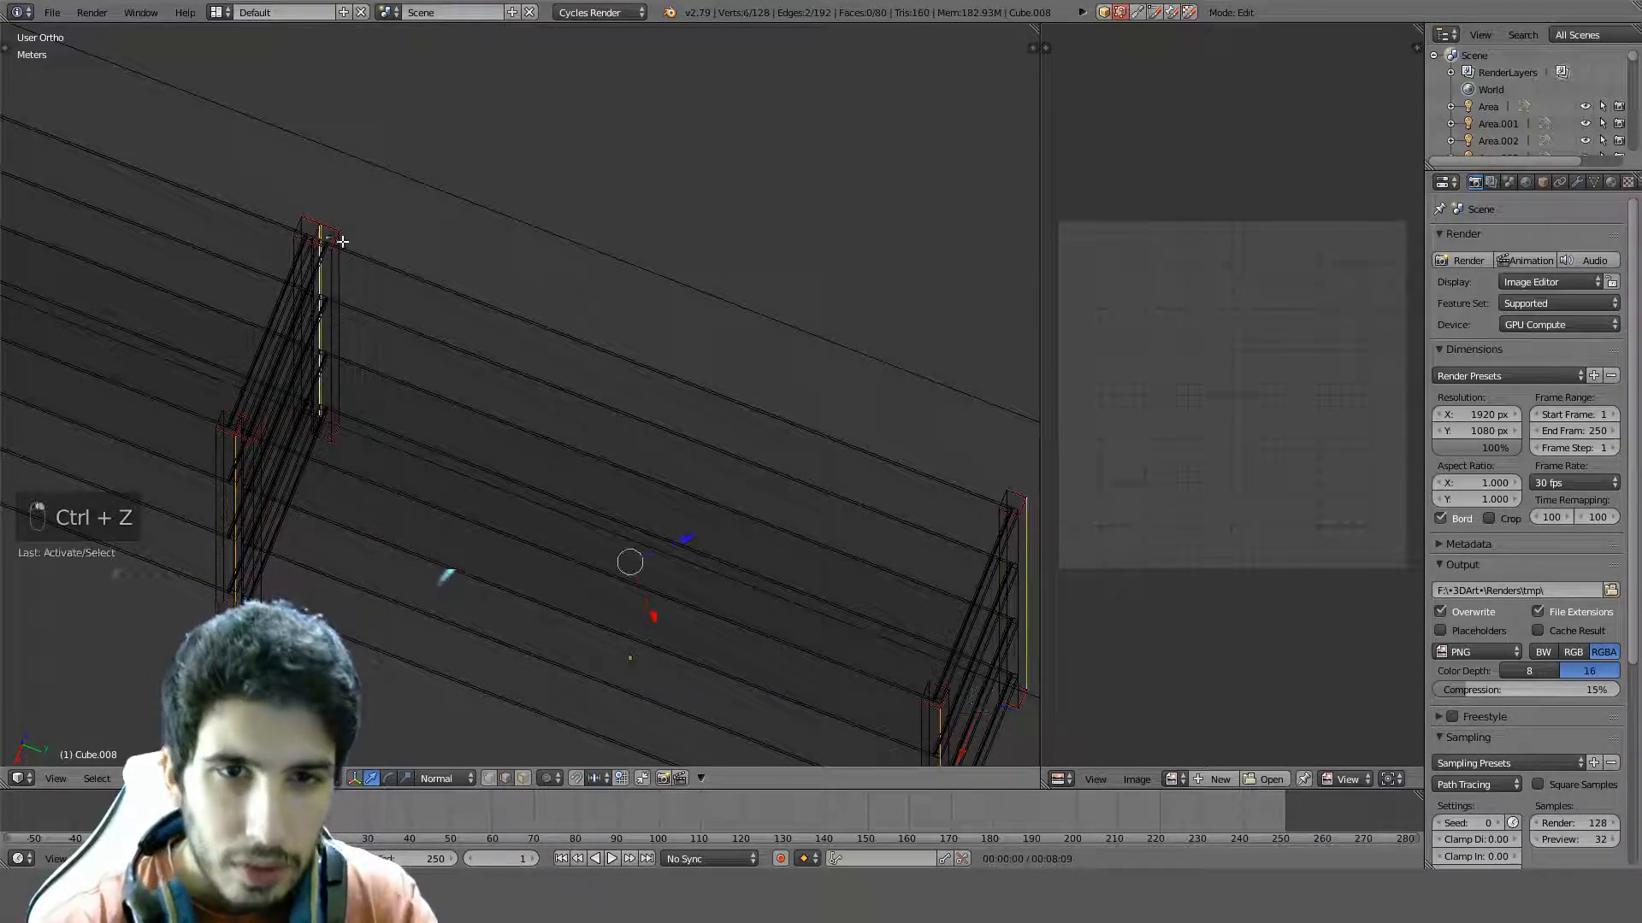
{"action": "middle_click_drag", "start_coordinate": [228, 481], "coordinate": [532, 451]}
{"action": "right_click", "coordinate": [300, 366], "text": "shift"}
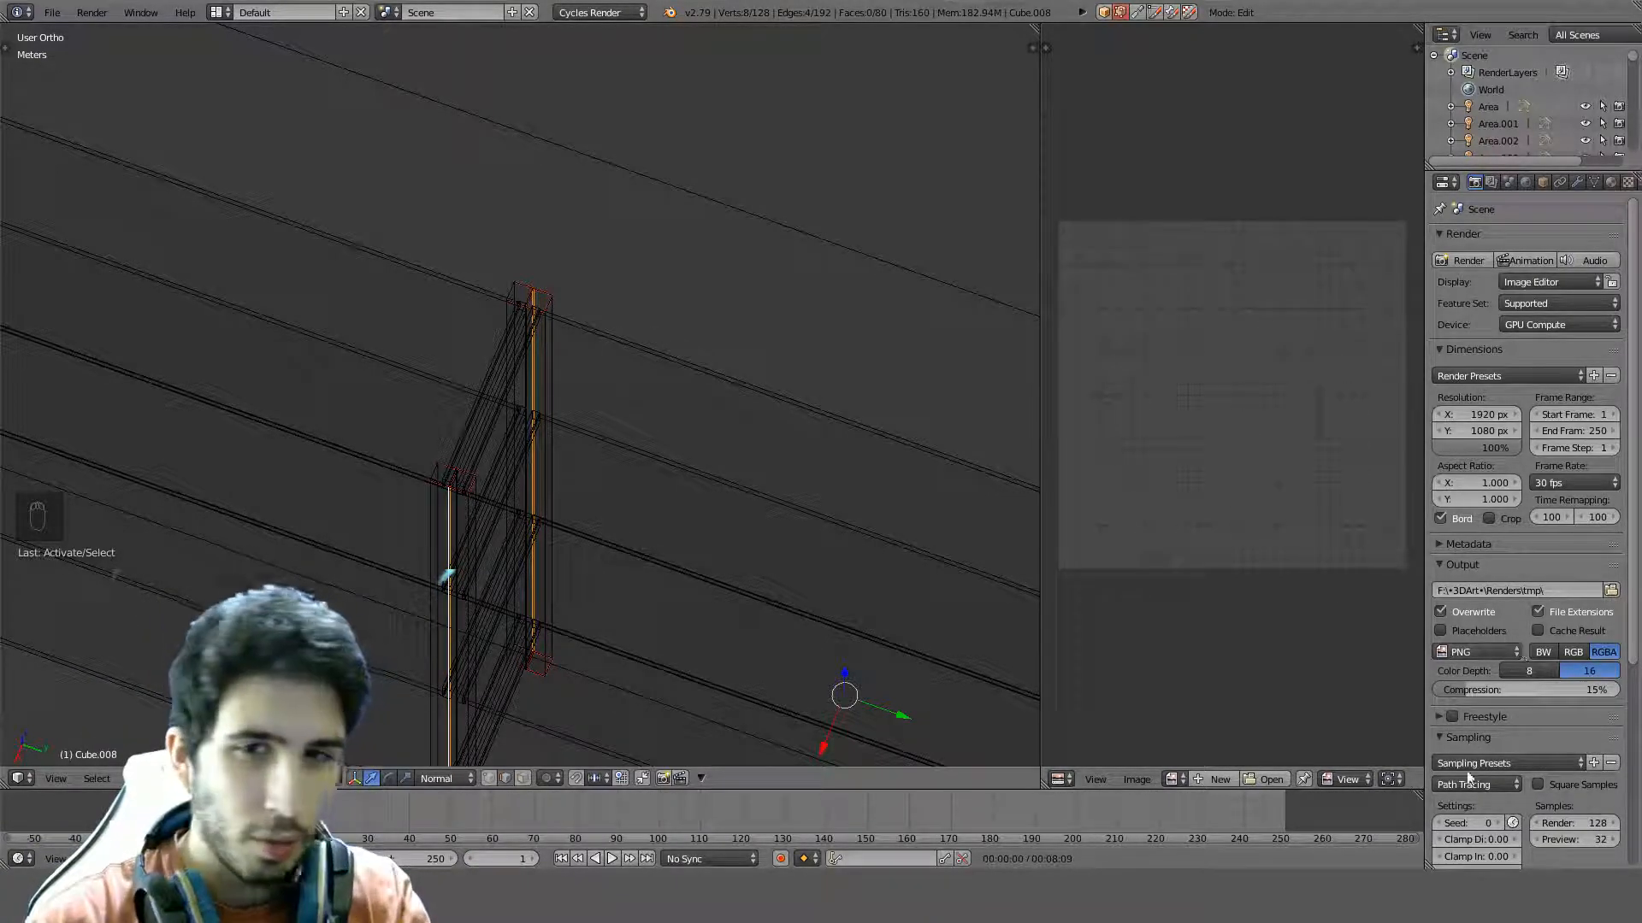
{"action": "middle_click_drag", "start_coordinate": [696, 634], "coordinate": [665, 476]}
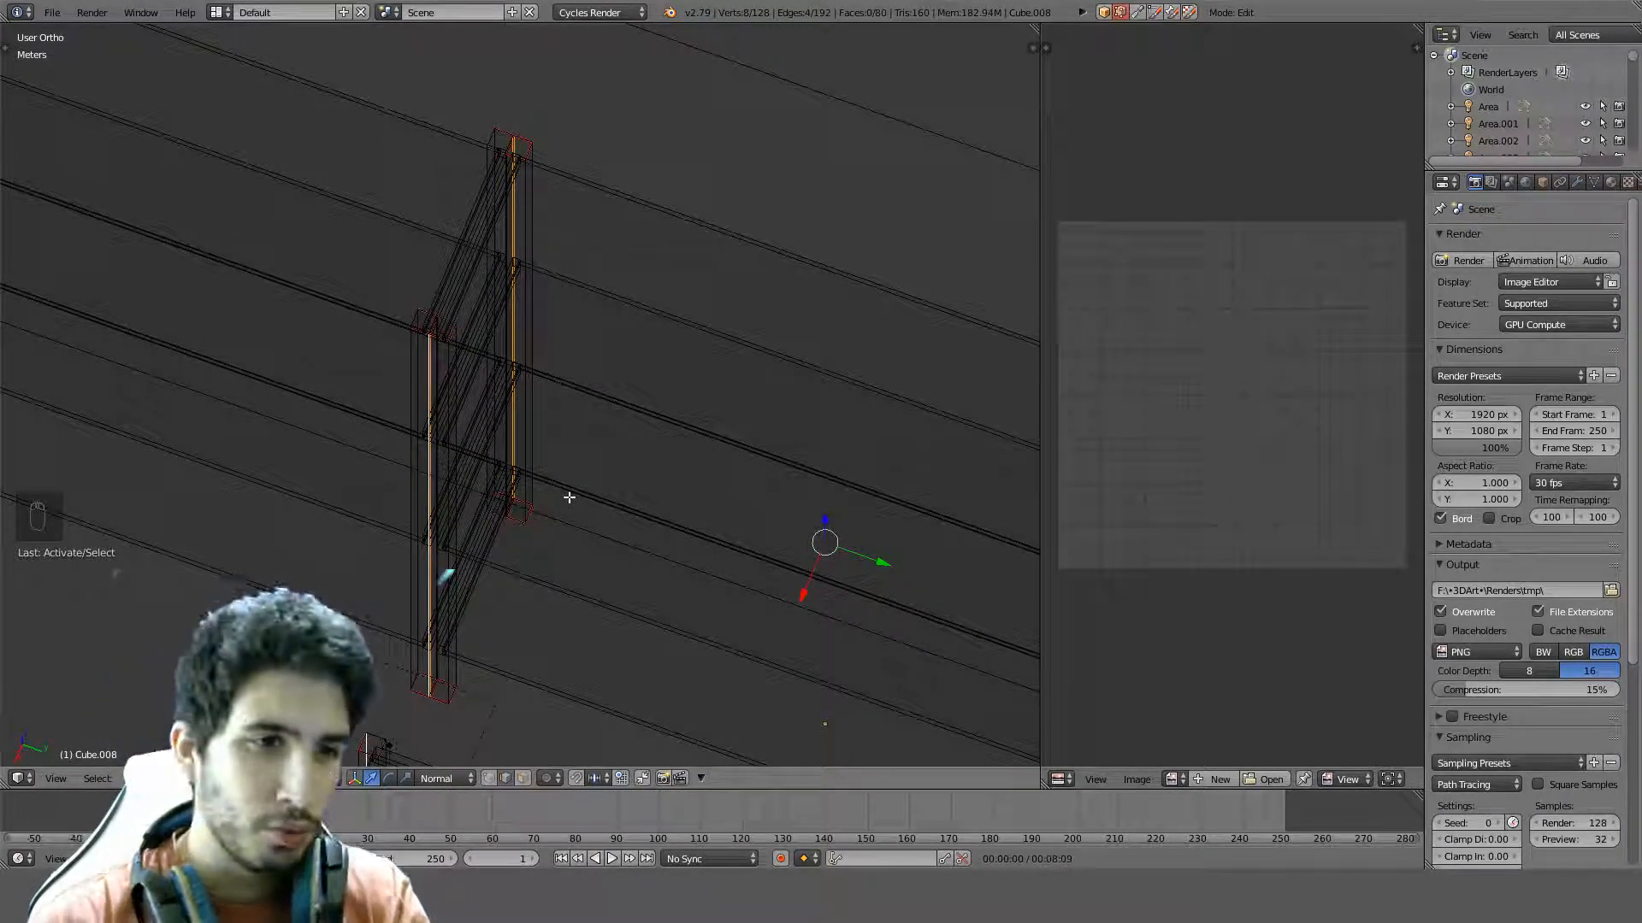
{"action": "key", "text": "ctrl+e"}
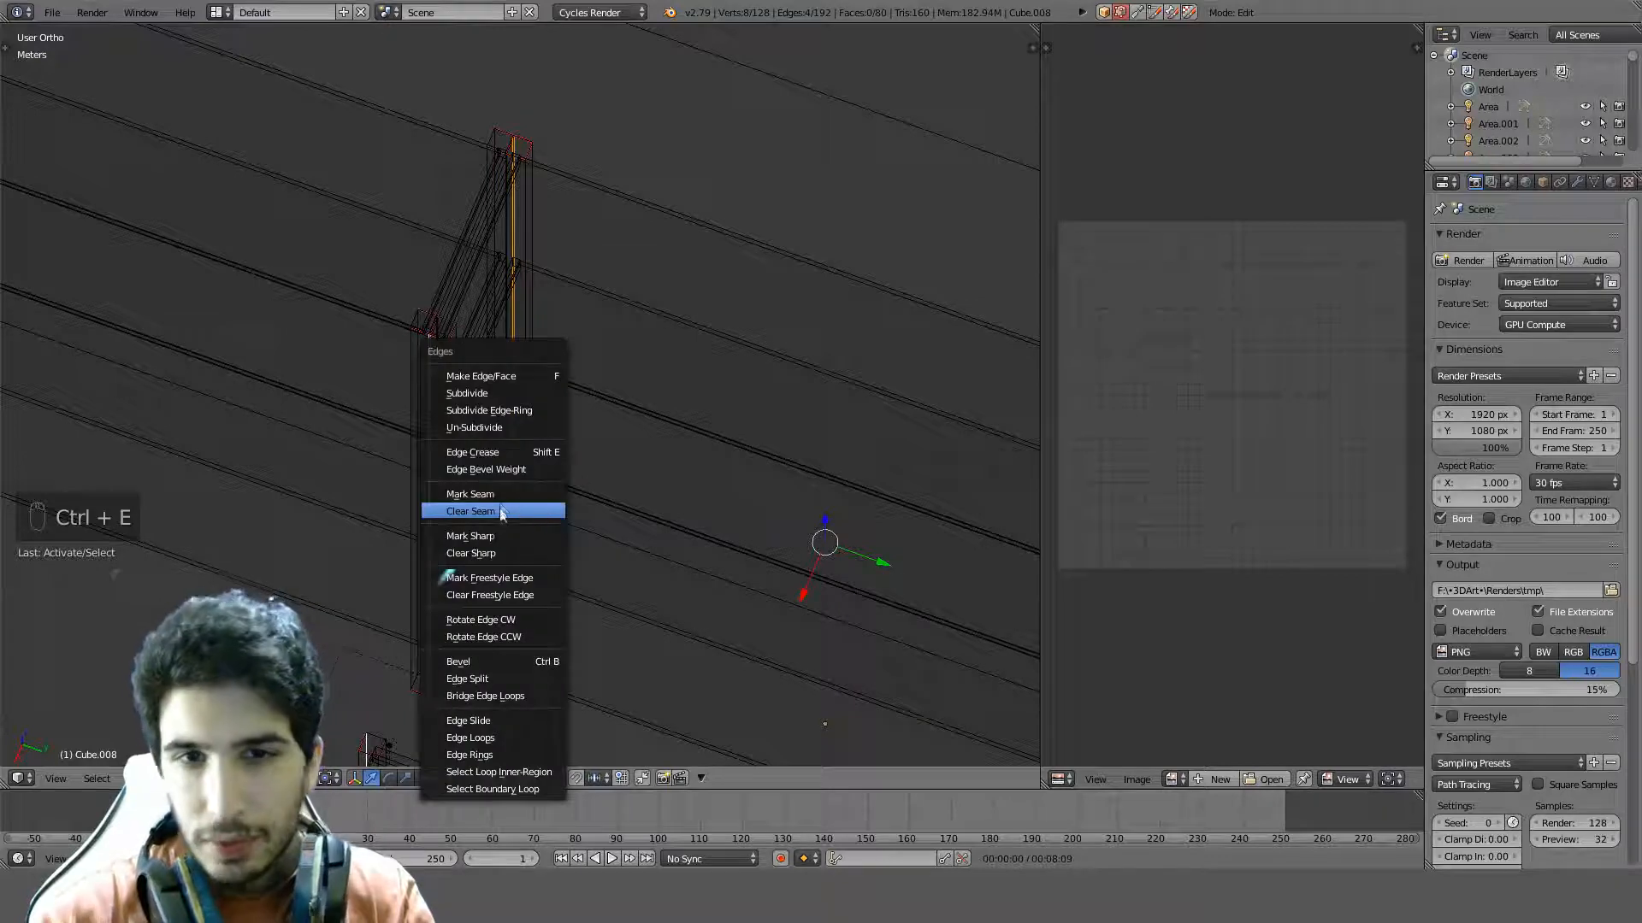
{"action": "left_click", "coordinate": [503, 490]}
Extend the selection to the complete linked posts, unwrap them, and view the shelf in solid shading
{"action": "scroll", "coordinate": [641, 470], "scroll_direction": "down", "scroll_amount": 4}
{"action": "middle_click_drag", "start_coordinate": [761, 455], "coordinate": [644, 443], "text": "shift"}
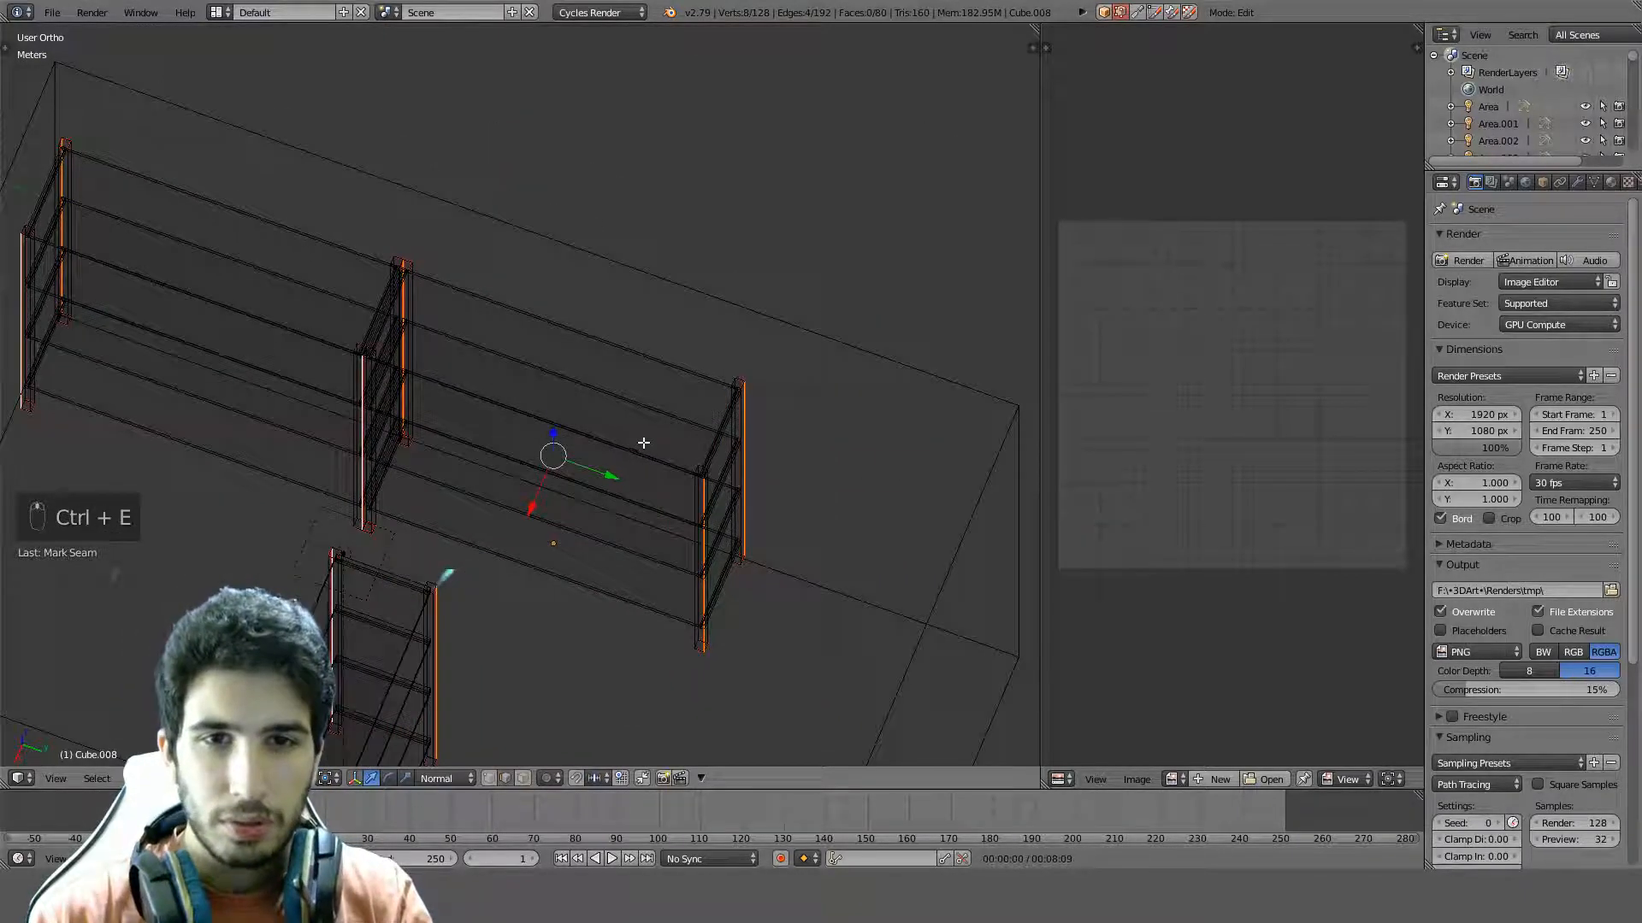
{"action": "key", "text": "ctrl+semicolon"}
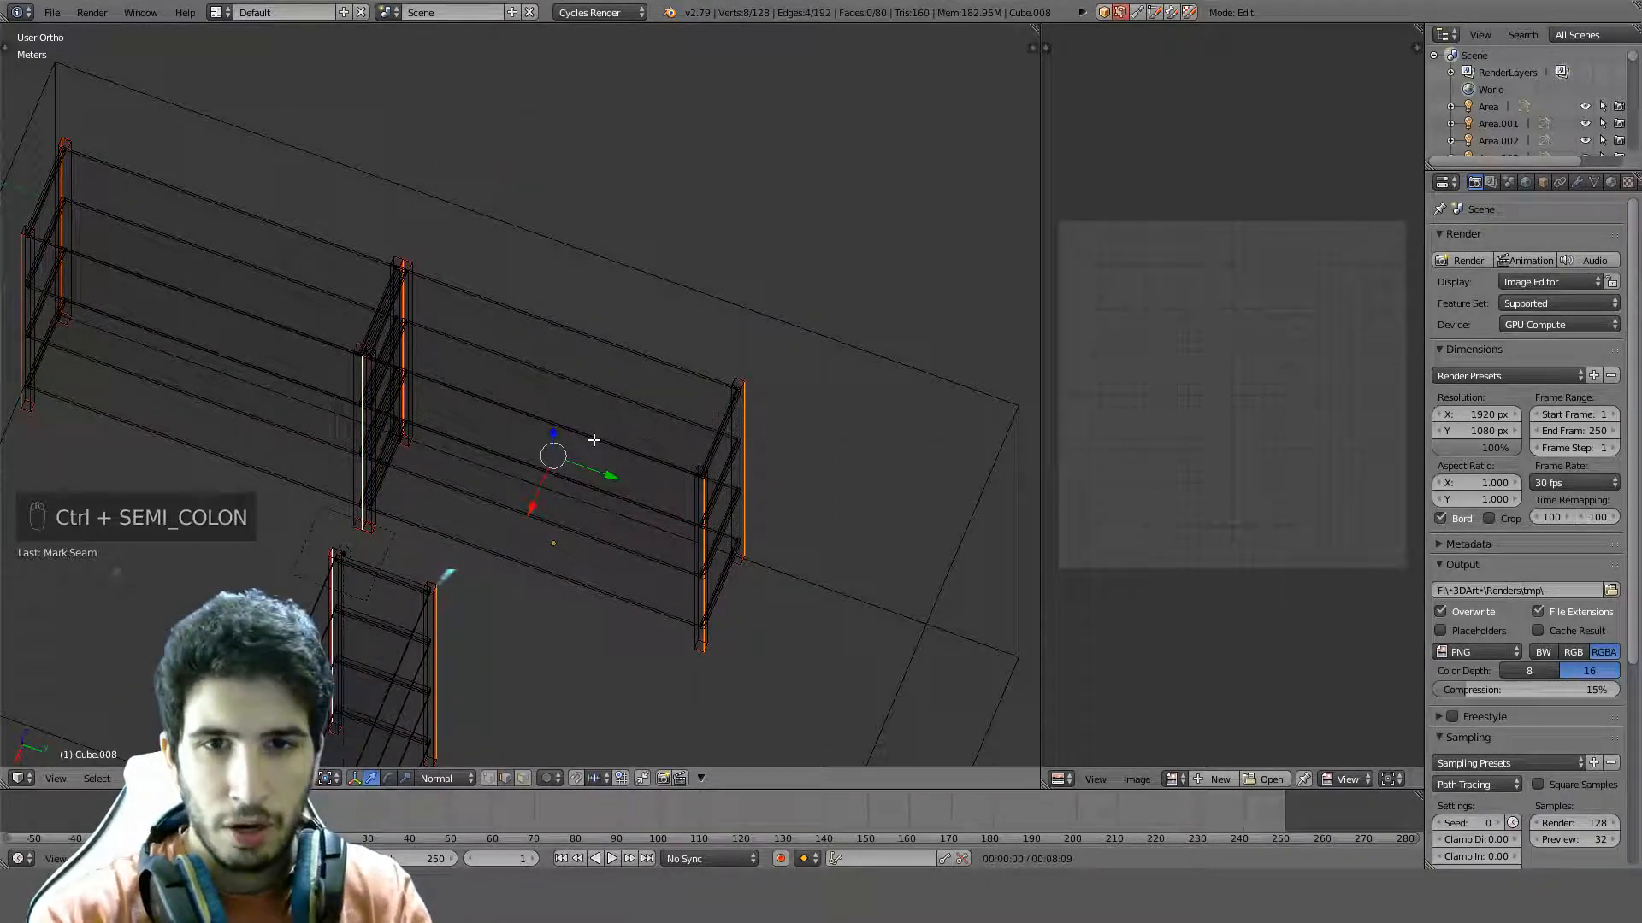
{"action": "key", "text": "ctrl+l"}
{"action": "key", "text": "ctrl+l"}
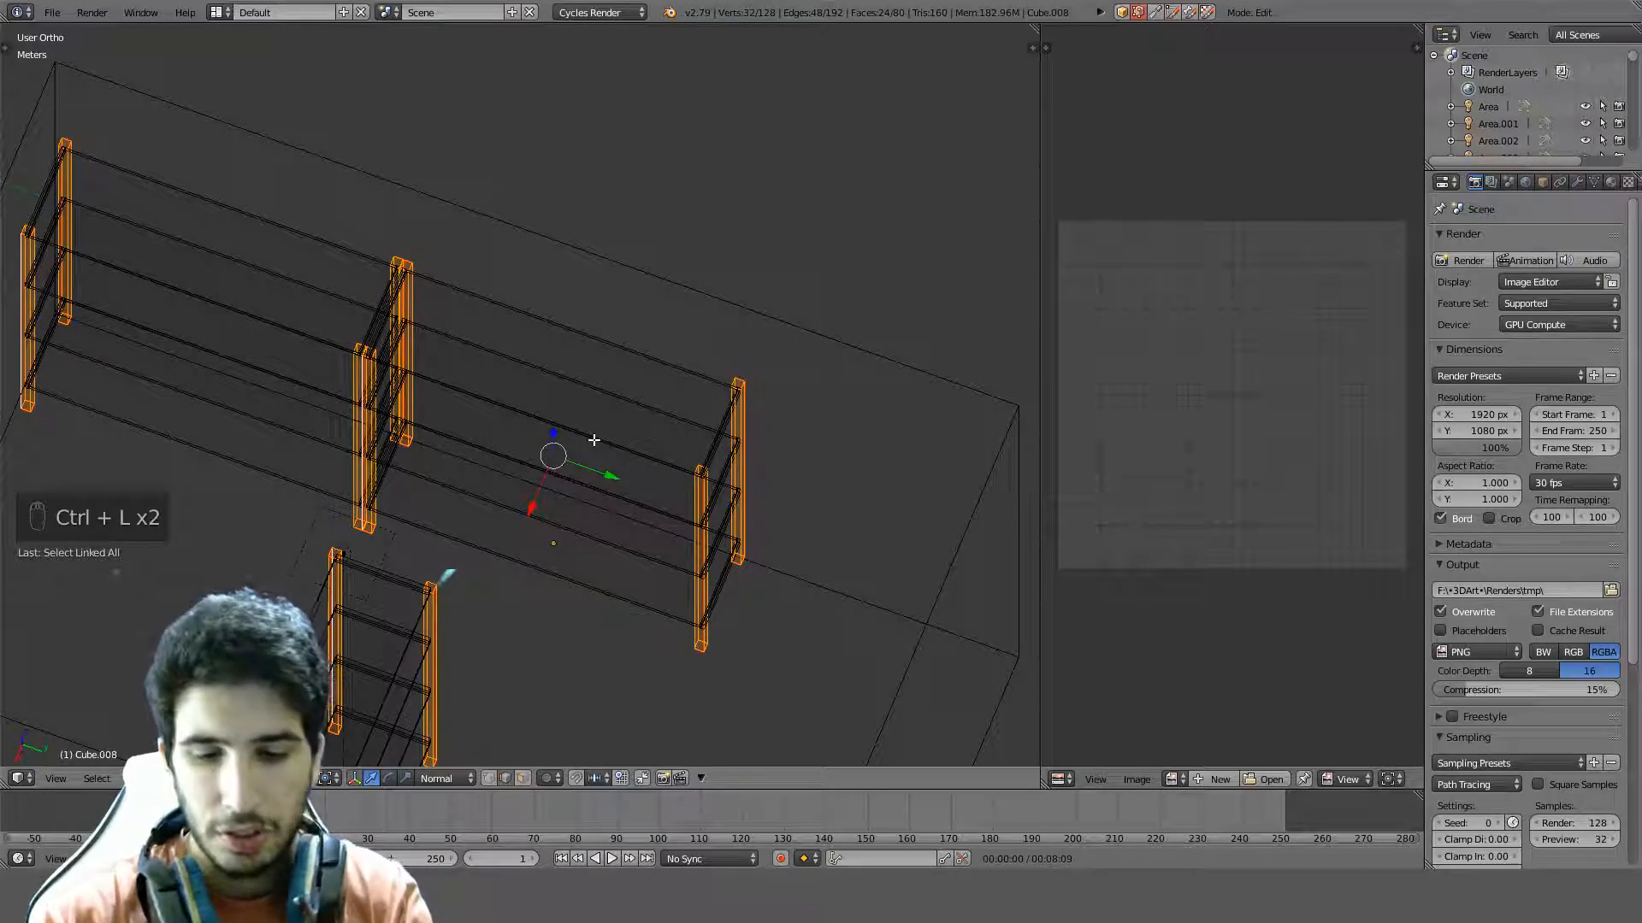
{"action": "key", "text": "u"}
{"action": "left_click", "coordinate": [620, 439]}
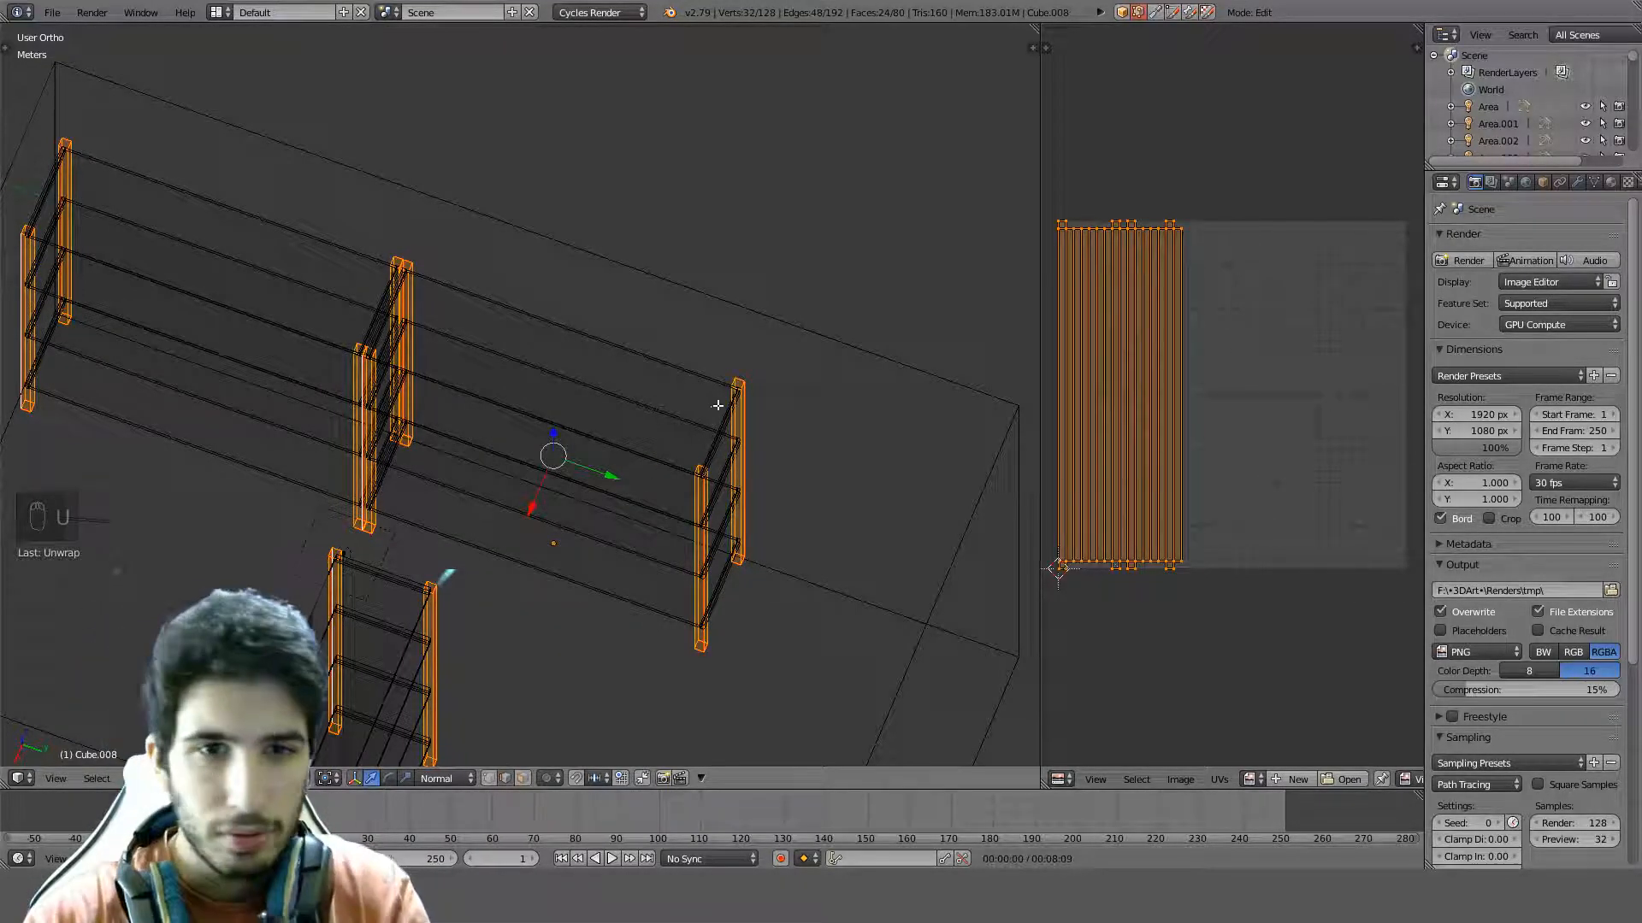
{"action": "middle_click_drag", "start_coordinate": [719, 402], "coordinate": [579, 511]}
{"action": "key", "text": "z"}
{"action": "key", "text": "z"}
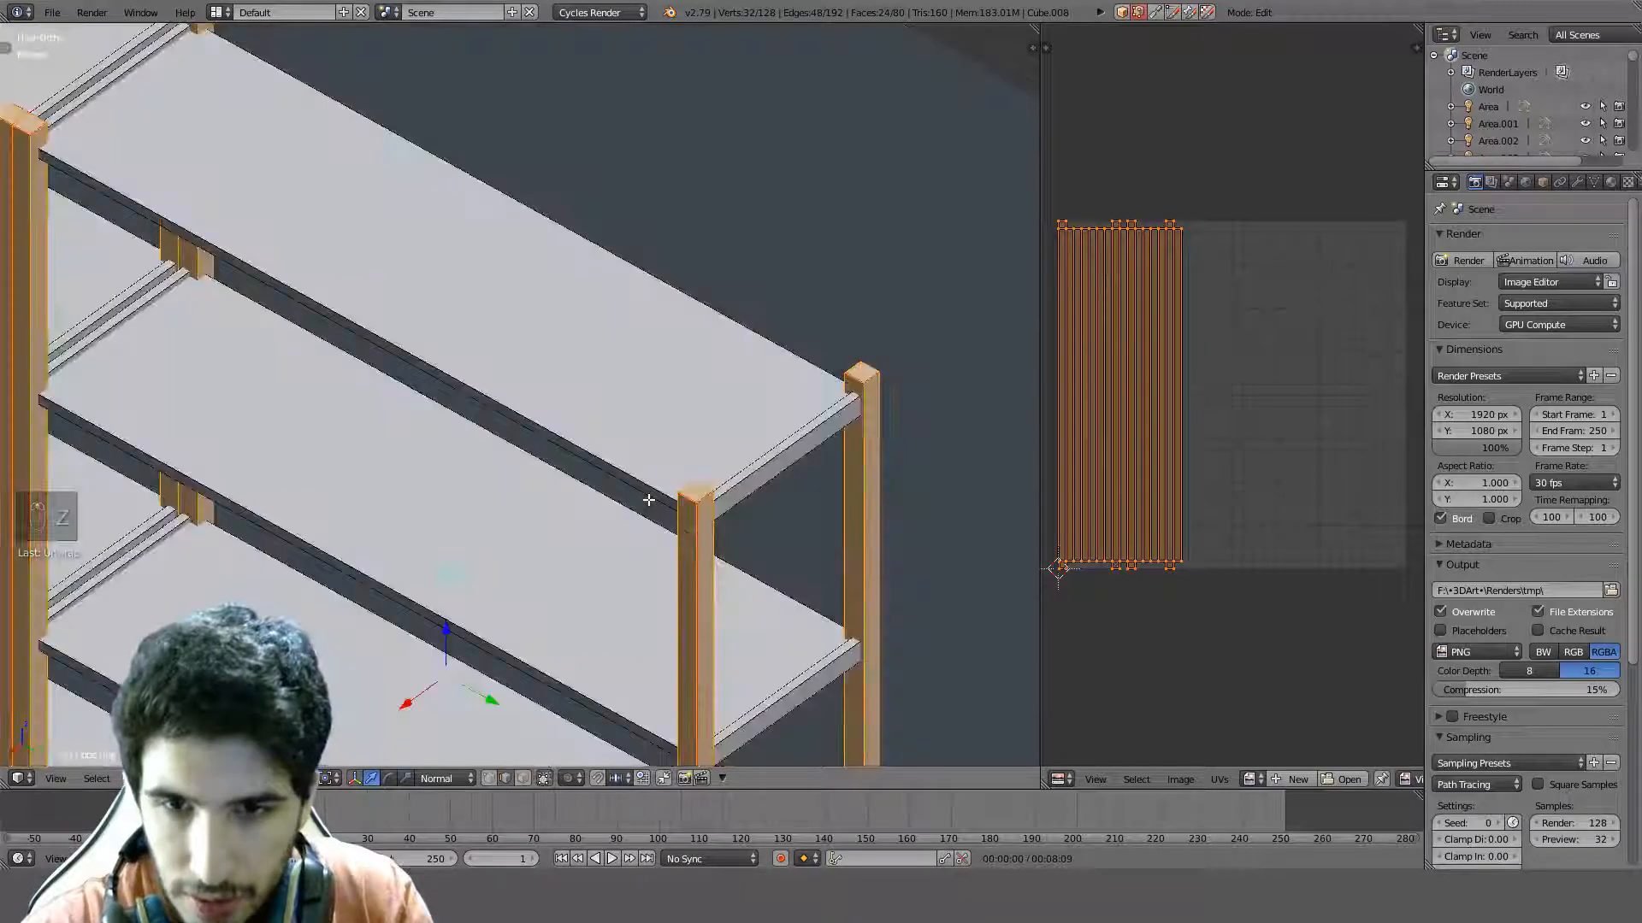
{"action": "right_click", "coordinate": [649, 499]}
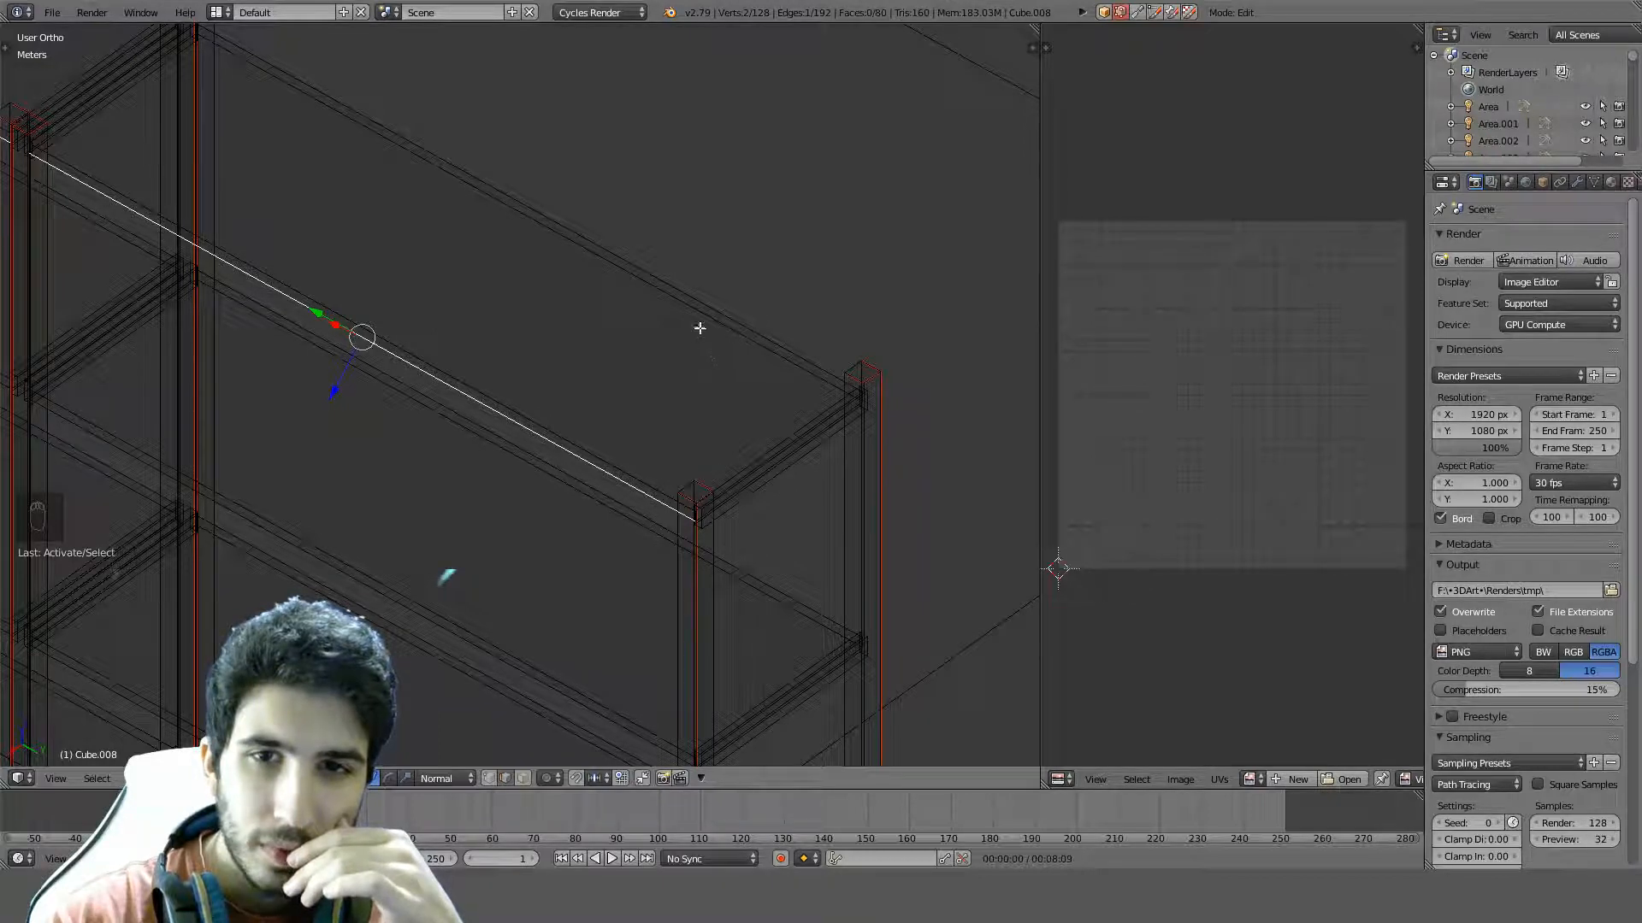
{"action": "right_click", "coordinate": [691, 296]}
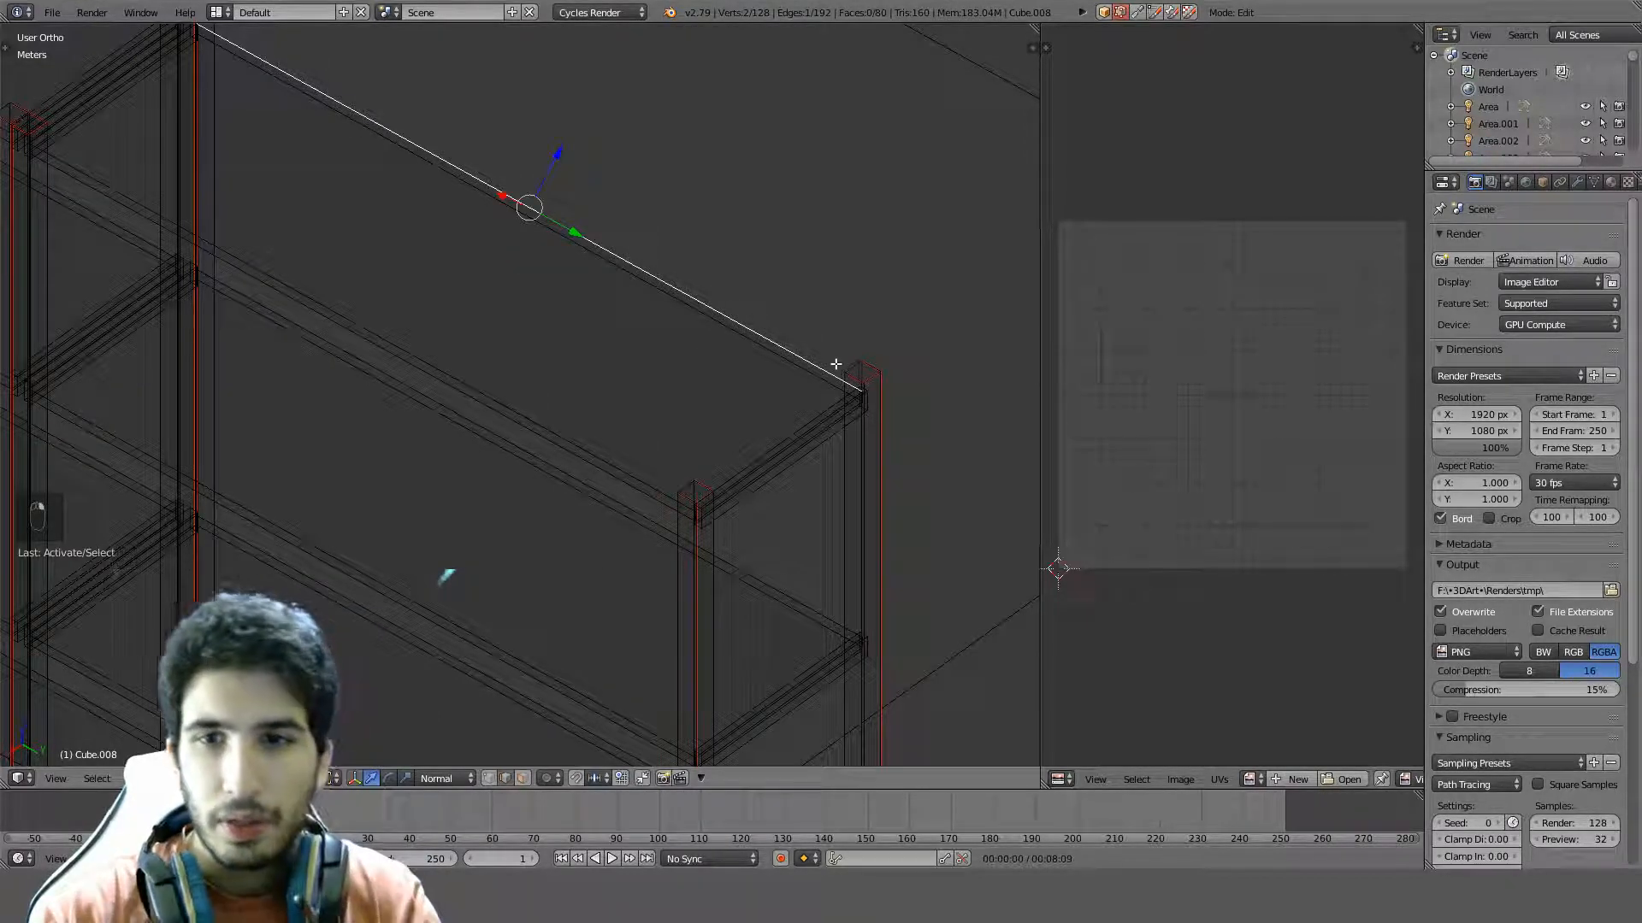
{"action": "middle_click_drag", "start_coordinate": [836, 355], "coordinate": [578, 428]}
{"action": "key", "text": "a"}
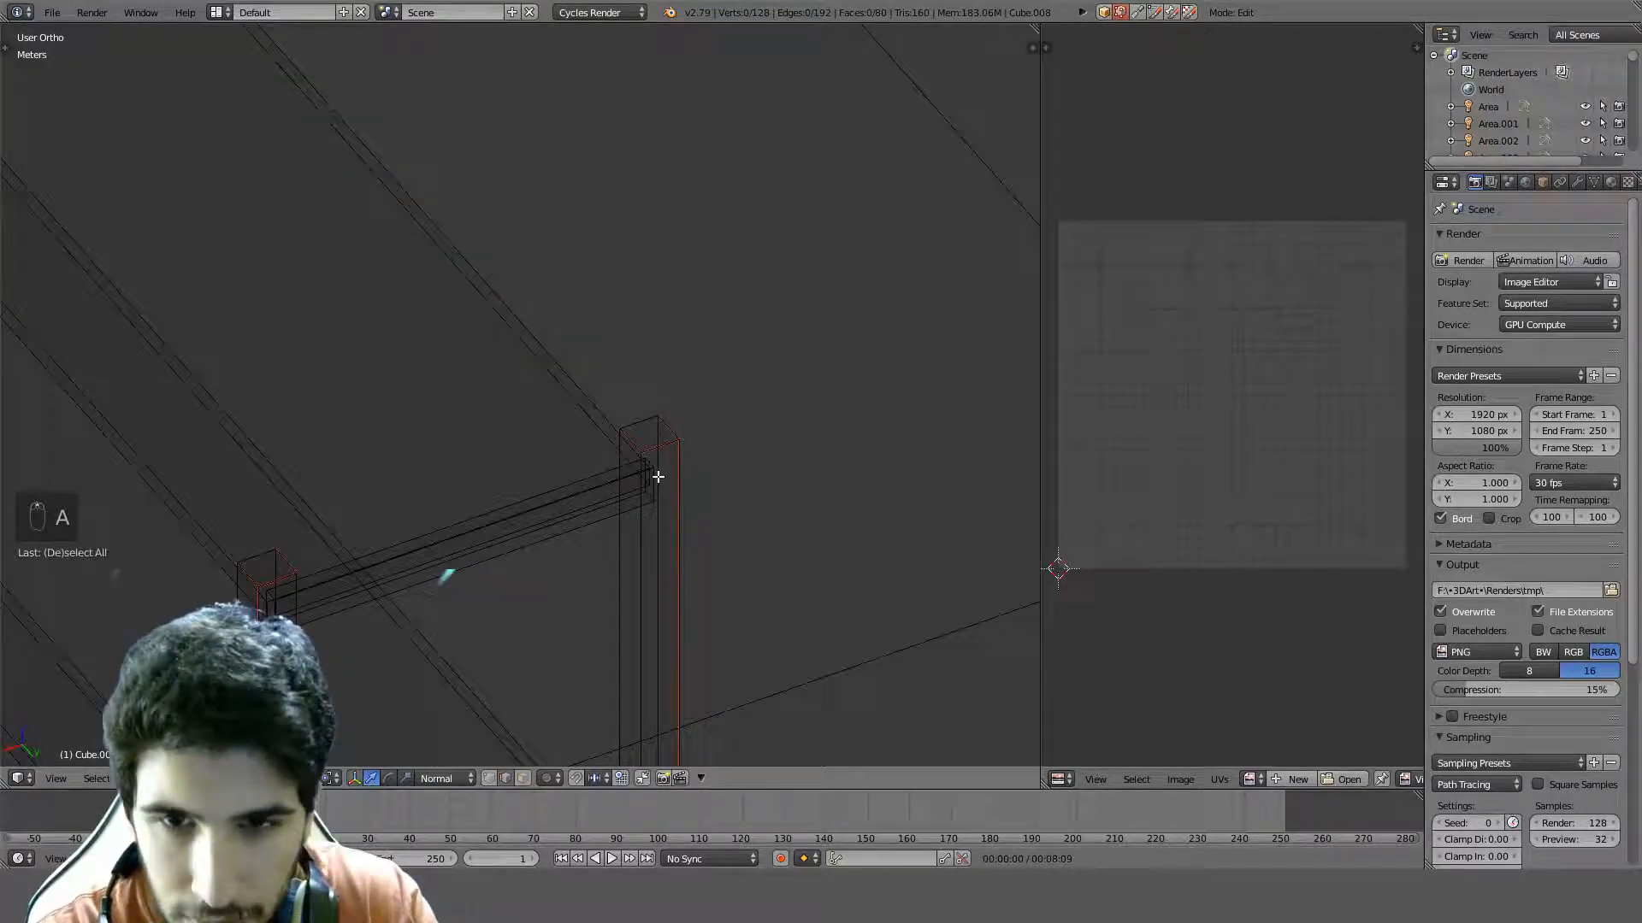
{"action": "key", "text": "a"}
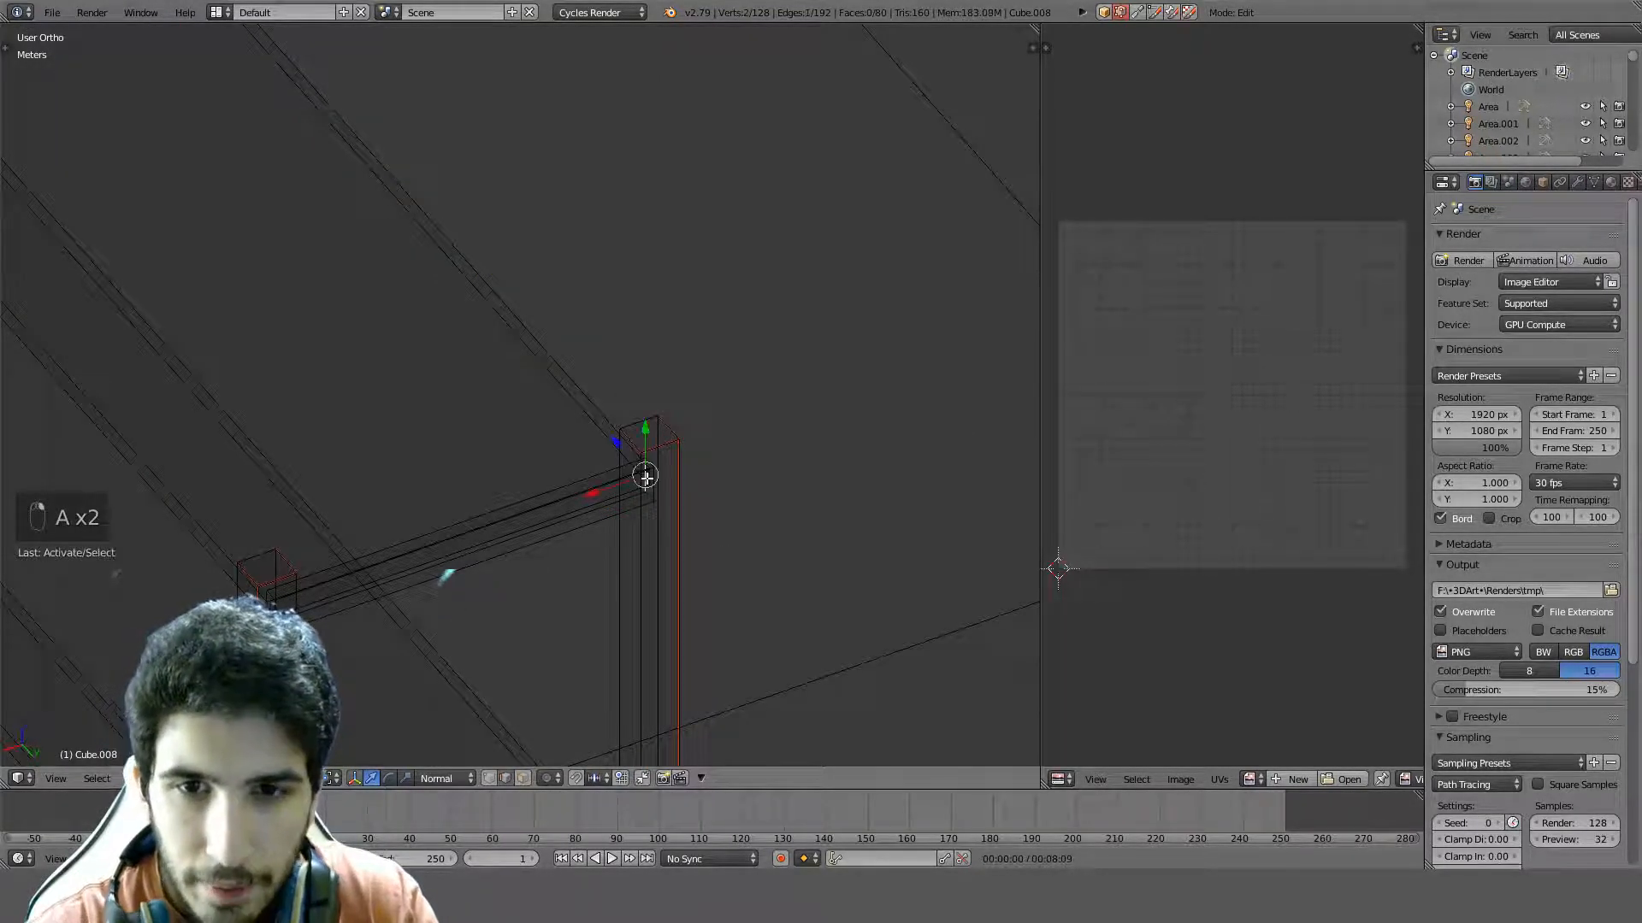
Select the top board's upper rear lengthwise edge together with the short vertical corner edges at its two ends
{"action": "right_click", "coordinate": [610, 417], "text": "shift"}
{"action": "scroll", "coordinate": [359, 224], "scroll_direction": "down", "scroll_amount": 3}
{"action": "middle_click_drag", "start_coordinate": [362, 220], "coordinate": [644, 694], "text": "shift"}
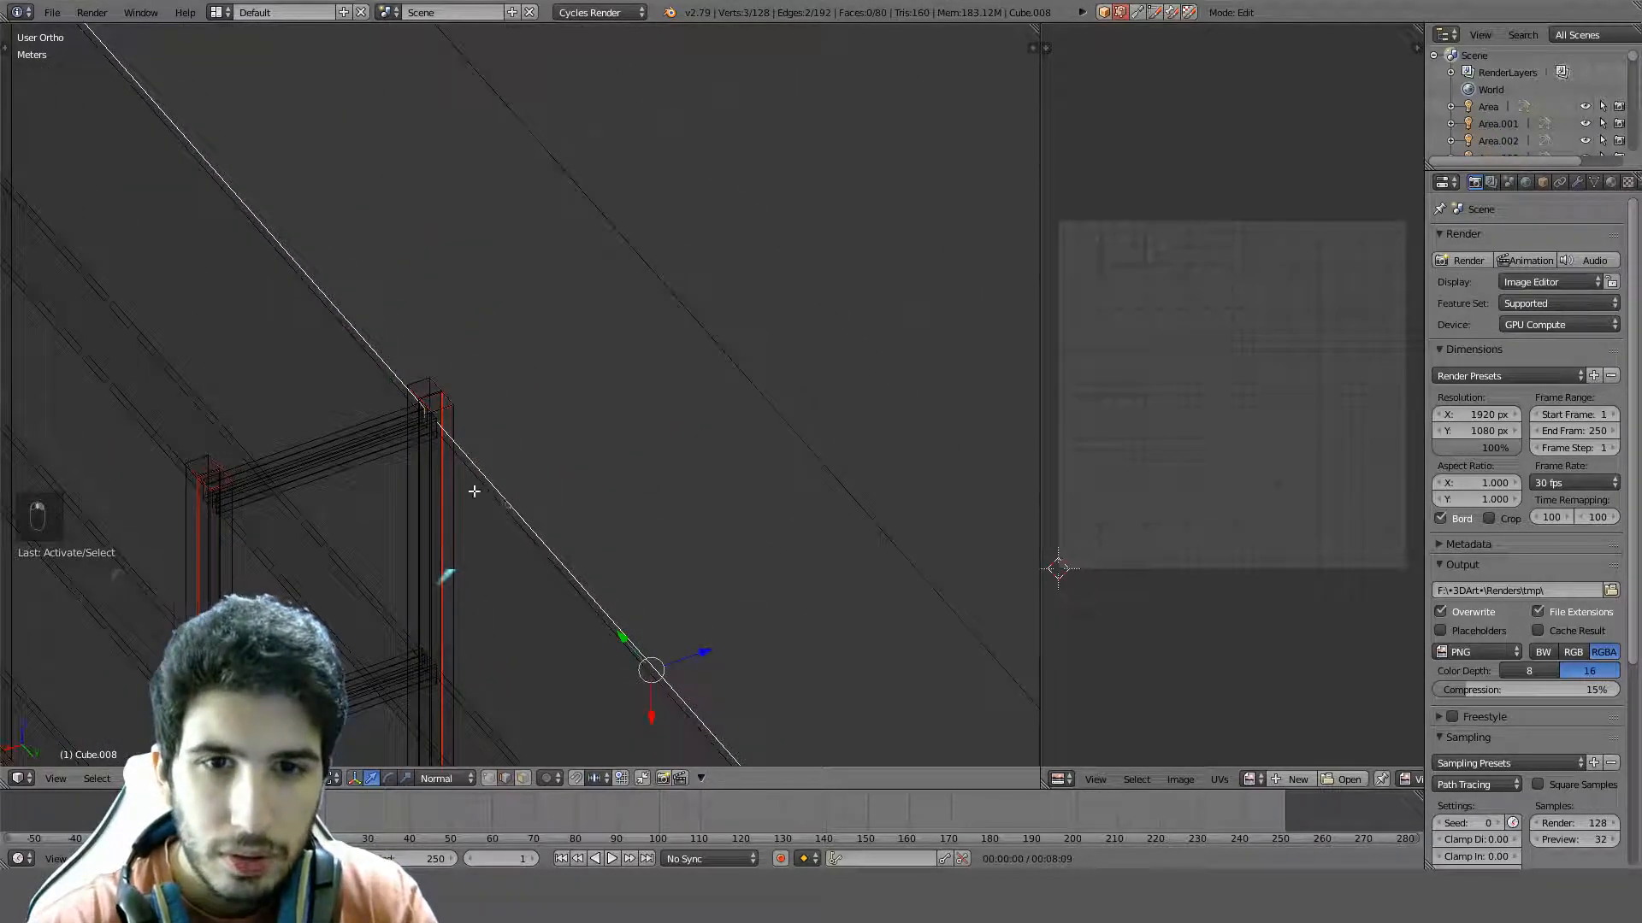
{"action": "scroll", "coordinate": [473, 490], "scroll_direction": "up", "scroll_amount": 5}
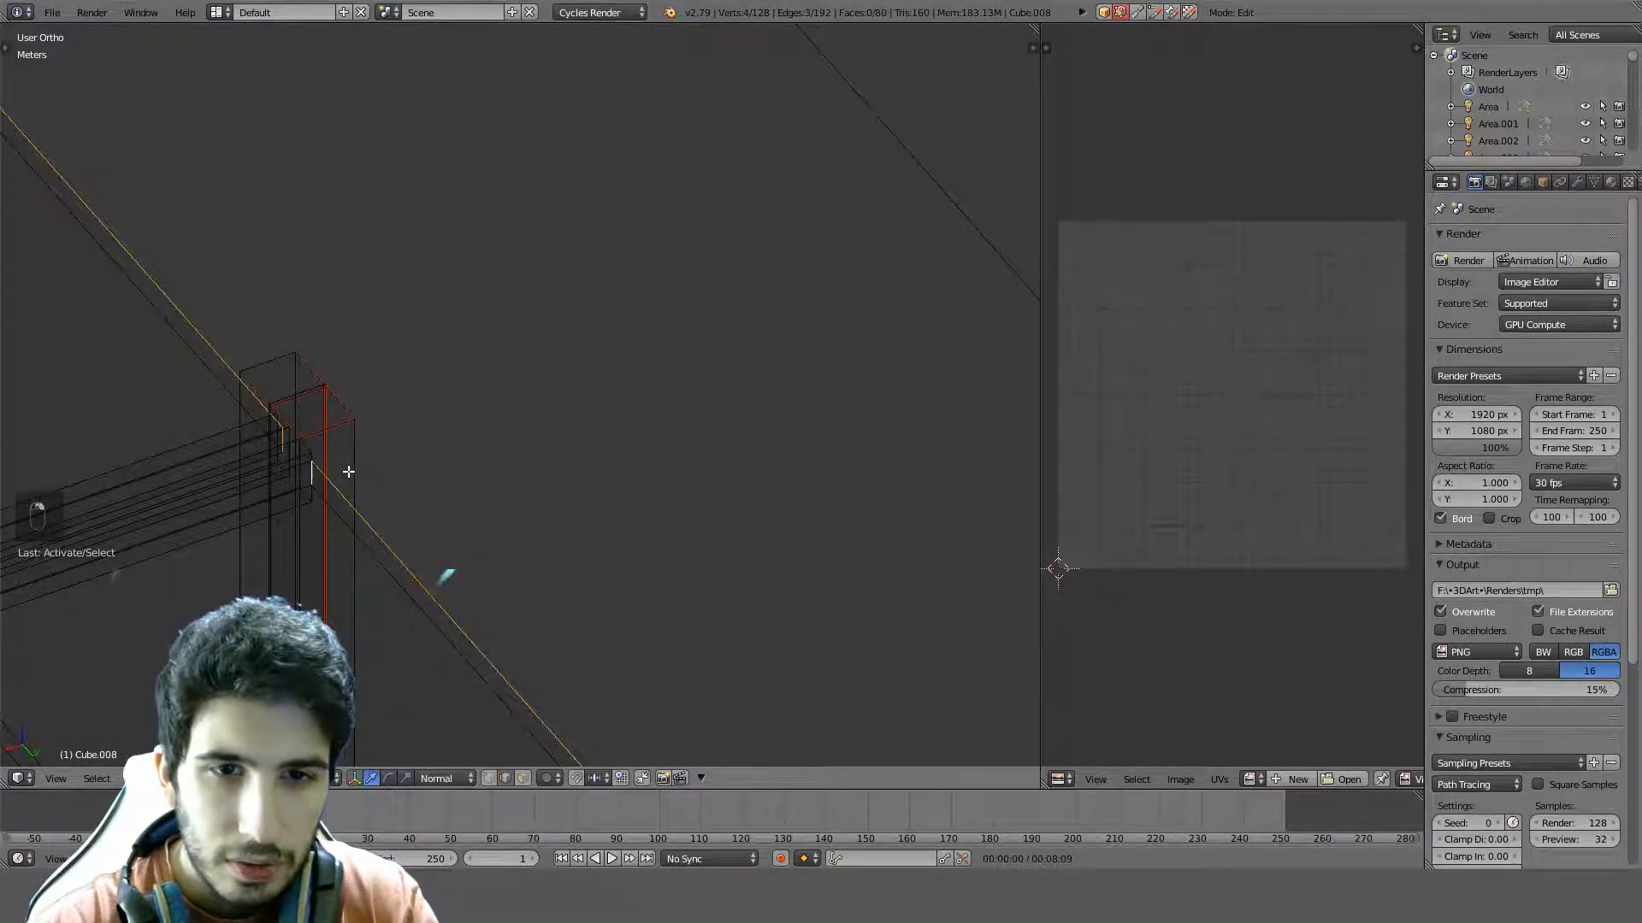
{"action": "middle_click_drag", "start_coordinate": [348, 471], "coordinate": [443, 427], "text": "shift"}
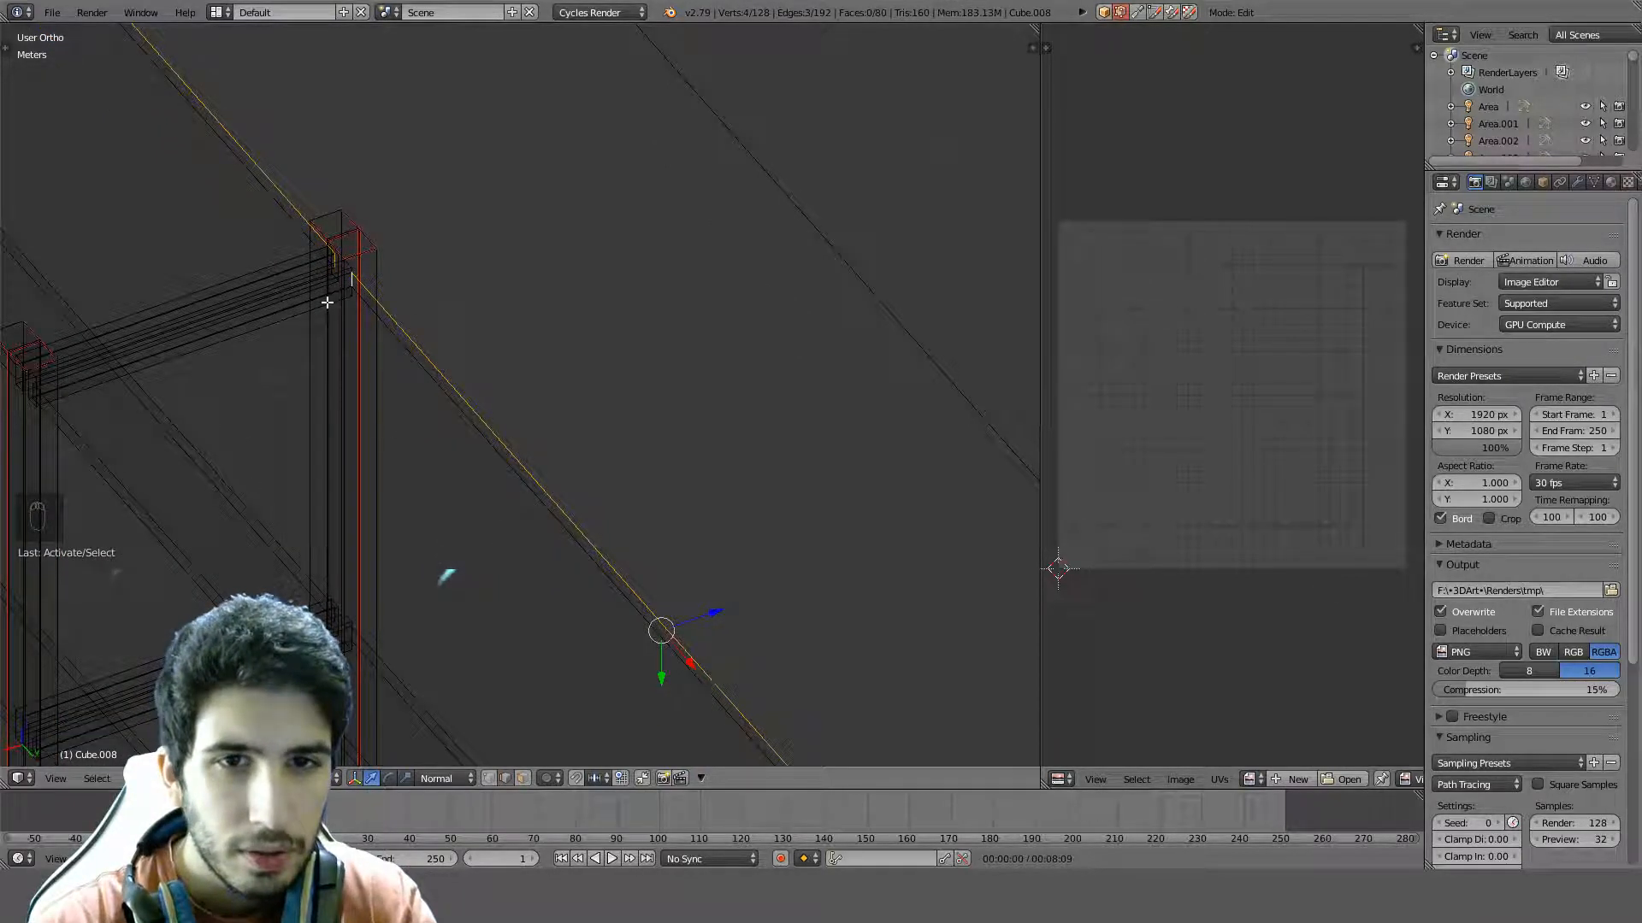
Undo the stray edge picks and add the crosswise edges at both ends of the top board to the selection
{"action": "key", "text": "ctrl+z"}
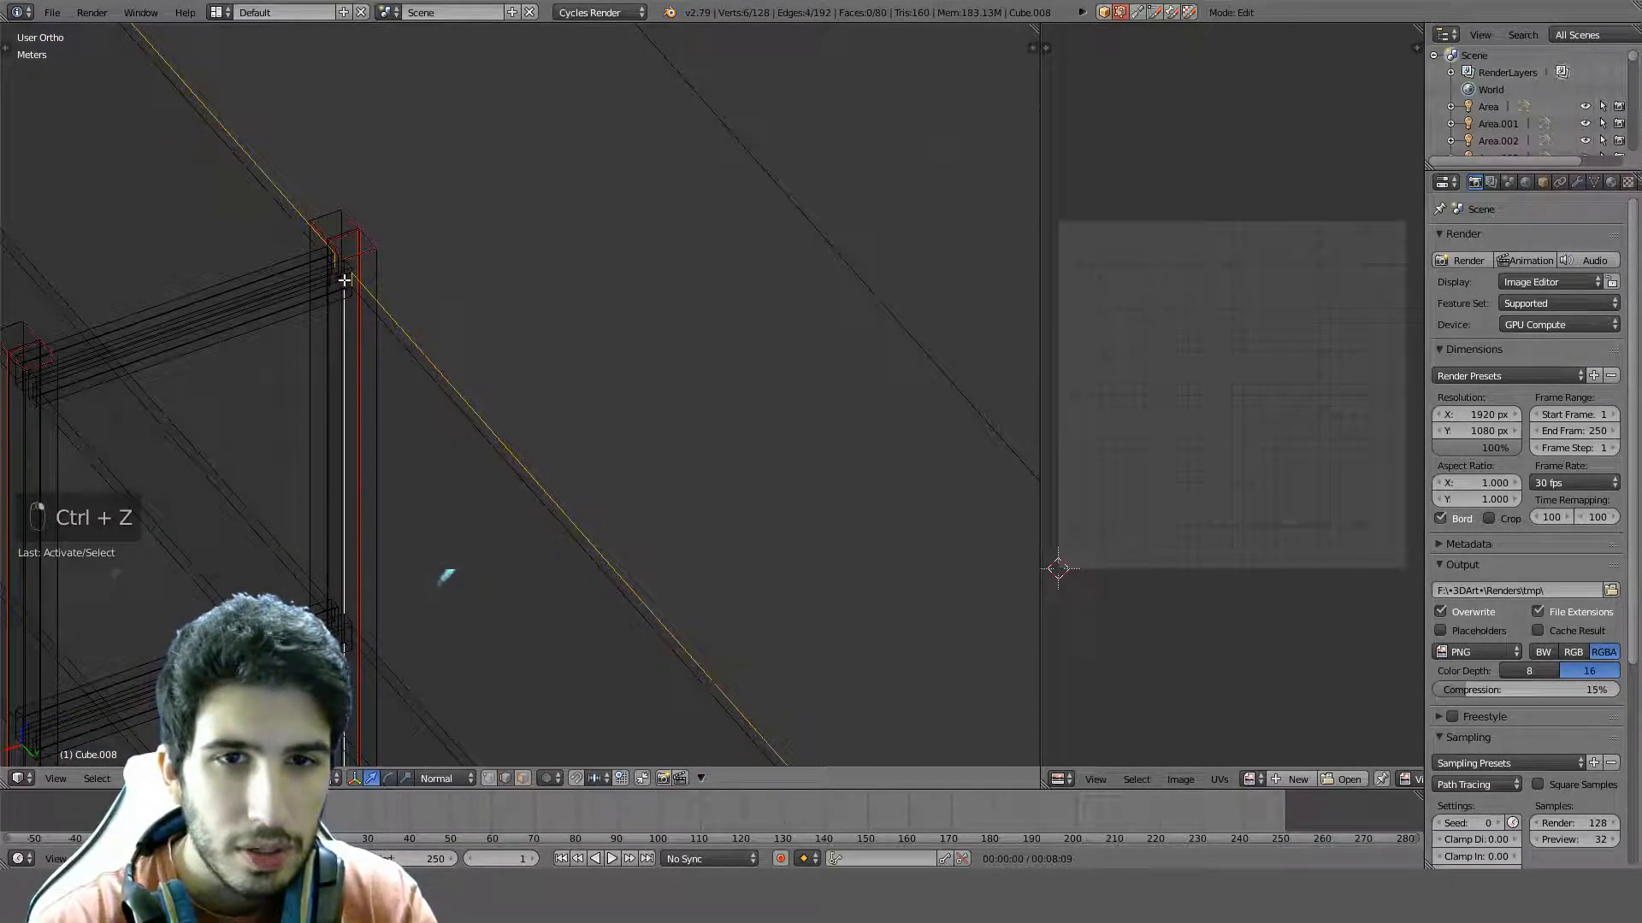
{"action": "key", "text": "ctrl+z"}
{"action": "middle_click_drag", "start_coordinate": [342, 279], "coordinate": [740, 259]}
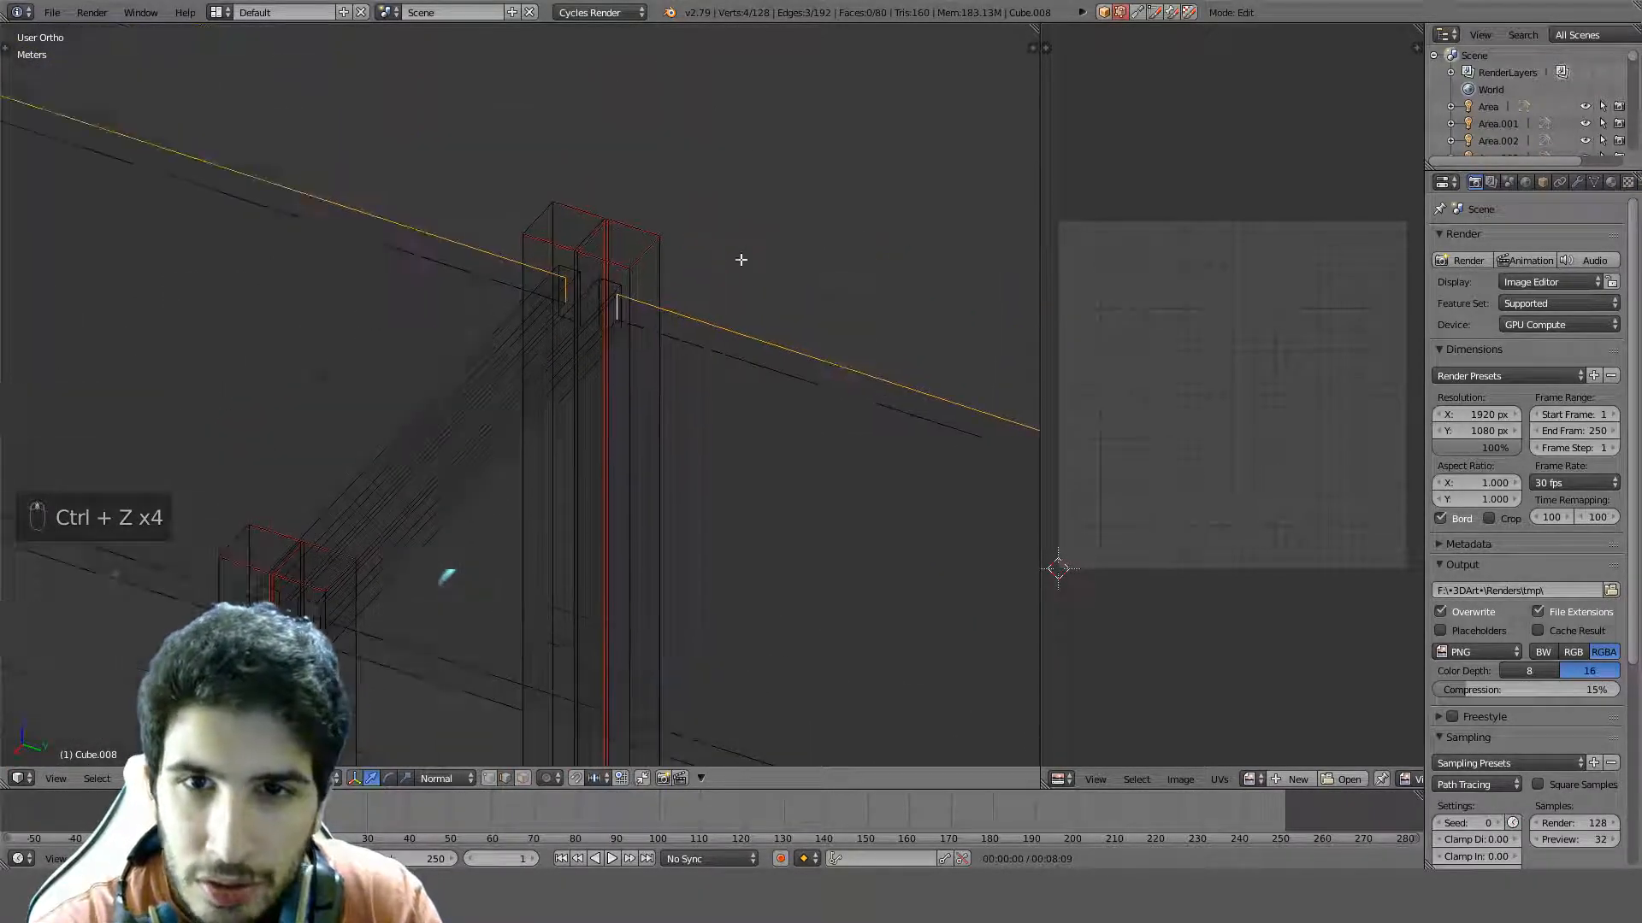
{"action": "right_click", "coordinate": [596, 314], "text": "shift"}
{"action": "middle_click_drag", "start_coordinate": [596, 314], "coordinate": [822, 331]}
Try to extend the selection to all edges of similar length
{"action": "key", "text": "shift+g"}
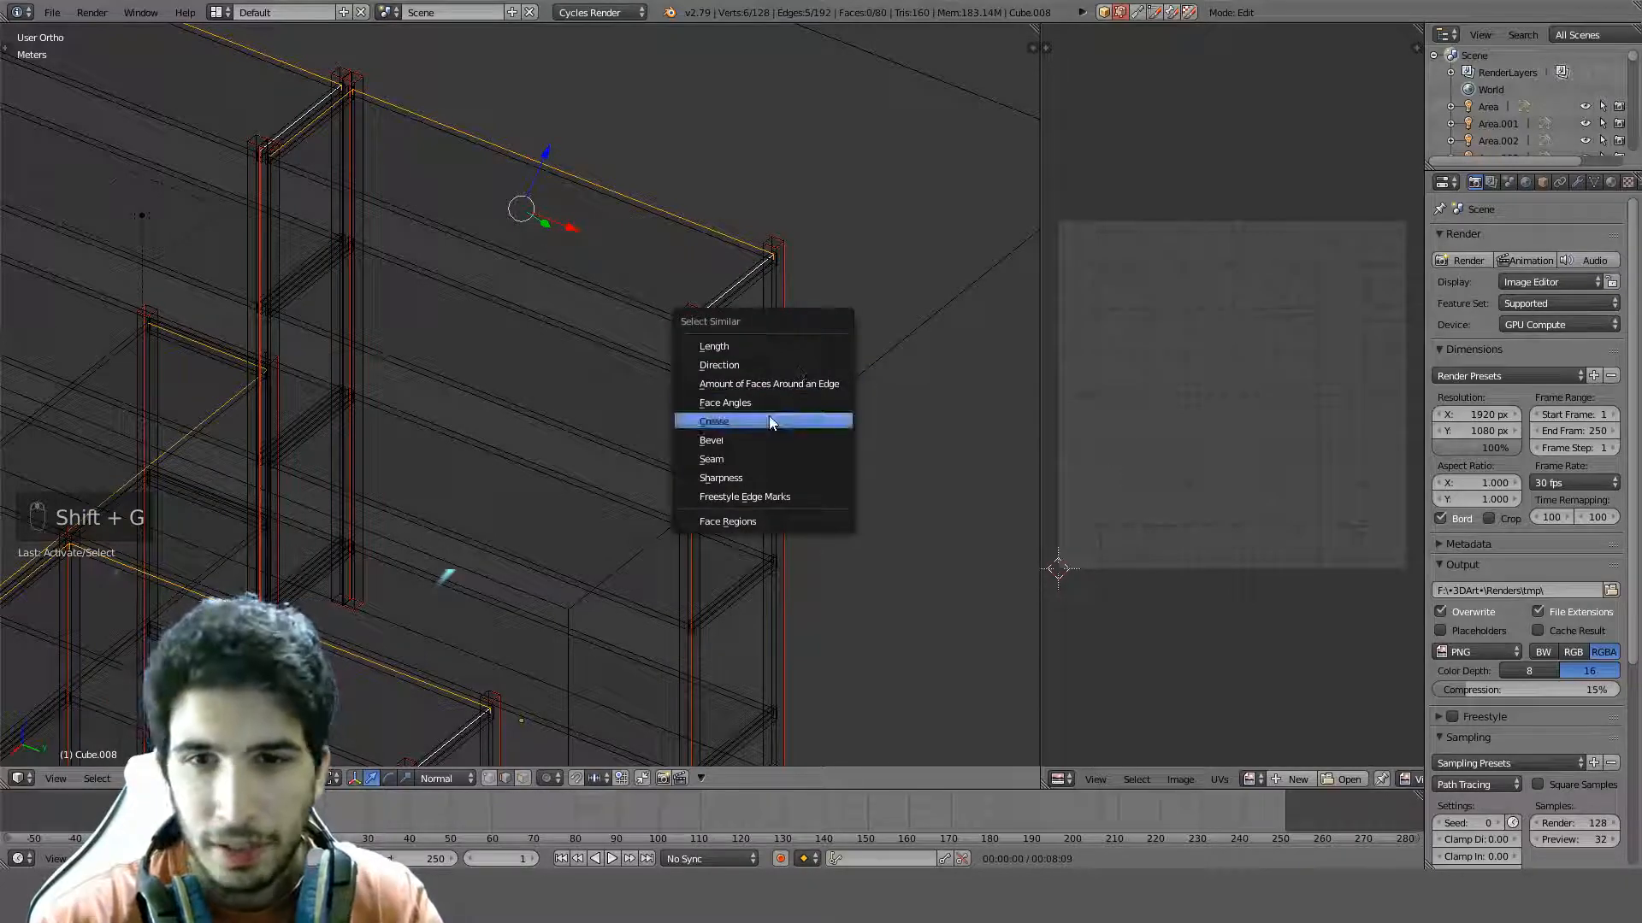
{"action": "left_click", "coordinate": [745, 347]}
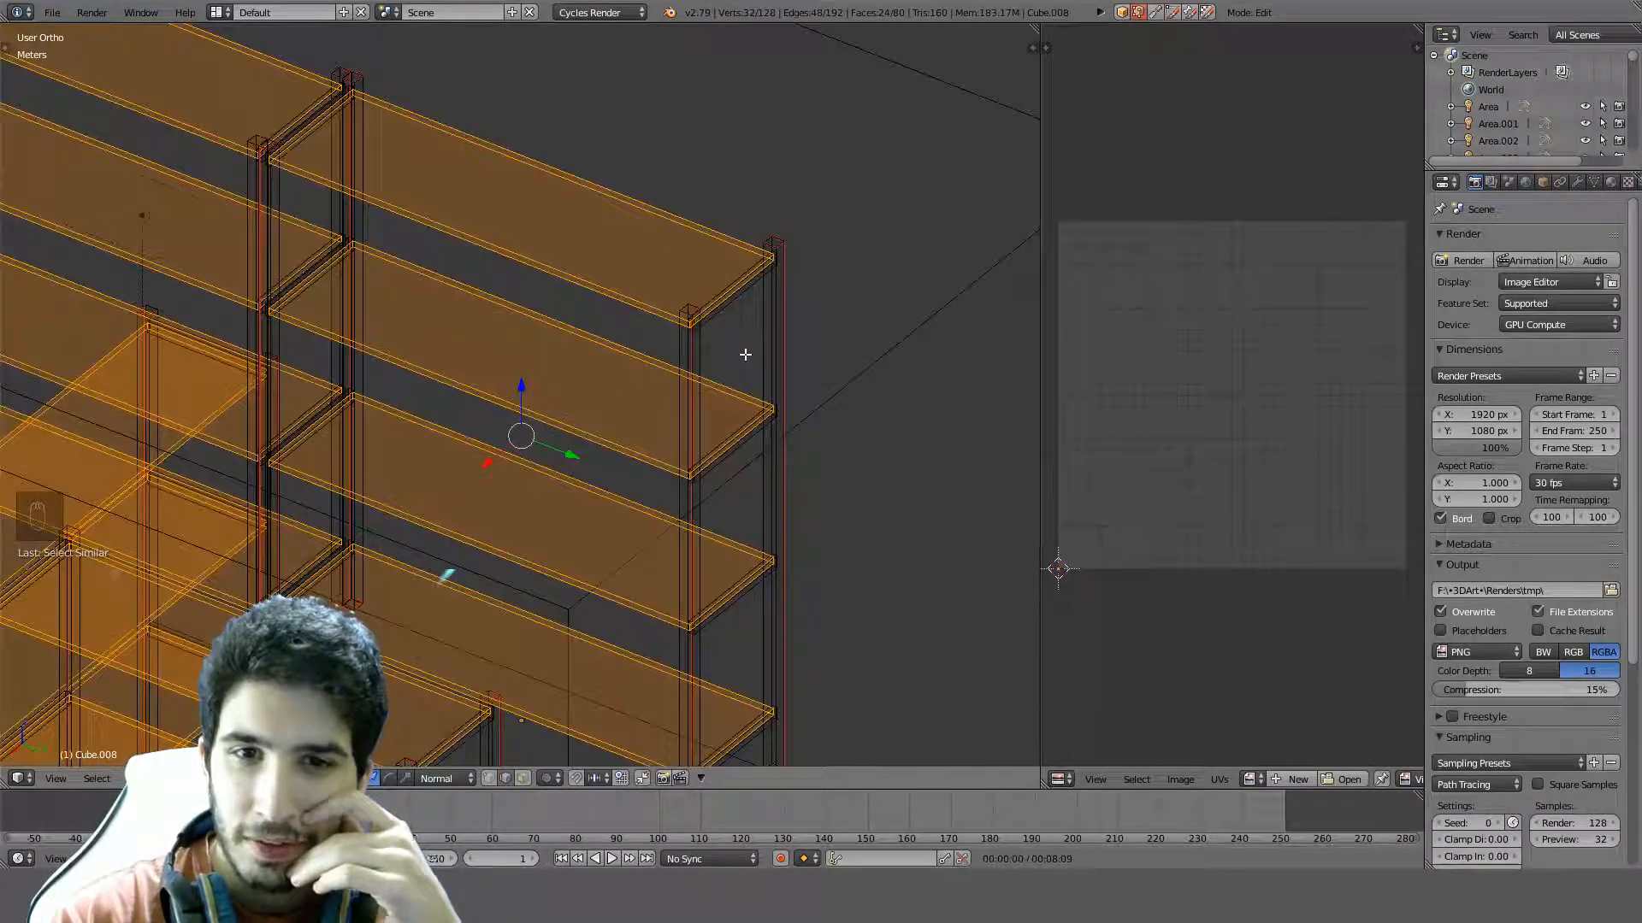
{"action": "key", "text": "ctrl+z"}
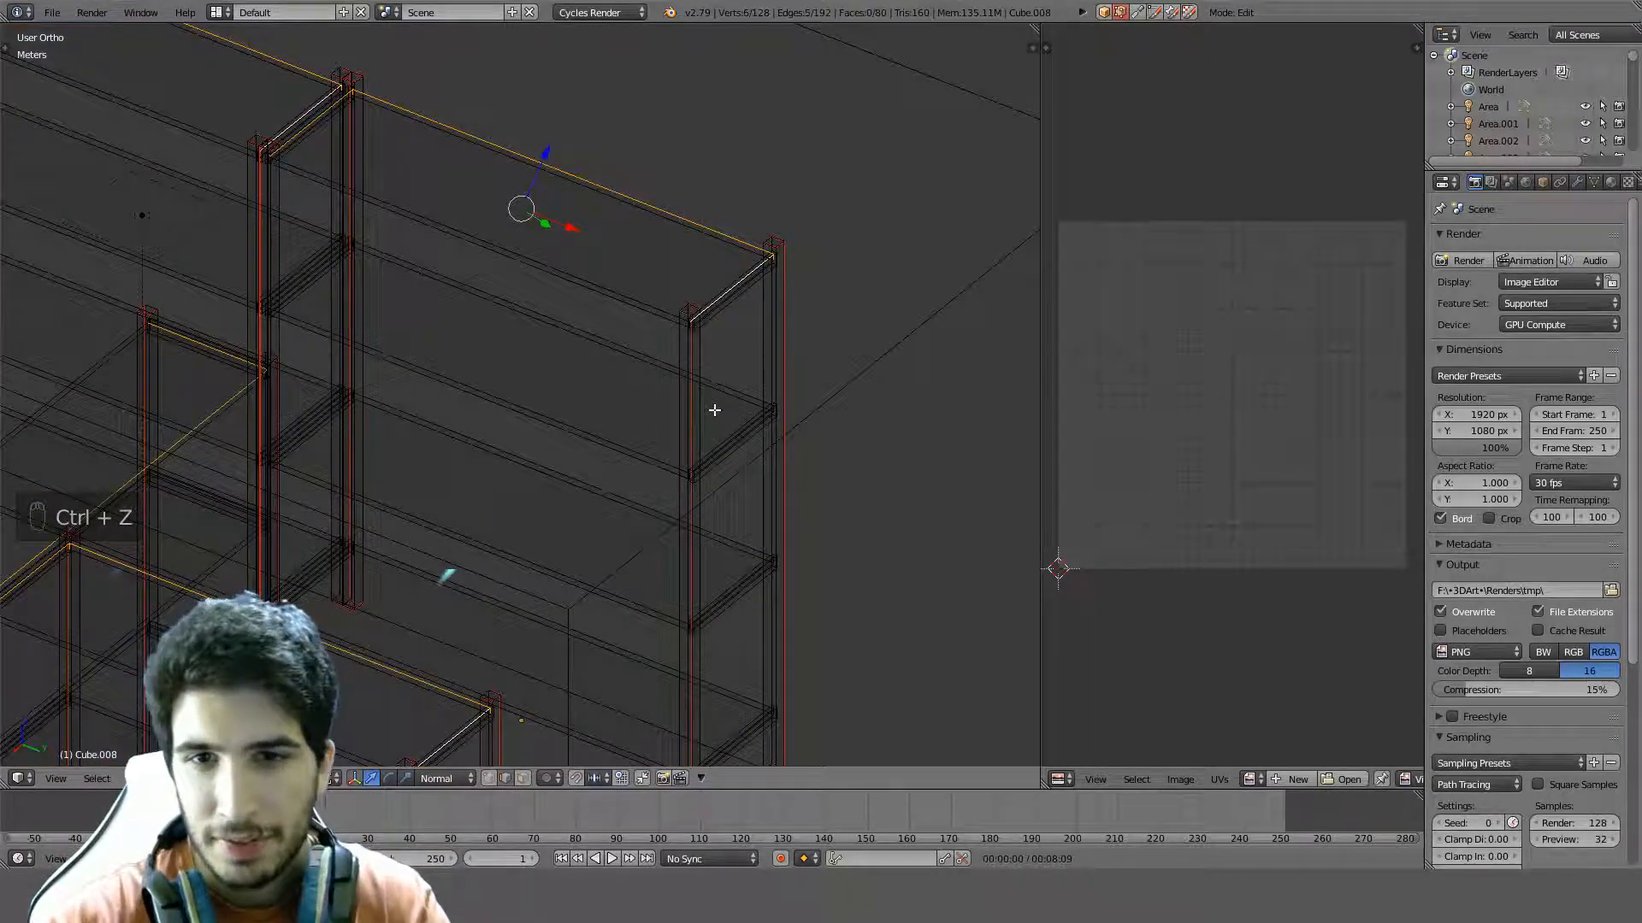
Add the second board's upper rear lengthwise edge to the selection, undoing any wrong picks
{"action": "scroll", "coordinate": [715, 411], "scroll_direction": "up", "scroll_amount": 1}
{"action": "right_click", "coordinate": [787, 379], "text": "shift"}
{"action": "scroll", "coordinate": [778, 414], "scroll_direction": "up", "scroll_amount": 3}
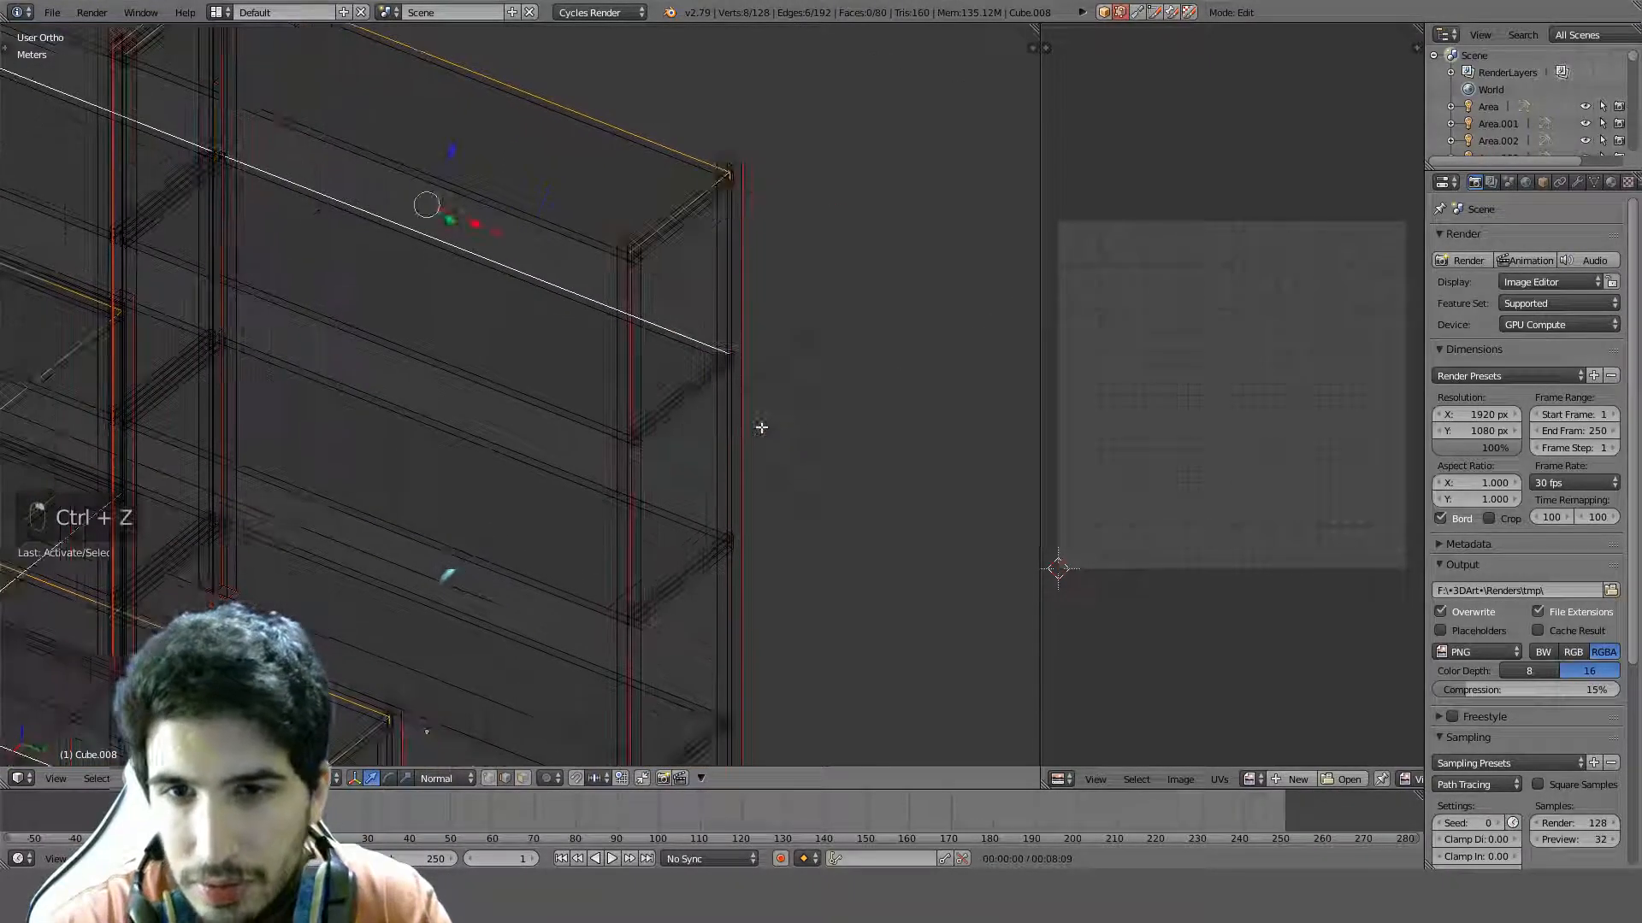
{"action": "key", "text": "ctrl+z"}
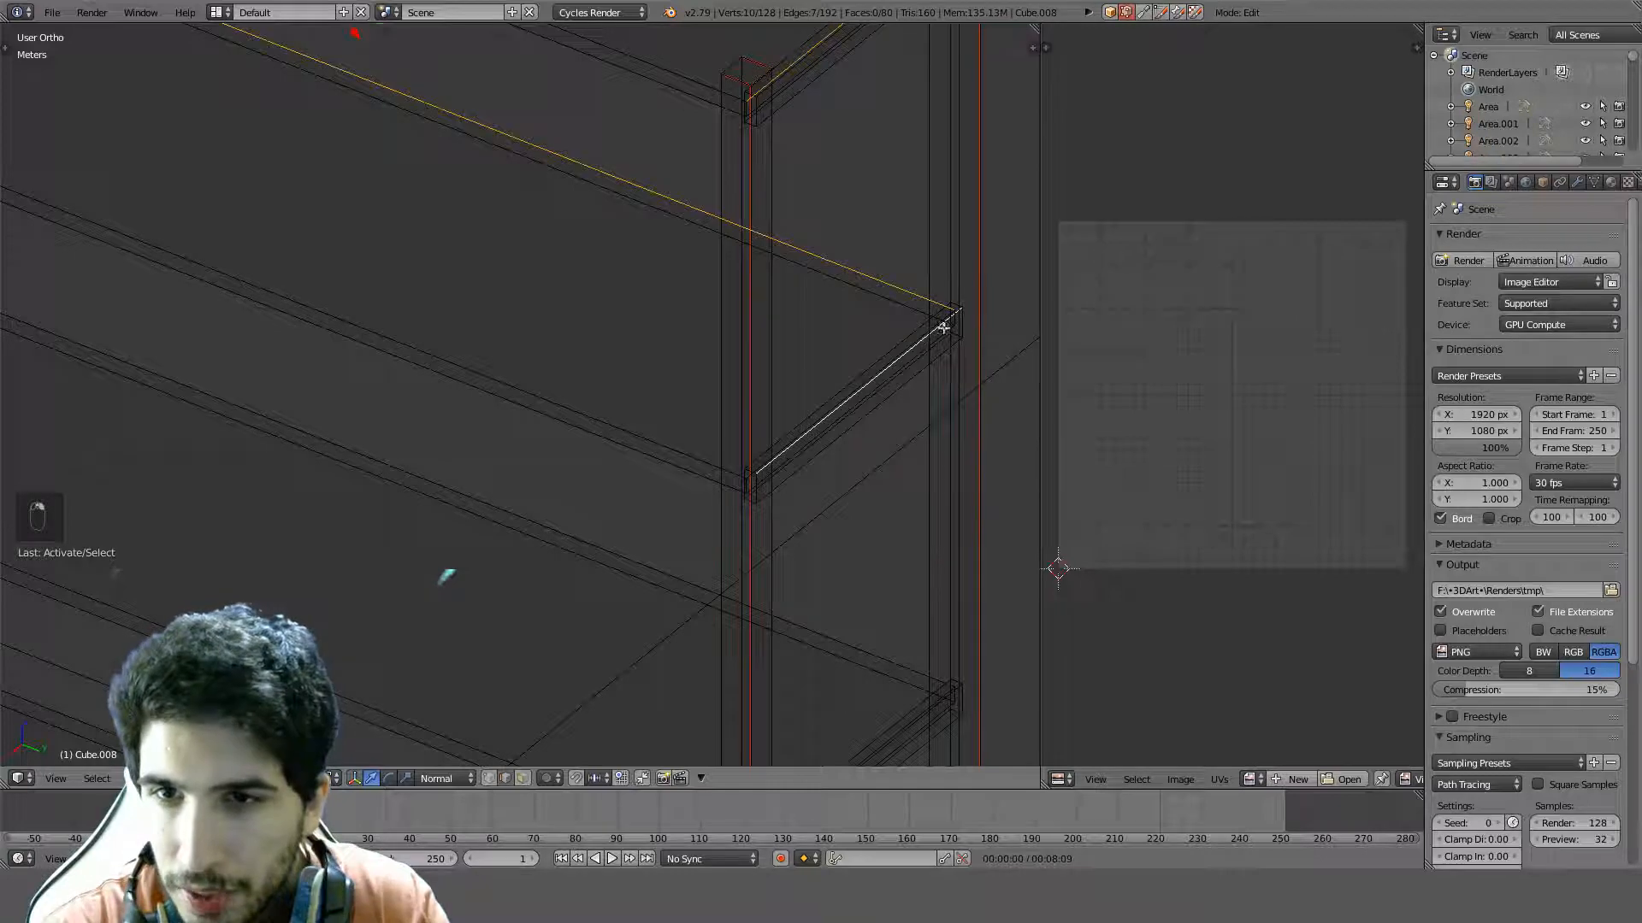
{"action": "right_click", "coordinate": [975, 313], "text": "shift"}
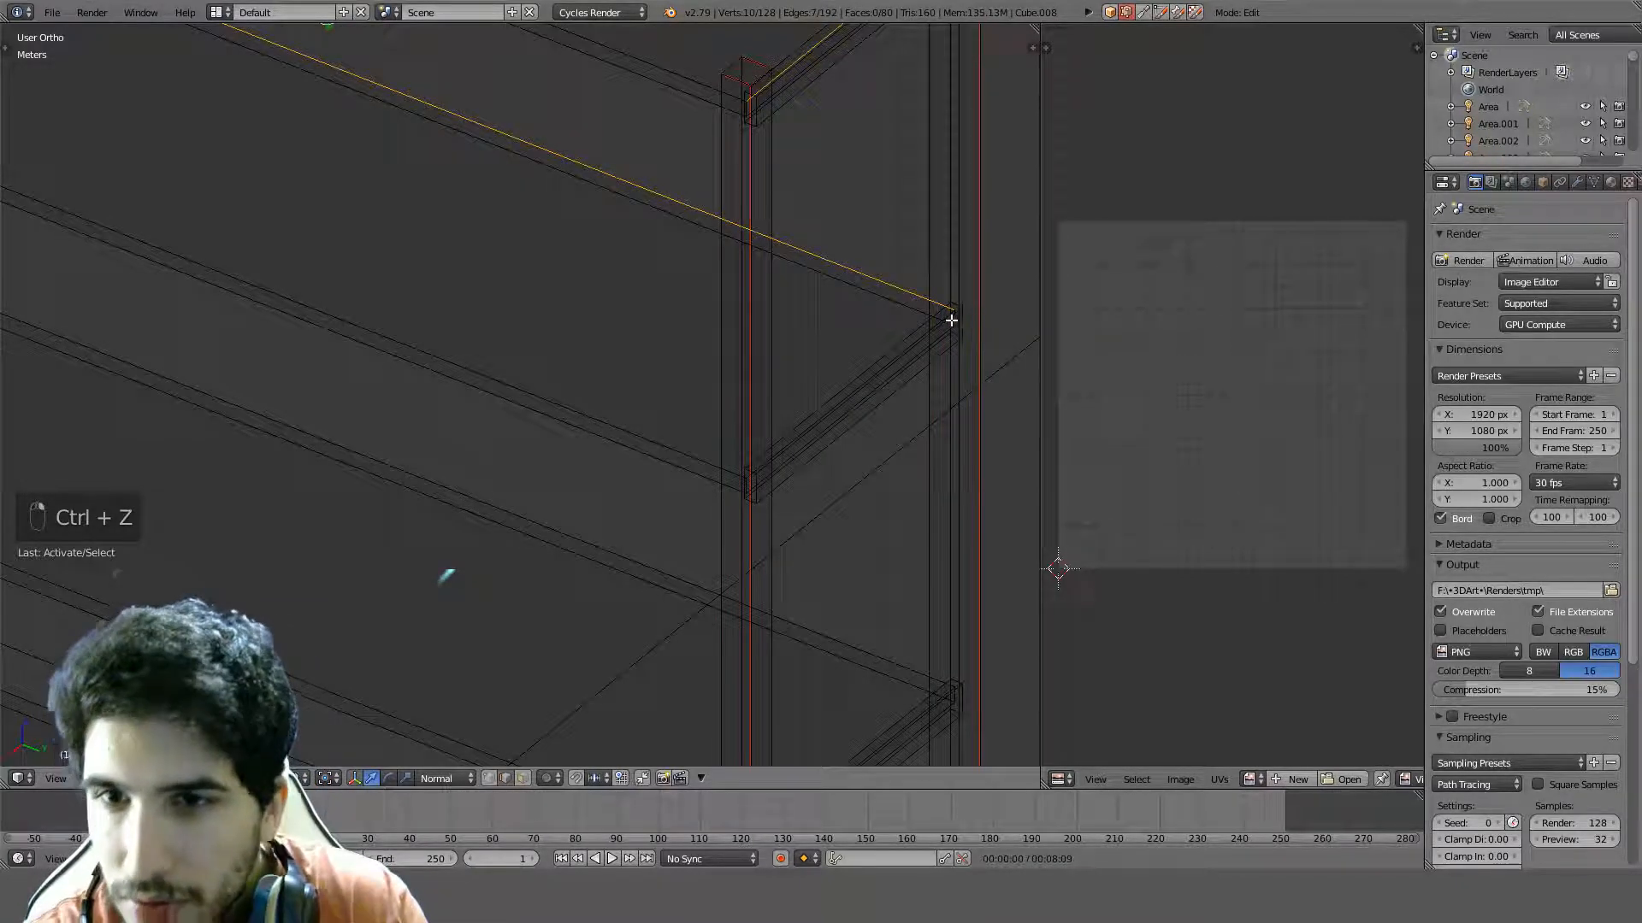
{"action": "key", "text": "ctrl+z"}
{"action": "middle_click_drag", "start_coordinate": [924, 333], "coordinate": [907, 341]}
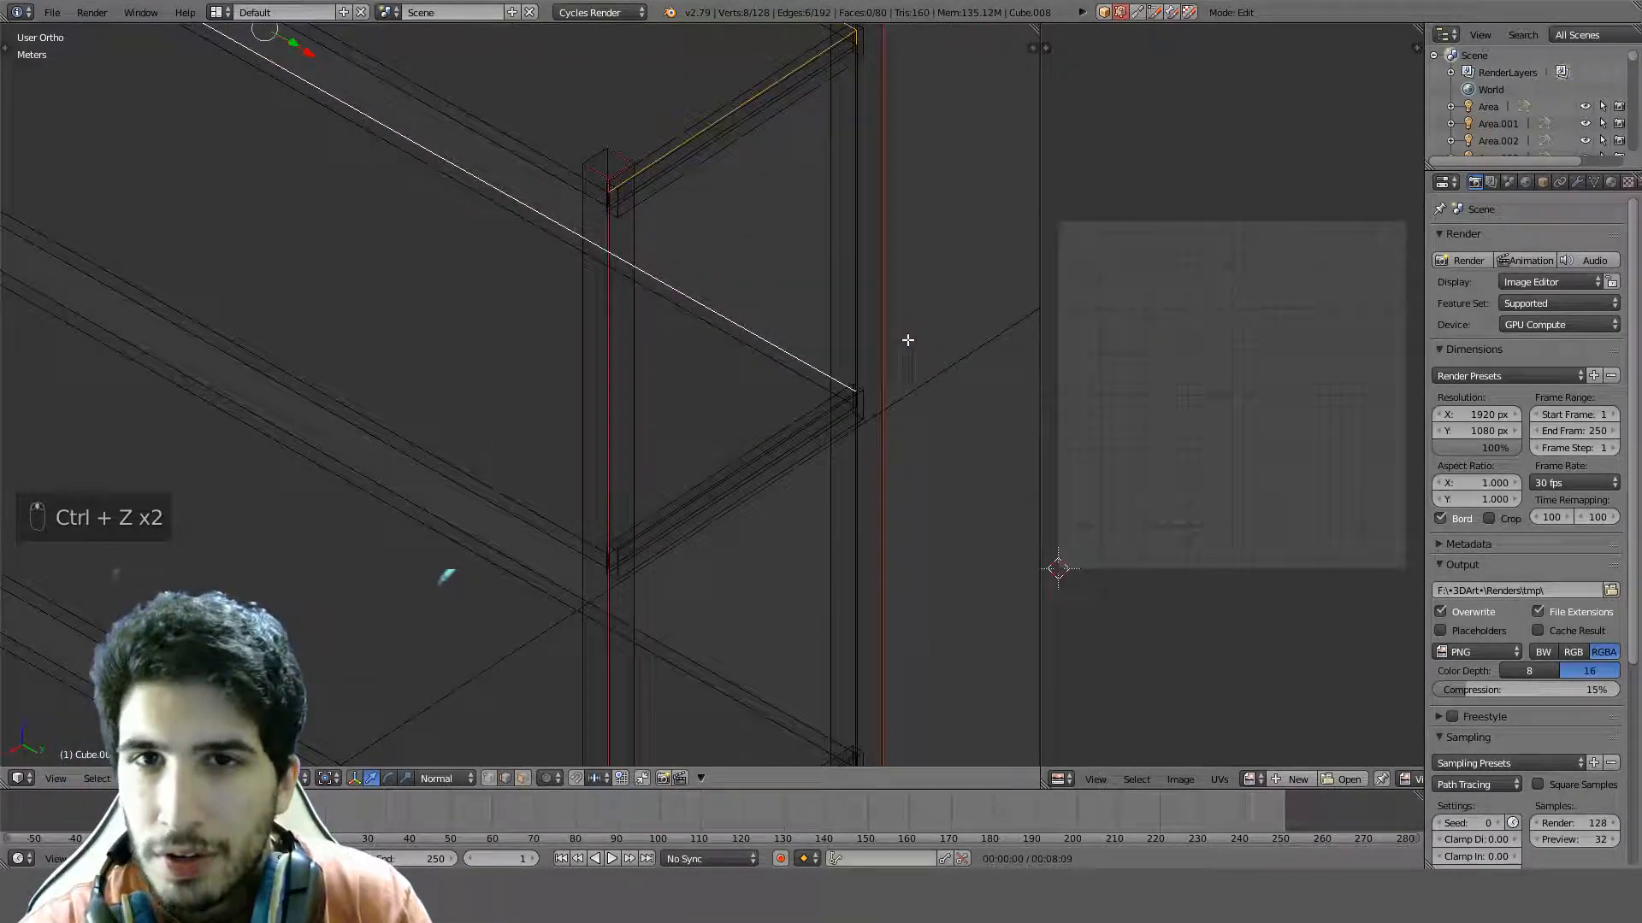
Add the short vertical corner edge and the crosswise edge at the second board's outer end to the selection
{"action": "right_click", "coordinate": [864, 402], "text": "shift"}
{"action": "key", "text": "ctrl+z"}
{"action": "scroll", "coordinate": [866, 400], "scroll_direction": "up", "scroll_amount": 2}
{"action": "middle_click_drag", "start_coordinate": [867, 399], "coordinate": [564, 387], "text": "shift"}
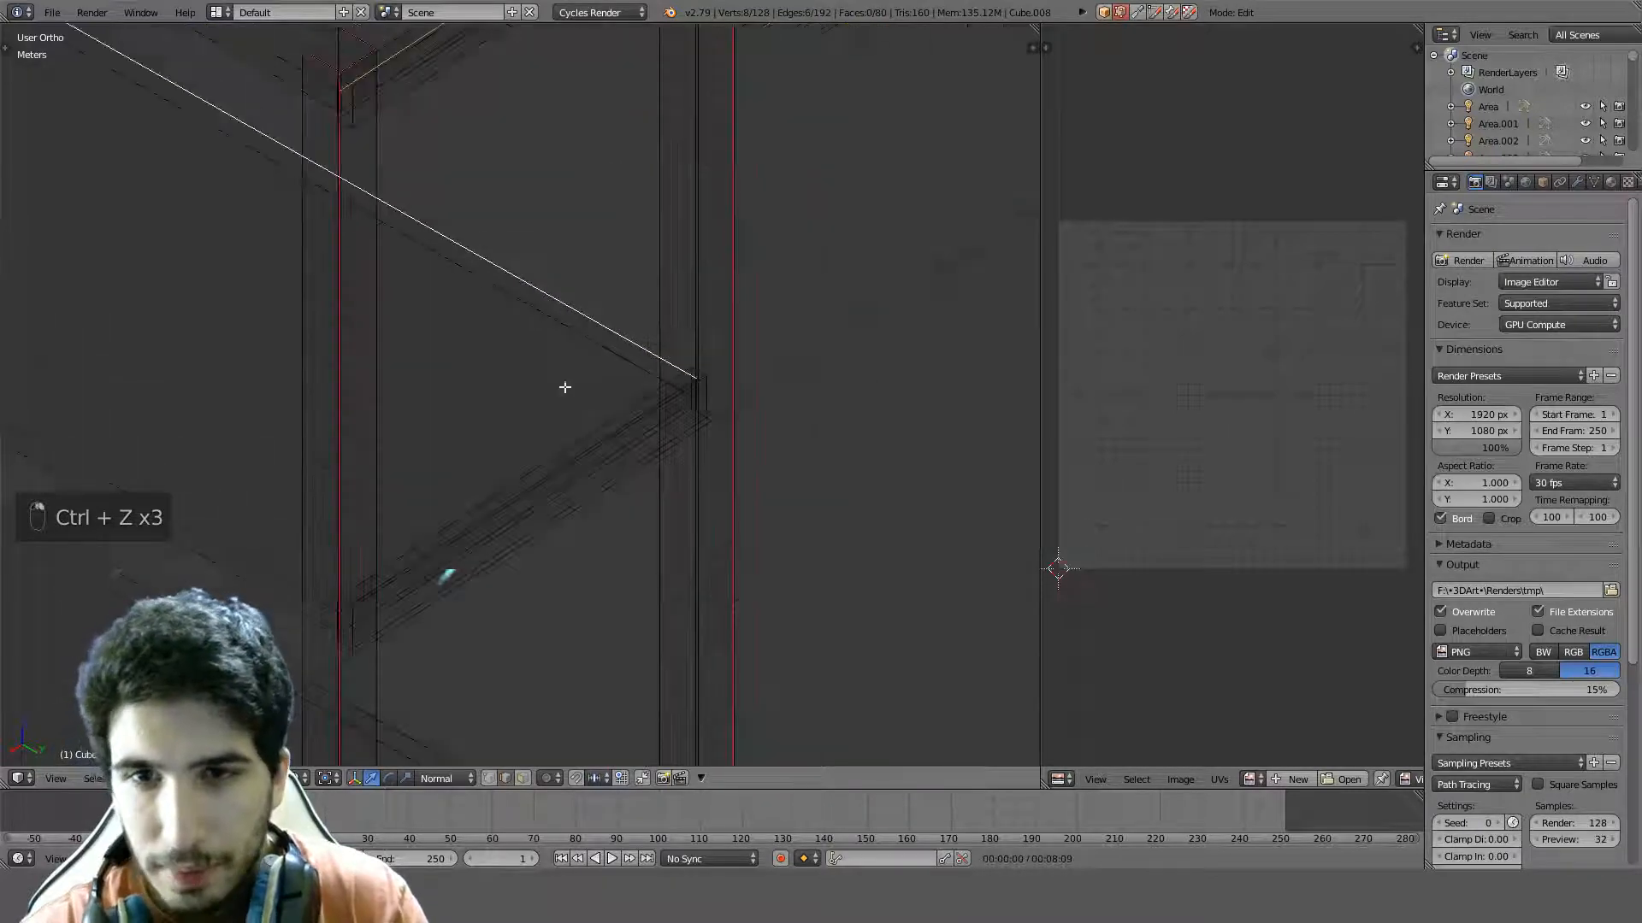
{"action": "scroll", "coordinate": [564, 387], "scroll_direction": "up", "scroll_amount": 3}
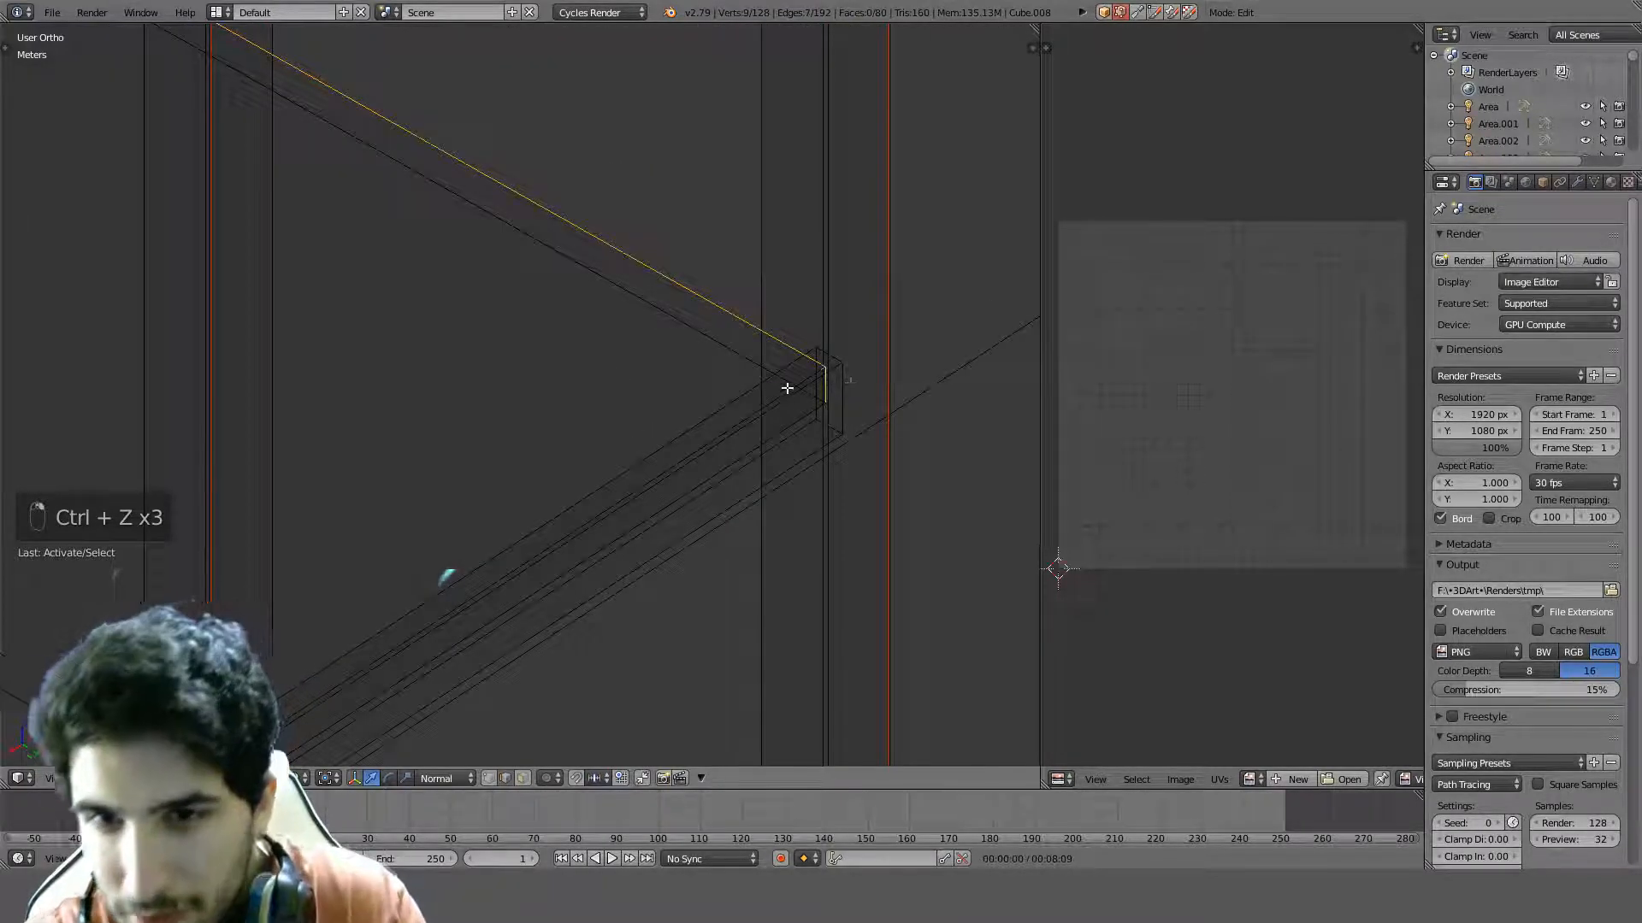
{"action": "right_click", "coordinate": [787, 389], "text": "shift"}
Add the vertical corner edge and crosswise edge at the second board's other end, beside the adjacent shelf unit
{"action": "middle_click_drag", "start_coordinate": [582, 393], "coordinate": [840, 470], "text": "shift"}
{"action": "scroll", "coordinate": [664, 447], "scroll_direction": "down", "scroll_amount": 7}
{"action": "middle_click_drag", "start_coordinate": [481, 398], "coordinate": [1018, 689], "text": "shift"}
{"action": "middle_click_drag", "start_coordinate": [706, 416], "coordinate": [751, 531], "text": "shift"}
{"action": "scroll", "coordinate": [751, 531], "scroll_direction": "up", "scroll_amount": 7}
{"action": "middle_click_drag", "start_coordinate": [890, 612], "coordinate": [605, 450], "text": "shift"}
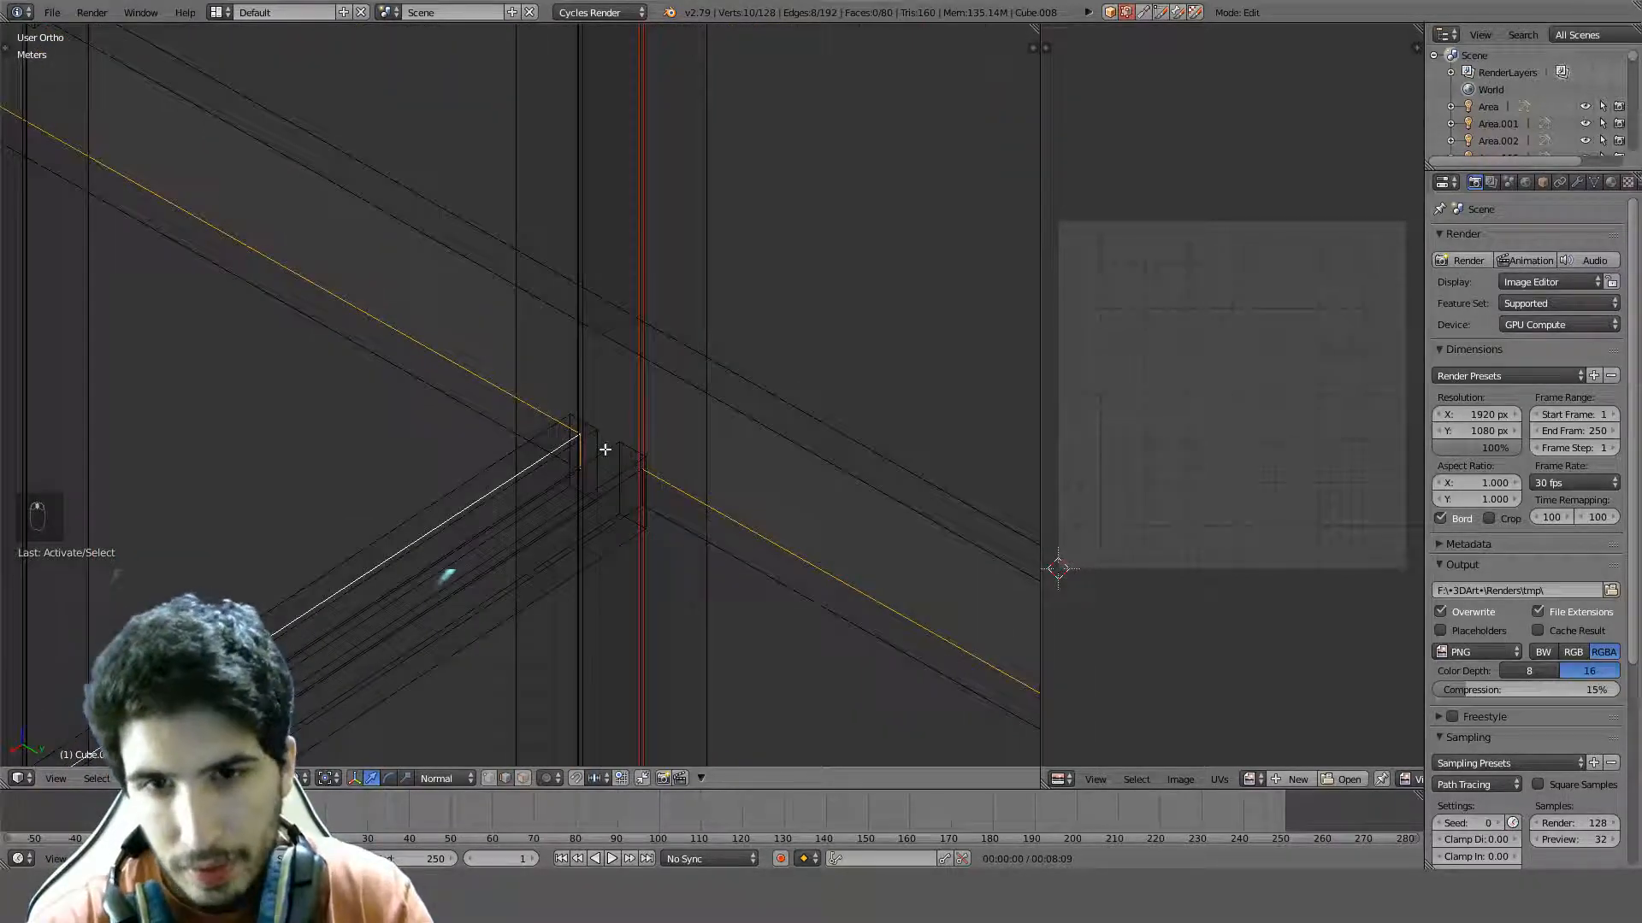
{"action": "key", "text": "ctrl+z"}
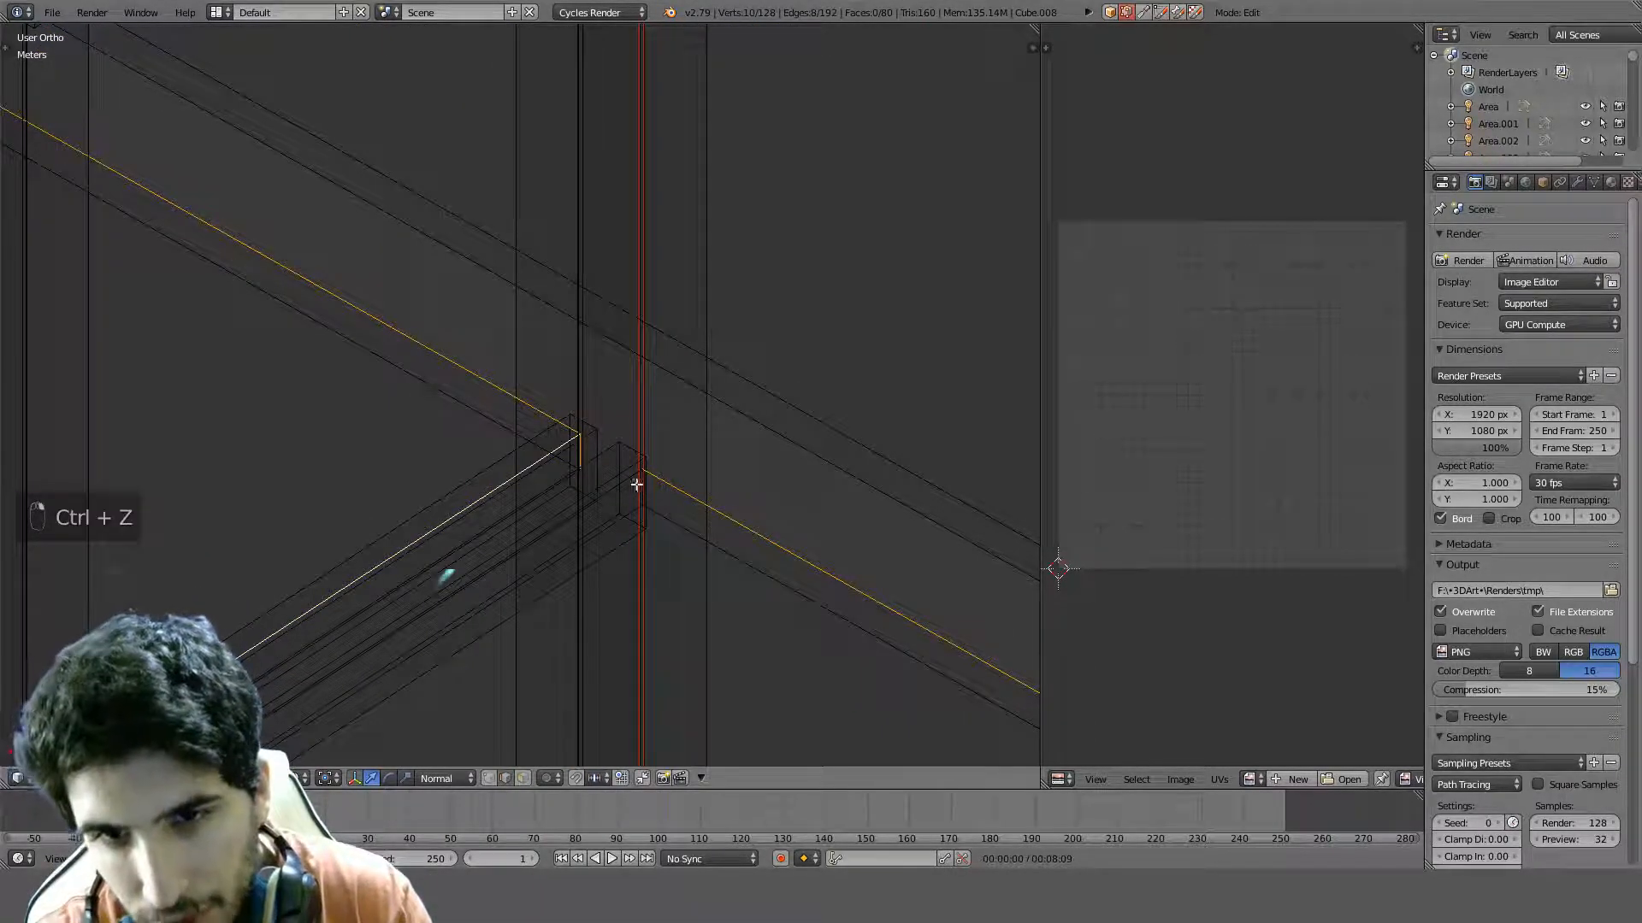
{"action": "key", "text": "ctrl+z"}
{"action": "middle_click_drag", "start_coordinate": [659, 476], "coordinate": [622, 413], "text": "shift"}
{"action": "scroll", "coordinate": [721, 523], "scroll_direction": "up", "scroll_amount": 2}
{"action": "right_click", "coordinate": [610, 412], "text": "shift"}
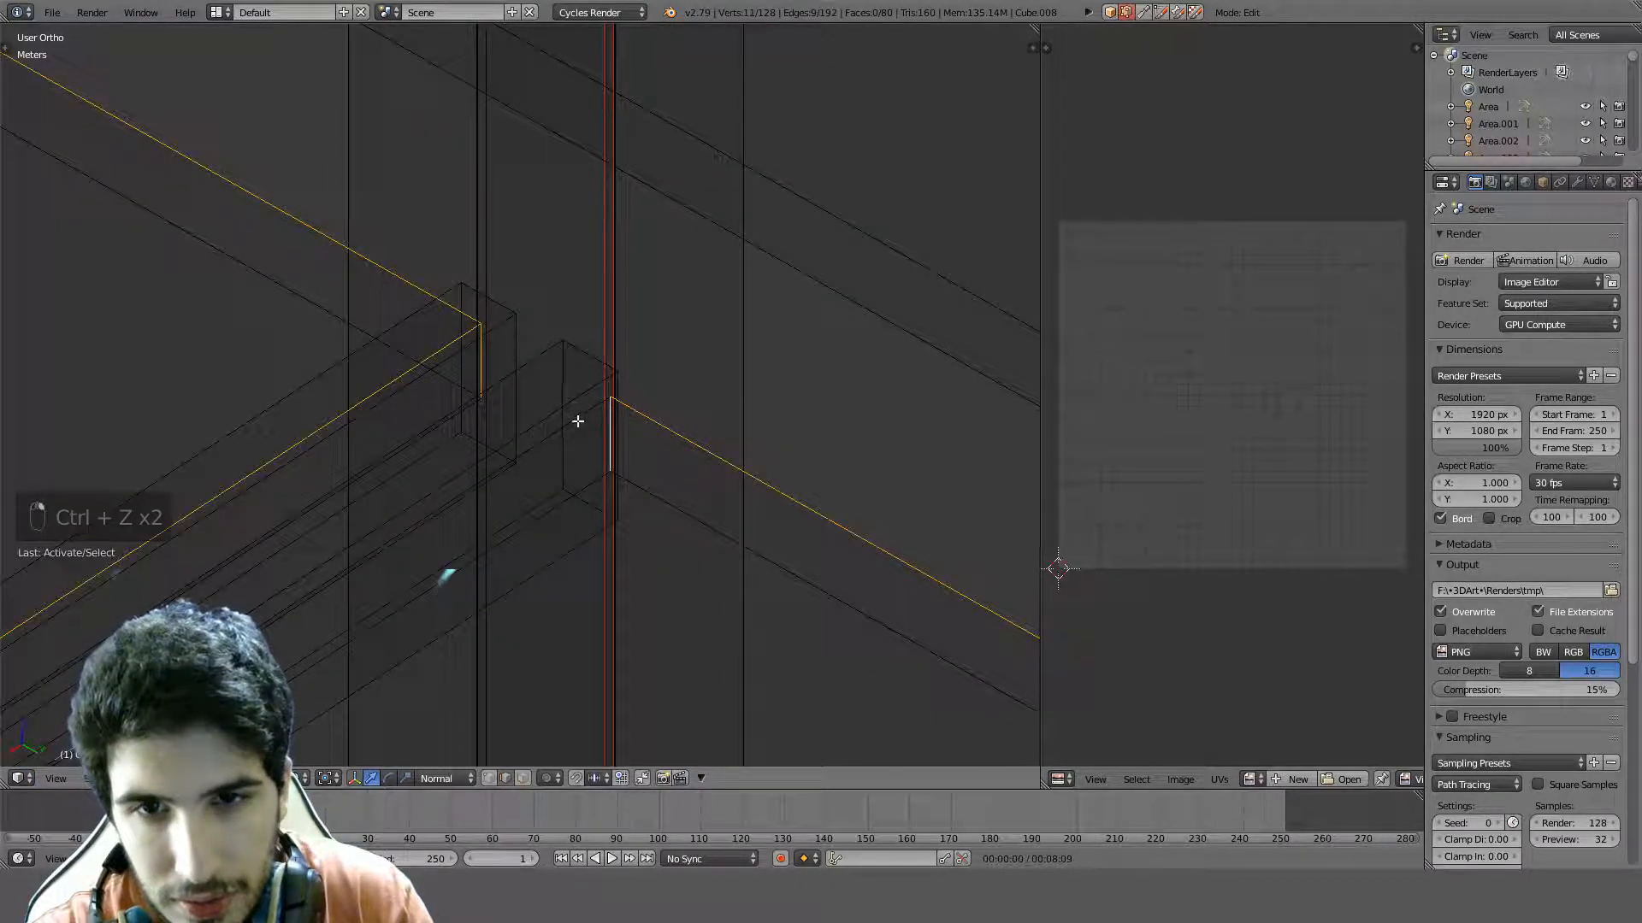
{"action": "right_click", "coordinate": [577, 421], "text": "shift"}
Add the third board's upper rear lengthwise edge to the selection
{"action": "scroll", "coordinate": [586, 462], "scroll_direction": "down", "scroll_amount": 5}
{"action": "middle_click_drag", "start_coordinate": [586, 462], "coordinate": [462, 125], "text": "shift"}
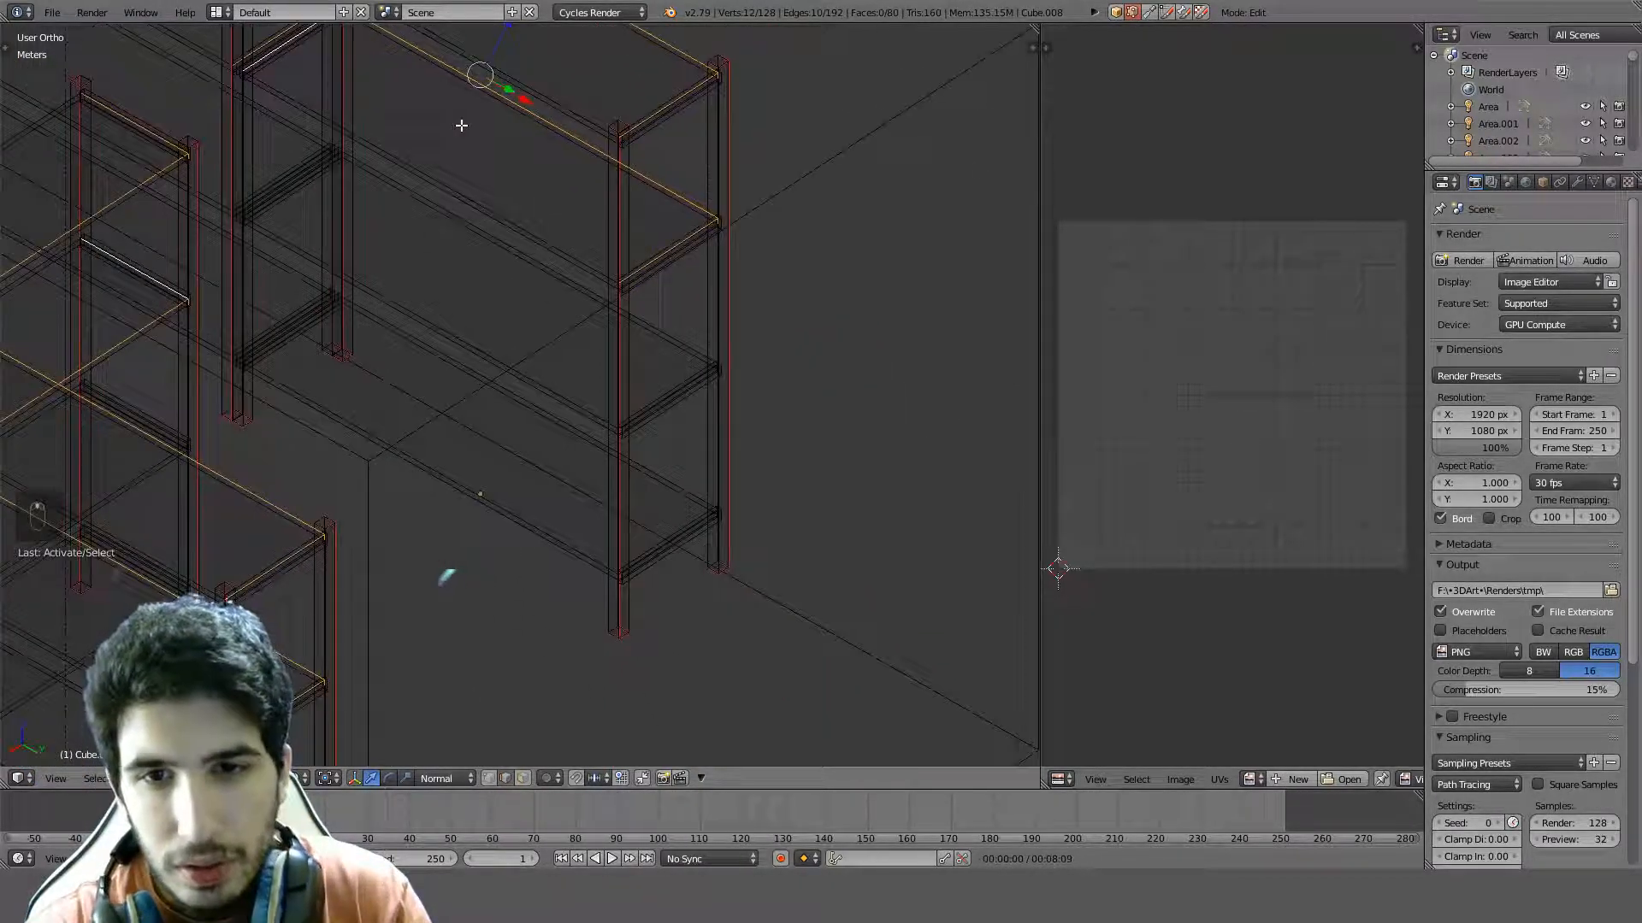
{"action": "scroll", "coordinate": [702, 305], "scroll_direction": "up", "scroll_amount": 1}
{"action": "middle_click_drag", "start_coordinate": [702, 305], "coordinate": [640, 372], "text": "shift"}
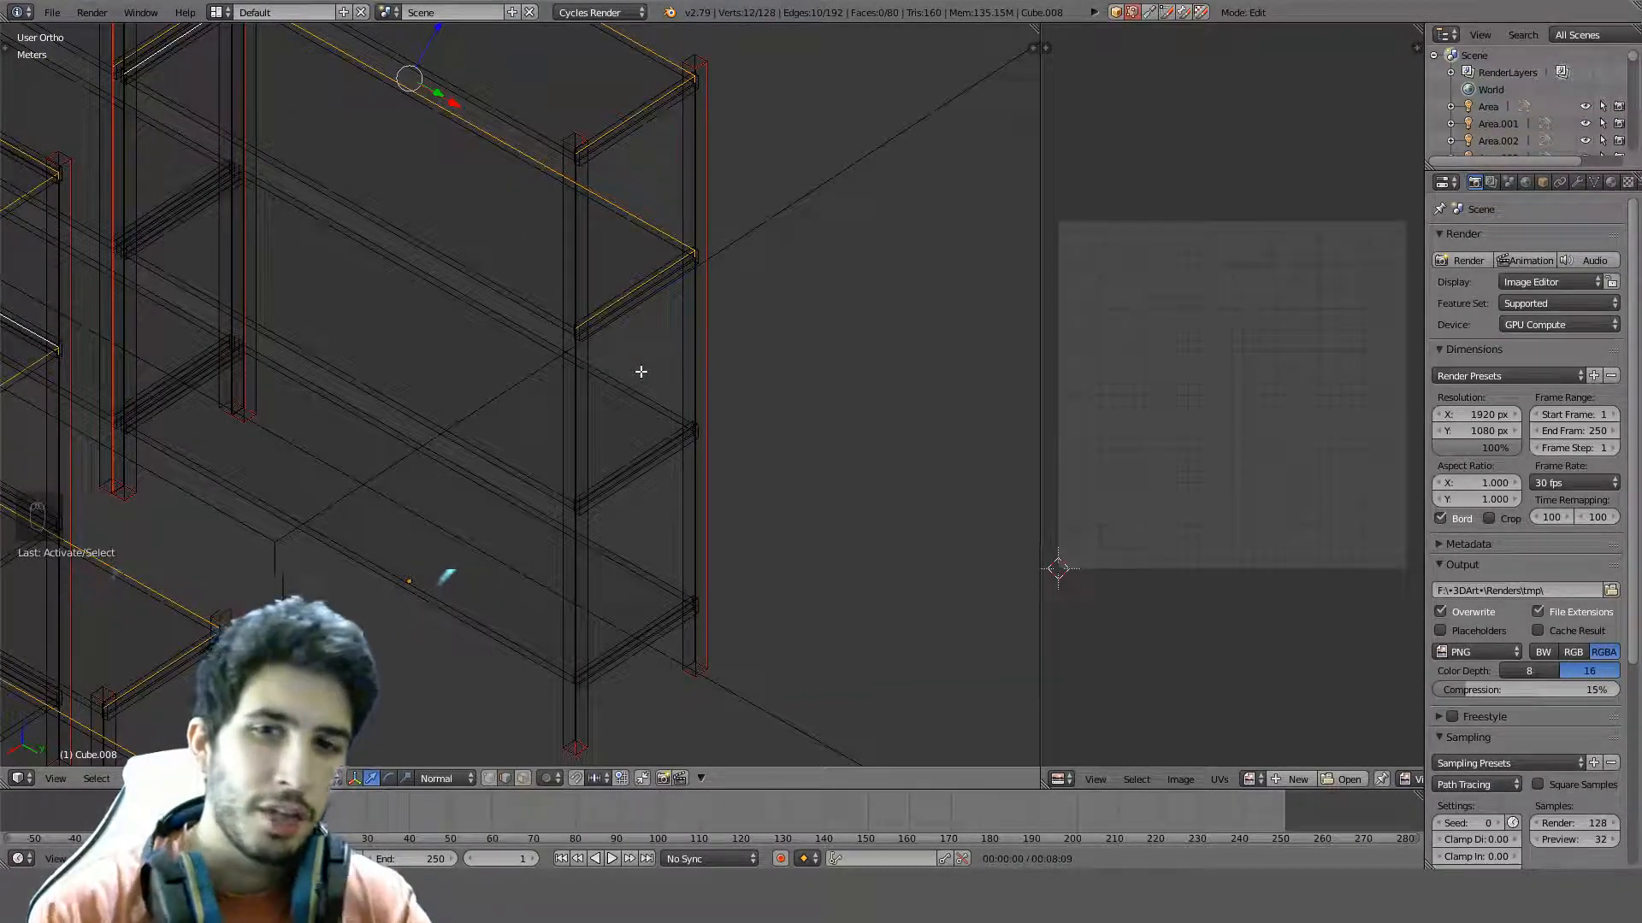
{"action": "scroll", "coordinate": [641, 371], "scroll_direction": "up", "scroll_amount": 2}
{"action": "middle_click_drag", "start_coordinate": [641, 371], "coordinate": [516, 371], "text": "shift"}
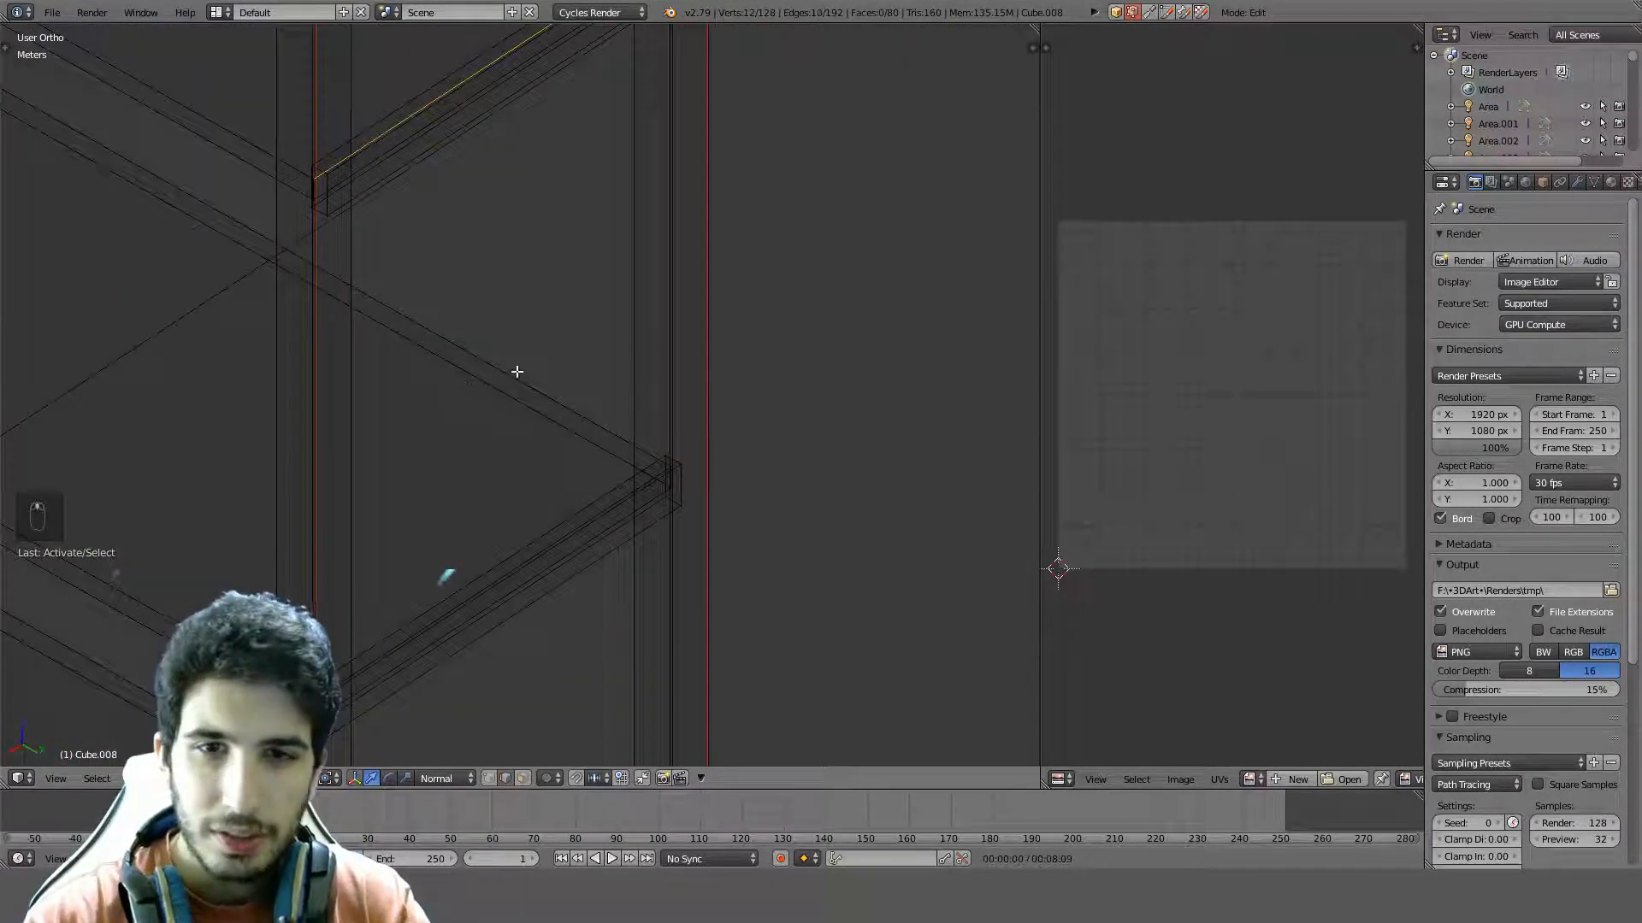
{"action": "right_click", "coordinate": [517, 372], "text": "shift"}
Add the short vertical corner edge and the crosswise edge at the third board's outer end to the selection
{"action": "middle_click_drag", "start_coordinate": [706, 566], "coordinate": [564, 484], "text": "shift"}
{"action": "scroll", "coordinate": [564, 484], "scroll_direction": "up", "scroll_amount": 2}
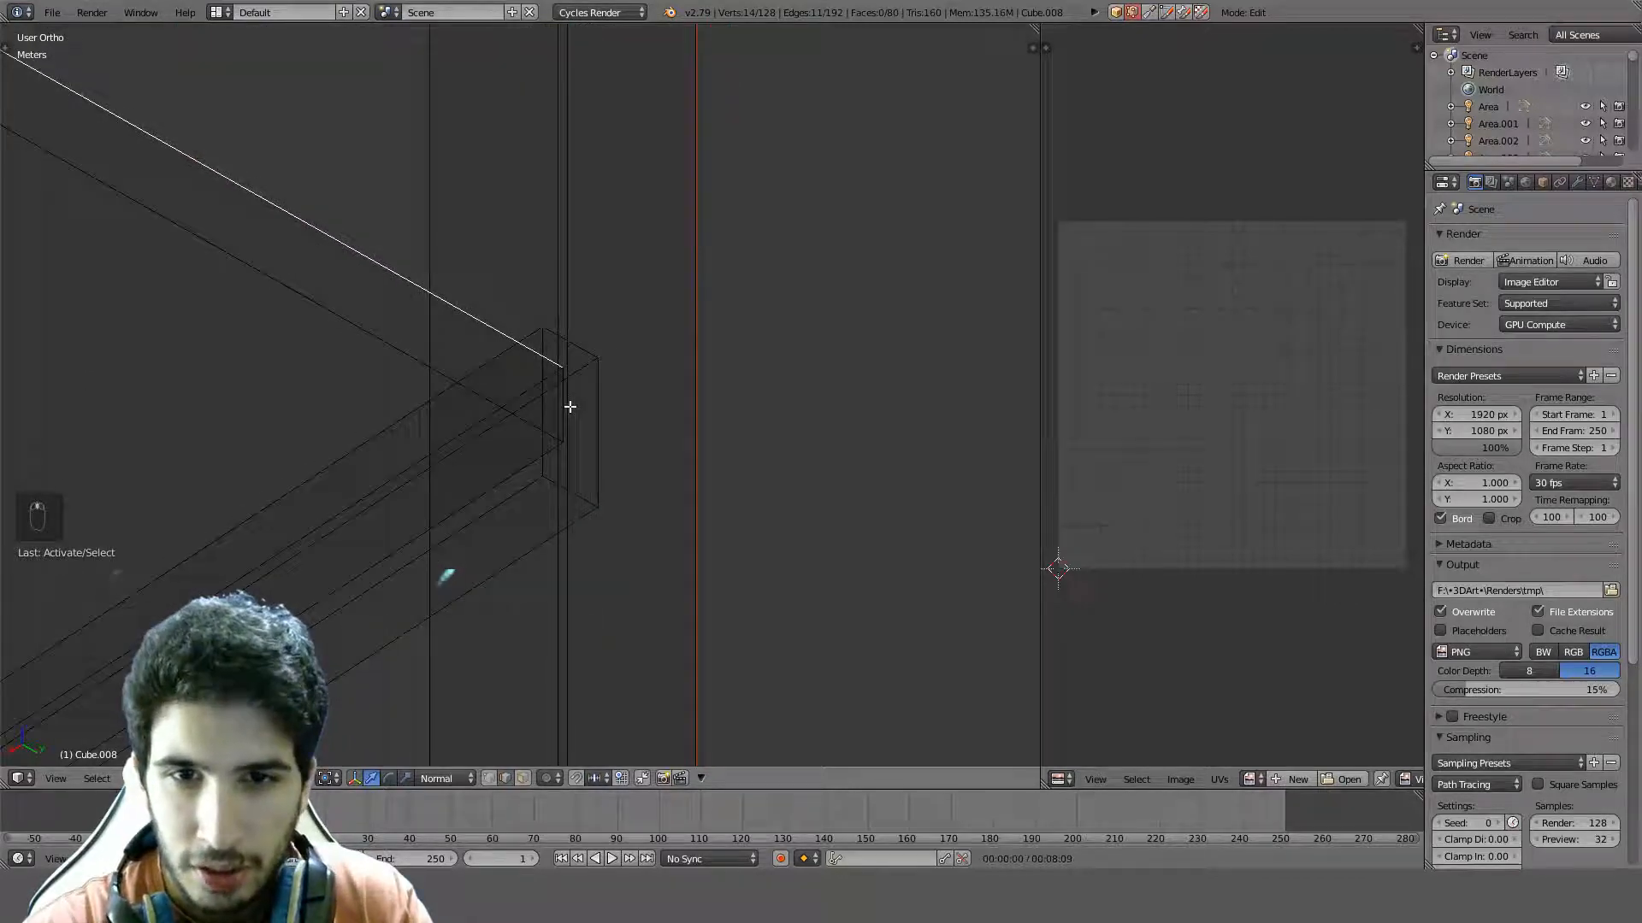
{"action": "key", "text": "ctrl+z"}
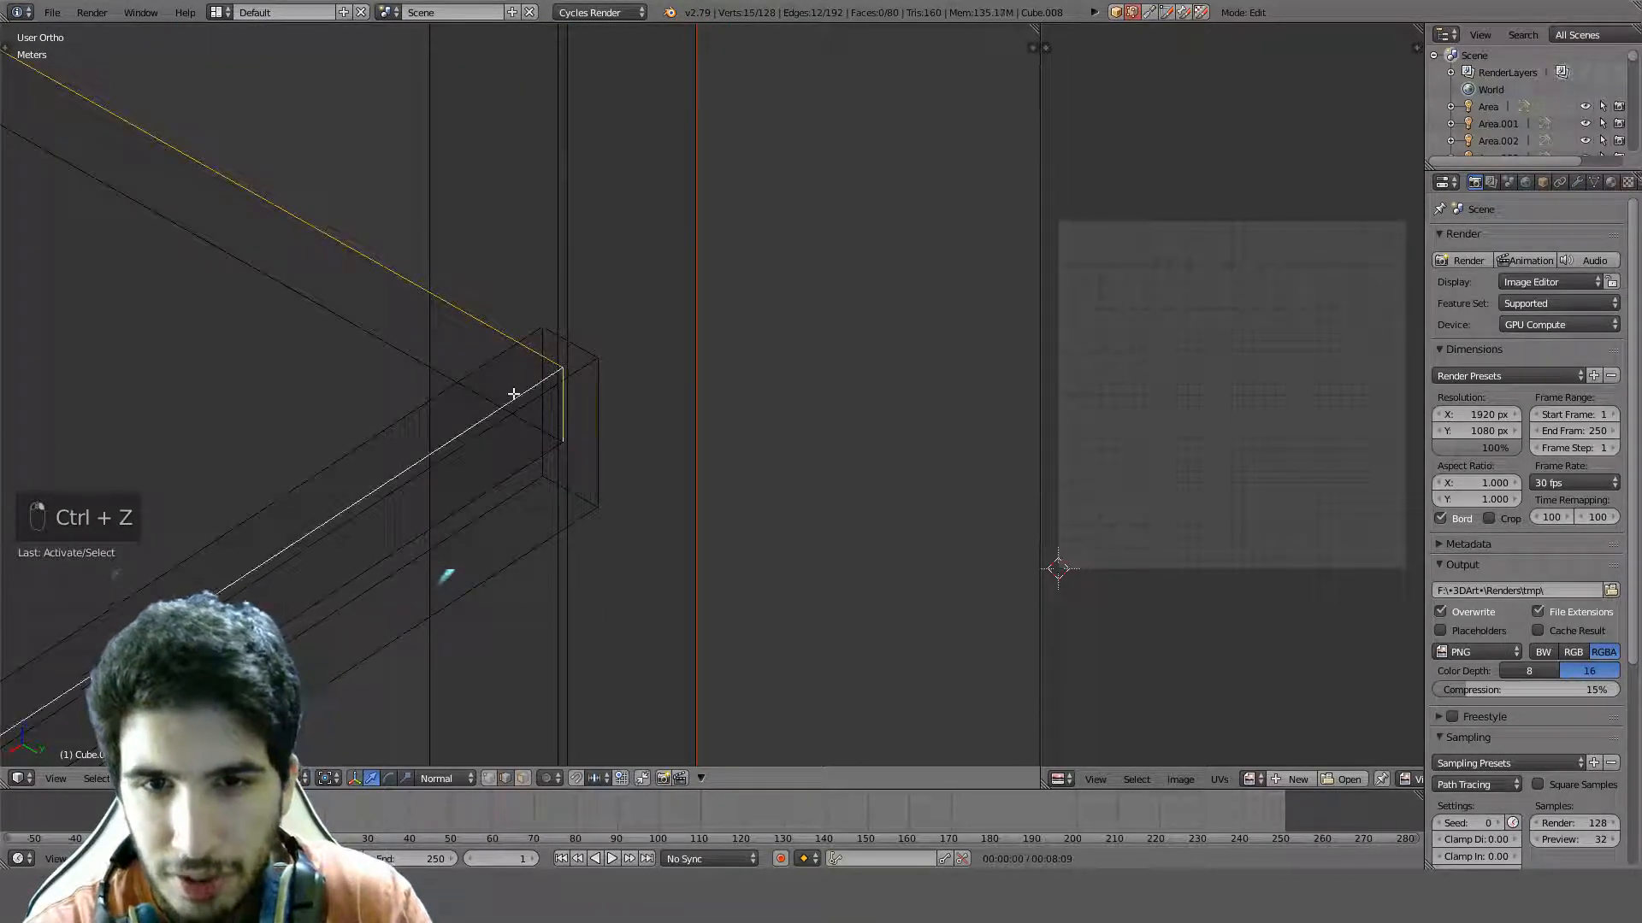
{"action": "right_click", "coordinate": [513, 394], "text": "shift"}
Add the vertical corner edge and crosswise edge at the third board's other end, beside the adjacent shelf unit
{"action": "scroll", "coordinate": [535, 367], "scroll_direction": "down", "scroll_amount": 5}
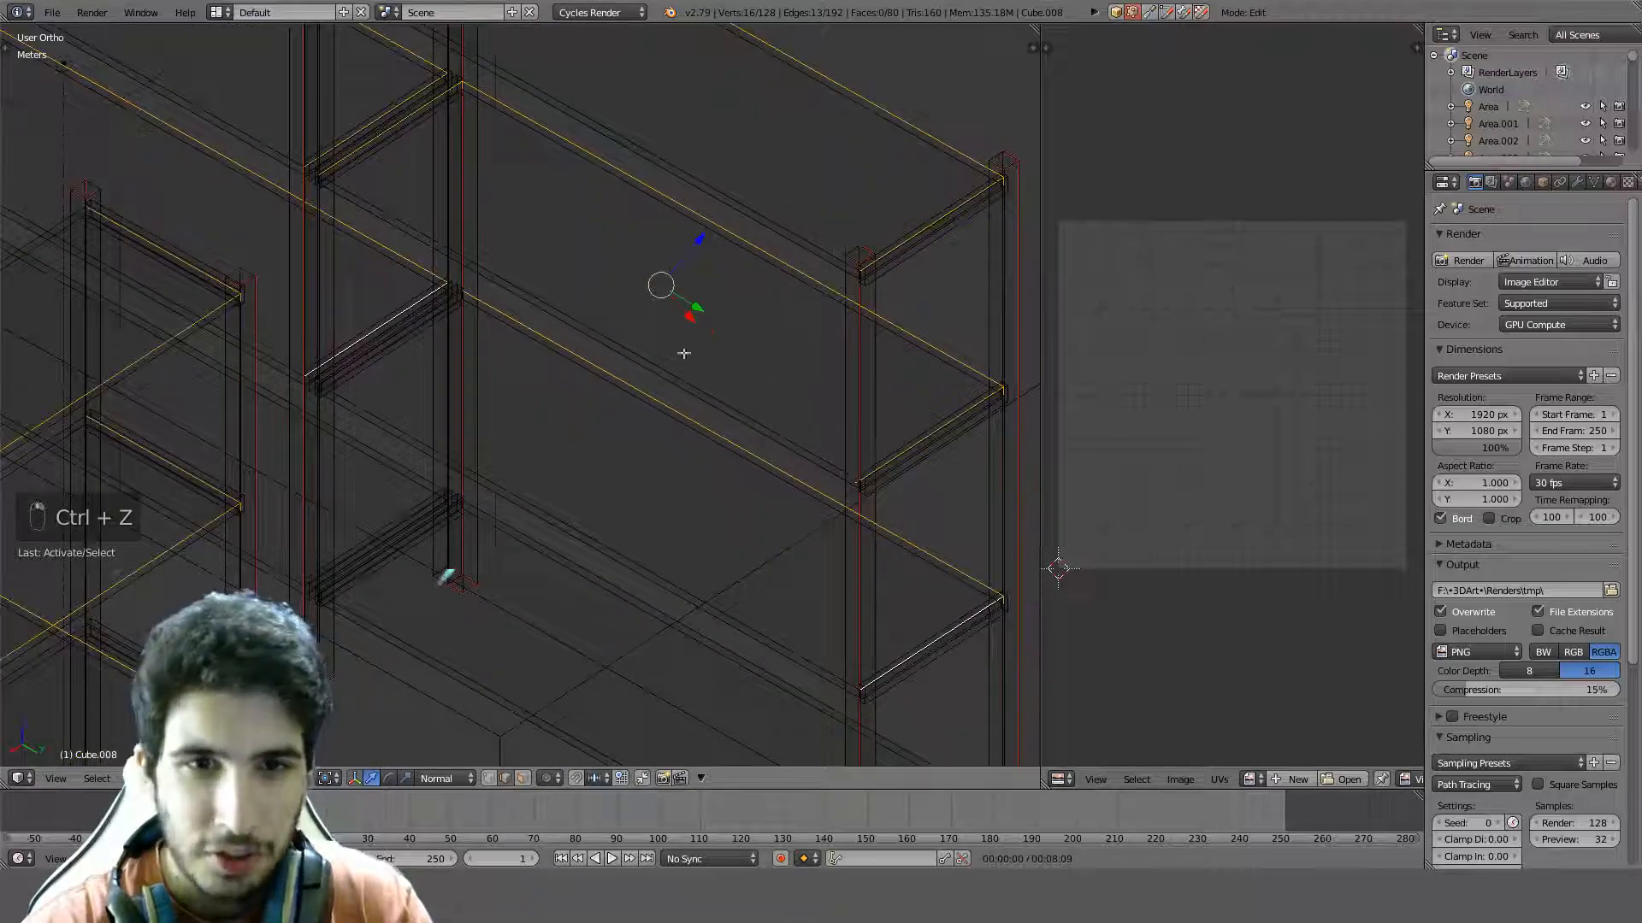
{"action": "scroll", "coordinate": [684, 353], "scroll_direction": "up", "scroll_amount": 6}
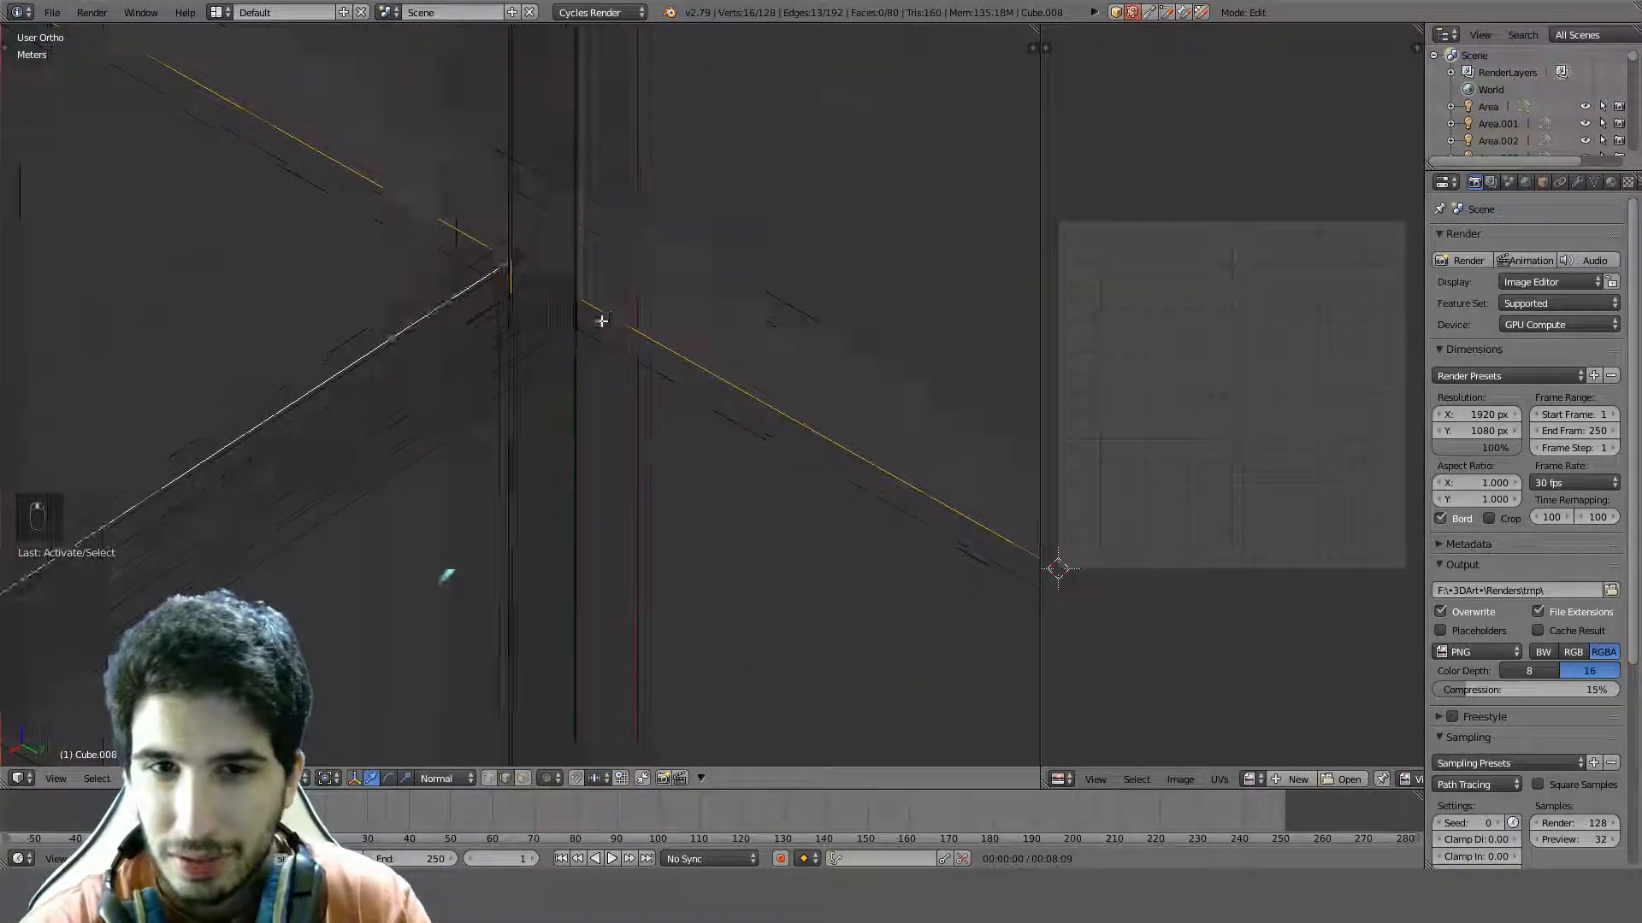
{"action": "right_click", "coordinate": [630, 232], "text": "shift"}
{"action": "right_click", "coordinate": [599, 203], "text": "shift"}
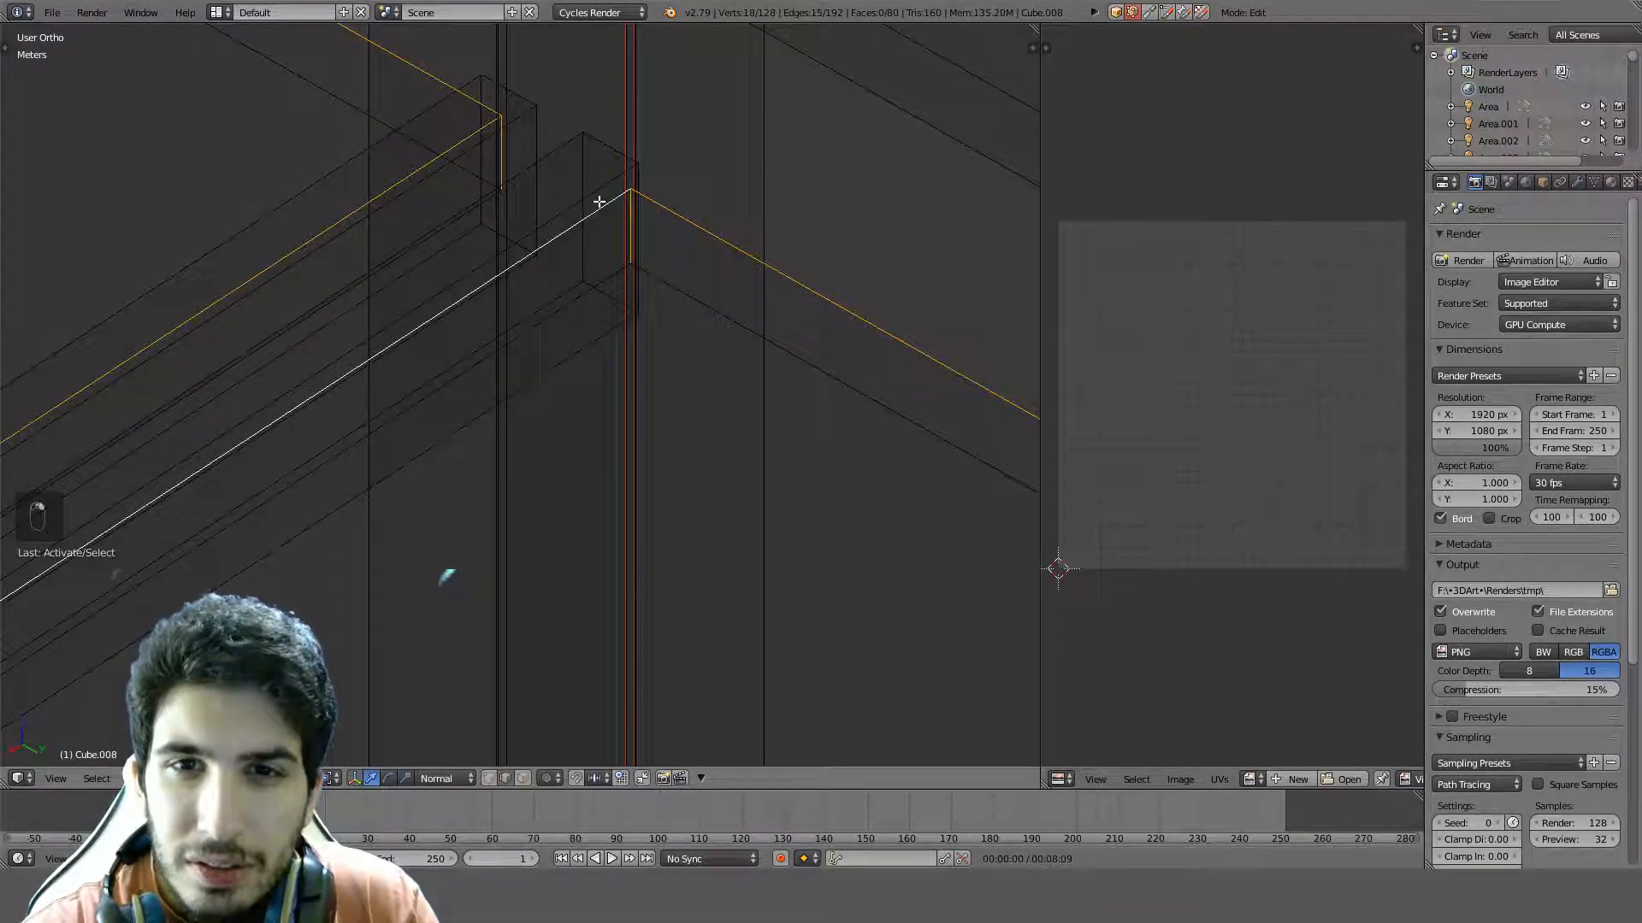
Add the bottom board's upper rear lengthwise edge to the selection
{"action": "scroll", "coordinate": [609, 265], "scroll_direction": "down", "scroll_amount": 9}
{"action": "middle_click_drag", "start_coordinate": [668, 808], "coordinate": [554, 808]}
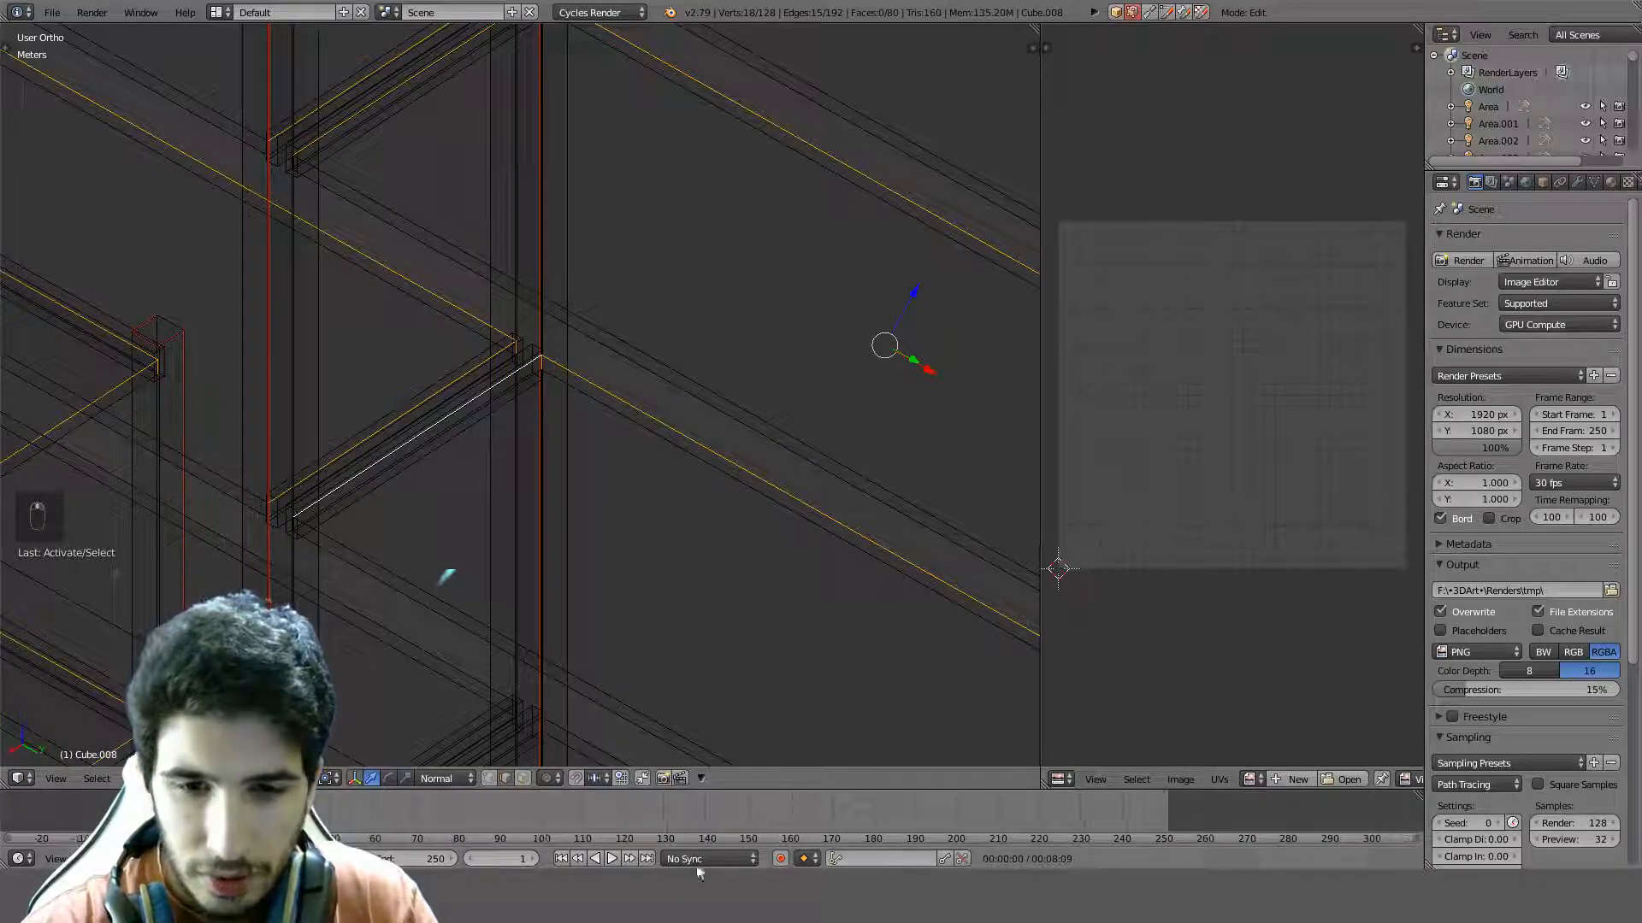
{"action": "middle_click_drag", "start_coordinate": [717, 680], "coordinate": [664, 272], "text": "shift"}
{"action": "middle_click_drag", "start_coordinate": [705, 457], "coordinate": [641, 428], "text": "shift"}
{"action": "right_click", "coordinate": [368, 279], "text": "shift"}
Add the vertical corner edge and crosswise edge at the bottom board's end beside the adjacent shelf unit
{"action": "scroll", "coordinate": [601, 428], "scroll_direction": "up", "scroll_amount": 9}
{"action": "right_click", "coordinate": [760, 380], "text": "shift"}
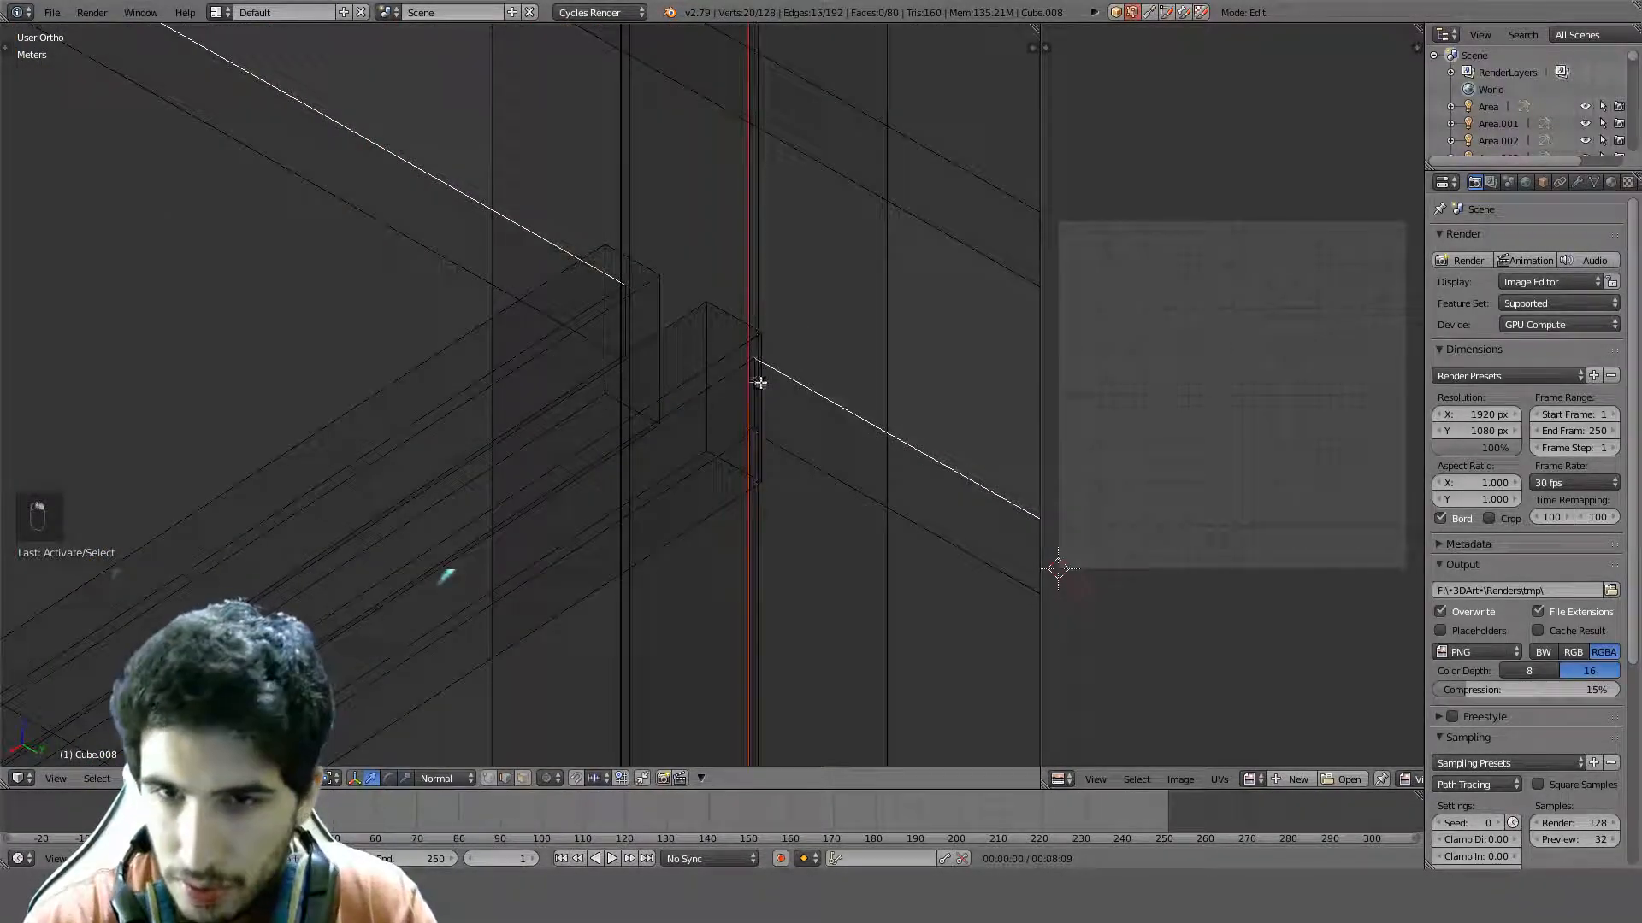
{"action": "key", "text": "ctrl+z"}
{"action": "right_click", "coordinate": [753, 382], "text": "shift"}
{"action": "right_click", "coordinate": [732, 379], "text": "shift"}
Add the short vertical edge at the bottom board's remaining corner to the selection and mark all selected edges as seams
{"action": "scroll", "coordinate": [800, 453], "scroll_direction": "down", "scroll_amount": 10}
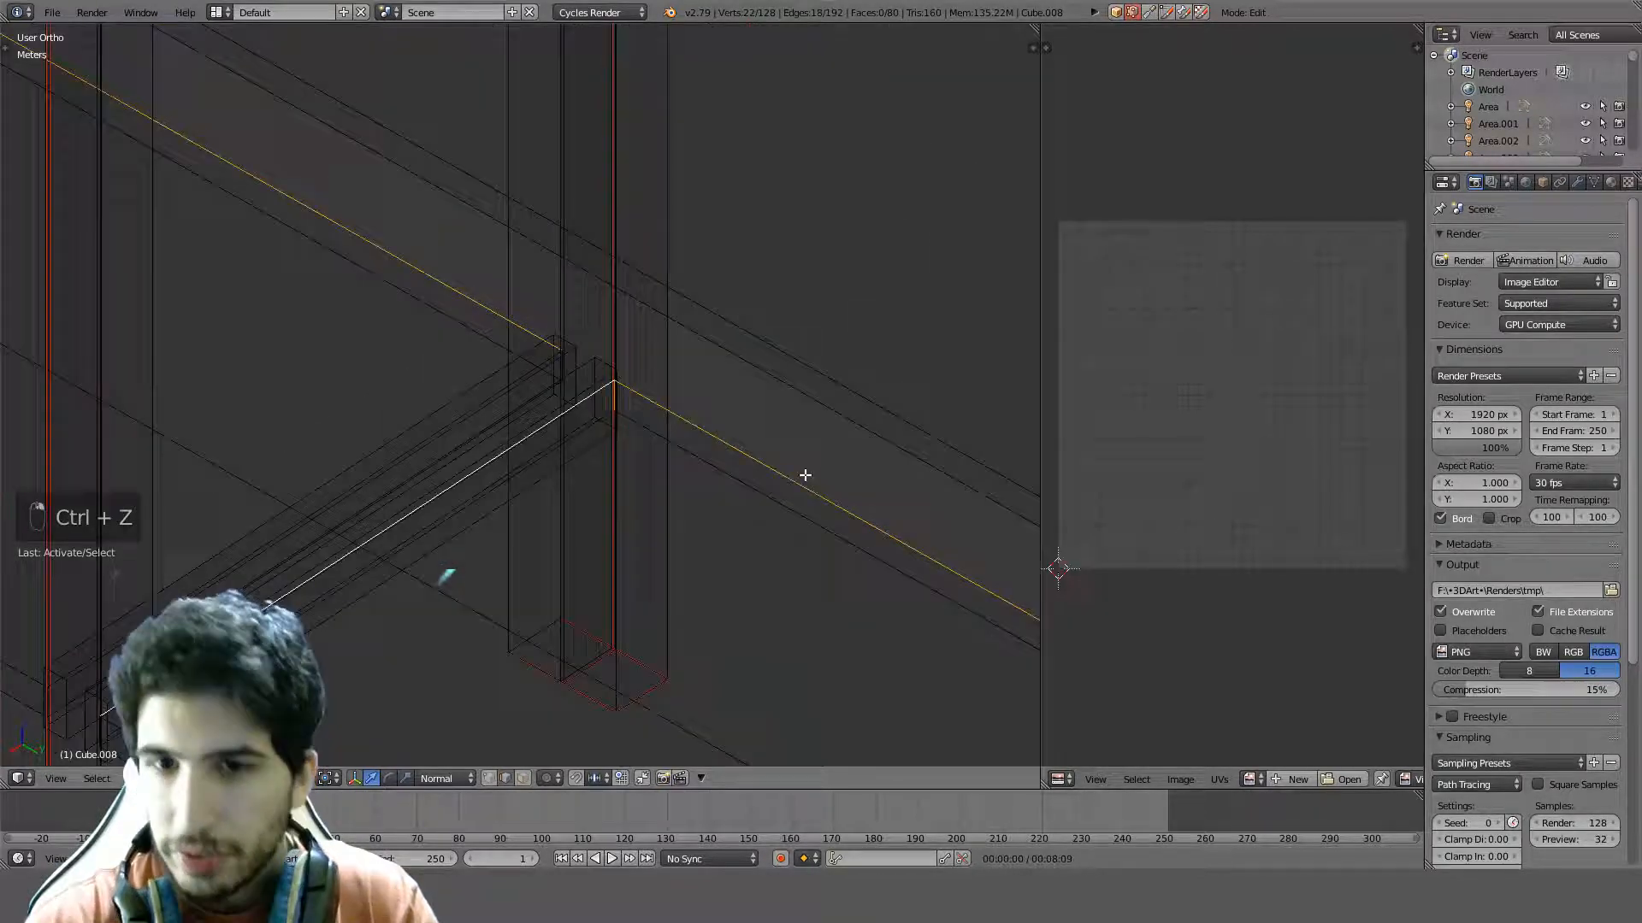
{"action": "middle_click_drag", "start_coordinate": [810, 587], "coordinate": [560, 425], "text": "shift"}
{"action": "middle_click_drag", "start_coordinate": [825, 488], "coordinate": [559, 362], "text": "shift"}
{"action": "scroll", "coordinate": [558, 362], "scroll_direction": "up", "scroll_amount": 6}
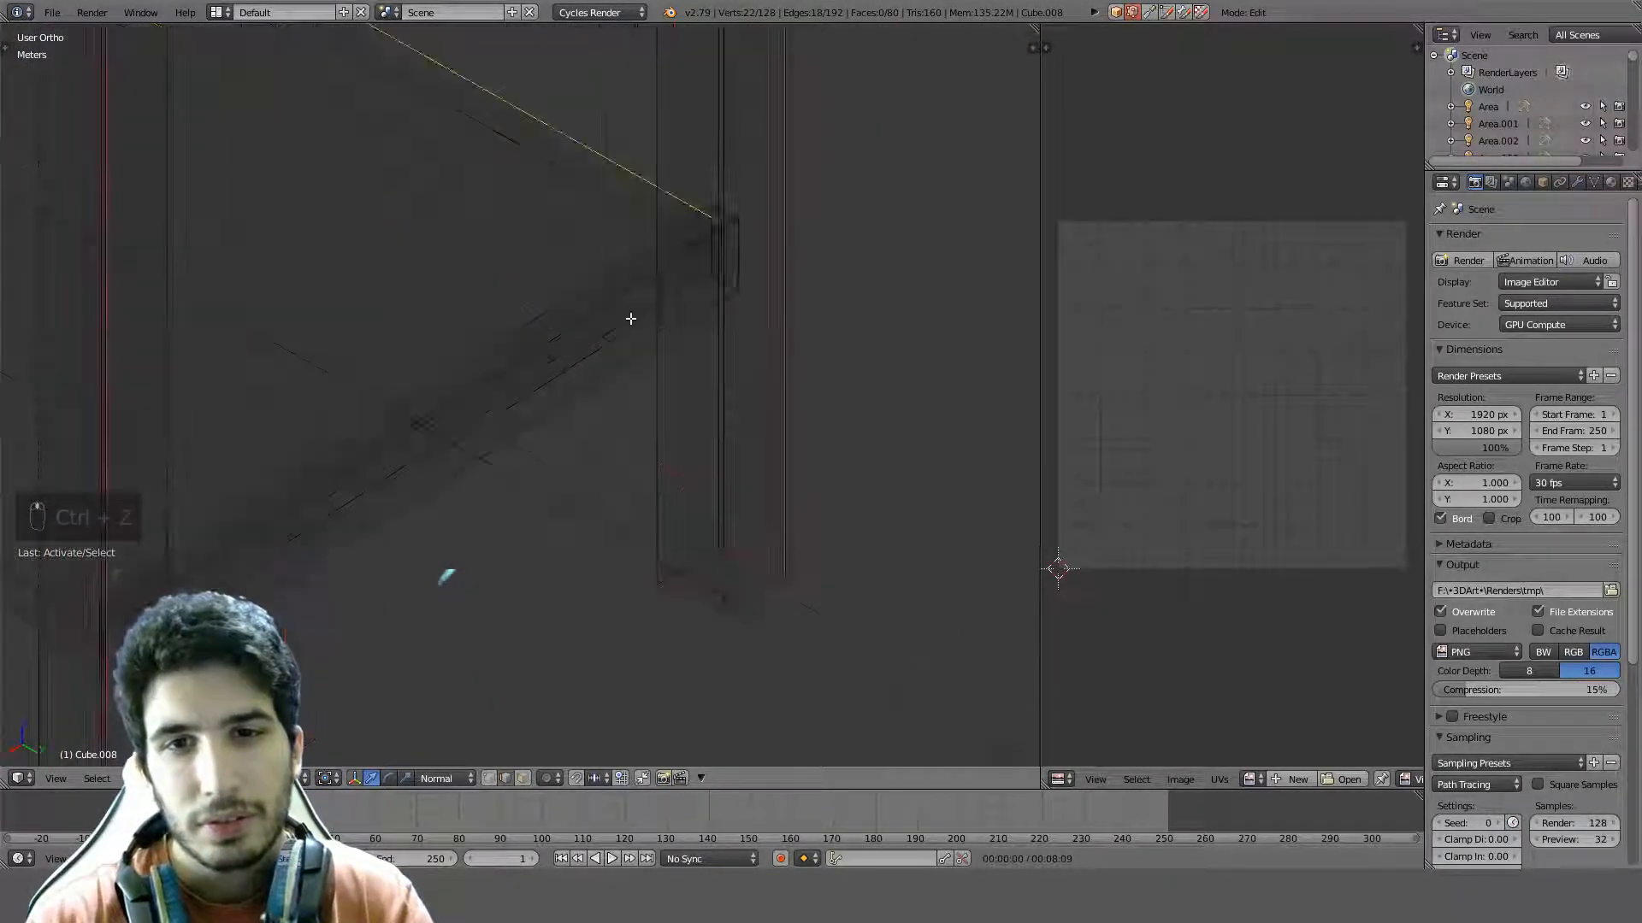
{"action": "right_click", "coordinate": [720, 240], "text": "shift"}
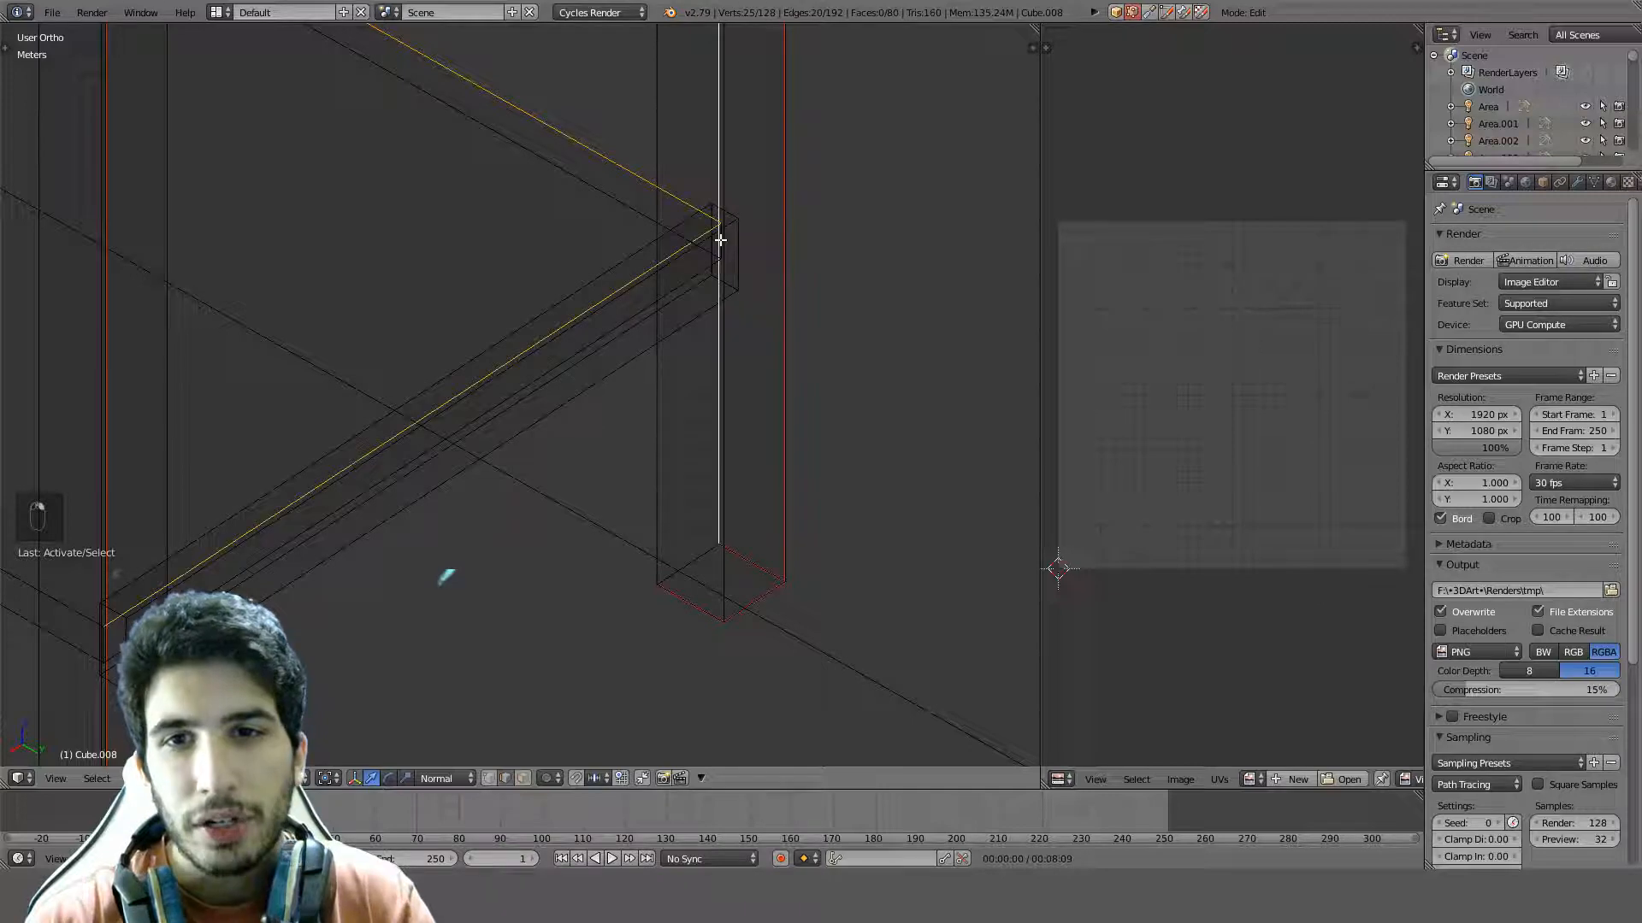
{"action": "key", "text": "ctrl+z"}
{"action": "scroll", "coordinate": [711, 250], "scroll_direction": "up", "scroll_amount": 2}
{"action": "middle_click_drag", "start_coordinate": [711, 250], "coordinate": [611, 362], "text": "shift"}
{"action": "right_click", "coordinate": [626, 340], "text": "shift"}
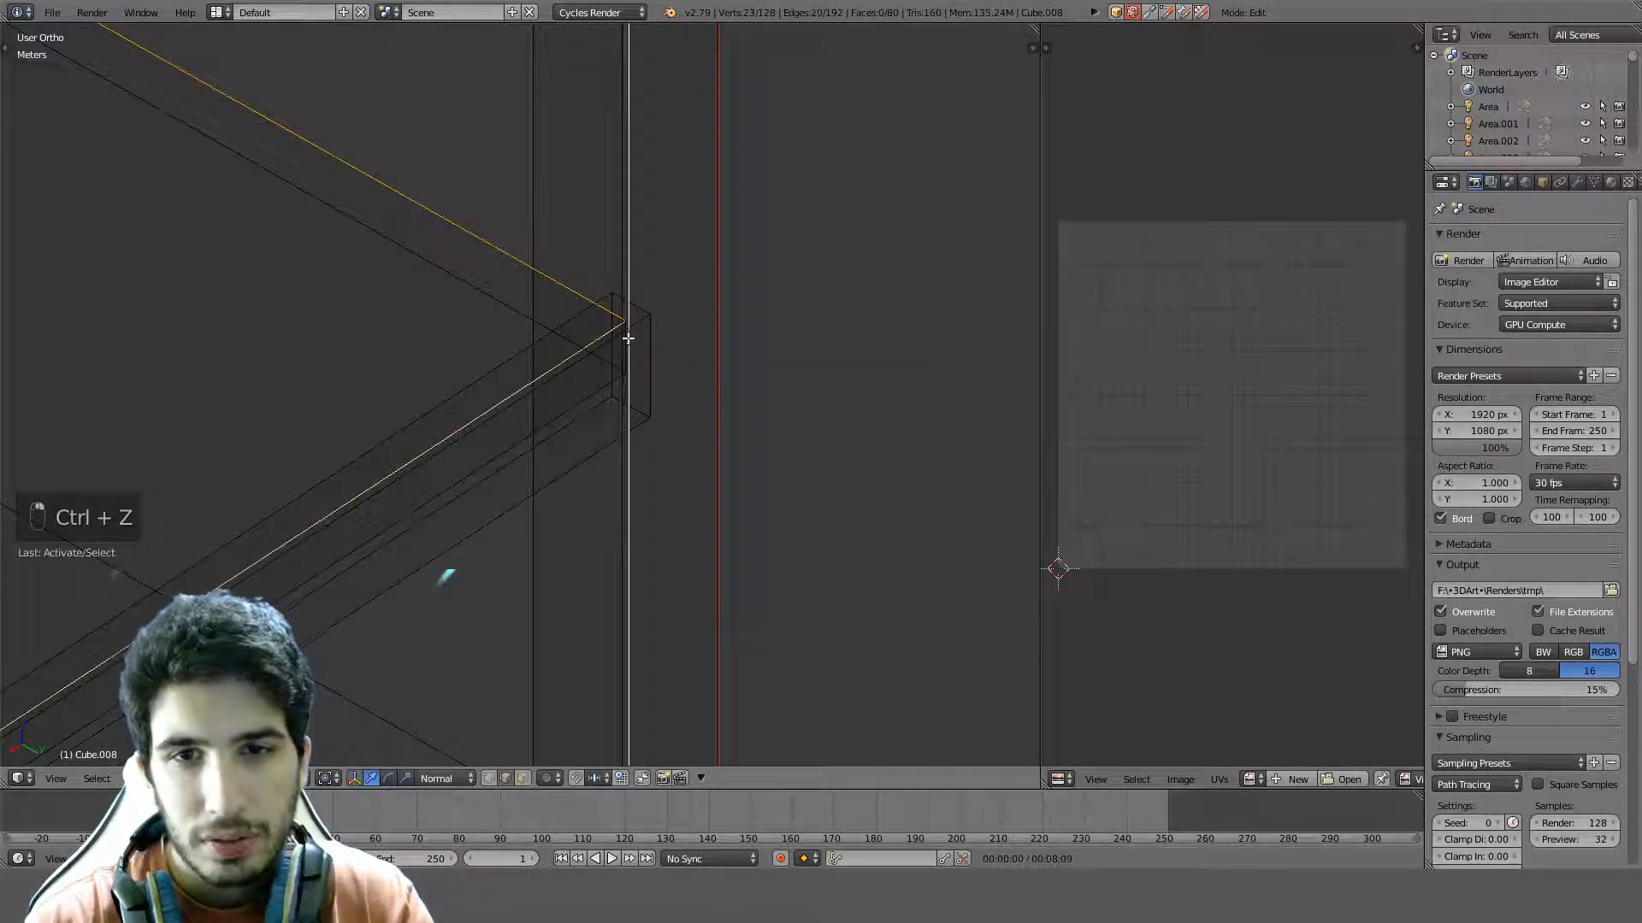
{"action": "key", "text": "ctrl+z"}
{"action": "right_click", "coordinate": [624, 345], "text": "shift"}
{"action": "key", "text": "ctrl+z"}
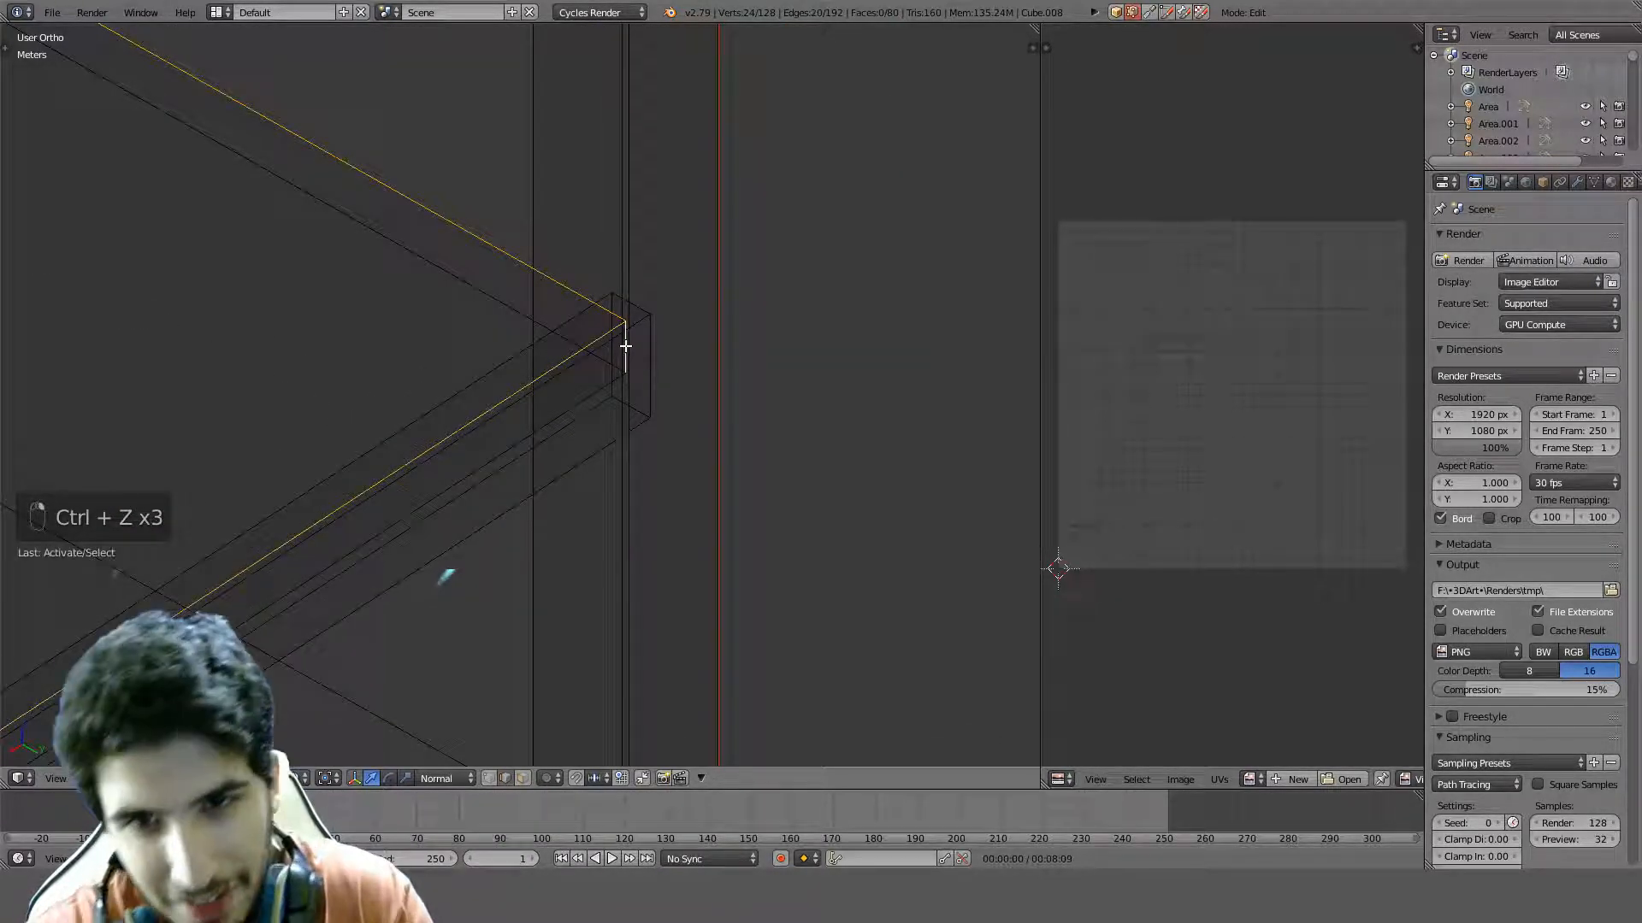
{"action": "key", "text": "ctrl+e"}
{"action": "left_click", "coordinate": [672, 332]}
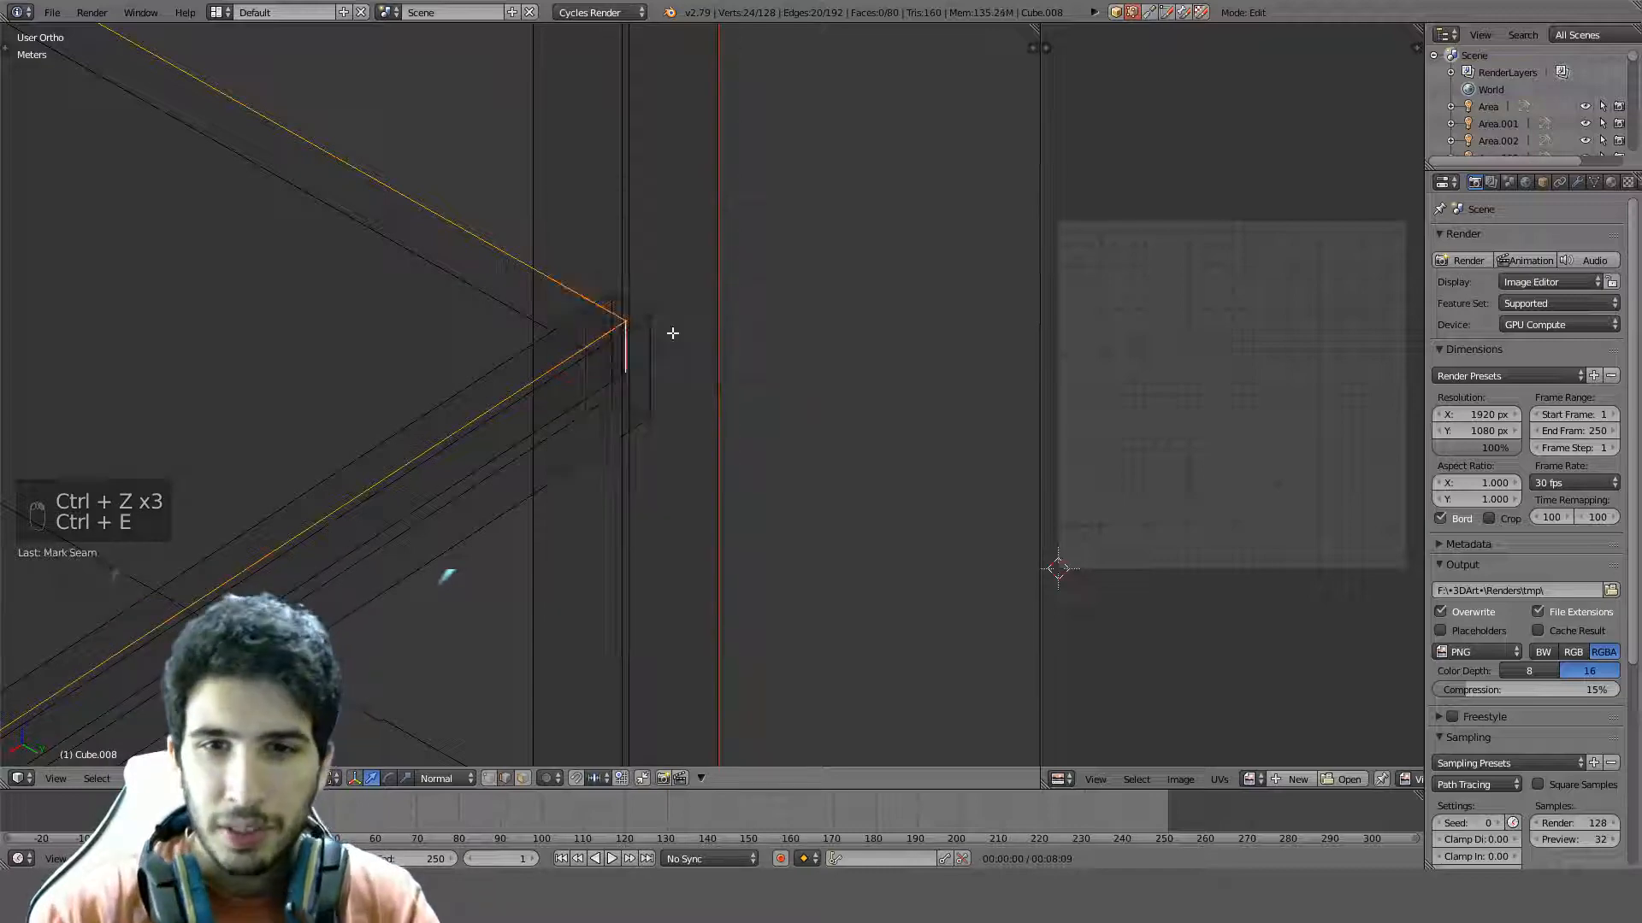
Select only one shelf board's linked geometry above the bottom board and unwrap it along its seams
{"action": "scroll", "coordinate": [672, 333], "scroll_direction": "down", "scroll_amount": 6}
{"action": "scroll", "coordinate": [672, 332], "scroll_direction": "down", "scroll_amount": 1}
{"action": "key", "text": "z"}
{"action": "mouse_move", "coordinate": [452, 408]}
{"action": "middle_mouse_down"}
{"action": "mouse_move", "coordinate": [437, 445]}
{"action": "mouse_move", "coordinate": [462, 466]}
{"action": "mouse_move", "coordinate": [391, 462]}
{"action": "middle_mouse_up"}
{"action": "key", "text": "z"}
{"action": "key", "text": "a"}
{"action": "key", "text": "l"}
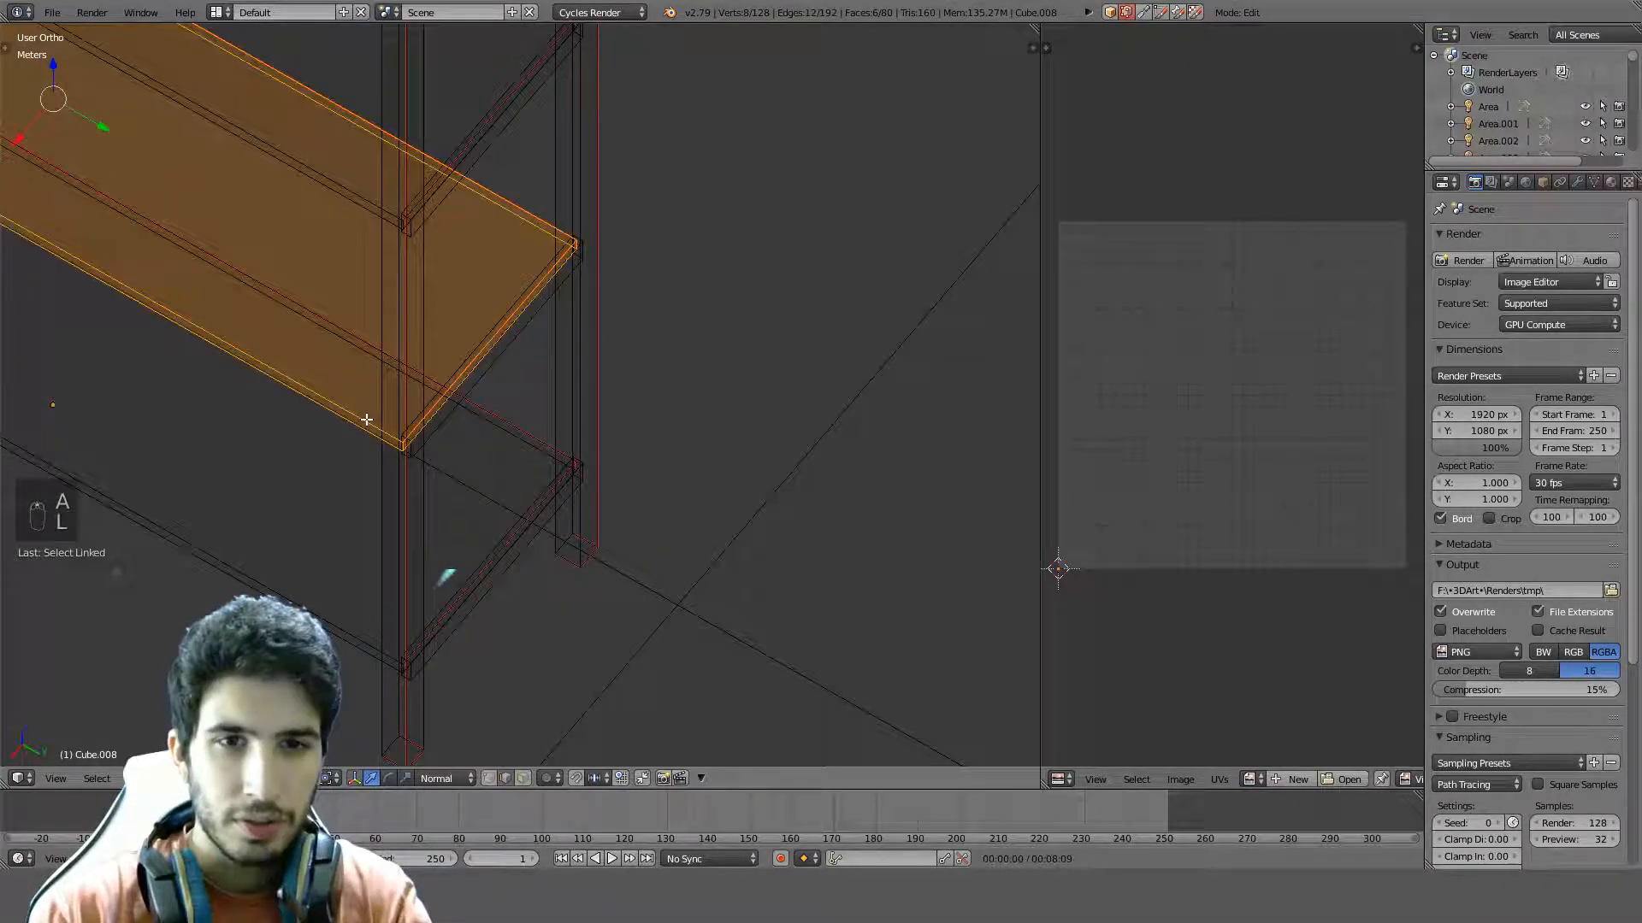
{"action": "key", "text": "u"}
{"action": "left_click", "coordinate": [366, 419]}
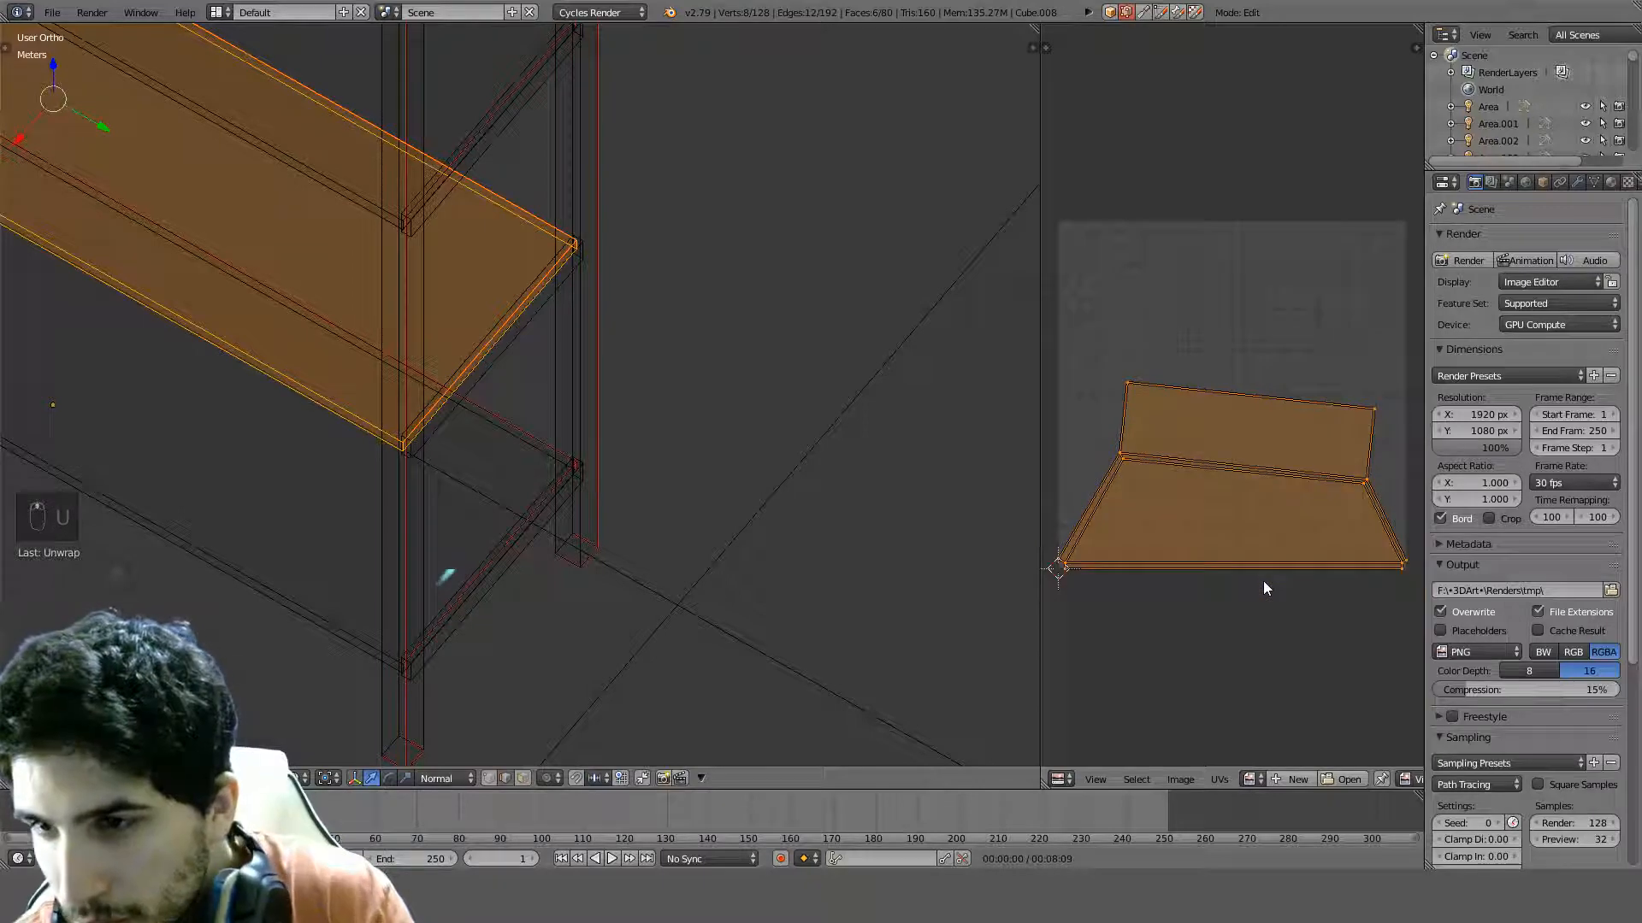
{"action": "mouse_move", "coordinate": [1263, 585]}
{"action": "middle_mouse_down"}
{"action": "mouse_move", "coordinate": [1181, 590]}
{"action": "mouse_move", "coordinate": [1251, 564]}
{"action": "middle_mouse_up"}
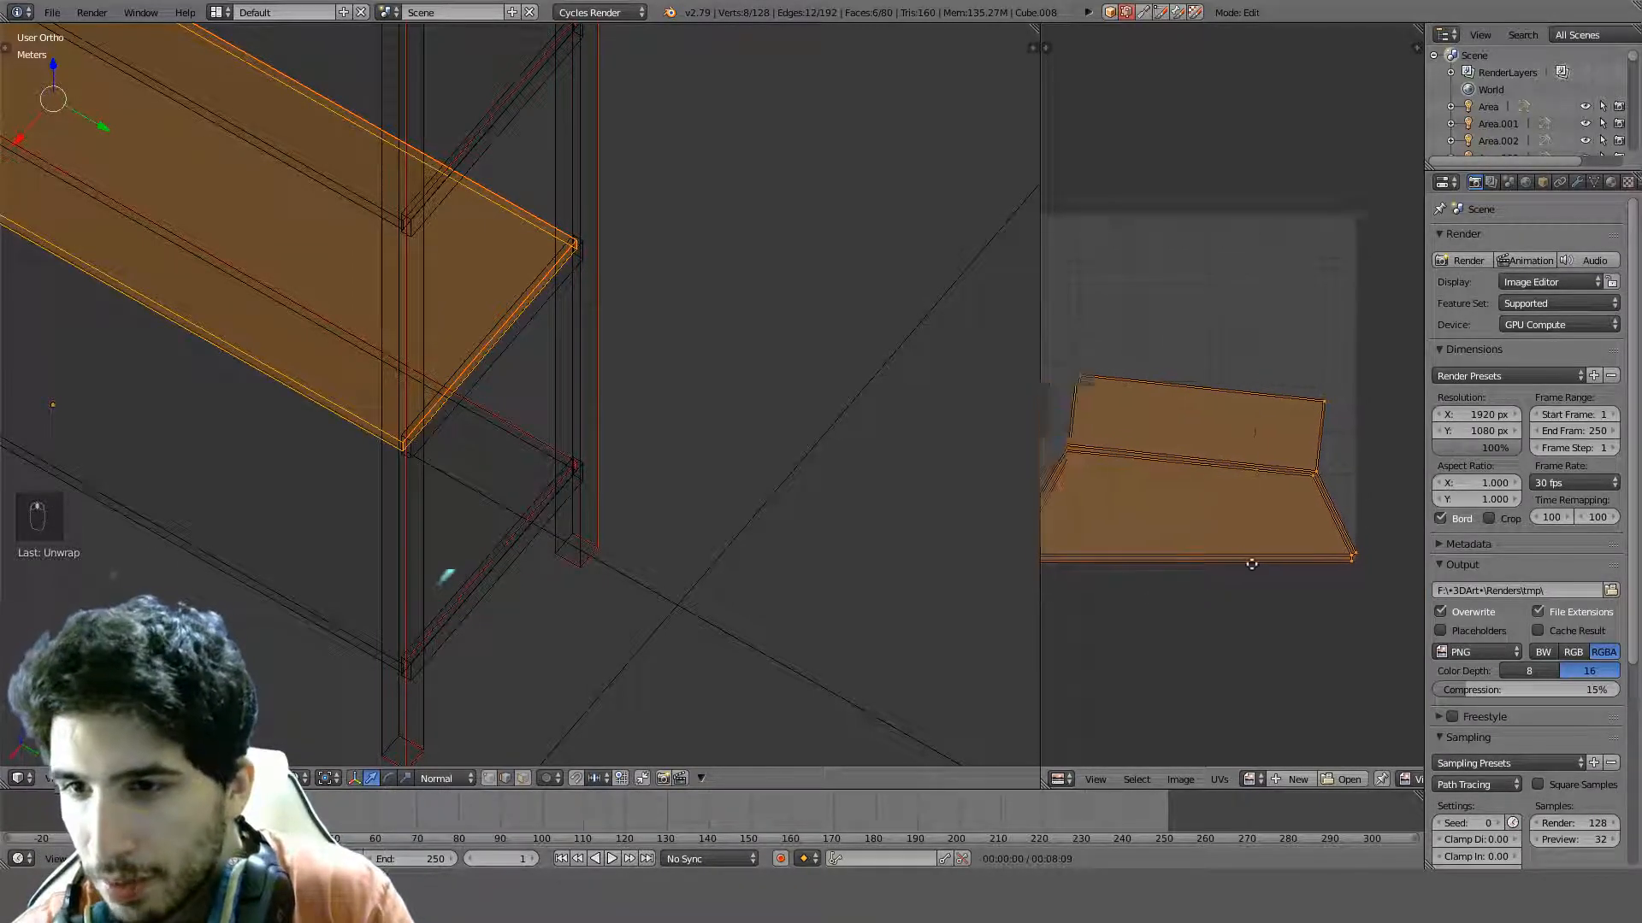
Select the shelf's whole mesh, return to Object Mode and try to apply the shelf's rotation and scale
{"action": "key", "text": "a"}
{"action": "key", "text": "a"}
{"action": "key", "text": "a"}
{"action": "scroll", "coordinate": [451, 399], "scroll_direction": "down", "scroll_amount": 4}
{"action": "key", "text": "ctrl+a"}
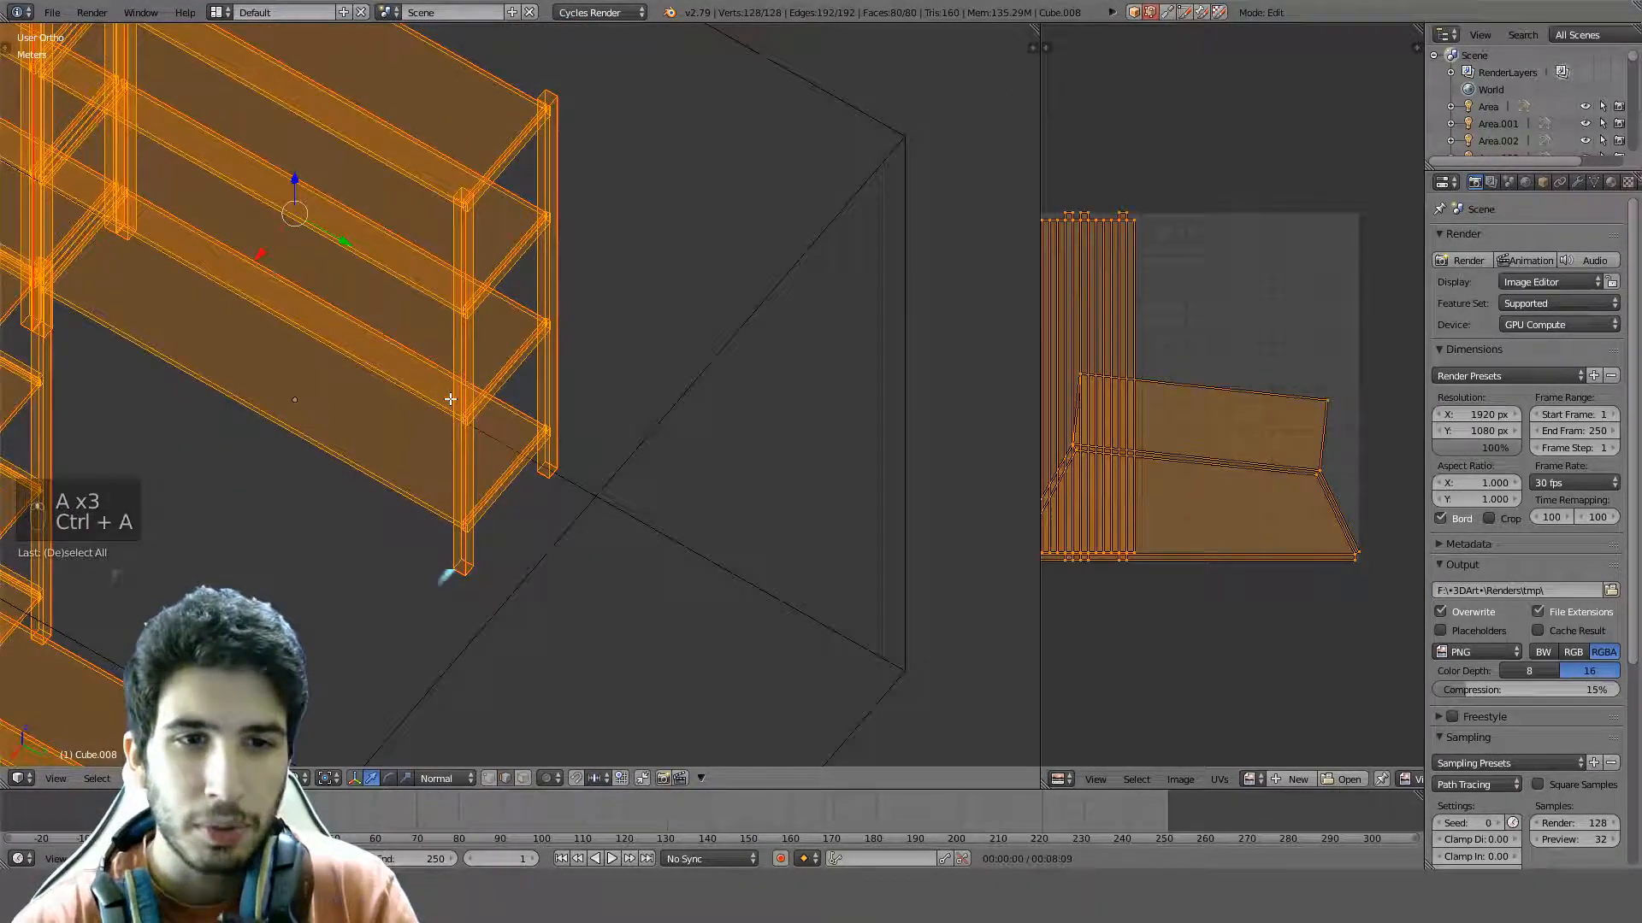
{"action": "key", "text": "Tab"}
{"action": "key", "text": "ctrl+a"}
{"action": "left_click", "coordinate": [450, 398]}
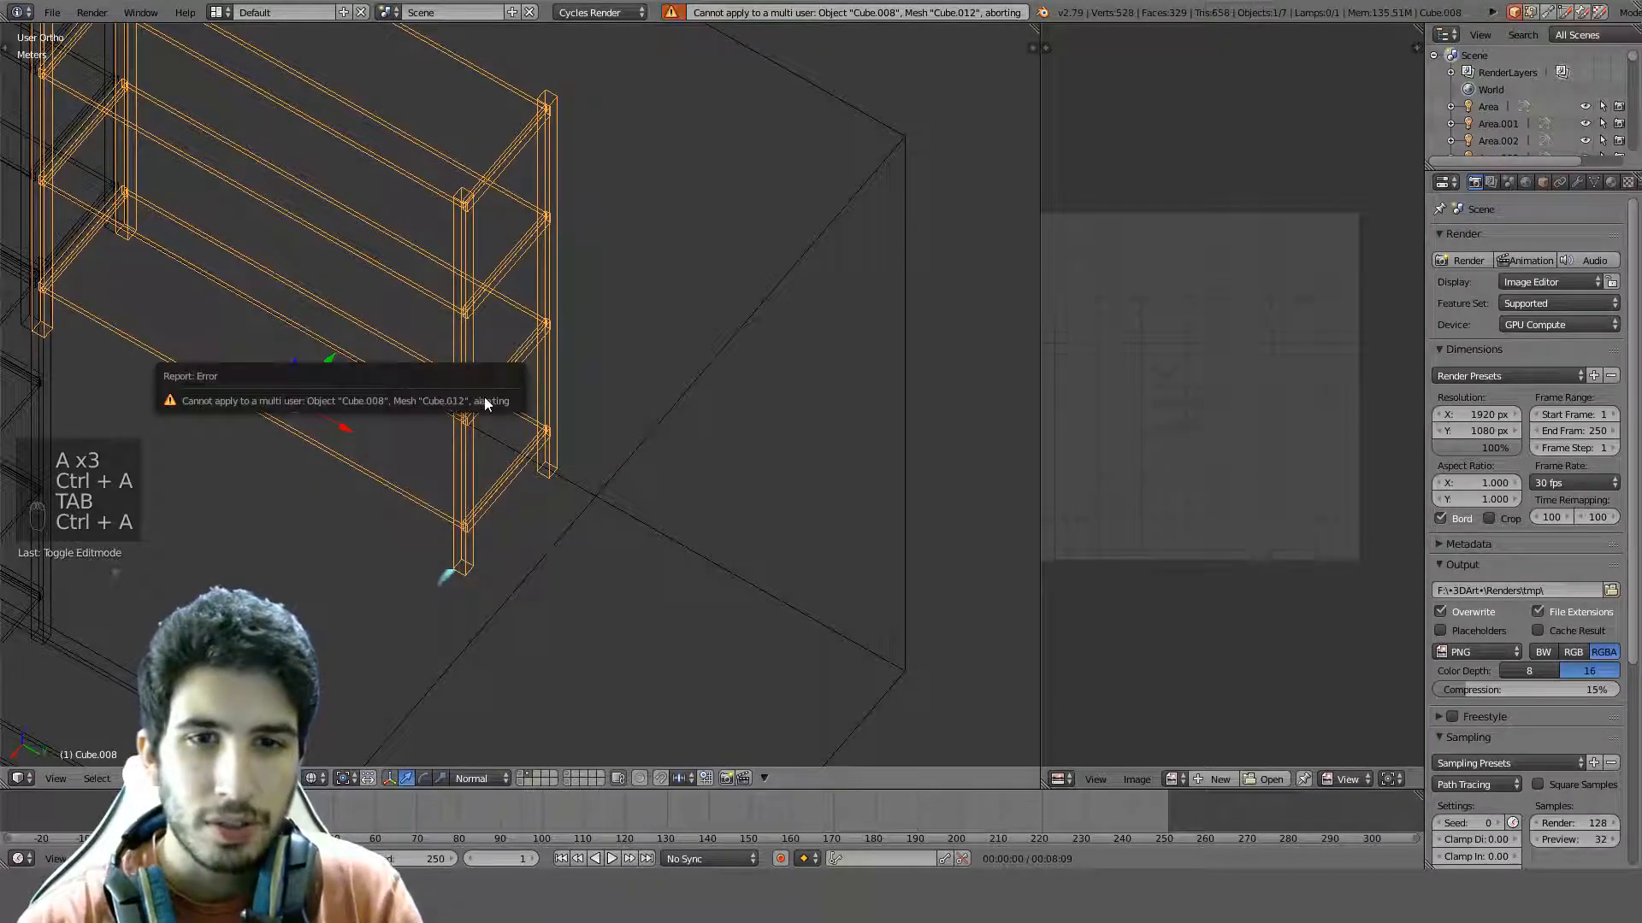
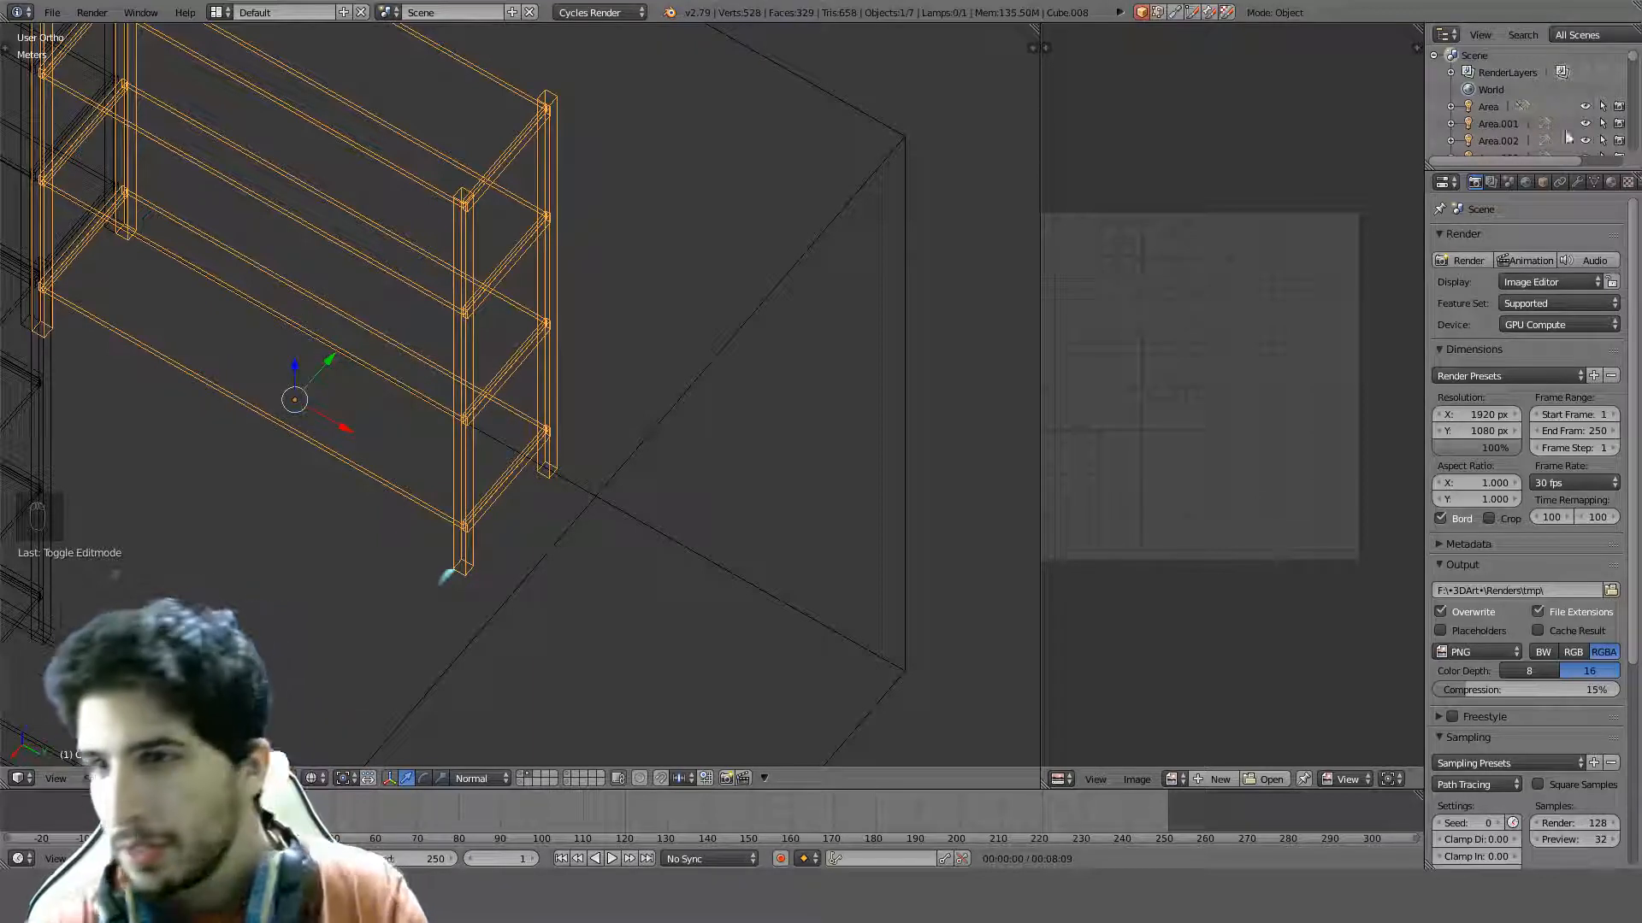
Make the shelf's mesh data single-user and apply the object's rotation and scale
{"action": "left_click", "coordinate": [1593, 182]}
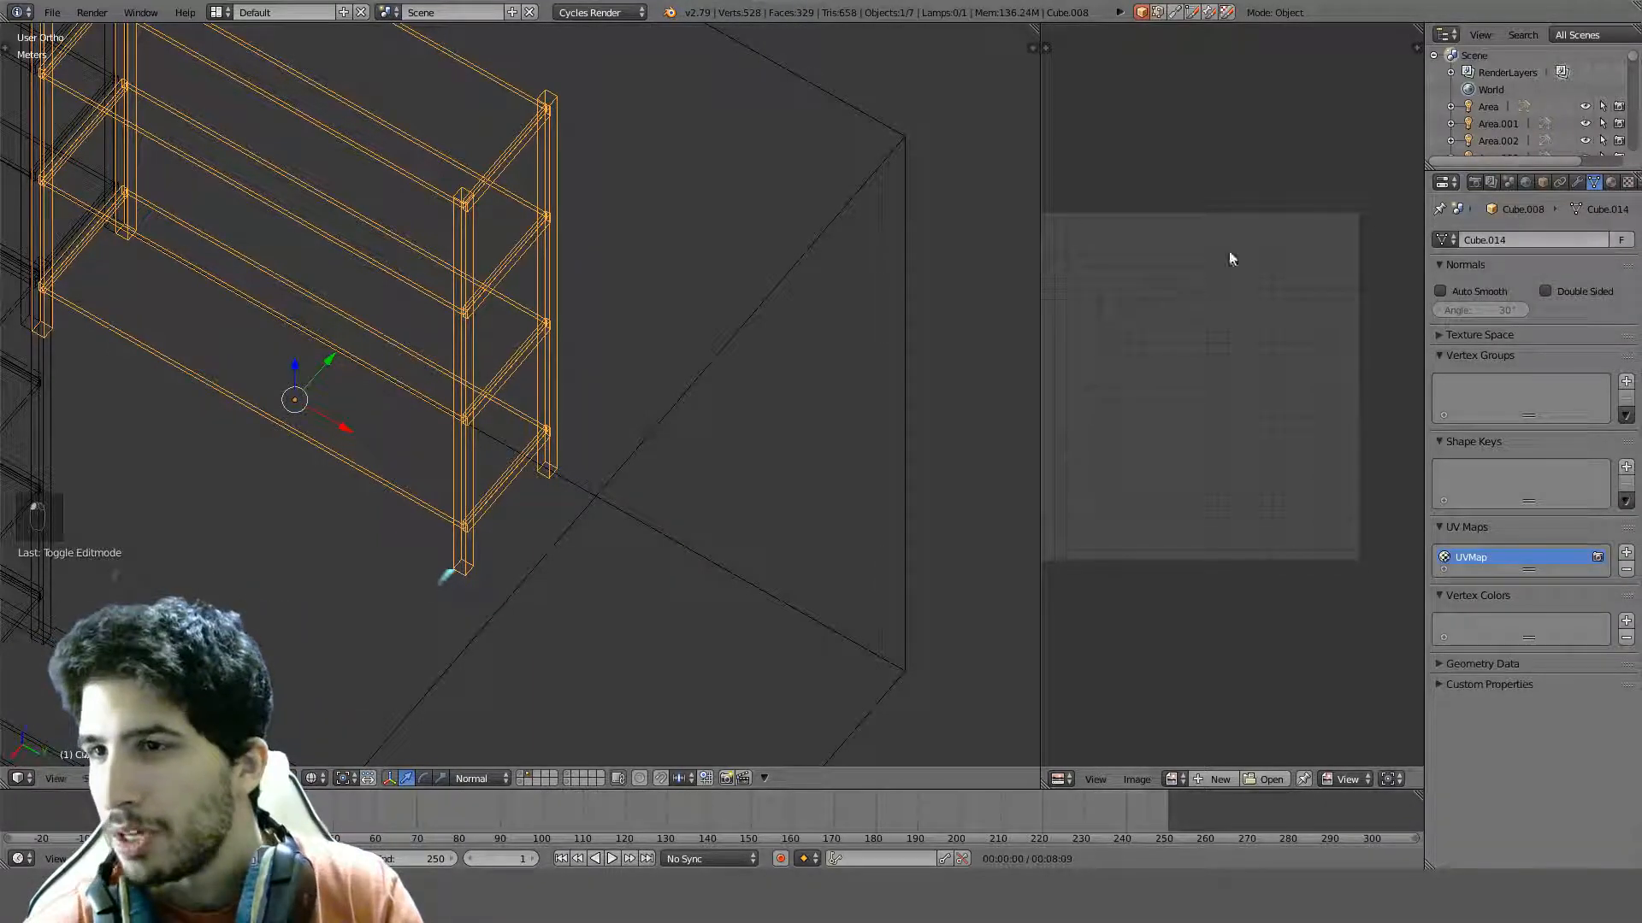
{"action": "key", "text": "Tab"}
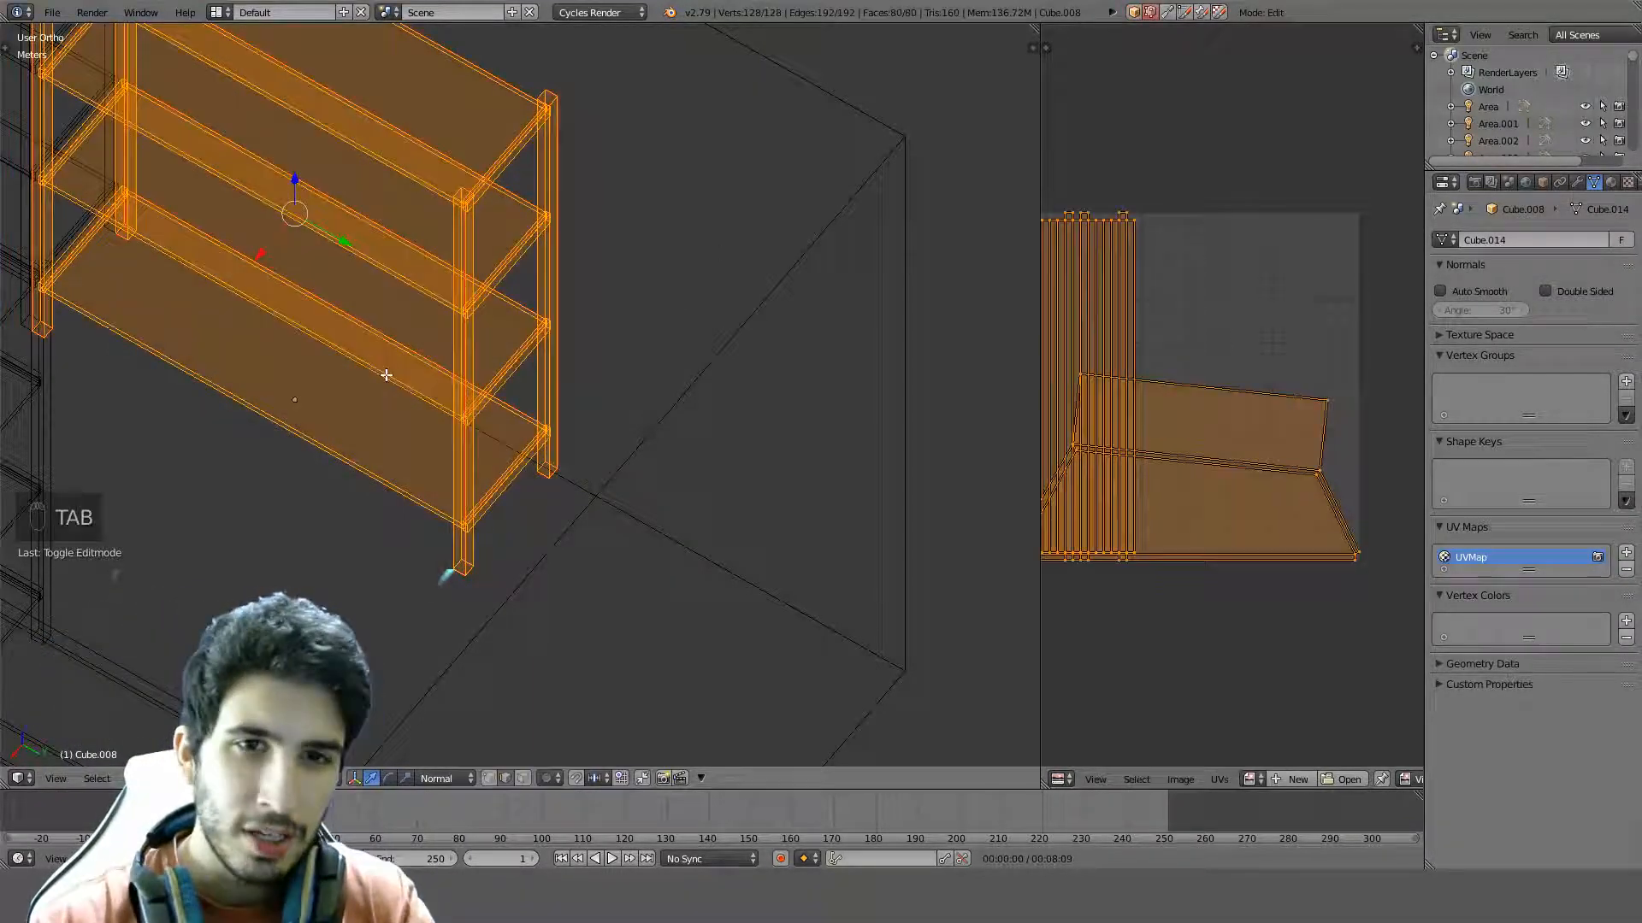
{"action": "key", "text": "Tab"}
{"action": "key", "text": "ctrl+a"}
{"action": "left_click", "coordinate": [385, 382]}
Select the other three shelves with the edited shelf active and link its object data to them
{"action": "scroll", "coordinate": [384, 375], "scroll_direction": "down", "scroll_amount": 2}
{"action": "right_click", "coordinate": [345, 500]}
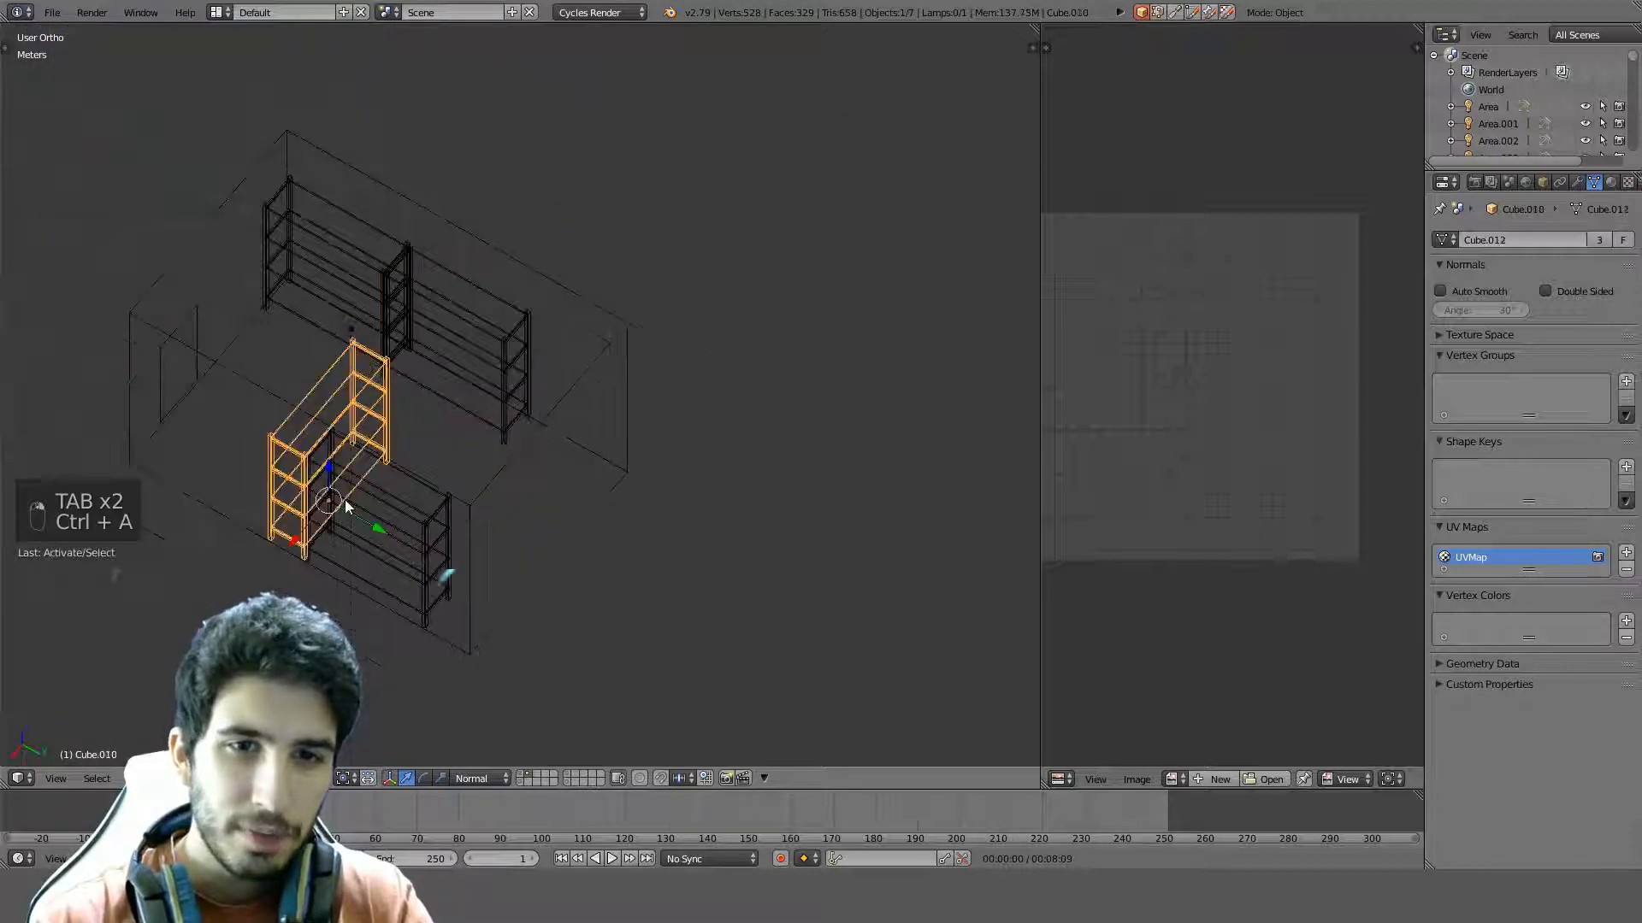
{"action": "right_click", "coordinate": [354, 496]}
{"action": "right_click", "coordinate": [350, 346], "text": "shift"}
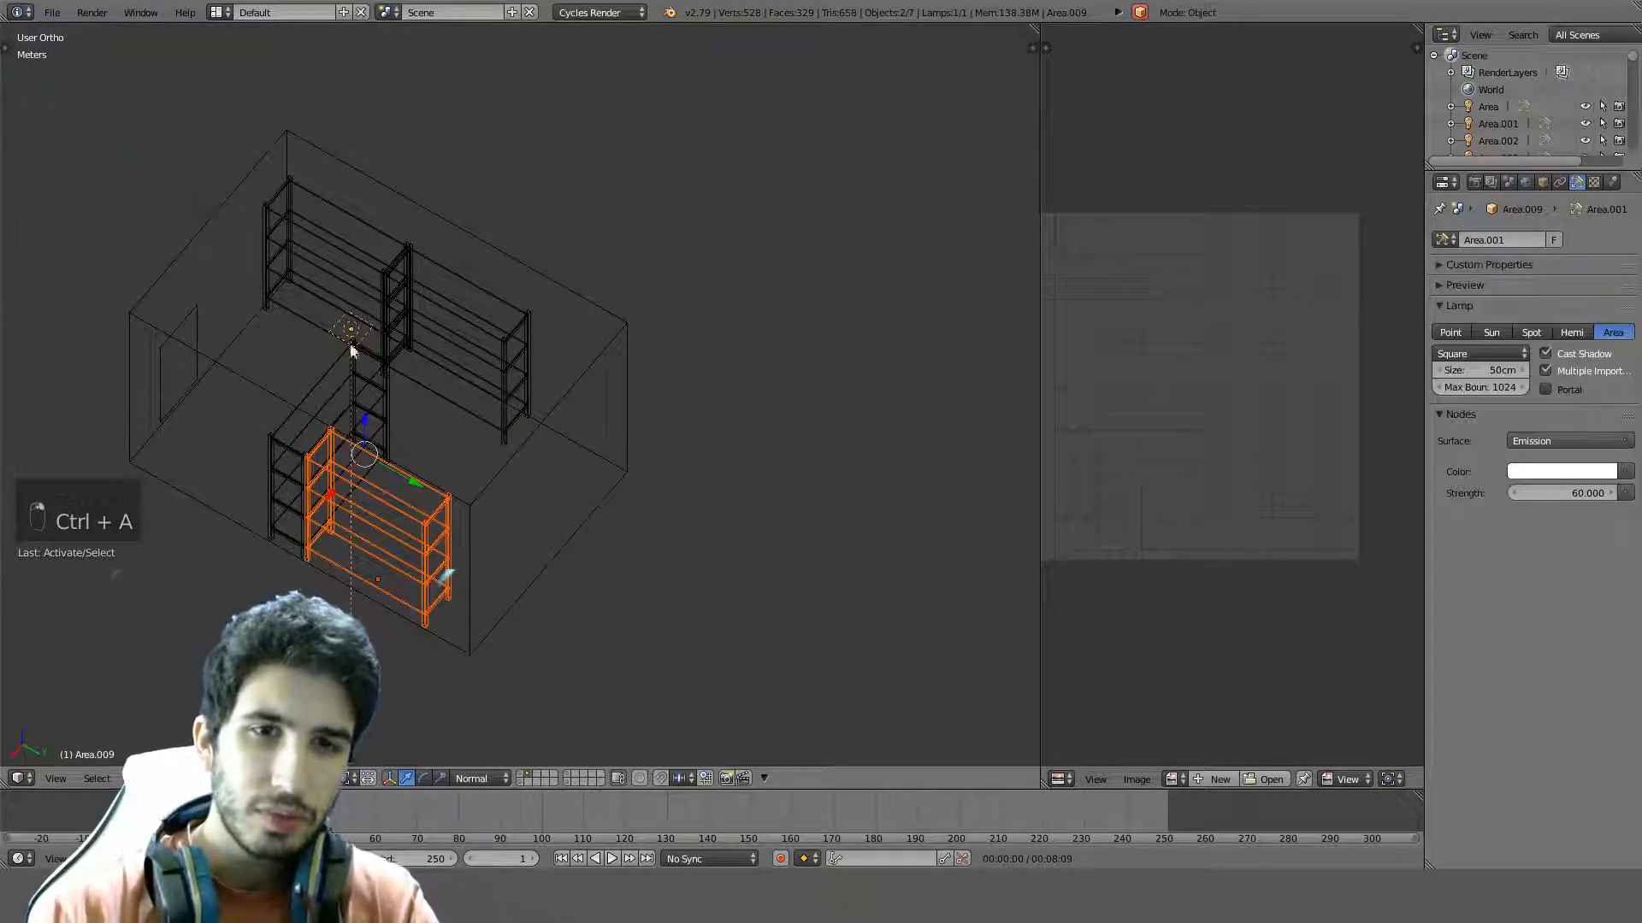
{"action": "key", "text": "ctrl+z"}
{"action": "right_click", "coordinate": [306, 390], "text": "shift"}
{"action": "right_click", "coordinate": [335, 267], "text": "shift"}
{"action": "right_click", "coordinate": [449, 280], "text": "shift"}
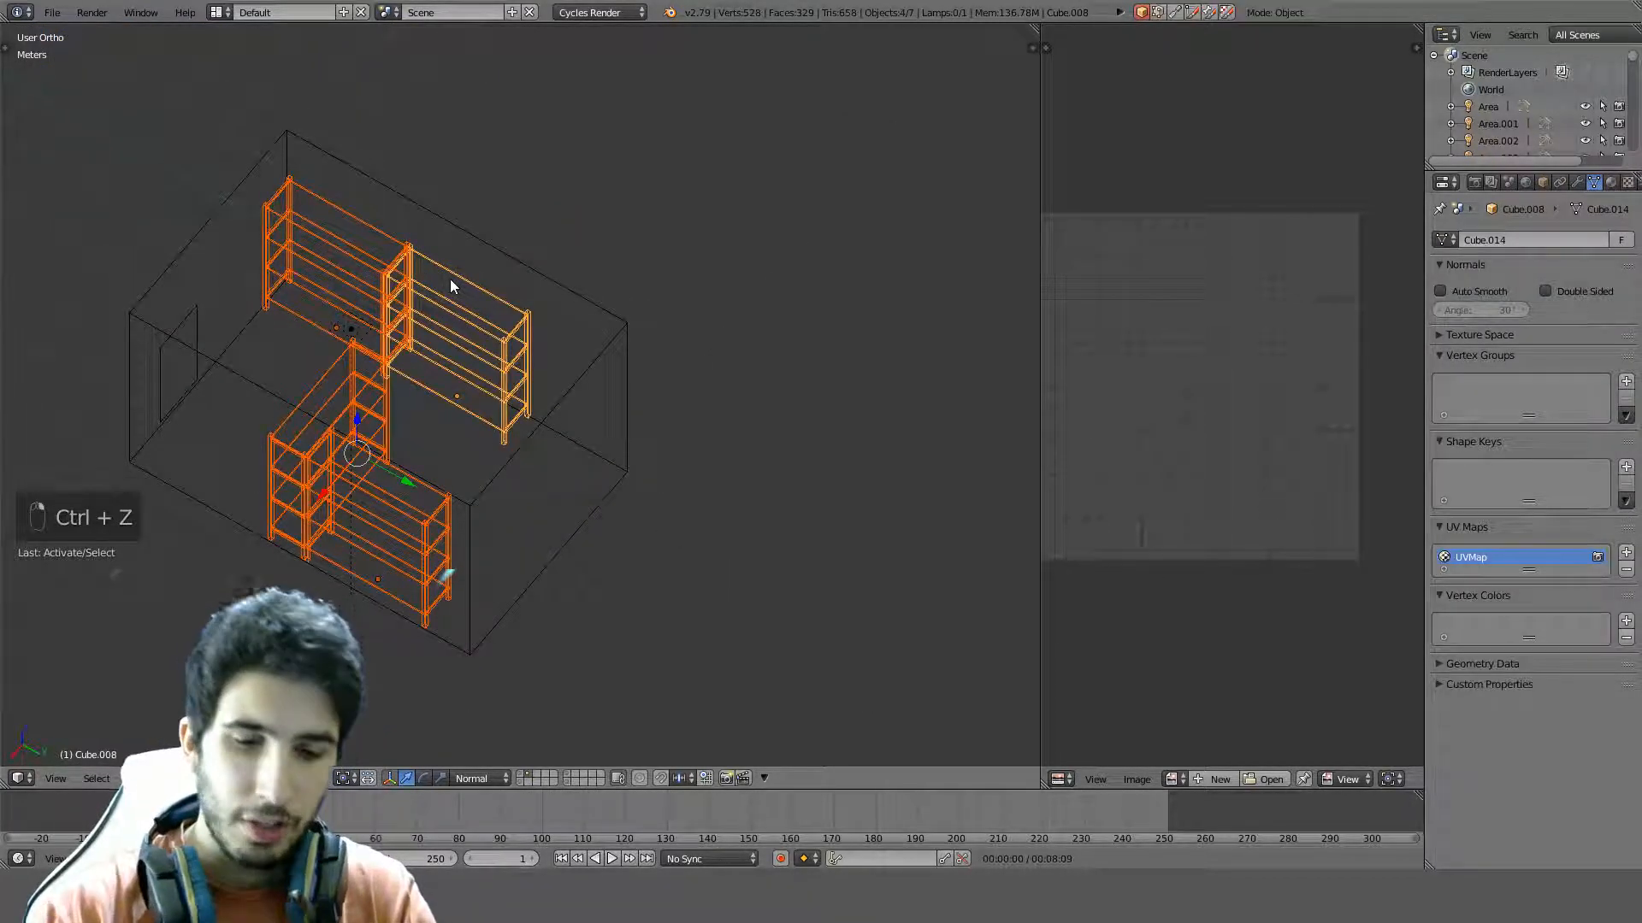
{"action": "key", "text": "ctrl+l"}
{"action": "left_click", "coordinate": [450, 299]}
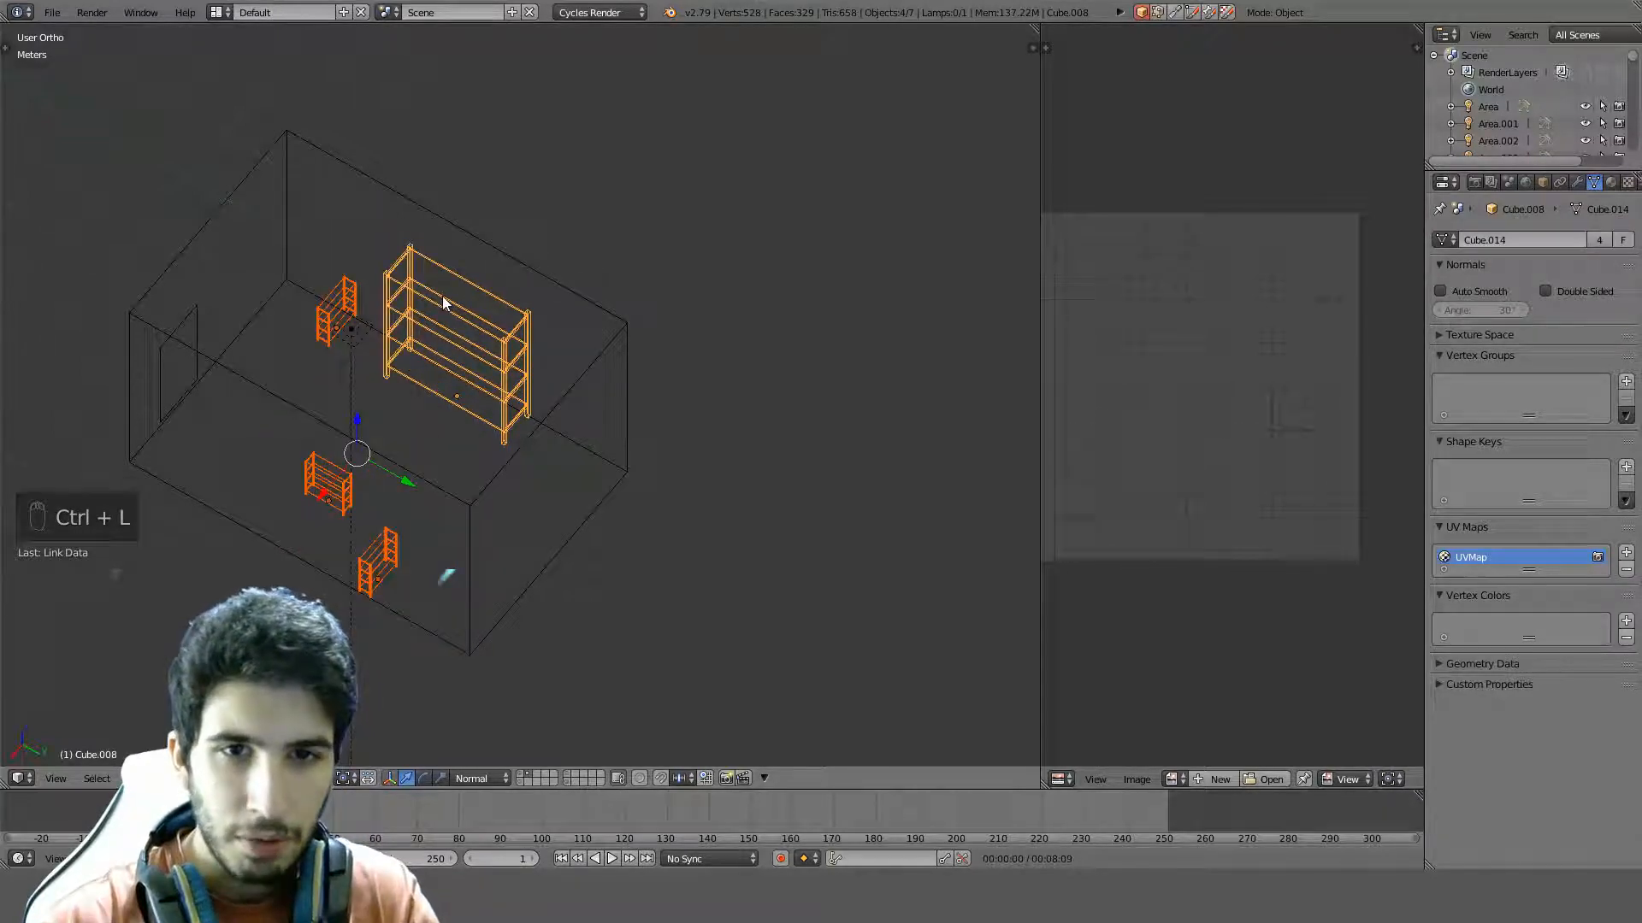
{"action": "middle_click_drag", "start_coordinate": [467, 337], "coordinate": [652, 366]}
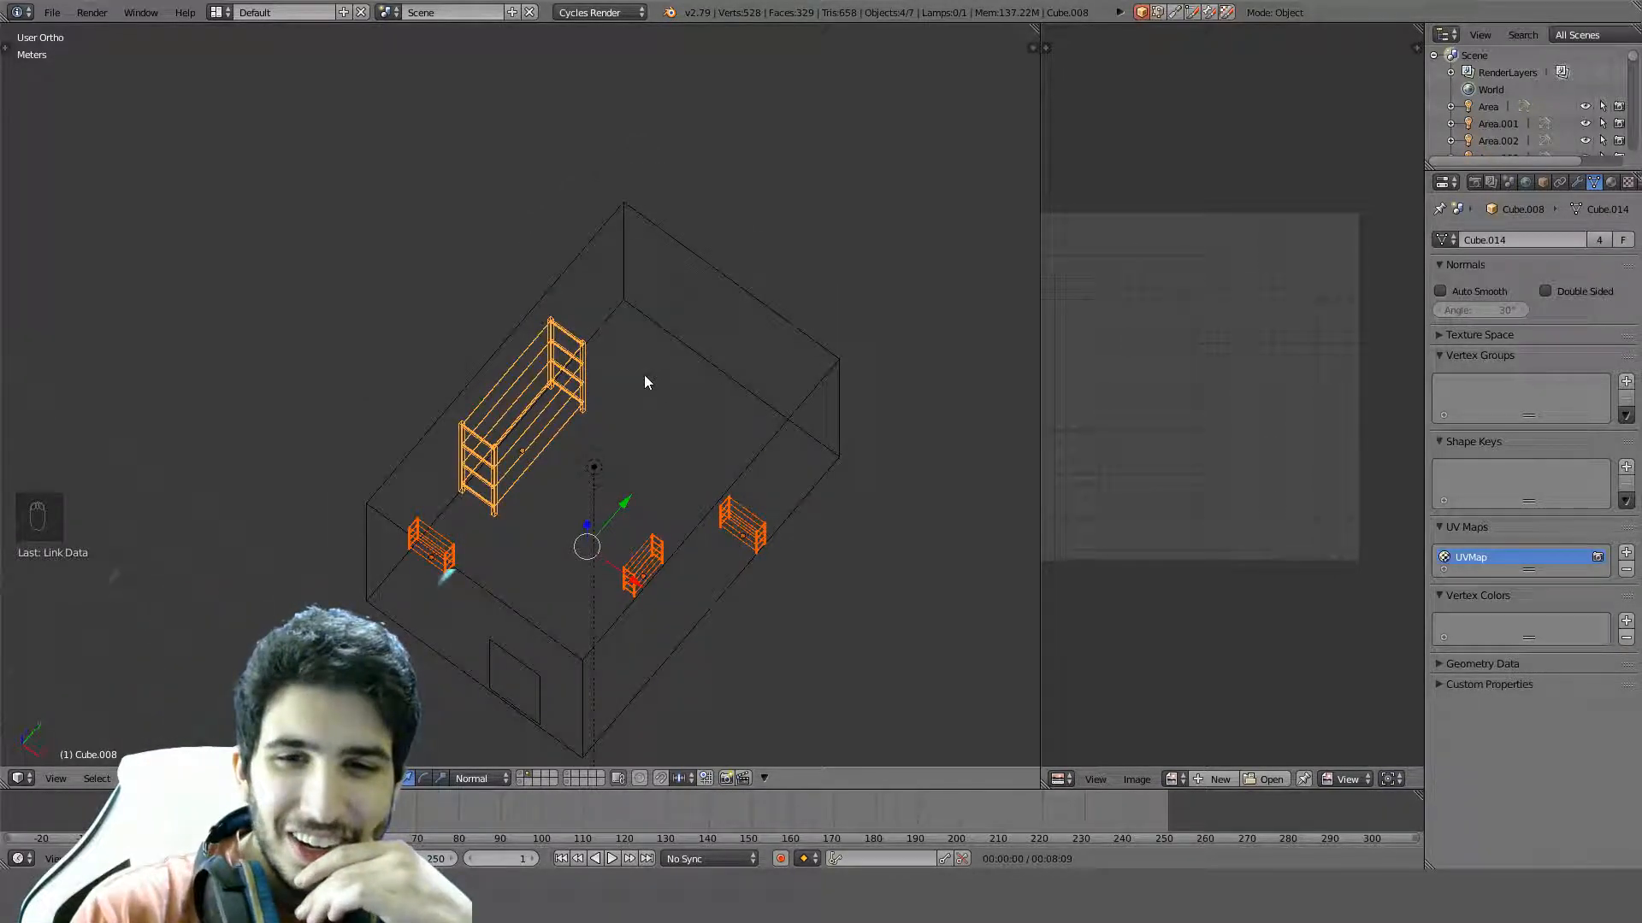
Delete the three shrunken shelves, keeping only the full-size edited one
{"action": "right_click", "coordinate": [447, 552]}
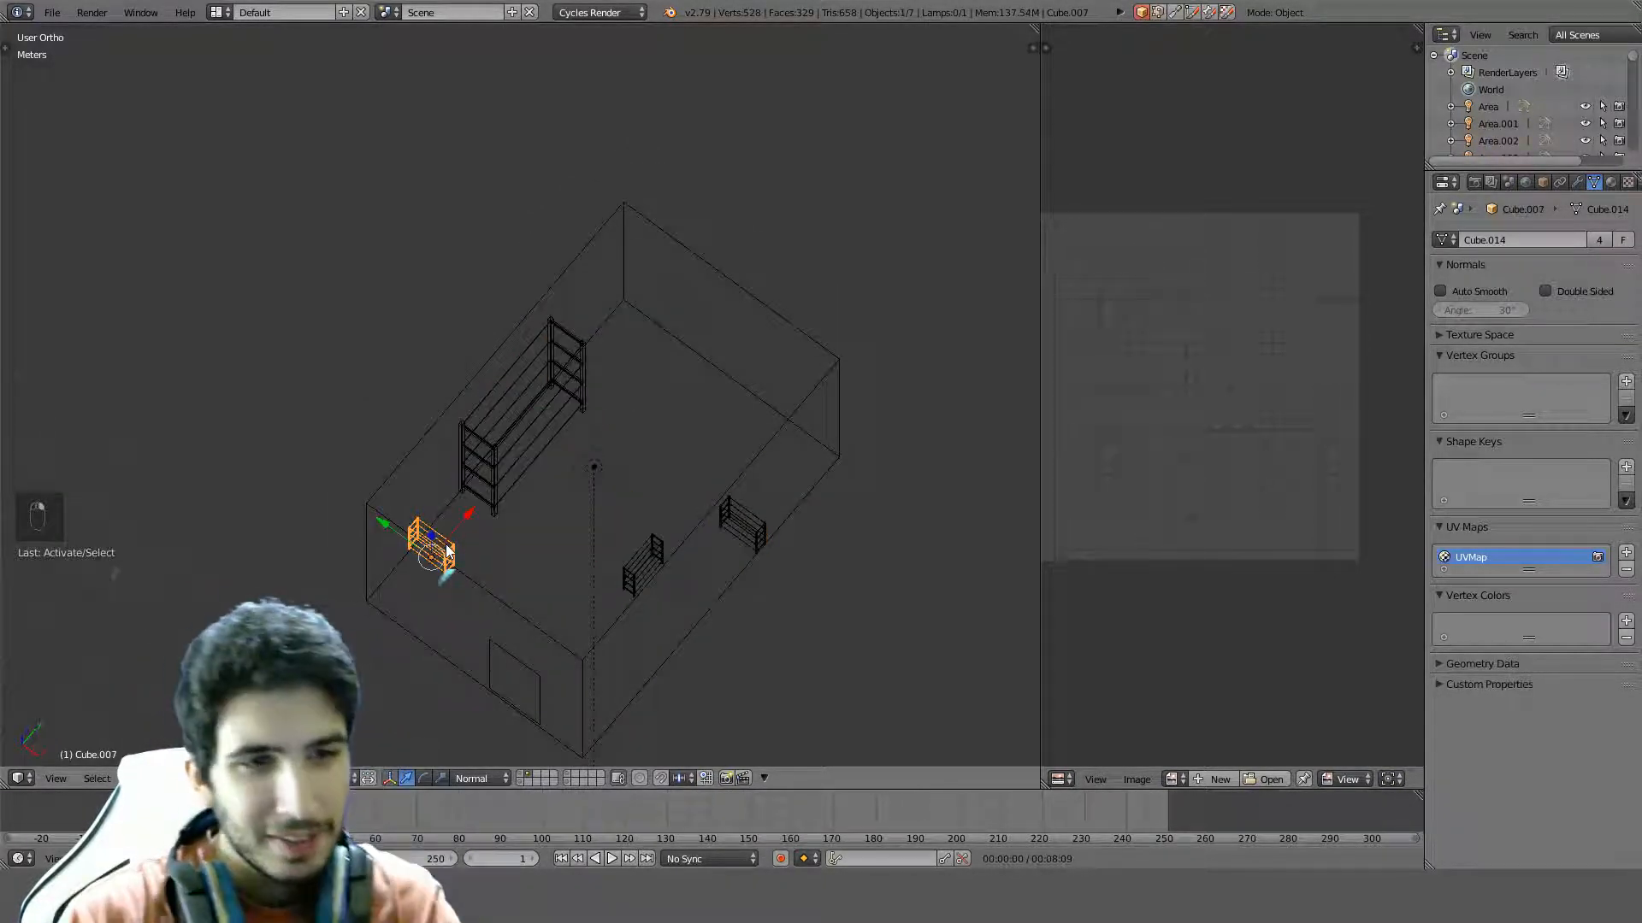
{"action": "middle_click_drag", "start_coordinate": [550, 549], "coordinate": [542, 463]}
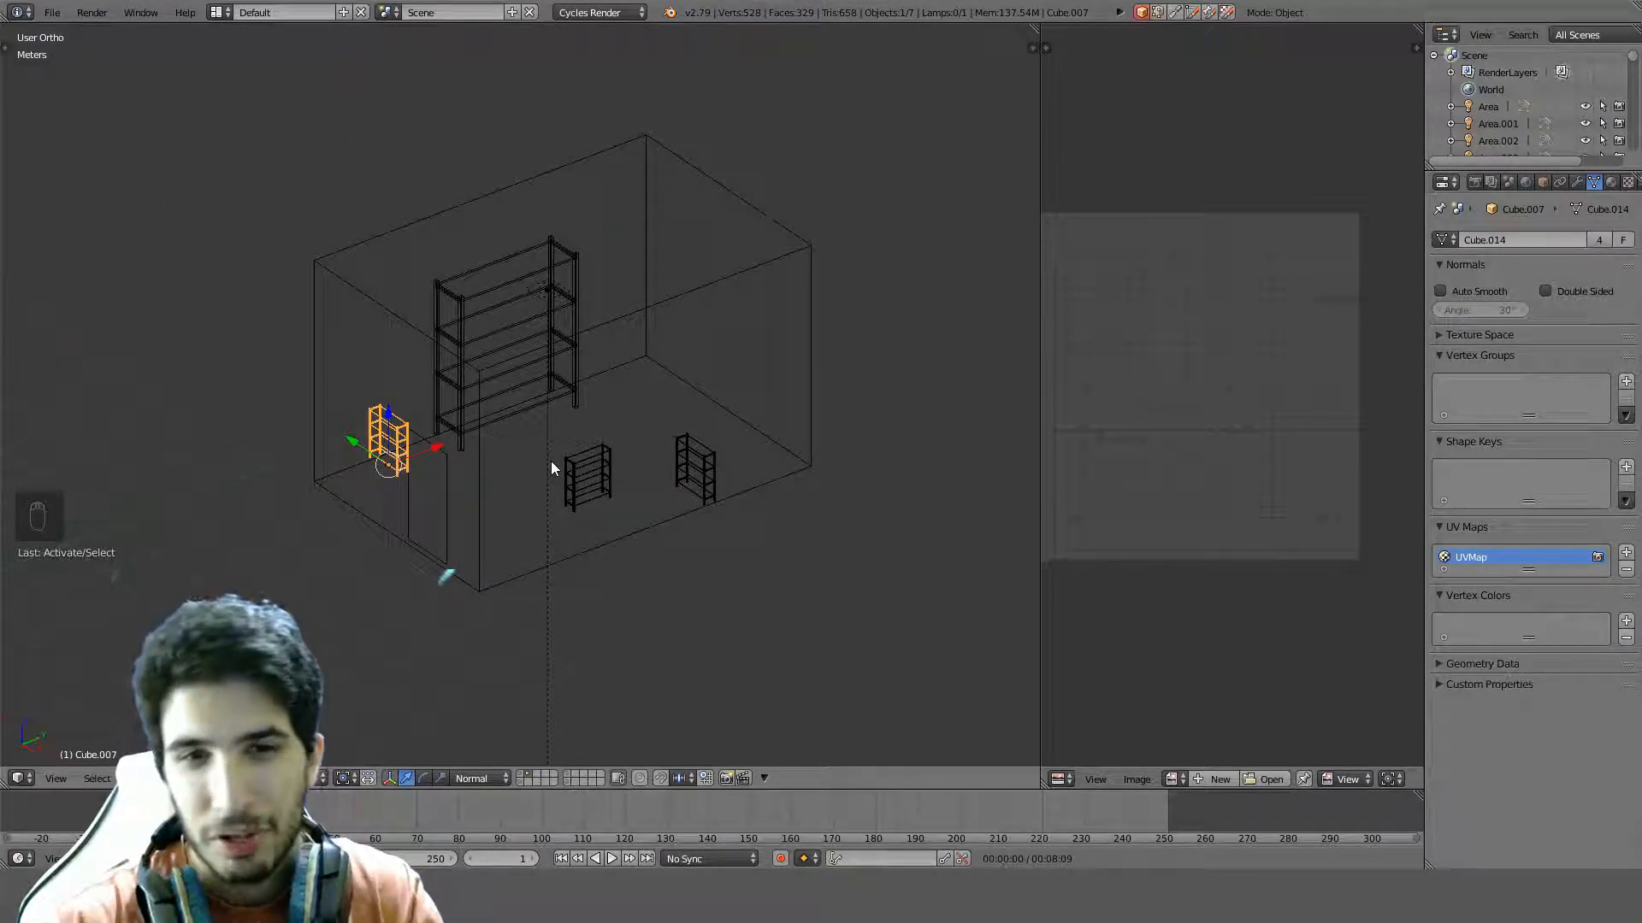
{"action": "right_click", "coordinate": [584, 468], "text": "shift"}
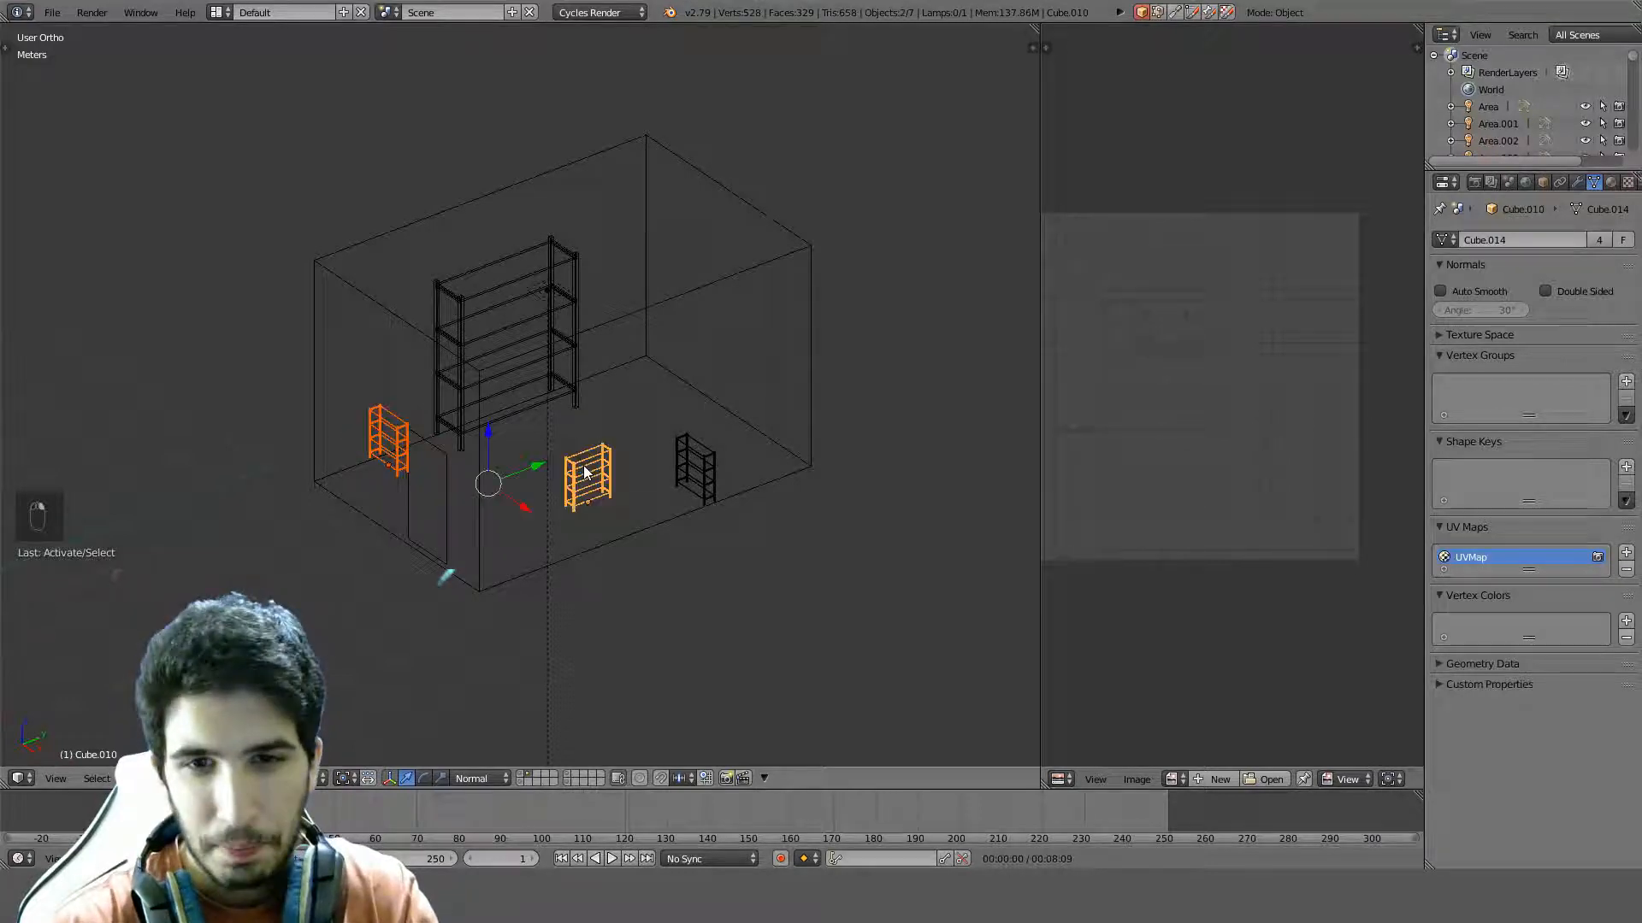
{"action": "right_click", "coordinate": [680, 473], "text": "shift"}
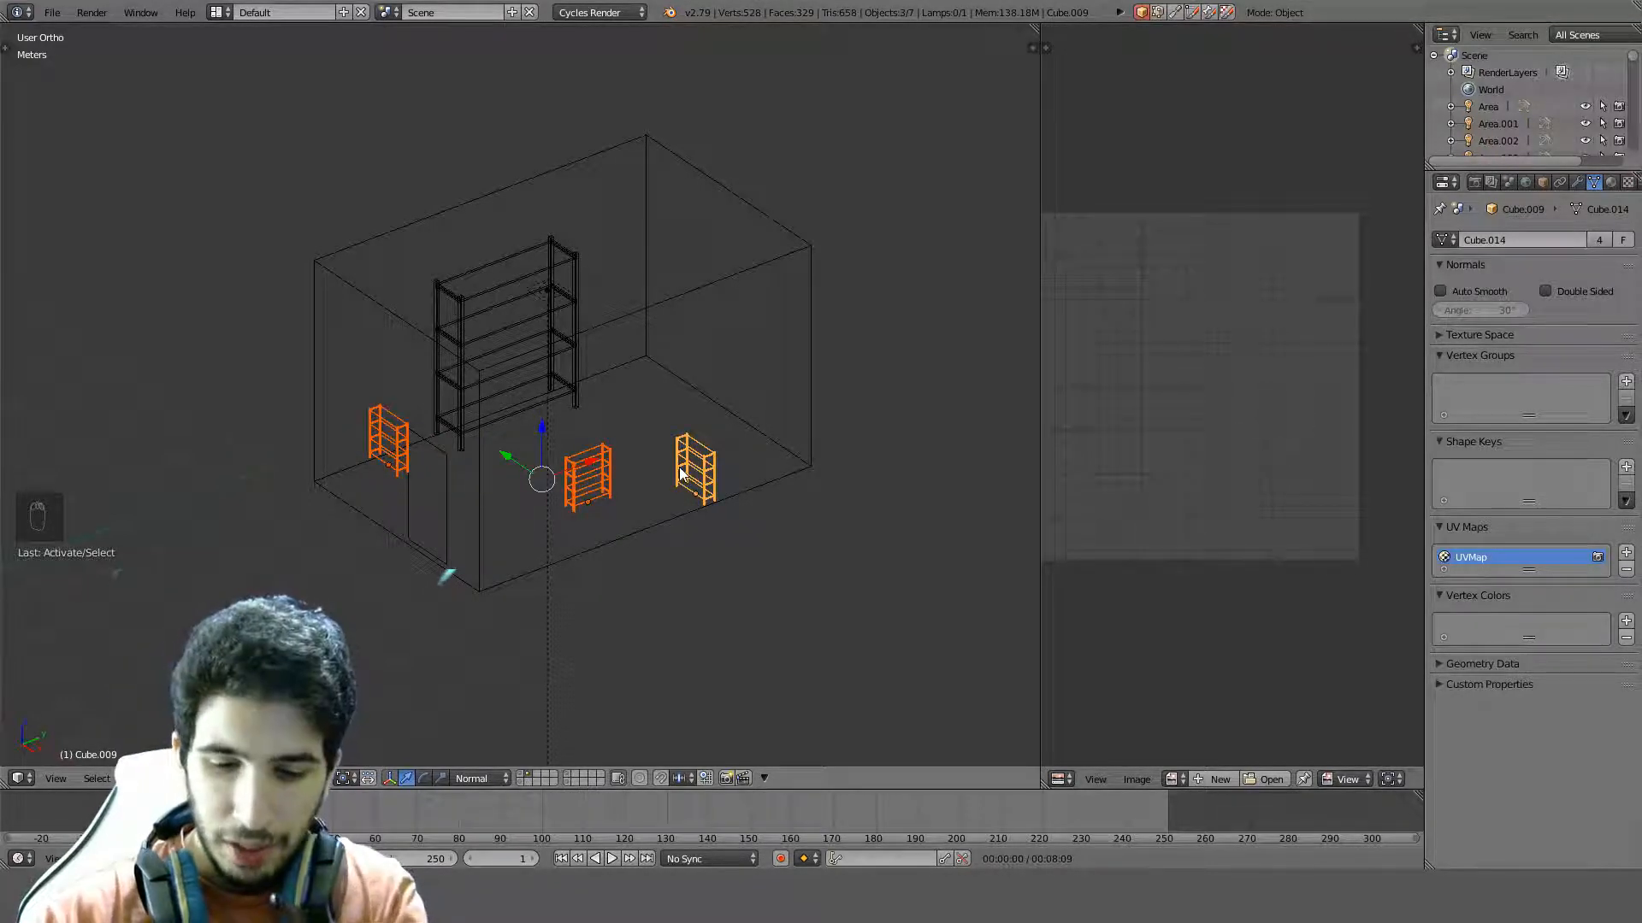
{"action": "key", "text": "Delete"}
{"action": "left_click", "coordinate": [671, 469]}
In top view, place a linked duplicate of the remaining shelf about 2.3 m along negative Y, end to end with it
{"action": "right_click", "coordinate": [506, 289]}
{"action": "key", "text": "KP_7"}
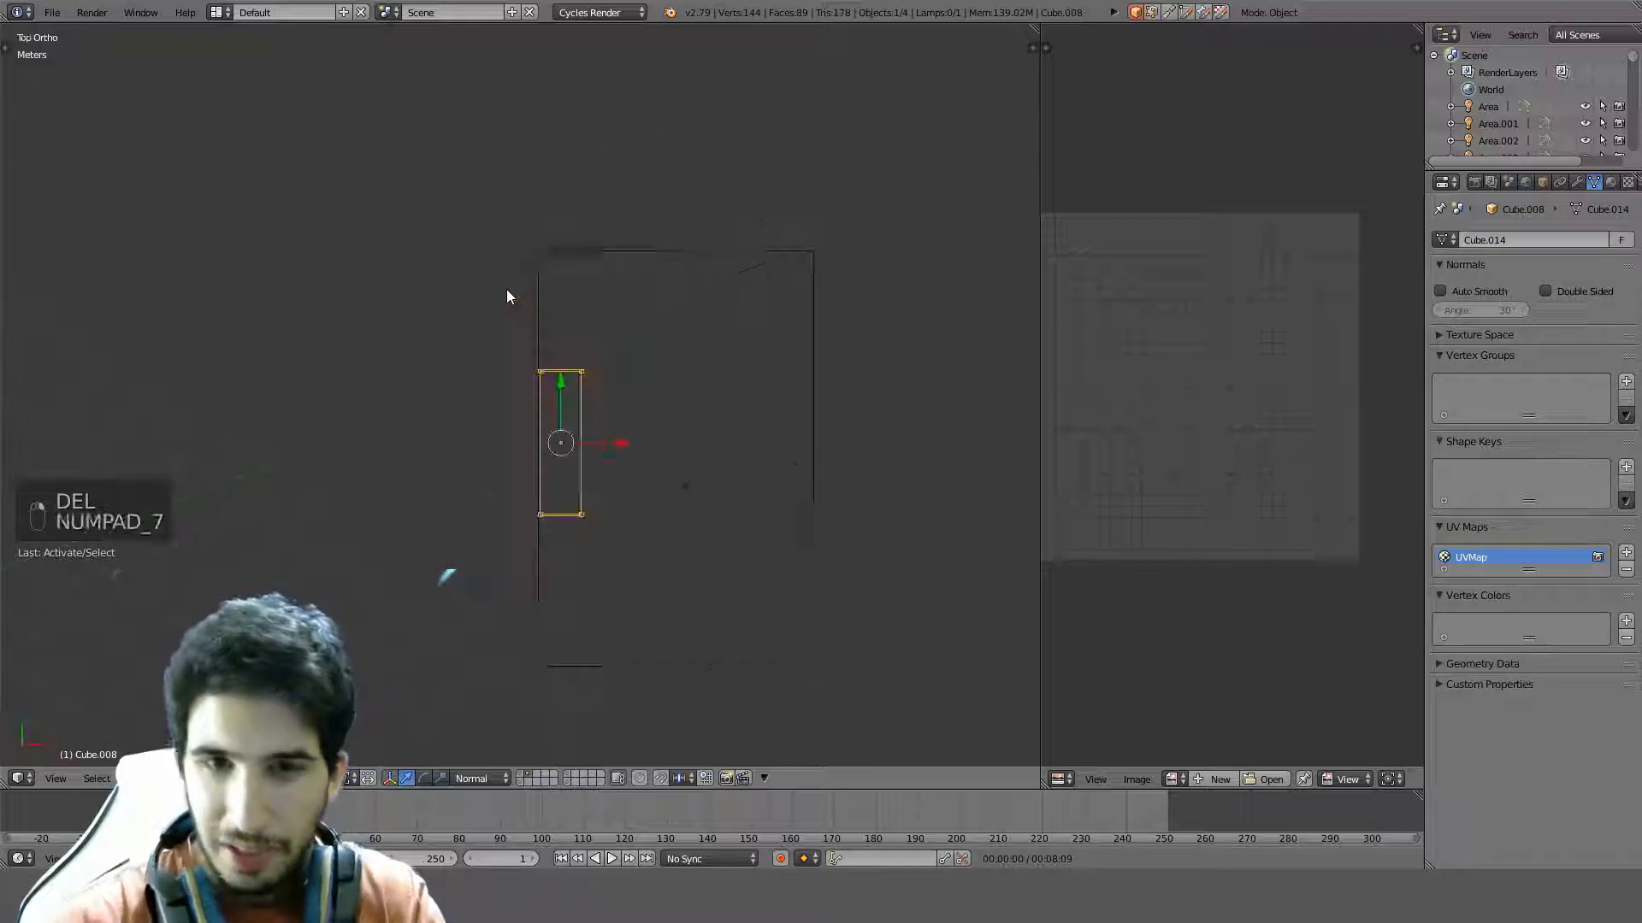
{"action": "middle_click_drag", "start_coordinate": [654, 552], "coordinate": [615, 389], "text": "shift"}
{"action": "scroll", "coordinate": [610, 370], "scroll_direction": "up", "scroll_amount": 2}
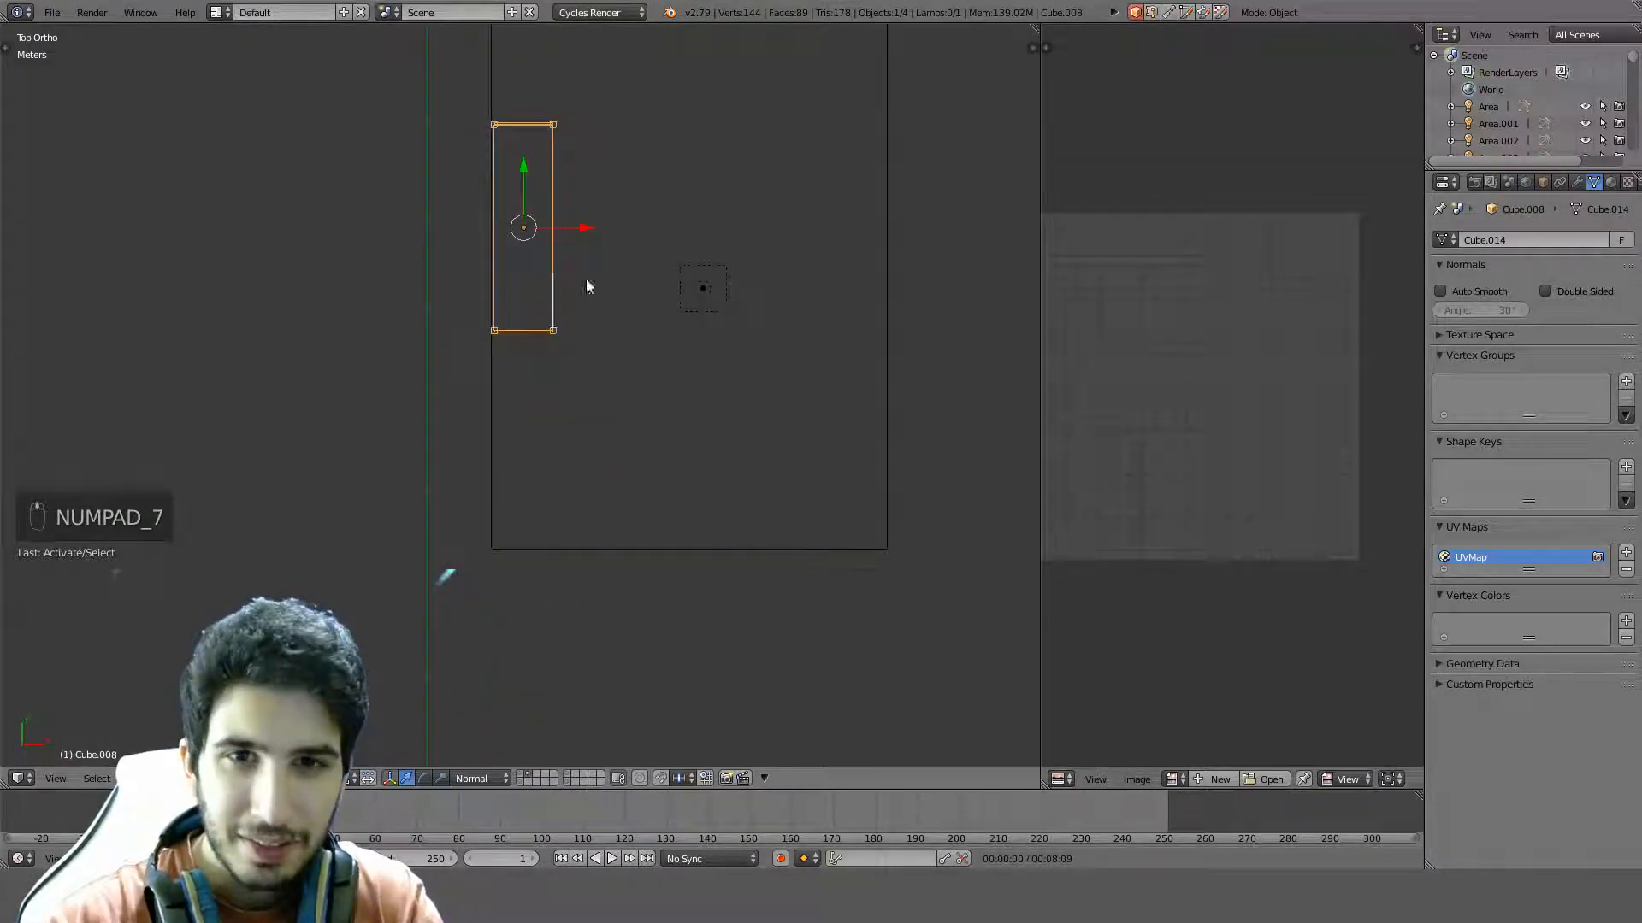
{"action": "key", "text": "alt+d"}
{"action": "key", "text": "y"}
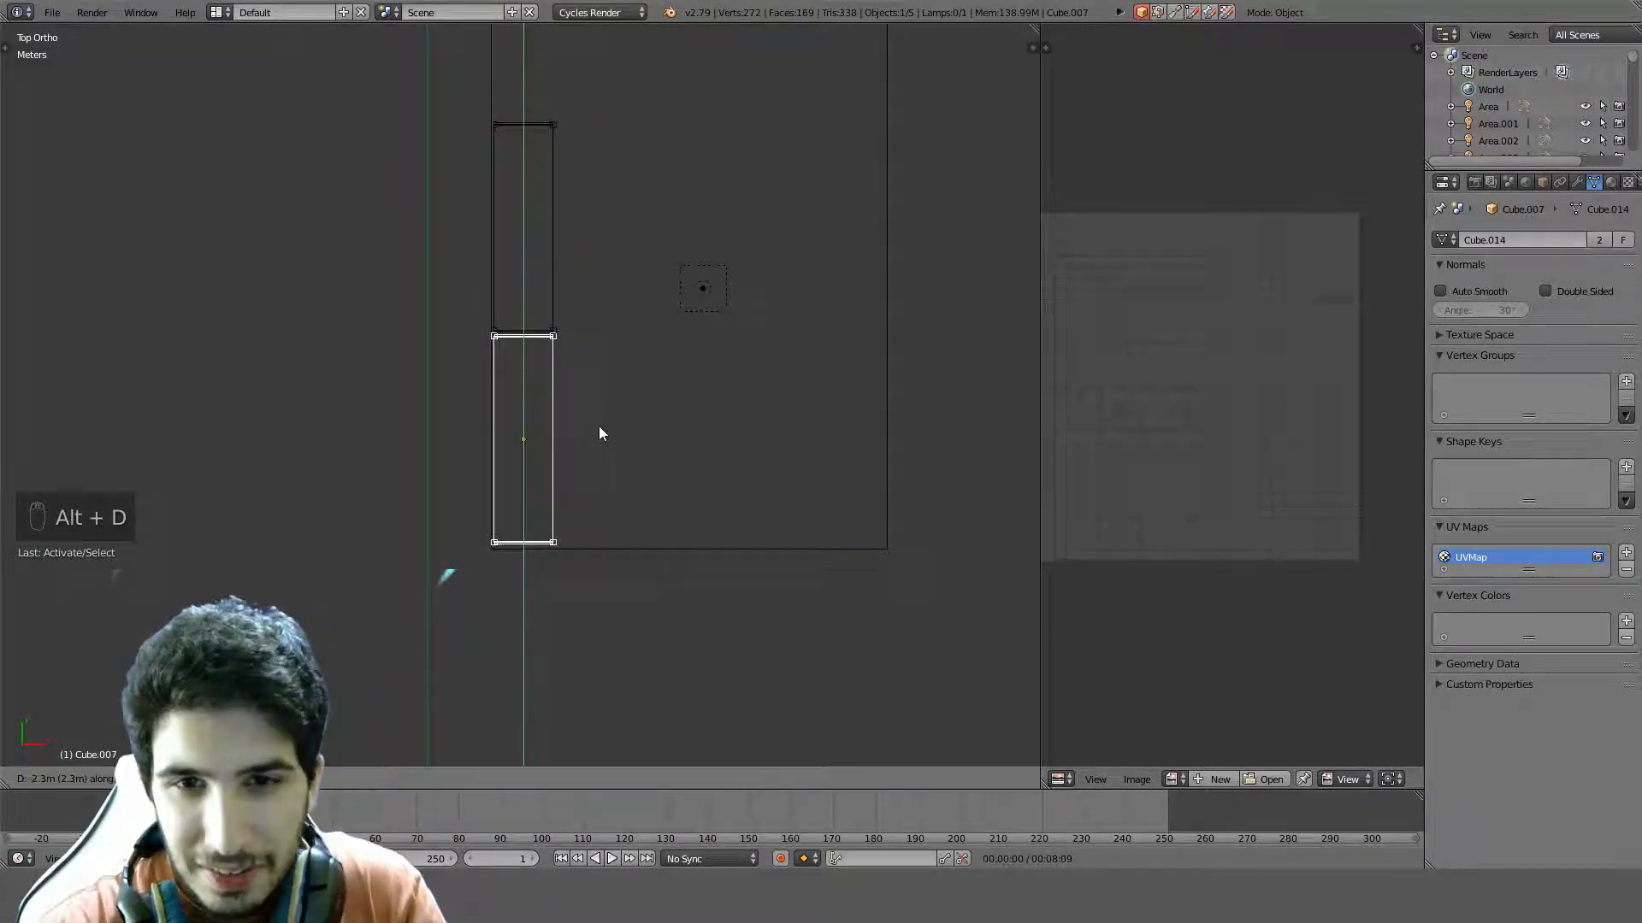
{"action": "left_click", "coordinate": [599, 433]}
{"action": "scroll", "coordinate": [627, 315], "scroll_direction": "up", "scroll_amount": 8}
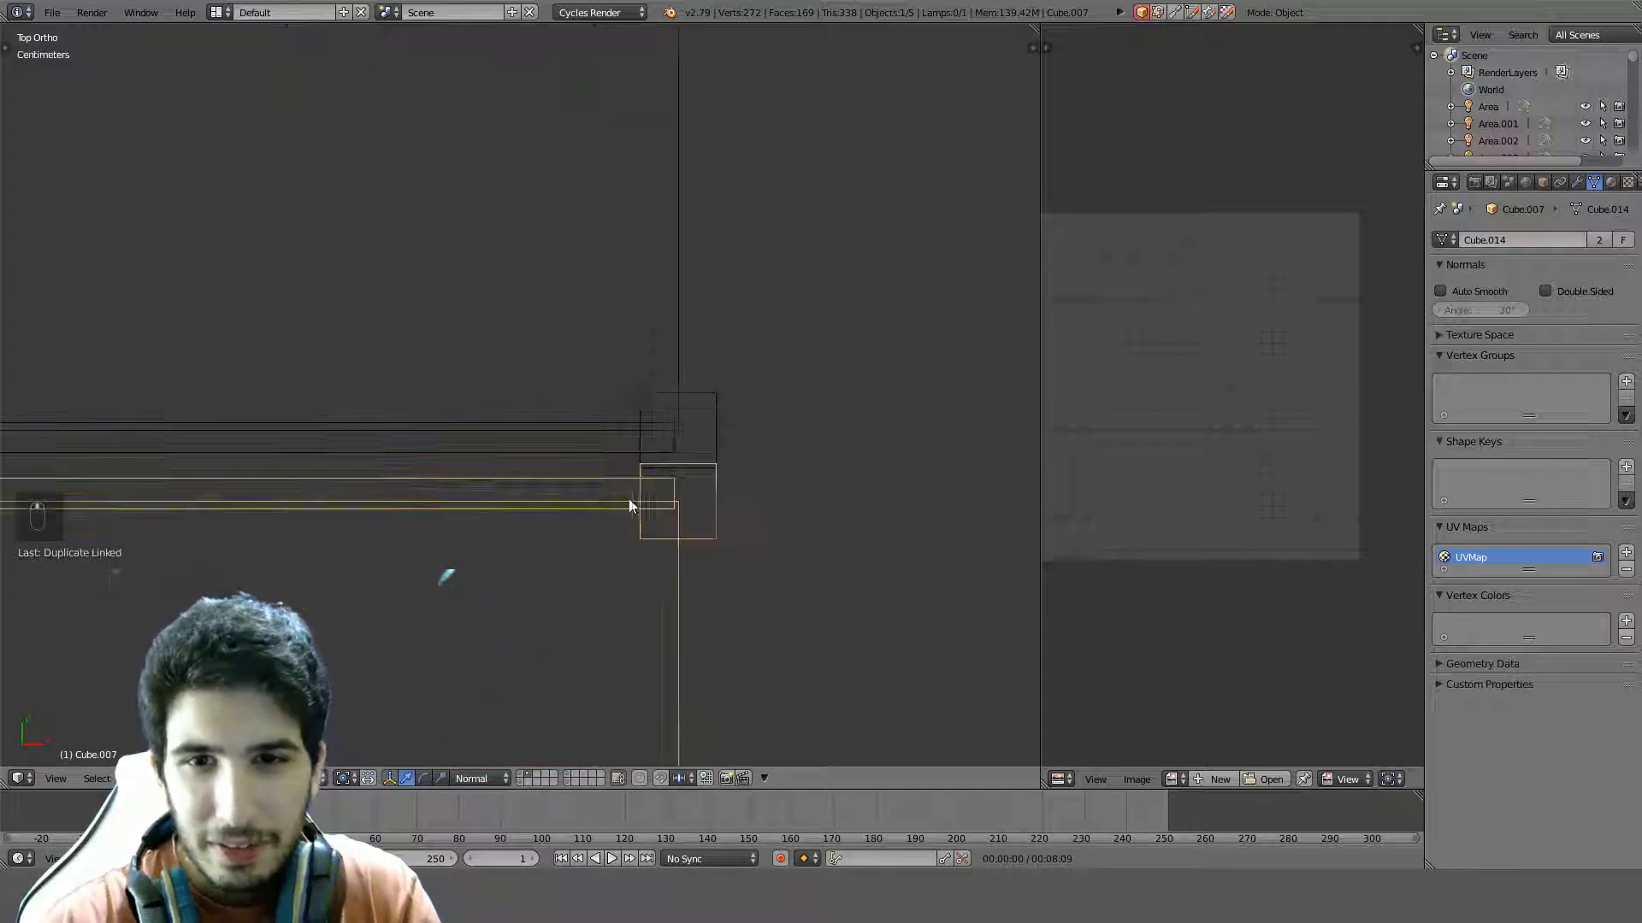
{"action": "scroll", "coordinate": [782, 517], "scroll_direction": "down", "scroll_amount": 8}
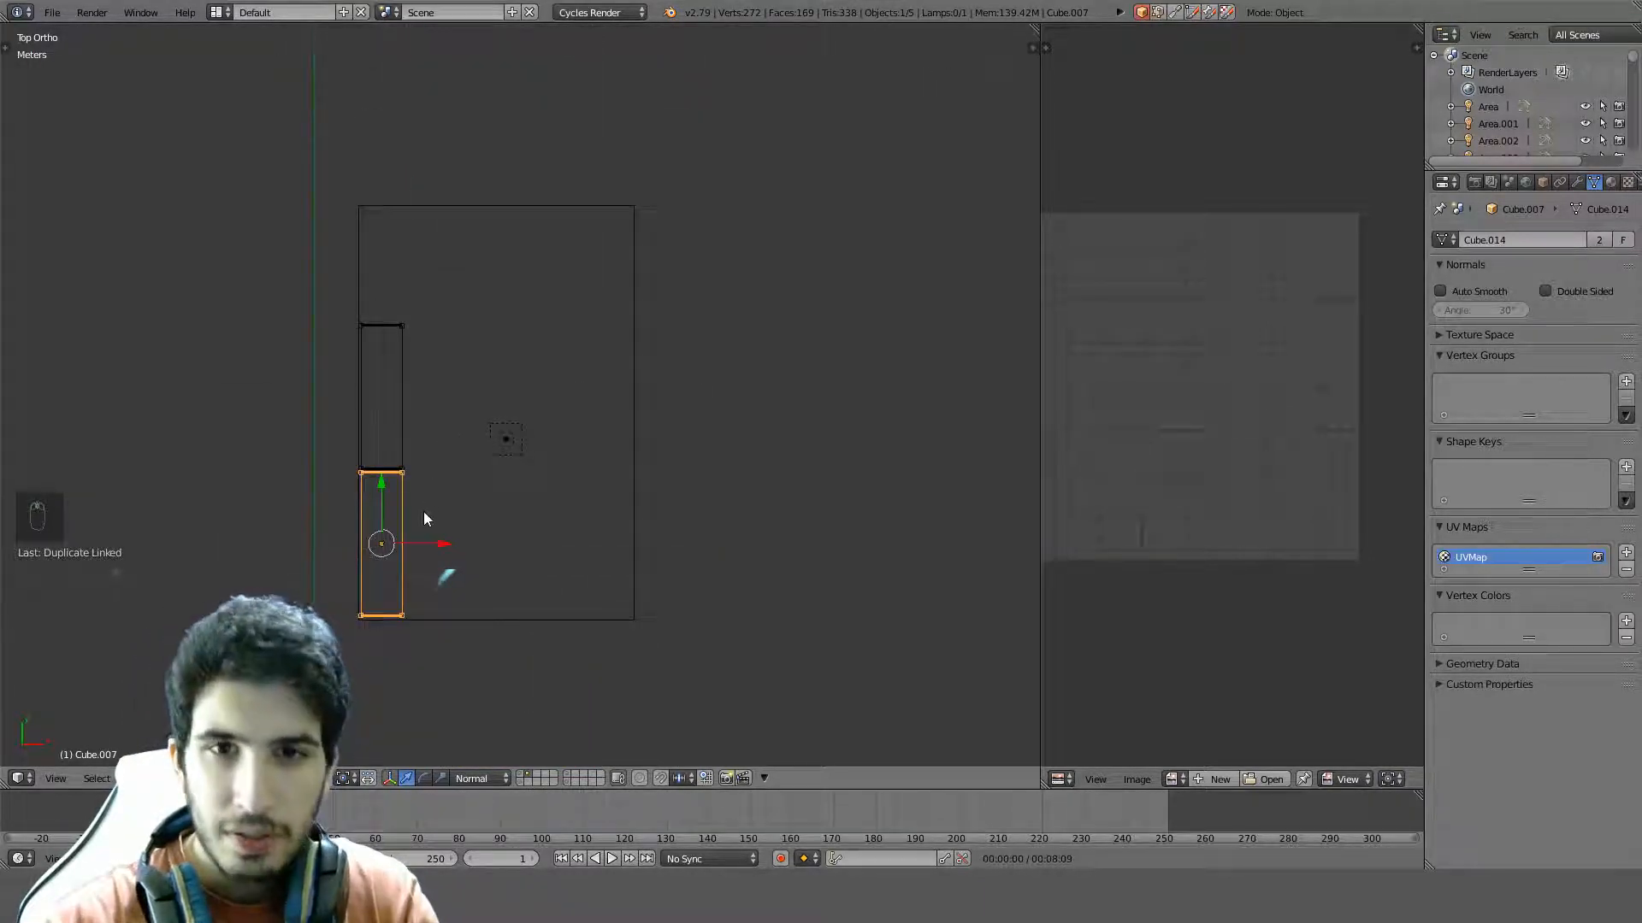
Make two more linked duplicates of the shelf, one against the opposite long wall and one rotated crosswise to it
{"action": "key", "text": "alt+d"}
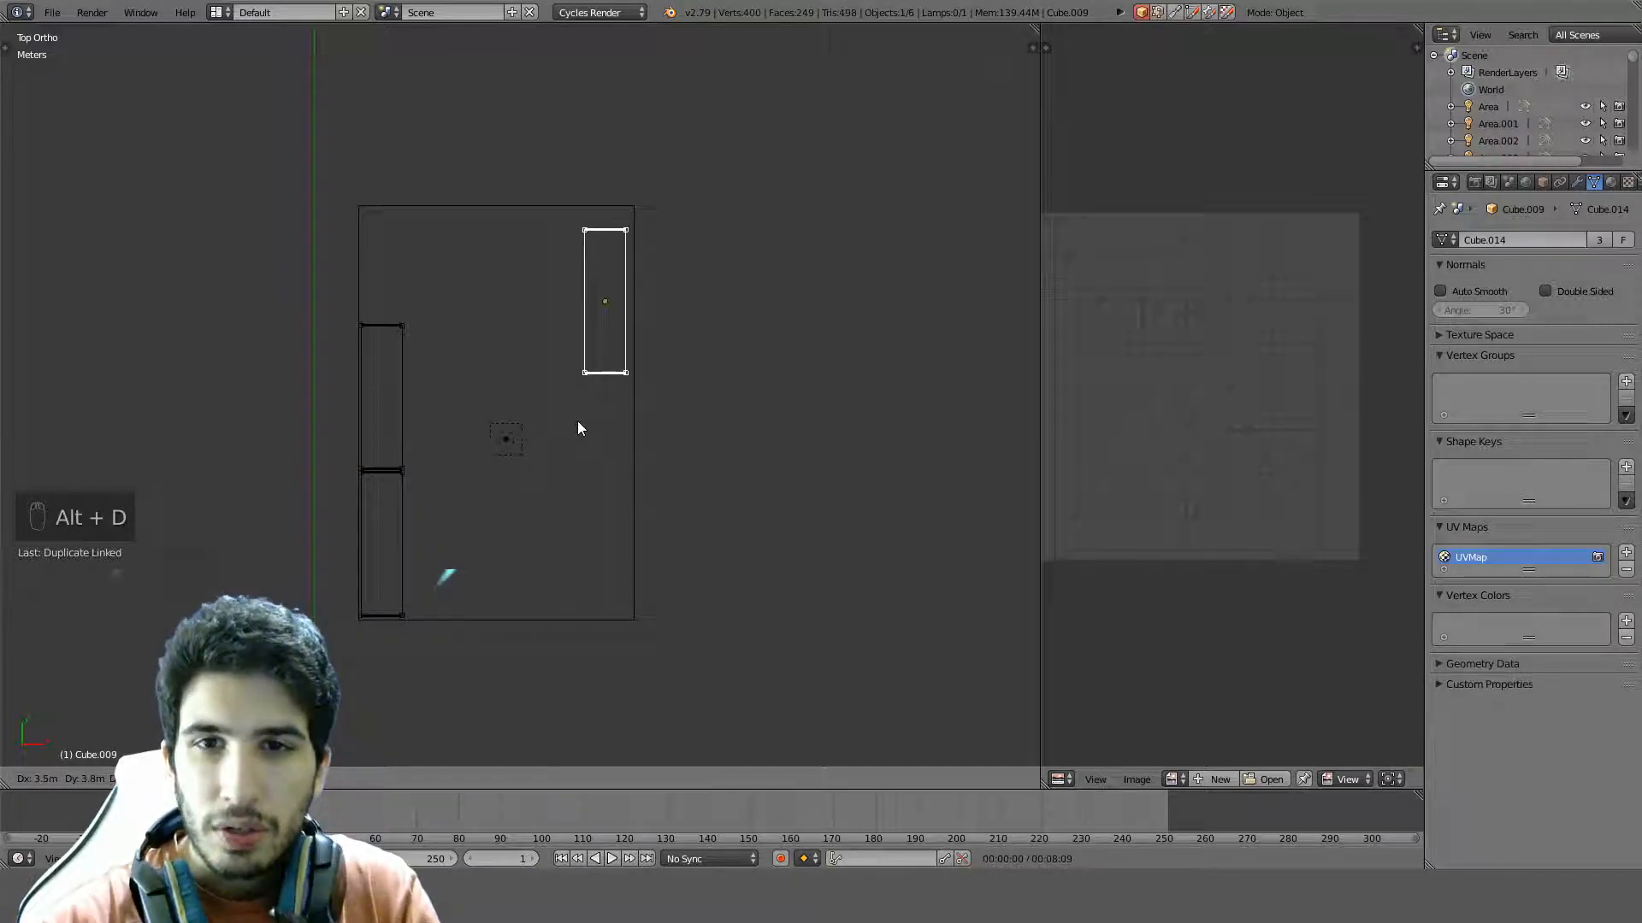
{"action": "left_click", "coordinate": [596, 573]}
{"action": "key", "text": "alt+d"}
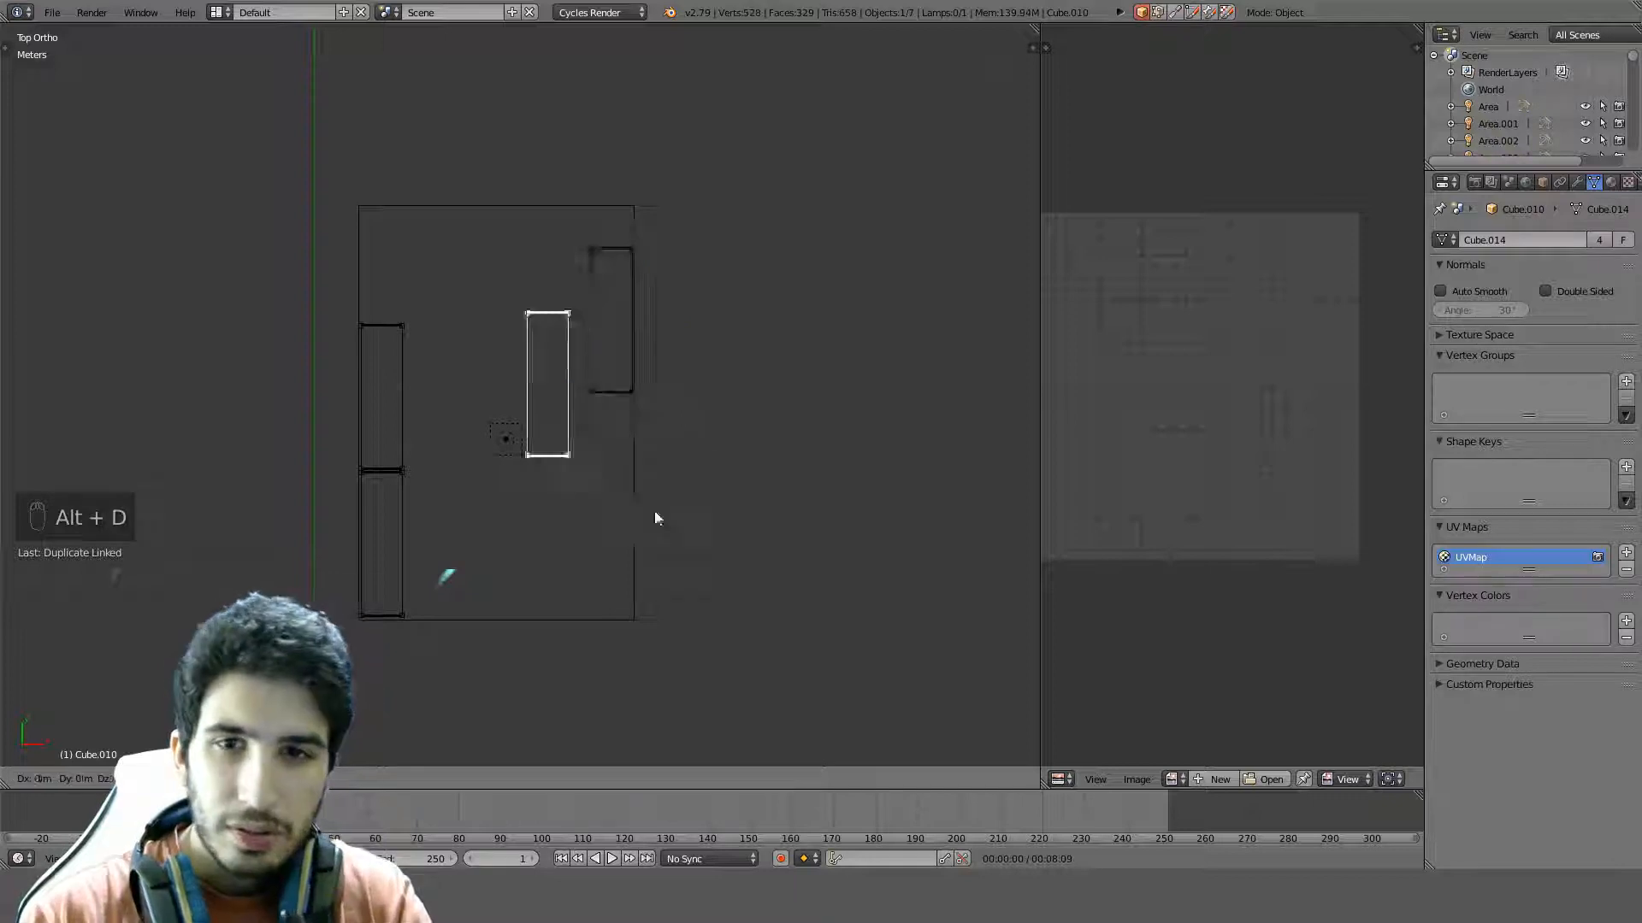
{"action": "key", "text": "r"}
{"action": "left_click", "coordinate": [635, 559]}
Move the crosswise shelf against the end of the shelf on the opposite wall, aligning their outer posts
{"action": "scroll", "coordinate": [650, 547], "scroll_direction": "up", "scroll_amount": 2}
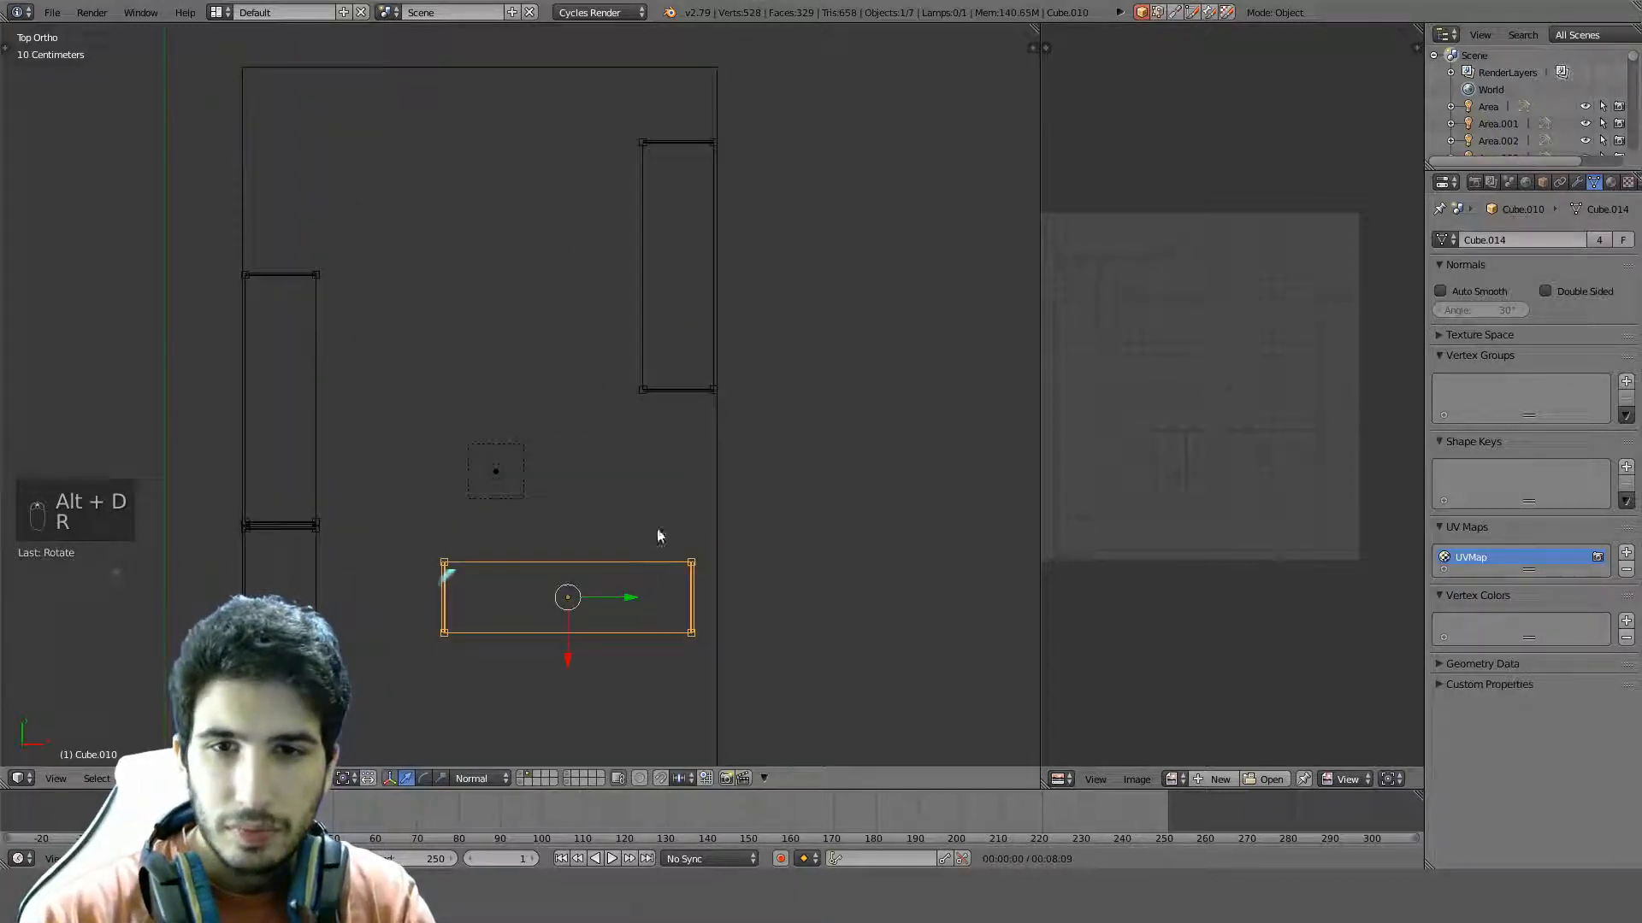
{"action": "key", "text": "g"}
{"action": "left_click", "coordinate": [684, 403]}
{"action": "scroll", "coordinate": [756, 370], "scroll_direction": "up", "scroll_amount": 4}
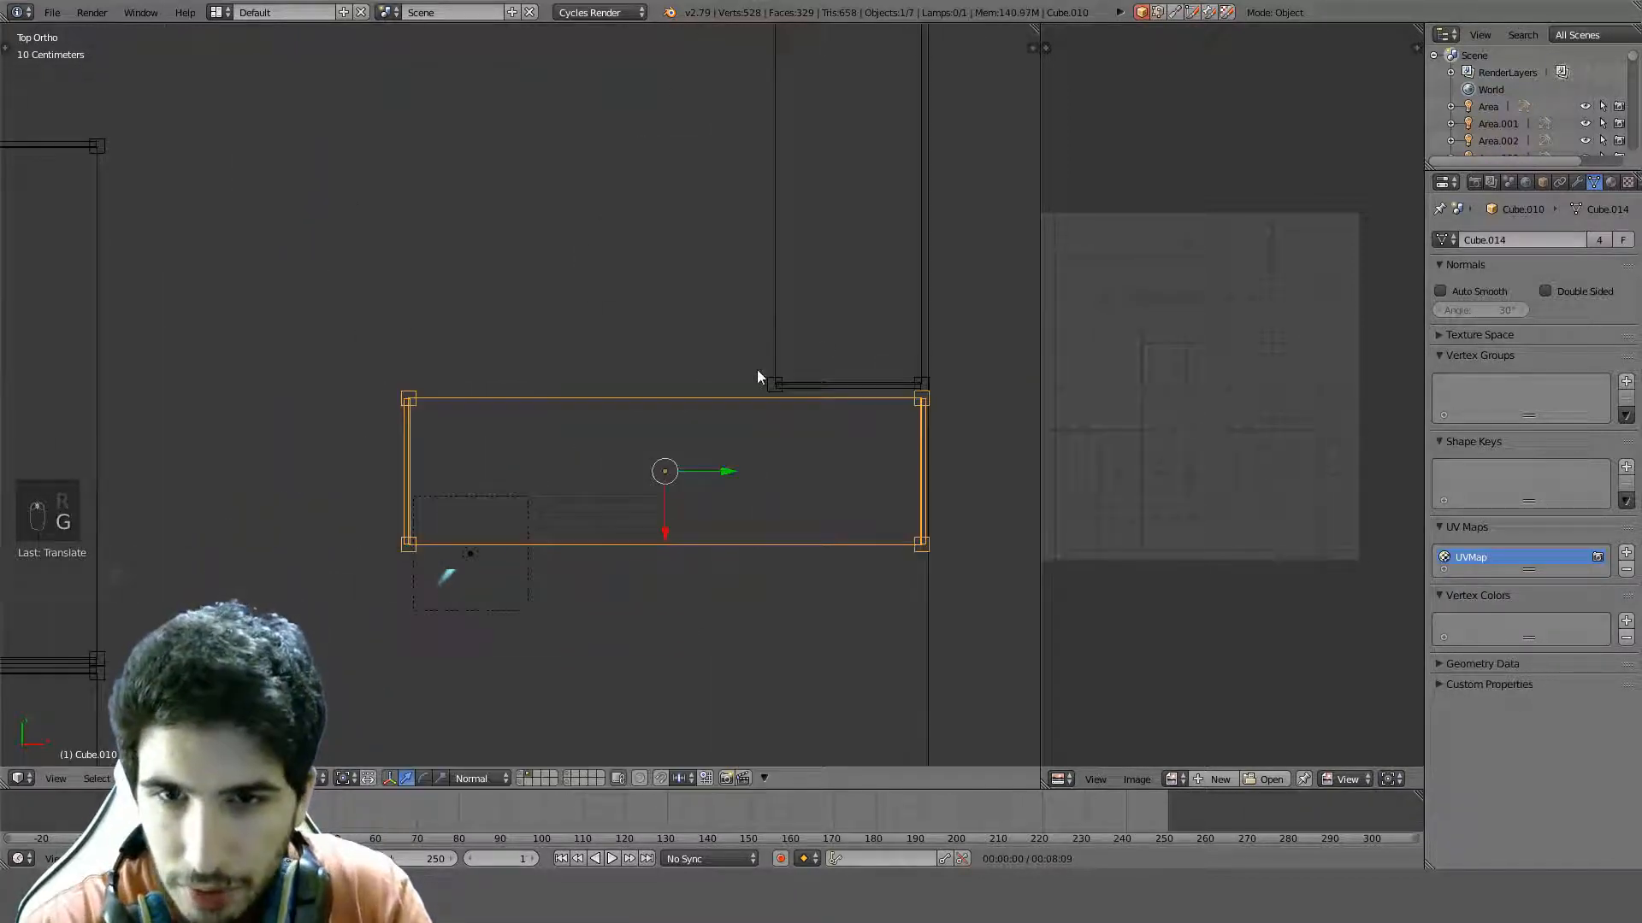
{"action": "middle_click_drag", "start_coordinate": [802, 342], "coordinate": [469, 352], "text": "shift"}
{"action": "scroll", "coordinate": [478, 354], "scroll_direction": "up", "scroll_amount": 8}
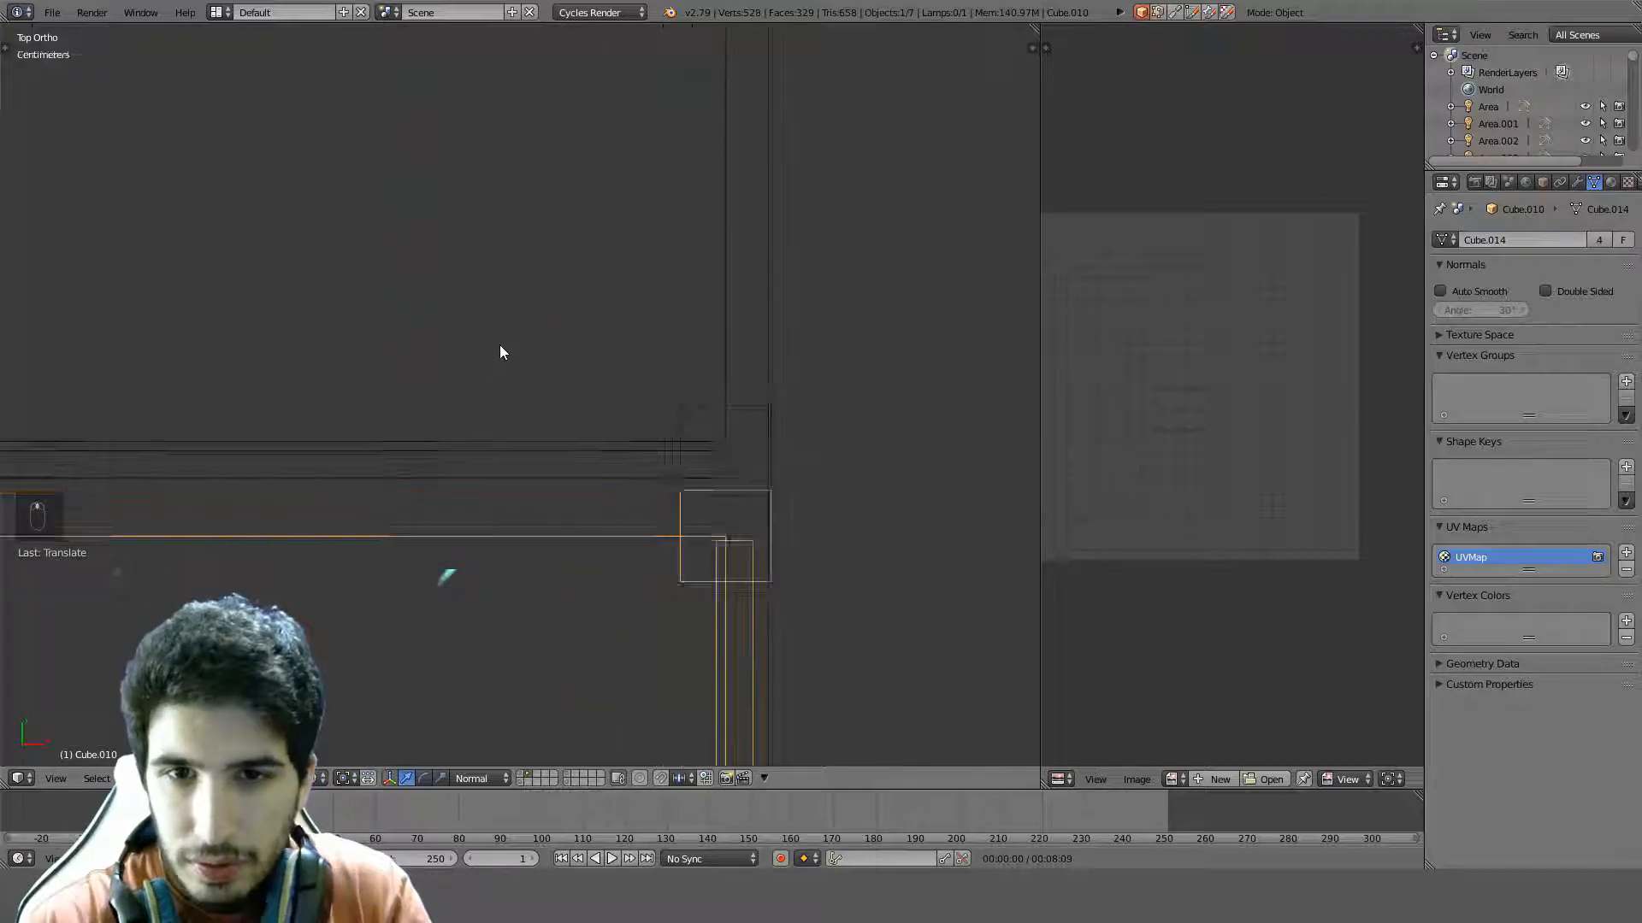
In solid view, open a shelf on the long wall in Edit Mode and unwrap its whole mesh
{"action": "scroll", "coordinate": [502, 352], "scroll_direction": "down", "scroll_amount": 10}
{"action": "scroll", "coordinate": [525, 435], "scroll_direction": "down", "scroll_amount": 5}
{"action": "mouse_move", "coordinate": [522, 432]}
{"action": "middle_mouse_down"}
{"action": "mouse_move", "coordinate": [433, 388]}
{"action": "mouse_move", "coordinate": [396, 311]}
{"action": "mouse_move", "coordinate": [554, 288]}
{"action": "mouse_move", "coordinate": [424, 364]}
{"action": "middle_mouse_up"}
{"action": "key", "text": "z"}
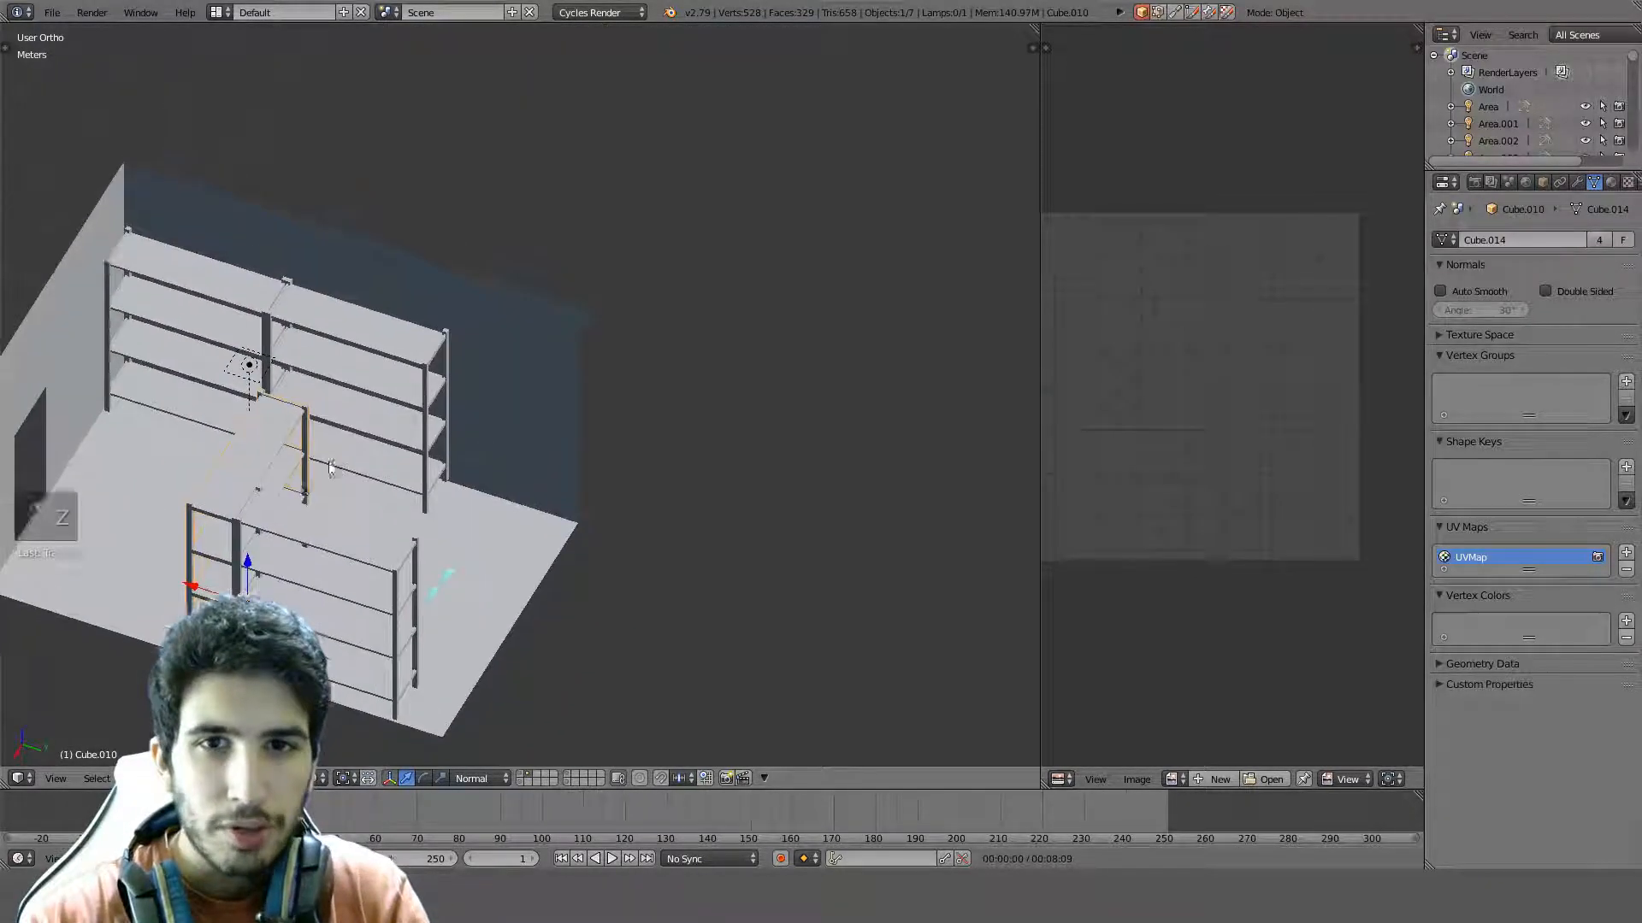
{"action": "right_click", "coordinate": [423, 363]}
{"action": "key", "text": "Tab"}
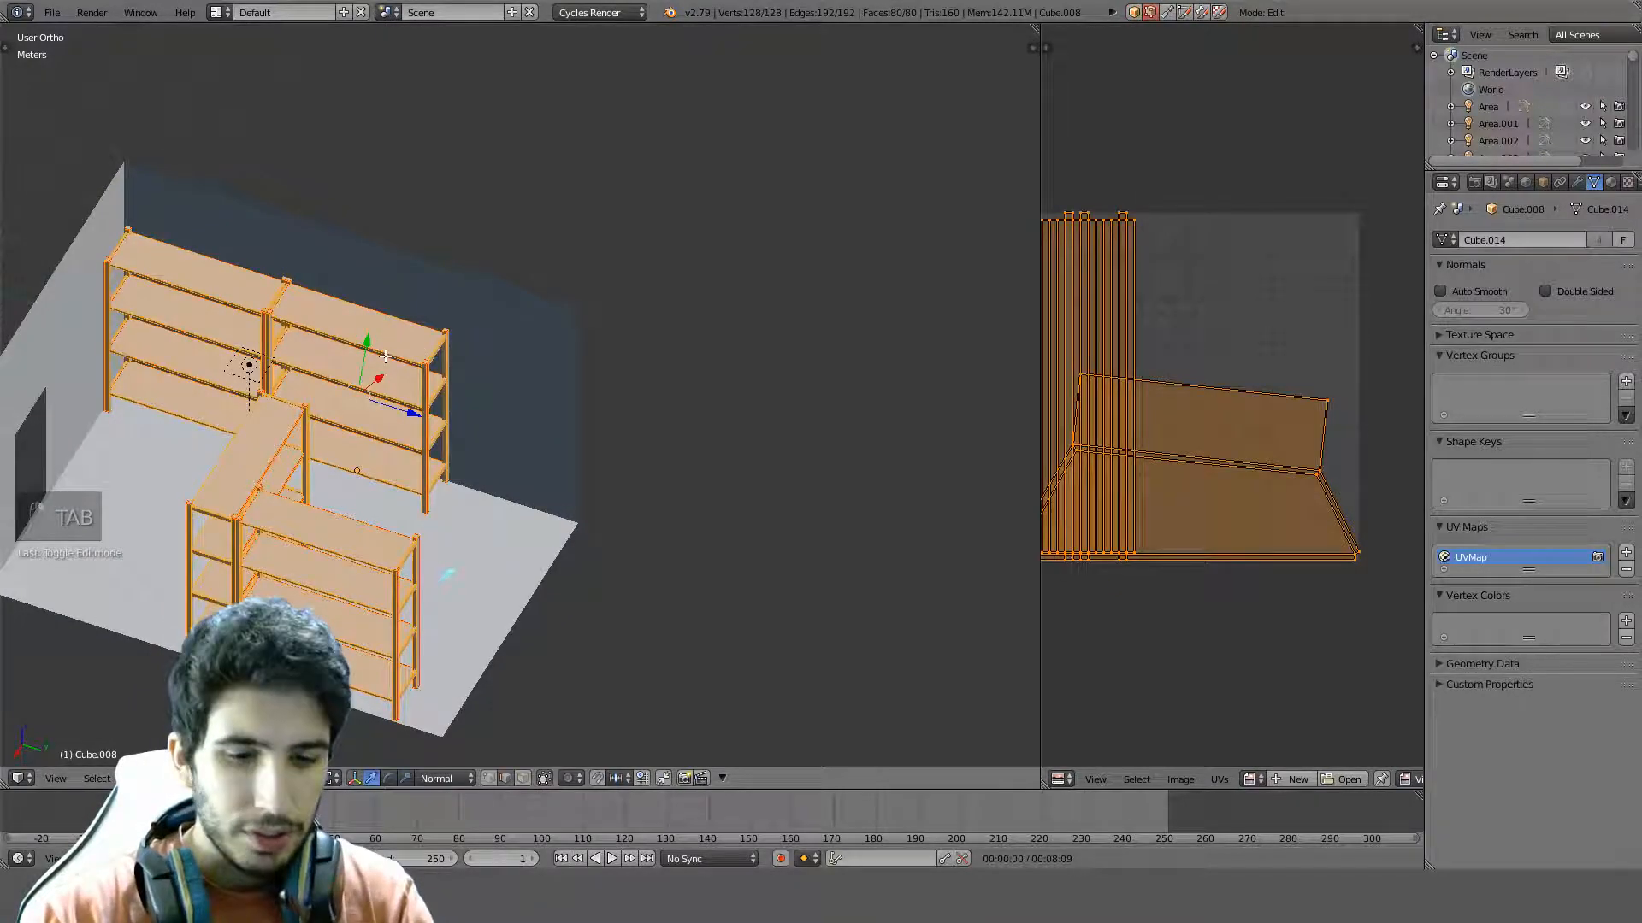
{"action": "key", "text": "u"}
{"action": "left_click", "coordinate": [389, 353]}
Examine the unwrapped UV islands of the shelf boards, posts and small parts for distortion
{"action": "scroll", "coordinate": [1268, 472], "scroll_direction": "up", "scroll_amount": 2}
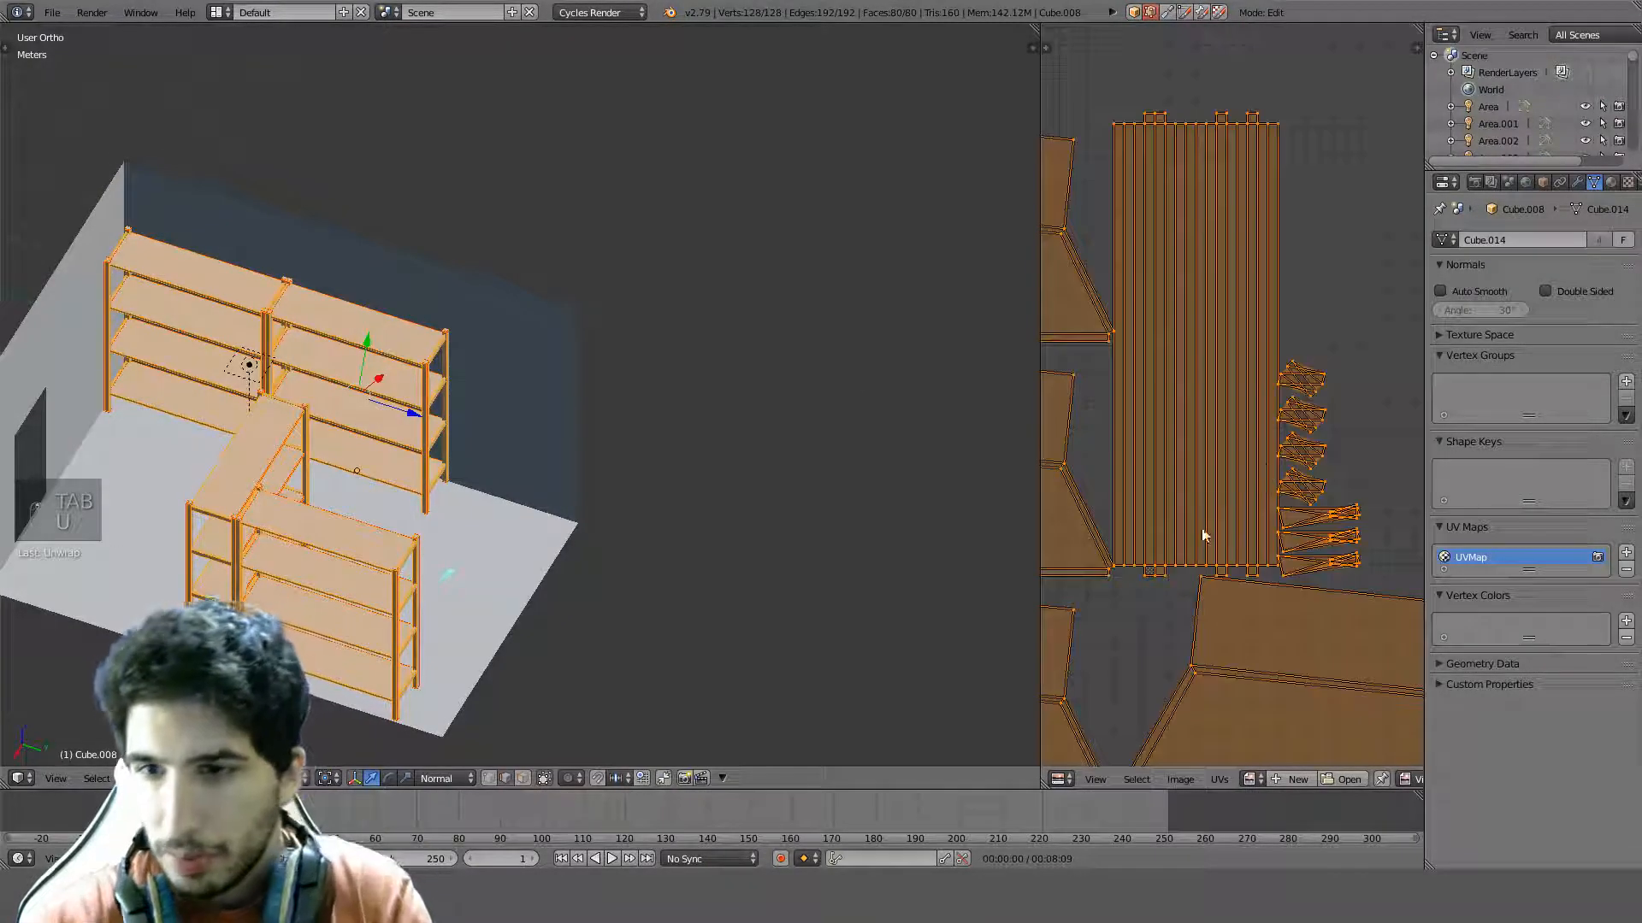
{"action": "middle_click_drag", "start_coordinate": [1202, 535], "coordinate": [1356, 447]}
{"action": "scroll", "coordinate": [1275, 403], "scroll_direction": "down", "scroll_amount": 3}
{"action": "middle_click_drag", "start_coordinate": [1200, 402], "coordinate": [1255, 540]}
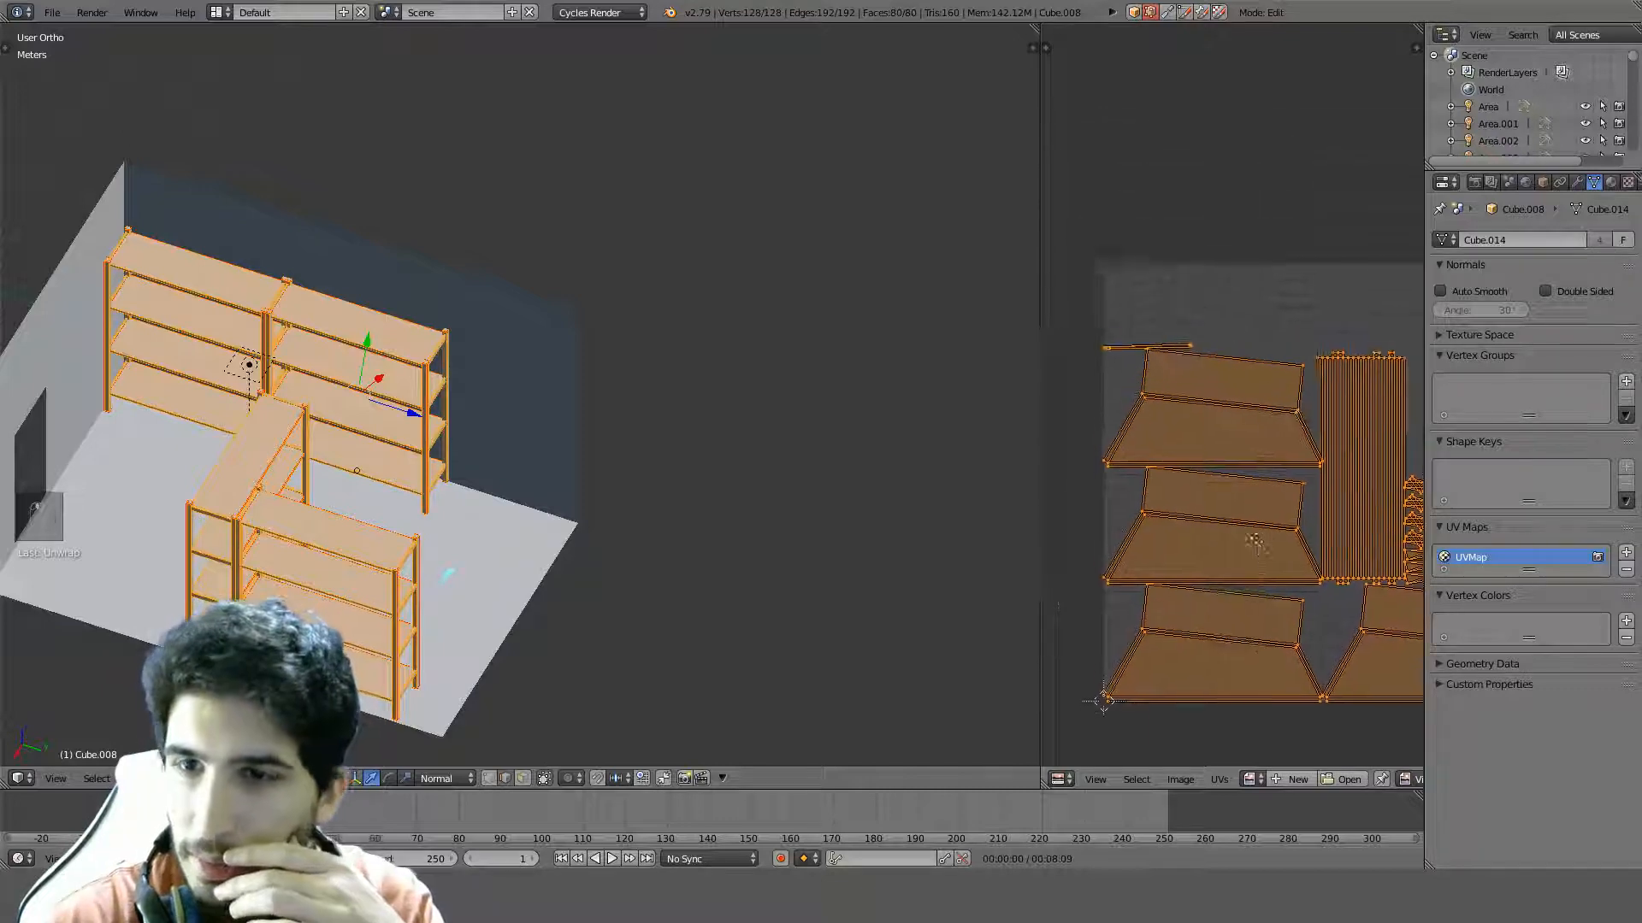
{"action": "scroll", "coordinate": [1229, 377], "scroll_direction": "up", "scroll_amount": 4}
{"action": "middle_click_drag", "start_coordinate": [1157, 319], "coordinate": [1285, 417]}
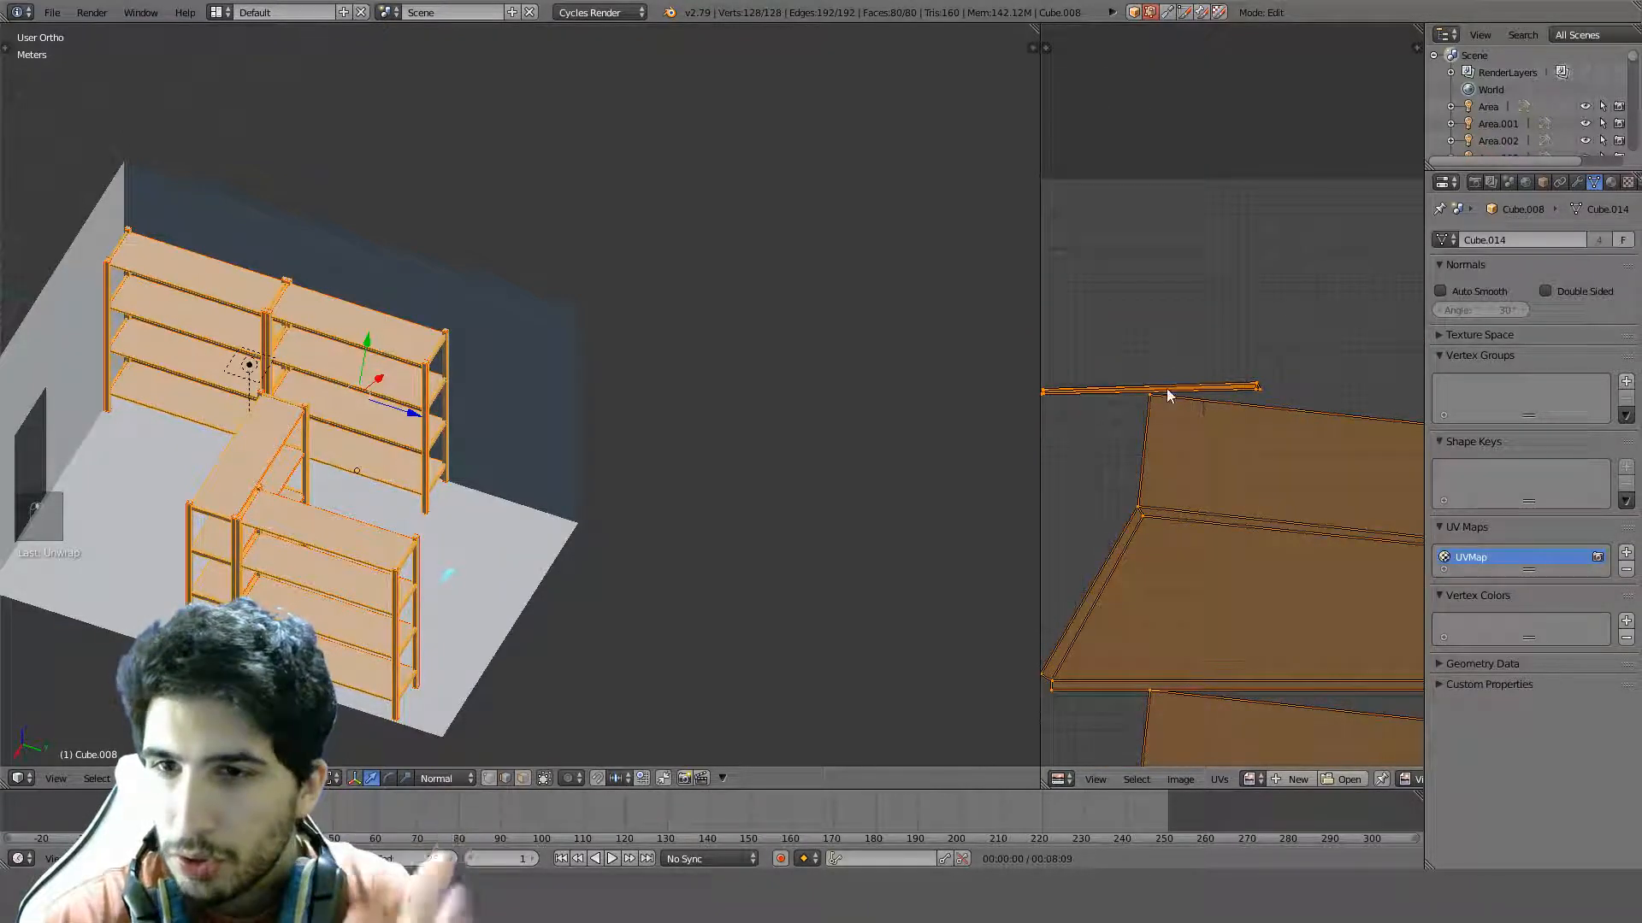
{"action": "scroll", "coordinate": [1168, 395], "scroll_direction": "down", "scroll_amount": 4}
{"action": "middle_click_drag", "start_coordinate": [1238, 625], "coordinate": [1151, 518]}
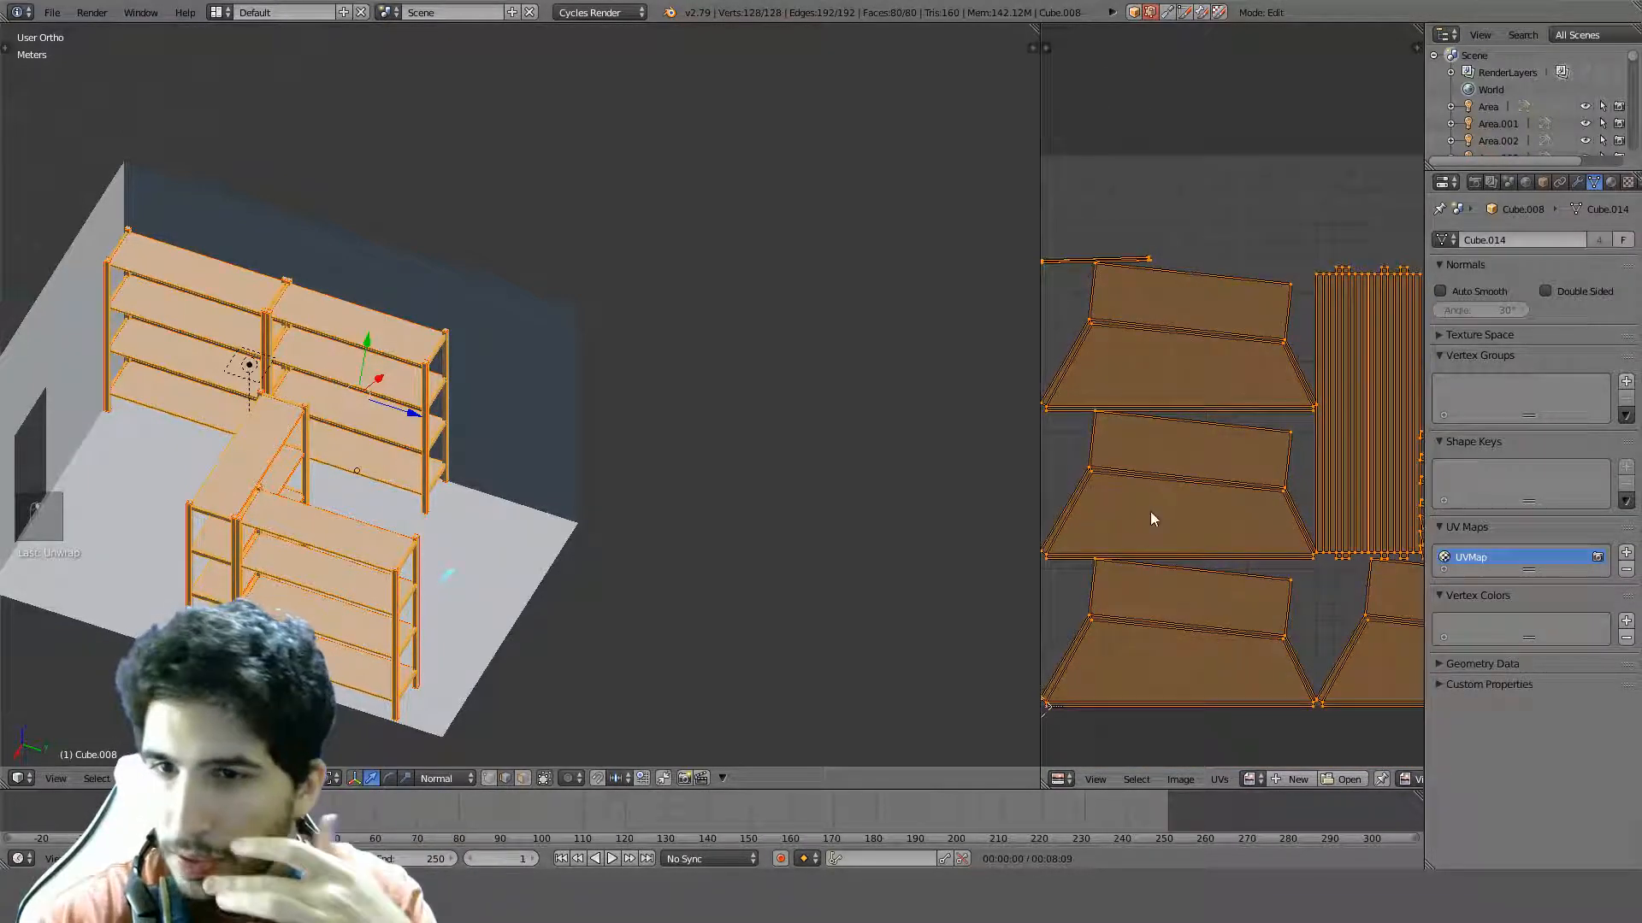
{"action": "middle_click_drag", "start_coordinate": [1227, 604], "coordinate": [1222, 587]}
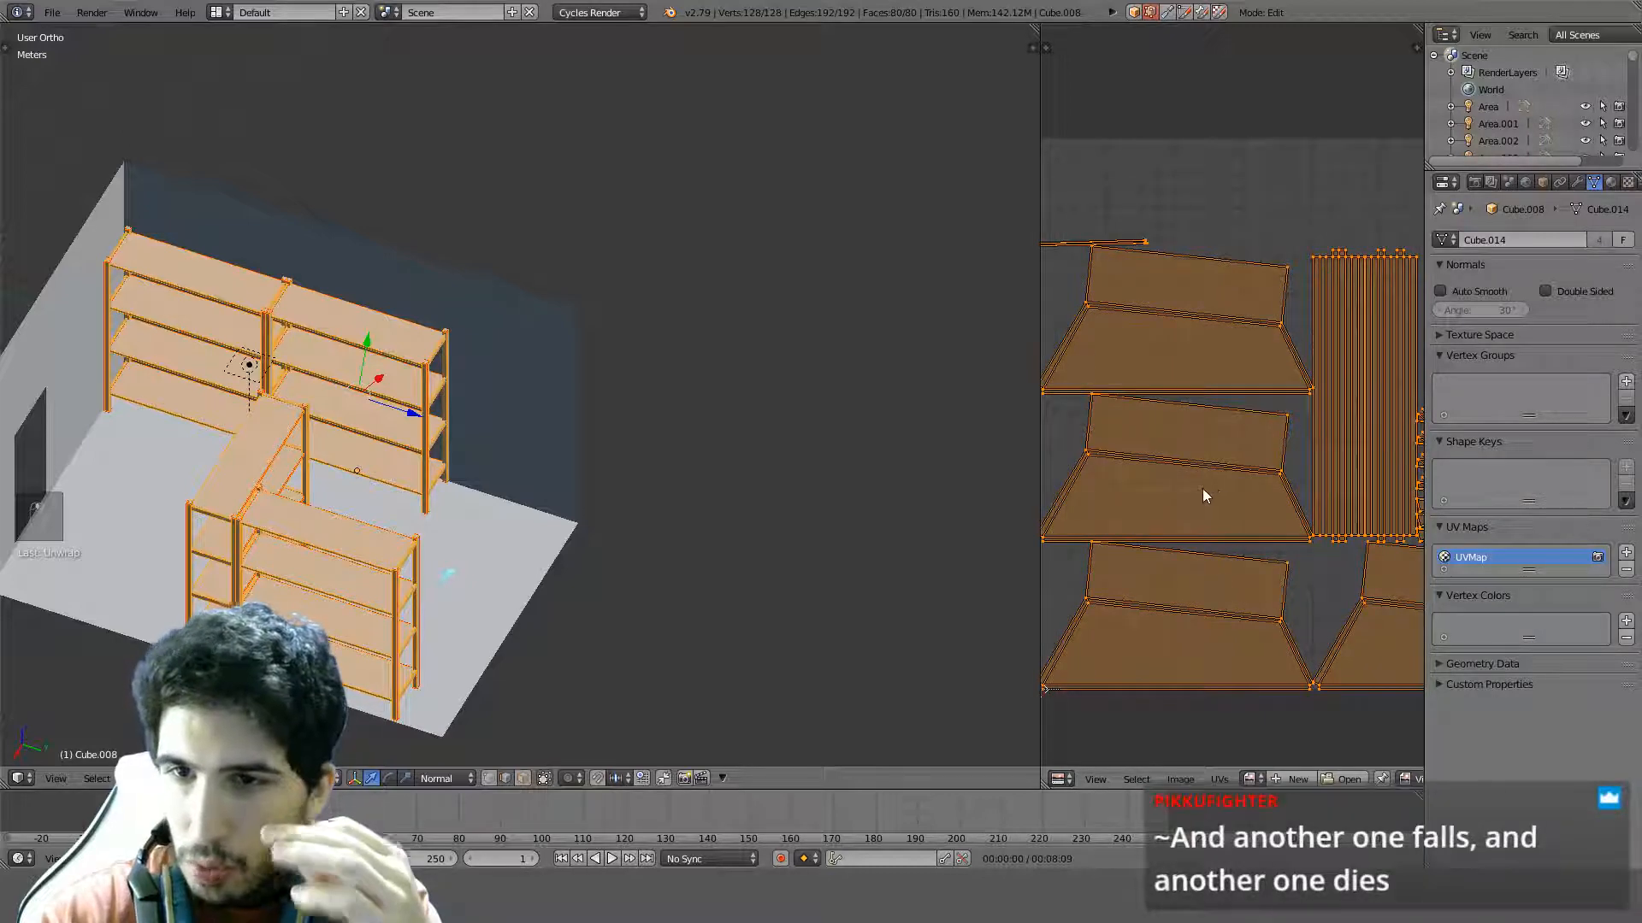
{"action": "scroll", "coordinate": [1203, 491], "scroll_direction": "up", "scroll_amount": 1}
{"action": "scroll", "coordinate": [1234, 493], "scroll_direction": "up", "scroll_amount": 5}
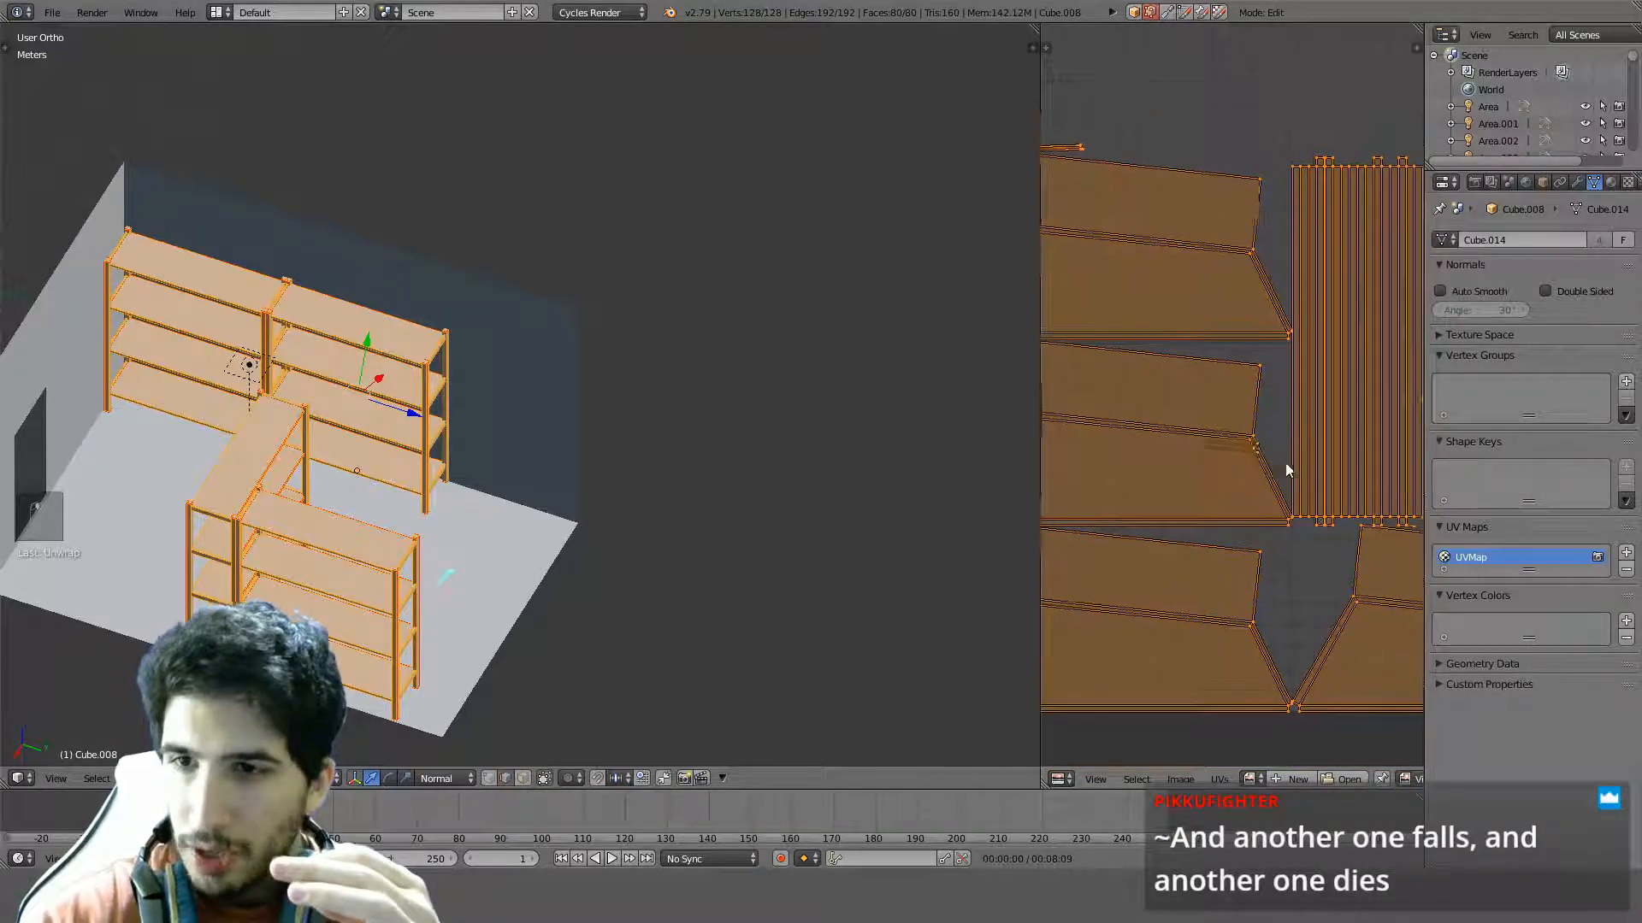
{"action": "scroll", "coordinate": [1300, 568], "scroll_direction": "down", "scroll_amount": 3}
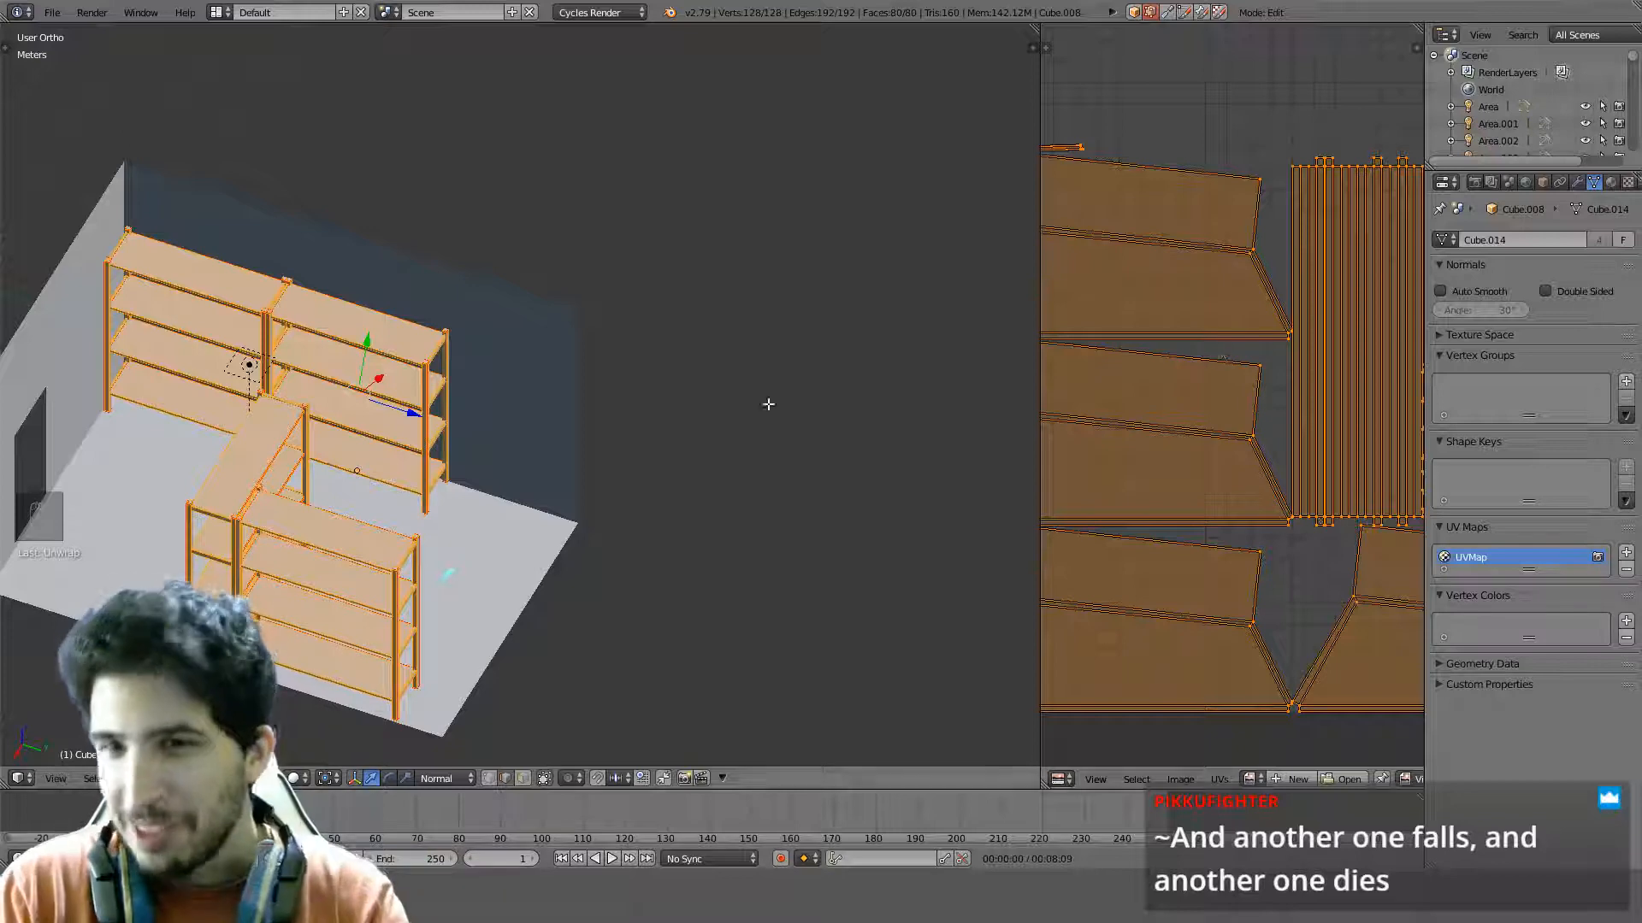
Widen the UV editor across most of the 3D view to show the full shelf layout
{"action": "left_click", "coordinate": [1042, 130]}
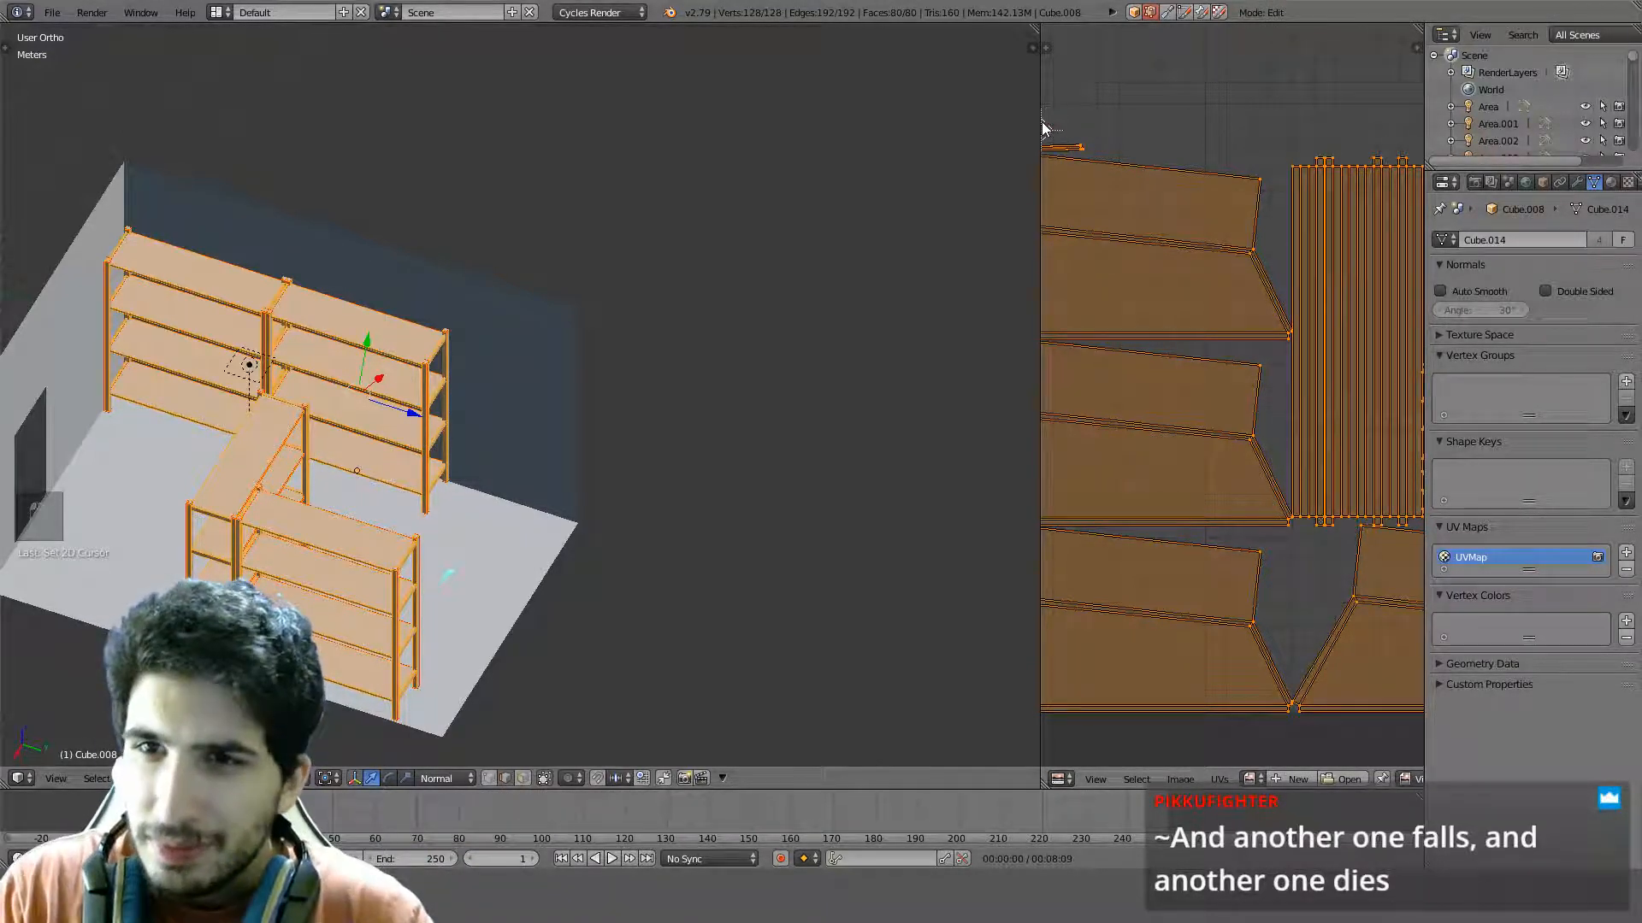
{"action": "left_click_drag", "start_coordinate": [1042, 130], "coordinate": [271, 130]}
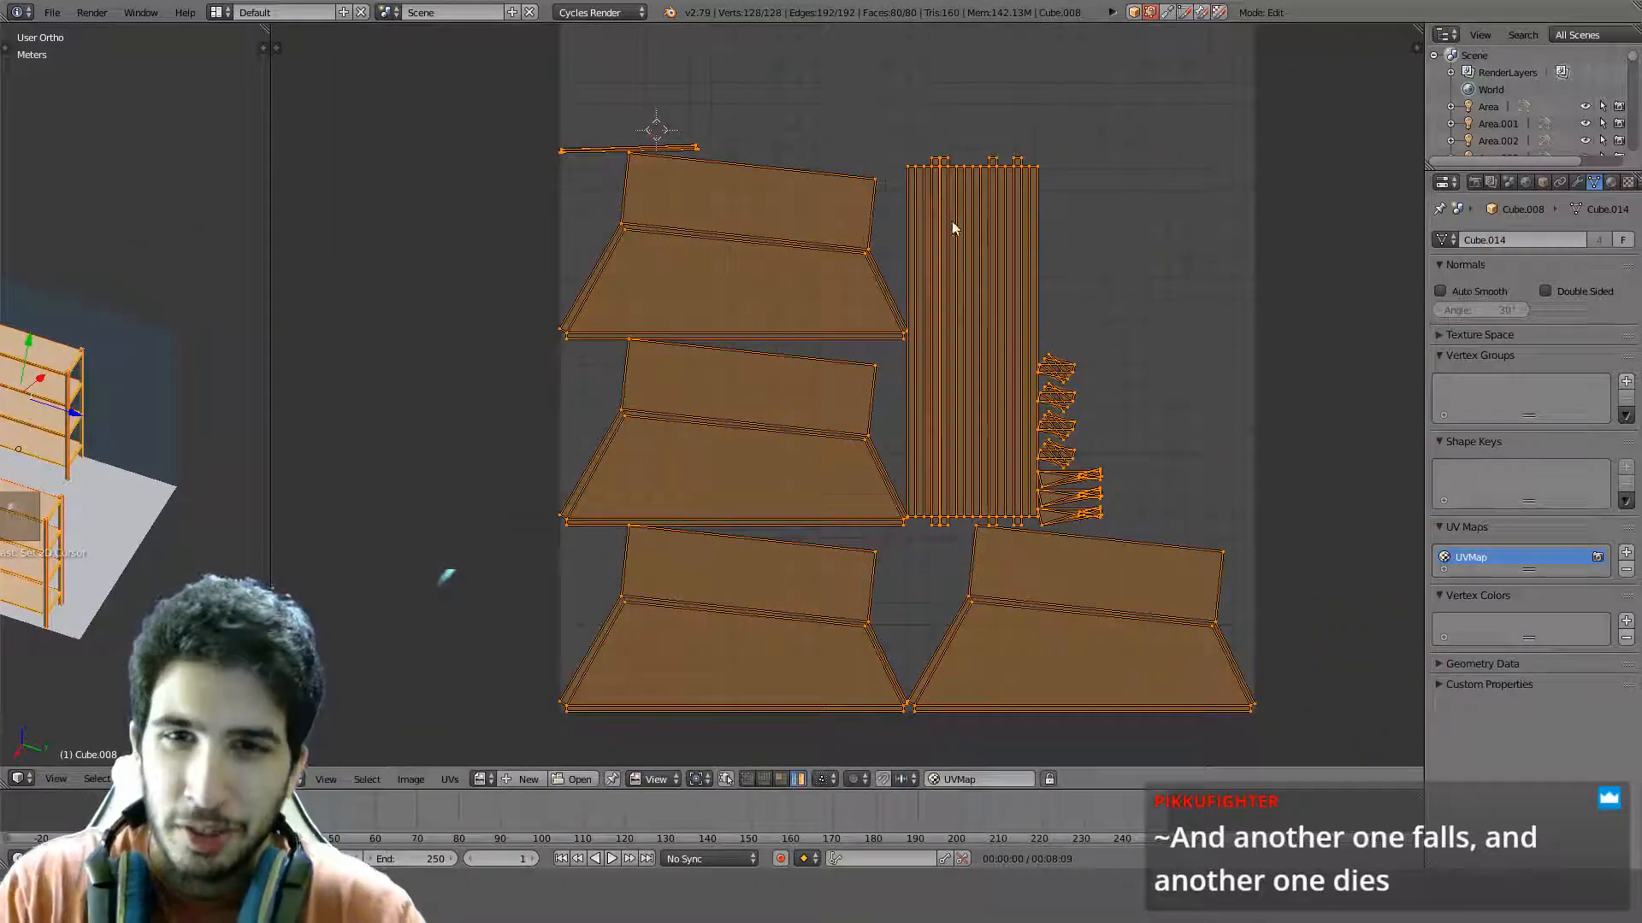
{"action": "middle_click_drag", "start_coordinate": [952, 220], "coordinate": [954, 359]}
{"action": "scroll", "coordinate": [983, 368], "scroll_direction": "up", "scroll_amount": 7}
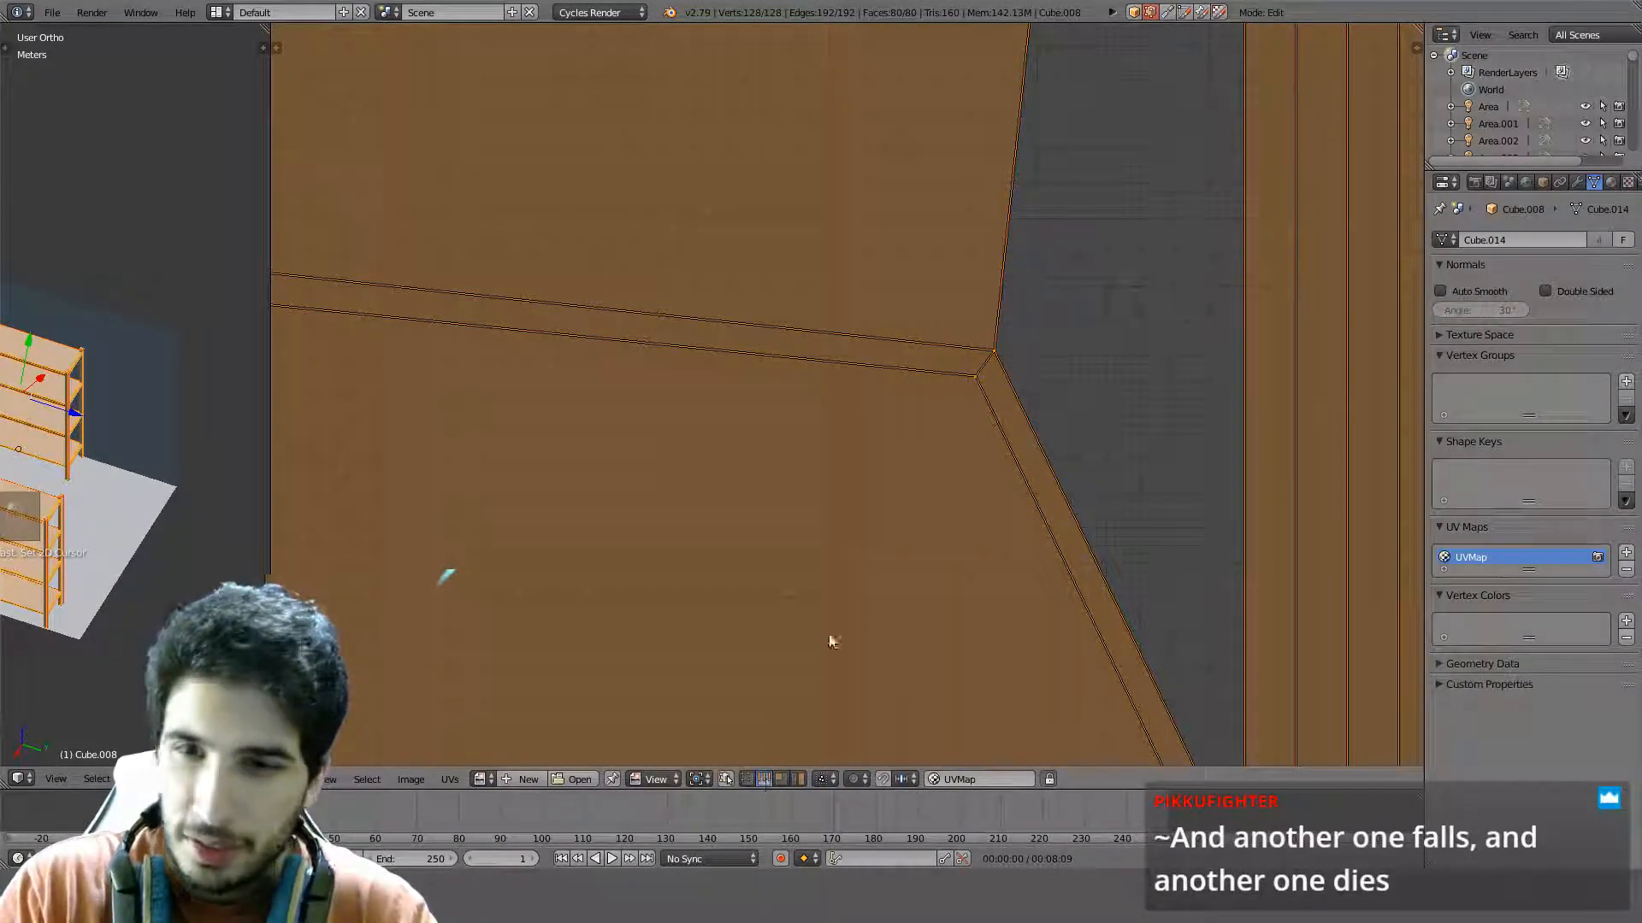
Mark seams on the two short corner edges between the faces of the uppermost board's UV island
{"action": "right_click", "coordinate": [976, 358]}
{"action": "scroll", "coordinate": [949, 366], "scroll_direction": "down", "scroll_amount": 6}
{"action": "middle_click_drag", "start_coordinate": [740, 379], "coordinate": [887, 391]}
{"action": "scroll", "coordinate": [770, 385], "scroll_direction": "up", "scroll_amount": 4}
{"action": "middle_click_drag", "start_coordinate": [582, 363], "coordinate": [852, 407]}
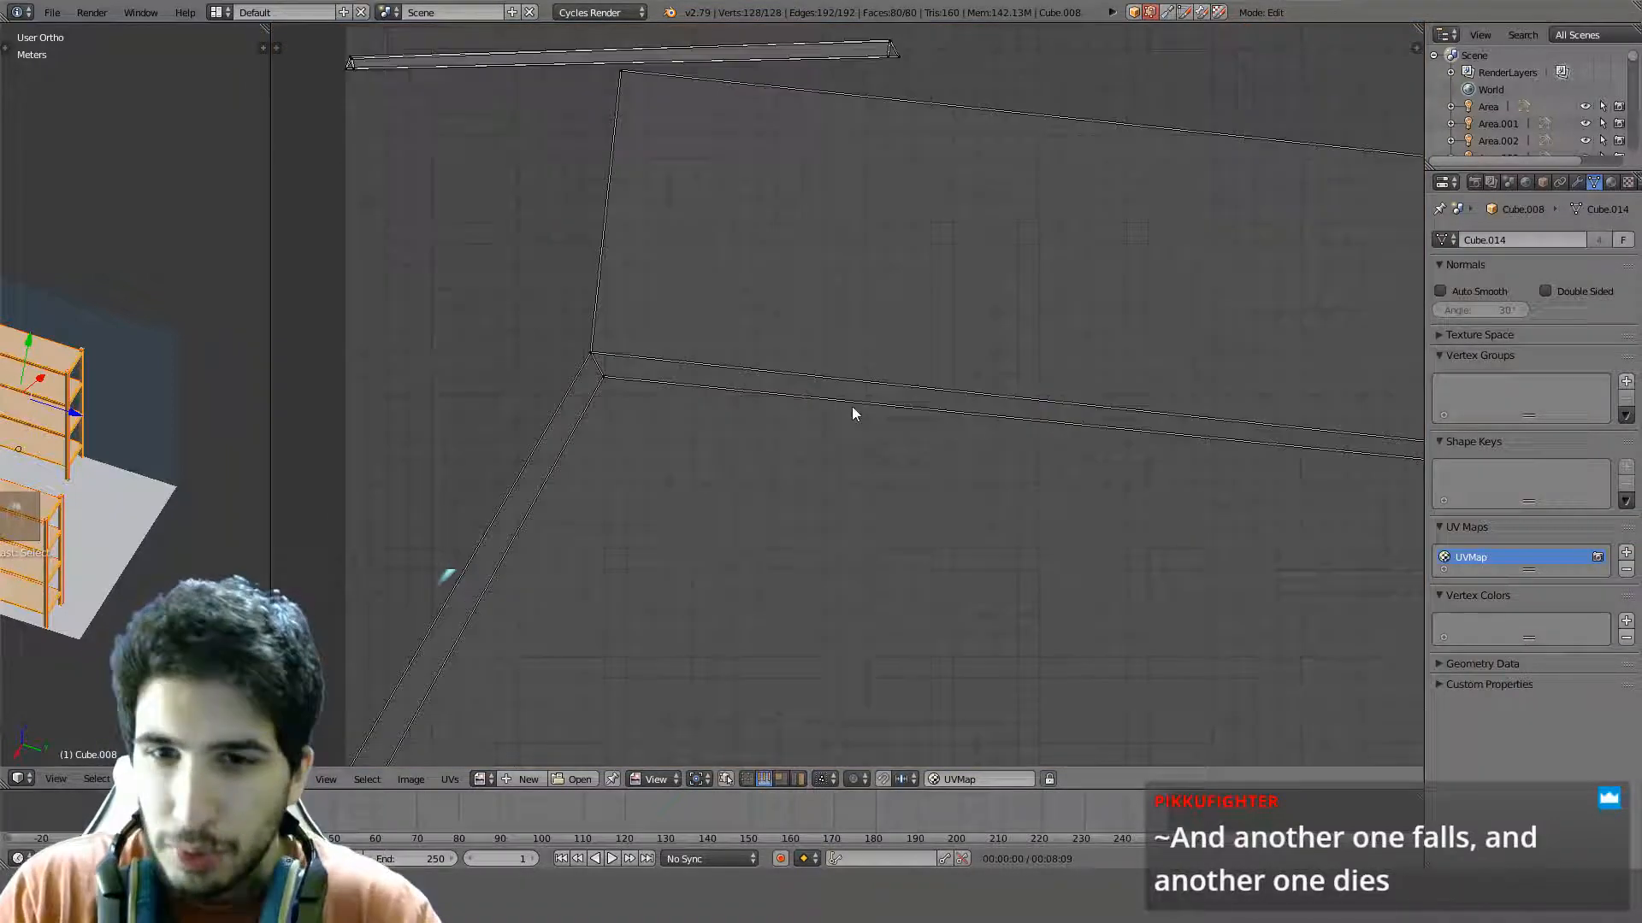
{"action": "right_click", "coordinate": [601, 363]}
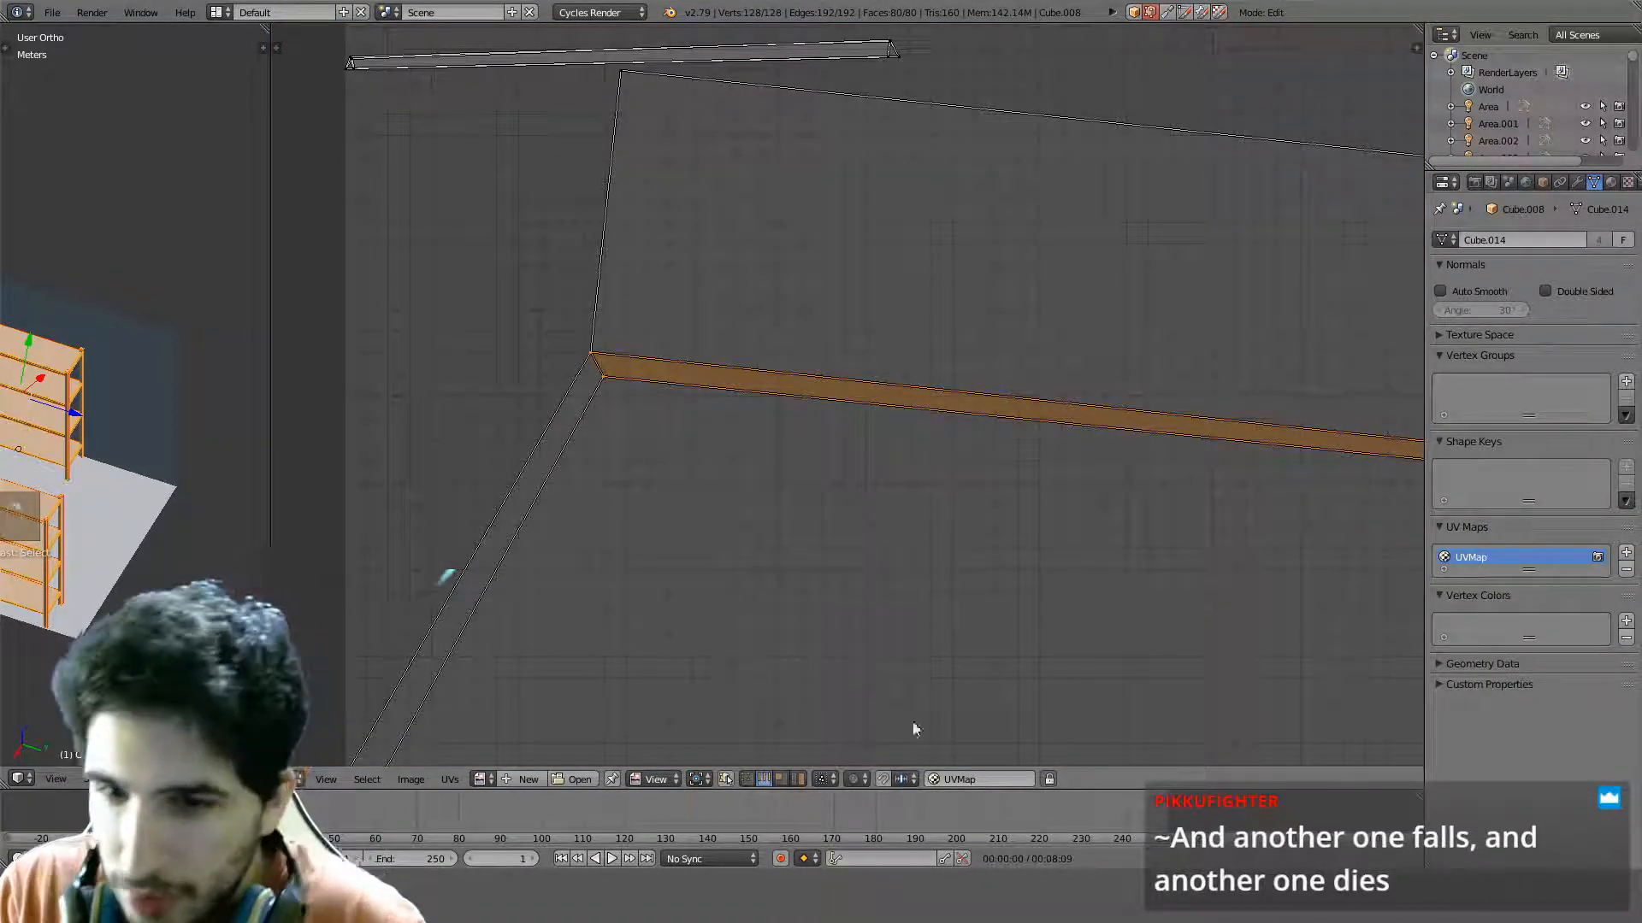
{"action": "key", "text": "ctrl+z"}
{"action": "scroll", "coordinate": [1056, 477], "scroll_direction": "down", "scroll_amount": 4}
{"action": "scroll", "coordinate": [1017, 467], "scroll_direction": "up", "scroll_amount": 3}
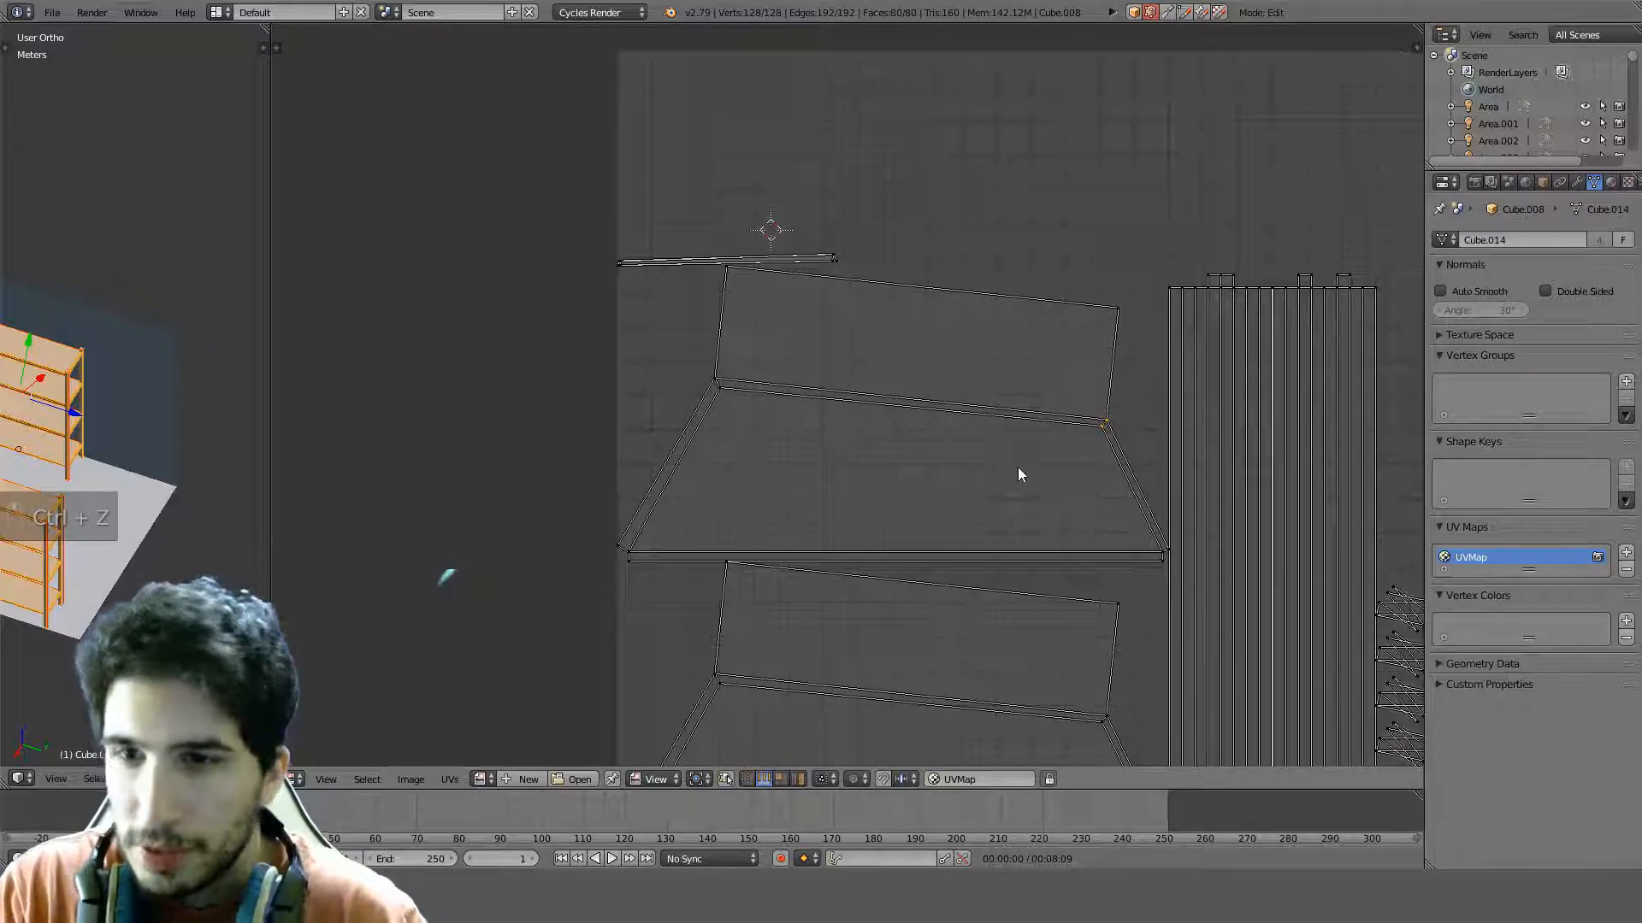
{"action": "key", "text": "ctrl+e"}
{"action": "left_click", "coordinate": [964, 449]}
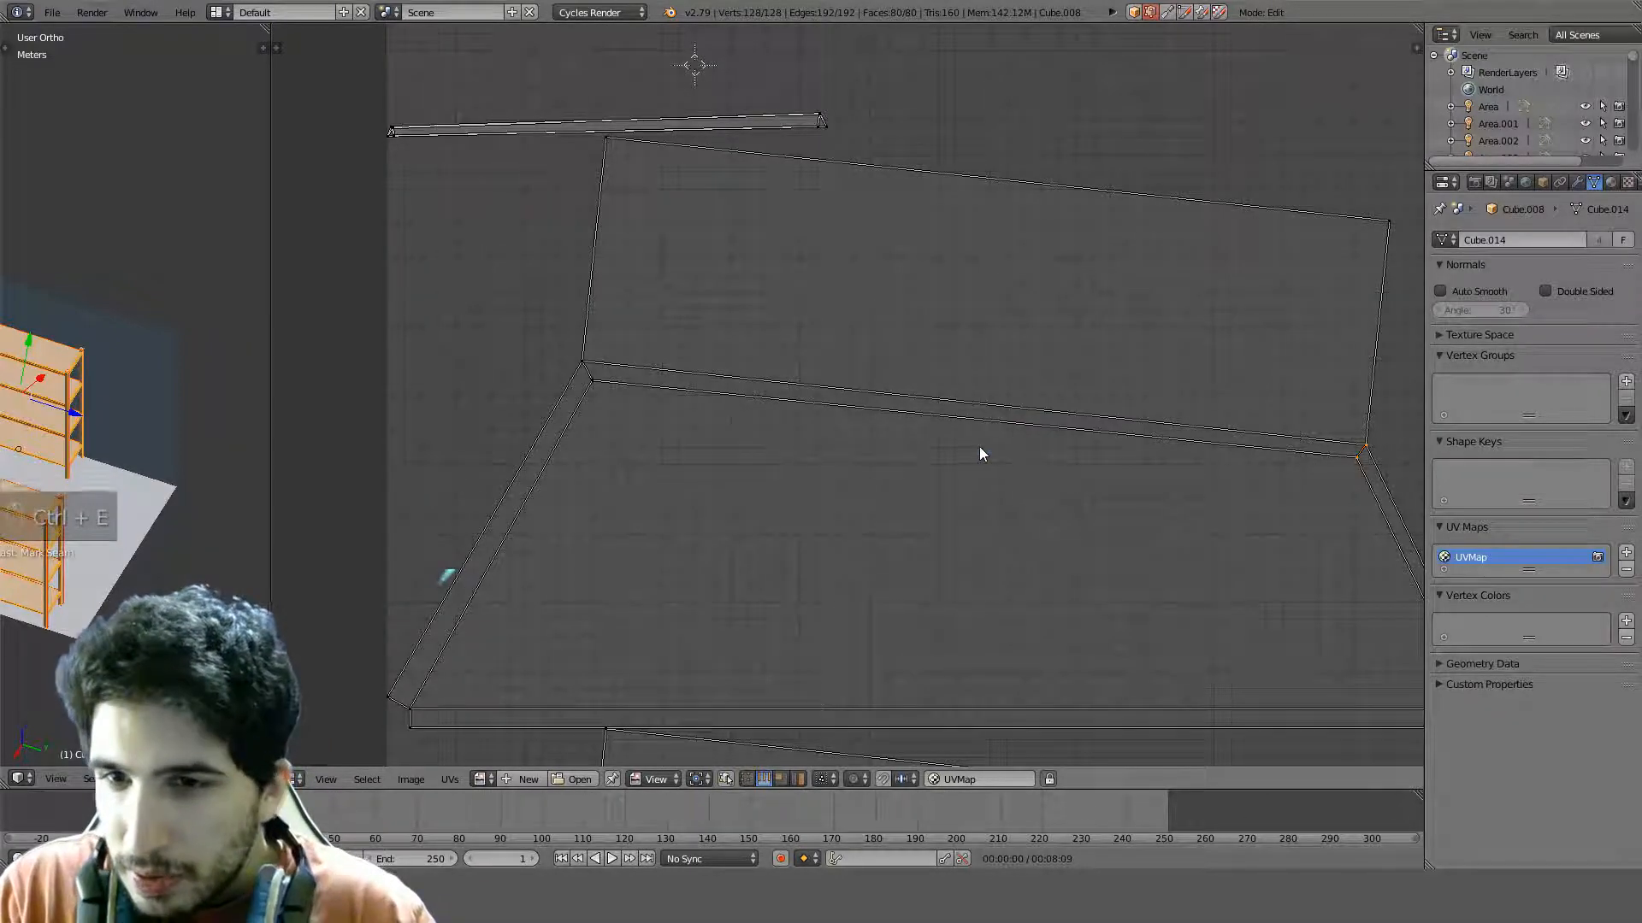
{"action": "key", "text": "ctrl+e"}
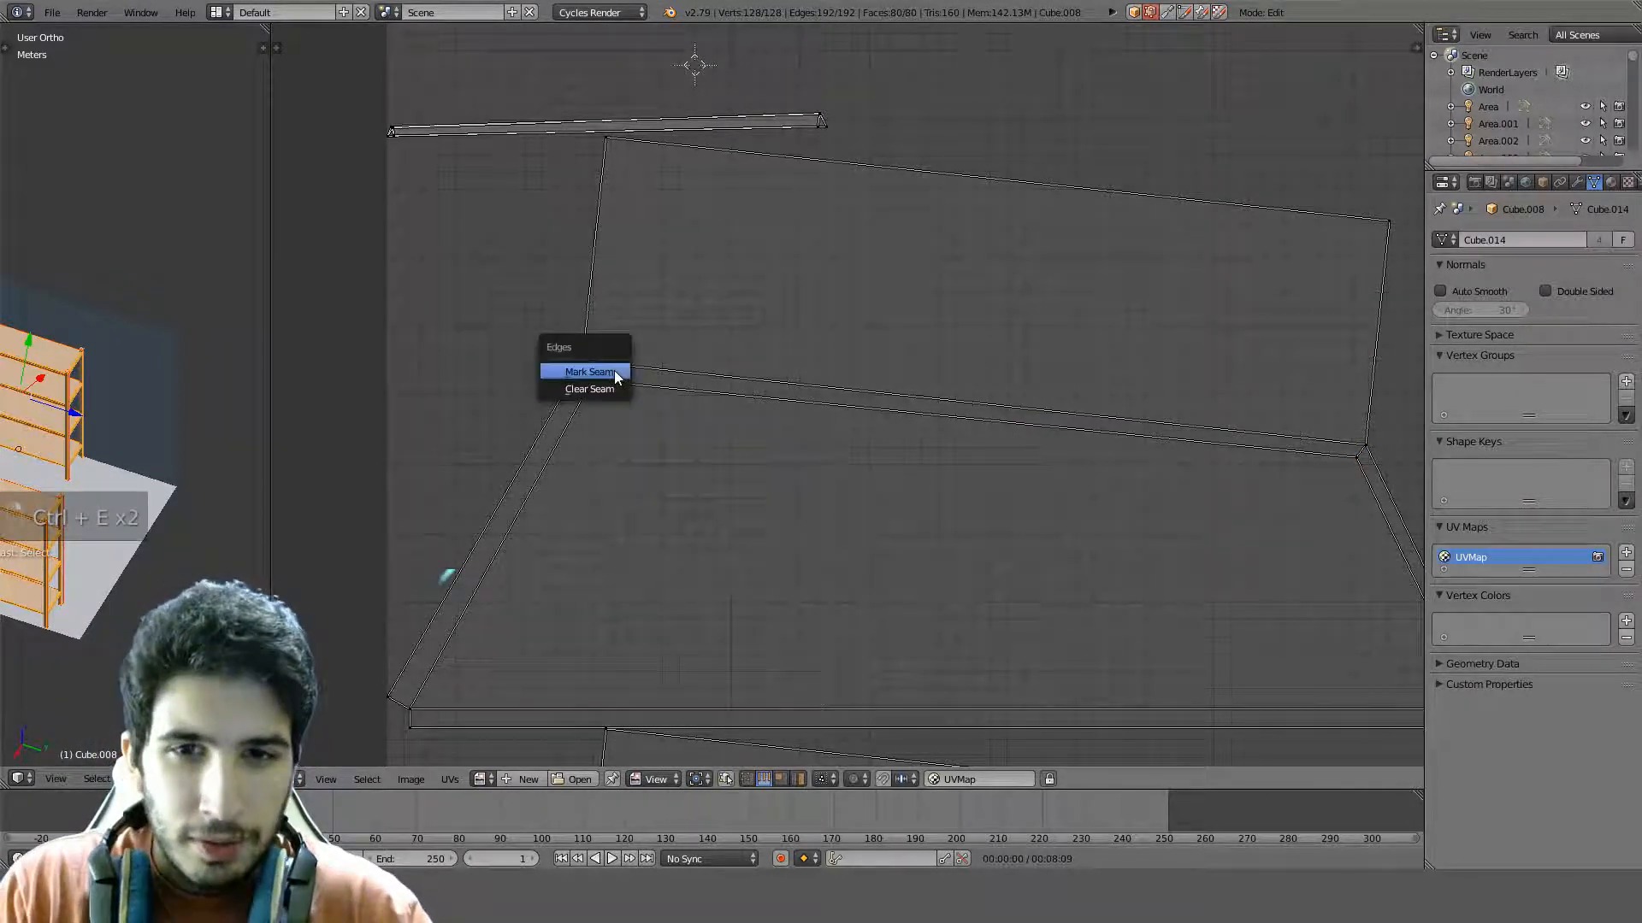
{"action": "left_click", "coordinate": [613, 371]}
Mark seams on both short corner edges of the second board island down
{"action": "scroll", "coordinate": [809, 367], "scroll_direction": "down", "scroll_amount": 4}
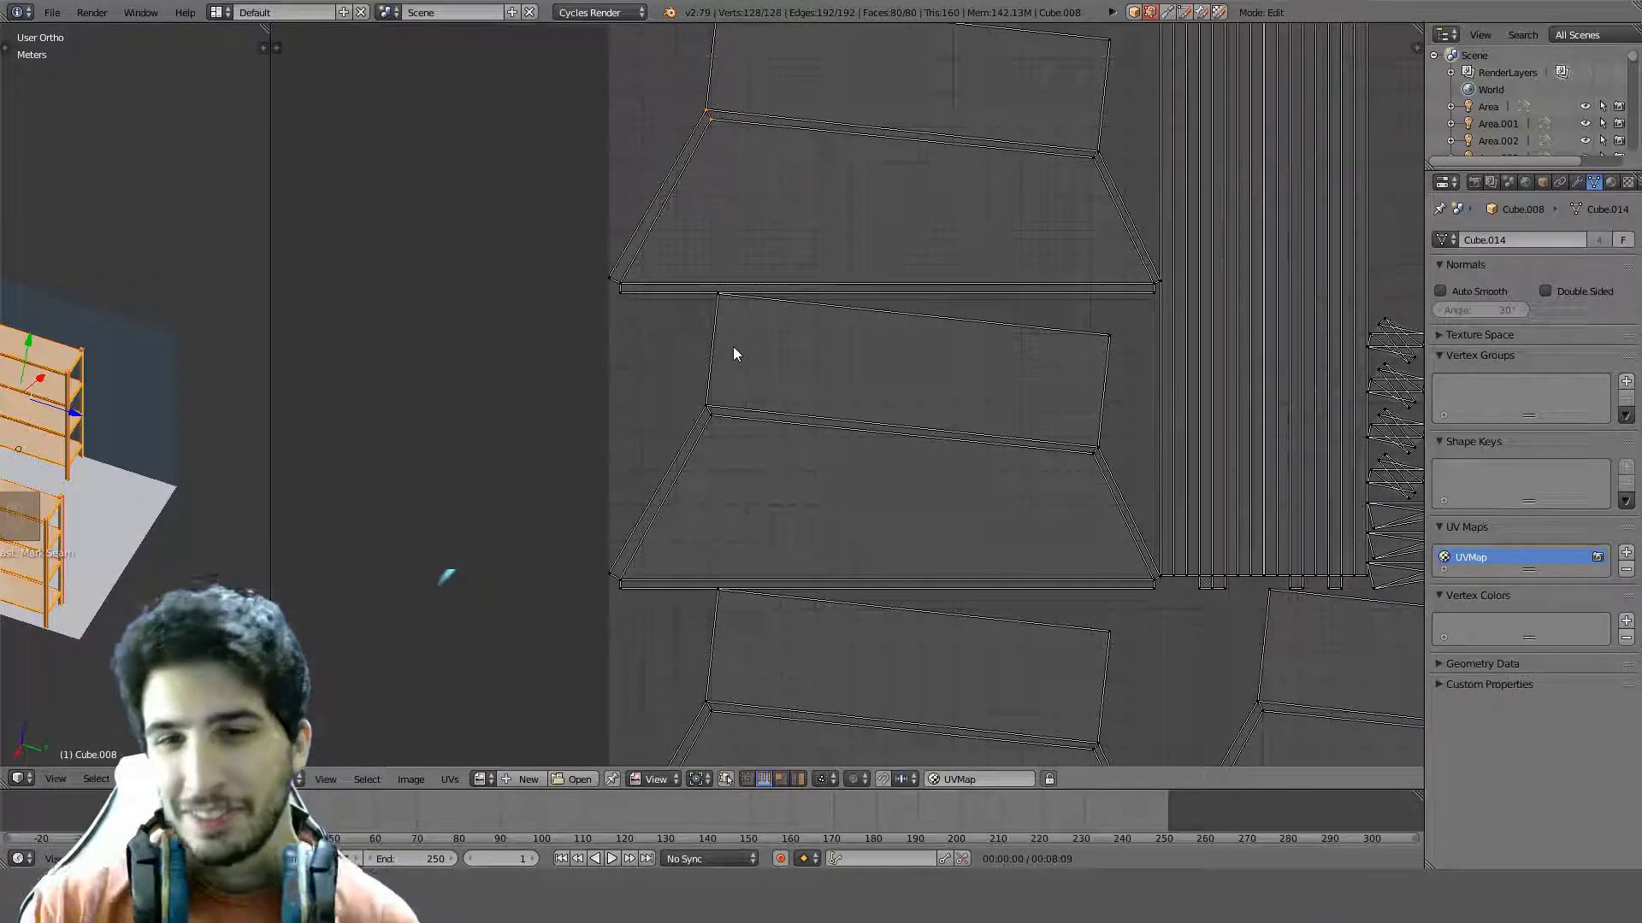
{"action": "right_click", "coordinate": [710, 416]}
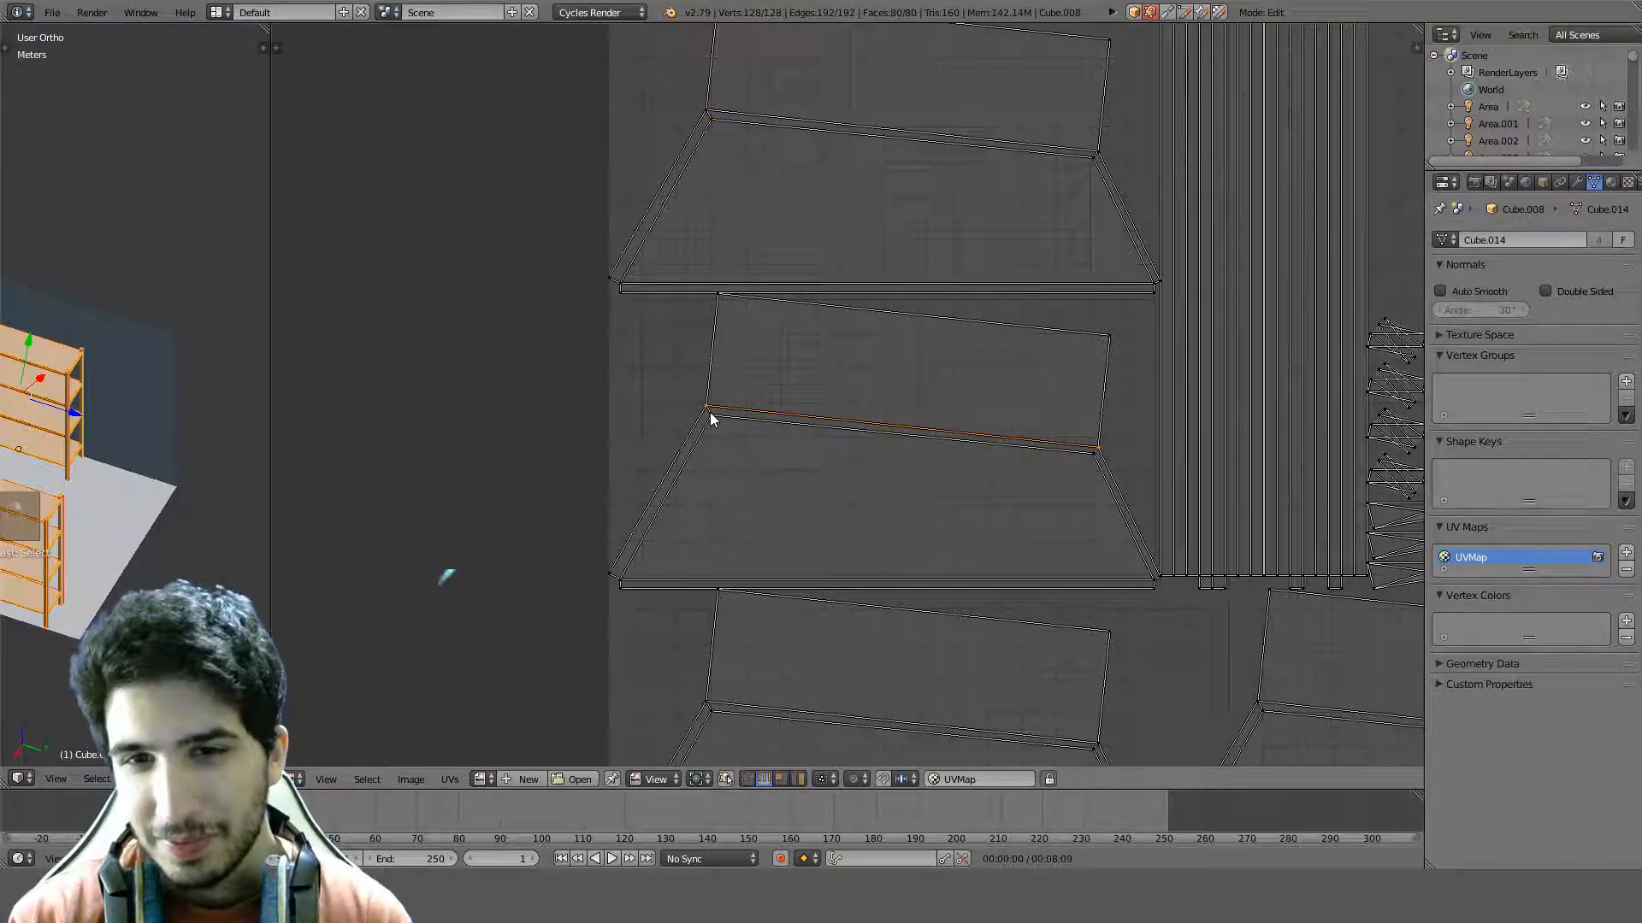
{"action": "key", "text": "ctrl+e"}
{"action": "left_click", "coordinate": [796, 393]}
{"action": "middle_click_drag", "start_coordinate": [1055, 459], "coordinate": [862, 441]}
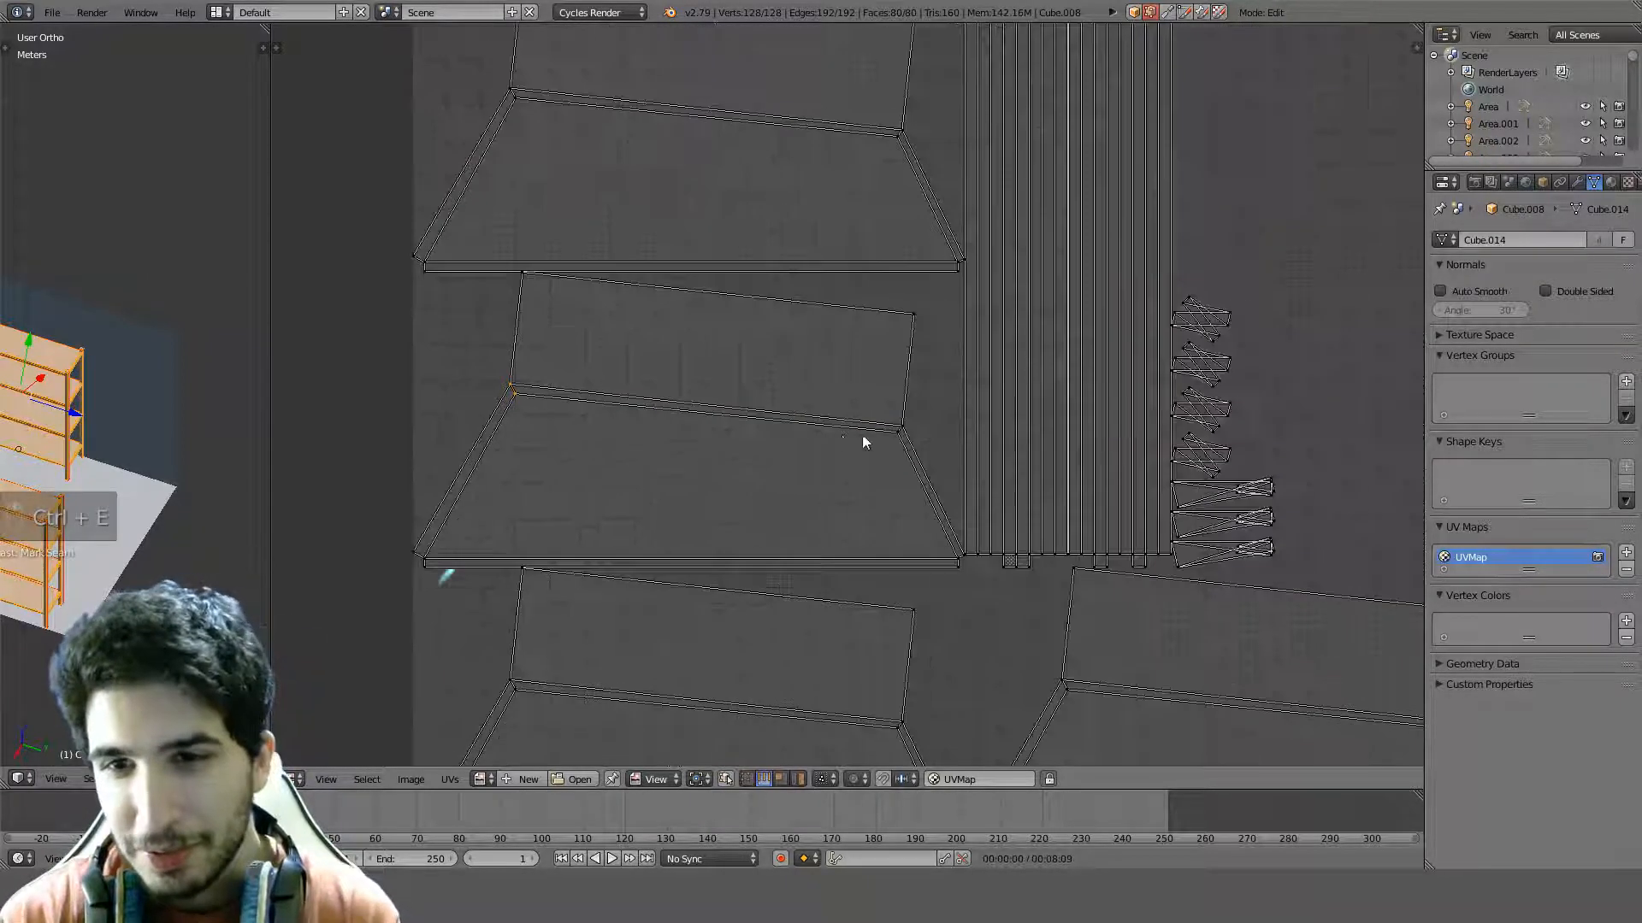
{"action": "scroll", "coordinate": [864, 438], "scroll_direction": "up", "scroll_amount": 3}
{"action": "right_click", "coordinate": [955, 467]}
{"action": "key", "text": "ctrl+e"}
{"action": "left_click", "coordinate": [956, 468]}
Mark seams on both short corner edges of the lowest board island in the first column
{"action": "scroll", "coordinate": [939, 510], "scroll_direction": "down", "scroll_amount": 4}
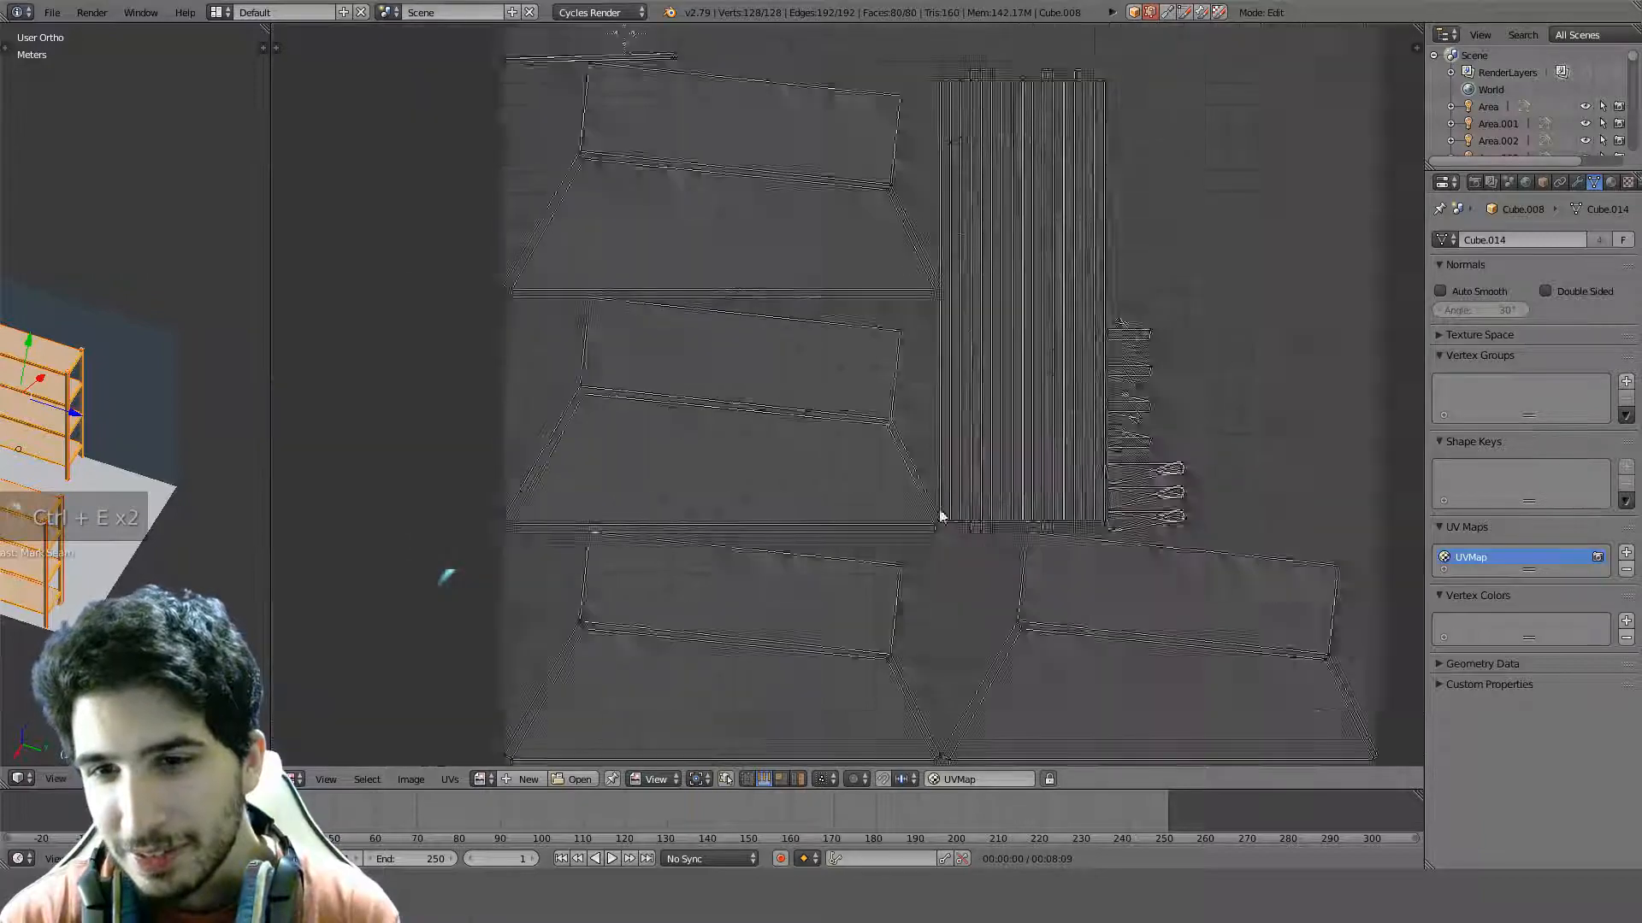
{"action": "scroll", "coordinate": [939, 517], "scroll_direction": "down", "scroll_amount": 1}
{"action": "middle_click_drag", "start_coordinate": [828, 563], "coordinate": [855, 384]}
{"action": "scroll", "coordinate": [855, 387], "scroll_direction": "up", "scroll_amount": 4}
{"action": "right_click", "coordinate": [989, 469]}
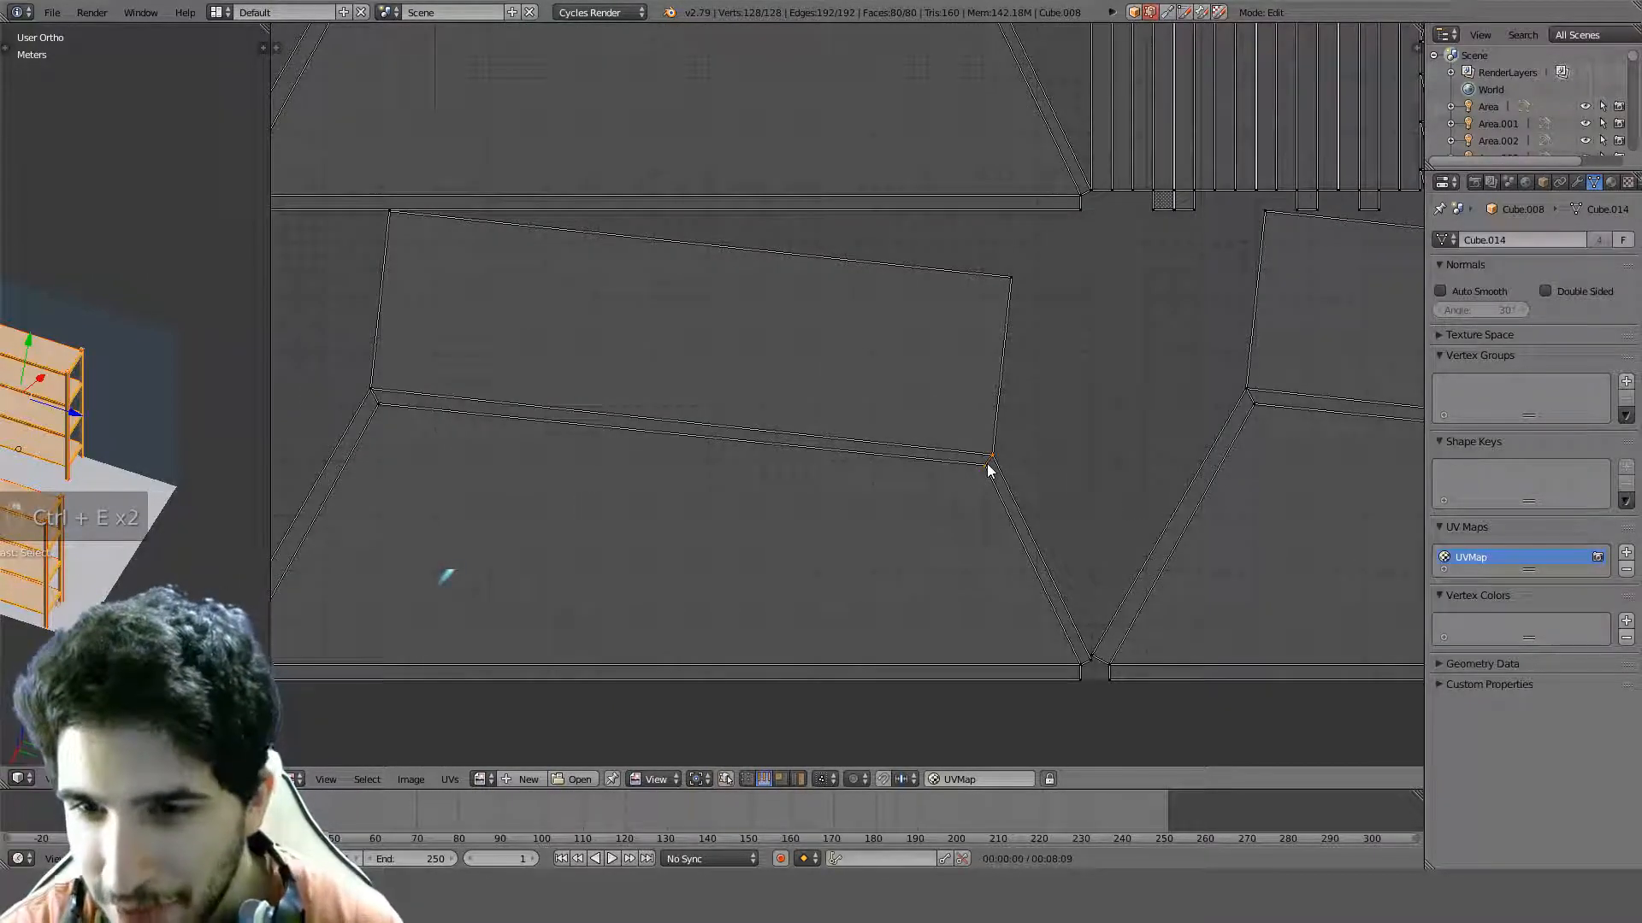
{"action": "key", "text": "ctrl+e"}
{"action": "left_click", "coordinate": [983, 463]}
{"action": "right_click", "coordinate": [377, 403]}
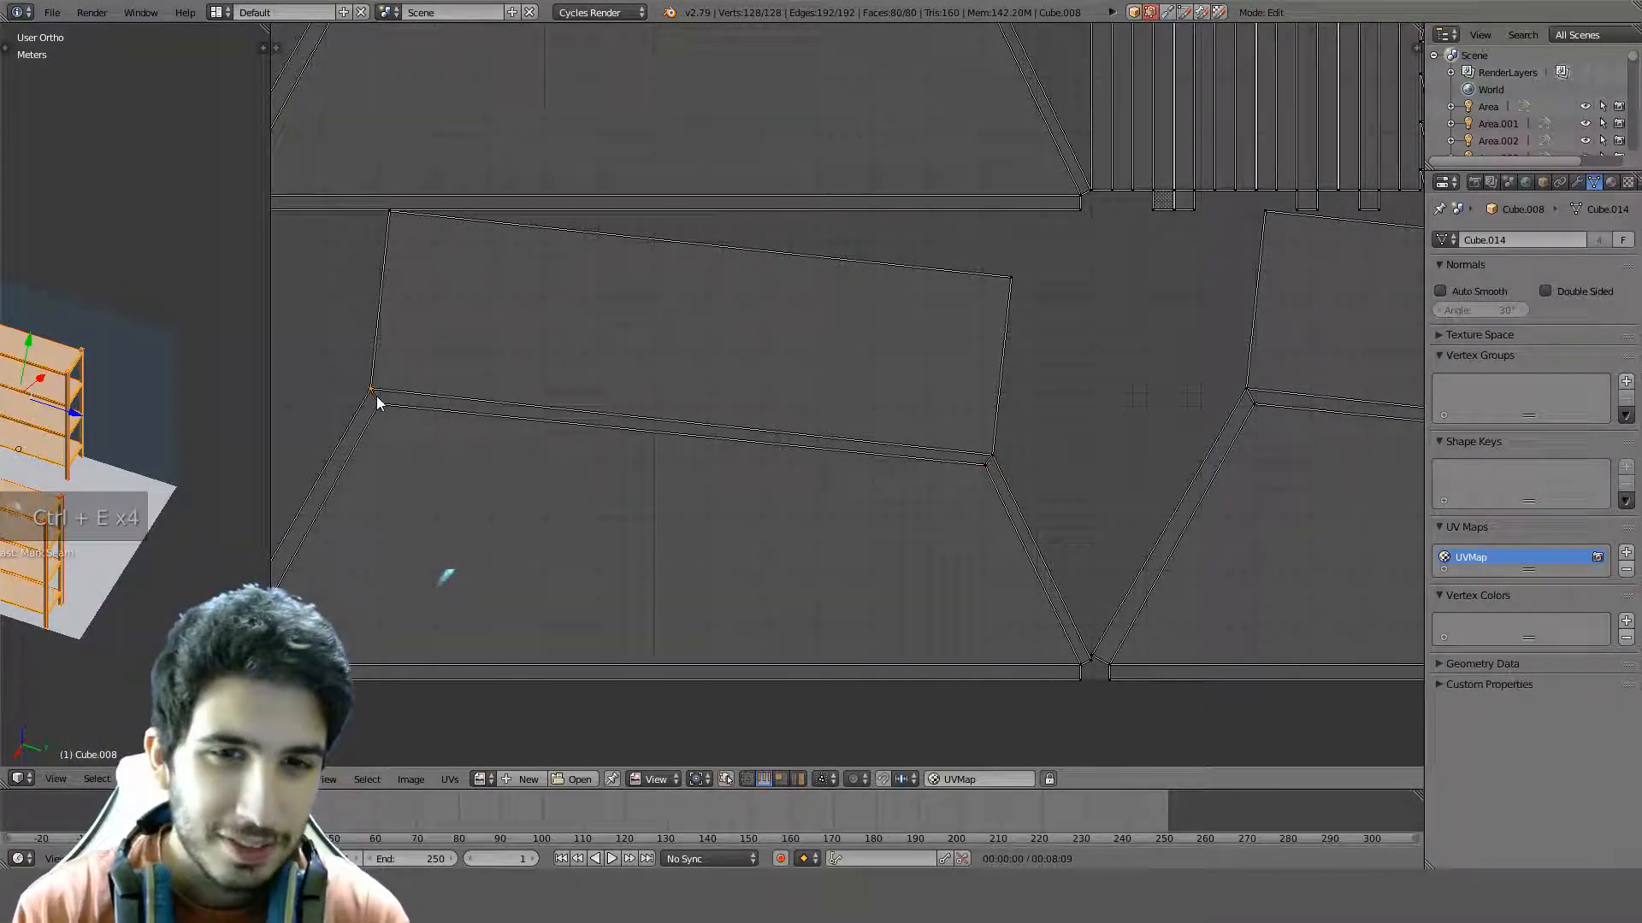
Mark seams on both short corner edges of the remaining board island beneath the post strips
{"action": "middle_click_drag", "start_coordinate": [1091, 440], "coordinate": [657, 451]}
{"action": "right_click", "coordinate": [812, 410]}
{"action": "key", "text": "ctrl+e"}
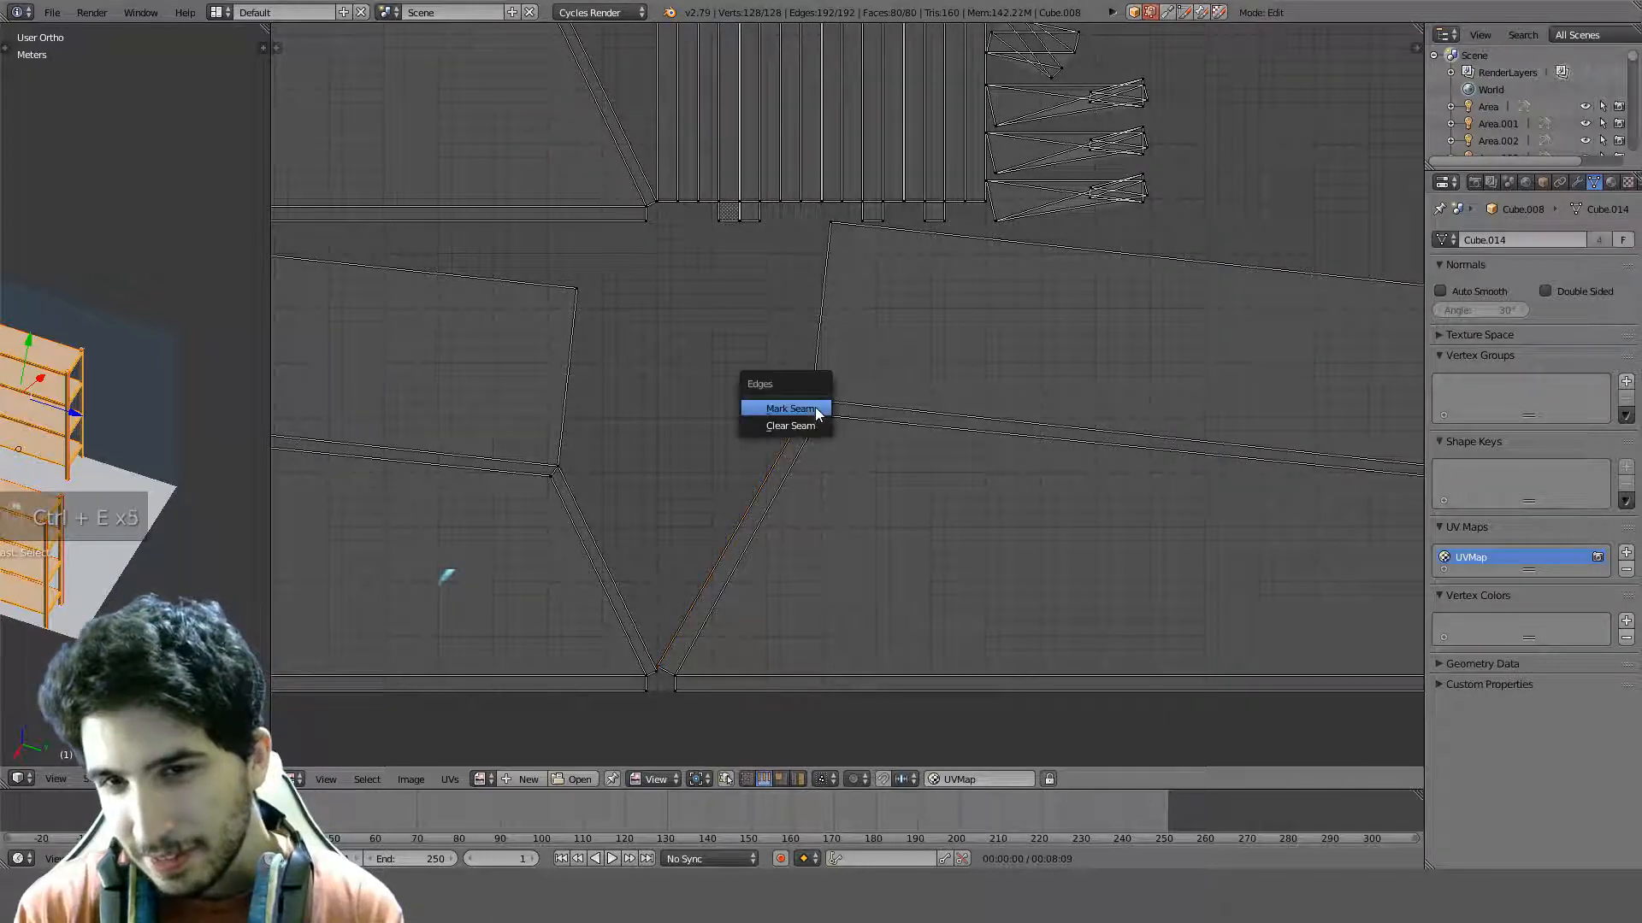
{"action": "left_click", "coordinate": [817, 410]}
{"action": "middle_click_drag", "start_coordinate": [1231, 451], "coordinate": [900, 484]}
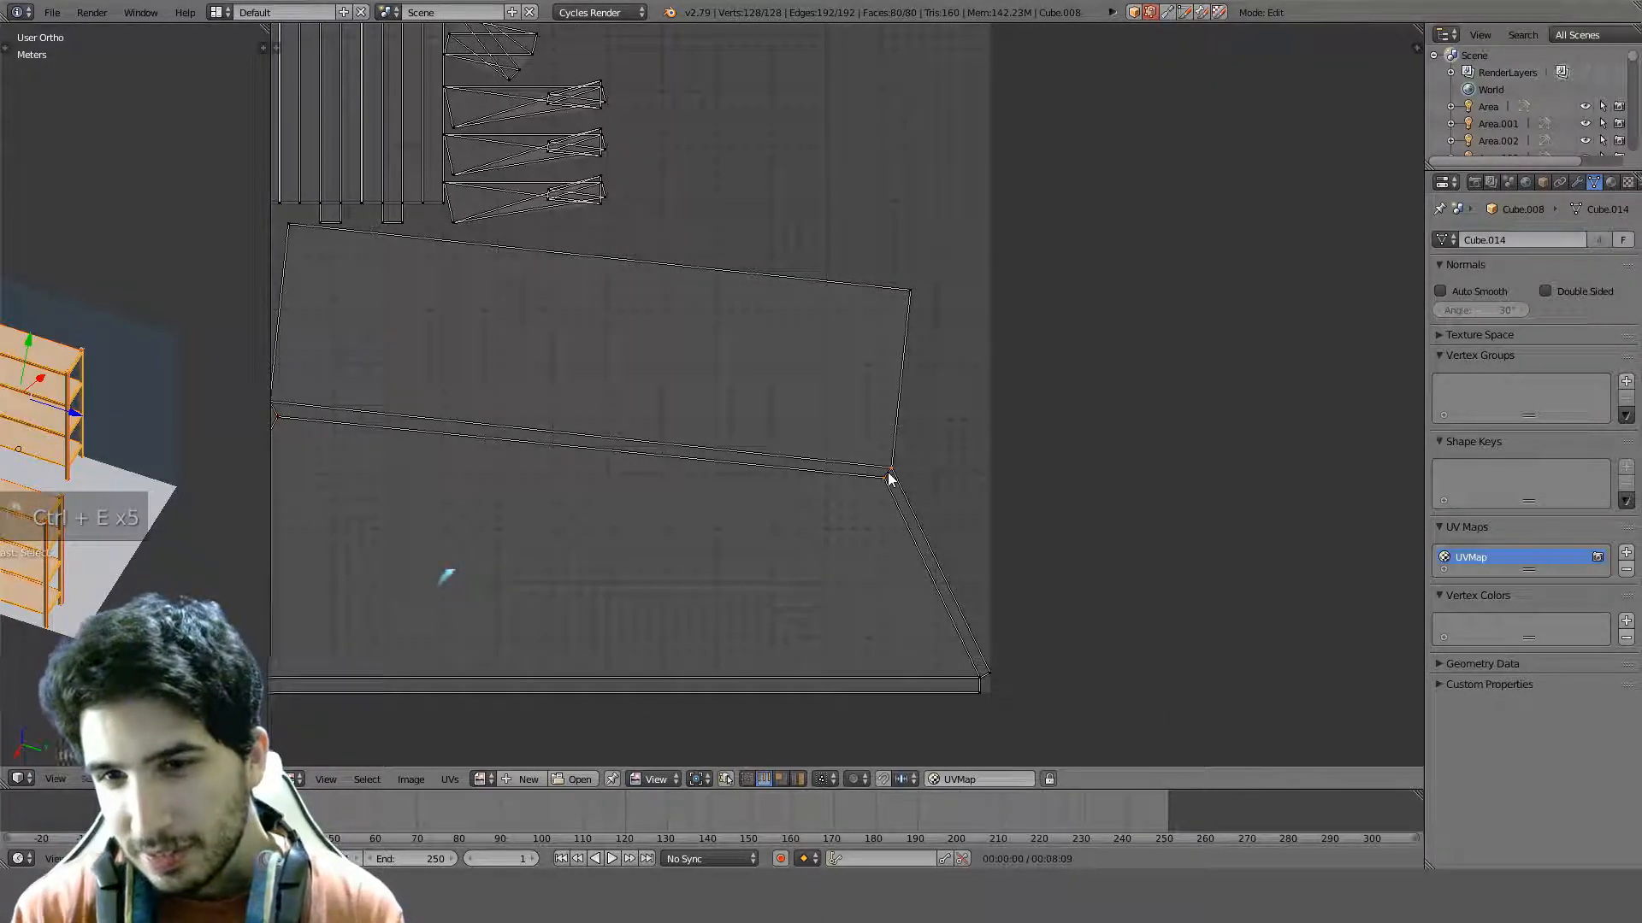
Select the entire shelf mesh and unwrap it again using the new seams
{"action": "scroll", "coordinate": [894, 408], "scroll_direction": "down", "scroll_amount": 5}
{"action": "key", "text": "a"}
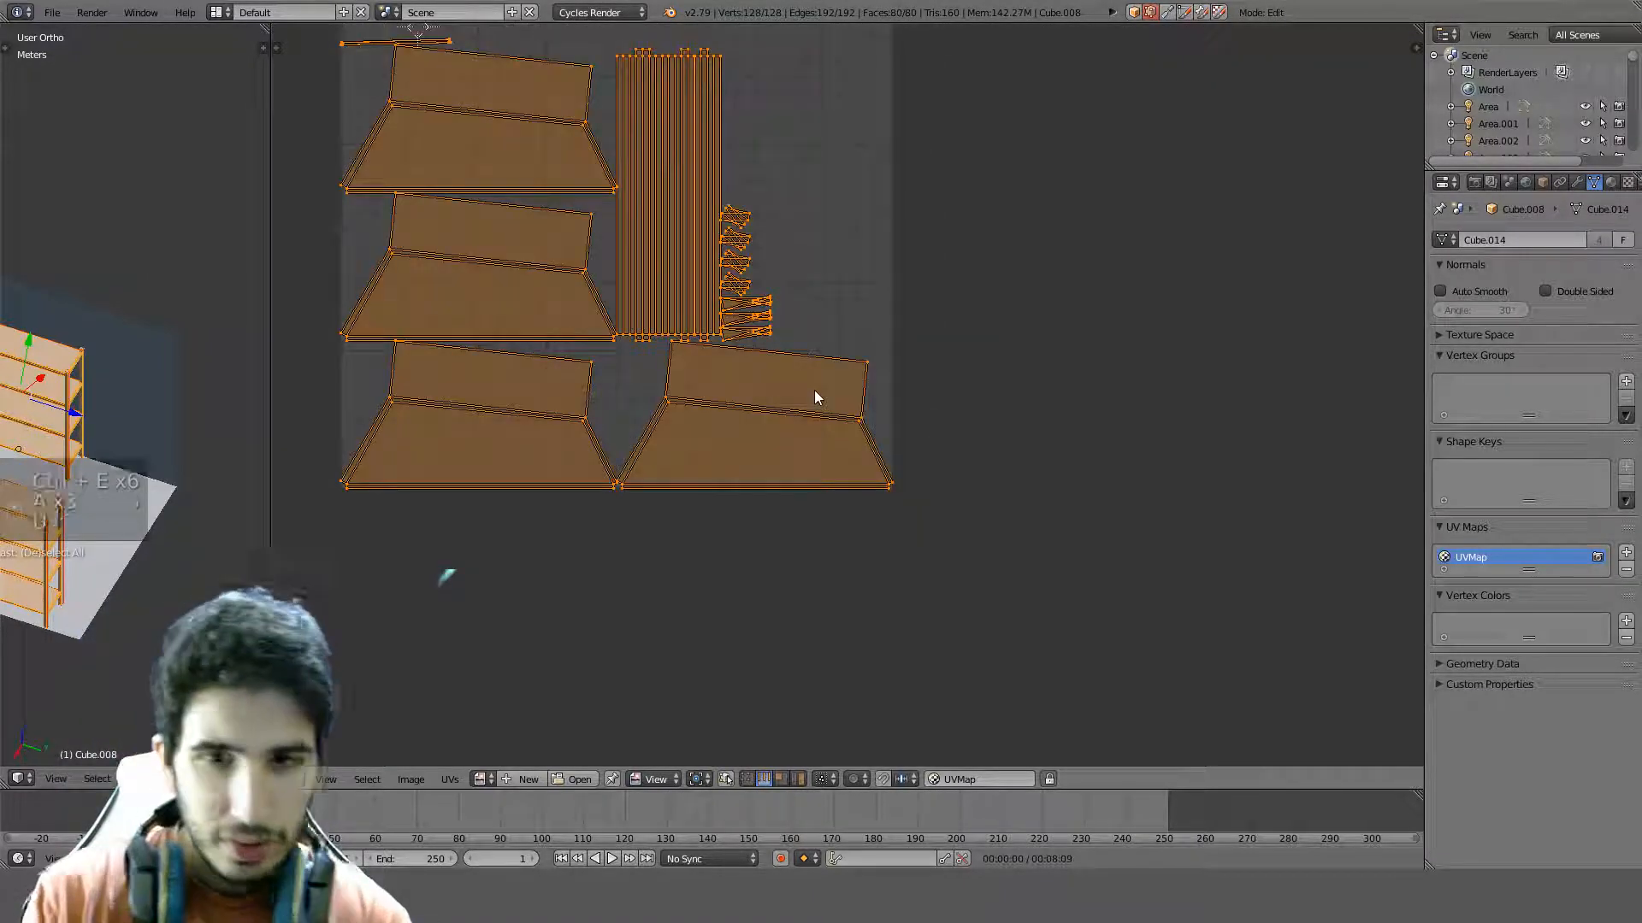
{"action": "key", "text": "u"}
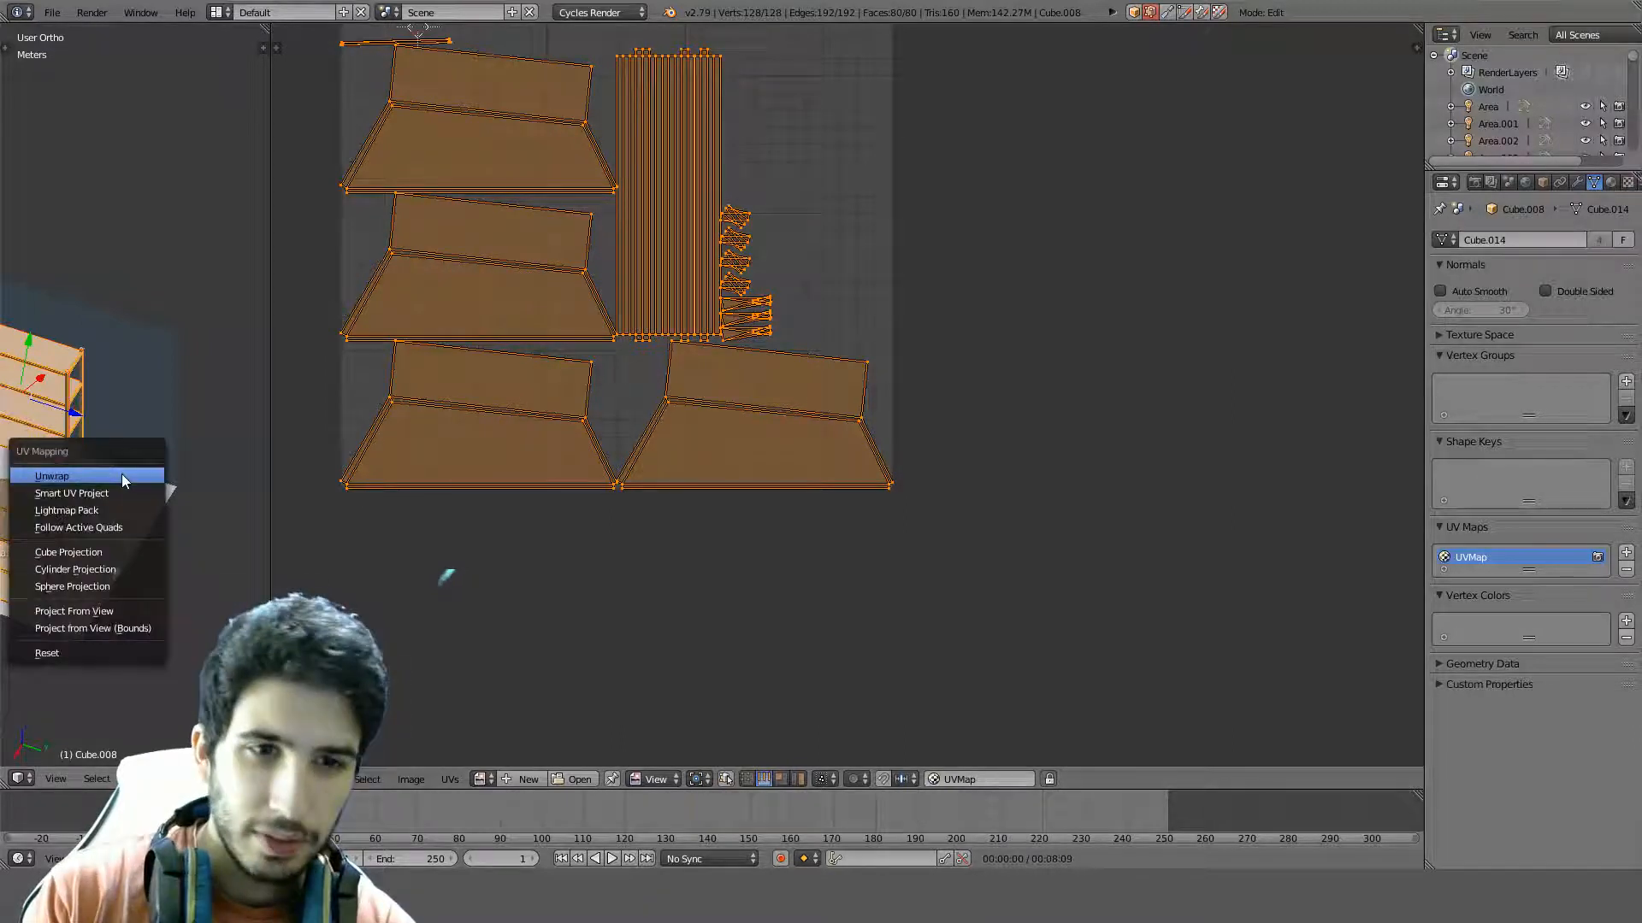
{"action": "key", "text": "u"}
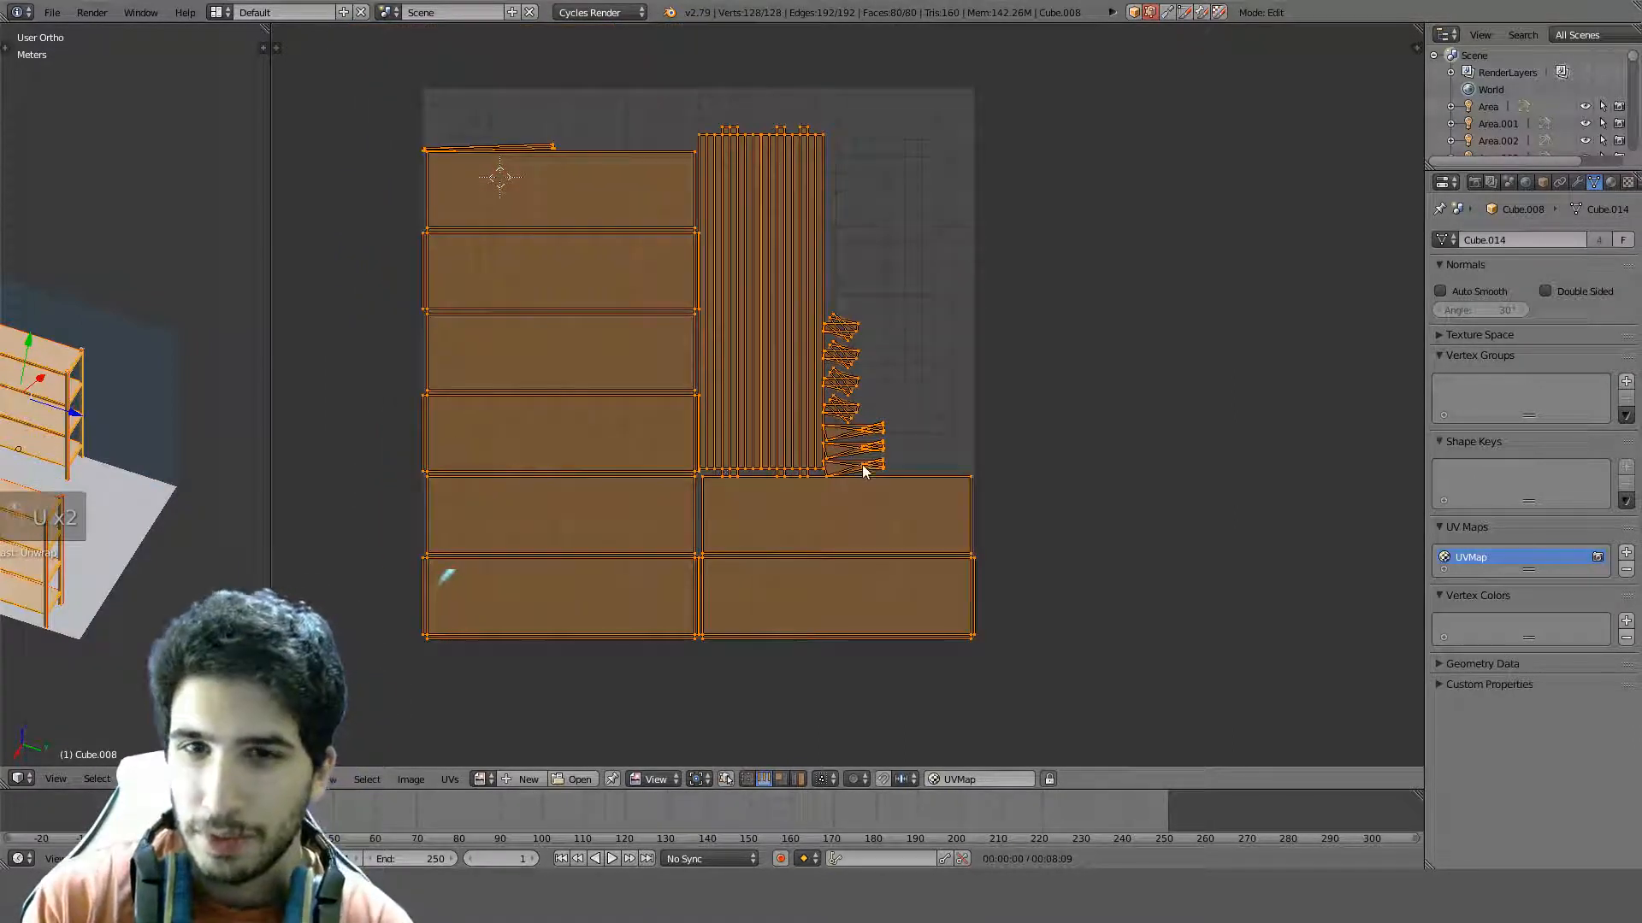
Turn on selection sync between the UVs and mesh, and select the edge at the tip of the thin island above the boards
{"action": "middle_click_drag", "start_coordinate": [862, 464], "coordinate": [959, 573]}
{"action": "middle_click_drag", "start_coordinate": [668, 240], "coordinate": [710, 286]}
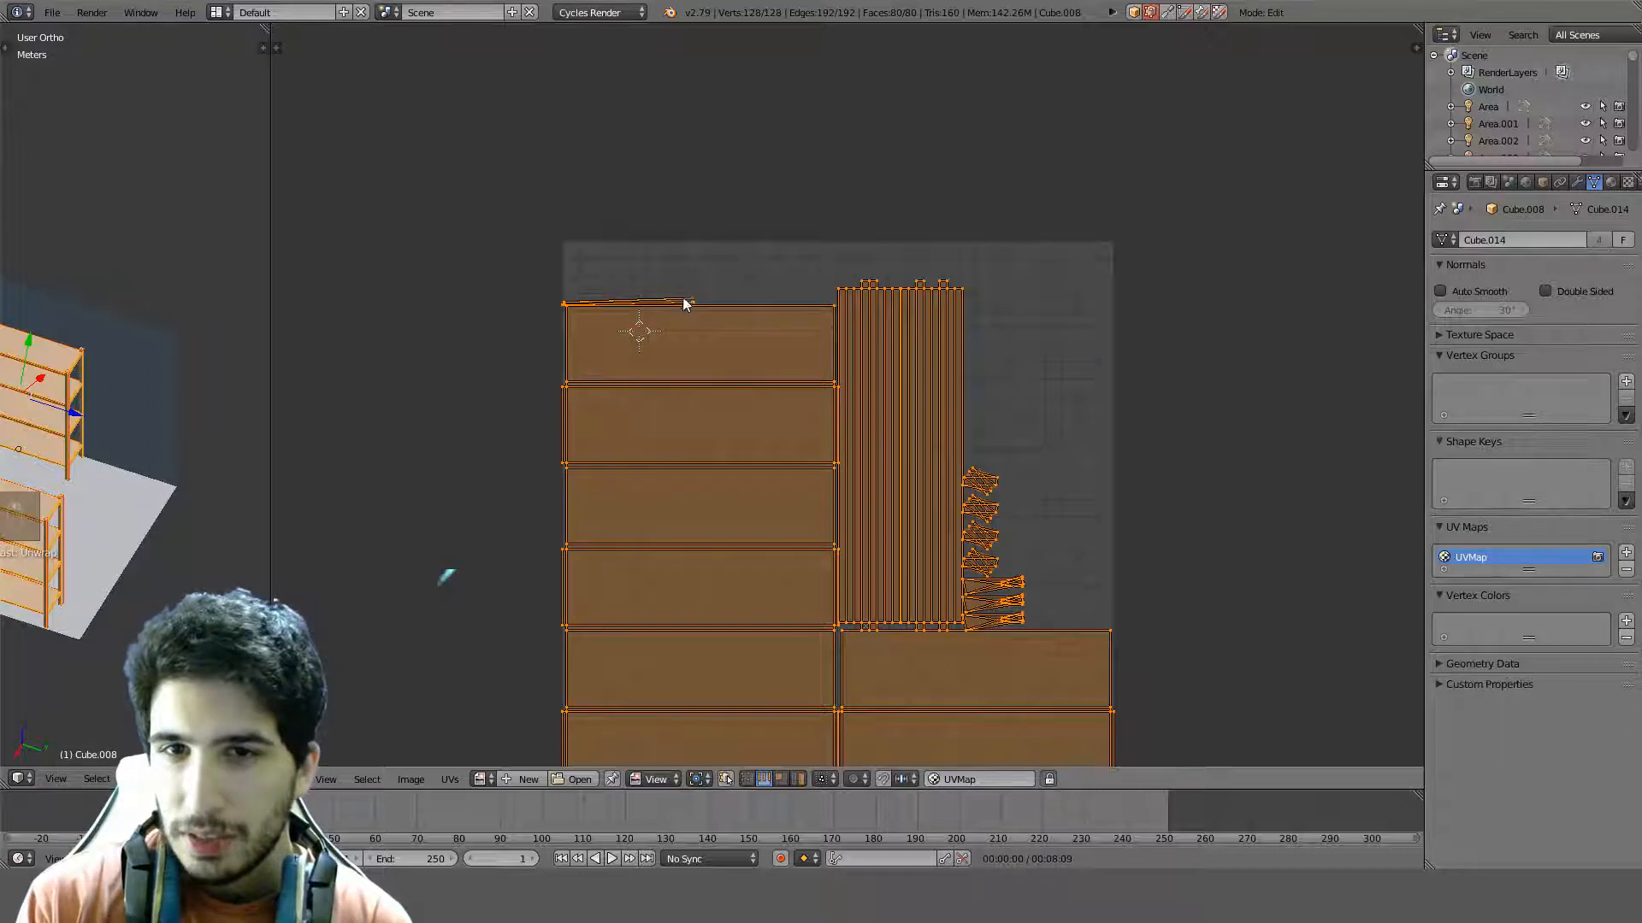
{"action": "right_click", "coordinate": [686, 303]}
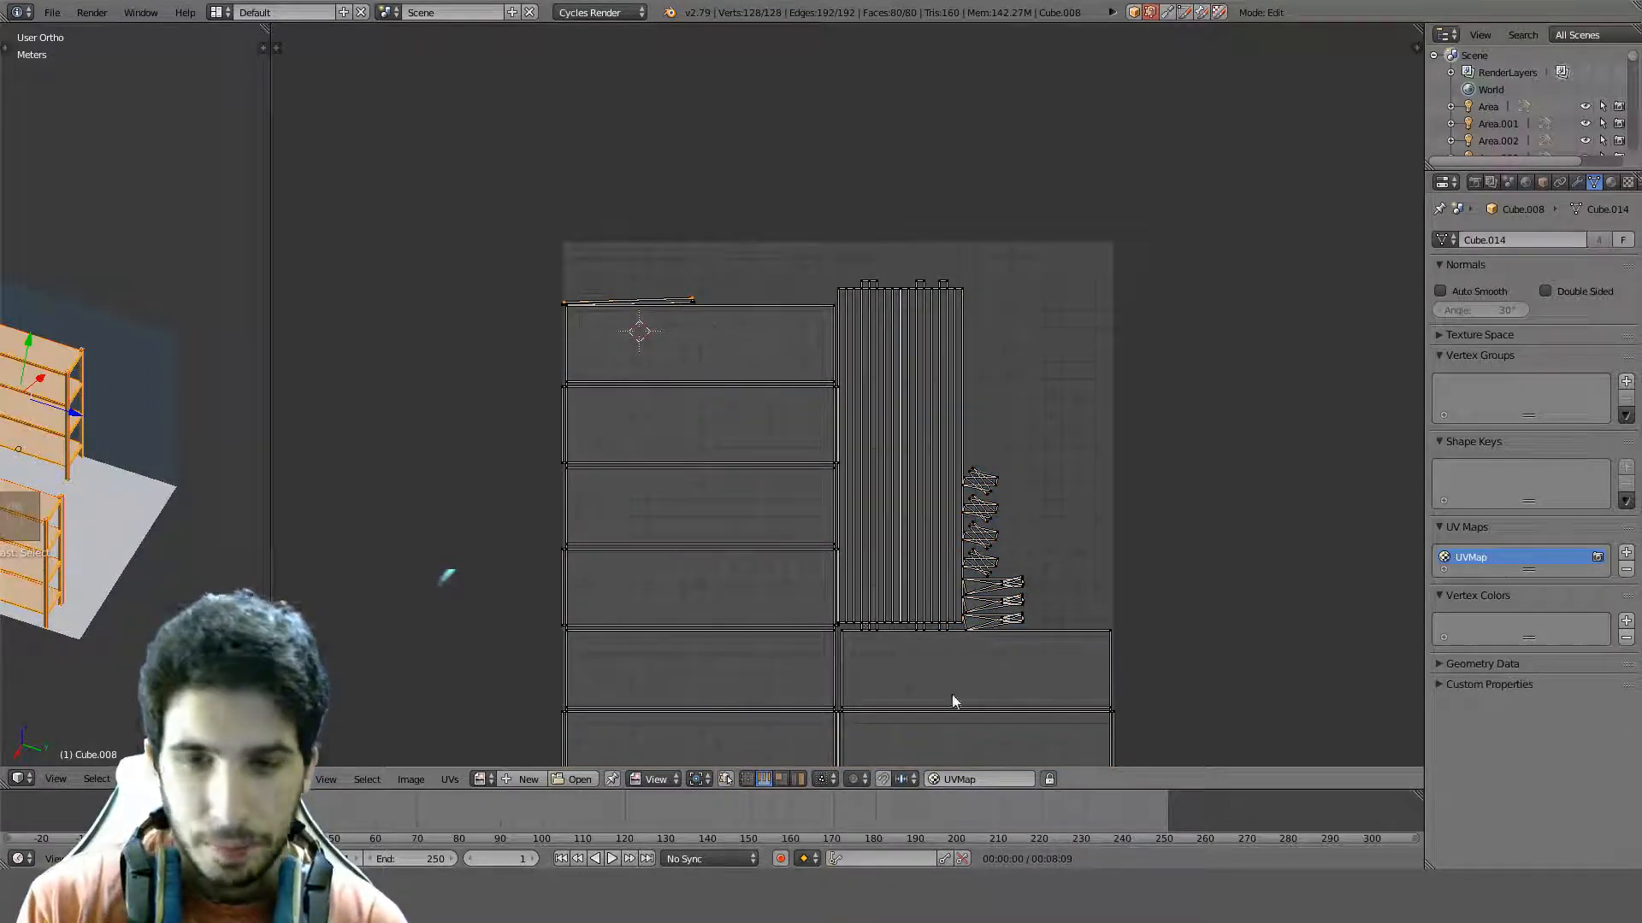
{"action": "left_click", "coordinate": [727, 779]}
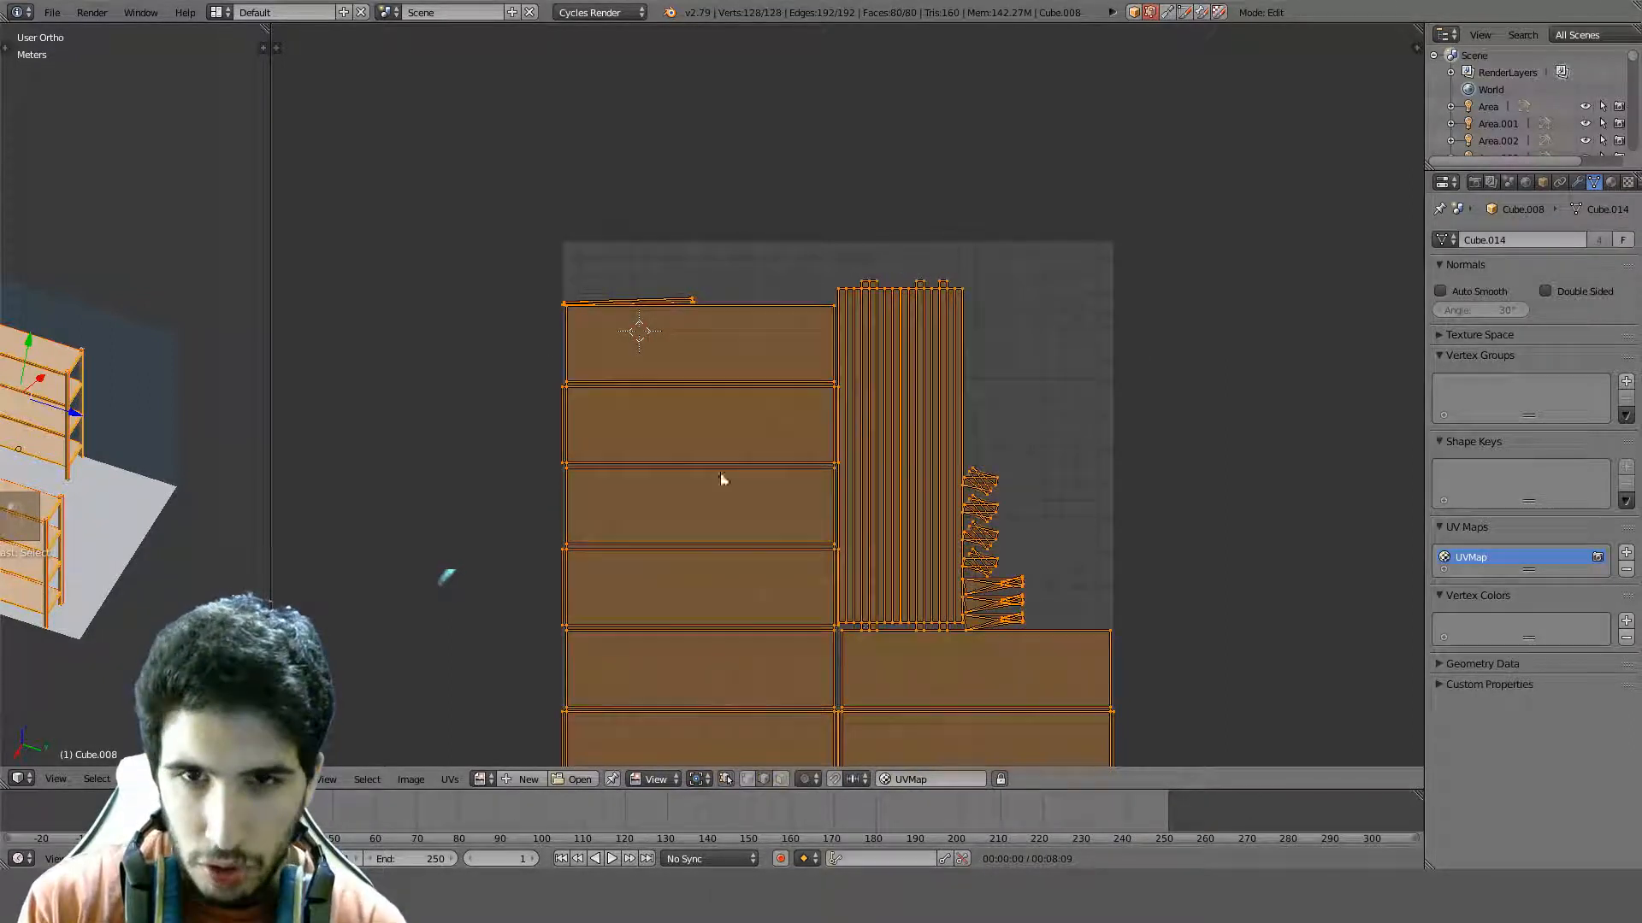
{"action": "right_click", "coordinate": [692, 302]}
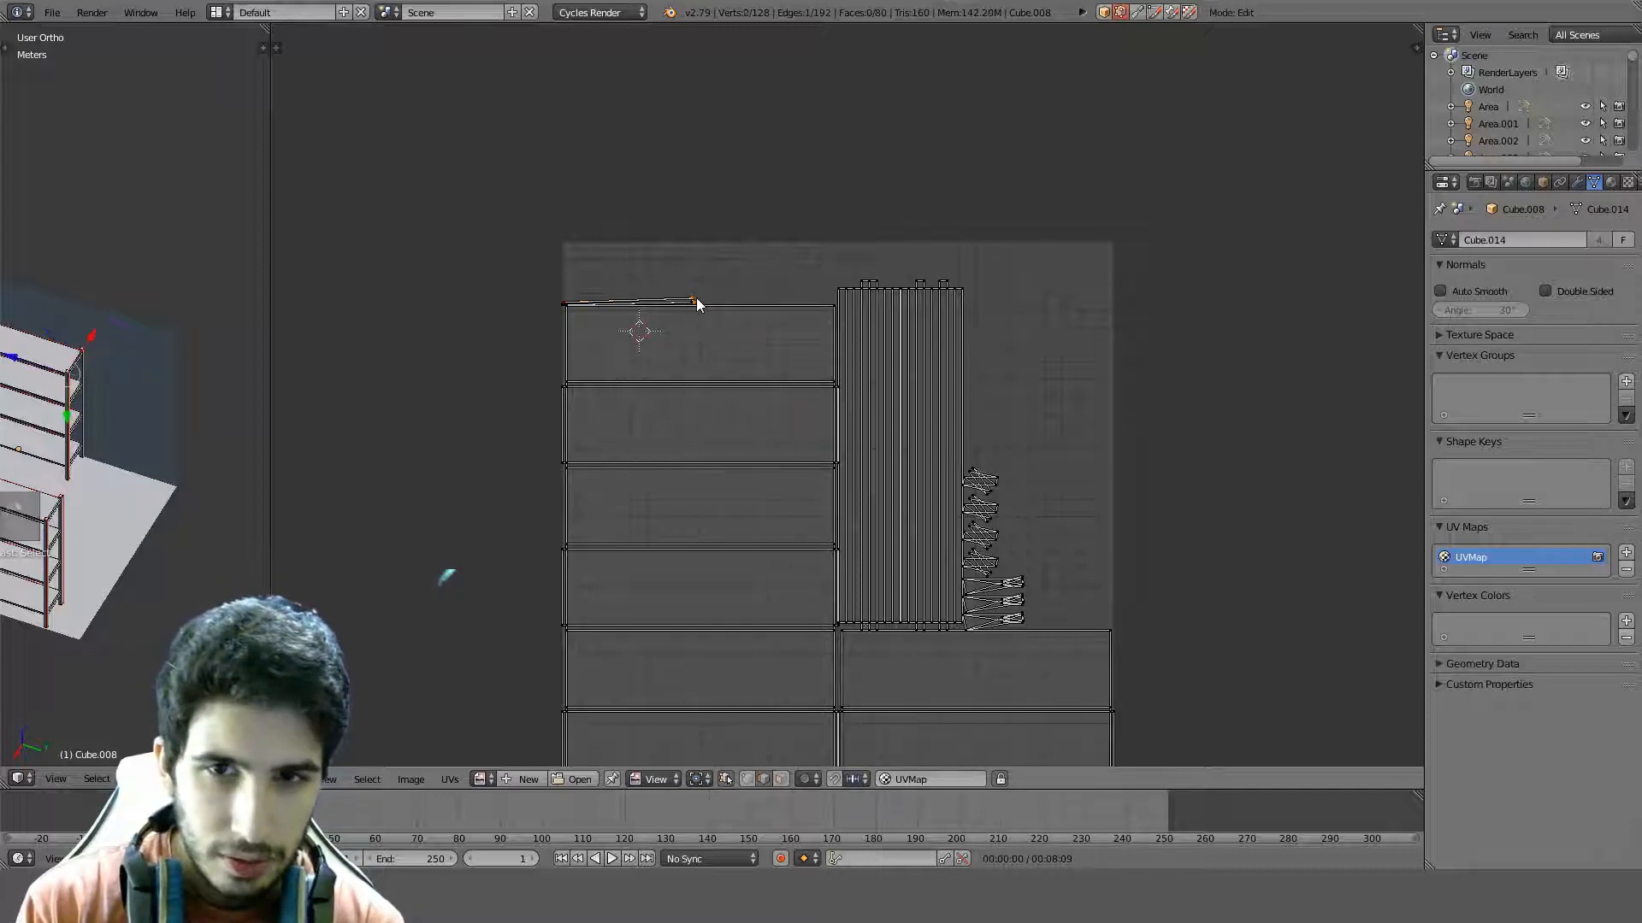
Extend the selection with the neighbouring edges at the tip of the thin UV island above the boards
{"action": "middle_click_drag", "start_coordinate": [691, 285], "coordinate": [723, 343]}
{"action": "scroll", "coordinate": [722, 343], "scroll_direction": "up", "scroll_amount": 6}
{"action": "middle_click_drag", "start_coordinate": [517, 230], "coordinate": [762, 357]}
{"action": "scroll", "coordinate": [752, 353], "scroll_direction": "up", "scroll_amount": 4}
{"action": "middle_click_drag", "start_coordinate": [492, 302], "coordinate": [952, 400]}
{"action": "right_click", "coordinate": [783, 445], "text": "shift"}
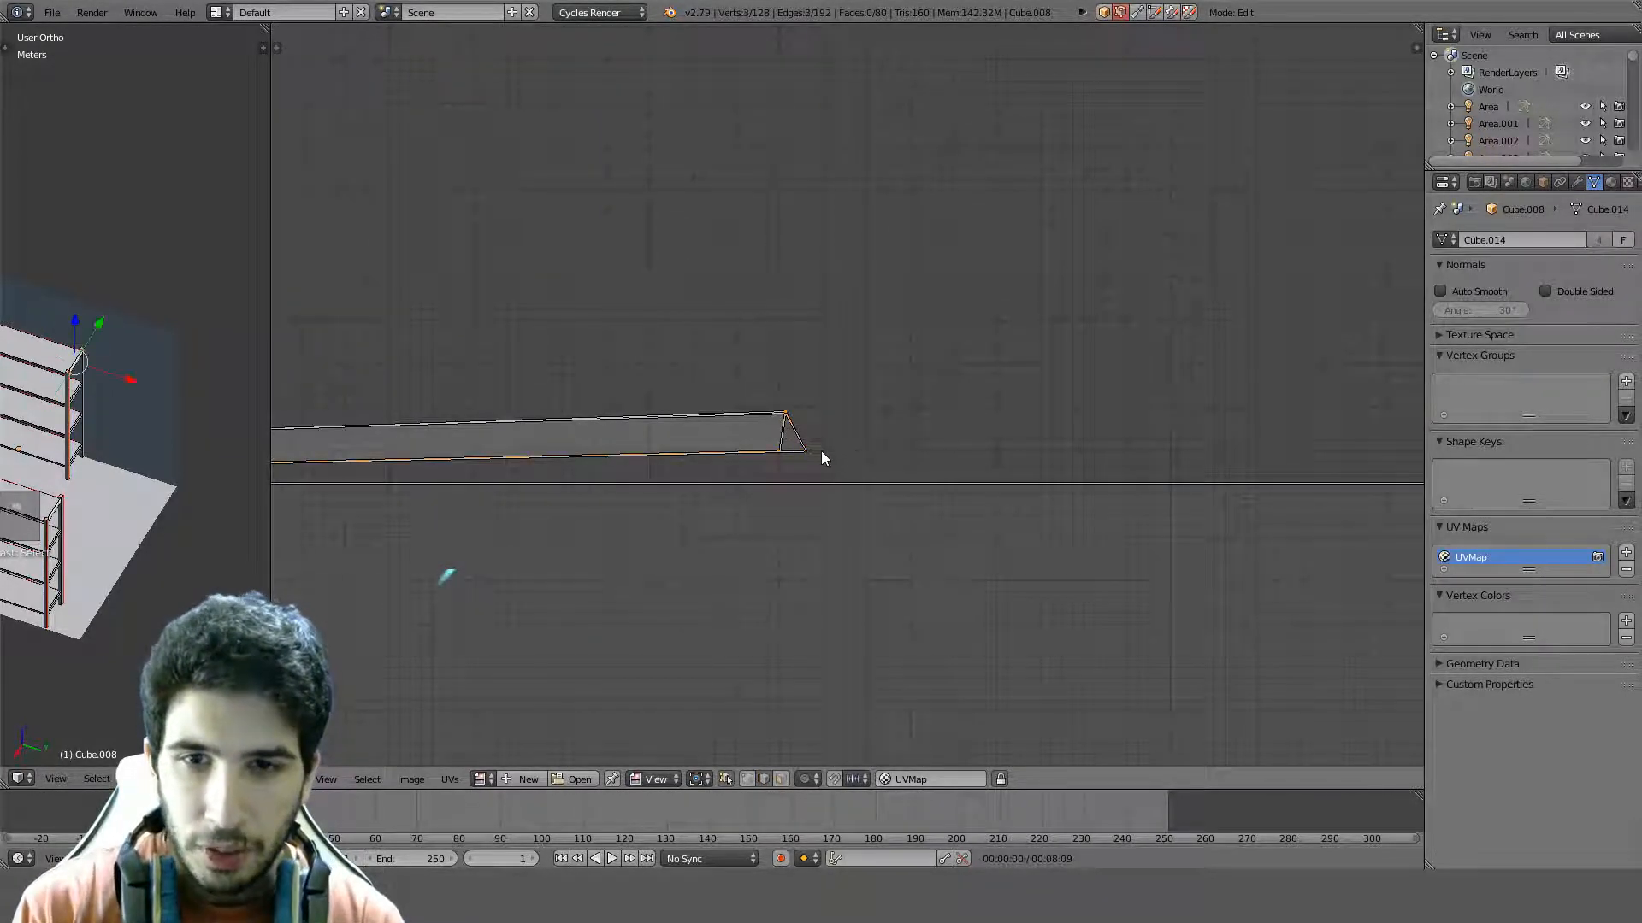
{"action": "right_click", "coordinate": [804, 448], "text": "shift"}
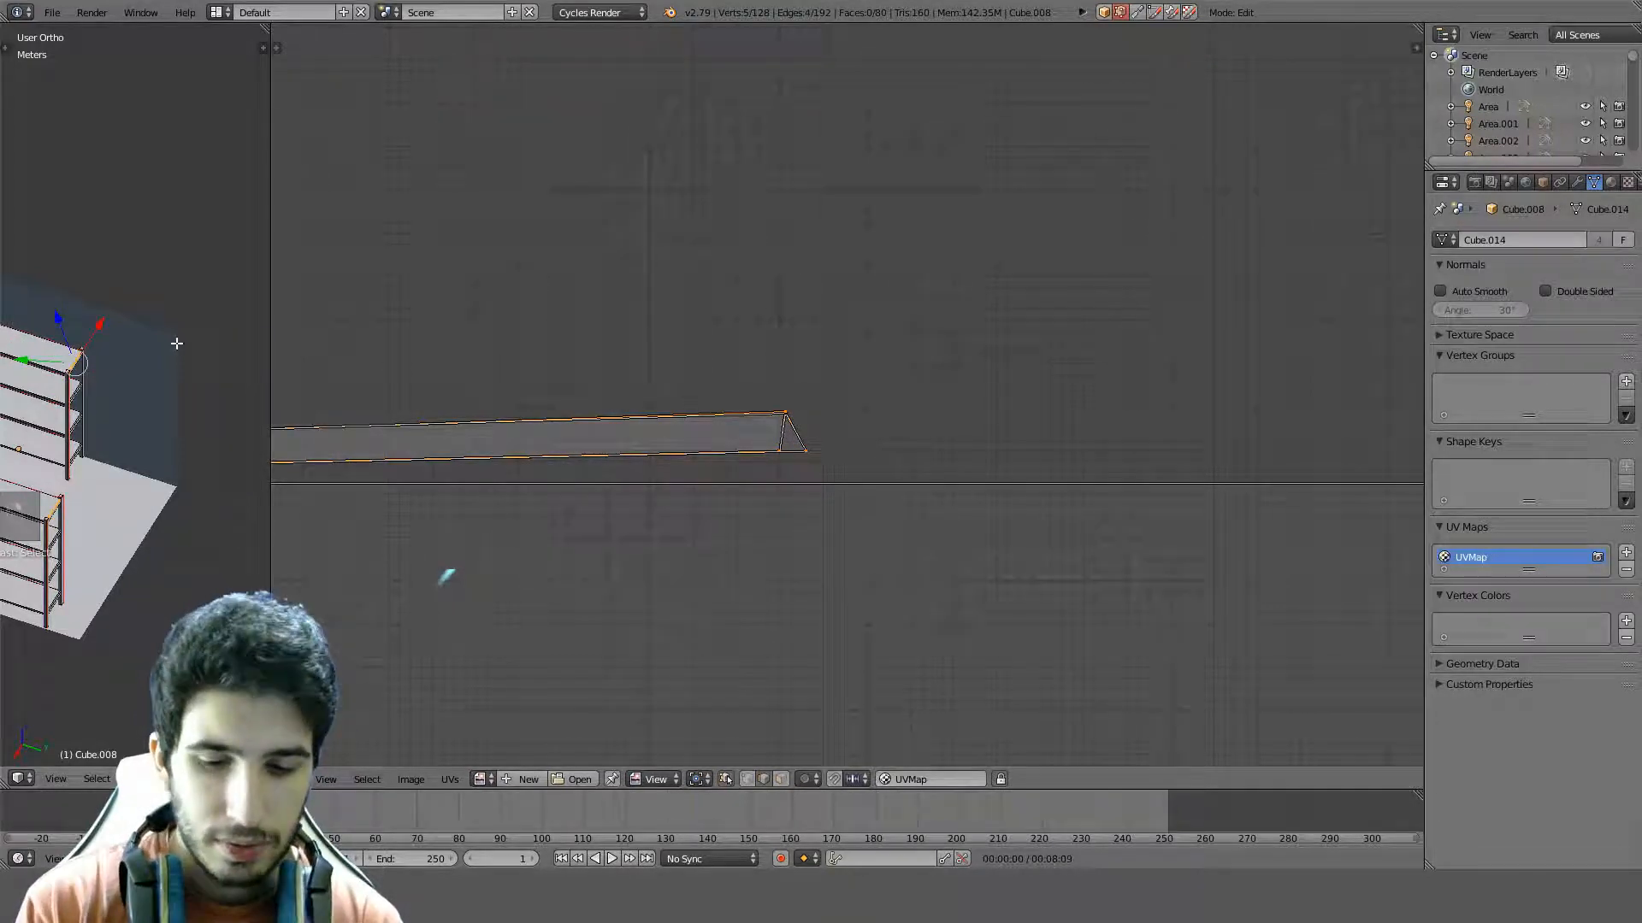
Frame the selected edges on the shelf in wireframe, then clear the selection and select one whole side crossbar
{"action": "key", "text": "KP_0"}
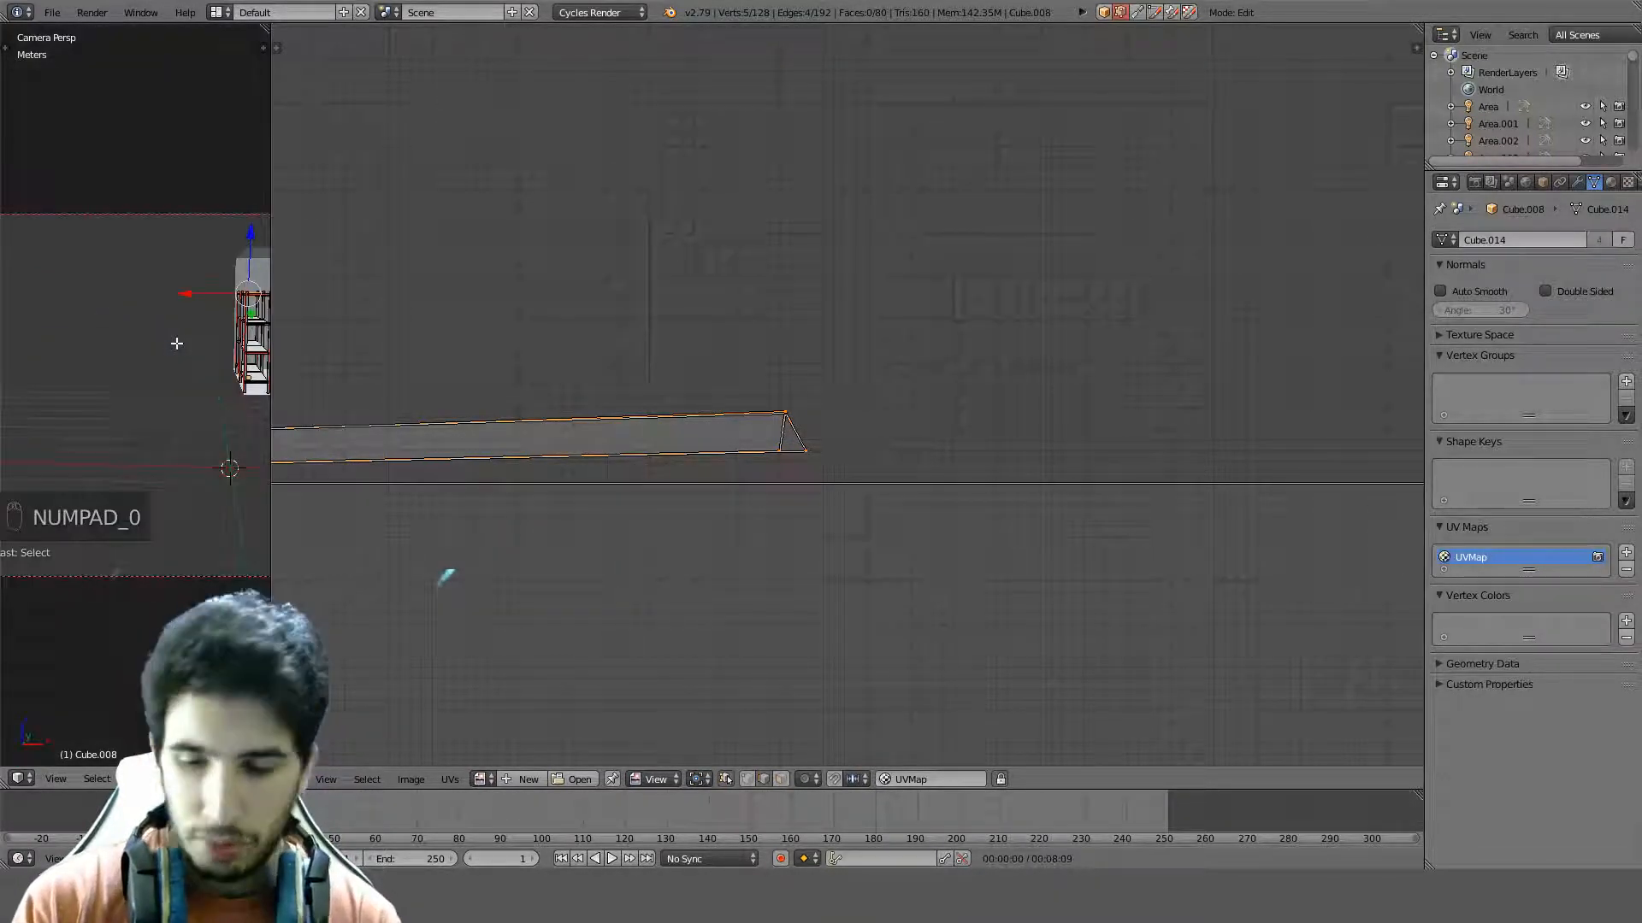
{"action": "key", "text": "KP_0"}
{"action": "key", "text": "KP_Decimal"}
{"action": "key", "text": "z"}
{"action": "middle_click_drag", "start_coordinate": [177, 343], "coordinate": [76, 476]}
{"action": "key", "text": "a"}
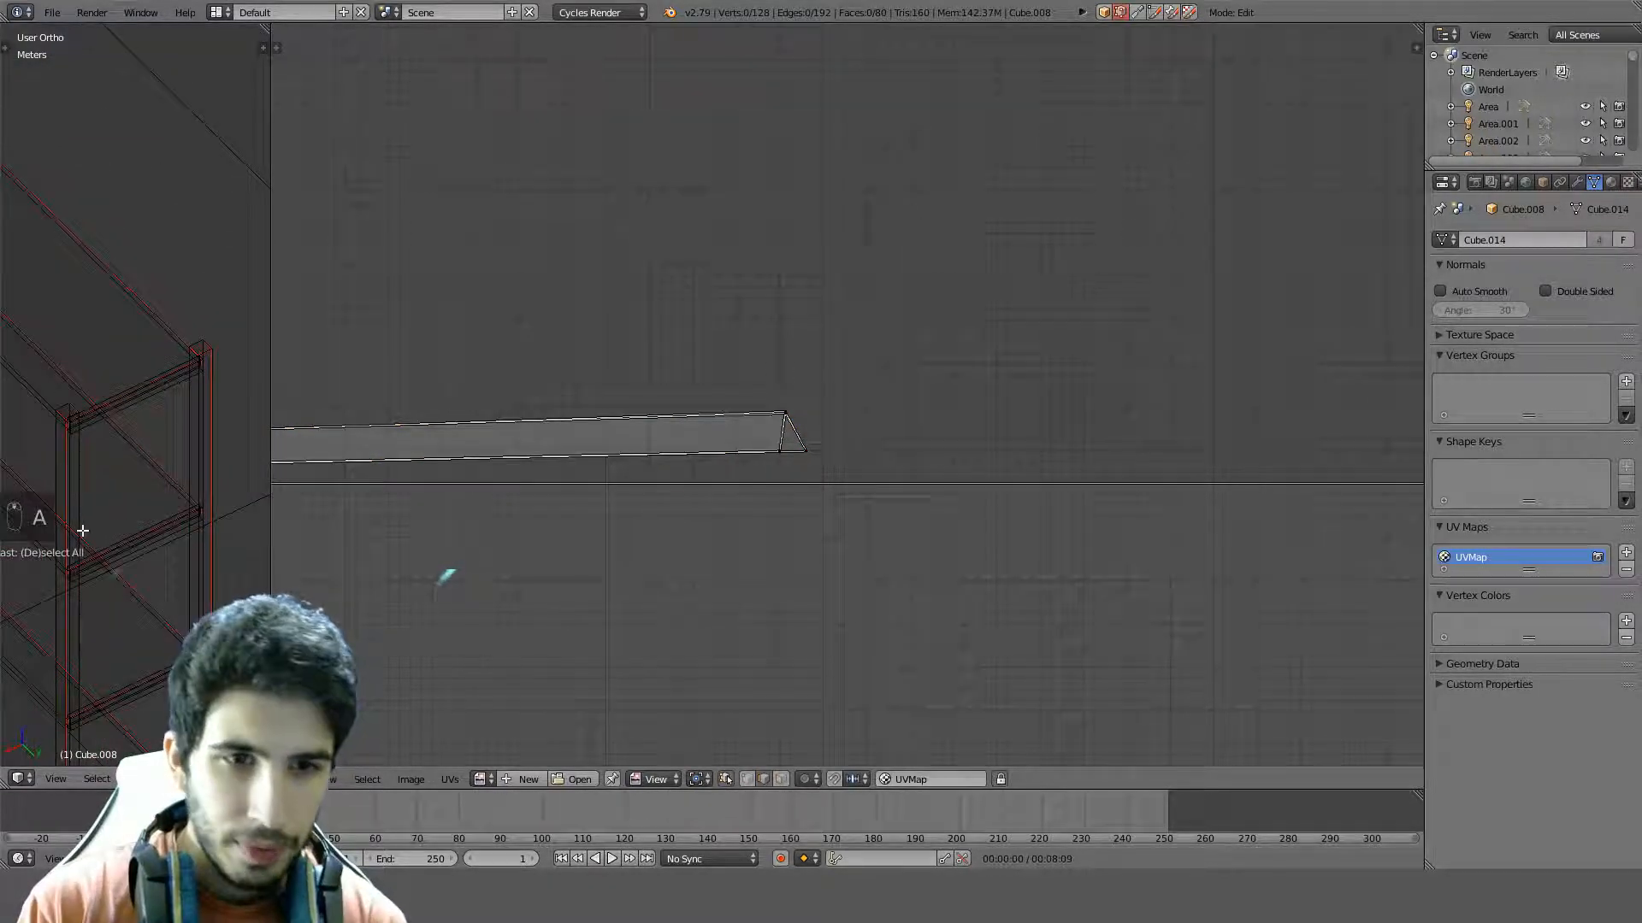
{"action": "key", "text": "l"}
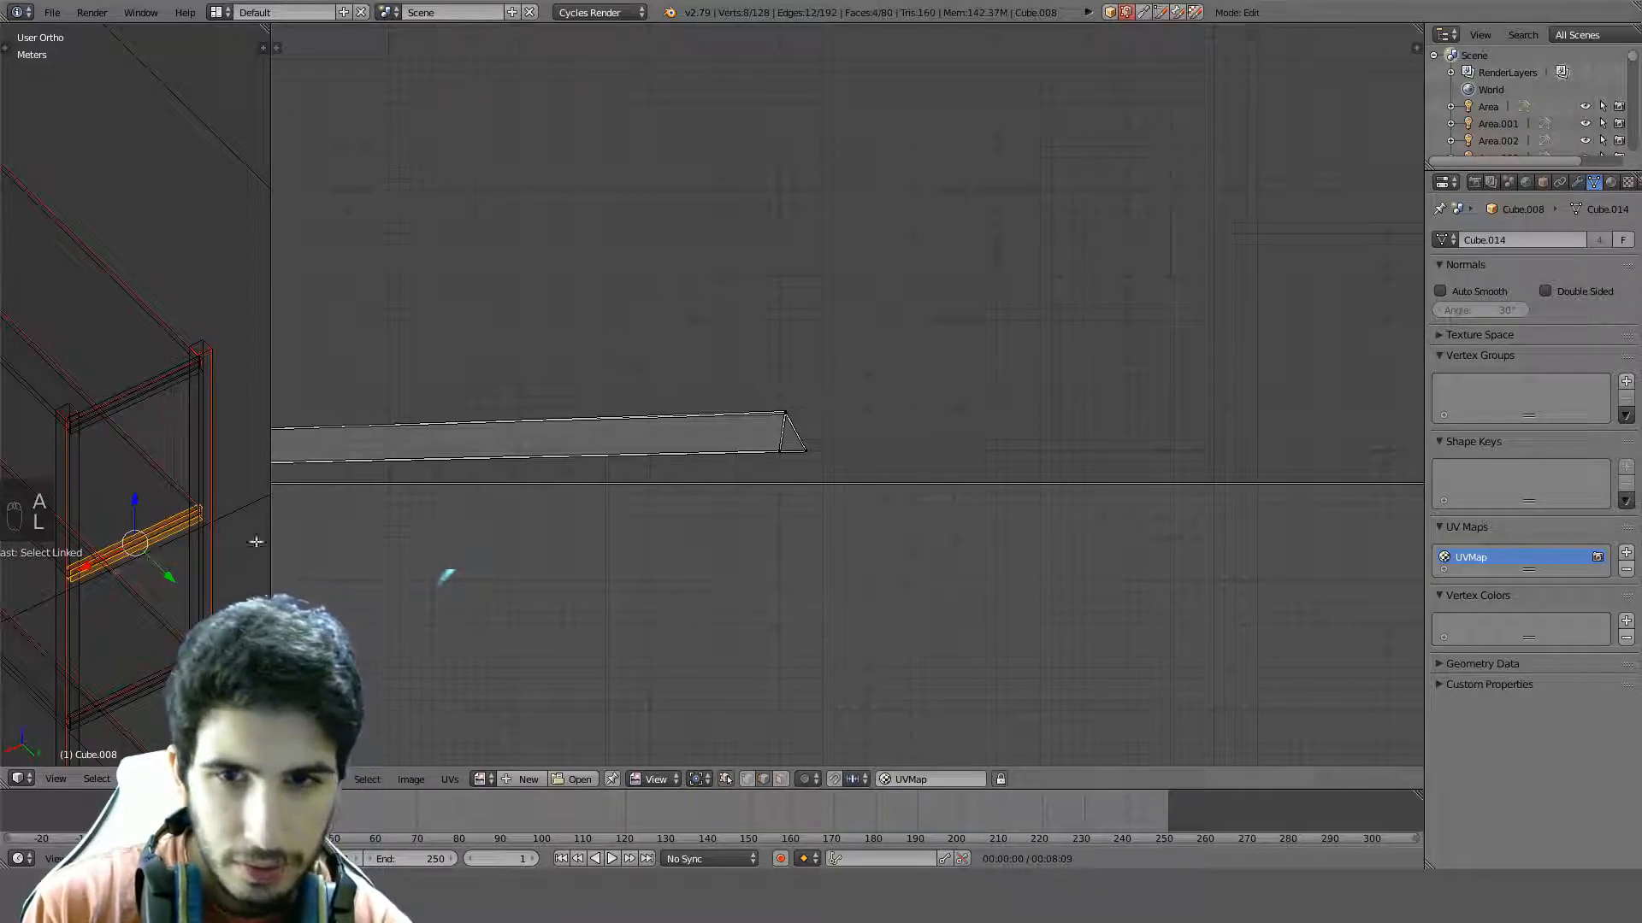
Compare the selected crossbar's UV island with the thin island above the boards
{"action": "scroll", "coordinate": [973, 451], "scroll_direction": "down", "scroll_amount": 5}
{"action": "scroll", "coordinate": [860, 417], "scroll_direction": "up", "scroll_amount": 5}
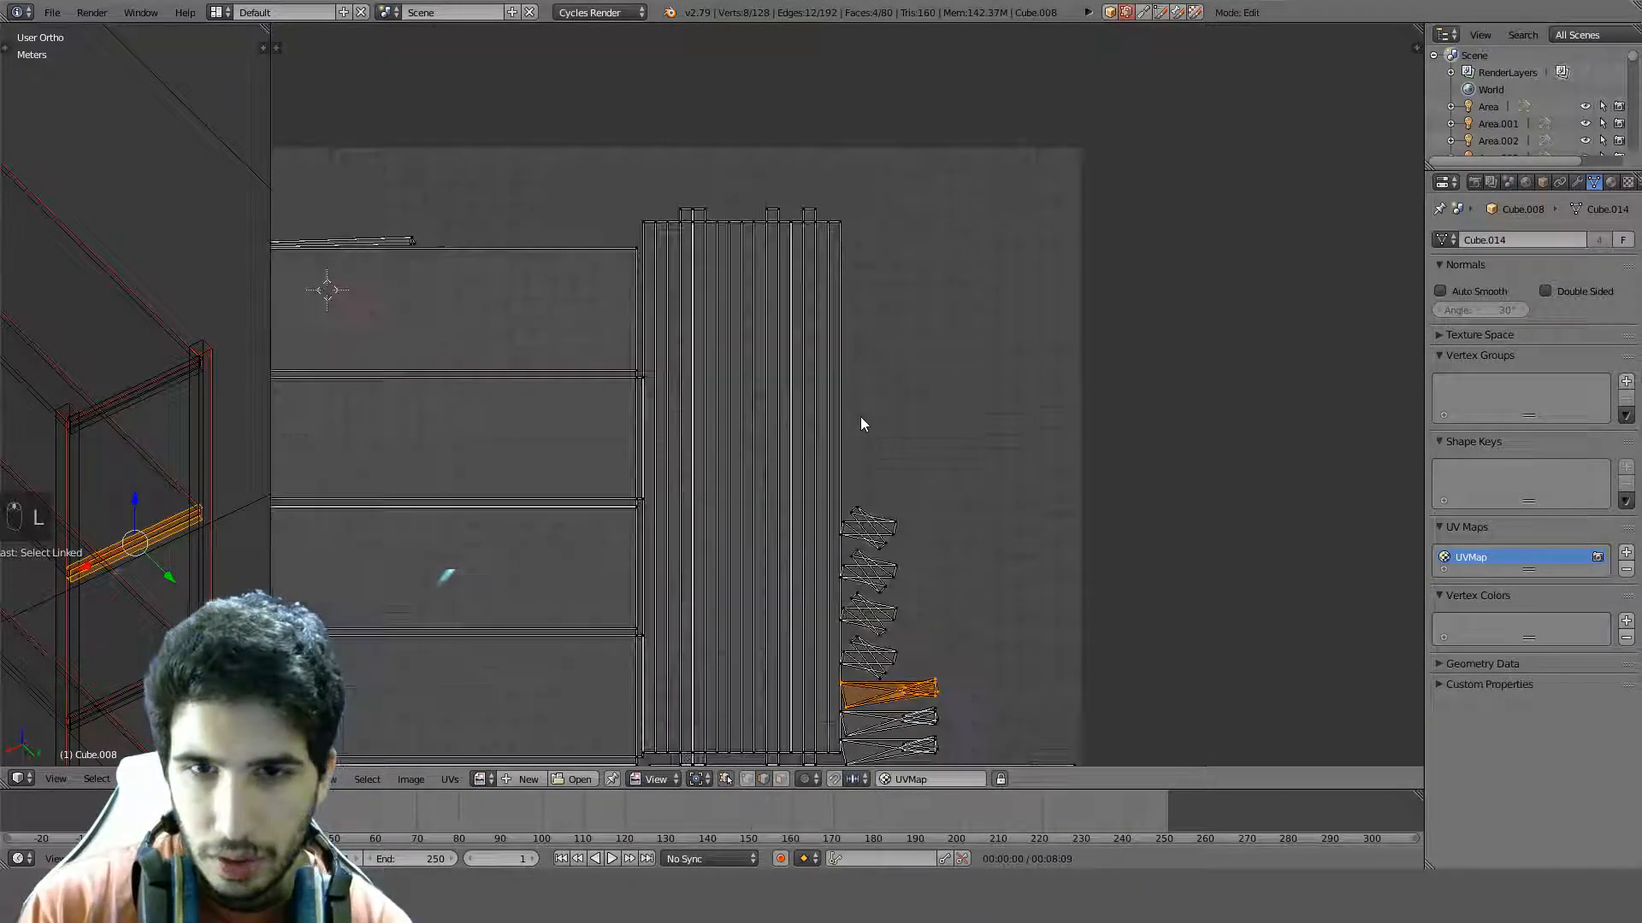
{"action": "middle_click_drag", "start_coordinate": [675, 412], "coordinate": [964, 542]}
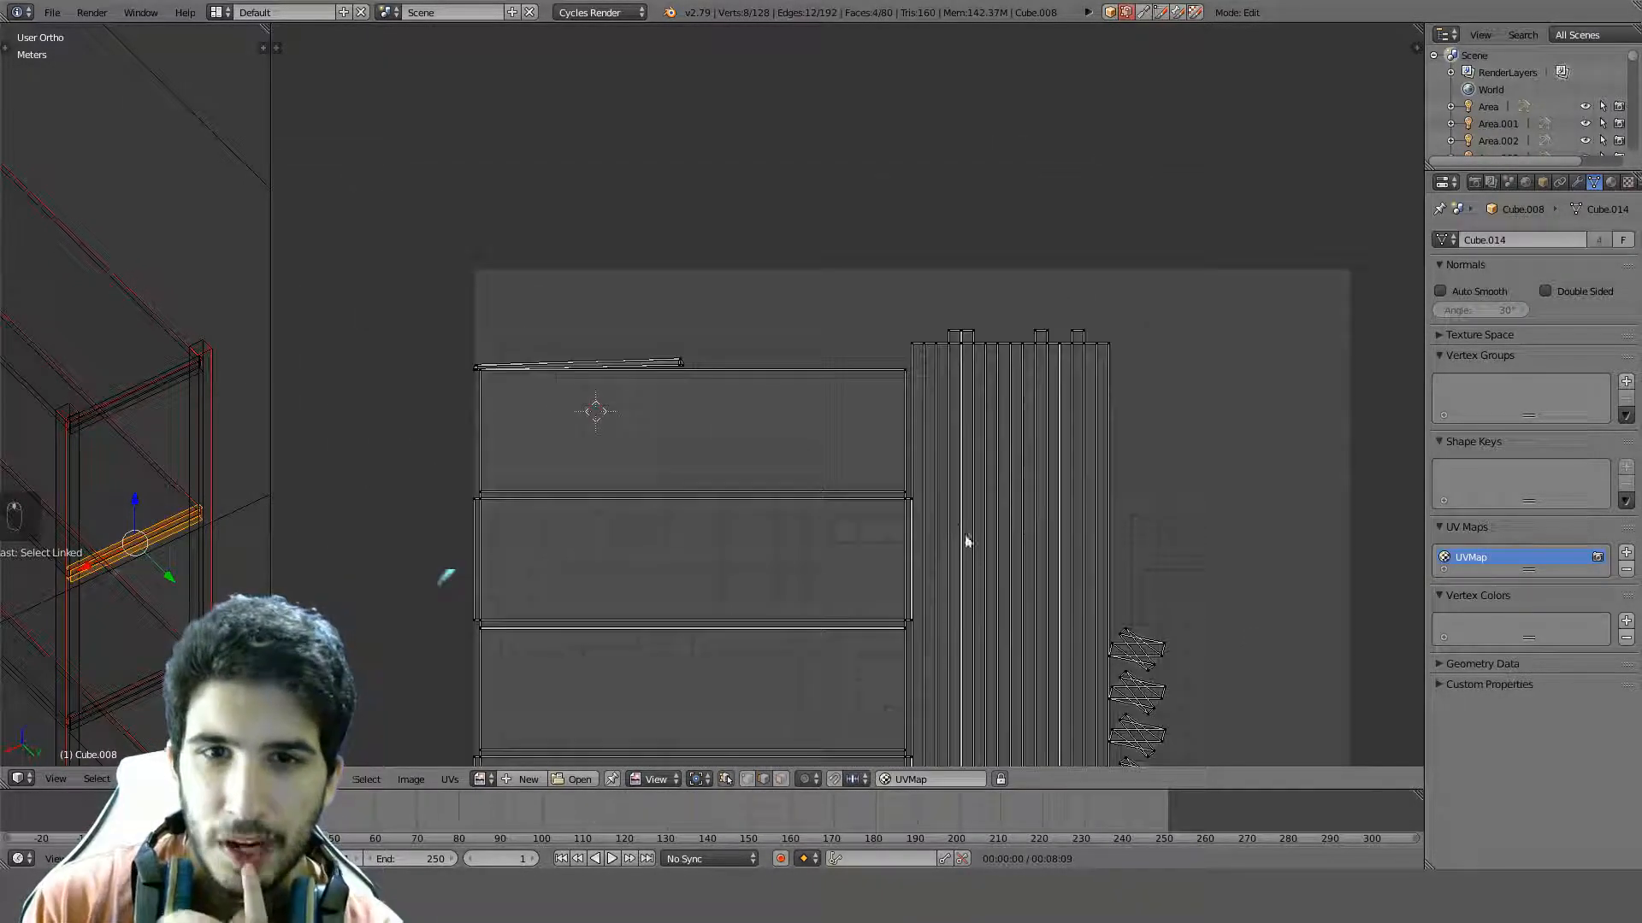
{"action": "middle_click_drag", "start_coordinate": [632, 363], "coordinate": [858, 407]}
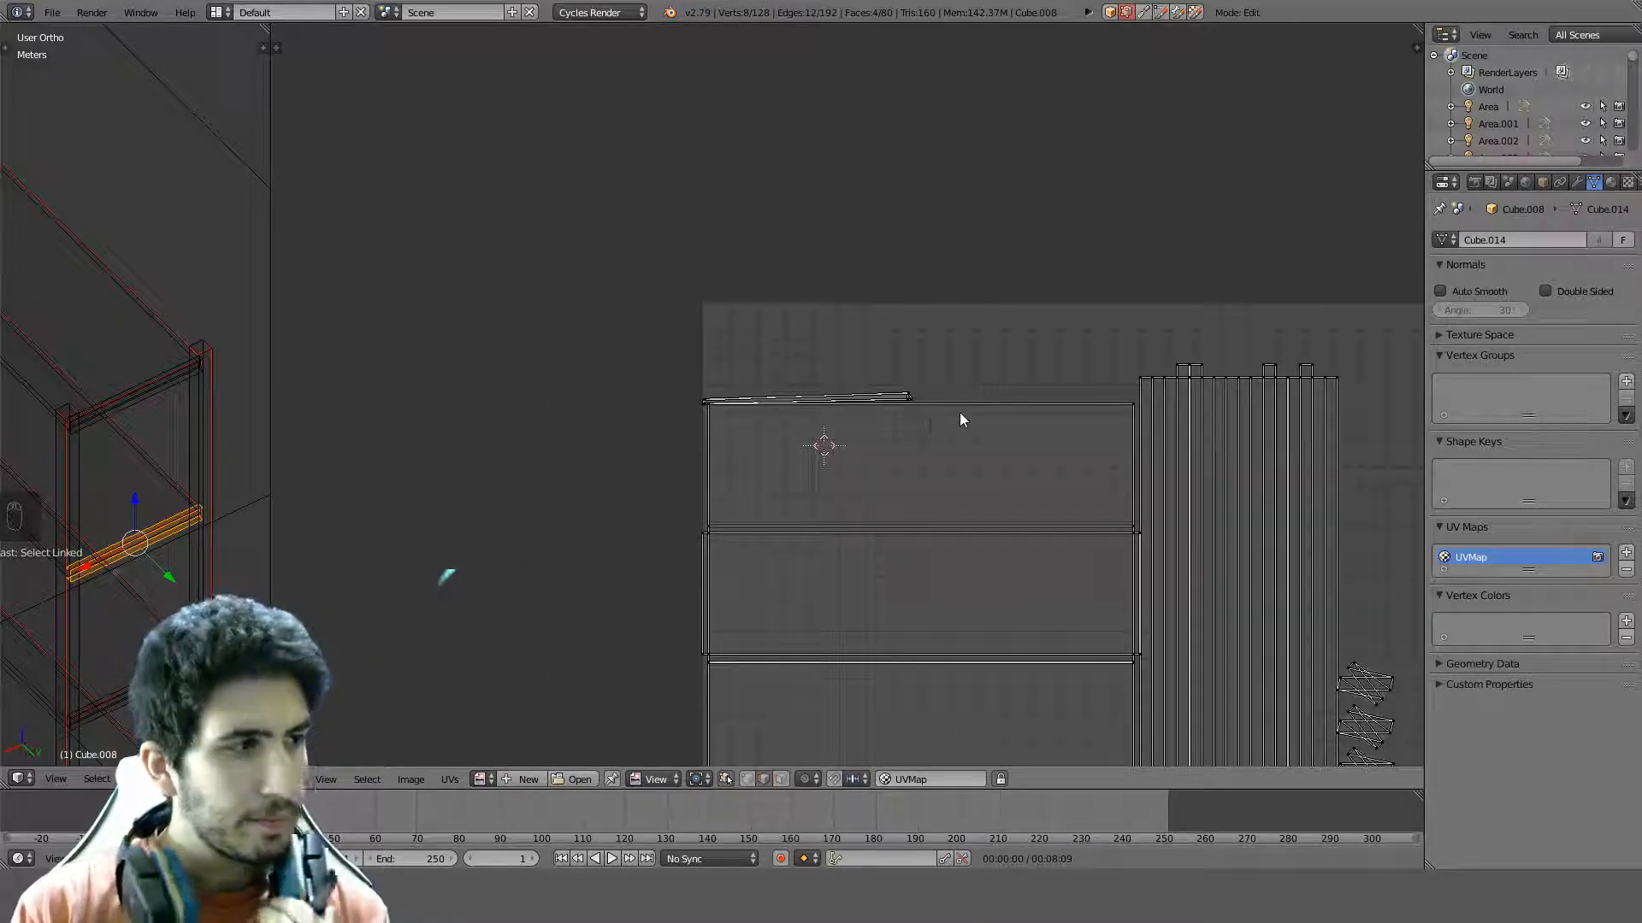
{"action": "scroll", "coordinate": [949, 428], "scroll_direction": "up", "scroll_amount": 6}
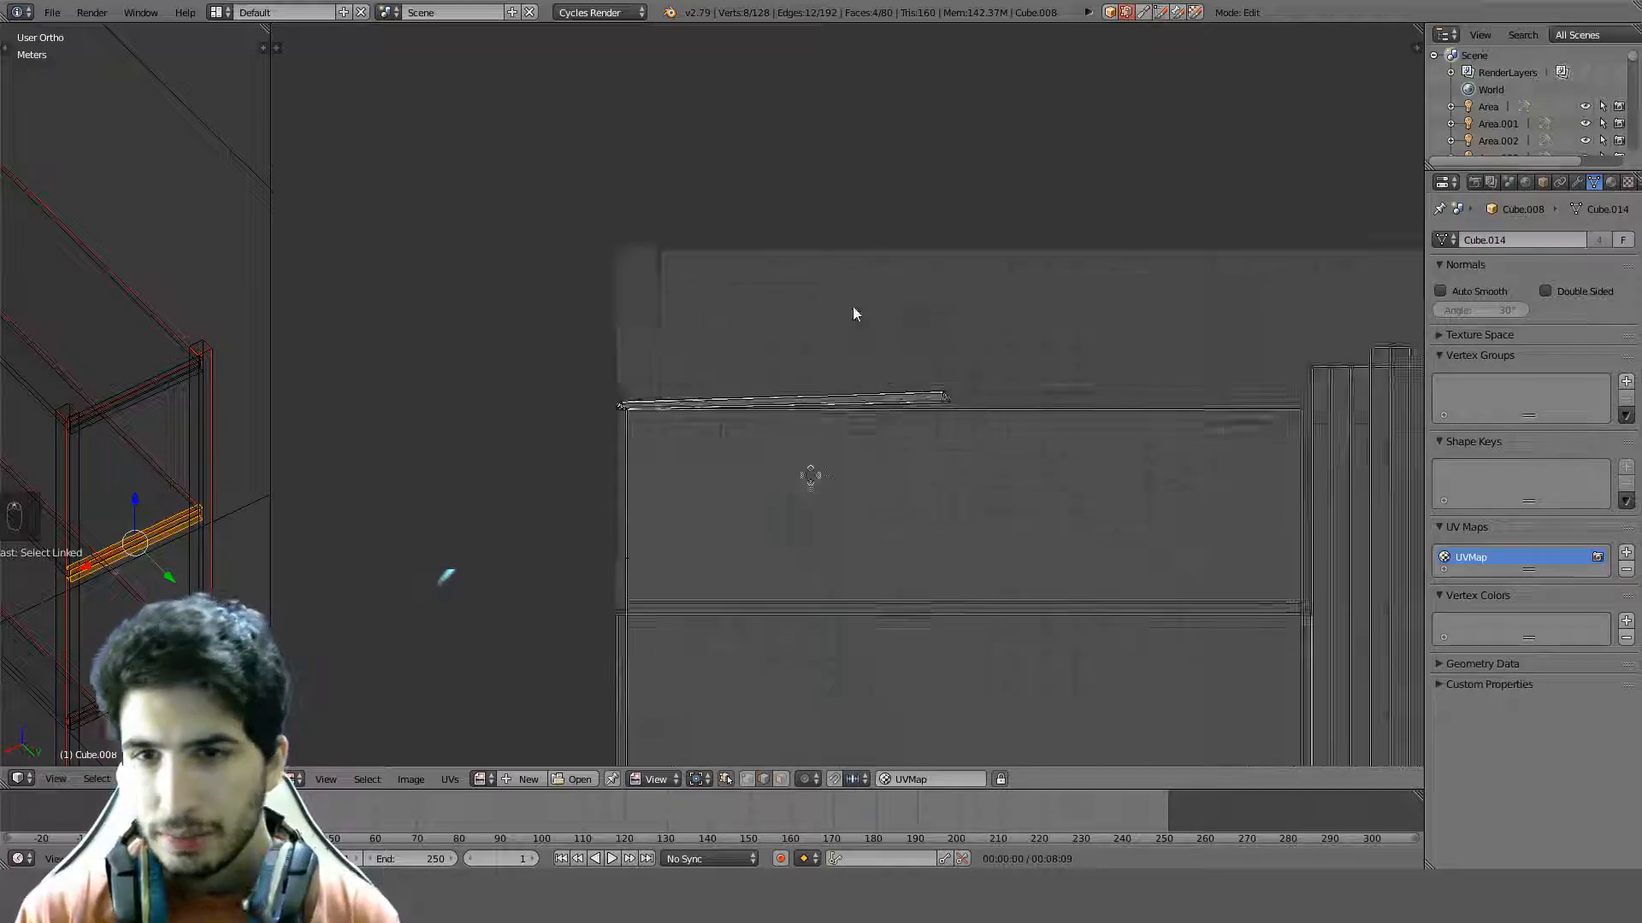
{"action": "middle_click_drag", "start_coordinate": [213, 425], "coordinate": [17, 436]}
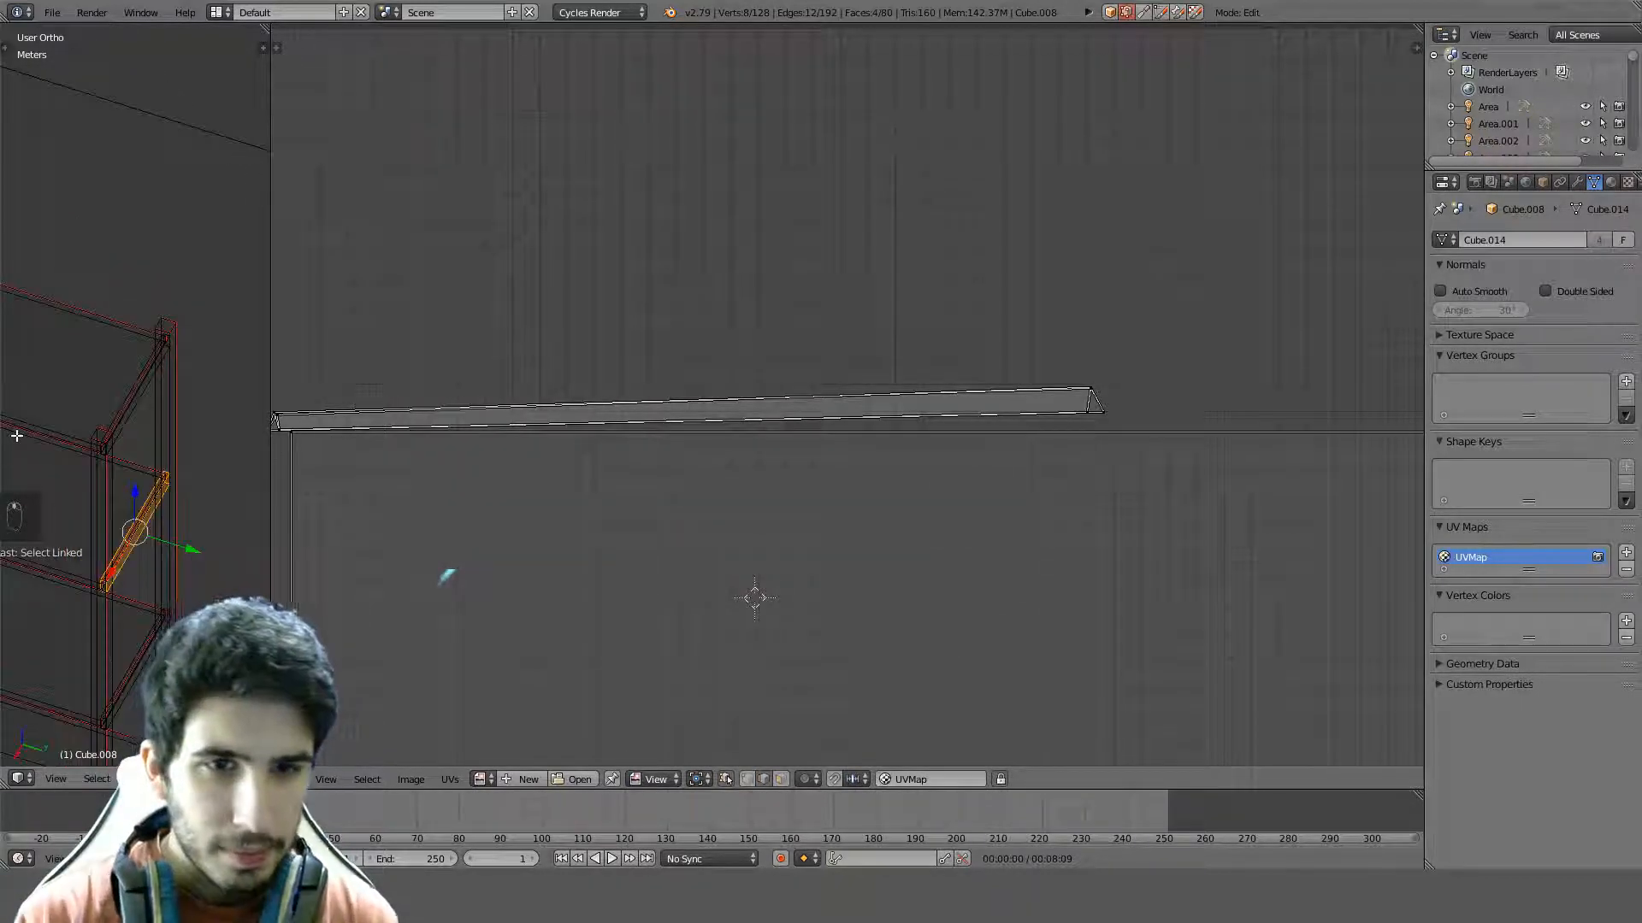
Enlarge the 3D view, return to solid shading and examine the shelves and their side crossbars with nothing selected
{"action": "left_click_drag", "start_coordinate": [271, 140], "coordinate": [1398, 145]}
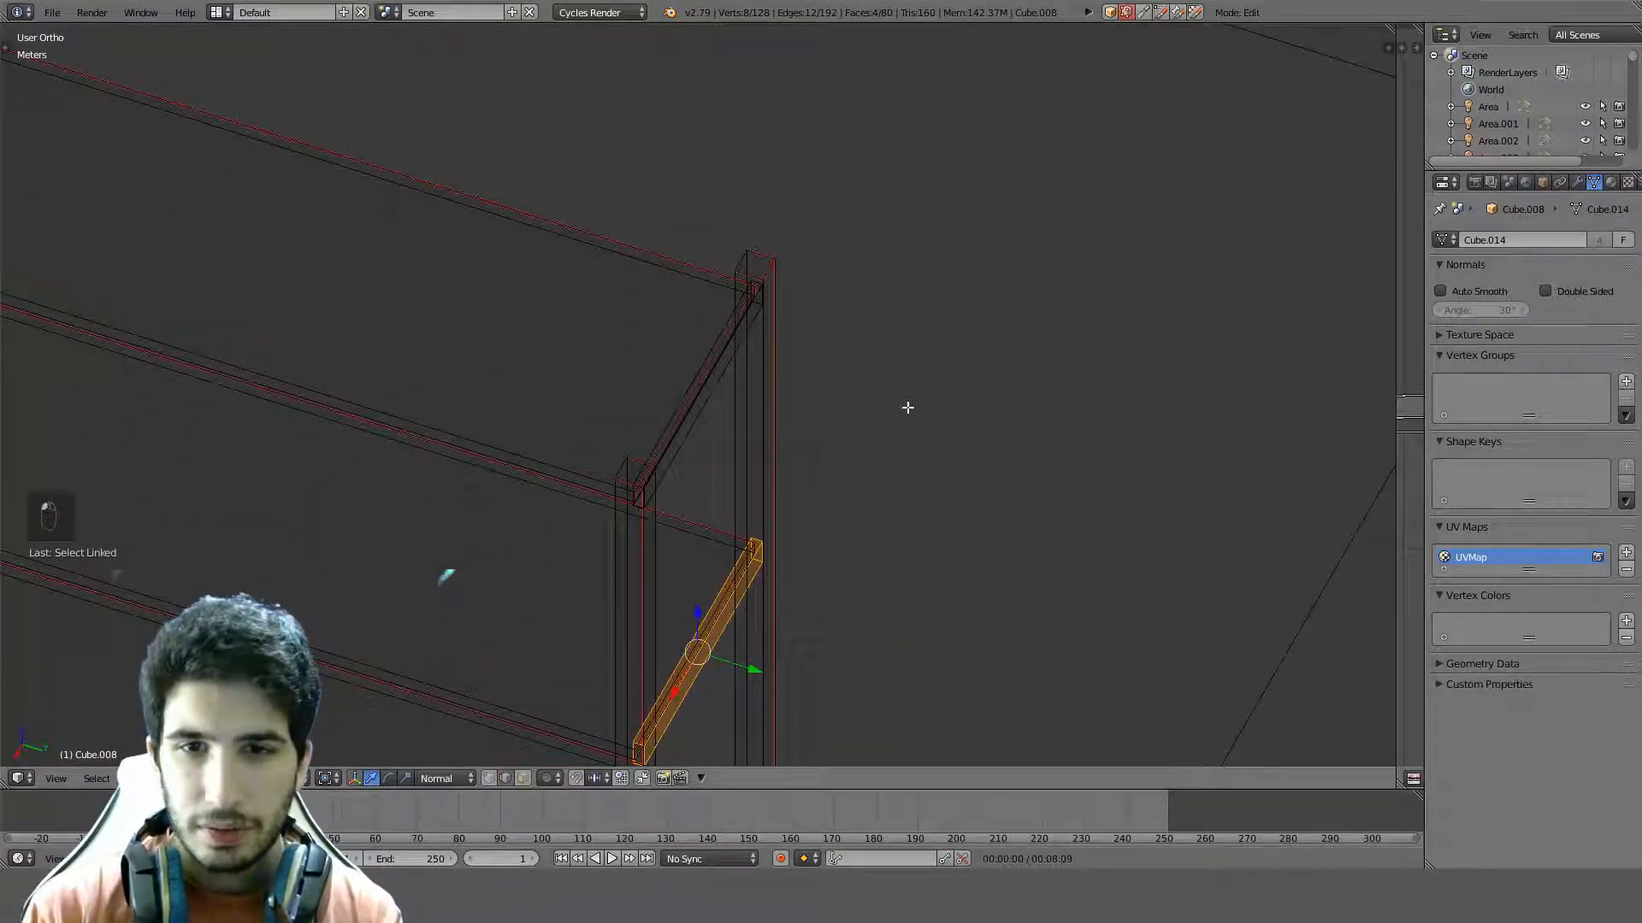
{"action": "mouse_move", "coordinate": [881, 417]}
{"action": "middle_mouse_down"}
{"action": "mouse_move", "coordinate": [729, 370]}
{"action": "mouse_move", "coordinate": [653, 371]}
{"action": "mouse_move", "coordinate": [551, 423]}
{"action": "middle_mouse_up"}
{"action": "key", "text": "z"}
{"action": "scroll", "coordinate": [653, 371], "scroll_direction": "up", "scroll_amount": 3}
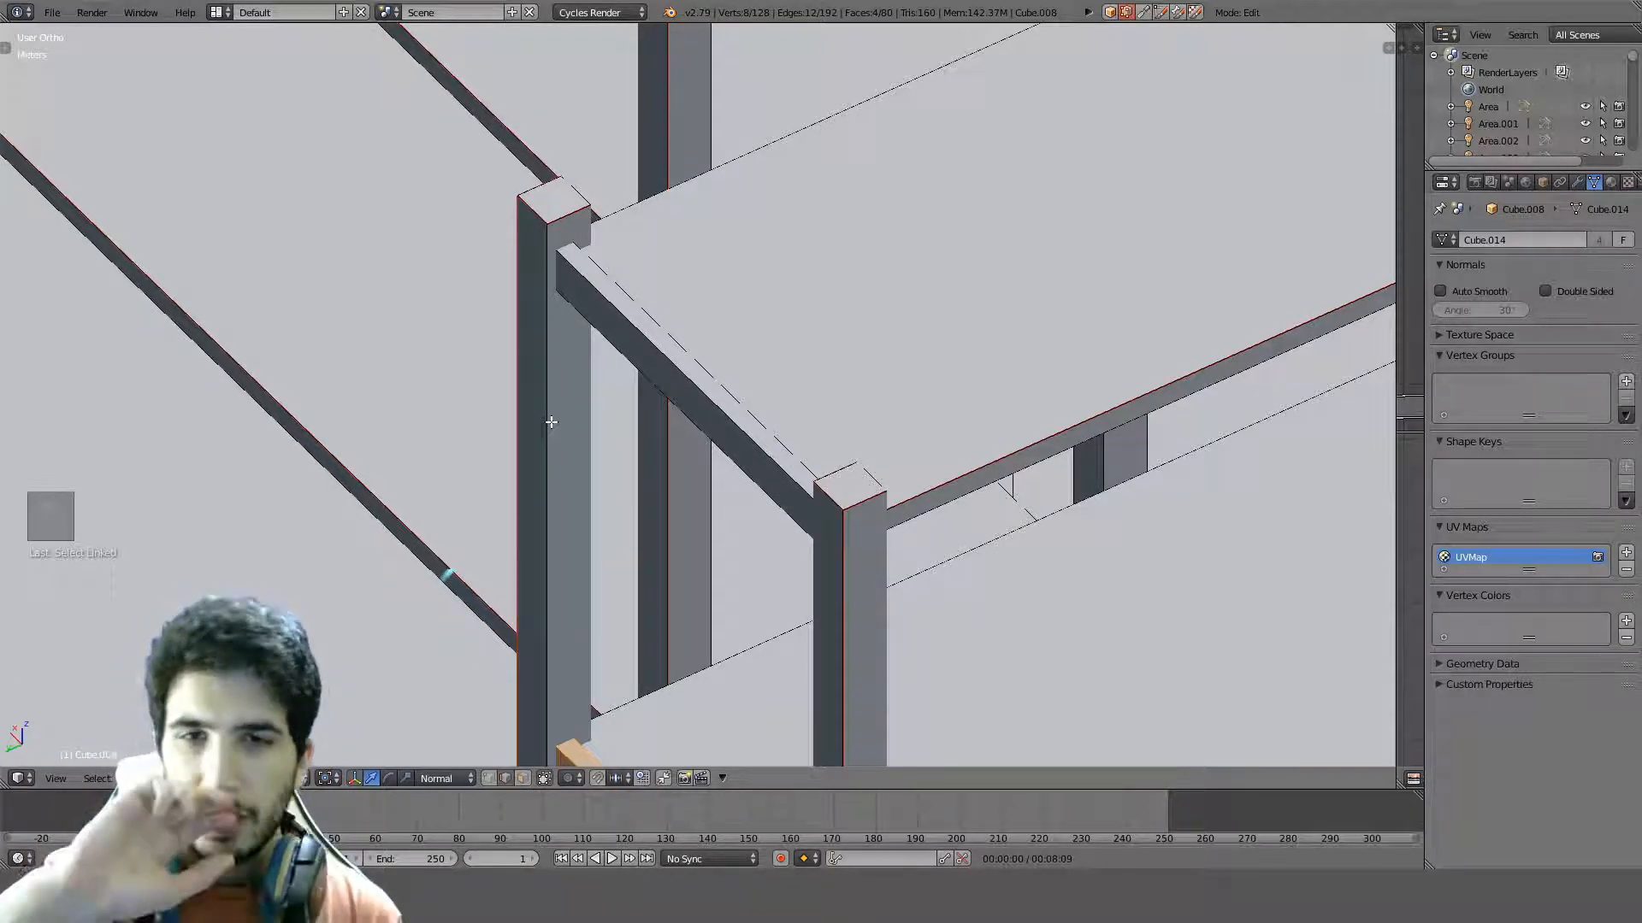
{"action": "scroll", "coordinate": [551, 423], "scroll_direction": "down", "scroll_amount": 7}
{"action": "middle_click_drag", "start_coordinate": [551, 422], "coordinate": [935, 410]}
{"action": "scroll", "coordinate": [556, 394], "scroll_direction": "down", "scroll_amount": 3}
{"action": "middle_click_drag", "start_coordinate": [556, 394], "coordinate": [661, 377]}
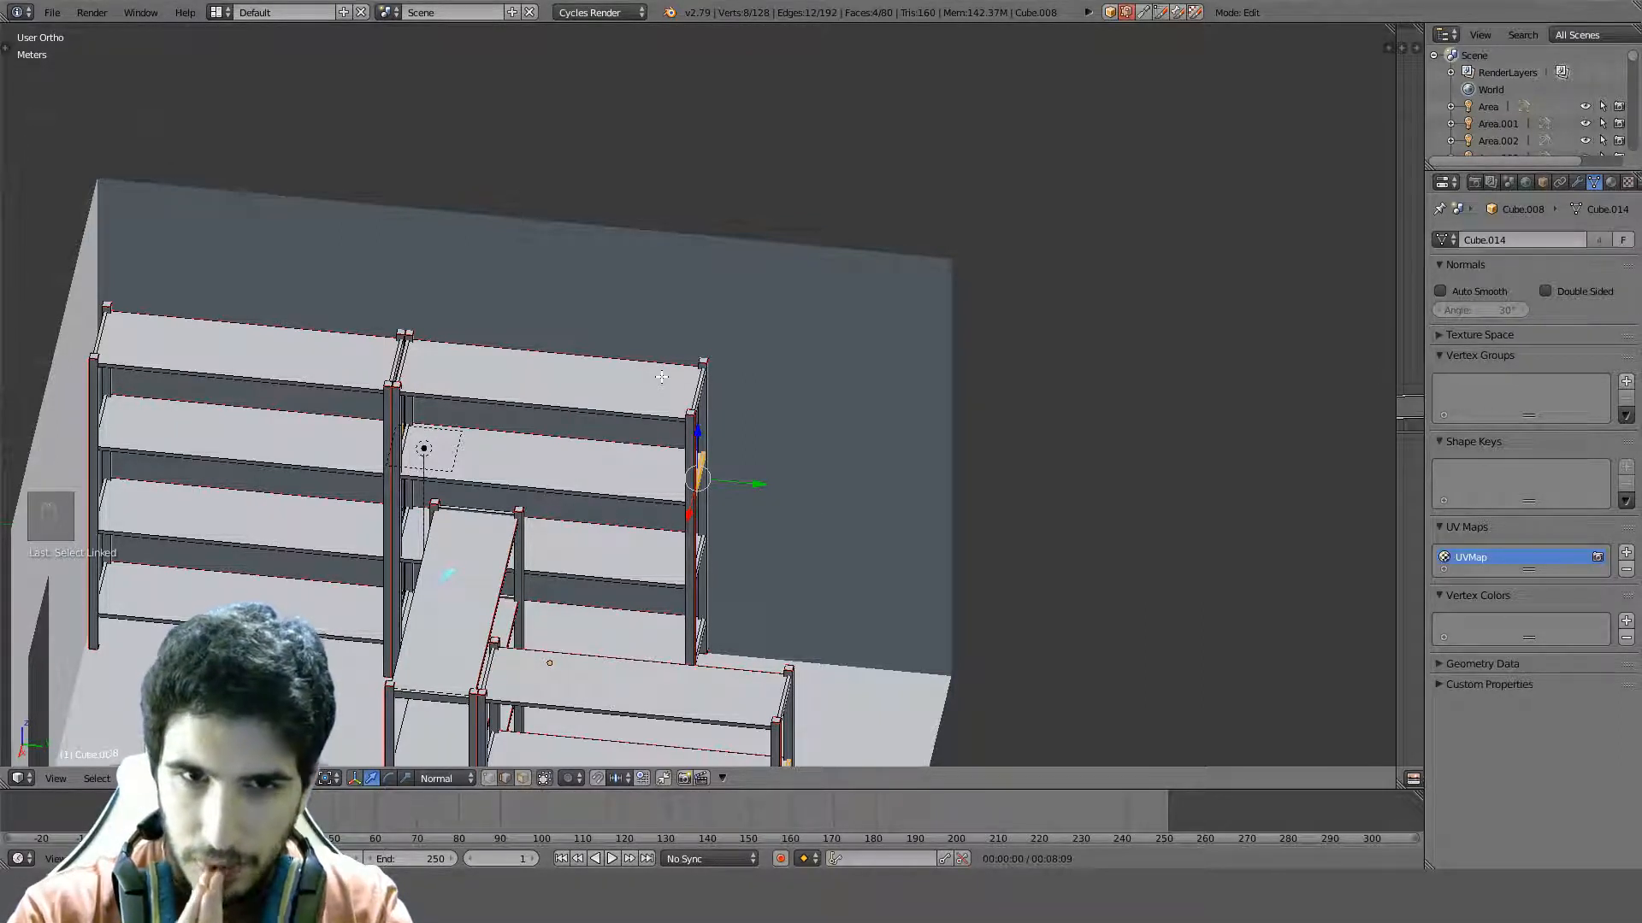
{"action": "key", "text": "a"}
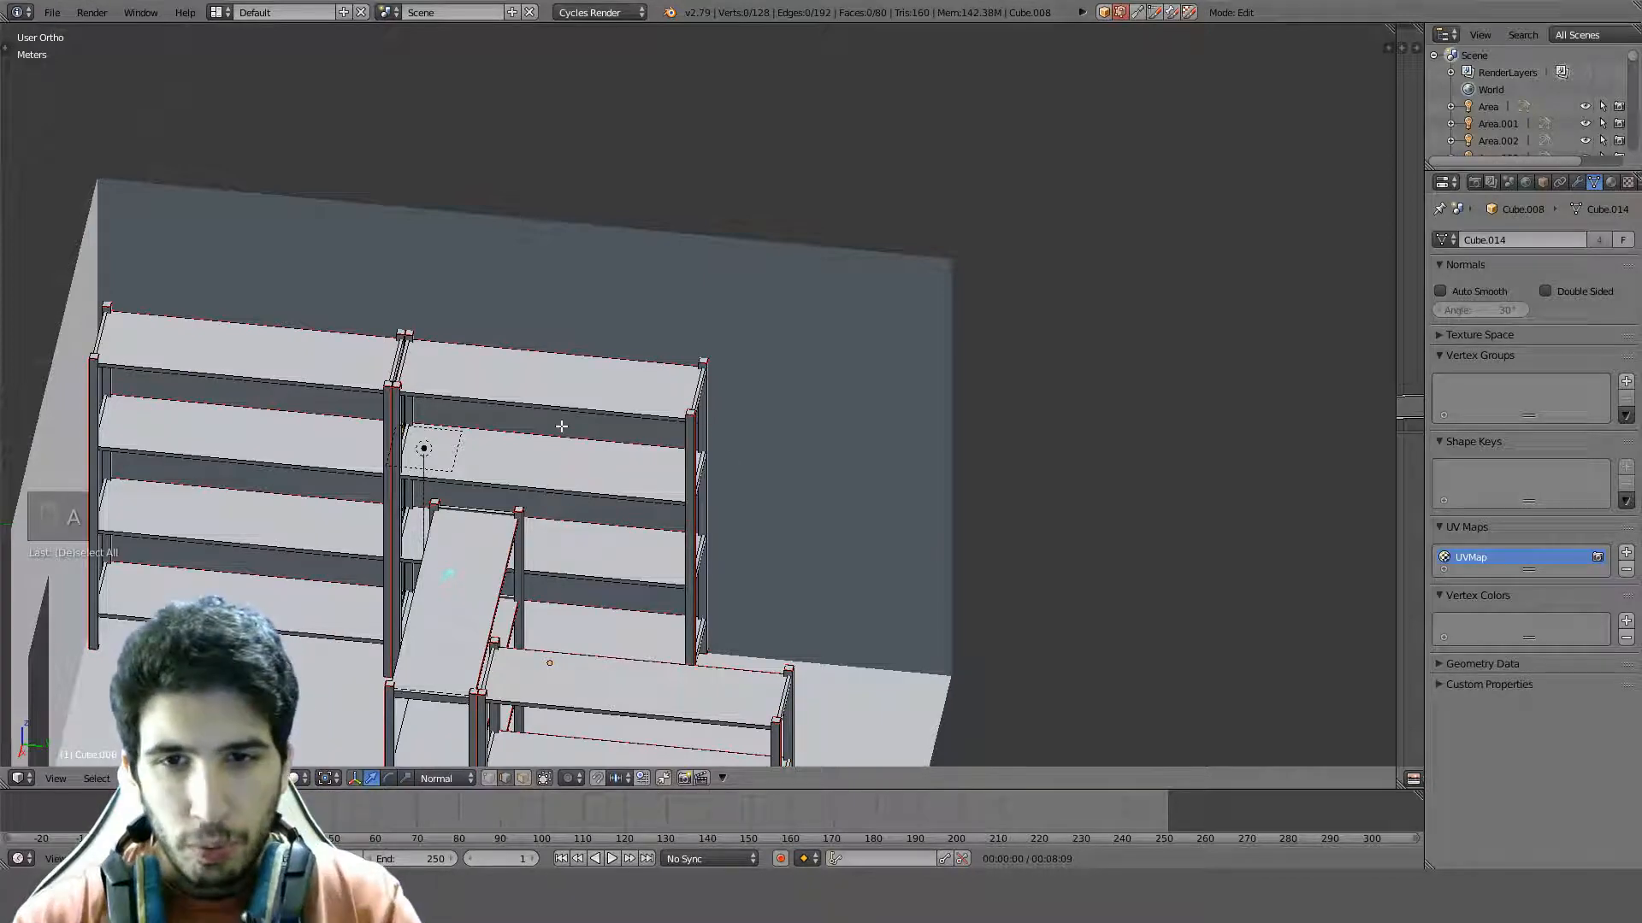
{"action": "scroll", "coordinate": [718, 402], "scroll_direction": "up", "scroll_amount": 5}
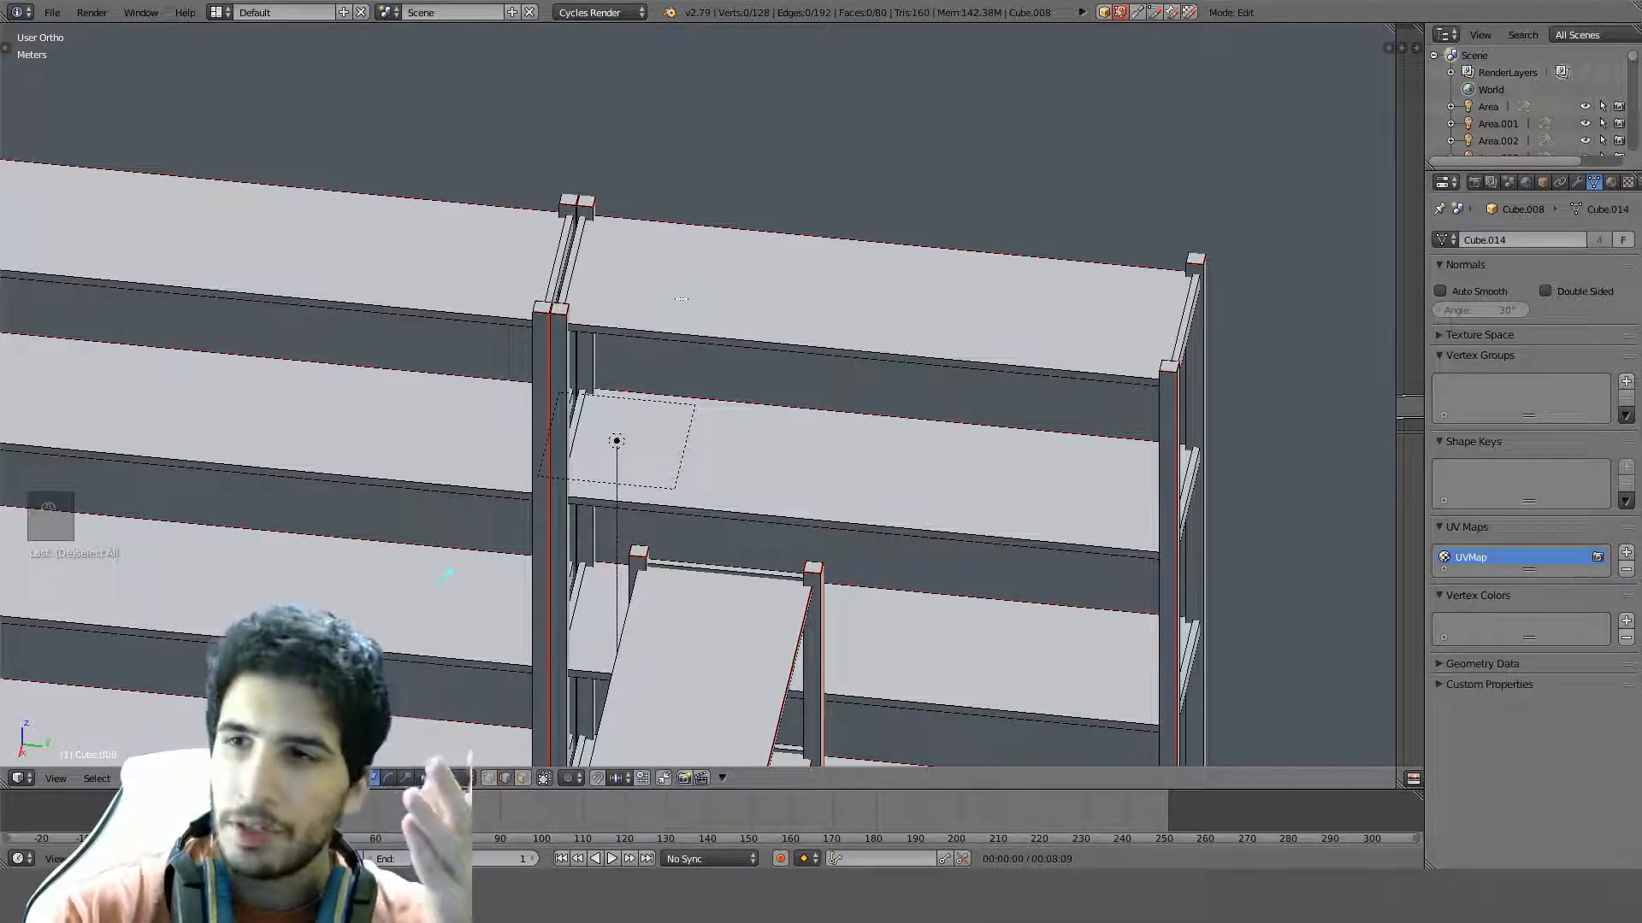
Open the shelf's material, Material.001, in a node editor beside the 3D view
{"action": "left_click", "coordinate": [1611, 181]}
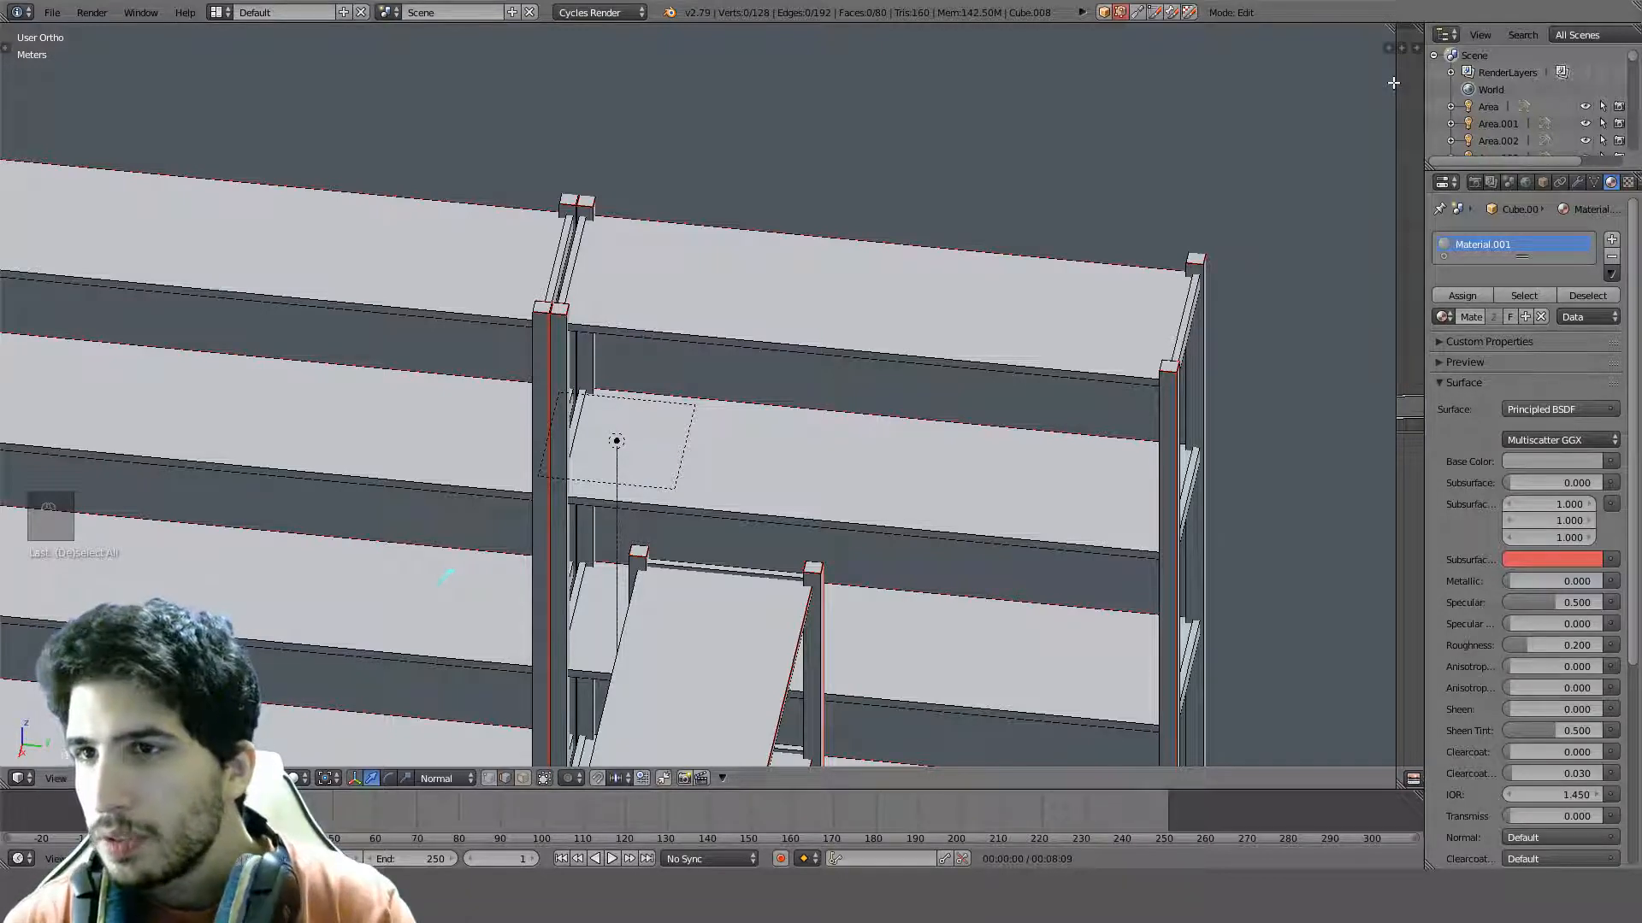
{"action": "left_click_drag", "start_coordinate": [1398, 82], "coordinate": [503, 214]}
{"action": "key", "text": "shift+F3"}
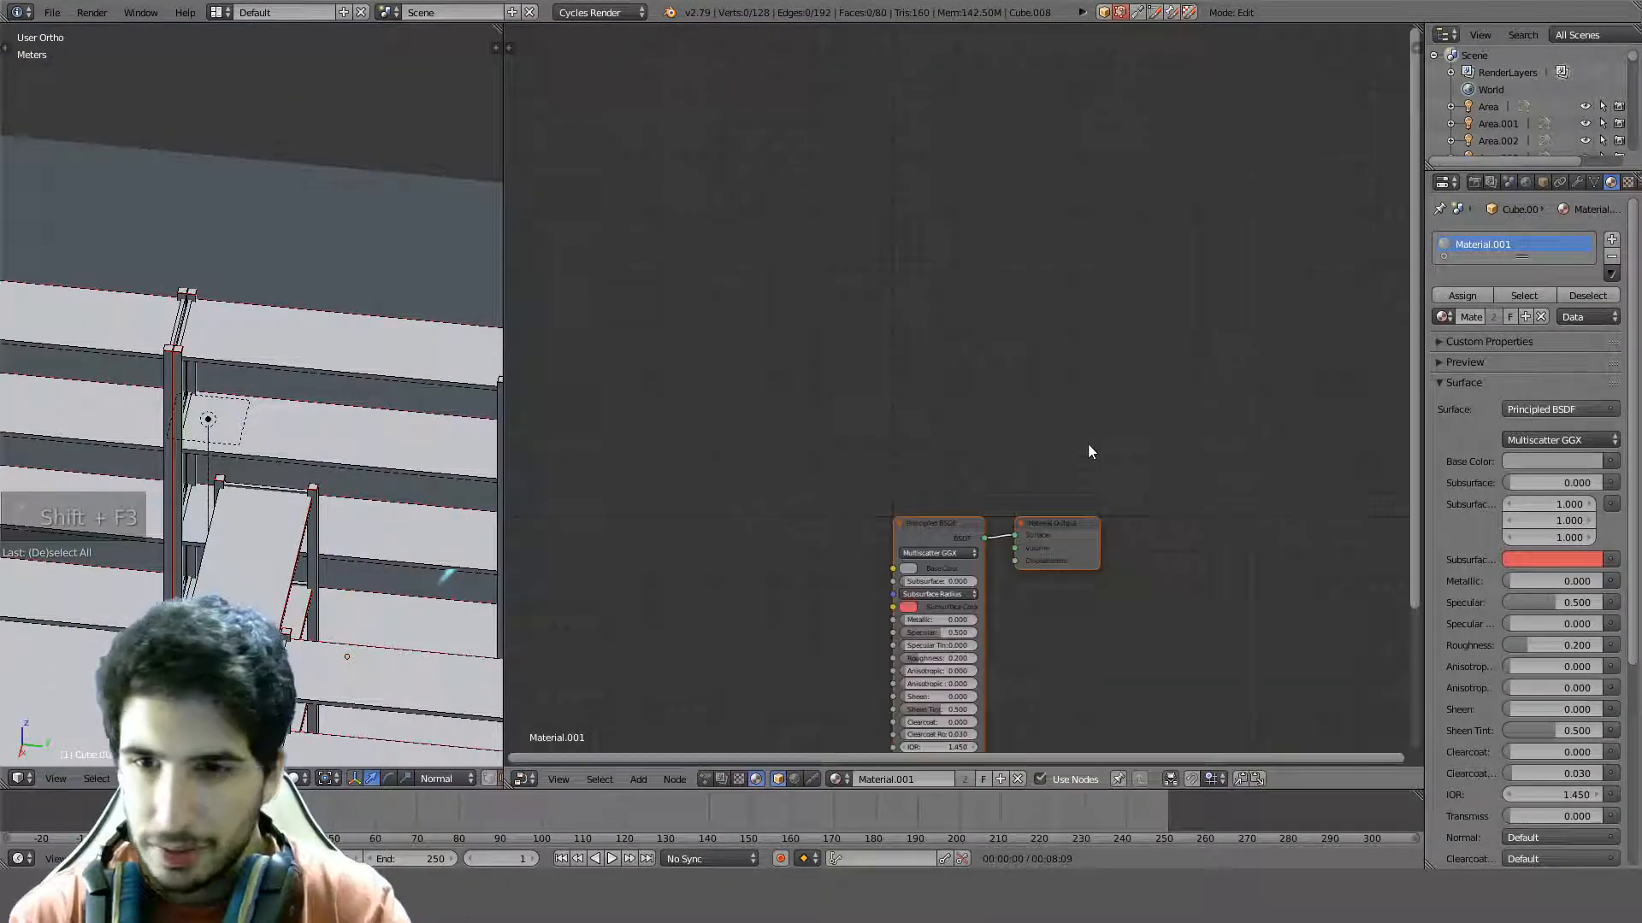
Add an Image Texture with mapping nodes to the Principled BSDF, cut its Base Color link and set it to Non-Color Data
{"action": "middle_click_drag", "start_coordinate": [1089, 448], "coordinate": [920, 243]}
{"action": "left_click", "coordinate": [981, 218]}
{"action": "key", "text": "ctrl+t"}
{"action": "right_click_drag", "start_coordinate": [925, 235], "coordinate": [945, 286], "text": "ctrl"}
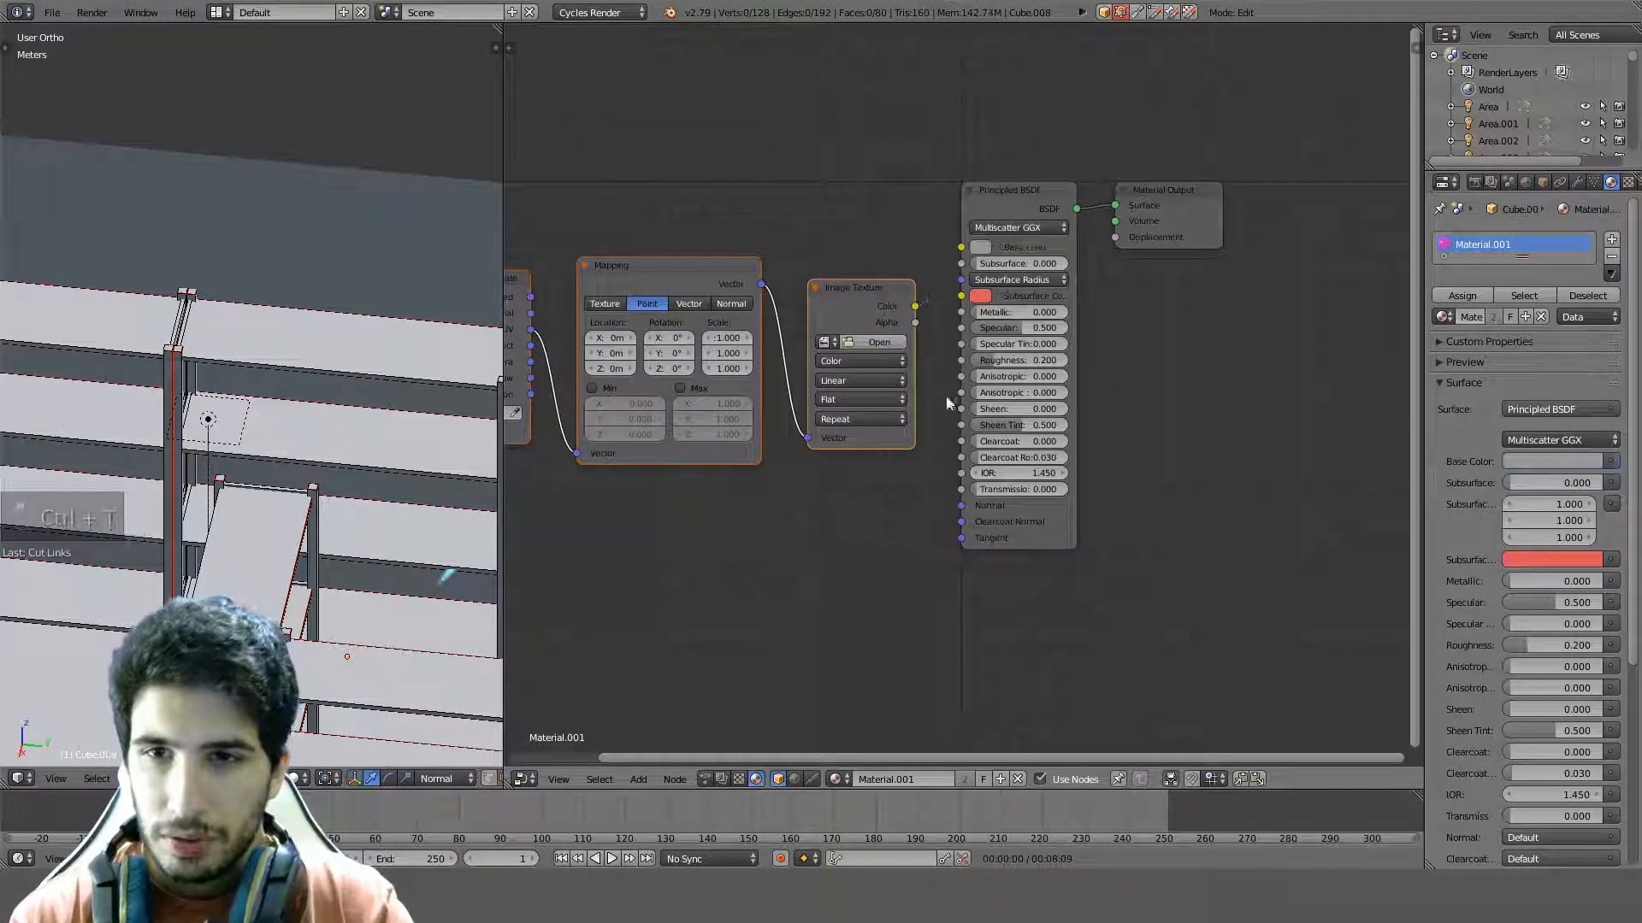
{"action": "left_click", "coordinate": [881, 361]}
{"action": "left_click", "coordinate": [872, 326]}
Add a Normal Map node below the Image Texture and Principled BSDF nodes
{"action": "left_click_drag", "start_coordinate": [915, 307], "coordinate": [919, 493]}
{"action": "key", "text": "shift+a"}
{"action": "left_click", "coordinate": [921, 491]}
{"action": "type", "text": "norm"}
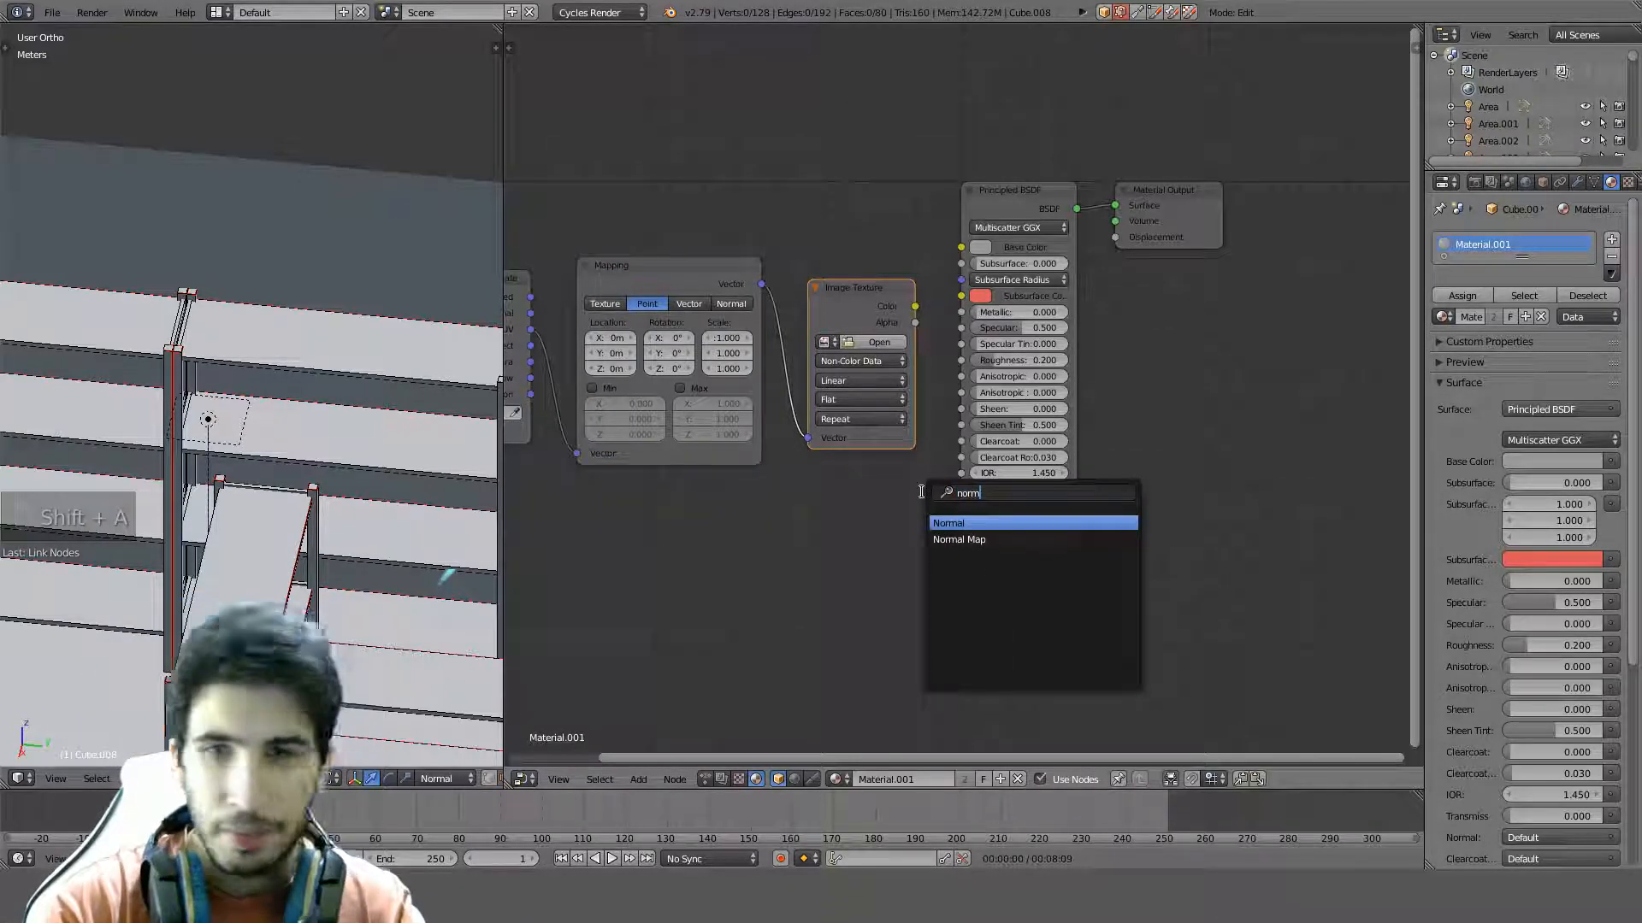
{"action": "key", "text": "Down"}
{"action": "key", "text": "Return"}
{"action": "left_click", "coordinate": [867, 552]}
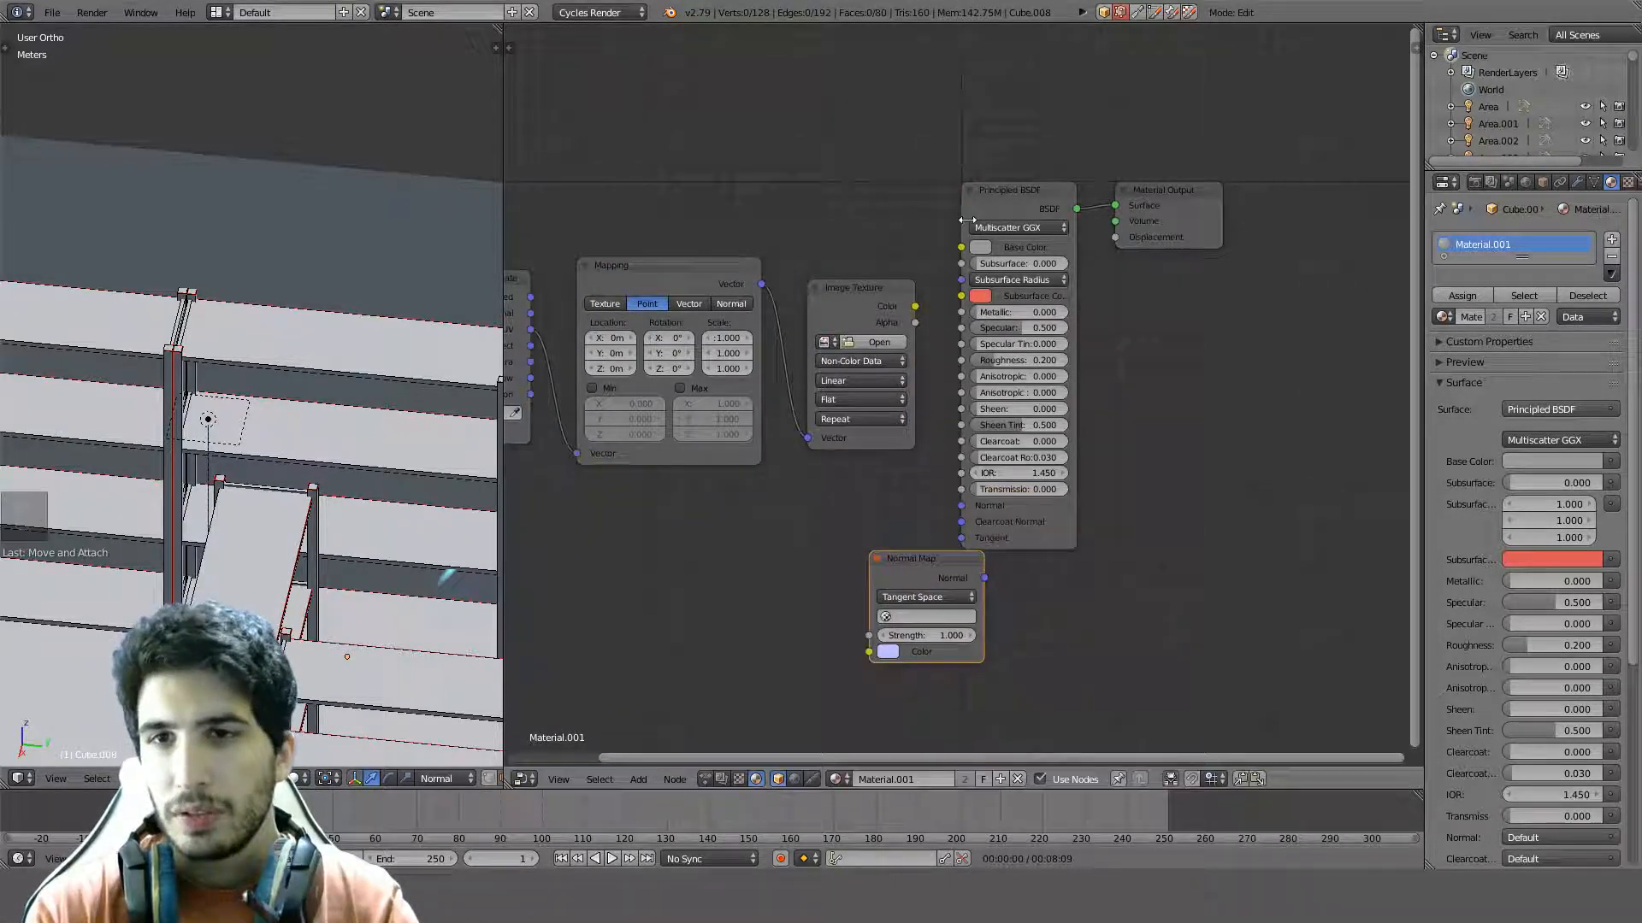
Move the Principled BSDF and Material Output nodes further from the Image Texture to make room between them
{"action": "left_click", "coordinate": [1030, 191]}
{"action": "left_click", "coordinate": [1186, 197], "text": "shift"}
{"action": "key", "text": "g"}
{"action": "left_click", "coordinate": [1400, 211]}
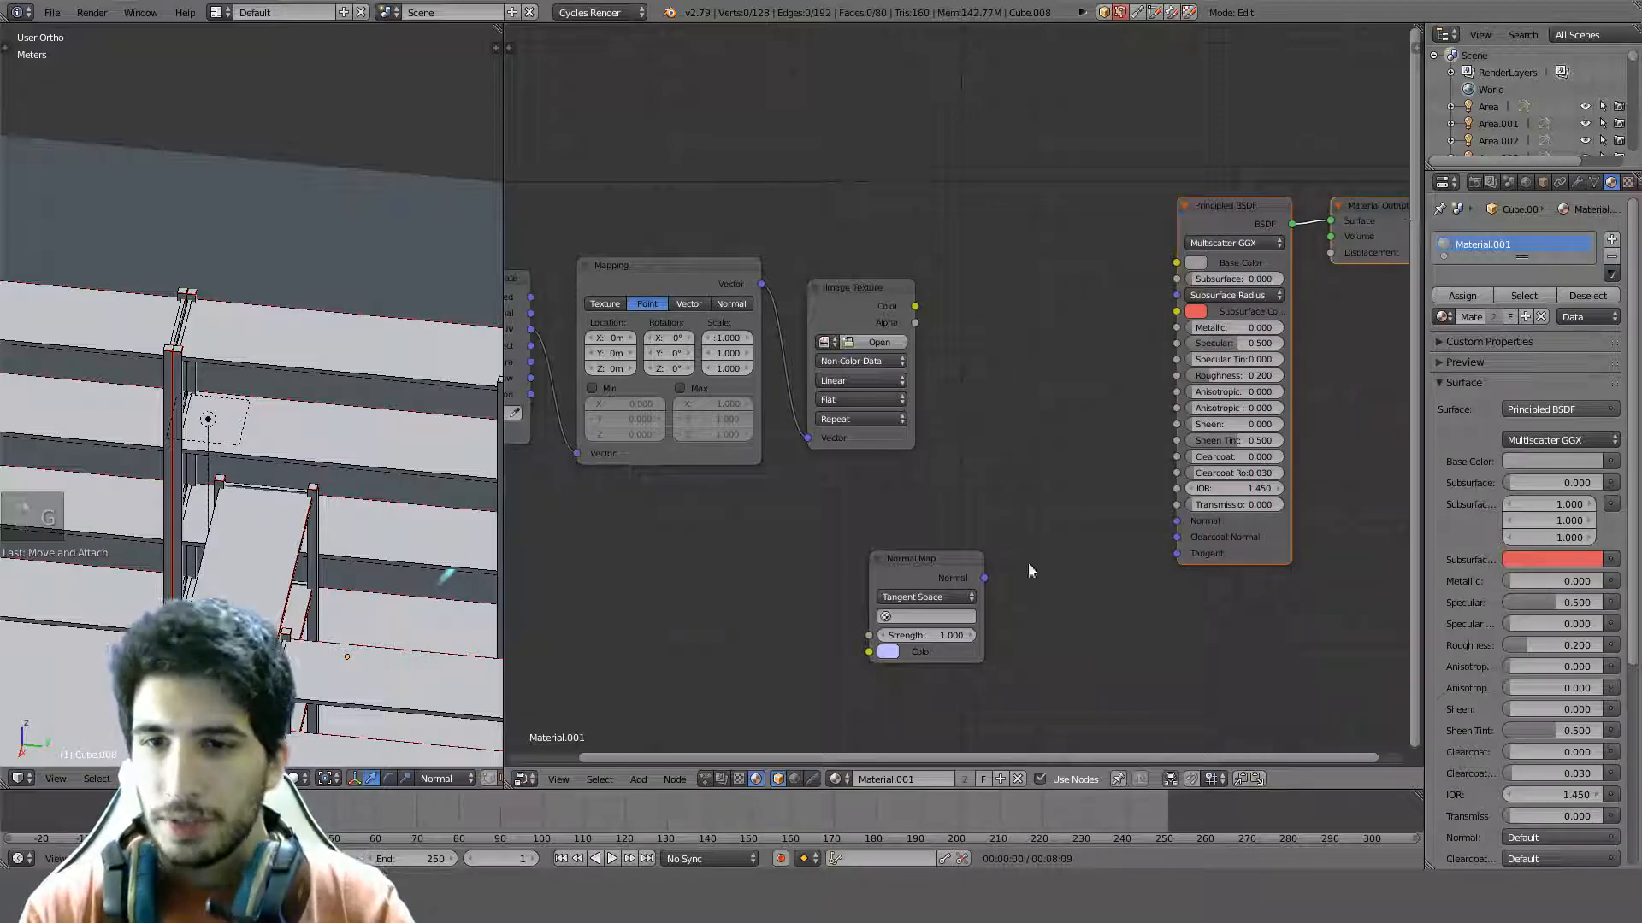
Place the Normal Map node between the Image Texture and Principled BSDF and link it to the shader's Normal input
{"action": "left_click", "coordinate": [942, 563]}
{"action": "key", "text": "g"}
{"action": "left_click", "coordinate": [1072, 406]}
{"action": "right_click_drag", "start_coordinate": [885, 329], "coordinate": [1267, 549], "text": "alt"}
Start loading an image into the Image Texture node and browse the Alphas subfolder of SubstancePainter's •Alphas• folder as thumbnails
{"action": "middle_click_drag", "start_coordinate": [970, 300], "coordinate": [1059, 359]}
{"action": "left_click", "coordinate": [994, 410]}
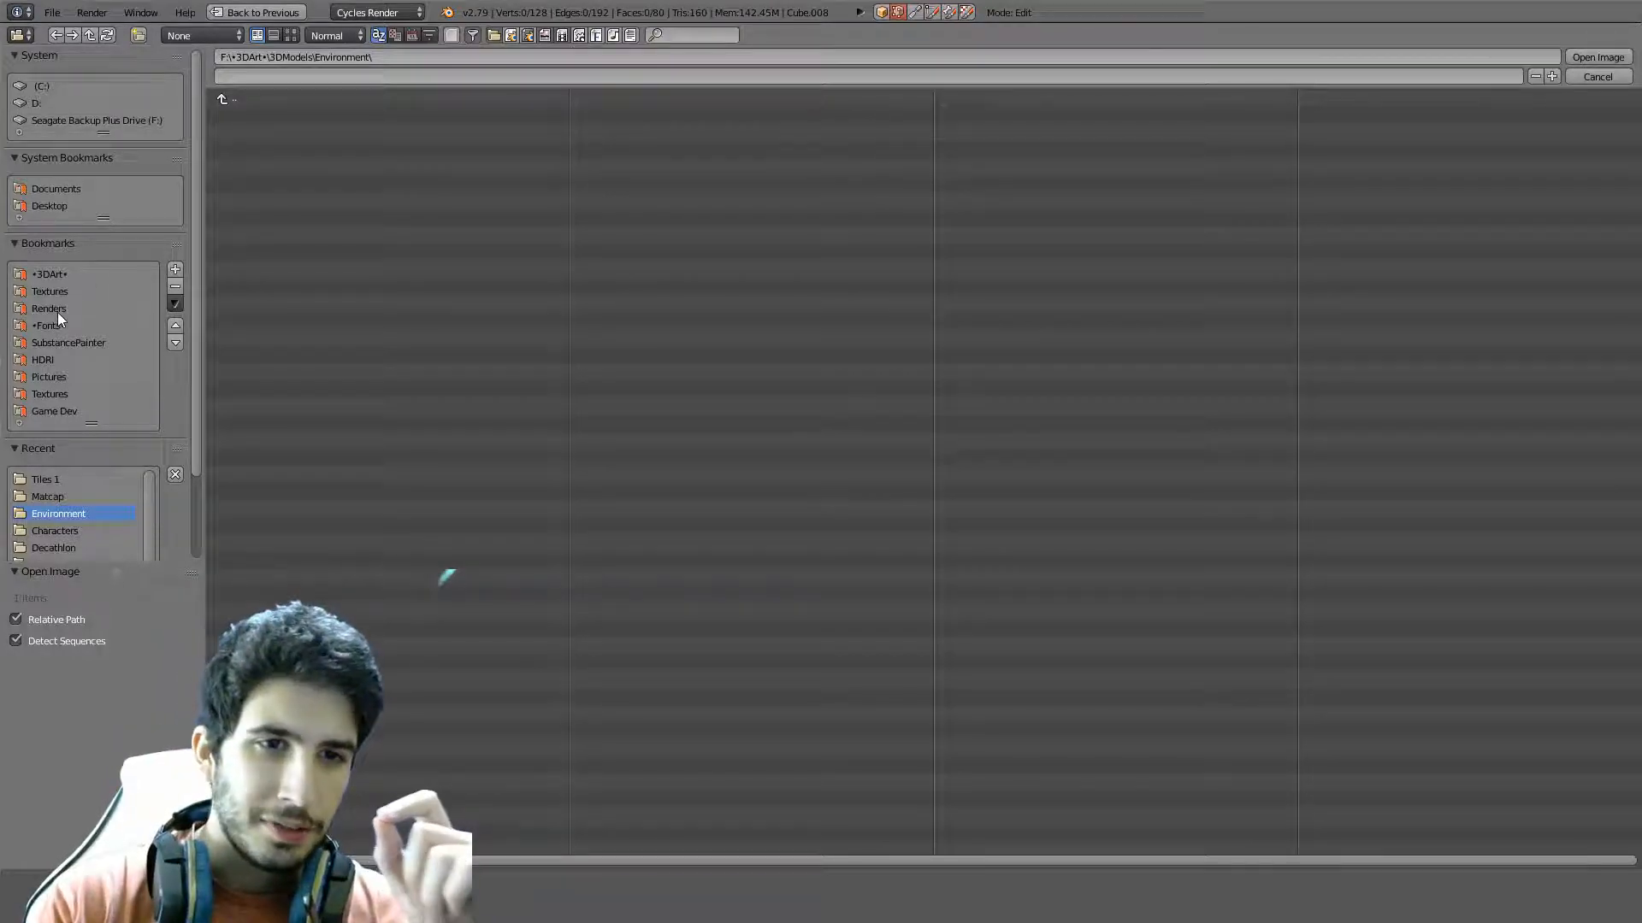
{"action": "left_click", "coordinate": [45, 340]}
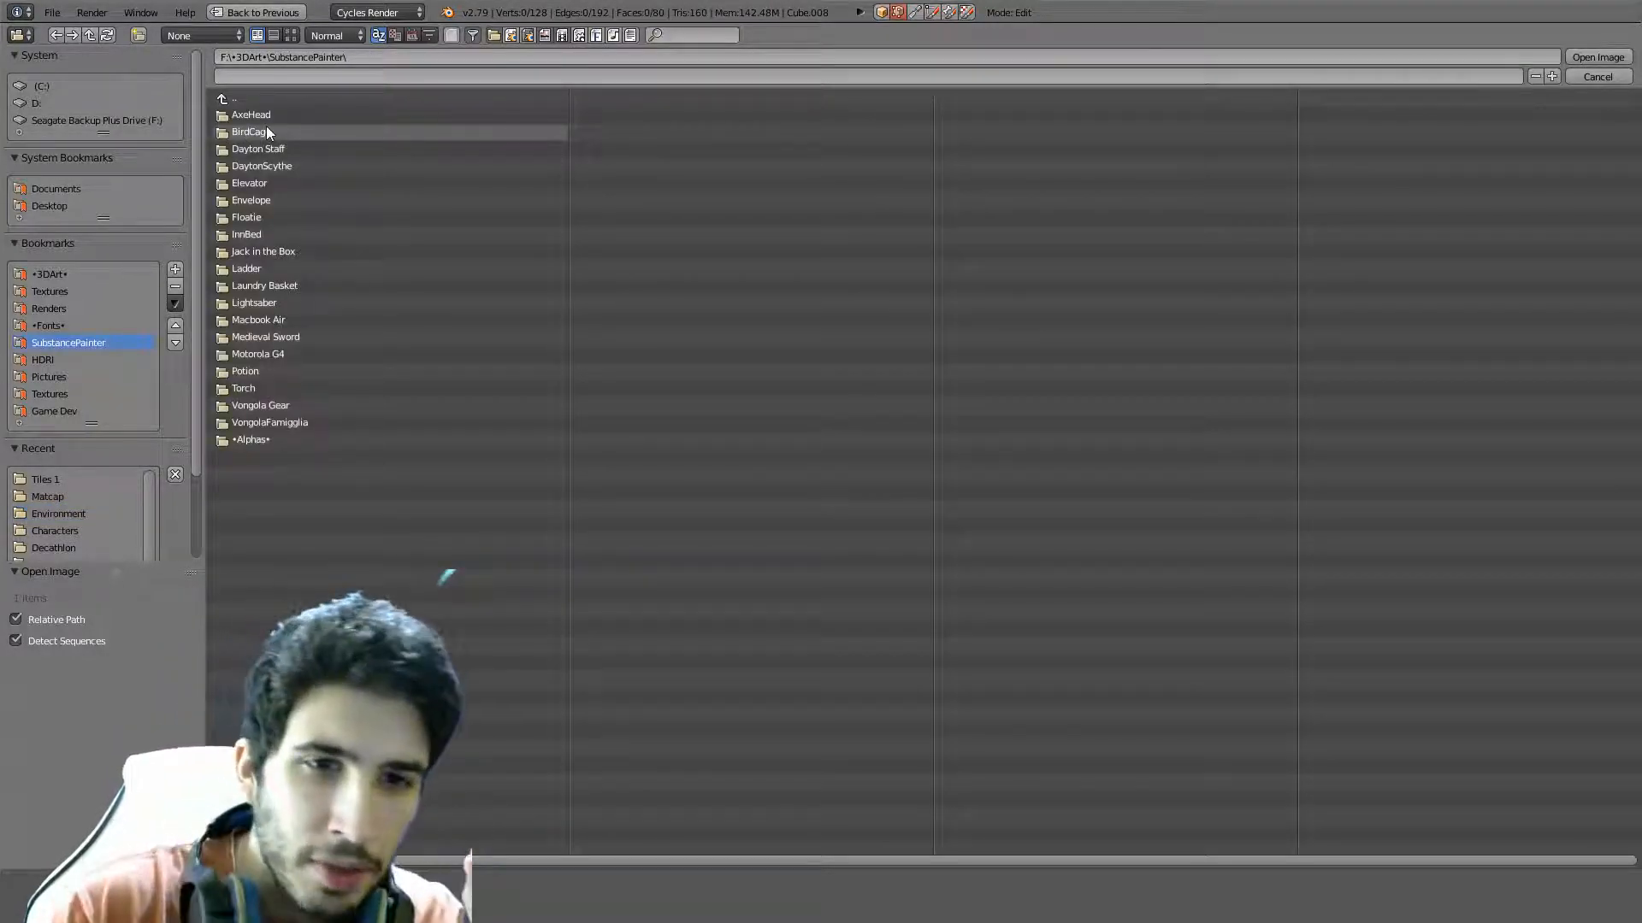
{"action": "left_click", "coordinate": [245, 439]}
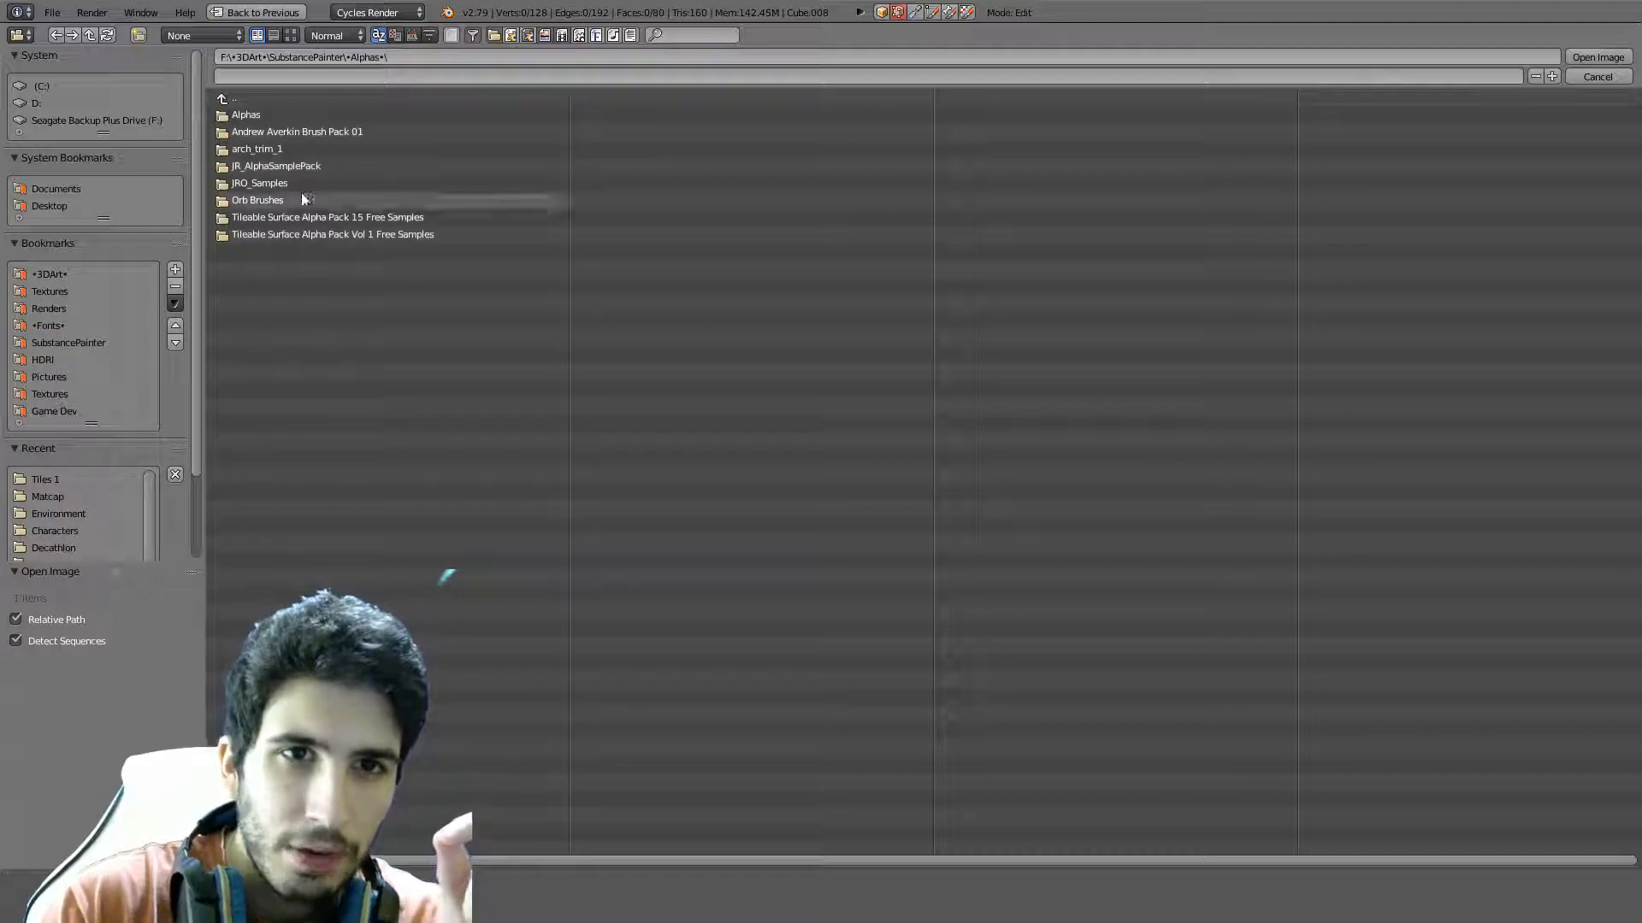
{"action": "left_click", "coordinate": [291, 35]}
{"action": "left_click", "coordinate": [413, 157]}
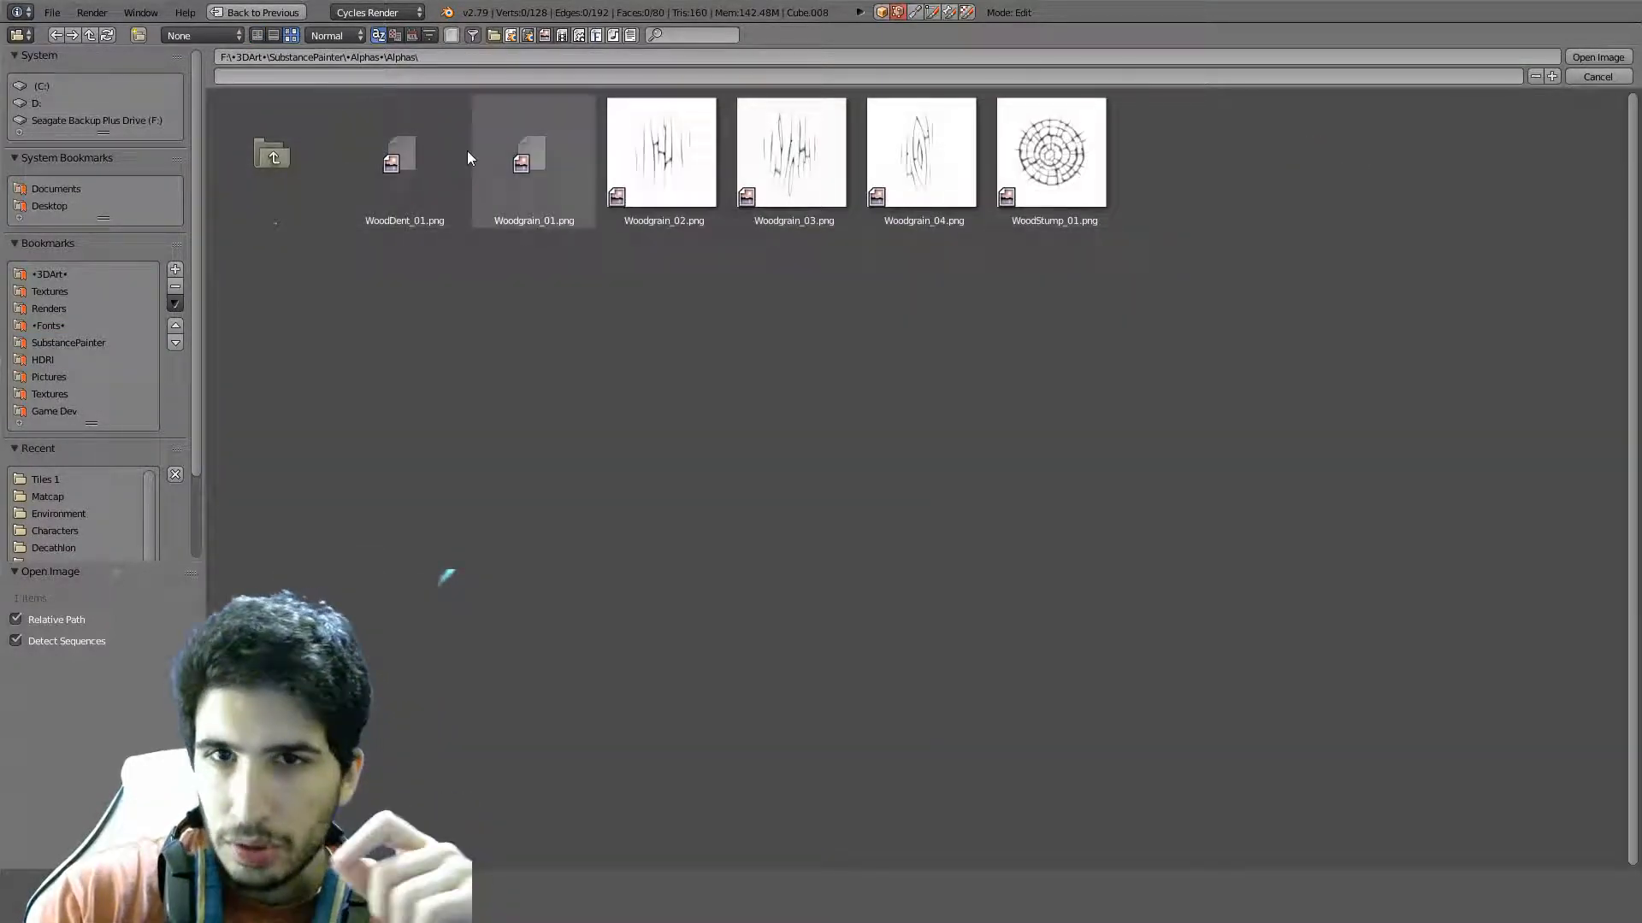
Browse Brush Pack 01, checking its Edges folder, and open the Alpha folder inside Cylinders
{"action": "left_click", "coordinate": [254, 159]}
{"action": "left_click", "coordinate": [403, 154]}
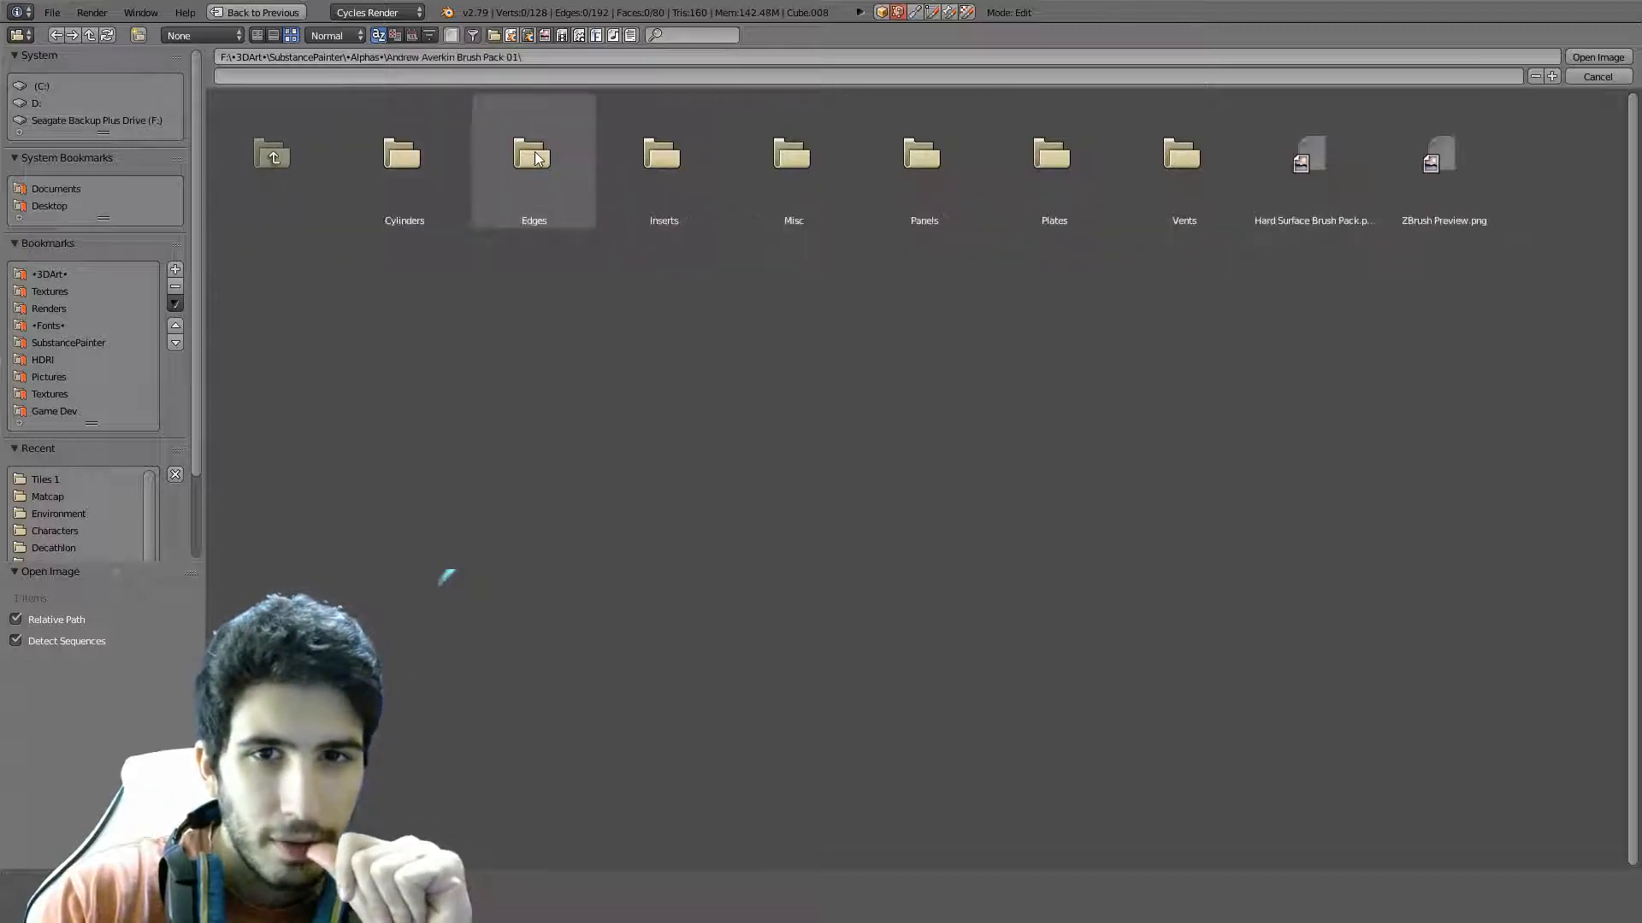
{"action": "left_click", "coordinate": [531, 154]}
{"action": "left_click", "coordinate": [294, 159]}
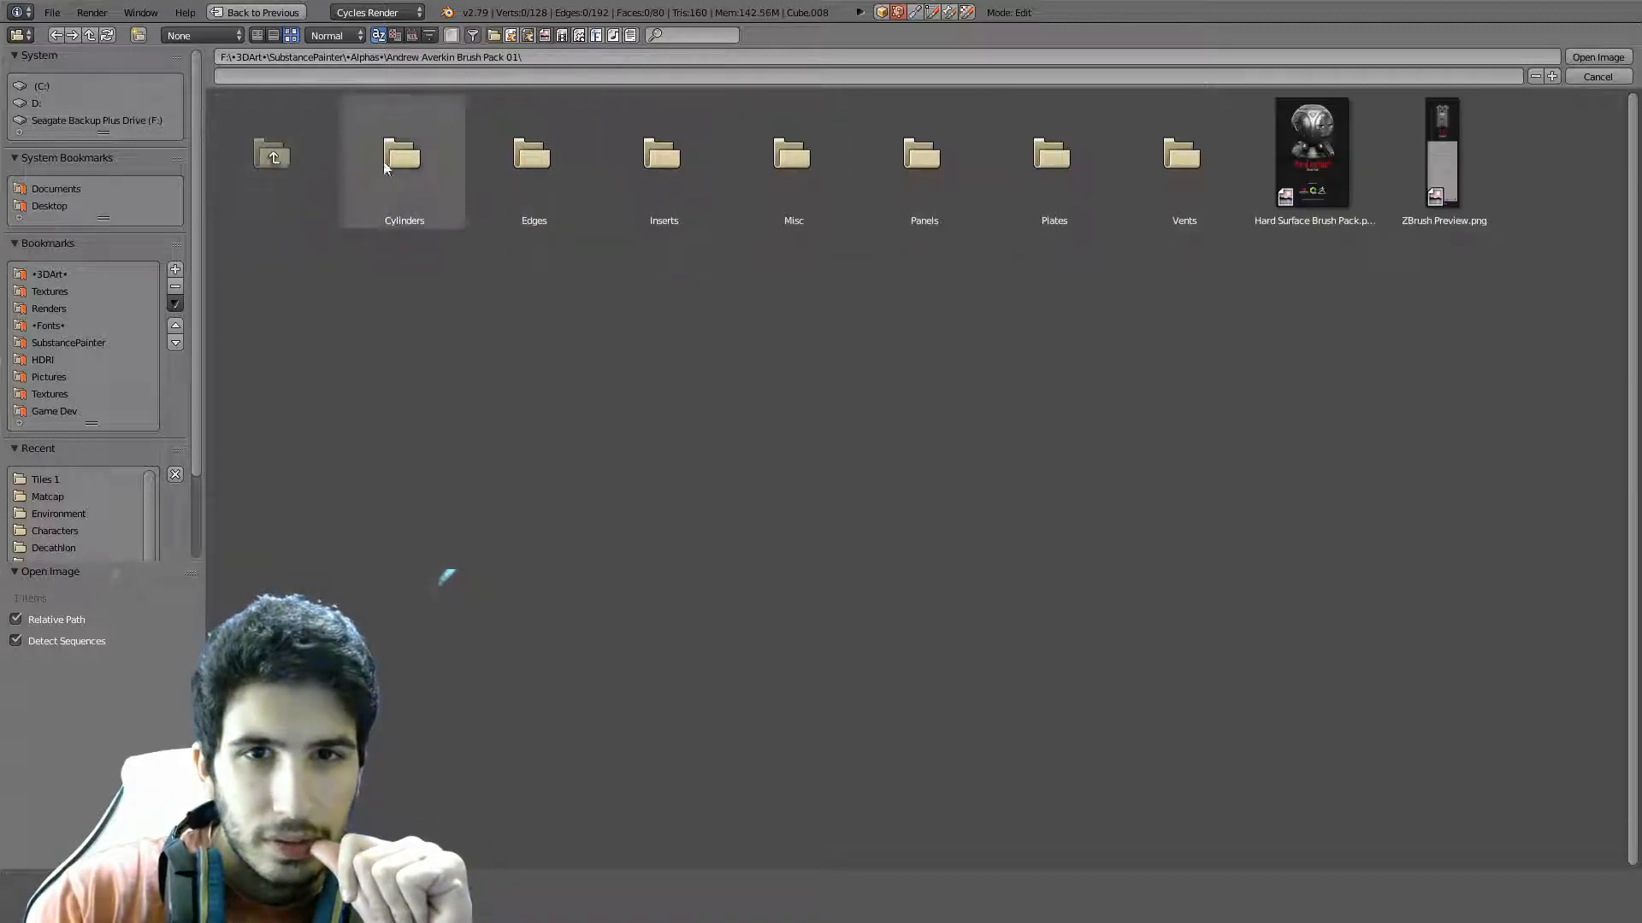
{"action": "left_click", "coordinate": [393, 162]}
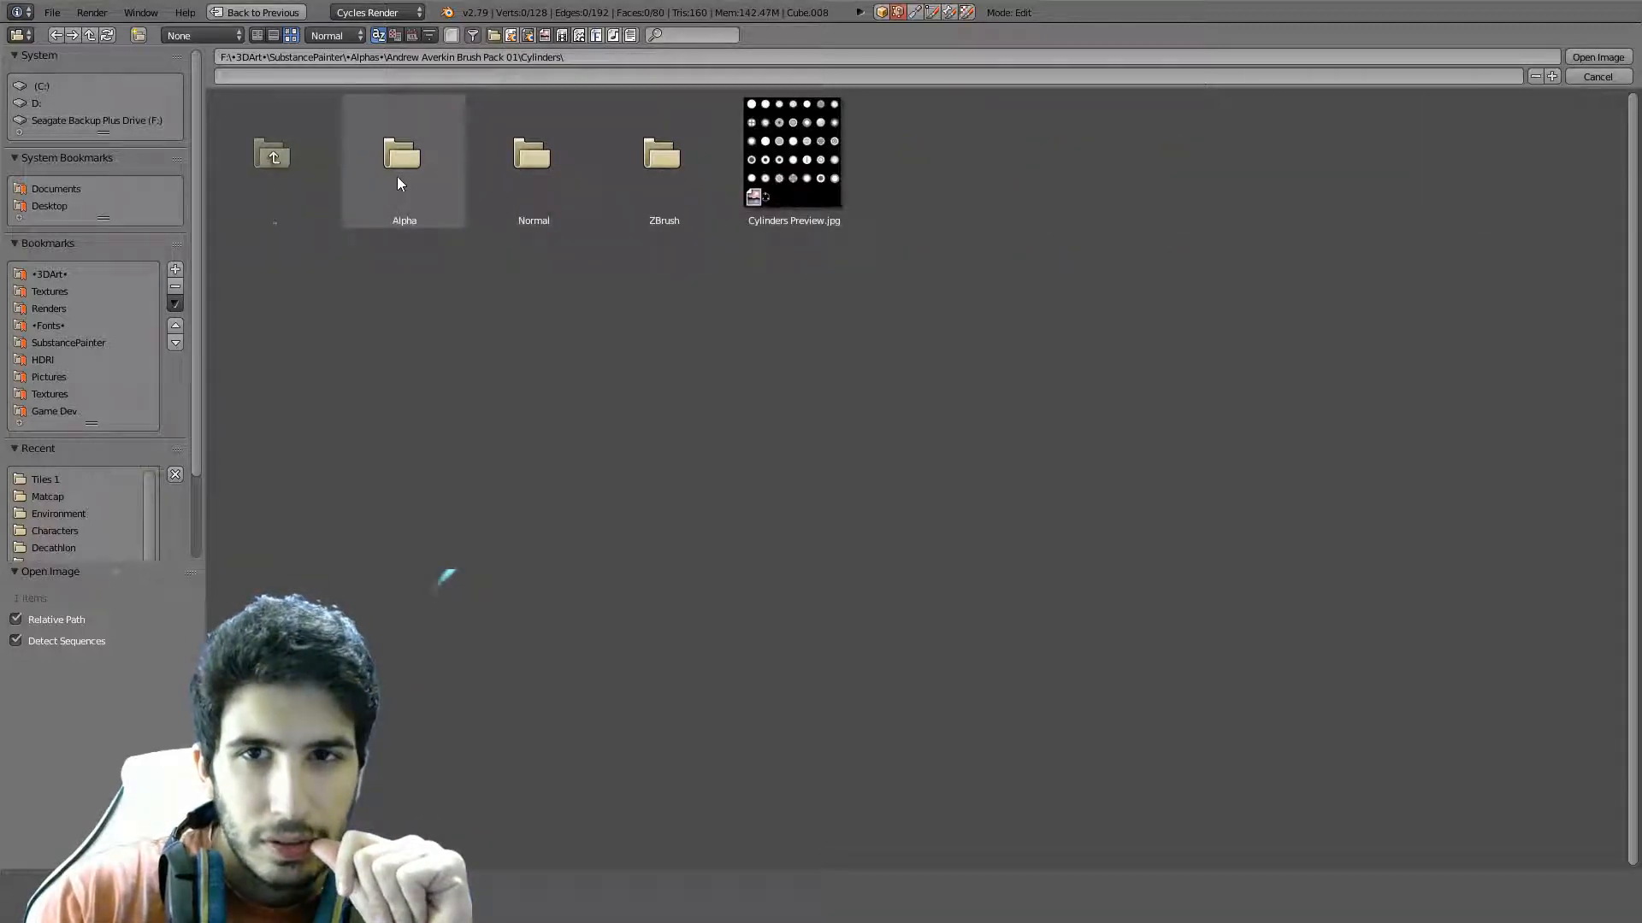
{"action": "left_click", "coordinate": [392, 186]}
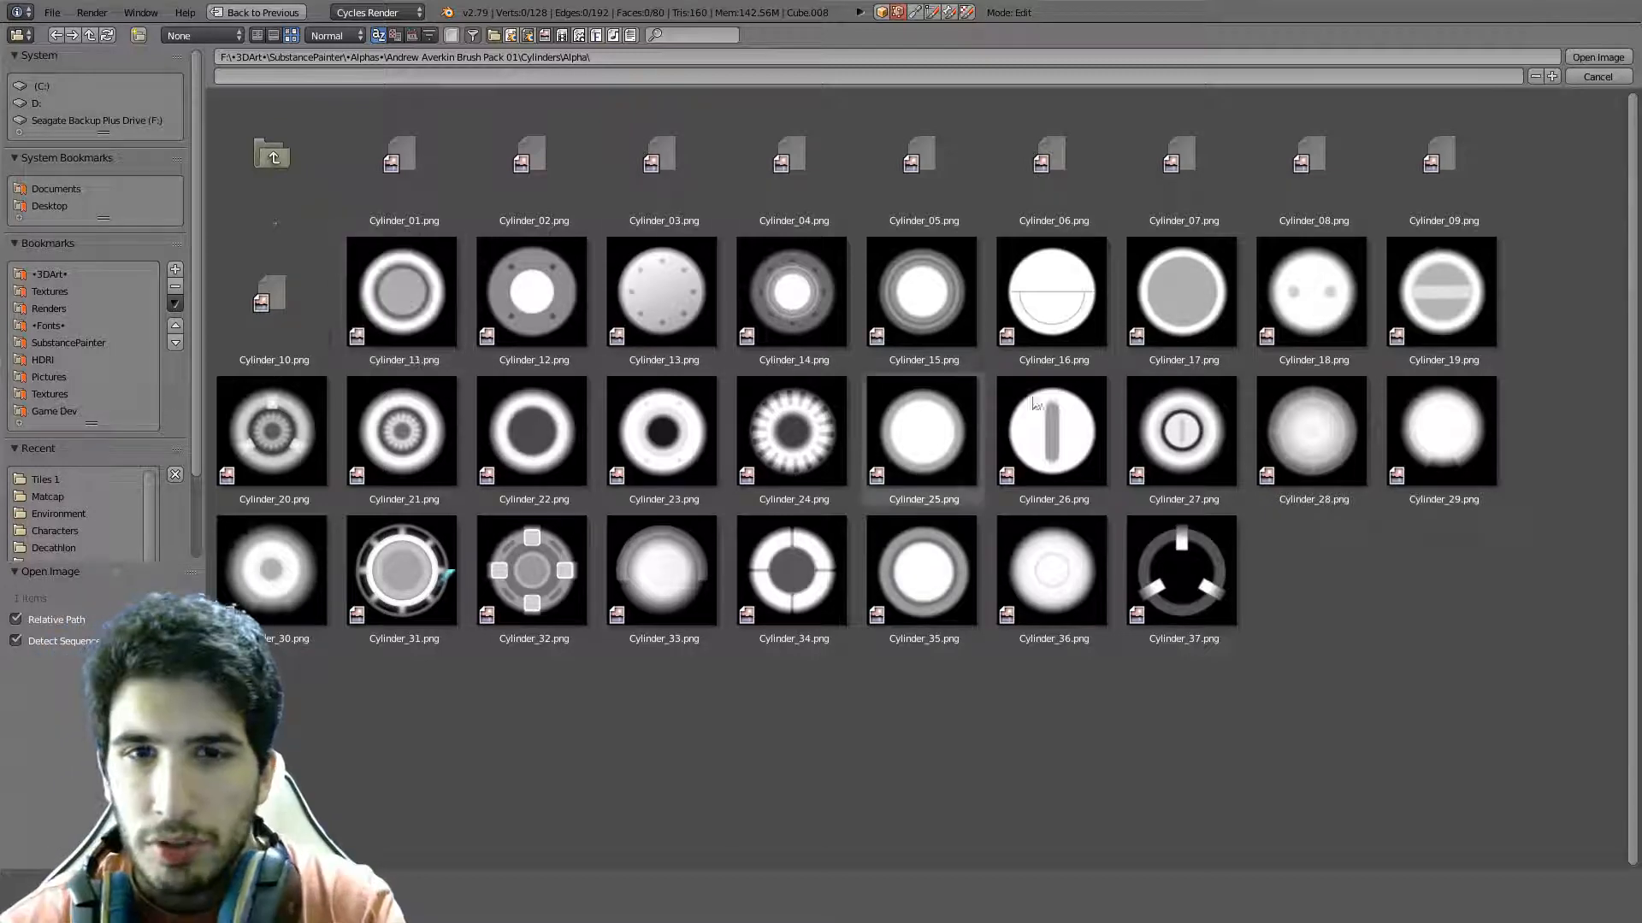
Load Cylinder_05.png from the cylinder alphas into the Image Texture node
{"action": "left_click", "coordinate": [1162, 263]}
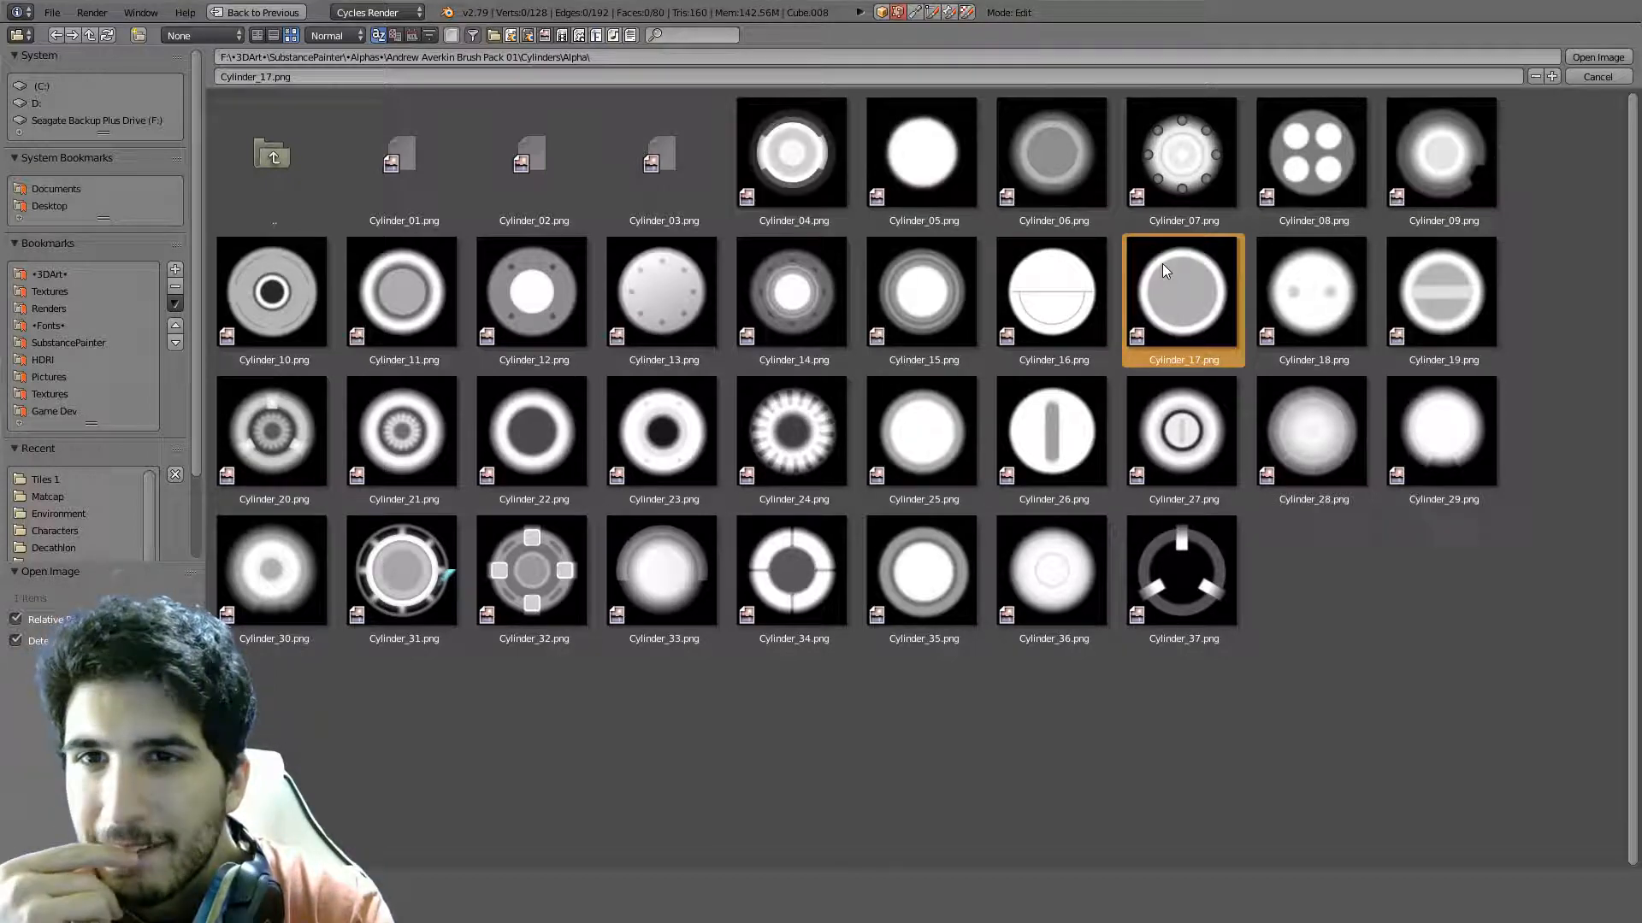
{"action": "left_click", "coordinate": [825, 161]}
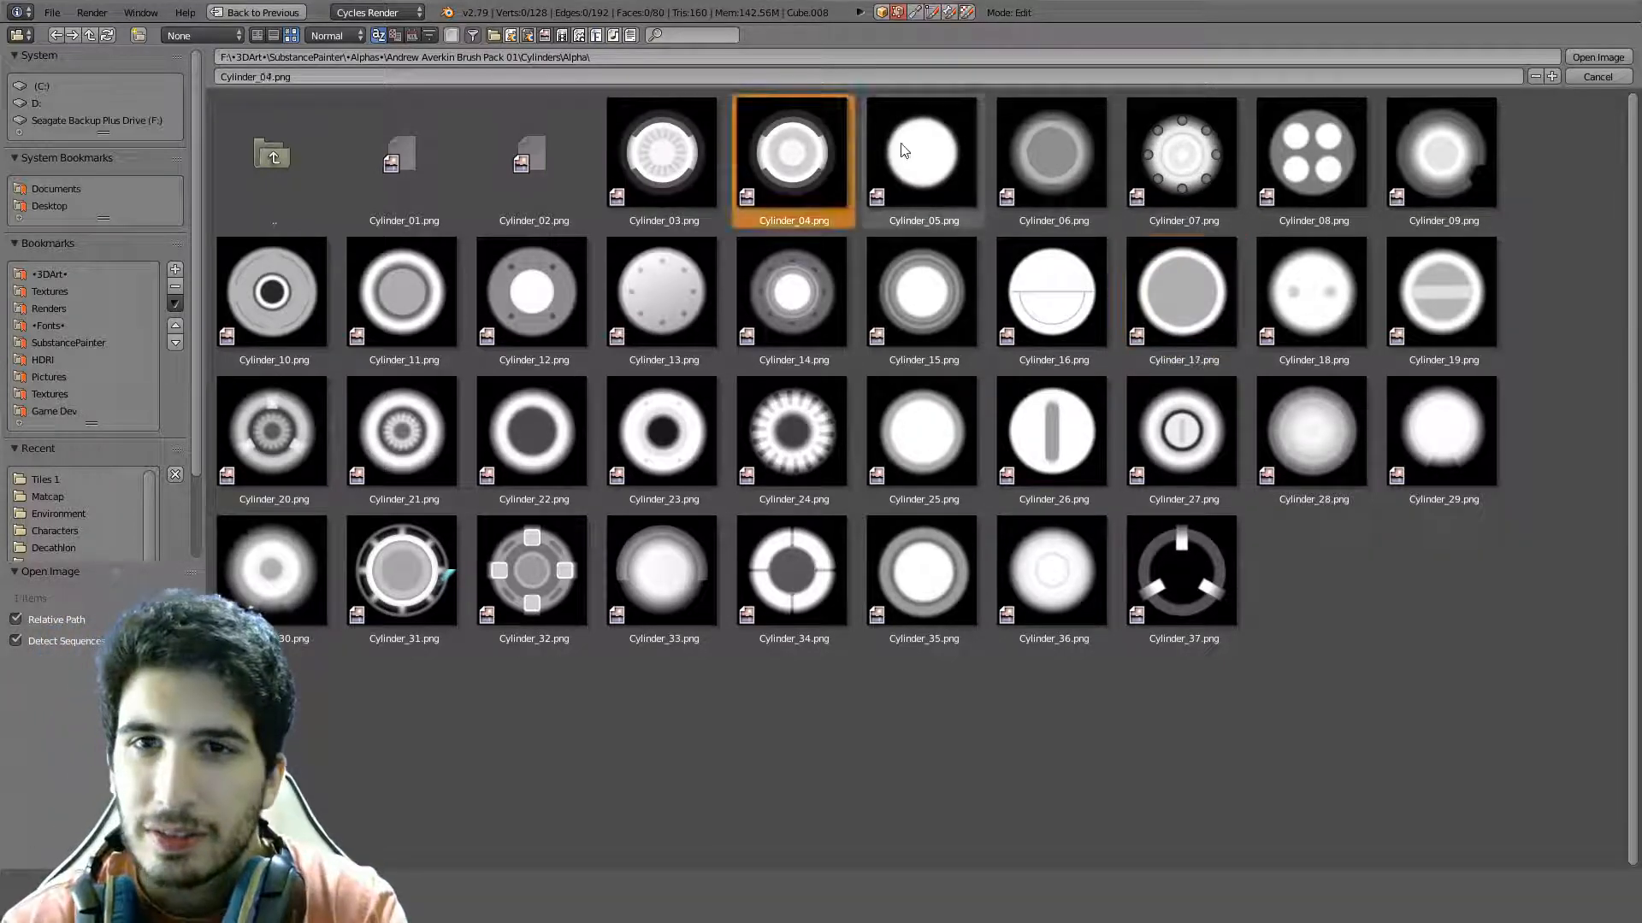
{"action": "left_click", "coordinate": [904, 150]}
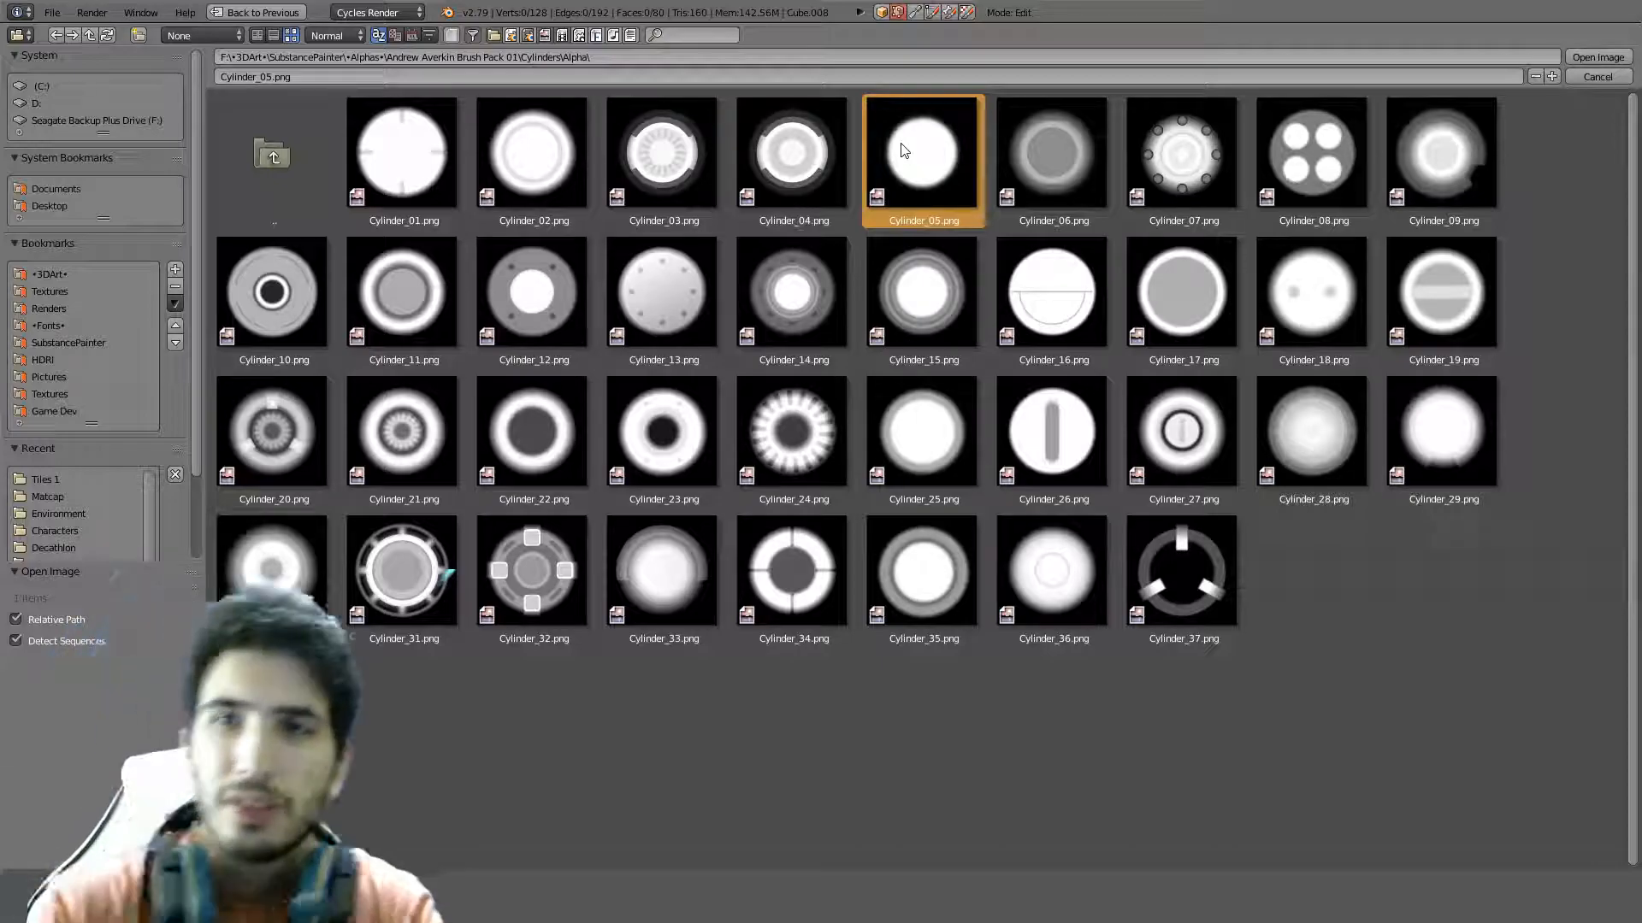
{"action": "double_click", "coordinate": [904, 150]}
Delete the Normal Map node and add a Bump node in its place between the Image Texture and Principled BSDF
{"action": "middle_click_drag", "start_coordinate": [1096, 353], "coordinate": [906, 296]}
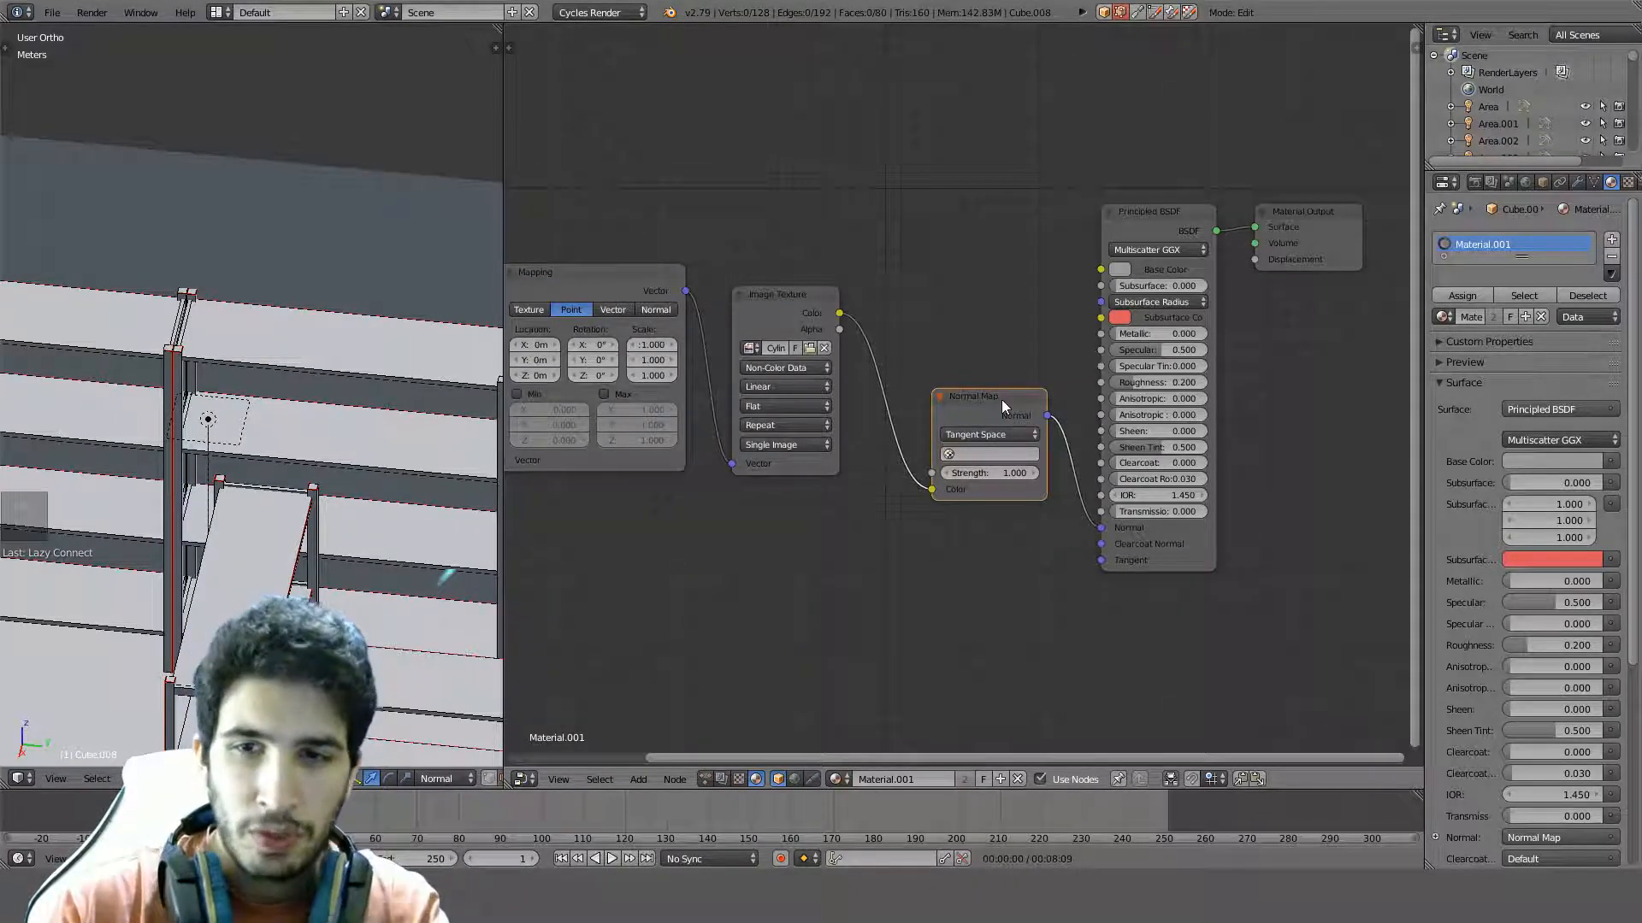
{"action": "key", "text": "Delete"}
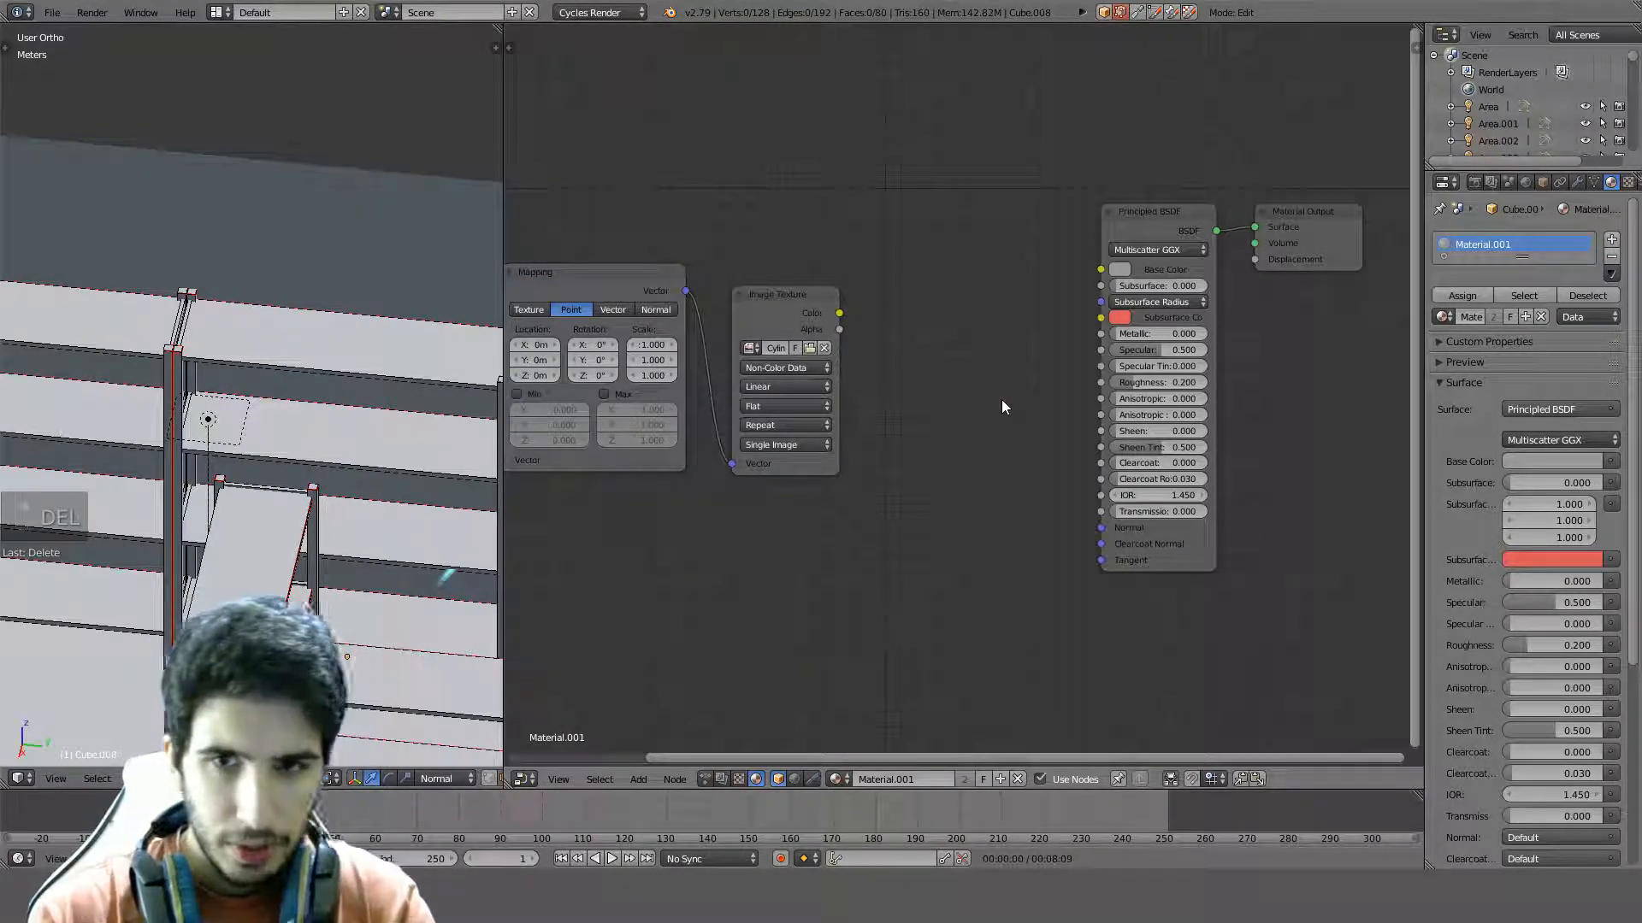
{"action": "key", "text": "shift+a"}
{"action": "type", "text": "bum"}
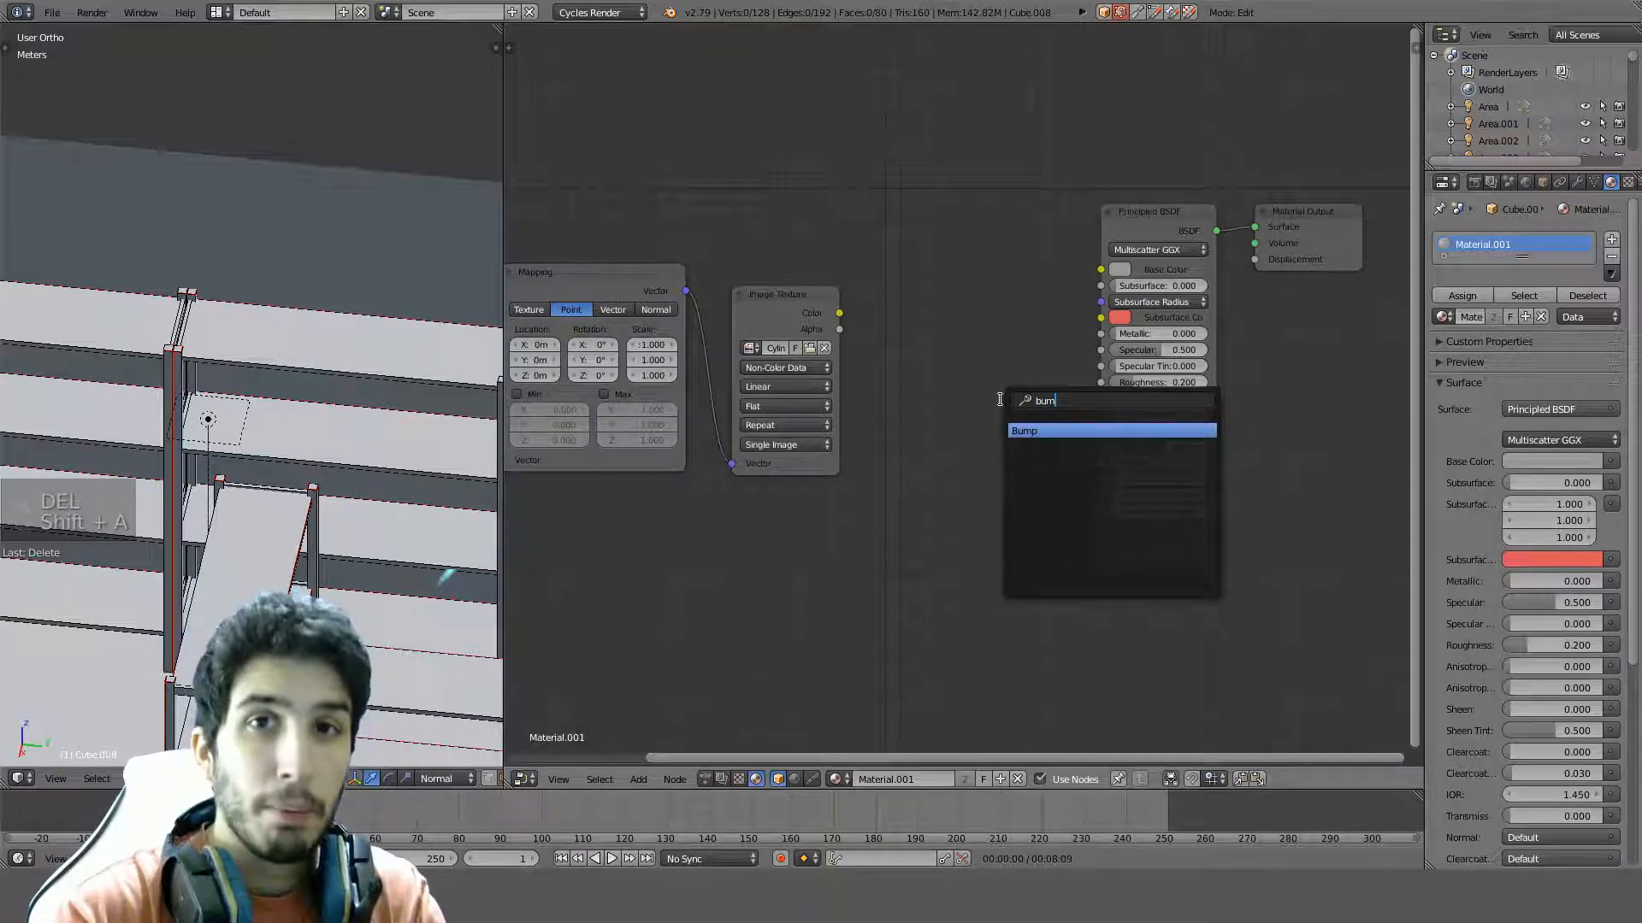
{"action": "key", "text": "Return"}
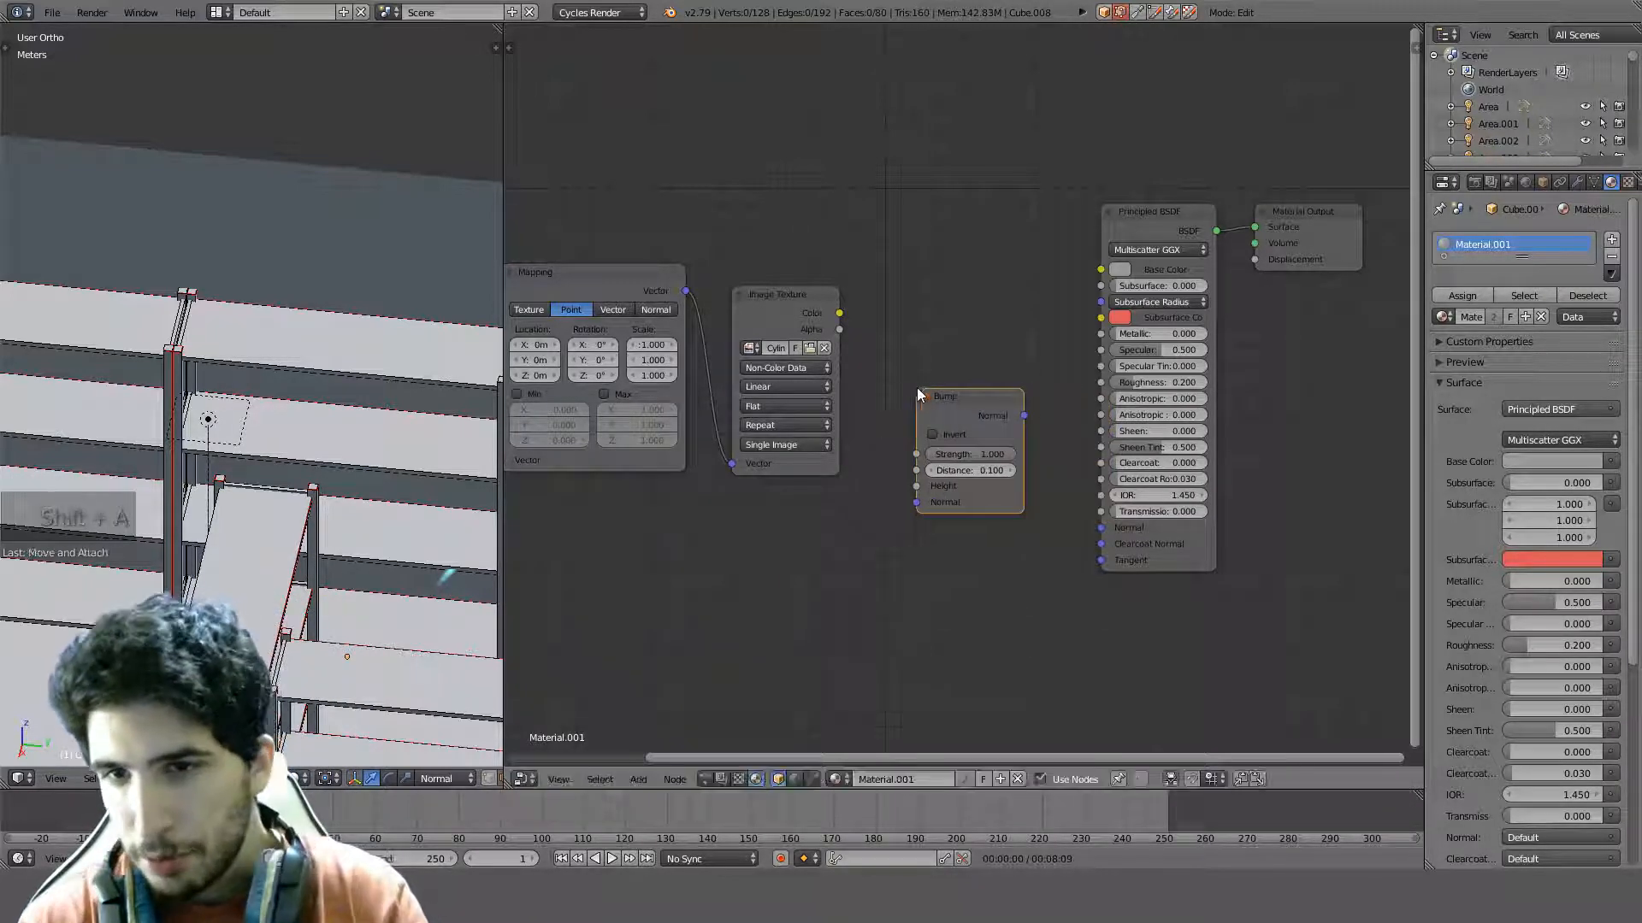
{"action": "left_click", "coordinate": [917, 388]}
Link the Image Texture's Color to the Bump node's Height, and the Bump's Normal output to the Principled BSDF's Normal input
{"action": "left_click_drag", "start_coordinate": [839, 313], "coordinate": [917, 486]}
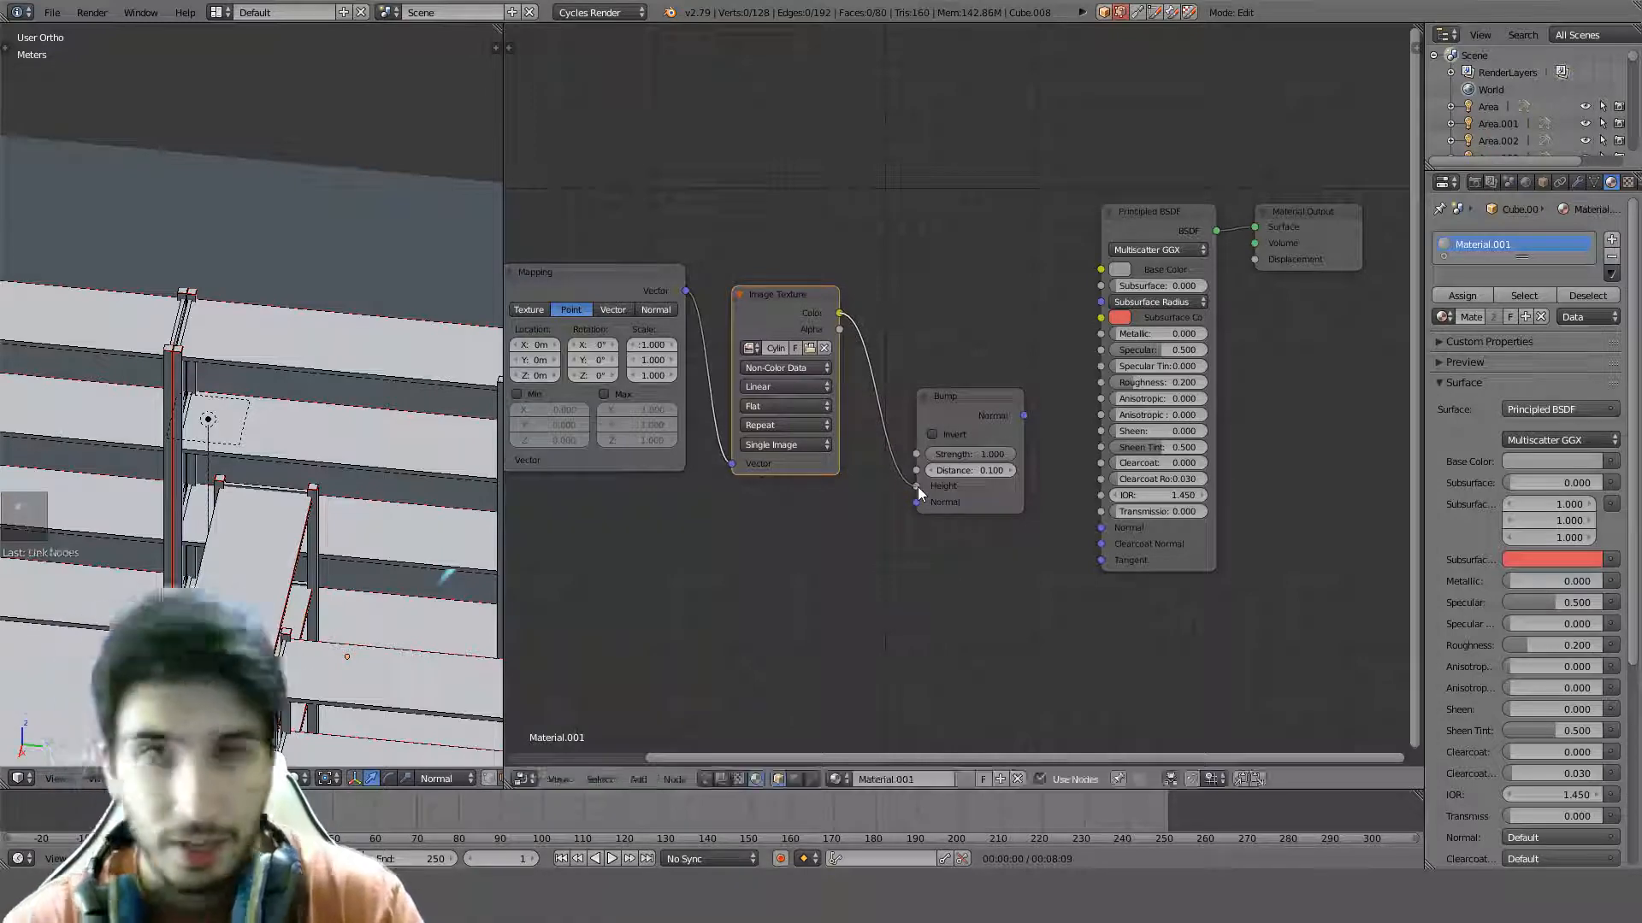
{"action": "scroll", "coordinate": [1024, 437], "scroll_direction": "up", "scroll_amount": 2}
{"action": "left_click_drag", "start_coordinate": [1048, 426], "coordinate": [1151, 590]}
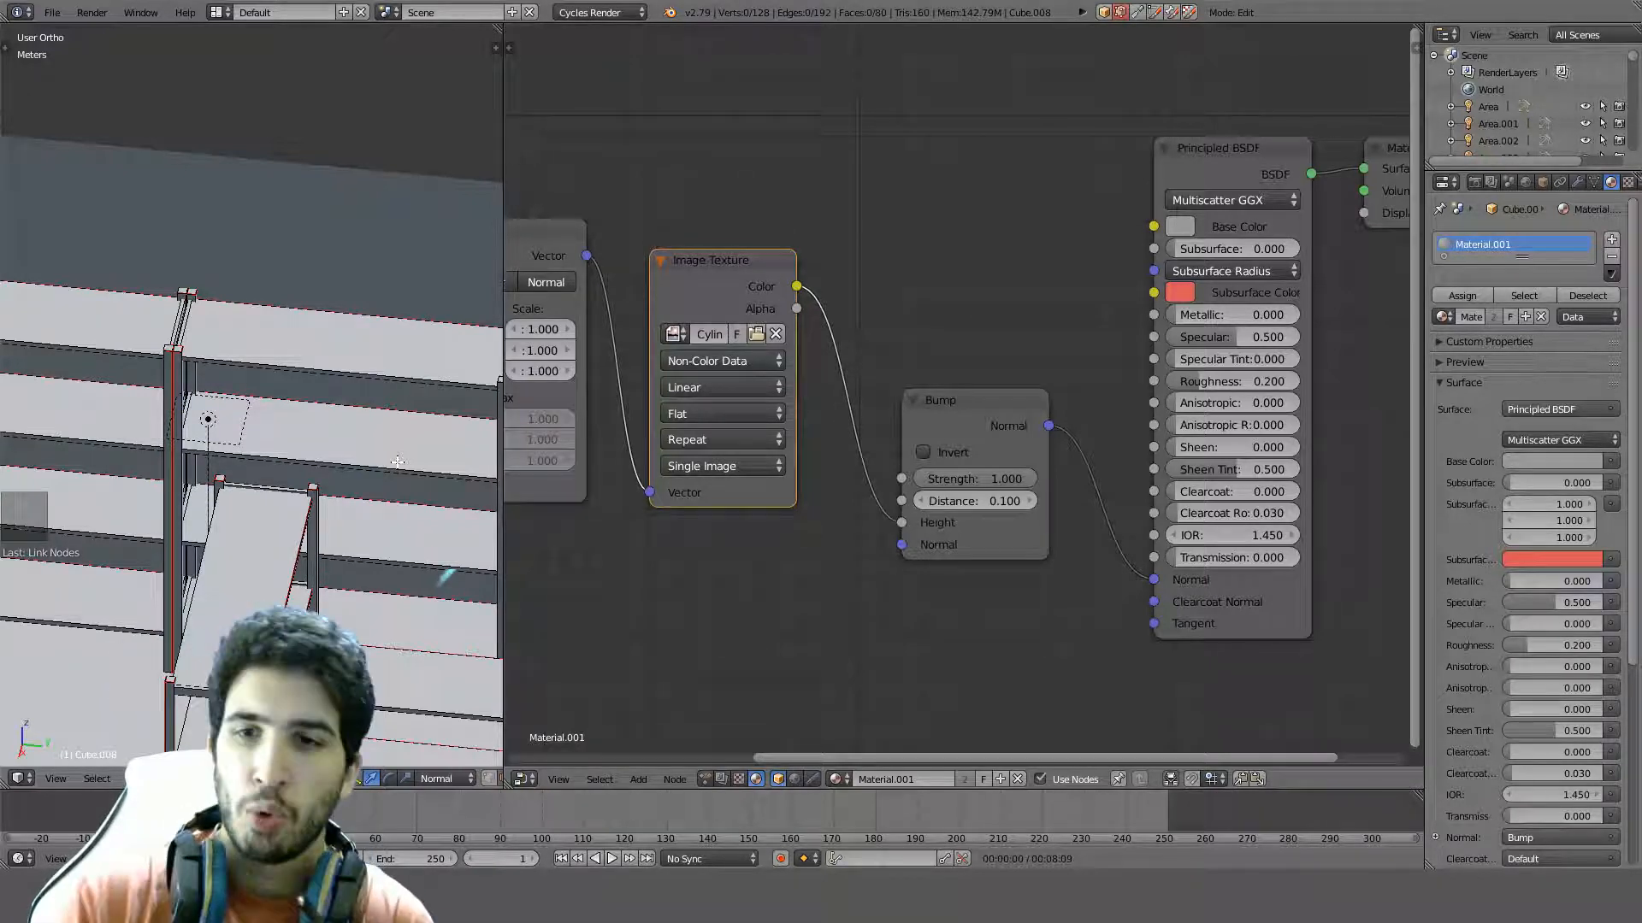
Preview the material on the shelves in the viewport and set the Mapping node's X and Y scale to 5
{"action": "middle_click_drag", "start_coordinate": [356, 295], "coordinate": [220, 565]}
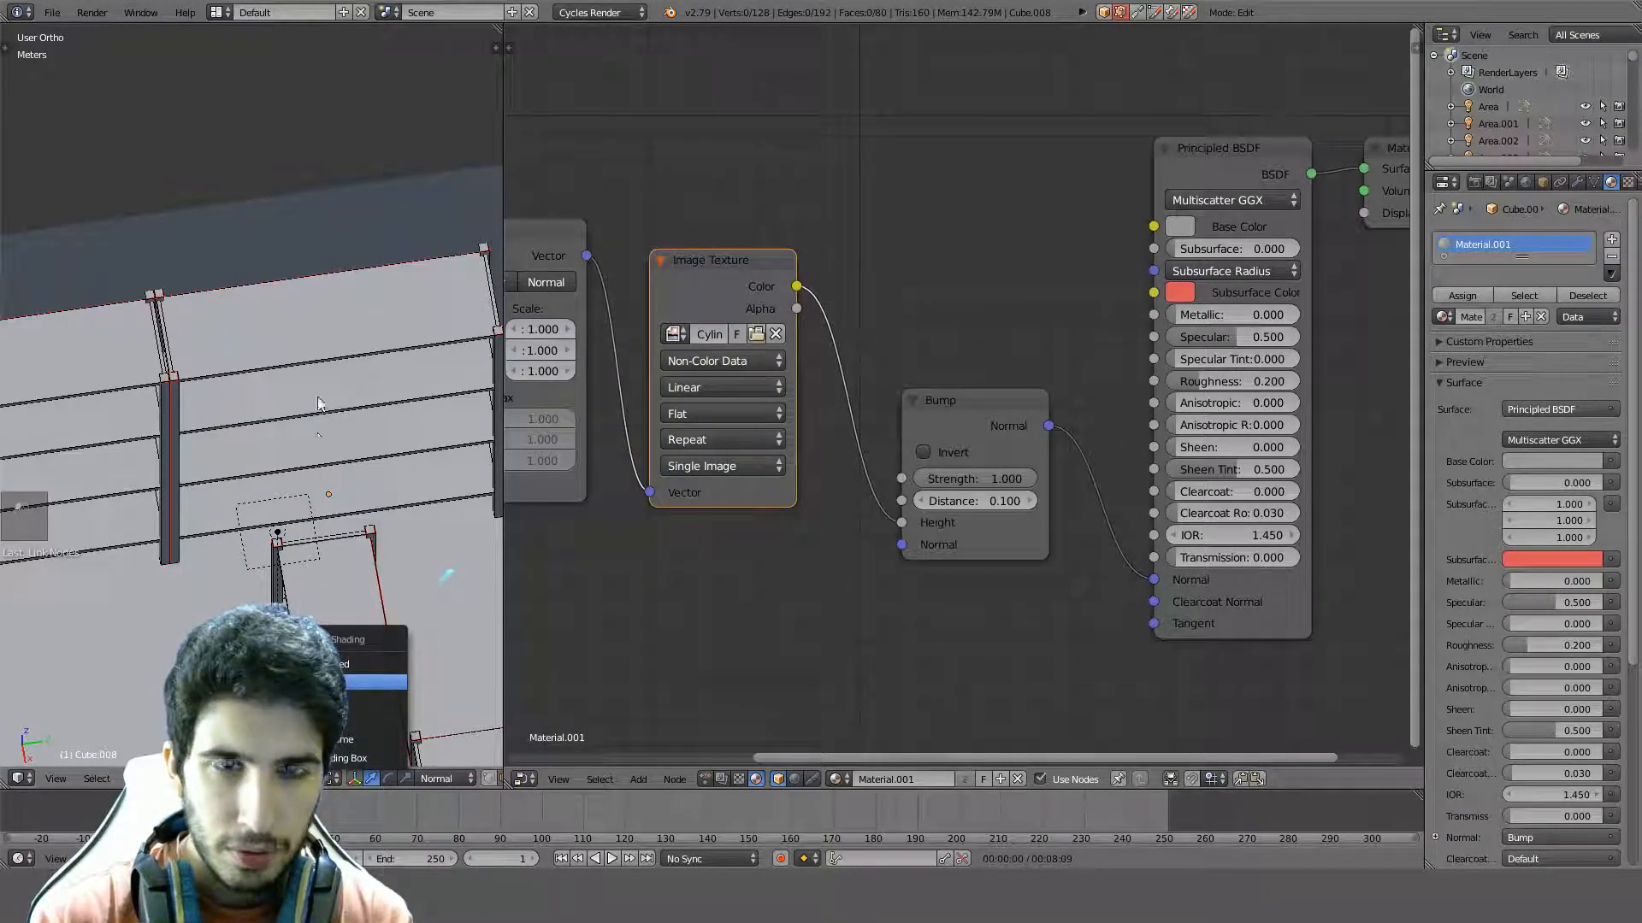
{"action": "middle_click_drag", "start_coordinate": [325, 301], "coordinate": [376, 323]}
{"action": "middle_click_drag", "start_coordinate": [670, 308], "coordinate": [843, 324]}
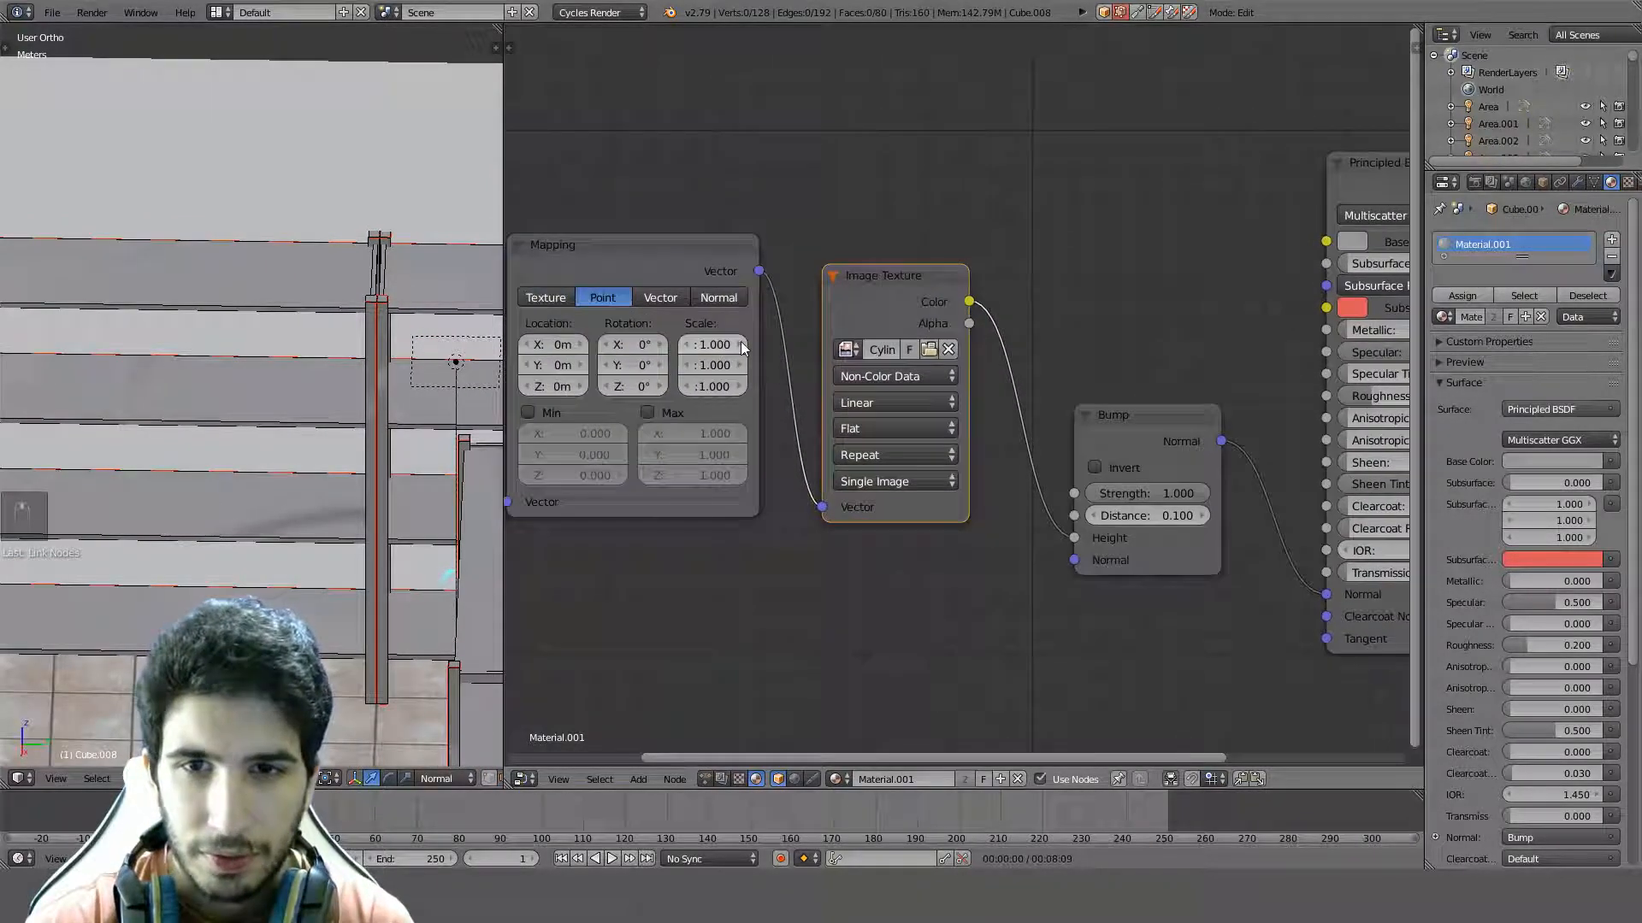
{"action": "left_click_drag", "start_coordinate": [715, 343], "coordinate": [715, 367]}
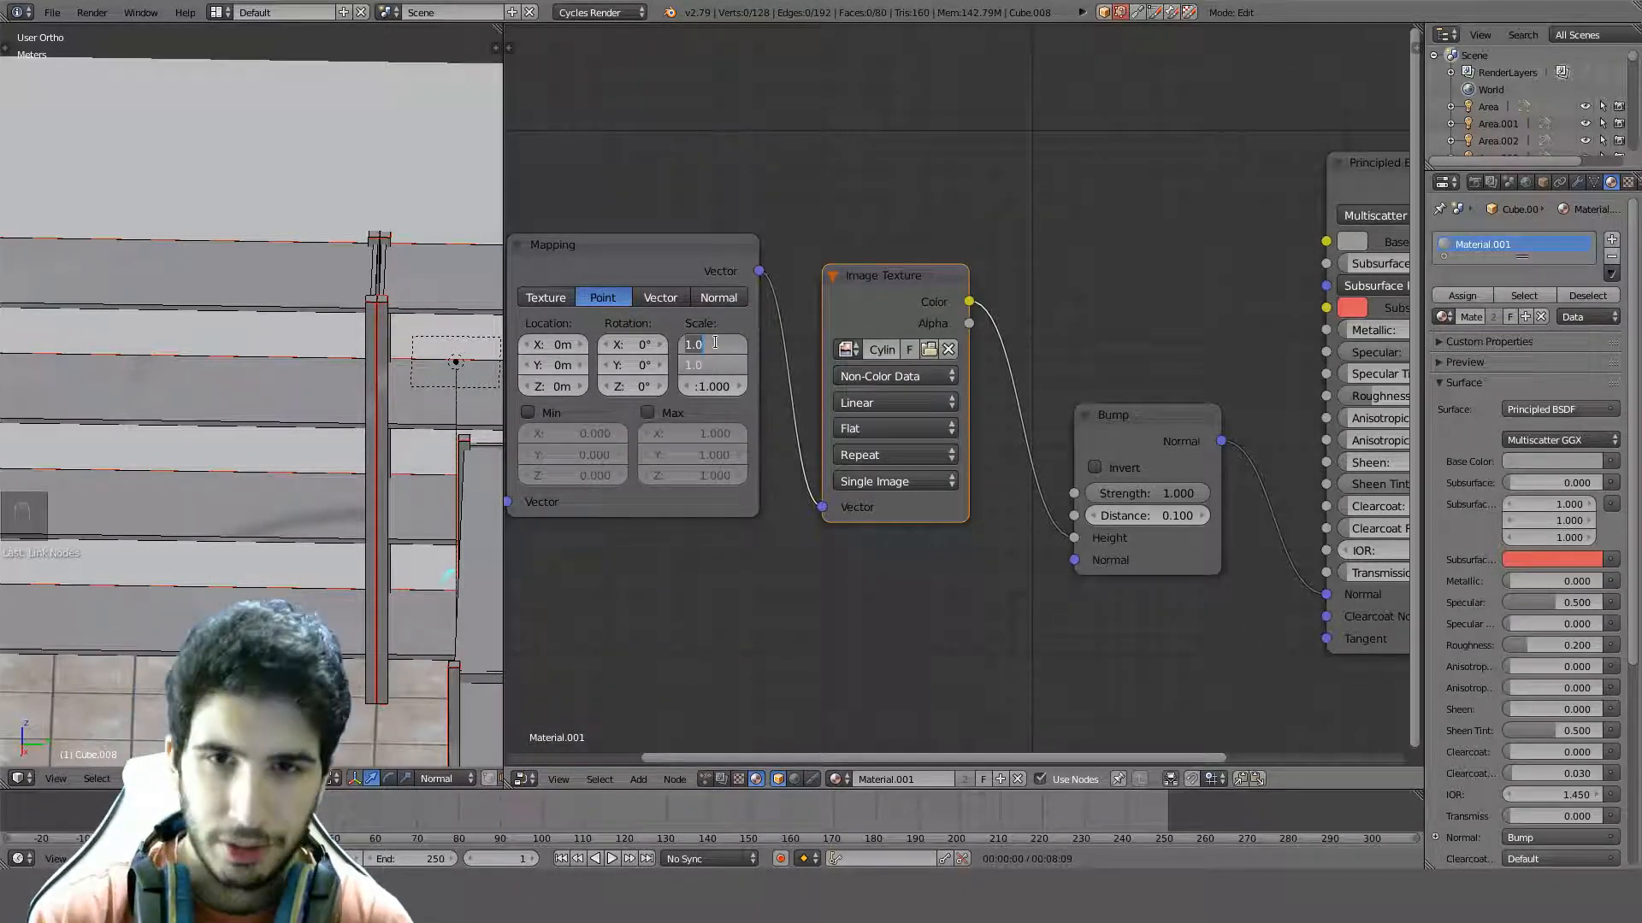
{"action": "key", "text": "Return"}
{"action": "middle_click_drag", "start_coordinate": [190, 346], "coordinate": [385, 300]}
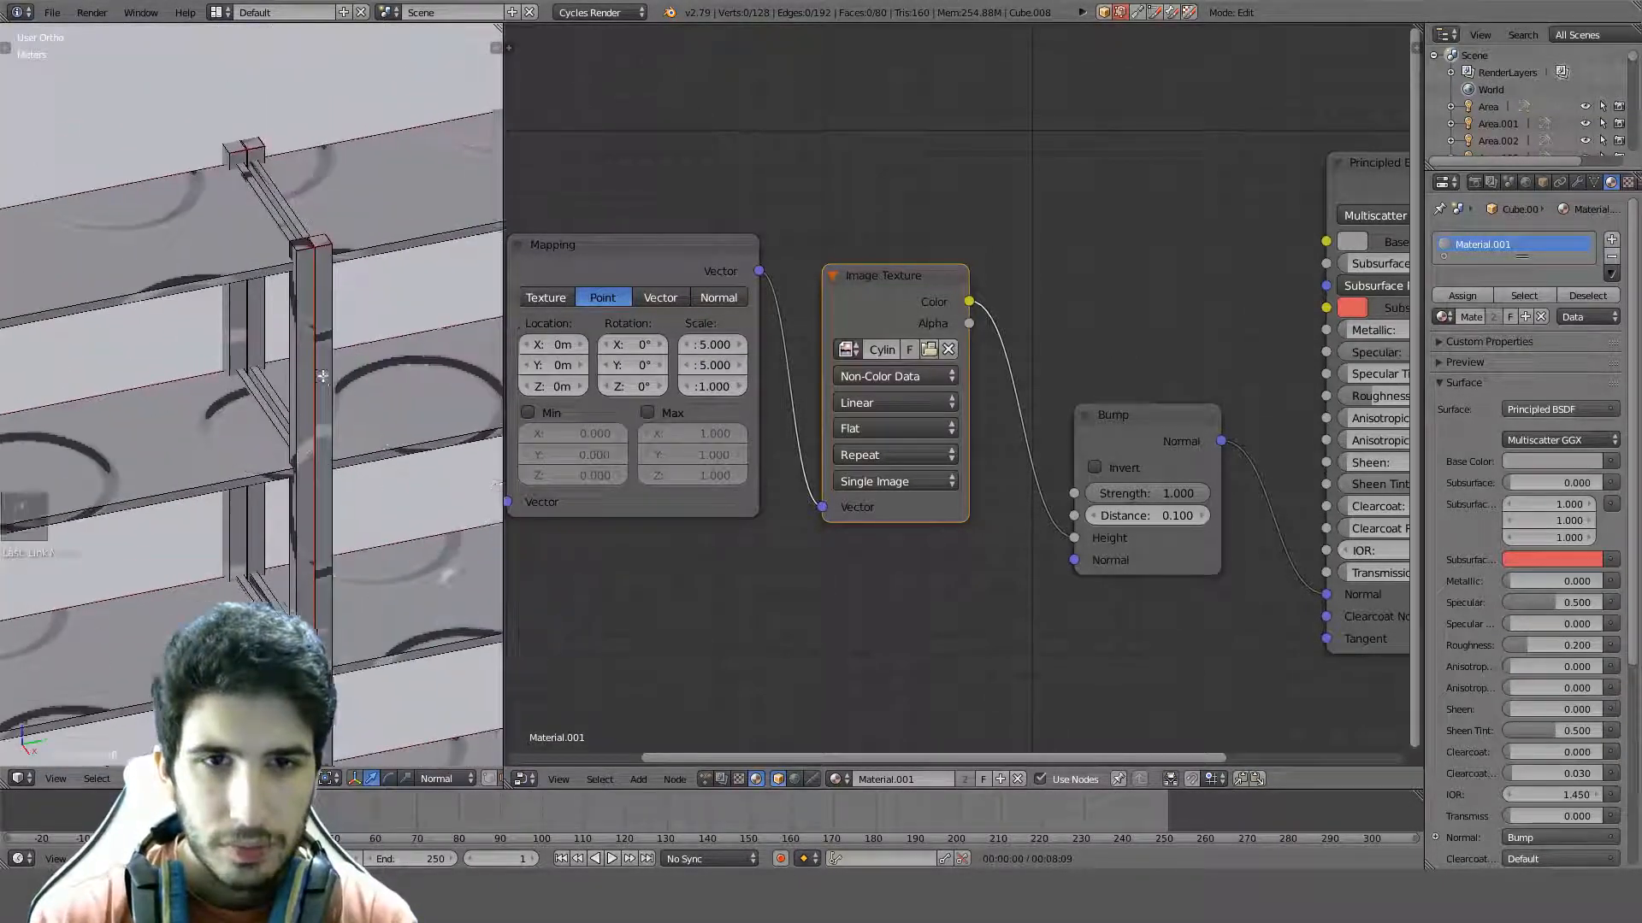
Try a scale of 20 on all axes of the Mapping node, and reset the Z scale to 1
{"action": "left_click_drag", "start_coordinate": [711, 345], "coordinate": [711, 387]}
{"action": "type", "text": "20"}
{"action": "key", "text": "Return"}
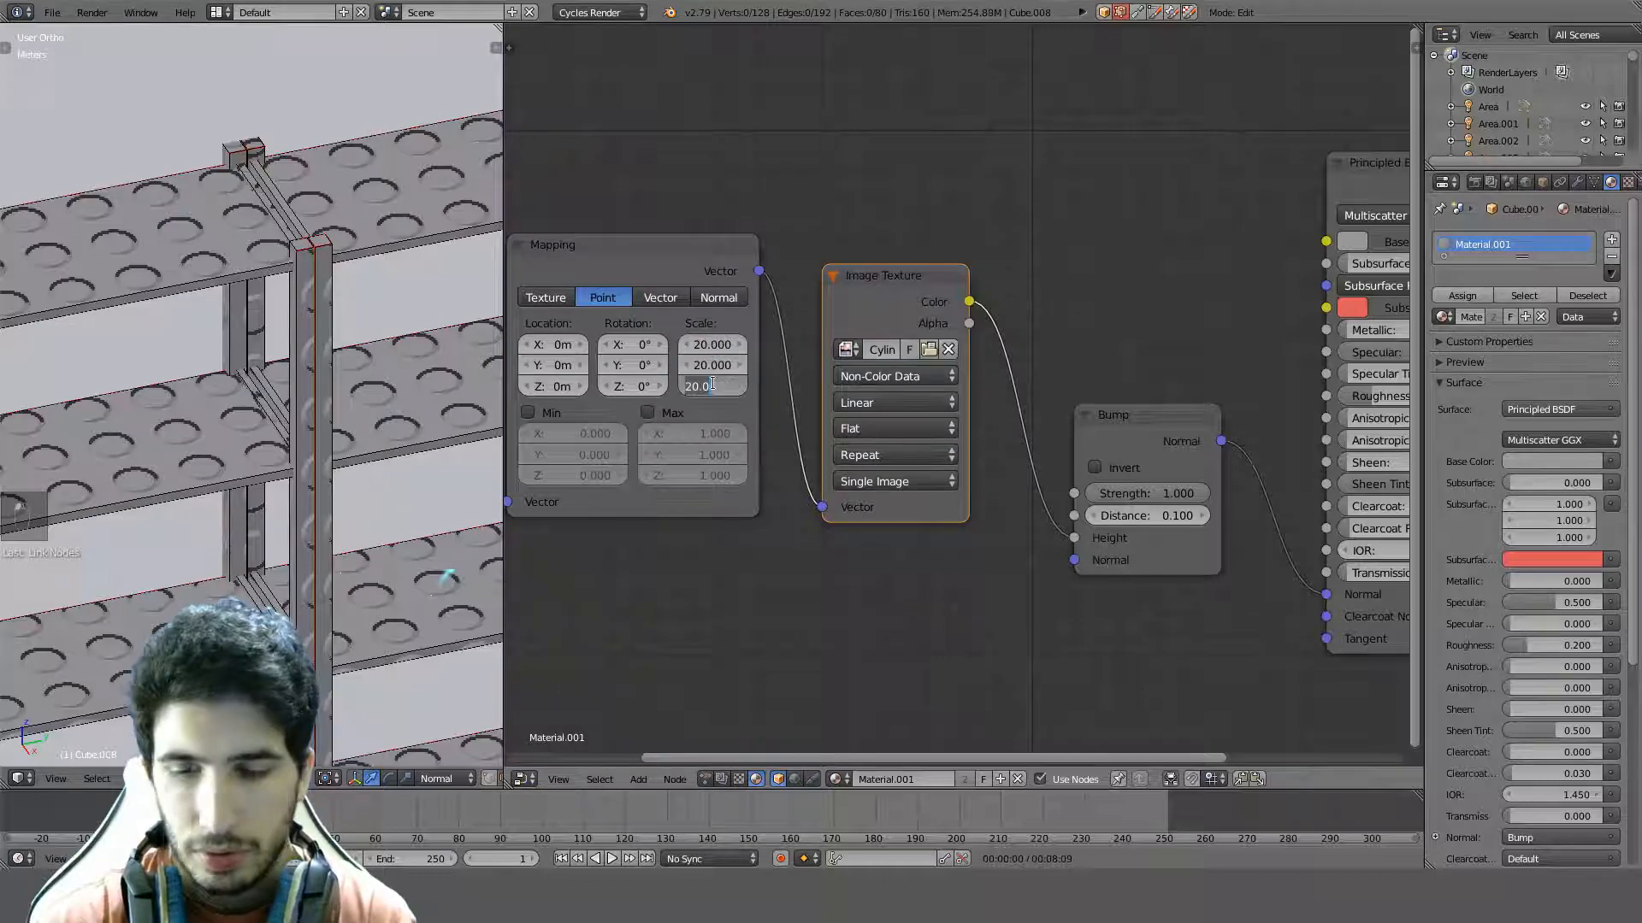
{"action": "type", "text": "1"}
Set the Mapping node's X and Y scale to 100
{"action": "left_click_drag", "start_coordinate": [710, 344], "coordinate": [713, 365]}
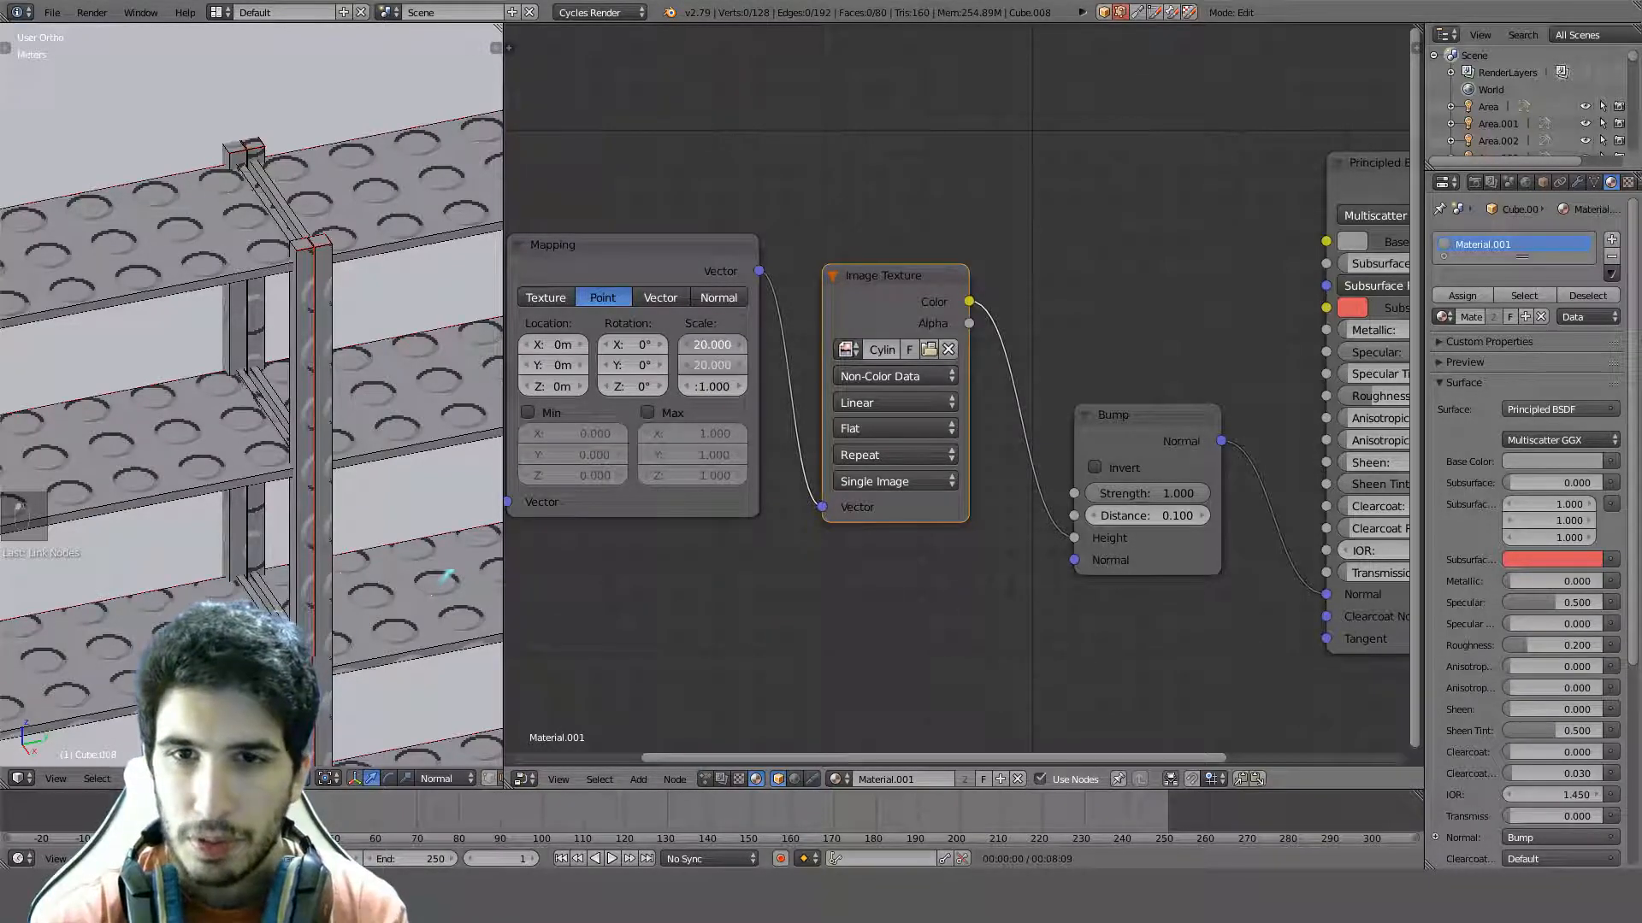
{"action": "type", "text": "100"}
{"action": "key", "text": "Return"}
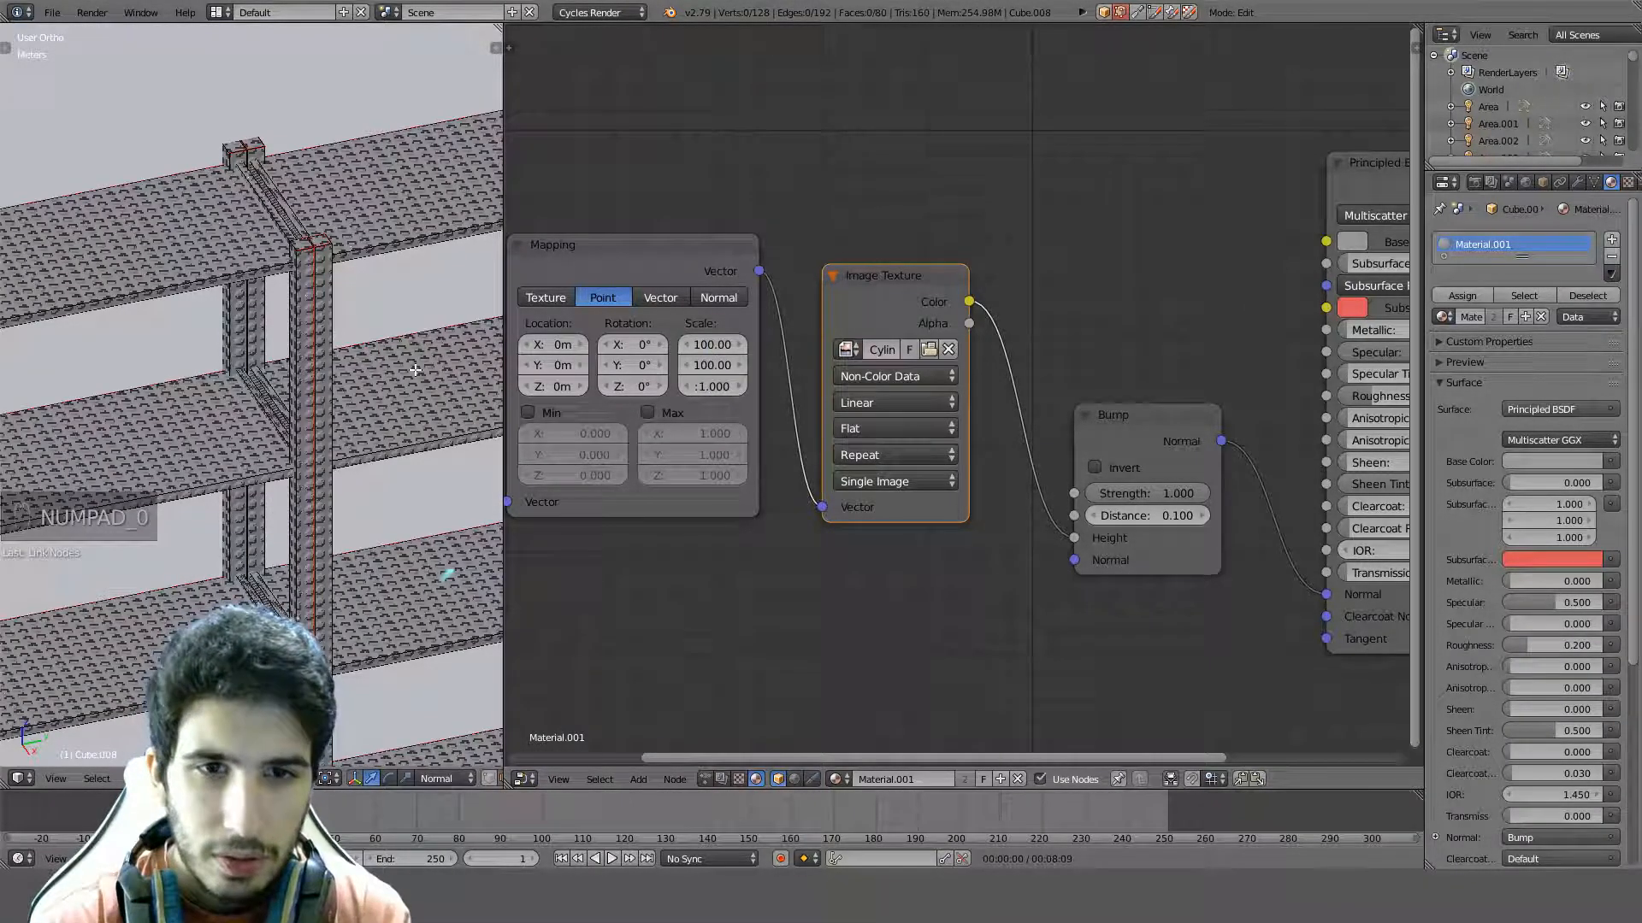
Shift the bump pattern on the shelf posts by setting the Mapping node's X location to -30 cm
{"action": "middle_click_drag", "start_coordinate": [419, 374], "coordinate": [298, 511]}
{"action": "scroll", "coordinate": [348, 304], "scroll_direction": "up", "scroll_amount": 4}
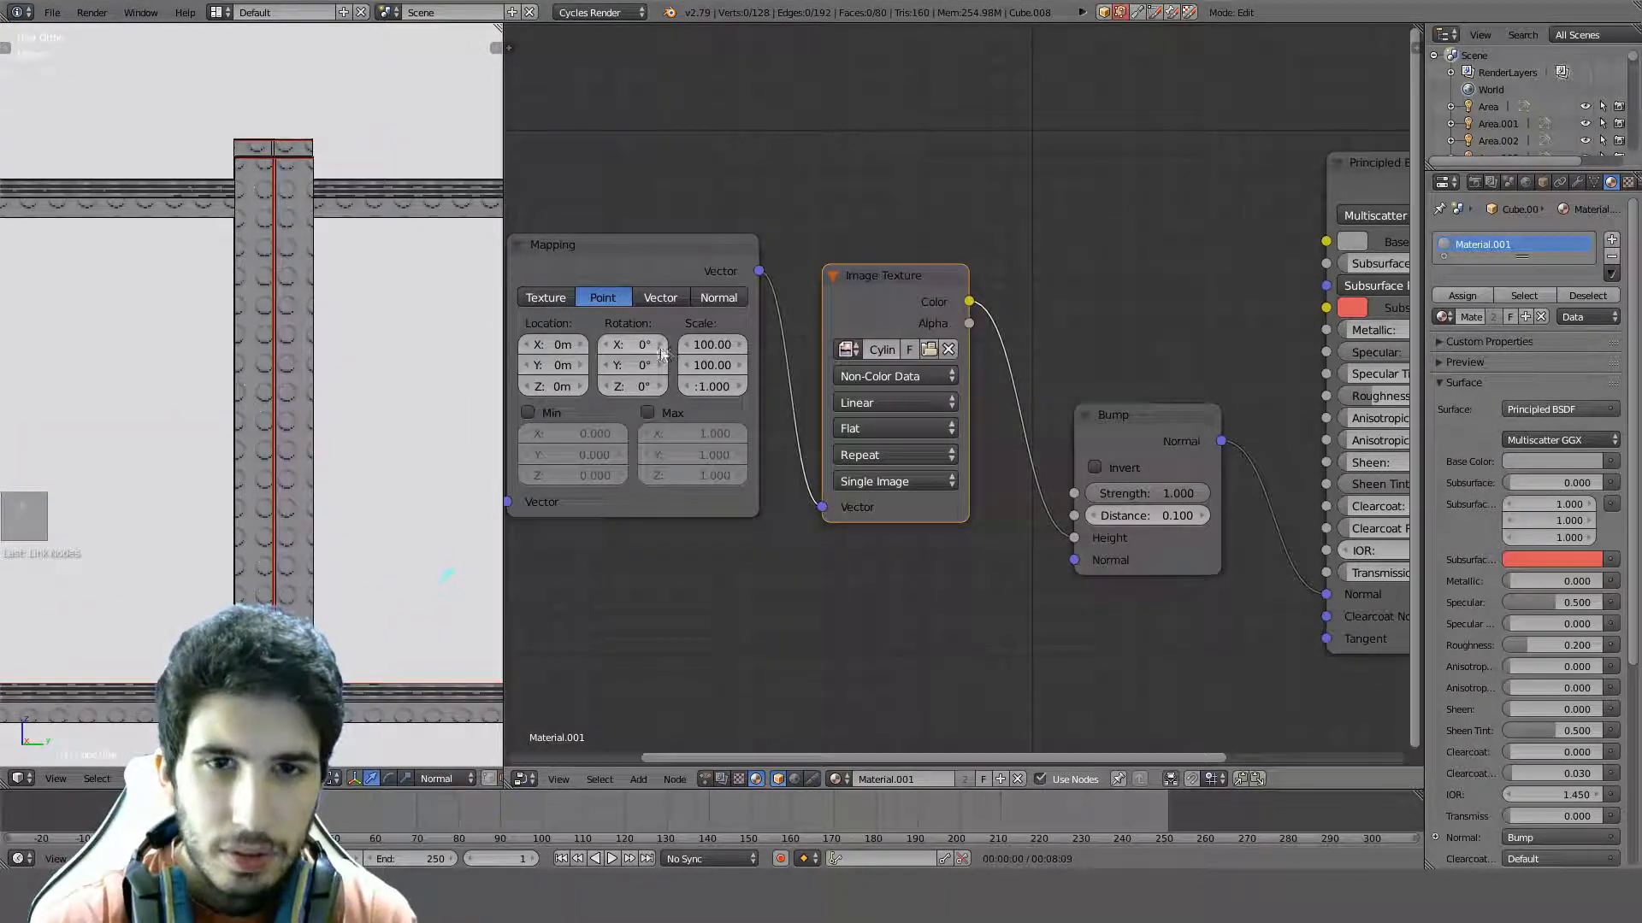
{"action": "left_click", "coordinate": [580, 342]}
{"action": "left_click", "coordinate": [579, 341]}
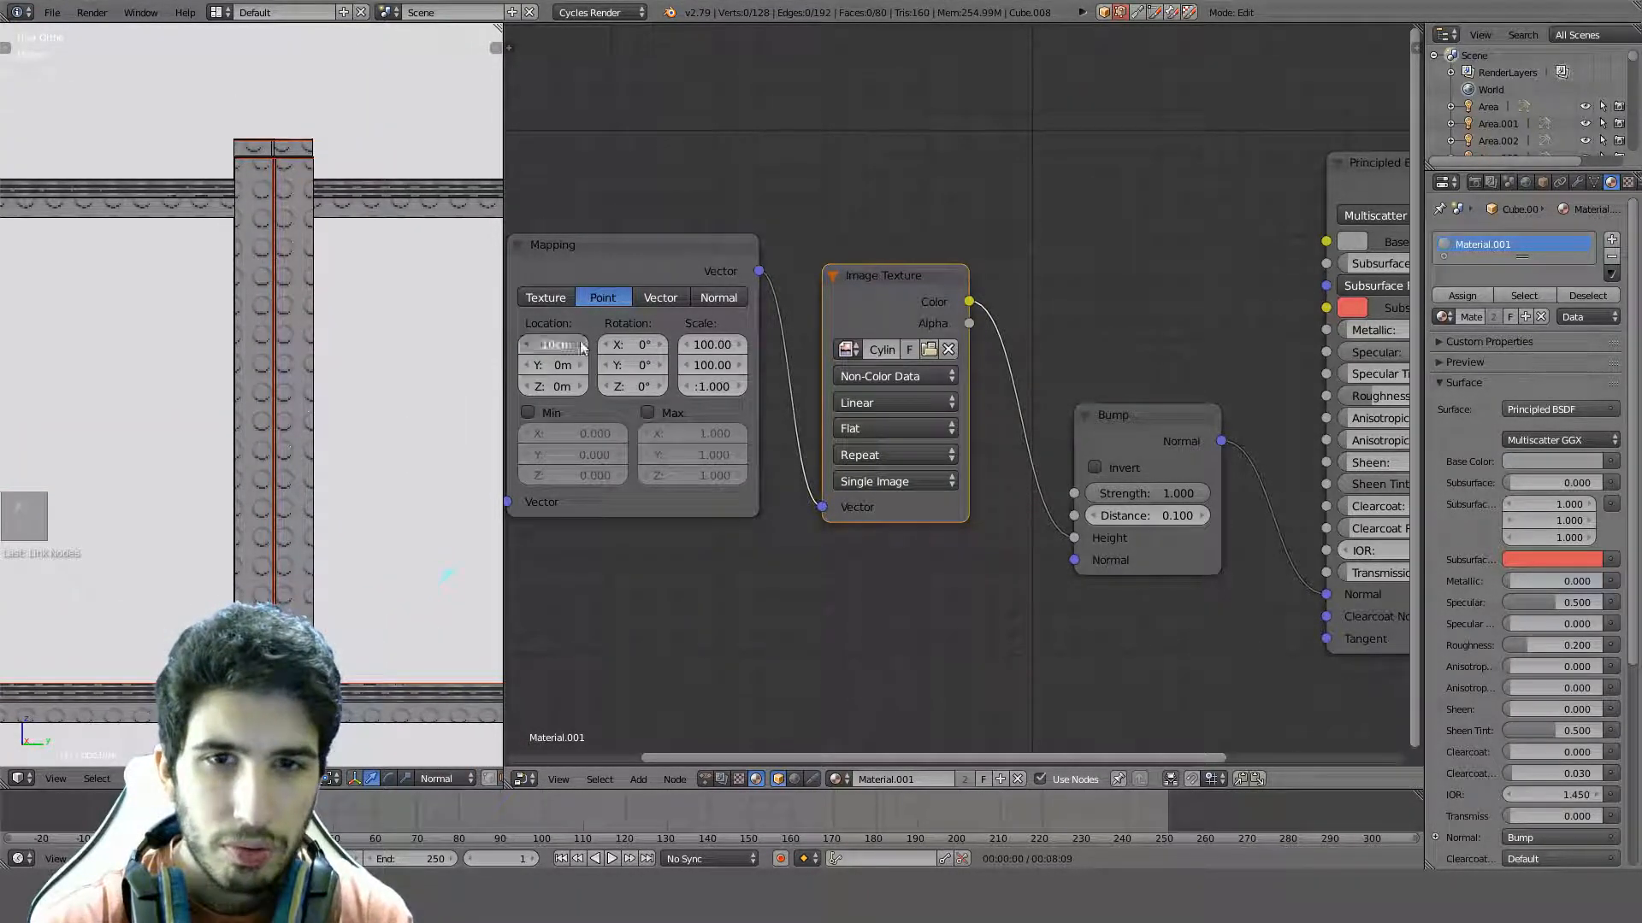
{"action": "left_click", "coordinate": [580, 342]}
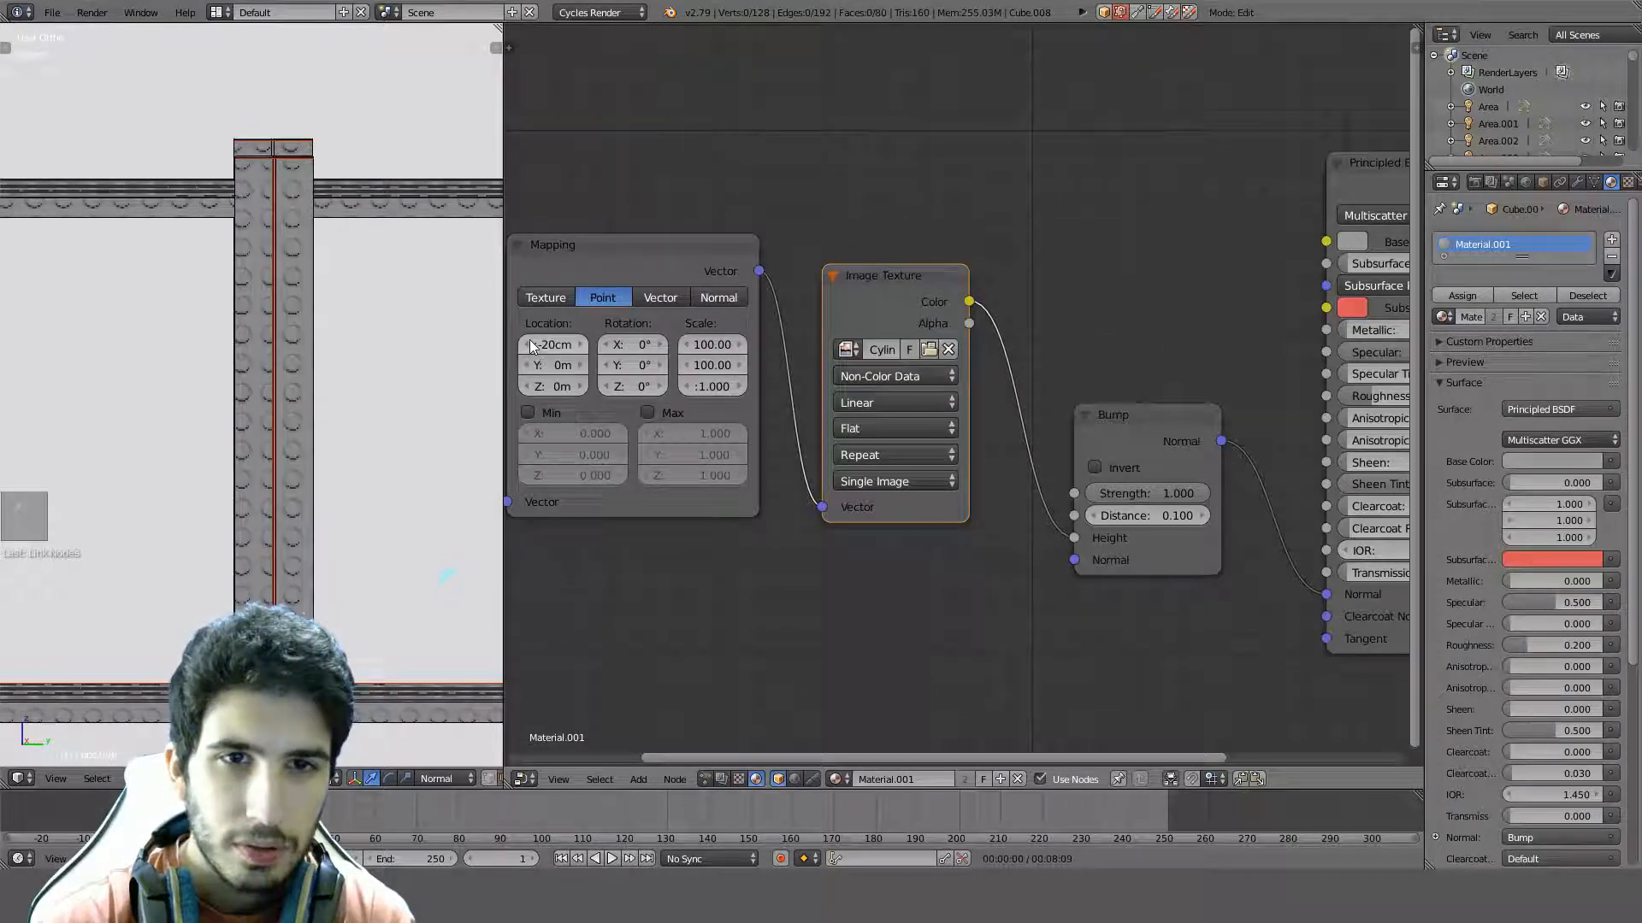
Examine how the cylinder bump pattern lines up on the shelf boards and posts
{"action": "scroll", "coordinate": [393, 342], "scroll_direction": "down", "scroll_amount": 4}
{"action": "middle_click_drag", "start_coordinate": [377, 316], "coordinate": [344, 535]}
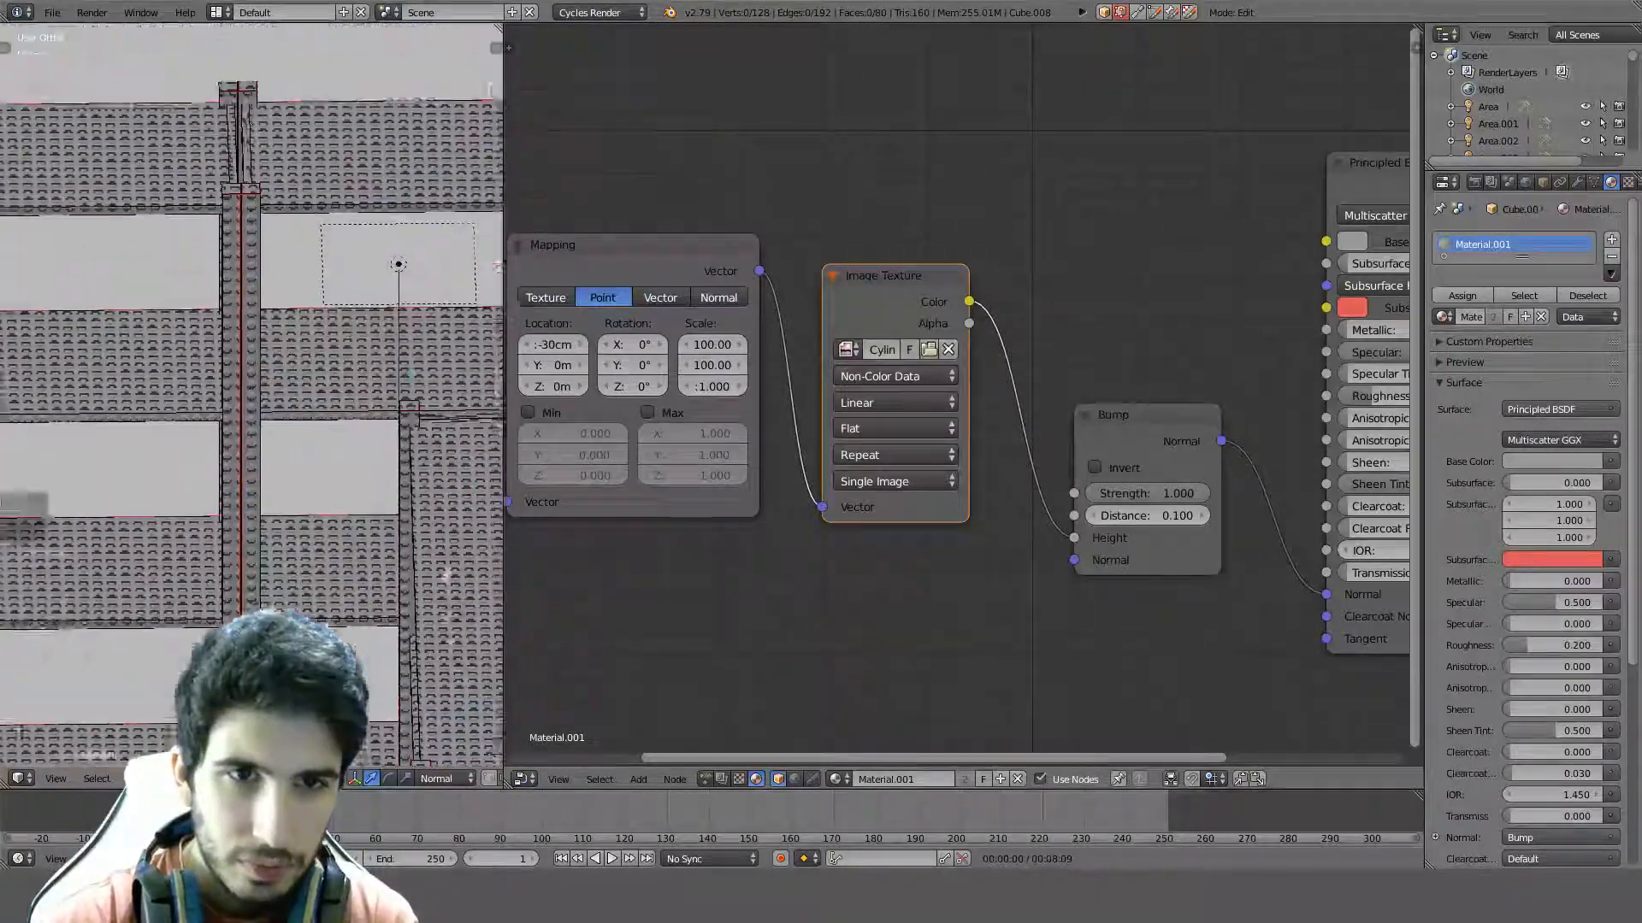
{"action": "scroll", "coordinate": [270, 257], "scroll_direction": "up", "scroll_amount": 3}
{"action": "middle_click_drag", "start_coordinate": [271, 196], "coordinate": [272, 376], "text": "shift"}
{"action": "scroll", "coordinate": [419, 381], "scroll_direction": "down", "scroll_amount": 3}
{"action": "middle_click_drag", "start_coordinate": [429, 381], "coordinate": [414, 547]}
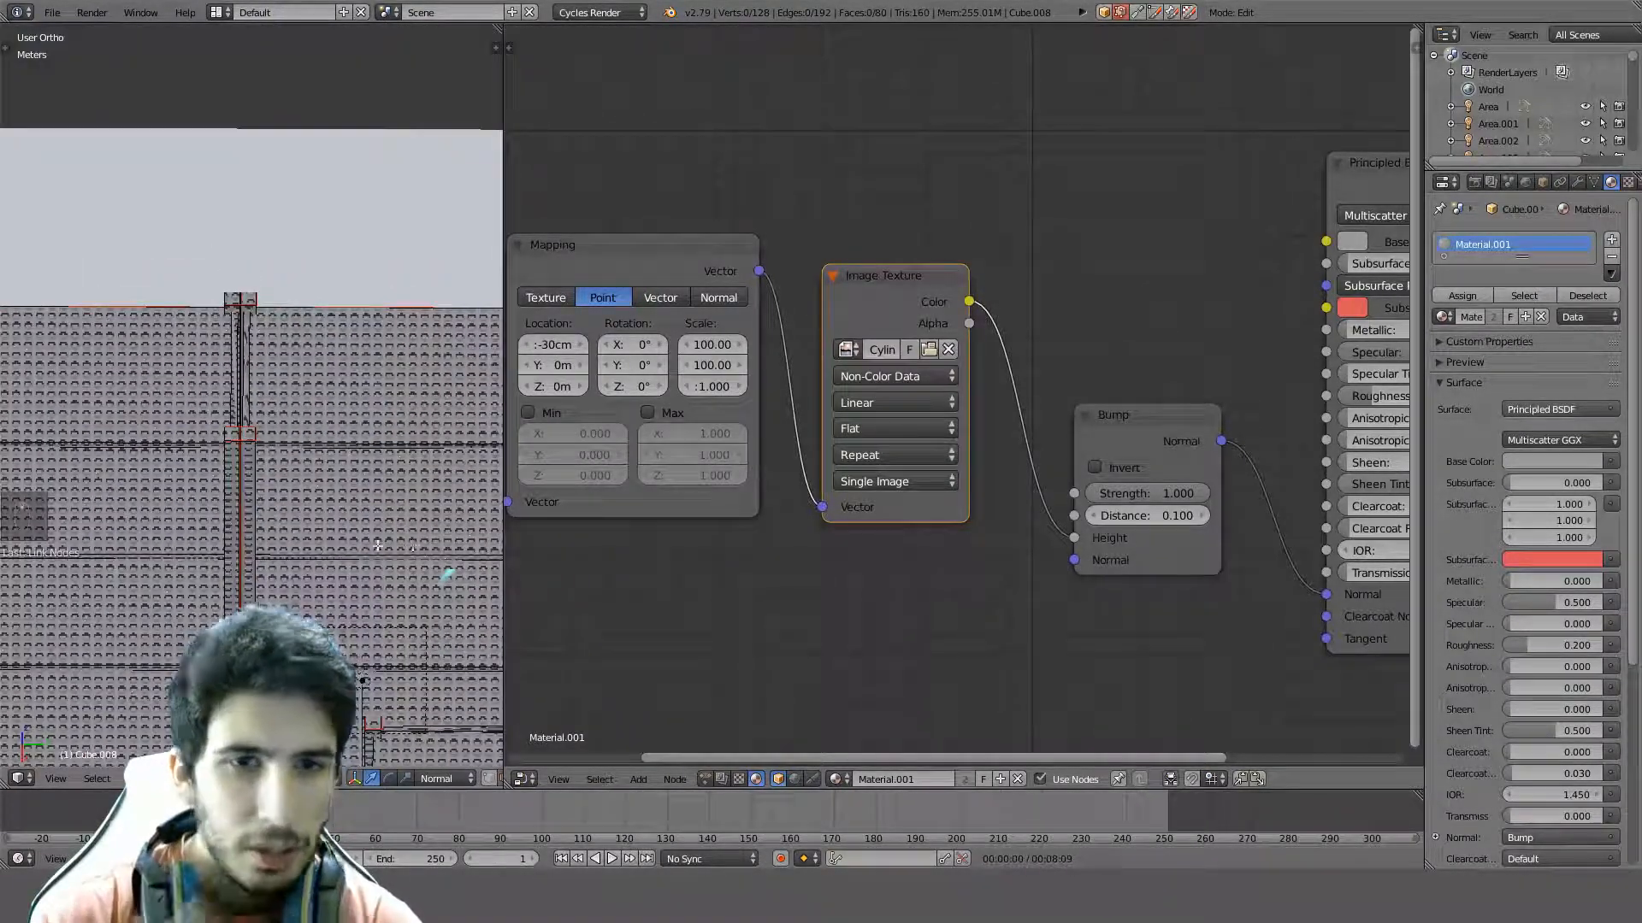
{"action": "scroll", "coordinate": [855, 427], "scroll_direction": "down", "scroll_amount": 3}
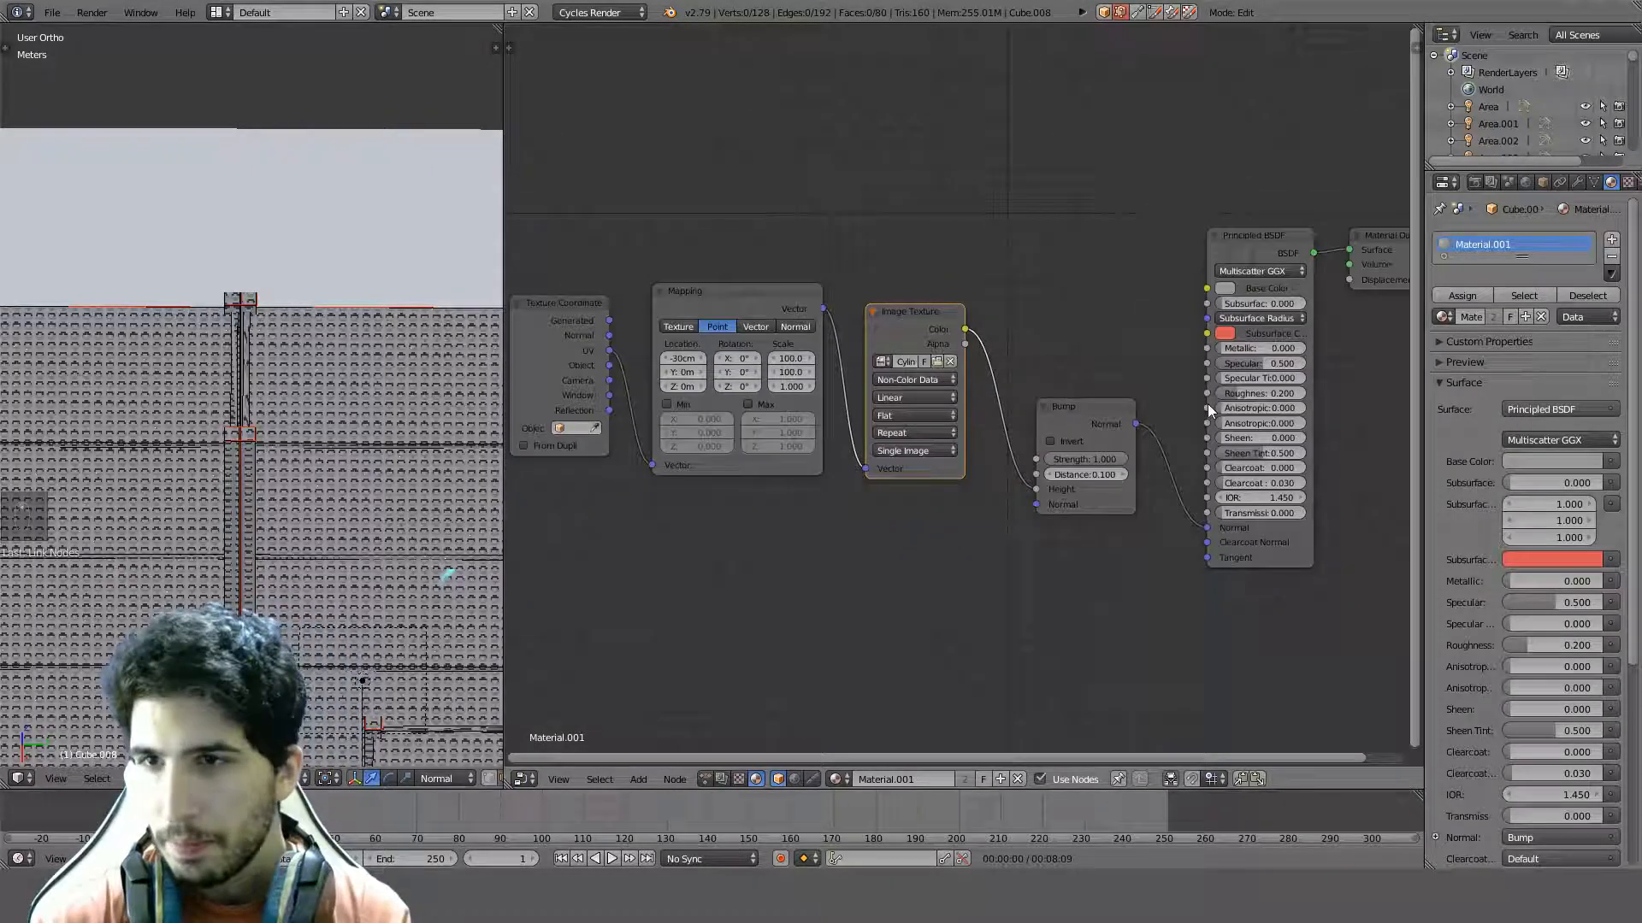
Select all four vertical corner posts of the shelf as linked mesh parts
{"action": "middle_click_drag", "start_coordinate": [435, 352], "coordinate": [298, 327], "text": "shift"}
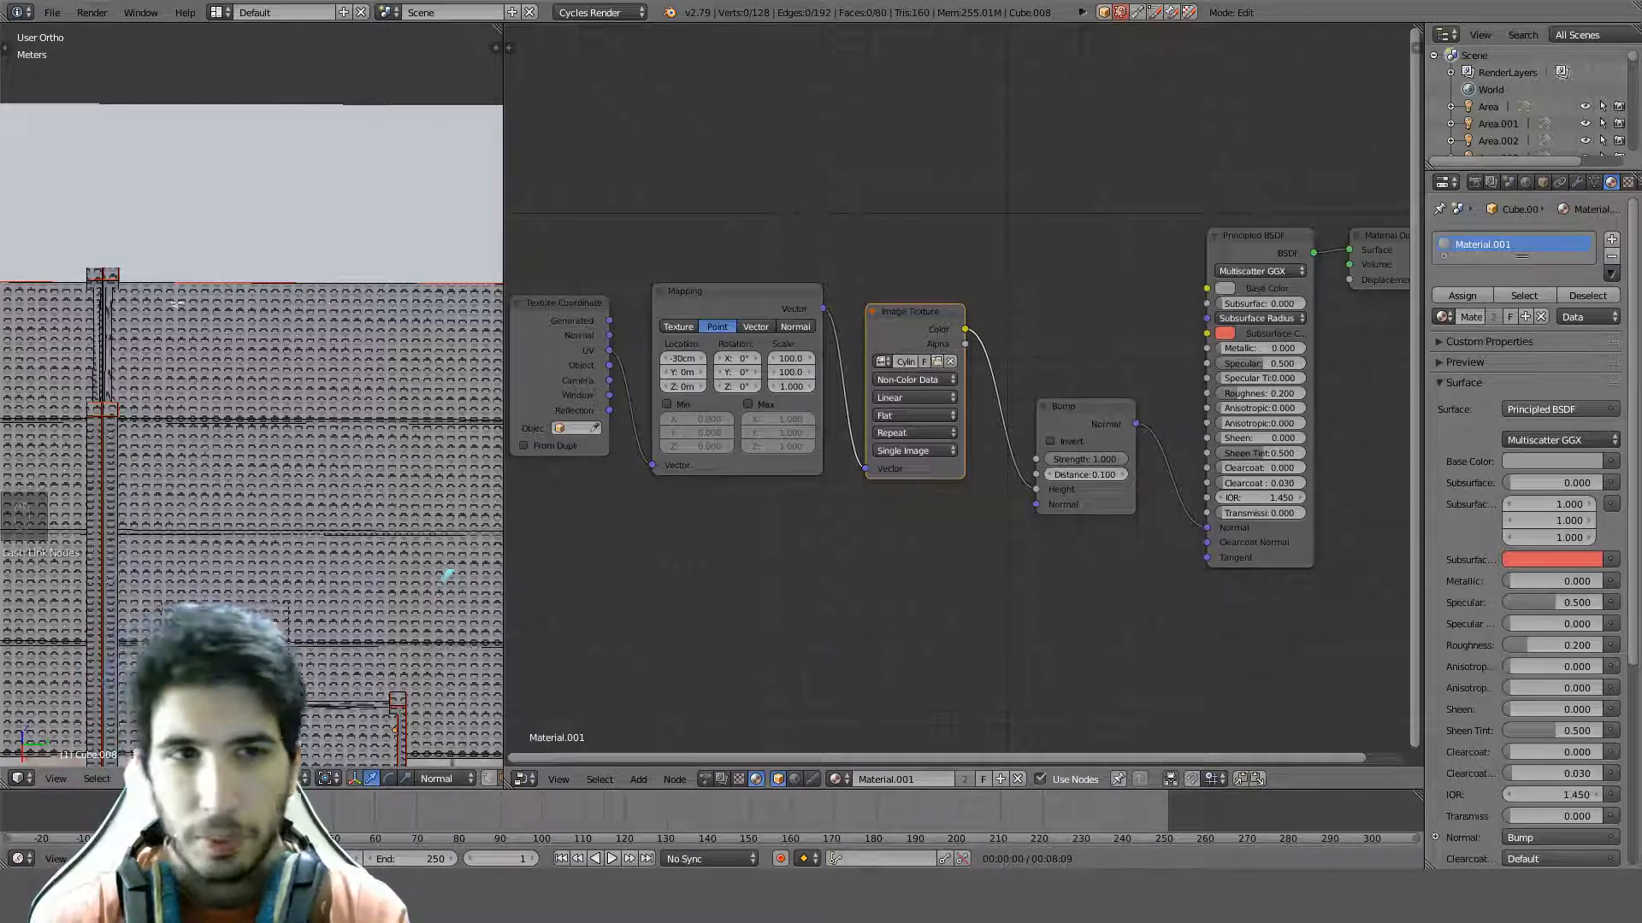
{"action": "key", "text": "l"}
{"action": "scroll", "coordinate": [416, 323], "scroll_direction": "down", "scroll_amount": 3}
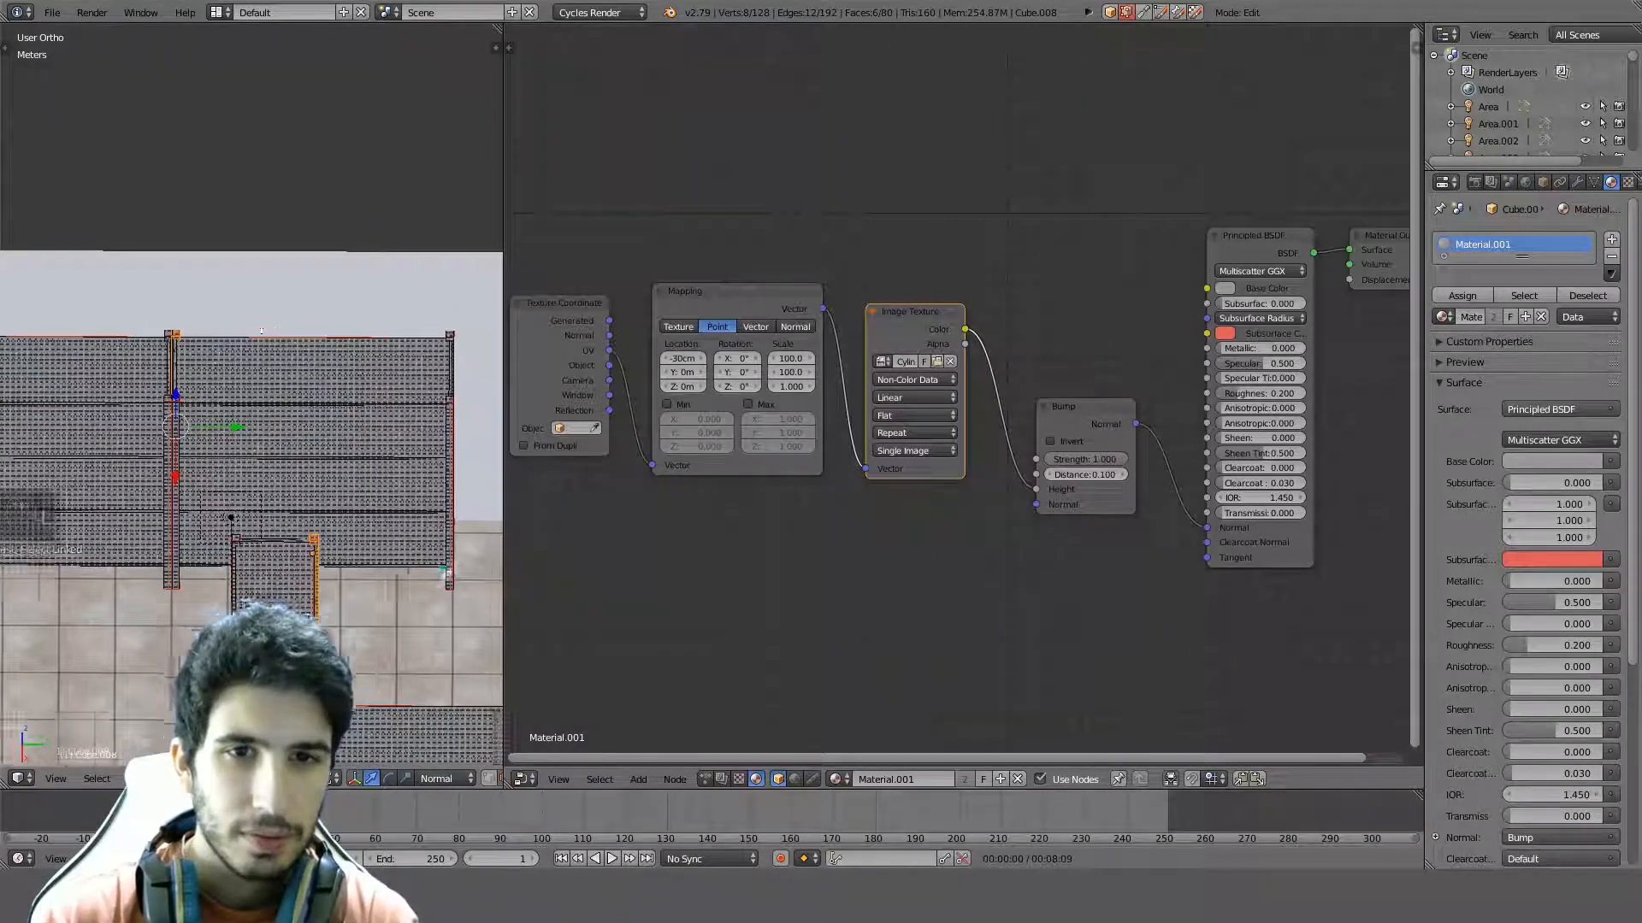
{"action": "key", "text": "l"}
{"action": "key", "text": "l"}
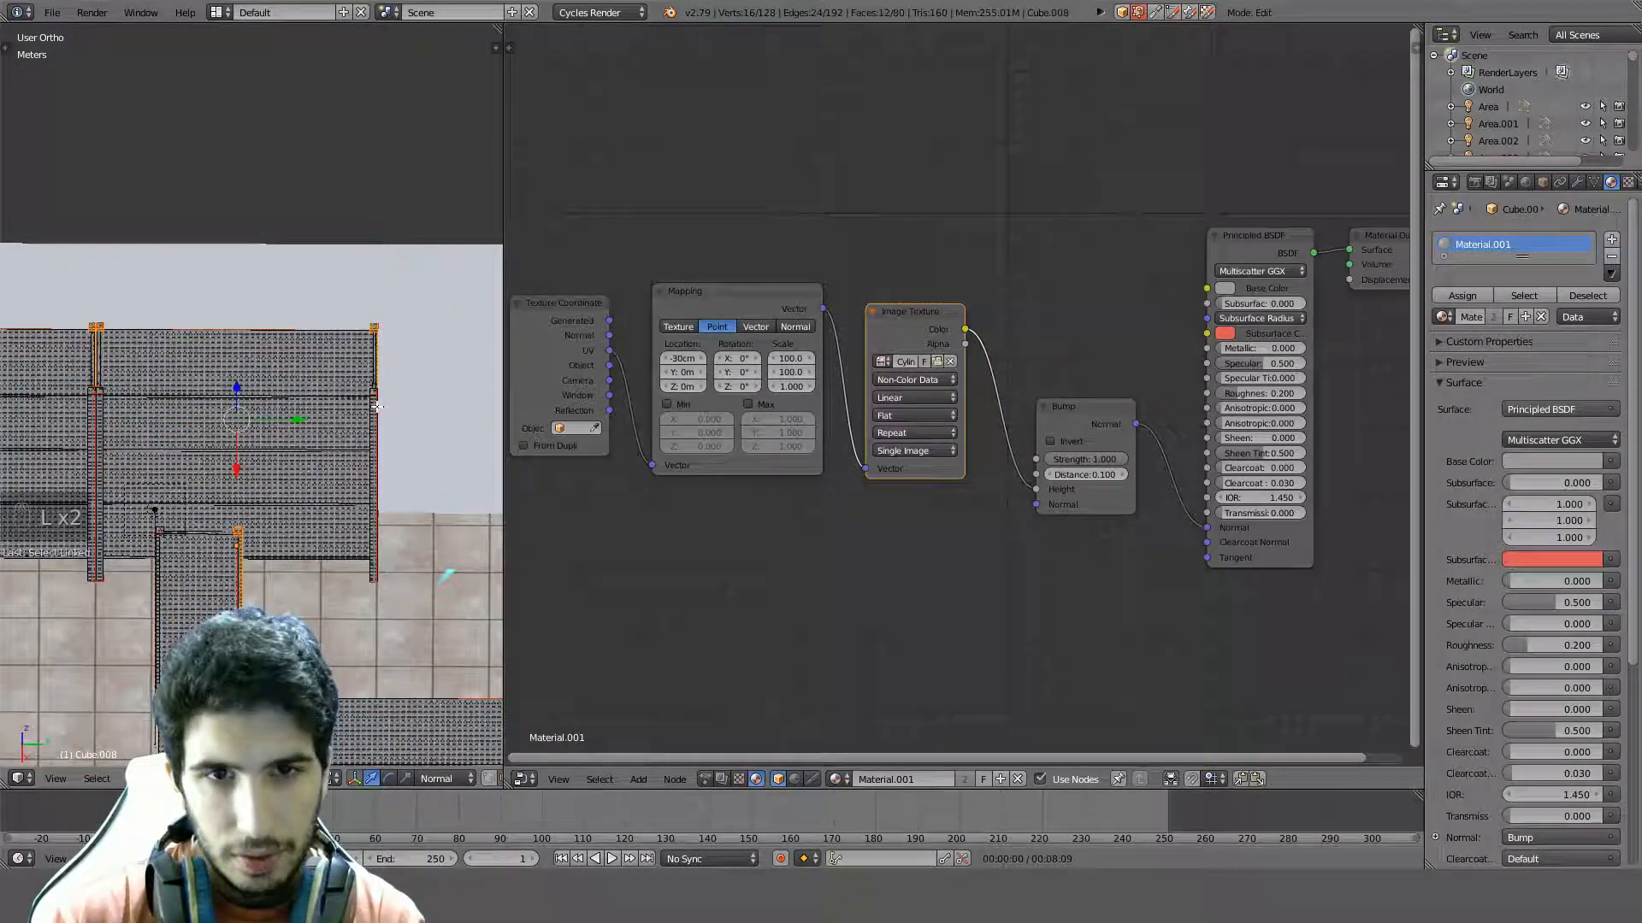
{"action": "key", "text": "l"}
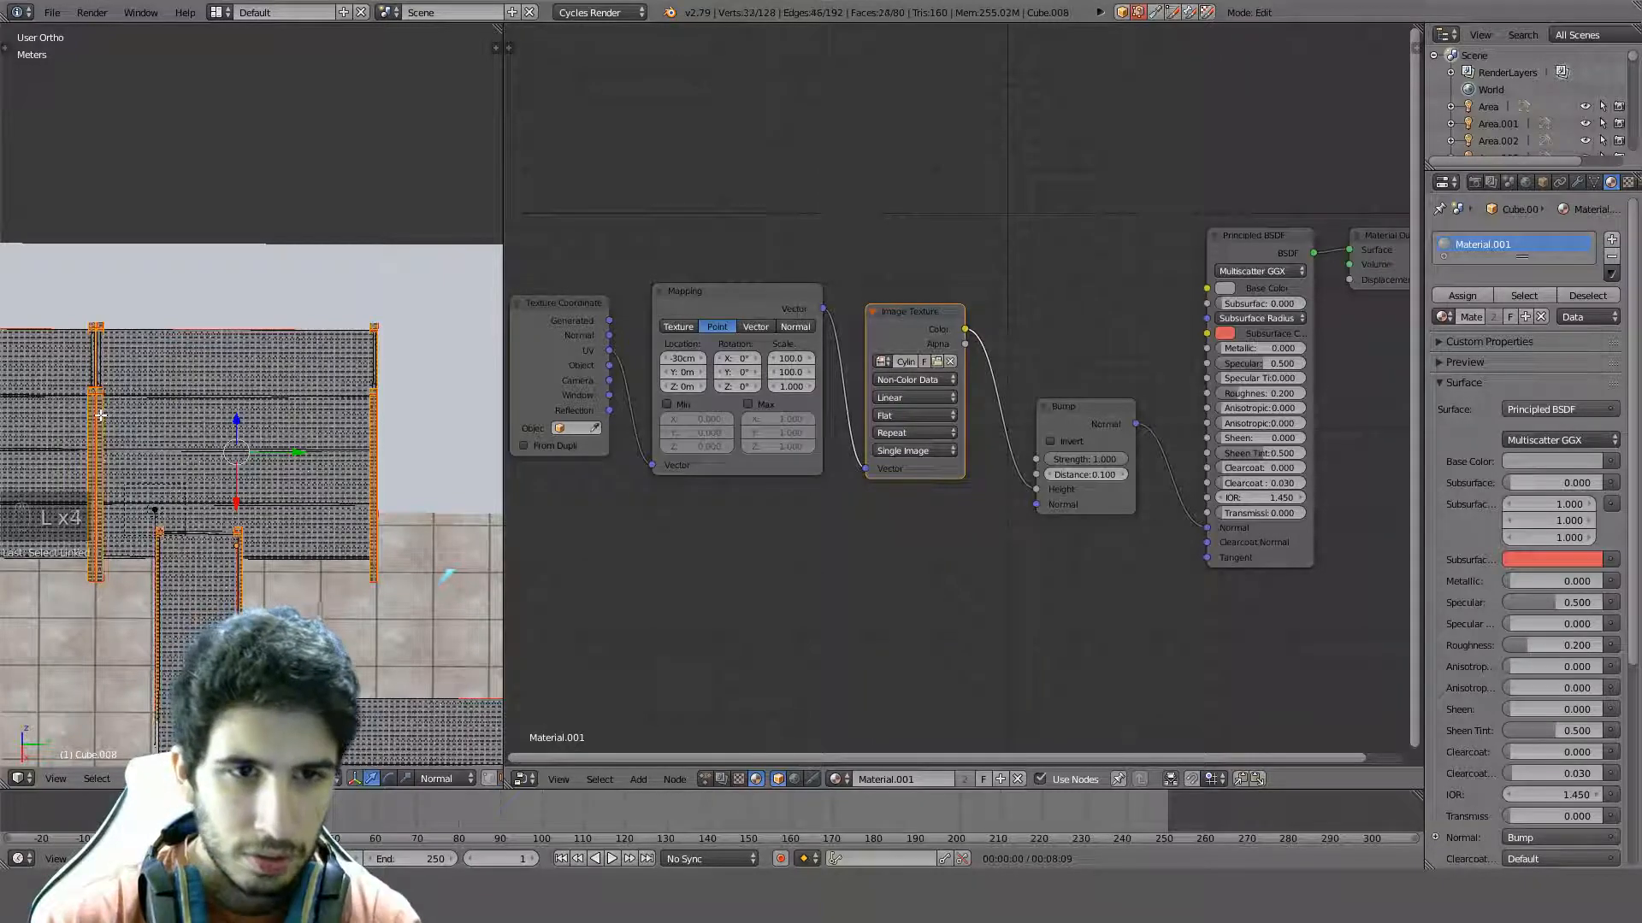
{"action": "middle_click_drag", "start_coordinate": [98, 417], "coordinate": [320, 292]}
{"action": "scroll", "coordinate": [321, 292], "scroll_direction": "up", "scroll_amount": 3}
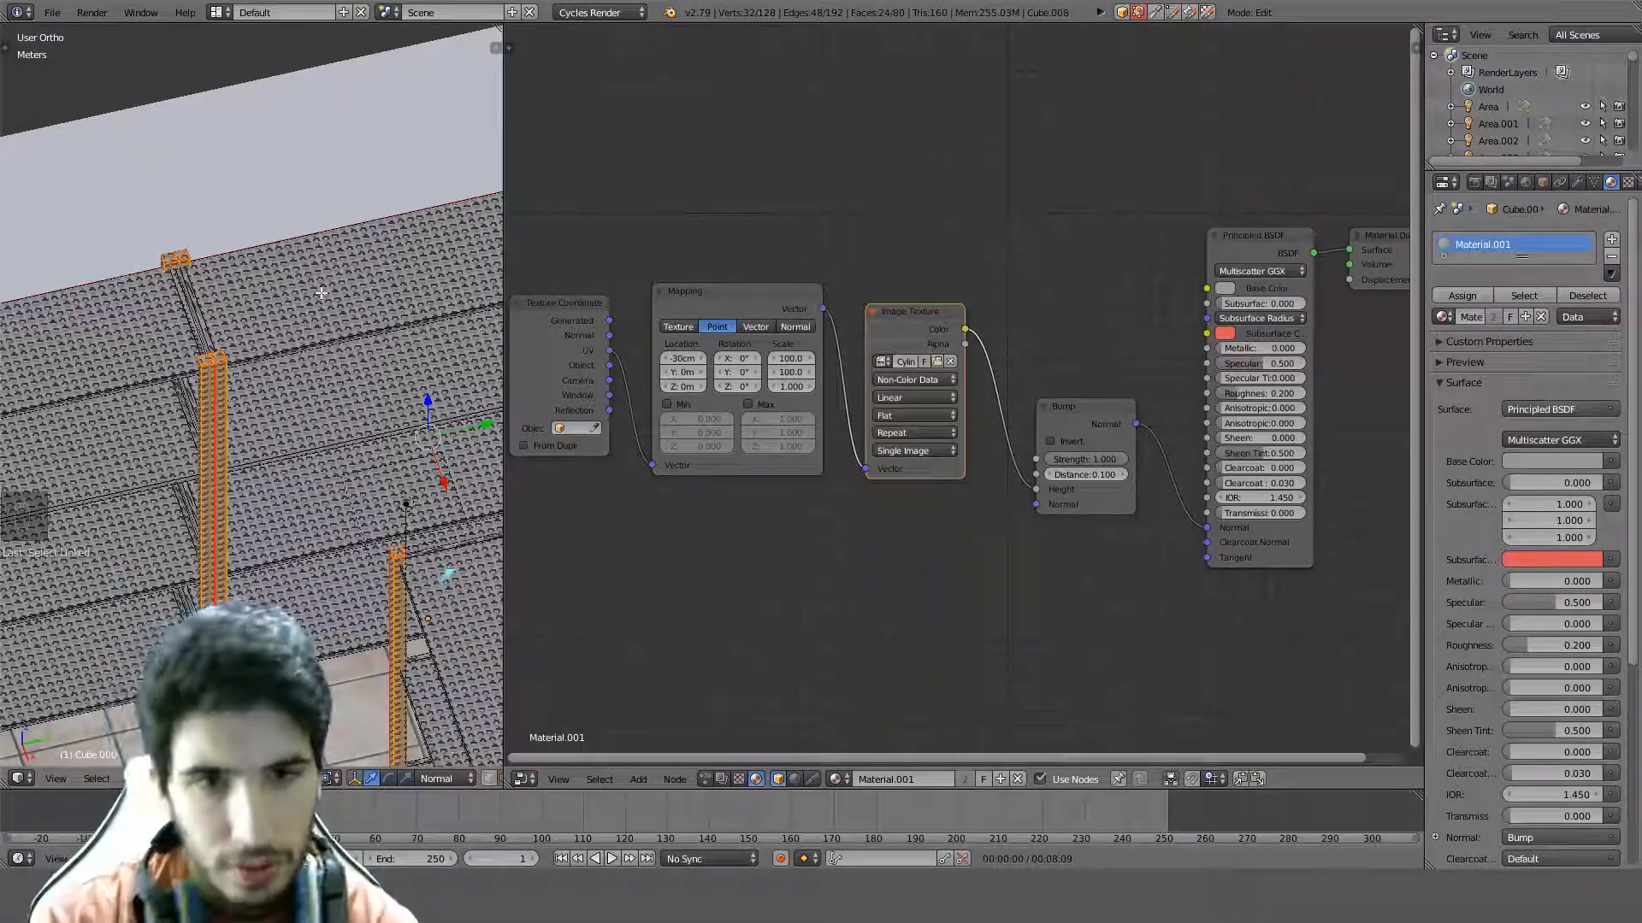
Try separating the selected posts into their own object
{"action": "key", "text": "p"}
{"action": "left_click", "coordinate": [321, 292]}
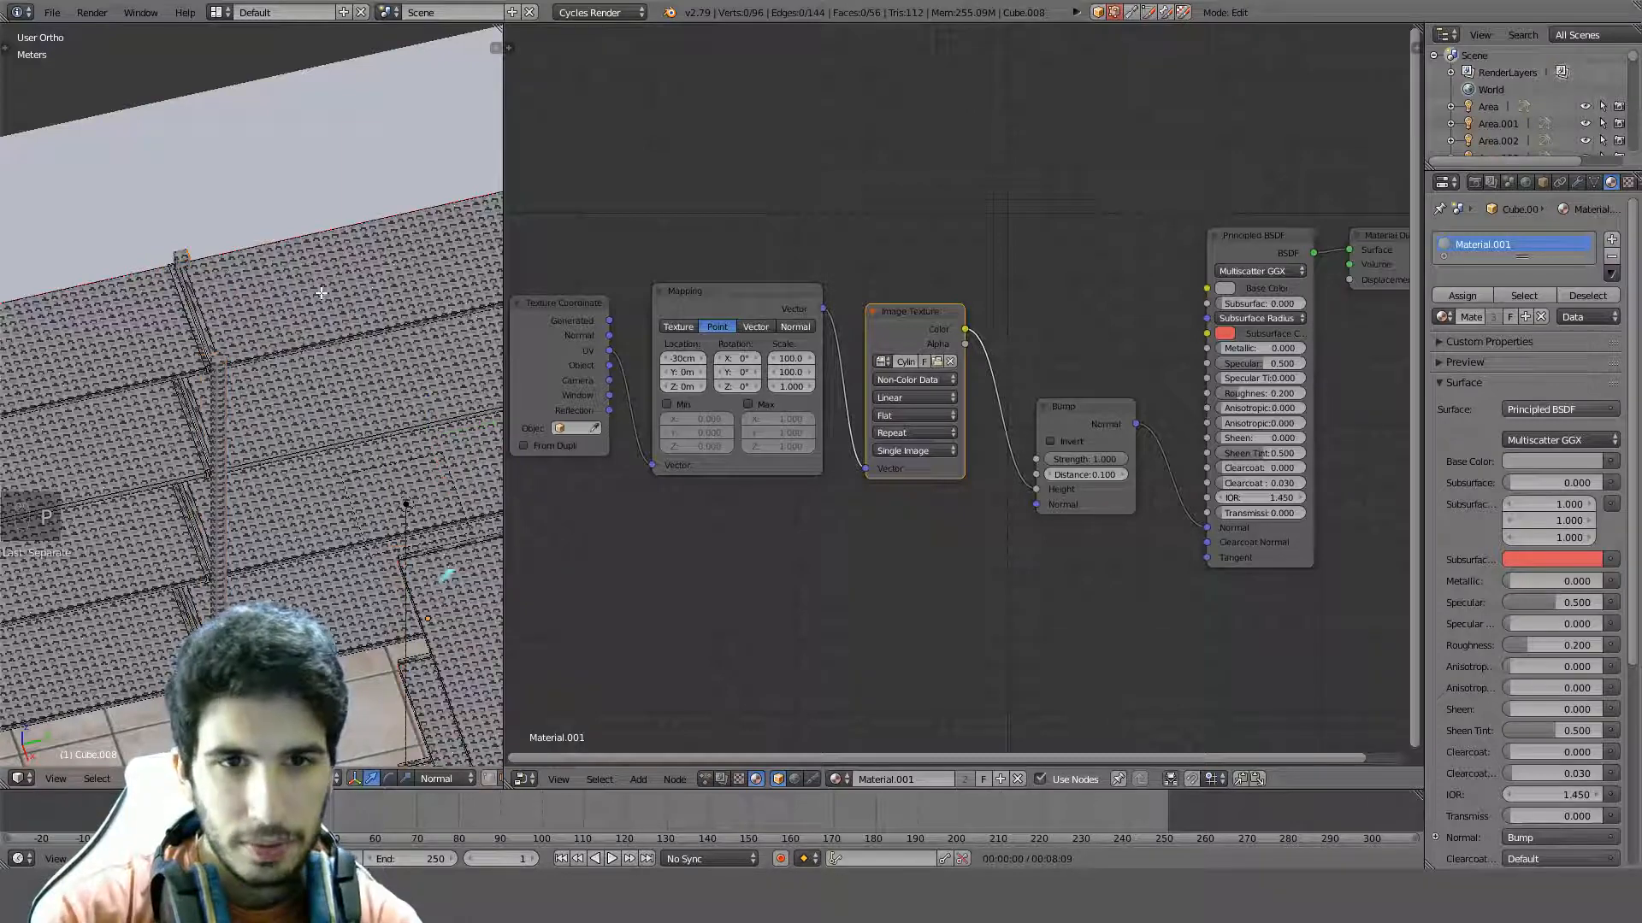
{"action": "key", "text": "ctrl+z"}
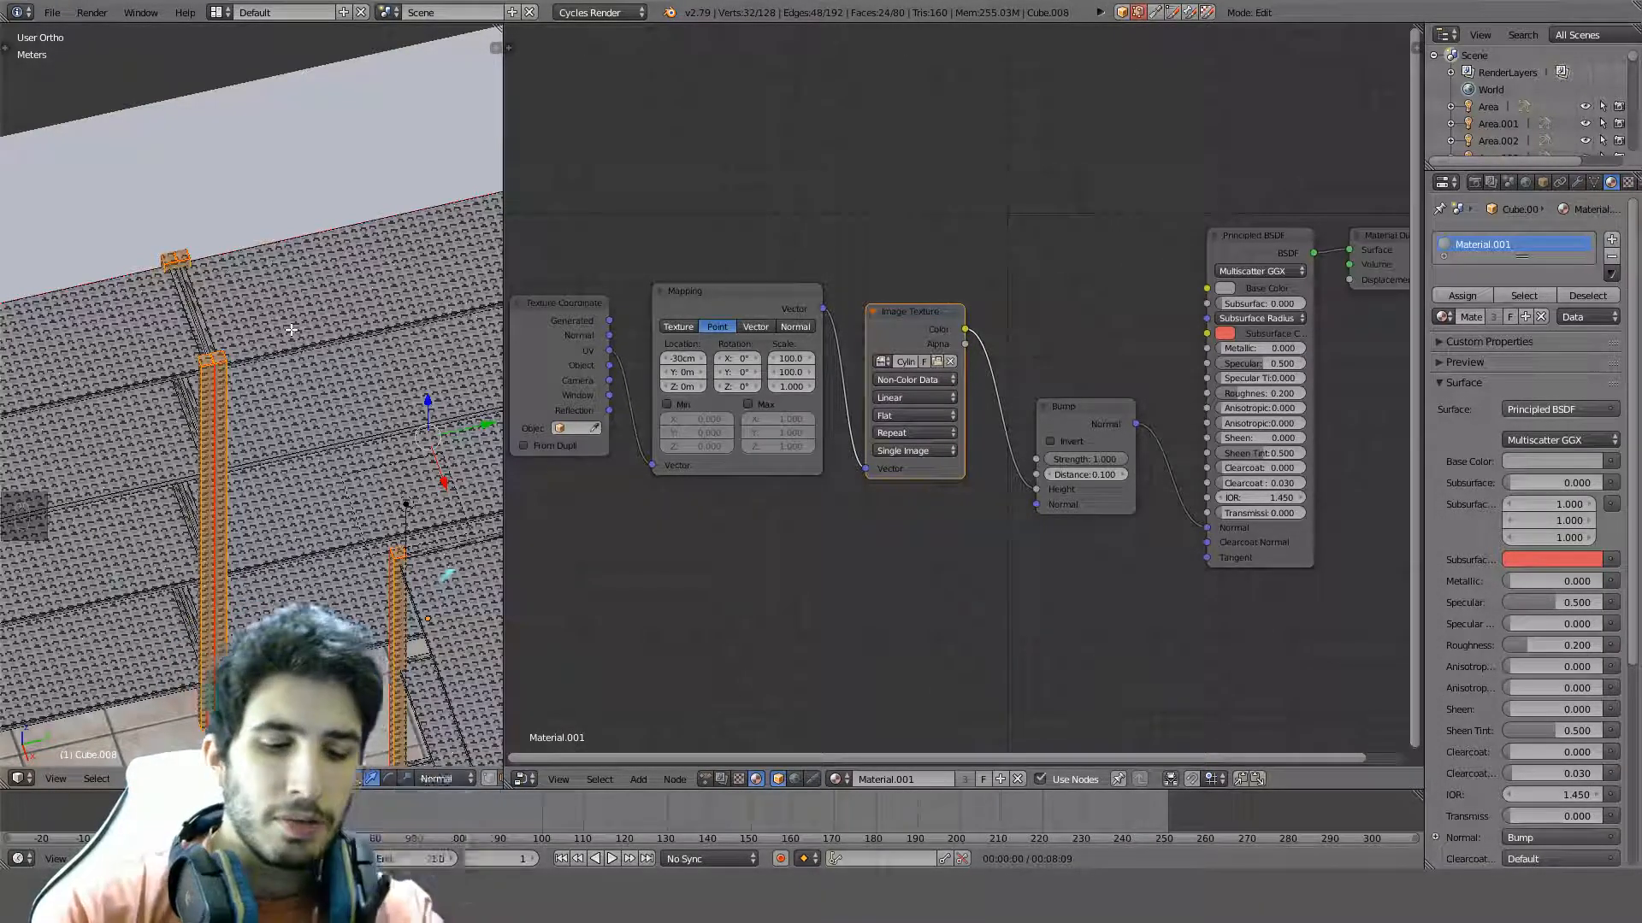
Try duplicating the selected posts within the shelf mesh
{"action": "key", "text": "shift+d"}
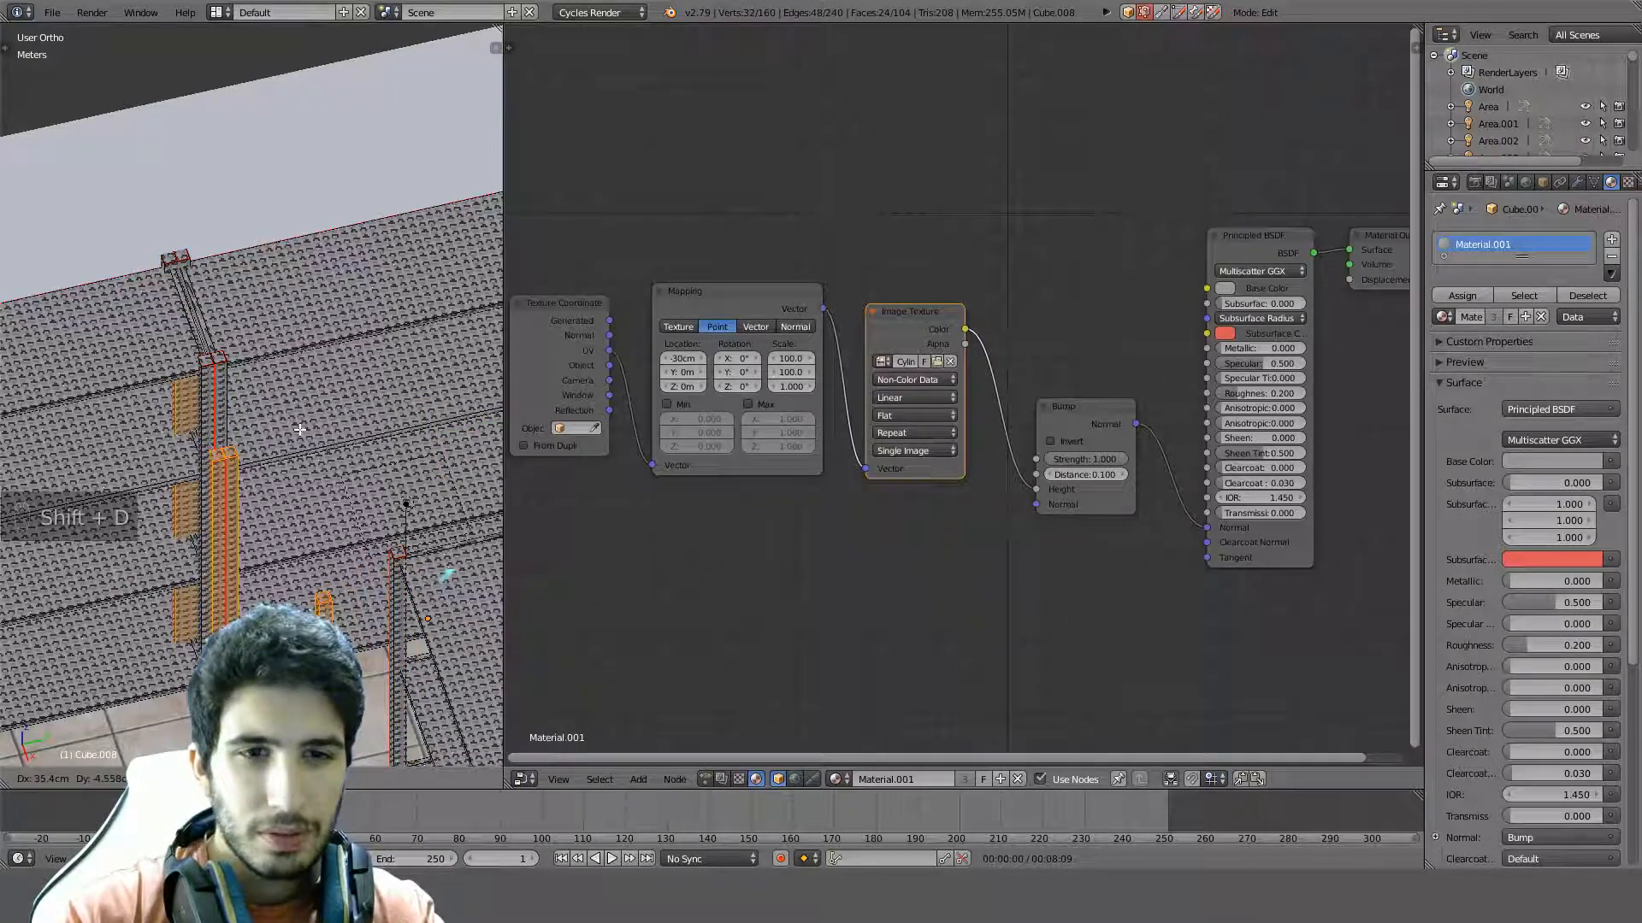
{"action": "right_click", "coordinate": [299, 430]}
{"action": "key", "text": "ctrl+z"}
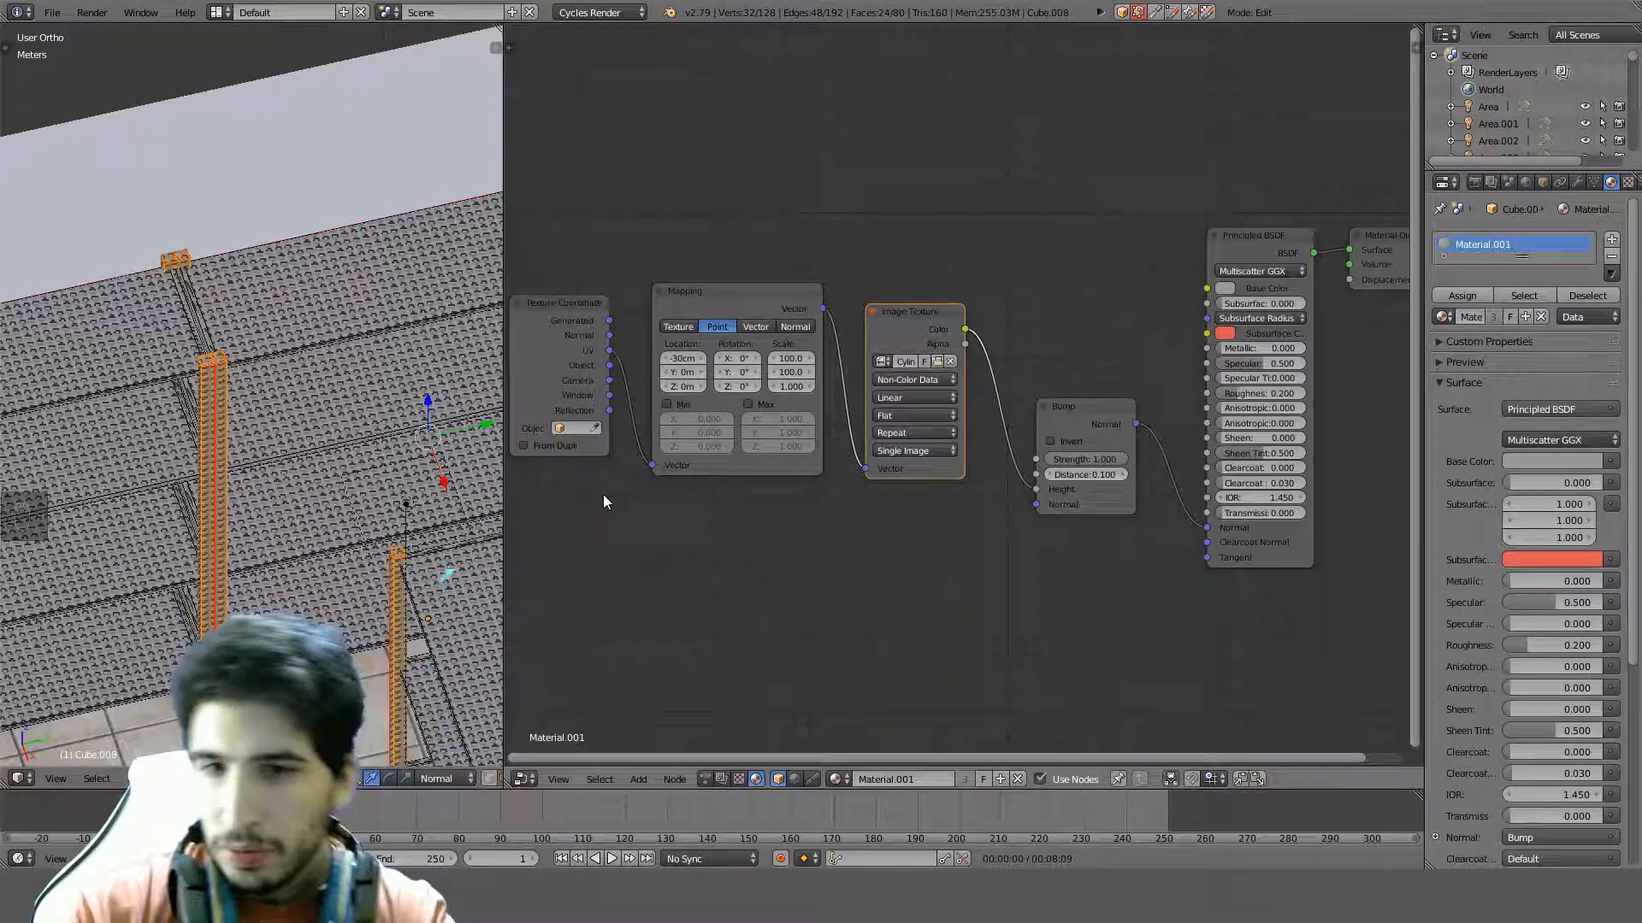
Add a second material slot to the shelf and rename the first material PaintedShelves
{"action": "left_click", "coordinate": [1611, 241]}
{"action": "double_click", "coordinate": [1489, 248]}
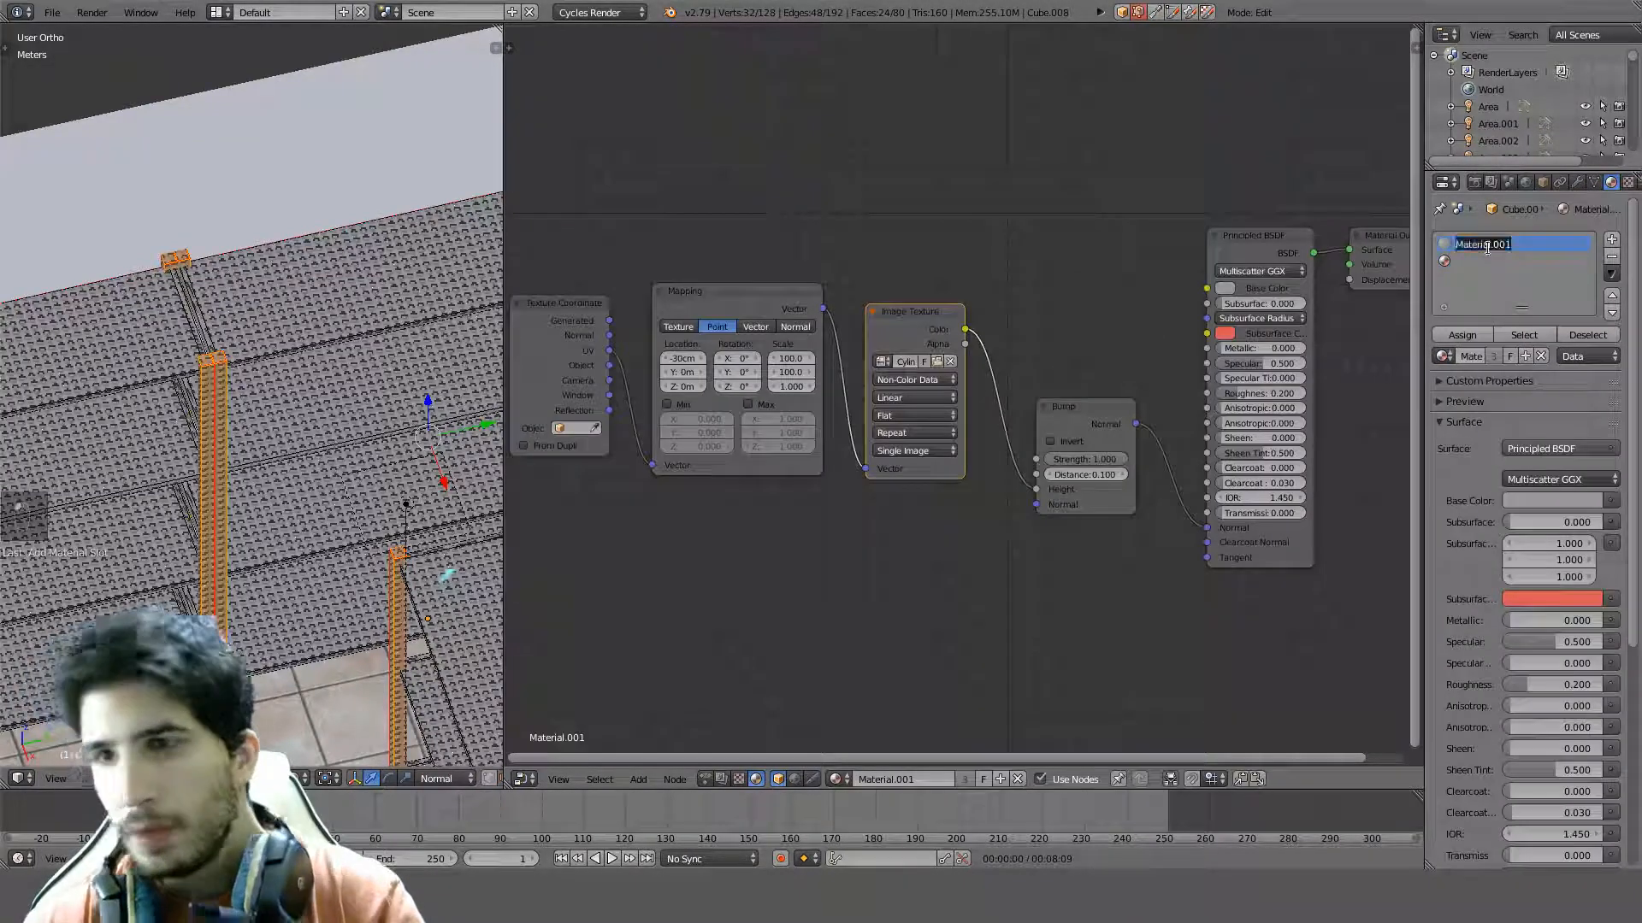
{"action": "type", "text": "PaintedSh"}
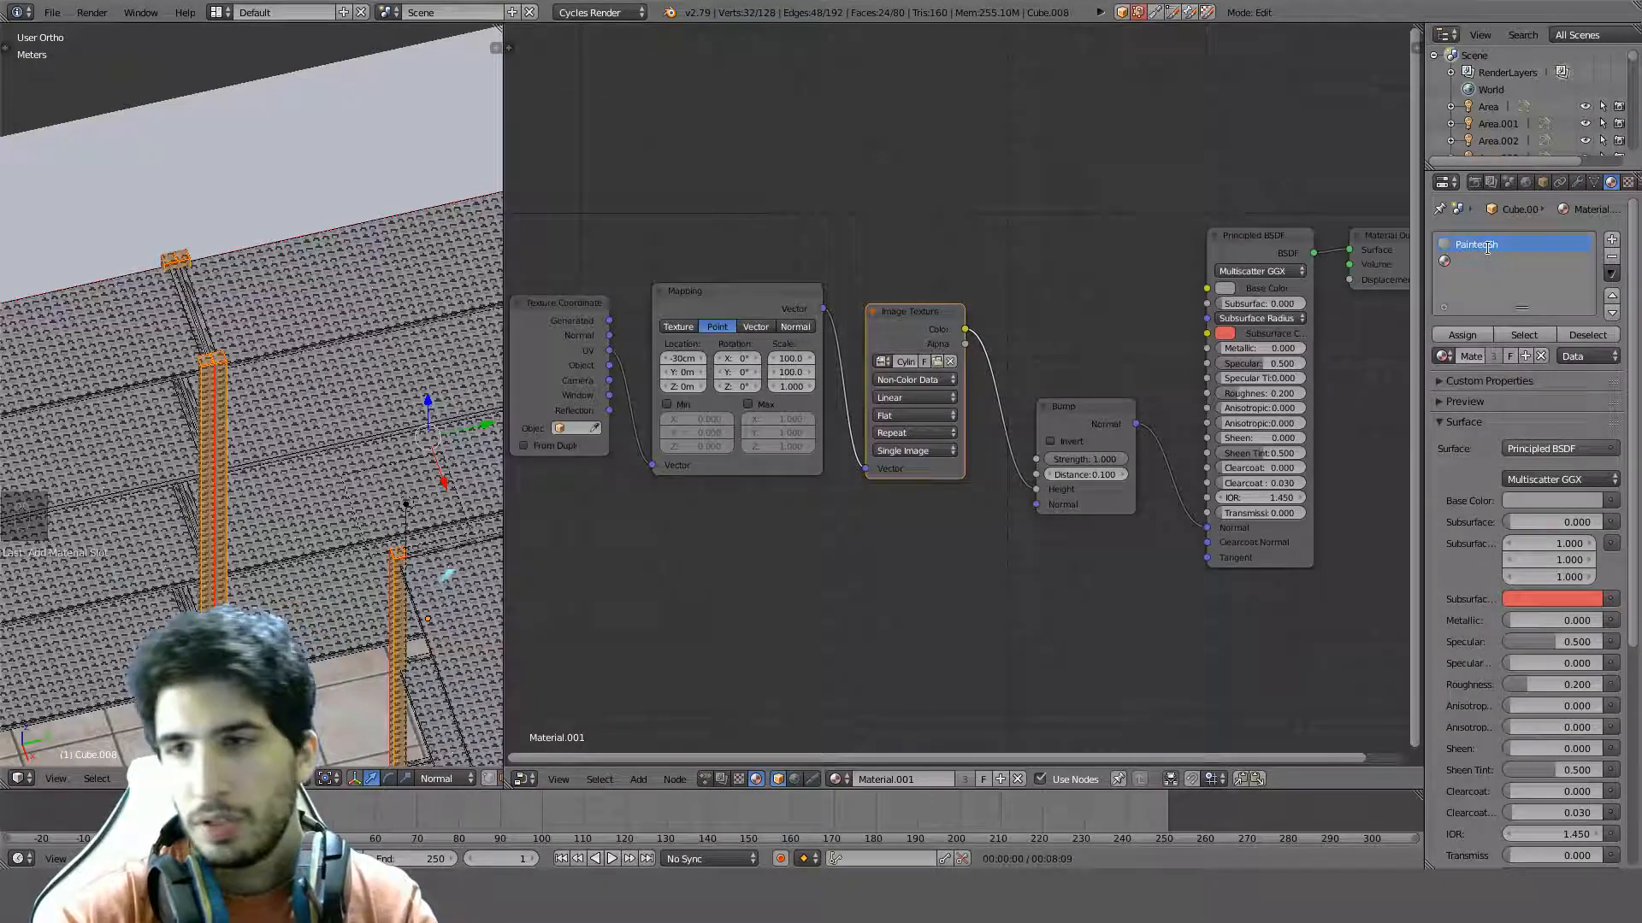
{"action": "type", "text": "elves"}
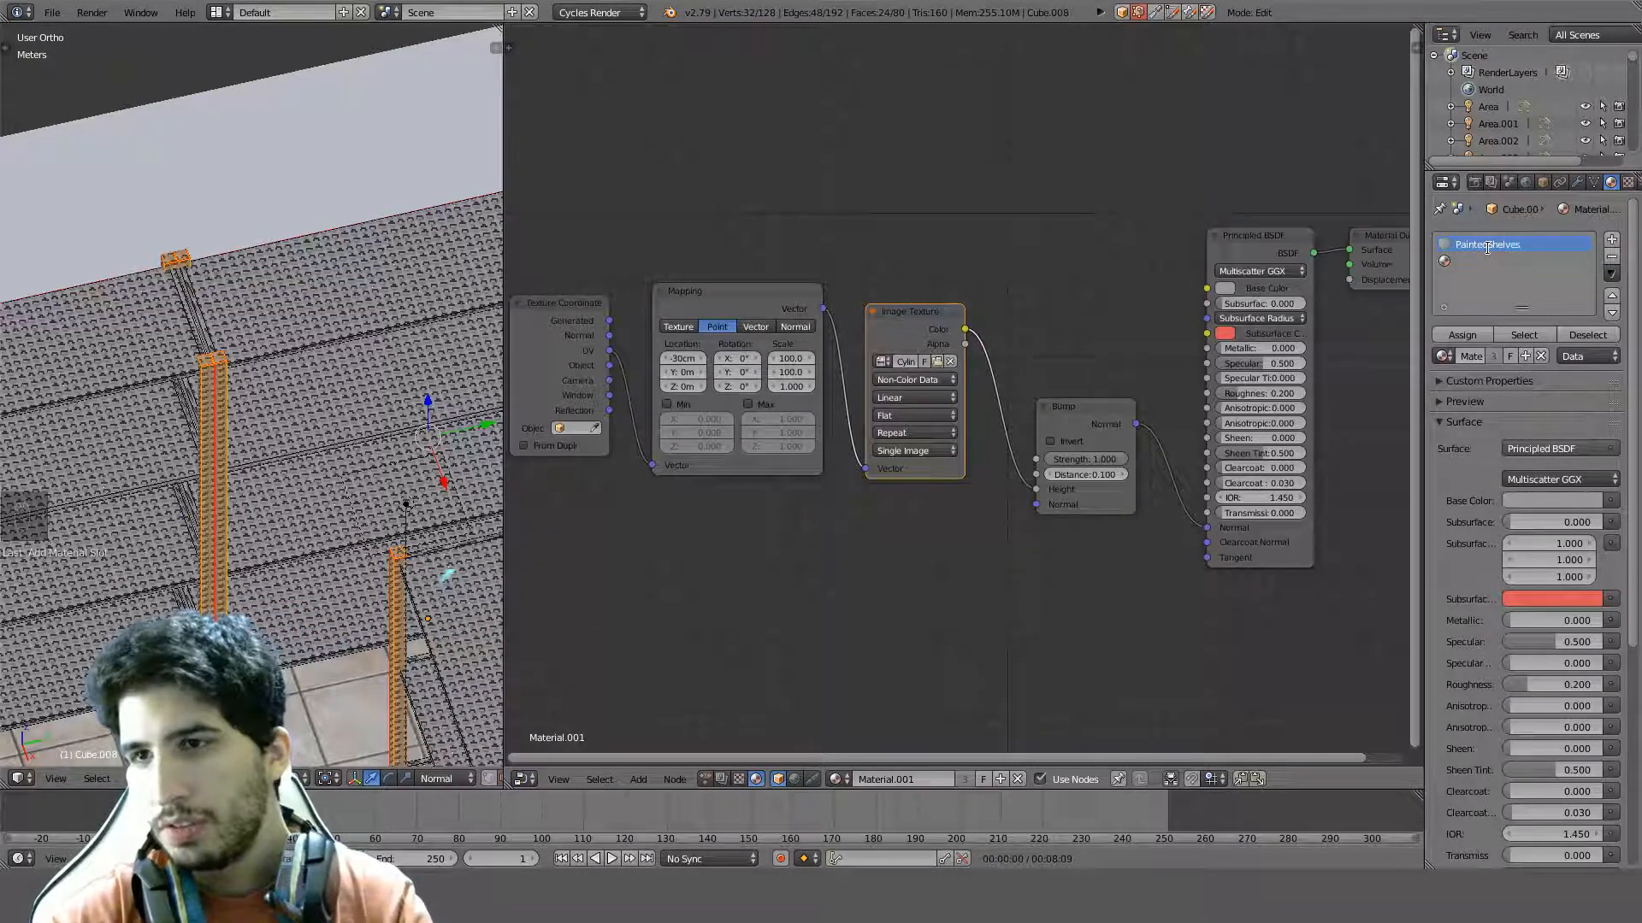
Put the PaintedShelves material in the empty second slot and make it a separate copy
{"action": "left_click", "coordinate": [1485, 261]}
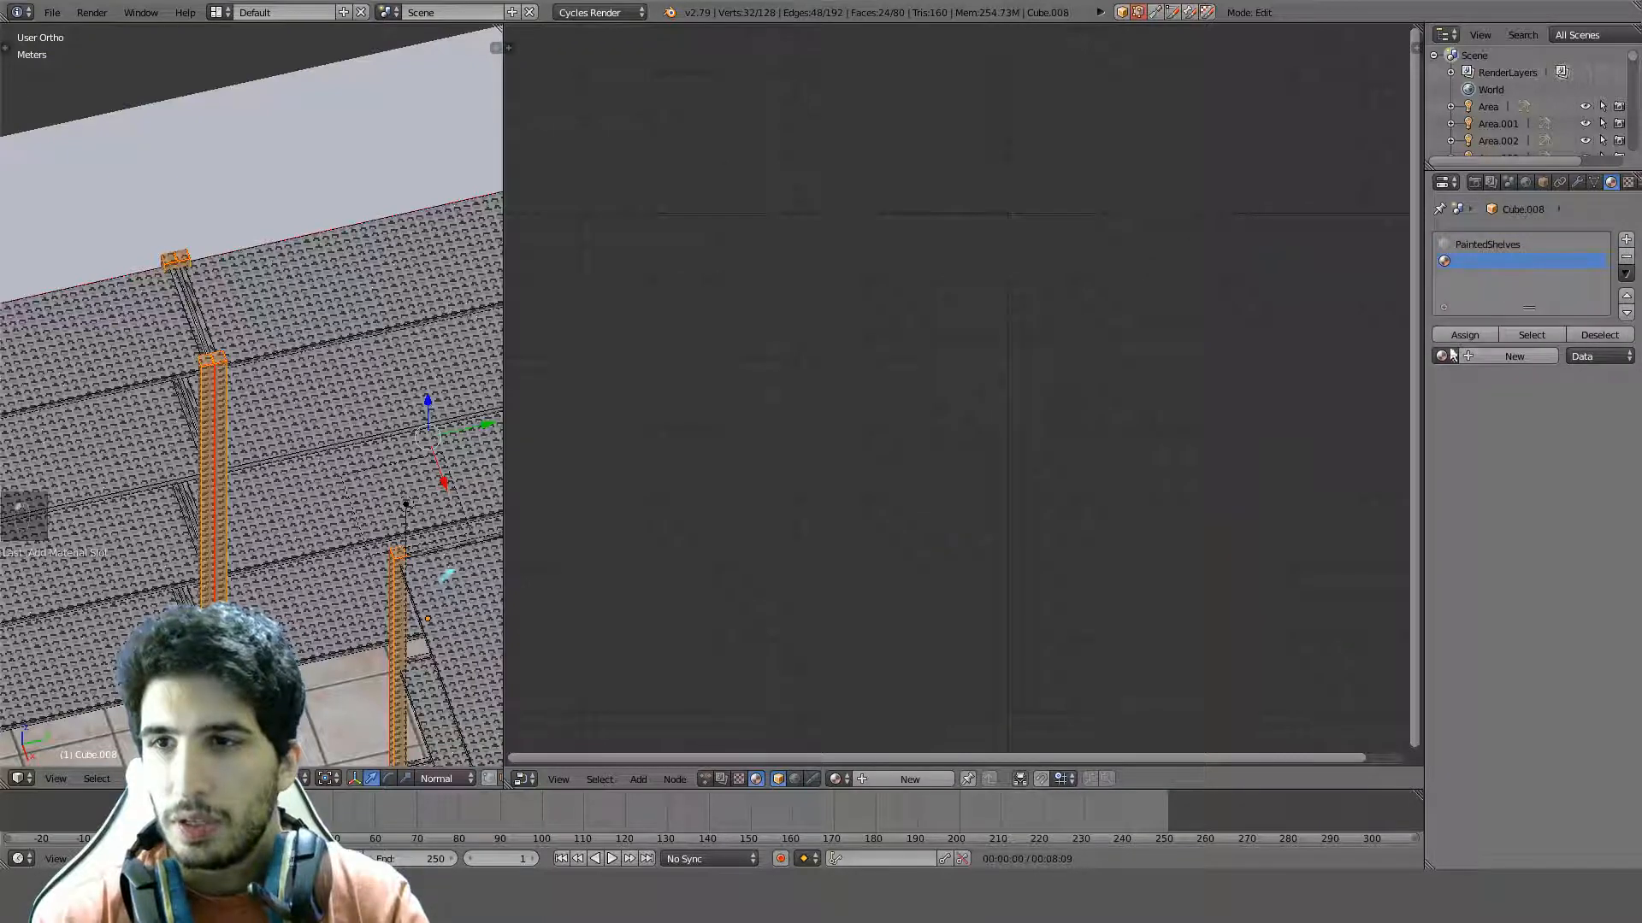
{"action": "left_click", "coordinate": [1445, 355]}
{"action": "type", "text": "pain"}
{"action": "key", "text": "Return"}
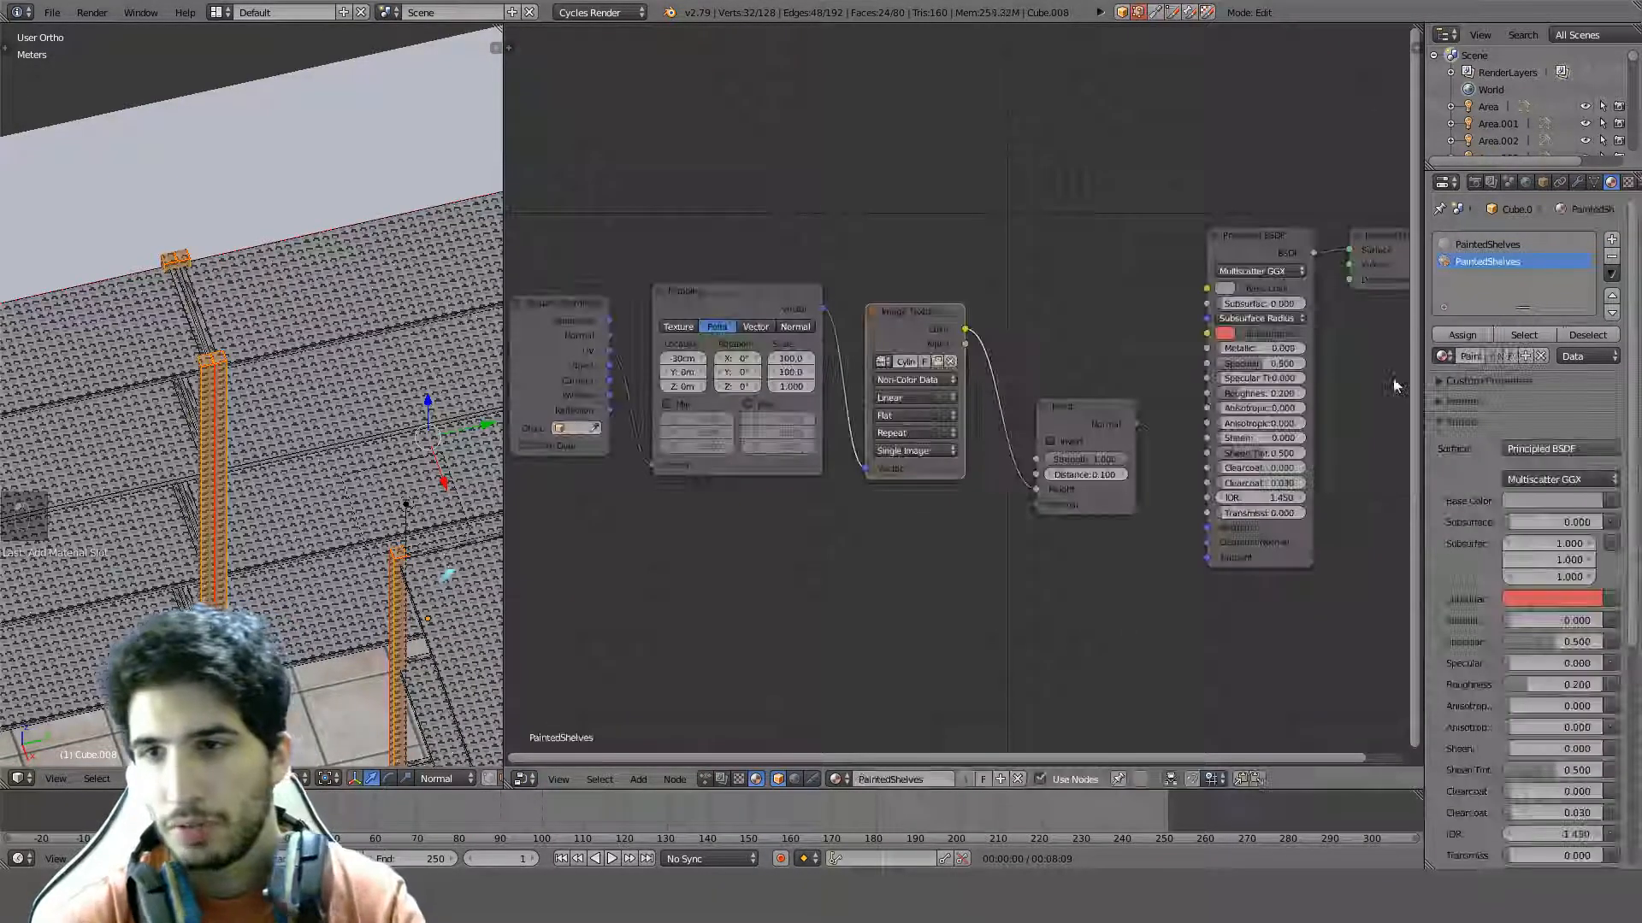
{"action": "left_click", "coordinate": [1525, 356]}
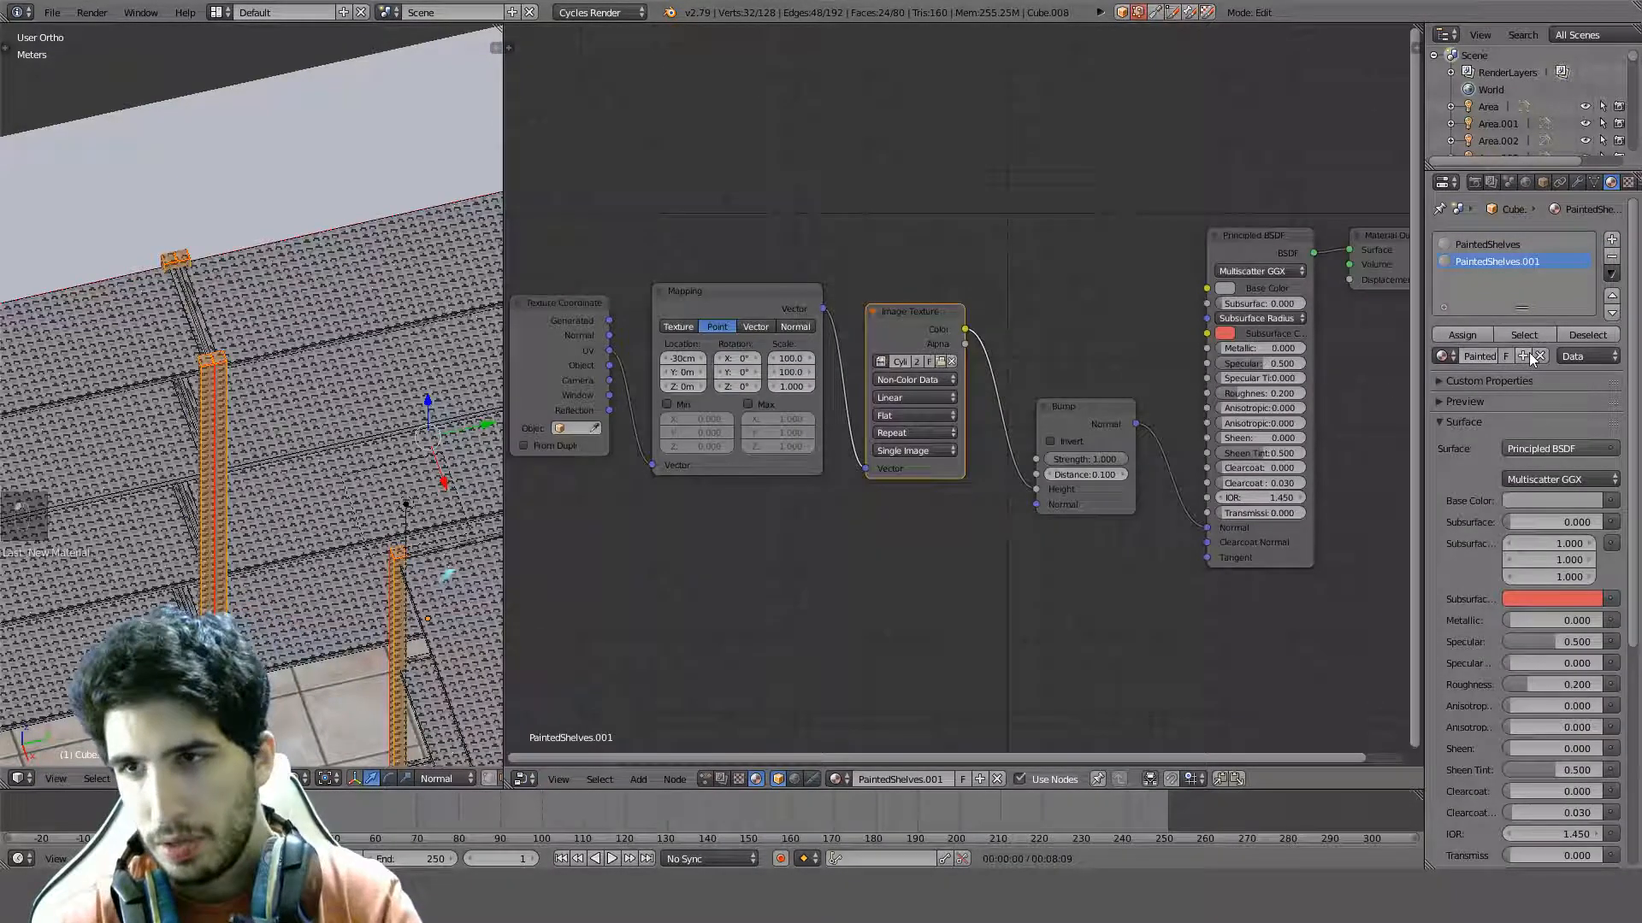
Delete the Texture Coordinate, Mapping, Image Texture and Bump nodes from the first slot's PaintedShelves material
{"action": "left_click", "coordinate": [1488, 244]}
{"action": "scroll", "coordinate": [1080, 361], "scroll_direction": "down", "scroll_amount": 4}
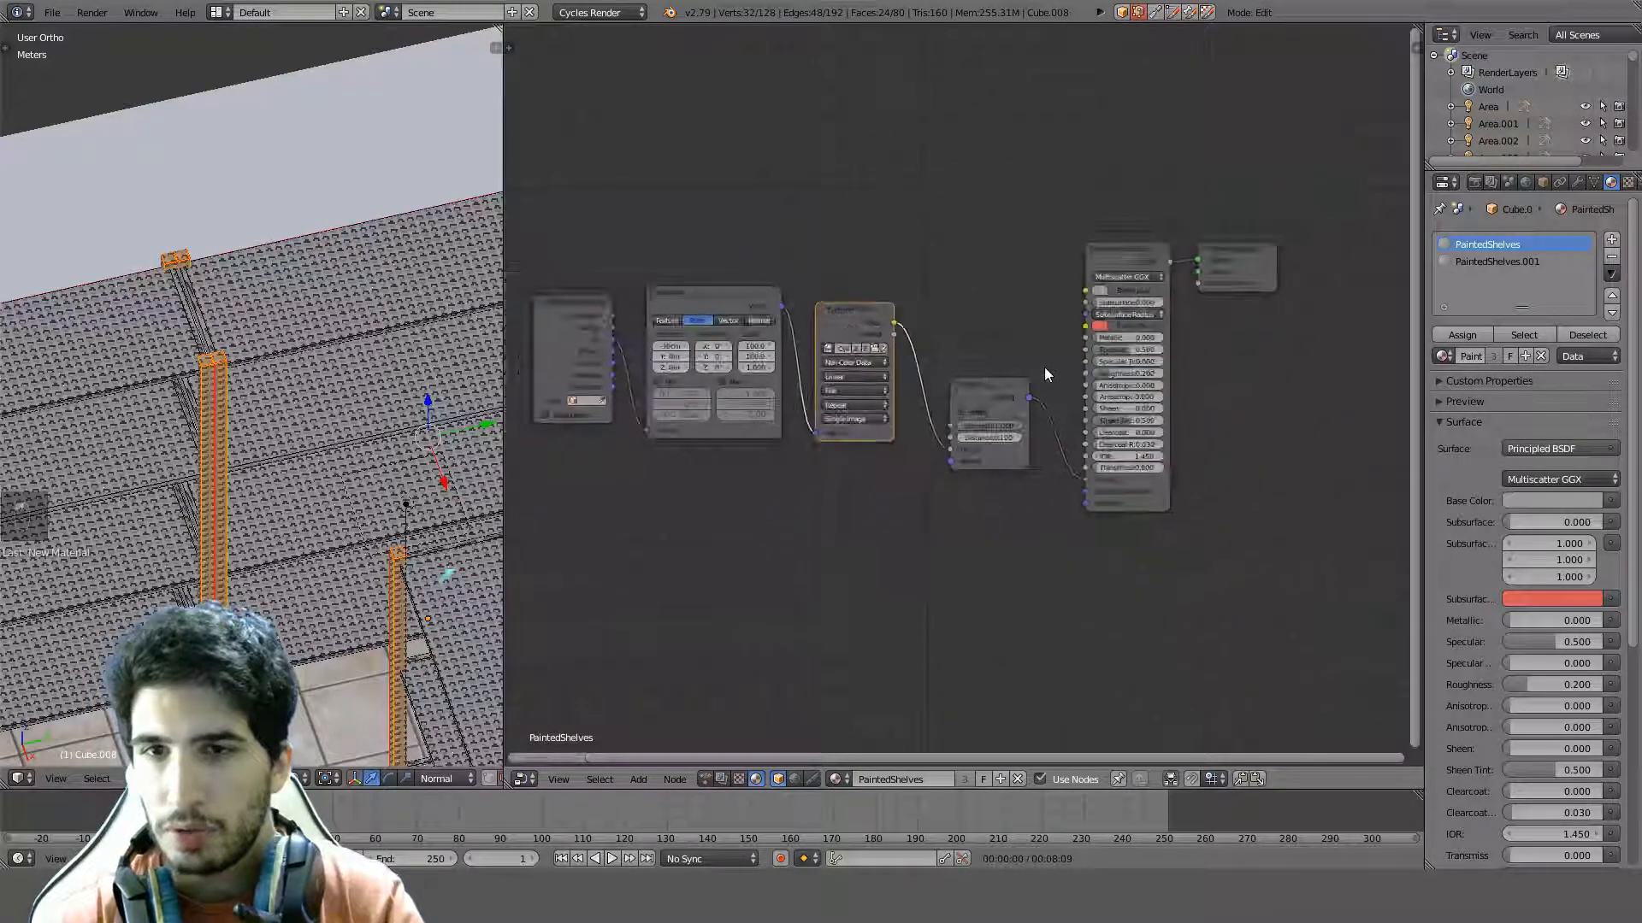
{"action": "left_click", "coordinate": [970, 392]}
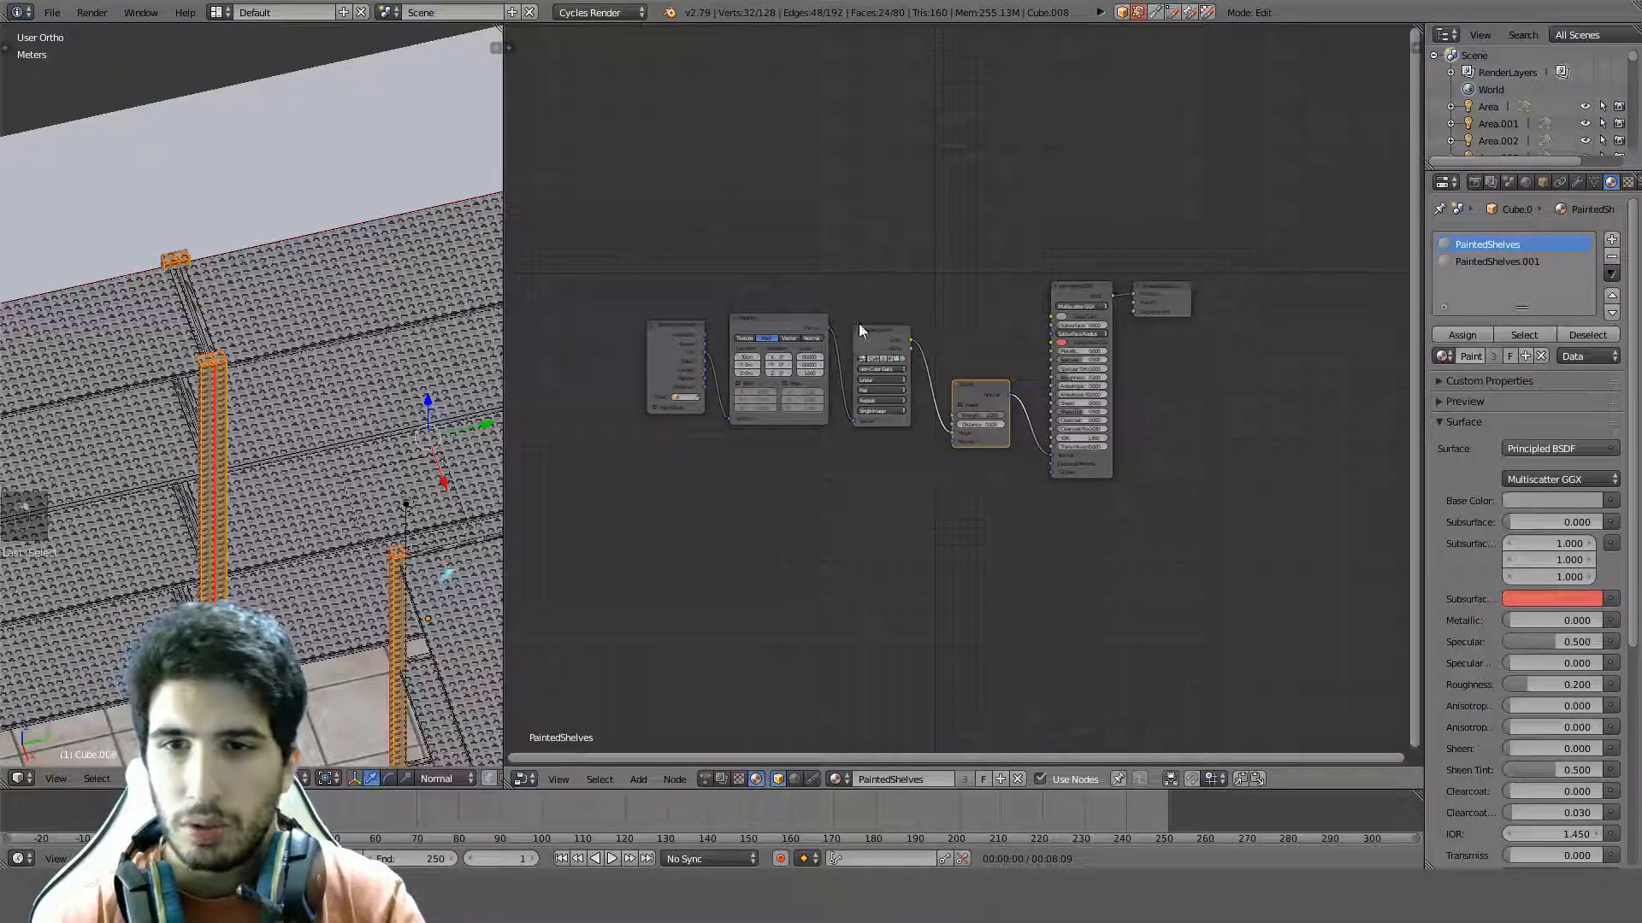
{"action": "right_click", "coordinate": [790, 331], "text": "shift"}
{"action": "right_click", "coordinate": [662, 330], "text": "shift"}
{"action": "key", "text": "Delete"}
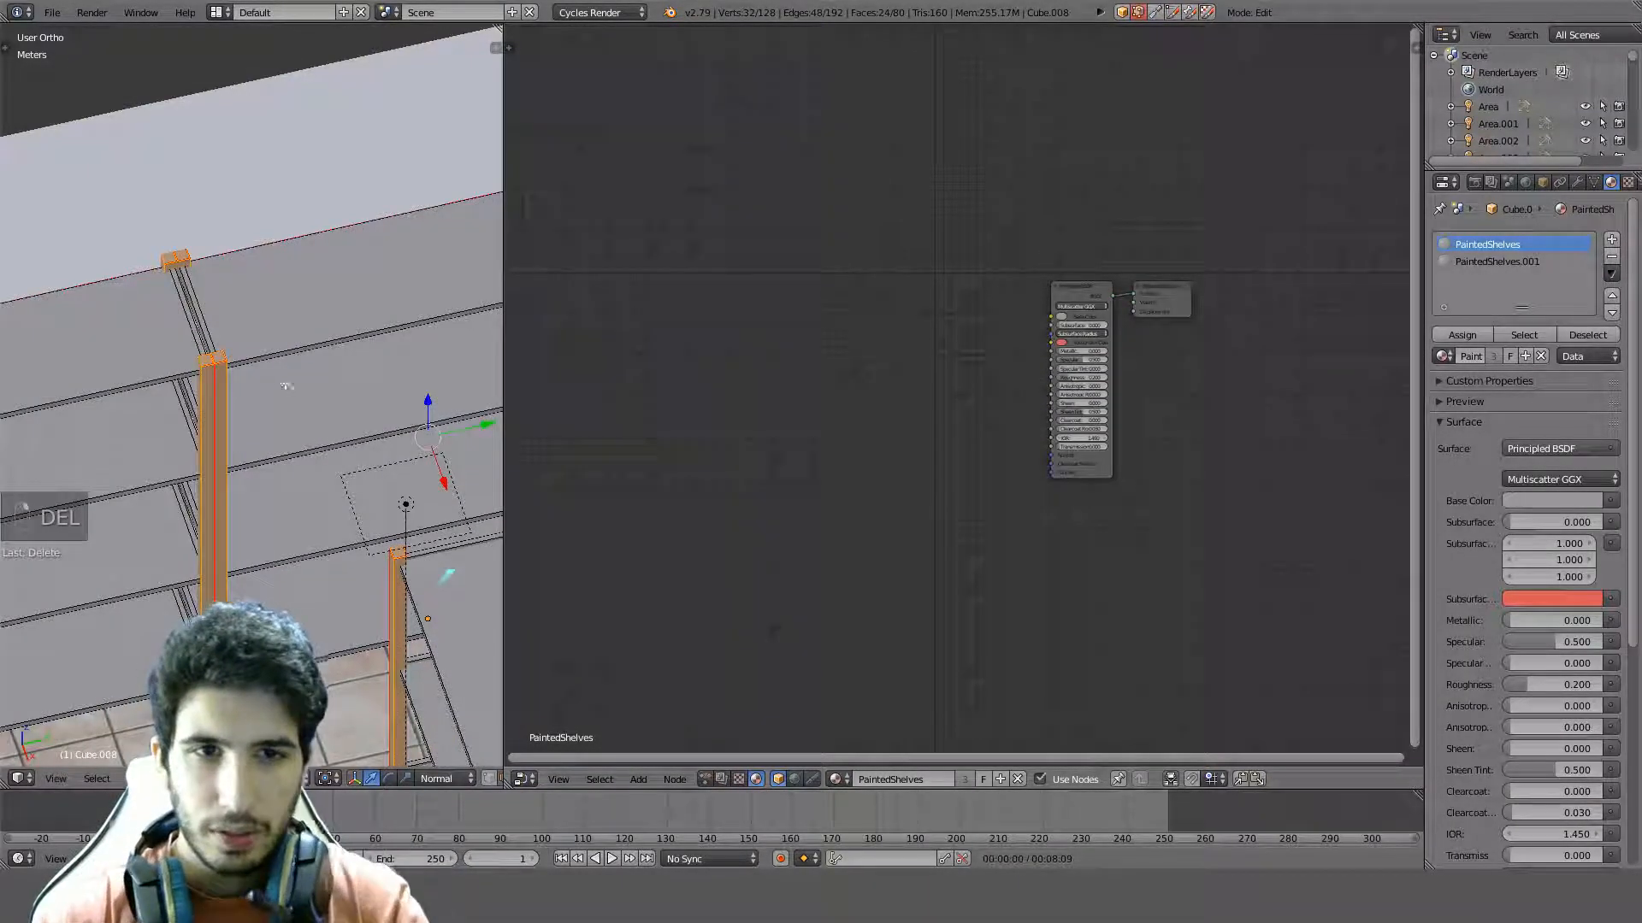
Assign the PaintedShelves.001 material to the selected faces of the vertical posts
{"action": "left_click", "coordinate": [1483, 261]}
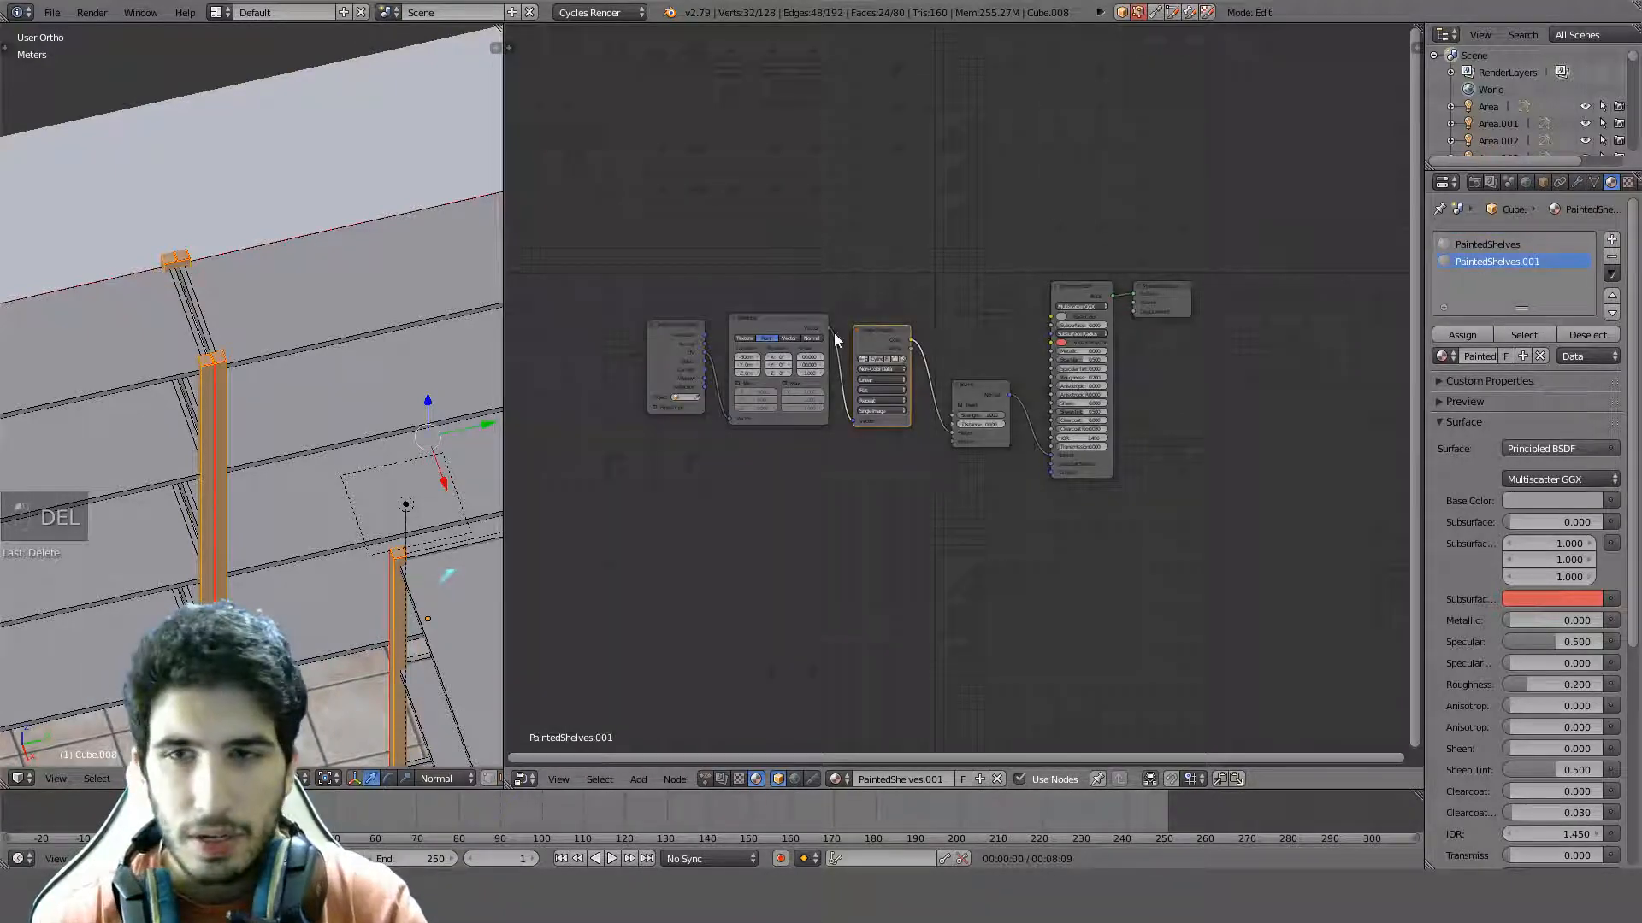
{"action": "left_click", "coordinate": [1464, 339]}
{"action": "scroll", "coordinate": [257, 313], "scroll_direction": "up", "scroll_amount": 4}
{"action": "mouse_move", "coordinate": [306, 344]}
{"action": "middle_mouse_down"}
{"action": "mouse_move", "coordinate": [256, 313]}
{"action": "mouse_move", "coordinate": [386, 378]}
{"action": "middle_mouse_up"}
Switch the node editing area to the UV/Image Editor and turn off selection sync so only the selected faces' UVs are drawn
{"action": "left_click", "coordinate": [519, 778]}
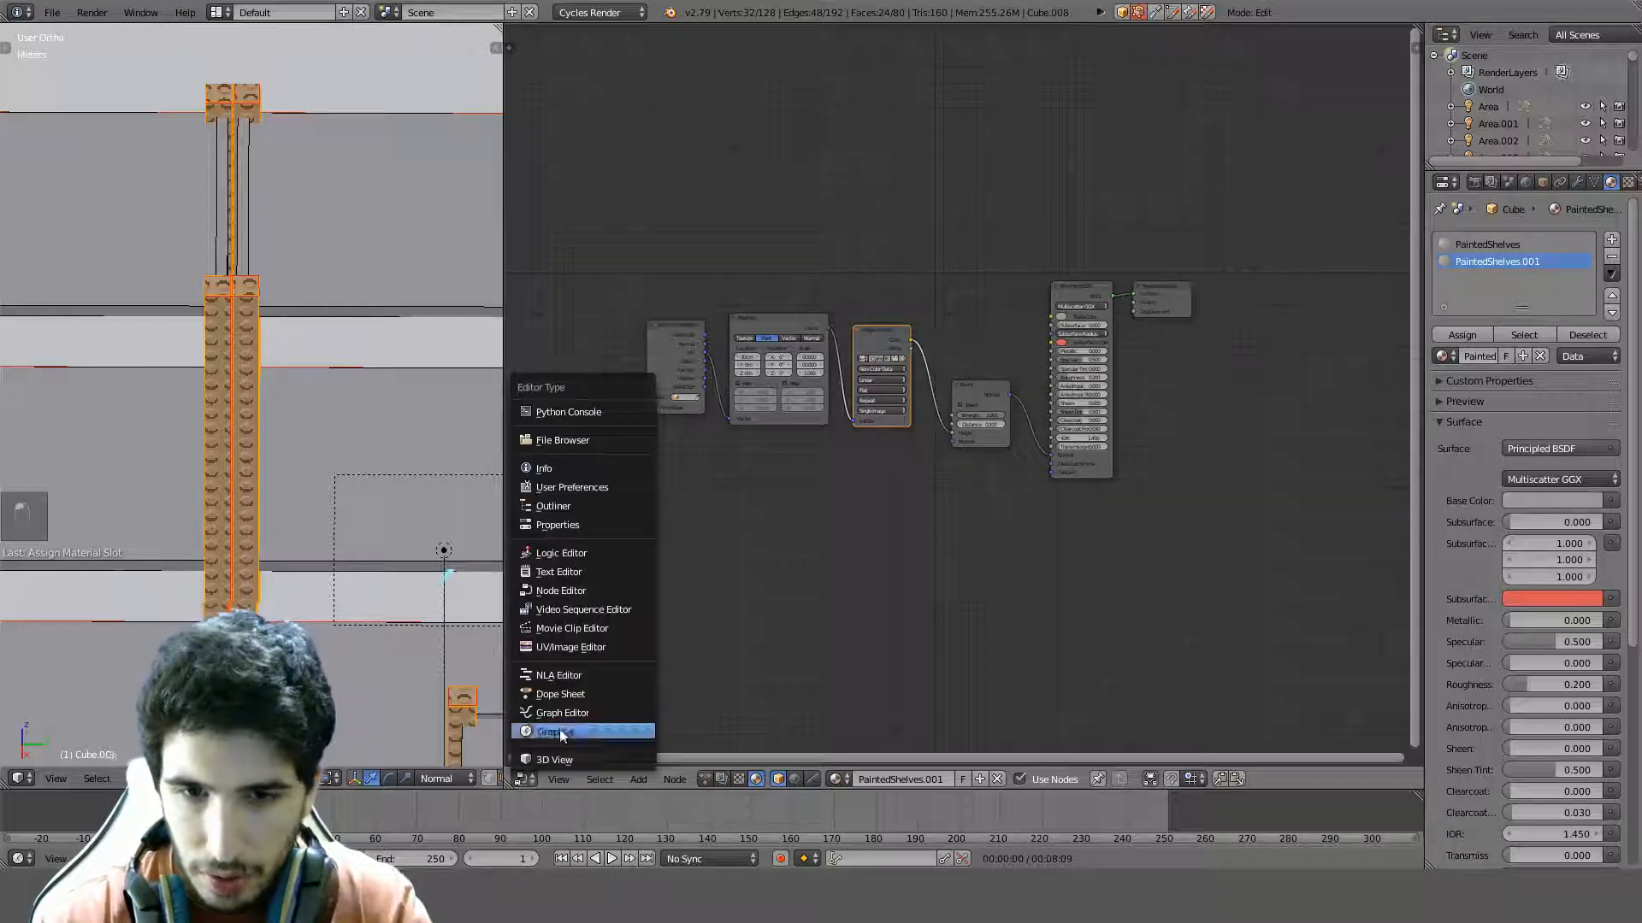
{"action": "left_click", "coordinate": [574, 649]}
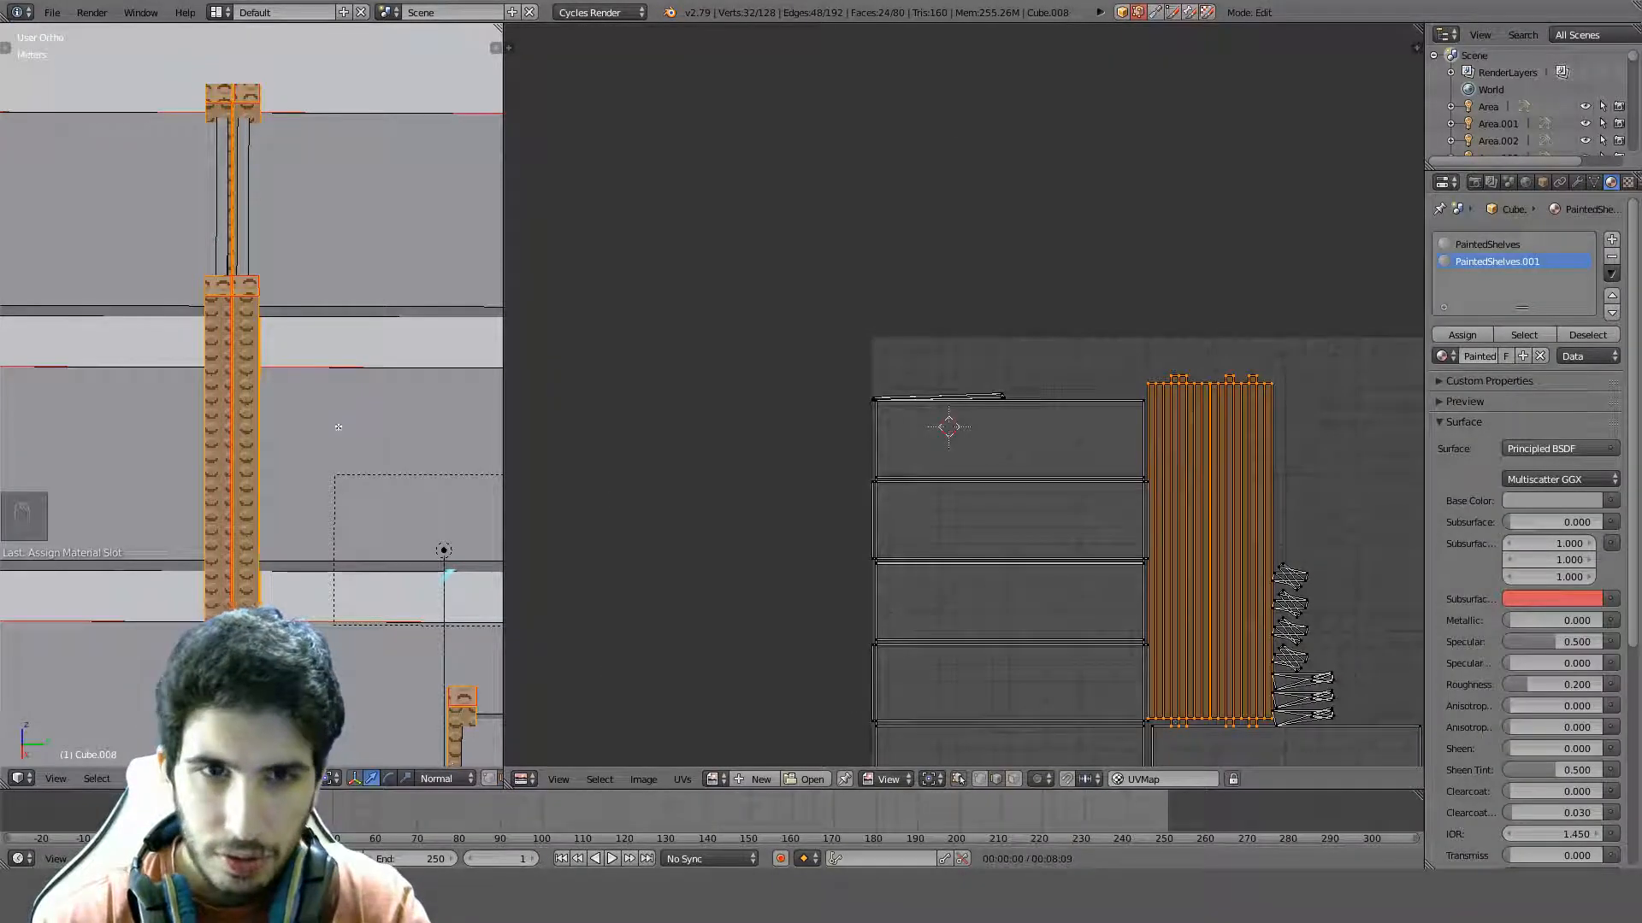
{"action": "left_click", "coordinate": [958, 778]}
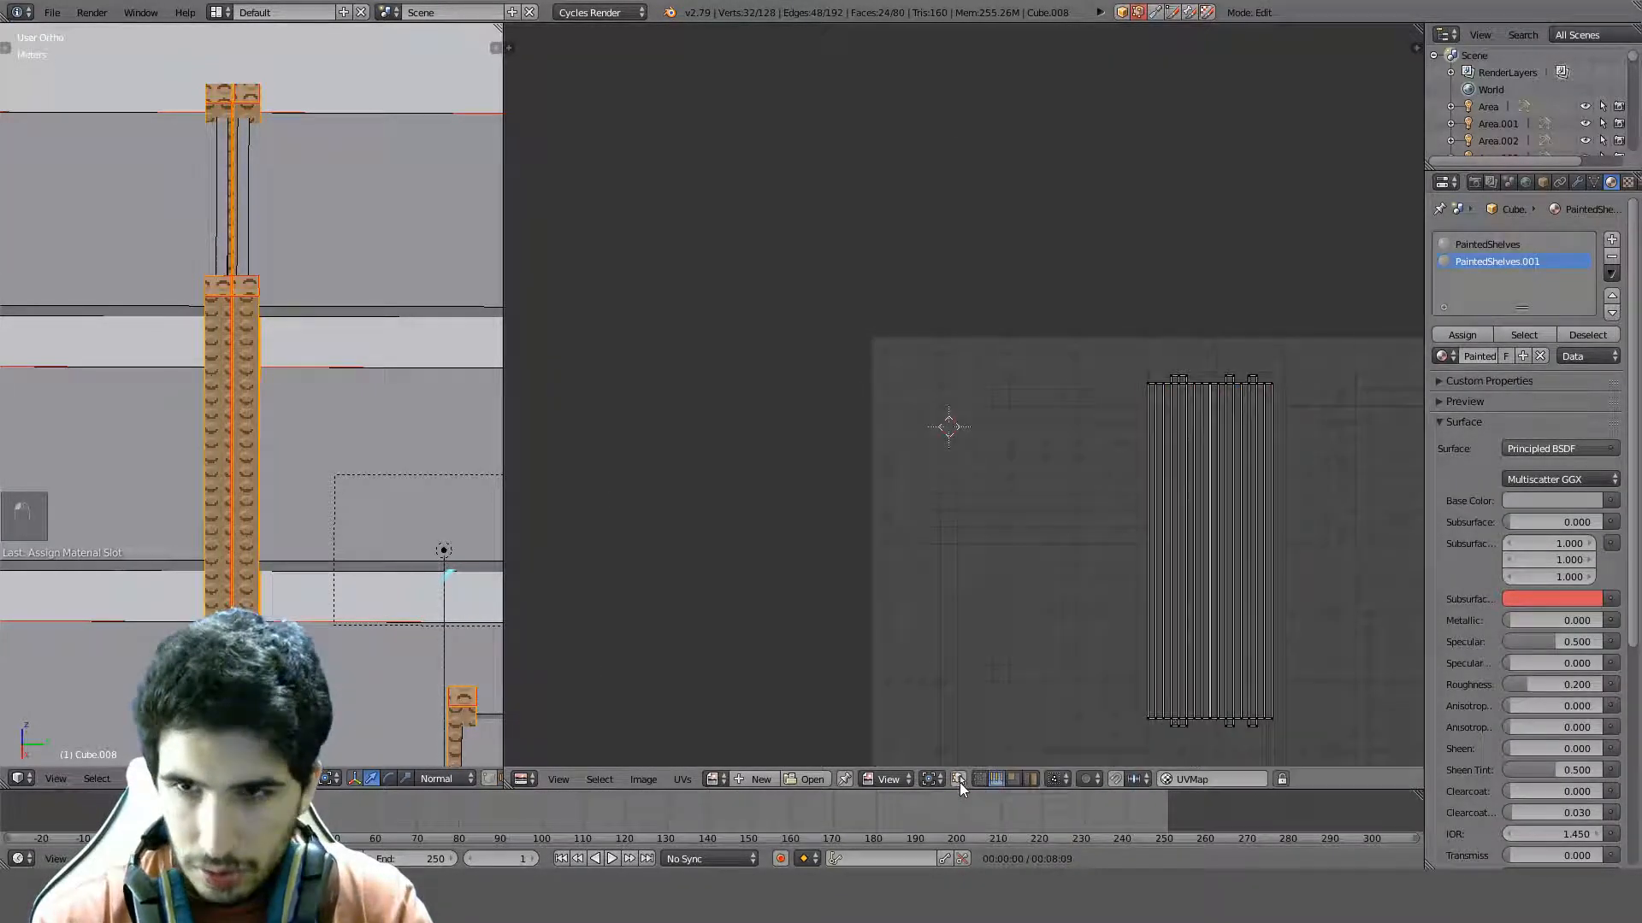
Select all the posts' UVs and unwrap the selected faces with the standard Unwrap method
{"action": "scroll", "coordinate": [1176, 600], "scroll_direction": "down", "scroll_amount": 6}
{"action": "middle_click_drag", "start_coordinate": [1176, 600], "coordinate": [1034, 491]}
{"action": "key", "text": "a"}
{"action": "key", "text": "u"}
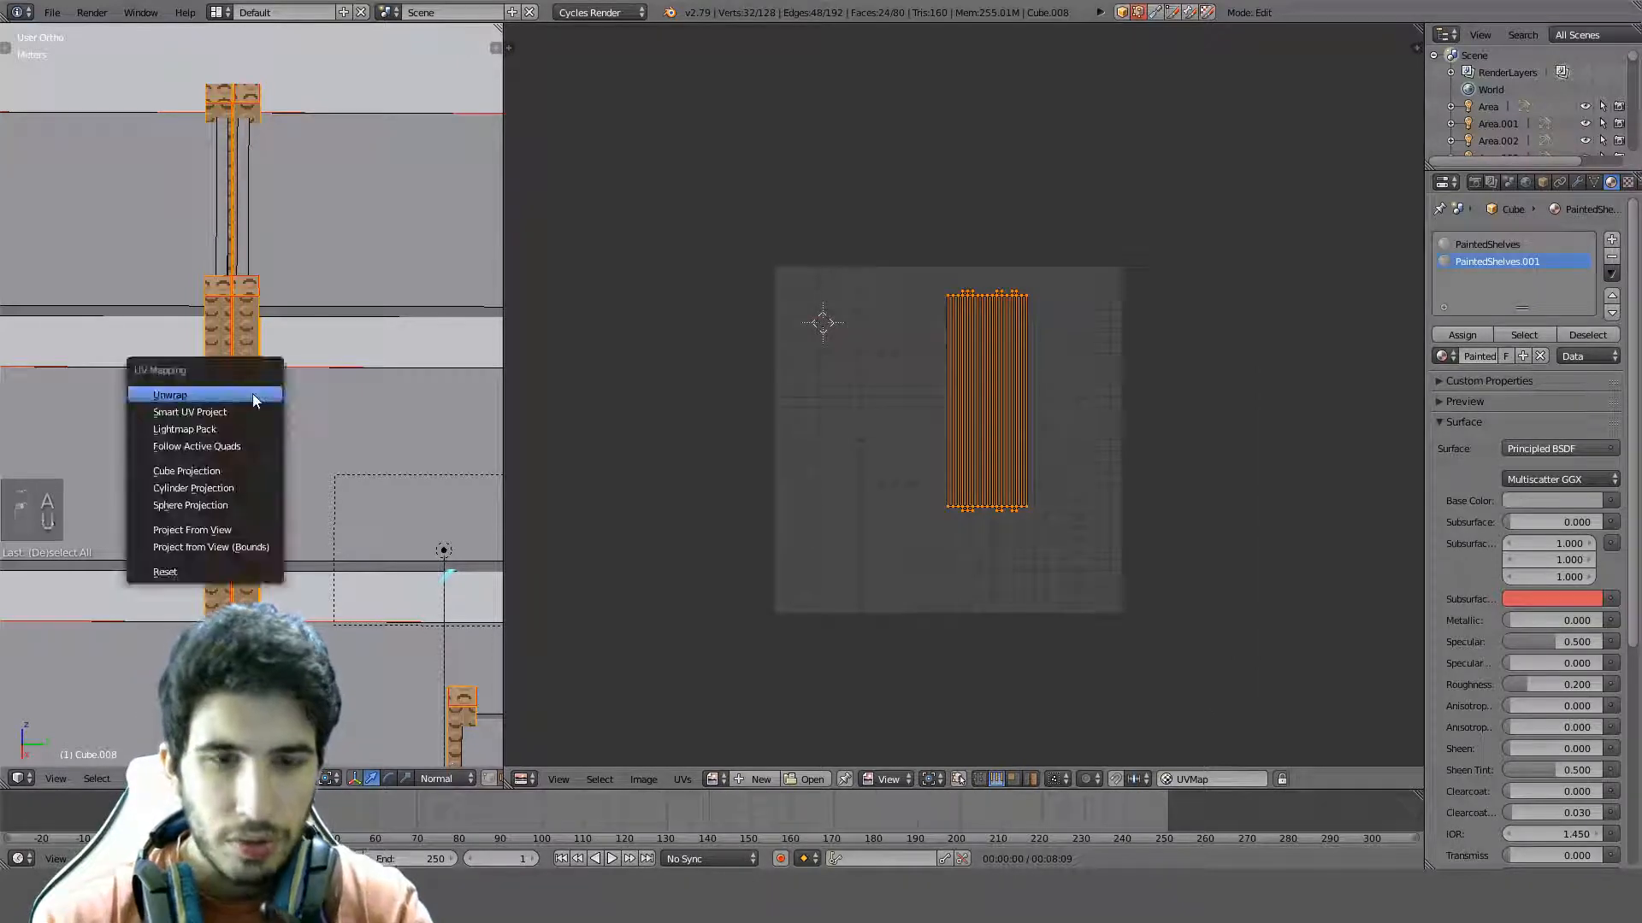
{"action": "left_click", "coordinate": [253, 393]}
{"action": "scroll", "coordinate": [983, 443], "scroll_direction": "up", "scroll_amount": 4}
{"action": "middle_click_drag", "start_coordinate": [839, 439], "coordinate": [957, 398]}
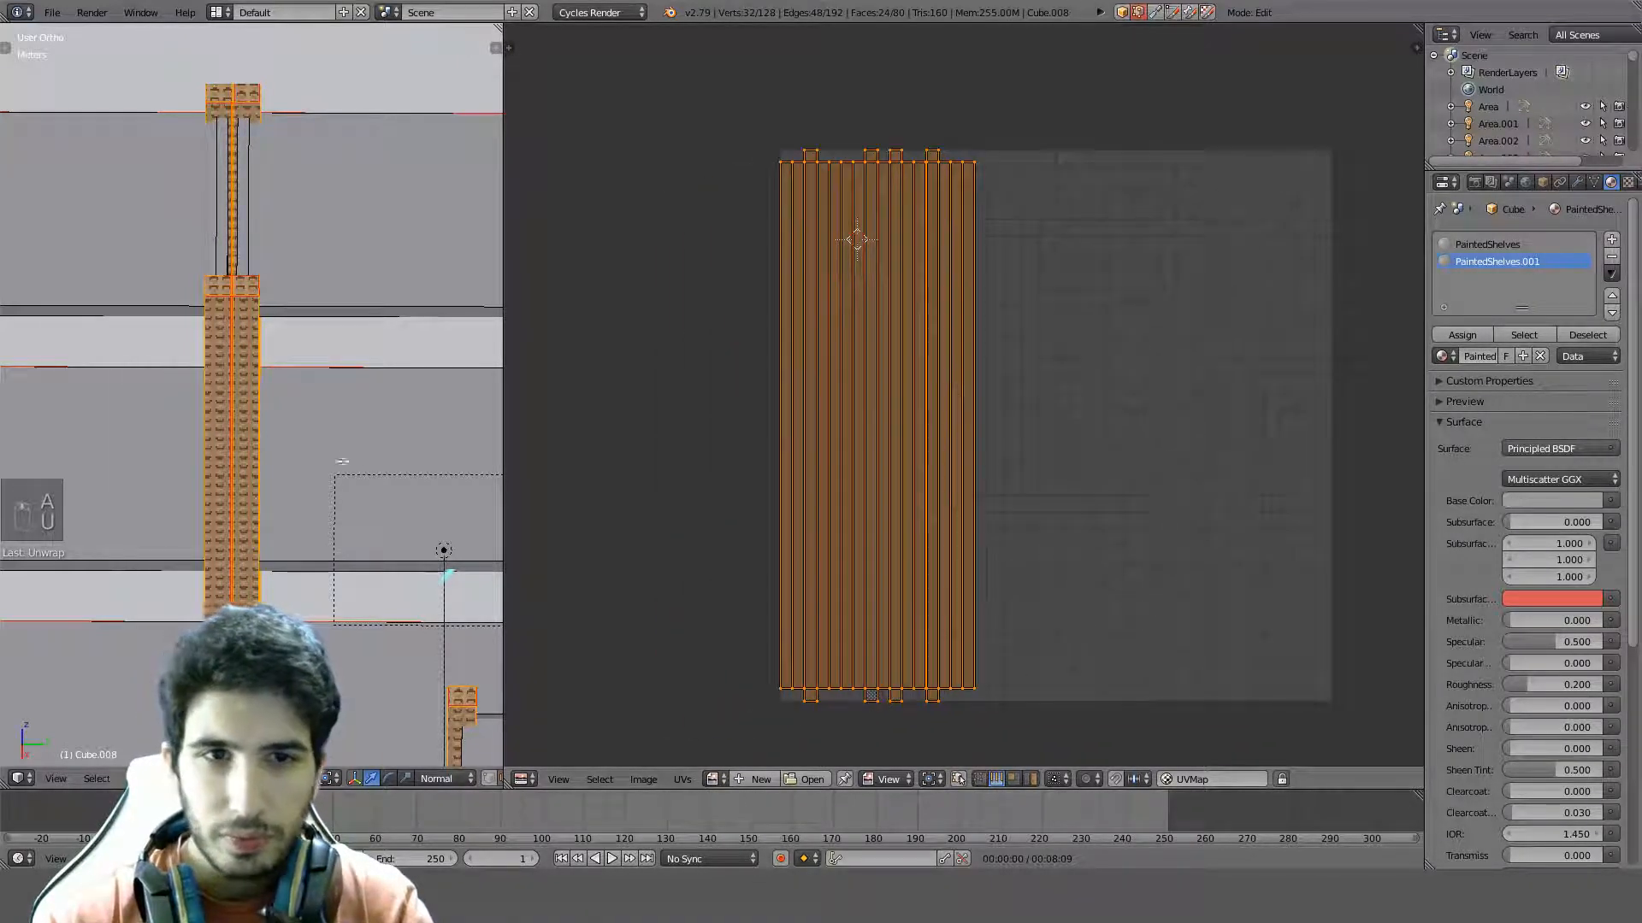
{"action": "scroll", "coordinate": [331, 467], "scroll_direction": "up", "scroll_amount": 1}
{"action": "middle_click_drag", "start_coordinate": [331, 467], "coordinate": [333, 390]}
{"action": "scroll", "coordinate": [972, 359], "scroll_direction": "down", "scroll_amount": 3}
{"action": "key", "text": "s"}
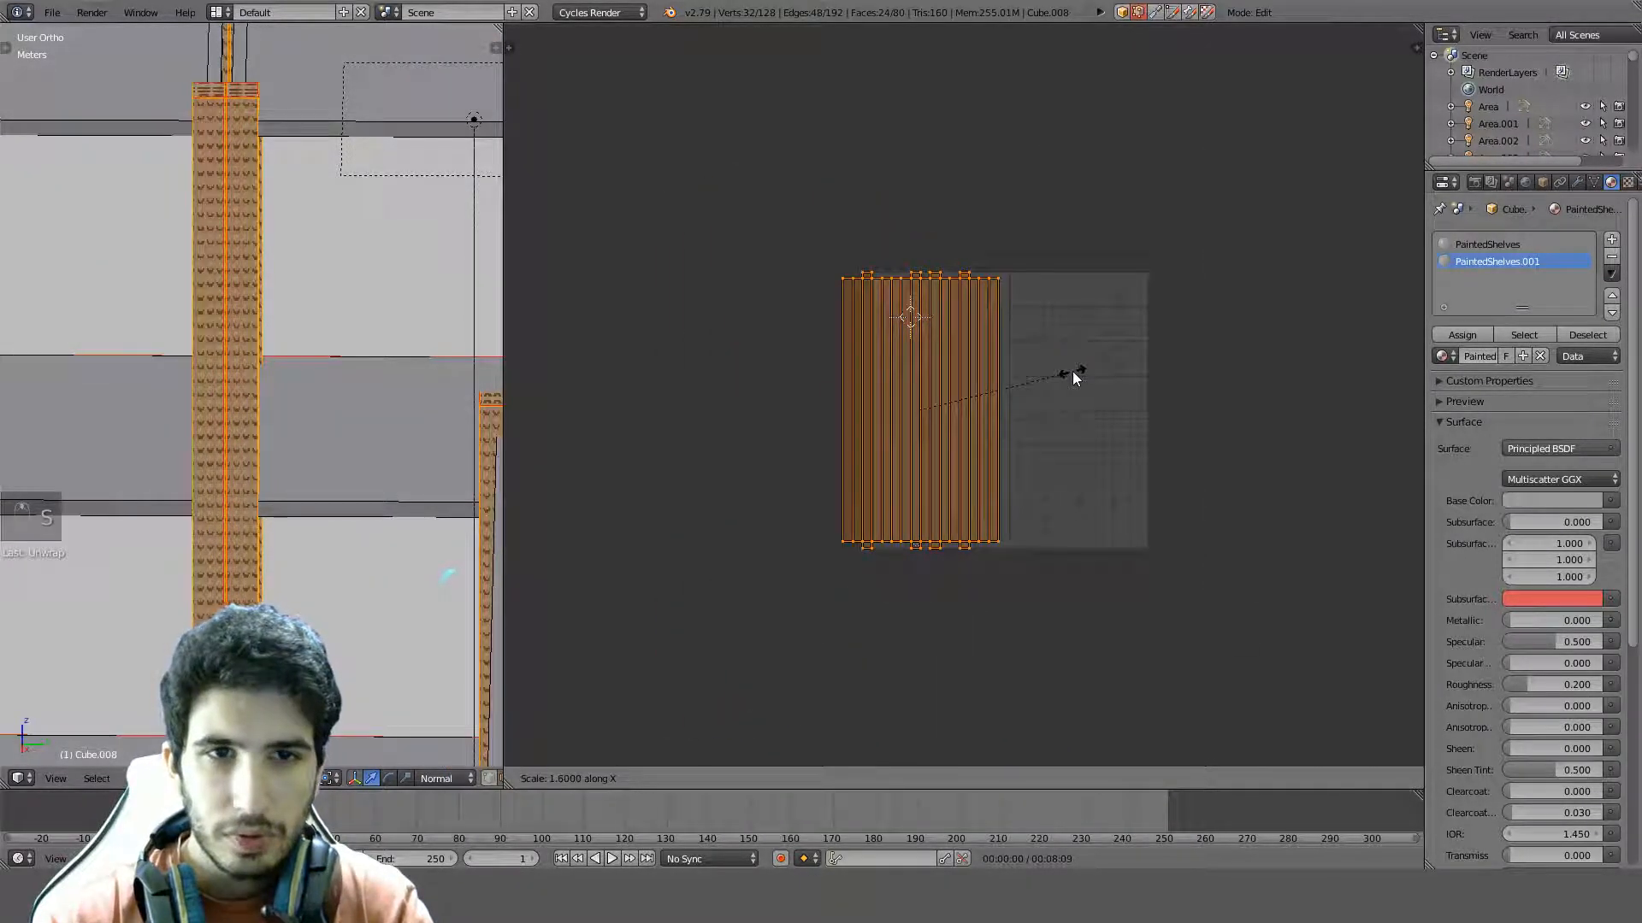
{"action": "left_click", "coordinate": [1002, 373]}
{"action": "scroll", "coordinate": [767, 319], "scroll_direction": "up", "scroll_amount": 2}
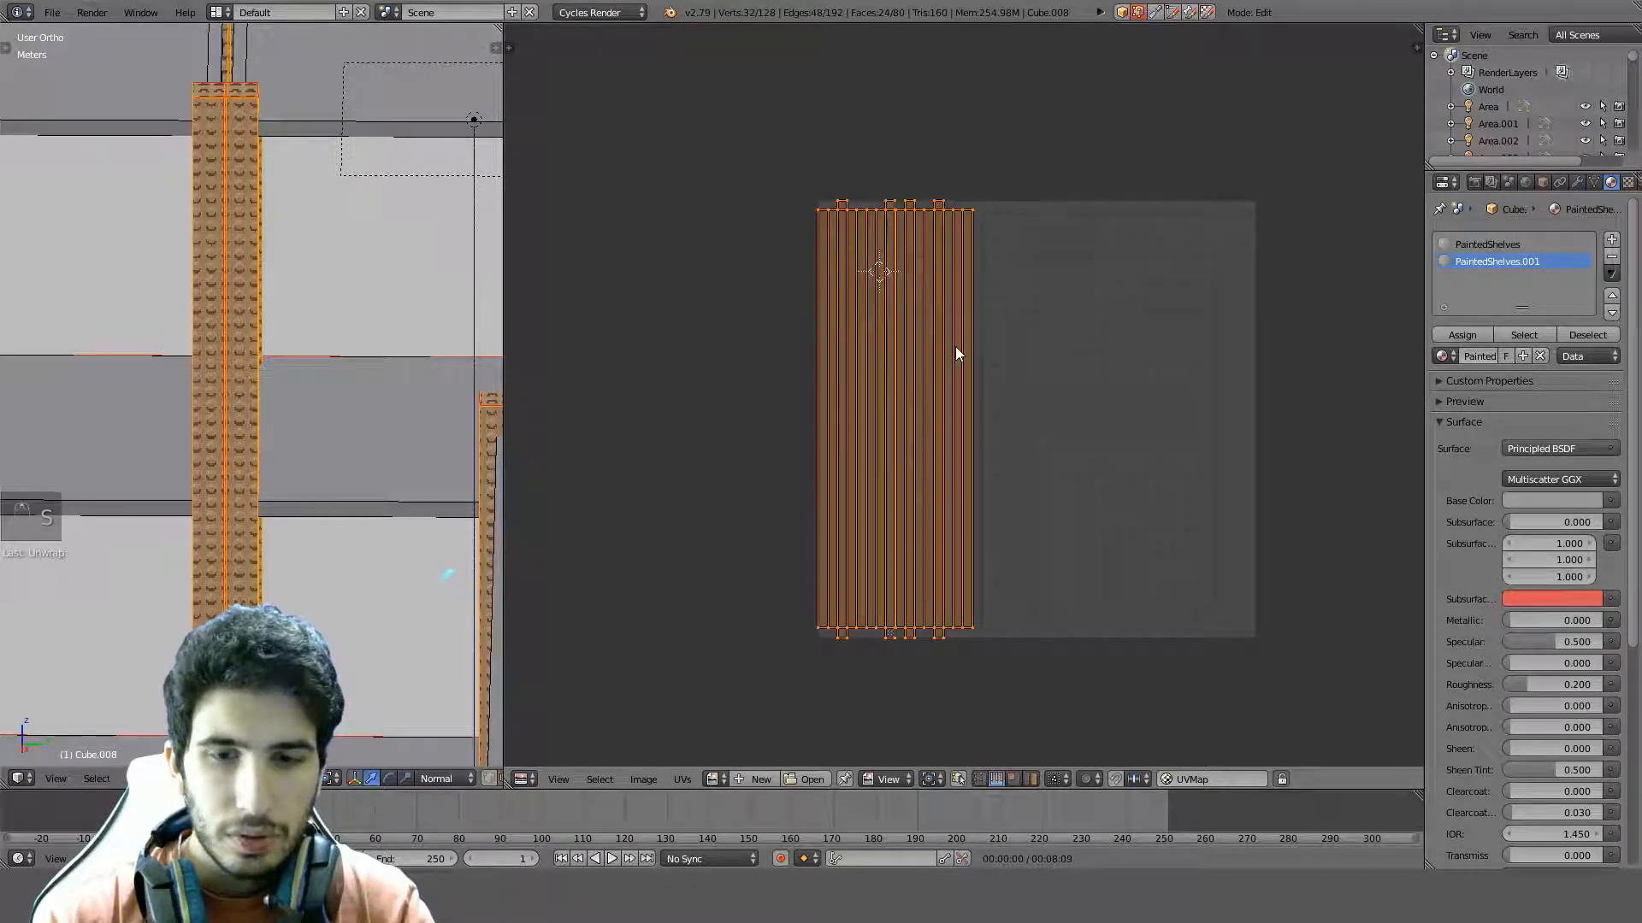
{"action": "key", "text": "s"}
{"action": "key", "text": "y"}
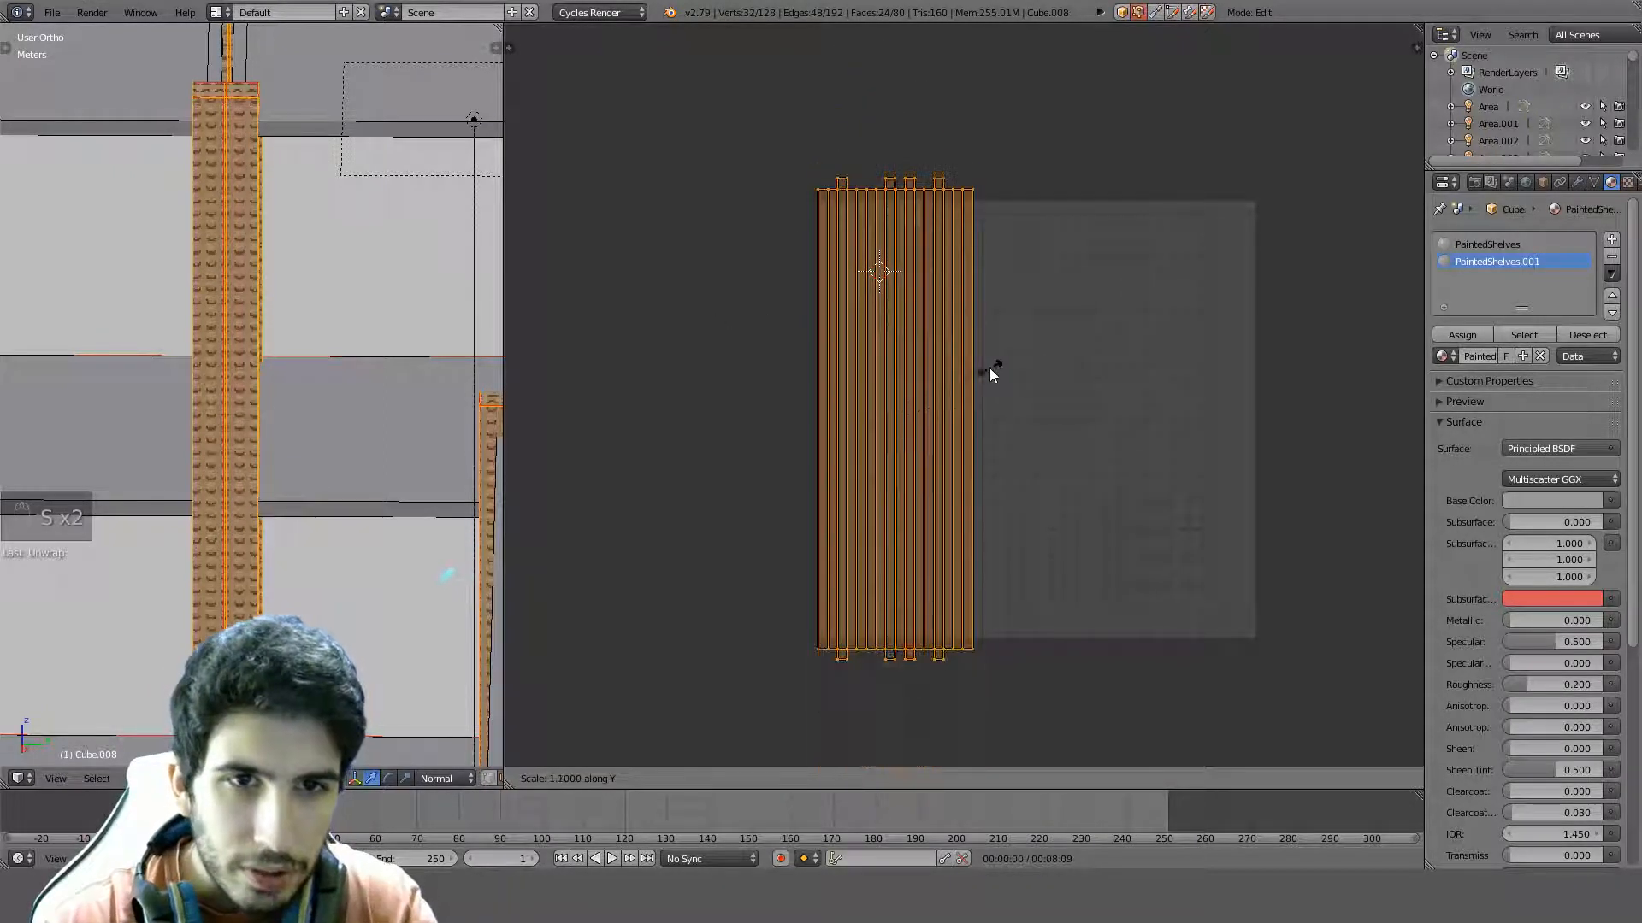
{"action": "left_click", "coordinate": [983, 369]}
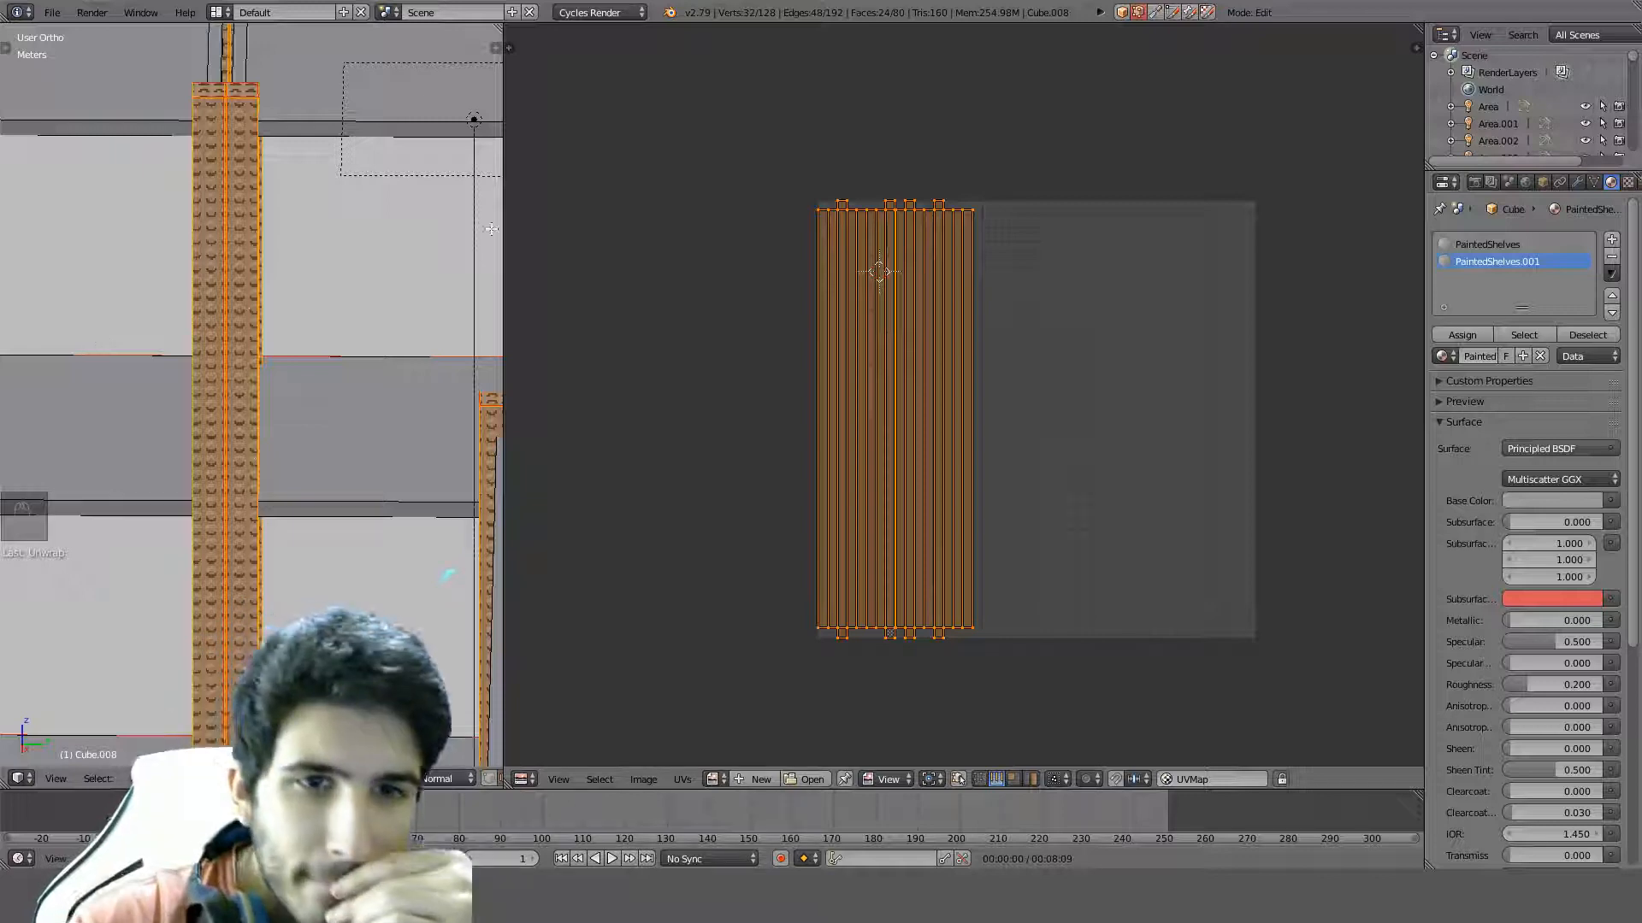
{"action": "scroll", "coordinate": [313, 253], "scroll_direction": "up", "scroll_amount": 10}
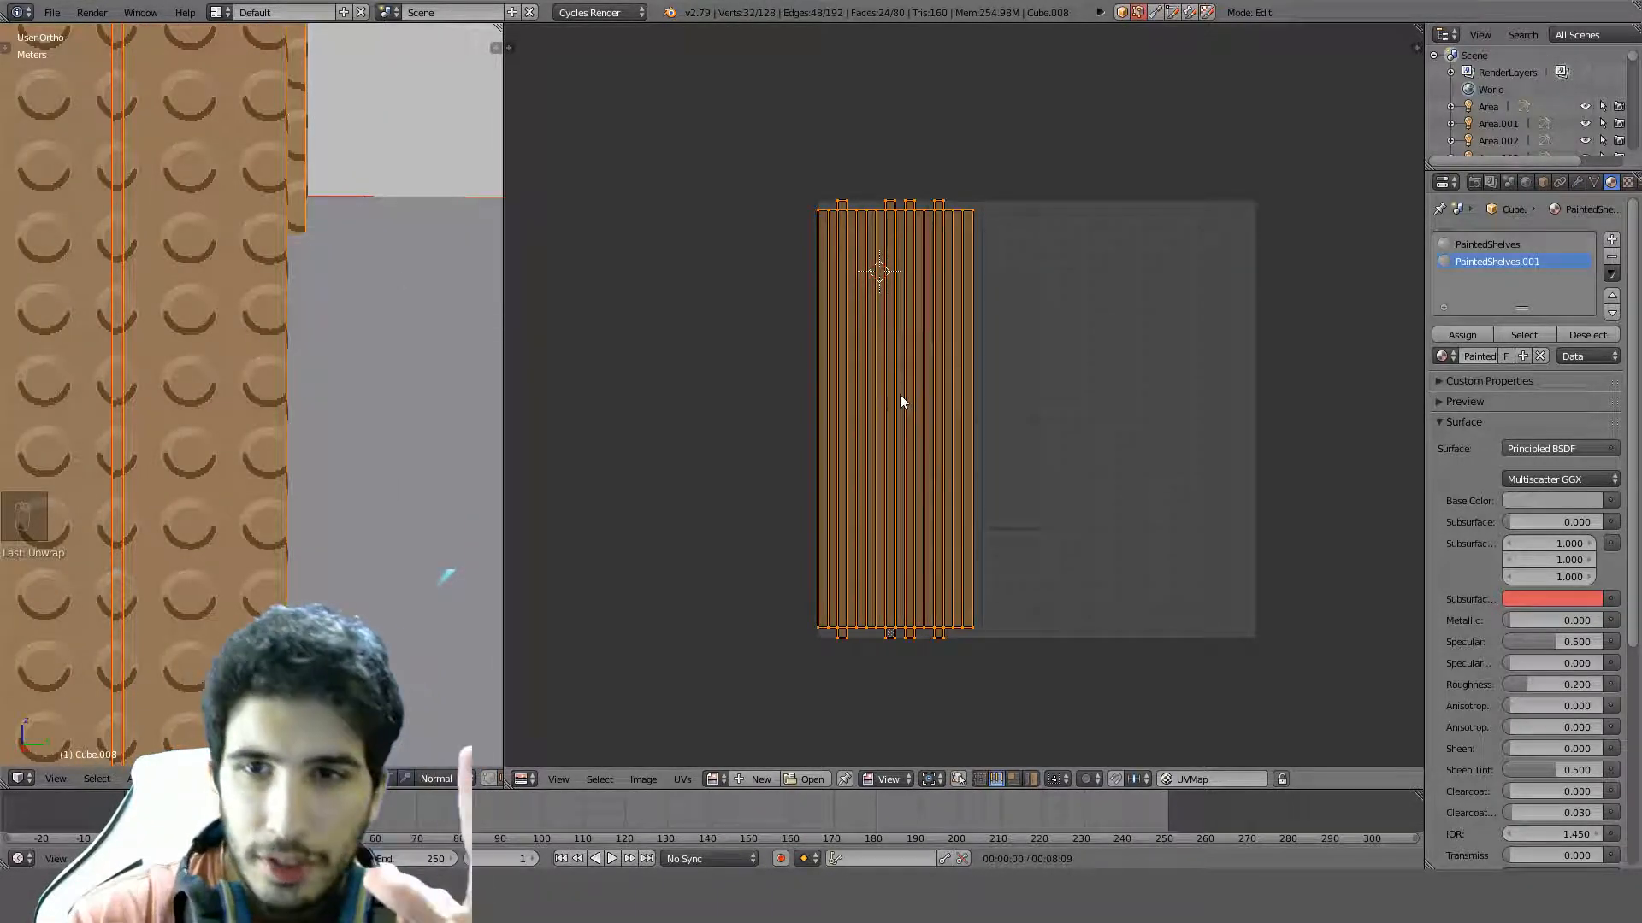
{"action": "right_click", "coordinate": [864, 378]}
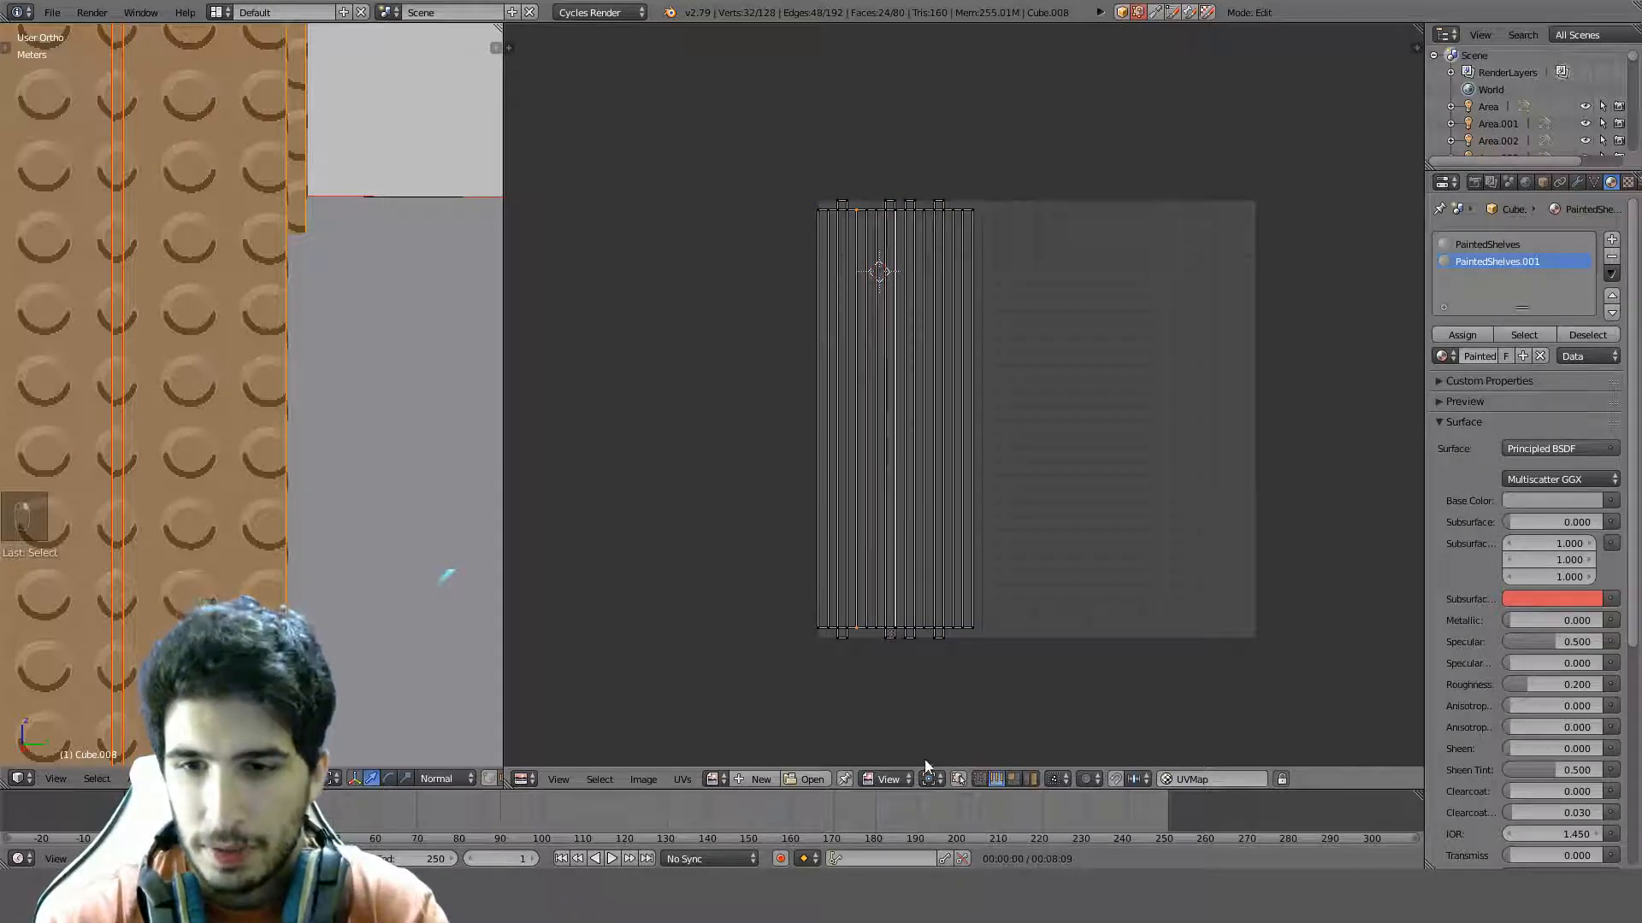
{"action": "key", "text": "shift+s"}
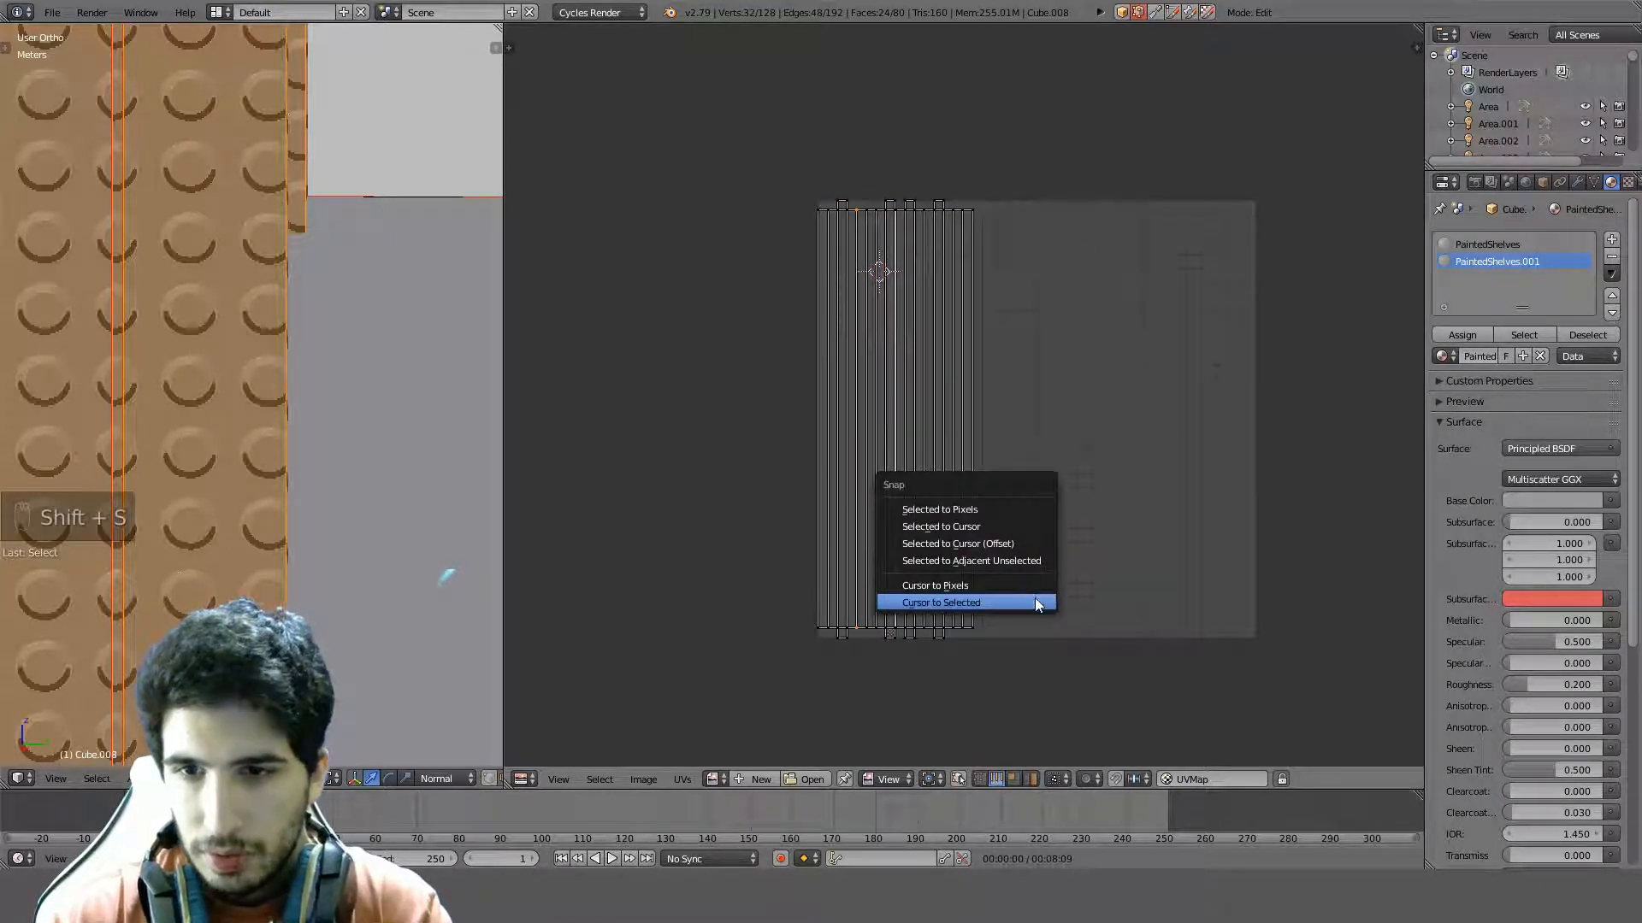
{"action": "left_click", "coordinate": [1029, 526]}
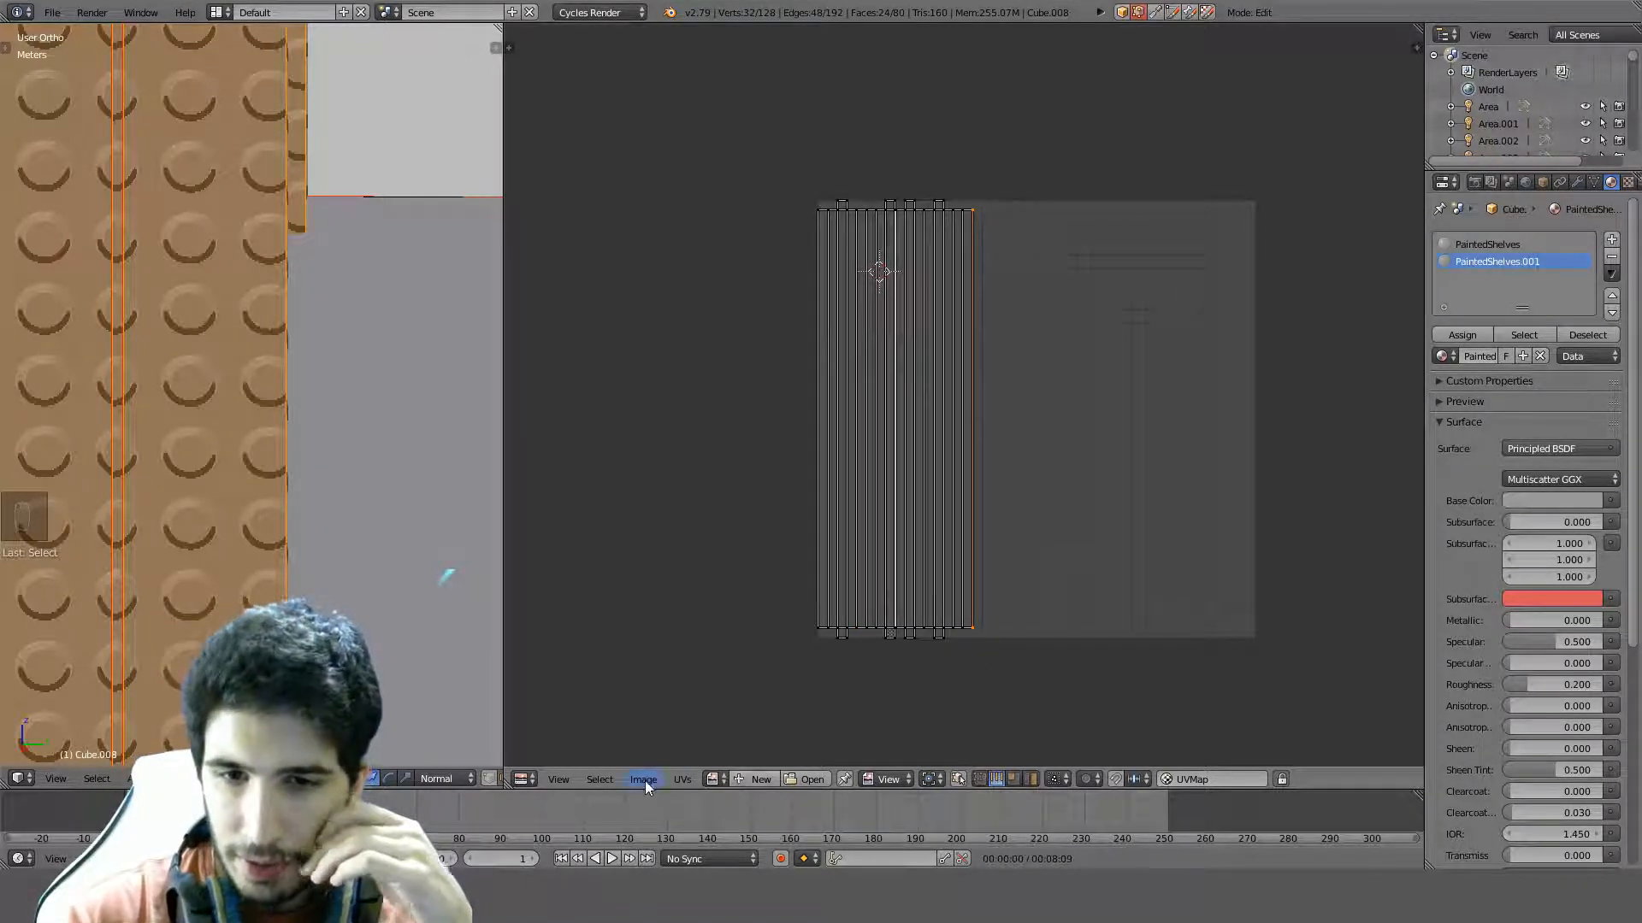
{"action": "left_click", "coordinate": [601, 780]}
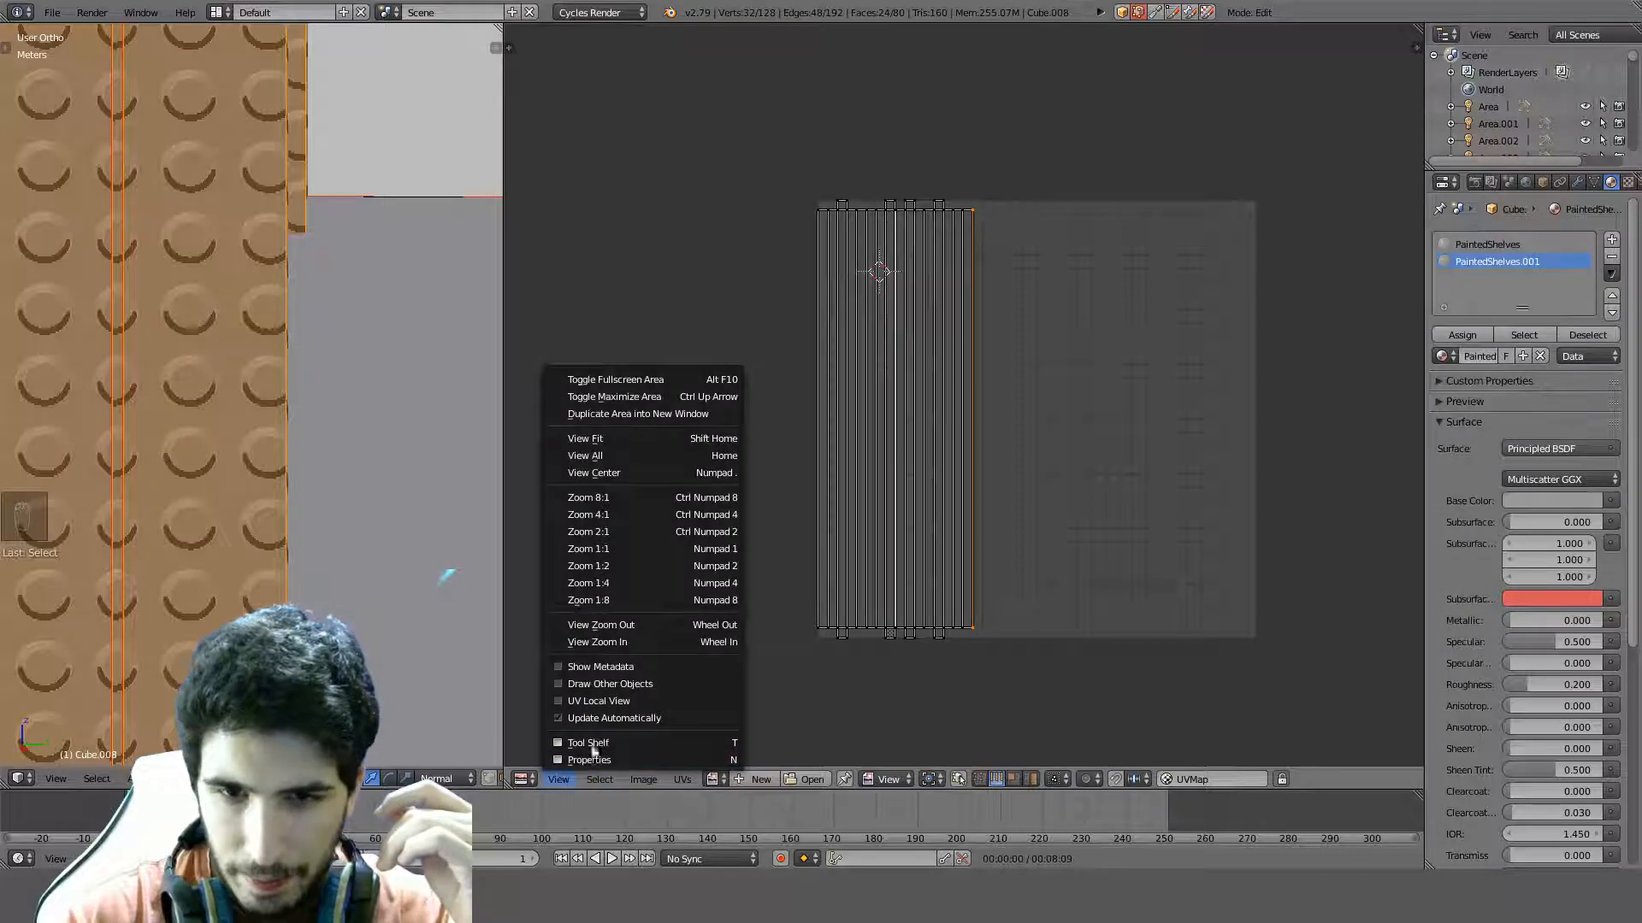
{"action": "left_click", "coordinate": [634, 477]}
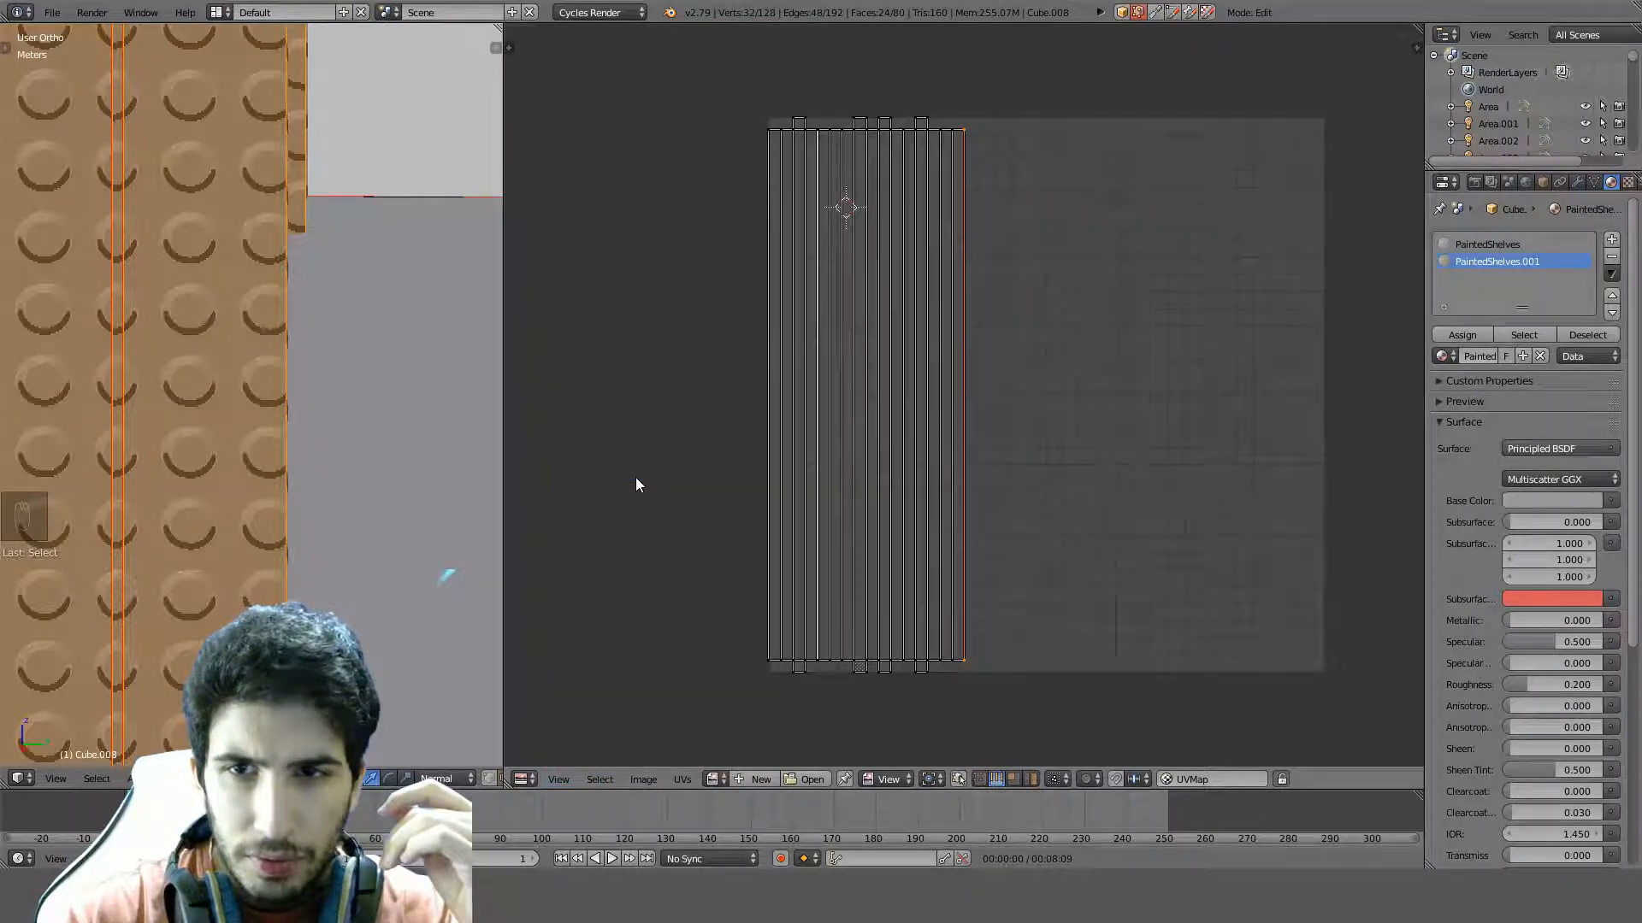
{"action": "left_click", "coordinate": [554, 778]}
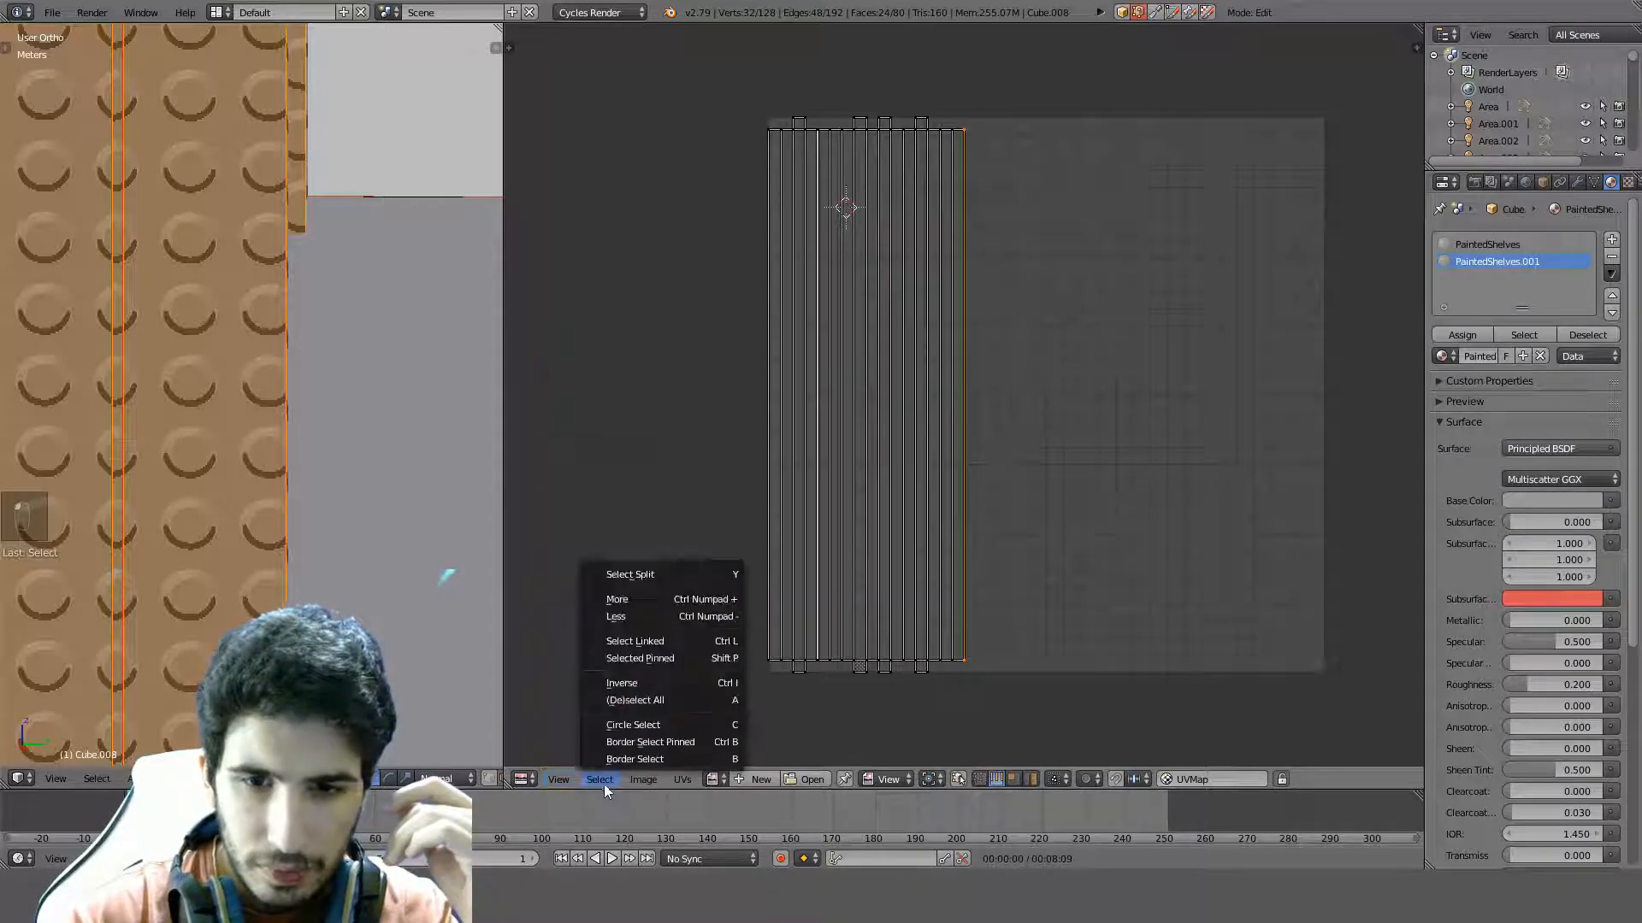
{"action": "mouse_move", "coordinate": [643, 782]}
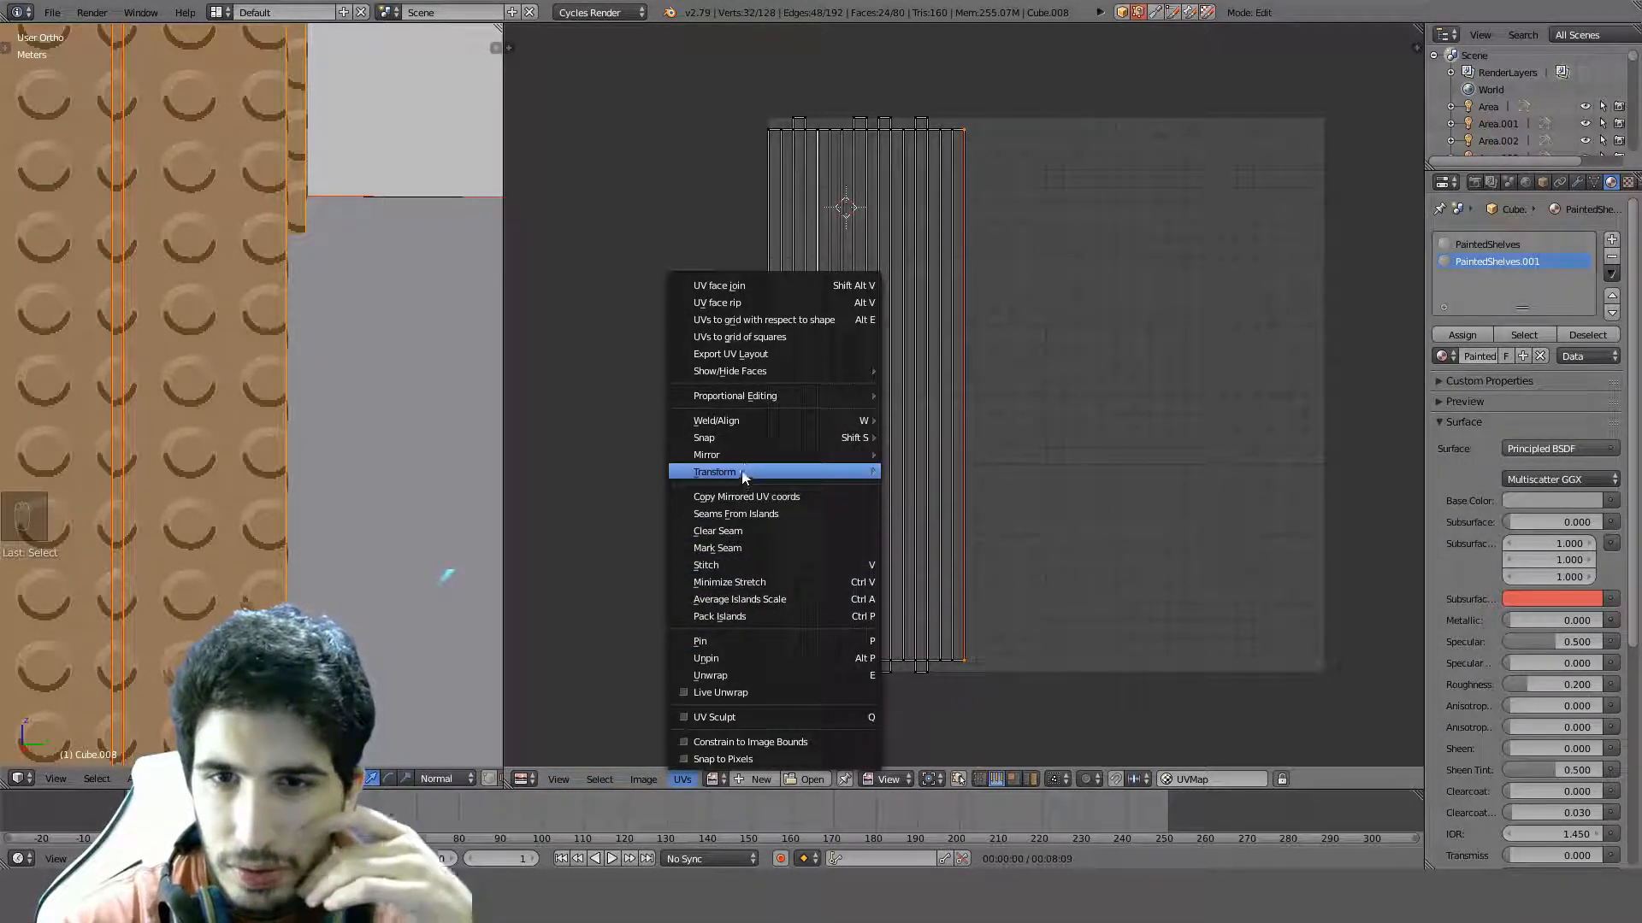
{"action": "mouse_move", "coordinate": [749, 453]}
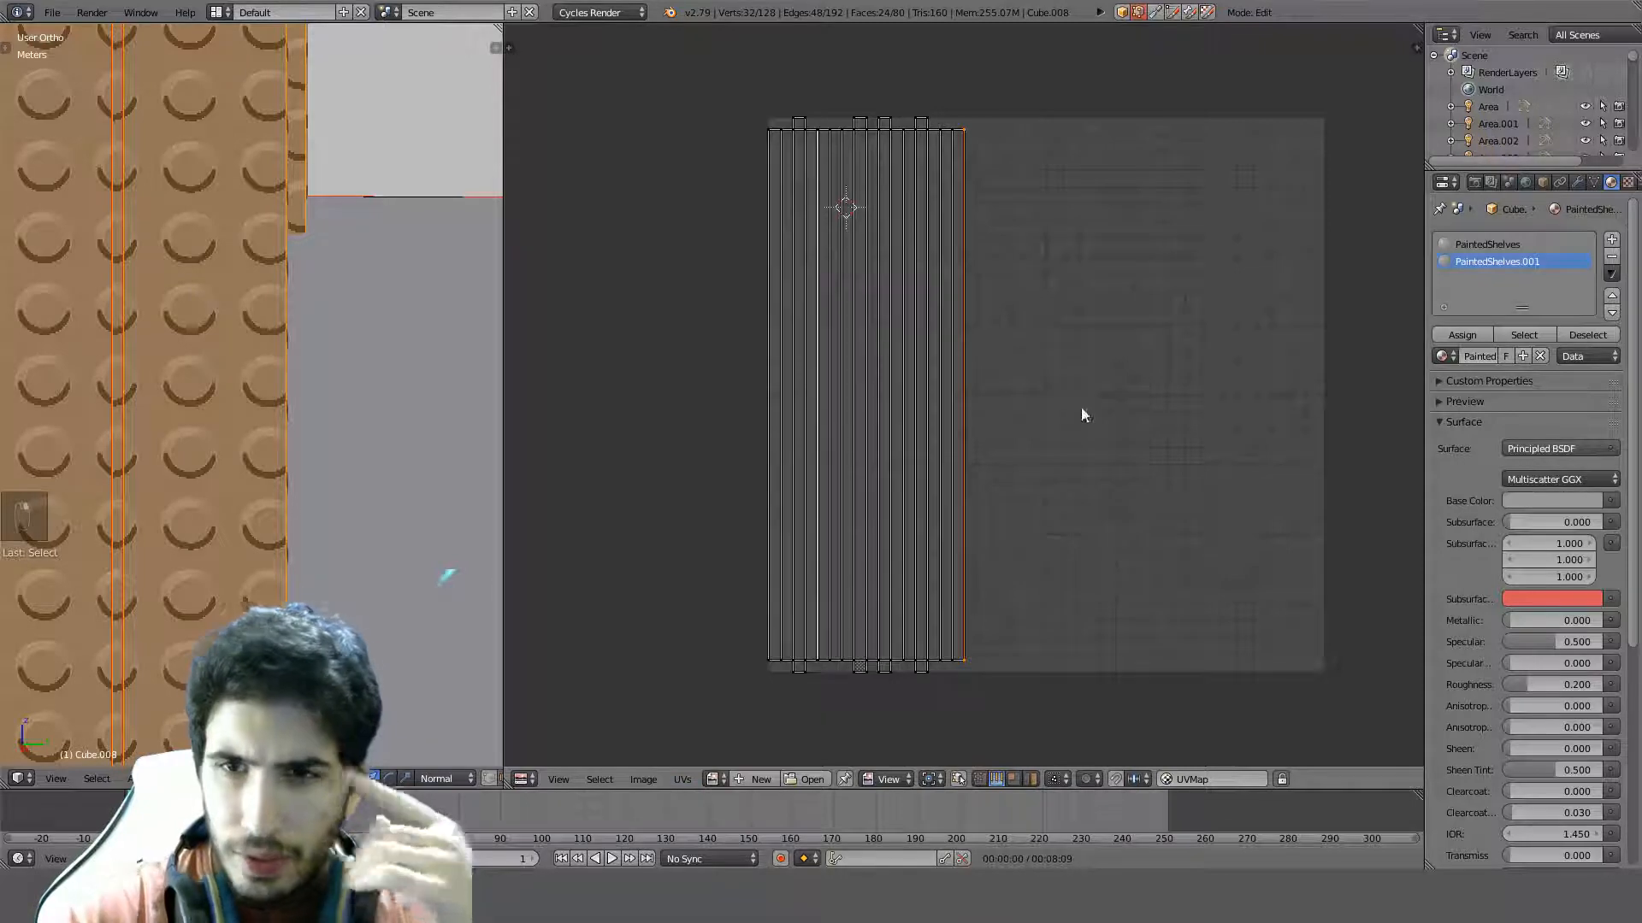
Place the 2D cursor in the empty area beside the UV strips and, in island selection mode, snap the outermost island to it with offset
{"action": "left_click", "coordinate": [1059, 339]}
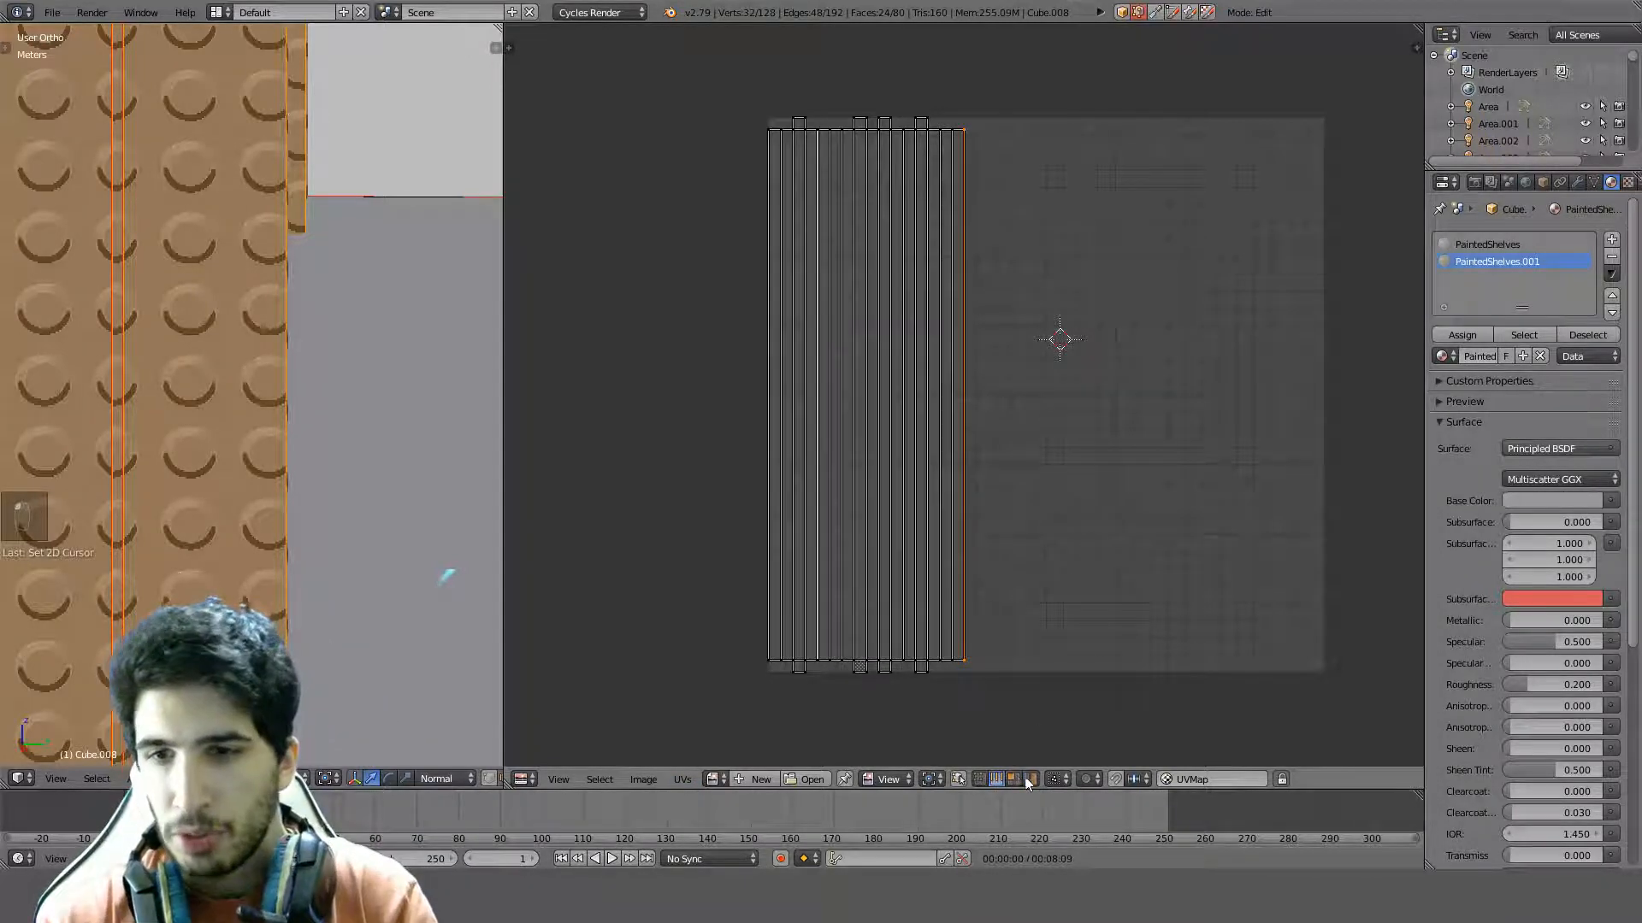
{"action": "key", "text": "l"}
{"action": "key", "text": "shift+s"}
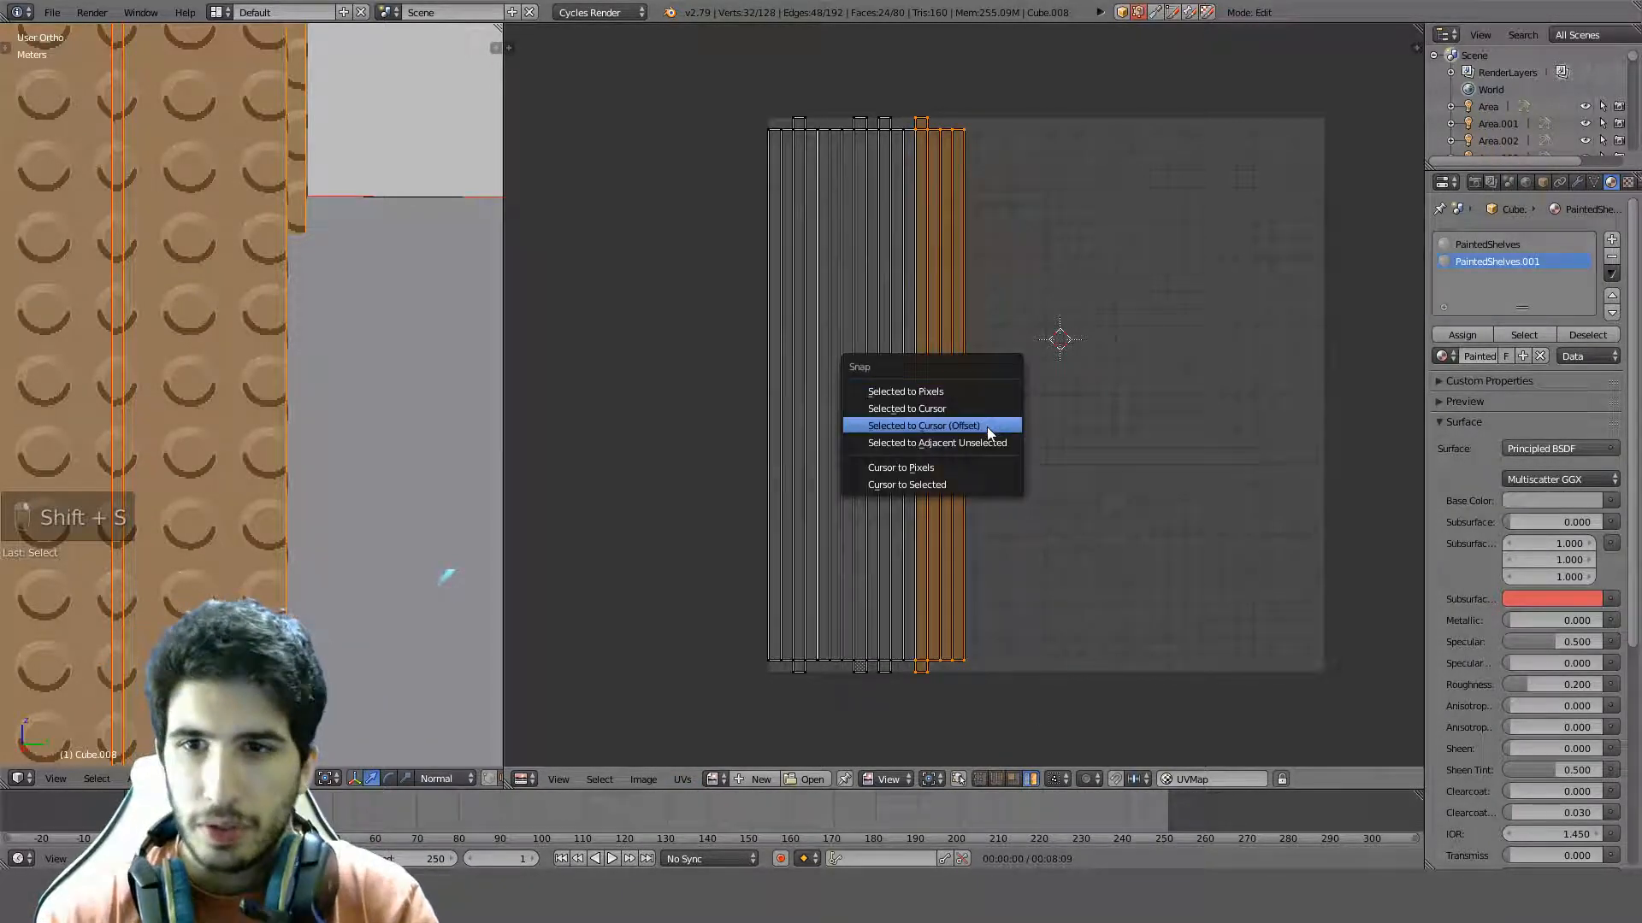
{"action": "left_click", "coordinate": [987, 427]}
Snap the three remaining UV islands one by one to the 2D cursor with offset, stacking them on the first island
{"action": "right_click", "coordinate": [914, 346]}
{"action": "key", "text": "shift+s"}
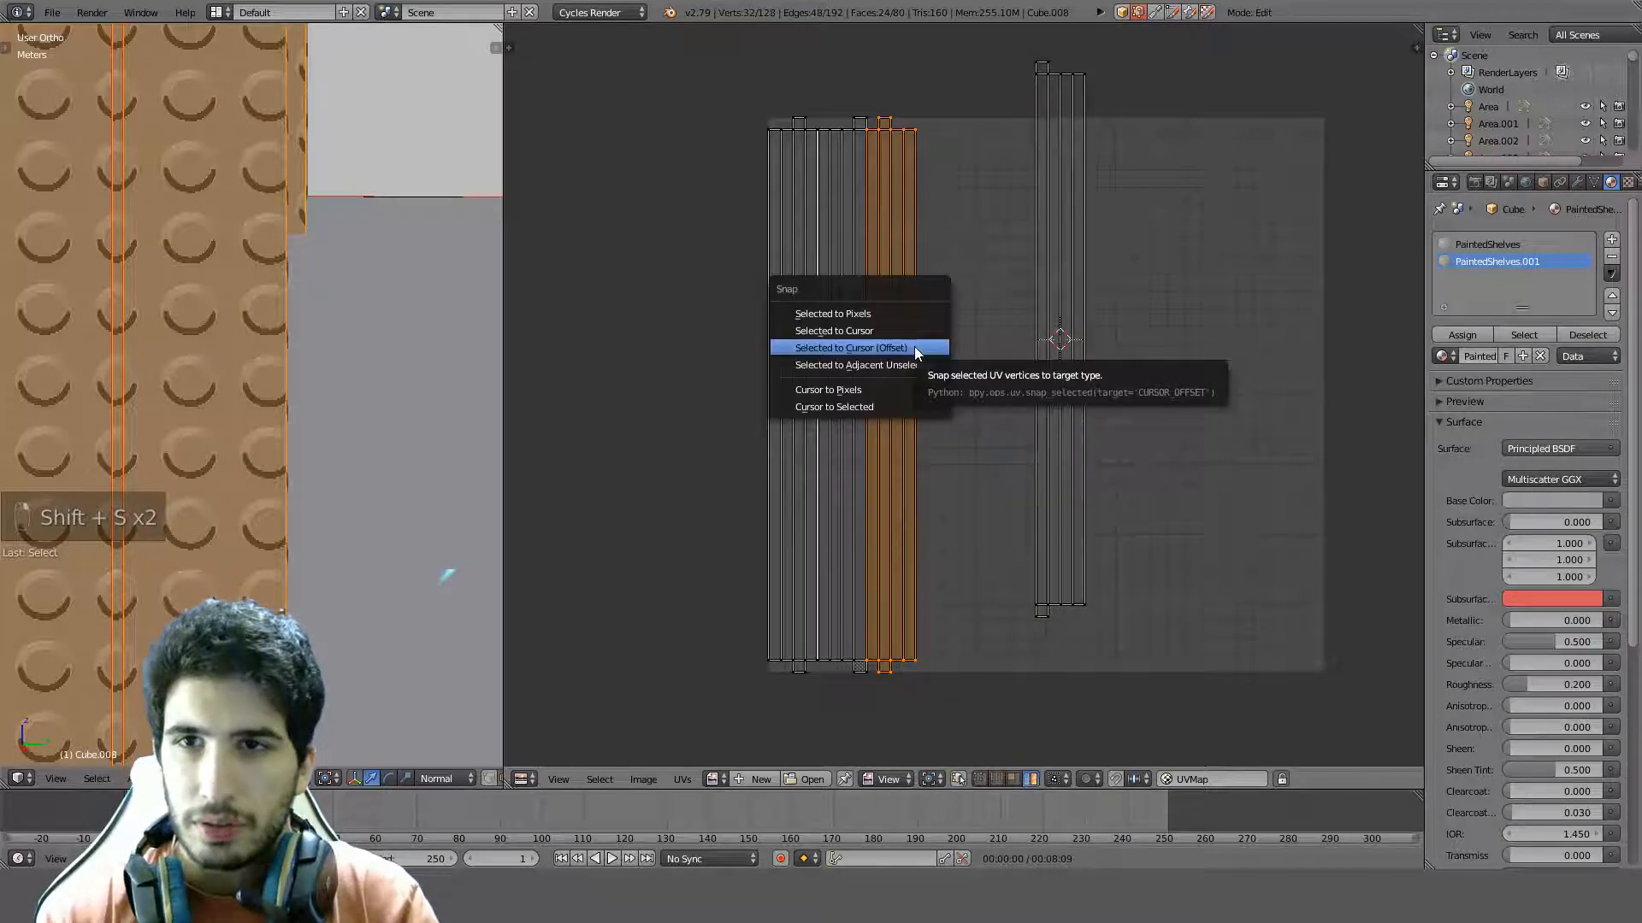
{"action": "left_click", "coordinate": [915, 346]}
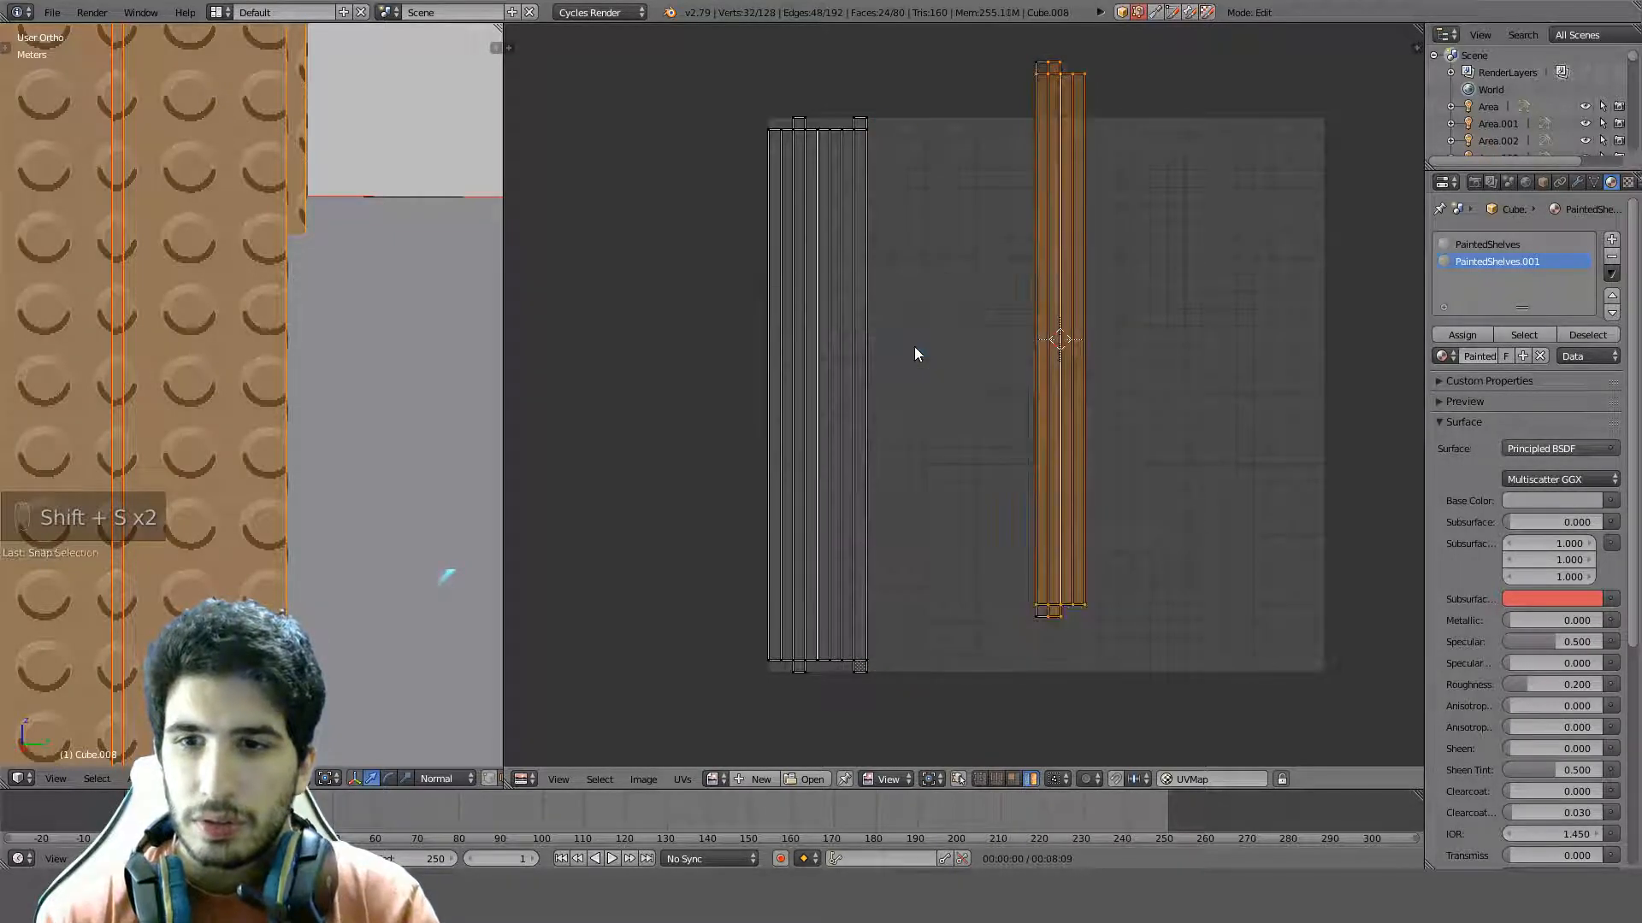
{"action": "right_click", "coordinate": [864, 352]}
{"action": "key", "text": "shift+s"}
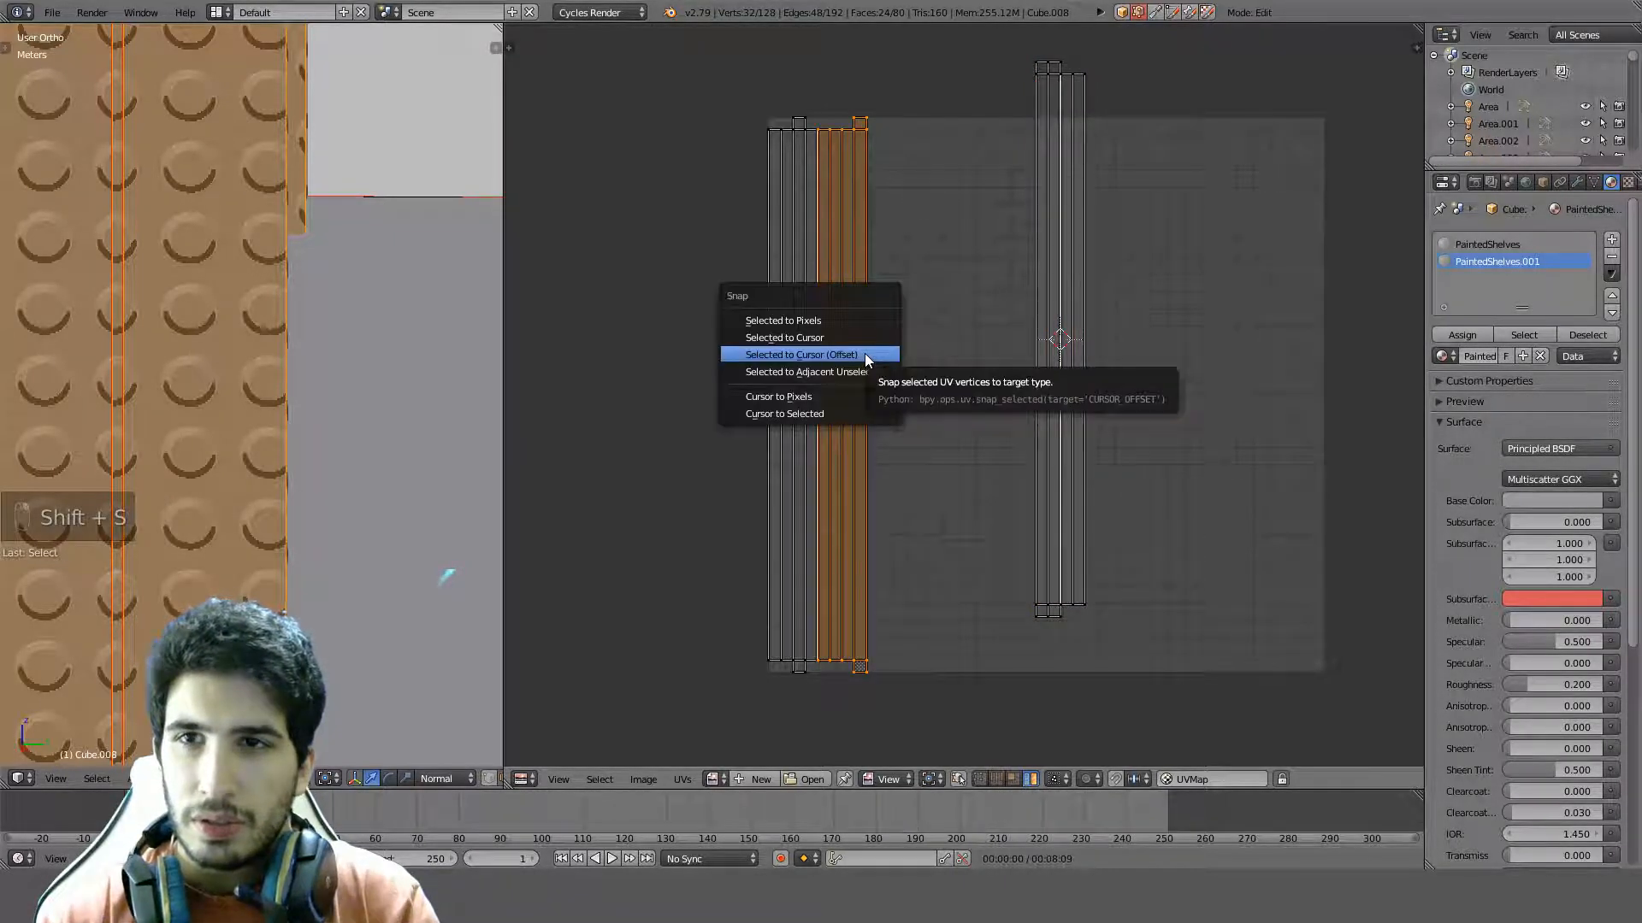
{"action": "left_click", "coordinate": [866, 355]}
{"action": "right_click", "coordinate": [799, 356]}
{"action": "key", "text": "shift+s"}
{"action": "left_click", "coordinate": [797, 357]}
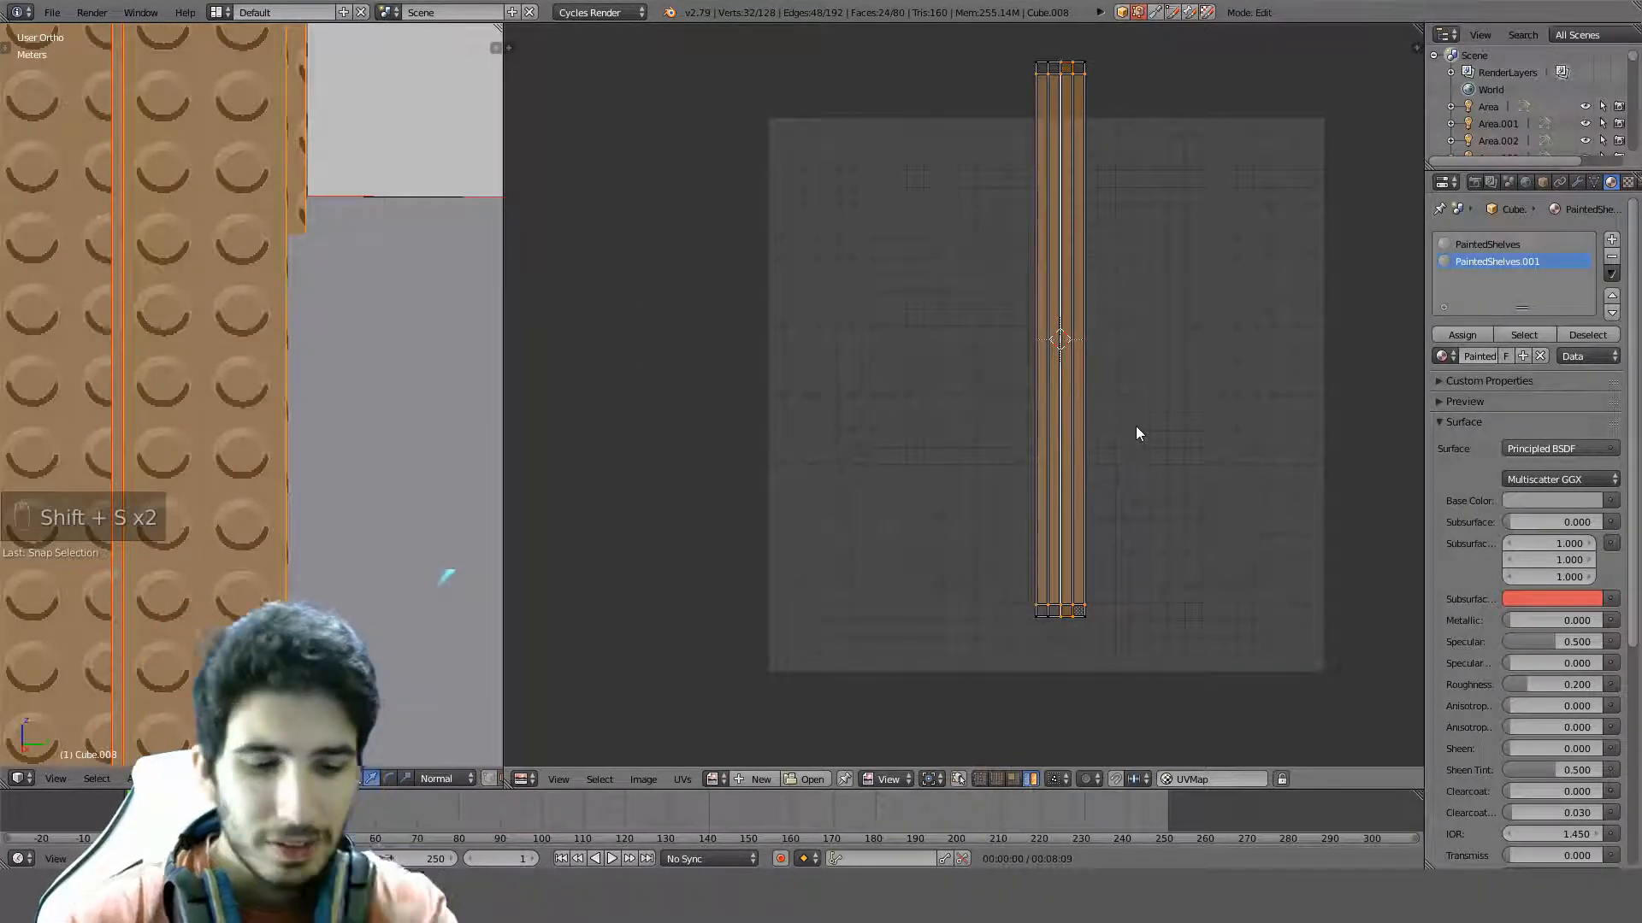
Inspect the stud pattern on the posts from other angles and select all the stacked UV islands
{"action": "scroll", "coordinate": [466, 347], "scroll_direction": "down", "scroll_amount": 5}
{"action": "middle_click_drag", "start_coordinate": [462, 346], "coordinate": [265, 351]}
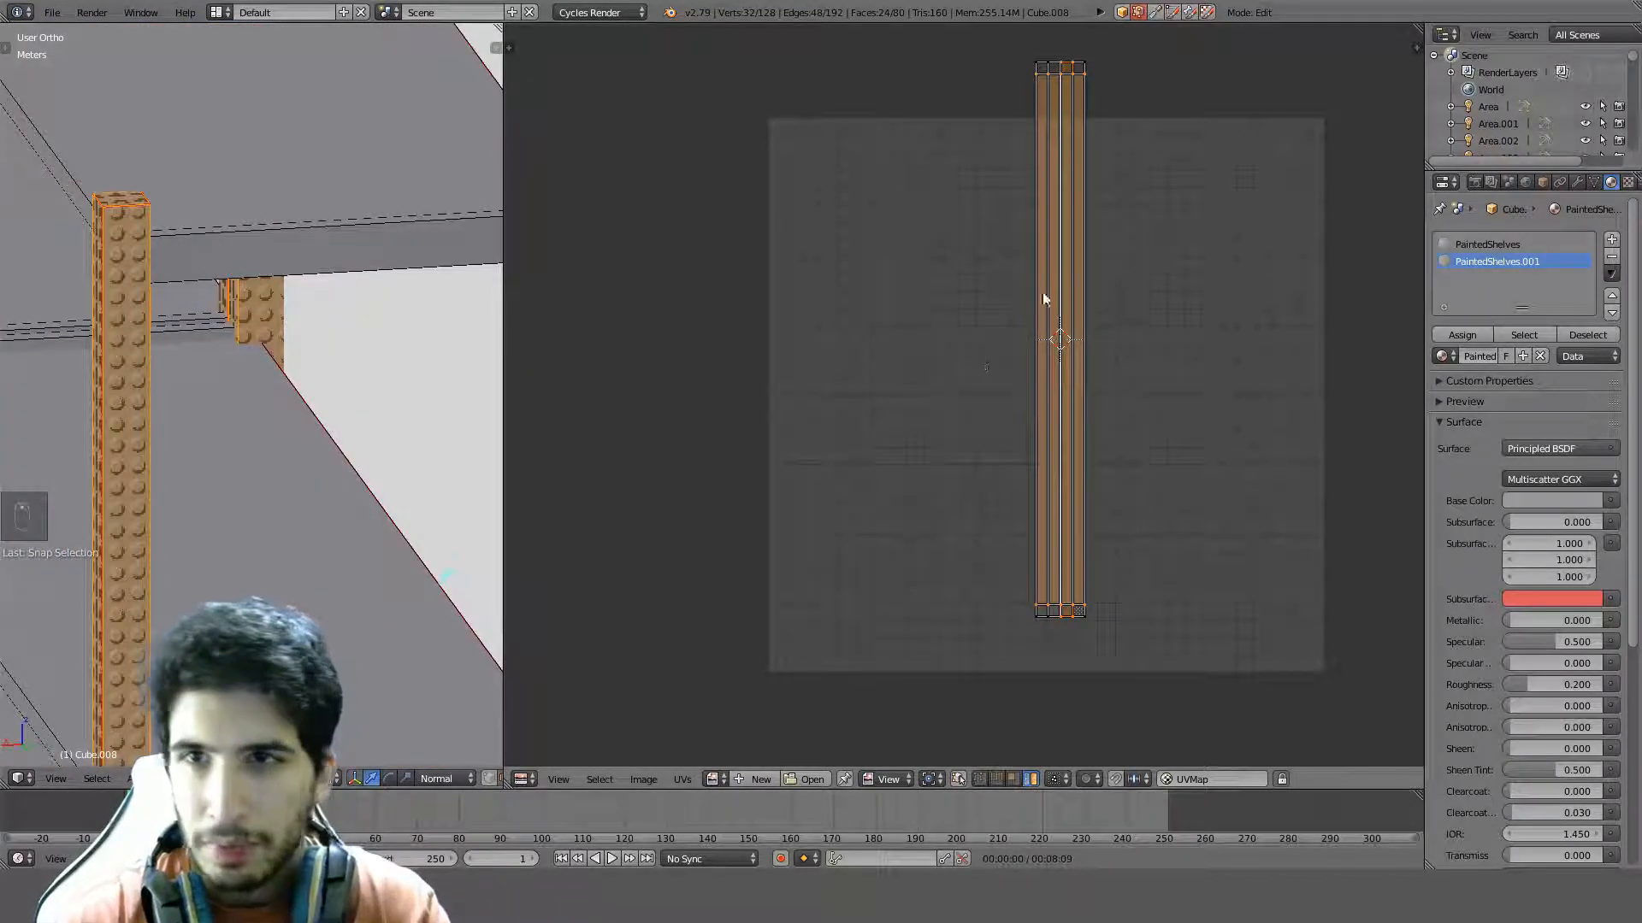
{"action": "middle_click_drag", "start_coordinate": [162, 377], "coordinate": [225, 392]}
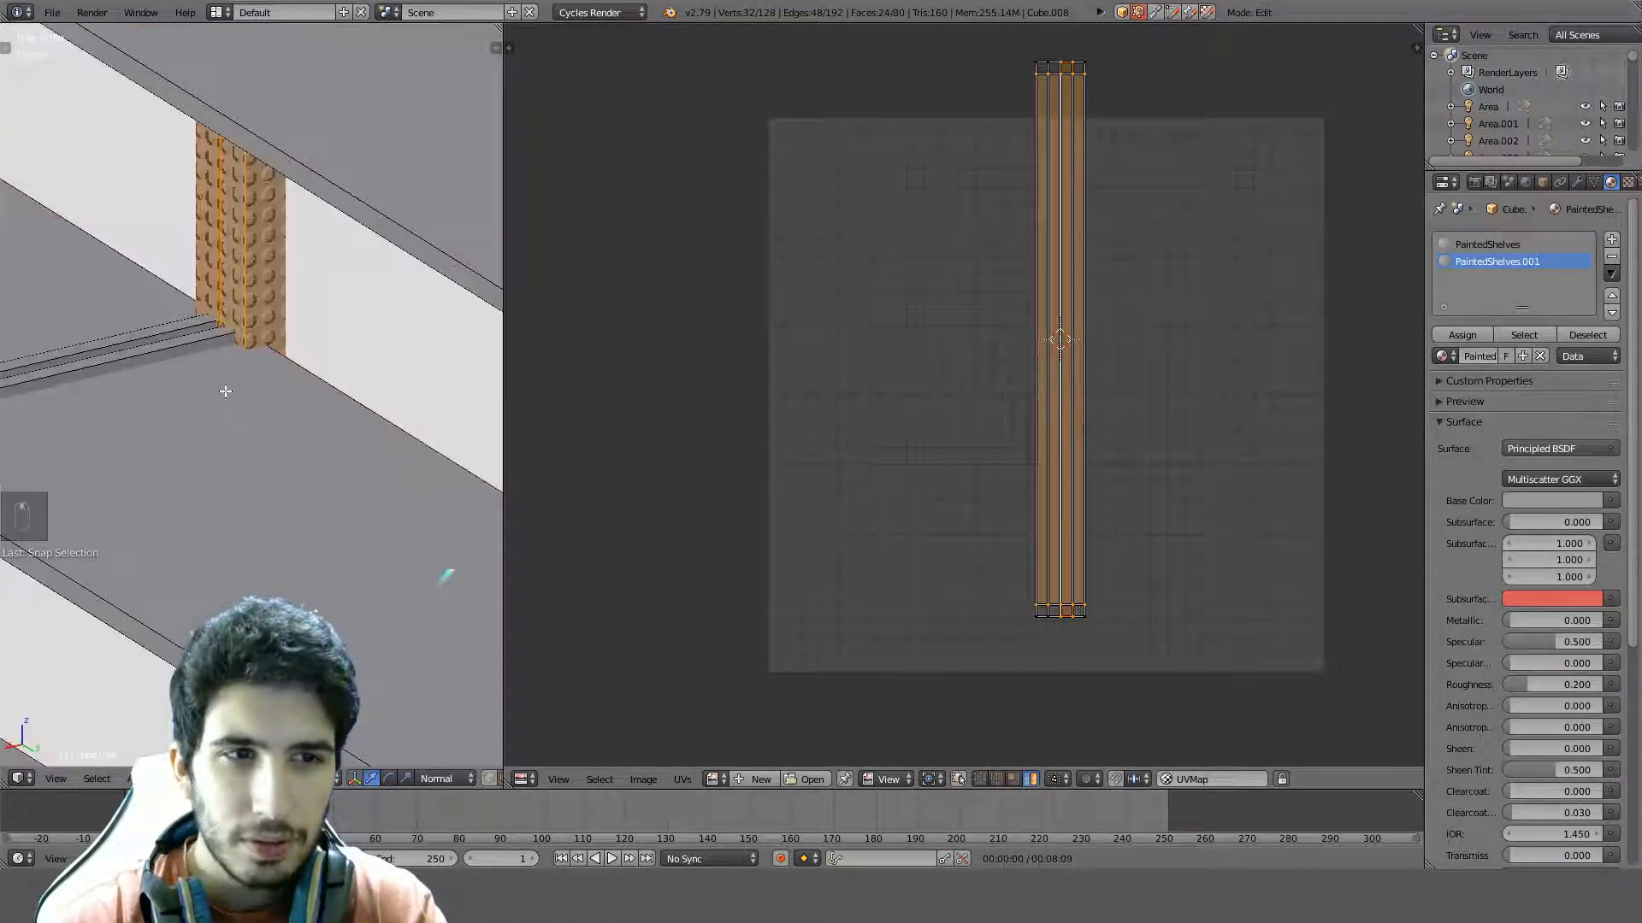
{"action": "key", "text": "a"}
{"action": "key", "text": "a"}
{"action": "key", "text": "a"}
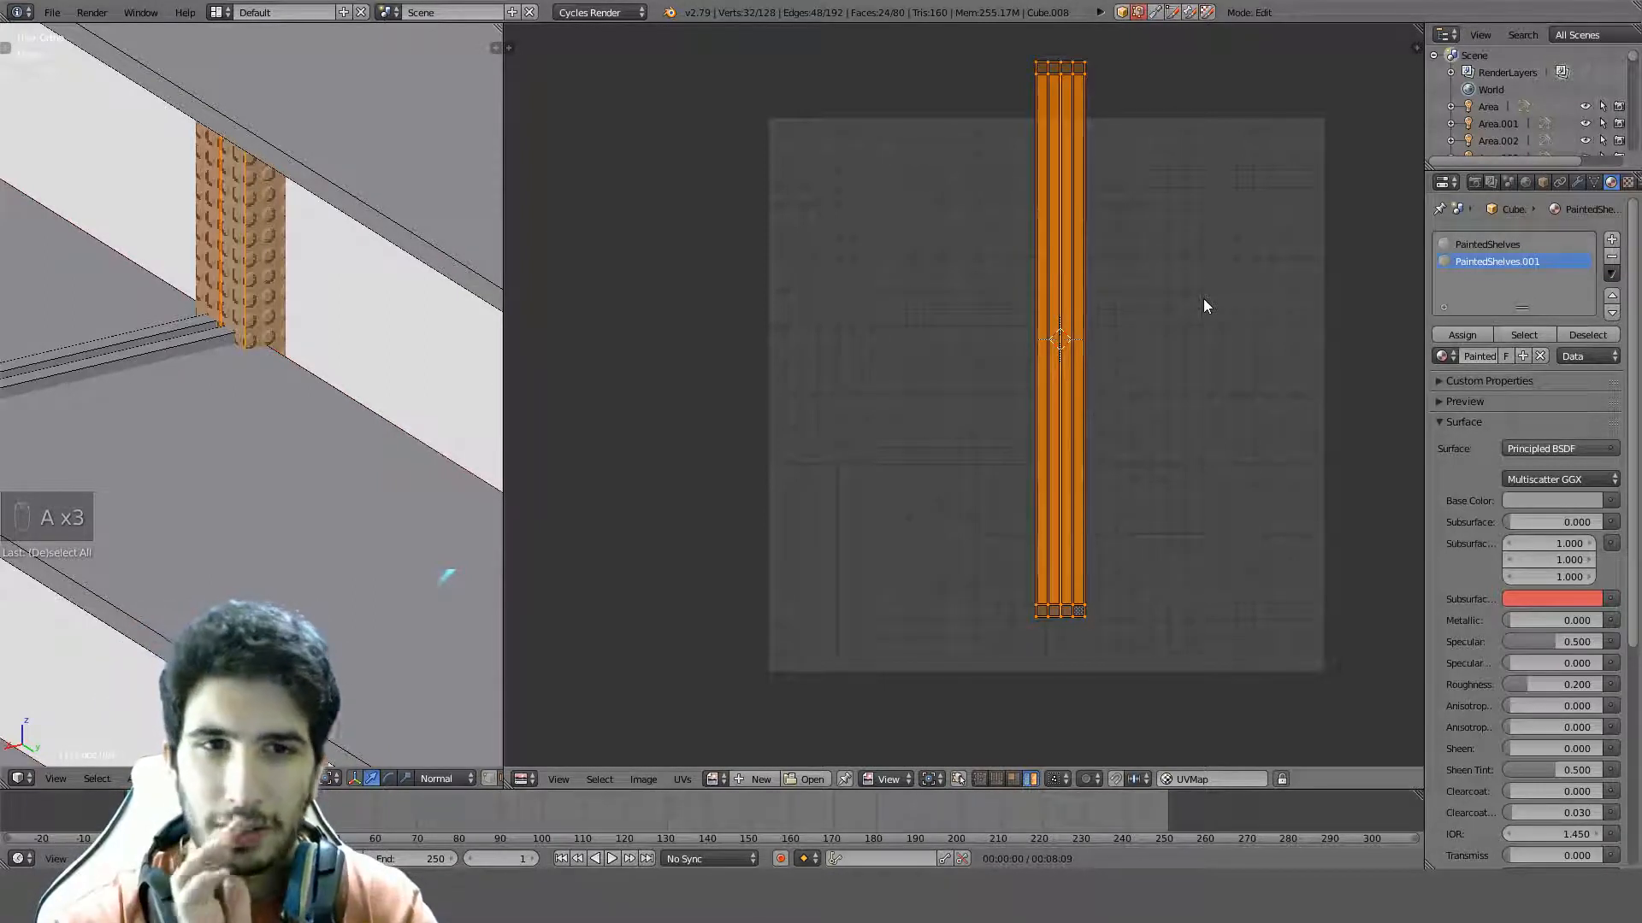
Try enlarging the stacked UV islands uniformly to nearly twice the height of the UV square
{"action": "scroll", "coordinate": [1203, 304], "scroll_direction": "down", "scroll_amount": 4}
{"action": "key", "text": "s"}
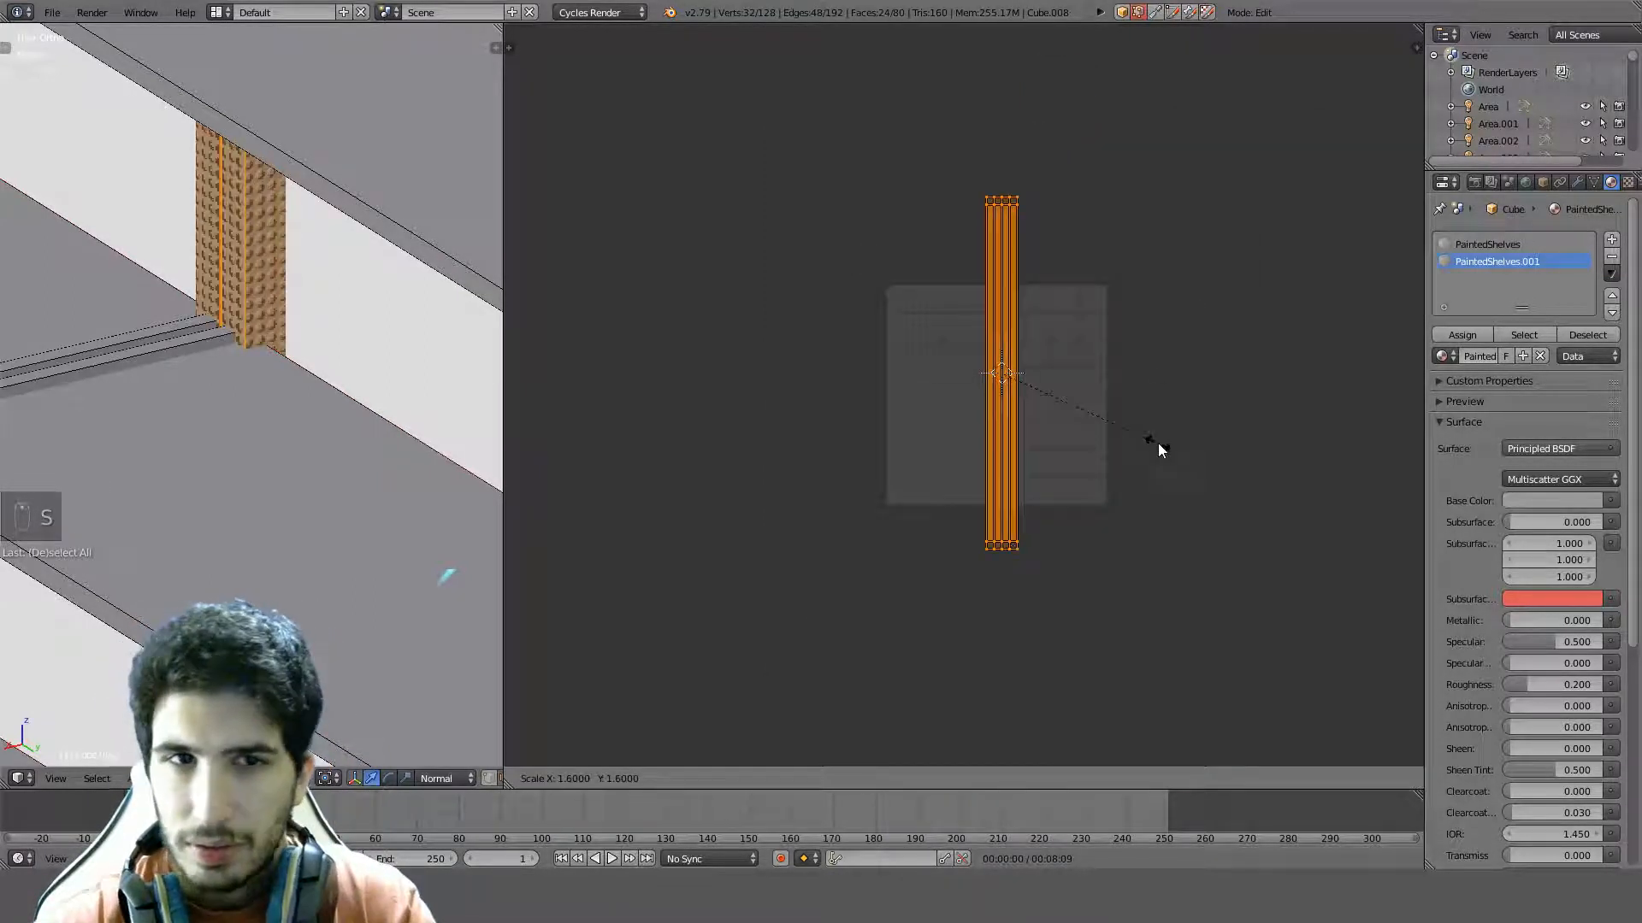
{"action": "scroll", "coordinate": [1138, 399], "scroll_direction": "up", "scroll_amount": 2}
{"action": "key", "text": "s"}
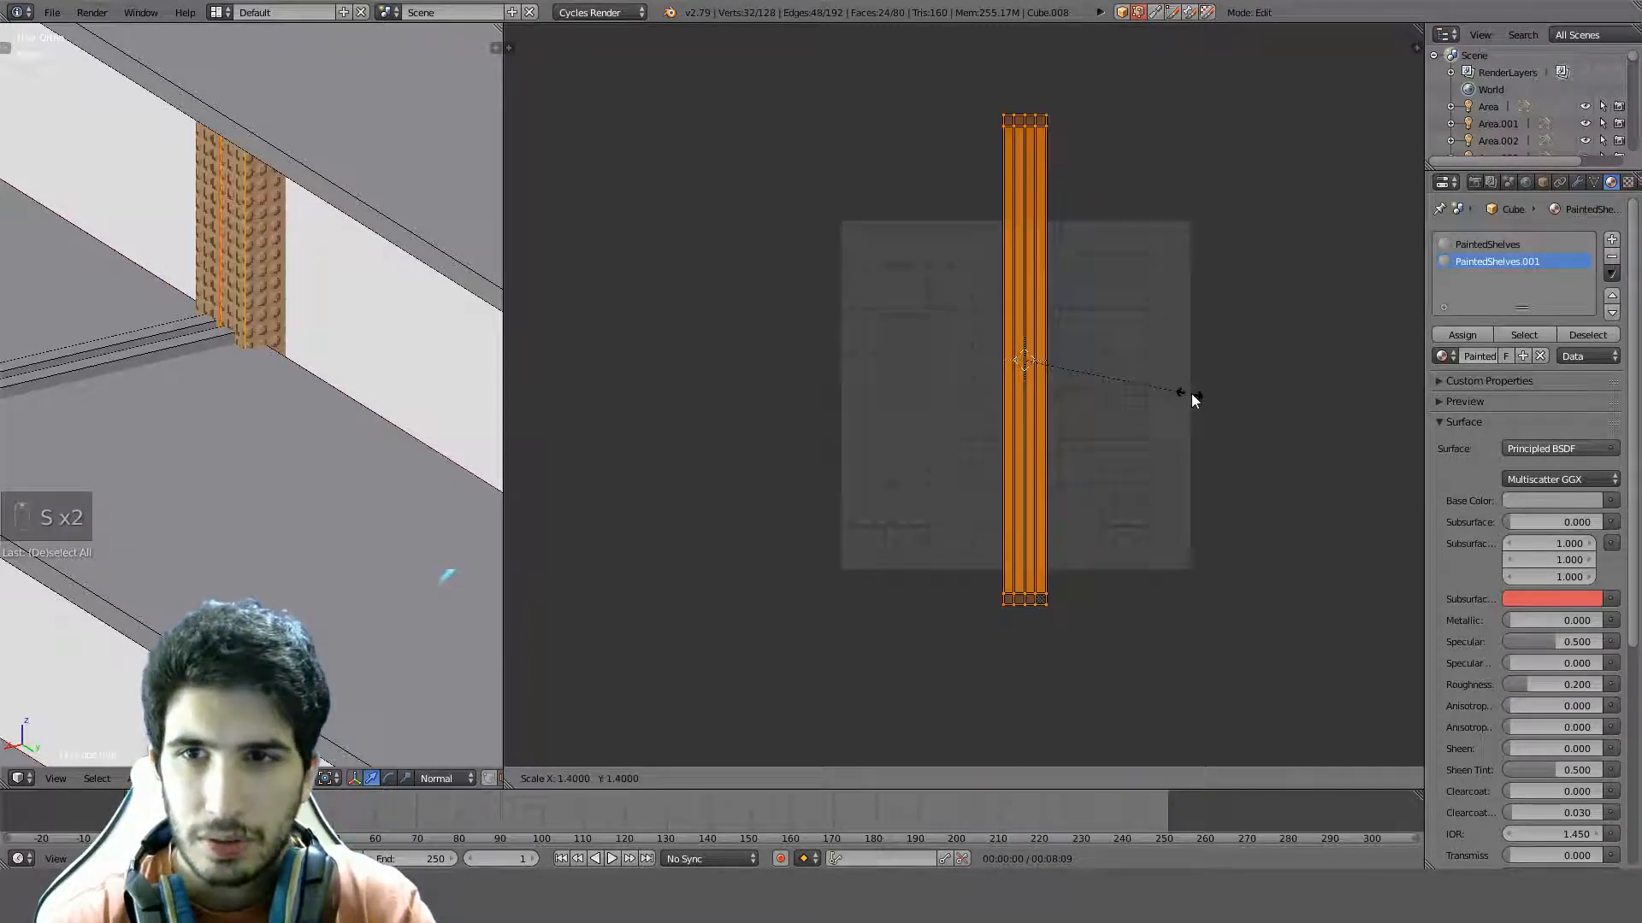
{"action": "left_click", "coordinate": [1232, 403]}
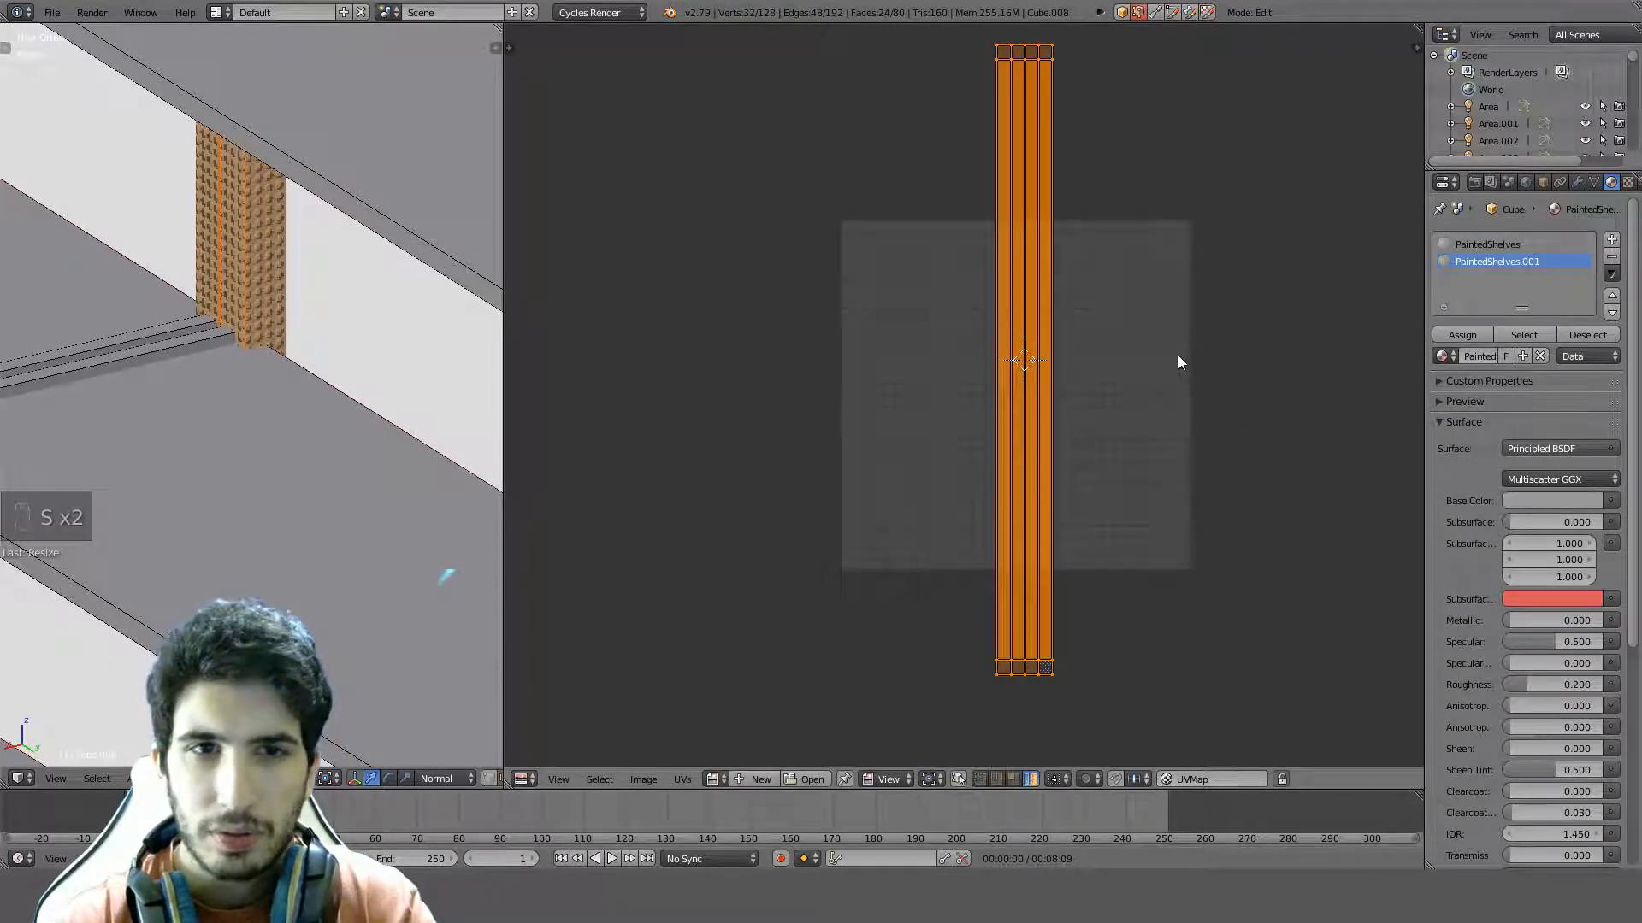
Scale the stacked UV islands down uniformly to about a third of the UV square's height
{"action": "key", "text": "g"}
{"action": "key", "text": "s"}
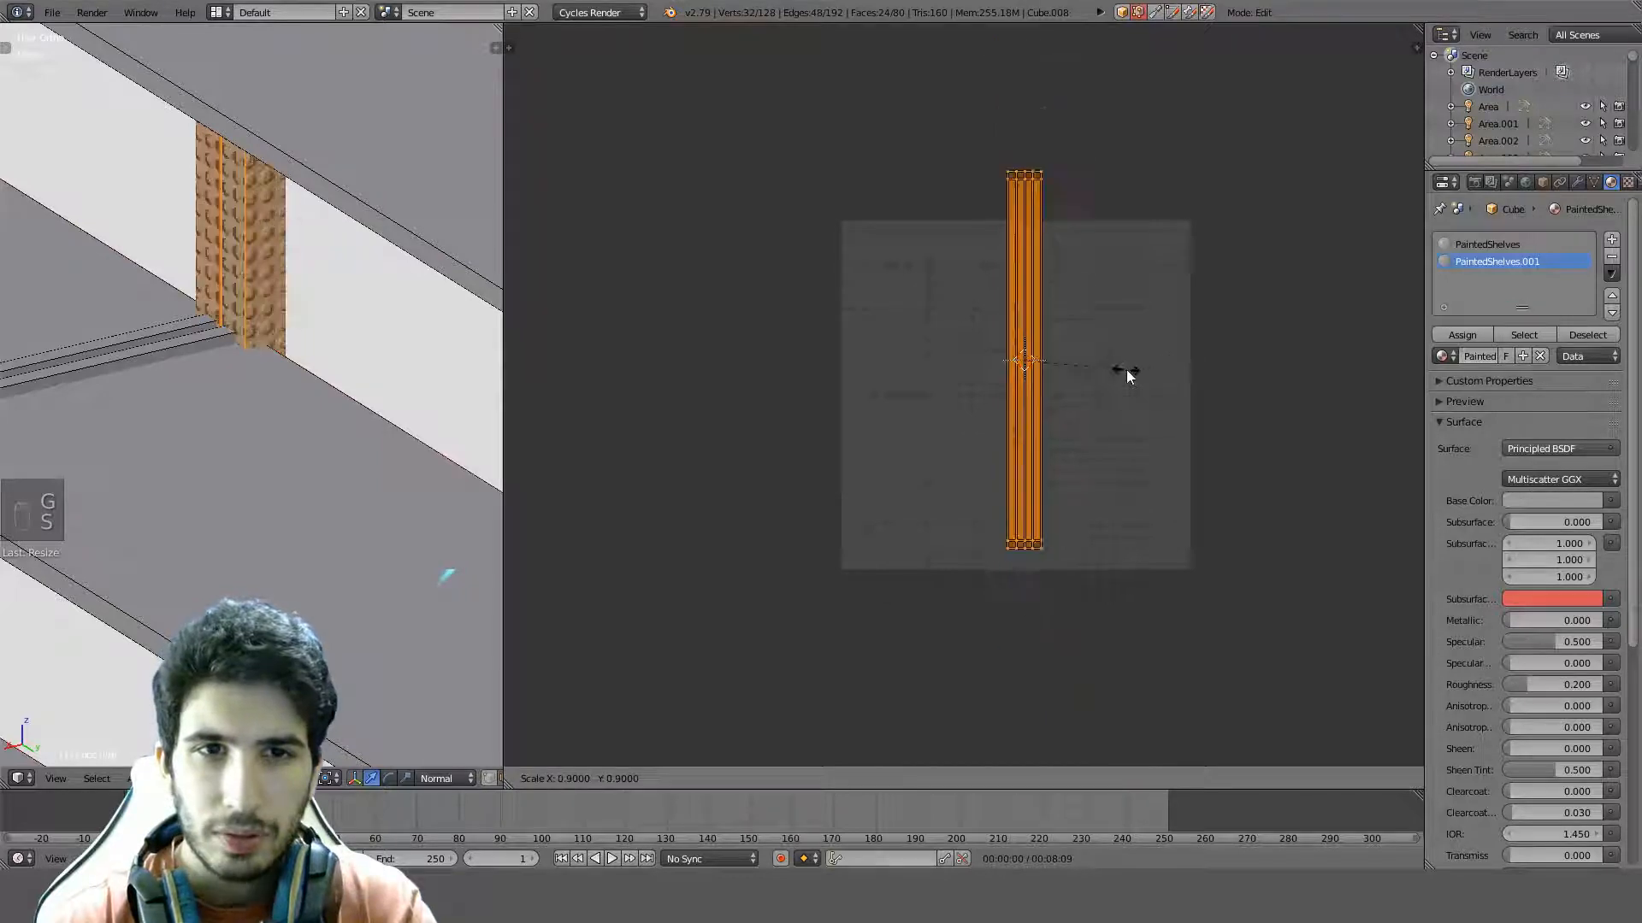
{"action": "left_click", "coordinate": [1044, 389]}
{"action": "scroll", "coordinate": [175, 490], "scroll_direction": "down", "scroll_amount": 4}
{"action": "middle_click_drag", "start_coordinate": [173, 494], "coordinate": [364, 523]}
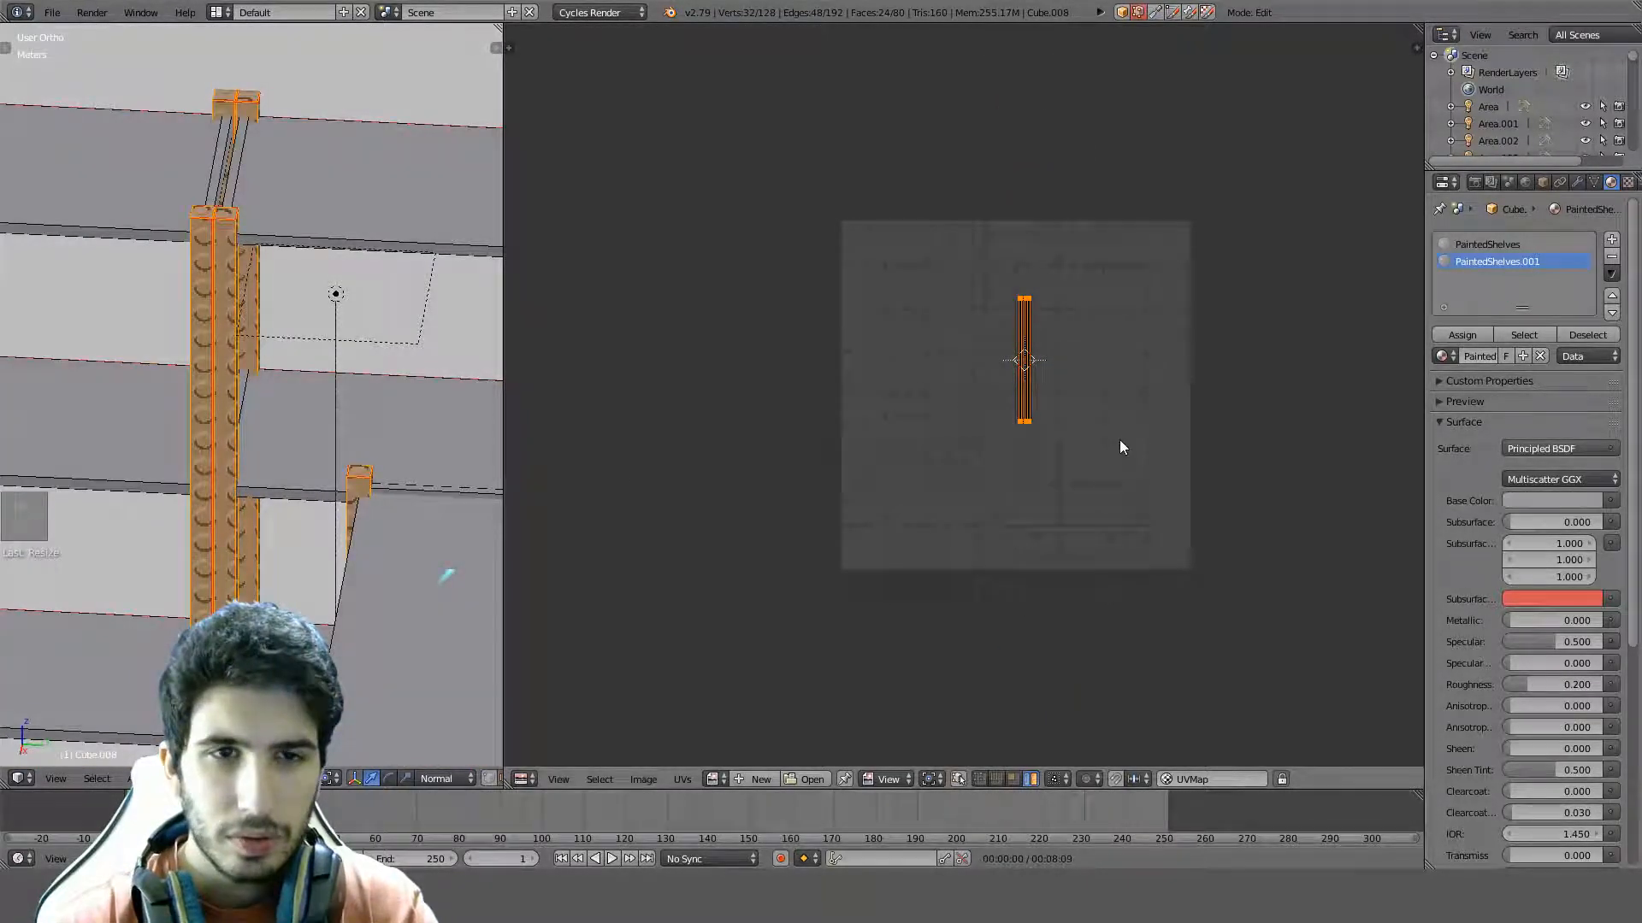
Move the stacked UV islands slightly in negative X to align the stud pattern with the post faces
{"action": "scroll", "coordinate": [1142, 340], "scroll_direction": "up", "scroll_amount": 2}
{"action": "key", "text": "g"}
{"action": "key", "text": "x"}
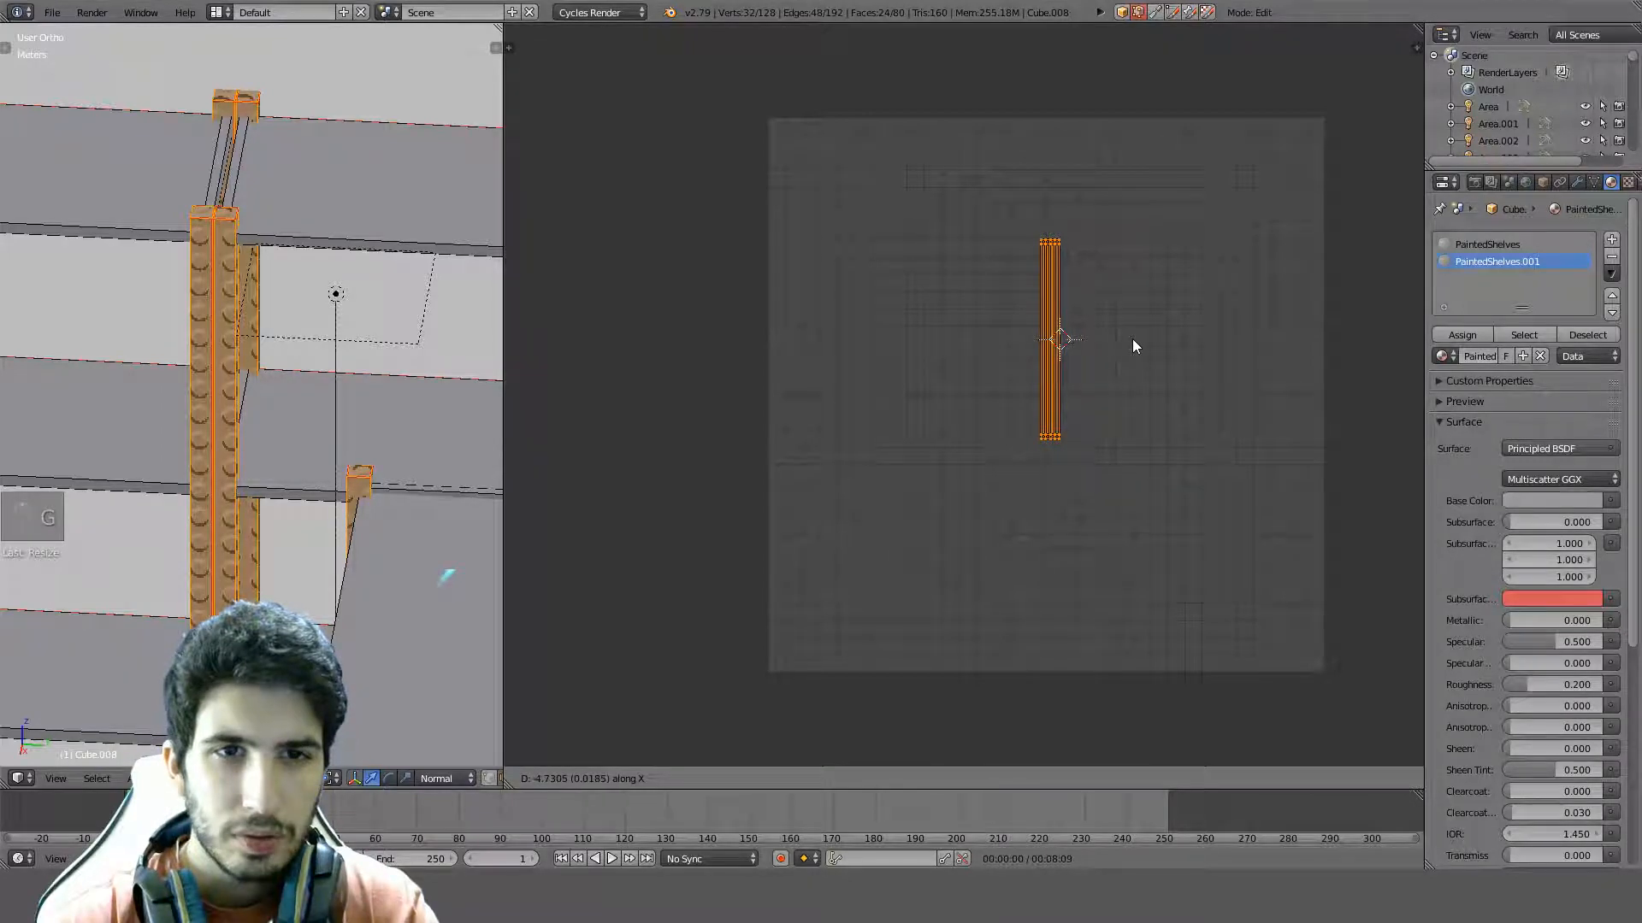
{"action": "left_click", "coordinate": [1134, 337]}
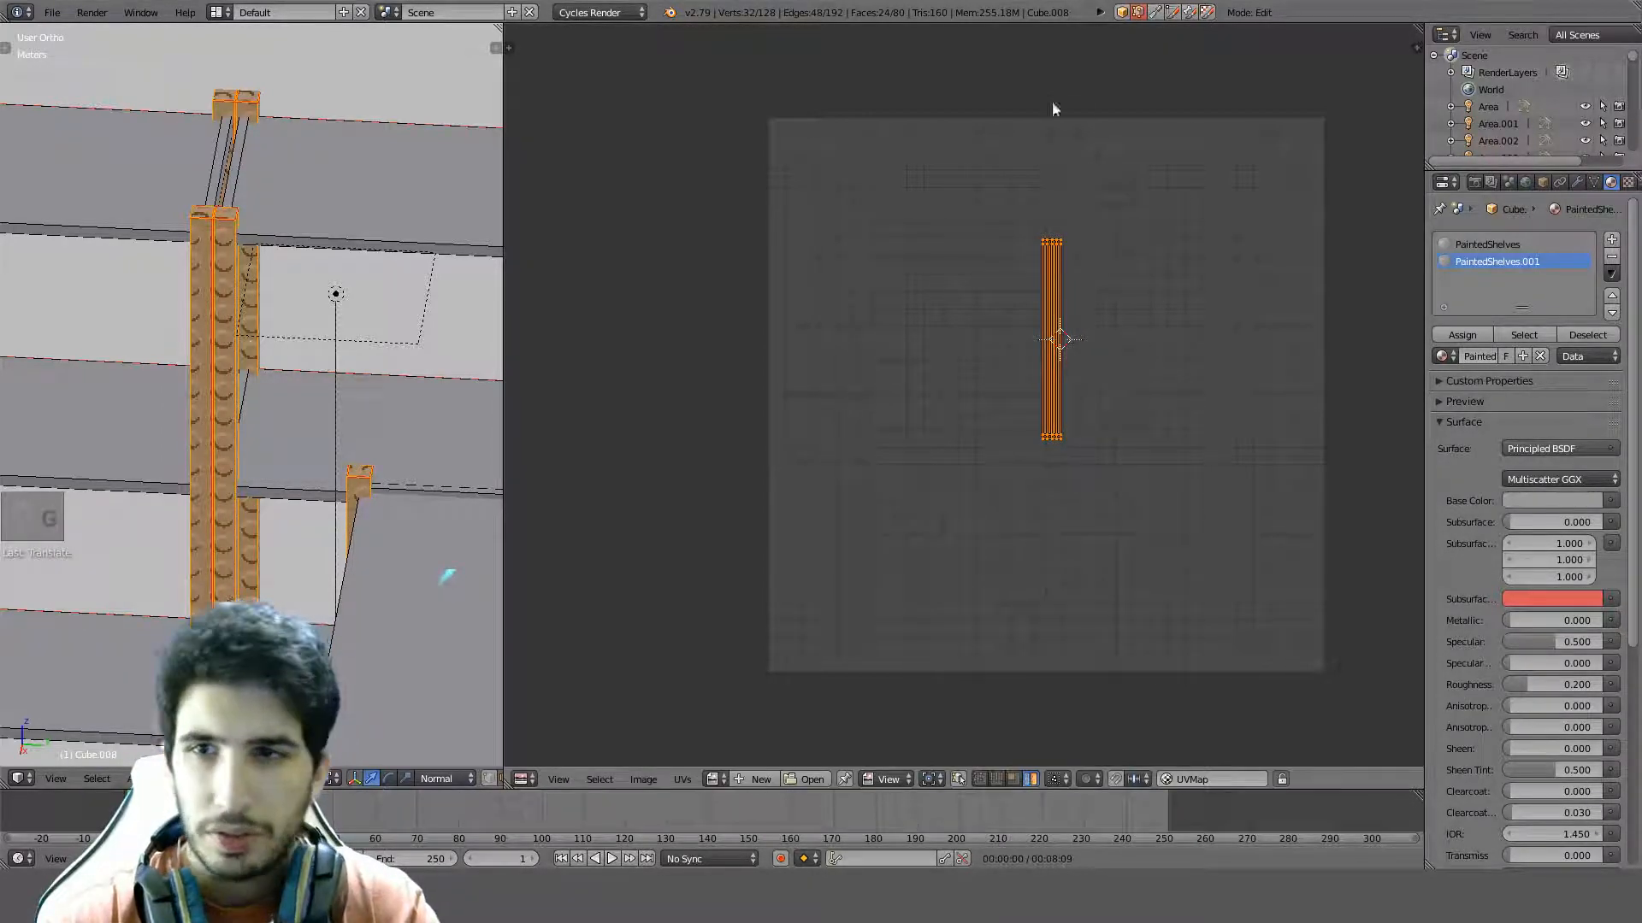
Show the shelves in wireframe from the right orthographic view so all the posts are accessible for edge selection
{"action": "scroll", "coordinate": [1052, 100], "scroll_direction": "up", "scroll_amount": 1}
{"action": "scroll", "coordinate": [316, 342], "scroll_direction": "down", "scroll_amount": 3}
{"action": "key", "text": "Tab"}
{"action": "middle_click_drag", "start_coordinate": [312, 338], "coordinate": [304, 371]}
{"action": "key", "text": "z"}
{"action": "key", "text": "Tab"}
{"action": "scroll", "coordinate": [304, 371], "scroll_direction": "up", "scroll_amount": 1}
{"action": "scroll", "coordinate": [490, 785], "scroll_direction": "down", "scroll_amount": 2}
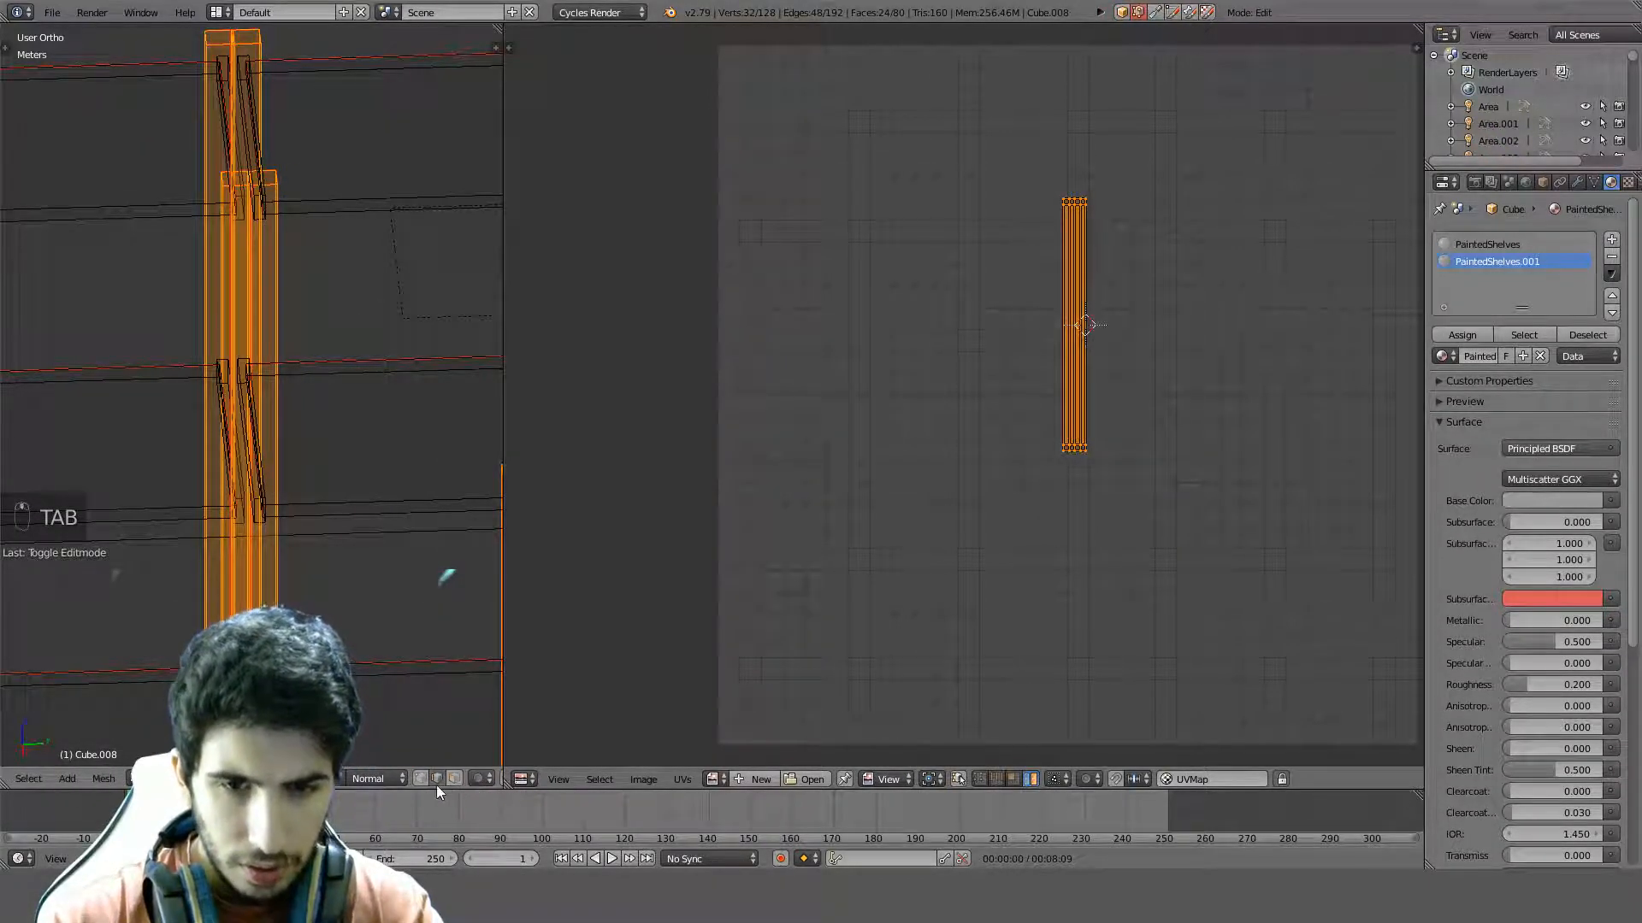
{"action": "key", "text": "KP_2"}
{"action": "scroll", "coordinate": [390, 660], "scroll_direction": "down", "scroll_amount": 5}
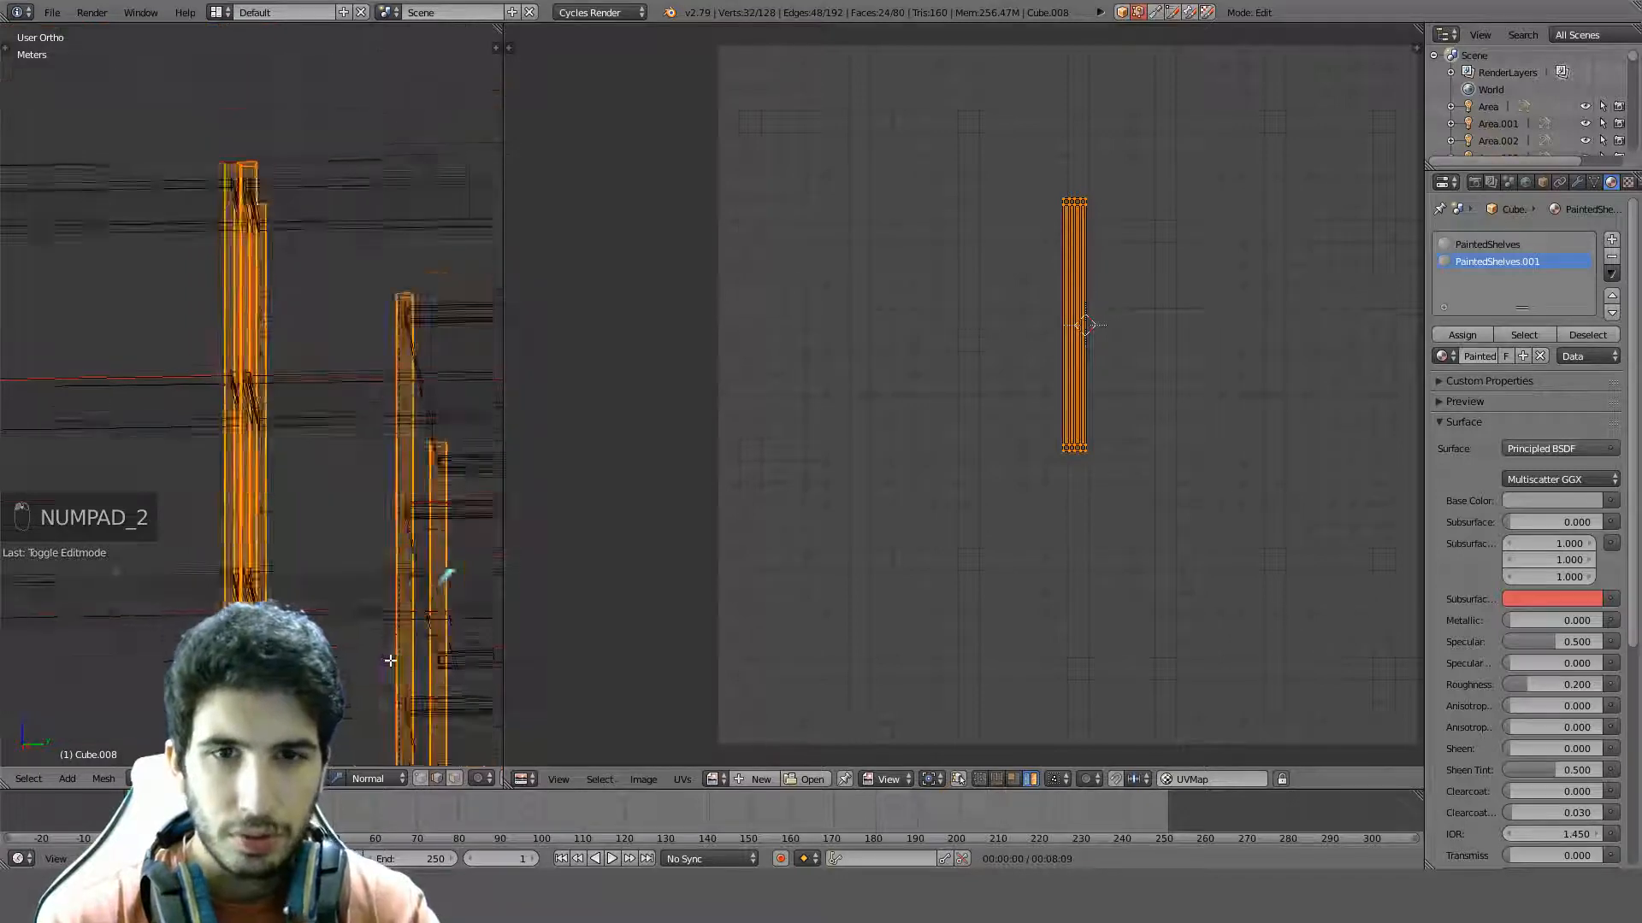
{"action": "key", "text": "KP_5"}
{"action": "key", "text": "KP_2"}
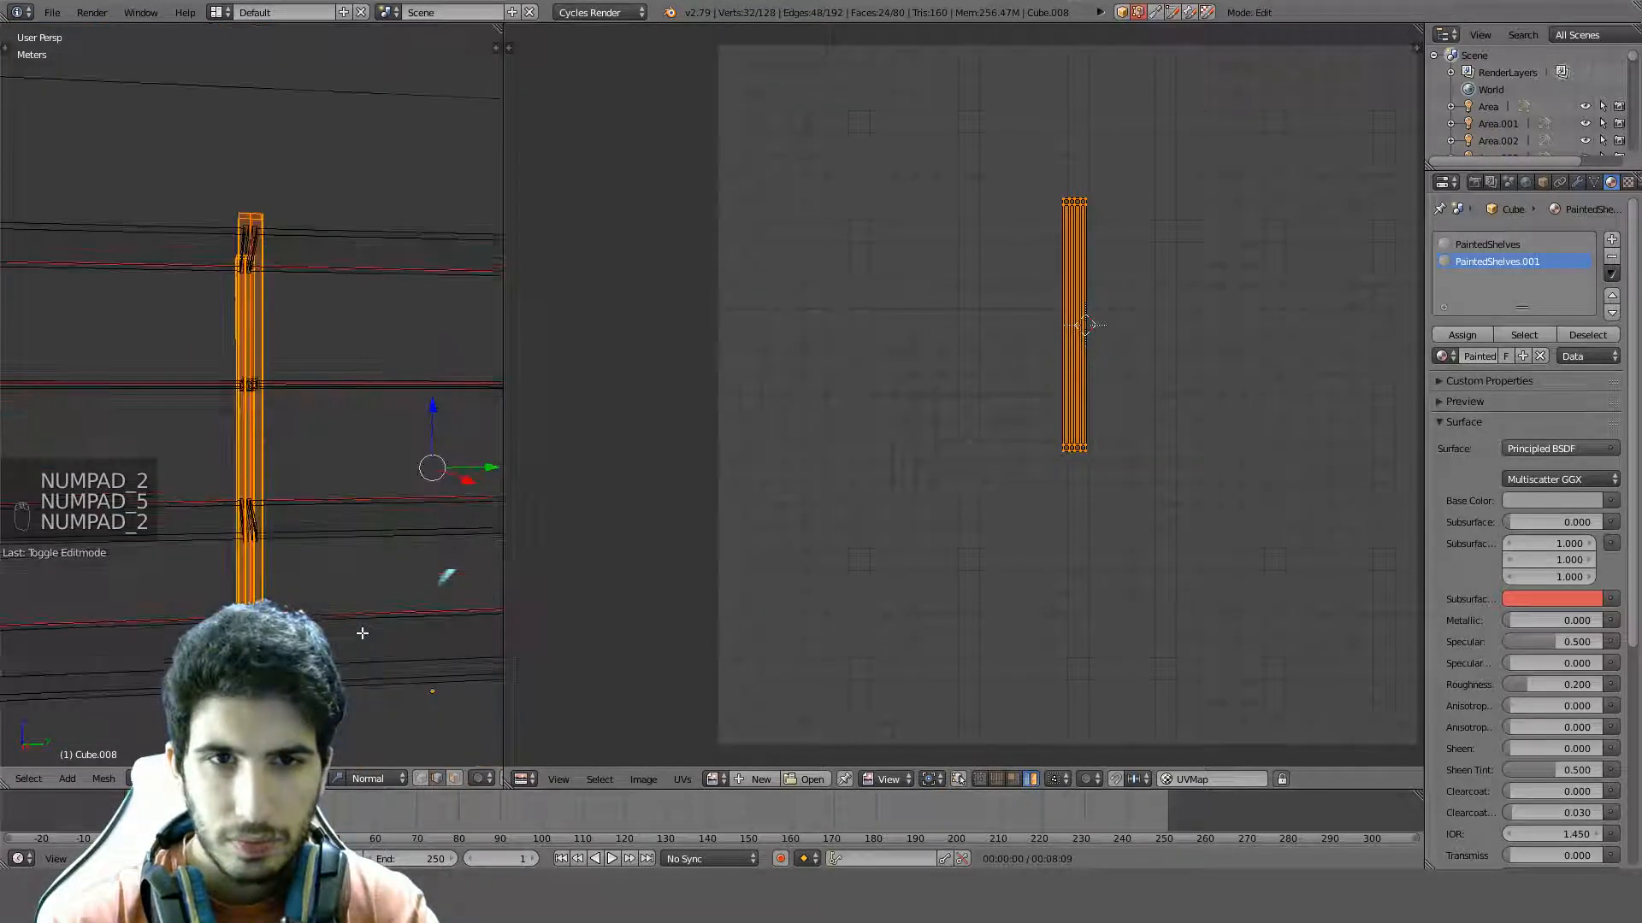
{"action": "key", "text": "KP_3"}
{"action": "key", "text": "KP_5"}
{"action": "scroll", "coordinate": [362, 634], "scroll_direction": "down", "scroll_amount": 1}
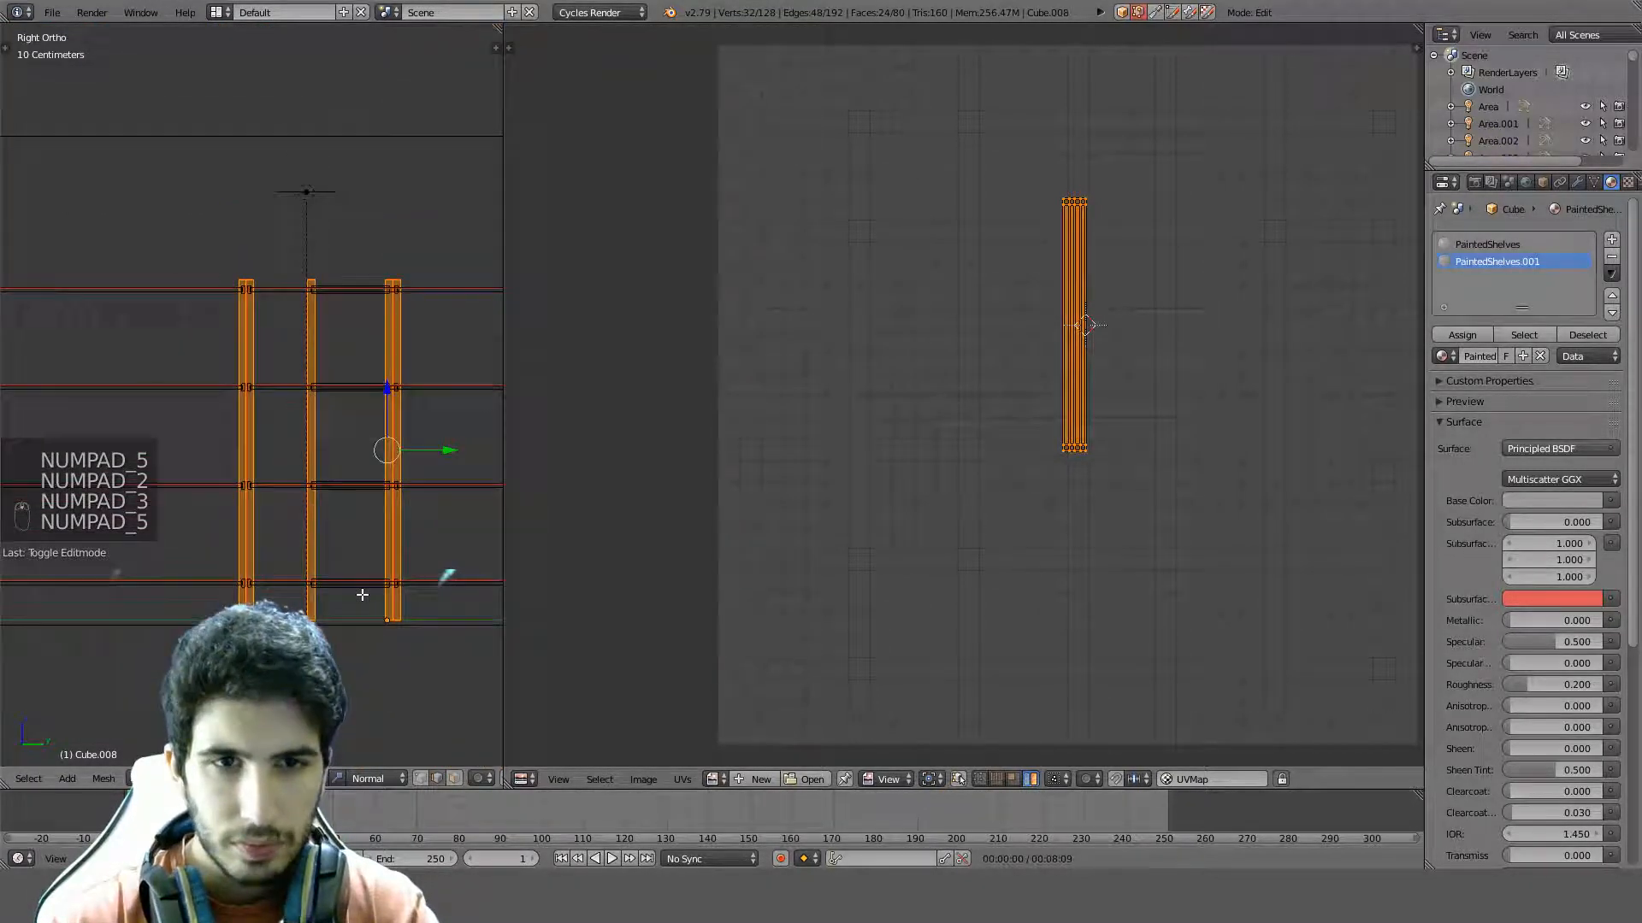
Circle-select all the vertical edges of the shelf posts and clear their seams
{"action": "key", "text": "a"}
{"action": "key", "text": "a"}
{"action": "scroll", "coordinate": [400, 513], "scroll_direction": "down", "scroll_amount": 4}
{"action": "key", "text": "c"}
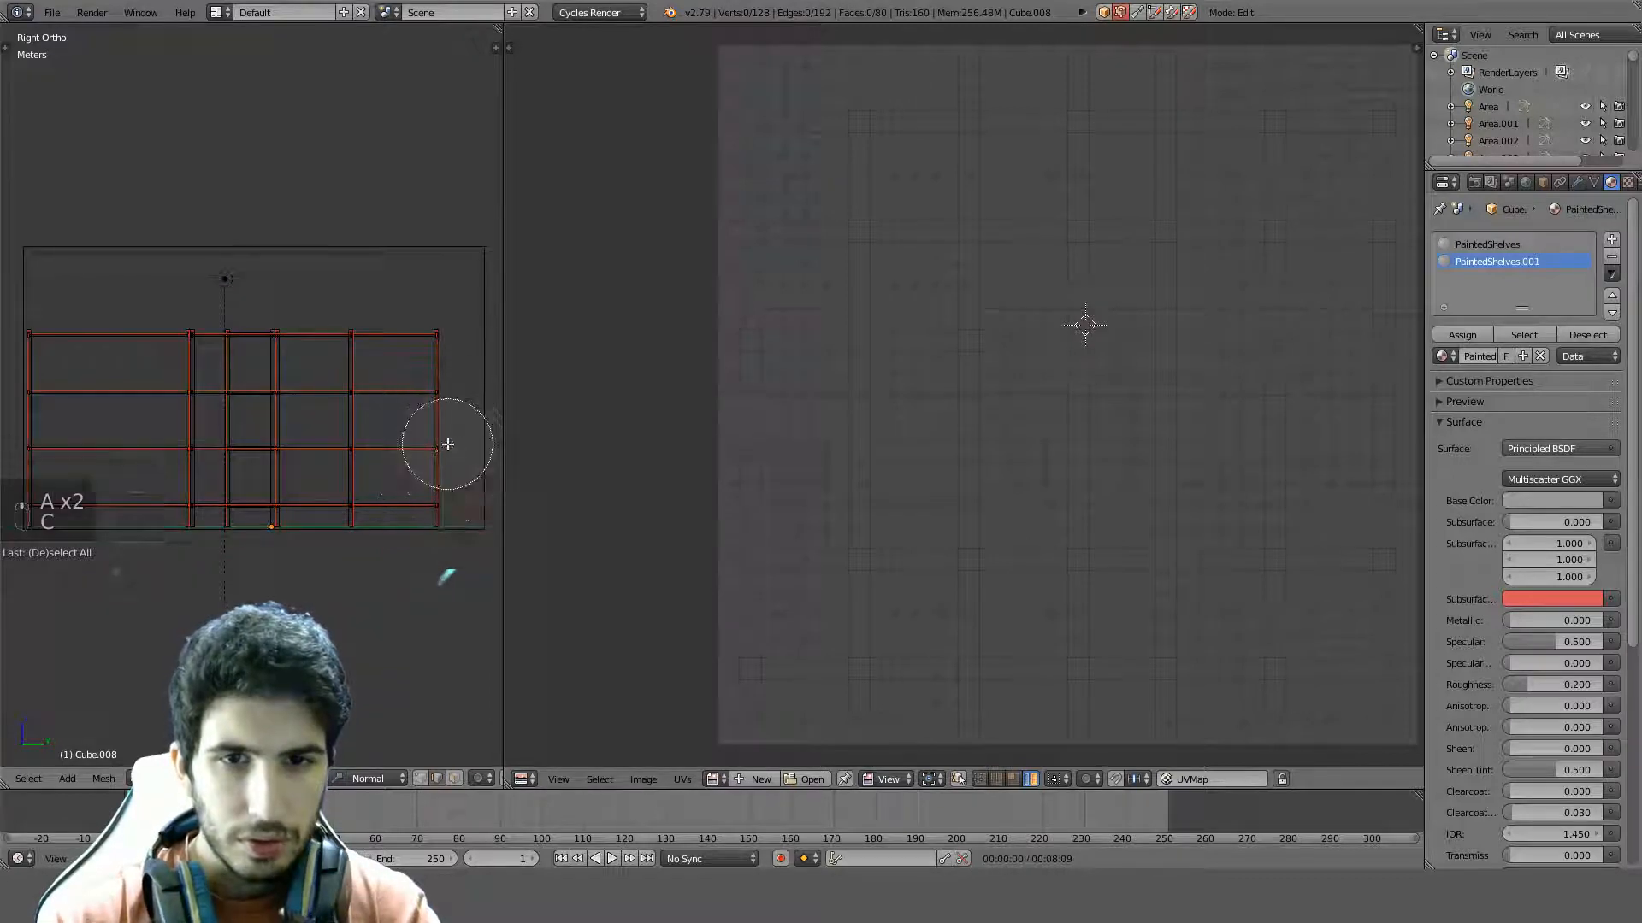
{"action": "left_click_drag", "start_coordinate": [378, 429], "coordinate": [190, 436]}
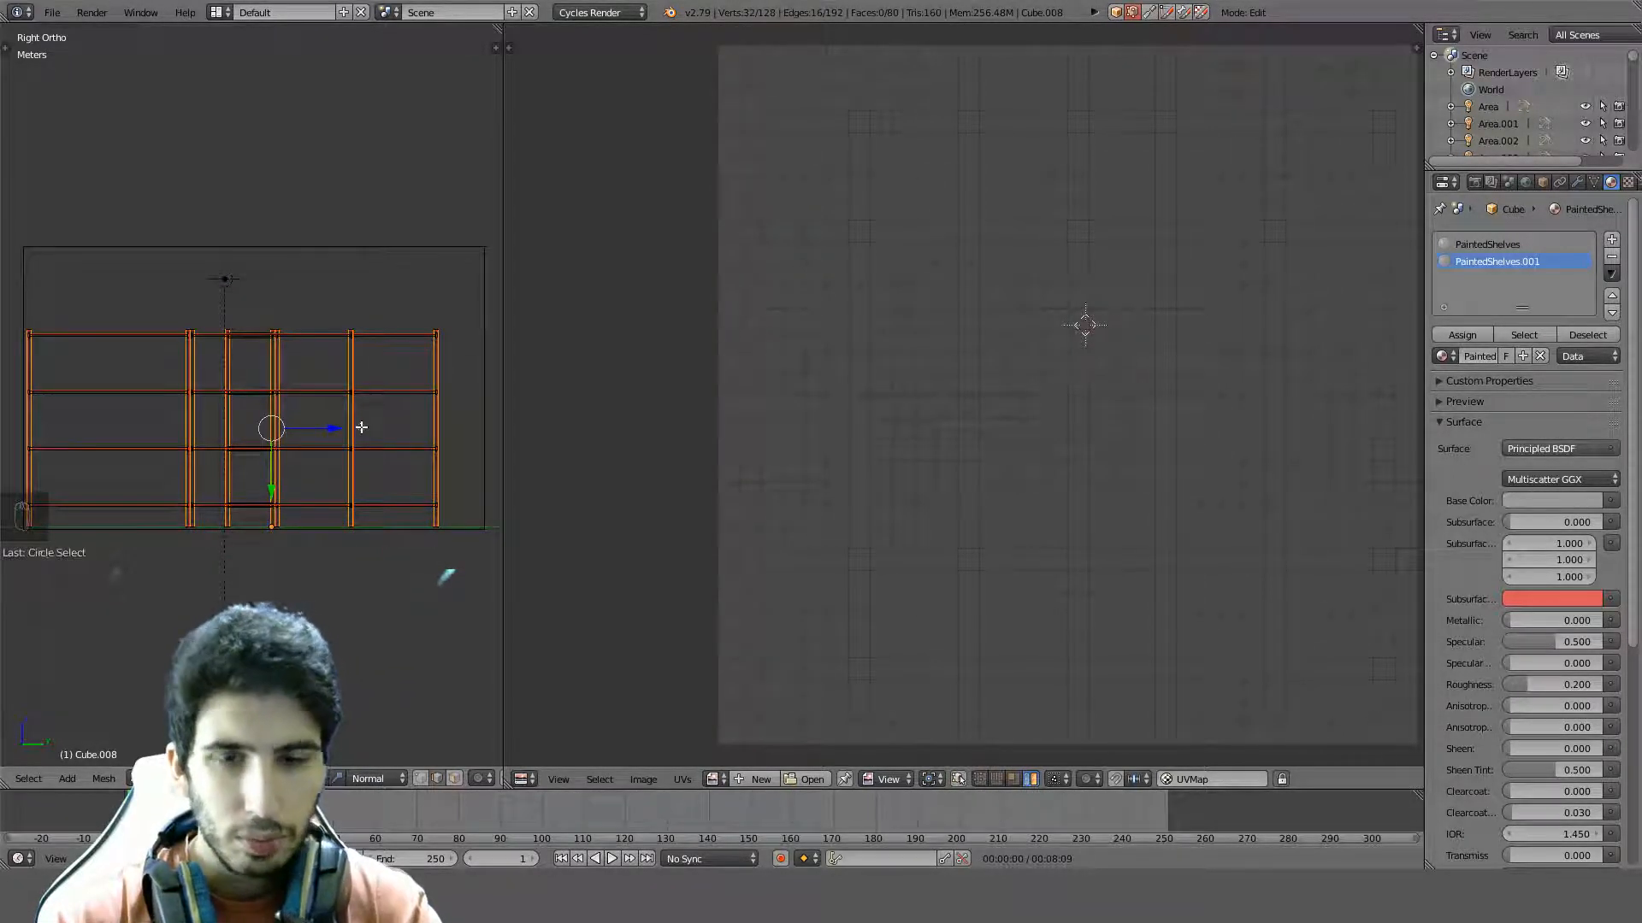
{"action": "key", "text": "ctrl+e"}
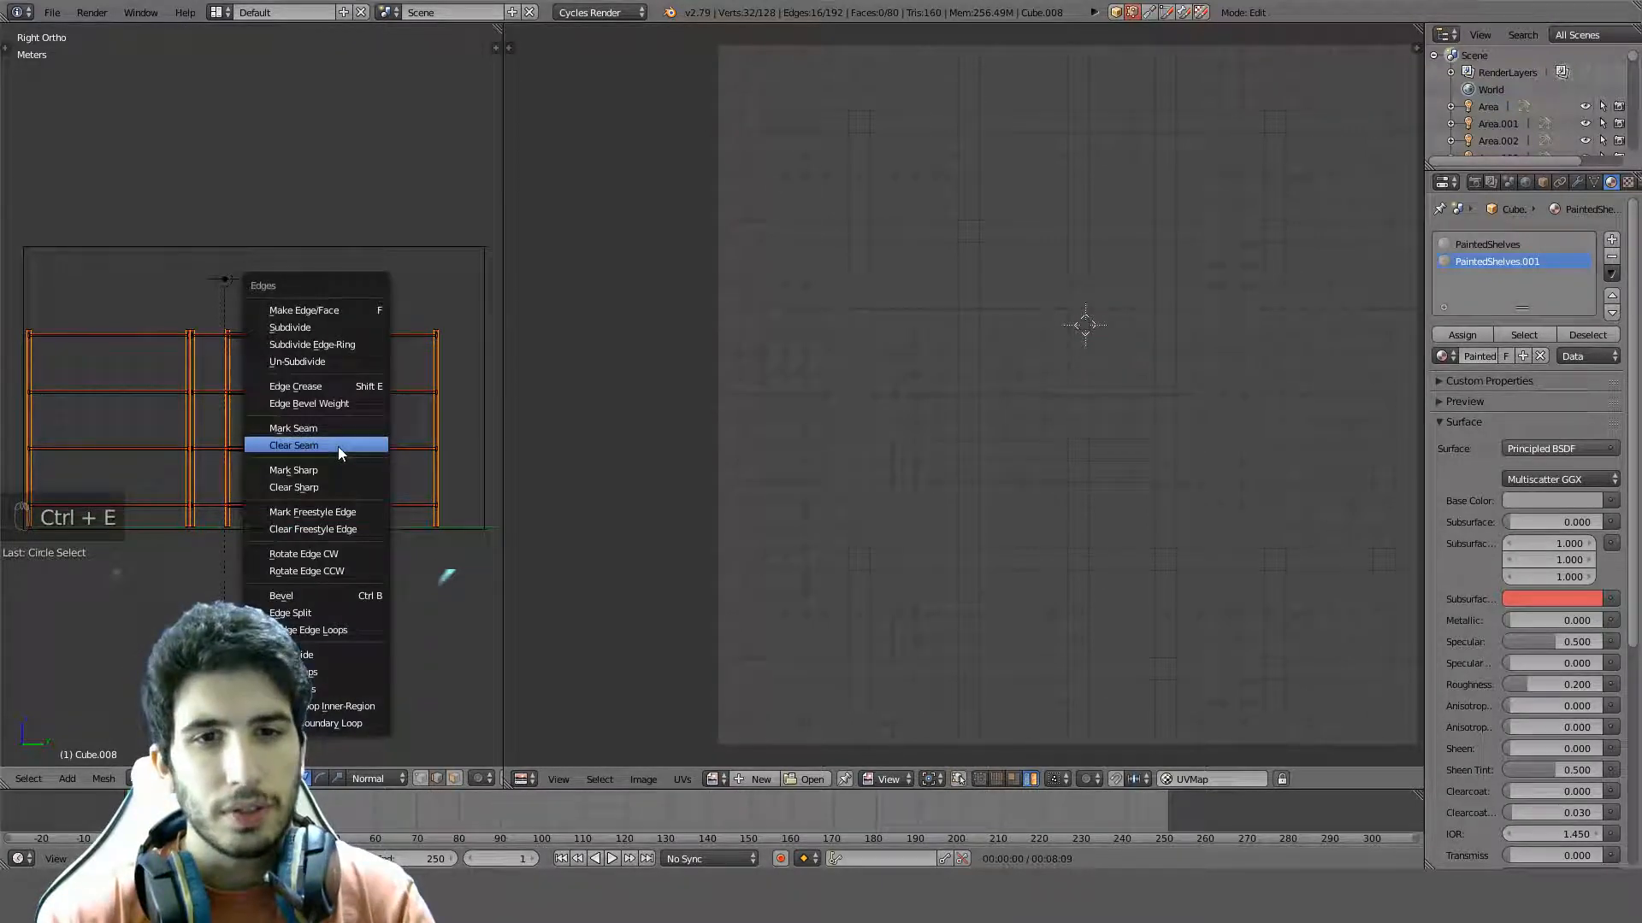
{"action": "left_click", "coordinate": [337, 445]}
Mark one vertical edge of each shelf post as a seam
{"action": "key", "text": "a"}
{"action": "scroll", "coordinate": [377, 454], "scroll_direction": "up", "scroll_amount": 3}
{"action": "key", "text": "z"}
{"action": "middle_click_drag", "start_coordinate": [317, 483], "coordinate": [311, 530]}
{"action": "key", "text": "z"}
{"action": "right_click", "coordinate": [433, 450]}
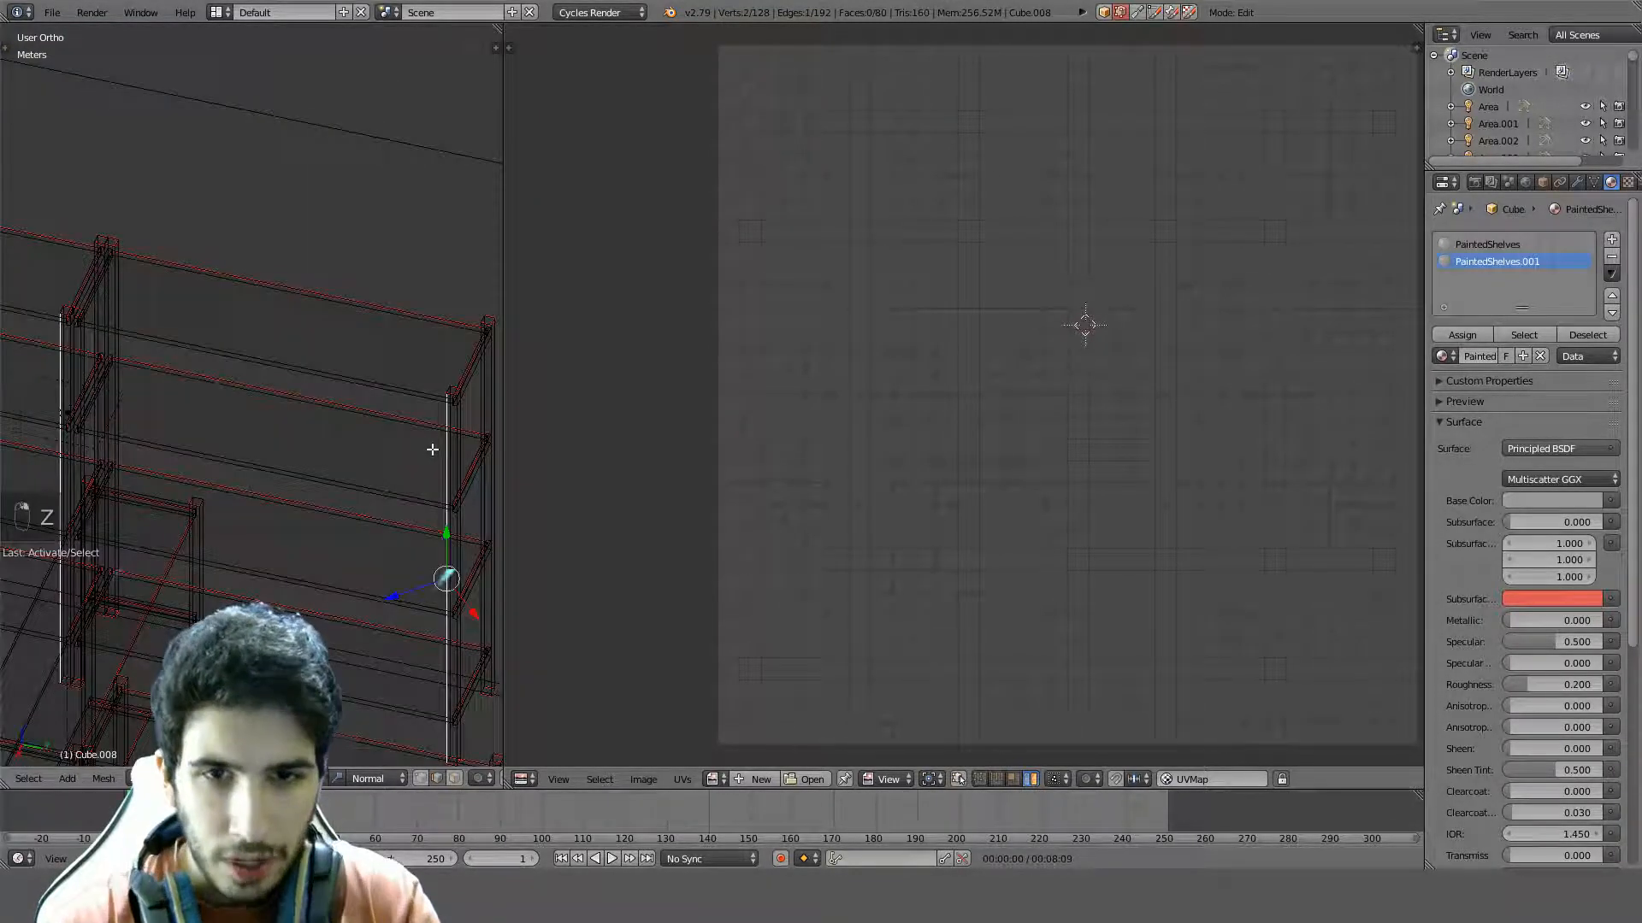
{"action": "middle_click_drag", "start_coordinate": [432, 449], "coordinate": [360, 447]}
{"action": "right_click", "coordinate": [407, 460], "text": "shift"}
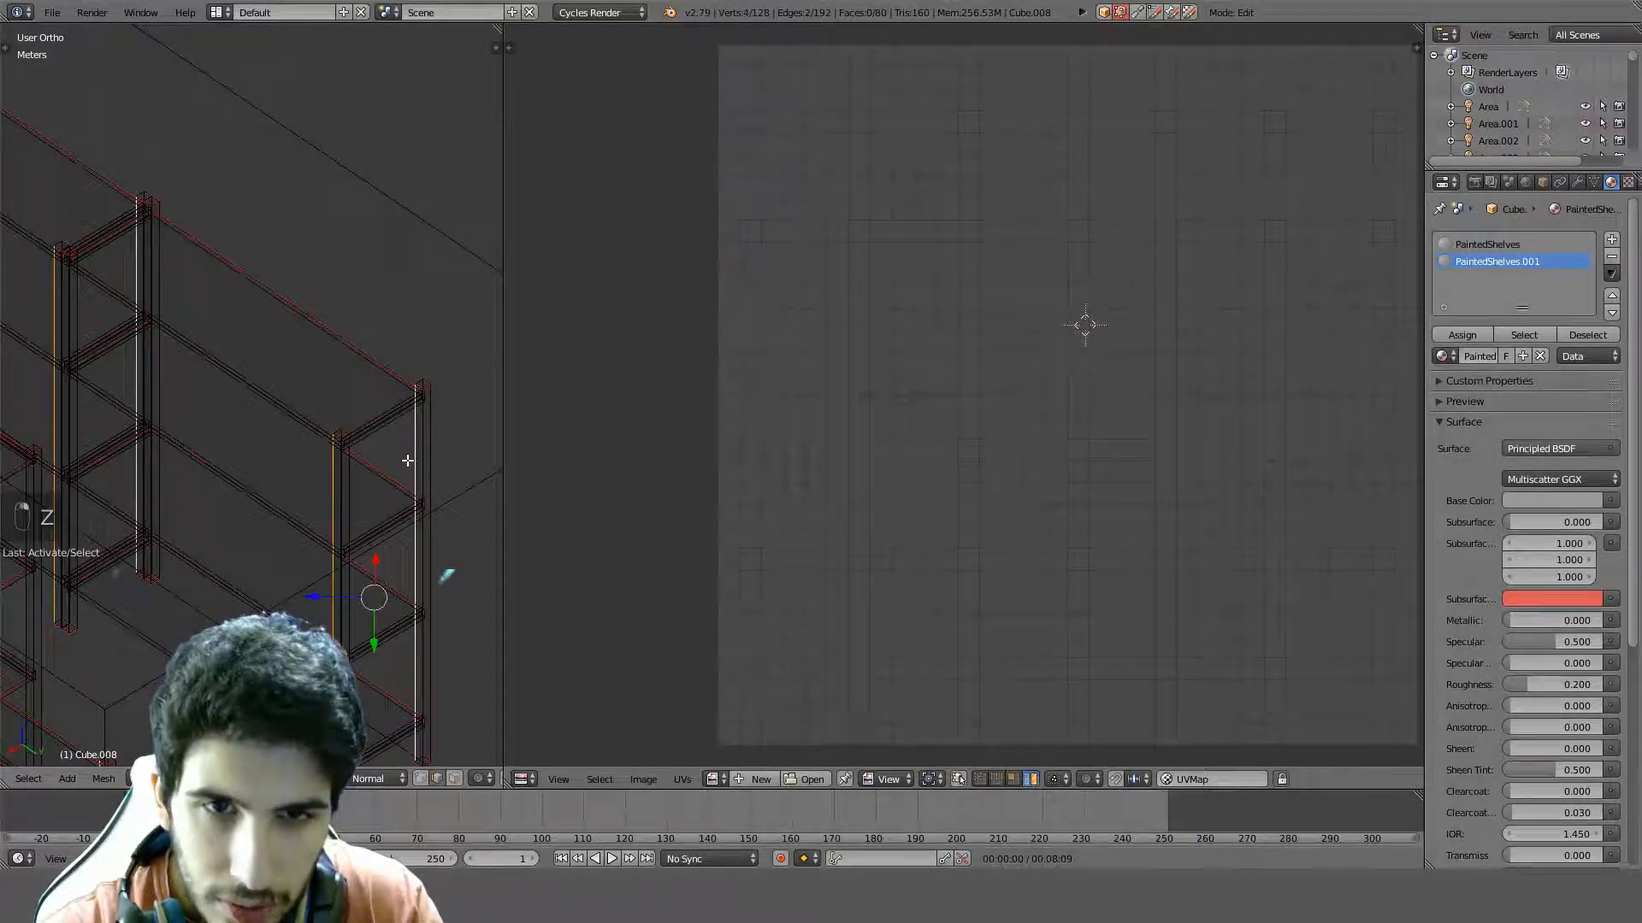
{"action": "middle_click_drag", "start_coordinate": [205, 337], "coordinate": [370, 469], "text": "shift"}
{"action": "scroll", "coordinate": [339, 400], "scroll_direction": "up", "scroll_amount": 3}
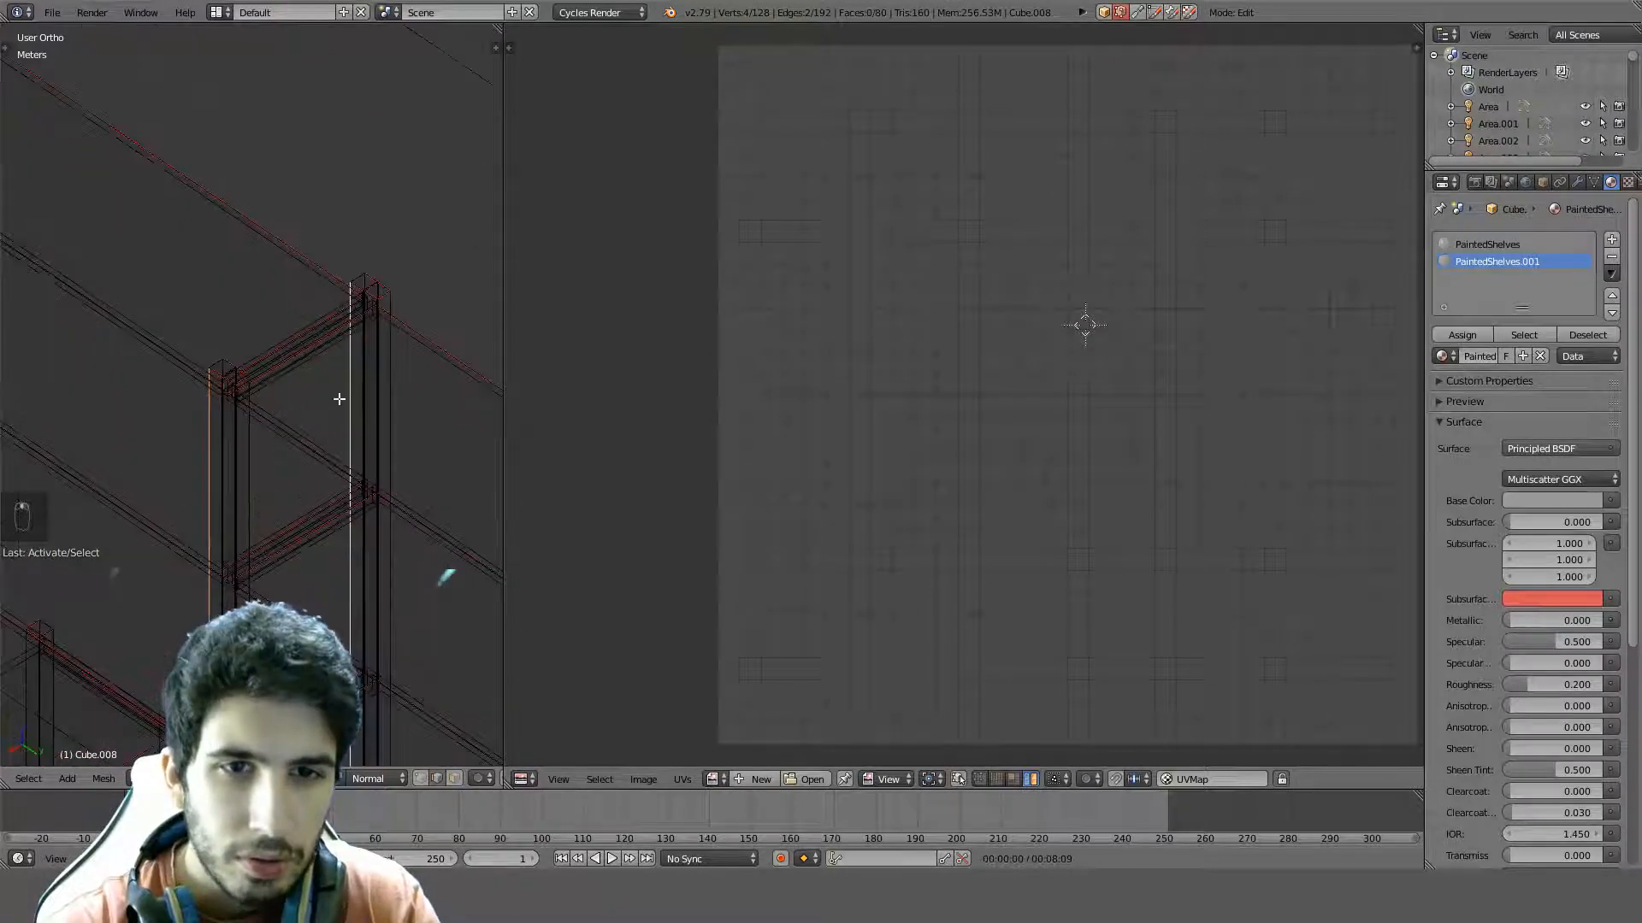
{"action": "key", "text": "ctrl+e"}
{"action": "left_click", "coordinate": [200, 453]}
{"action": "key", "text": "a"}
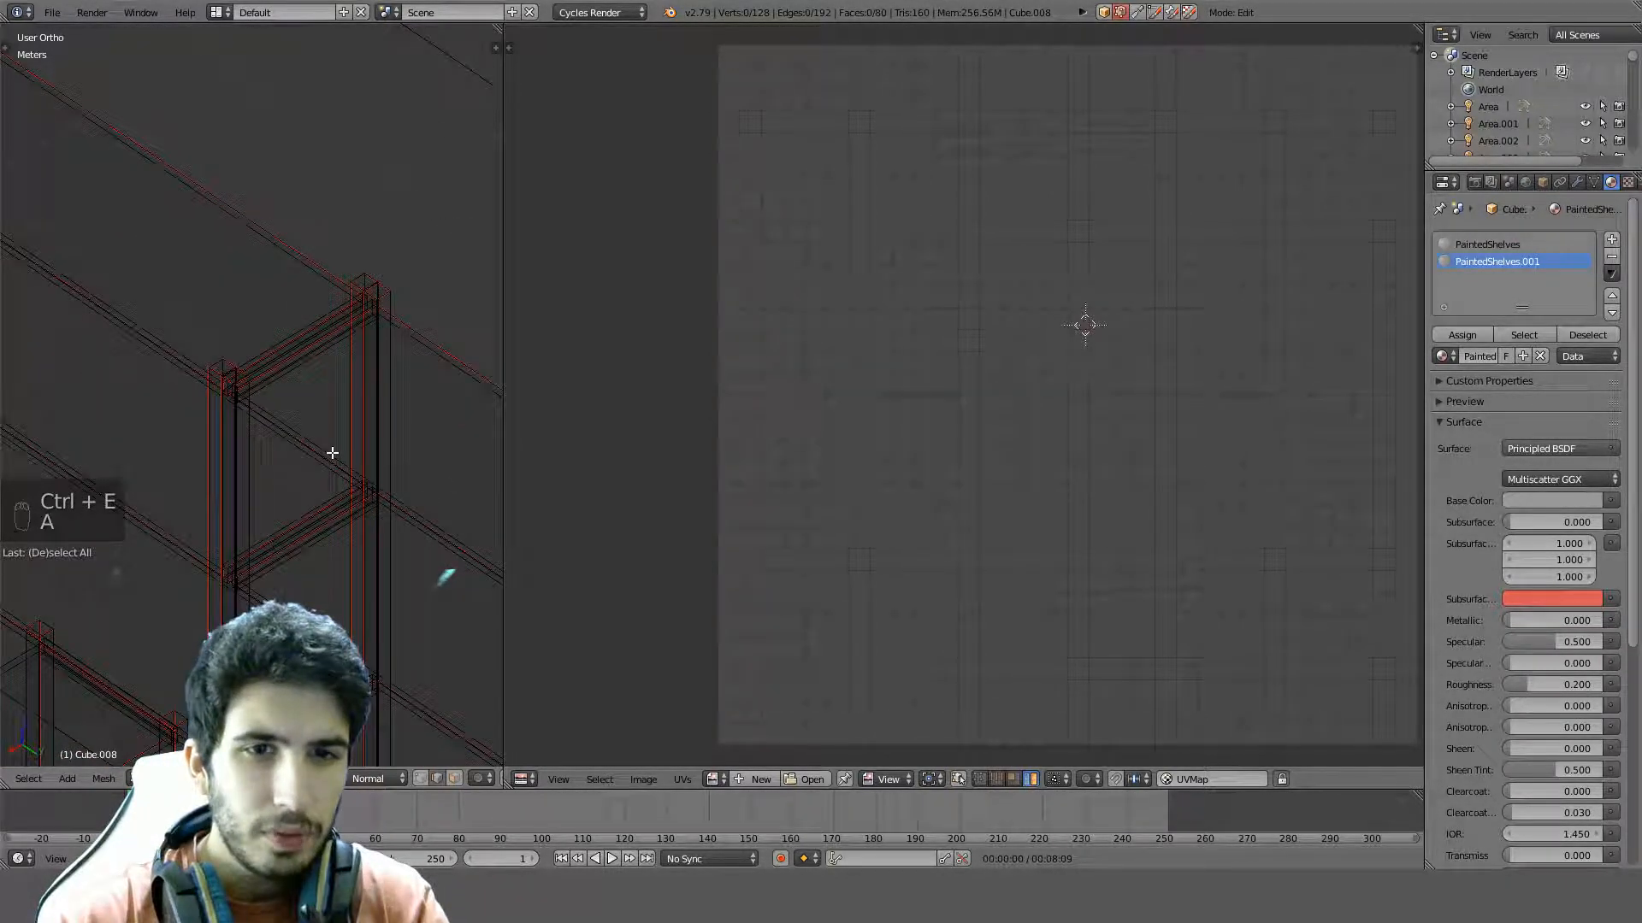
{"action": "key", "text": "a"}
{"action": "key", "text": "a"}
{"action": "key", "text": "a"}
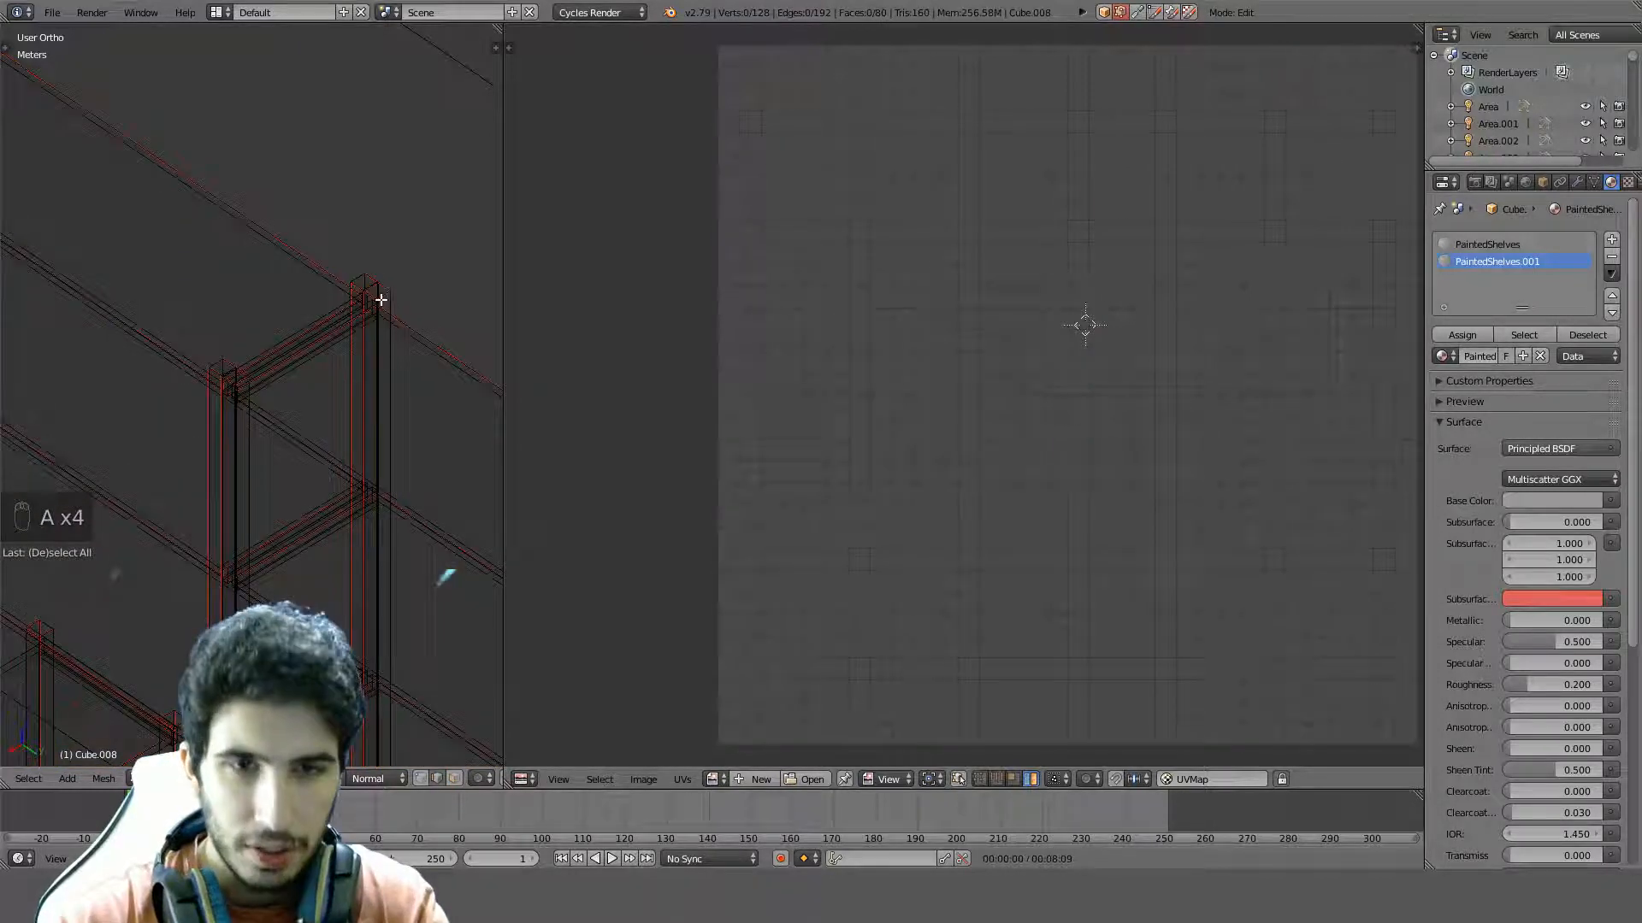
{"action": "key", "text": "l"}
{"action": "key", "text": "l"}
{"action": "key", "text": "a"}
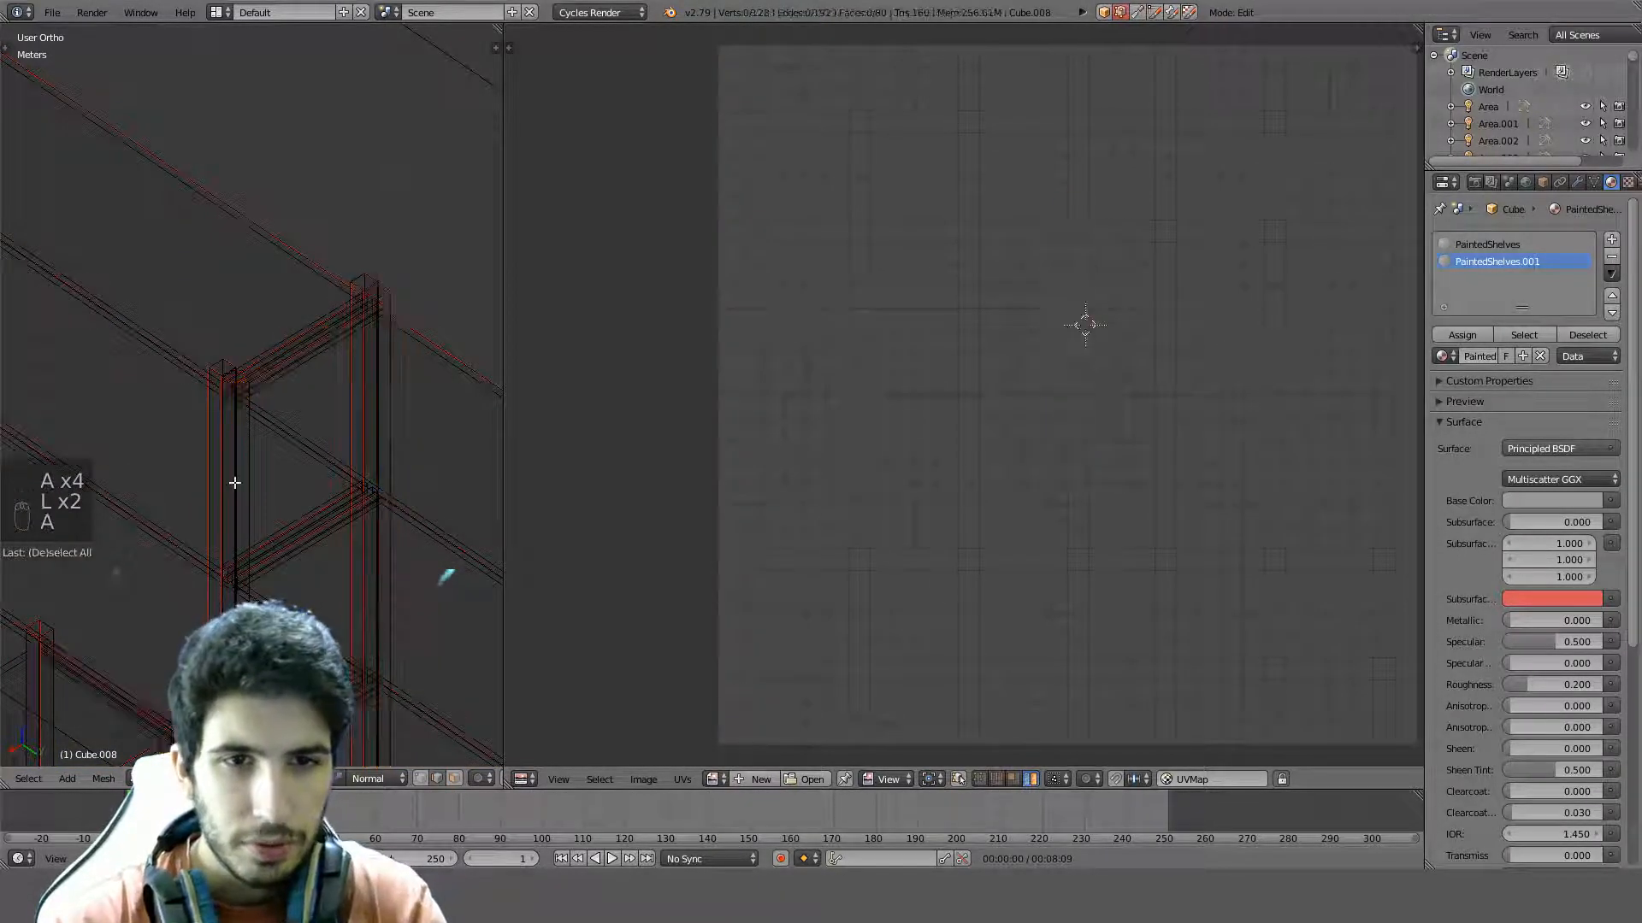
{"action": "key", "text": "l"}
{"action": "middle_click_drag", "start_coordinate": [235, 484], "coordinate": [307, 545]}
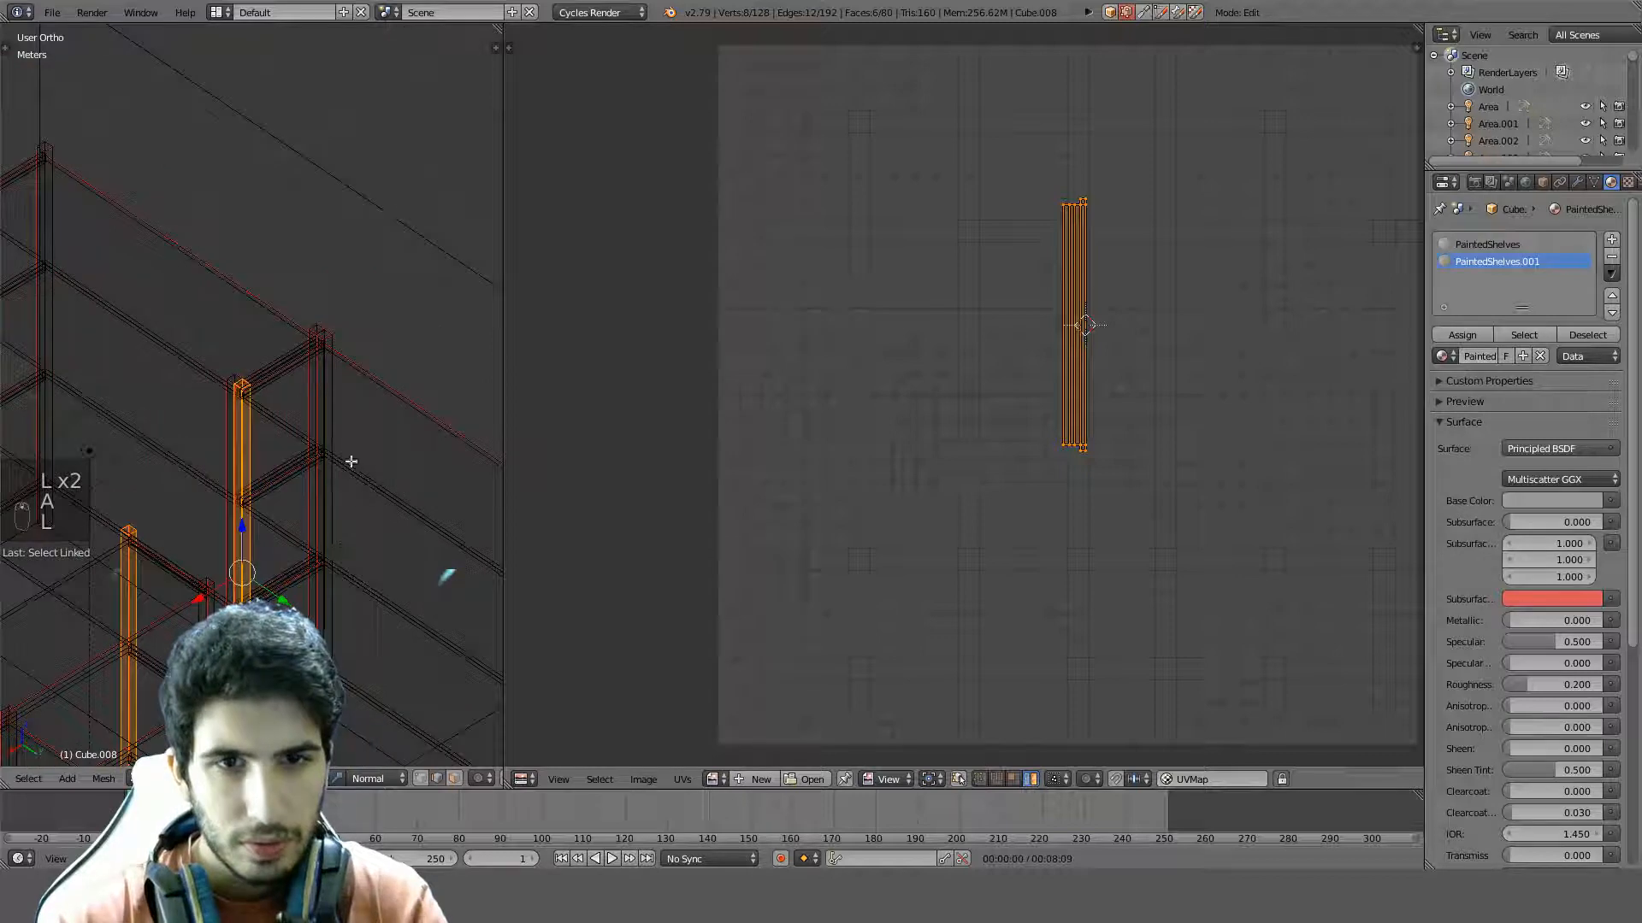
{"action": "middle_click_drag", "start_coordinate": [351, 461], "coordinate": [263, 343]}
{"action": "key", "text": "shift+l"}
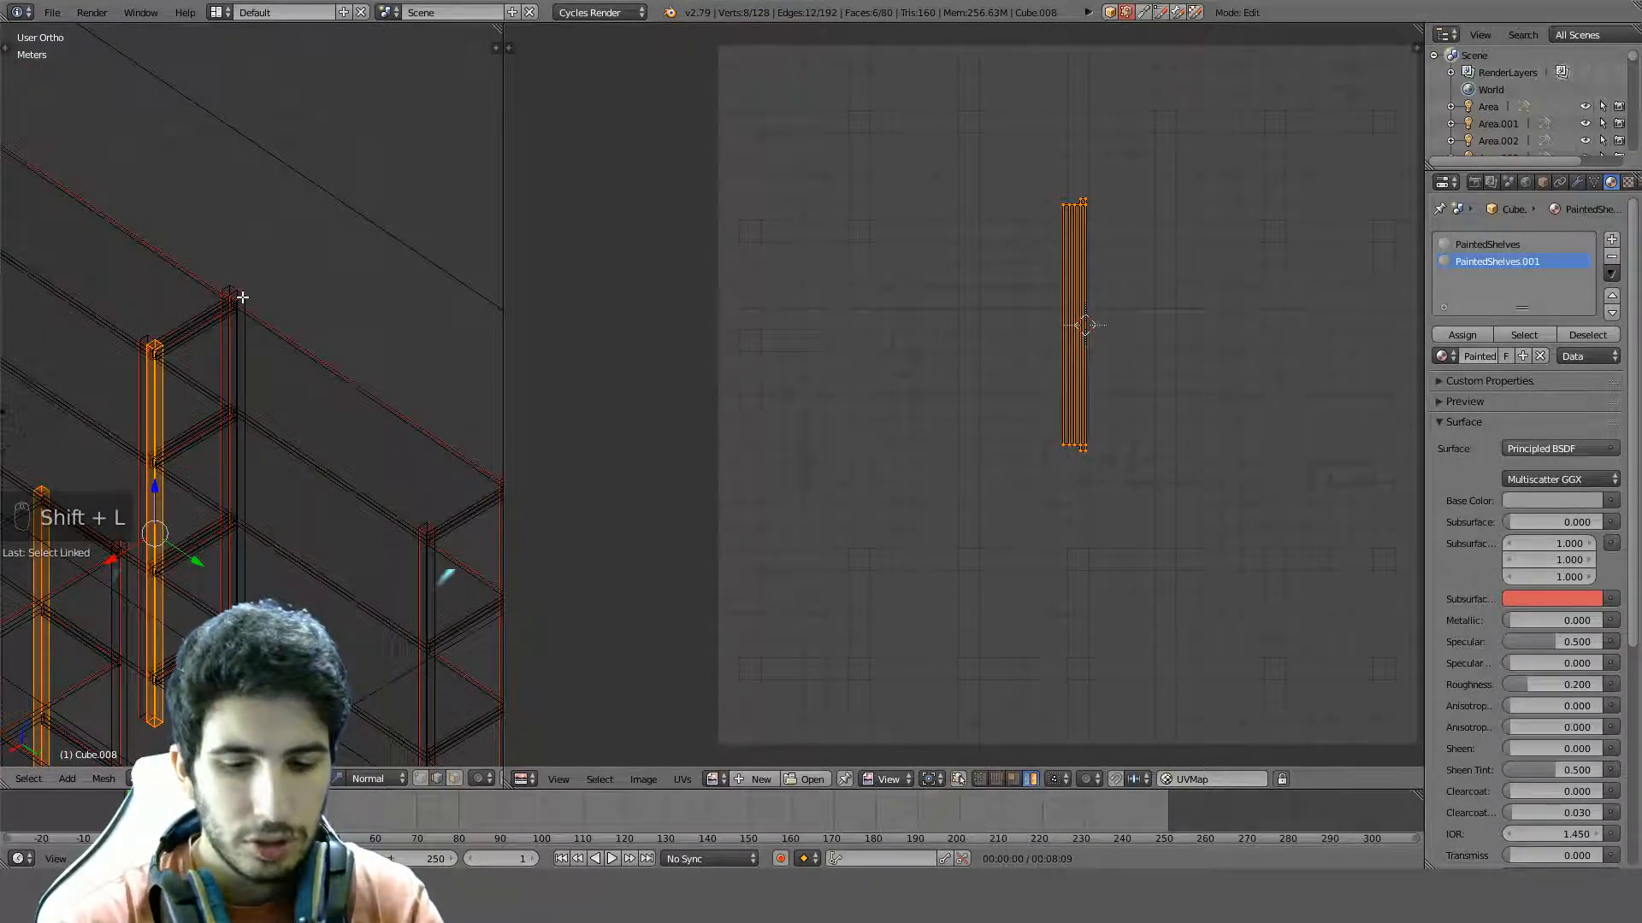
{"action": "key", "text": "ctrl+l"}
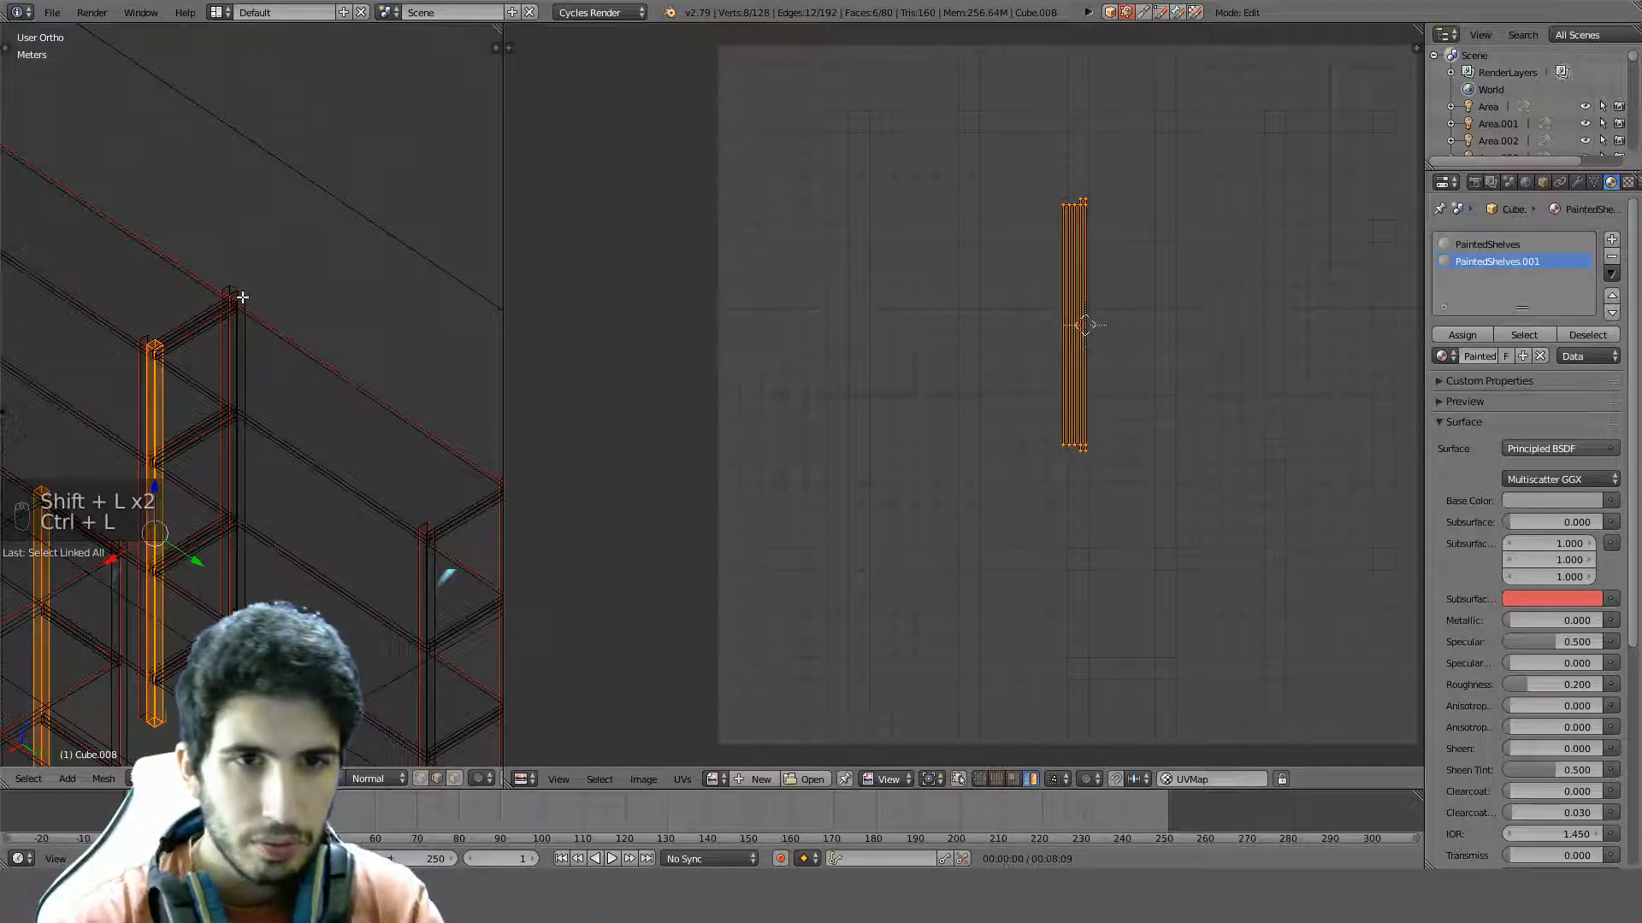
Select the complete linked geometry of all the shelf posts and unwrap it
{"action": "right_click", "coordinate": [242, 298]}
{"action": "key", "text": "l"}
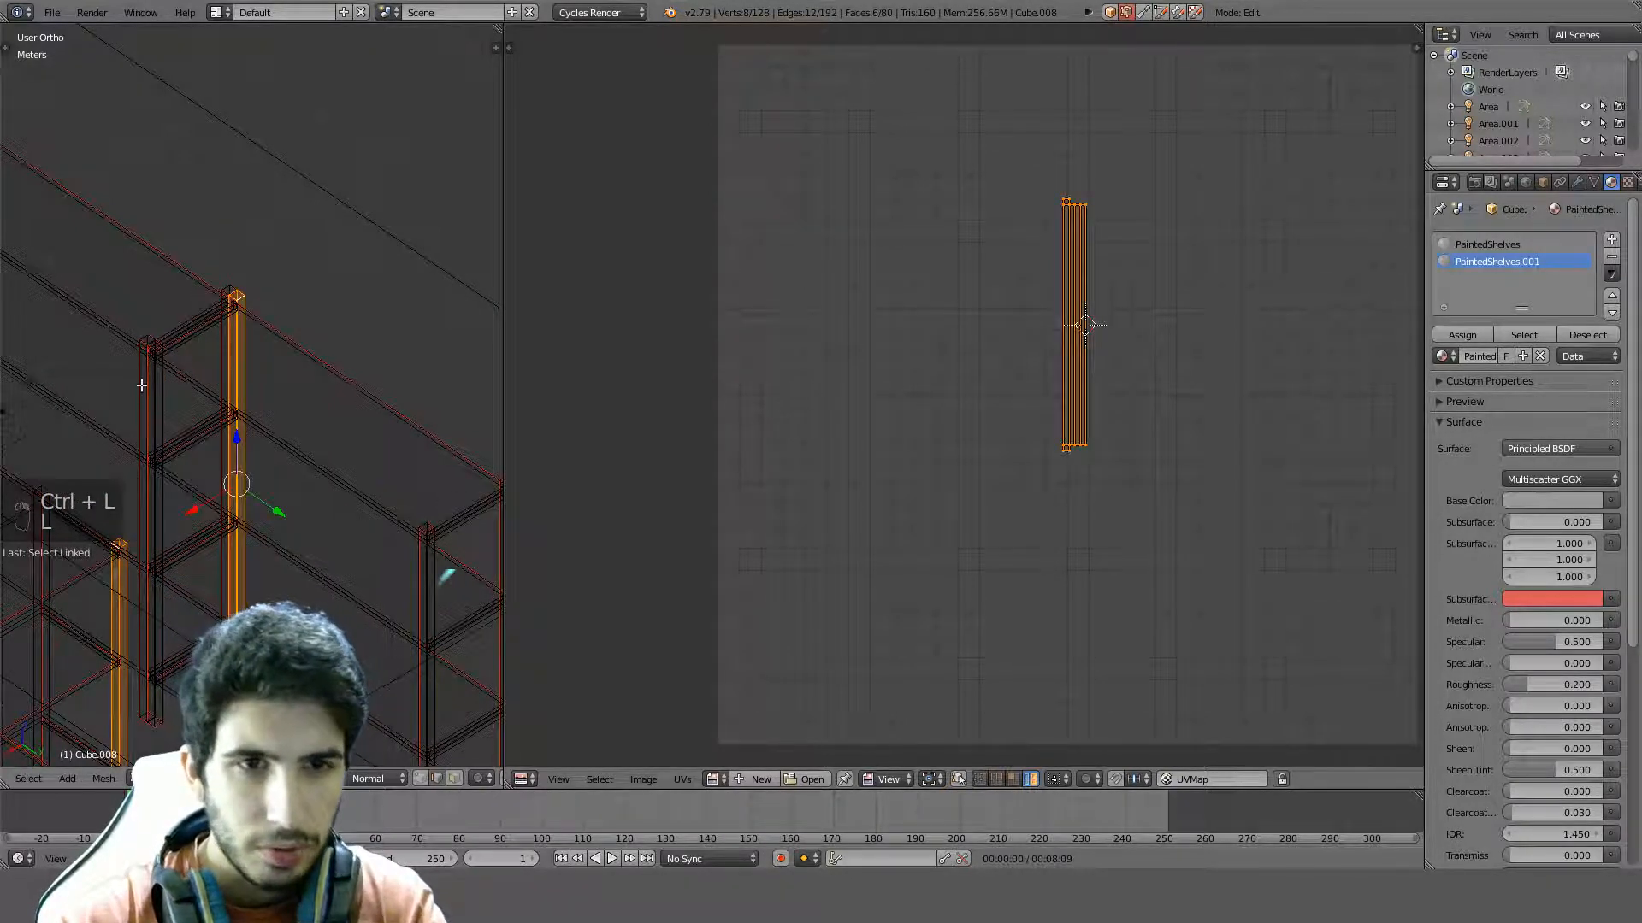
{"action": "key", "text": "l"}
{"action": "key", "text": "l"}
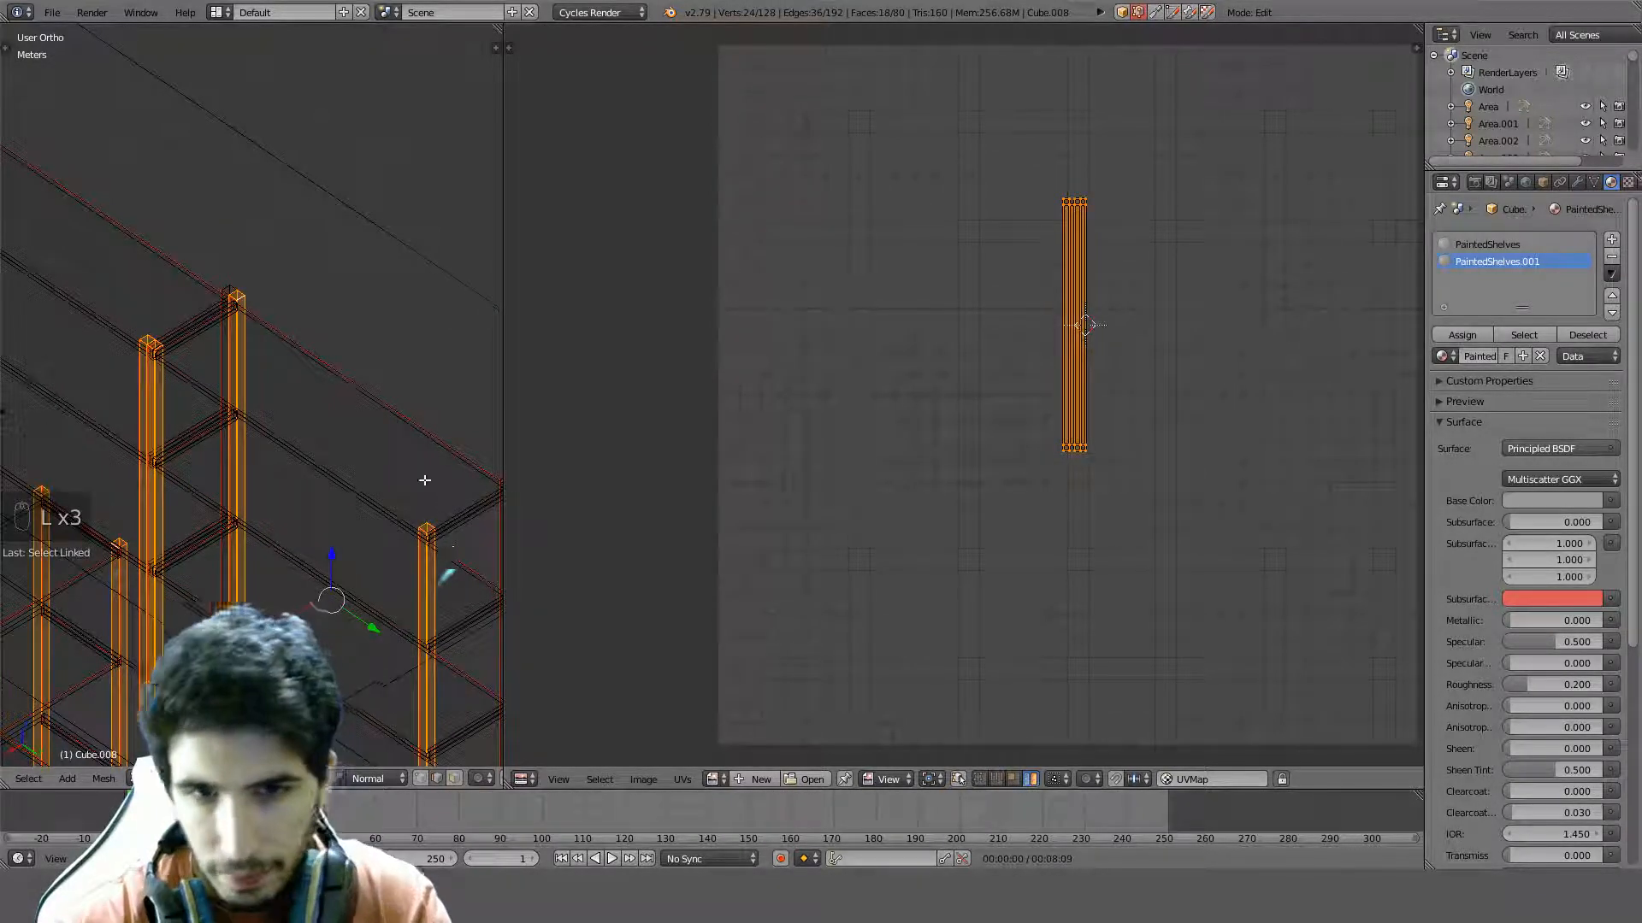
{"action": "middle_click_drag", "start_coordinate": [419, 578], "coordinate": [340, 514], "text": "shift"}
{"action": "key", "text": "l"}
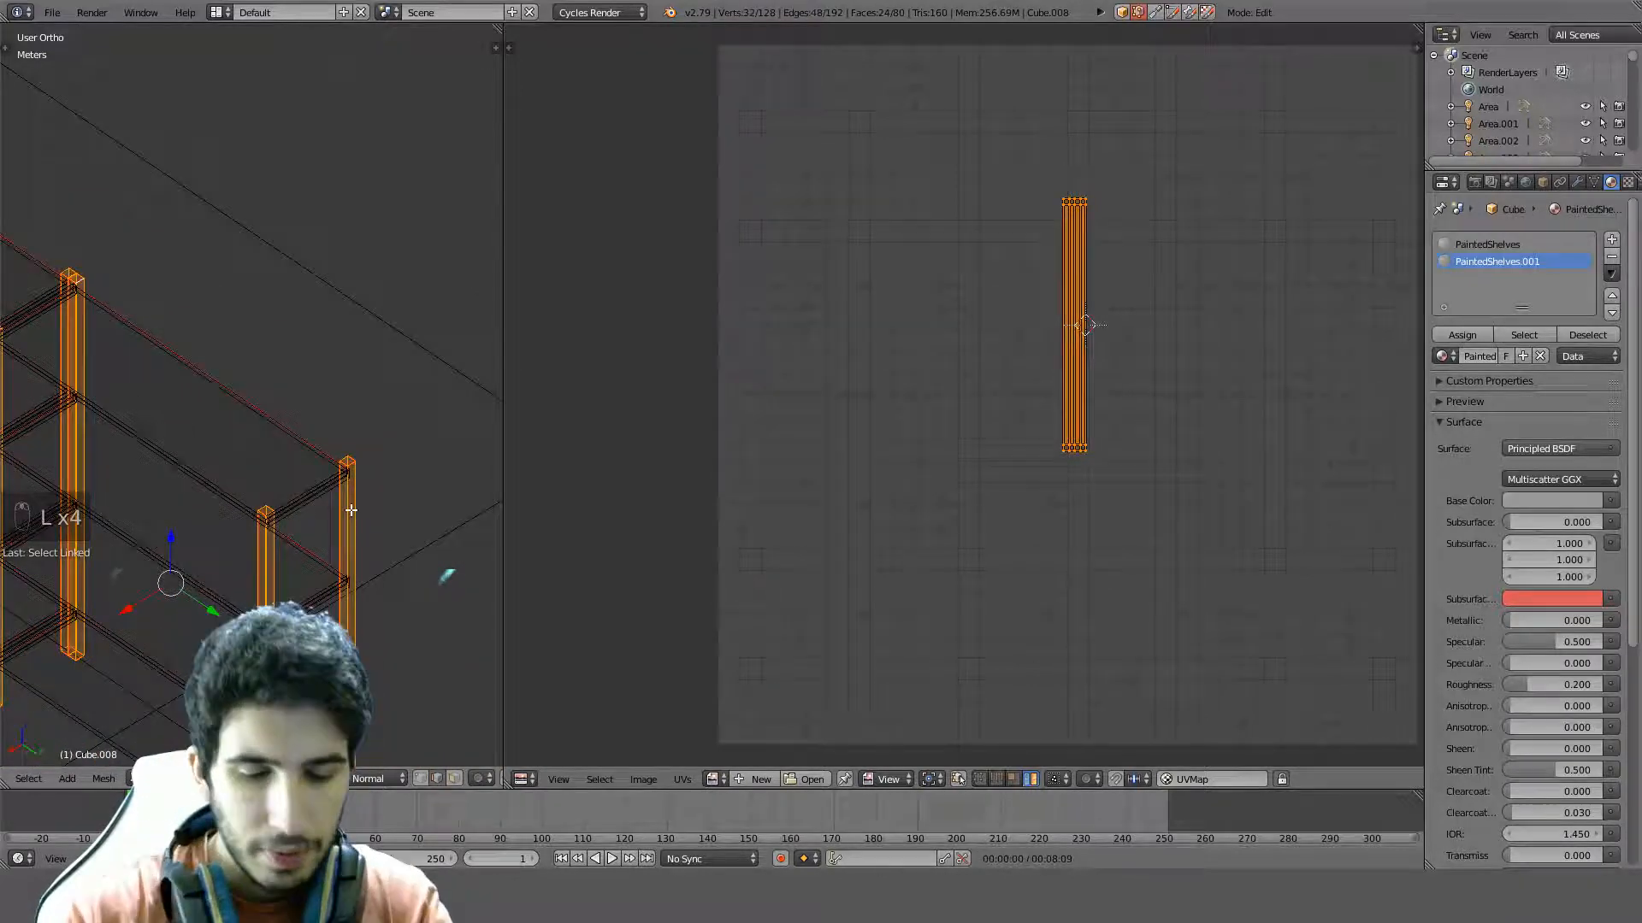
{"action": "key", "text": "u"}
{"action": "left_click", "coordinate": [351, 510]}
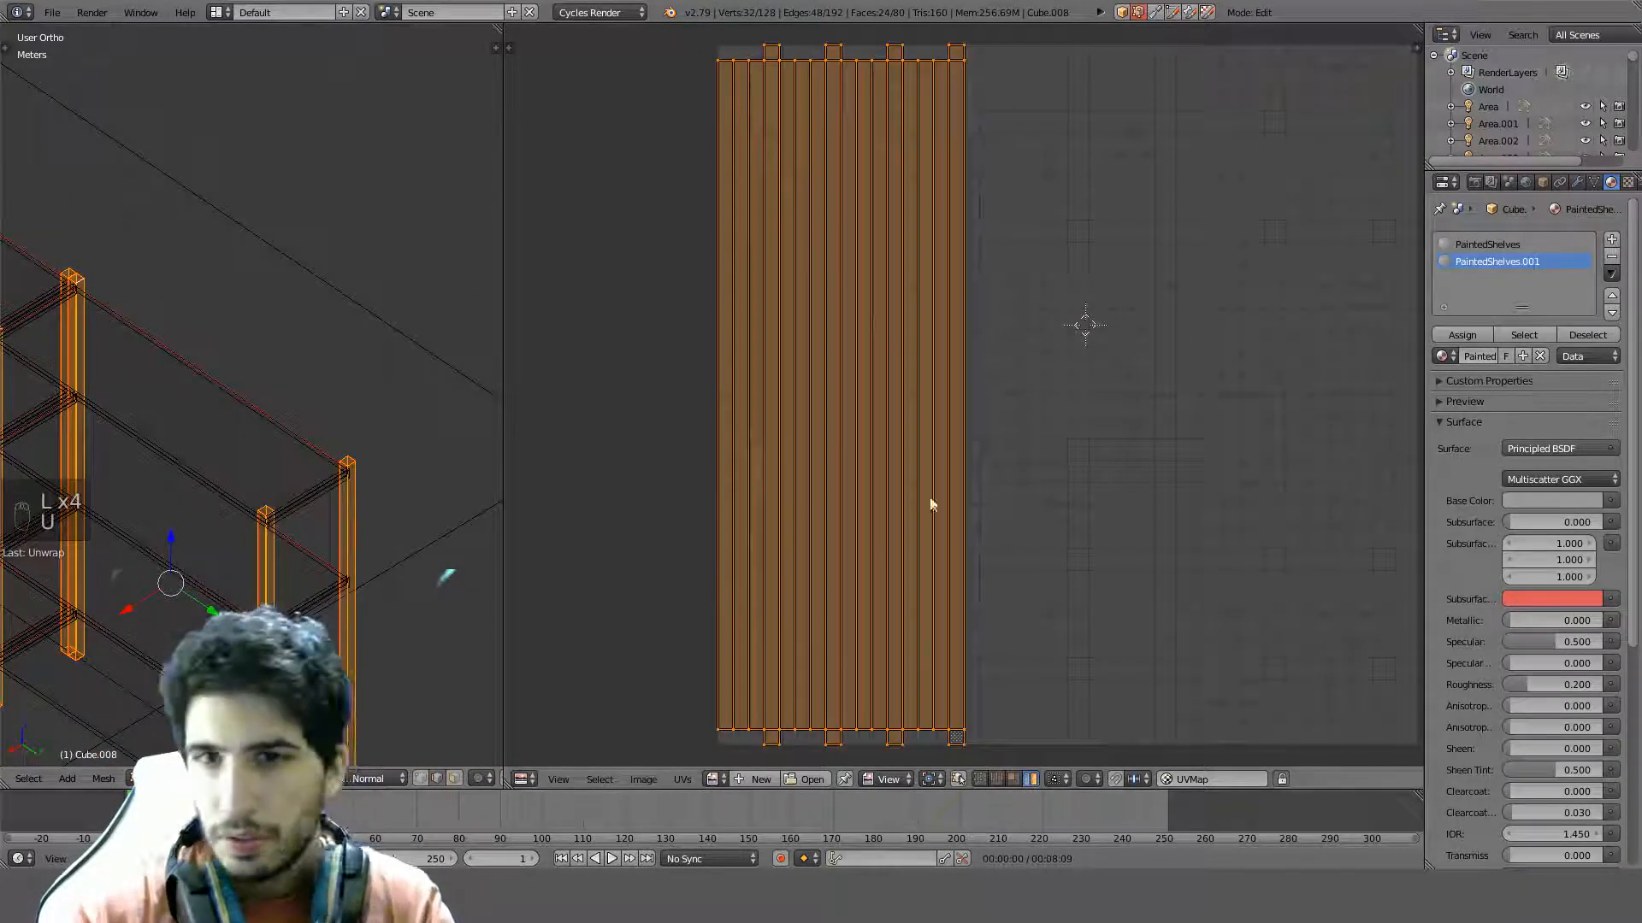
Stack the four post UV islands by snapping each one to the 2D cursor with Selected to Cursor (Offset)
{"action": "scroll", "coordinate": [1002, 489], "scroll_direction": "down", "scroll_amount": 4}
{"action": "scroll", "coordinate": [1002, 490], "scroll_direction": "up", "scroll_amount": 3}
{"action": "right_click", "coordinate": [960, 432]}
{"action": "key", "text": "shift+s"}
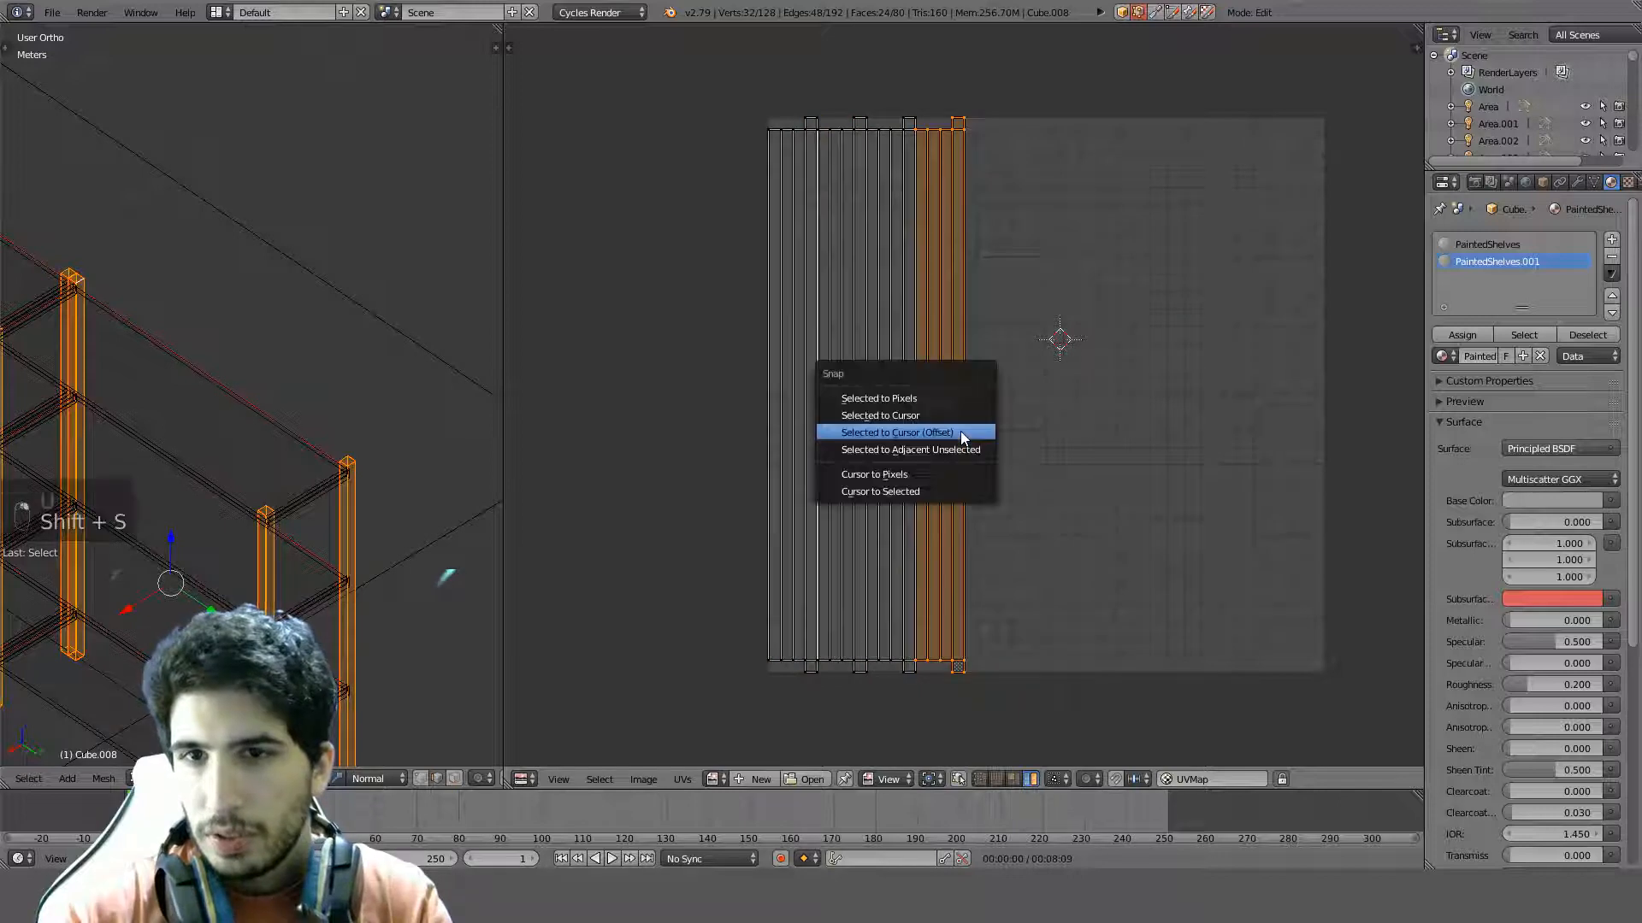
{"action": "left_click", "coordinate": [961, 431]}
{"action": "right_click", "coordinate": [902, 424]}
{"action": "key", "text": "shift+s"}
{"action": "left_click", "coordinate": [894, 418]}
{"action": "right_click", "coordinate": [843, 410]}
{"action": "key", "text": "shift+s"}
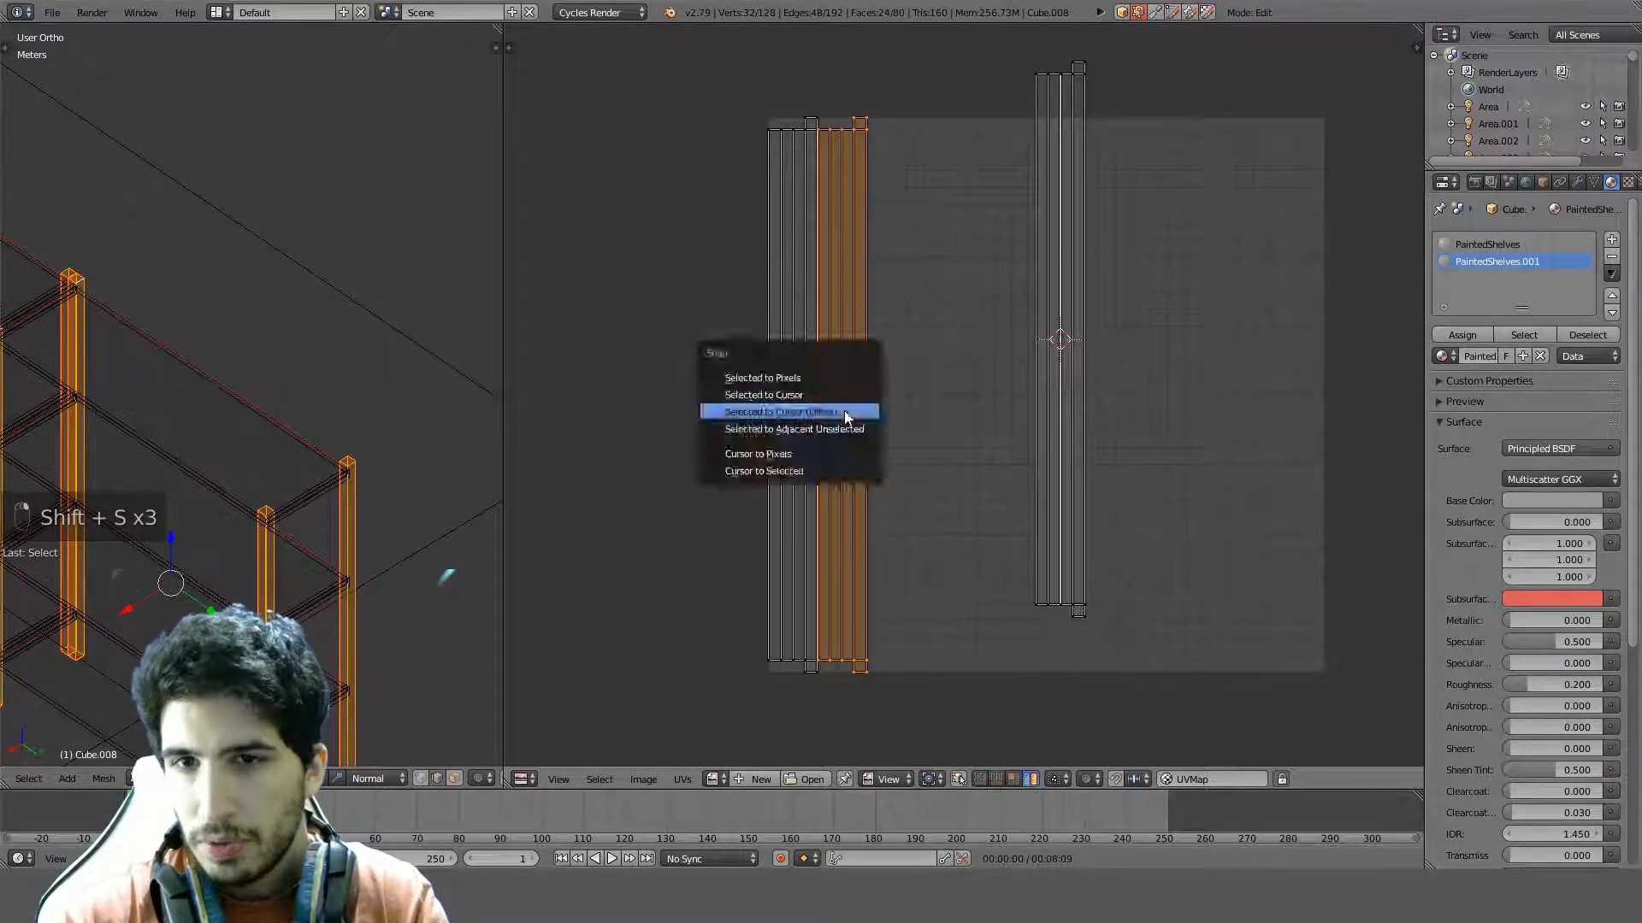
{"action": "left_click", "coordinate": [817, 417]}
{"action": "right_click", "coordinate": [809, 410]}
{"action": "key", "text": "shift+s"}
{"action": "left_click", "coordinate": [810, 411]}
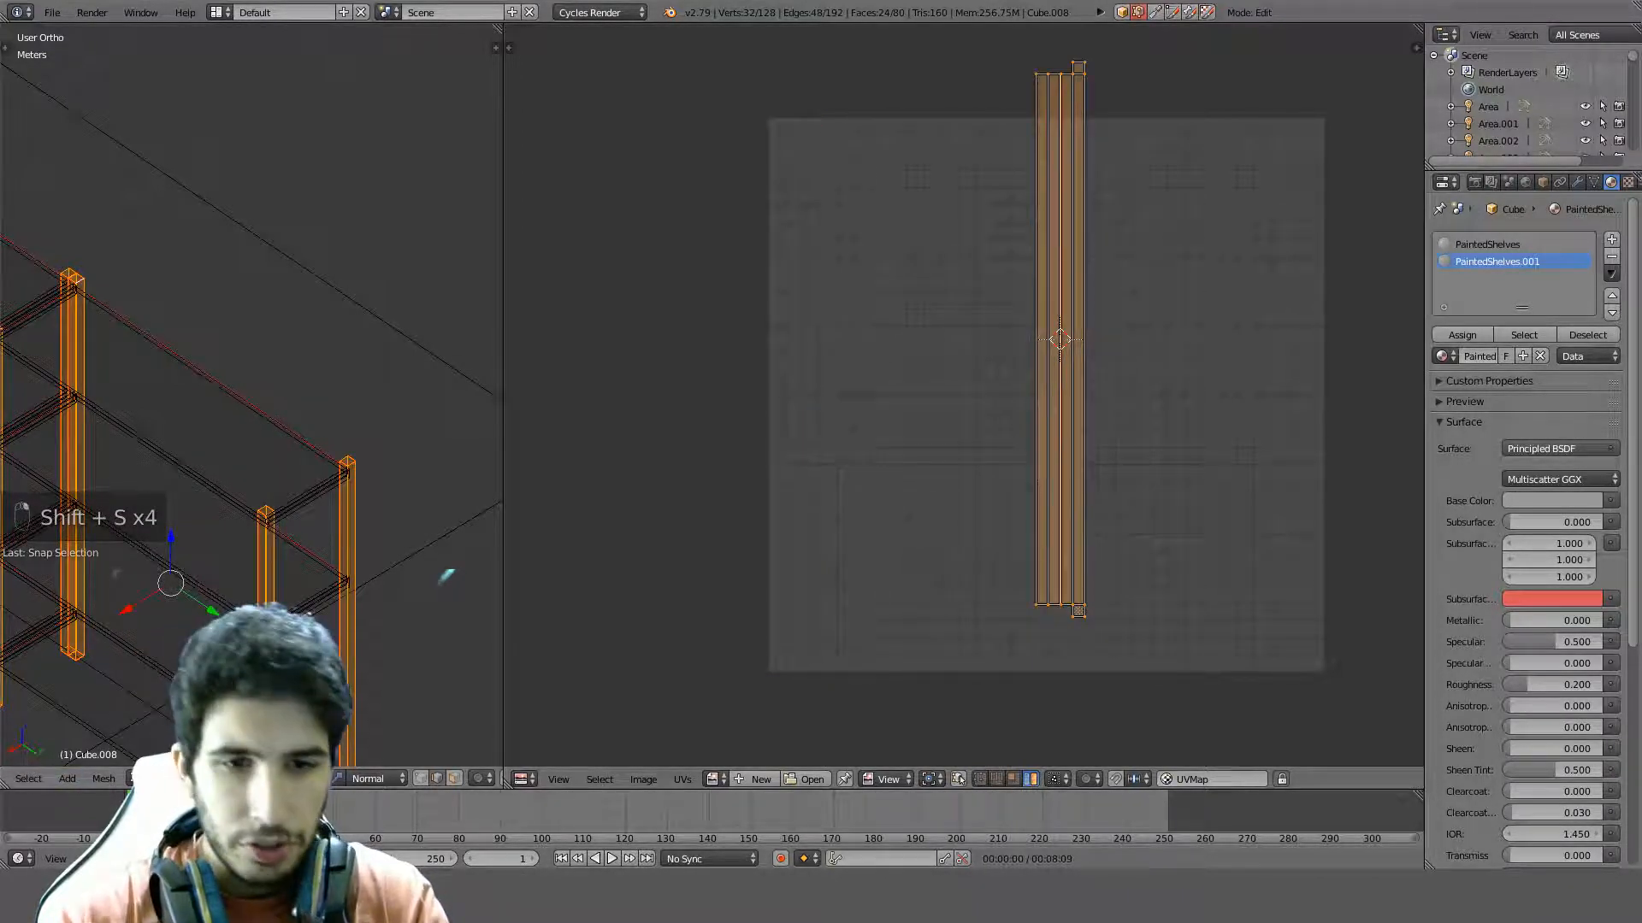
Switch the 3D view back to textured shading and examine the stud pattern on the posts from the right side
{"action": "key", "text": "alt+z"}
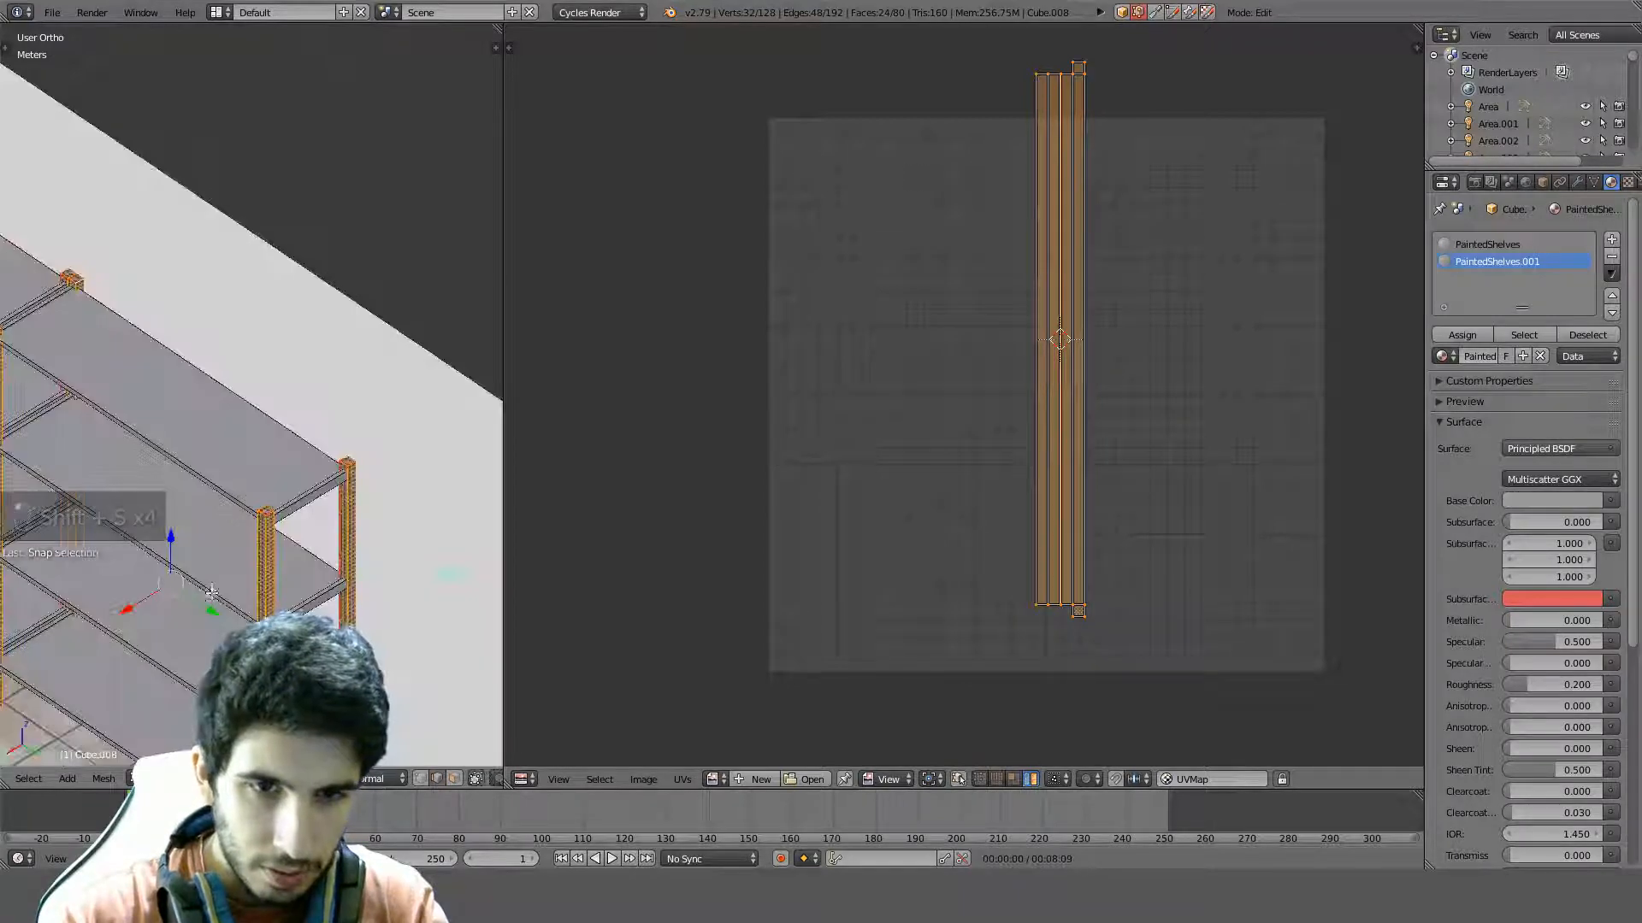
{"action": "middle_click_drag", "start_coordinate": [77, 556], "coordinate": [427, 360]}
{"action": "scroll", "coordinate": [172, 509], "scroll_direction": "up", "scroll_amount": 3}
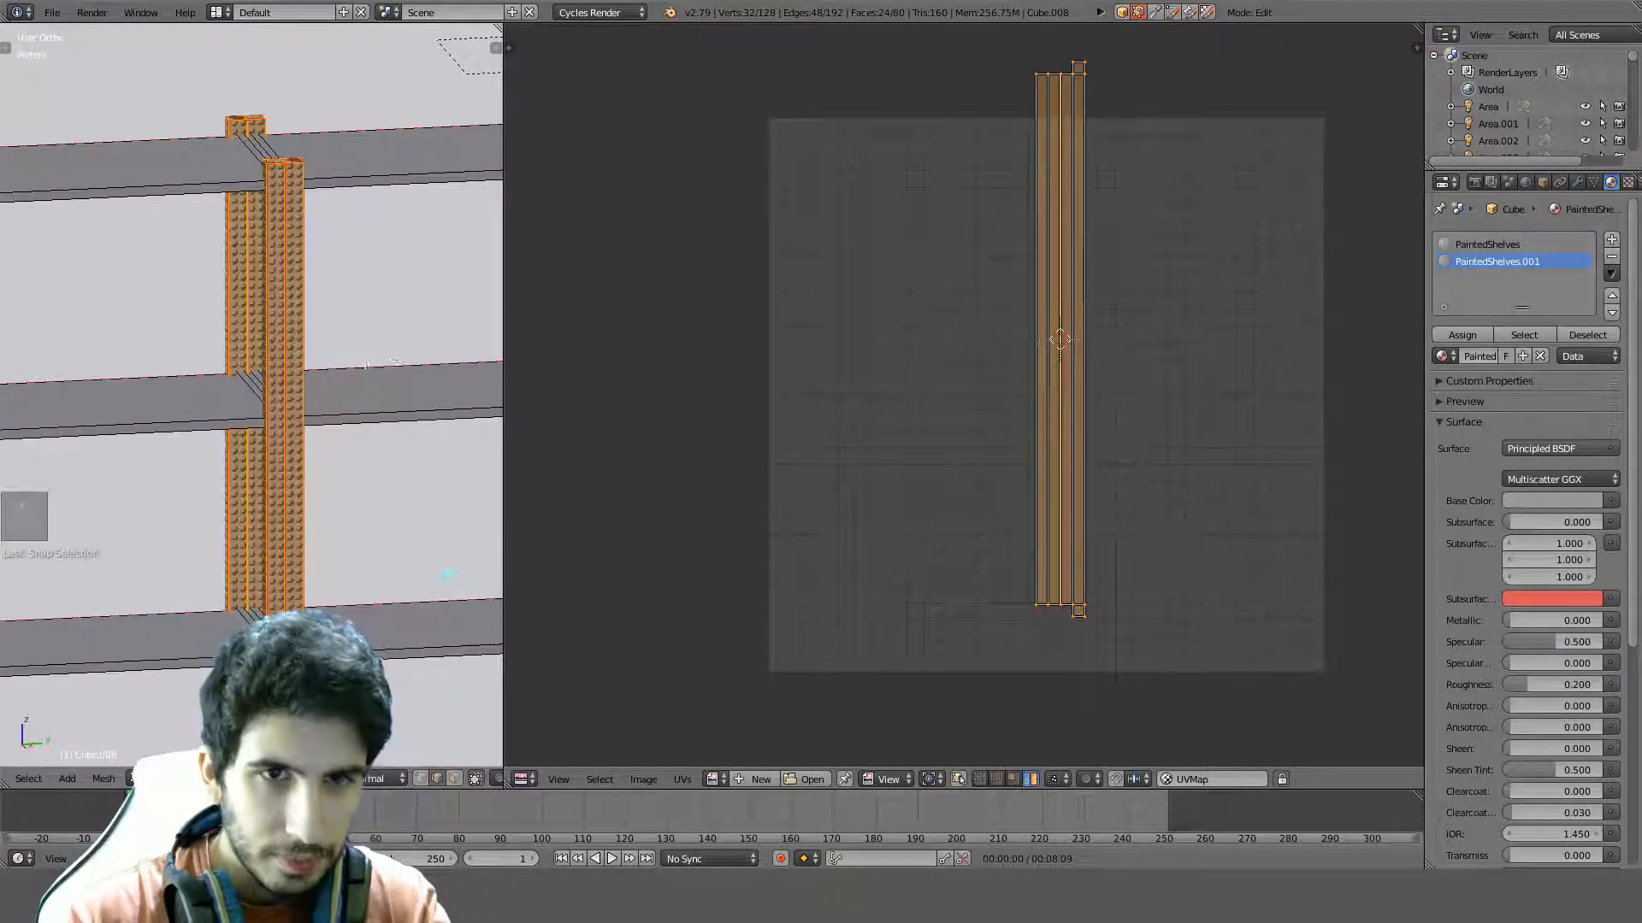
{"action": "key", "text": "KP_3"}
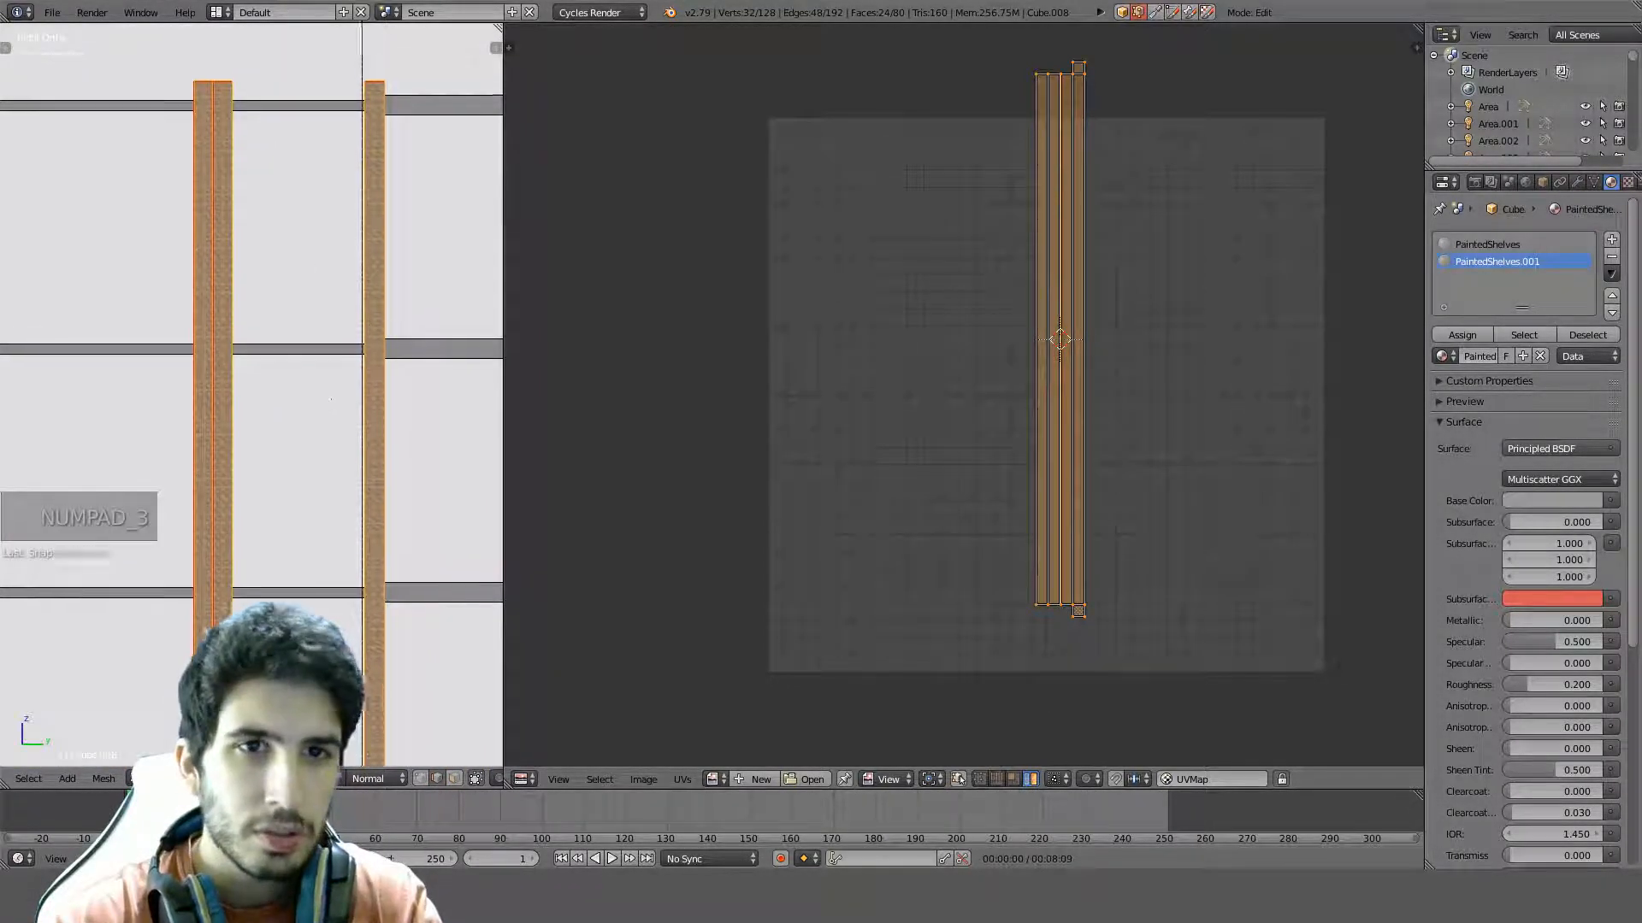
{"action": "scroll", "coordinate": [348, 364], "scroll_direction": "up", "scroll_amount": 2}
{"action": "scroll", "coordinate": [348, 364], "scroll_direction": "up", "scroll_amount": 2}
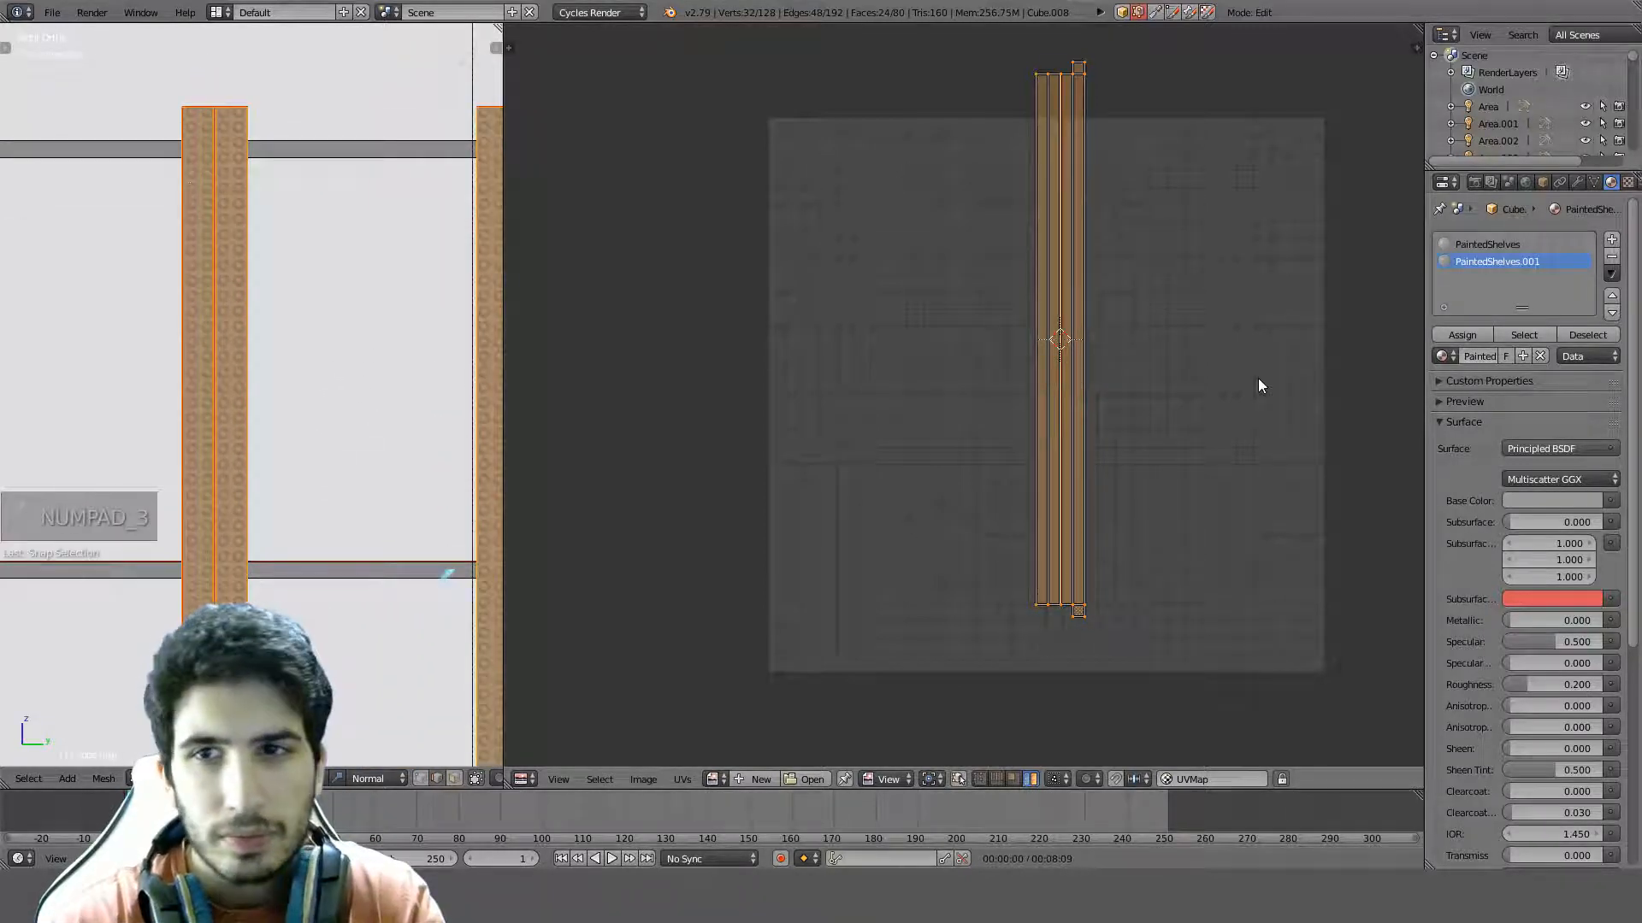
Constrain the UVs to the image bounds and move all the stacked islands against the UV square's left edge
{"action": "key", "text": "a"}
{"action": "key", "text": "a"}
{"action": "key", "text": "a"}
{"action": "key", "text": "a"}
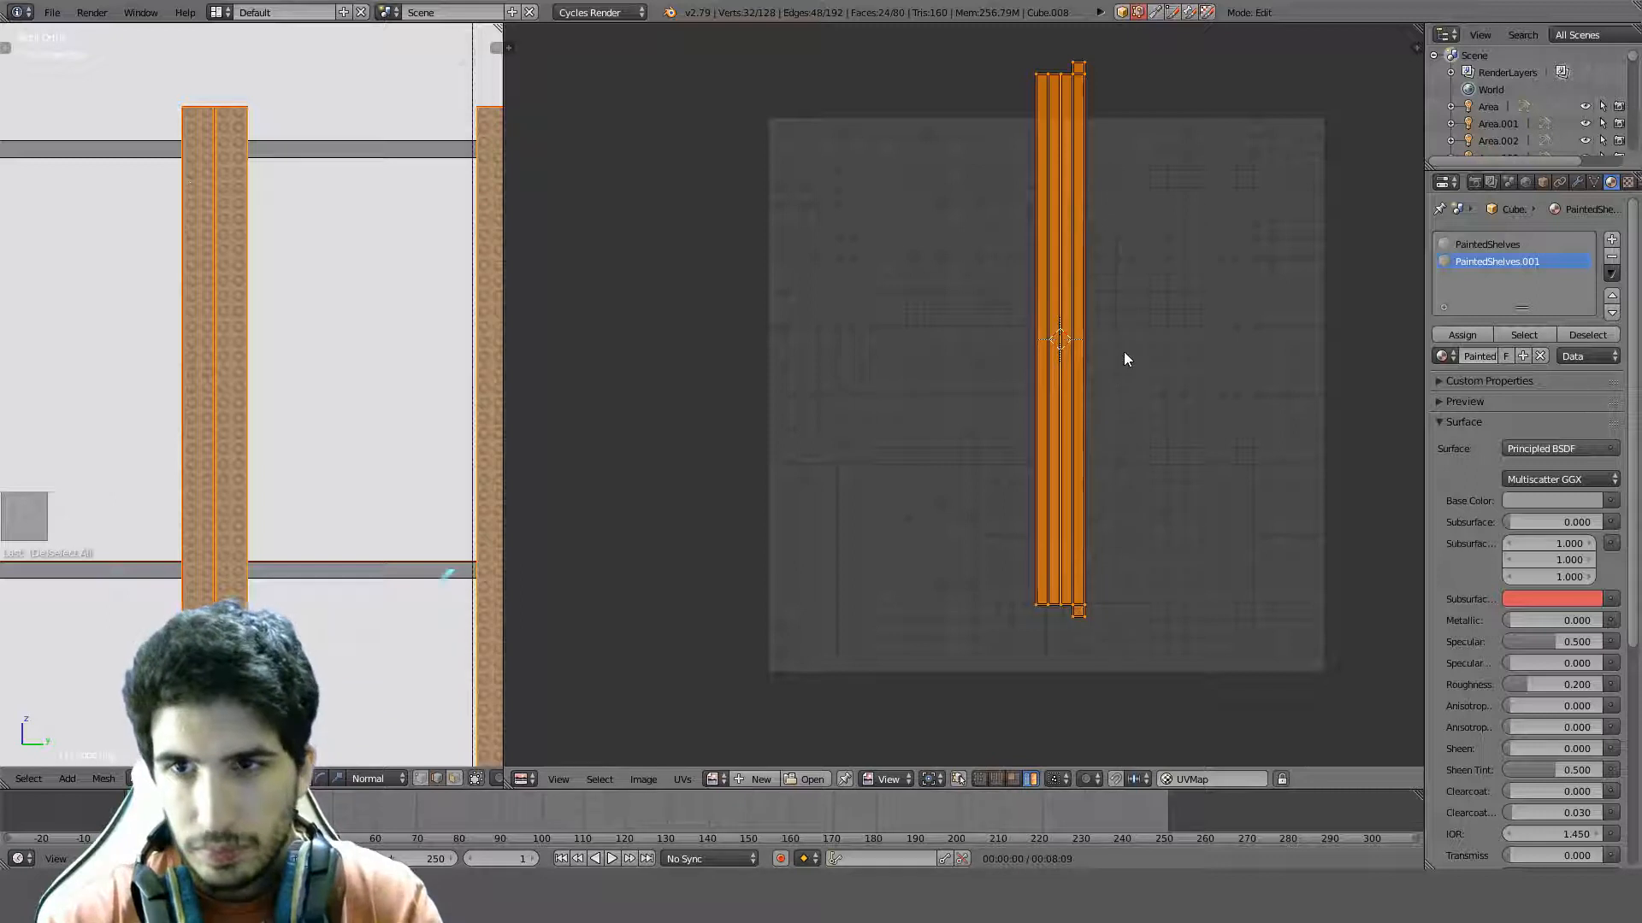
{"action": "left_click", "coordinate": [682, 779]}
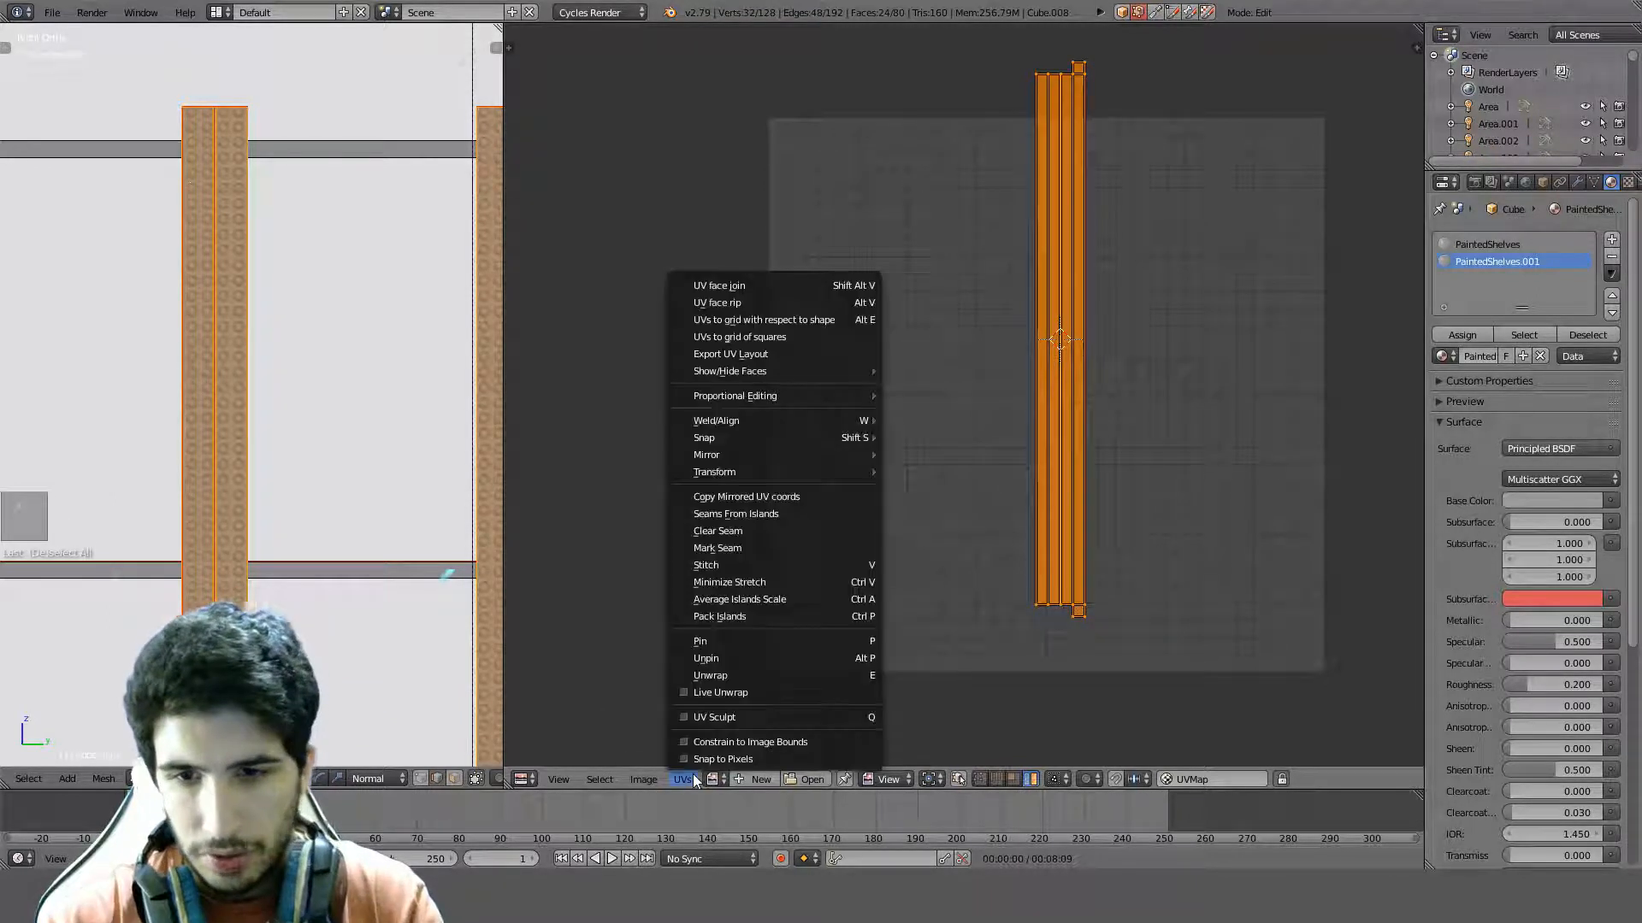
{"action": "left_click", "coordinate": [750, 758]}
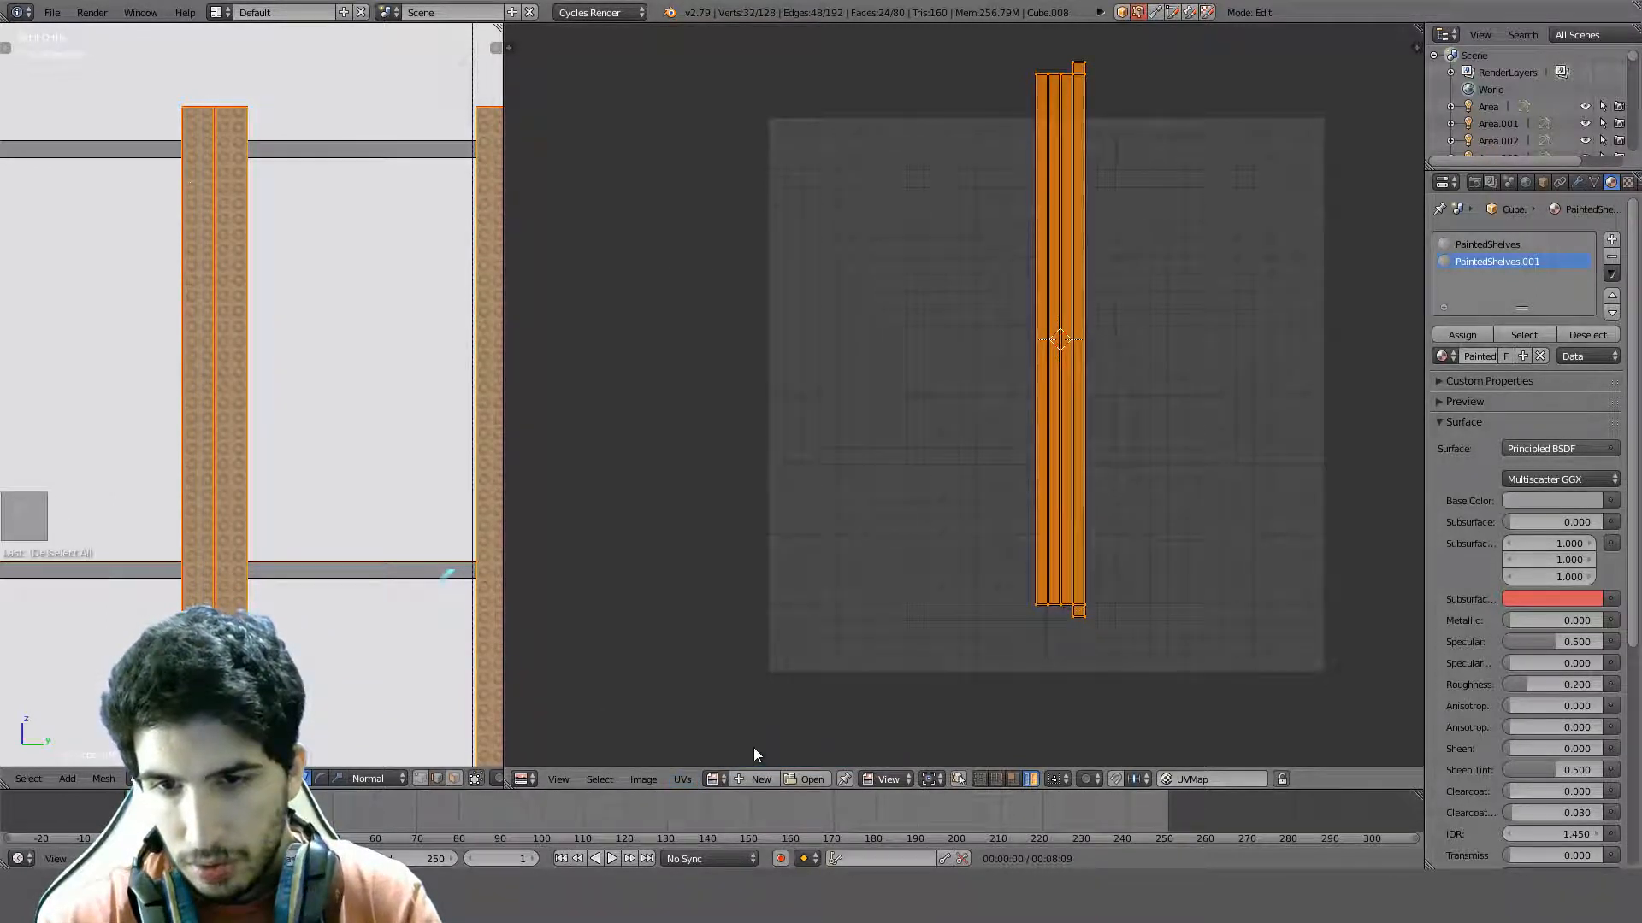
{"action": "key", "text": "g"}
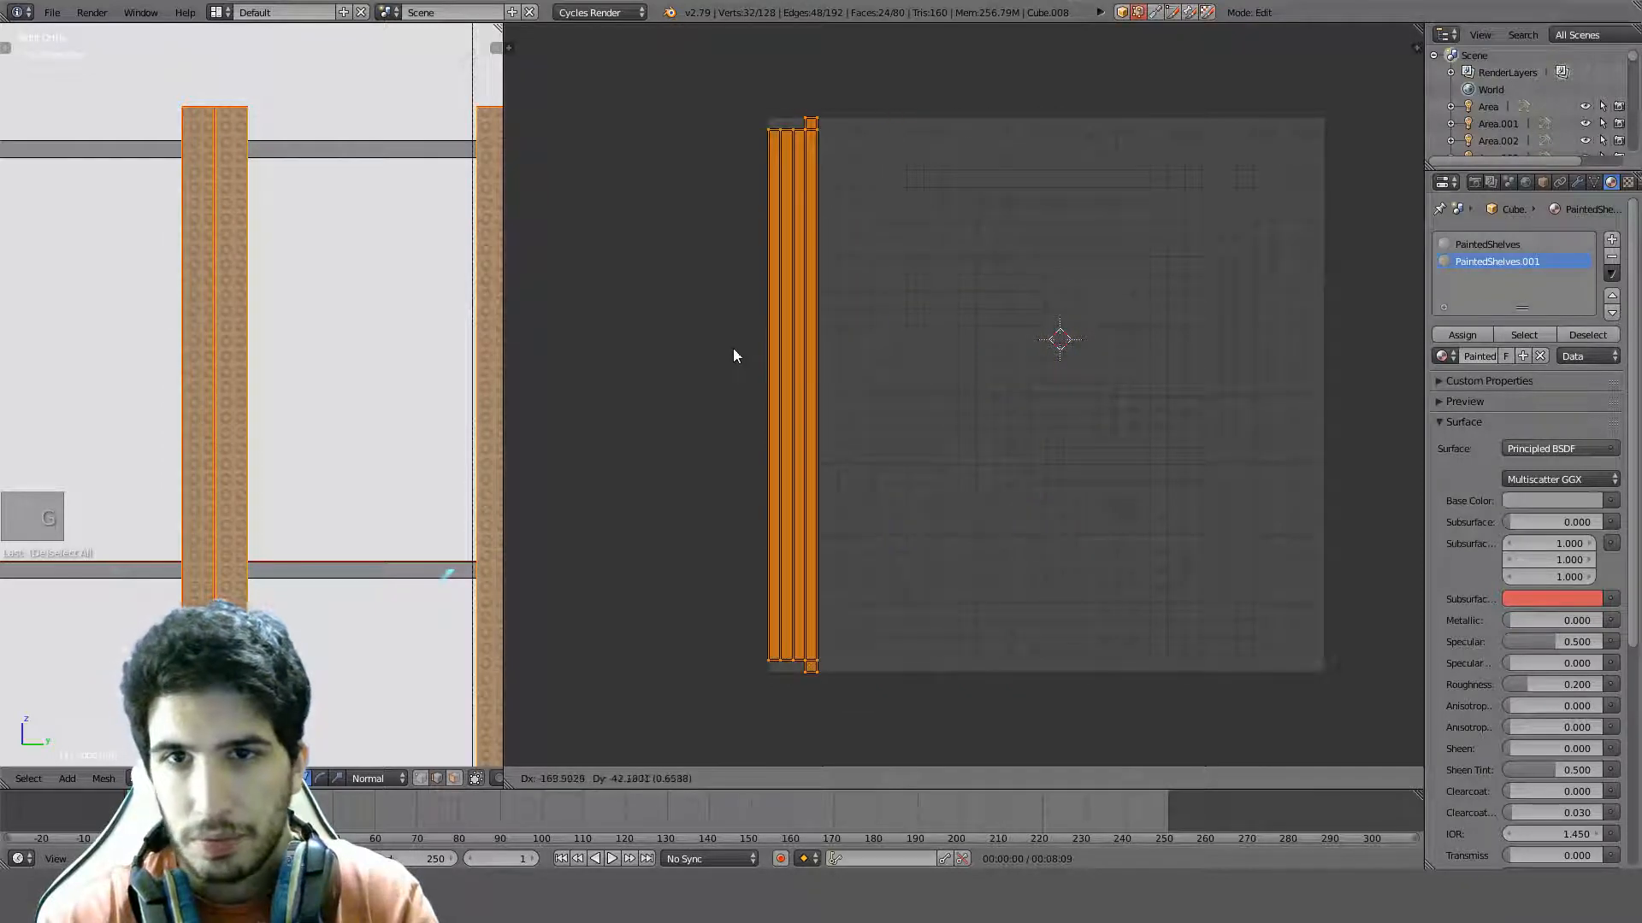
{"action": "left_click", "coordinate": [734, 355]}
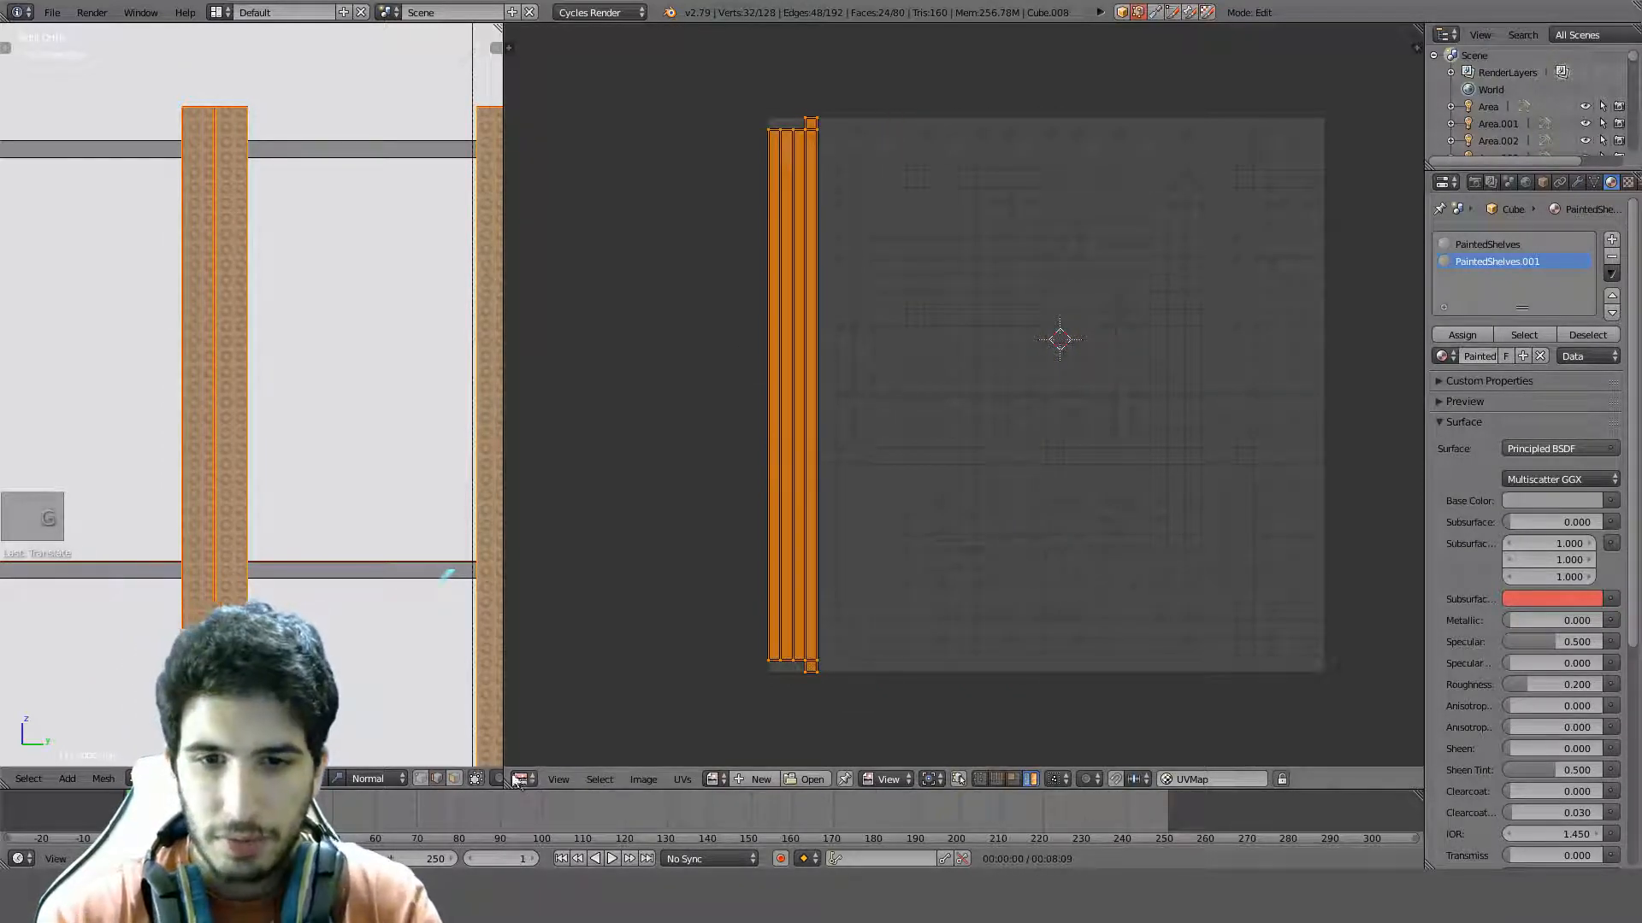
Open the PaintedShelves.001 material nodes and set the Mapping node's X location to 0
{"action": "key", "text": "shift+F3"}
{"action": "scroll", "coordinate": [879, 460], "scroll_direction": "up", "scroll_amount": 3}
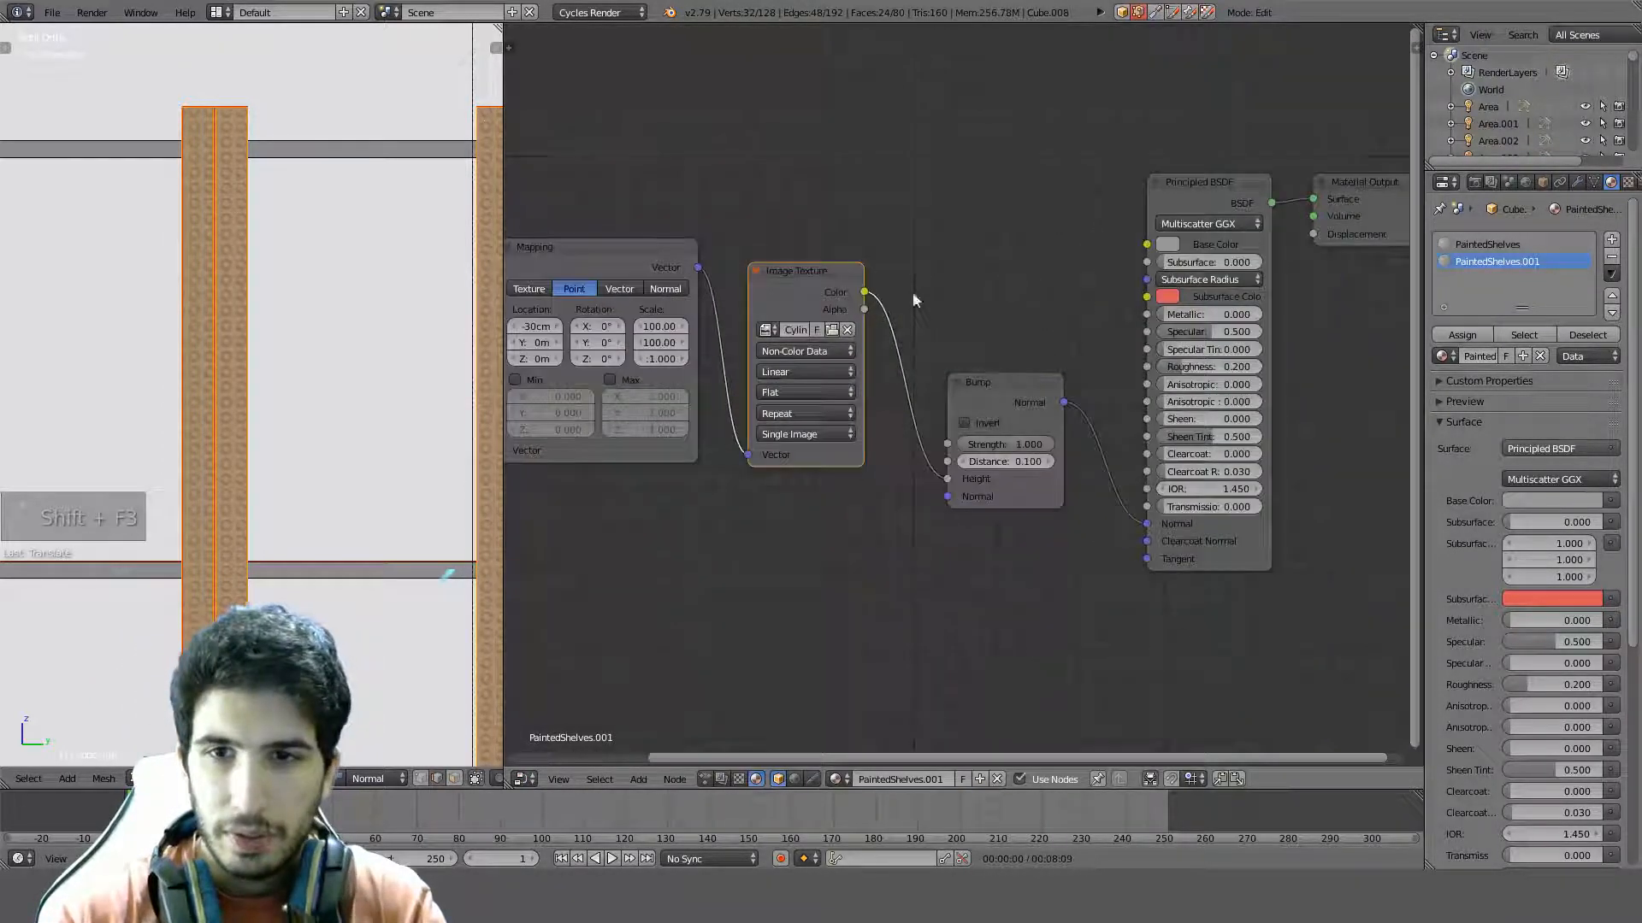
{"action": "scroll", "coordinate": [889, 400], "scroll_direction": "up", "scroll_amount": 1}
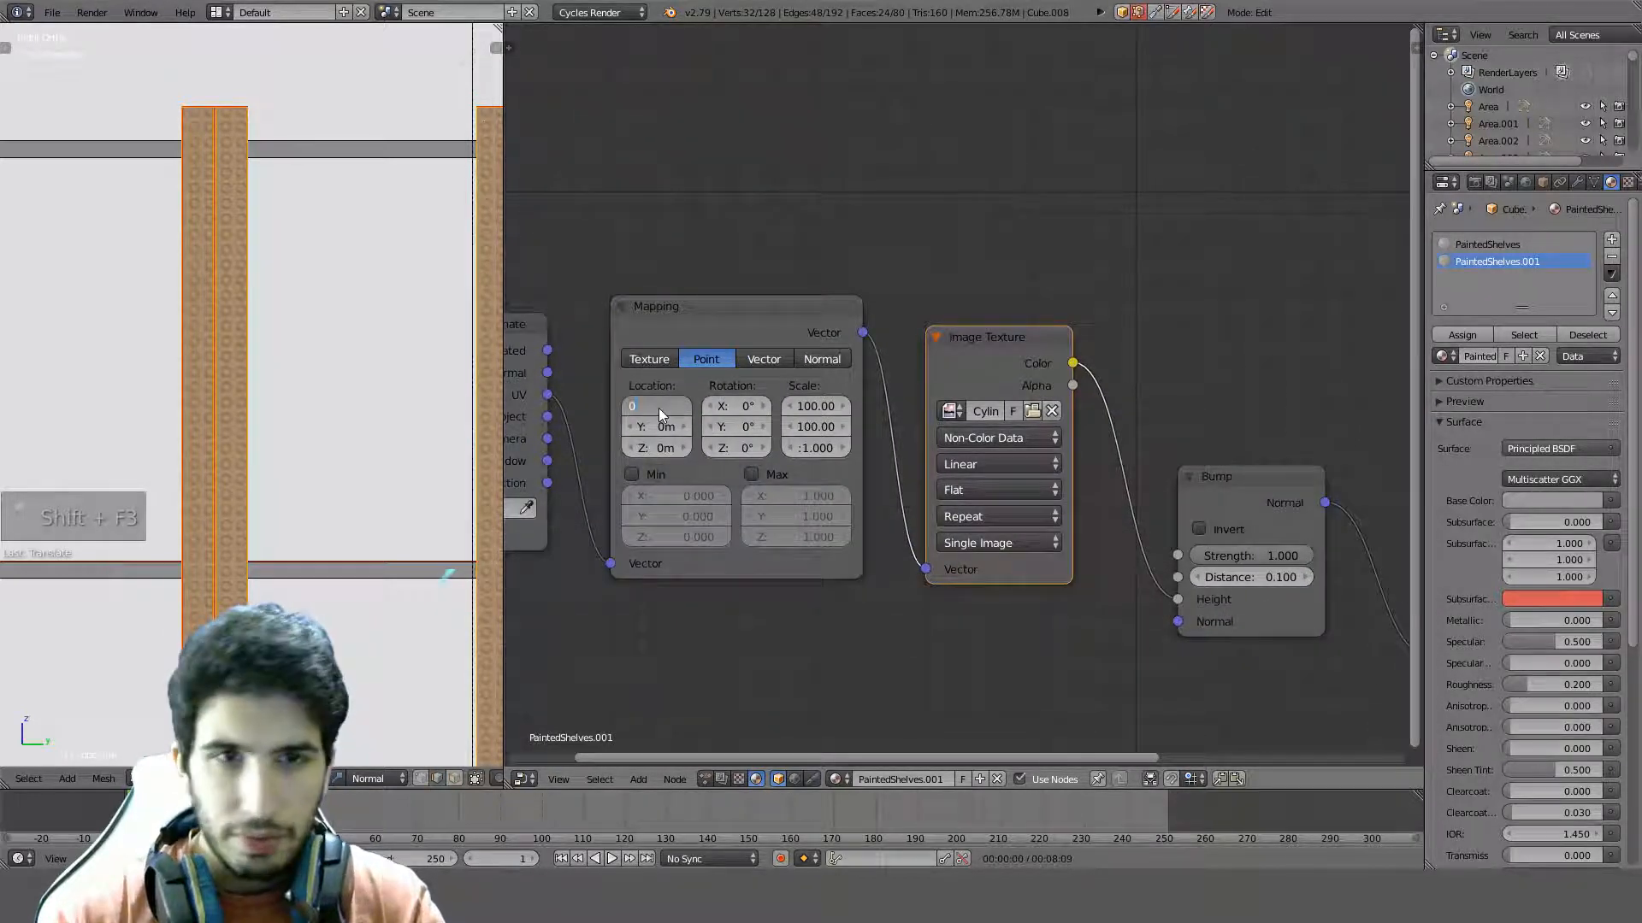
{"action": "right_click", "coordinate": [659, 409]}
Set the Mapping node's X and Y scale to 50
{"action": "scroll", "coordinate": [317, 453], "scroll_direction": "up", "scroll_amount": 5}
{"action": "middle_click_drag", "start_coordinate": [316, 449], "coordinate": [360, 574], "text": "shift"}
{"action": "left_click_drag", "start_coordinate": [810, 409], "coordinate": [811, 428]}
{"action": "type", "text": "5"}
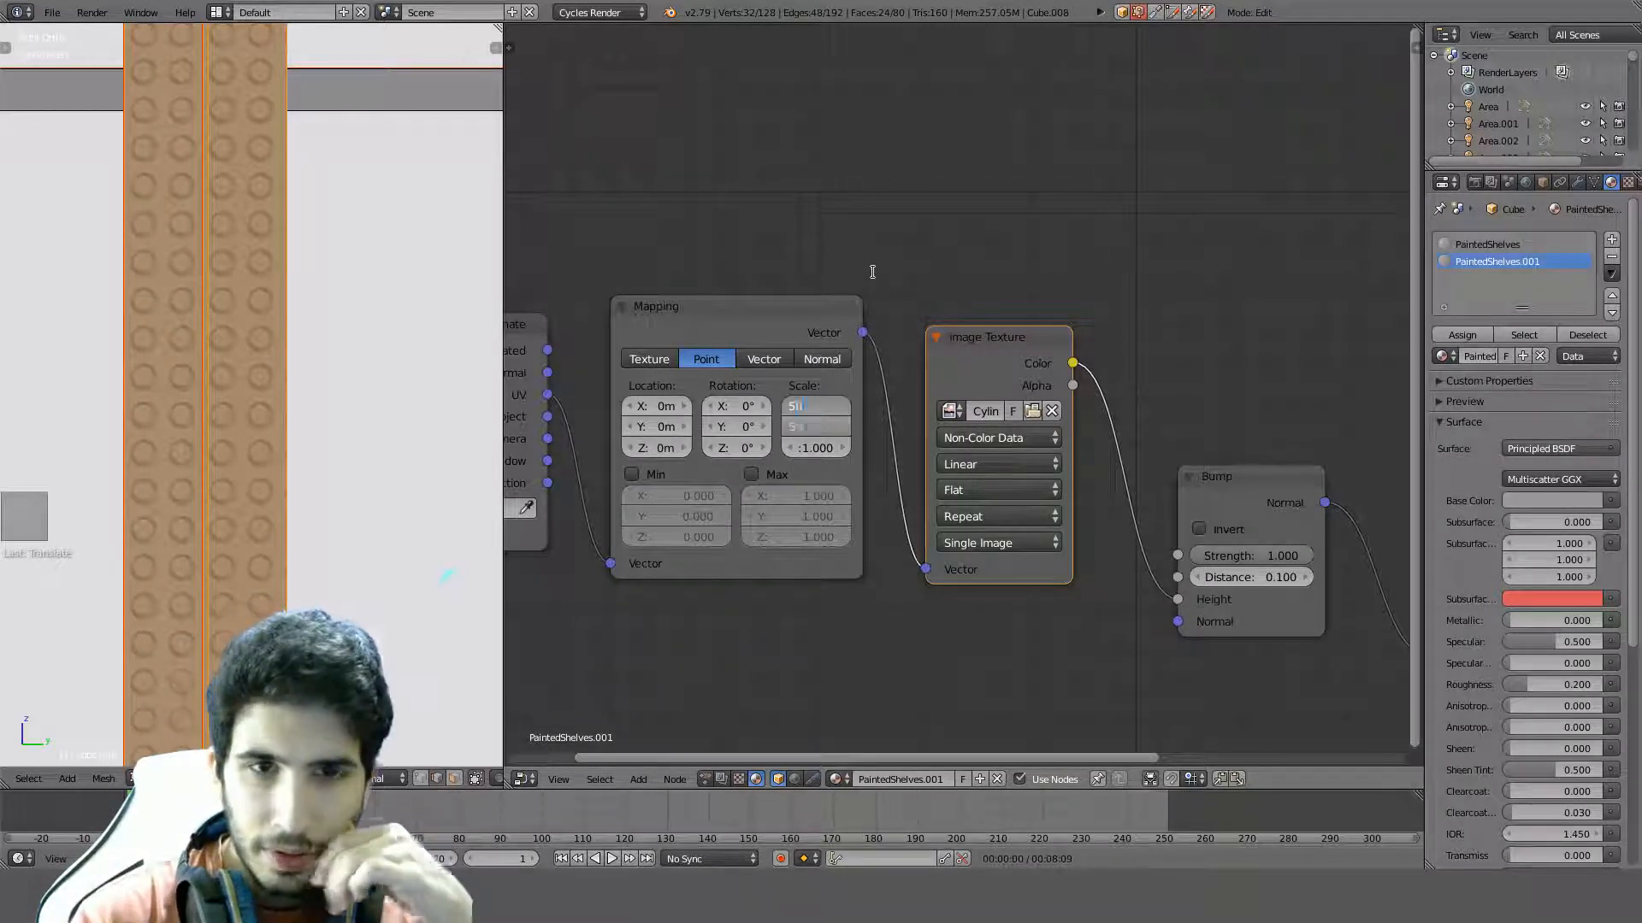
{"action": "type", "text": "0"}
{"action": "key", "text": "Return"}
Set the Mapping node's X location to -5 cm
{"action": "scroll", "coordinate": [184, 299], "scroll_direction": "down", "scroll_amount": 6}
{"action": "middle_click_drag", "start_coordinate": [222, 316], "coordinate": [253, 339]}
{"action": "scroll", "coordinate": [254, 338], "scroll_direction": "up", "scroll_amount": 2}
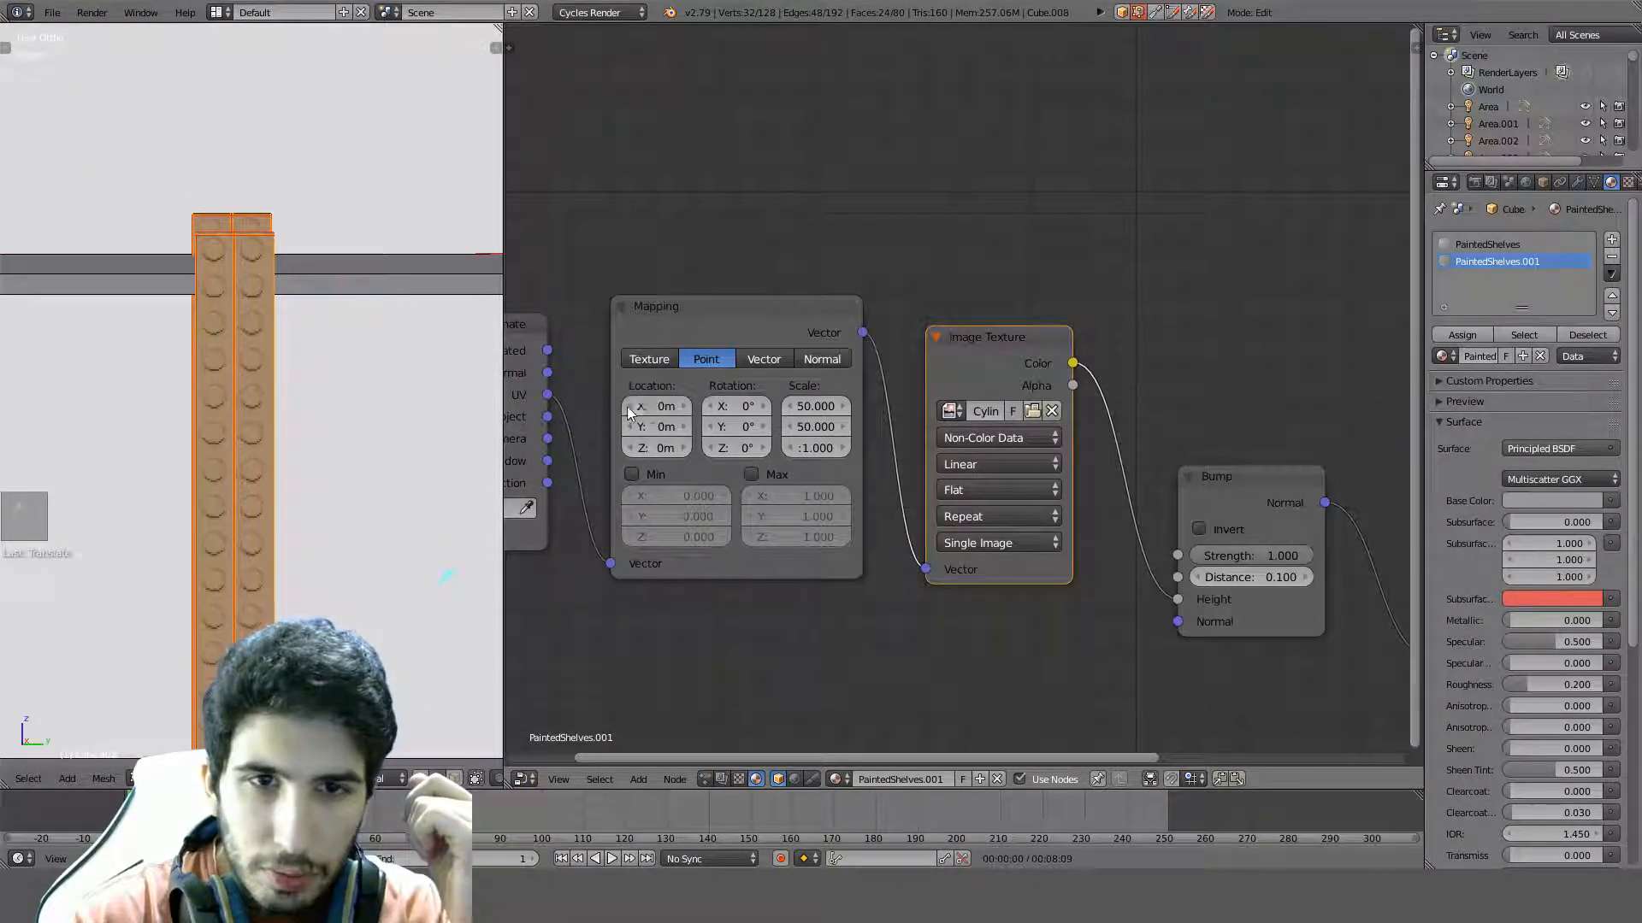
{"action": "key", "text": "minus"}
{"action": "scroll", "coordinate": [458, 408], "scroll_direction": "down", "scroll_amount": 3}
{"action": "middle_click_drag", "start_coordinate": [457, 407], "coordinate": [410, 377]}
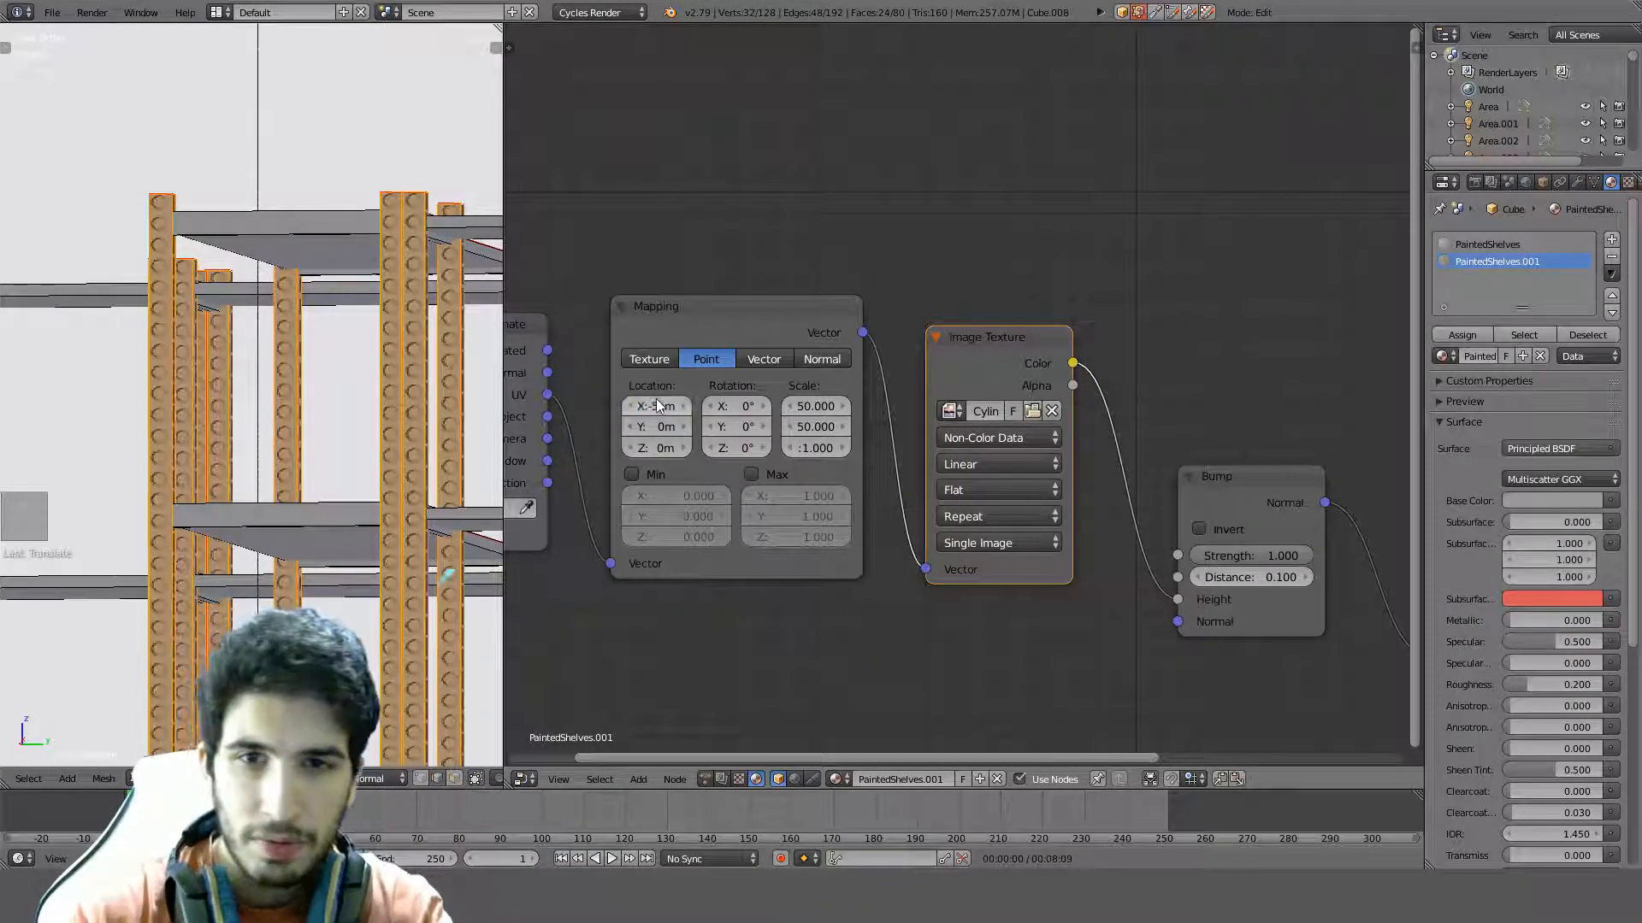
Deselect all geometry and preview the Image Texture's raw color output on the tops of the shelf posts
{"action": "scroll", "coordinate": [410, 402], "scroll_direction": "down", "scroll_amount": 2}
{"action": "middle_click_drag", "start_coordinate": [410, 402], "coordinate": [211, 213]}
{"action": "key", "text": "a"}
{"action": "scroll", "coordinate": [287, 311], "scroll_direction": "up", "scroll_amount": 6}
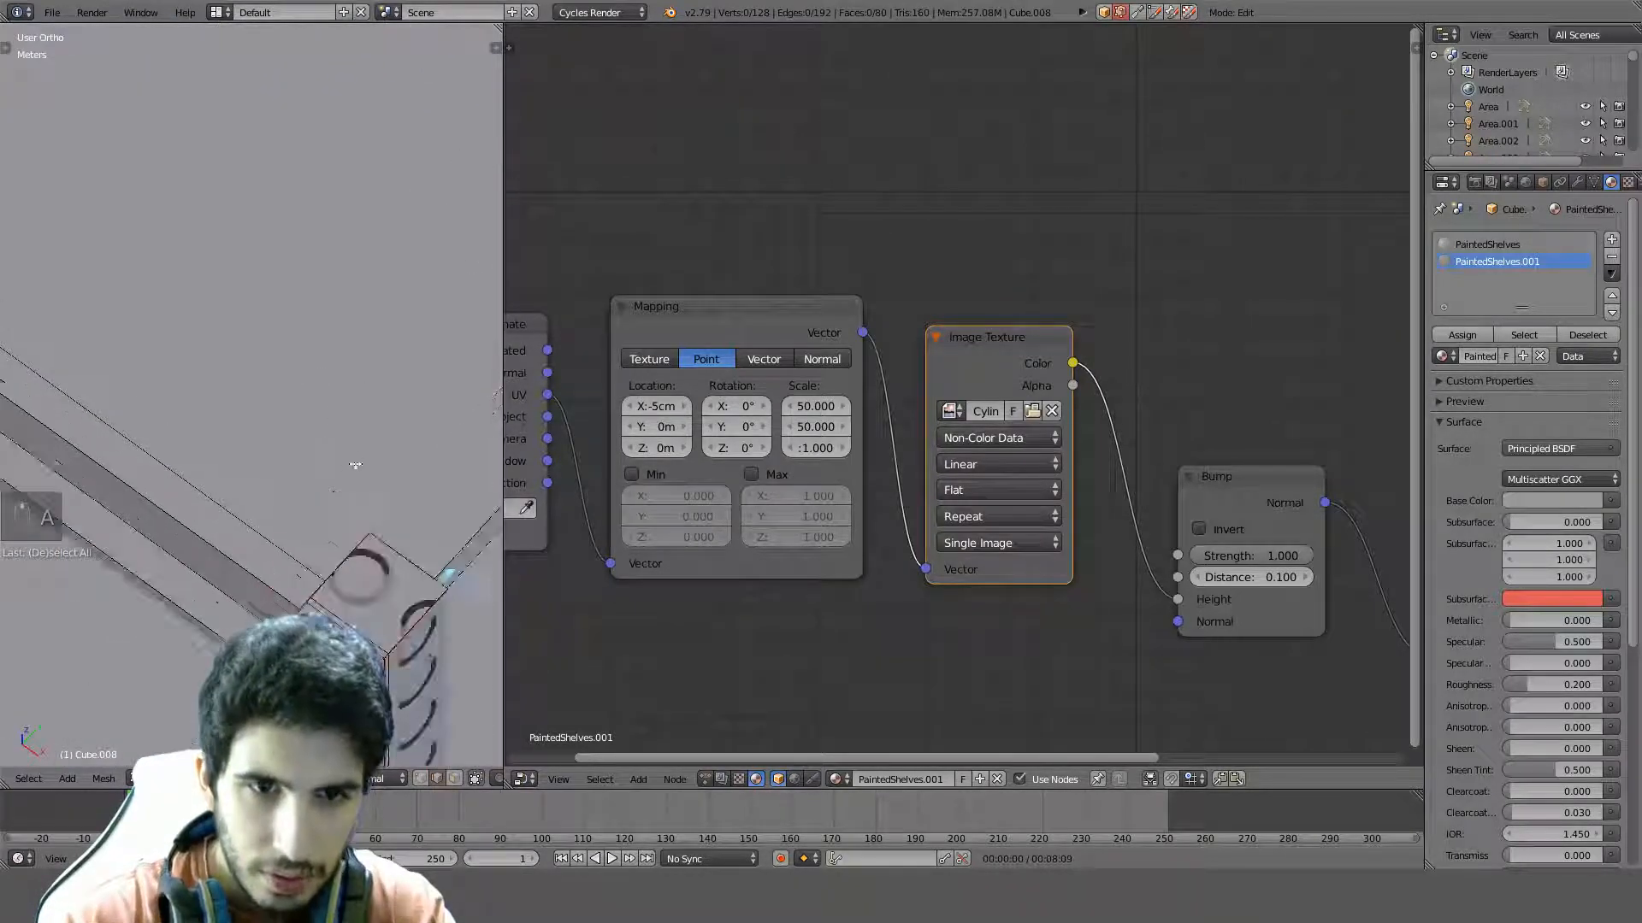
{"action": "scroll", "coordinate": [325, 342], "scroll_direction": "up", "scroll_amount": 3}
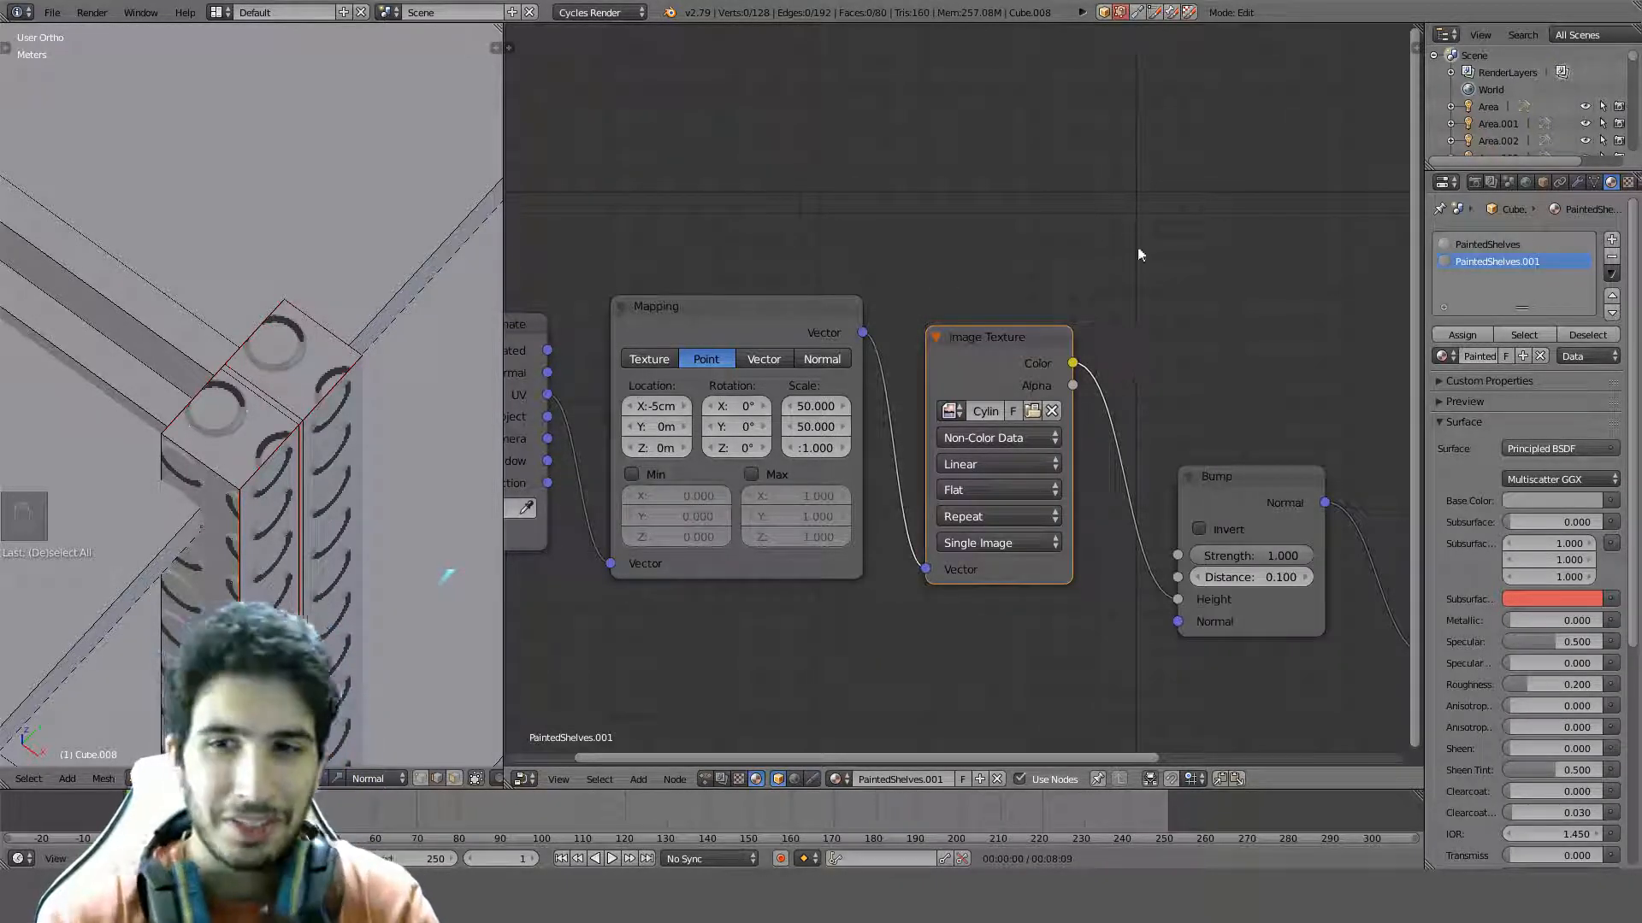
{"action": "scroll", "coordinate": [1091, 326], "scroll_direction": "down", "scroll_amount": 1}
{"action": "scroll", "coordinate": [1094, 335], "scroll_direction": "down", "scroll_amount": 1}
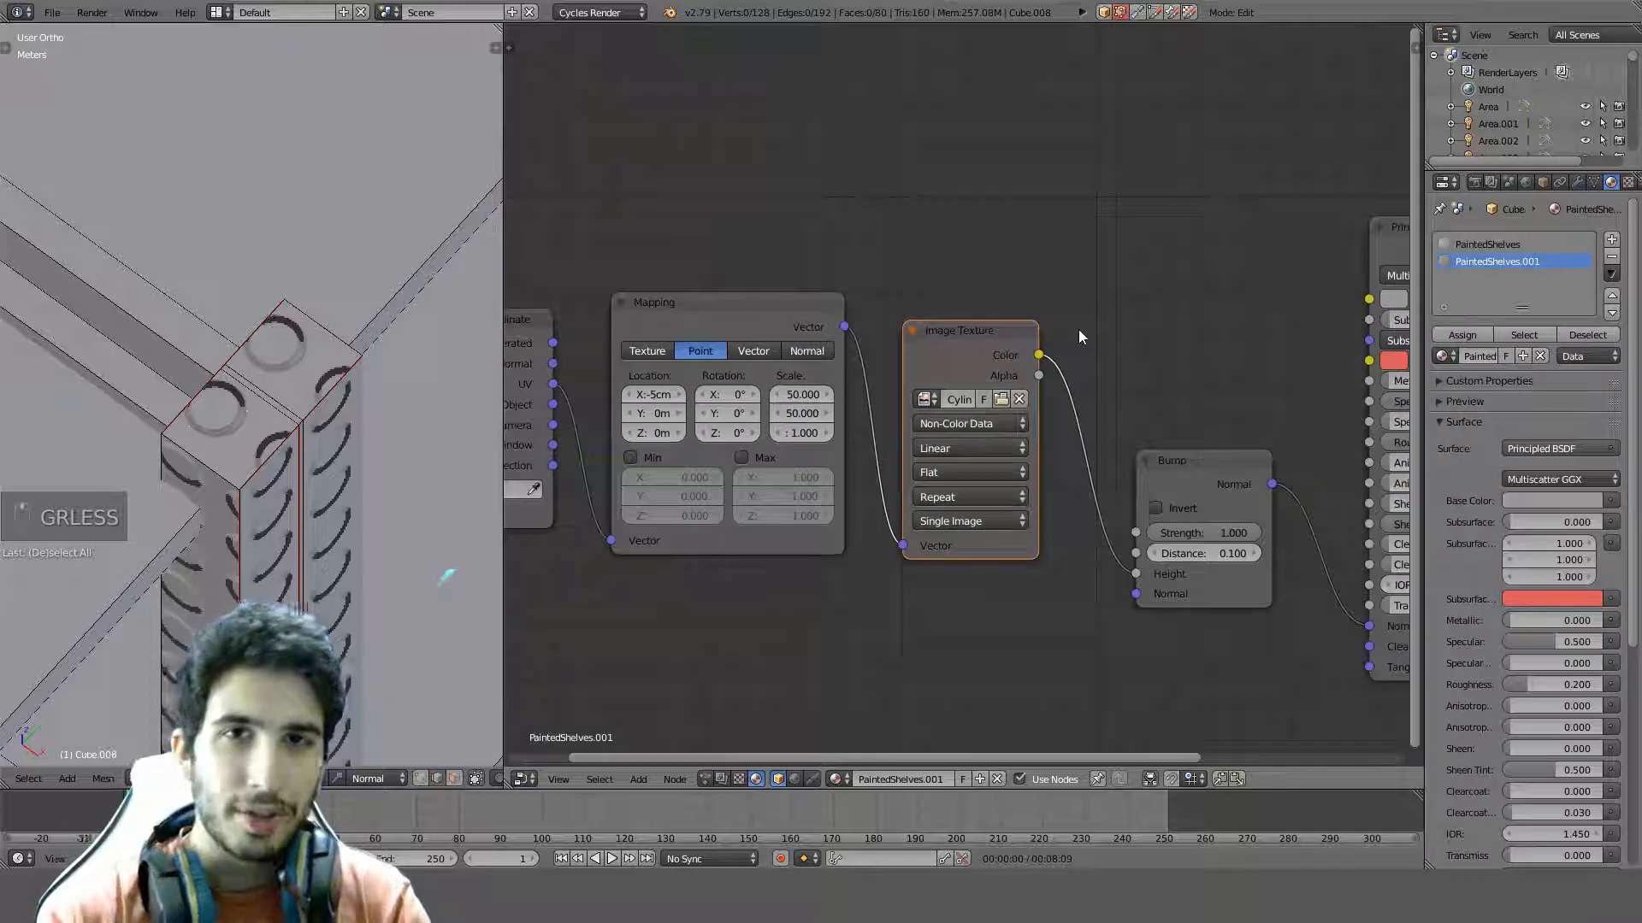
{"action": "left_click", "coordinate": [999, 359], "text": "ctrl+shift"}
{"action": "scroll", "coordinate": [1193, 389], "scroll_direction": "down", "scroll_amount": 2}
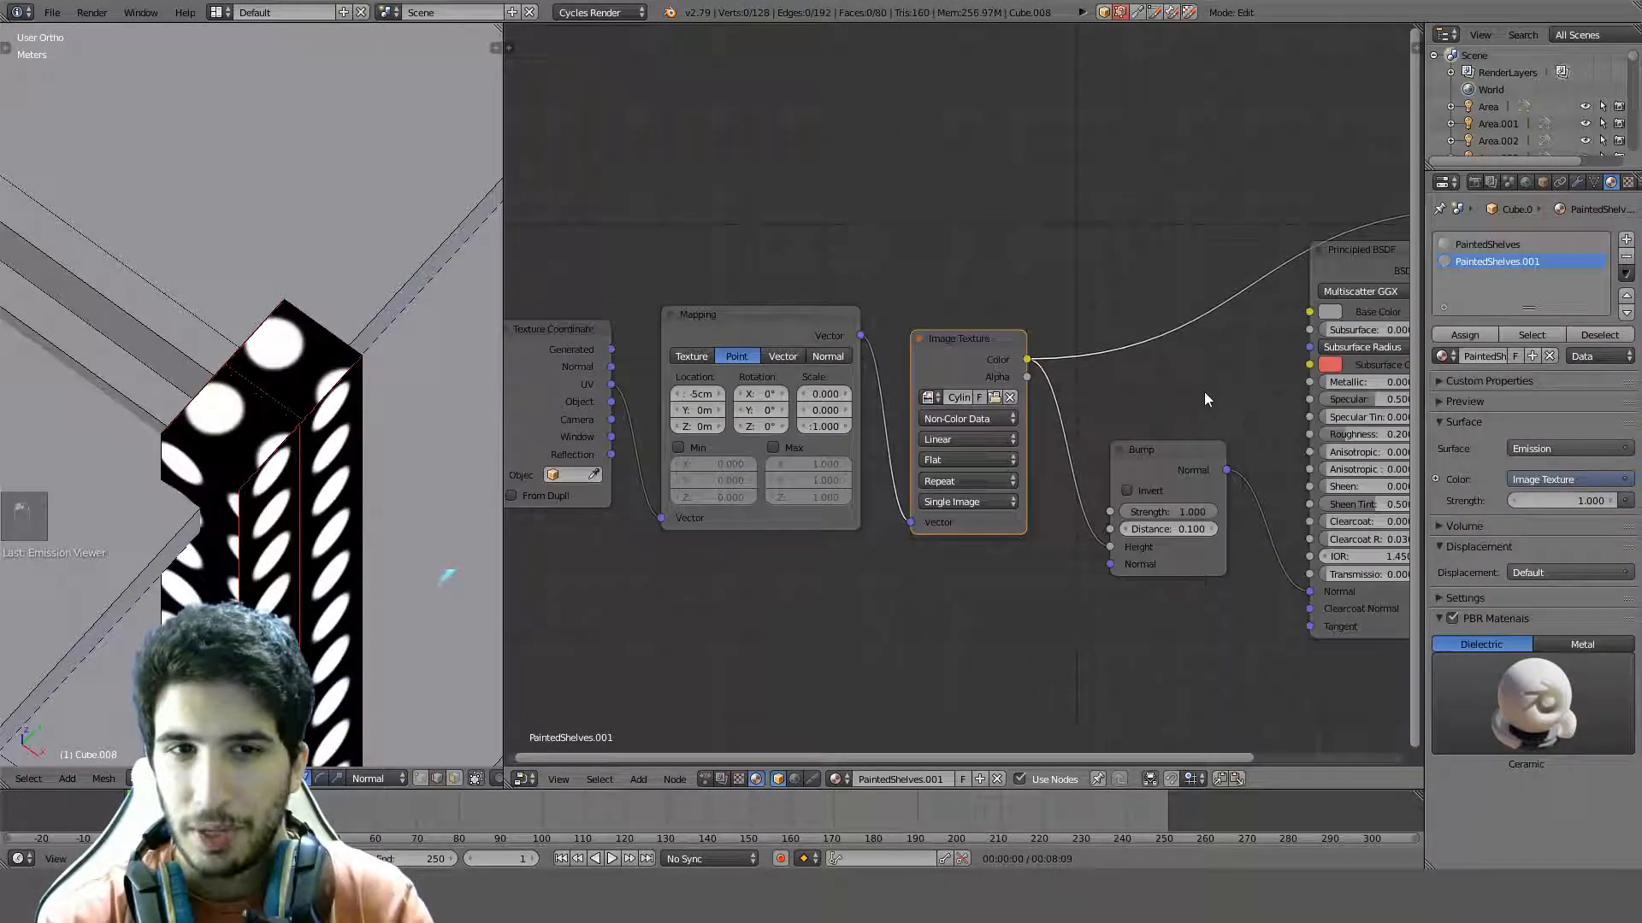
{"action": "middle_click_drag", "start_coordinate": [1158, 360], "coordinate": [986, 346]}
Insert an Invert node between the Image Texture and Bump nodes and preview its output on the posts
{"action": "key", "text": "shift+a"}
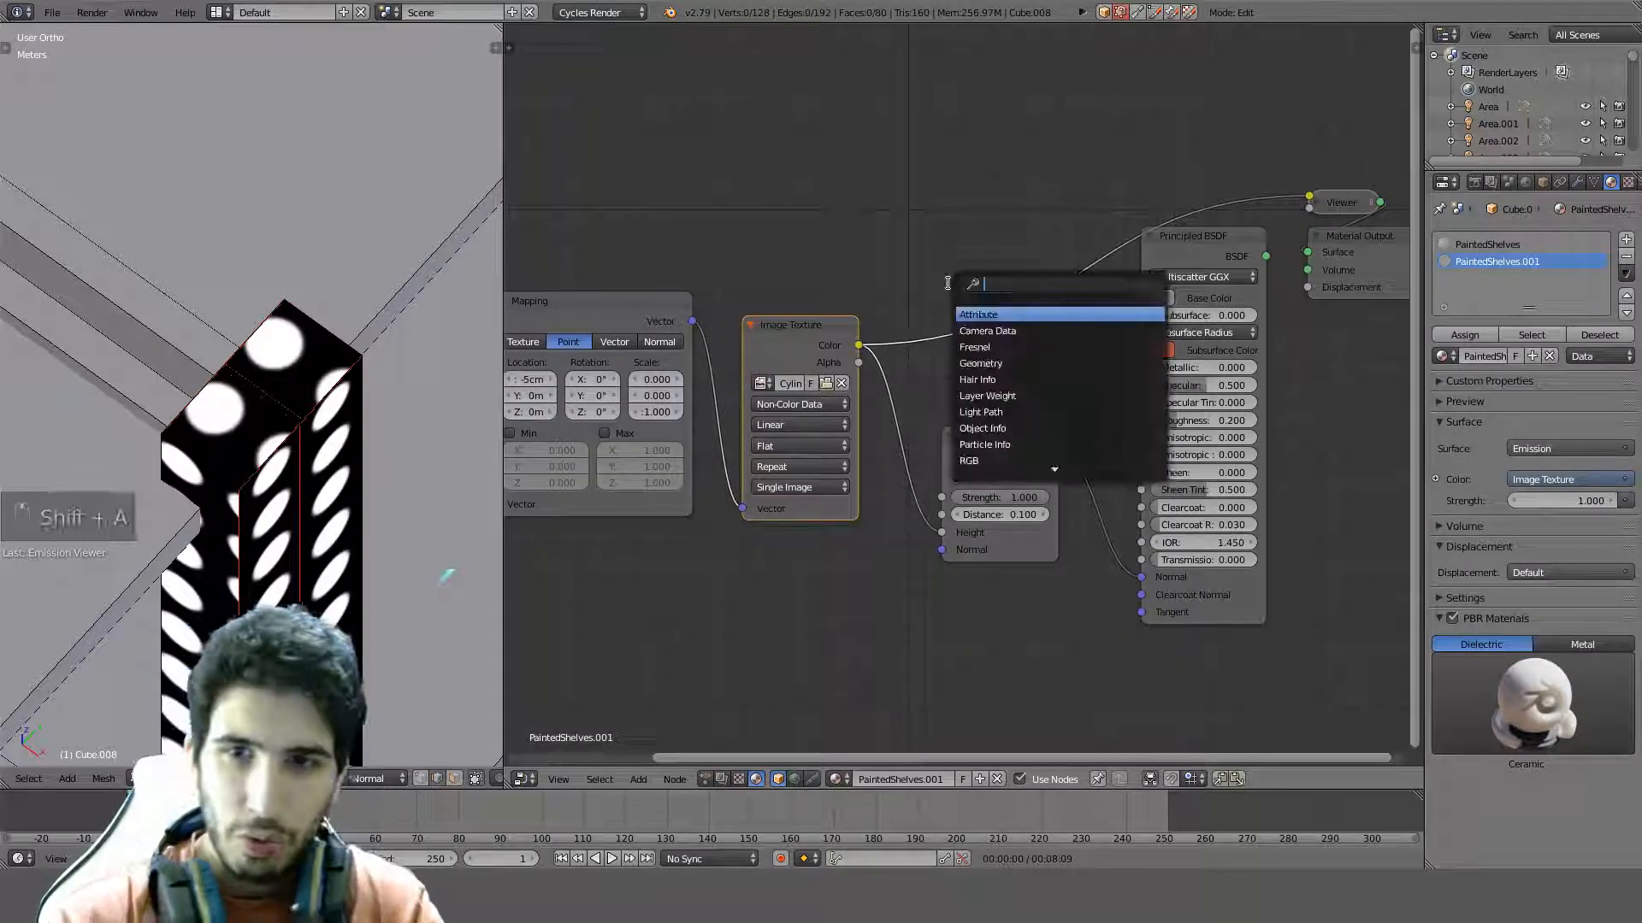
{"action": "type", "text": "invert"}
{"action": "key", "text": "Return"}
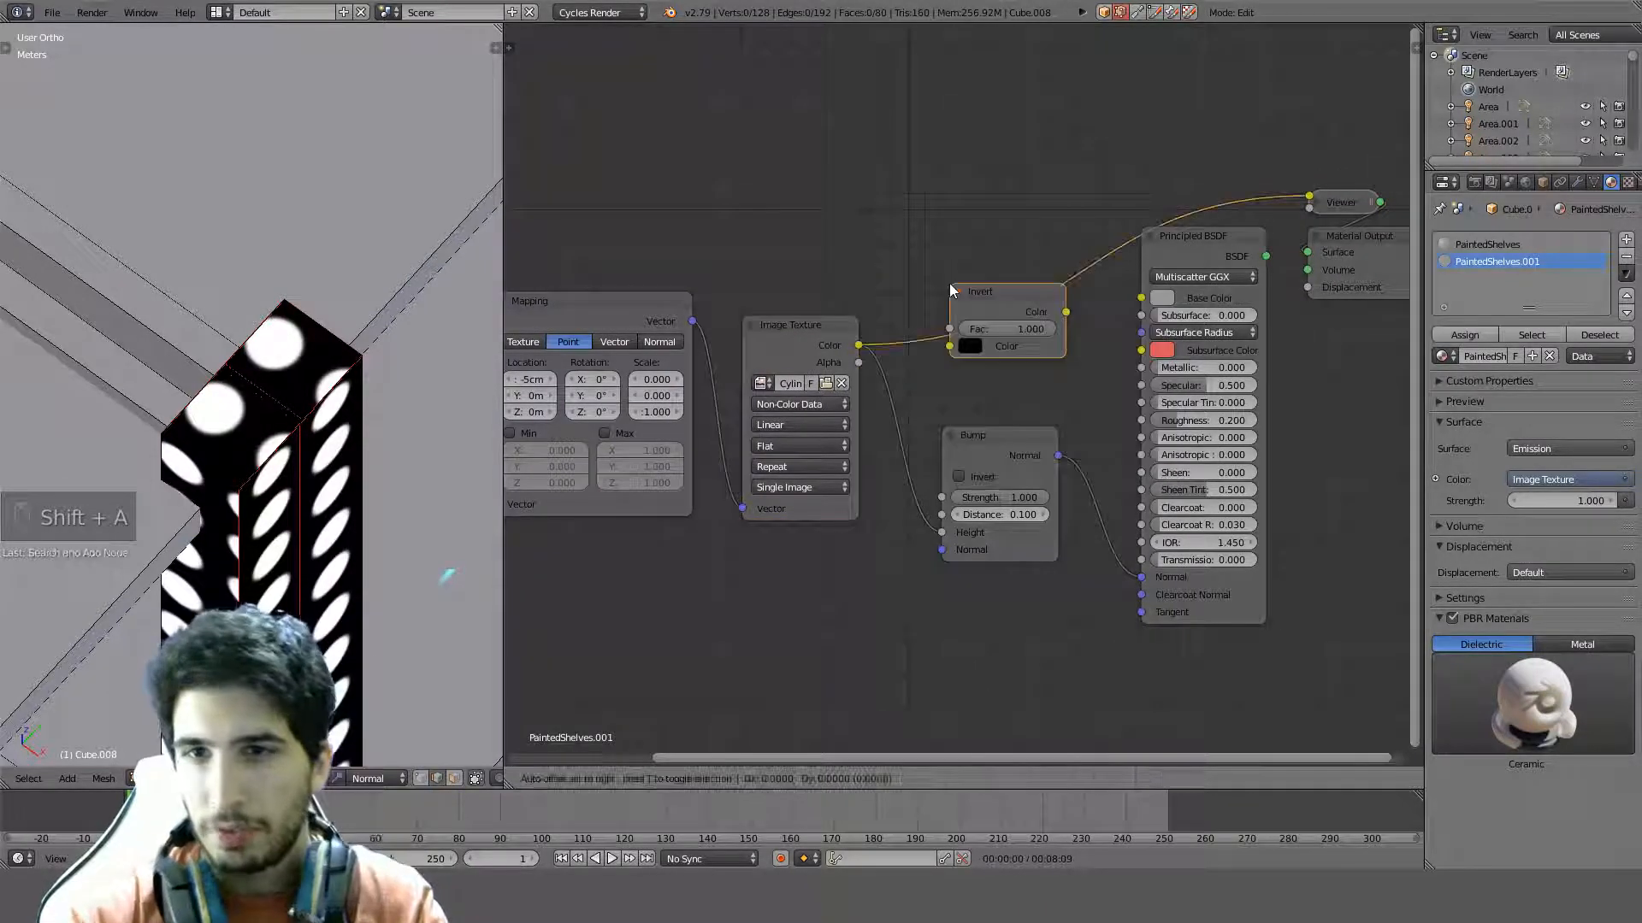
{"action": "left_click", "coordinate": [911, 369]}
{"action": "middle_click_drag", "start_coordinate": [1095, 362], "coordinate": [962, 344]}
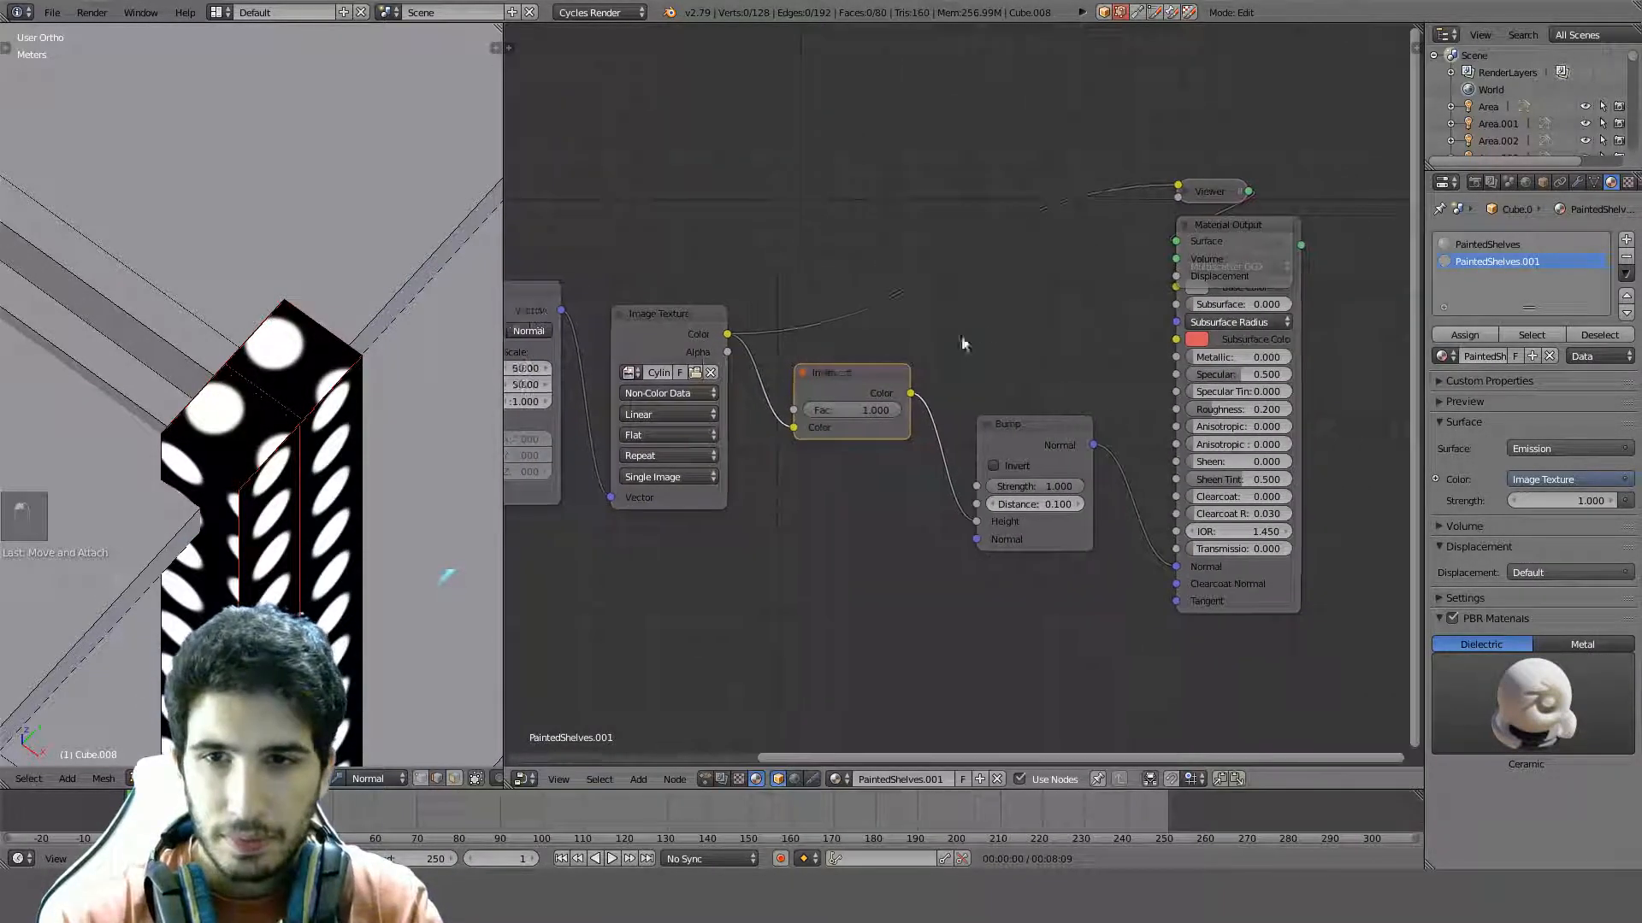
{"action": "left_click", "coordinate": [845, 369], "text": "ctrl+shift"}
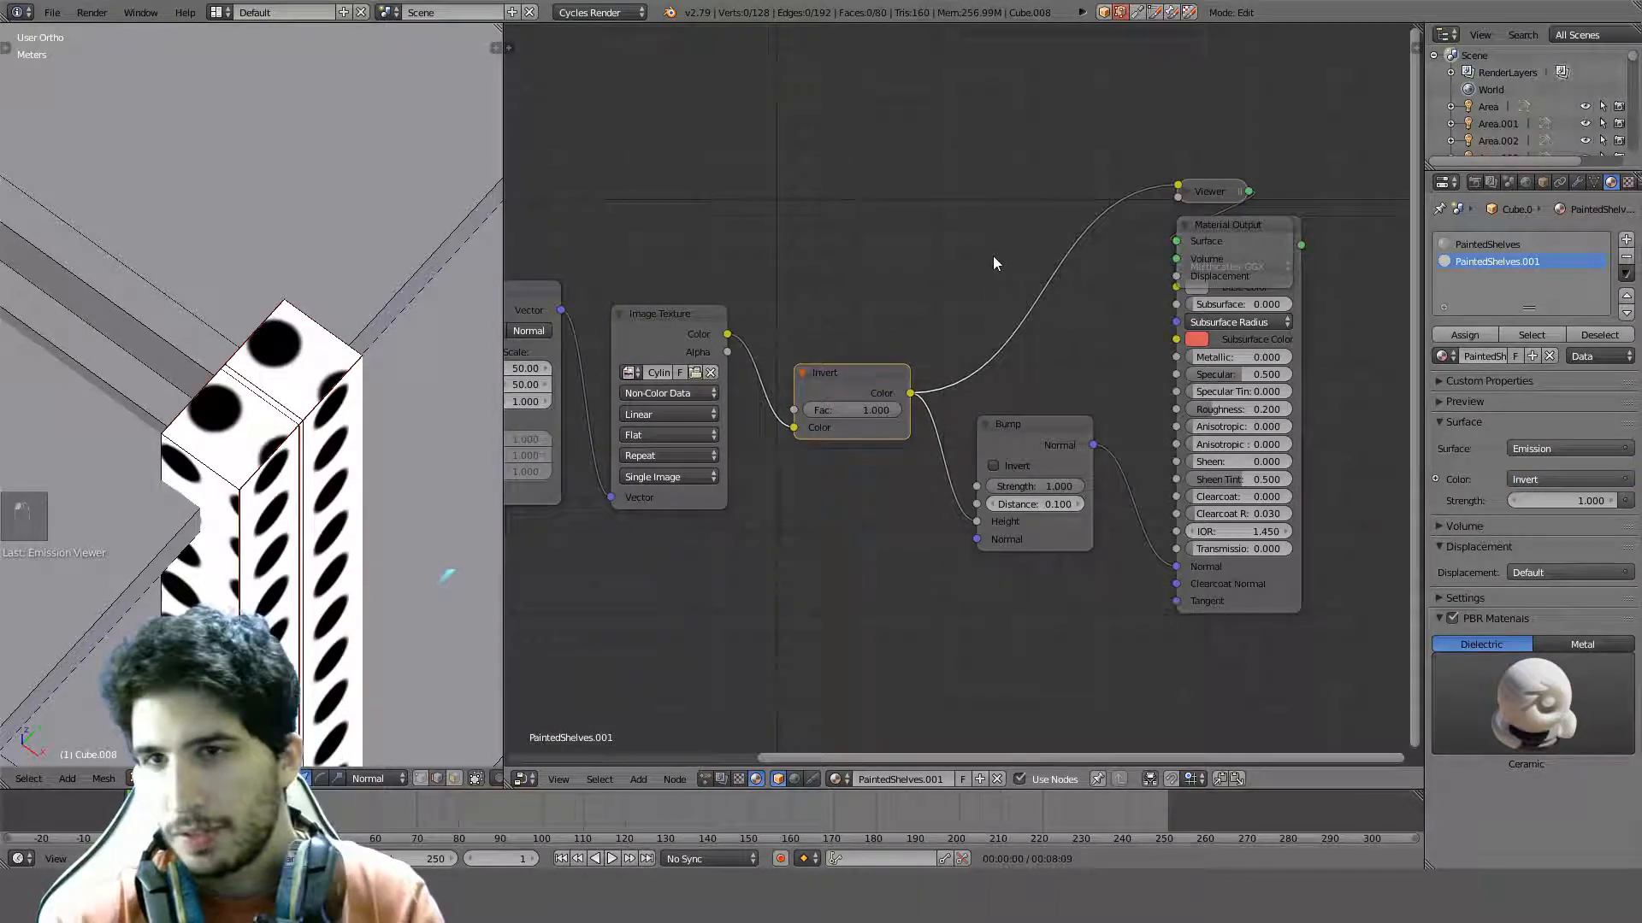
Move the Material Output node clear of the Principled BSDF and connect the Principled BSDF to its surface again
{"action": "middle_click_drag", "start_coordinate": [1286, 254], "coordinate": [1086, 279]}
{"action": "left_click", "coordinate": [1057, 268]}
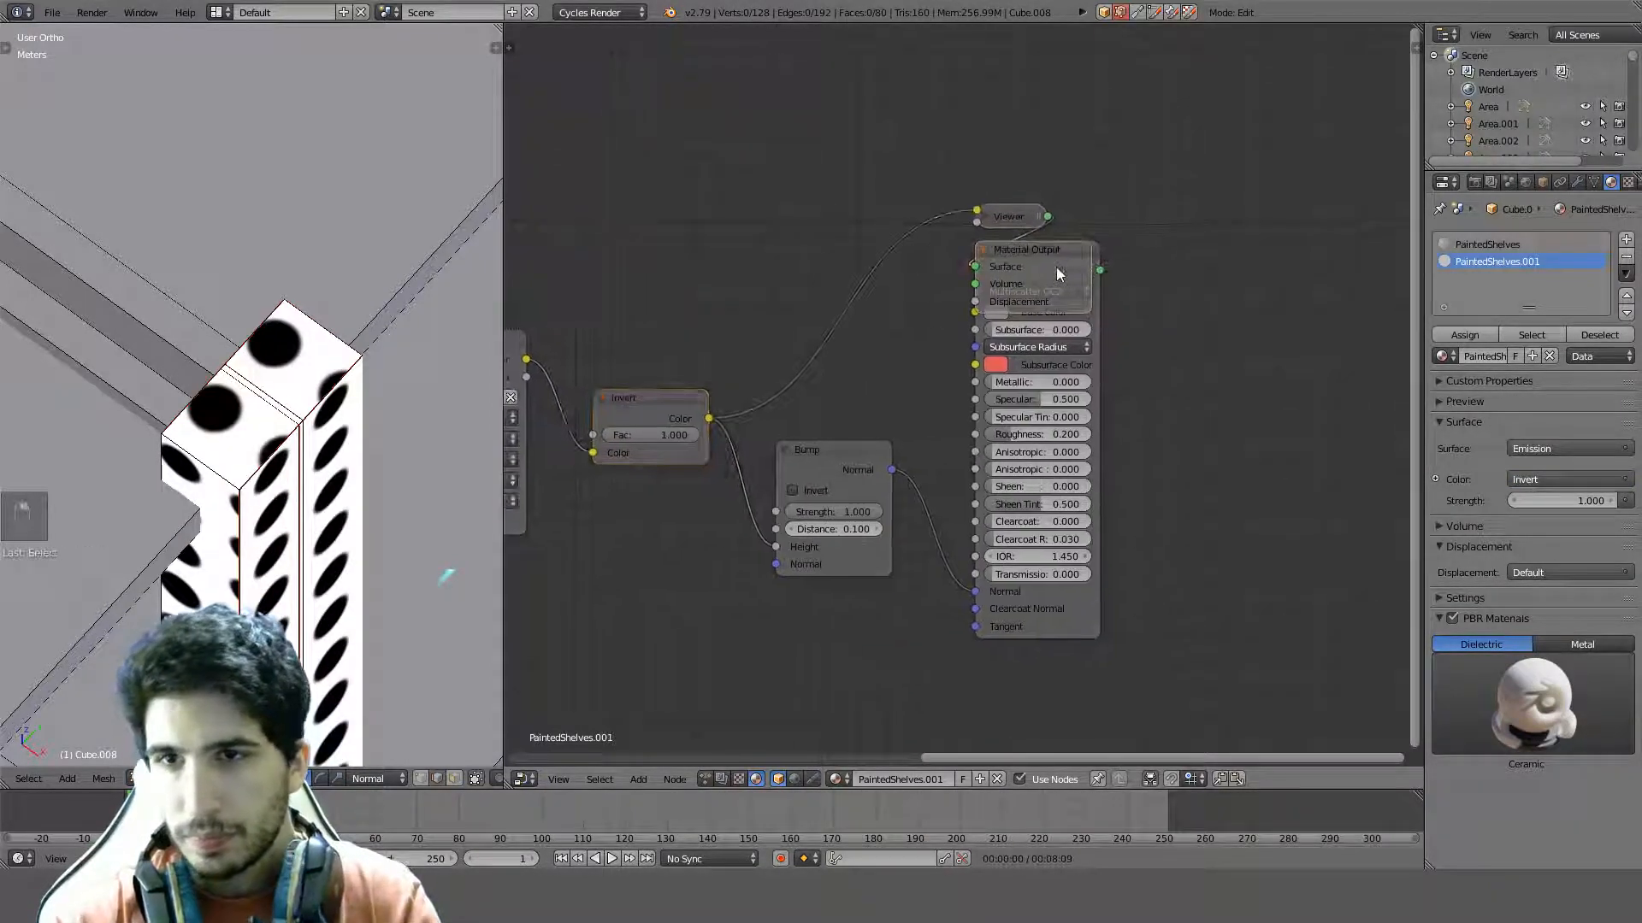
{"action": "key", "text": "g"}
{"action": "left_click", "coordinate": [1257, 265]}
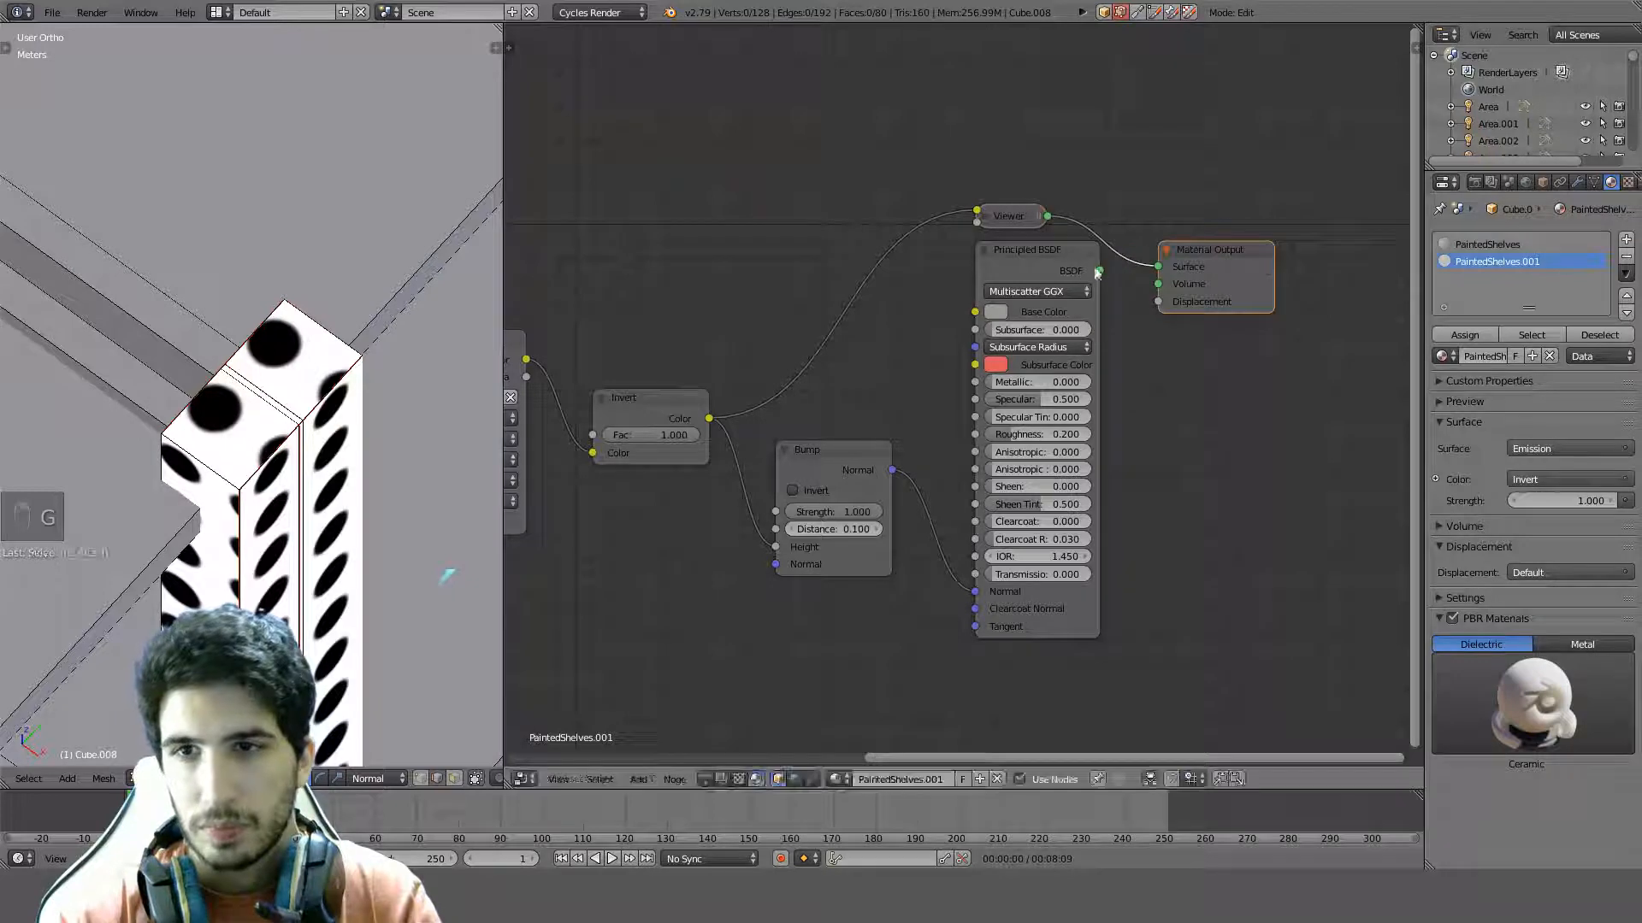
{"action": "left_click", "coordinate": [1024, 268], "text": "ctrl+shift"}
Select the top faces of all the posts with Select Similar, assign them the PaintedShelves material, and leave Edit Mode
{"action": "scroll", "coordinate": [236, 452], "scroll_direction": "up", "scroll_amount": 5}
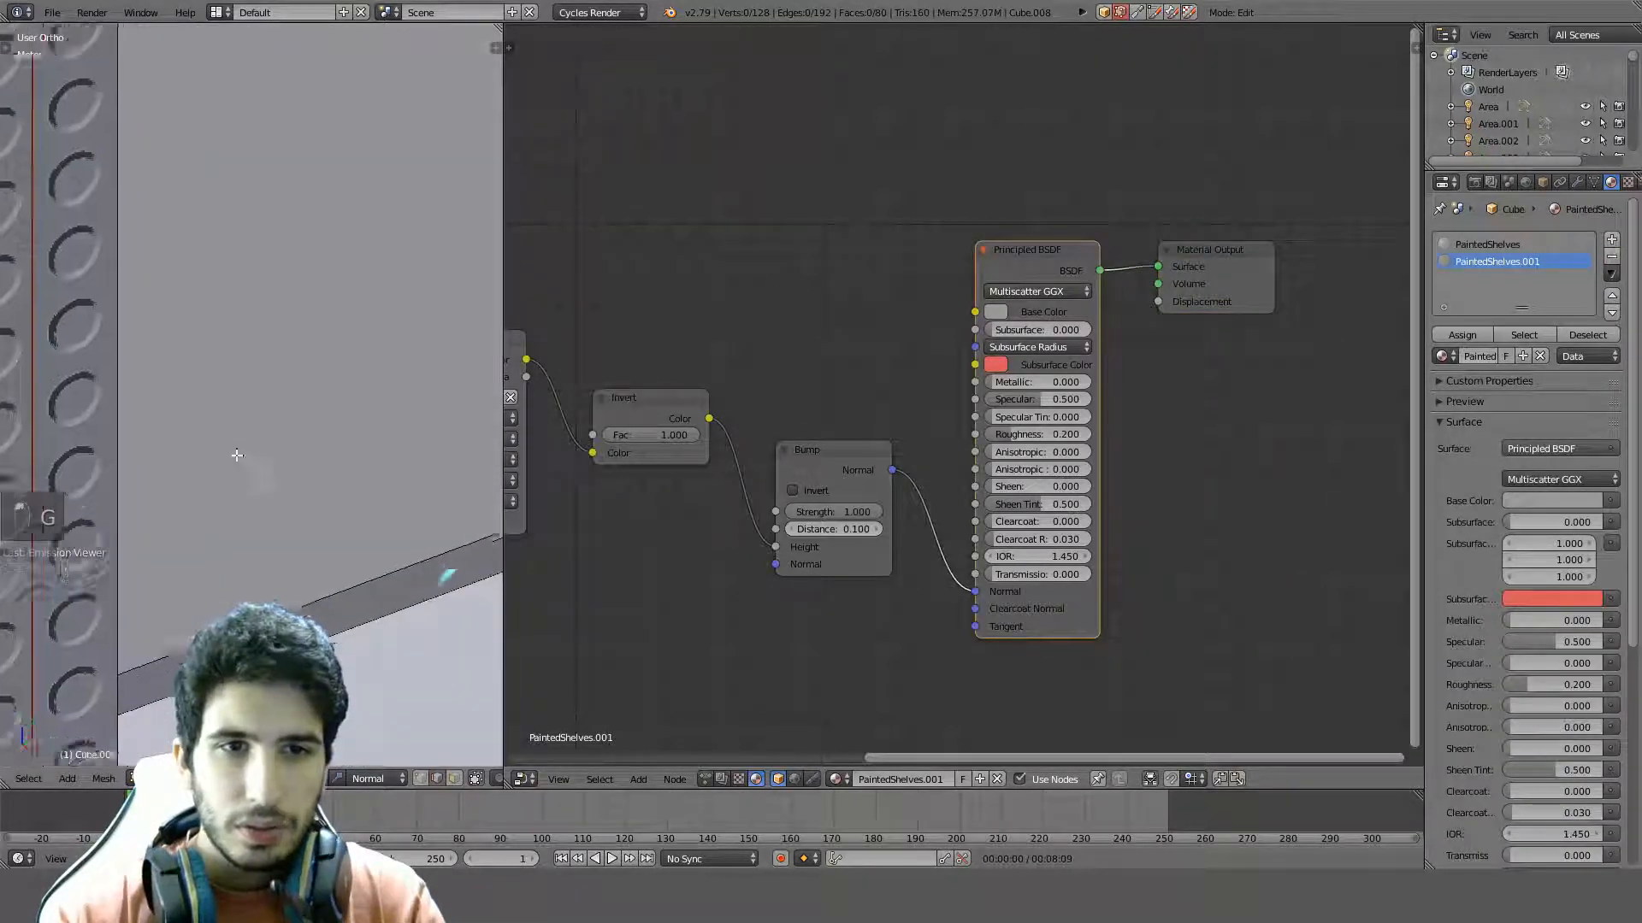
{"action": "middle_click_drag", "start_coordinate": [252, 451], "coordinate": [272, 532]}
{"action": "middle_click_drag", "start_coordinate": [248, 283], "coordinate": [278, 499], "text": "shift"}
{"action": "scroll", "coordinate": [278, 499], "scroll_direction": "up", "scroll_amount": 6}
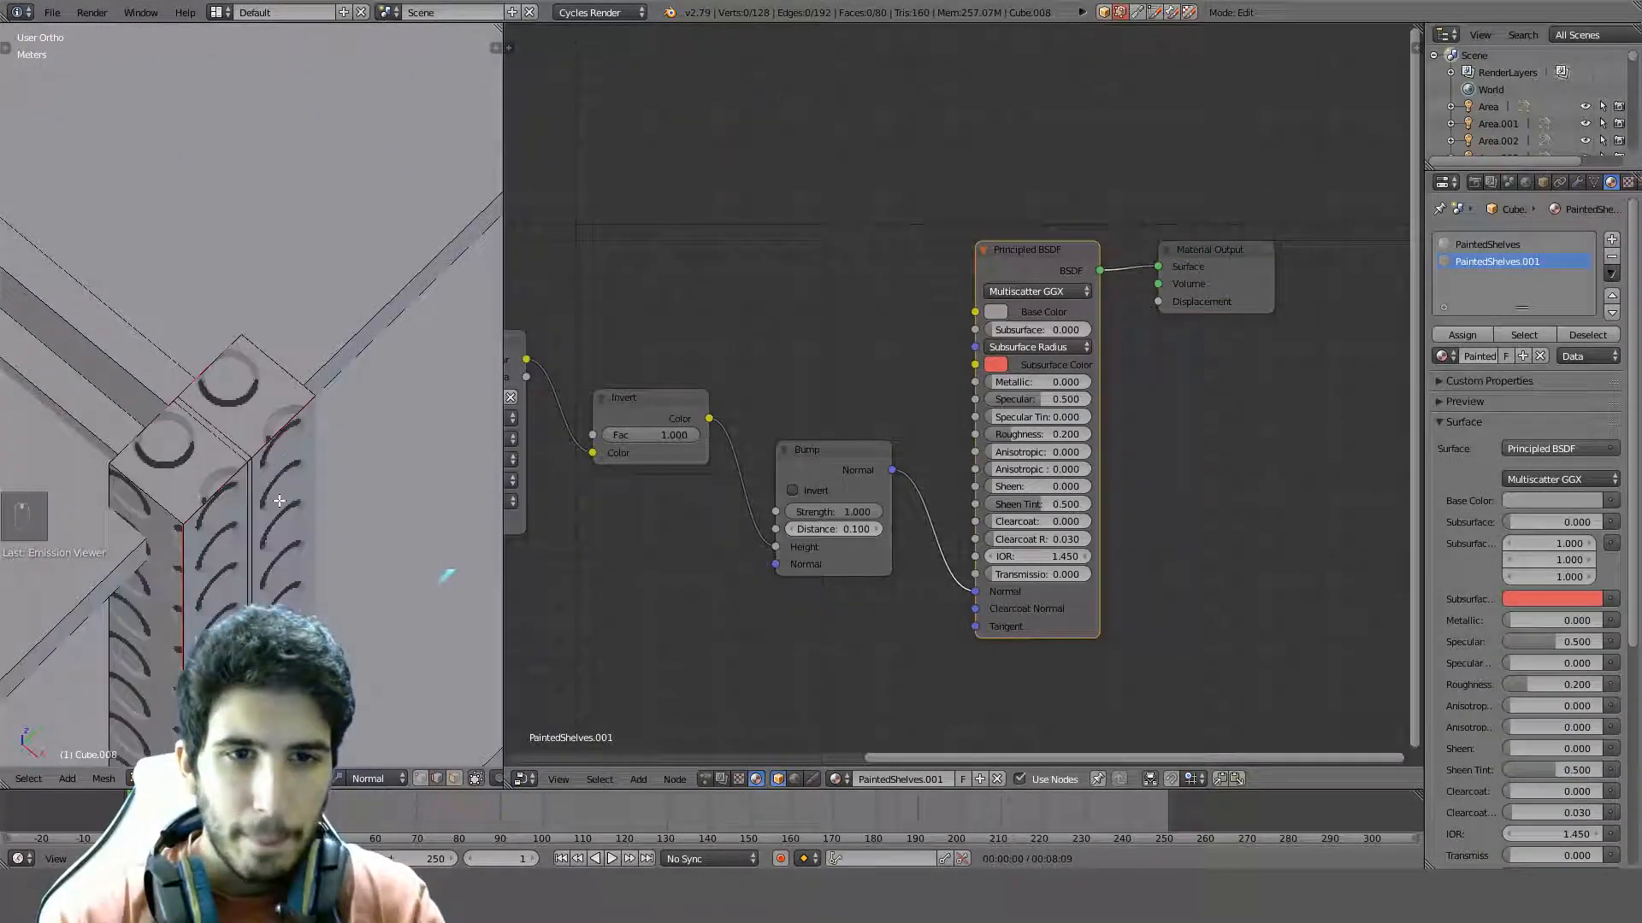
{"action": "scroll", "coordinate": [278, 499], "scroll_direction": "down", "scroll_amount": 2}
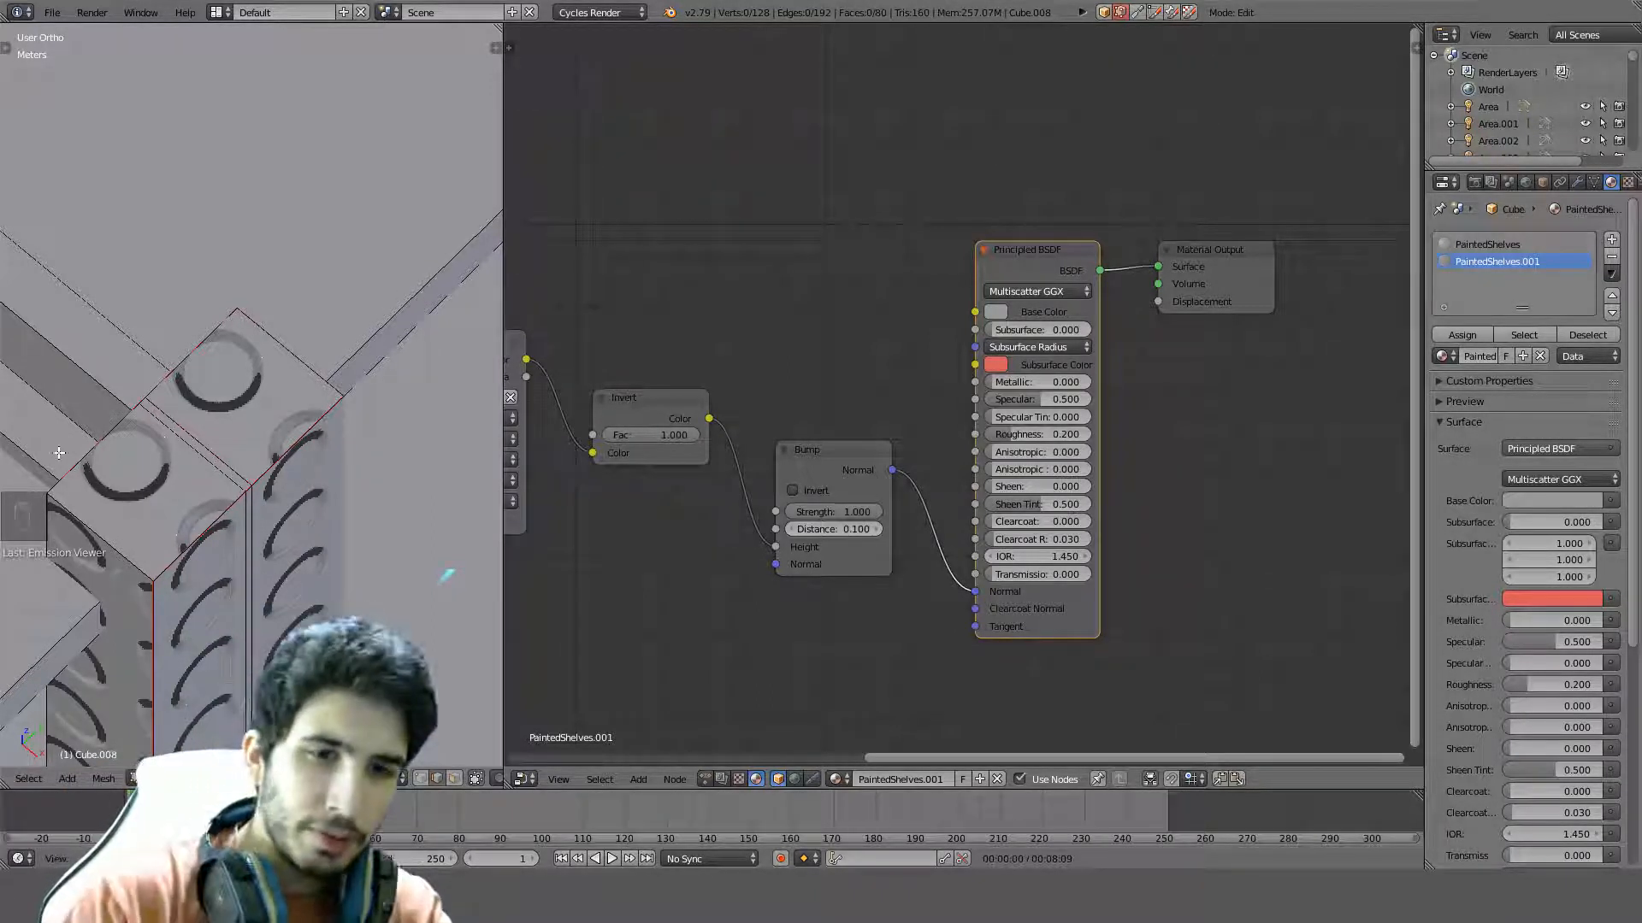
{"action": "key", "text": "Tab"}
{"action": "key", "text": "Tab"}
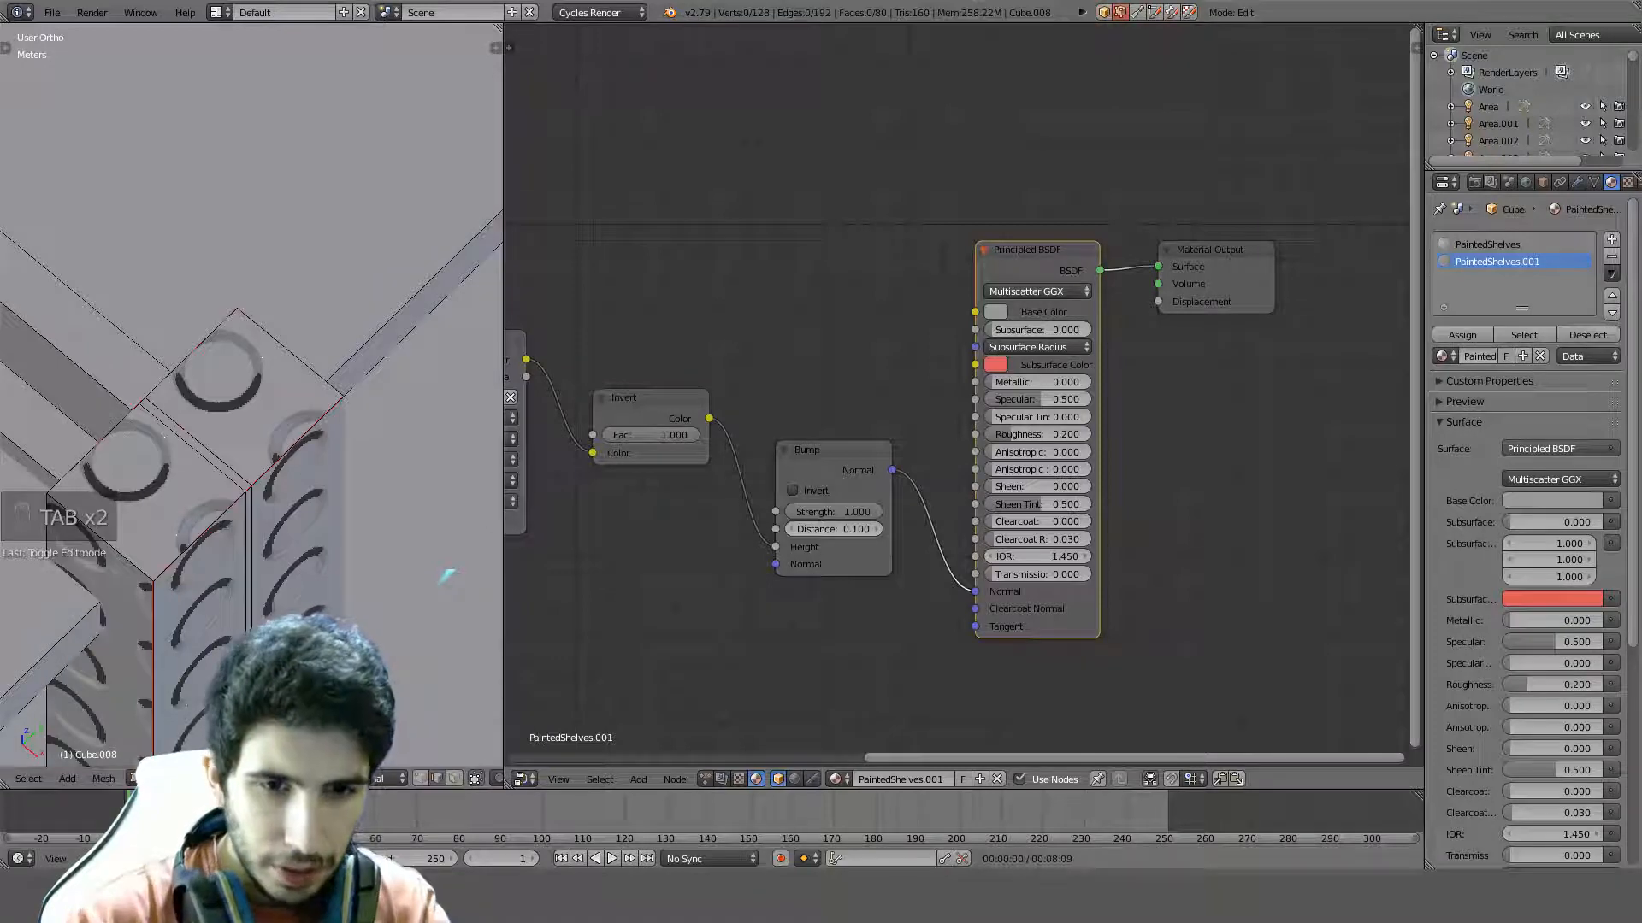
{"action": "right_click", "coordinate": [261, 389]}
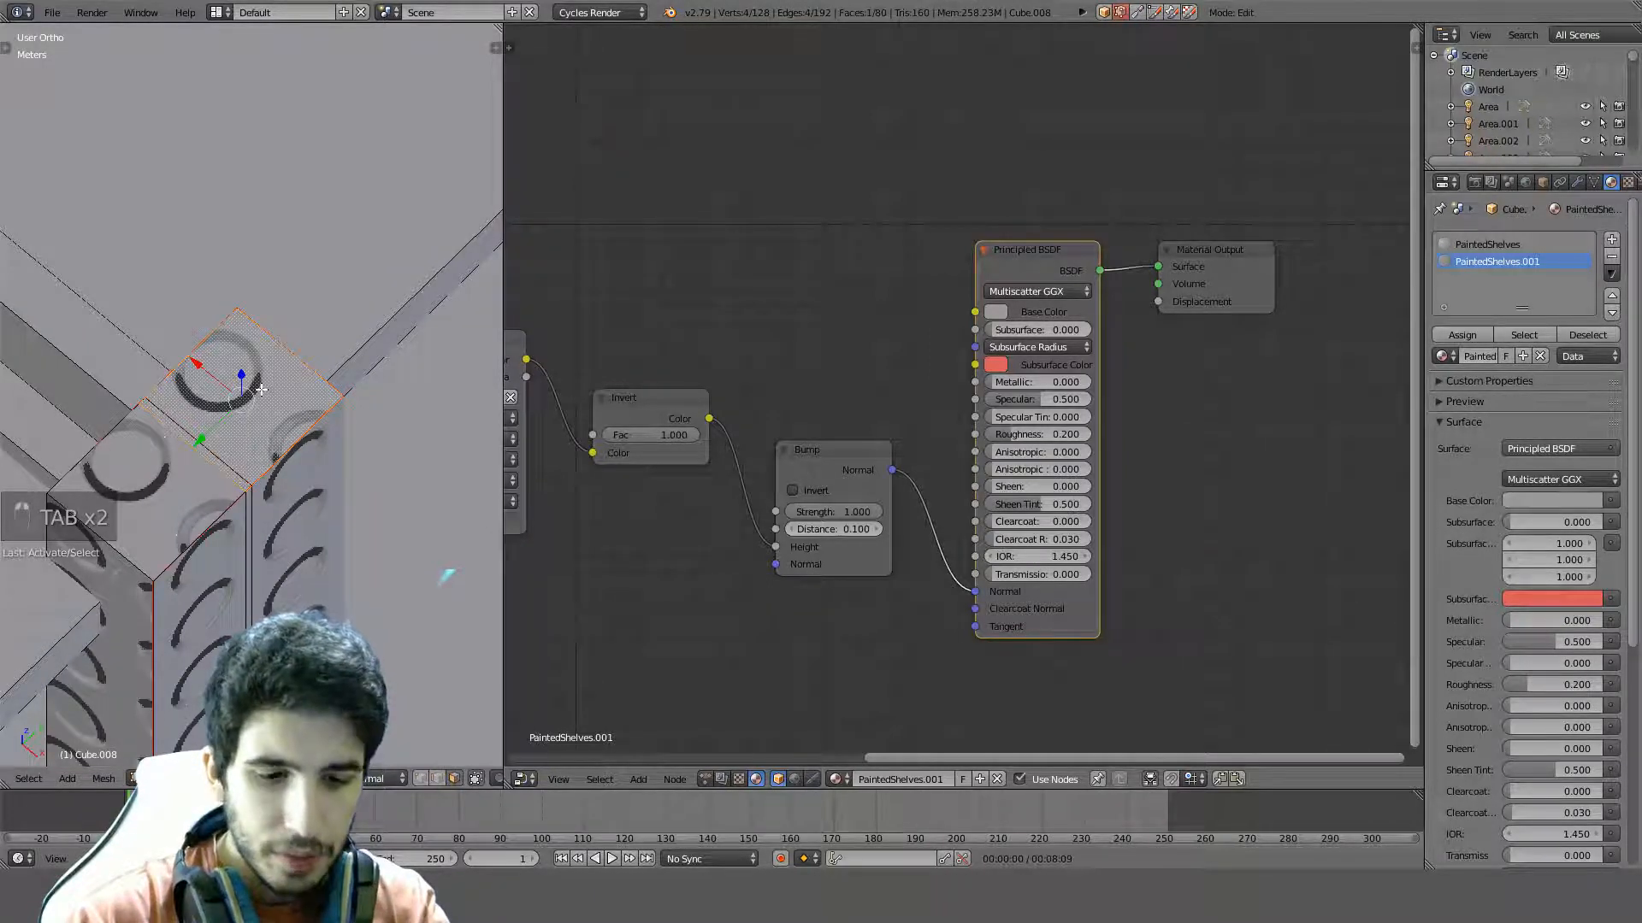
{"action": "key", "text": "shift+g"}
{"action": "left_click", "coordinate": [250, 425]}
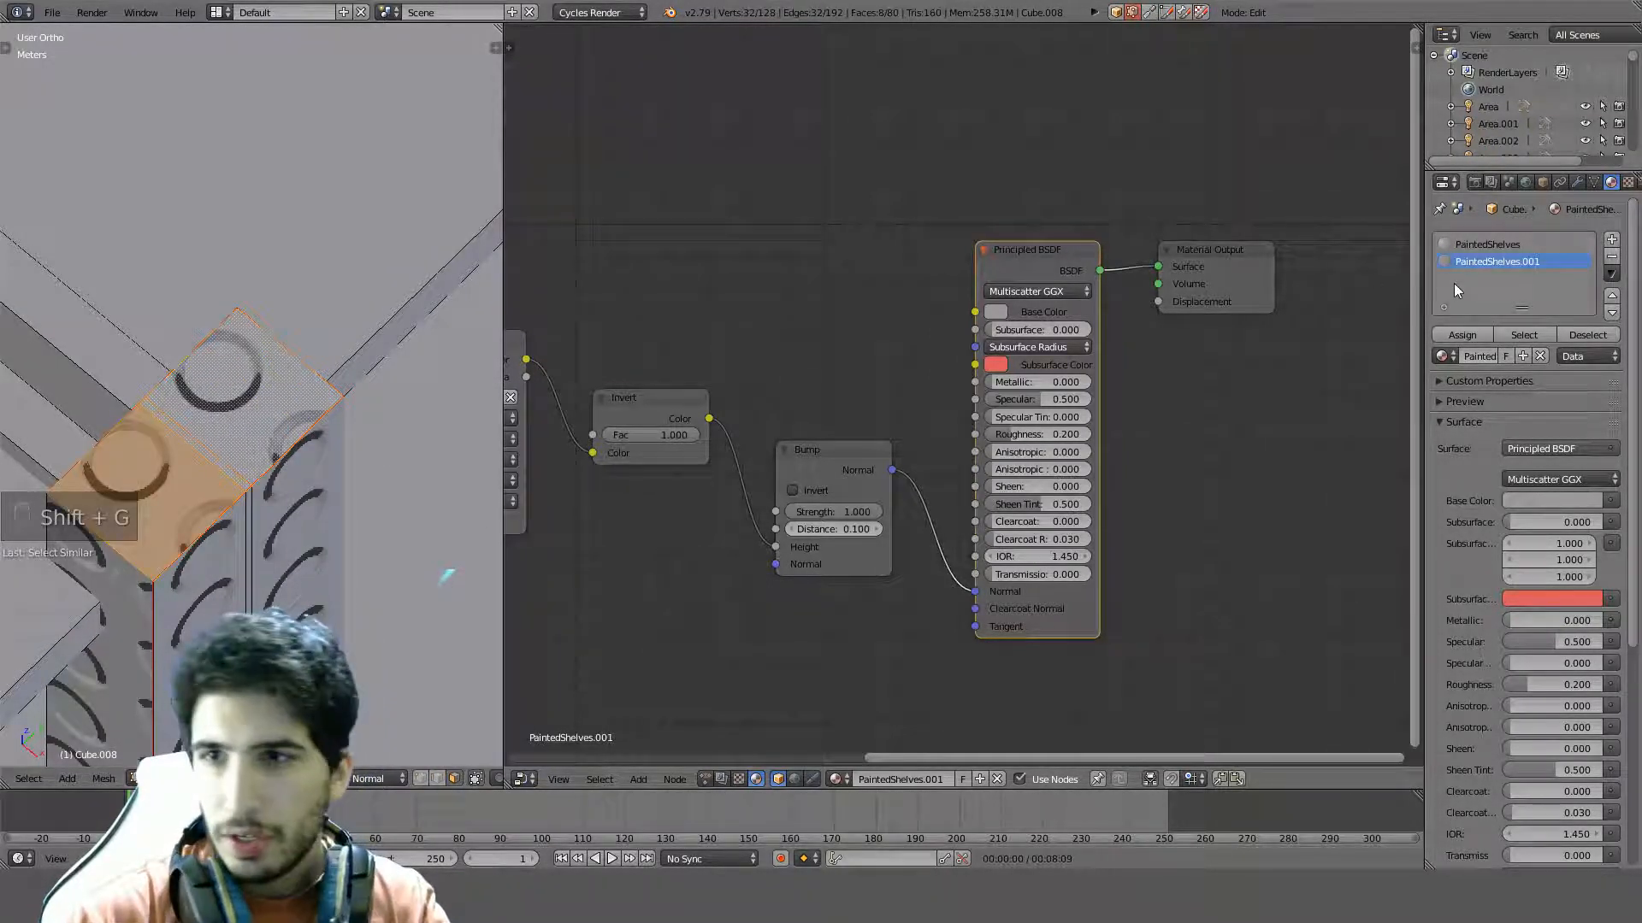
{"action": "left_click", "coordinate": [1486, 246]}
{"action": "left_click", "coordinate": [1463, 336]}
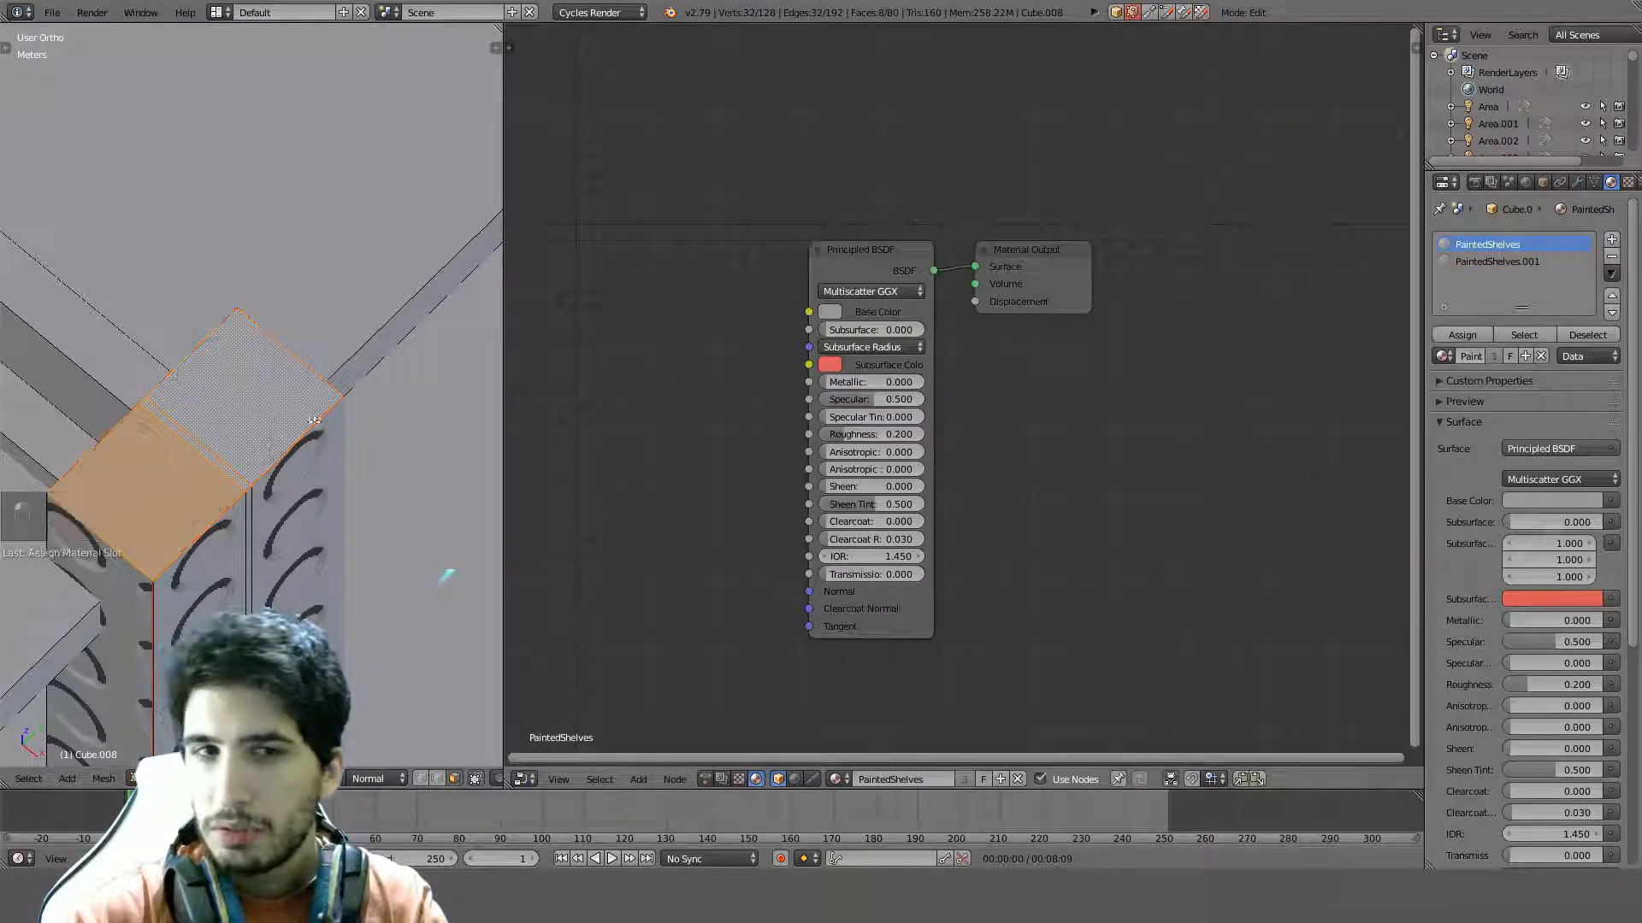
{"action": "key", "text": "Tab"}
Examine the bumped stud pattern on the shelf posts up close and from several sides by walking through the room in Walk Navigation
{"action": "scroll", "coordinate": [243, 466], "scroll_direction": "down", "scroll_amount": 5}
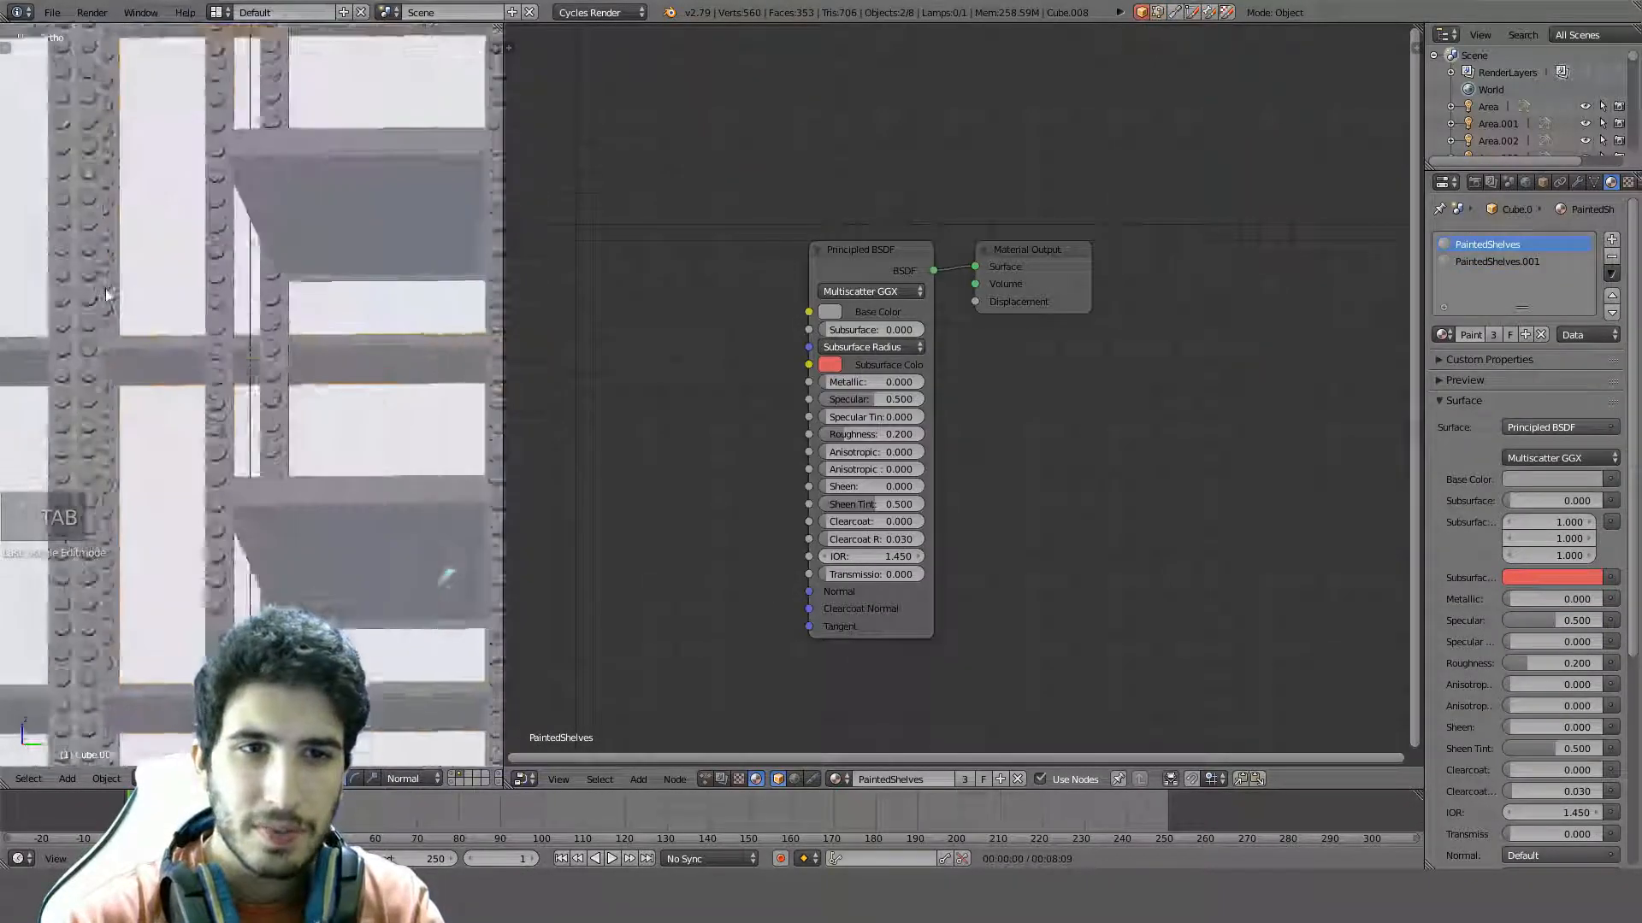
{"action": "scroll", "coordinate": [166, 315], "scroll_direction": "up", "scroll_amount": 5}
{"action": "scroll", "coordinate": [272, 412], "scroll_direction": "down", "scroll_amount": 6}
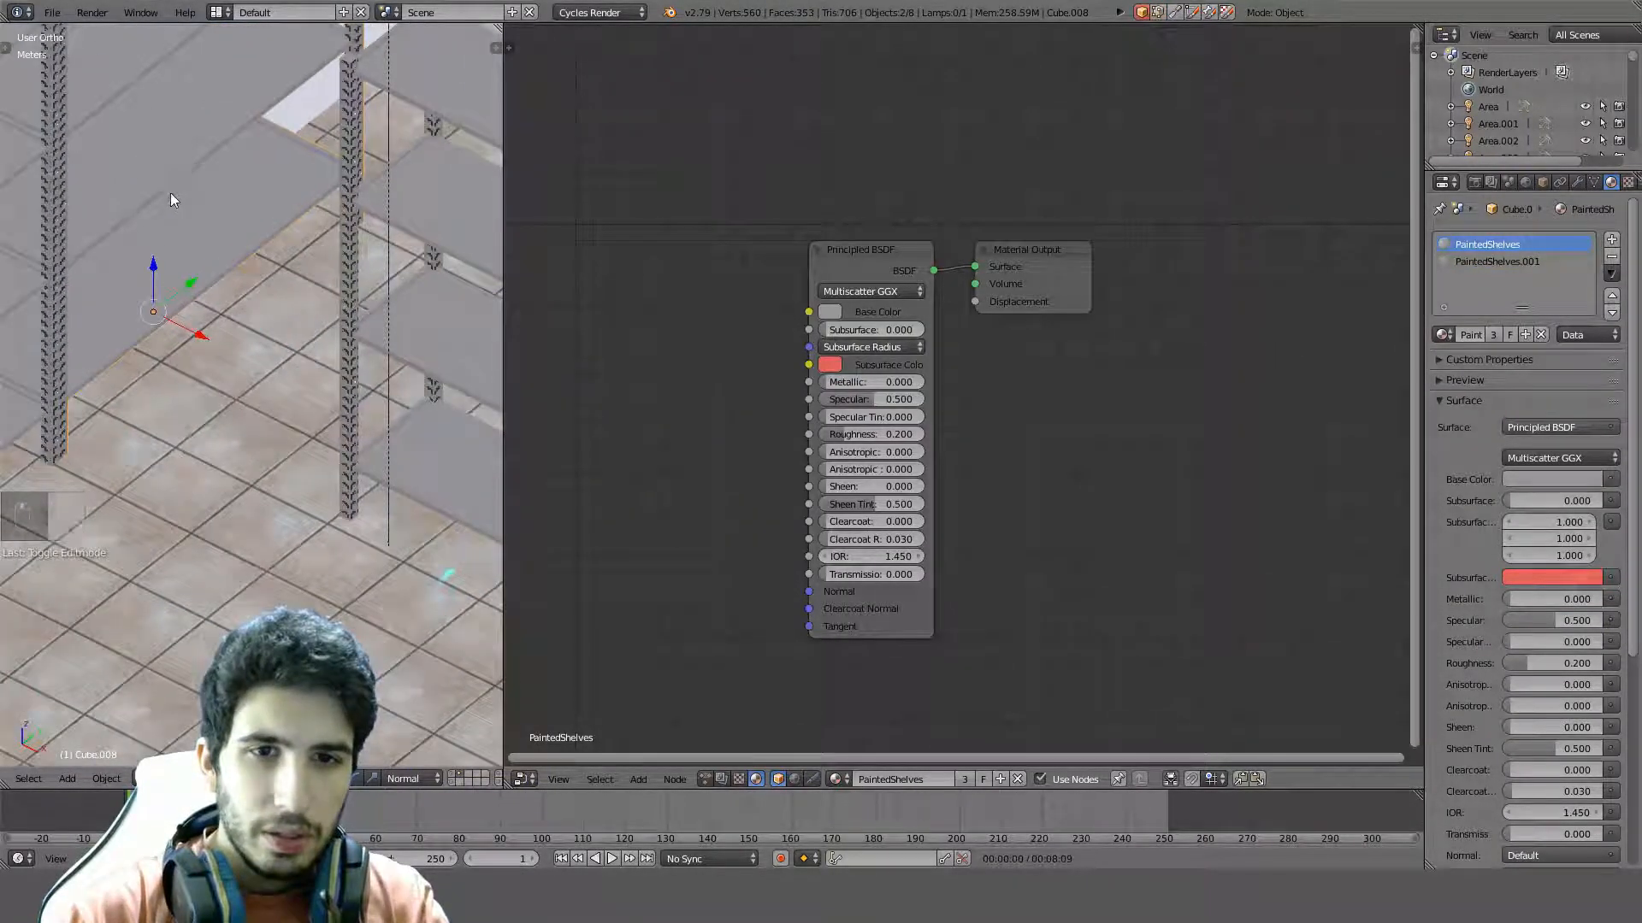
{"action": "key", "text": "shift+f"}
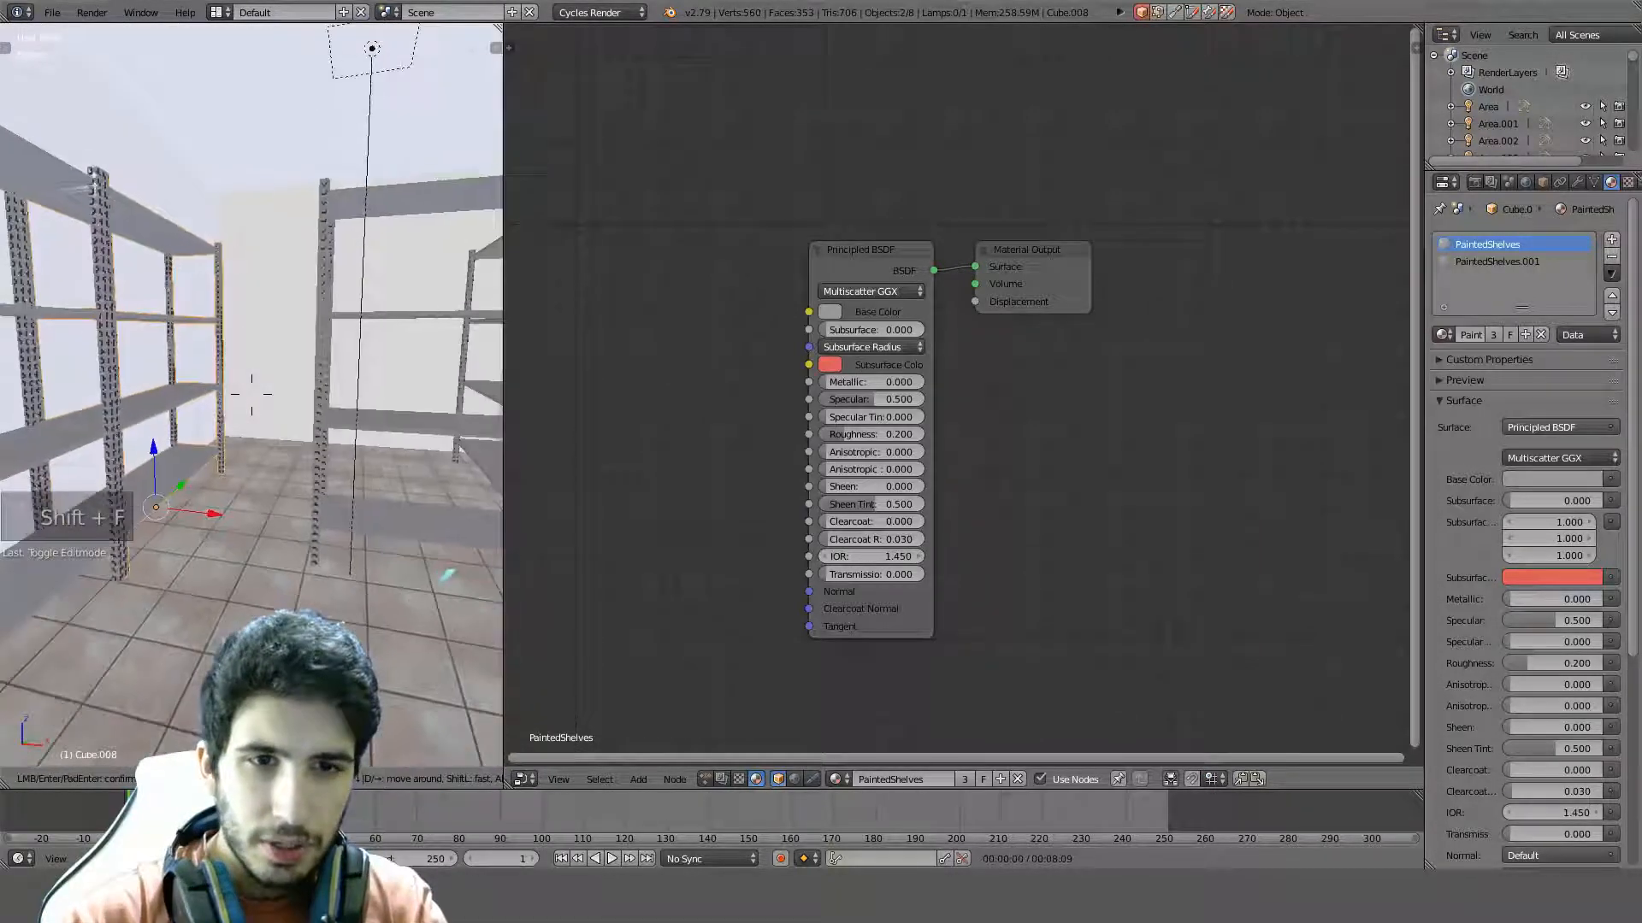
{"action": "key", "text": "w"}
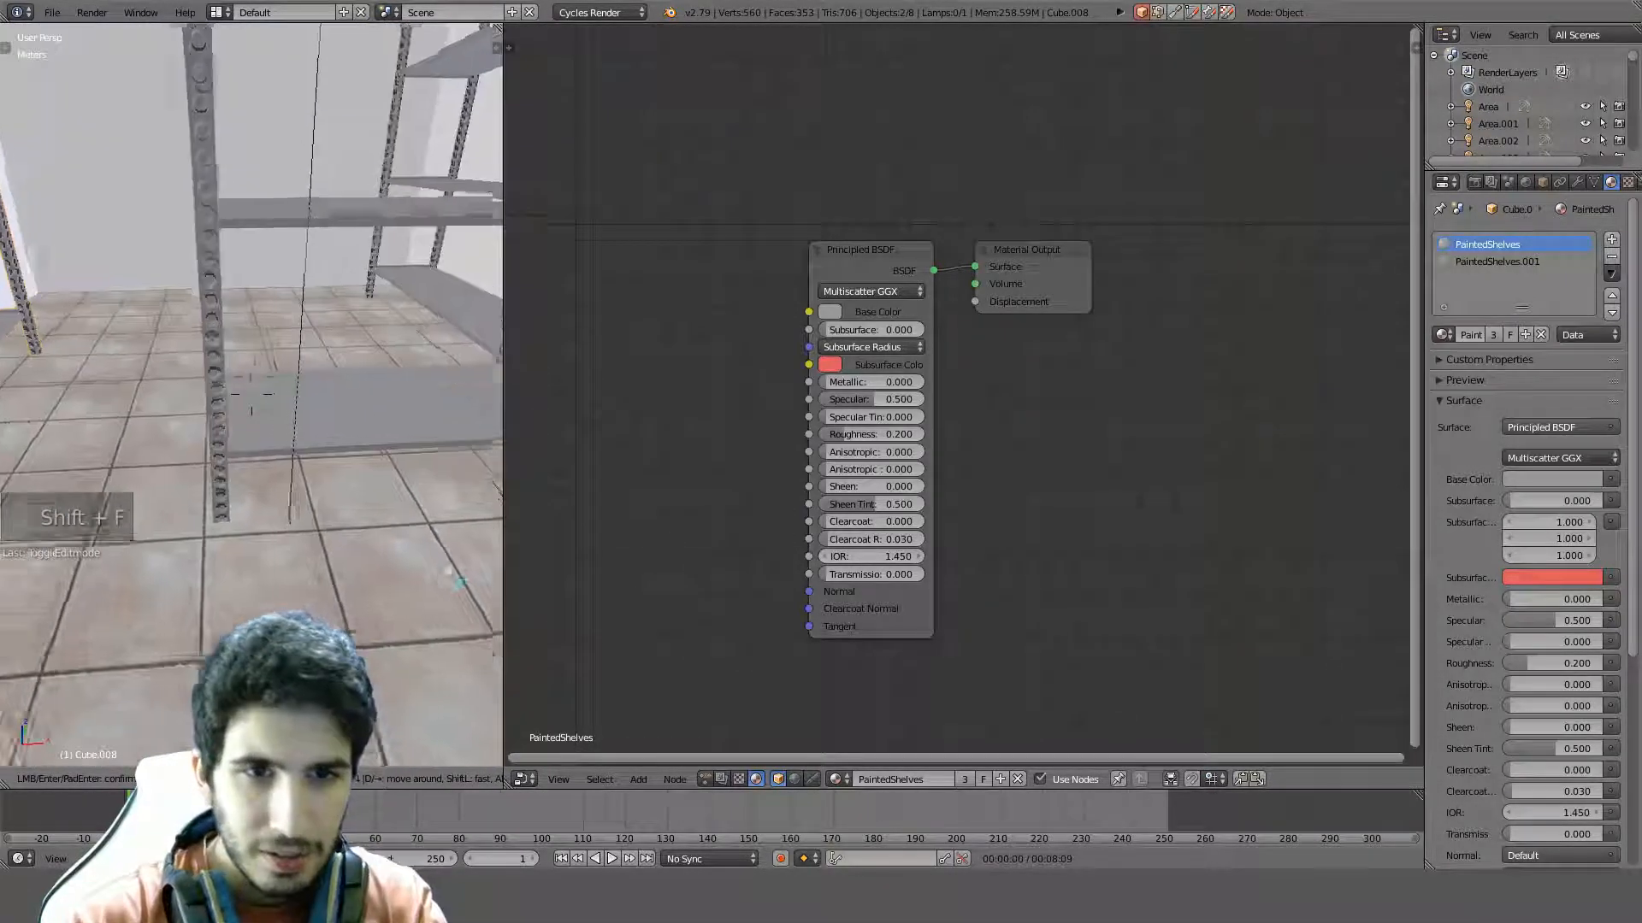
{"action": "key", "text": "s"}
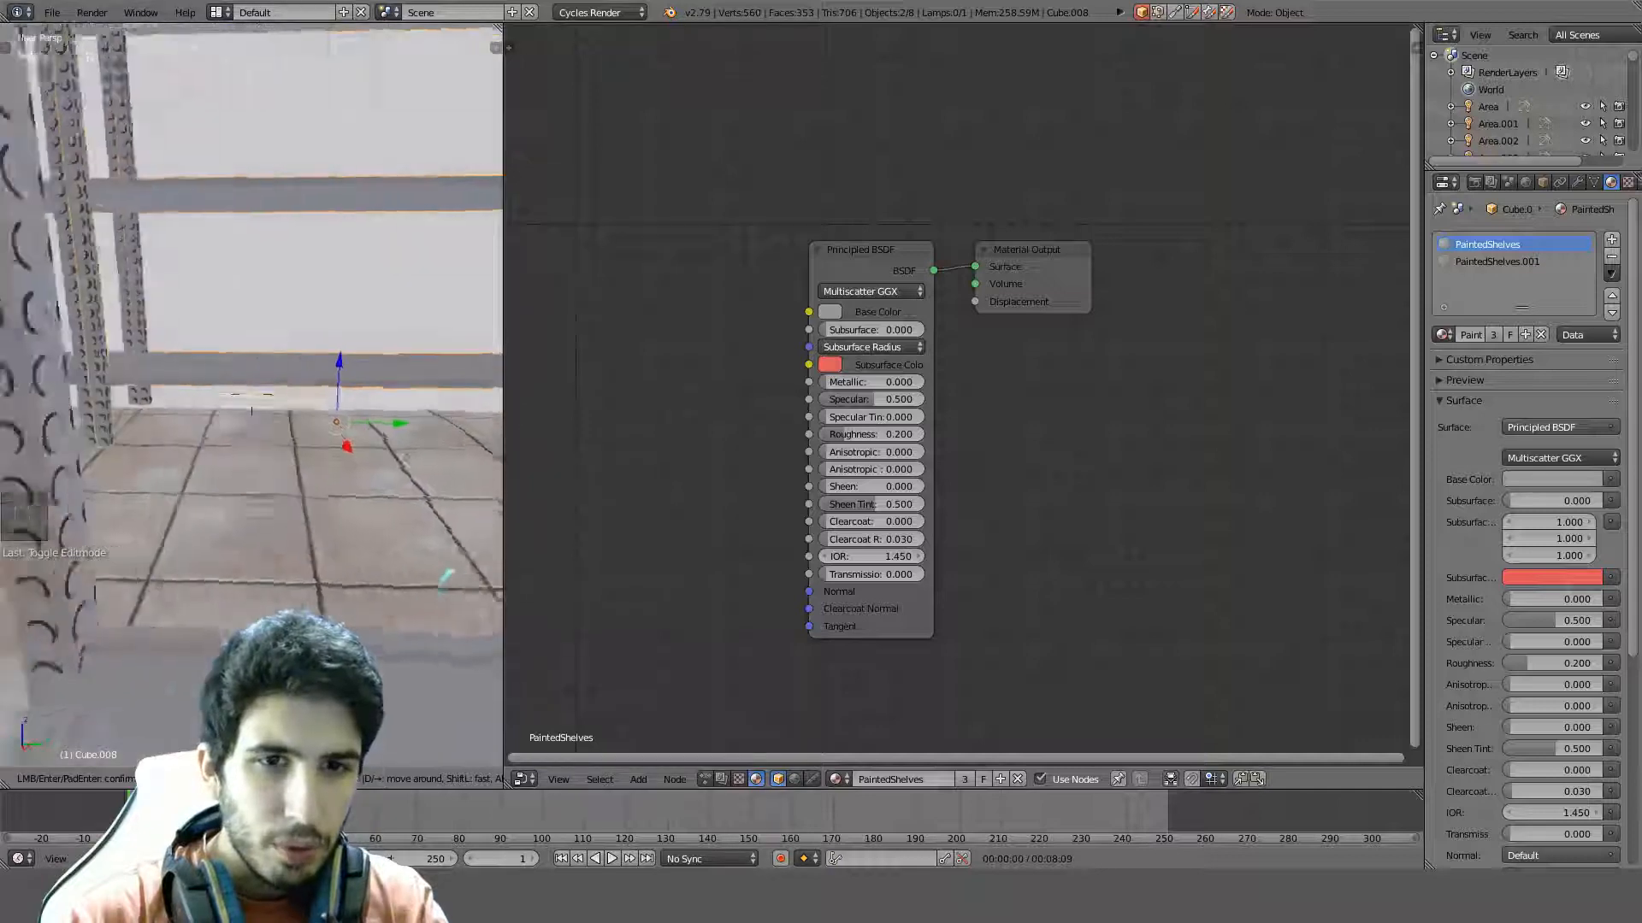
{"action": "key", "text": "w"}
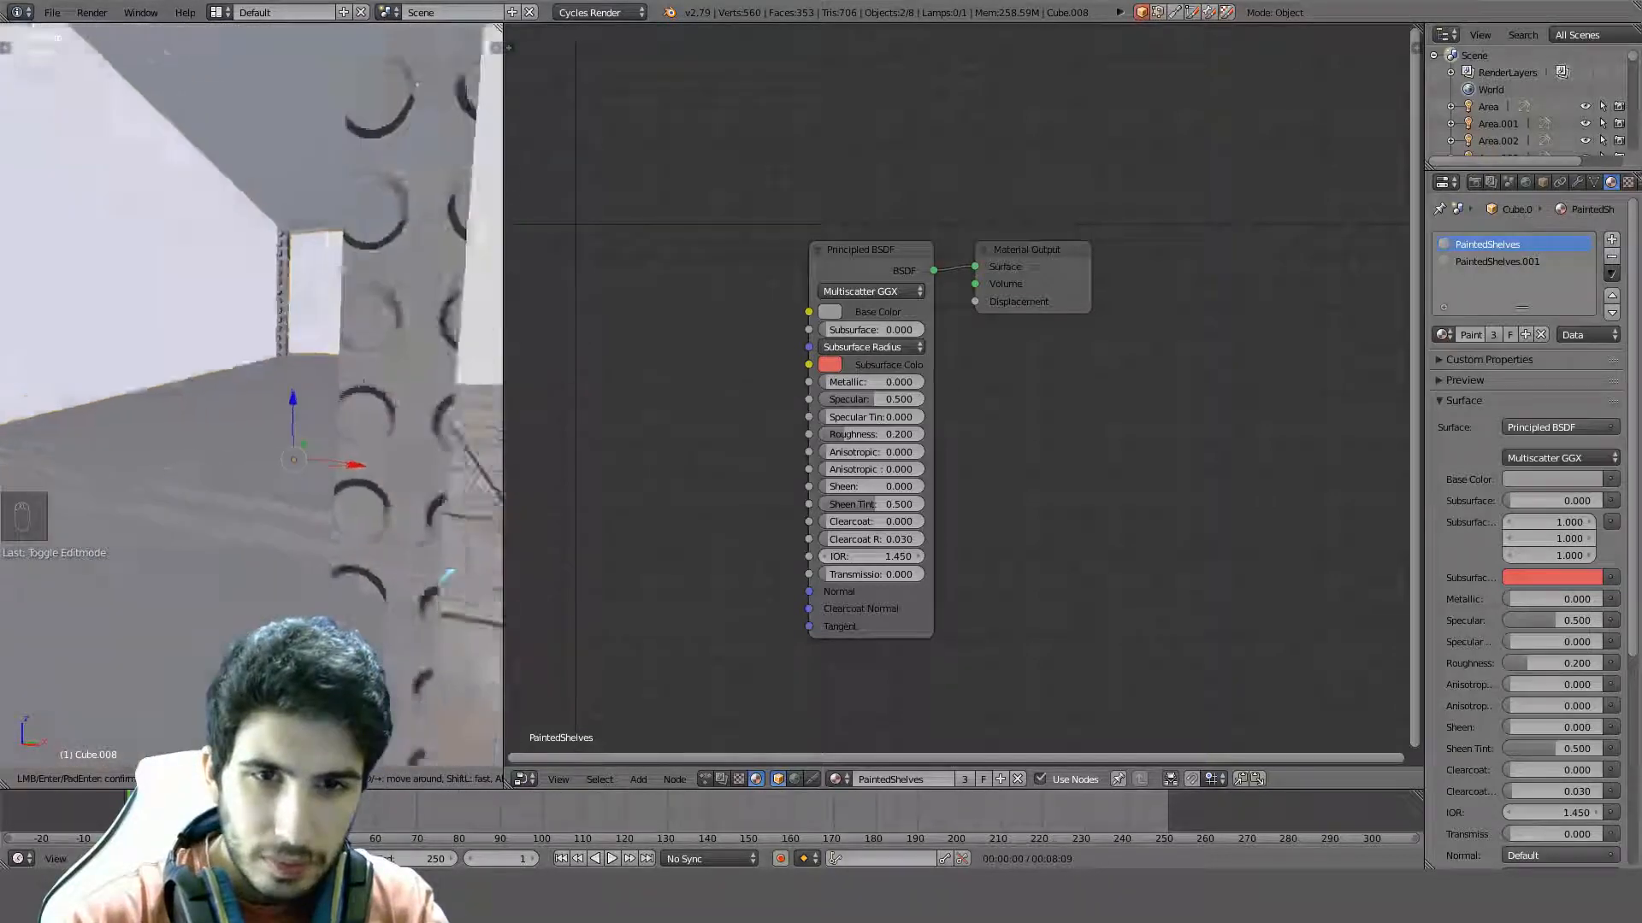
{"action": "key", "text": "s"}
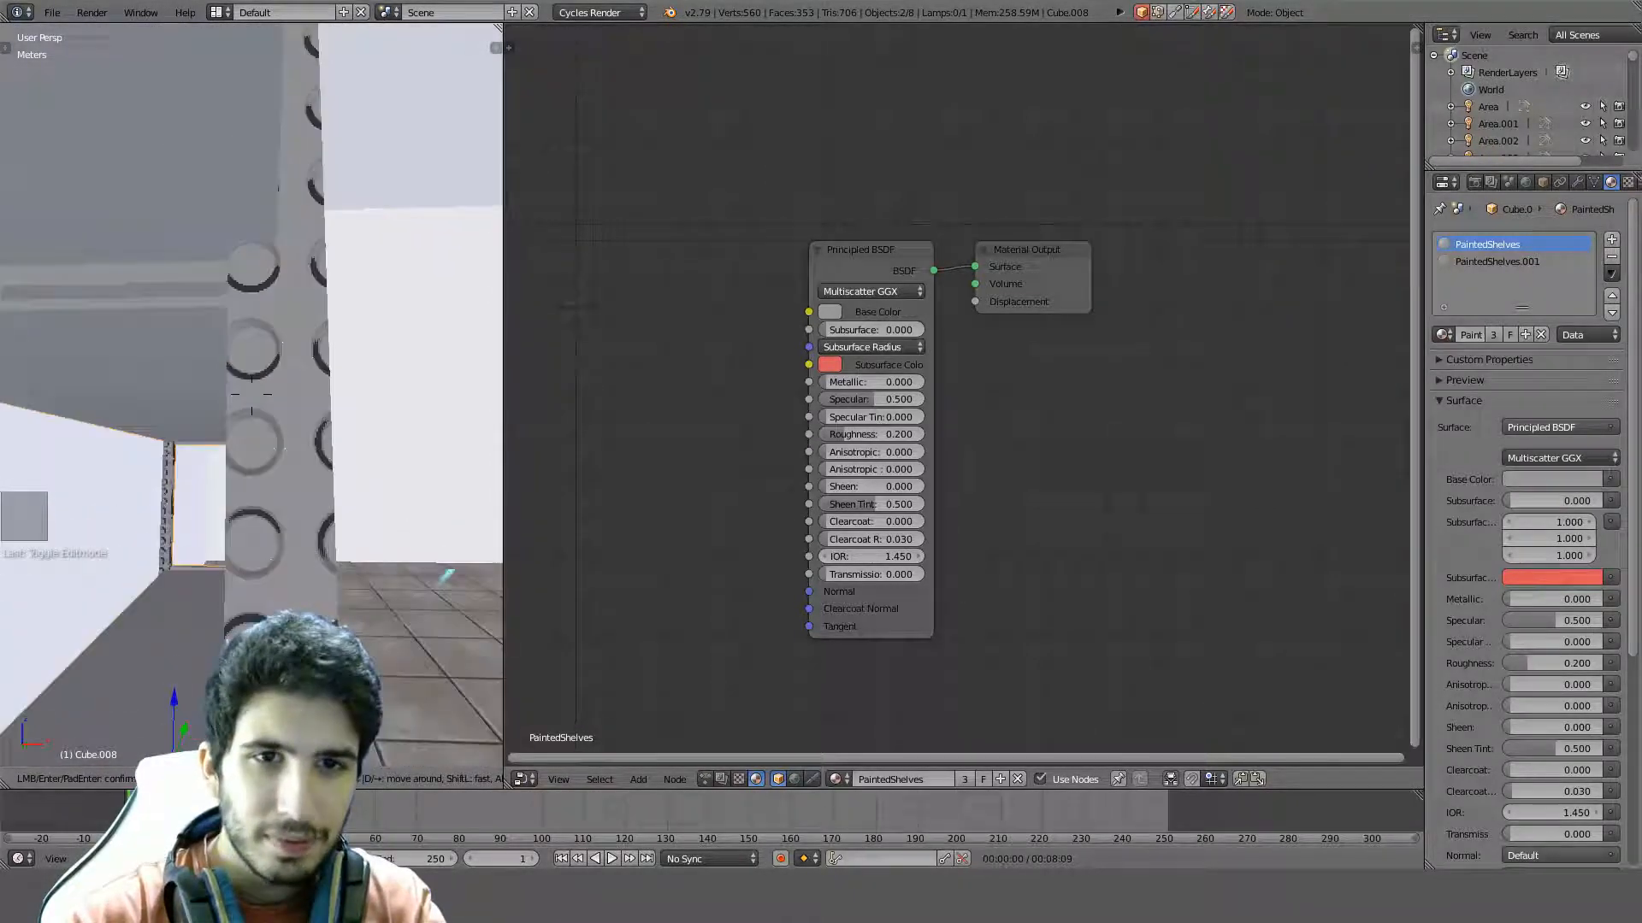
{"action": "key", "text": "w"}
{"action": "key", "text": "e"}
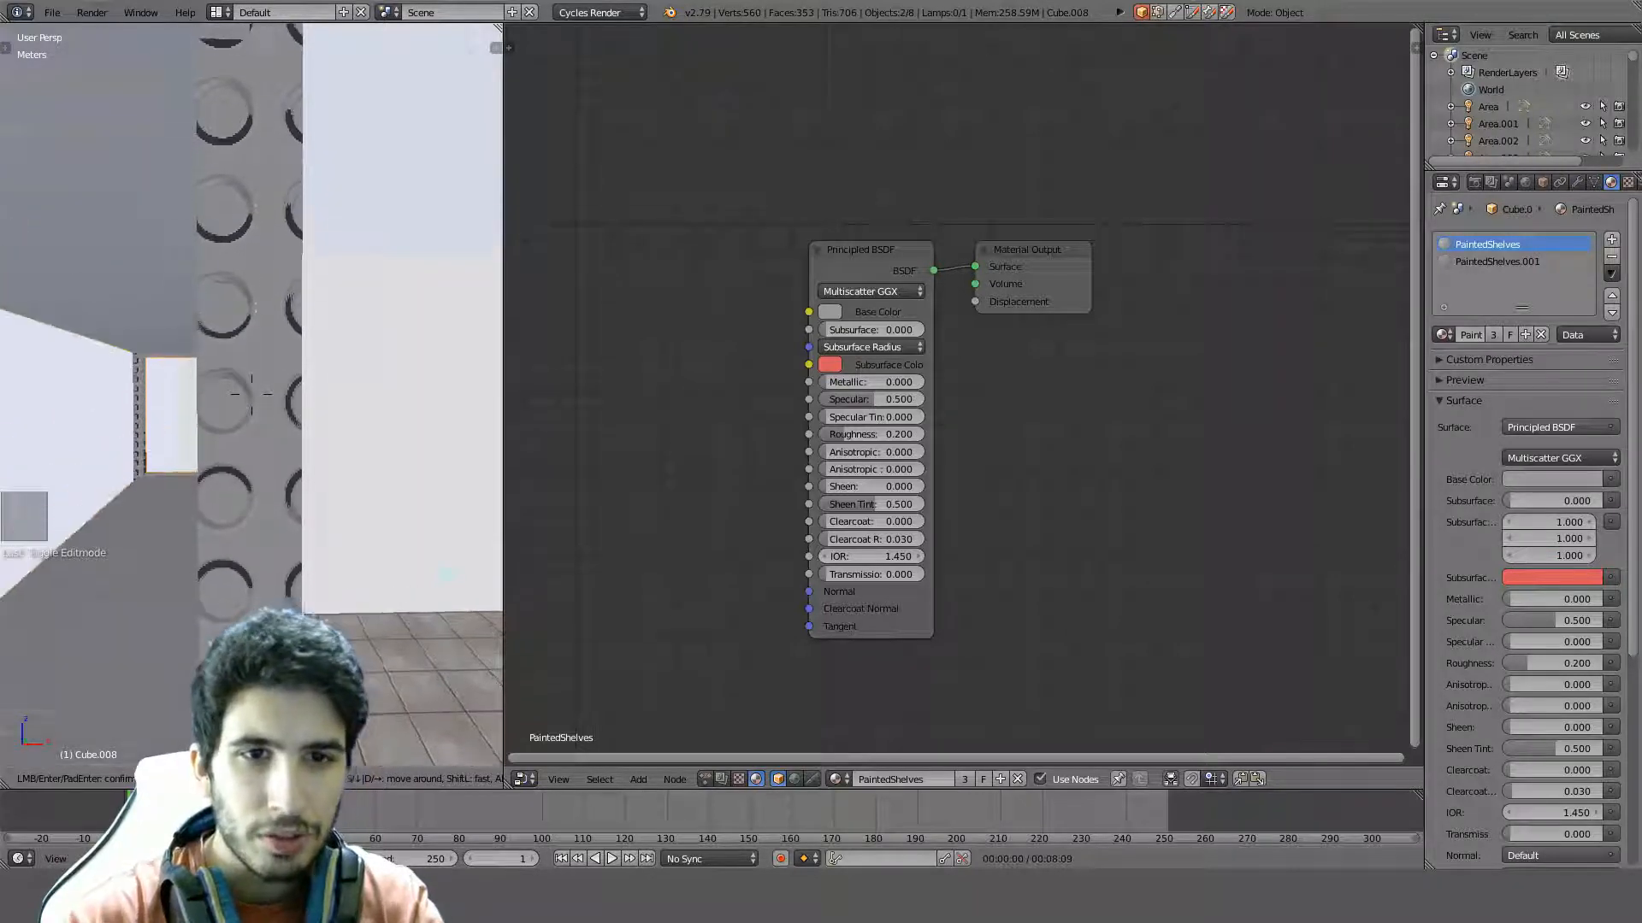
{"action": "key", "text": "s"}
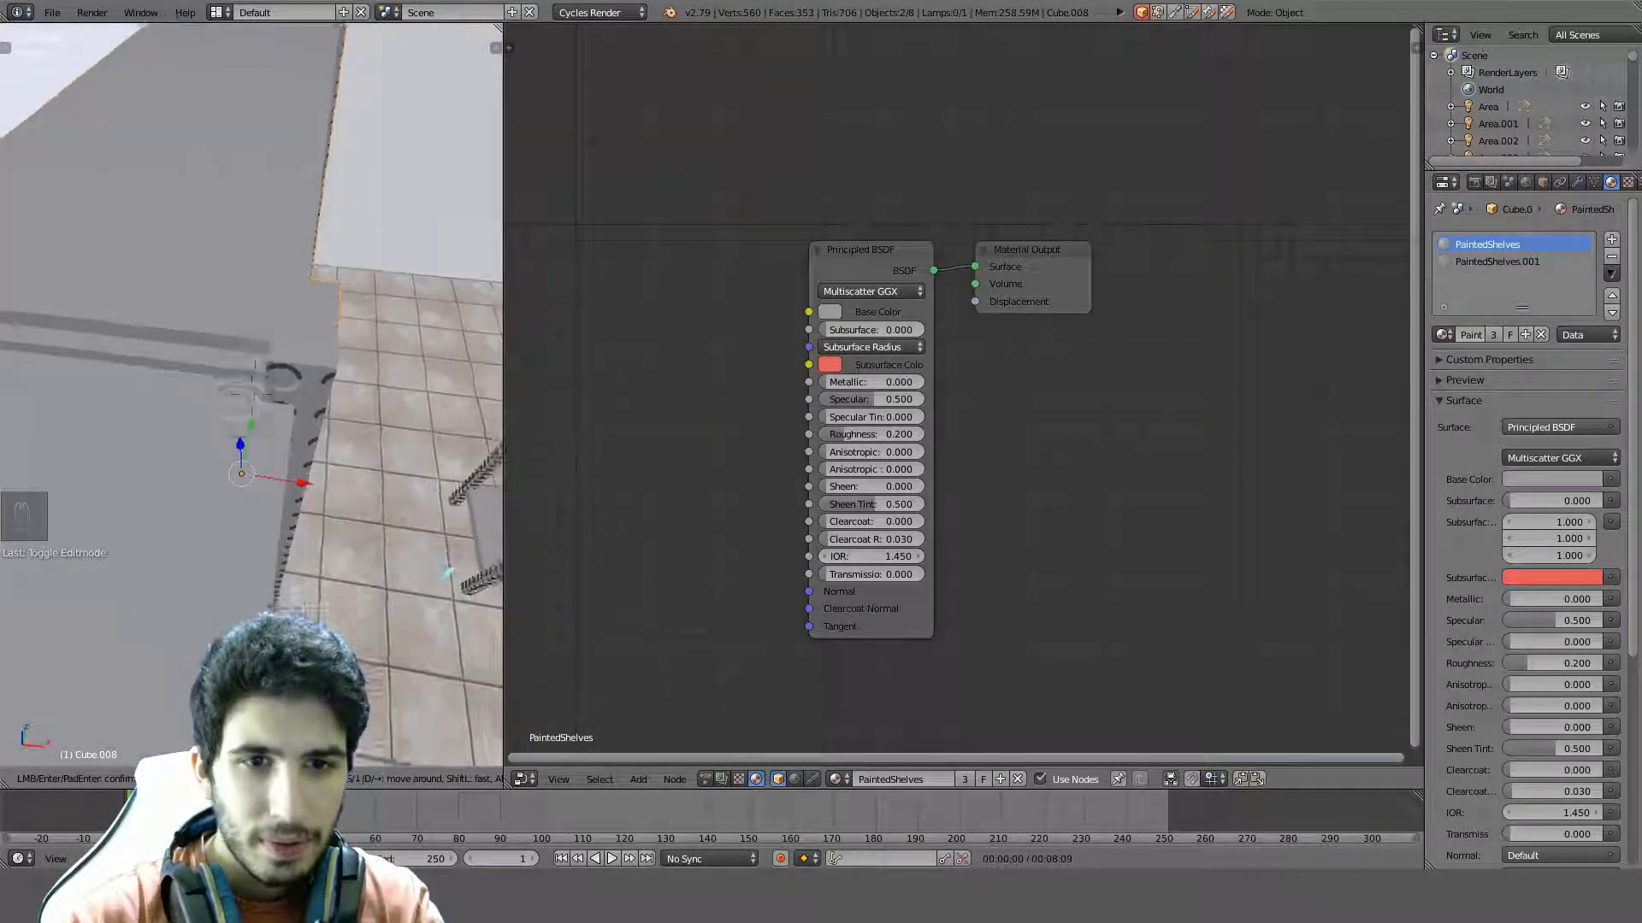
{"action": "key", "text": "w"}
{"action": "key", "text": "s"}
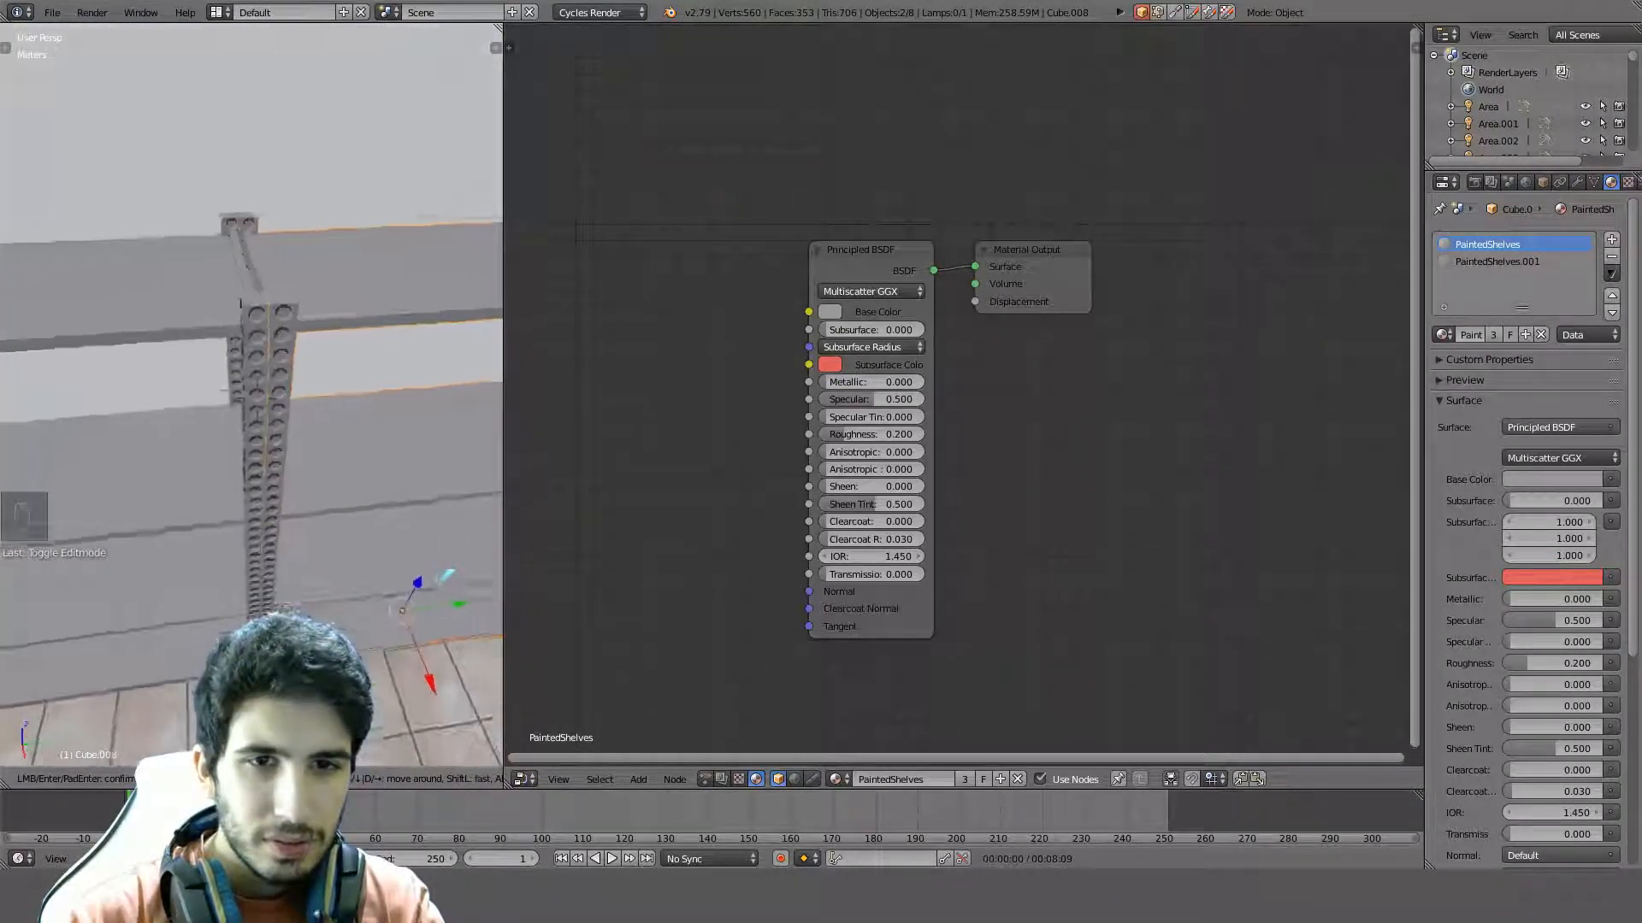
{"action": "key", "text": "w"}
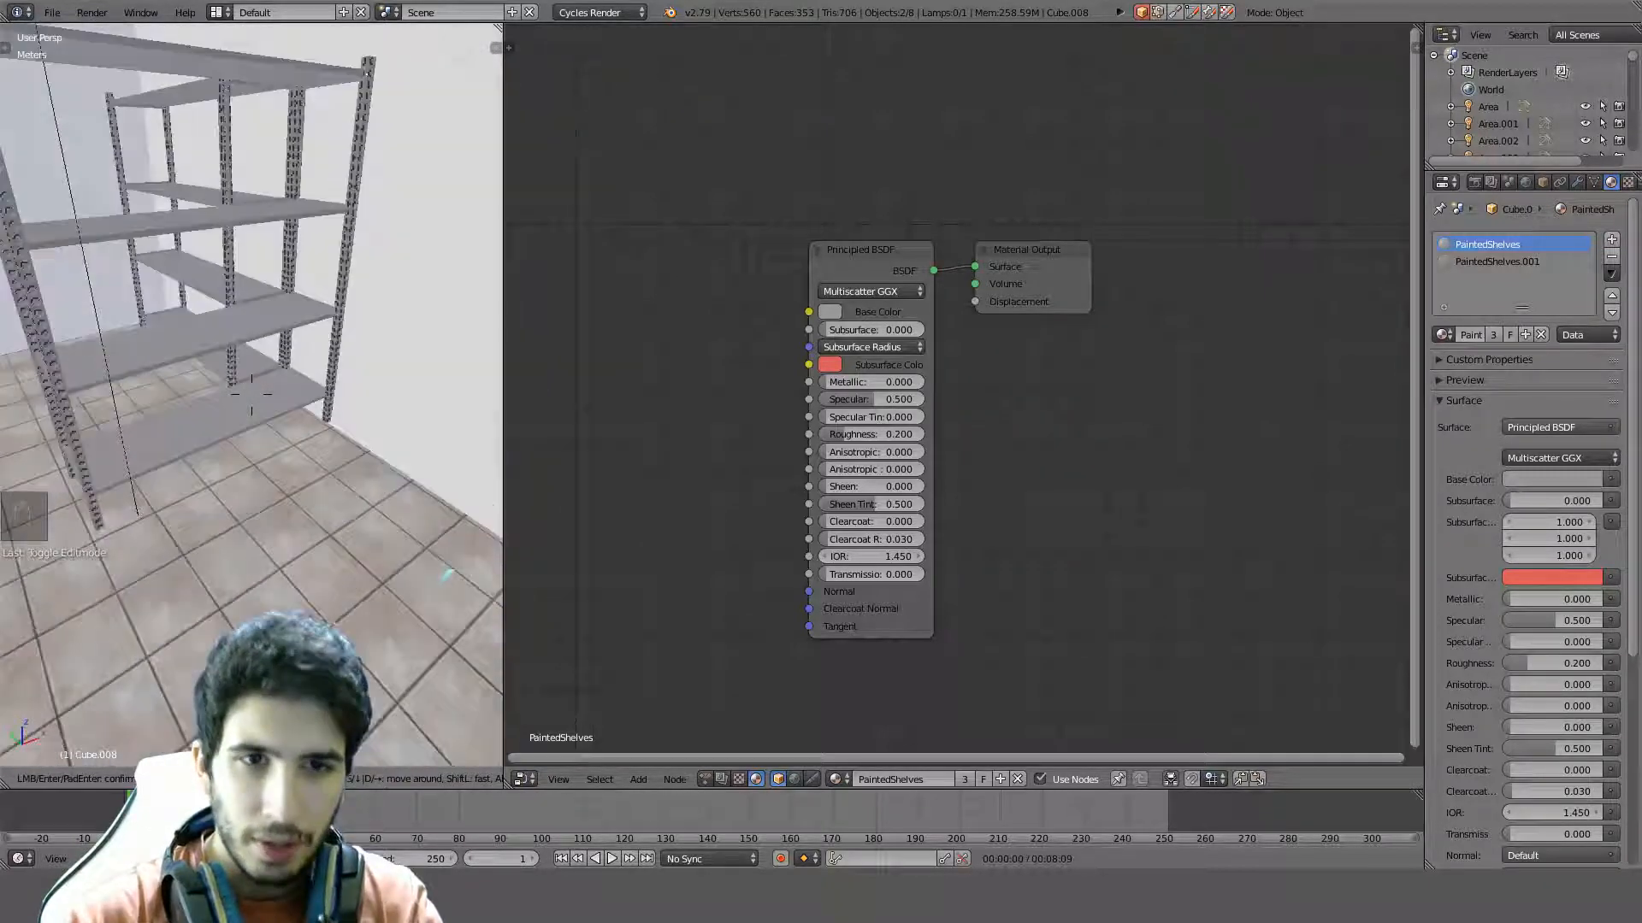
{"action": "key", "text": "w"}
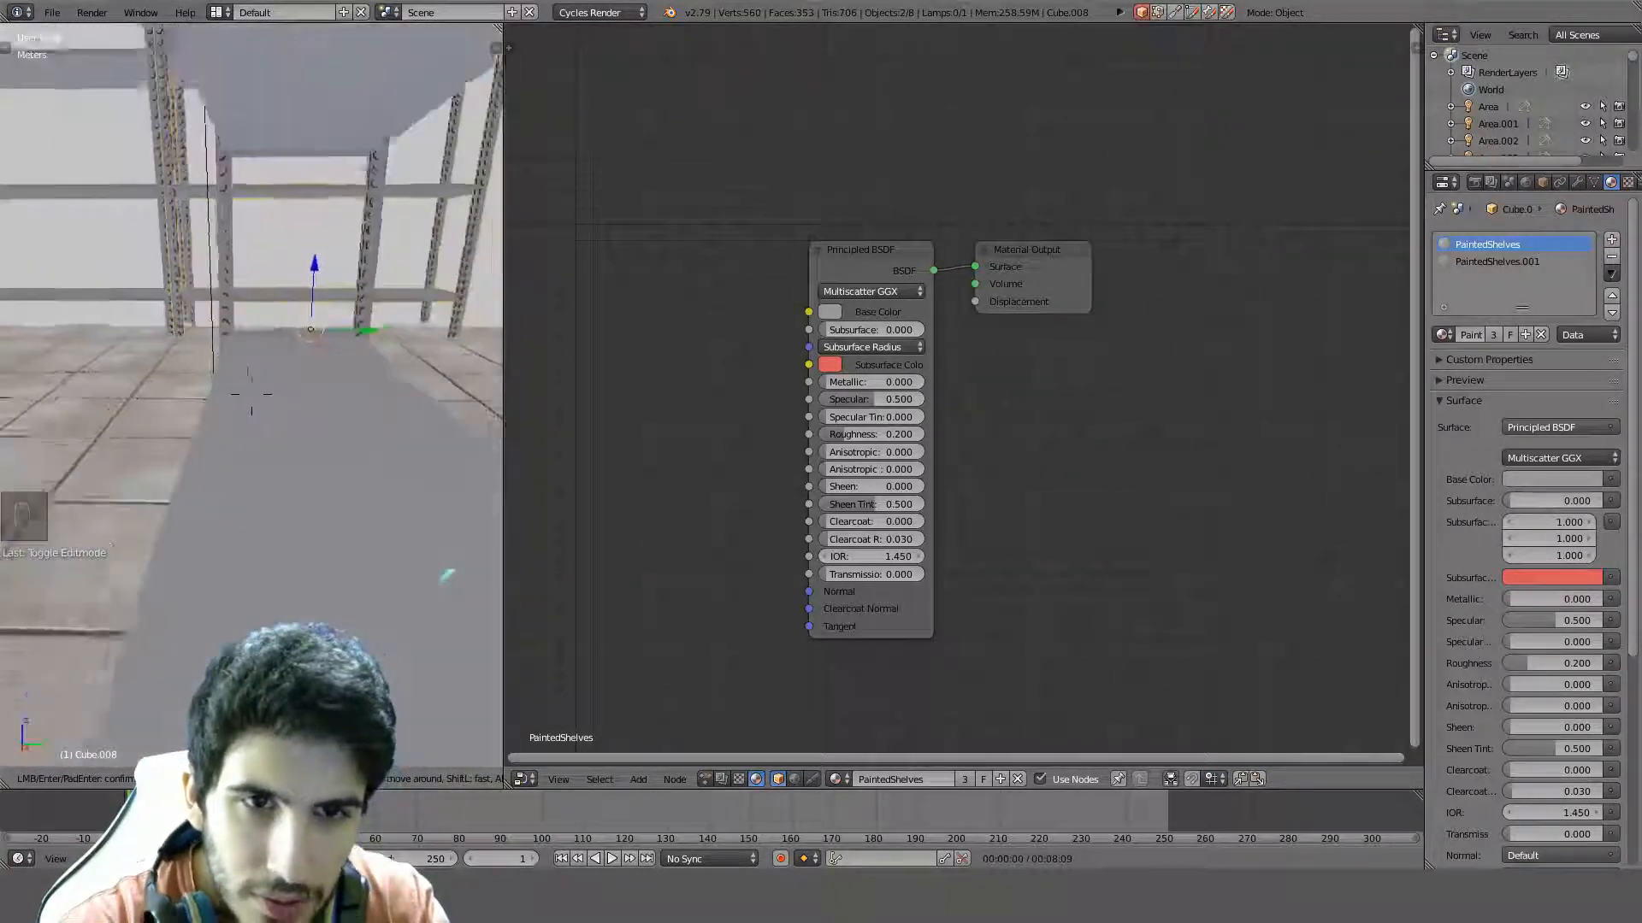
{"action": "key", "text": "w"}
{"action": "key", "text": "a"}
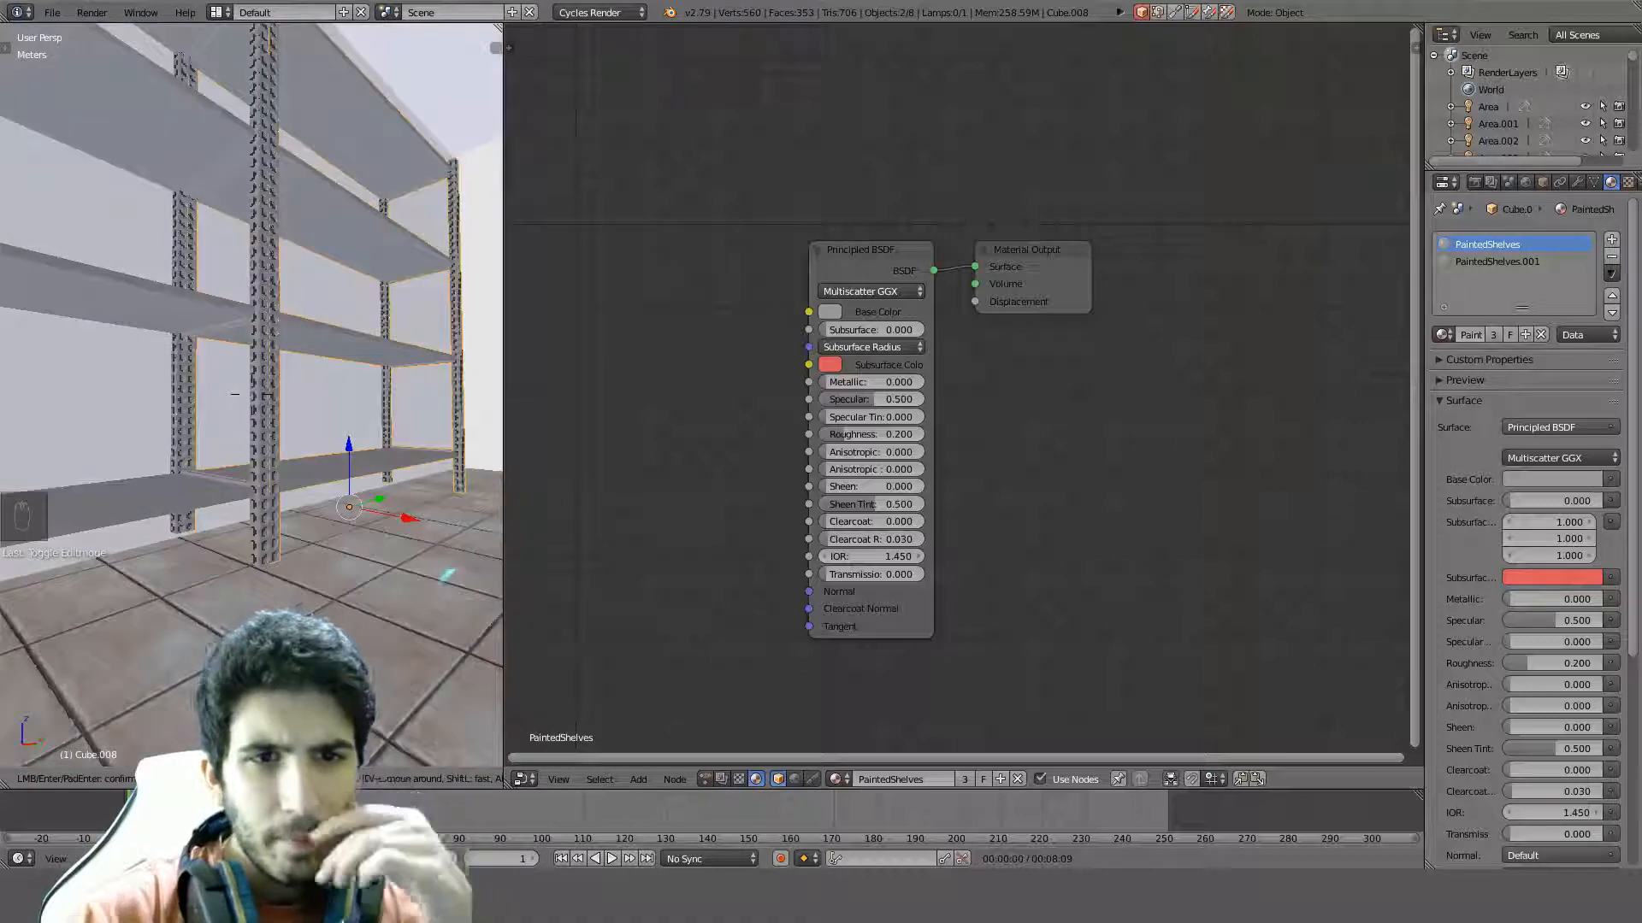
{"action": "key", "text": "w"}
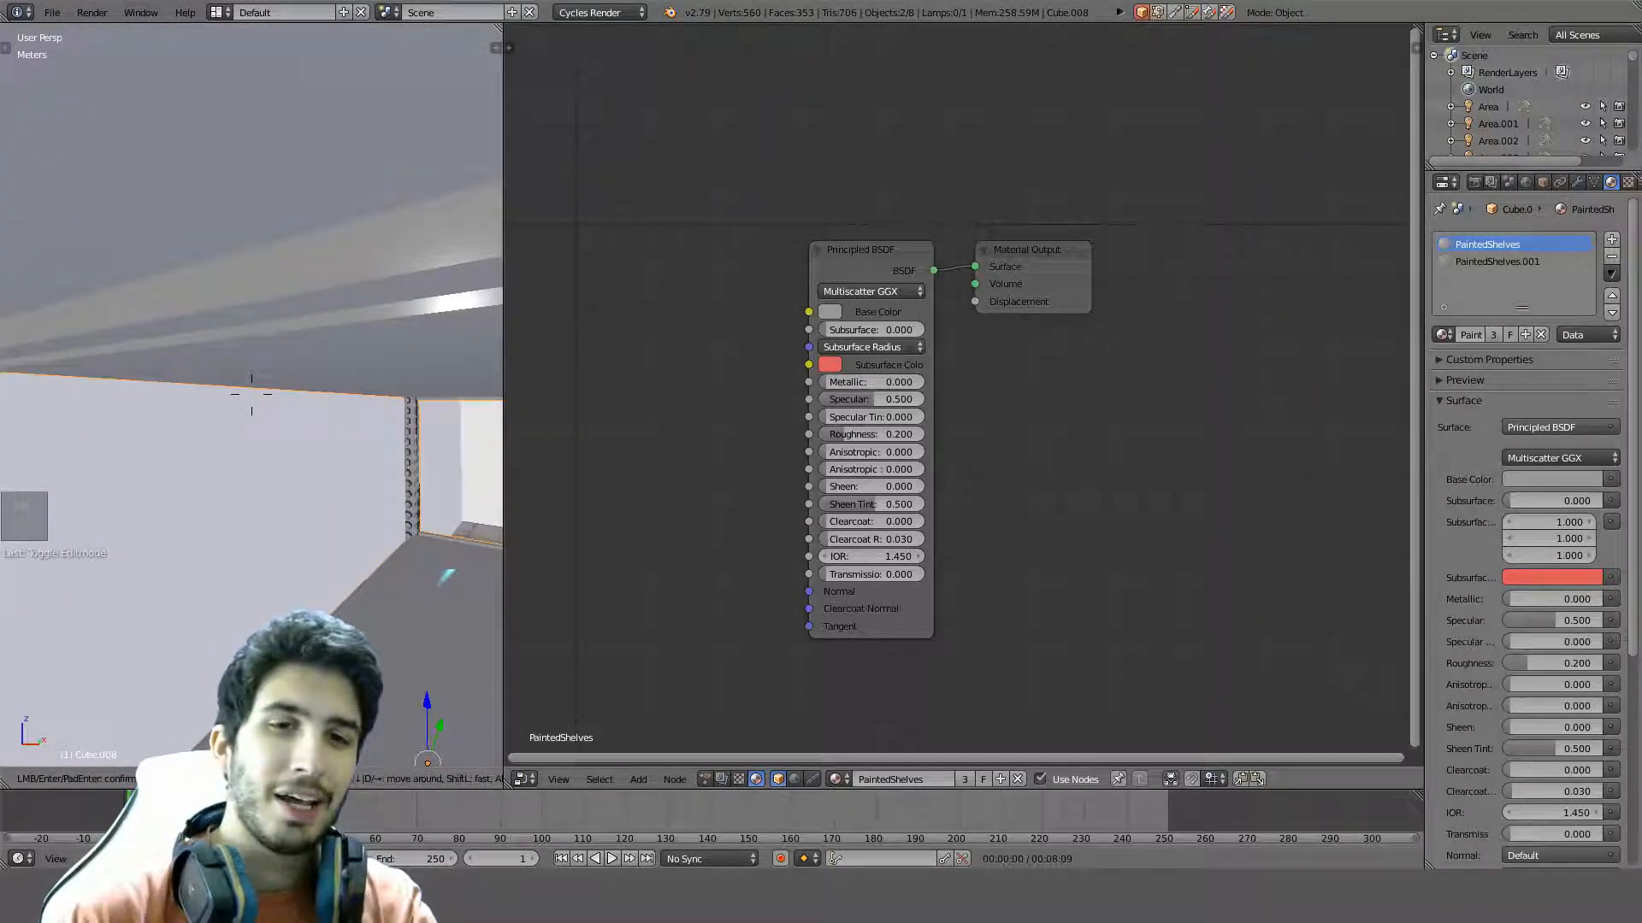
{"action": "key", "text": "s"}
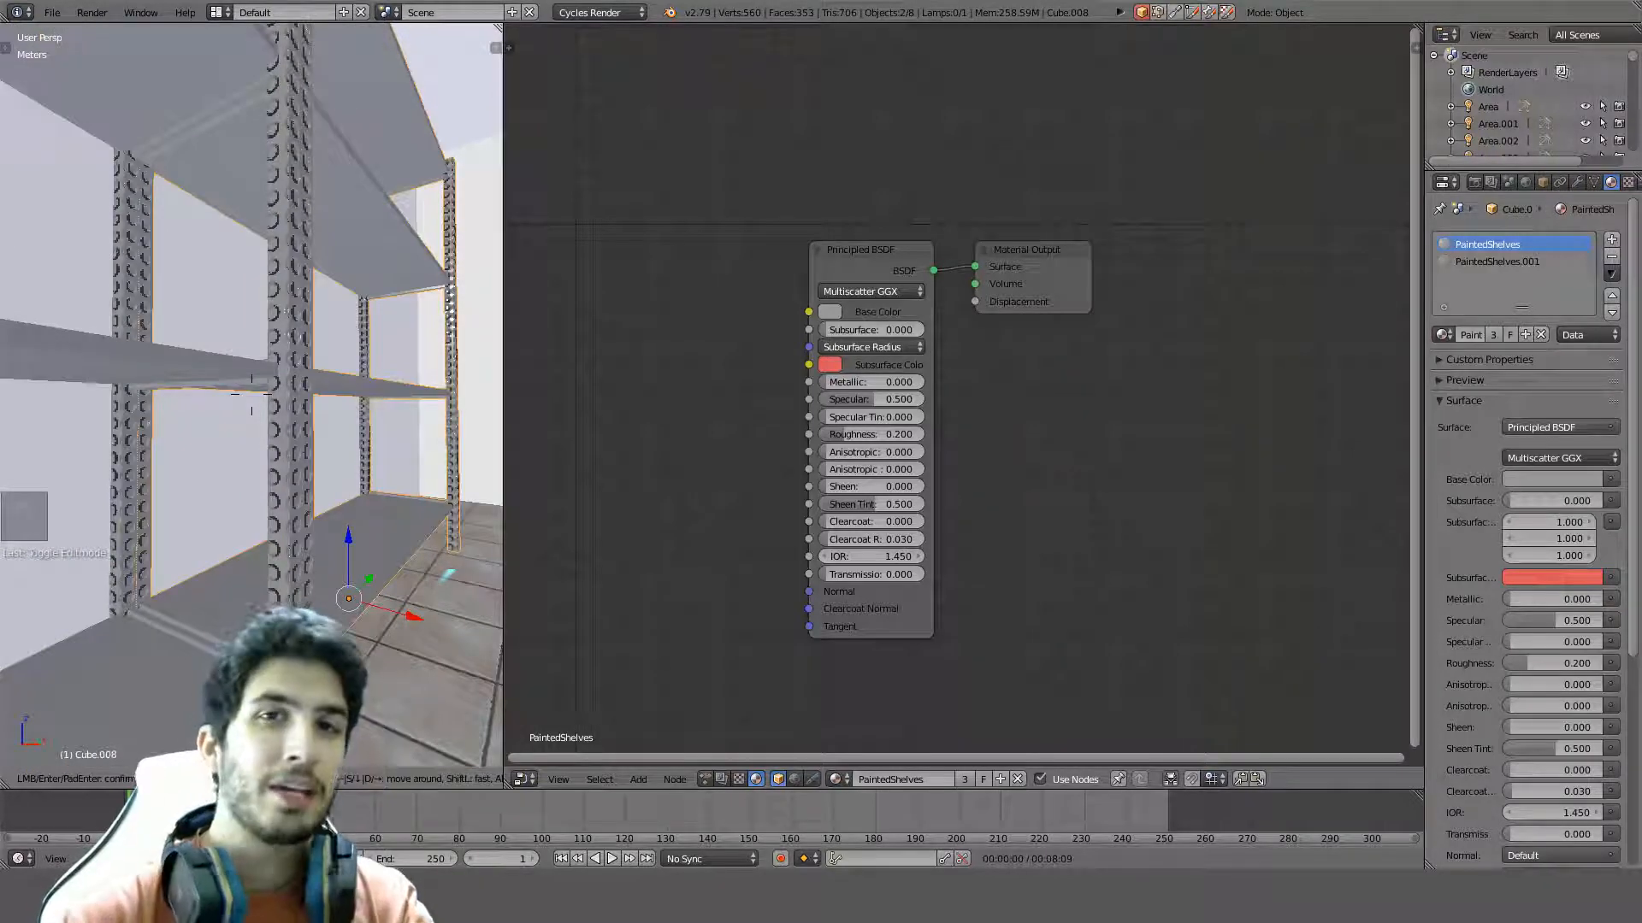
{"action": "key", "text": "w"}
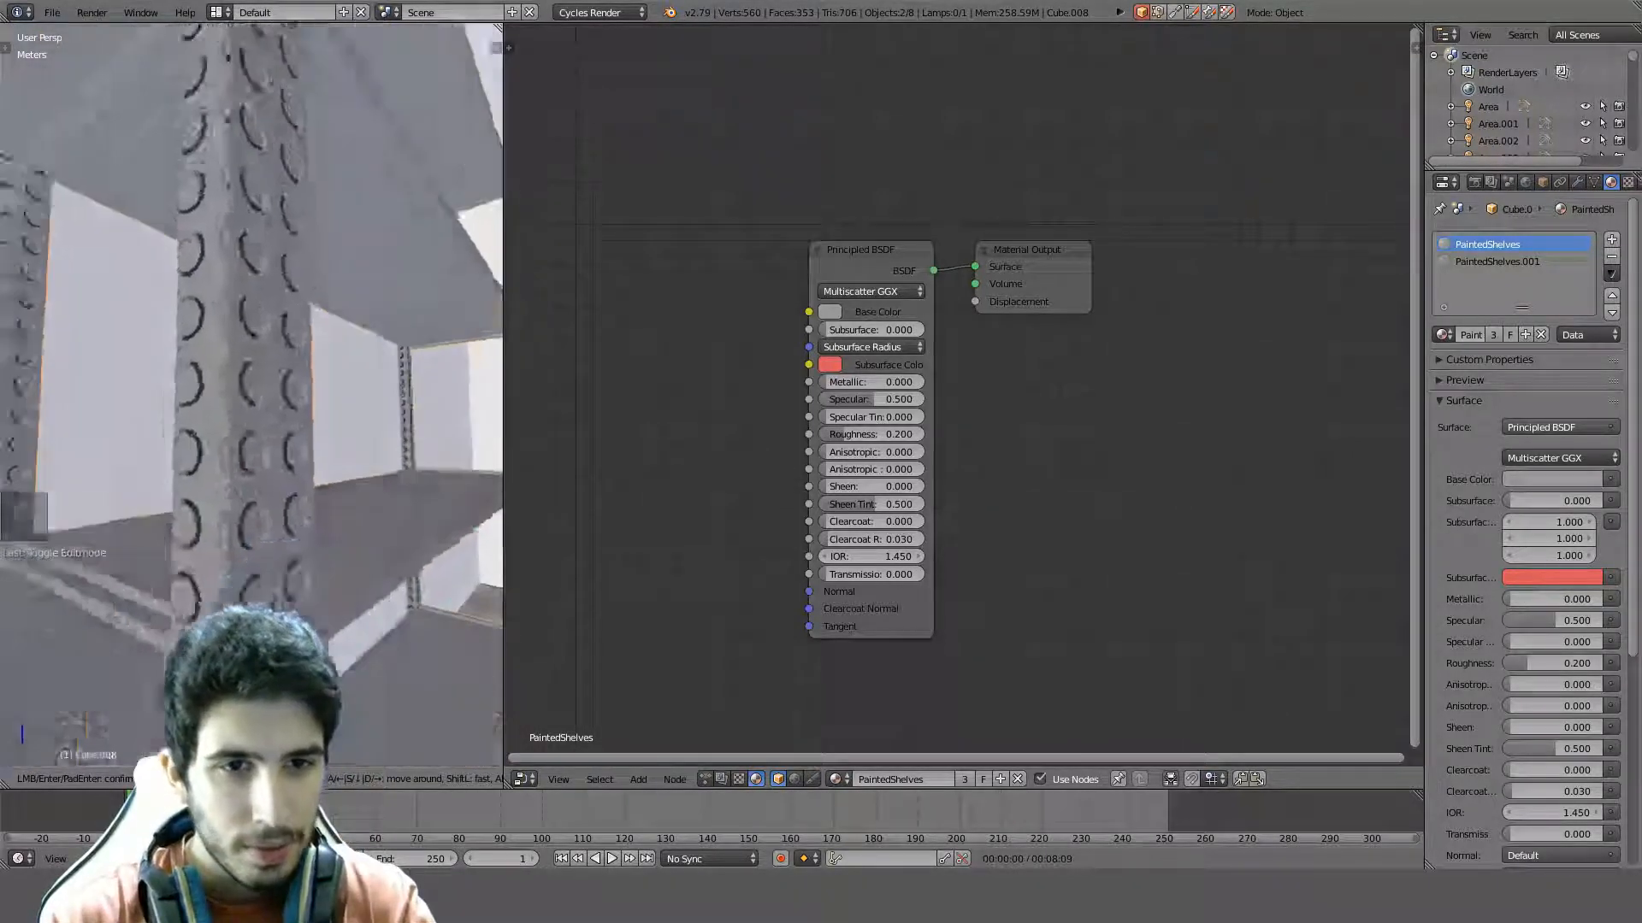
{"action": "key", "text": "s"}
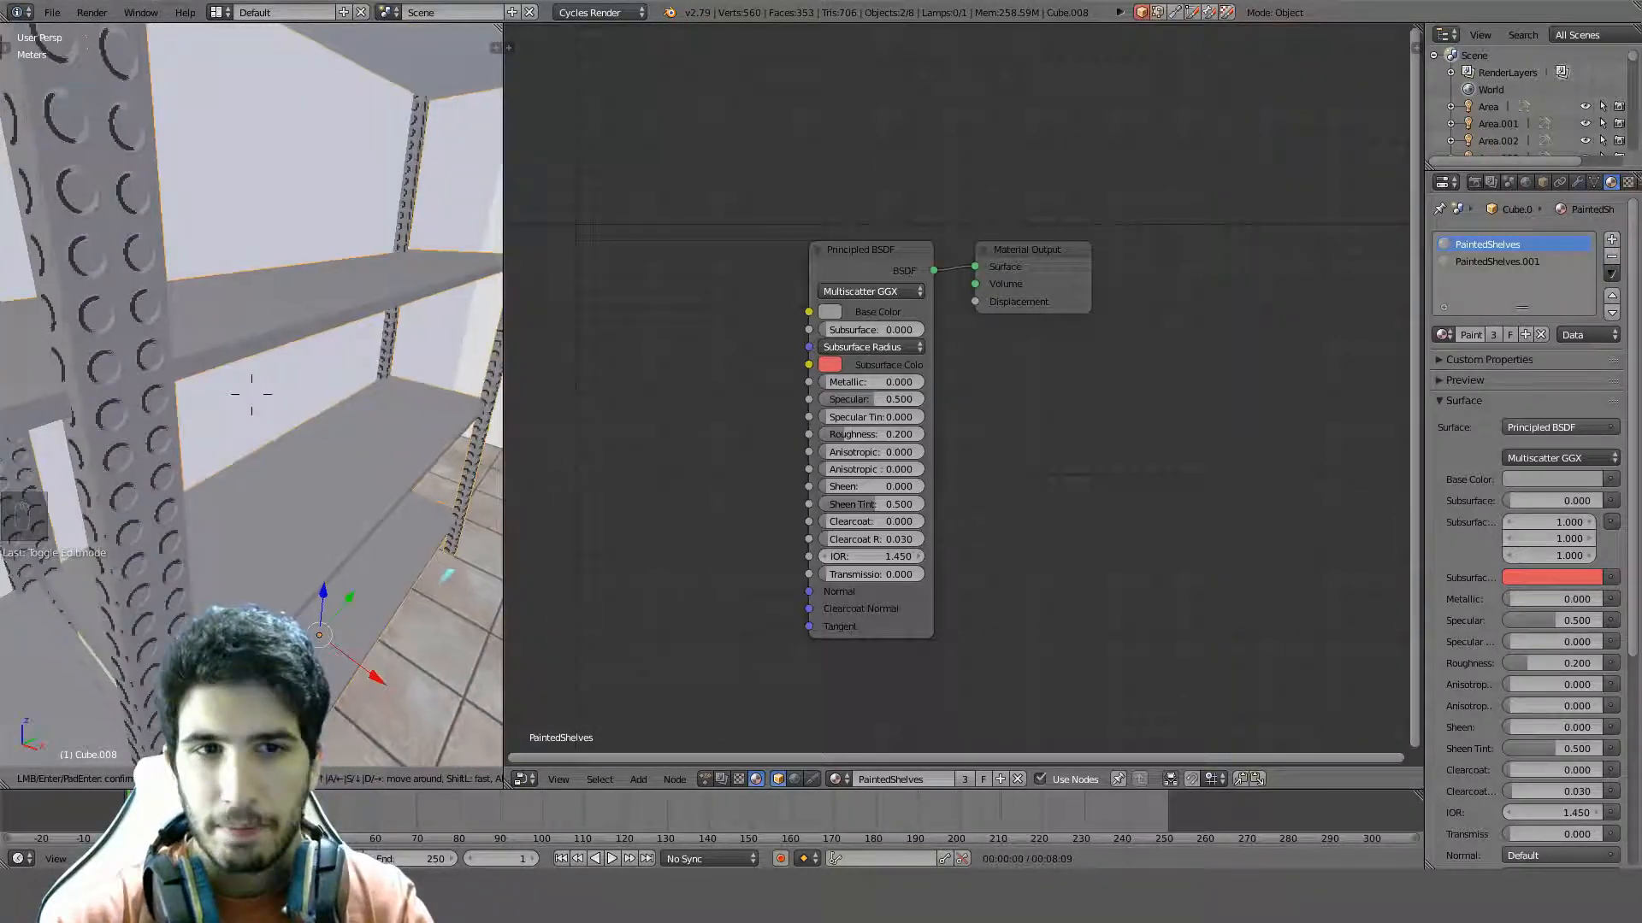
{"action": "key", "text": "Escape"}
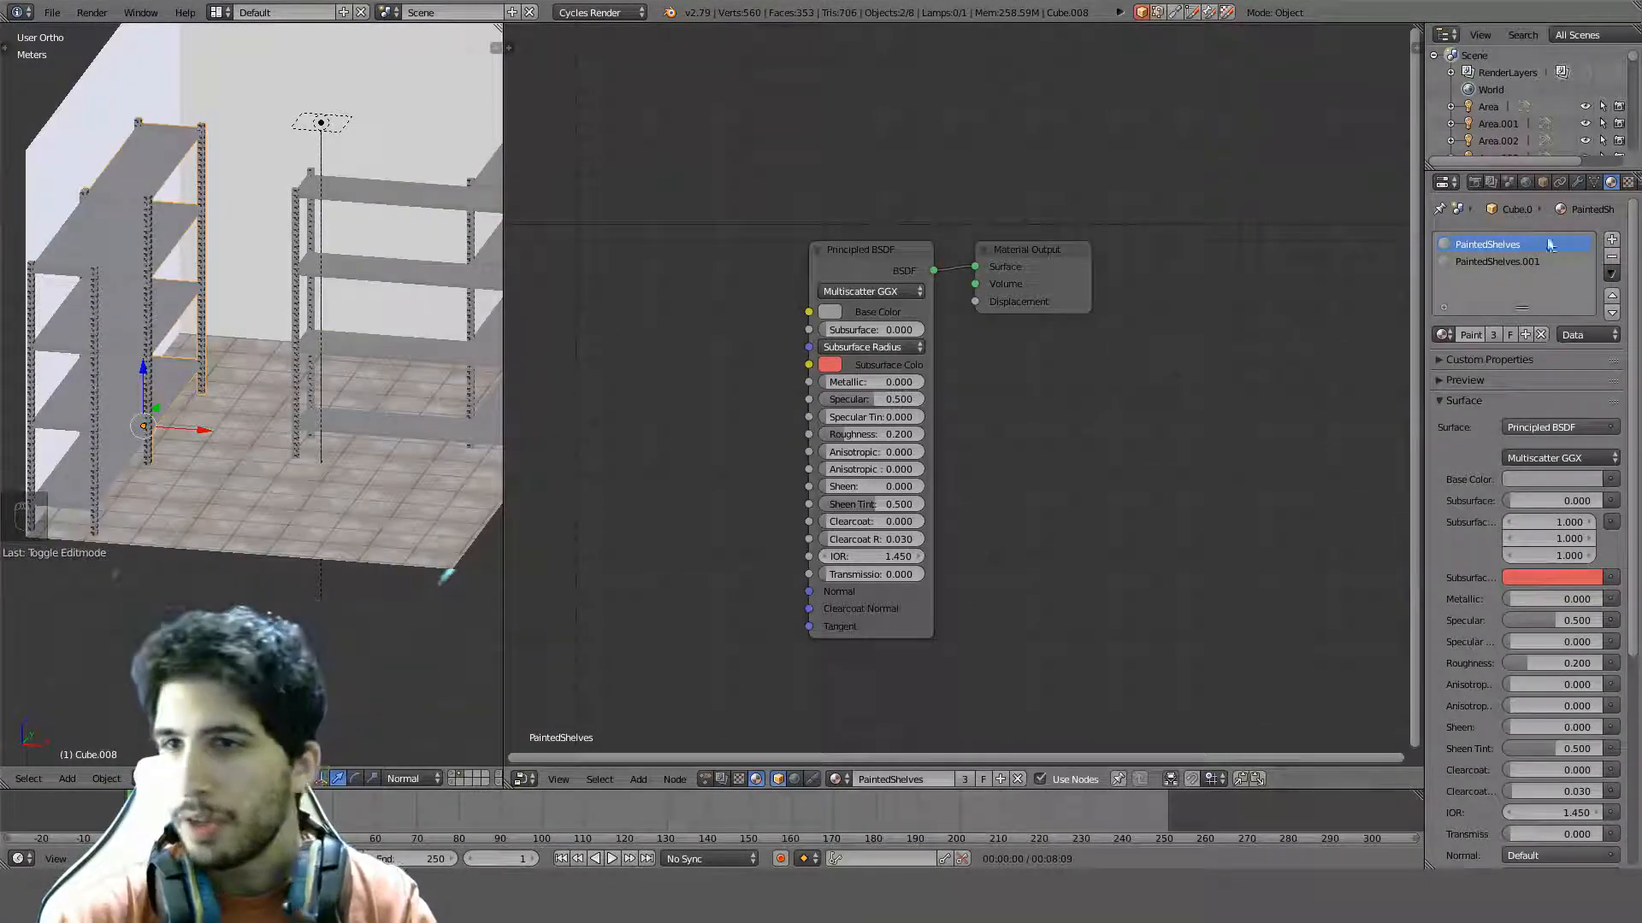
Add an RGB node above the Invert node in PaintedShelves.001 and give it the Principled BSDF's gray base color
{"action": "left_click", "coordinate": [1501, 263]}
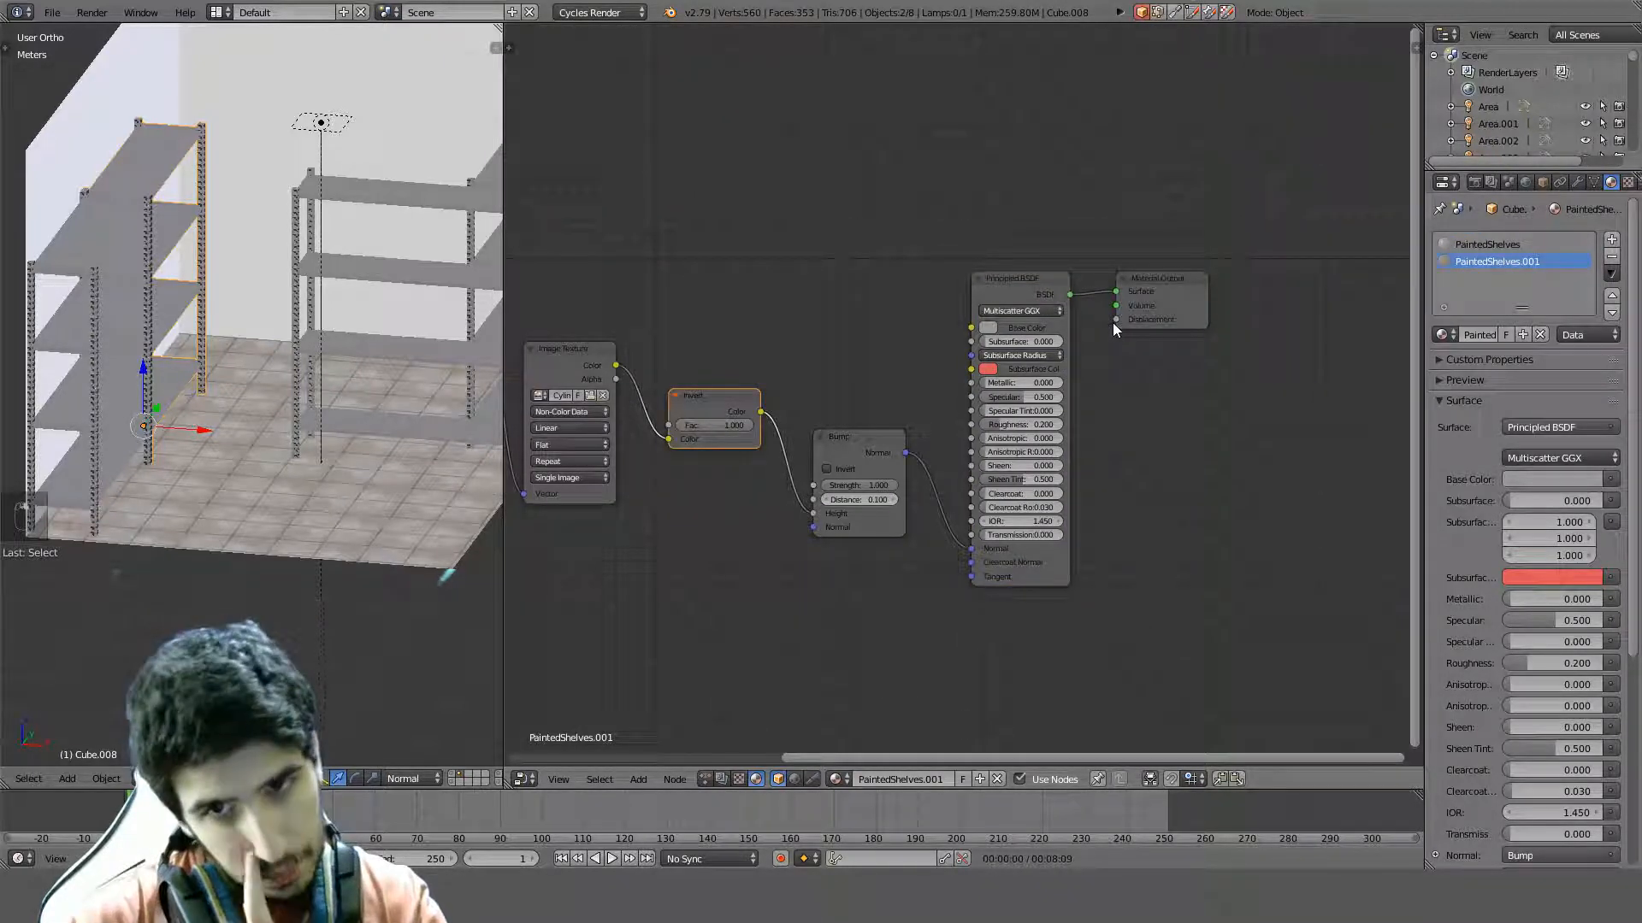
{"action": "middle_click_drag", "start_coordinate": [657, 322], "coordinate": [769, 381]}
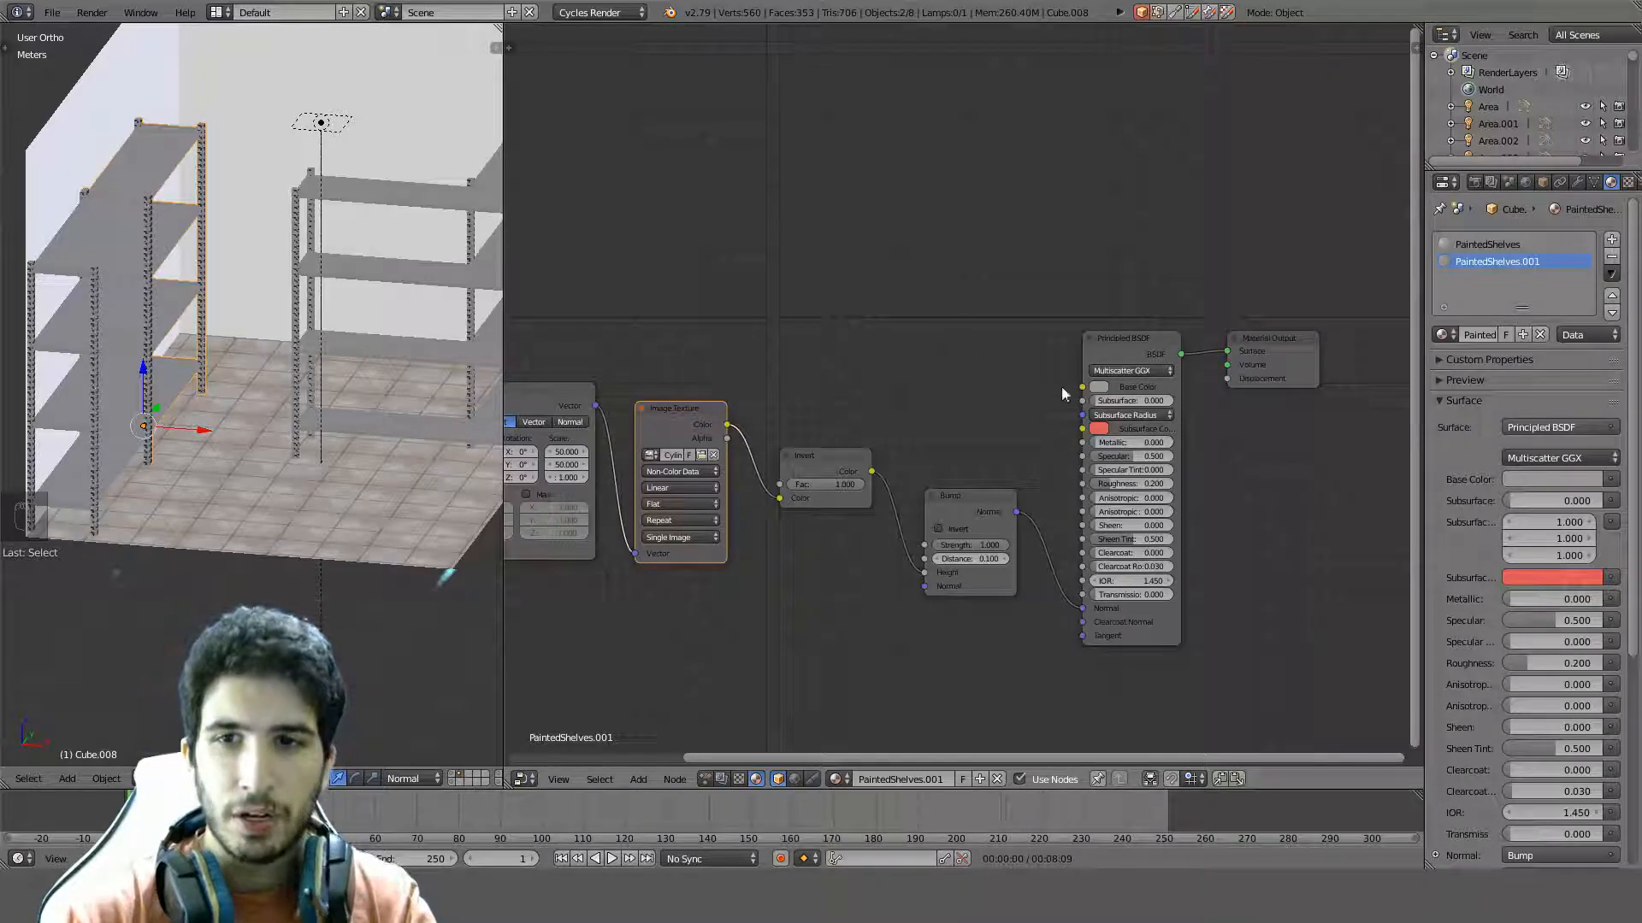
{"action": "key", "text": "shift+a"}
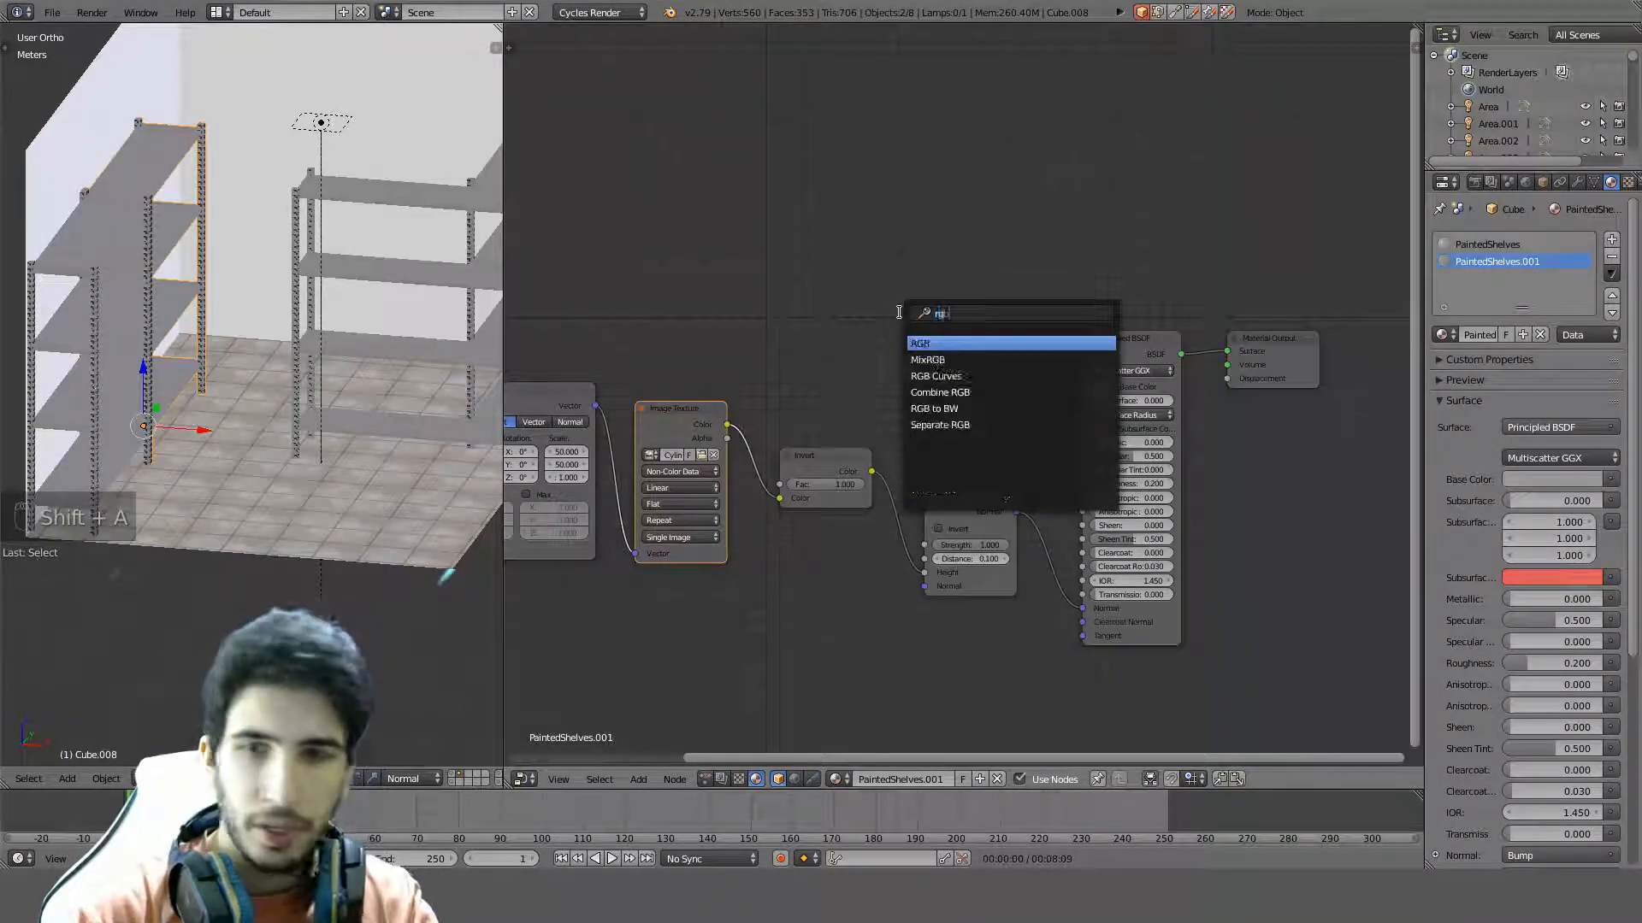
{"action": "key", "text": "Return"}
{"action": "left_click", "coordinate": [803, 222]}
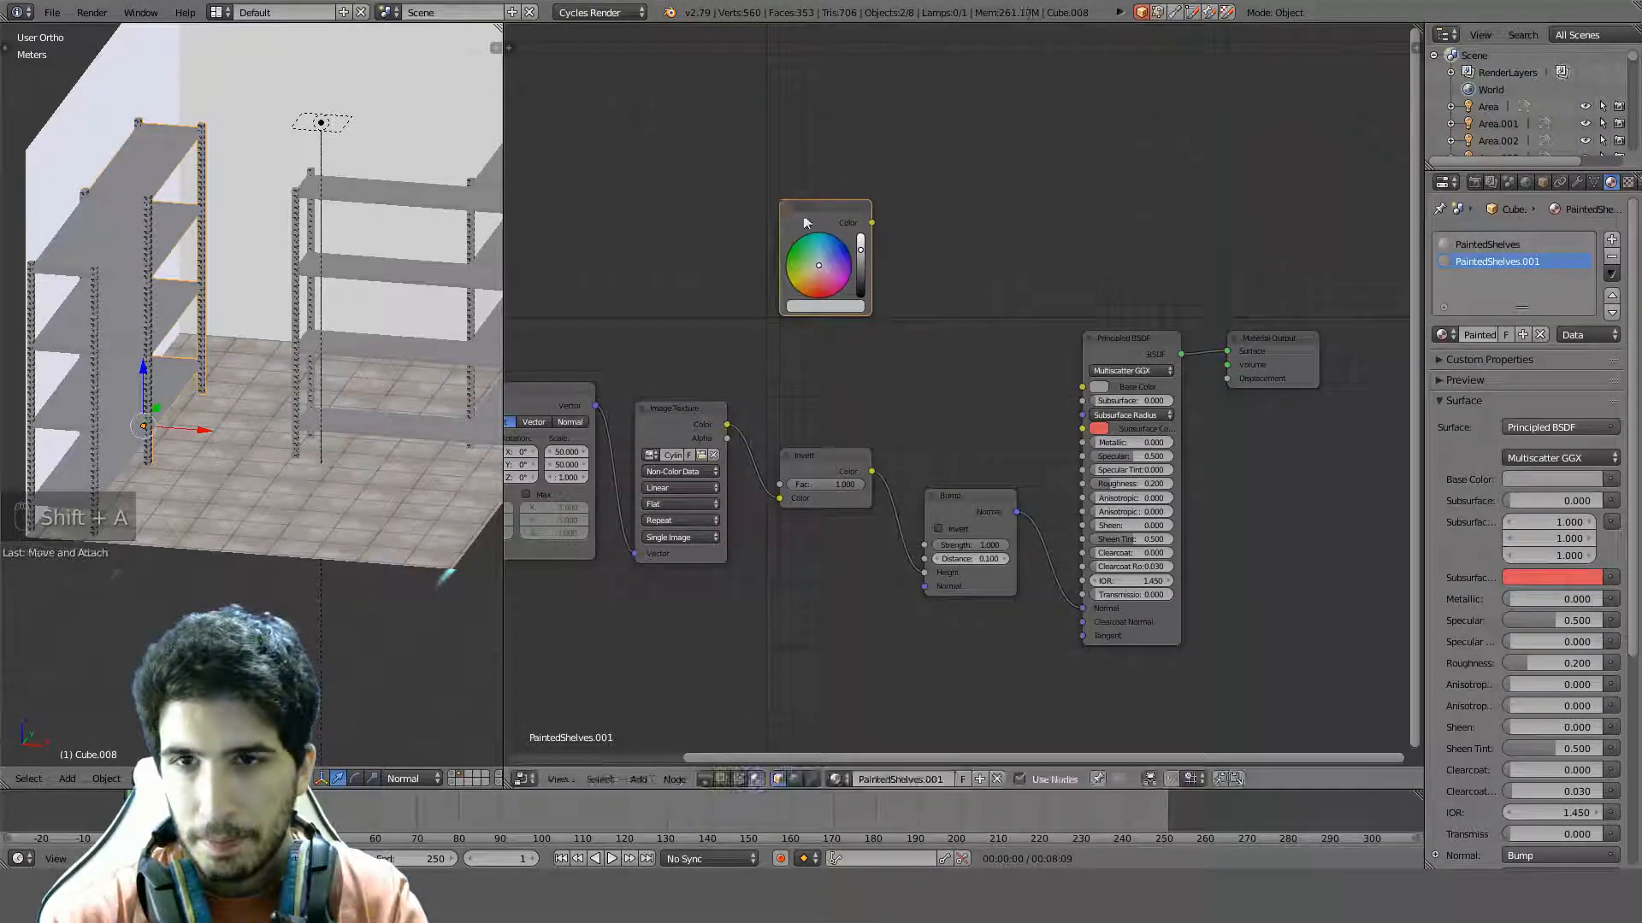
{"action": "left_click", "coordinate": [837, 306]}
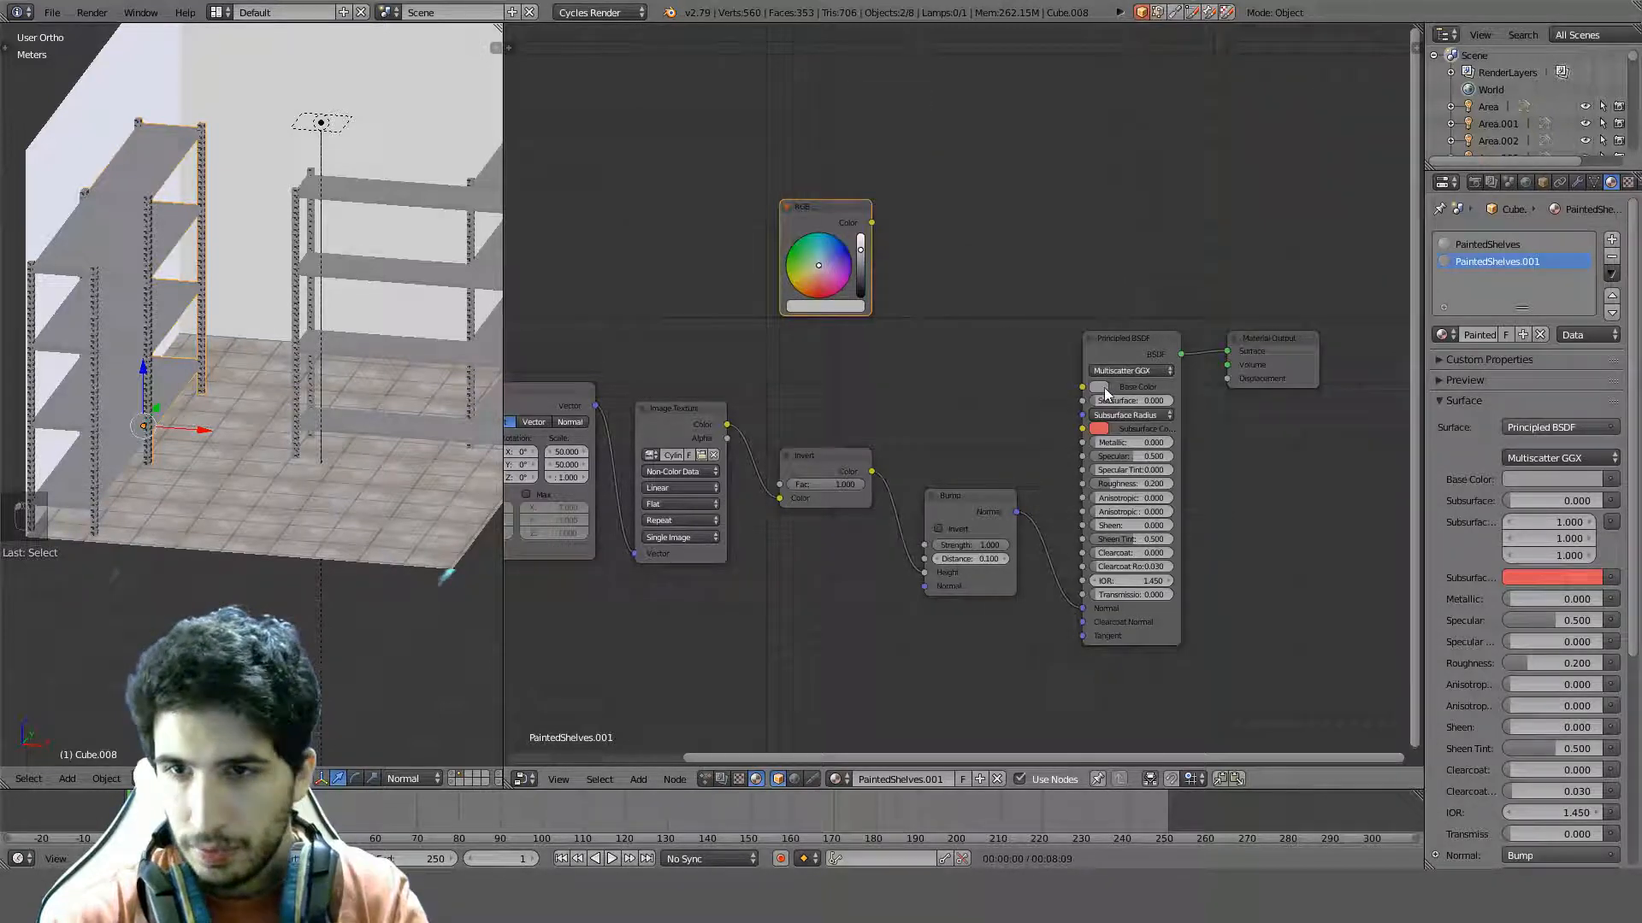
{"action": "left_click", "coordinate": [858, 307]}
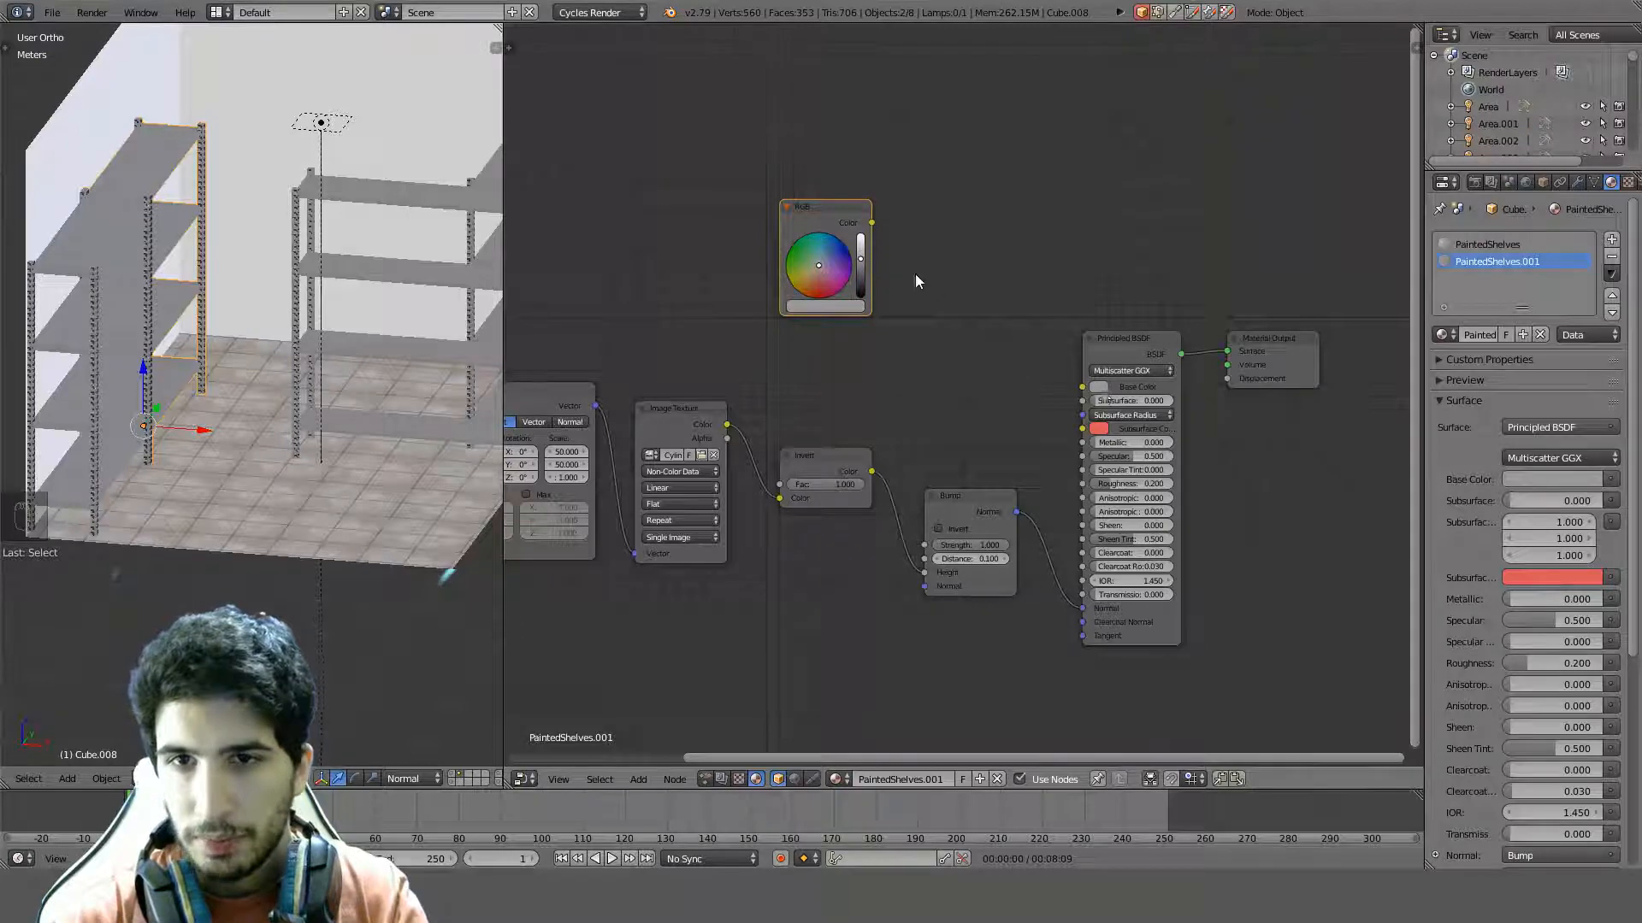
Move the RGB node up, duplicate it directly below, and set the duplicate's color to black
{"action": "scroll", "coordinate": [883, 232], "scroll_direction": "up", "scroll_amount": 1}
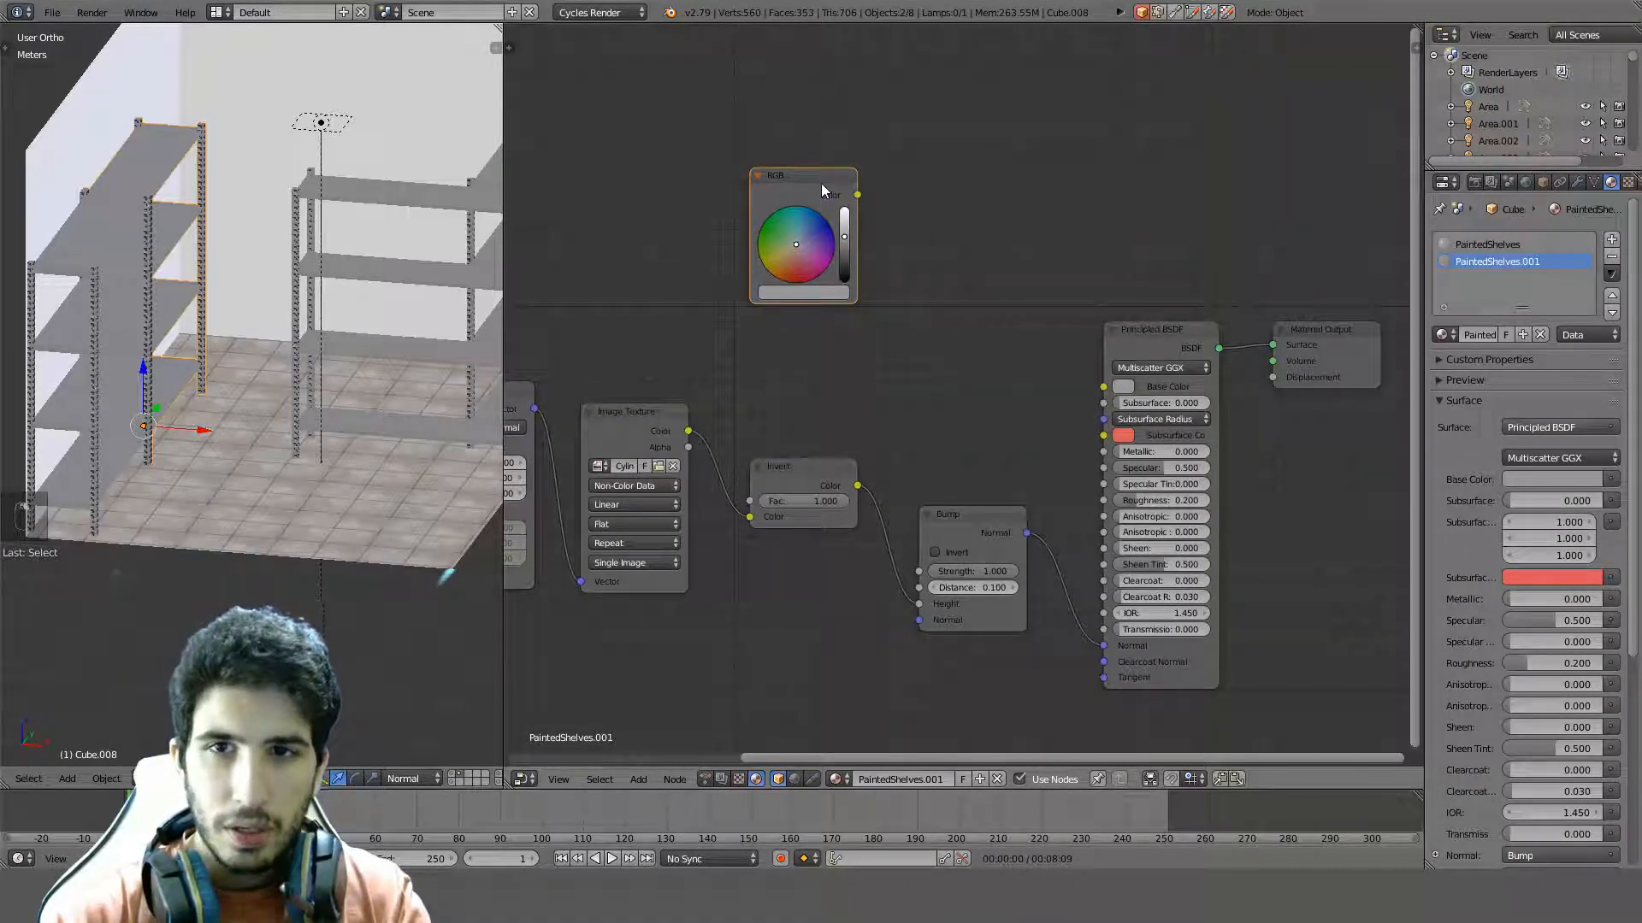
{"action": "key", "text": "g"}
{"action": "left_click", "coordinate": [808, 147]}
{"action": "key", "text": "shift+d"}
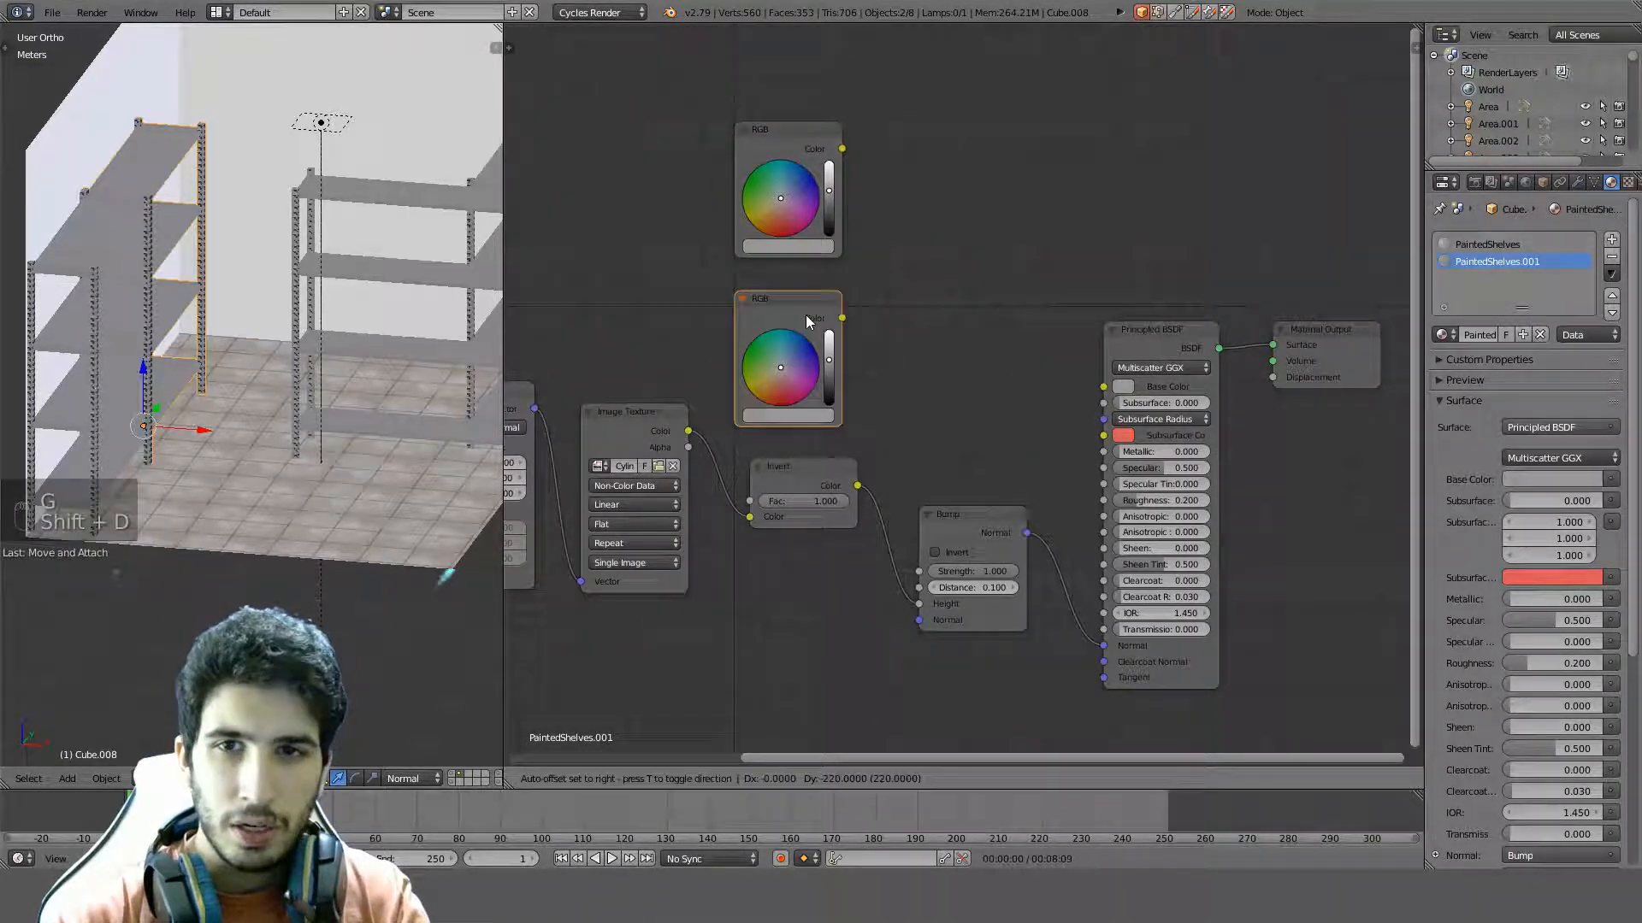
{"action": "left_click", "coordinate": [817, 314]}
{"action": "left_click_drag", "start_coordinate": [827, 355], "coordinate": [828, 388]}
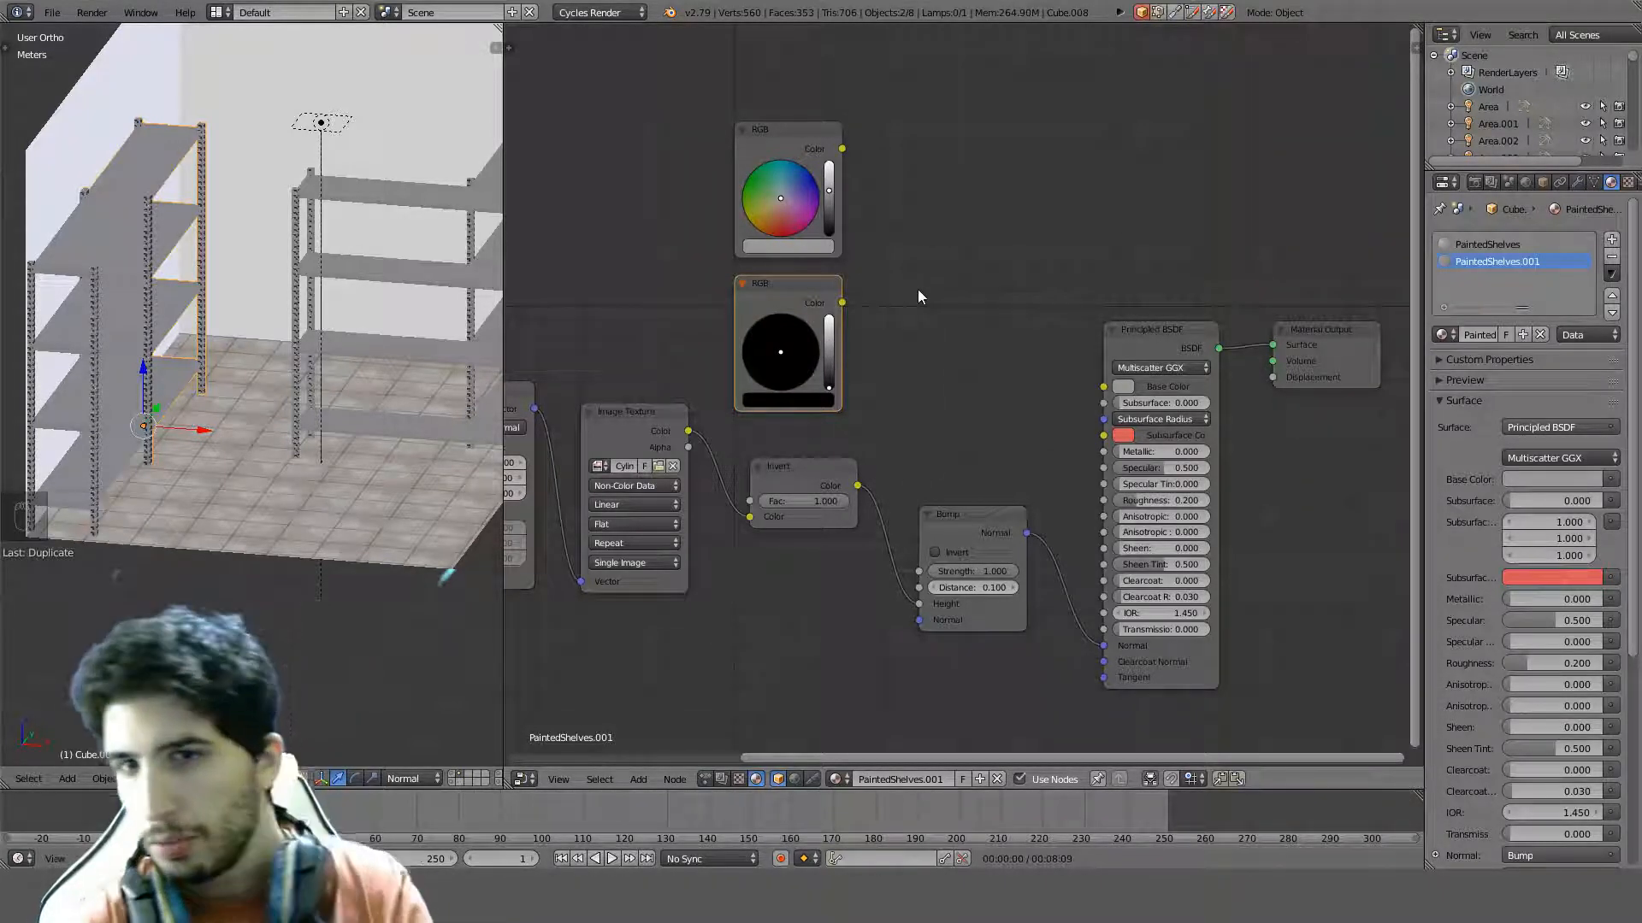
Add a MixRGB node with the gray RGB as Color1, the black RGB as Color2, and the Image Texture's color as Fac
{"action": "key", "text": "shift+a"}
{"action": "type", "text": "mix"}
{"action": "key", "text": "Down"}
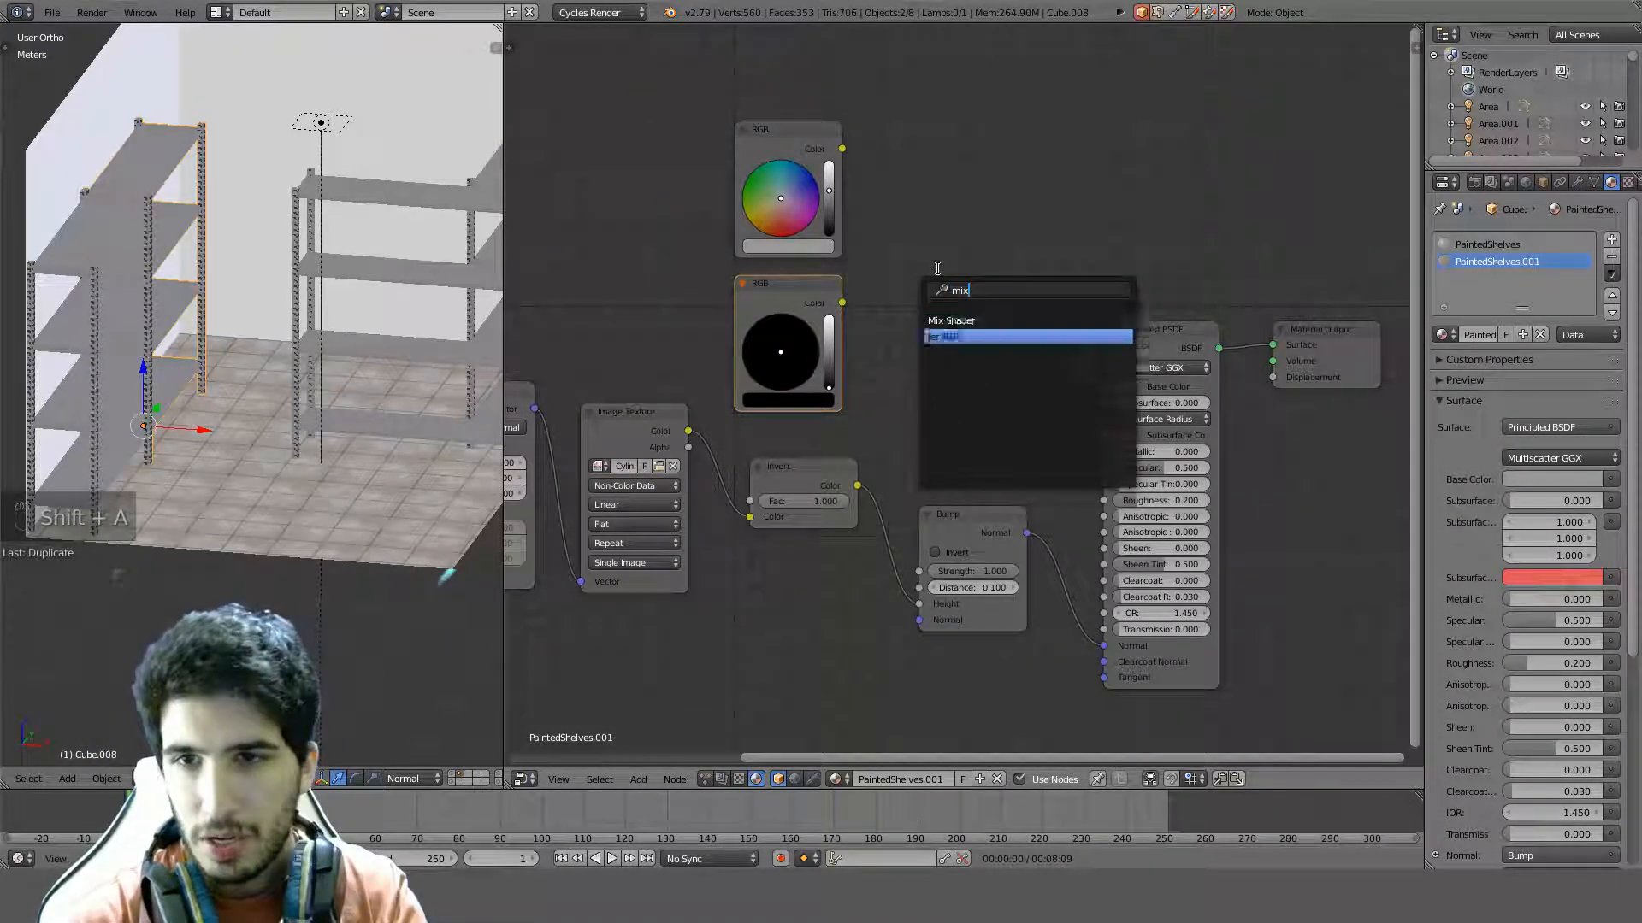
{"action": "key", "text": "Return"}
{"action": "left_click", "coordinate": [921, 195]}
{"action": "right_click_drag", "start_coordinate": [805, 150], "coordinate": [927, 274], "text": "alt"}
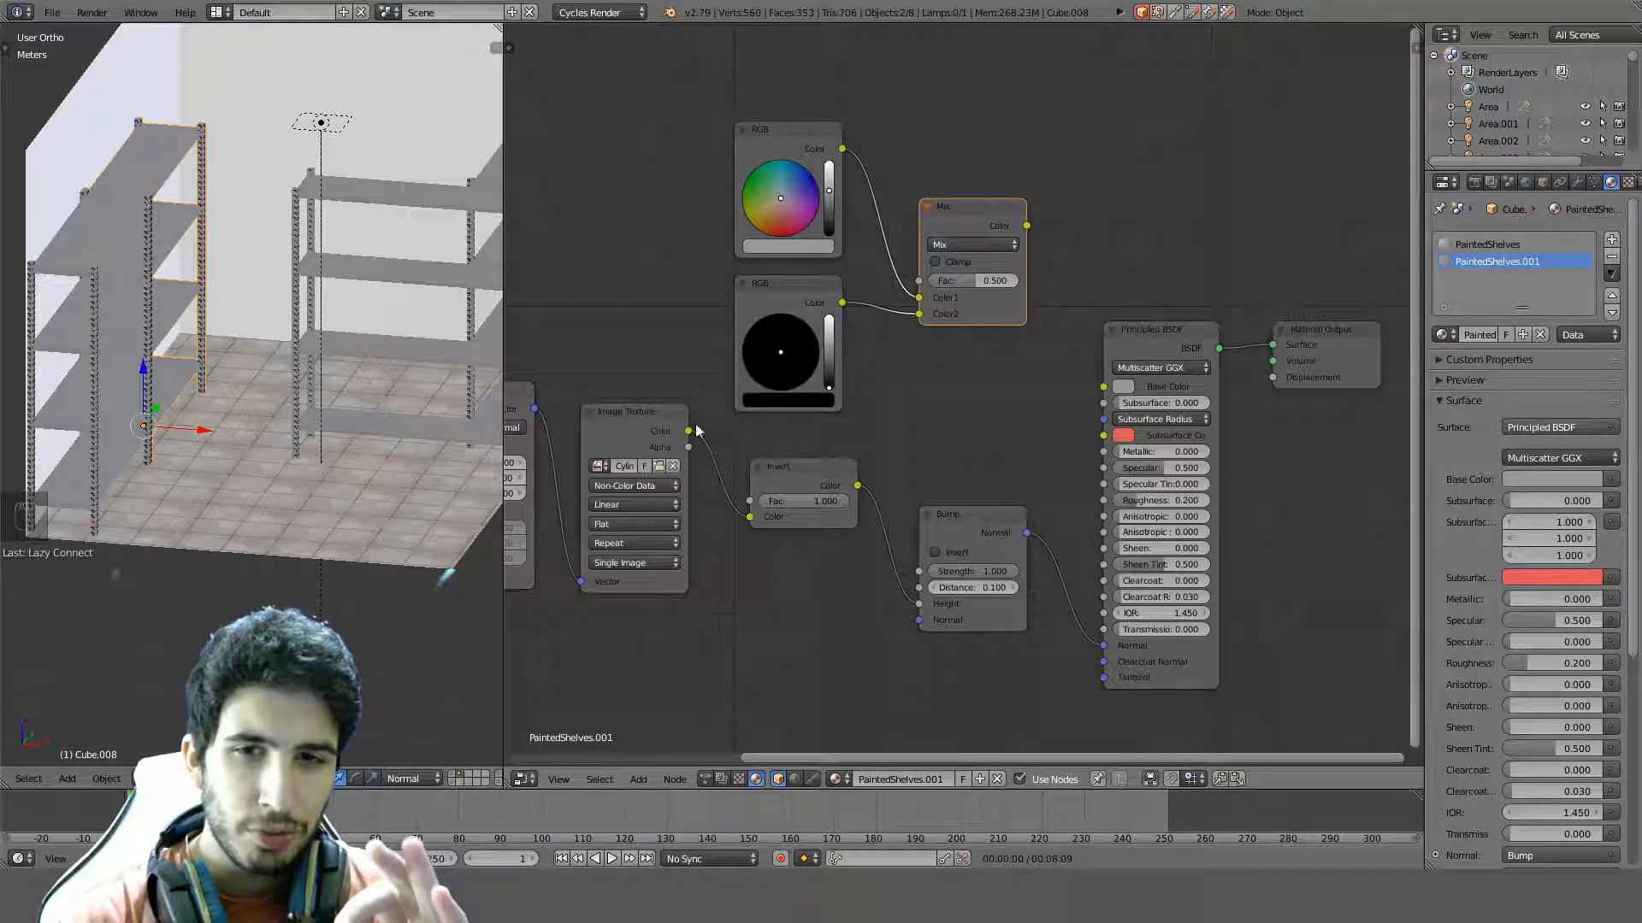
{"action": "left_click_drag", "start_coordinate": [690, 433], "coordinate": [923, 280]}
Preview the Mix node's raw color output on the shelf posts up close
{"action": "left_click", "coordinate": [961, 217], "text": "ctrl+shift"}
{"action": "middle_click_drag", "start_coordinate": [335, 268], "coordinate": [309, 272]}
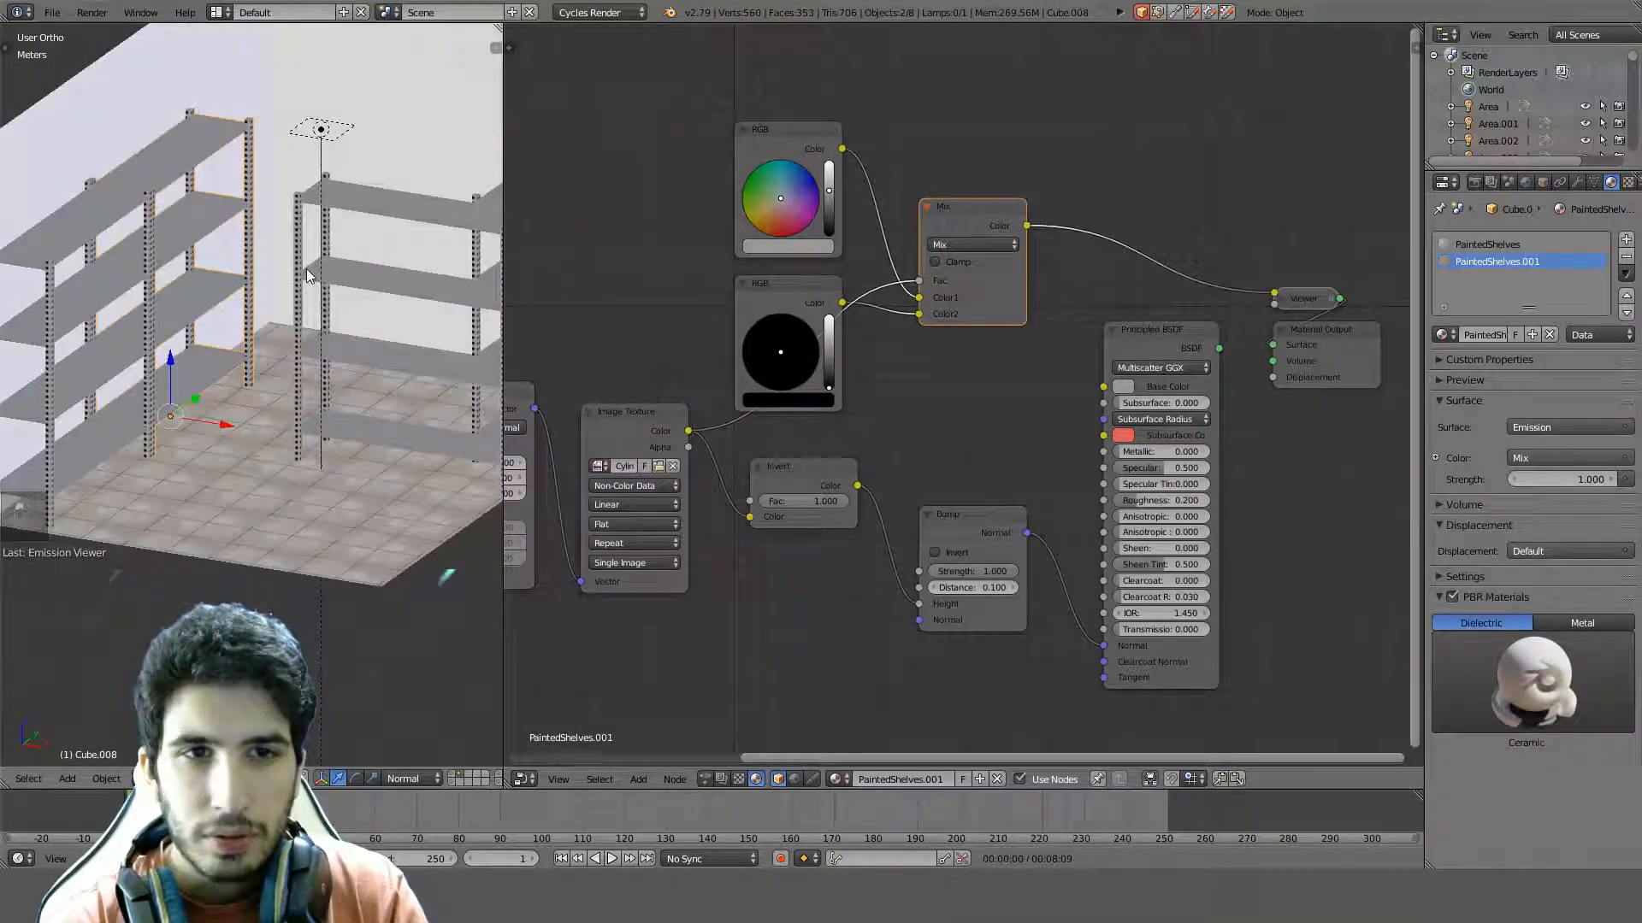
{"action": "scroll", "coordinate": [308, 271], "scroll_direction": "up", "scroll_amount": 4}
{"action": "scroll", "coordinate": [309, 277], "scroll_direction": "up", "scroll_amount": 8}
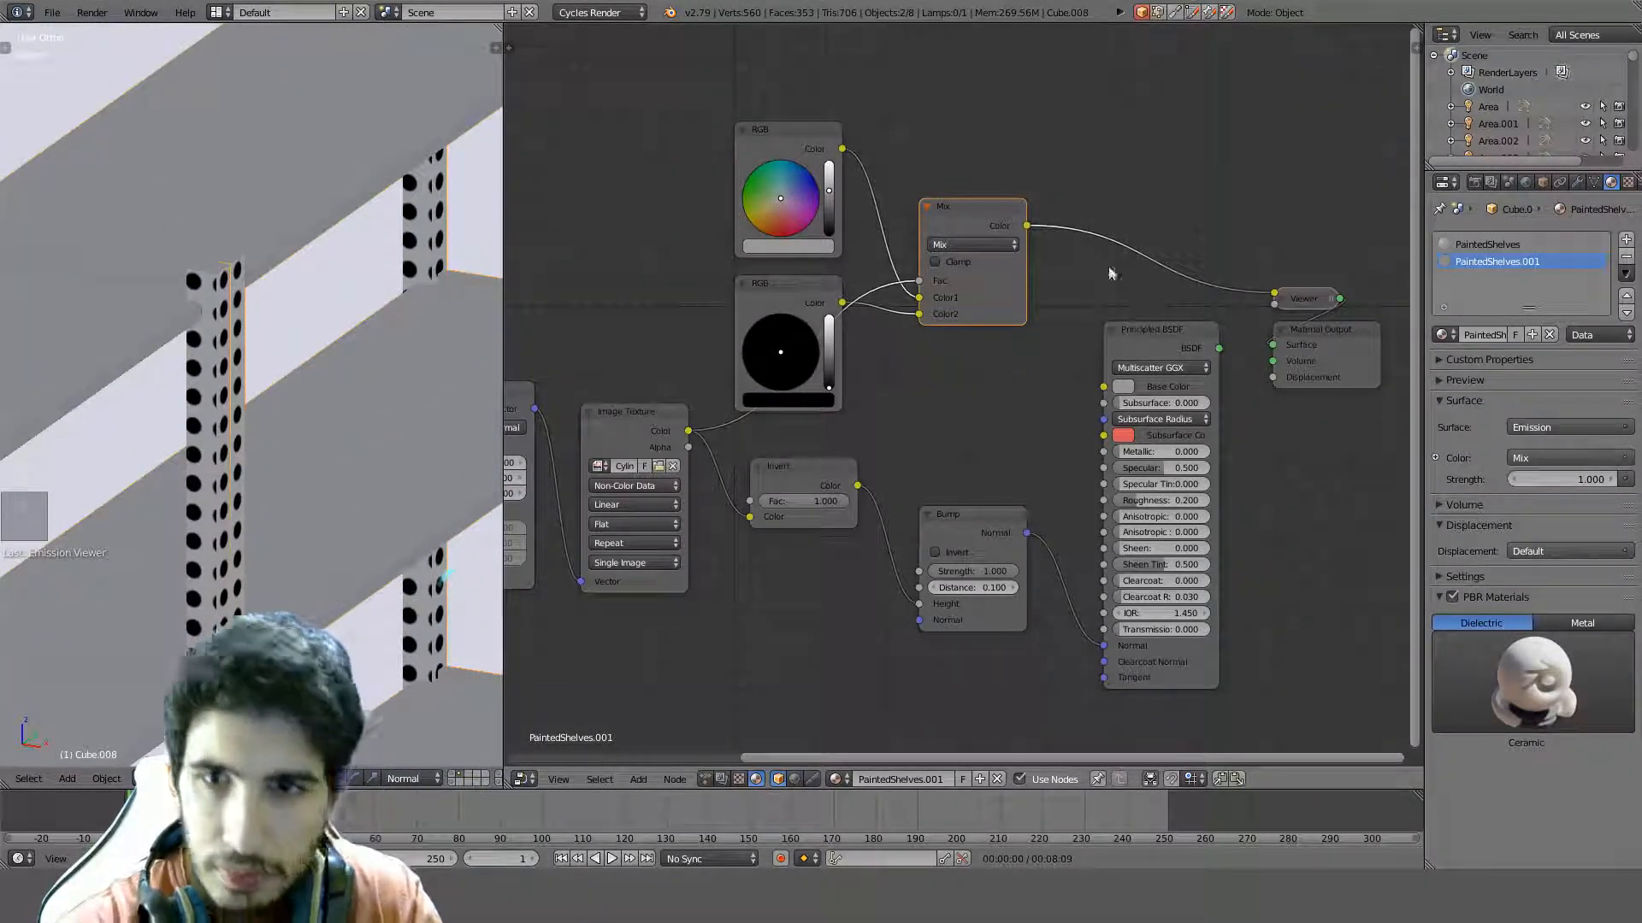
Connect the Mix color to the Principled BSDF's Base Color and restore the Principled BSDF as the material's surface output
{"action": "middle_click_drag", "start_coordinate": [1126, 223], "coordinate": [869, 256]}
{"action": "left_click_drag", "start_coordinate": [772, 257], "coordinate": [865, 427]}
{"action": "left_click", "coordinate": [921, 371], "text": "ctrl+shift"}
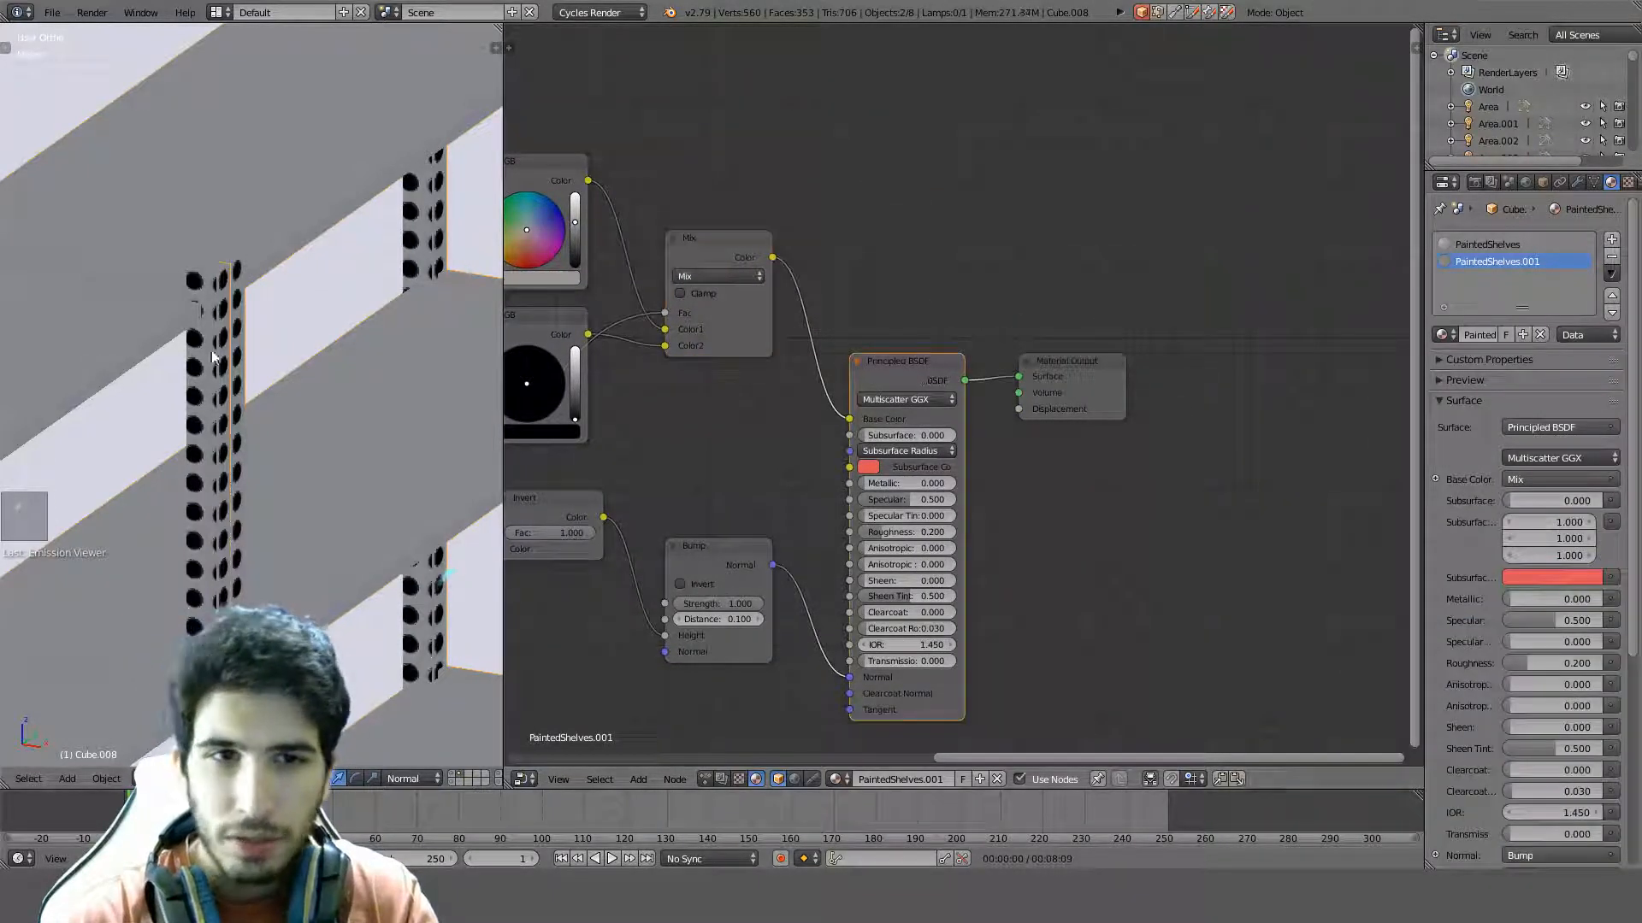
Examine the black hole pattern and the top ends of the shelf posts up close
{"action": "scroll", "coordinate": [203, 366], "scroll_direction": "down", "scroll_amount": 2}
{"action": "middle_click_drag", "start_coordinate": [202, 365], "coordinate": [163, 300]}
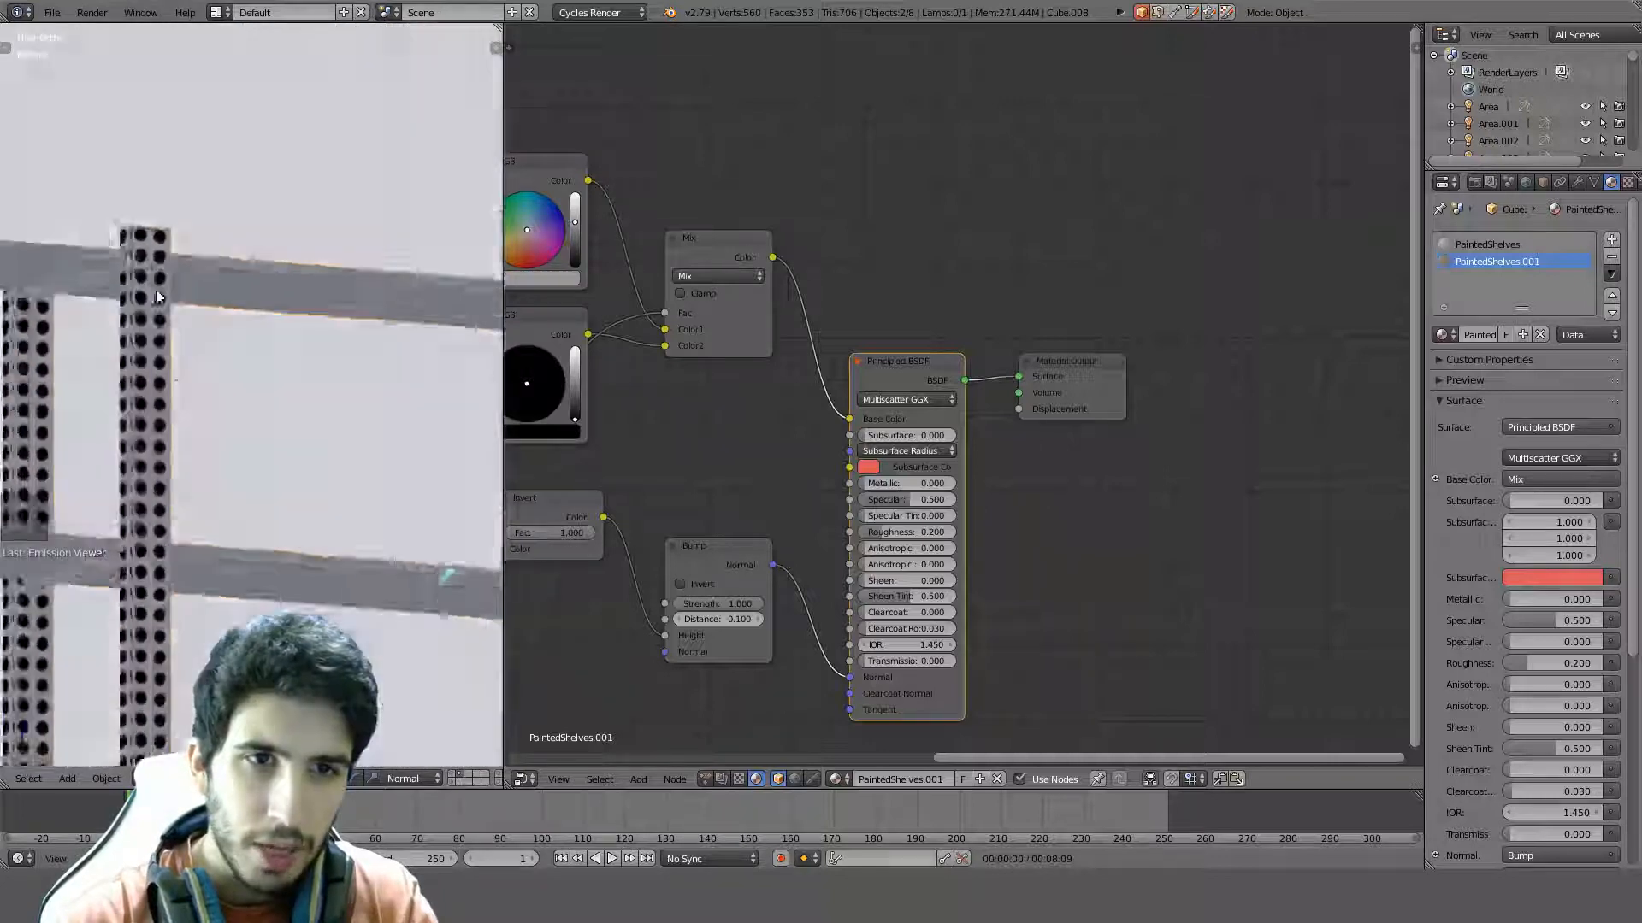
{"action": "scroll", "coordinate": [169, 329], "scroll_direction": "up", "scroll_amount": 4}
{"action": "scroll", "coordinate": [169, 328], "scroll_direction": "up", "scroll_amount": 2}
{"action": "middle_click_drag", "start_coordinate": [113, 355], "coordinate": [325, 535], "text": "shift"}
{"action": "scroll", "coordinate": [219, 356], "scroll_direction": "up", "scroll_amount": 2}
{"action": "scroll", "coordinate": [218, 357], "scroll_direction": "up", "scroll_amount": 2}
{"action": "middle_click_drag", "start_coordinate": [218, 356], "coordinate": [310, 437], "text": "shift"}
{"action": "scroll", "coordinate": [182, 573], "scroll_direction": "down", "scroll_amount": 3}
Fly to a corner post by the lowest shelf, widen the 3D view, and preview the posts in rendered shading
{"action": "key", "text": "shift+f"}
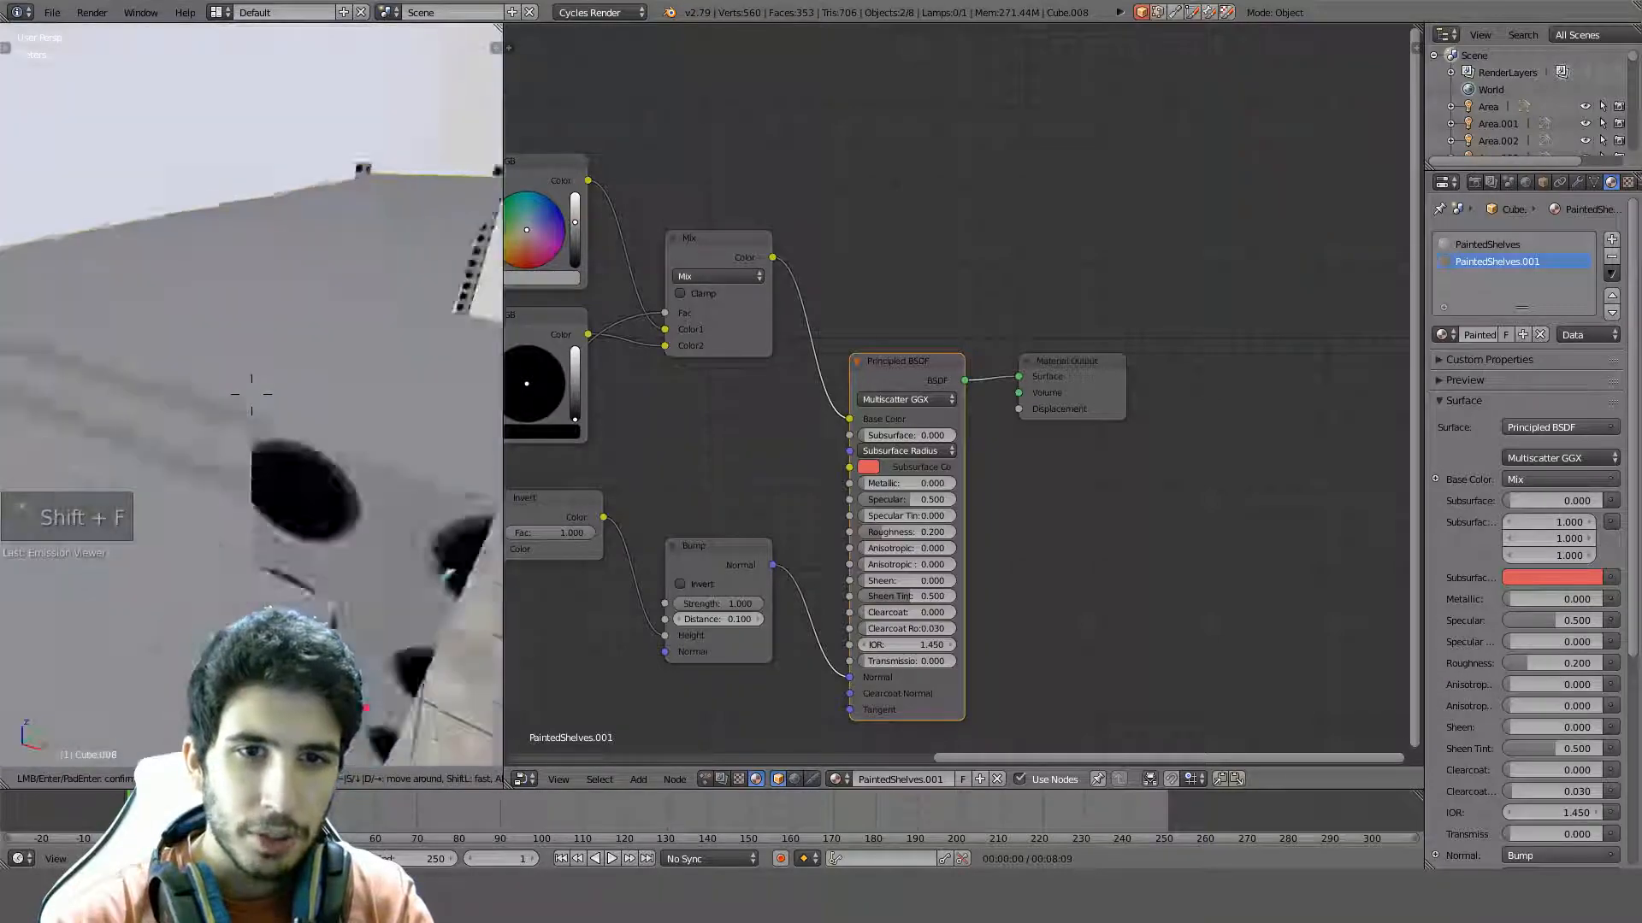
{"action": "key", "text": "w"}
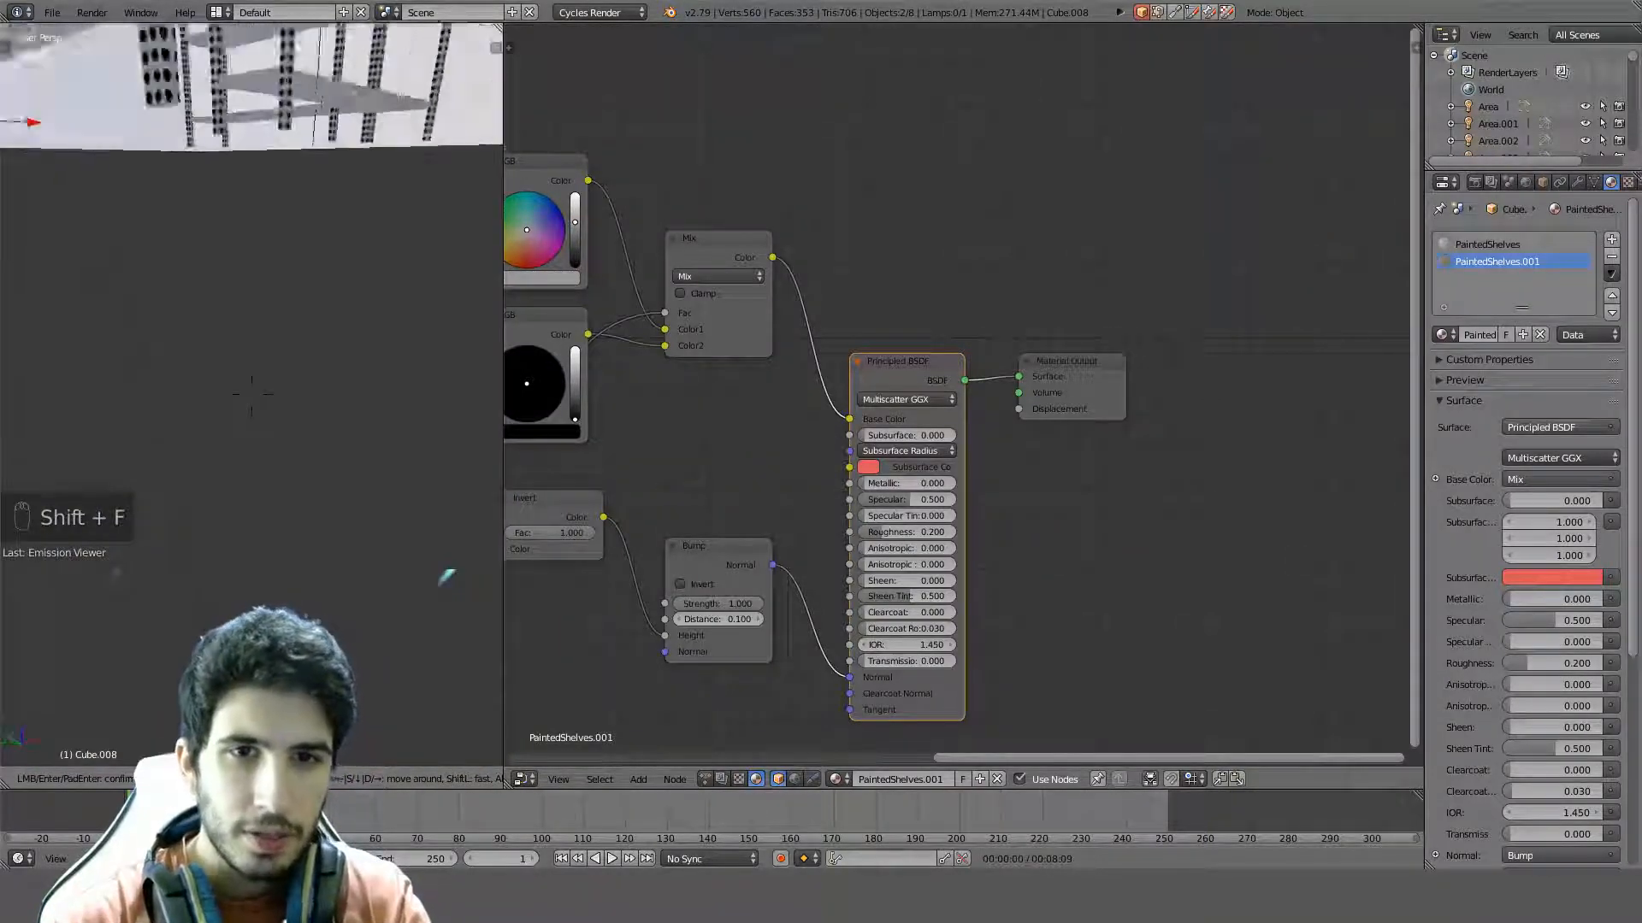
{"action": "key", "text": "w"}
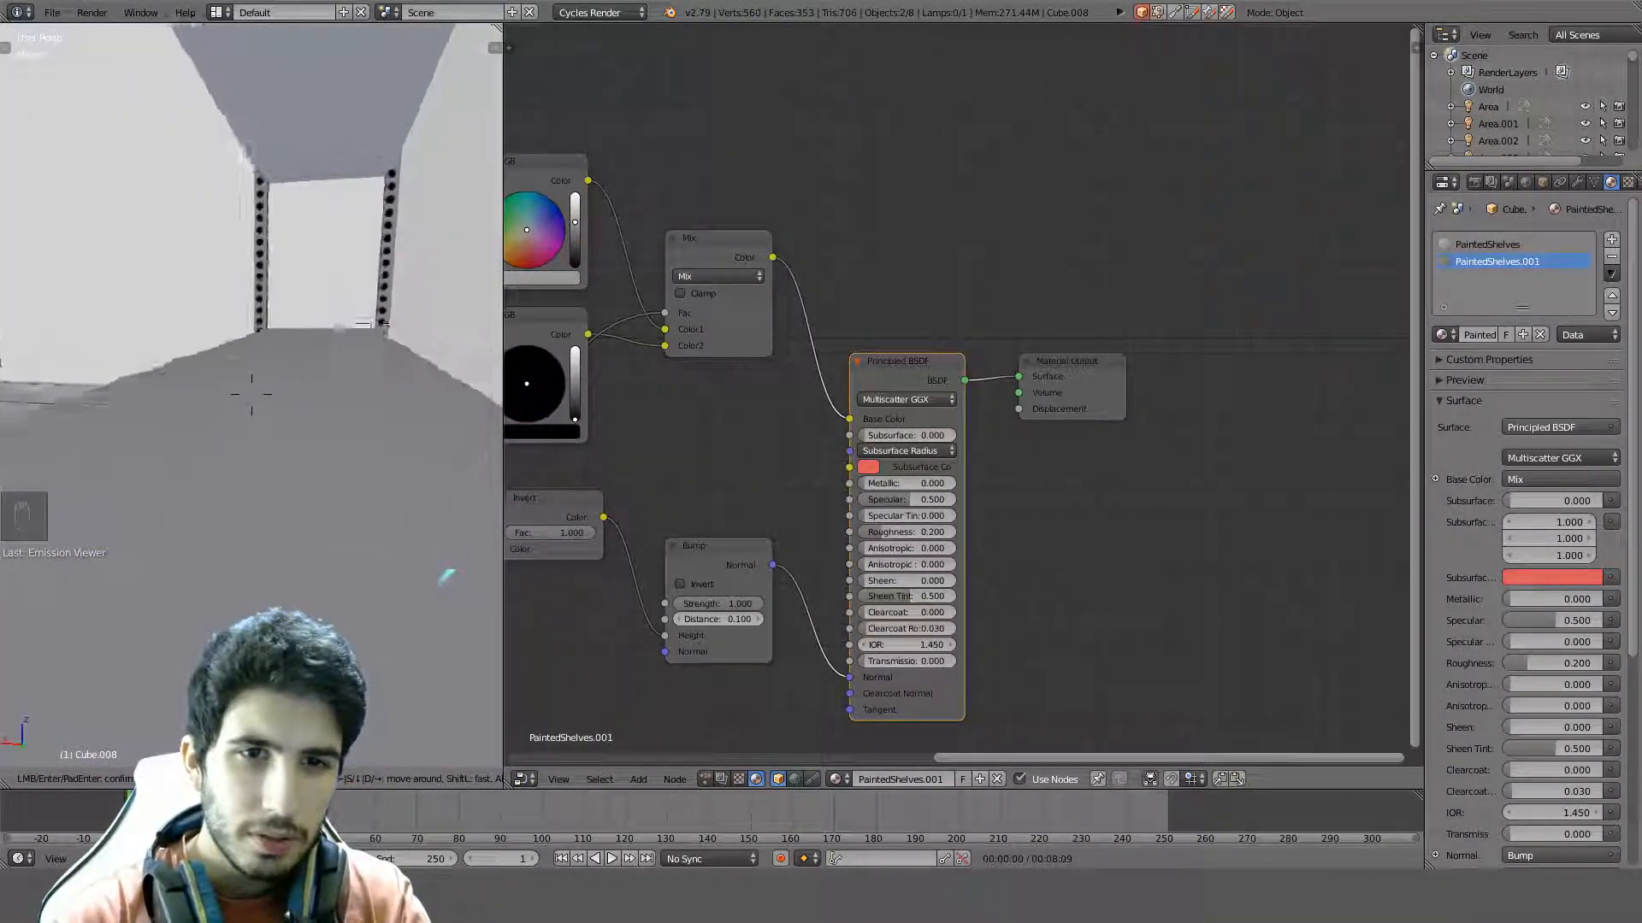
{"action": "key", "text": "s"}
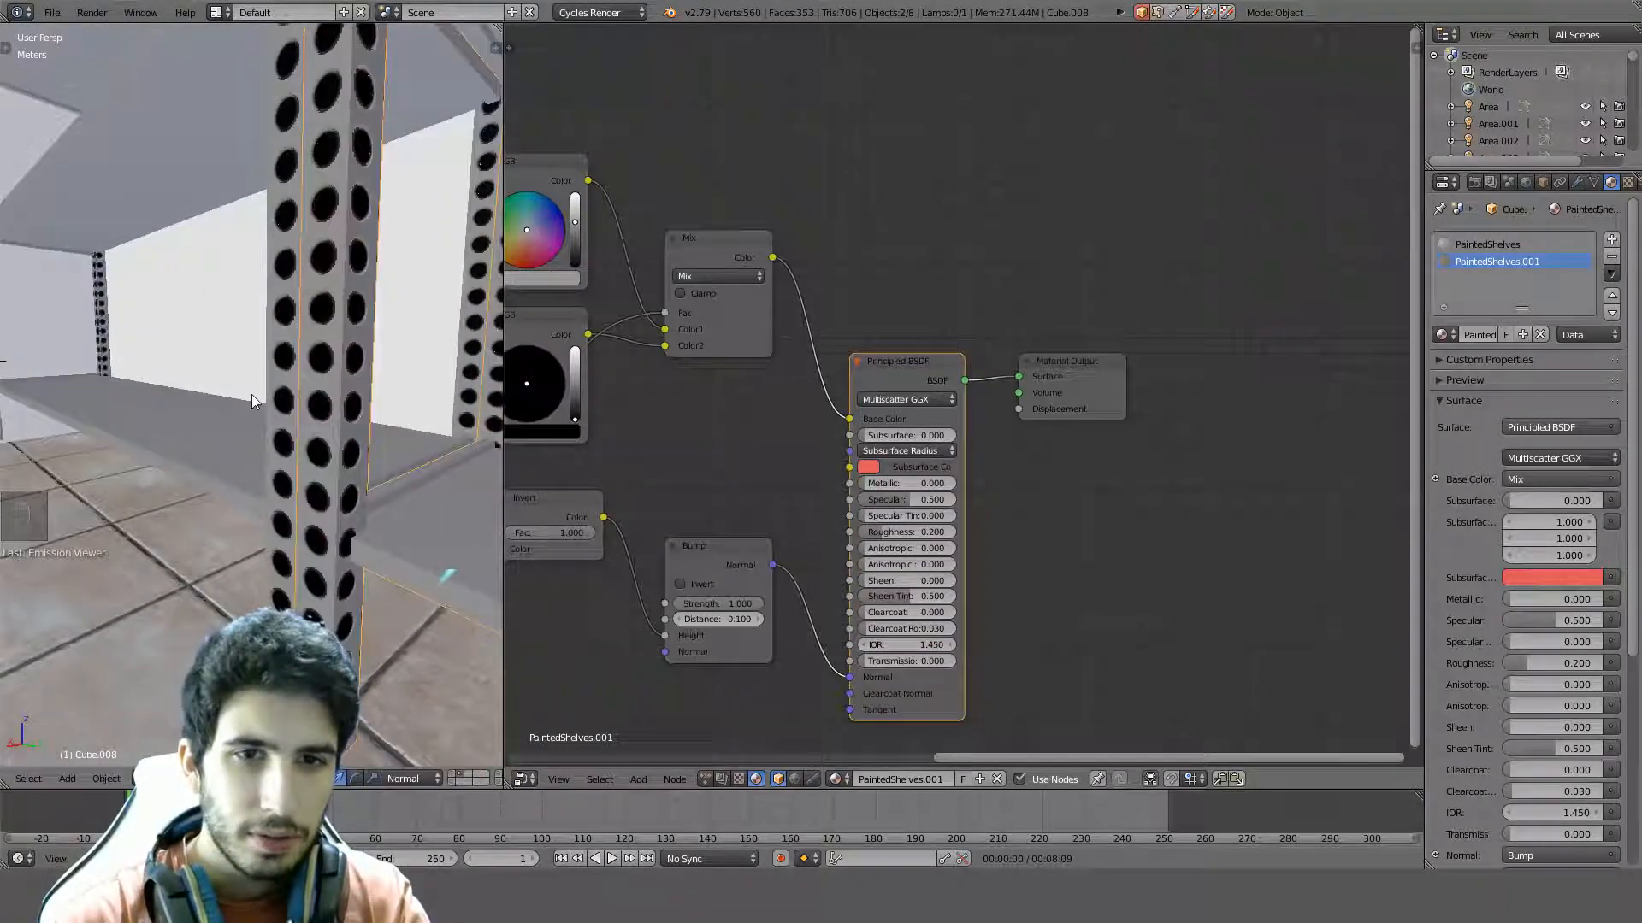
{"action": "left_click", "coordinate": [251, 395]}
{"action": "left_click_drag", "start_coordinate": [504, 86], "coordinate": [1317, 101]}
{"action": "key", "text": "shift+f"}
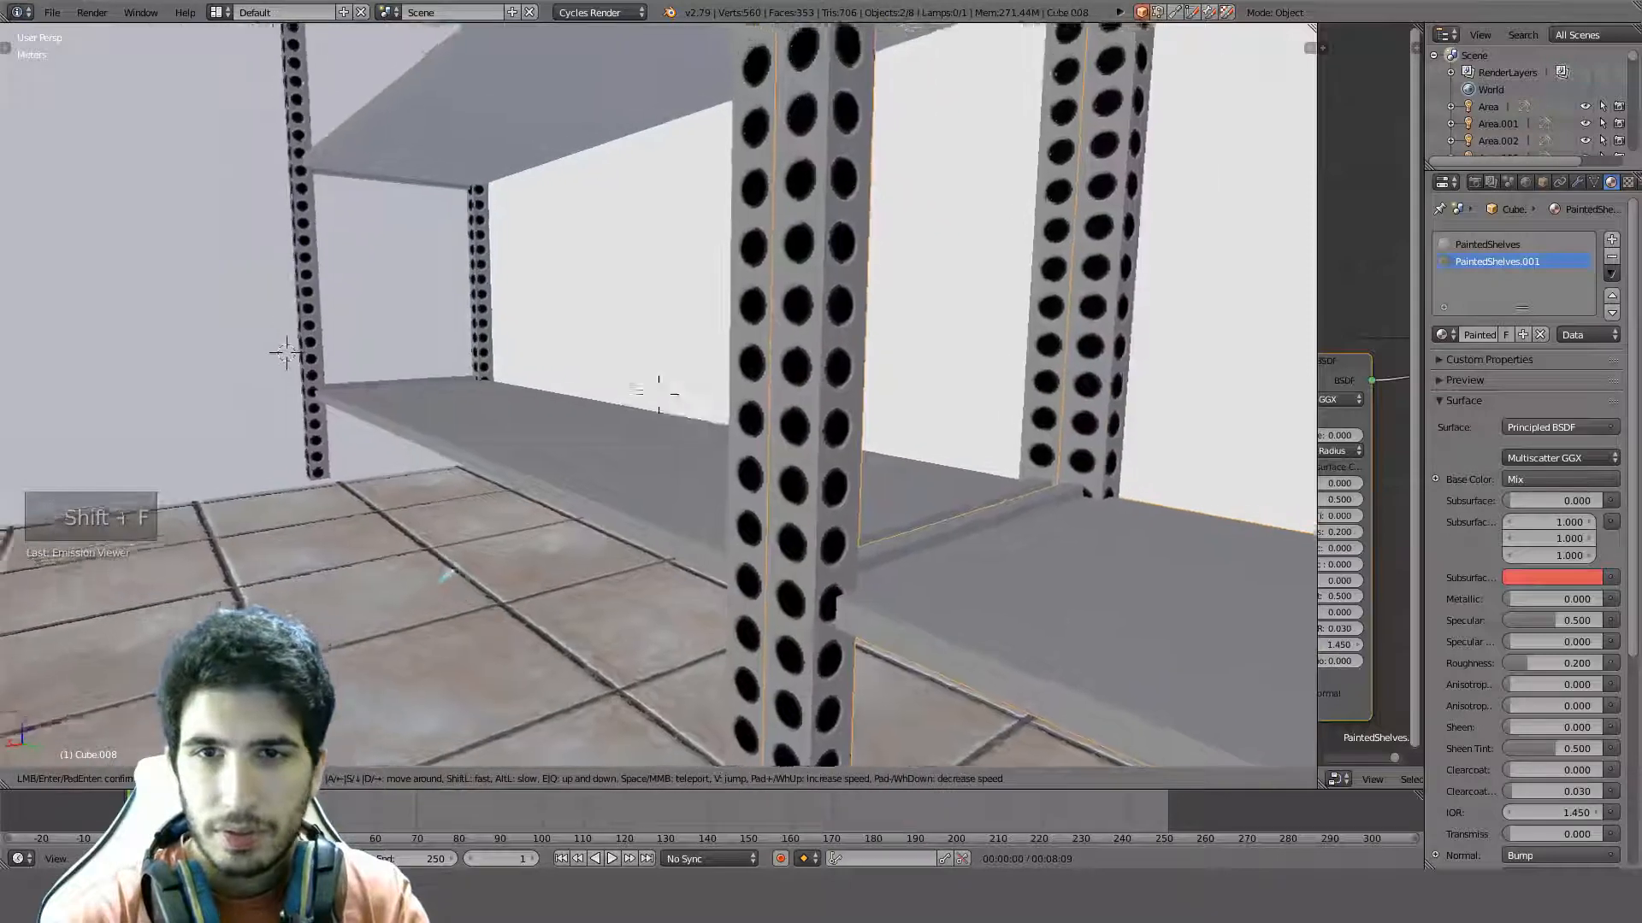
{"action": "left_click", "coordinate": [659, 394]}
{"action": "key", "text": "shift+z"}
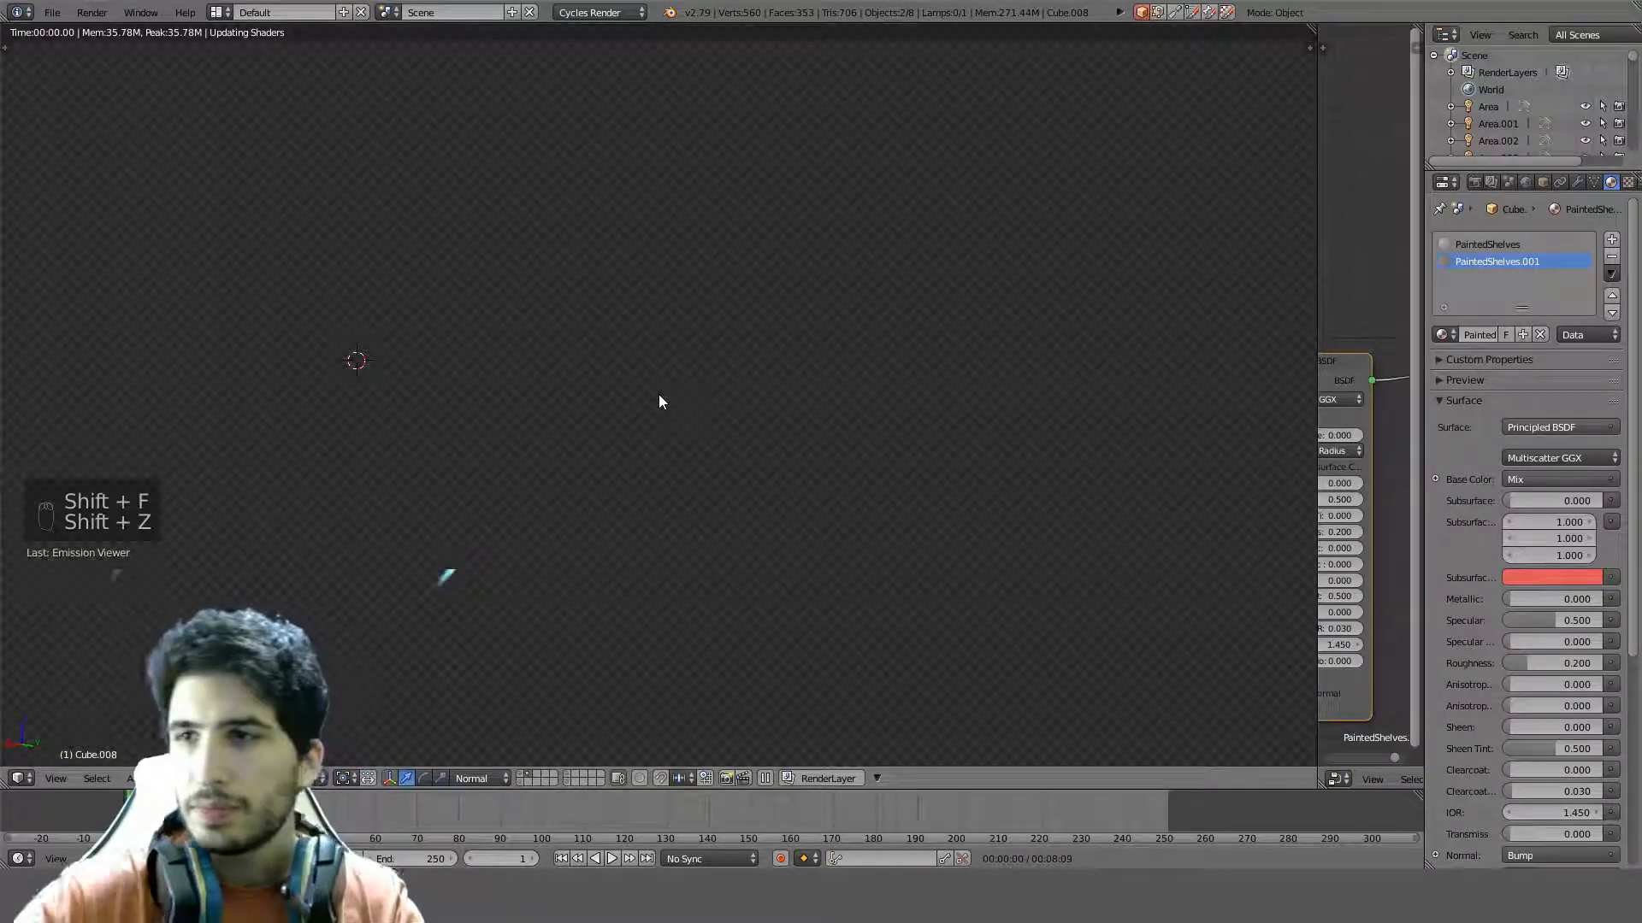
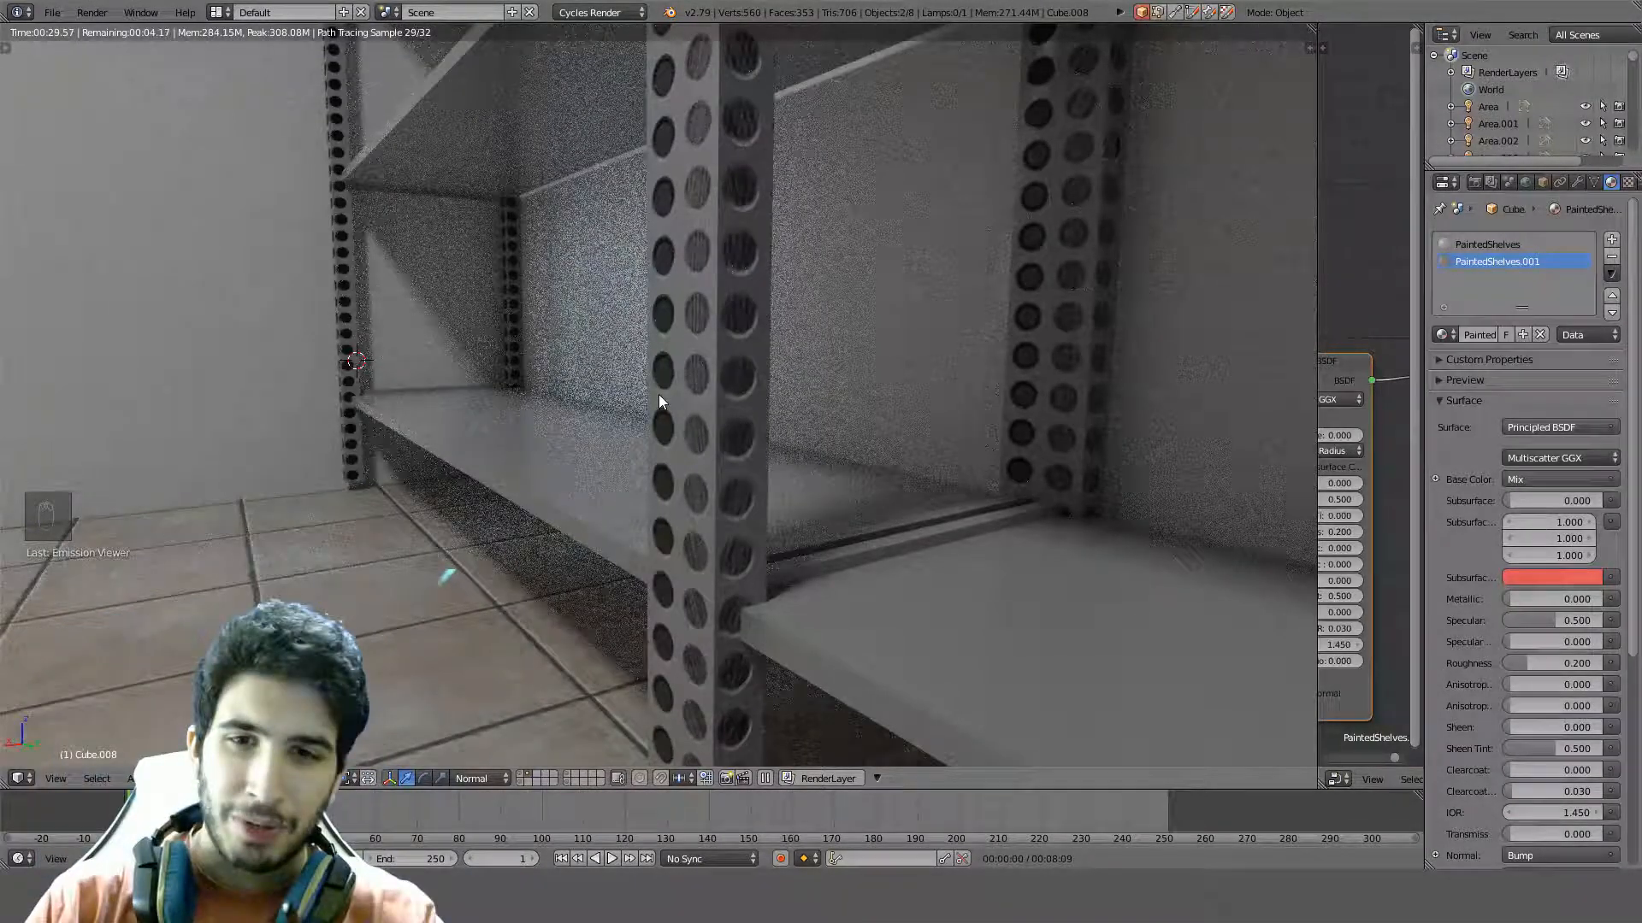
{"action": "mouse_move", "coordinate": [907, 181]}
{"action": "middle_mouse_down"}
{"action": "mouse_move", "coordinate": [973, 218]}
{"action": "mouse_move", "coordinate": [844, 255]}
{"action": "middle_mouse_up"}
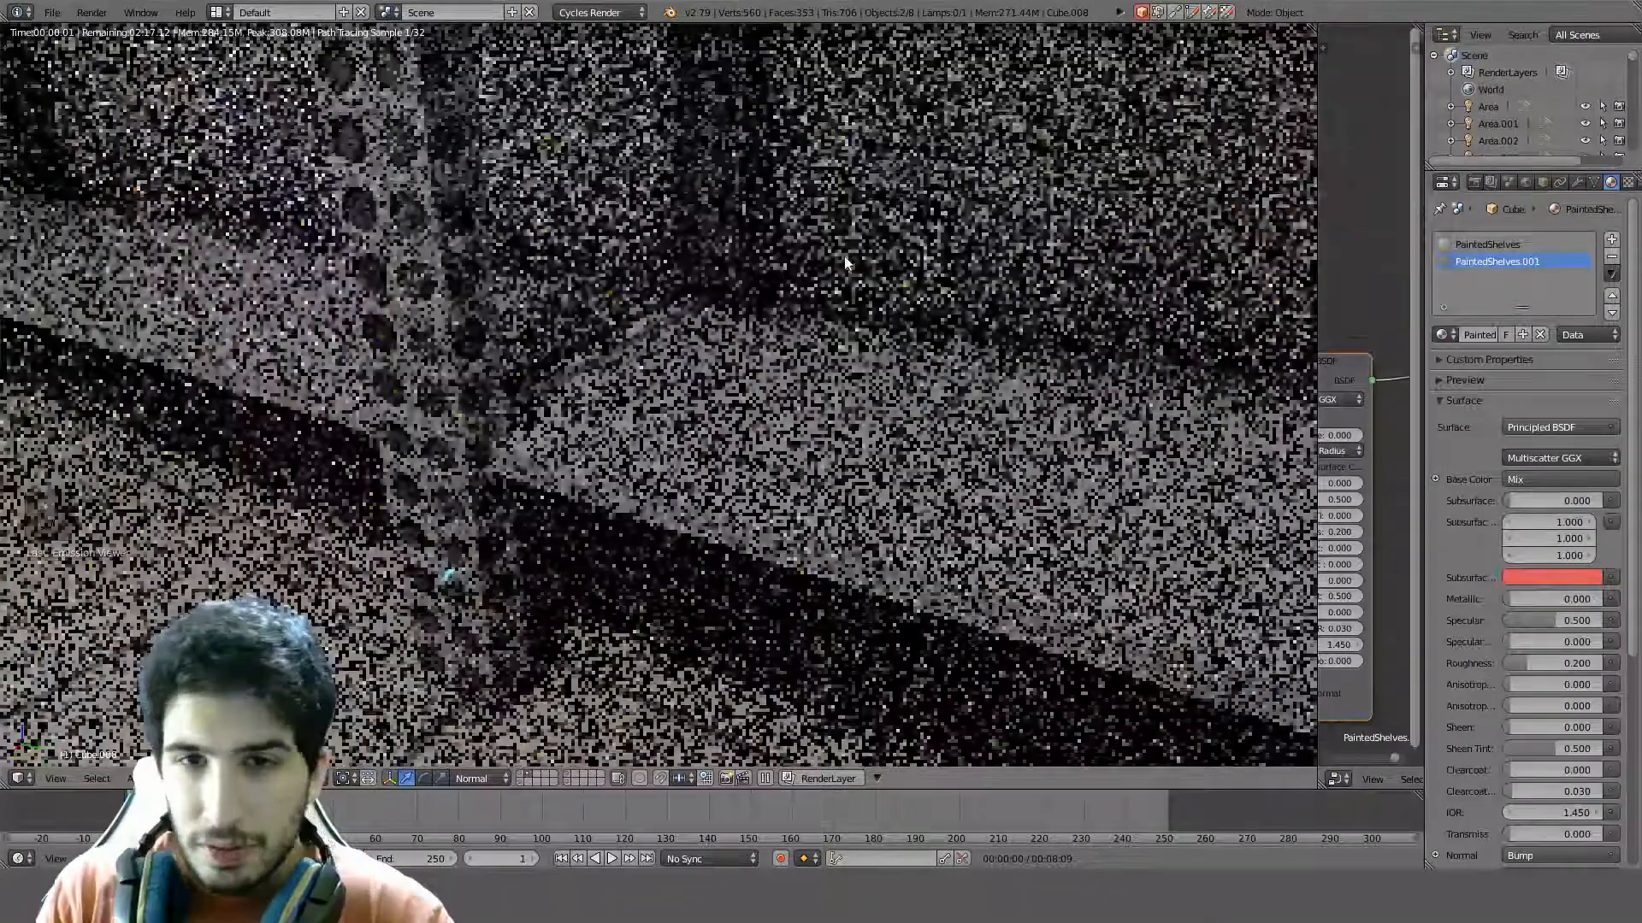
{"action": "key", "text": "shift+z"}
Select all the shelf units in a wireframe right orthographic view
{"action": "scroll", "coordinate": [783, 270], "scroll_direction": "down", "scroll_amount": 7}
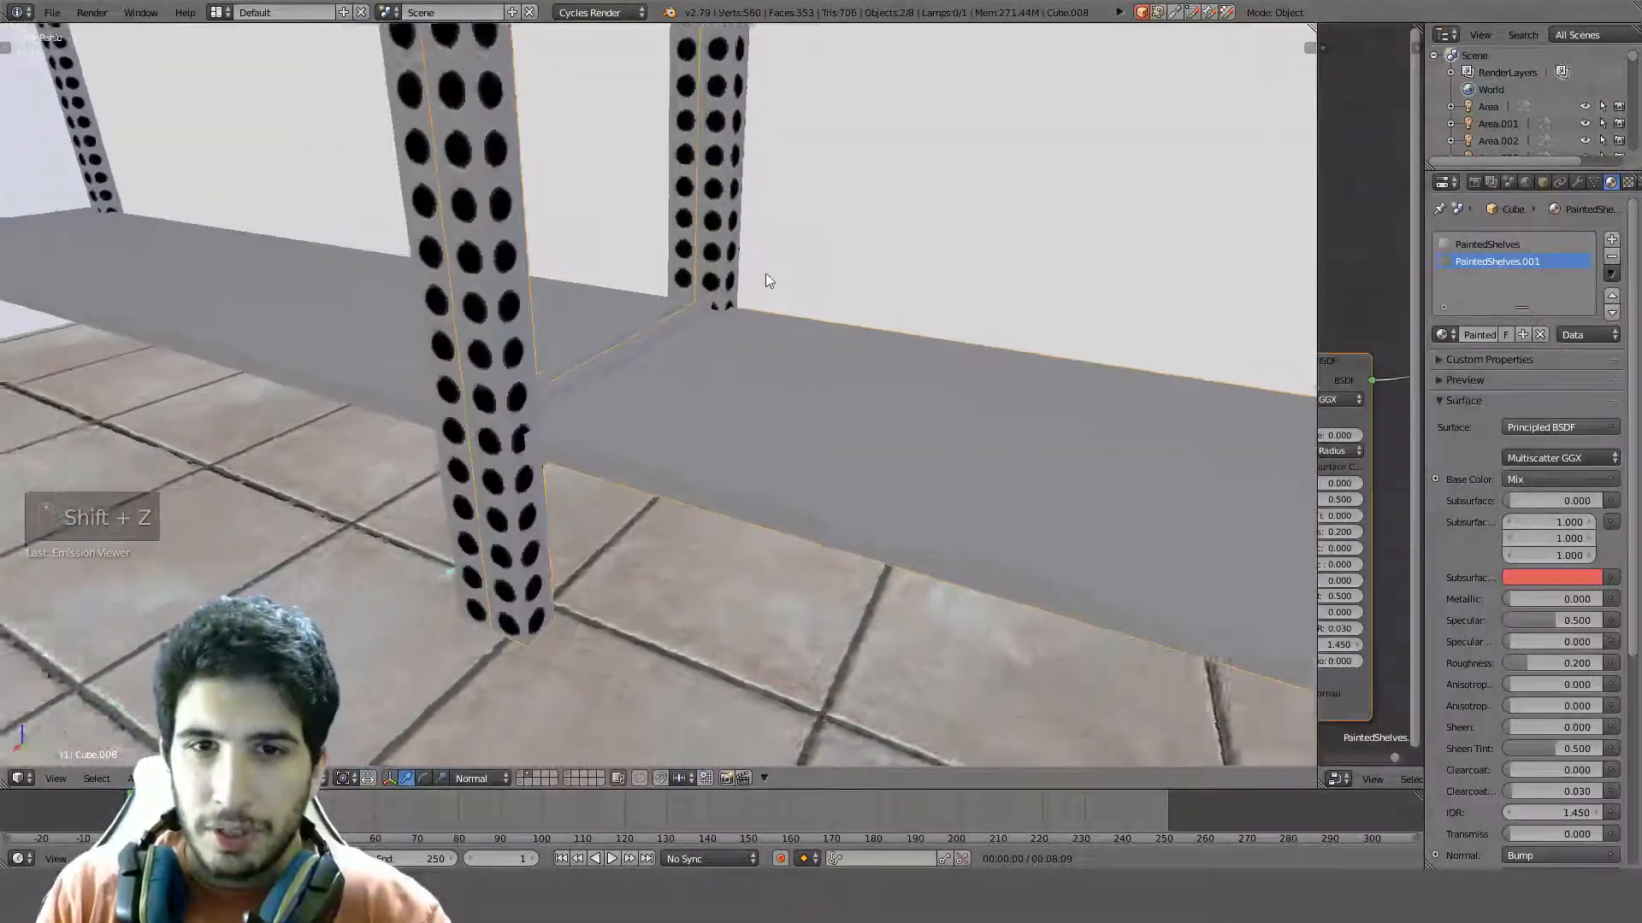
{"action": "scroll", "coordinate": [633, 240], "scroll_direction": "down", "scroll_amount": 6}
{"action": "key", "text": "z"}
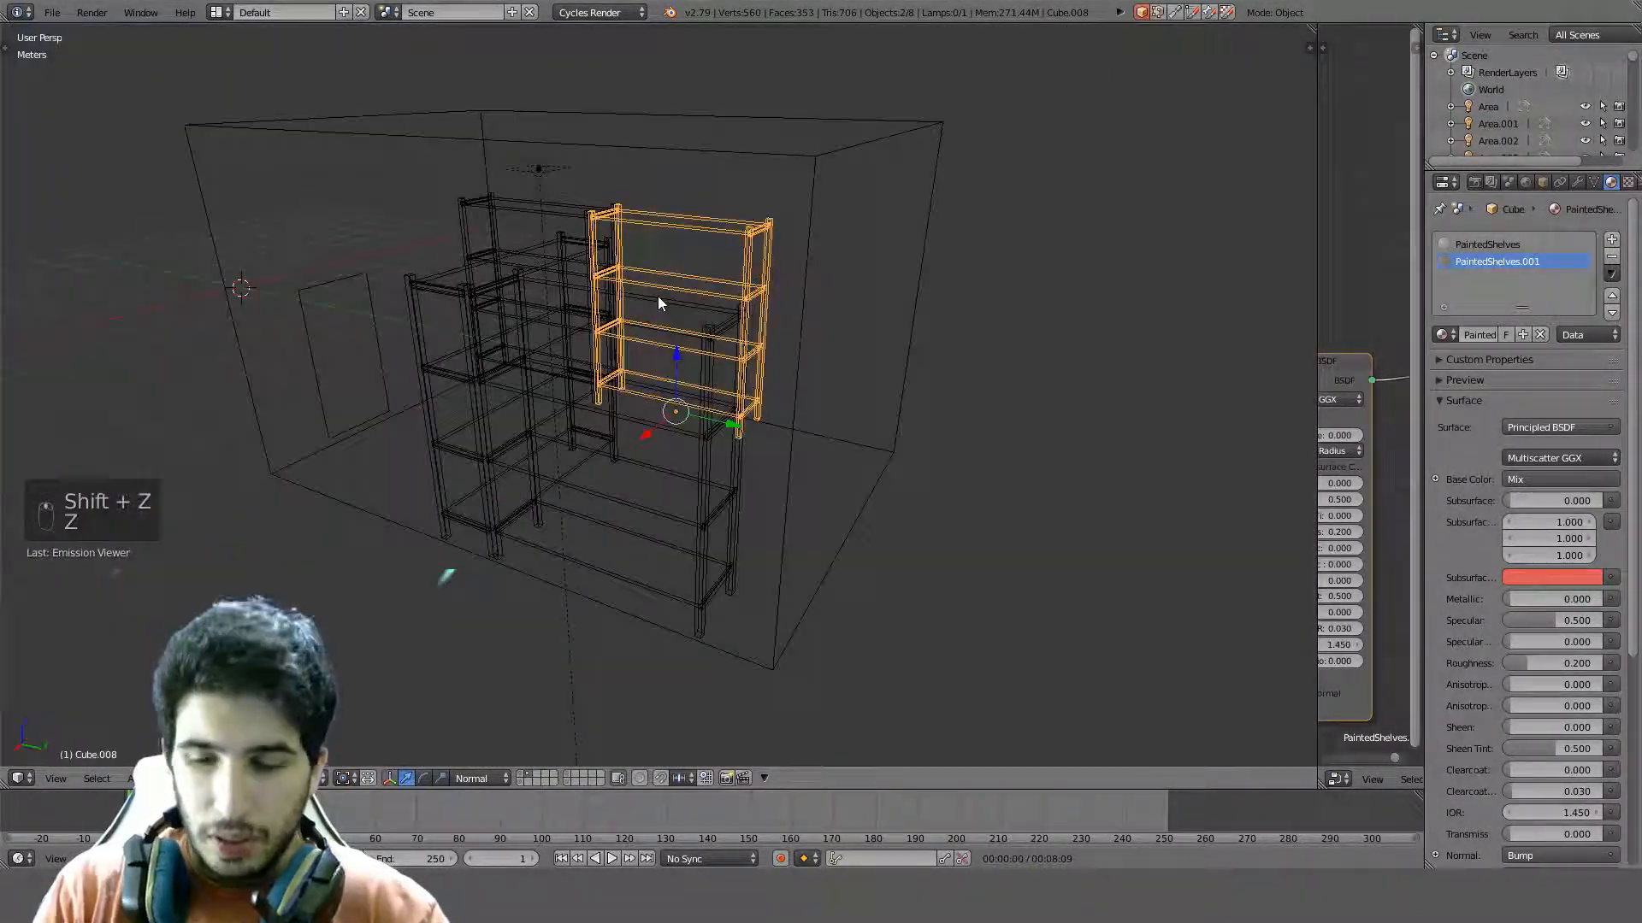
{"action": "key", "text": "KP_3"}
{"action": "key", "text": "KP_5"}
{"action": "scroll", "coordinate": [659, 296], "scroll_direction": "up", "scroll_amount": 5}
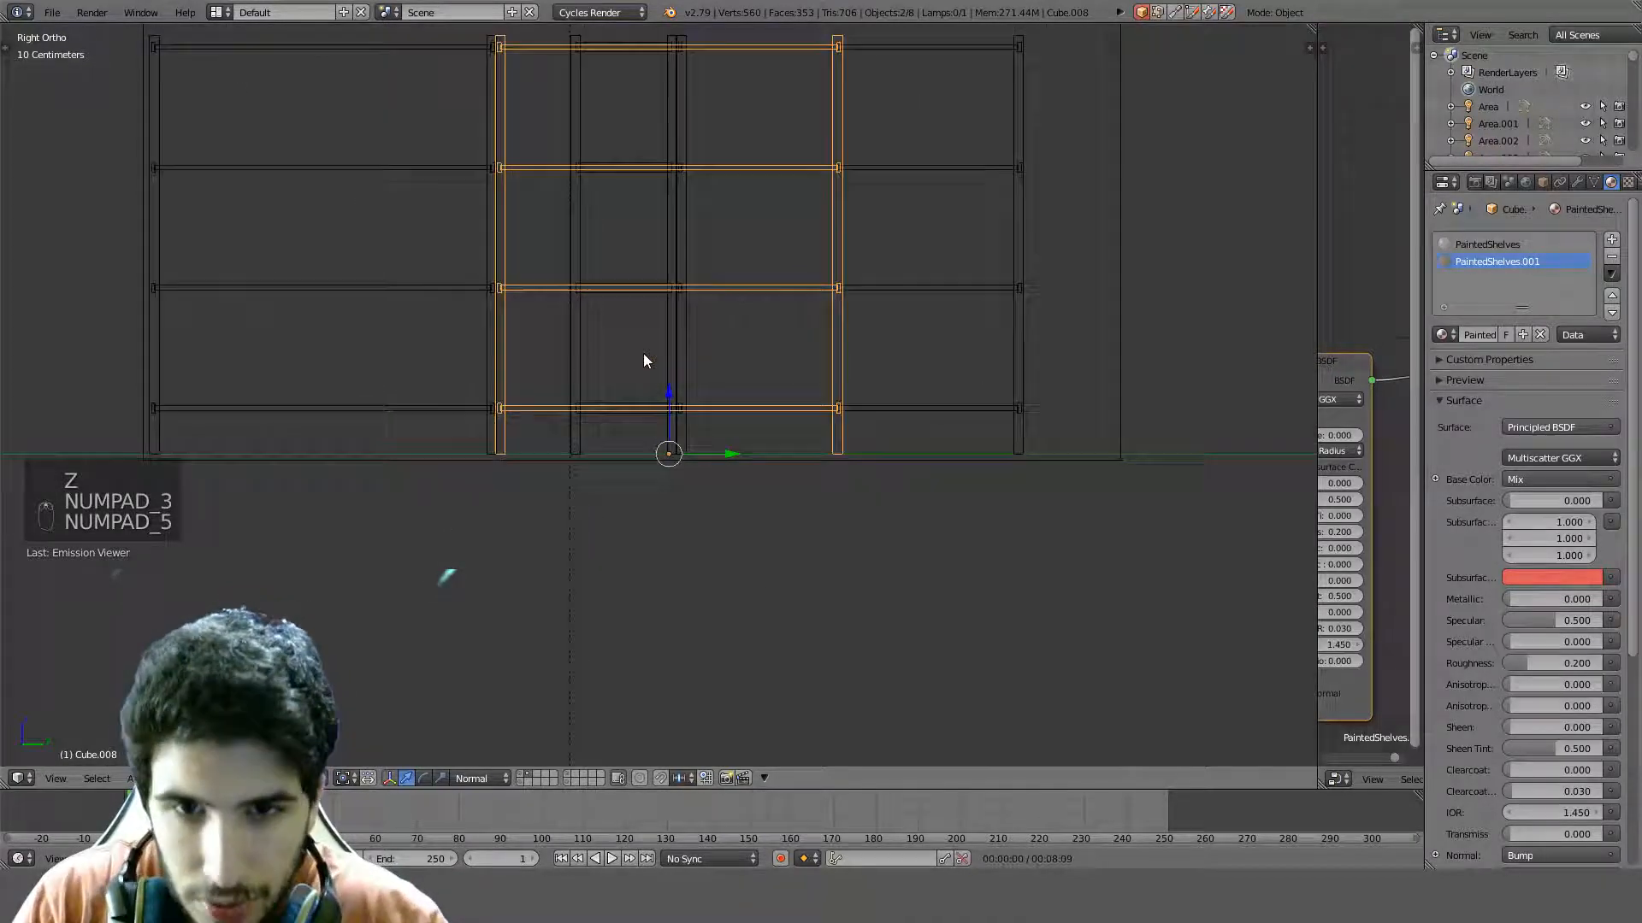
{"action": "right_click", "coordinate": [663, 394]}
{"action": "right_click", "coordinate": [676, 394], "text": "shift"}
{"action": "right_click", "coordinate": [443, 397], "text": "shift"}
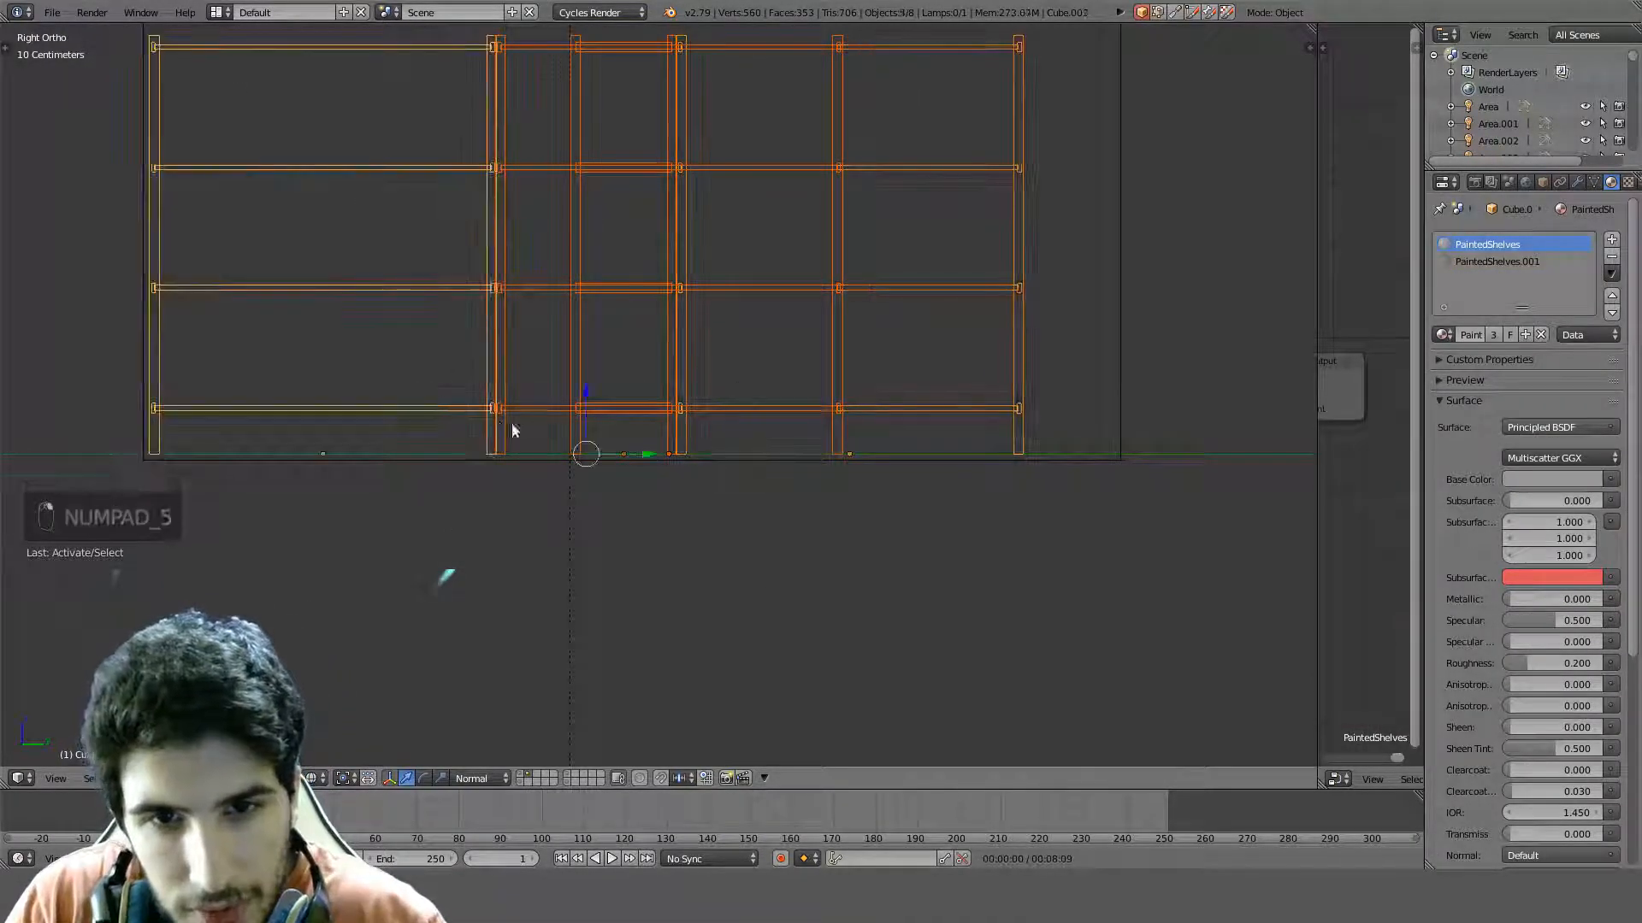
Lower the selected shelf units along the Z axis toward the floor and switch to solid shading
{"action": "scroll", "coordinate": [517, 432], "scroll_direction": "up", "scroll_amount": 3}
{"action": "scroll", "coordinate": [561, 453], "scroll_direction": "up", "scroll_amount": 2}
{"action": "middle_click_drag", "start_coordinate": [617, 452], "coordinate": [612, 299], "text": "shift"}
{"action": "key", "text": "g"}
{"action": "key", "text": "z"}
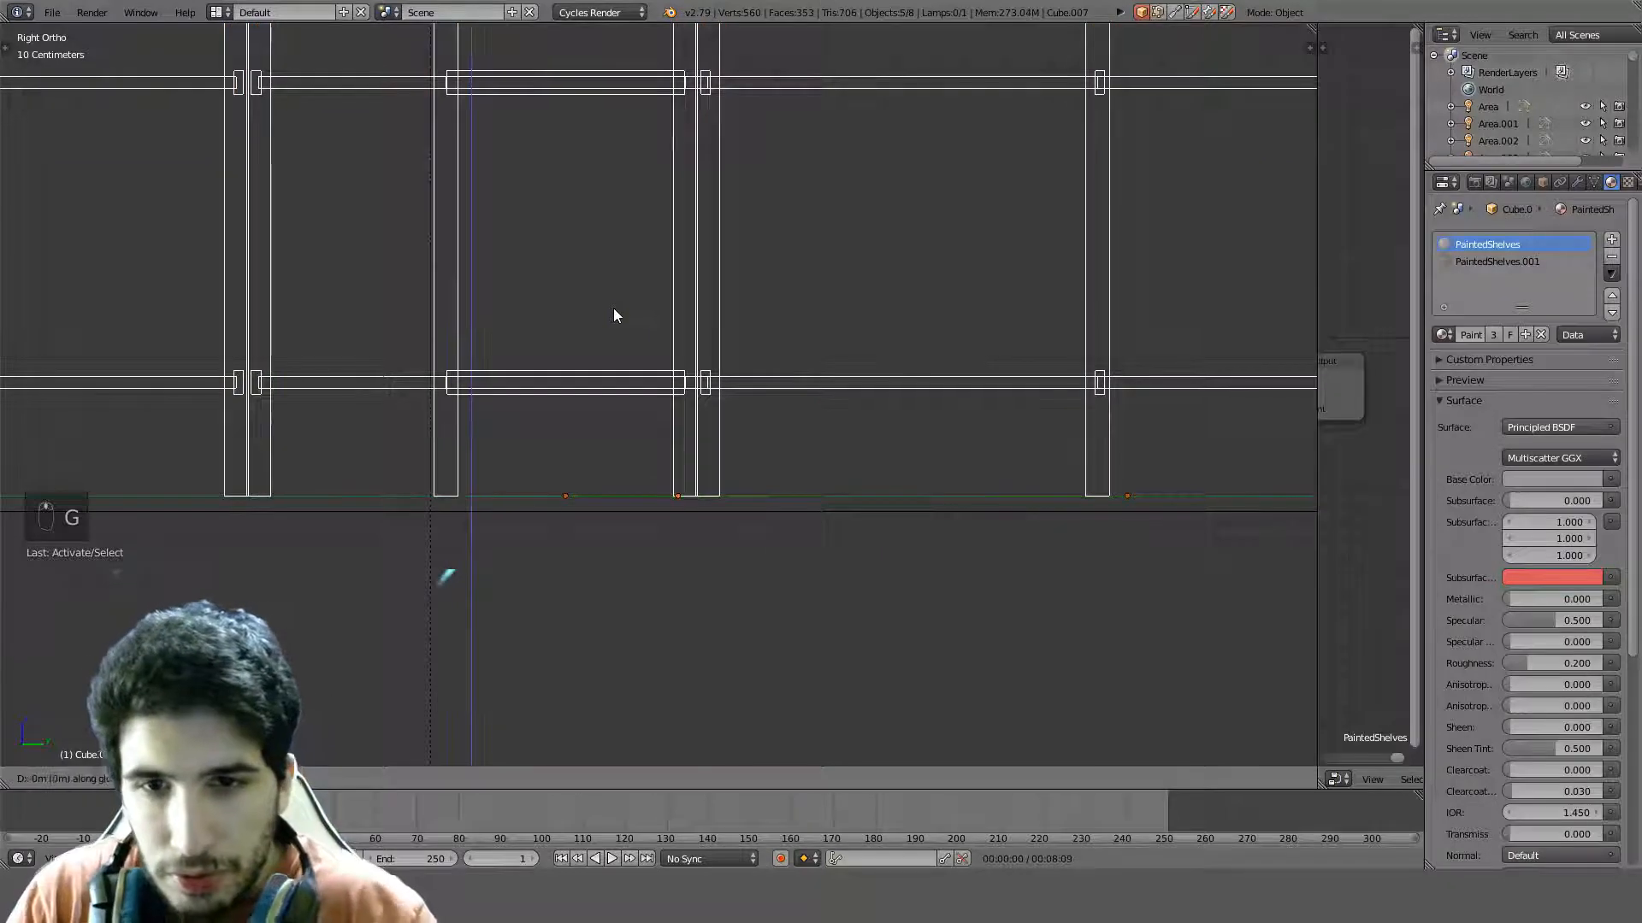
{"action": "left_click", "coordinate": [622, 357]}
{"action": "key", "text": "z"}
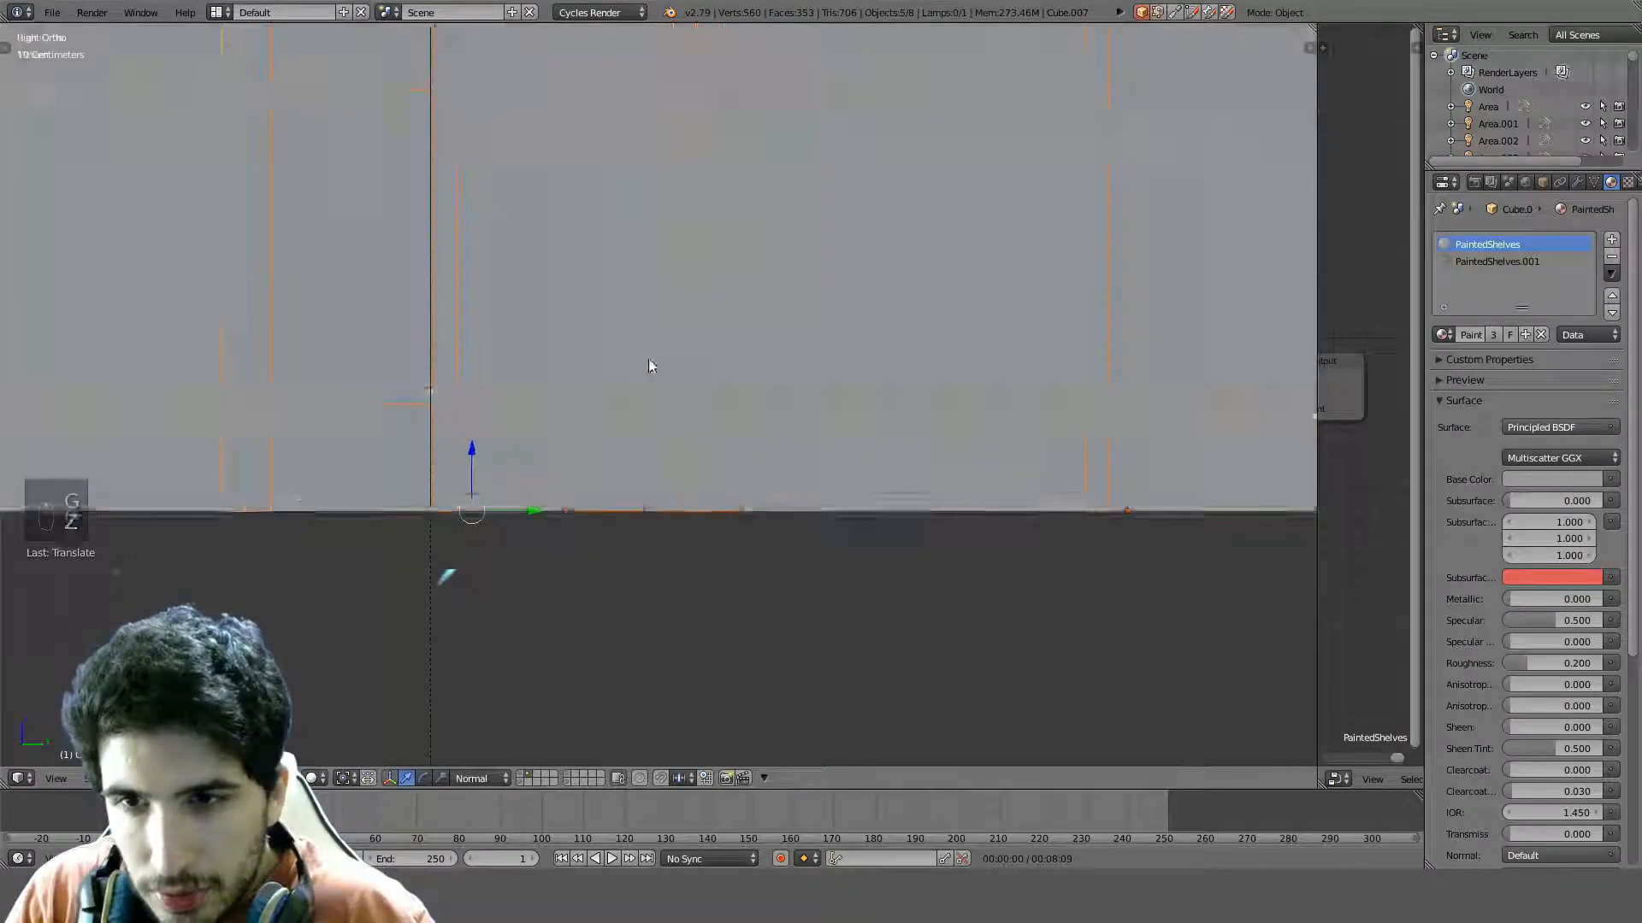
Nudge the shelf units along the Z axis while viewing the post bottoms against the floor from an angle
{"action": "middle_click_drag", "start_coordinate": [648, 359], "coordinate": [556, 371]}
{"action": "key", "text": "g"}
{"action": "key", "text": "z"}
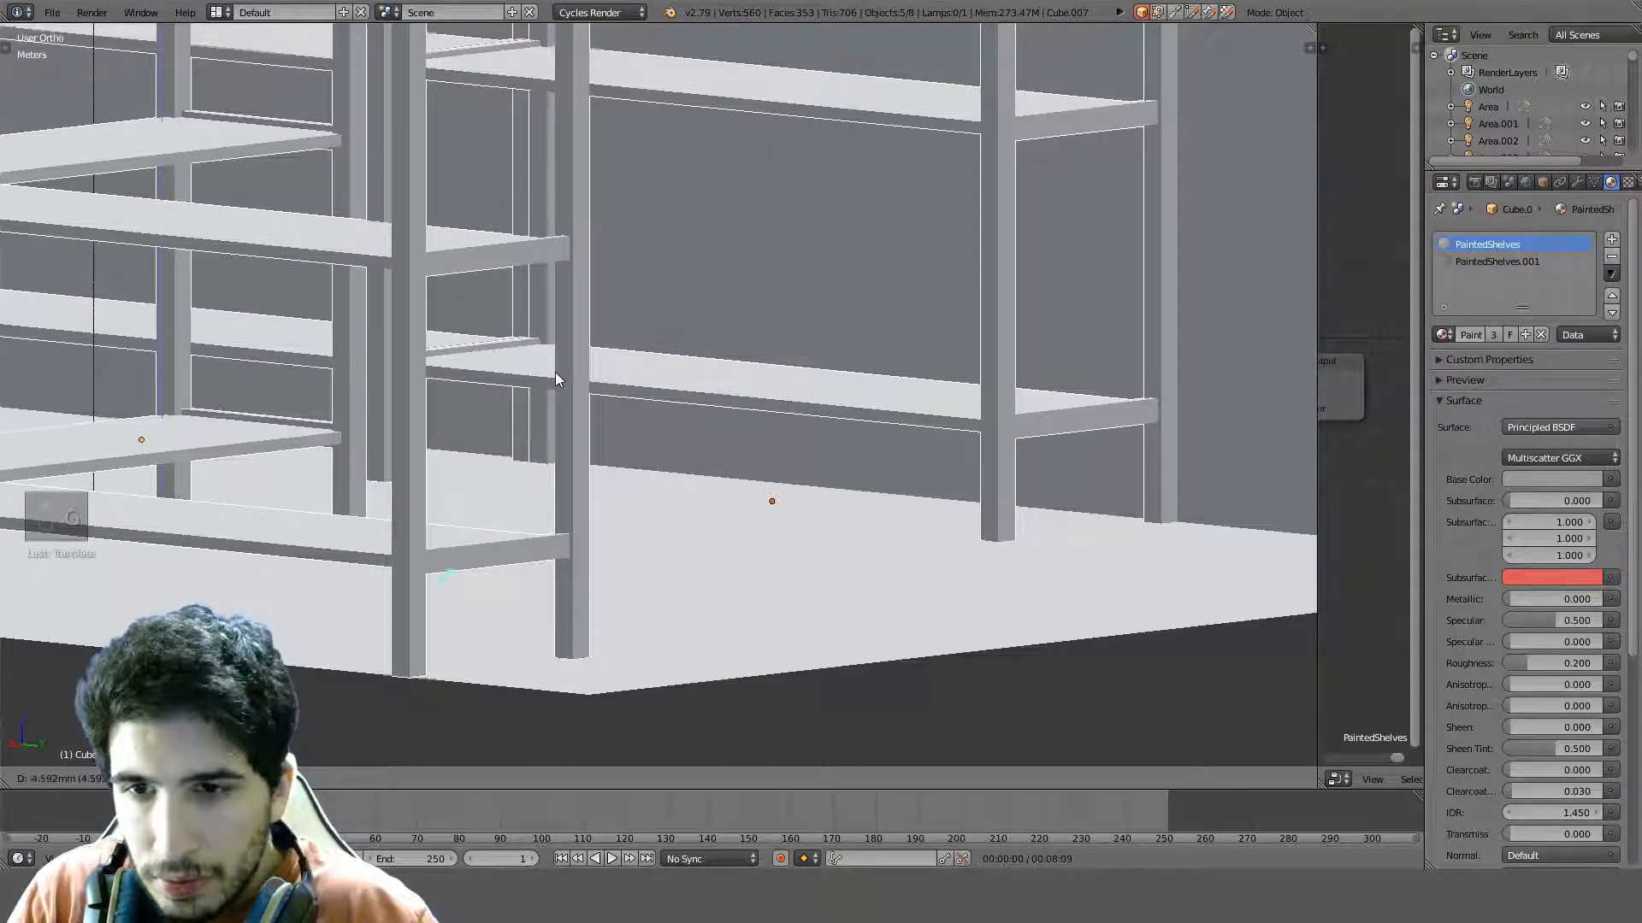
{"action": "left_click", "coordinate": [556, 372]}
{"action": "key", "text": "g"}
{"action": "key", "text": "z"}
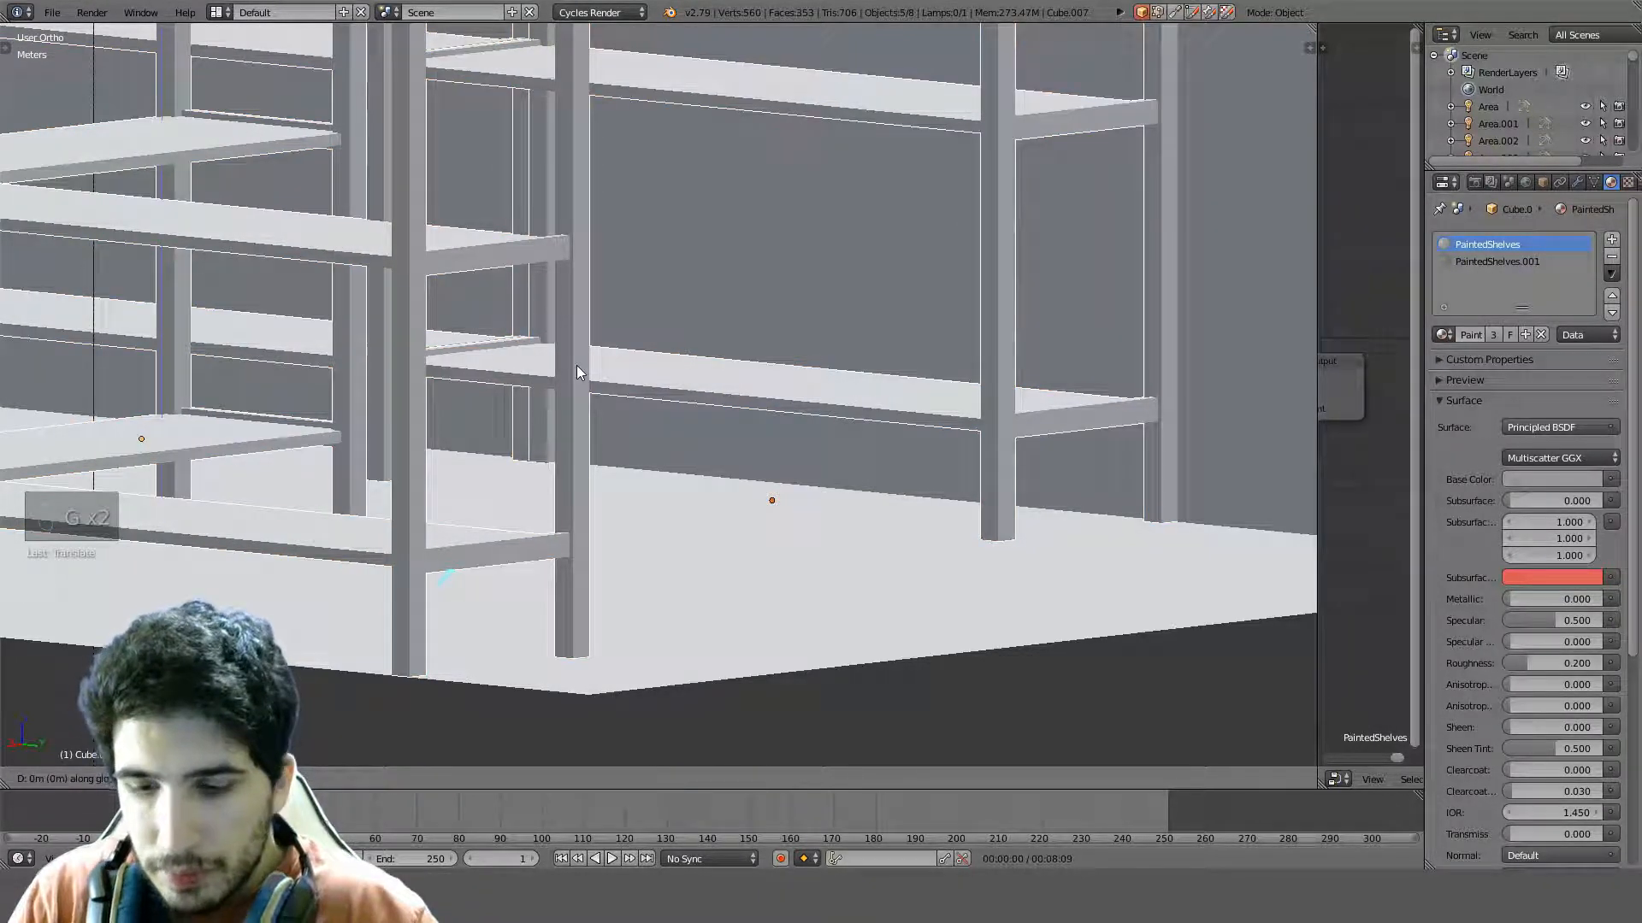
{"action": "left_click", "coordinate": [576, 366]}
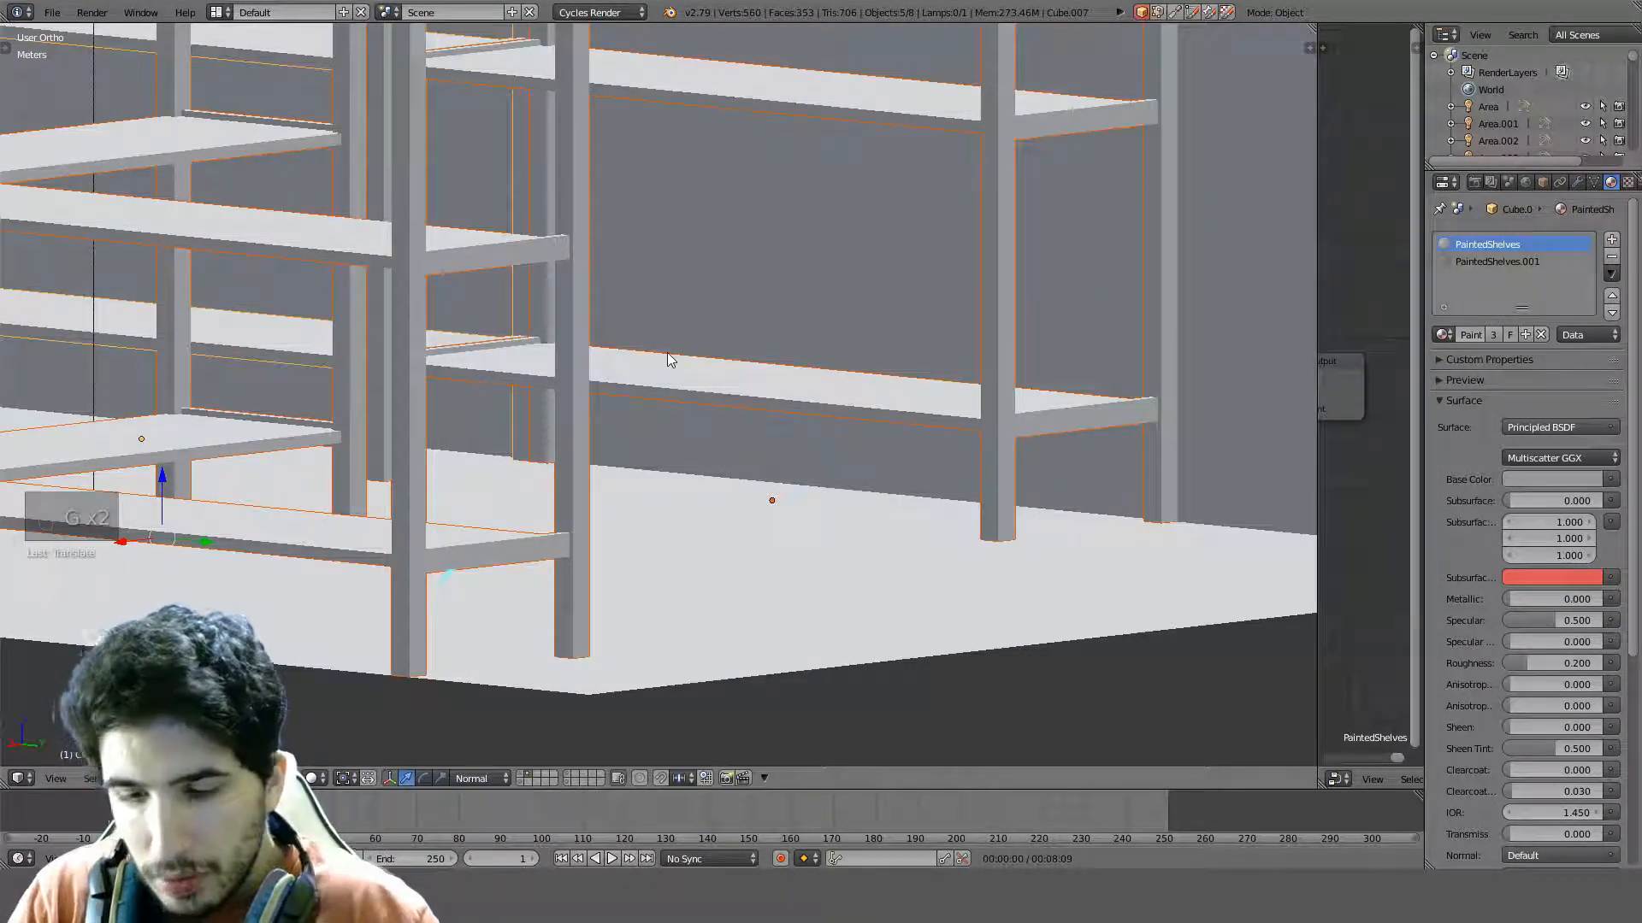
Align the bottoms of the shelf posts exactly with the floor line in the wireframe right view, and deselect everything
{"action": "key", "text": "KP_3"}
{"action": "scroll", "coordinate": [672, 359], "scroll_direction": "up", "scroll_amount": 3}
{"action": "key", "text": "z"}
{"action": "scroll", "coordinate": [752, 359], "scroll_direction": "up", "scroll_amount": 3}
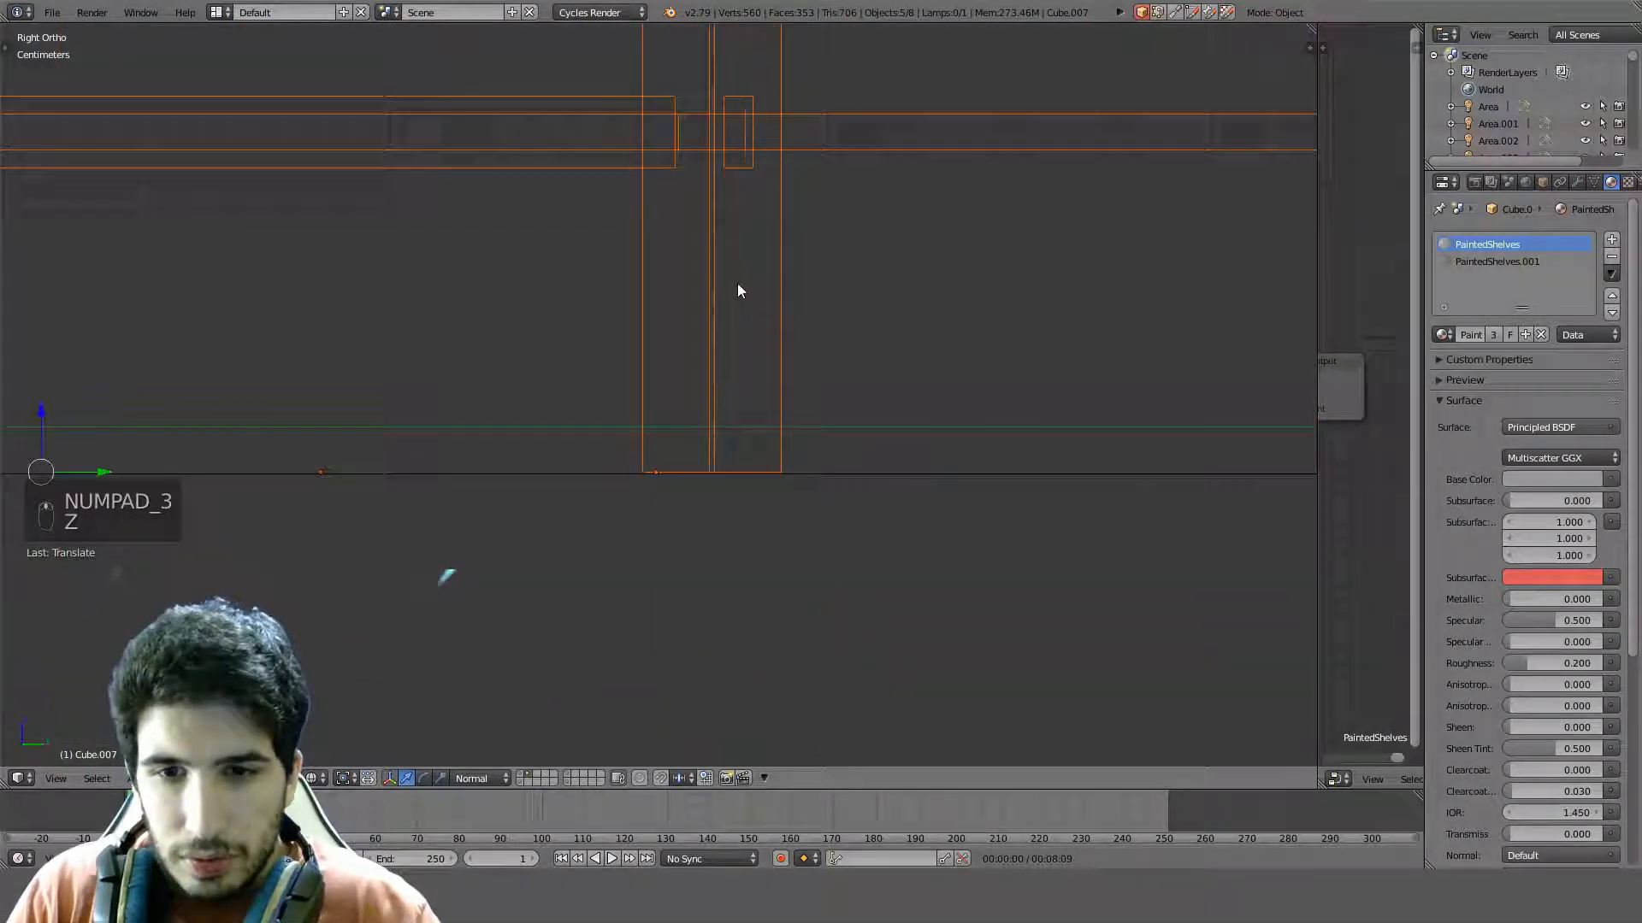
{"action": "scroll", "coordinate": [710, 253], "scroll_direction": "up", "scroll_amount": 3}
{"action": "key", "text": "g"}
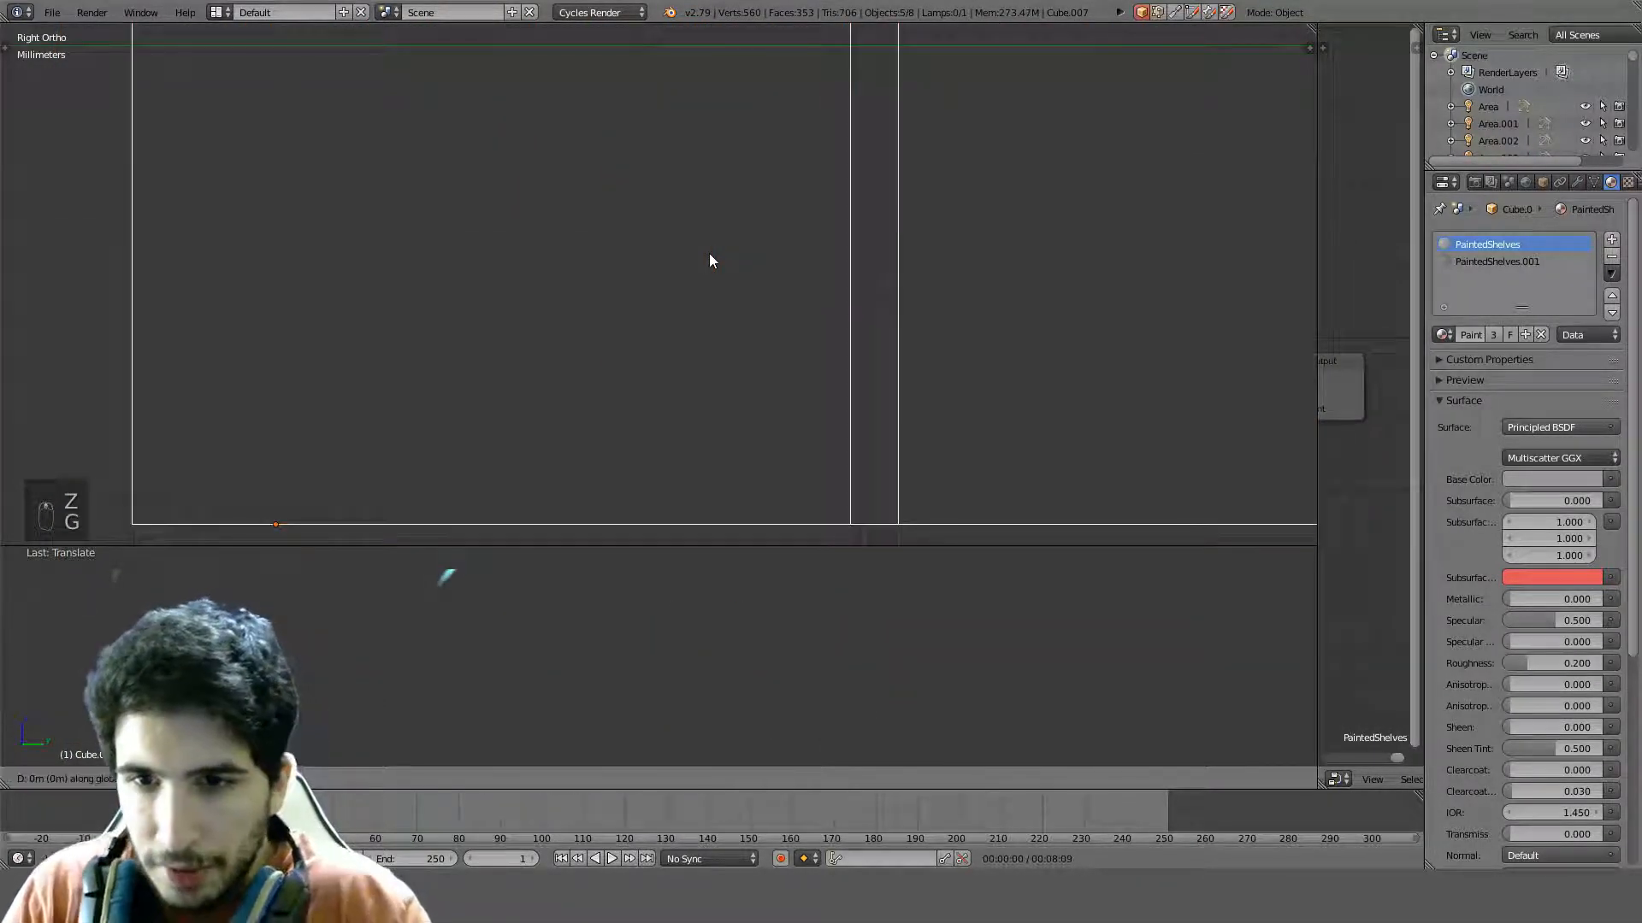
{"action": "left_click", "coordinate": [715, 465]}
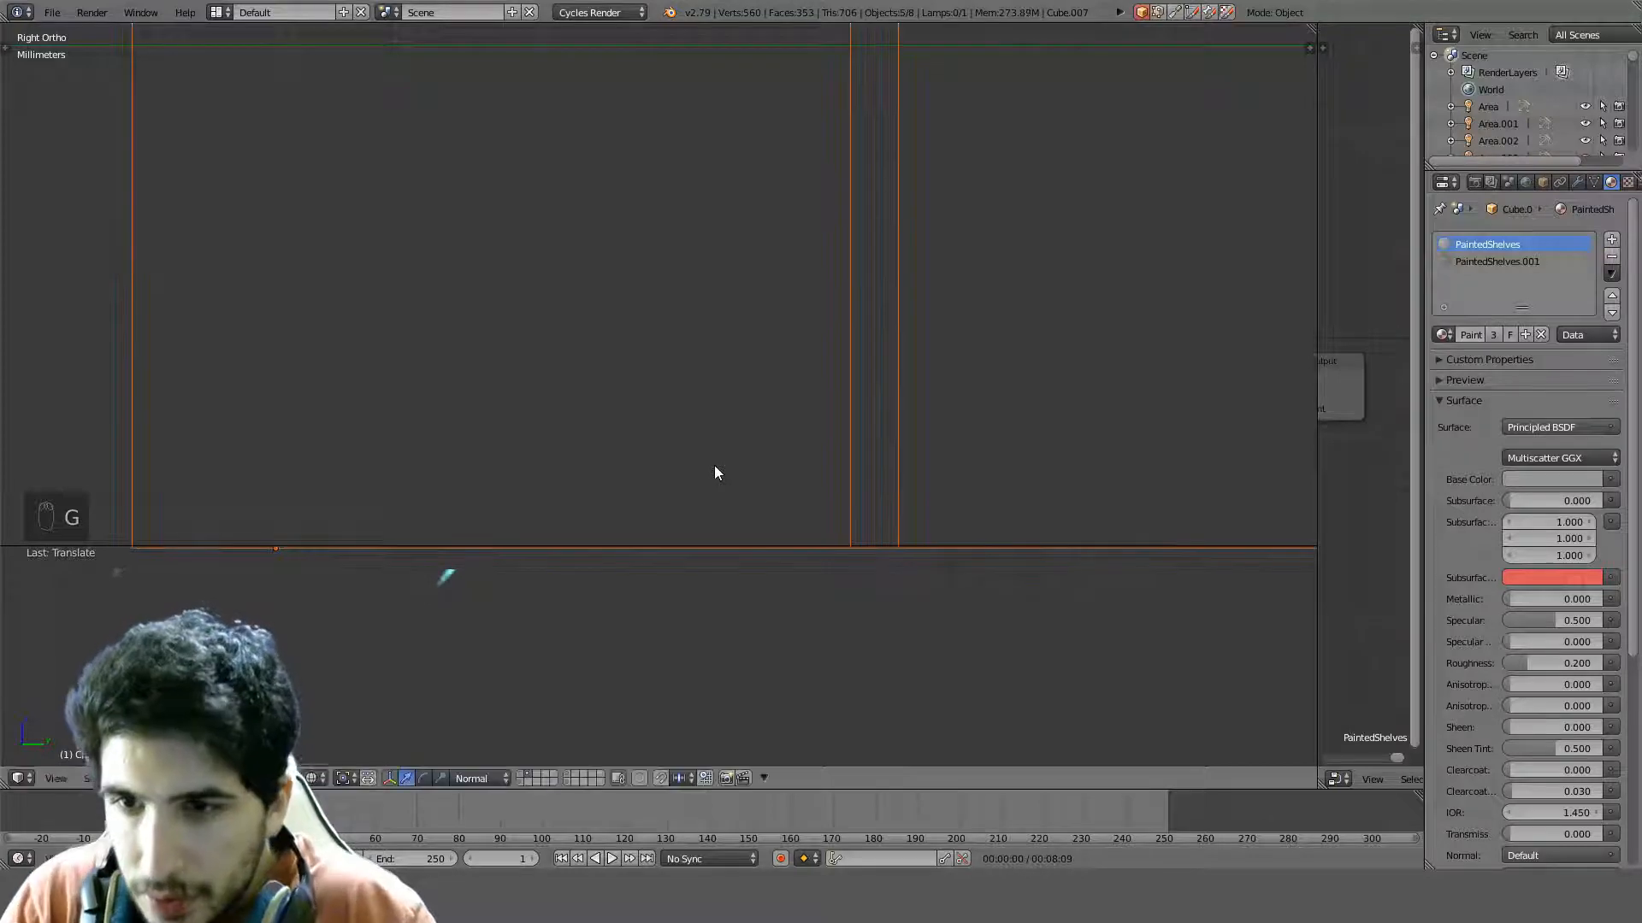
{"action": "scroll", "coordinate": [715, 465], "scroll_direction": "down", "scroll_amount": 3}
{"action": "scroll", "coordinate": [714, 465], "scroll_direction": "down", "scroll_amount": 5}
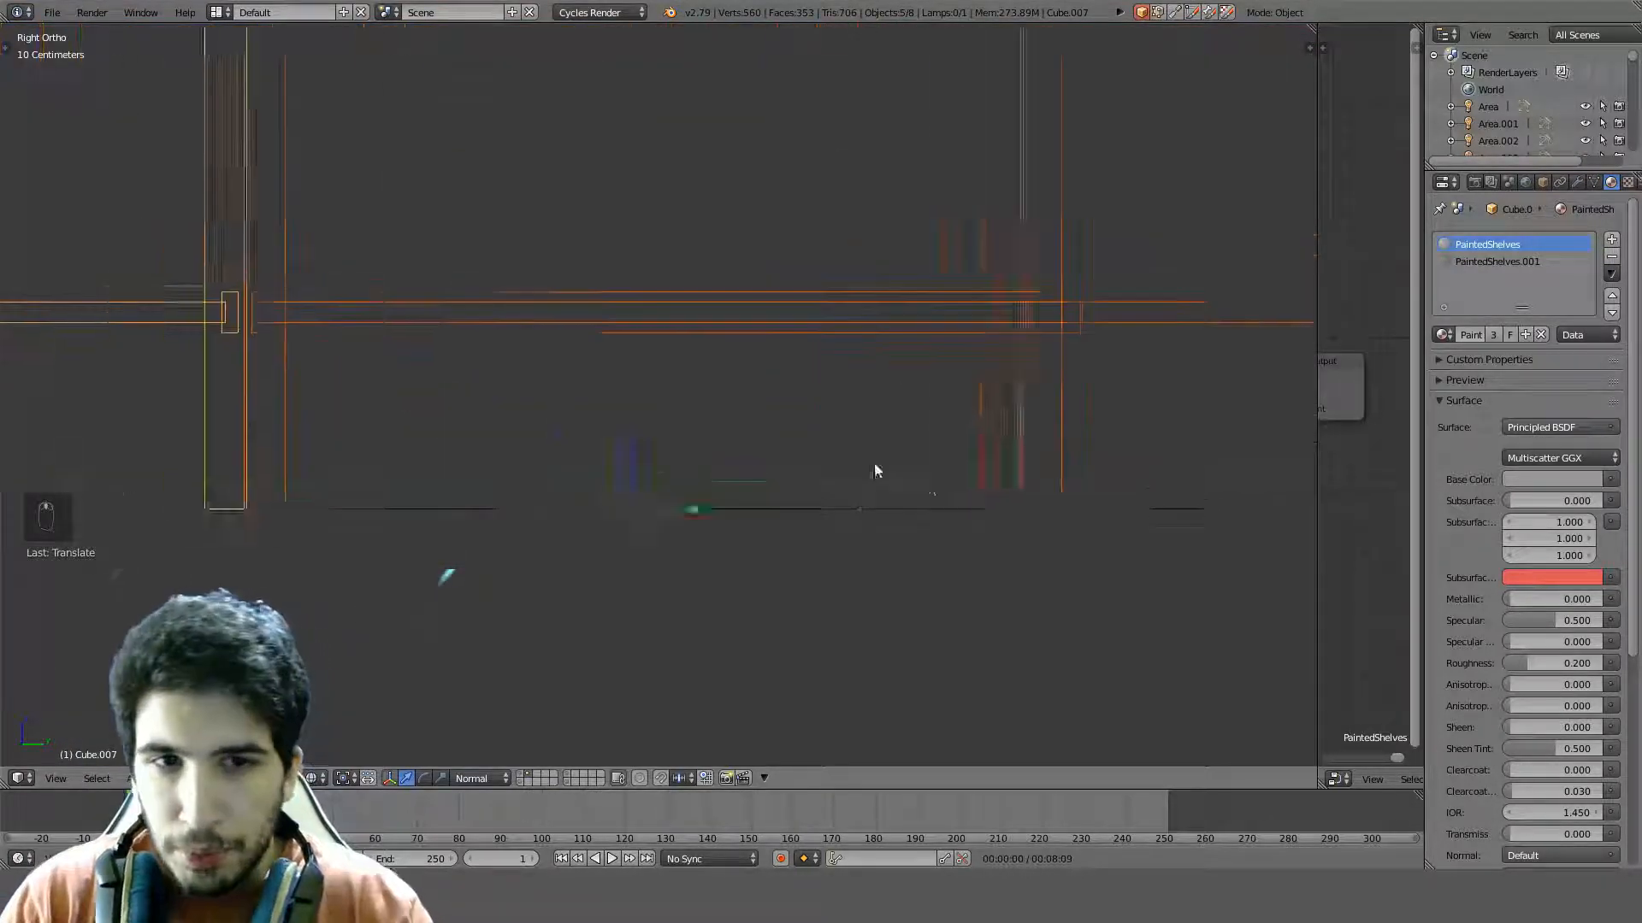
{"action": "key", "text": "a"}
Restore solid shading, widen the node editor, and select the Principled BSDF of the PaintedShelves material
{"action": "middle_click_drag", "start_coordinate": [767, 484], "coordinate": [696, 491]}
{"action": "key", "text": "z"}
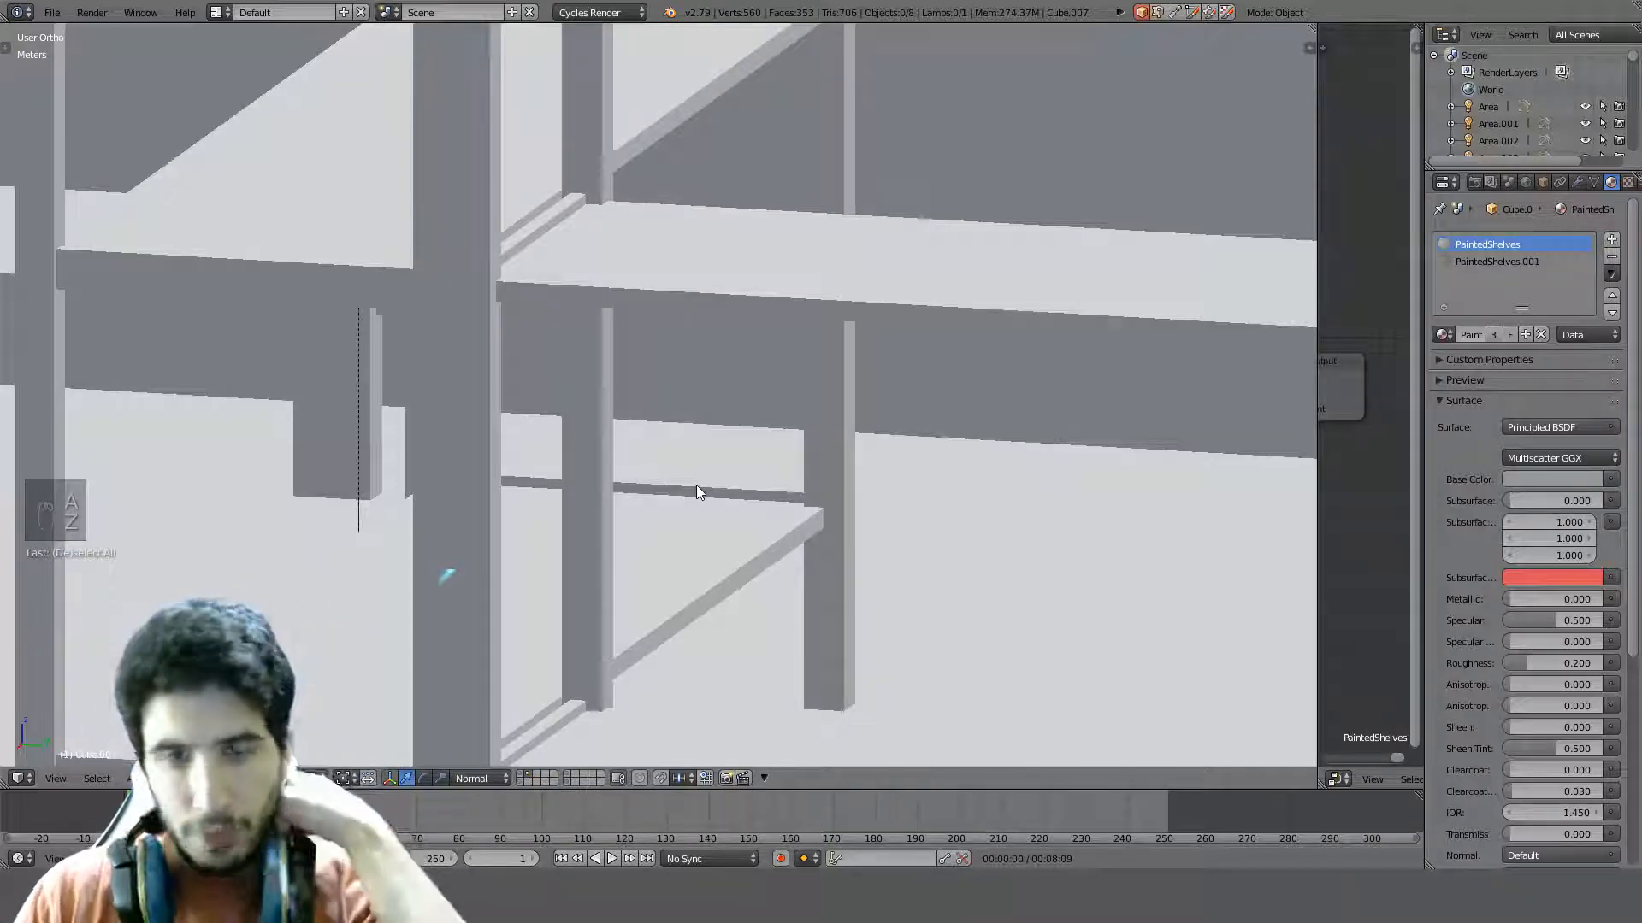
{"action": "scroll", "coordinate": [696, 485], "scroll_direction": "down", "scroll_amount": 8}
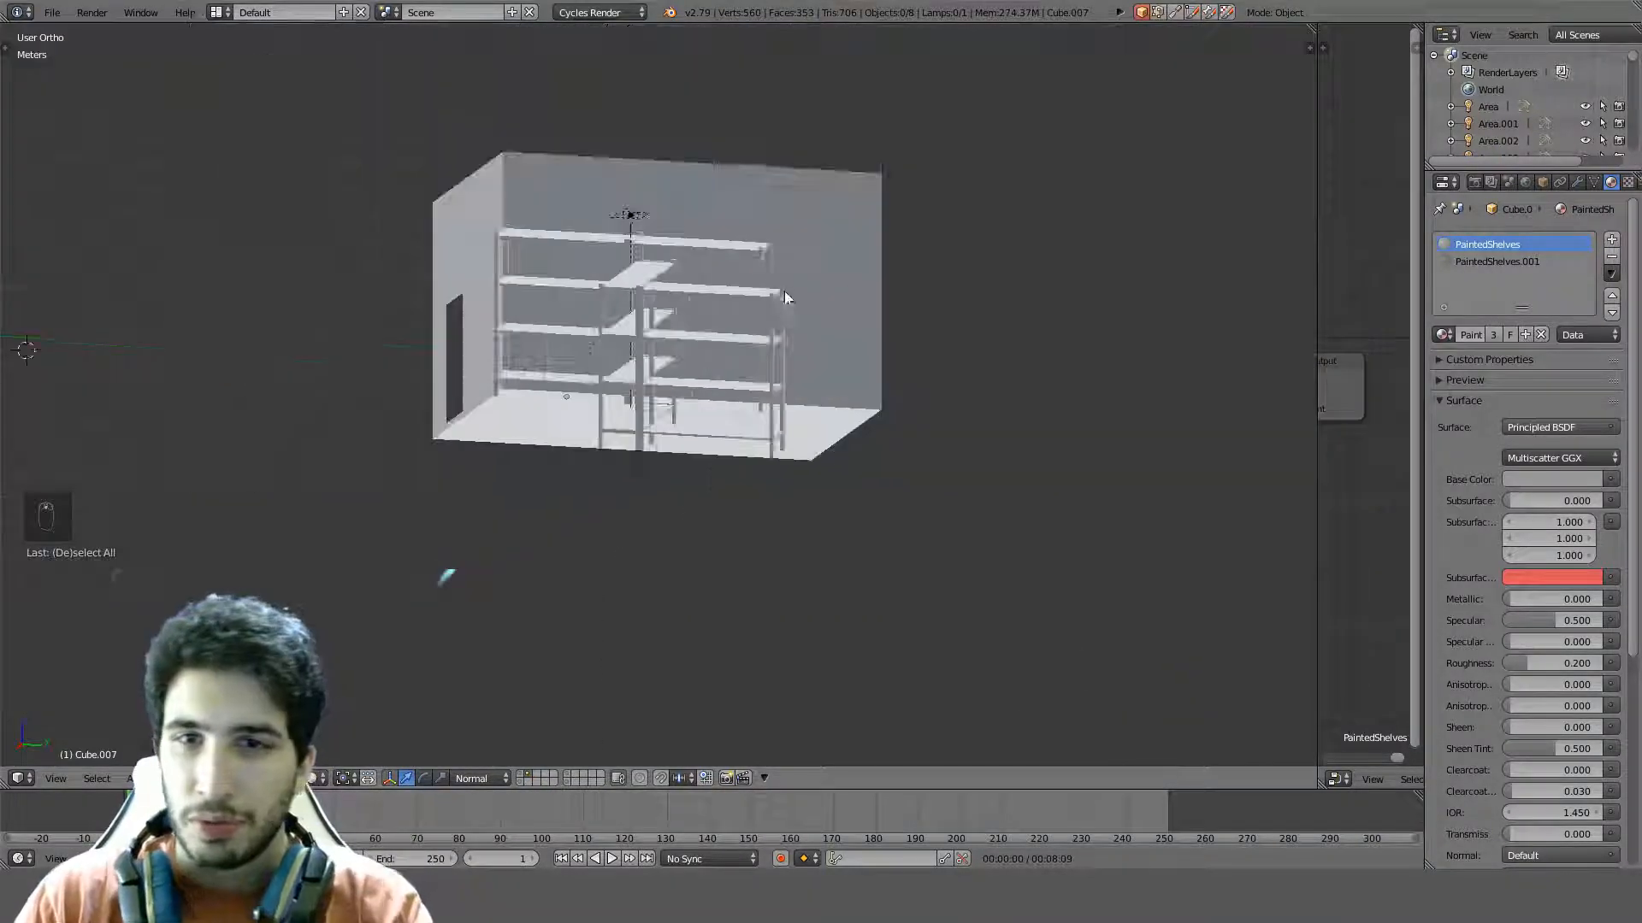
{"action": "middle_click_drag", "start_coordinate": [783, 290], "coordinate": [619, 547]}
{"action": "scroll", "coordinate": [818, 354], "scroll_direction": "up", "scroll_amount": 4}
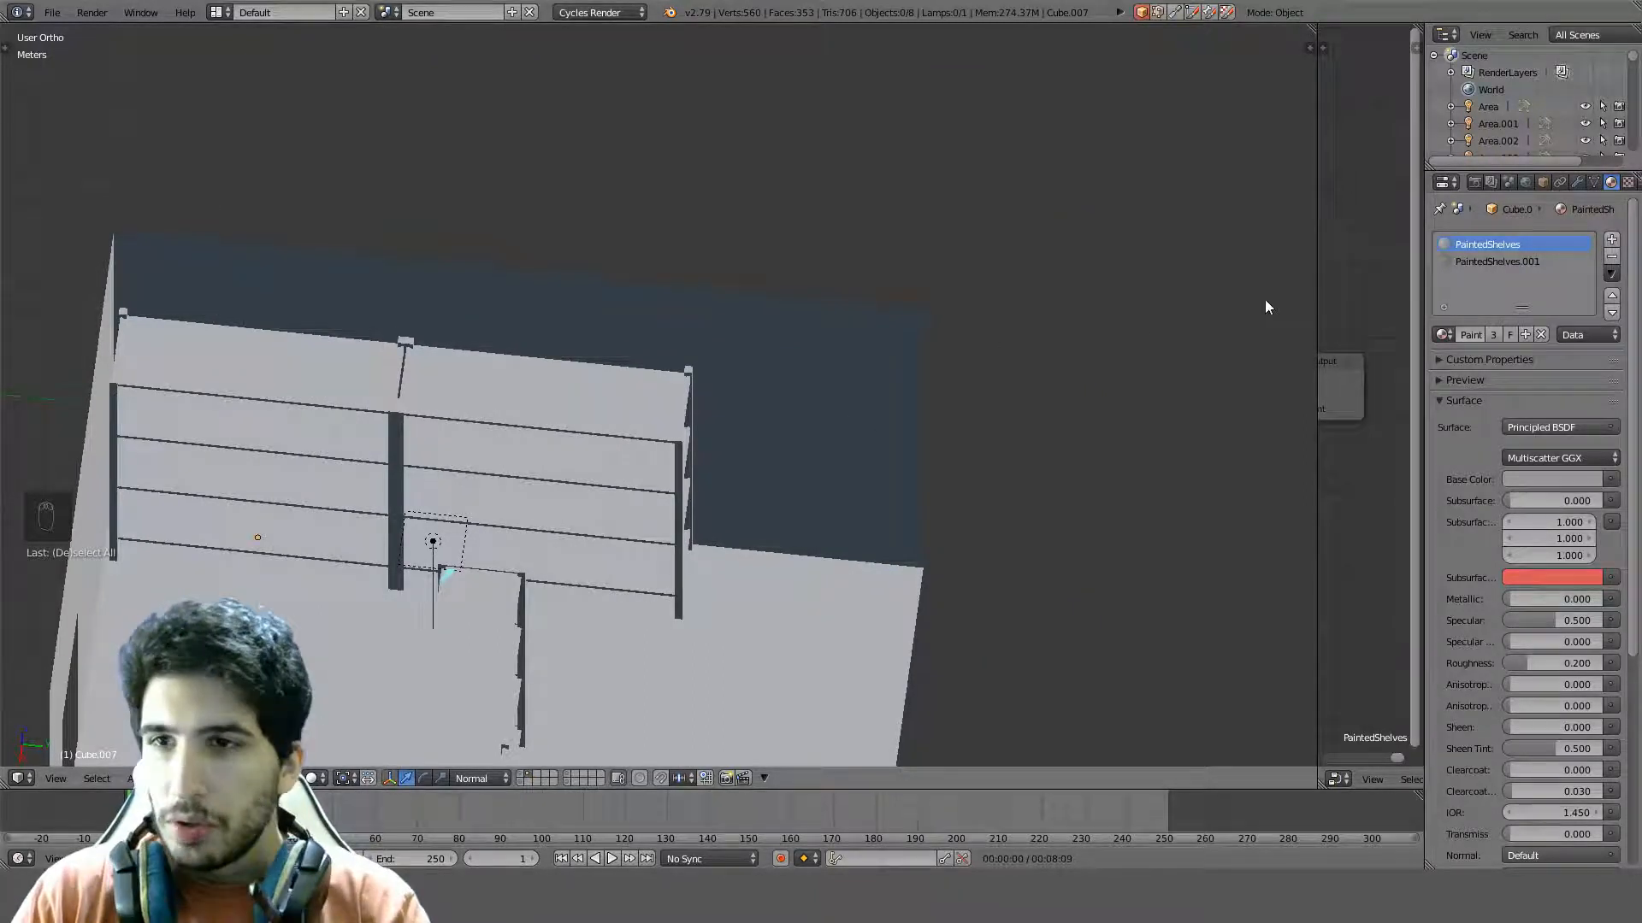
{"action": "left_click_drag", "start_coordinate": [1321, 265], "coordinate": [529, 336]}
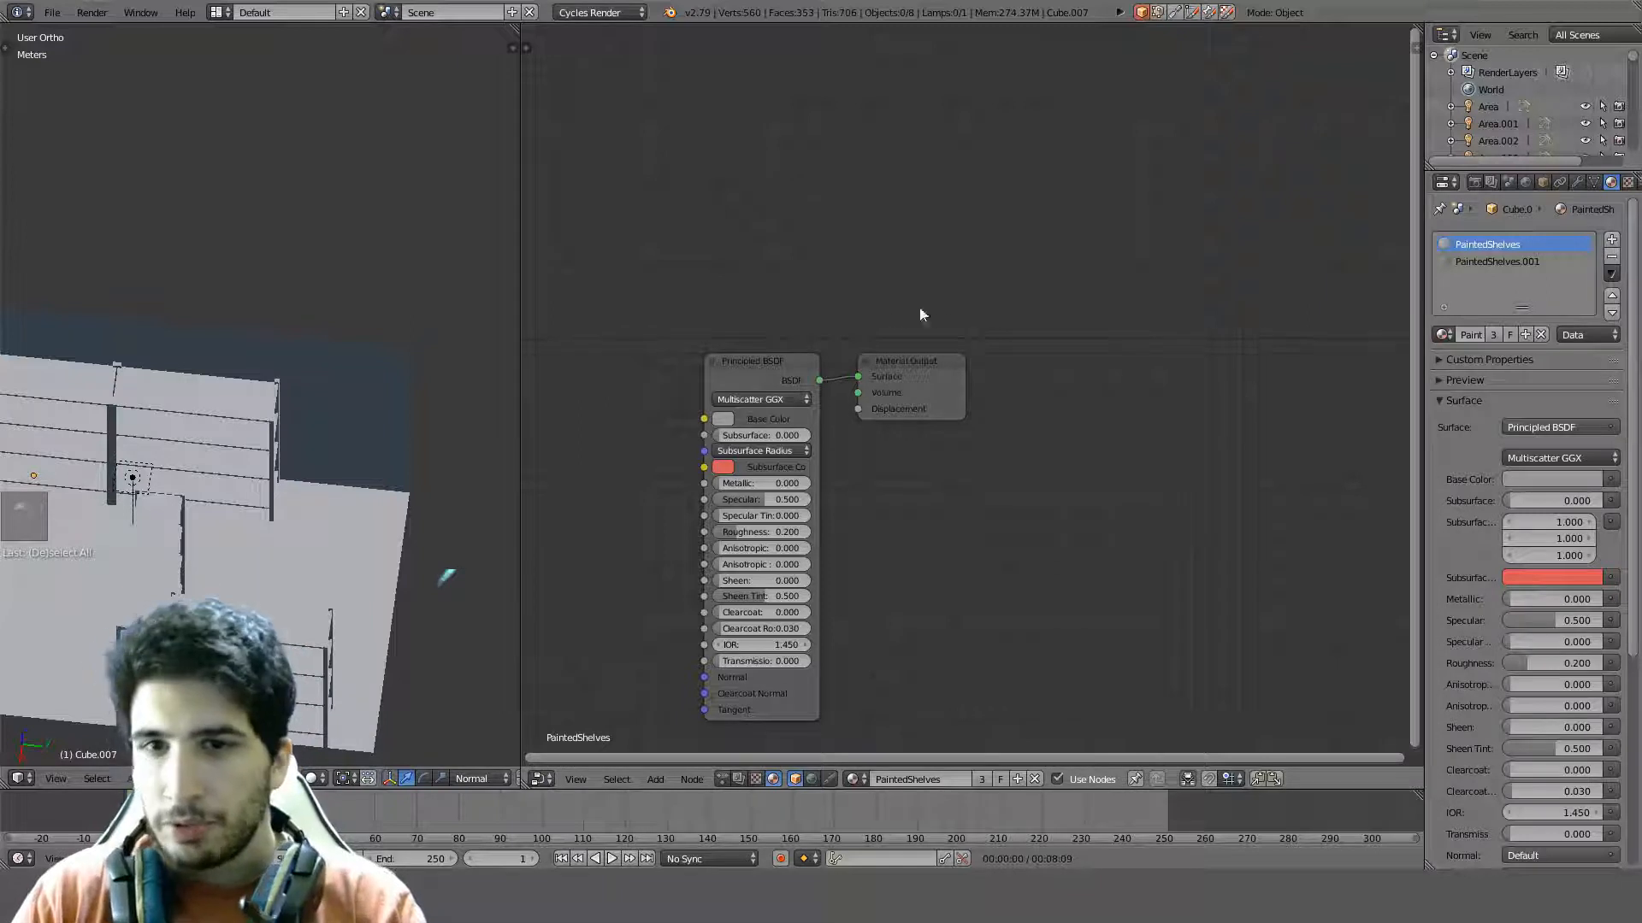
{"action": "middle_click_drag", "start_coordinate": [918, 310], "coordinate": [1118, 212]}
{"action": "left_click", "coordinate": [1071, 289]}
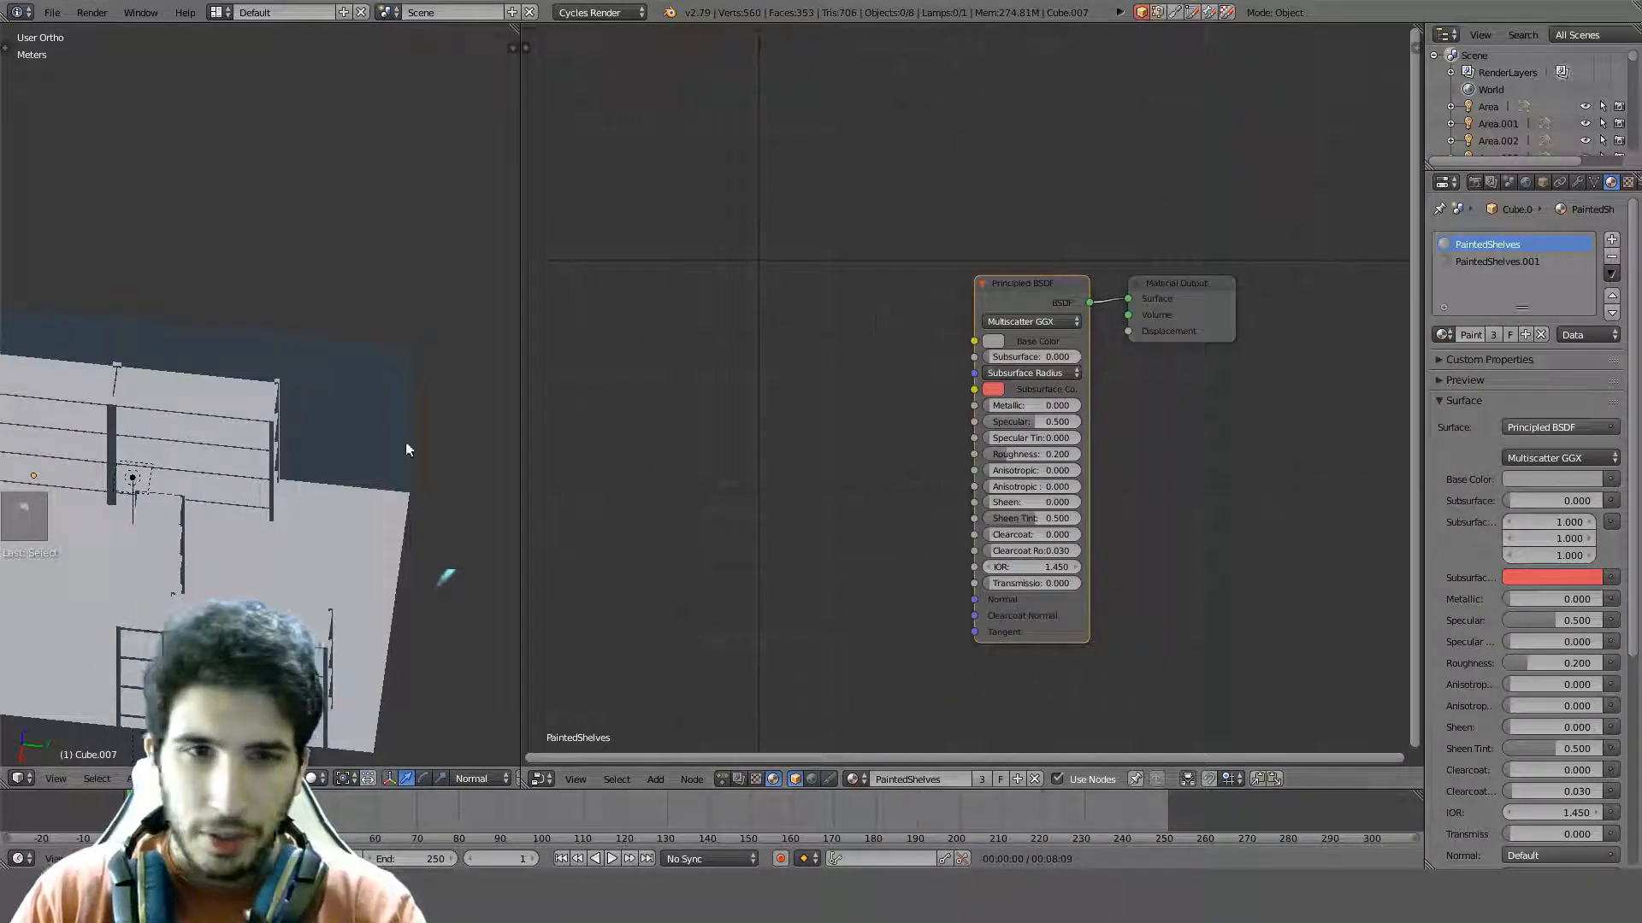
Set the viewport shading to Material and widen the 3D view to show the whole room with its shelves
{"action": "scroll", "coordinate": [327, 422], "scroll_direction": "up", "scroll_amount": 3}
{"action": "key", "text": "z"}
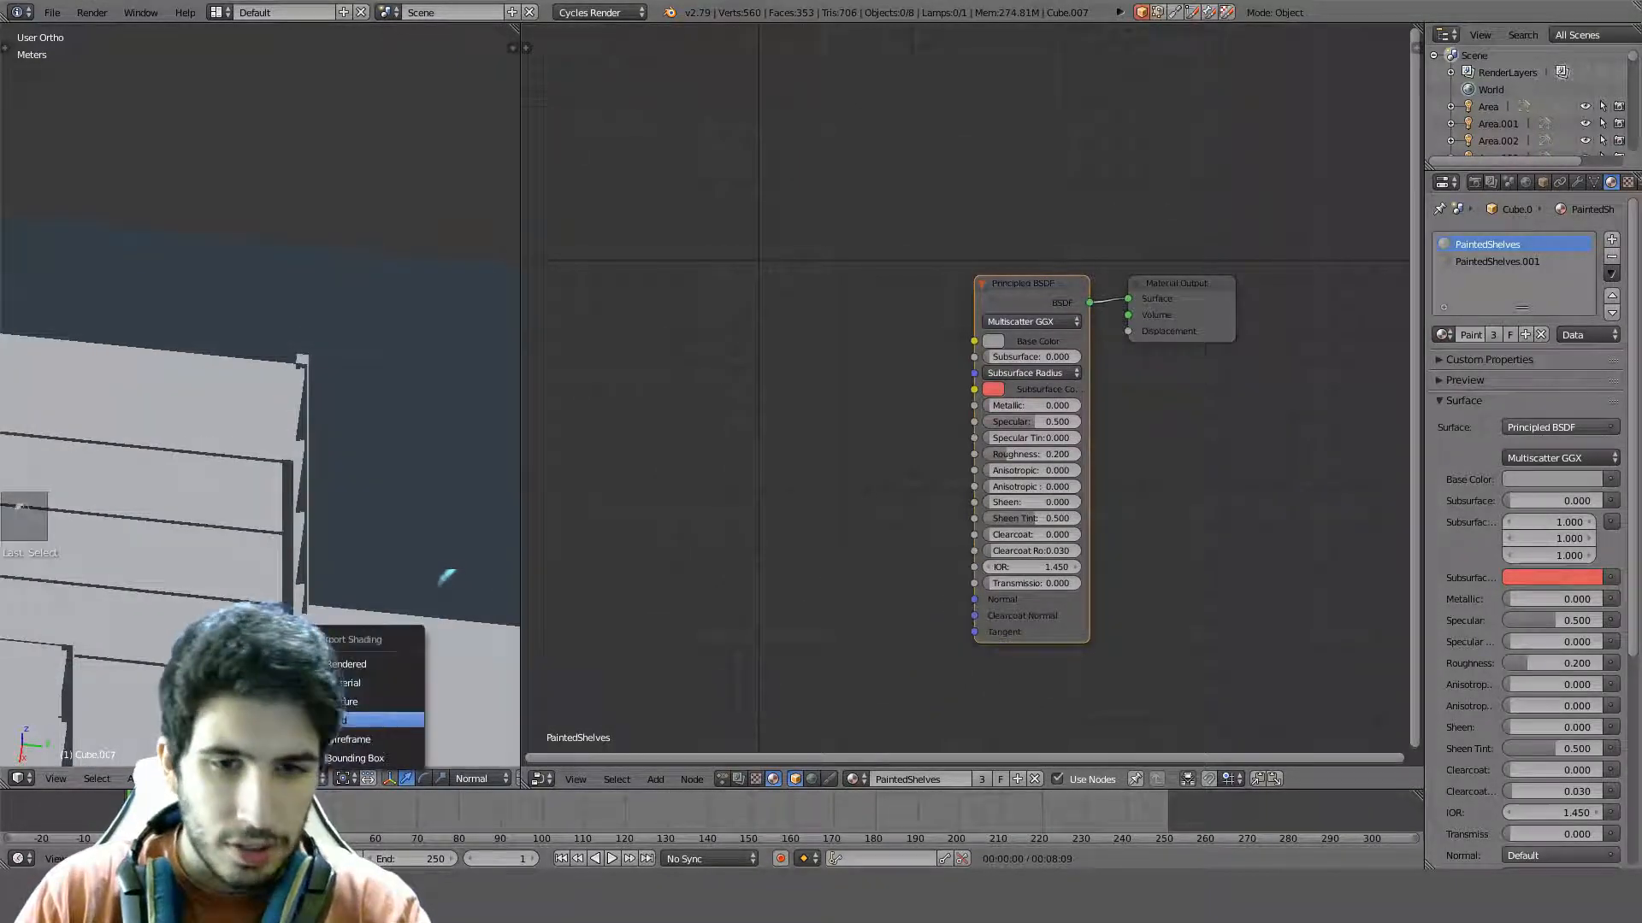
{"action": "left_click", "coordinate": [338, 685]}
{"action": "scroll", "coordinate": [274, 479], "scroll_direction": "down", "scroll_amount": 3}
{"action": "middle_click_drag", "start_coordinate": [266, 476], "coordinate": [366, 447]}
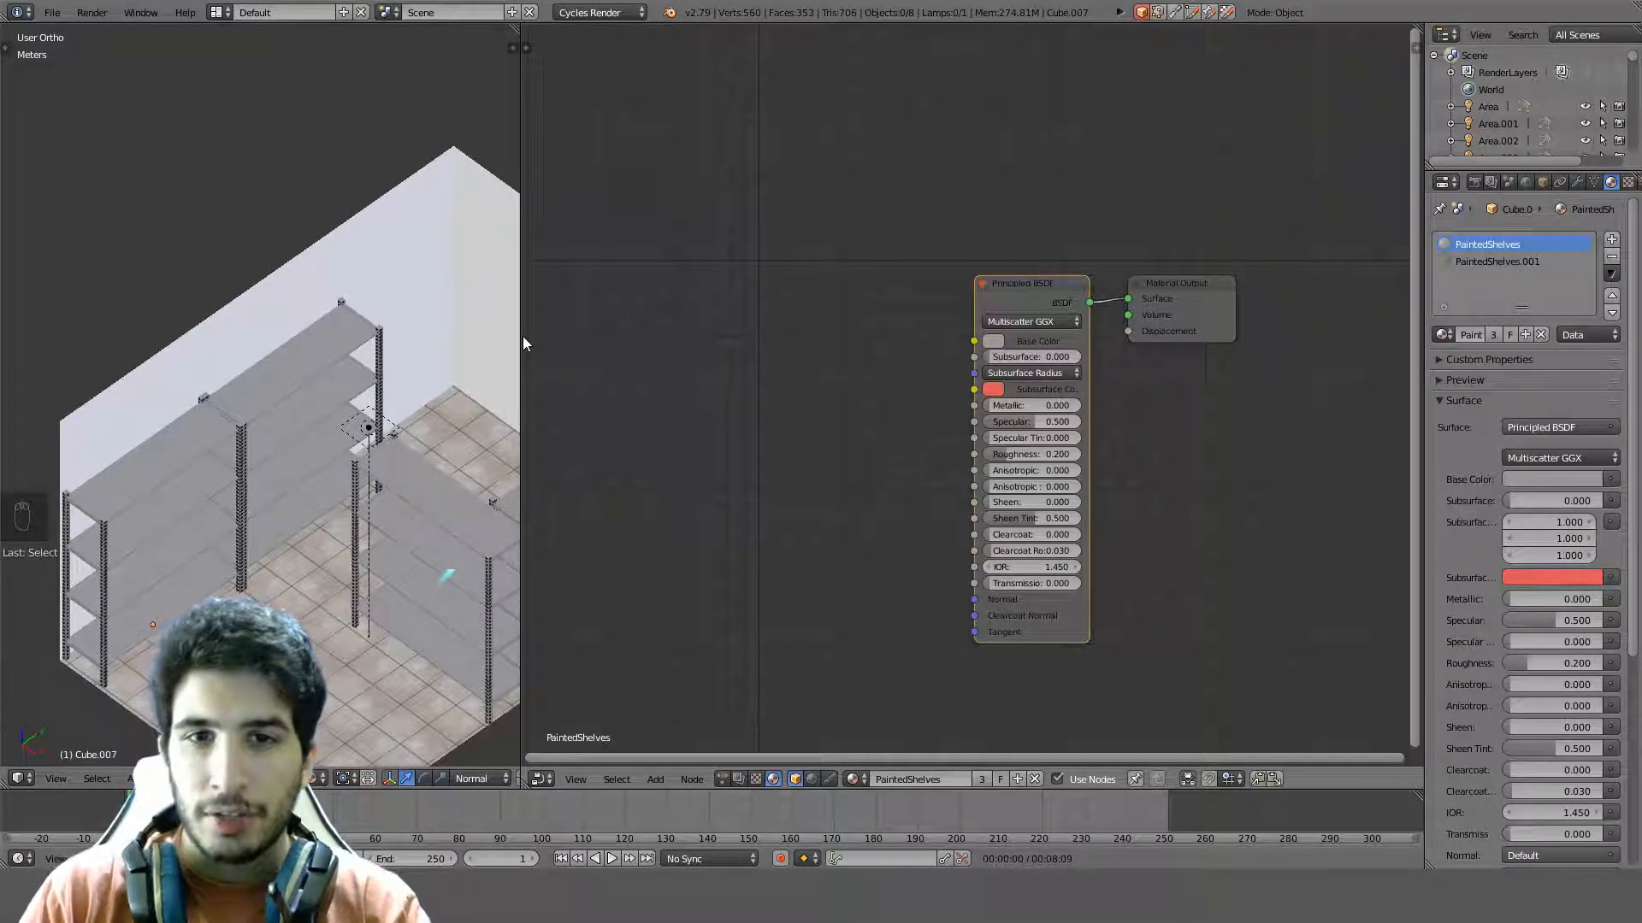
{"action": "left_click_drag", "start_coordinate": [520, 336], "coordinate": [790, 315]}
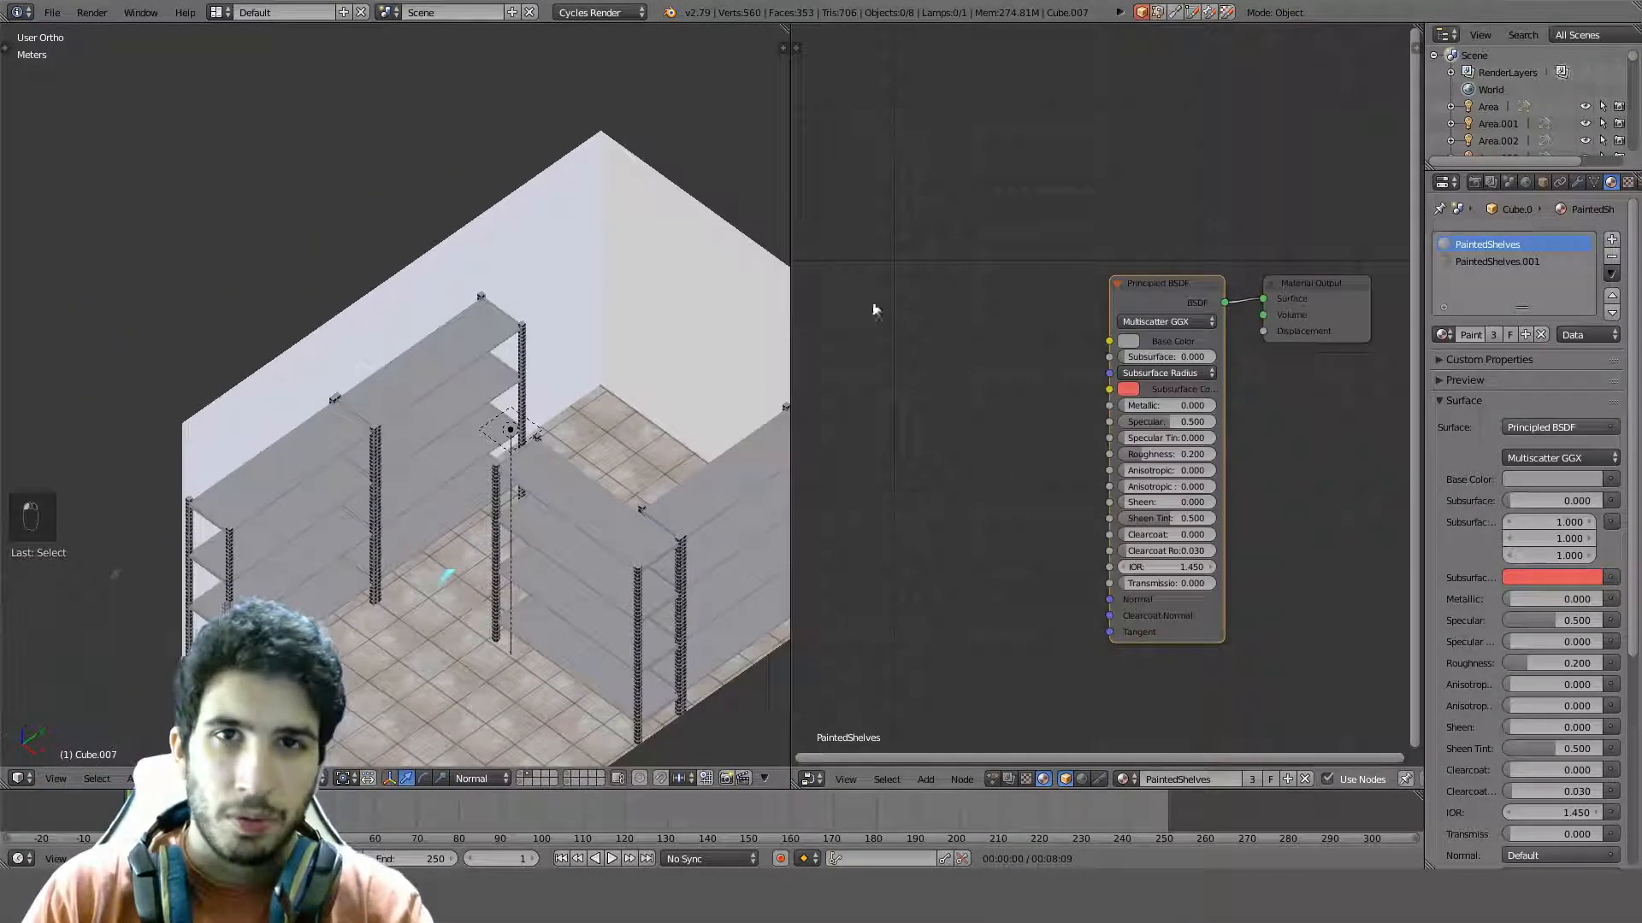
Add a Scratches Texture from the PBR texture nodes and place it to the left of the Principled BSDF
{"action": "key", "text": "n"}
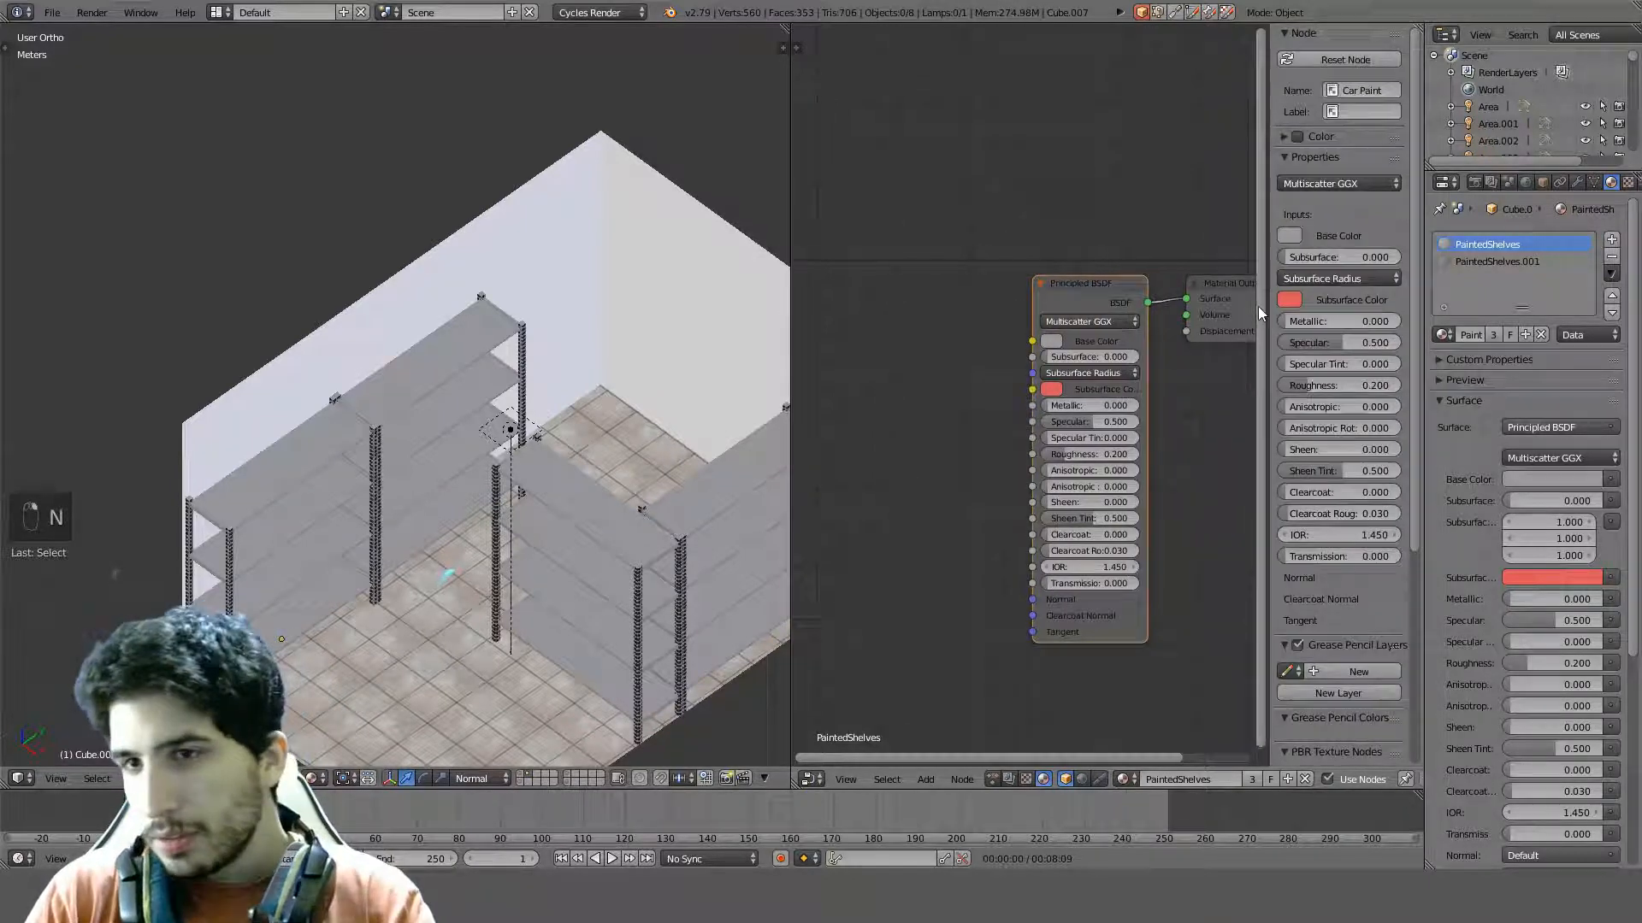
{"action": "scroll", "coordinate": [1330, 504], "scroll_direction": "down", "scroll_amount": 3}
{"action": "scroll", "coordinate": [1354, 400], "scroll_direction": "down", "scroll_amount": 5}
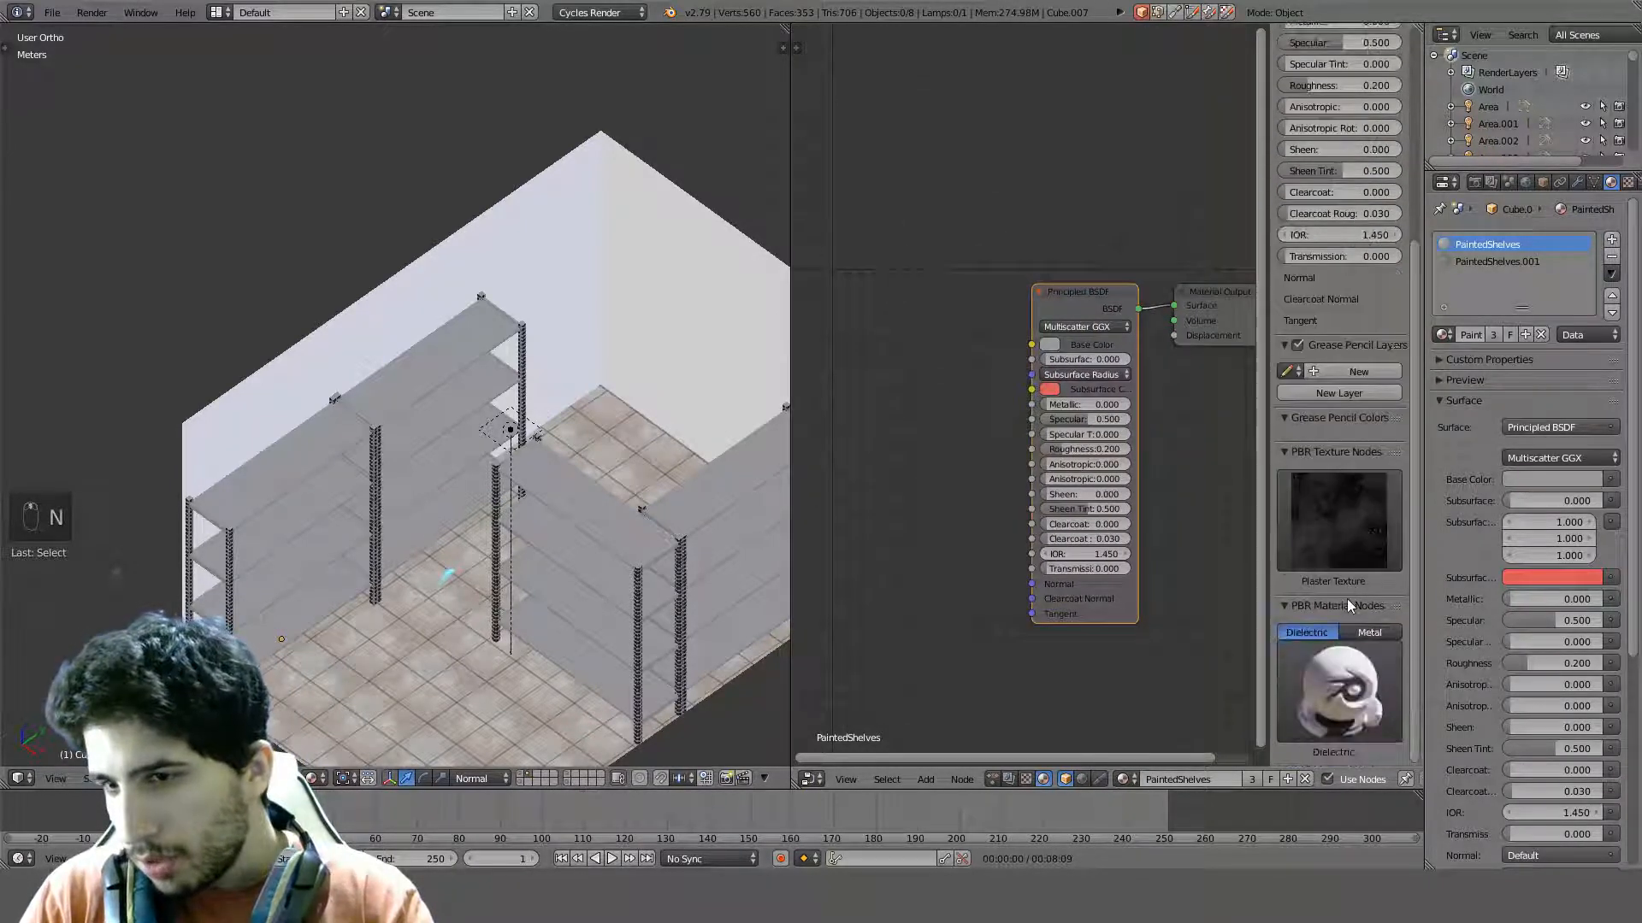
{"action": "left_click", "coordinate": [1341, 551]}
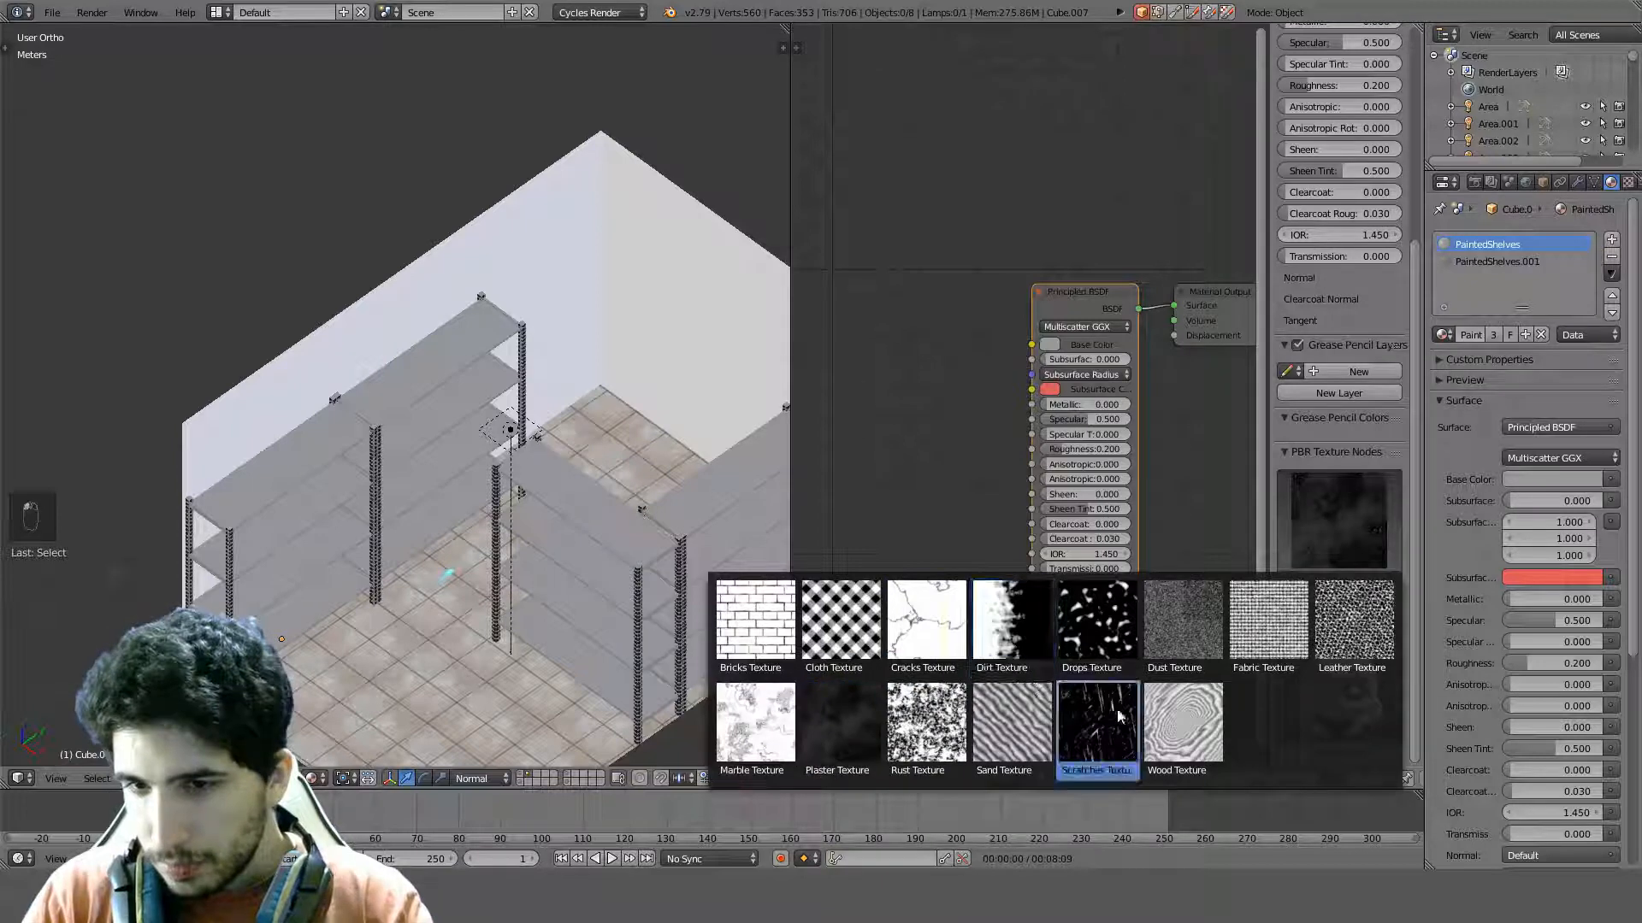
{"action": "left_click", "coordinate": [1098, 735]}
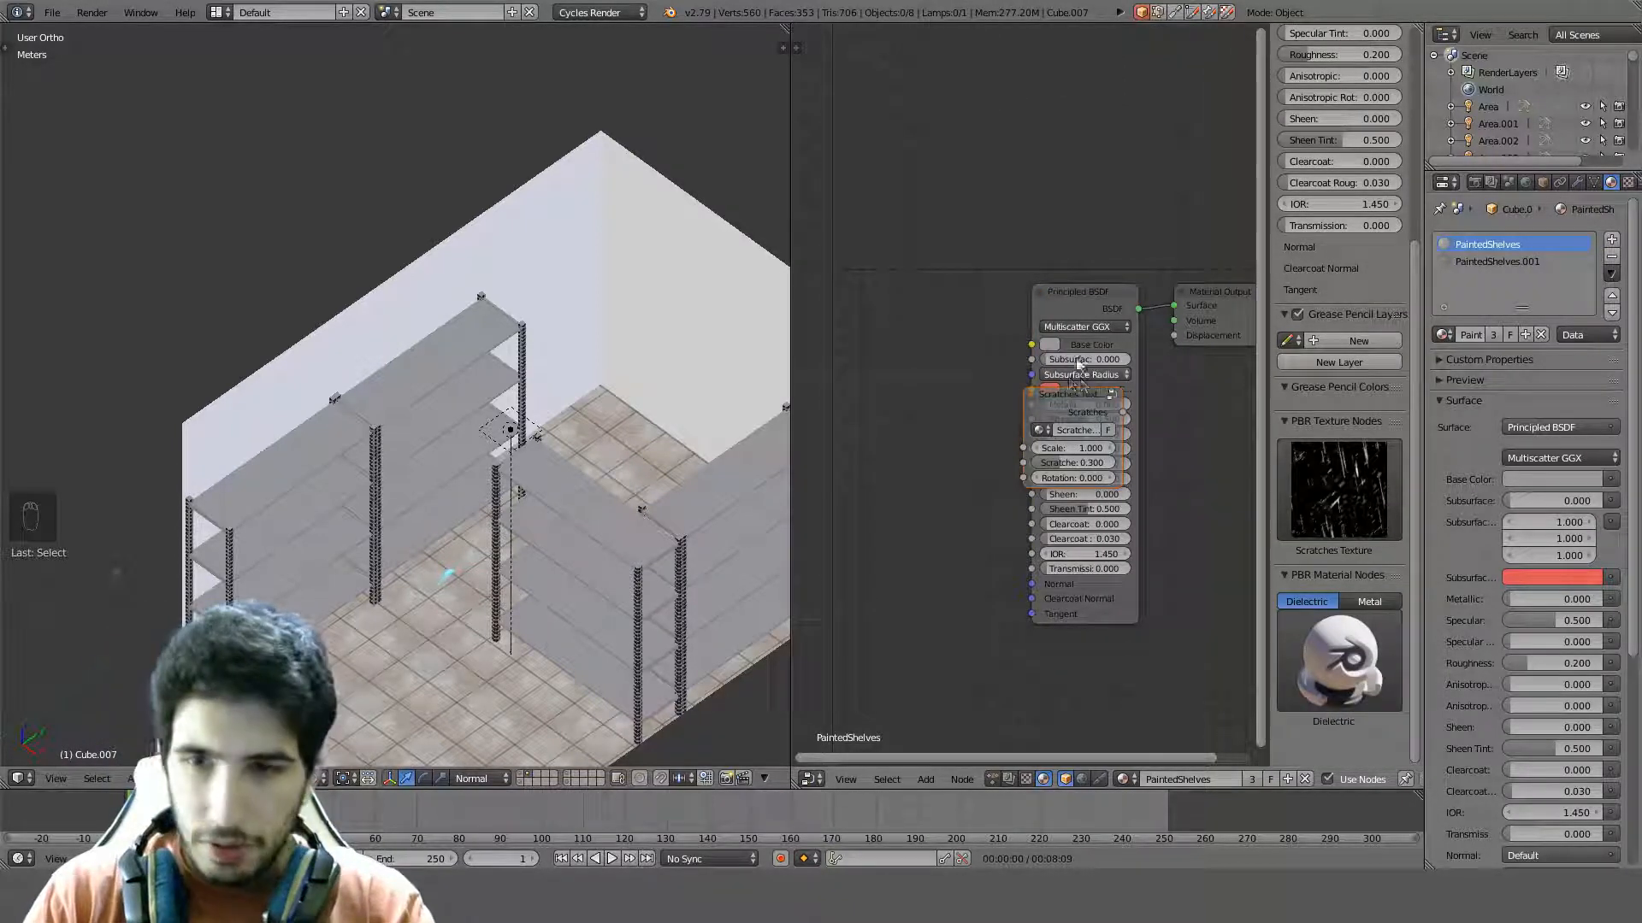
{"action": "key", "text": "g"}
{"action": "left_click", "coordinate": [872, 393]}
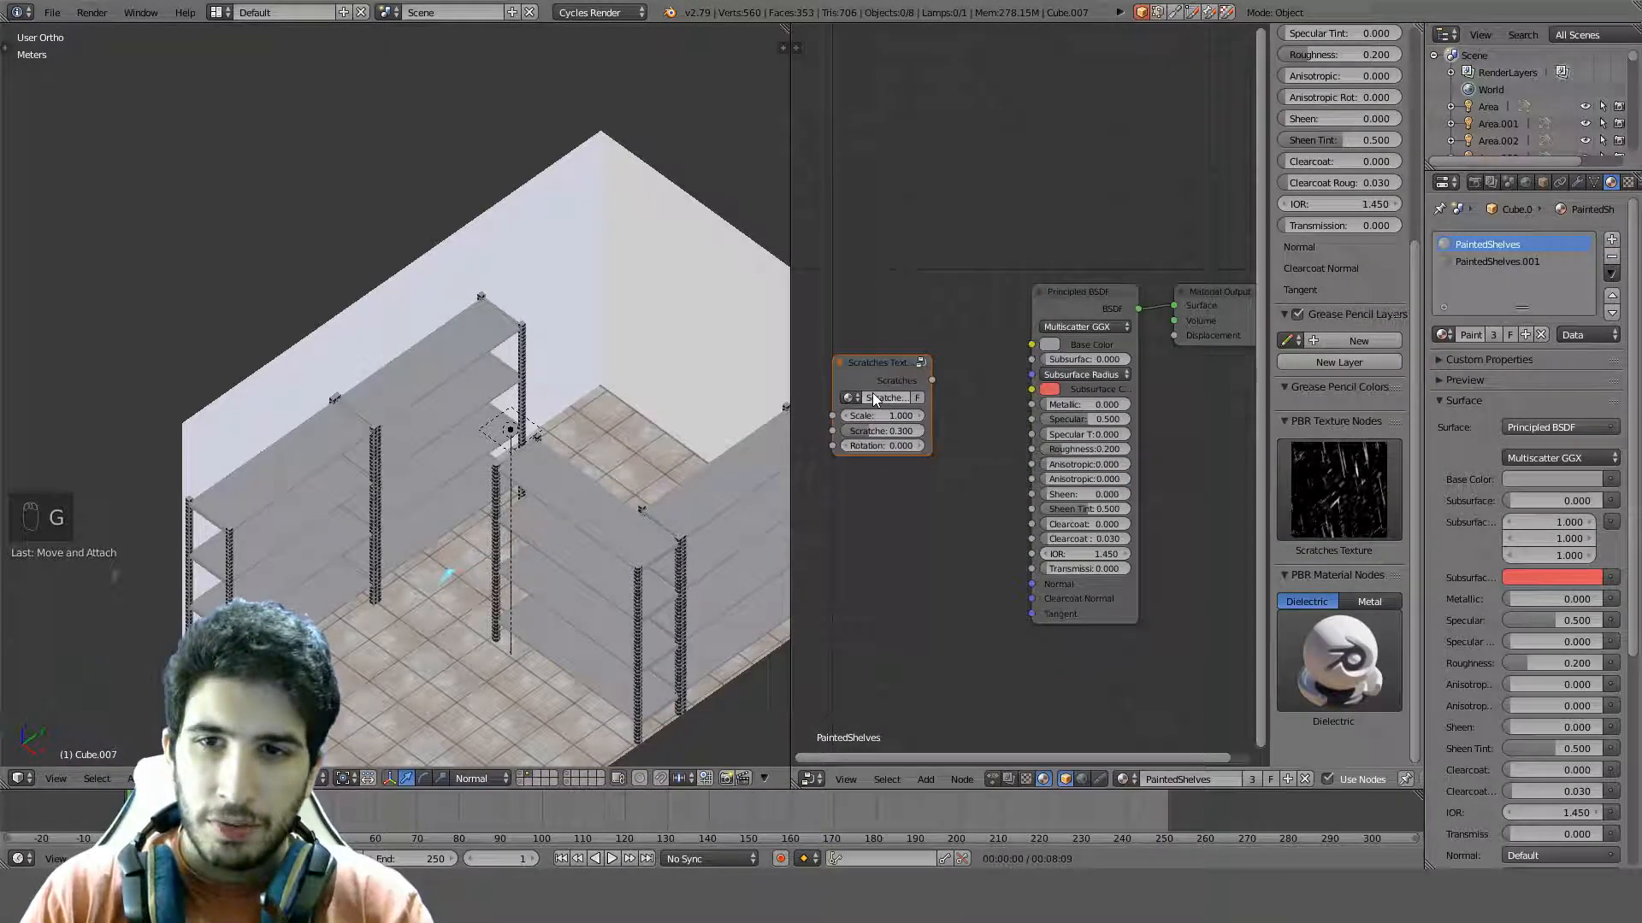
Preview the Scratches Texture output directly on the shelves and view the pattern up close
{"action": "left_click", "coordinate": [874, 371], "text": "ctrl+shift"}
{"action": "scroll", "coordinate": [572, 414], "scroll_direction": "up", "scroll_amount": 10}
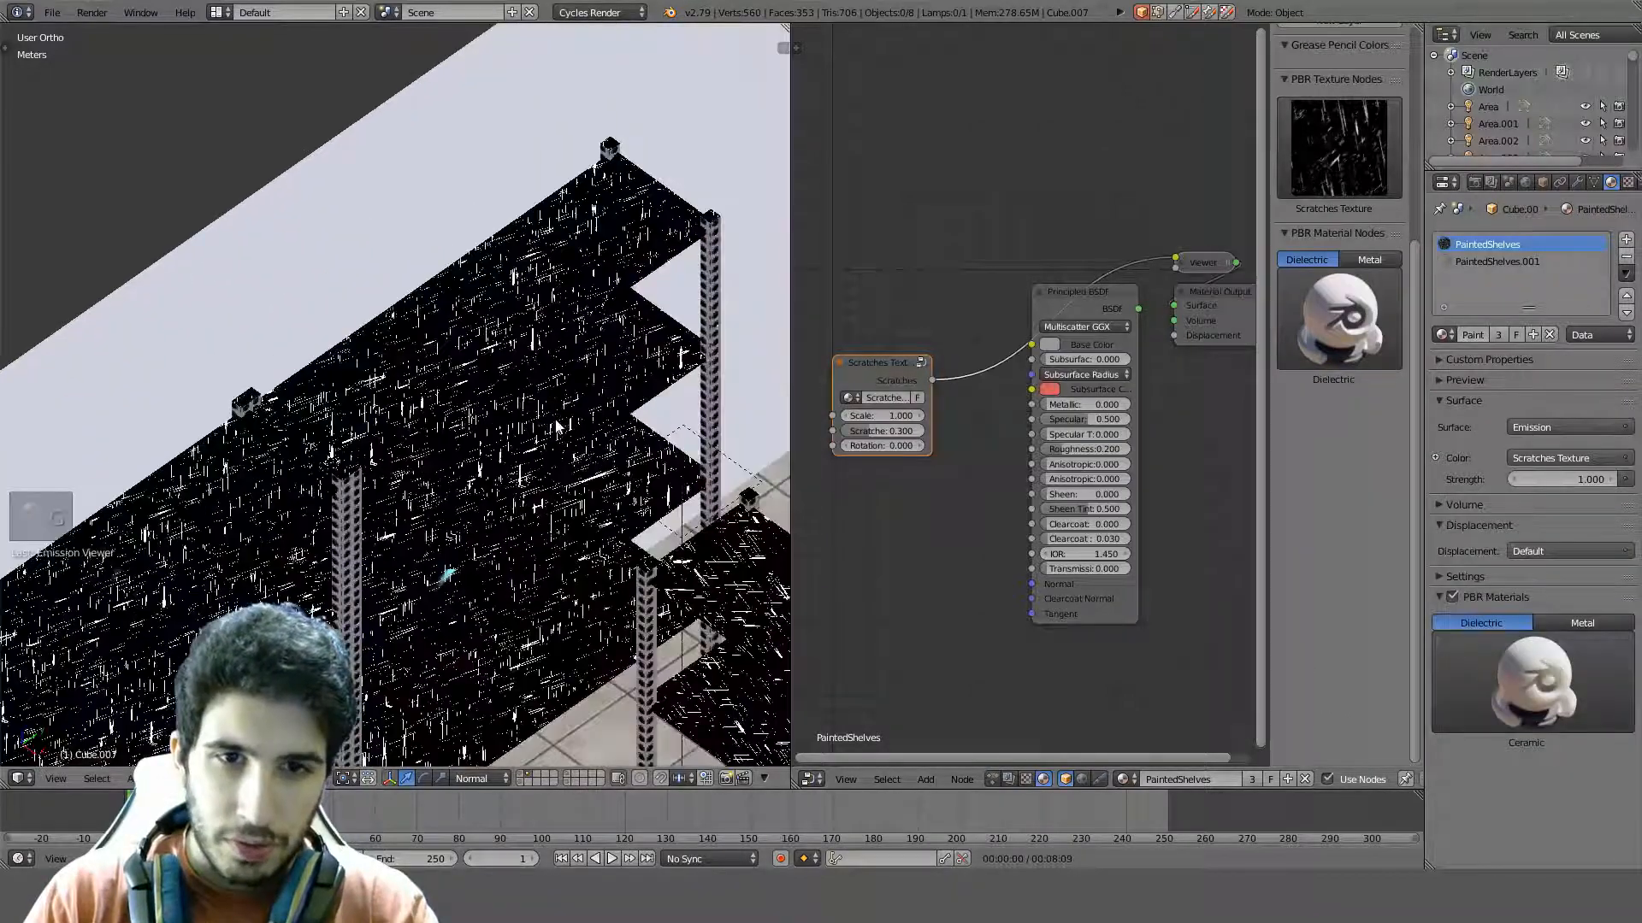
{"action": "mouse_move", "coordinate": [428, 449]}
{"action": "middle_mouse_down"}
{"action": "mouse_move", "coordinate": [455, 450]}
{"action": "mouse_move", "coordinate": [444, 477]}
{"action": "middle_mouse_up"}
{"action": "scroll", "coordinate": [906, 477], "scroll_direction": "down", "scroll_amount": 1}
{"action": "scroll", "coordinate": [907, 477], "scroll_direction": "down", "scroll_amount": 1}
Try a rotation of 90 on the Scratches Texture node
{"action": "middle_click_drag", "start_coordinate": [906, 477], "coordinate": [1036, 447]}
{"action": "scroll", "coordinate": [1038, 444], "scroll_direction": "up", "scroll_amount": 4}
{"action": "left_click", "coordinate": [1016, 424]}
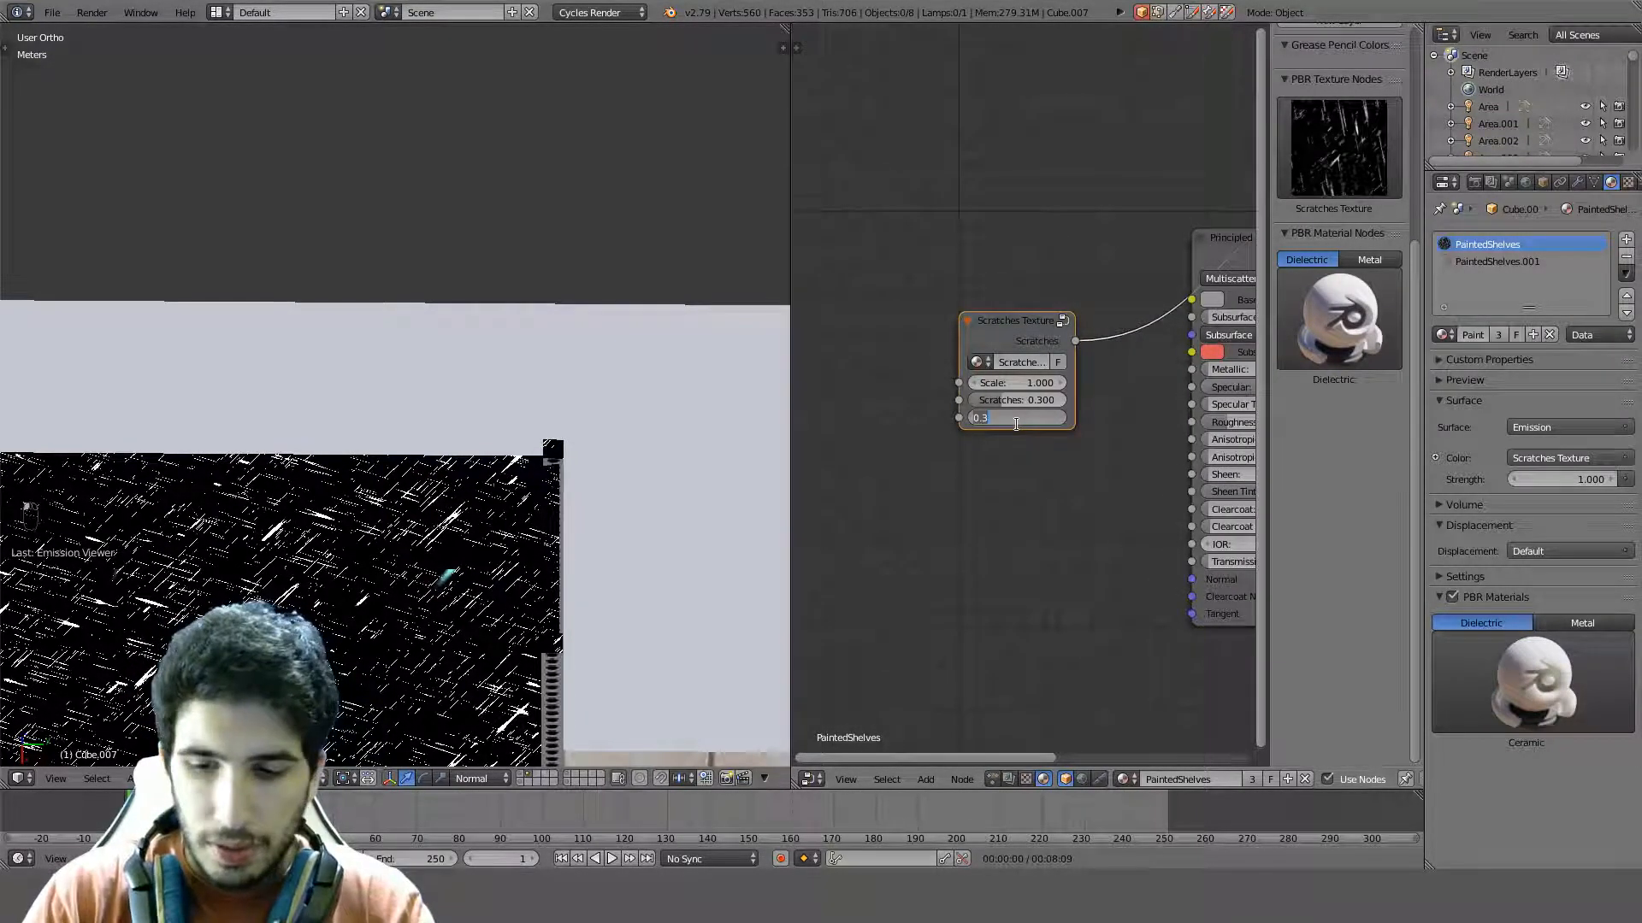
{"action": "type", "text": "90"}
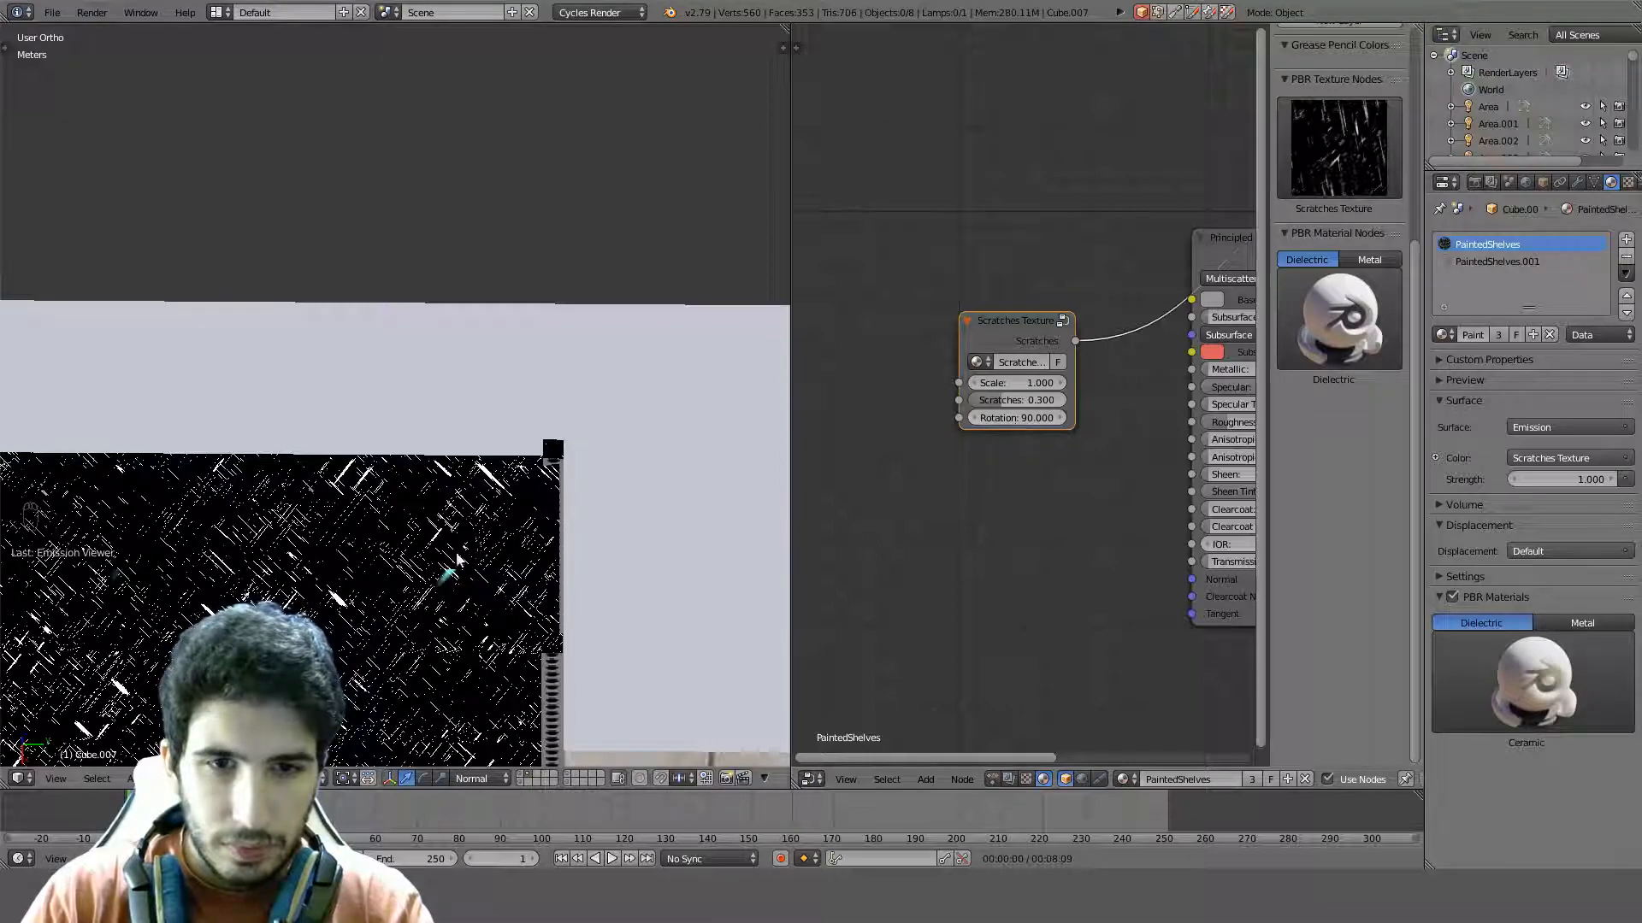
{"action": "key", "text": "Return"}
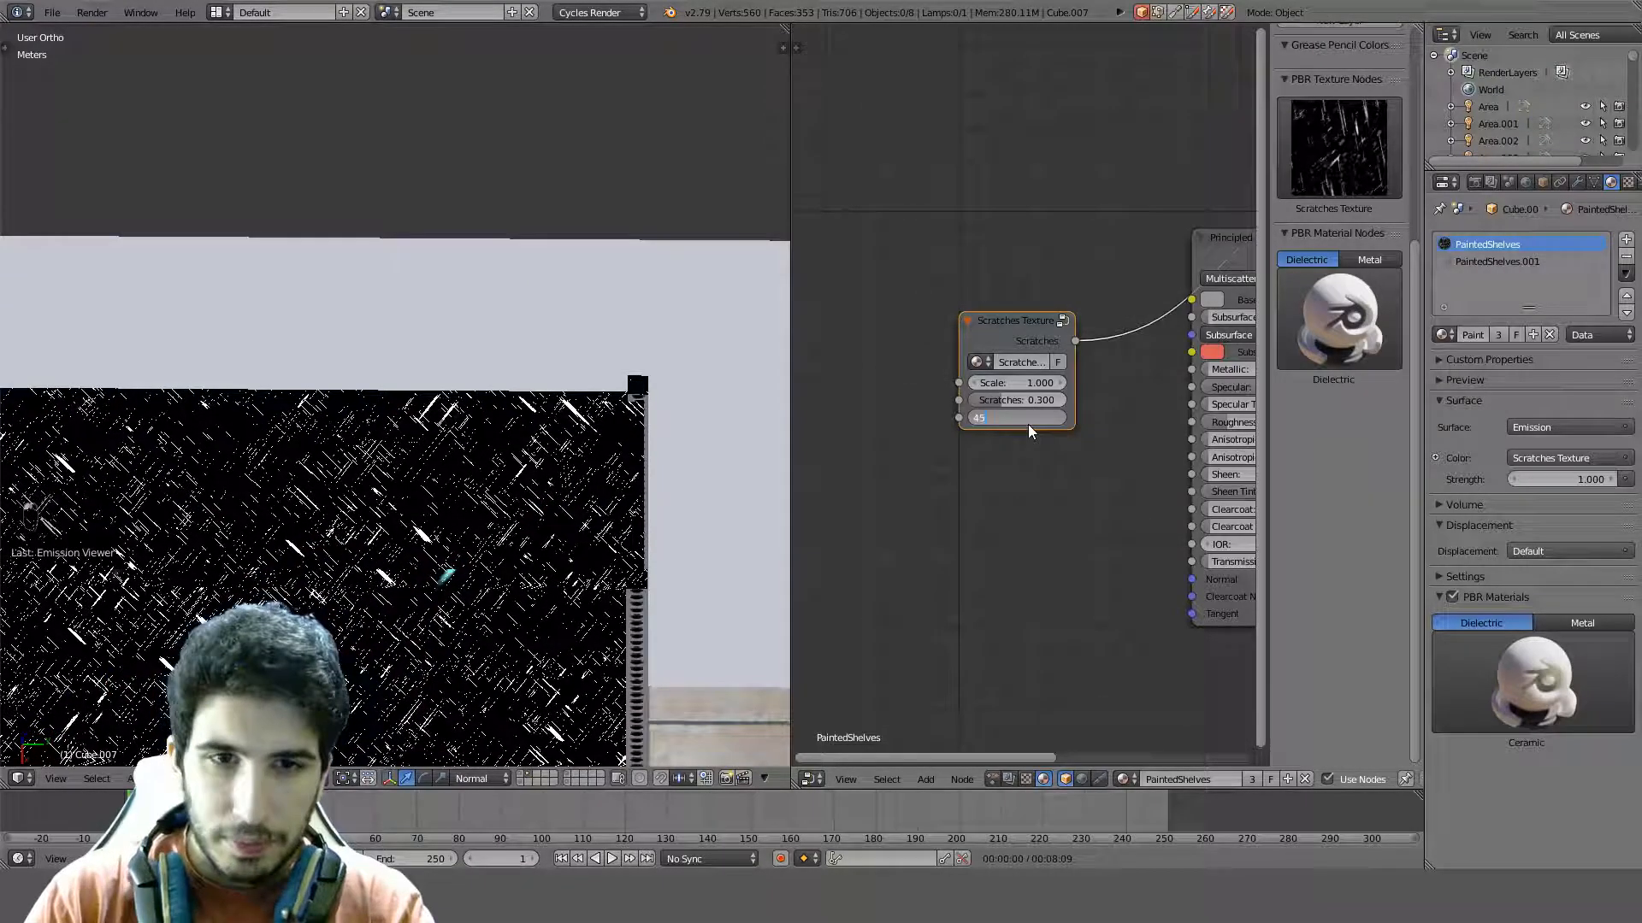
Set the rotation of the Scratches Texture to 45 and check the pattern across the shelves
{"action": "key", "text": "Return"}
{"action": "scroll", "coordinate": [561, 485], "scroll_direction": "down", "scroll_amount": 3}
{"action": "middle_click_drag", "start_coordinate": [412, 530], "coordinate": [603, 446], "text": "shift"}
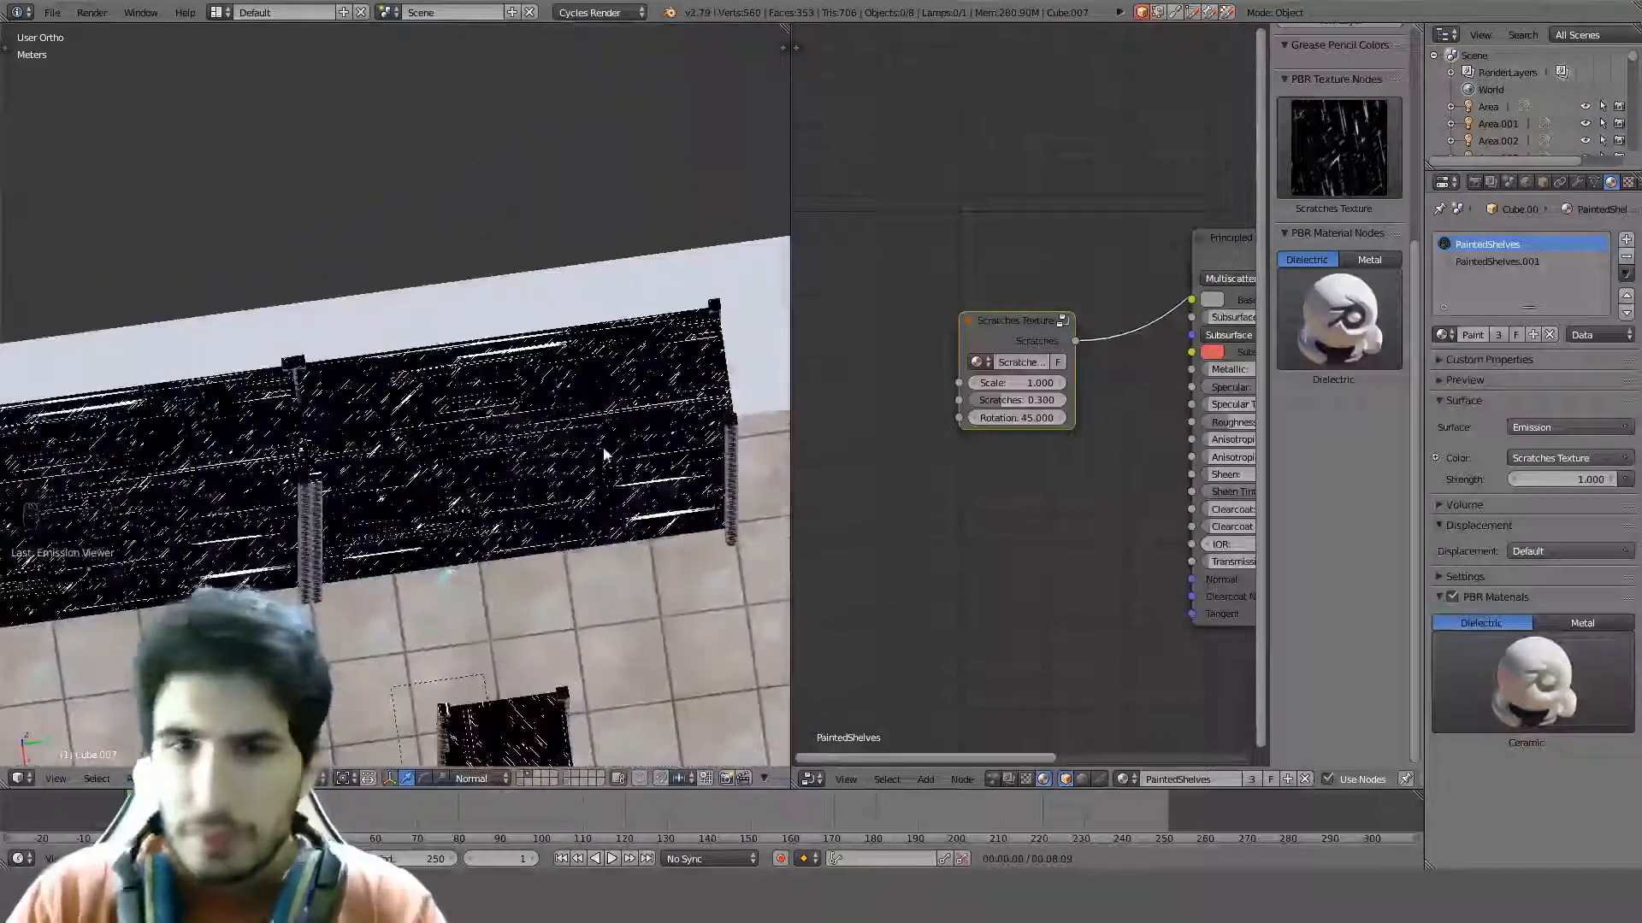
Try a rotation of 135 on the Scratches Texture and return it to 45
{"action": "left_click", "coordinate": [1018, 422]}
{"action": "type", "text": "135"}
{"action": "key", "text": "Return"}
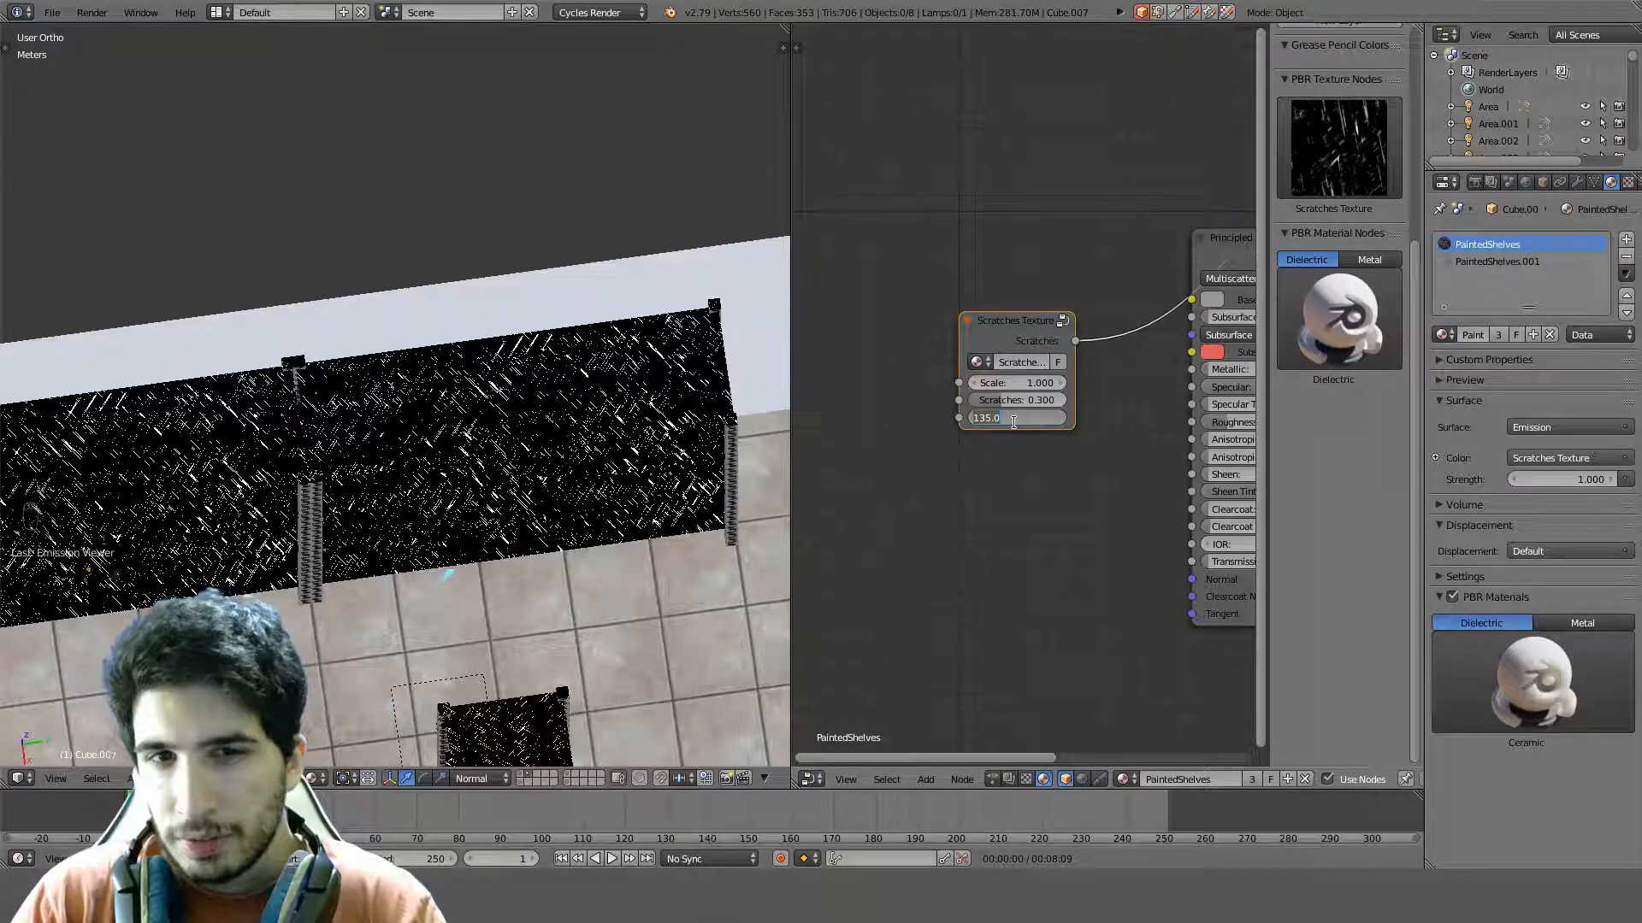
{"action": "left_click", "coordinate": [1014, 423]}
{"action": "type", "text": "45"}
{"action": "key", "text": "Return"}
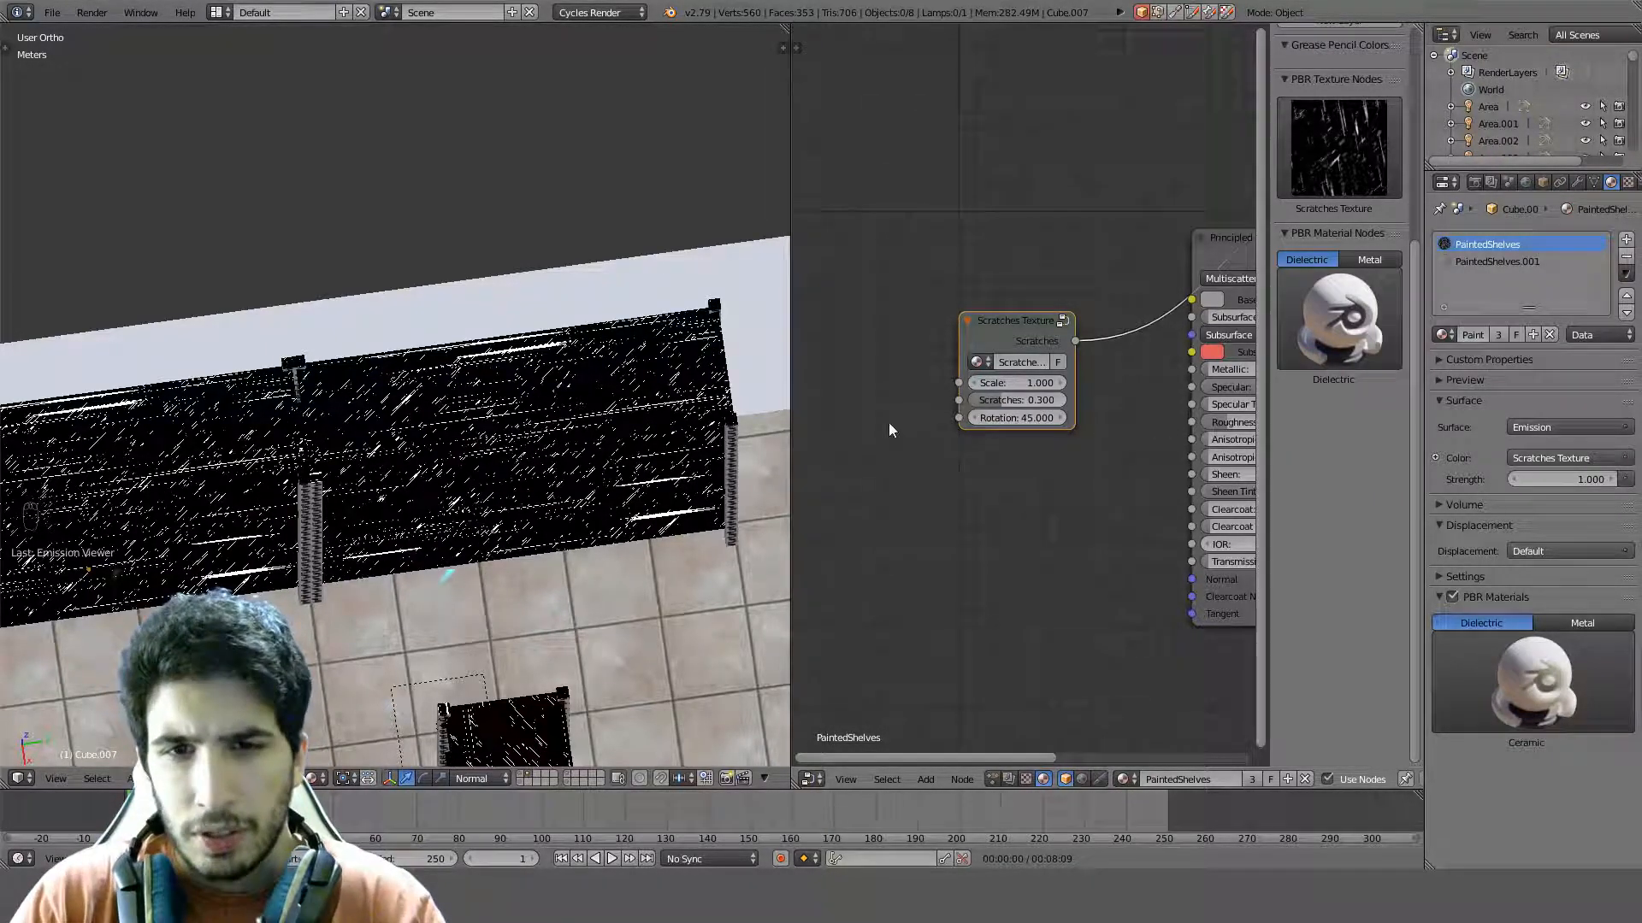
Set the Scratches amount of the Scratches Texture to 0.25 and check the pattern on the shelves from near and far
{"action": "scroll", "coordinate": [581, 421], "scroll_direction": "down", "scroll_amount": 3}
{"action": "middle_click_drag", "start_coordinate": [582, 420], "coordinate": [662, 511]}
{"action": "scroll", "coordinate": [1132, 422], "scroll_direction": "up", "scroll_amount": 3}
{"action": "scroll", "coordinate": [609, 396], "scroll_direction": "up", "scroll_amount": 4}
{"action": "scroll", "coordinate": [611, 396], "scroll_direction": "up", "scroll_amount": 2}
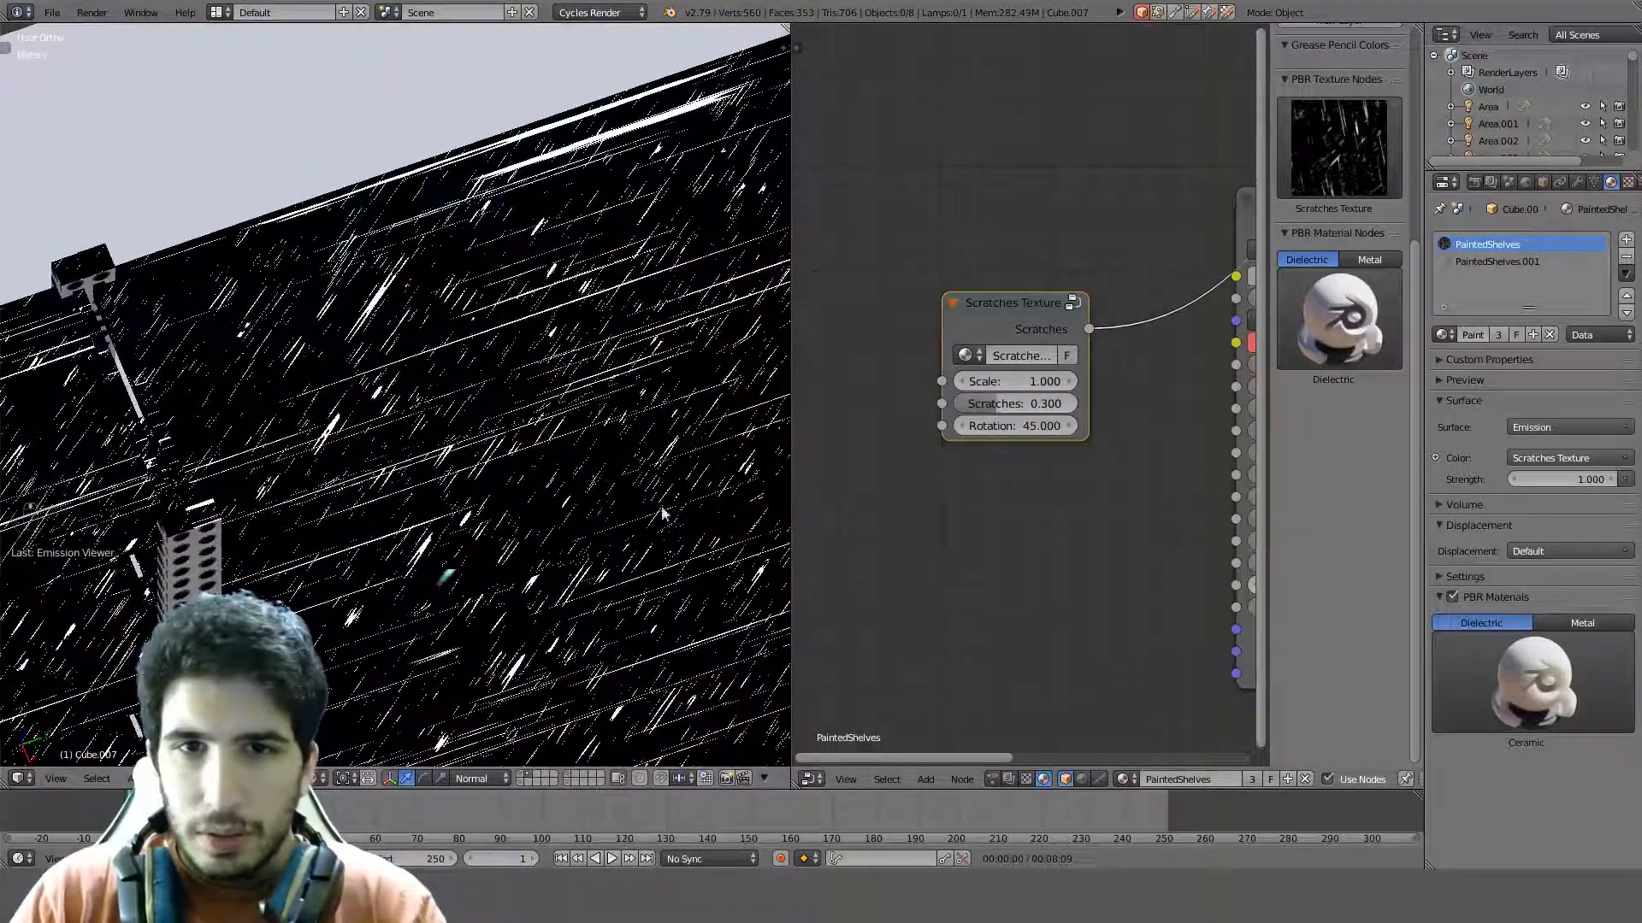
{"action": "left_click", "coordinate": [988, 403]}
{"action": "type", "text": "0.25"}
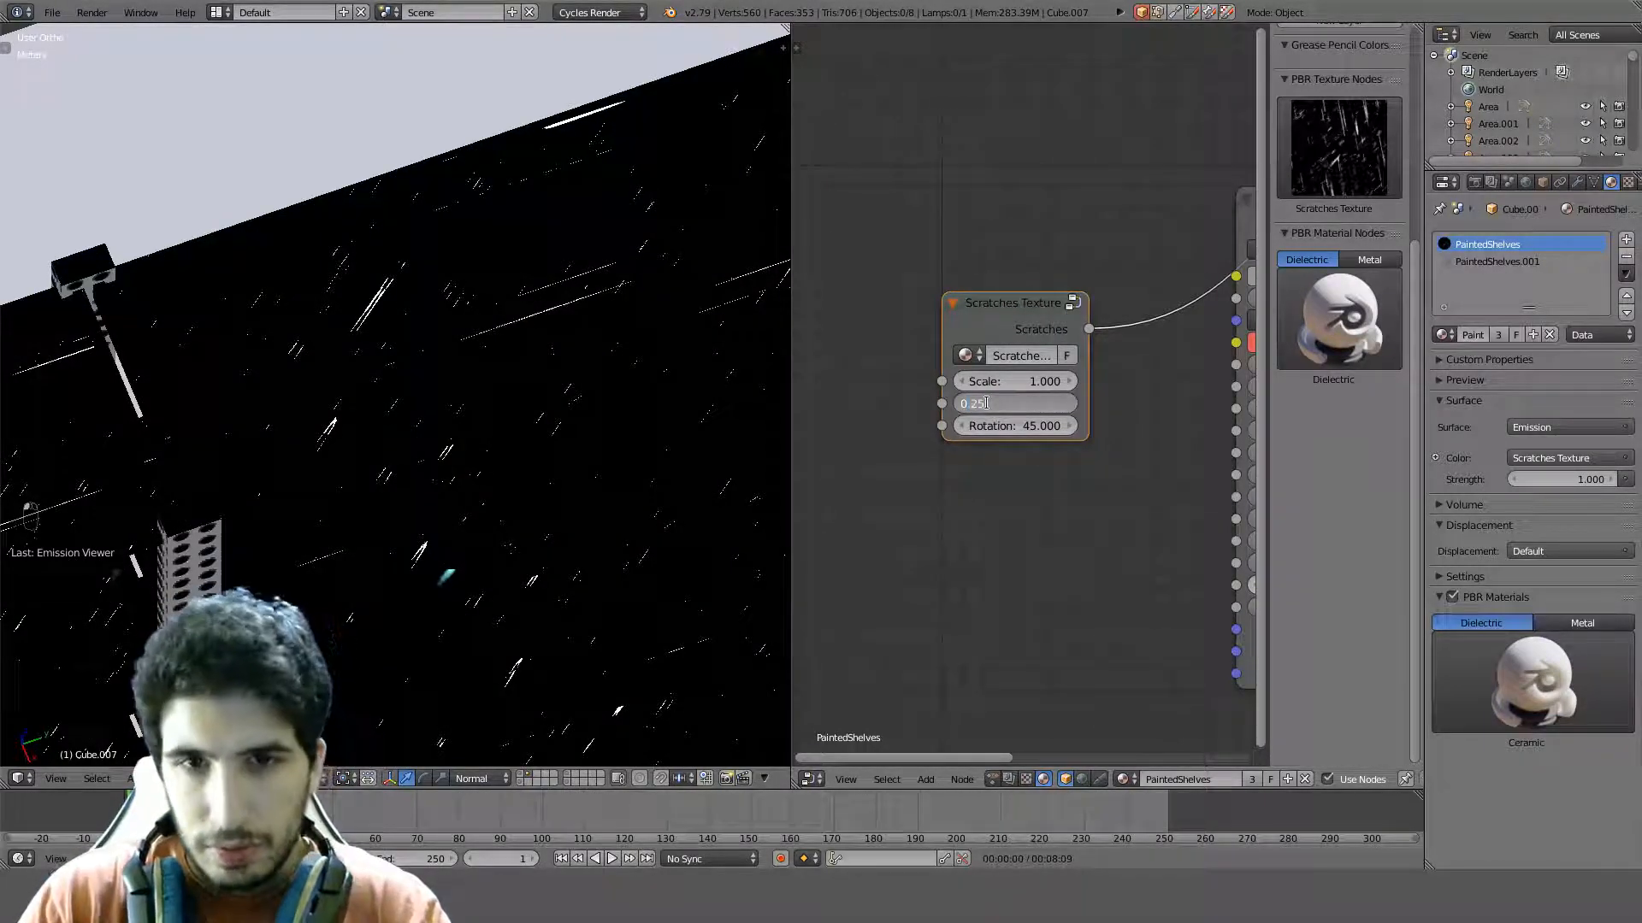
{"action": "key", "text": "Return"}
{"action": "scroll", "coordinate": [639, 428], "scroll_direction": "down", "scroll_amount": 5}
{"action": "middle_click_drag", "start_coordinate": [640, 427], "coordinate": [564, 410]}
{"action": "scroll", "coordinate": [484, 434], "scroll_direction": "down", "scroll_amount": 3}
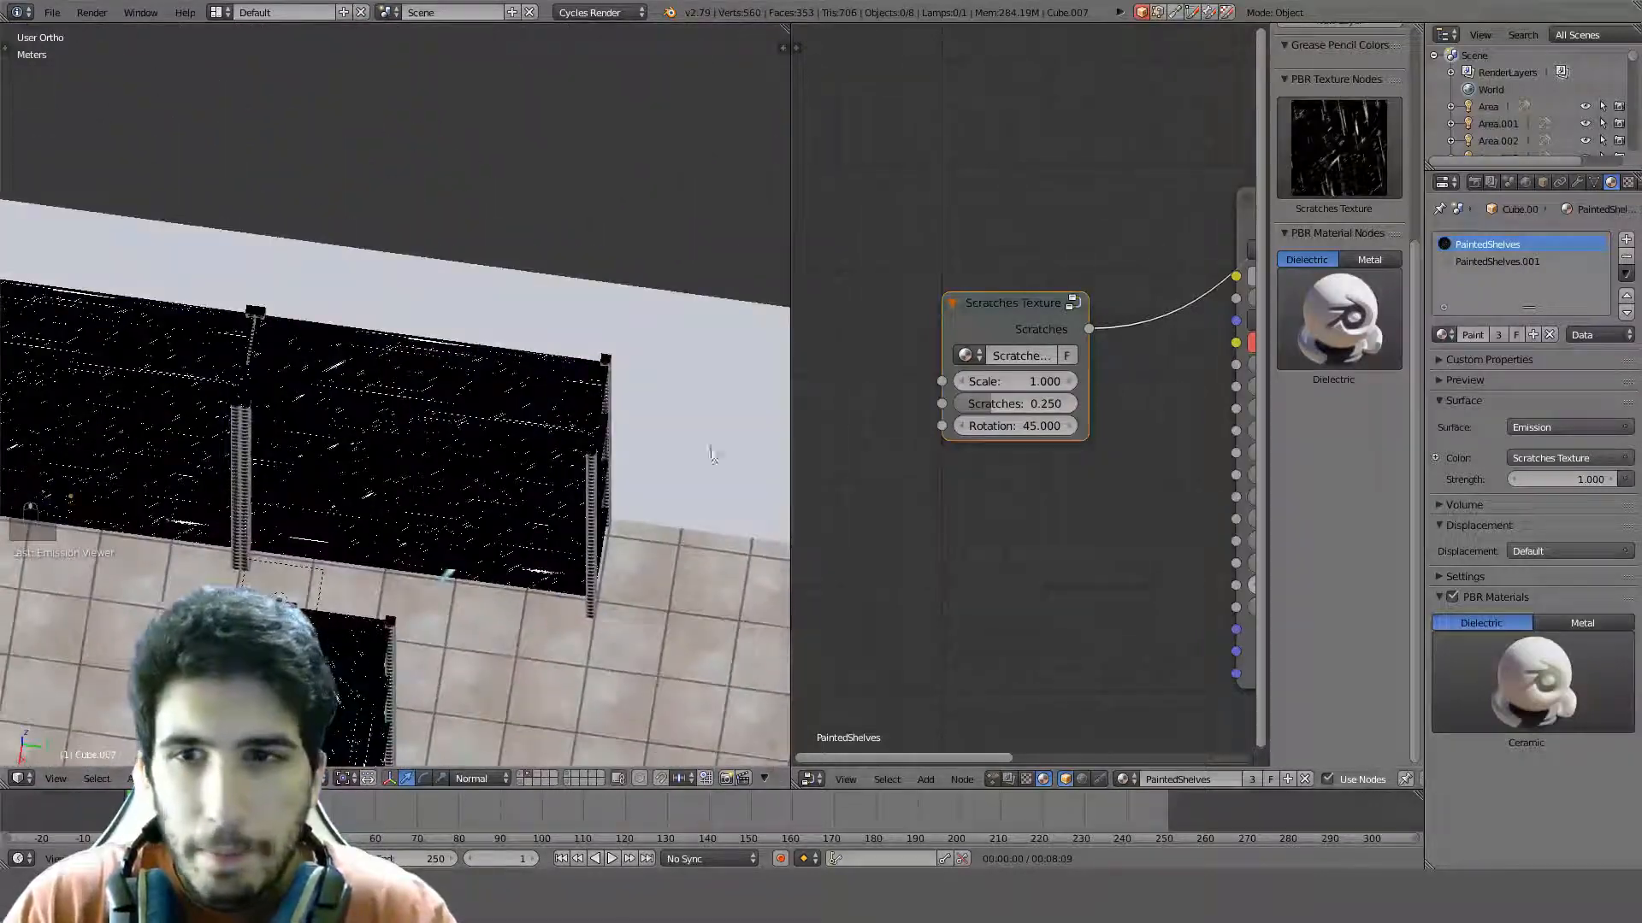
{"action": "scroll", "coordinate": [1025, 388], "scroll_direction": "down", "scroll_amount": 2}
{"action": "scroll", "coordinate": [1067, 405], "scroll_direction": "up", "scroll_amount": 1}
{"action": "scroll", "coordinate": [462, 472], "scroll_direction": "up", "scroll_amount": 5}
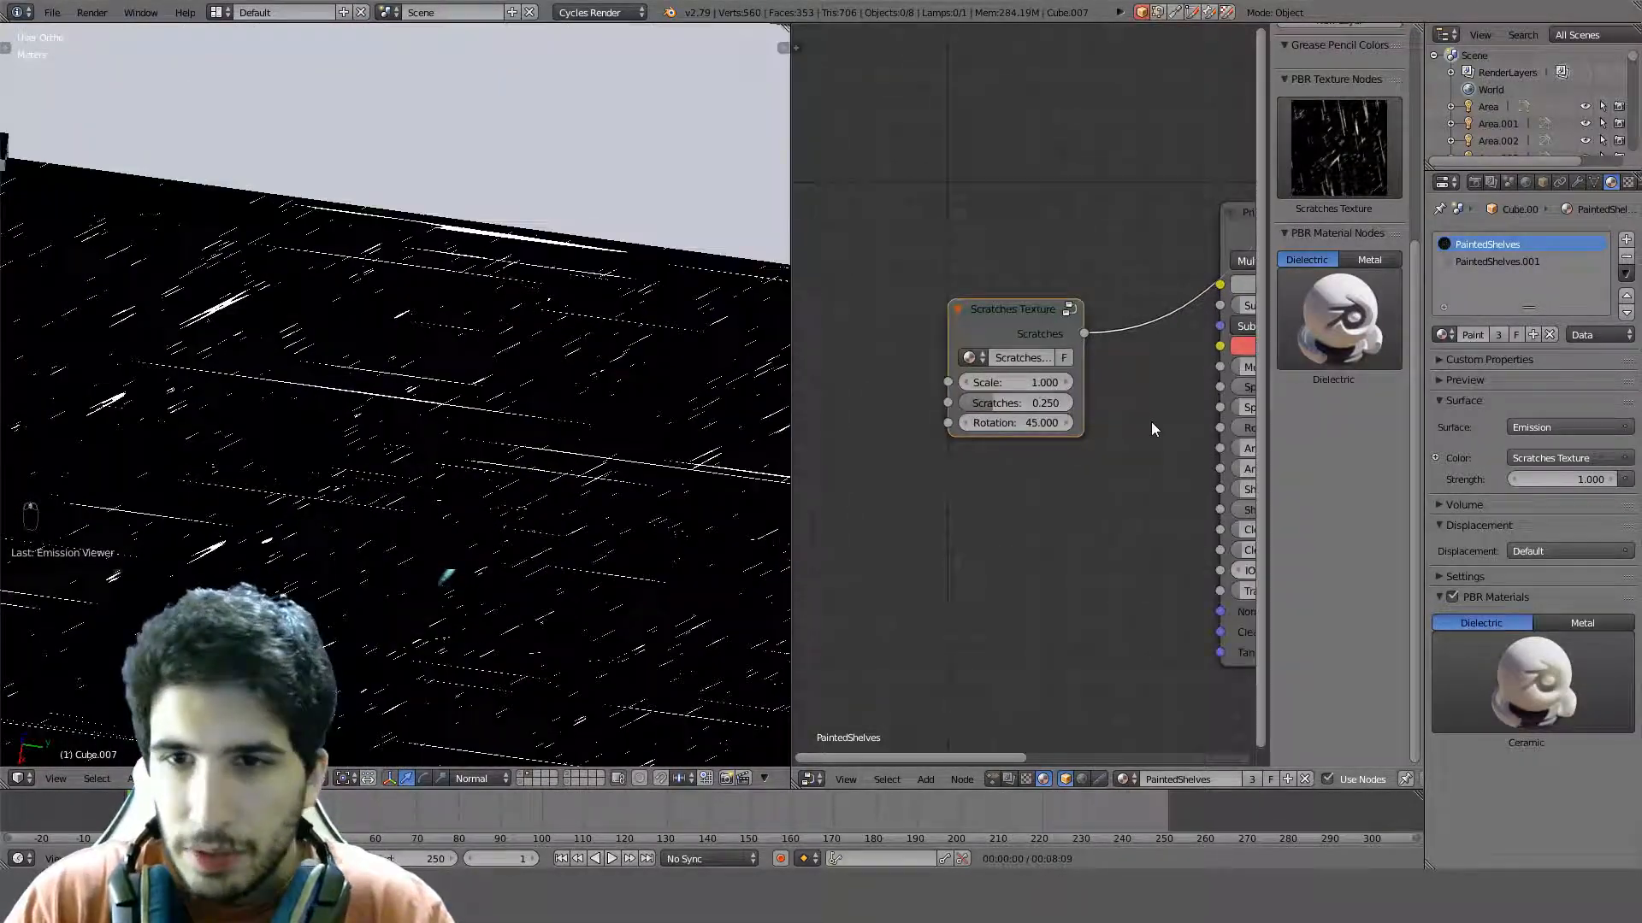
Move the Scratches Texture node farther from the Principled BSDF and cut its link to the viewer
{"action": "scroll", "coordinate": [1150, 422], "scroll_direction": "down", "scroll_amount": 4}
{"action": "middle_click_drag", "start_coordinate": [1115, 419], "coordinate": [977, 437]}
{"action": "scroll", "coordinate": [970, 407], "scroll_direction": "down", "scroll_amount": 3}
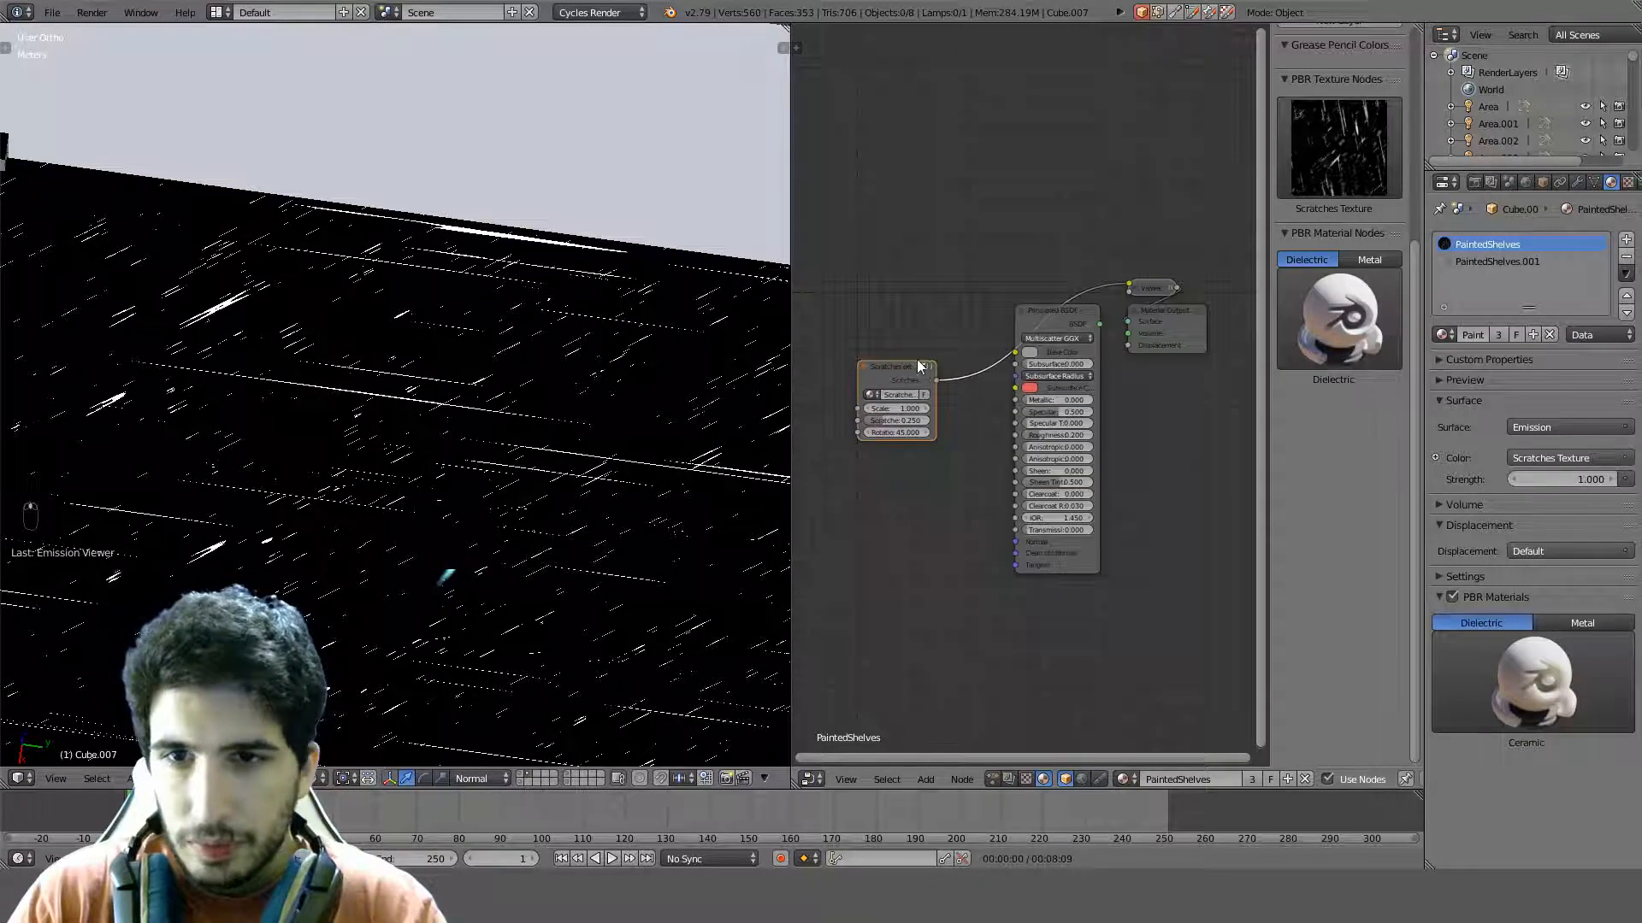
{"action": "middle_click_drag", "start_coordinate": [906, 326], "coordinate": [1086, 313]}
{"action": "key", "text": "g"}
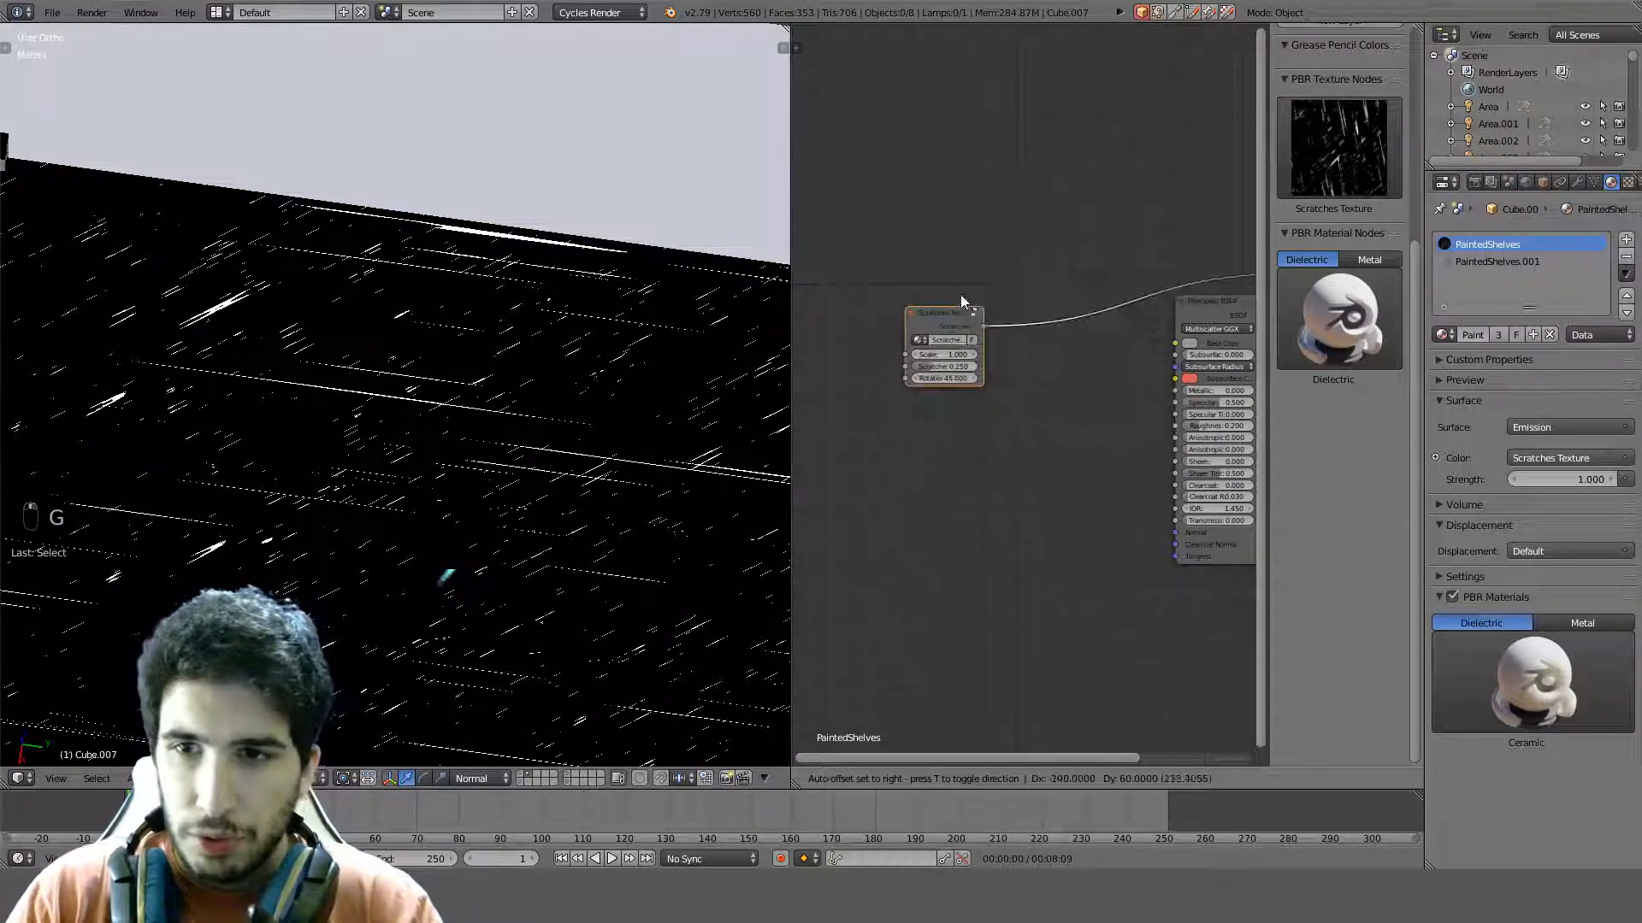
{"action": "left_click", "coordinate": [961, 294]}
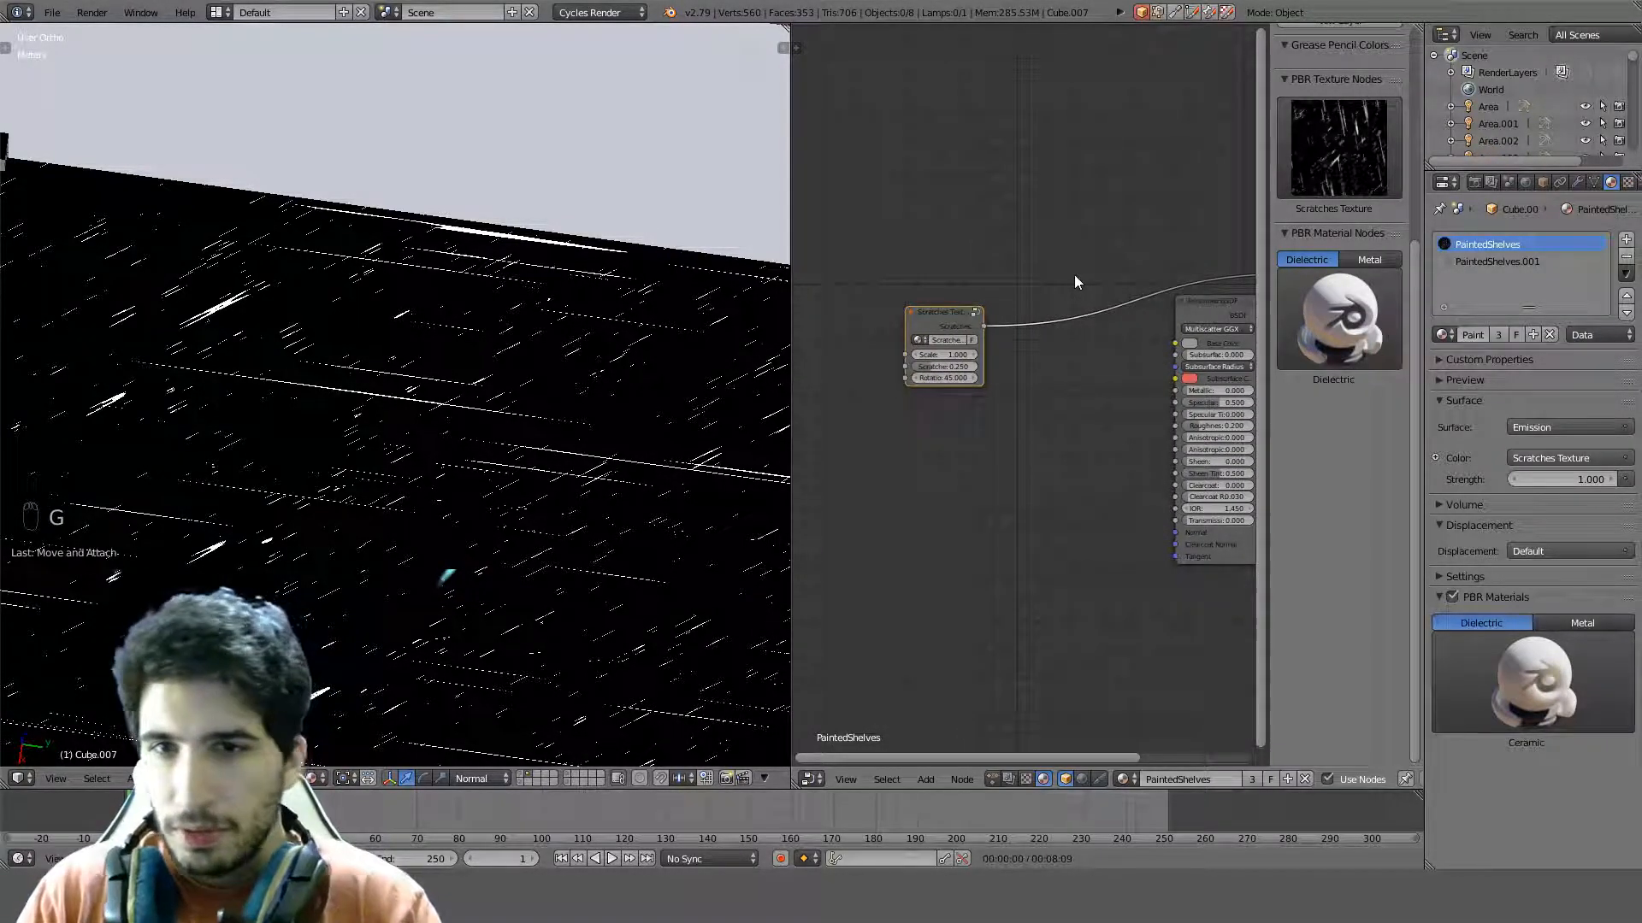
{"action": "right_click_drag", "start_coordinate": [1077, 261], "coordinate": [1081, 363], "text": "ctrl"}
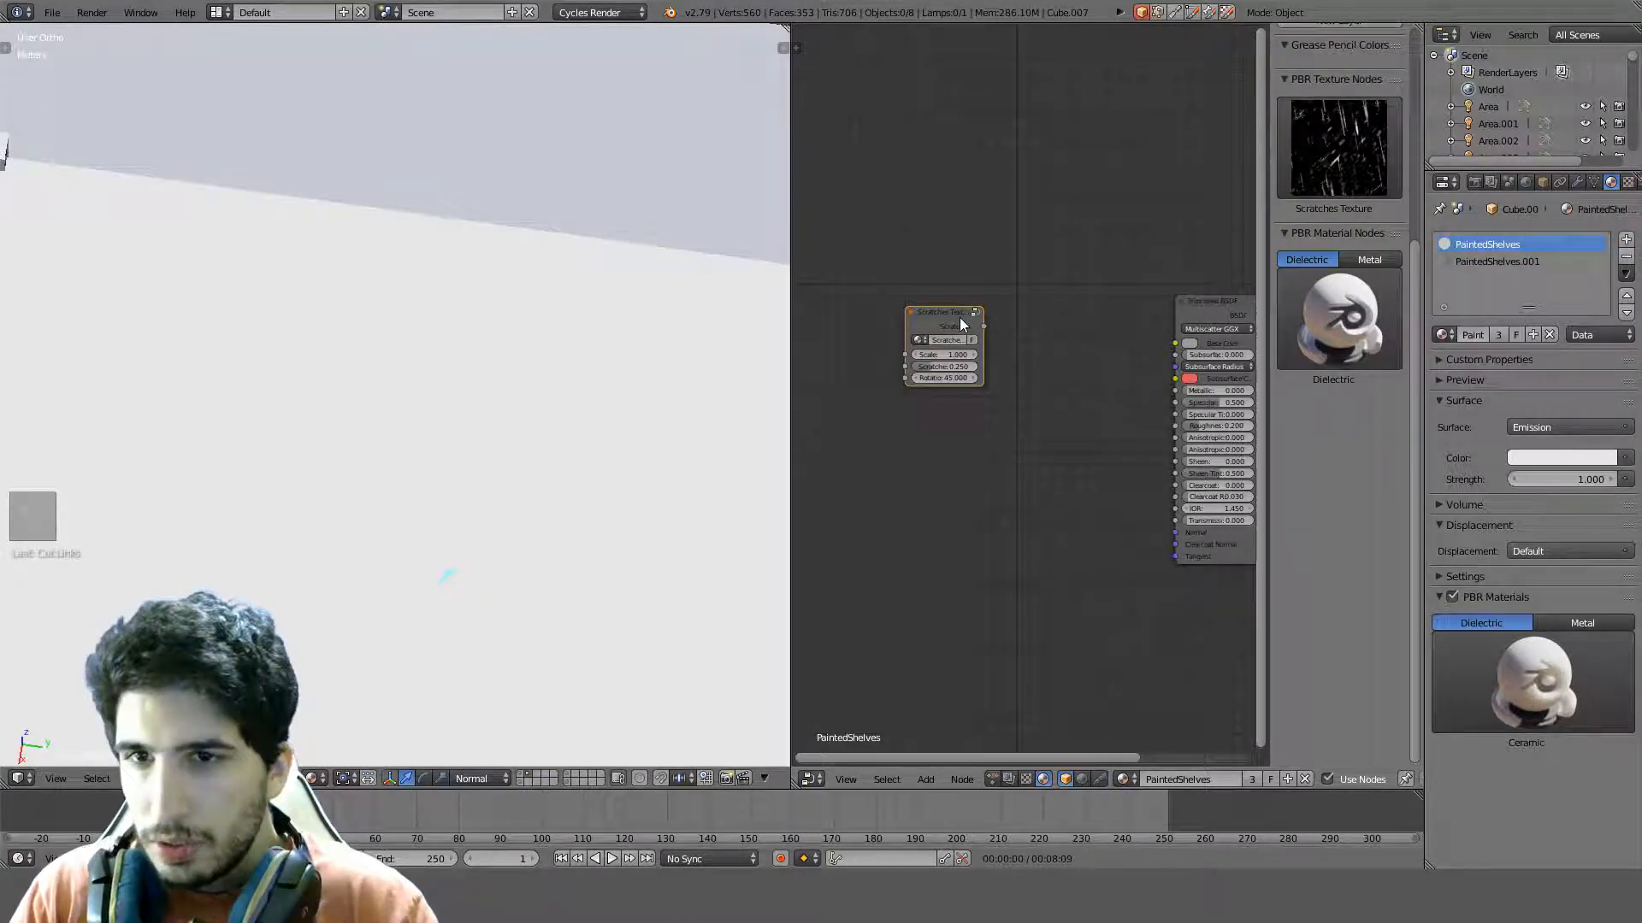
Add an RGB node below the Scratches Texture and make its color pure white
{"action": "scroll", "coordinate": [1029, 295], "scroll_direction": "down", "scroll_amount": 1}
{"action": "key", "text": "shift+a"}
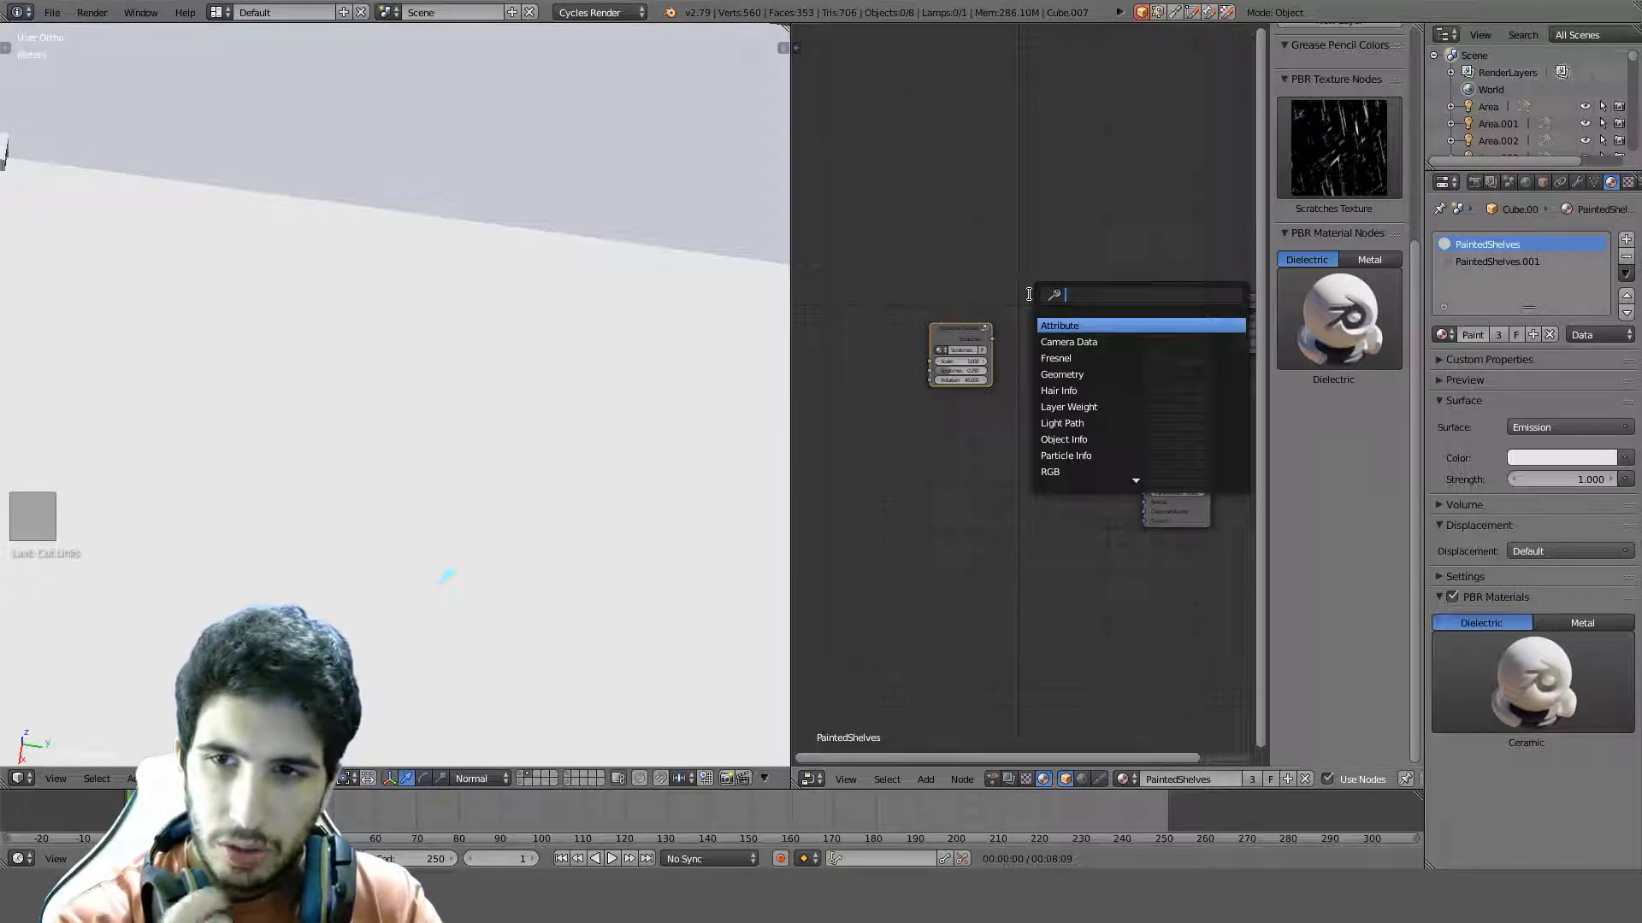
{"action": "type", "text": "rgb"}
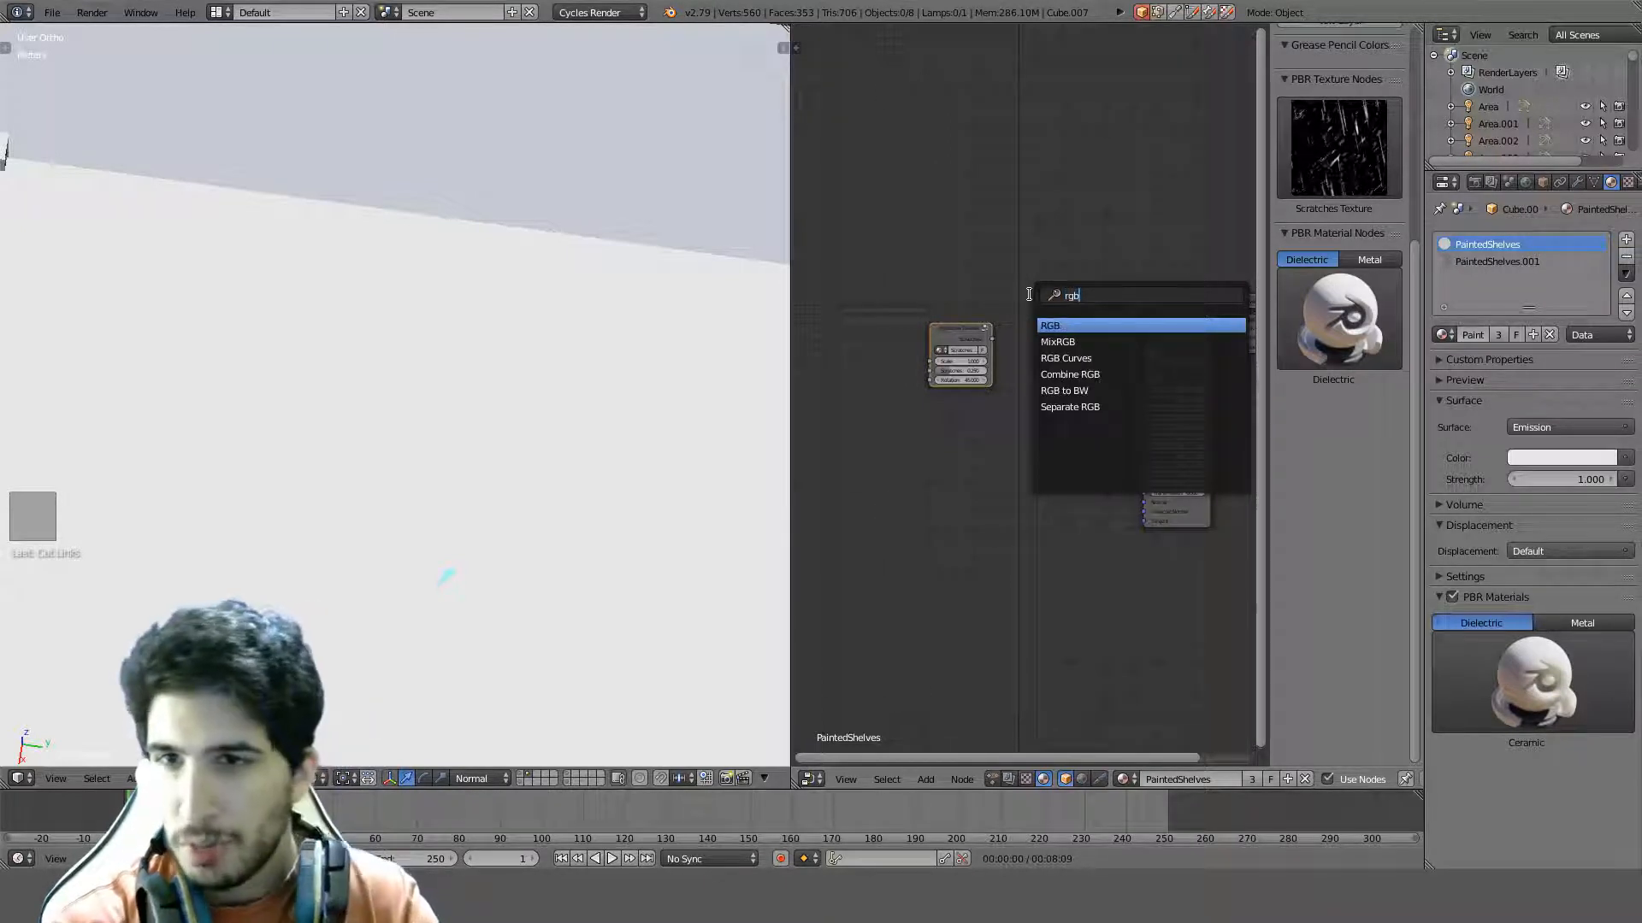
{"action": "key", "text": "Return"}
{"action": "left_click", "coordinate": [1081, 480]}
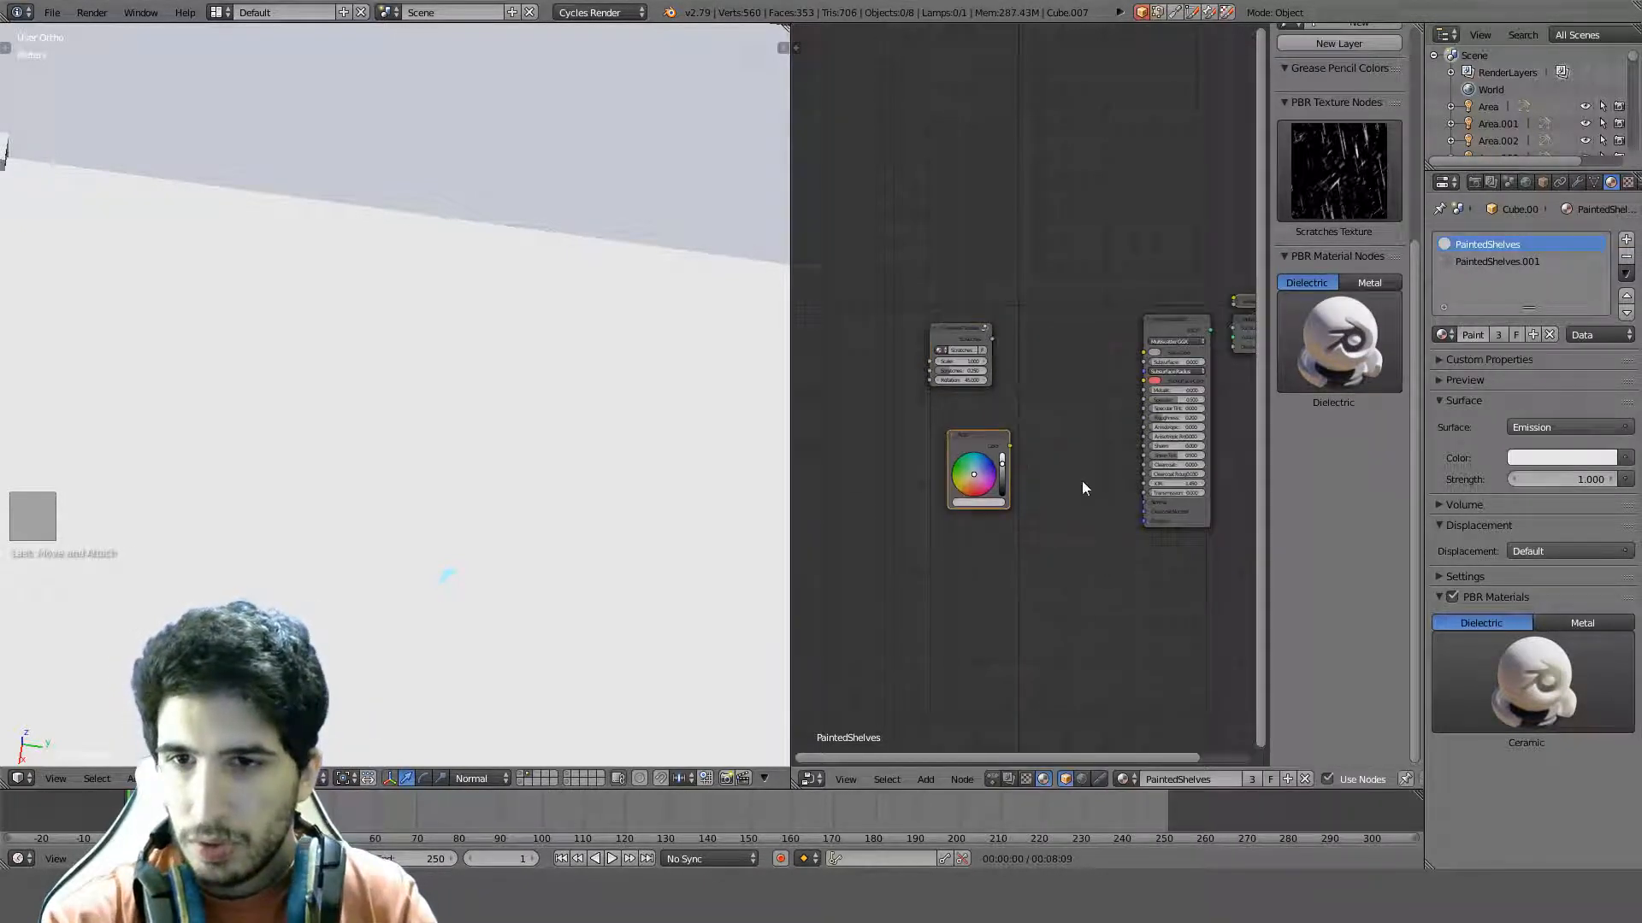
{"action": "scroll", "coordinate": [1081, 481], "scroll_direction": "up", "scroll_amount": 3}
{"action": "left_click_drag", "start_coordinate": [984, 531], "coordinate": [984, 506]}
{"action": "scroll", "coordinate": [1057, 552], "scroll_direction": "down", "scroll_amount": 5}
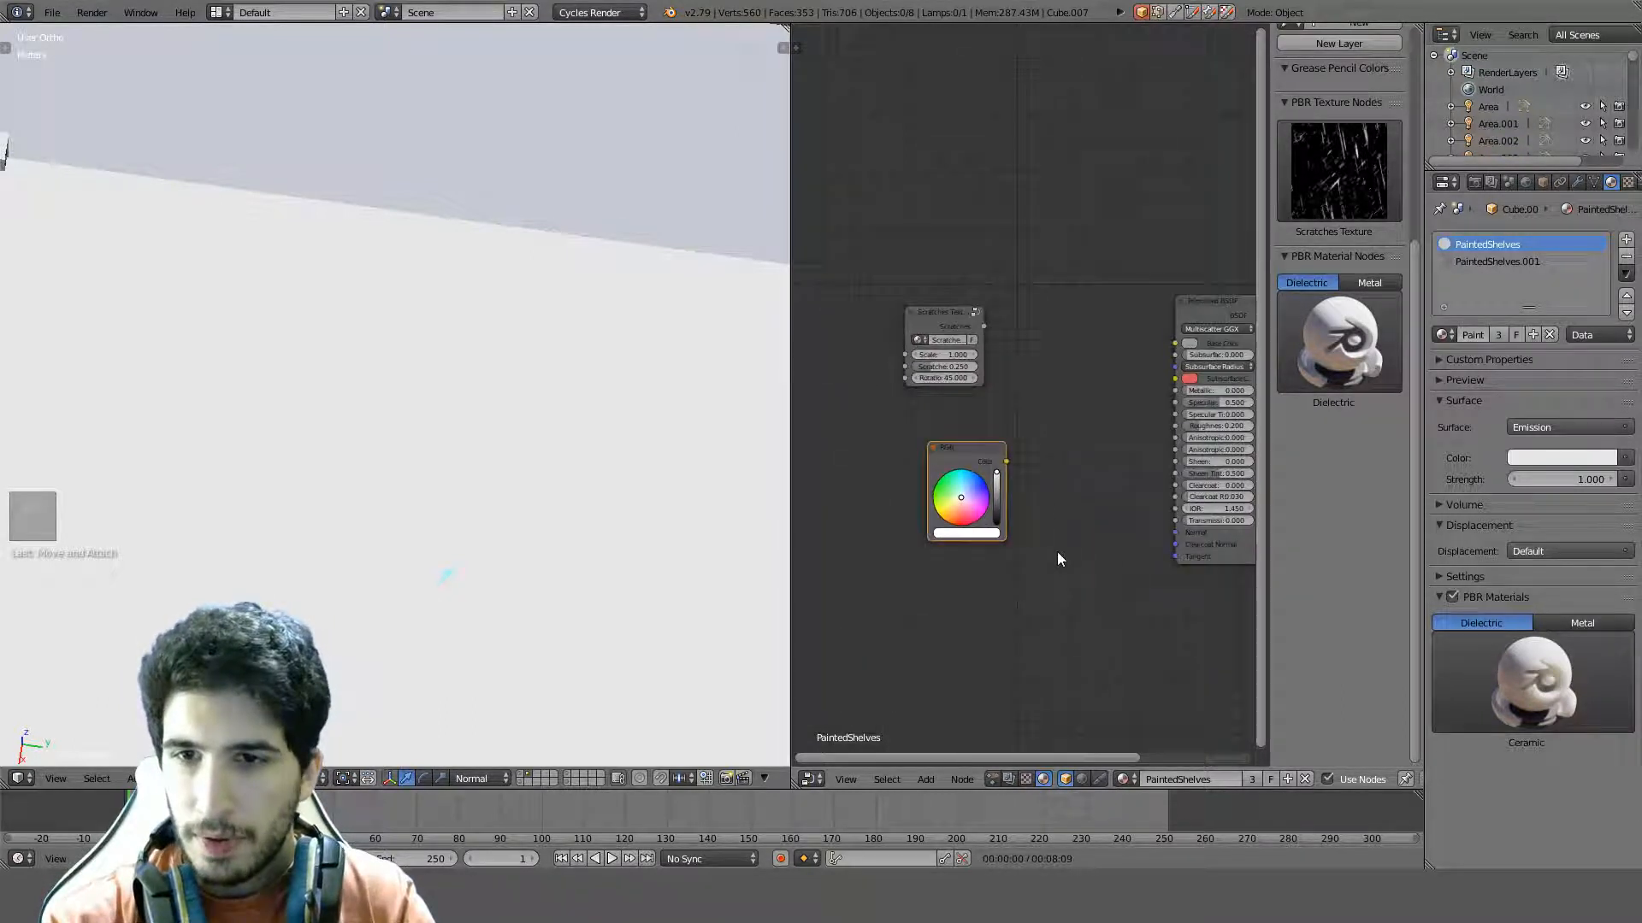
{"action": "middle_click_drag", "start_coordinate": [1057, 552], "coordinate": [1025, 519]}
Duplicate the RGB node directly below the original and set the copy's color value to 0.2
{"action": "key", "text": "shift+d"}
{"action": "left_click", "coordinate": [939, 543]}
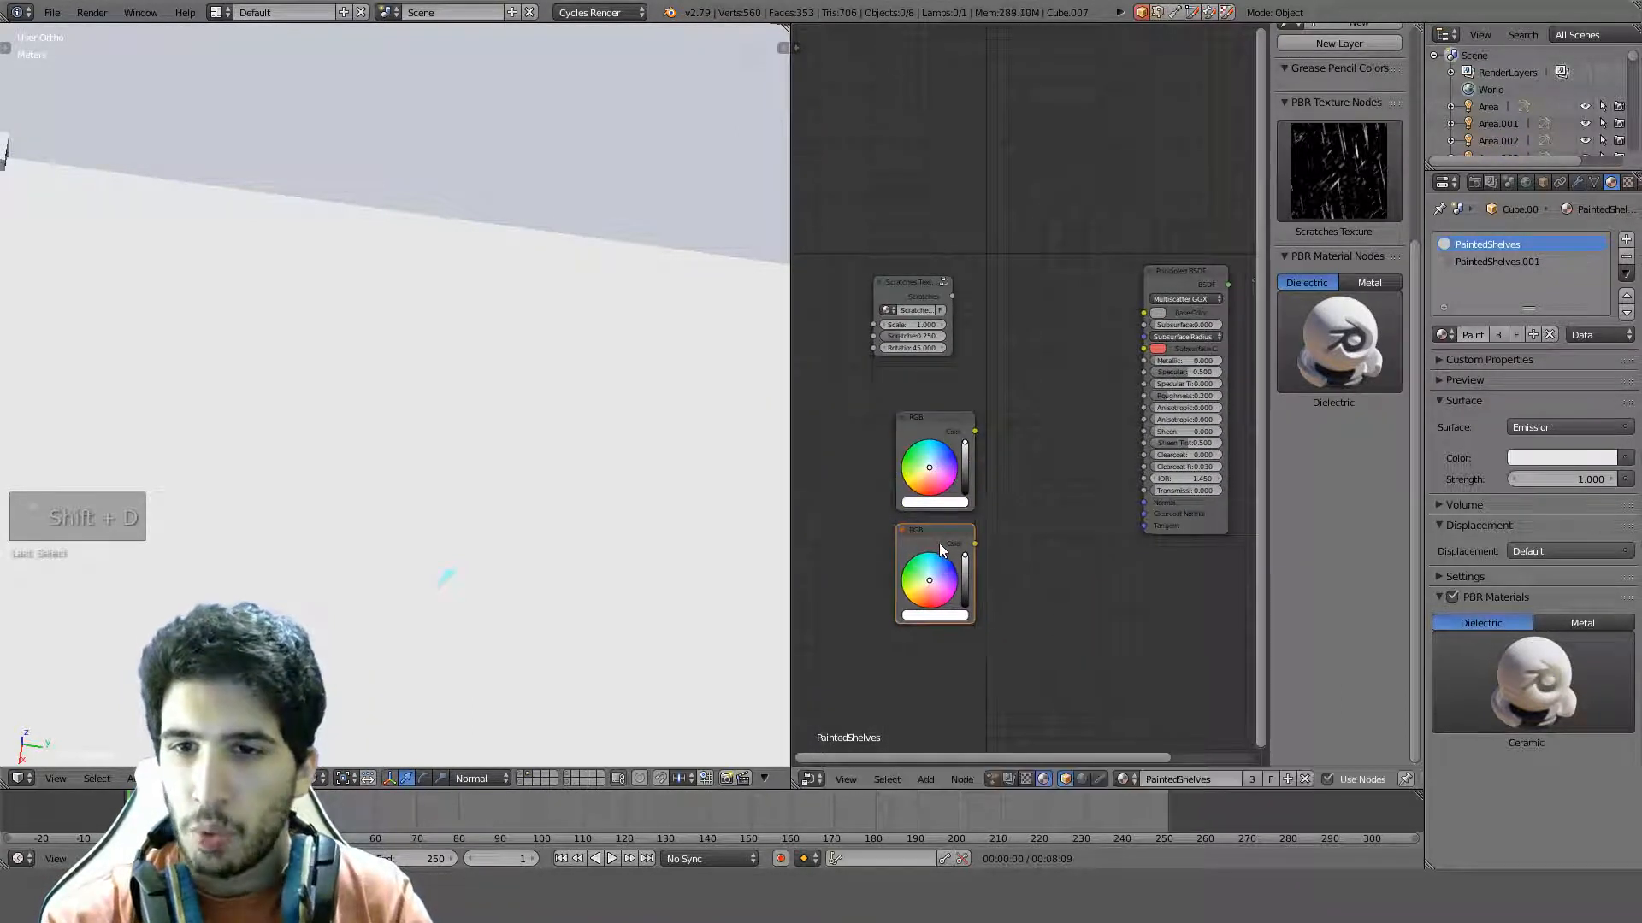
{"action": "scroll", "coordinate": [1069, 499], "scroll_direction": "up", "scroll_amount": 2}
{"action": "middle_click_drag", "start_coordinate": [1168, 440], "coordinate": [1126, 353]}
{"action": "scroll", "coordinate": [1116, 360], "scroll_direction": "down", "scroll_amount": 3}
{"action": "left_click", "coordinate": [939, 570]}
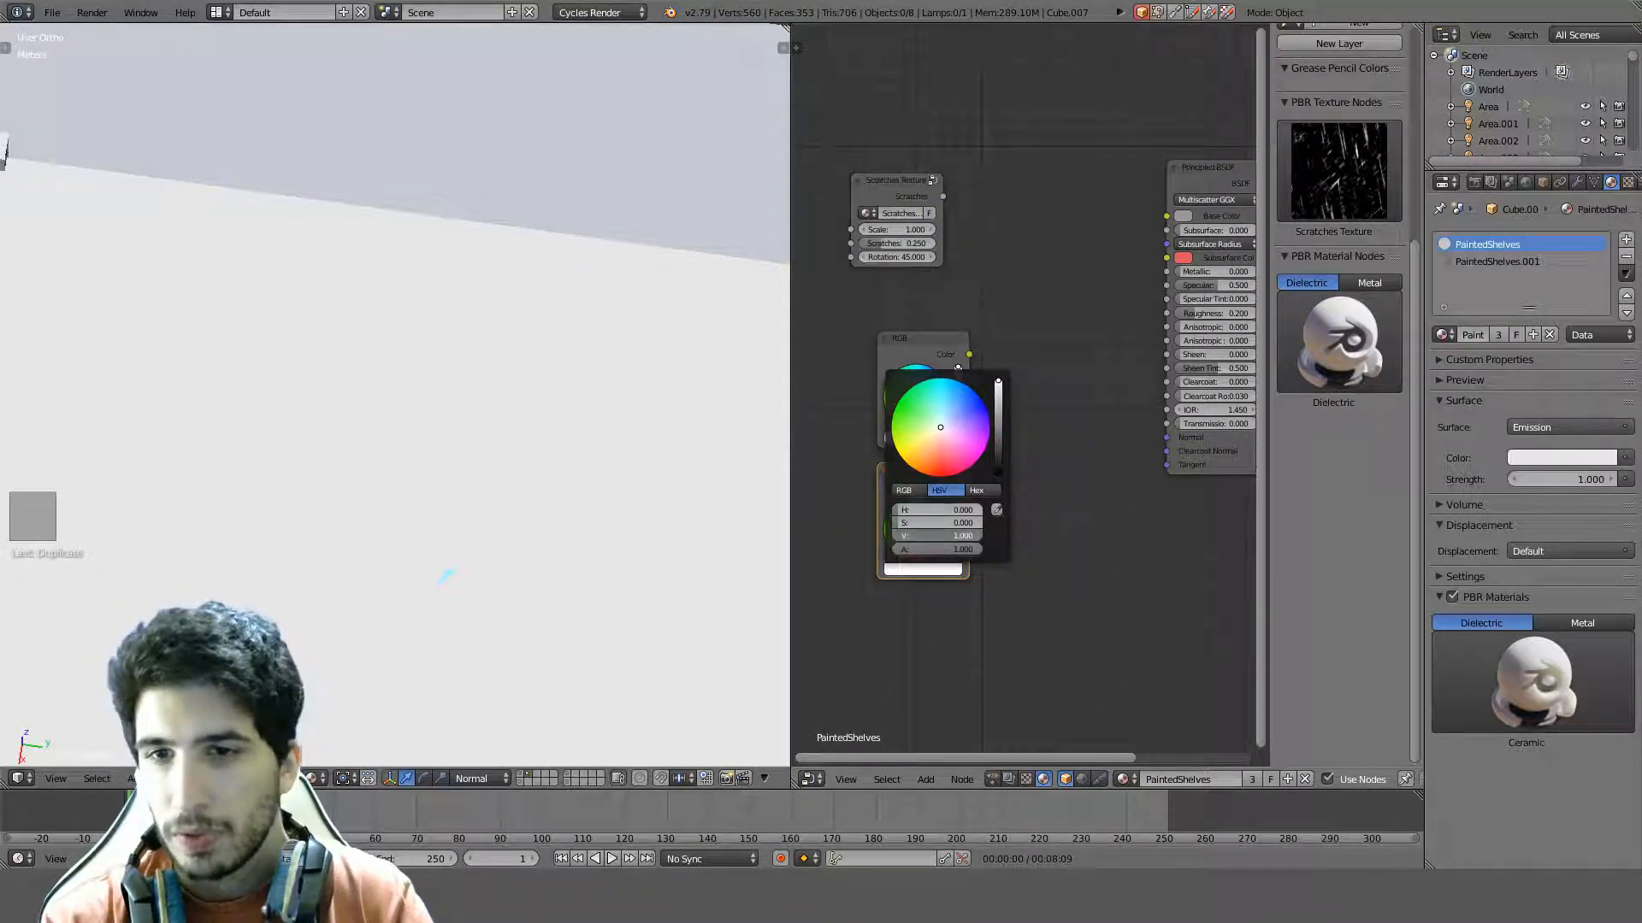
{"action": "left_click", "coordinate": [927, 533]}
{"action": "type", "text": "0.2"}
{"action": "key", "text": "Return"}
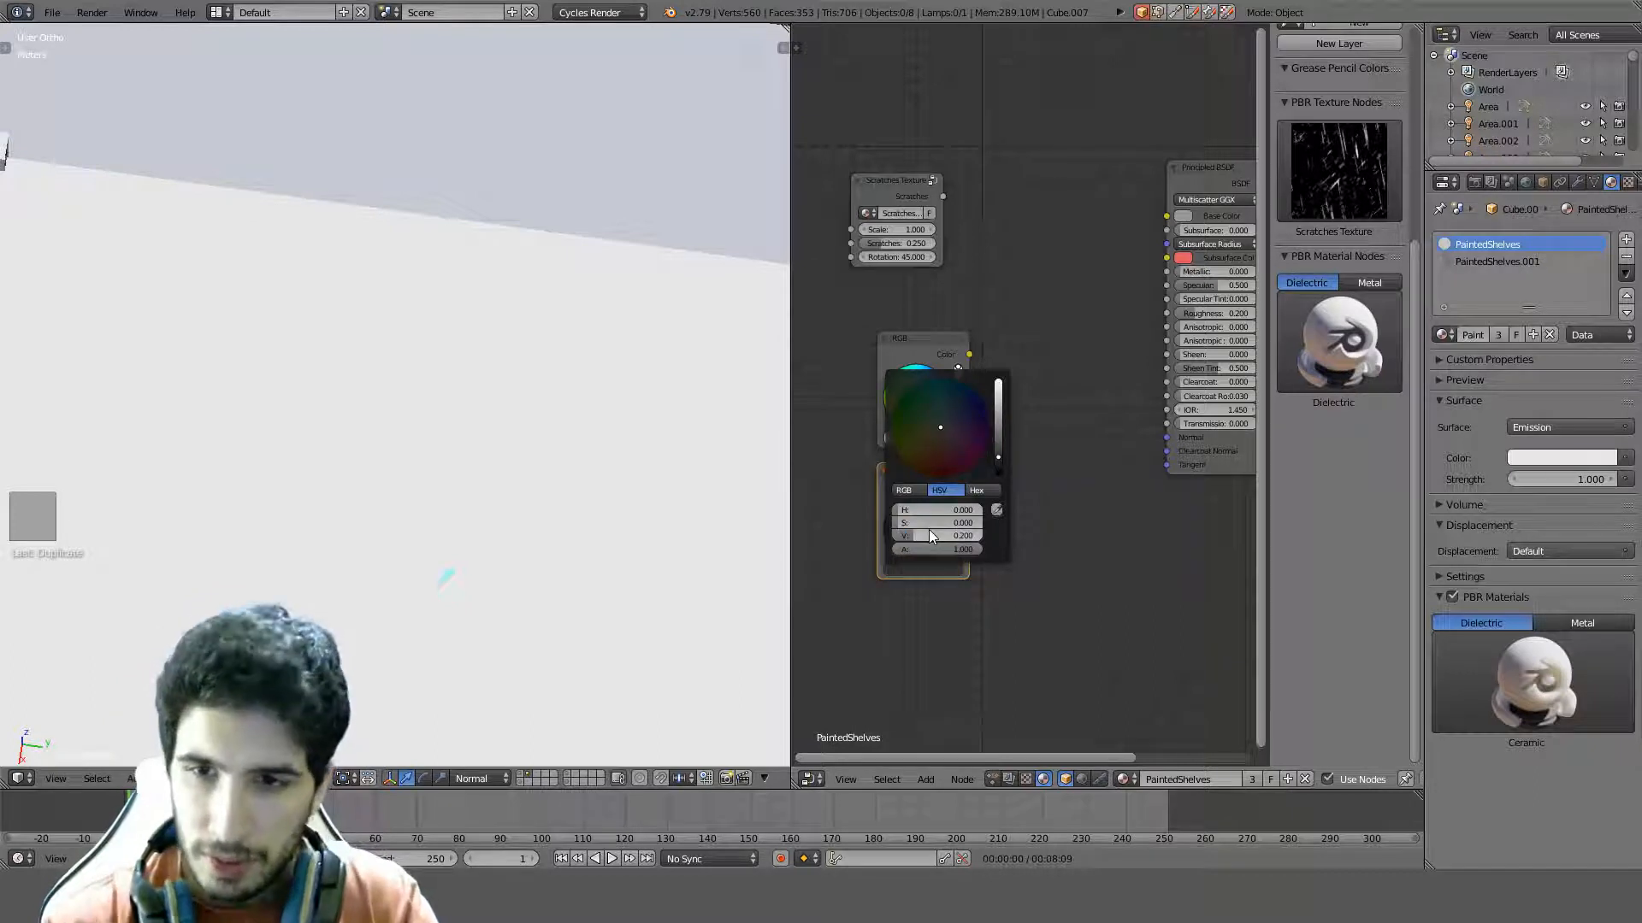
Add a MixRGB node between the two RGB nodes and the Principled BSDF
{"action": "scroll", "coordinate": [1030, 330], "scroll_direction": "down", "scroll_amount": 1}
{"action": "key", "text": "shift+a"}
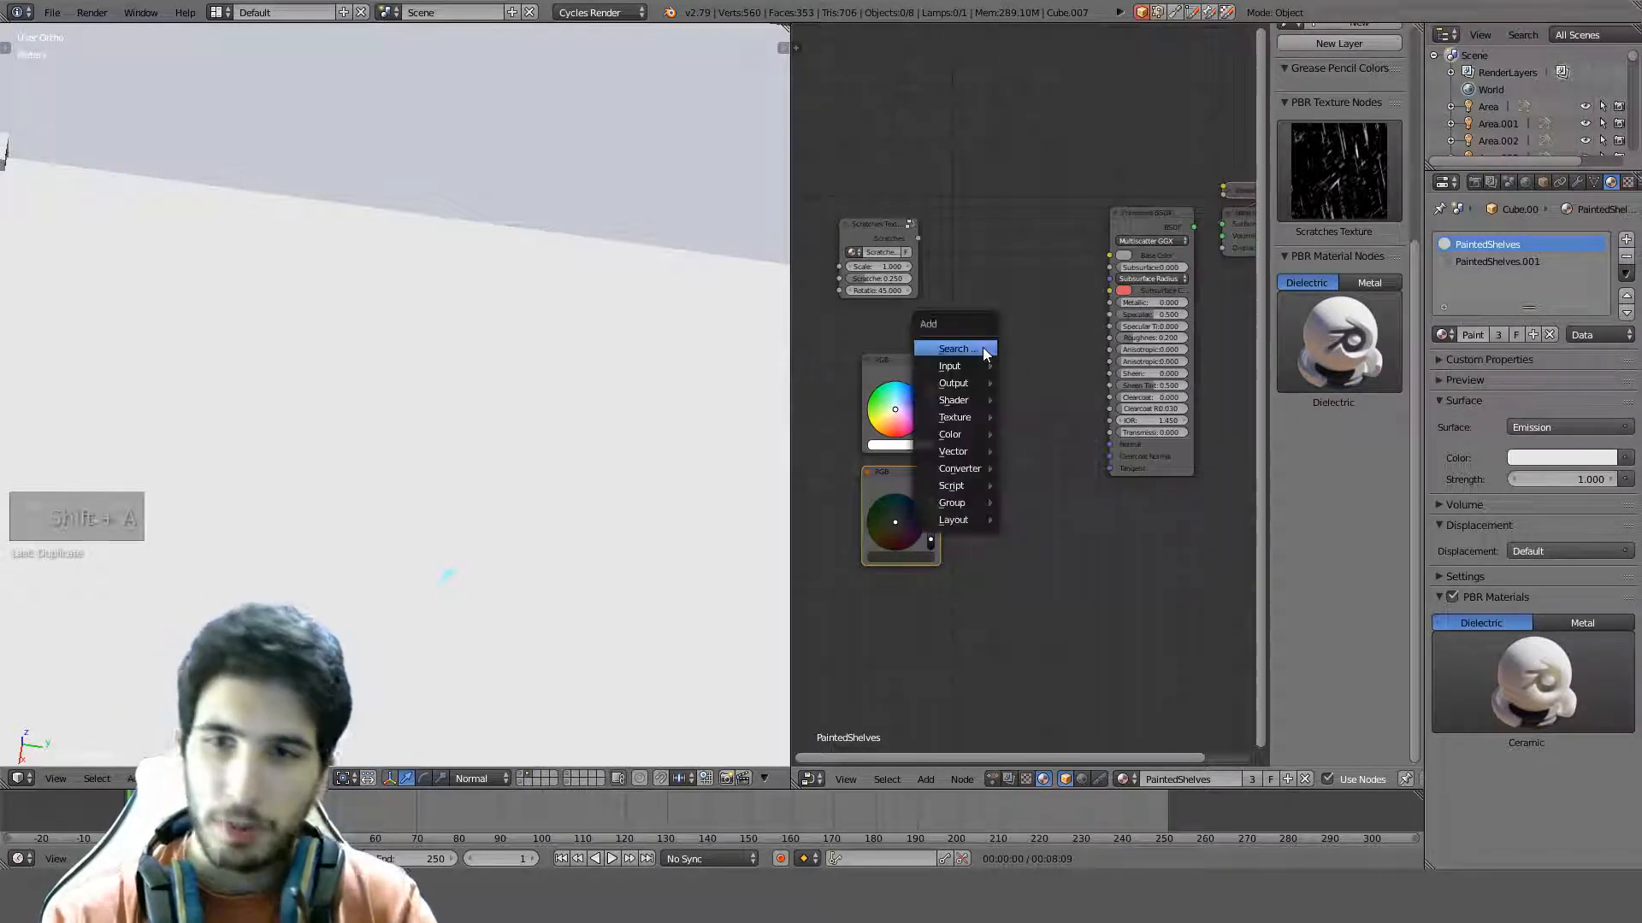
{"action": "left_click", "coordinate": [982, 347]}
{"action": "type", "text": "mix"}
{"action": "key", "text": "Down"}
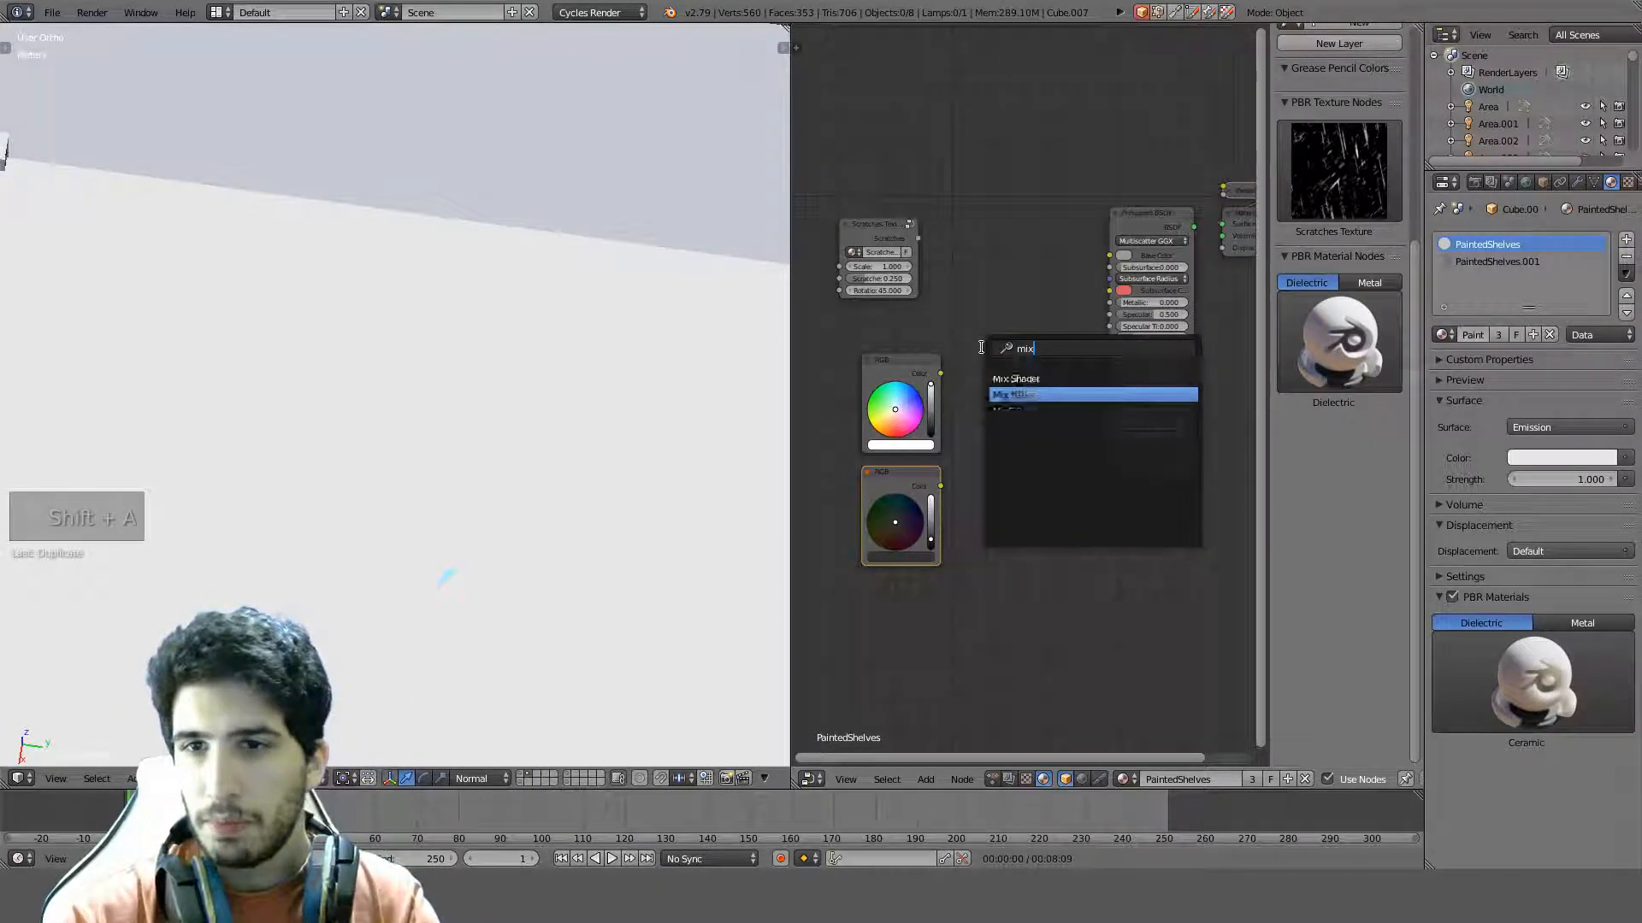
{"action": "key", "text": "Return"}
{"action": "left_click", "coordinate": [983, 400]}
Connect the dark RGB to the mix node's Color1, the white RGB to Color2, and the Scratches output to Fac
{"action": "right_click_drag", "start_coordinate": [902, 393], "coordinate": [1025, 441], "text": "alt"}
{"action": "right_click_drag", "start_coordinate": [881, 495], "coordinate": [1053, 402], "text": "alt"}
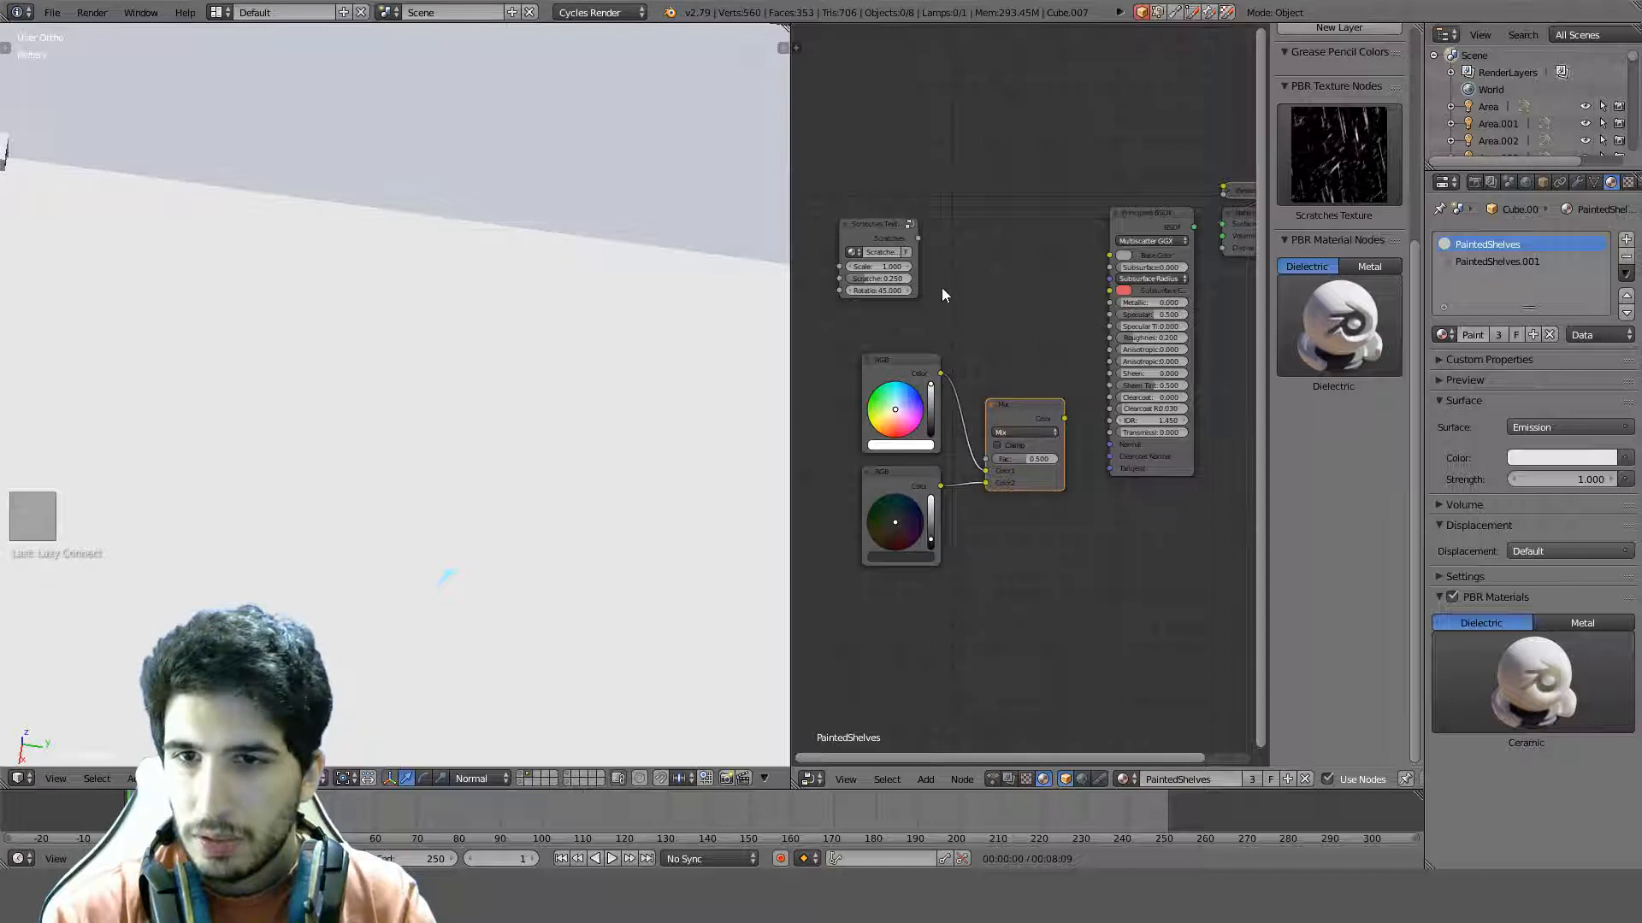
{"action": "left_click_drag", "start_coordinate": [941, 375], "coordinate": [987, 471]}
{"action": "left_click_drag", "start_coordinate": [917, 239], "coordinate": [930, 253]}
{"action": "left_click_drag", "start_coordinate": [990, 462], "coordinate": [987, 459]}
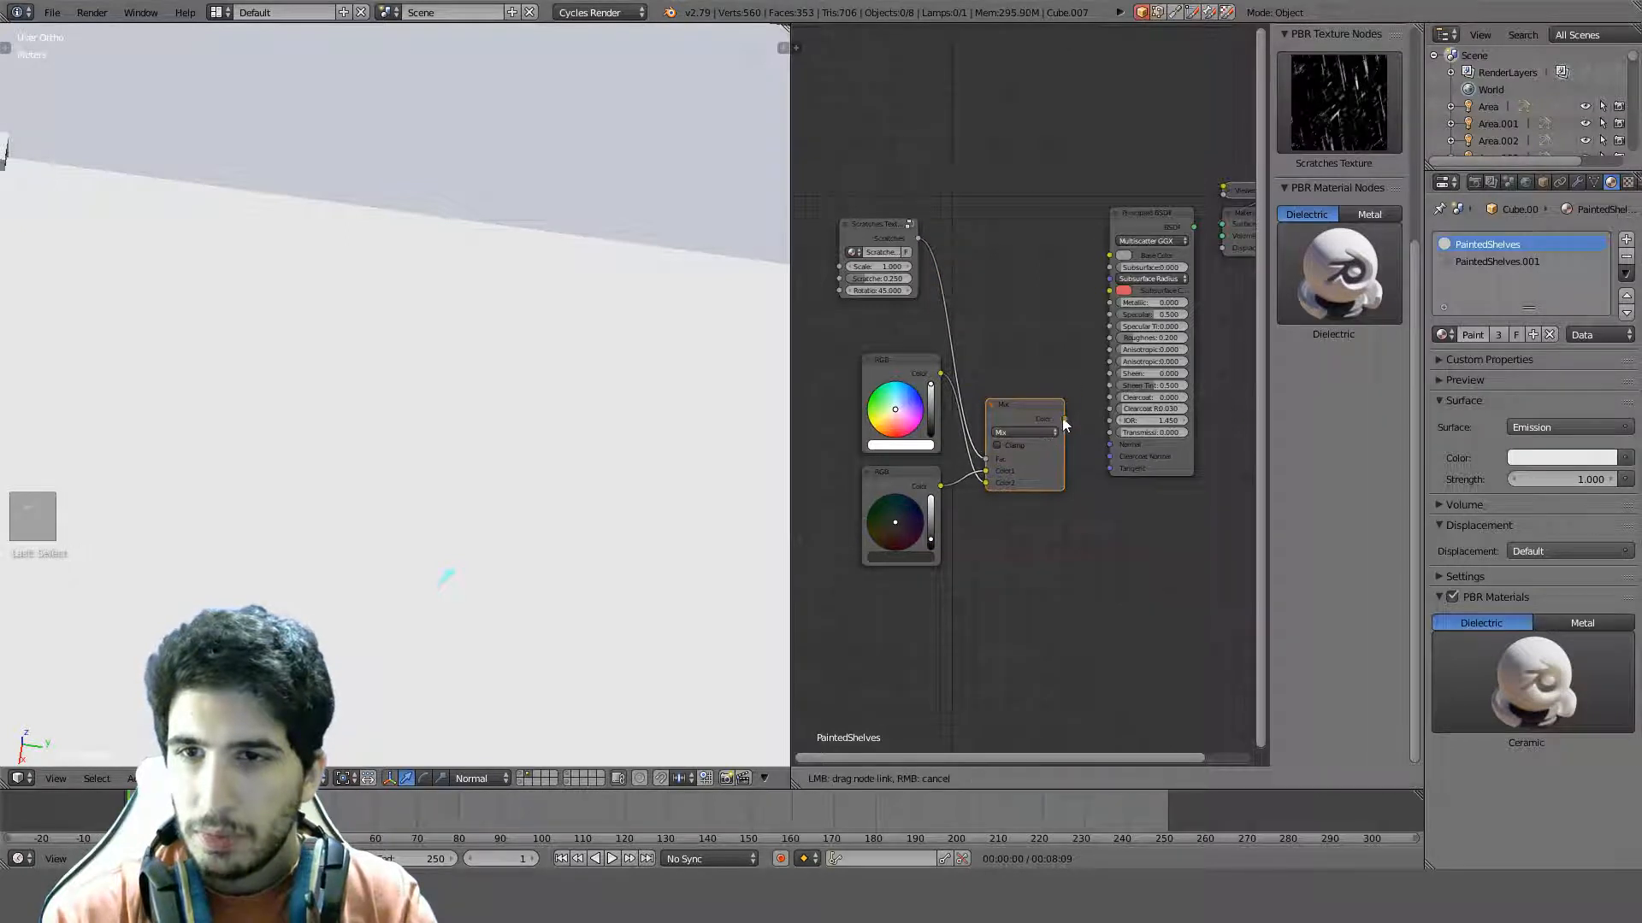
Drive the Principled BSDF's Roughness with the mix color and preview the shader up close on a shelf surface
{"action": "left_click_drag", "start_coordinate": [1106, 345], "coordinate": [1107, 339]}
{"action": "left_click", "coordinate": [1151, 217], "text": "ctrl+shift"}
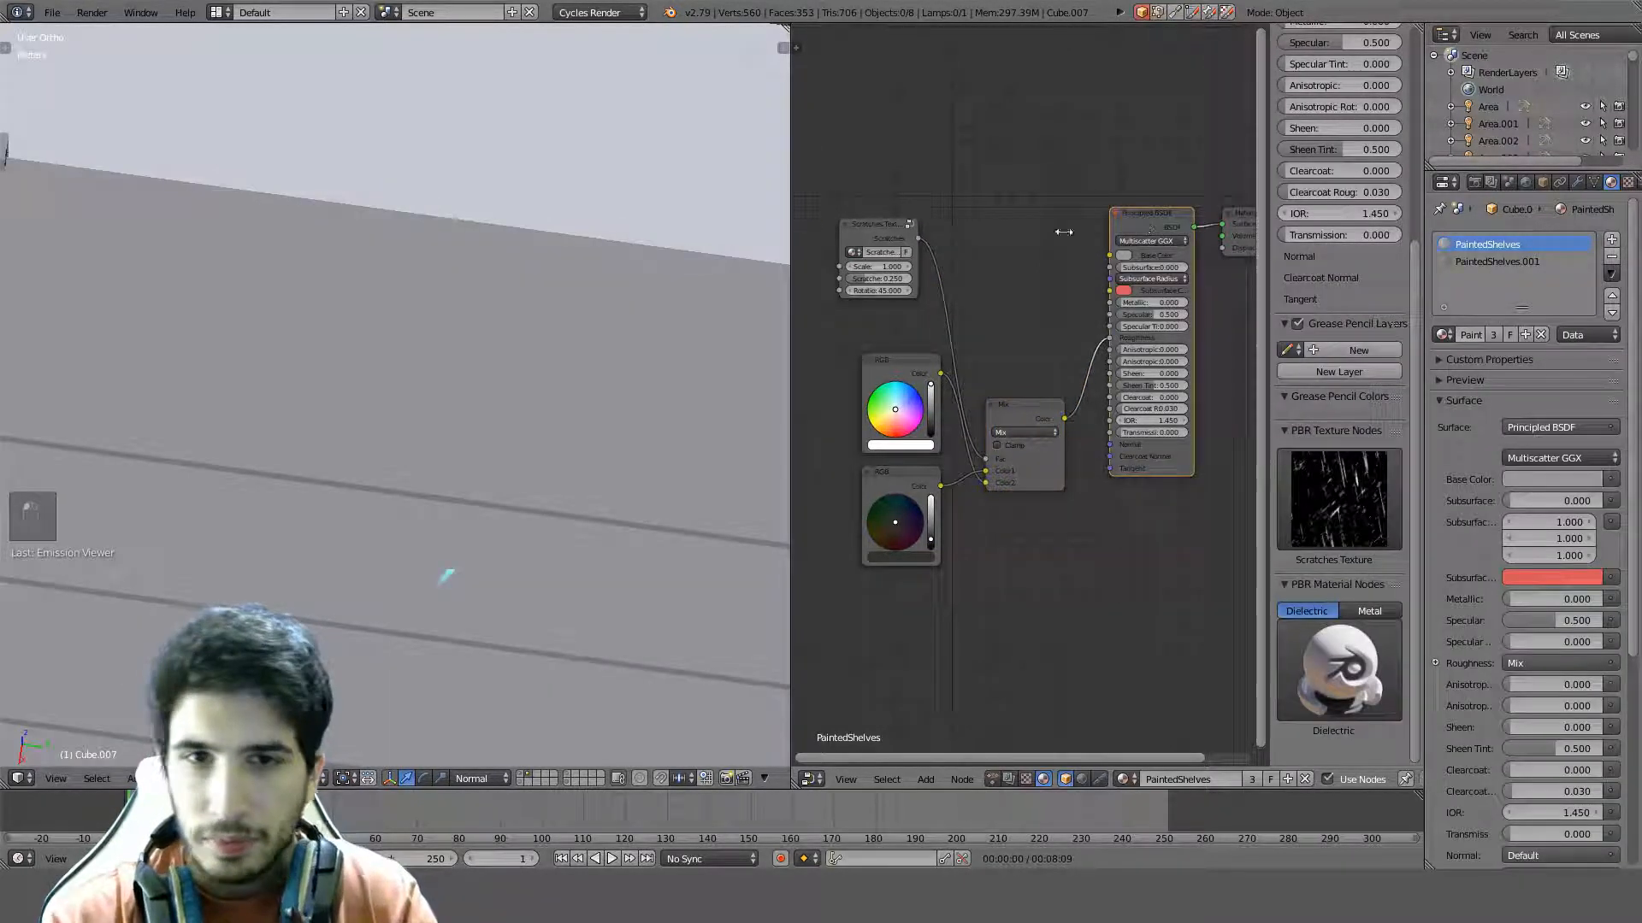
{"action": "middle_click_drag", "start_coordinate": [491, 395], "coordinate": [475, 426]}
{"action": "key", "text": "shift+f"}
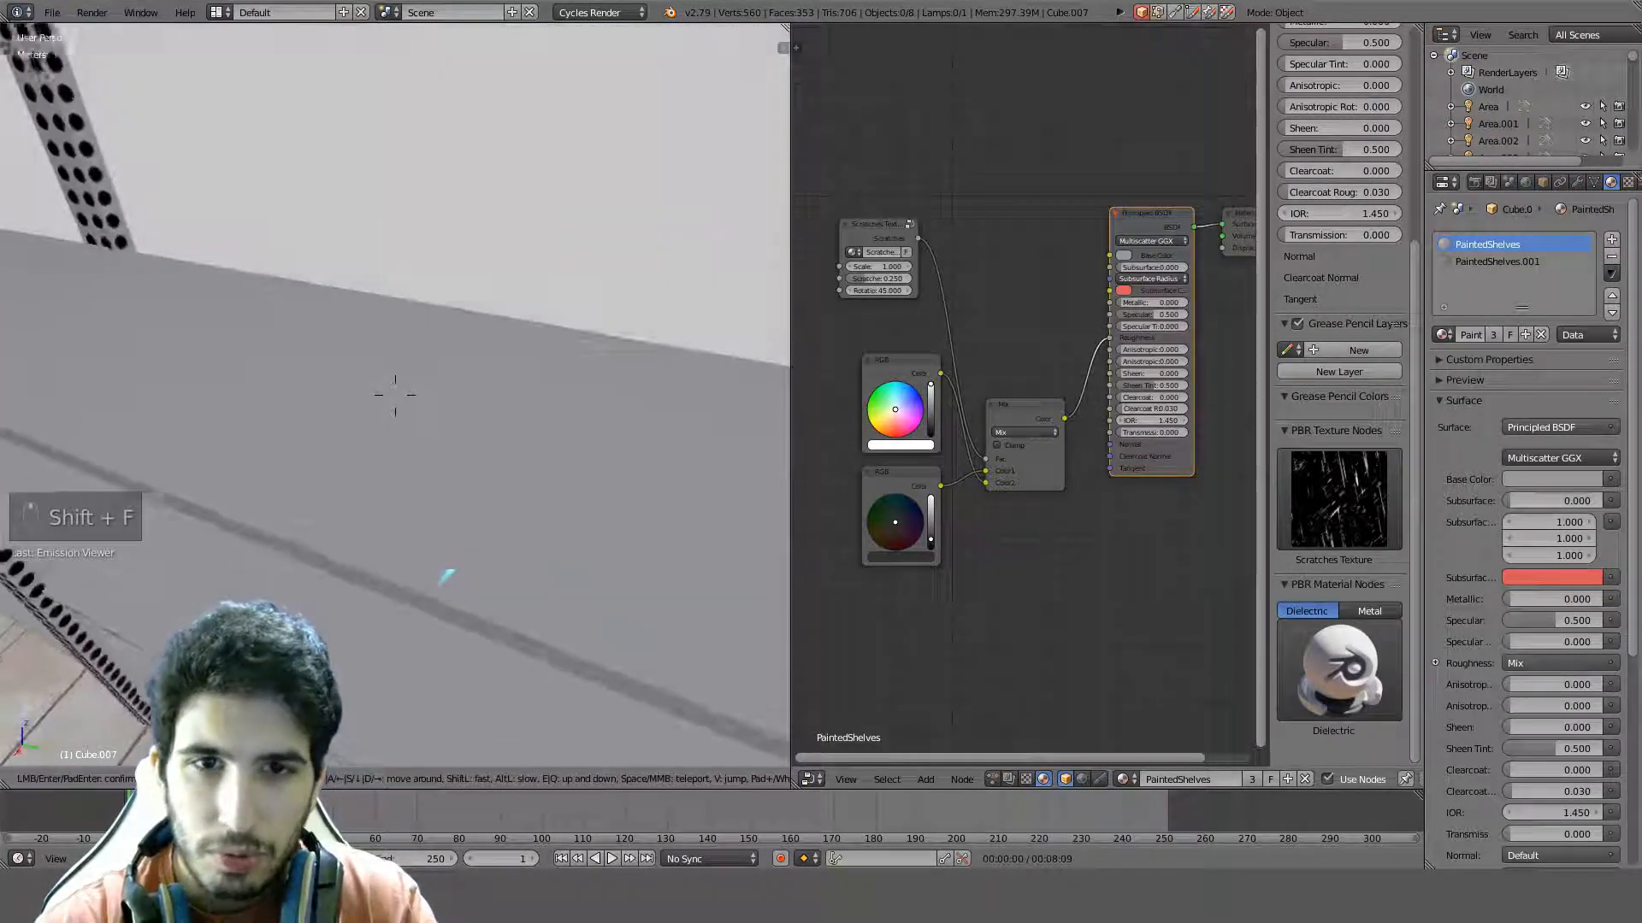
{"action": "key", "text": "w"}
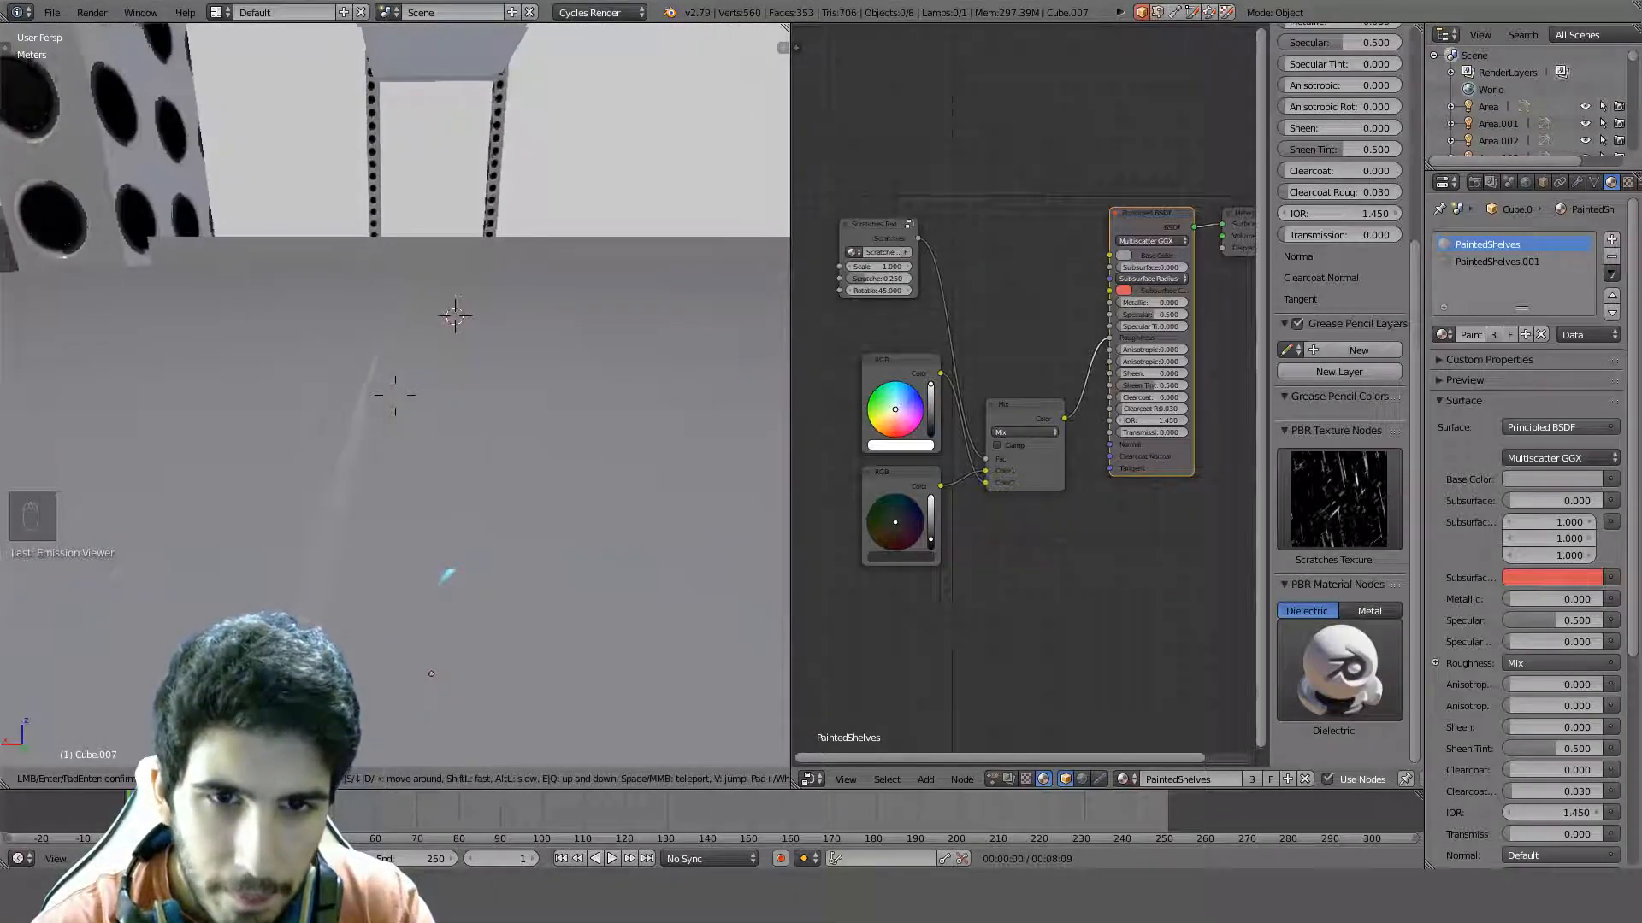
{"action": "key", "text": "s"}
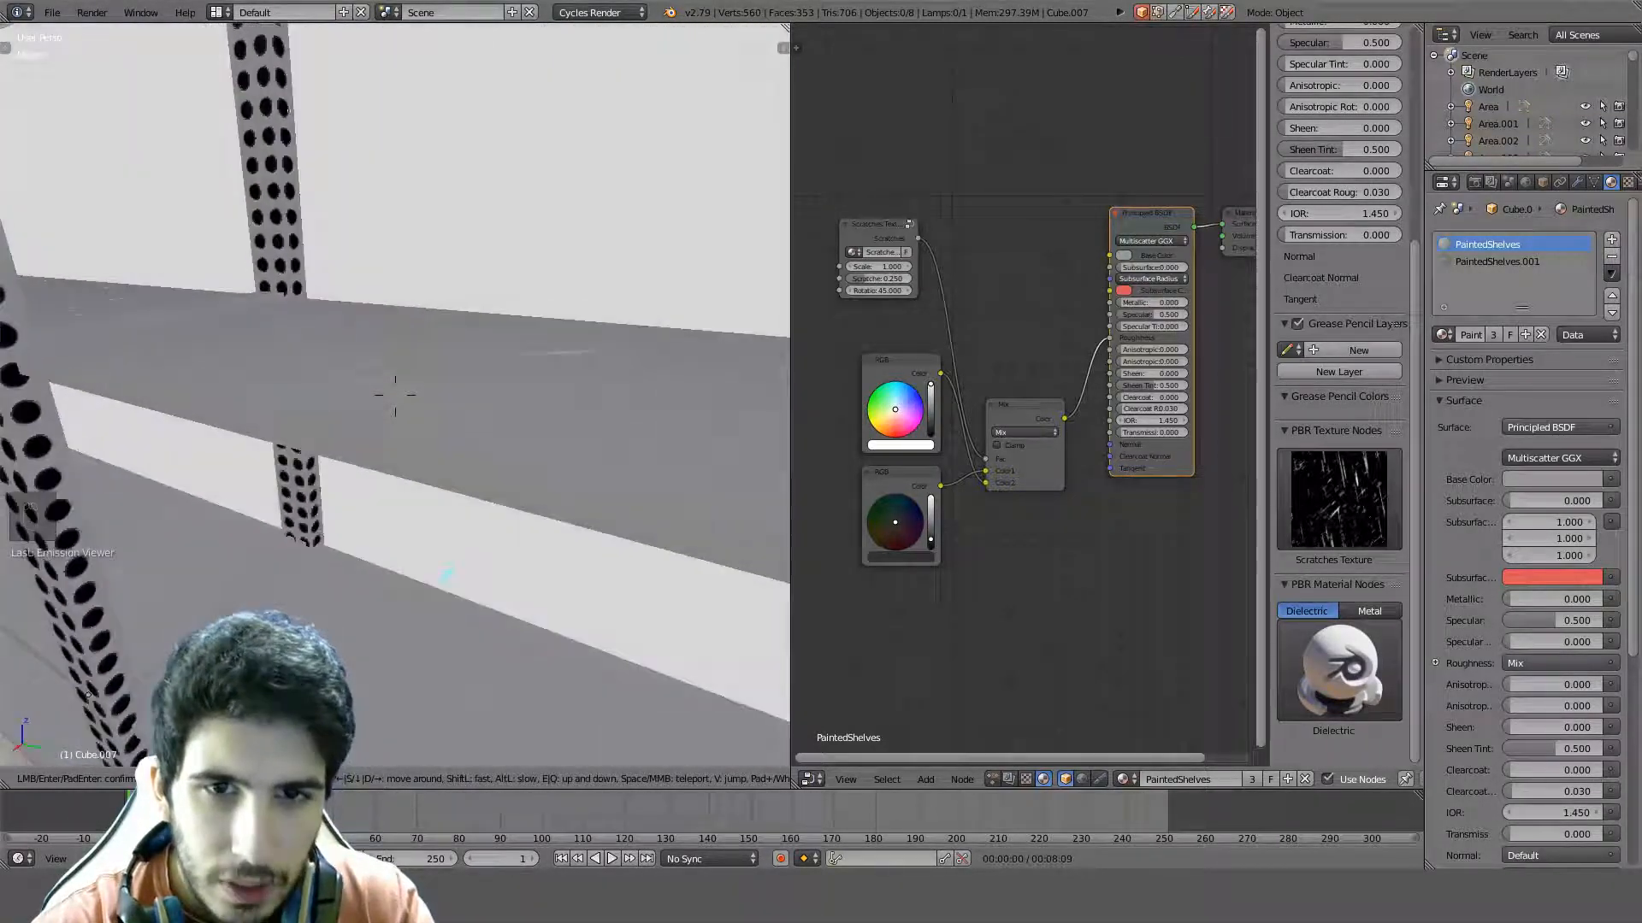
{"action": "left_click", "coordinate": [397, 399]}
Move the two RGB nodes and the Mix node together to just below the Scratches Texture node
{"action": "scroll", "coordinate": [1100, 375], "scroll_direction": "down", "scroll_amount": 2}
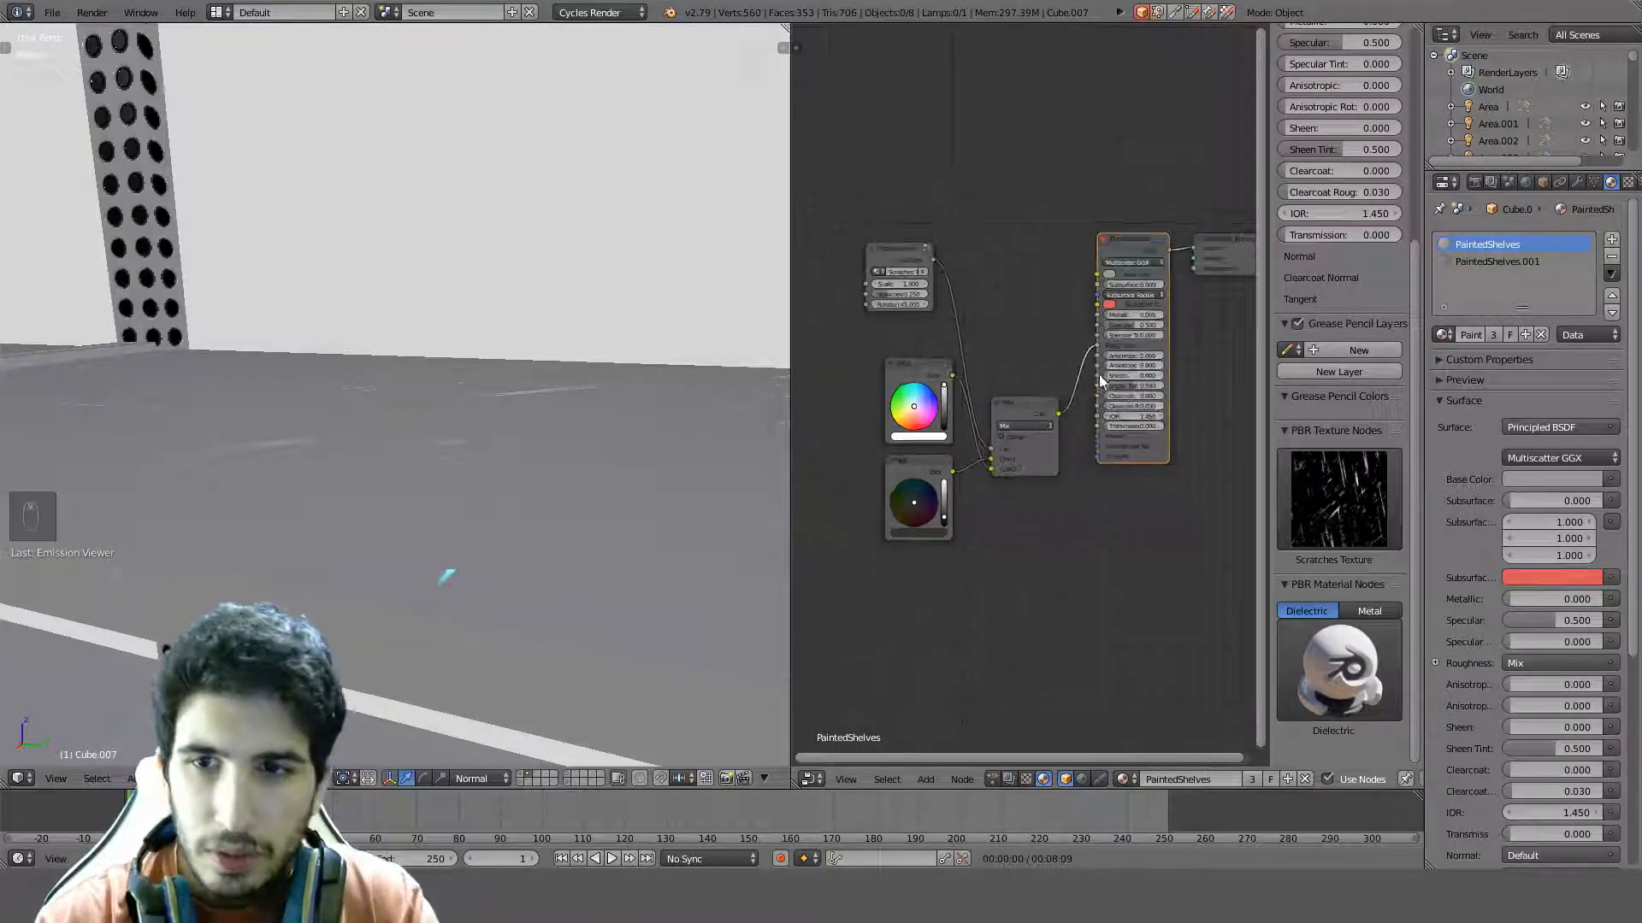
{"action": "middle_click_drag", "start_coordinate": [1044, 383], "coordinate": [1129, 325]}
{"action": "right_click", "coordinate": [1094, 363]}
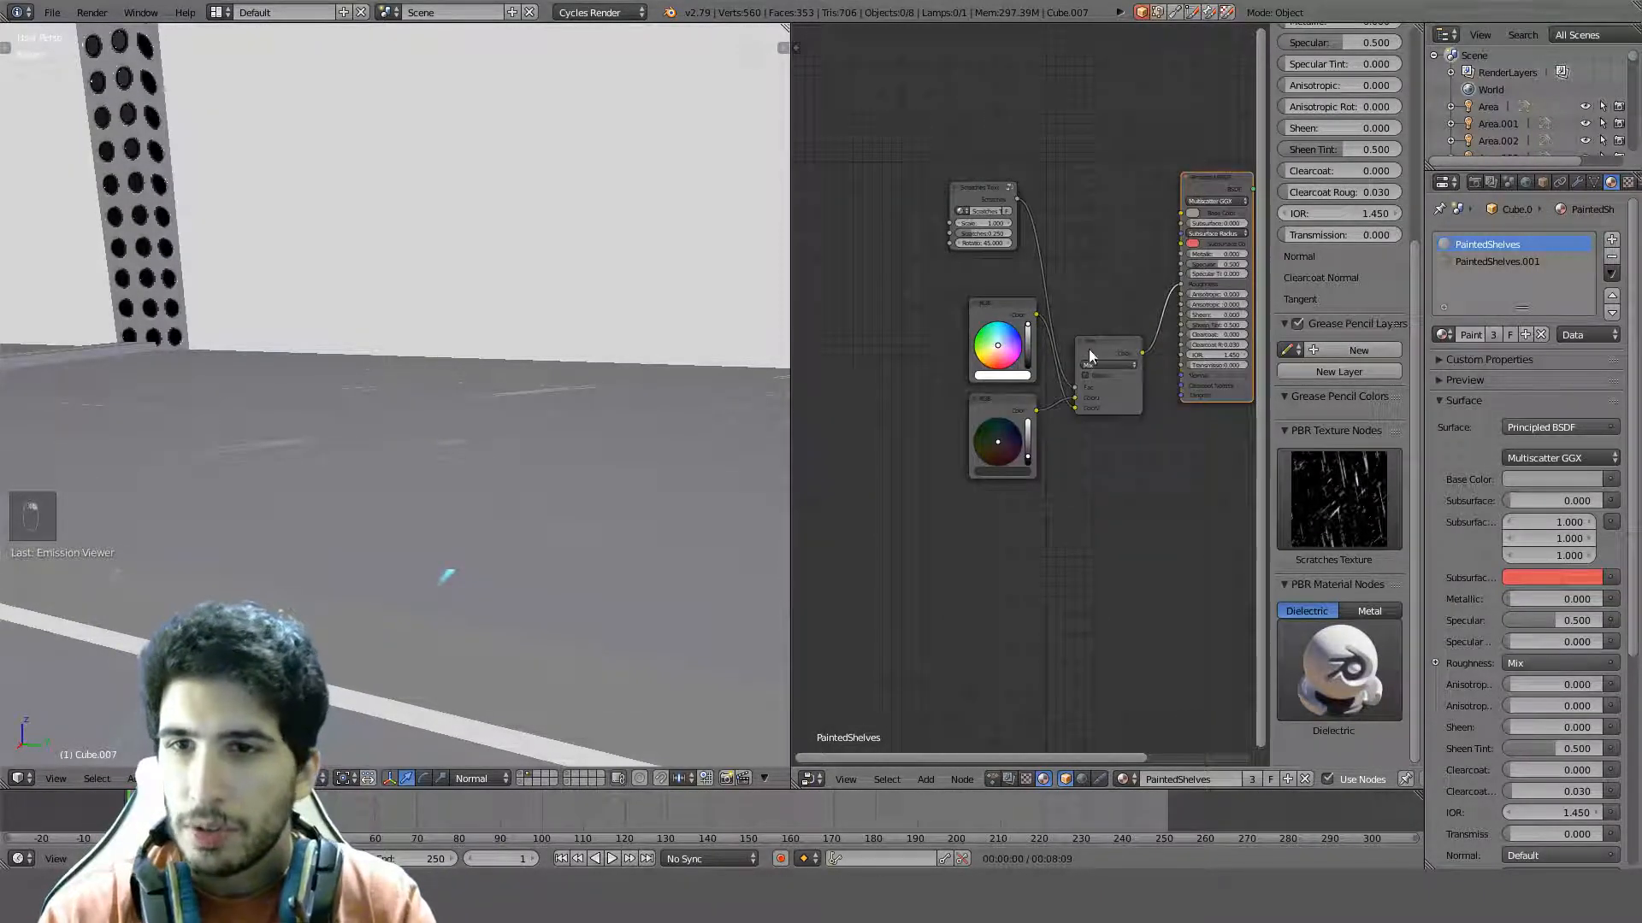
{"action": "right_click", "coordinate": [1088, 350]}
{"action": "right_click", "coordinate": [1009, 310], "text": "shift"}
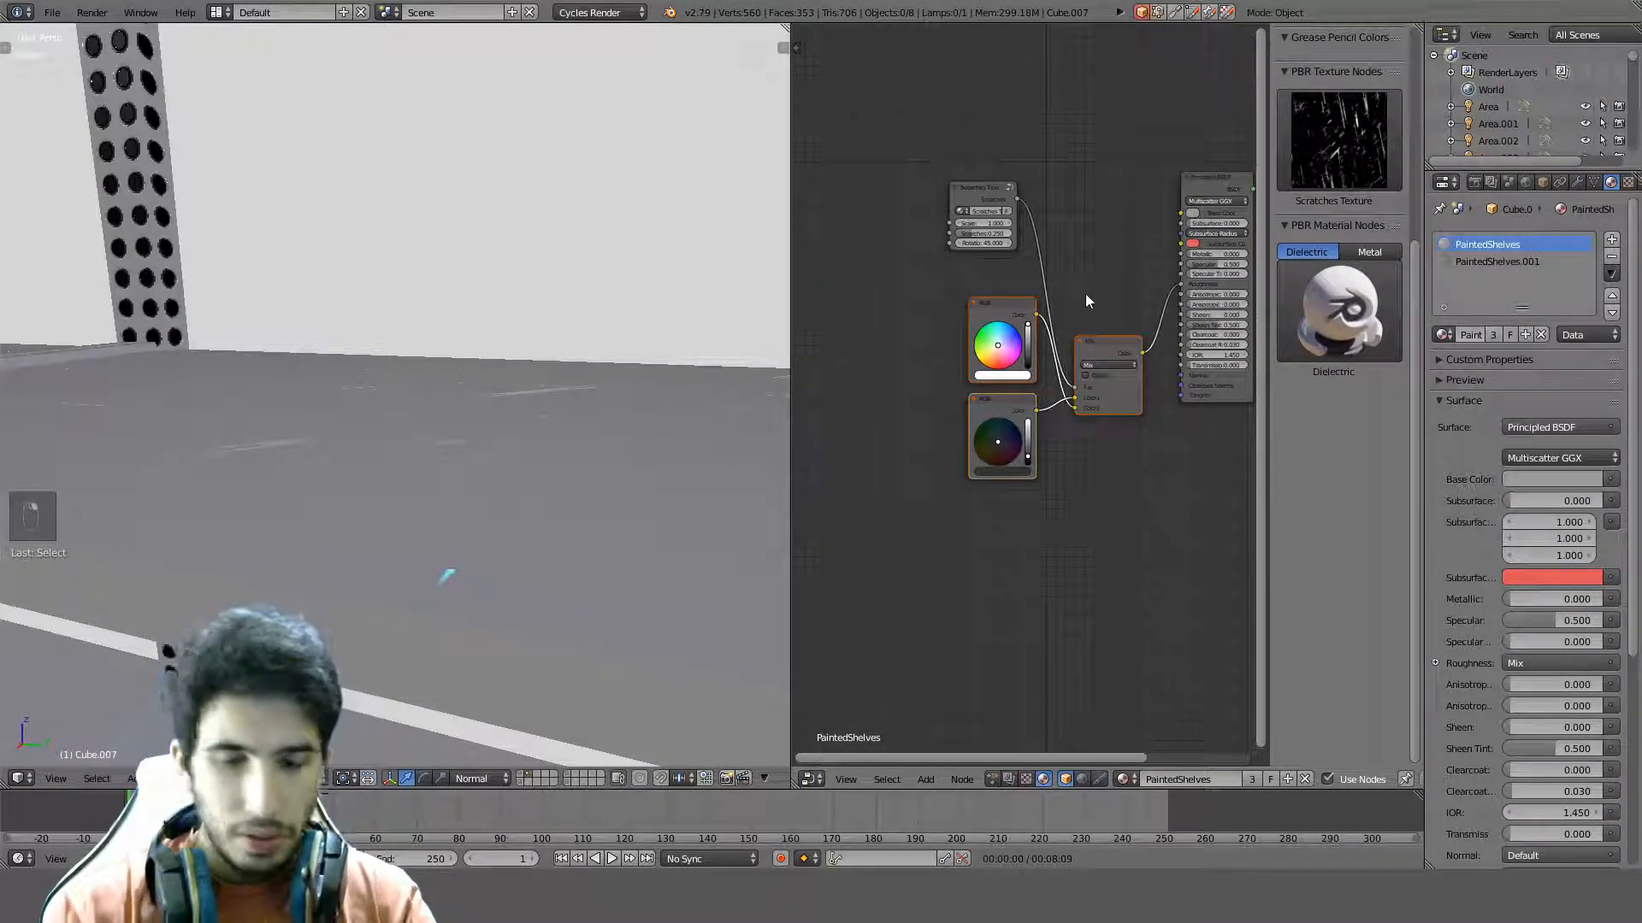
{"action": "key", "text": "g"}
{"action": "left_click", "coordinate": [931, 291]}
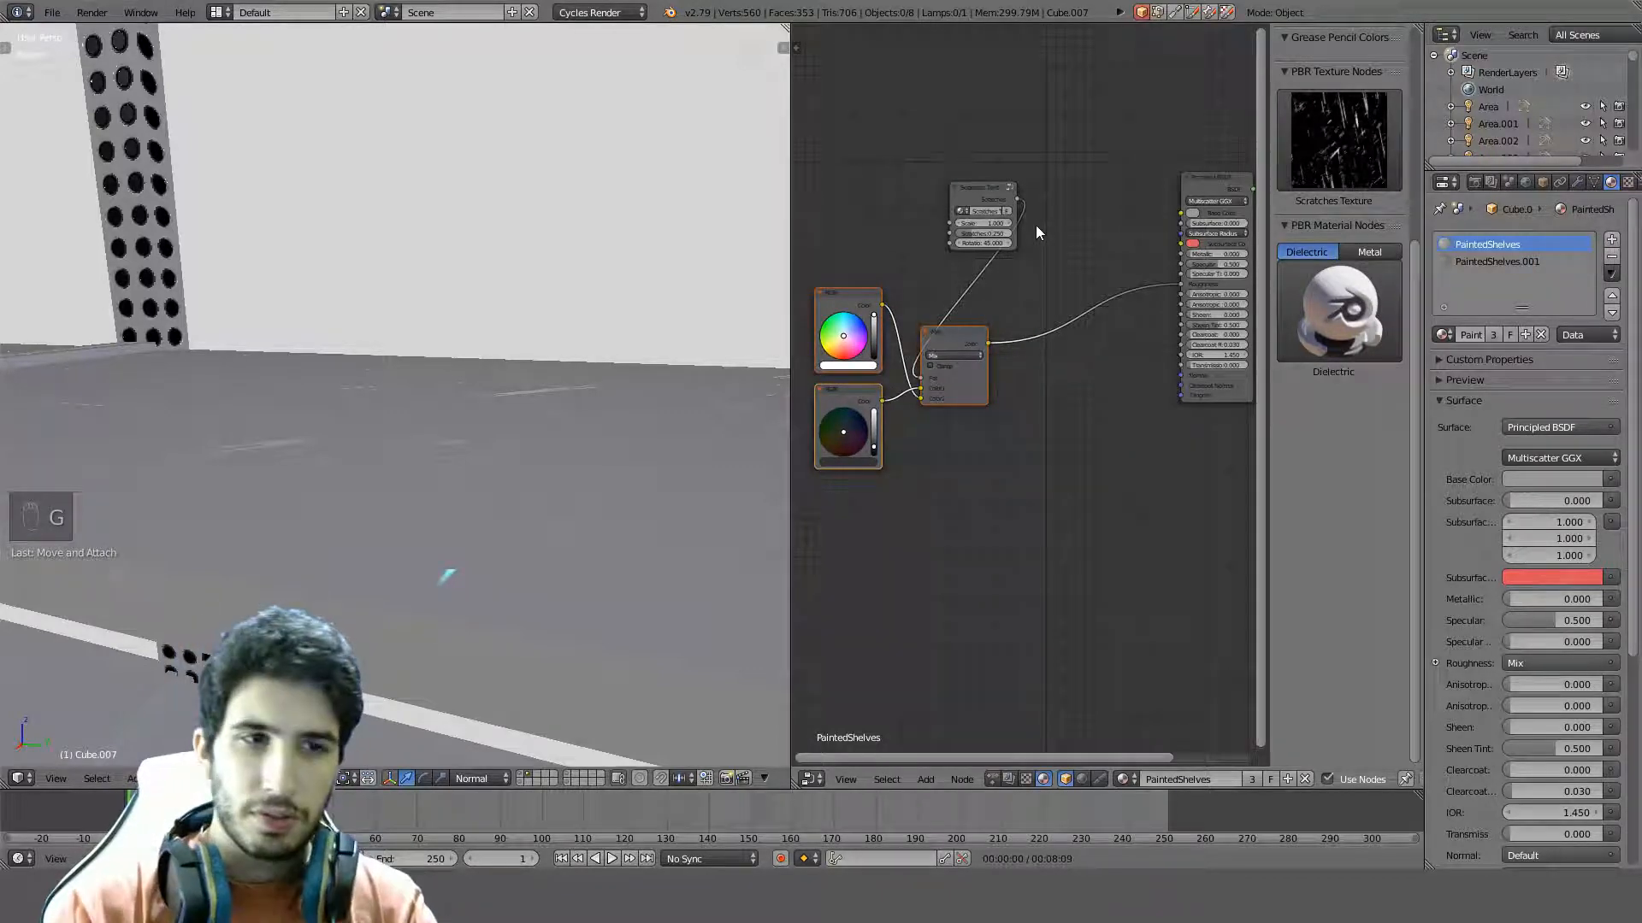
{"action": "key", "text": "g"}
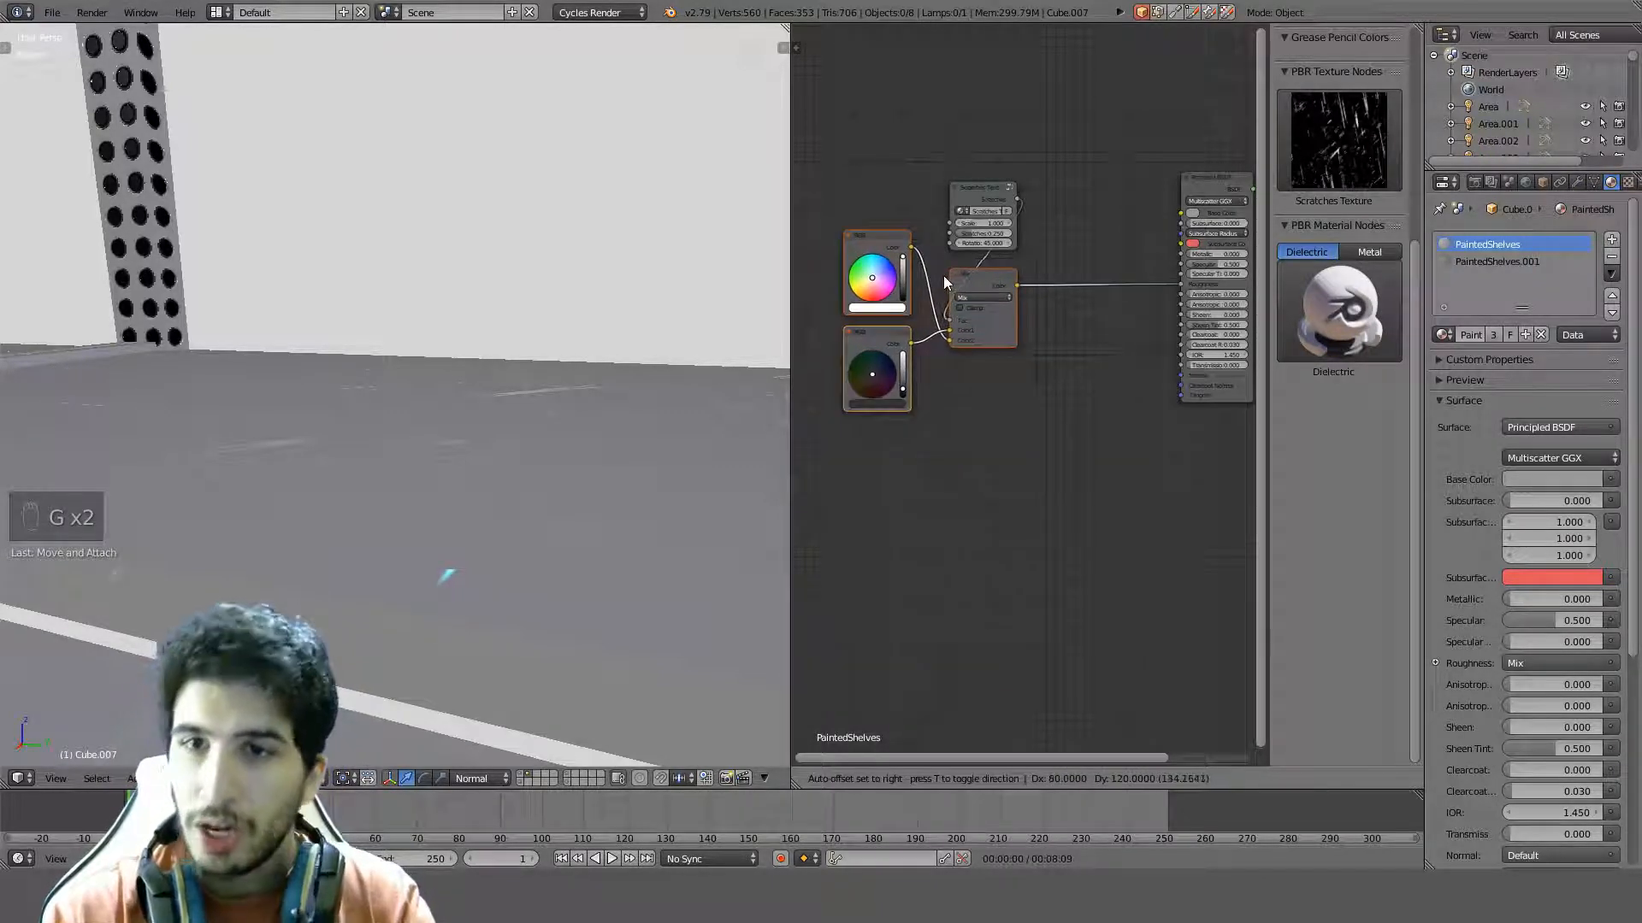
{"action": "left_click", "coordinate": [942, 275]}
Add a Bump node between the Mix node and the Principled BSDF, below the roughness link
{"action": "key", "text": "shift+a"}
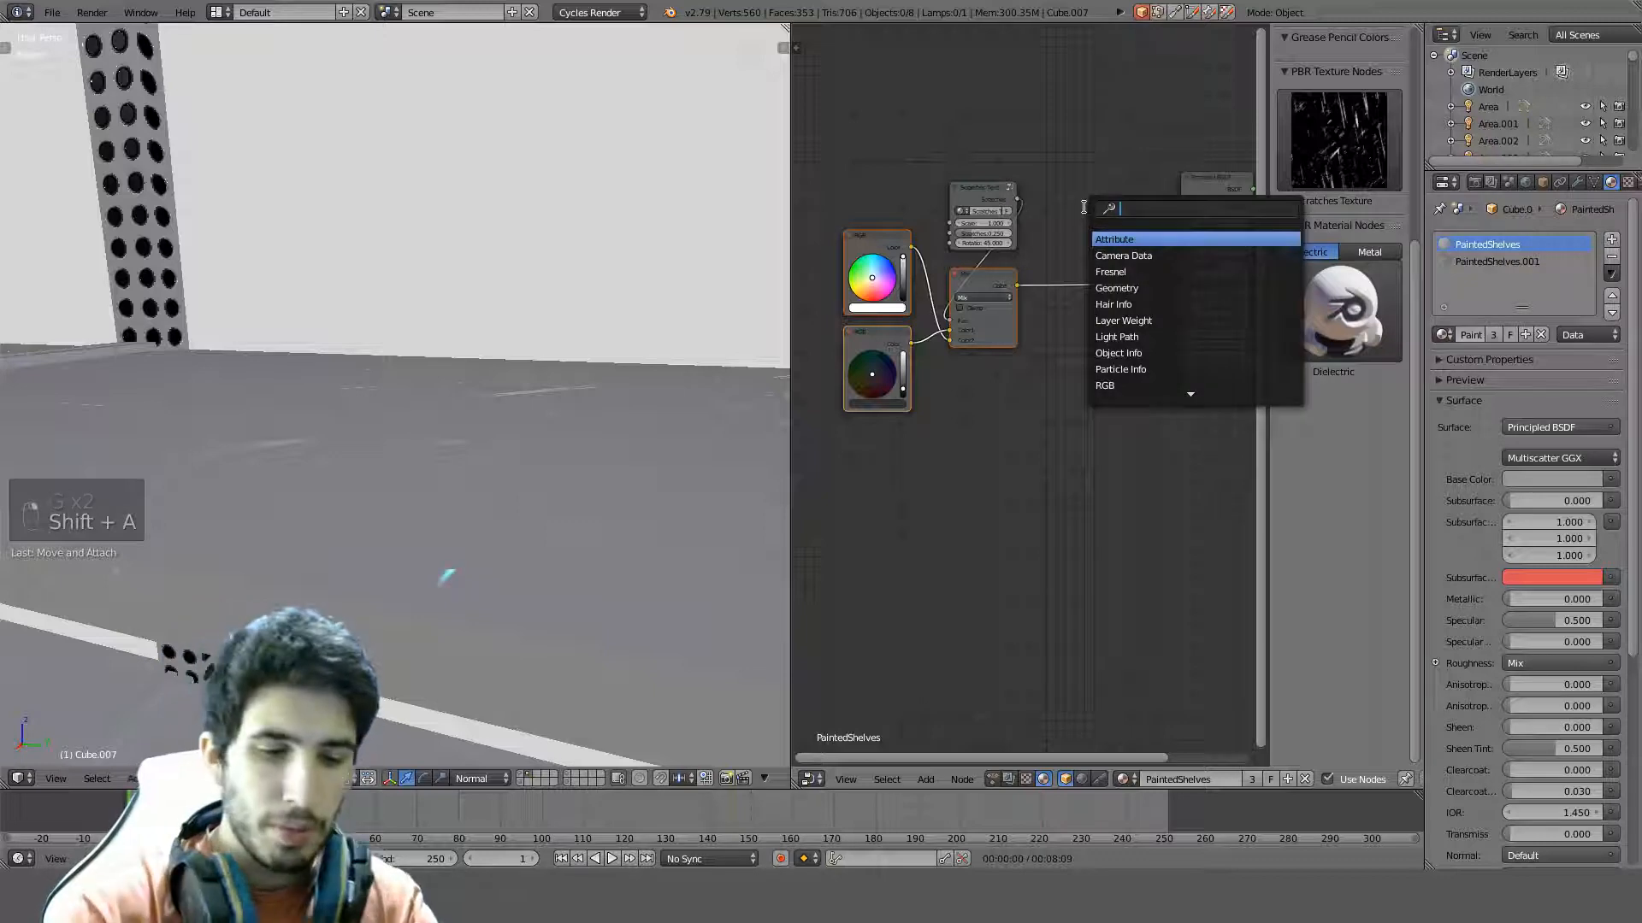
{"action": "type", "text": "byu"}
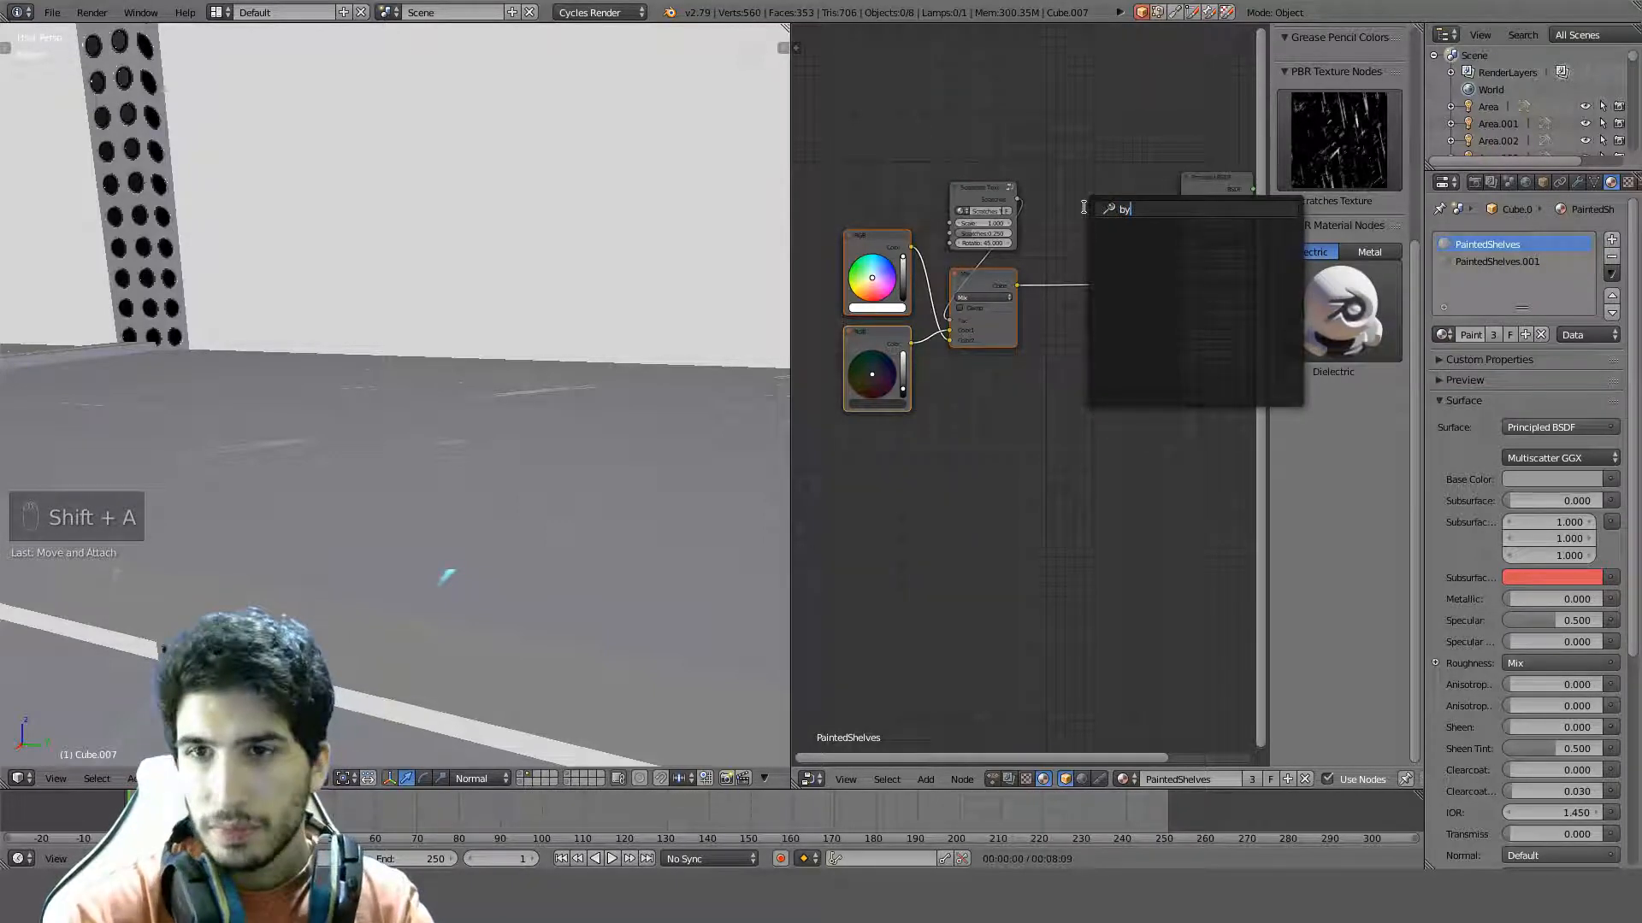
{"action": "key", "text": "BackSpace"}
{"action": "type", "text": "ump"}
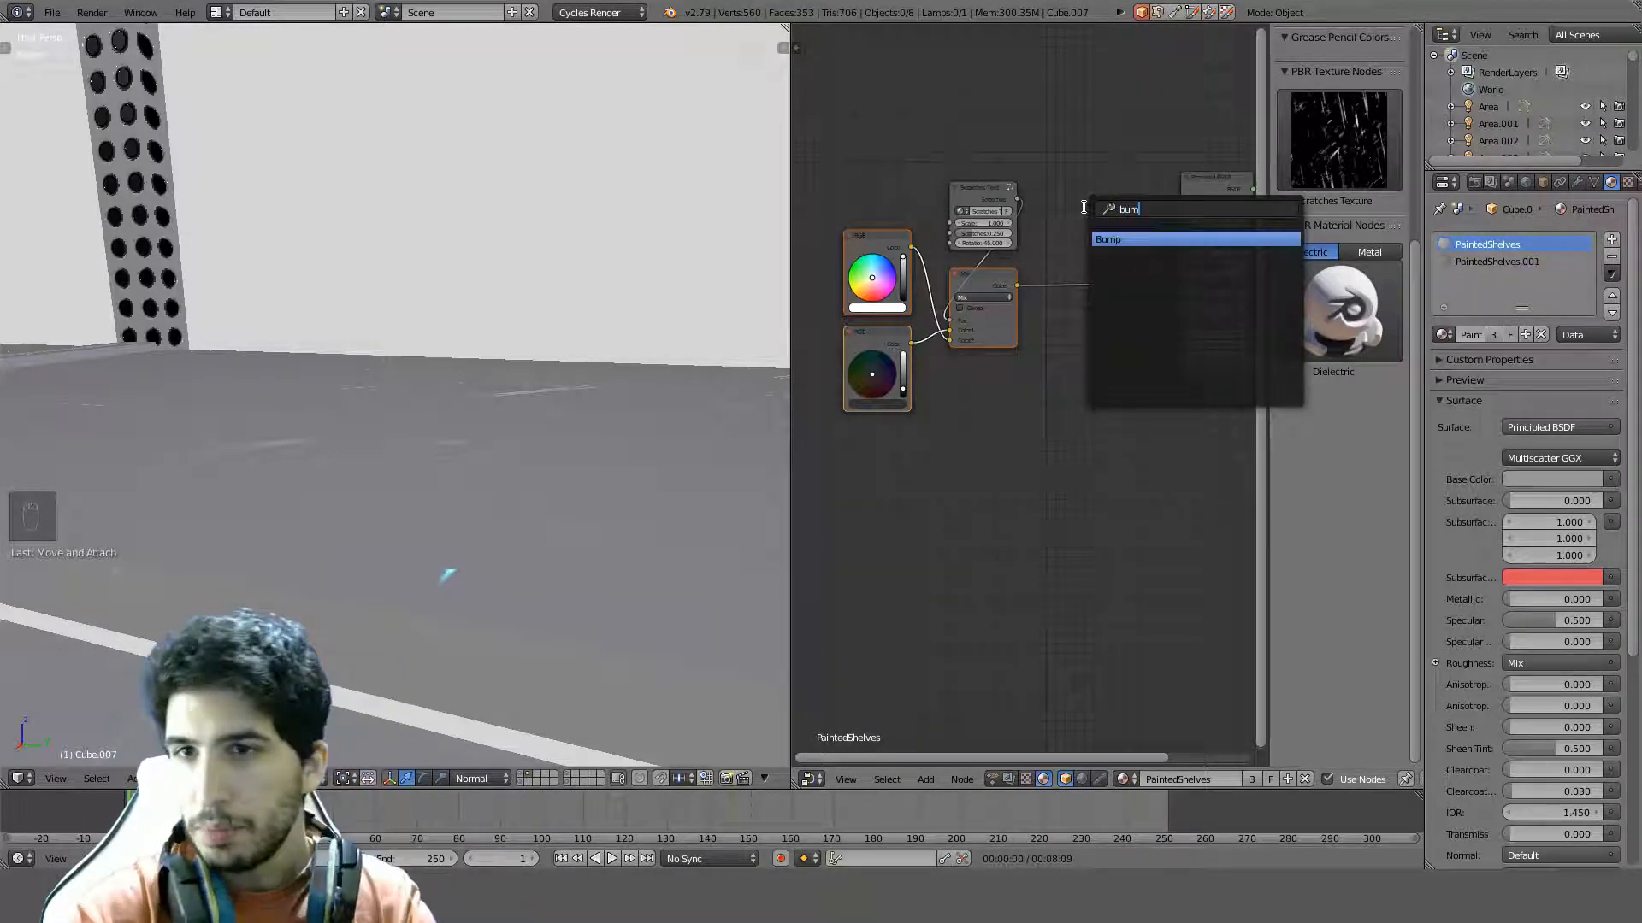
{"action": "key", "text": "Return"}
{"action": "left_click", "coordinate": [1064, 337]}
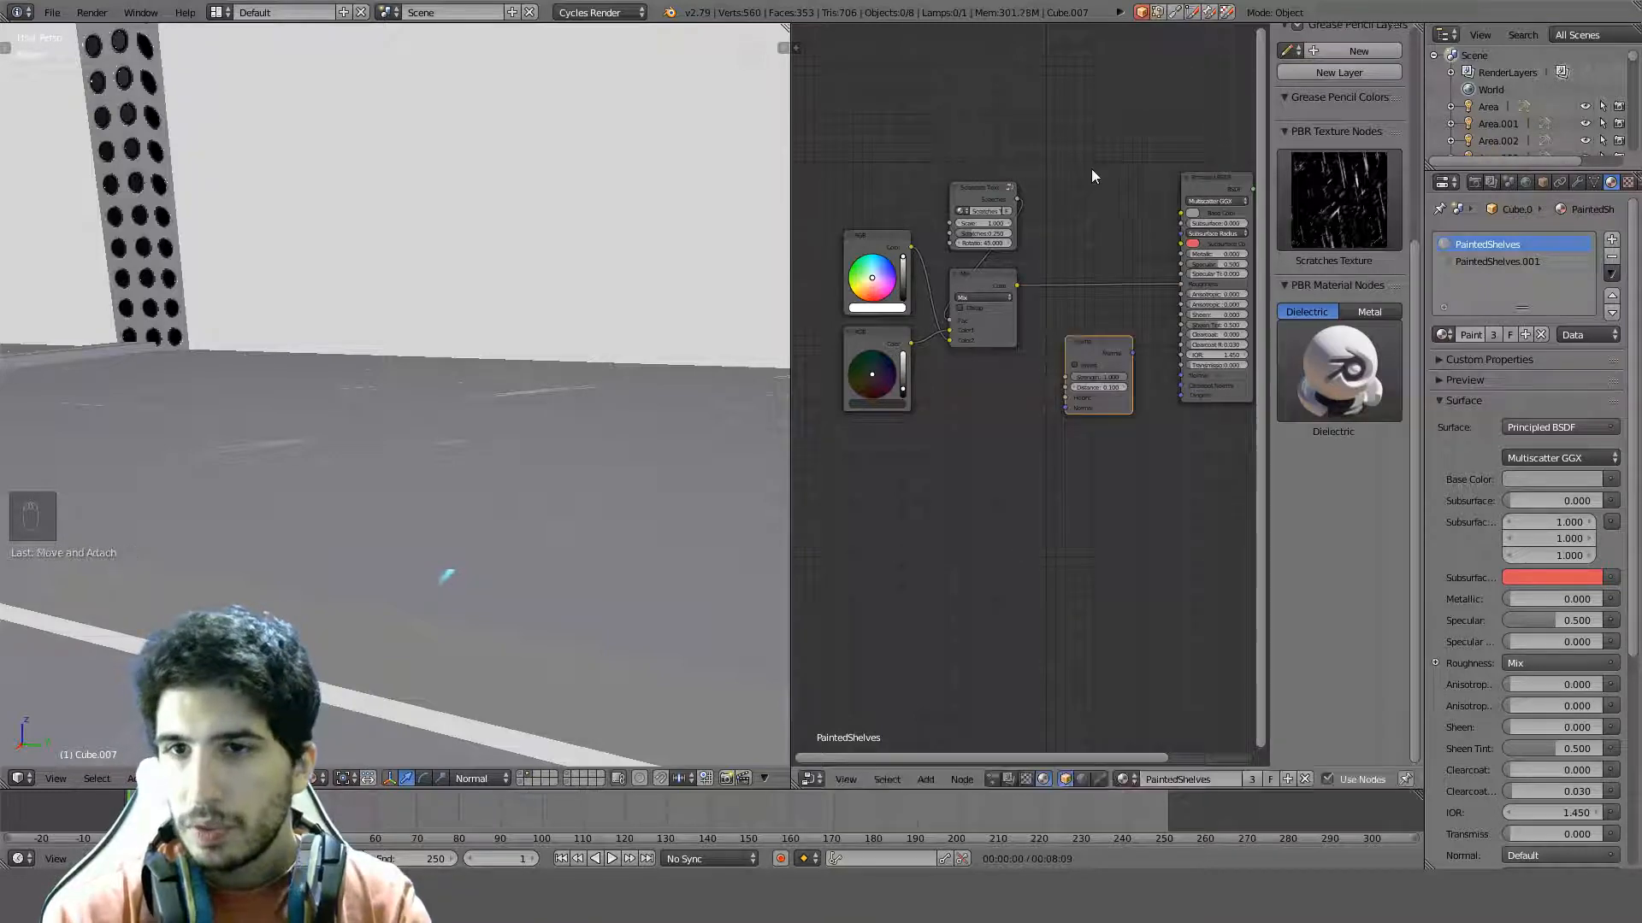
Connect the Scratches output to the Bump node's Height input
{"action": "middle_click_drag", "start_coordinate": [1091, 168], "coordinate": [1023, 181]}
{"action": "scroll", "coordinate": [1023, 182], "scroll_direction": "up", "scroll_amount": 2}
{"action": "left_click_drag", "start_coordinate": [961, 178], "coordinate": [990, 236]}
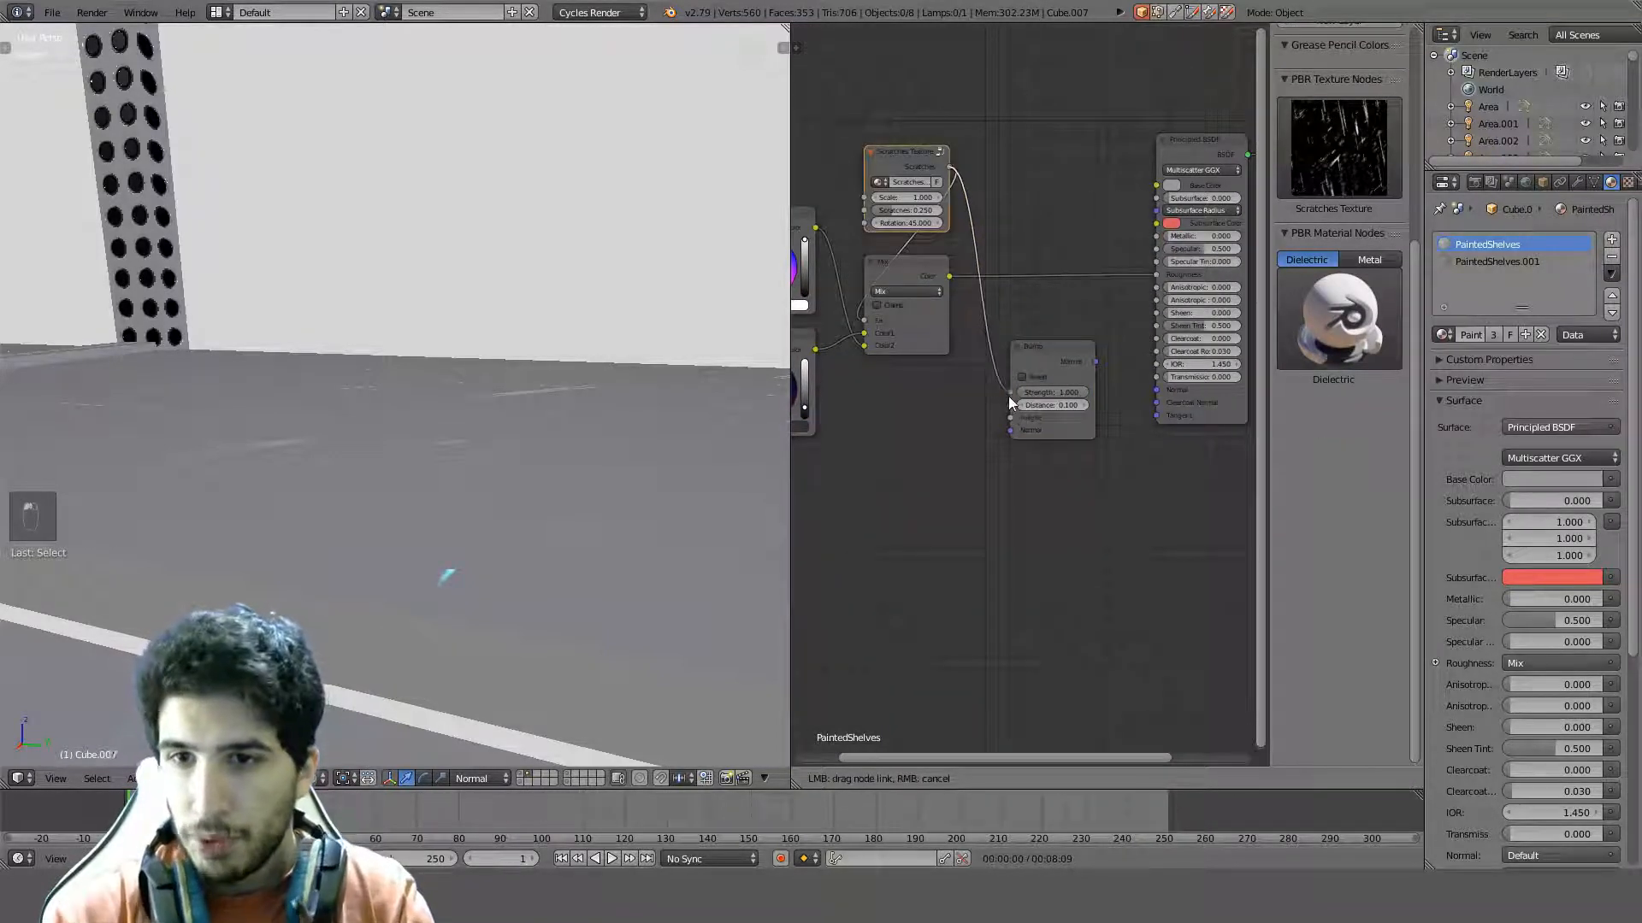
{"action": "left_click_drag", "start_coordinate": [1008, 397], "coordinate": [1009, 418]}
{"action": "scroll", "coordinate": [1054, 418], "scroll_direction": "up", "scroll_amount": 1}
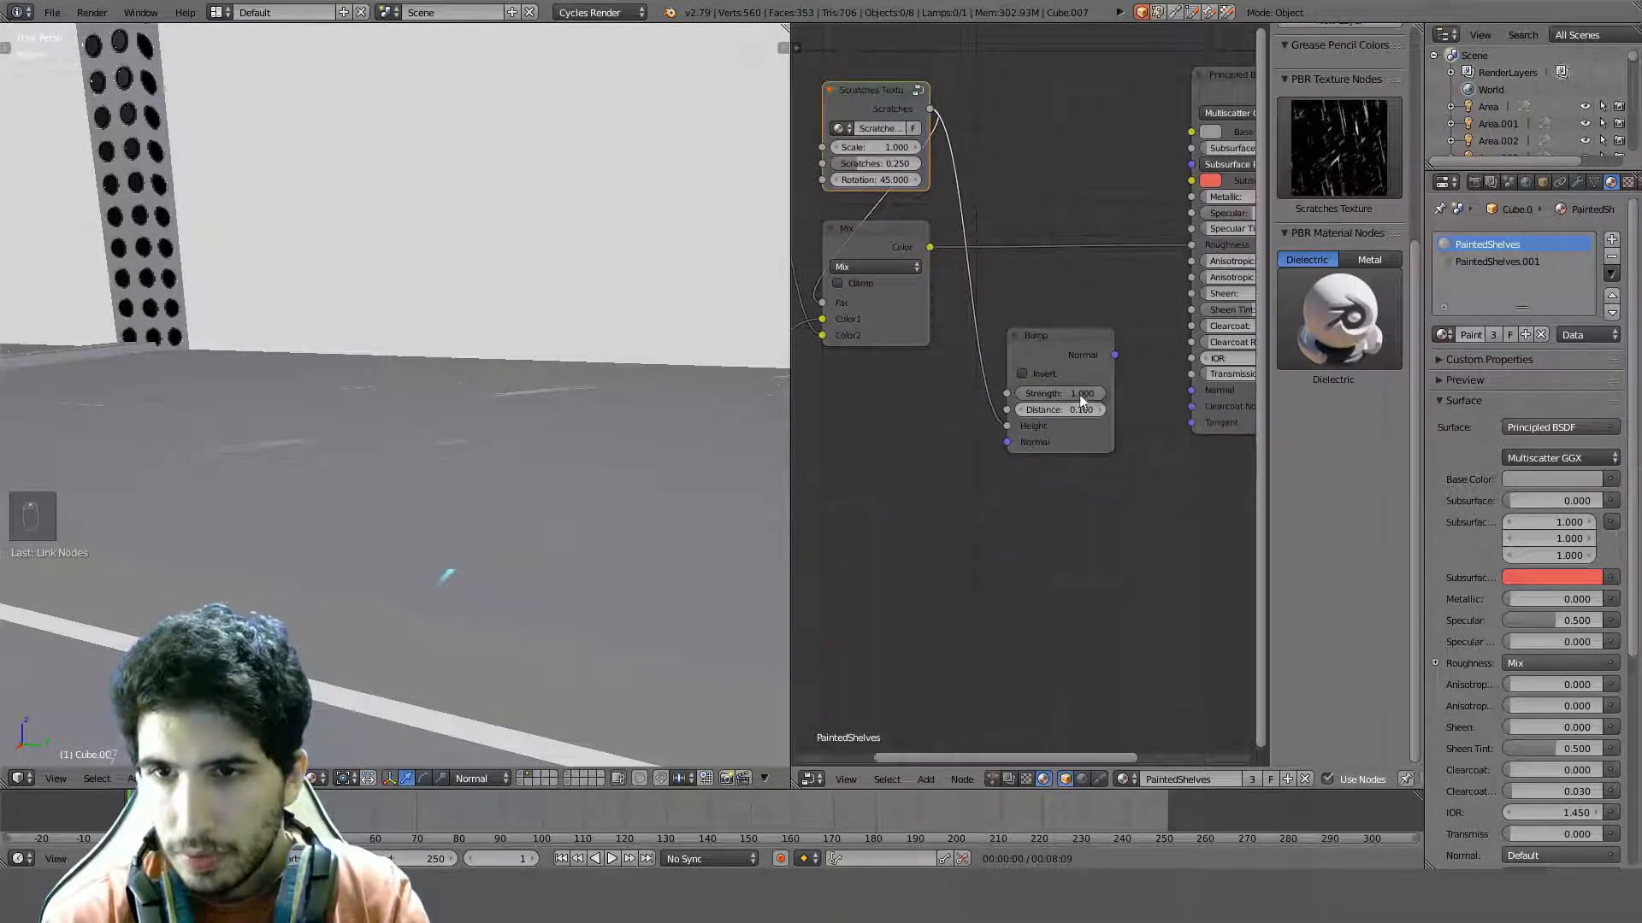
Set the Bump node's Strength to 0.2 and connect its Normal output to the Principled BSDF's Normal
{"action": "left_click", "coordinate": [1079, 394]}
{"action": "type", "text": "0.2"}
{"action": "key", "text": "Return"}
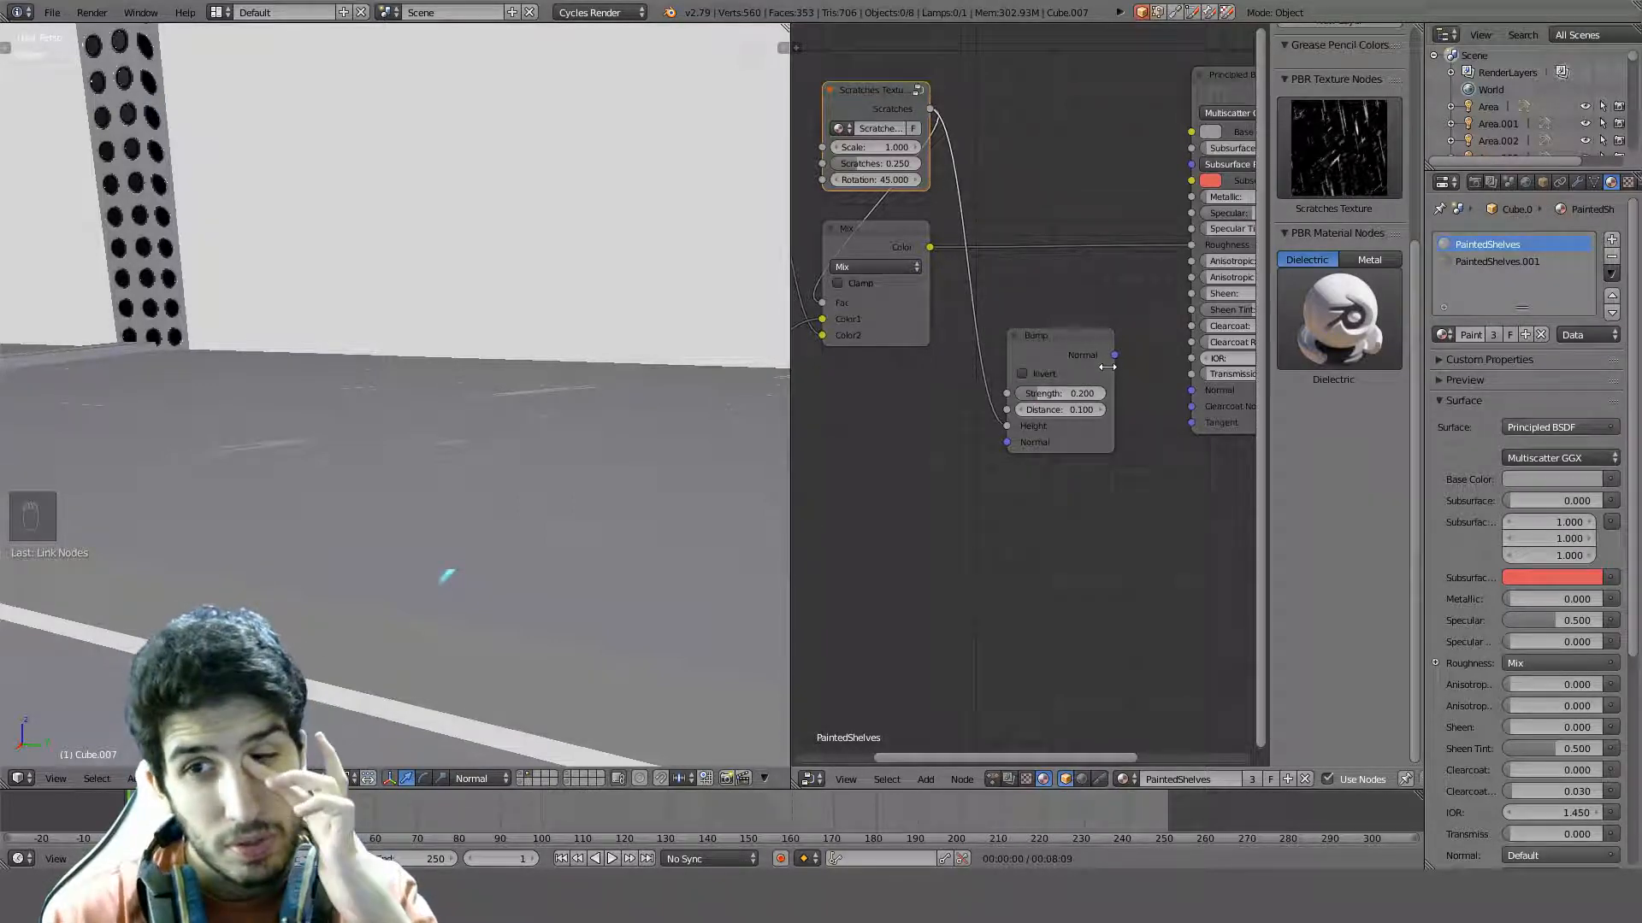
{"action": "left_click_drag", "start_coordinate": [1114, 354], "coordinate": [1202, 395]}
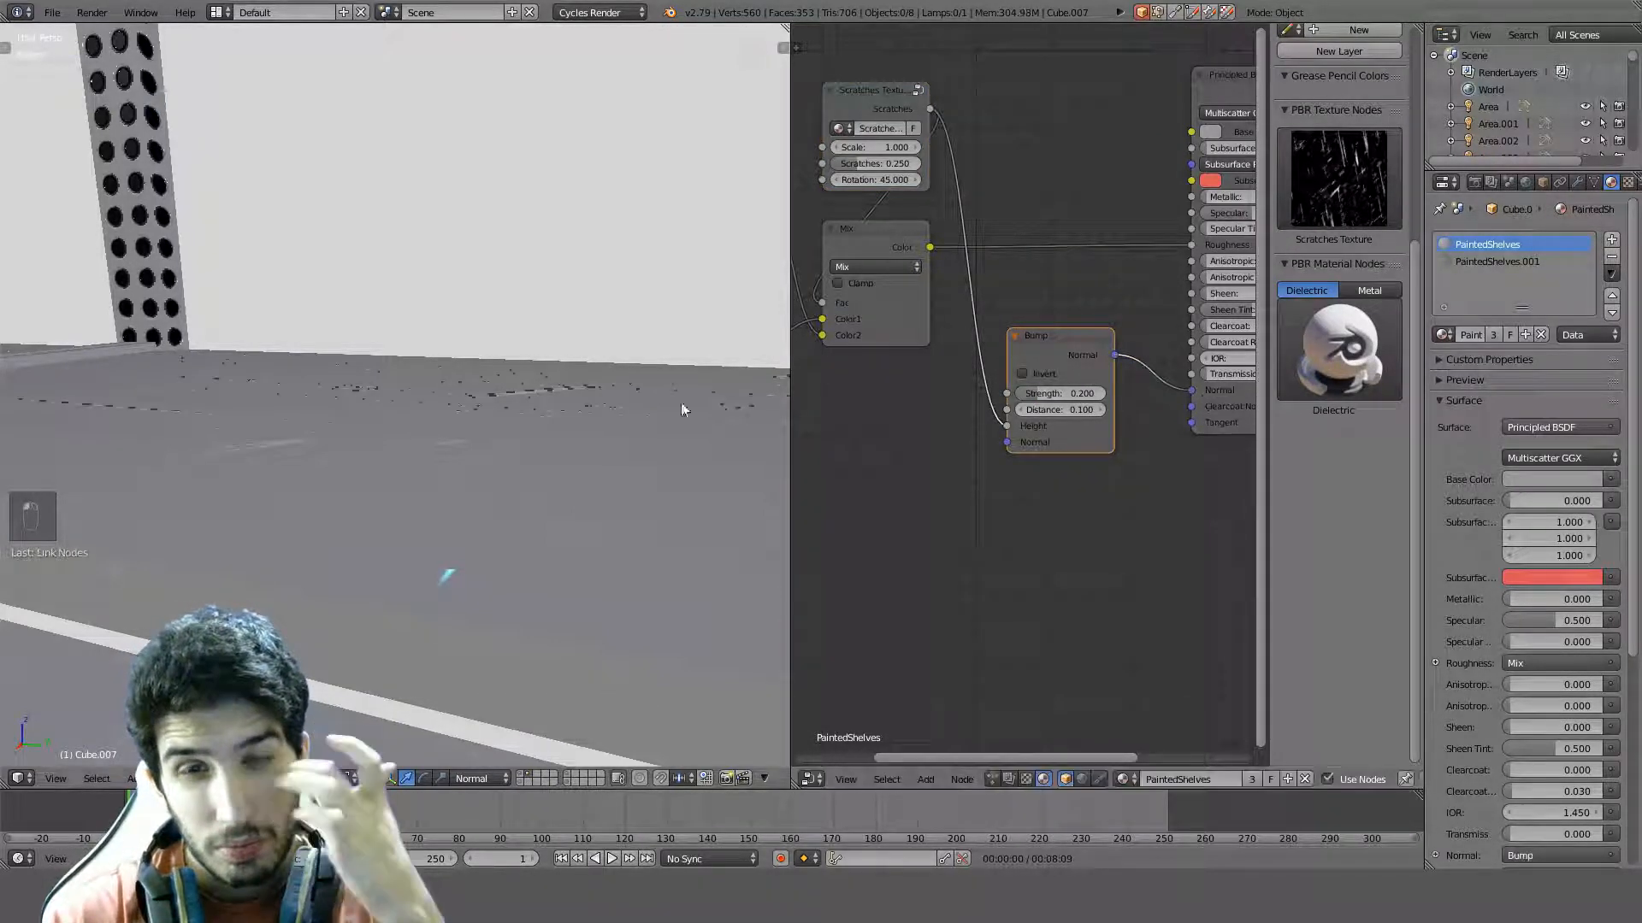
Try a Bump Strength of 0.4, settle on 0.3, and check the scratches on the shelf surfaces
{"action": "middle_click_drag", "start_coordinate": [681, 402], "coordinate": [596, 440]}
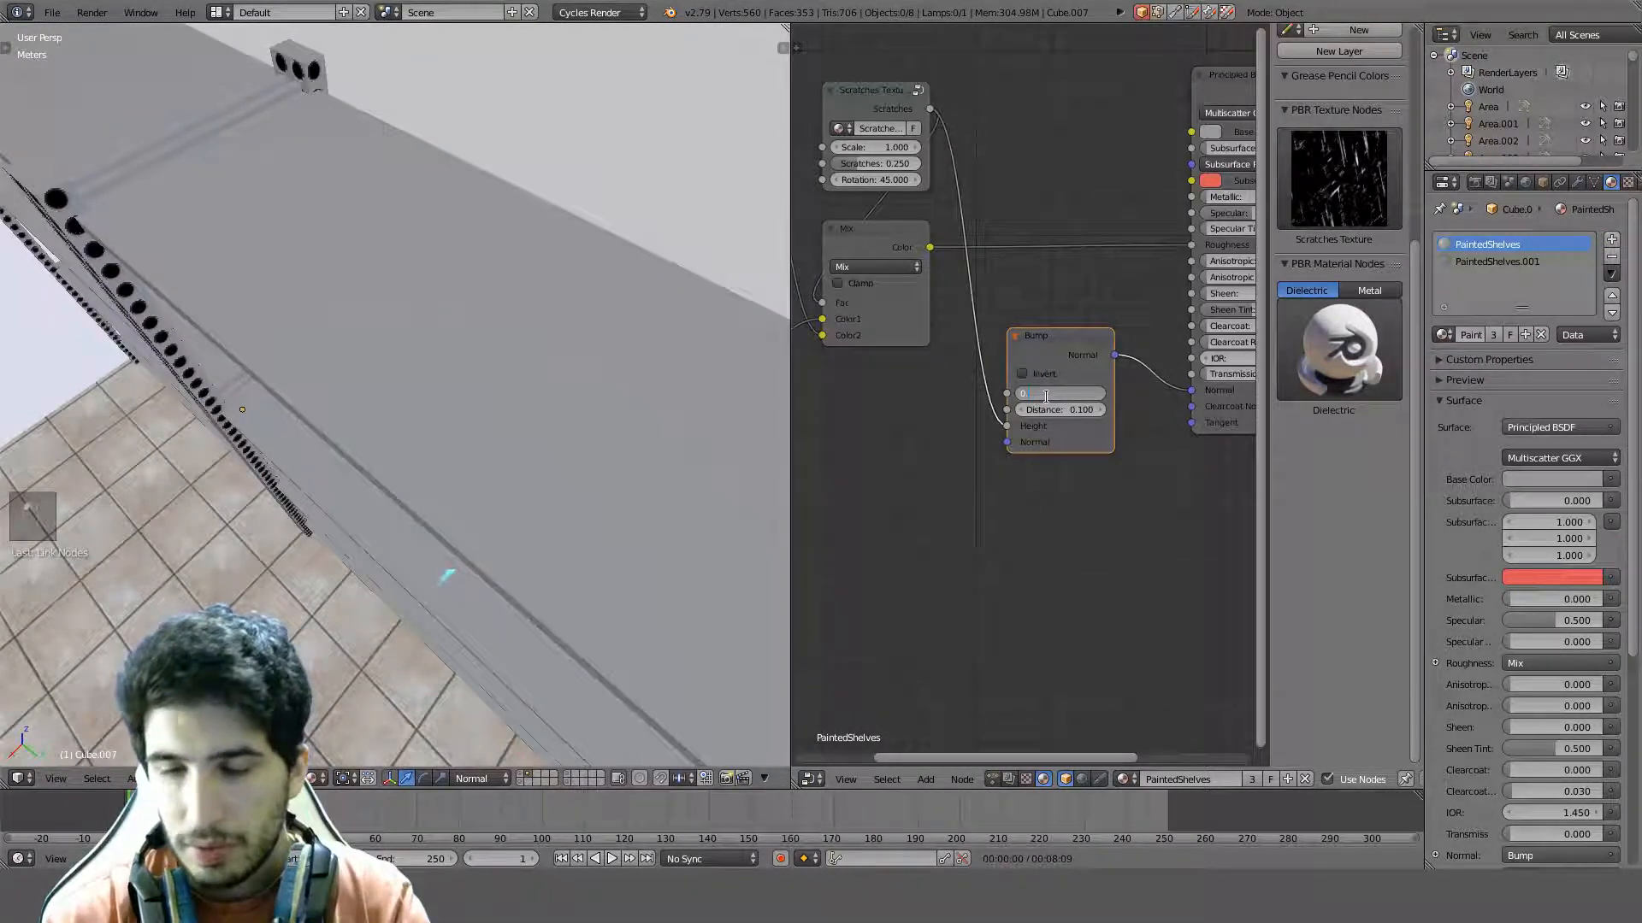
{"action": "key", "text": "Return"}
{"action": "middle_click_drag", "start_coordinate": [229, 320], "coordinate": [393, 308]}
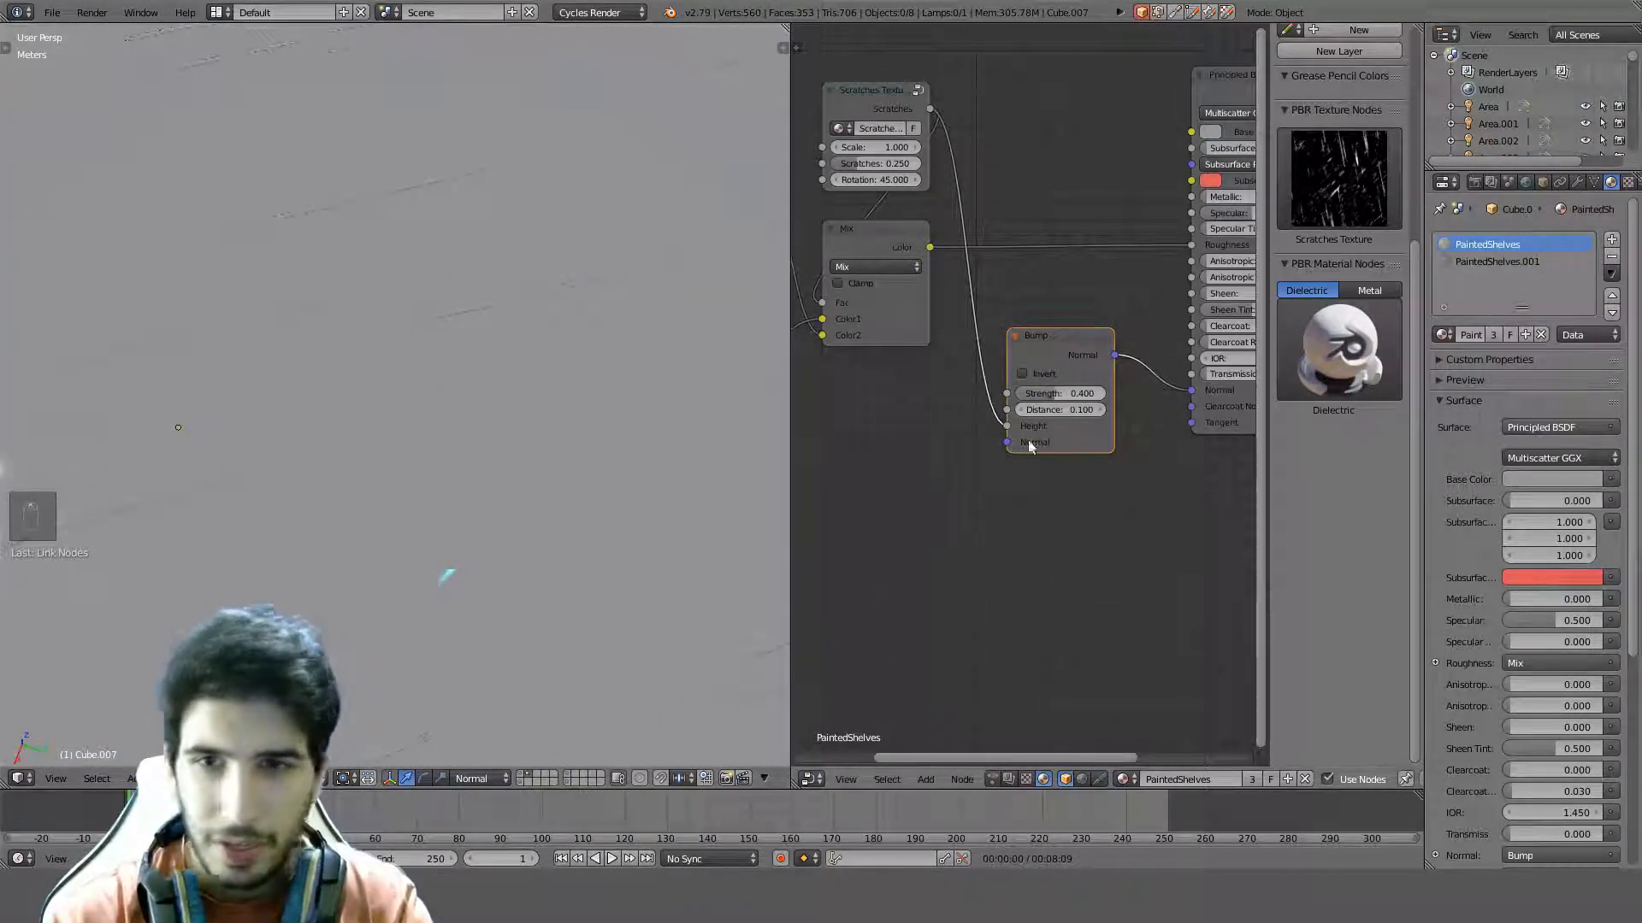
{"action": "key", "text": "Return"}
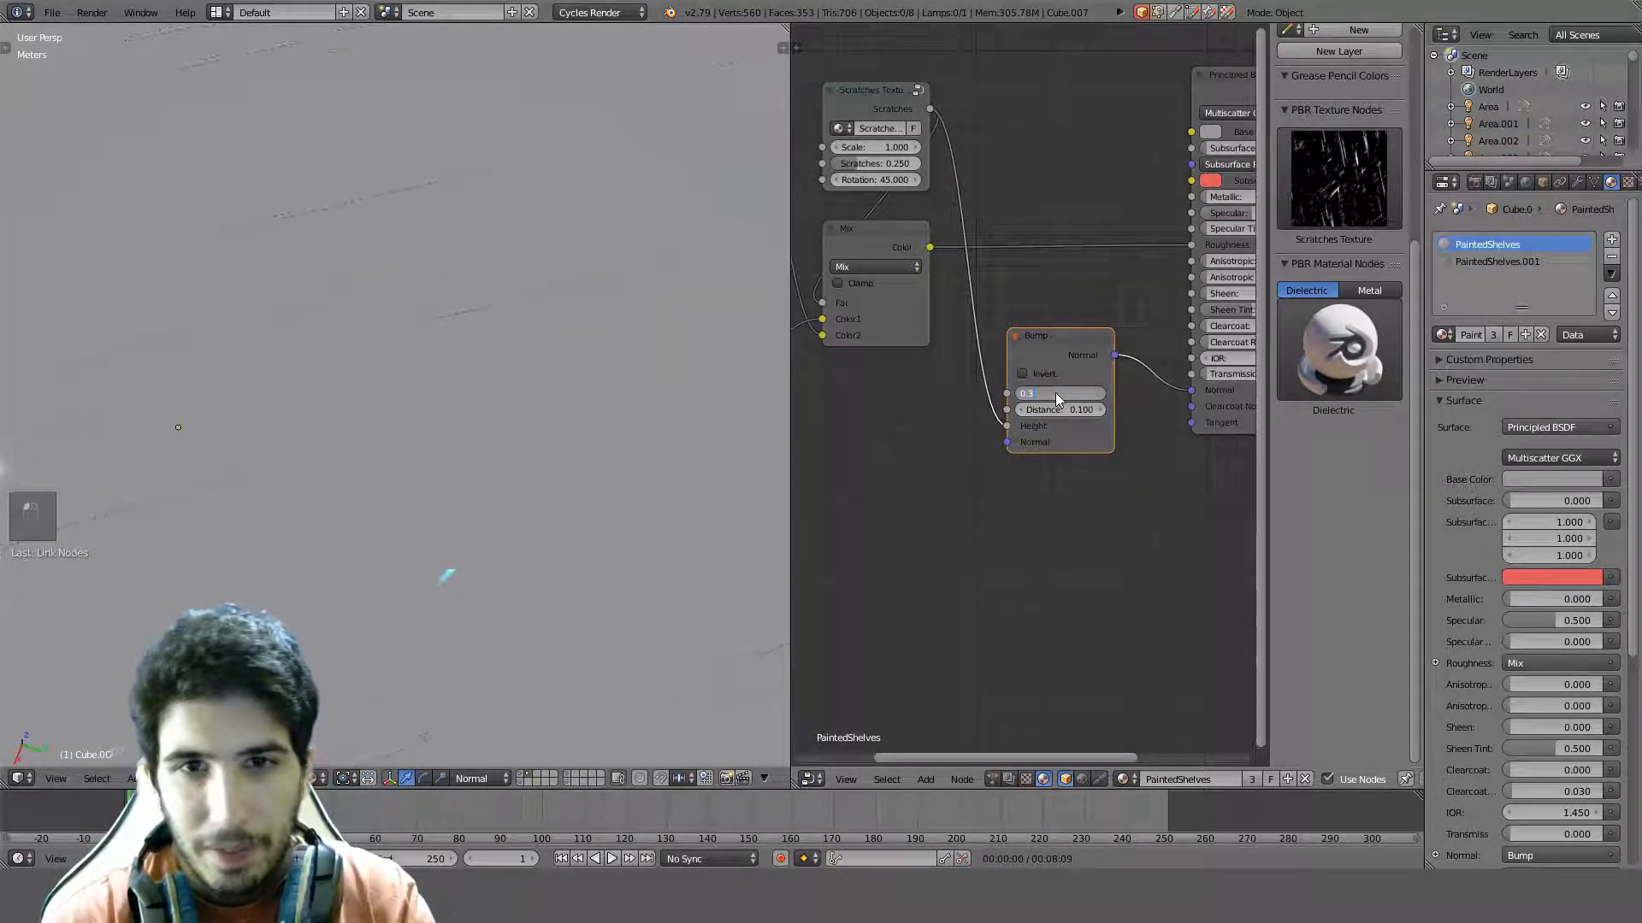
{"action": "scroll", "coordinate": [638, 394], "scroll_direction": "down", "scroll_amount": 8}
{"action": "middle_click_drag", "start_coordinate": [633, 396], "coordinate": [463, 310]}
{"action": "scroll", "coordinate": [418, 293], "scroll_direction": "up", "scroll_amount": 3}
{"action": "scroll", "coordinate": [1019, 385], "scroll_direction": "down", "scroll_amount": 4}
Move the Scratches Texture node clear of the Mix node, to above the two RGB nodes
{"action": "middle_click_drag", "start_coordinate": [1022, 392], "coordinate": [1018, 476]}
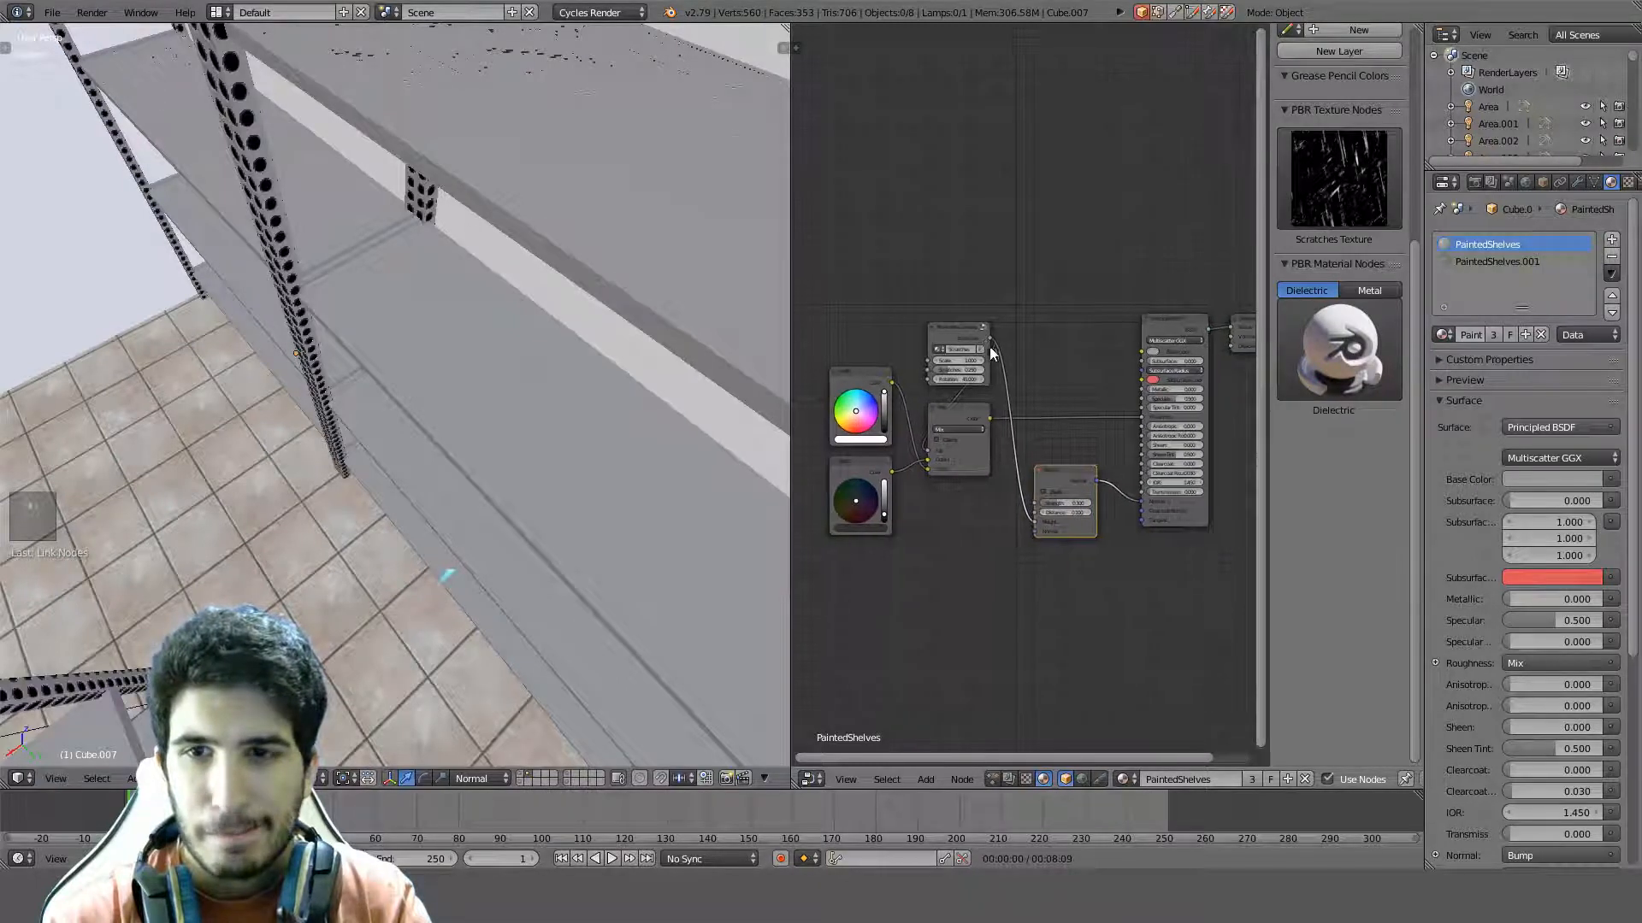
{"action": "key", "text": "g"}
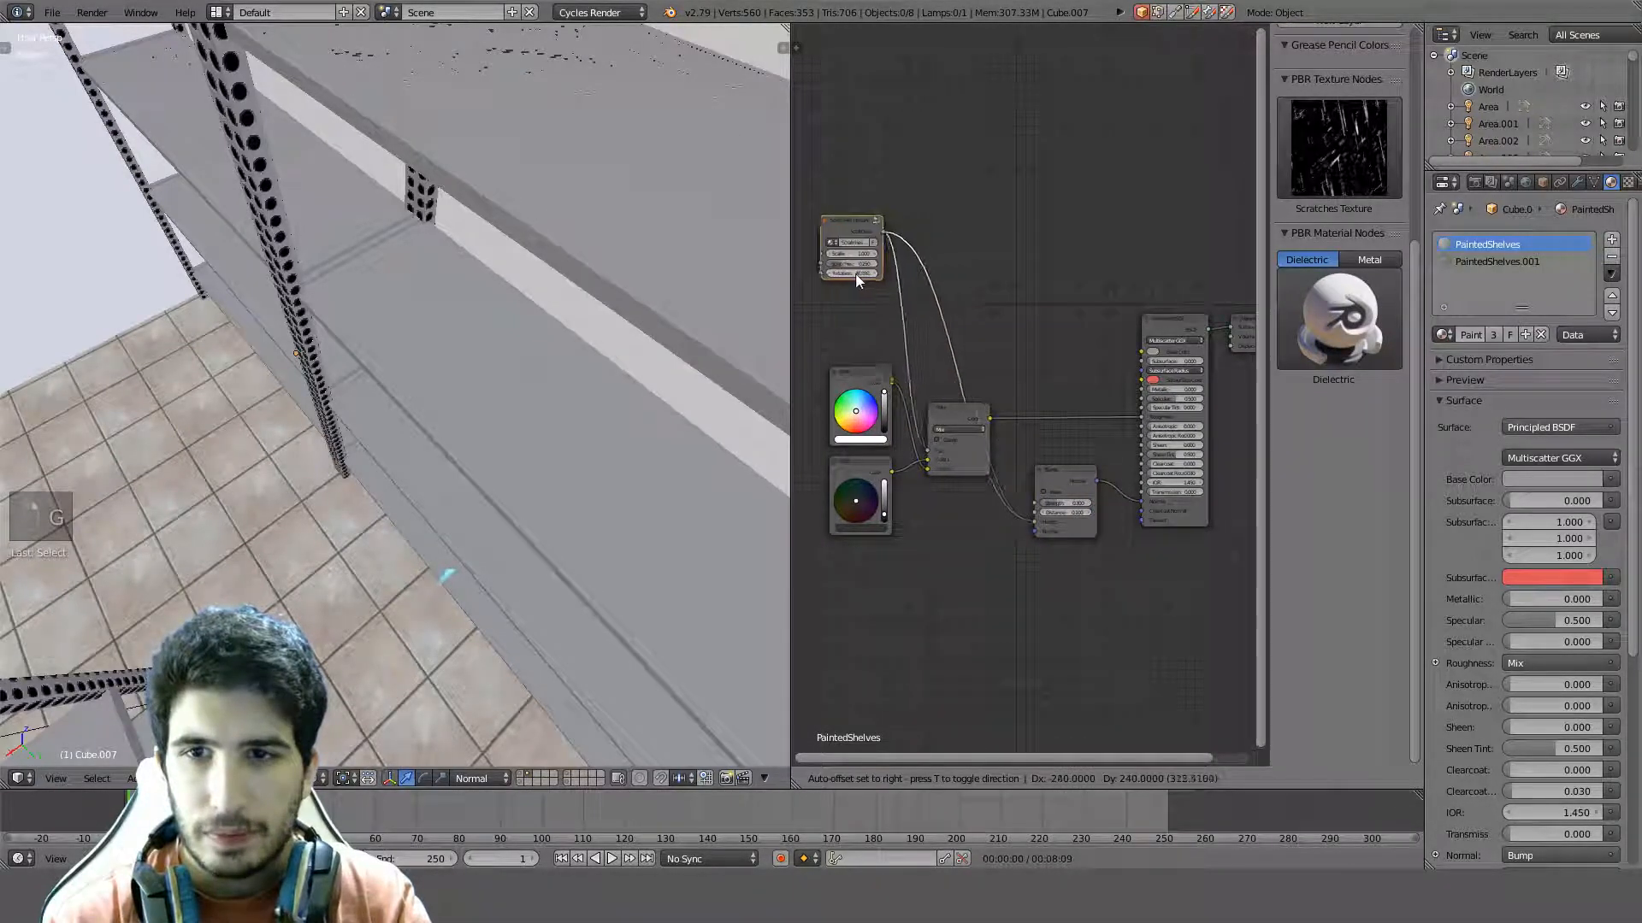
{"action": "left_click", "coordinate": [841, 227]}
Add a Dirt Texture node from the PBR textures and place it beside the Scratches Texture node
{"action": "middle_click_drag", "start_coordinate": [1005, 251], "coordinate": [1074, 277]}
{"action": "left_click", "coordinate": [1300, 138]}
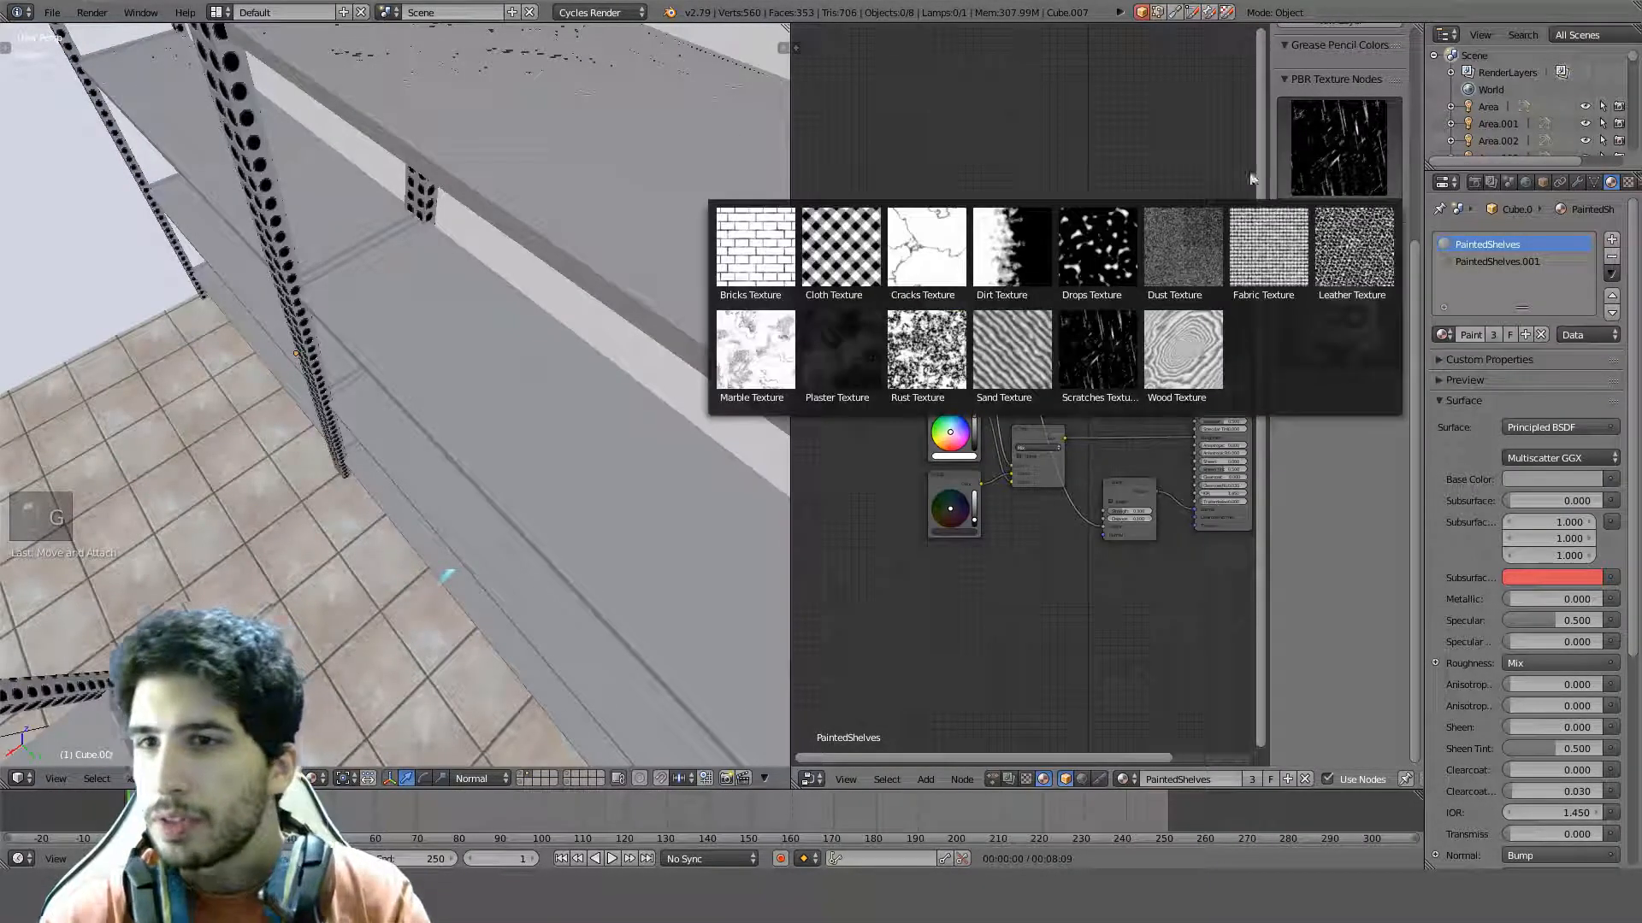
{"action": "left_click", "coordinate": [1026, 265]}
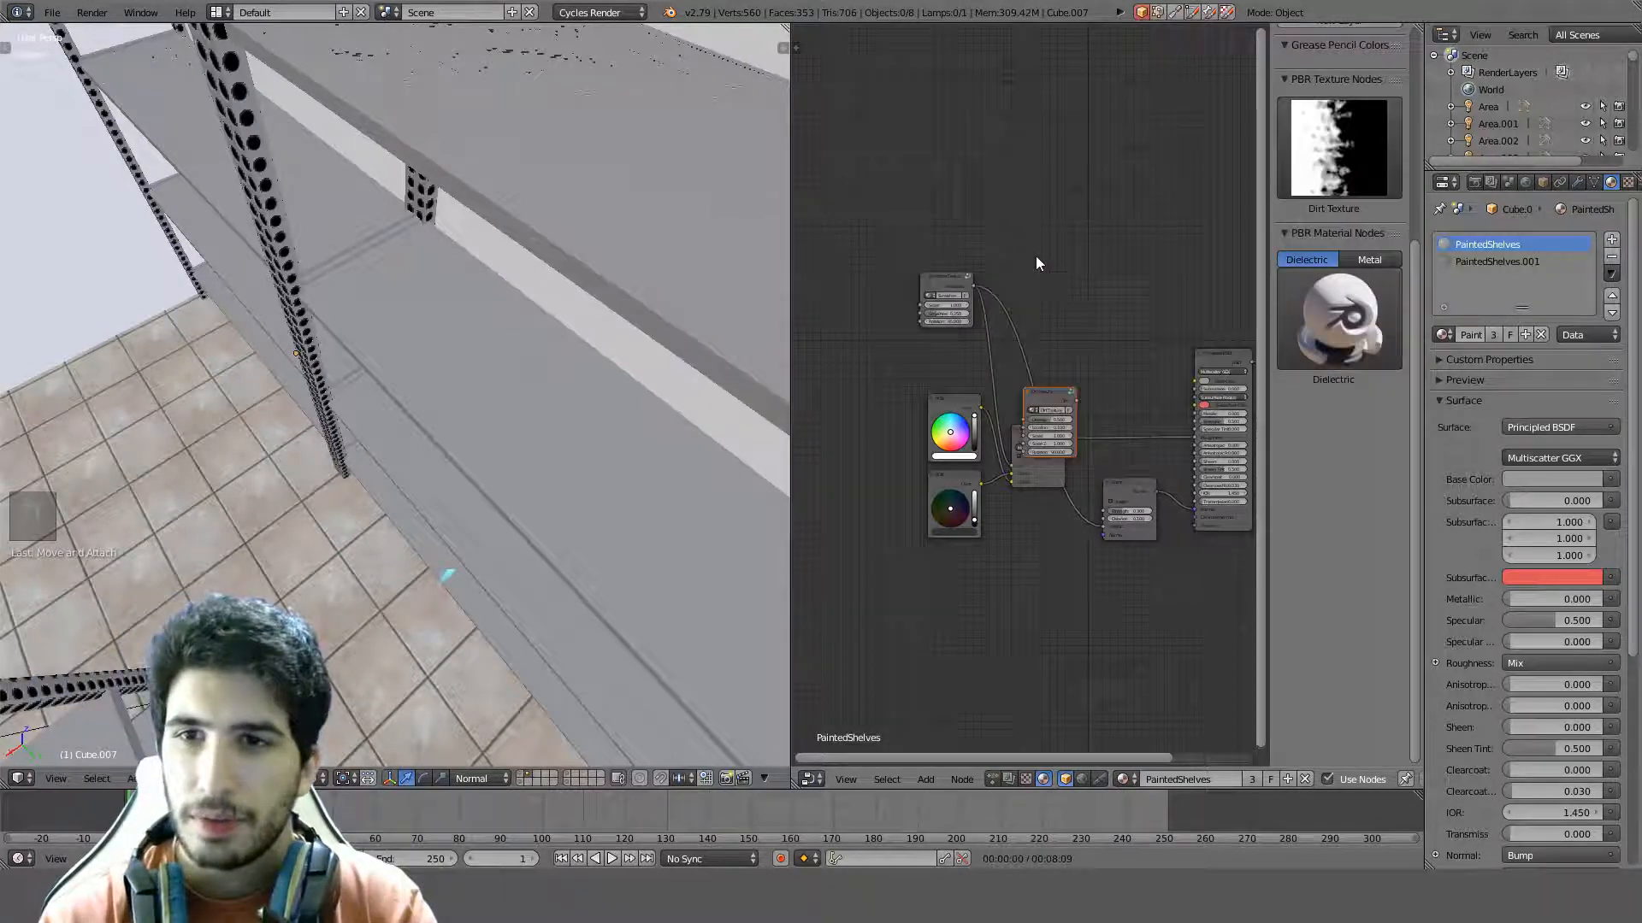
{"action": "key", "text": "g"}
{"action": "left_click", "coordinate": [1069, 270]}
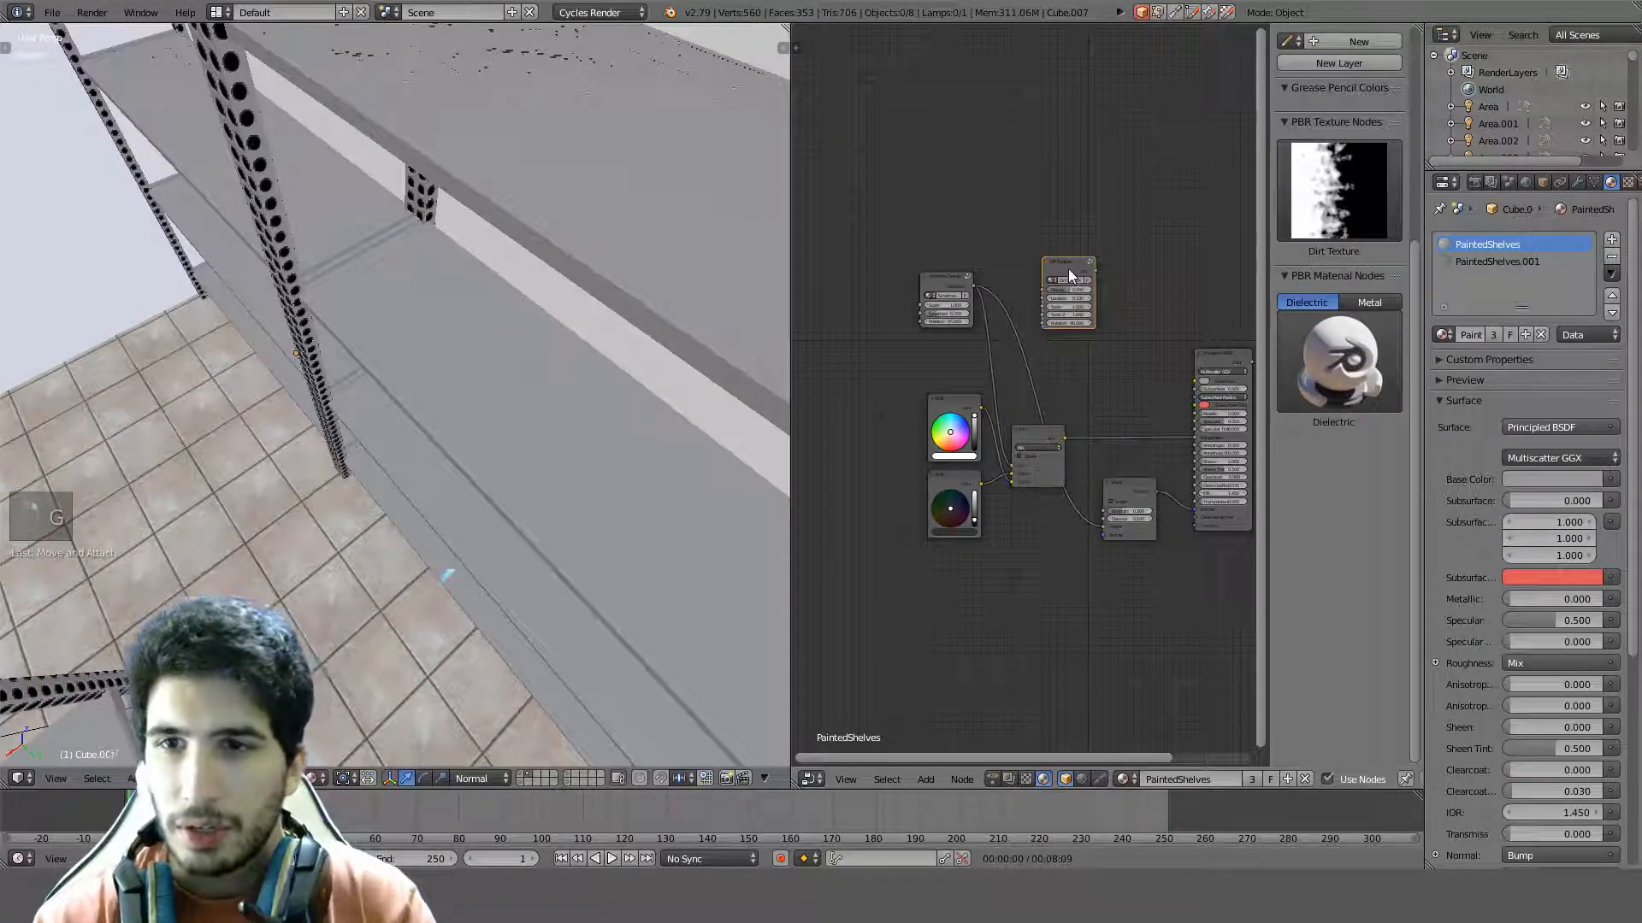
Preview the Dirt Texture on its own through the emission viewer across the whole shelving unit
{"action": "left_click", "coordinate": [1069, 270], "text": "ctrl+shift"}
{"action": "scroll", "coordinate": [479, 349], "scroll_direction": "down", "scroll_amount": 5}
{"action": "middle_click_drag", "start_coordinate": [479, 348], "coordinate": [366, 363]}
{"action": "scroll", "coordinate": [1141, 270], "scroll_direction": "up", "scroll_amount": 2}
Set the Dirt Texture's Rotation to 0 and check the dirt along the shelf edges
{"action": "middle_click_drag", "start_coordinate": [1135, 273], "coordinate": [1016, 430]}
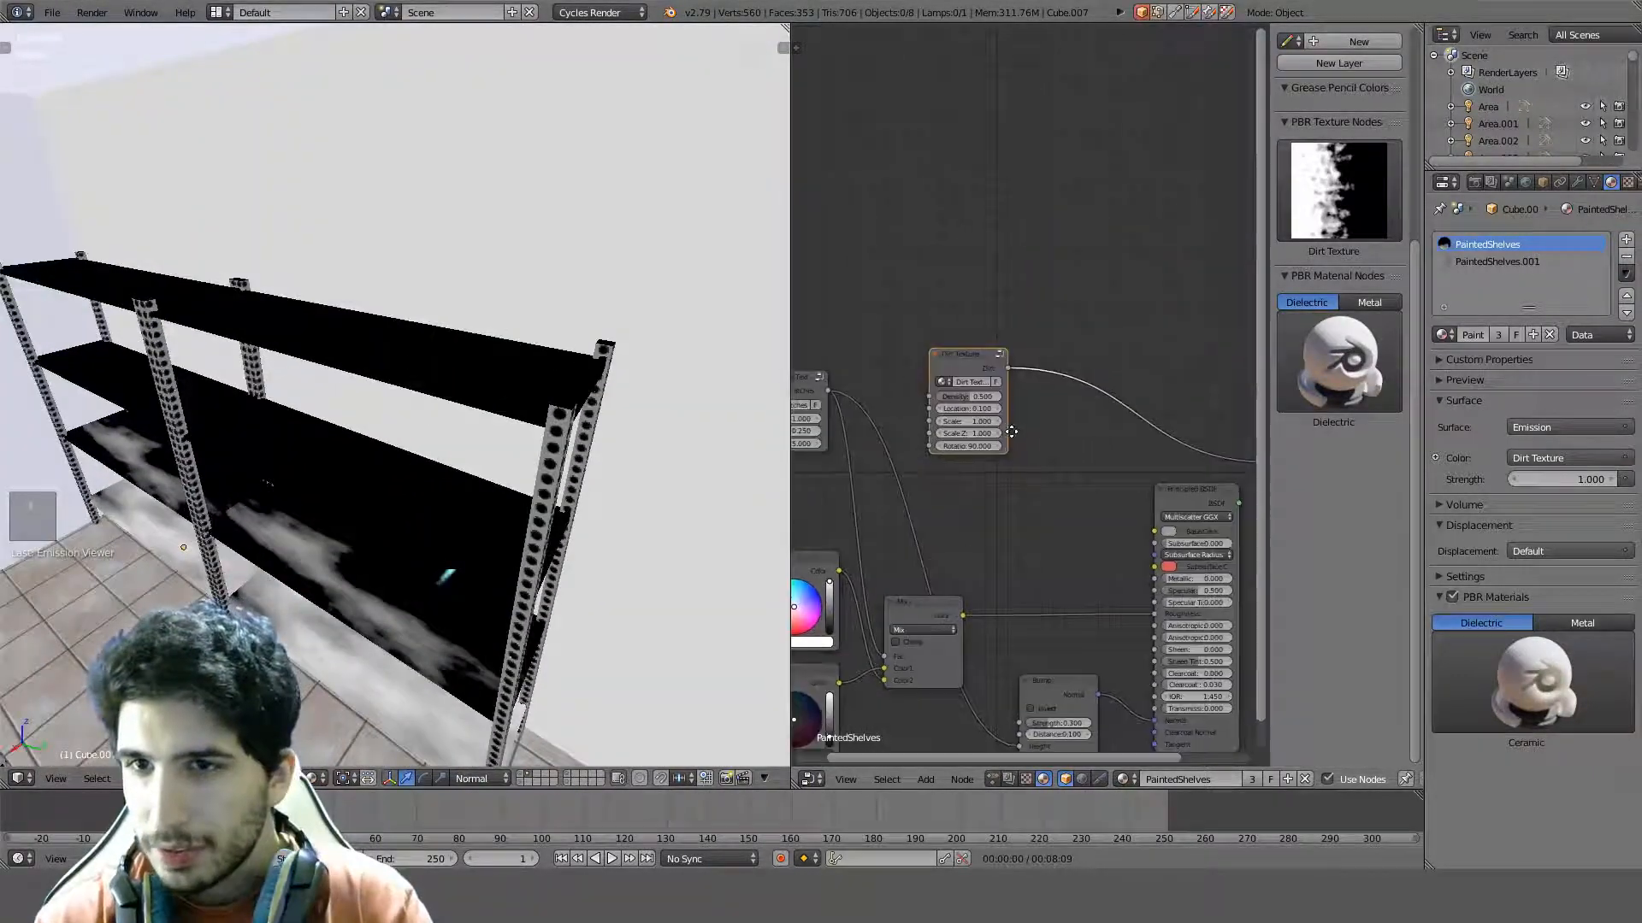
{"action": "scroll", "coordinate": [1012, 439], "scroll_direction": "up", "scroll_amount": 1}
{"action": "scroll", "coordinate": [1010, 439], "scroll_direction": "up", "scroll_amount": 1}
{"action": "double_click", "coordinate": [971, 473]}
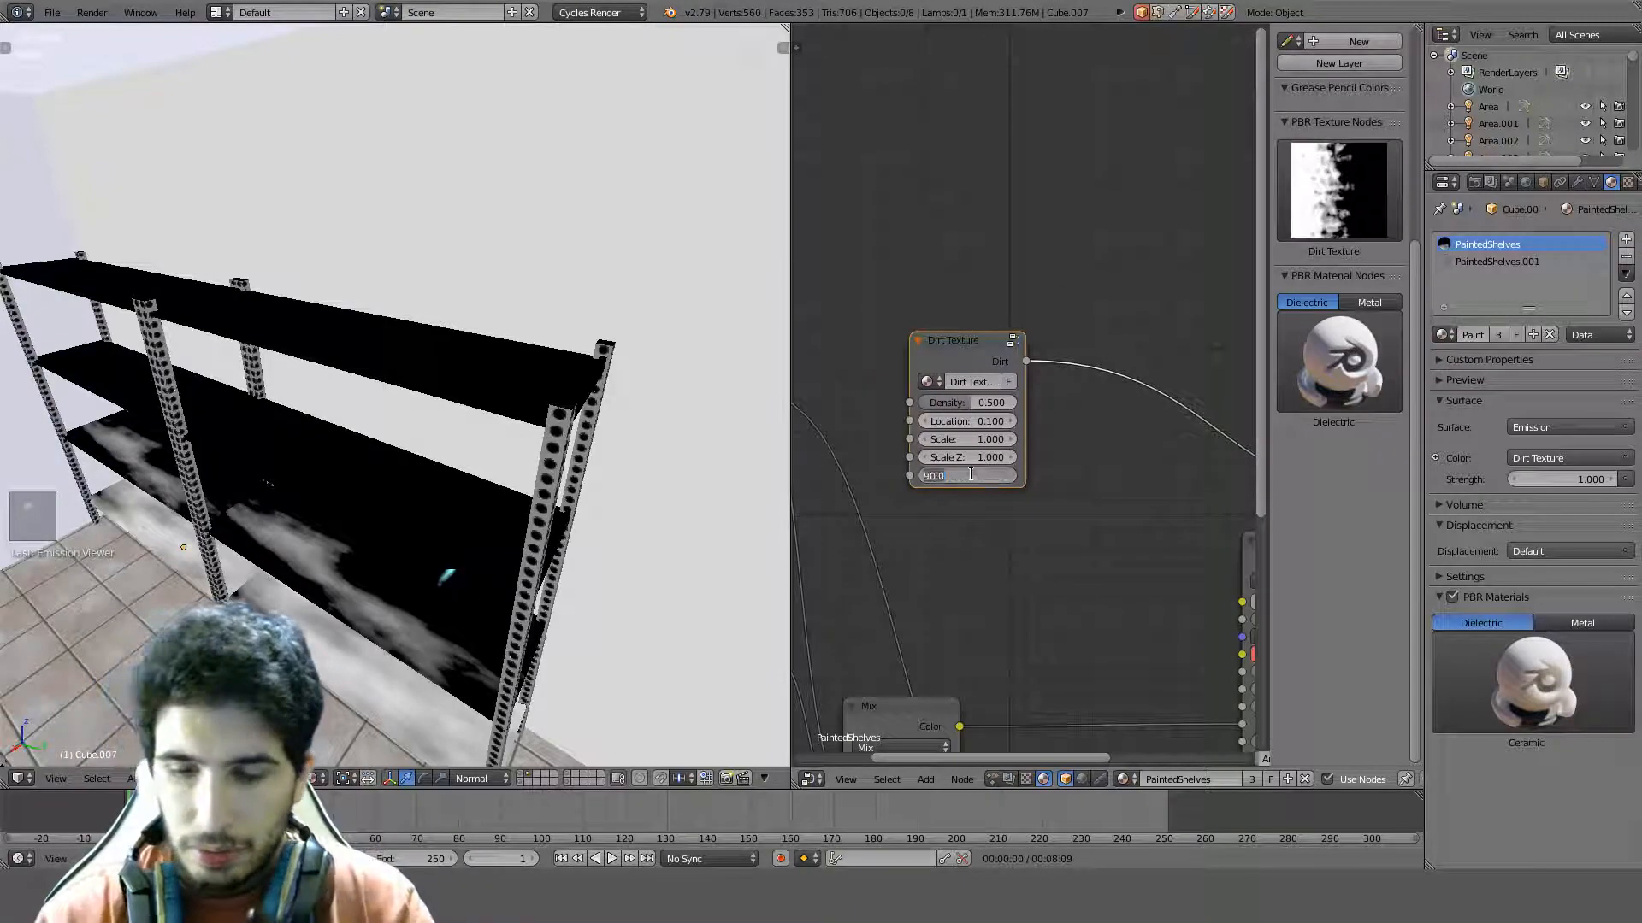
{"action": "key", "text": "Return"}
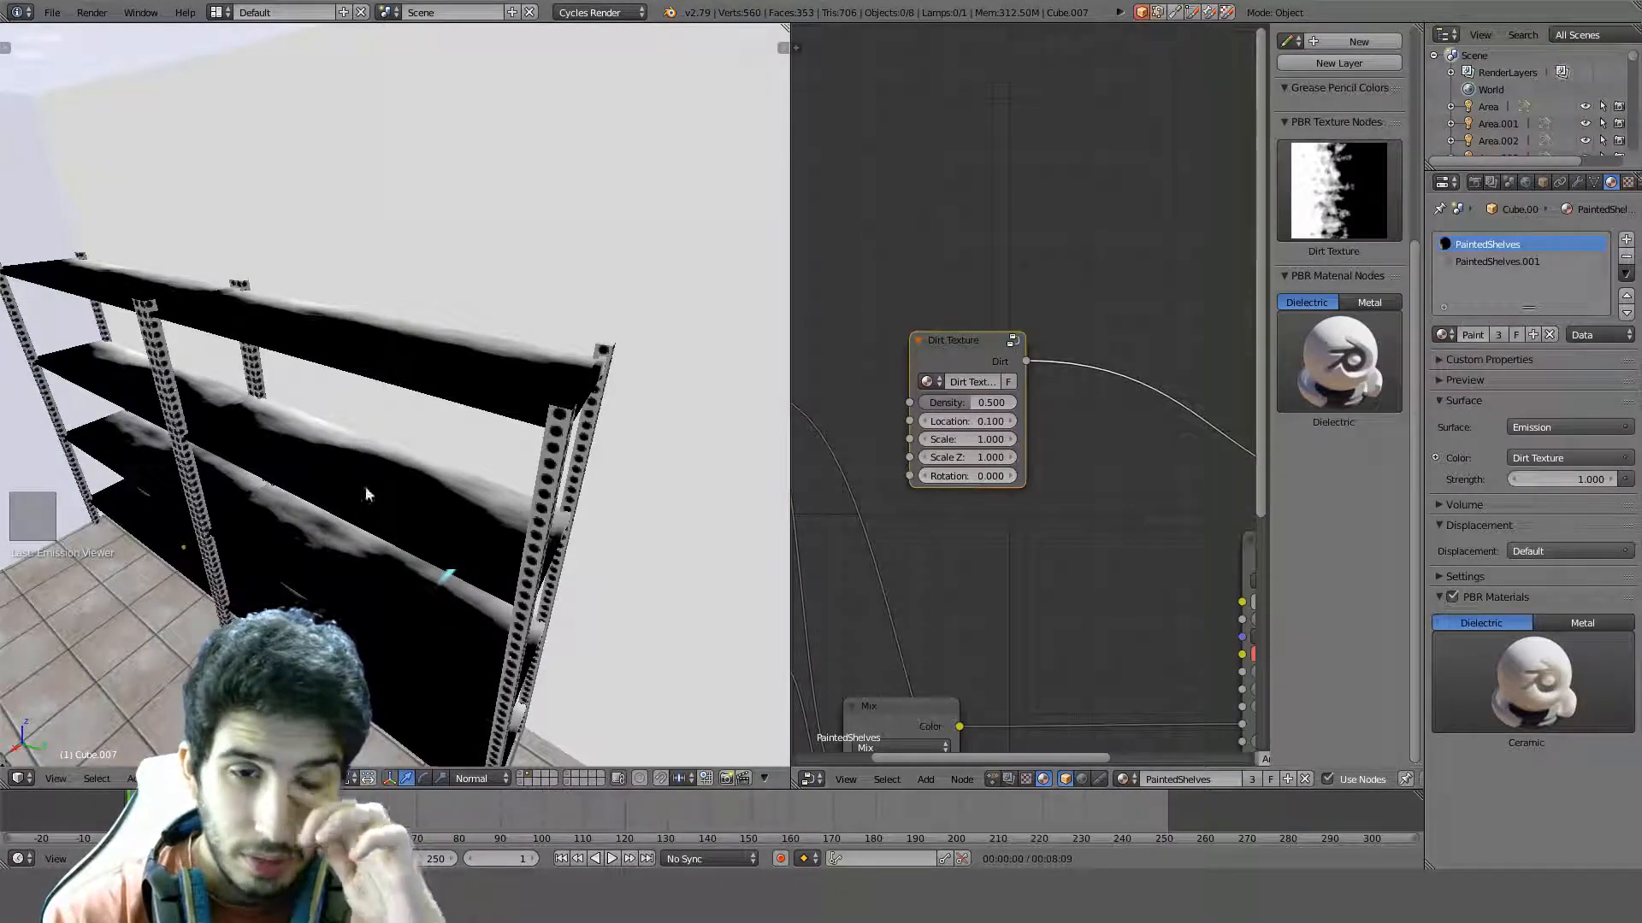
{"action": "middle_click_drag", "start_coordinate": [366, 488], "coordinate": [520, 503]}
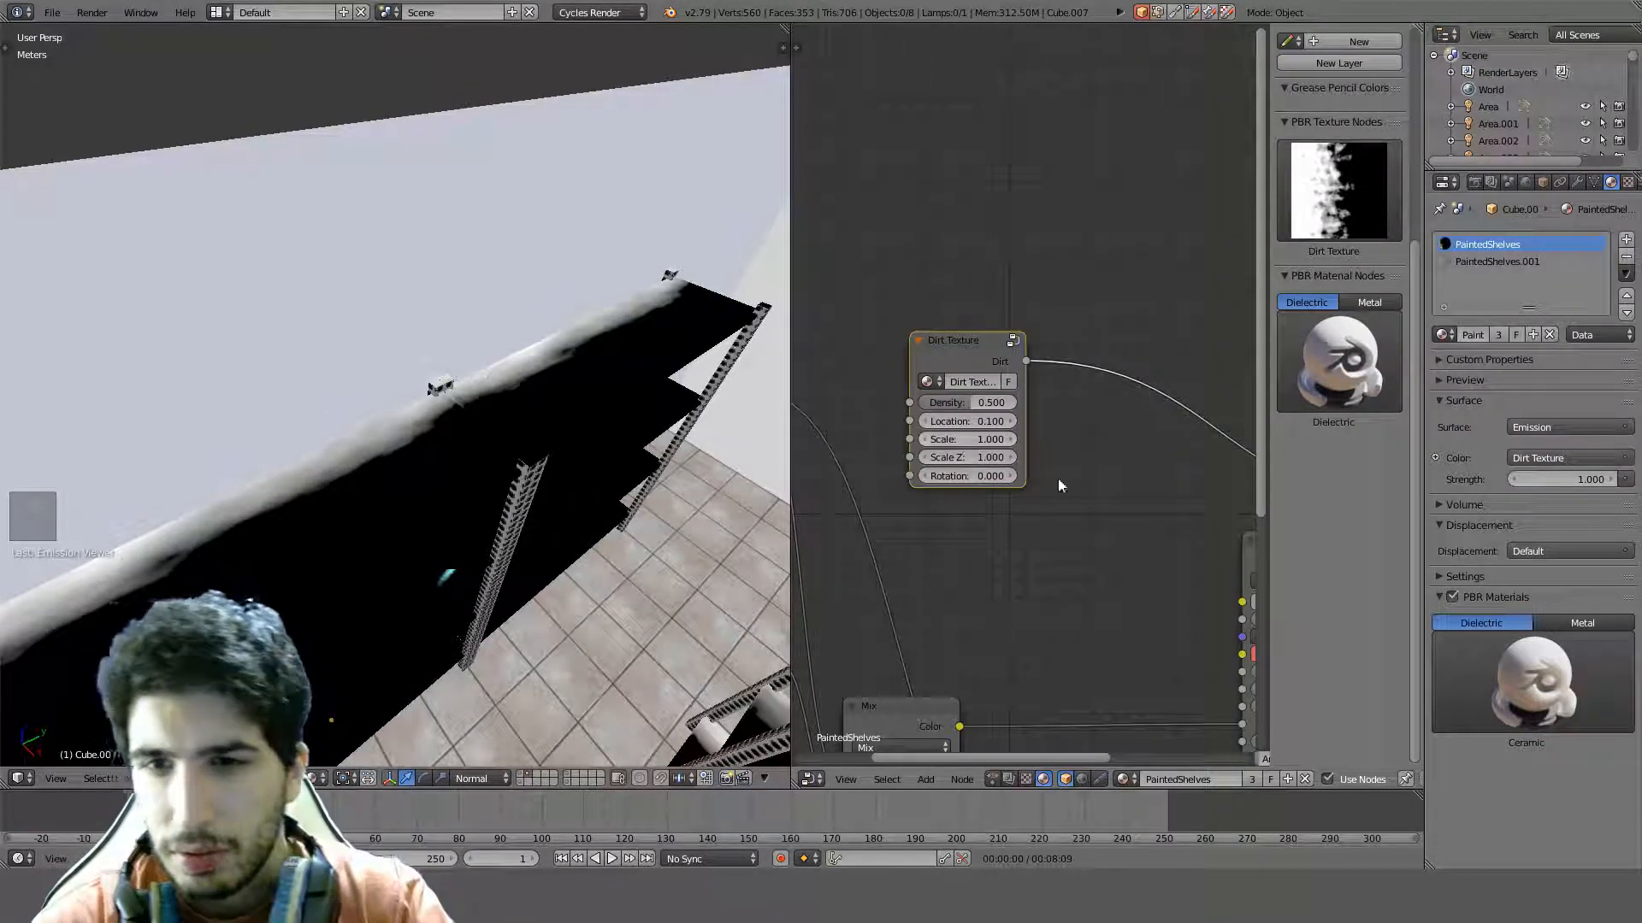
Set the Dirt Texture's Density to 0.2 and inspect the dirt pattern on the shelves
{"action": "middle_click_drag", "start_coordinate": [1080, 487], "coordinate": [1076, 484]}
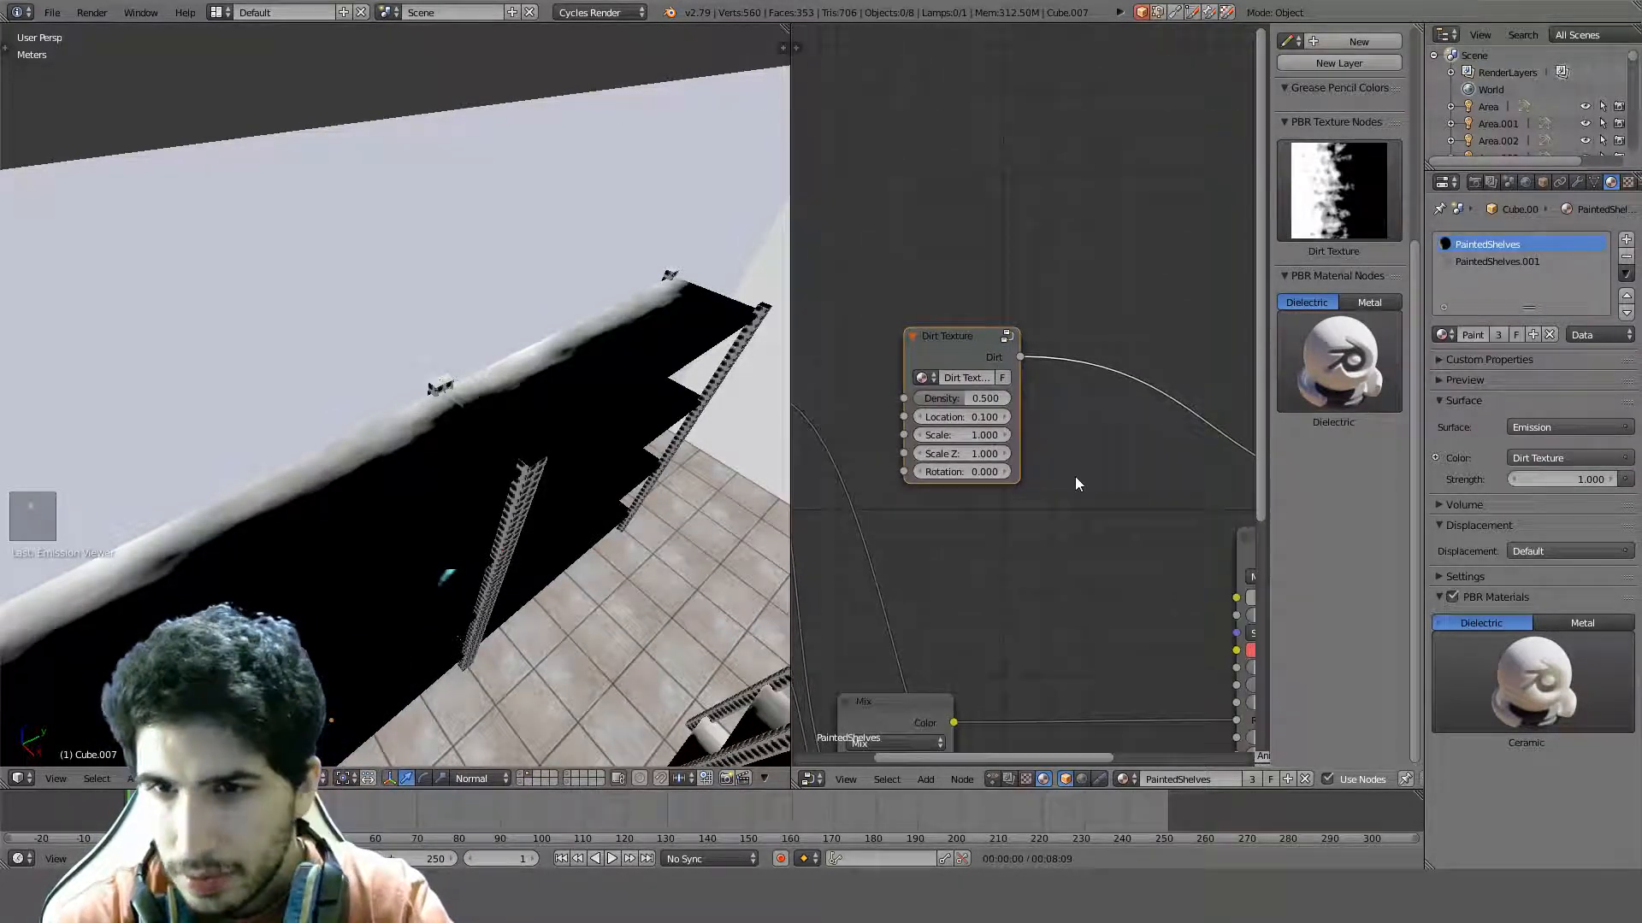
{"action": "left_click", "coordinate": [983, 402]}
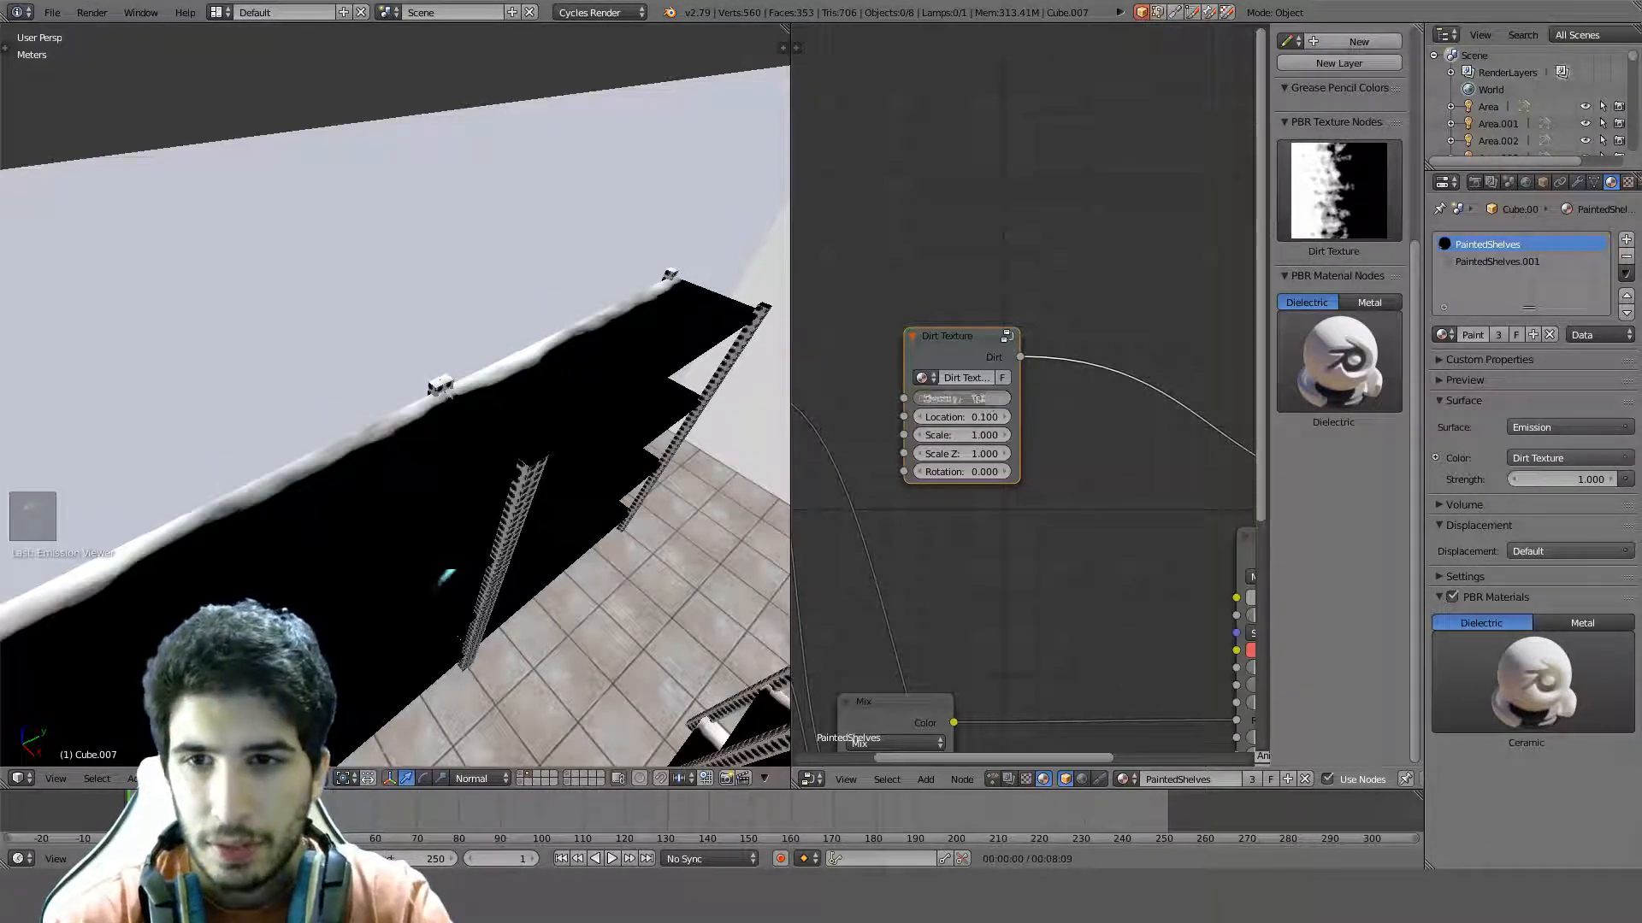
{"action": "key", "text": "Return"}
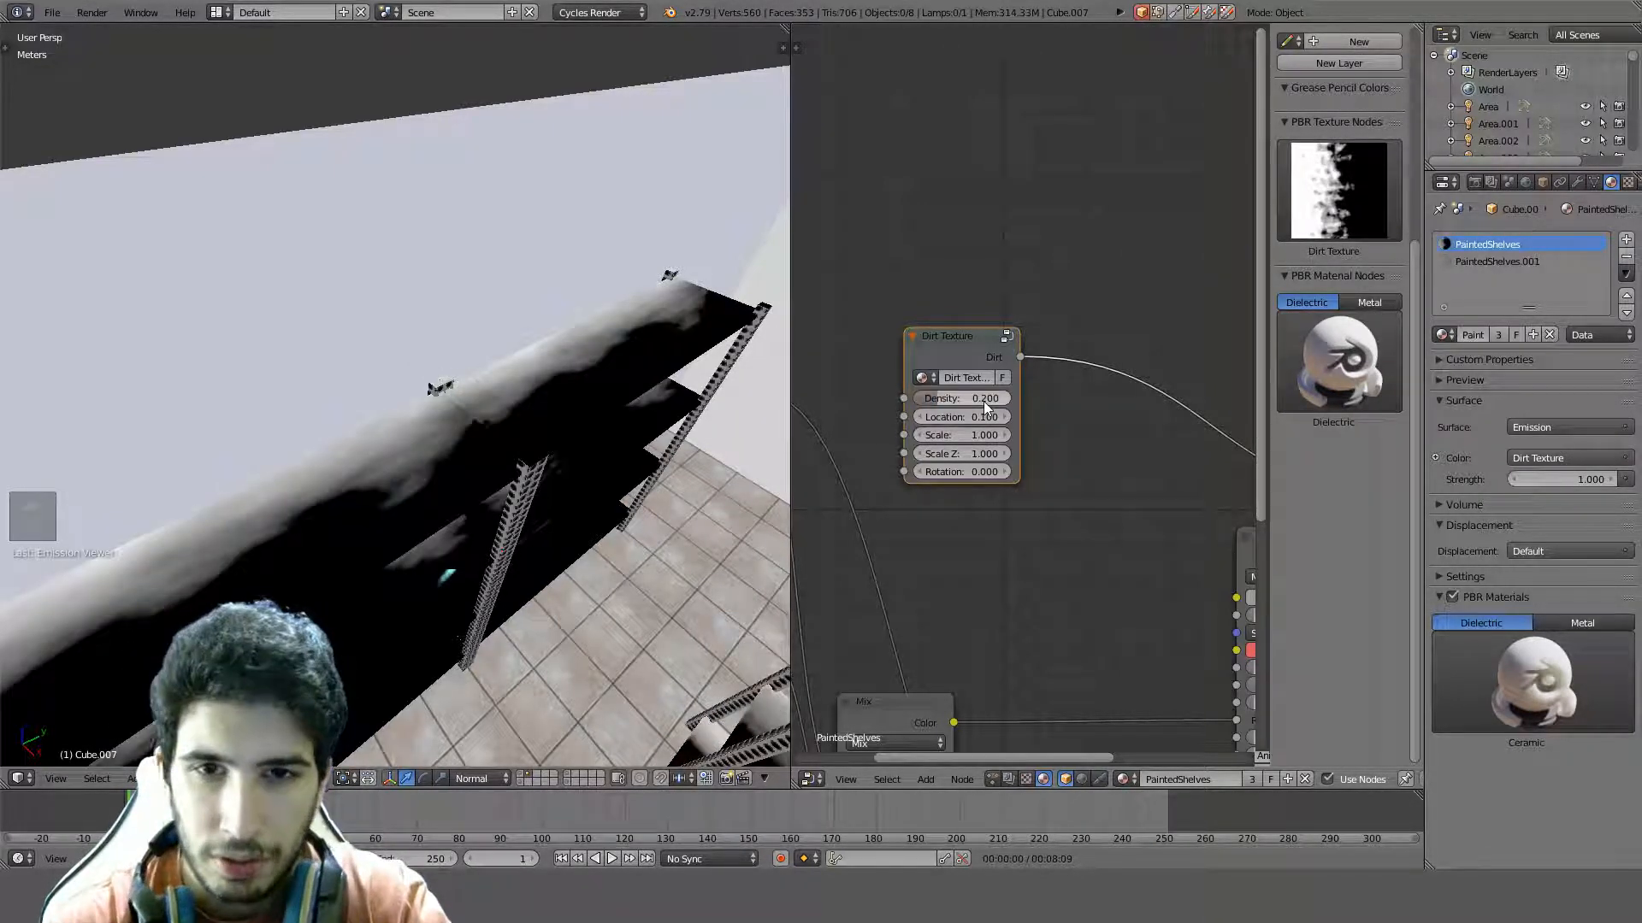
{"action": "scroll", "coordinate": [479, 453], "scroll_direction": "down", "scroll_amount": 4}
{"action": "middle_click_drag", "start_coordinate": [479, 454], "coordinate": [571, 532]}
{"action": "scroll", "coordinate": [375, 419], "scroll_direction": "up", "scroll_amount": 6}
{"action": "scroll", "coordinate": [652, 502], "scroll_direction": "down", "scroll_amount": 2}
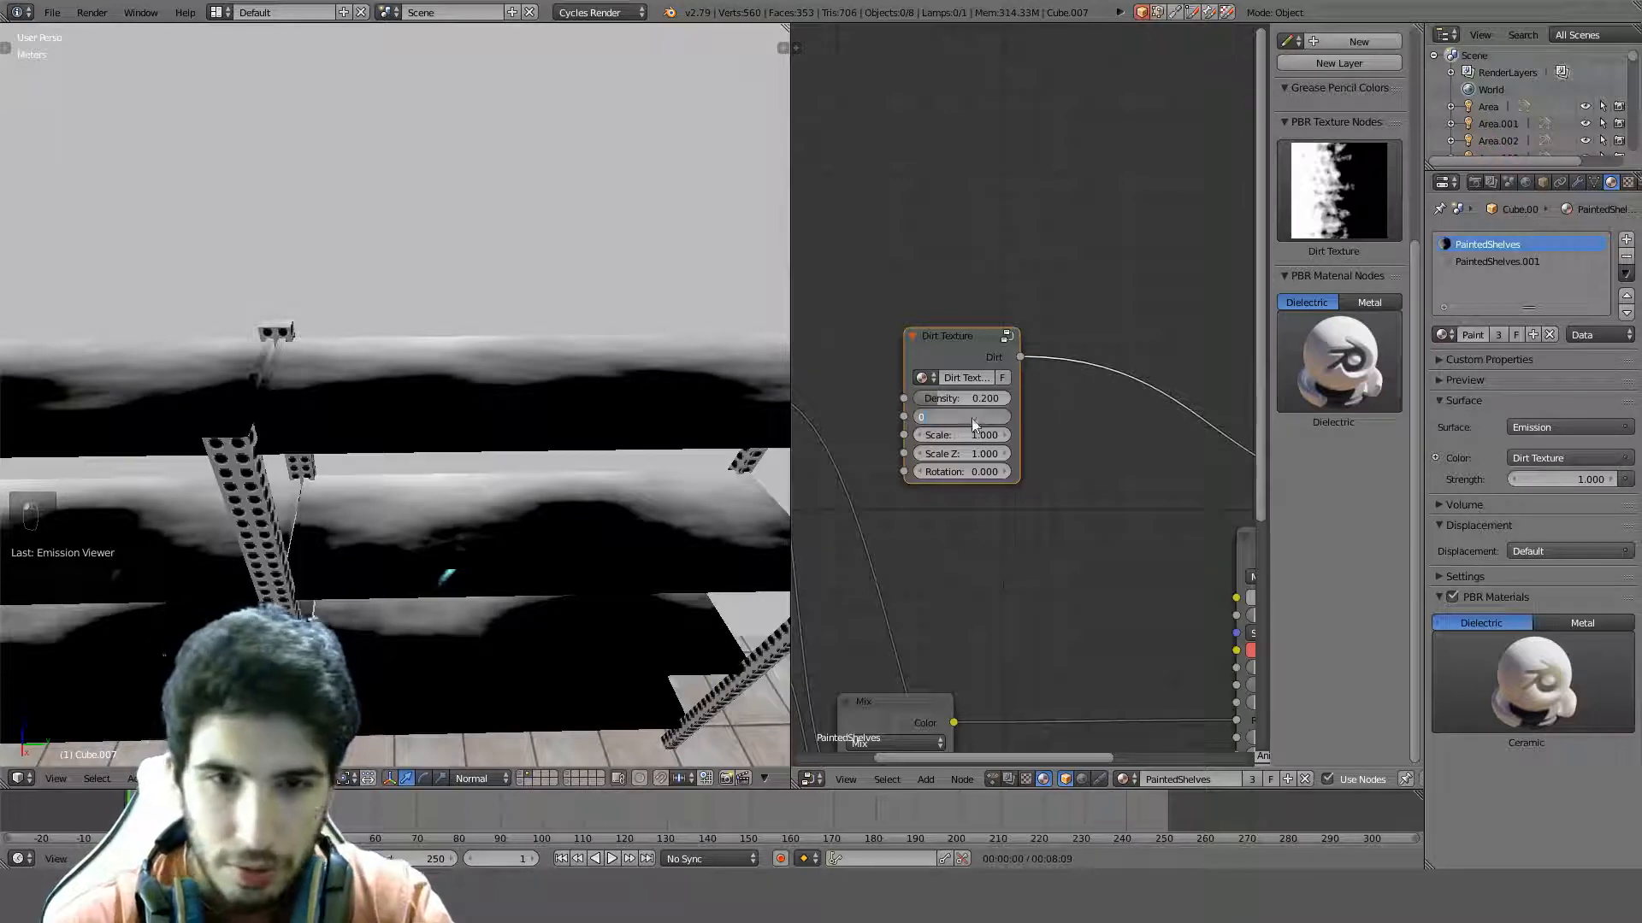
Try Location values of 0 and 0.5 on the Dirt Texture, and restore it to 0.1
{"action": "key", "text": "Return"}
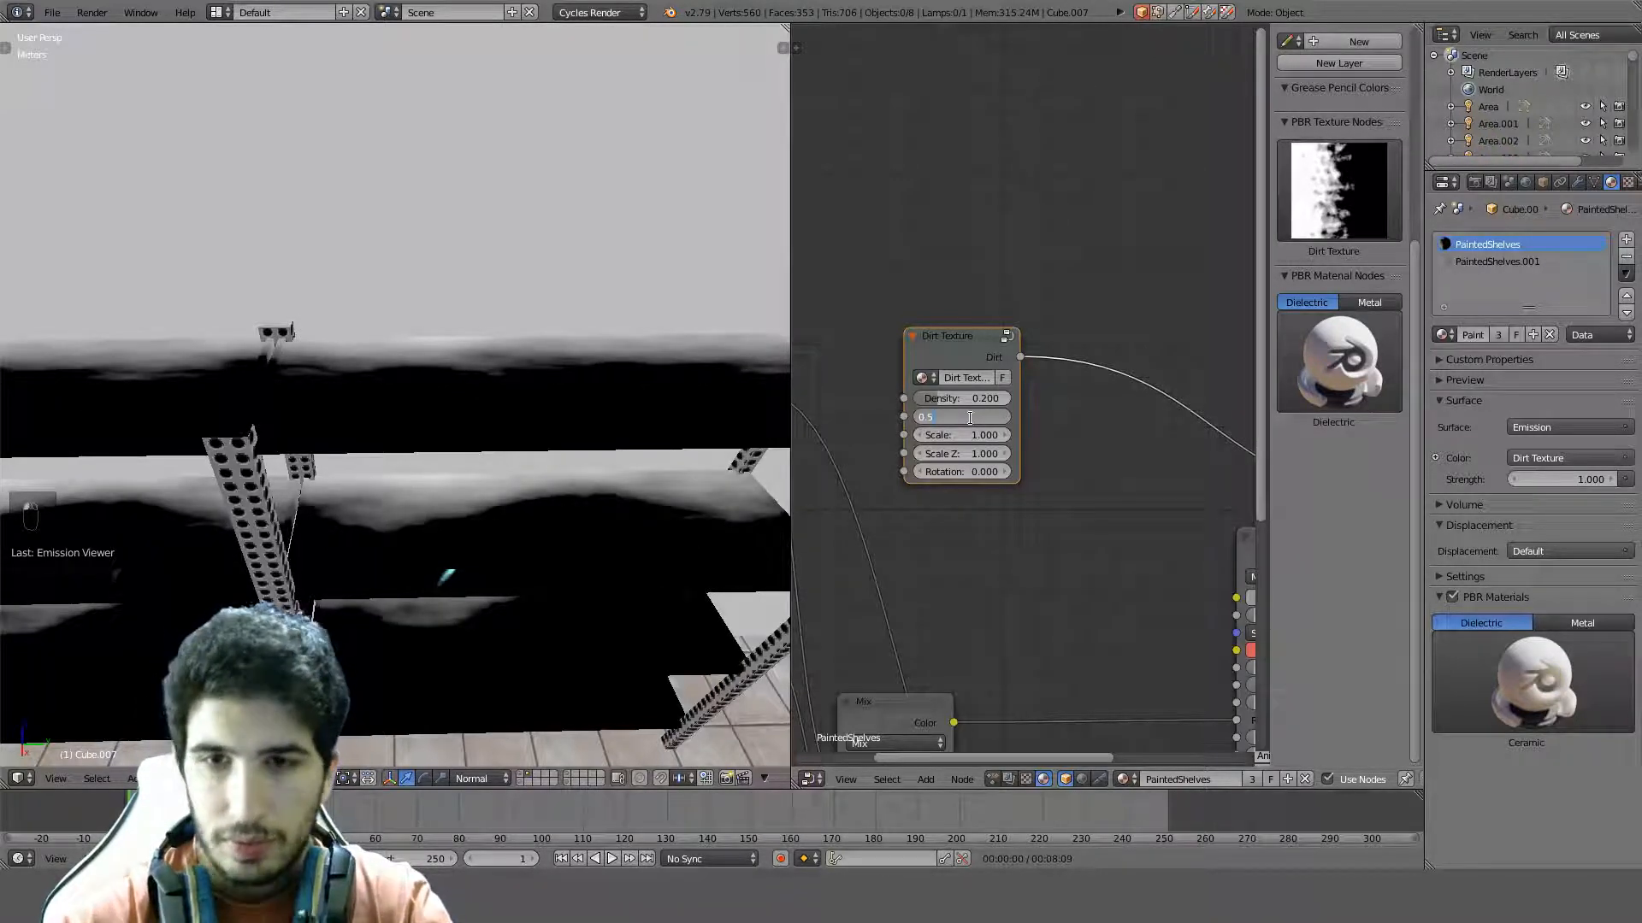
{"action": "key", "text": "Return"}
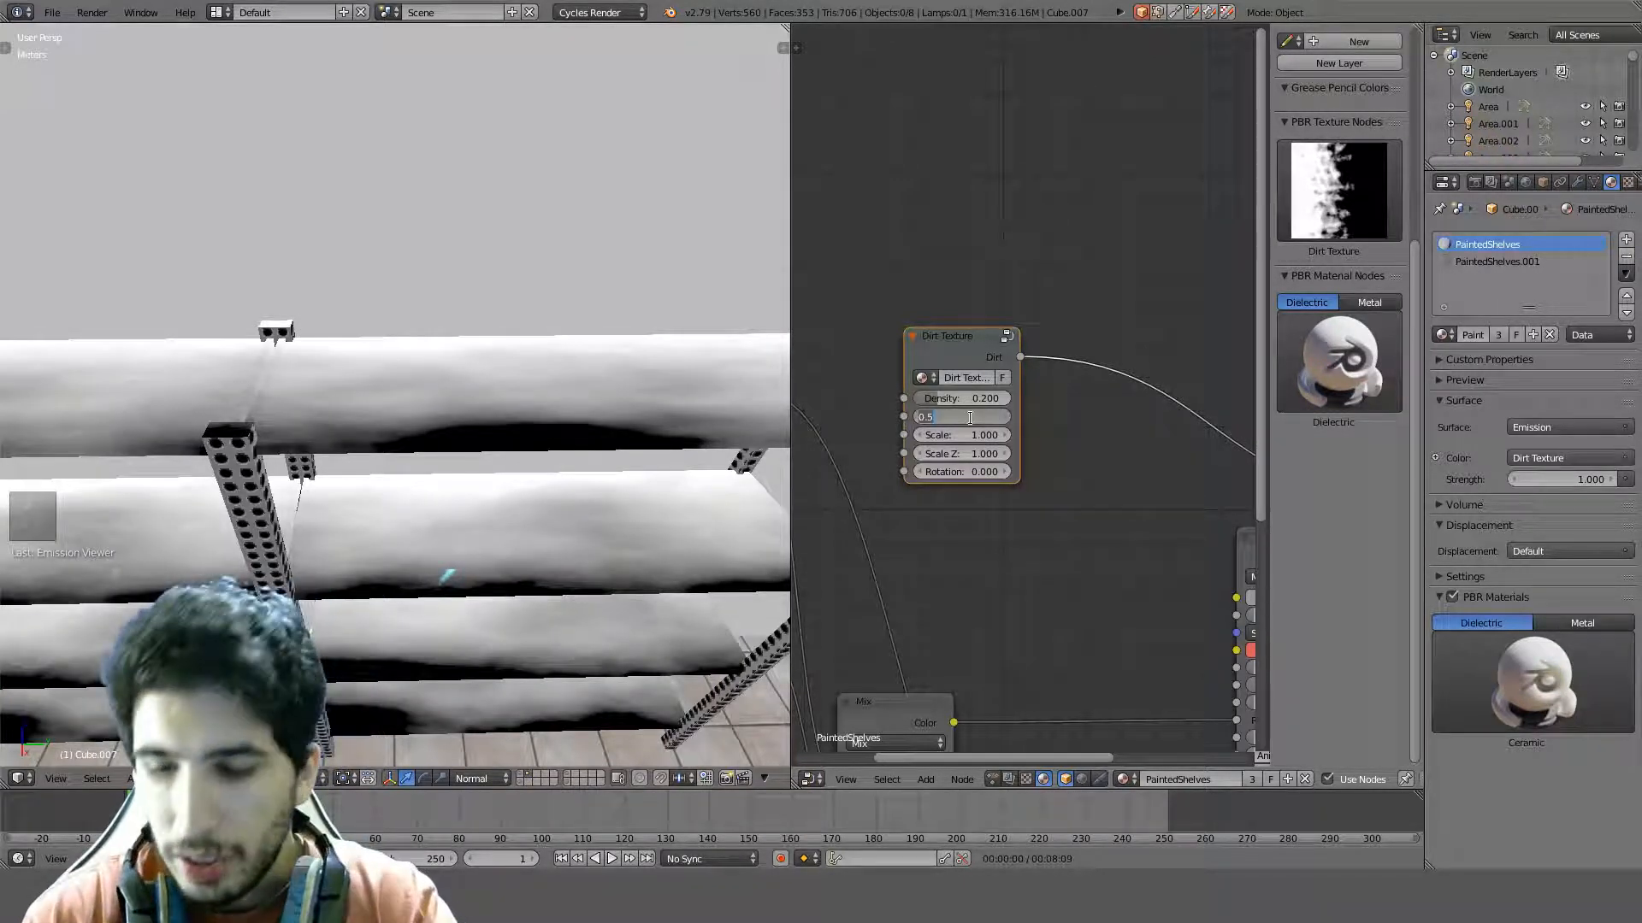
{"action": "key", "text": "Return"}
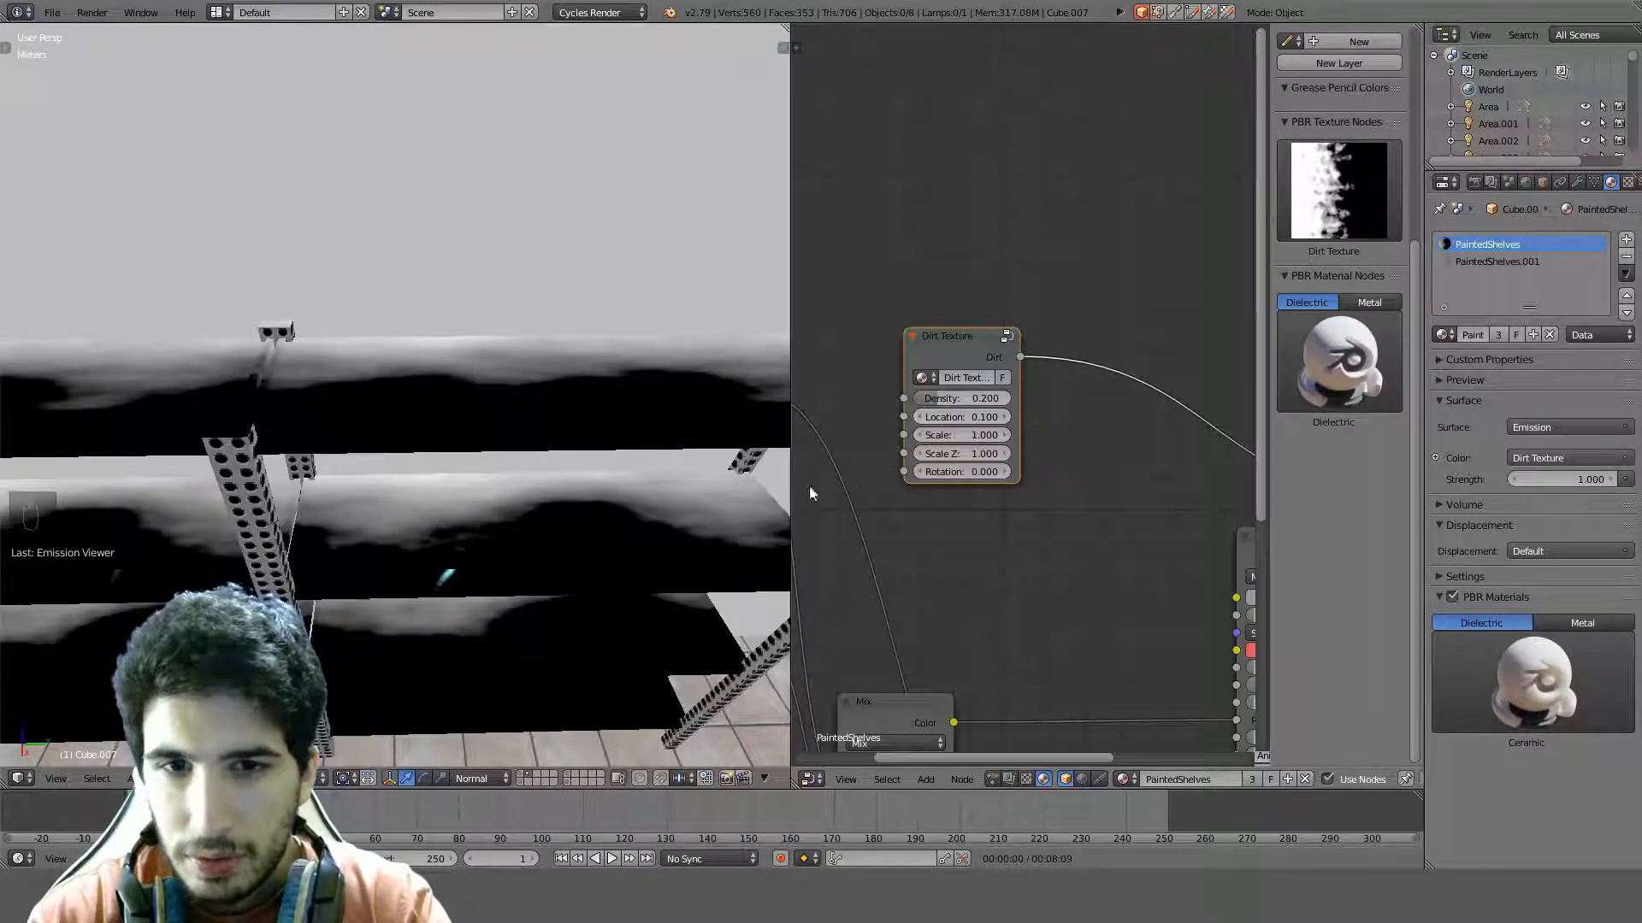
Check the dirt across all shelves and move the Dirt Texture node directly above the Scratches Texture node
{"action": "scroll", "coordinate": [684, 489], "scroll_direction": "down", "scroll_amount": 5}
{"action": "middle_click_drag", "start_coordinate": [675, 486], "coordinate": [752, 461]}
{"action": "scroll", "coordinate": [1108, 465], "scroll_direction": "down", "scroll_amount": 3}
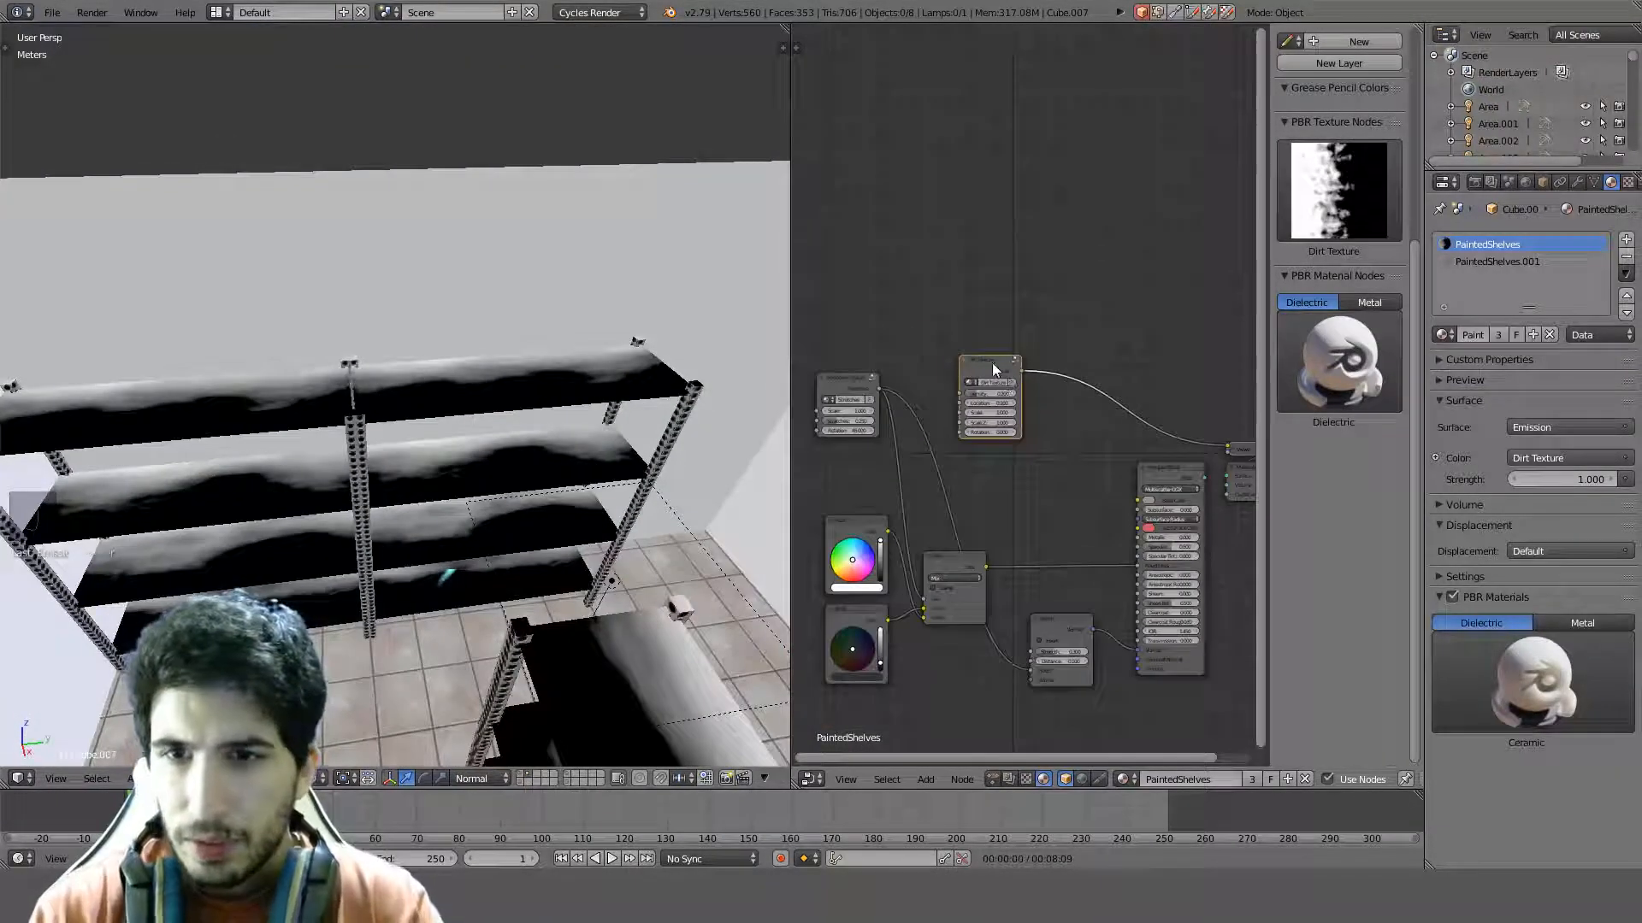
{"action": "key", "text": "g"}
{"action": "left_click", "coordinate": [833, 284]}
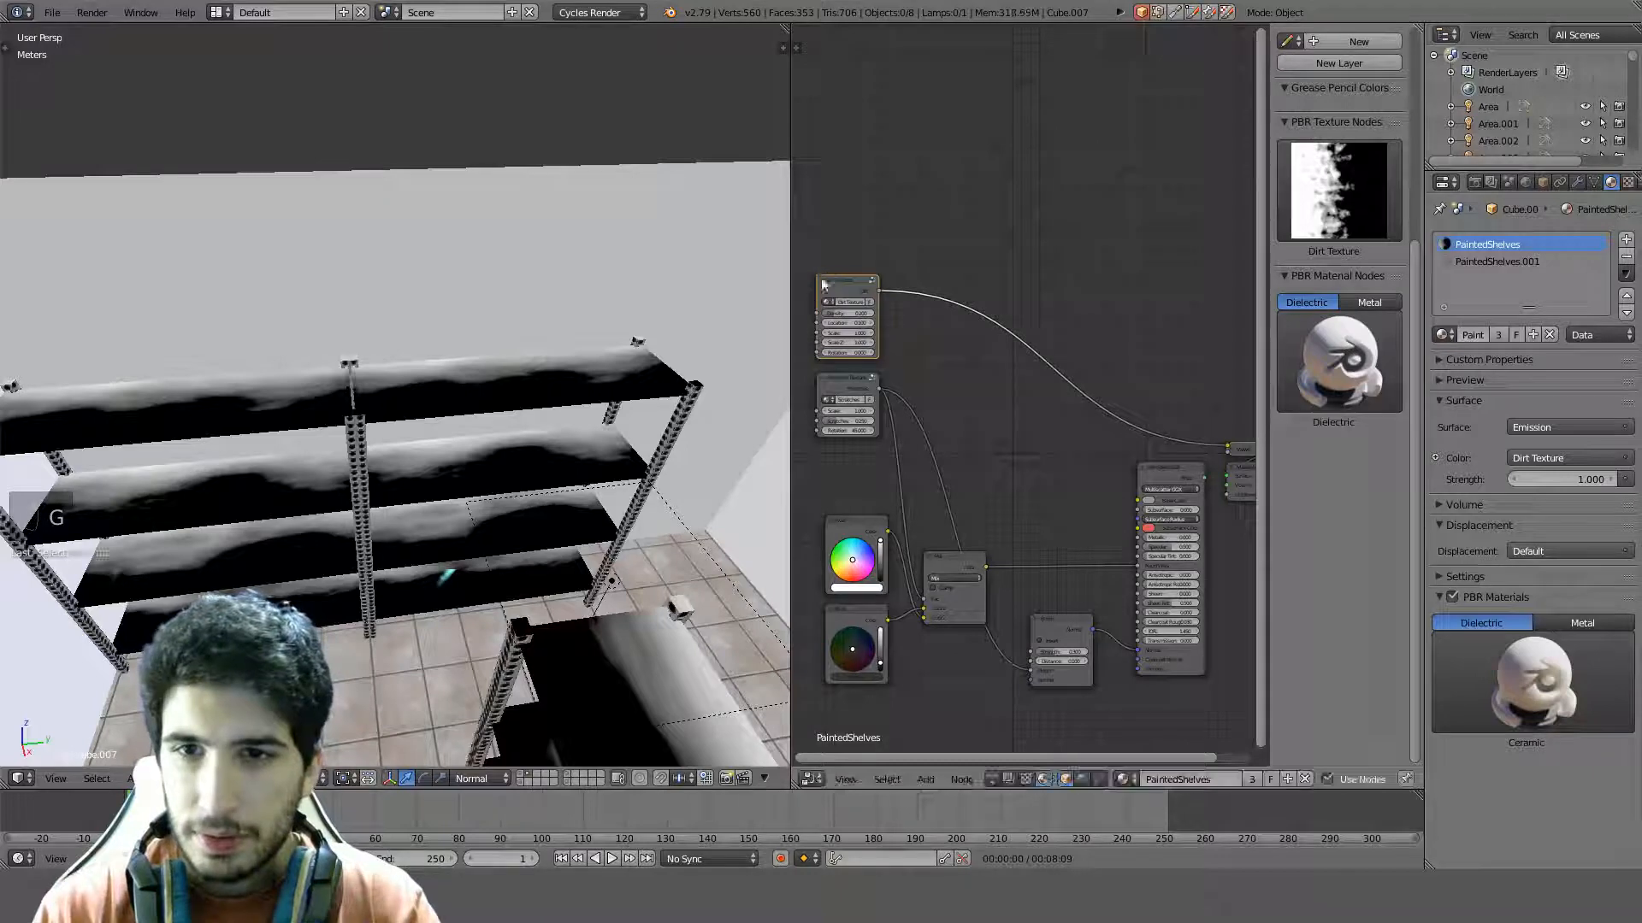
Add a MixRGB node and feed it the Scratches Texture as Color1 and the Dirt Texture as Color2
{"action": "middle_click_drag", "start_coordinate": [953, 256], "coordinate": [1046, 233]}
{"action": "key", "text": "shift+a"}
{"action": "left_click", "coordinate": [1048, 232]}
{"action": "type", "text": "mix"}
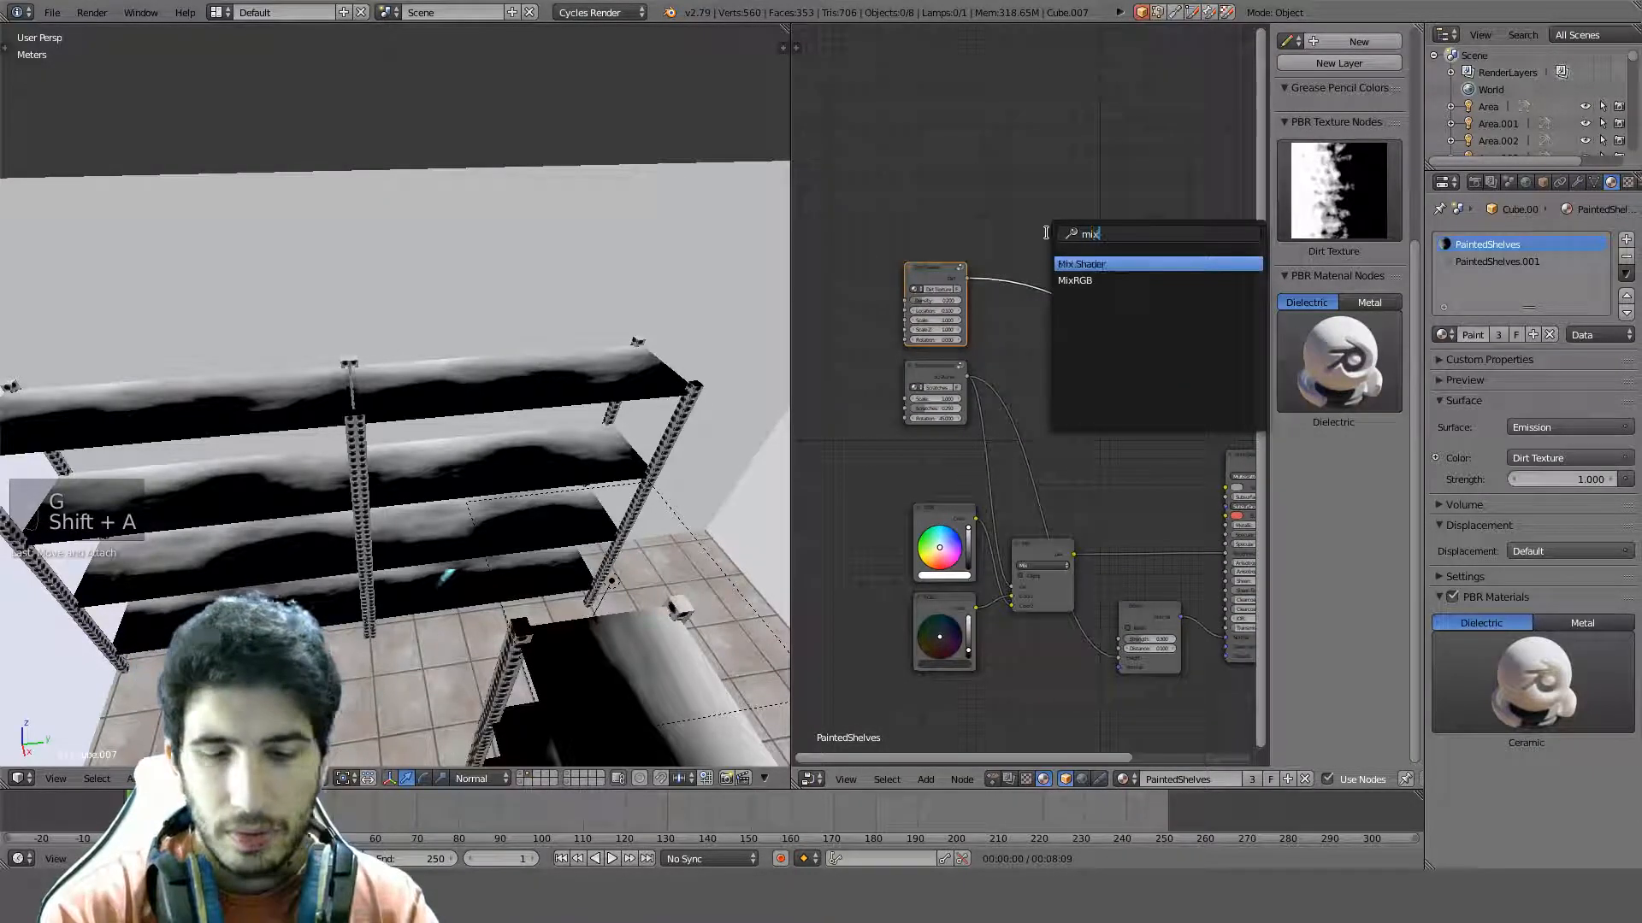
{"action": "left_click", "coordinate": [1075, 281]}
{"action": "left_click", "coordinate": [1060, 370]}
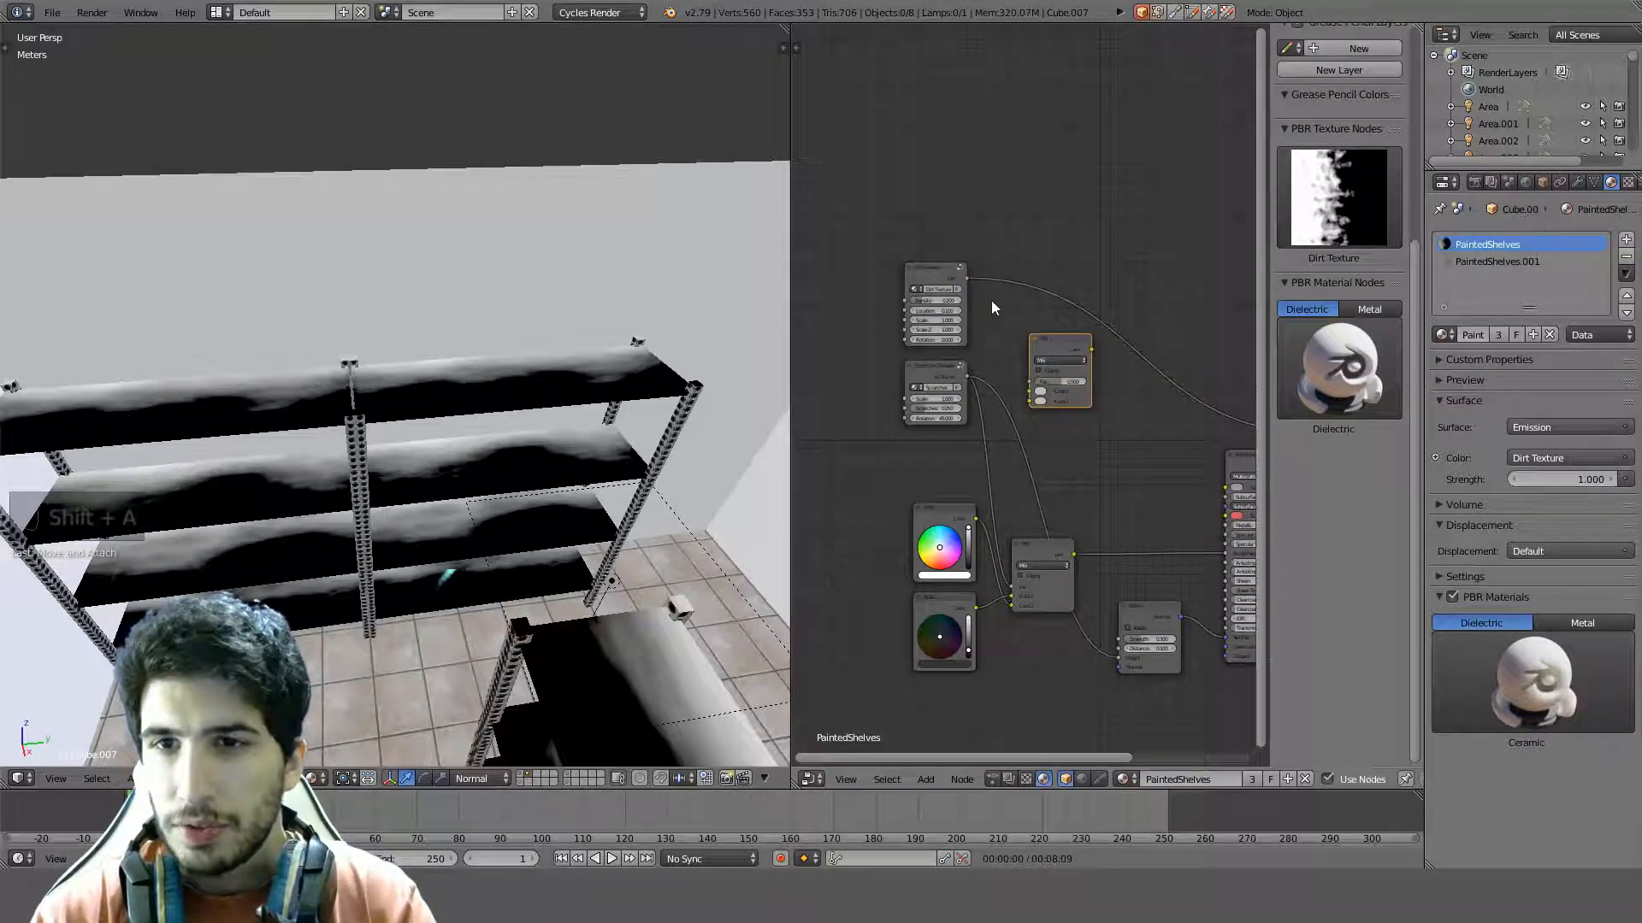
{"action": "right_click_drag", "start_coordinate": [979, 295], "coordinate": [1045, 346], "text": "alt"}
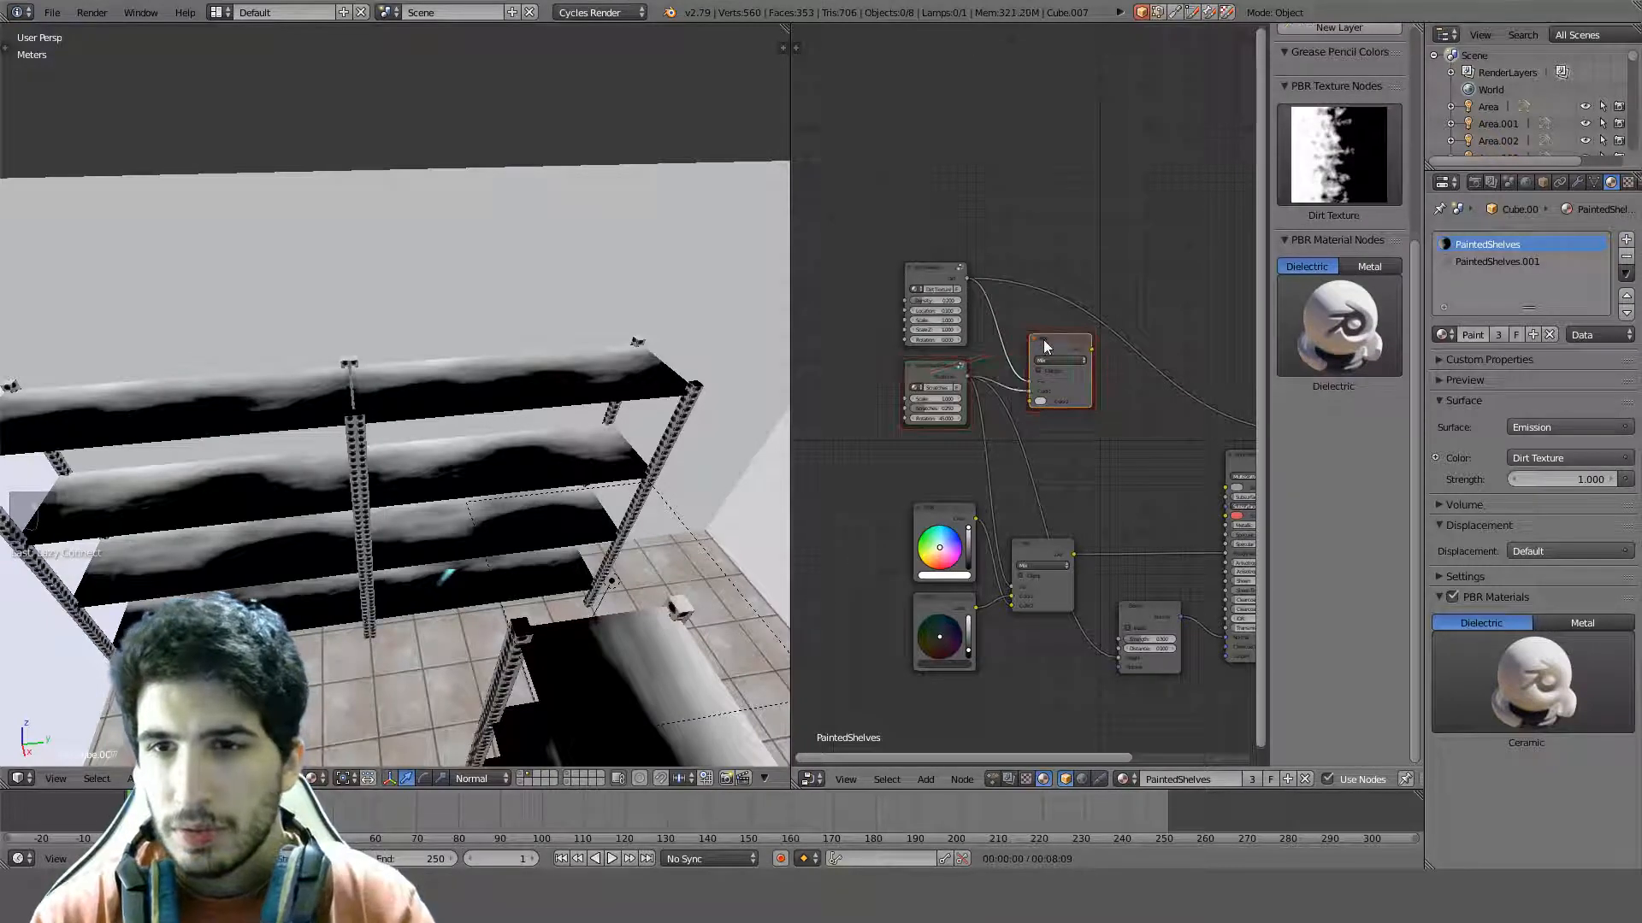
{"action": "left_click_drag", "start_coordinate": [970, 285], "coordinate": [1022, 366]}
{"action": "right_click_drag", "start_coordinate": [1022, 376], "coordinate": [1024, 381], "text": "ctrl"}
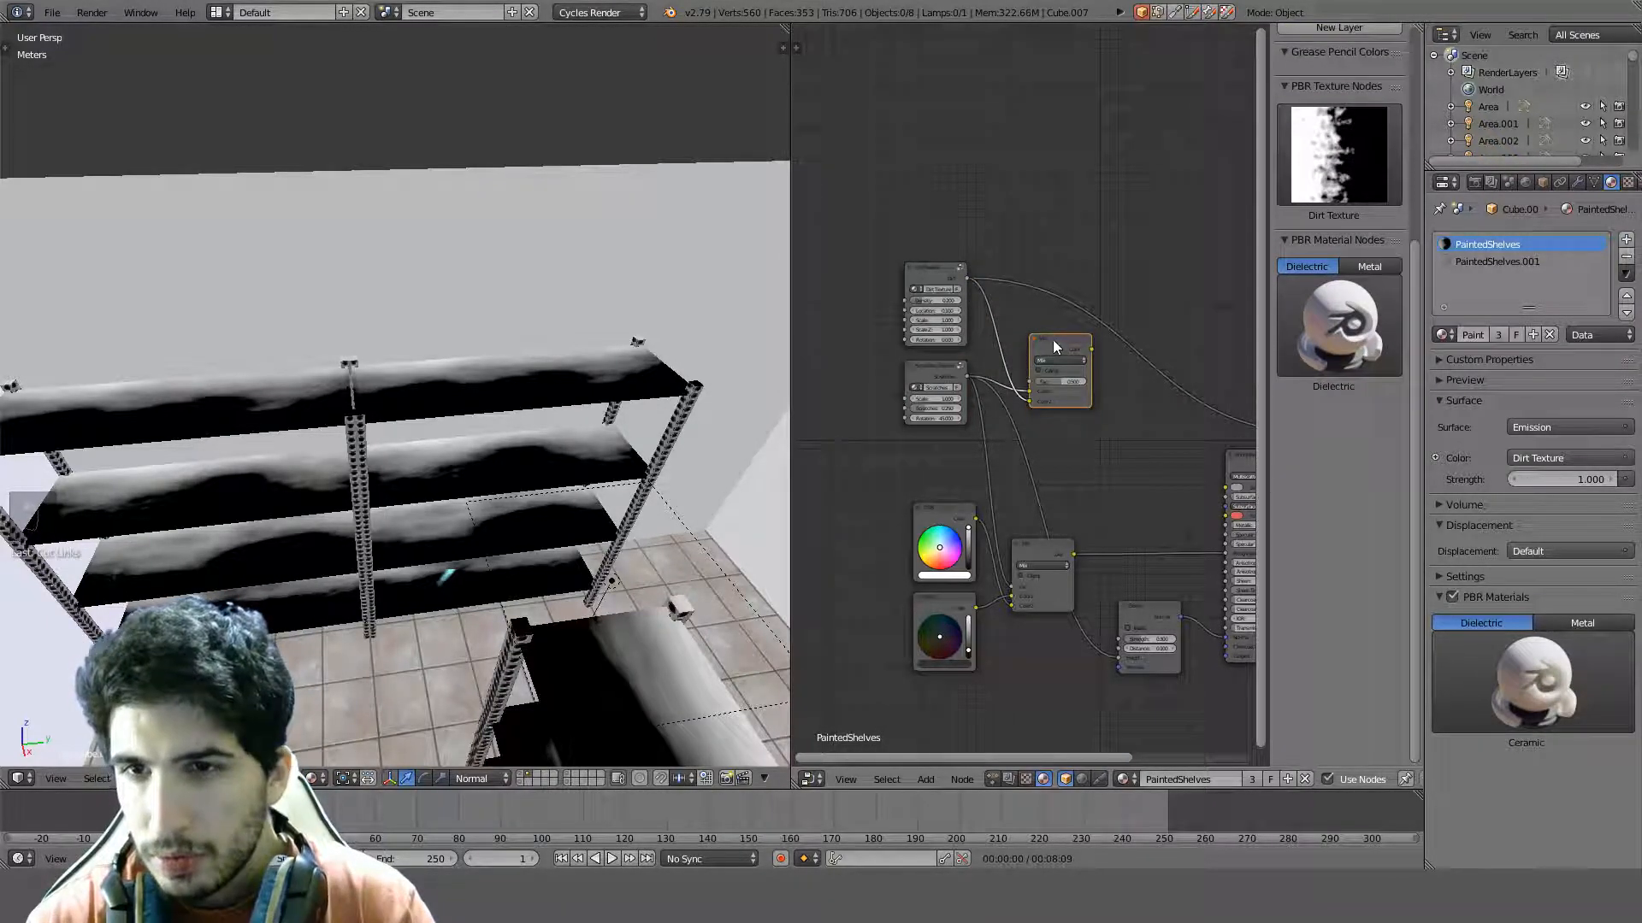
Preview the new Mix node's output as emission and inspect the blended dirt and scratches on the shelves
{"action": "left_click", "coordinate": [1053, 346], "text": "ctrl+shift"}
{"action": "scroll", "coordinate": [614, 407], "scroll_direction": "up", "scroll_amount": 6}
{"action": "middle_click_drag", "start_coordinate": [677, 389], "coordinate": [772, 393]}
{"action": "scroll", "coordinate": [614, 410], "scroll_direction": "down", "scroll_amount": 1}
{"action": "scroll", "coordinate": [609, 426], "scroll_direction": "down", "scroll_amount": 2}
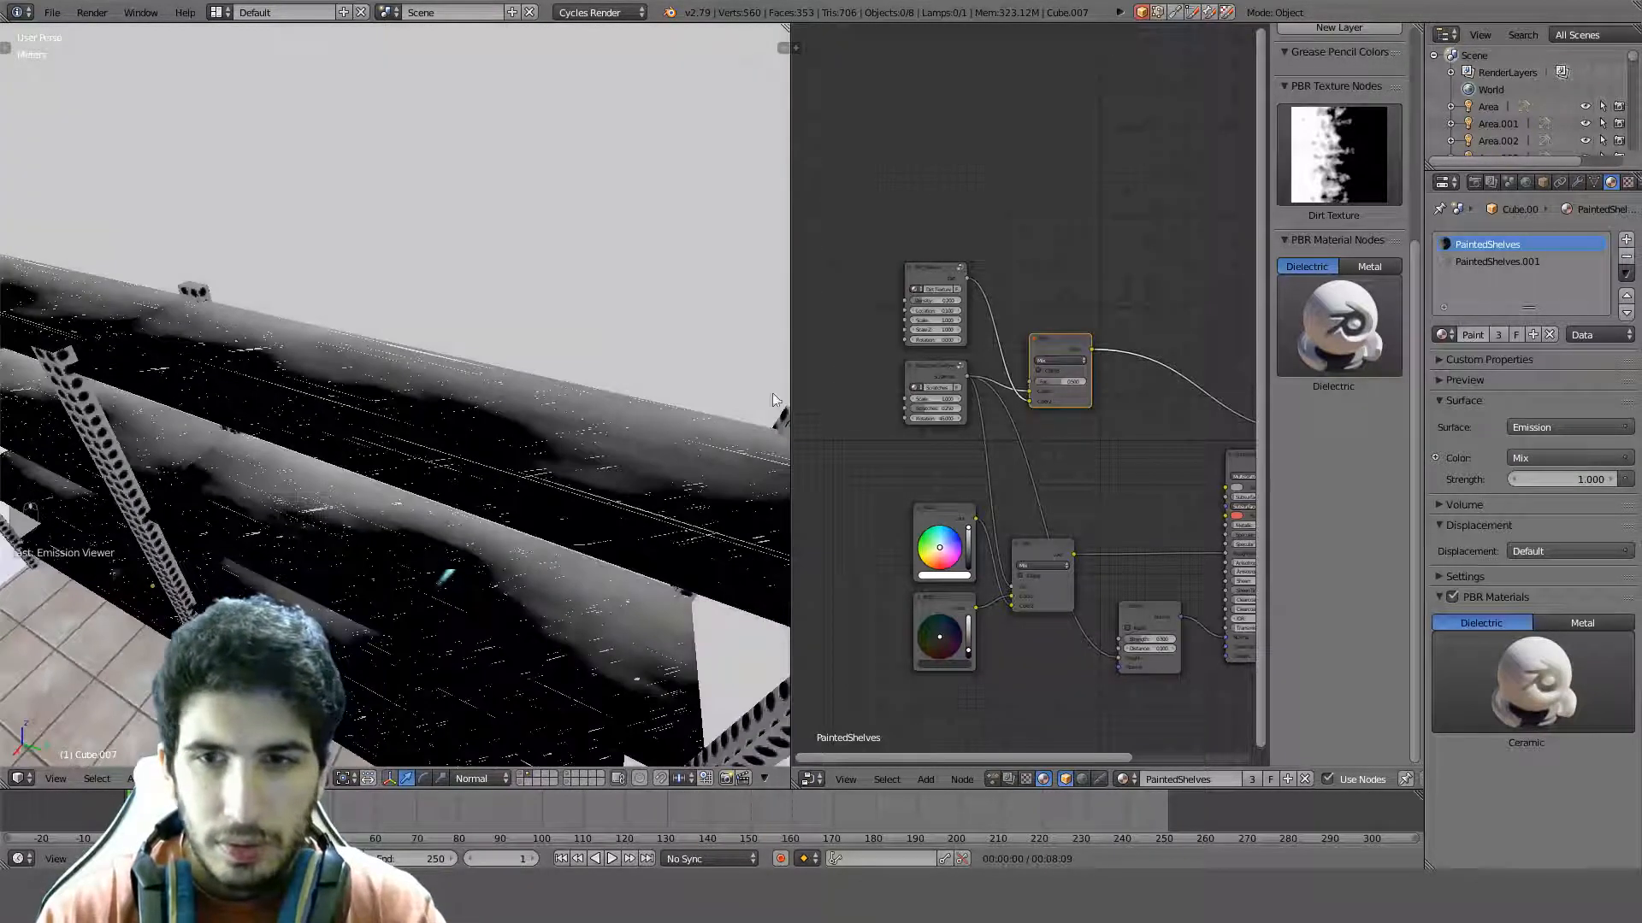
Set the new mix node's blend type to Multiply and its Fac to 1
{"action": "left_click", "coordinate": [1048, 362]}
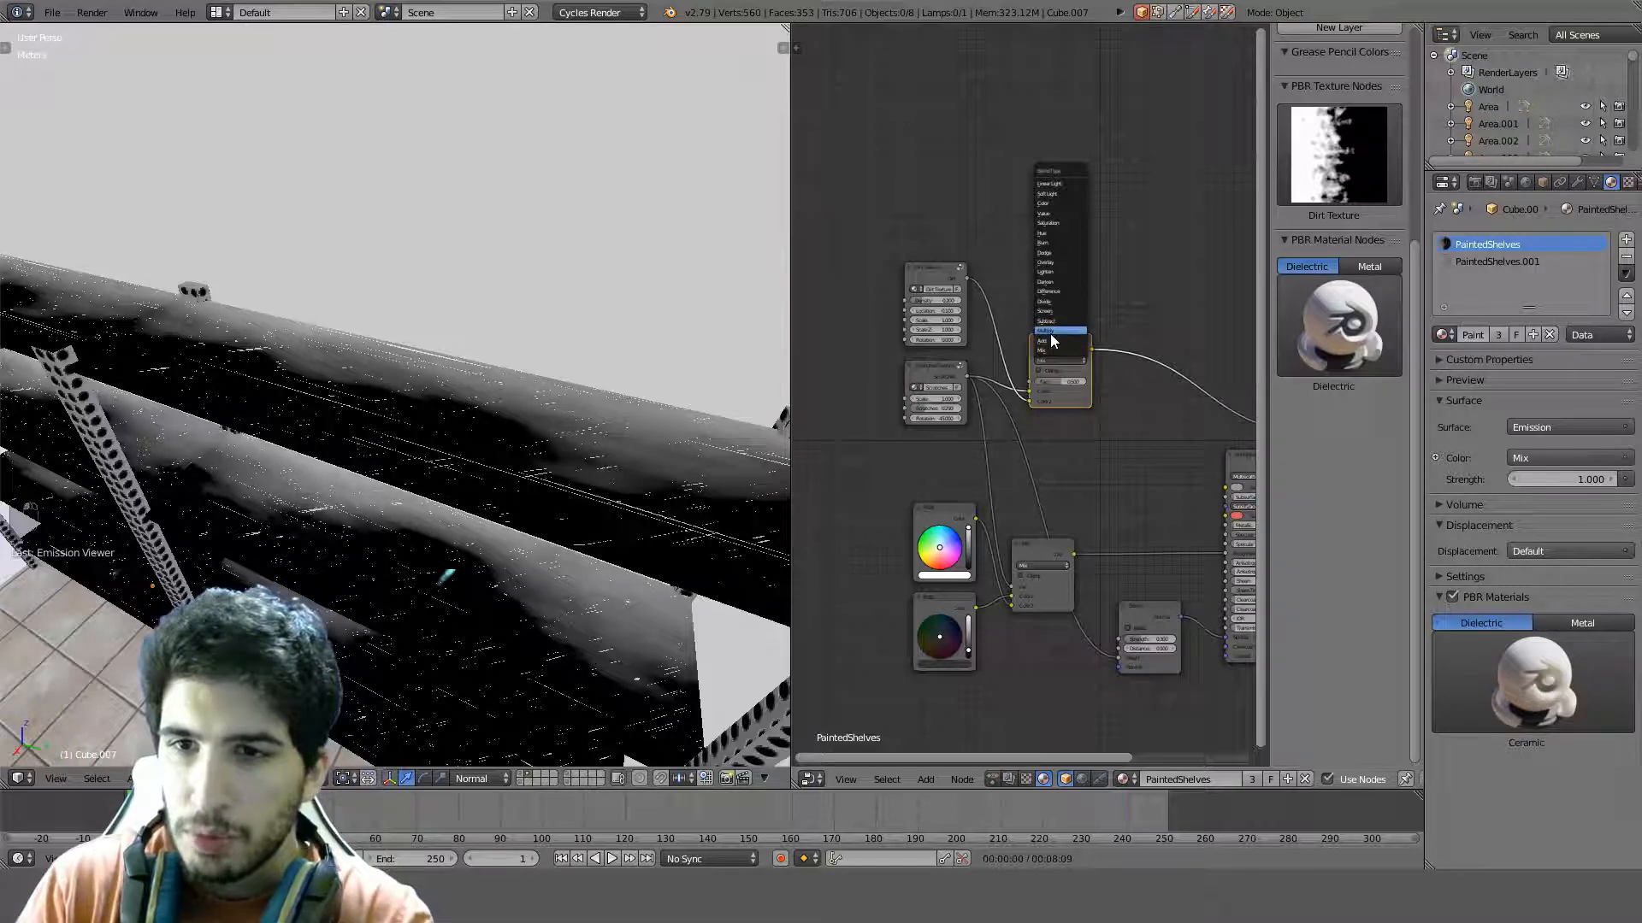
{"action": "middle_click_drag", "start_coordinate": [662, 480], "coordinate": [636, 465]}
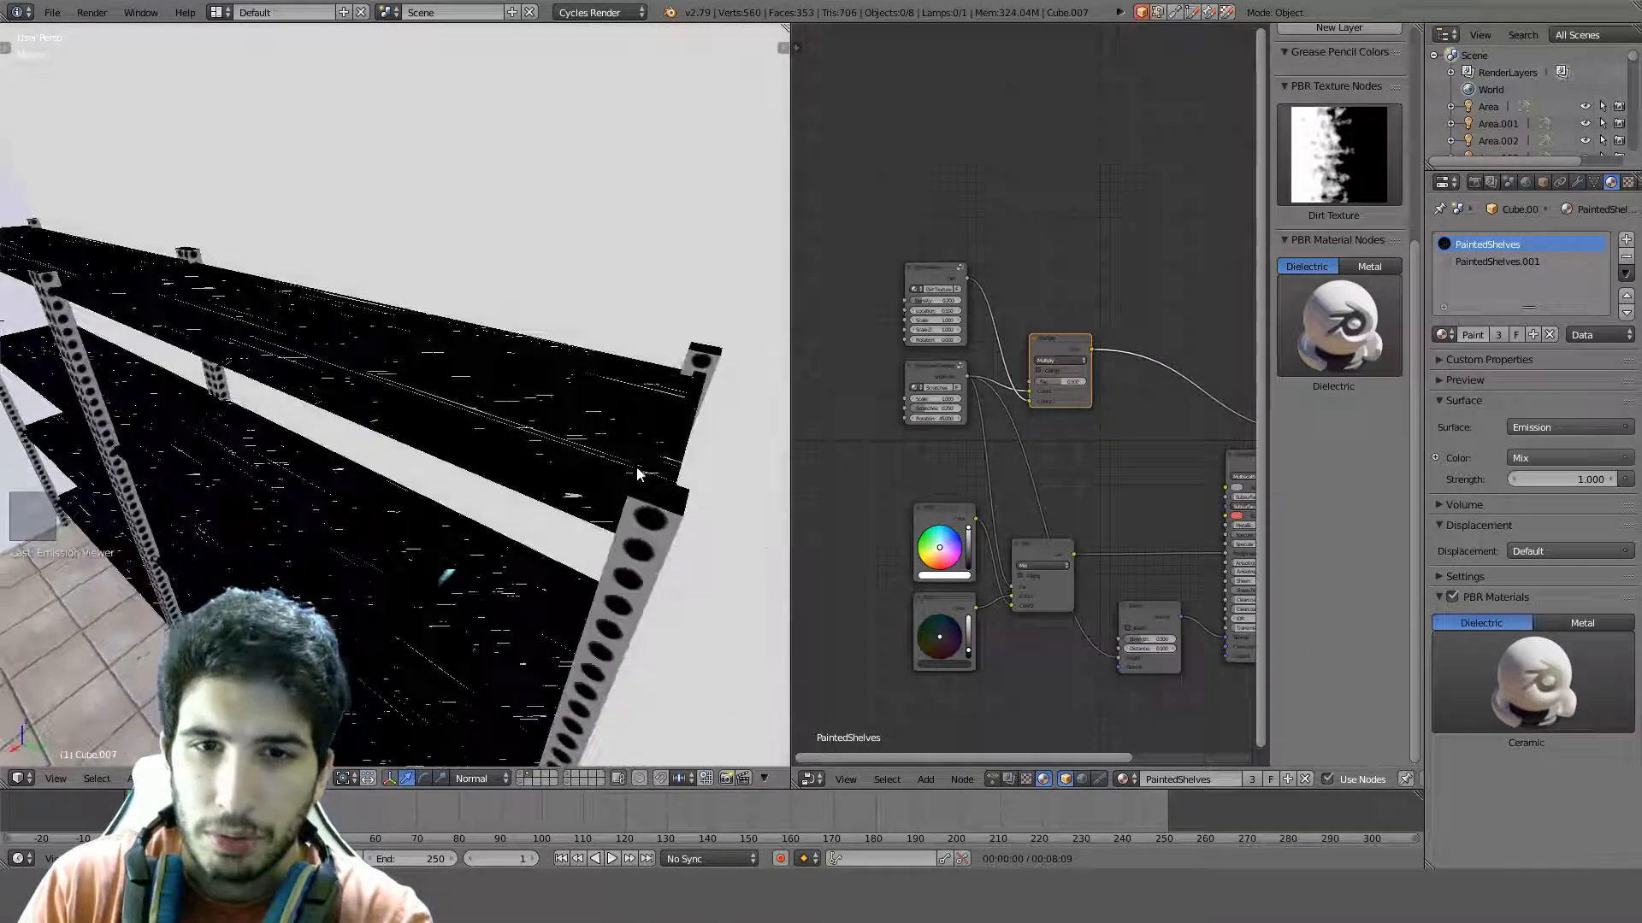
{"action": "scroll", "coordinate": [1113, 434], "scroll_direction": "up", "scroll_amount": 8}
{"action": "left_click_drag", "start_coordinate": [1029, 403], "coordinate": [1094, 403]}
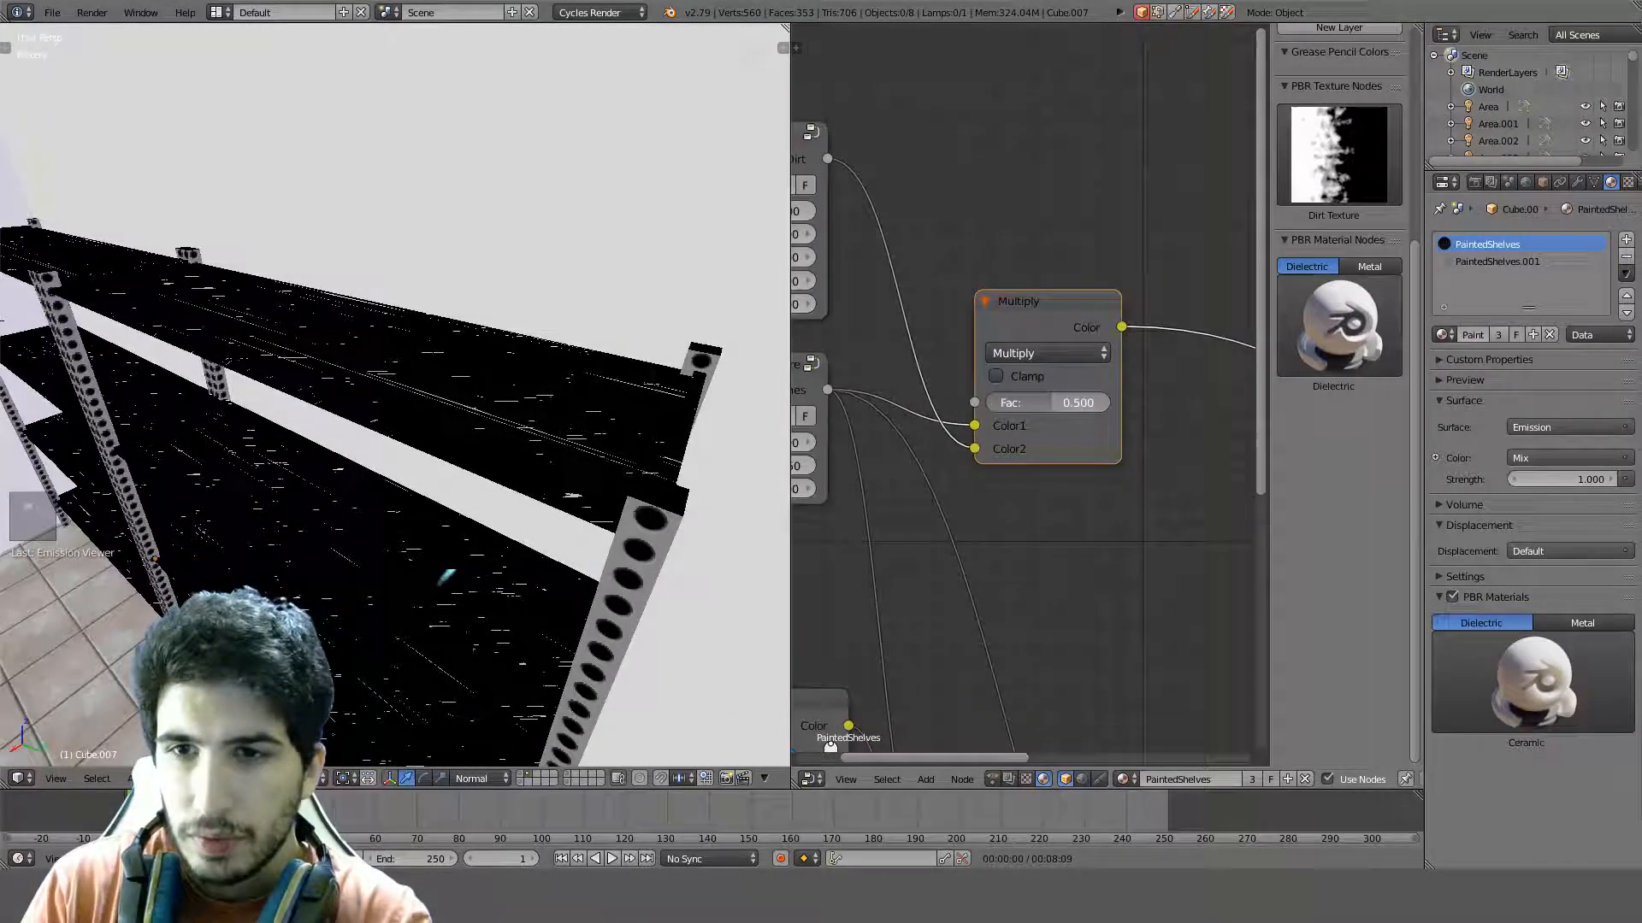
Try the Burn blend type, settle on Add for the texture mix node, and check the result on the shelves
{"action": "left_click", "coordinate": [1055, 353]}
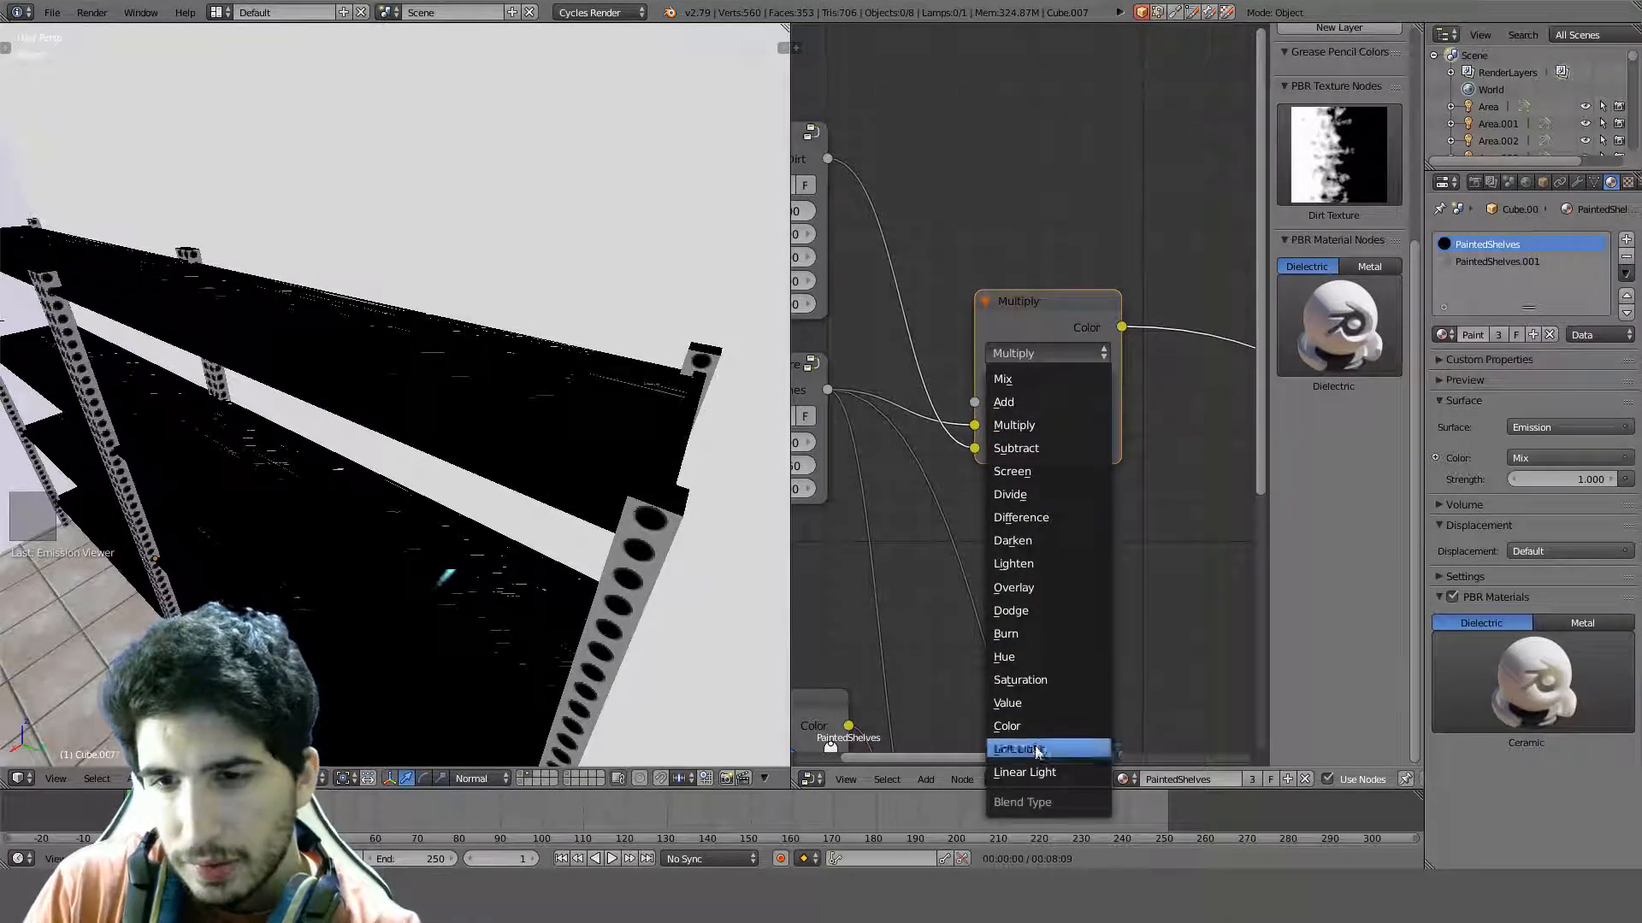
{"action": "left_click", "coordinate": [1010, 640]}
{"action": "left_click", "coordinate": [1064, 352]}
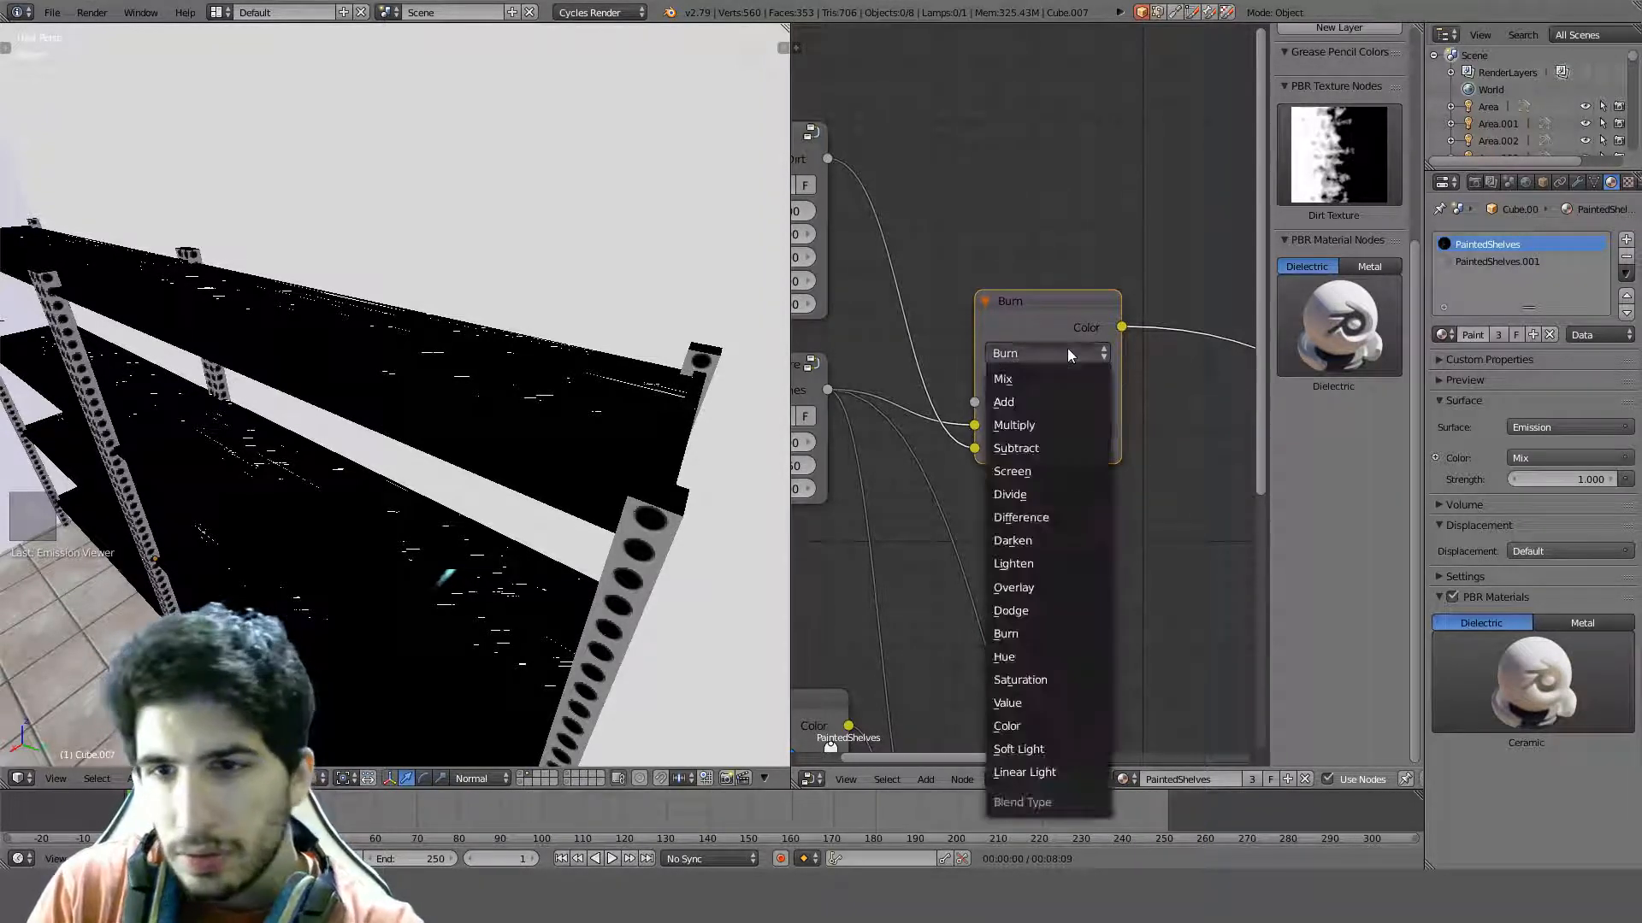
{"action": "left_click", "coordinate": [1035, 397]}
{"action": "scroll", "coordinate": [546, 500], "scroll_direction": "down", "scroll_amount": 5}
{"action": "middle_click_drag", "start_coordinate": [482, 520], "coordinate": [376, 557]}
{"action": "scroll", "coordinate": [310, 525], "scroll_direction": "up", "scroll_amount": 6}
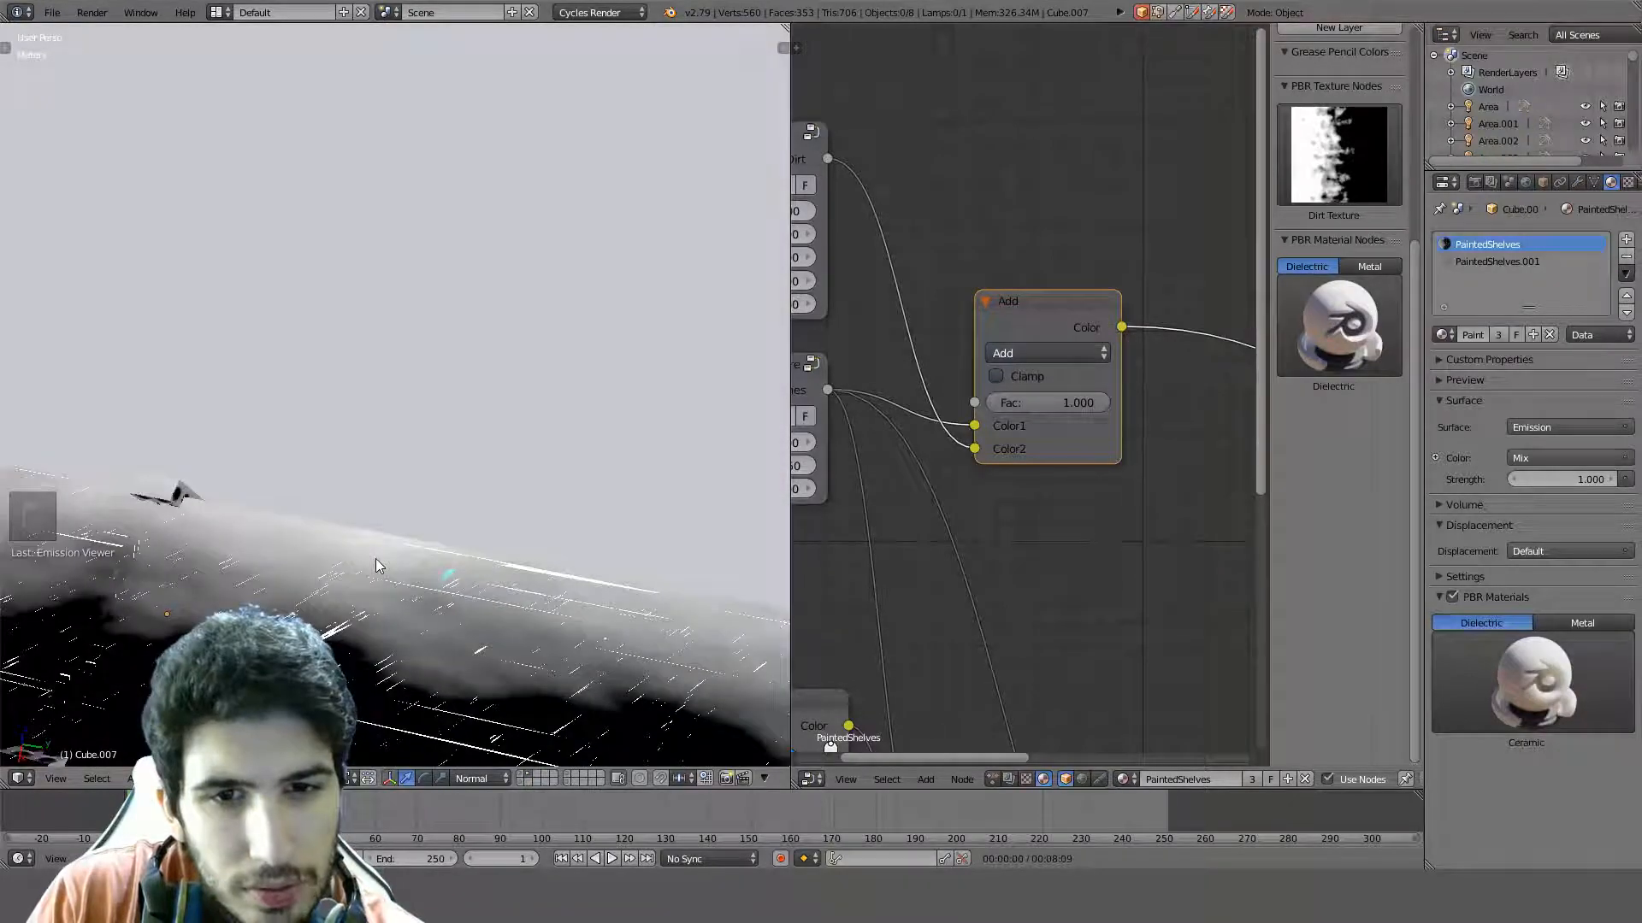
{"action": "scroll", "coordinate": [376, 557], "scroll_direction": "down", "scroll_amount": 4}
{"action": "middle_click_drag", "start_coordinate": [575, 516], "coordinate": [684, 449]}
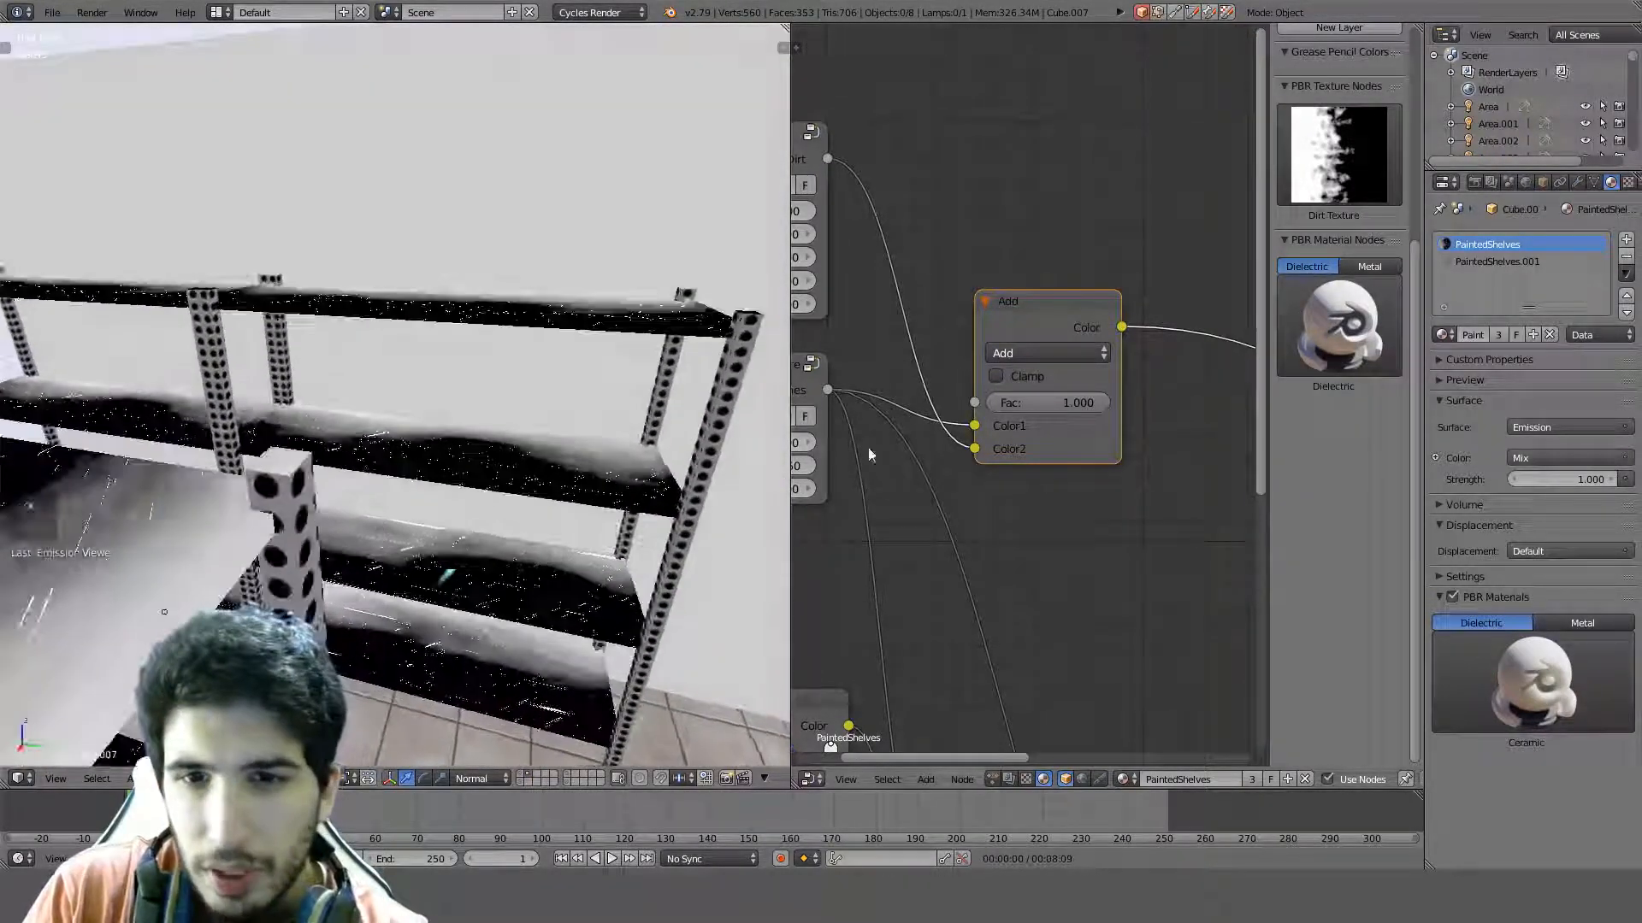
Connect the Add node's Color output to the Fac of the Mix node that blends the two RGB colors, and look over all shelf units
{"action": "scroll", "coordinate": [1010, 461], "scroll_direction": "down", "scroll_amount": 3}
{"action": "middle_click_drag", "start_coordinate": [1009, 474], "coordinate": [940, 346]}
{"action": "left_click_drag", "start_coordinate": [1017, 230], "coordinate": [900, 583]}
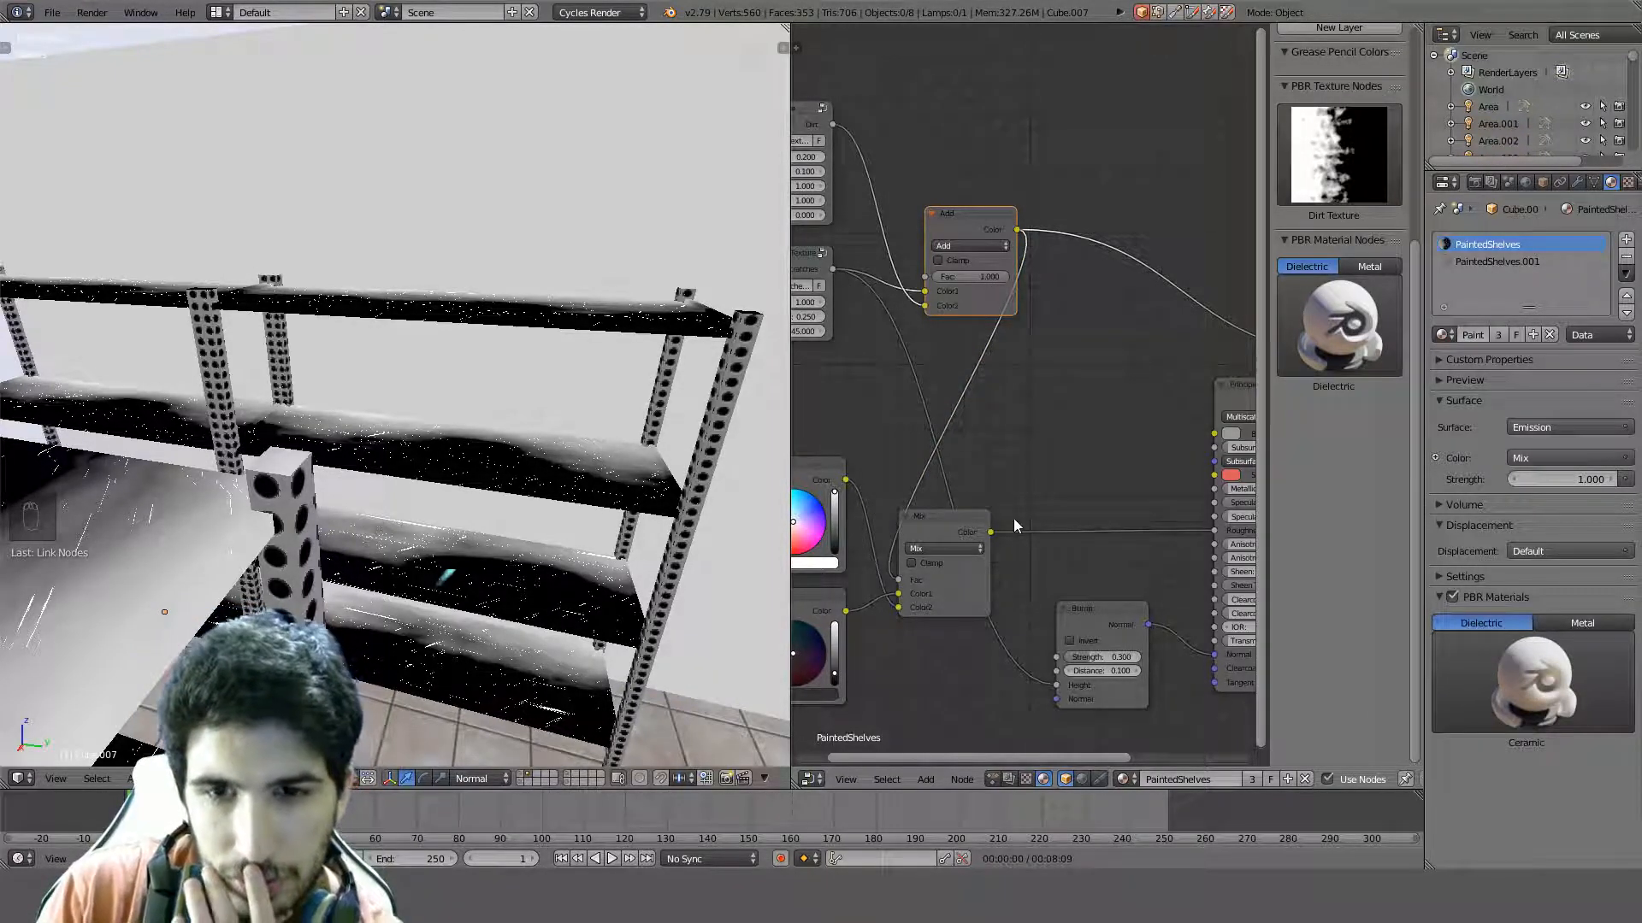
{"action": "middle_click_drag", "start_coordinate": [1002, 523], "coordinate": [1135, 464]}
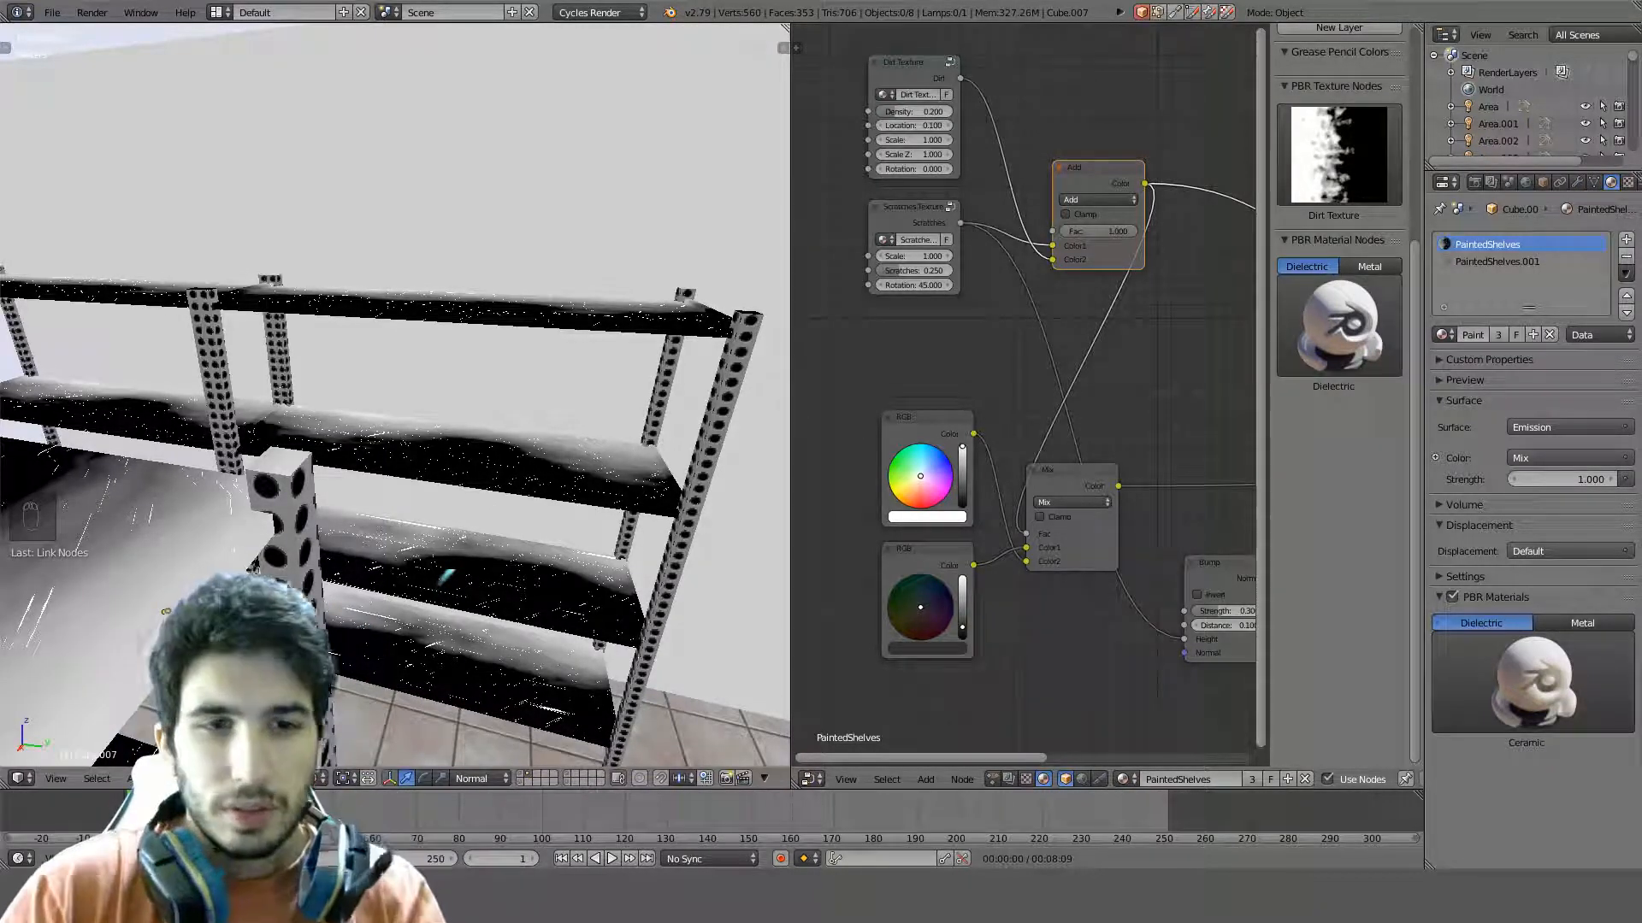
{"action": "scroll", "coordinate": [325, 475], "scroll_direction": "down", "scroll_amount": 5}
{"action": "middle_click_drag", "start_coordinate": [327, 475], "coordinate": [420, 519]}
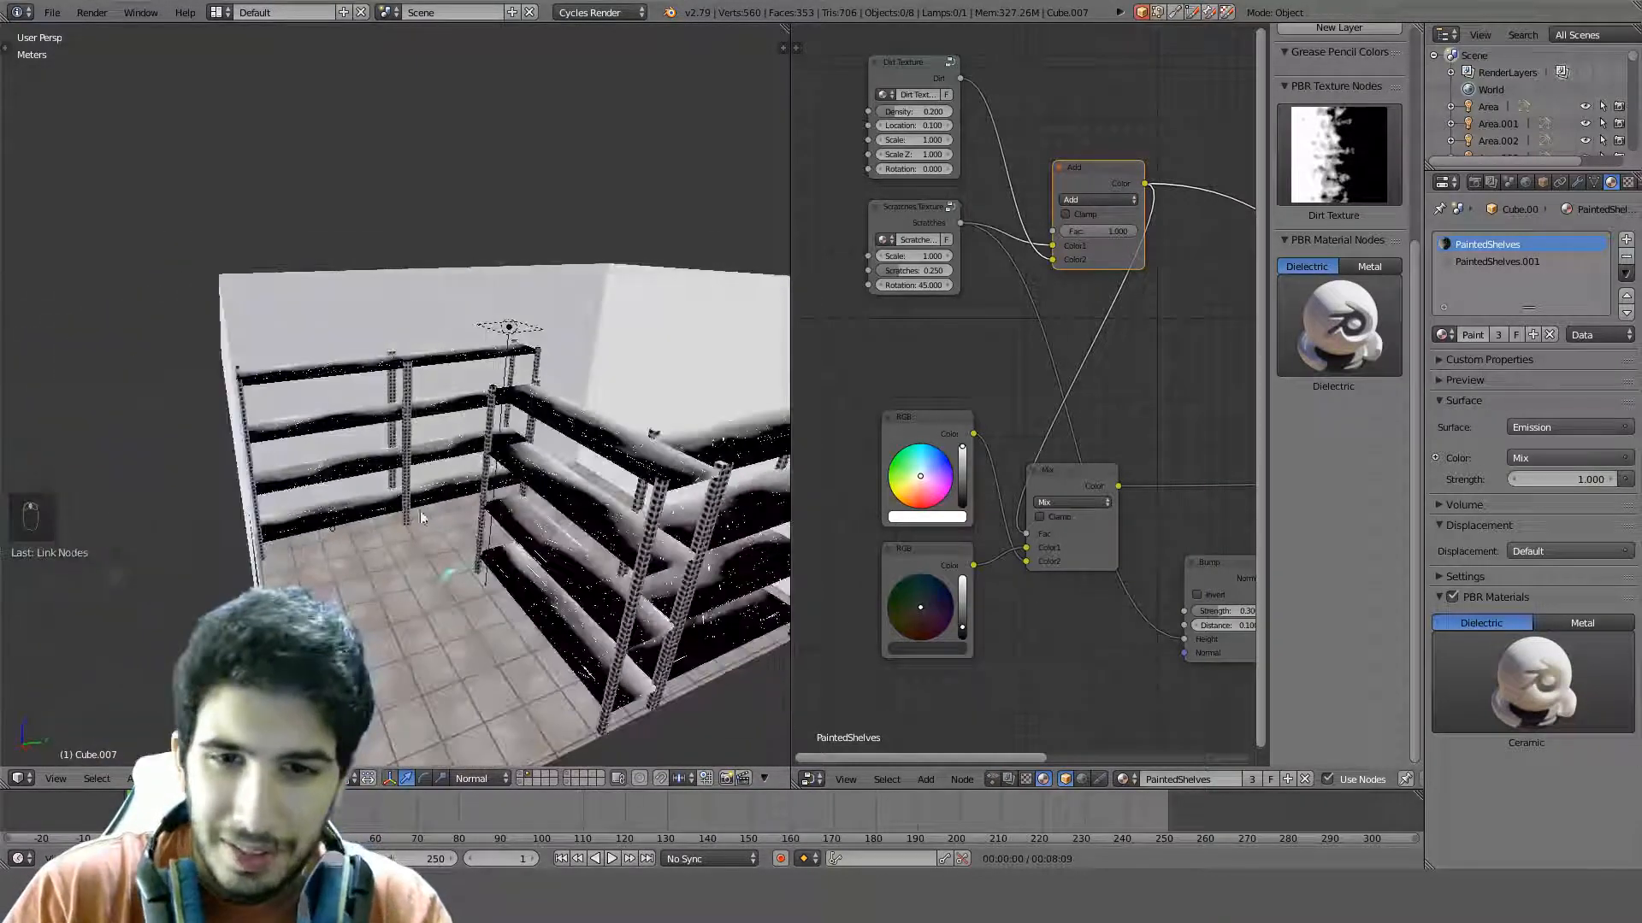
{"action": "middle_click_drag", "start_coordinate": [656, 523], "coordinate": [511, 476]}
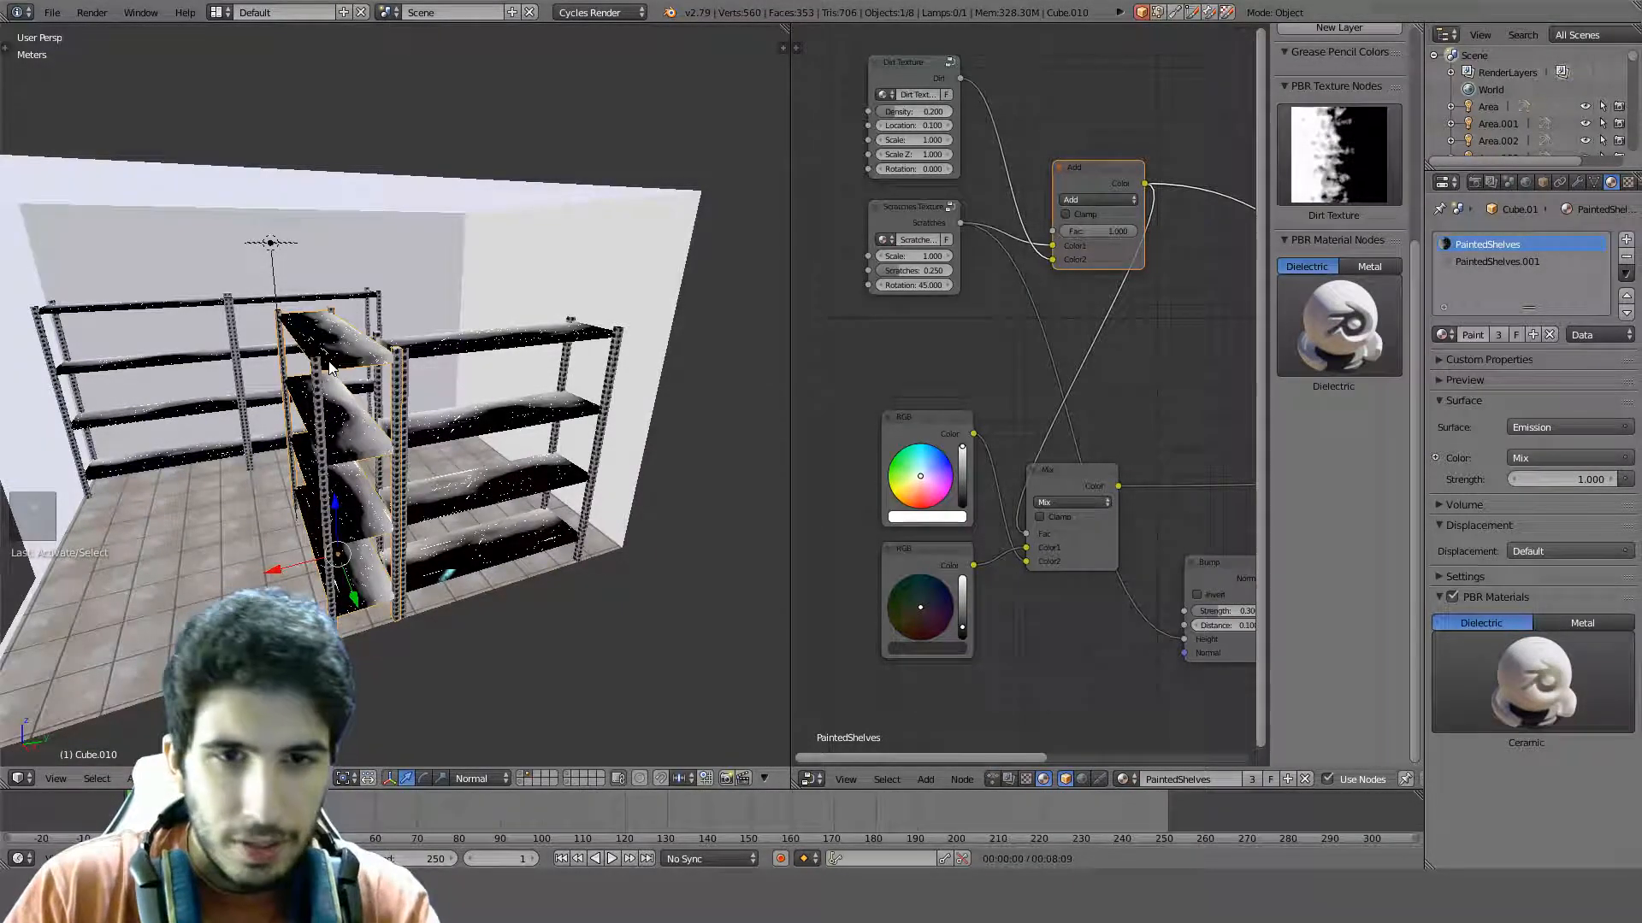
{"action": "key", "text": "z"}
{"action": "key", "text": "z"}
{"action": "left_click", "coordinate": [311, 779]}
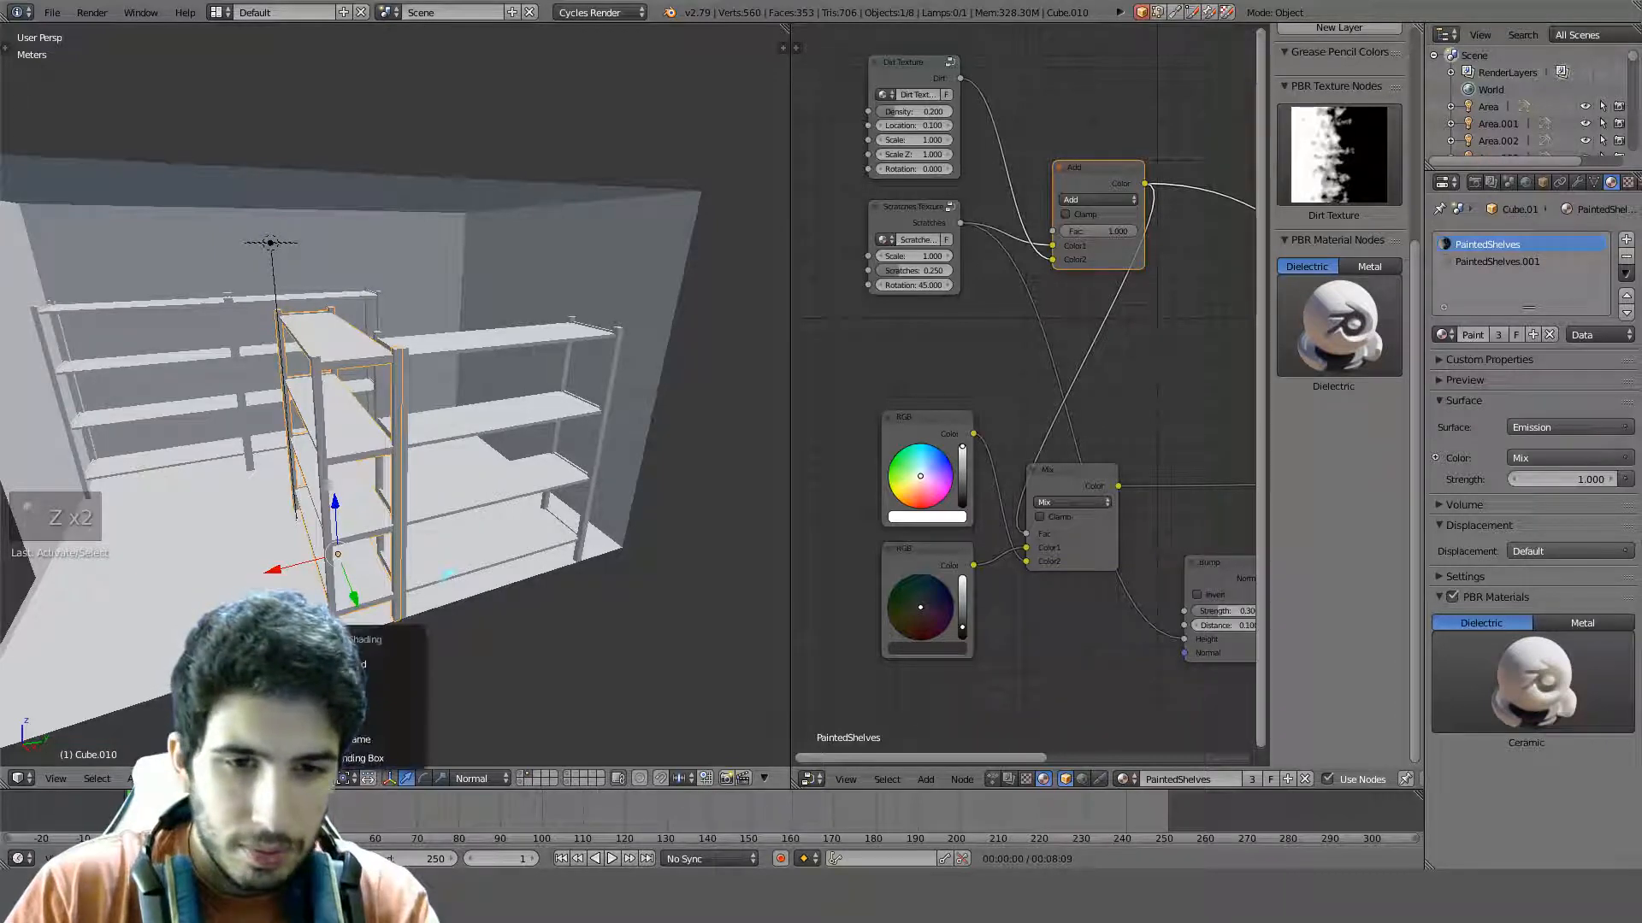
{"action": "left_click", "coordinate": [393, 682]}
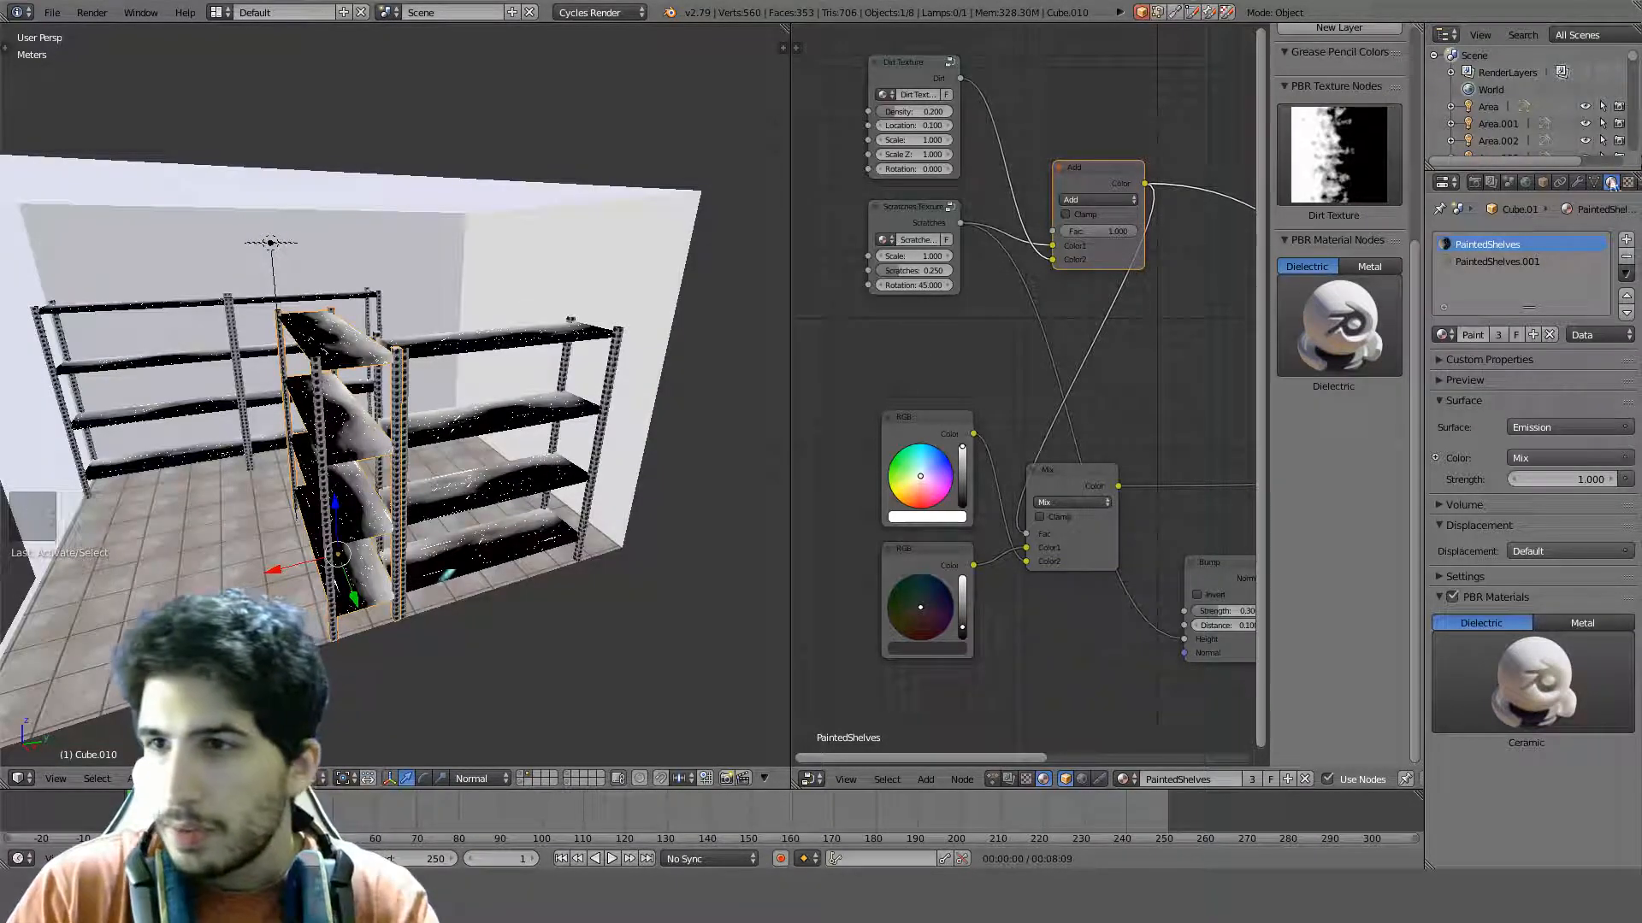
Make the selected middle shelf unit's mesh data single-user and apply its rotation and scale
{"action": "left_click", "coordinate": [1594, 182]}
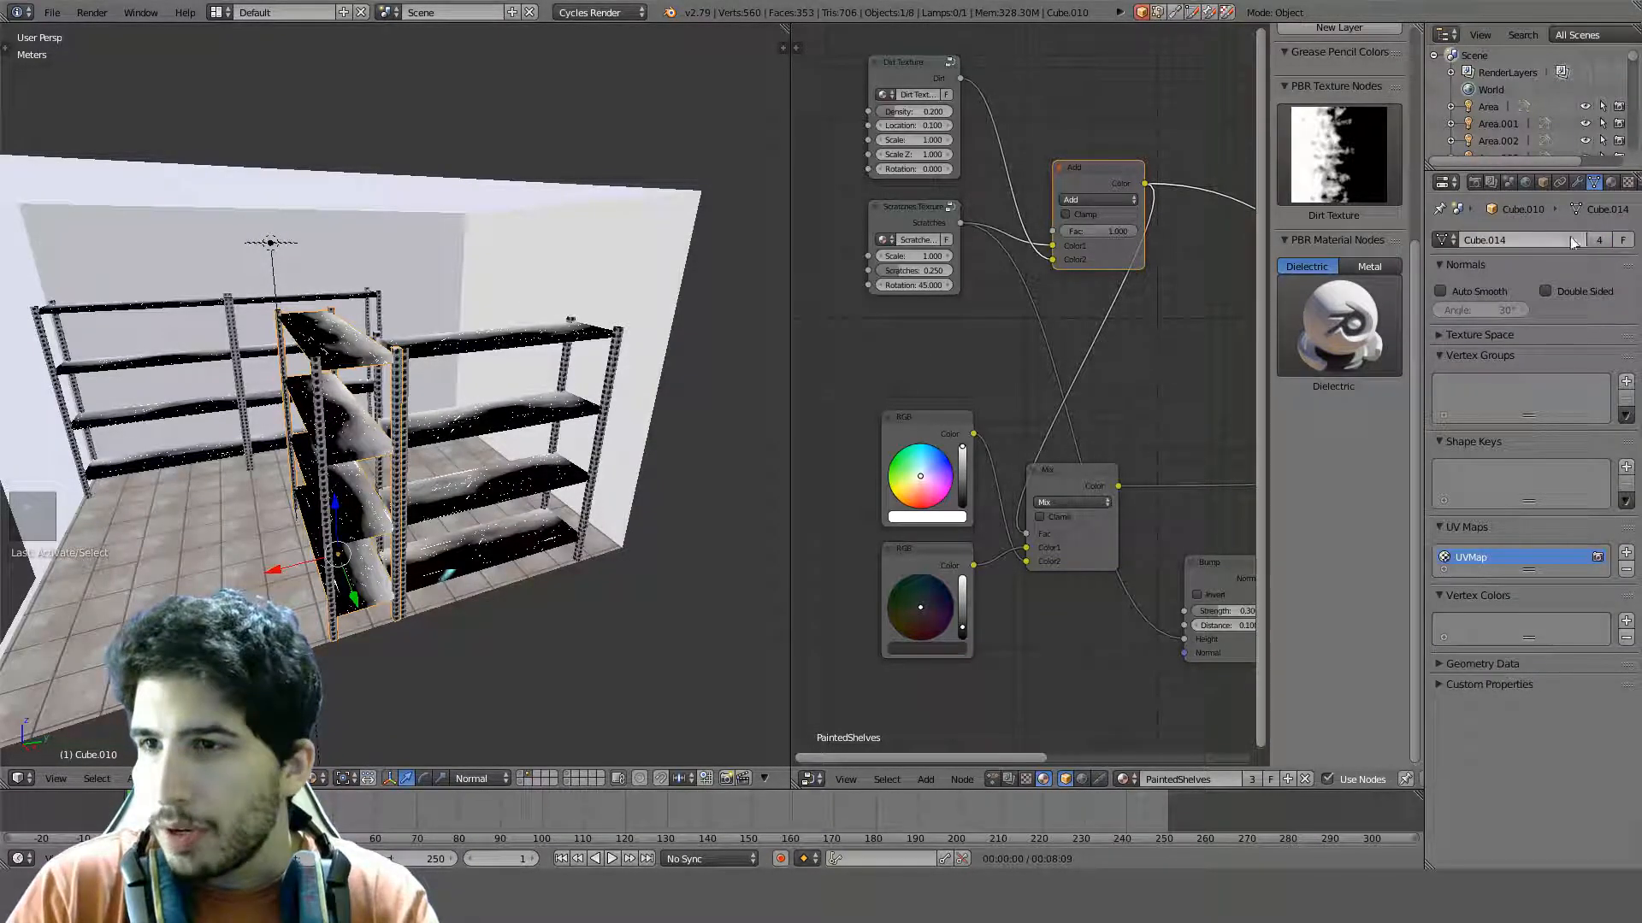
{"action": "left_click", "coordinate": [1595, 240]}
{"action": "key", "text": "ctrl+a"}
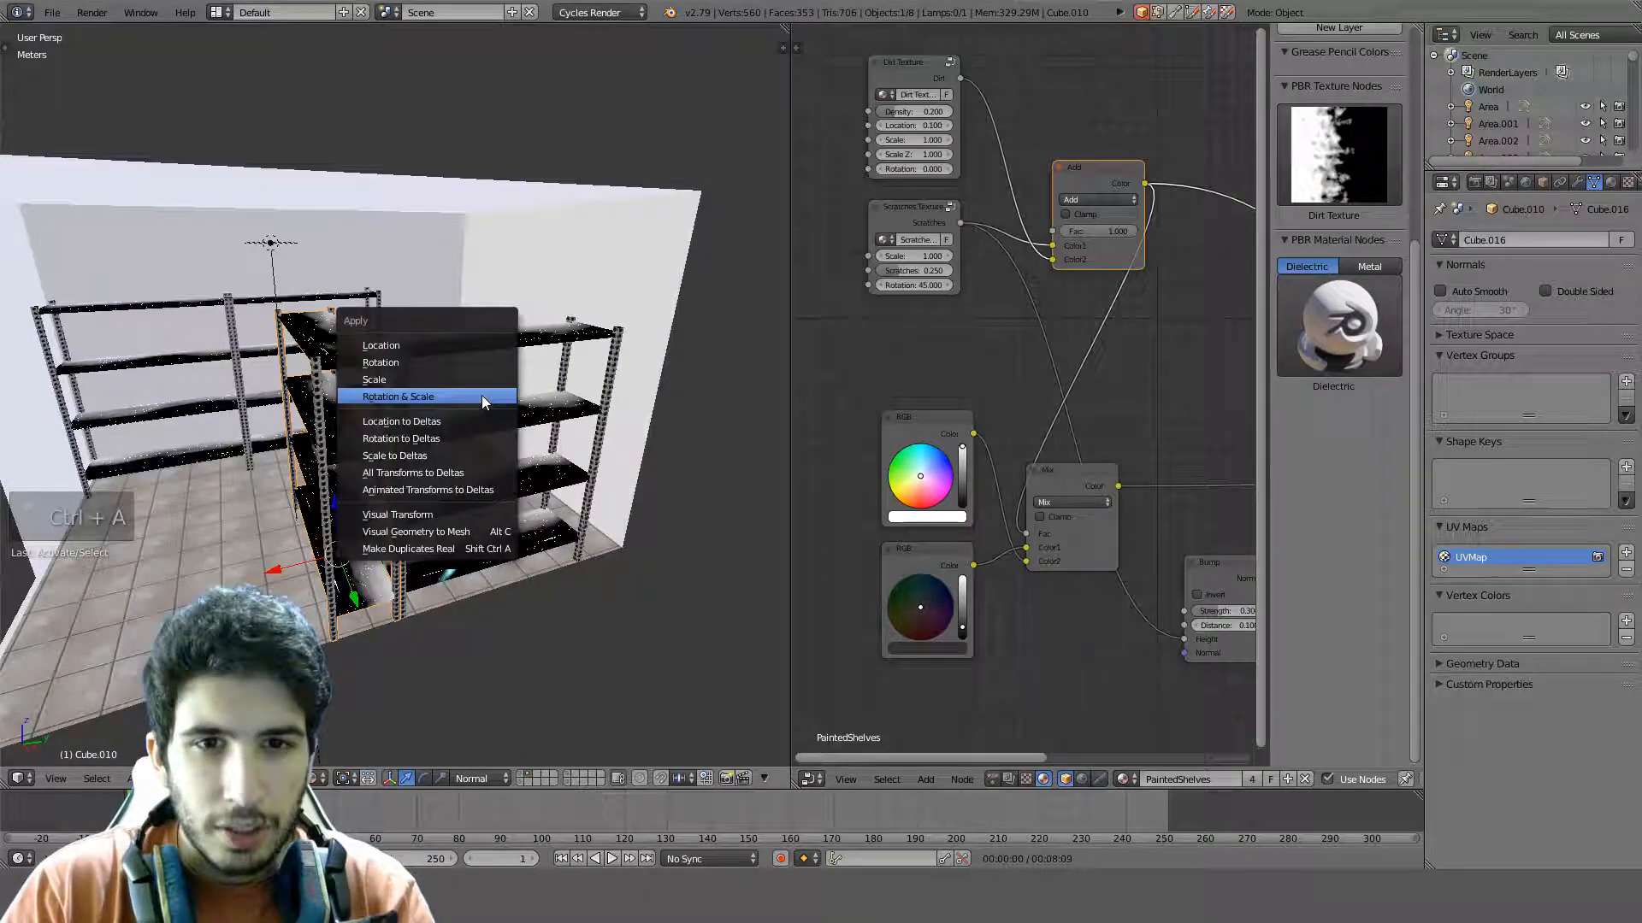
{"action": "left_click", "coordinate": [483, 396]}
Rotate the selected shelf unit 180 degrees about the Z axis and check its dirt pattern
{"action": "middle_click_drag", "start_coordinate": [484, 402], "coordinate": [573, 436]}
{"action": "type", "text": "r"}
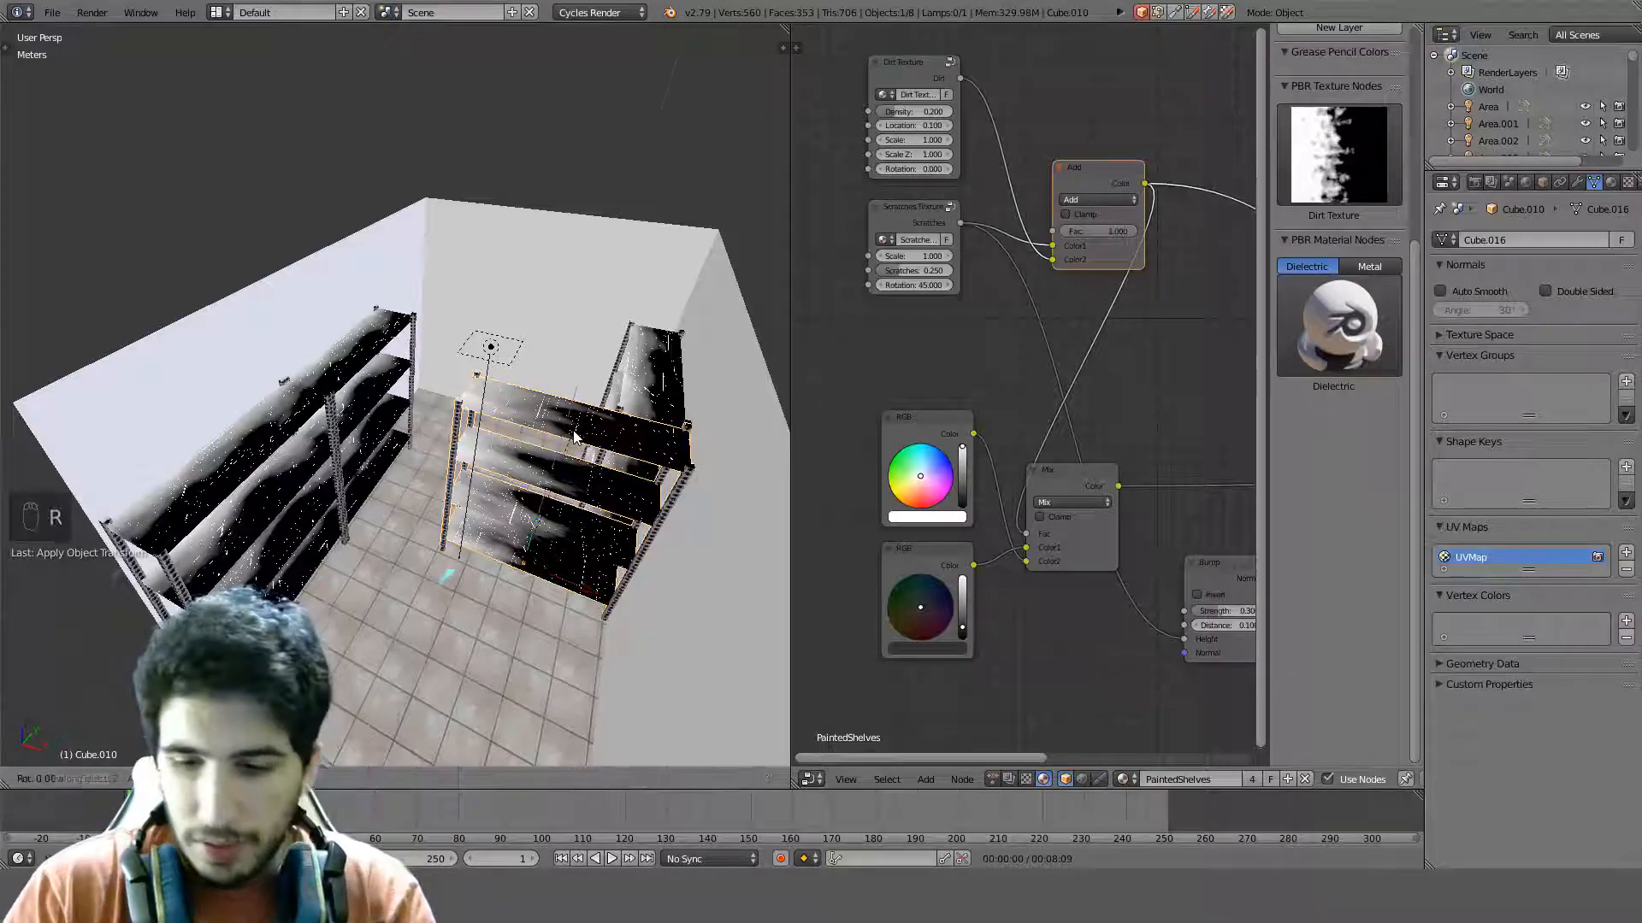
{"action": "type", "text": "z180"}
{"action": "key", "text": "Return"}
{"action": "middle_click_drag", "start_coordinate": [573, 437], "coordinate": [396, 377]}
{"action": "scroll", "coordinate": [454, 568], "scroll_direction": "up", "scroll_amount": 4}
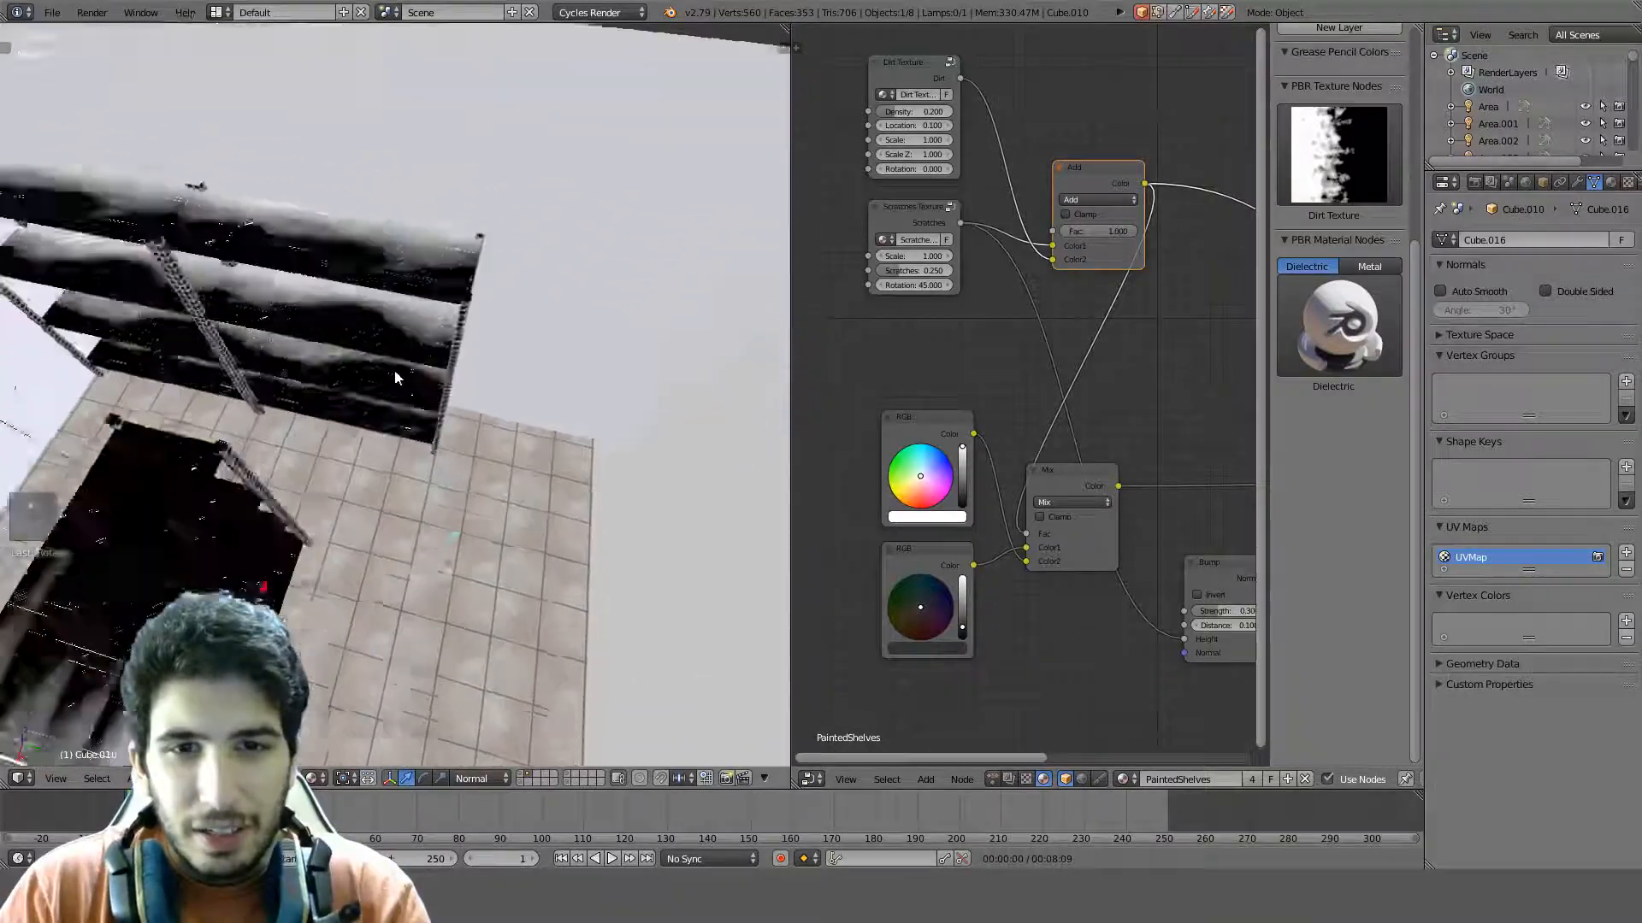
{"action": "scroll", "coordinate": [396, 377], "scroll_direction": "down", "scroll_amount": 7}
Select the neighbouring shelf unit Cube.009, rotate it, and inspect the dirt and scratches up close
{"action": "right_click", "coordinate": [386, 458]}
{"action": "middle_click_drag", "start_coordinate": [527, 416], "coordinate": [498, 363]}
{"action": "key", "text": "r"}
{"action": "left_click", "coordinate": [532, 397]}
{"action": "scroll", "coordinate": [497, 319], "scroll_direction": "up", "scroll_amount": 6}
{"action": "scroll", "coordinate": [497, 362], "scroll_direction": "up", "scroll_amount": 6}
{"action": "scroll", "coordinate": [477, 321], "scroll_direction": "up", "scroll_amount": 3}
{"action": "middle_click_drag", "start_coordinate": [508, 275], "coordinate": [454, 371], "text": "shift"}
{"action": "scroll", "coordinate": [564, 283], "scroll_direction": "down", "scroll_amount": 6}
{"action": "scroll", "coordinate": [524, 354], "scroll_direction": "up", "scroll_amount": 4}
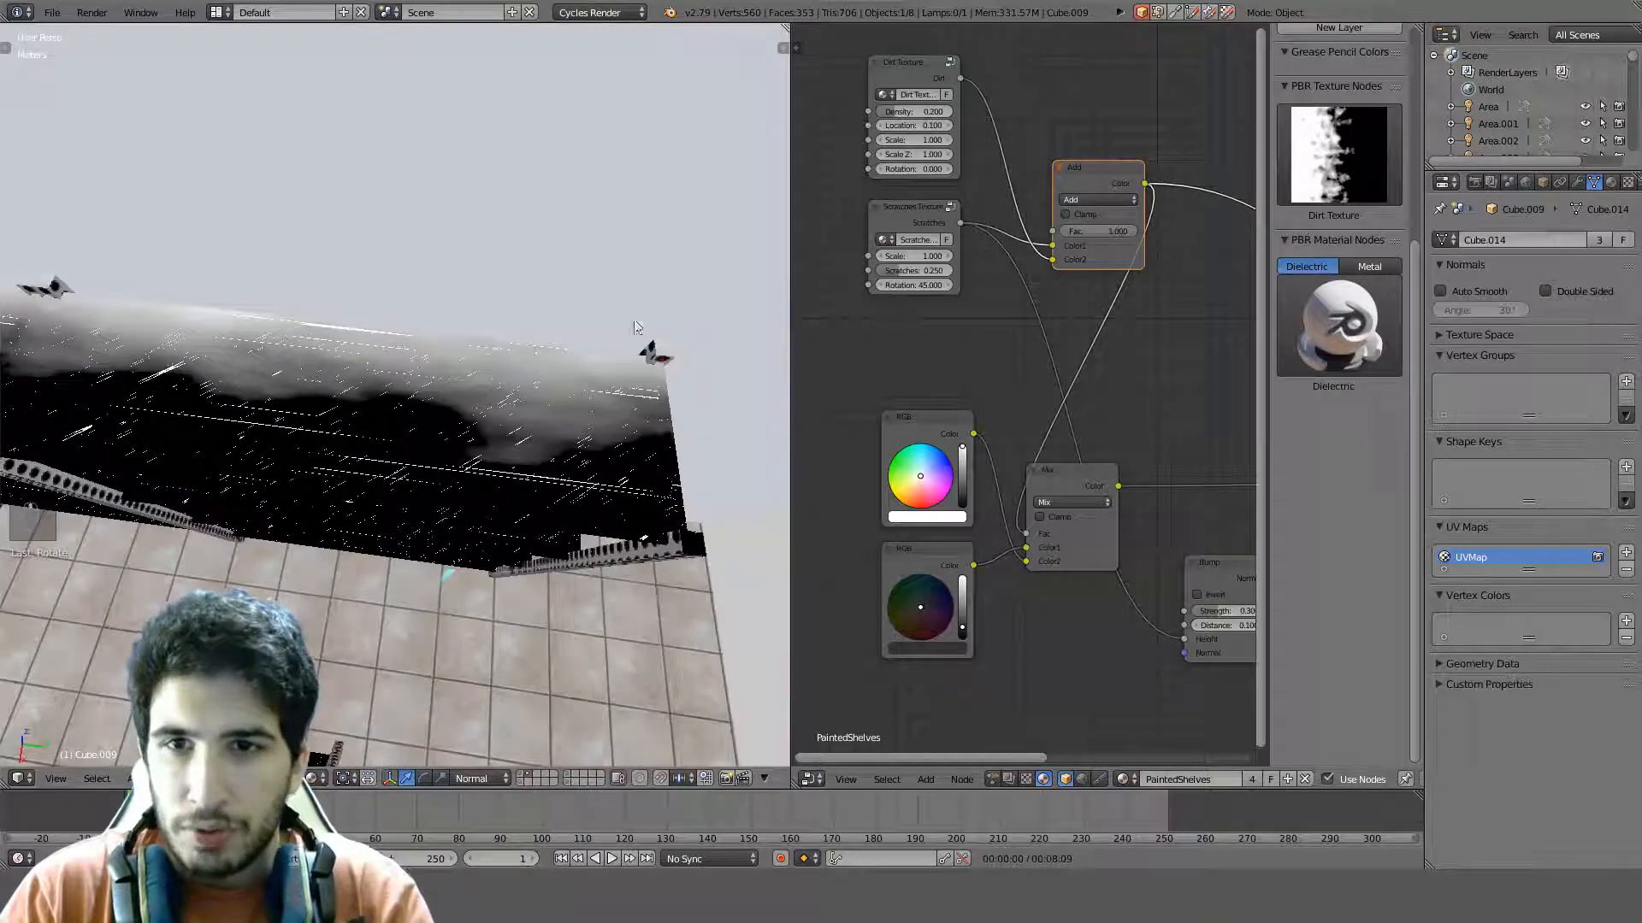
Insert a ColorRamp node on the link between the Dirt Texture and the Add node
{"action": "middle_click_drag", "start_coordinate": [1004, 268], "coordinate": [966, 438]}
{"action": "scroll", "coordinate": [1013, 396], "scroll_direction": "up", "scroll_amount": 3}
{"action": "middle_click_drag", "start_coordinate": [951, 366], "coordinate": [1038, 393]}
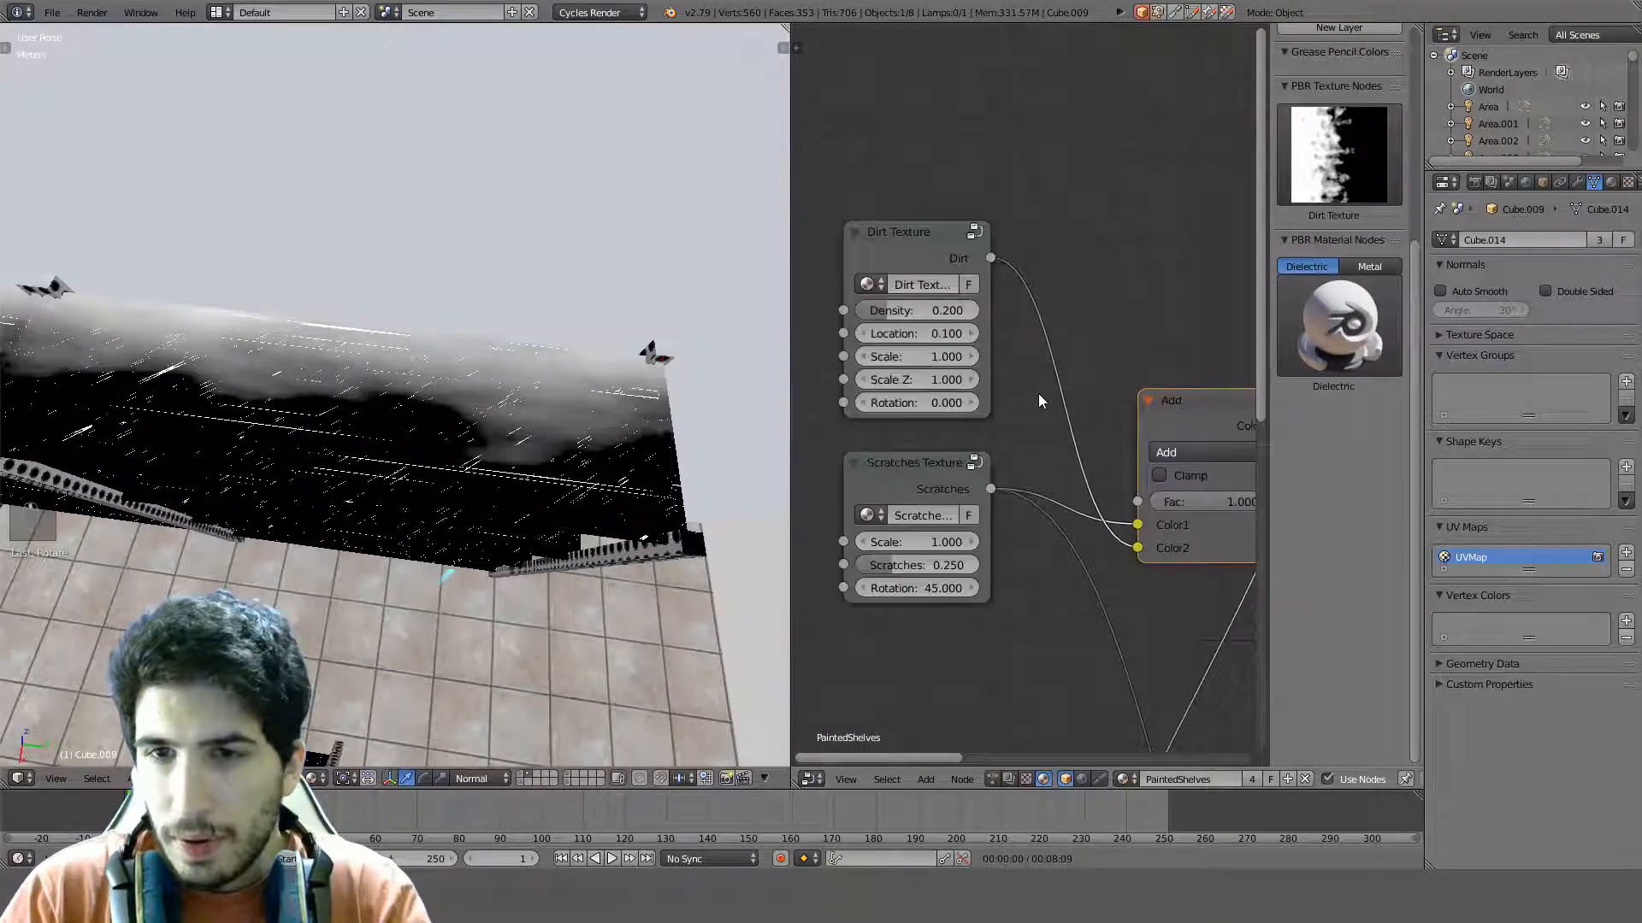
{"action": "key", "text": "shift+a"}
{"action": "left_click", "coordinate": [1075, 269]}
{"action": "type", "text": "ramp"}
{"action": "key", "text": "Return"}
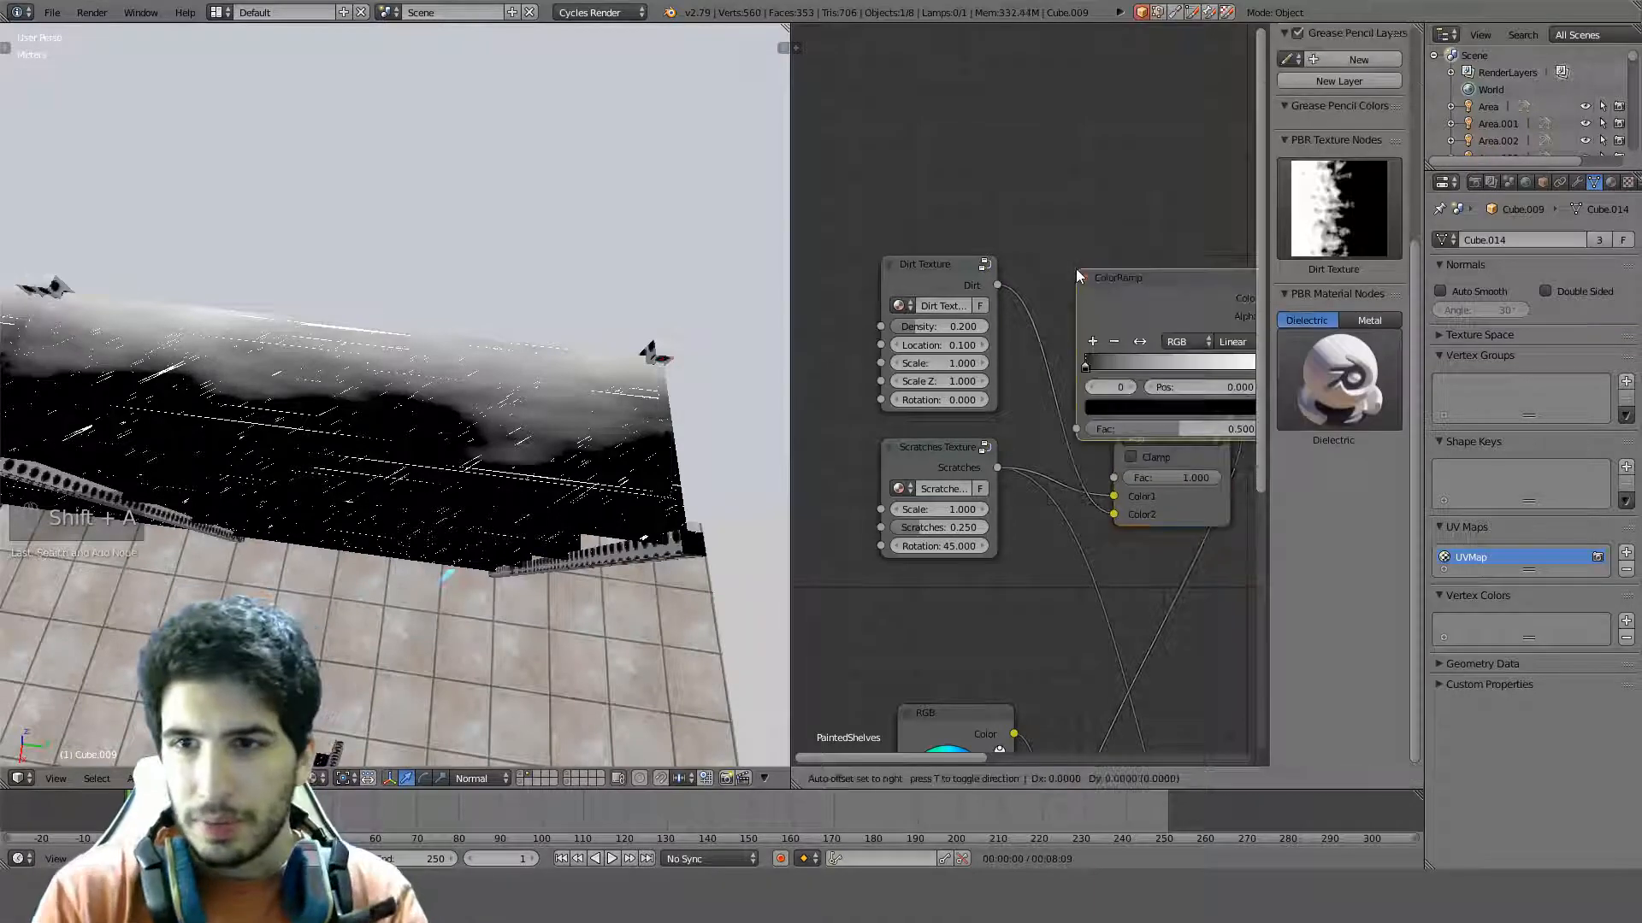
{"action": "left_click", "coordinate": [1060, 269]}
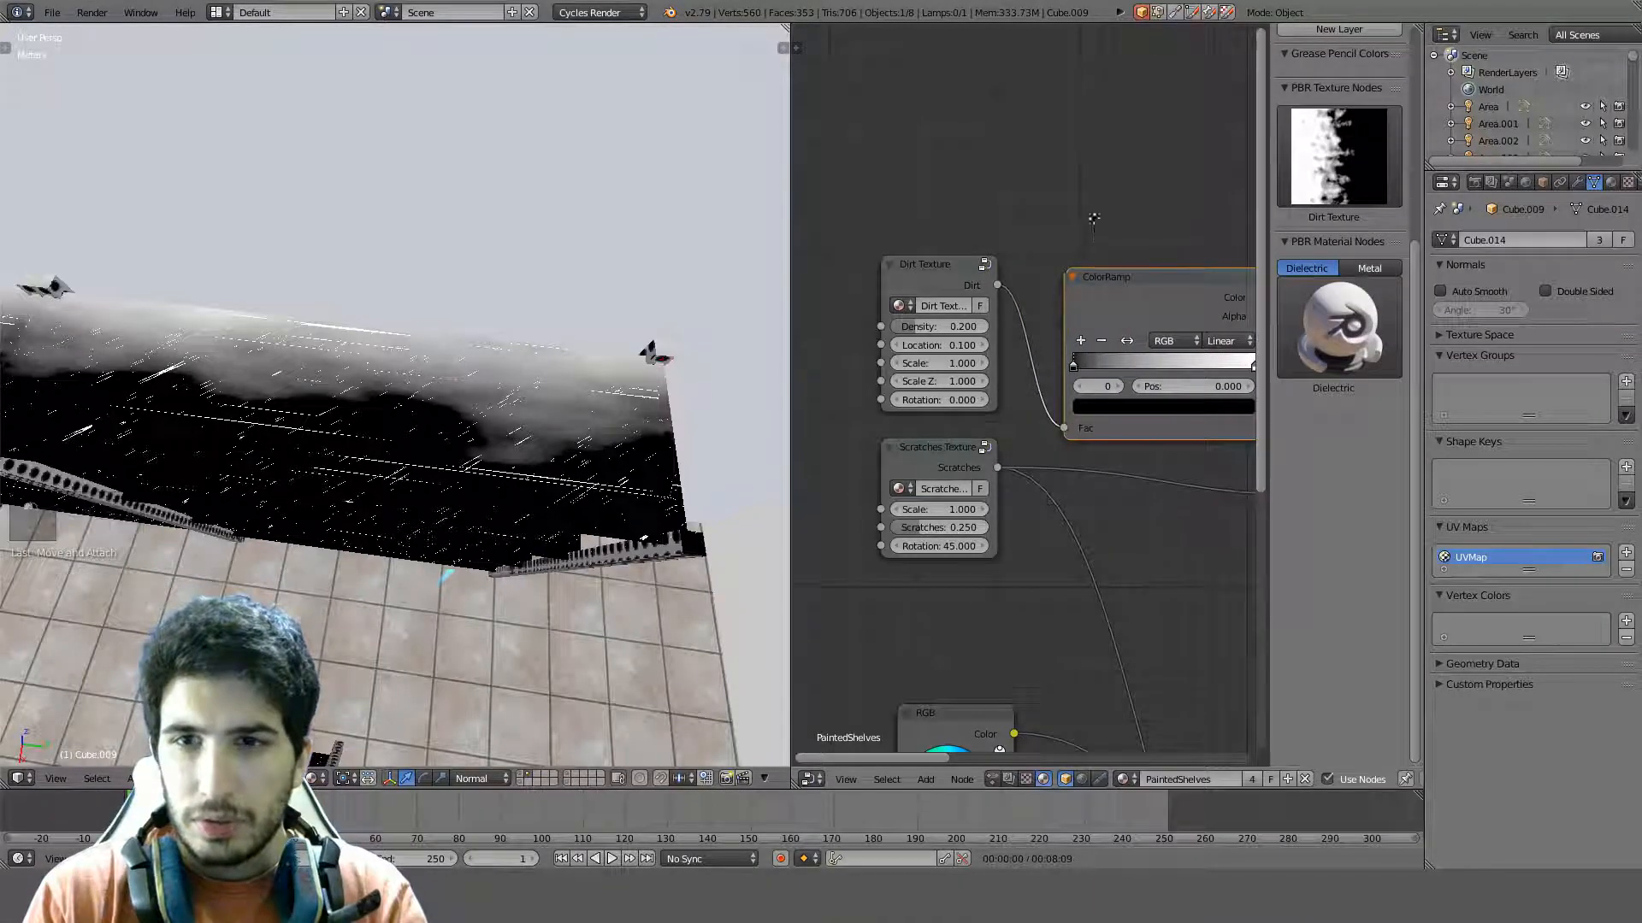
Darken the ColorRamp's white stop to grey to weaken the dirt
{"action": "middle_click_drag", "start_coordinate": [1089, 218], "coordinate": [901, 160]}
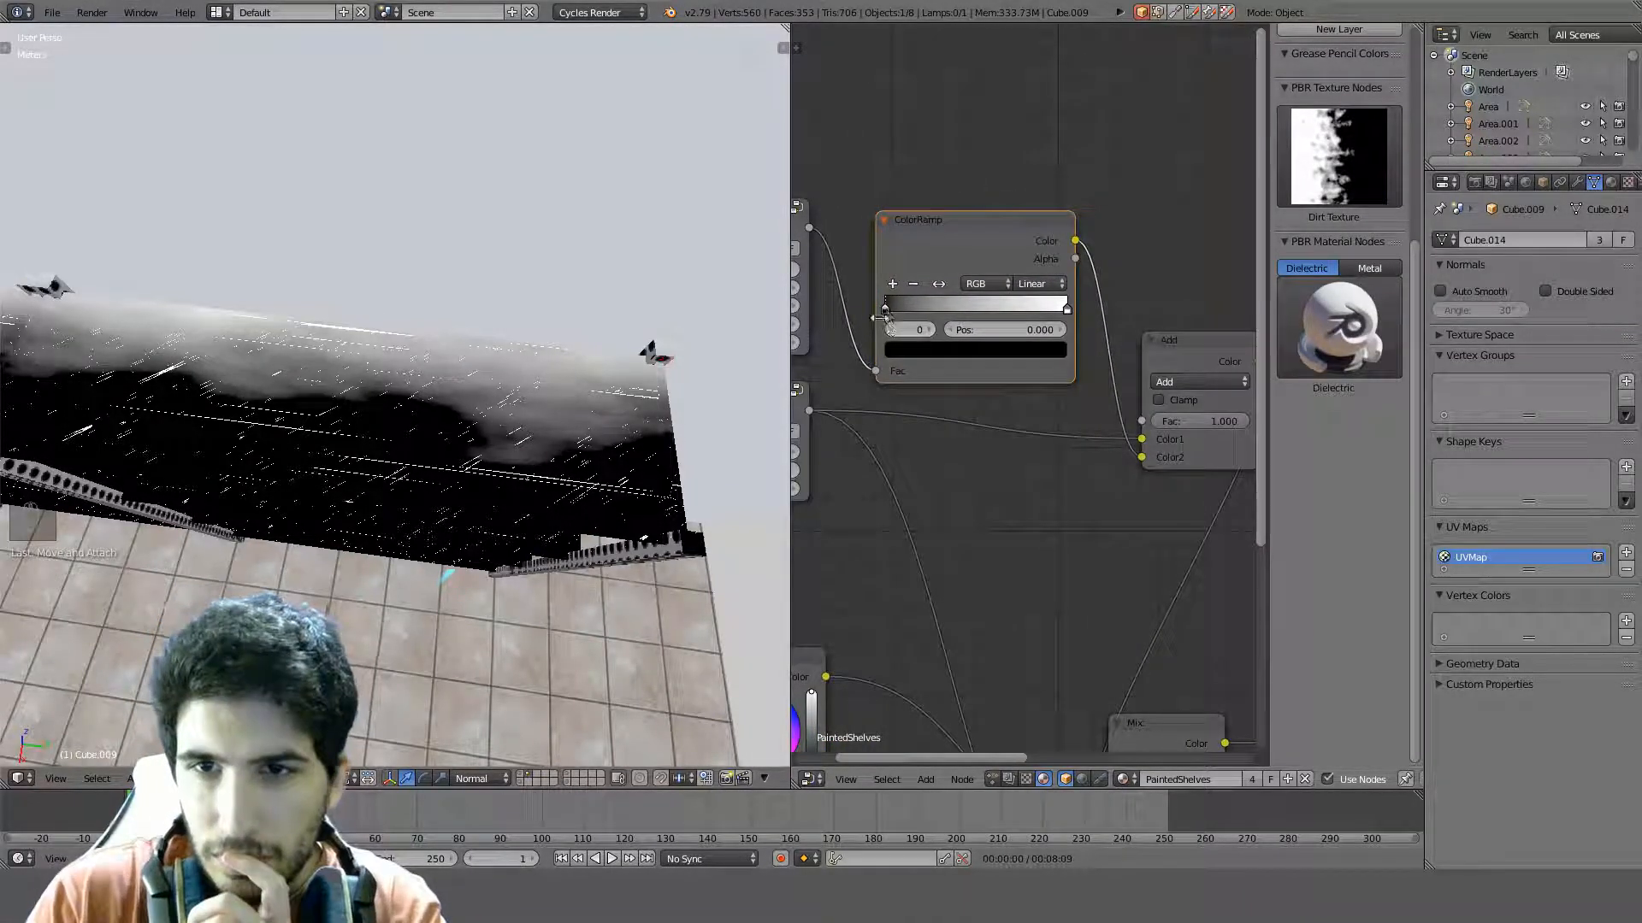
{"action": "mouse_move", "coordinate": [887, 315]}
{"action": "left_mouse_down"}
{"action": "mouse_move", "coordinate": [932, 315]}
{"action": "mouse_move", "coordinate": [861, 318]}
{"action": "left_mouse_up"}
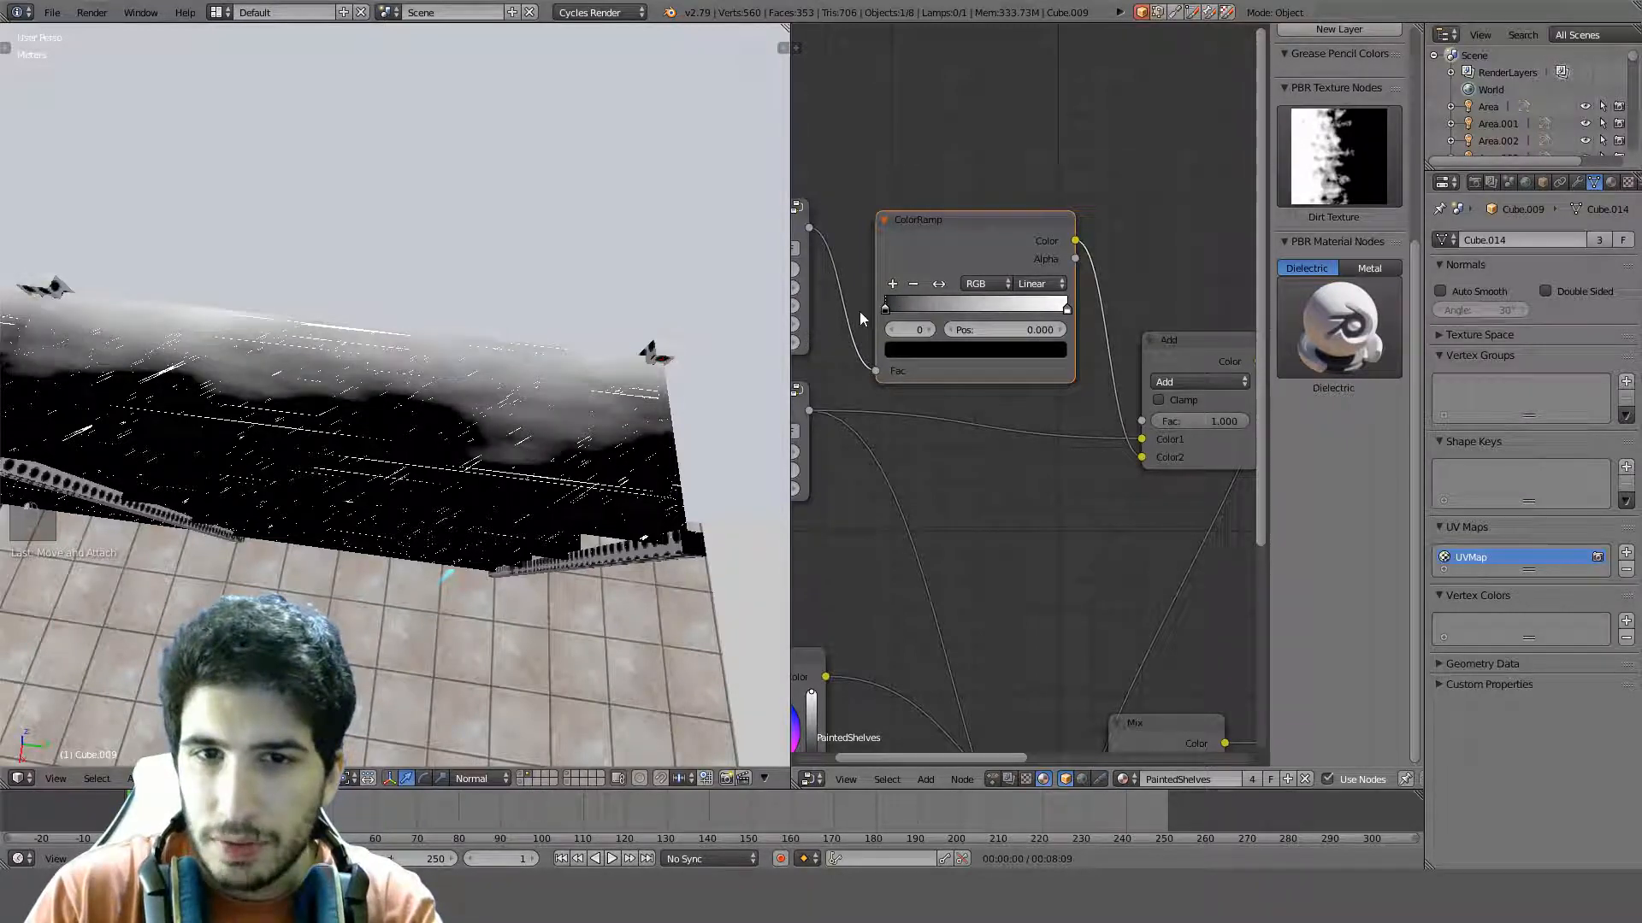
{"action": "left_click", "coordinate": [1067, 309]}
{"action": "left_click", "coordinate": [1004, 351]}
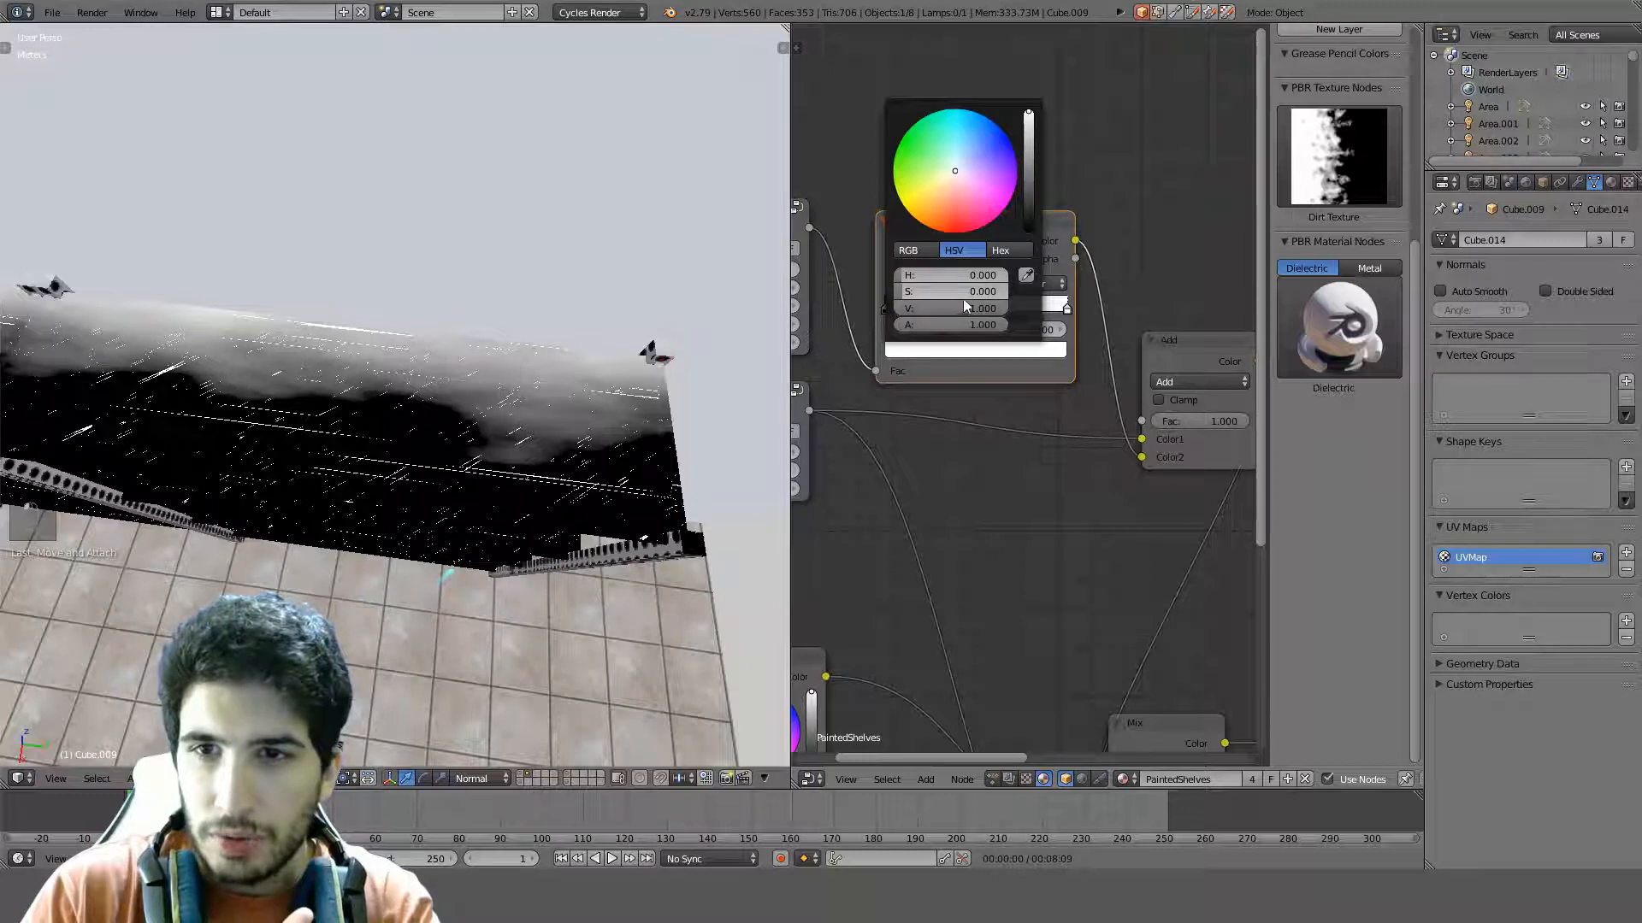
{"action": "left_click_drag", "start_coordinate": [963, 308], "coordinate": [937, 308]}
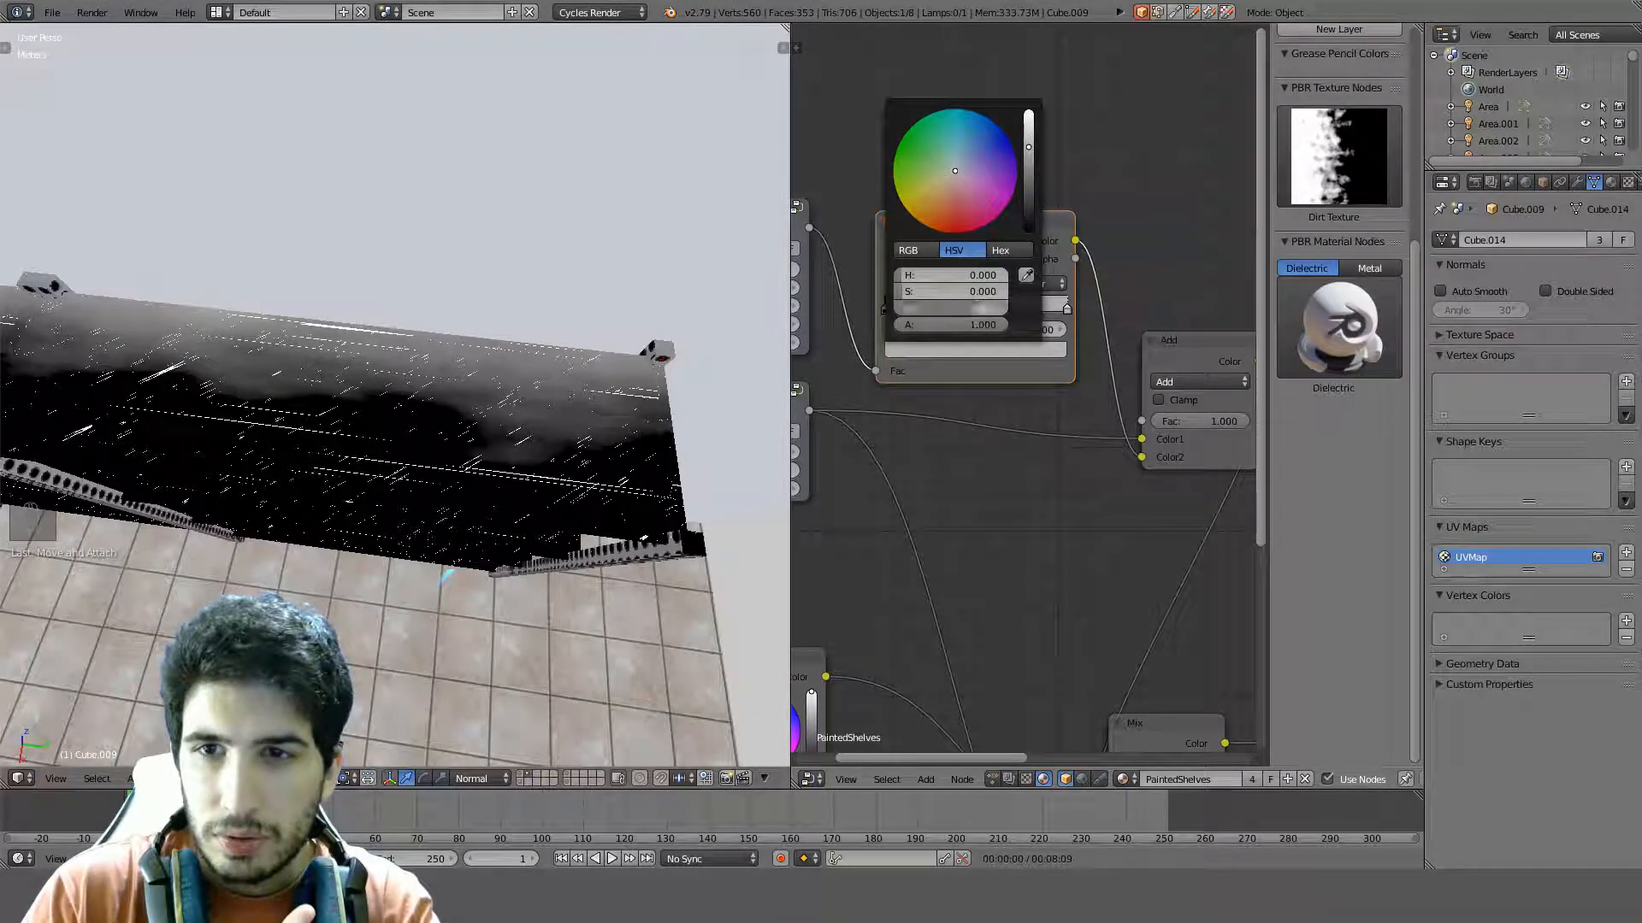
{"action": "key", "text": "Return"}
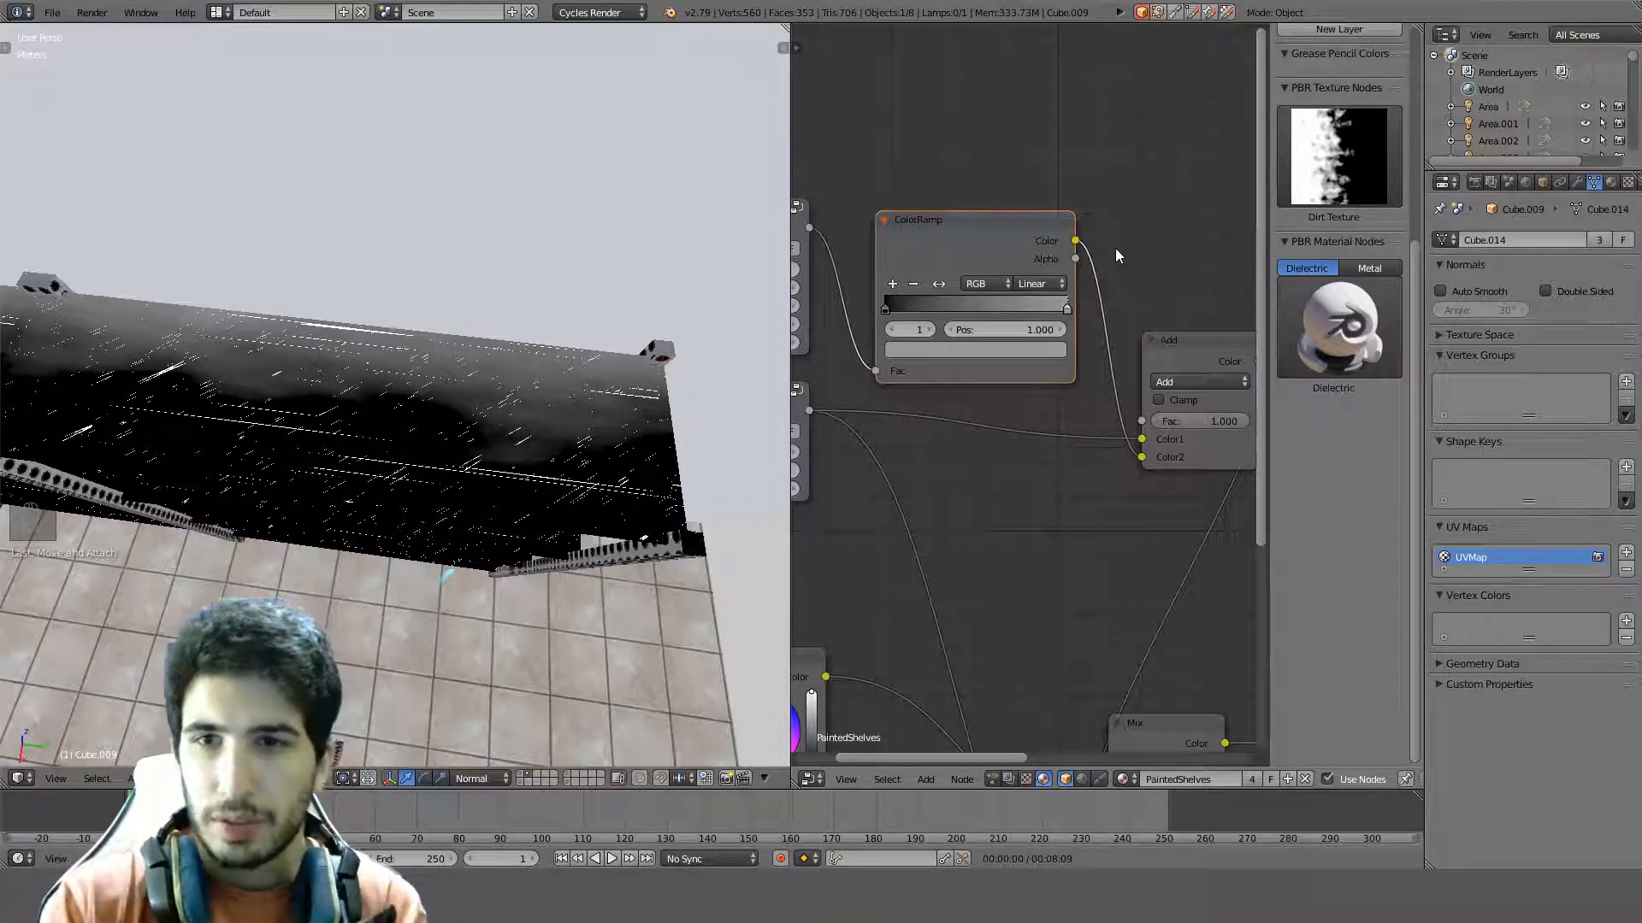
Set the ColorRamp's interpolation to Ease and check the softened dirt across the shelves
{"action": "left_click", "coordinate": [1031, 286]}
{"action": "left_click", "coordinate": [1034, 263]}
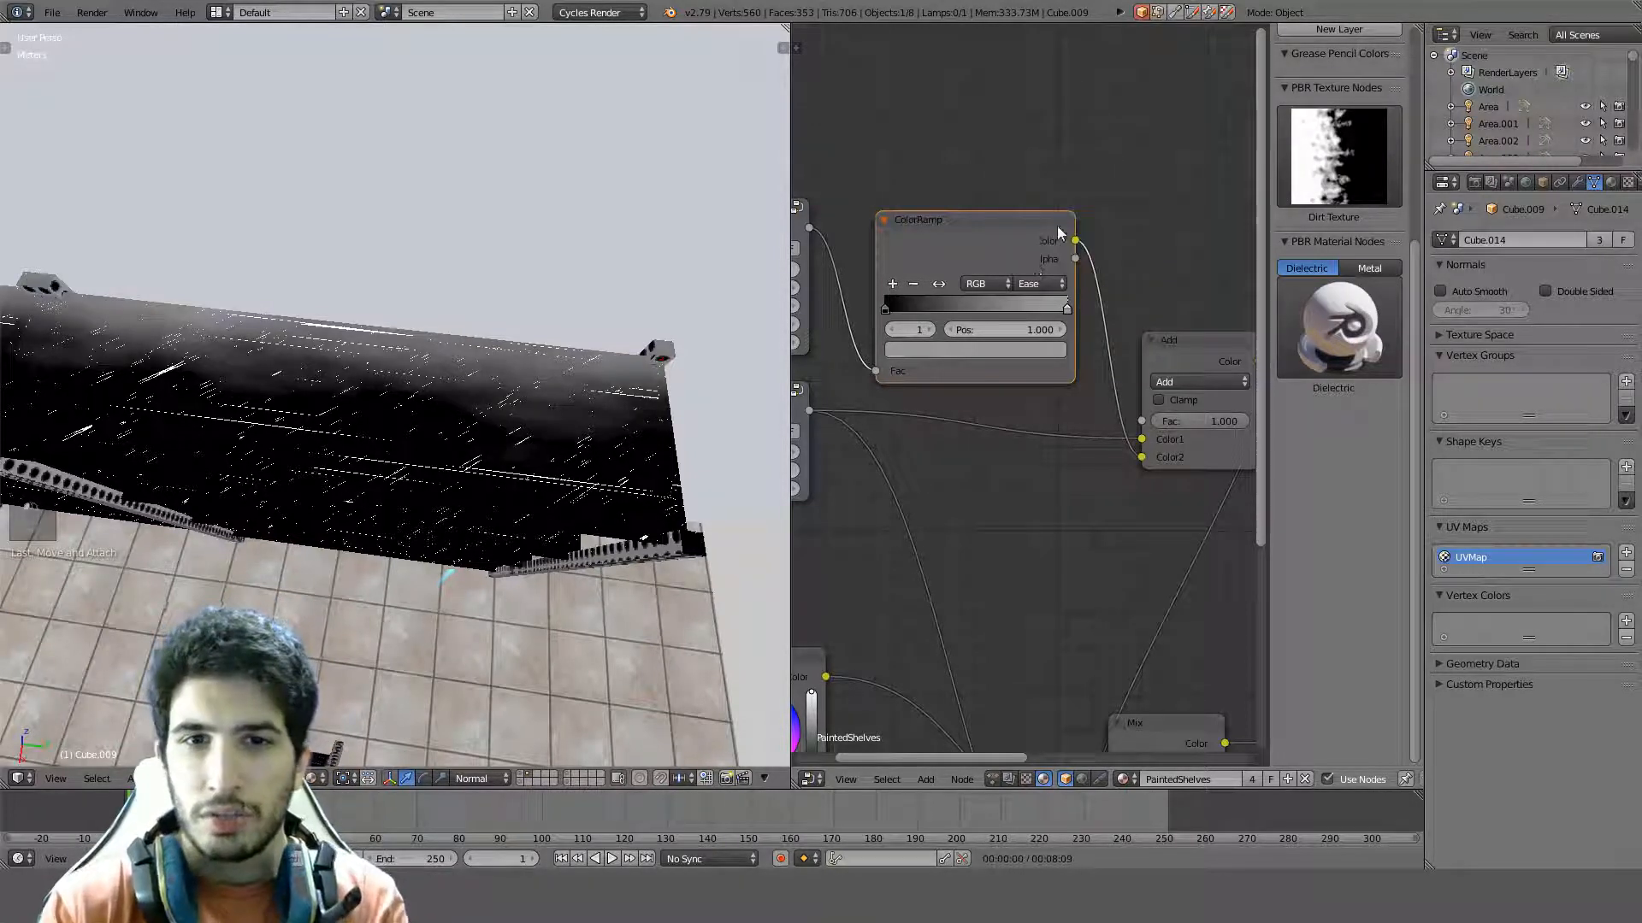
{"action": "scroll", "coordinate": [531, 377], "scroll_direction": "down", "scroll_amount": 4}
{"action": "middle_click_drag", "start_coordinate": [531, 377], "coordinate": [465, 293]}
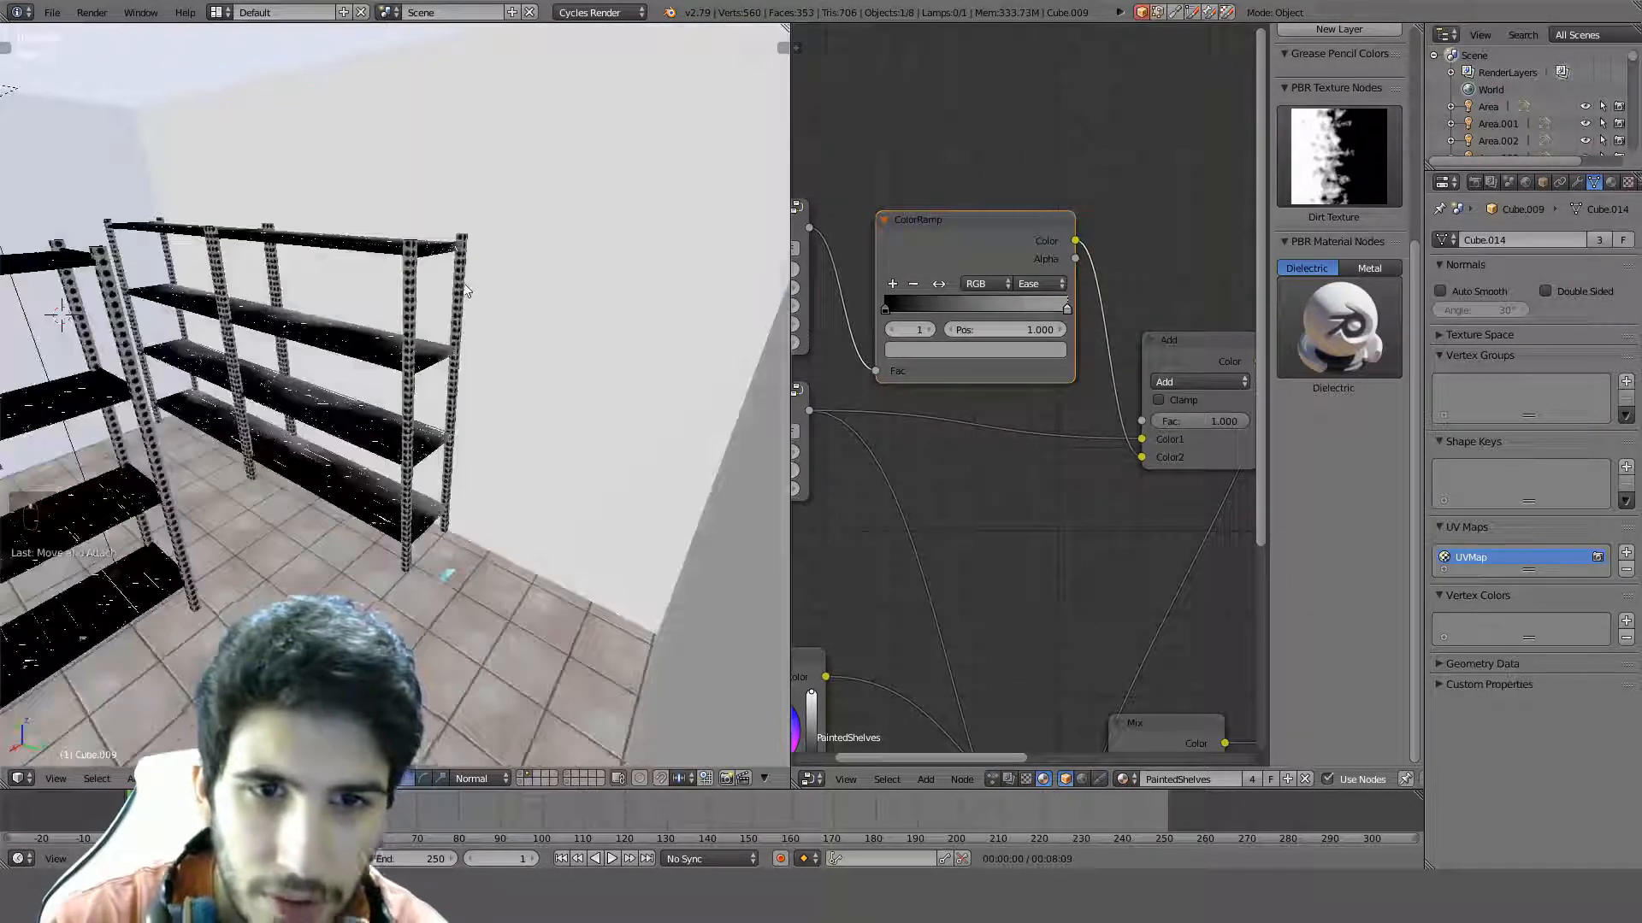
{"action": "scroll", "coordinate": [464, 292], "scroll_direction": "down", "scroll_amount": 5}
{"action": "scroll", "coordinate": [462, 291], "scroll_direction": "up", "scroll_amount": 2}
{"action": "scroll", "coordinate": [513, 307], "scroll_direction": "down", "scroll_amount": 6}
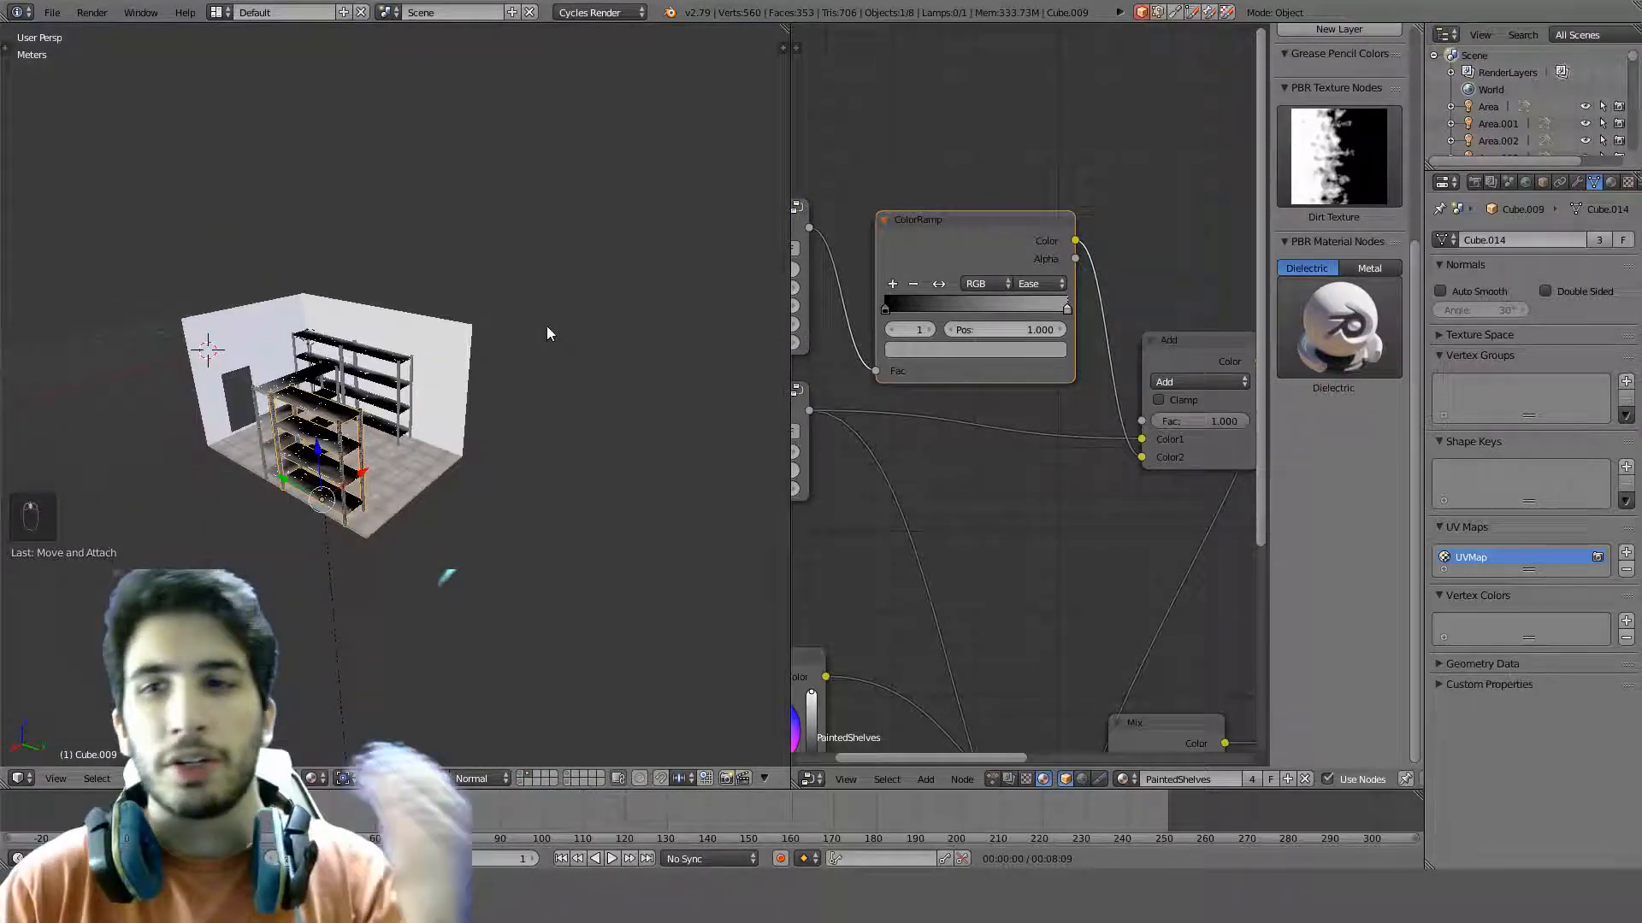
{"action": "scroll", "coordinate": [1064, 440], "scroll_direction": "down", "scroll_amount": 4}
{"action": "scroll", "coordinate": [287, 422], "scroll_direction": "up", "scroll_amount": 4}
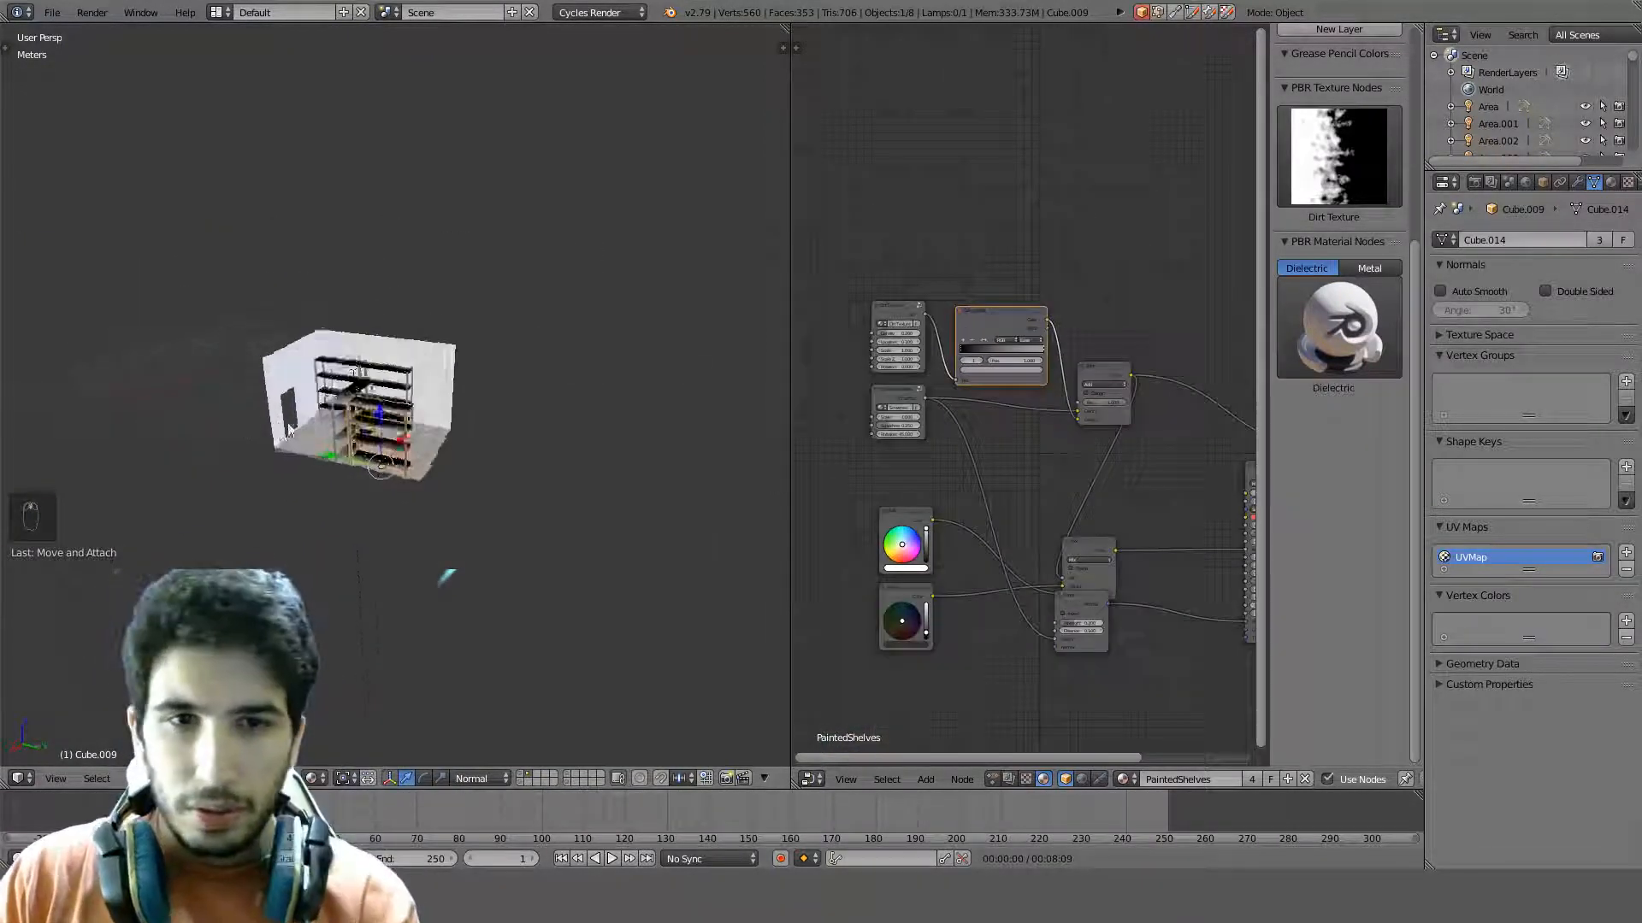
Route the Principled BSDF to the material output and inspect the shelf surfaces up close
{"action": "scroll", "coordinate": [1112, 487], "scroll_direction": "down", "scroll_amount": 3}
{"action": "middle_click_drag", "start_coordinate": [1201, 514], "coordinate": [973, 449]}
{"action": "scroll", "coordinate": [987, 432], "scroll_direction": "up", "scroll_amount": 7}
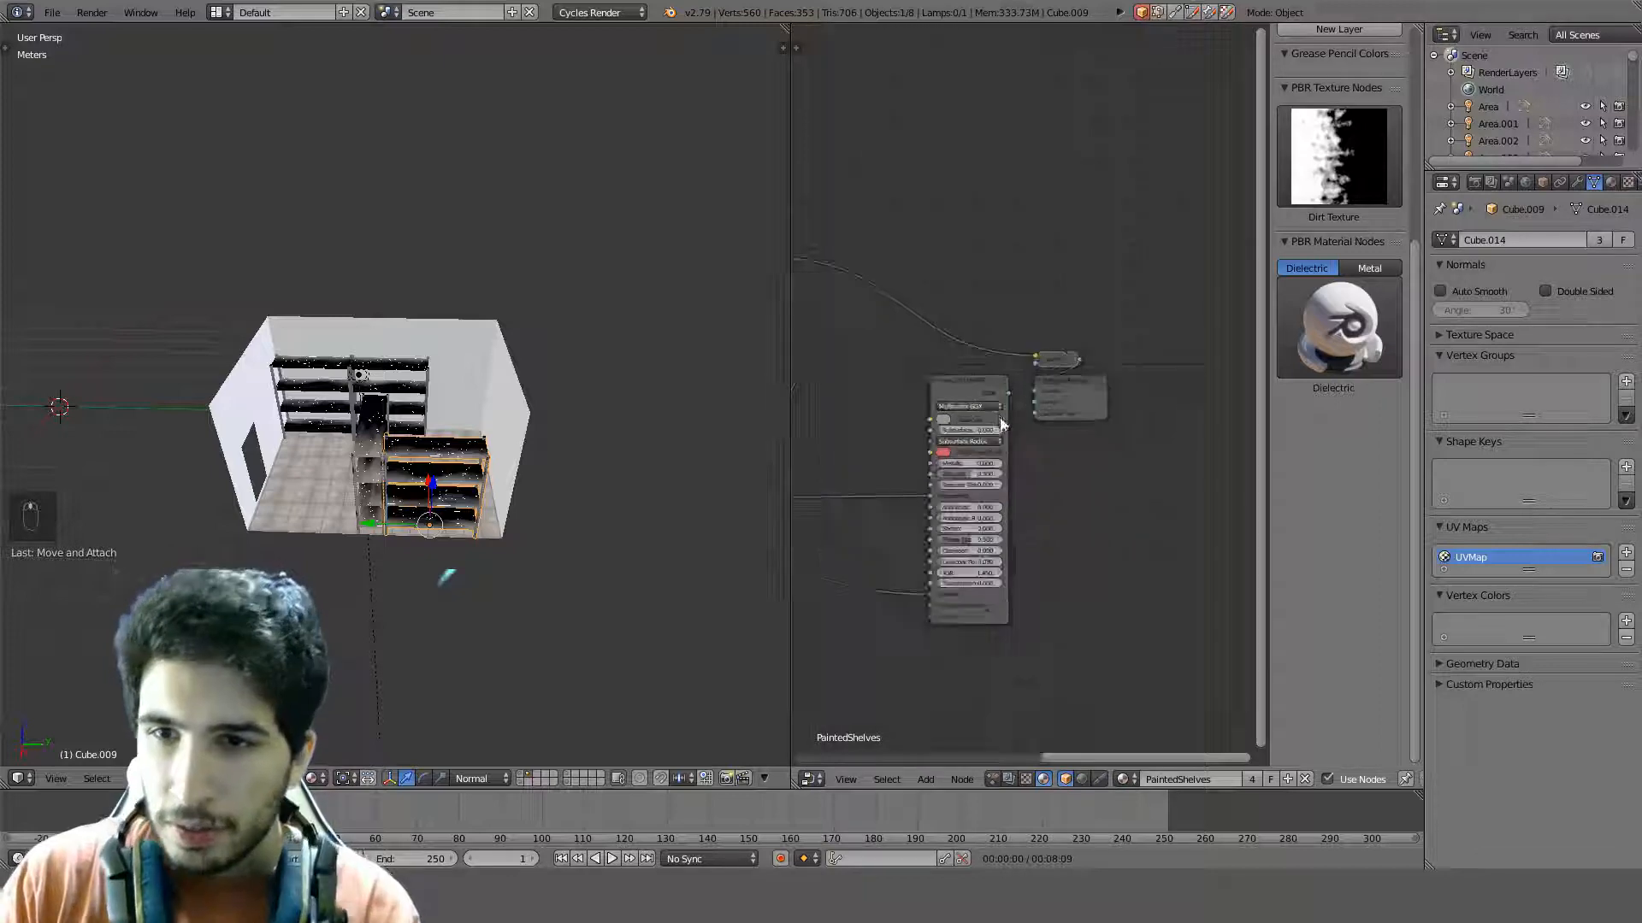
{"action": "left_click", "coordinate": [979, 390], "text": "ctrl+shift"}
{"action": "scroll", "coordinate": [469, 427], "scroll_direction": "up", "scroll_amount": 8}
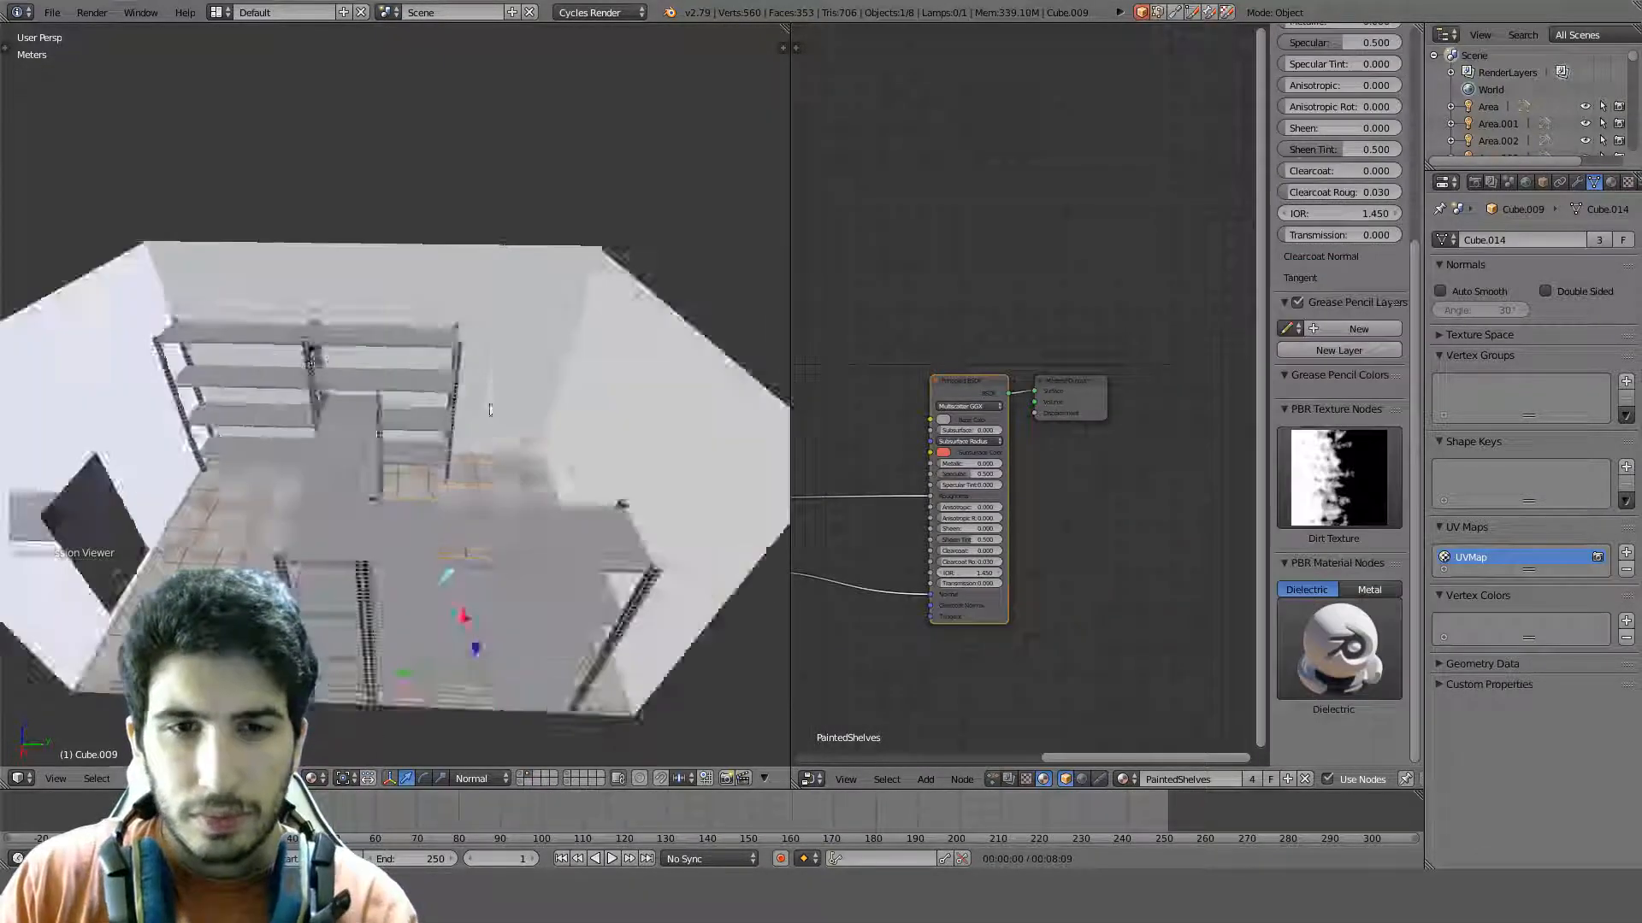
{"action": "middle_click_drag", "start_coordinate": [475, 330], "coordinate": [436, 371]}
{"action": "scroll", "coordinate": [433, 370], "scroll_direction": "up", "scroll_amount": 3}
{"action": "scroll", "coordinate": [1059, 448], "scroll_direction": "down", "scroll_amount": 4}
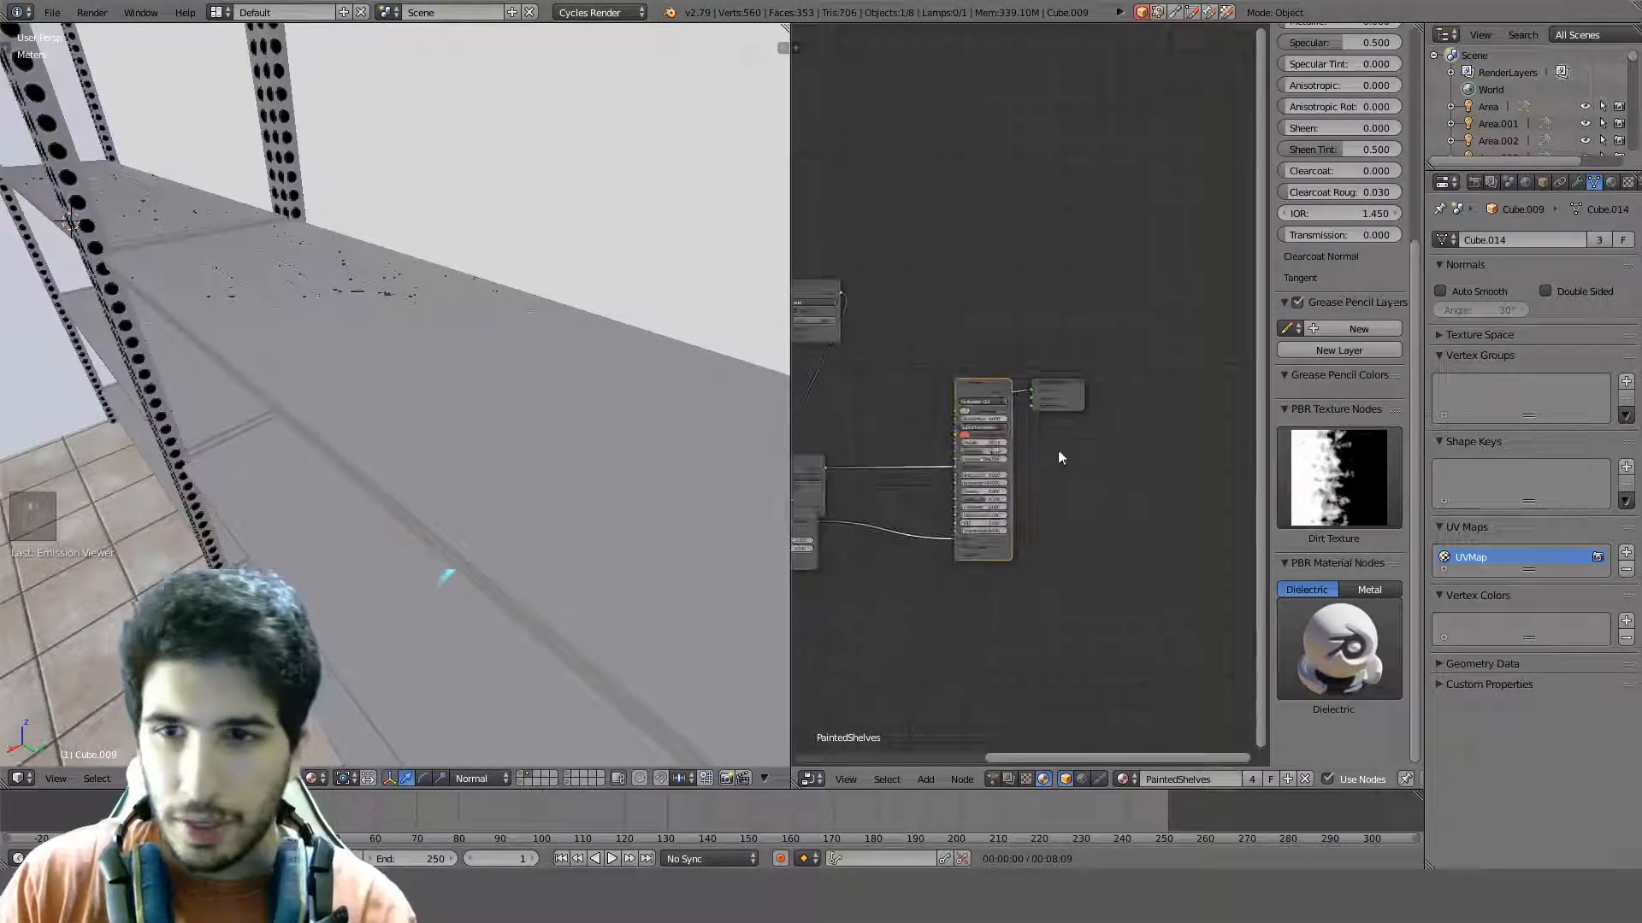
Move the Mix node that feeds the roughness upward so it no longer overlaps the Bump node
{"action": "middle_click_drag", "start_coordinate": [984, 424], "coordinate": [1099, 429]}
{"action": "scroll", "coordinate": [1086, 428], "scroll_direction": "up", "scroll_amount": 3}
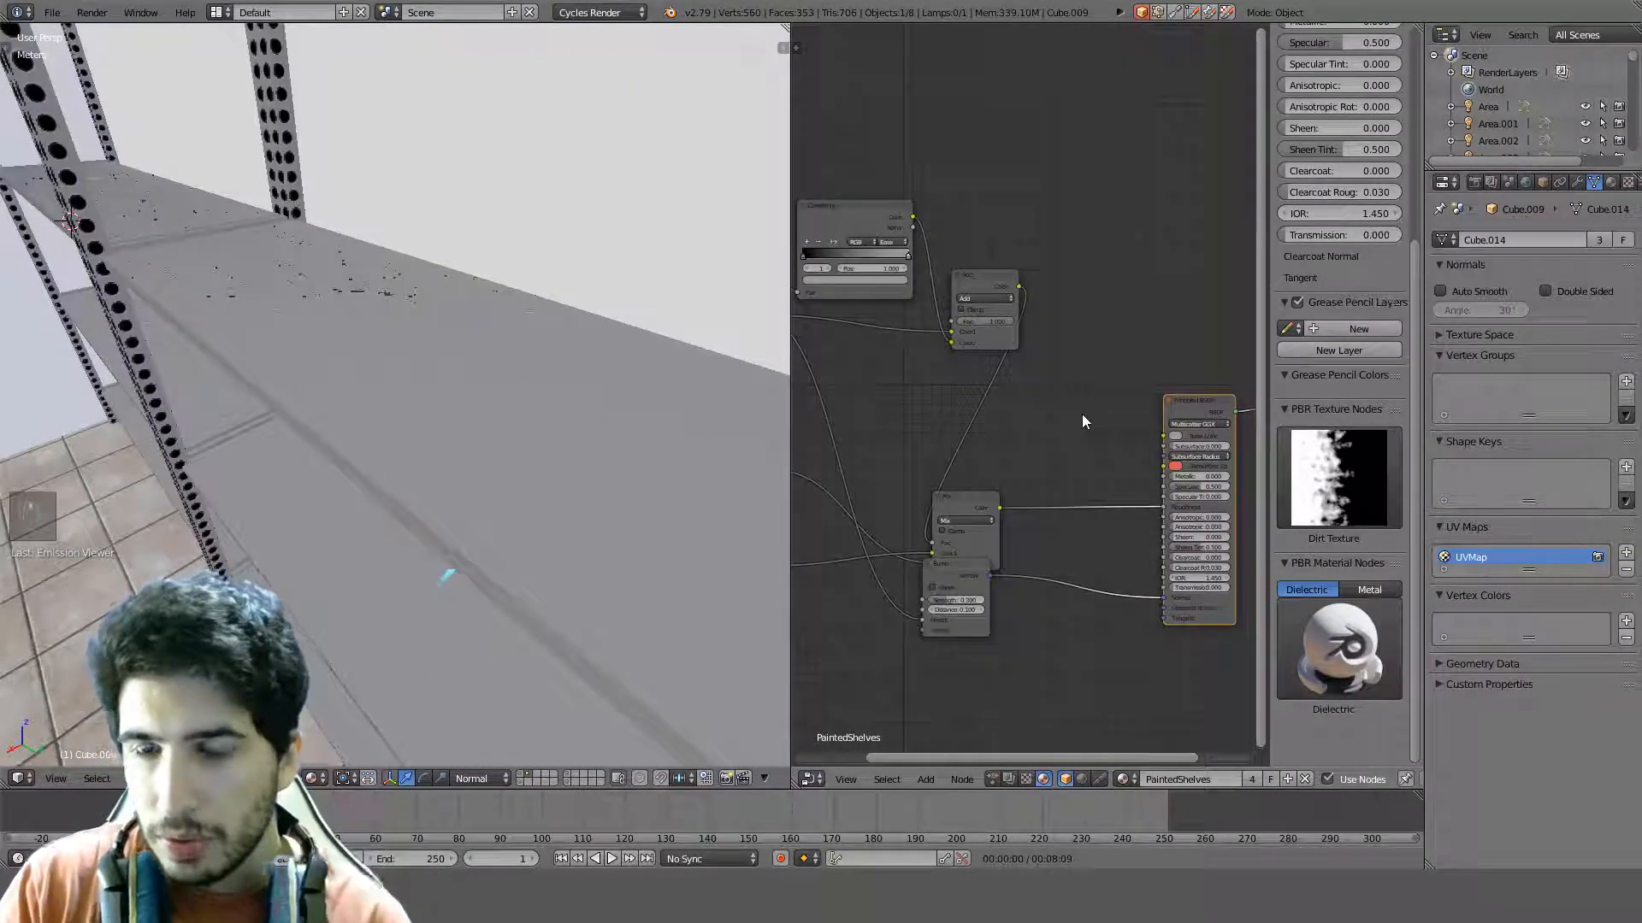
{"action": "scroll", "coordinate": [981, 395], "scroll_direction": "down", "scroll_amount": 2}
{"action": "middle_click_drag", "start_coordinate": [974, 393], "coordinate": [949, 414]}
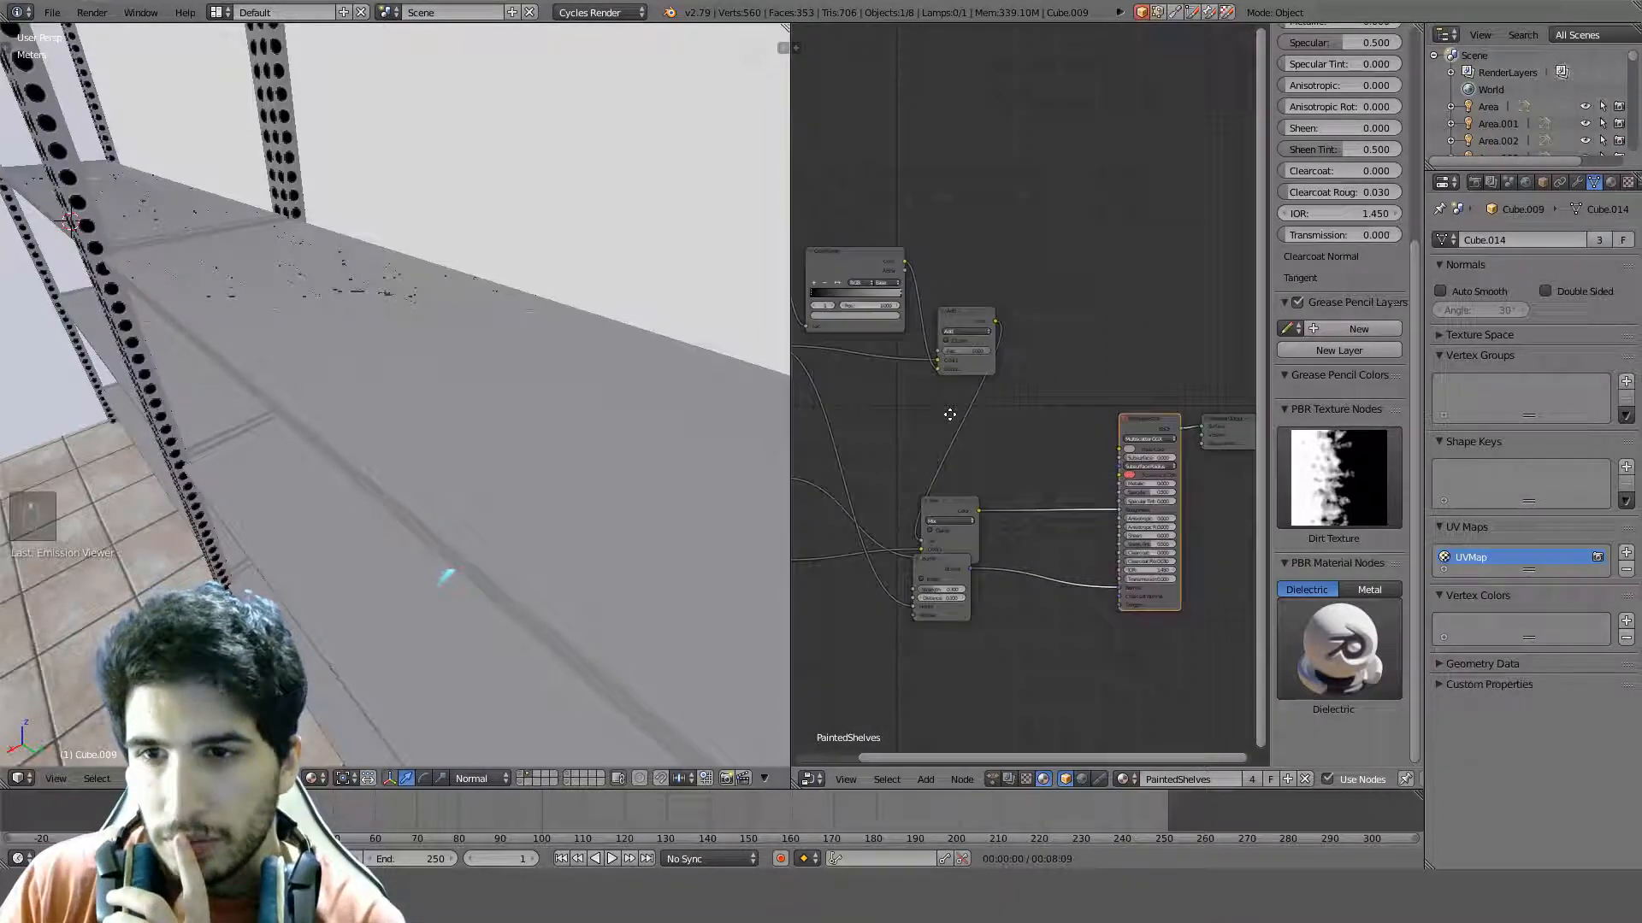
{"action": "left_click", "coordinate": [956, 506]}
{"action": "key", "text": "g"}
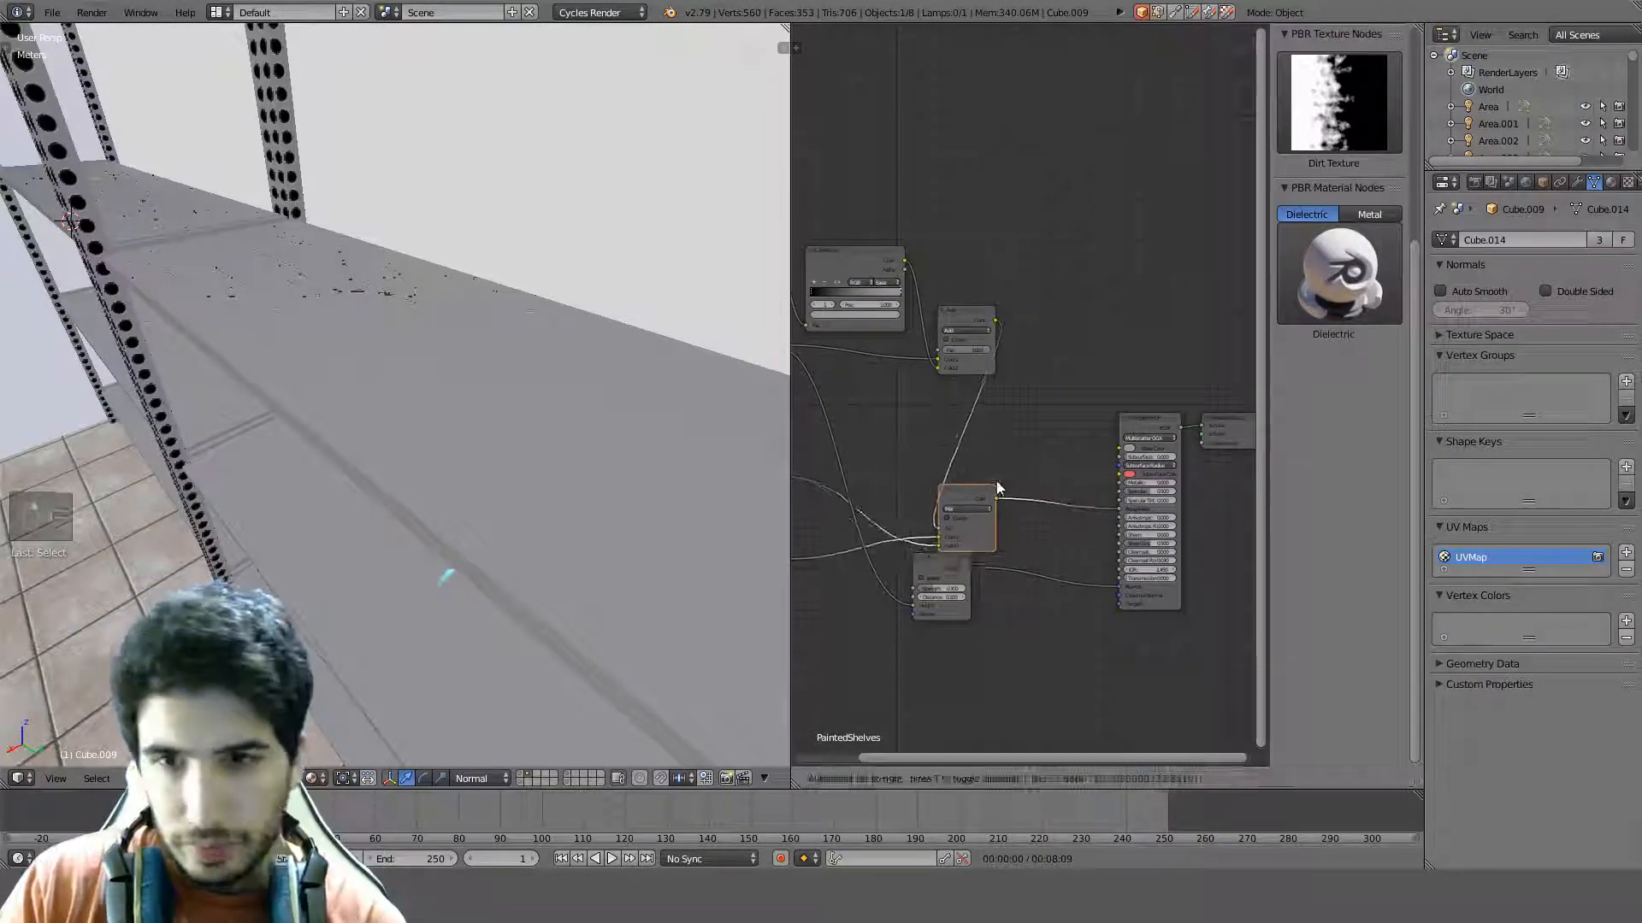
{"action": "left_click", "coordinate": [967, 484]}
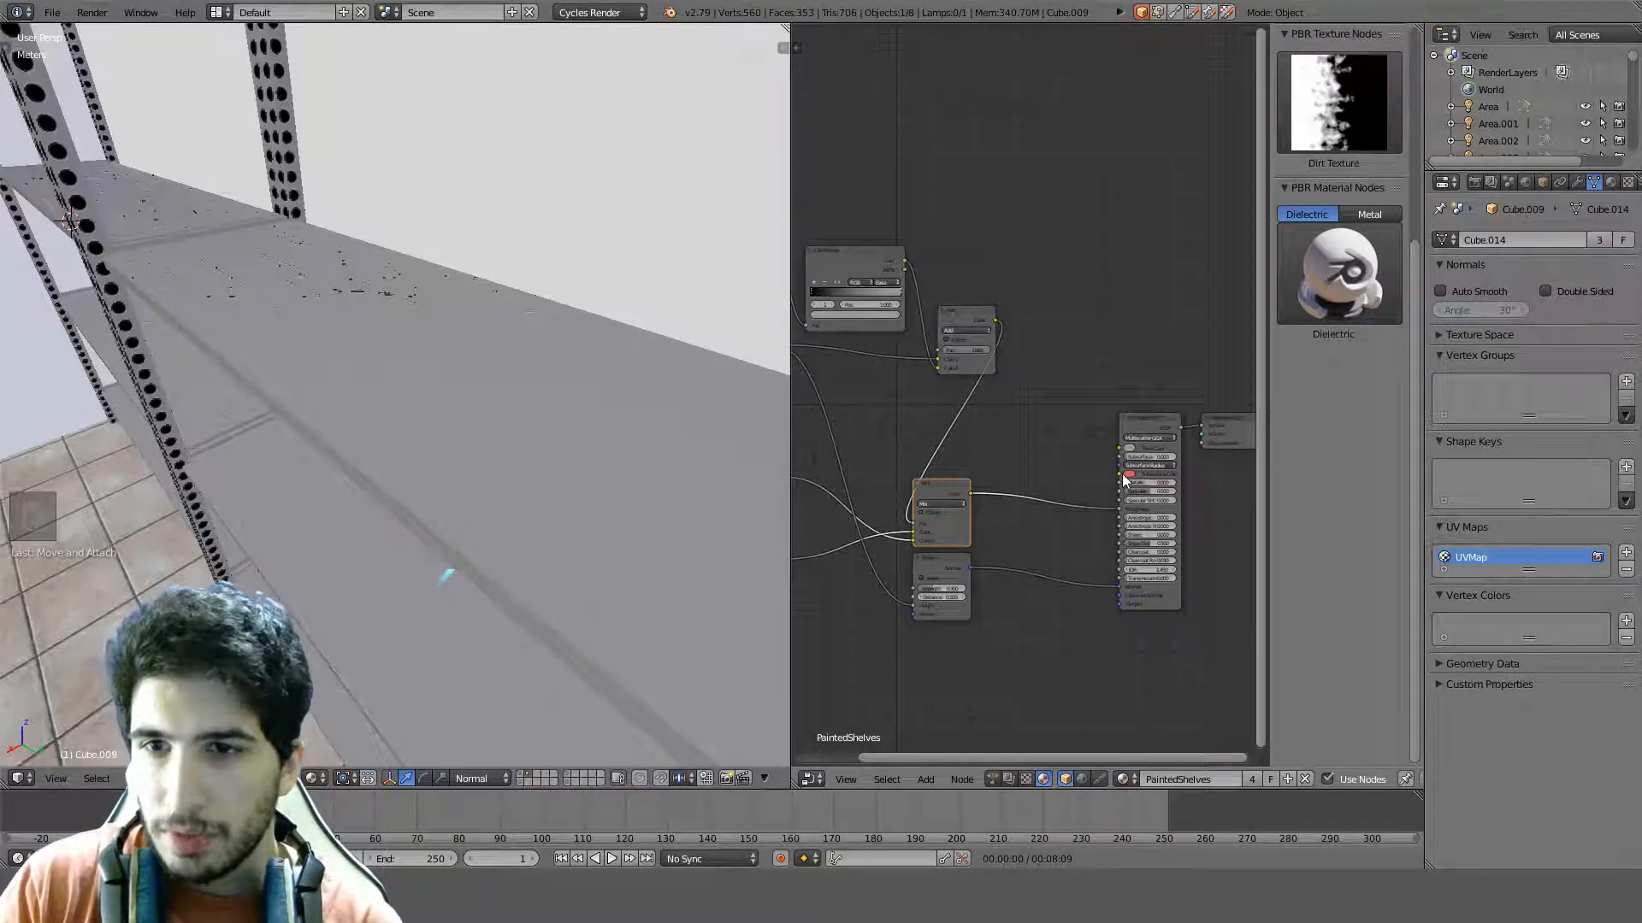
Add an RGB node above the Principled BSDF, beside the Add node
{"action": "middle_click_drag", "start_coordinate": [905, 261], "coordinate": [978, 267]}
{"action": "left_click", "coordinate": [976, 272]}
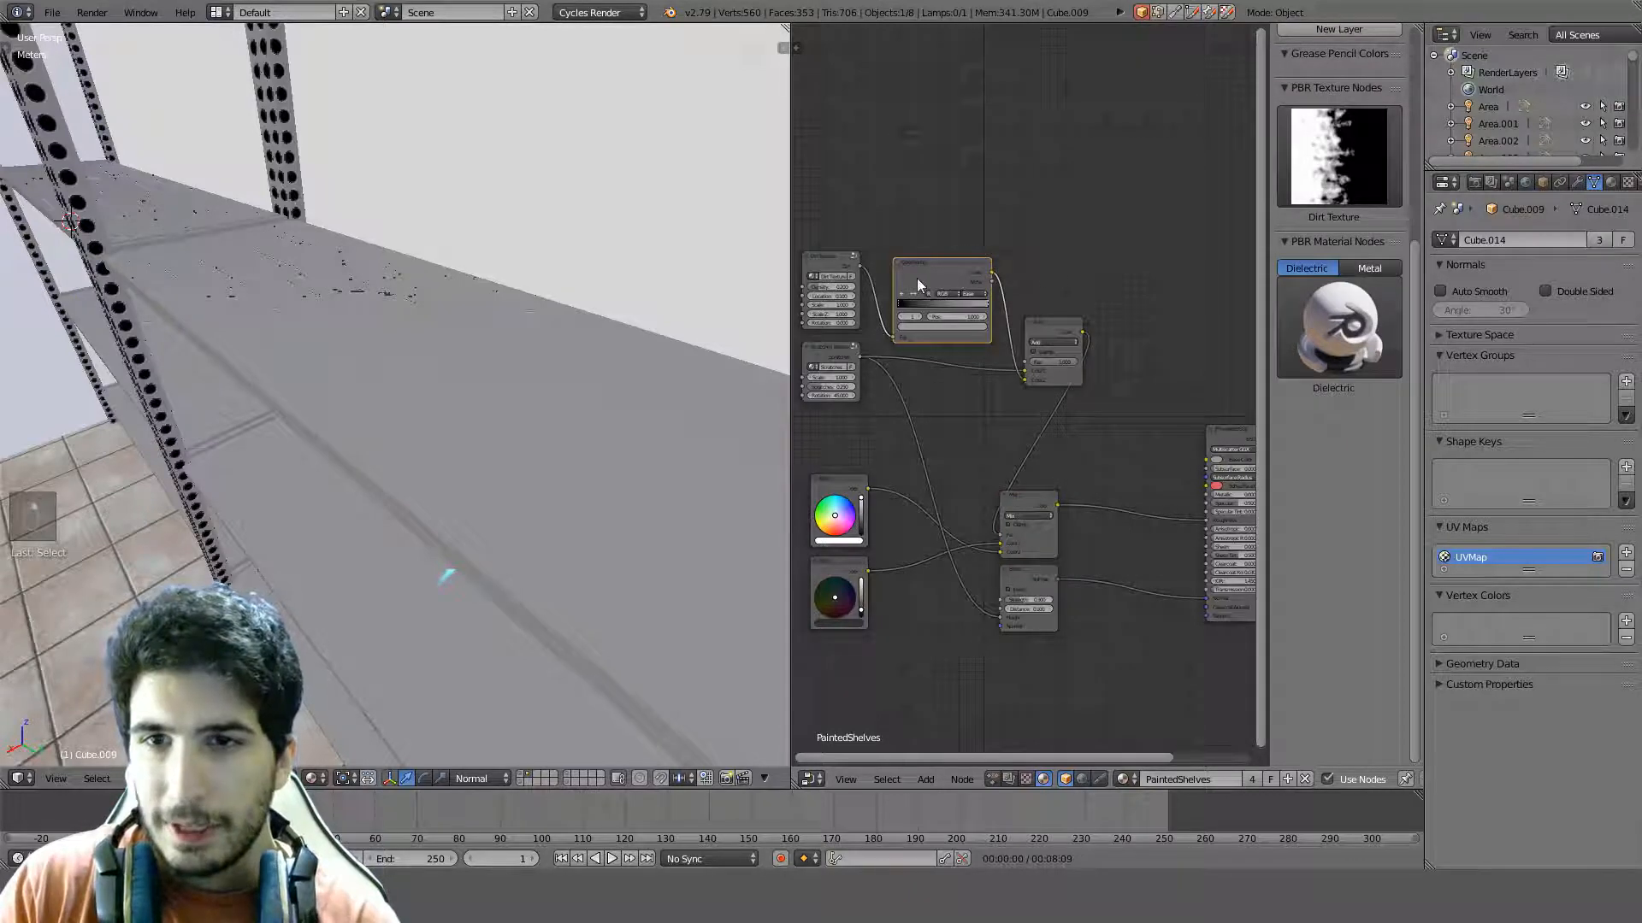
{"action": "key", "text": "shift+a"}
{"action": "left_click", "coordinate": [1033, 225]}
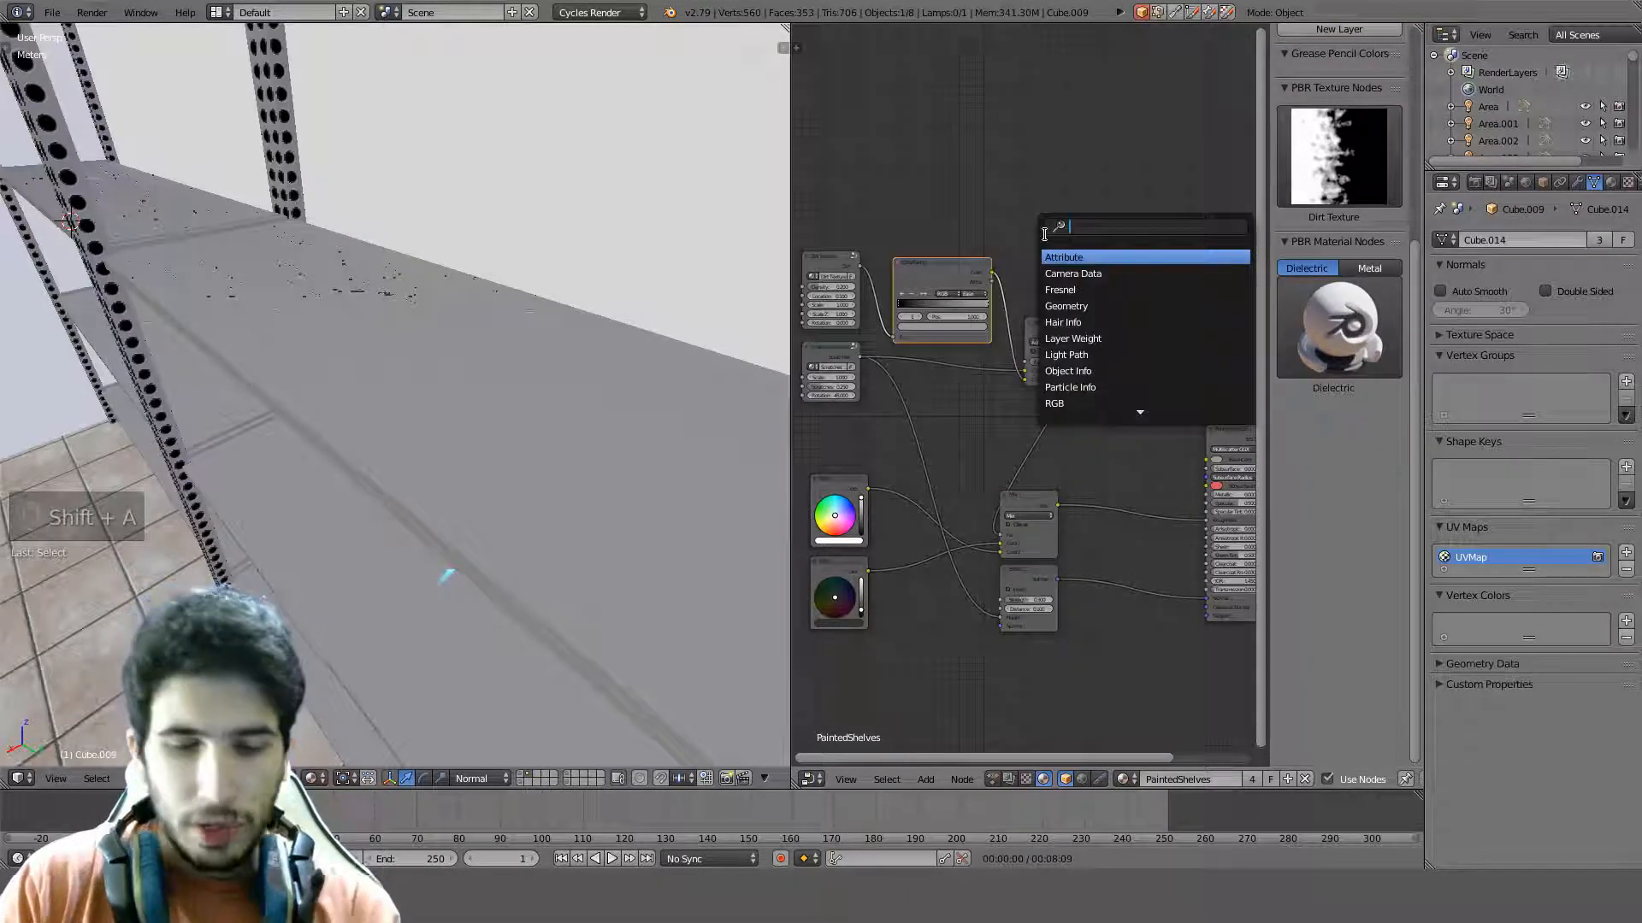
{"action": "type", "text": "rgb"}
{"action": "key", "text": "Return"}
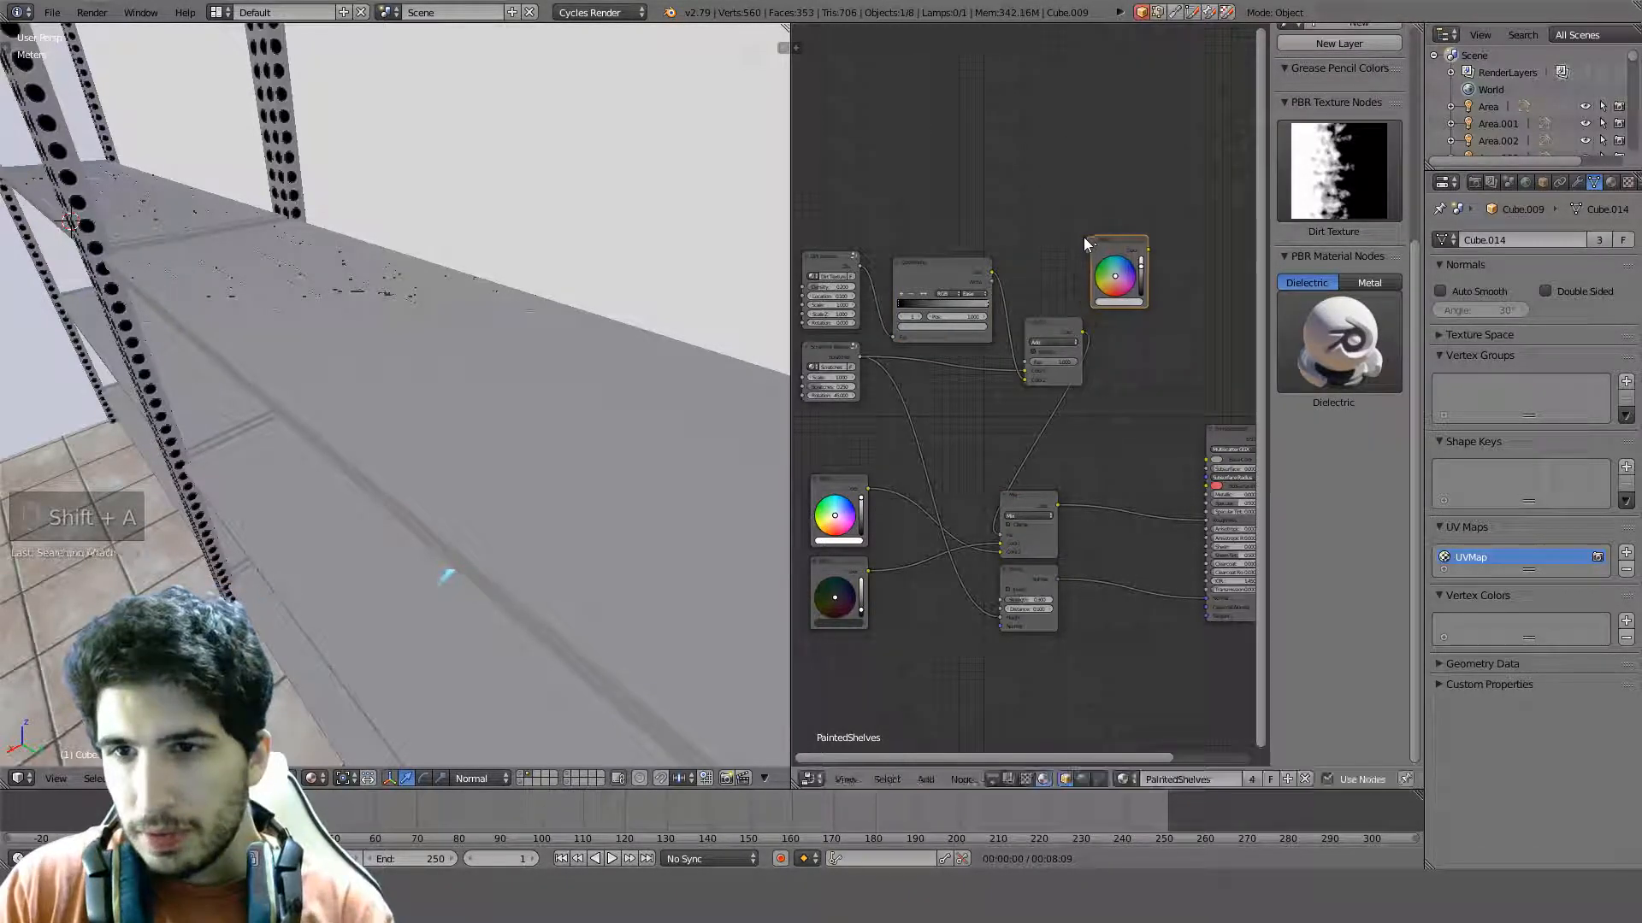
Set the new RGB node's colour by sampling the Principled BSDF's Base Color with the eyedropper
{"action": "left_click", "coordinate": [1125, 306]}
{"action": "left_click", "coordinate": [1125, 304]}
{"action": "left_click", "coordinate": [1163, 266]}
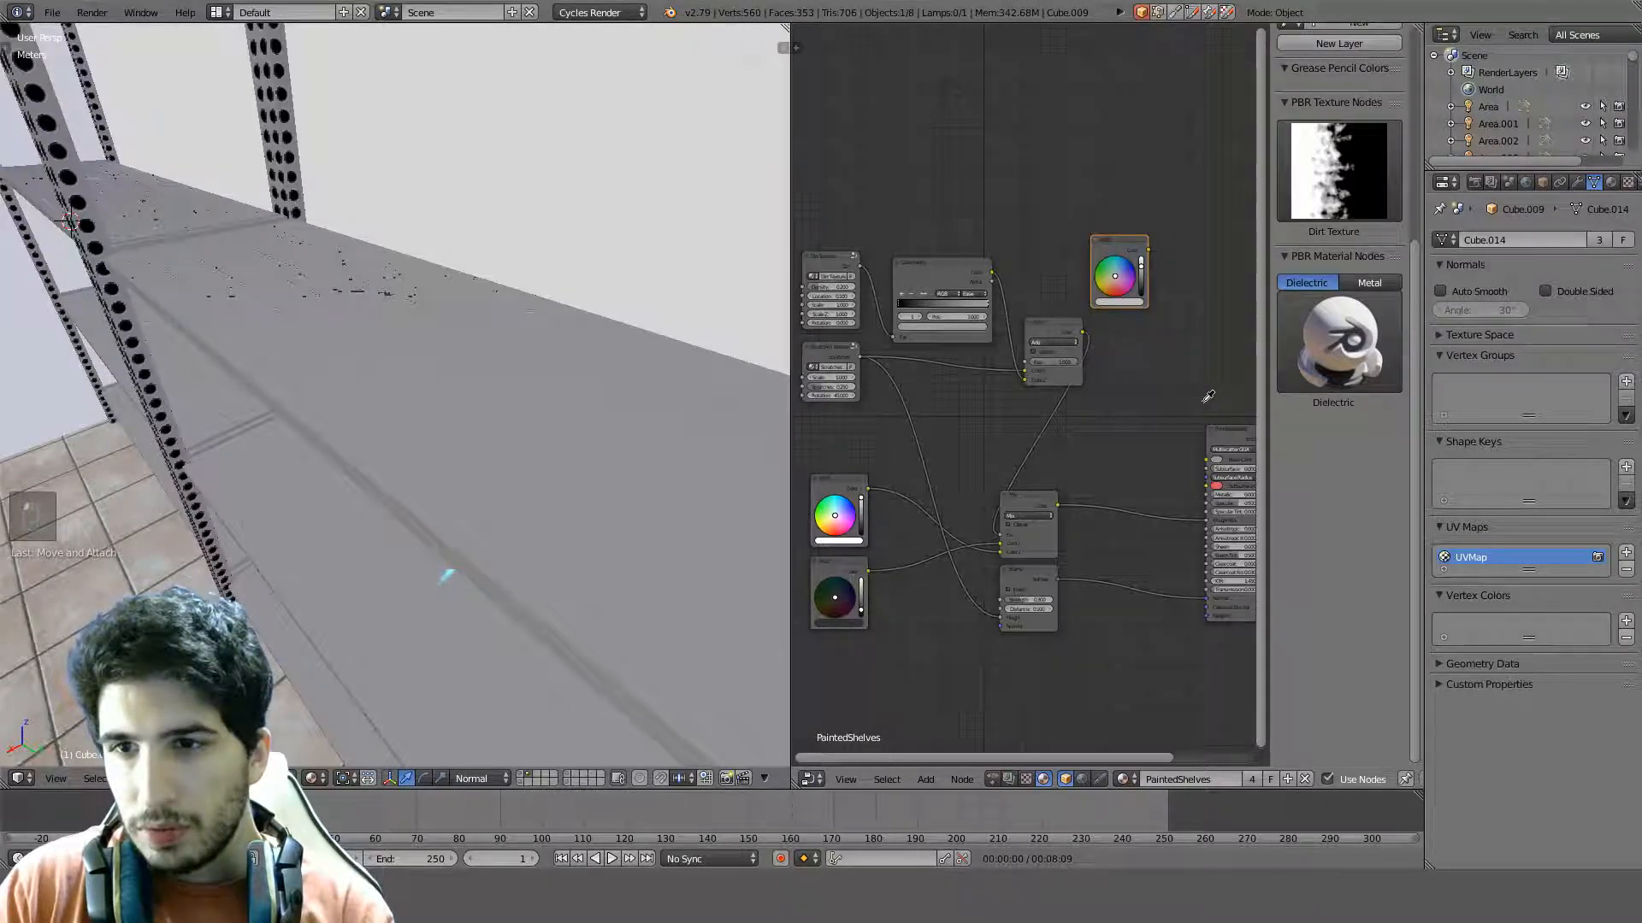
{"action": "left_click", "coordinate": [1222, 453]}
{"action": "middle_click_drag", "start_coordinate": [1161, 317], "coordinate": [1144, 322]}
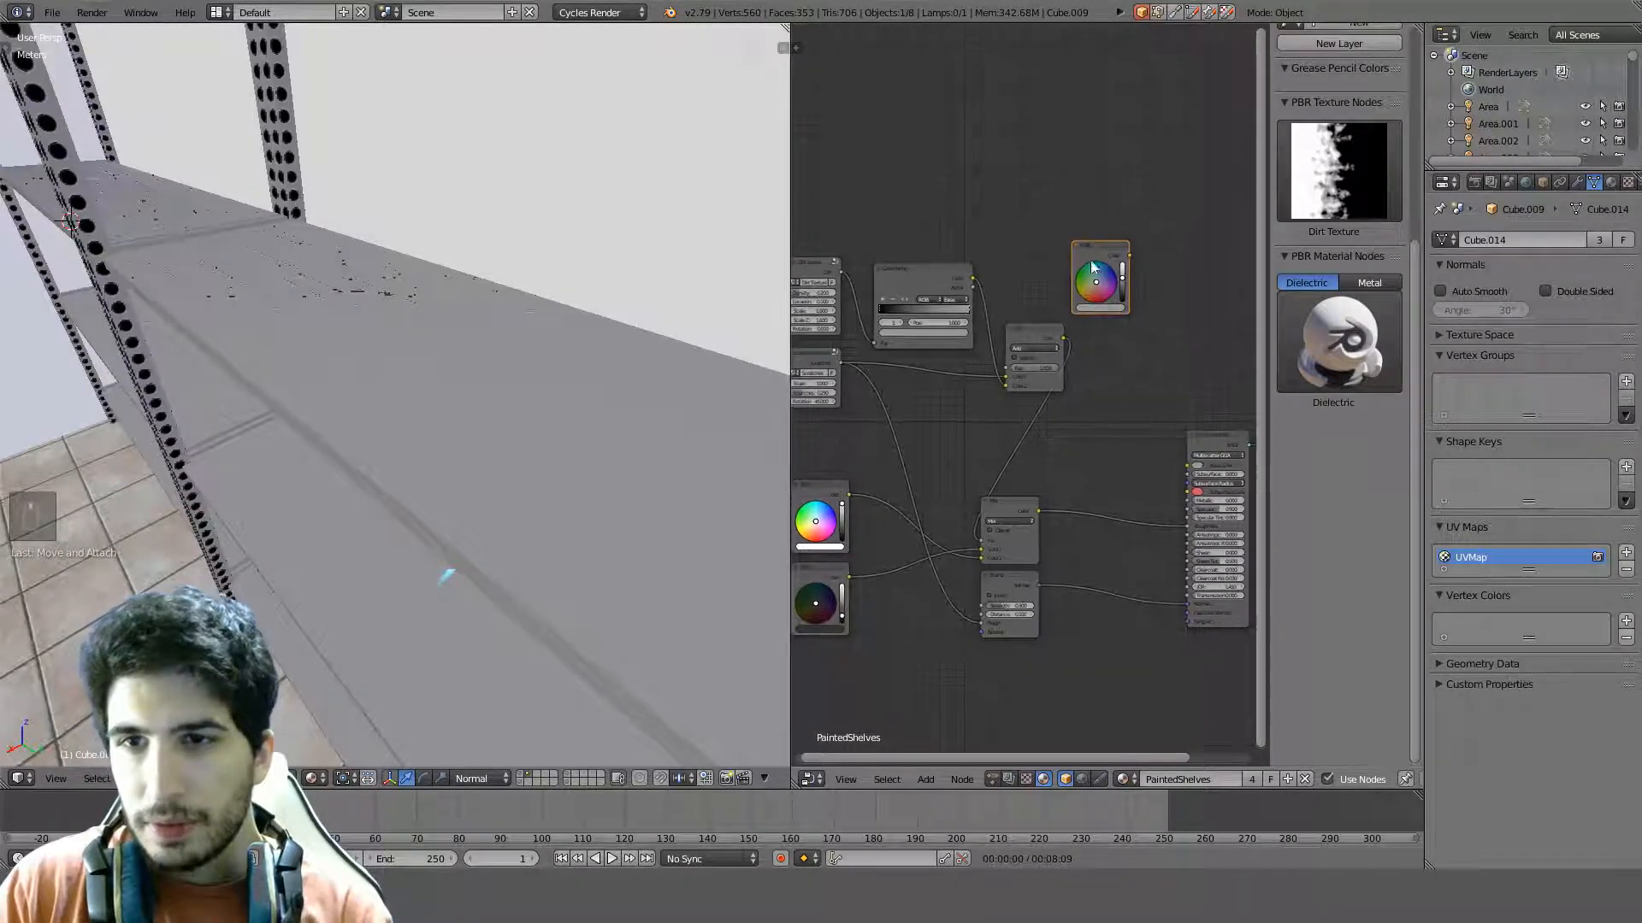
Reposition the grey RGB node and place a duplicate of it directly underneath
{"action": "key", "text": "g"}
{"action": "key", "text": "shift+d"}
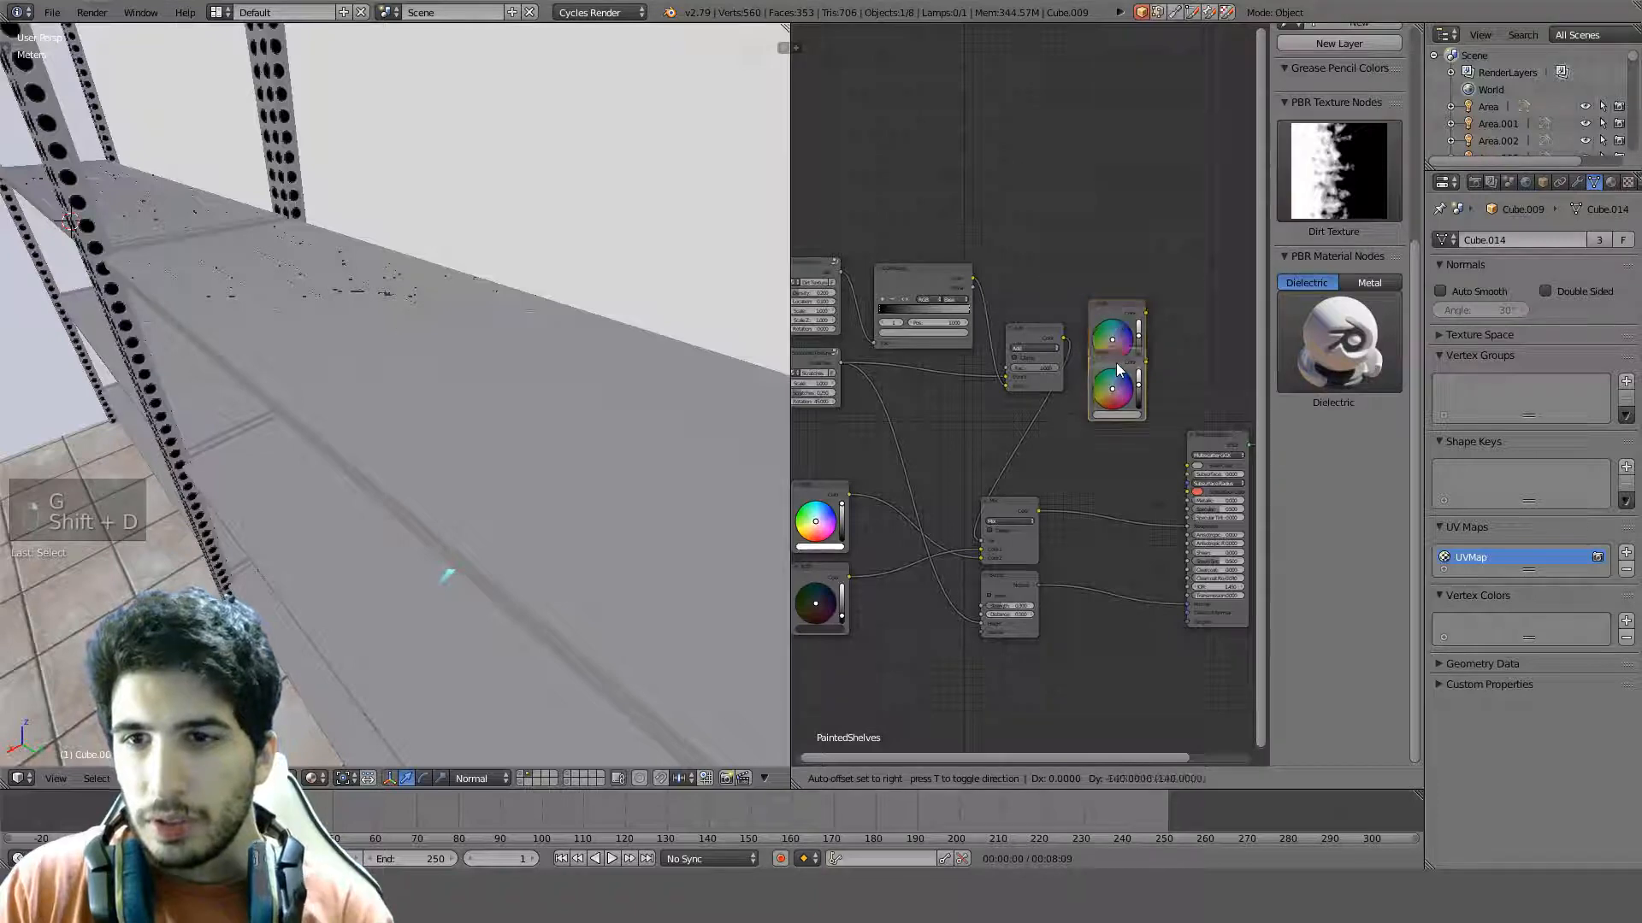
{"action": "left_click", "coordinate": [1115, 390]}
{"action": "scroll", "coordinate": [1115, 390], "scroll_direction": "up", "scroll_amount": 2}
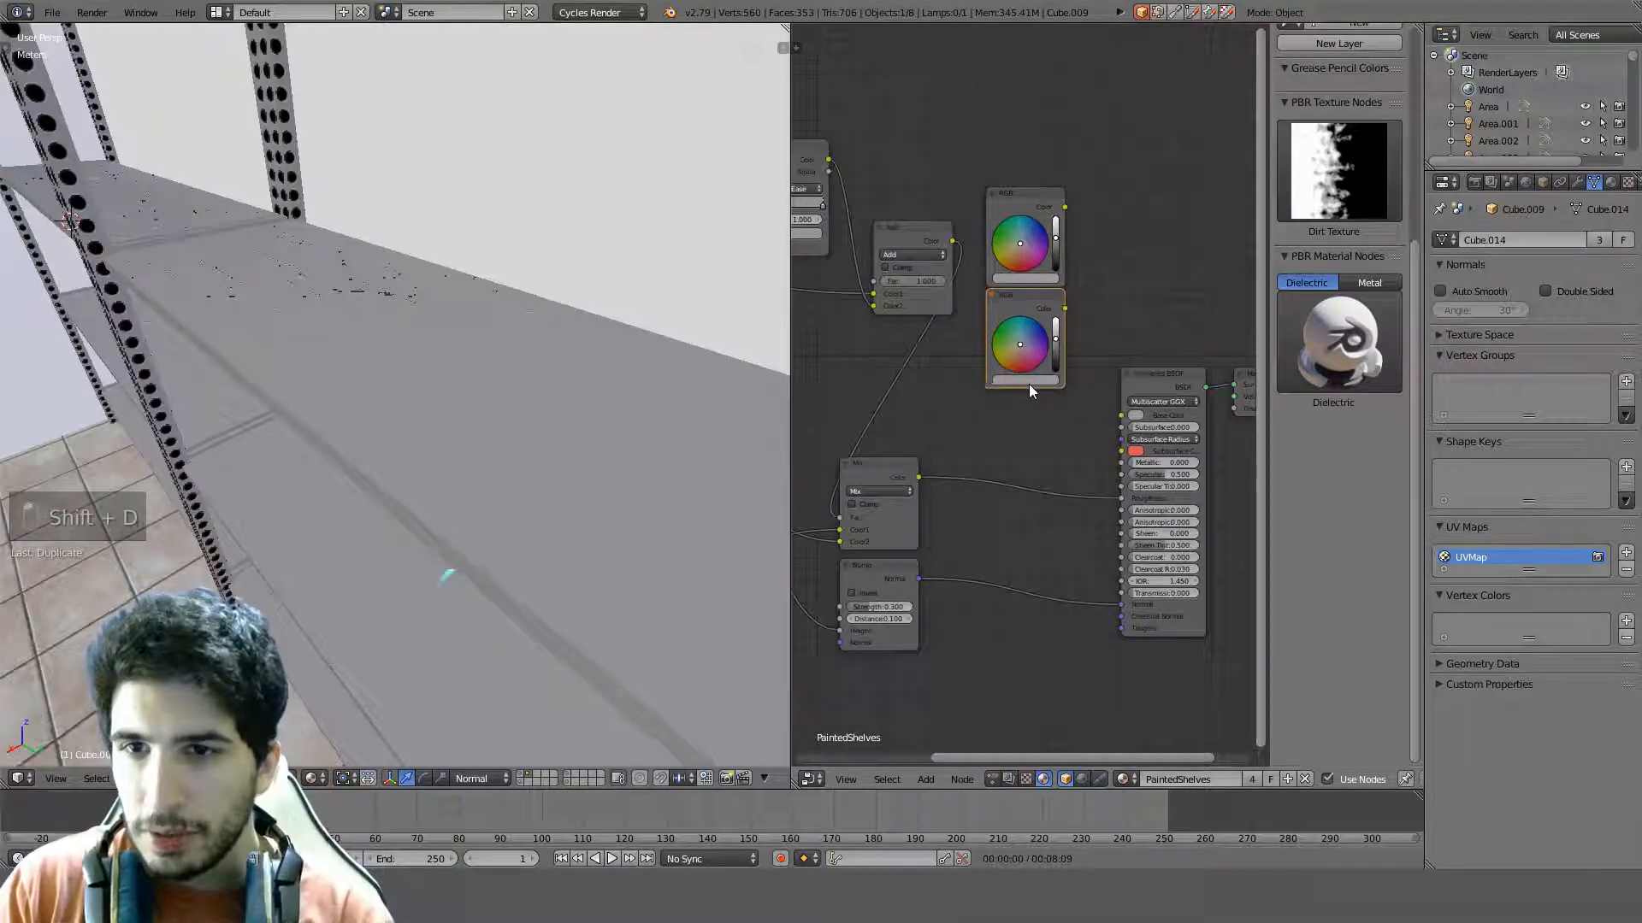
Darken the duplicated RGB node's colour and tint it reddish brown for the dirt
{"action": "left_click", "coordinate": [1028, 383]}
{"action": "scroll", "coordinate": [1082, 339], "scroll_direction": "down", "scroll_amount": 6}
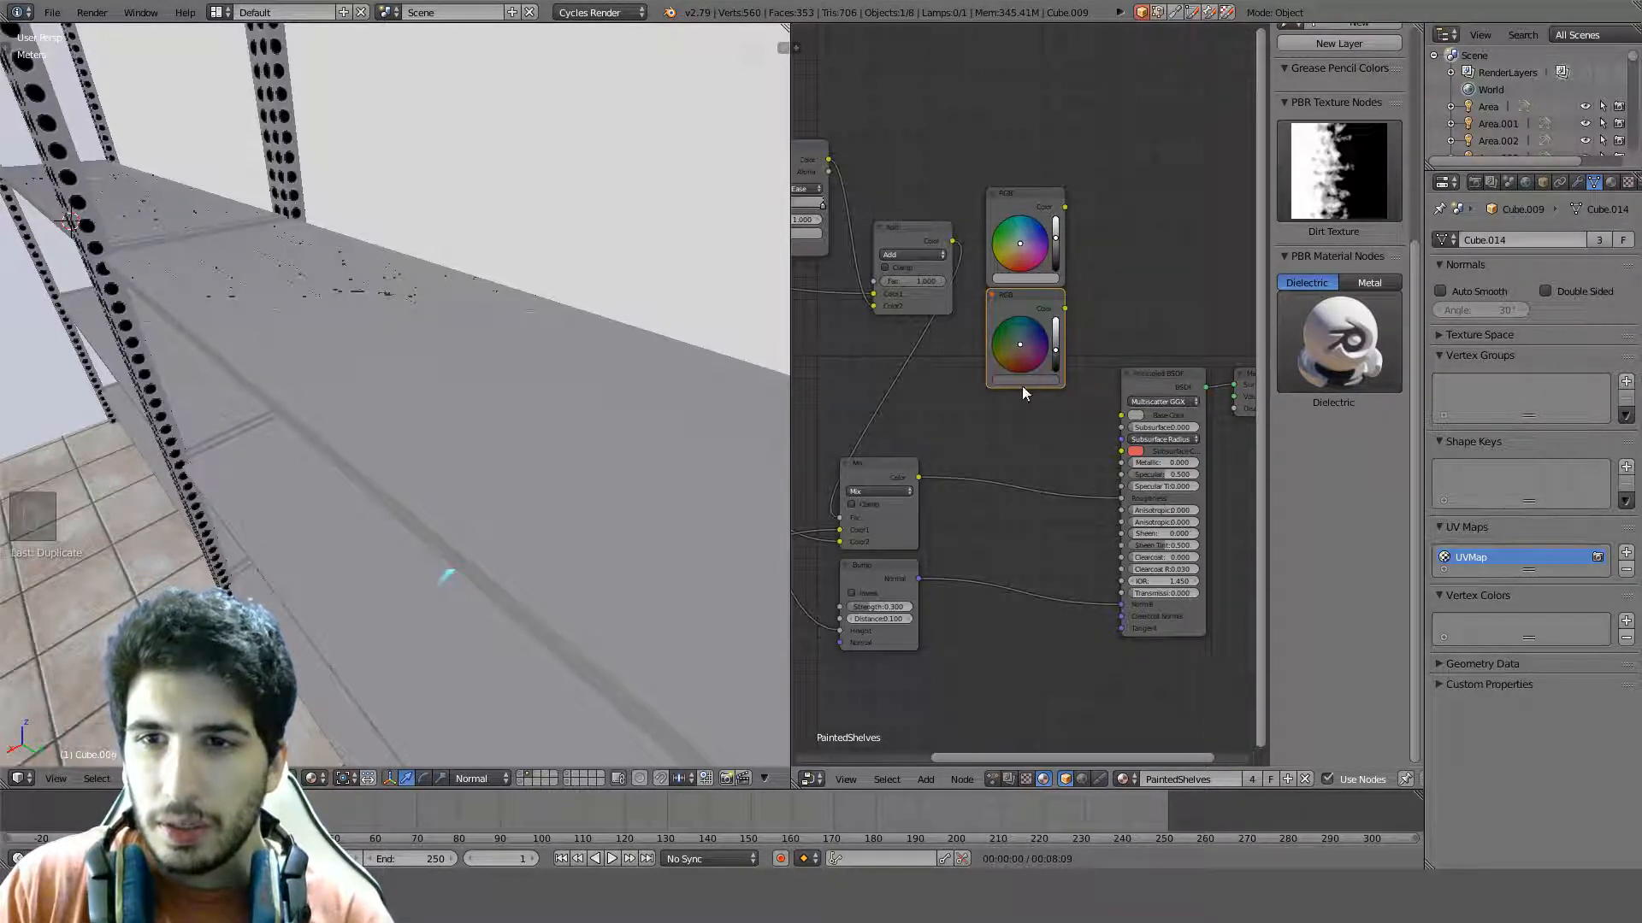
{"action": "scroll", "coordinate": [1156, 333], "scroll_direction": "up", "scroll_amount": 4}
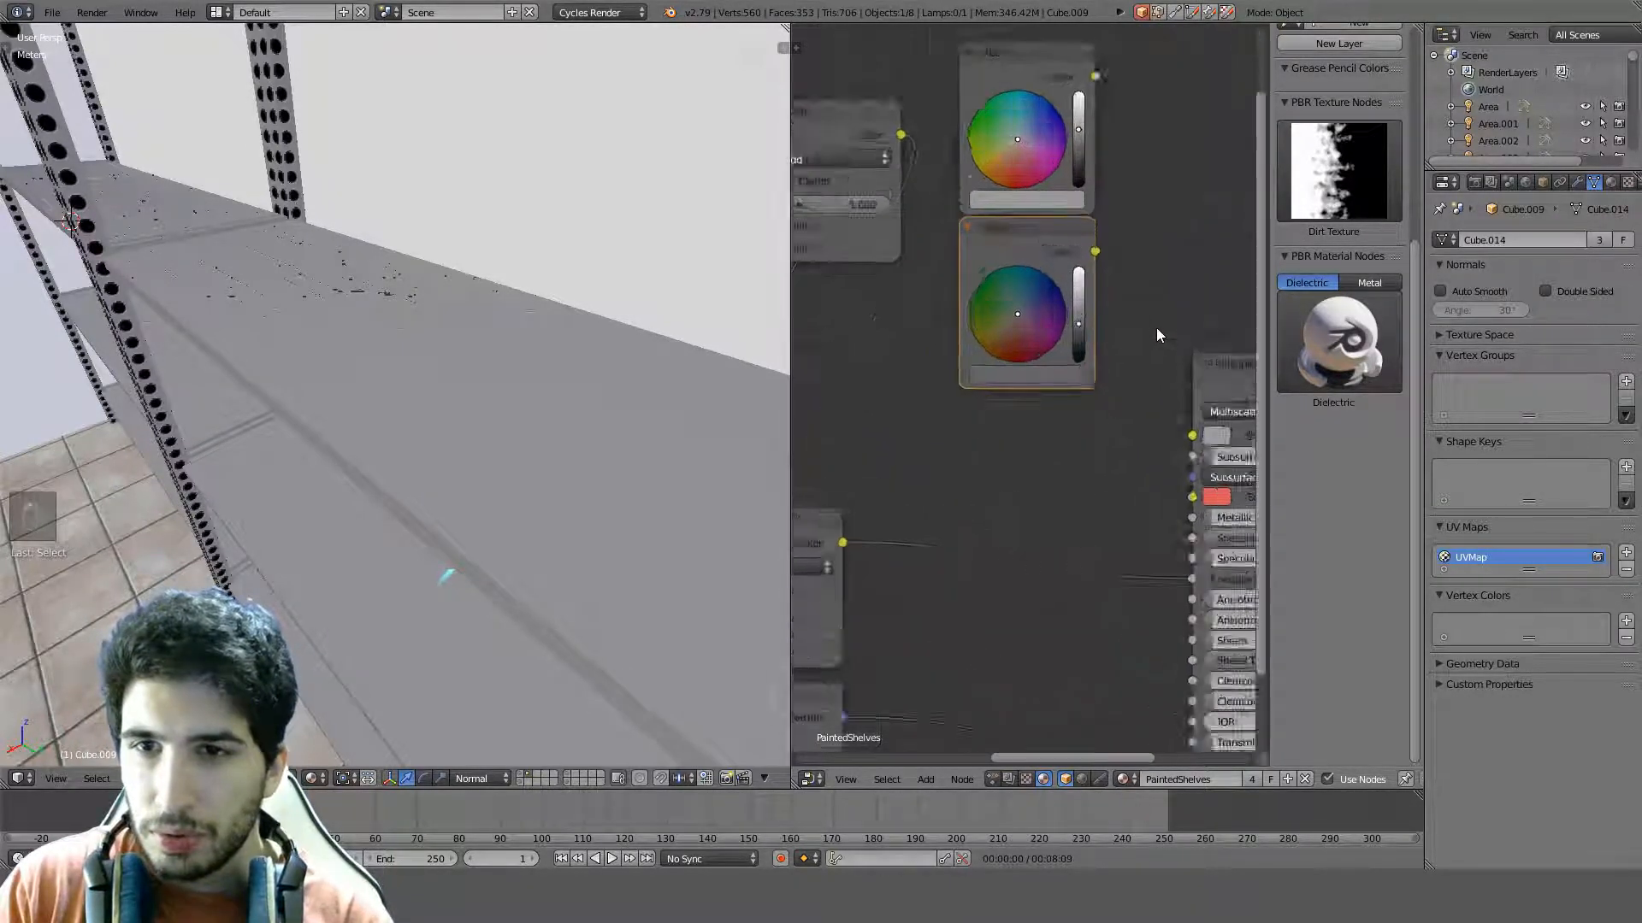
{"action": "left_click", "coordinate": [1013, 302]}
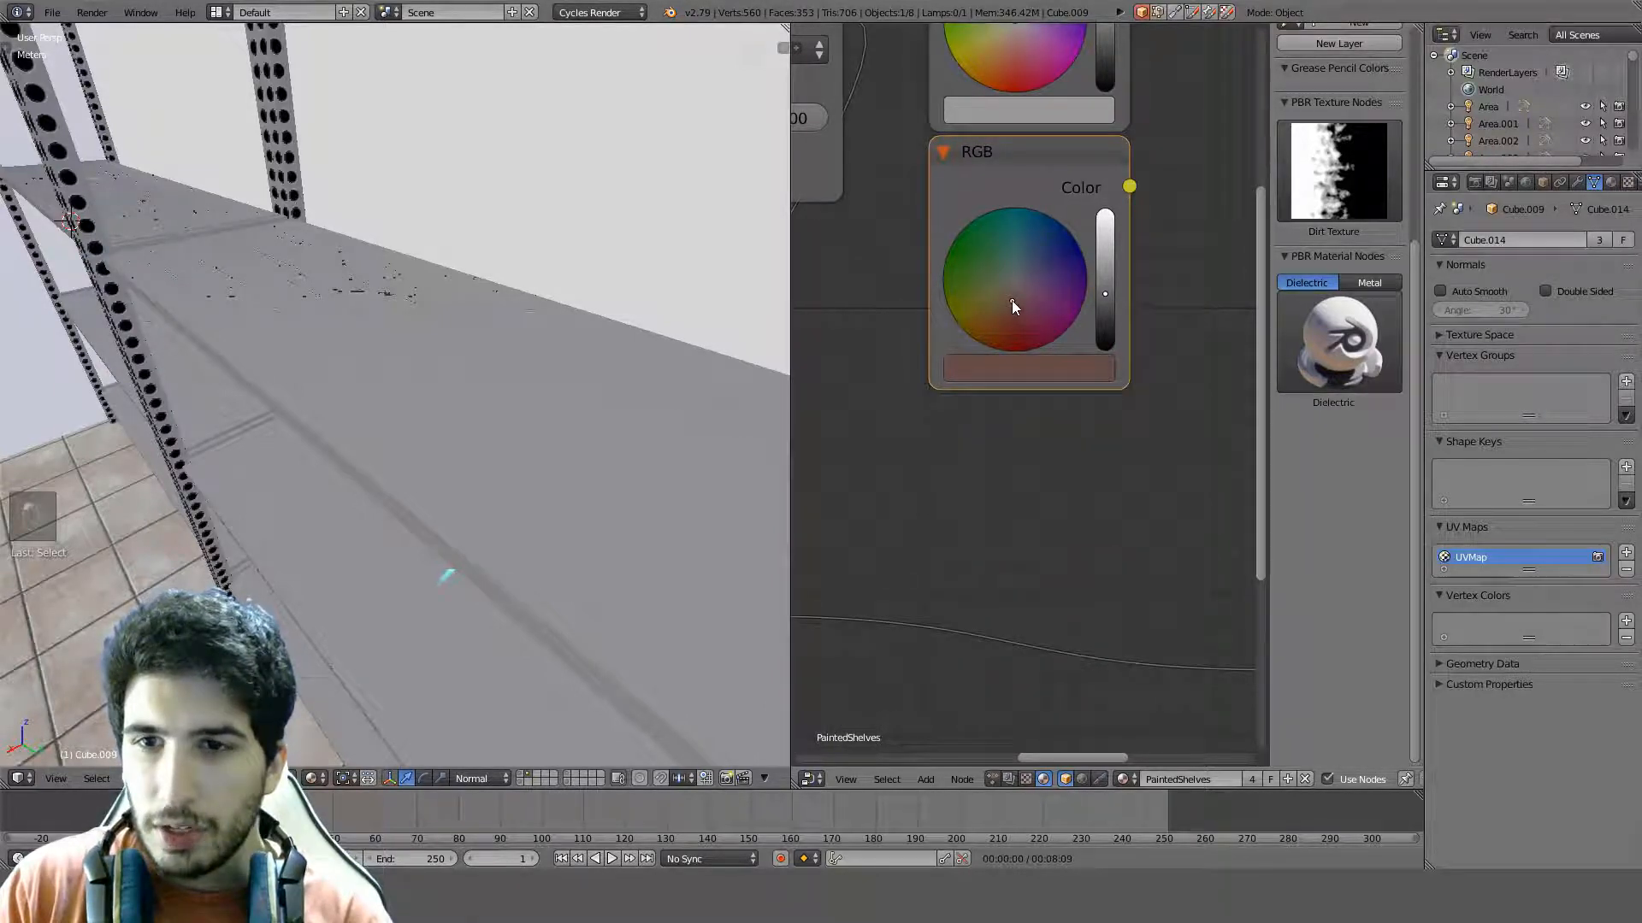
{"action": "scroll", "coordinate": [1226, 240], "scroll_direction": "down", "scroll_amount": 15}
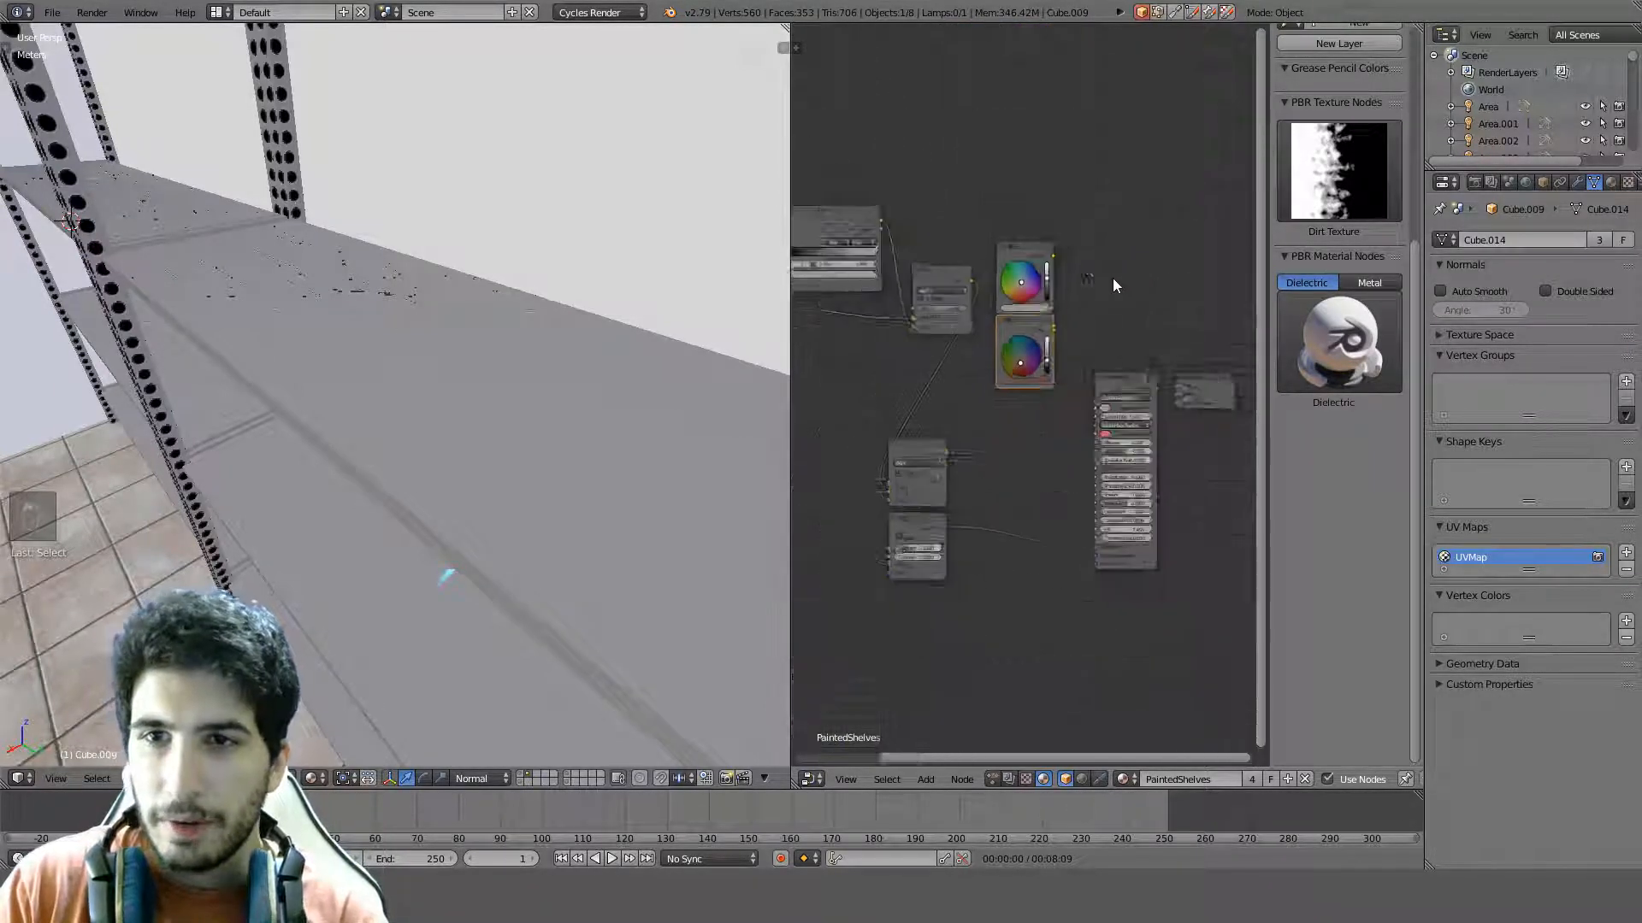
Add a MixRGB node beside the two new RGB nodes
{"action": "middle_click_drag", "start_coordinate": [1062, 221], "coordinate": [1100, 242]}
{"action": "key", "text": "shift+a"}
{"action": "left_click", "coordinate": [1104, 244]}
{"action": "type", "text": "mix"}
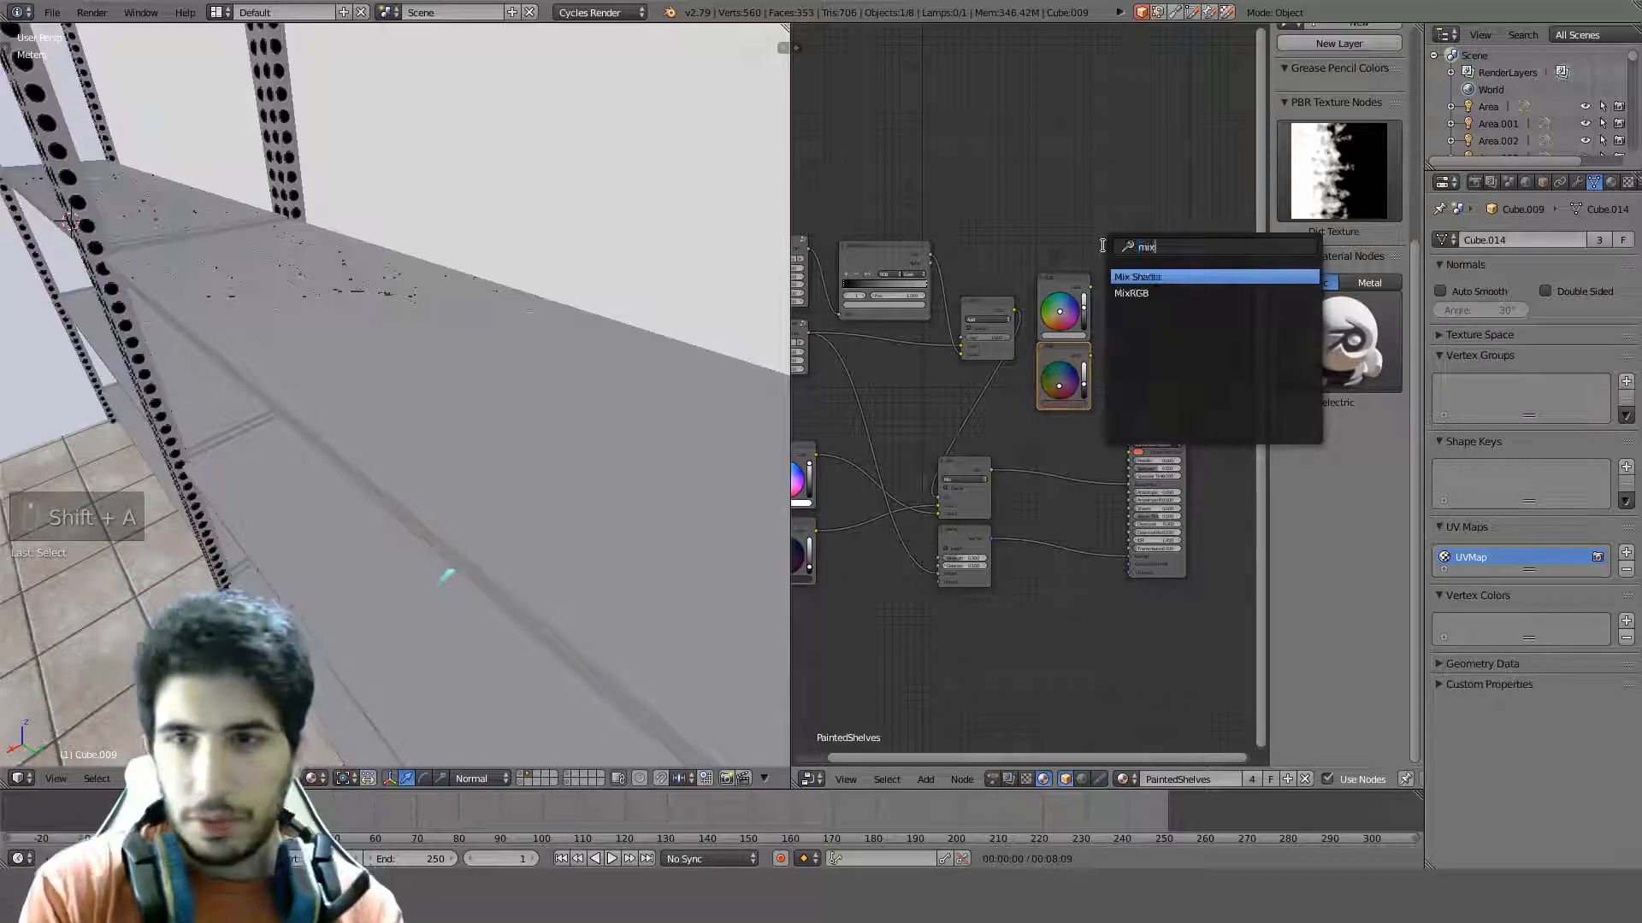
{"action": "key", "text": "Down"}
{"action": "key", "text": "Return"}
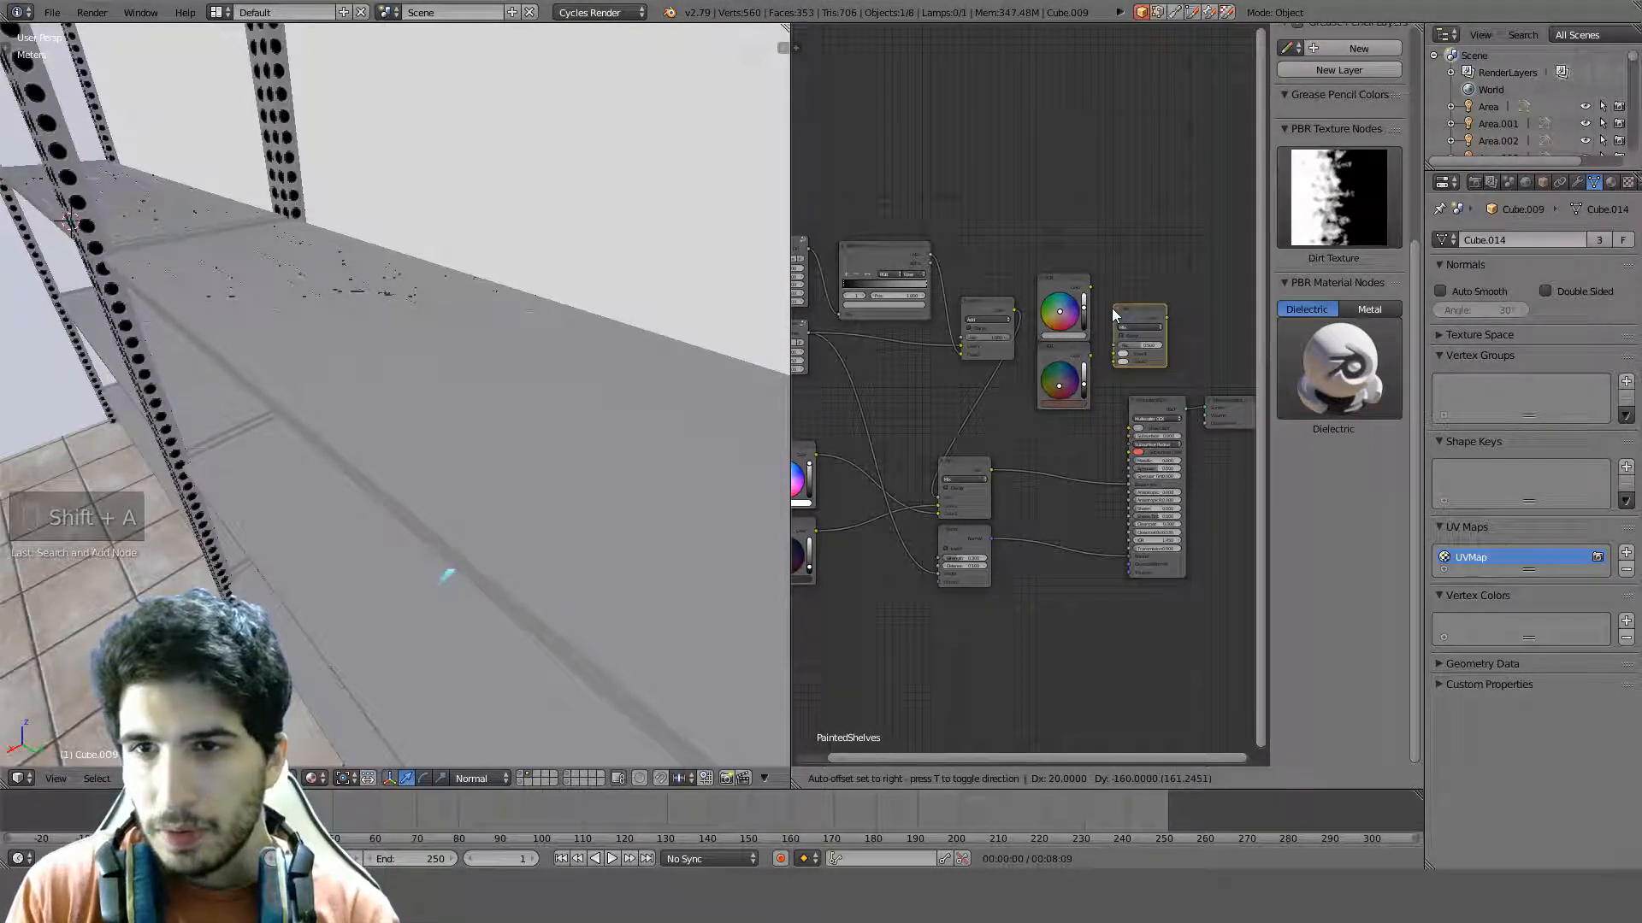
{"action": "left_click", "coordinate": [1111, 308]}
Link the two RGB nodes into the new Mix node's colour inputs and the Dirt Texture output into its Fac
{"action": "scroll", "coordinate": [1113, 306], "scroll_direction": "up", "scroll_amount": 5}
{"action": "middle_click_drag", "start_coordinate": [1163, 286], "coordinate": [1075, 273]}
{"action": "scroll", "coordinate": [1075, 274], "scroll_direction": "up", "scroll_amount": 1}
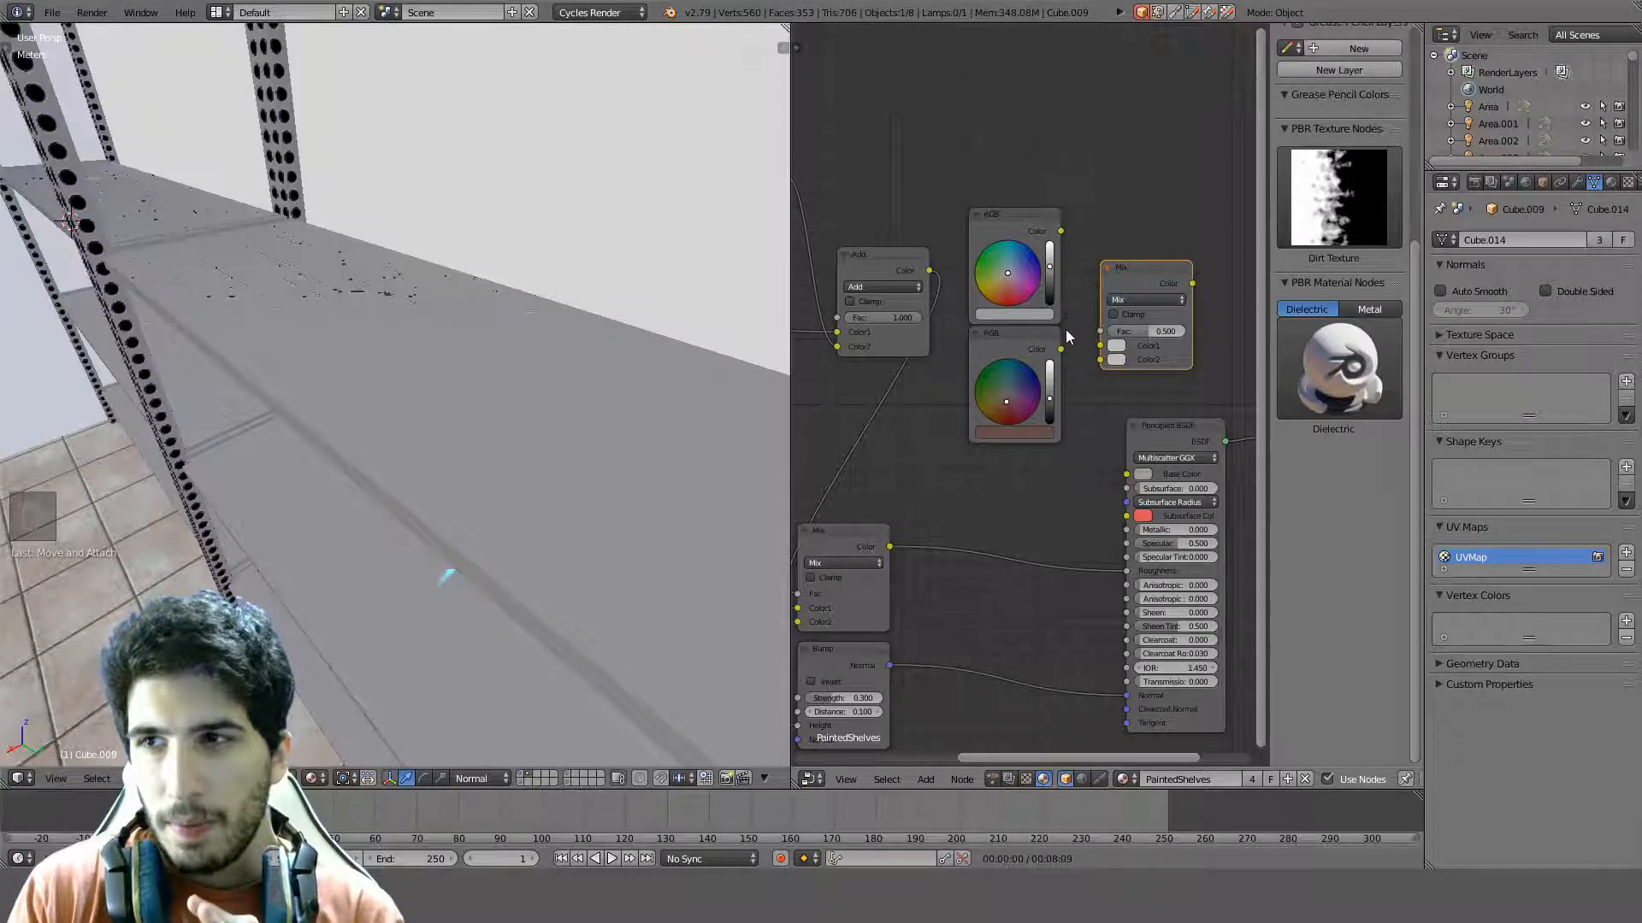
{"action": "left_click_drag", "start_coordinate": [1061, 231], "coordinate": [1103, 359]}
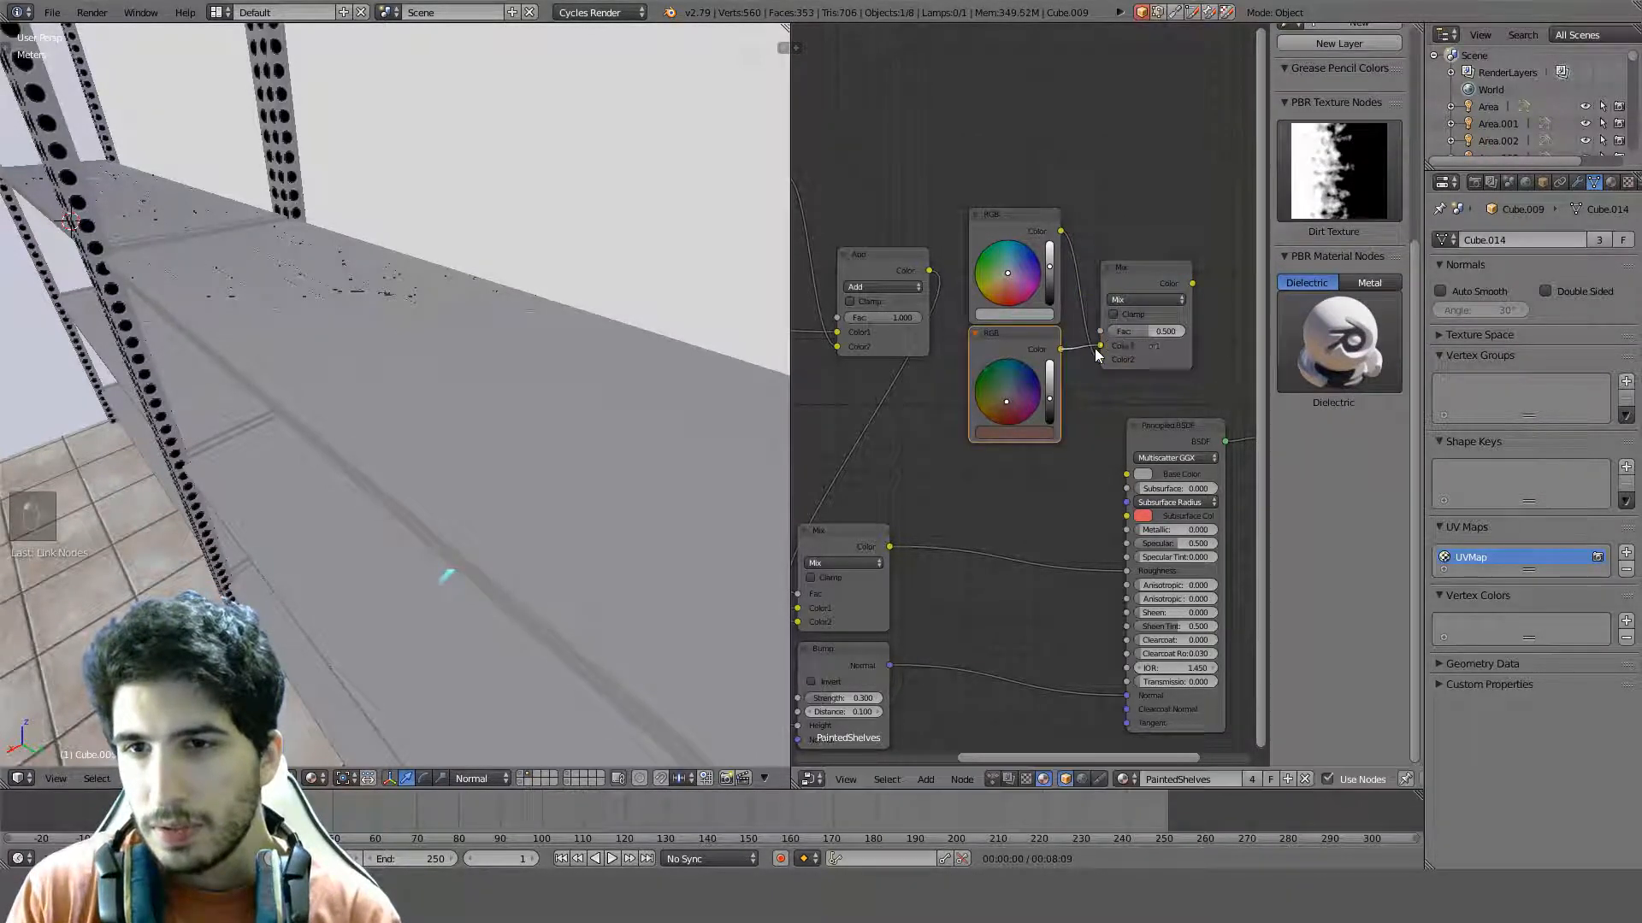
{"action": "scroll", "coordinate": [1095, 347], "scroll_direction": "down", "scroll_amount": 1}
{"action": "middle_click_drag", "start_coordinate": [952, 243], "coordinate": [1084, 291]}
{"action": "scroll", "coordinate": [1079, 290], "scroll_direction": "down", "scroll_amount": 1}
{"action": "middle_click_drag", "start_coordinate": [944, 277], "coordinate": [906, 278]}
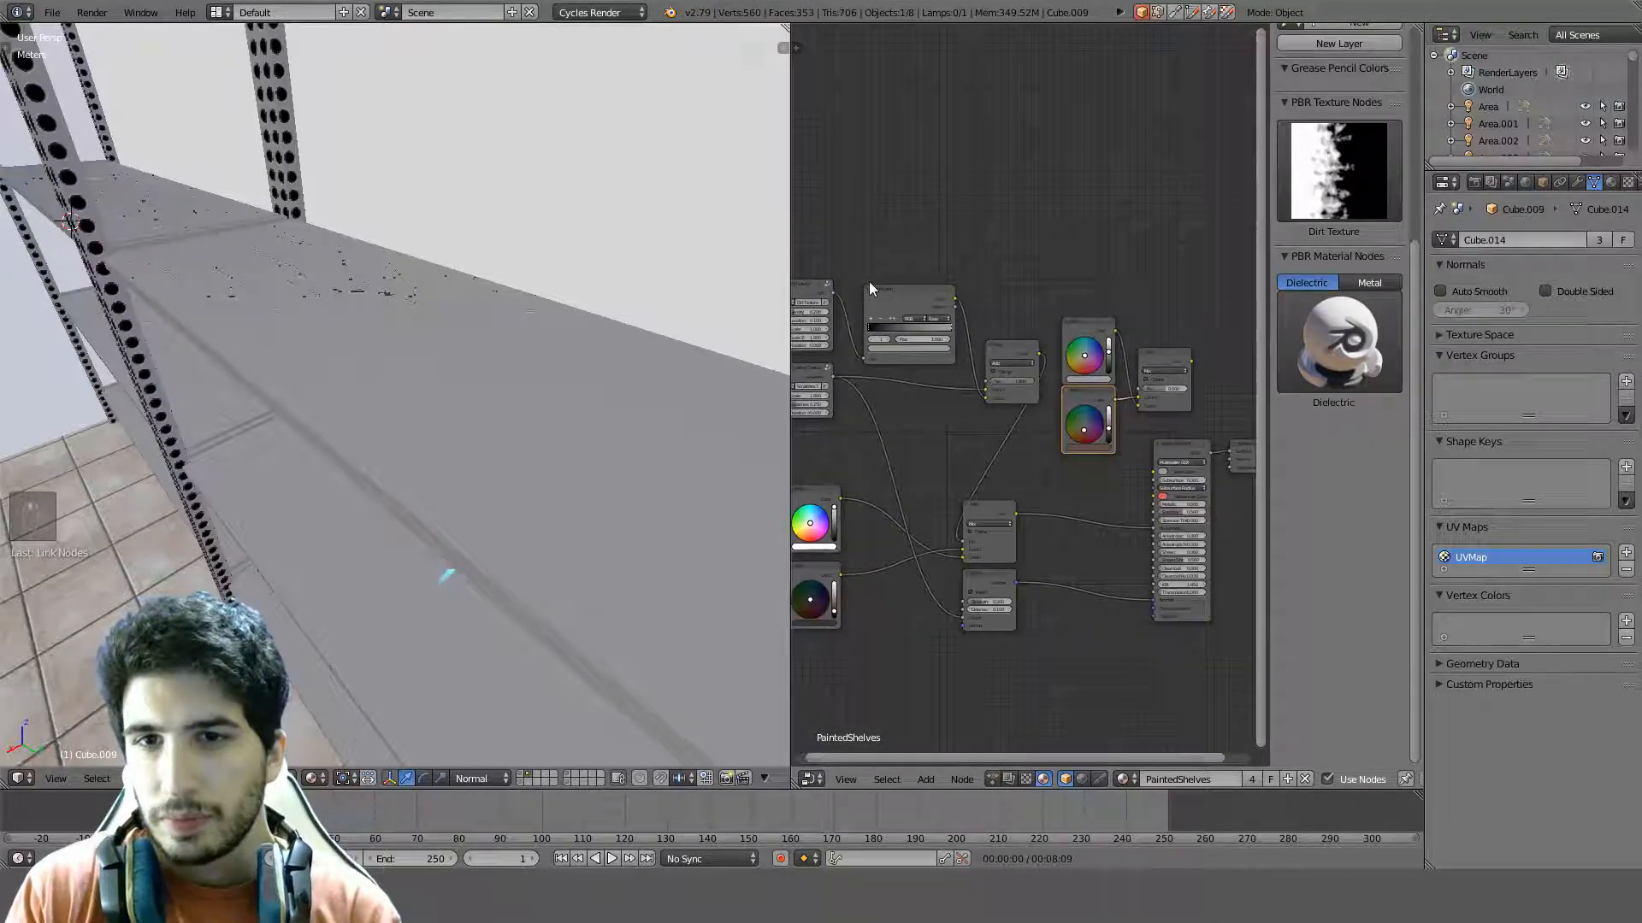
{"action": "left_click_drag", "start_coordinate": [834, 292], "coordinate": [1137, 389]}
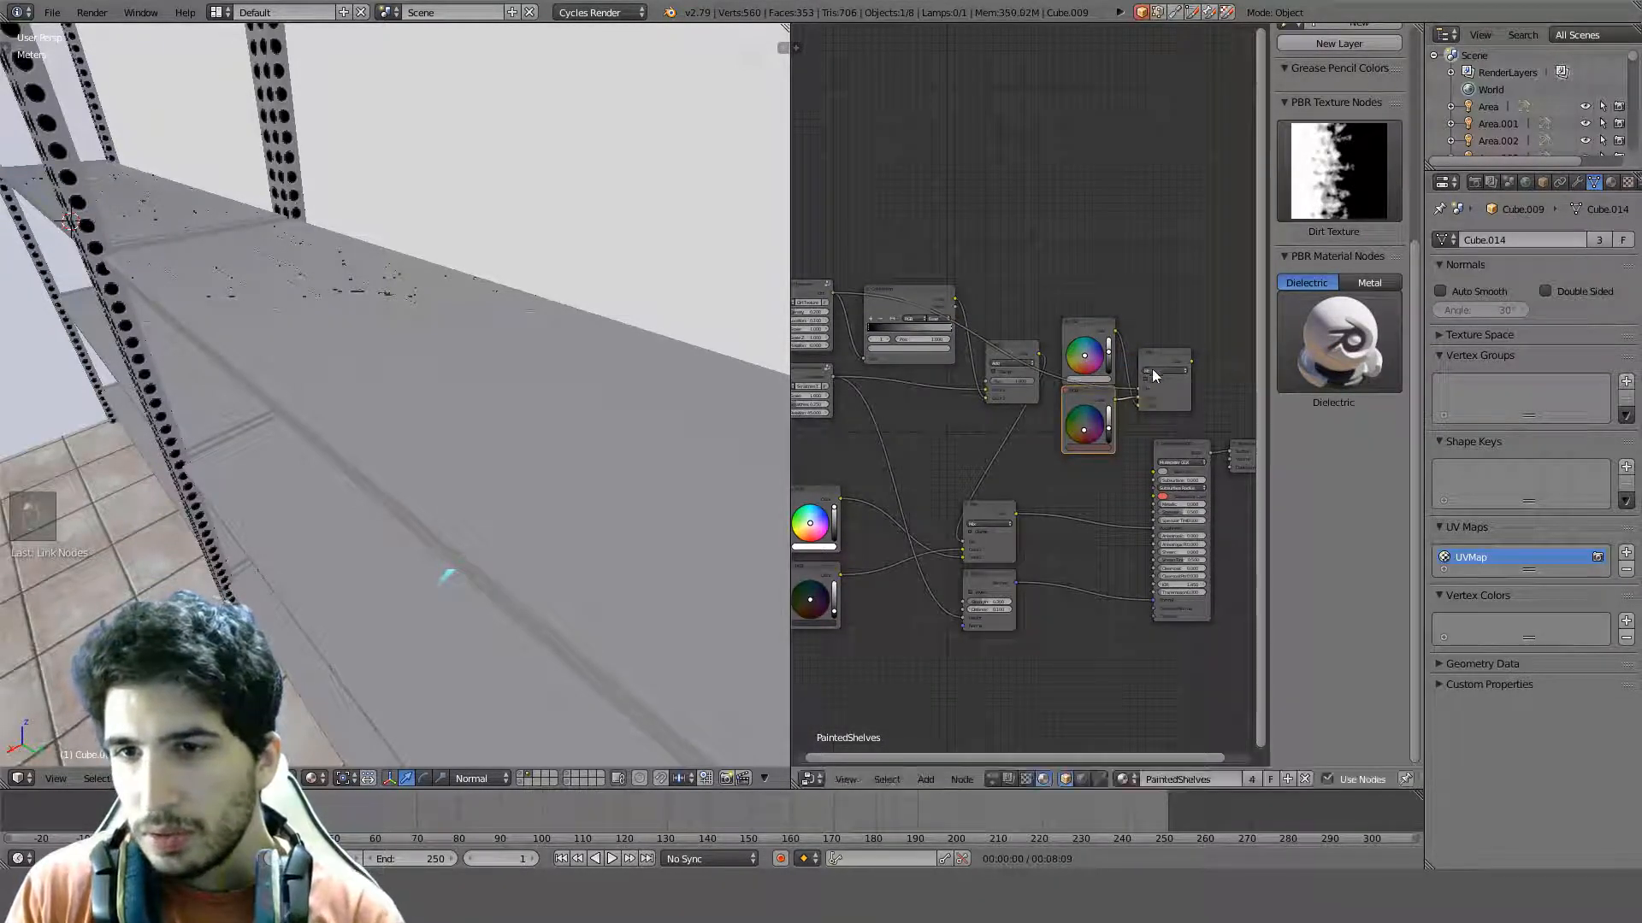
Preview the new Mix node's colour output on the shelves with the Emission Viewer
{"action": "left_click", "coordinate": [1160, 359], "text": "ctrl+shift"}
{"action": "scroll", "coordinate": [1146, 360], "scroll_direction": "down", "scroll_amount": 1}
{"action": "scroll", "coordinate": [773, 366], "scroll_direction": "down", "scroll_amount": 3}
{"action": "middle_click_drag", "start_coordinate": [773, 366], "coordinate": [563, 381]}
{"action": "scroll", "coordinate": [1026, 395], "scroll_direction": "up", "scroll_amount": 3}
{"action": "middle_click_drag", "start_coordinate": [1158, 418], "coordinate": [1023, 420]}
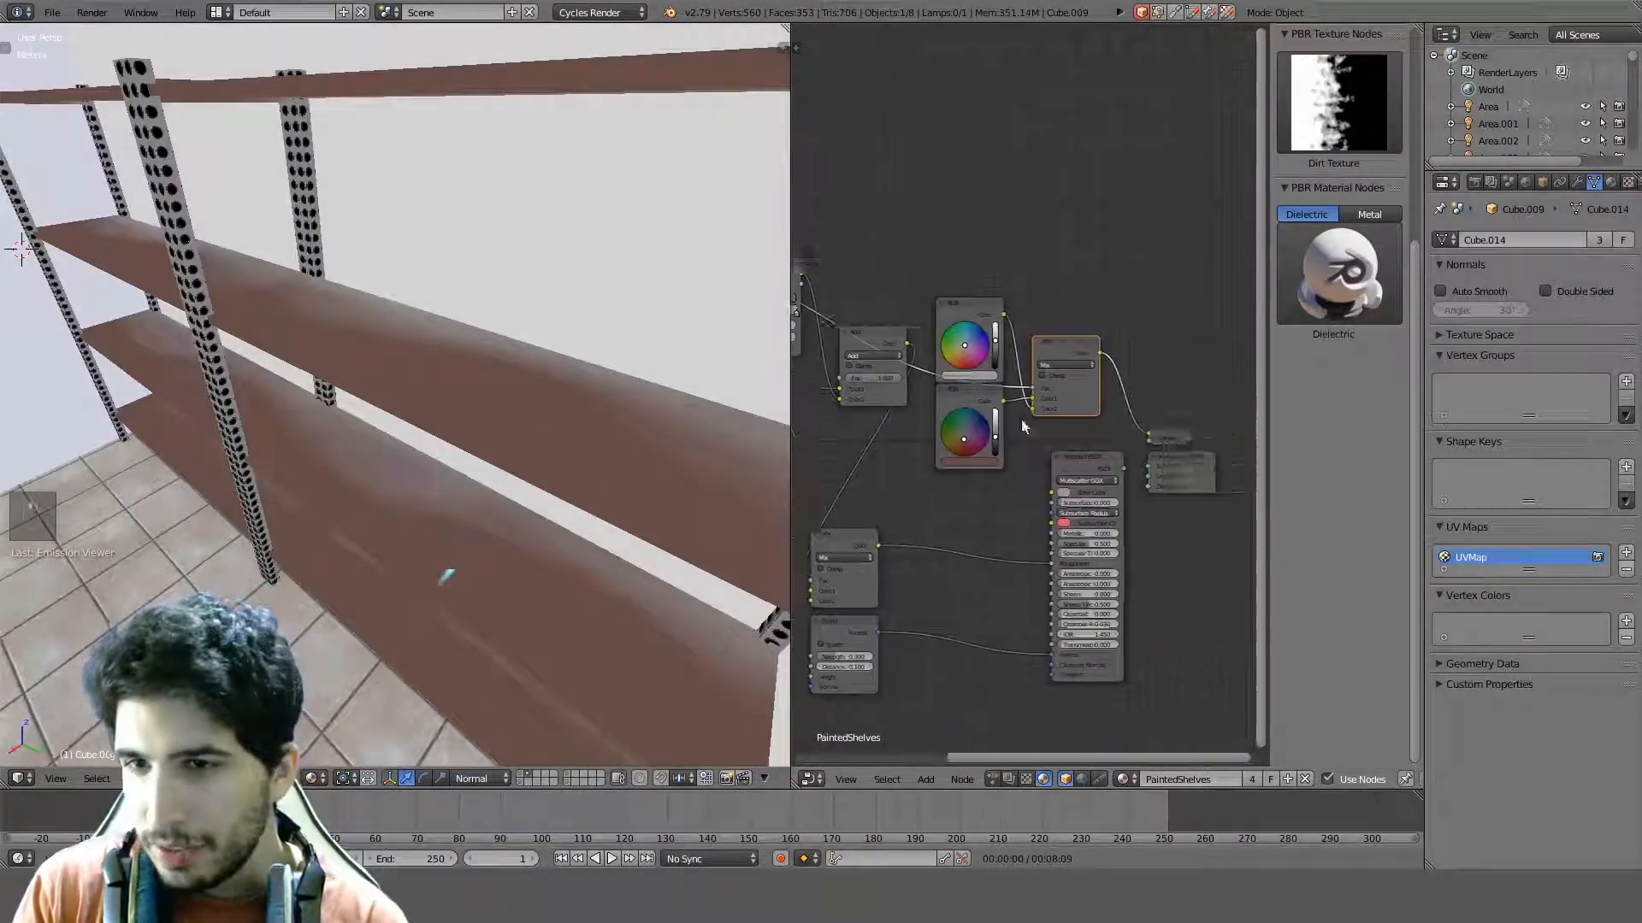
Swap the Mix node's colour inputs, linking the grey RGB to Color1 and the reddish brown RGB to Color2
{"action": "scroll", "coordinate": [1023, 386], "scroll_direction": "up", "scroll_amount": 4}
{"action": "left_click_drag", "start_coordinate": [988, 413], "coordinate": [1043, 425]}
{"action": "left_click_drag", "start_coordinate": [987, 251], "coordinate": [1041, 408]}
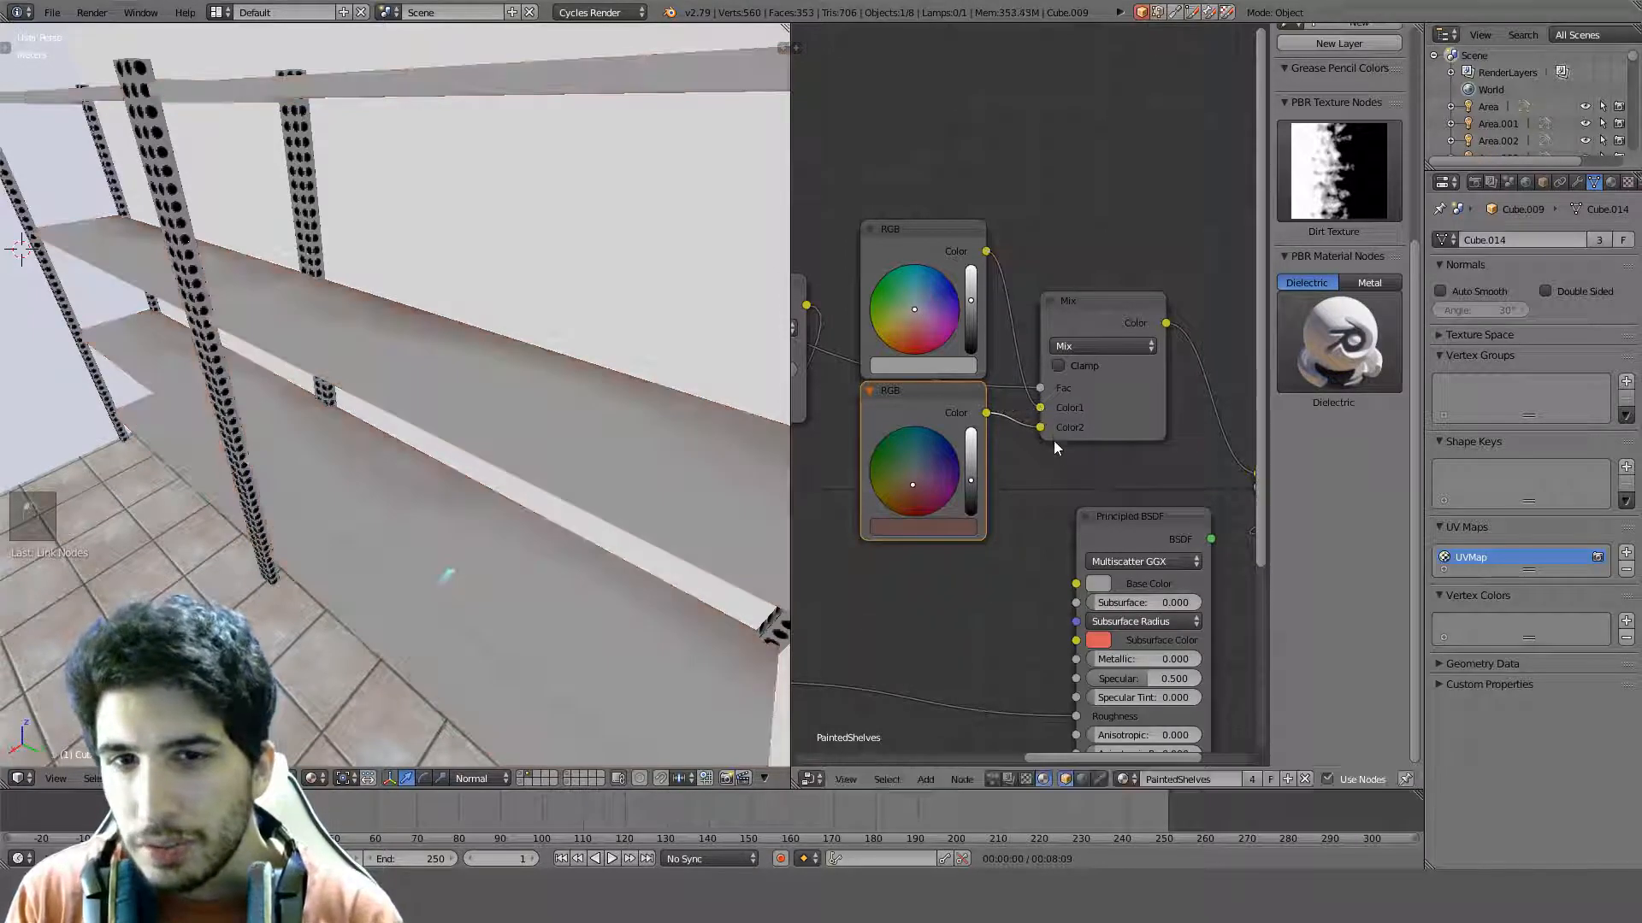
Link the new Mix node's Color output to the Principled BSDF's Base Color
{"action": "scroll", "coordinate": [1056, 474], "scroll_direction": "down", "scroll_amount": 1}
{"action": "scroll", "coordinate": [1040, 465], "scroll_direction": "down", "scroll_amount": 3}
{"action": "middle_click_drag", "start_coordinate": [1096, 410], "coordinate": [983, 311]}
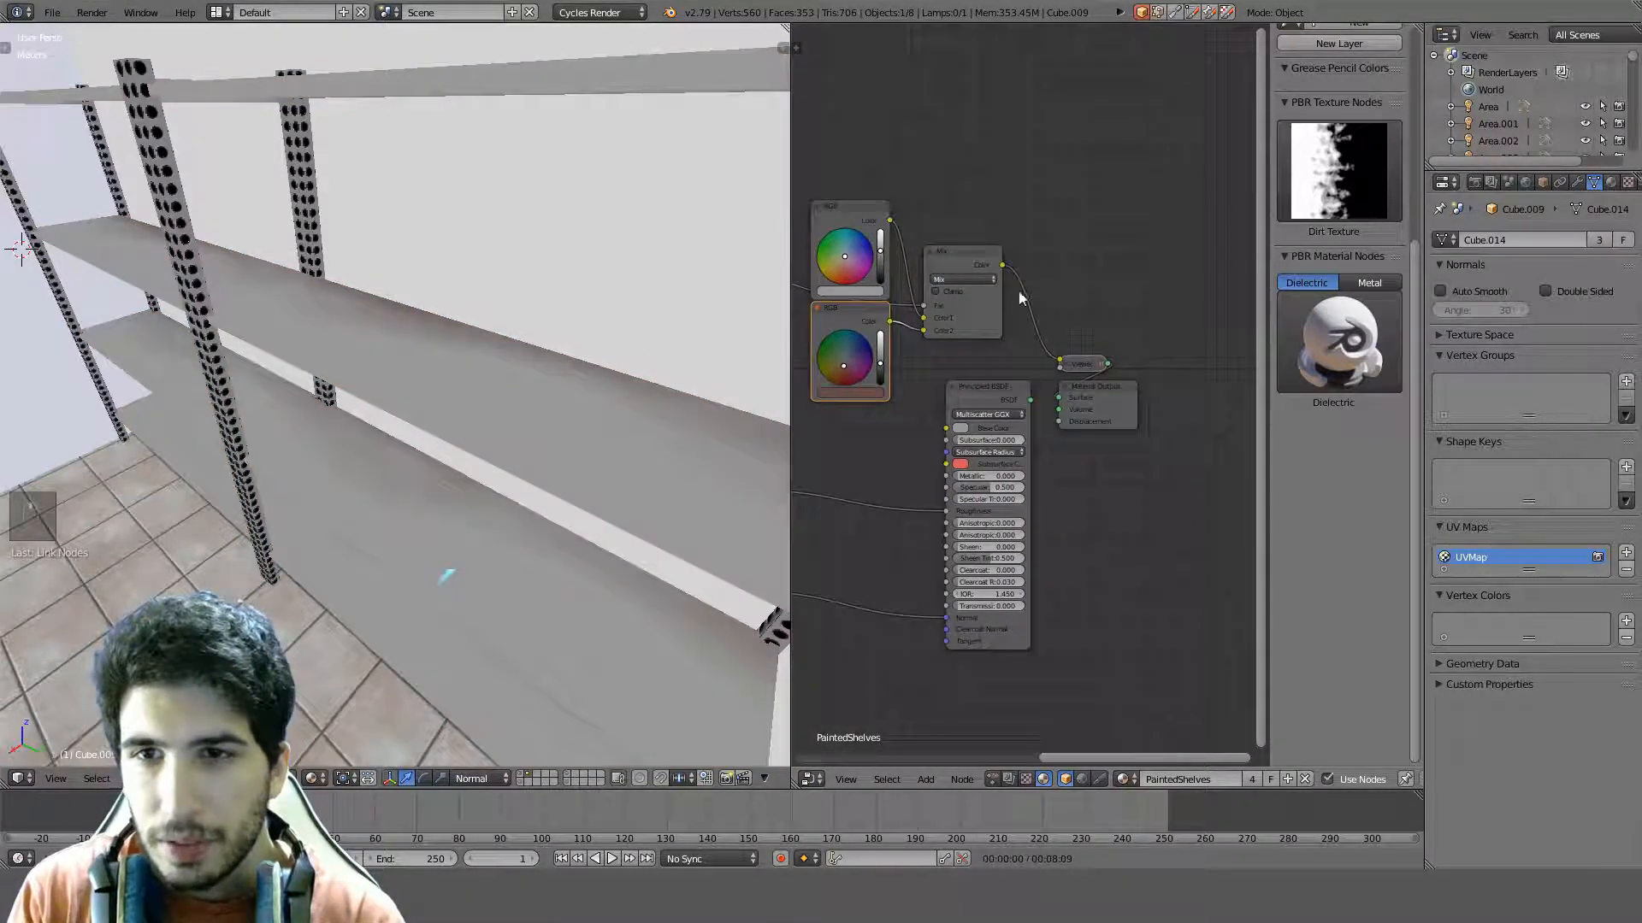
{"action": "left_click_drag", "start_coordinate": [1002, 265], "coordinate": [946, 427]}
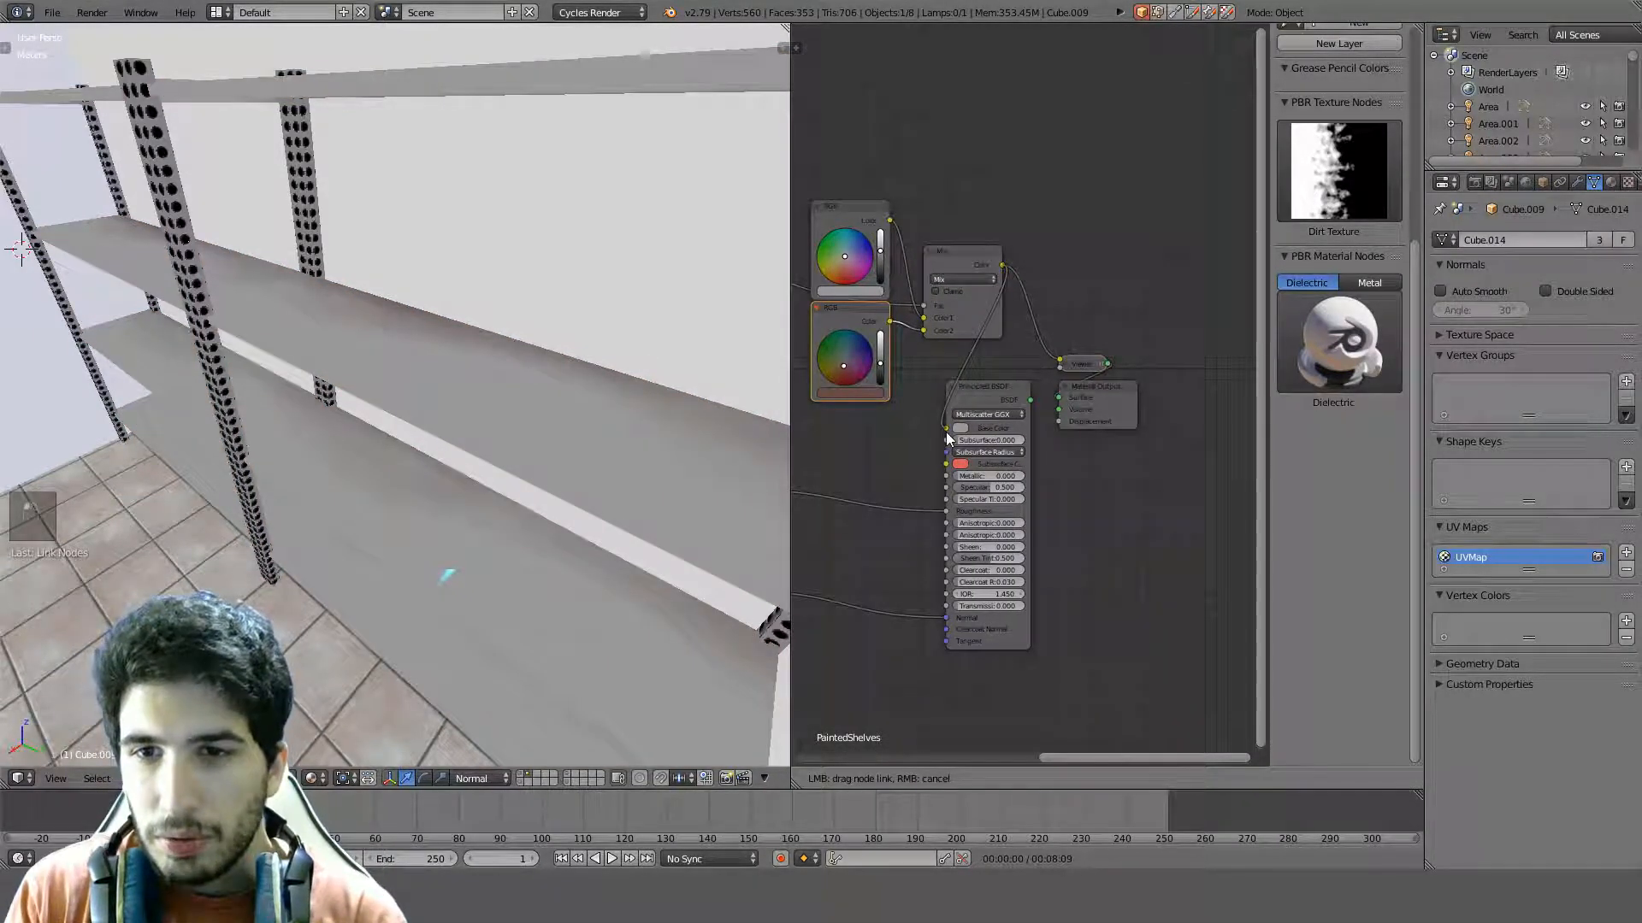
Reconnect the Principled BSDF to the material output and inspect the dirt colouring on the shelves
{"action": "left_click", "coordinate": [1009, 387], "text": "ctrl+shift"}
{"action": "middle_click_drag", "start_coordinate": [604, 378], "coordinate": [491, 348]}
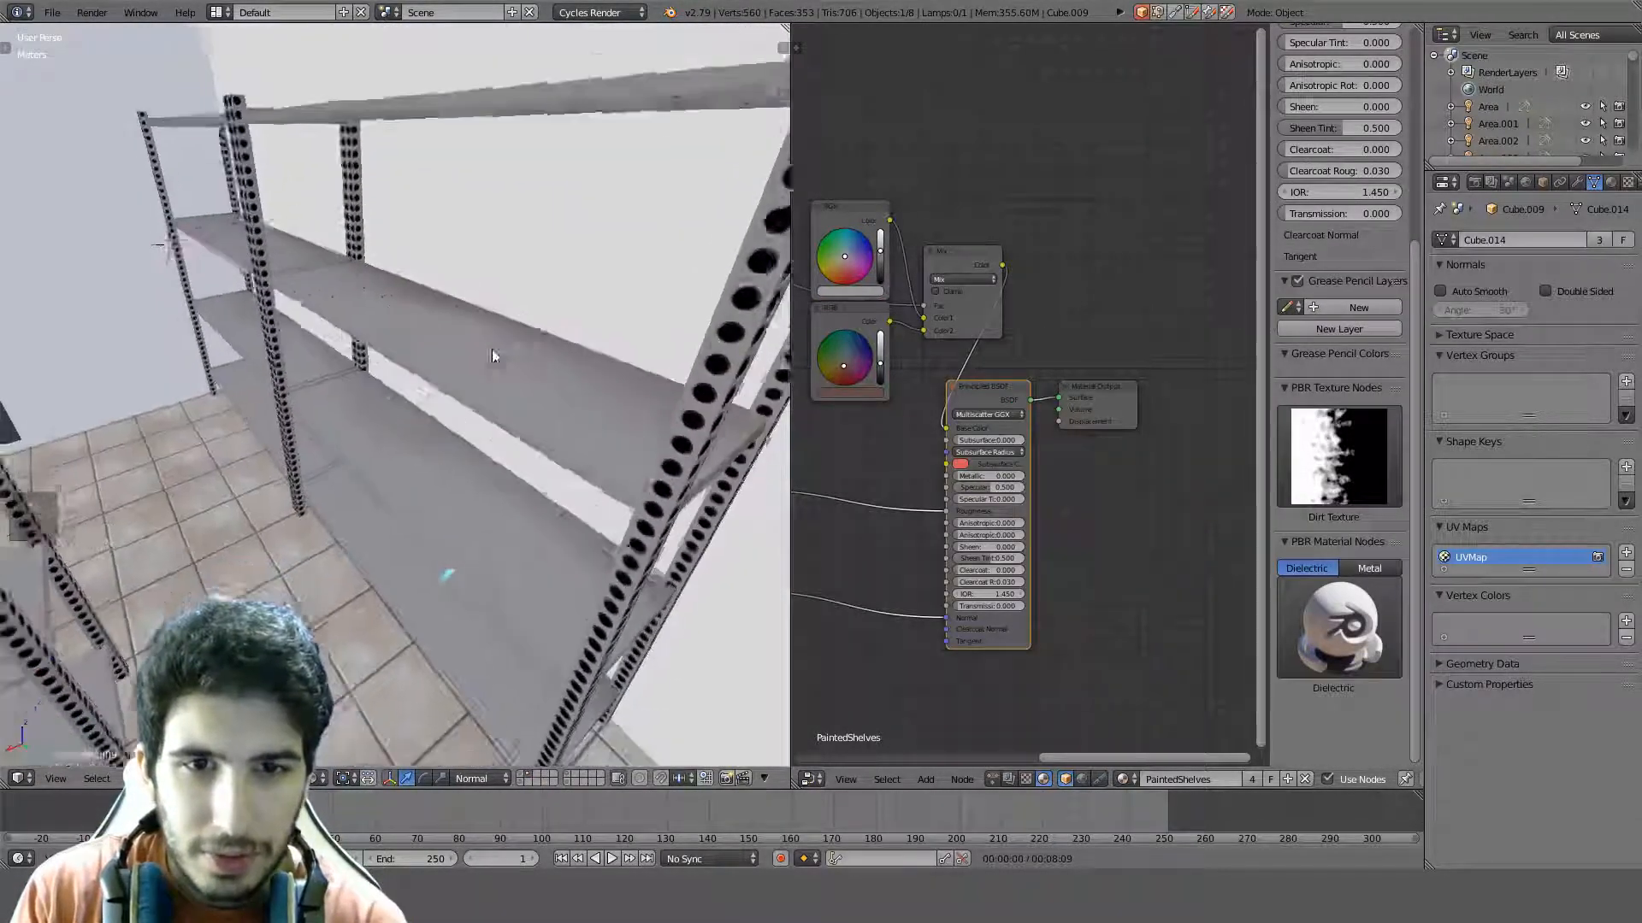
{"action": "scroll", "coordinate": [498, 342], "scroll_direction": "up", "scroll_amount": 3}
{"action": "scroll", "coordinate": [484, 461], "scroll_direction": "down", "scroll_amount": 3}
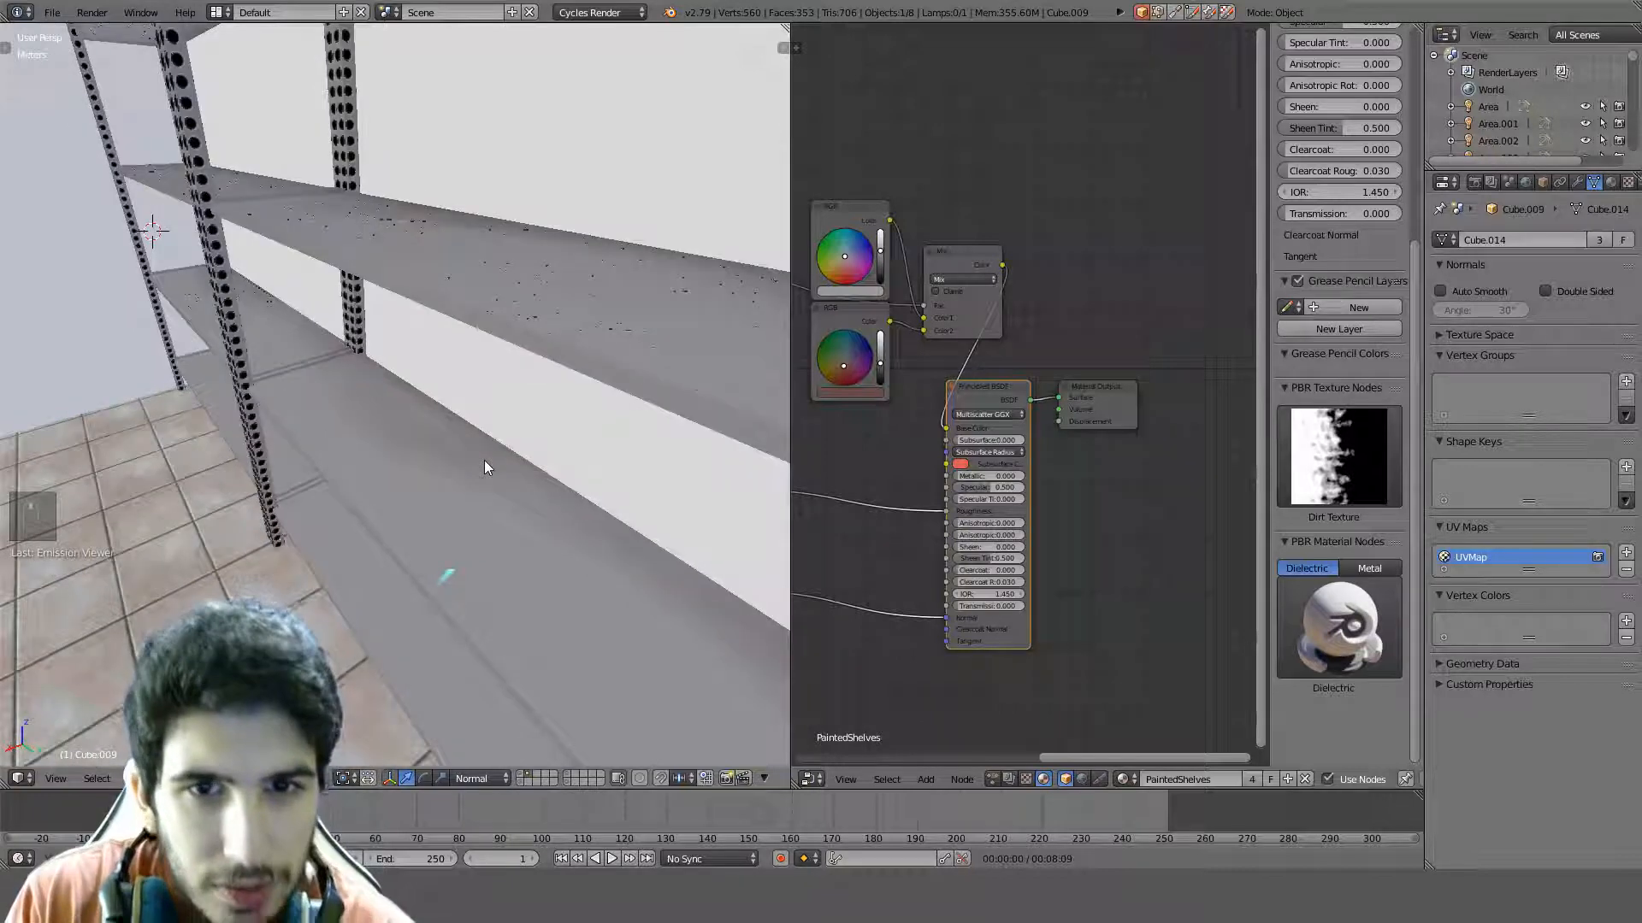
Switch the viewport to rendered shading, check the shelves' dirt and reflections, and review the roughness nodes
{"action": "key", "text": "shift+z"}
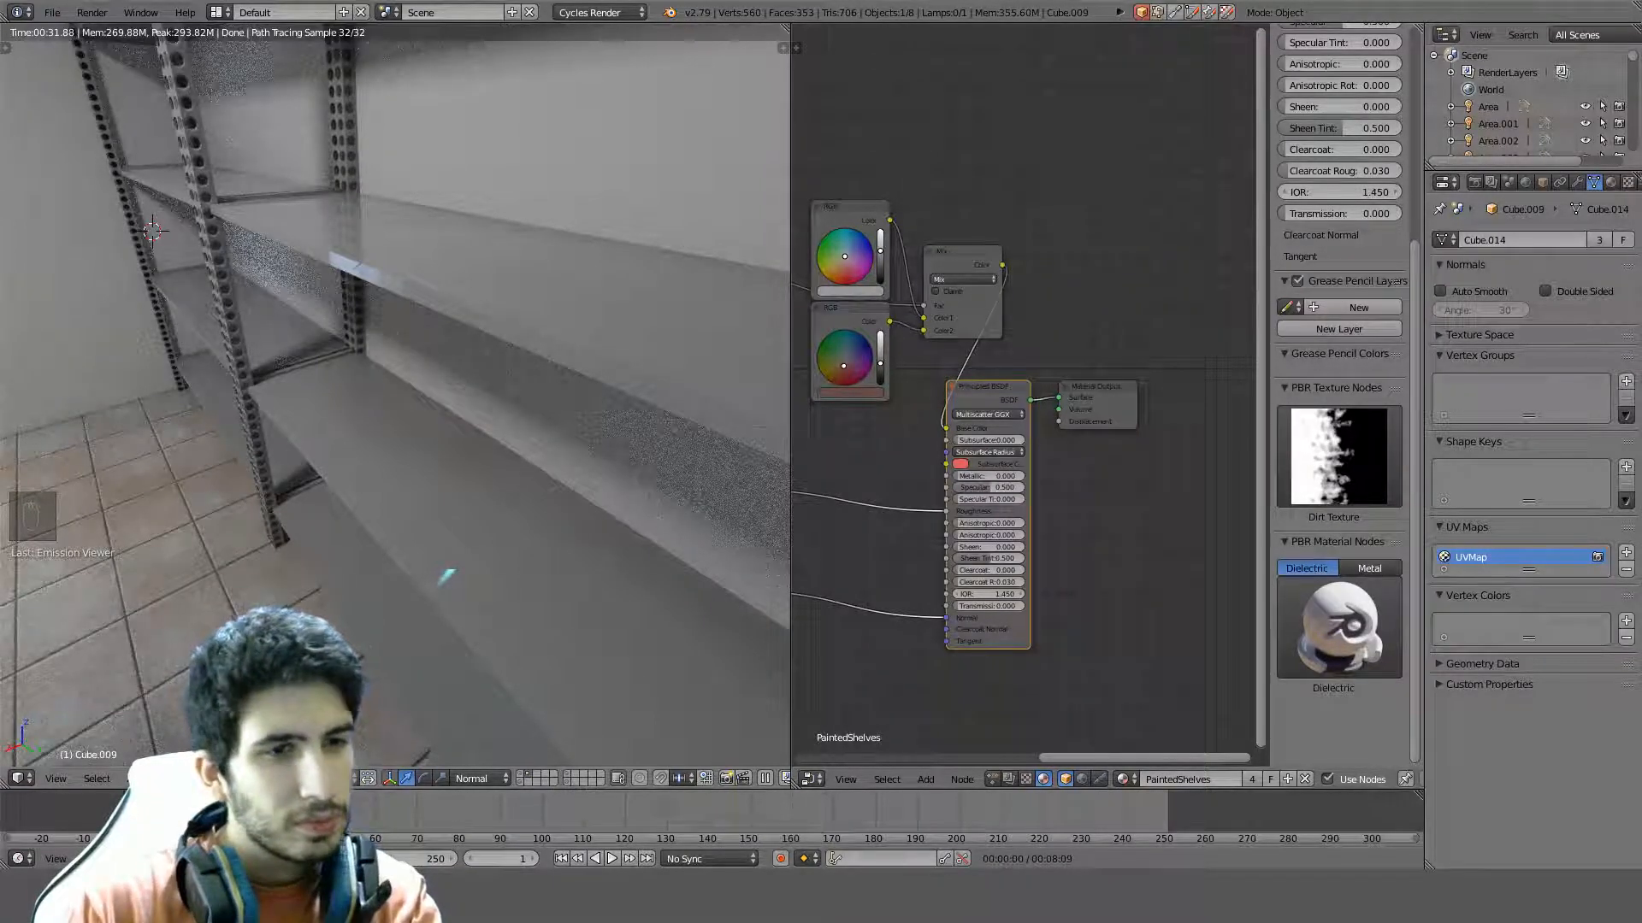
{"action": "scroll", "coordinate": [448, 577], "scroll_direction": "down", "scroll_amount": 1}
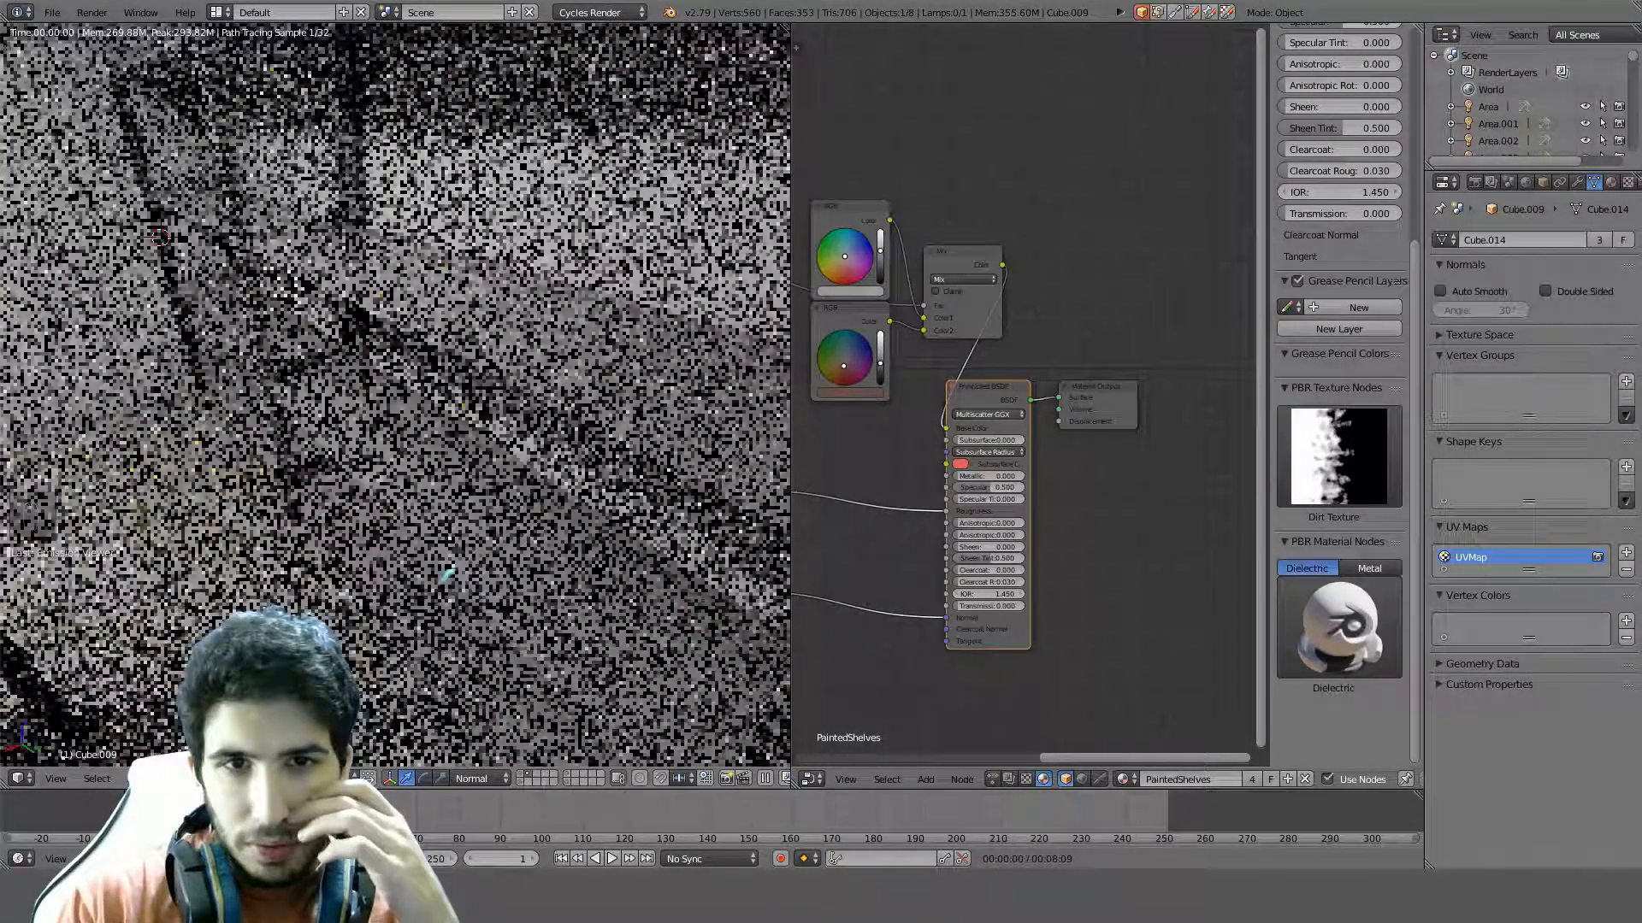
{"action": "scroll", "coordinate": [447, 578], "scroll_direction": "up", "scroll_amount": 1}
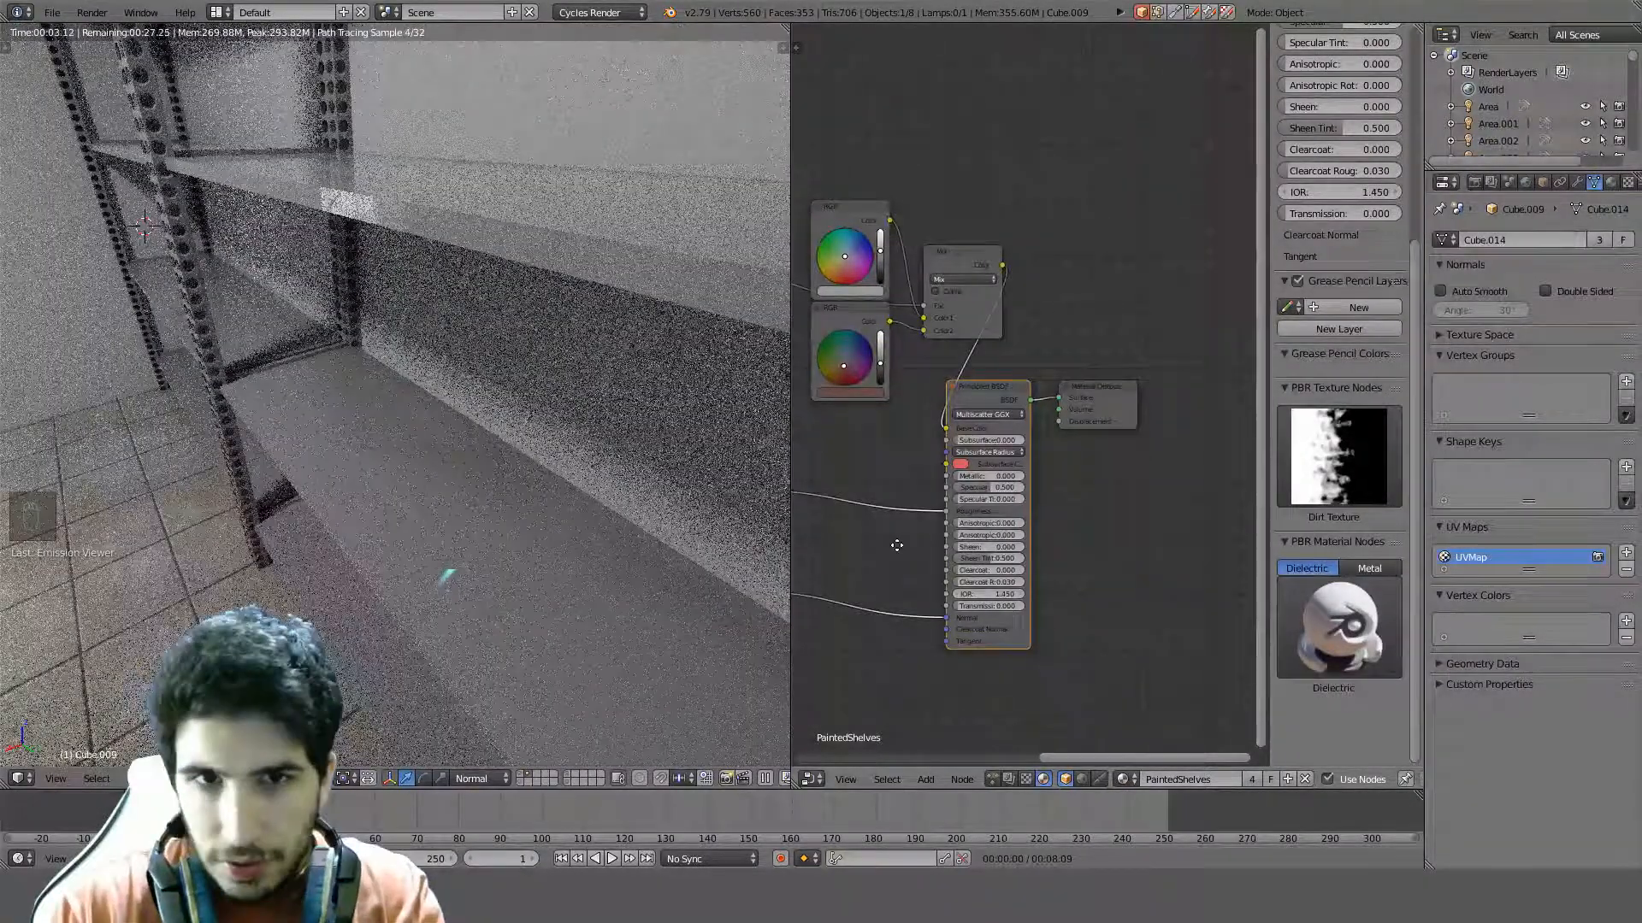
{"action": "middle_click_drag", "start_coordinate": [972, 544], "coordinate": [1289, 450]}
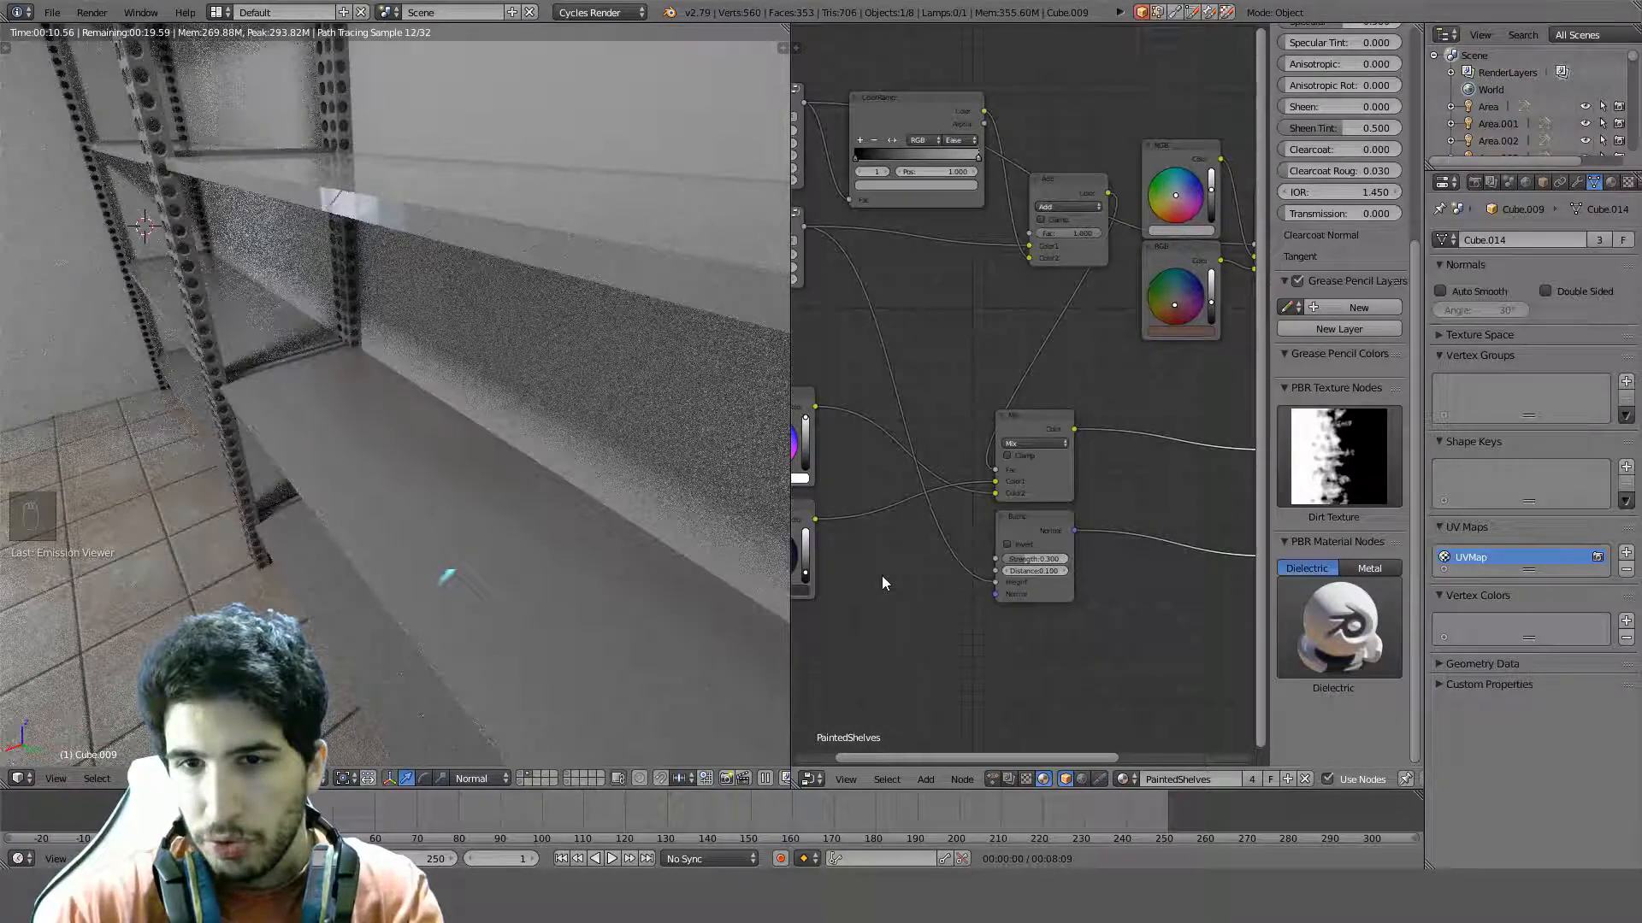
{"action": "middle_click_drag", "start_coordinate": [946, 565], "coordinate": [1033, 544]}
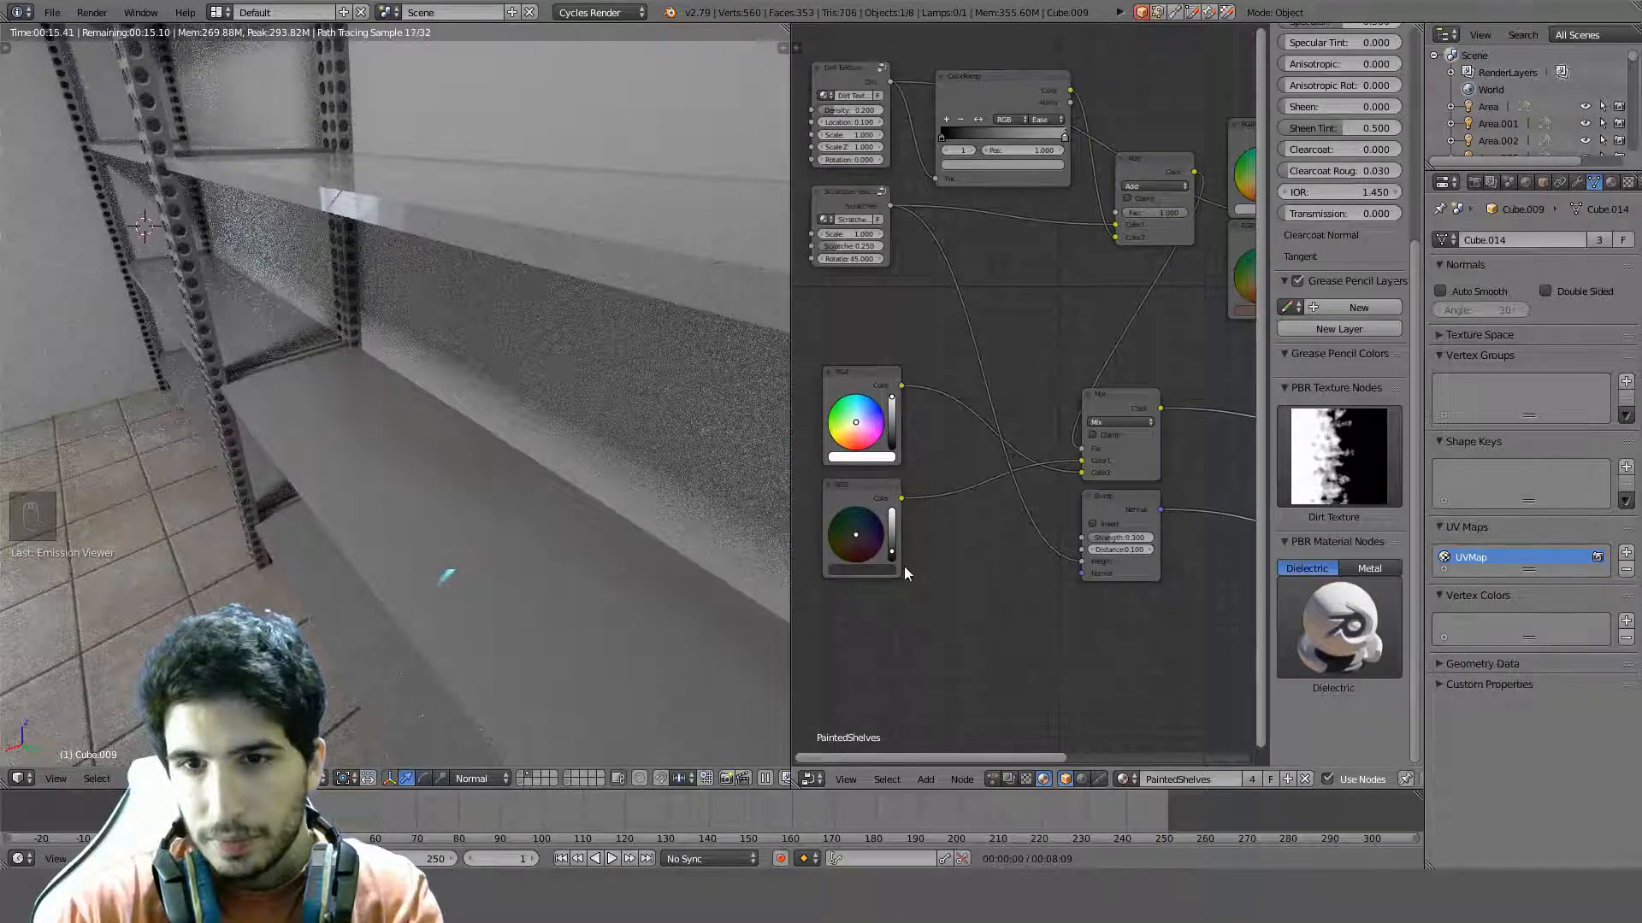
Set the dark grey RGB node's colour value to 0.4
{"action": "left_click", "coordinate": [857, 570]}
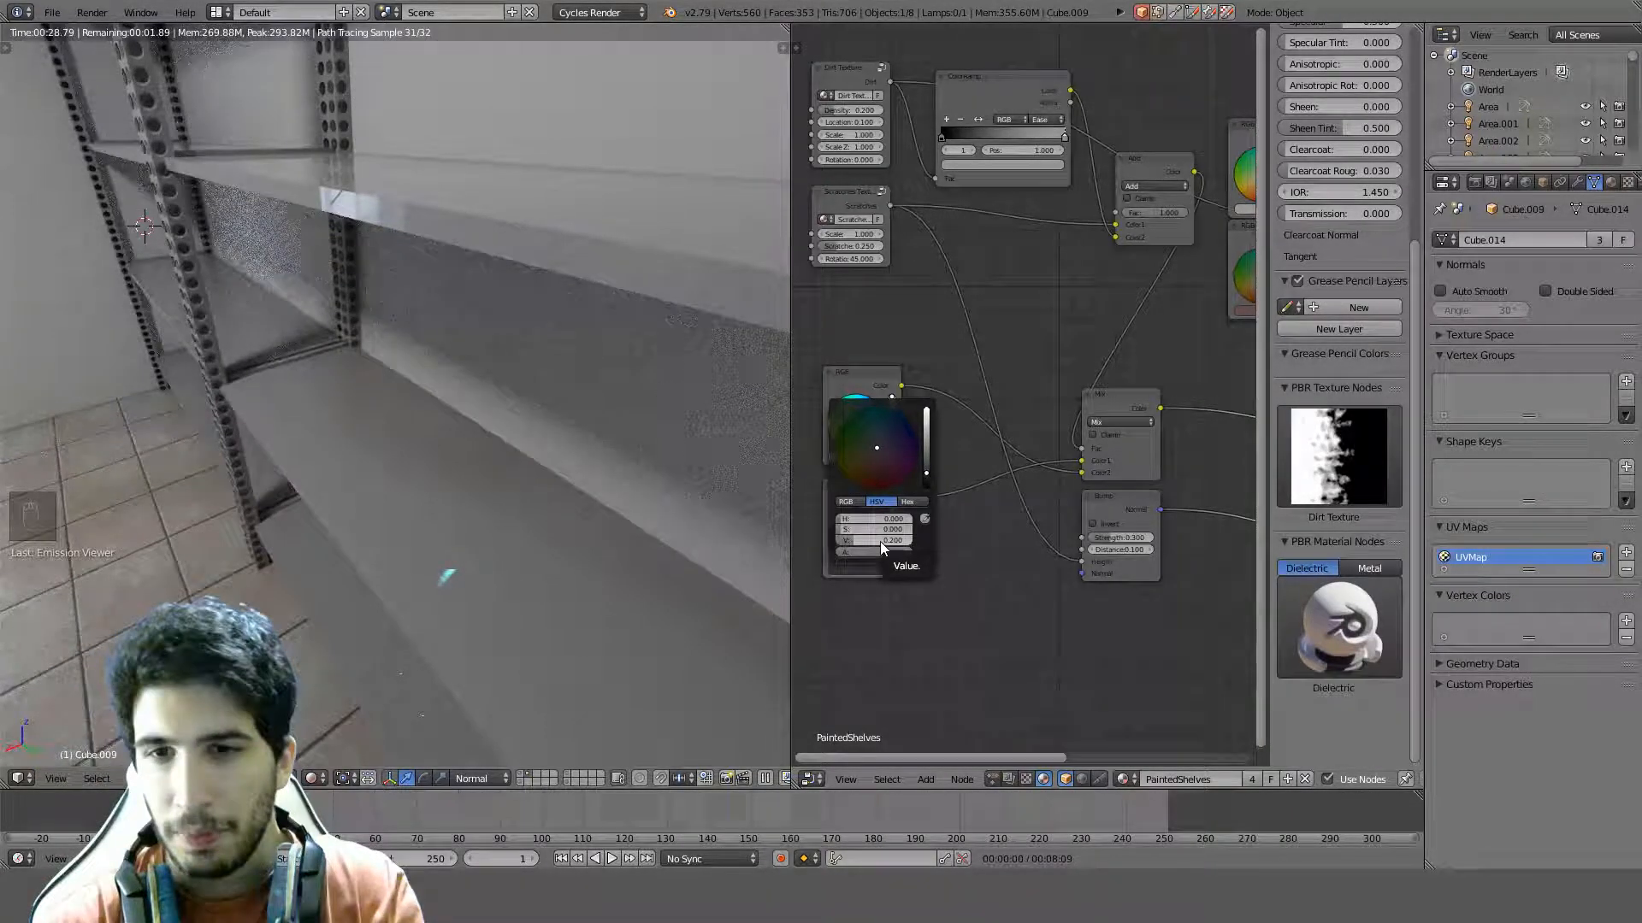
{"action": "left_click", "coordinate": [880, 542]}
{"action": "type", "text": "0.4"}
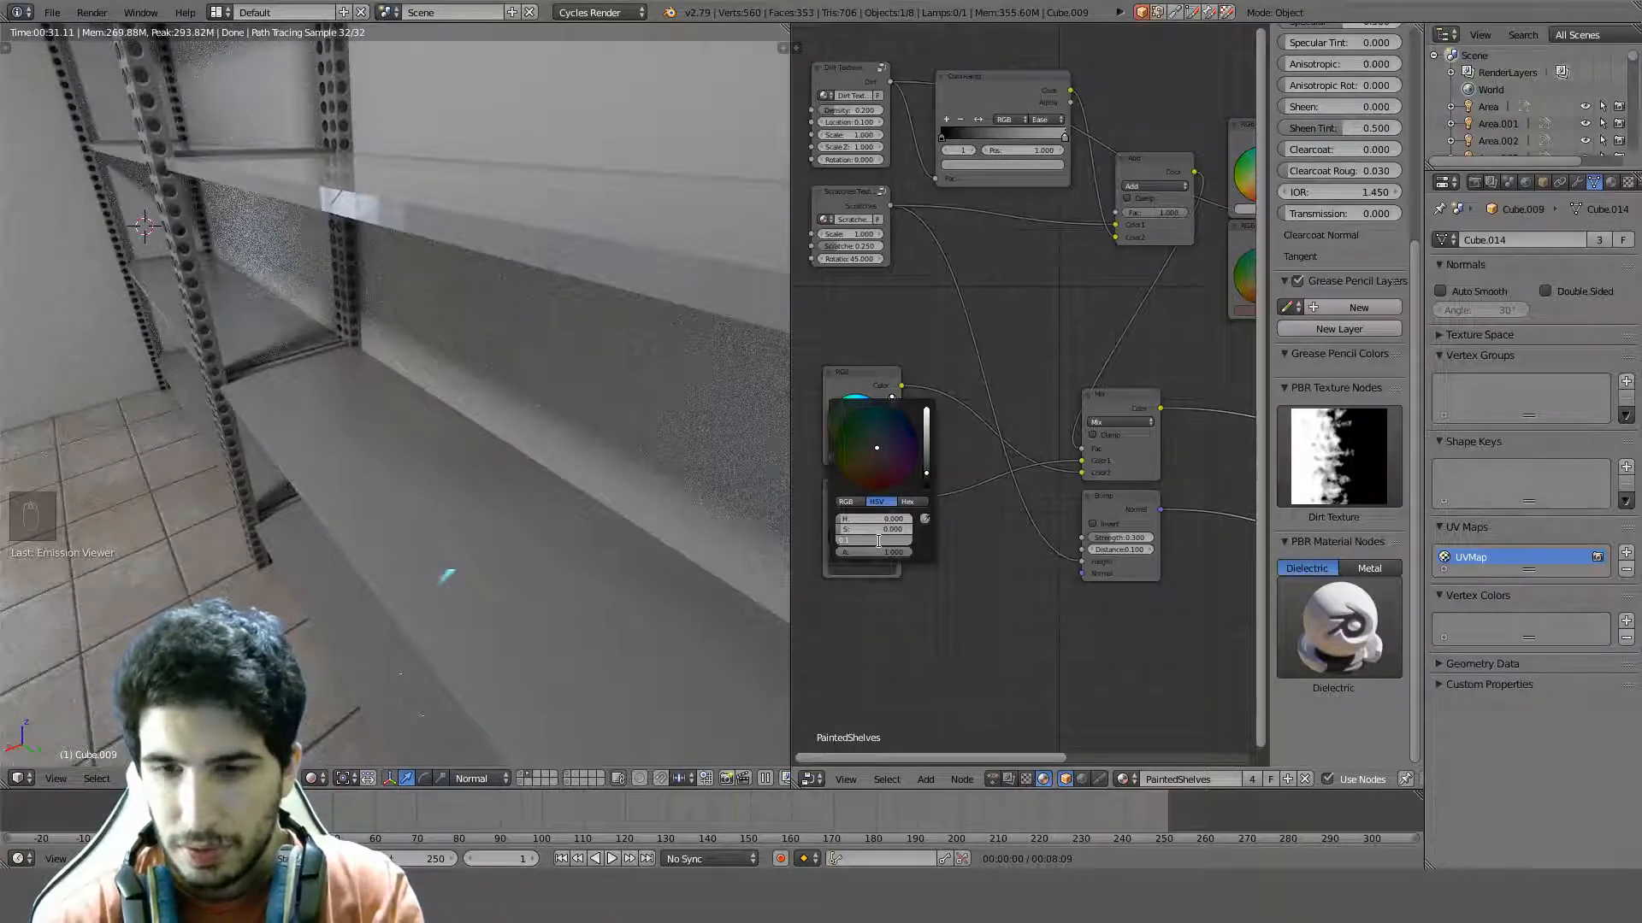
{"action": "key", "text": "Return"}
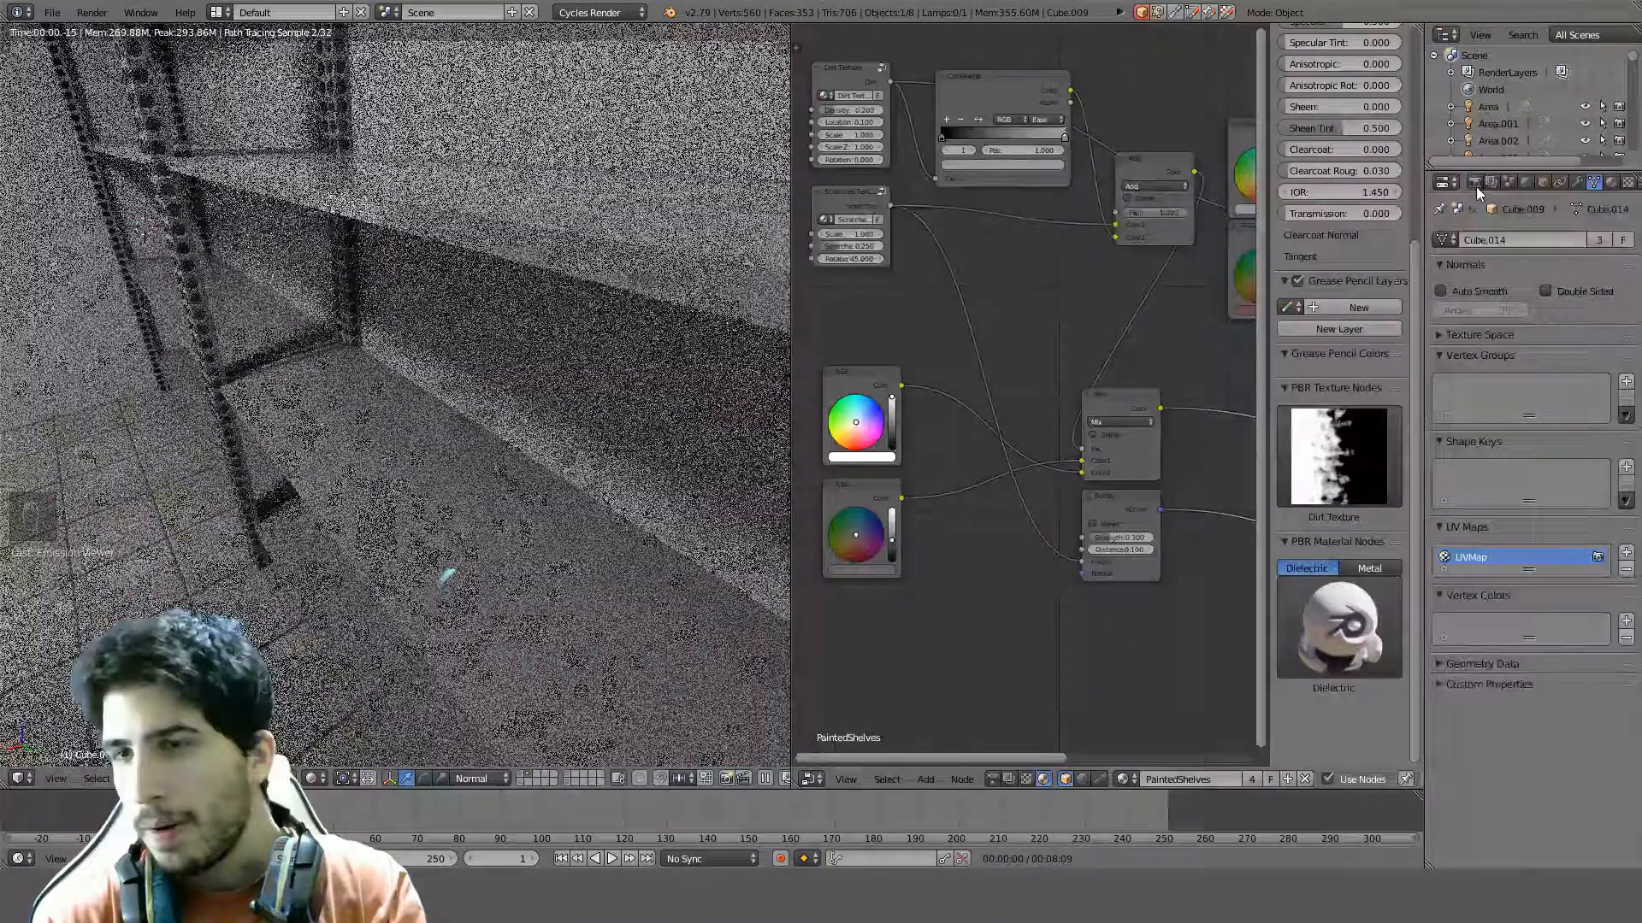
Set the Cycles preview samples to 16 in the render sampling settings
{"action": "left_click", "coordinate": [1476, 186]}
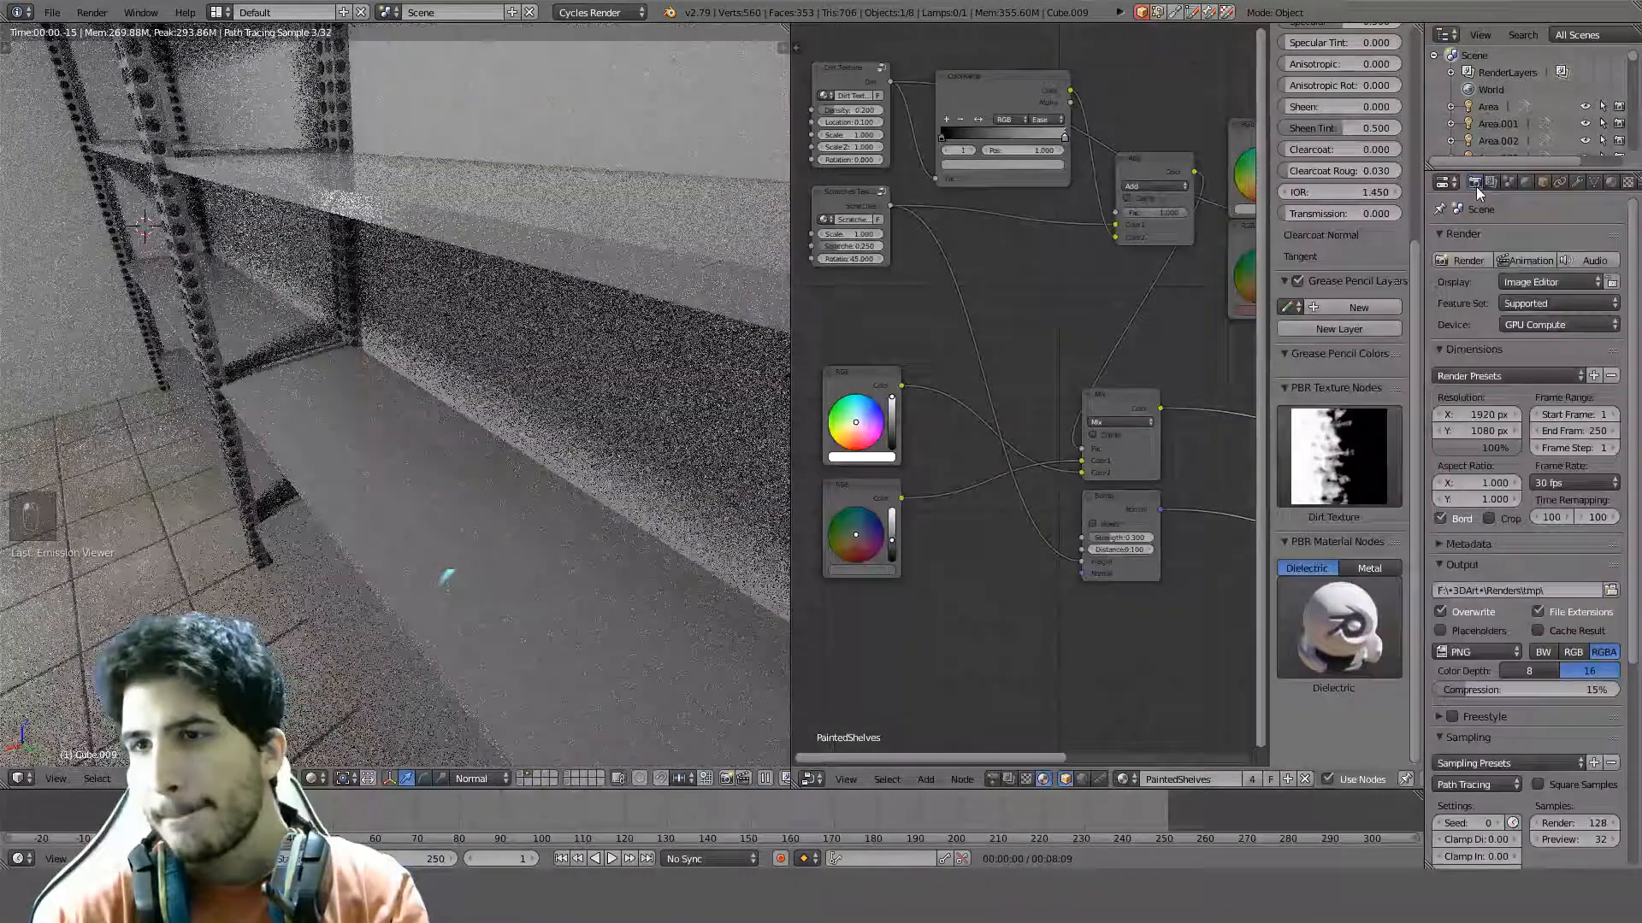
{"action": "left_click", "coordinate": [1562, 840]}
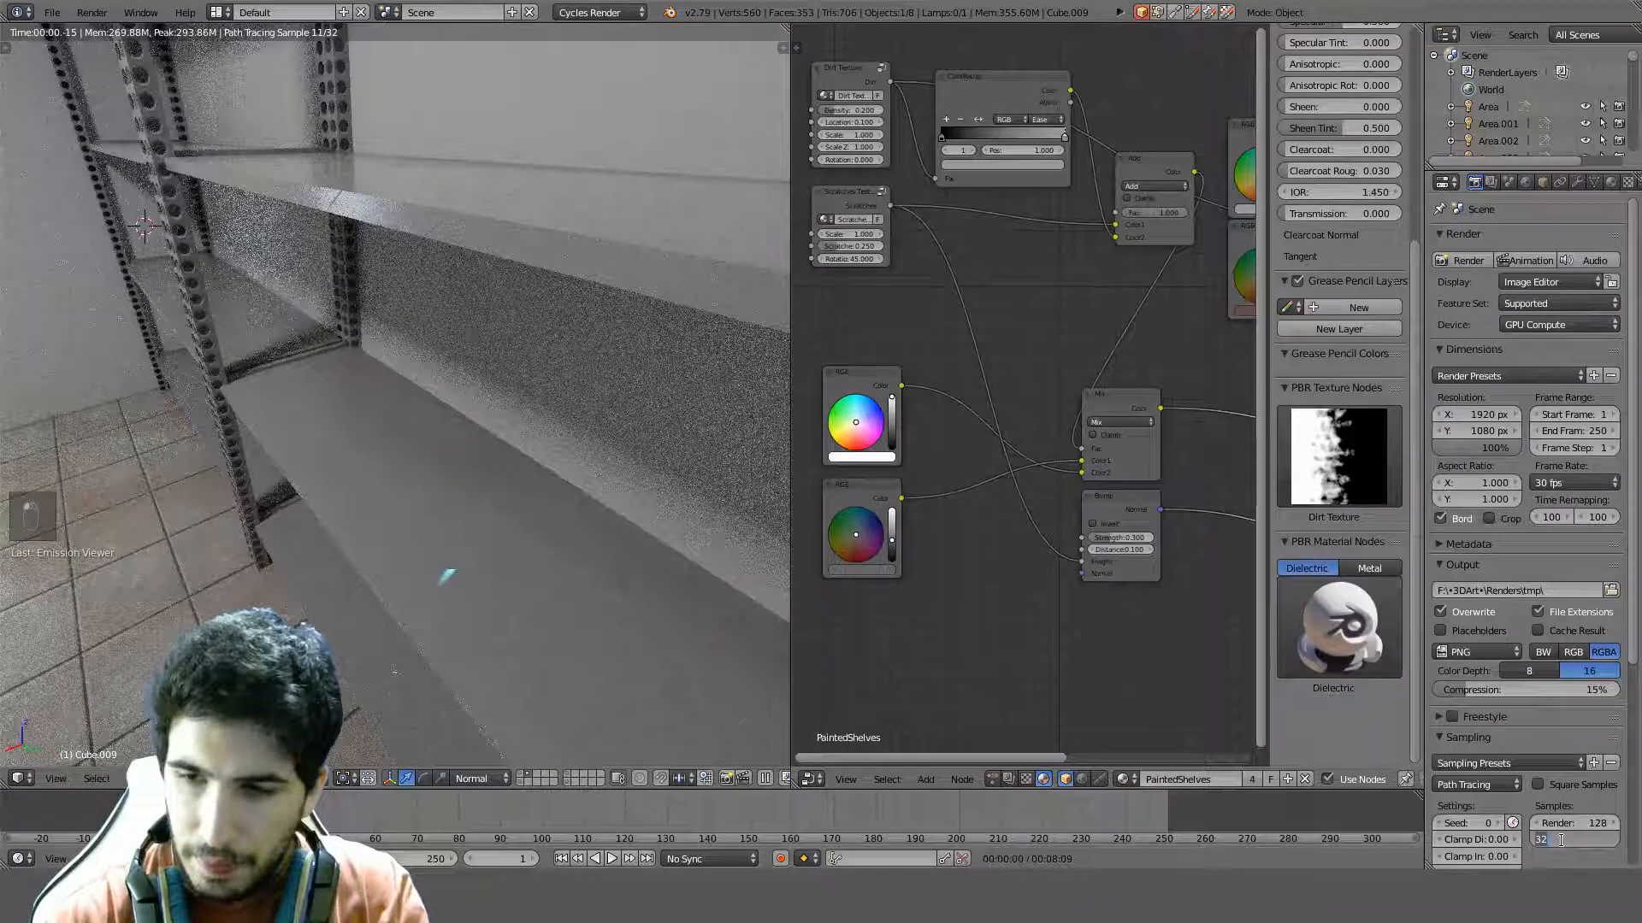
{"action": "type", "text": "16"}
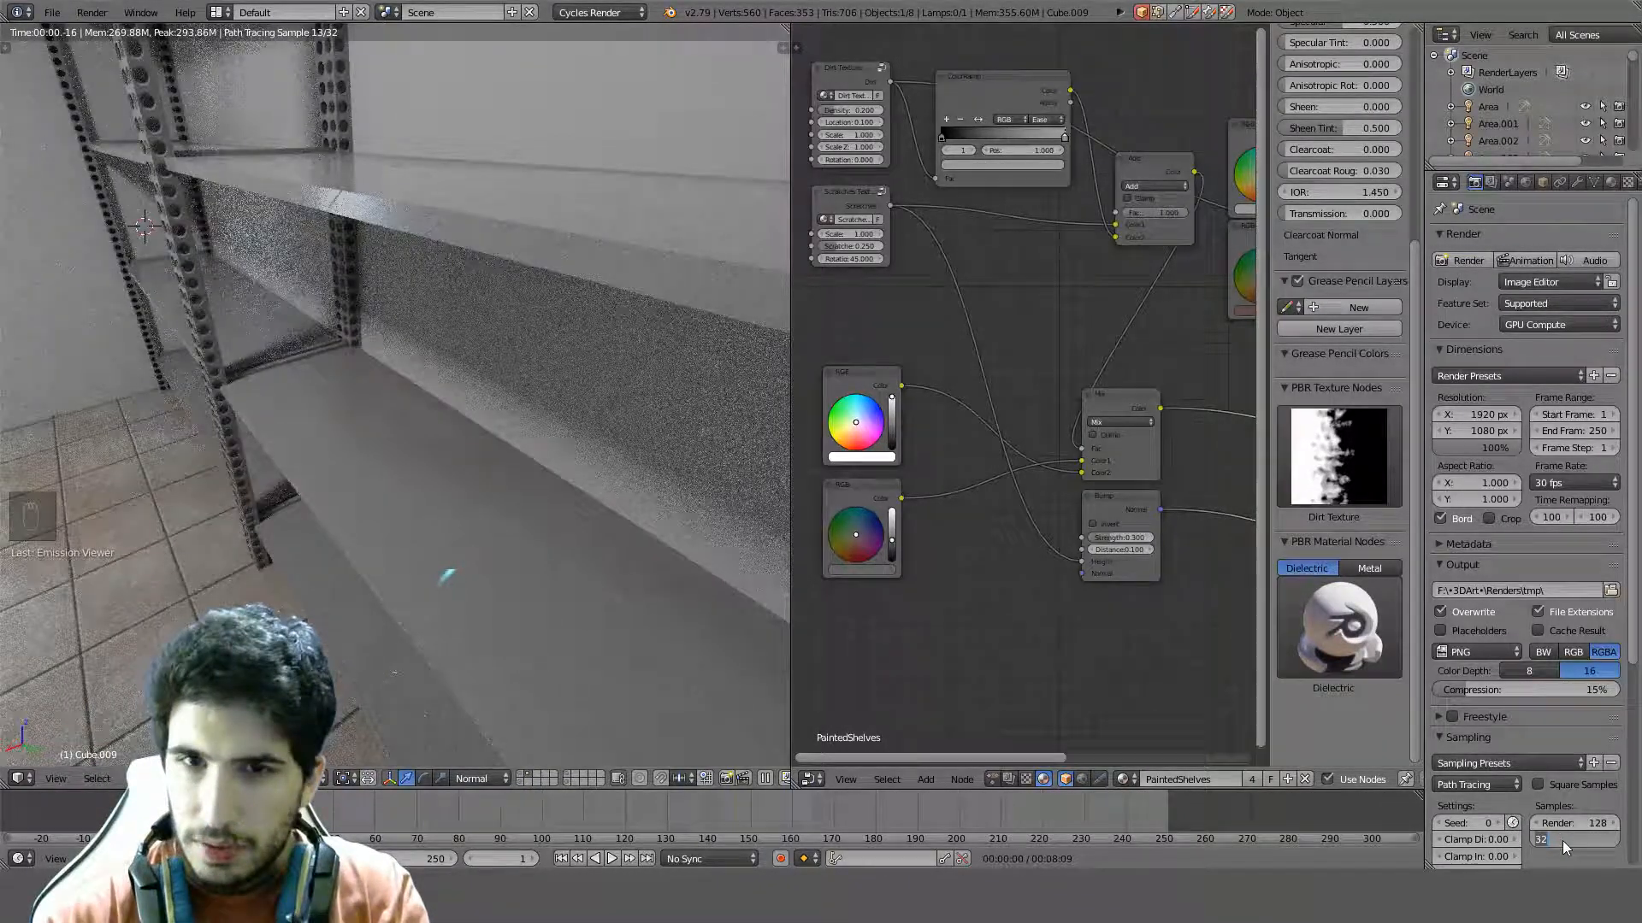
{"action": "key", "text": "Return"}
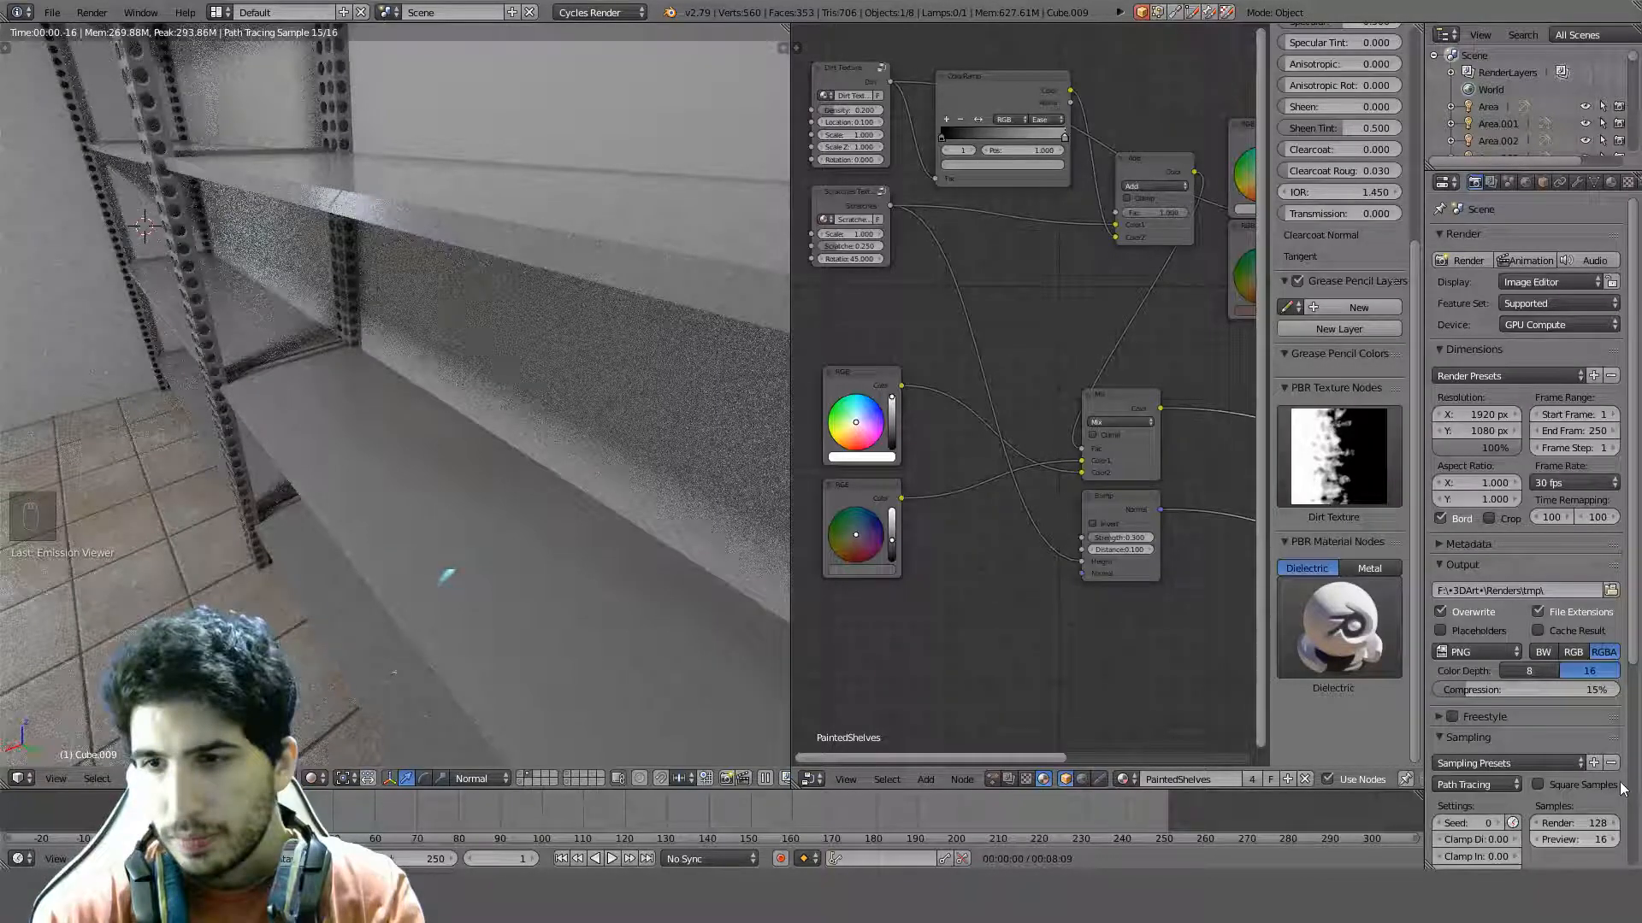
Expand the Light Paths settings, review the transparency and bounce limits, and check the shelves in the rendered view
{"action": "scroll", "coordinate": [1616, 786], "scroll_direction": "down", "scroll_amount": 6}
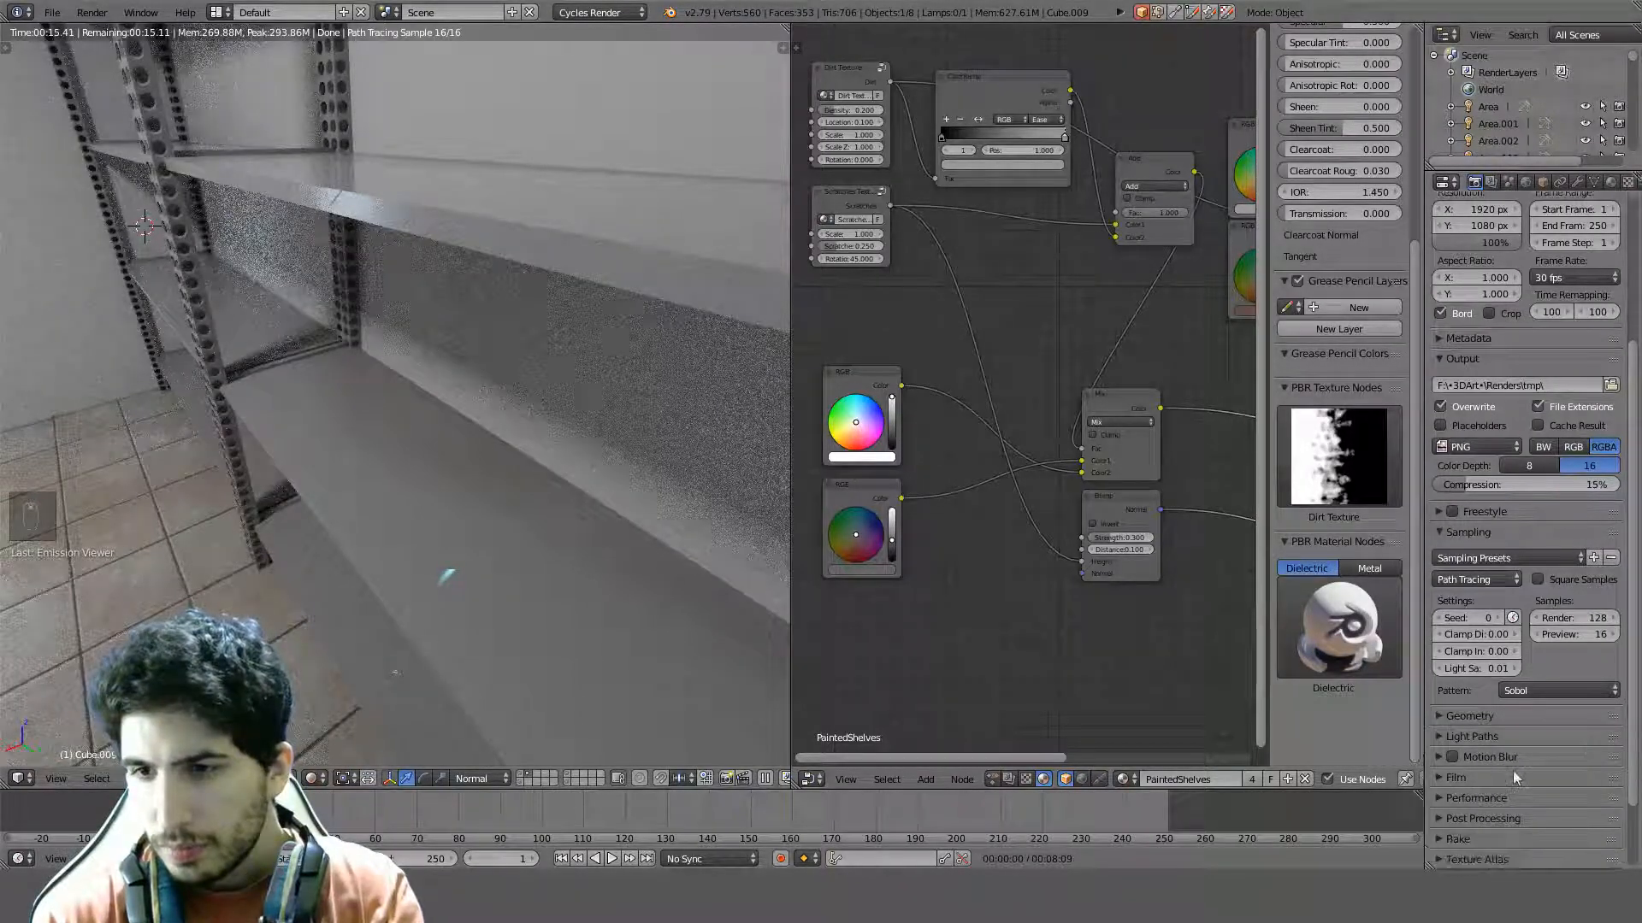
{"action": "left_click", "coordinate": [1441, 733]}
{"action": "scroll", "coordinate": [1539, 744], "scroll_direction": "down", "scroll_amount": 4}
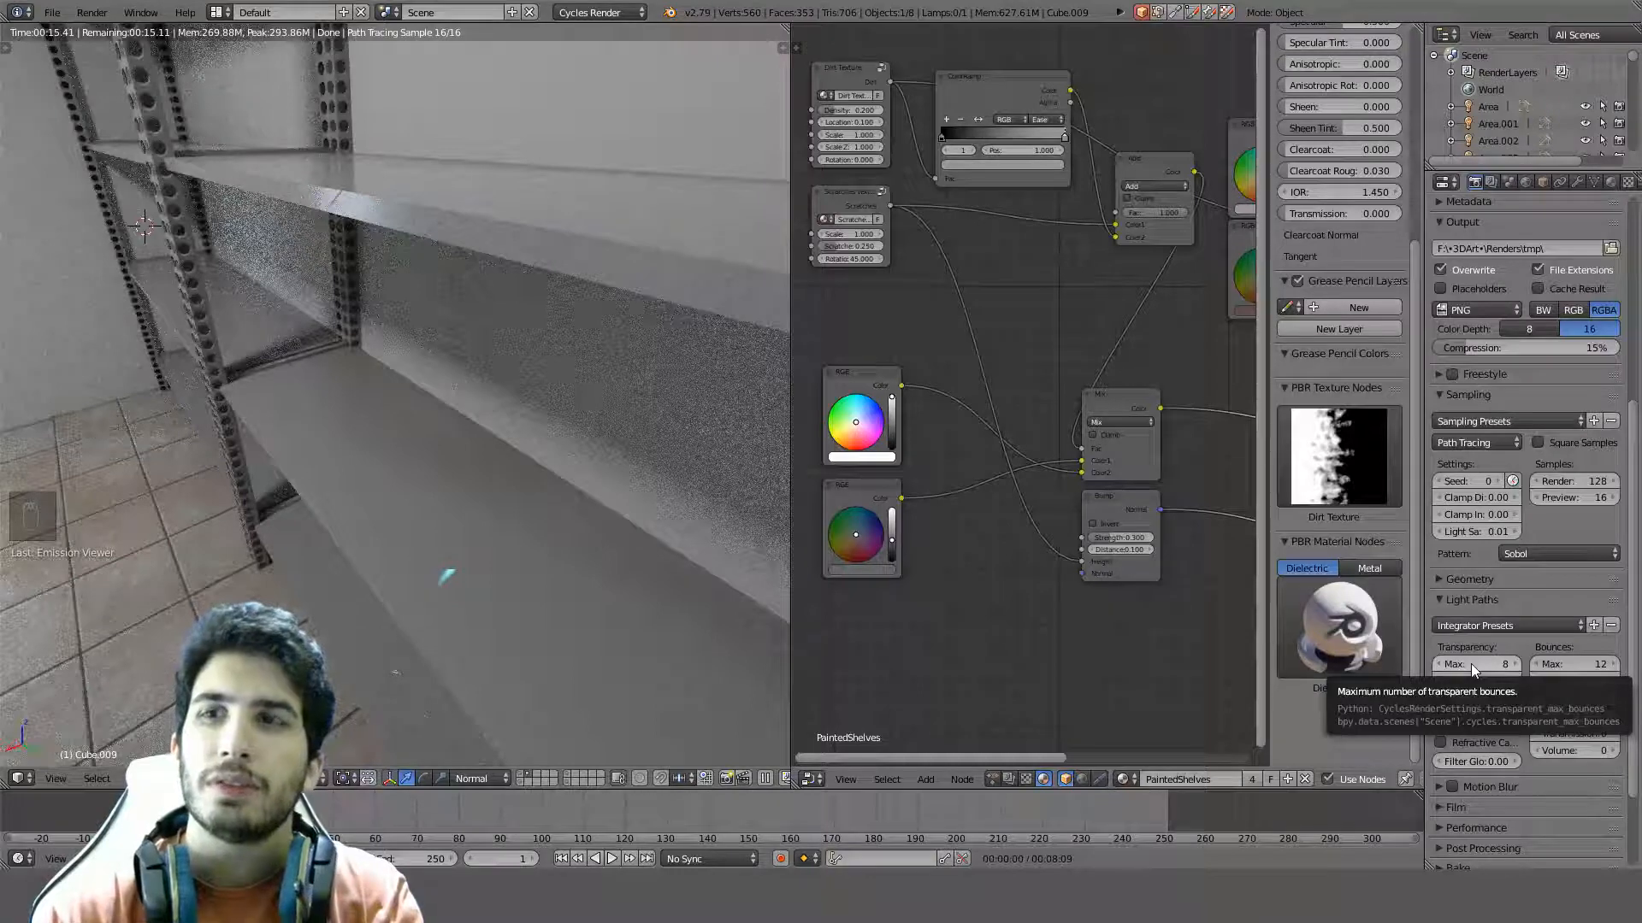
{"action": "scroll", "coordinate": [1534, 746], "scroll_direction": "down", "scroll_amount": 1}
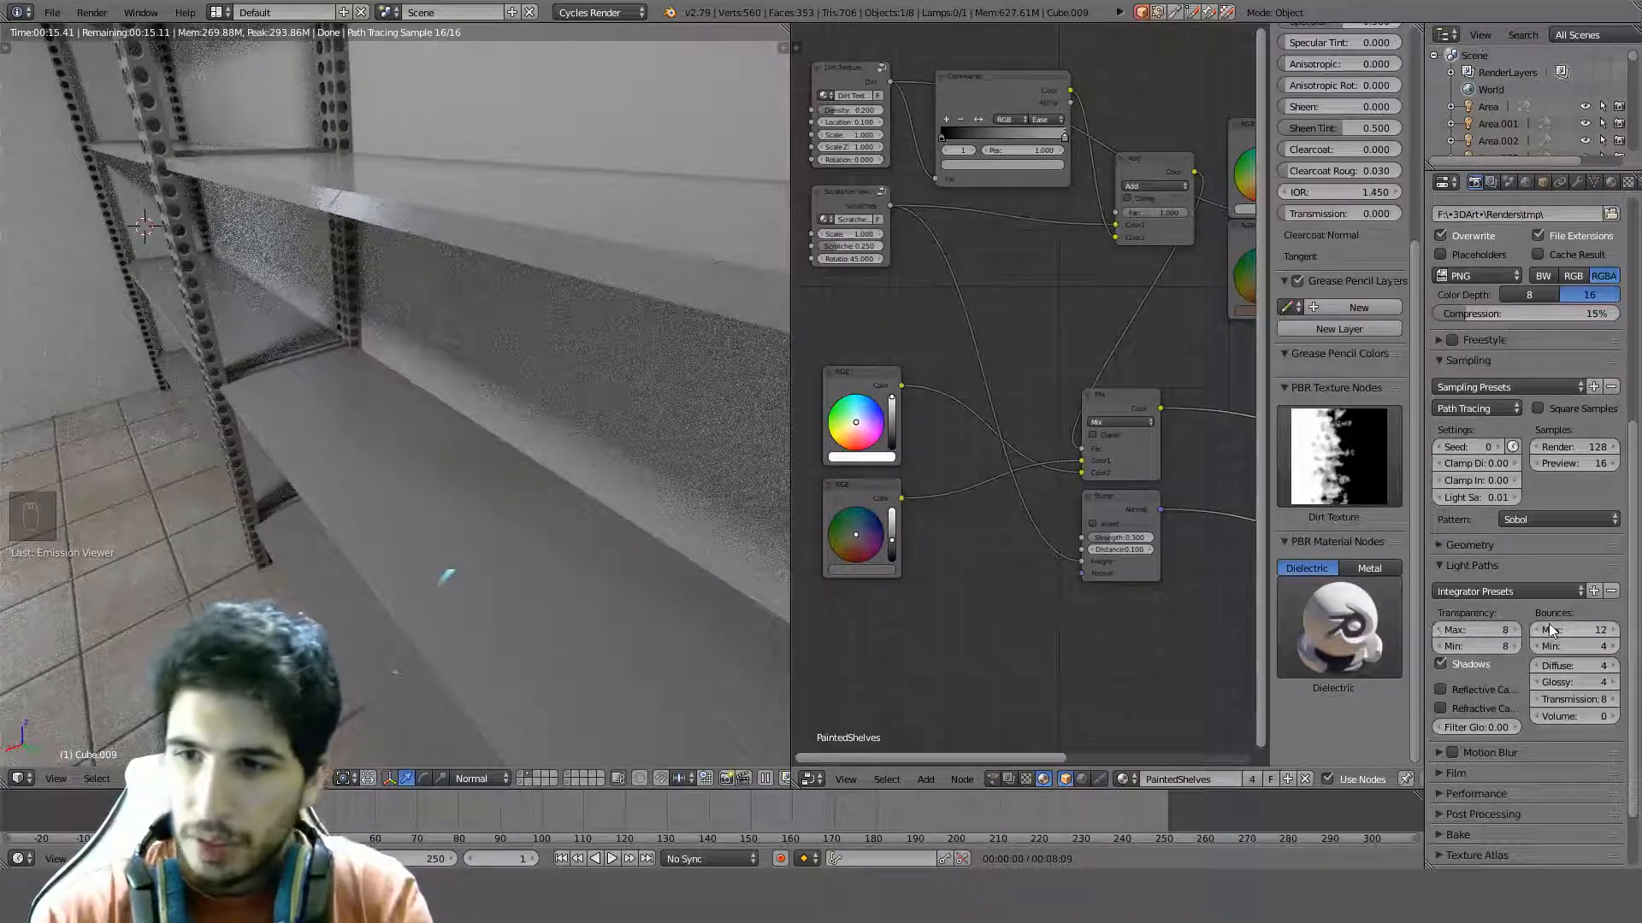
{"action": "scroll", "coordinate": [444, 346], "scroll_direction": "up", "scroll_amount": 4}
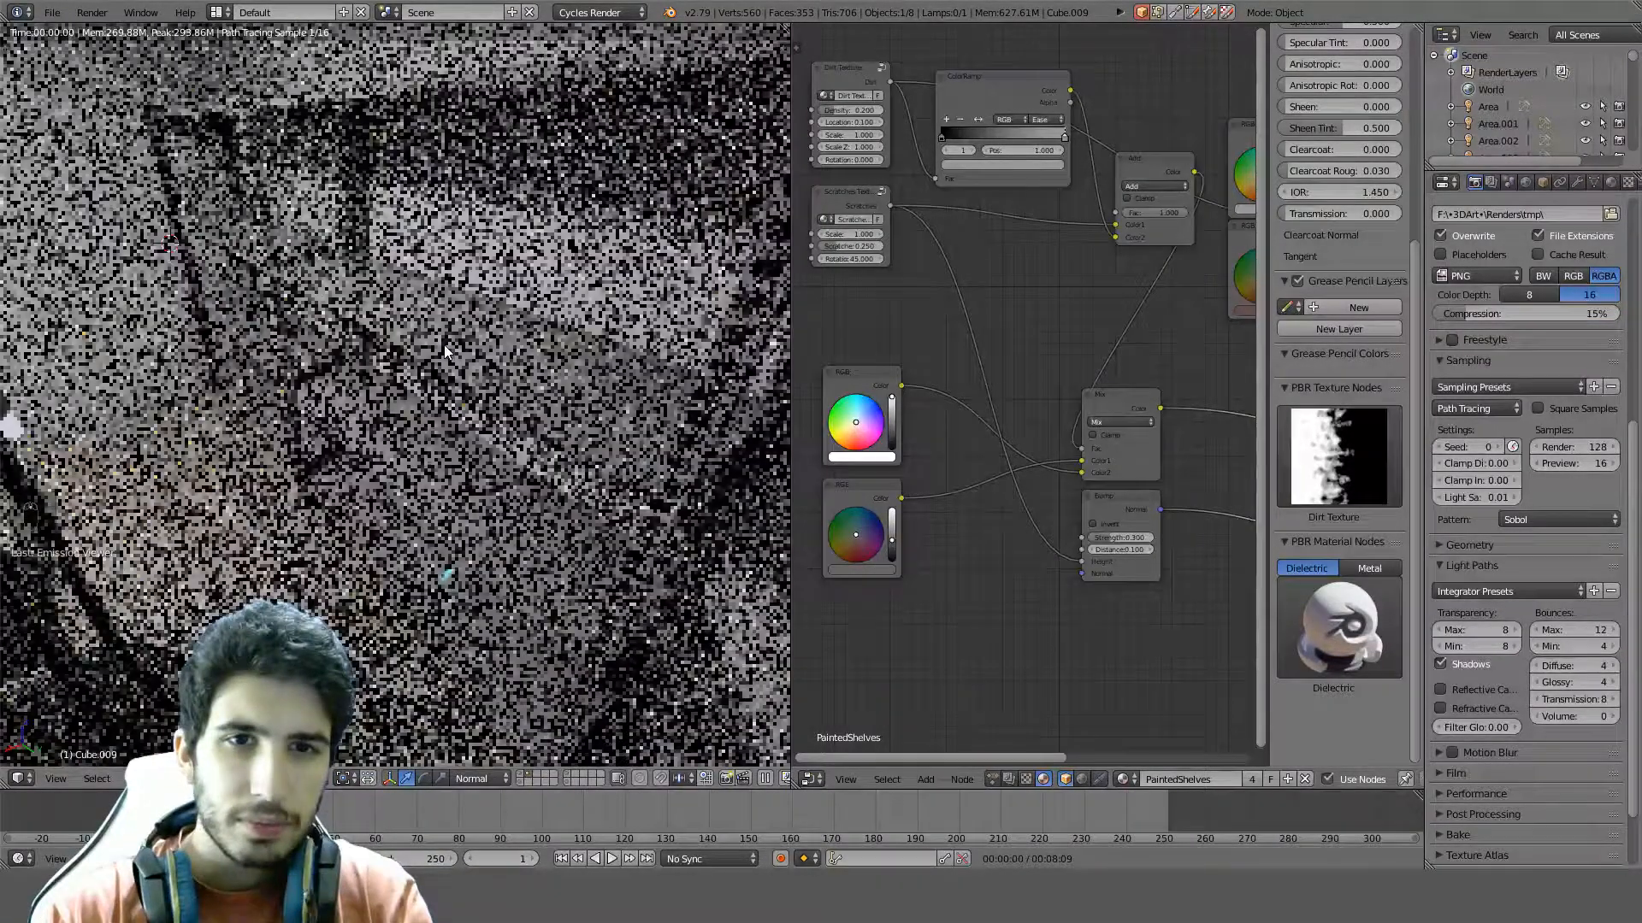
{"action": "scroll", "coordinate": [504, 346], "scroll_direction": "down", "scroll_amount": 2}
{"action": "scroll", "coordinate": [506, 346], "scroll_direction": "down", "scroll_amount": 2}
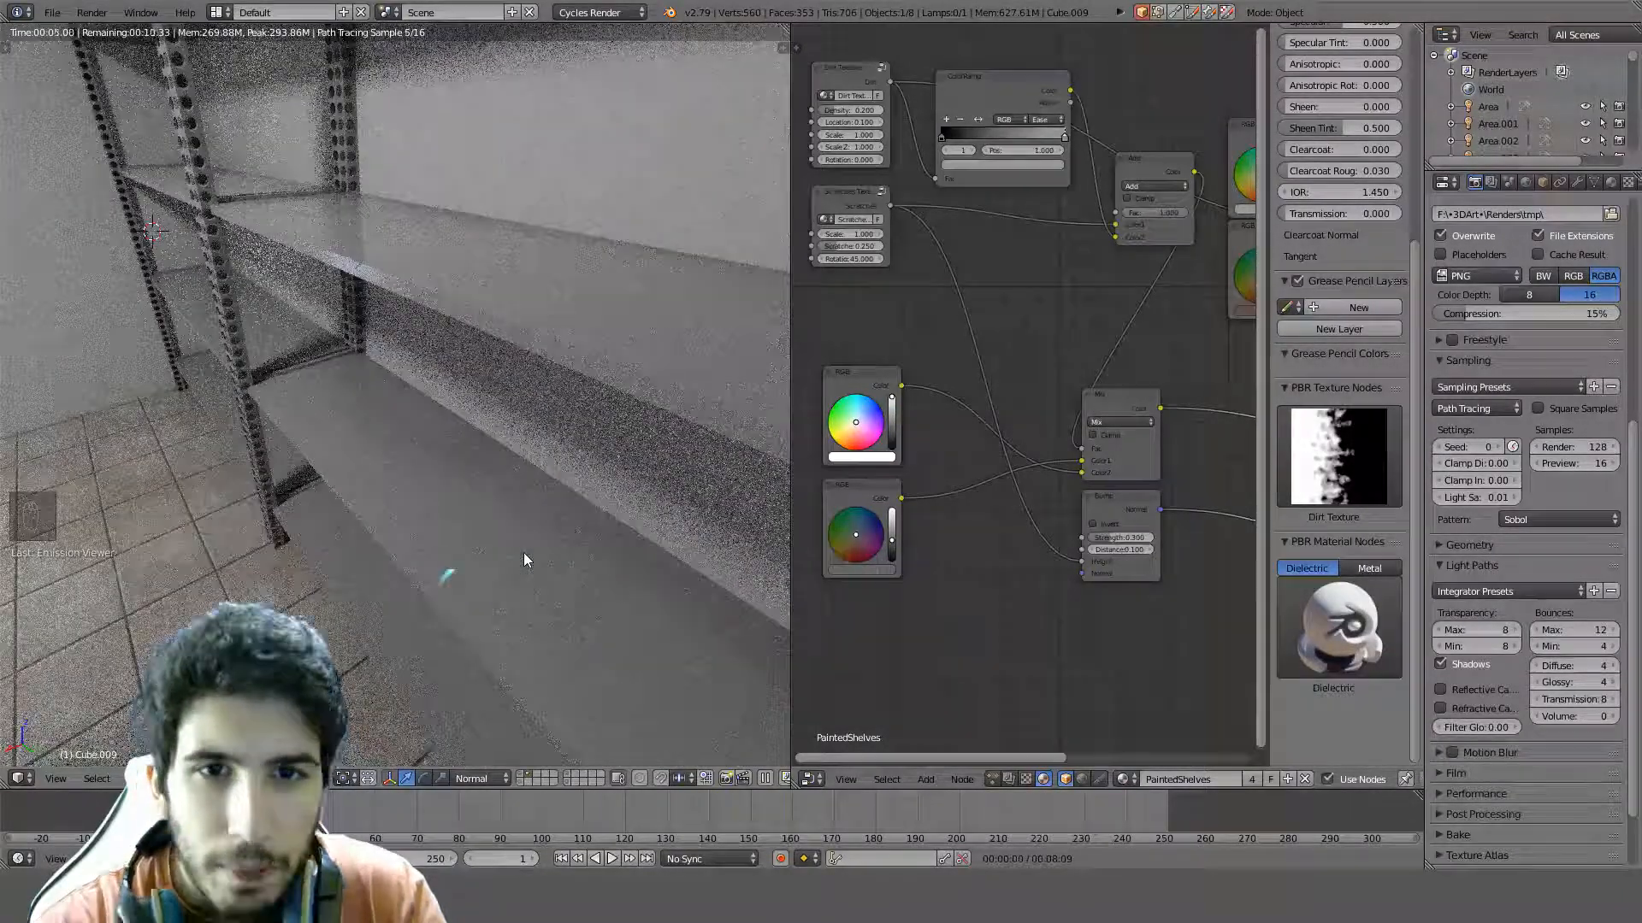
Leave rendered shading, open the neighbouring shelf unit's mesh for editing in solid shading, and switch to edge selection
{"action": "key", "text": "shift+z"}
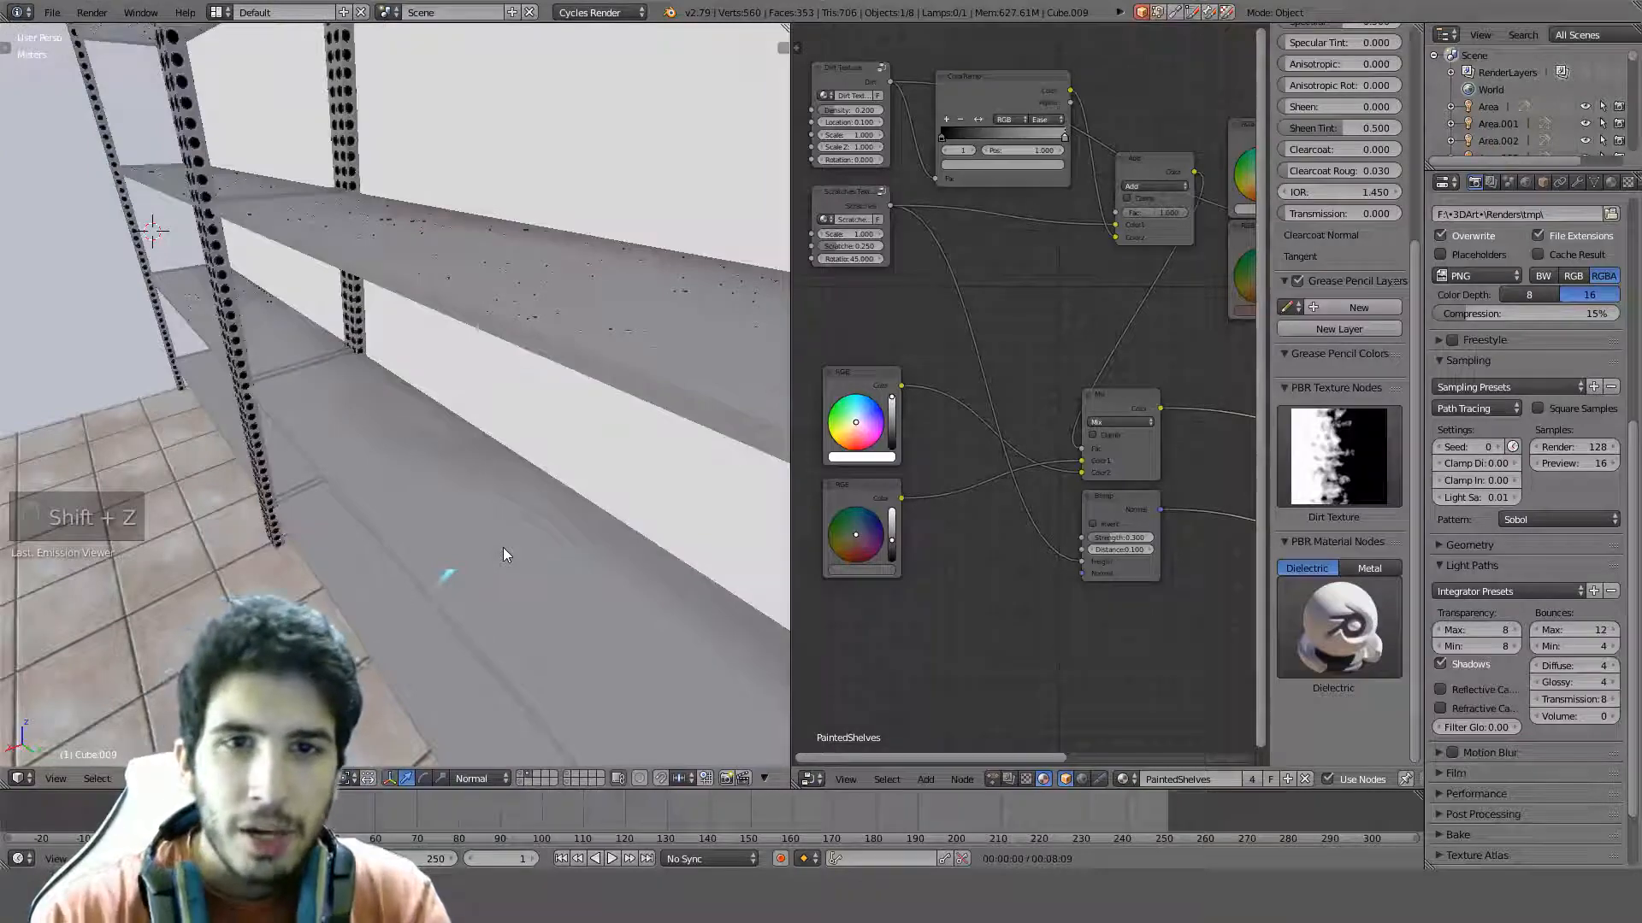
{"action": "scroll", "coordinate": [503, 551], "scroll_direction": "down", "scroll_amount": 5}
{"action": "scroll", "coordinate": [503, 551], "scroll_direction": "up", "scroll_amount": 3}
{"action": "right_click", "coordinate": [436, 359]}
{"action": "key", "text": "Tab"}
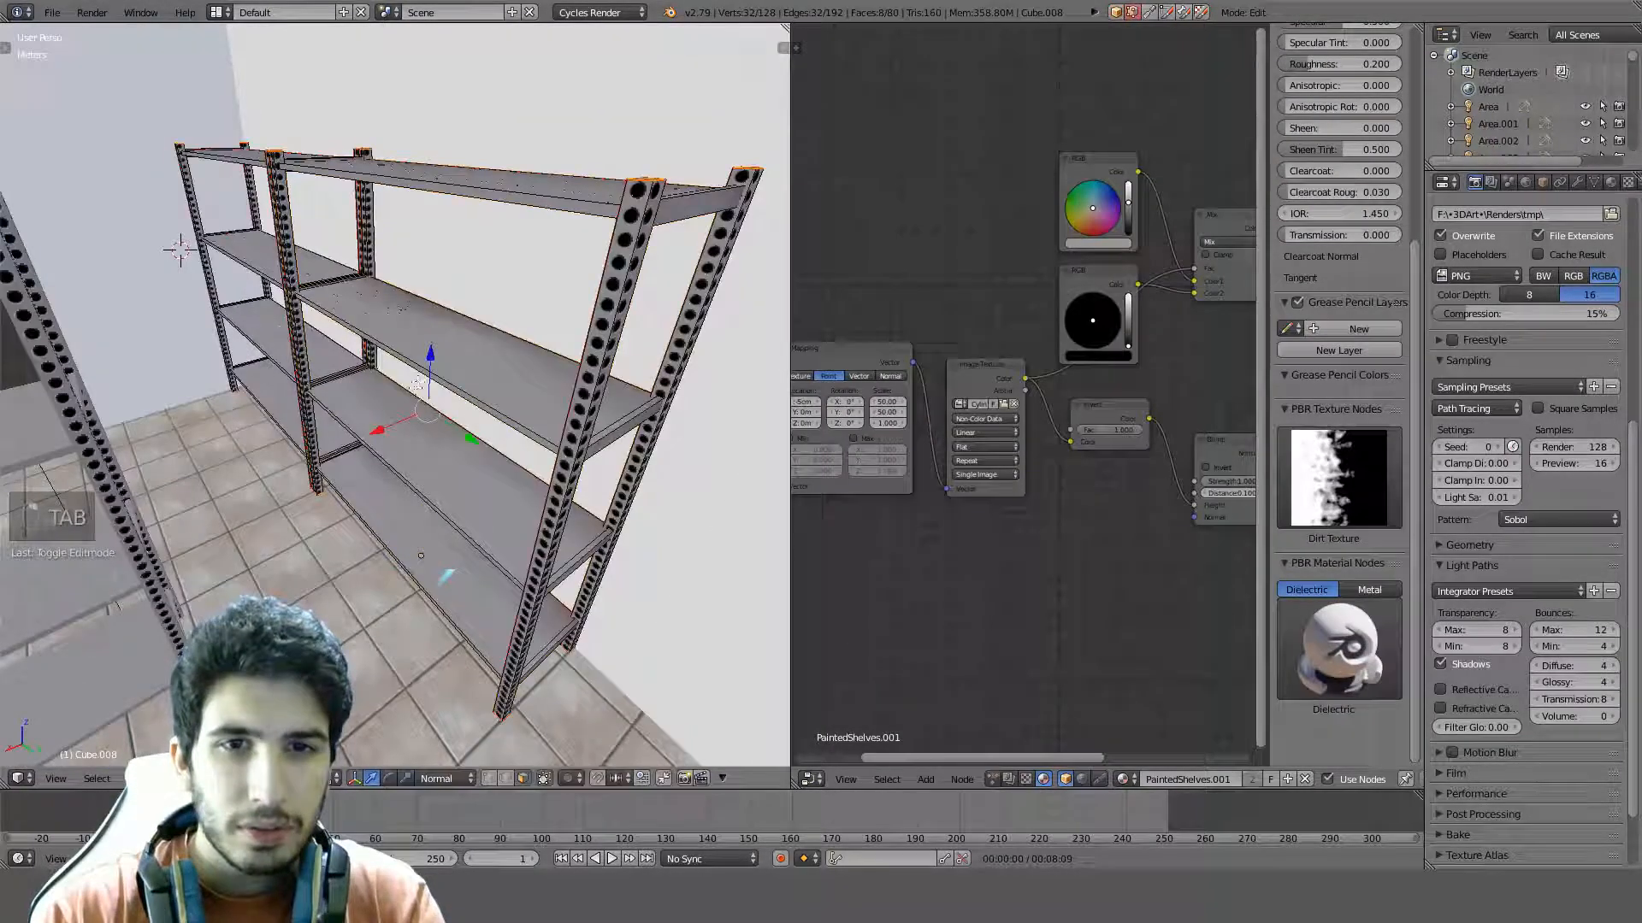
{"action": "key", "text": "z"}
{"action": "key", "text": "z"}
{"action": "right_click", "coordinate": [441, 171]}
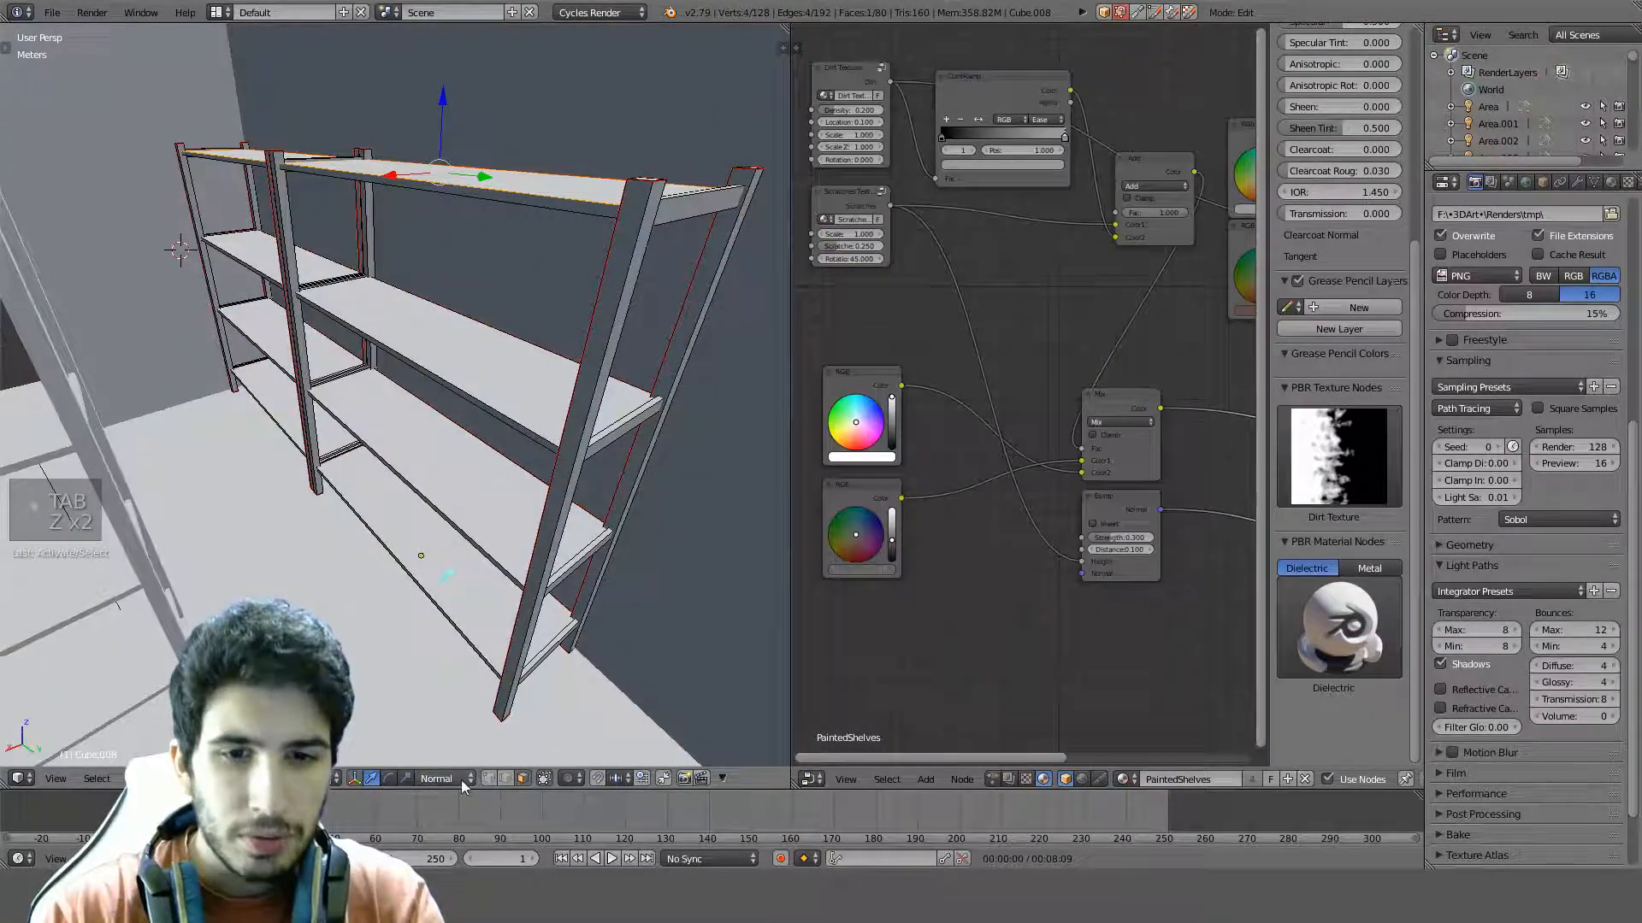
{"action": "left_click", "coordinate": [502, 780]}
Select the long front and back edges of all four shelves on this unit, using wireframe to reach hidden ones
{"action": "right_click", "coordinate": [487, 198]}
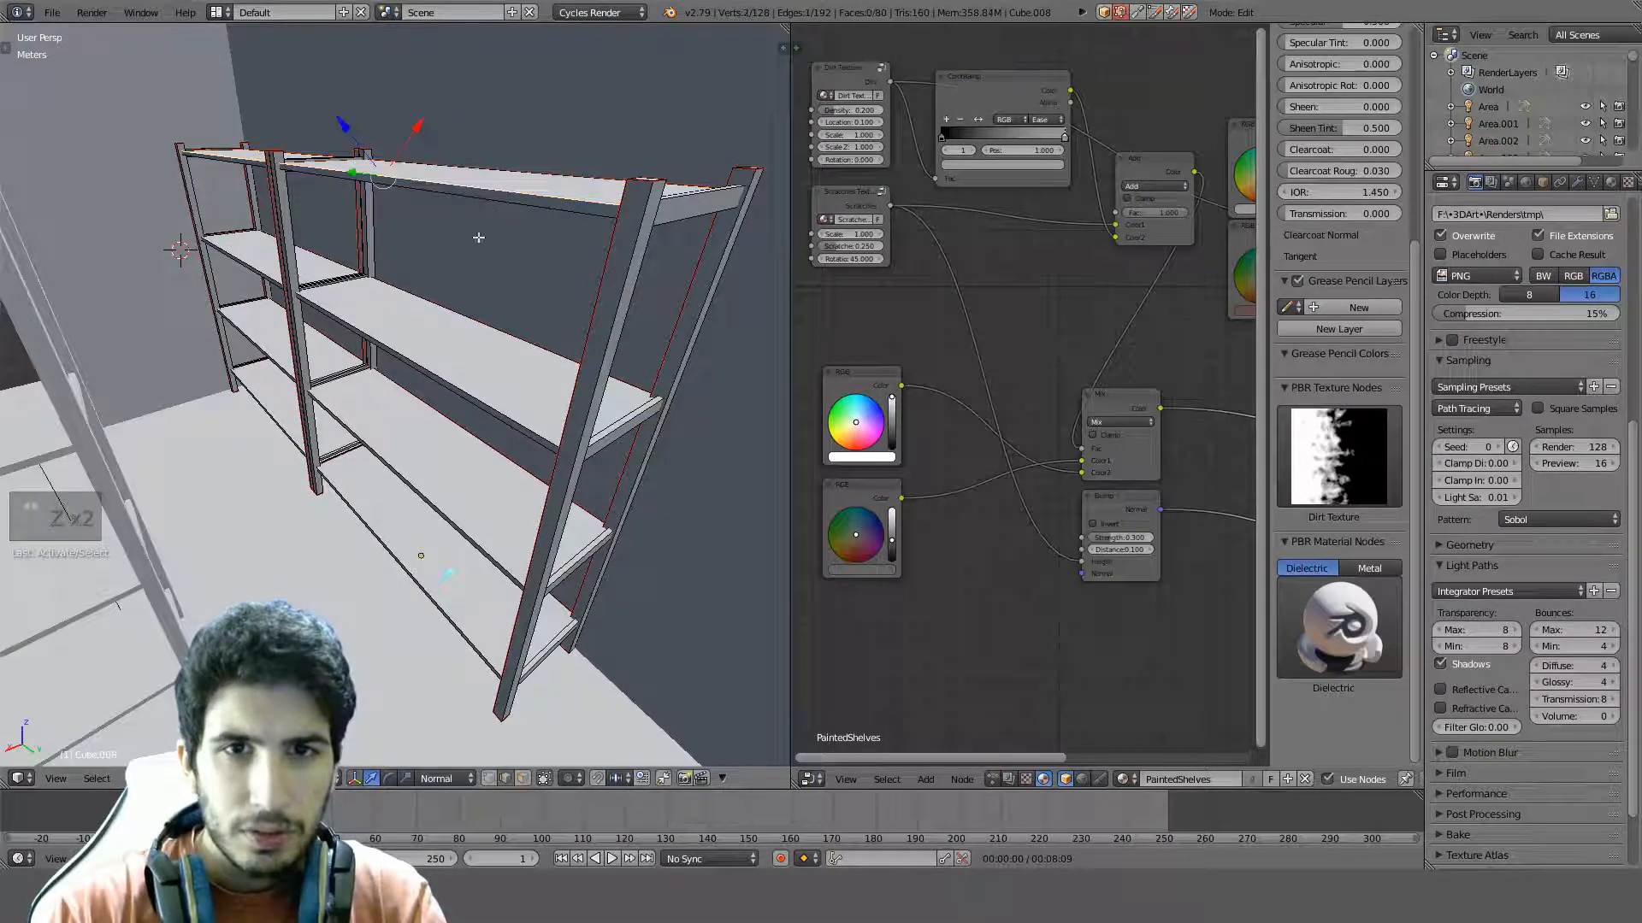
{"action": "right_click", "coordinate": [460, 390], "text": "shift"}
{"action": "right_click", "coordinate": [417, 479], "text": "shift"}
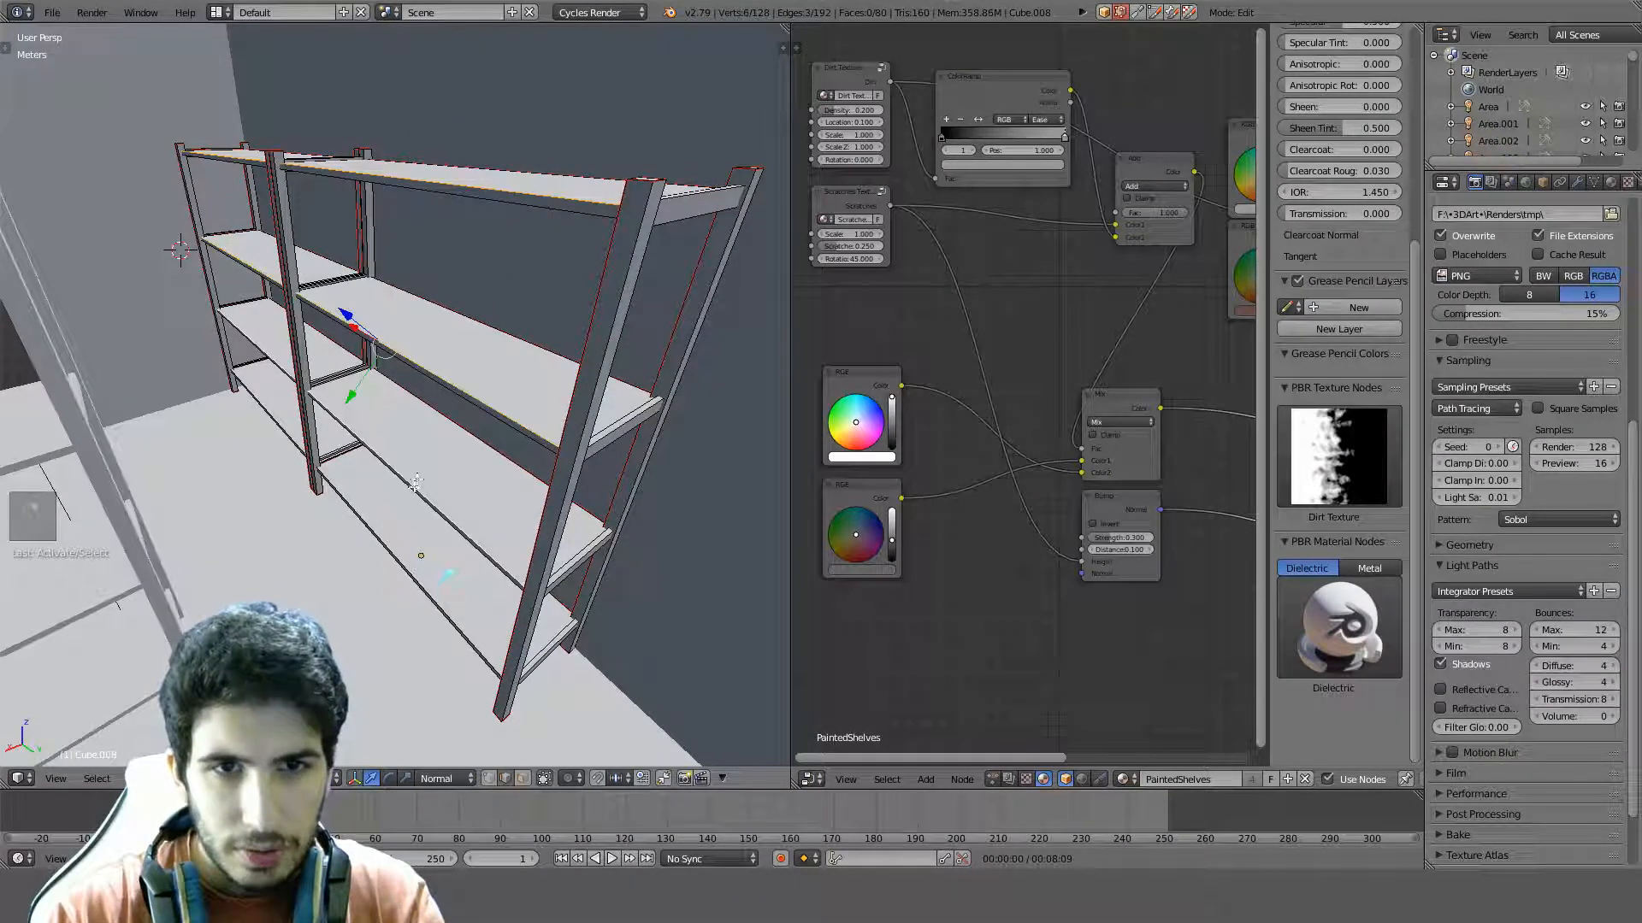
{"action": "middle_click_drag", "start_coordinate": [395, 534], "coordinate": [485, 285]}
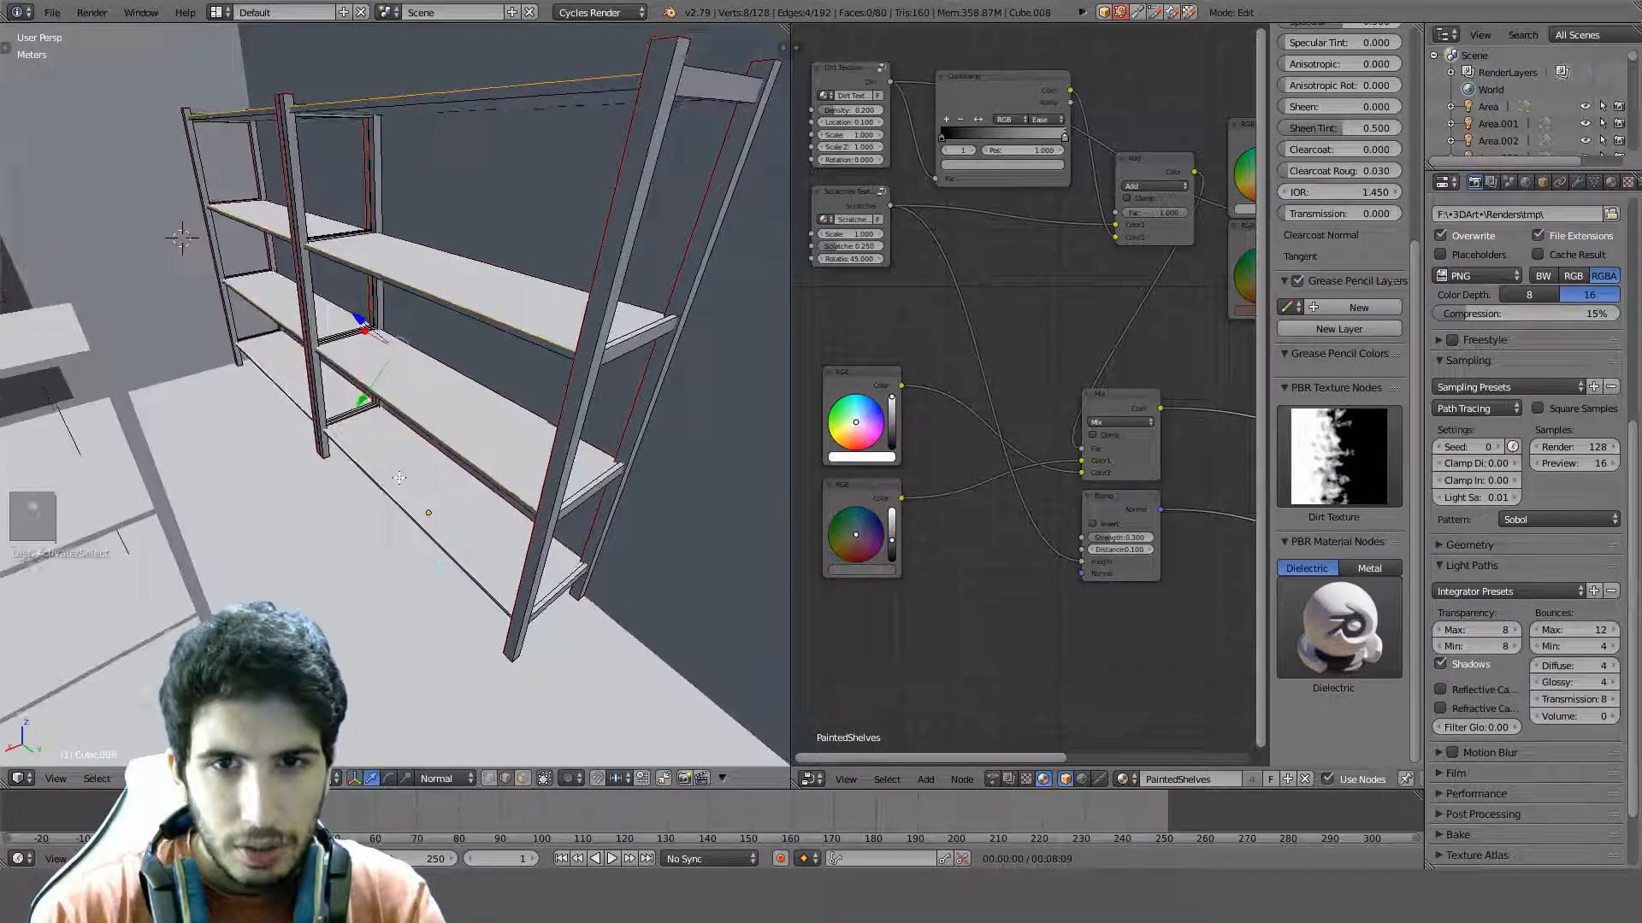
{"action": "key", "text": "z"}
{"action": "right_click", "coordinate": [496, 417], "text": "shift"}
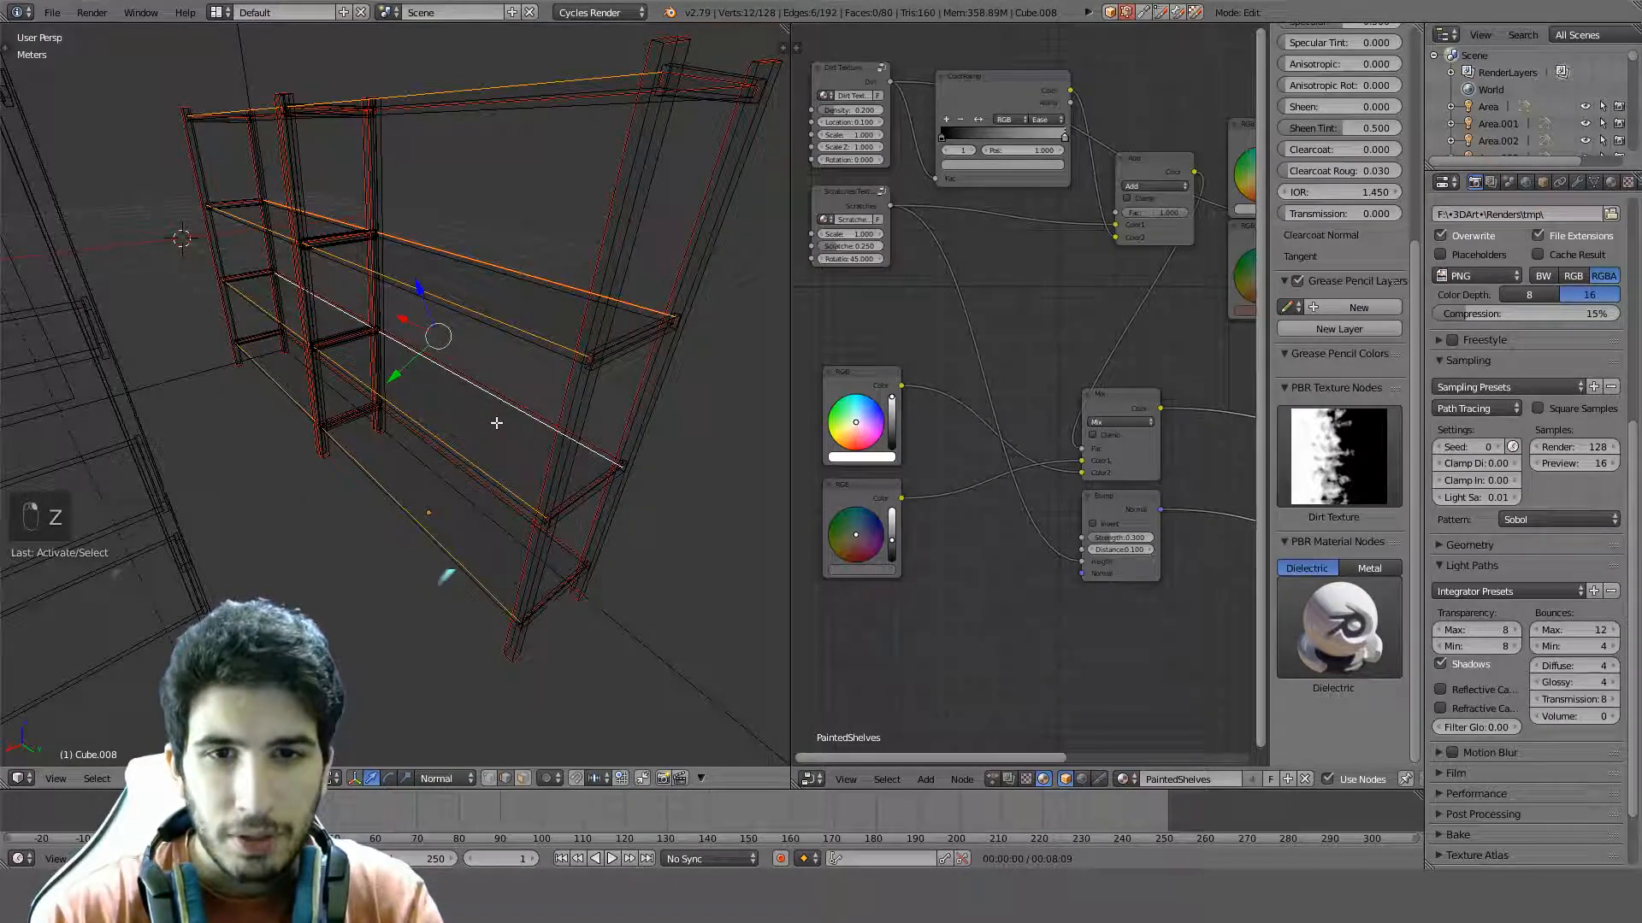
{"action": "key", "text": "ctrl+z"}
{"action": "key", "text": "ctrl+z"}
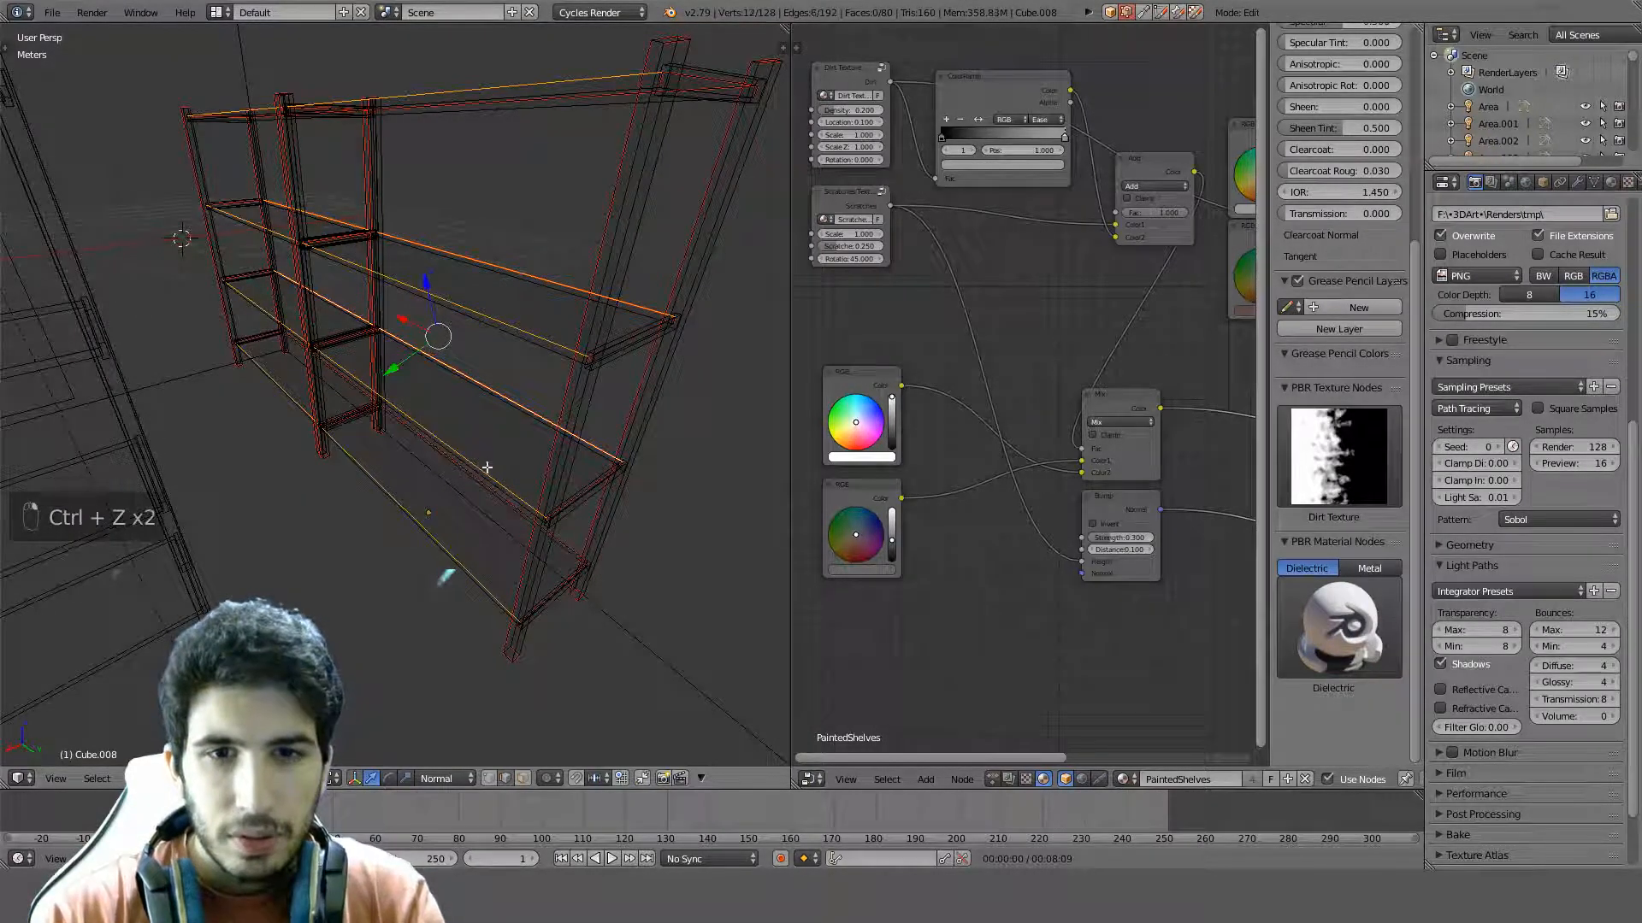
{"action": "key", "text": "ctrl+z"}
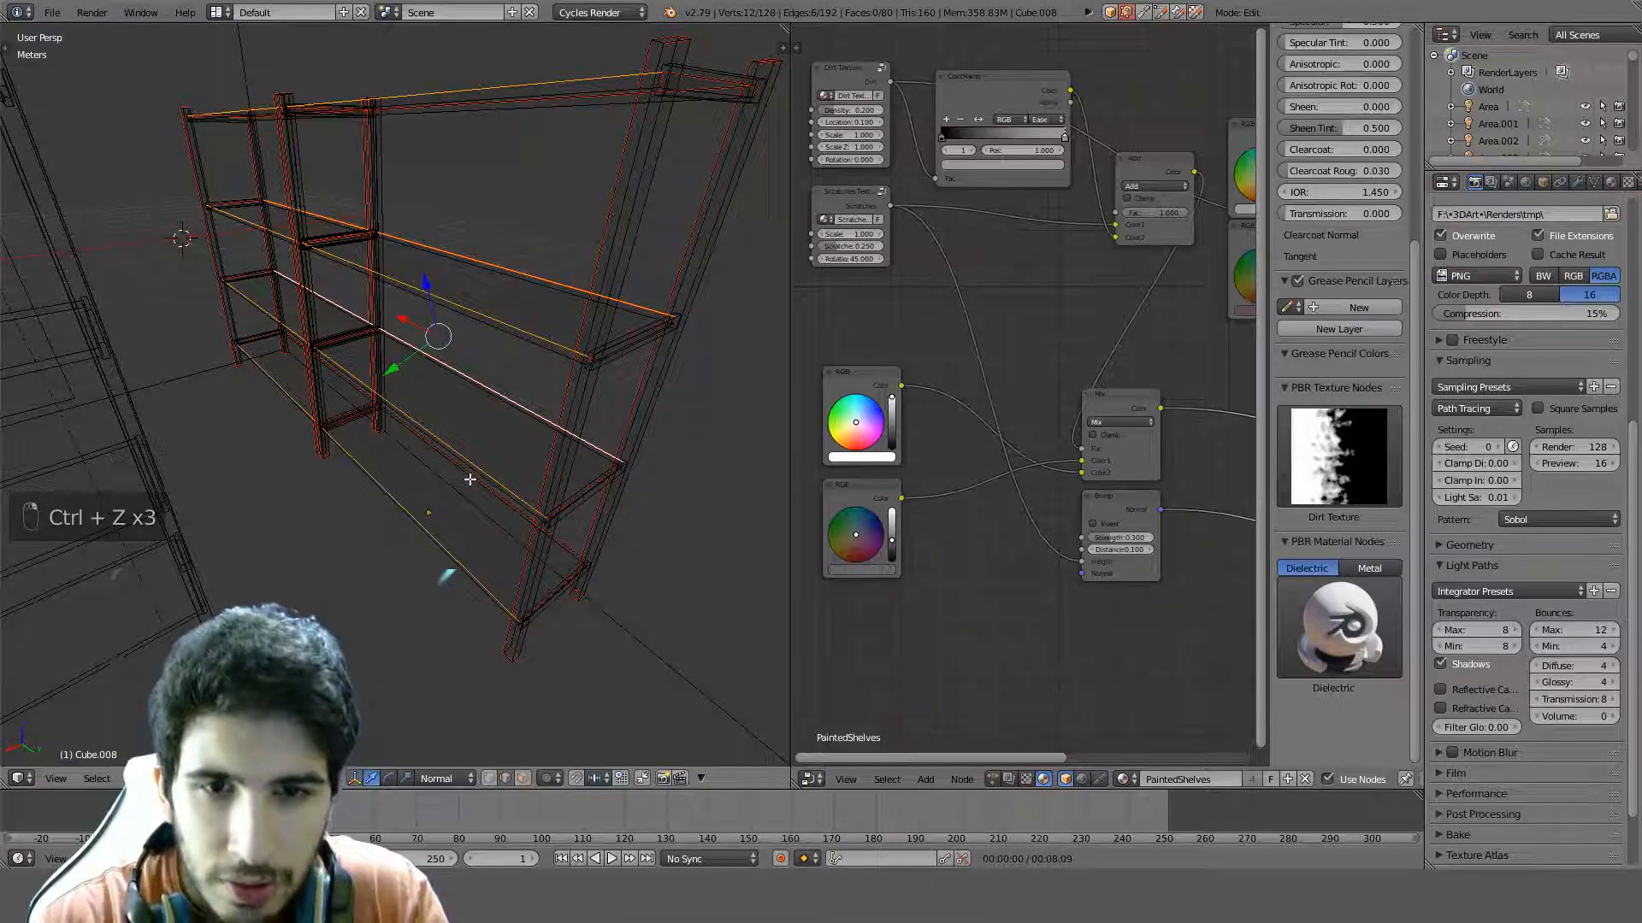
{"action": "middle_click_drag", "start_coordinate": [483, 476], "coordinate": [470, 424]}
{"action": "scroll", "coordinate": [513, 372], "scroll_direction": "up", "scroll_amount": 3}
{"action": "key", "text": "ctrl+z"}
{"action": "right_click", "coordinate": [586, 355], "text": "shift"}
{"action": "scroll", "coordinate": [587, 358], "scroll_direction": "down", "scroll_amount": 4}
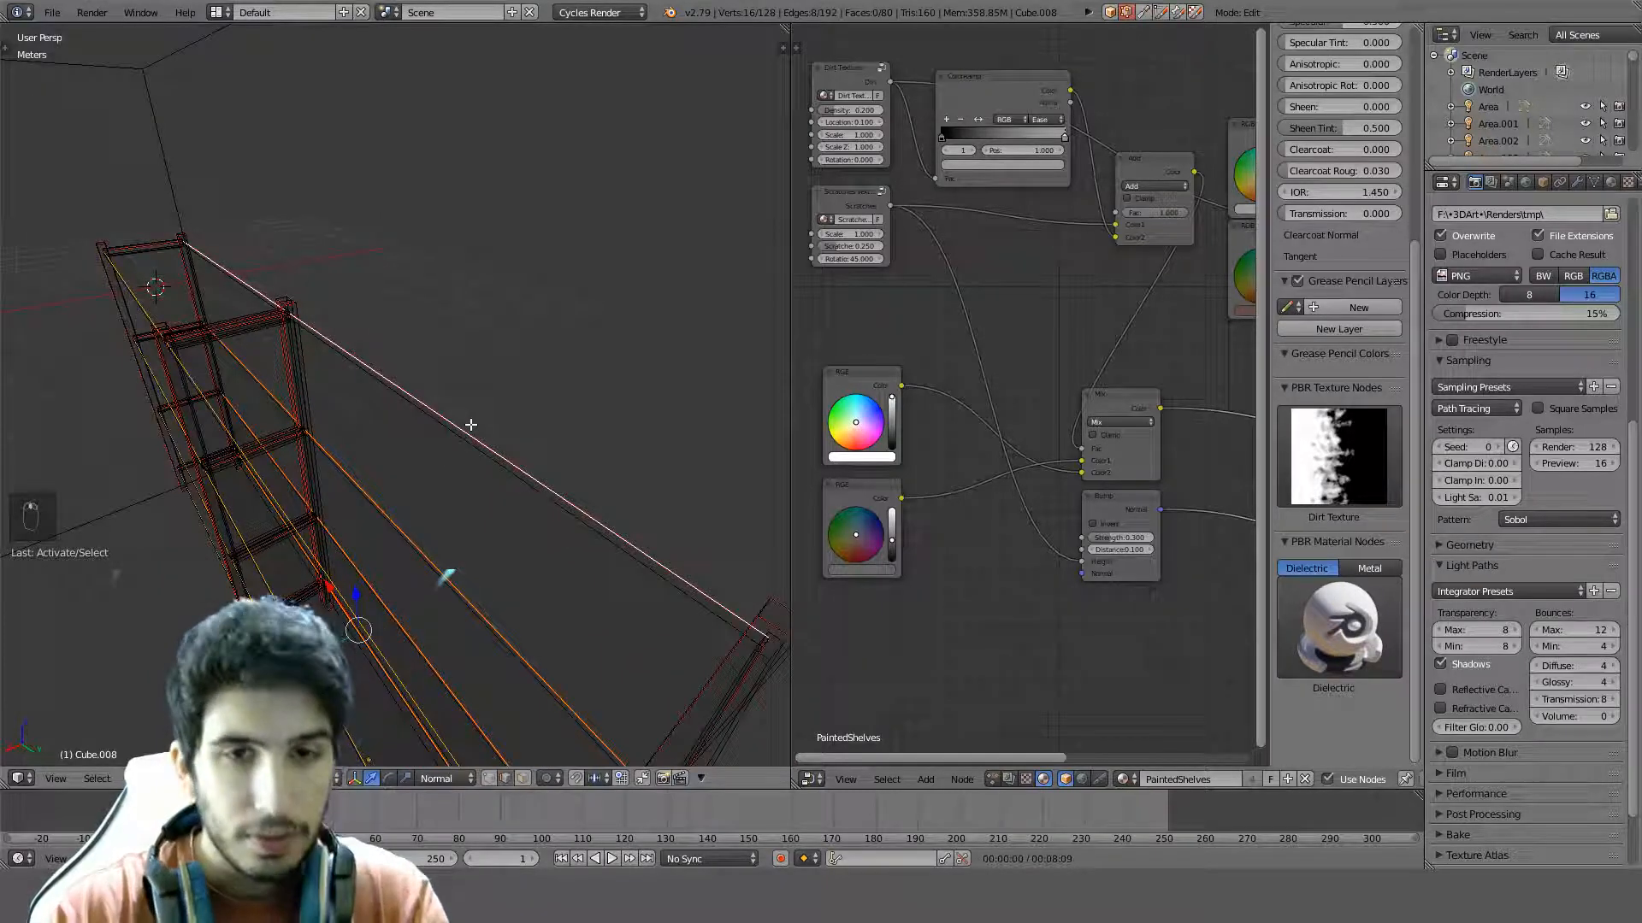
Bevel the selected long shelf edges with an offset of 0.01
{"action": "key", "text": "ctrl+b"}
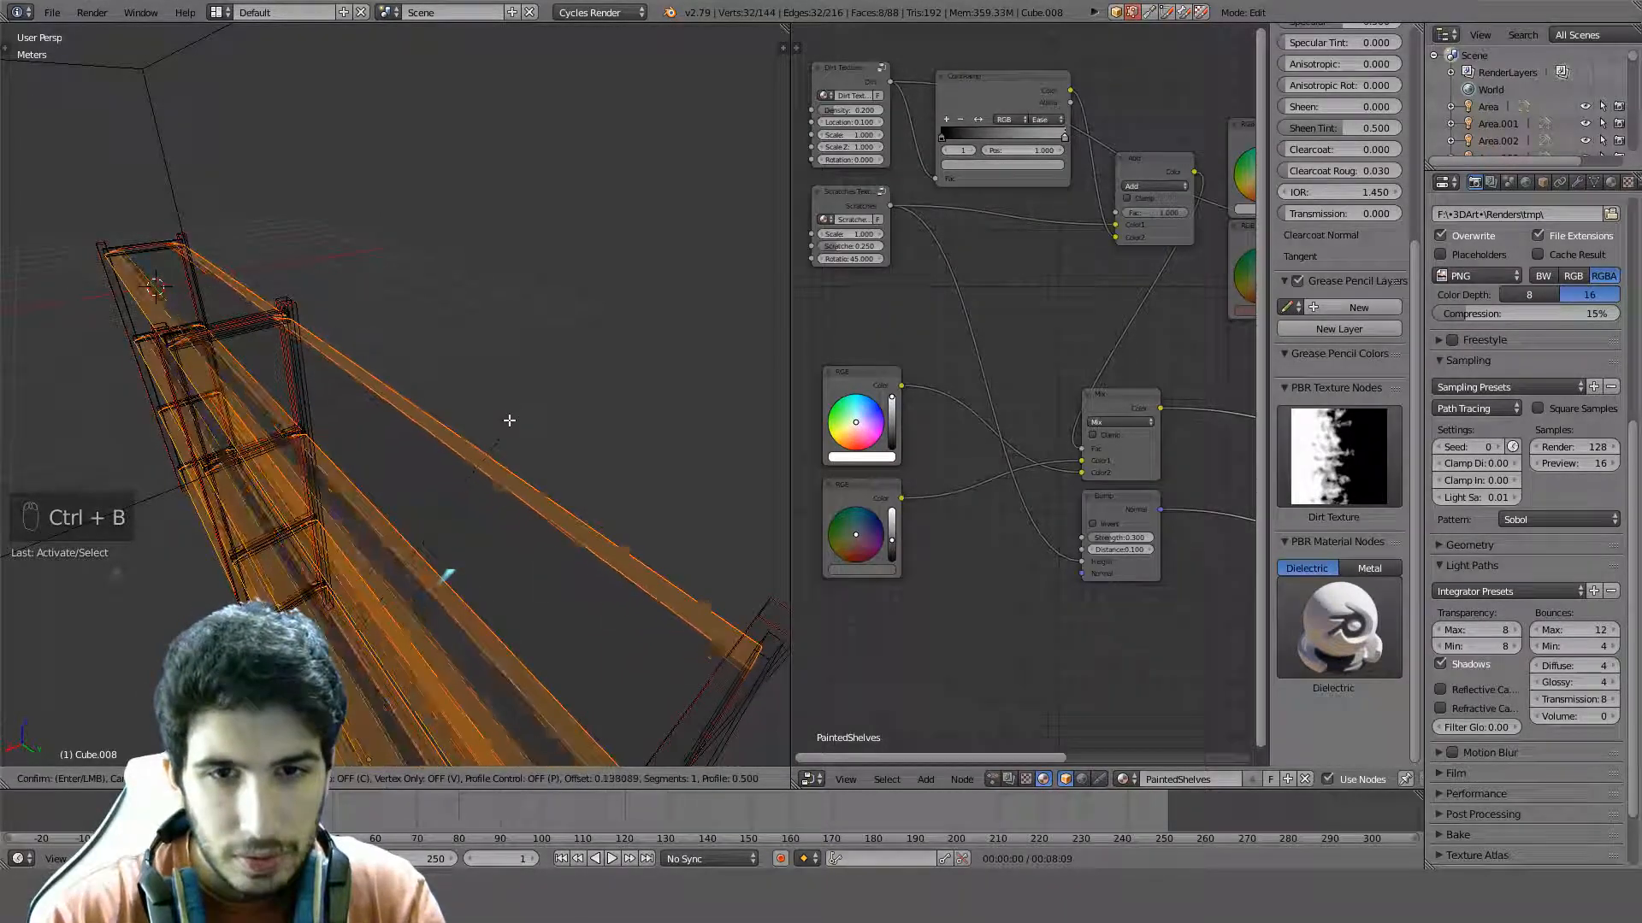
{"action": "right_click", "coordinate": [505, 425]}
{"action": "key", "text": "ctrl+b"}
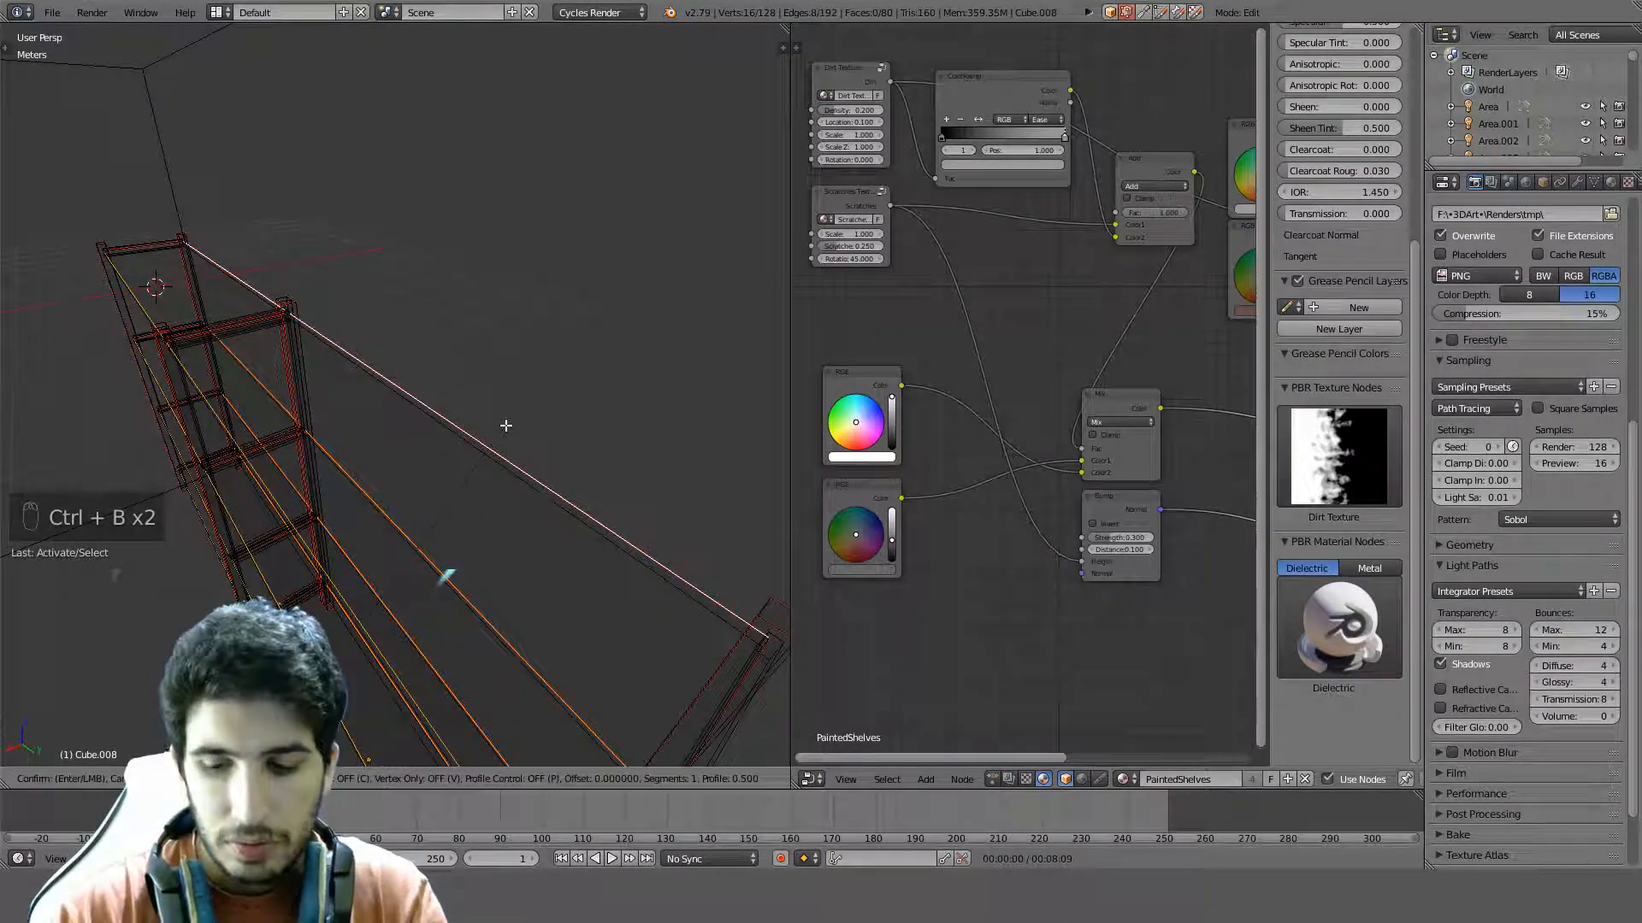
{"action": "type", "text": "0.01"}
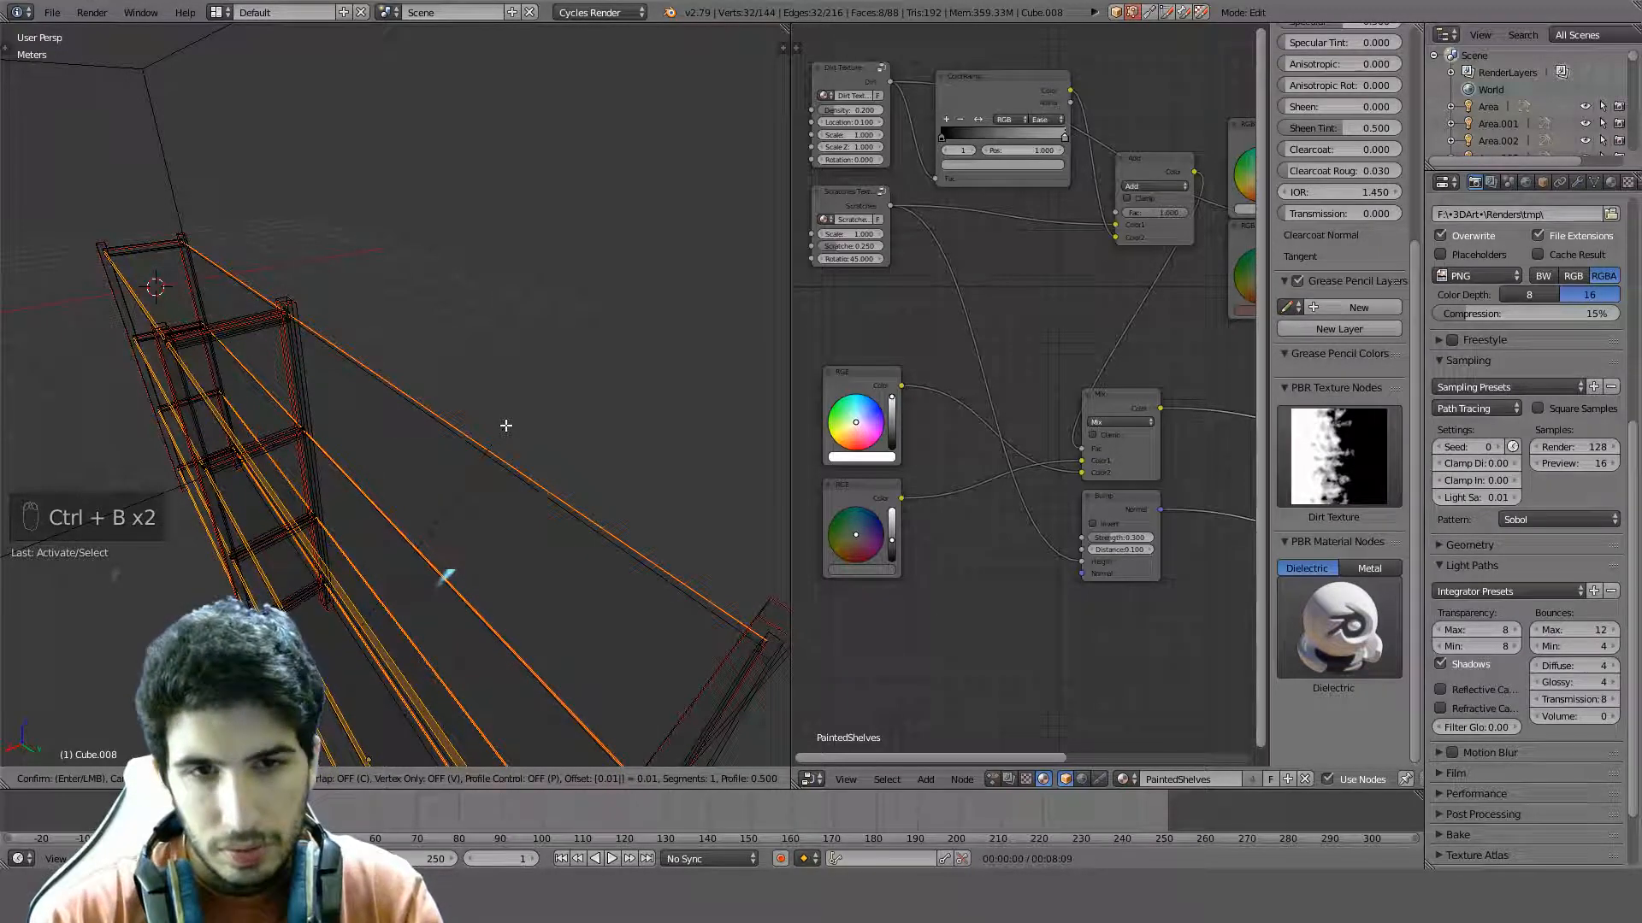
{"action": "key", "text": "Return"}
{"action": "key", "text": "z"}
{"action": "key", "text": "z"}
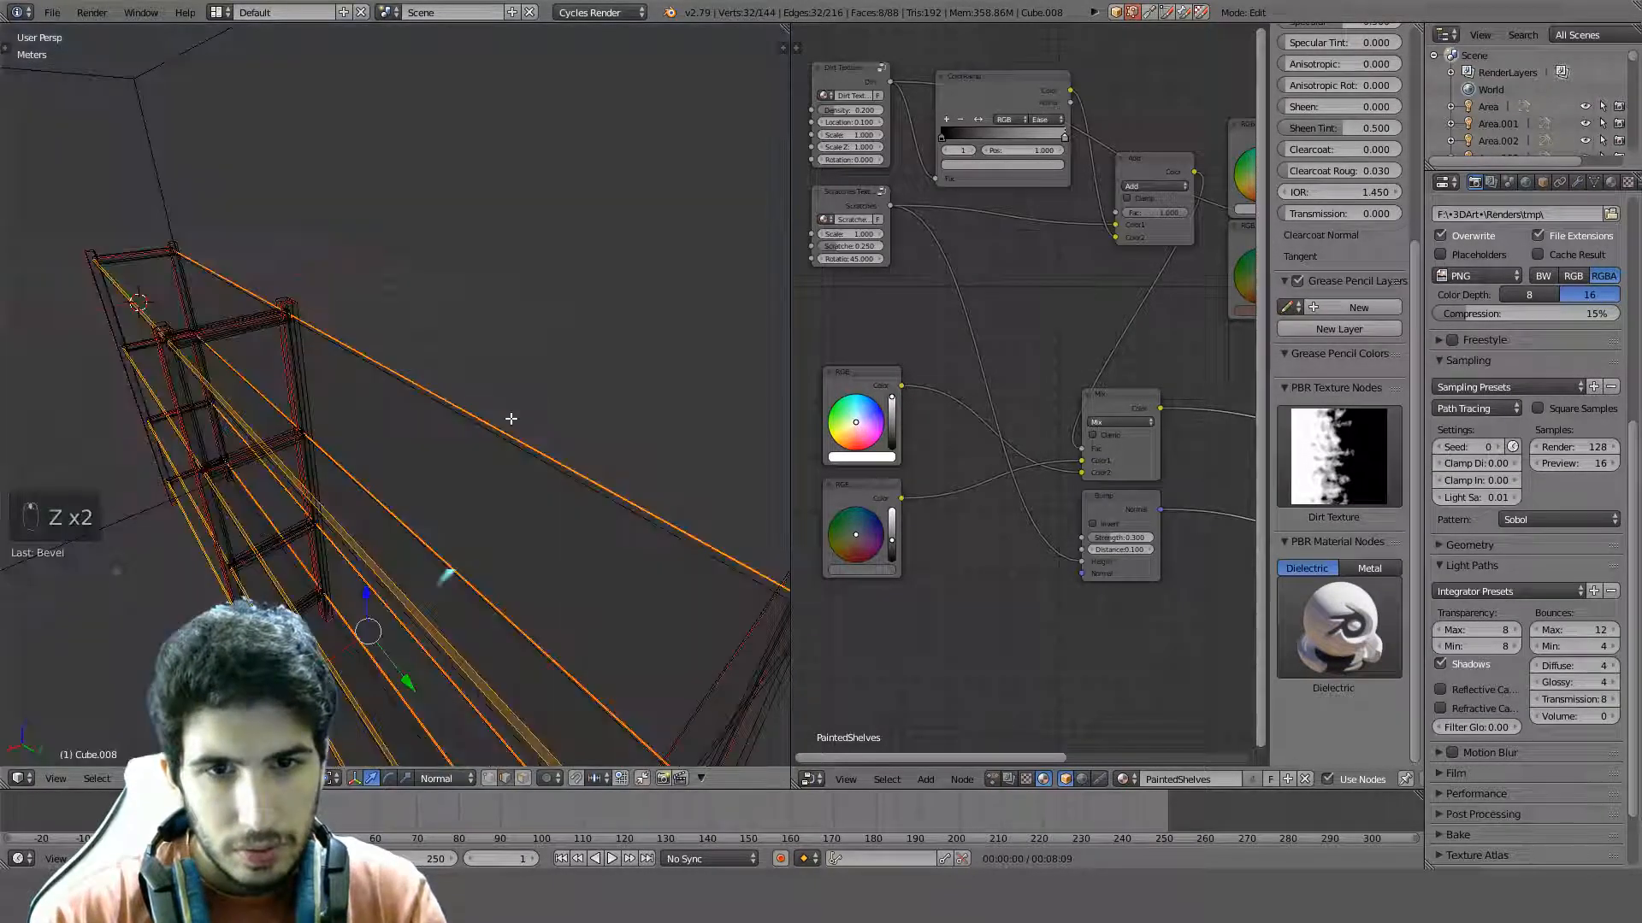
Mark one long edge on each of the four bevelled shelves as a UV seam
{"action": "middle_click_drag", "start_coordinate": [510, 419], "coordinate": [182, 462]}
{"action": "key", "text": "a"}
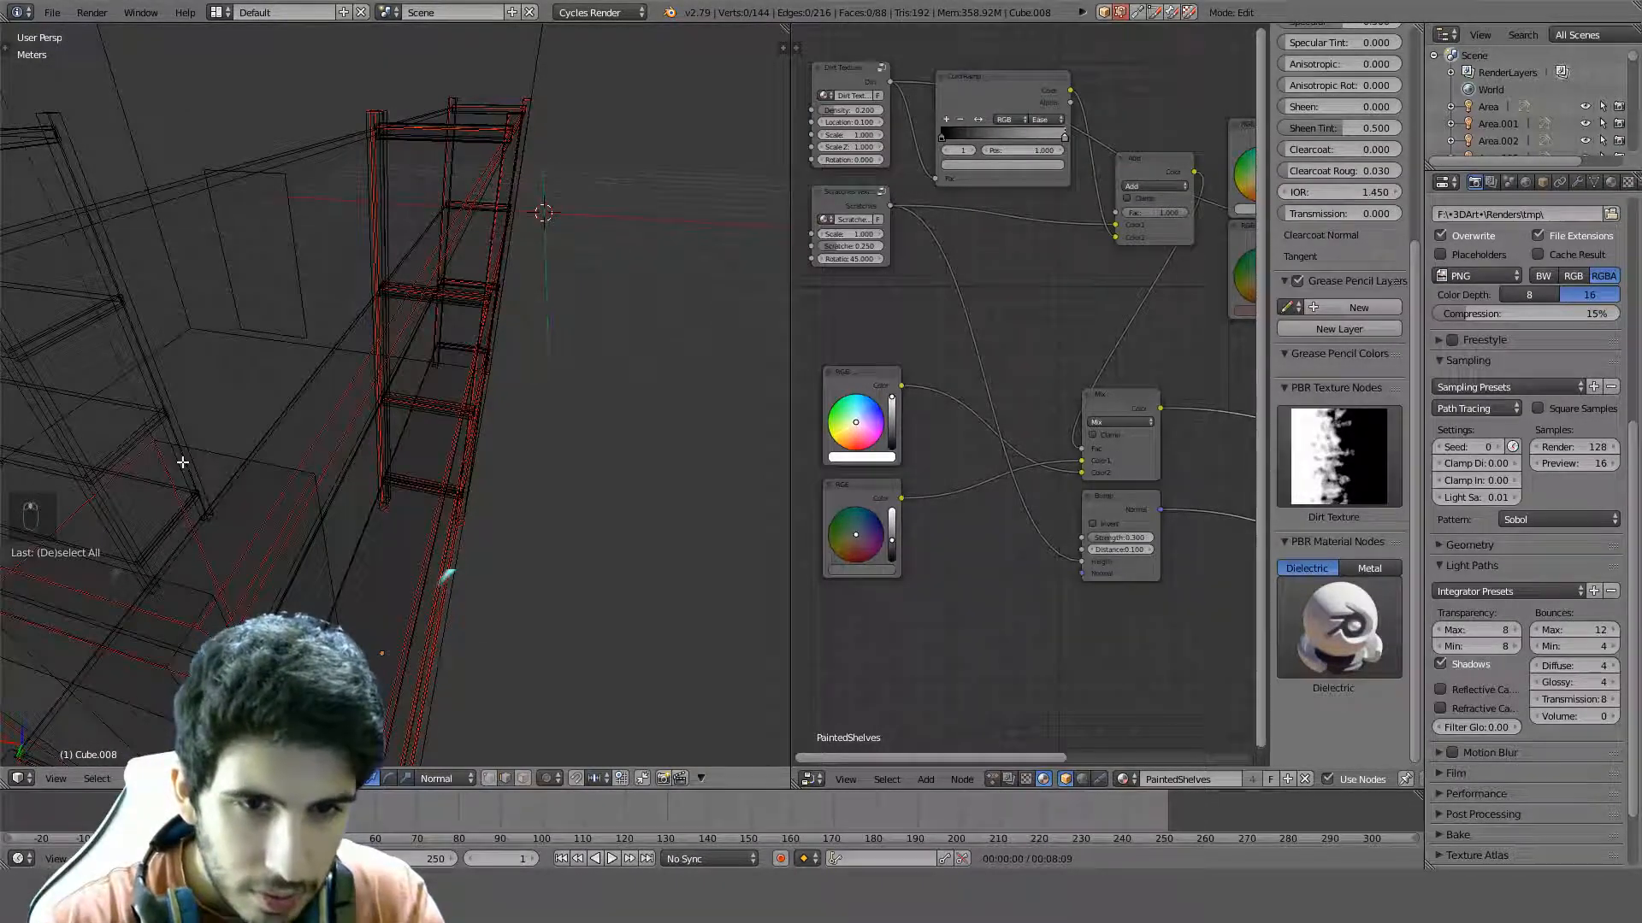
{"action": "right_click", "coordinate": [336, 450]}
{"action": "middle_click_drag", "start_coordinate": [349, 449], "coordinate": [278, 390]}
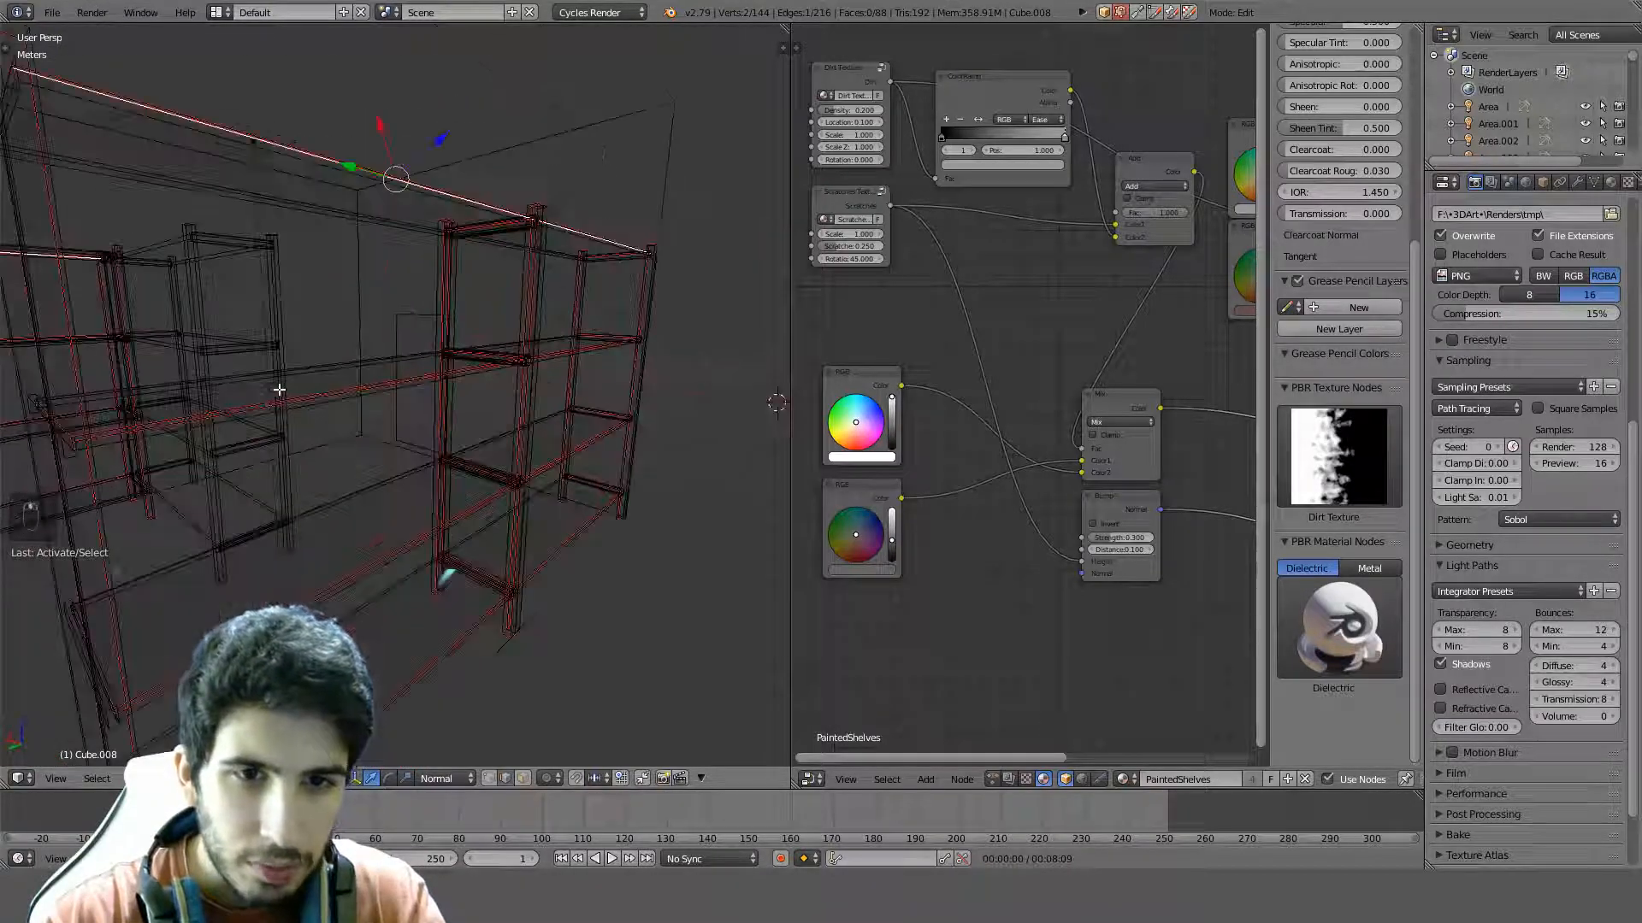
{"action": "right_click", "coordinate": [216, 420], "text": "shift"}
{"action": "key", "text": "ctrl+z"}
{"action": "right_click", "coordinate": [226, 414], "text": "shift"}
{"action": "middle_click_drag", "start_coordinate": [228, 414], "coordinate": [308, 484]}
{"action": "right_click", "coordinate": [285, 467], "text": "shift"}
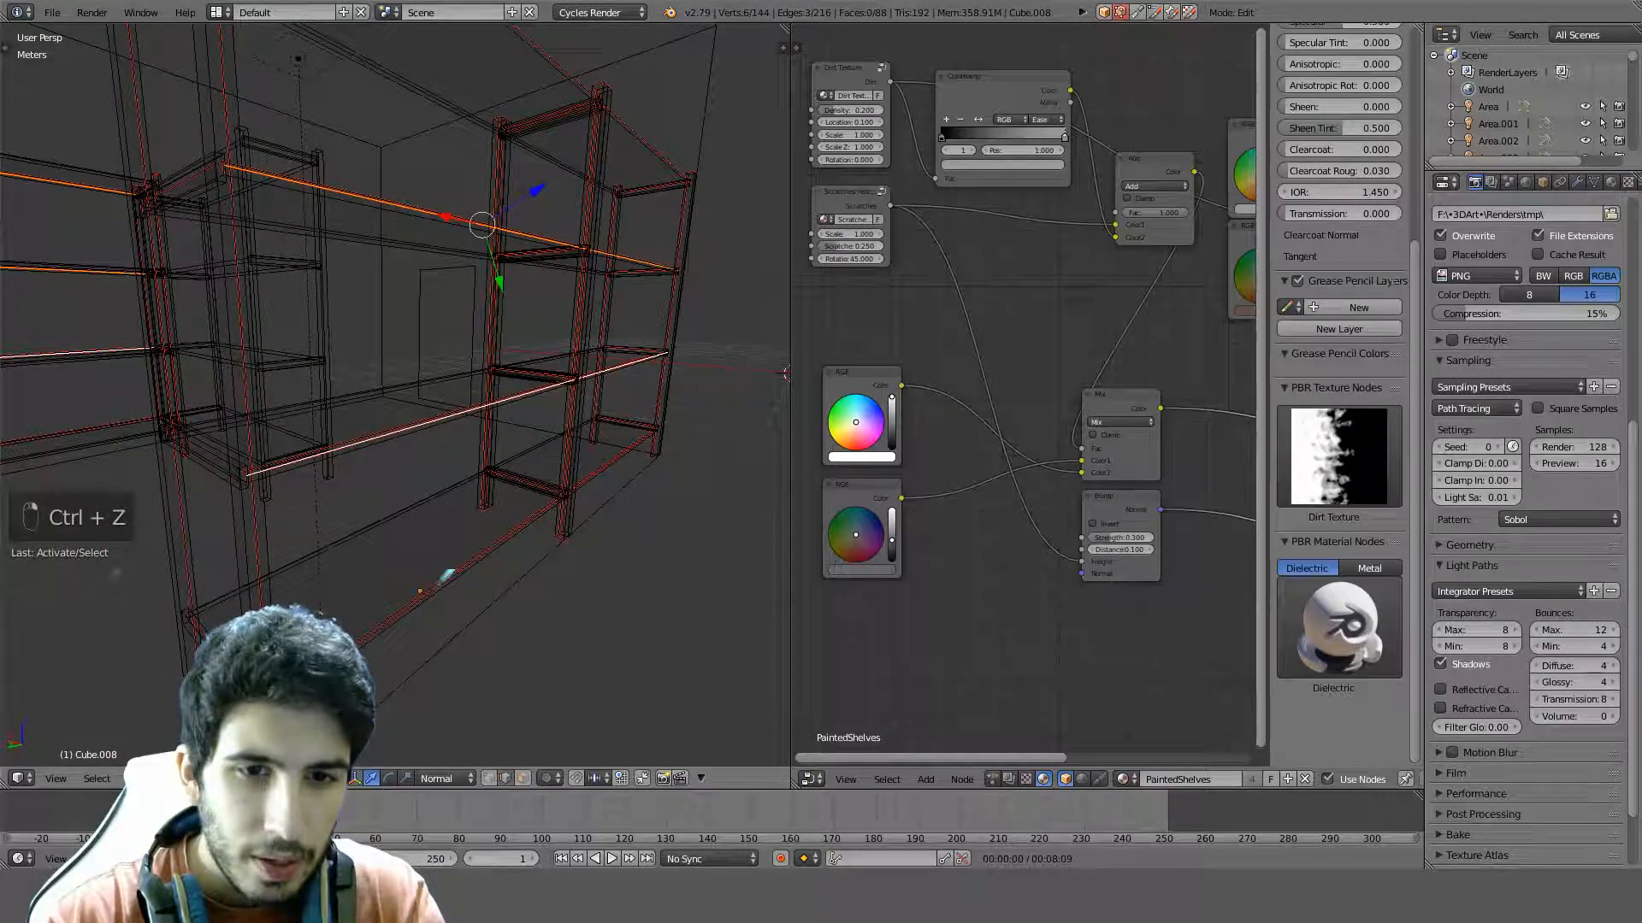
{"action": "right_click", "coordinate": [443, 577], "text": "shift"}
{"action": "key", "text": "ctrl+e"}
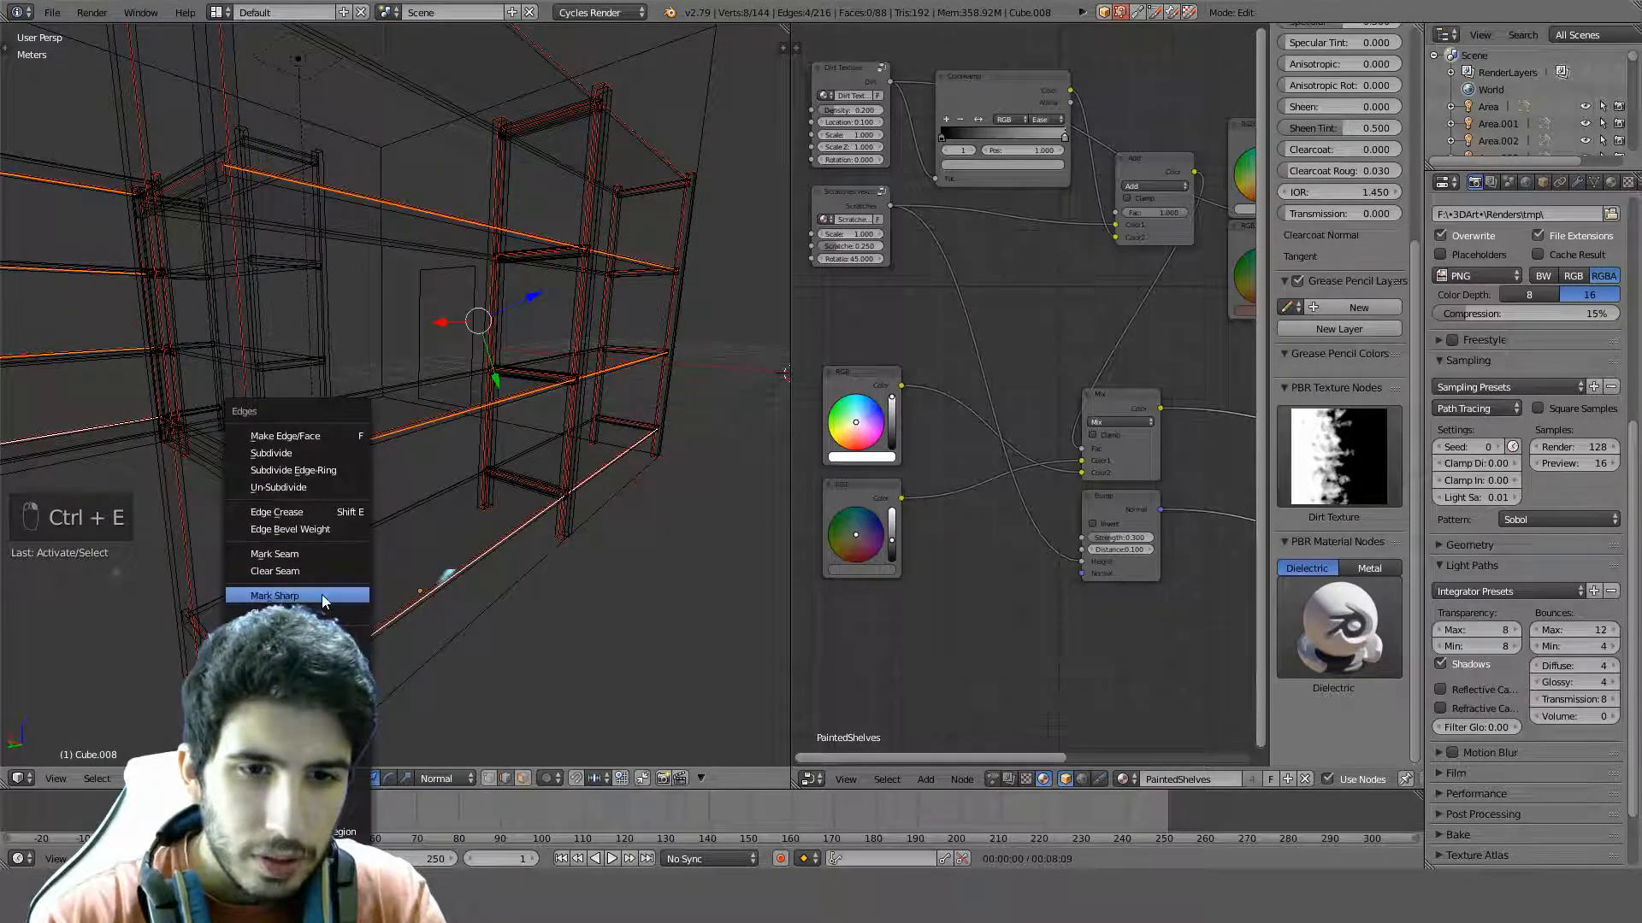
{"action": "left_click", "coordinate": [309, 557]}
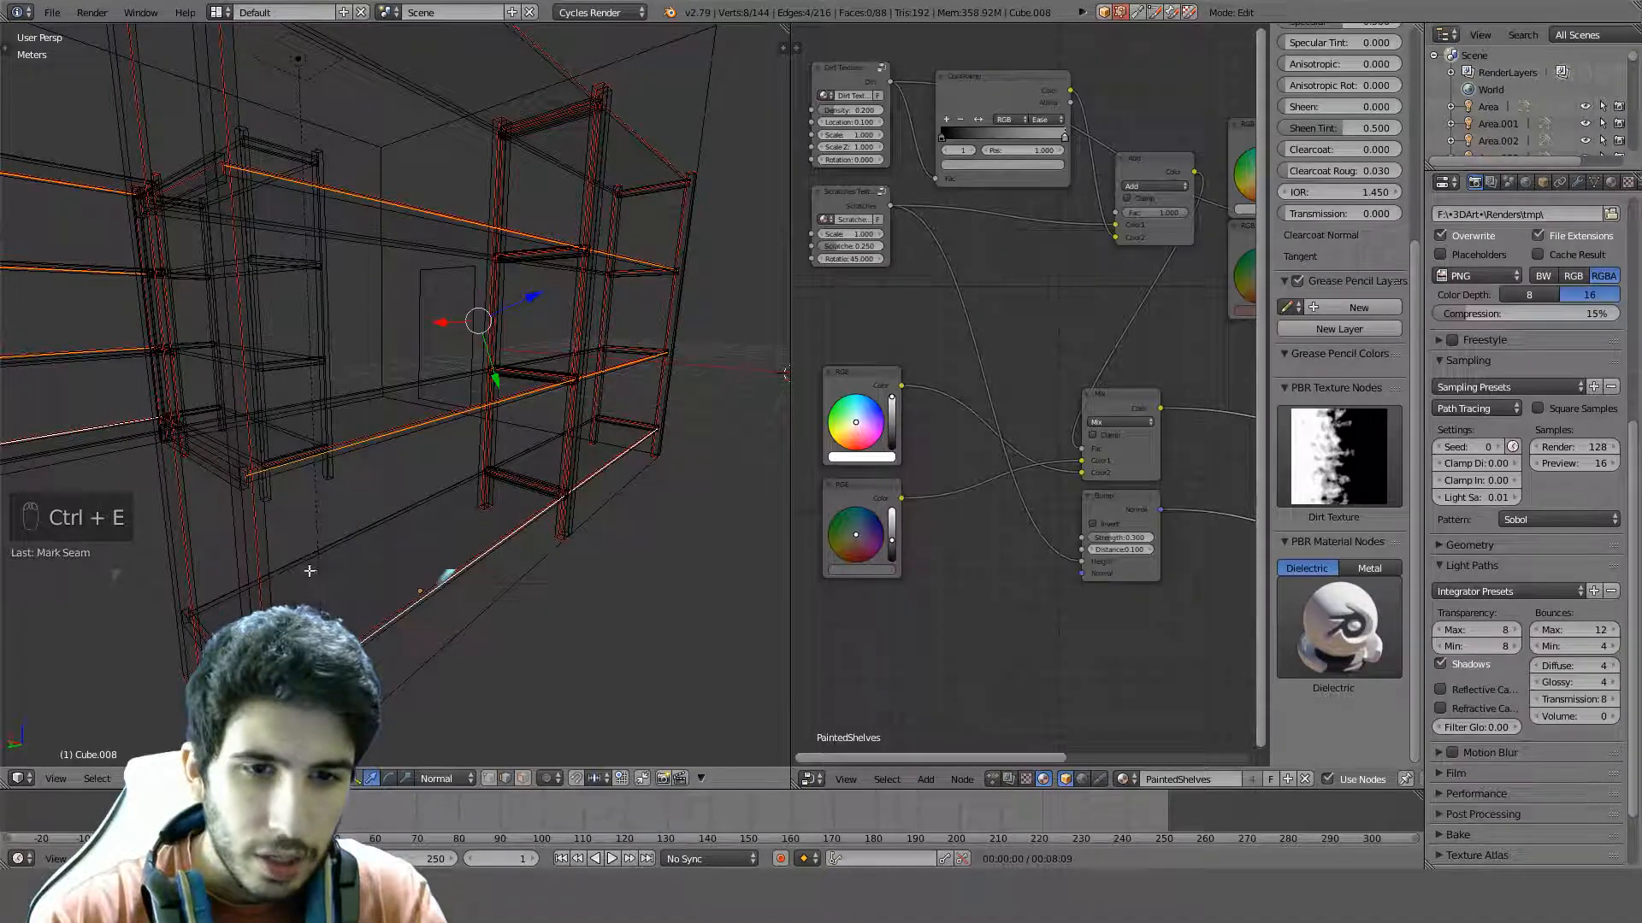
Switch mesh editing from the finished shelf unit to the next unbevelled shelf unit
{"action": "middle_click_drag", "start_coordinate": [310, 571], "coordinate": [399, 451]}
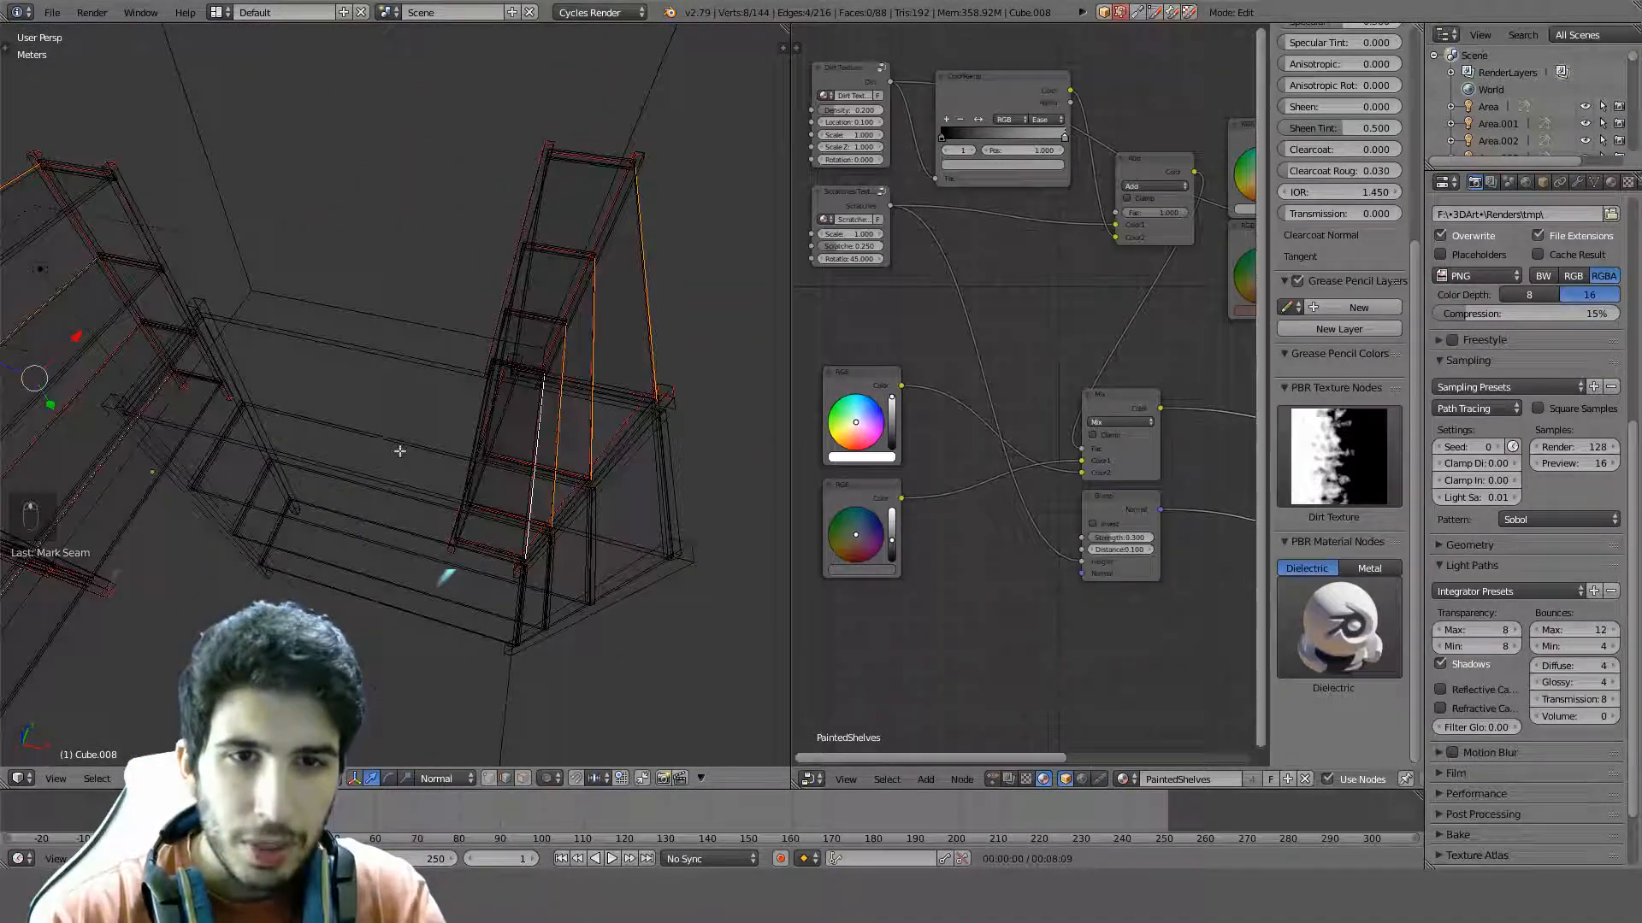
{"action": "key", "text": "Tab"}
{"action": "right_click", "coordinate": [373, 521]}
{"action": "key", "text": "Tab"}
{"action": "middle_click_drag", "start_coordinate": [373, 496], "coordinate": [322, 388]}
Select the long front and back edges of all four shelves on this unit, undoing any wrongly picked edge
{"action": "right_click", "coordinate": [378, 353]}
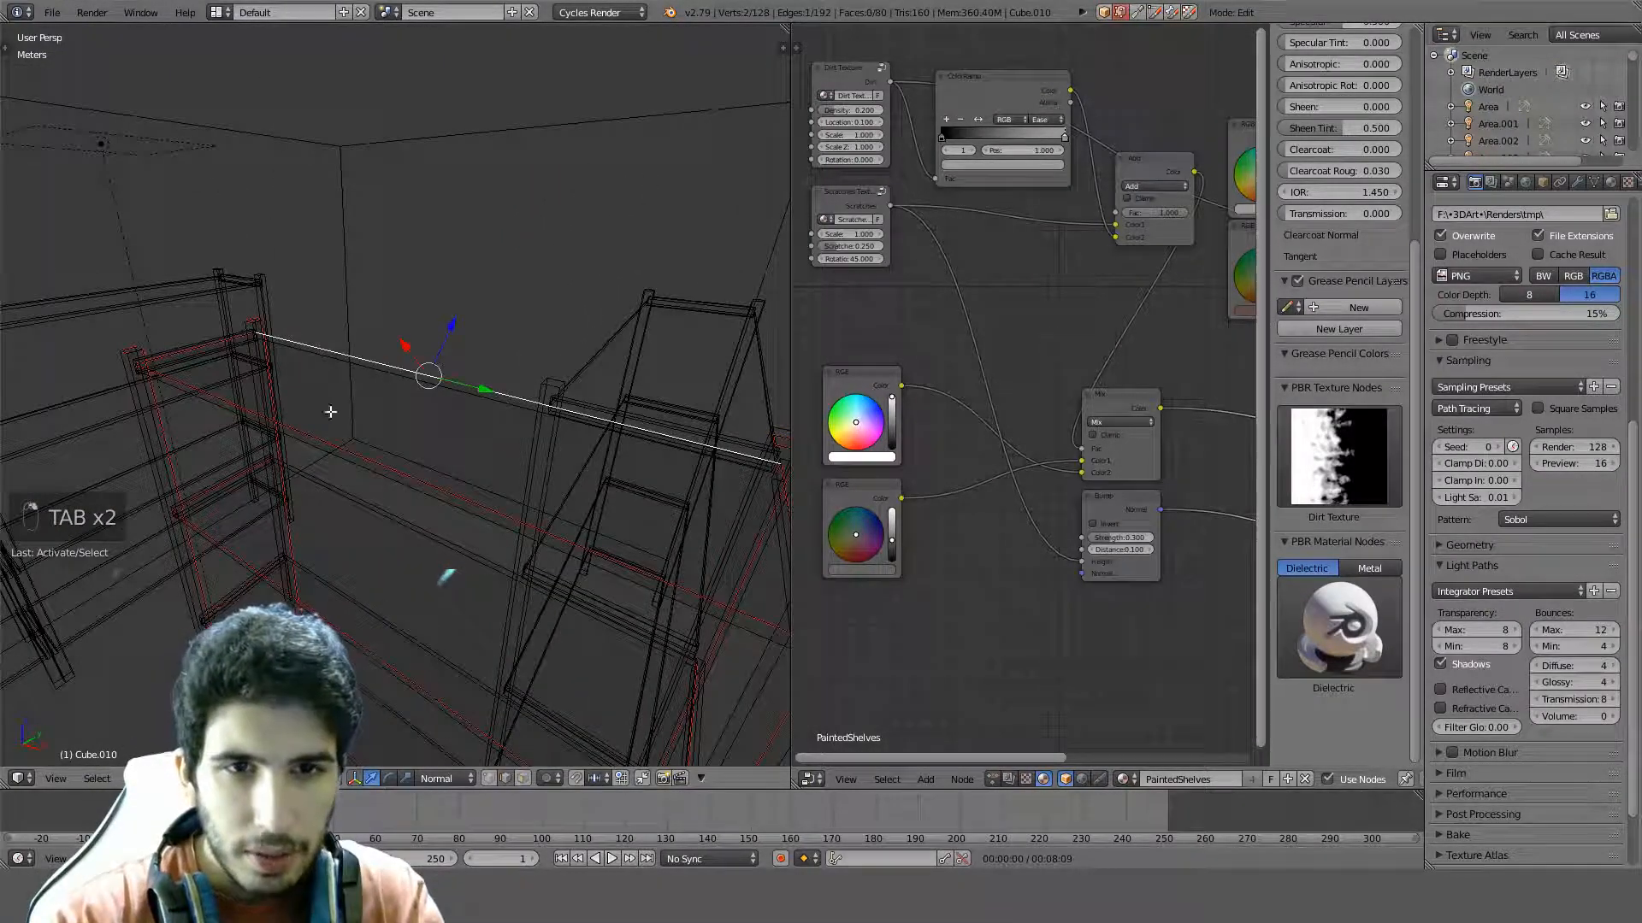
{"action": "right_click", "coordinate": [302, 432], "text": "shift"}
{"action": "right_click", "coordinate": [295, 468], "text": "shift"}
{"action": "right_click", "coordinate": [280, 582], "text": "shift"}
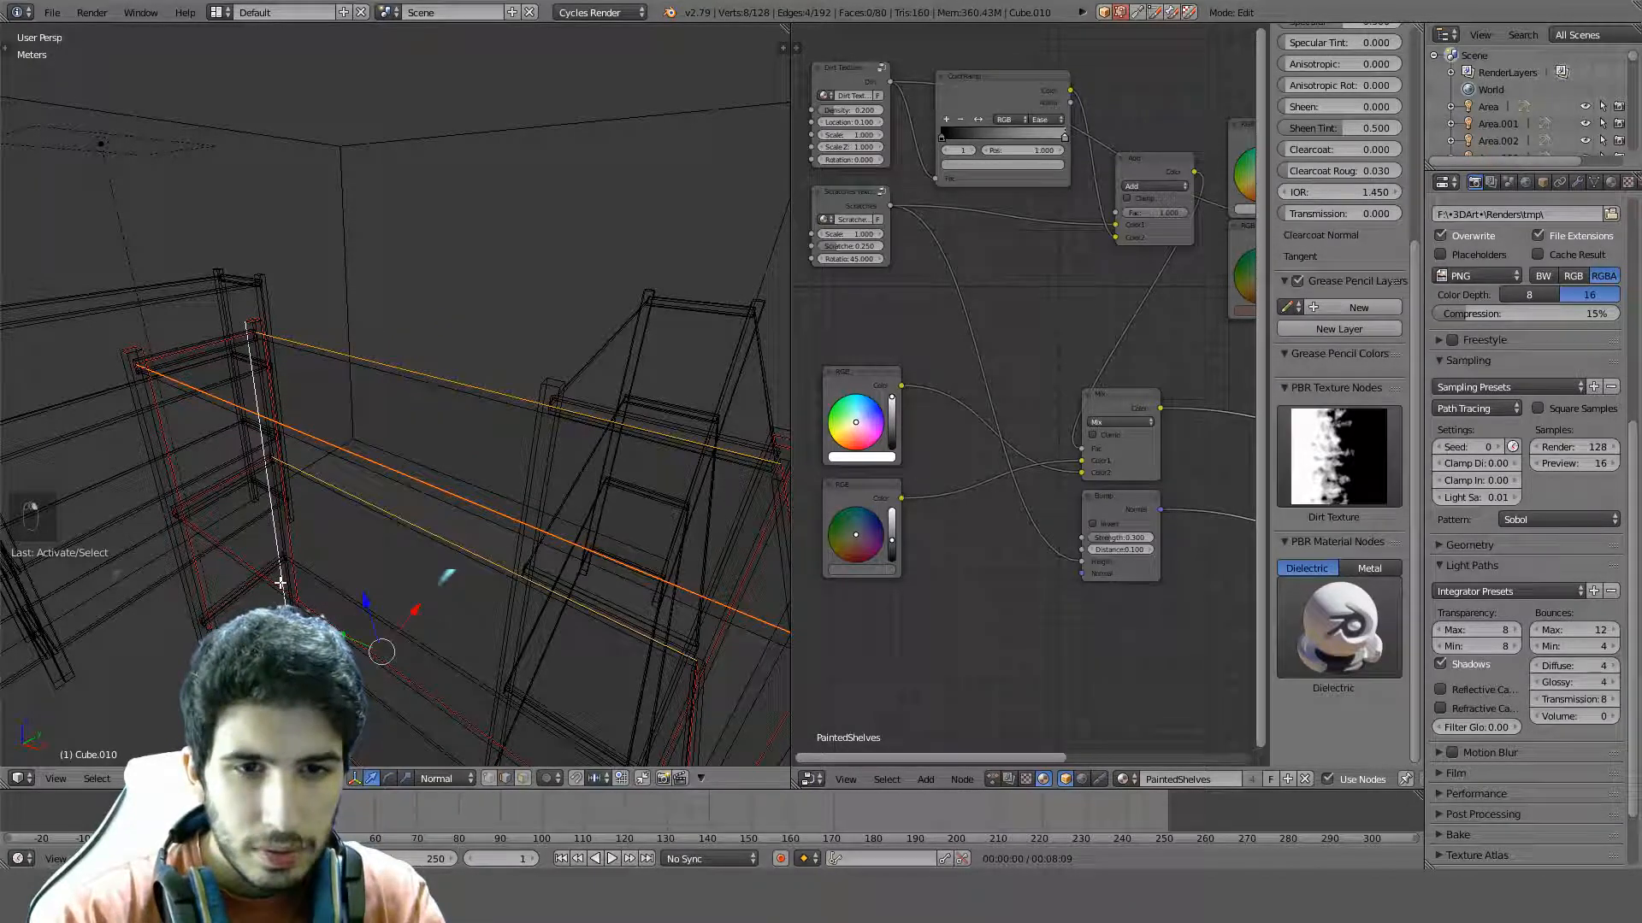
{"action": "middle_click_drag", "start_coordinate": [281, 582], "coordinate": [380, 424]}
{"action": "key", "text": "ctrl+z"}
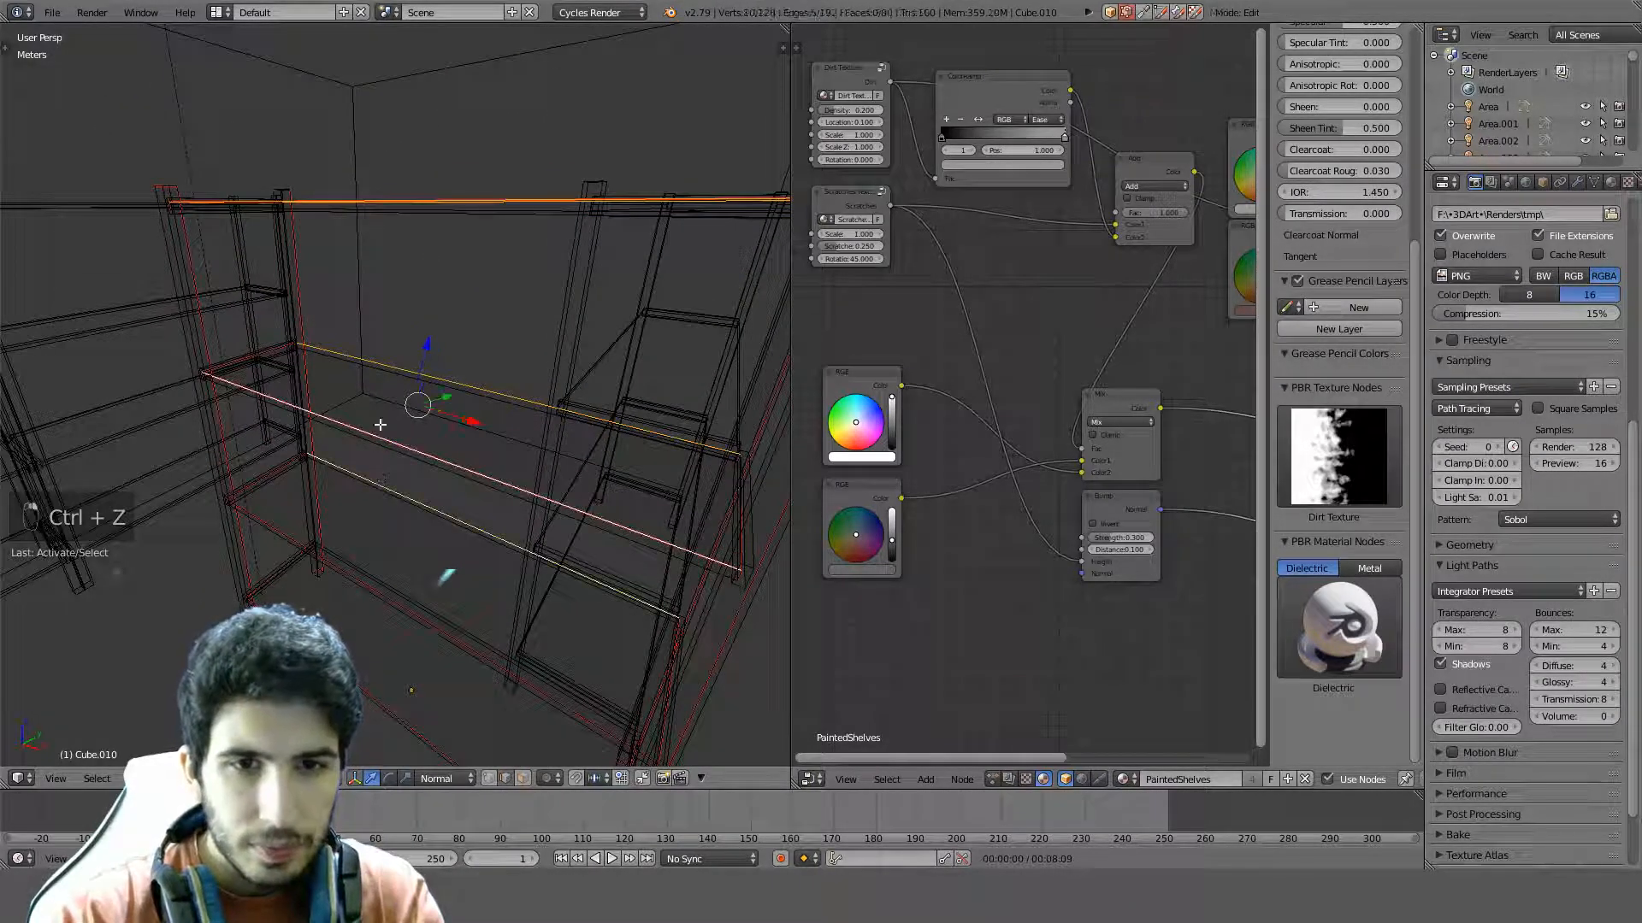
{"action": "right_click", "coordinate": [416, 593], "text": "shift"}
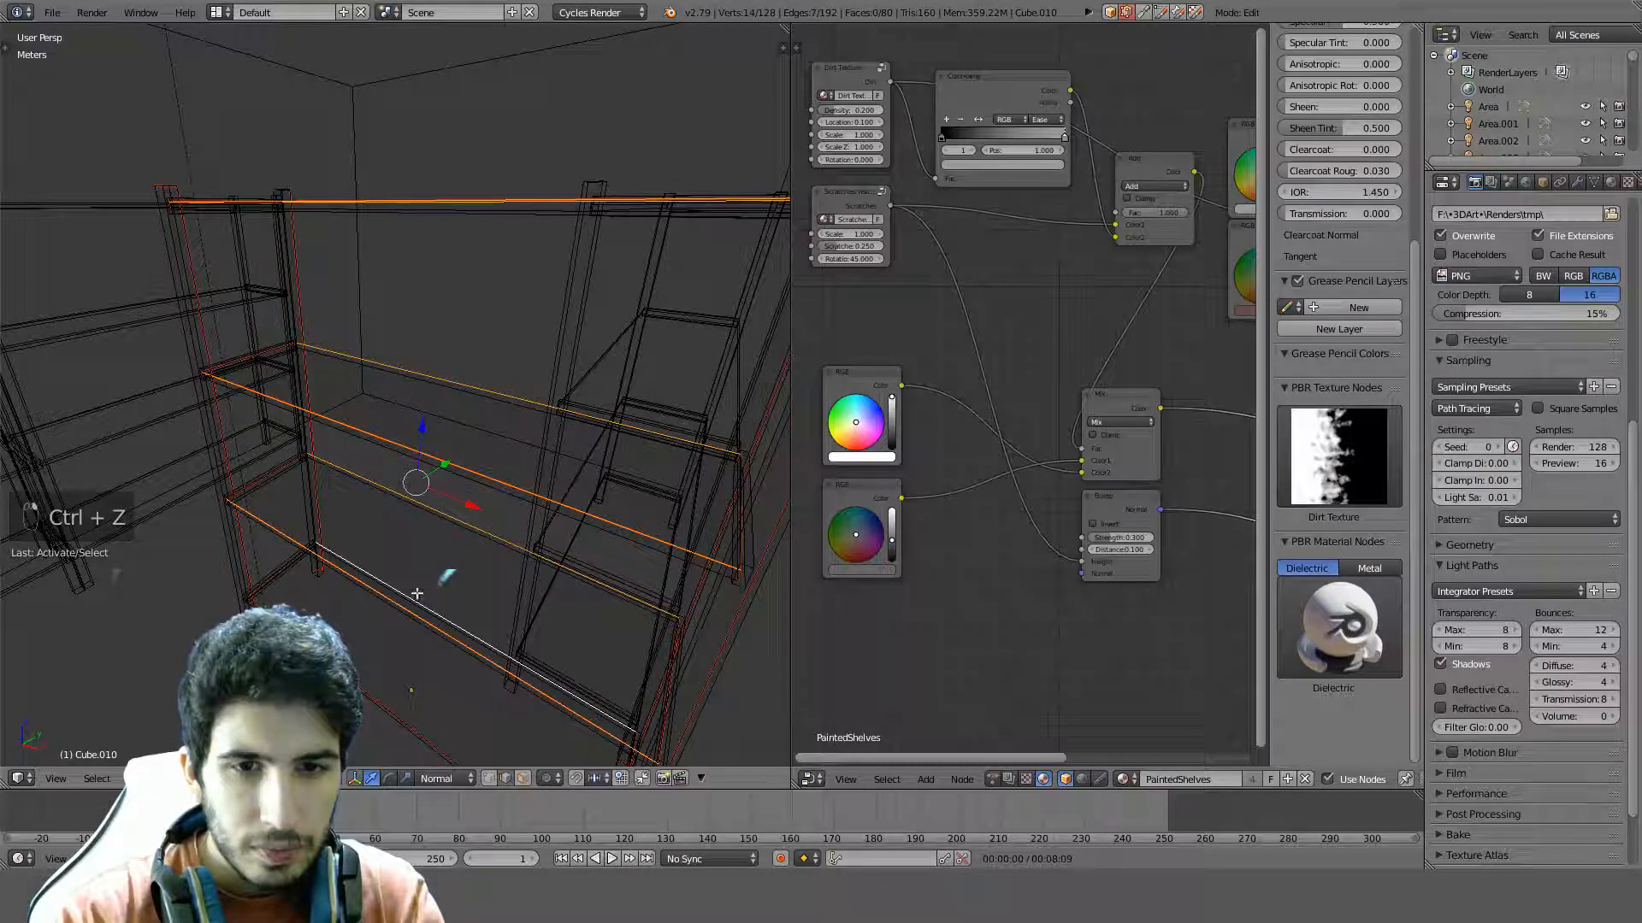
{"action": "key", "text": "ctrl+z"}
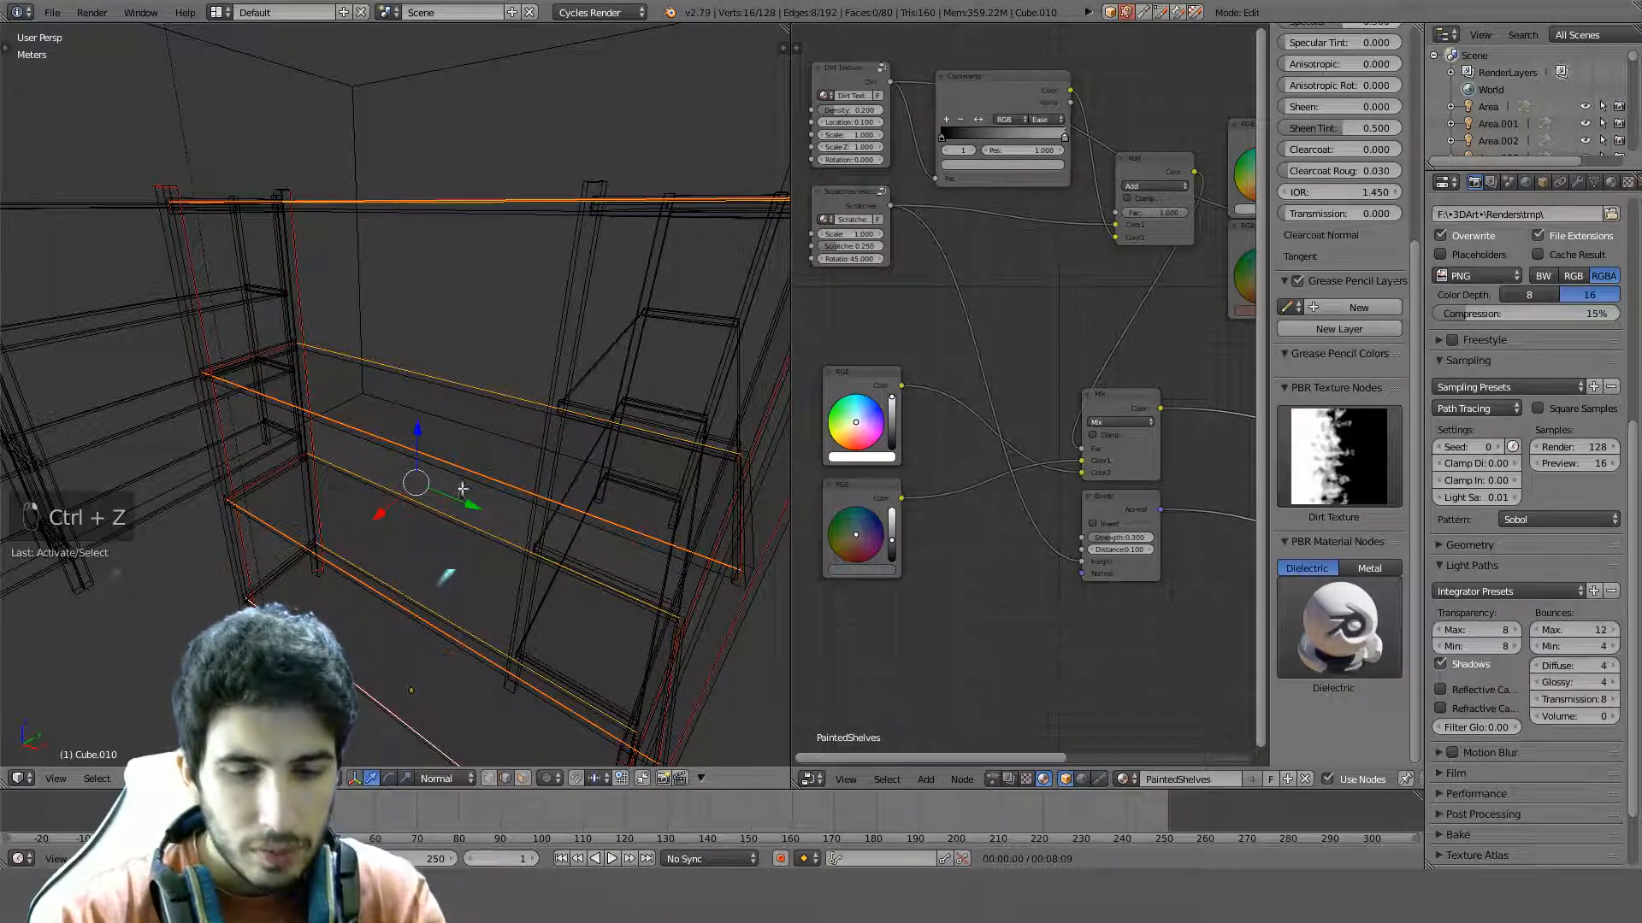
Bevel this unit's selected long shelf edges with an offset of 0.01
{"action": "key", "text": "ctrl+b"}
{"action": "type", "text": "0.01"}
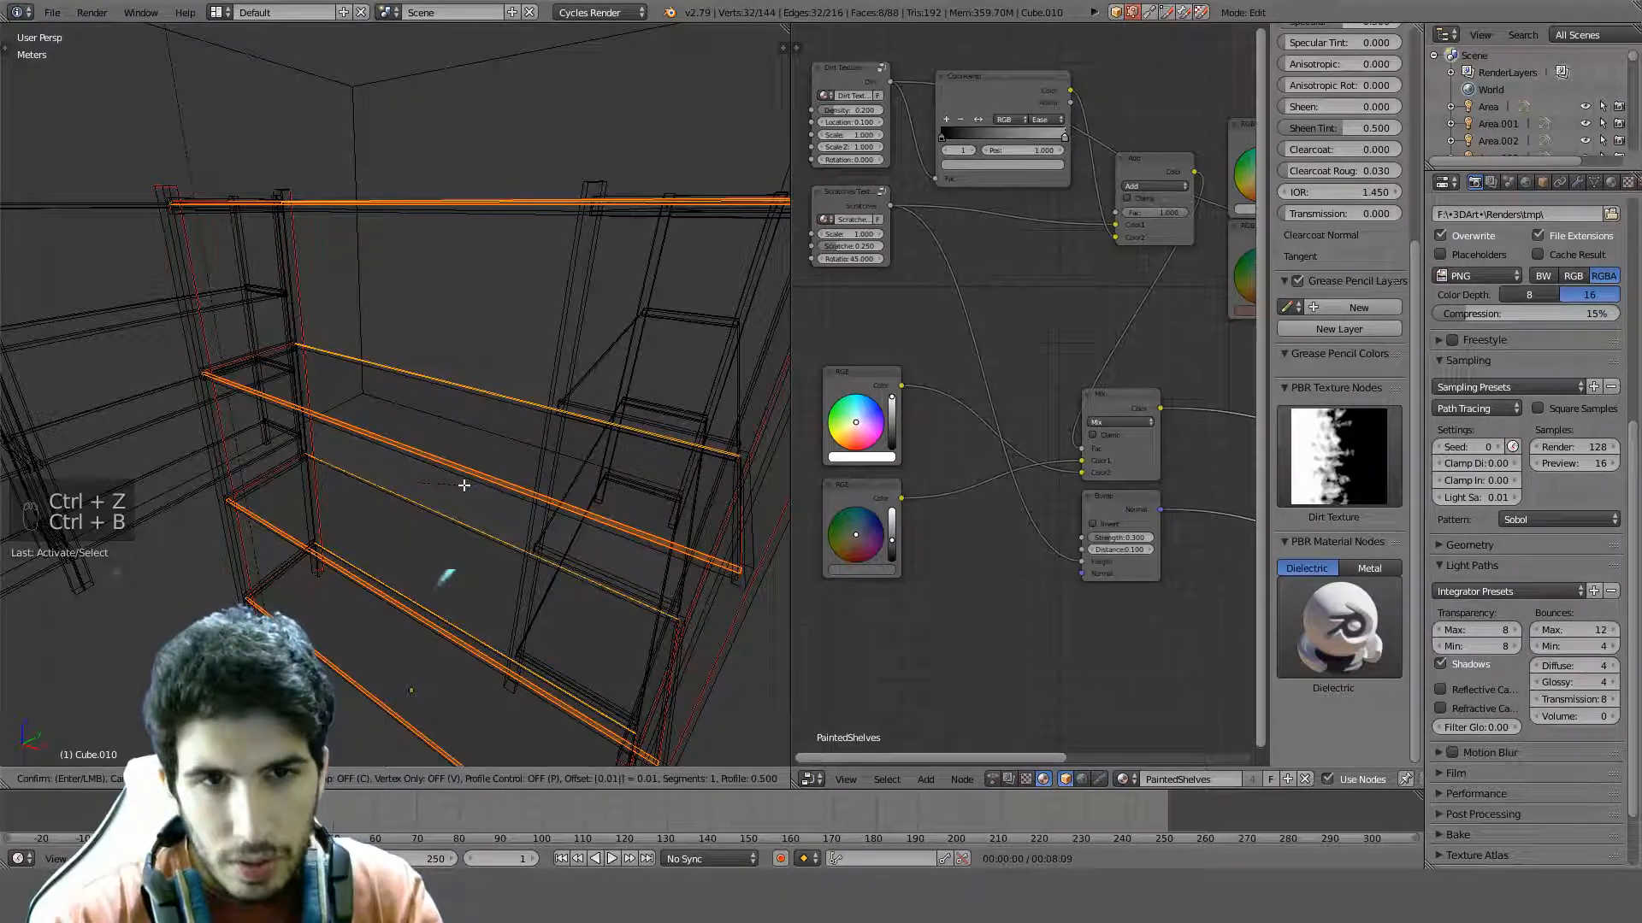
{"action": "left_click", "coordinate": [463, 485]}
Clear the selection, pick one long front edge on each of the four shelves and mark them as UV seams
{"action": "key", "text": "a"}
{"action": "middle_click_drag", "start_coordinate": [356, 476], "coordinate": [384, 476]}
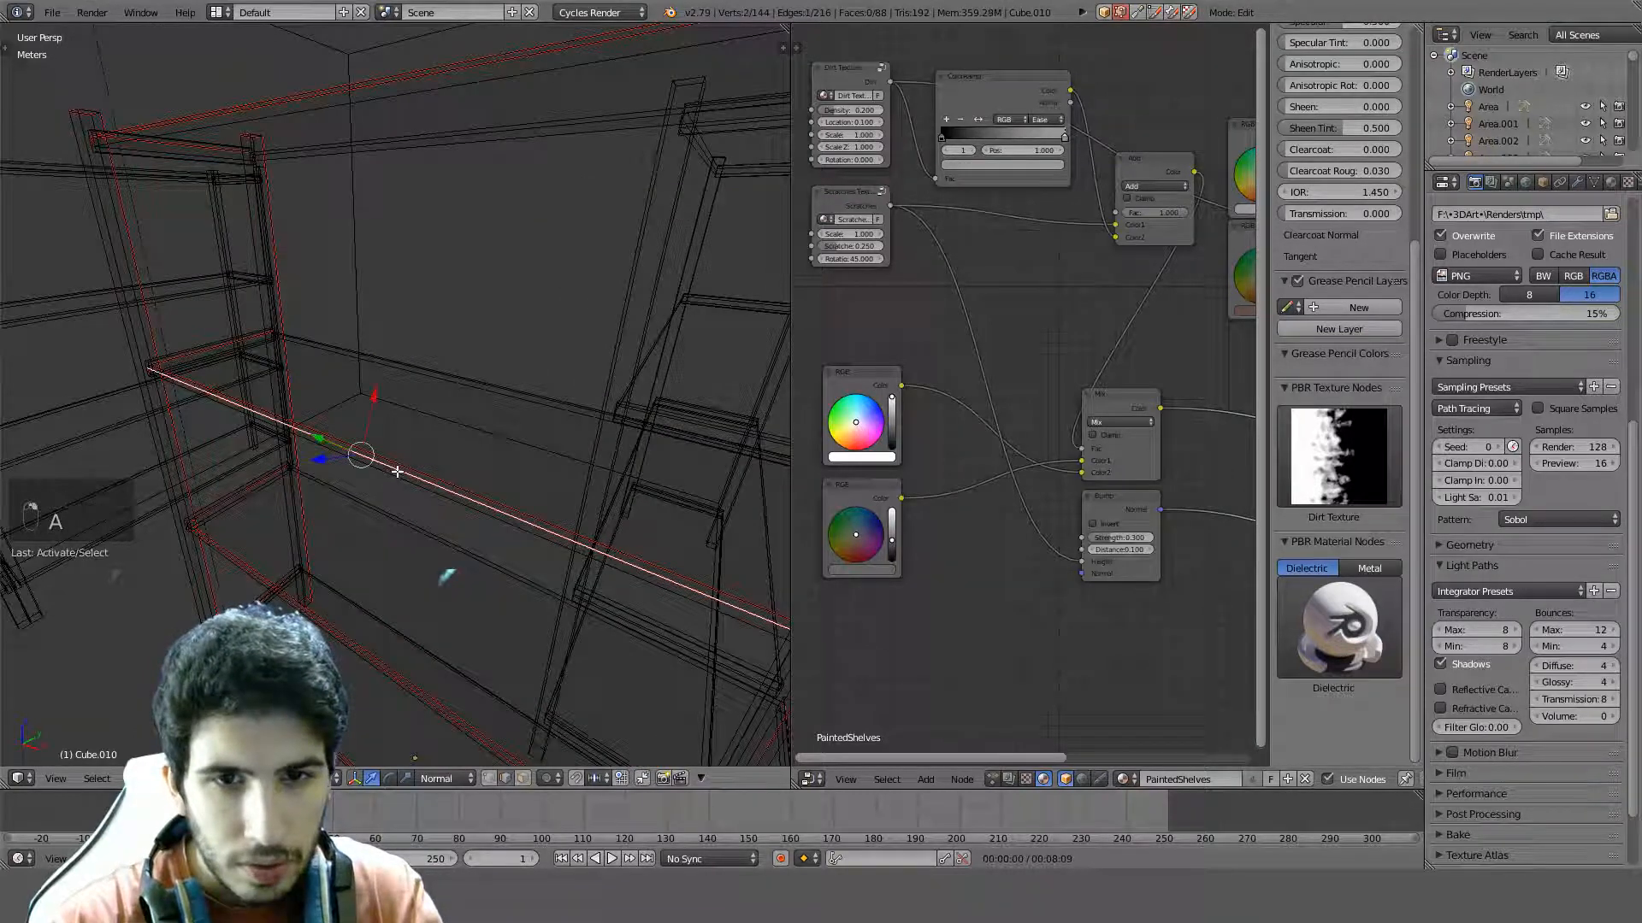
{"action": "right_click", "coordinate": [203, 119], "text": "shift"}
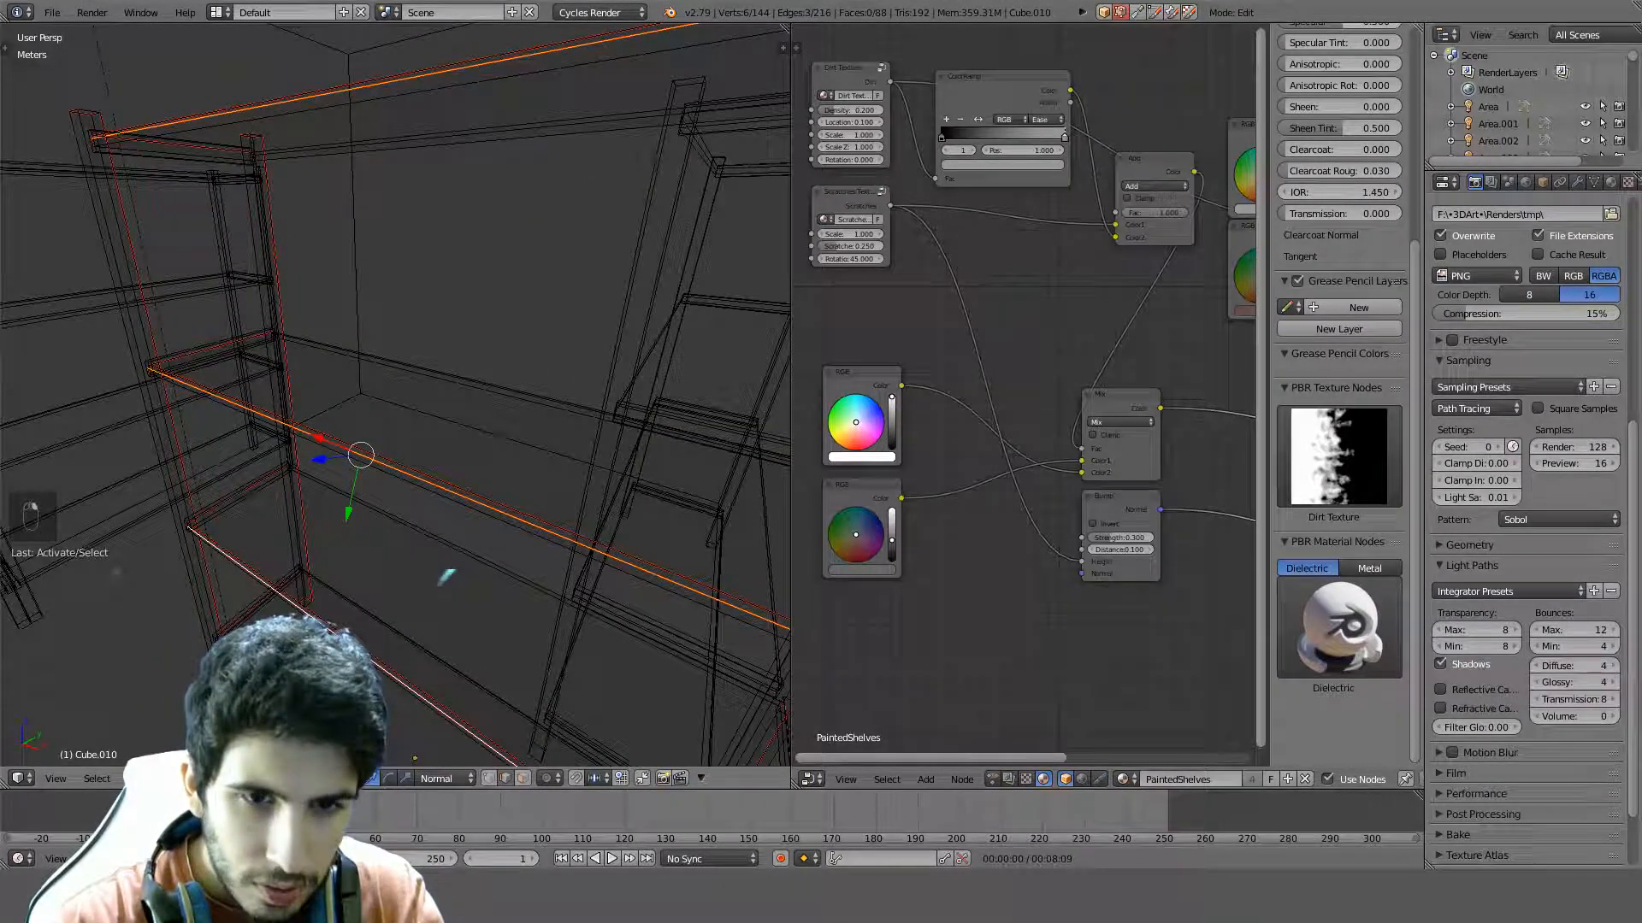
{"action": "middle_click_drag", "start_coordinate": [342, 410], "coordinate": [294, 402]}
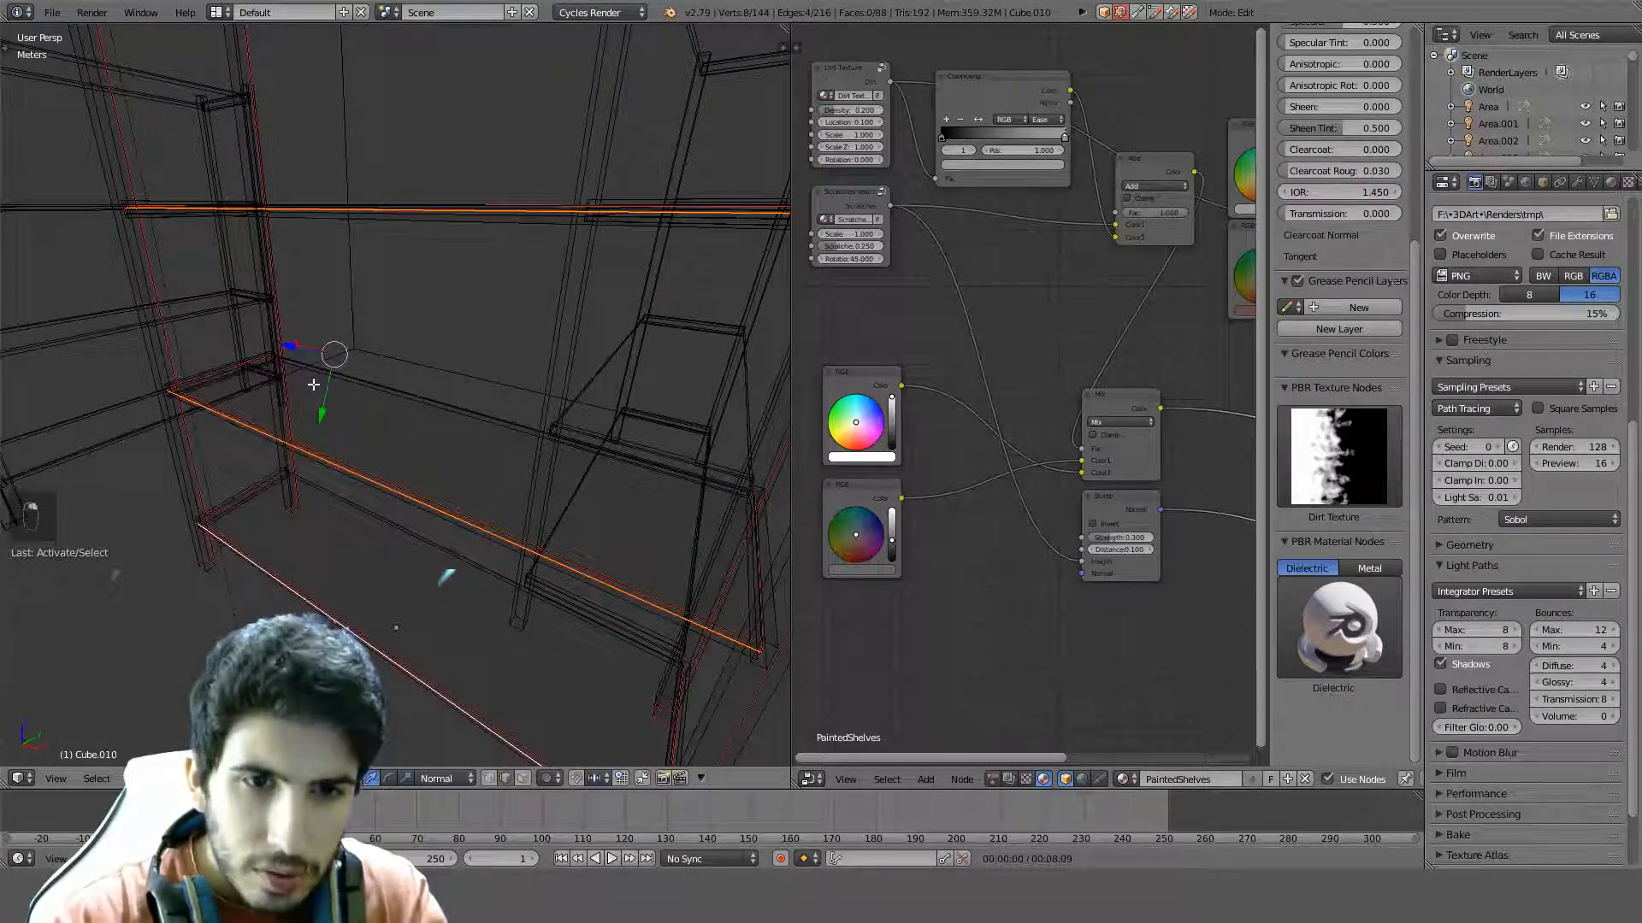
{"action": "key", "text": "ctrl+e"}
{"action": "left_click", "coordinate": [275, 385]}
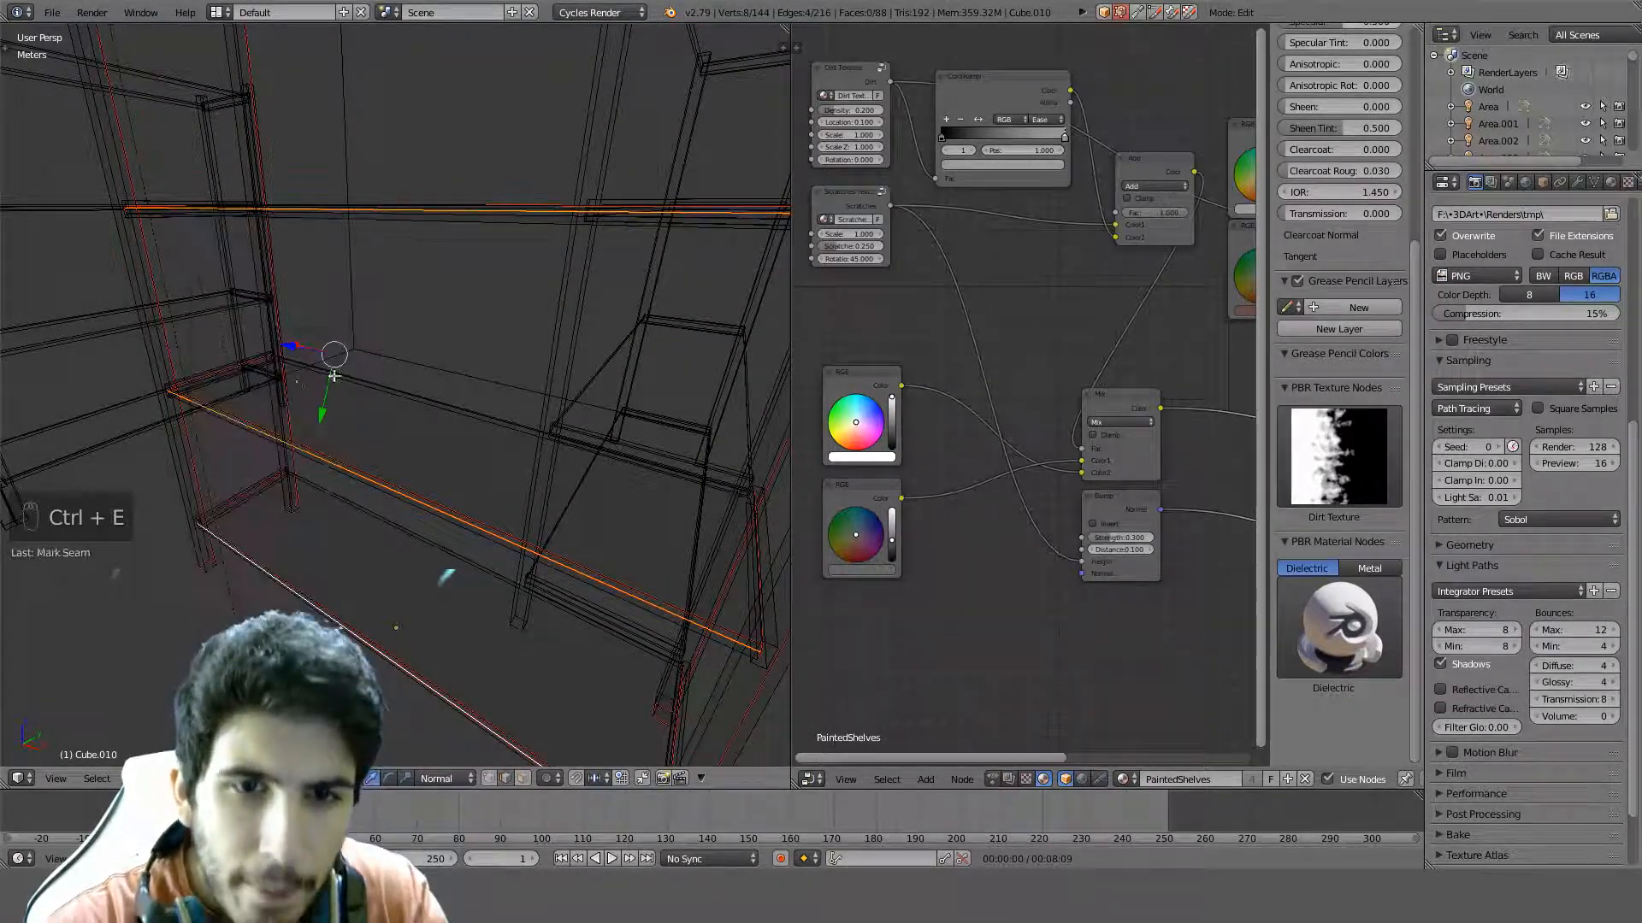
{"action": "key", "text": "a"}
Return to object mode in solid shading and apply the Hard Ops SSharpen operation to both edited shelf units
{"action": "scroll", "coordinate": [405, 363], "scroll_direction": "down", "scroll_amount": 3}
{"action": "key", "text": "Tab"}
{"action": "key", "text": "z"}
{"action": "middle_click_drag", "start_coordinate": [413, 370], "coordinate": [479, 444]}
{"action": "scroll", "coordinate": [201, 389], "scroll_direction": "up", "scroll_amount": 2}
{"action": "middle_click_drag", "start_coordinate": [205, 390], "coordinate": [231, 340], "text": "shift"}
{"action": "key", "text": "q"}
{"action": "left_click", "coordinate": [391, 407]}
{"action": "scroll", "coordinate": [391, 408], "scroll_direction": "down", "scroll_amount": 3}
{"action": "right_click", "coordinate": [214, 233]}
{"action": "key", "text": "q"}
{"action": "left_click", "coordinate": [213, 233]}
Save the scene over the existing .blend file
{"action": "middle_click_drag", "start_coordinate": [214, 232], "coordinate": [416, 345]}
{"action": "key", "text": "ctrl+s"}
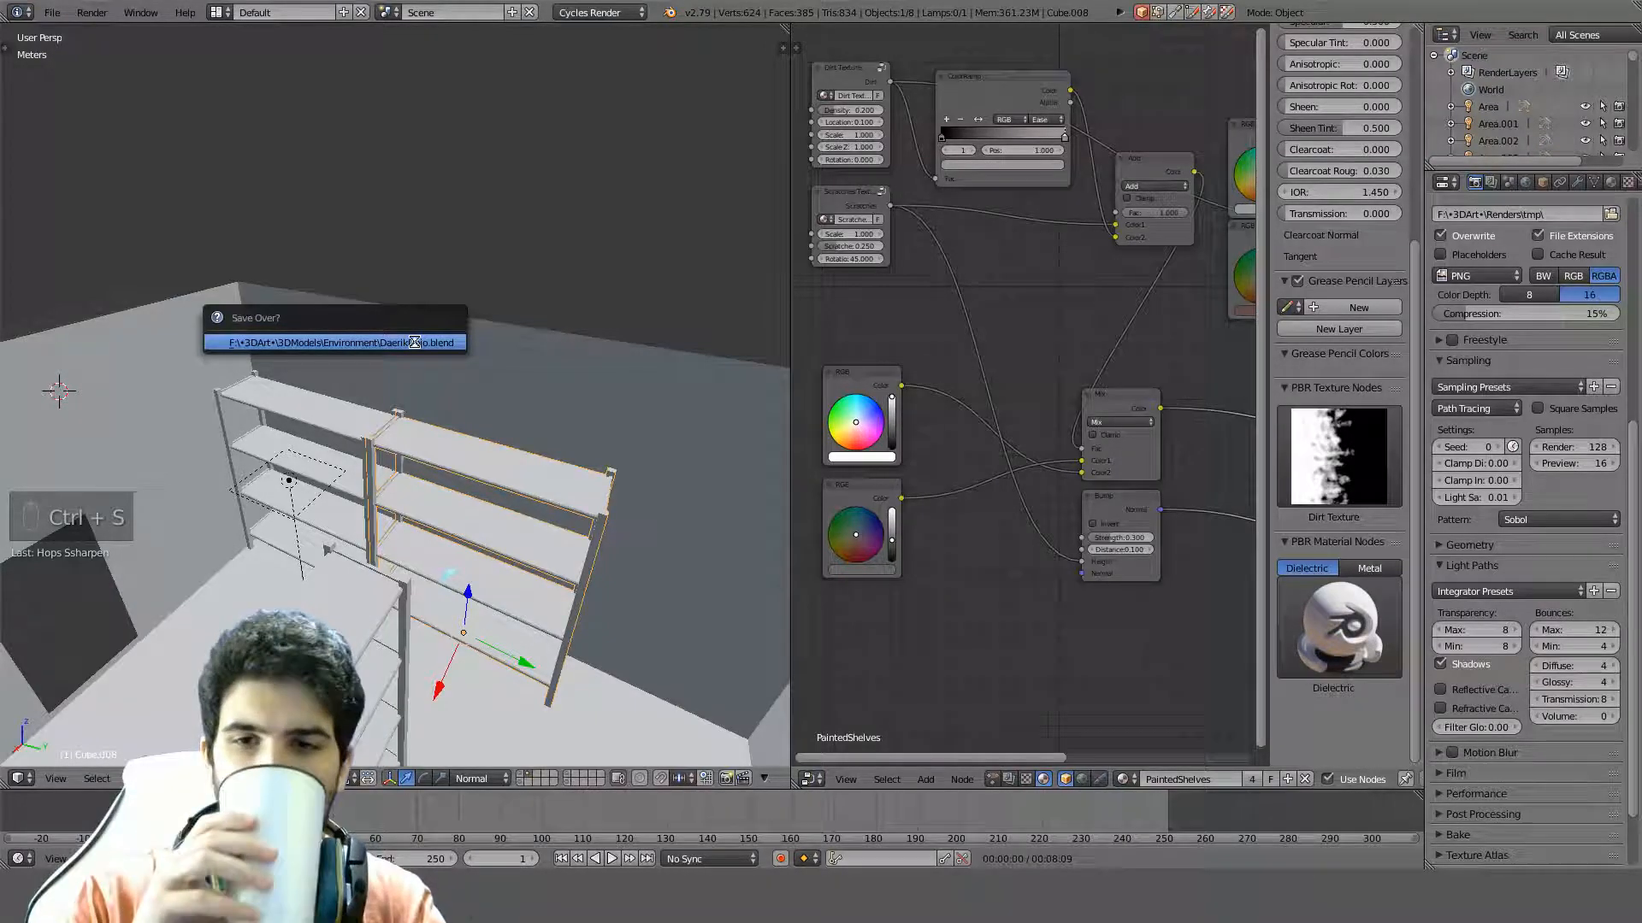
{"action": "left_click", "coordinate": [414, 342]}
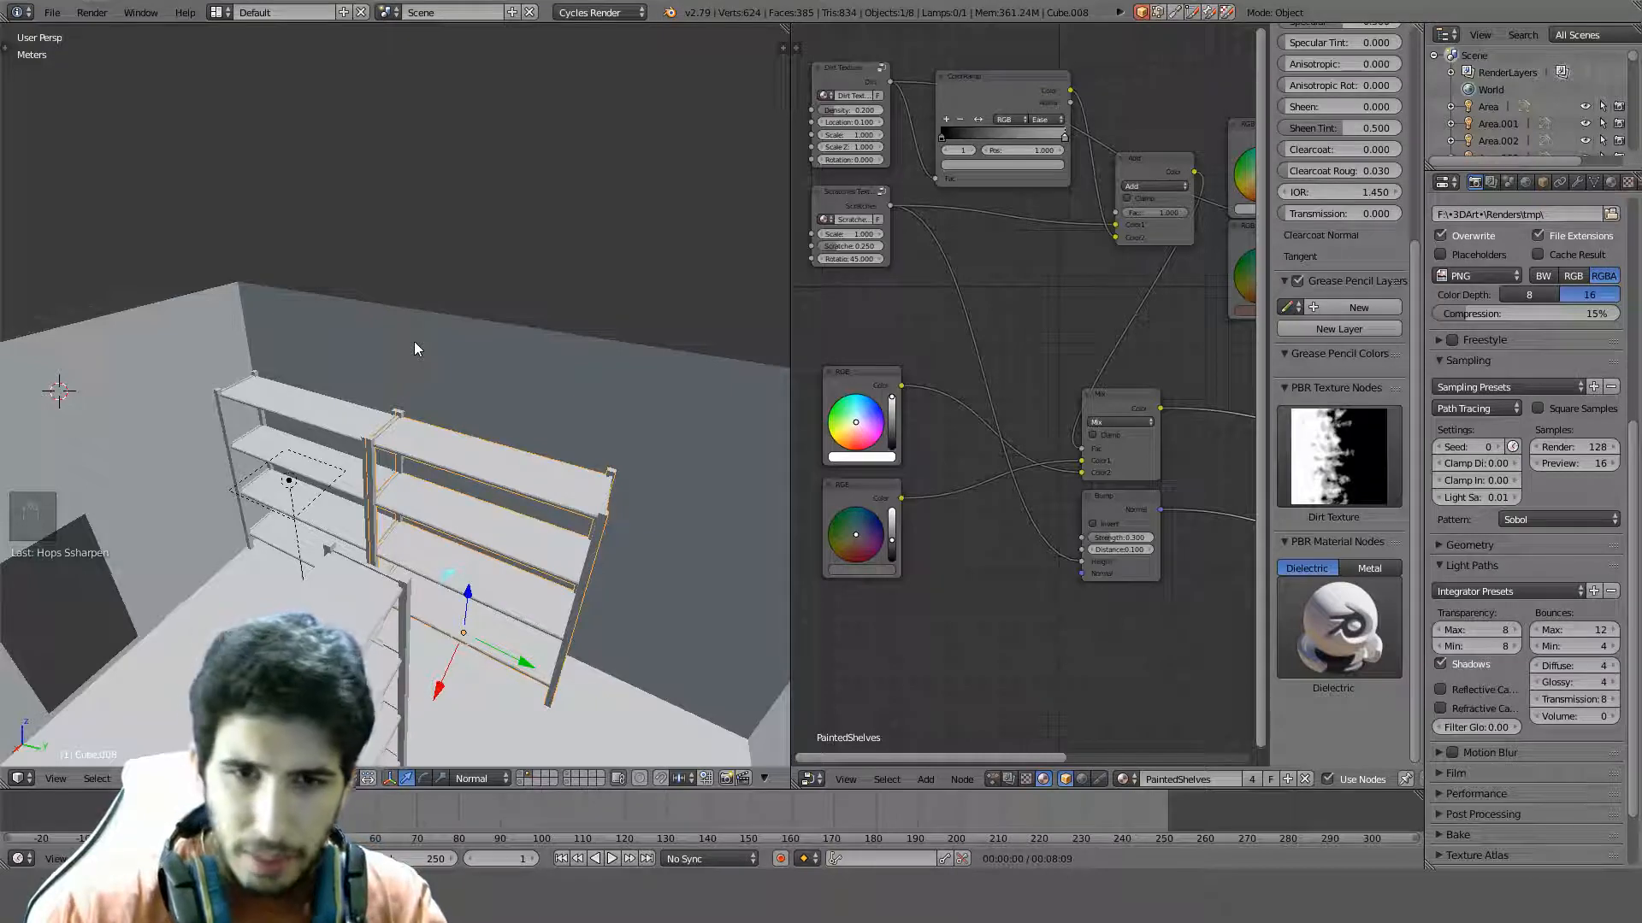
Open the room shell's mesh for editing, select its edges for unwrapping and mark them as a UV seam
{"action": "right_click", "coordinate": [414, 349]}
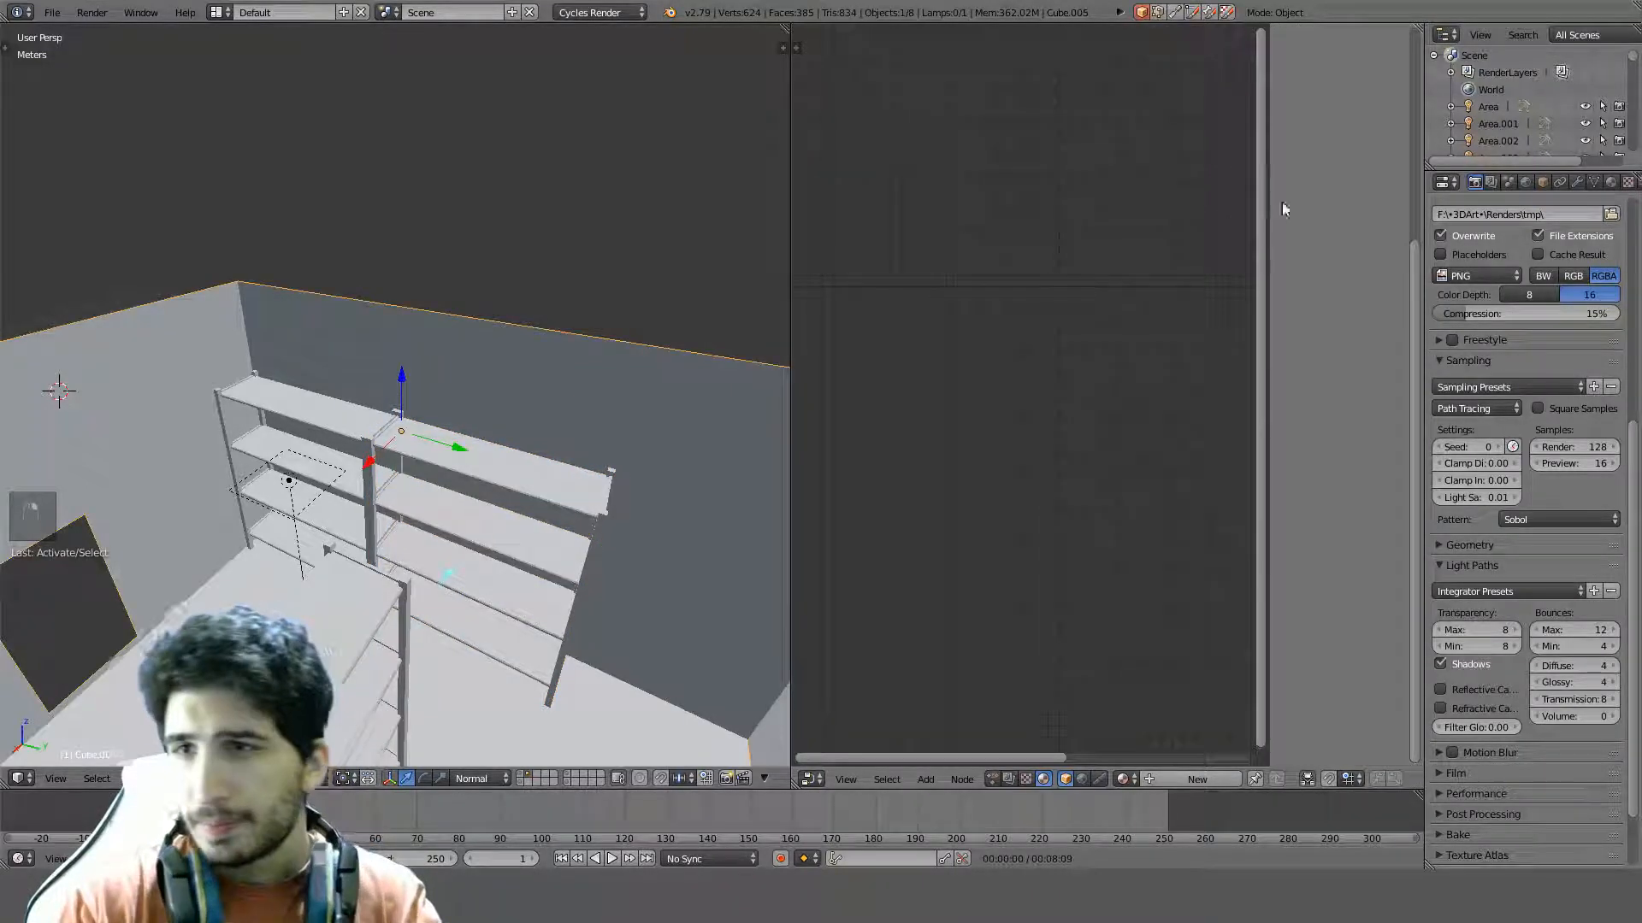
{"action": "key", "text": "Tab"}
{"action": "scroll", "coordinate": [492, 347], "scroll_direction": "down", "scroll_amount": 5}
{"action": "middle_click_drag", "start_coordinate": [414, 373], "coordinate": [582, 528]}
{"action": "scroll", "coordinate": [374, 401], "scroll_direction": "up", "scroll_amount": 1}
{"action": "left_click", "coordinate": [506, 779]}
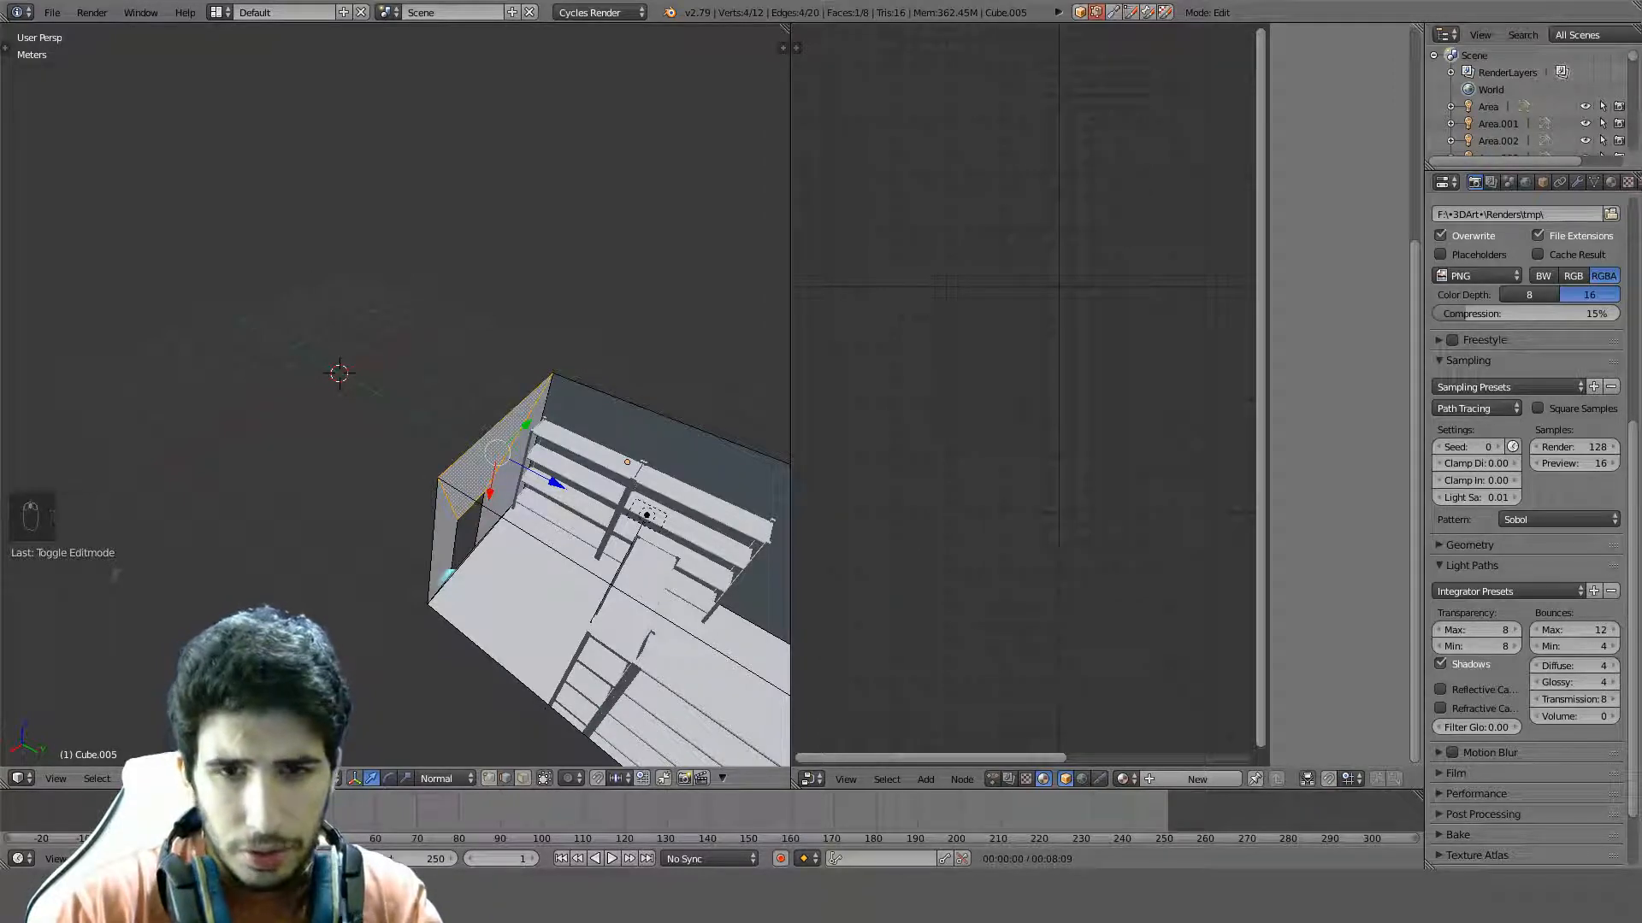
{"action": "key", "text": "z"}
{"action": "right_click", "coordinate": [552, 421]}
{"action": "middle_click_drag", "start_coordinate": [552, 421], "coordinate": [472, 333]}
{"action": "key", "text": "ctrl+e"}
{"action": "left_click", "coordinate": [498, 384]}
Unwrap the whole room shell and leave mesh editing
{"action": "key", "text": "a"}
{"action": "key", "text": "a"}
{"action": "key", "text": "a"}
{"action": "key", "text": "u"}
{"action": "left_click", "coordinate": [658, 402]}
{"action": "key", "text": "Tab"}
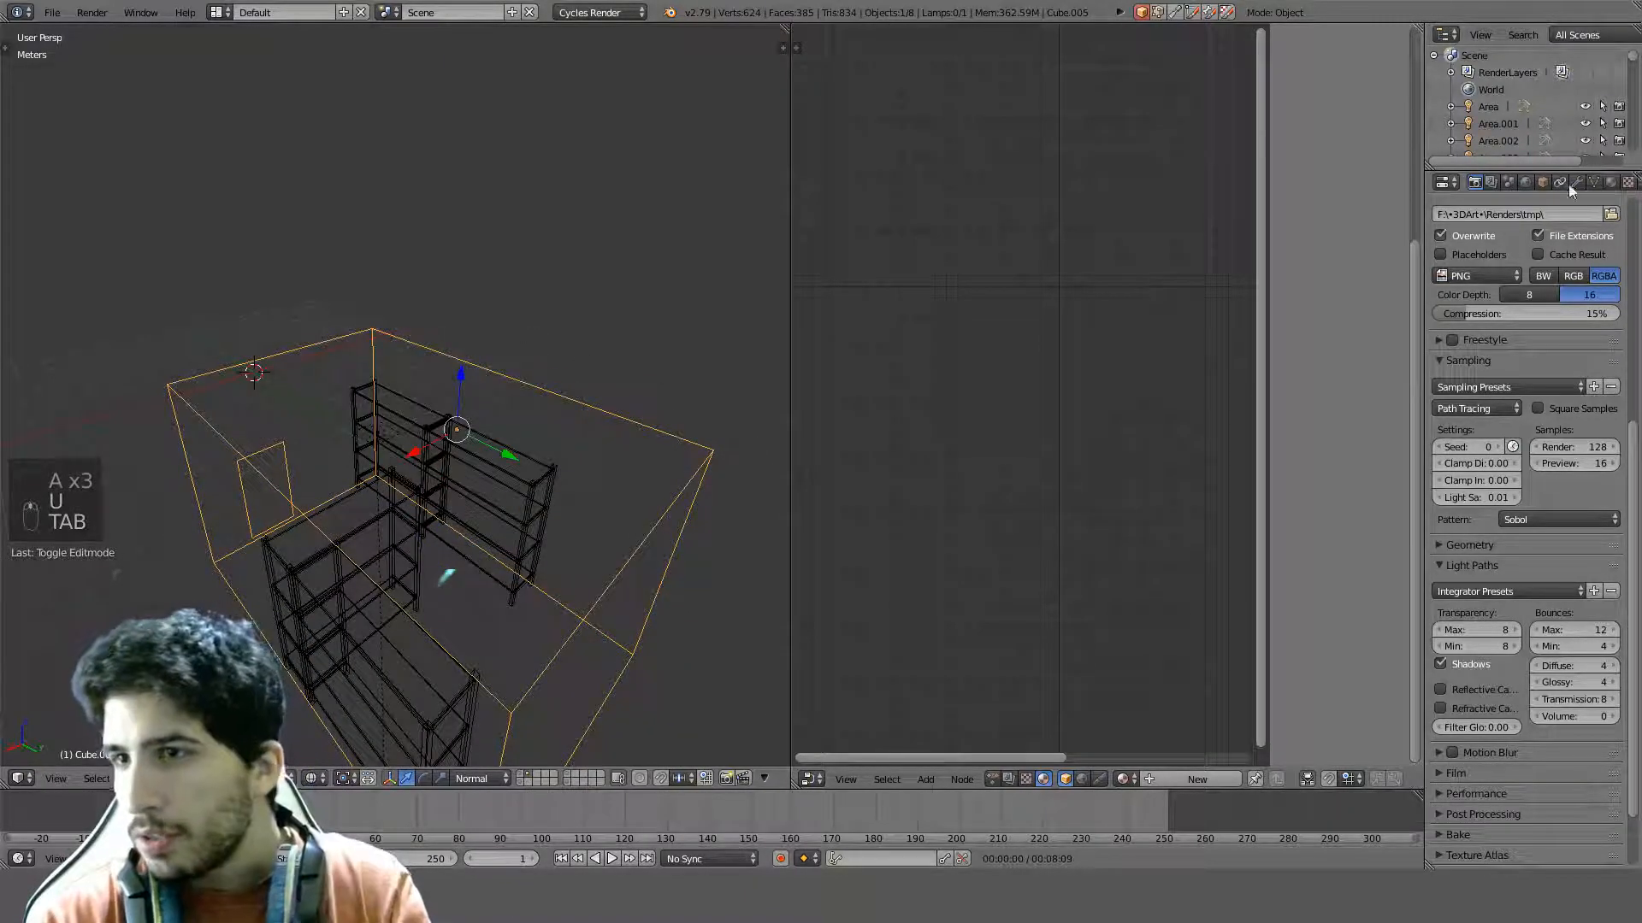
Assign the existing Walls material to the room shell
{"action": "left_click", "coordinate": [1611, 182]}
{"action": "left_click", "coordinate": [1441, 295]}
{"action": "scroll", "coordinate": [1307, 387], "scroll_direction": "down", "scroll_amount": 17}
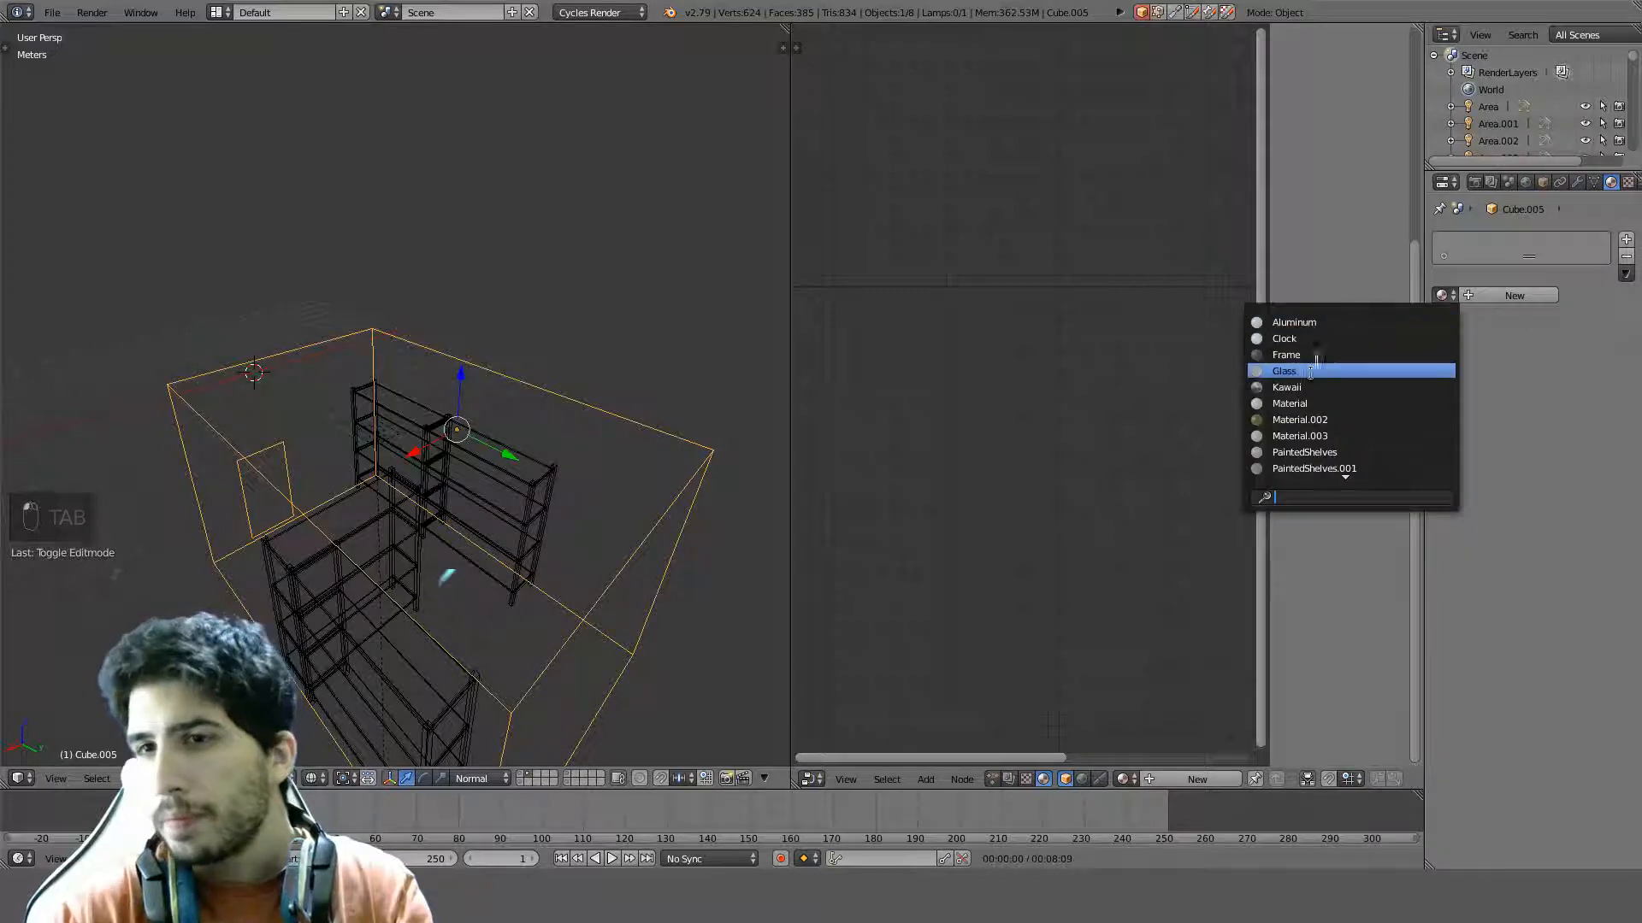
{"action": "scroll", "coordinate": [1307, 388], "scroll_direction": "down", "scroll_amount": 3}
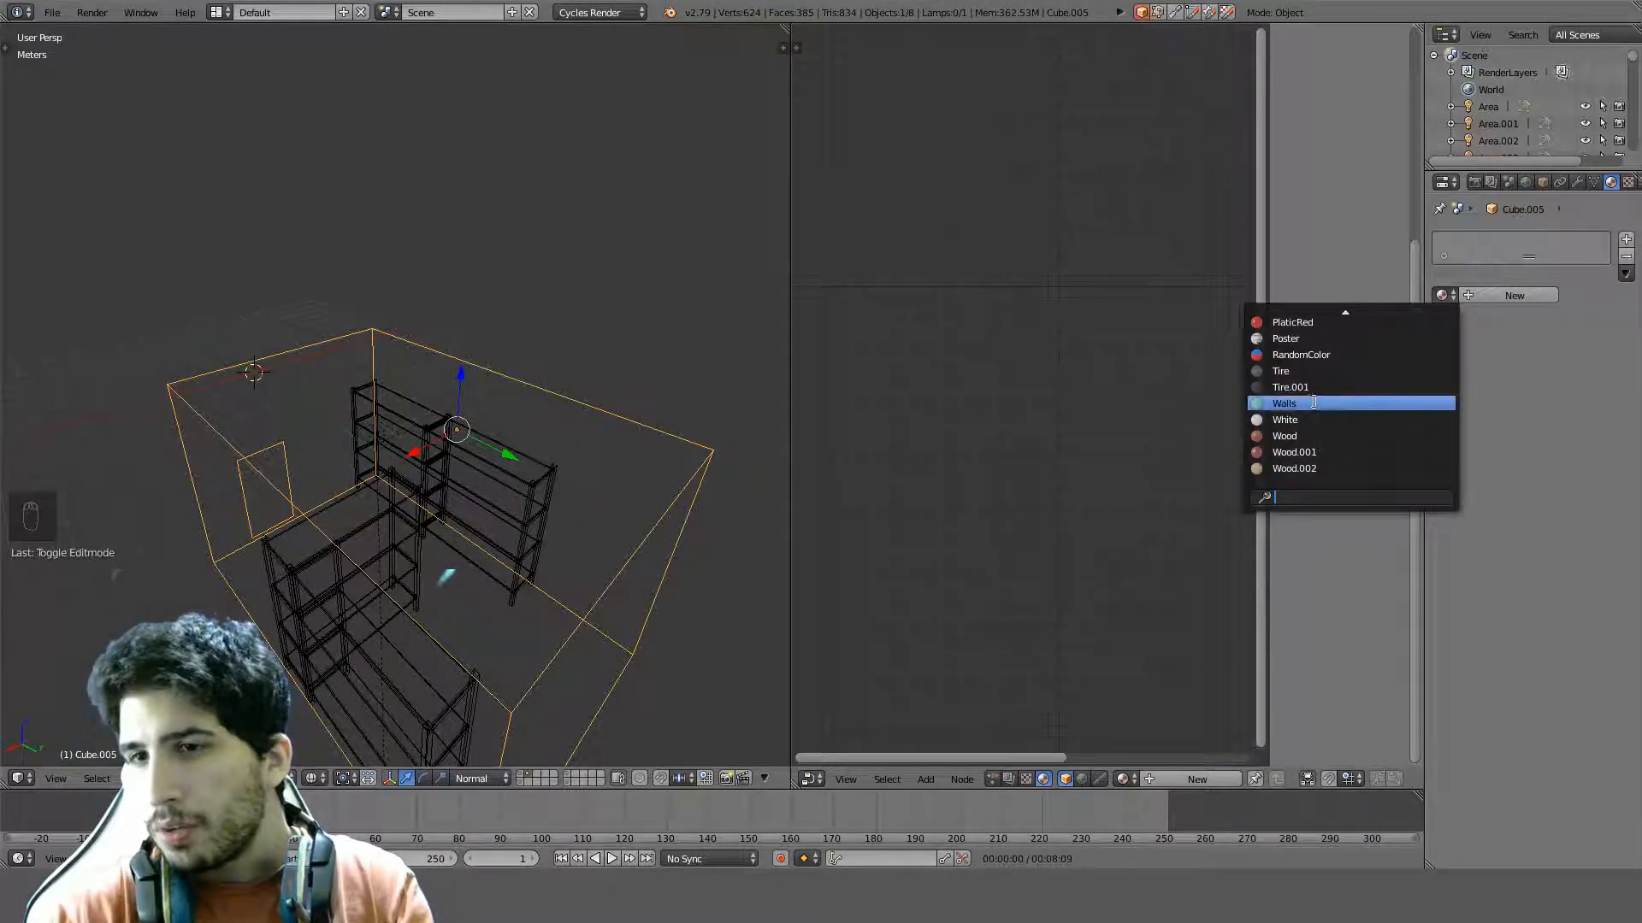
{"action": "left_click", "coordinate": [1317, 404]}
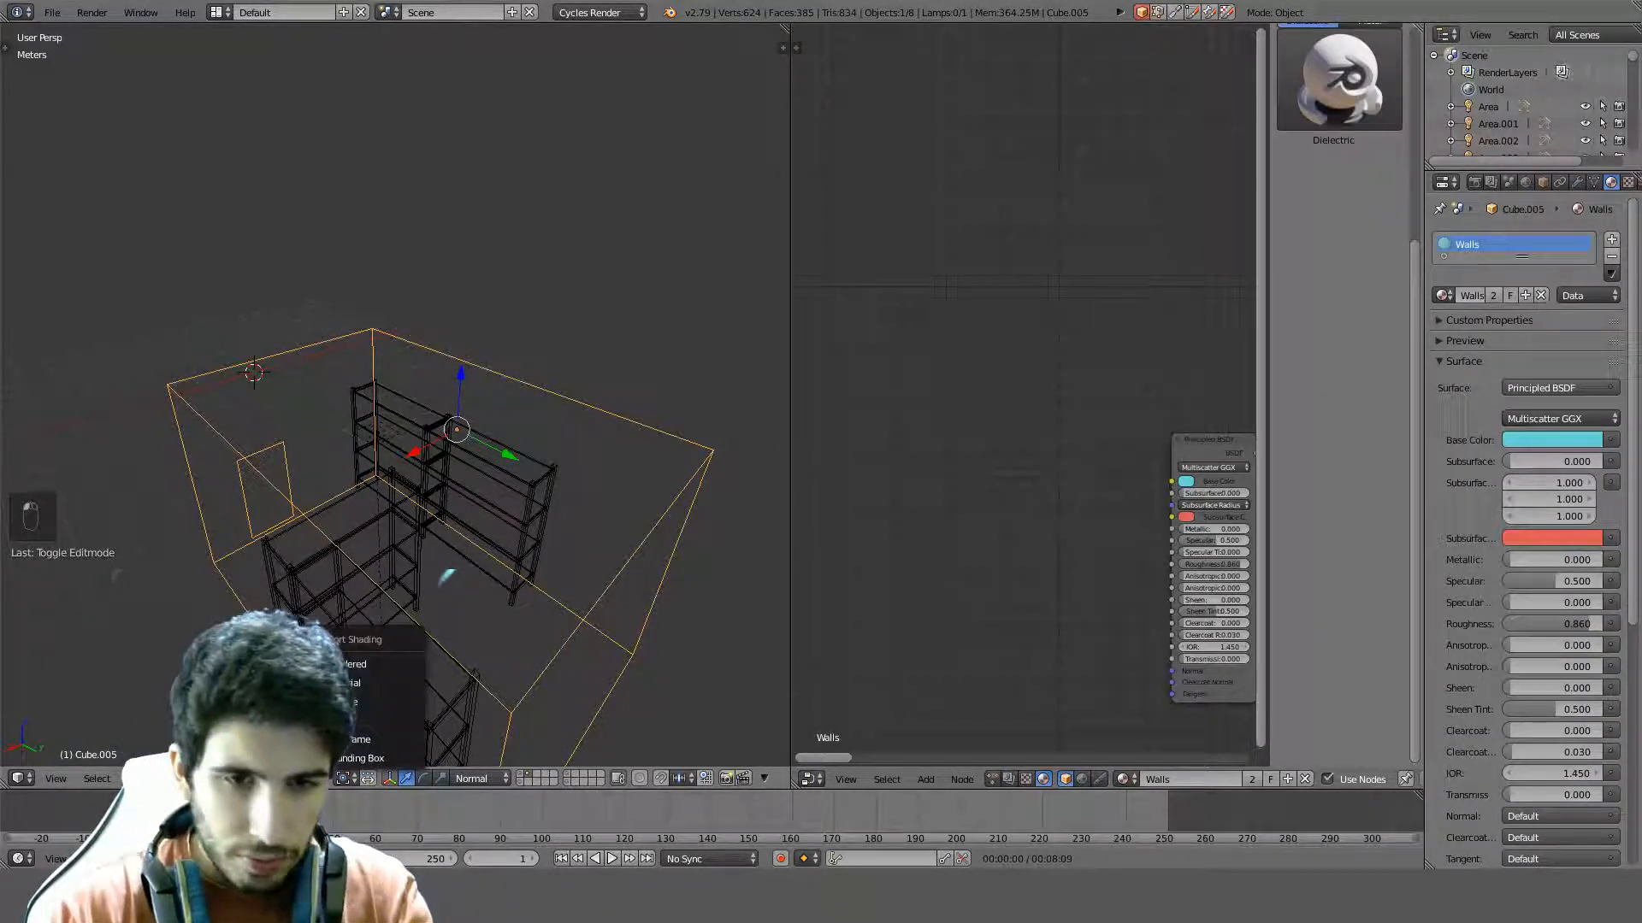
Display materials in the viewport and switch to the layer holding the main room with the floor mats
{"action": "key", "text": "shift+z"}
{"action": "middle_click_drag", "start_coordinate": [431, 619], "coordinate": [385, 530]}
{"action": "scroll", "coordinate": [386, 534], "scroll_direction": "down", "scroll_amount": 3}
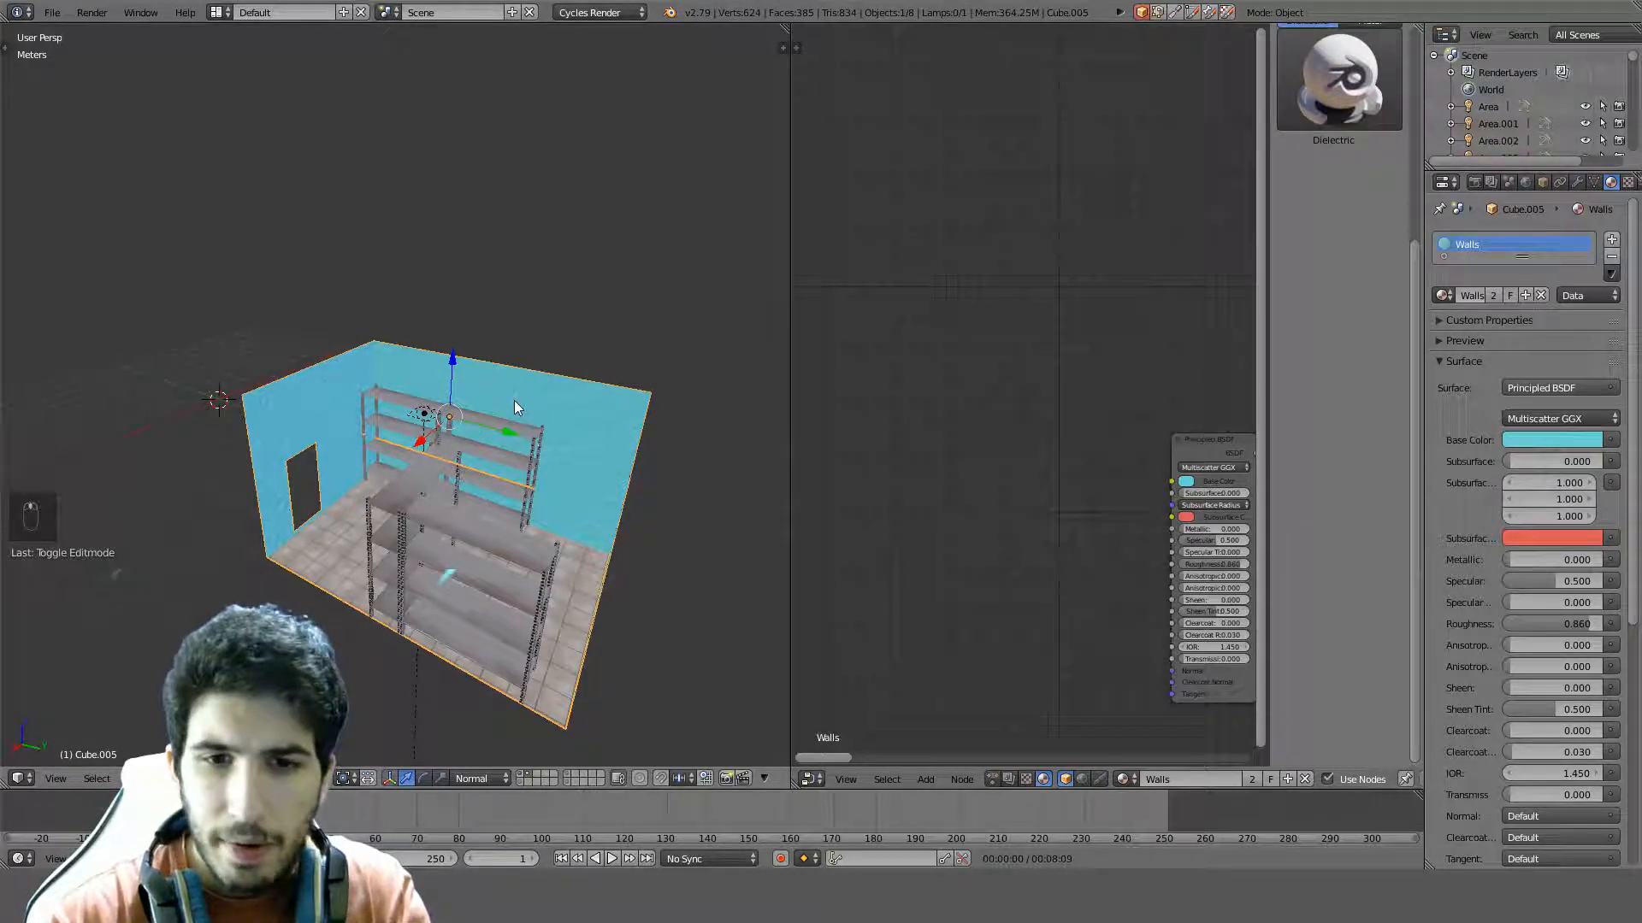
{"action": "left_click", "coordinate": [521, 775]}
{"action": "middle_click_drag", "start_coordinate": [426, 508], "coordinate": [576, 378]}
Try to apply rotation and scale to all objects in the main room
{"action": "key", "text": "a"}
{"action": "key", "text": "ctrl+a"}
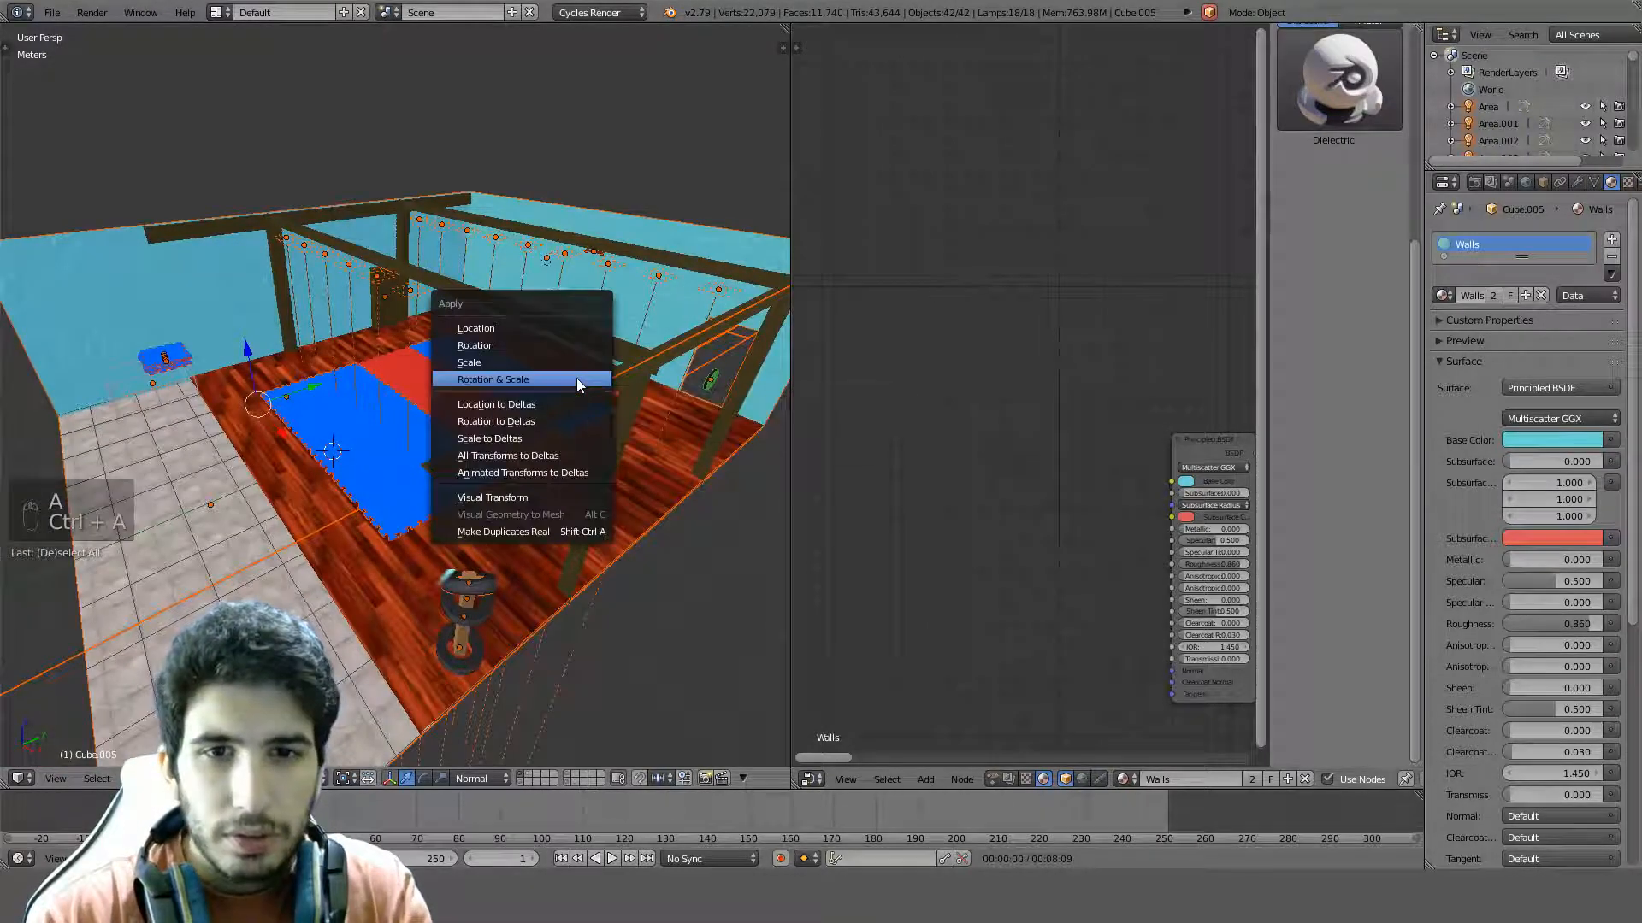
{"action": "left_click", "coordinate": [577, 380]}
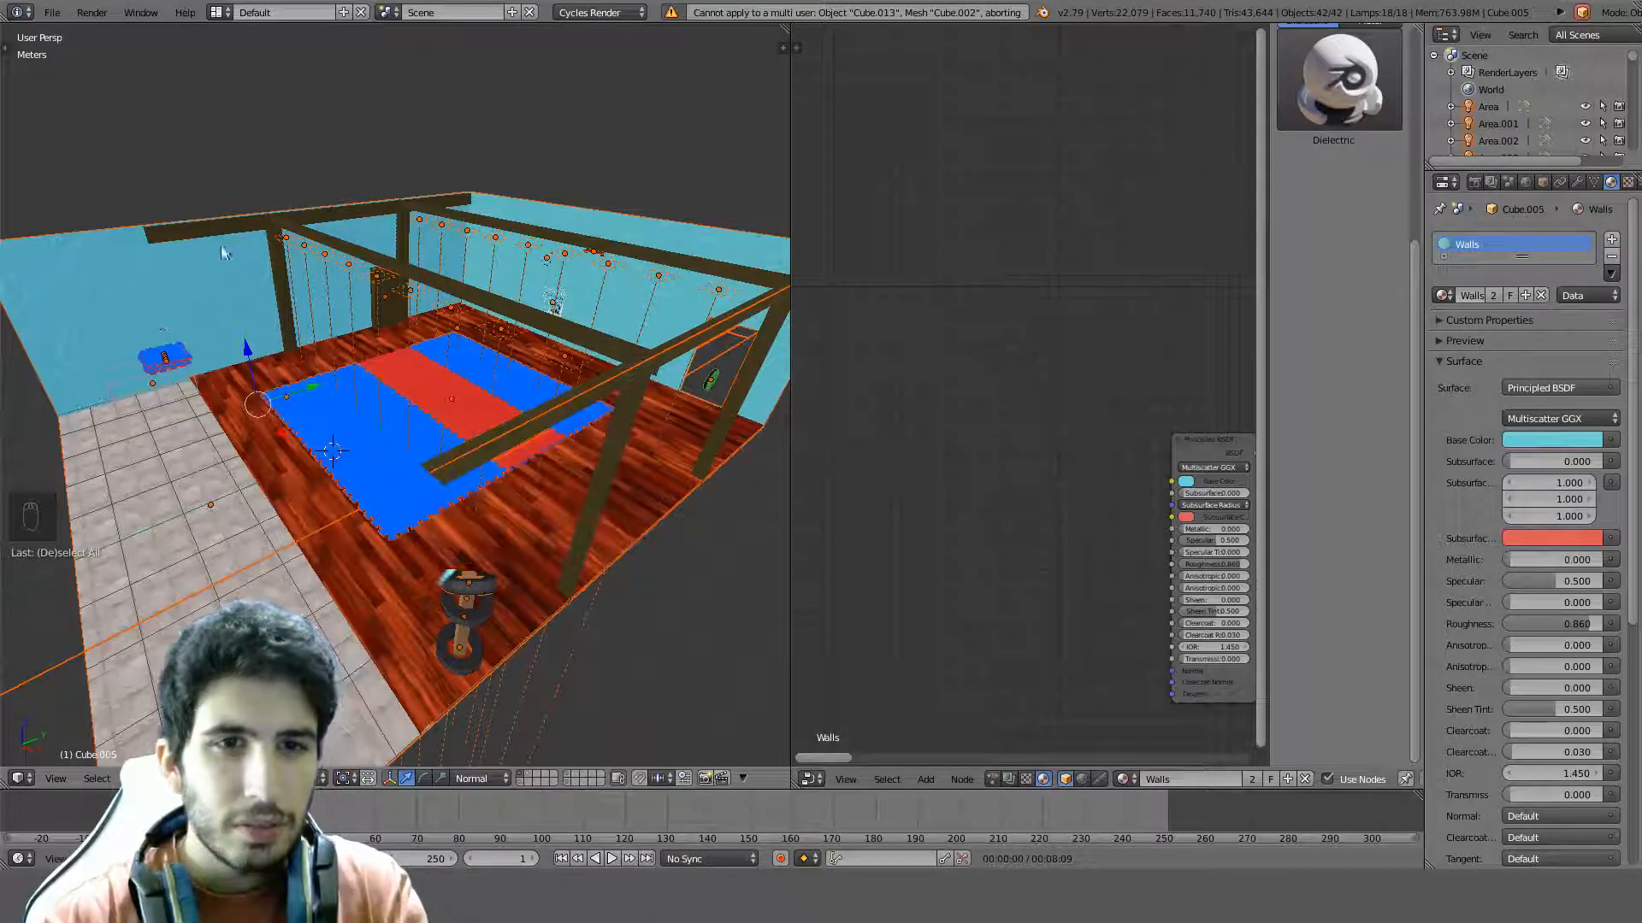
Examine the main room's walls, door, beams and mats from several angles, switching to an orthographic view
{"action": "middle_click_drag", "start_coordinate": [224, 253], "coordinate": [411, 402]}
{"action": "scroll", "coordinate": [436, 301], "scroll_direction": "up", "scroll_amount": 5}
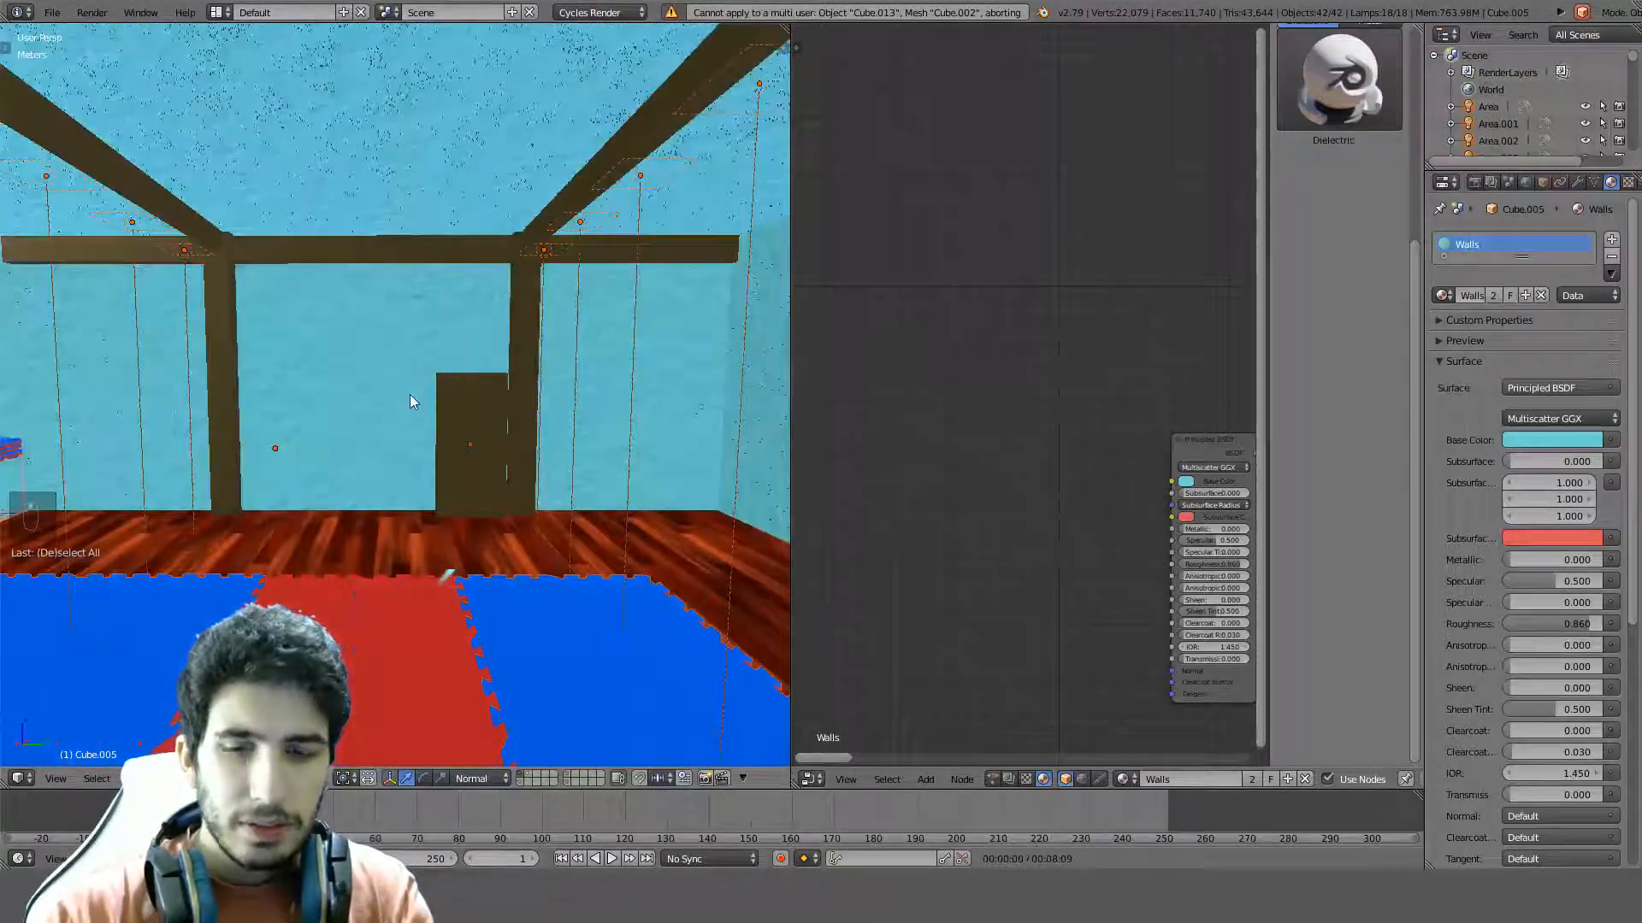
{"action": "key", "text": "KP_Decimal"}
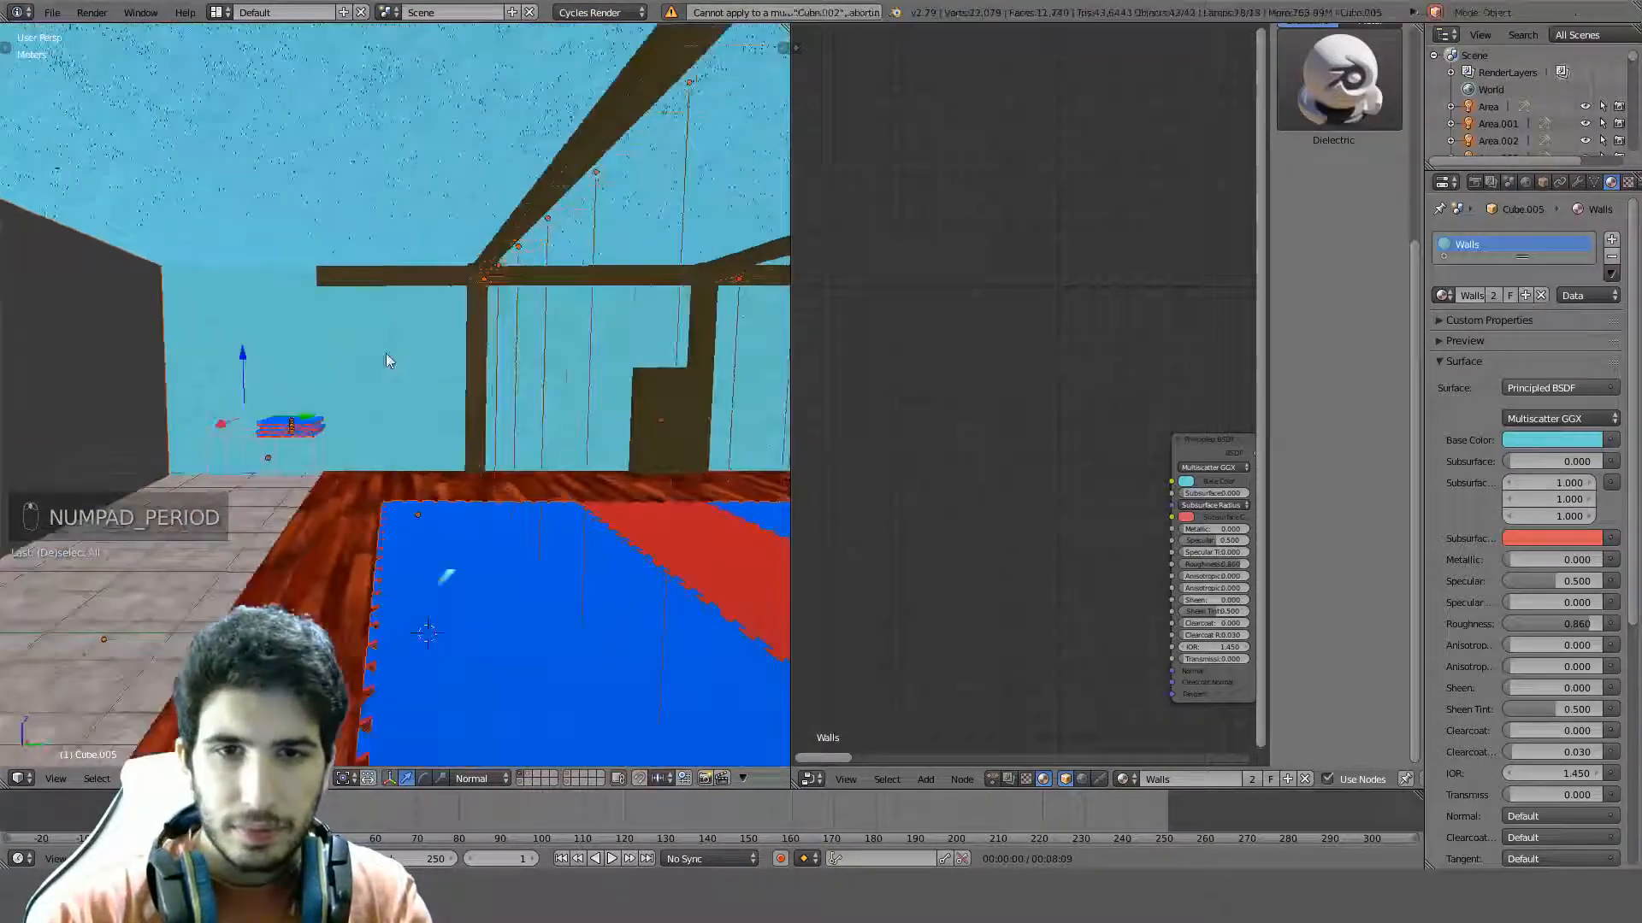
{"action": "scroll", "coordinate": [326, 352], "scroll_direction": "down", "scroll_amount": 10}
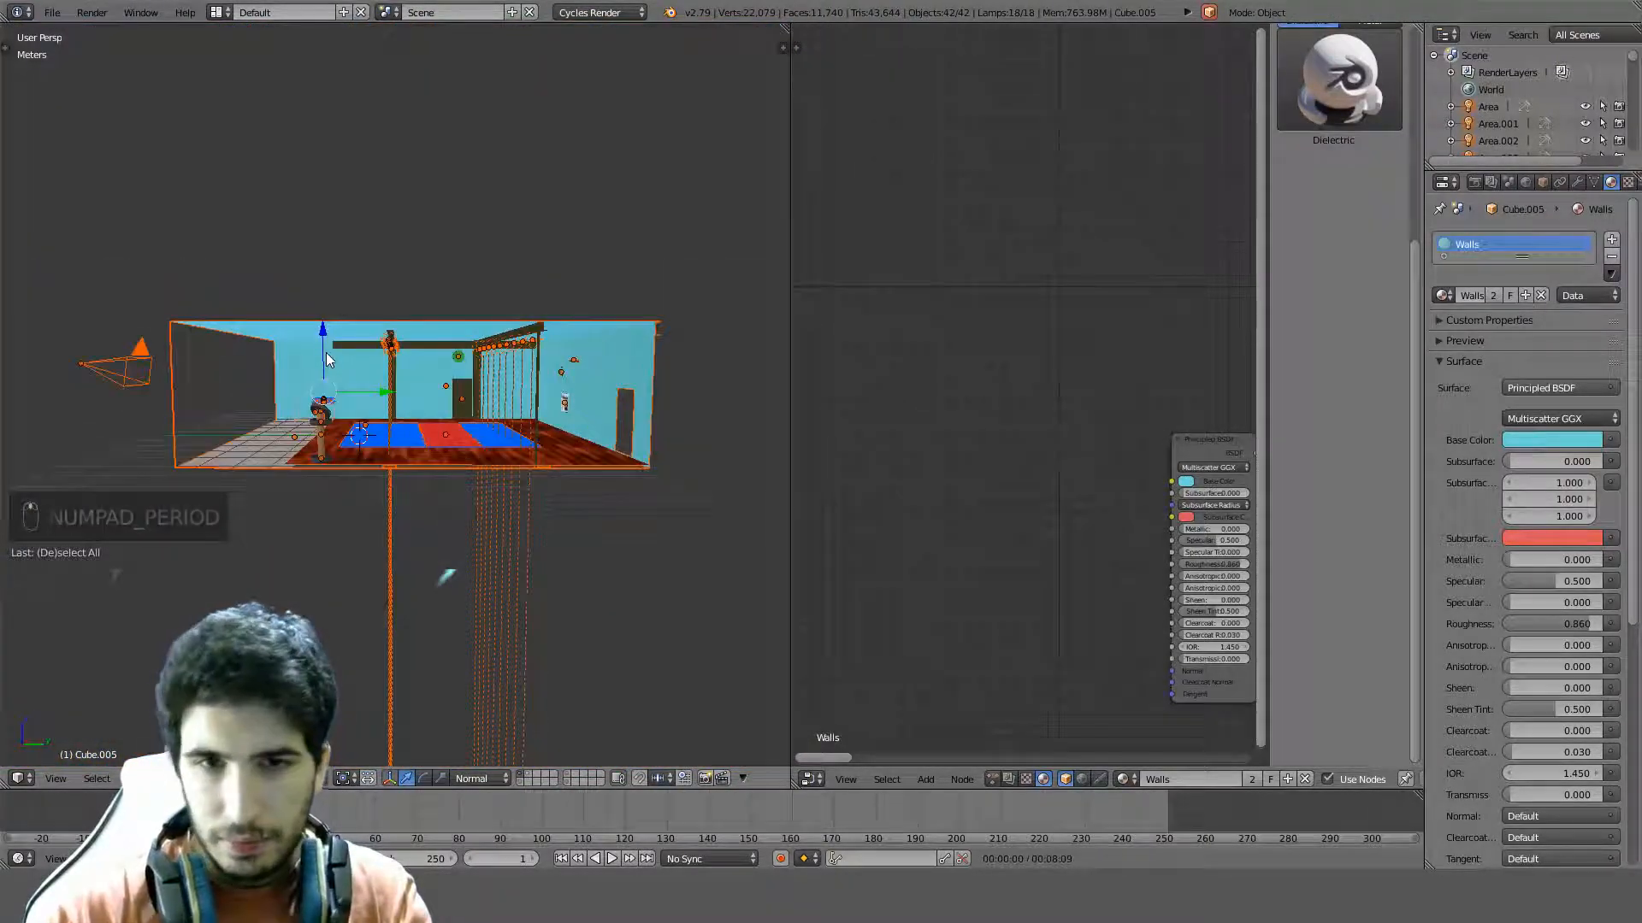
{"action": "key", "text": "shift+c"}
{"action": "key", "text": "KP_5"}
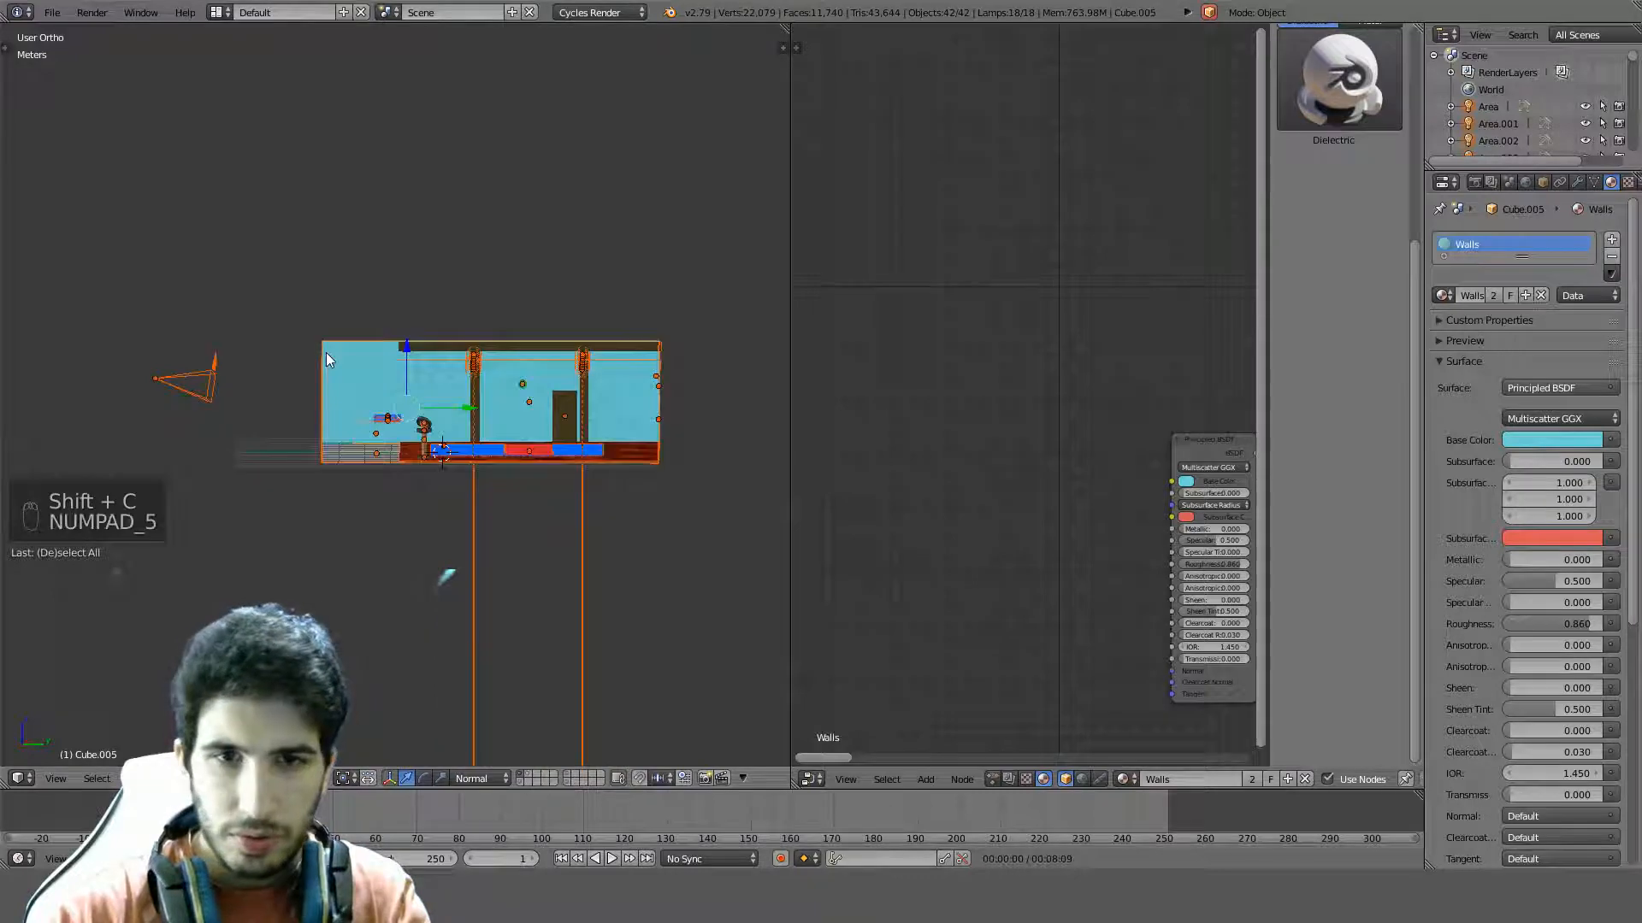
{"action": "scroll", "coordinate": [326, 352], "scroll_direction": "up", "scroll_amount": 10}
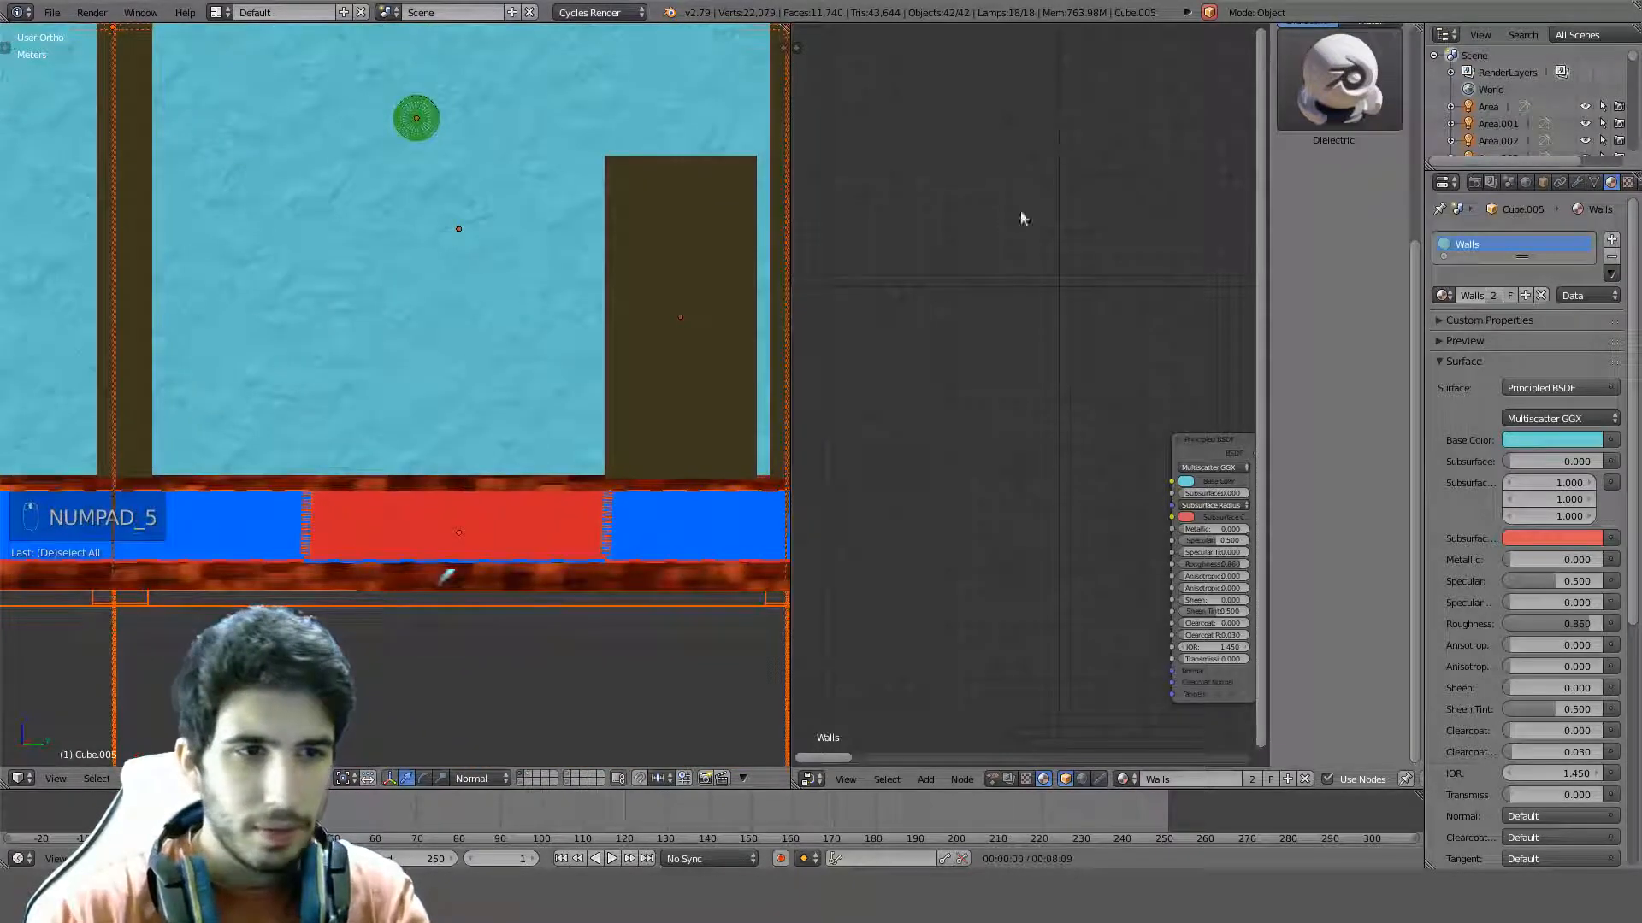
{"action": "middle_click_drag", "start_coordinate": [574, 272], "coordinate": [531, 266], "text": "shift"}
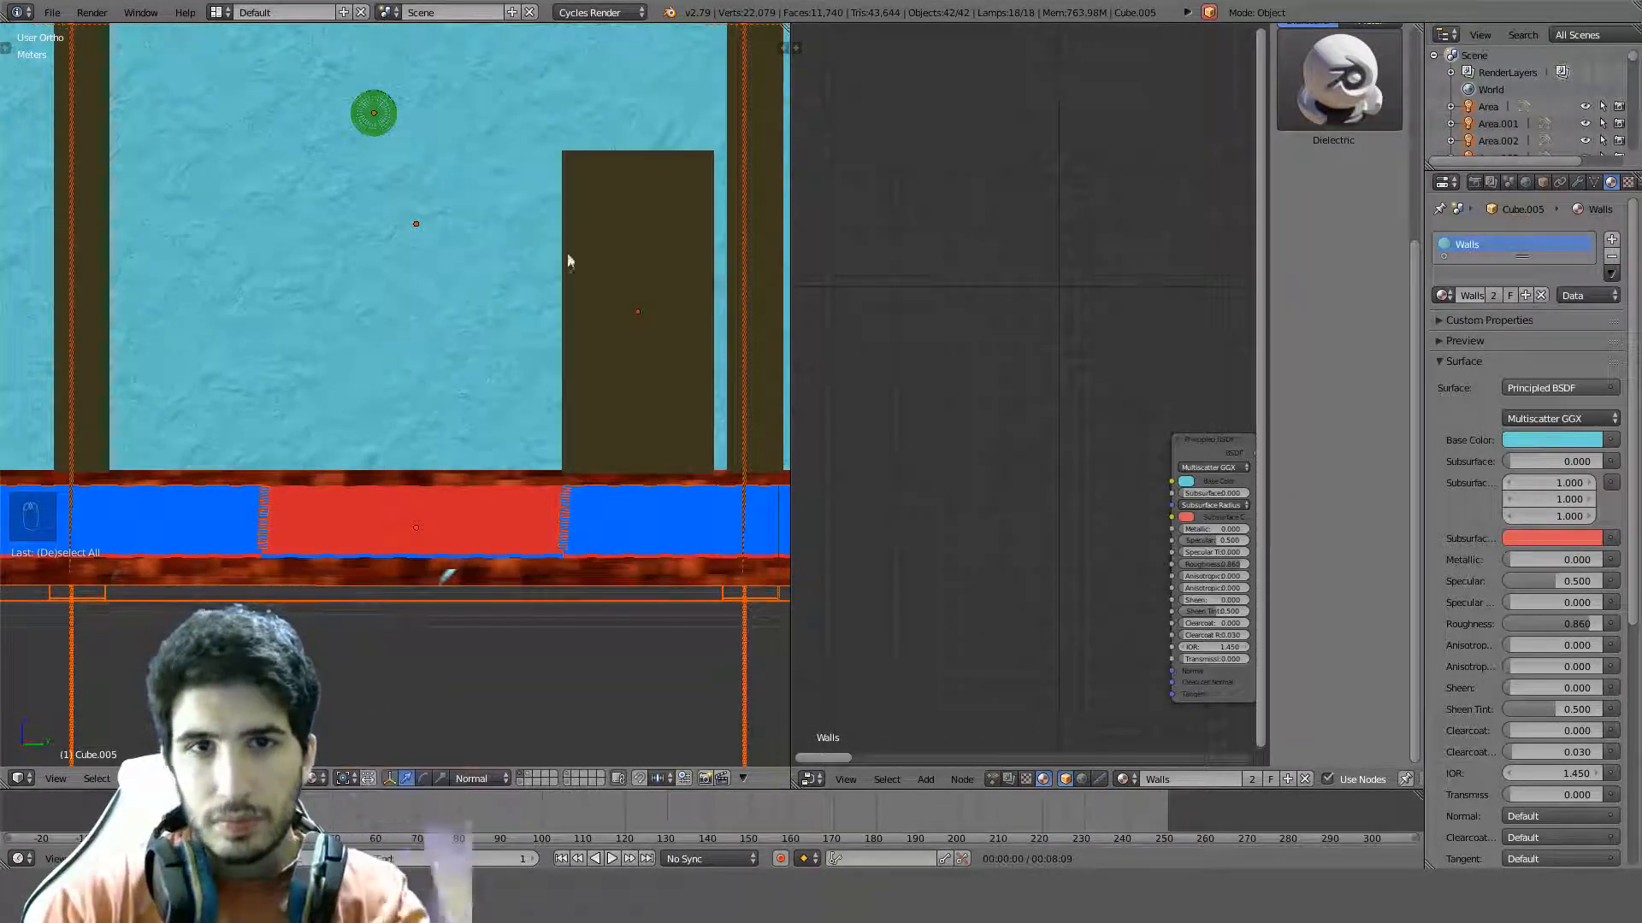
{"action": "middle_click_drag", "start_coordinate": [569, 261], "coordinate": [598, 439]}
{"action": "scroll", "coordinate": [608, 285], "scroll_direction": "down", "scroll_amount": 4}
{"action": "middle_click_drag", "start_coordinate": [611, 440], "coordinate": [534, 436]}
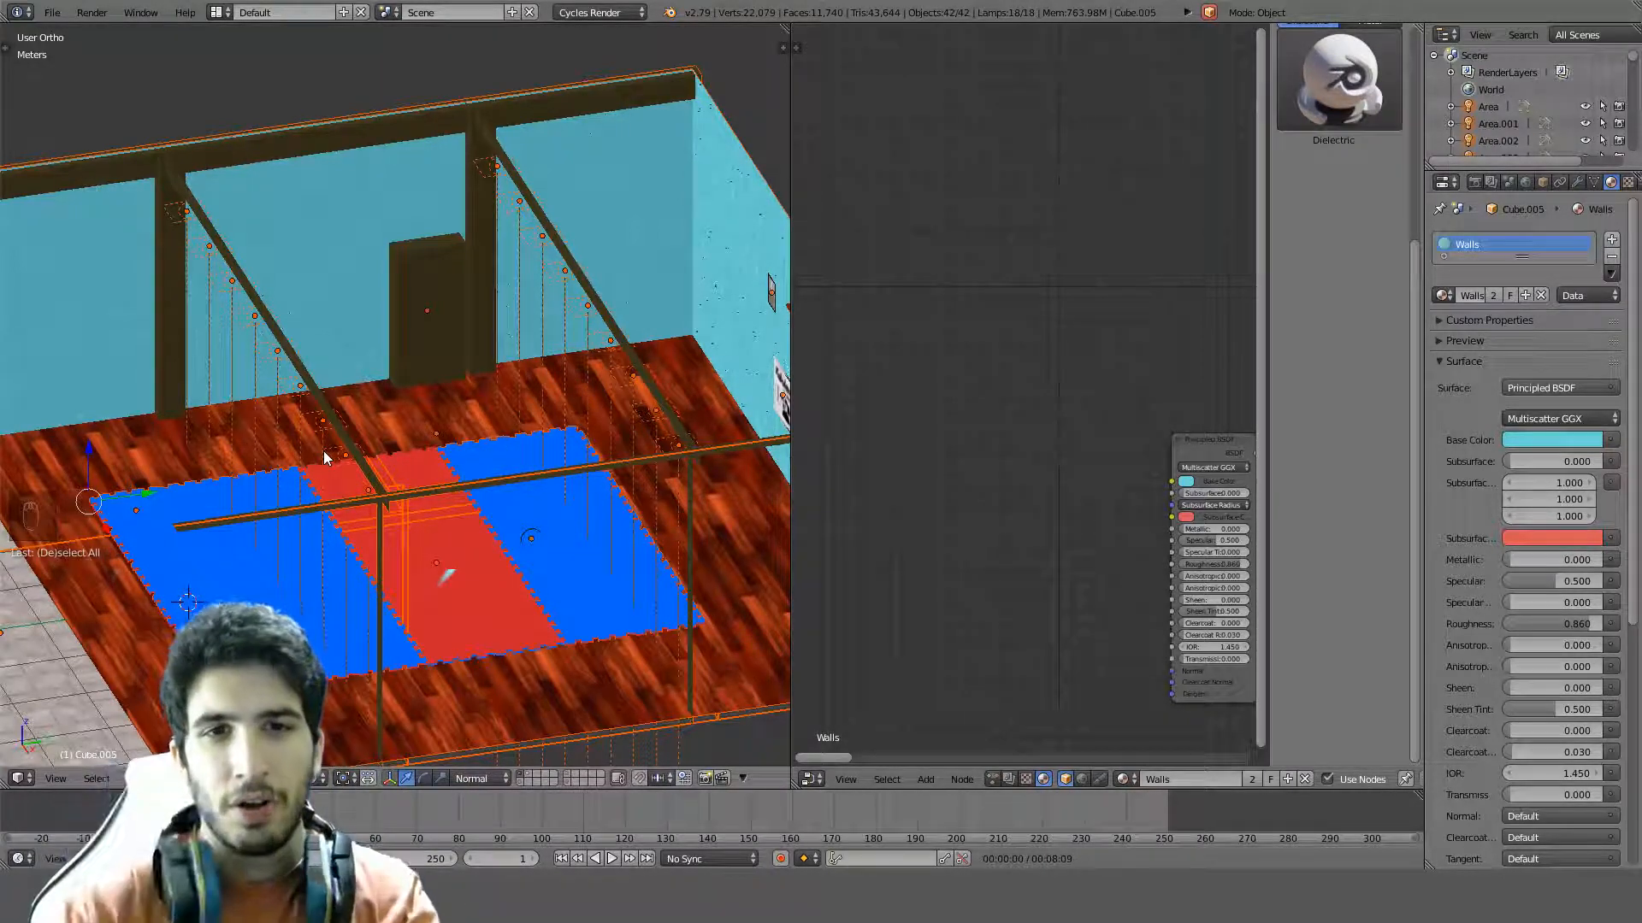
{"action": "scroll", "coordinate": [323, 451], "scroll_direction": "up", "scroll_amount": 5}
{"action": "middle_click_drag", "start_coordinate": [504, 296], "coordinate": [405, 537]}
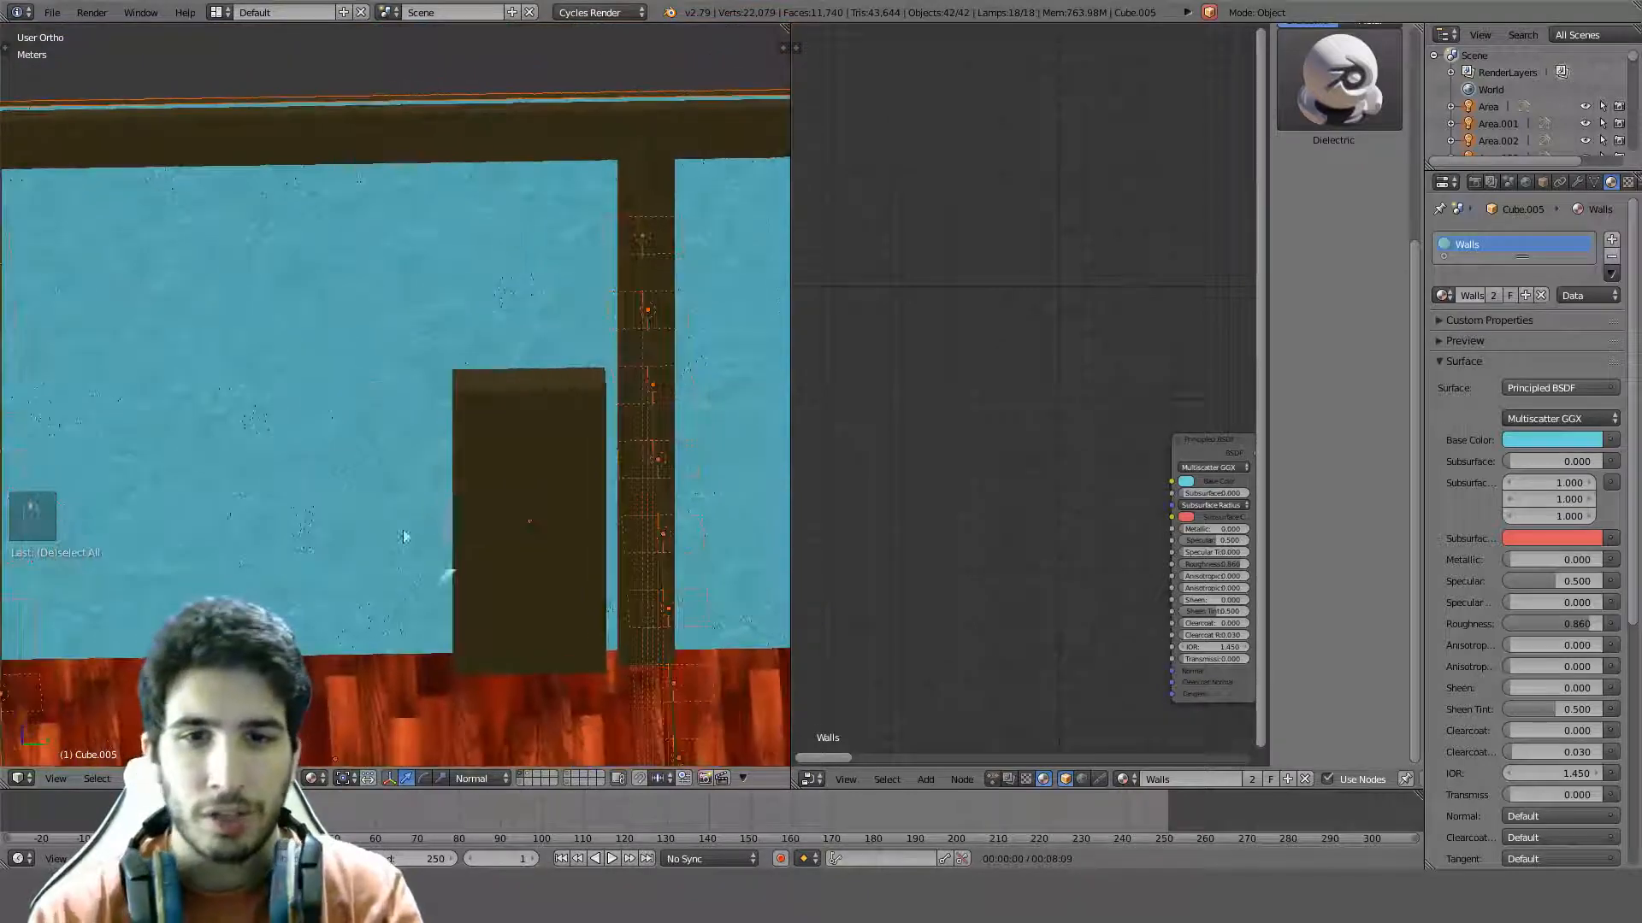
{"action": "scroll", "coordinate": [405, 536], "scroll_direction": "up", "scroll_amount": 4}
Select and frame the brown door to inspect it, and select the neighbouring beam structure to compare its material
{"action": "right_click", "coordinate": [522, 496]}
{"action": "key", "text": "KP_Decimal"}
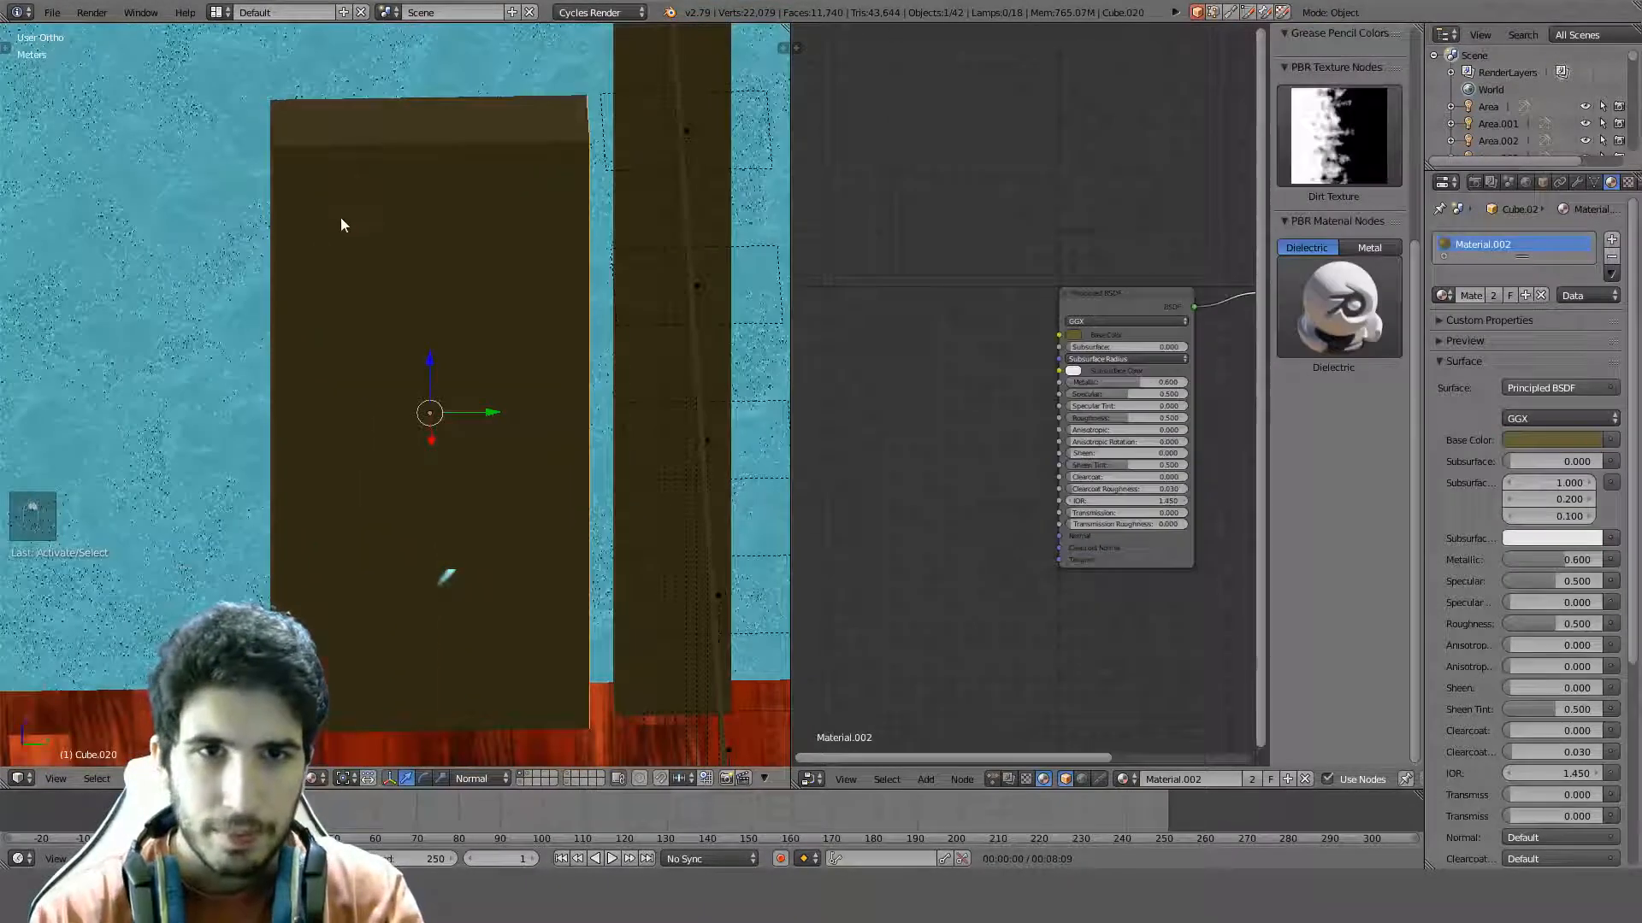
{"action": "middle_click_drag", "start_coordinate": [340, 217], "coordinate": [452, 310]}
{"action": "scroll", "coordinate": [404, 233], "scroll_direction": "down", "scroll_amount": 3}
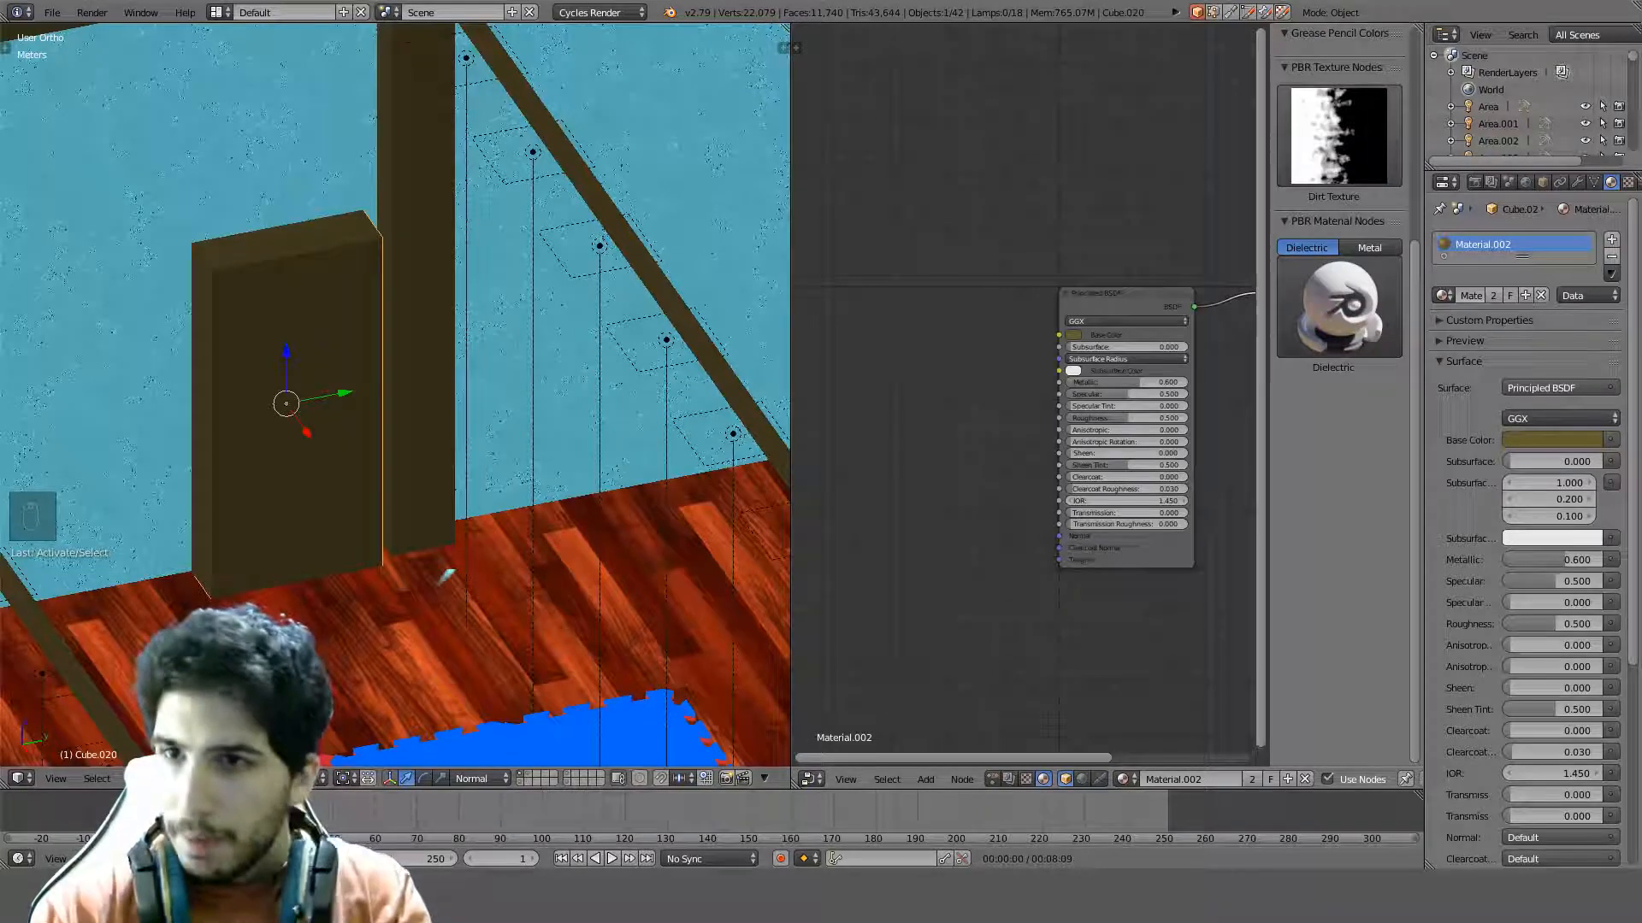
{"action": "scroll", "coordinate": [440, 331], "scroll_direction": "up", "scroll_amount": 3}
{"action": "scroll", "coordinate": [432, 325], "scroll_direction": "down", "scroll_amount": 3}
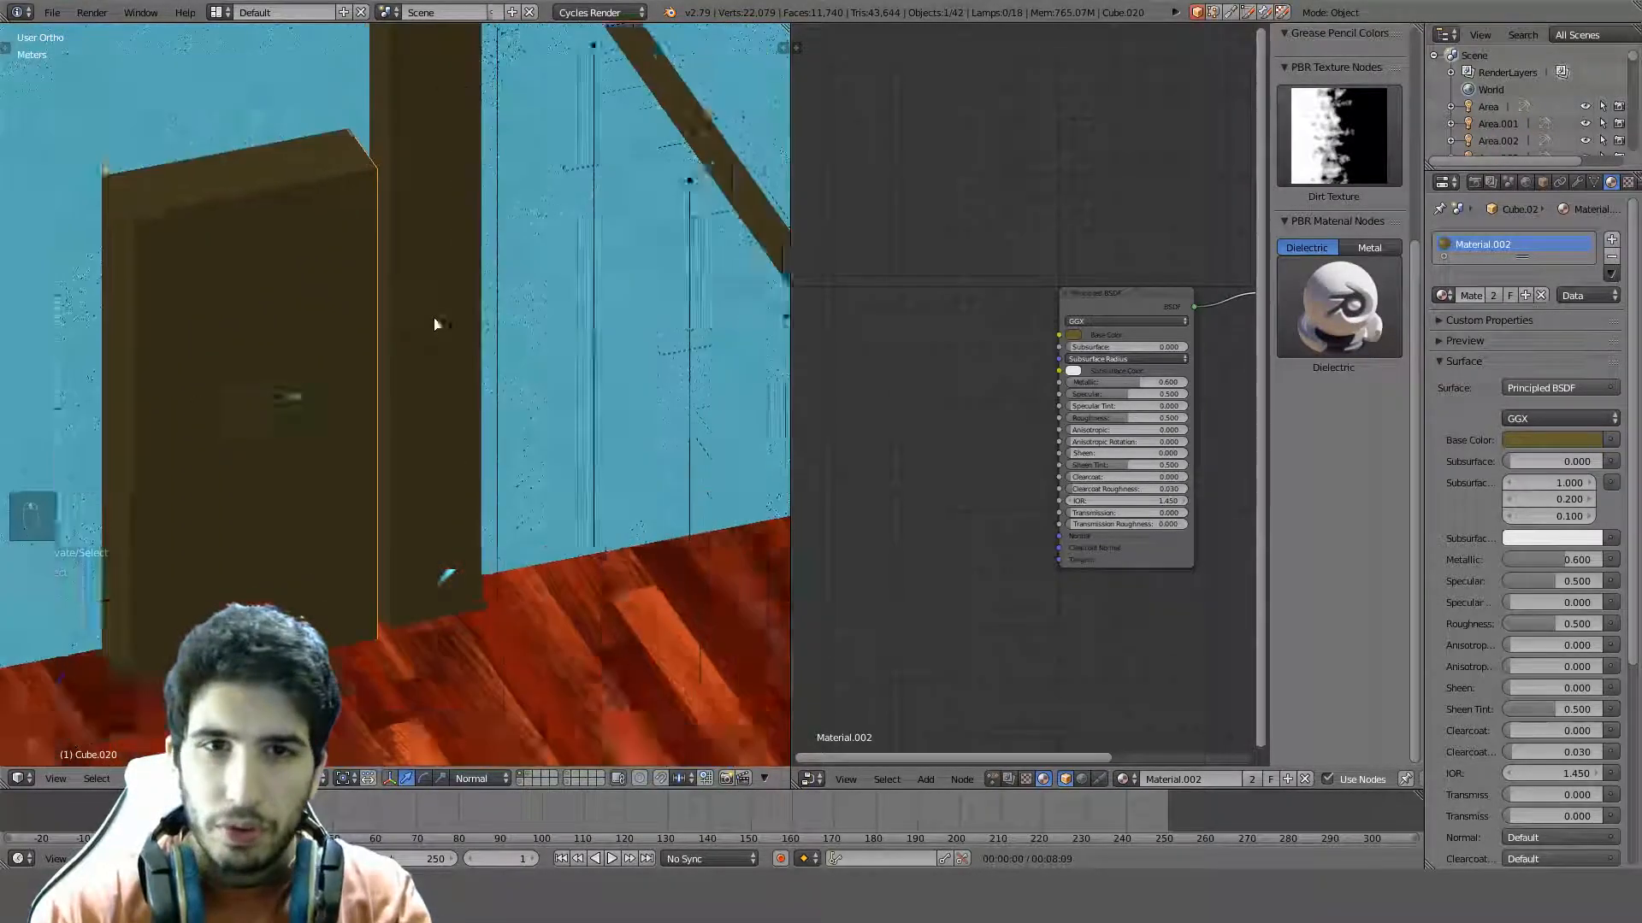
{"action": "right_click", "coordinate": [418, 185]}
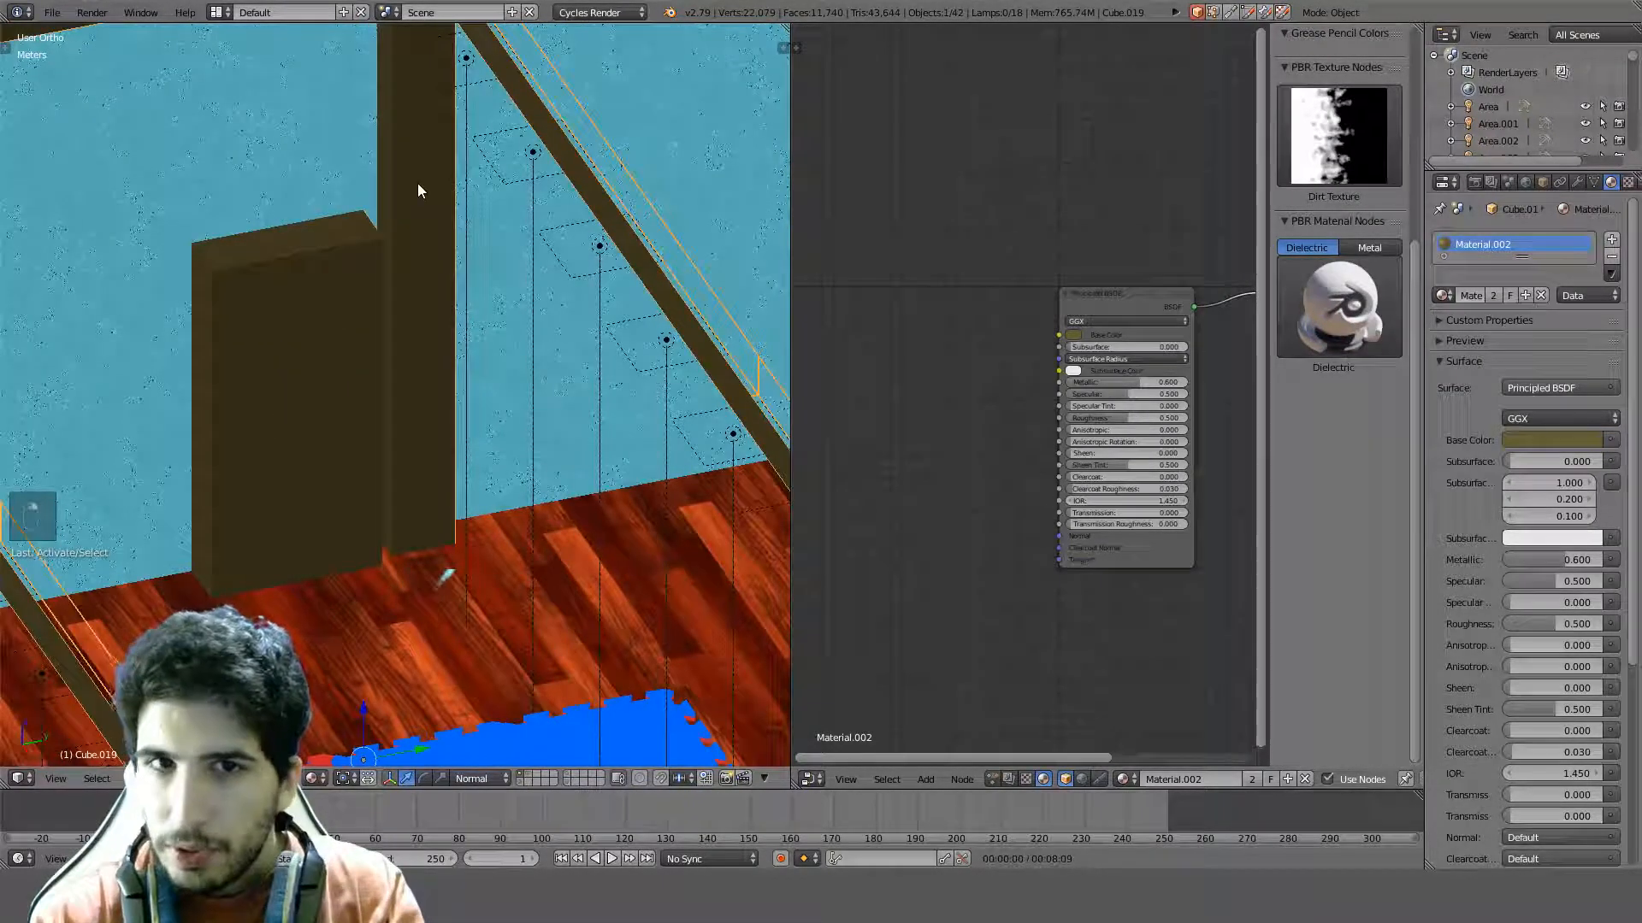
{"action": "right_click", "coordinate": [395, 195]}
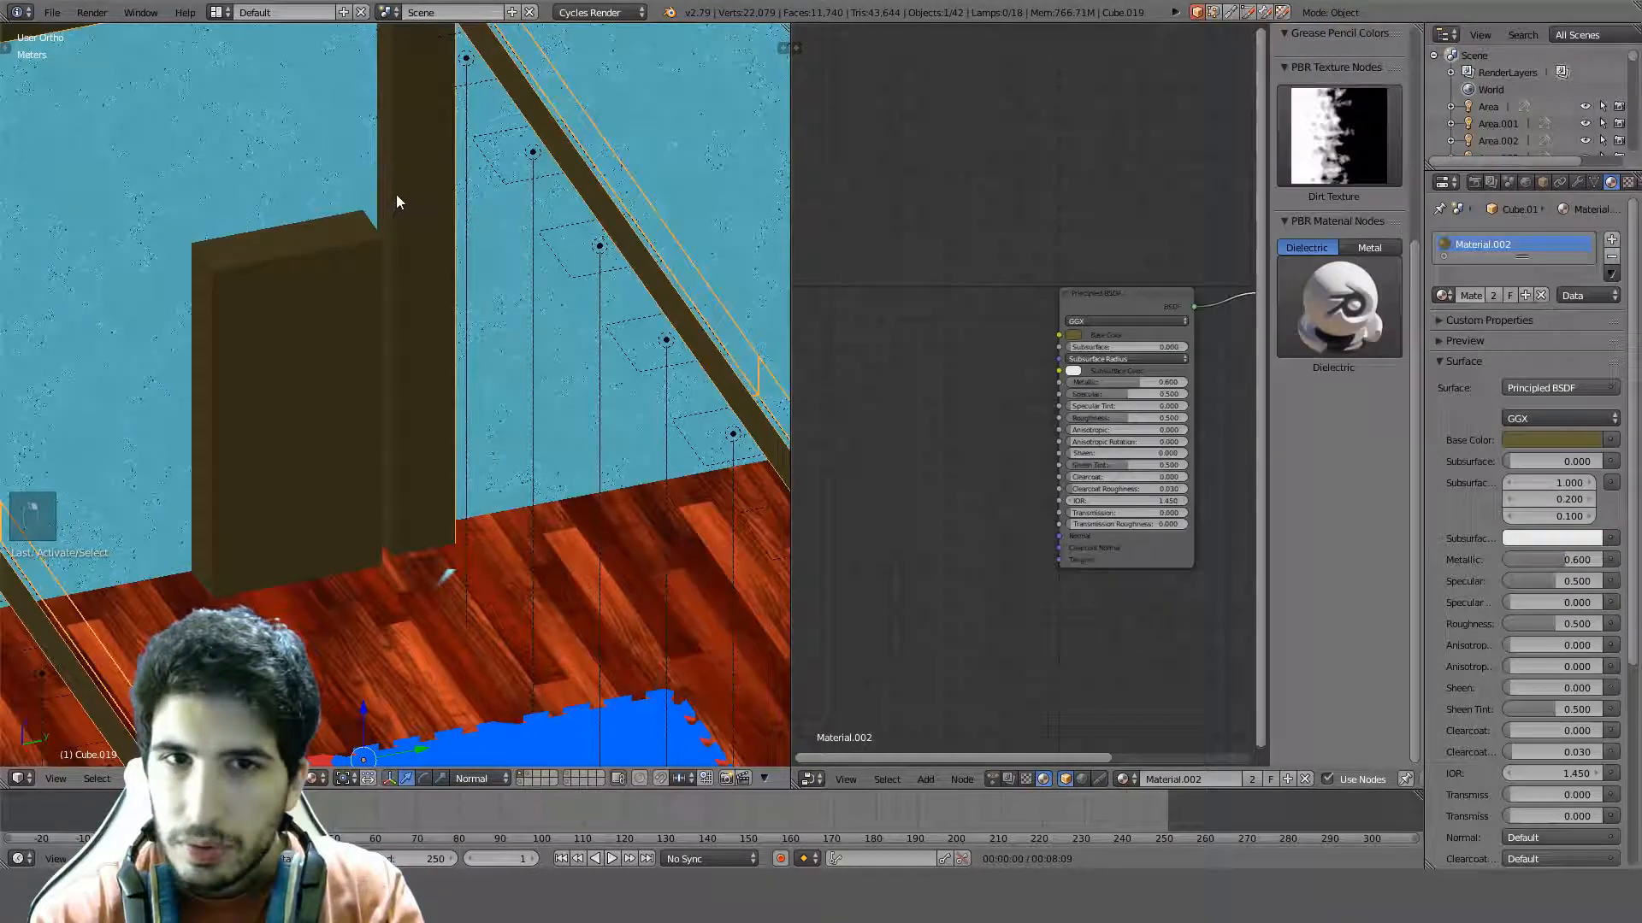
Give the brown door its own single-user copy of the material it shares with the beams
{"action": "right_click", "coordinate": [340, 274]}
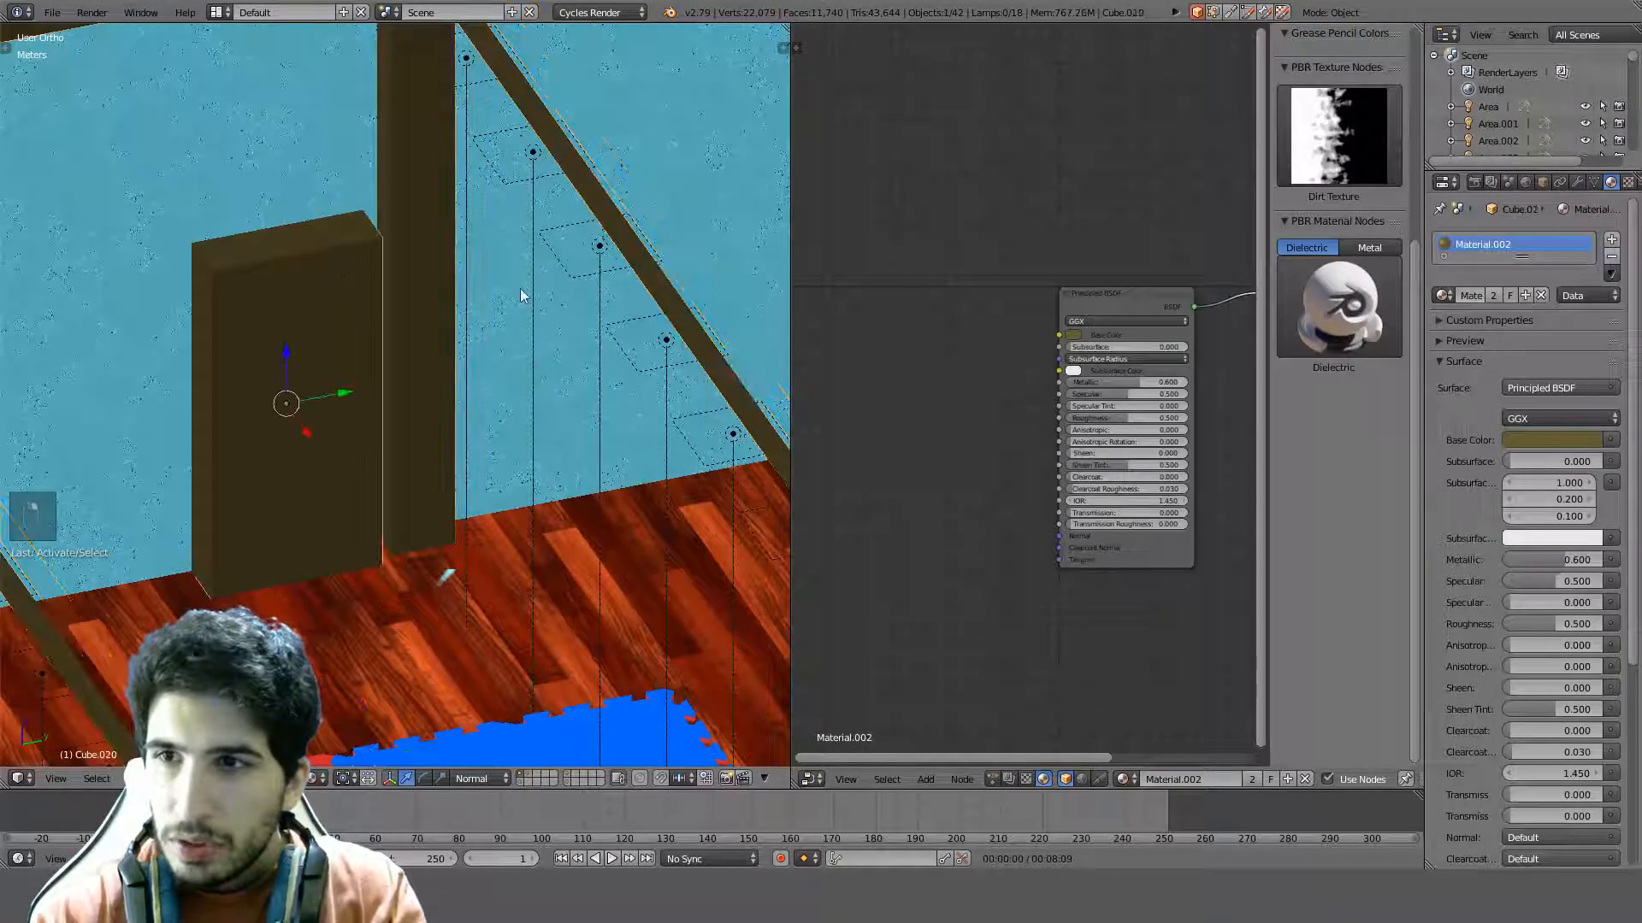
{"action": "left_click", "coordinate": [1525, 295]}
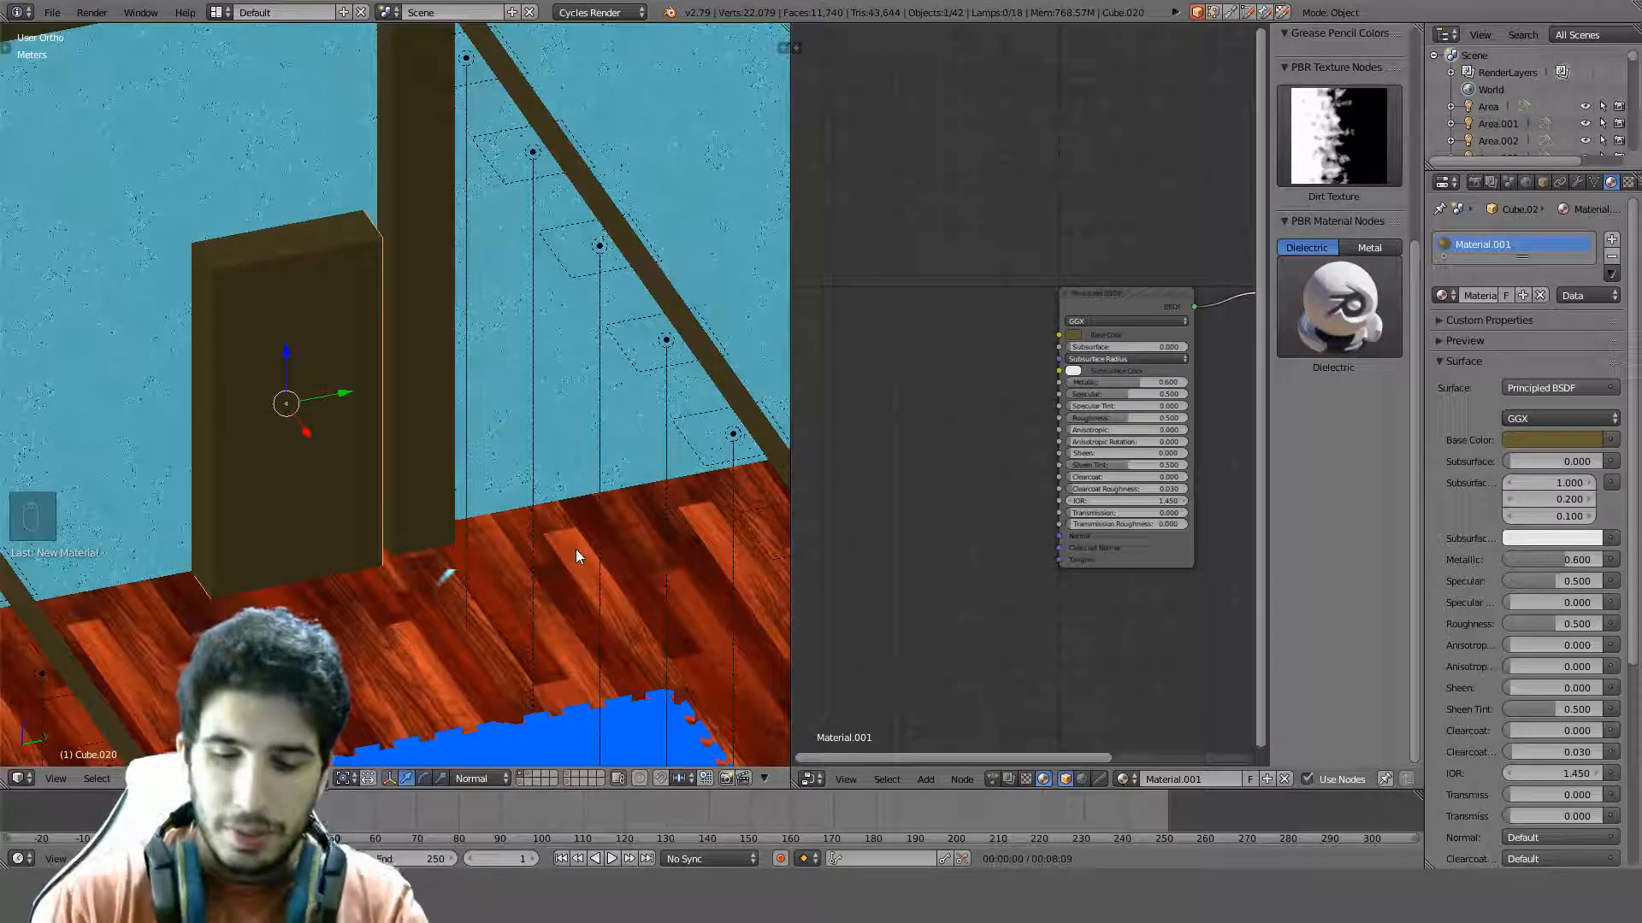
In the right orthographic view, scale the door to 0.8 along its Y width and move it 30 cm along Y
{"action": "key", "text": "KP_3"}
{"action": "scroll", "coordinate": [599, 624], "scroll_direction": "down", "scroll_amount": 4}
{"action": "mouse_move", "coordinate": [576, 539]}
{"action": "middle_mouse_down", "text": "shift"}
{"action": "mouse_move", "coordinate": [545, 349]}
{"action": "mouse_move", "coordinate": [516, 299]}
{"action": "middle_mouse_up", "text": "shift"}
{"action": "scroll", "coordinate": [580, 308], "scroll_direction": "up", "scroll_amount": 3}
{"action": "scroll", "coordinate": [582, 303], "scroll_direction": "up", "scroll_amount": 3}
{"action": "key", "text": "z"}
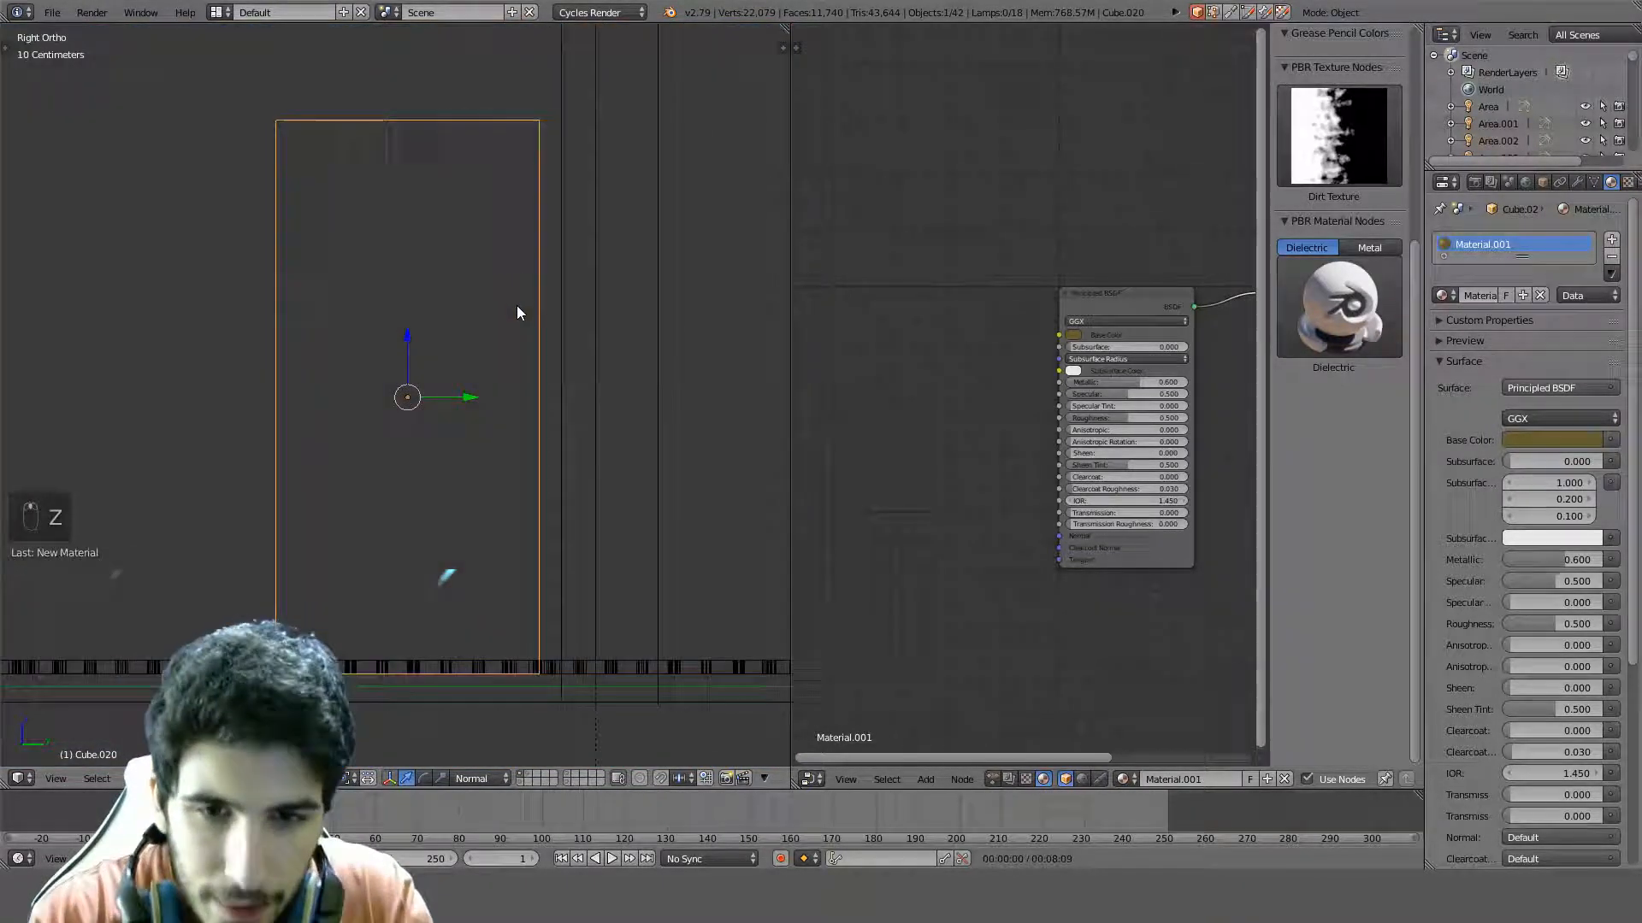
{"action": "key", "text": "z"}
{"action": "scroll", "coordinate": [674, 285], "scroll_direction": "down", "scroll_amount": 2}
{"action": "key", "text": "s"}
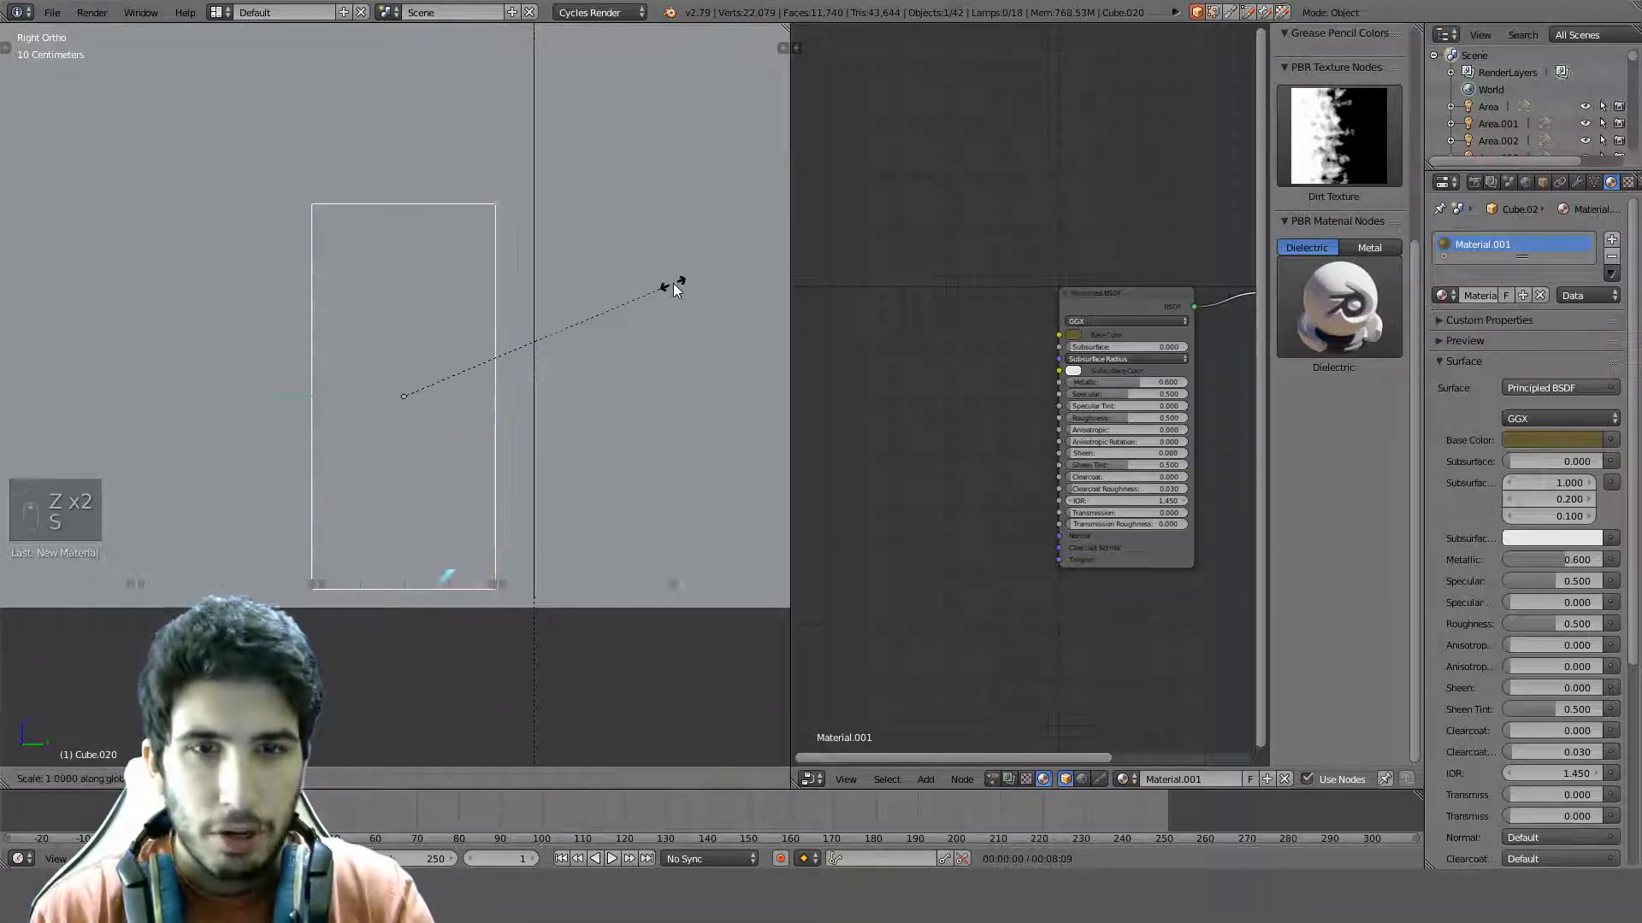
{"action": "left_click", "coordinate": [622, 290]}
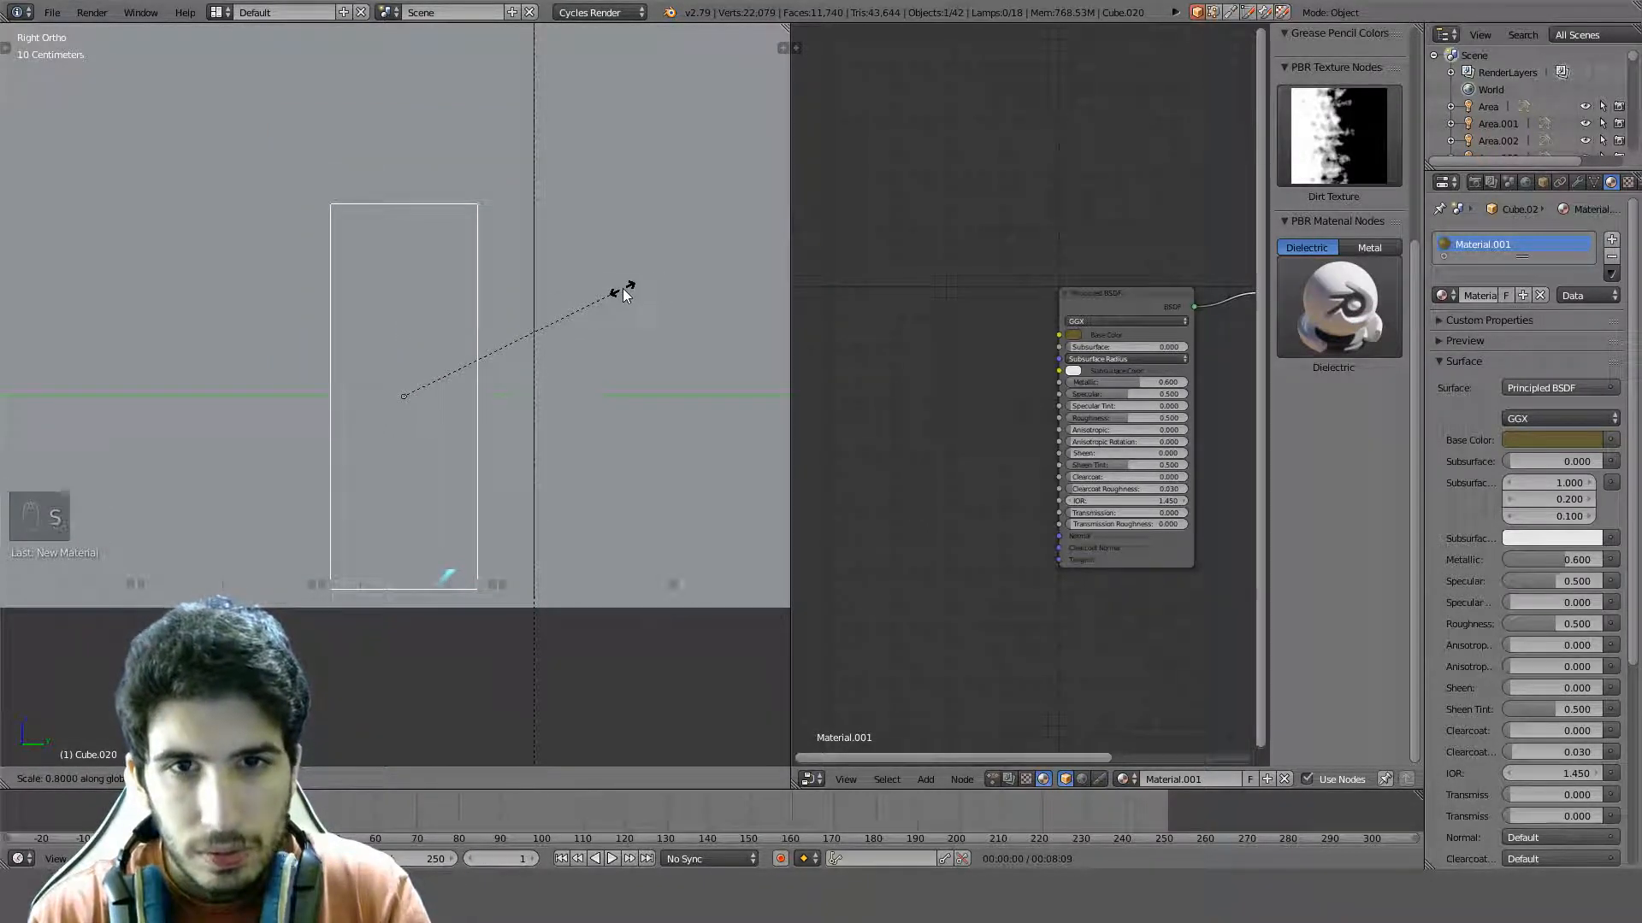
{"action": "key", "text": "g"}
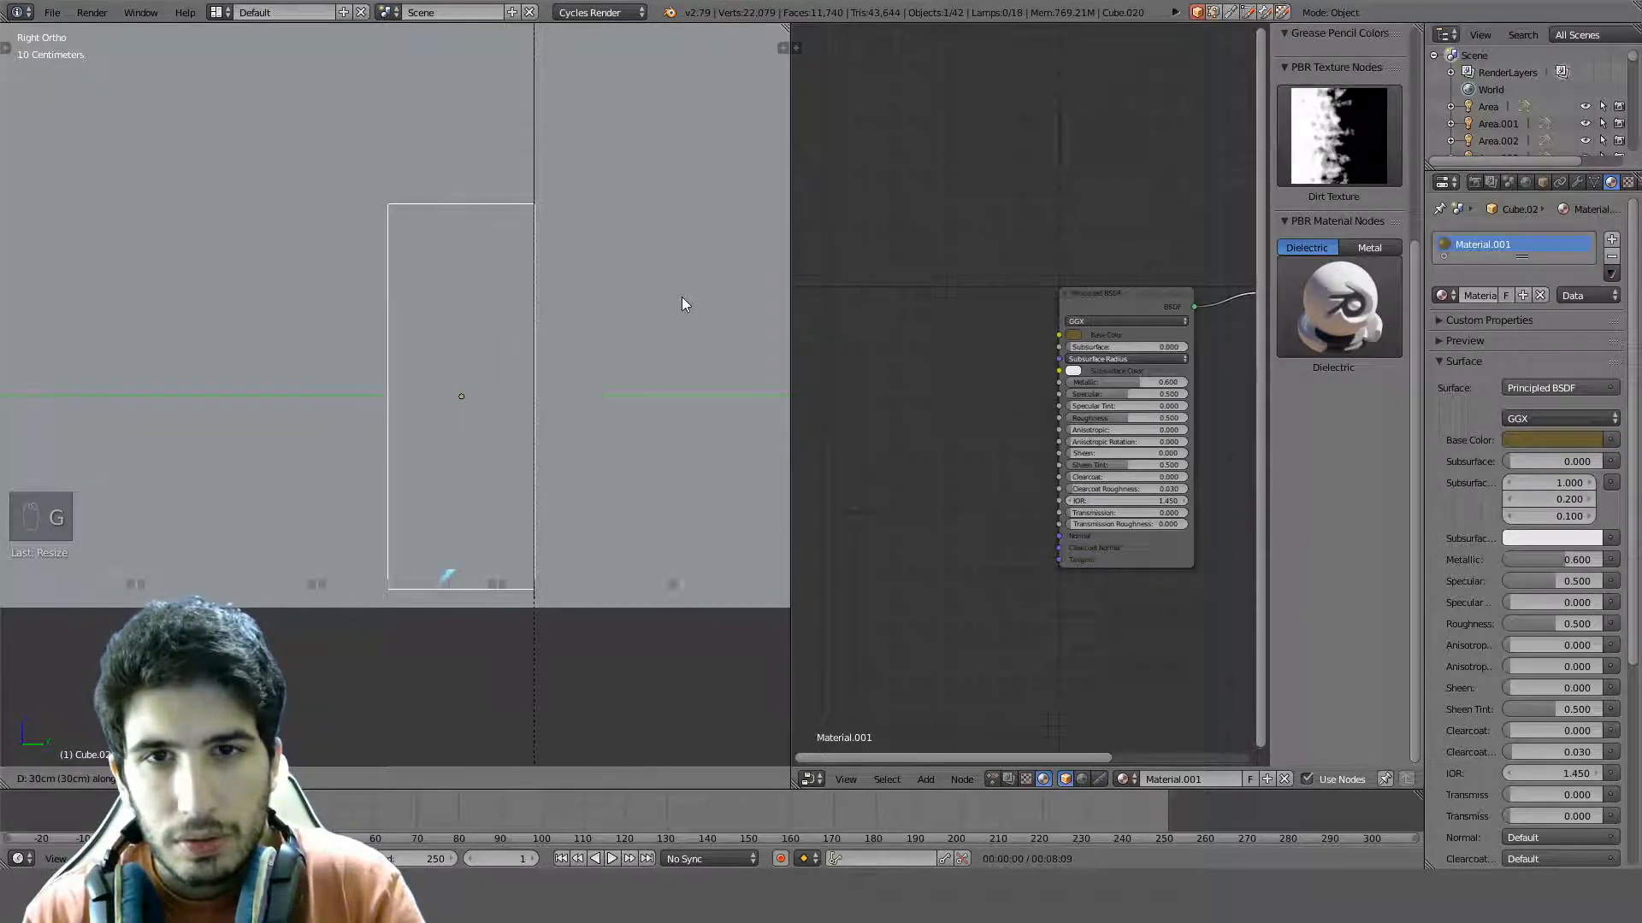
{"action": "left_click", "coordinate": [681, 298]}
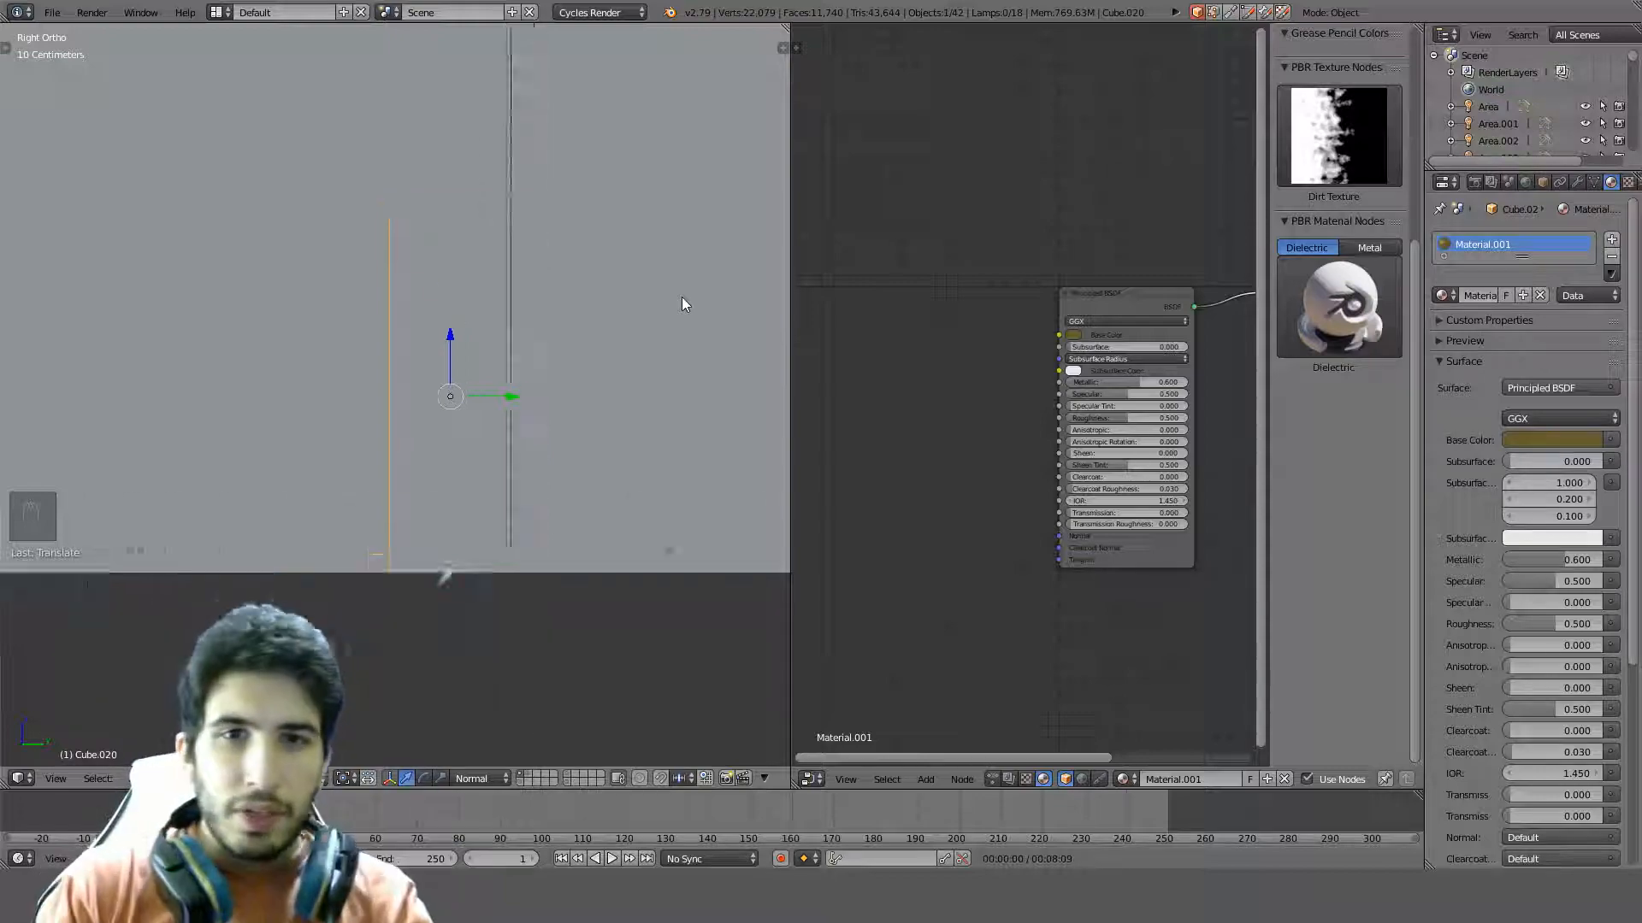
Scale the box beside the wall pillar along the X axis by a factor of about 1.7
{"action": "scroll", "coordinate": [683, 297], "scroll_direction": "down", "scroll_amount": 3}
{"action": "middle_click_drag", "start_coordinate": [637, 297], "coordinate": [515, 631]}
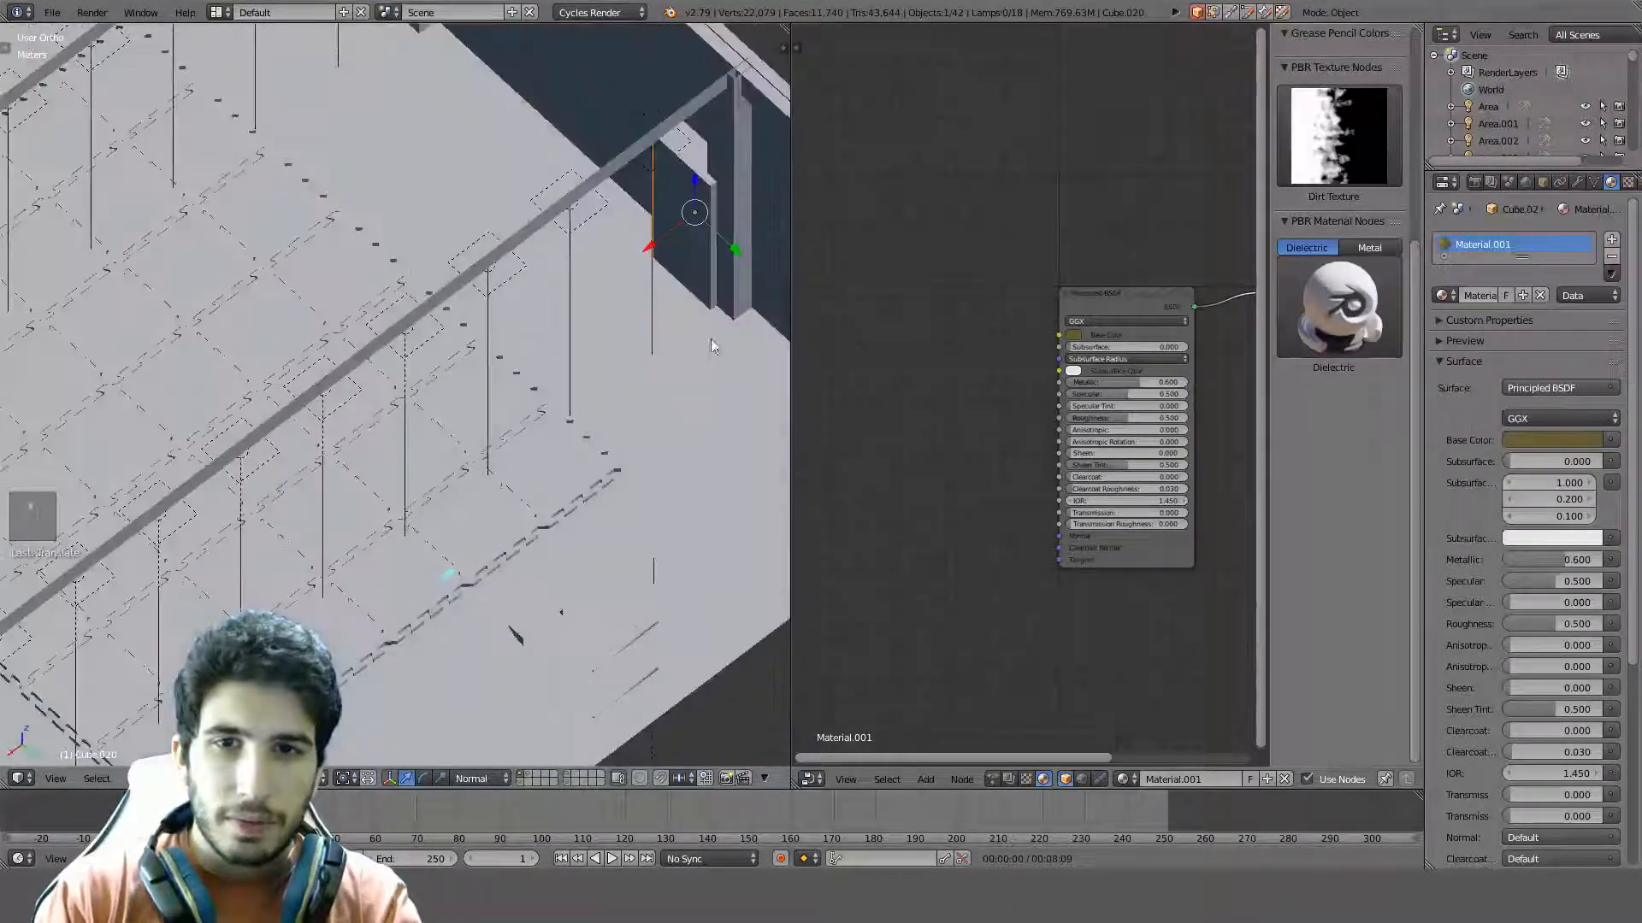
{"action": "middle_click_drag", "start_coordinate": [684, 329], "coordinate": [415, 462], "text": "shift"}
{"action": "right_click", "coordinate": [463, 309]}
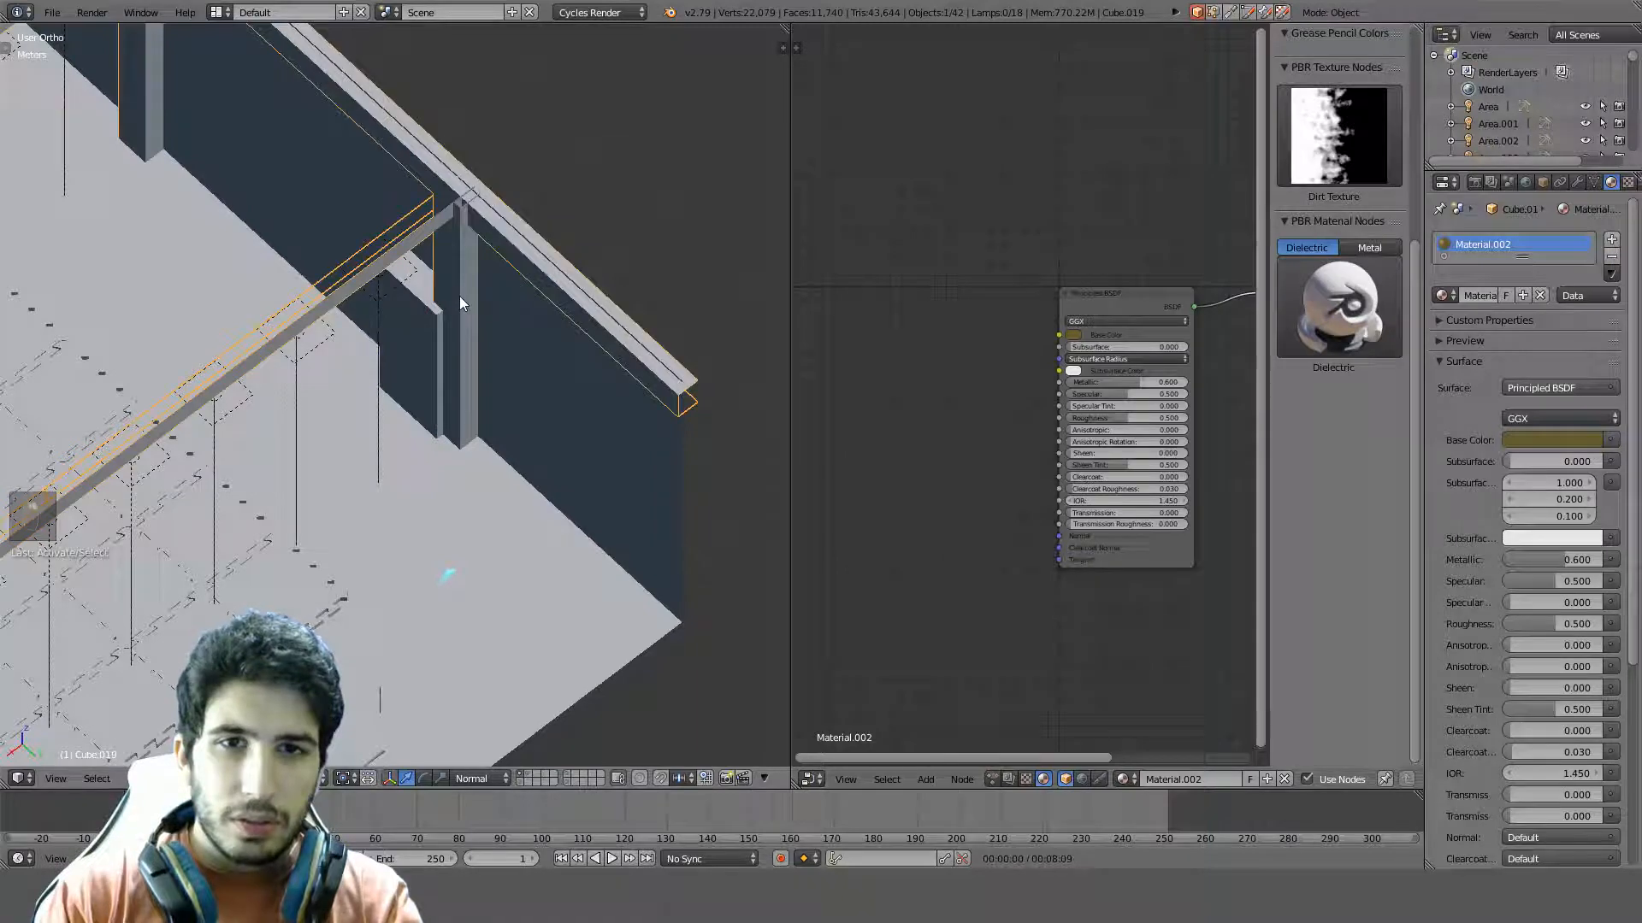
{"action": "right_click", "coordinate": [435, 334]}
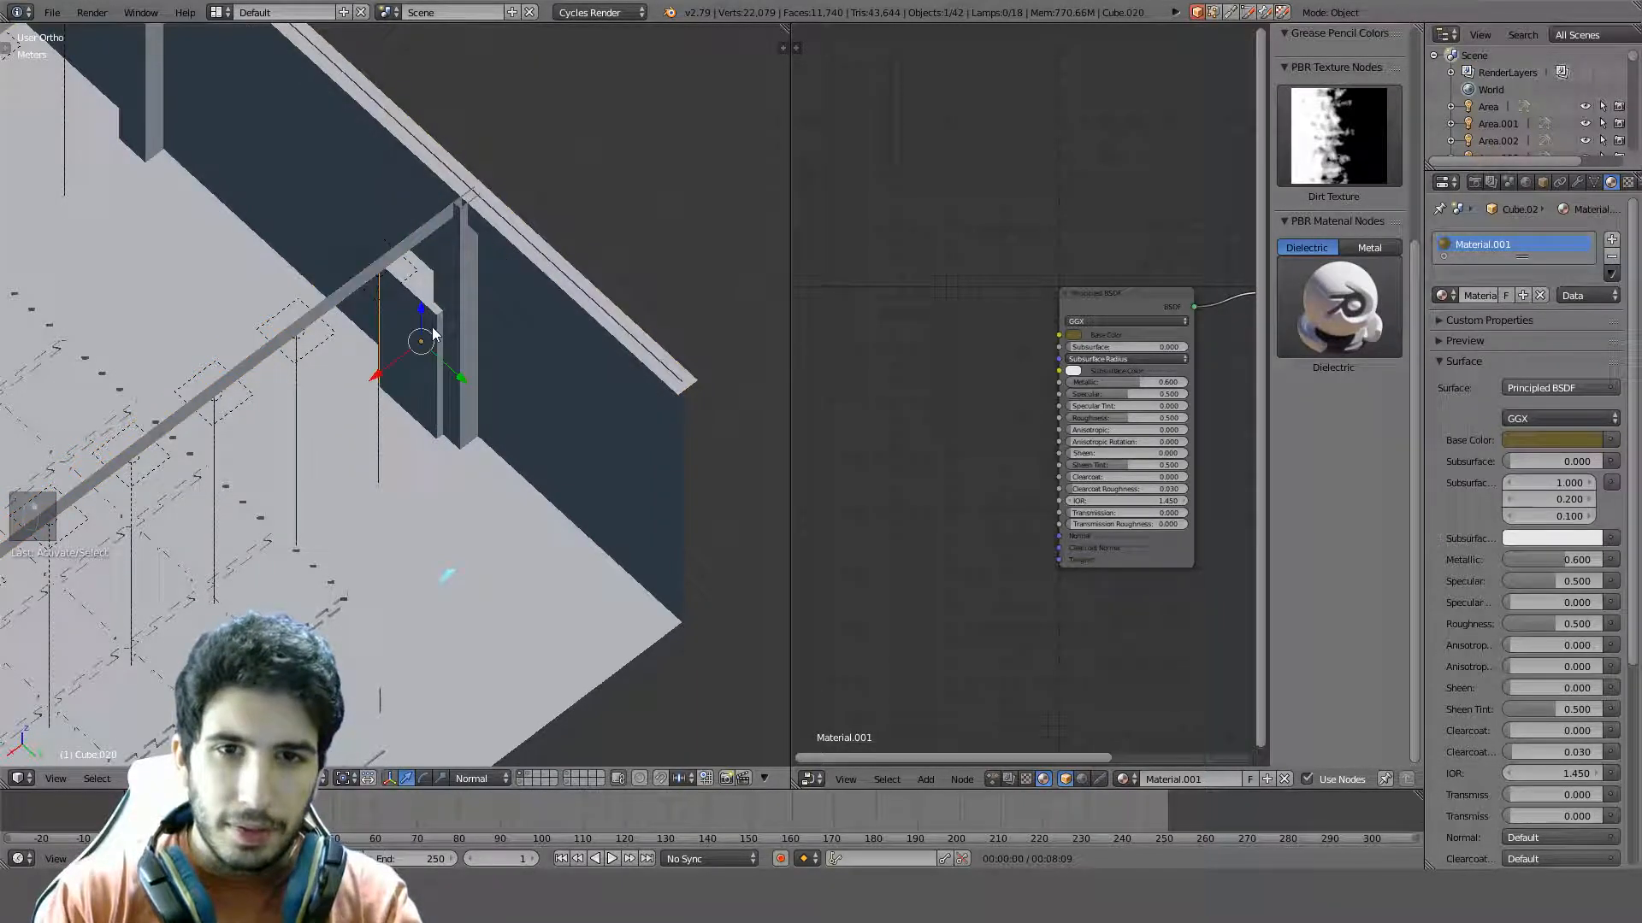
{"action": "key", "text": "KP_7"}
{"action": "key", "text": "z"}
{"action": "scroll", "coordinate": [388, 520], "scroll_direction": "up", "scroll_amount": 5}
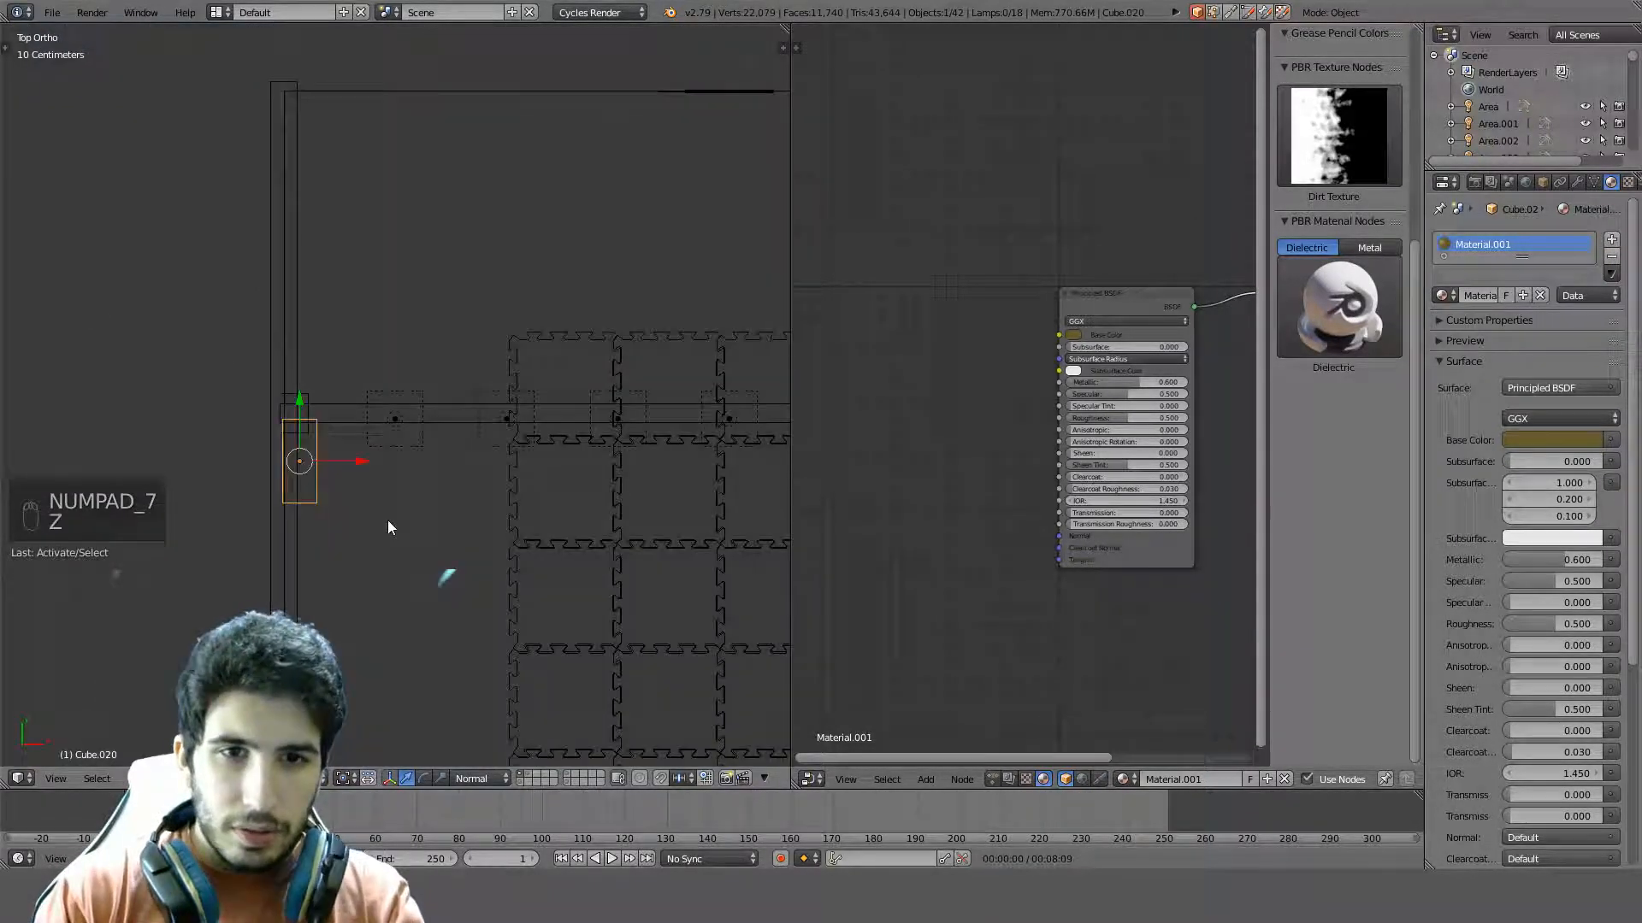
{"action": "scroll", "coordinate": [479, 433], "scroll_direction": "up", "scroll_amount": 2}
{"action": "key", "text": "s"}
{"action": "key", "text": "x"}
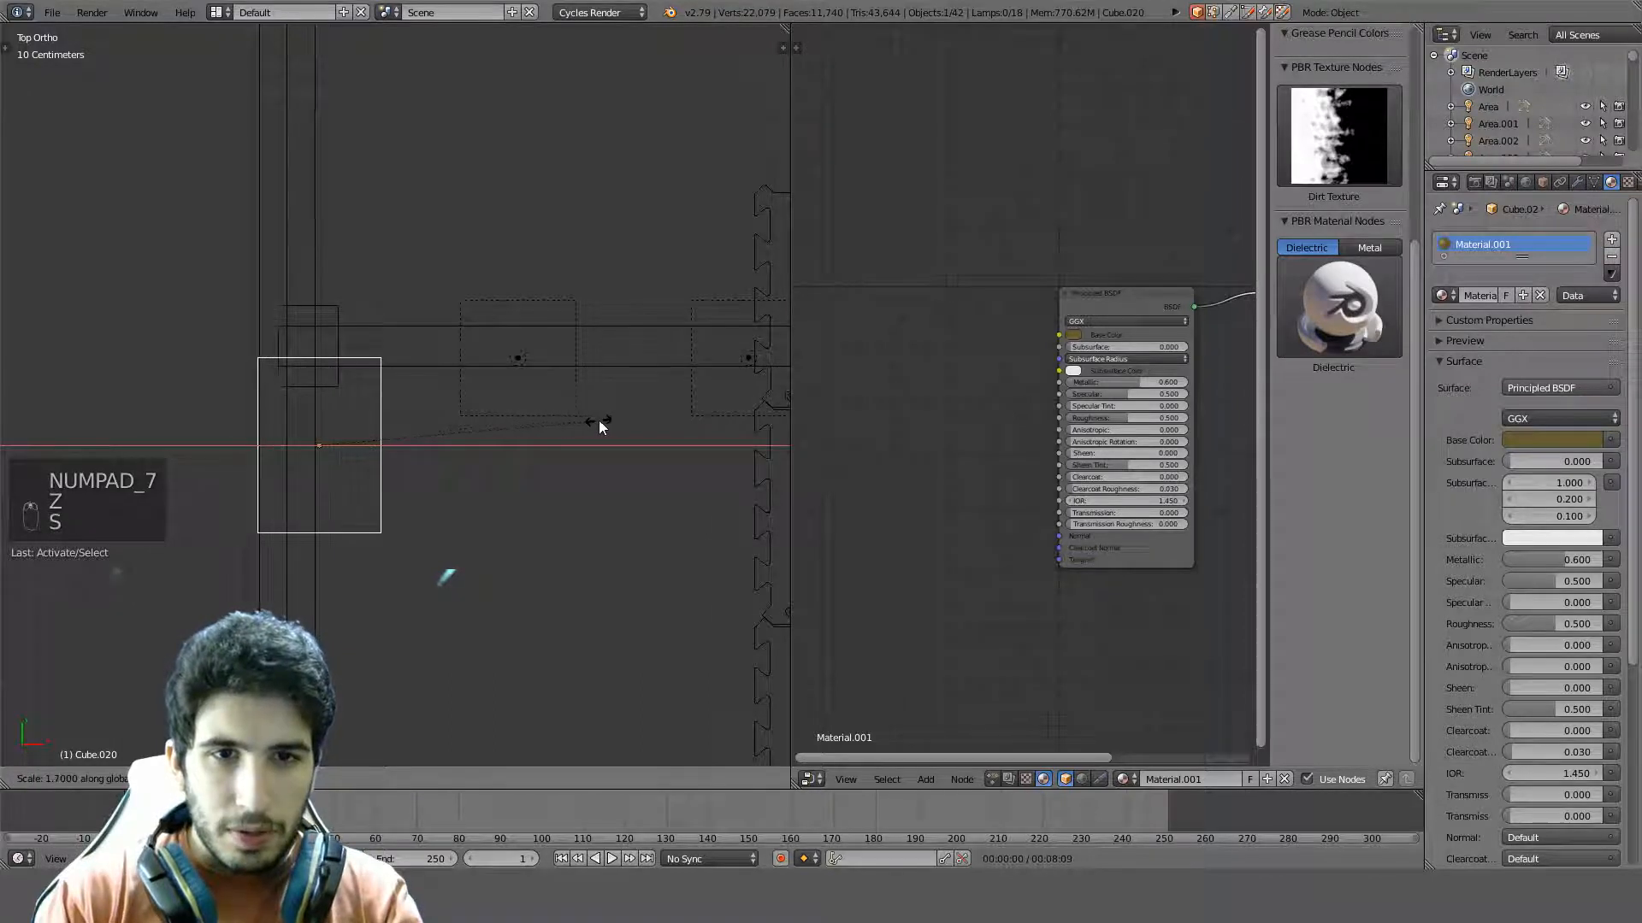
{"action": "left_click", "coordinate": [598, 421]}
Move the widened box along X against the wall and along Y until it sits just clear of the pillar
{"action": "key", "text": "g"}
{"action": "key", "text": "x"}
{"action": "left_click", "coordinate": [612, 422]}
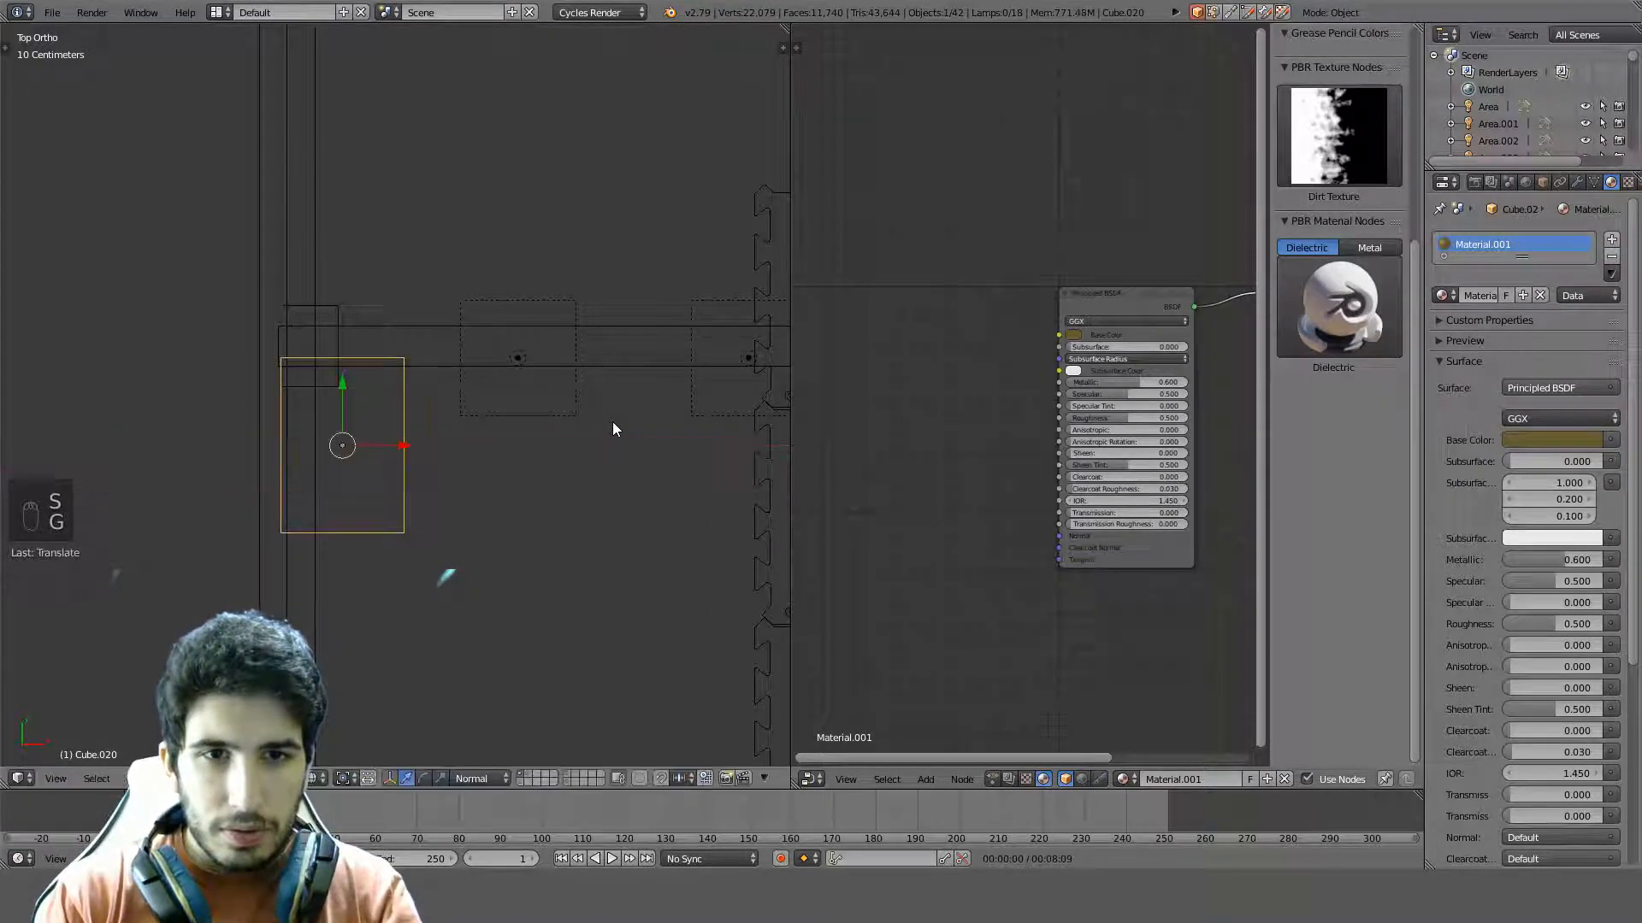
{"action": "key", "text": "g"}
{"action": "key", "text": "y"}
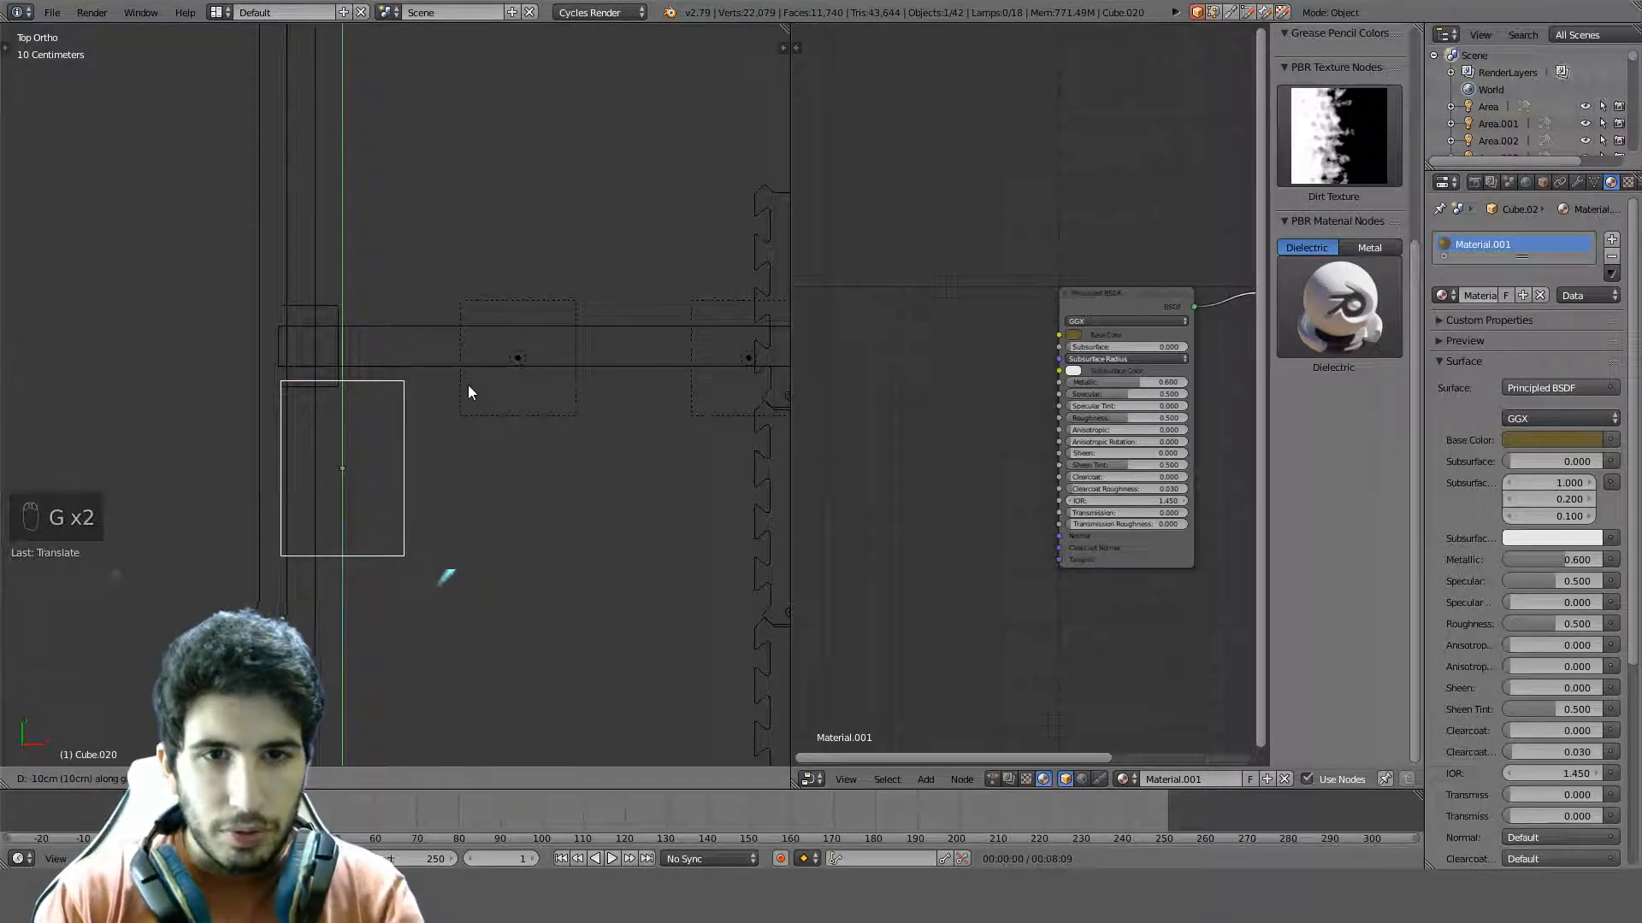
{"action": "left_click", "coordinate": [479, 554]}
Apply the Mirror modifier on the beam and pillar frame object
{"action": "right_click", "coordinate": [331, 313]}
{"action": "scroll", "coordinate": [332, 313], "scroll_direction": "down", "scroll_amount": 2}
{"action": "key", "text": "Tab"}
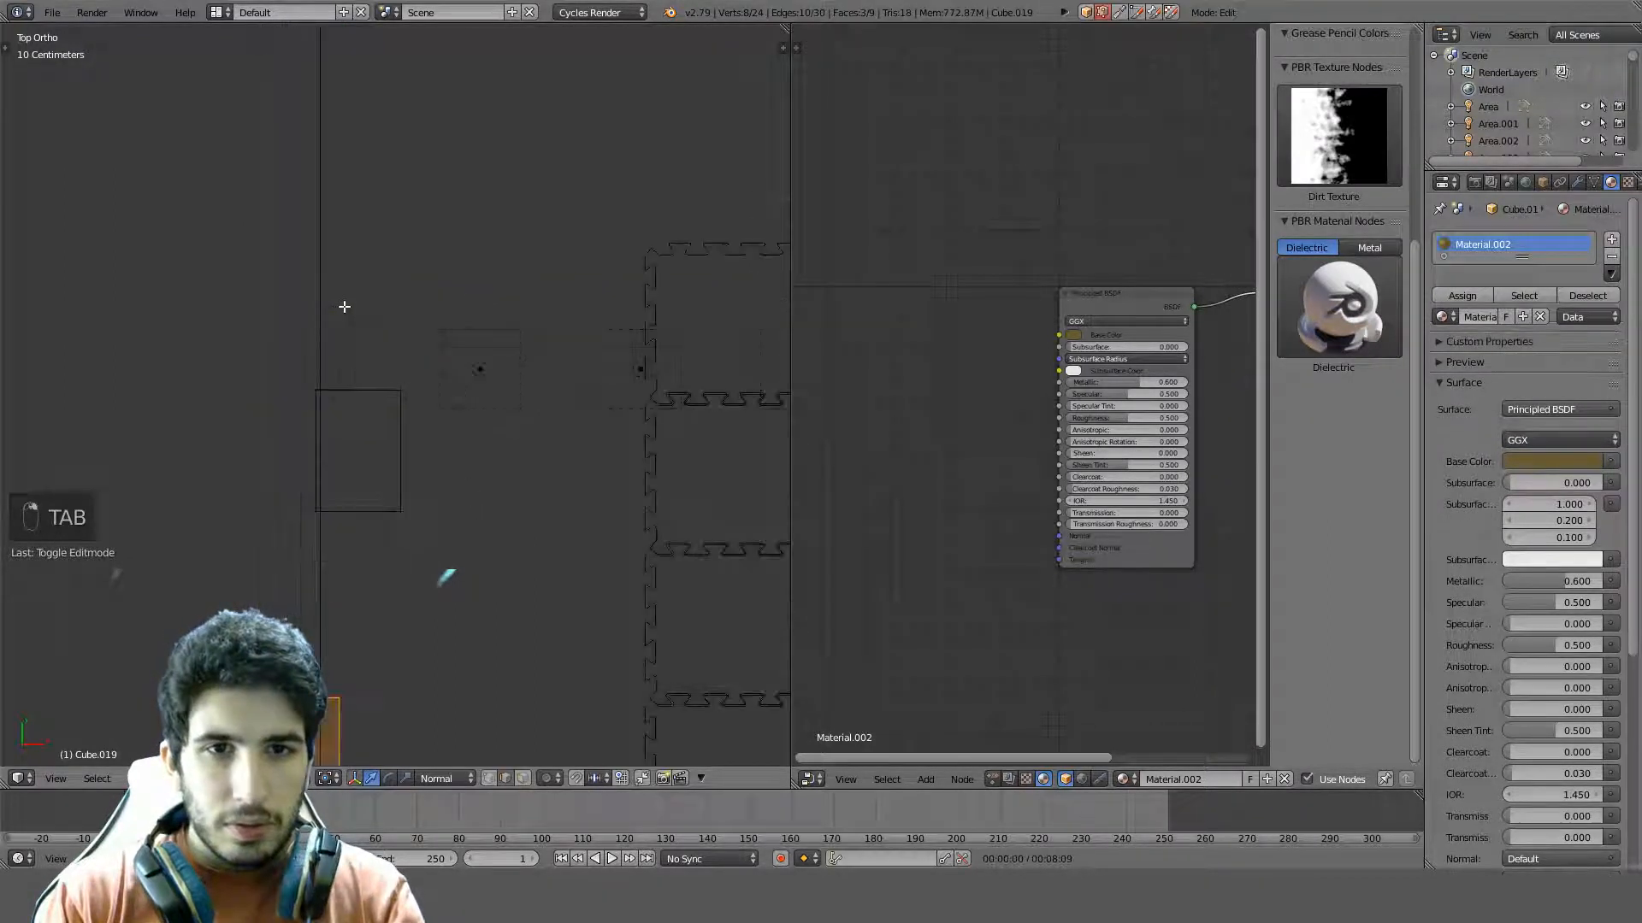
{"action": "key", "text": "a"}
{"action": "key", "text": "a"}
{"action": "scroll", "coordinate": [365, 357], "scroll_direction": "down", "scroll_amount": 3}
{"action": "middle_click_drag", "start_coordinate": [395, 392], "coordinate": [336, 201]}
{"action": "key", "text": "Tab"}
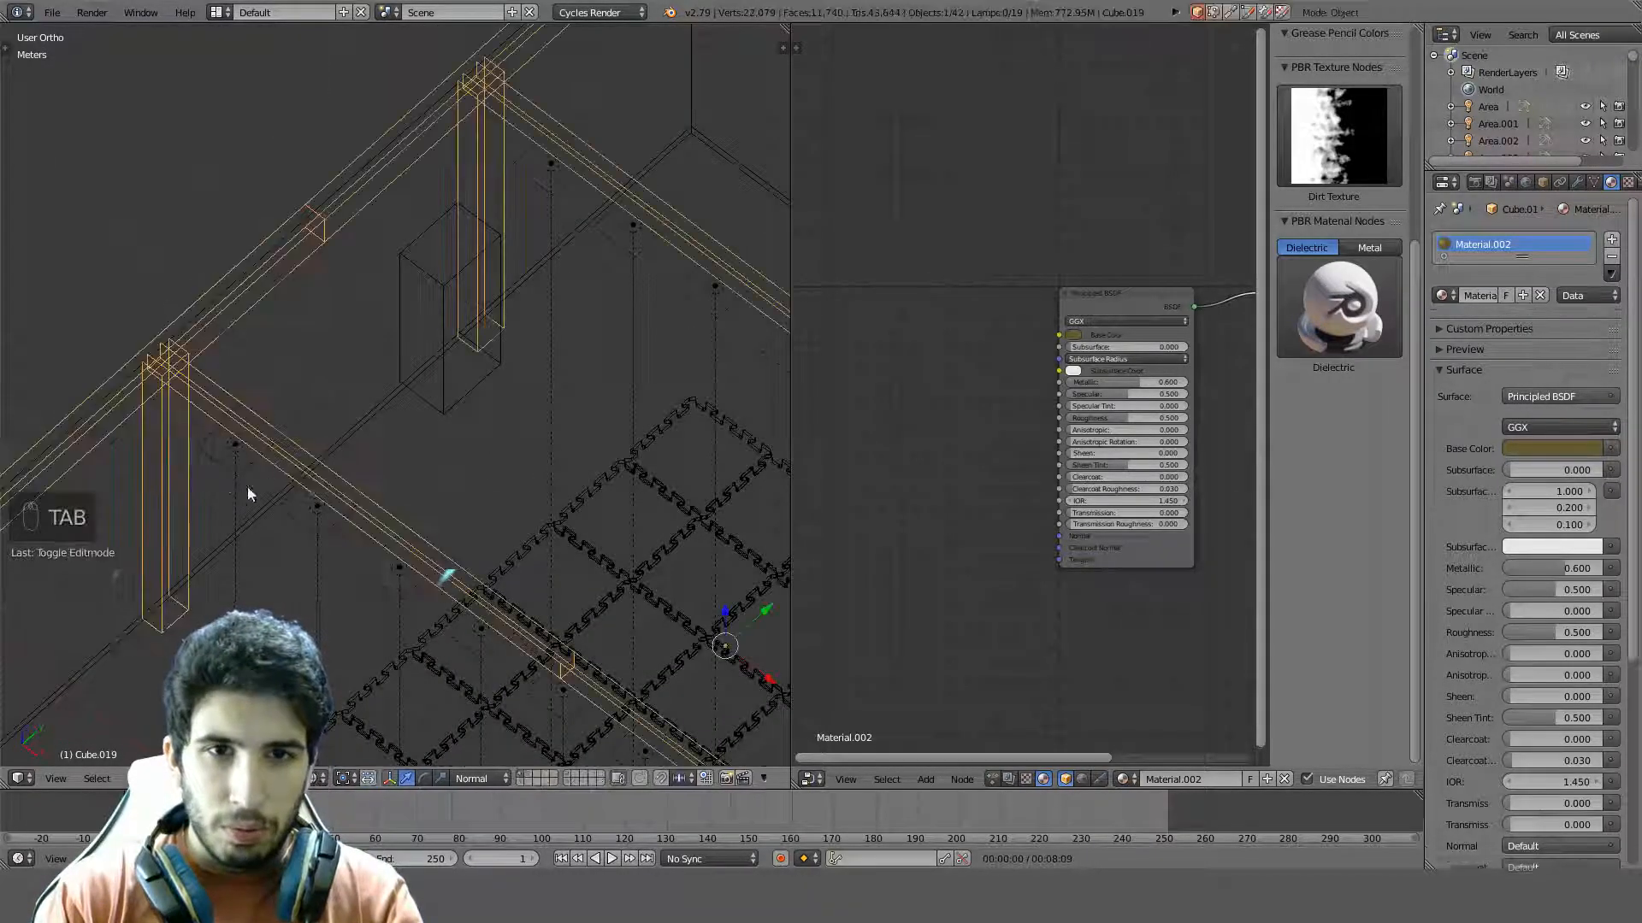
{"action": "left_click", "coordinate": [1577, 183]}
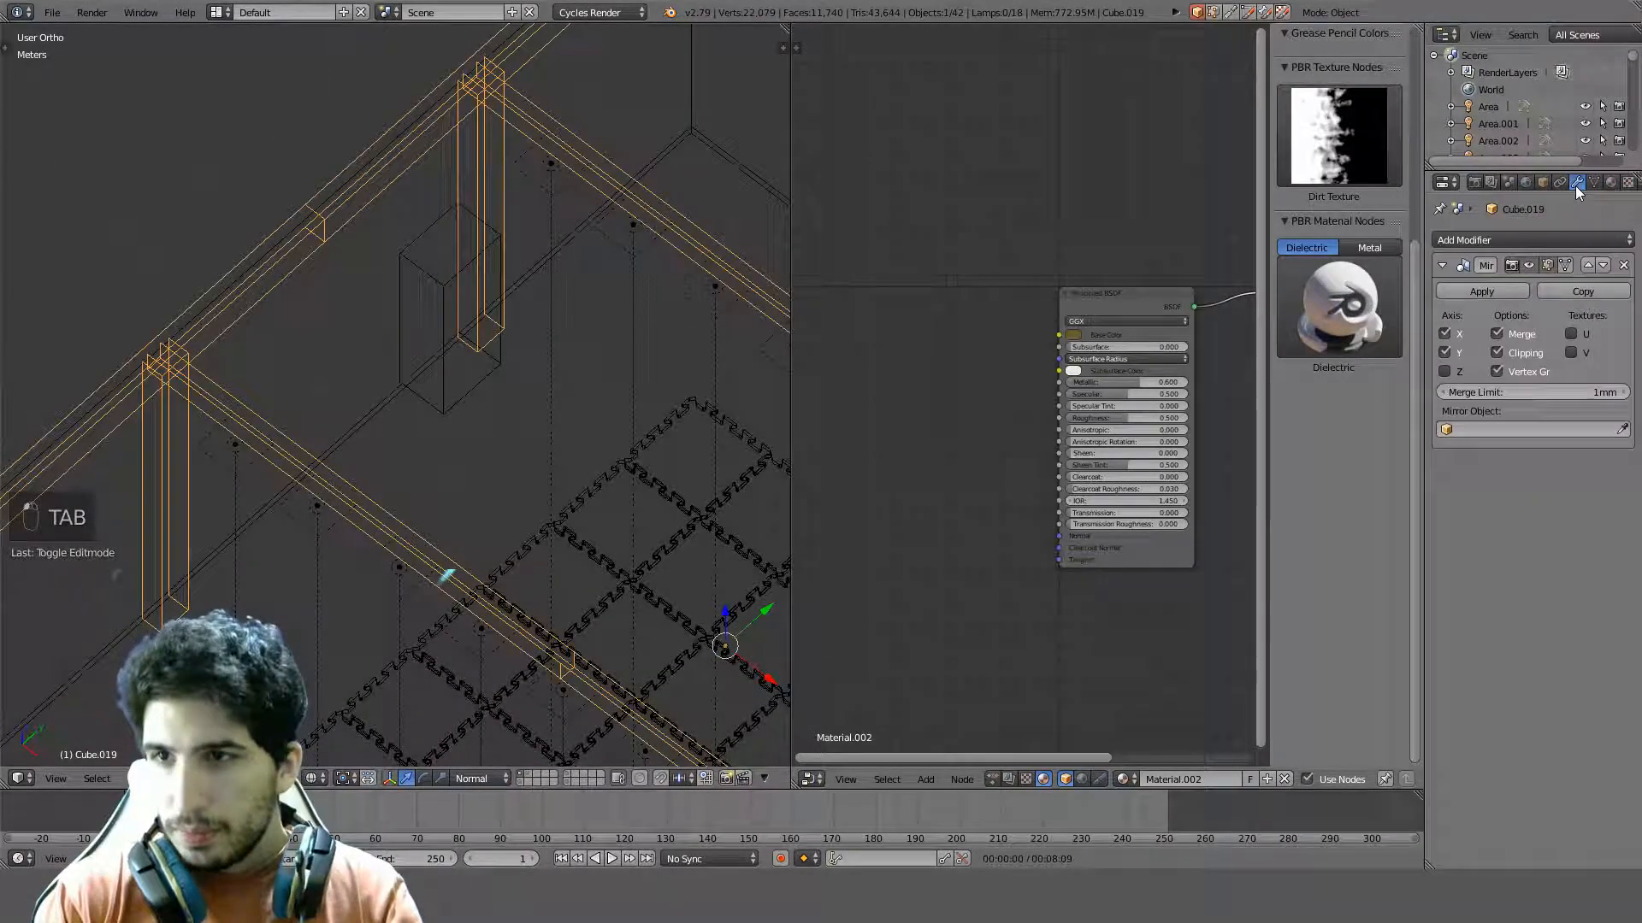
{"action": "left_click", "coordinate": [1512, 286]}
Try to delete the faces at the midpoint edges of the frame's two side beams in the mesh
{"action": "key", "text": "Tab"}
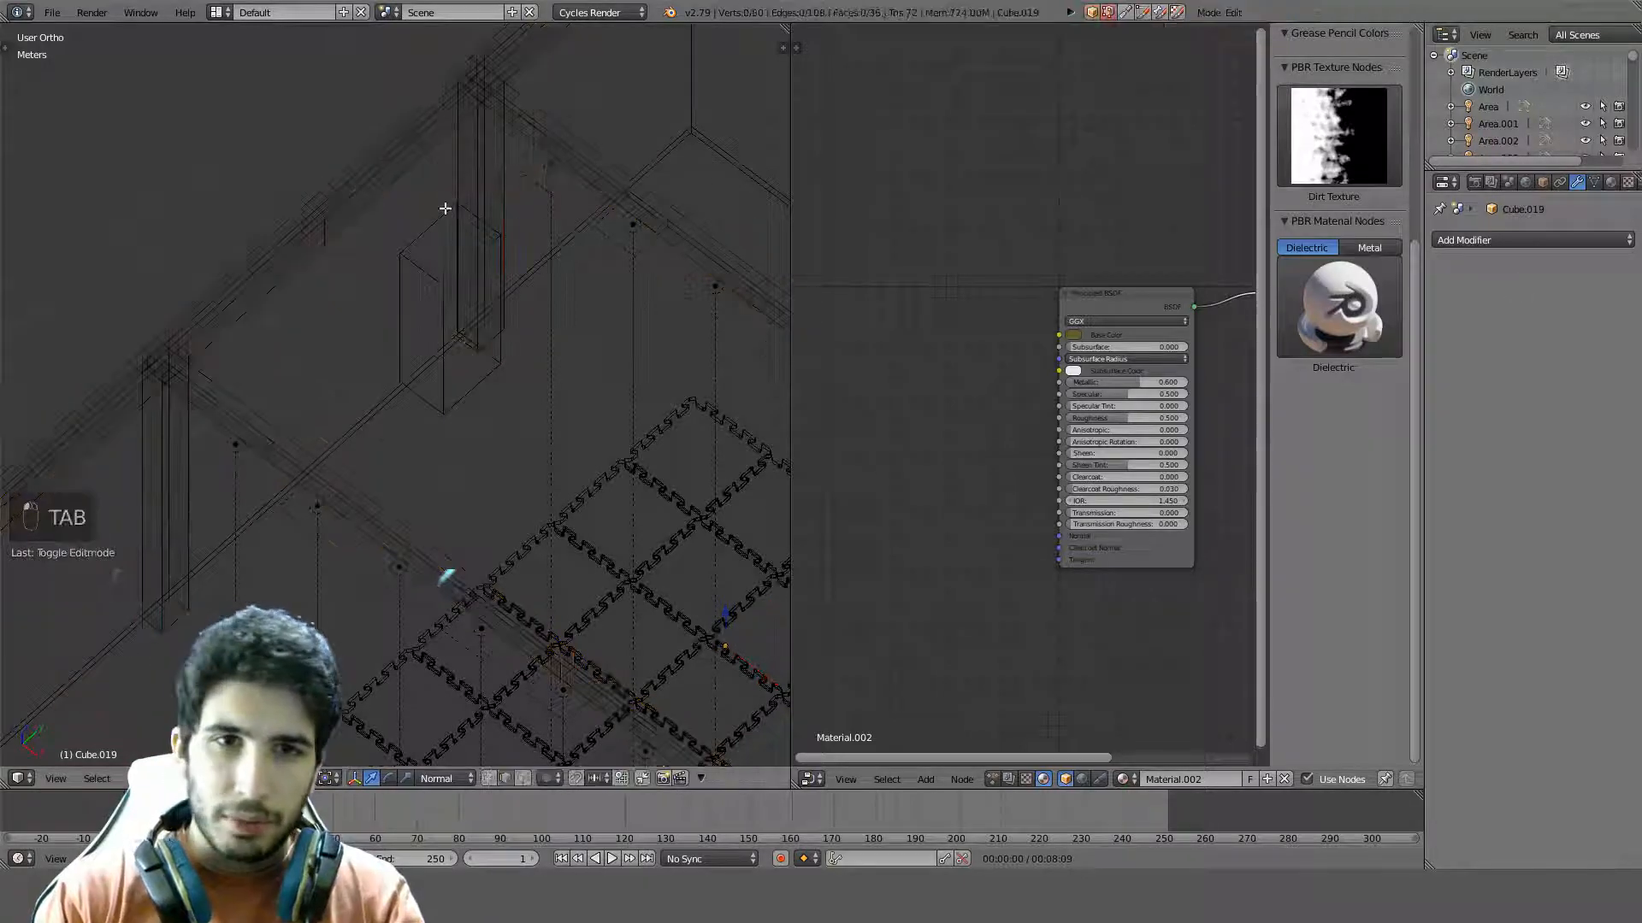
{"action": "key", "text": "KP_7"}
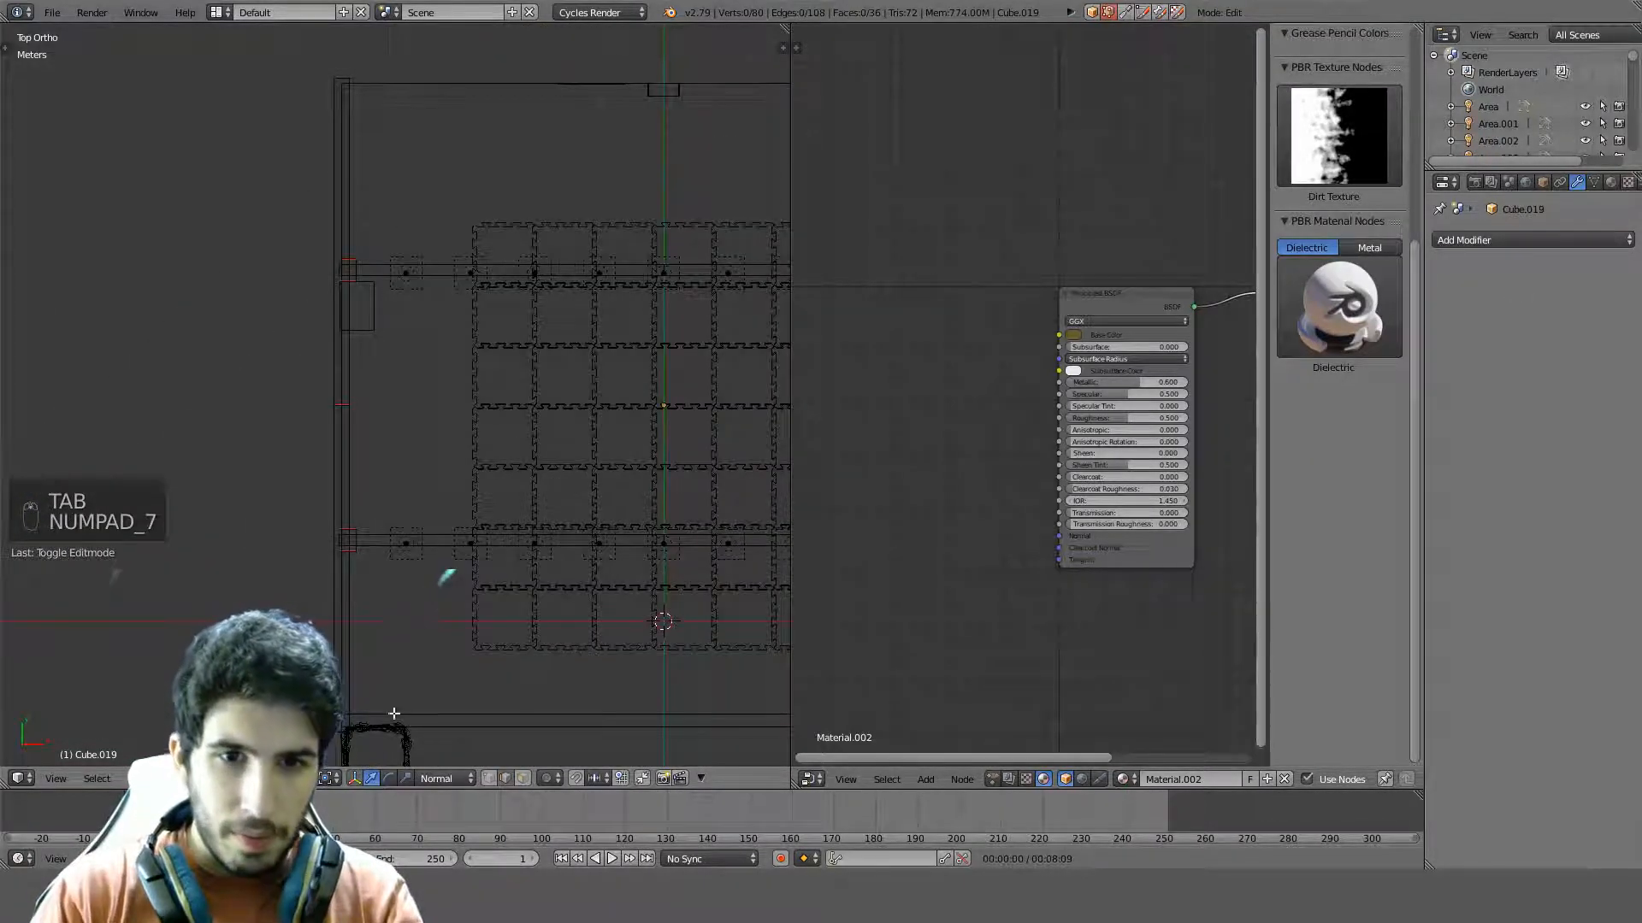
{"action": "left_click", "coordinate": [489, 779]}
{"action": "scroll", "coordinate": [556, 496], "scroll_direction": "down", "scroll_amount": 2}
{"action": "middle_click_drag", "start_coordinate": [548, 453], "coordinate": [383, 448], "text": "shift"}
{"action": "key", "text": "c"}
{"action": "left_click", "coordinate": [645, 399]}
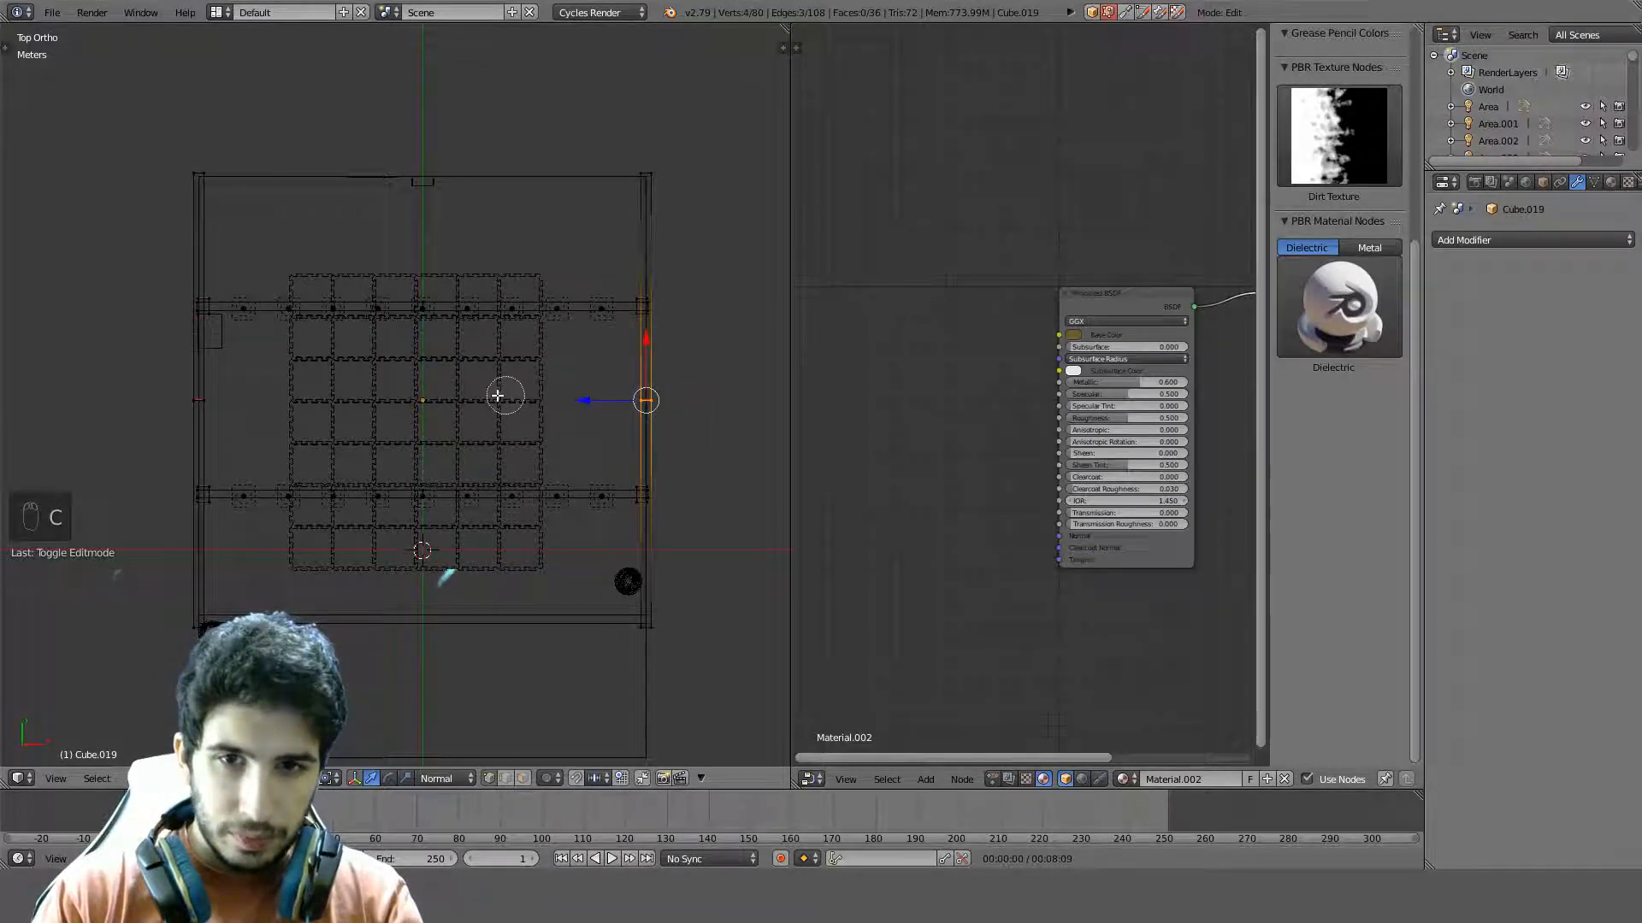
{"action": "left_click", "coordinate": [199, 401]}
{"action": "right_click", "coordinate": [154, 405]}
{"action": "key", "text": "Delete"}
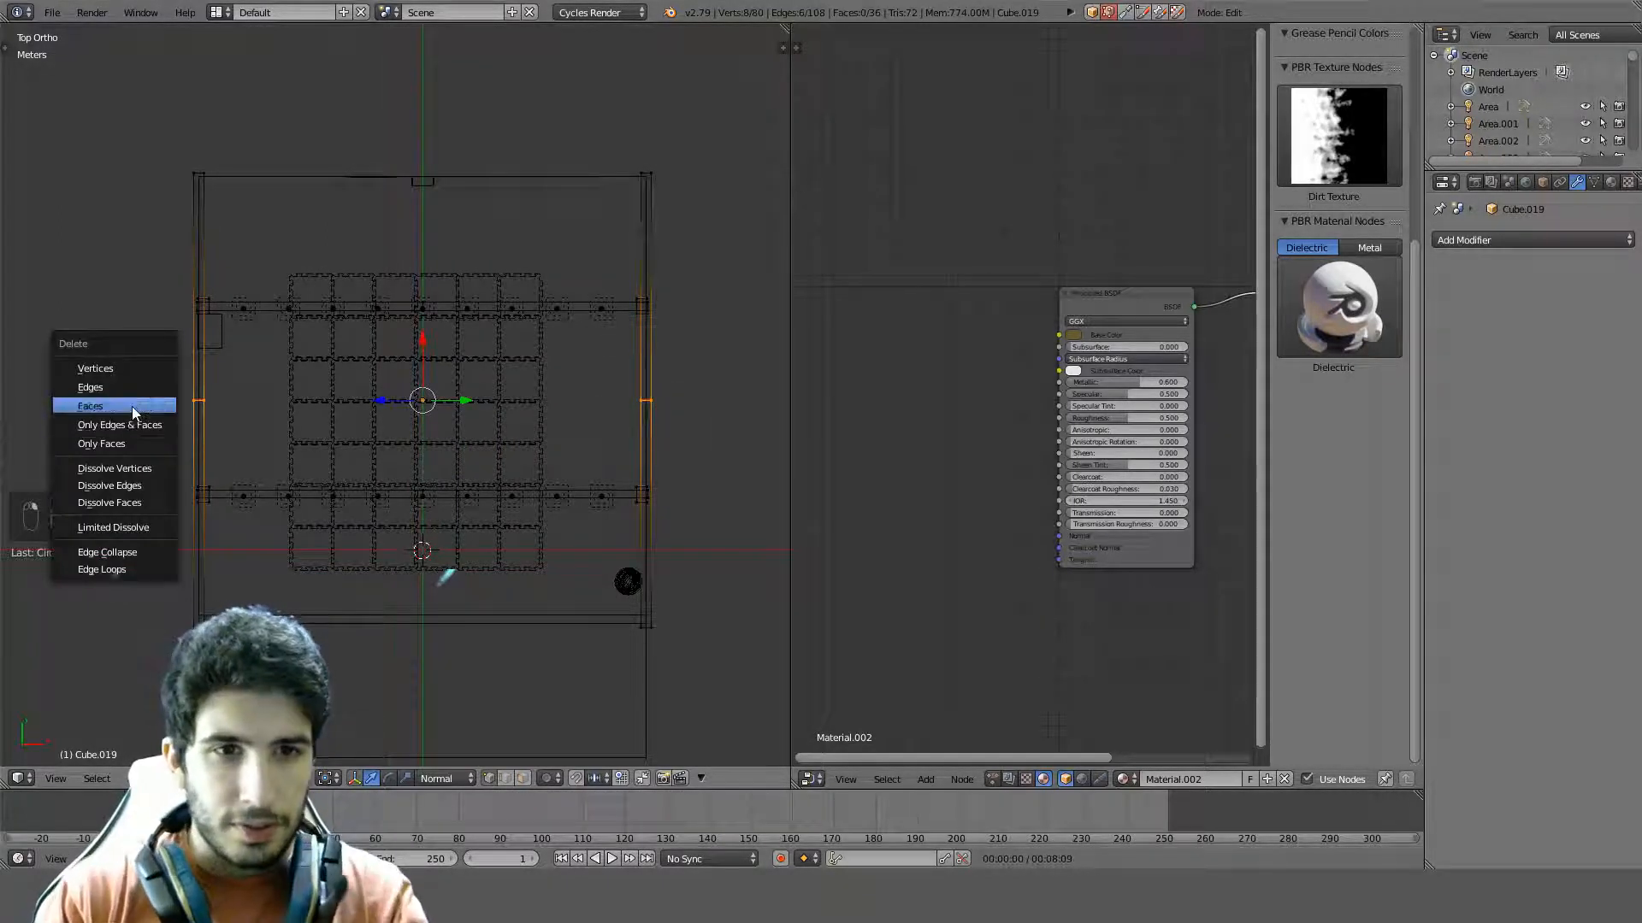
{"action": "left_click", "coordinate": [132, 407]}
Dissolve the midpoint edges of both side beams of the frame
{"action": "key", "text": "c"}
{"action": "left_click", "coordinate": [198, 401]}
{"action": "left_click", "coordinate": [645, 399]}
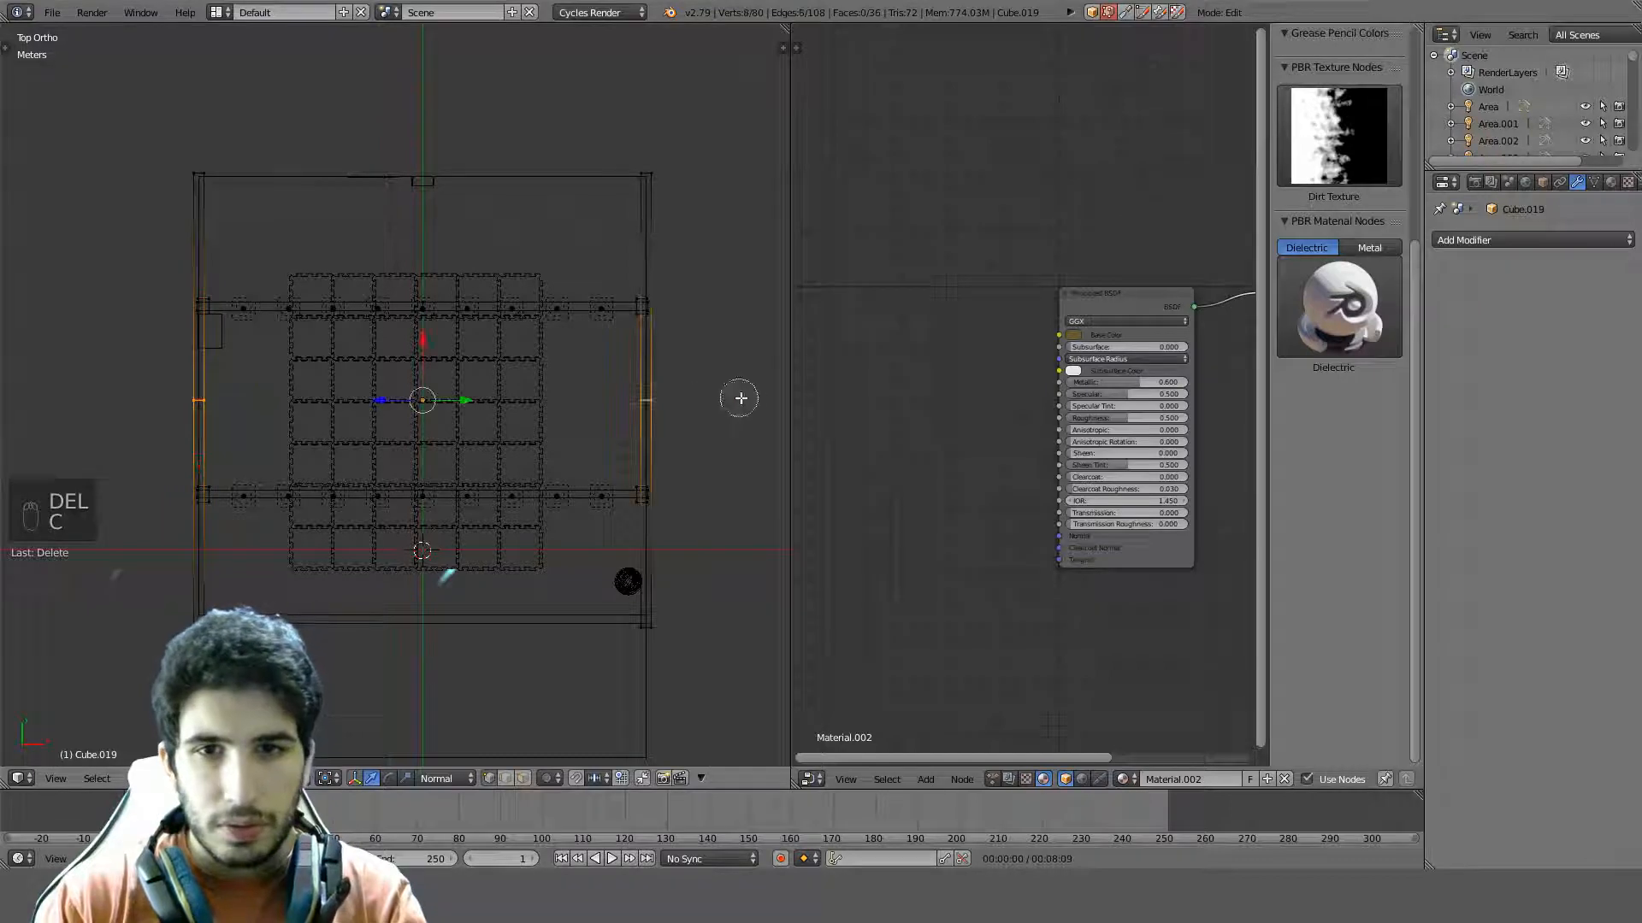
{"action": "right_click", "coordinate": [736, 396]}
{"action": "key", "text": "ctrl+x"}
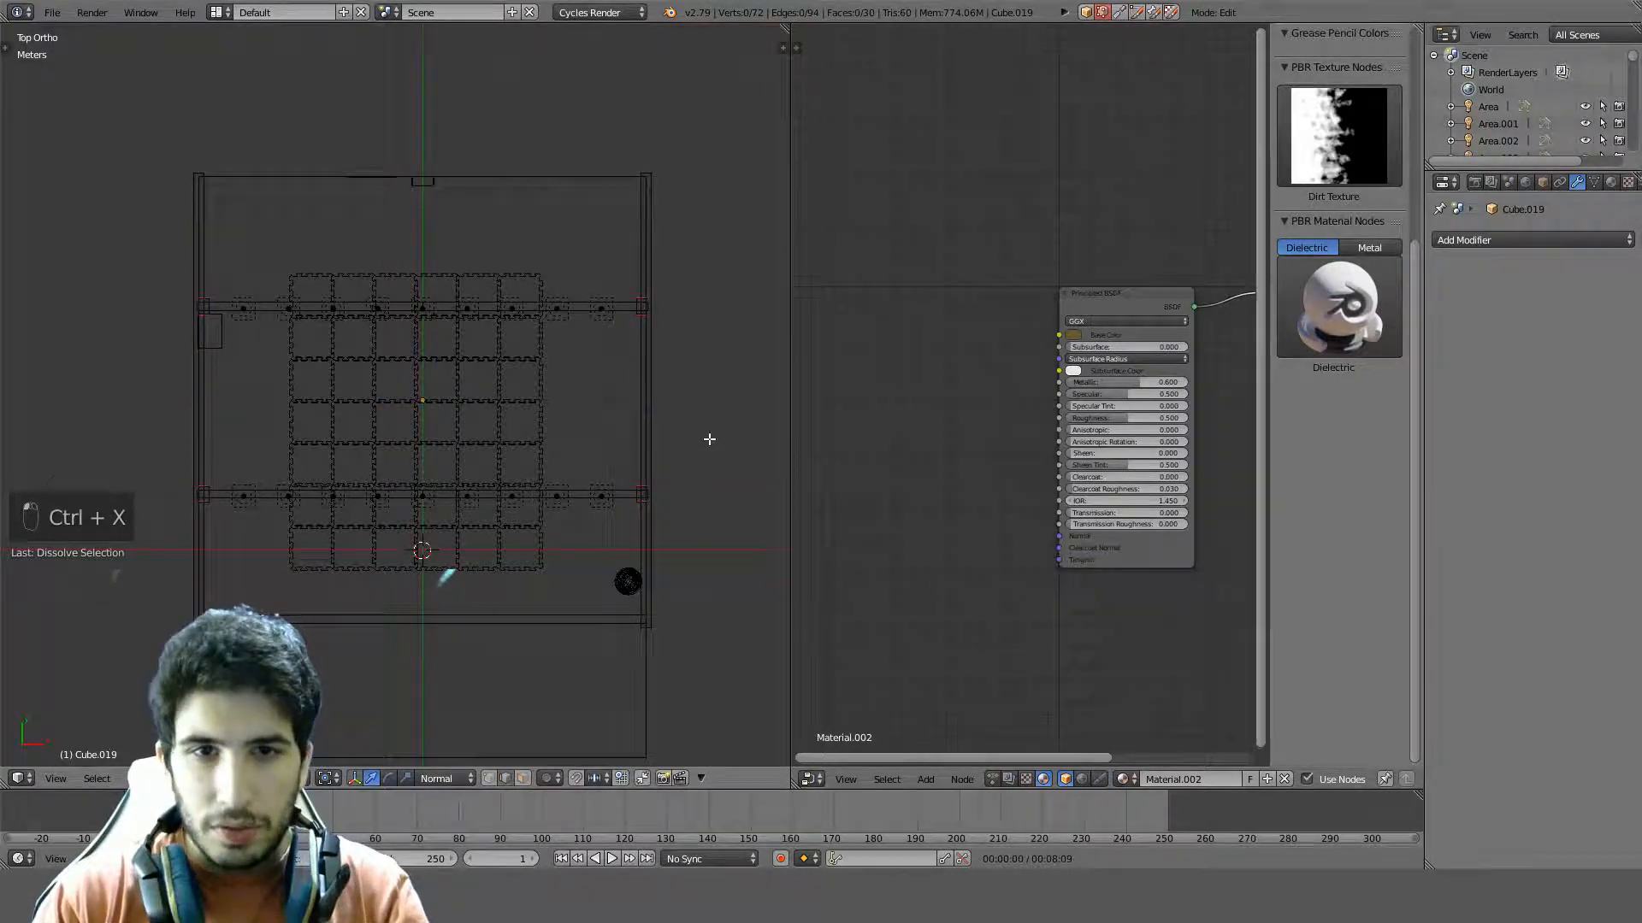
Move the pillar next to the box 28 cm along its normal Z axis, into the room, flush with the box's front
{"action": "mouse_move", "coordinate": [710, 440]}
{"action": "middle_mouse_down"}
{"action": "mouse_move", "coordinate": [593, 348]}
{"action": "mouse_move", "coordinate": [499, 184]}
{"action": "mouse_move", "coordinate": [487, 486]}
{"action": "middle_mouse_up"}
{"action": "key", "text": "z"}
{"action": "scroll", "coordinate": [498, 179], "scroll_direction": "up", "scroll_amount": 4}
{"action": "key", "text": "l"}
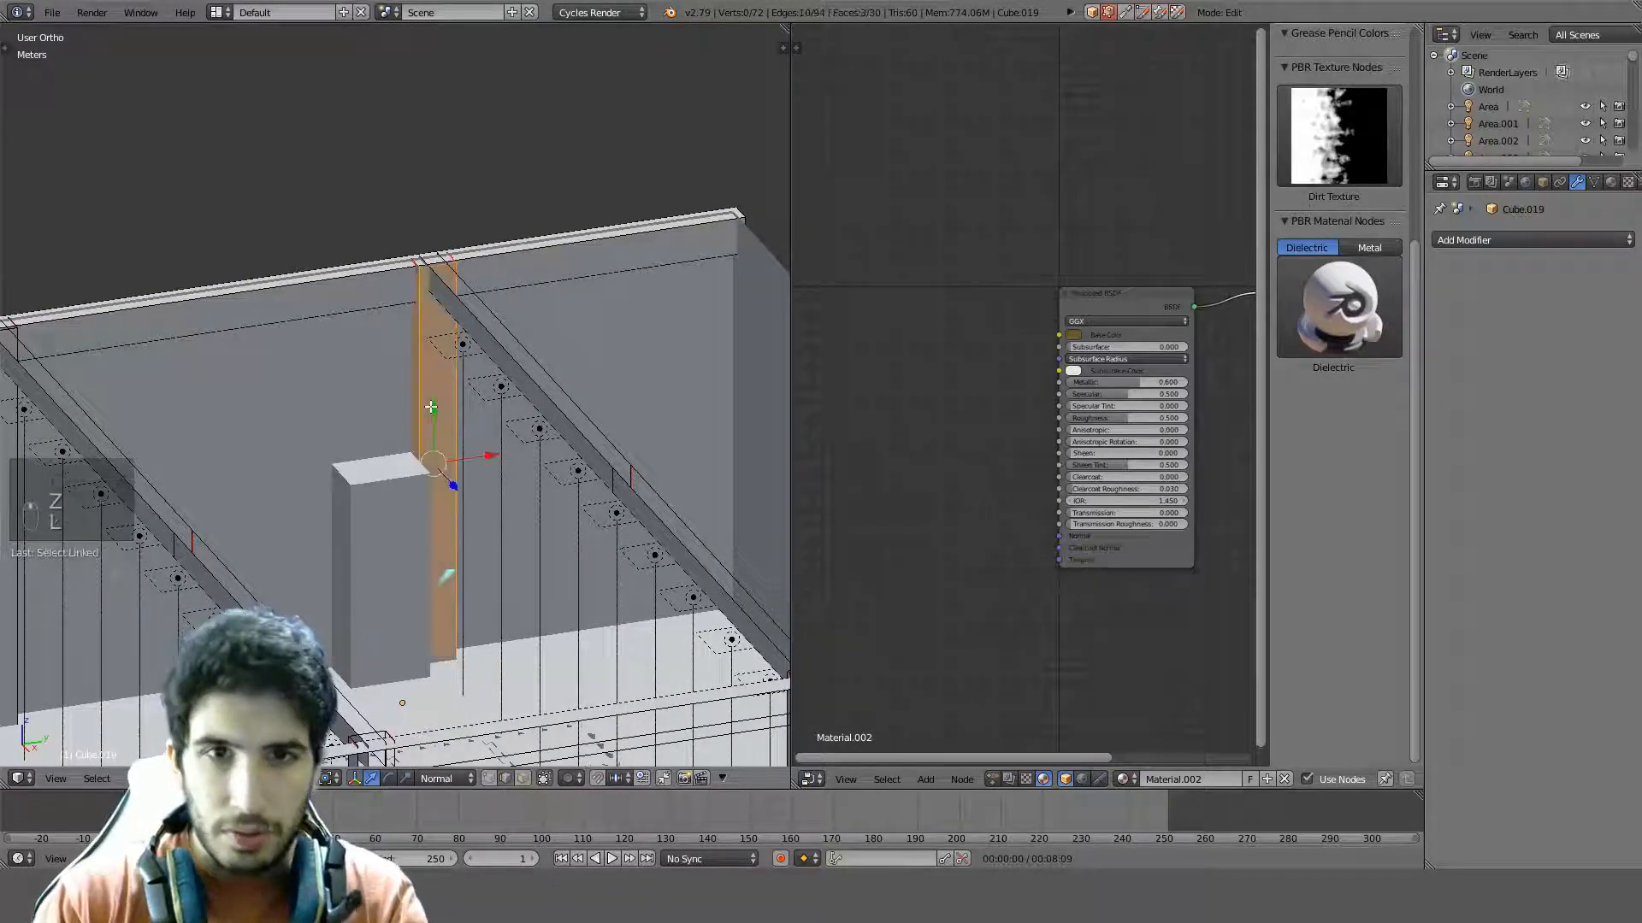
{"action": "key", "text": "KP_7"}
{"action": "key", "text": "z"}
{"action": "scroll", "coordinate": [357, 376], "scroll_direction": "up", "scroll_amount": 5}
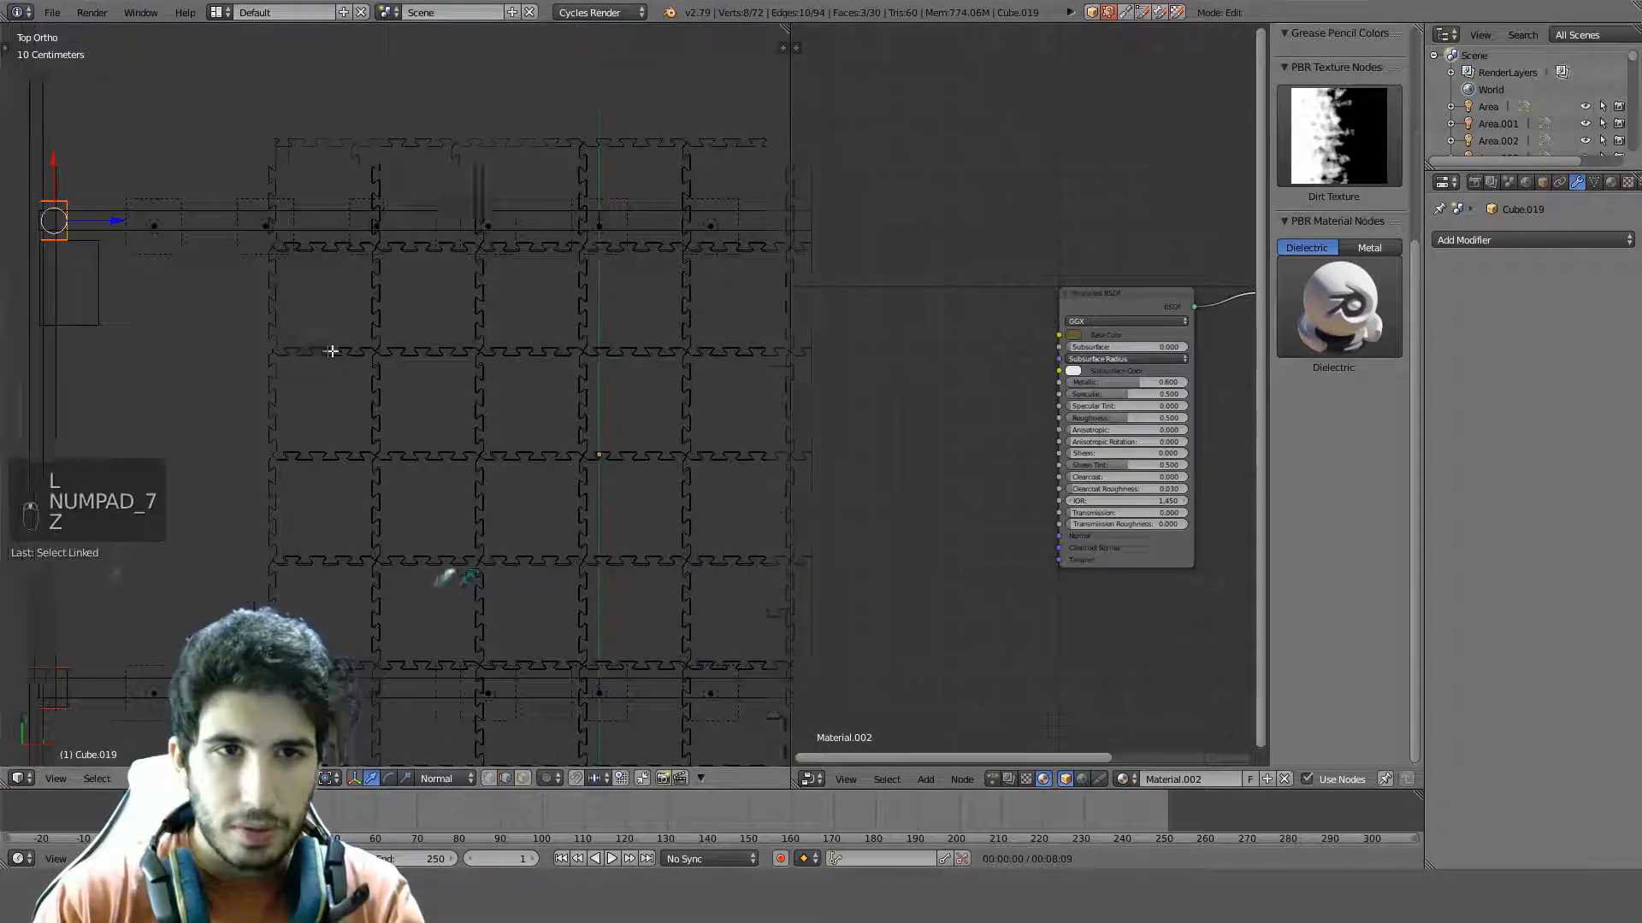
{"action": "middle_click_drag", "start_coordinate": [358, 376], "coordinate": [491, 381], "text": "shift"}
{"action": "scroll", "coordinate": [490, 382], "scroll_direction": "up", "scroll_amount": 2}
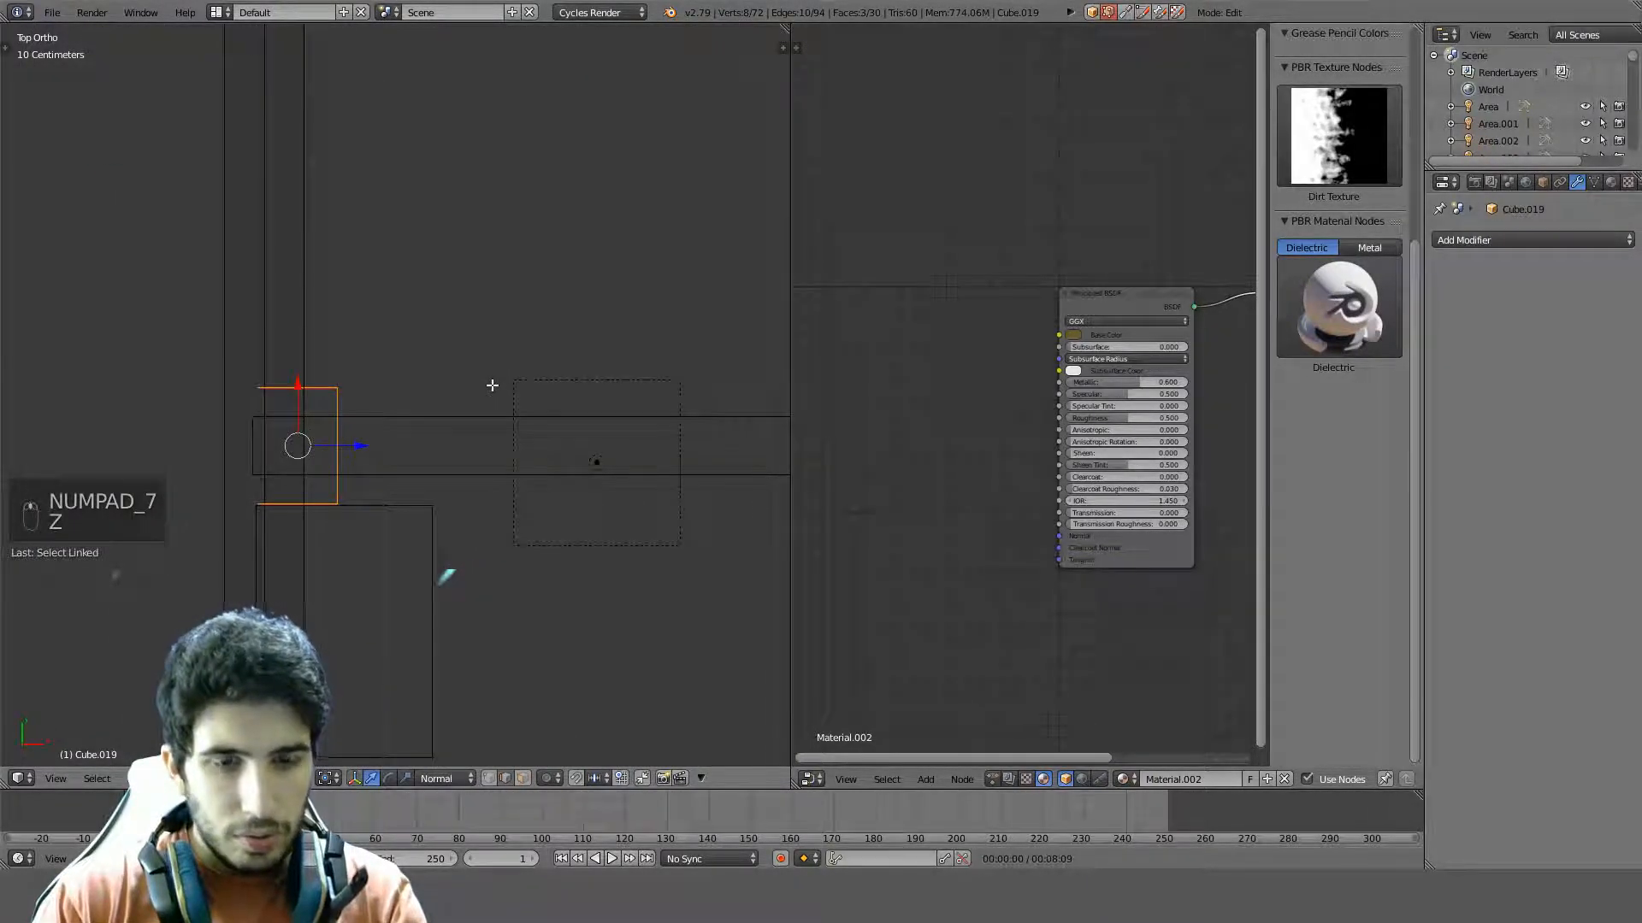
{"action": "key", "text": "g"}
{"action": "key", "text": "z"}
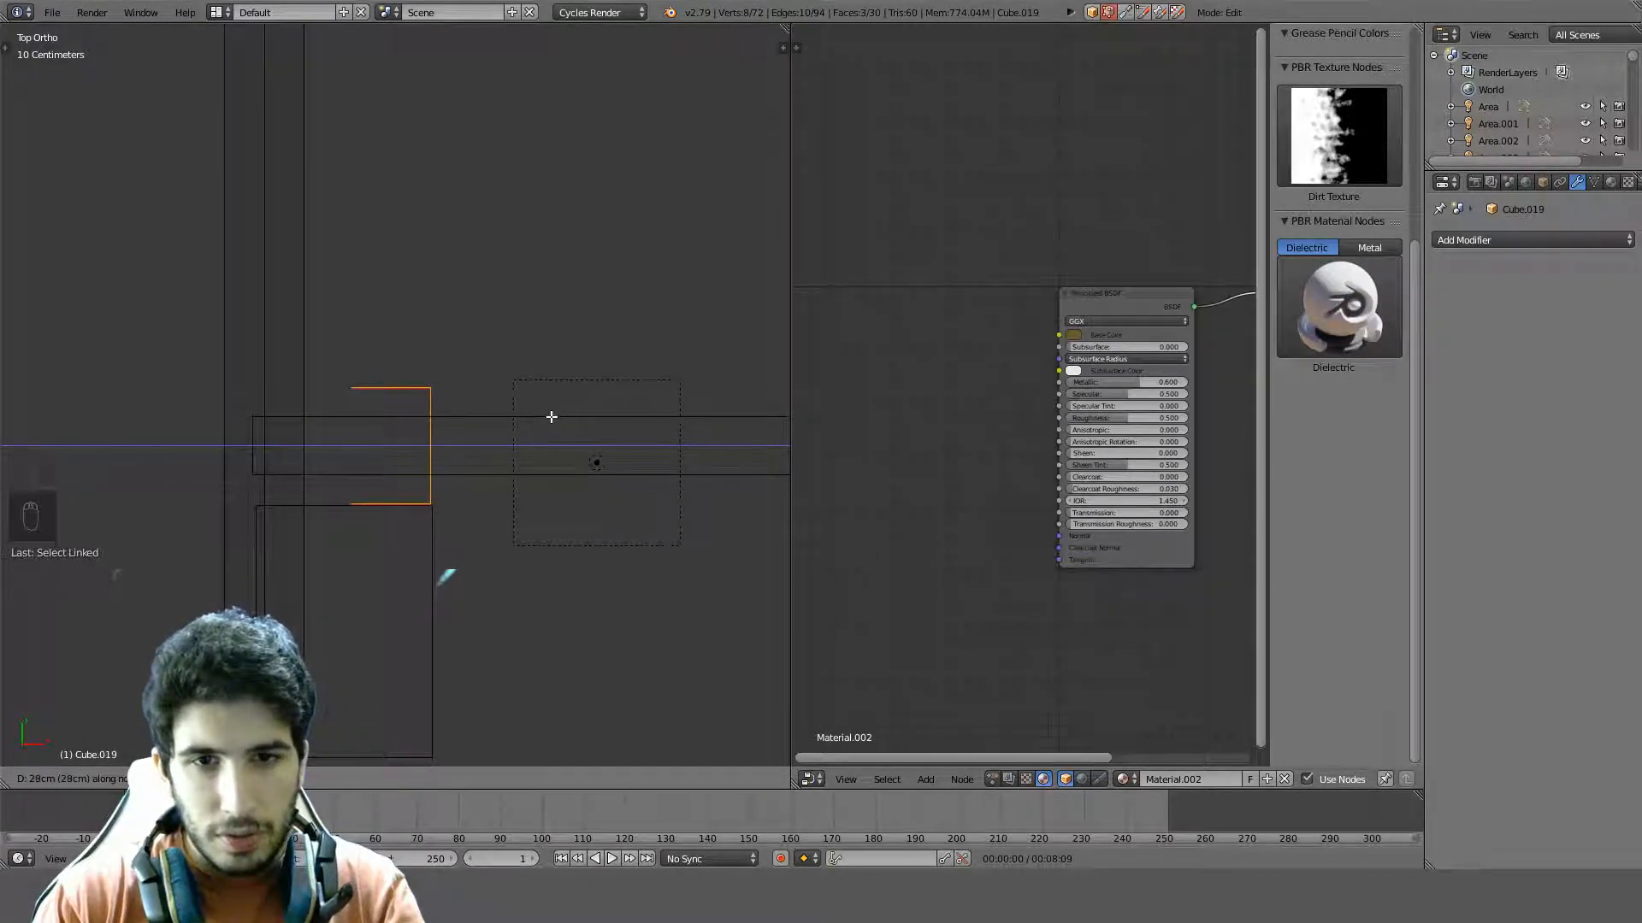
{"action": "left_click", "coordinate": [550, 418]}
Extrude the moved pillar's two open vertical back edges outward until they pass through the wall
{"action": "middle_click_drag", "start_coordinate": [550, 417], "coordinate": [180, 363]}
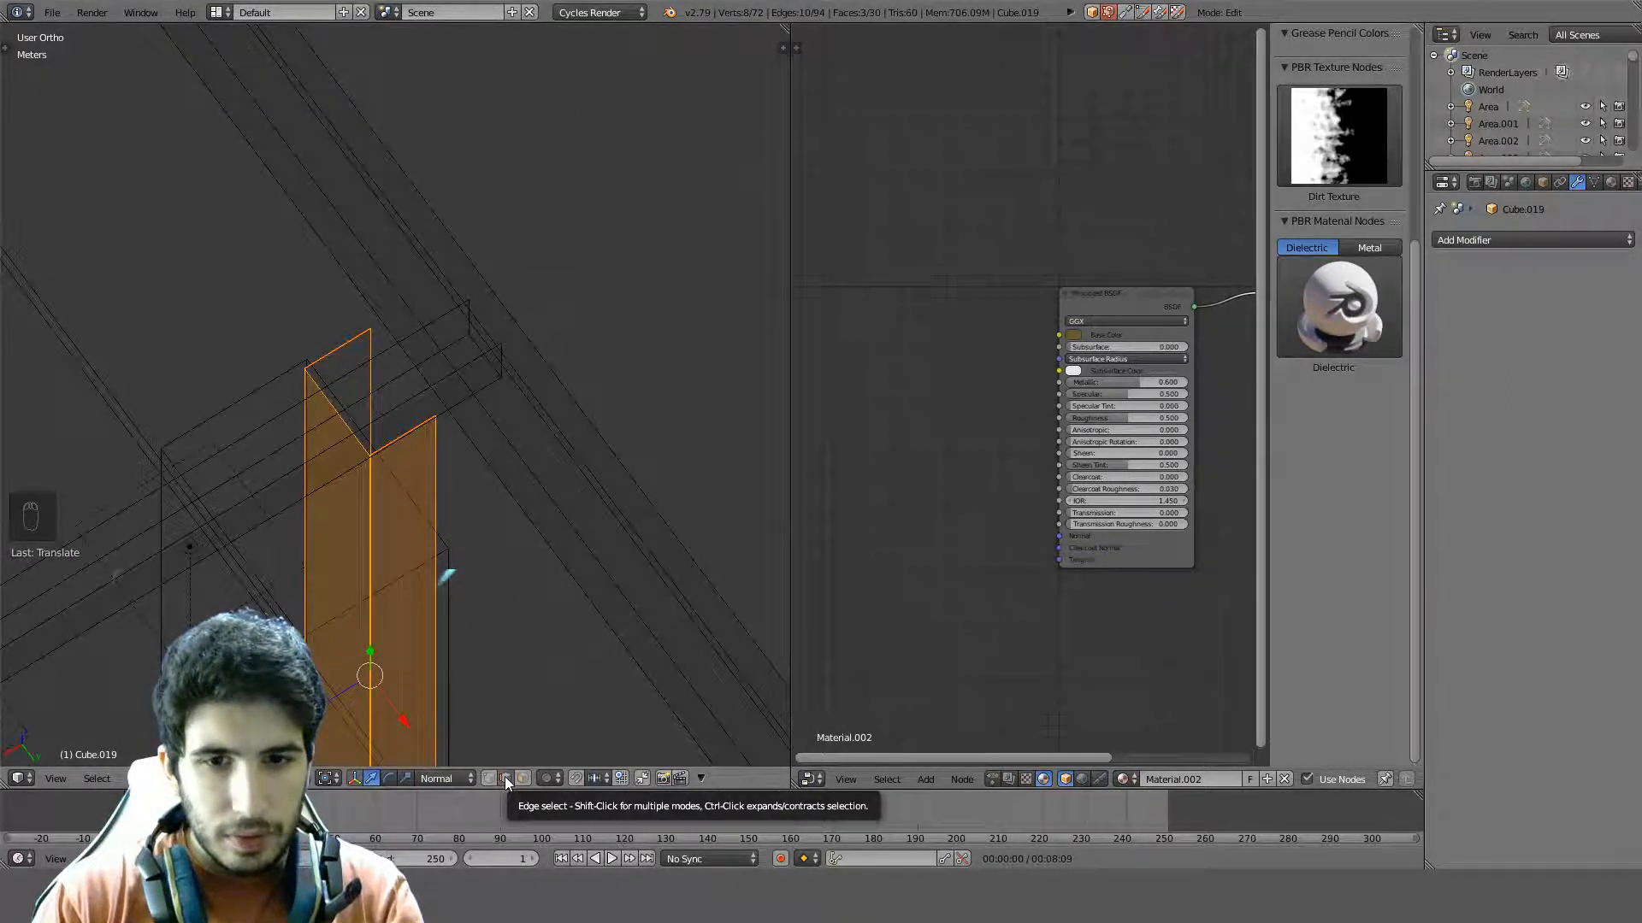
{"action": "right_click_drag", "start_coordinate": [449, 495], "coordinate": [444, 490]}
{"action": "right_click", "coordinate": [433, 436]}
{"action": "right_click", "coordinate": [377, 392], "text": "shift"}
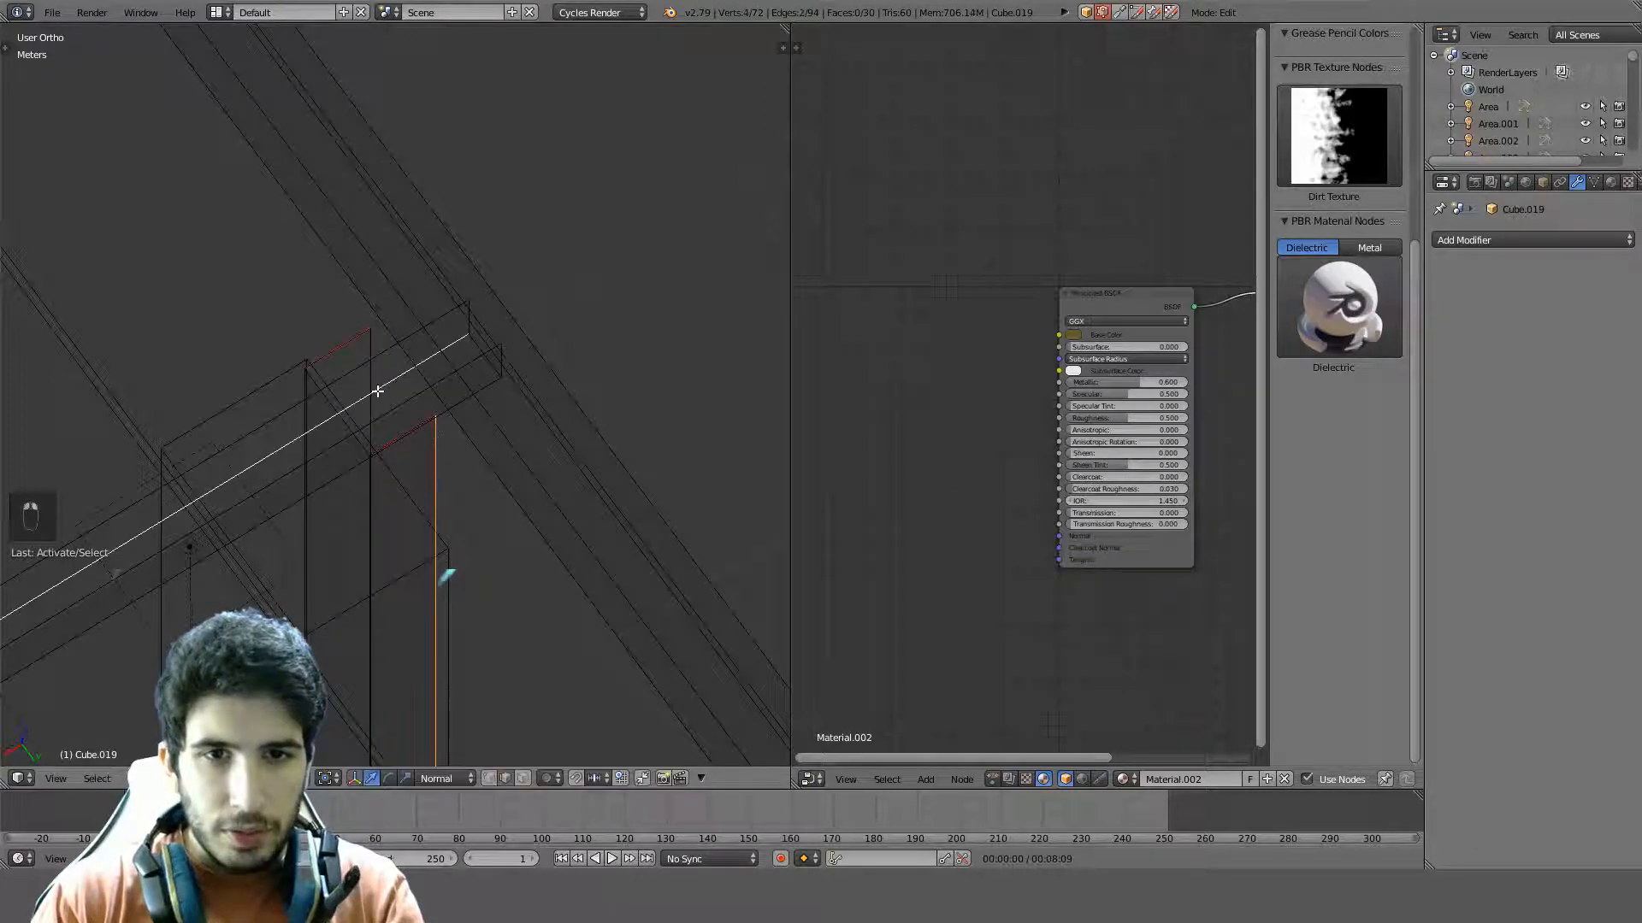
{"action": "key", "text": "ctrl+z"}
{"action": "key", "text": "ctrl+z"}
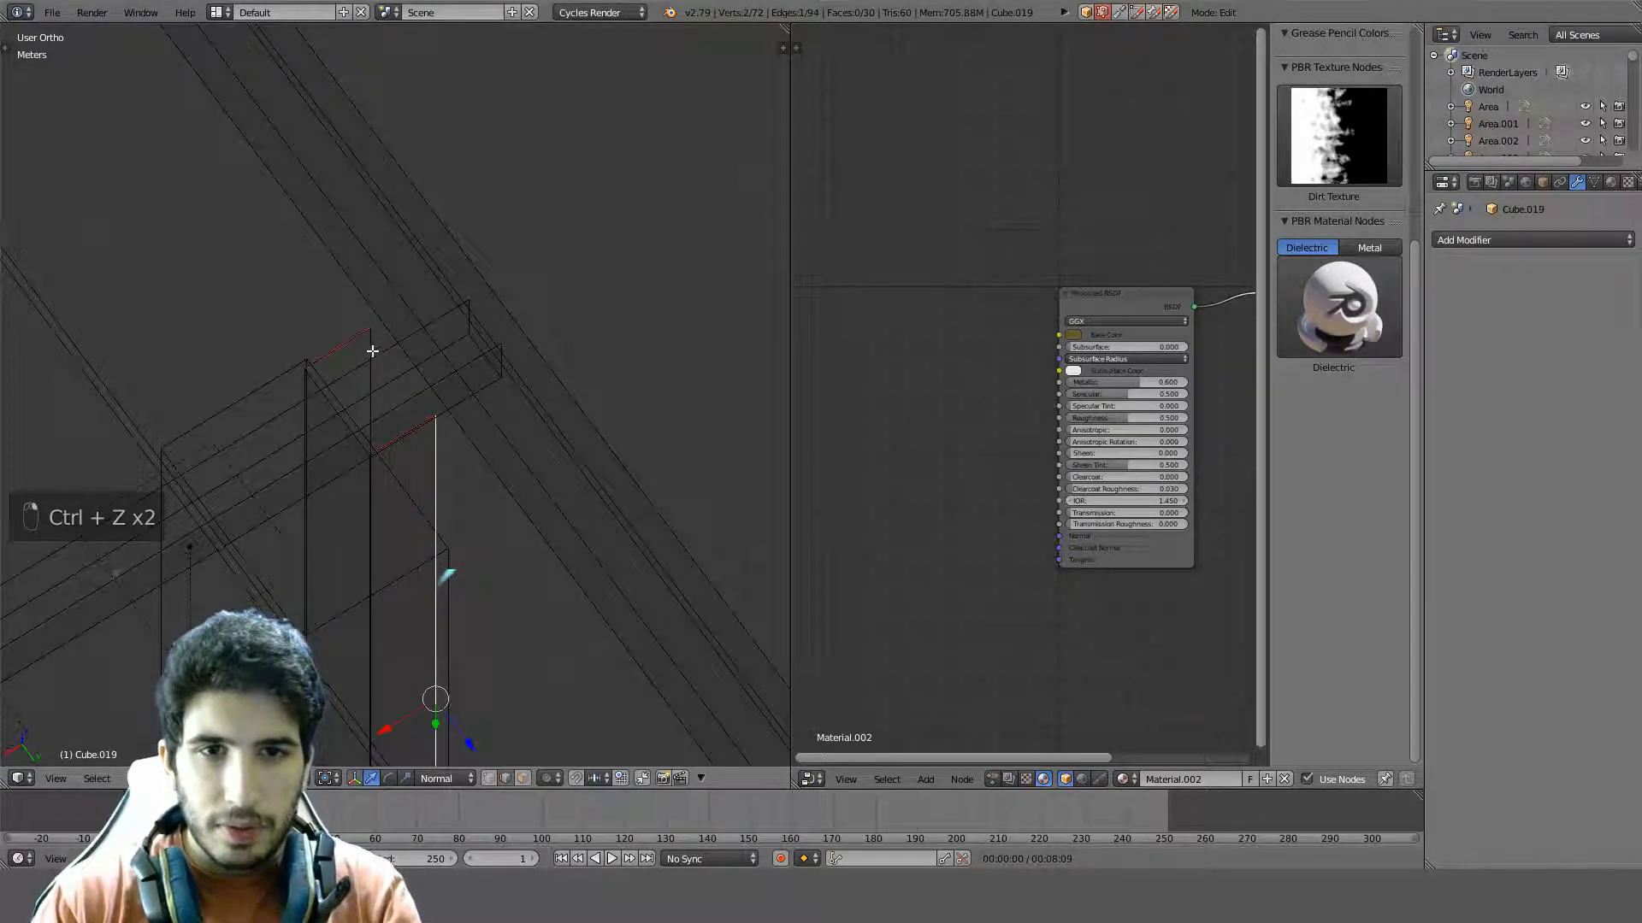
{"action": "key", "text": "KP_7"}
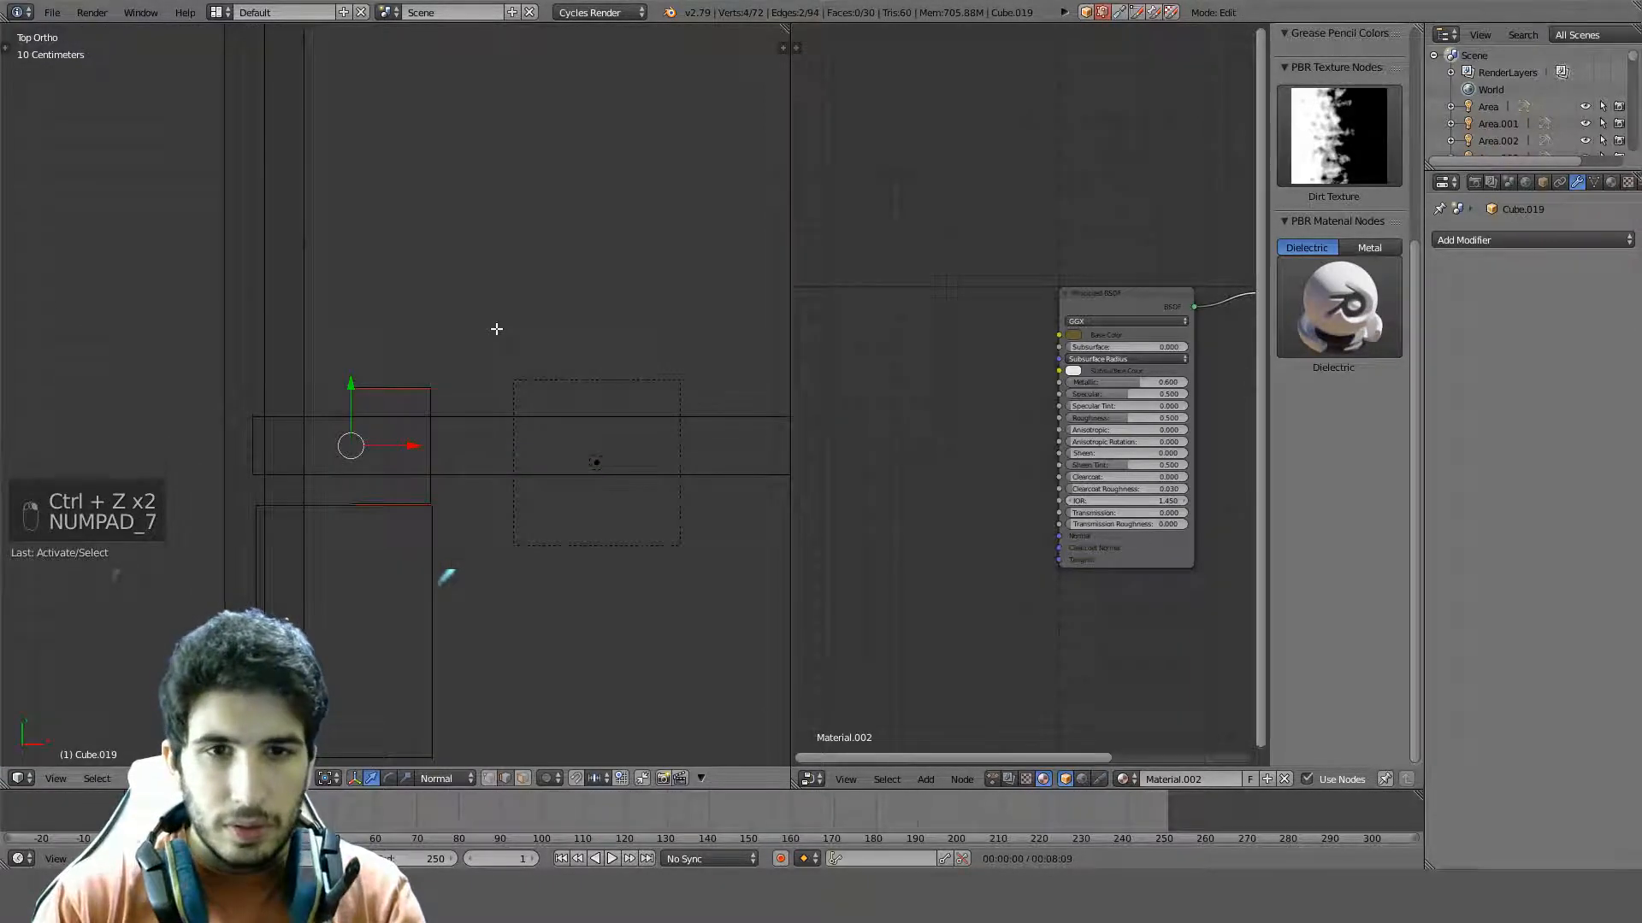
{"action": "key", "text": "e"}
{"action": "left_click", "coordinate": [367, 328]}
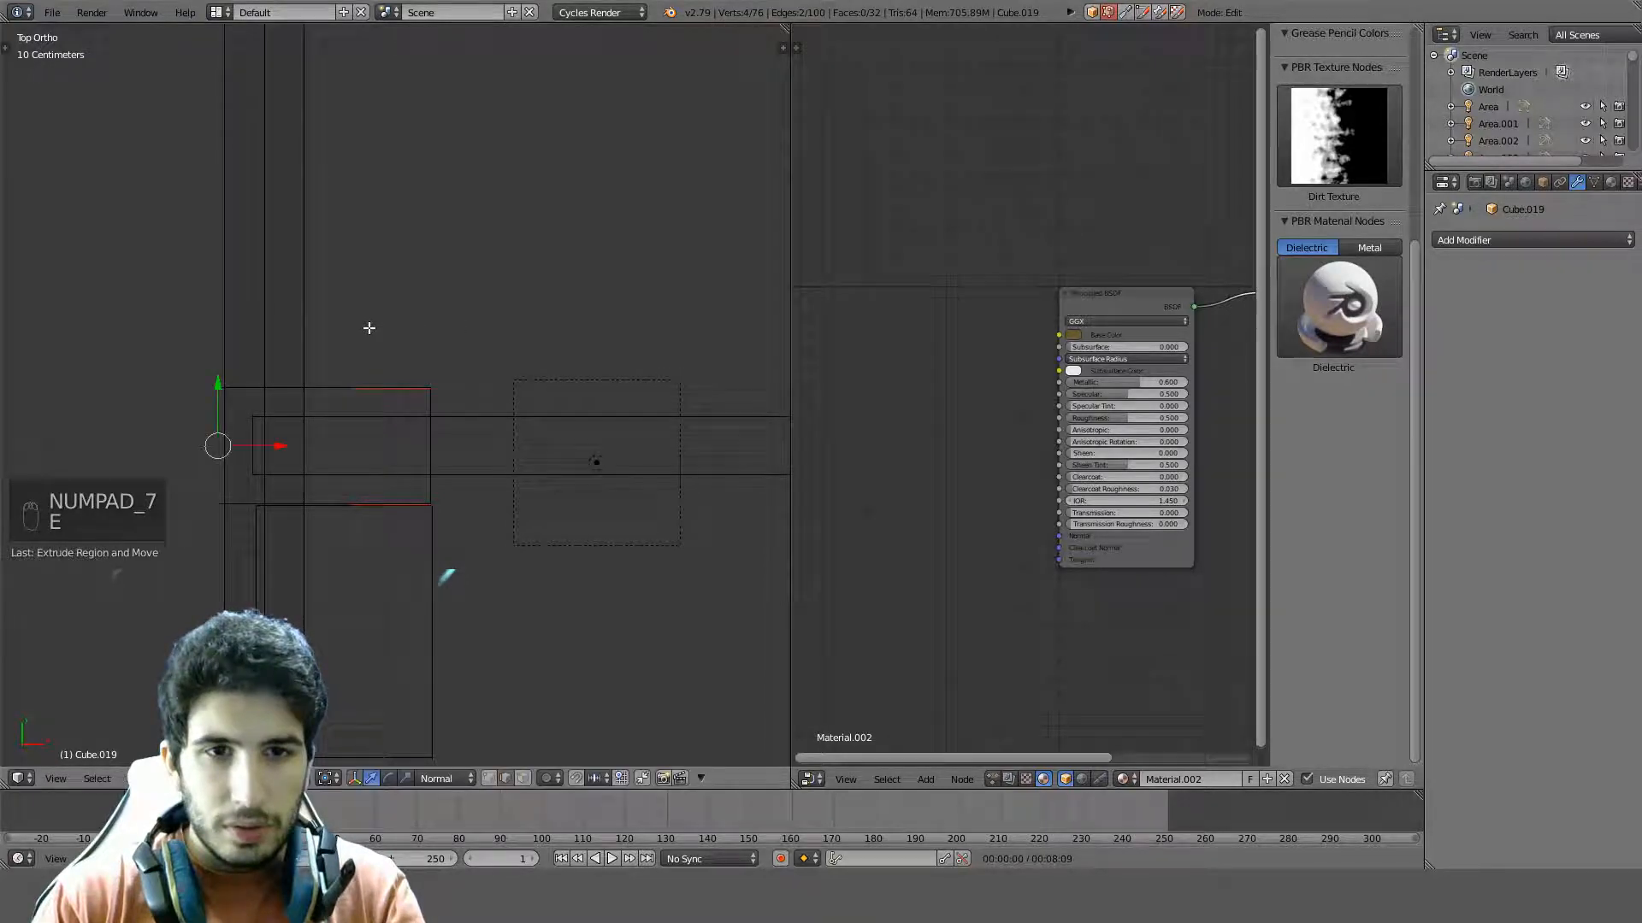
Select the entire frame mesh and unwrap it
{"action": "middle_click_drag", "start_coordinate": [367, 328], "coordinate": [463, 326]}
{"action": "key", "text": "z"}
{"action": "key", "text": "a"}
{"action": "key", "text": "a"}
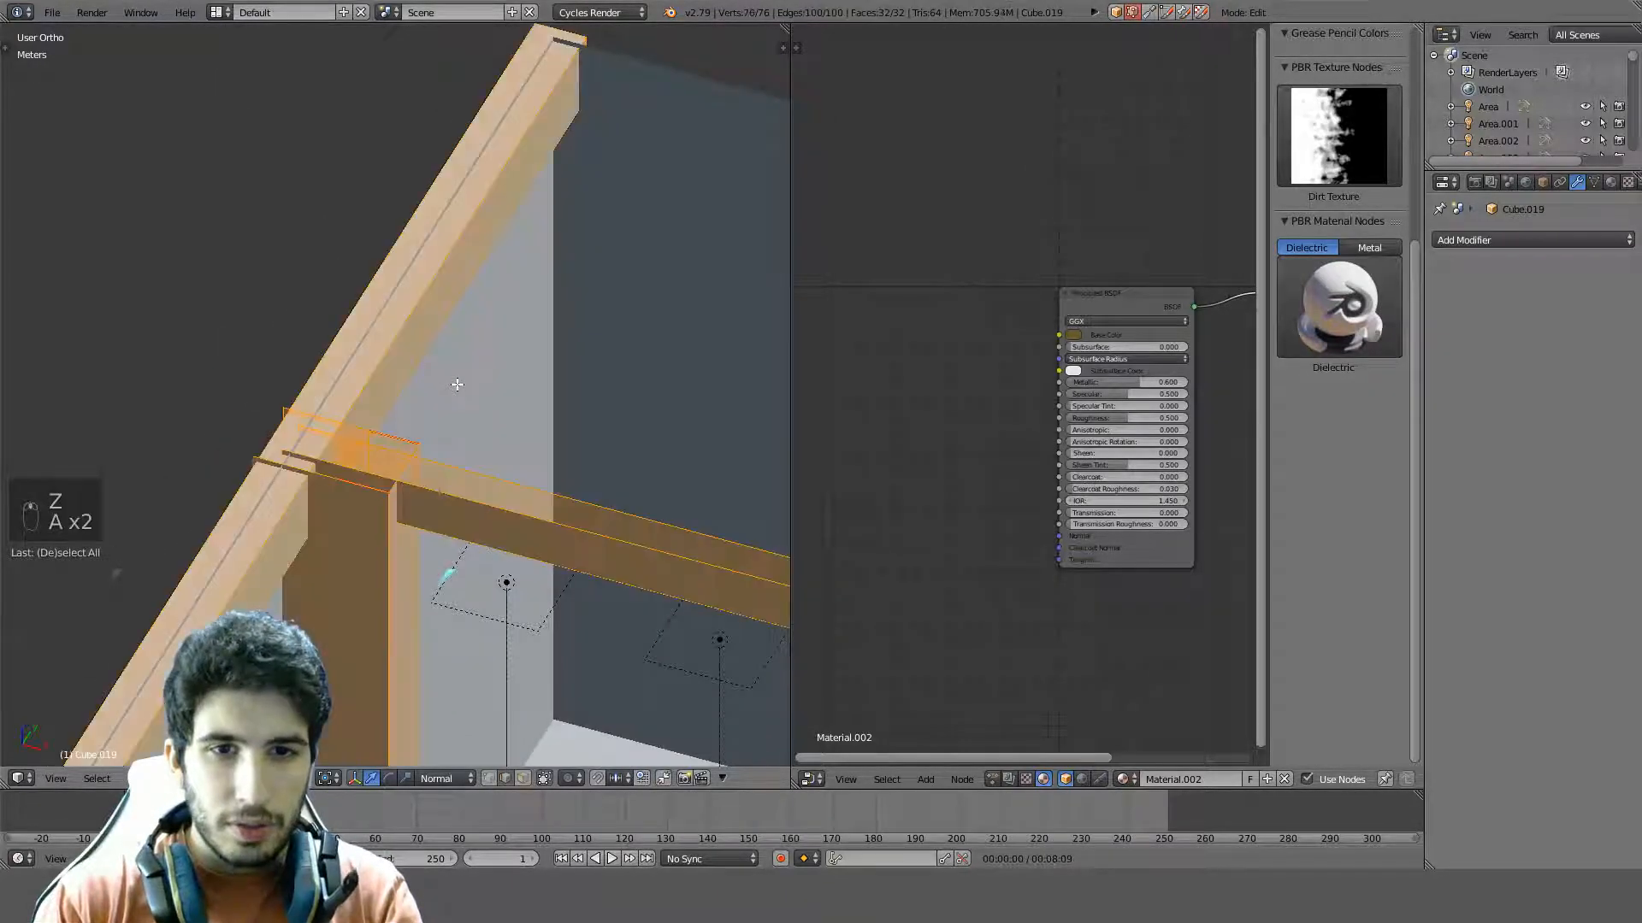
{"action": "middle_click_drag", "start_coordinate": [422, 428], "coordinate": [357, 551]}
{"action": "key", "text": "a"}
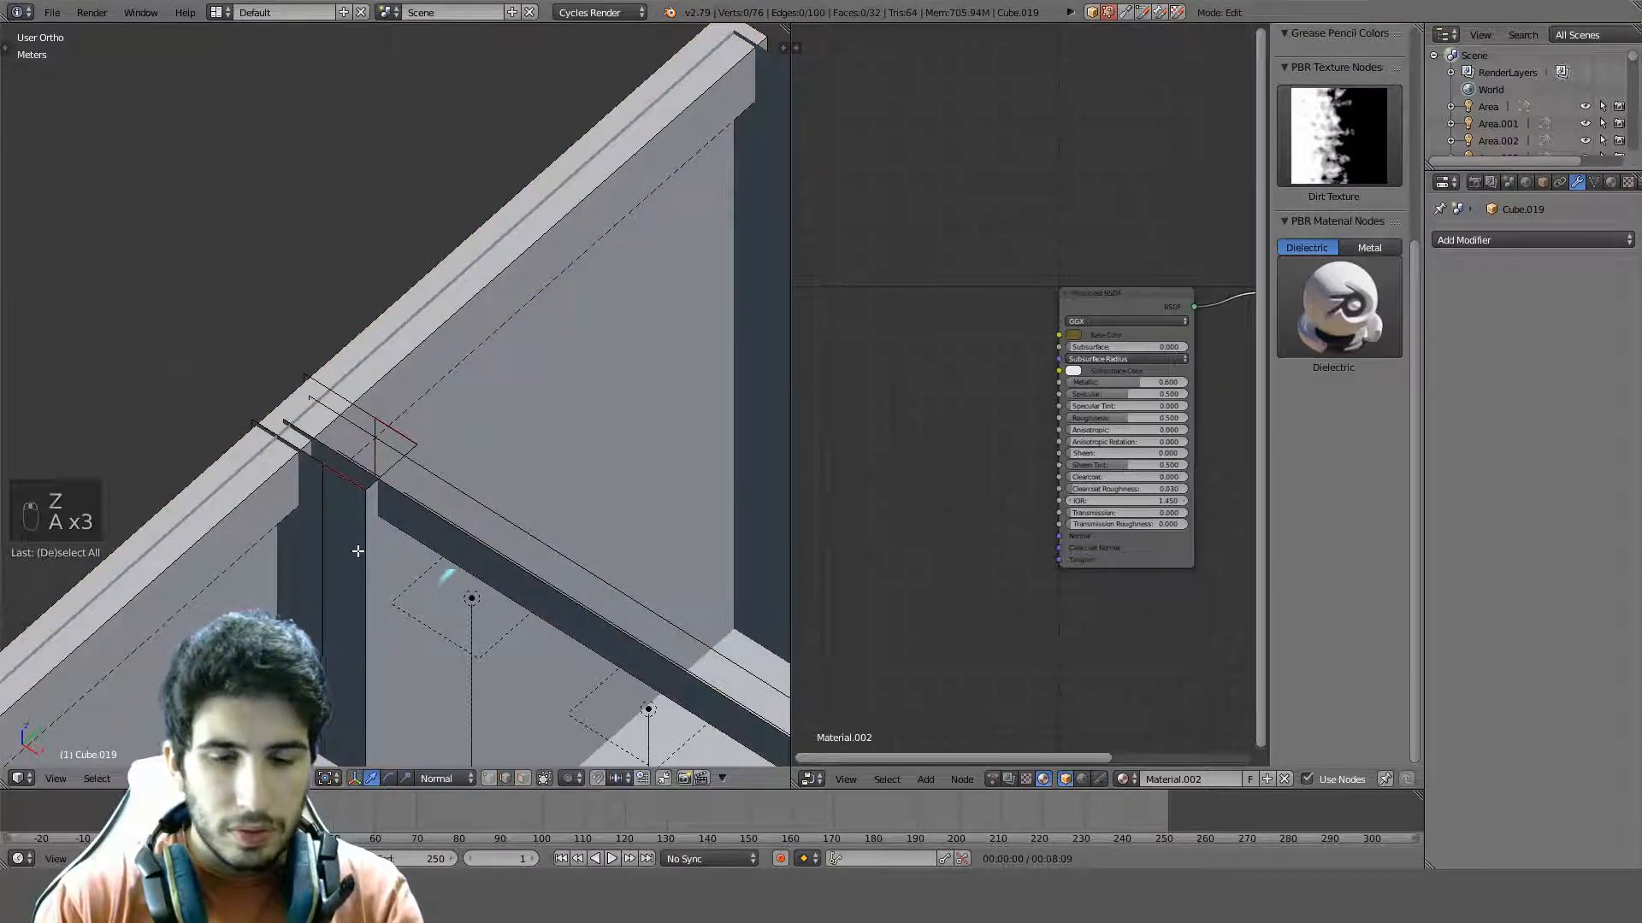
{"action": "scroll", "coordinate": [358, 552], "scroll_direction": "down", "scroll_amount": 6}
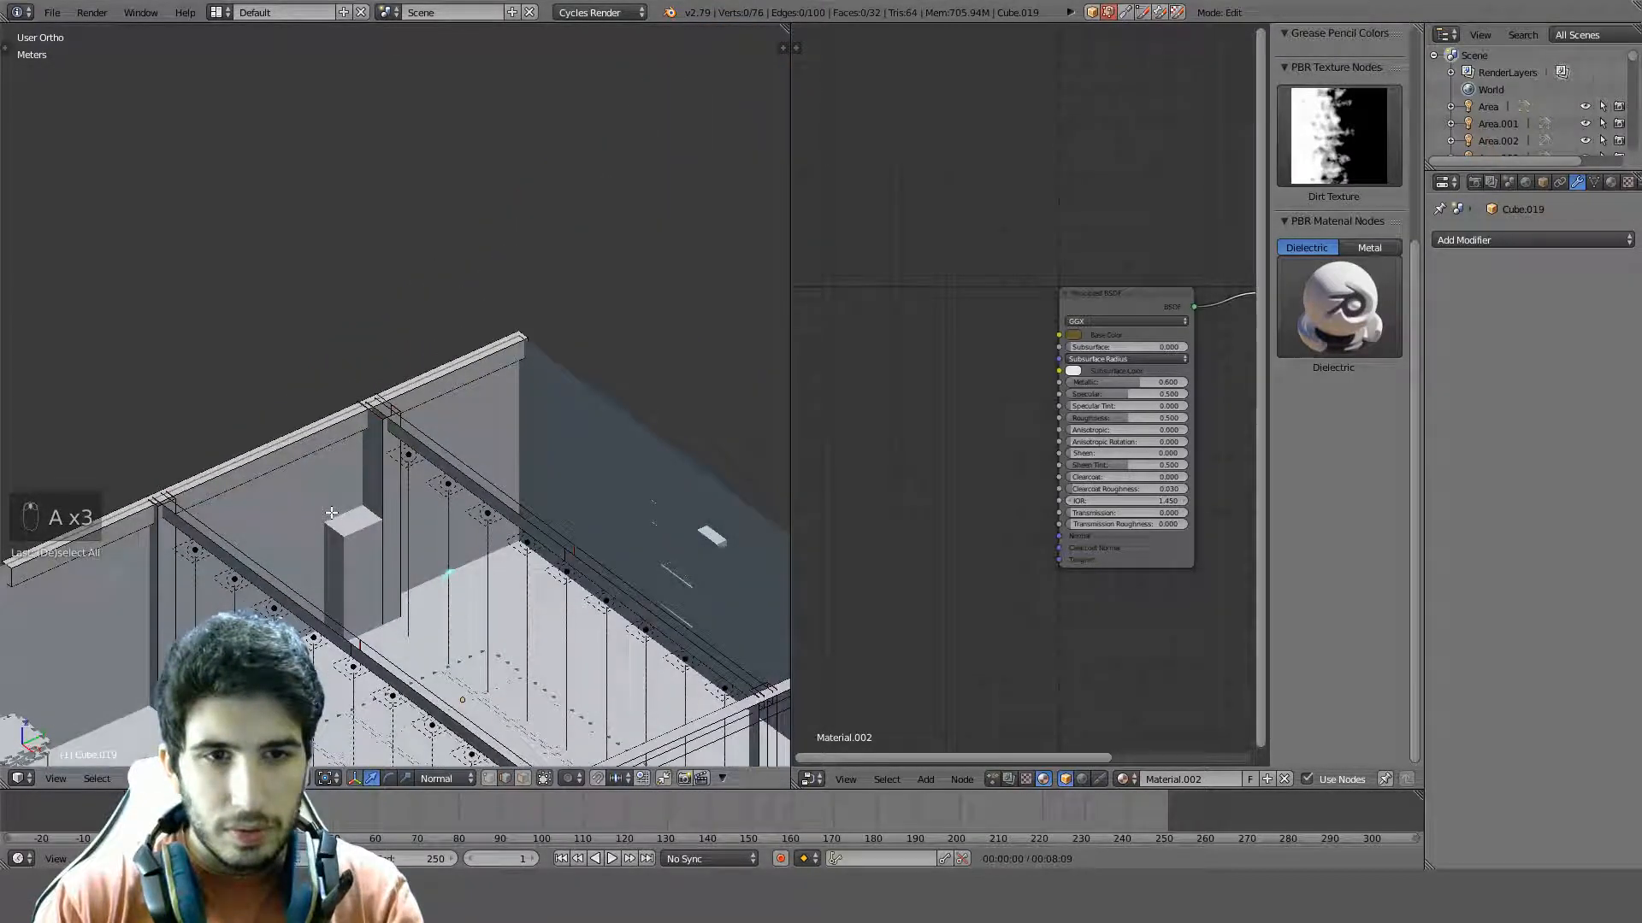
{"action": "key", "text": "a"}
{"action": "key", "text": "u"}
{"action": "left_click", "coordinate": [334, 517]}
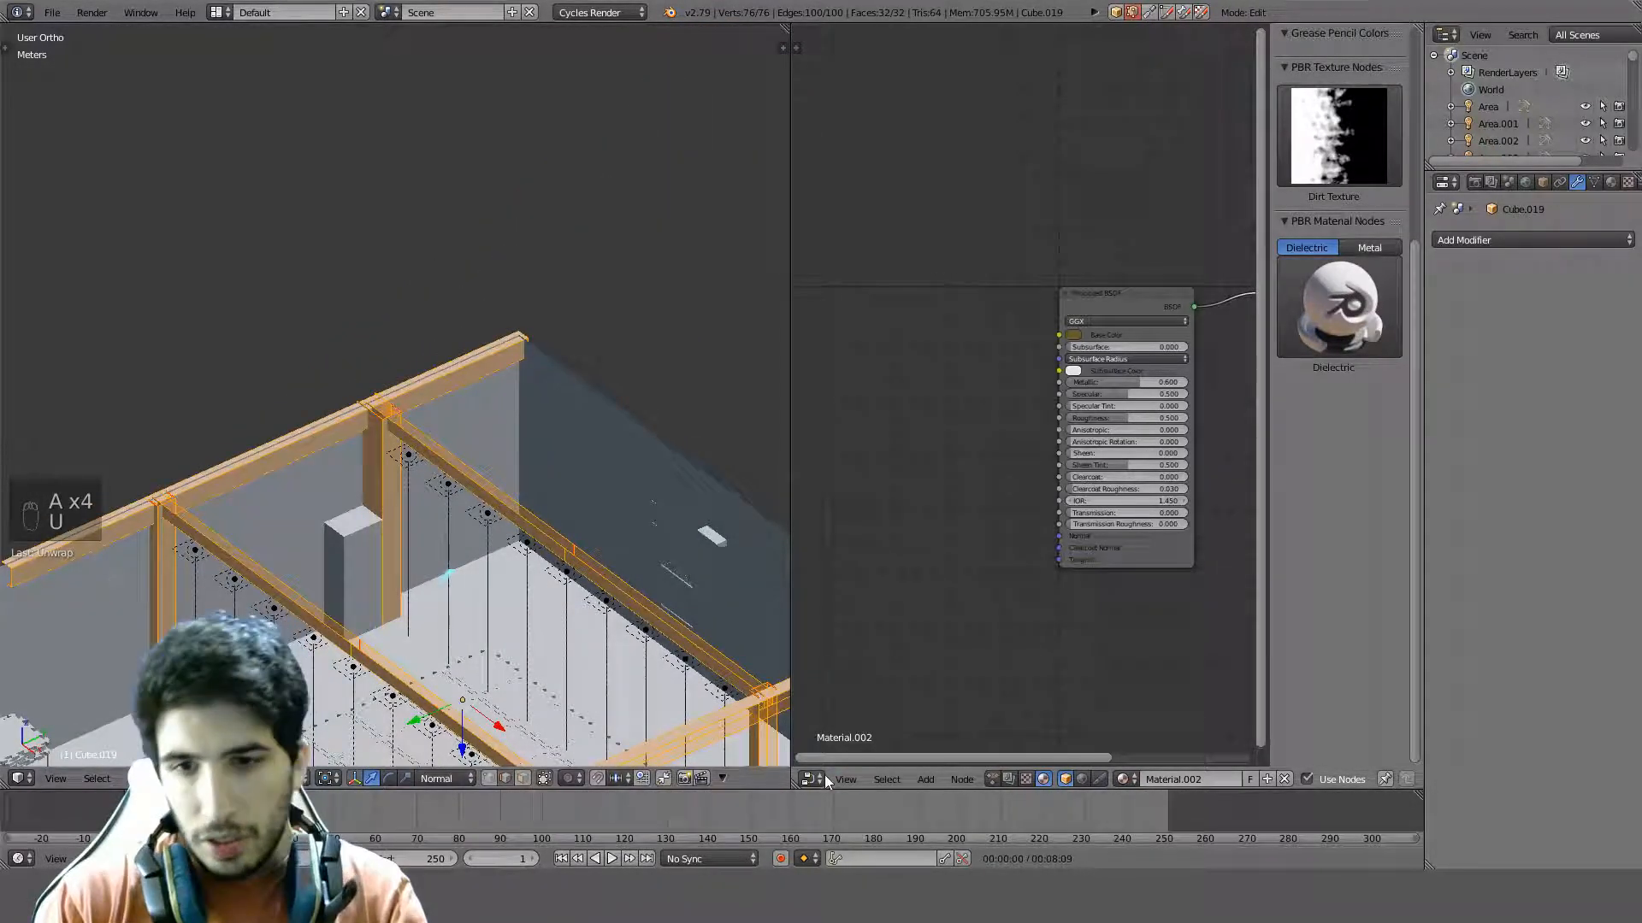
Switch the node editor area to the UV/Image Editor and inspect the frame's unwrapped layout alongside the model
{"action": "left_click", "coordinate": [821, 779]}
{"action": "left_click", "coordinate": [848, 649]}
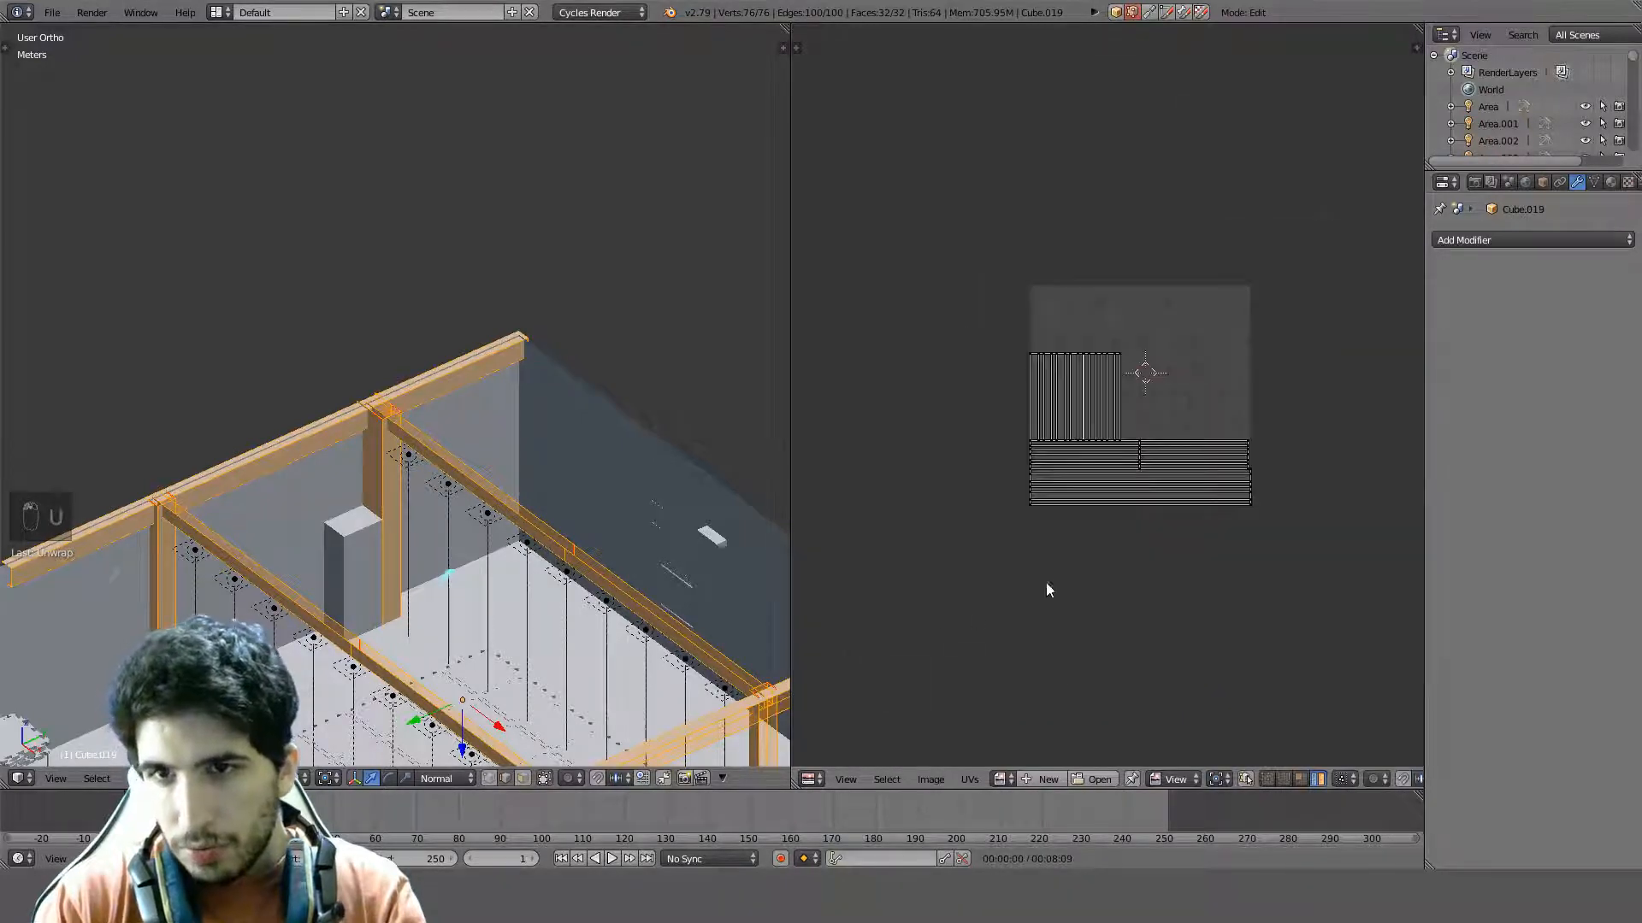
{"action": "scroll", "coordinate": [1049, 590], "scroll_direction": "up", "scroll_amount": 4}
{"action": "scroll", "coordinate": [413, 516], "scroll_direction": "up", "scroll_amount": 5}
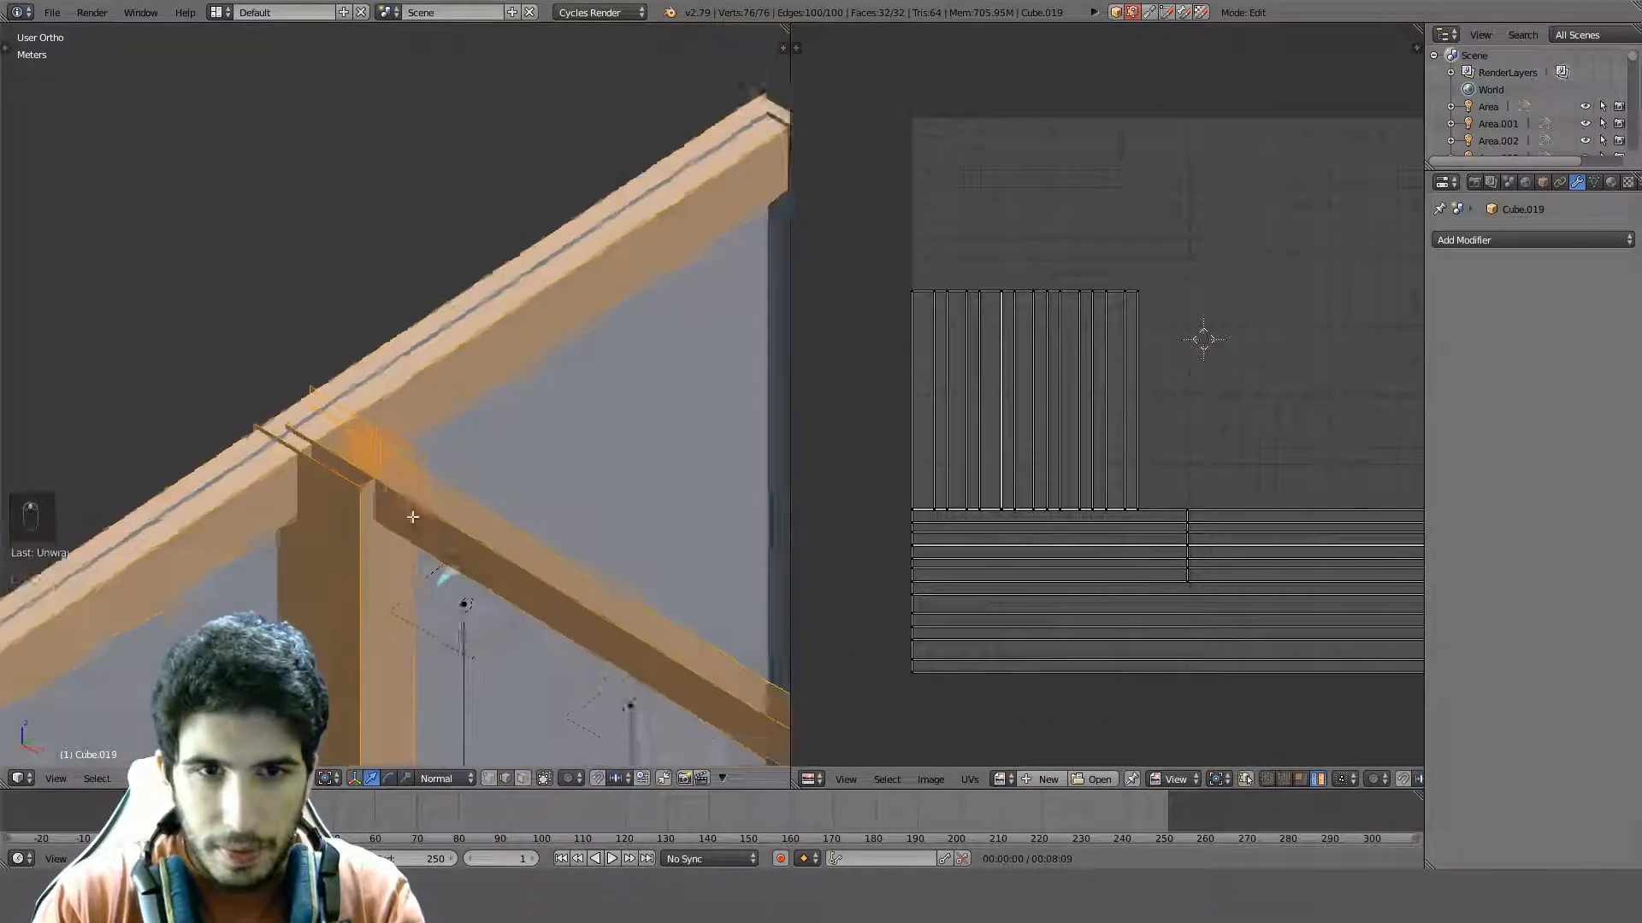
{"action": "middle_click_drag", "start_coordinate": [413, 516], "coordinate": [372, 508]}
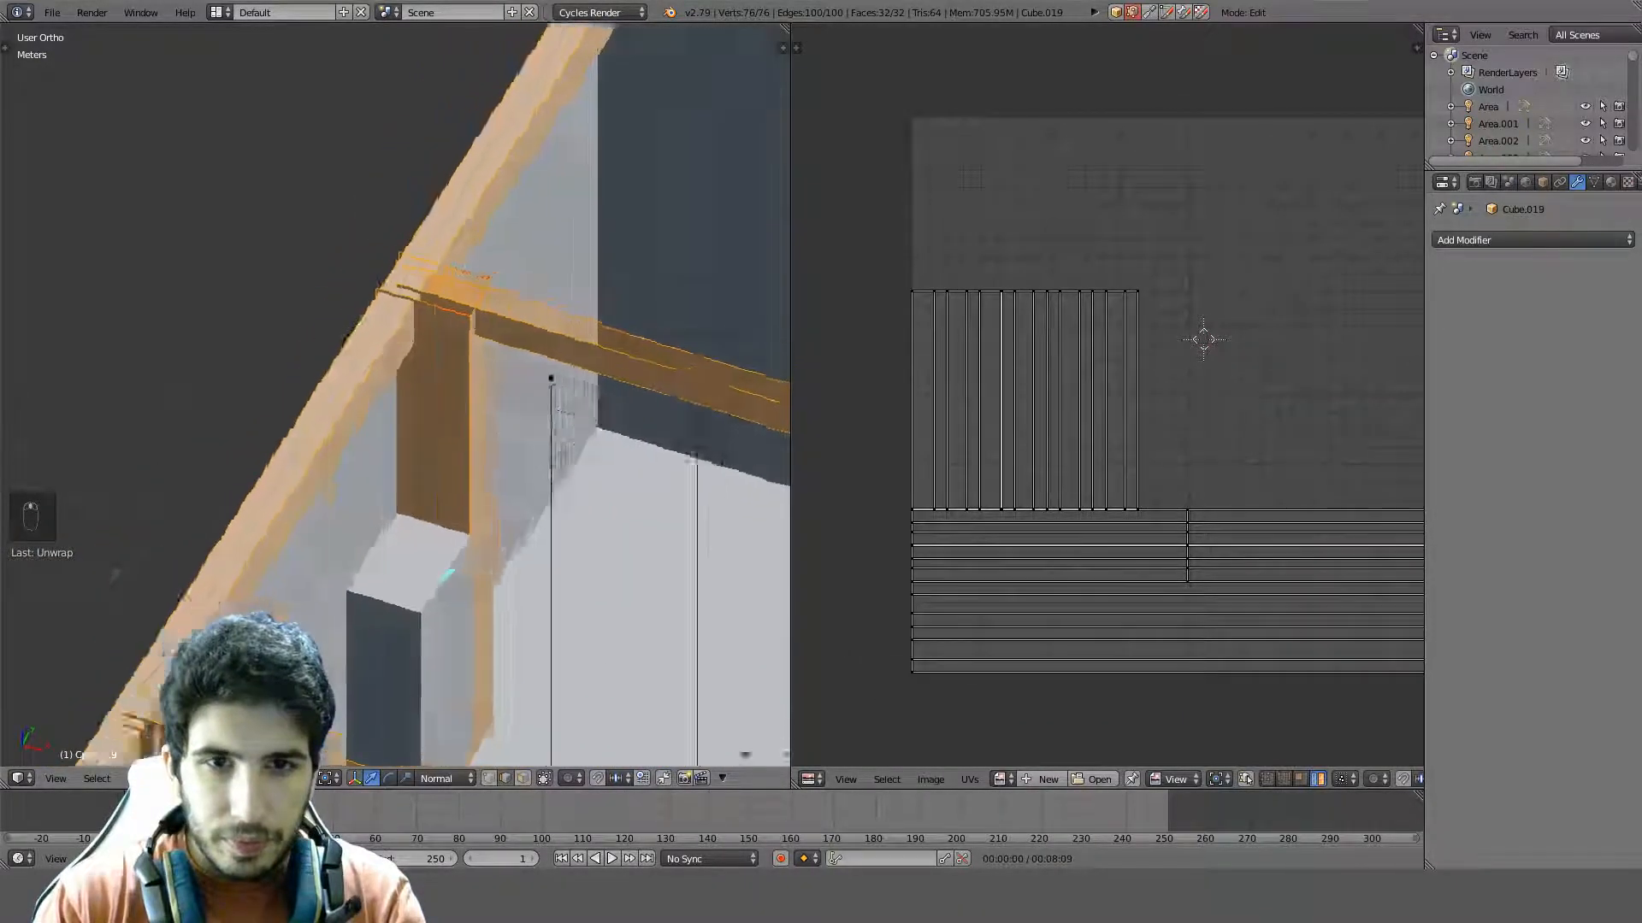
{"action": "key", "text": "Tab"}
{"action": "key", "text": "Tab"}
{"action": "key", "text": "Tab"}
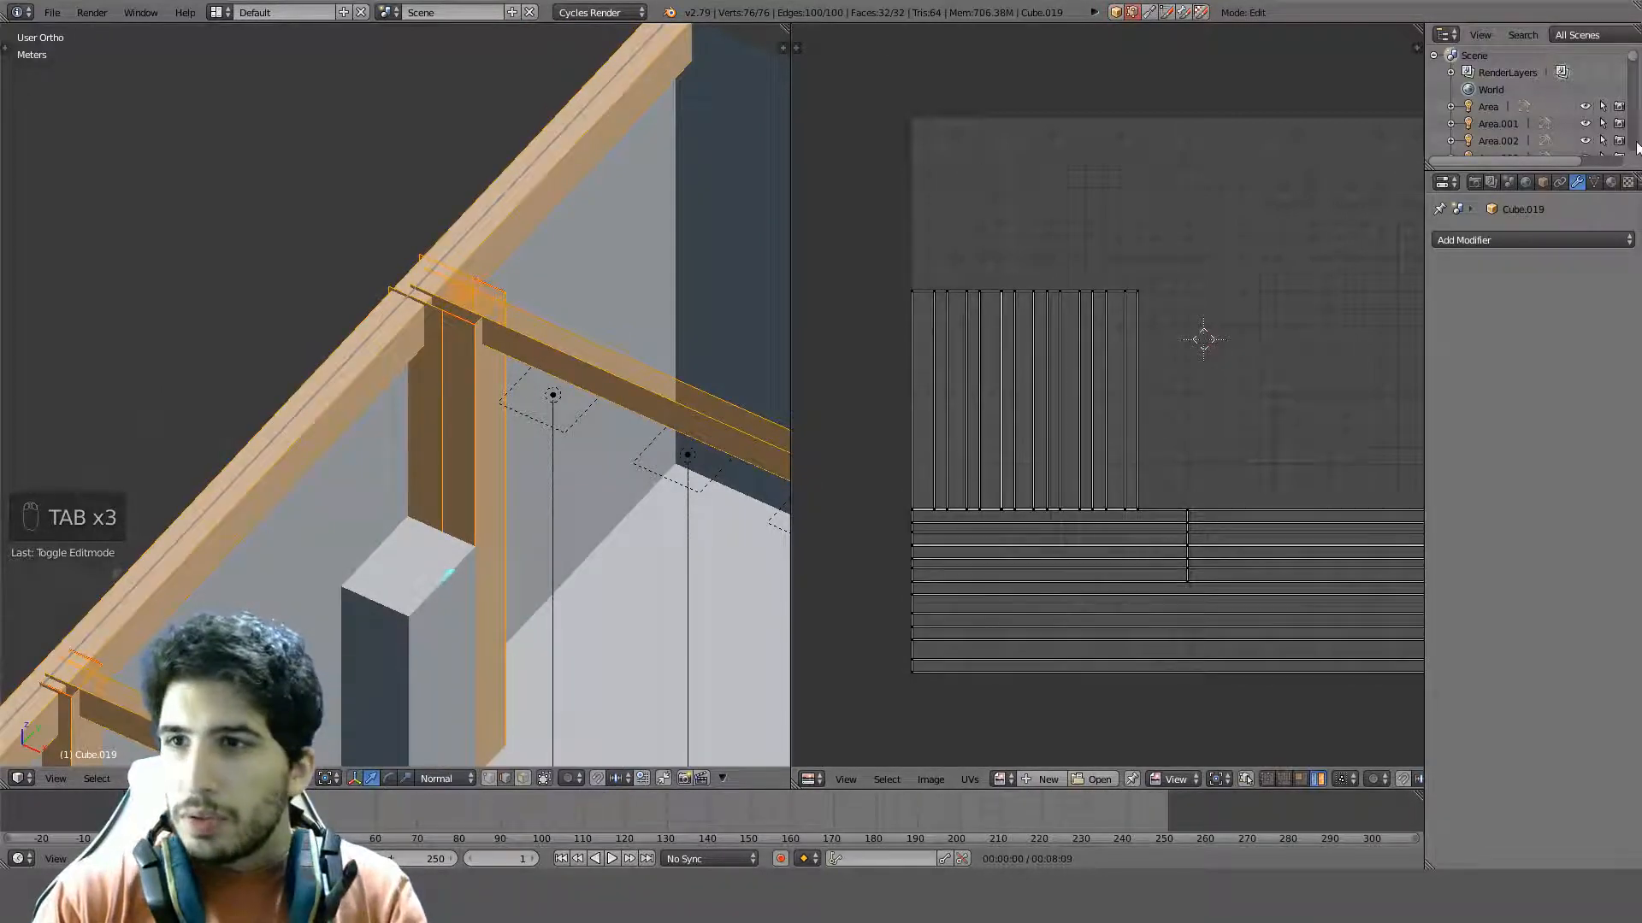
Add a second material slot to the frame and fill it with the existing Walls material
{"action": "left_click", "coordinate": [1611, 182]}
{"action": "left_click", "coordinate": [1611, 241]}
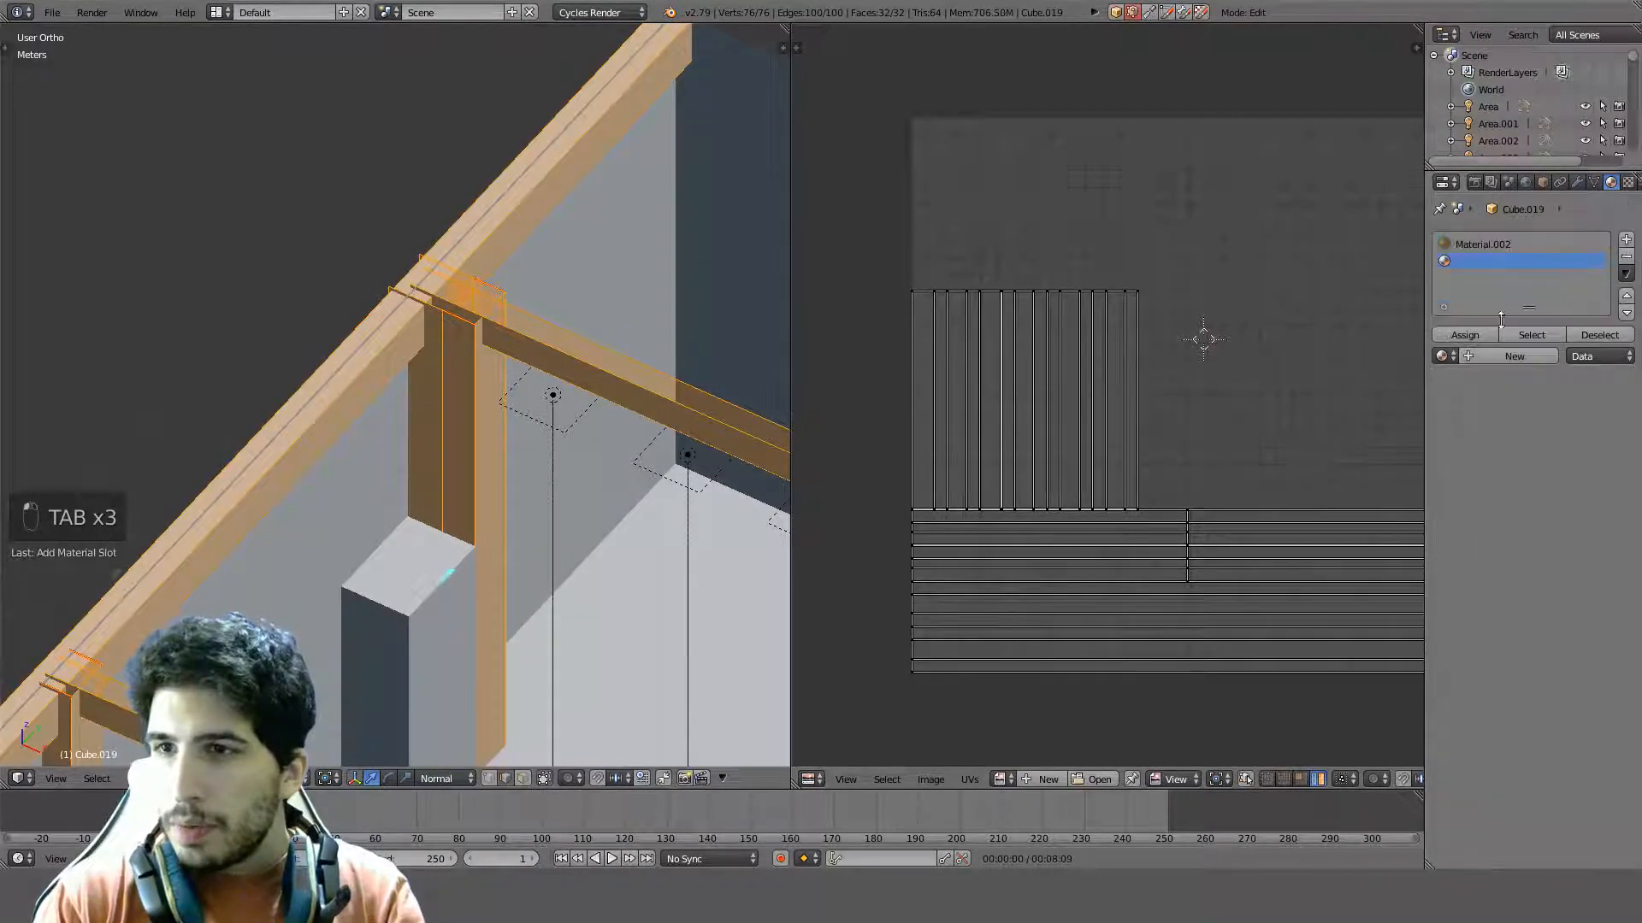
{"action": "left_click", "coordinate": [1442, 356]}
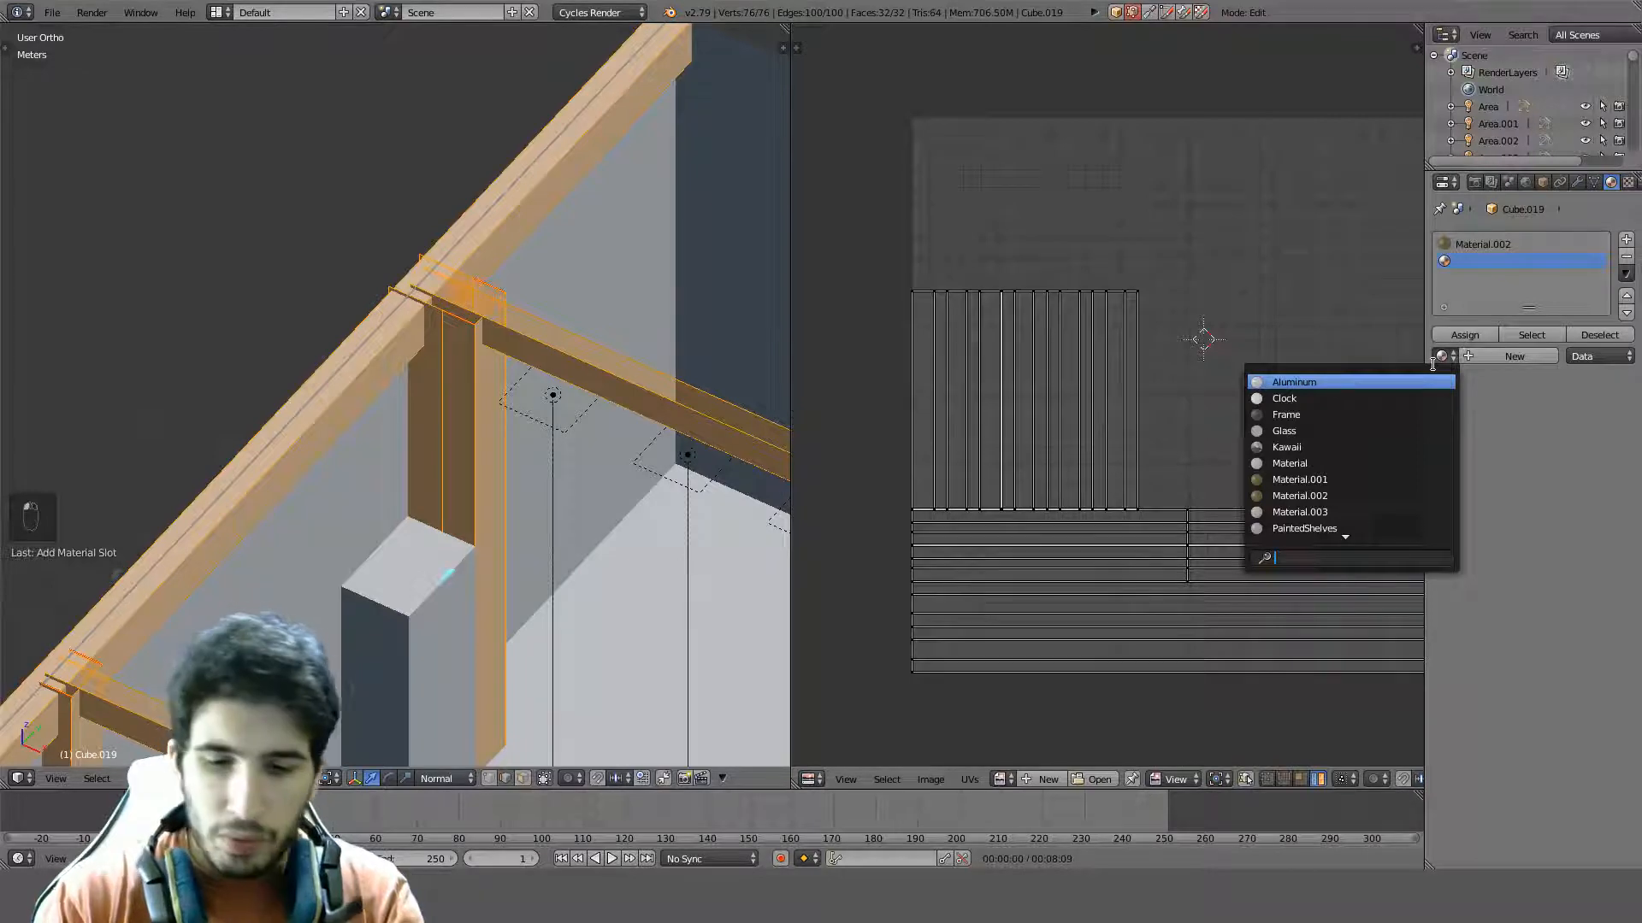
{"action": "type", "text": "wal"}
{"action": "key", "text": "Return"}
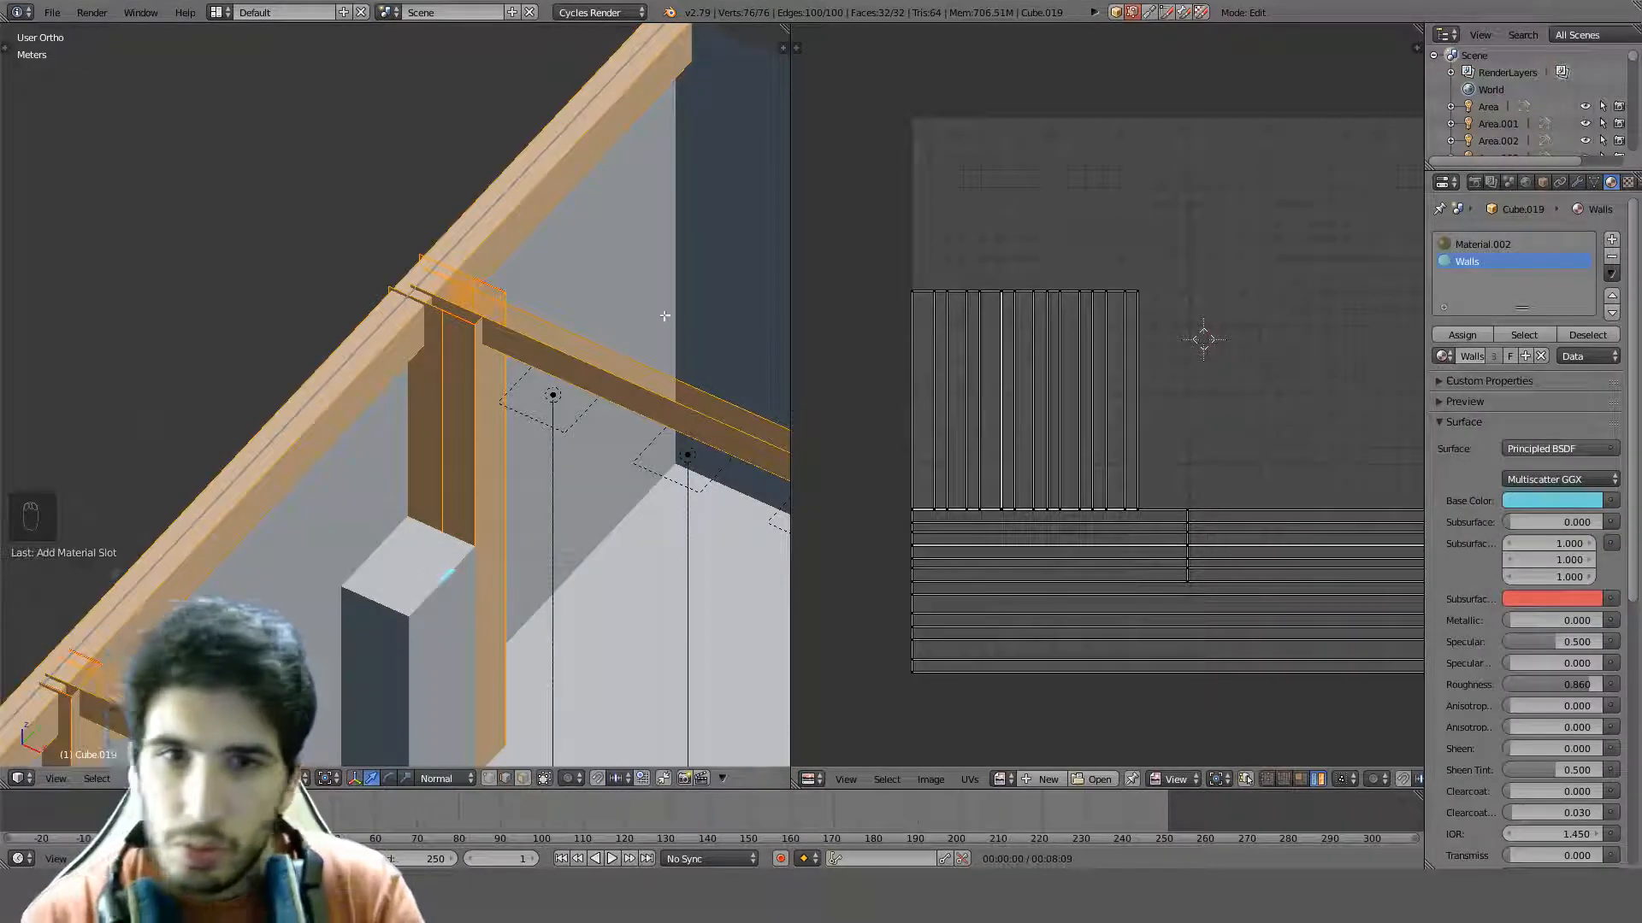
Assign the Walls material to the two extruded side faces of the pillar next to the box
{"action": "key", "text": "Tab"}
{"action": "key", "text": "Tab"}
{"action": "key", "text": "a"}
{"action": "key", "text": "a"}
{"action": "key", "text": "a"}
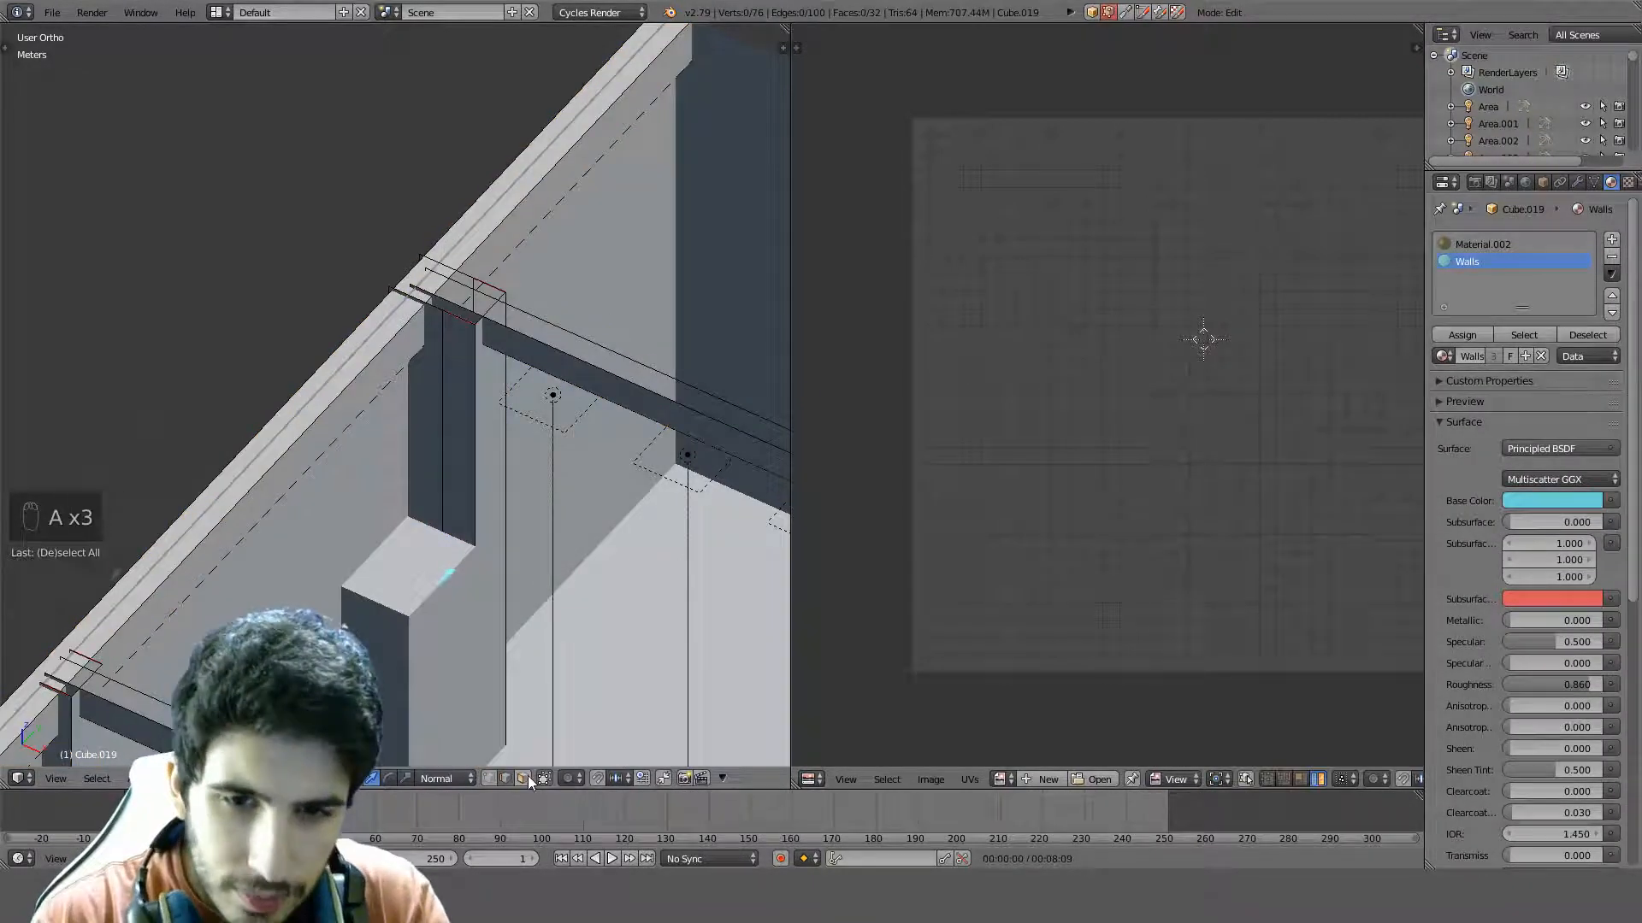
{"action": "right_click", "coordinate": [431, 487]}
{"action": "middle_click_drag", "start_coordinate": [476, 410], "coordinate": [391, 338]}
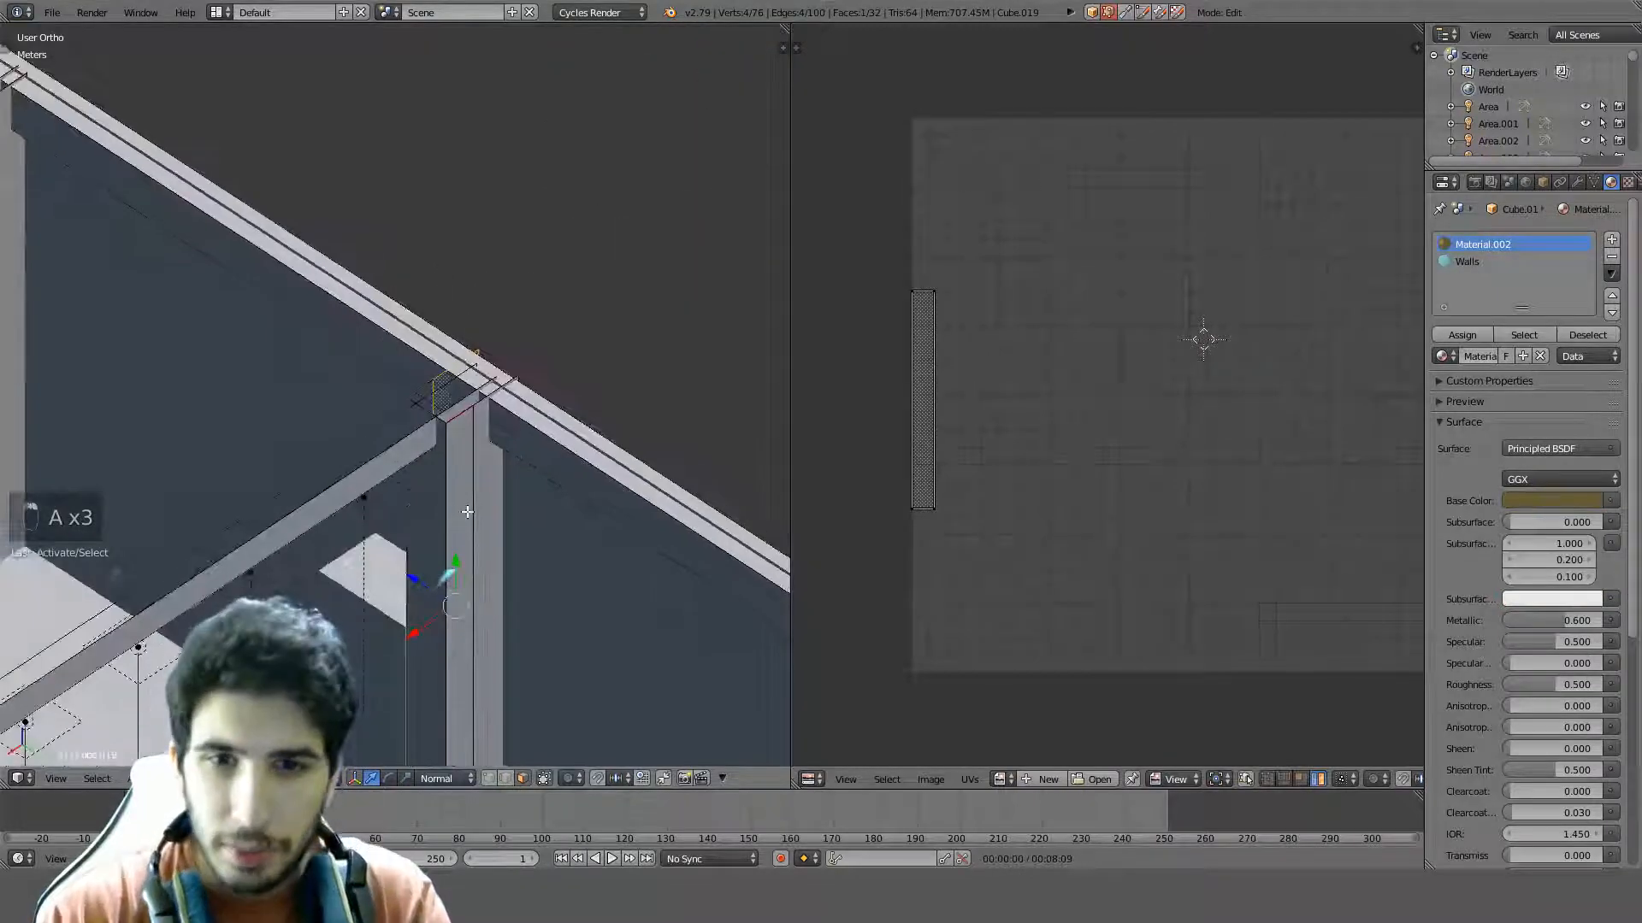
{"action": "right_click", "coordinate": [483, 515], "text": "shift"}
{"action": "left_click", "coordinate": [1467, 262]}
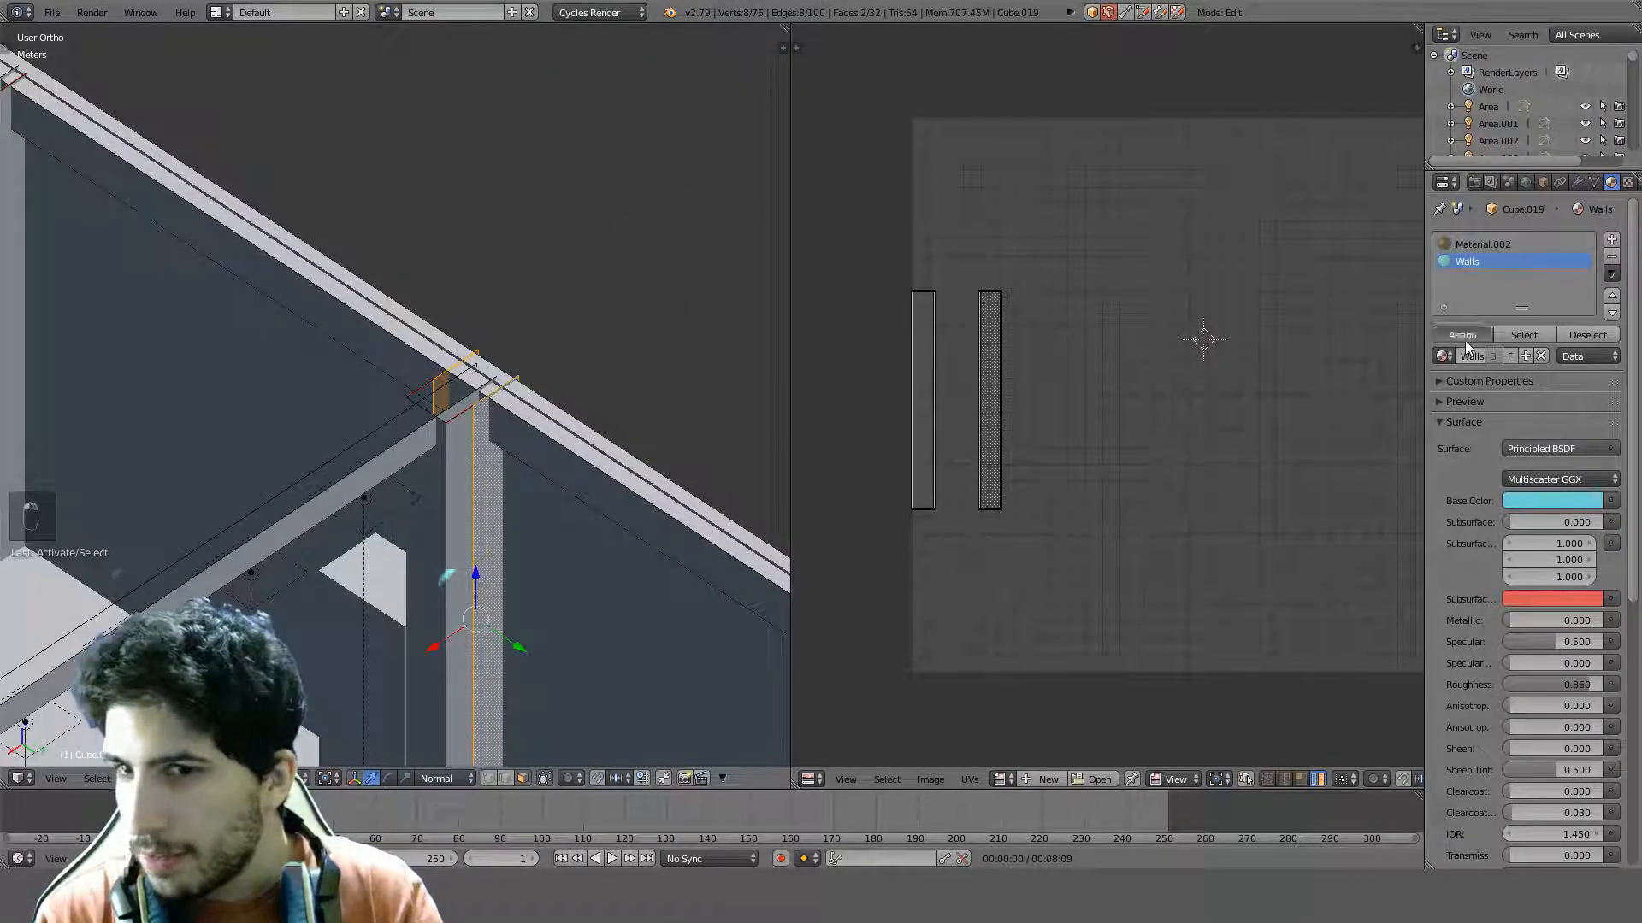
{"action": "left_click", "coordinate": [1465, 340]}
Edit the box beside the pillar and add one centred horizontal loop cut around it
{"action": "scroll", "coordinate": [376, 359], "scroll_direction": "down", "scroll_amount": 4}
{"action": "middle_click_drag", "start_coordinate": [299, 350], "coordinate": [407, 481]}
{"action": "scroll", "coordinate": [454, 336], "scroll_direction": "up", "scroll_amount": 4}
{"action": "key", "text": "Tab"}
{"action": "right_click", "coordinate": [458, 333]}
{"action": "key", "text": "Tab"}
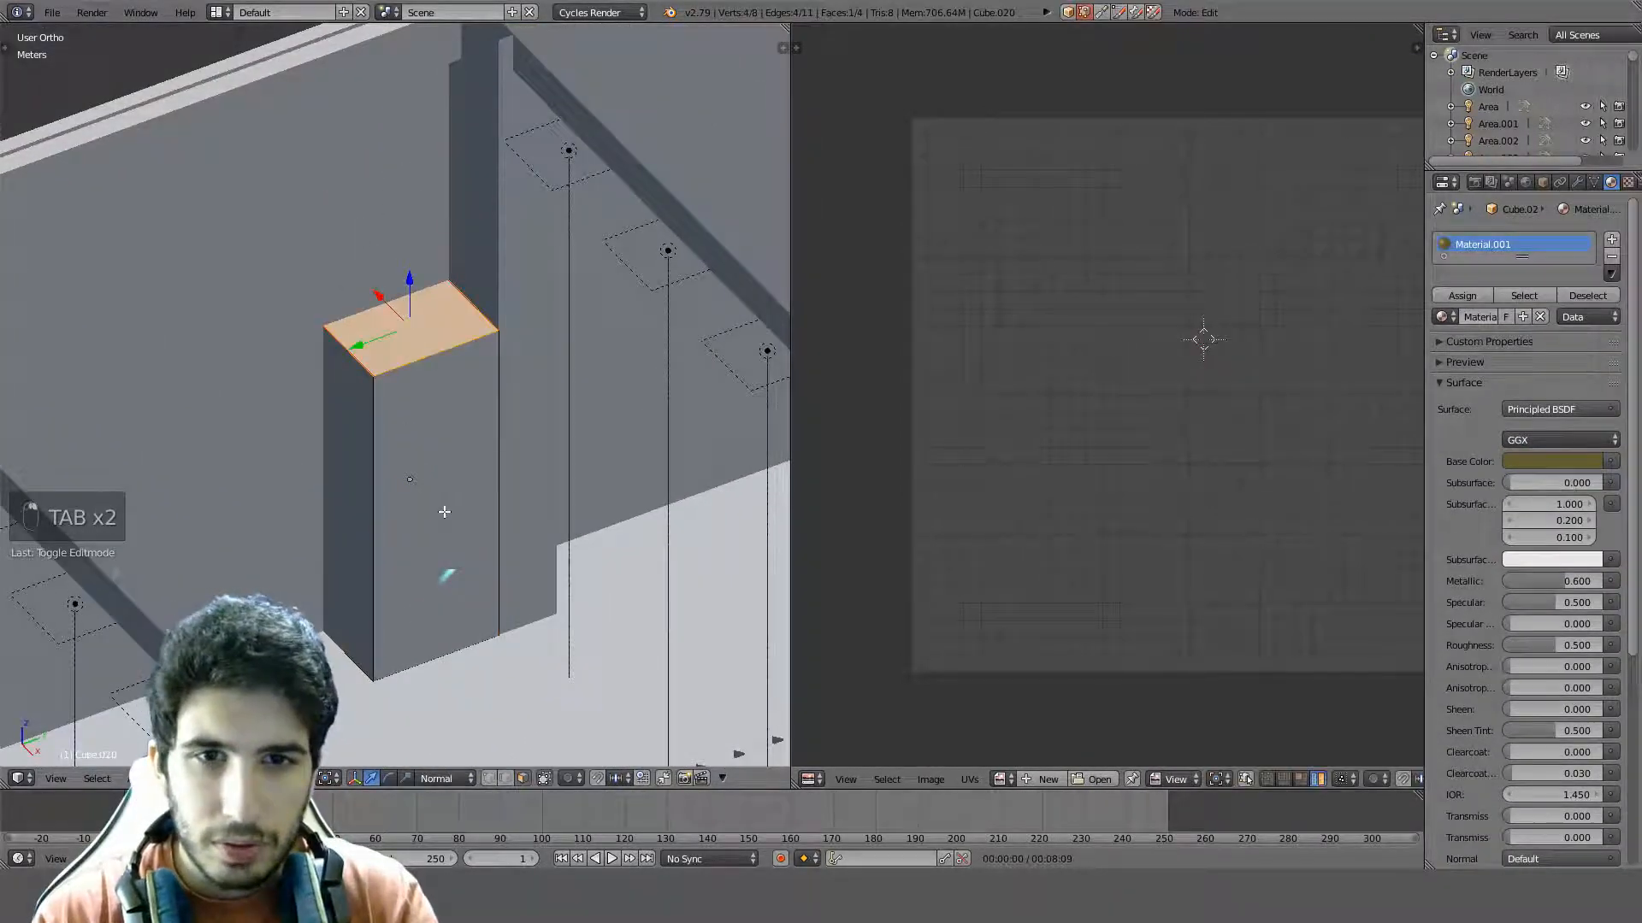
{"action": "key", "text": "a"}
{"action": "key", "text": "a"}
{"action": "key", "text": "a"}
{"action": "key", "text": "ctrl+r"}
{"action": "left_click", "coordinate": [399, 481]}
{"action": "right_click", "coordinate": [399, 481]}
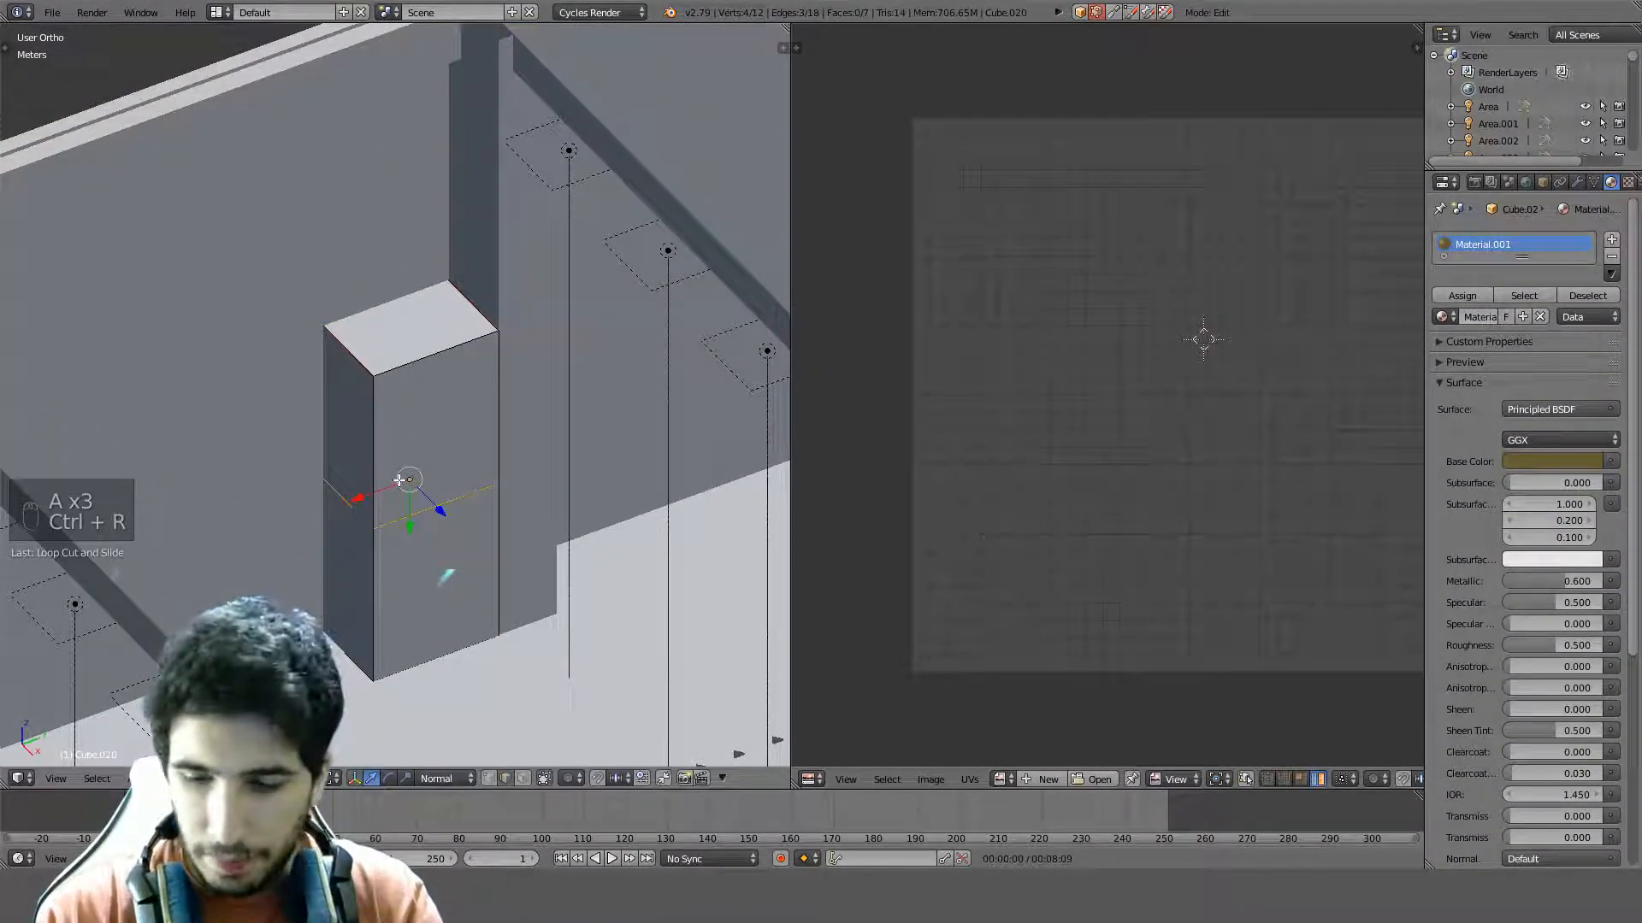
In the right wireframe view, raise the box's loop cut to about a third of the height below its top
{"action": "key", "text": "KP_3"}
{"action": "key", "text": "z"}
{"action": "scroll", "coordinate": [427, 496], "scroll_direction": "up", "scroll_amount": 2}
{"action": "key", "text": "g"}
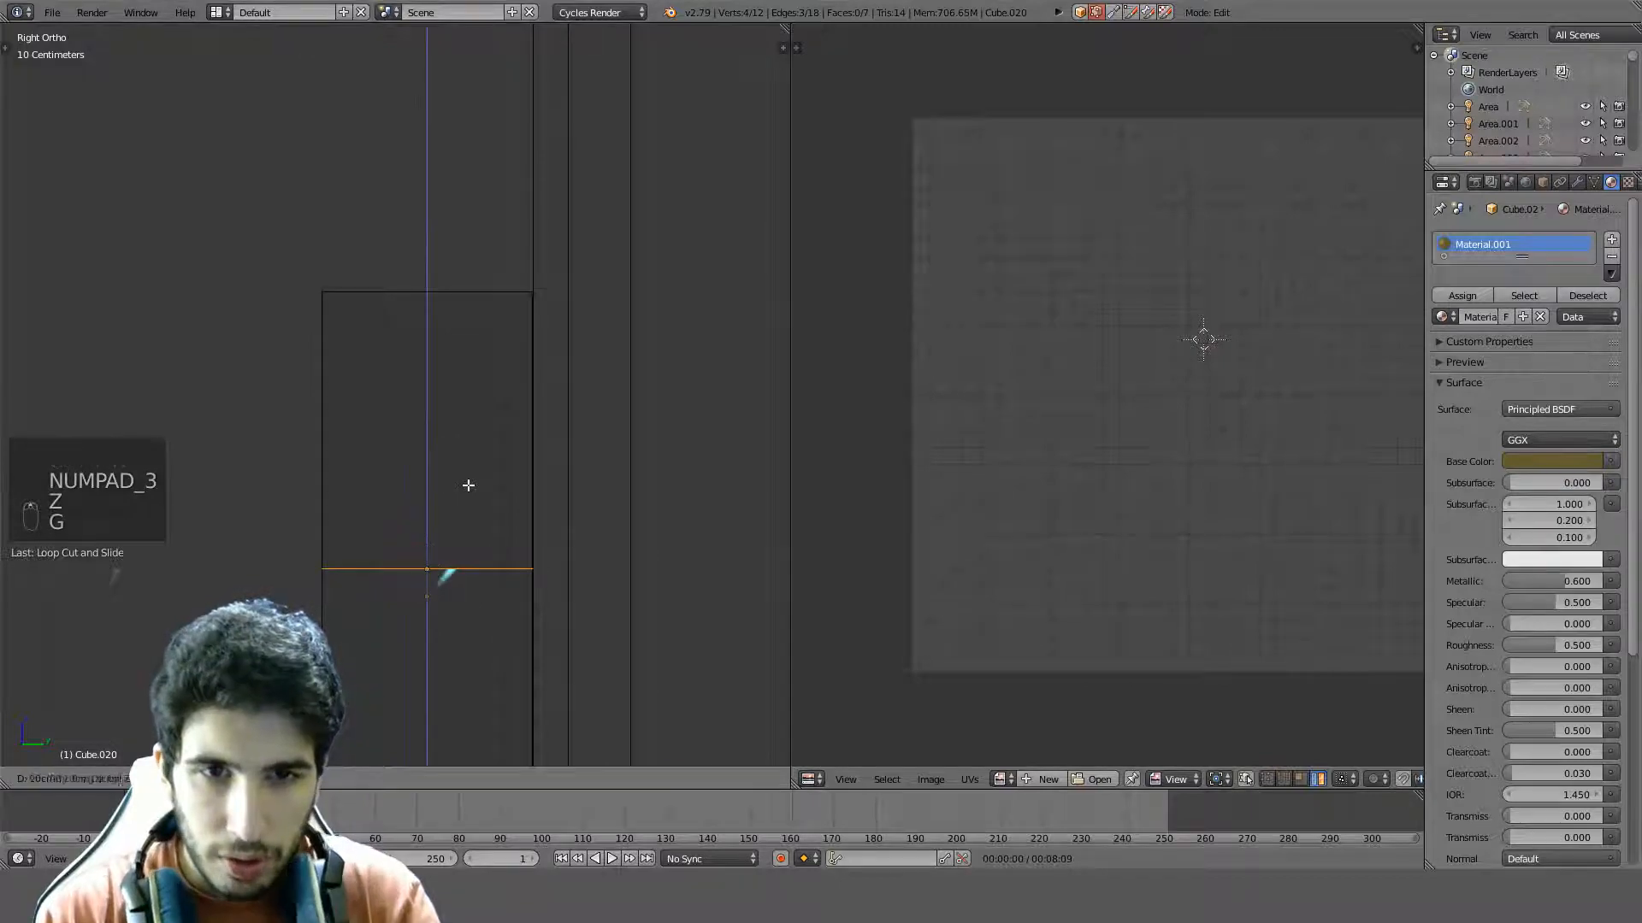
{"action": "left_click", "coordinate": [465, 393]}
{"action": "scroll", "coordinate": [466, 396], "scroll_direction": "down", "scroll_amount": 3}
{"action": "middle_click_drag", "start_coordinate": [483, 502], "coordinate": [545, 479], "text": "shift"}
{"action": "key", "text": "Tab"}
{"action": "key", "text": "Tab"}
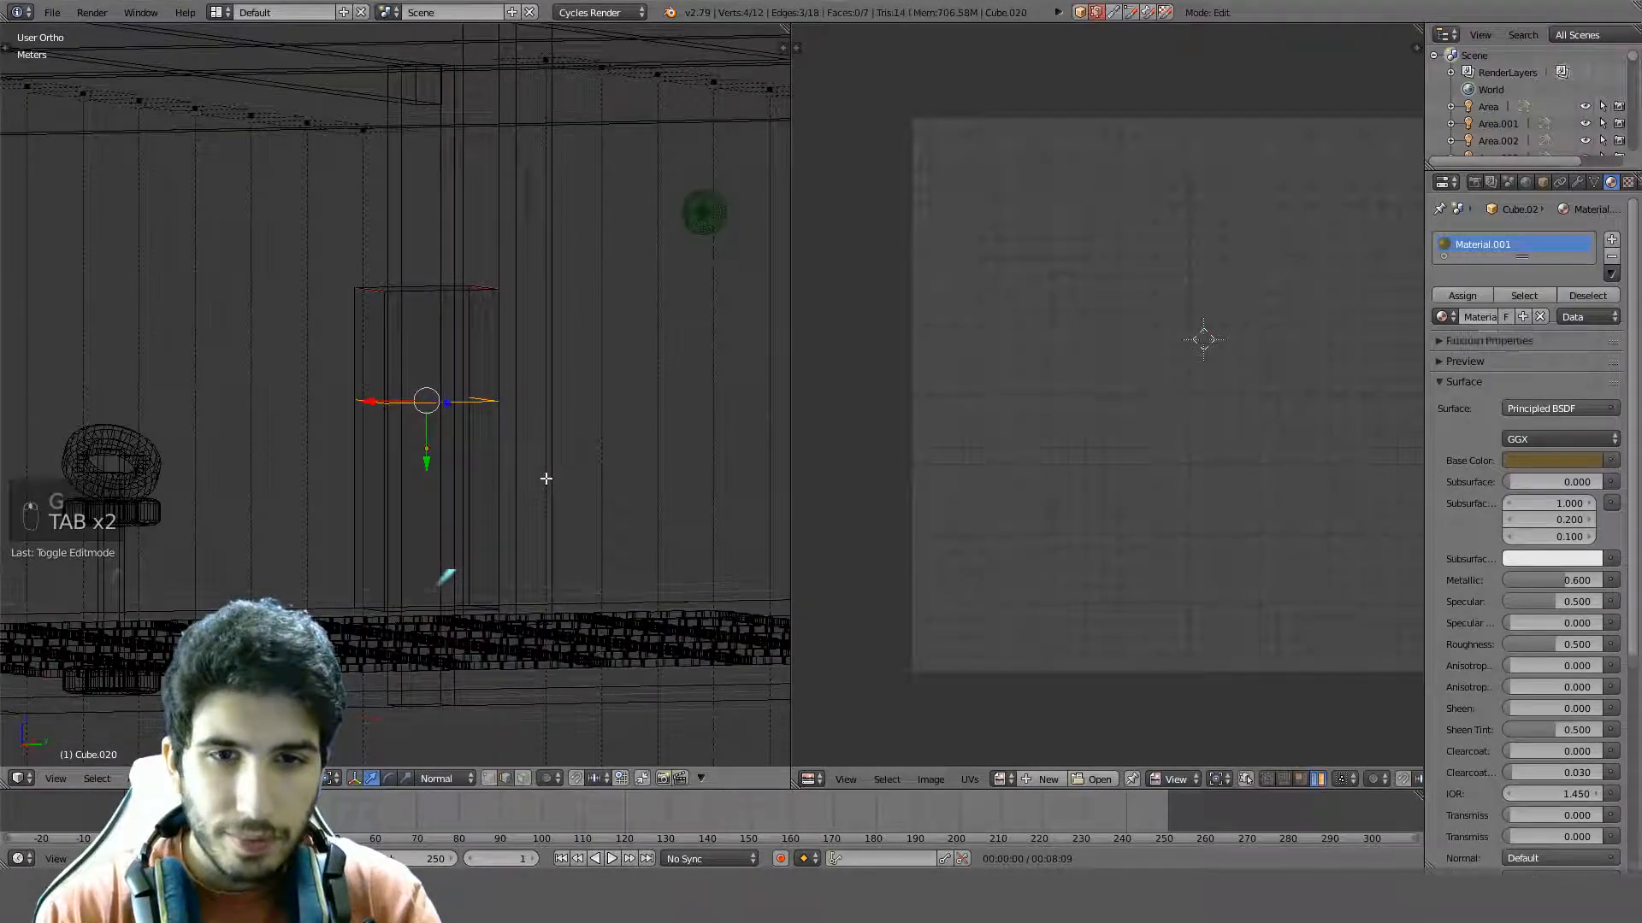
Add a second material slot to the box and fill it with the Walls material
{"action": "left_click", "coordinate": [1613, 243]}
{"action": "left_click", "coordinate": [1444, 356]}
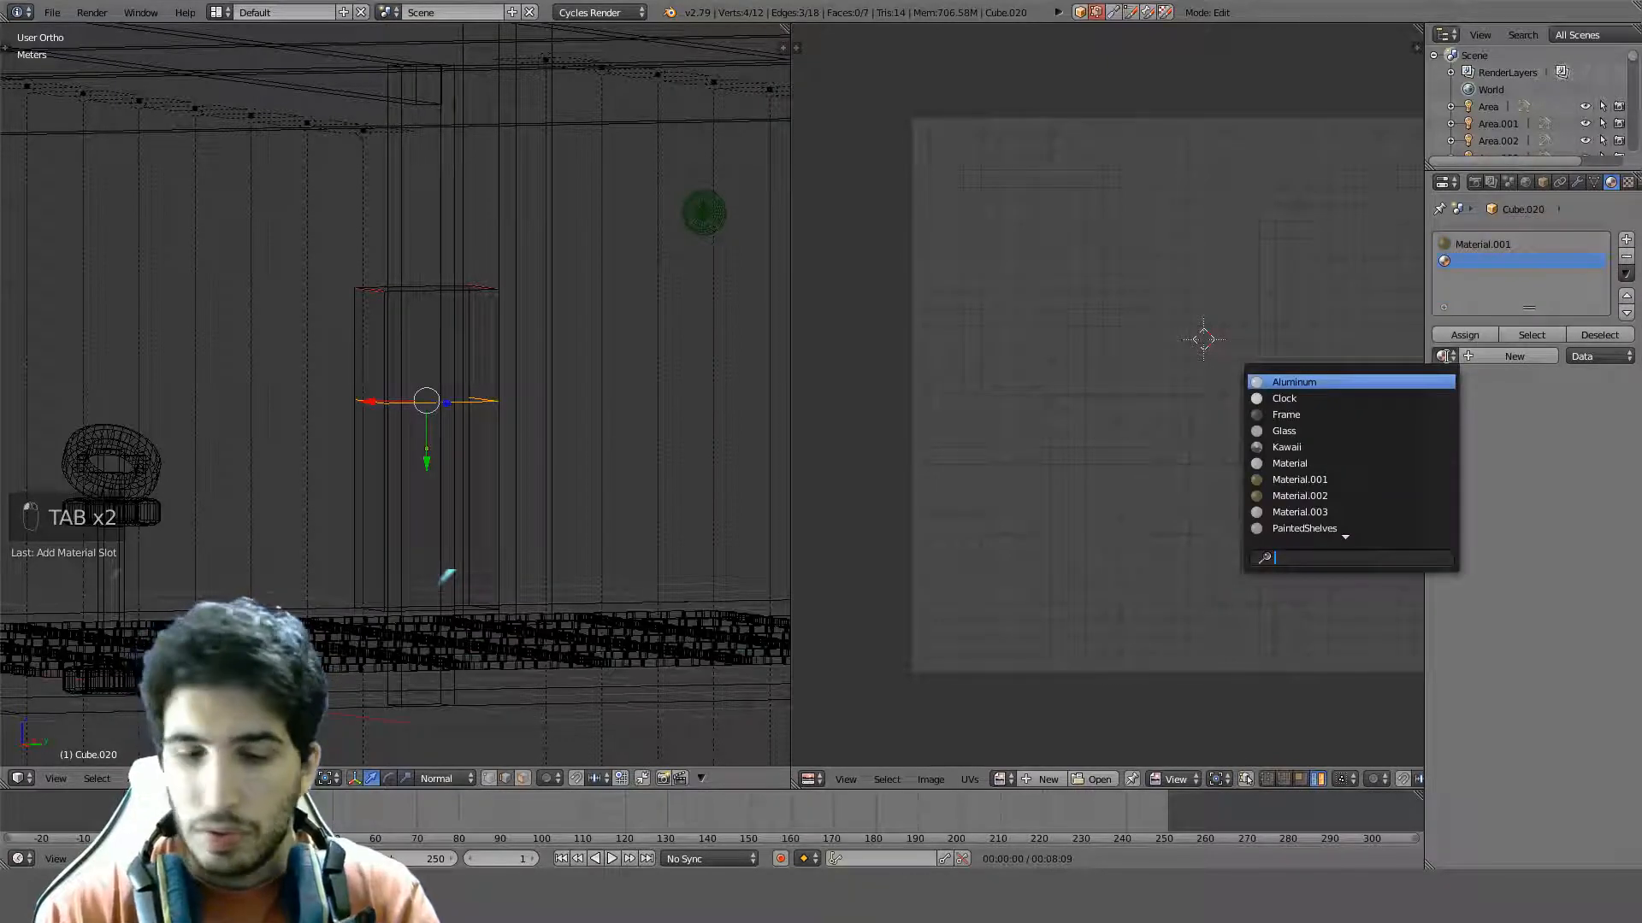
{"action": "type", "text": "walls"}
{"action": "key", "text": "Return"}
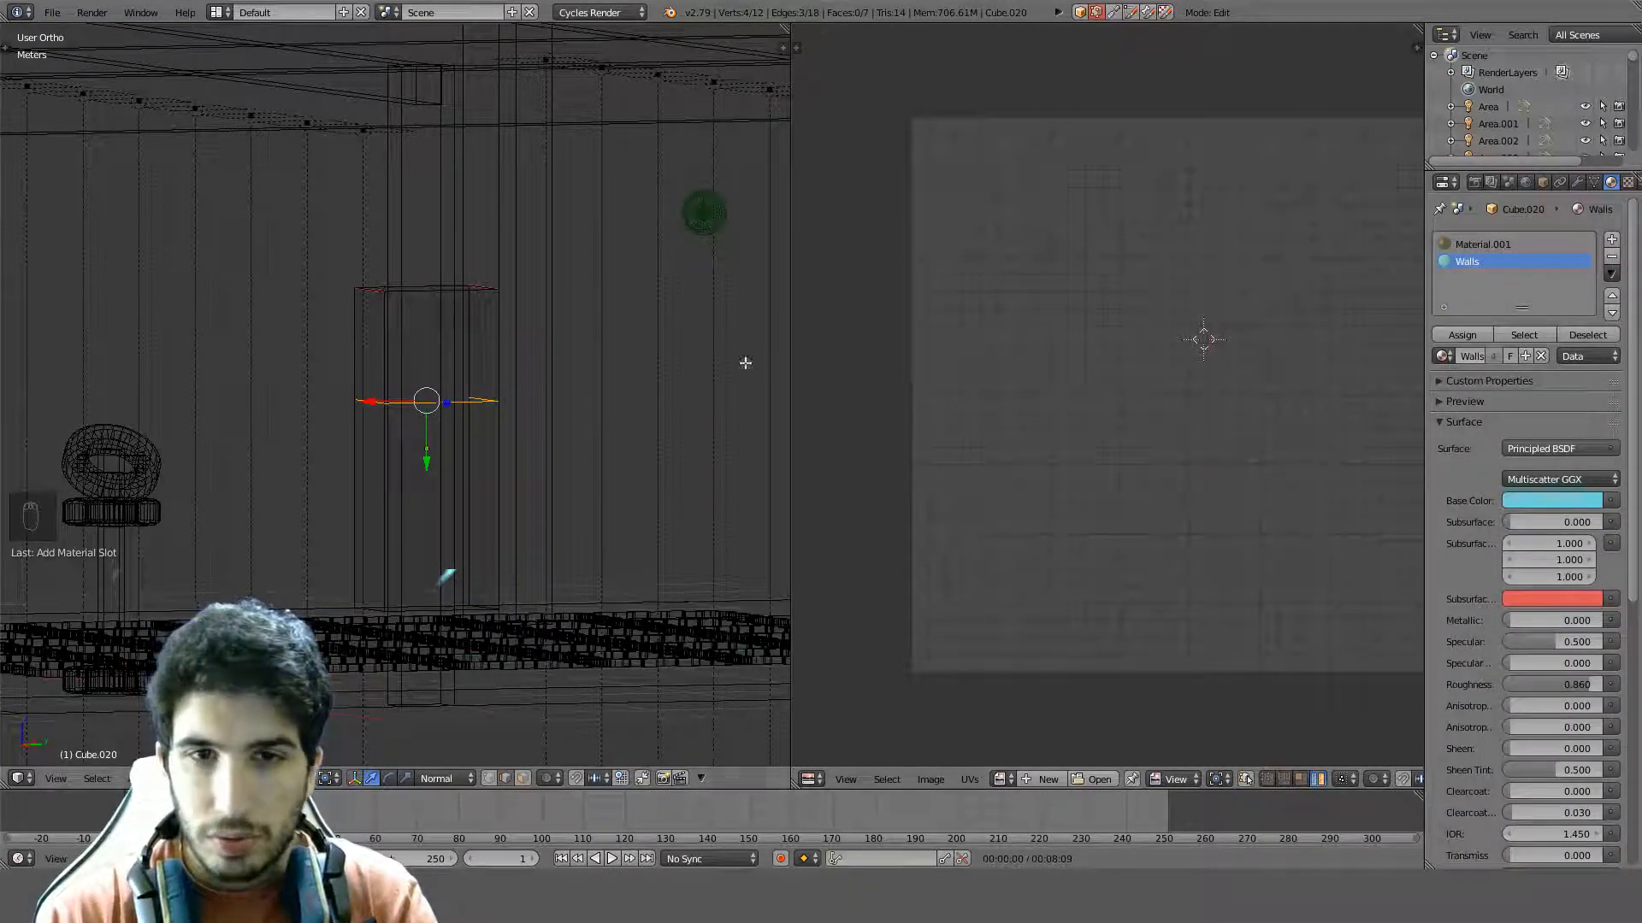
Replace the material in the box's first slot with Material.002
{"action": "key", "text": "Tab"}
{"action": "right_click", "coordinate": [523, 237]}
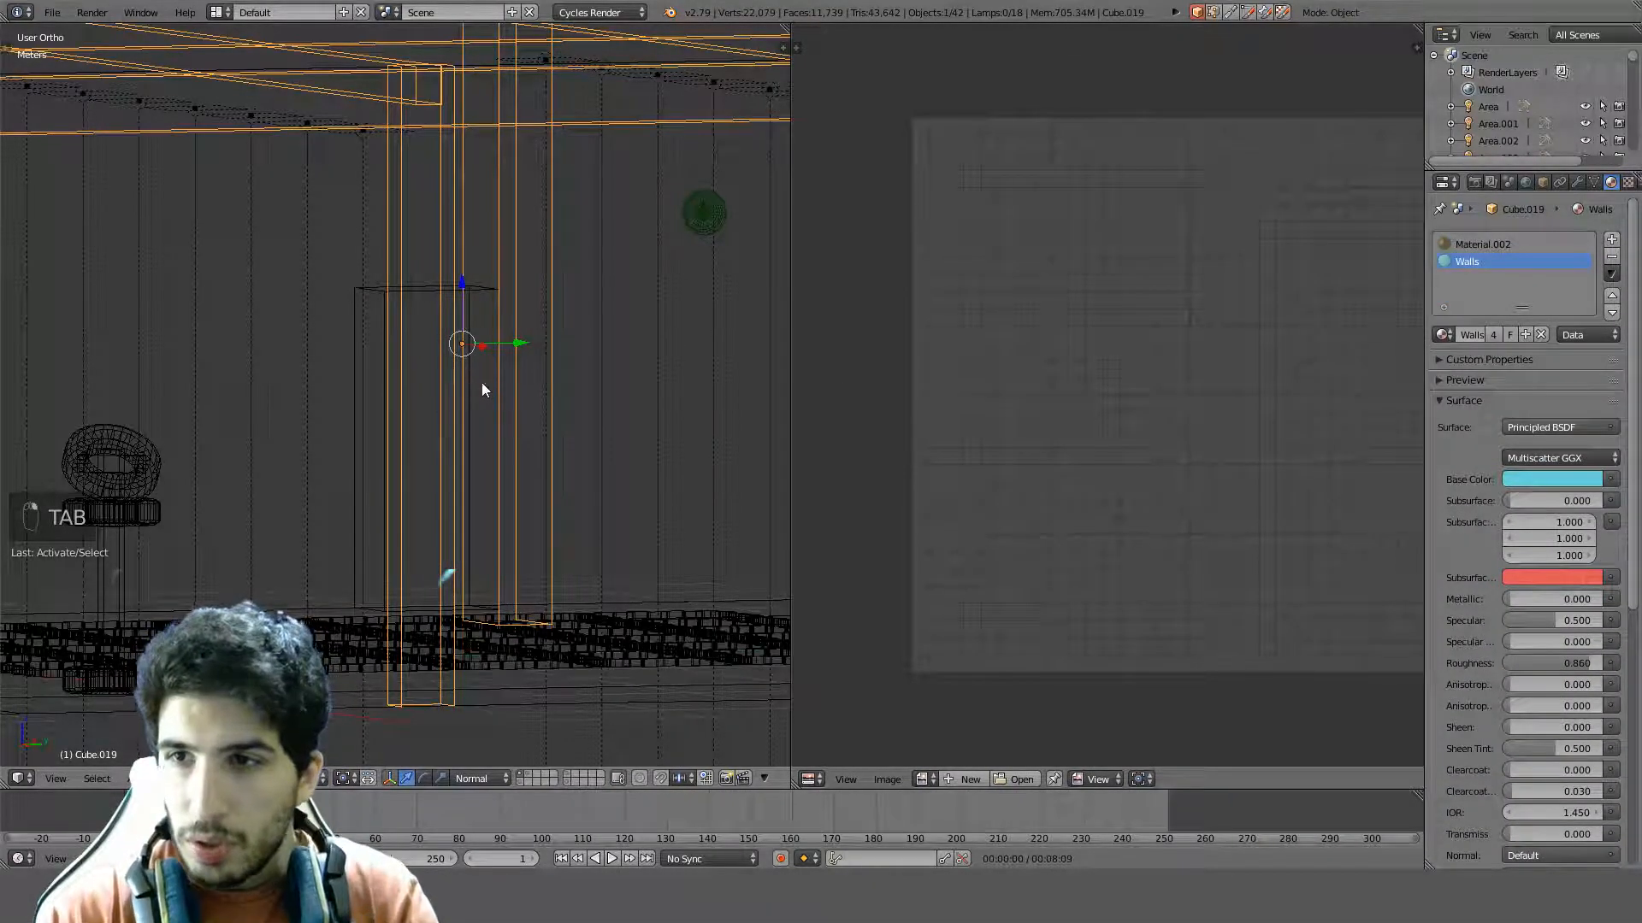
{"action": "right_click", "coordinate": [484, 320]}
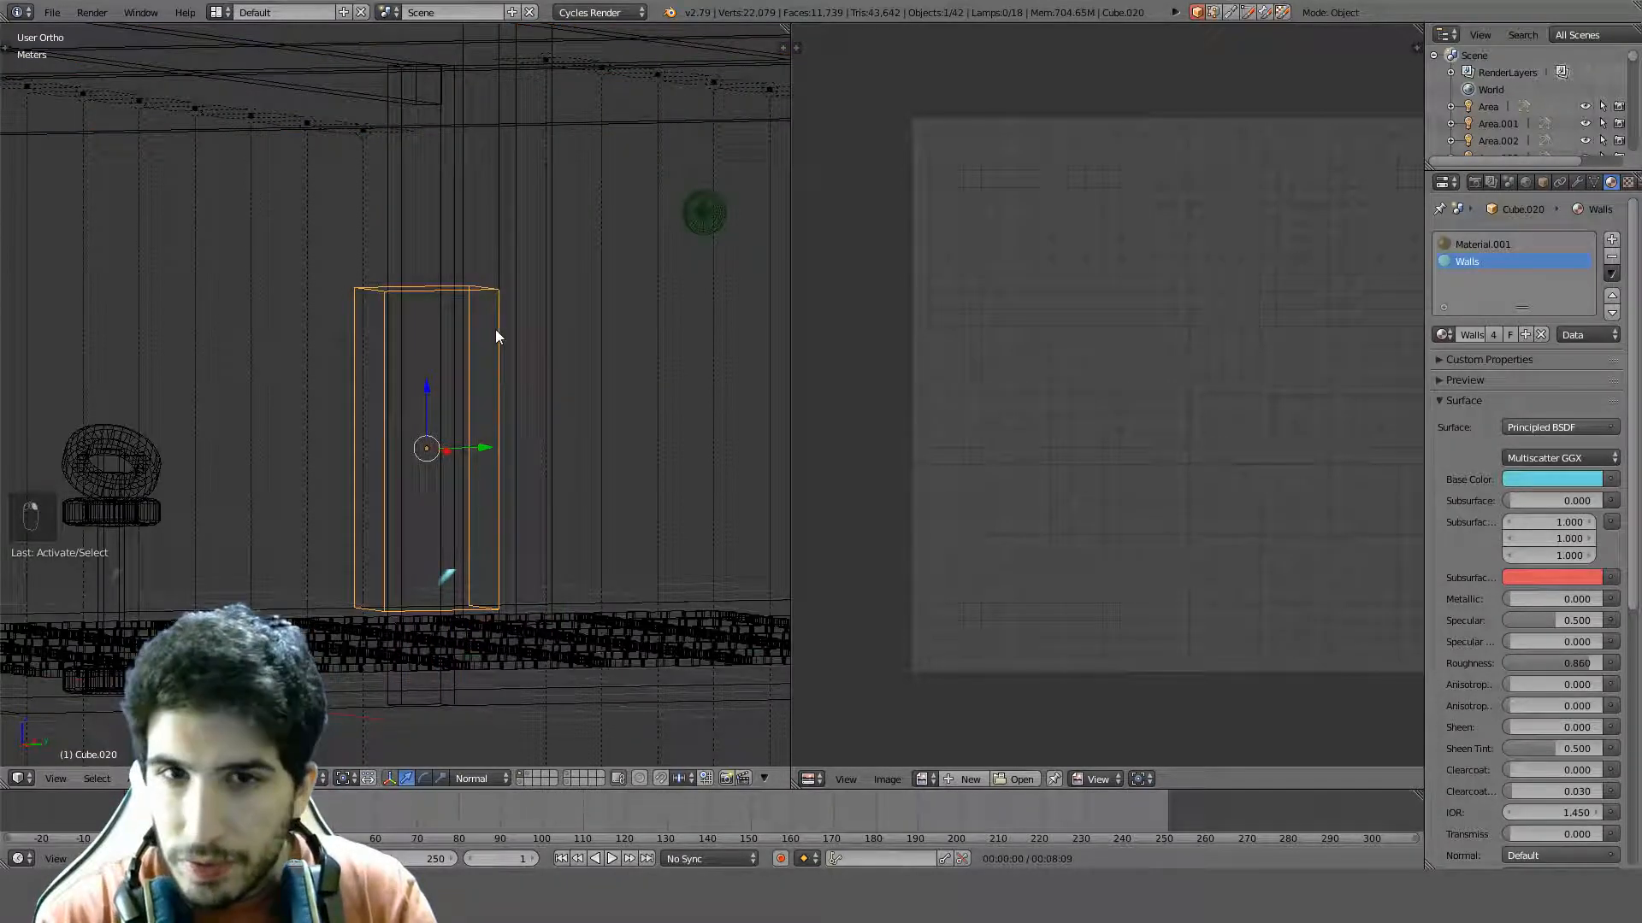
{"action": "left_click", "coordinate": [1484, 245]}
{"action": "left_click", "coordinate": [1442, 336]}
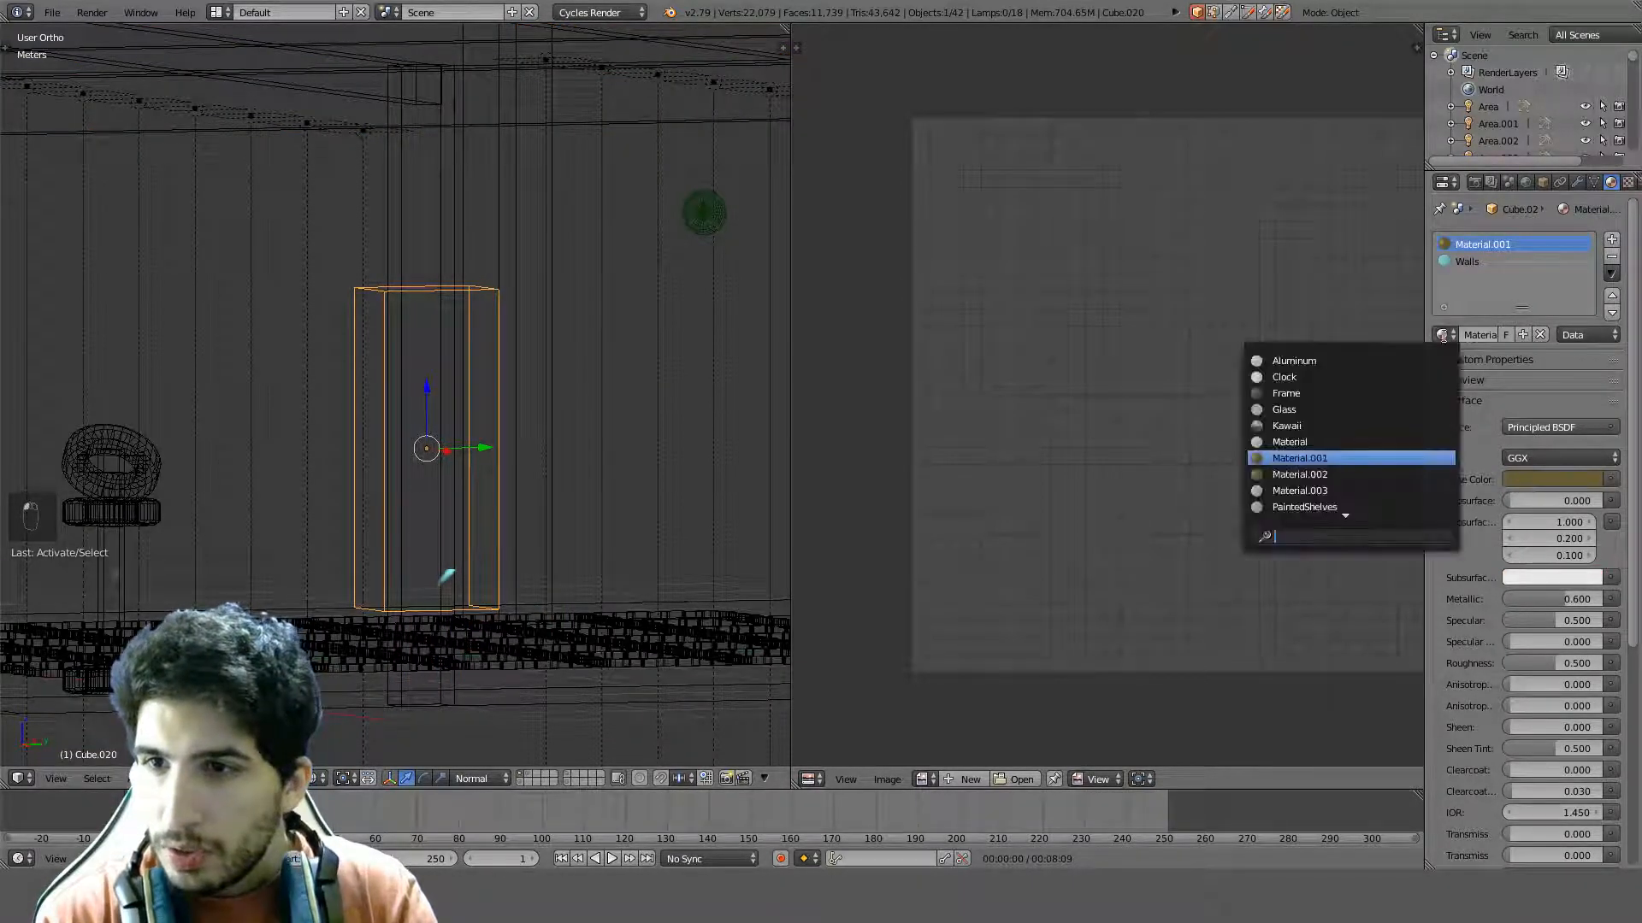
{"action": "left_click", "coordinate": [1299, 475]}
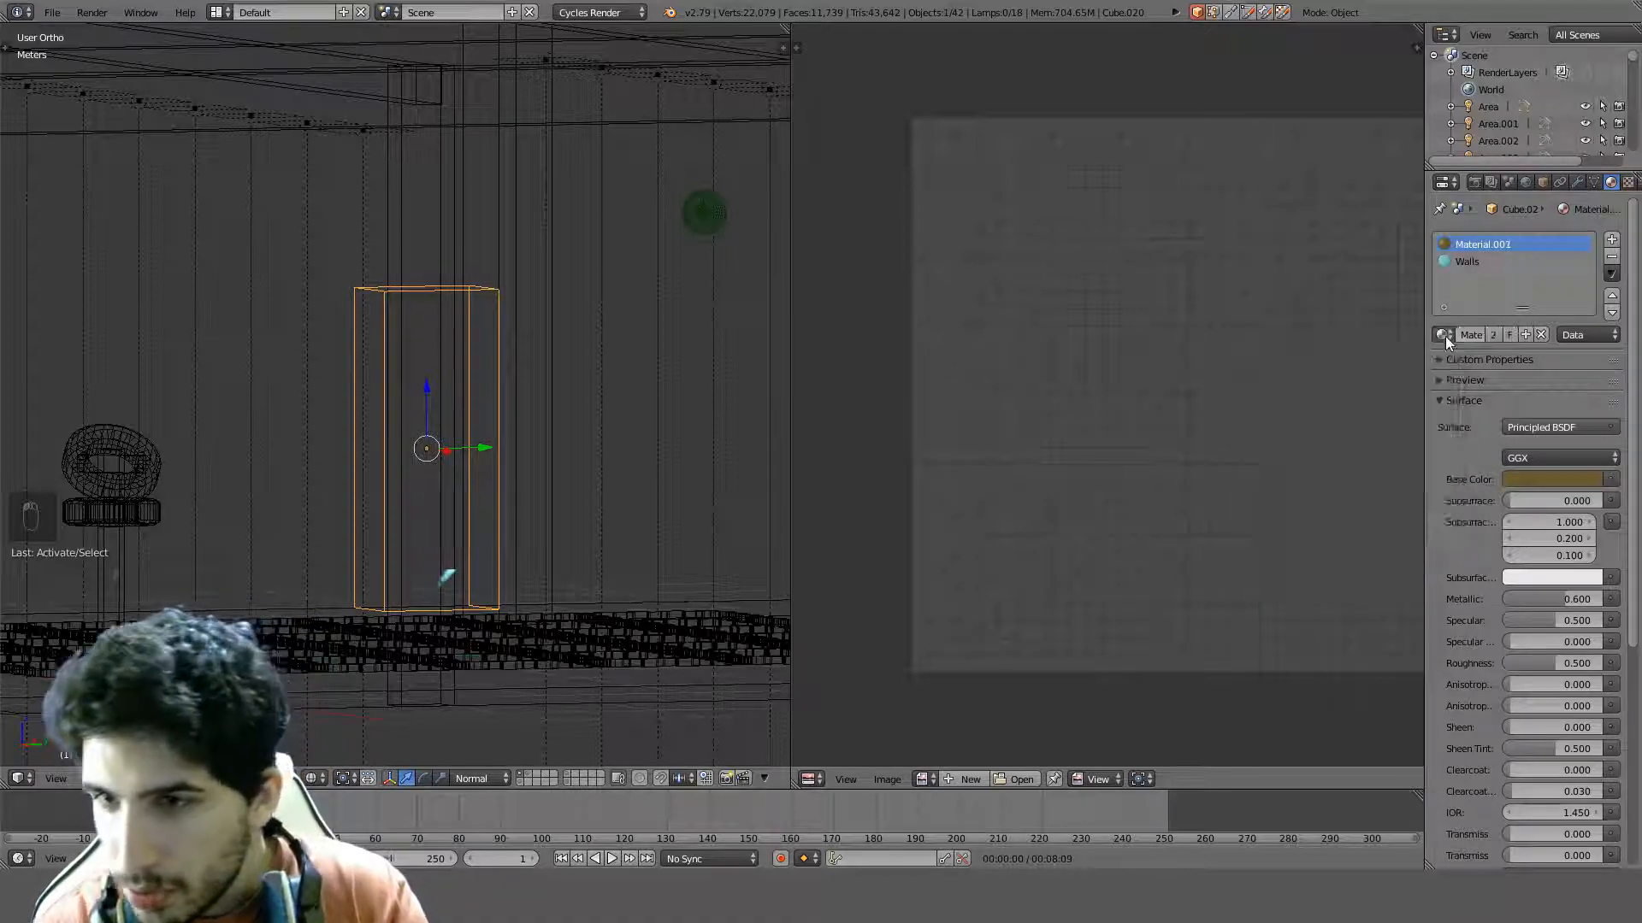
Select the ring of faces below the box's loop cut and assign the Walls material to it
{"action": "scroll", "coordinate": [650, 325], "scroll_direction": "up", "scroll_amount": 4}
{"action": "key", "text": "Tab"}
{"action": "key", "text": "z"}
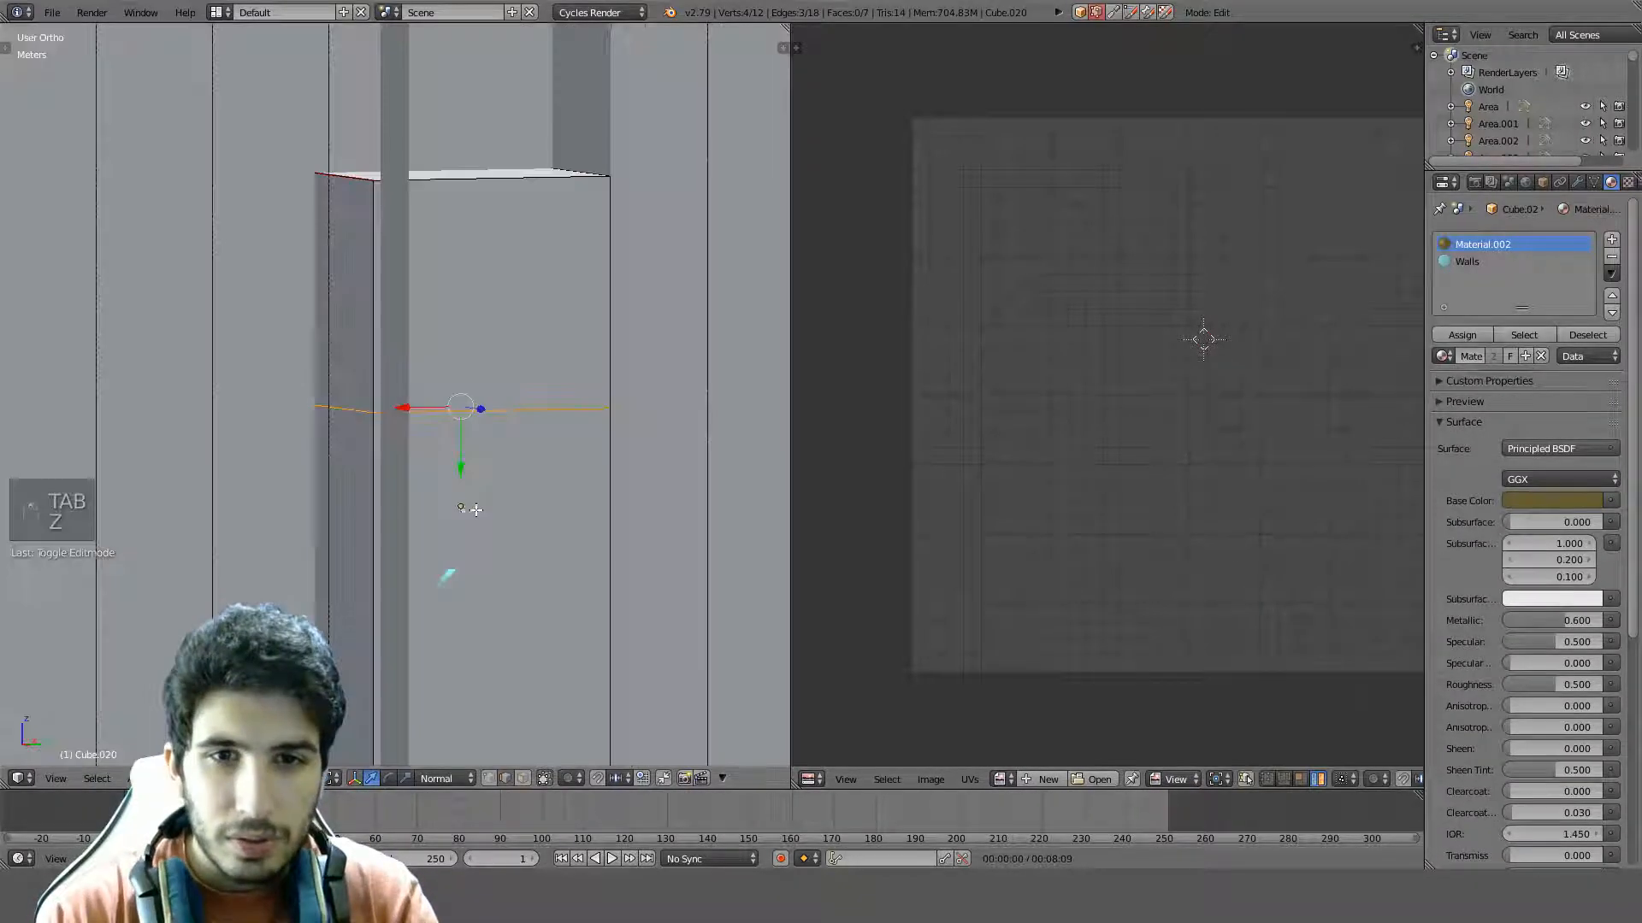
{"action": "key", "text": "z"}
{"action": "middle_click_drag", "start_coordinate": [650, 325], "coordinate": [391, 734]}
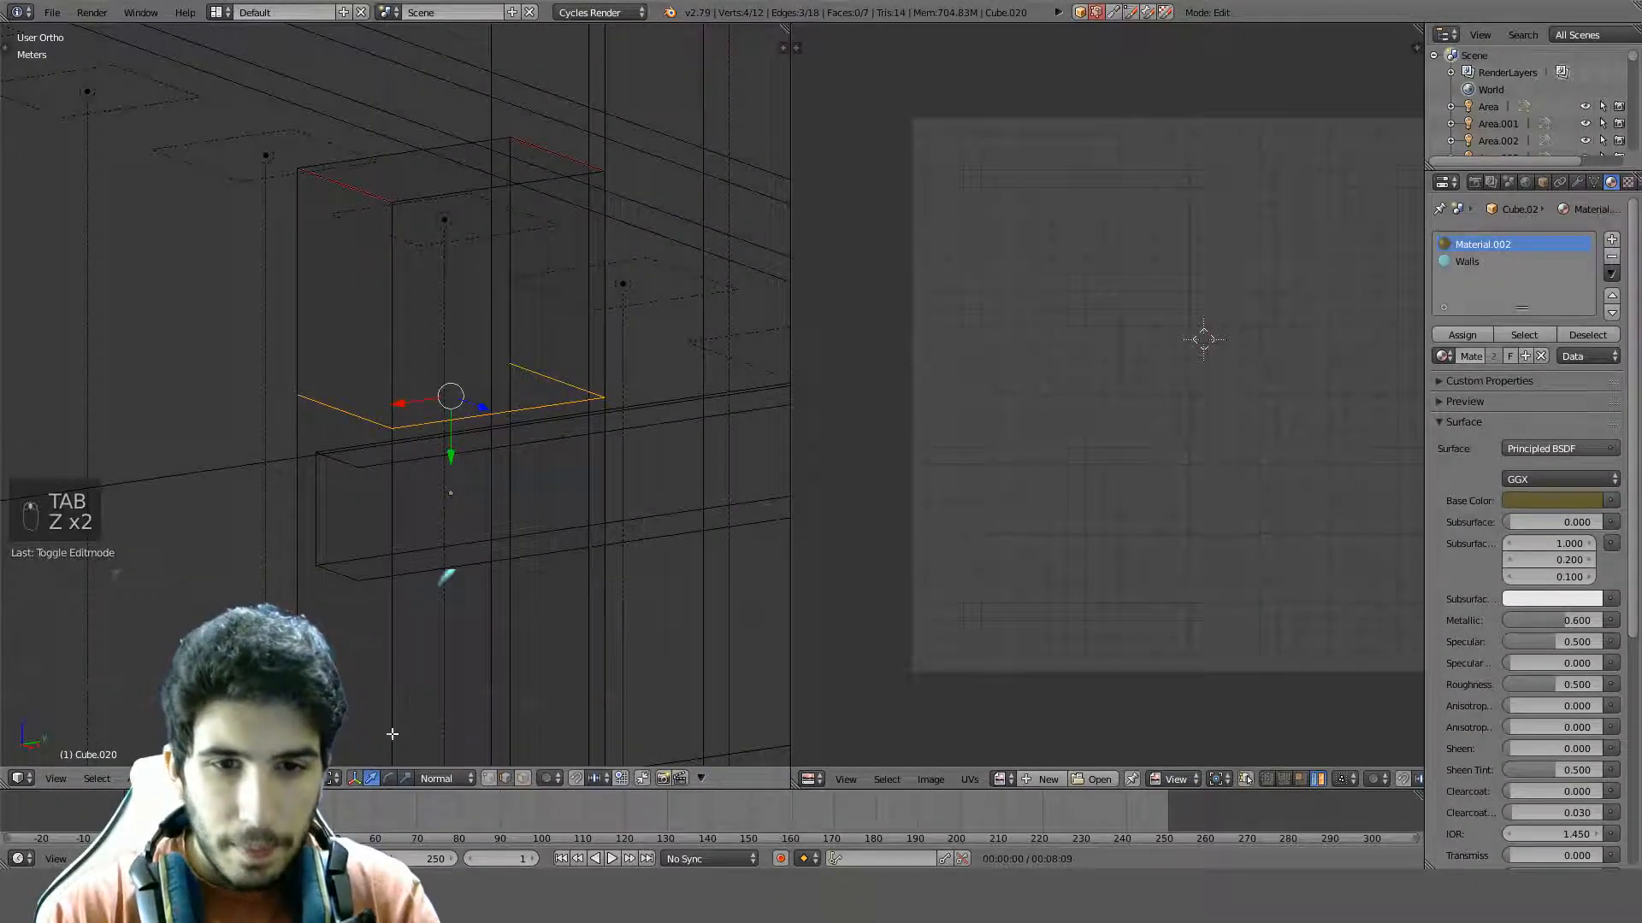
{"action": "left_click", "coordinate": [523, 780]}
{"action": "right_click", "coordinate": [606, 612], "text": "alt"}
{"action": "left_click", "coordinate": [1471, 264]}
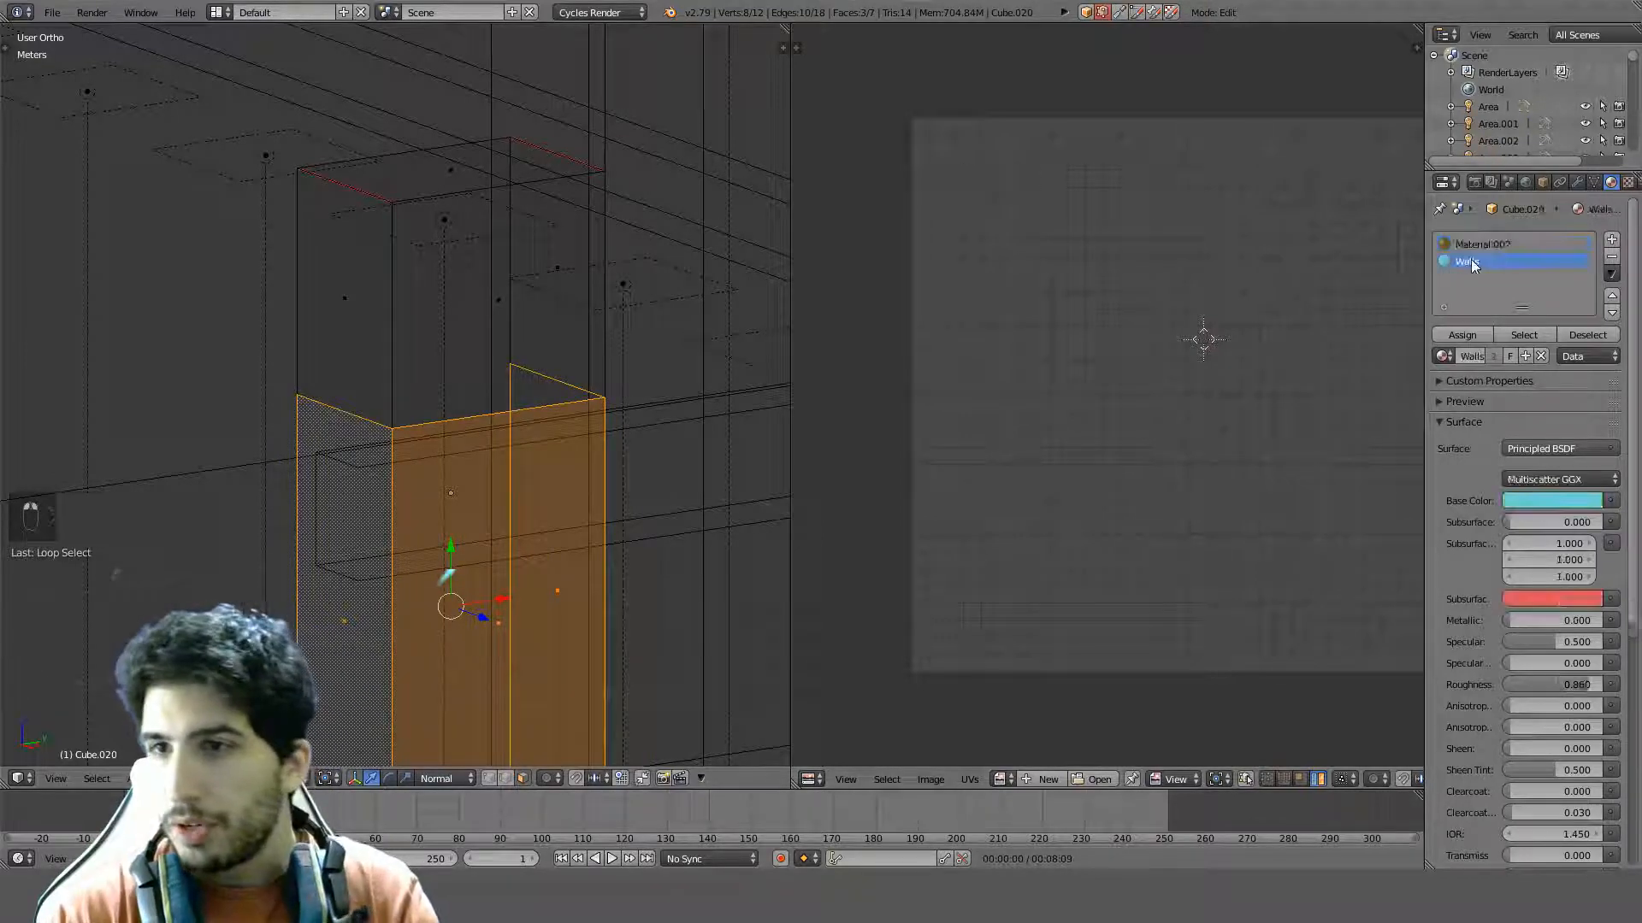
{"action": "left_click", "coordinate": [1463, 335]}
Switch the 3D viewport to Material shading and check the colours of the pillars, beams and box
{"action": "key", "text": "a"}
{"action": "scroll", "coordinate": [599, 453], "scroll_direction": "down", "scroll_amount": 4}
{"action": "key", "text": "z"}
{"action": "middle_click_drag", "start_coordinate": [519, 478], "coordinate": [490, 484]}
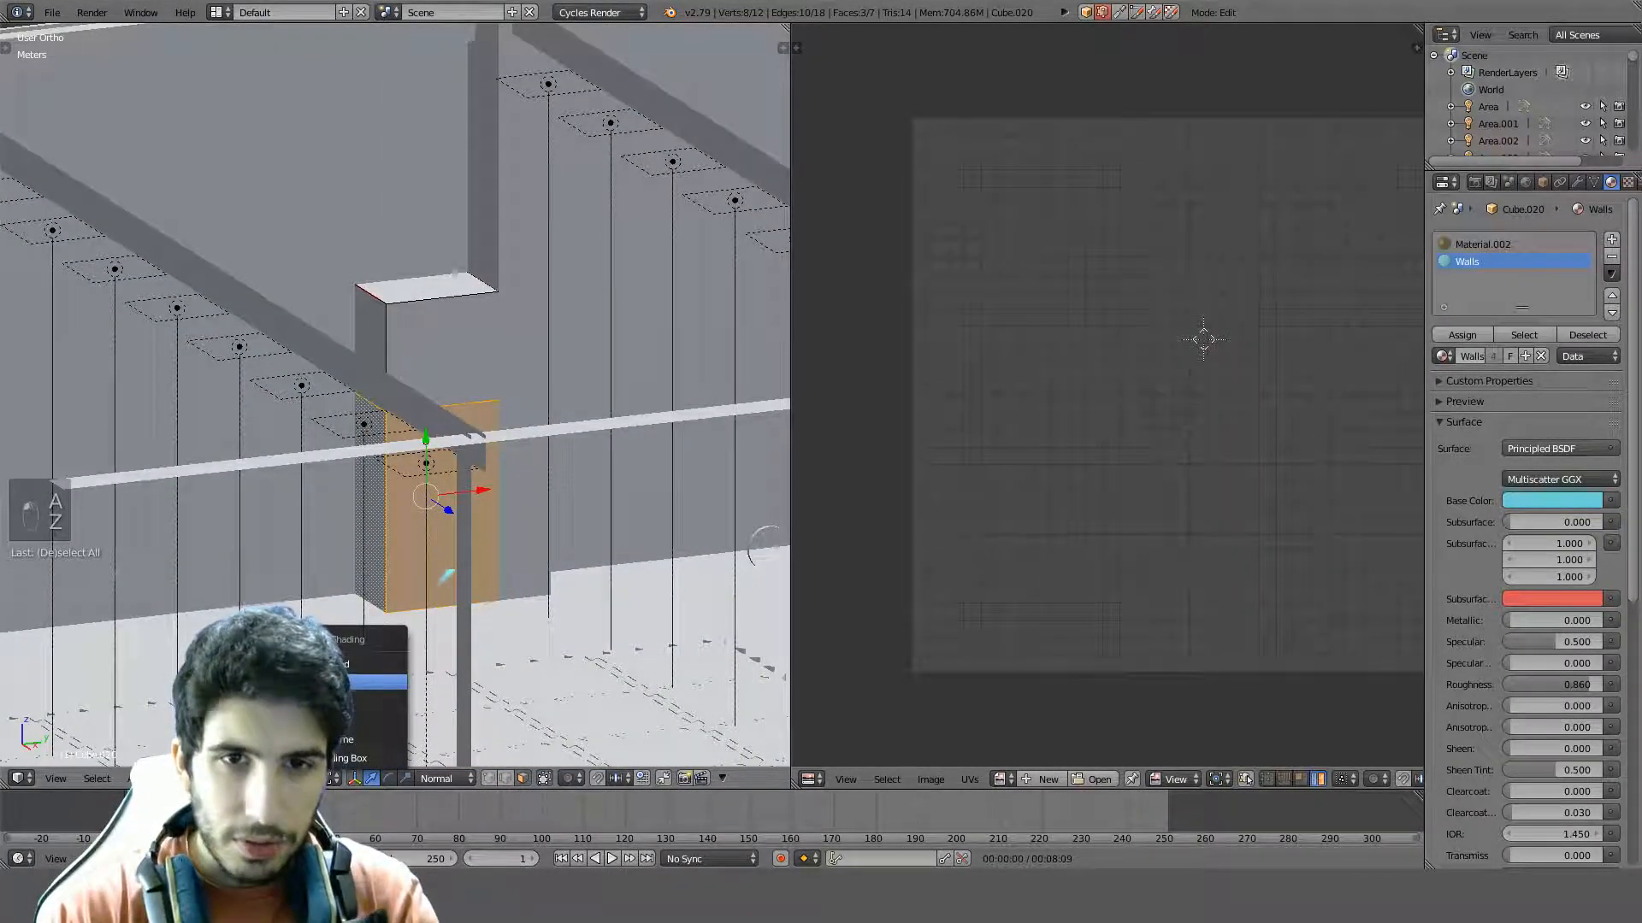
{"action": "left_click", "coordinate": [376, 681]}
{"action": "scroll", "coordinate": [390, 473], "scroll_direction": "down", "scroll_amount": 4}
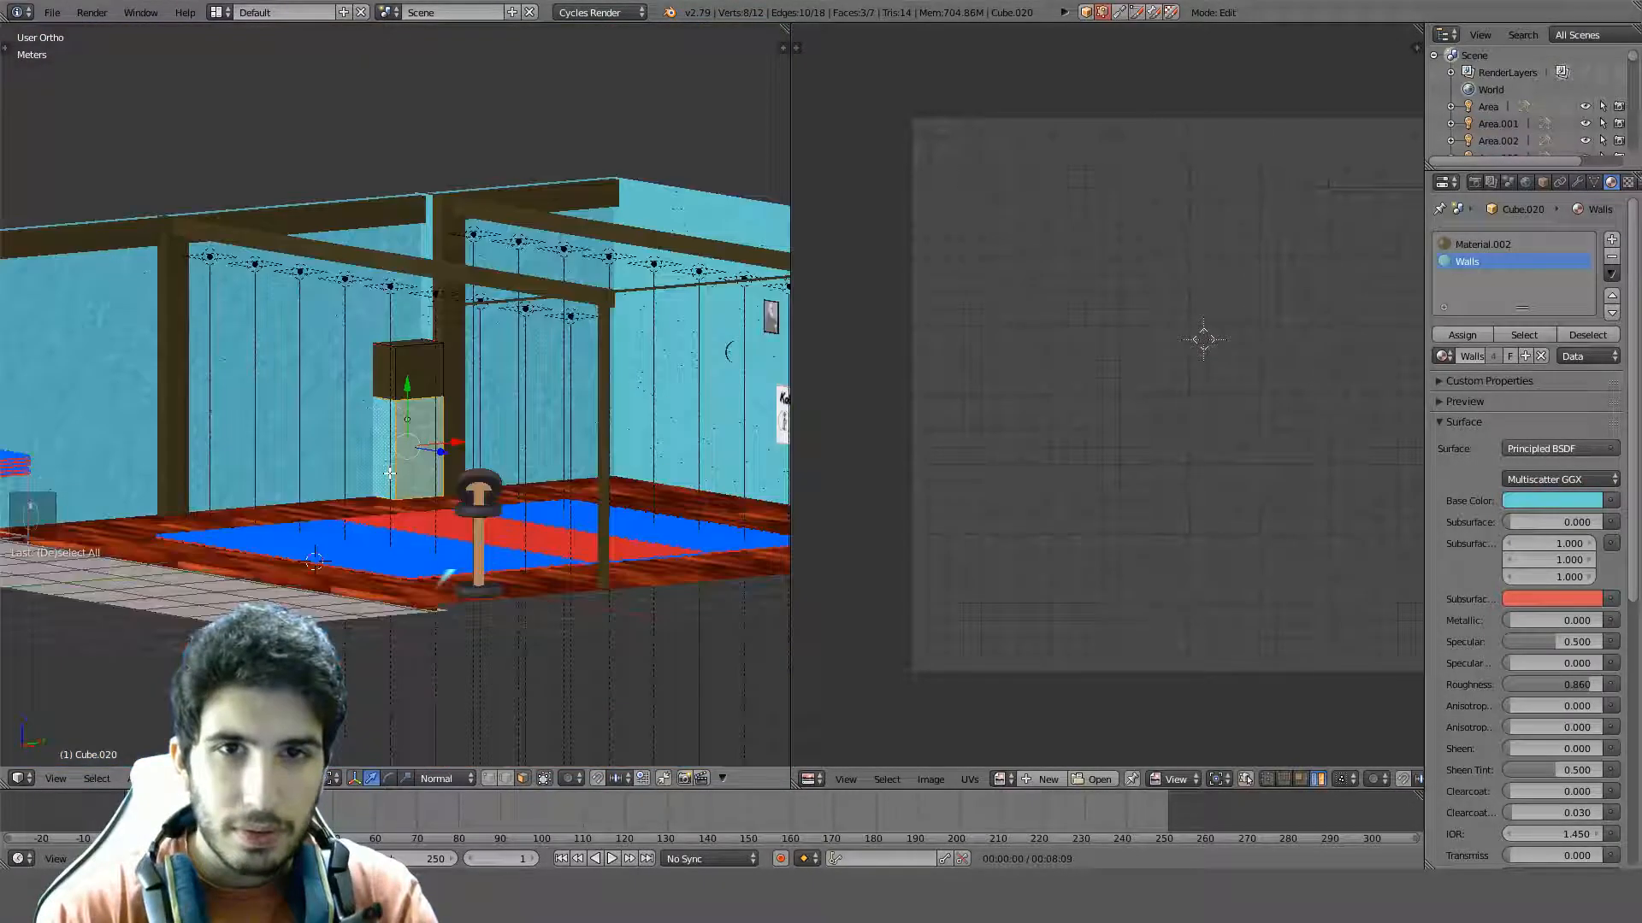
{"action": "middle_click_drag", "start_coordinate": [412, 448], "coordinate": [468, 456]}
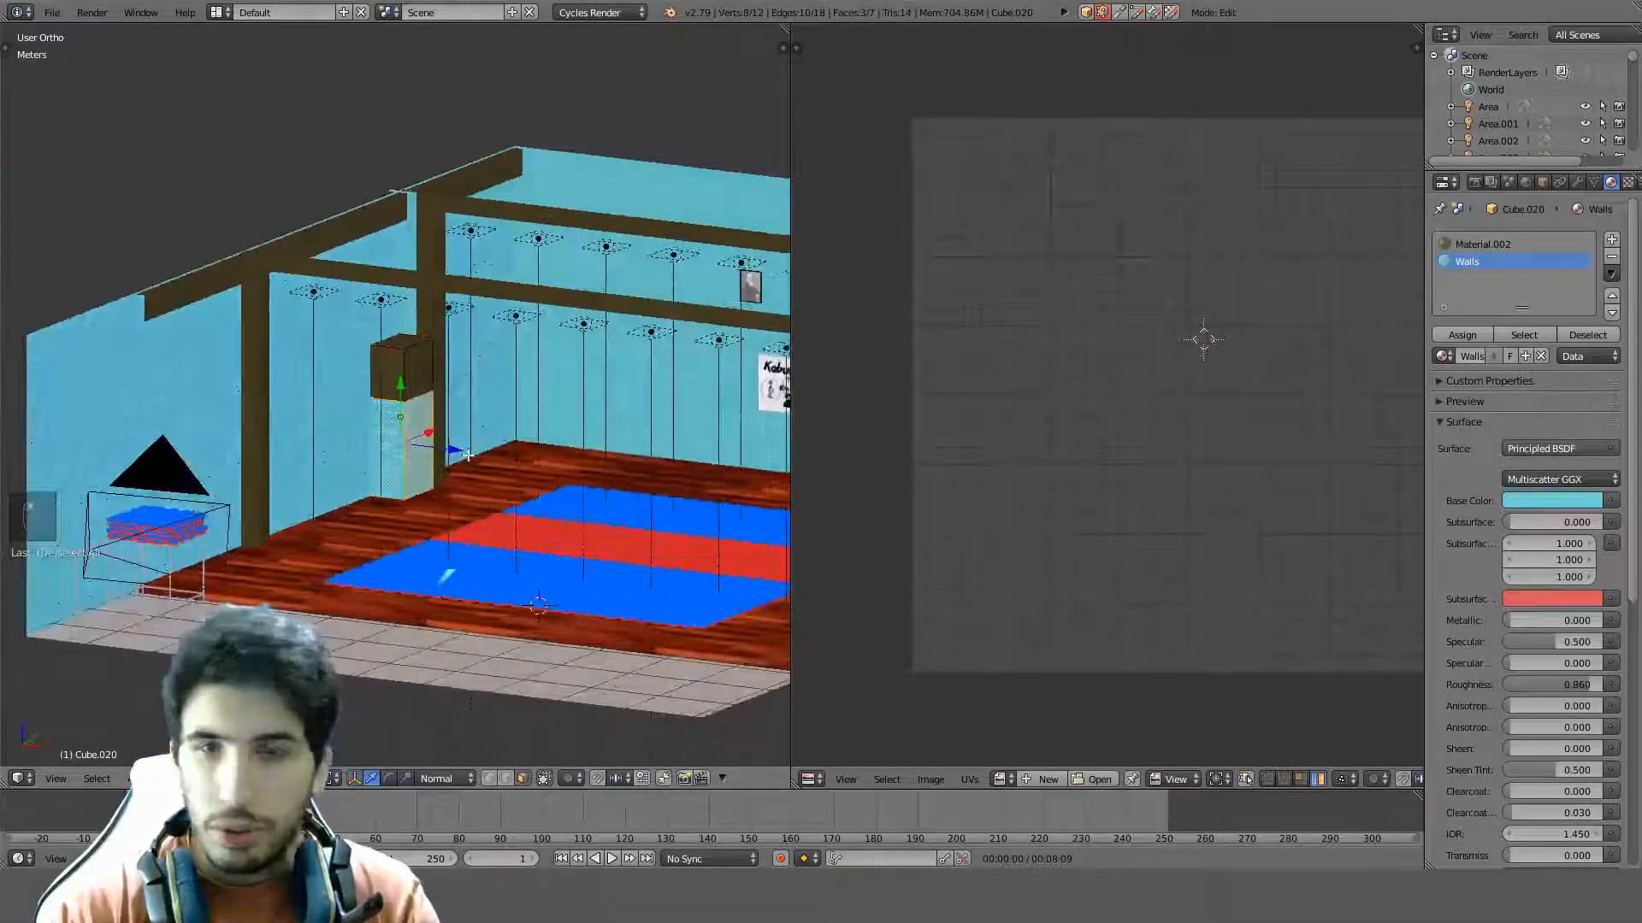
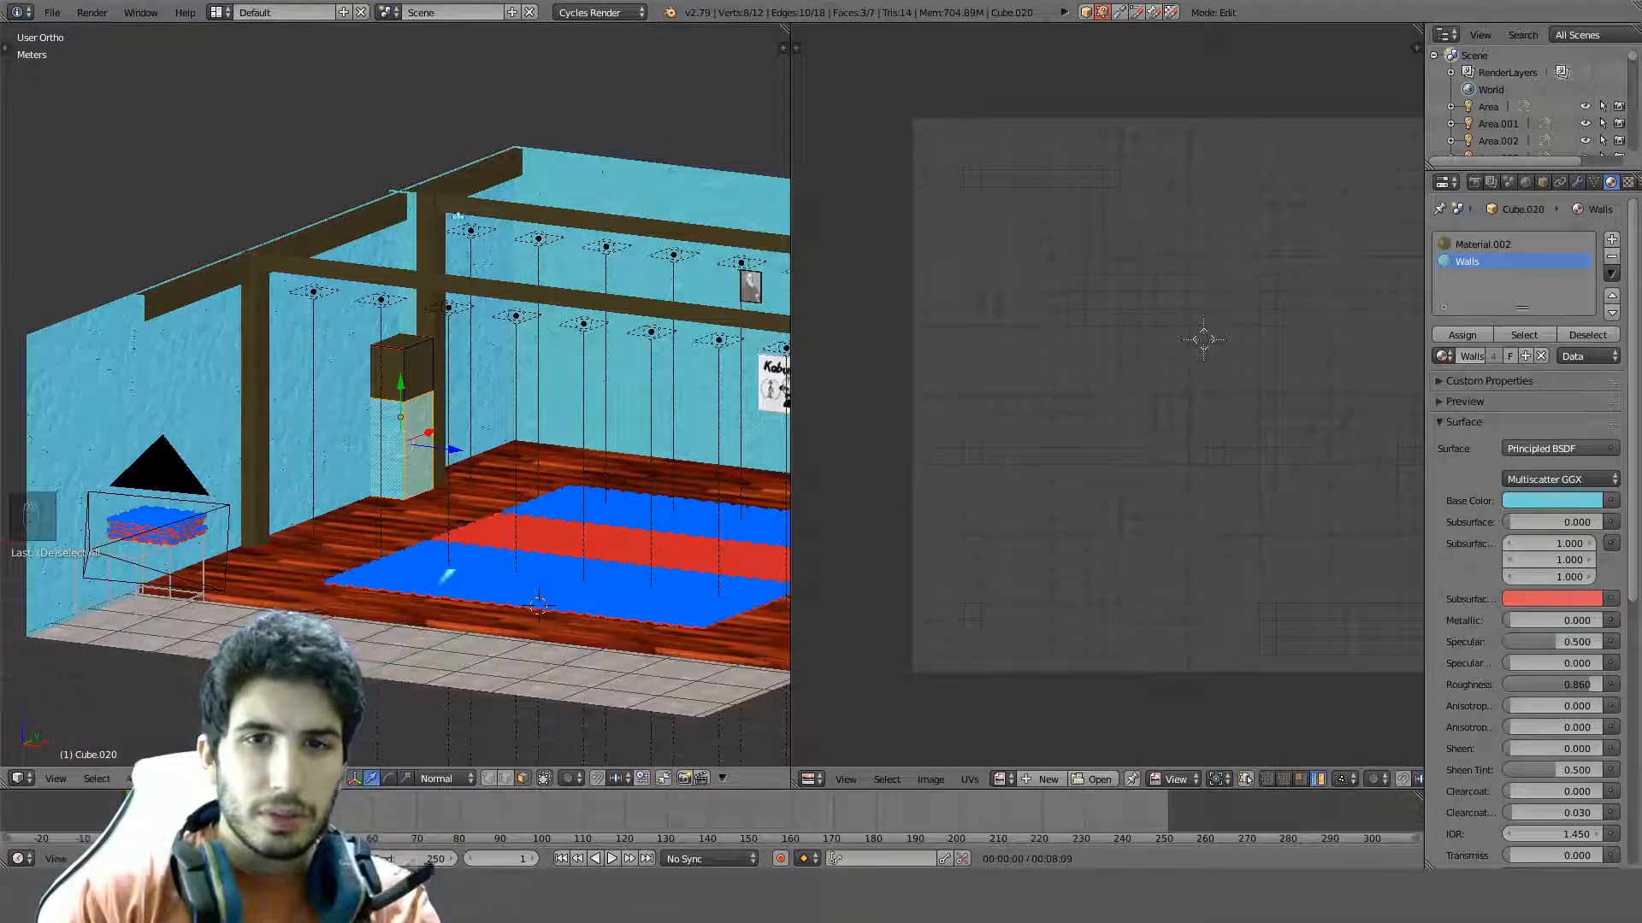
Edit the frame mesh and select all four of its vertical pillars as linked geometry
{"action": "key", "text": "Tab"}
{"action": "key", "text": "Tab"}
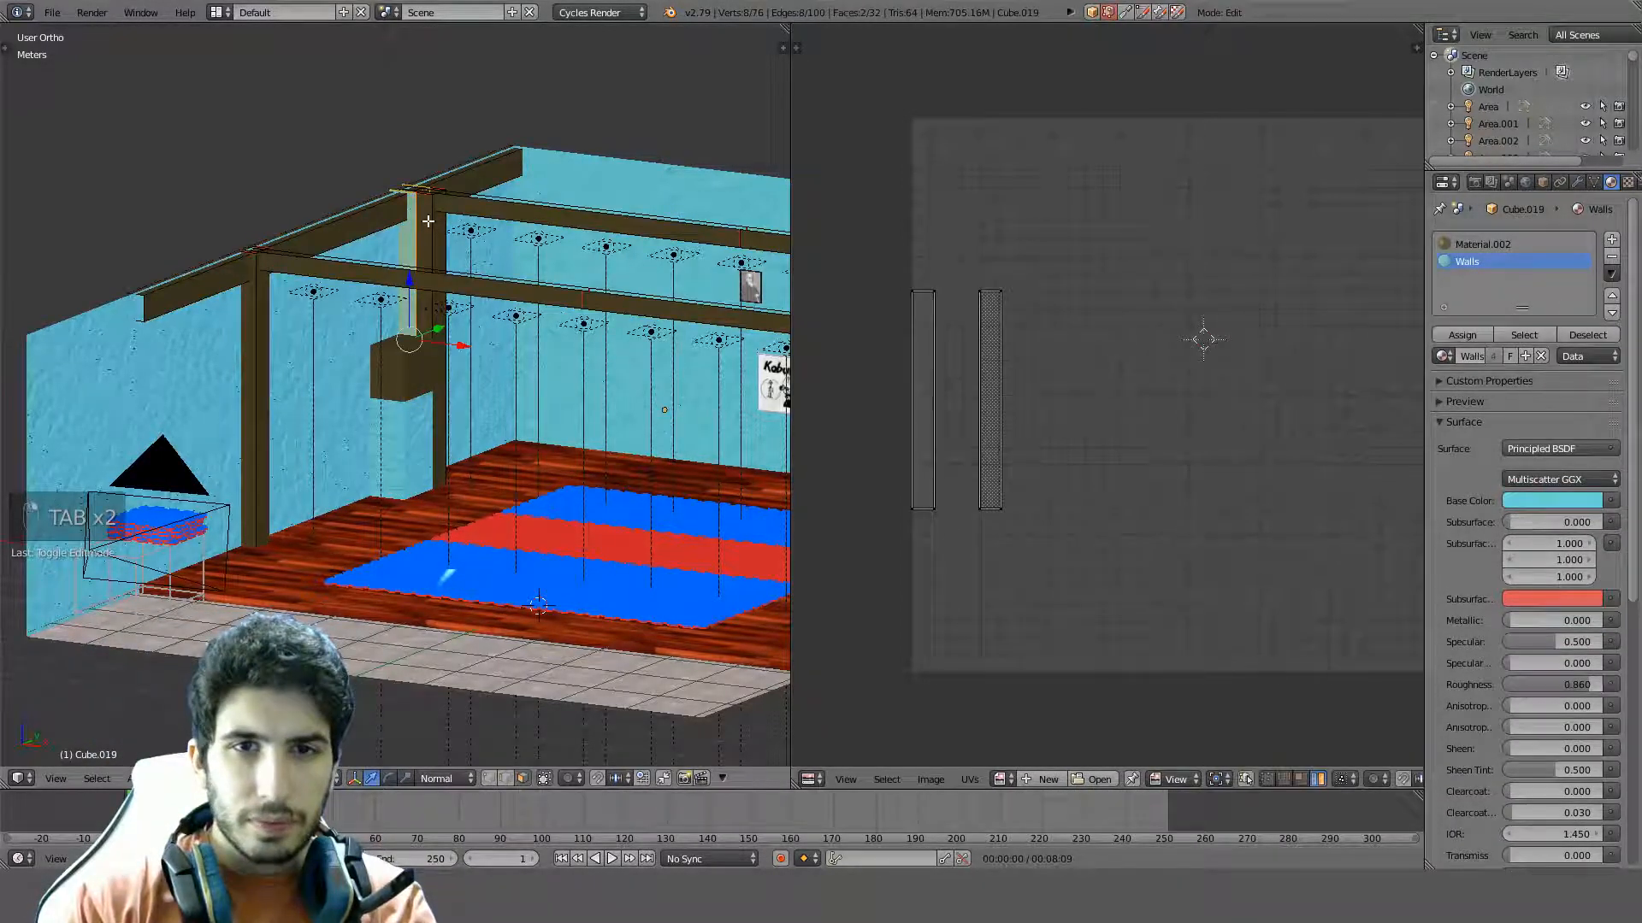
{"action": "middle_click_drag", "start_coordinate": [431, 222], "coordinate": [425, 213]}
{"action": "key", "text": "a"}
{"action": "key", "text": "a"}
{"action": "key", "text": "a"}
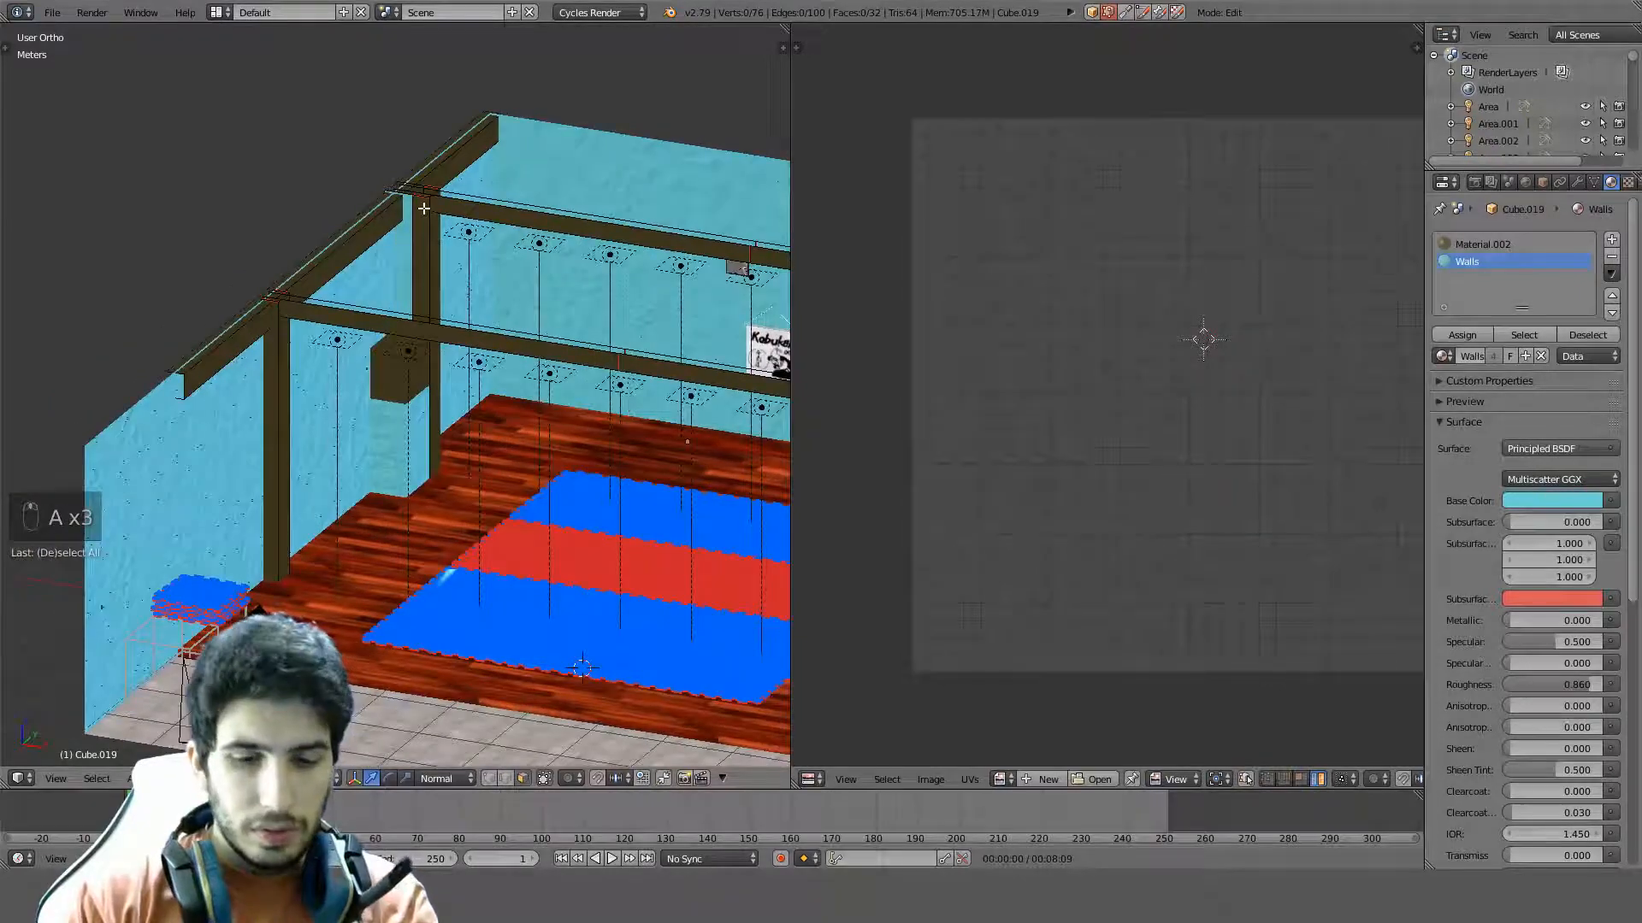
{"action": "key", "text": "l"}
{"action": "key", "text": "l"}
{"action": "scroll", "coordinate": [283, 394], "scroll_direction": "down", "scroll_amount": 2}
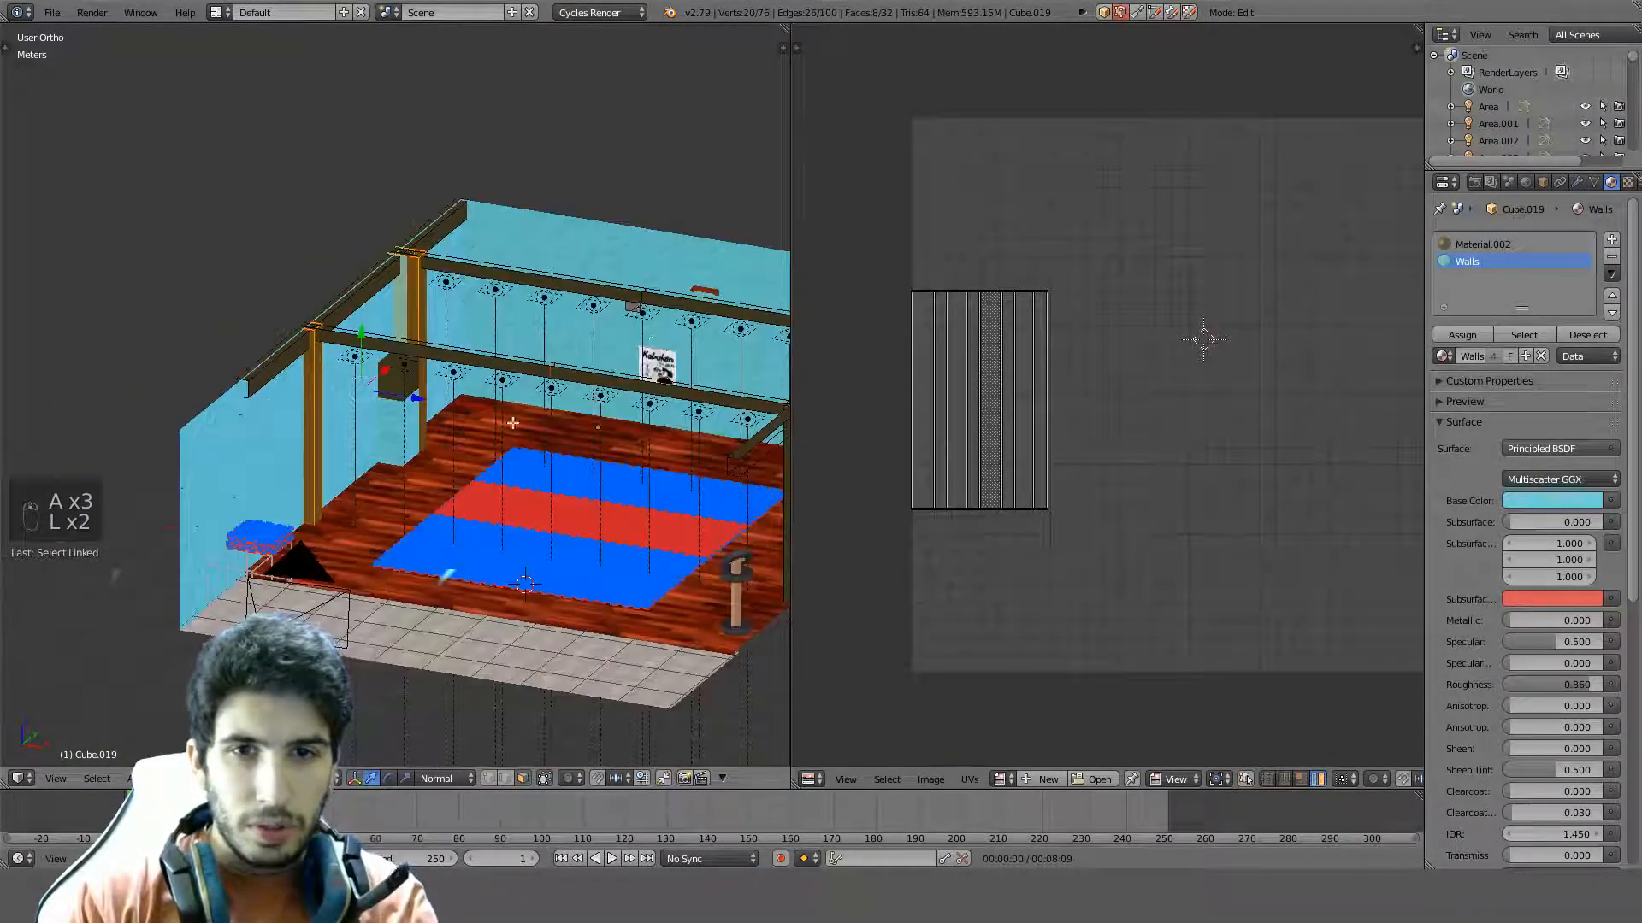
{"action": "middle_click_drag", "start_coordinate": [582, 433], "coordinate": [348, 410], "text": "shift"}
{"action": "middle_click_drag", "start_coordinate": [505, 399], "coordinate": [479, 427]}
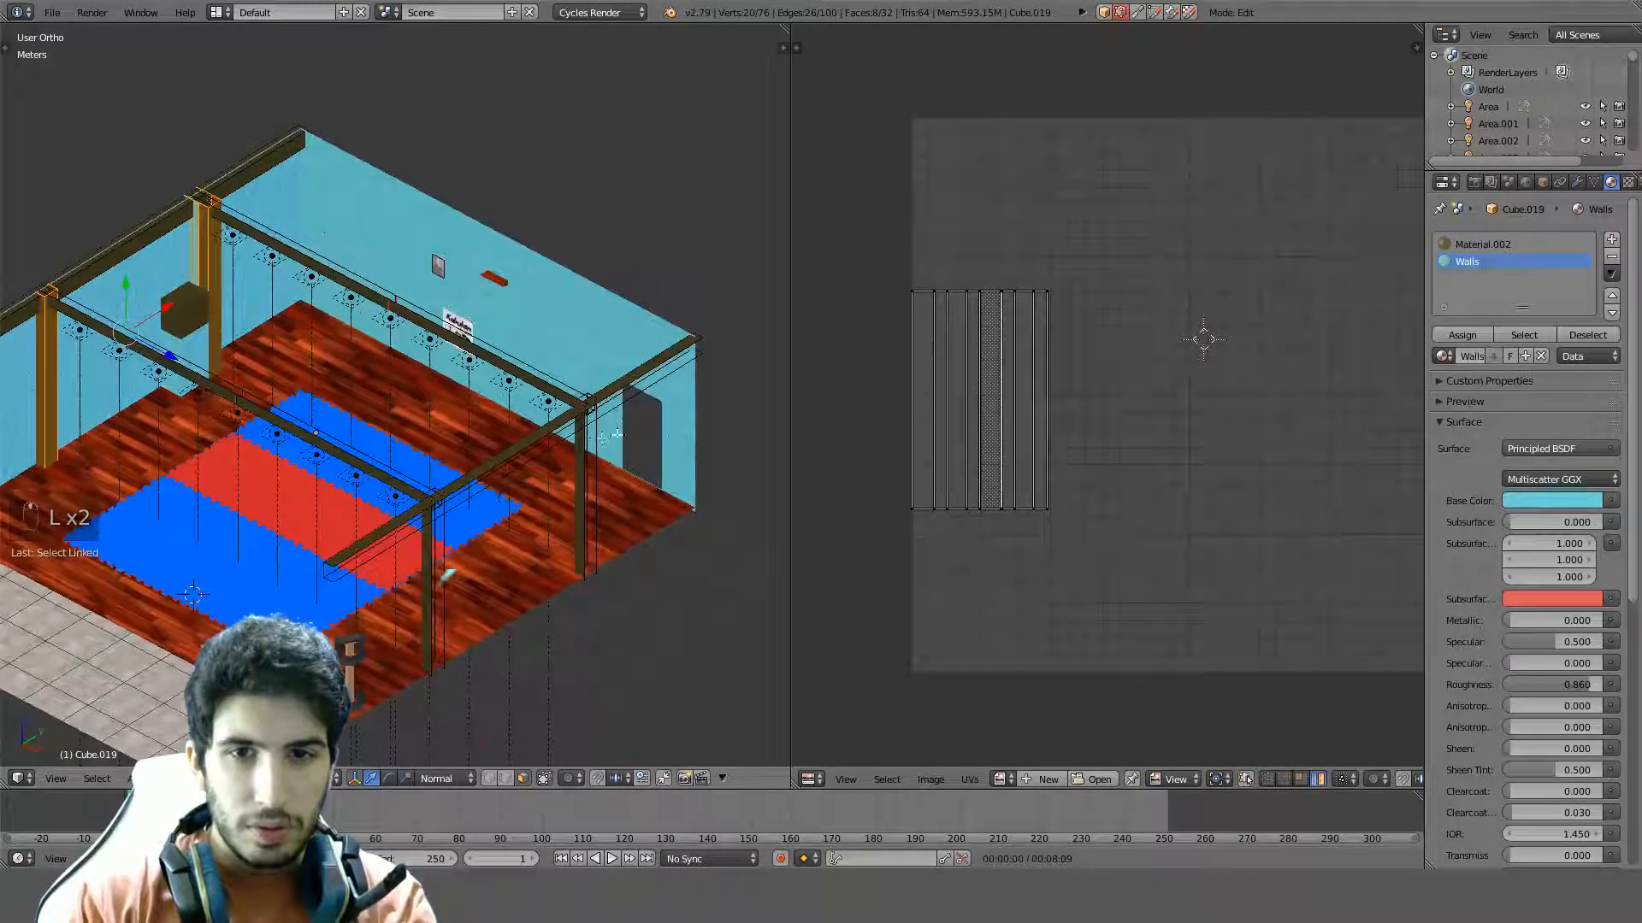
{"action": "middle_click_drag", "start_coordinate": [634, 536], "coordinate": [675, 505]}
{"action": "key", "text": "KP_1"}
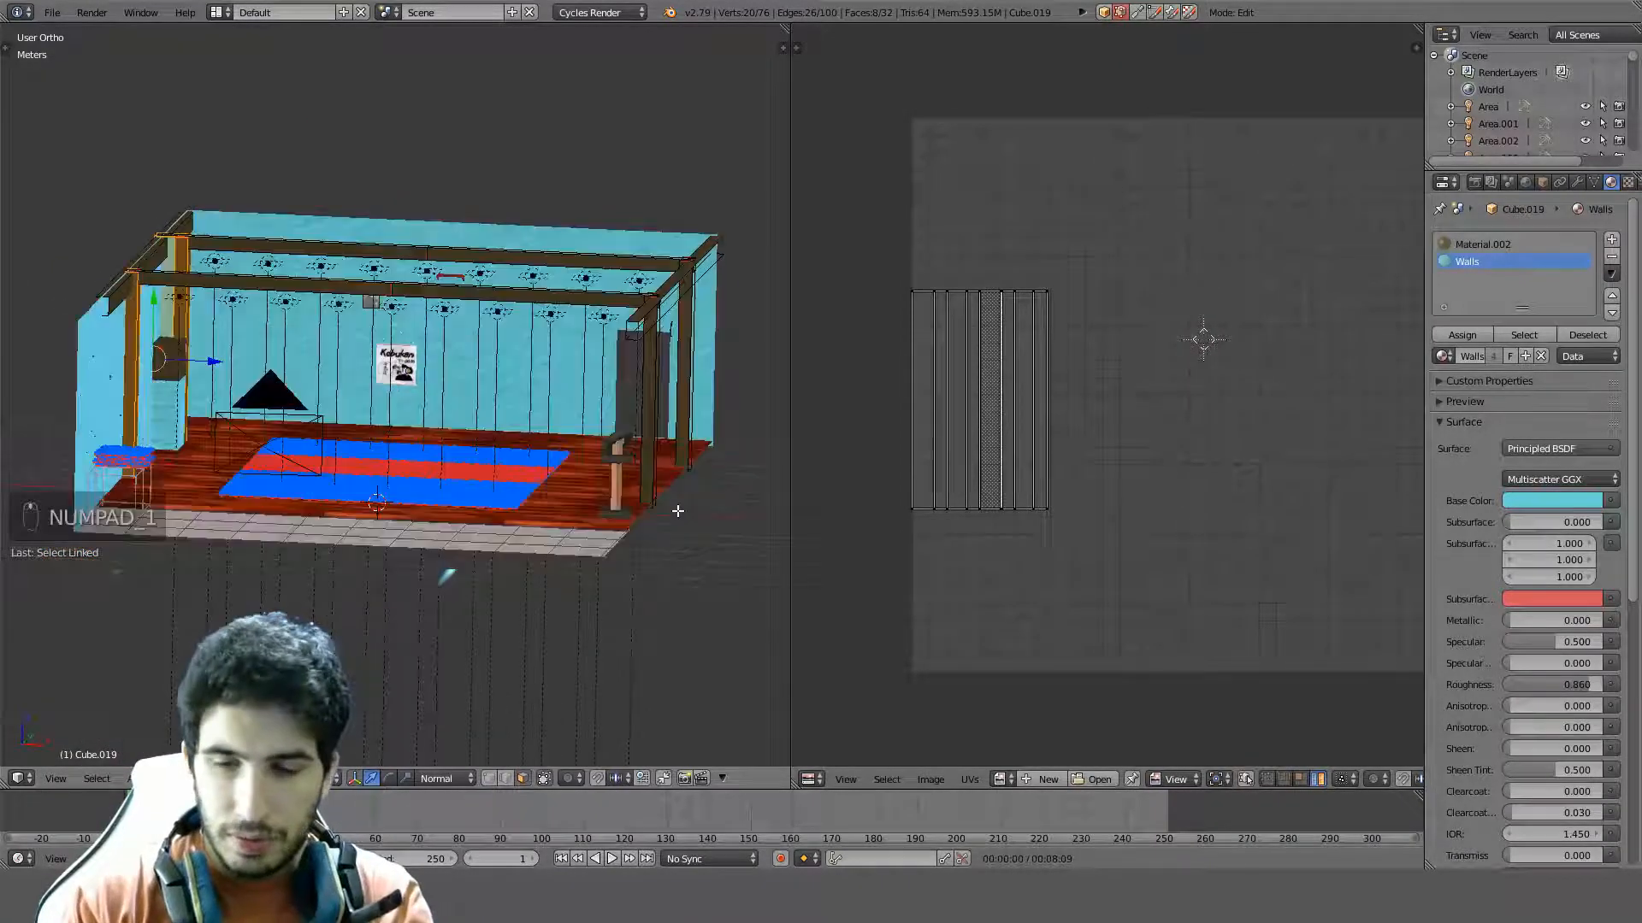
{"action": "key", "text": "z"}
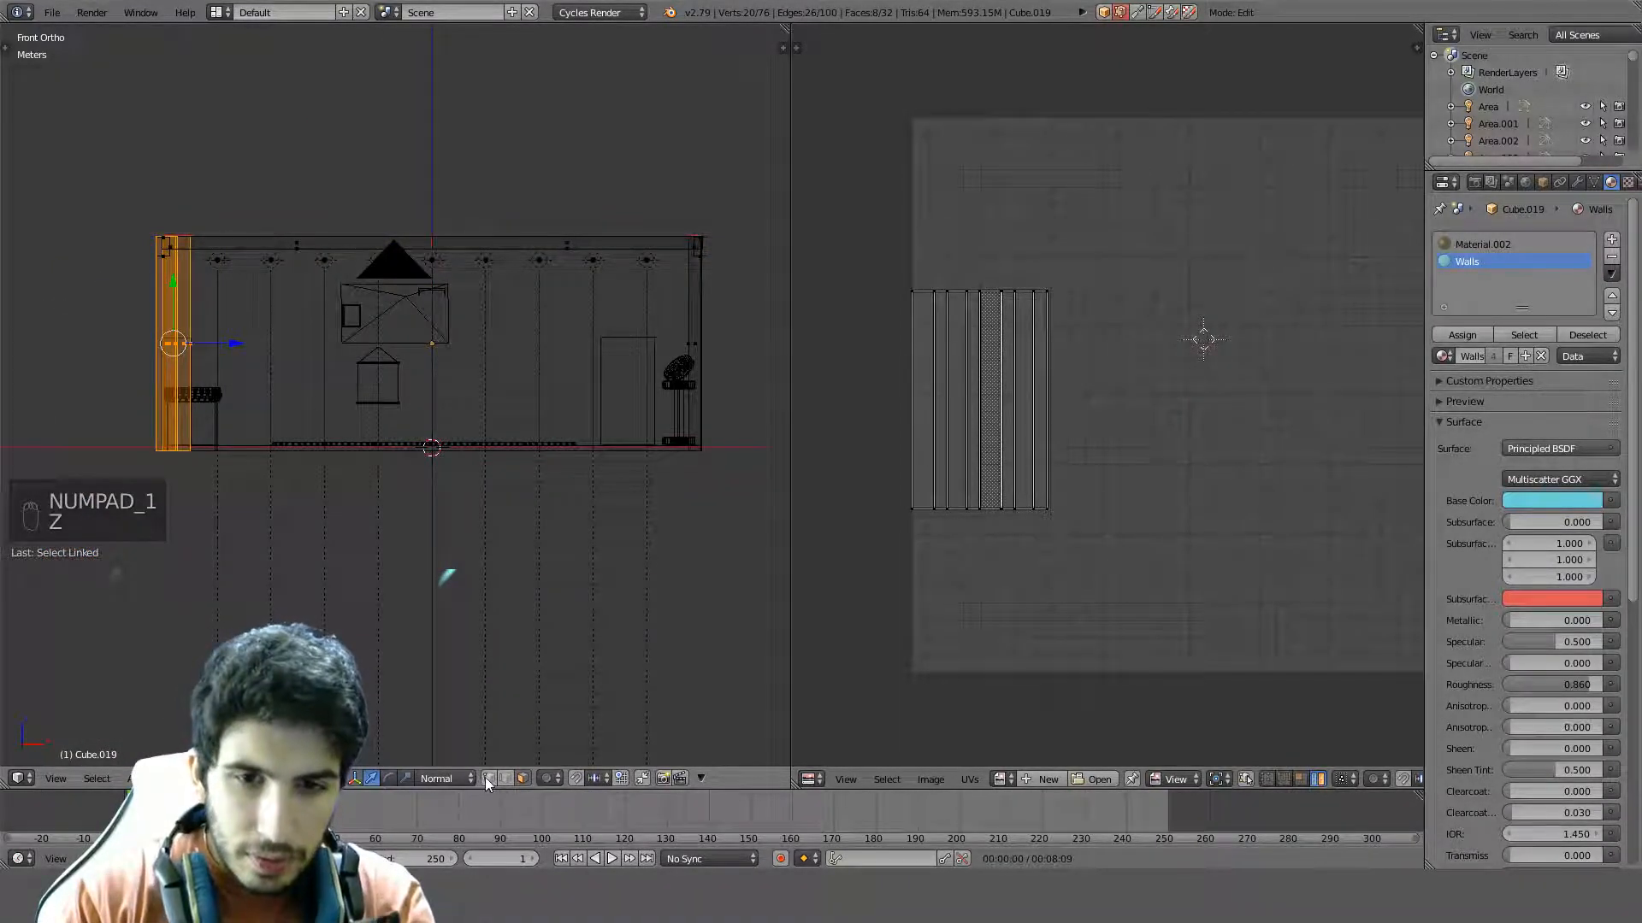
{"action": "middle_click_drag", "start_coordinate": [648, 466], "coordinate": [638, 430]}
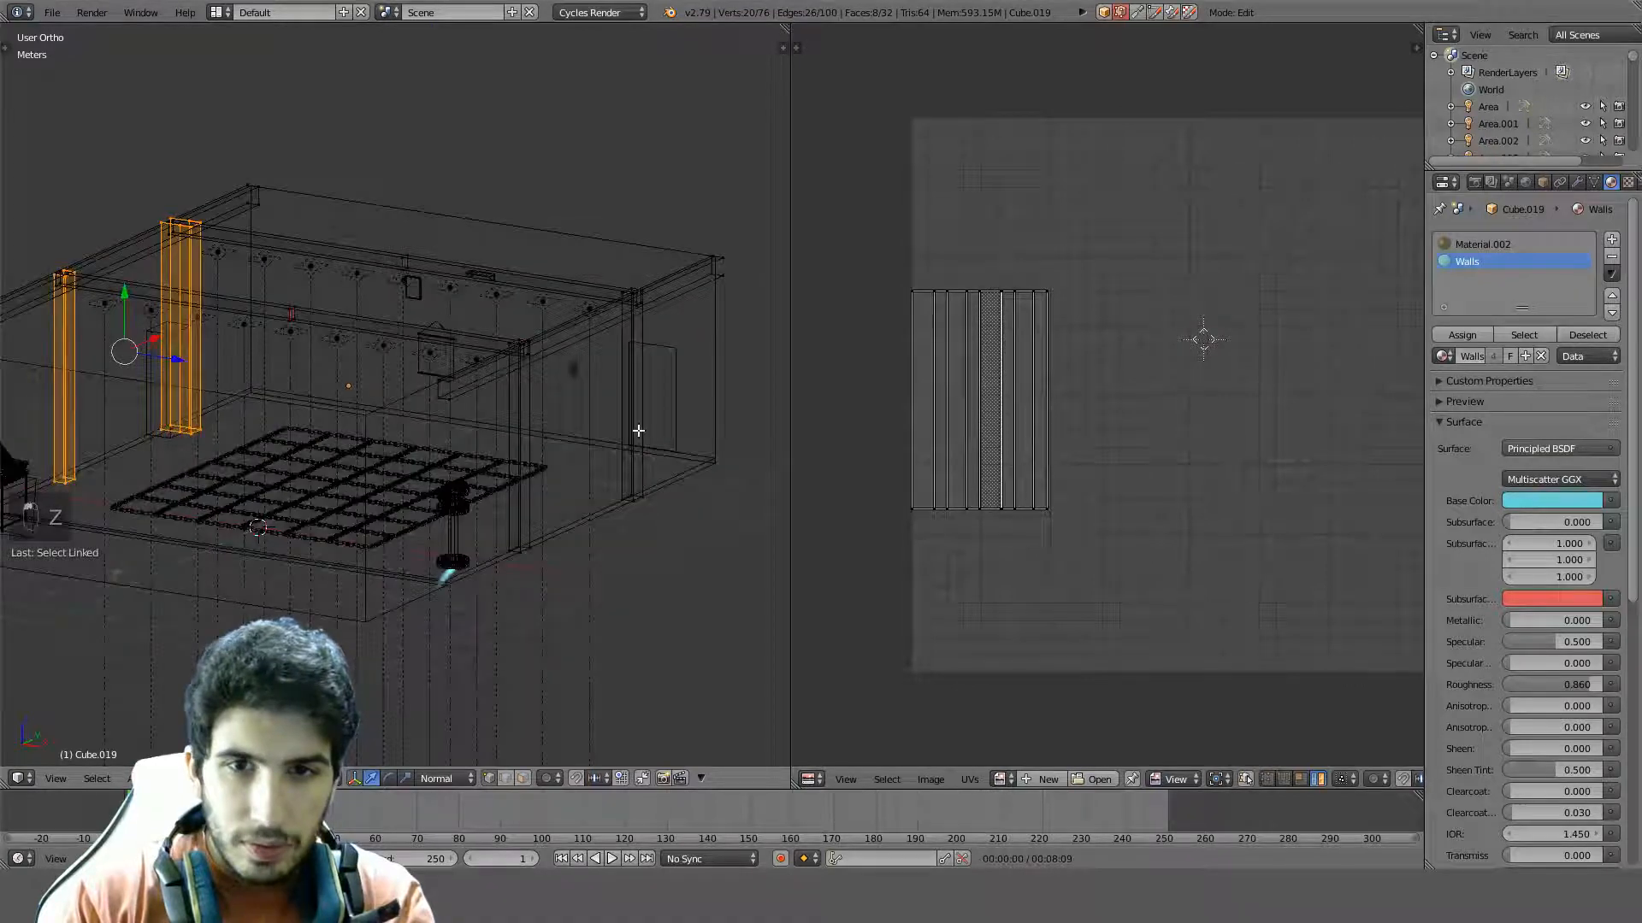
{"action": "key", "text": "l"}
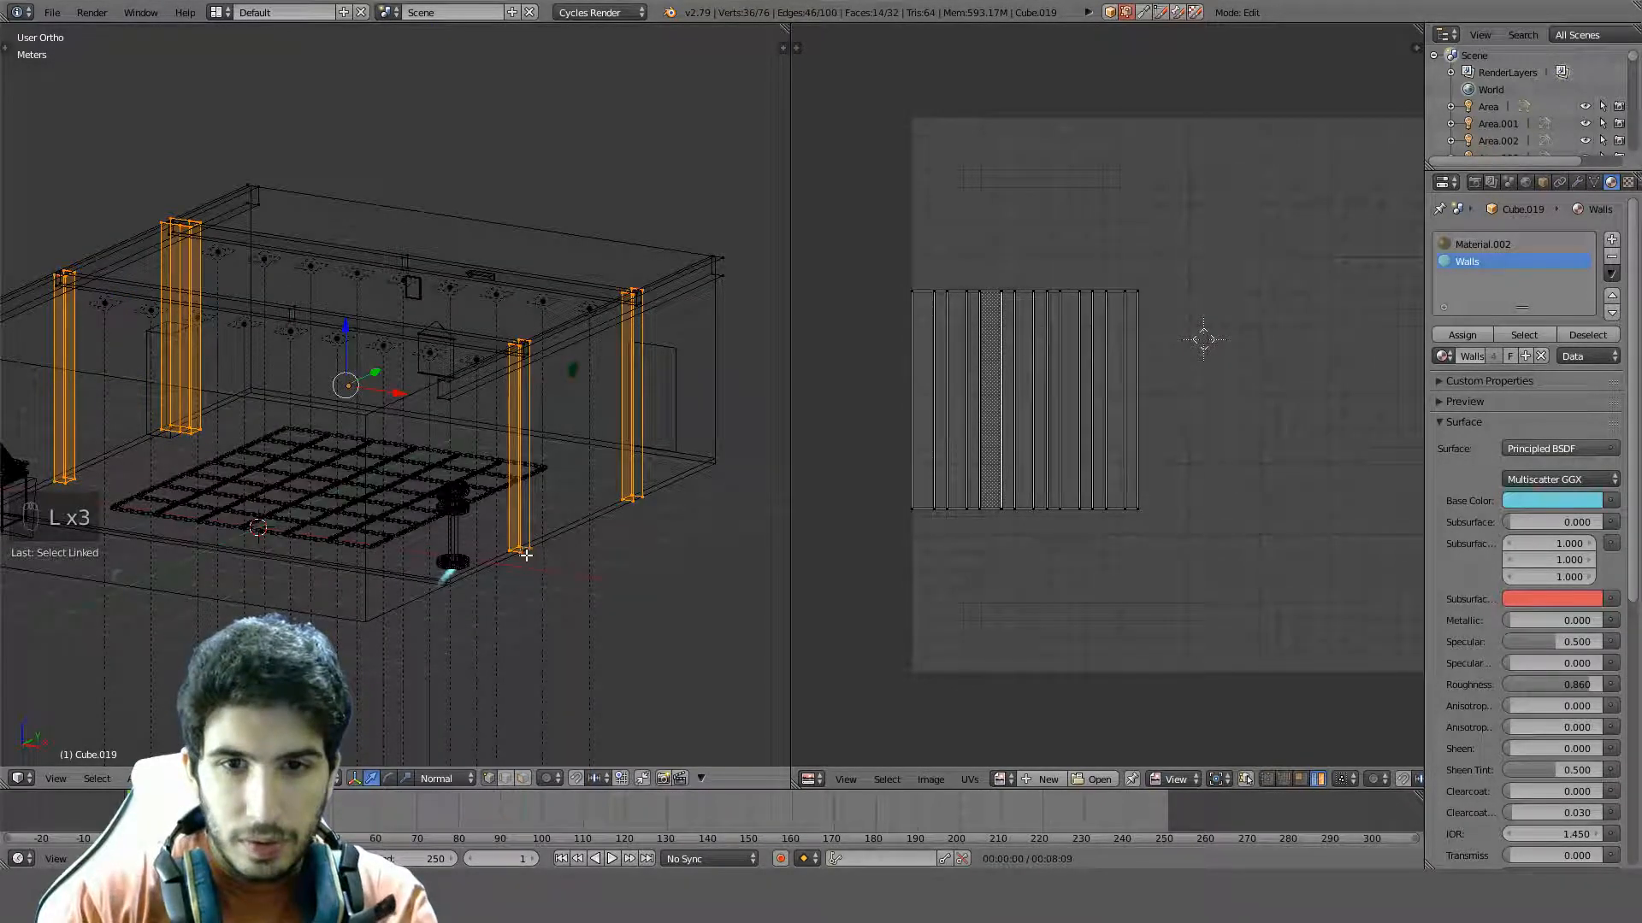
Deselect the pillars' bottom vertices in the front view and lower the pillar tops to just below the beams
{"action": "key", "text": "KP_1"}
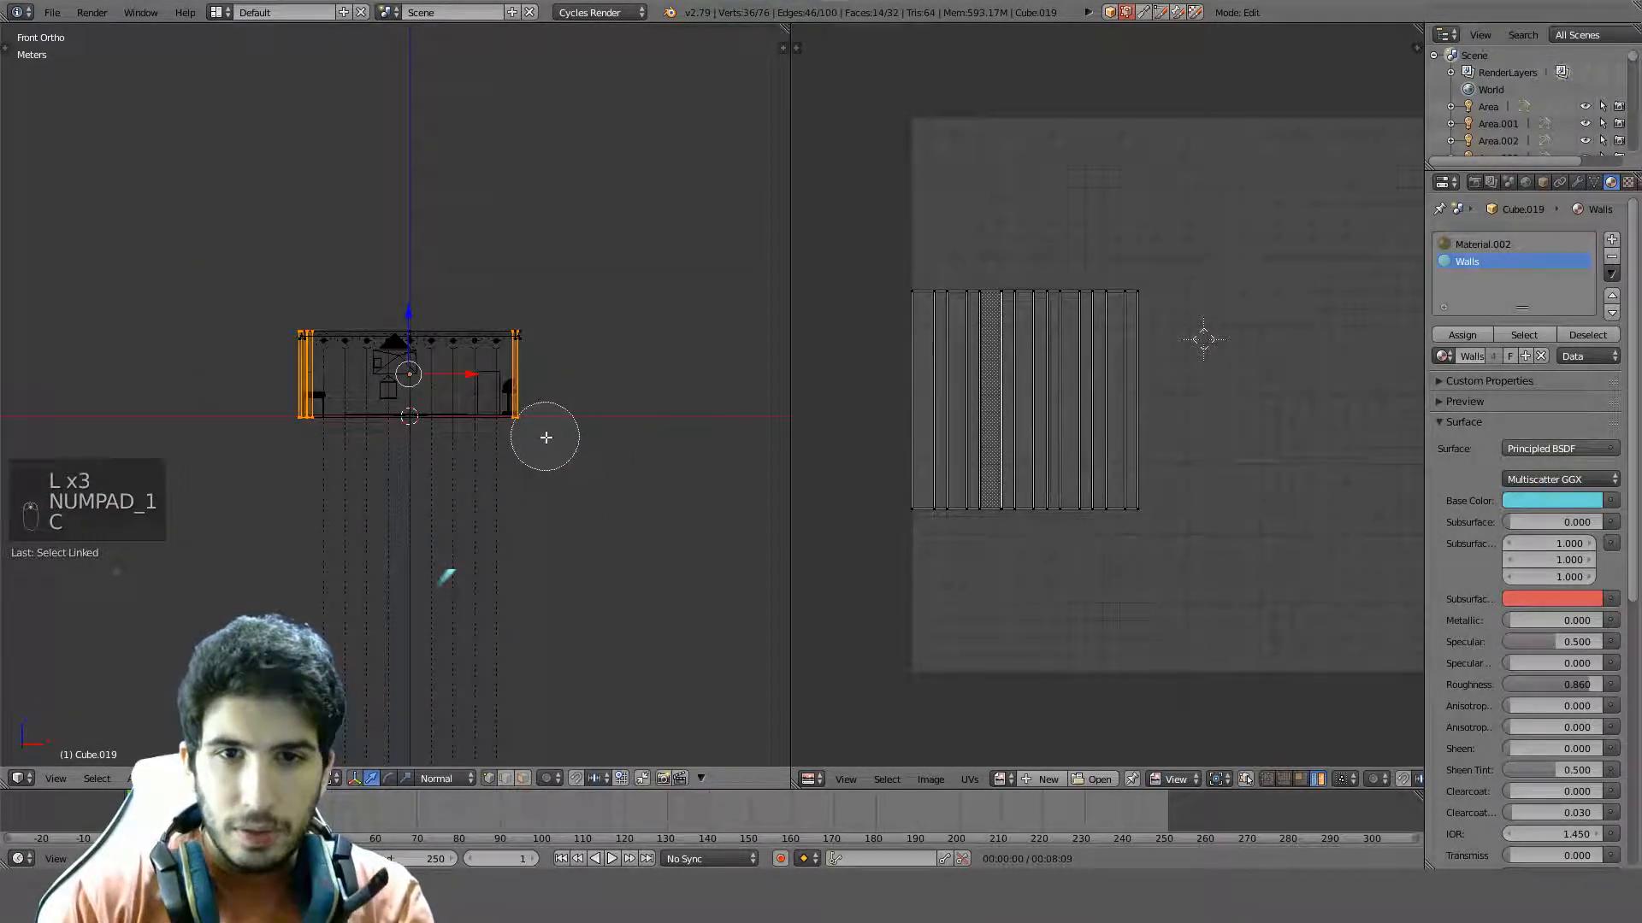
{"action": "mouse_move", "coordinate": [545, 437]}
{"action": "middle_mouse_down"}
{"action": "mouse_move", "coordinate": [267, 460]}
{"action": "mouse_move", "coordinate": [280, 436]}
{"action": "middle_mouse_up"}
{"action": "key", "text": "c"}
{"action": "right_click", "coordinate": [283, 436]}
{"action": "scroll", "coordinate": [363, 344], "scroll_direction": "up", "scroll_amount": 3}
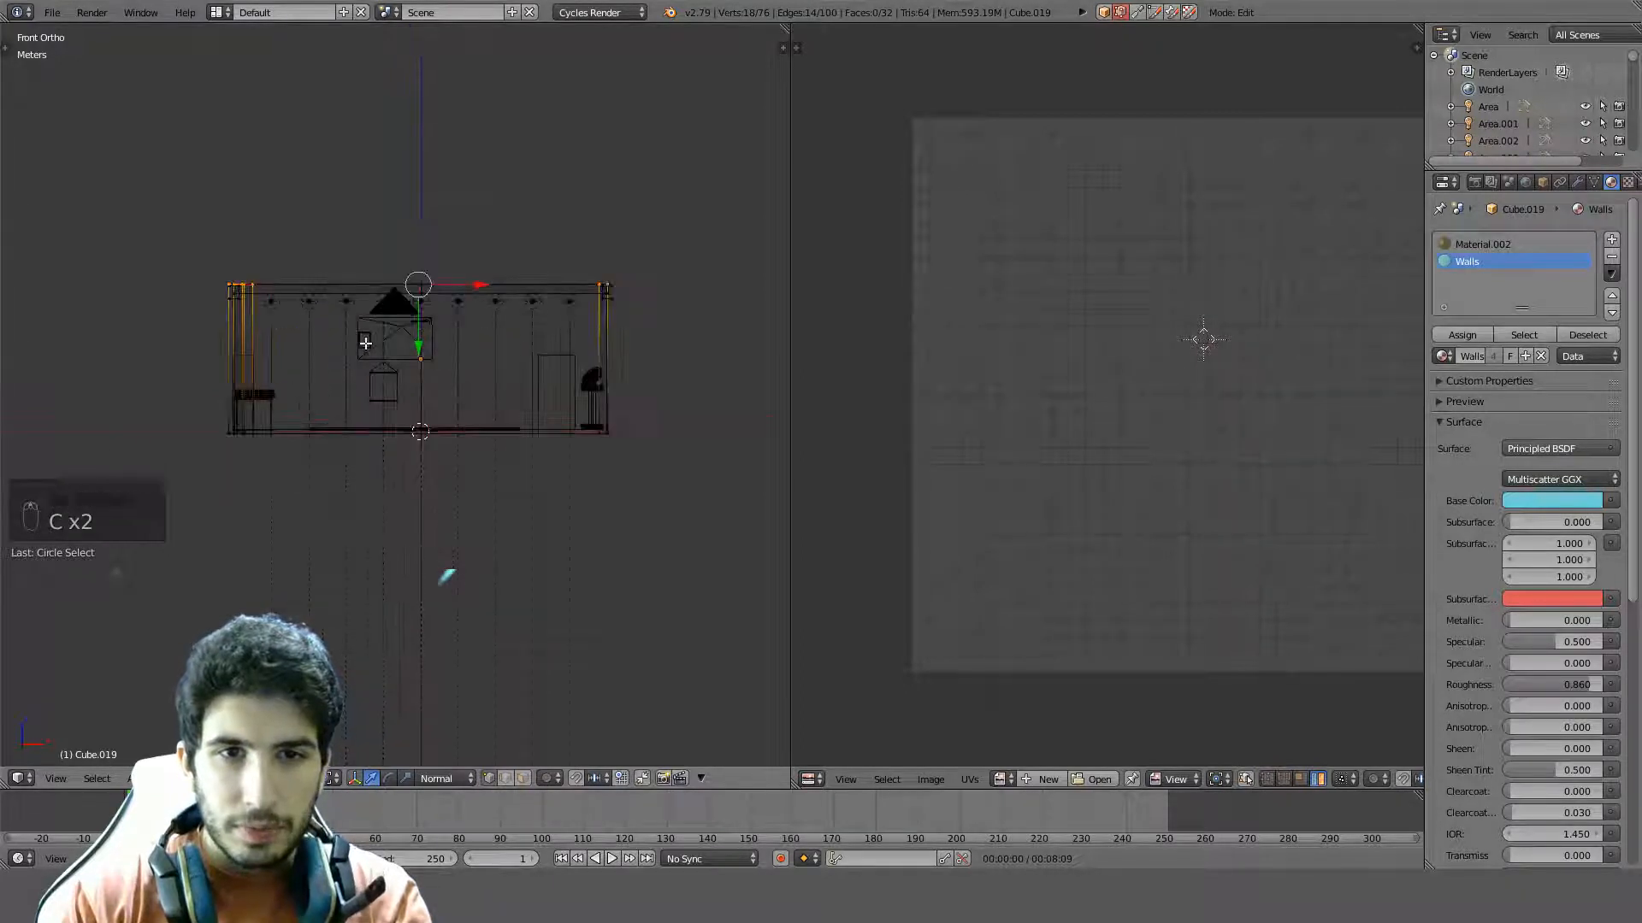
{"action": "middle_click_drag", "start_coordinate": [362, 345], "coordinate": [536, 410], "text": "shift"}
{"action": "scroll", "coordinate": [535, 410], "scroll_direction": "up", "scroll_amount": 6}
{"action": "middle_click_drag", "start_coordinate": [538, 237], "coordinate": [472, 358], "text": "shift"}
{"action": "scroll", "coordinate": [472, 358], "scroll_direction": "up", "scroll_amount": 3}
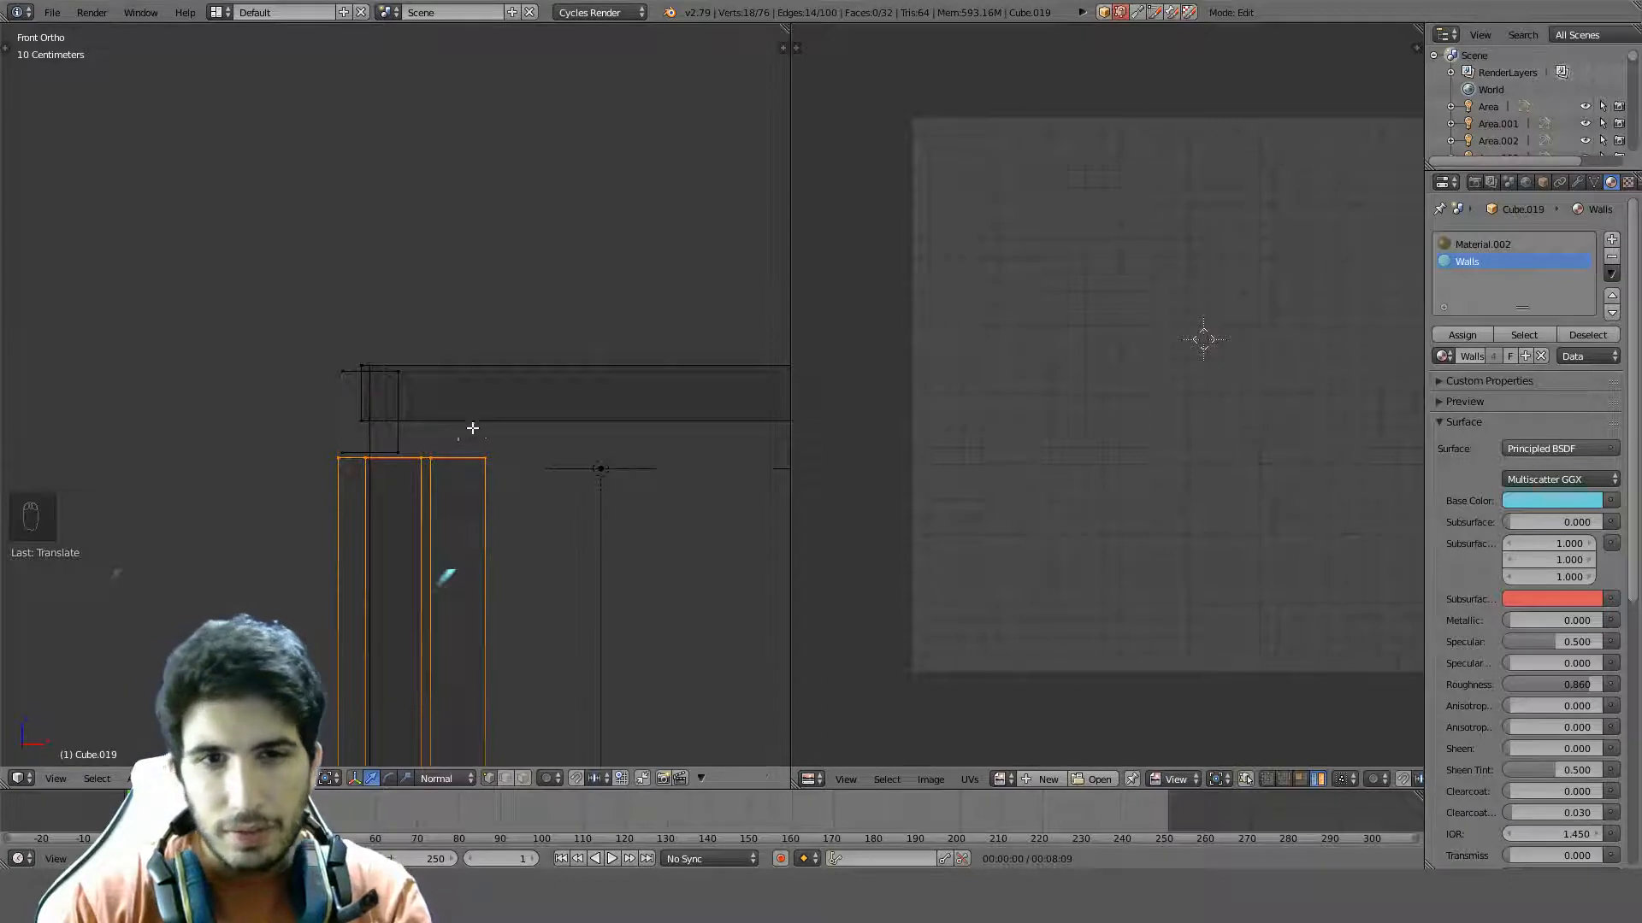
{"action": "key", "text": "Tab"}
{"action": "key", "text": "Tab"}
{"action": "key", "text": "a"}
{"action": "key", "text": "a"}
{"action": "key", "text": "a"}
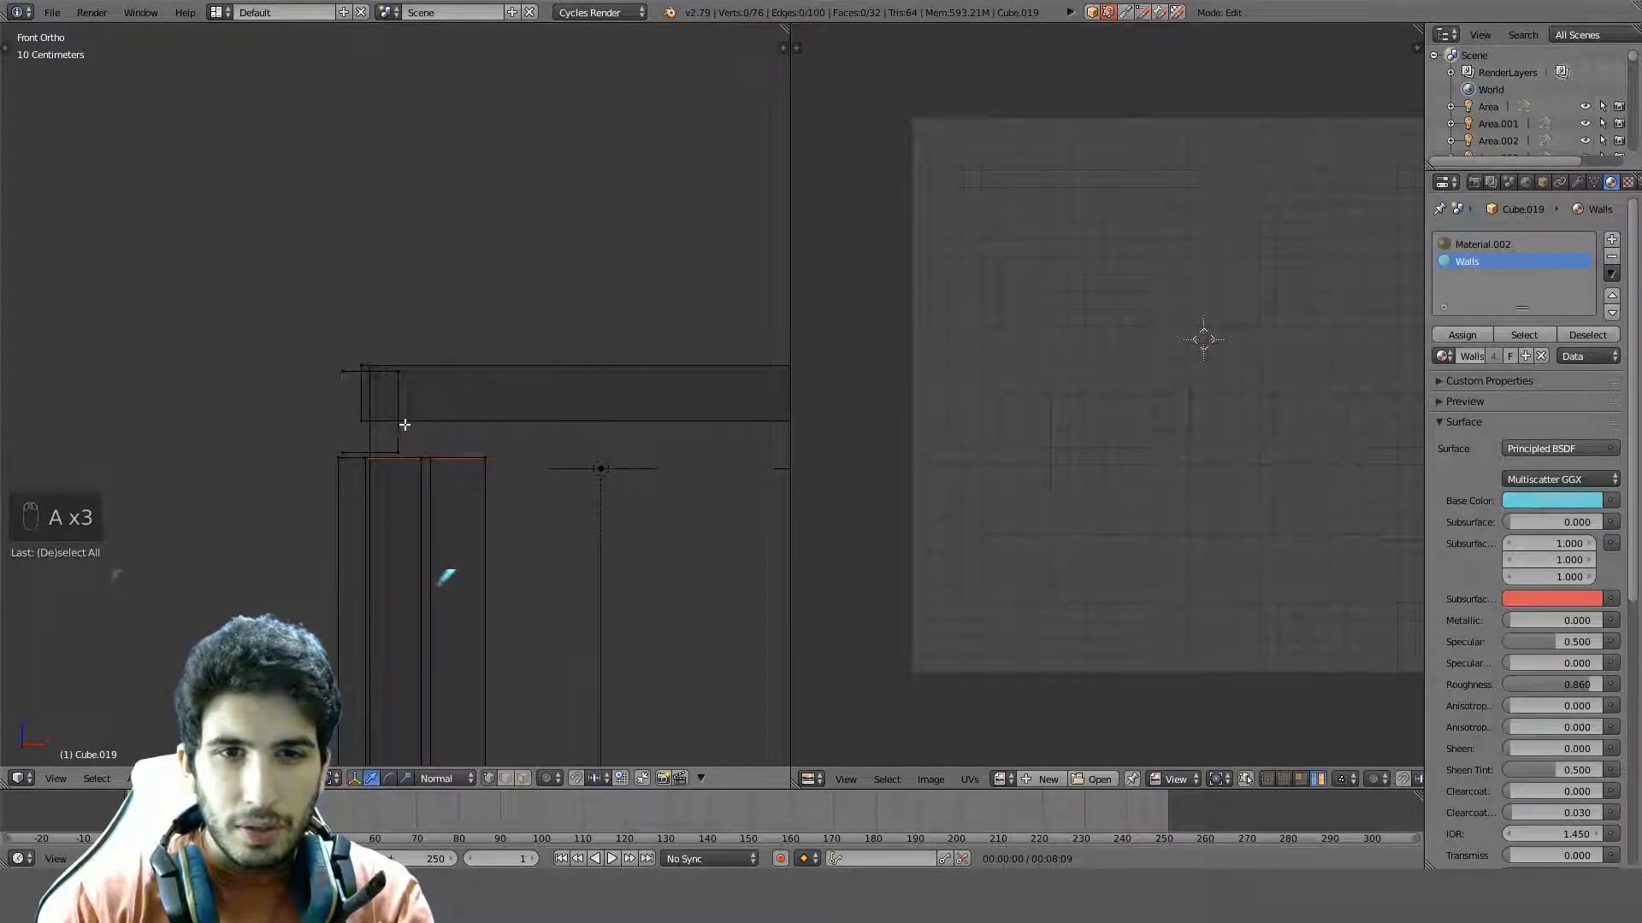
Select the bottom vertices of the two cross beams at both ends and mid-span in the front view and lower them
{"action": "scroll", "coordinate": [301, 414], "scroll_direction": "down", "scroll_amount": 3}
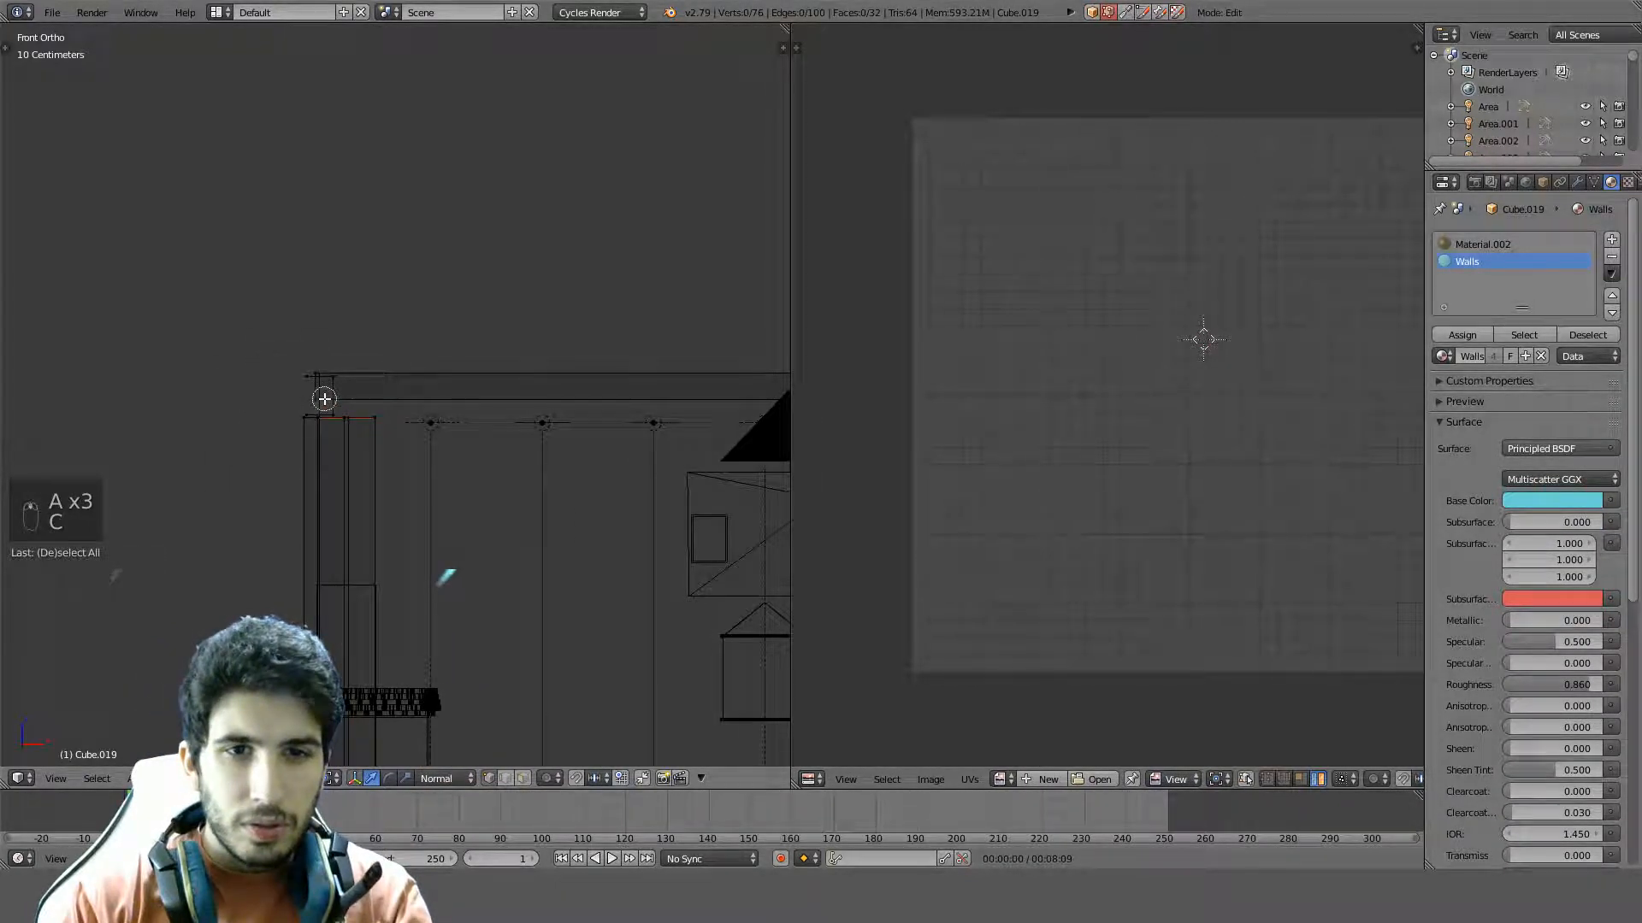
{"action": "right_click", "coordinate": [320, 399]}
{"action": "middle_click_drag", "start_coordinate": [507, 389], "coordinate": [249, 376], "text": "shift"}
{"action": "middle_click_drag", "start_coordinate": [535, 382], "coordinate": [122, 392], "text": "shift"}
{"action": "middle_click_drag", "start_coordinate": [423, 396], "coordinate": [292, 404], "text": "shift"}
{"action": "middle_click_drag", "start_coordinate": [656, 412], "coordinate": [483, 414], "text": "shift"}
{"action": "scroll", "coordinate": [482, 413], "scroll_direction": "up", "scroll_amount": 3}
{"action": "key", "text": "c"}
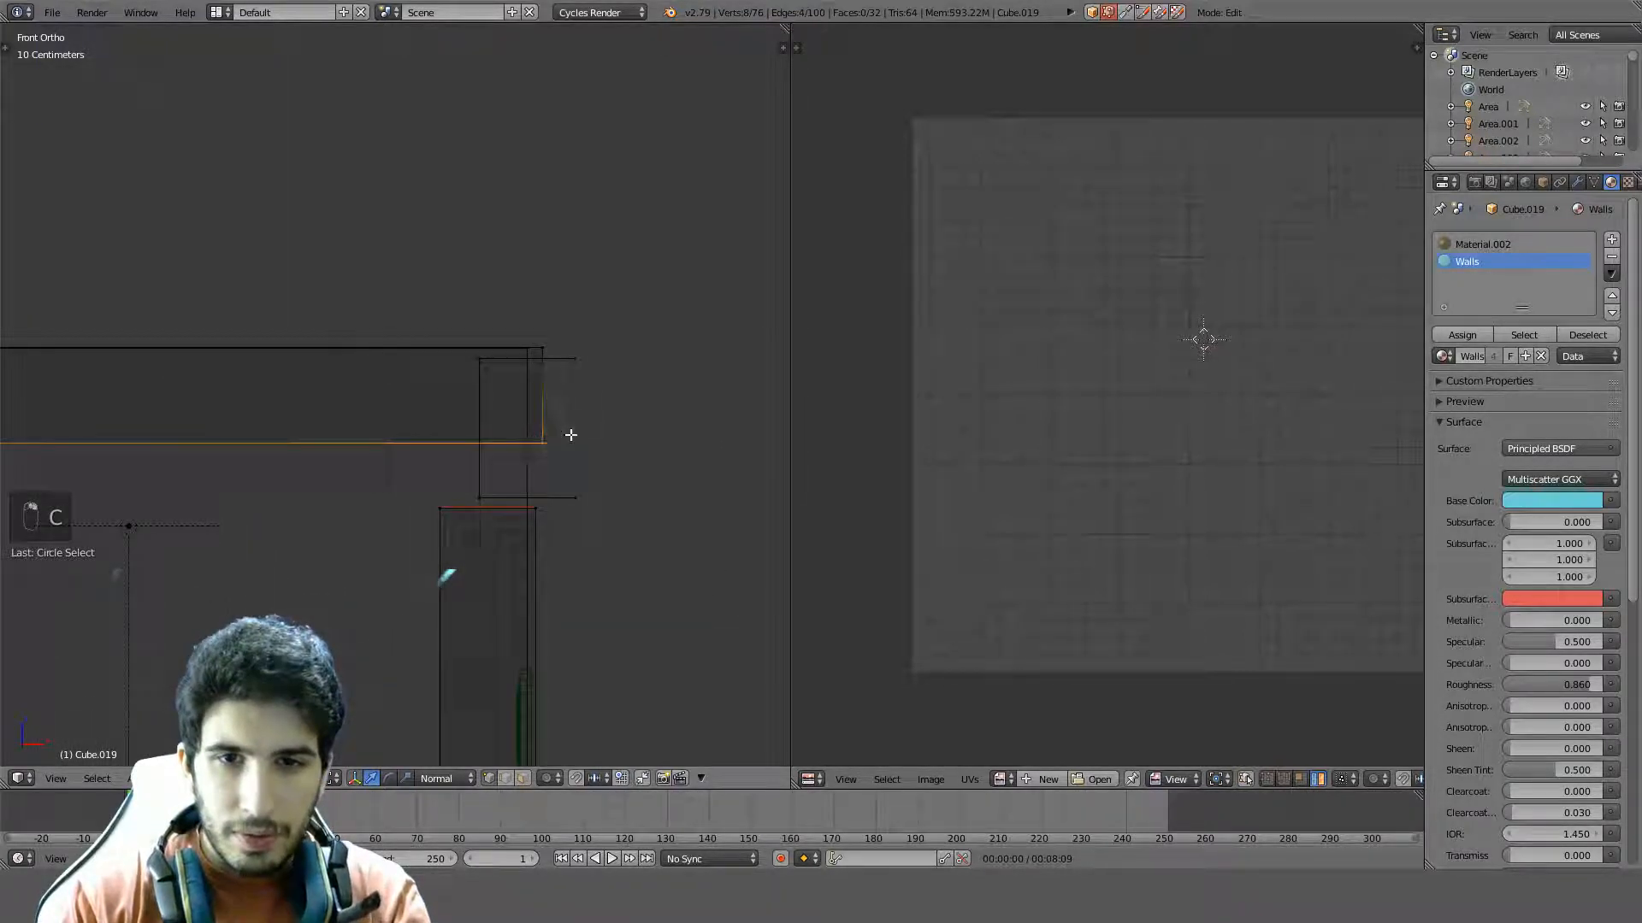
{"action": "right_click", "coordinate": [579, 510]}
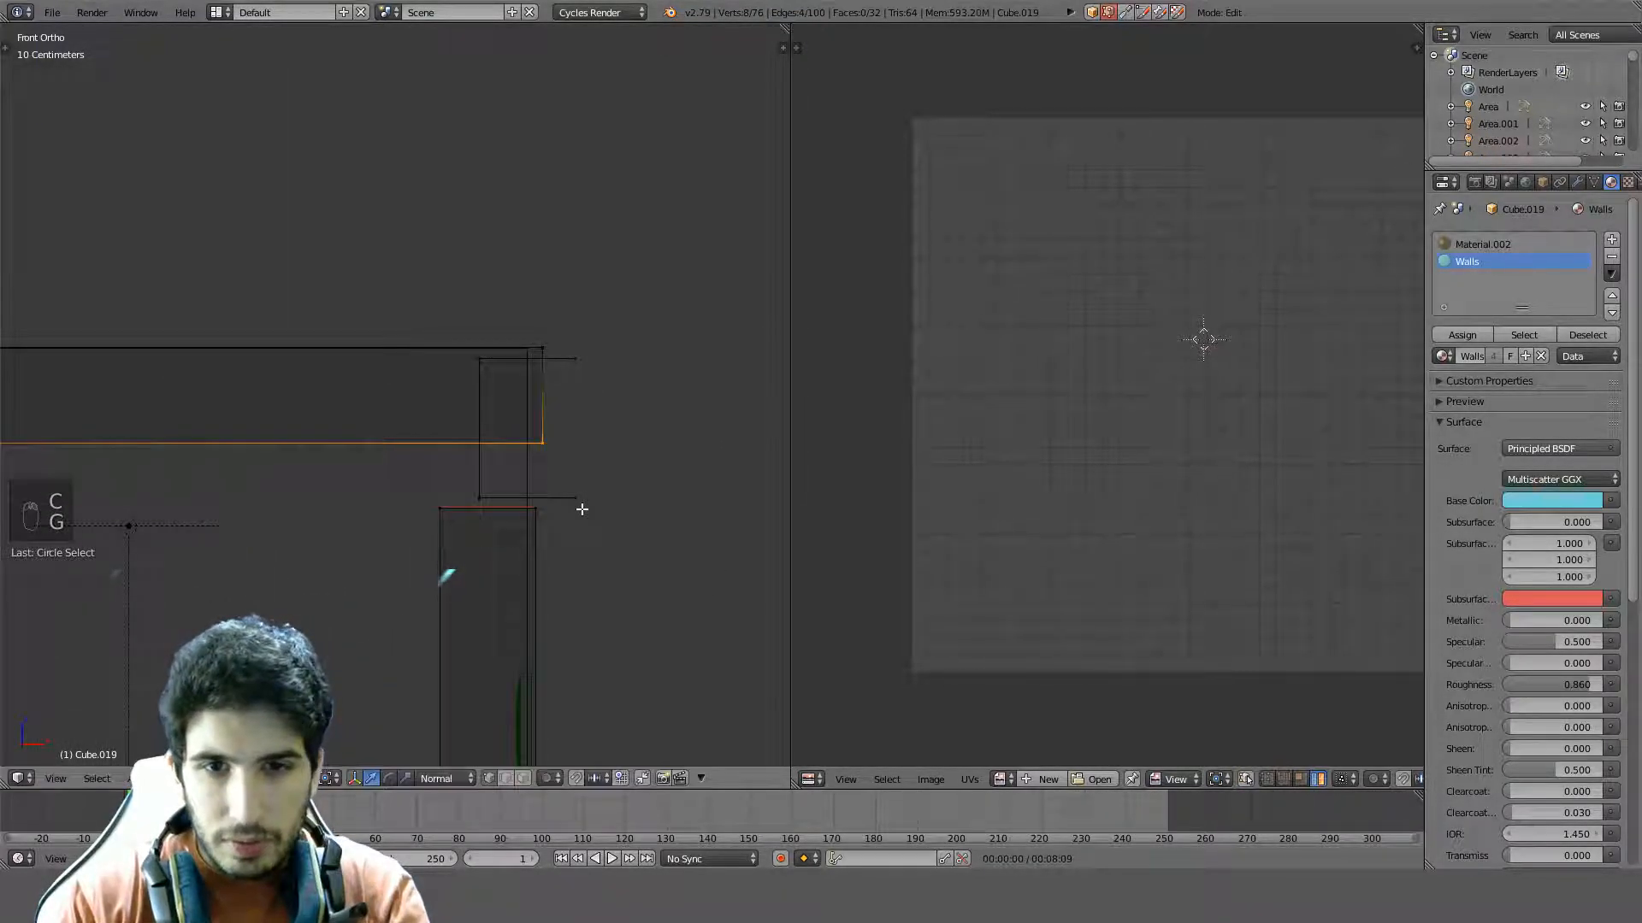
{"action": "scroll", "coordinate": [579, 510], "scroll_direction": "down", "scroll_amount": 9}
{"action": "middle_click_drag", "start_coordinate": [362, 493], "coordinate": [733, 476], "text": "shift"}
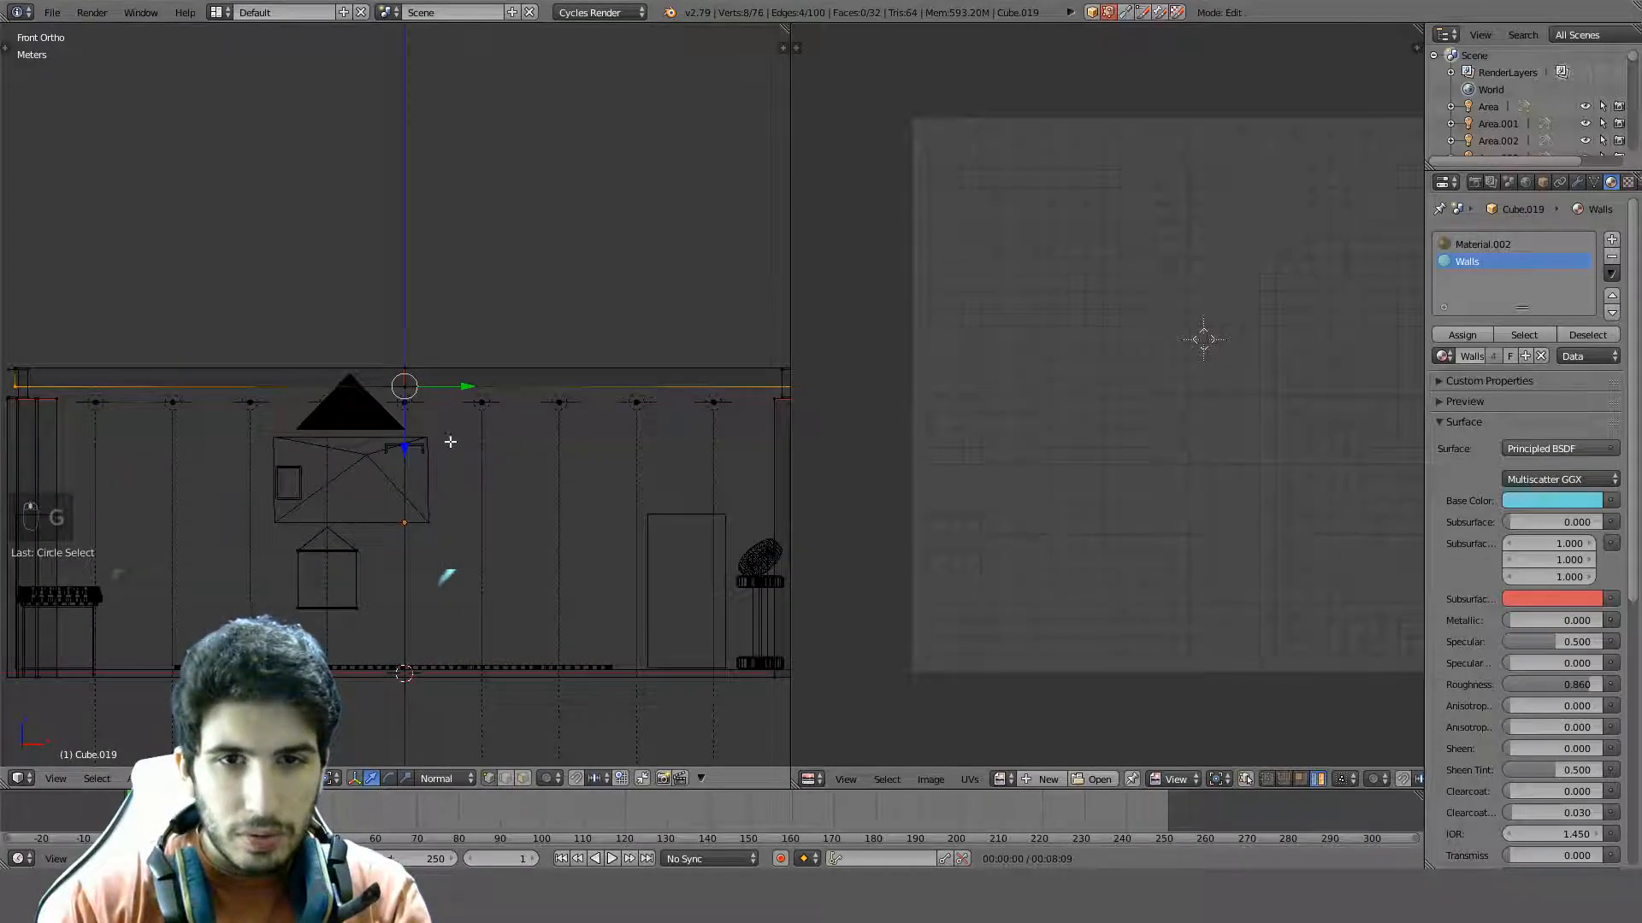
{"action": "left_click", "coordinate": [412, 386]}
{"action": "right_click", "coordinate": [412, 386]}
{"action": "scroll", "coordinate": [427, 376], "scroll_direction": "up", "scroll_amount": 10}
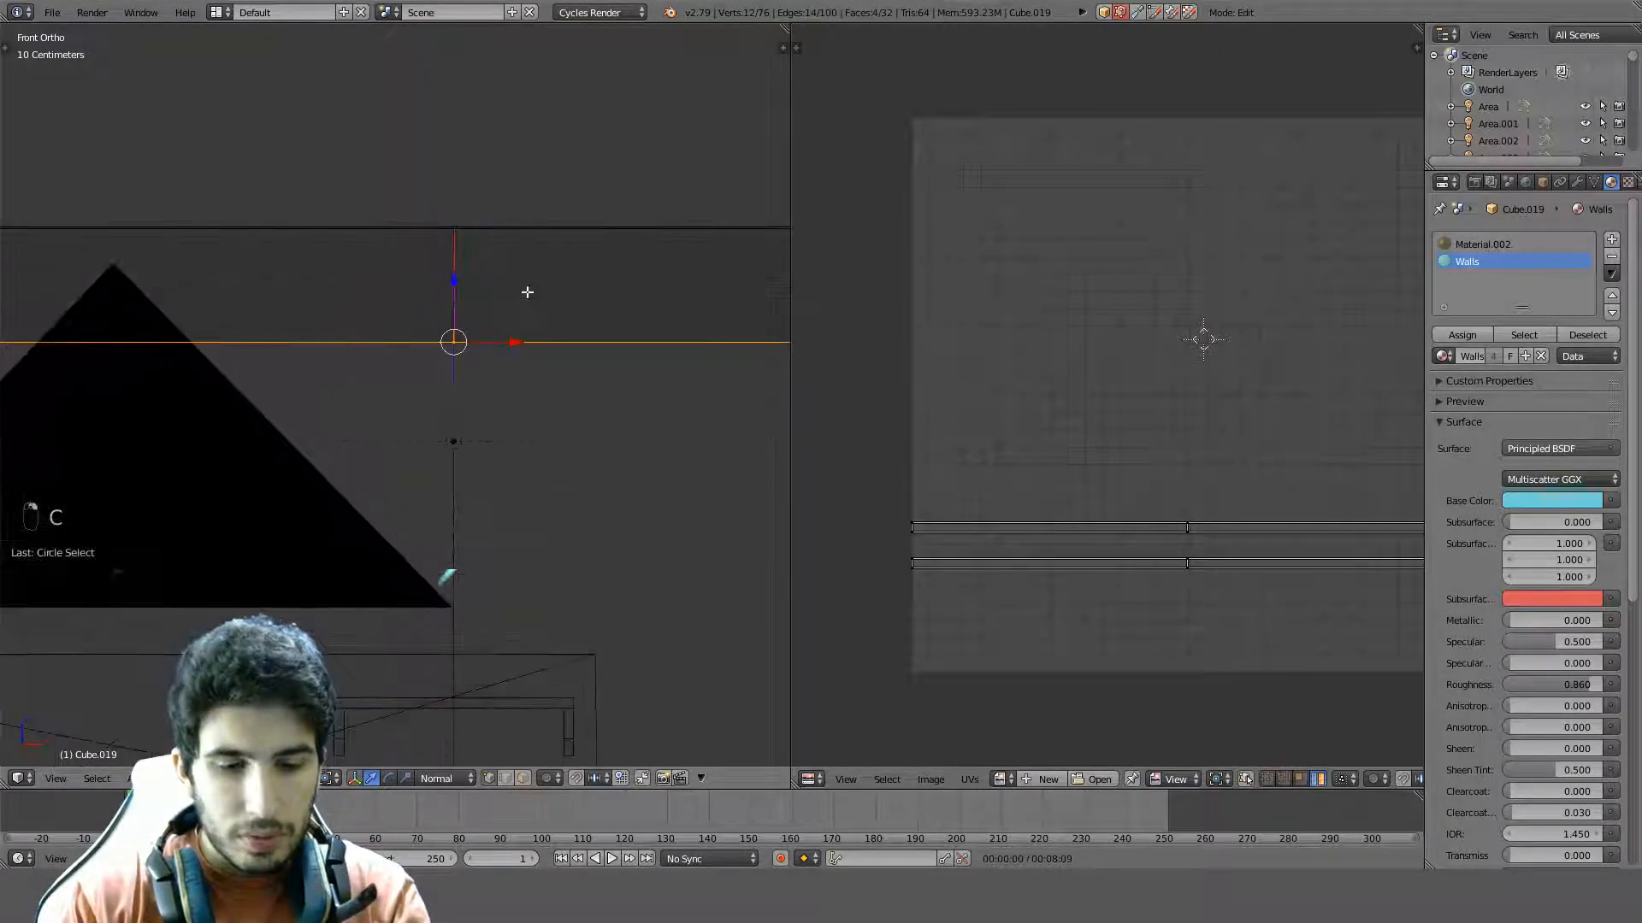
{"action": "left_click", "coordinate": [532, 383]}
{"action": "scroll", "coordinate": [532, 383], "scroll_direction": "down", "scroll_amount": 4}
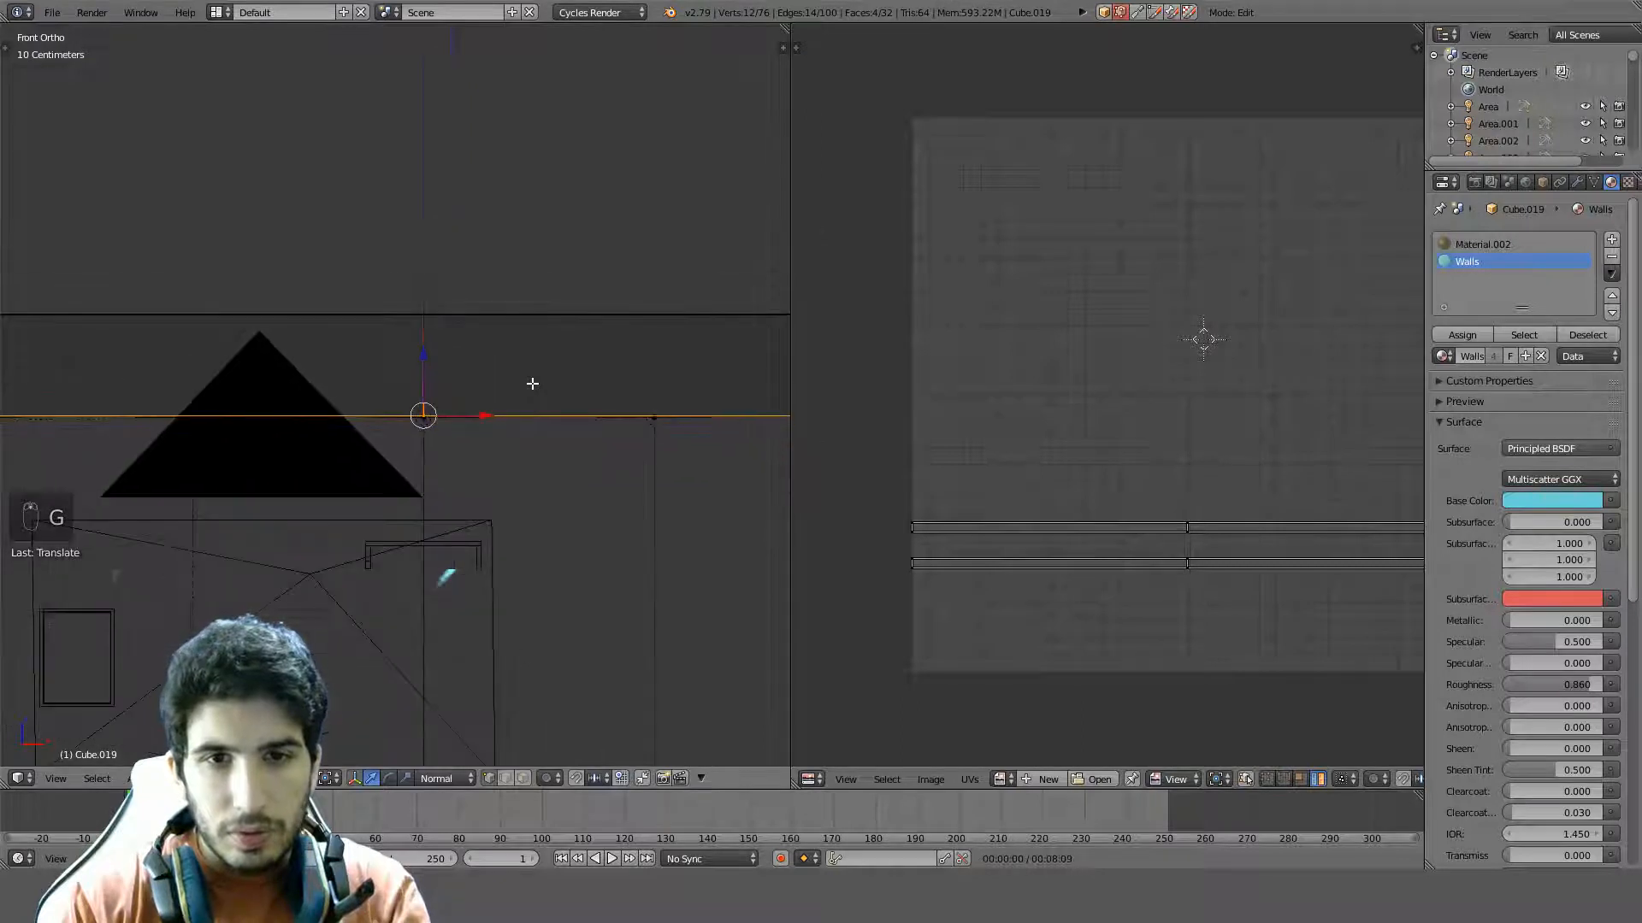
Select the vertices of the edge loops midway along both cross beams and dissolve them
{"action": "middle_click_drag", "start_coordinate": [531, 382], "coordinate": [505, 425]}
{"action": "key", "text": "KP_1"}
{"action": "key", "text": "a"}
{"action": "key", "text": "a"}
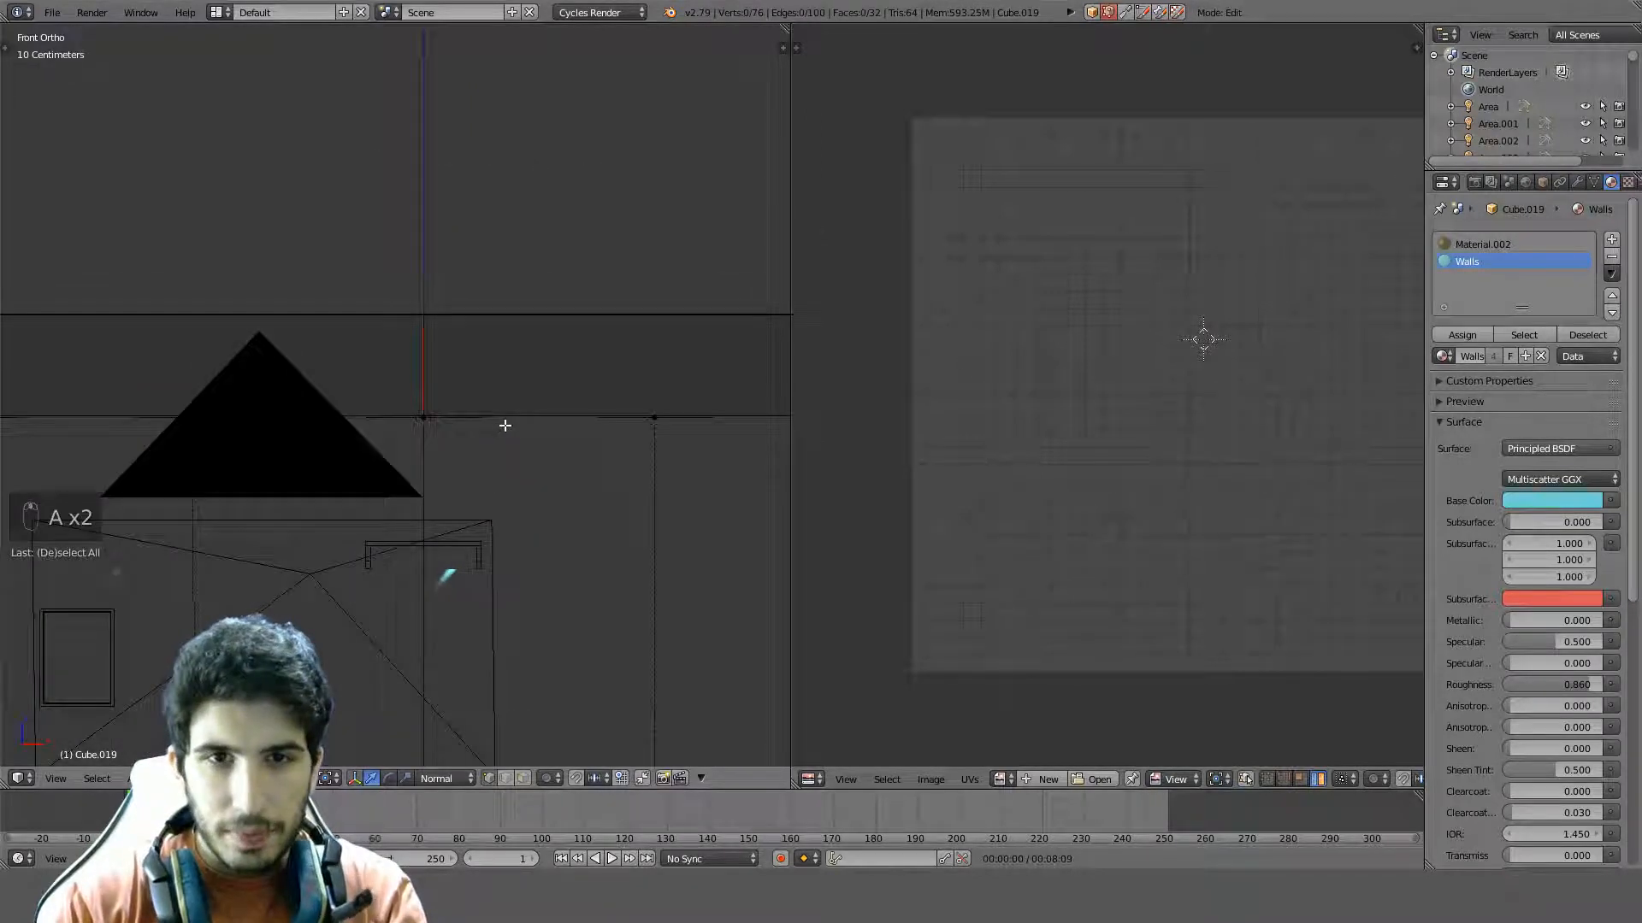
{"action": "left_click_drag", "start_coordinate": [442, 329], "coordinate": [432, 400]}
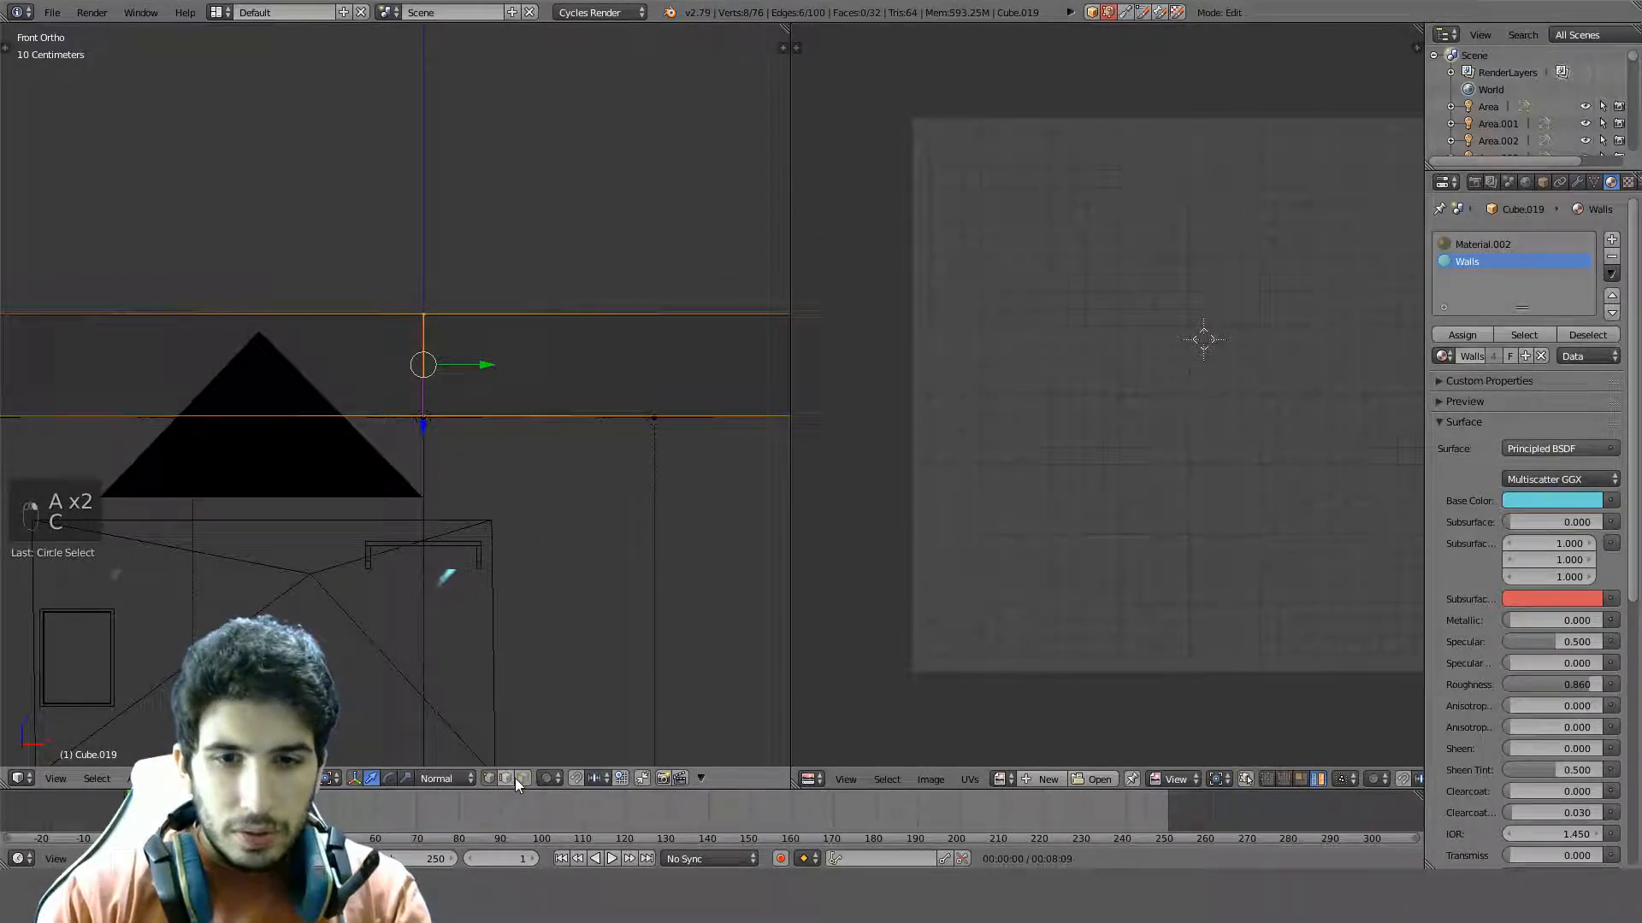
{"action": "key", "text": "ctrl+x"}
{"action": "mouse_move", "coordinate": [510, 410]}
{"action": "middle_mouse_down"}
{"action": "mouse_move", "coordinate": [422, 480]}
{"action": "mouse_move", "coordinate": [414, 451]}
{"action": "mouse_move", "coordinate": [556, 257]}
{"action": "mouse_move", "coordinate": [514, 303]}
{"action": "mouse_move", "coordinate": [377, 377]}
{"action": "mouse_move", "coordinate": [458, 334]}
{"action": "middle_mouse_up"}
{"action": "key", "text": "z"}
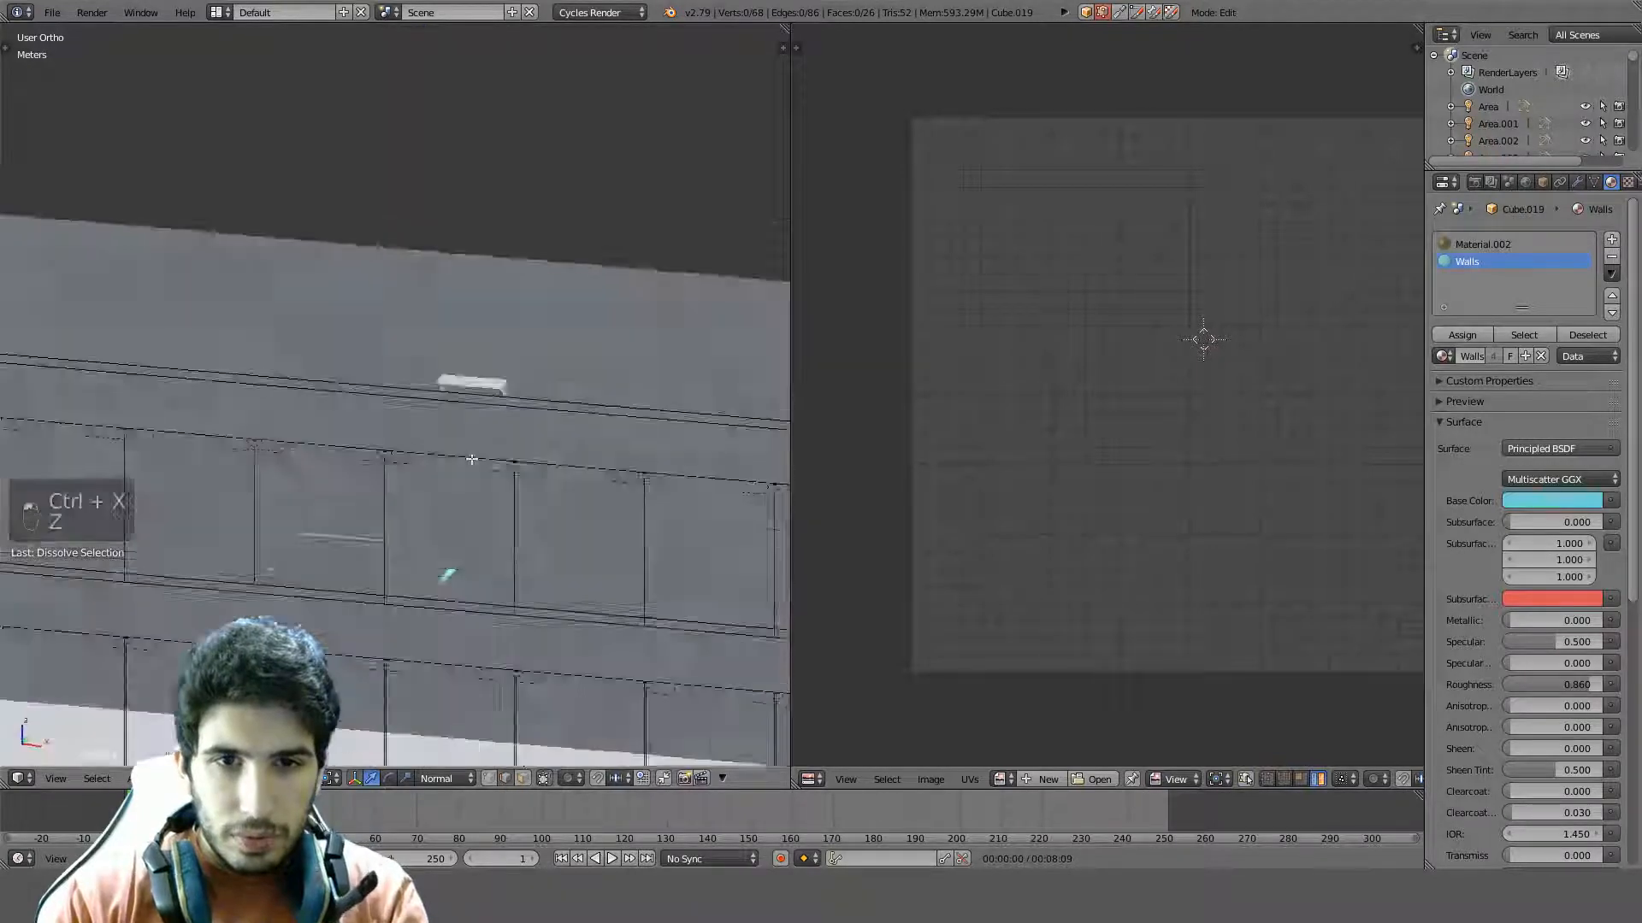
{"action": "key", "text": "Tab"}
Edit the frame mesh and select both cross beams as linked geometry
{"action": "scroll", "coordinate": [557, 256], "scroll_direction": "down", "scroll_amount": 5}
{"action": "middle_click_drag", "start_coordinate": [309, 352], "coordinate": [465, 331], "text": "shift"}
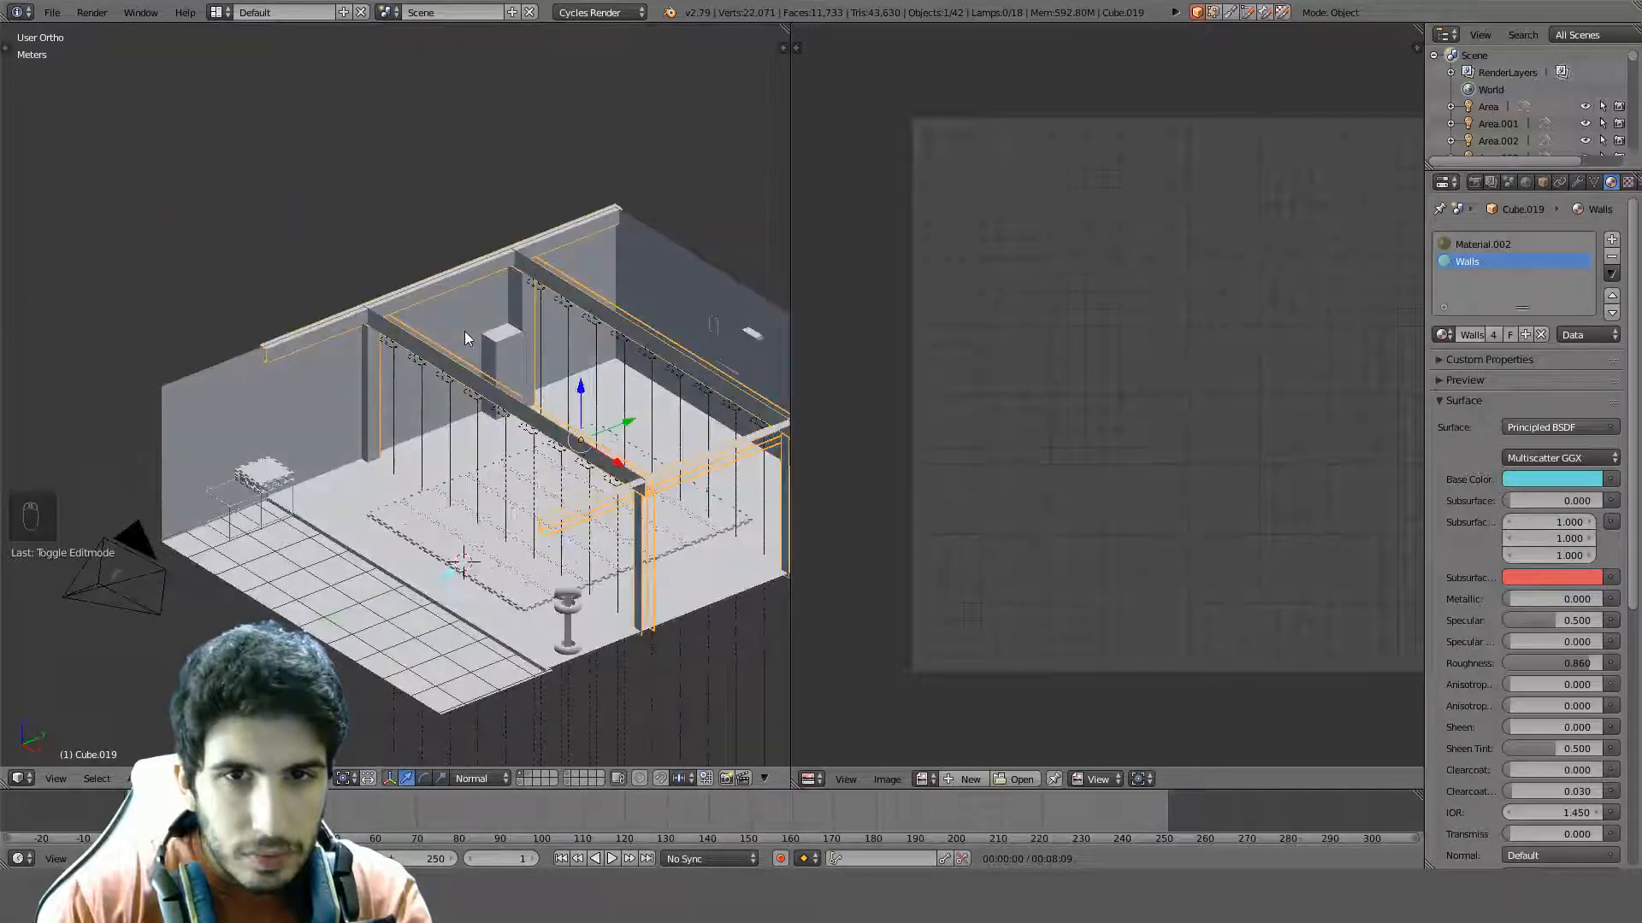
{"action": "scroll", "coordinate": [464, 331], "scroll_direction": "up", "scroll_amount": 4}
{"action": "middle_click_drag", "start_coordinate": [545, 200], "coordinate": [418, 398], "text": "shift"}
{"action": "middle_click_drag", "start_coordinate": [417, 398], "coordinate": [393, 452]}
{"action": "right_click", "coordinate": [485, 441]}
{"action": "right_click", "coordinate": [486, 441]}
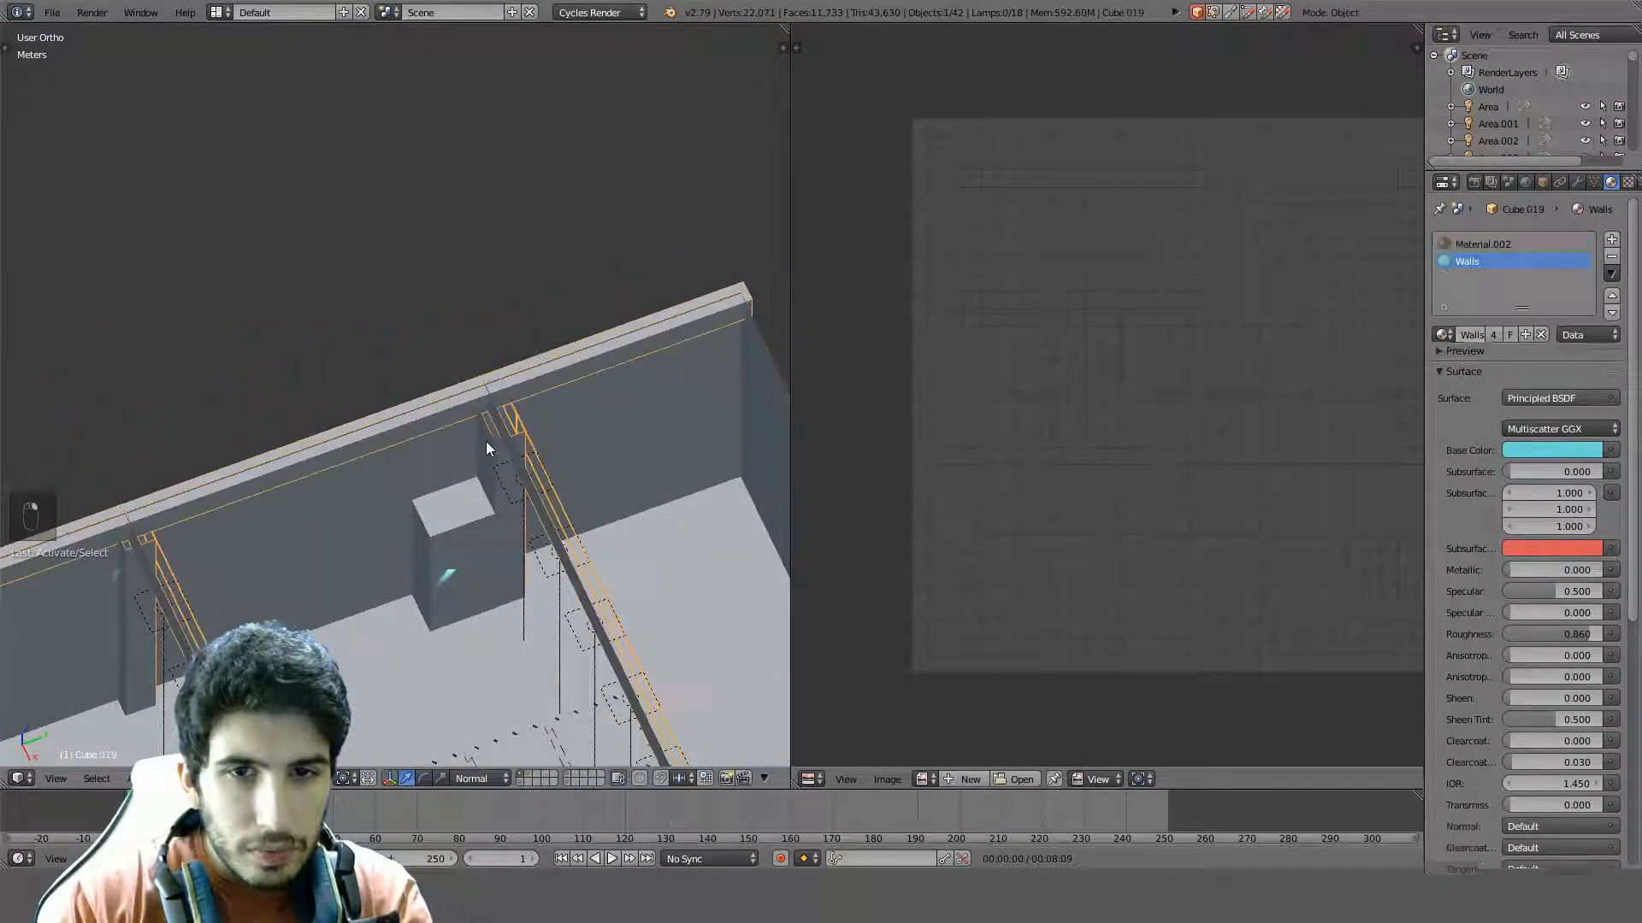
{"action": "key", "text": "Tab"}
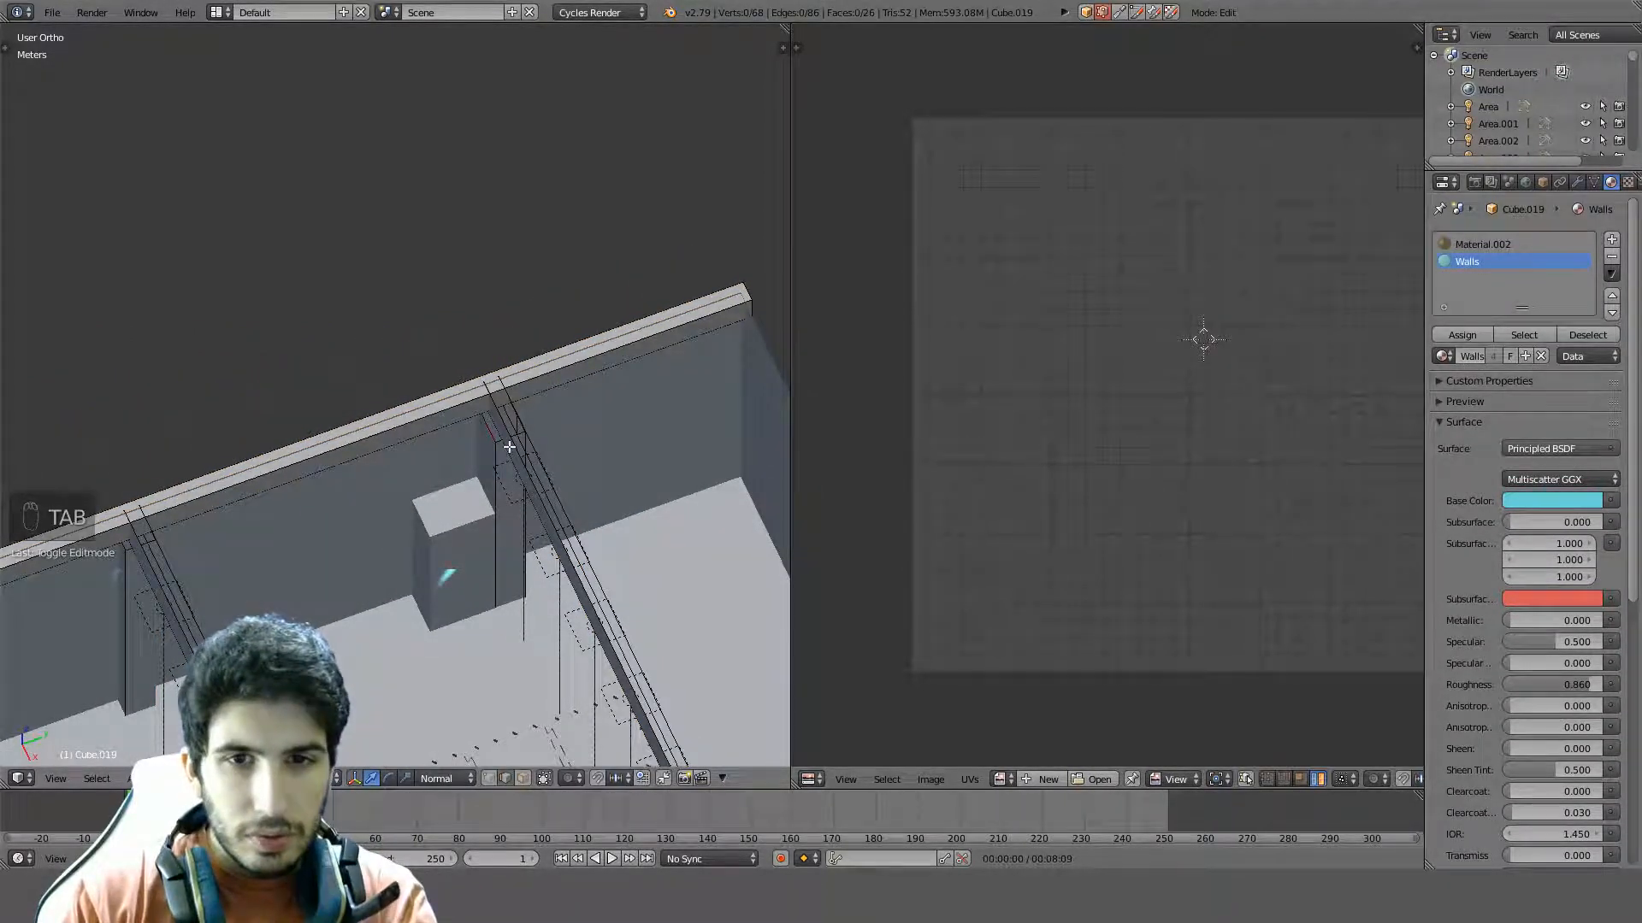
{"action": "middle_click_drag", "start_coordinate": [510, 447], "coordinate": [537, 436]}
{"action": "key", "text": "l"}
{"action": "key", "text": "l"}
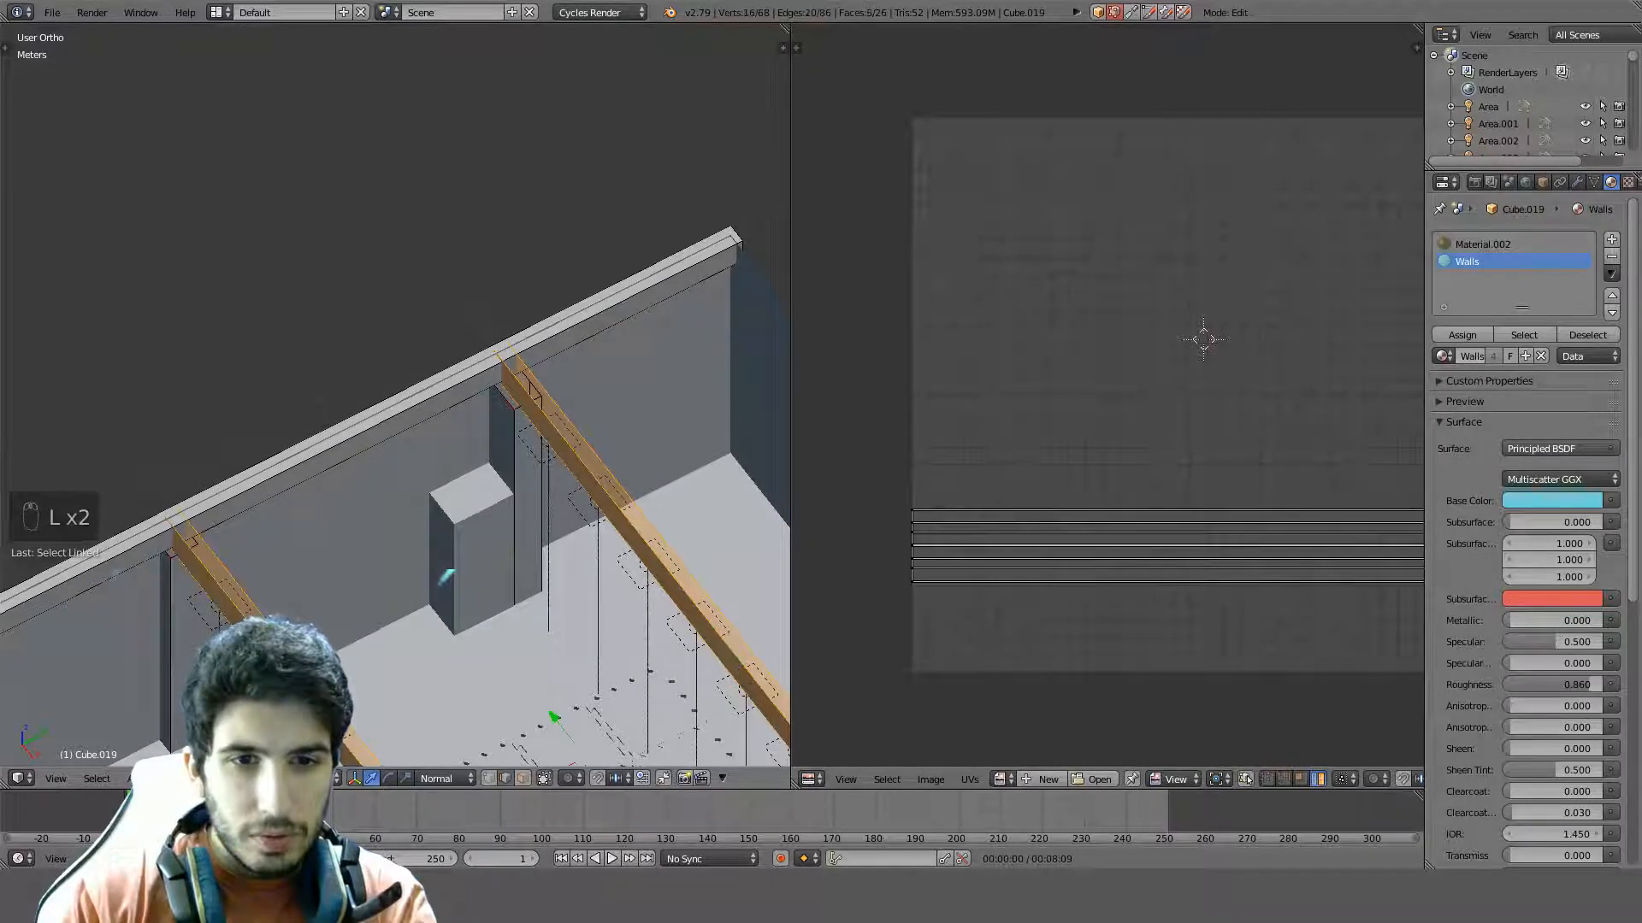
Try to widen the two cross beams along the Y axis in the top view, using Individual Origins as the pivot
{"action": "key", "text": "KP_7"}
{"action": "middle_click_drag", "start_coordinate": [532, 527], "coordinate": [375, 518], "text": "shift"}
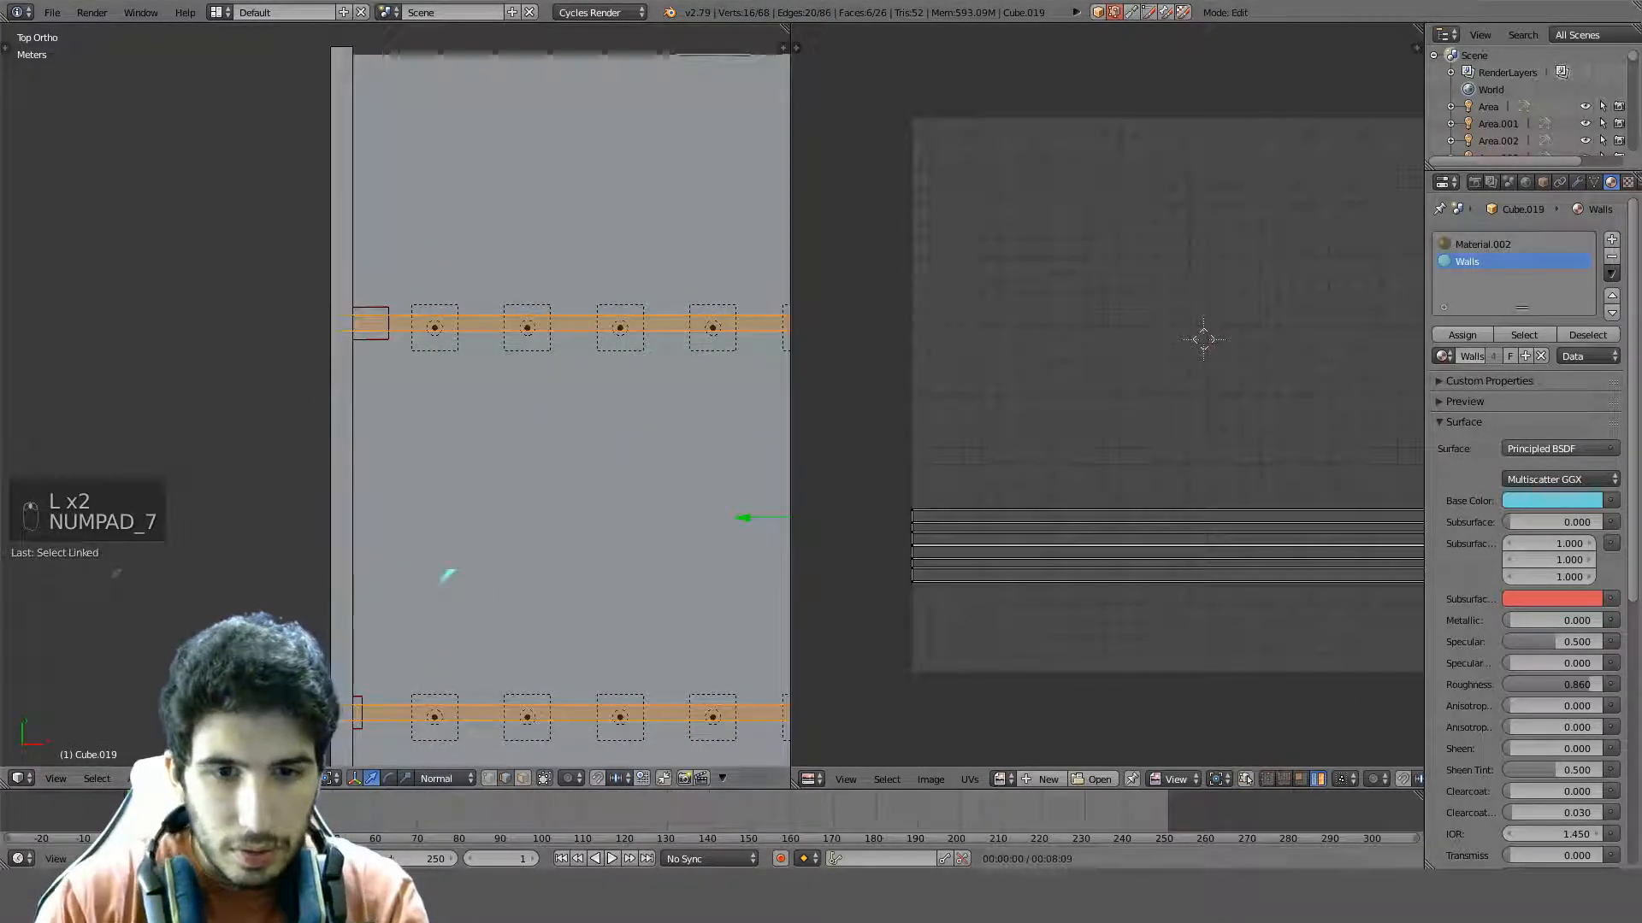
{"action": "left_click", "coordinate": [299, 779]}
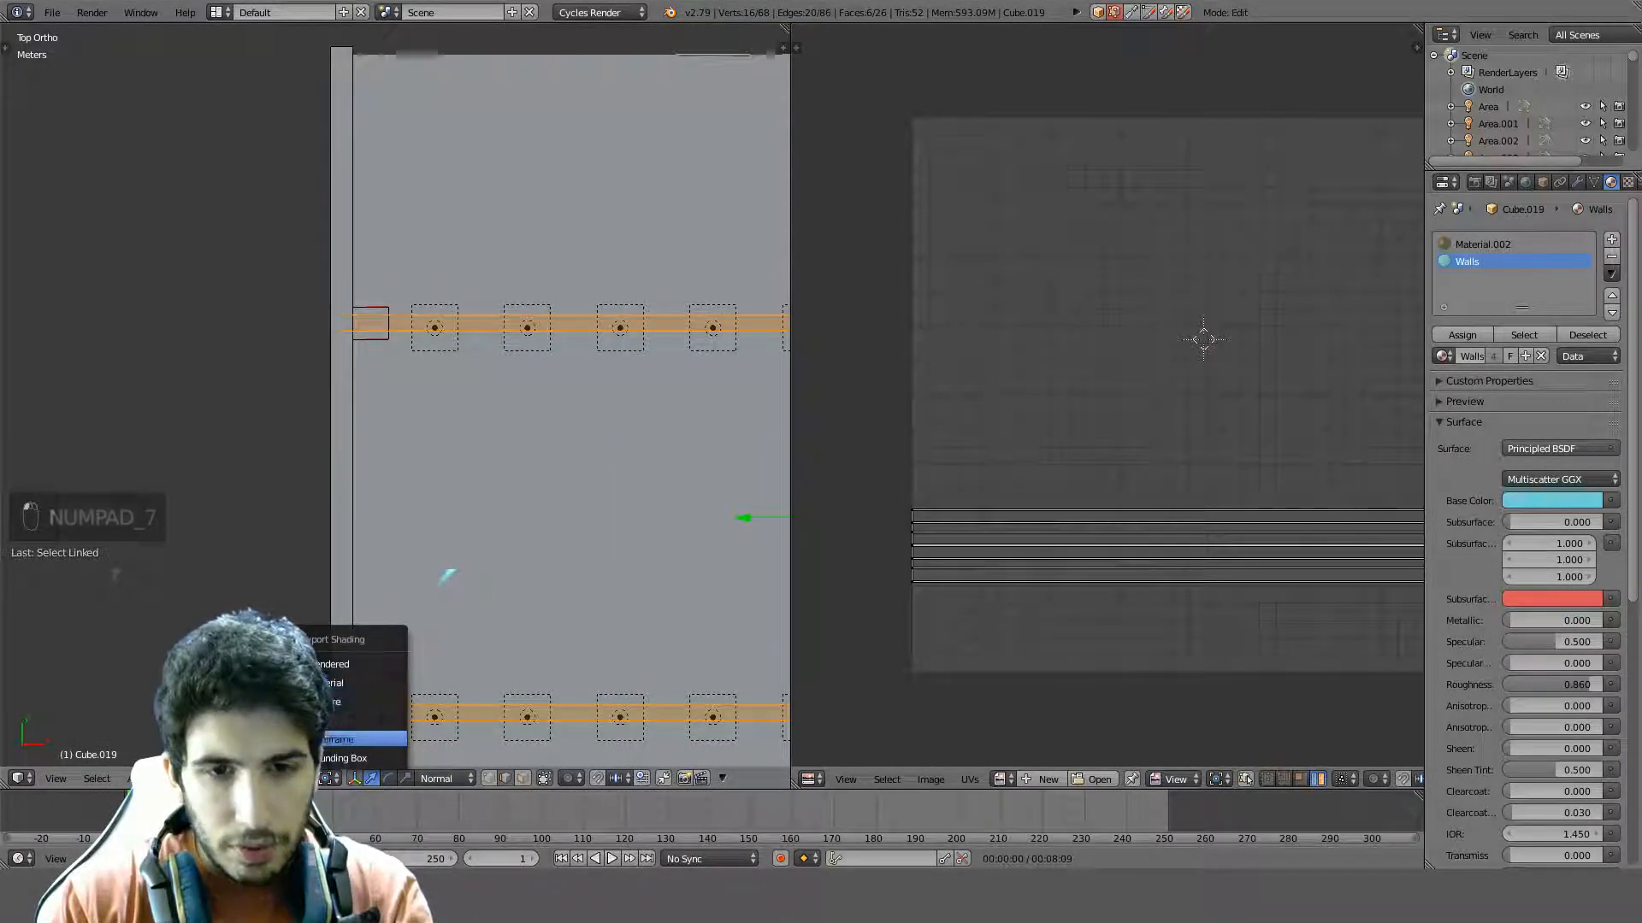
{"action": "left_click", "coordinate": [330, 778]}
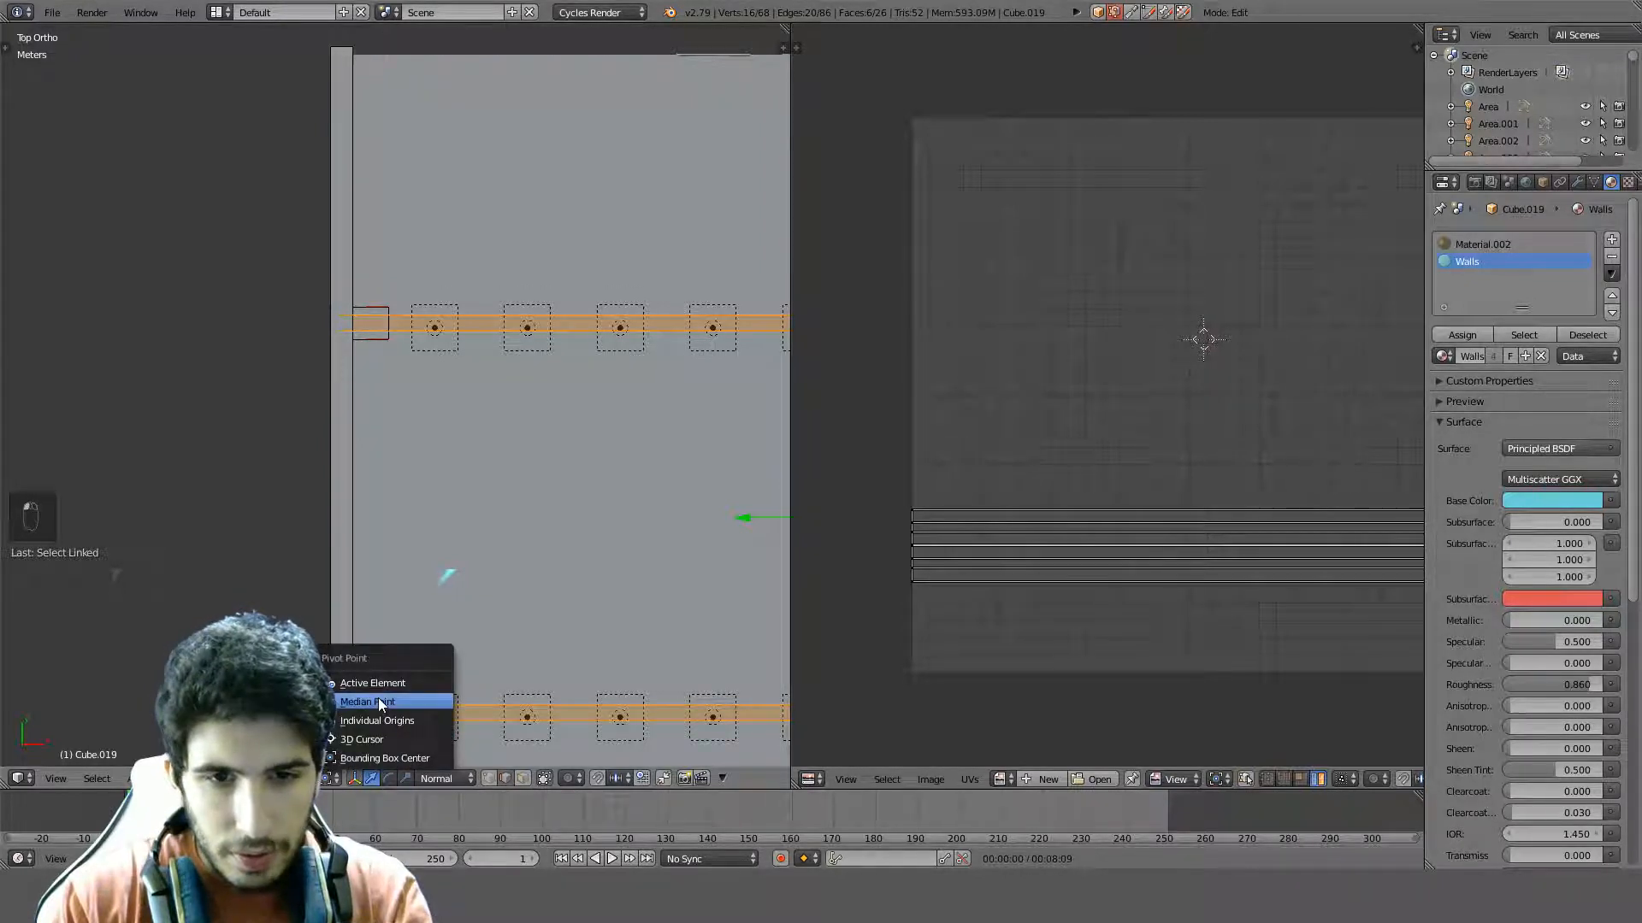
{"action": "left_click", "coordinate": [385, 695]}
{"action": "middle_click_drag", "start_coordinate": [550, 512], "coordinate": [467, 507], "text": "shift"}
{"action": "key", "text": "s"}
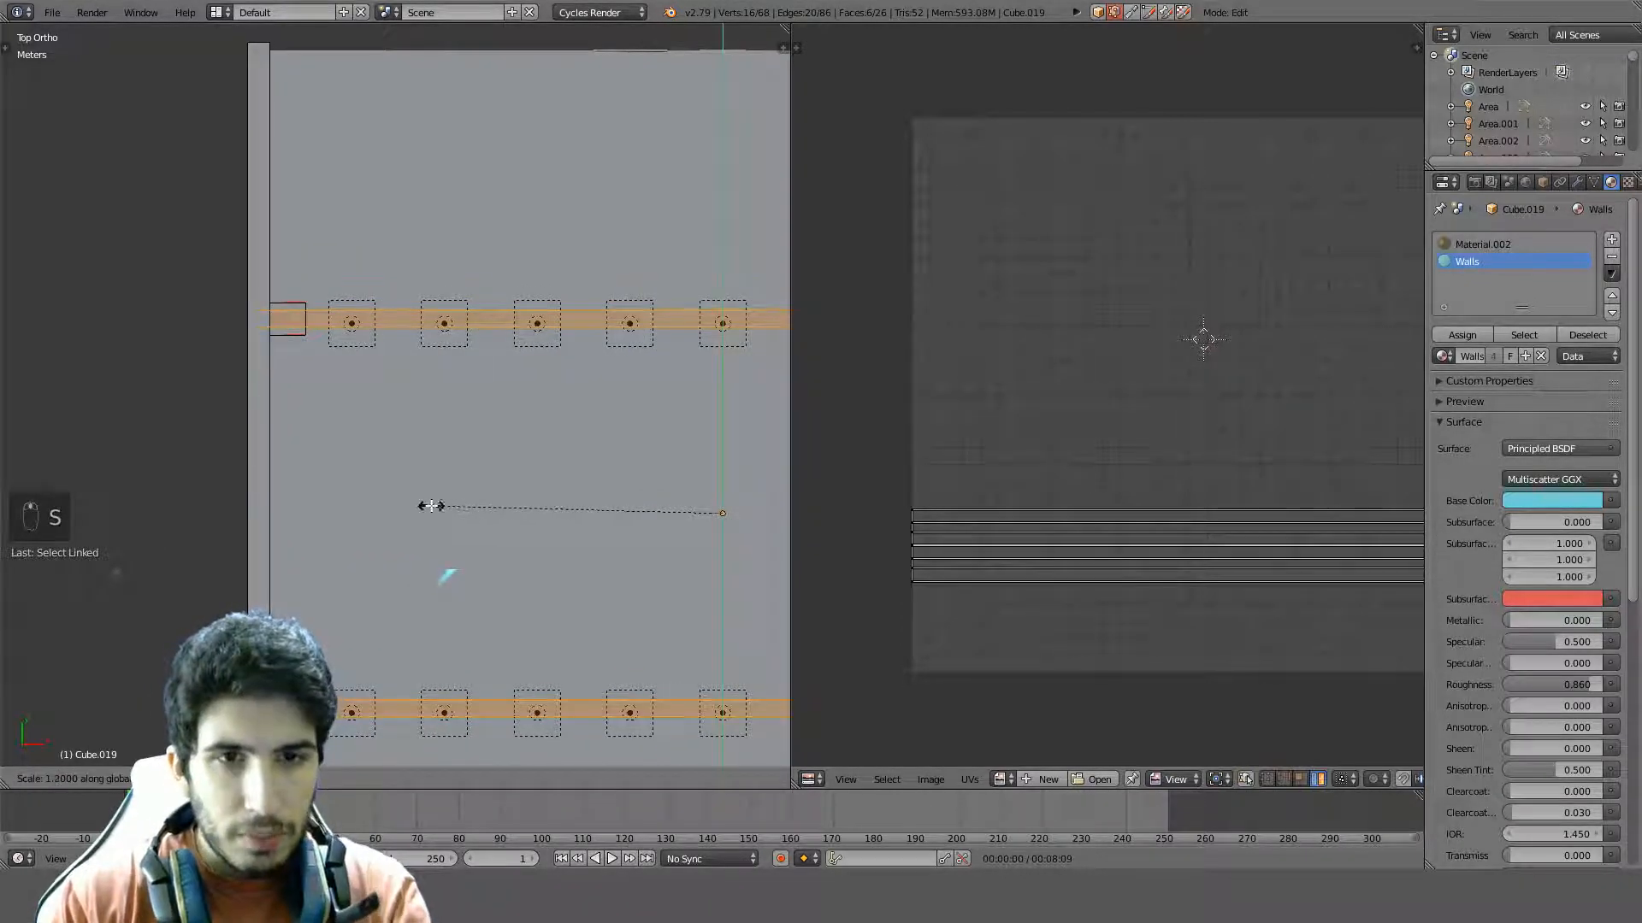
{"action": "key", "text": "y"}
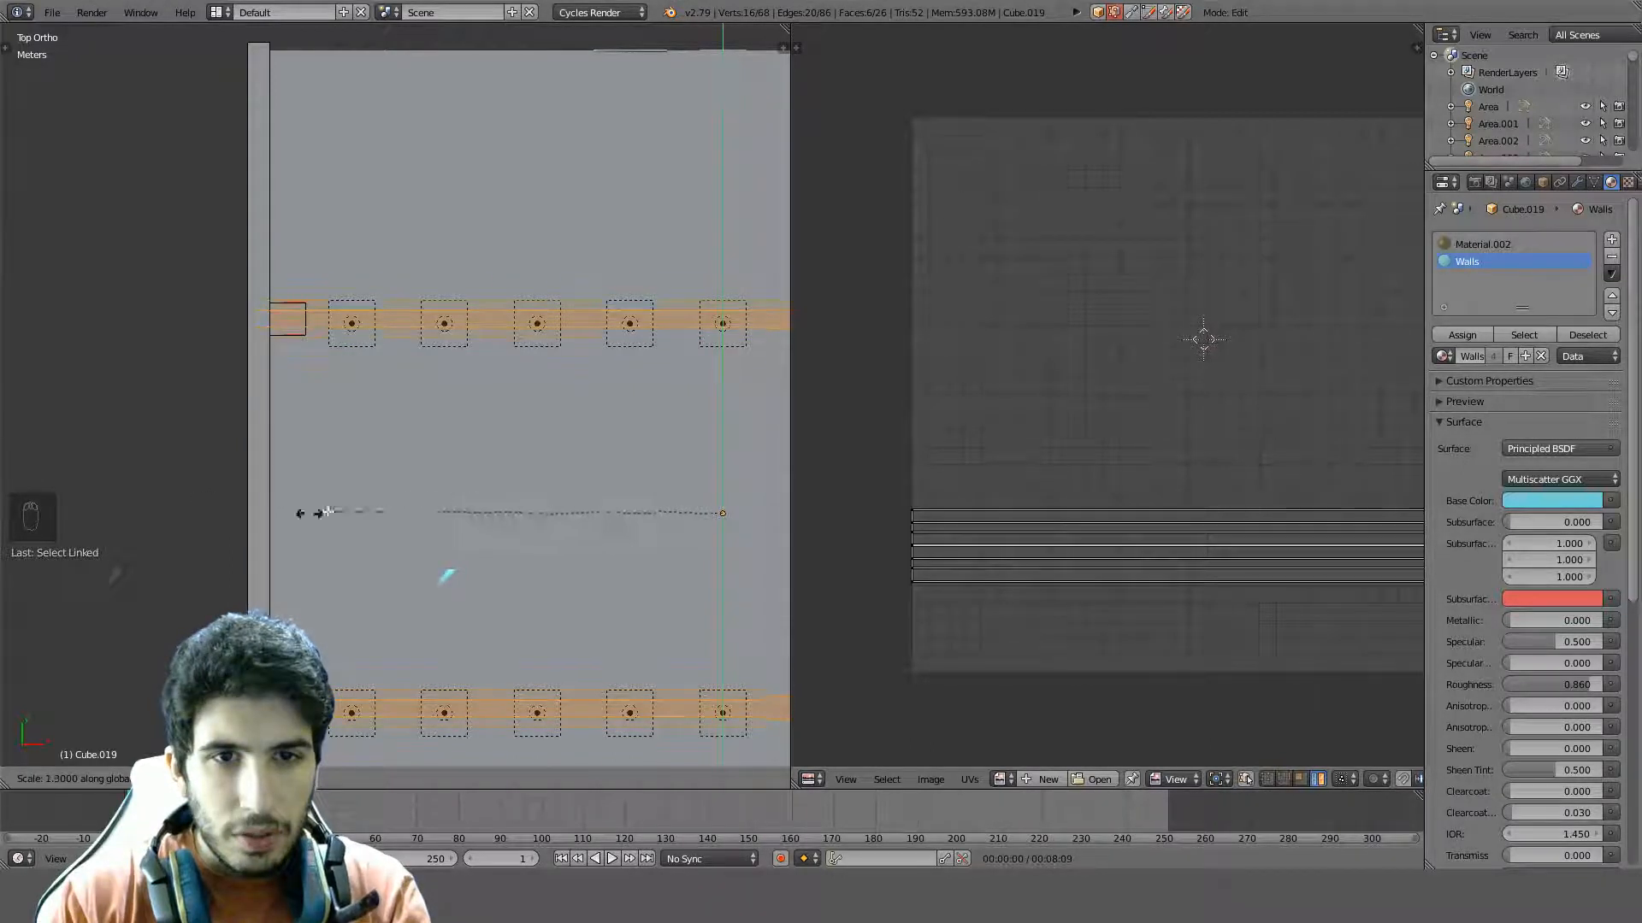
{"action": "left_click", "coordinate": [458, 498]}
{"action": "scroll", "coordinate": [549, 598], "scroll_direction": "down", "scroll_amount": 4}
{"action": "key", "text": "a"}
{"action": "scroll", "coordinate": [549, 598], "scroll_direction": "up", "scroll_amount": 4}
{"action": "key", "text": "Tab"}
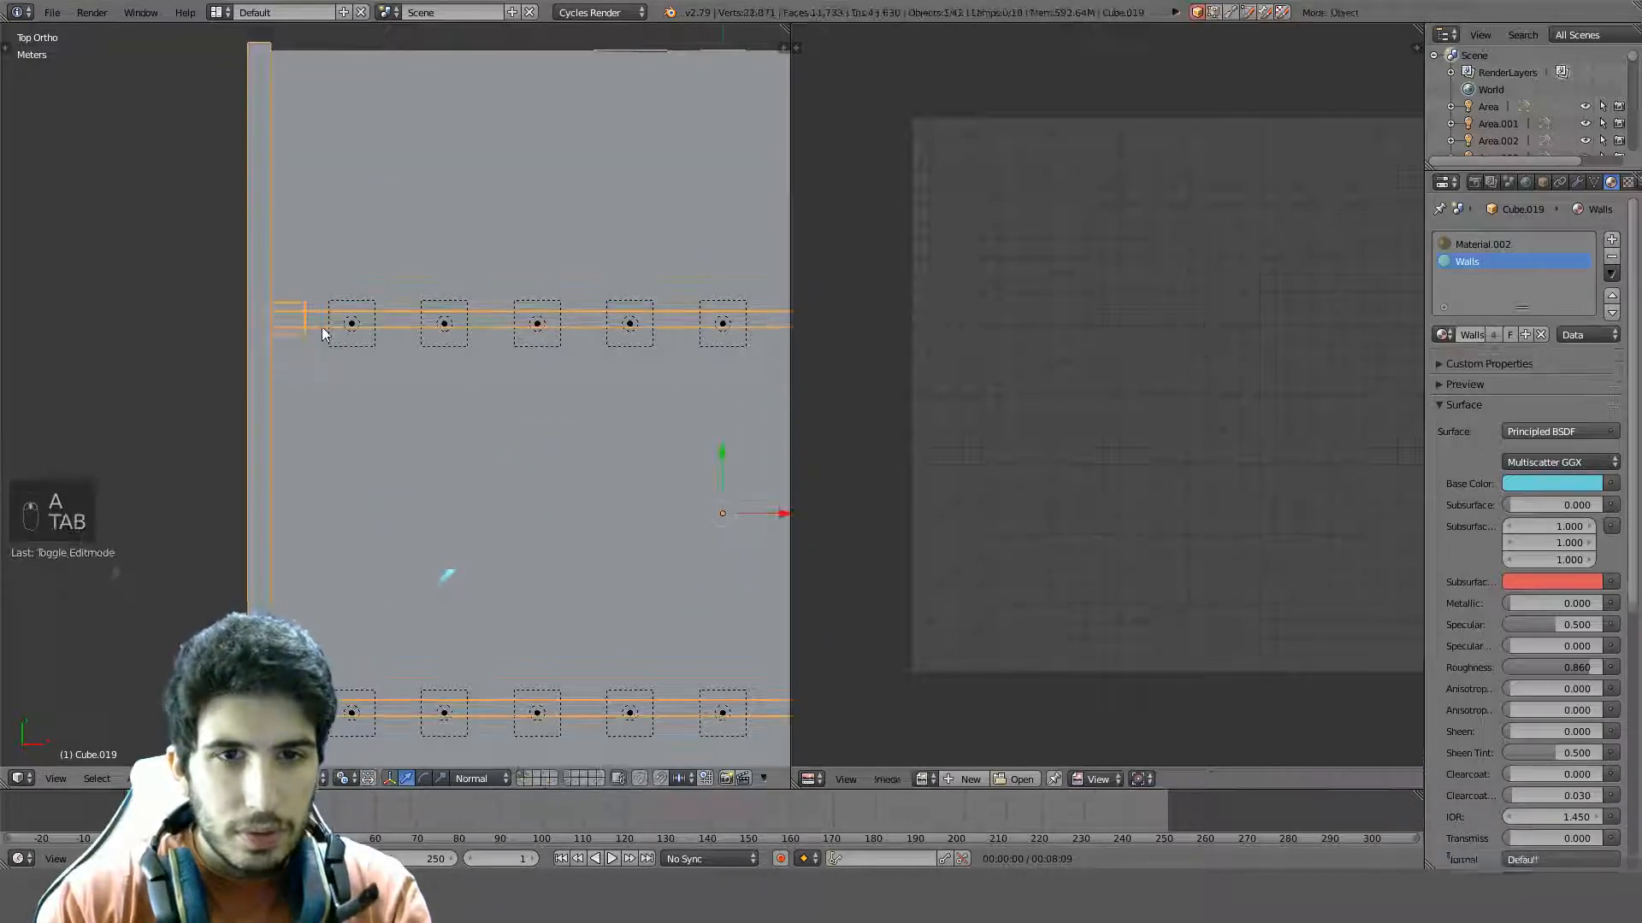
Switch the 3D viewport to Material shading and set the pivot point back to Median Point
{"action": "key", "text": "z"}
{"action": "mouse_move", "coordinate": [499, 429]}
{"action": "middle_mouse_down"}
{"action": "mouse_move", "coordinate": [402, 305]}
{"action": "mouse_move", "coordinate": [419, 218]}
{"action": "middle_mouse_up"}
{"action": "key", "text": "z"}
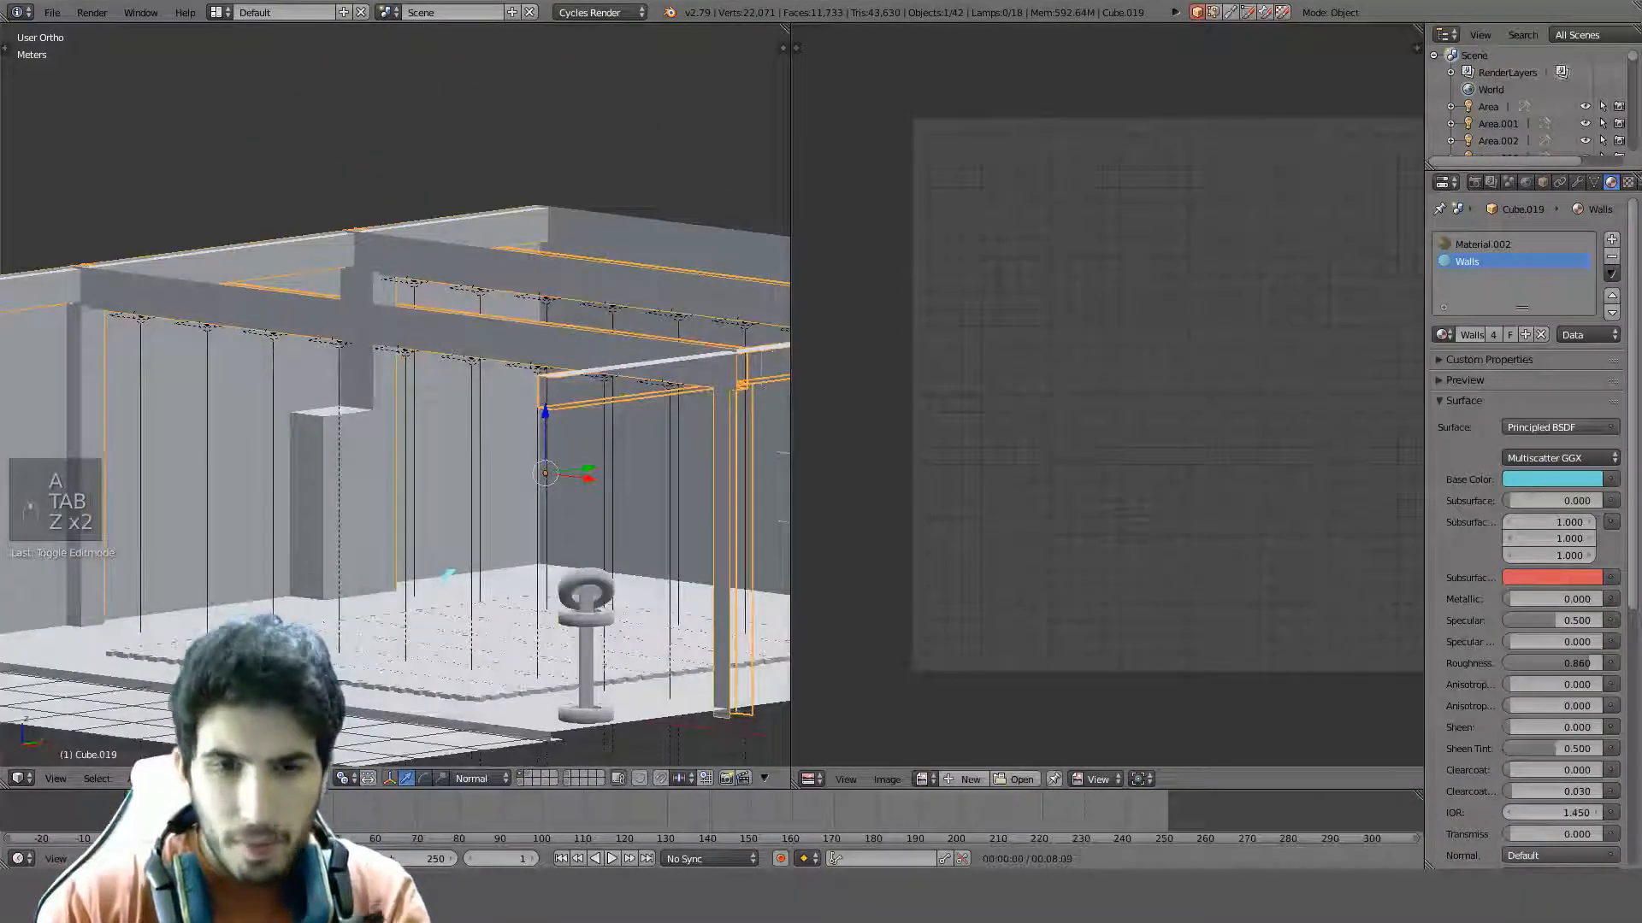
{"action": "left_click", "coordinate": [313, 779]}
{"action": "left_click", "coordinate": [381, 683]}
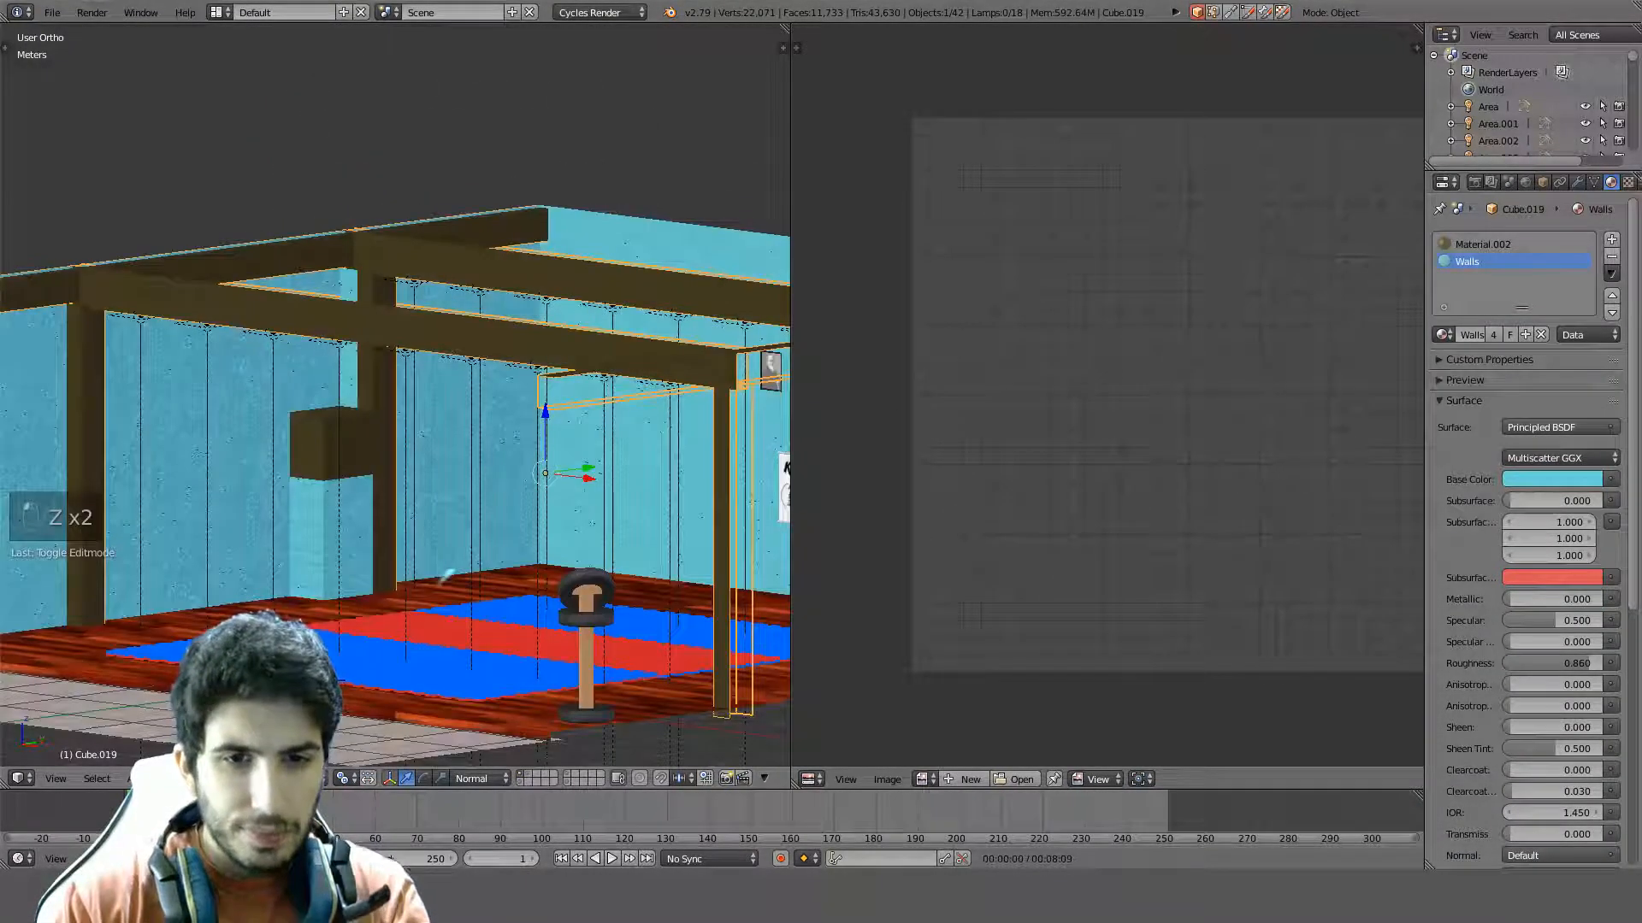
{"action": "left_click", "coordinate": [342, 778]}
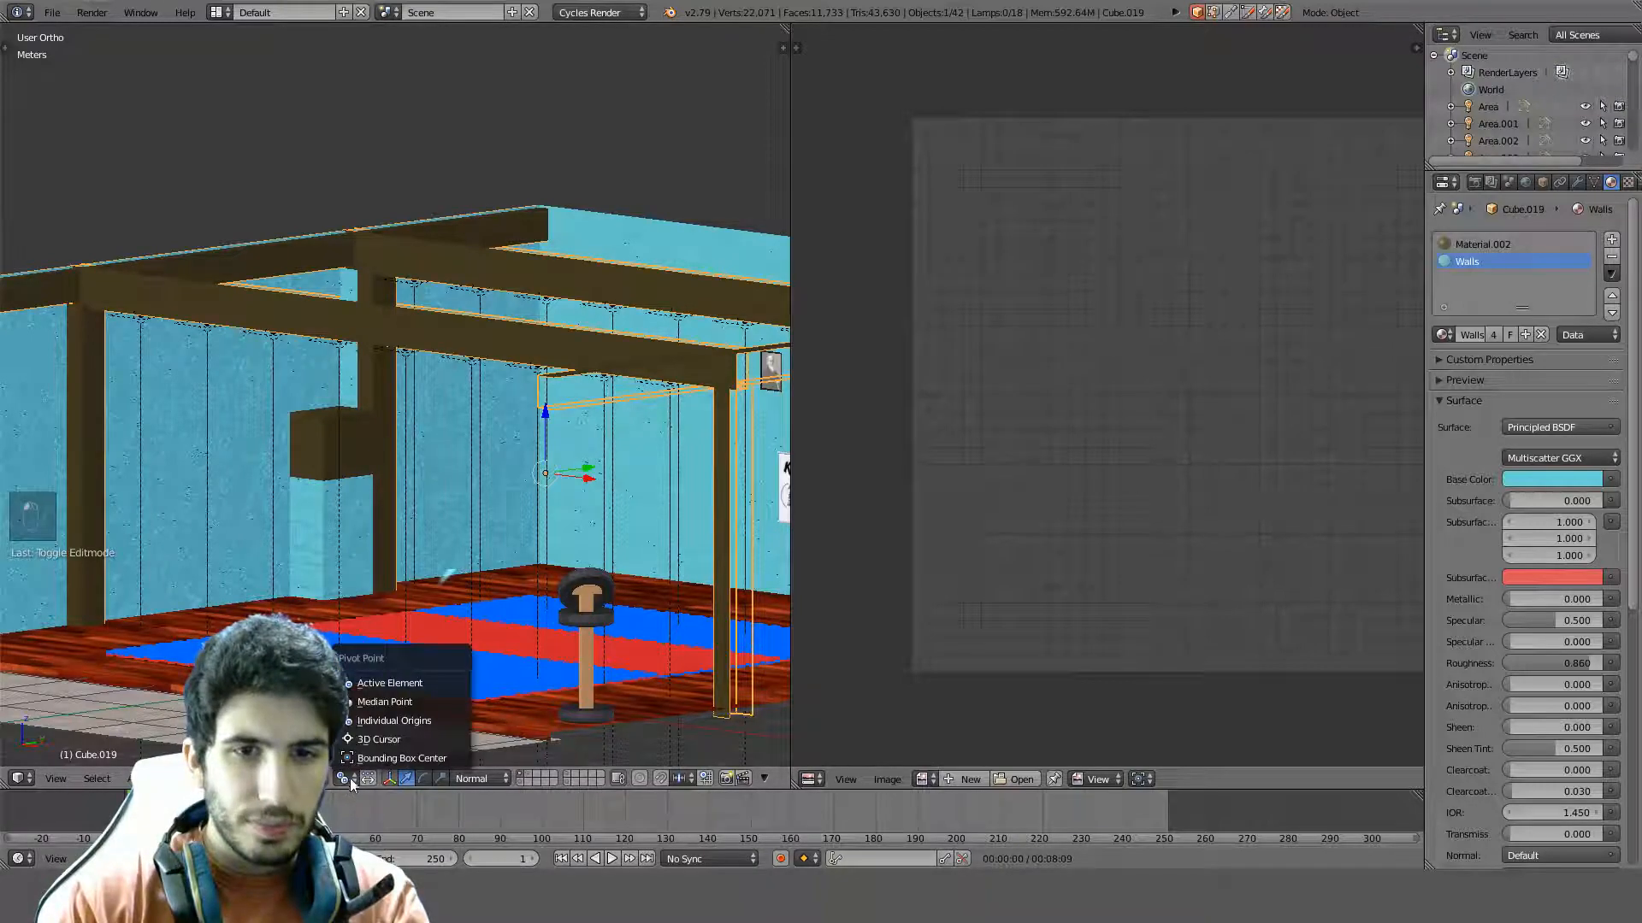
{"action": "left_click", "coordinate": [375, 708]}
Edit the box beside the pillar and unwrap its entire mesh
{"action": "mouse_move", "coordinate": [375, 654]}
{"action": "middle_mouse_down"}
{"action": "mouse_move", "coordinate": [422, 589]}
{"action": "mouse_move", "coordinate": [403, 639]}
{"action": "middle_mouse_up"}
{"action": "scroll", "coordinate": [331, 587], "scroll_direction": "up", "scroll_amount": 4}
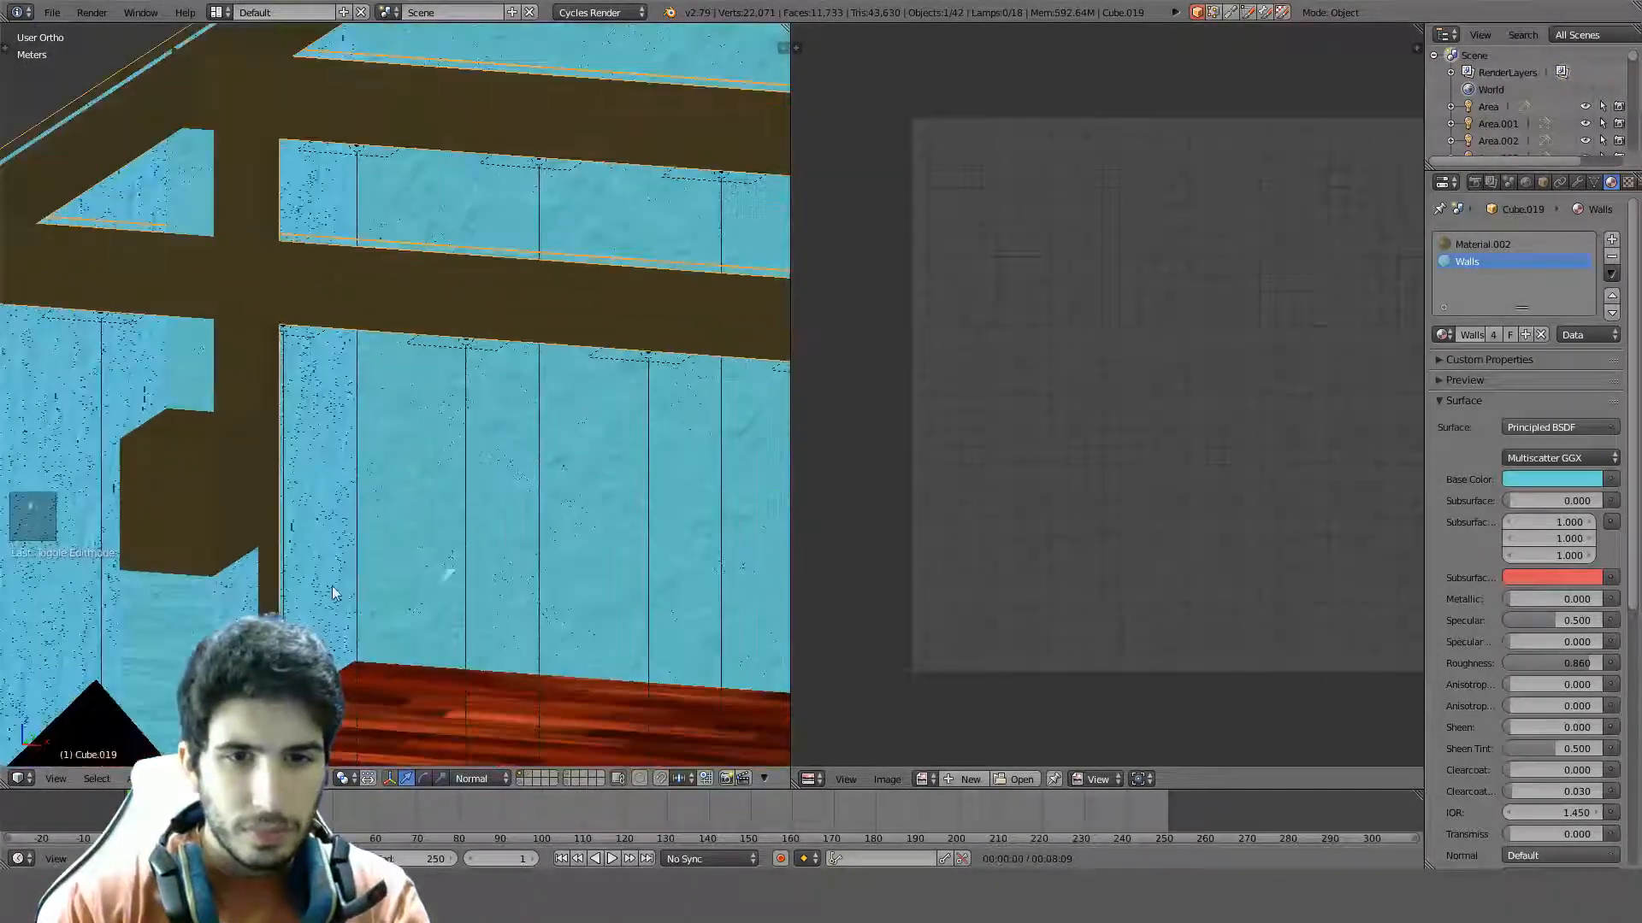
{"action": "mouse_move", "coordinate": [332, 587]}
{"action": "middle_mouse_down", "text": "shift"}
{"action": "mouse_move", "coordinate": [465, 366]}
{"action": "mouse_move", "coordinate": [409, 372]}
{"action": "mouse_move", "coordinate": [395, 439]}
{"action": "middle_mouse_up", "text": "shift"}
{"action": "right_click", "coordinate": [409, 372]}
{"action": "scroll", "coordinate": [409, 372], "scroll_direction": "up", "scroll_amount": 5}
{"action": "key", "text": "Tab"}
{"action": "key", "text": "z"}
{"action": "key", "text": "a"}
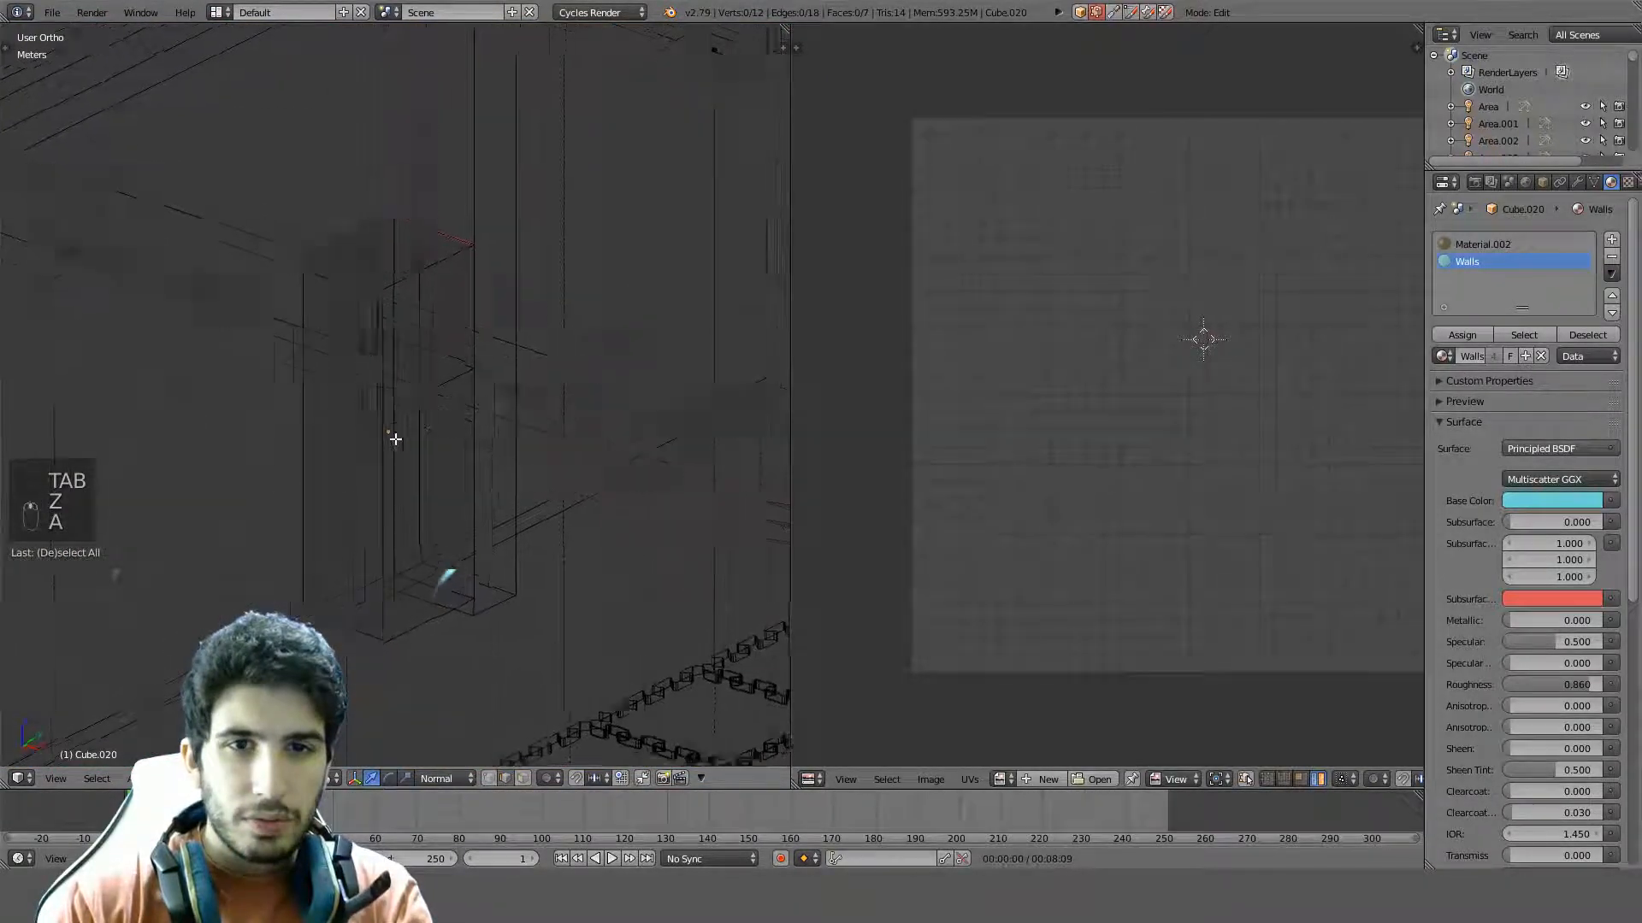
{"action": "key", "text": "a"}
{"action": "key", "text": "u"}
{"action": "left_click", "coordinate": [402, 420]}
{"action": "key", "text": "Tab"}
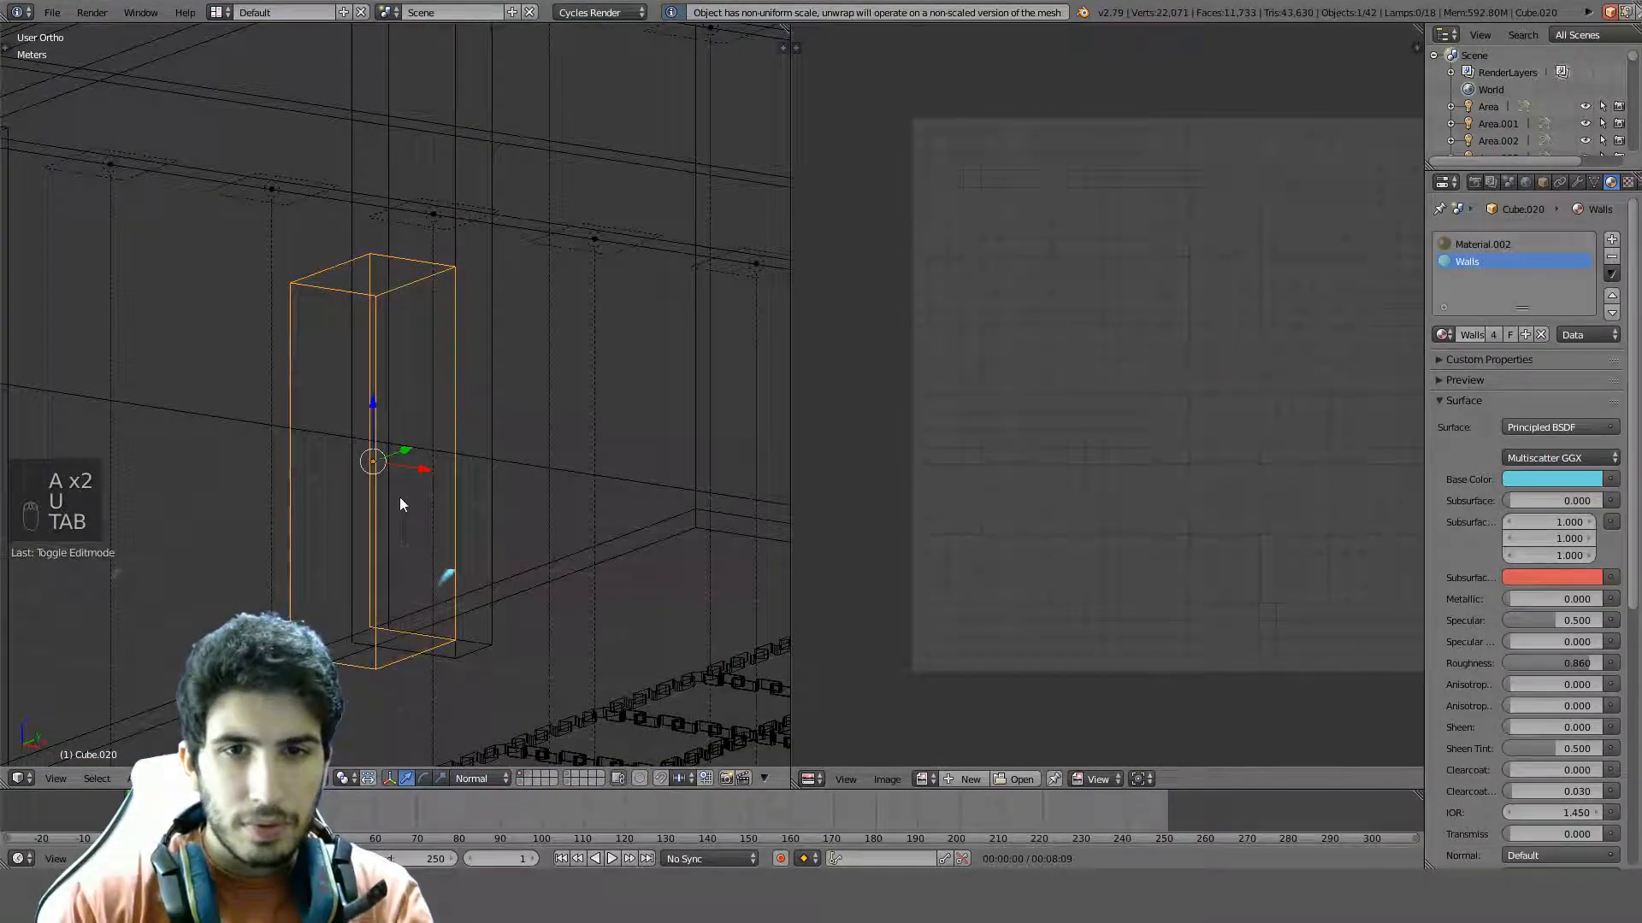
Check the Walls texture on the box in Material shading and reselect the box
{"action": "left_click", "coordinate": [338, 778]}
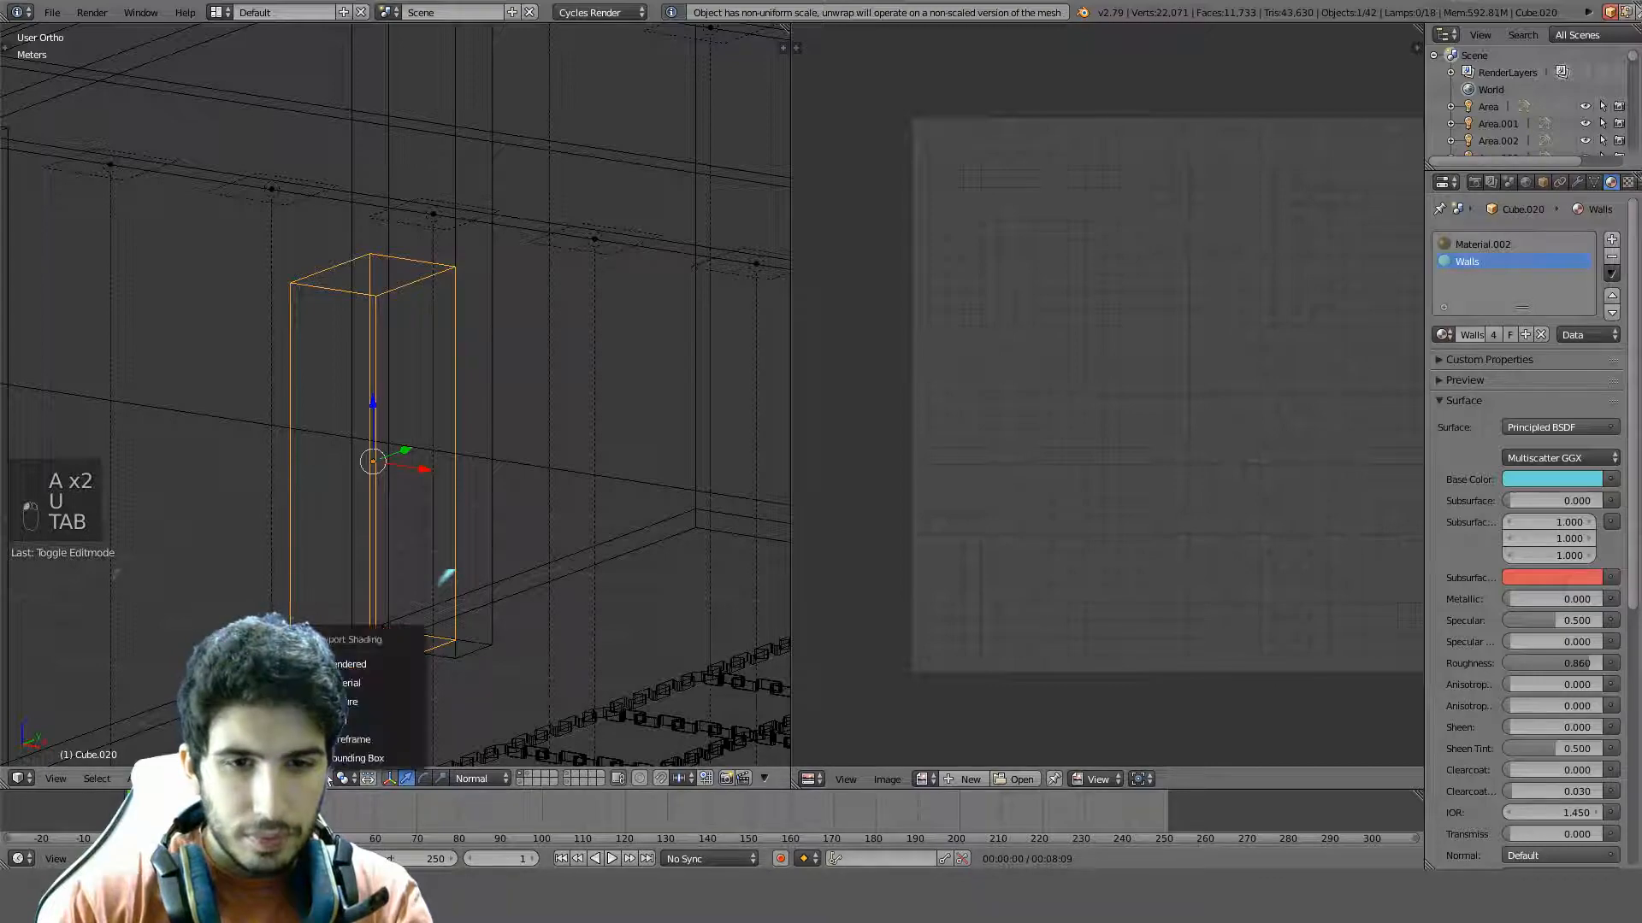
{"action": "left_click", "coordinate": [345, 684]}
{"action": "key", "text": "a"}
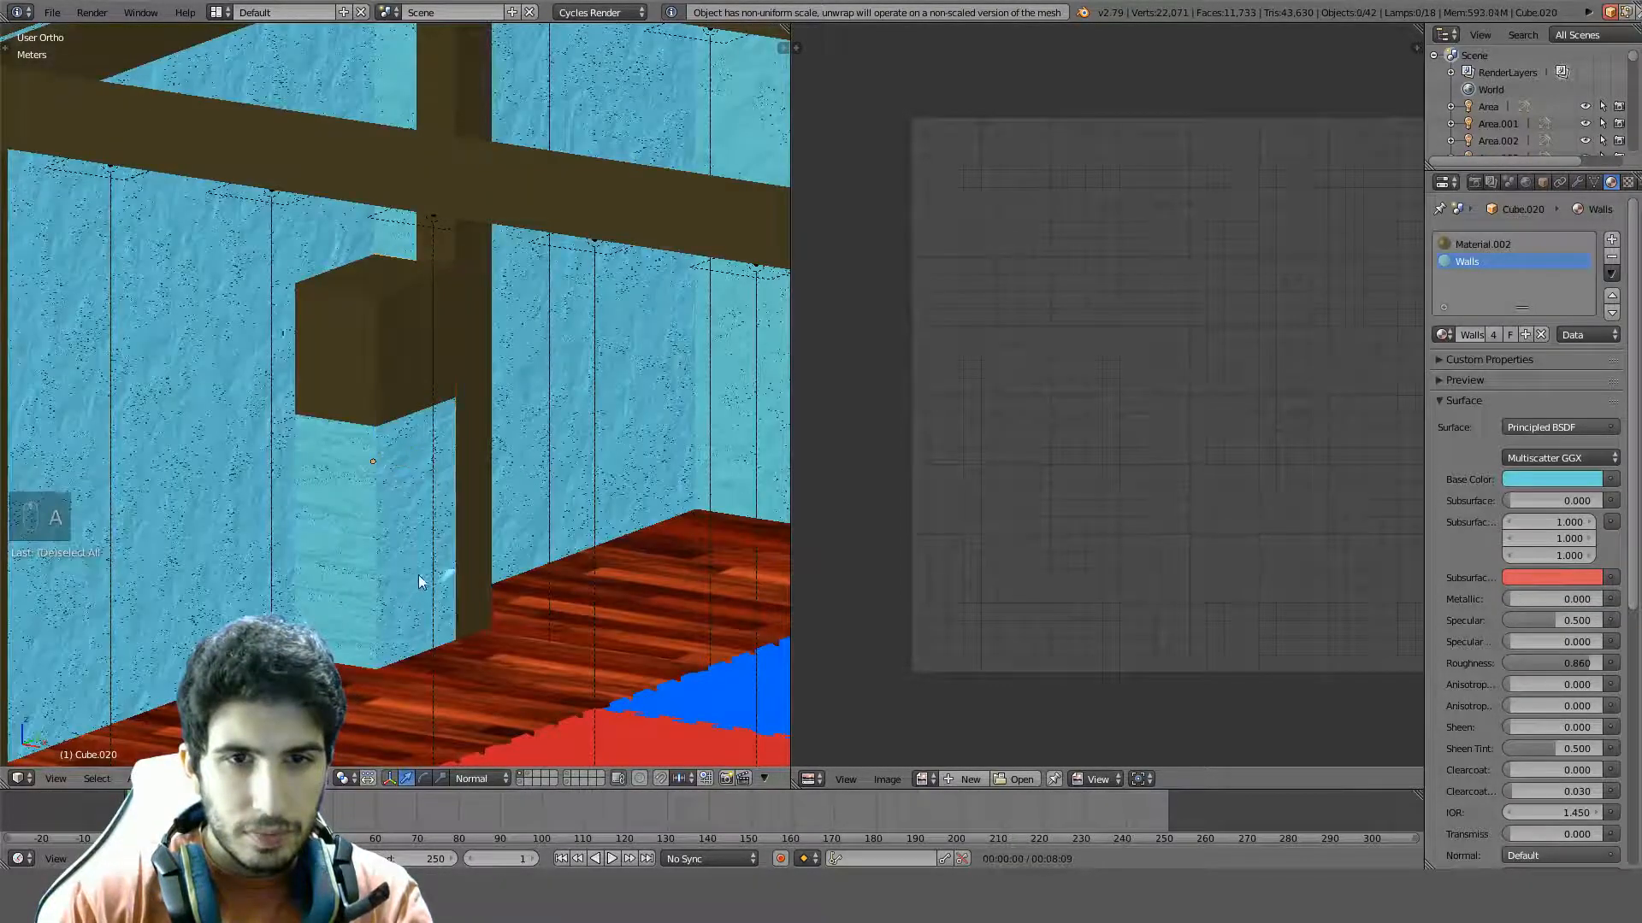
{"action": "mouse_move", "coordinate": [418, 574]}
{"action": "middle_mouse_down"}
{"action": "mouse_move", "coordinate": [402, 547]}
{"action": "mouse_move", "coordinate": [419, 558]}
{"action": "middle_mouse_up"}
{"action": "key", "text": "z"}
{"action": "right_click", "coordinate": [387, 413]}
{"action": "key", "text": "z"}
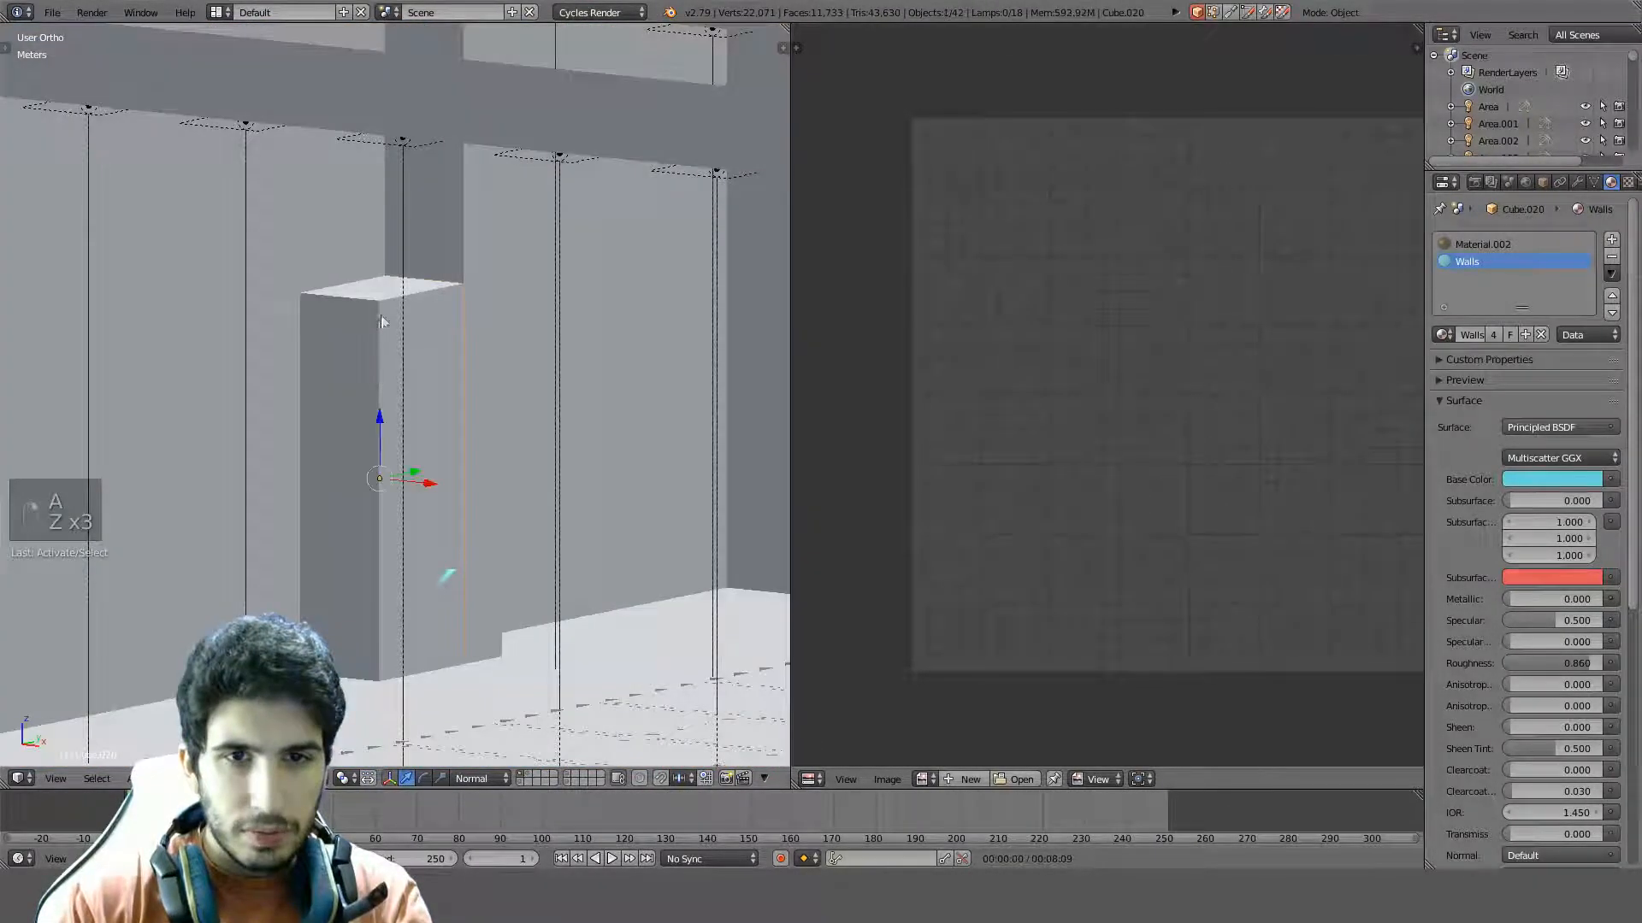
{"action": "left_click", "coordinate": [340, 778]}
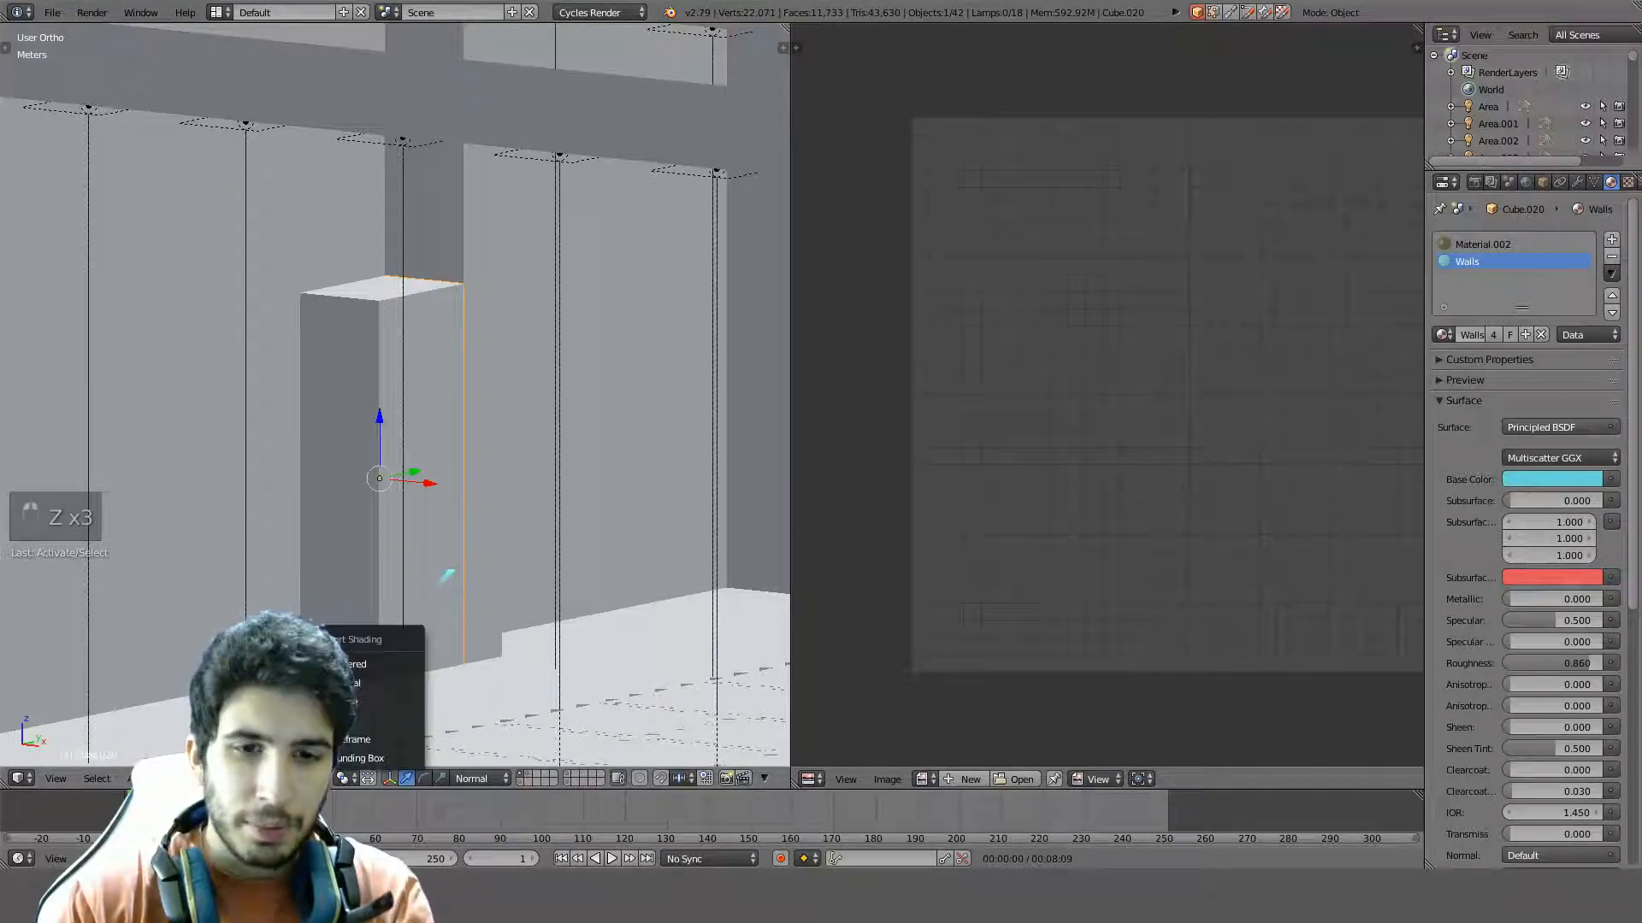
{"action": "left_click", "coordinate": [350, 689]}
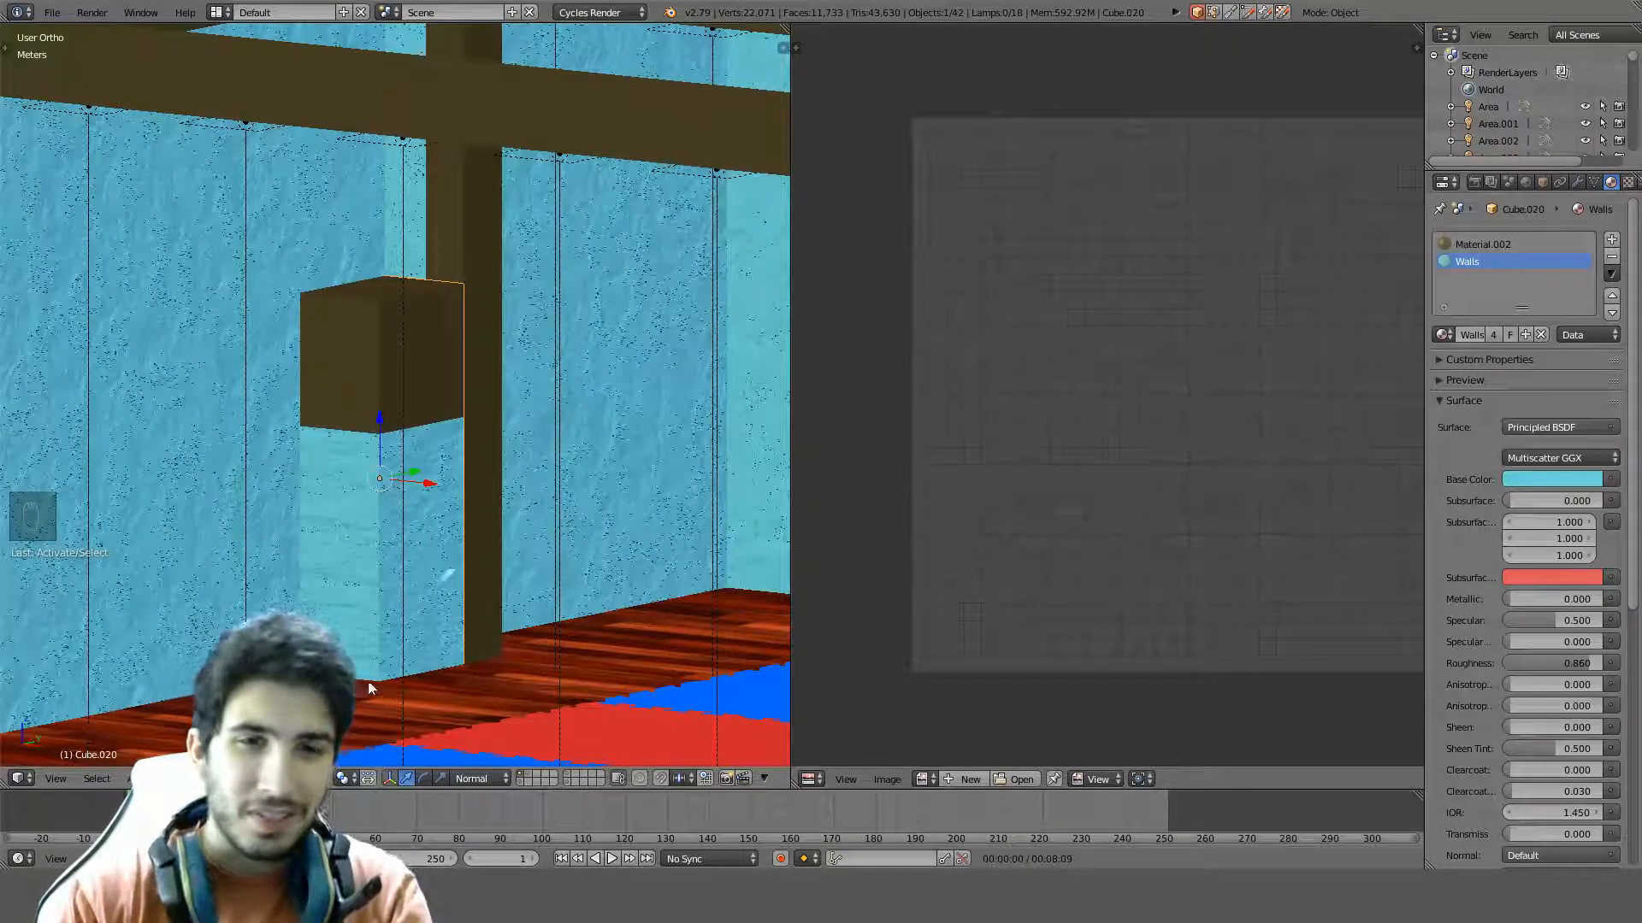
Apply the box's scale and unwrap its entire mesh again
{"action": "key", "text": "ctrl+a"}
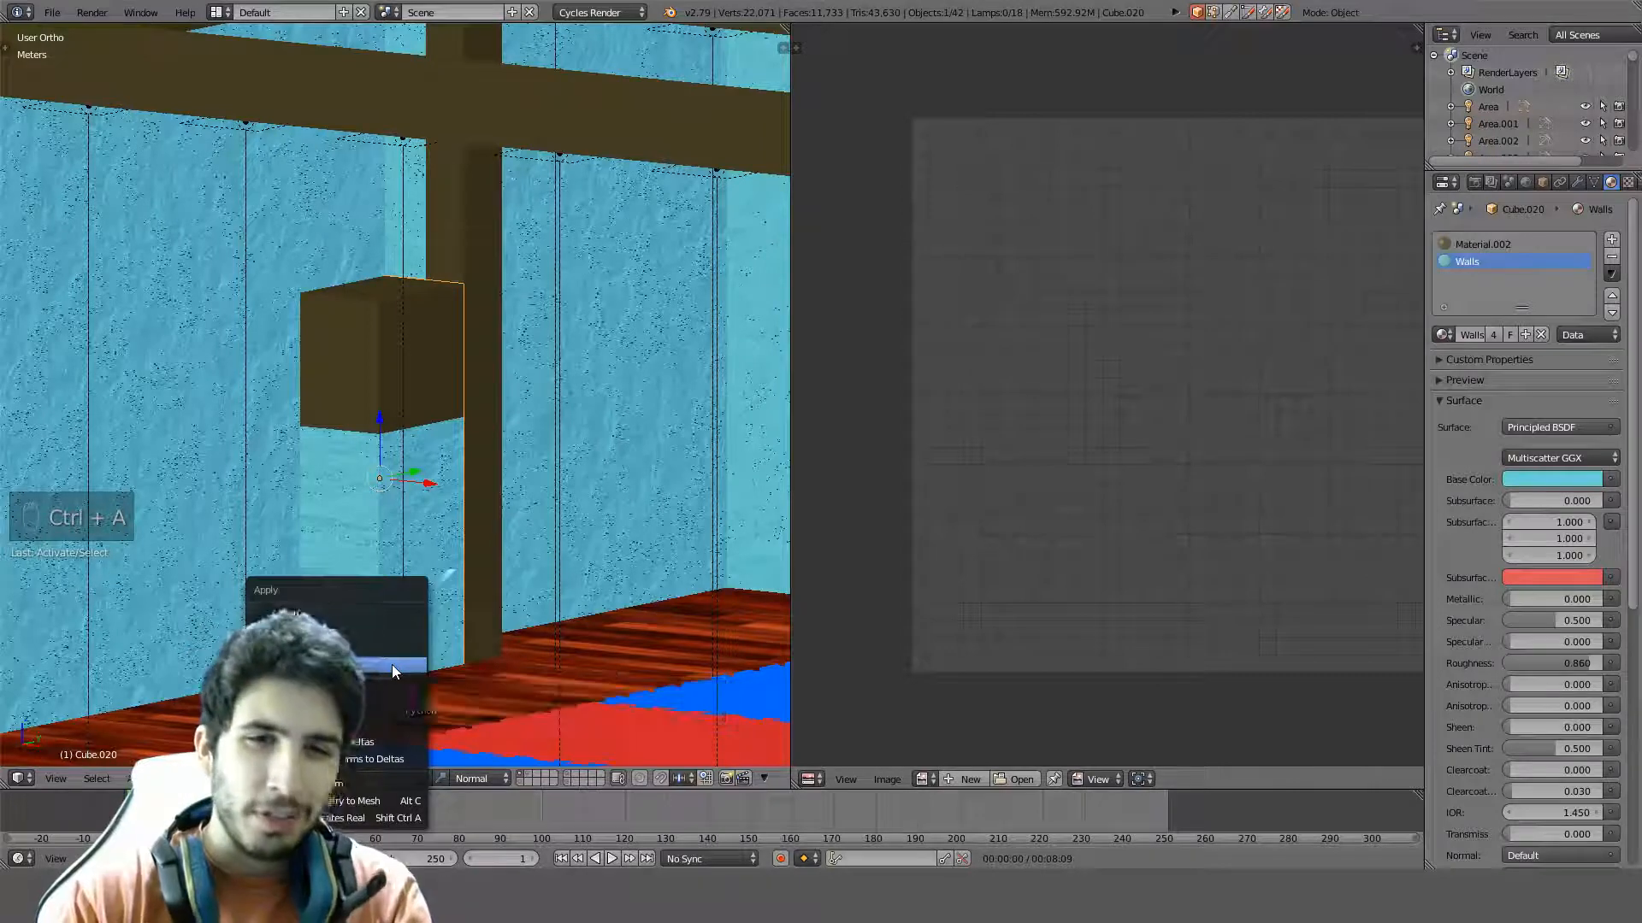
{"action": "left_click", "coordinate": [392, 664]}
{"action": "key", "text": "u"}
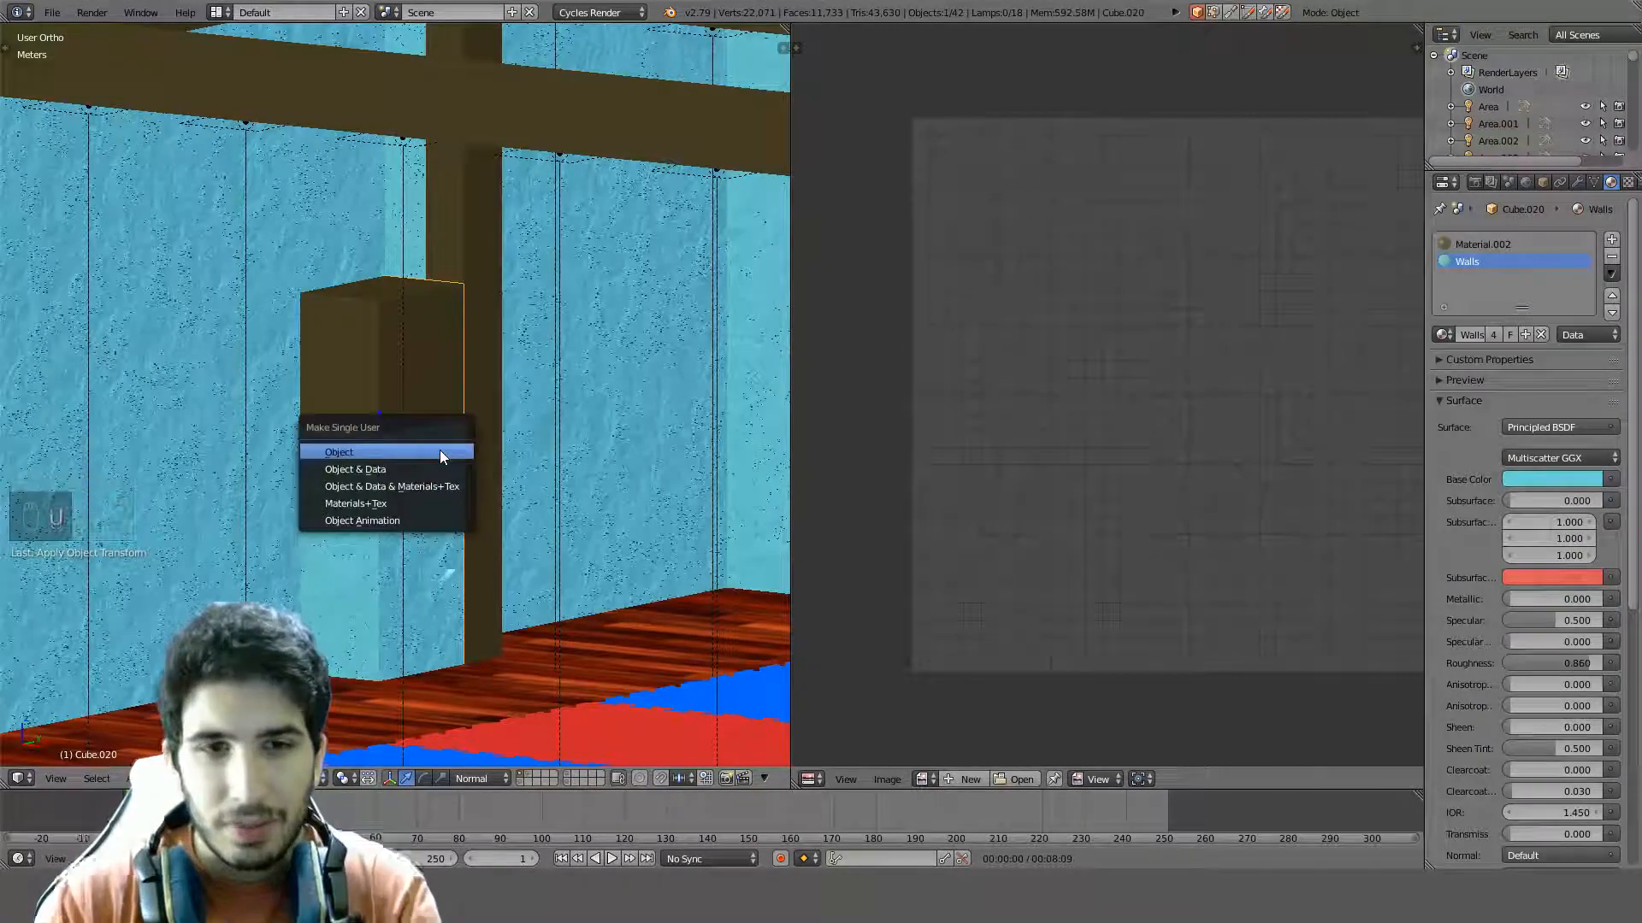
{"action": "left_click", "coordinate": [440, 449]}
{"action": "key", "text": "ctrl+z"}
{"action": "key", "text": "Tab"}
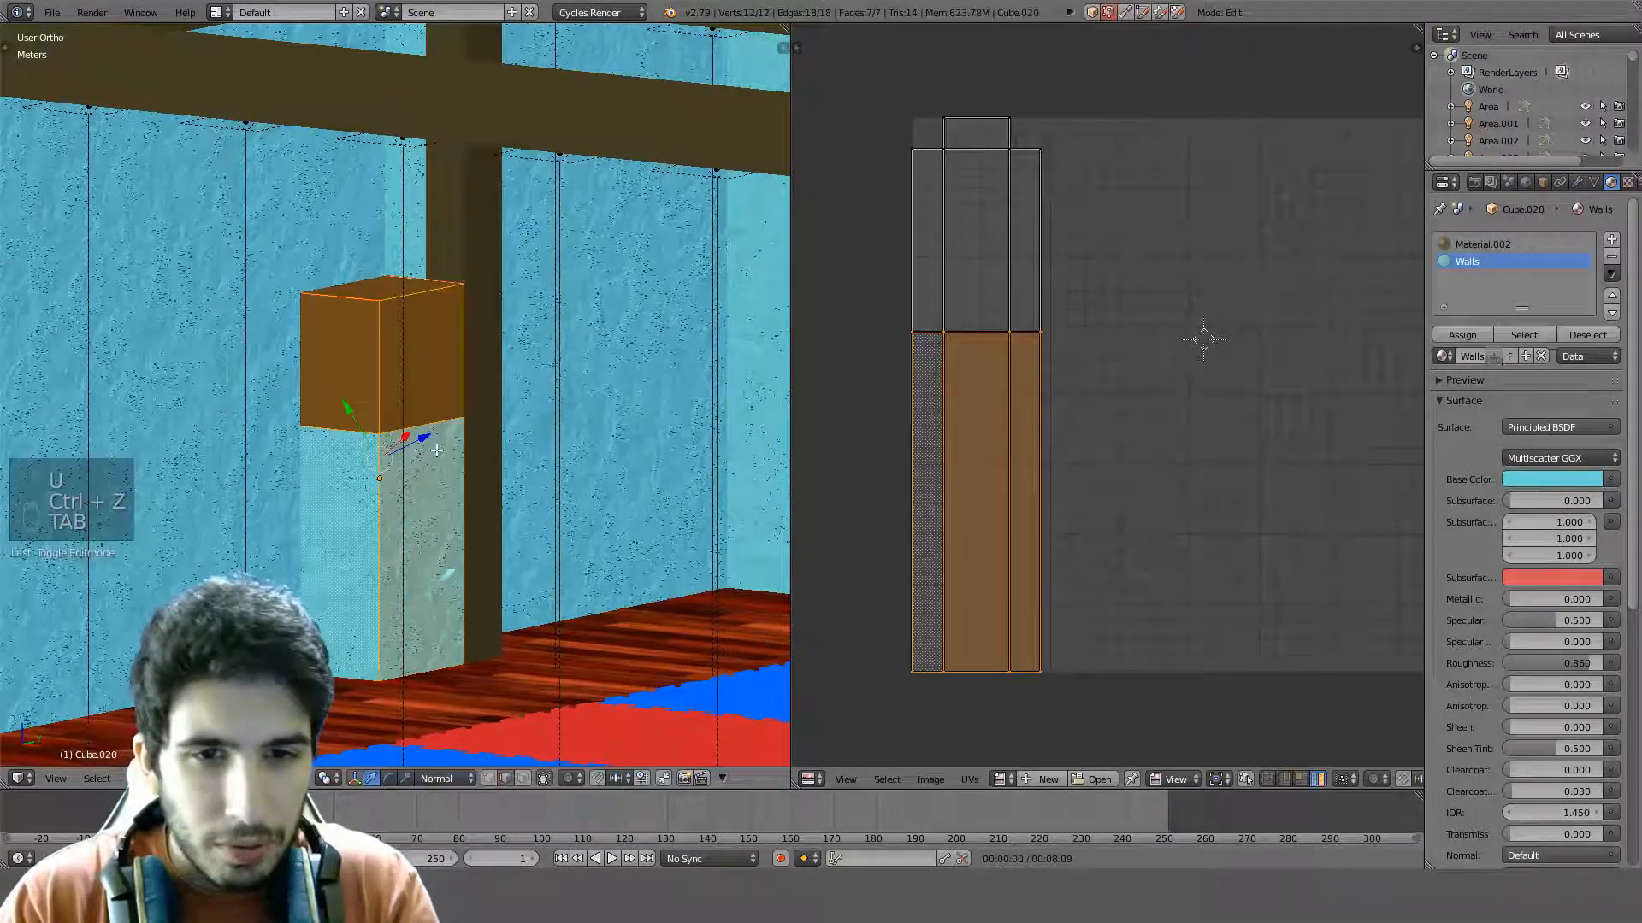
{"action": "key", "text": "u"}
{"action": "left_click", "coordinate": [434, 450]}
{"action": "key", "text": "Tab"}
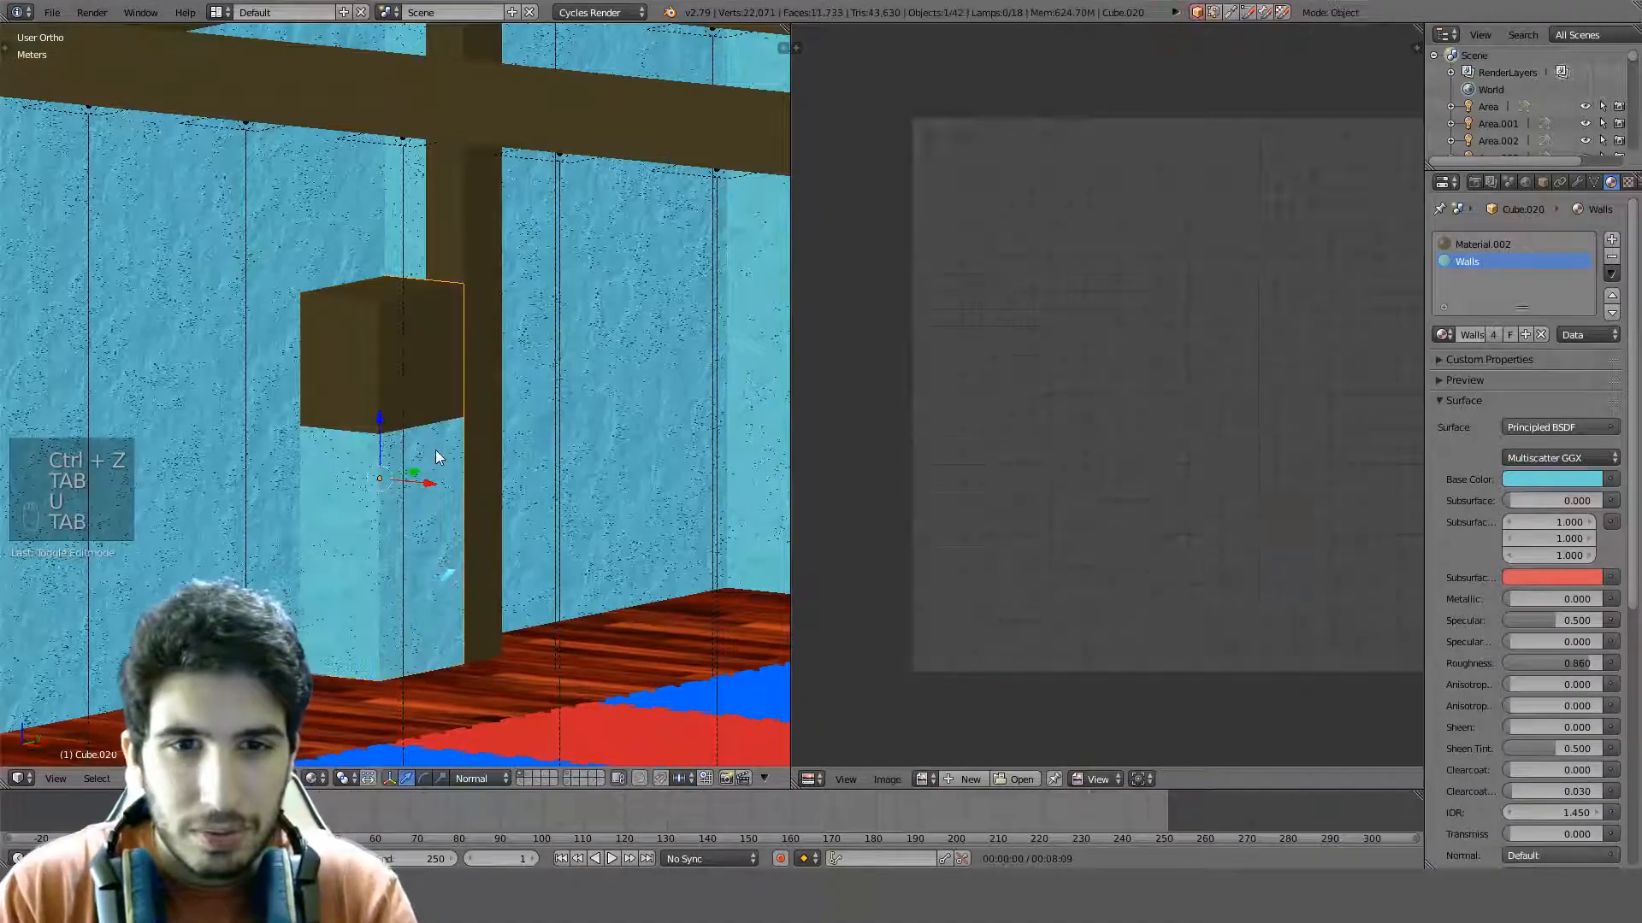
{"action": "middle_click_drag", "start_coordinate": [435, 450], "coordinate": [428, 500]}
{"action": "scroll", "coordinate": [320, 513], "scroll_direction": "down", "scroll_amount": 3}
{"action": "scroll", "coordinate": [428, 500], "scroll_direction": "up", "scroll_amount": 3}
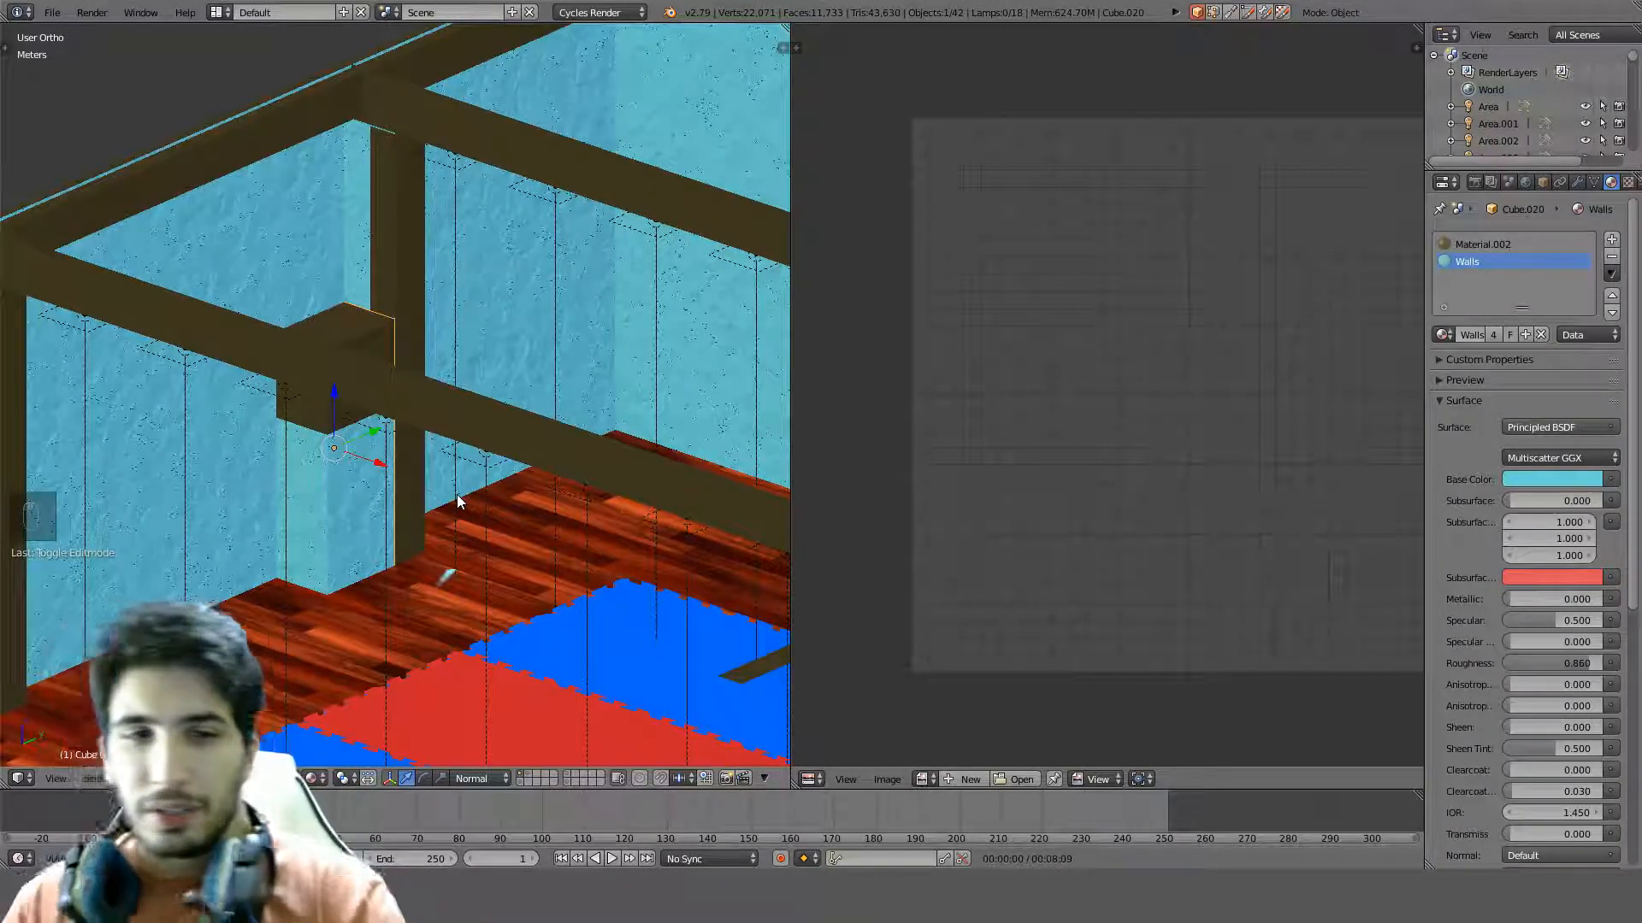
Move the long wood trim object from its separate layer to the first layer and display the first layer
{"action": "middle_click_drag", "start_coordinate": [356, 578], "coordinate": [460, 468], "text": "shift"}
{"action": "scroll", "coordinate": [532, 443], "scroll_direction": "down", "scroll_amount": 4}
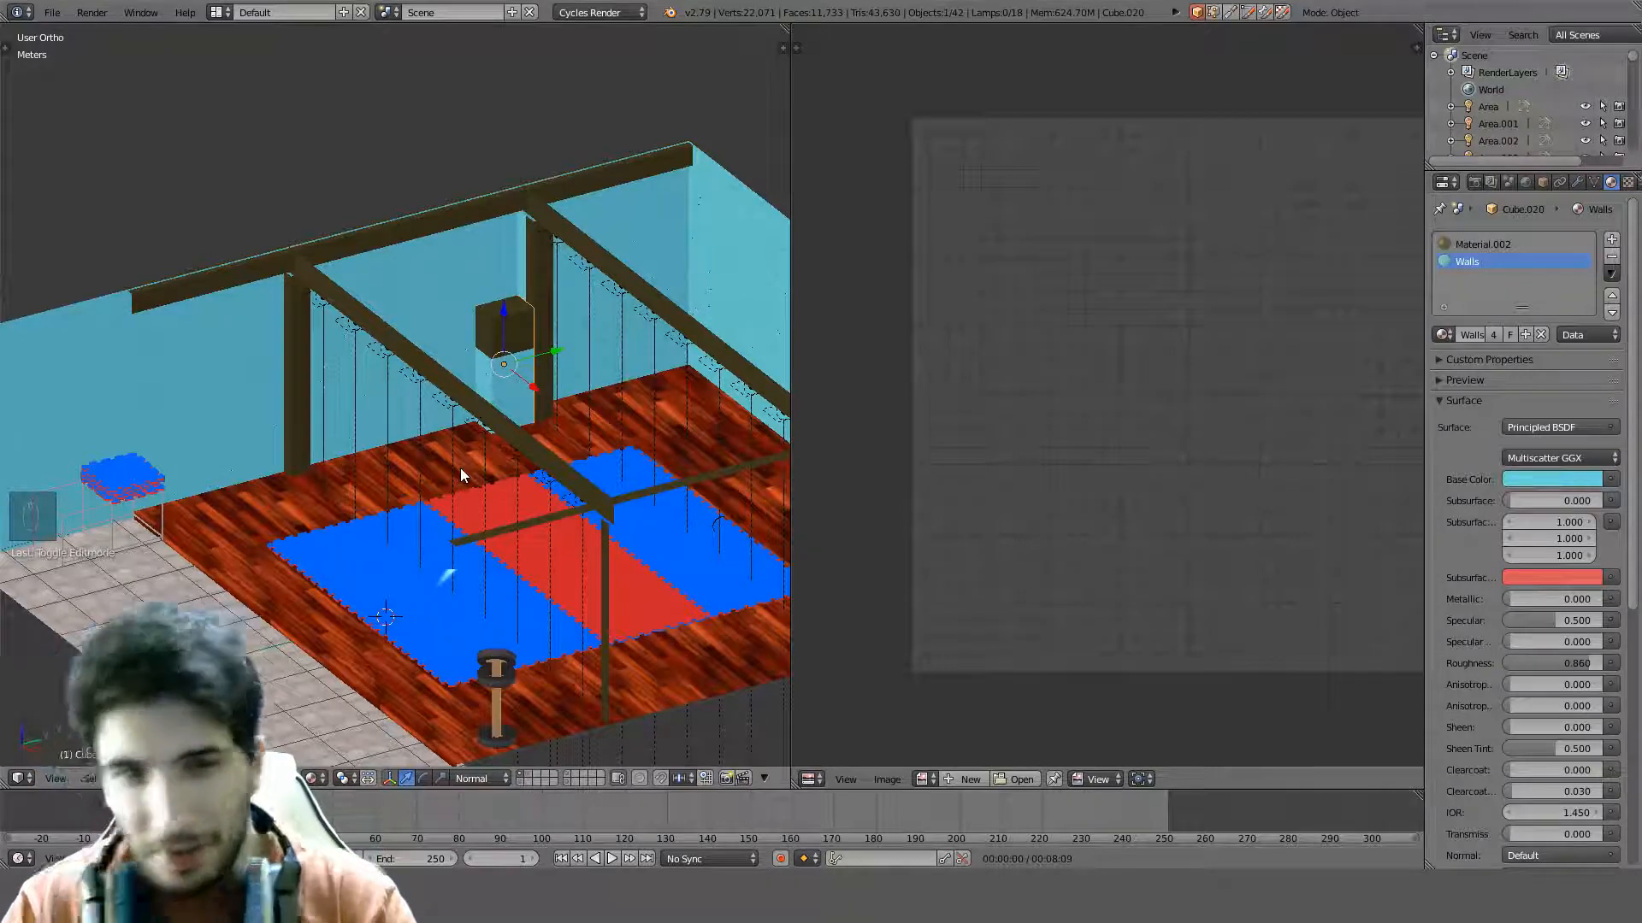
{"action": "scroll", "coordinate": [461, 475], "scroll_direction": "down", "scroll_amount": 1}
{"action": "left_click", "coordinate": [521, 781]}
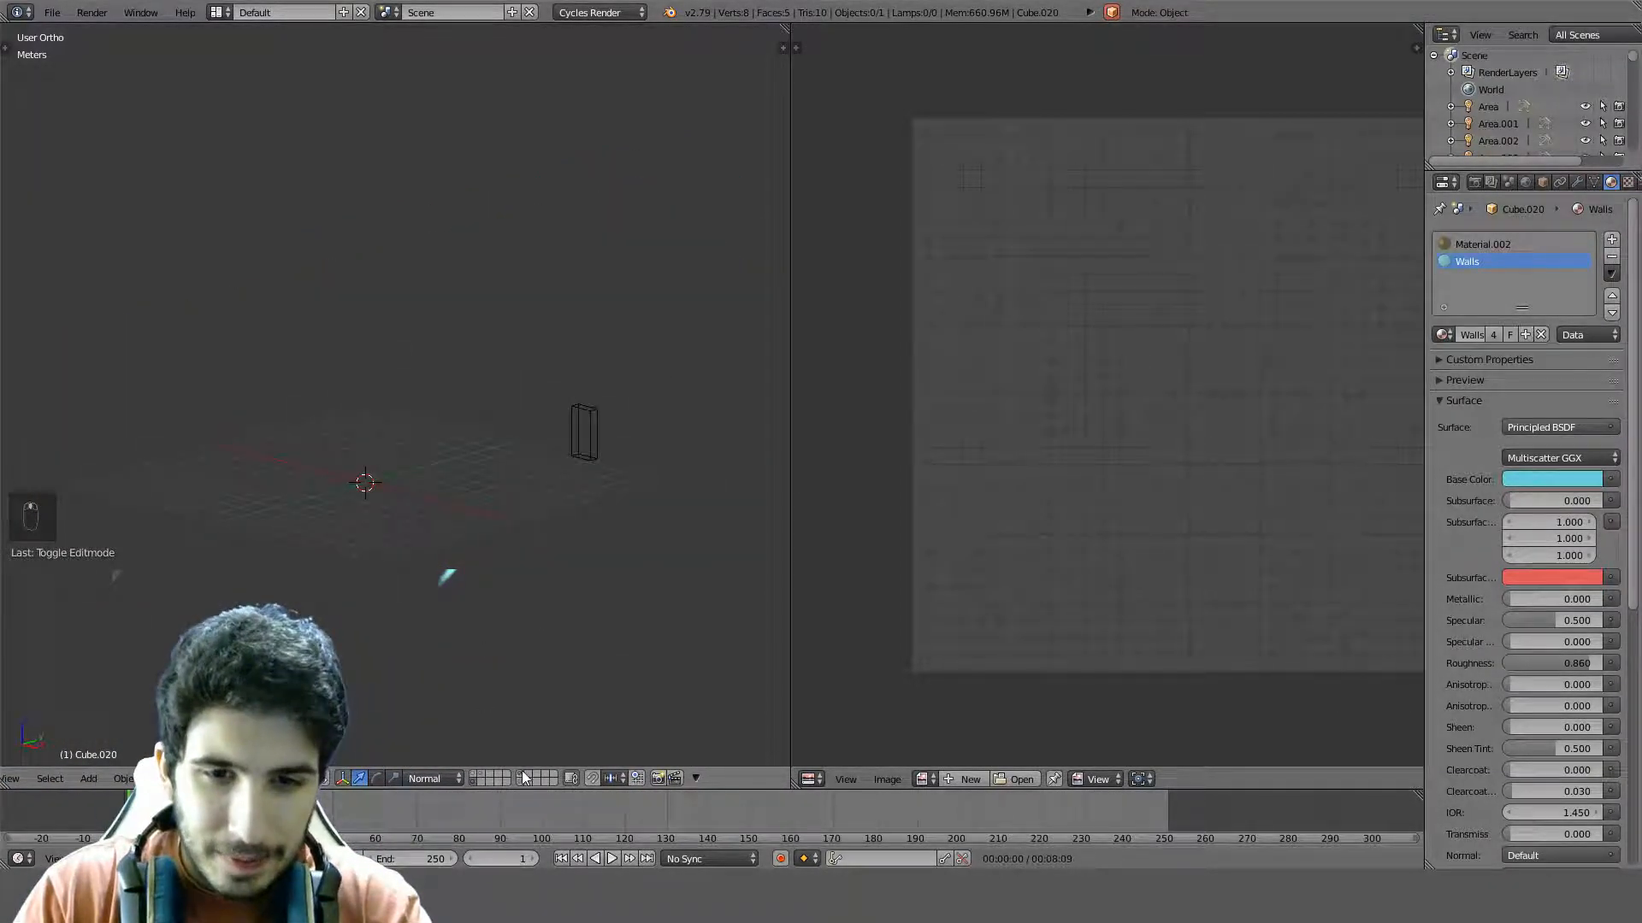
{"action": "left_click", "coordinate": [525, 777]}
{"action": "right_click", "coordinate": [549, 398]}
{"action": "scroll", "coordinate": [543, 419], "scroll_direction": "up", "scroll_amount": 3}
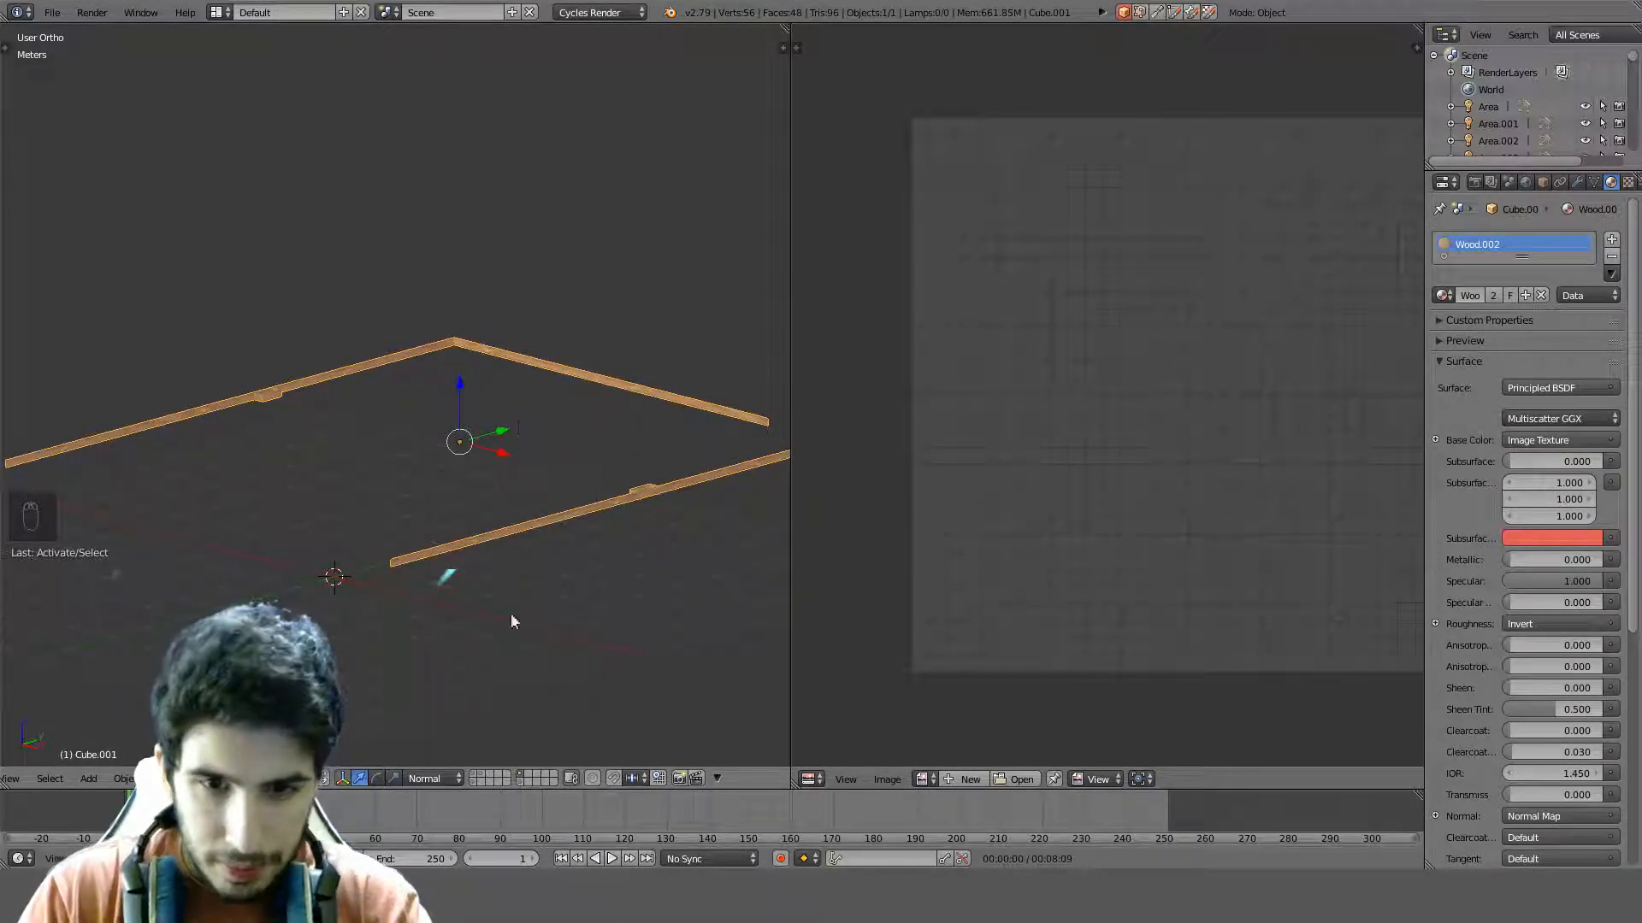
{"action": "key", "text": "m"}
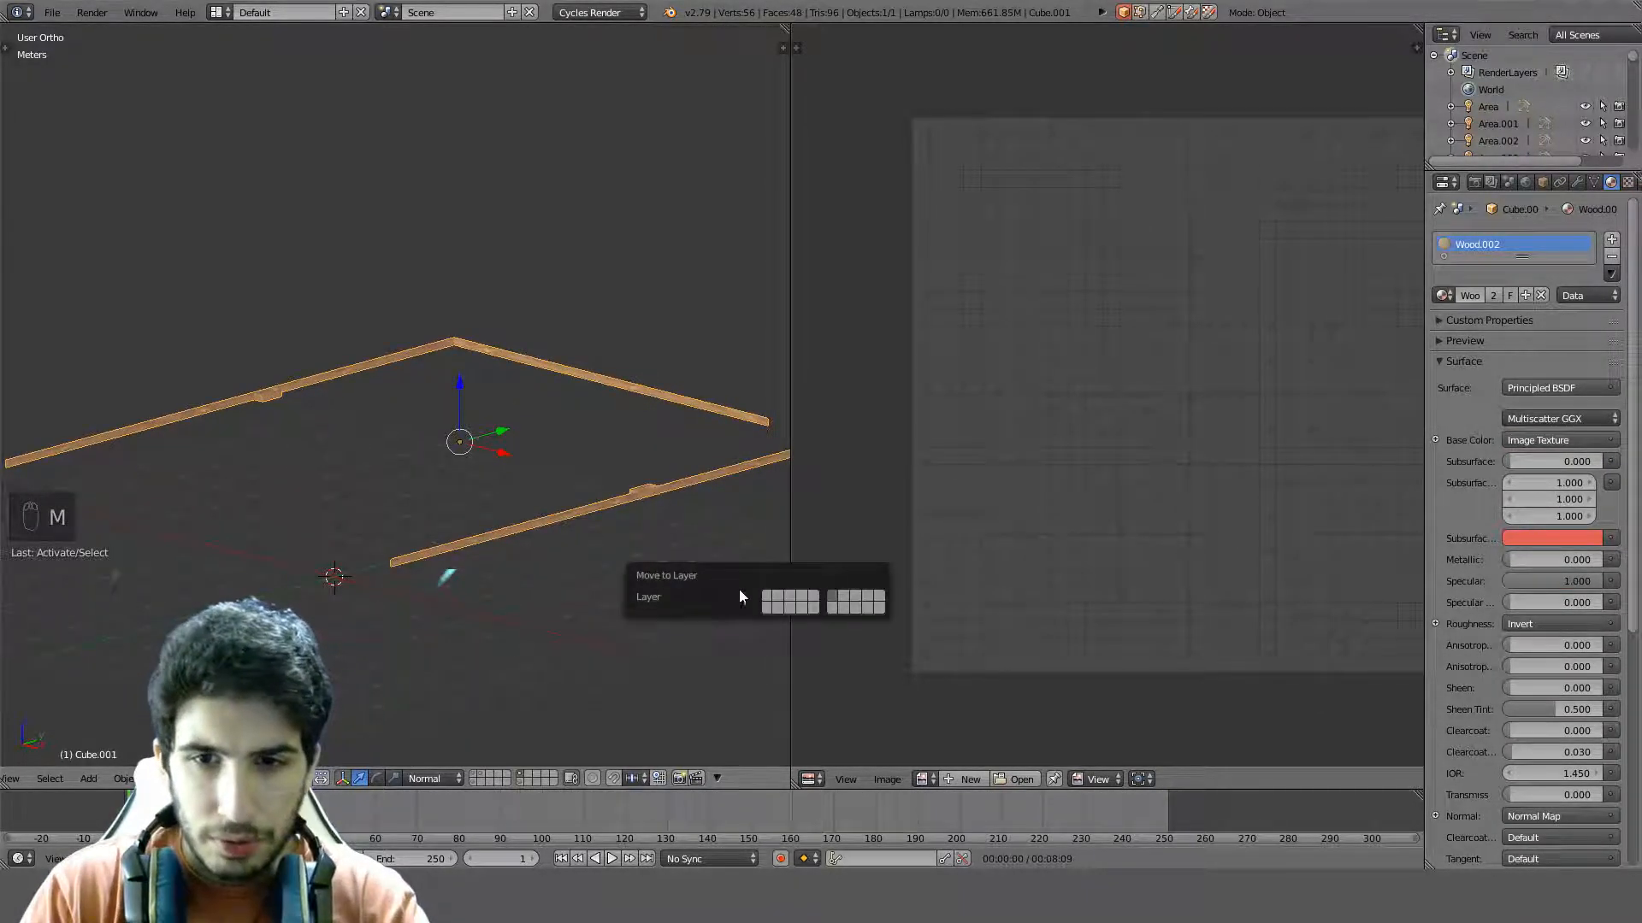
{"action": "left_click", "coordinate": [768, 599]}
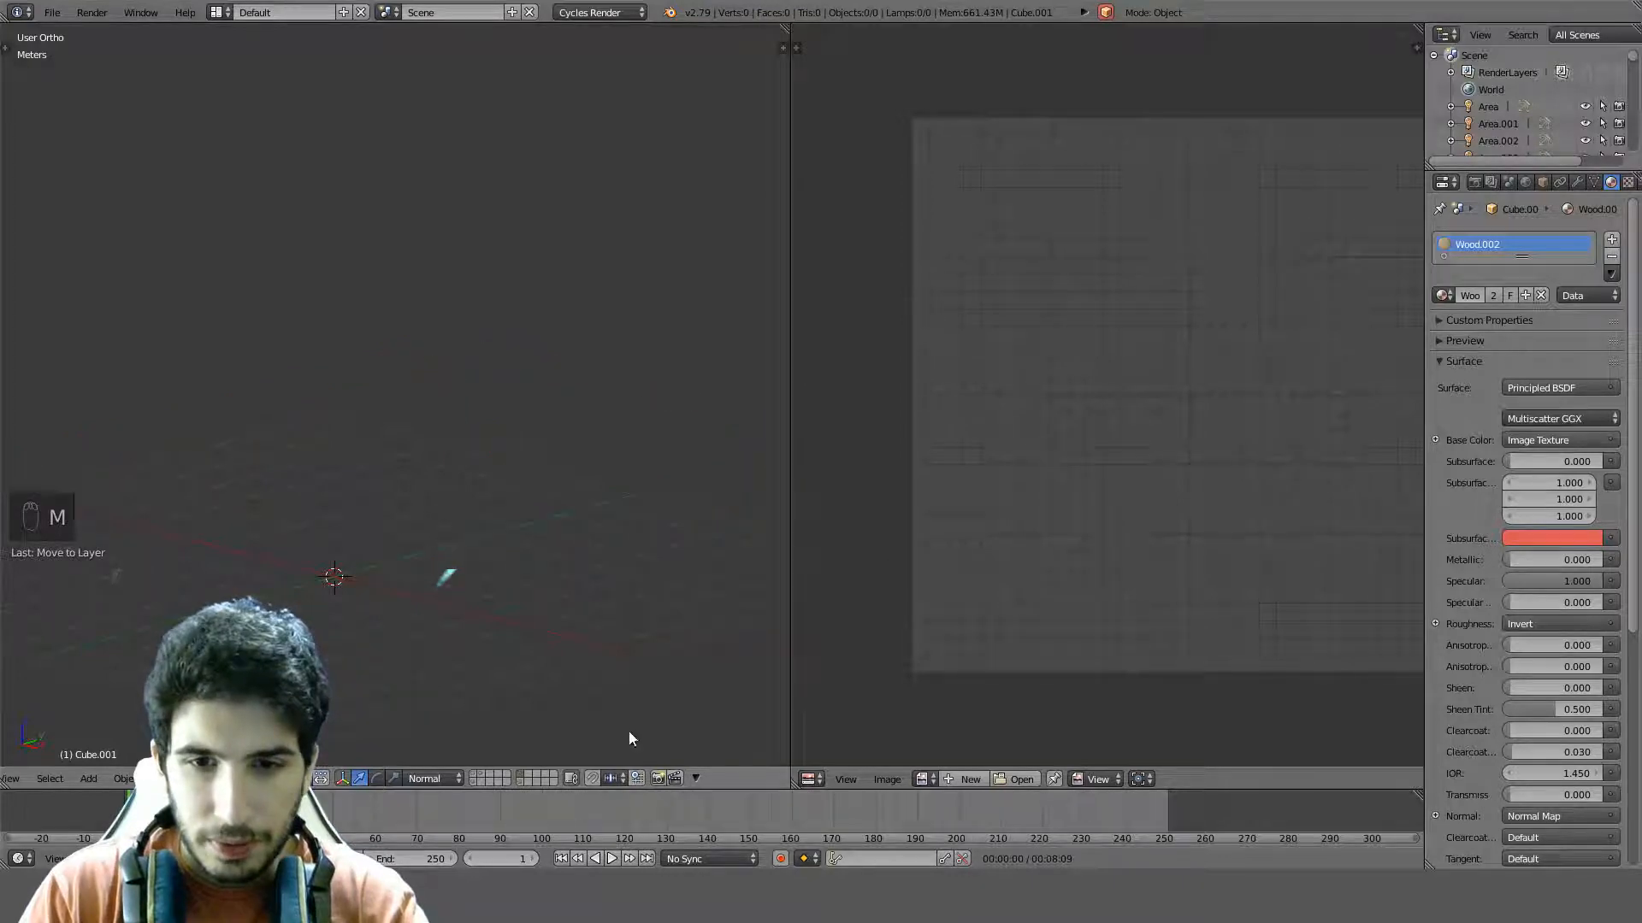
{"action": "left_click", "coordinate": [473, 775]}
Lower the wood trim about 2 m along the global Z axis so it sits at floor level
{"action": "key", "text": "KP_3"}
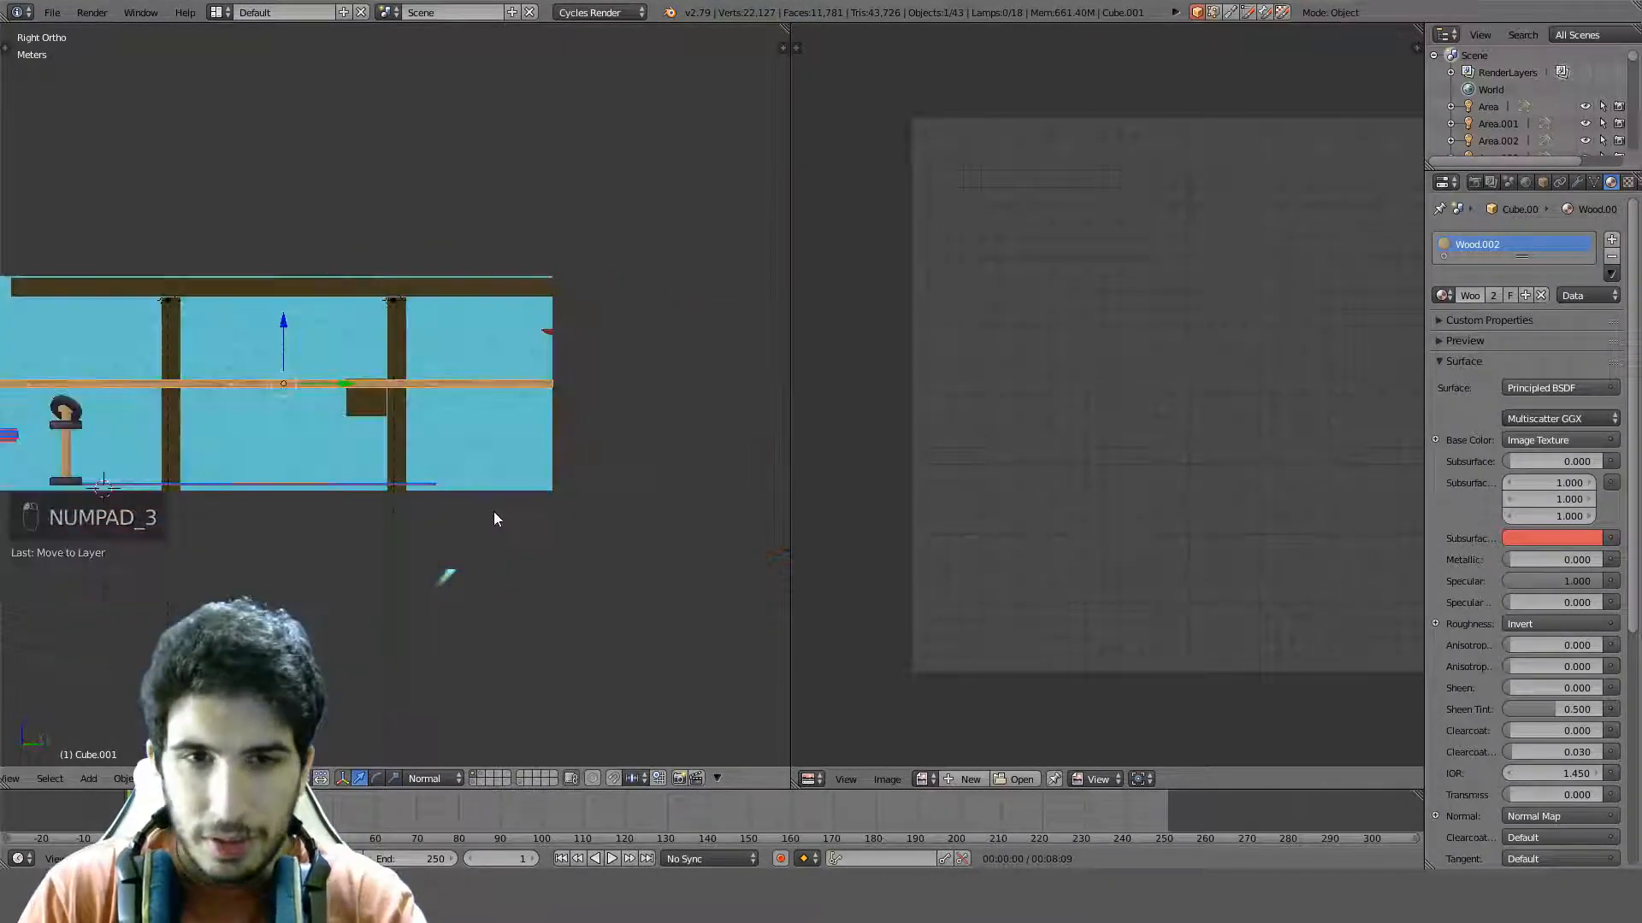
{"action": "scroll", "coordinate": [535, 438], "scroll_direction": "up", "scroll_amount": 4}
{"action": "key", "text": "g"}
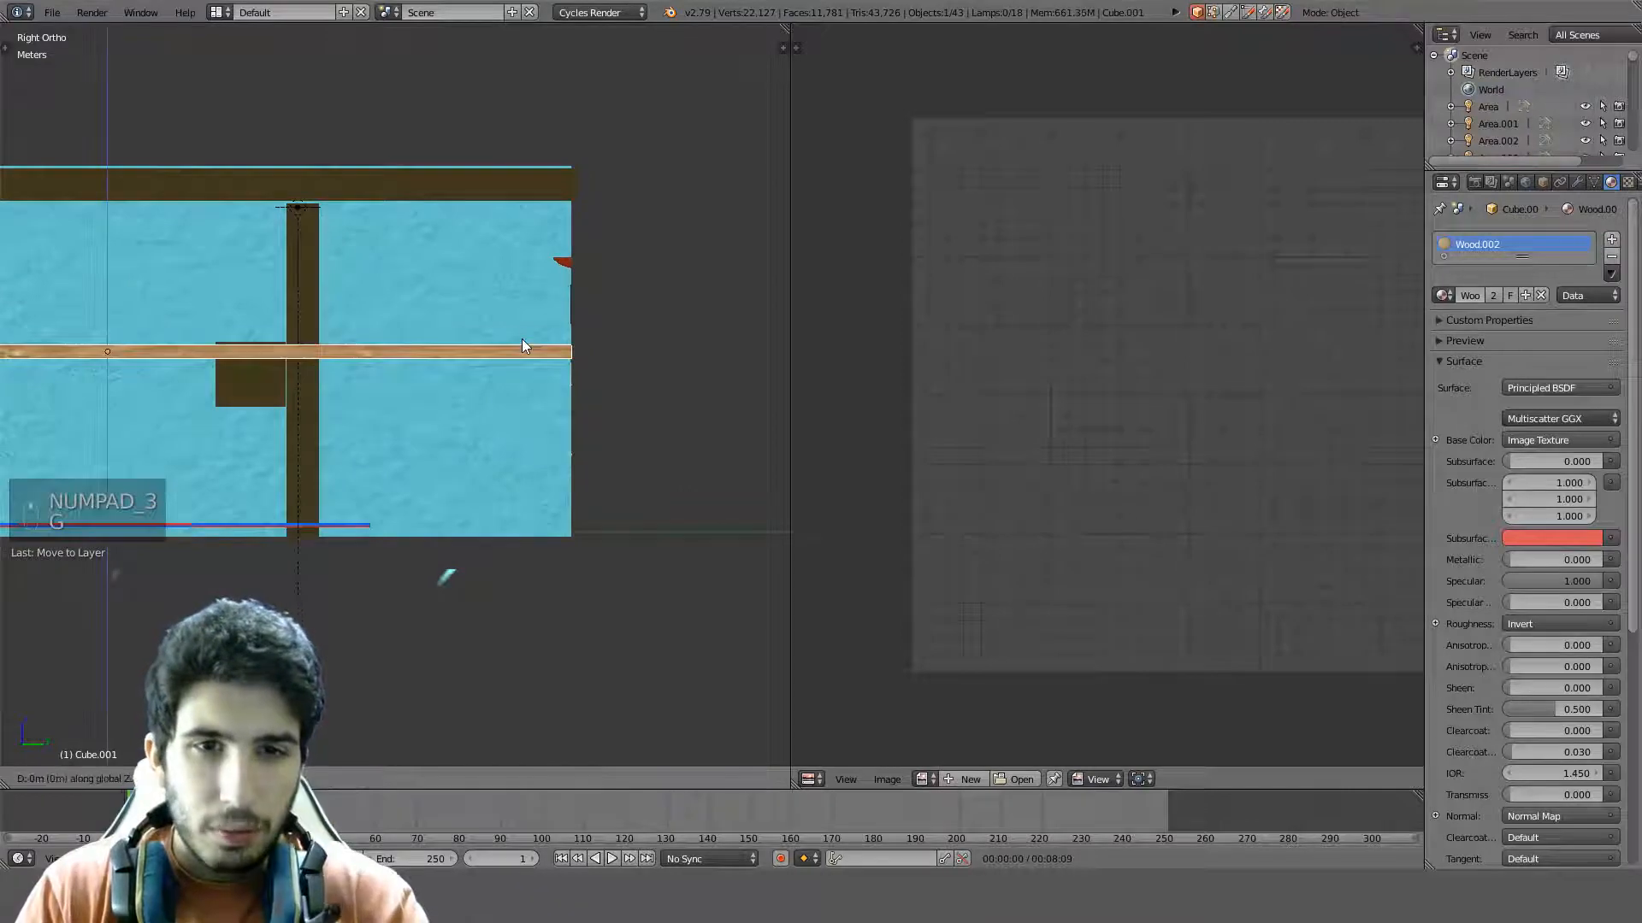
{"action": "key", "text": "z"}
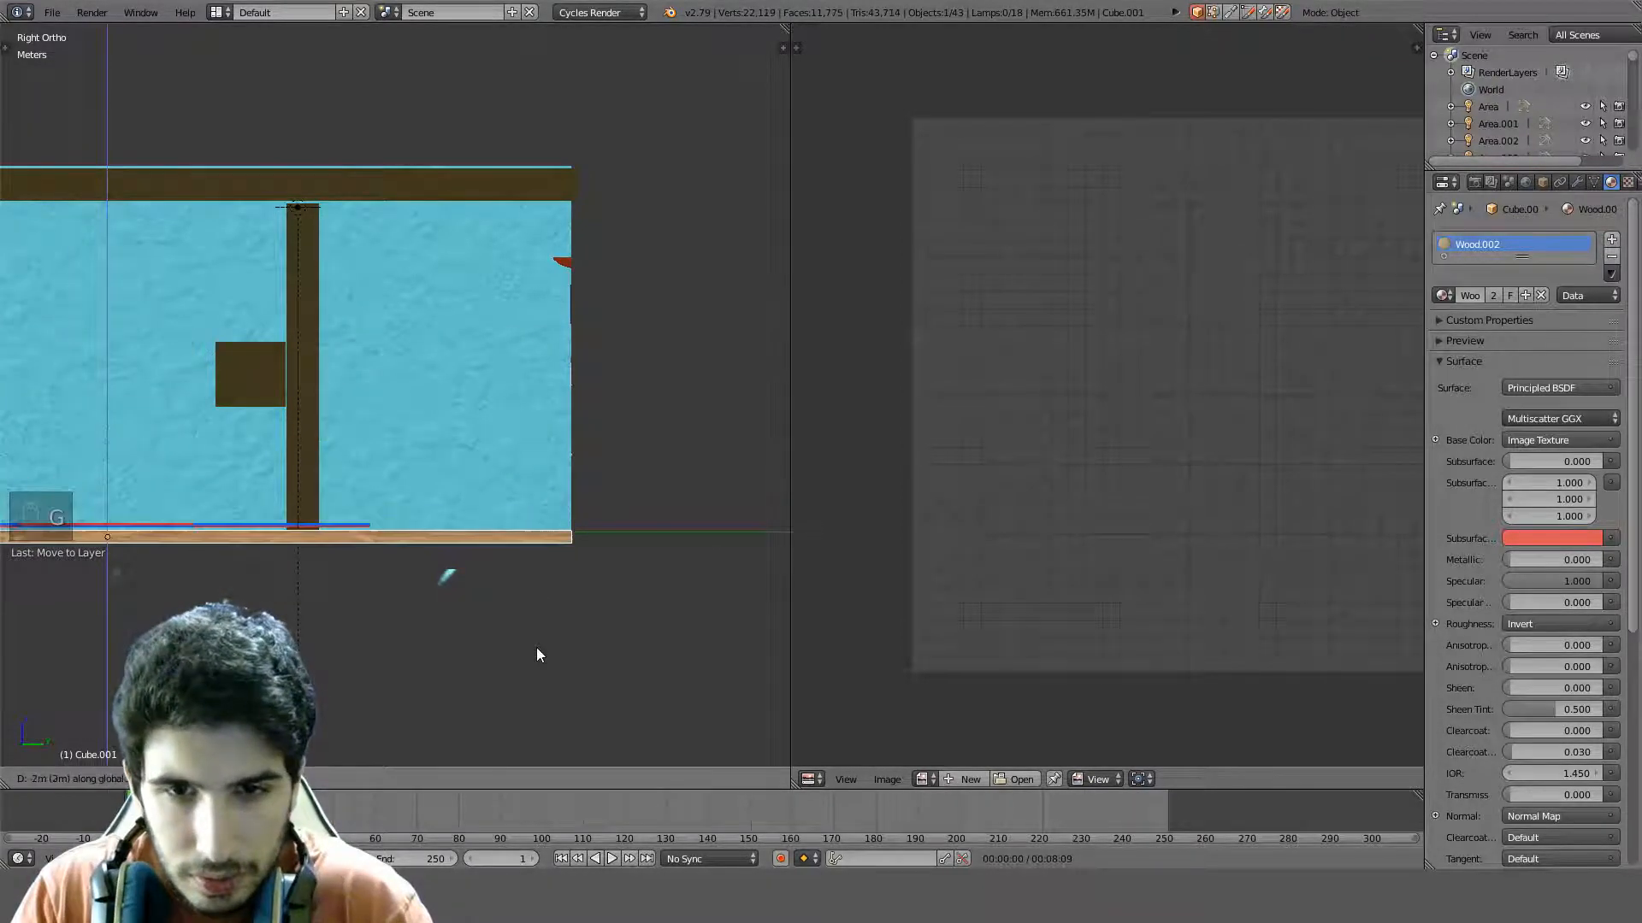
{"action": "left_click", "coordinate": [542, 614]}
Check the wood trim against the floor in the room corner and adjust its height
{"action": "key", "text": "z"}
{"action": "middle_click_drag", "start_coordinate": [454, 583], "coordinate": [562, 608]}
{"action": "key", "text": "z"}
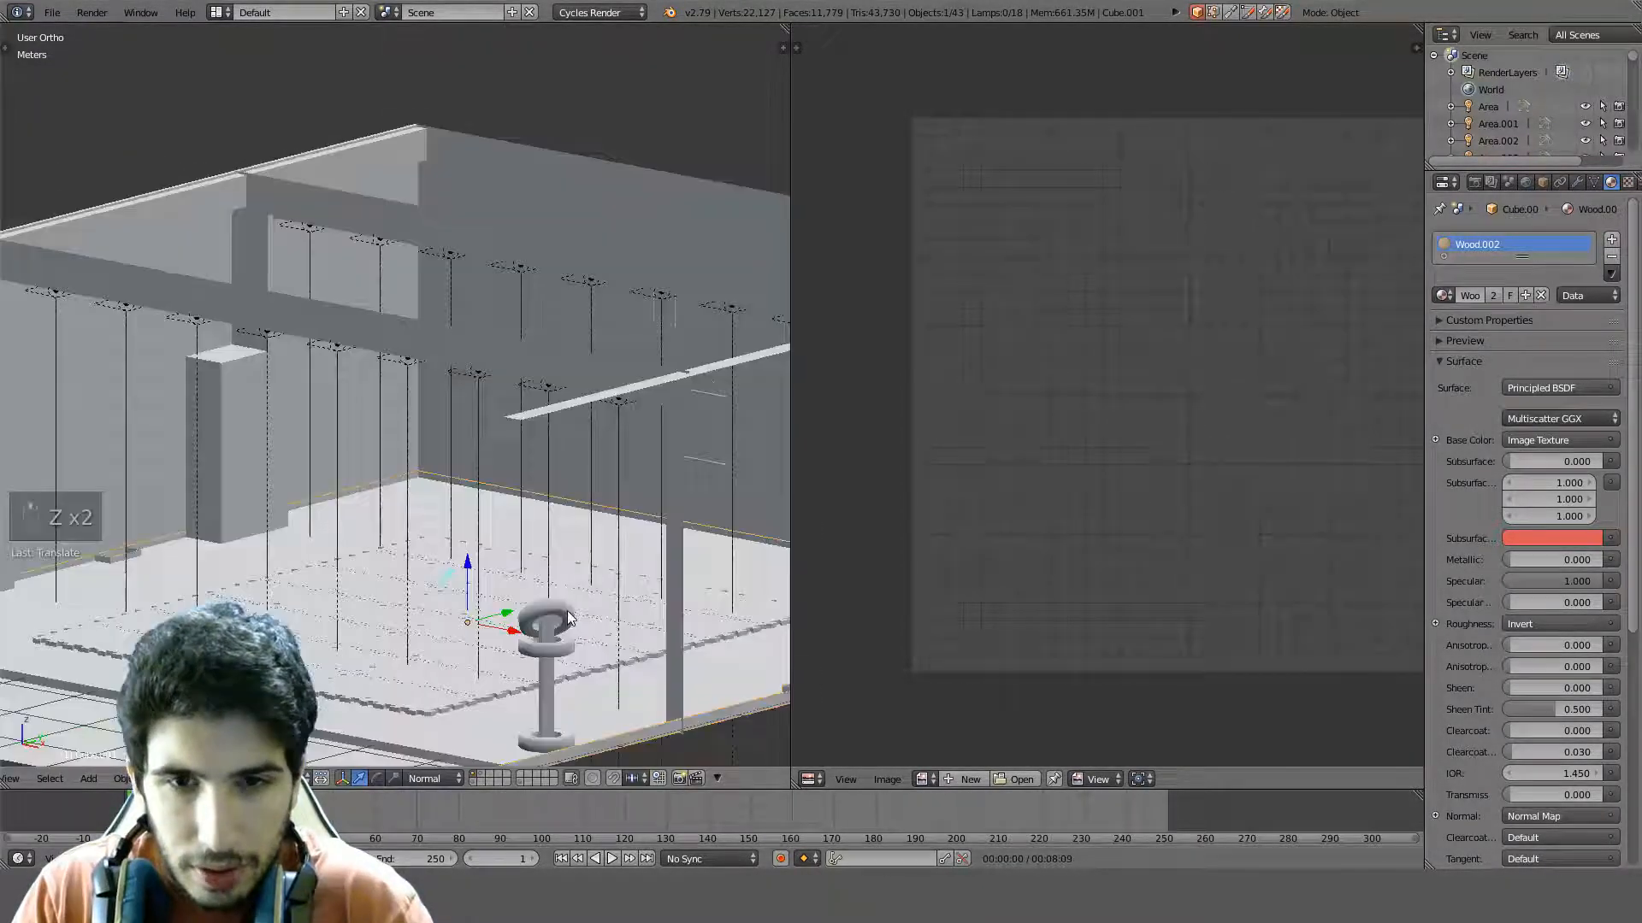
{"action": "scroll", "coordinate": [472, 545], "scroll_direction": "up", "scroll_amount": 7}
{"action": "middle_click_drag", "start_coordinate": [470, 580], "coordinate": [434, 351], "text": "shift"}
{"action": "scroll", "coordinate": [444, 351], "scroll_direction": "up", "scroll_amount": 3}
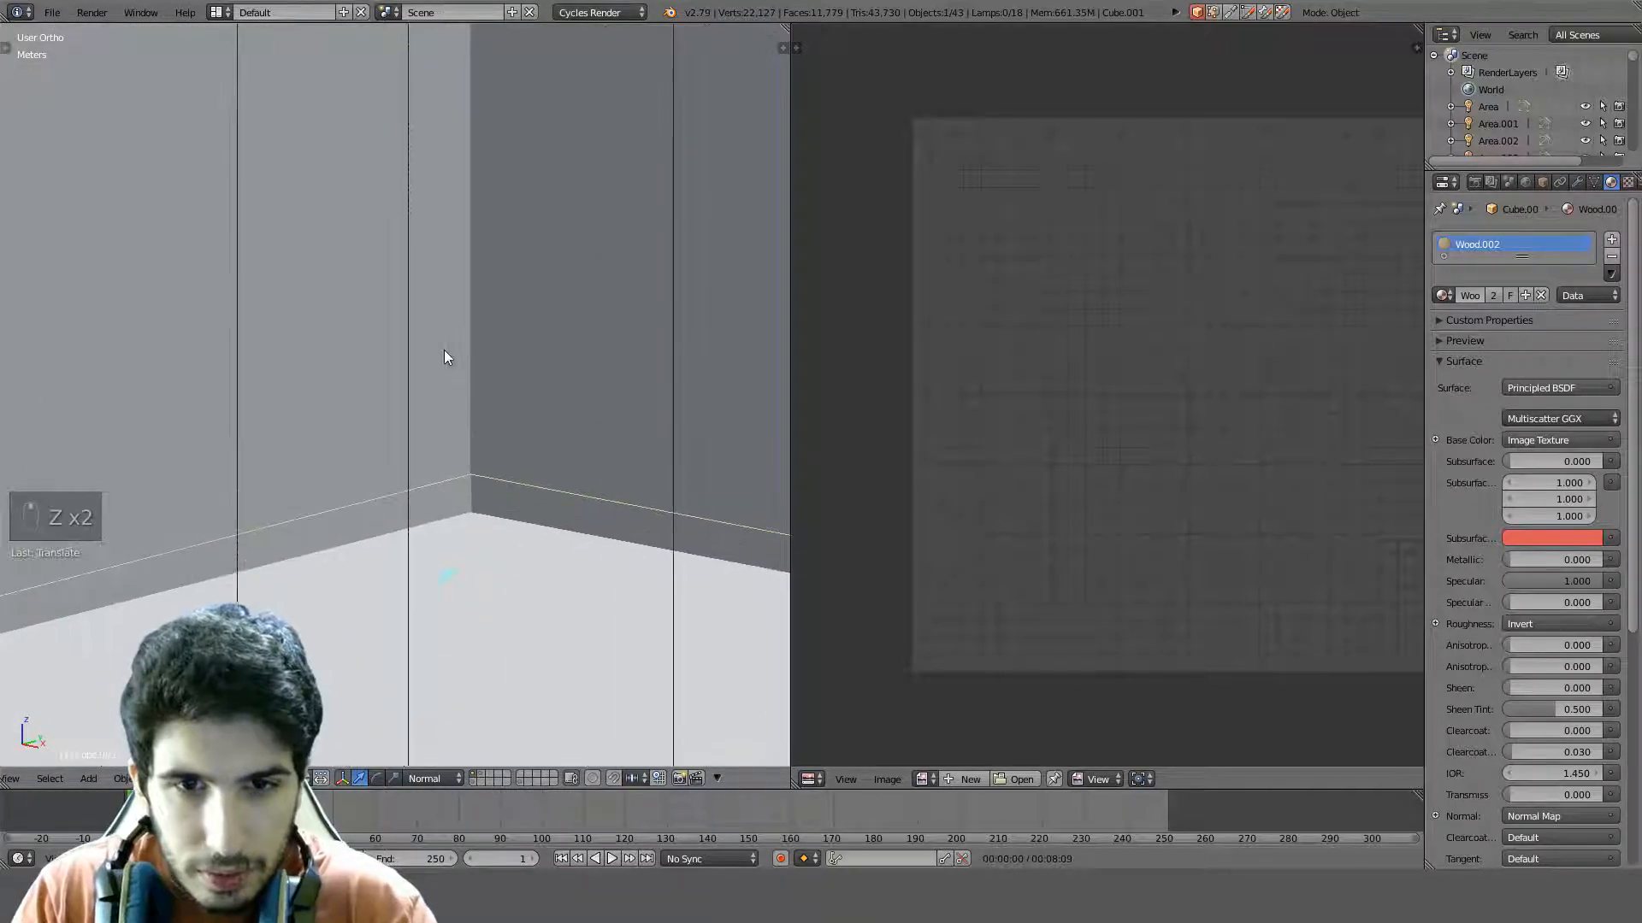
{"action": "key", "text": "g"}
{"action": "left_click", "coordinate": [449, 310]}
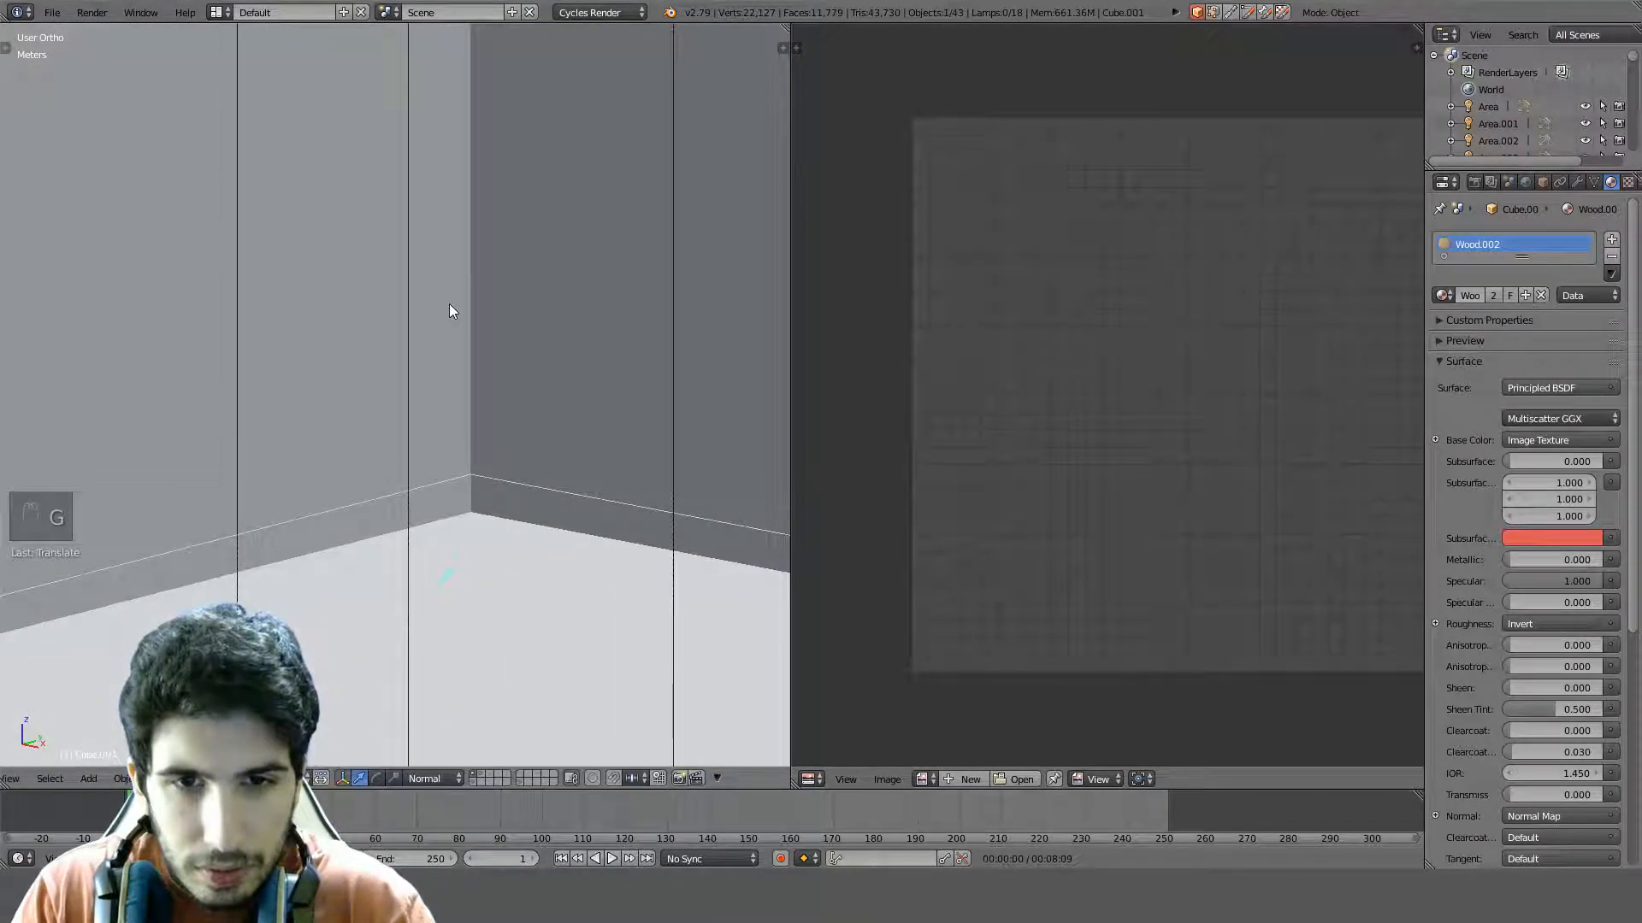
Delete the vertices of the two small protruding pieces in the wood trim's mesh and leave Edit Mode
{"action": "scroll", "coordinate": [450, 309], "scroll_direction": "down", "scroll_amount": 6}
{"action": "scroll", "coordinate": [540, 336], "scroll_direction": "up", "scroll_amount": 4}
{"action": "middle_click_drag", "start_coordinate": [540, 331], "coordinate": [492, 222]}
{"action": "scroll", "coordinate": [515, 332], "scroll_direction": "up", "scroll_amount": 5}
{"action": "scroll", "coordinate": [515, 332], "scroll_direction": "down", "scroll_amount": 4}
{"action": "key", "text": "z"}
{"action": "key", "text": "Tab"}
{"action": "key", "text": "a"}
{"action": "key", "text": "a"}
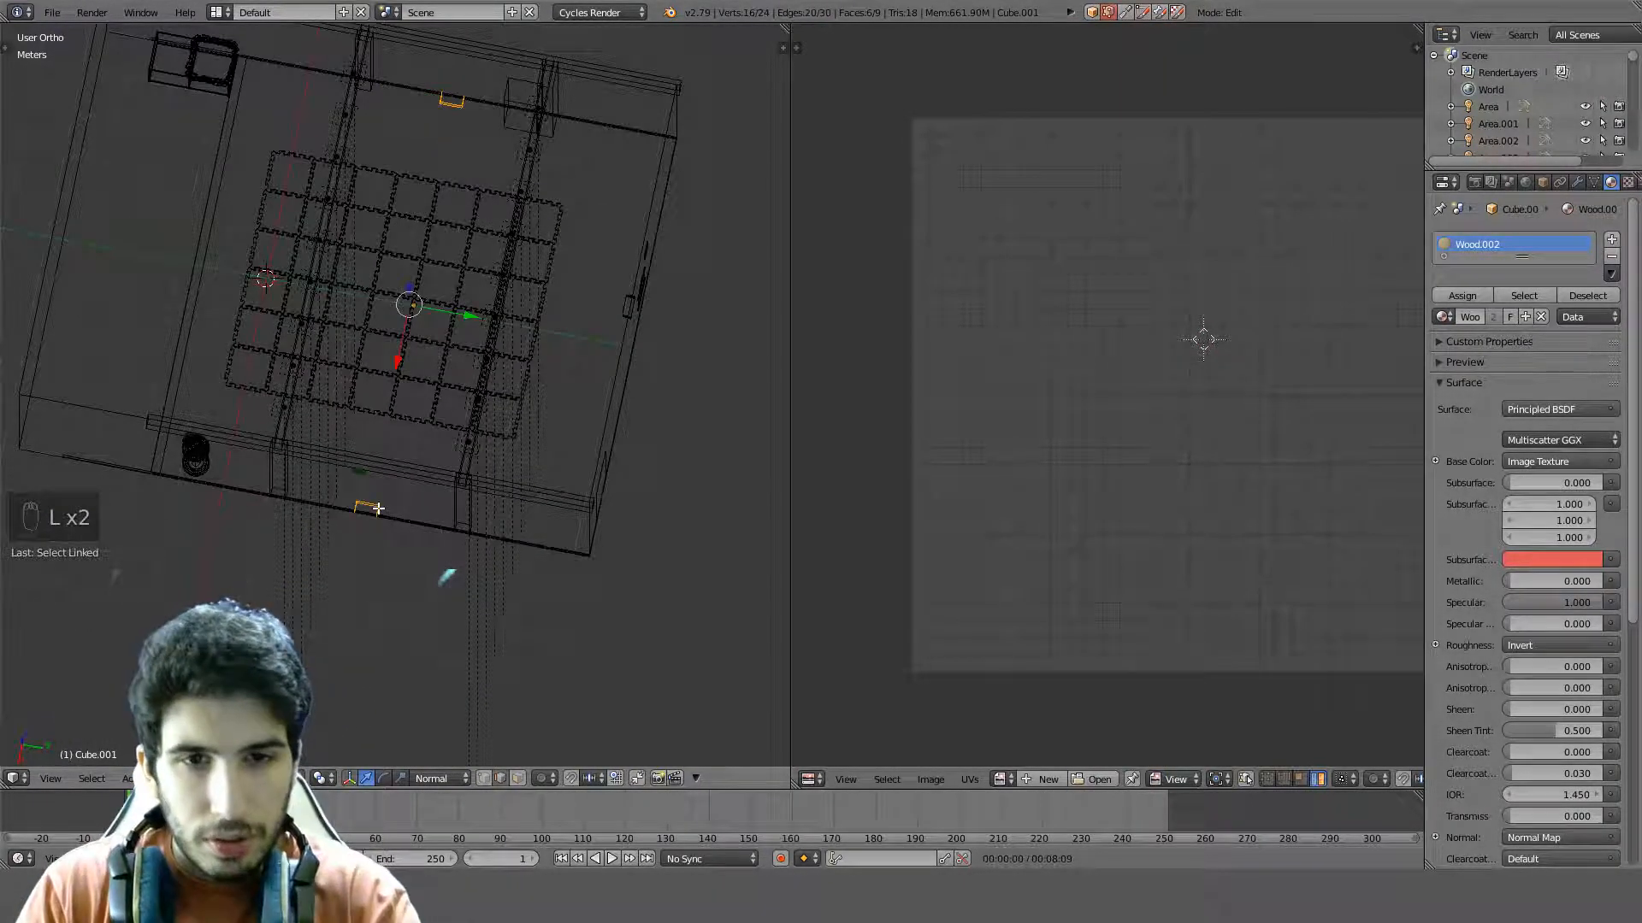
{"action": "key", "text": "Delete"}
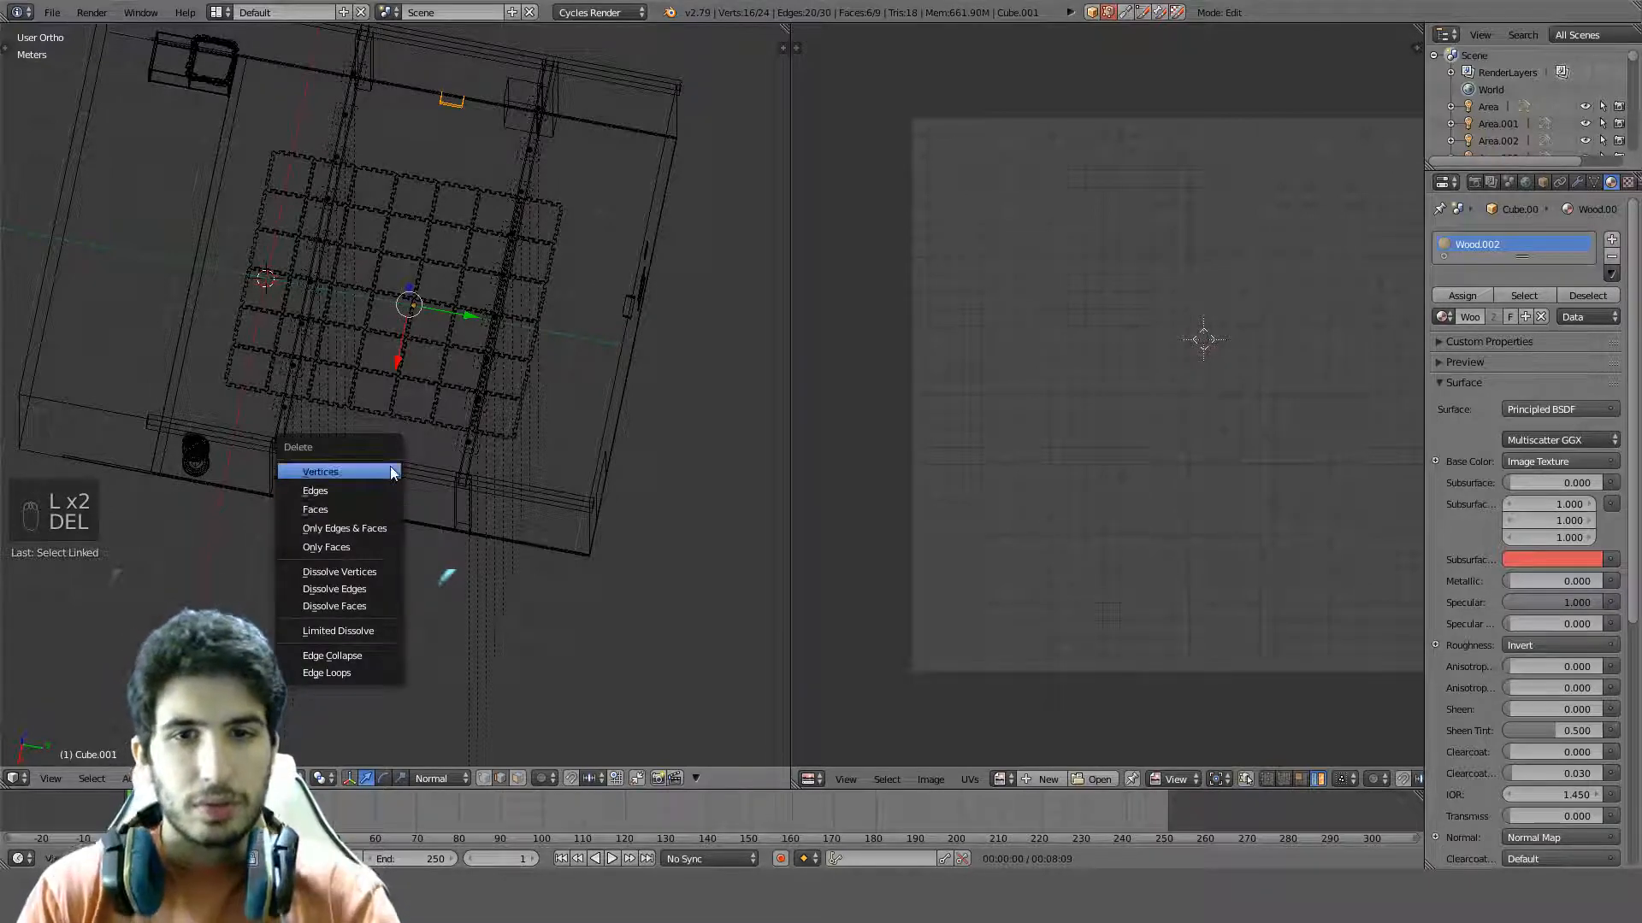
{"action": "left_click", "coordinate": [392, 473]}
{"action": "middle_click_drag", "start_coordinate": [393, 472], "coordinate": [517, 504]}
{"action": "key", "text": "z"}
{"action": "key", "text": "Tab"}
Shorten the wood trim by moving its front end vertices about 2 m along the global Y axis to the raised floor's edge
{"action": "scroll", "coordinate": [366, 305], "scroll_direction": "up", "scroll_amount": 4}
{"action": "scroll", "coordinate": [495, 523], "scroll_direction": "up", "scroll_amount": 3}
{"action": "middle_click_drag", "start_coordinate": [315, 438], "coordinate": [275, 517], "text": "shift"}
{"action": "key", "text": "z"}
{"action": "key", "text": "z"}
{"action": "scroll", "coordinate": [531, 547], "scroll_direction": "down", "scroll_amount": 4}
{"action": "key", "text": "KP_3"}
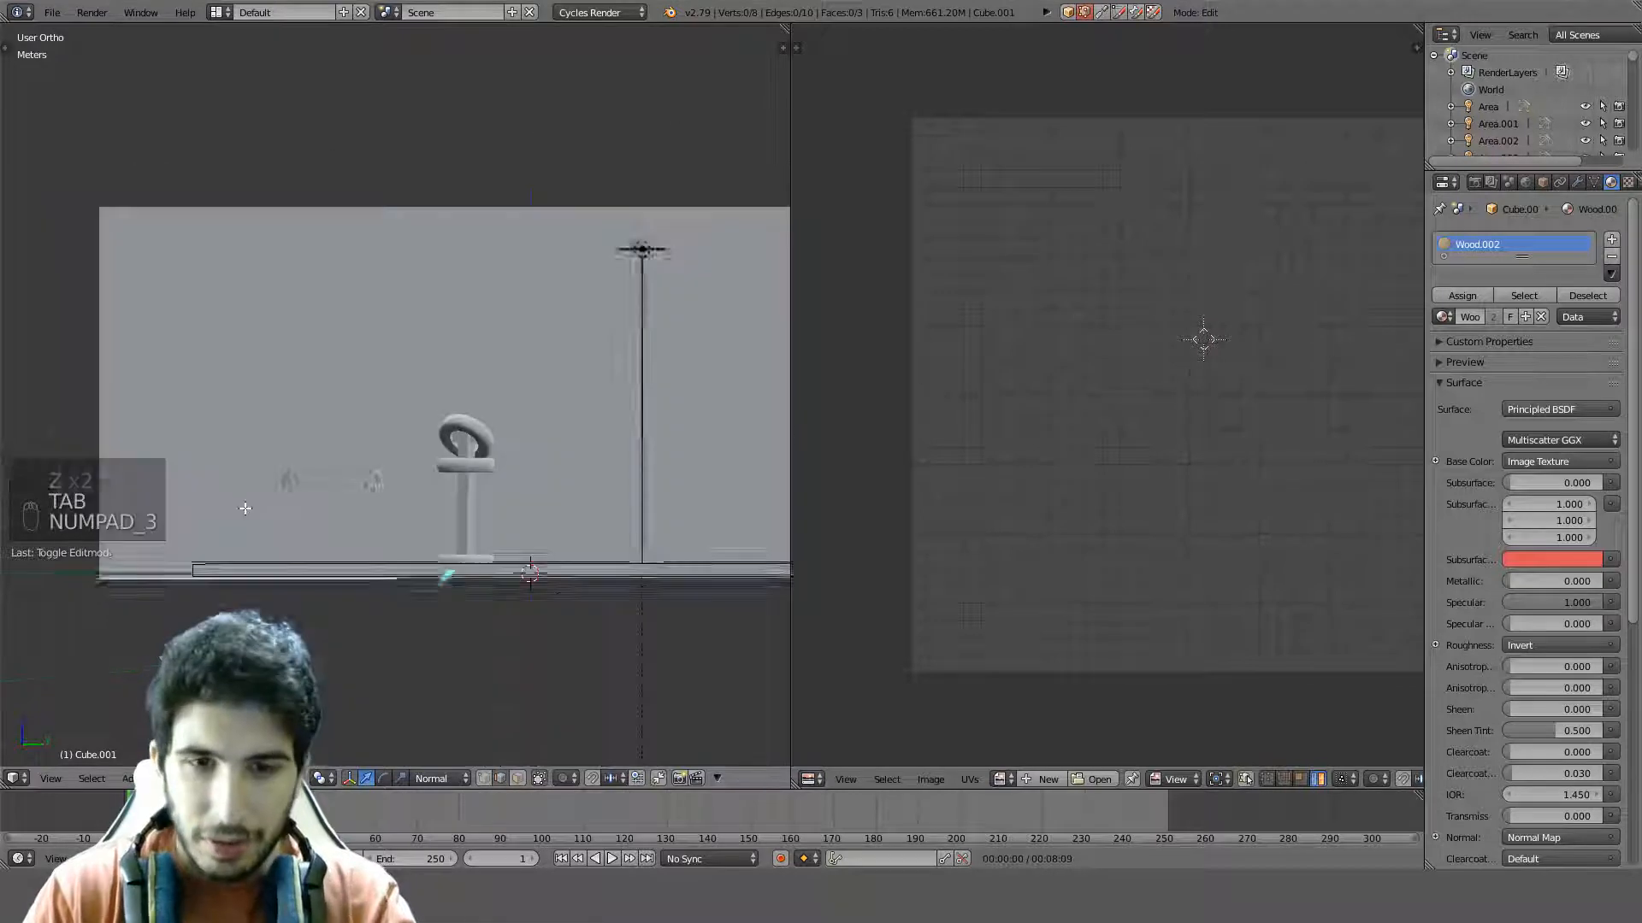
{"action": "key", "text": "z"}
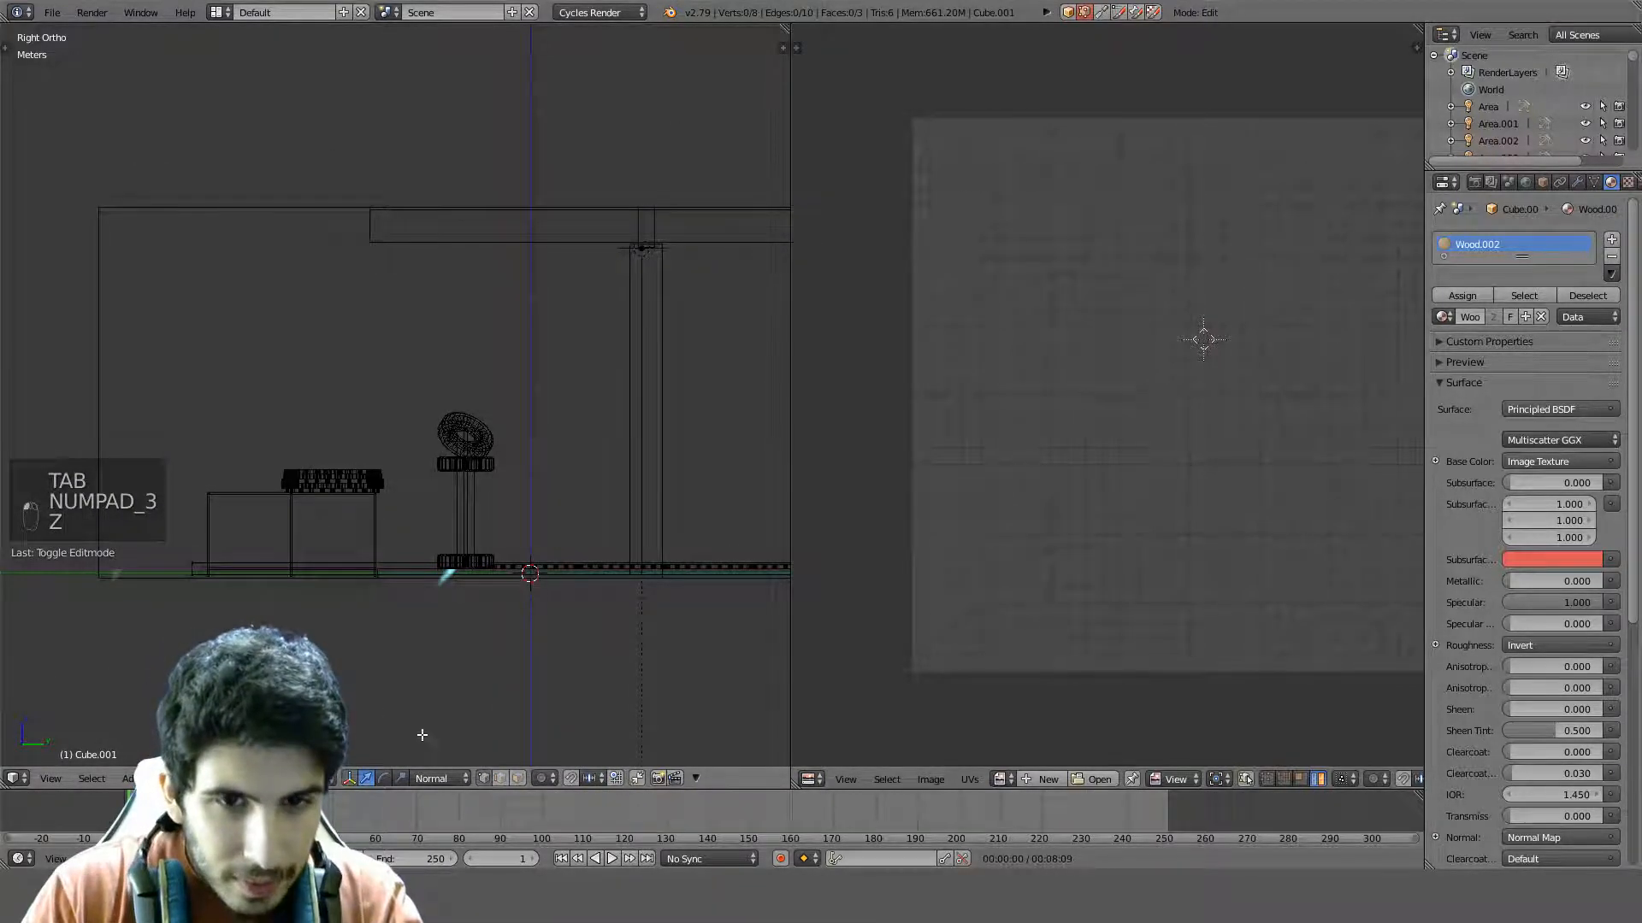
{"action": "key", "text": "a"}
{"action": "key", "text": "a"}
{"action": "key", "text": "c"}
{"action": "left_click", "coordinate": [191, 568]}
{"action": "right_click", "coordinate": [190, 568]}
{"action": "scroll", "coordinate": [391, 527], "scroll_direction": "up", "scroll_amount": 2}
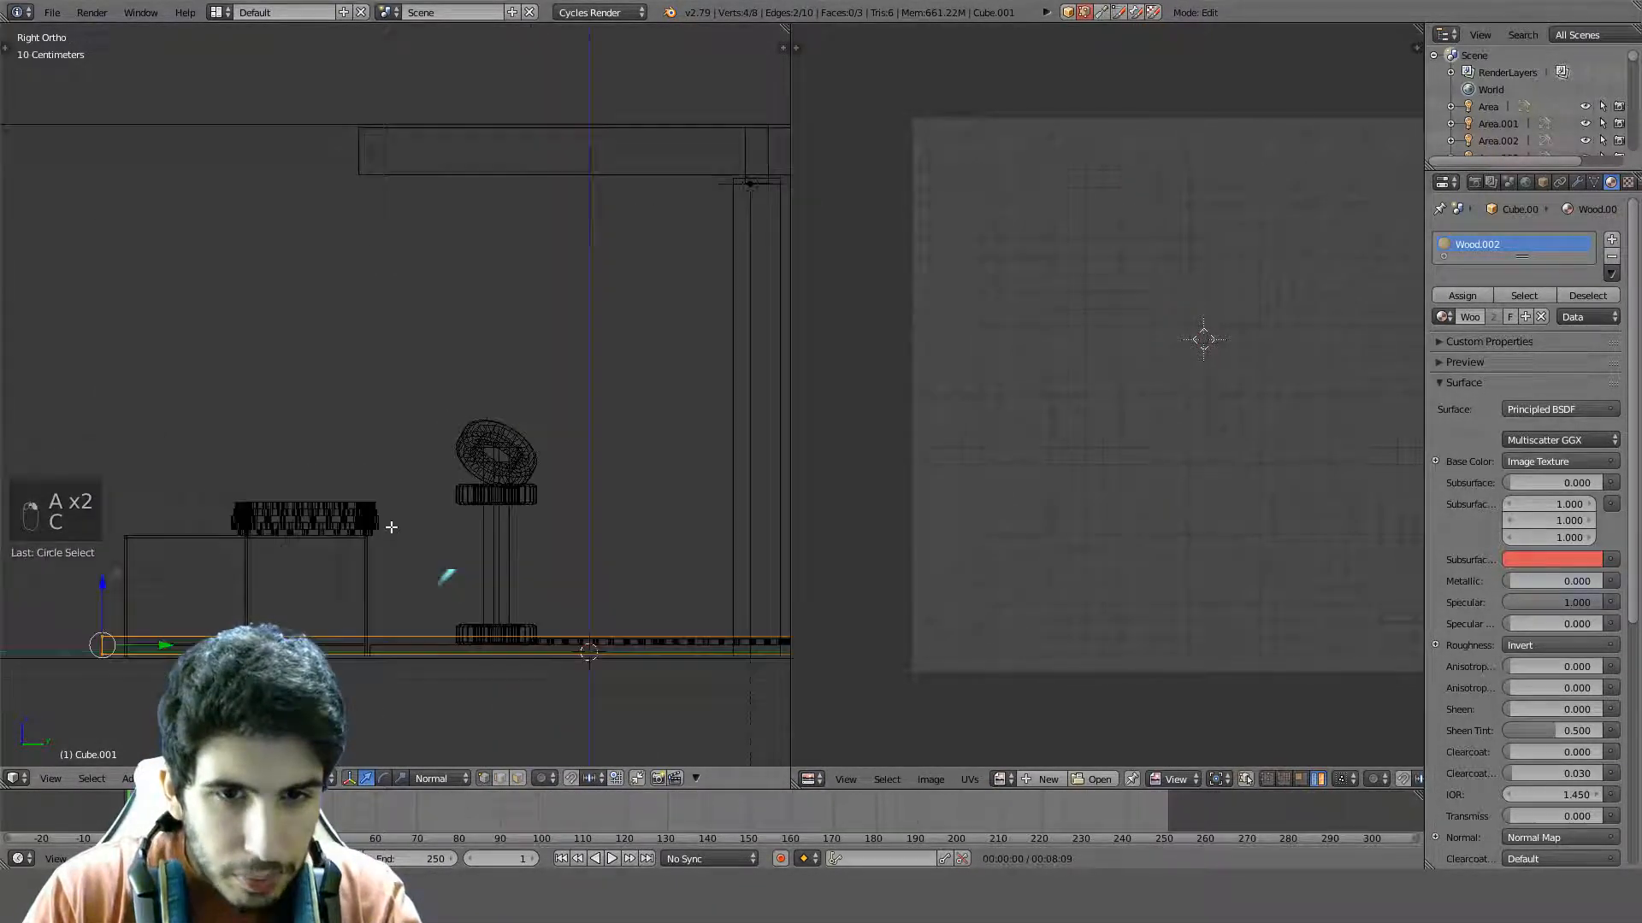
{"action": "scroll", "coordinate": [391, 527], "scroll_direction": "up", "scroll_amount": 3}
{"action": "middle_click_drag", "start_coordinate": [480, 391], "coordinate": [478, 279], "text": "shift"}
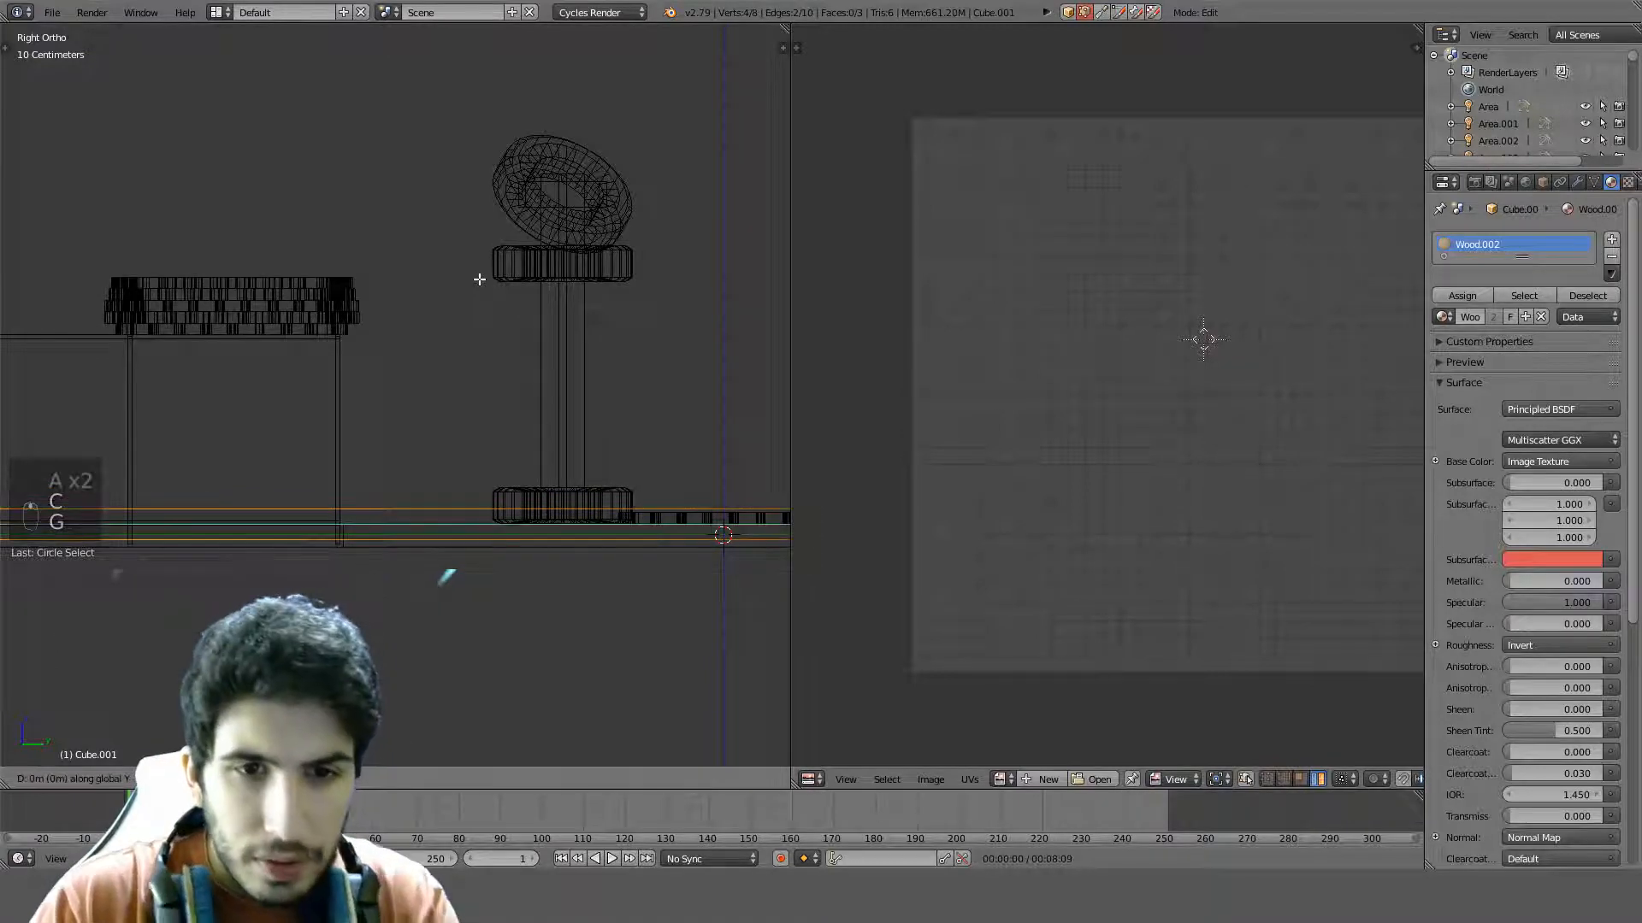
{"action": "key", "text": "g"}
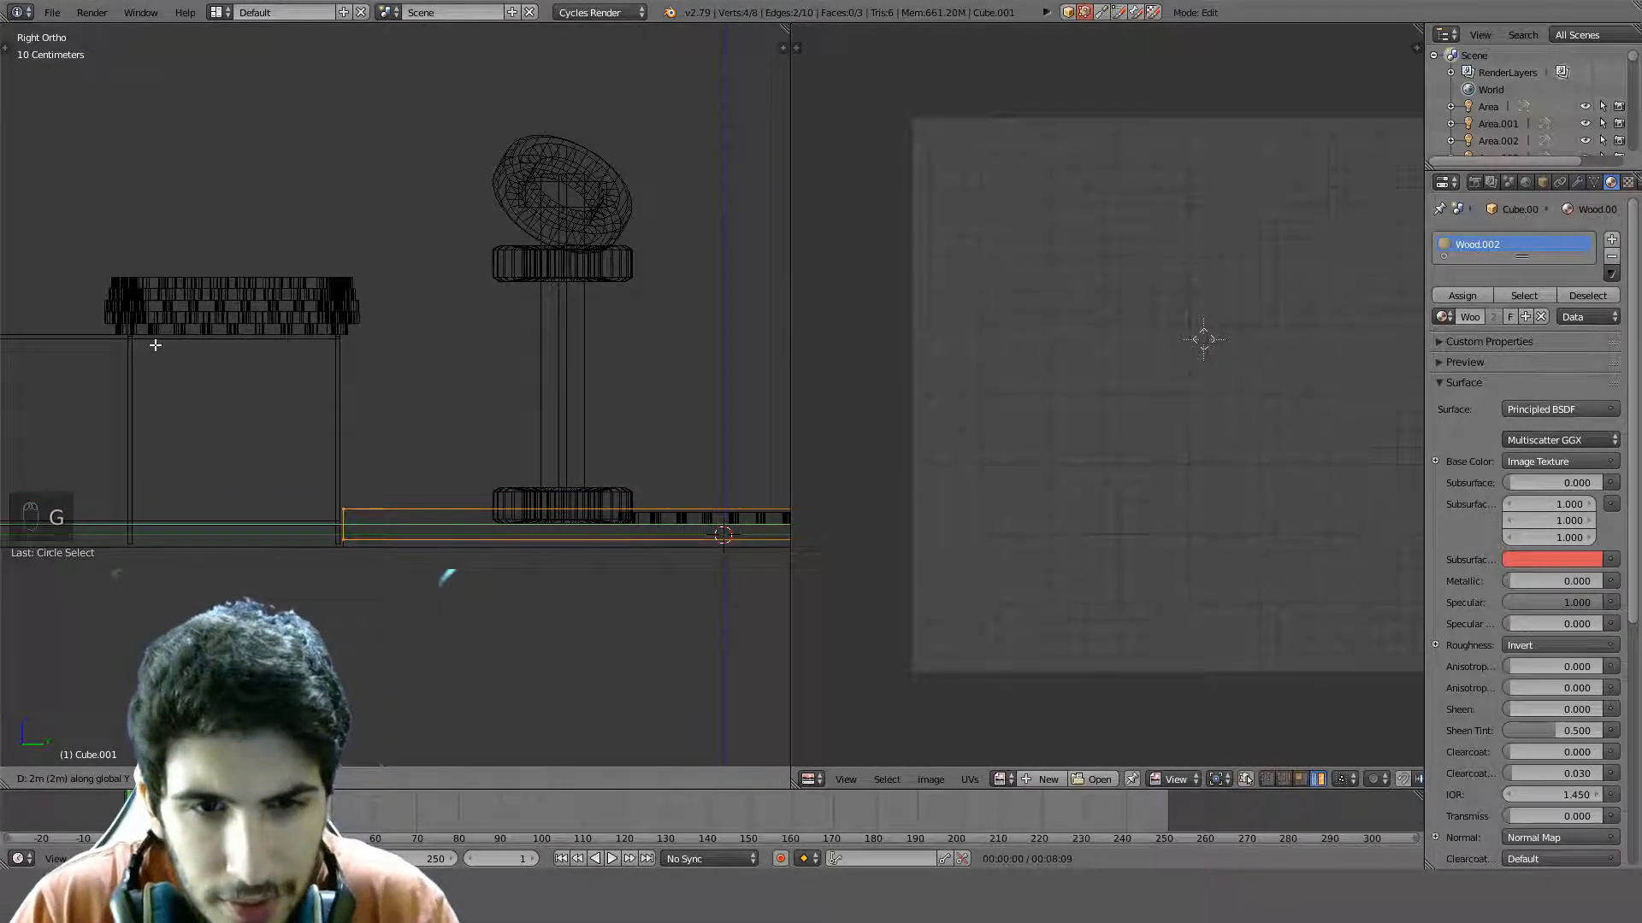
{"action": "left_click", "coordinate": [156, 345]}
Return to Solid shading, deselect the trim's vertices and save the file
{"action": "key", "text": "z"}
{"action": "scroll", "coordinate": [224, 351], "scroll_direction": "down", "scroll_amount": 3}
{"action": "middle_click_drag", "start_coordinate": [226, 352], "coordinate": [330, 372]}
{"action": "key", "text": "a"}
{"action": "scroll", "coordinate": [274, 412], "scroll_direction": "down", "scroll_amount": 3}
{"action": "key", "text": "ctrl+s"}
{"action": "left_click", "coordinate": [330, 374]}
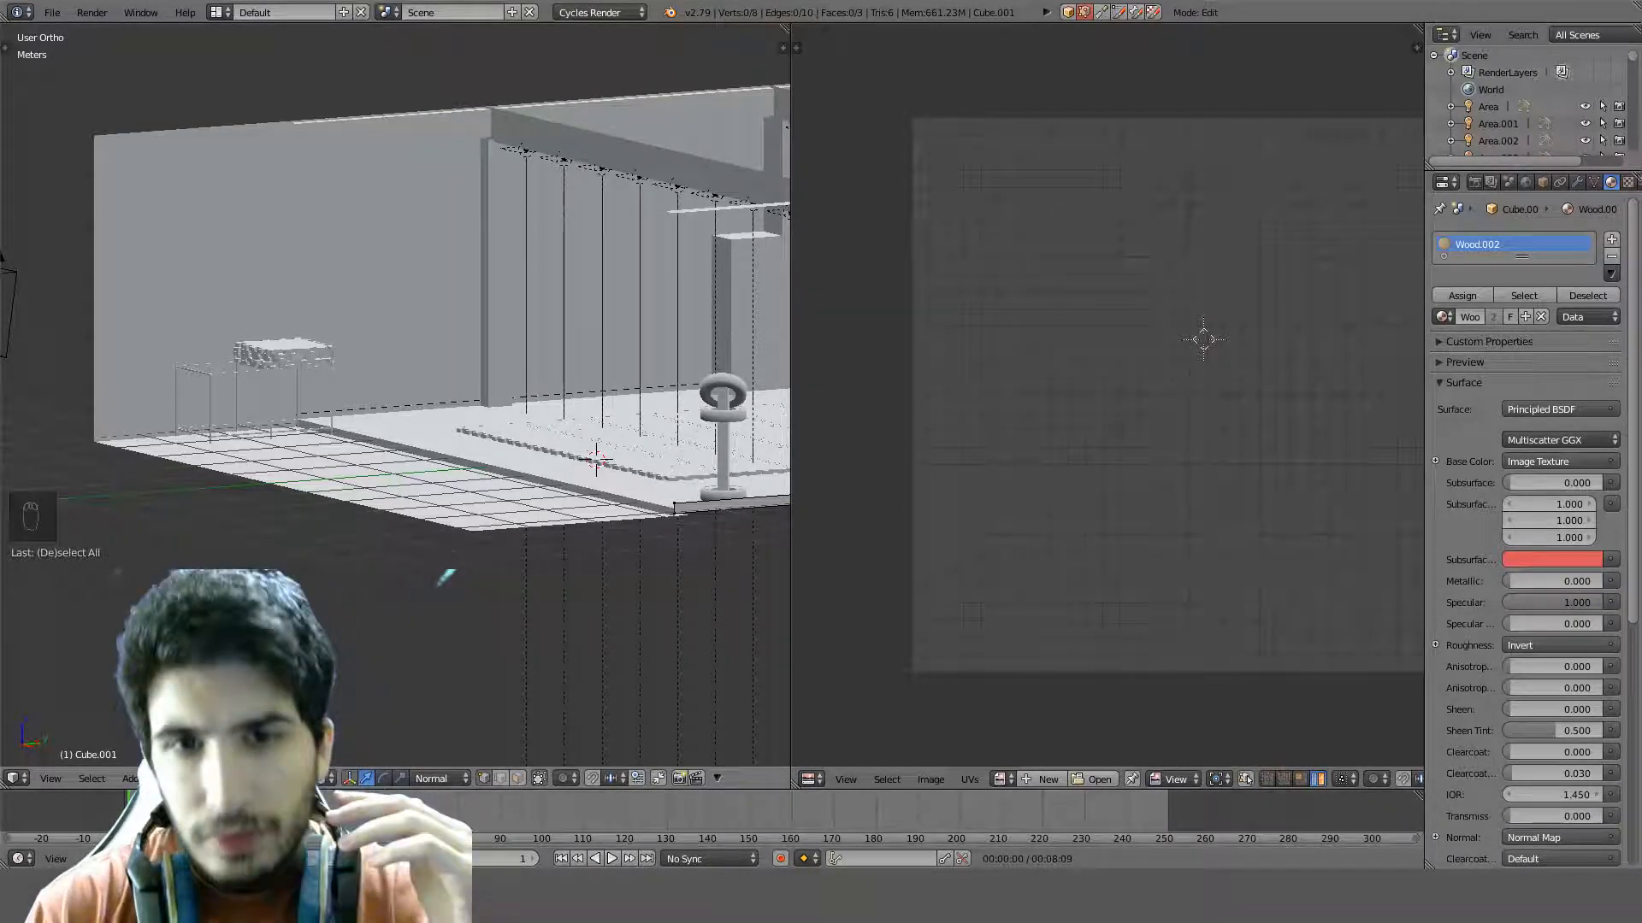
Widen the 3D viewport over the UV editor and return to Object Mode with the whole room in view
{"action": "middle_click_drag", "start_coordinate": [433, 342], "coordinate": [423, 414]}
{"action": "scroll", "coordinate": [647, 411], "scroll_direction": "down", "scroll_amount": 3}
{"action": "middle_click_drag", "start_coordinate": [422, 414], "coordinate": [487, 444]}
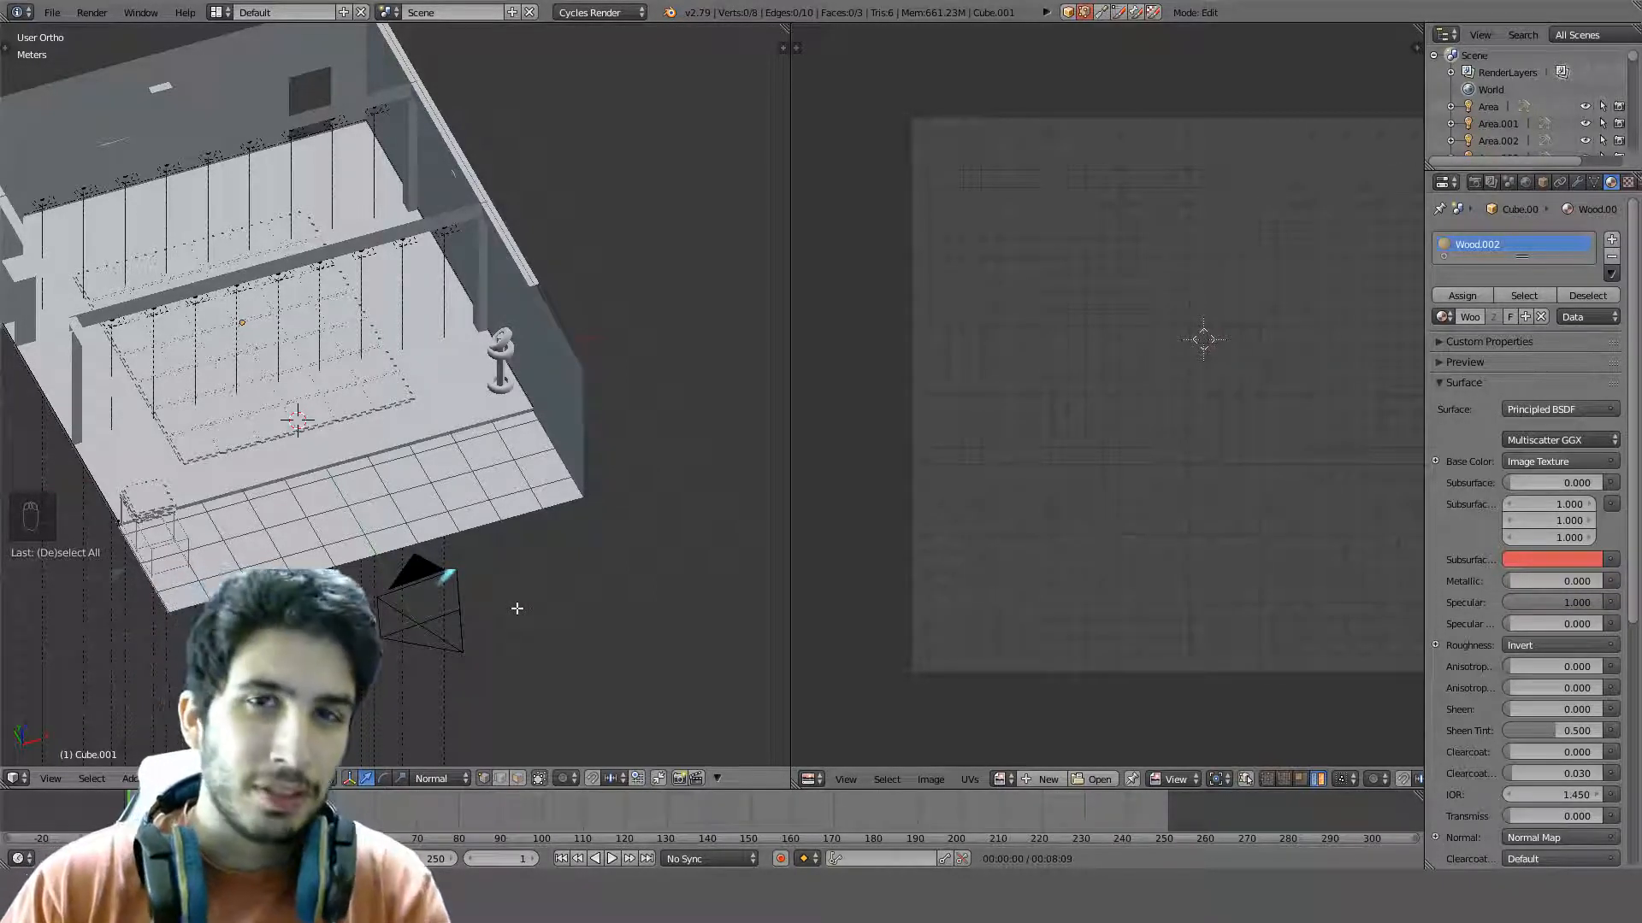
{"action": "middle_click_drag", "start_coordinate": [542, 597], "coordinate": [471, 543]}
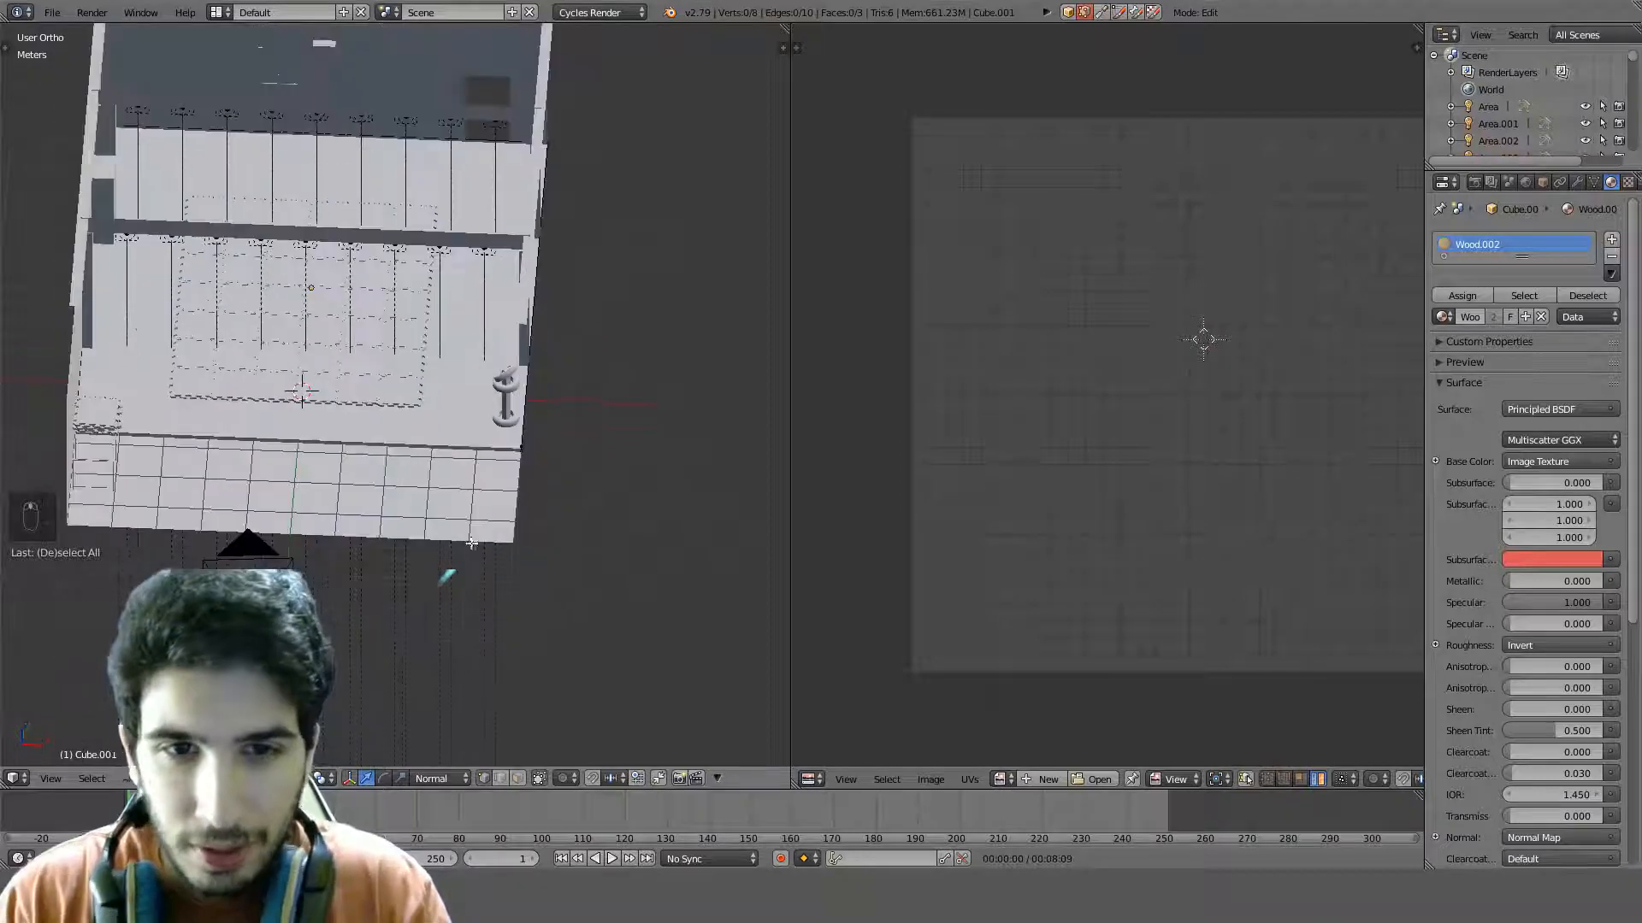
{"action": "middle_click_drag", "start_coordinate": [456, 655], "coordinate": [585, 616], "text": "shift"}
{"action": "middle_click_drag", "start_coordinate": [644, 433], "coordinate": [592, 468], "text": "shift"}
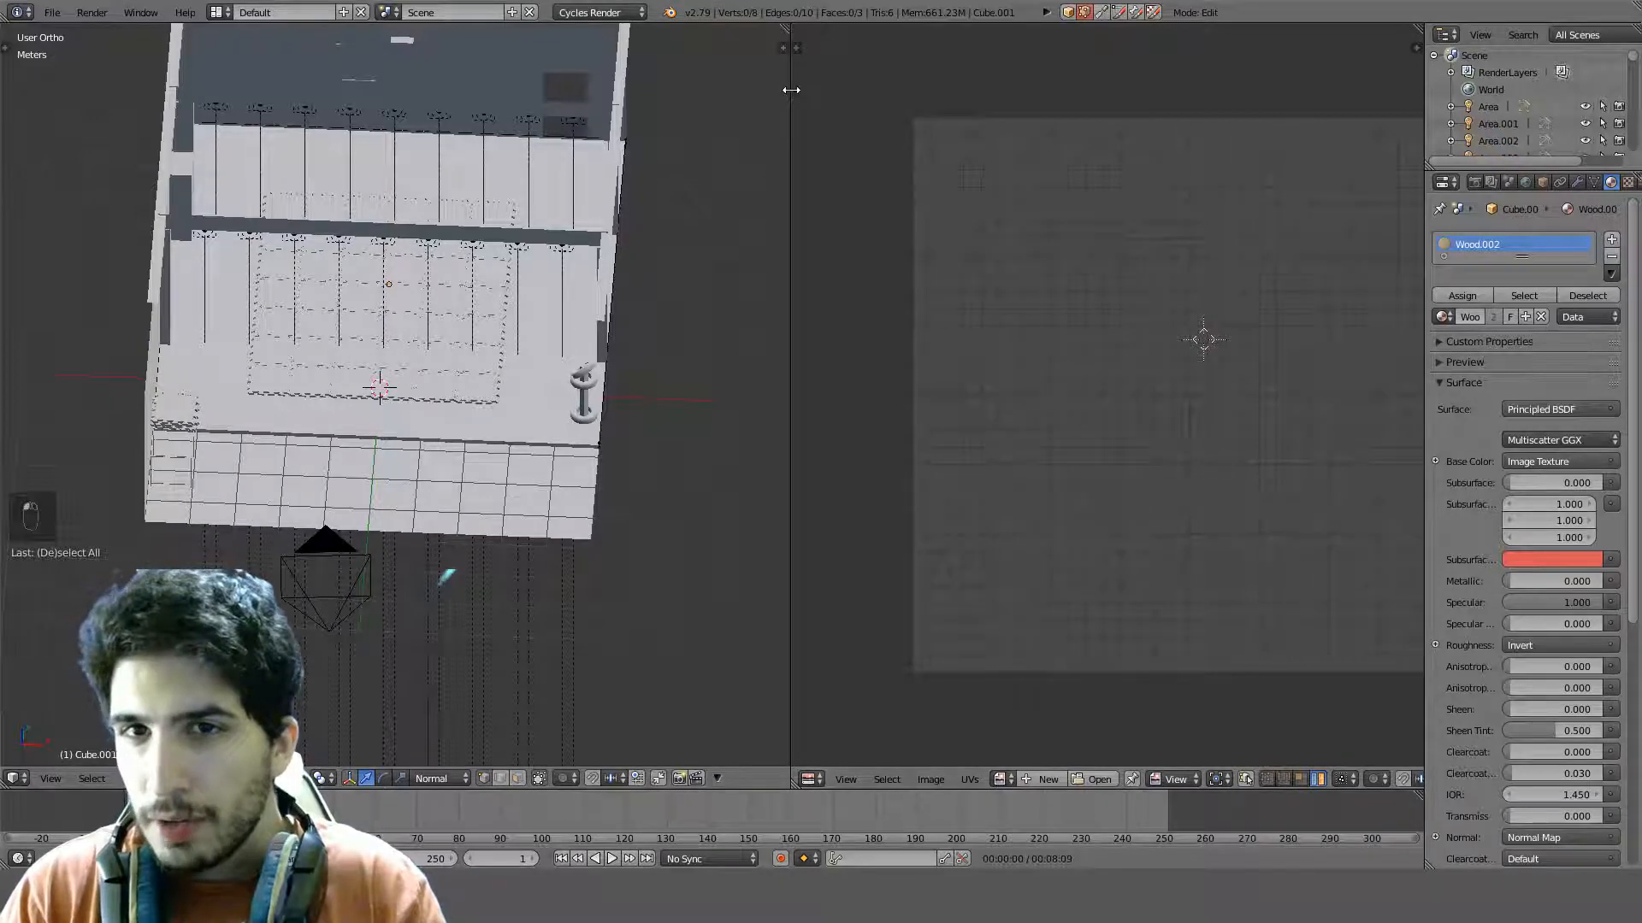
{"action": "left_click_drag", "start_coordinate": [791, 90], "coordinate": [1191, 111]}
{"action": "scroll", "coordinate": [920, 330], "scroll_direction": "down", "scroll_amount": 4}
{"action": "middle_click_drag", "start_coordinate": [914, 410], "coordinate": [759, 418]}
{"action": "key", "text": "Tab"}
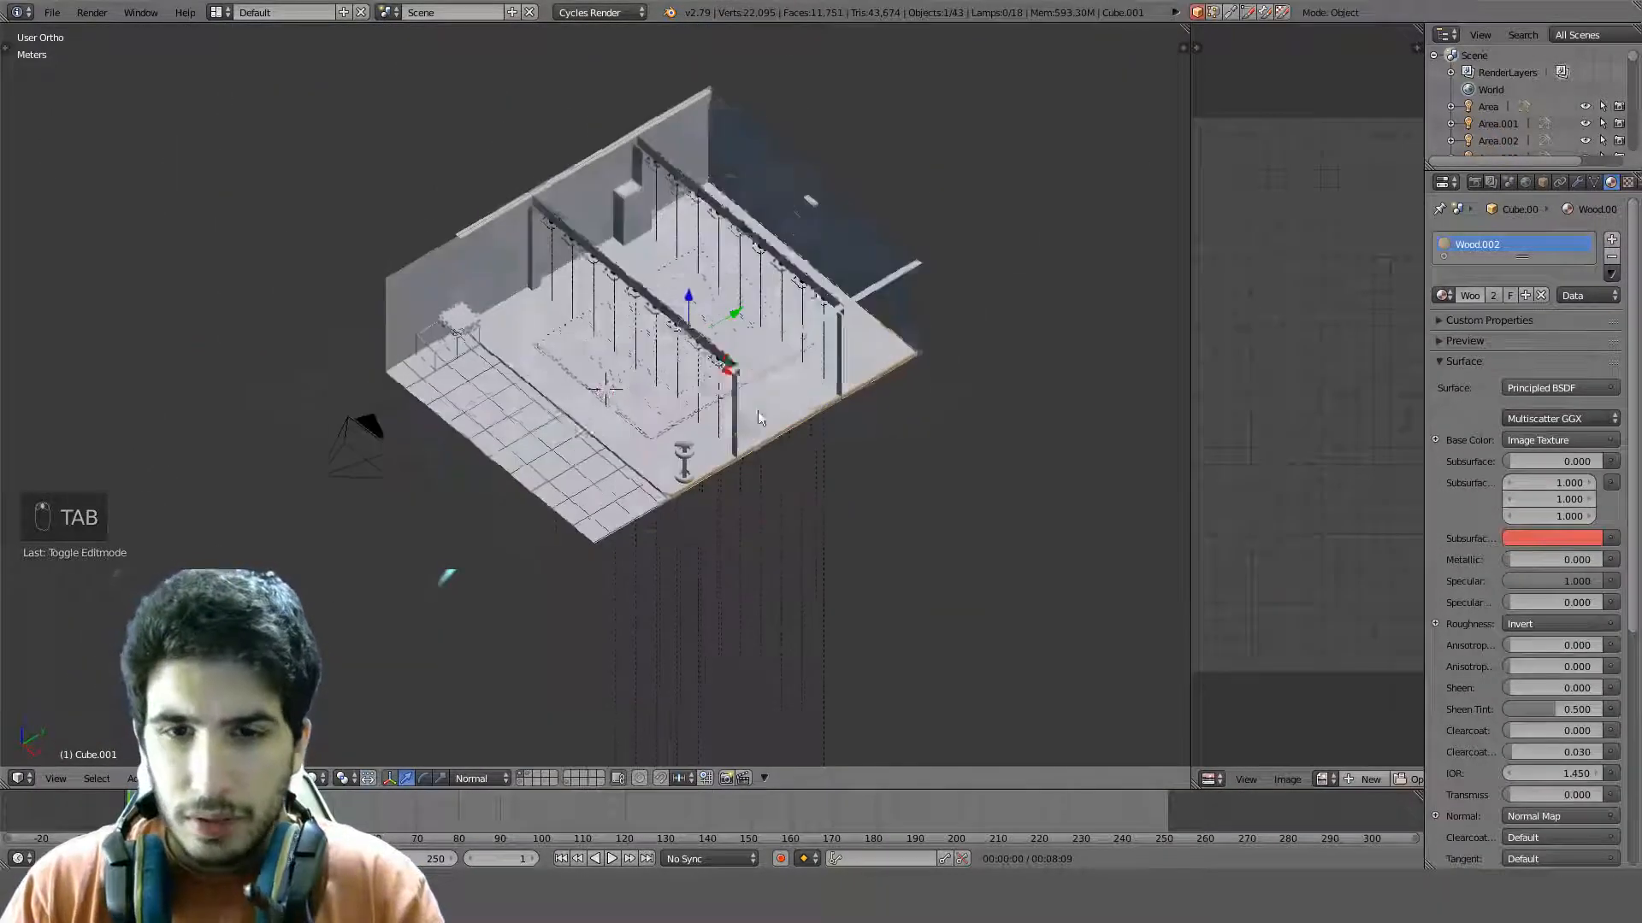
Switch to an empty layer, add a cube mesh there and frame it in the view
{"action": "left_click", "coordinate": [578, 773]}
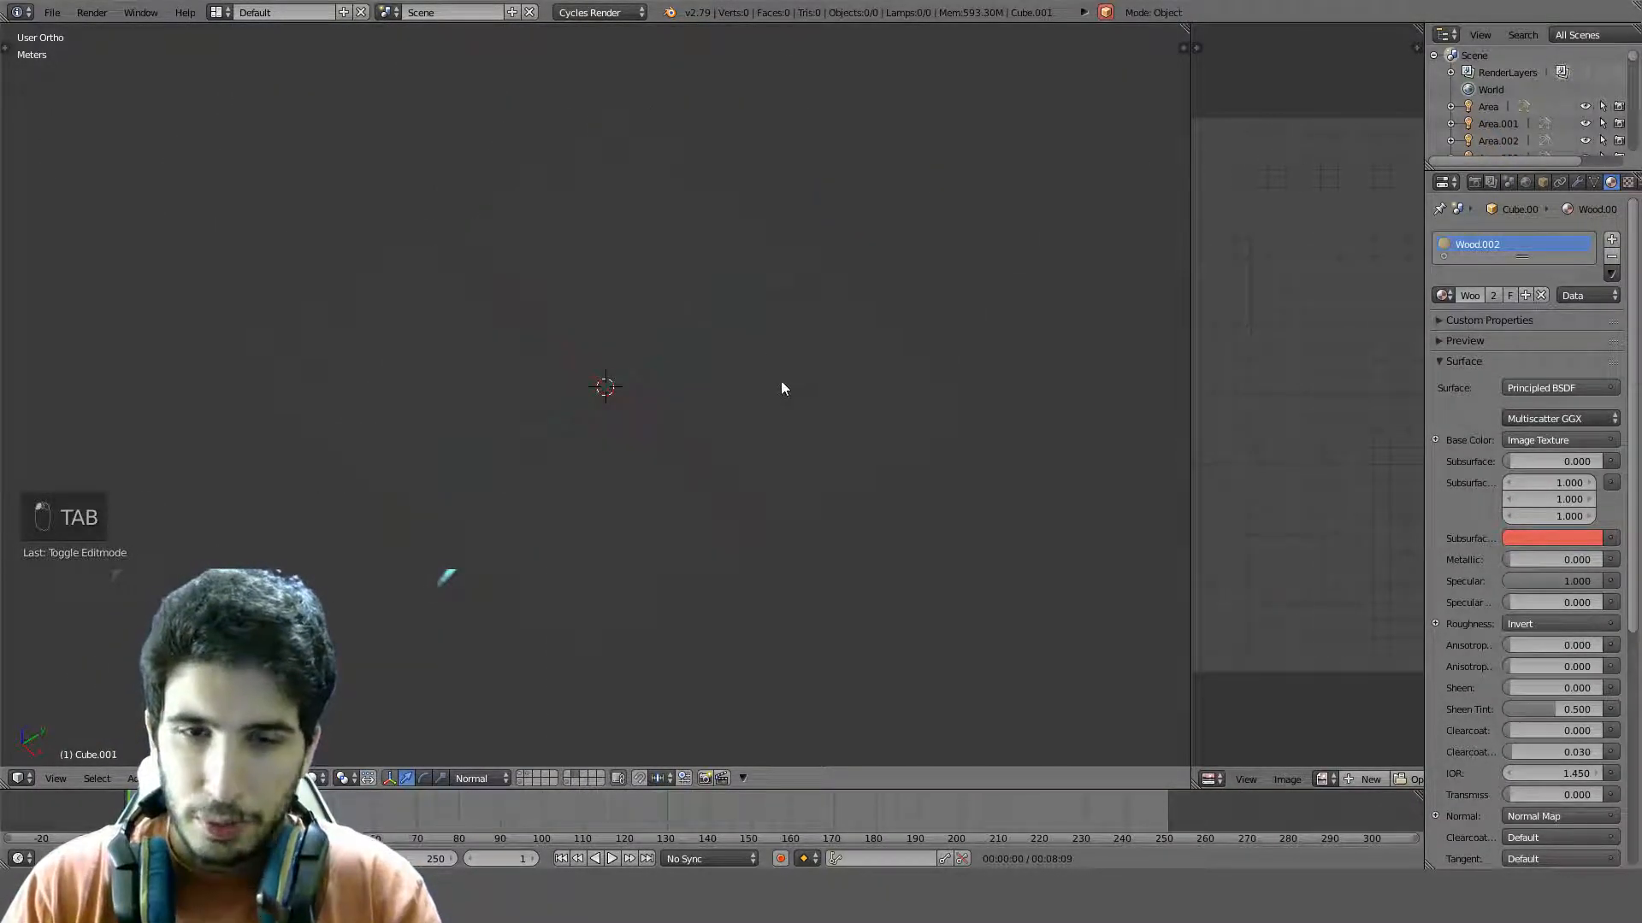
{"action": "key", "text": "shift+a"}
{"action": "mouse_move", "coordinate": [742, 322]}
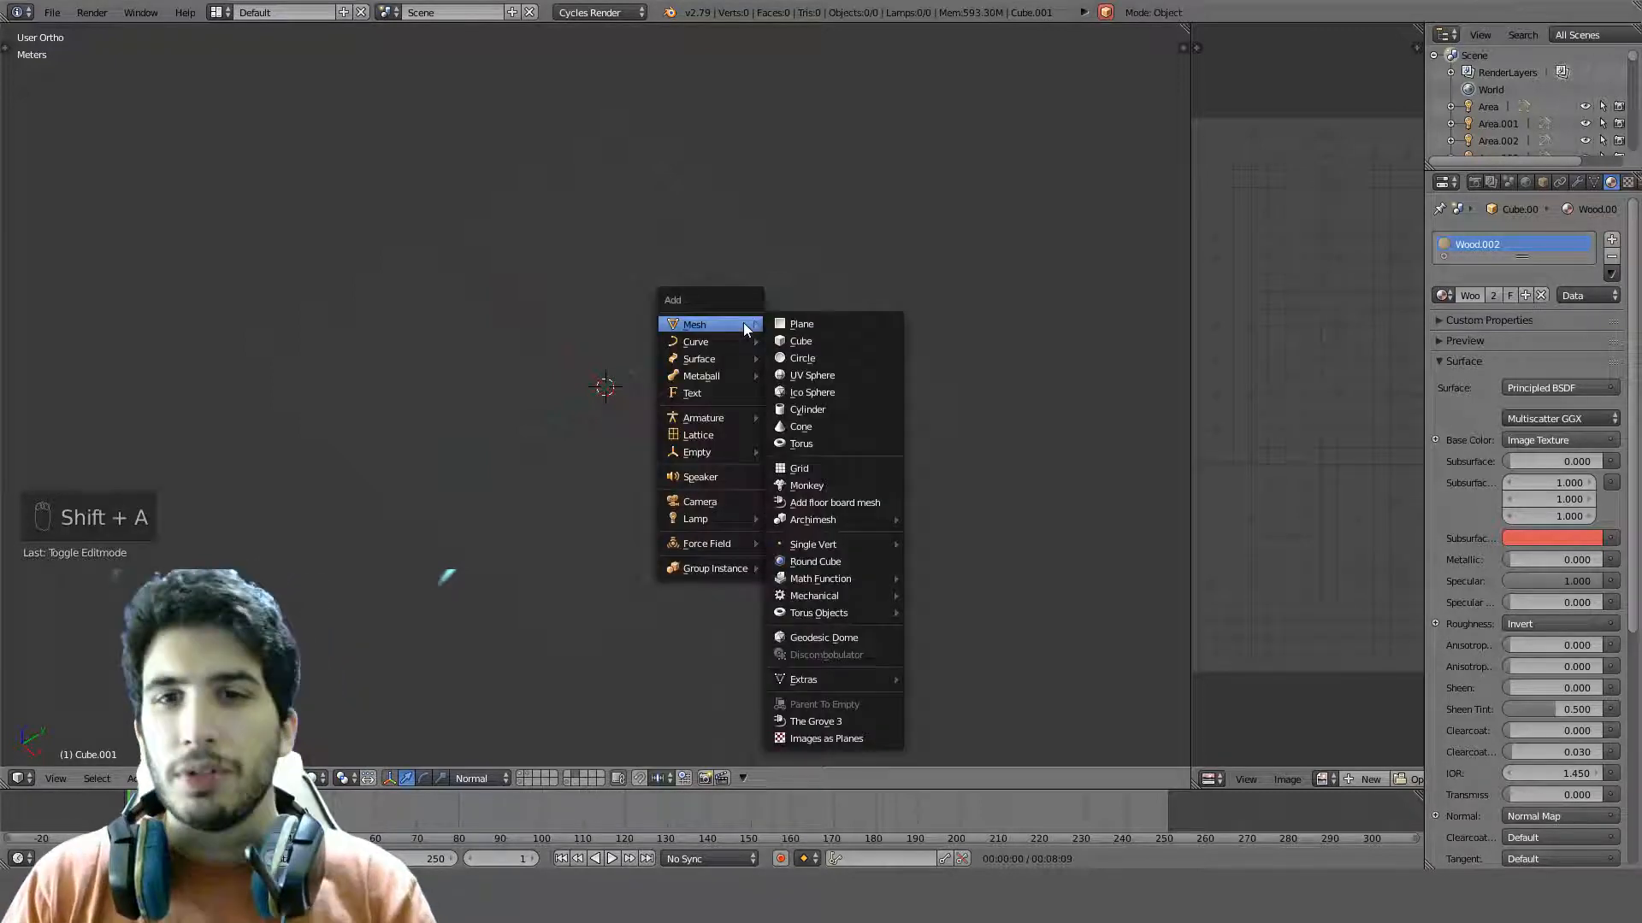
{"action": "left_click", "coordinate": [814, 341]}
{"action": "key", "text": "KP_Decimal"}
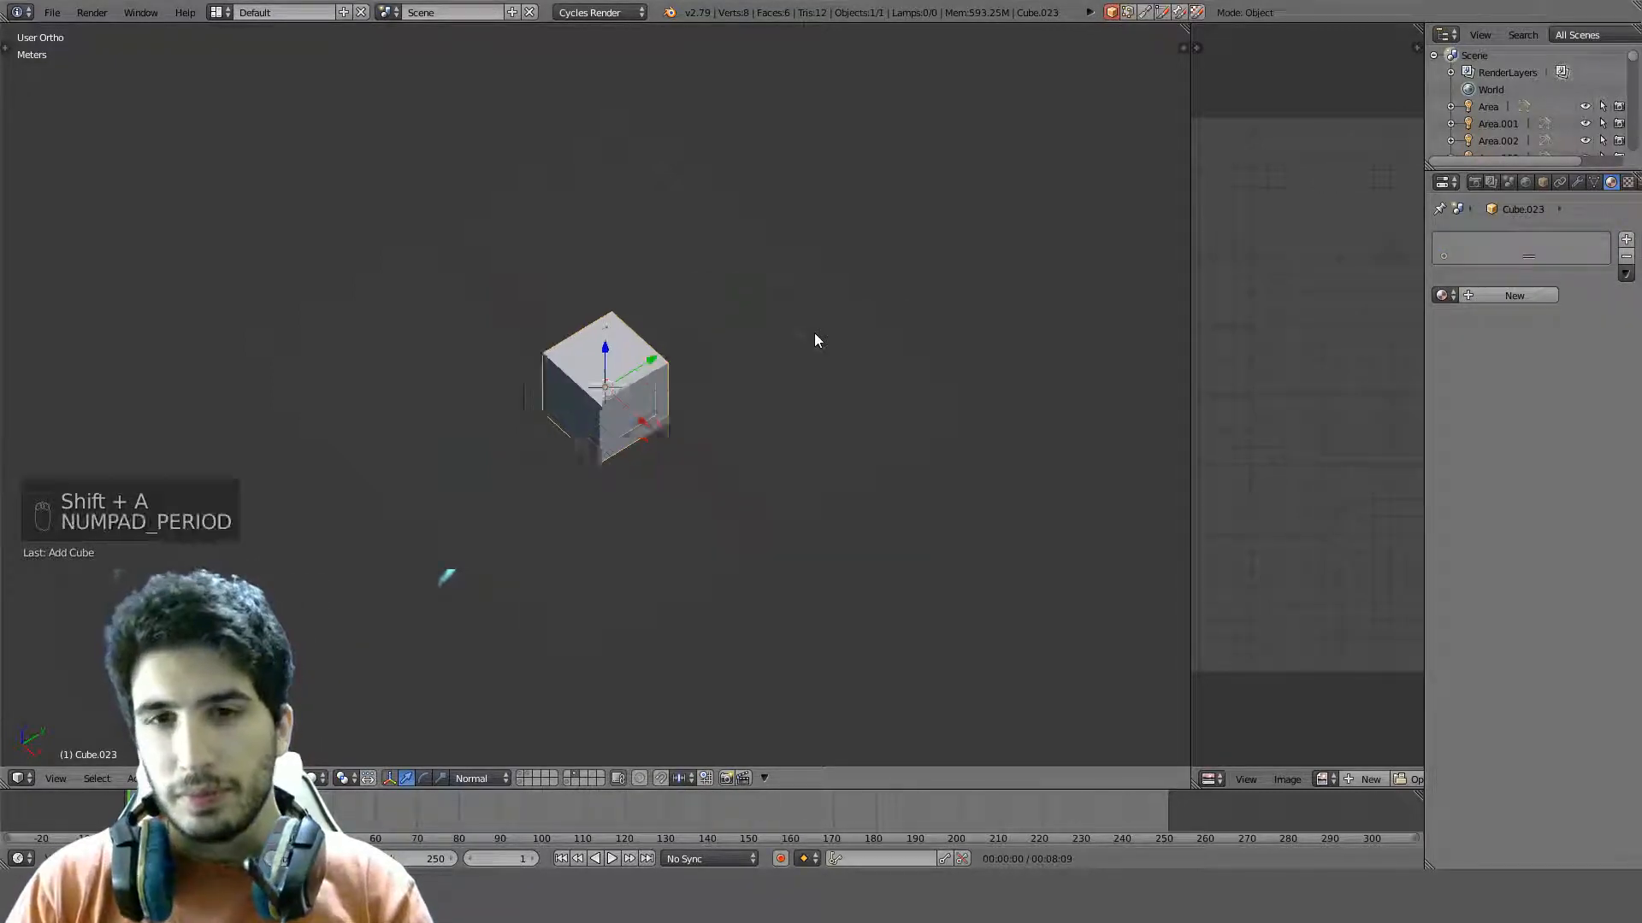
Flatten the new cube into a thin slab by scaling it down along the Z axis in two passes
{"action": "key", "text": "KP_3"}
{"action": "scroll", "coordinate": [855, 264], "scroll_direction": "down", "scroll_amount": 3}
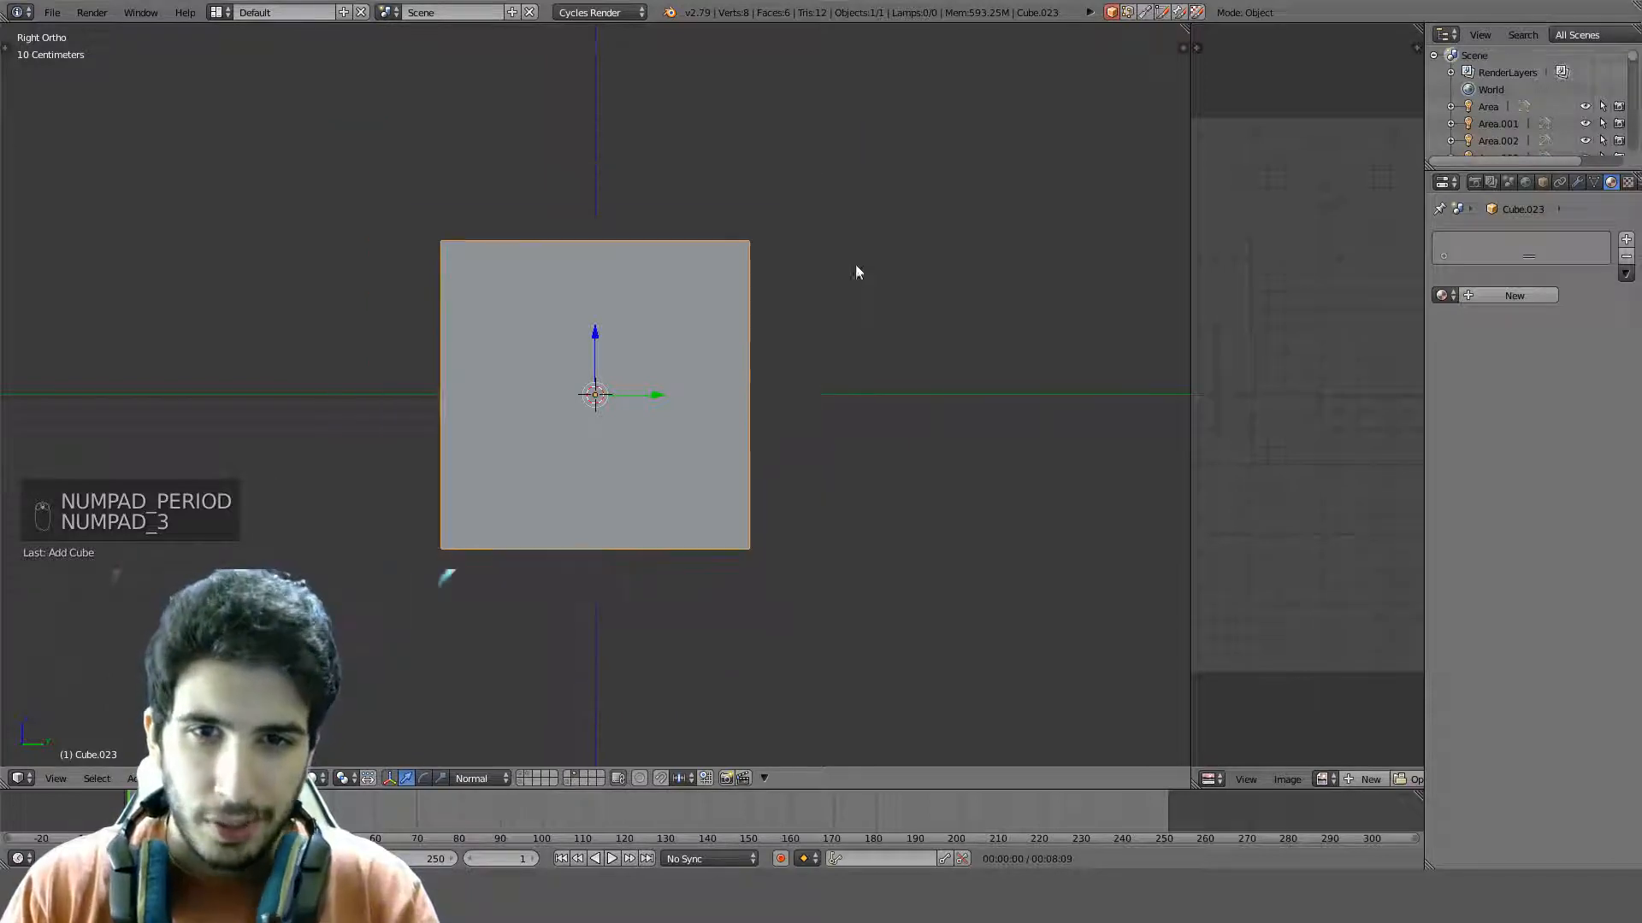
{"action": "scroll", "coordinate": [894, 234], "scroll_direction": "up", "scroll_amount": 3}
{"action": "key", "text": "s"}
{"action": "right_click", "coordinate": [856, 257]}
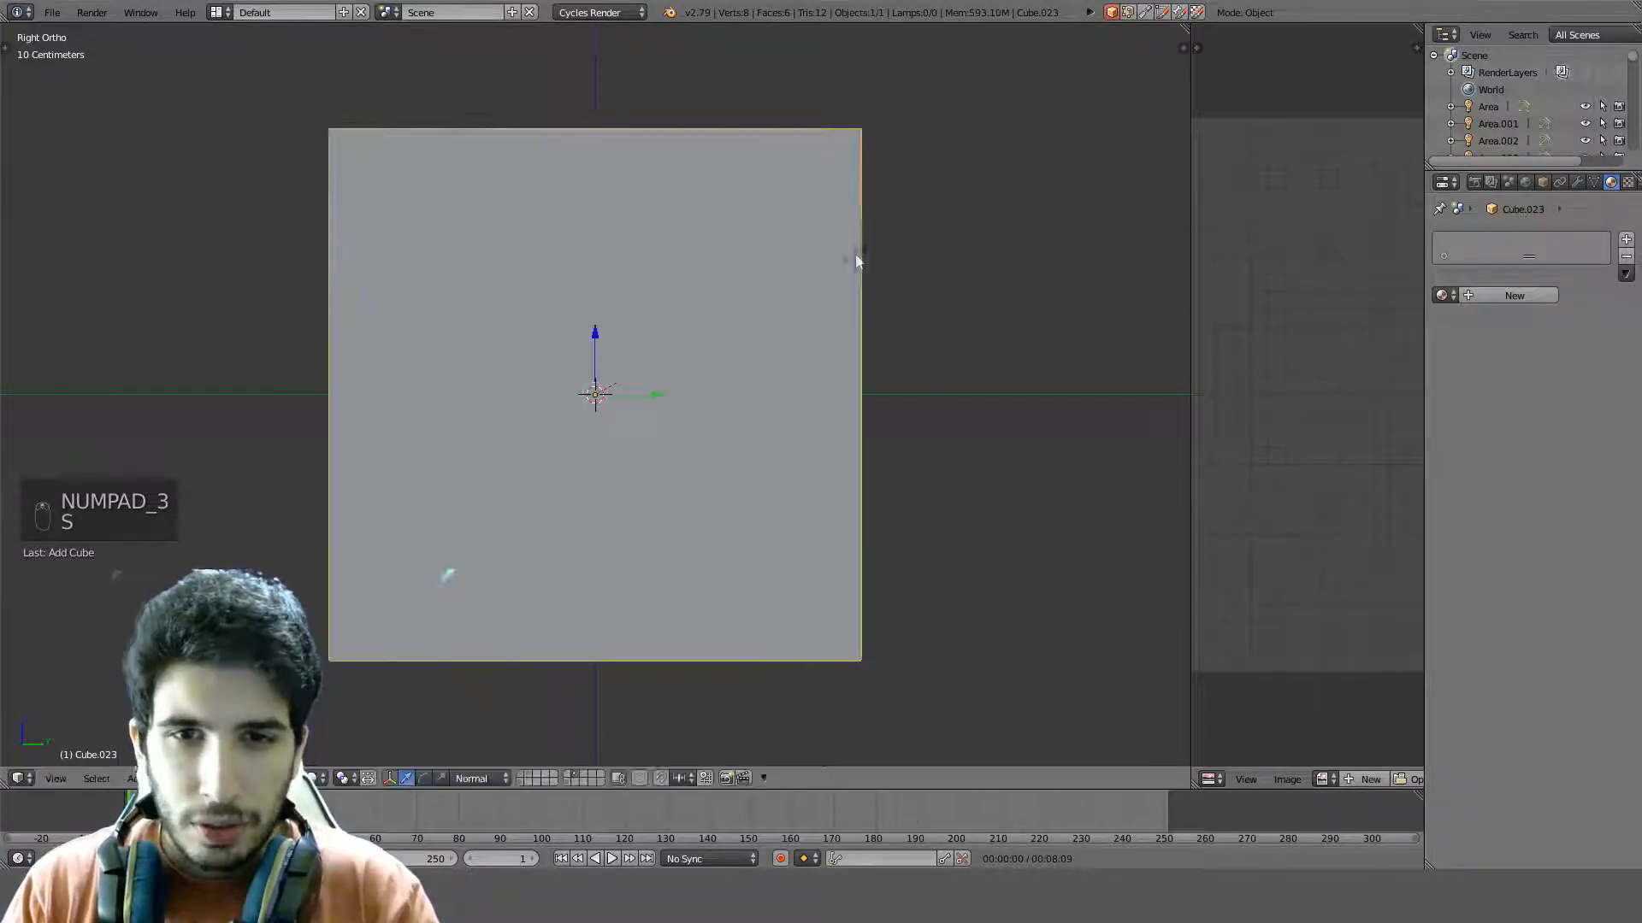
{"action": "key", "text": "s"}
{"action": "key", "text": "z"}
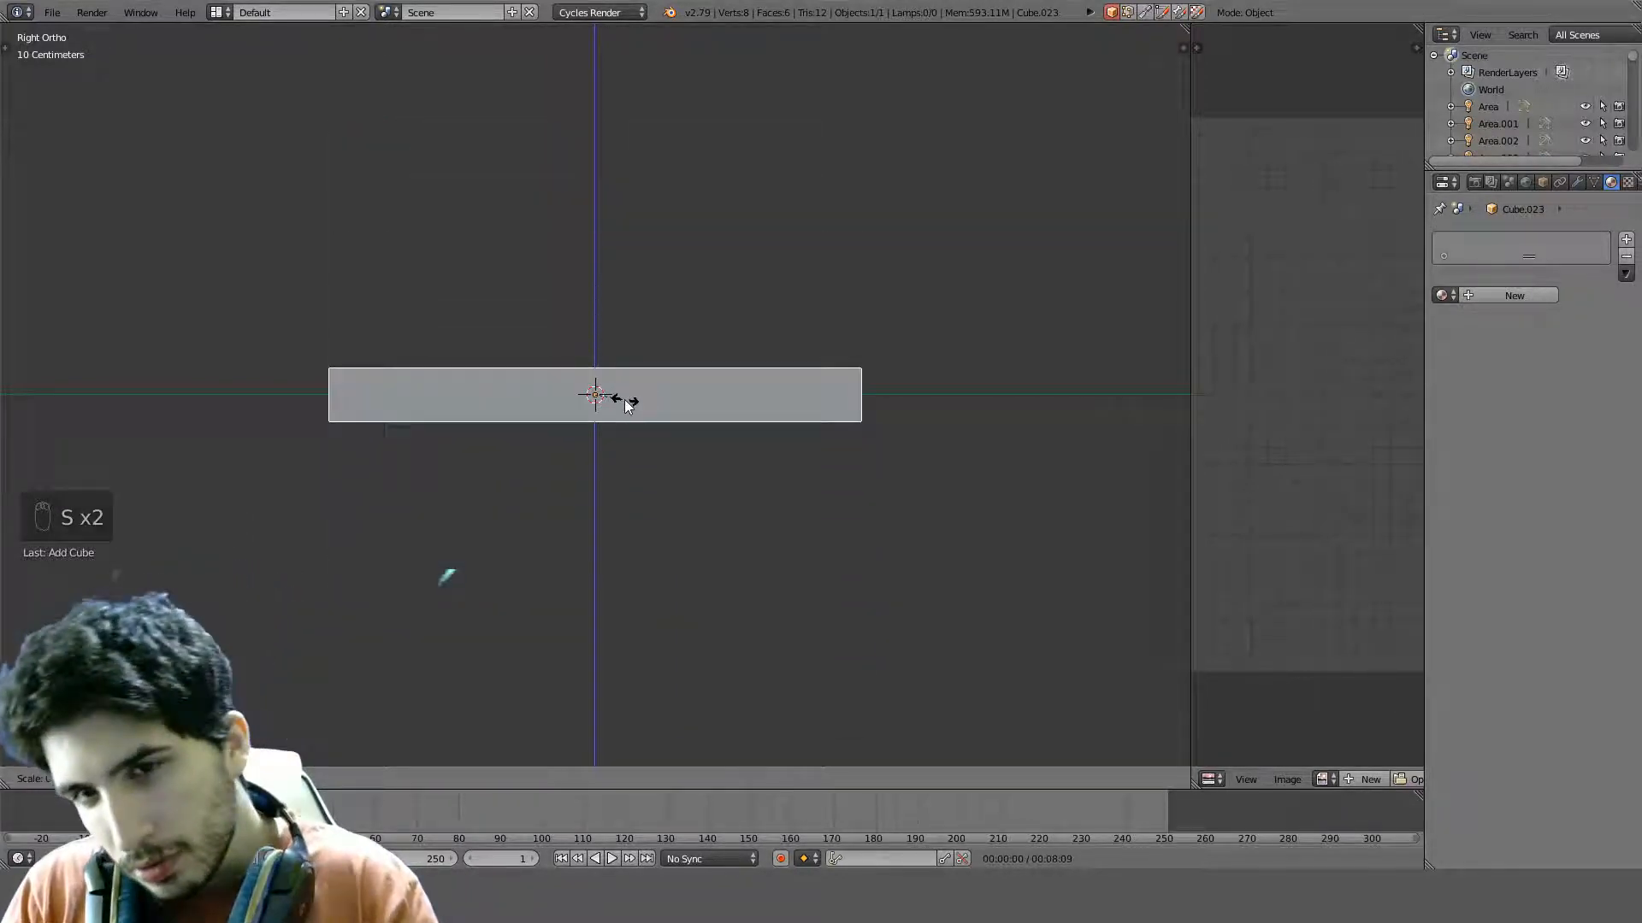
{"action": "left_click", "coordinate": [623, 400]}
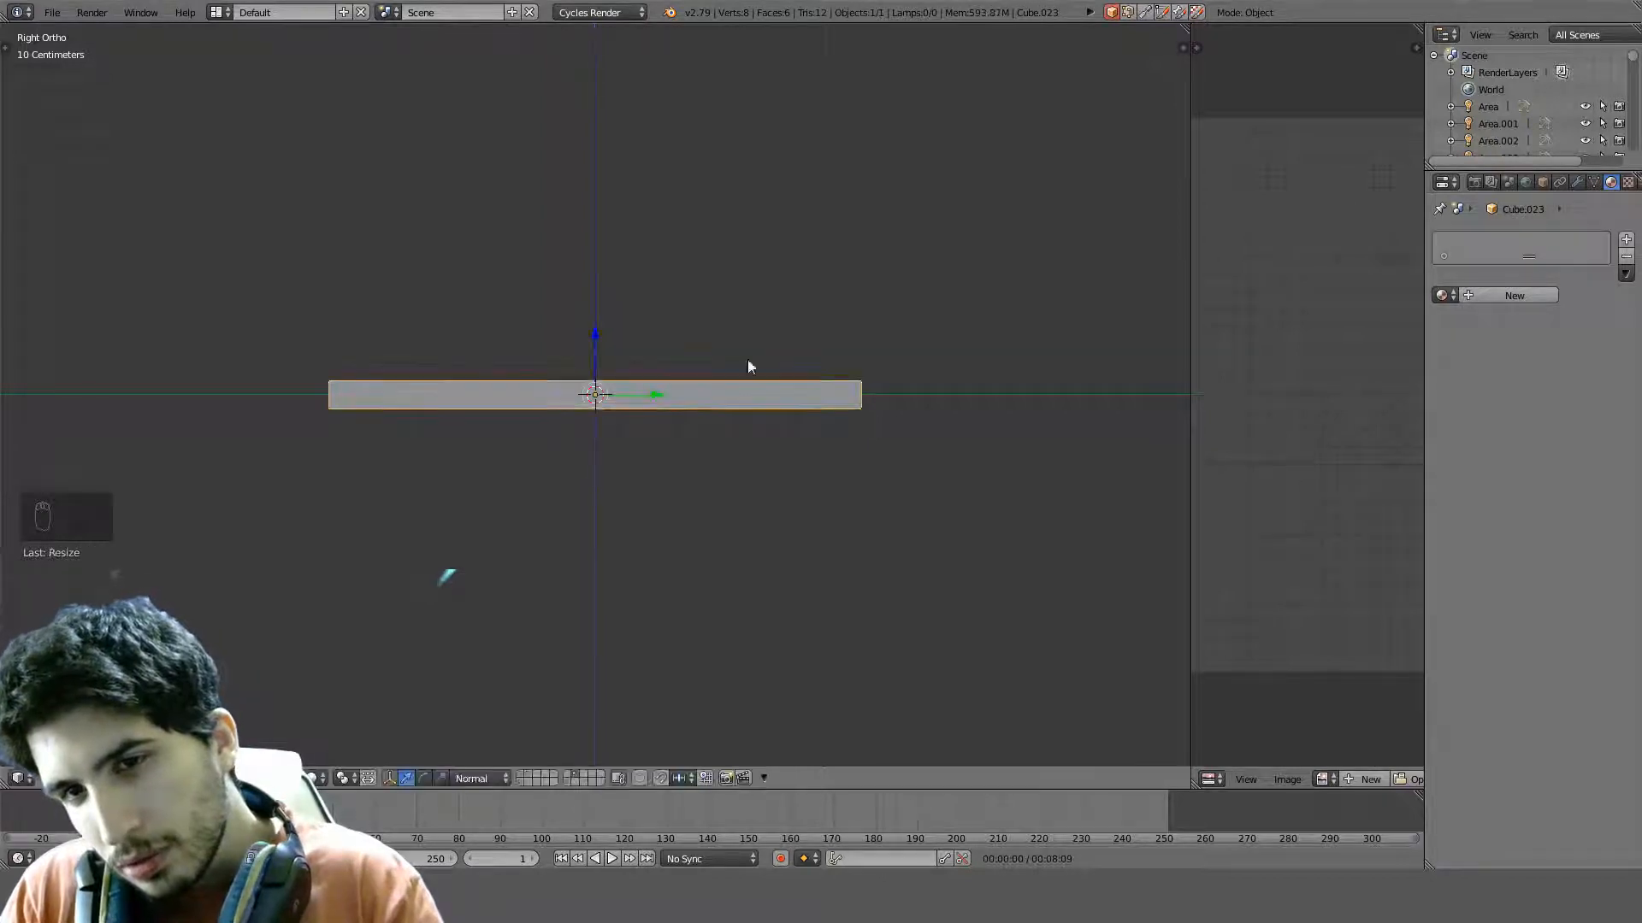
{"action": "scroll", "coordinate": [898, 306], "scroll_direction": "up", "scroll_amount": 3}
{"action": "key", "text": "s"}
{"action": "key", "text": "z"}
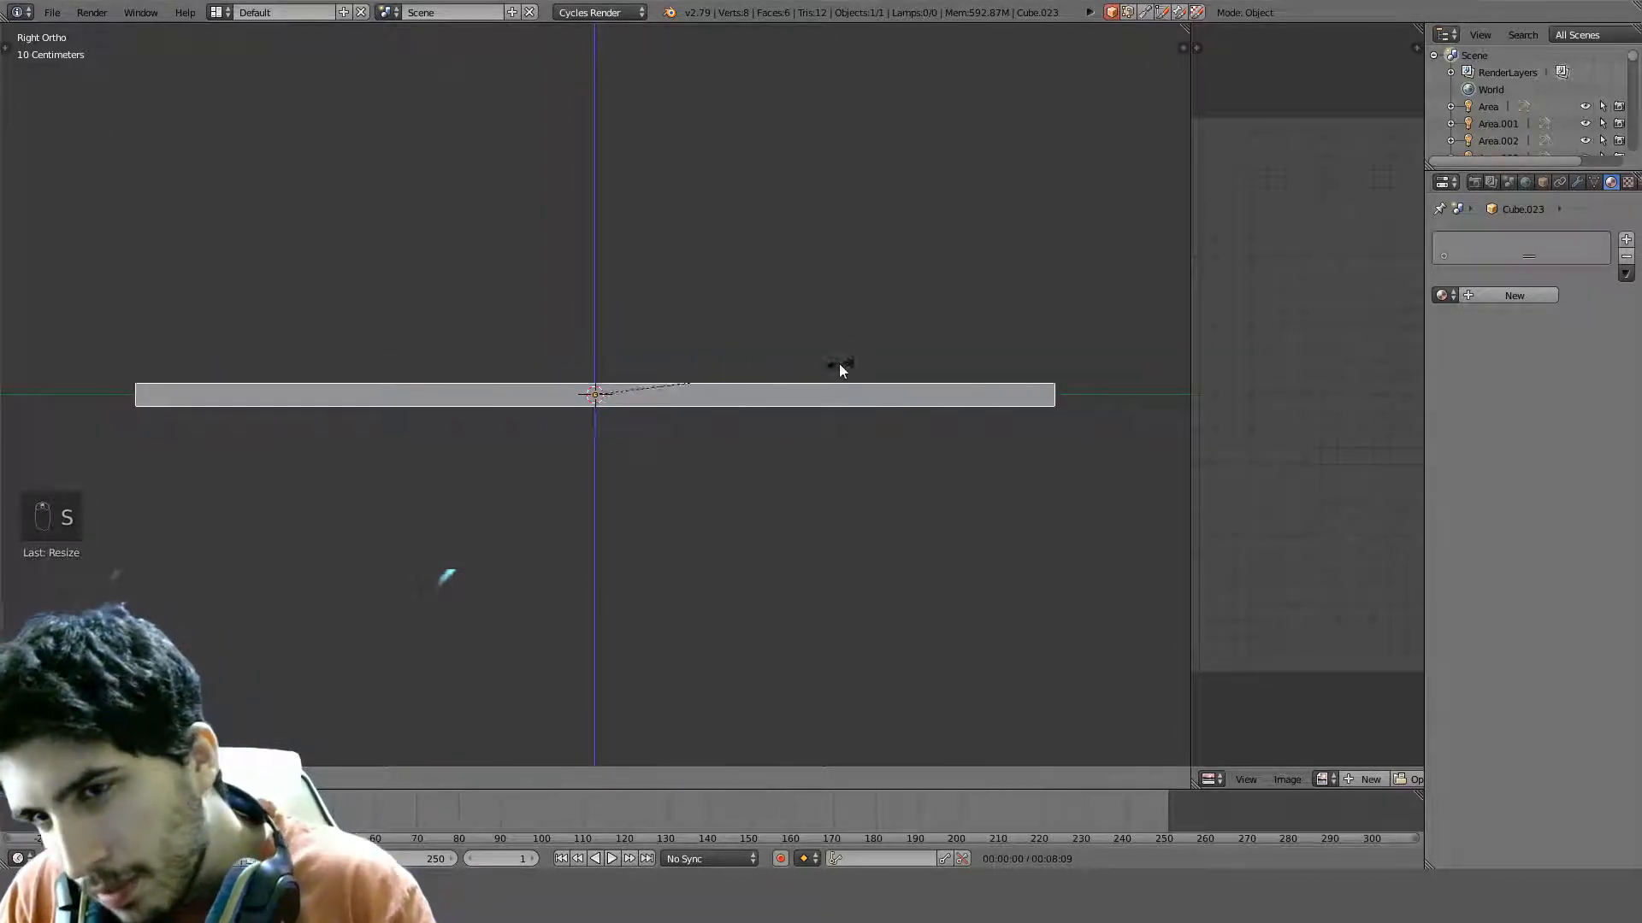
{"action": "left_click", "coordinate": [678, 441]}
Narrow the slab along the X axis to about a fifth of its length to form a plank, and frame it
{"action": "key", "text": "KP_7"}
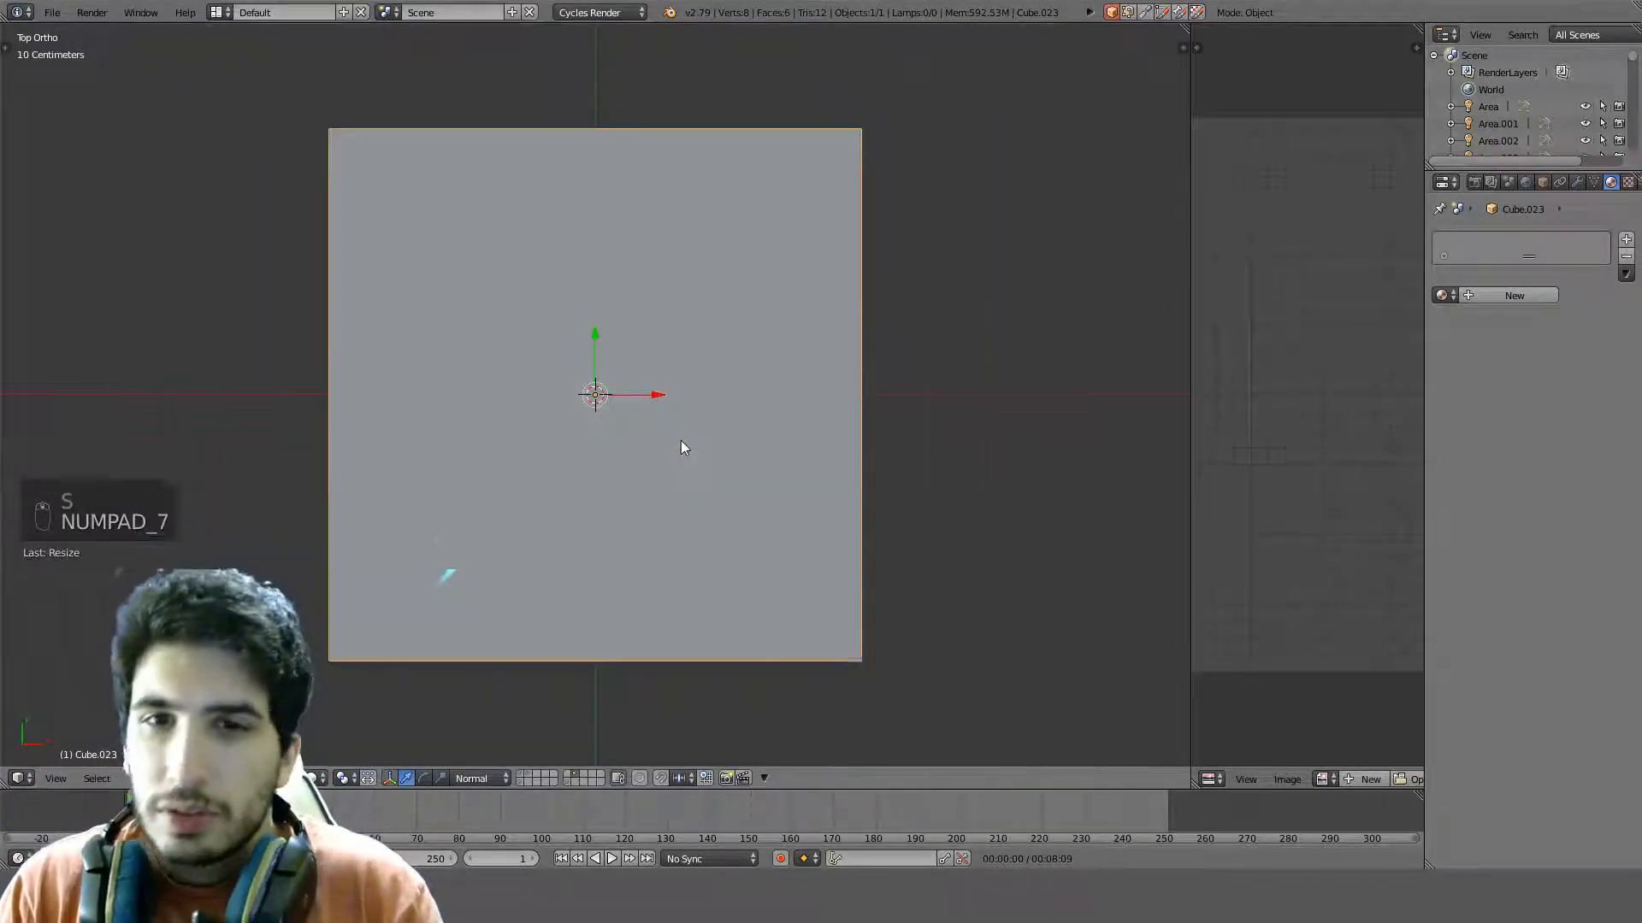
{"action": "scroll", "coordinate": [981, 316], "scroll_direction": "down", "scroll_amount": 1}
{"action": "key", "text": "s"}
{"action": "key", "text": "x"}
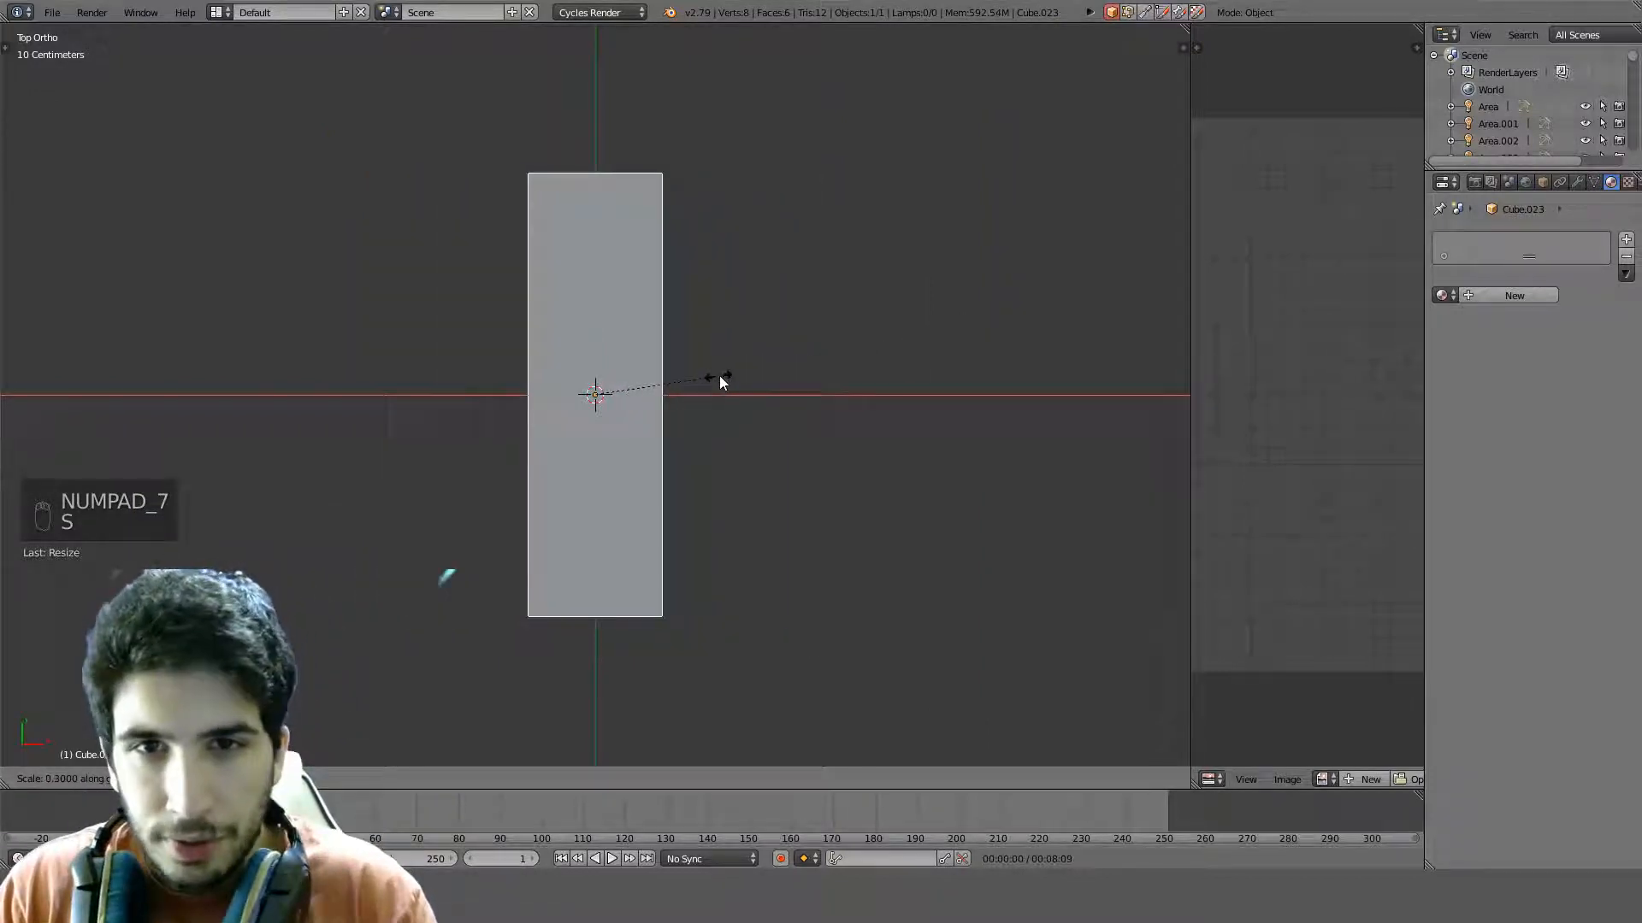
{"action": "left_click", "coordinate": [658, 397]}
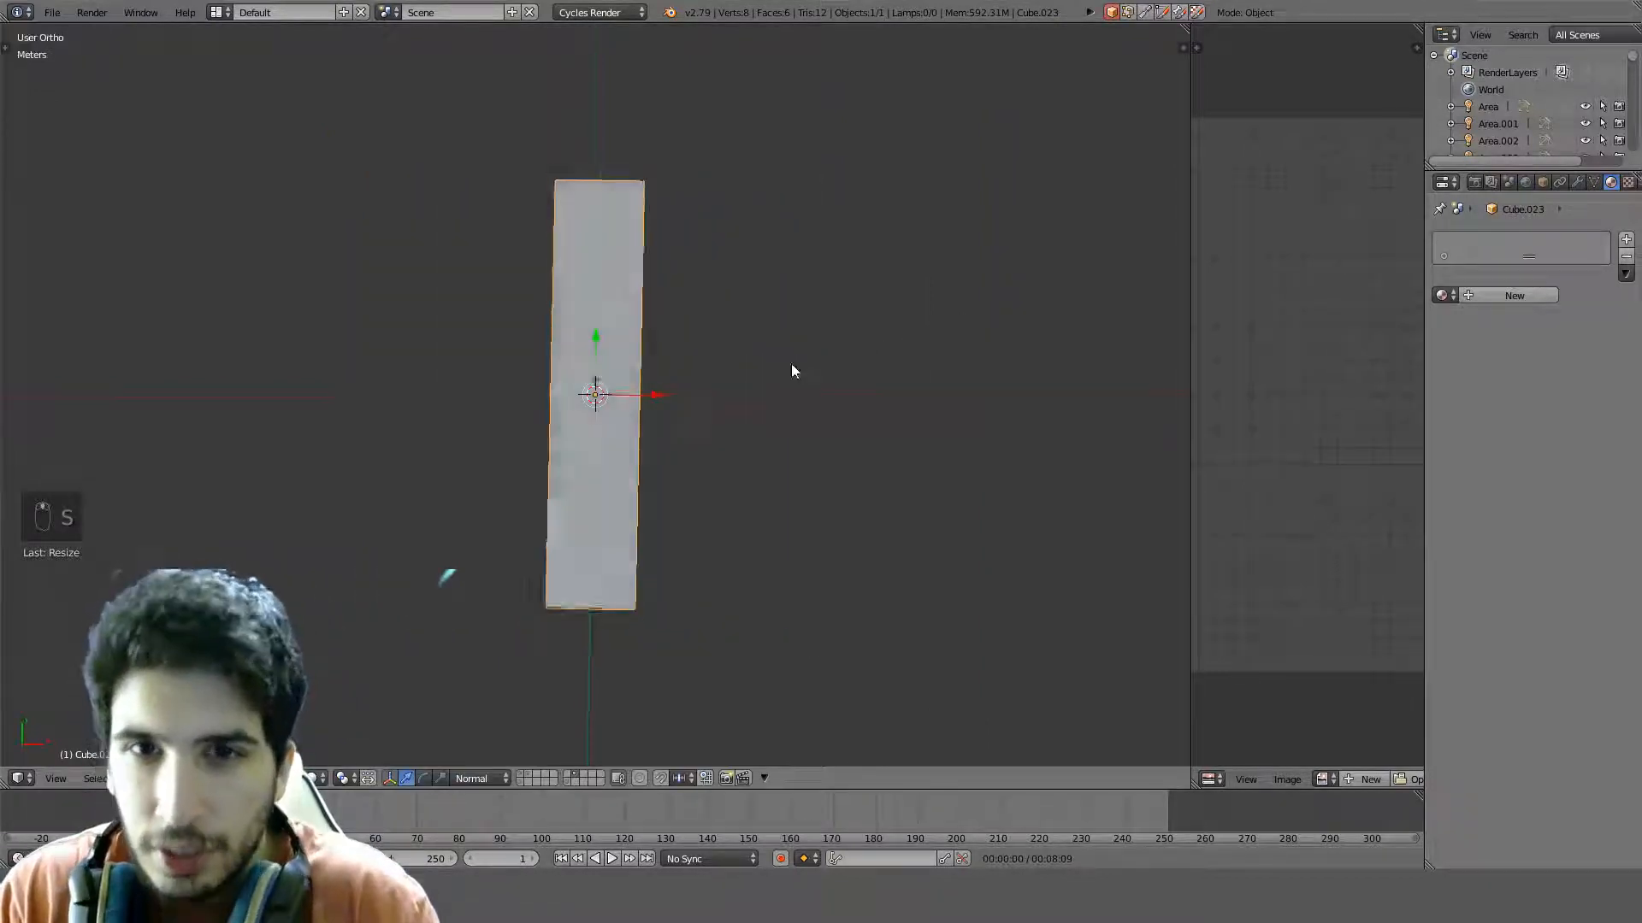
{"action": "middle_click_drag", "start_coordinate": [791, 362], "coordinate": [764, 190]}
{"action": "key", "text": "KP_Decimal"}
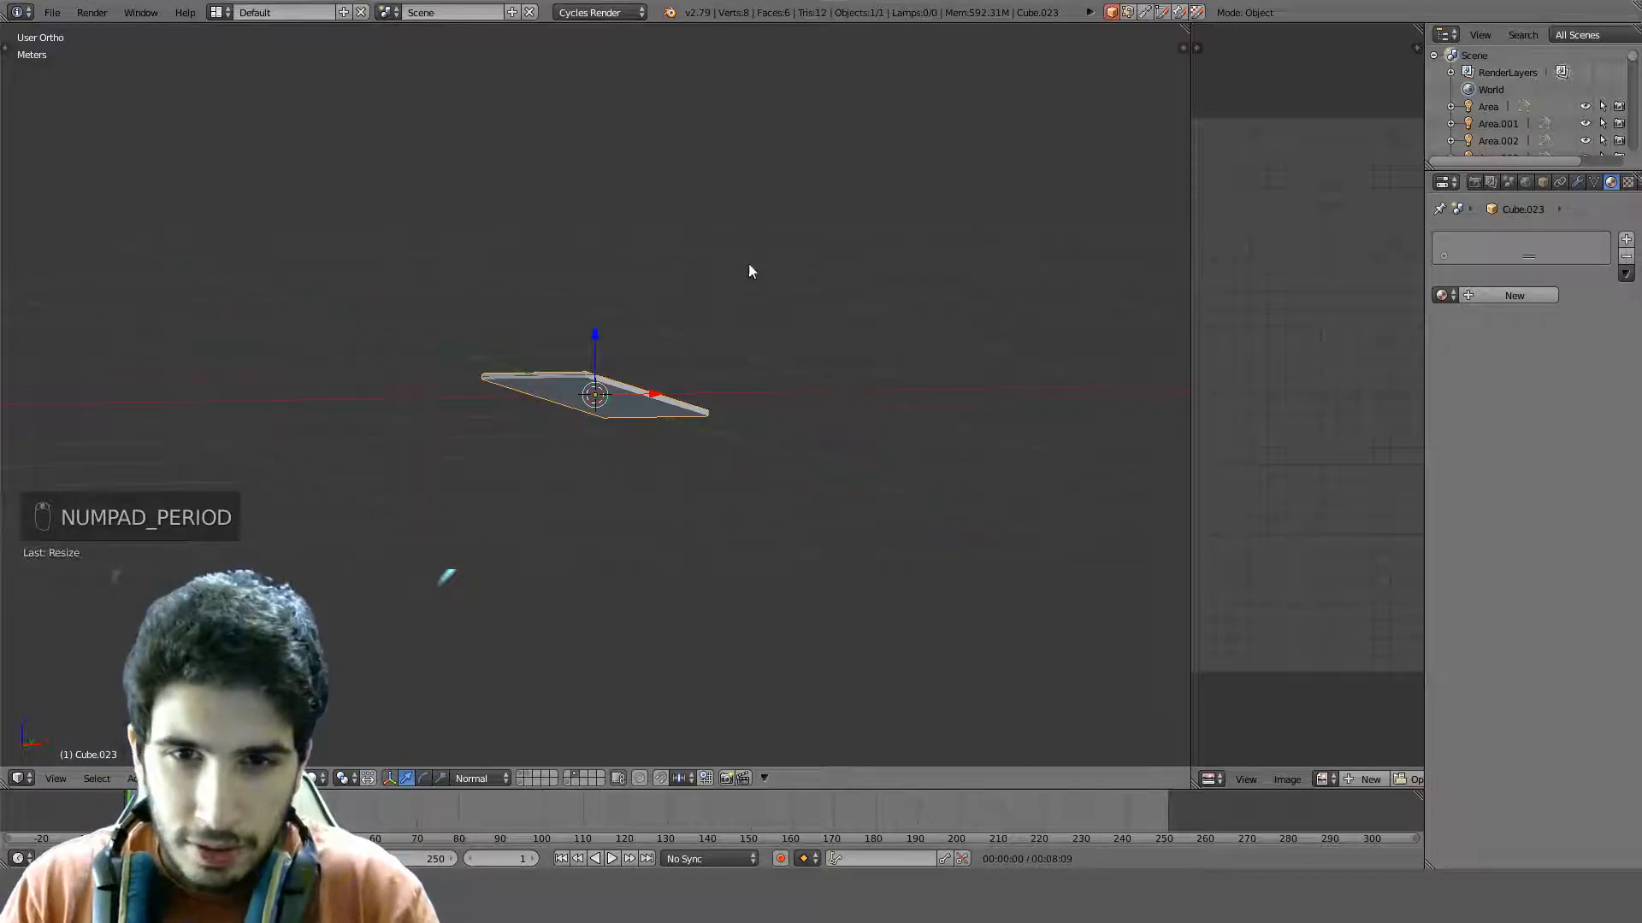
Add a second cube mesh at the plank's centre while working in the right side view
{"action": "middle_click_drag", "start_coordinate": [750, 268], "coordinate": [603, 283]}
{"action": "key", "text": "KP_7"}
{"action": "scroll", "coordinate": [641, 408], "scroll_direction": "up", "scroll_amount": 3}
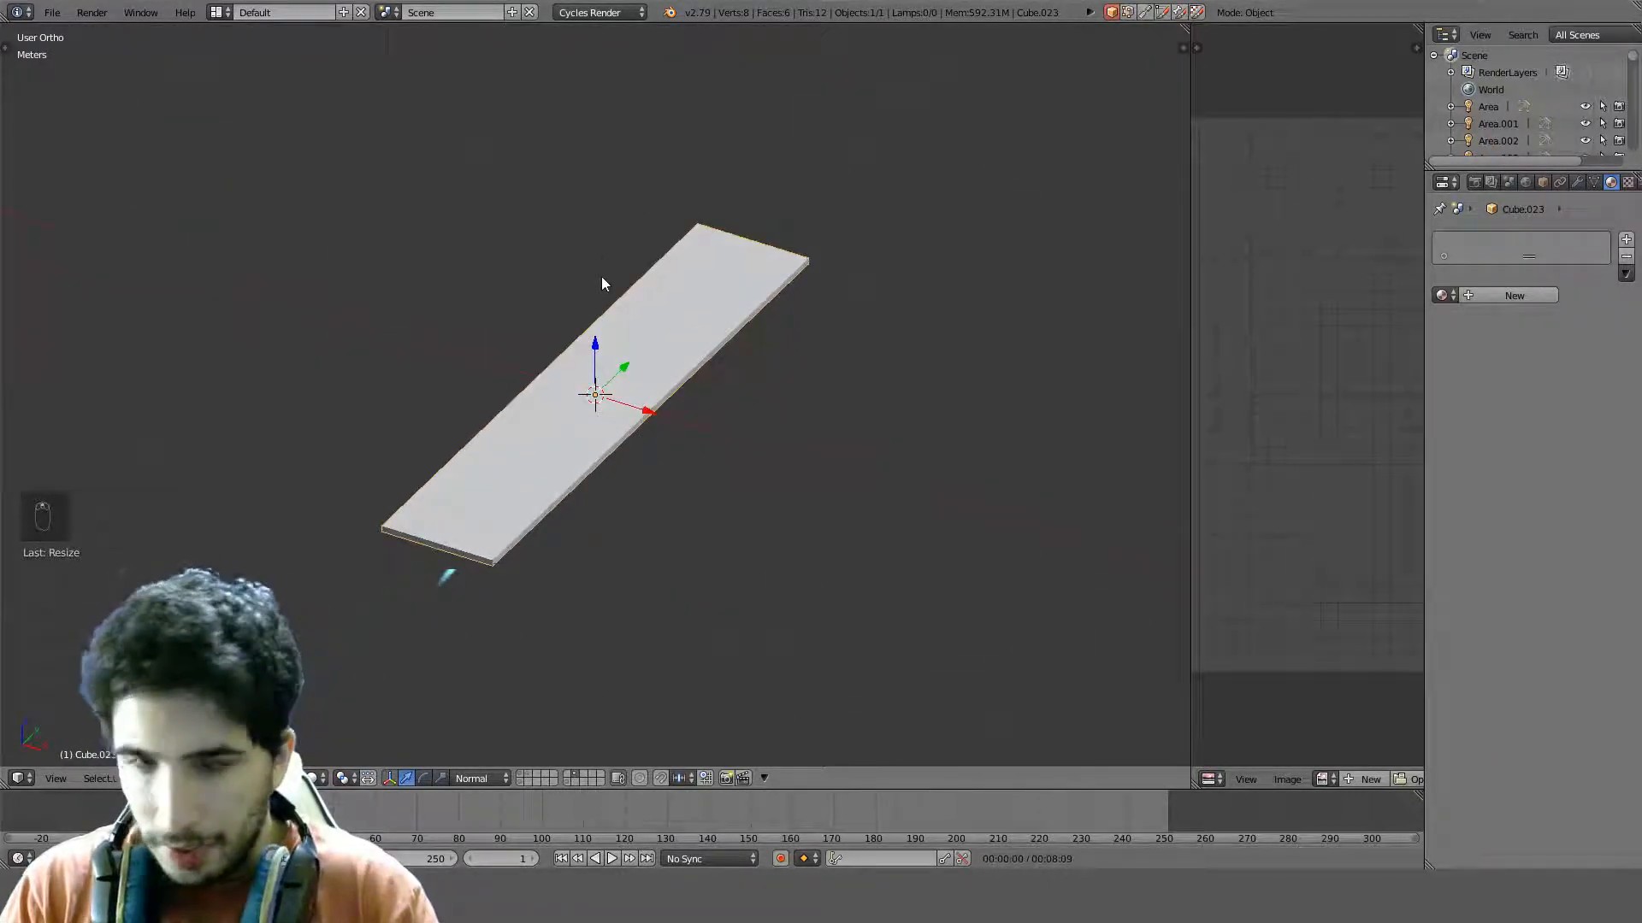
{"action": "key", "text": "KP_1"}
{"action": "key", "text": "KP_3"}
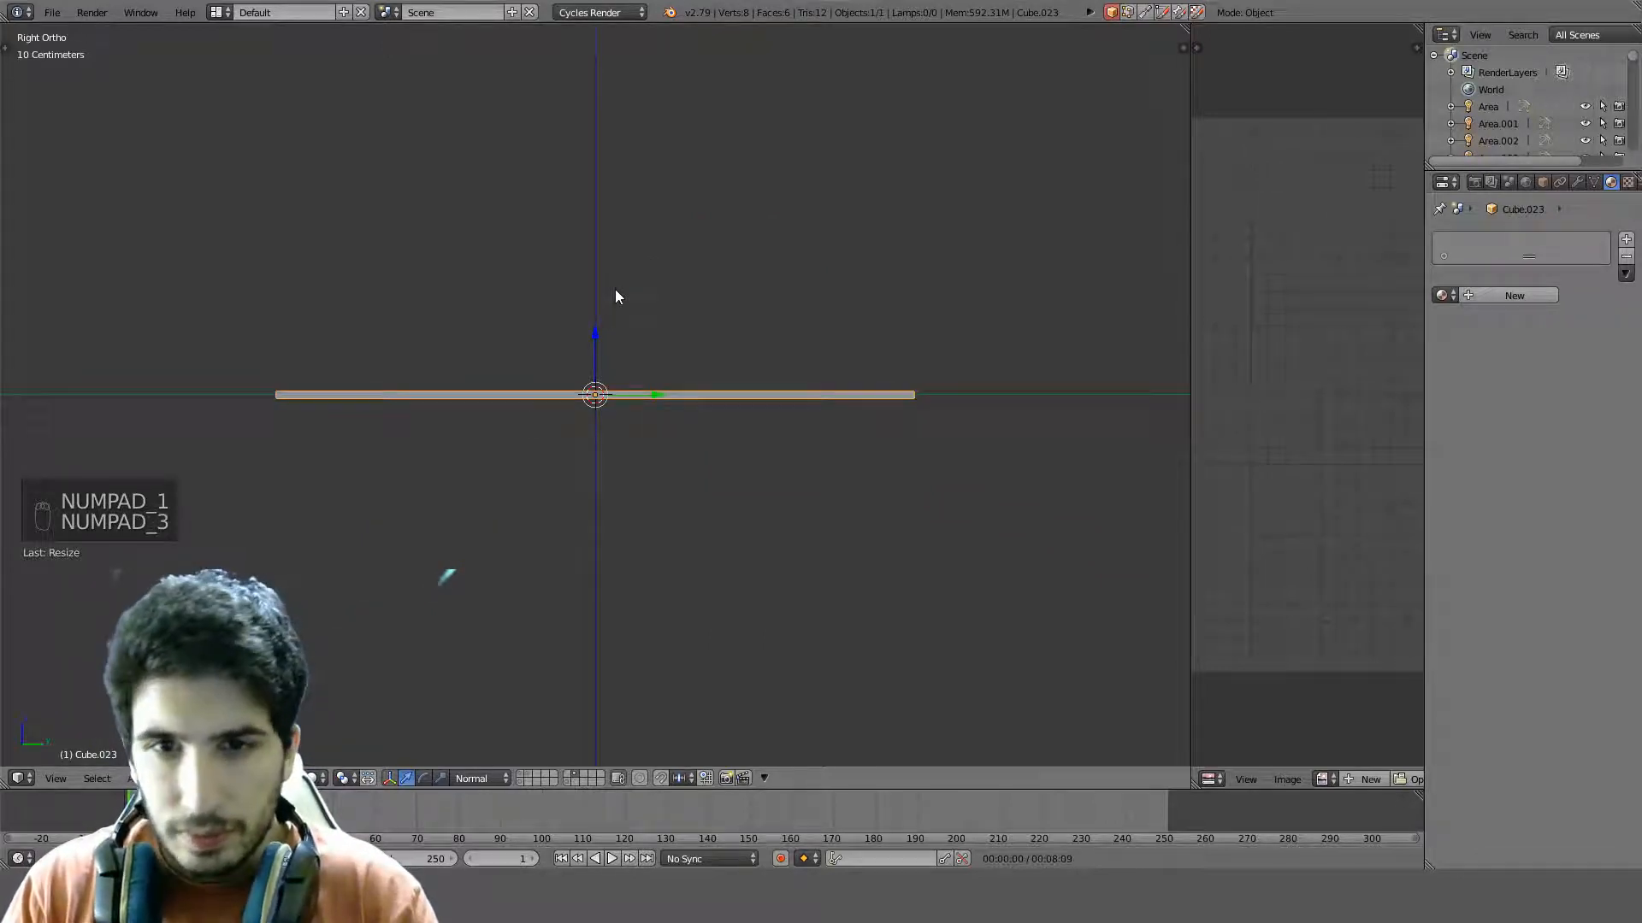
{"action": "middle_click_drag", "start_coordinate": [615, 297], "coordinate": [611, 448]}
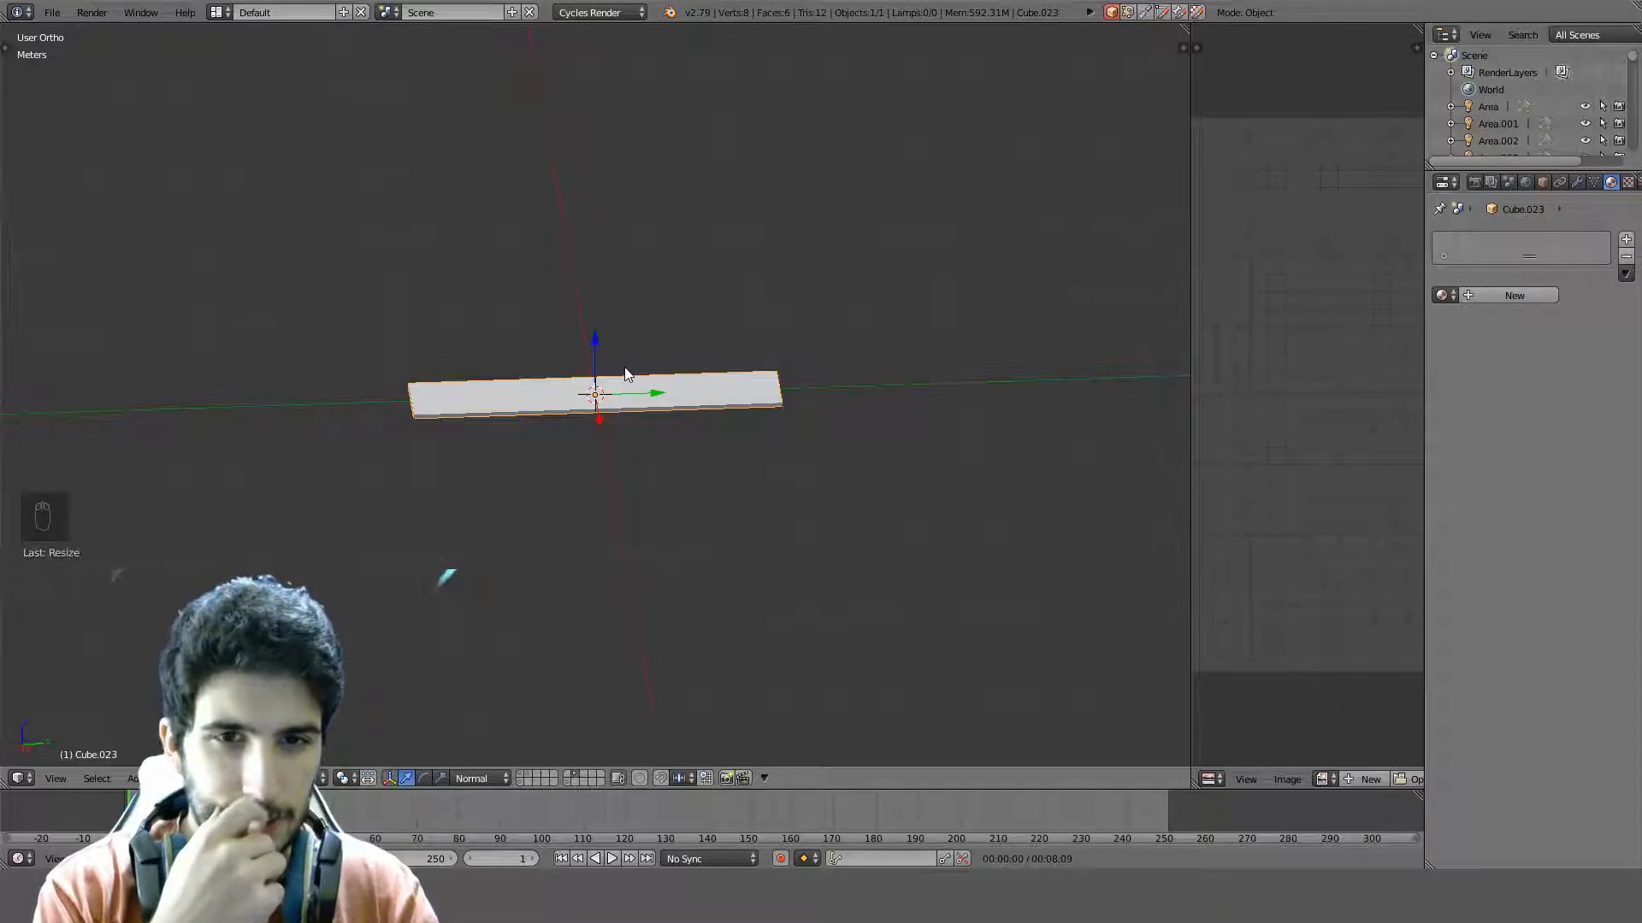
{"action": "key", "text": "KP_3"}
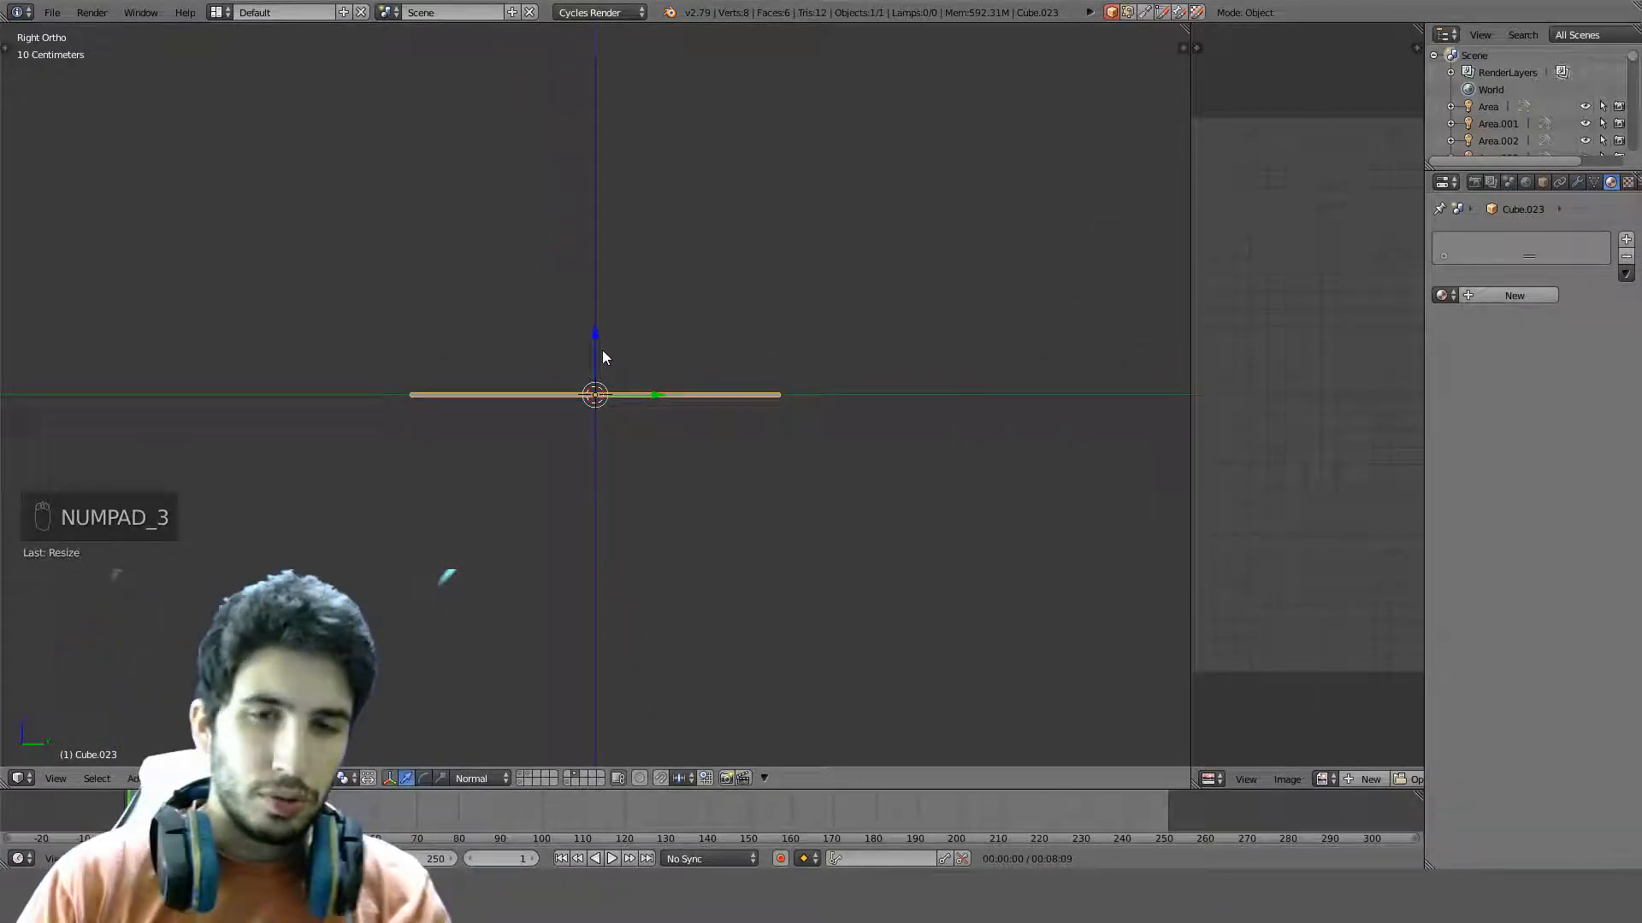
{"action": "key", "text": "shift+a"}
{"action": "mouse_move", "coordinate": [577, 356]}
{"action": "left_click", "coordinate": [633, 368]}
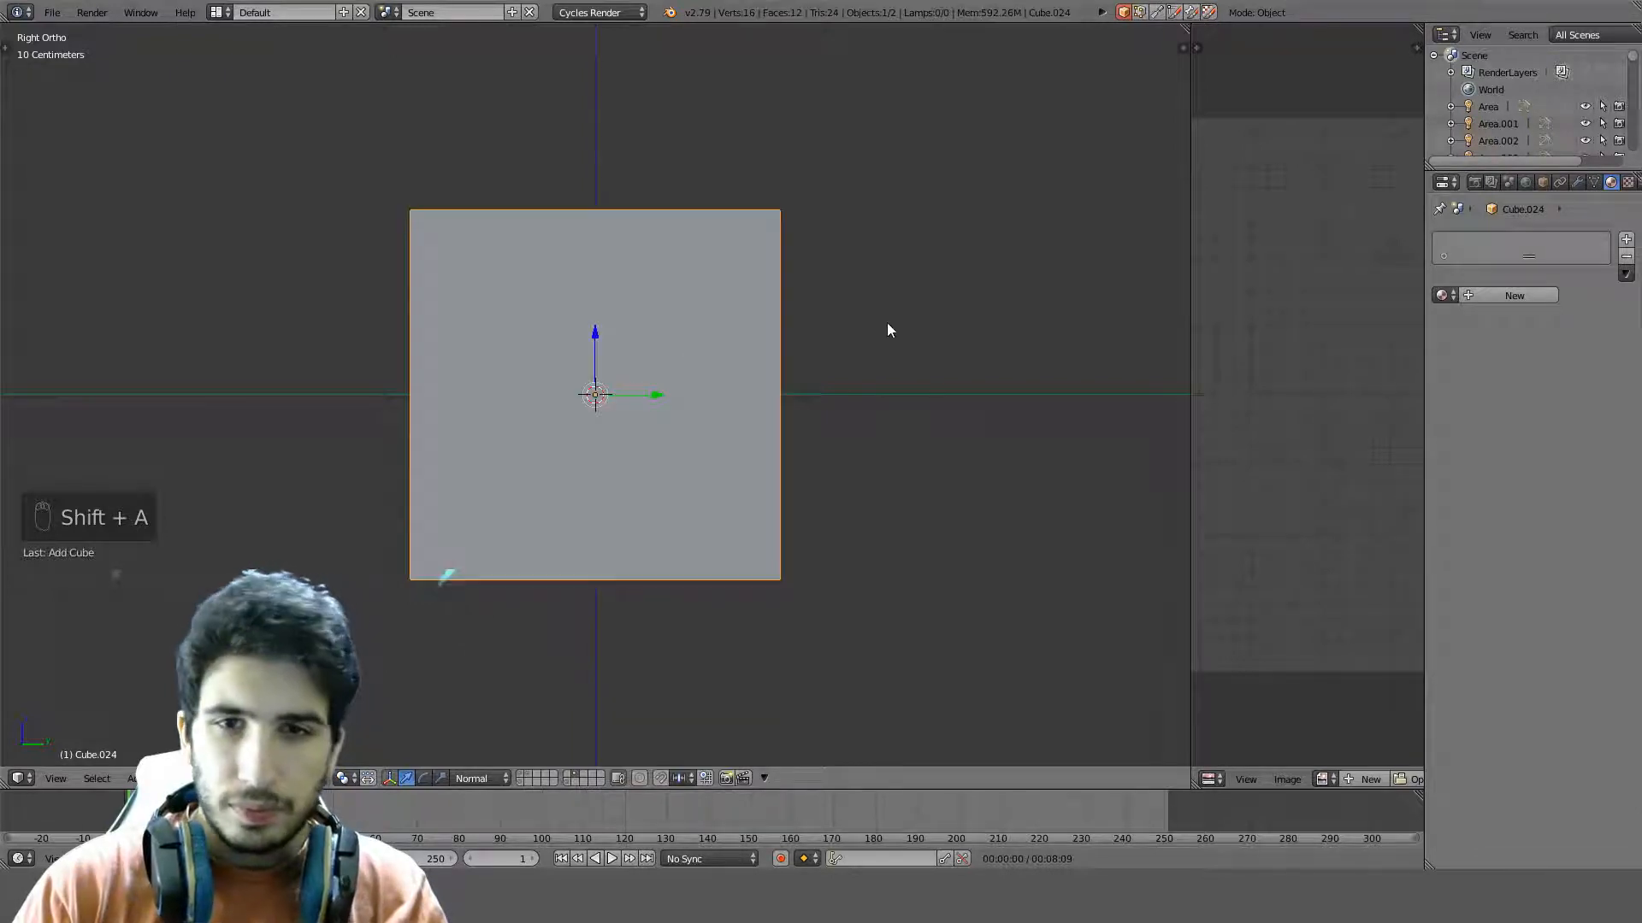
Add a Mirror modifier to the new cube and enter Edit Mode on it
{"action": "left_click", "coordinate": [1577, 184]}
{"action": "left_click", "coordinate": [1496, 242]}
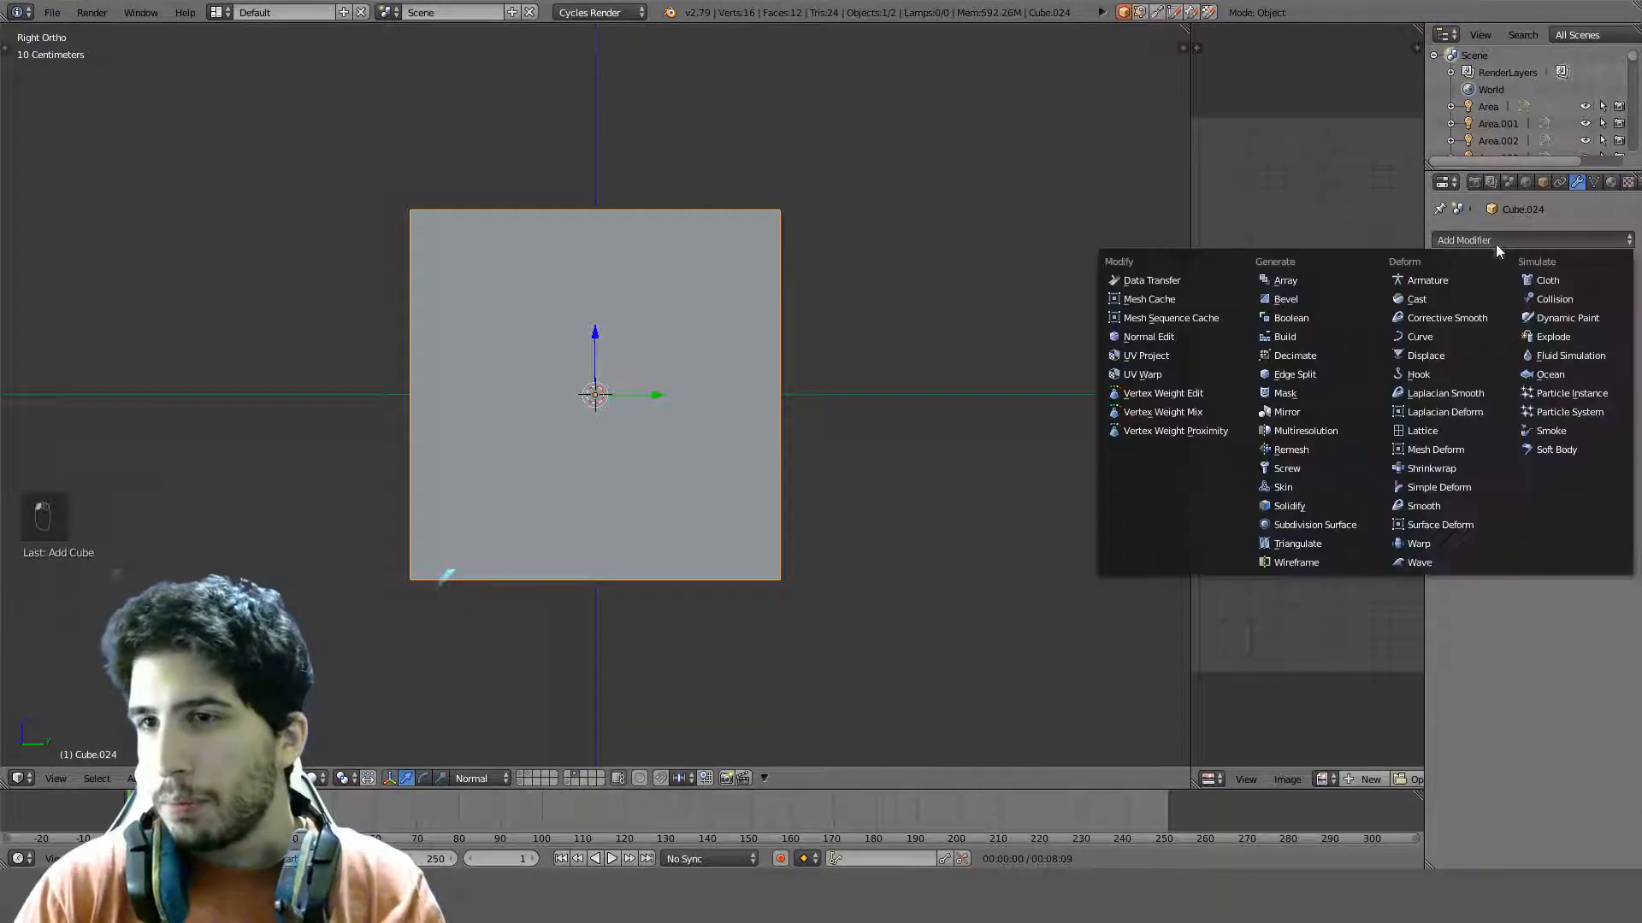
{"action": "left_click", "coordinate": [1289, 412]}
{"action": "key", "text": "Tab"}
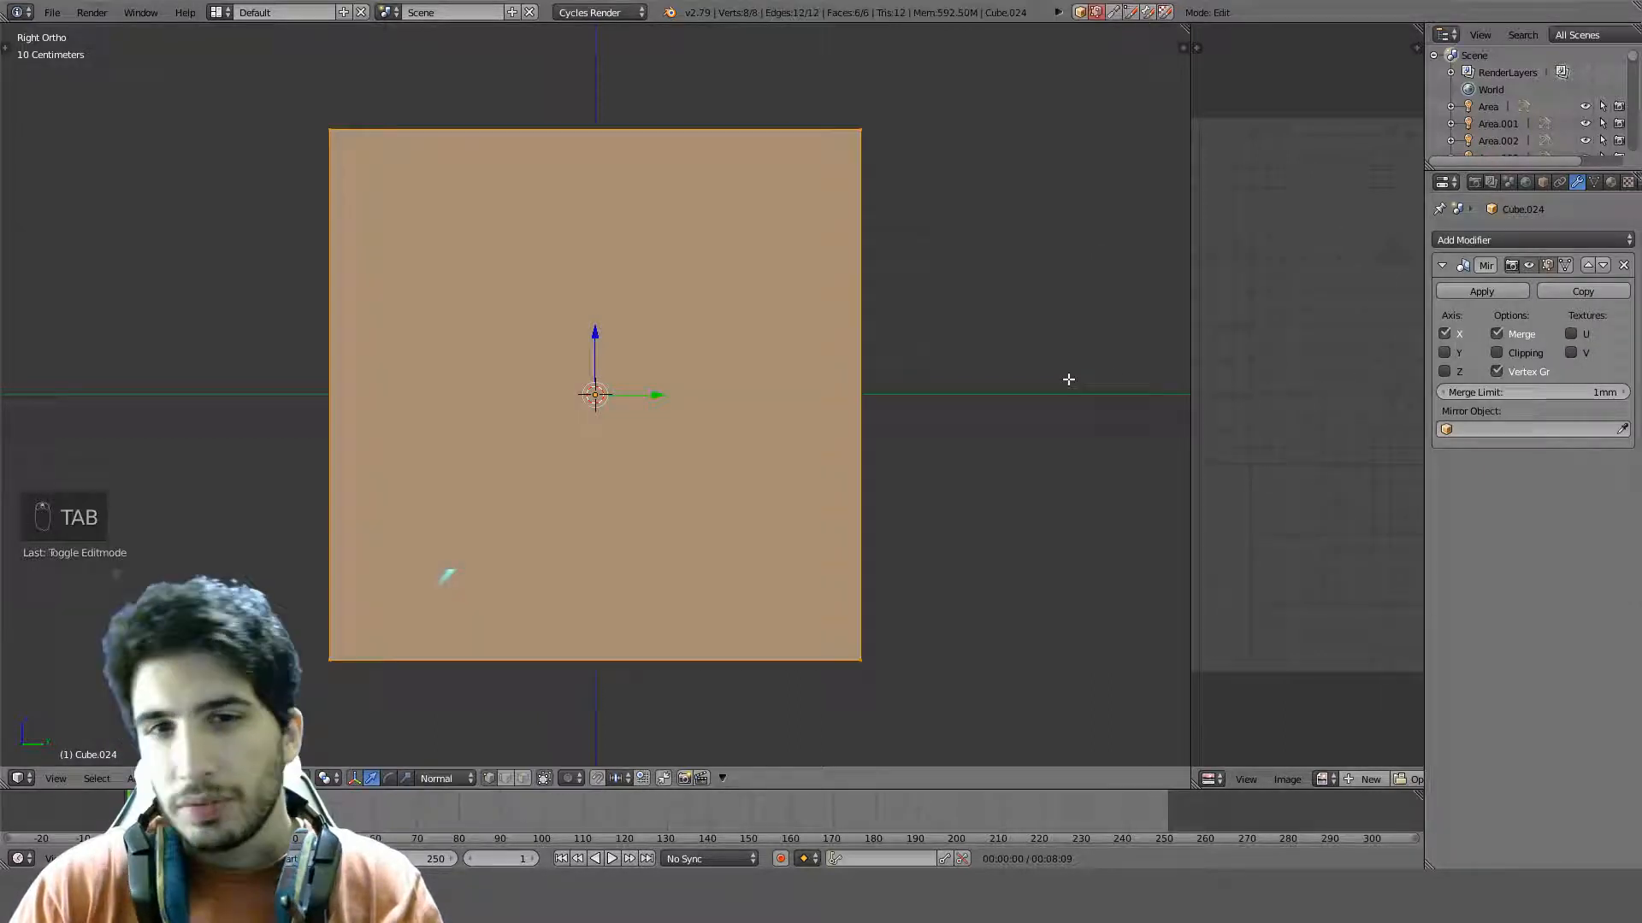
In wireframe, shrink the cube to about a fifth of the plank's length and lower it along Z
{"action": "key", "text": "z"}
{"action": "key", "text": "s"}
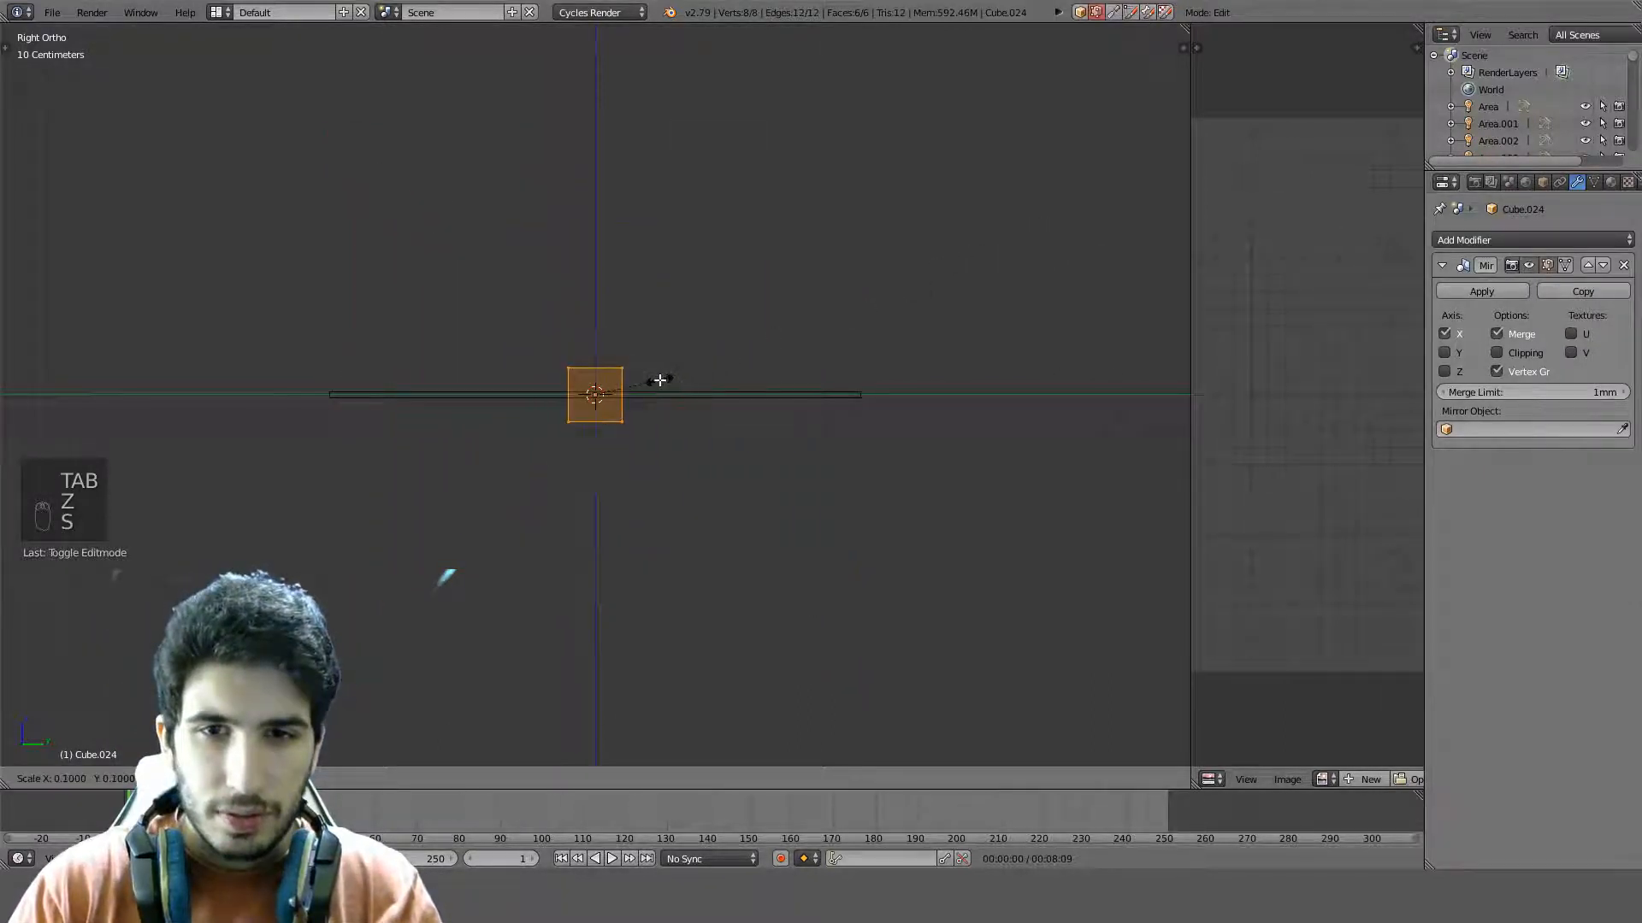
{"action": "left_click", "coordinate": [675, 380]}
{"action": "scroll", "coordinate": [675, 379], "scroll_direction": "up", "scroll_amount": 3}
{"action": "key", "text": "g"}
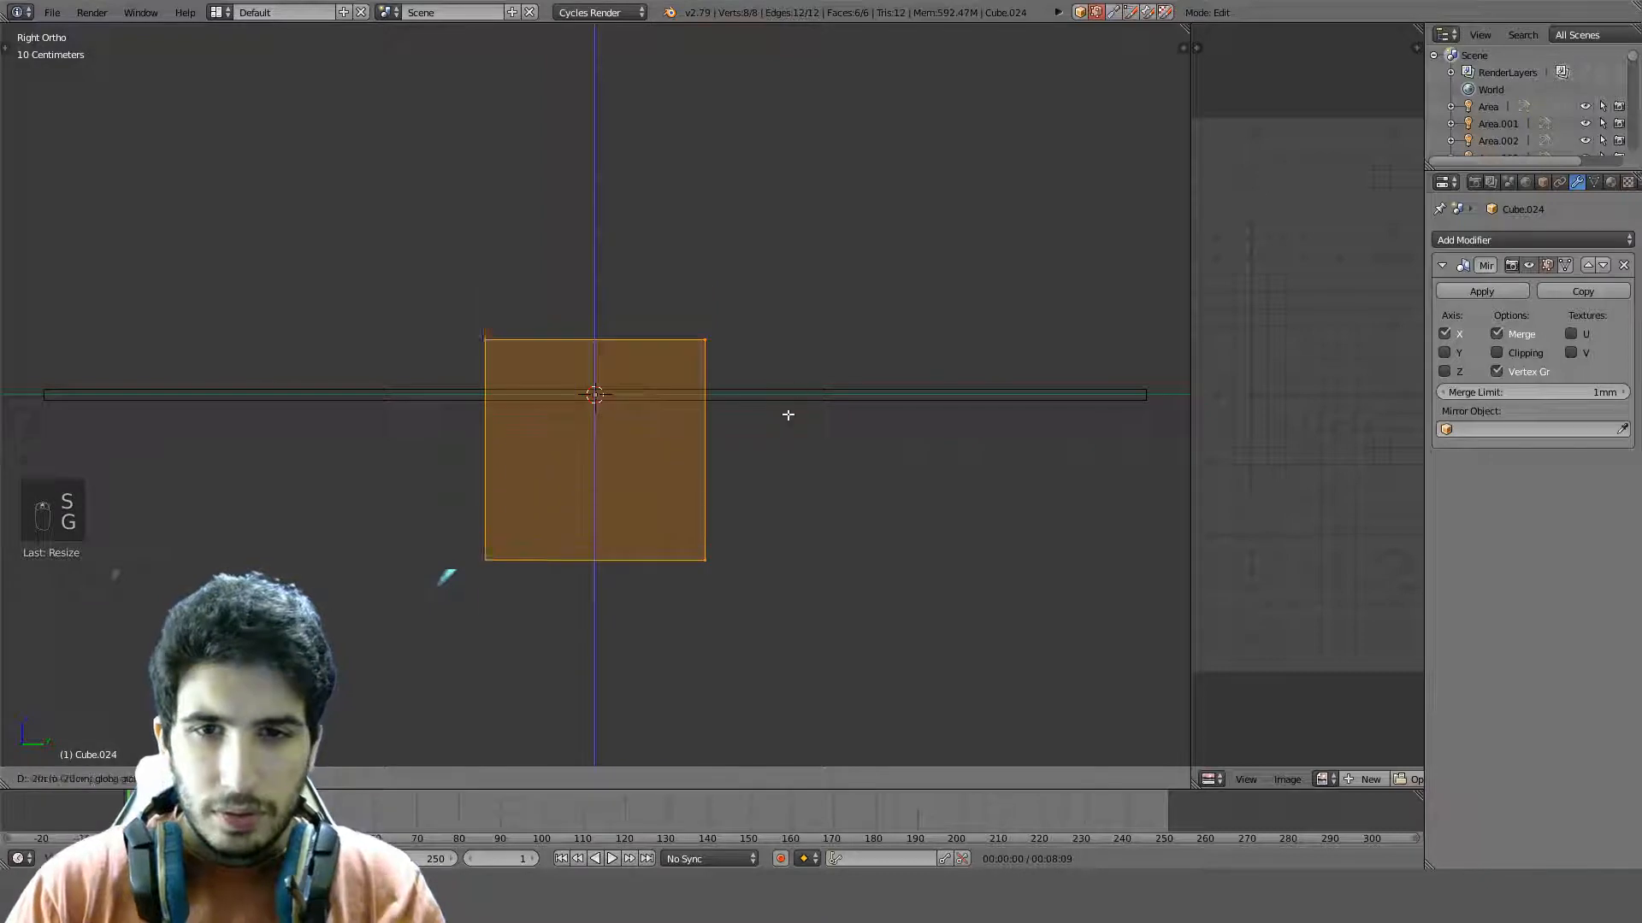
{"action": "left_click", "coordinate": [799, 448]}
Scale the cube down by half and raise it 10 cm so its upper edge meets the plank's centre line
{"action": "key", "text": "s"}
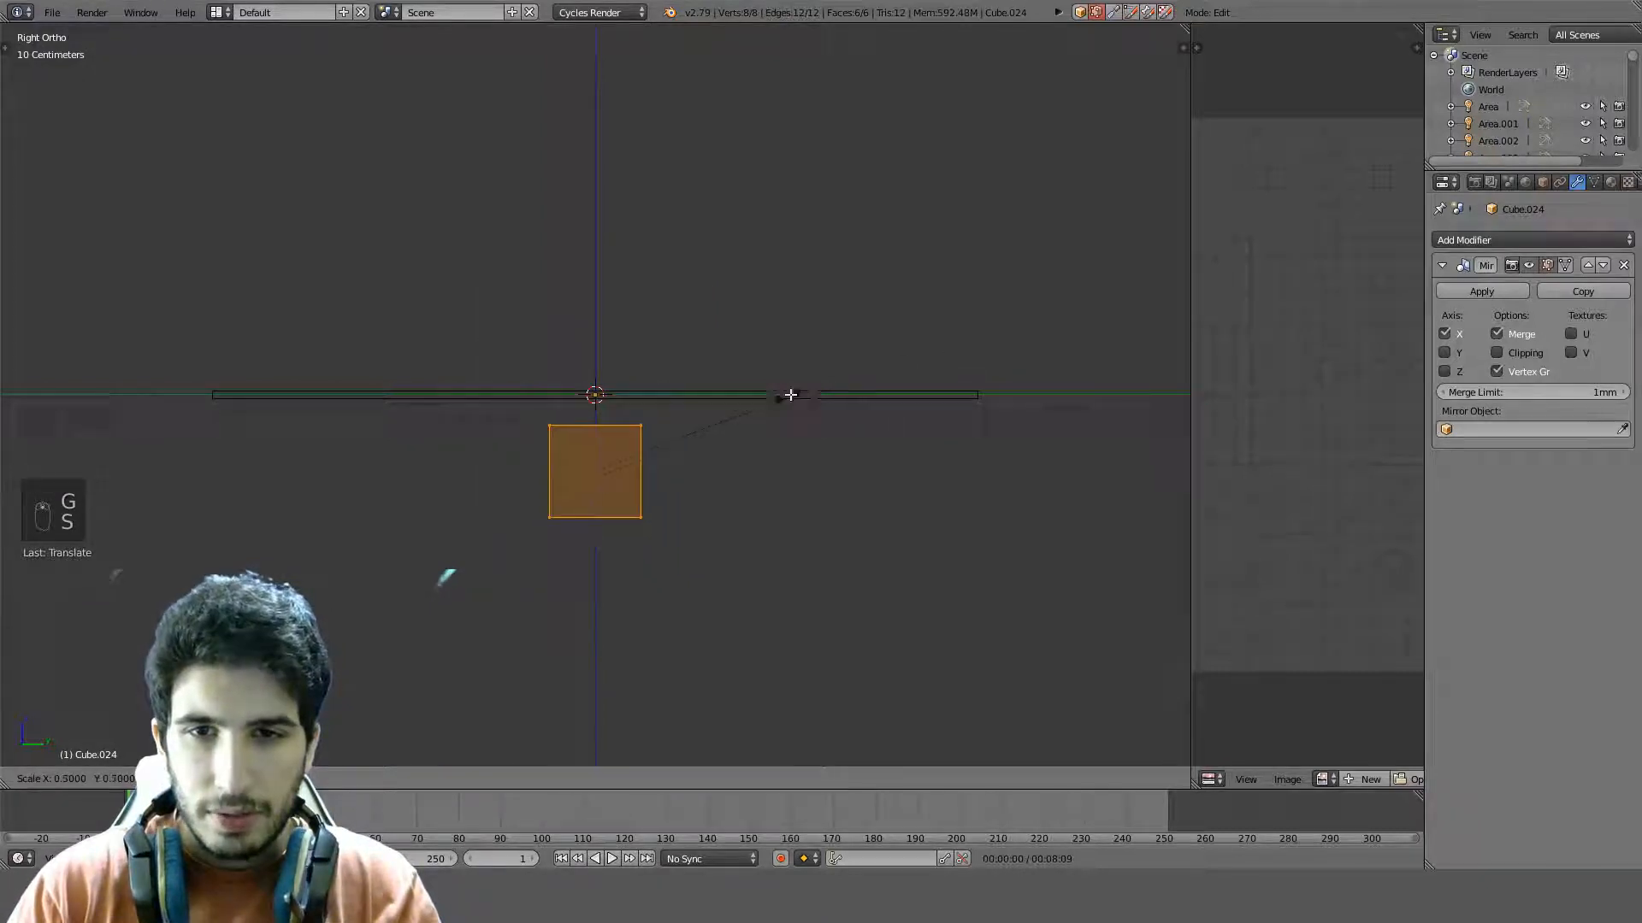
{"action": "left_click", "coordinate": [762, 403]}
{"action": "key", "text": "g"}
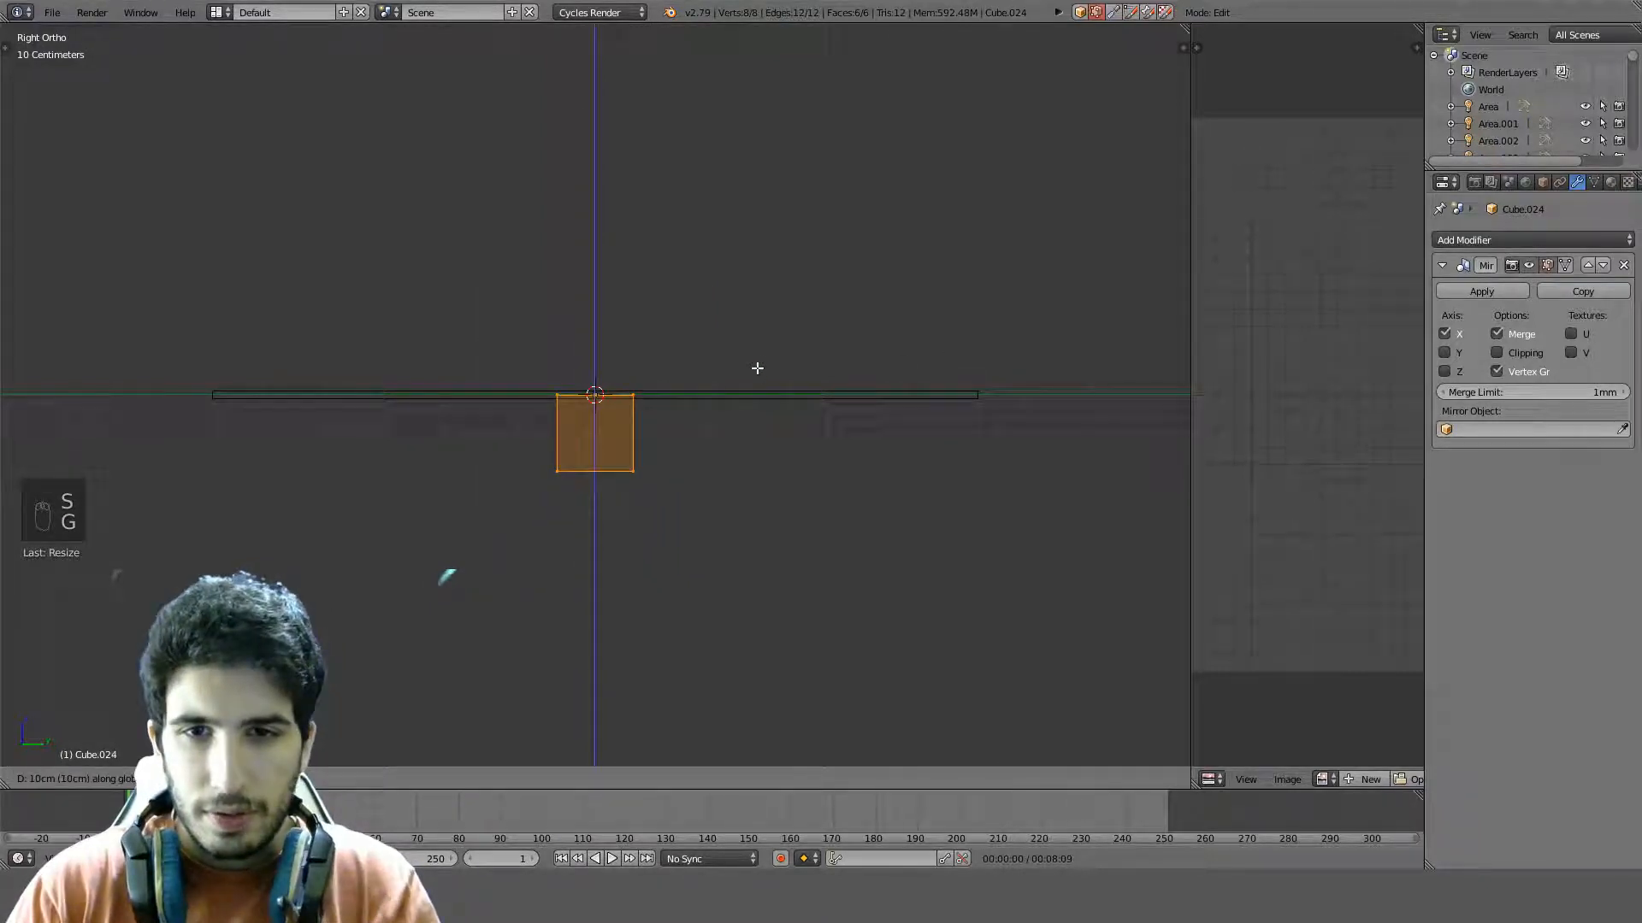
{"action": "left_click", "coordinate": [756, 367]}
Switch the Mirror modifier's axis from X to Y and move the cube along Y beneath the plank's negative-Y end
{"action": "key", "text": "g"}
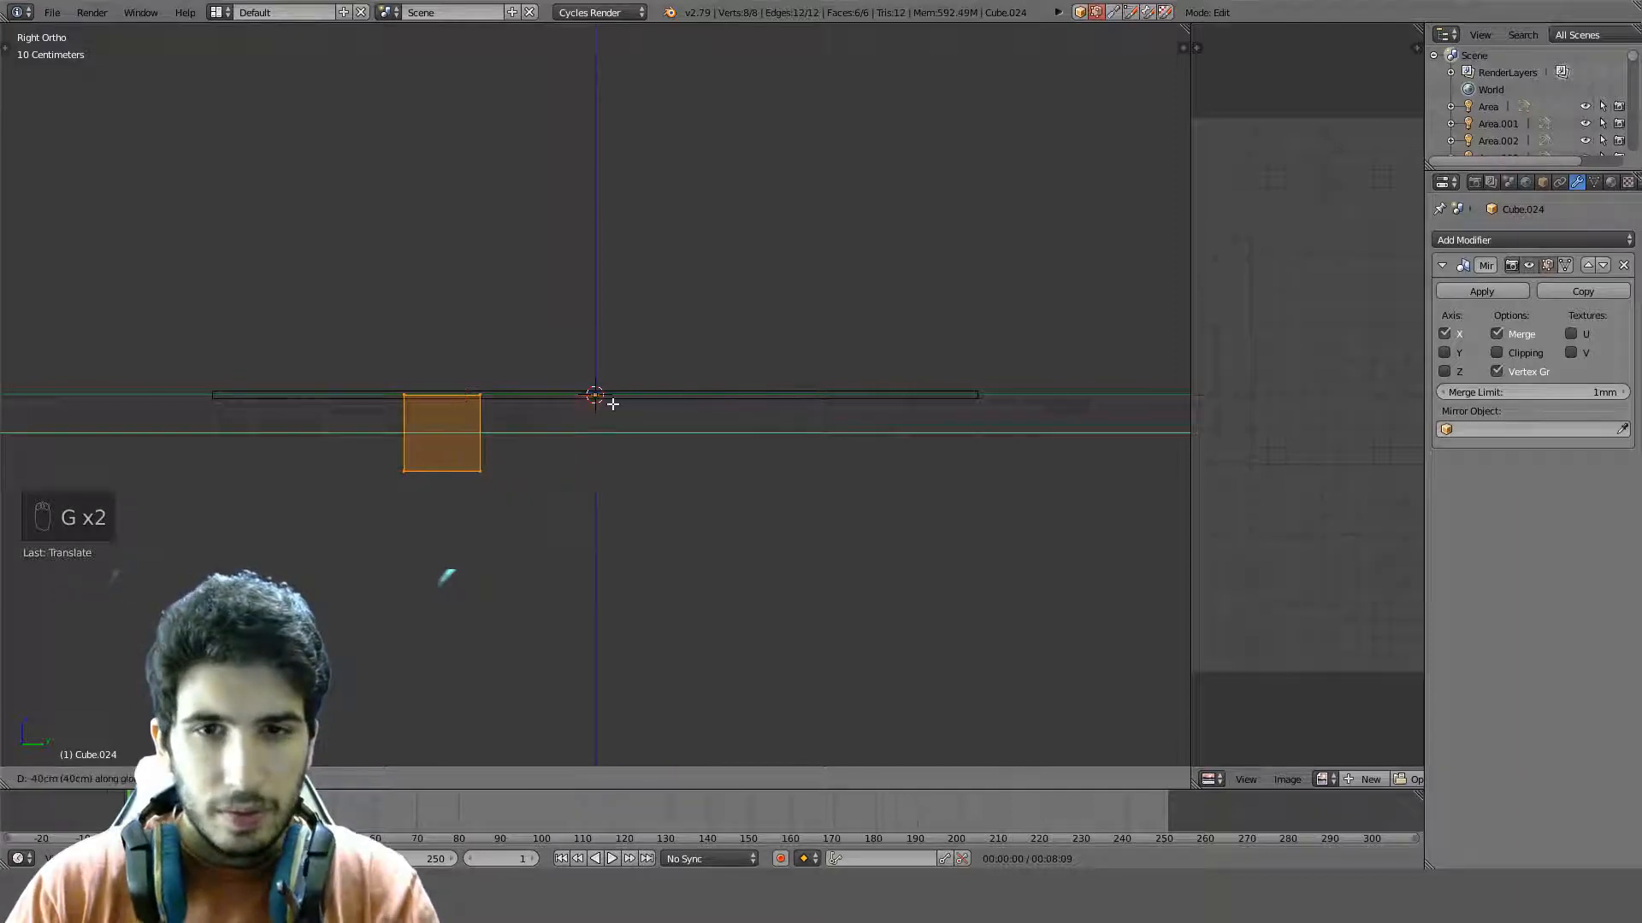
{"action": "right_click", "coordinate": [607, 400]}
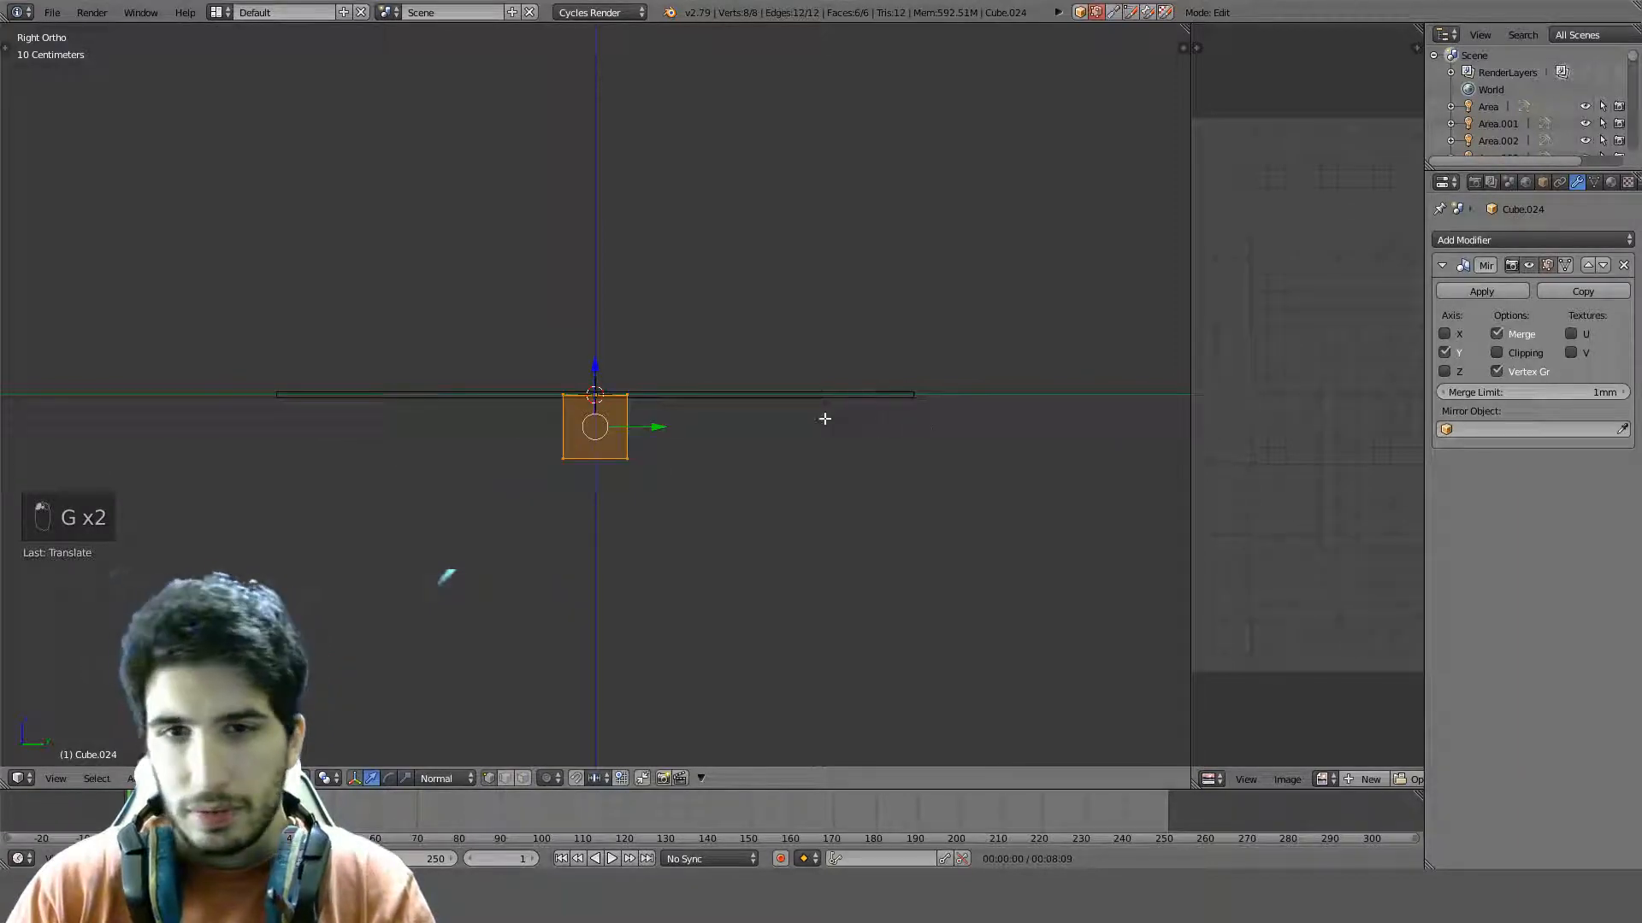
{"action": "key", "text": "g"}
{"action": "key", "text": "y"}
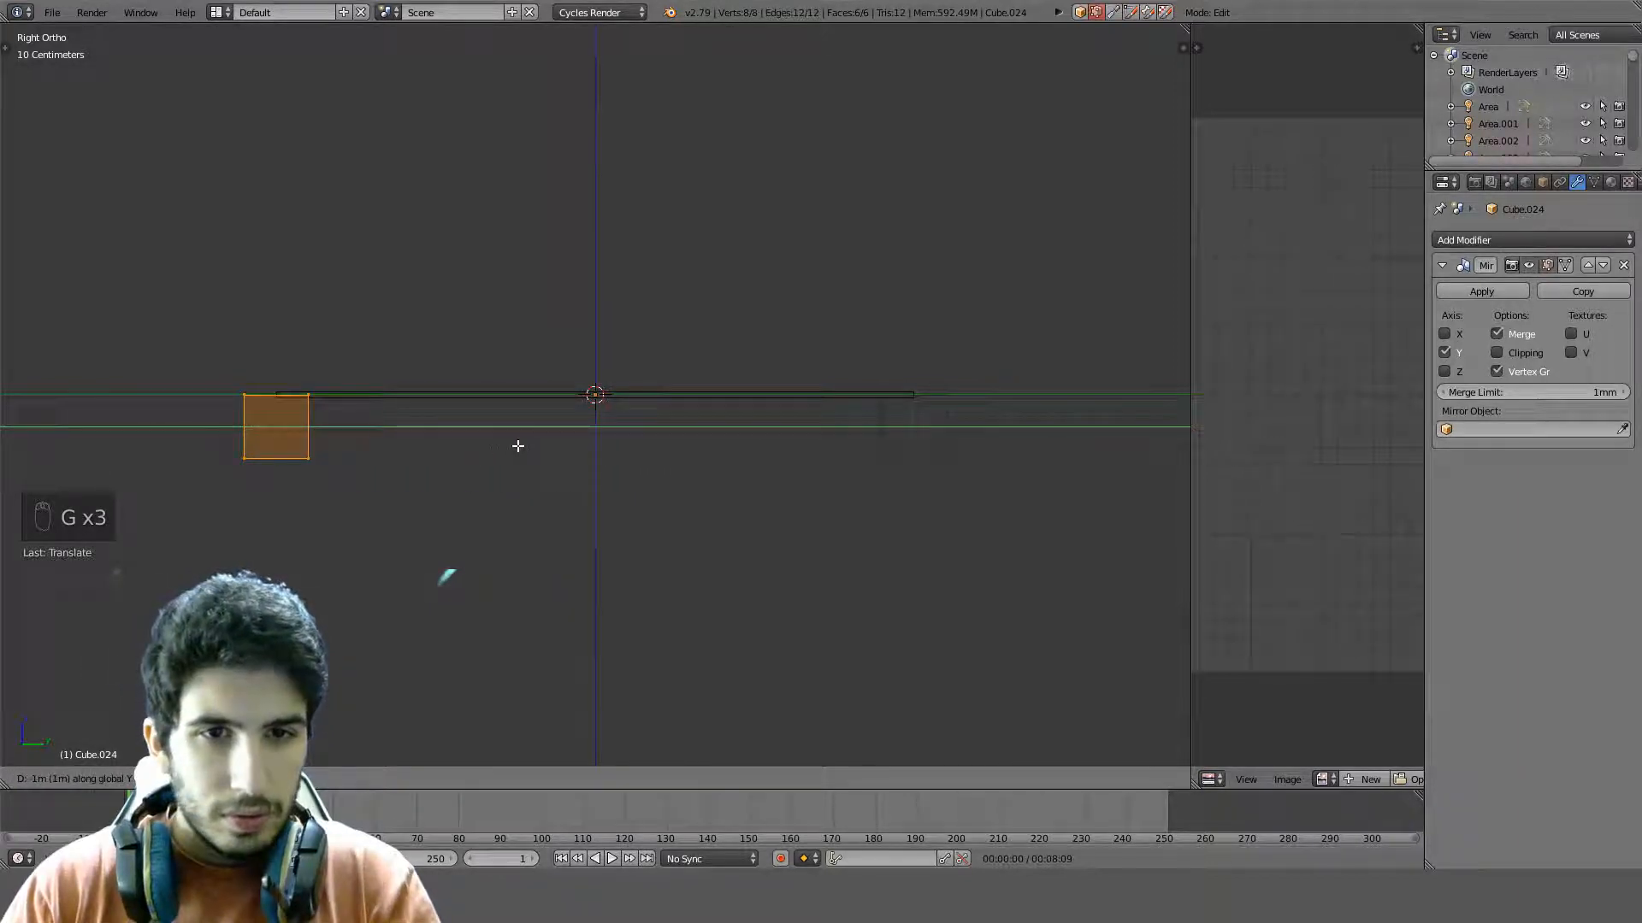
{"action": "left_click", "coordinate": [736, 453]}
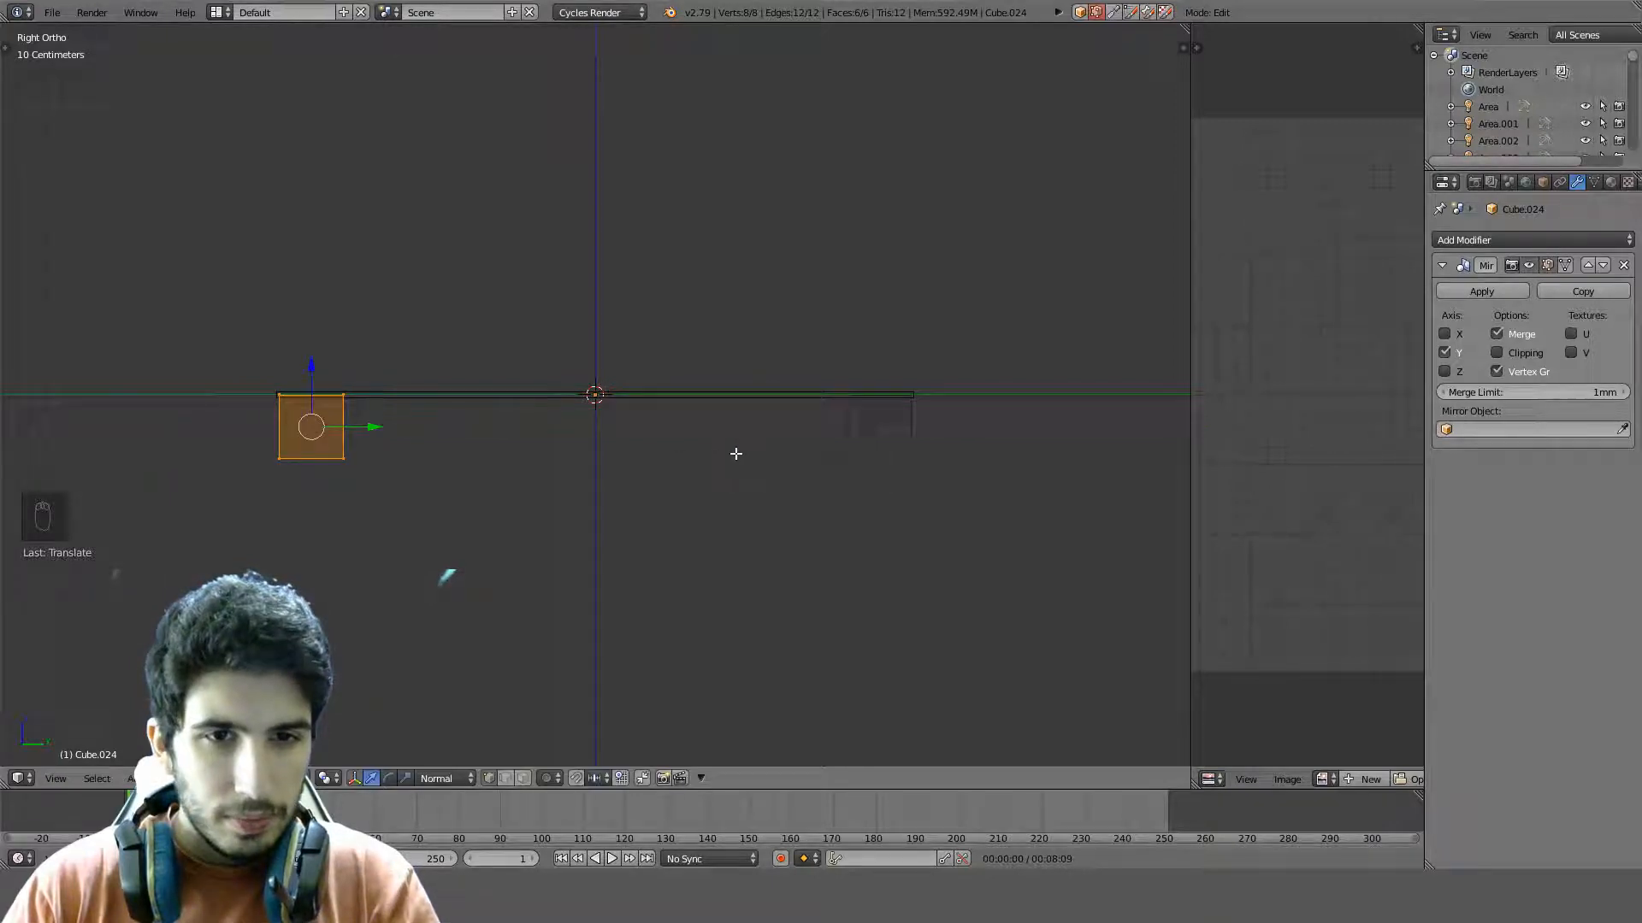
{"action": "key", "text": "s"}
{"action": "key", "text": "y"}
{"action": "right_click", "coordinate": [395, 481]}
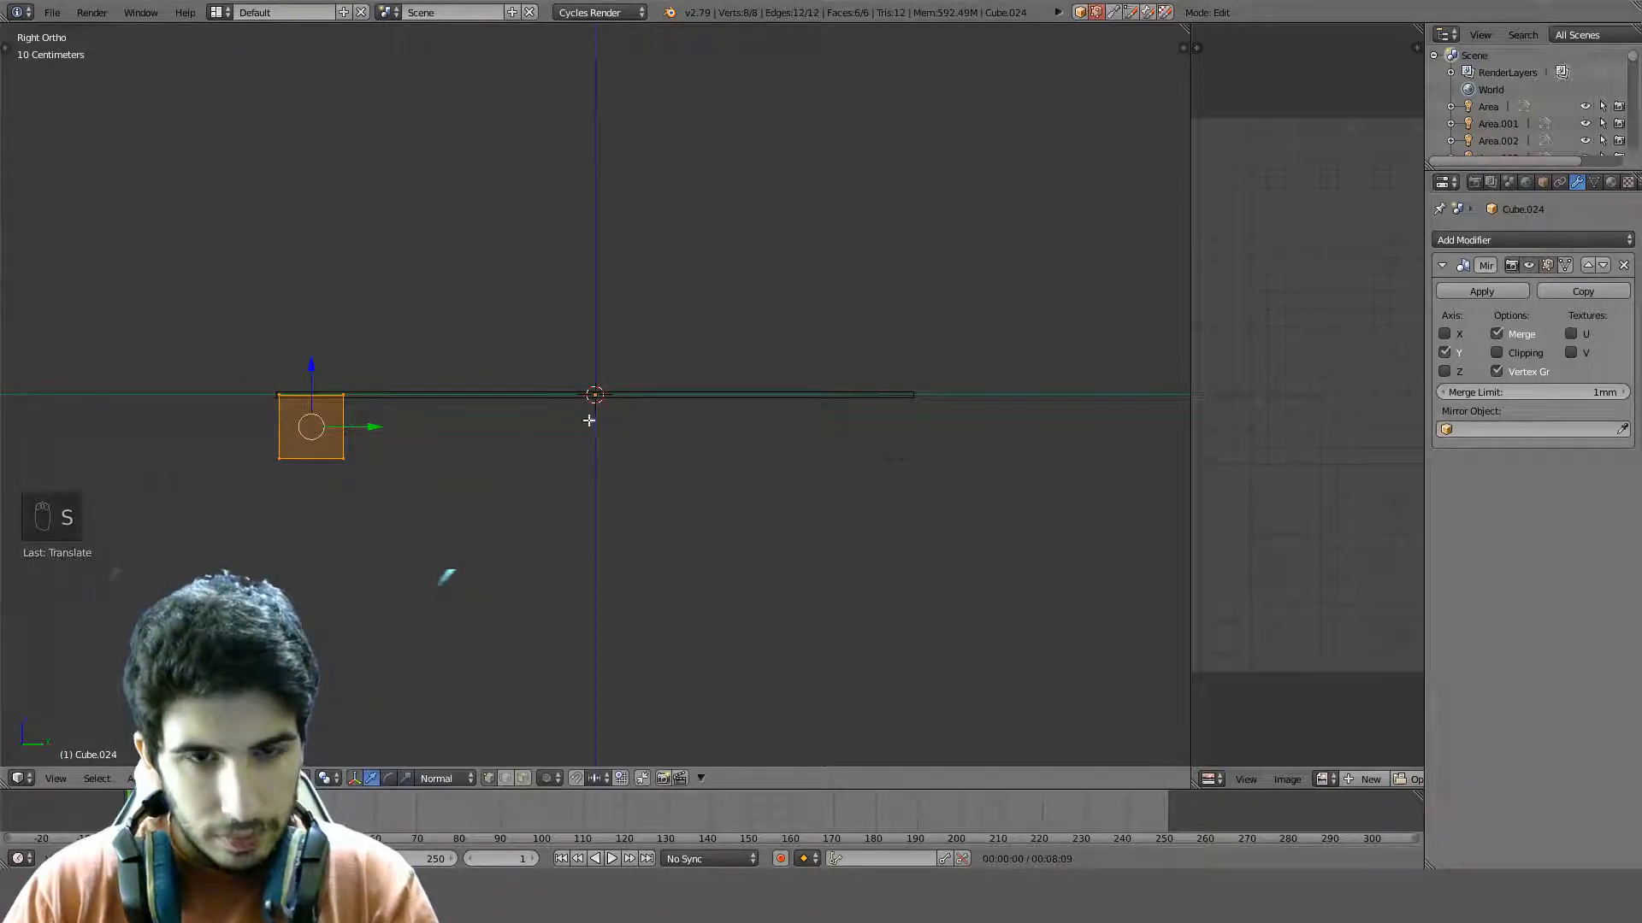
Thin the cube along the Y axis to a scale of 0.1 to form an upright leg
{"action": "scroll", "coordinate": [590, 420], "scroll_direction": "up", "scroll_amount": 4}
{"action": "middle_click_drag", "start_coordinate": [393, 416], "coordinate": [883, 408], "text": "shift"}
{"action": "scroll", "coordinate": [735, 374], "scroll_direction": "up", "scroll_amount": 1}
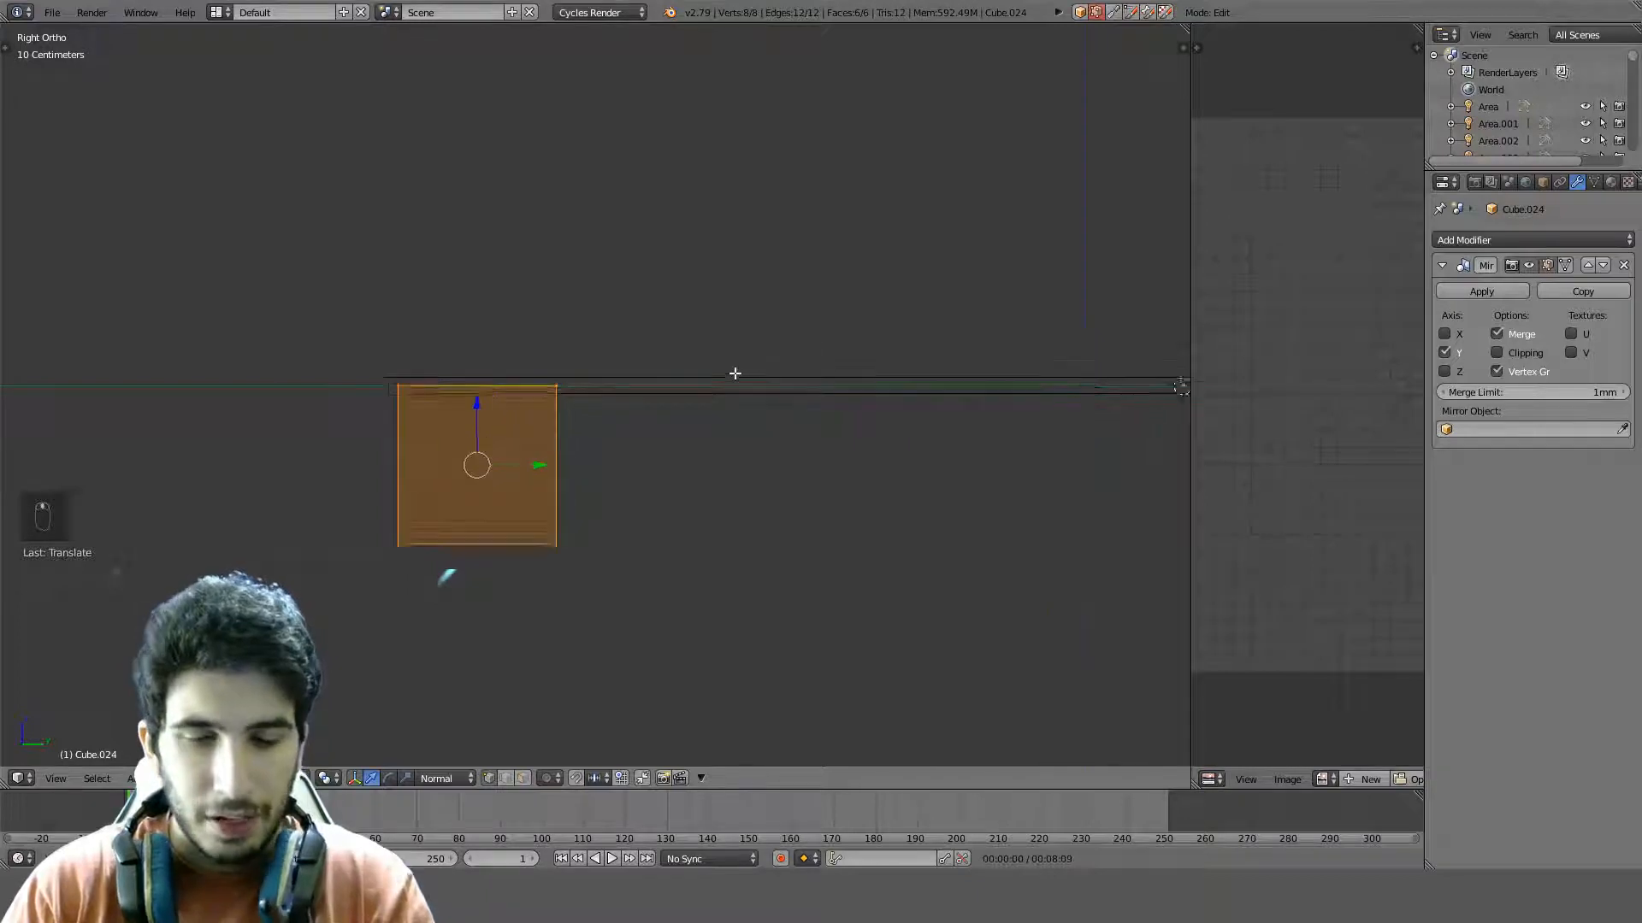
{"action": "key", "text": "s"}
{"action": "key", "text": "y"}
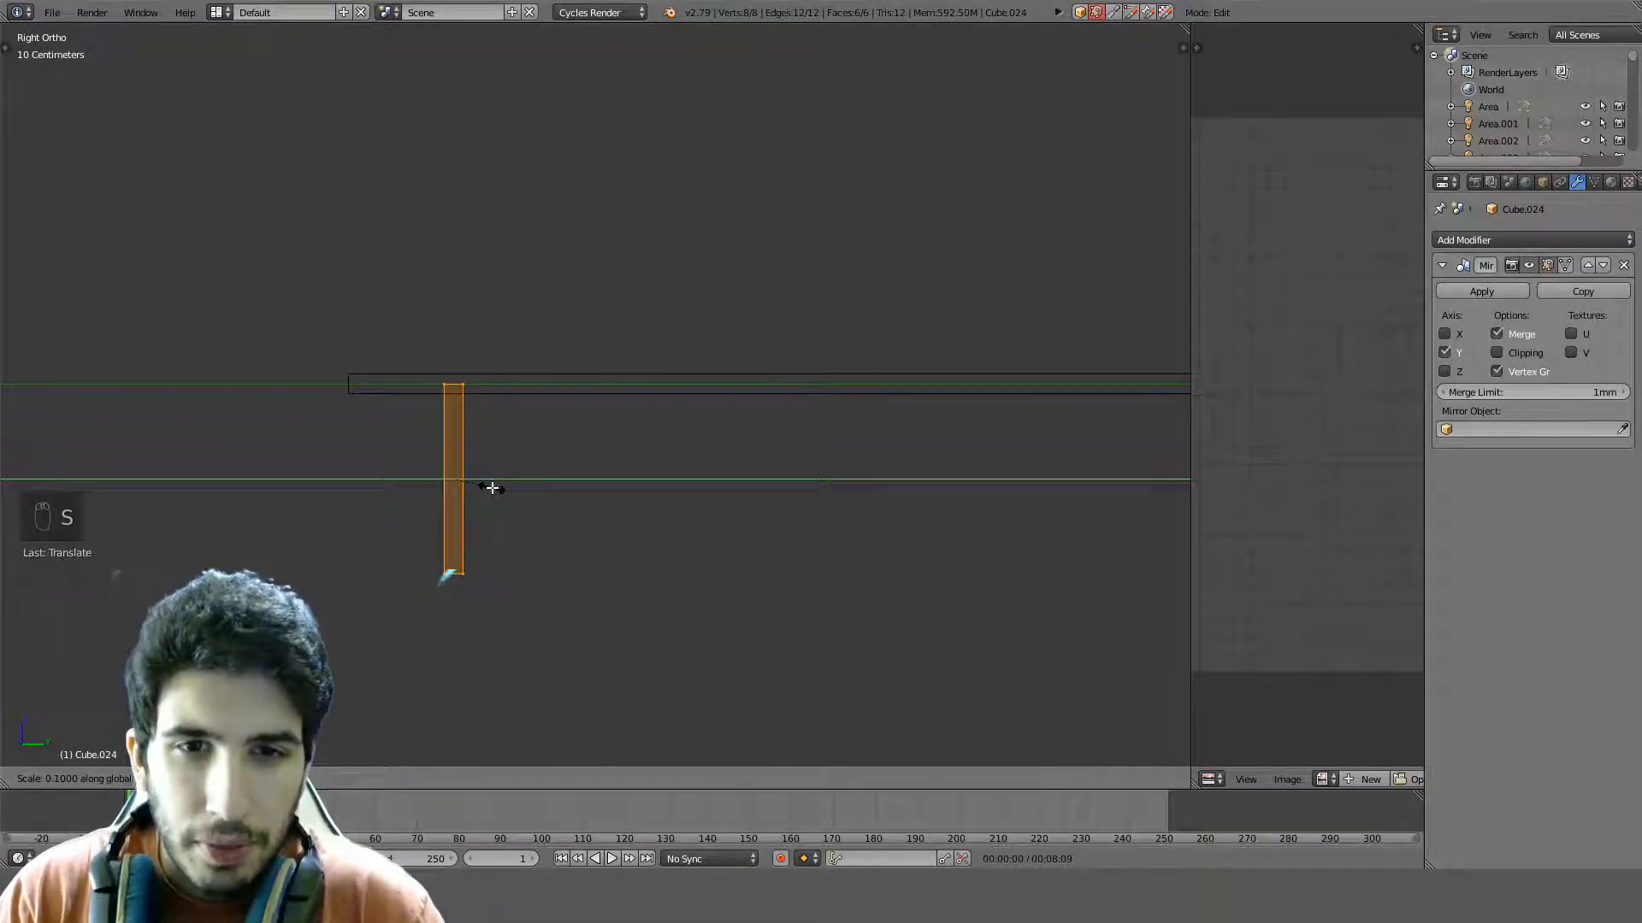
{"action": "left_click", "coordinate": [493, 487]}
Try rotating the leg 90° and raising it along Z into the plank
{"action": "type", "text": "r90"}
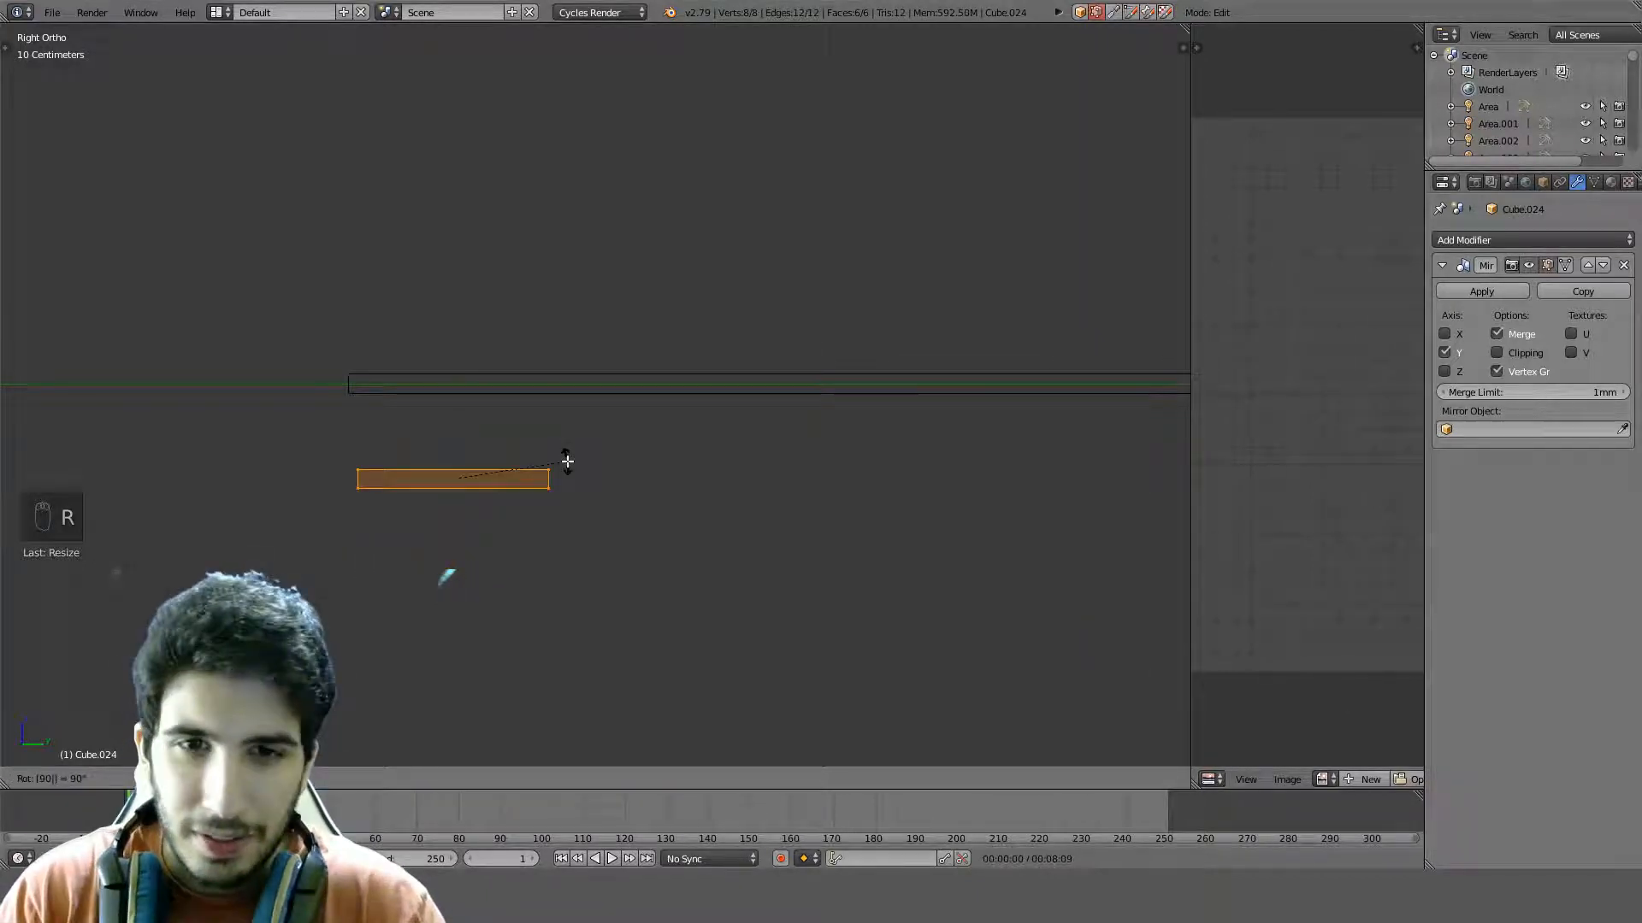
{"action": "key", "text": "Return"}
{"action": "key", "text": "g"}
{"action": "key", "text": "z"}
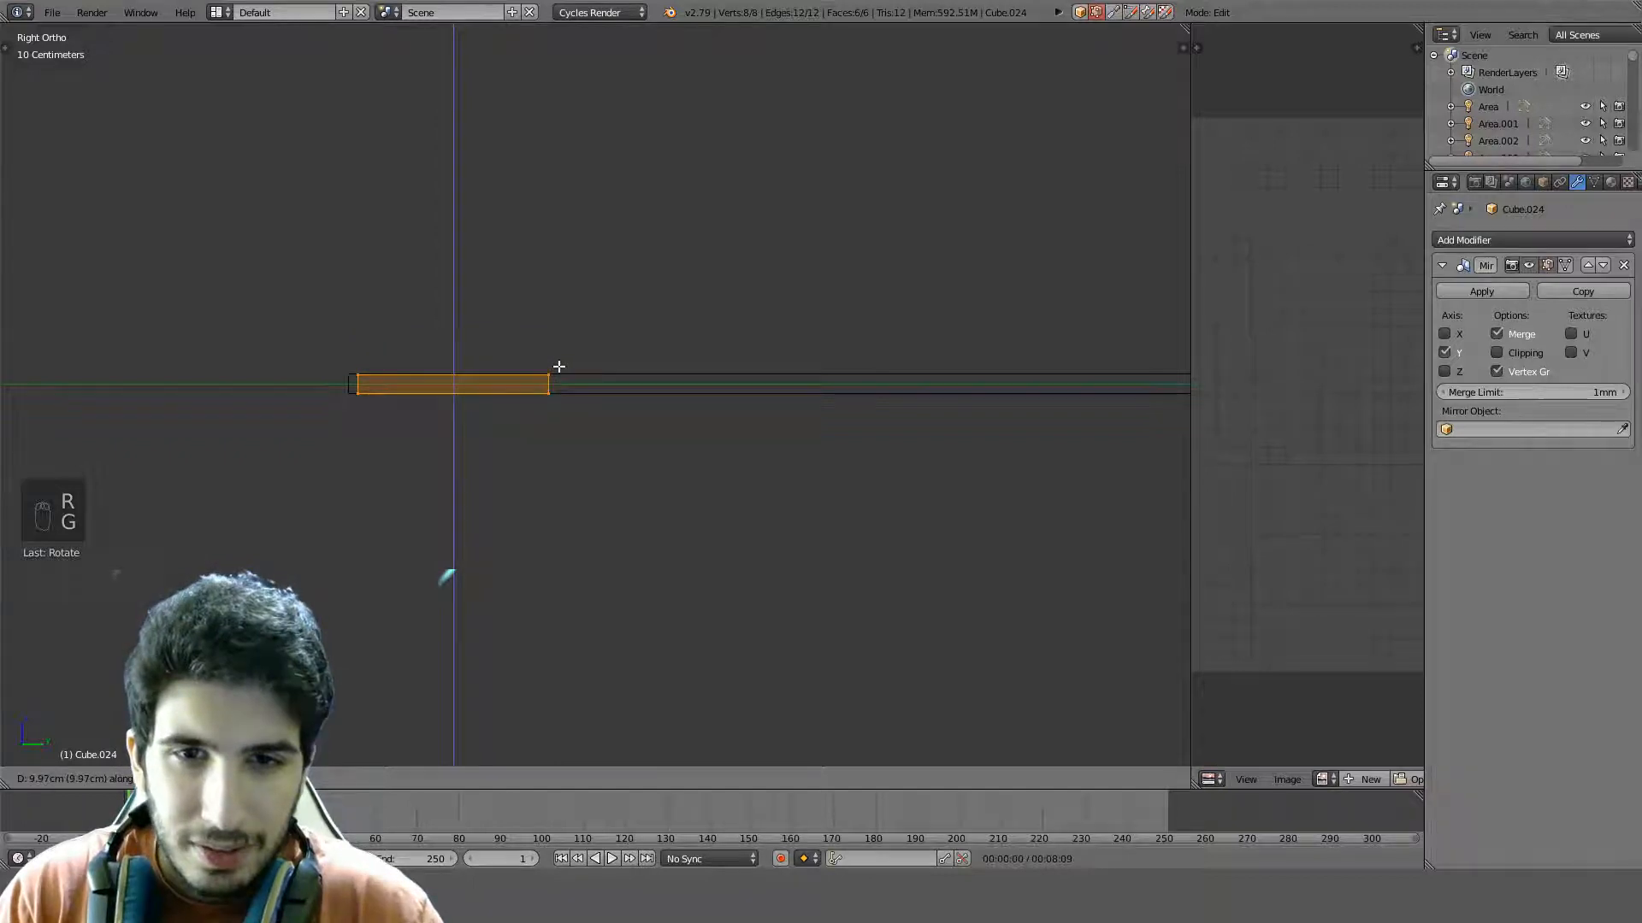
{"action": "right_click", "coordinate": [559, 366]}
{"action": "key", "text": "ctrl+z"}
Check the leg's placement along Y beneath the plank's end in solid shading
{"action": "key", "text": "g"}
{"action": "key", "text": "y"}
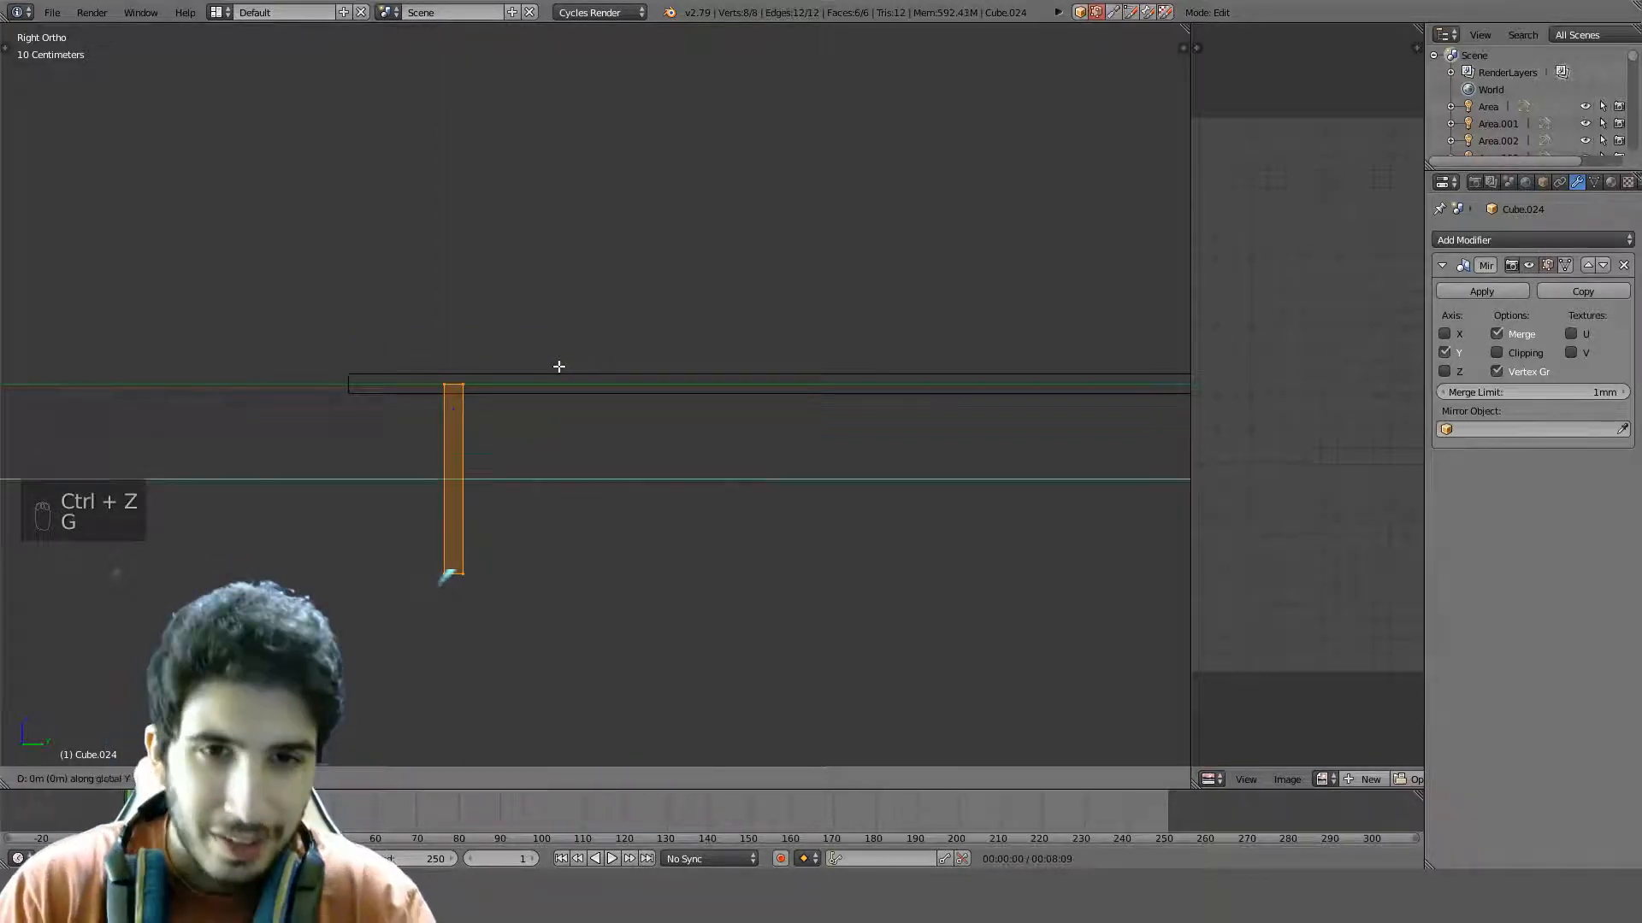
{"action": "left_click", "coordinate": [628, 375]}
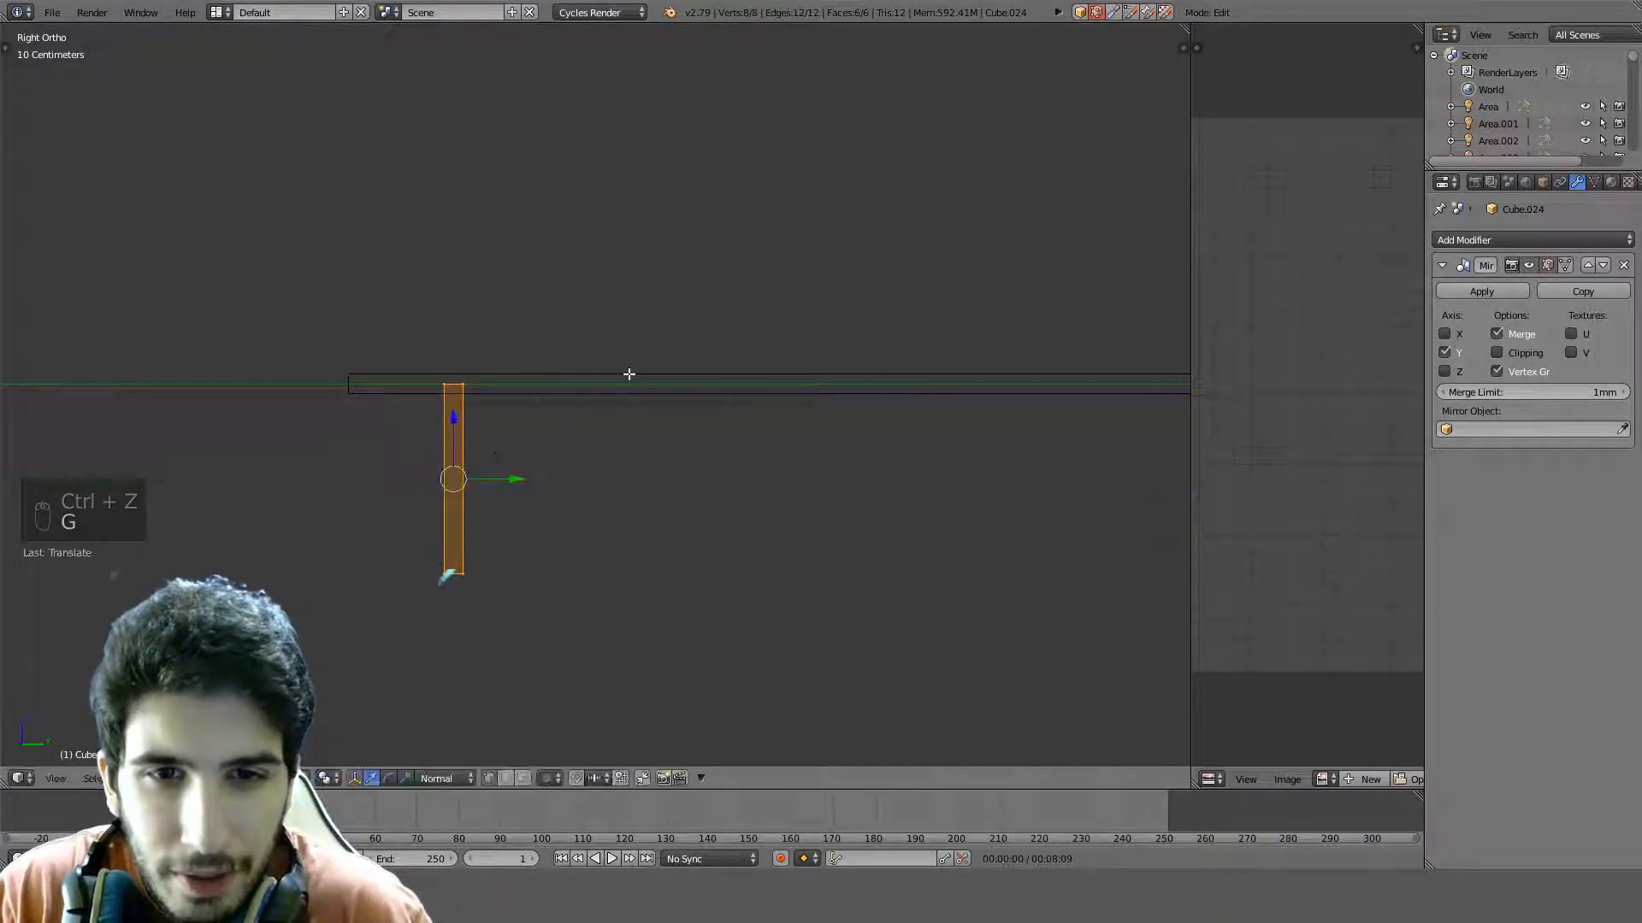
{"action": "middle_click_drag", "start_coordinate": [627, 370], "coordinate": [634, 491]}
{"action": "key", "text": "z"}
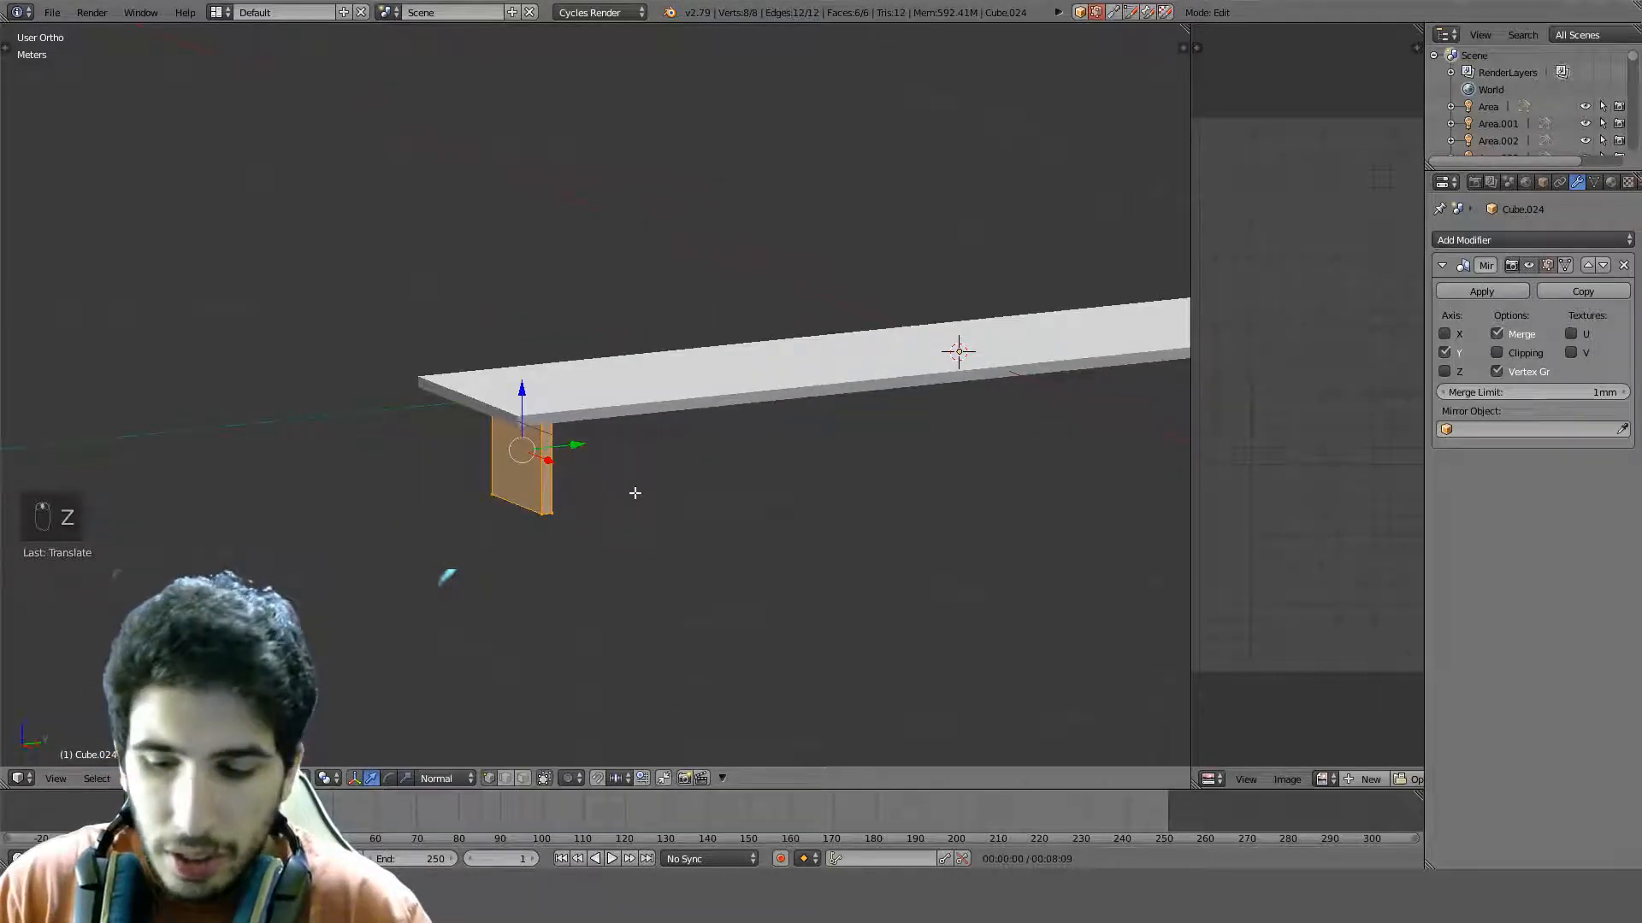
Enable Clipping on the Mirror modifier and duplicate the leg along Y to the middle of the plank
{"action": "key", "text": "KP_3"}
{"action": "key", "text": "z"}
{"action": "scroll", "coordinate": [635, 490], "scroll_direction": "down", "scroll_amount": 3}
{"action": "middle_click_drag", "start_coordinate": [785, 449], "coordinate": [597, 450], "text": "shift"}
{"action": "scroll", "coordinate": [598, 451], "scroll_direction": "up", "scroll_amount": 3}
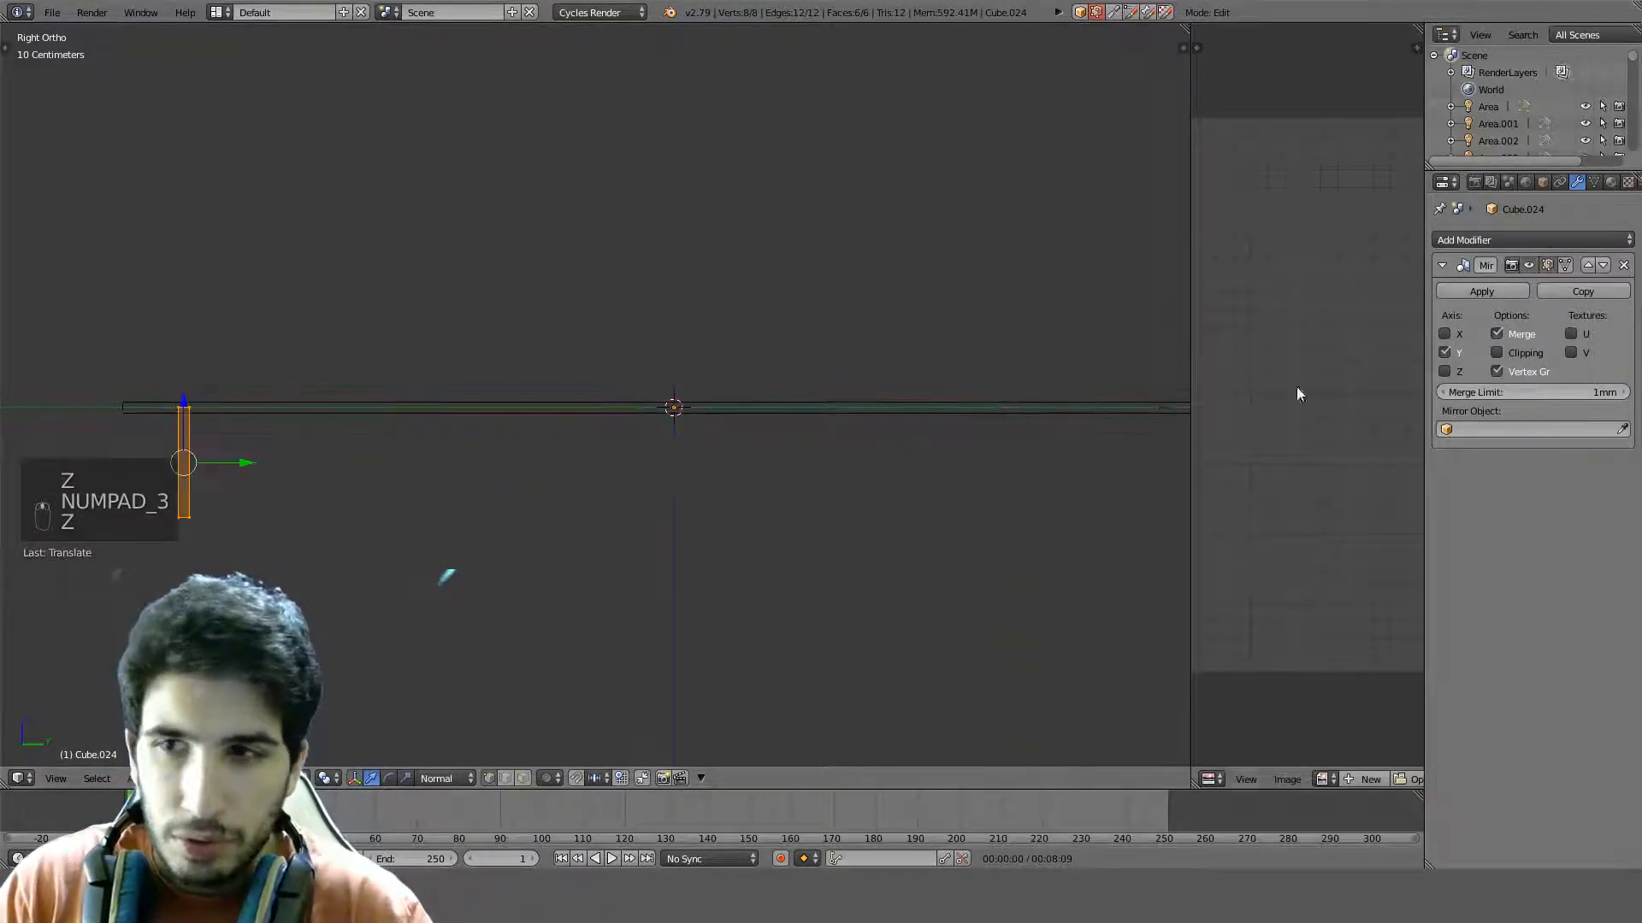
{"action": "key", "text": "shift+d"}
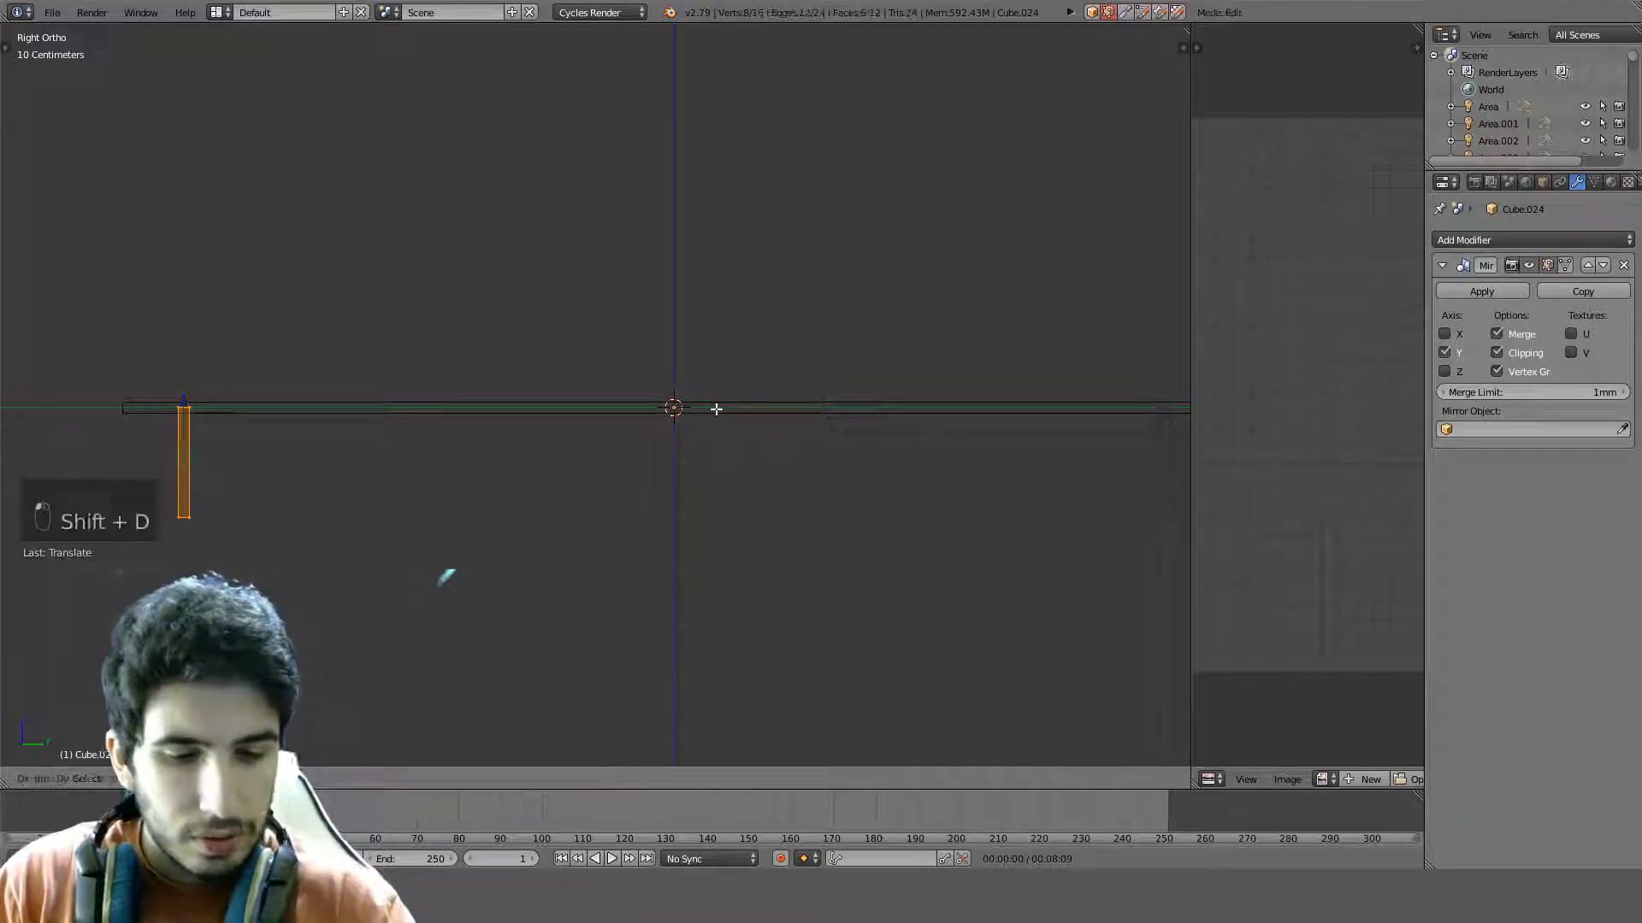
{"action": "key", "text": "y"}
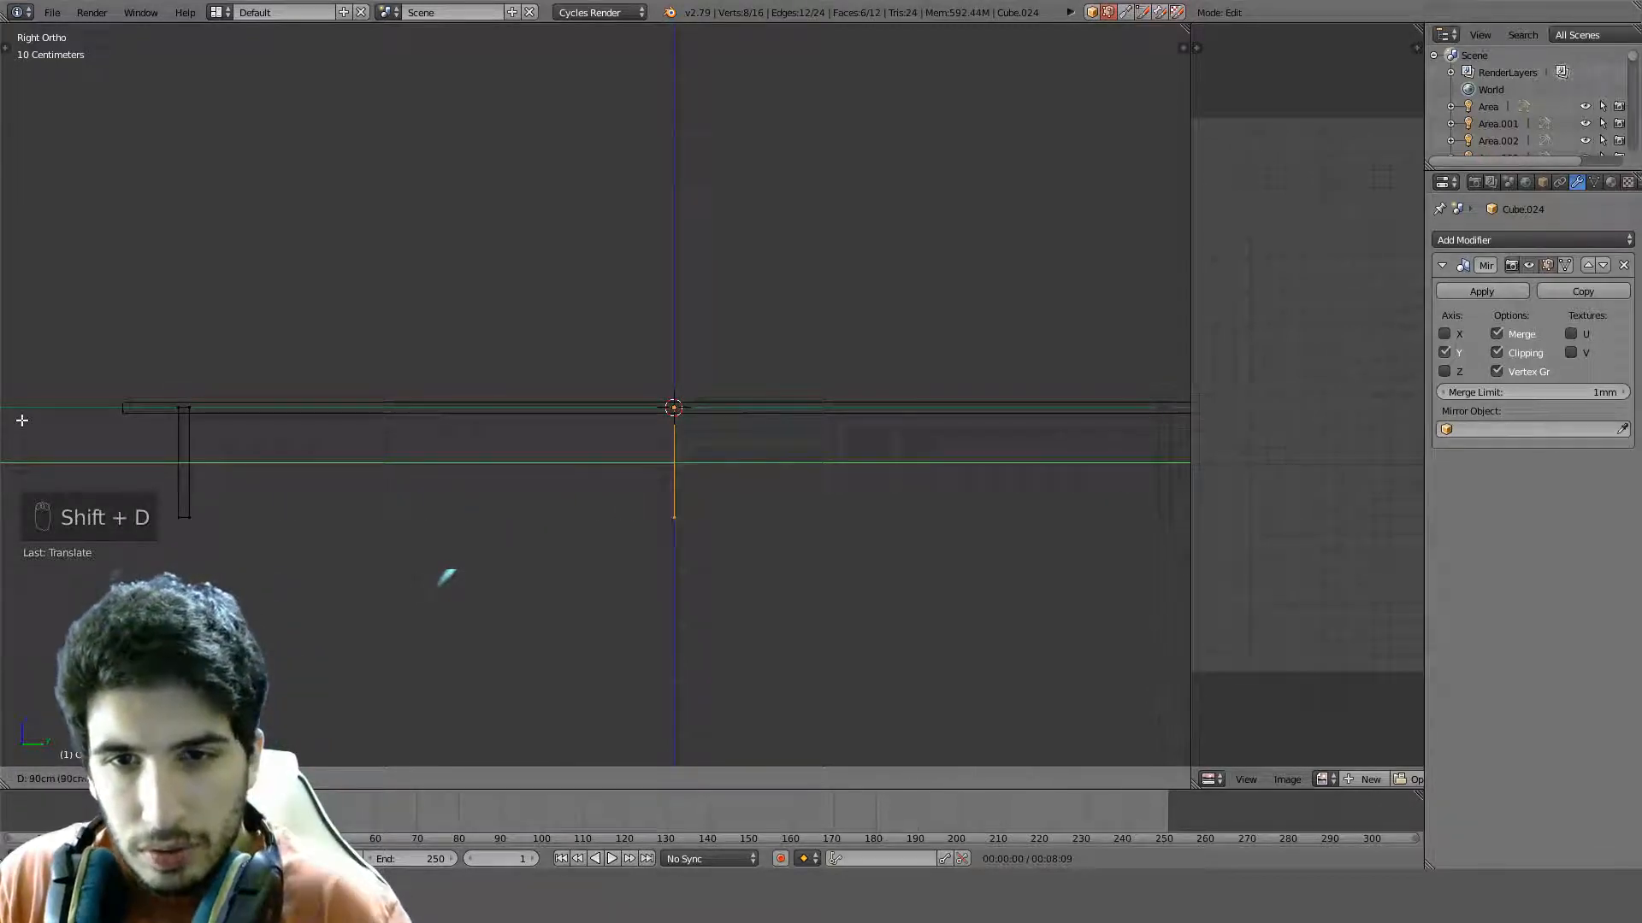
{"action": "left_click", "coordinate": [1175, 424]}
Use face selection to delete the middle leg's inner face lying on the mirror plane
{"action": "scroll", "coordinate": [1012, 491], "scroll_direction": "up", "scroll_amount": 4}
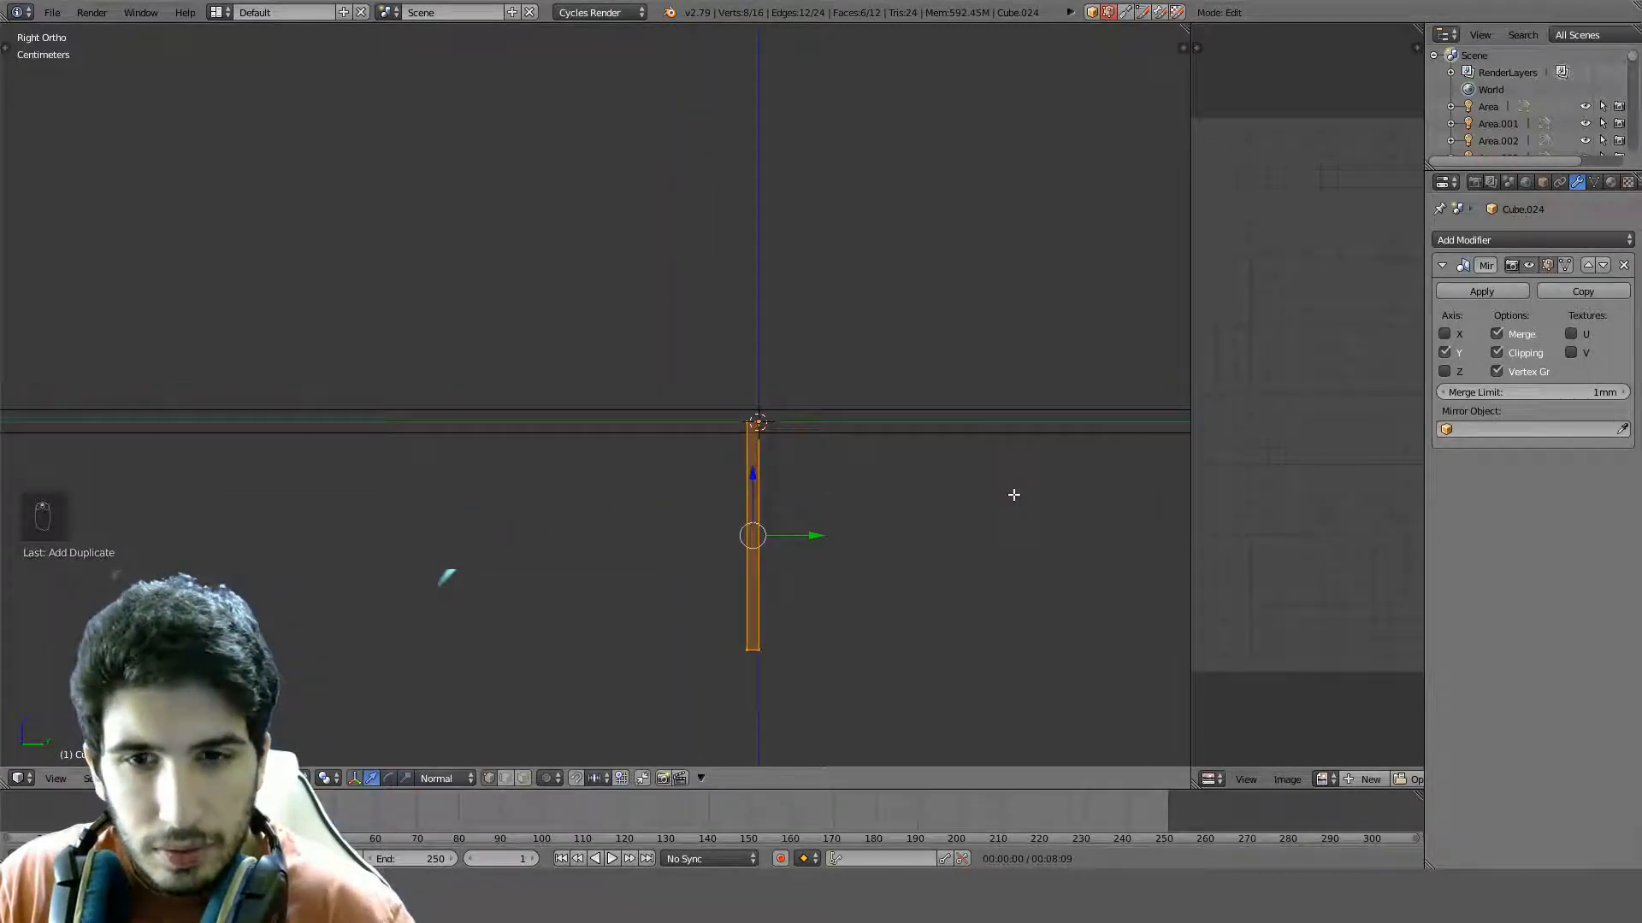
{"action": "middle_click_drag", "start_coordinate": [1012, 491], "coordinate": [818, 385], "text": "shift"}
{"action": "scroll", "coordinate": [817, 384], "scroll_direction": "up", "scroll_amount": 2}
{"action": "key", "text": "Tab"}
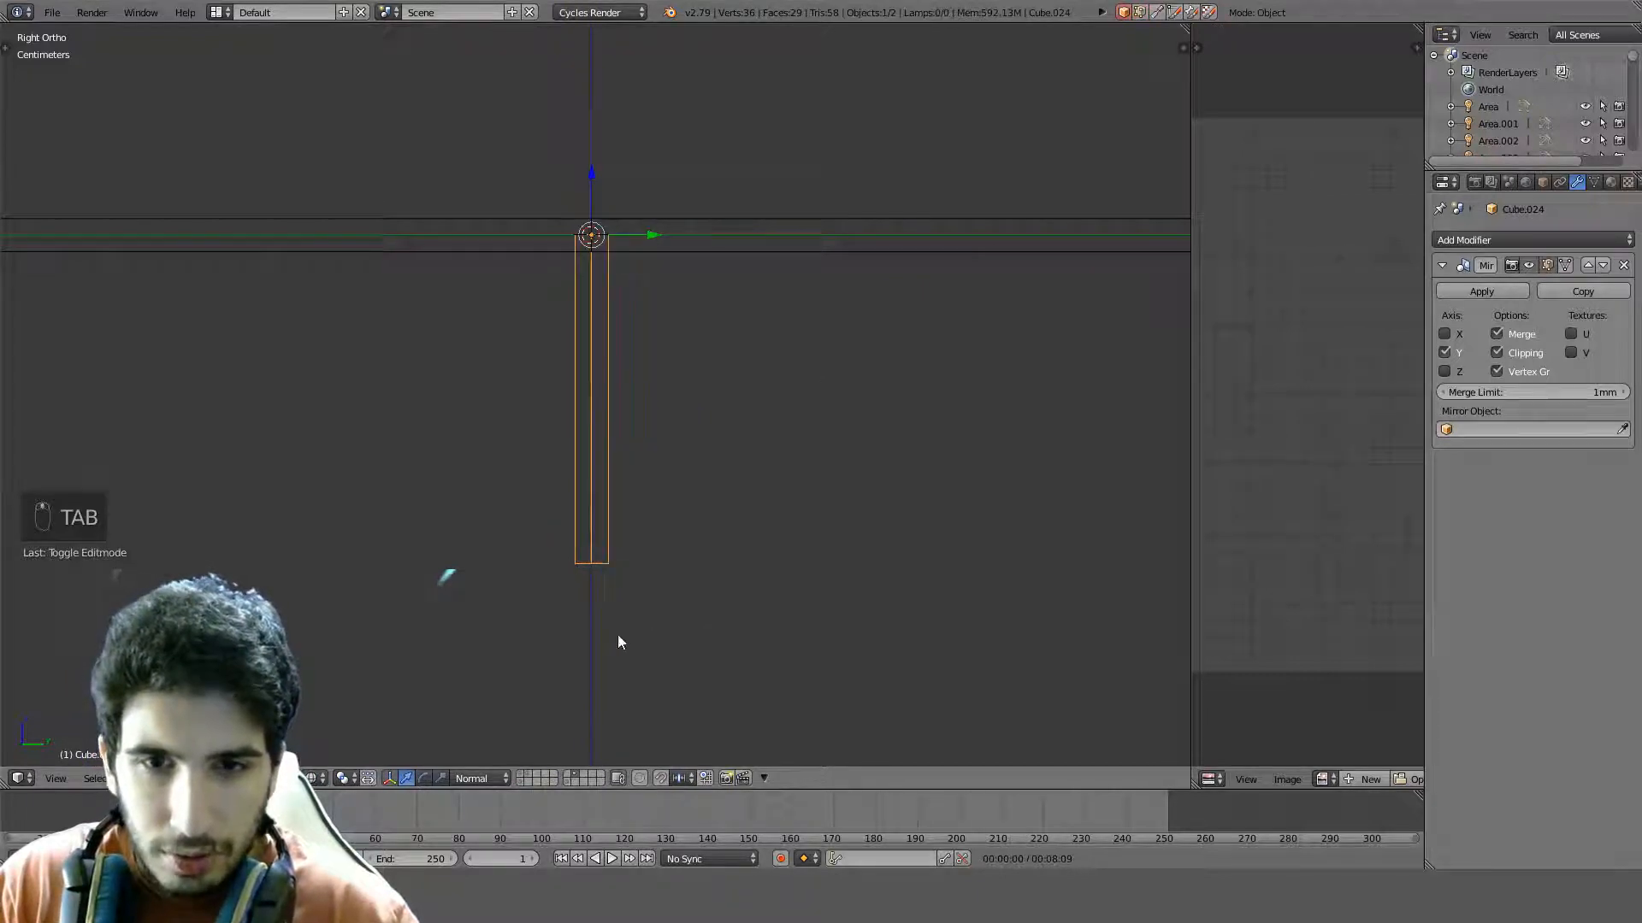
{"action": "key", "text": "Tab"}
{"action": "key", "text": "a"}
{"action": "key", "text": "a"}
{"action": "key", "text": "a"}
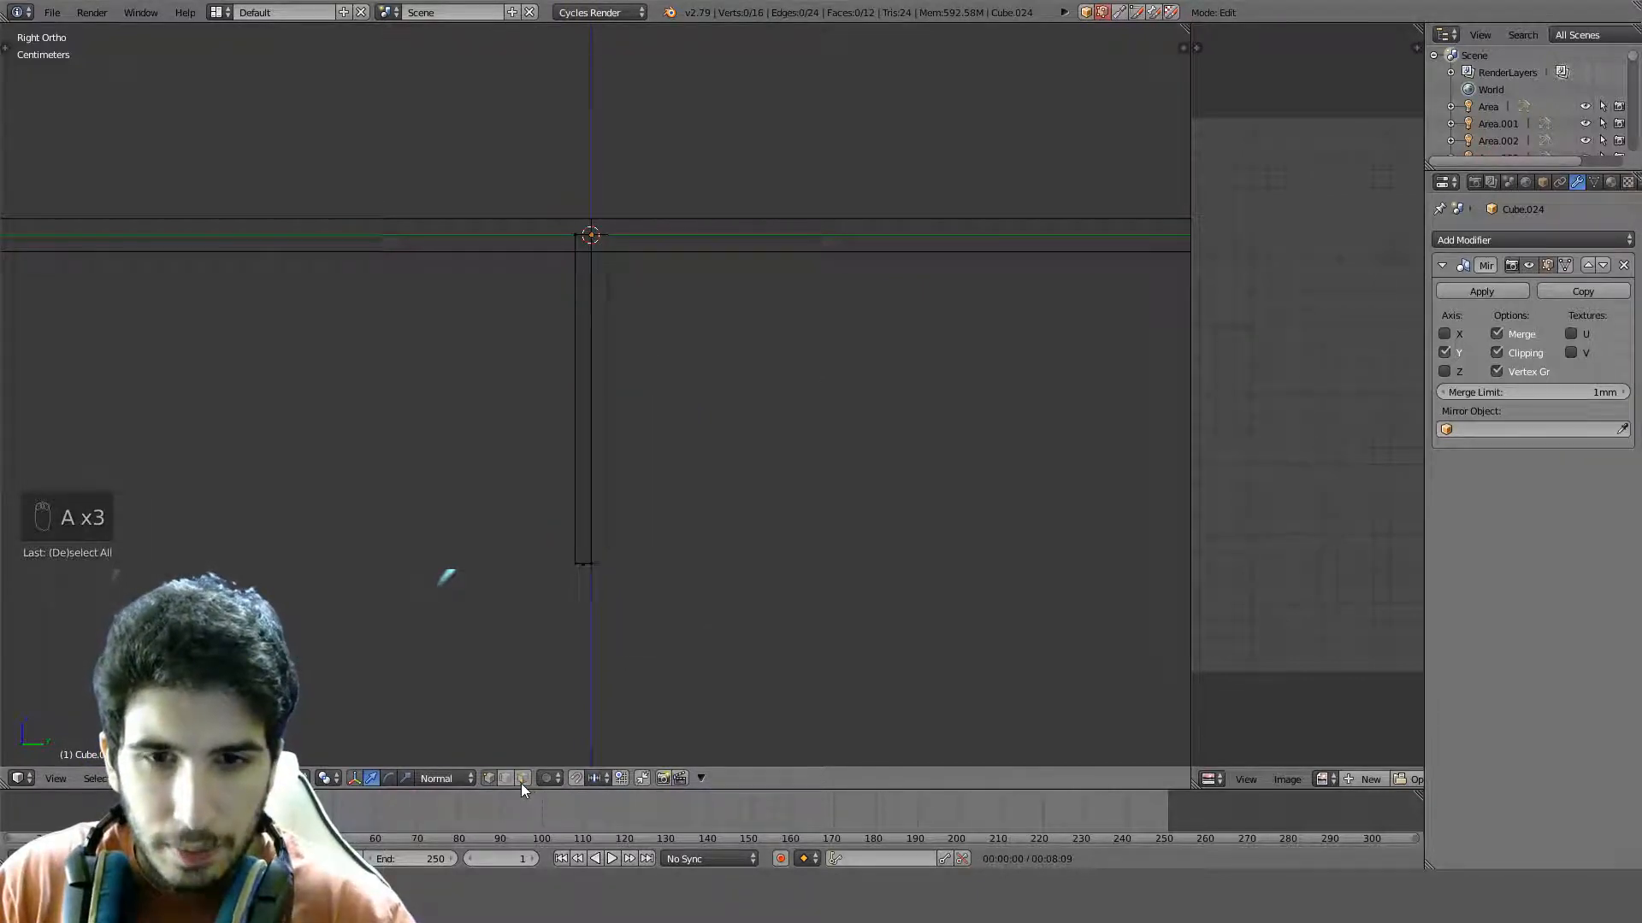
{"action": "left_click", "coordinate": [601, 443]}
{"action": "key", "text": "Delete"}
{"action": "left_click", "coordinate": [547, 438]}
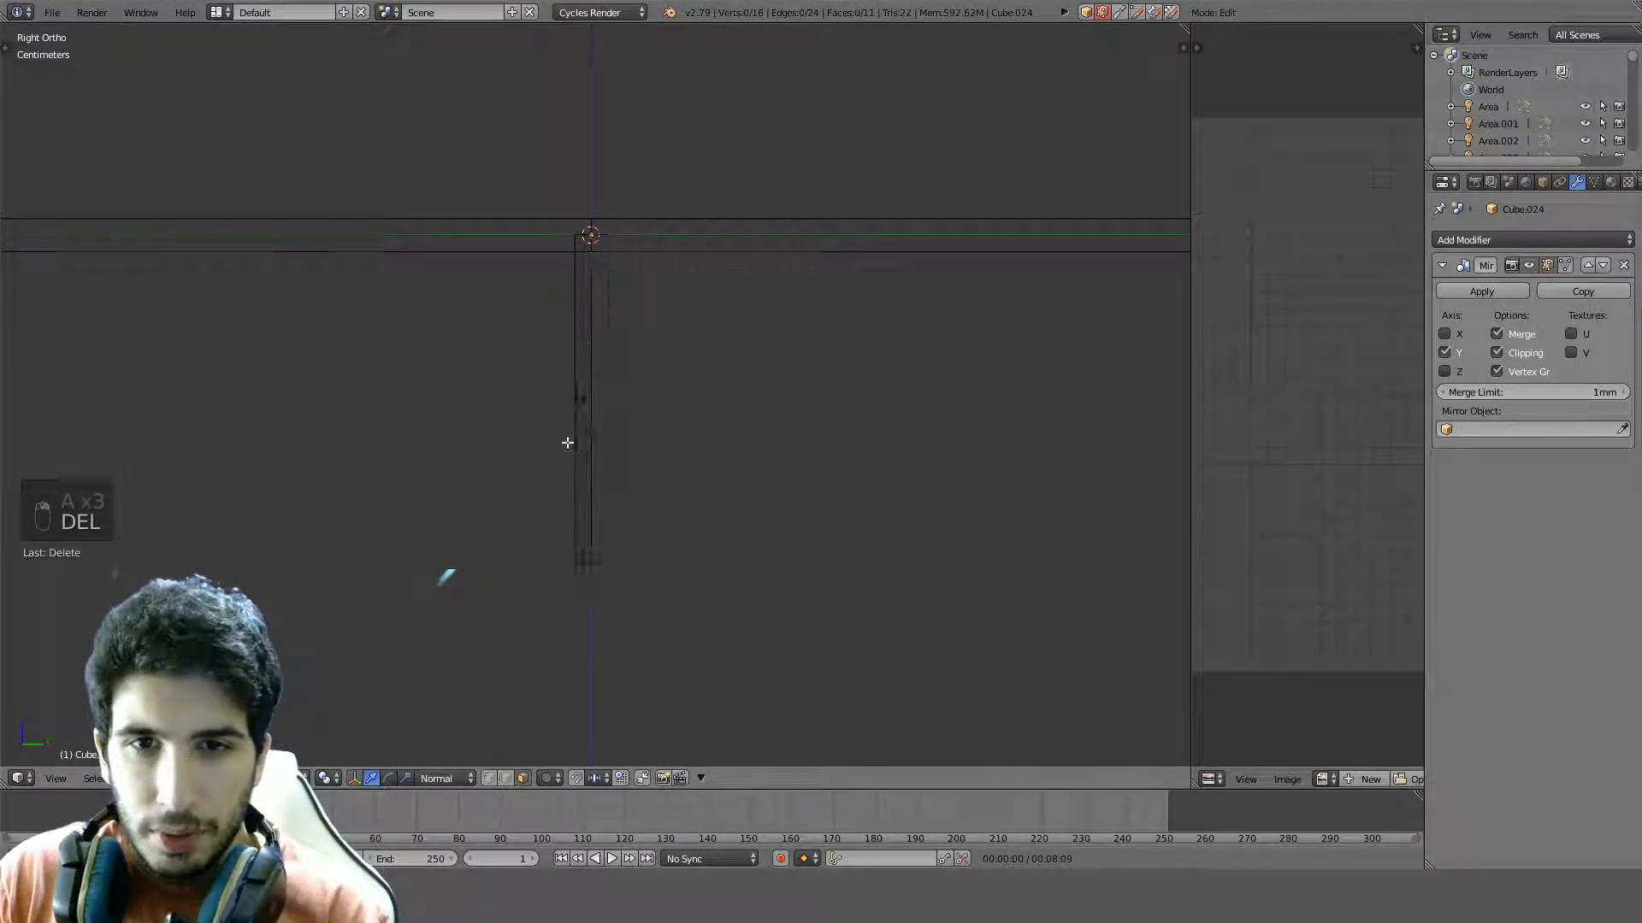
Return to Object Mode in solid shading, show the object from the front and save over the existing .blend file
{"action": "mouse_move", "coordinate": [569, 441]}
{"action": "middle_mouse_down"}
{"action": "mouse_move", "coordinate": [714, 451]}
{"action": "mouse_move", "coordinate": [713, 495]}
{"action": "mouse_move", "coordinate": [528, 428]}
{"action": "mouse_move", "coordinate": [485, 441]}
{"action": "mouse_move", "coordinate": [731, 460]}
{"action": "middle_mouse_up"}
{"action": "key", "text": "z"}
{"action": "scroll", "coordinate": [671, 479], "scroll_direction": "down", "scroll_amount": 5}
{"action": "key", "text": "Tab"}
{"action": "key", "text": "KP_1"}
{"action": "scroll", "coordinate": [587, 446], "scroll_direction": "up", "scroll_amount": 3}
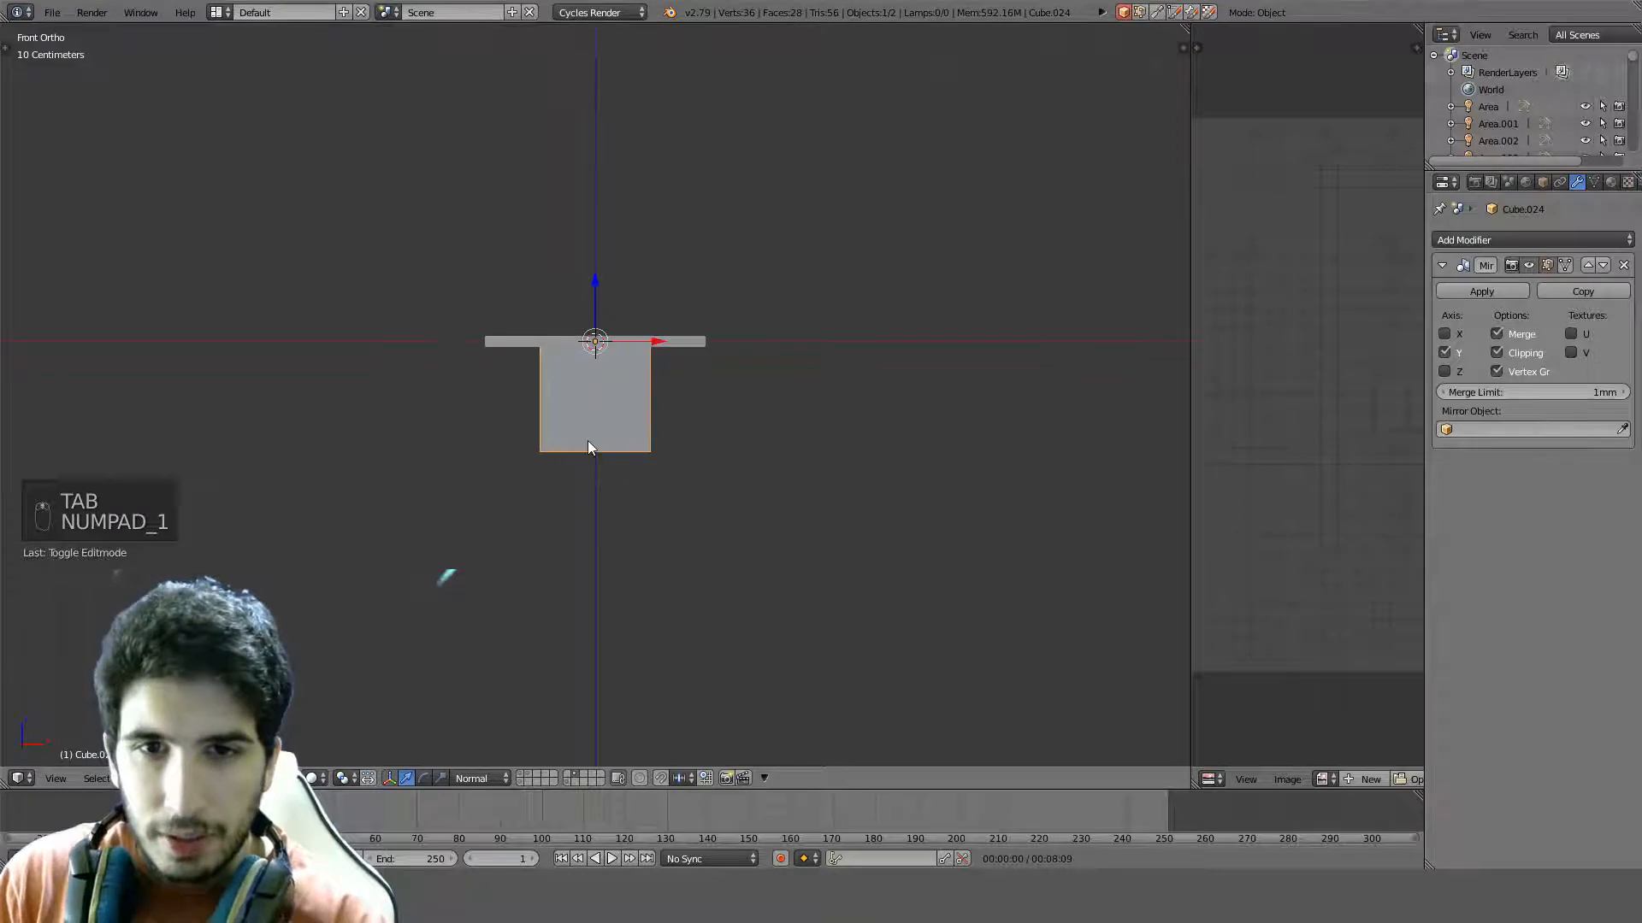
{"action": "key", "text": "ctrl+s"}
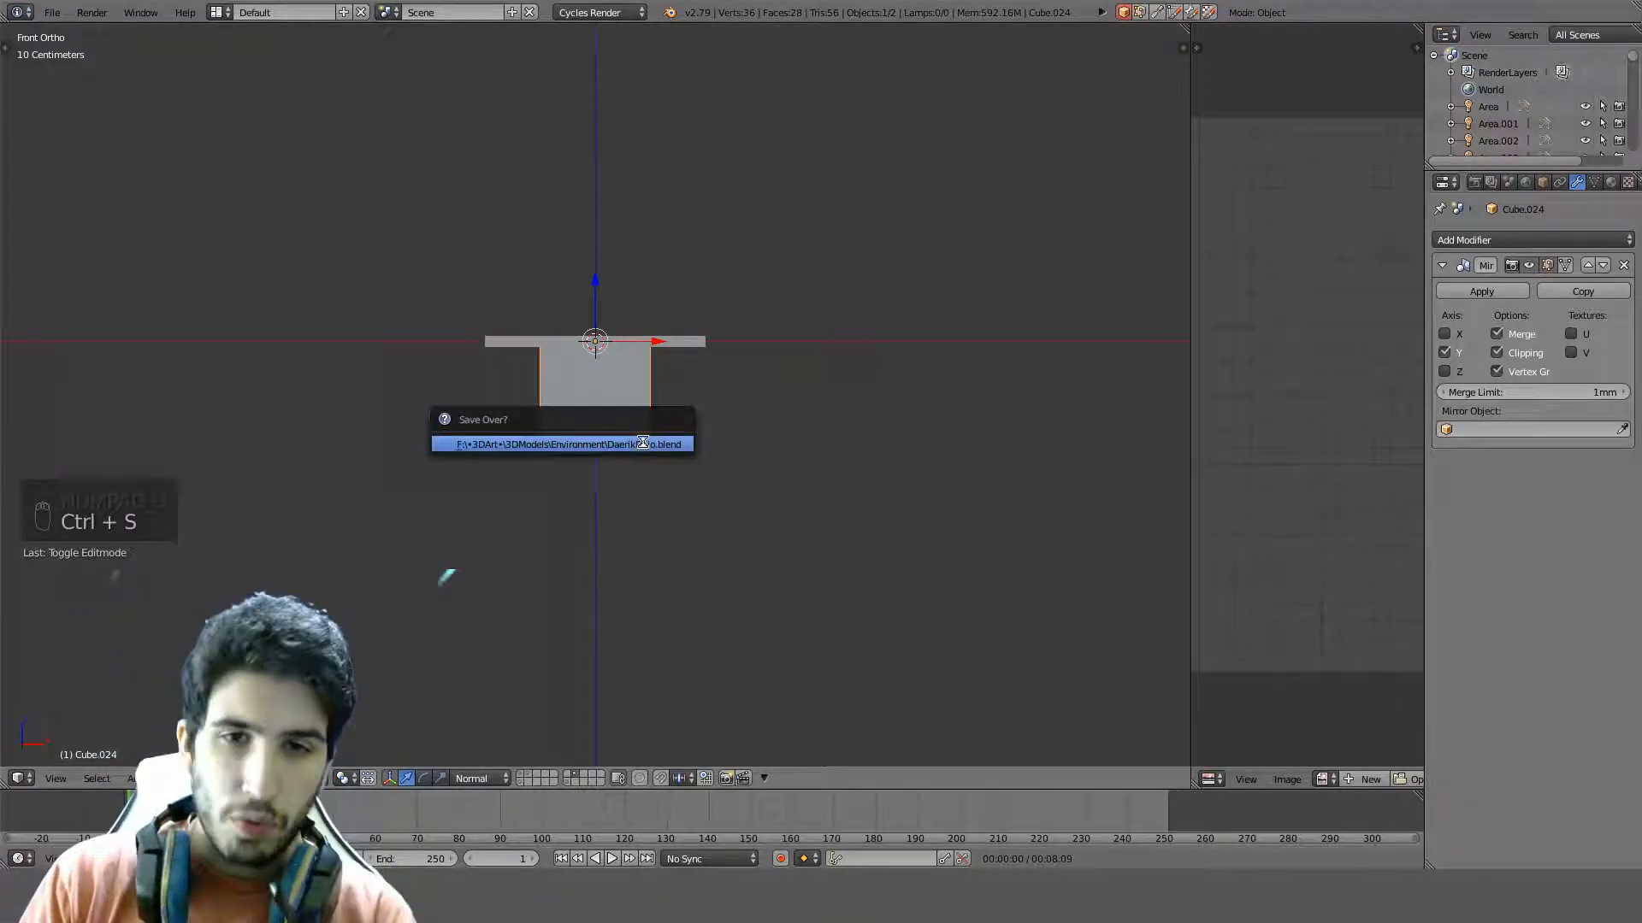
{"action": "mouse_move", "coordinate": [718, 355]}
{"action": "middle_mouse_down"}
{"action": "mouse_move", "coordinate": [736, 370]}
{"action": "mouse_move", "coordinate": [795, 348]}
{"action": "mouse_move", "coordinate": [730, 334]}
{"action": "middle_mouse_up"}
{"action": "key", "text": "KP_1"}
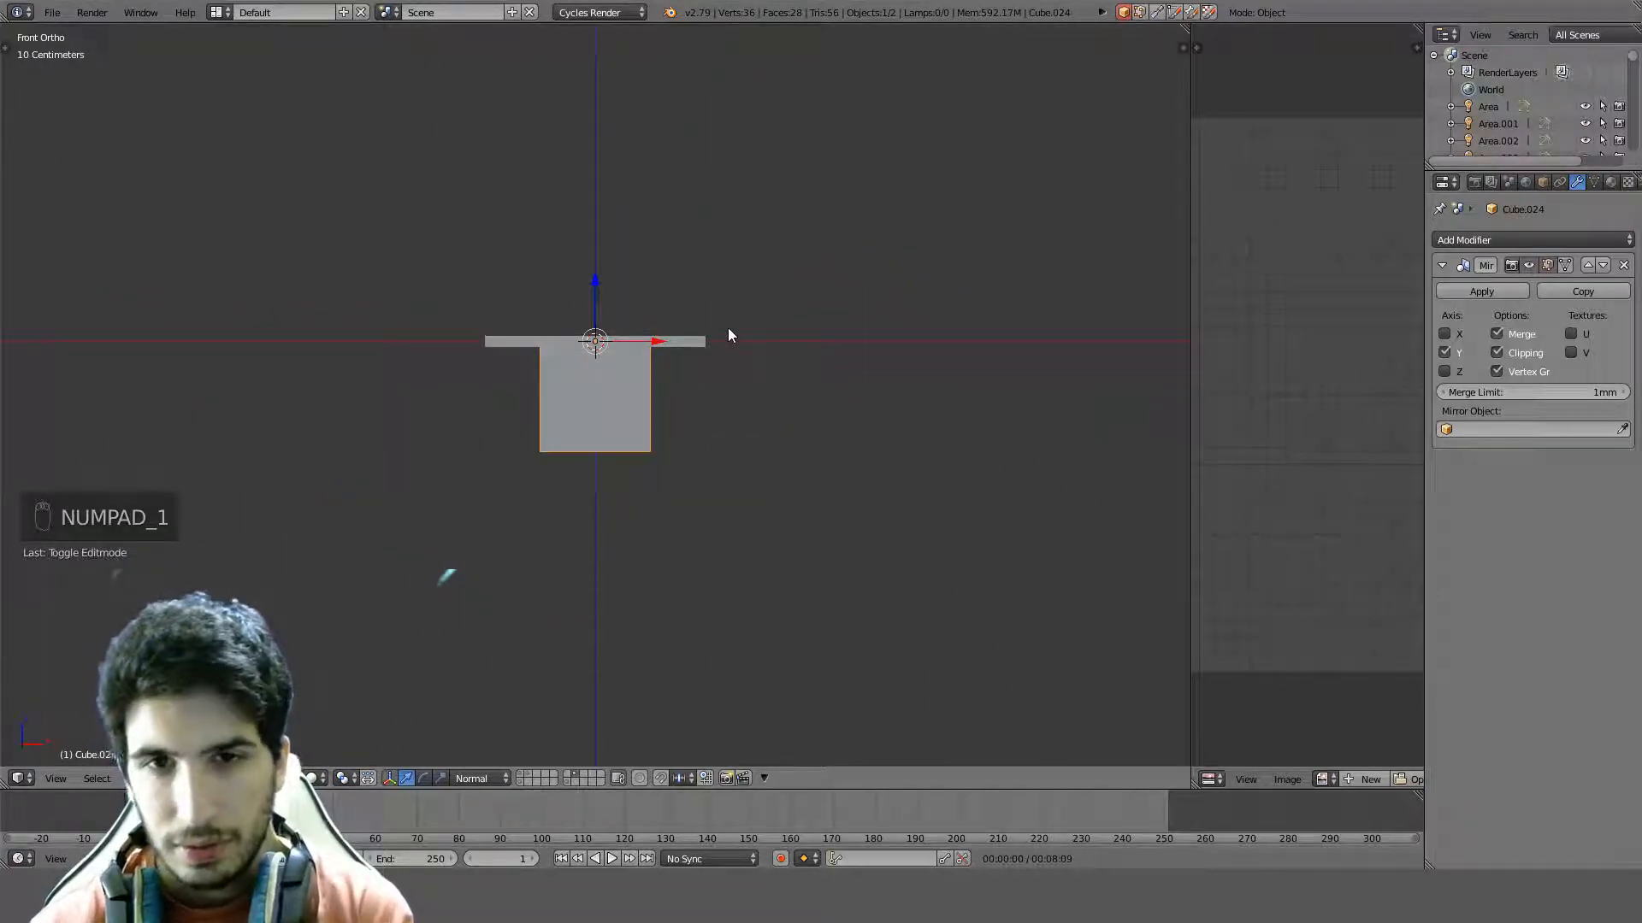
{"action": "key", "text": "z"}
{"action": "key", "text": "s"}
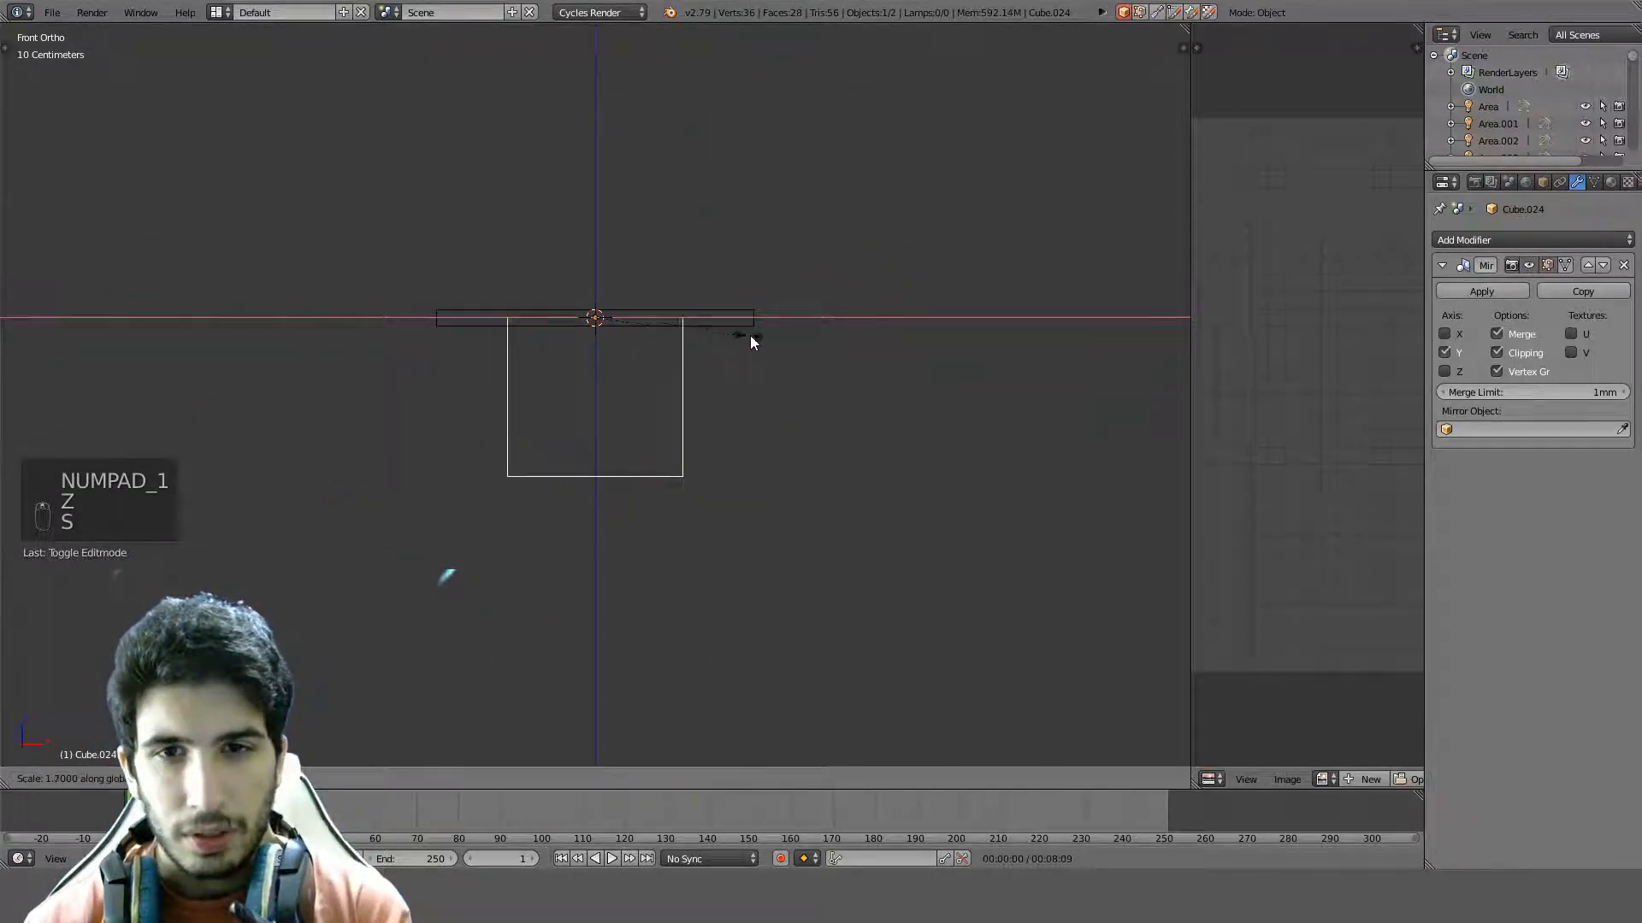
{"action": "right_click", "coordinate": [814, 338]}
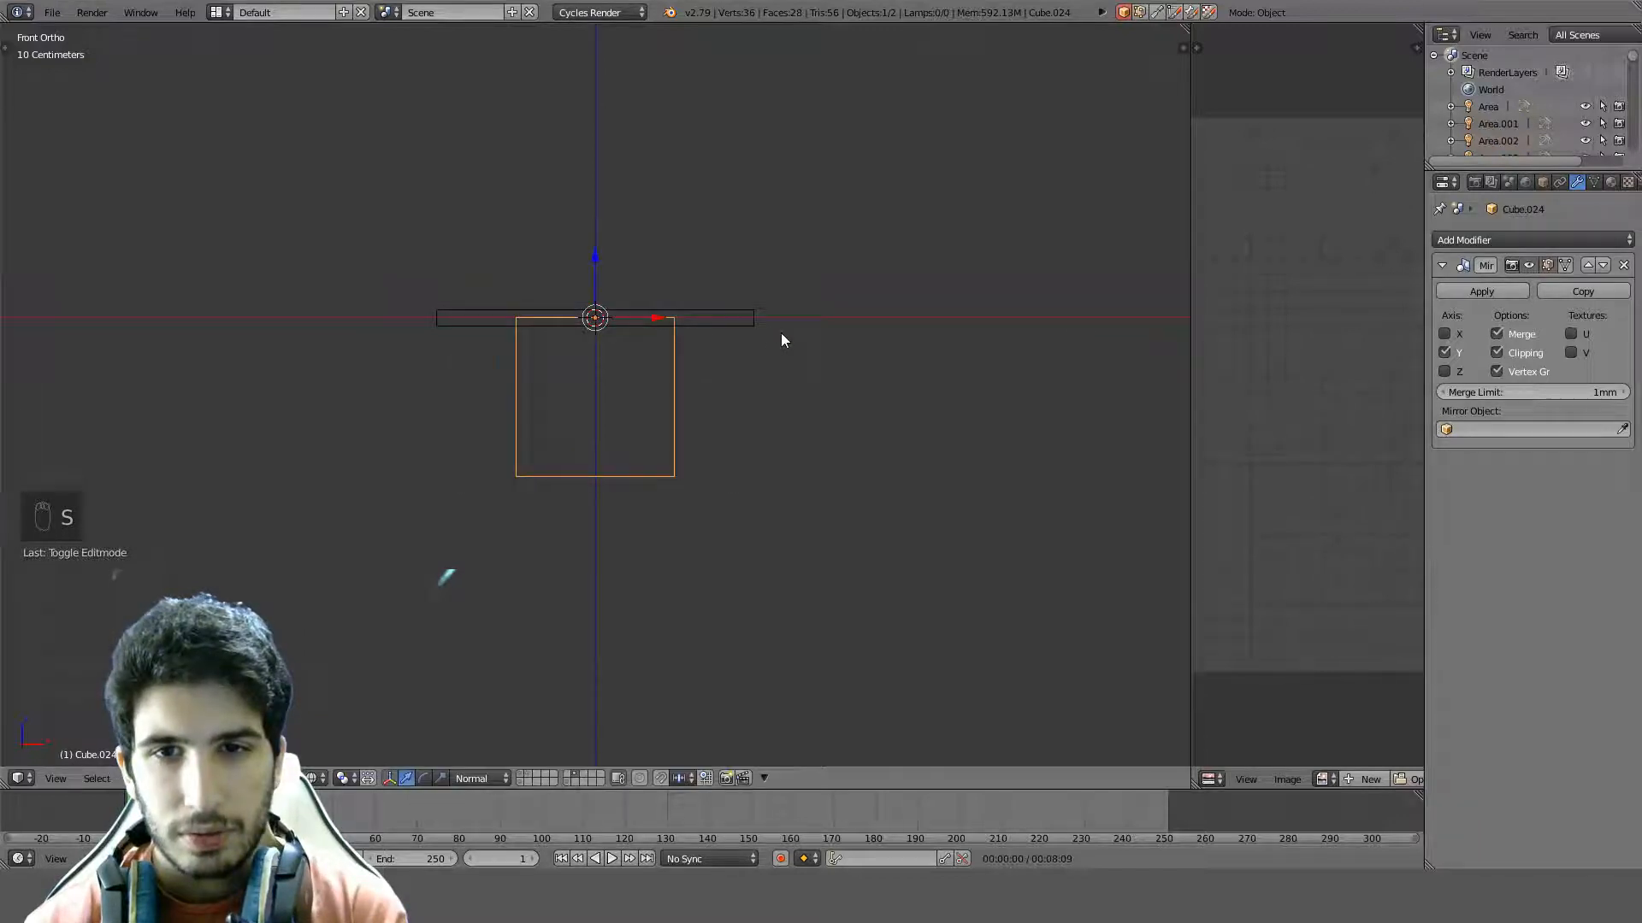
Scale the bench's plank down along X to about 0.7 of its width
{"action": "right_click", "coordinate": [750, 323]}
{"action": "key", "text": "s"}
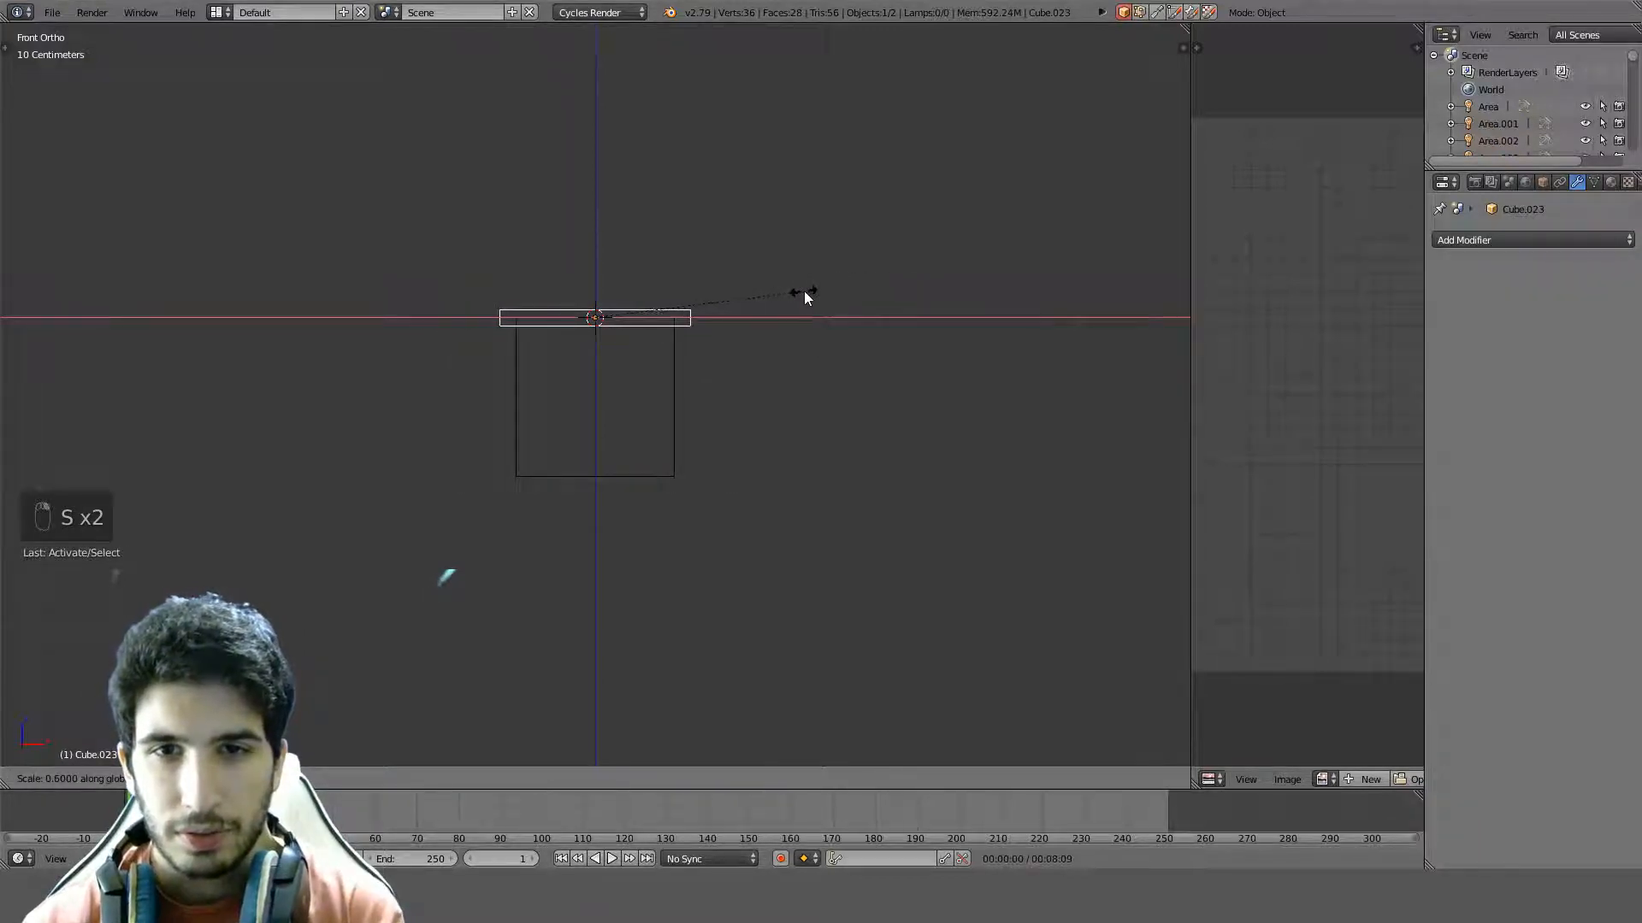
{"action": "left_click", "coordinate": [824, 290]}
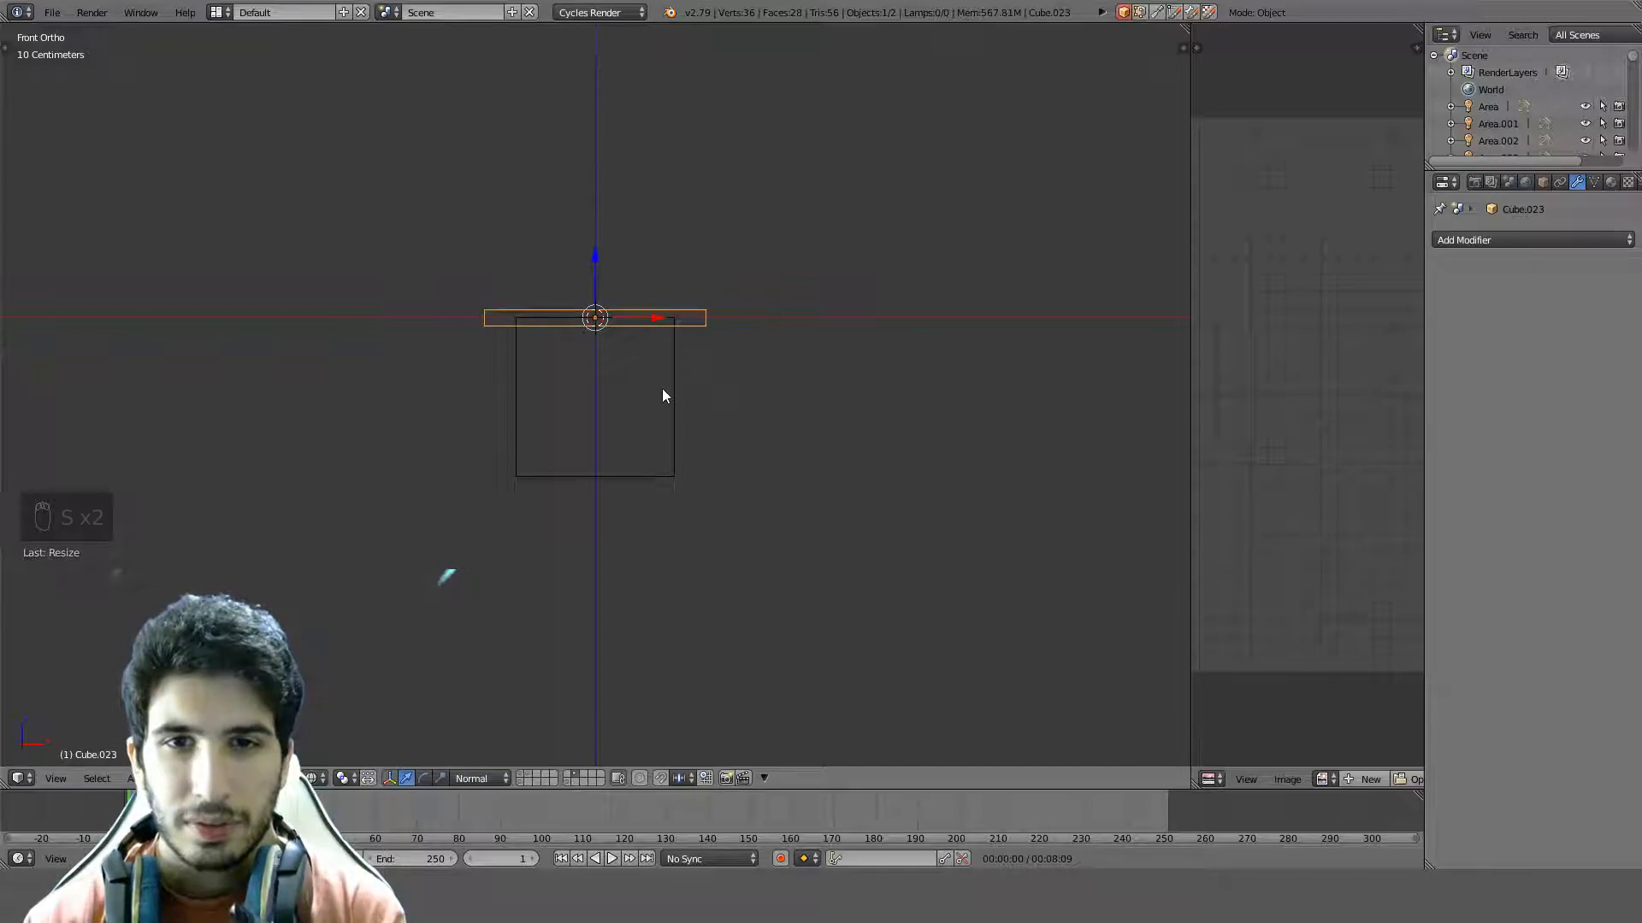
Apply the object transforms of the legs and of the plank
{"action": "right_click", "coordinate": [688, 381]}
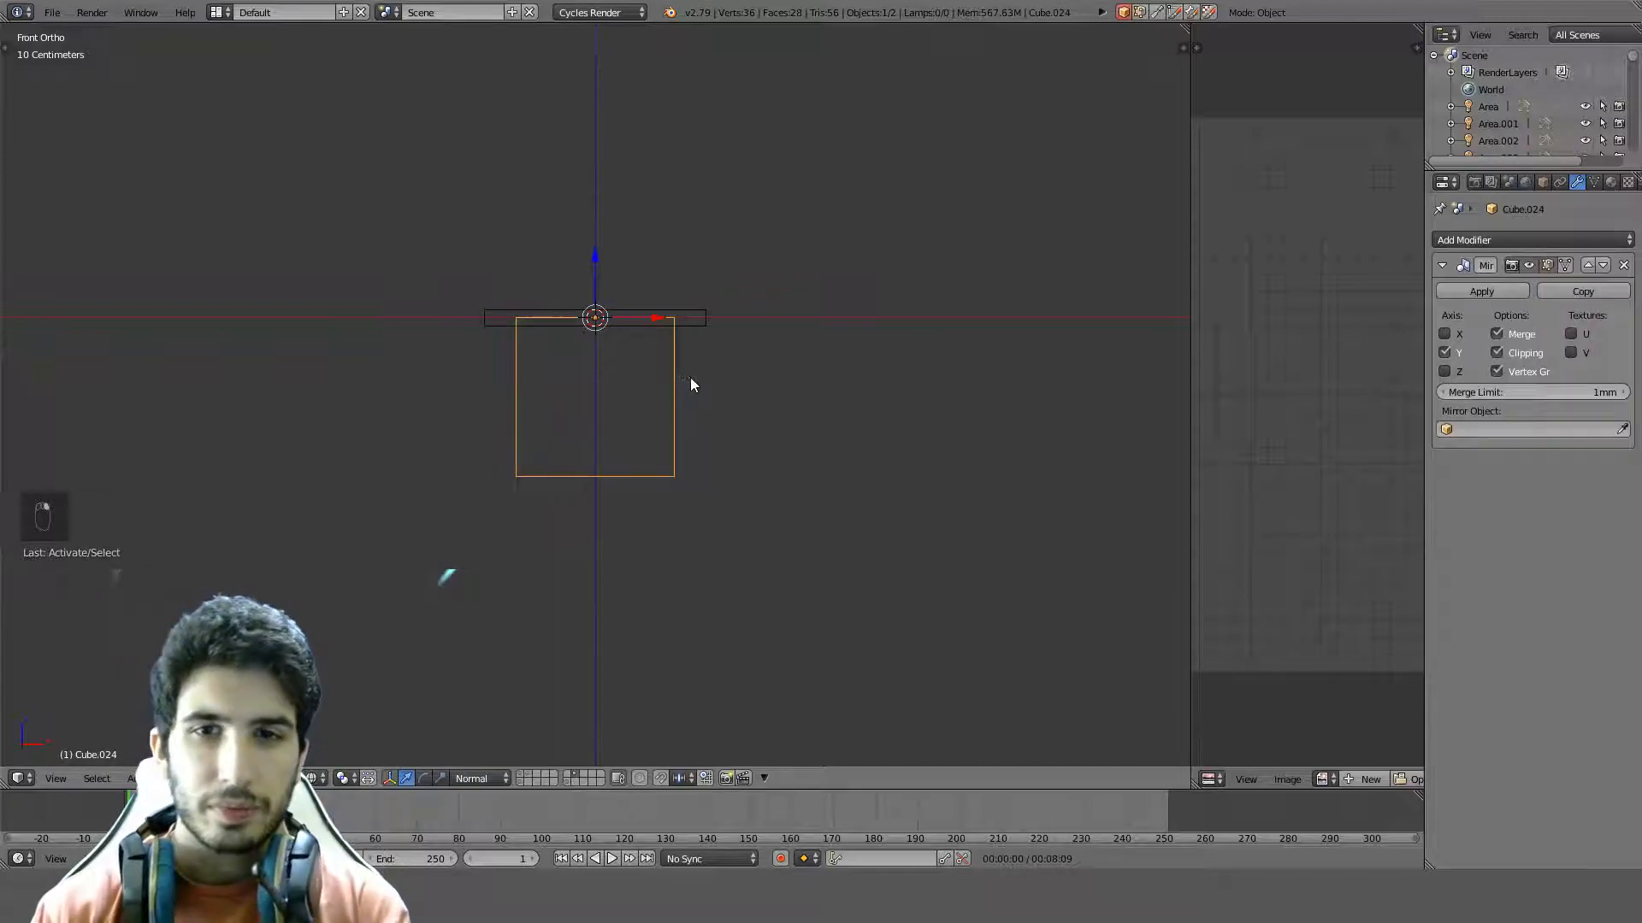
{"action": "key", "text": "ctrl+a"}
{"action": "left_click", "coordinate": [655, 301]}
{"action": "right_click", "coordinate": [679, 308]}
{"action": "key", "text": "ctrl+a"}
{"action": "left_click", "coordinate": [679, 306]}
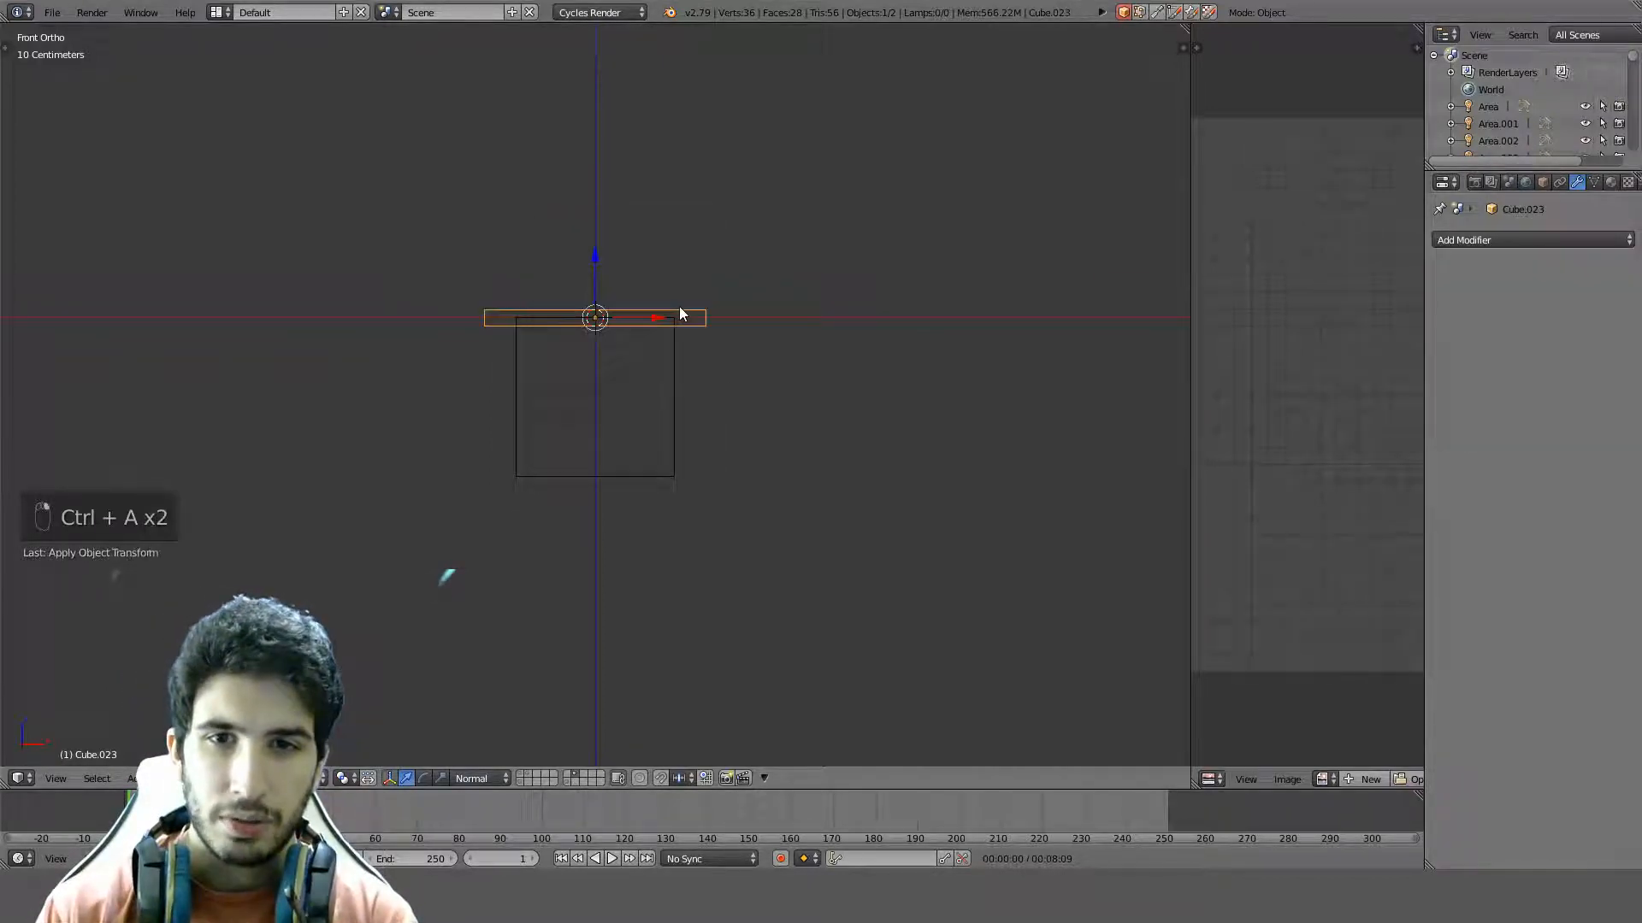
Add a cylinder mesh with 16 vertices at the 3D cursor
{"action": "key", "text": "shift+a"}
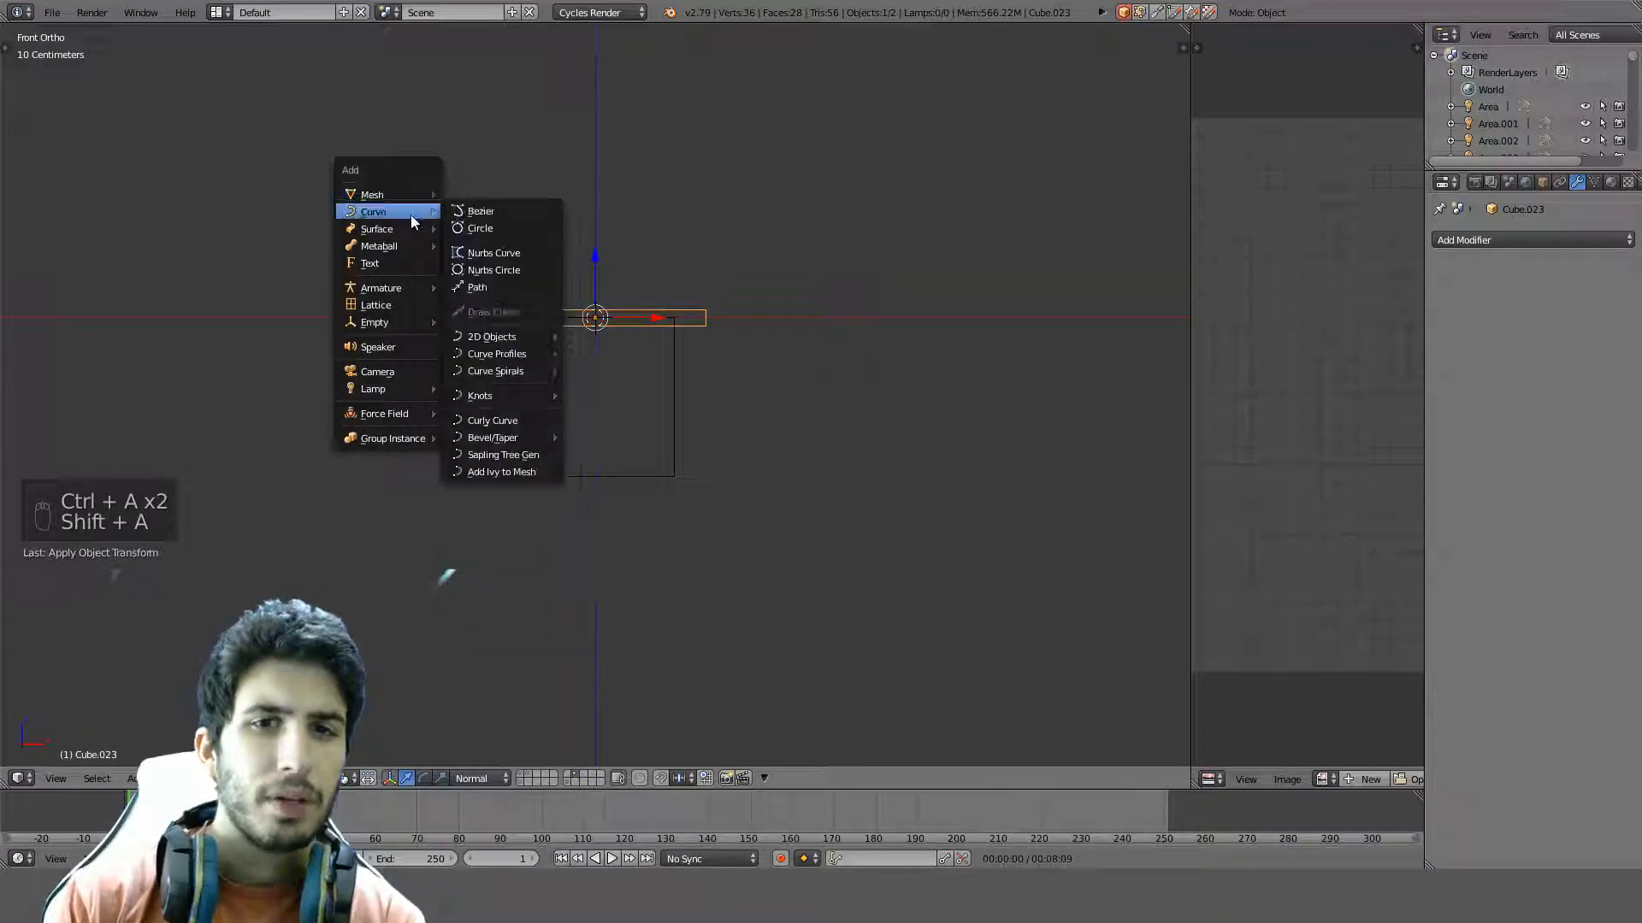
{"action": "mouse_move", "coordinate": [414, 195]}
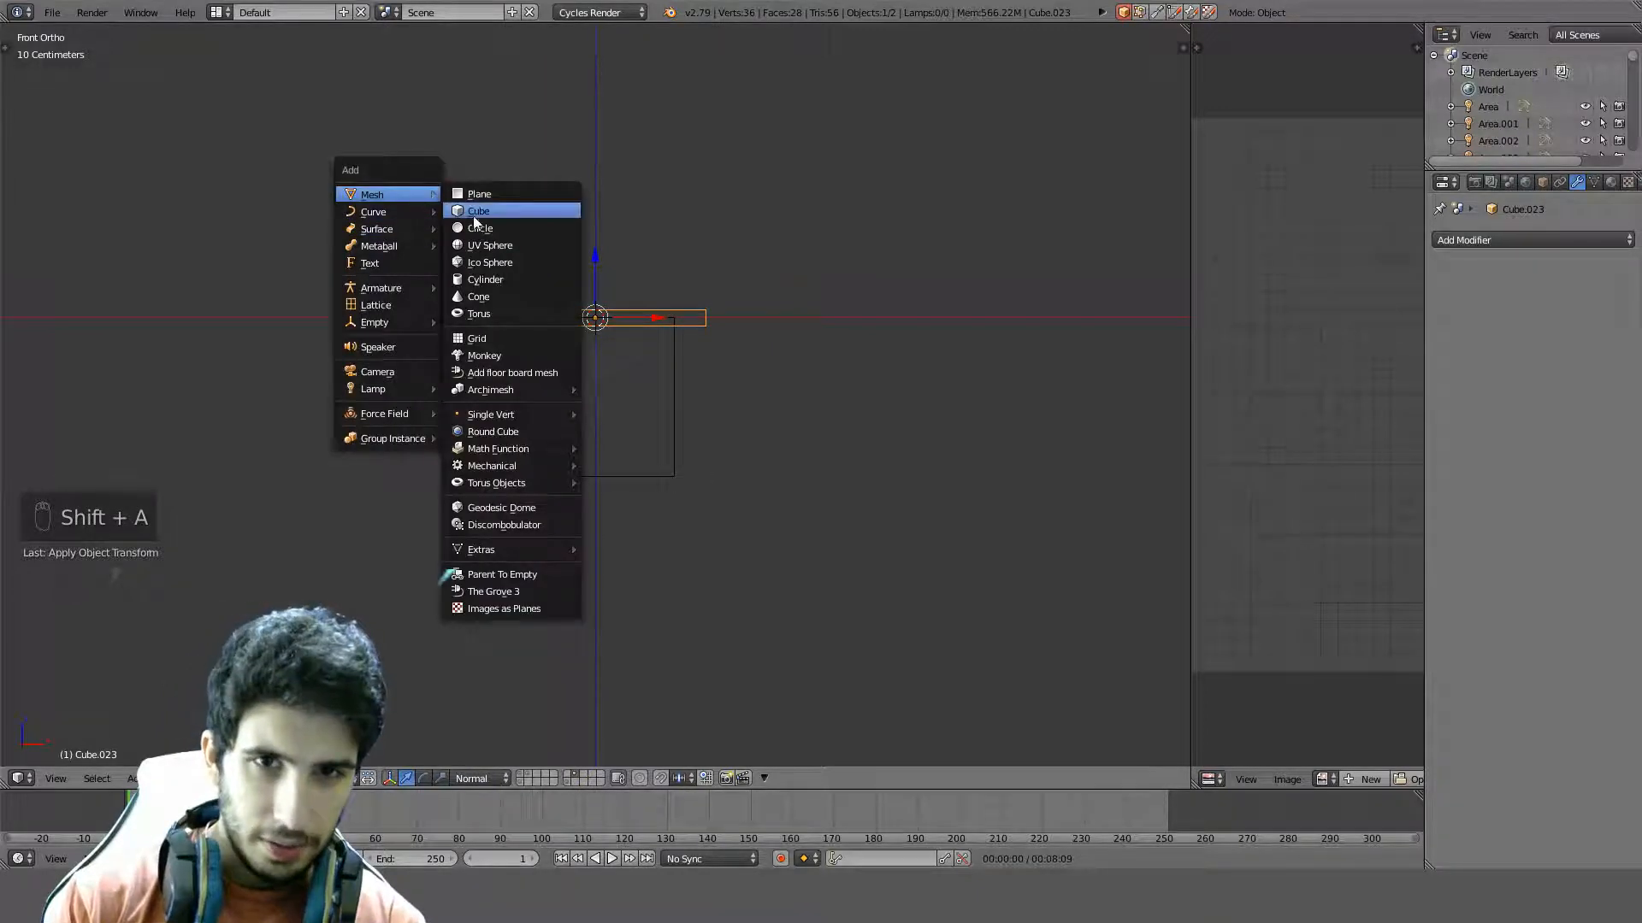
{"action": "left_click", "coordinate": [483, 280]}
{"action": "key", "text": "t"}
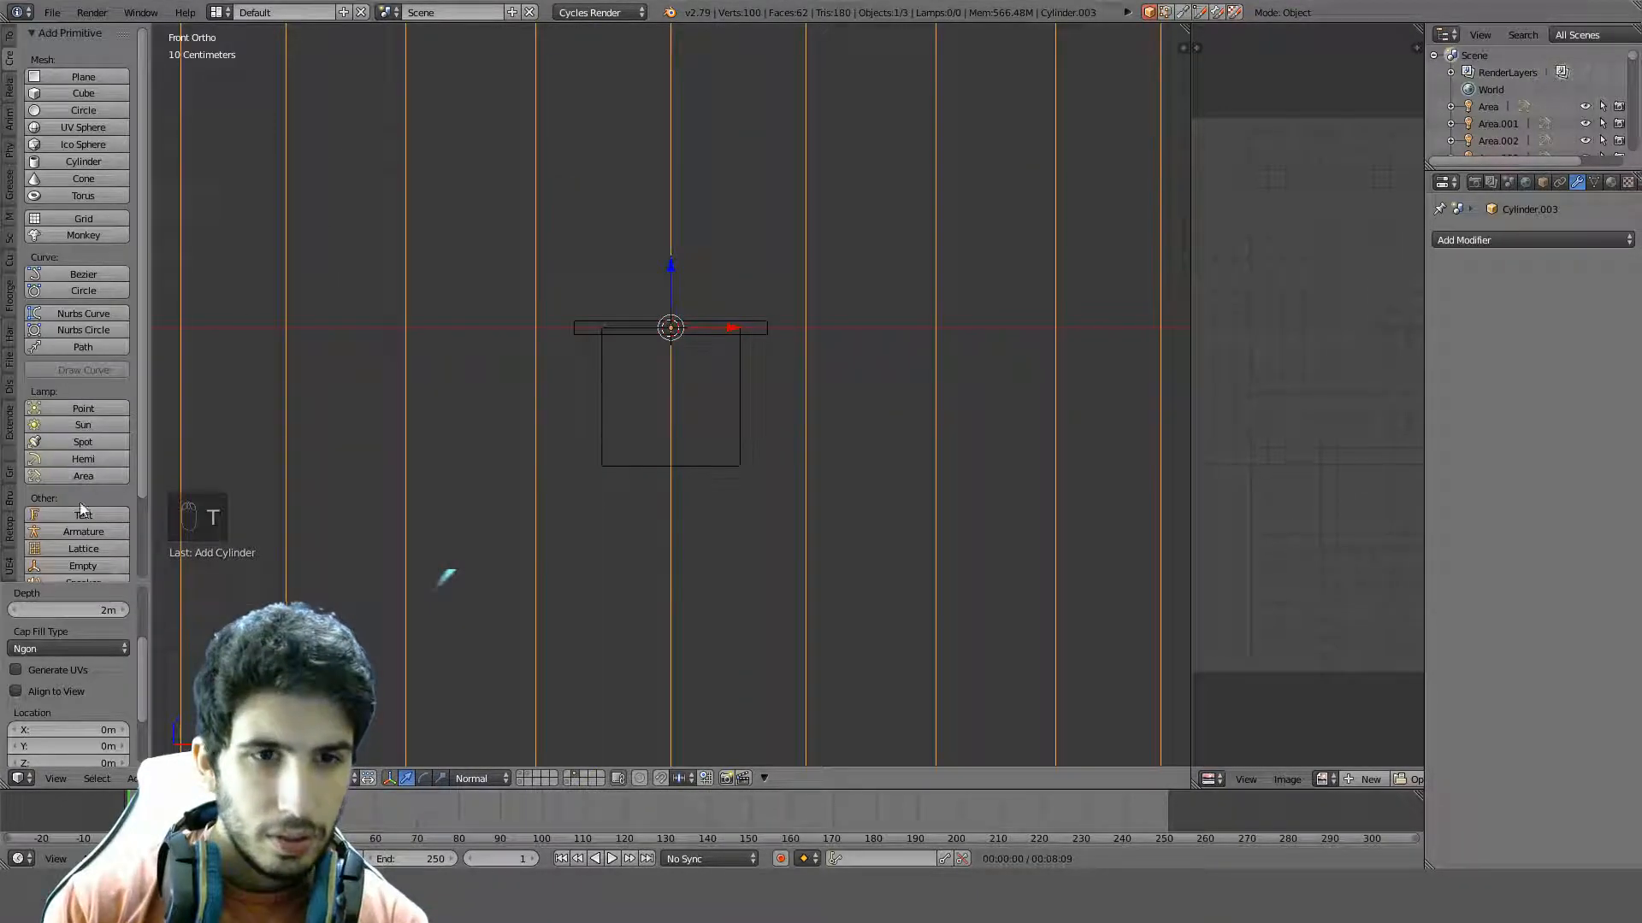
{"action": "scroll", "coordinate": [70, 633], "scroll_direction": "up", "scroll_amount": 4}
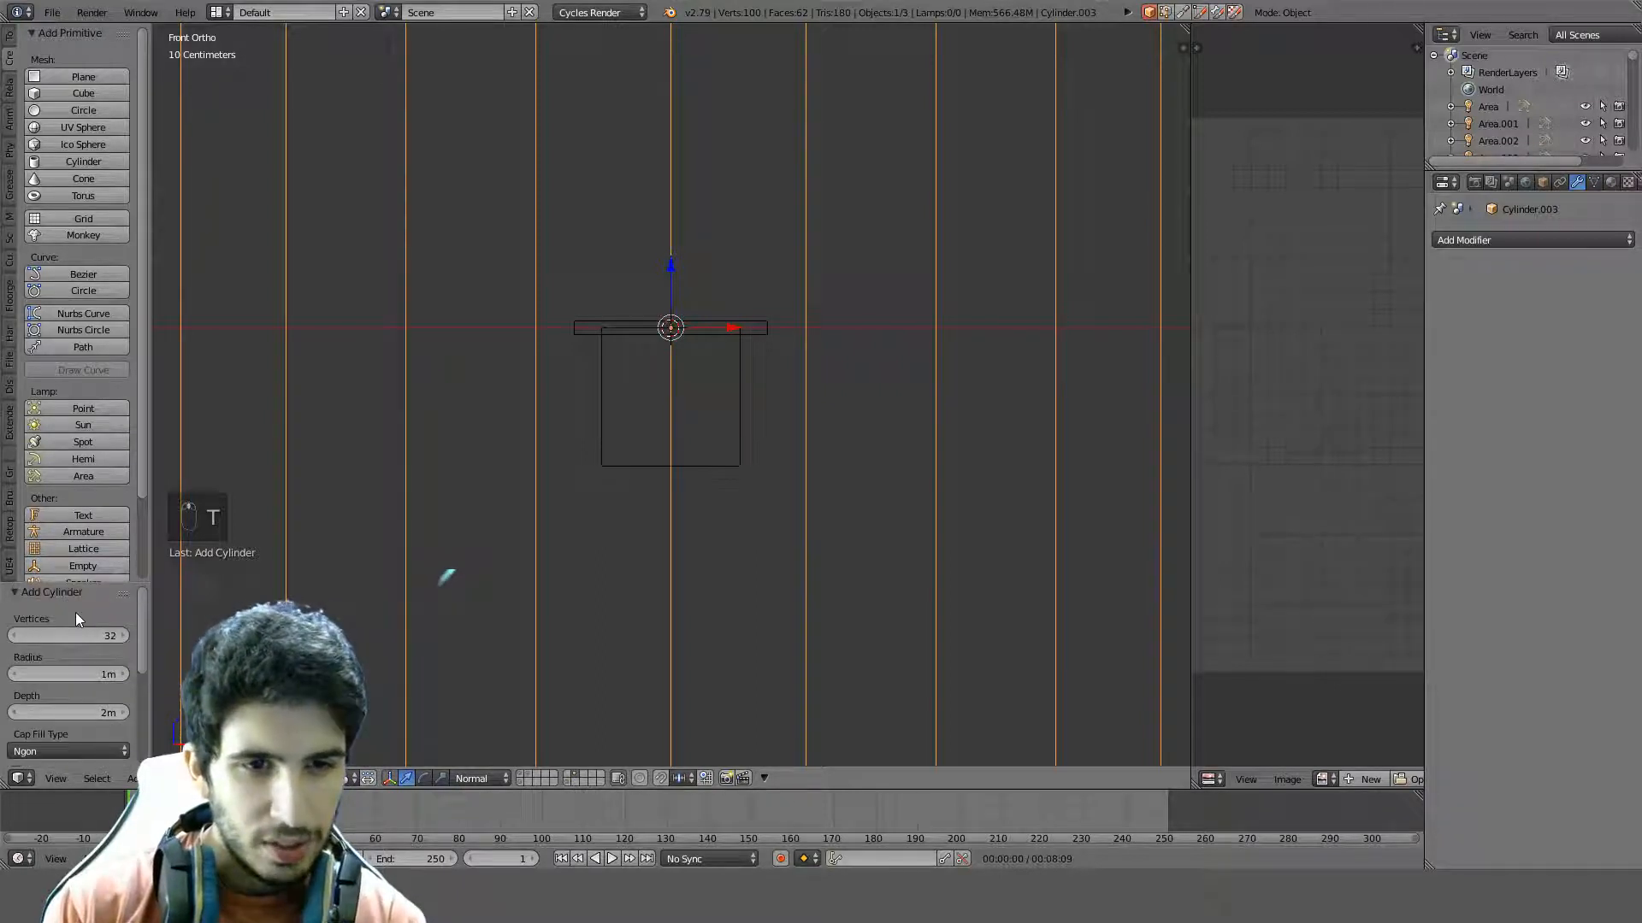
{"action": "left_click", "coordinate": [79, 641]}
{"action": "type", "text": "16"}
{"action": "key", "text": "Return"}
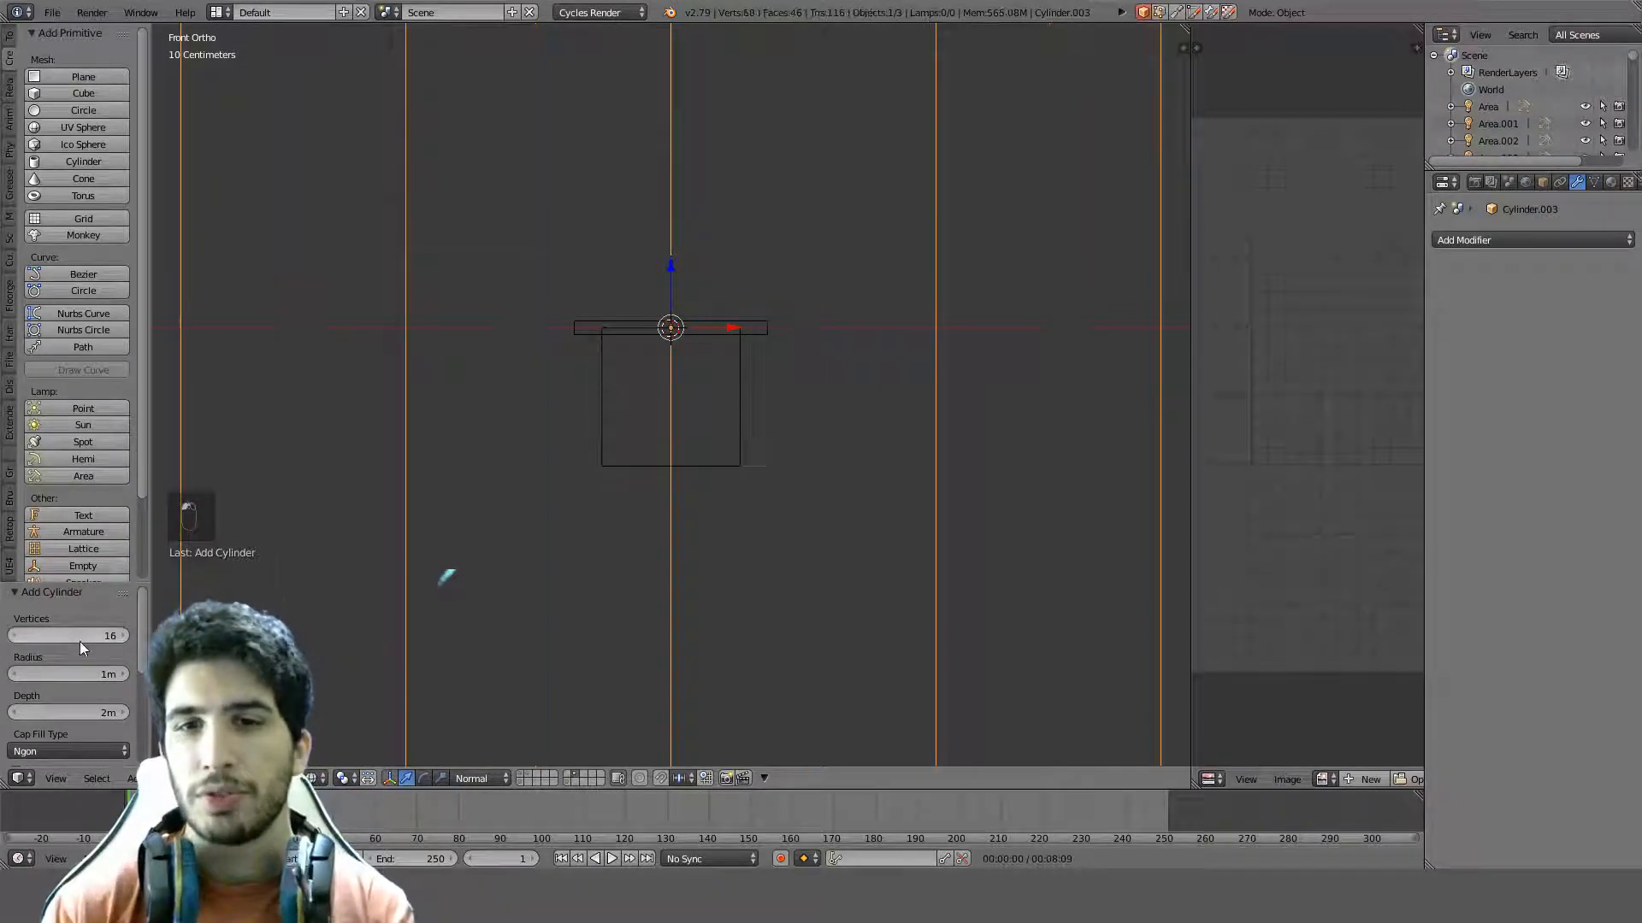
{"action": "key", "text": "t"}
Rotate the cylinder 90° about X and scale it down until it is slightly wider than the legs
{"action": "type", "text": "r"}
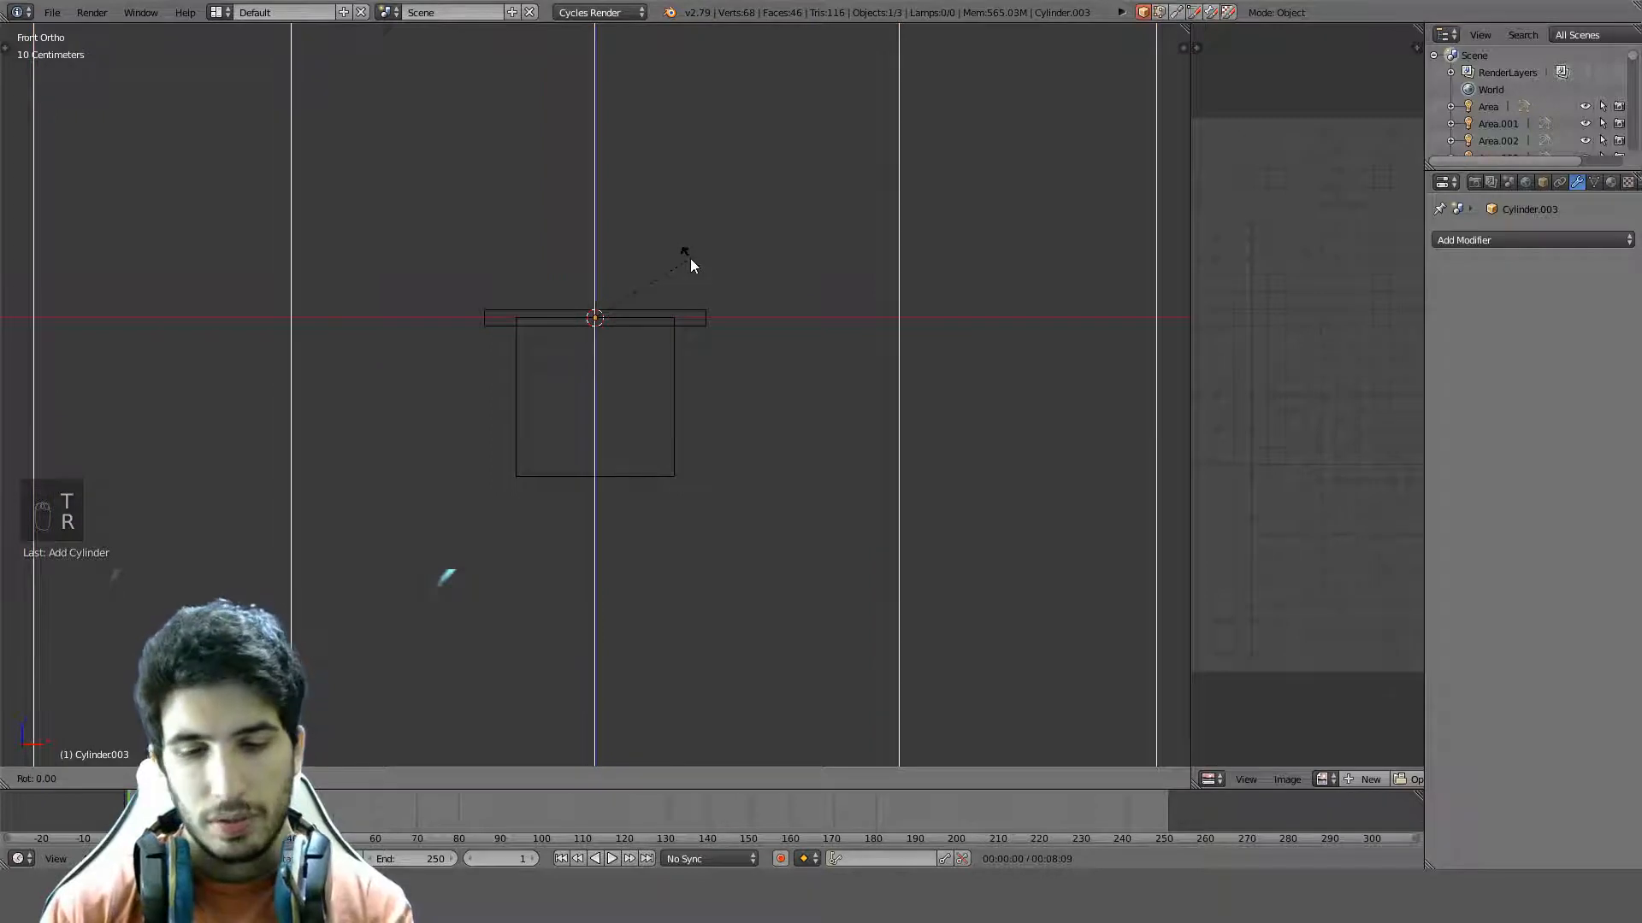
{"action": "type", "text": "z90"}
{"action": "key", "text": "Return"}
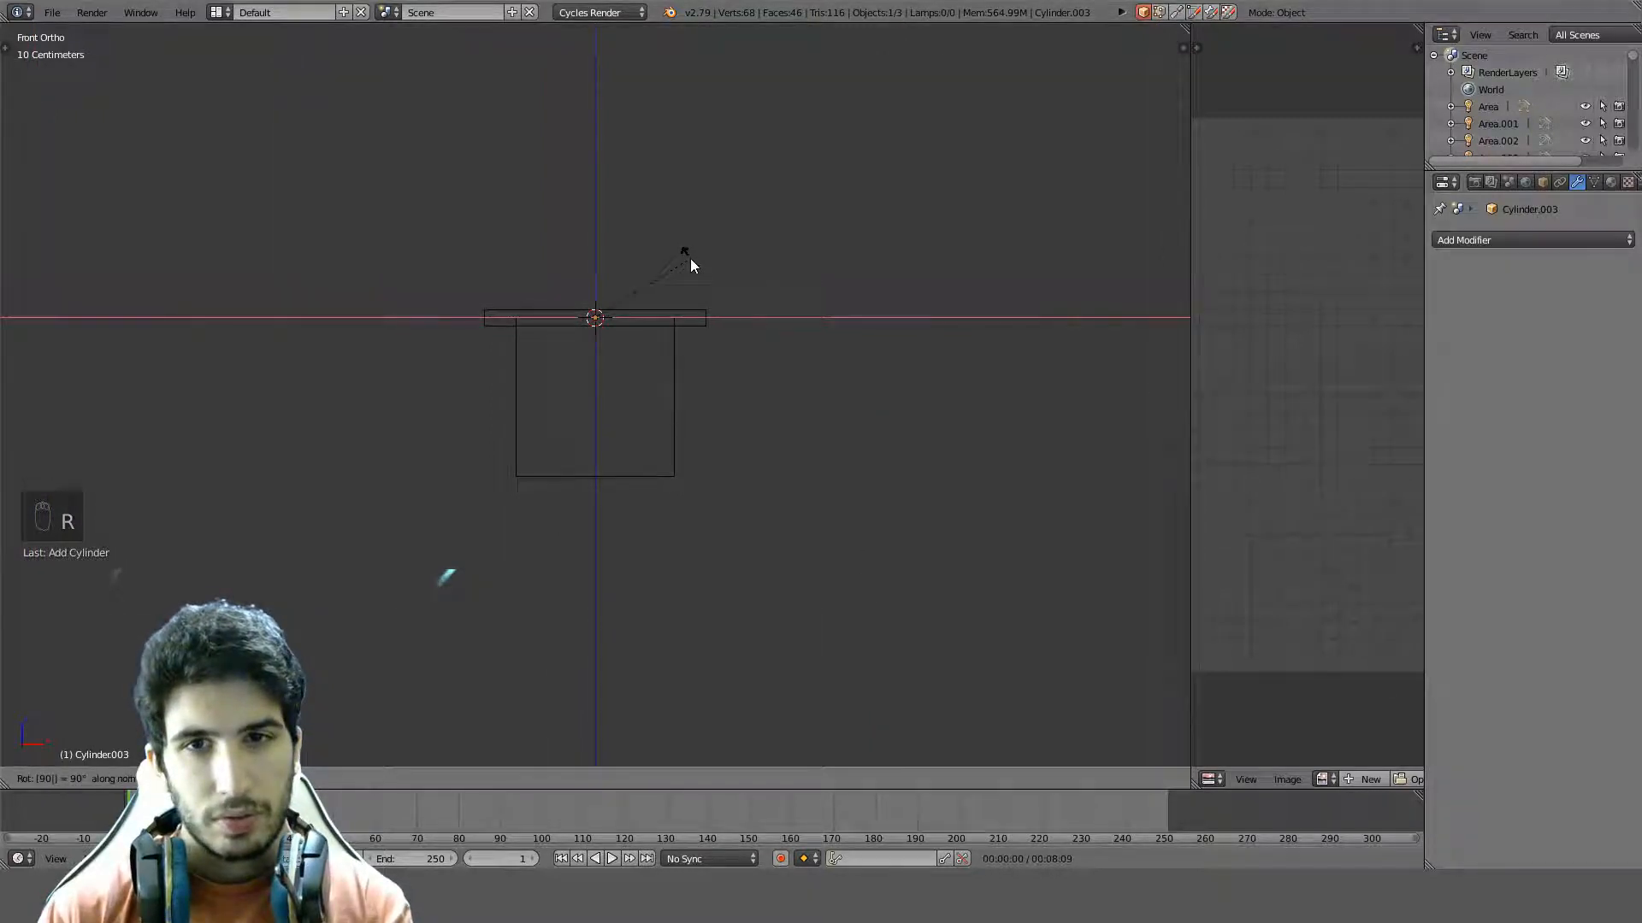
{"action": "key", "text": "s"}
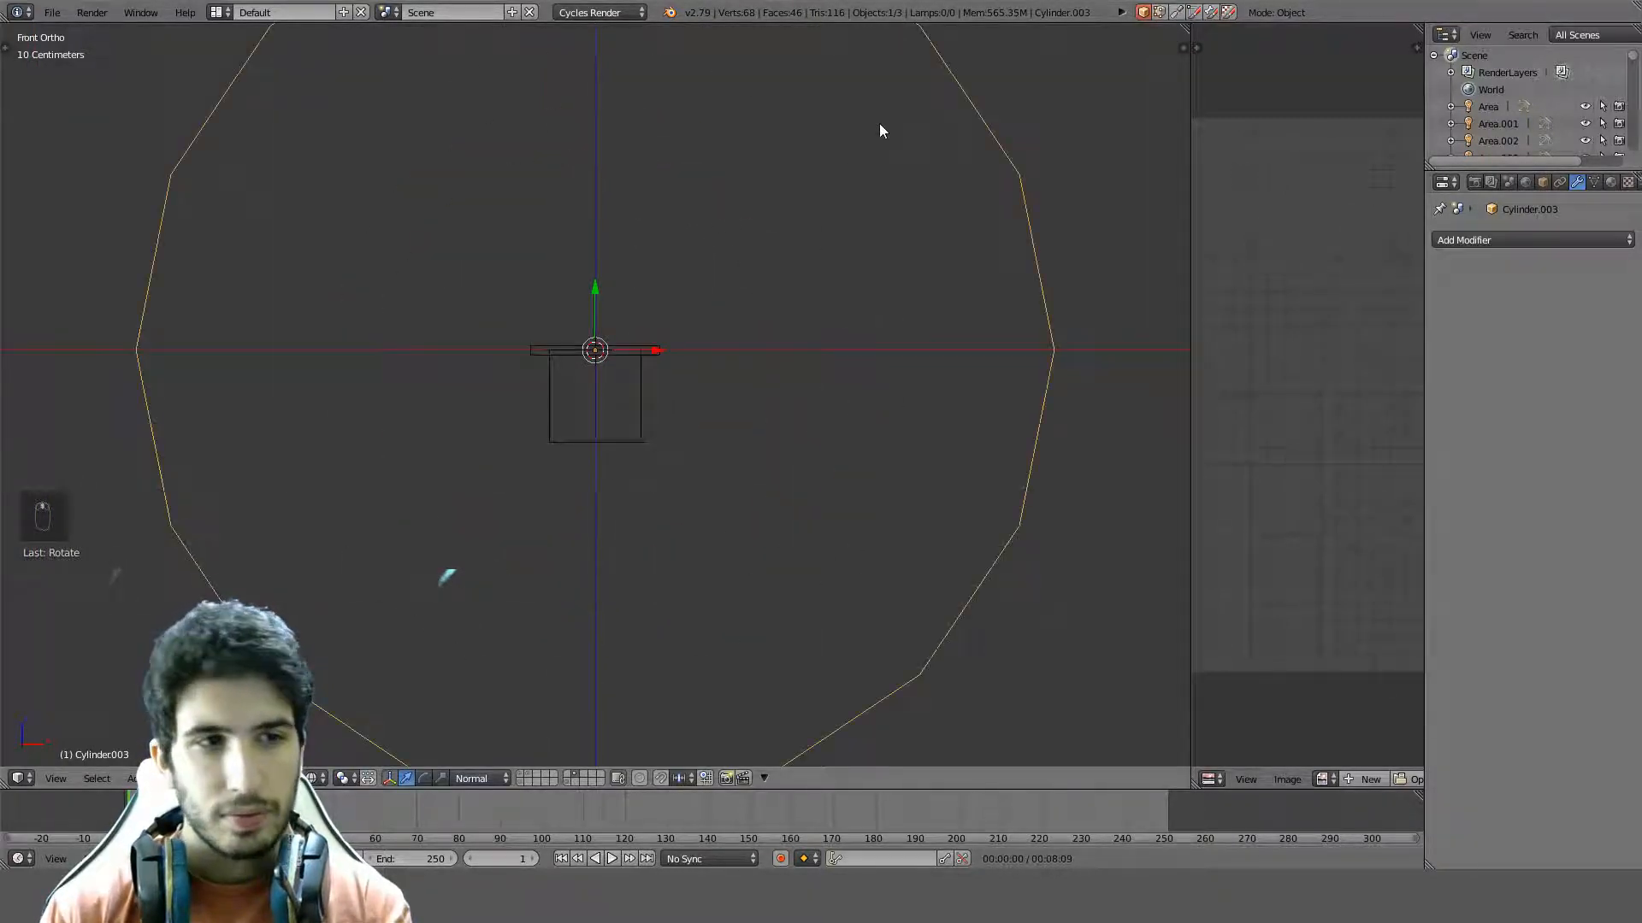
{"action": "left_click", "coordinate": [623, 267]}
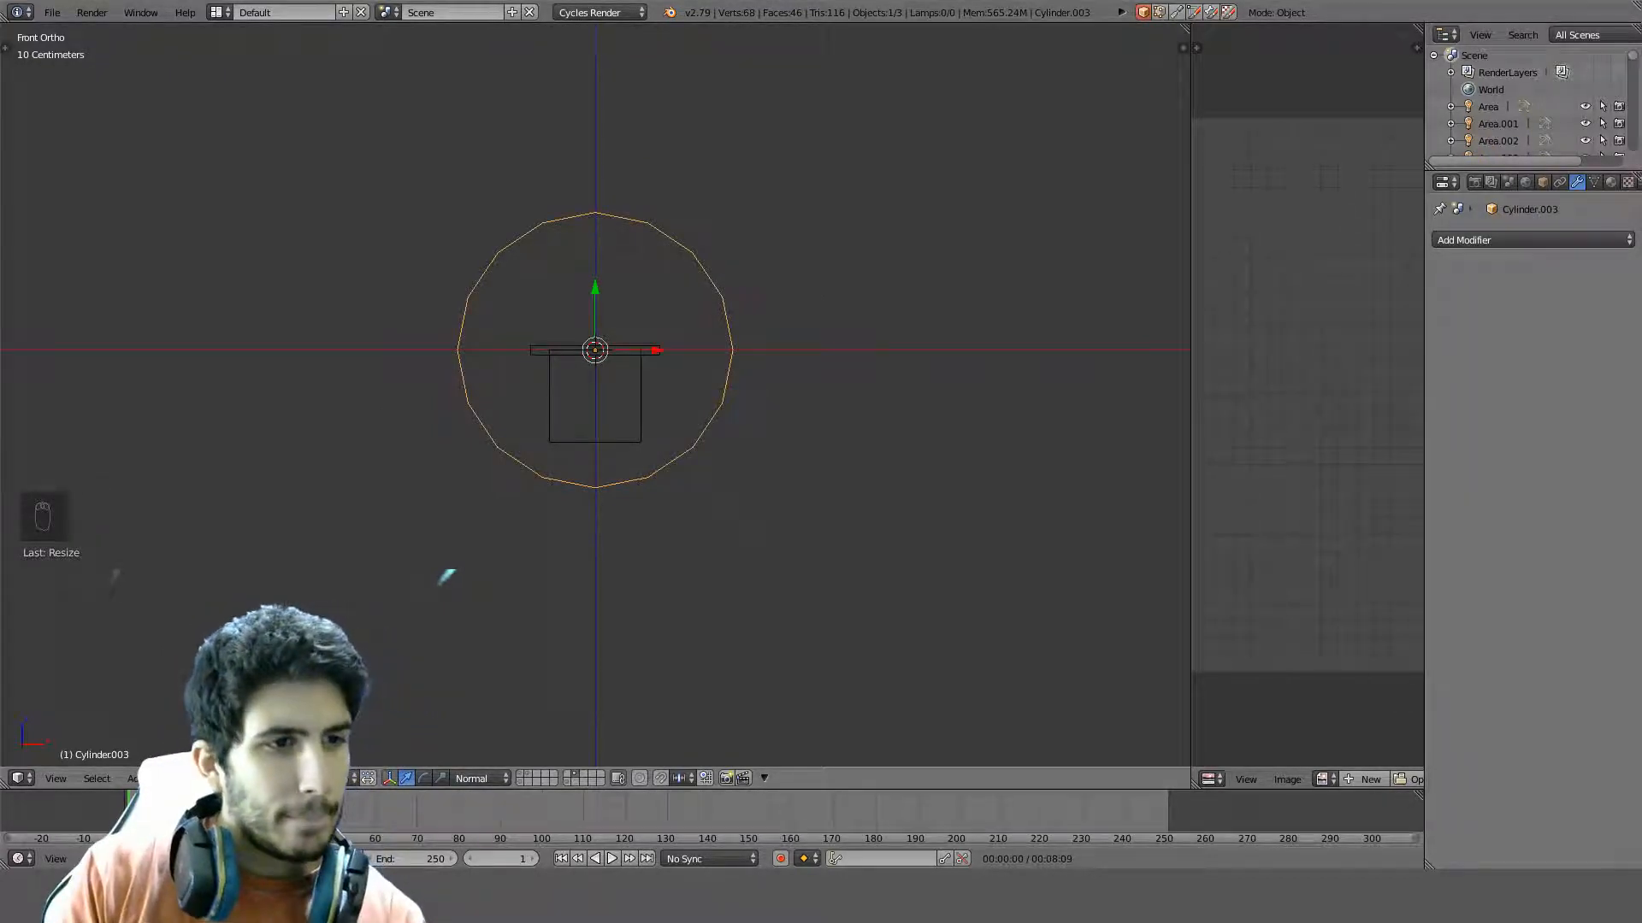
{"action": "key", "text": "s"}
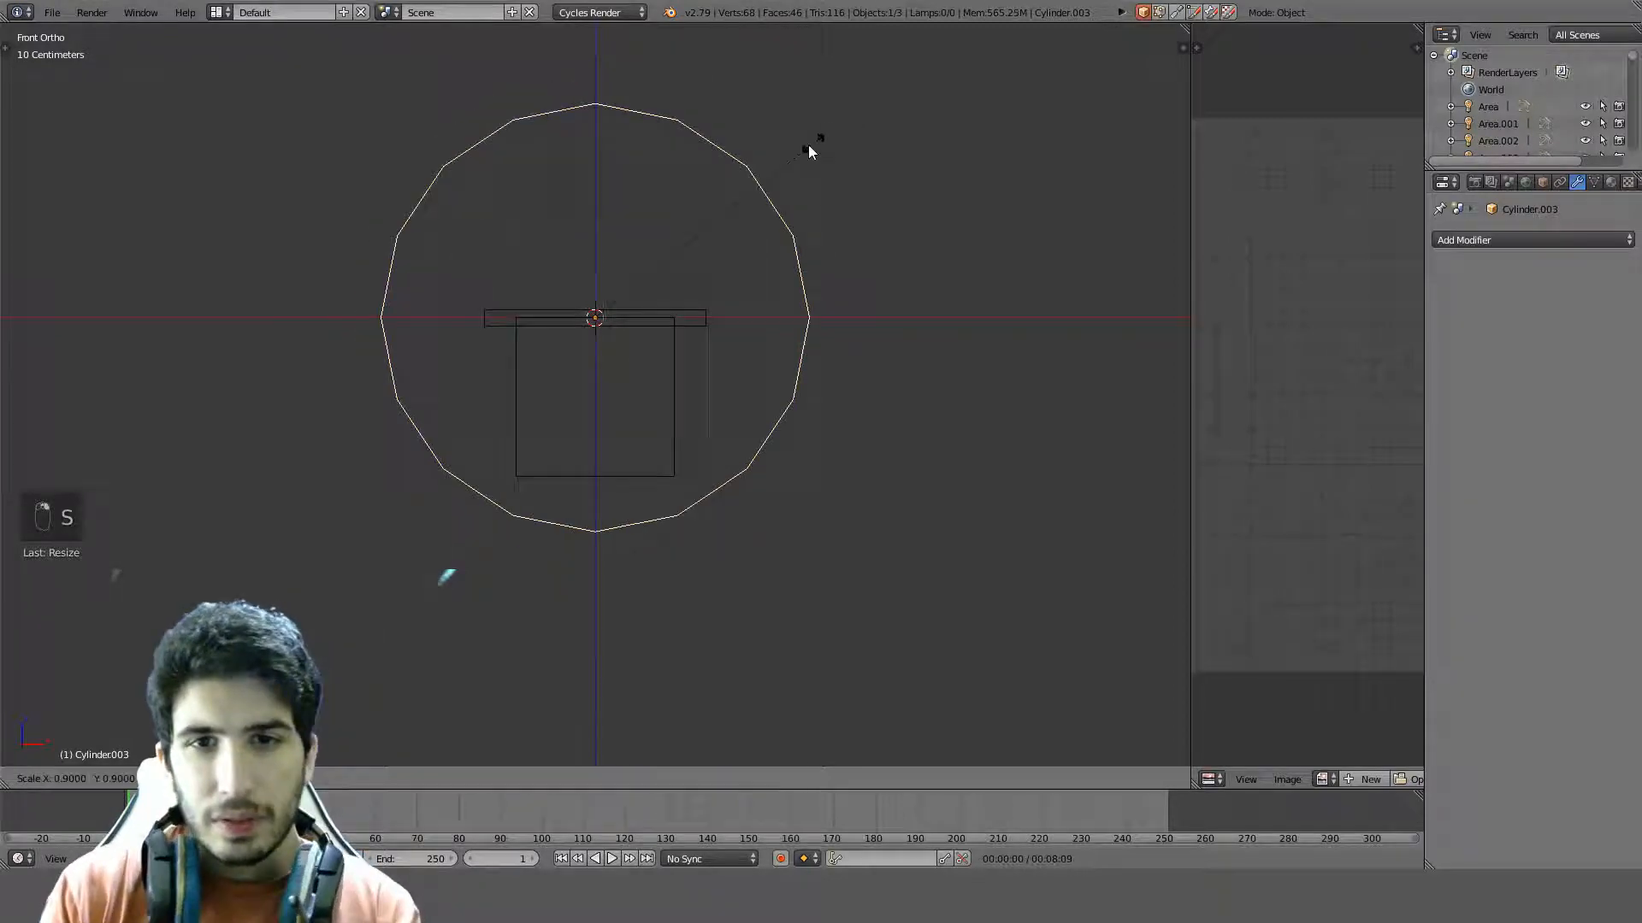
{"action": "left_click", "coordinate": [681, 224]}
Lower the cylinder along Z to centre it on the legs' bottom edge and shrink it to less than the leg width
{"action": "key", "text": "g"}
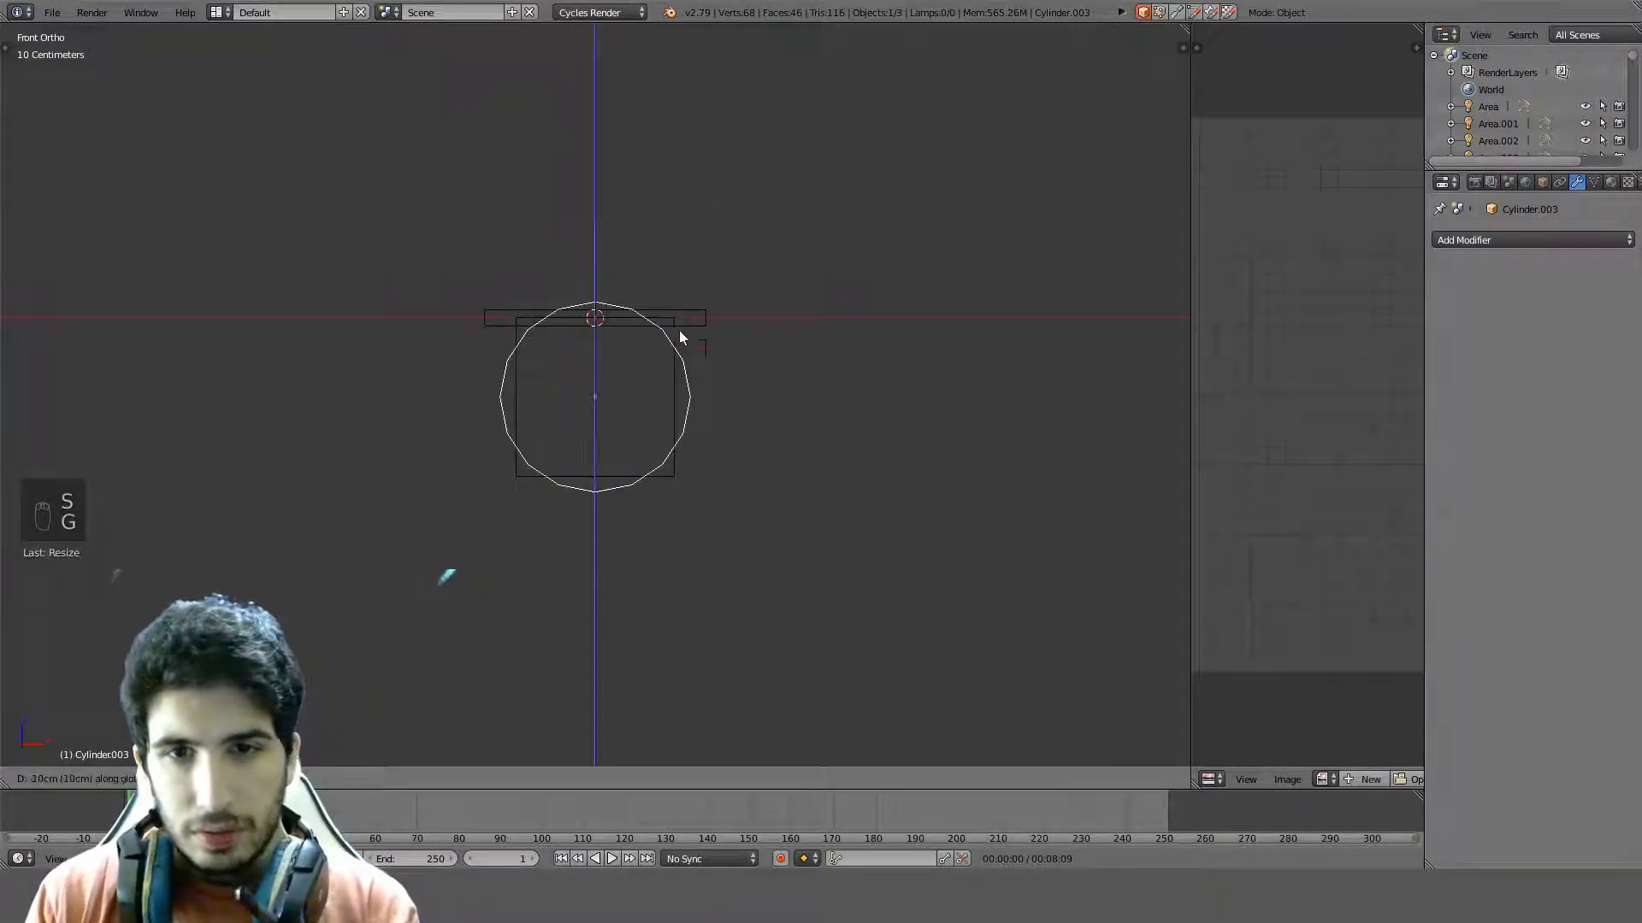
{"action": "left_click", "coordinate": [696, 359]}
{"action": "scroll", "coordinate": [896, 299], "scroll_direction": "up", "scroll_amount": 3}
{"action": "key", "text": "s"}
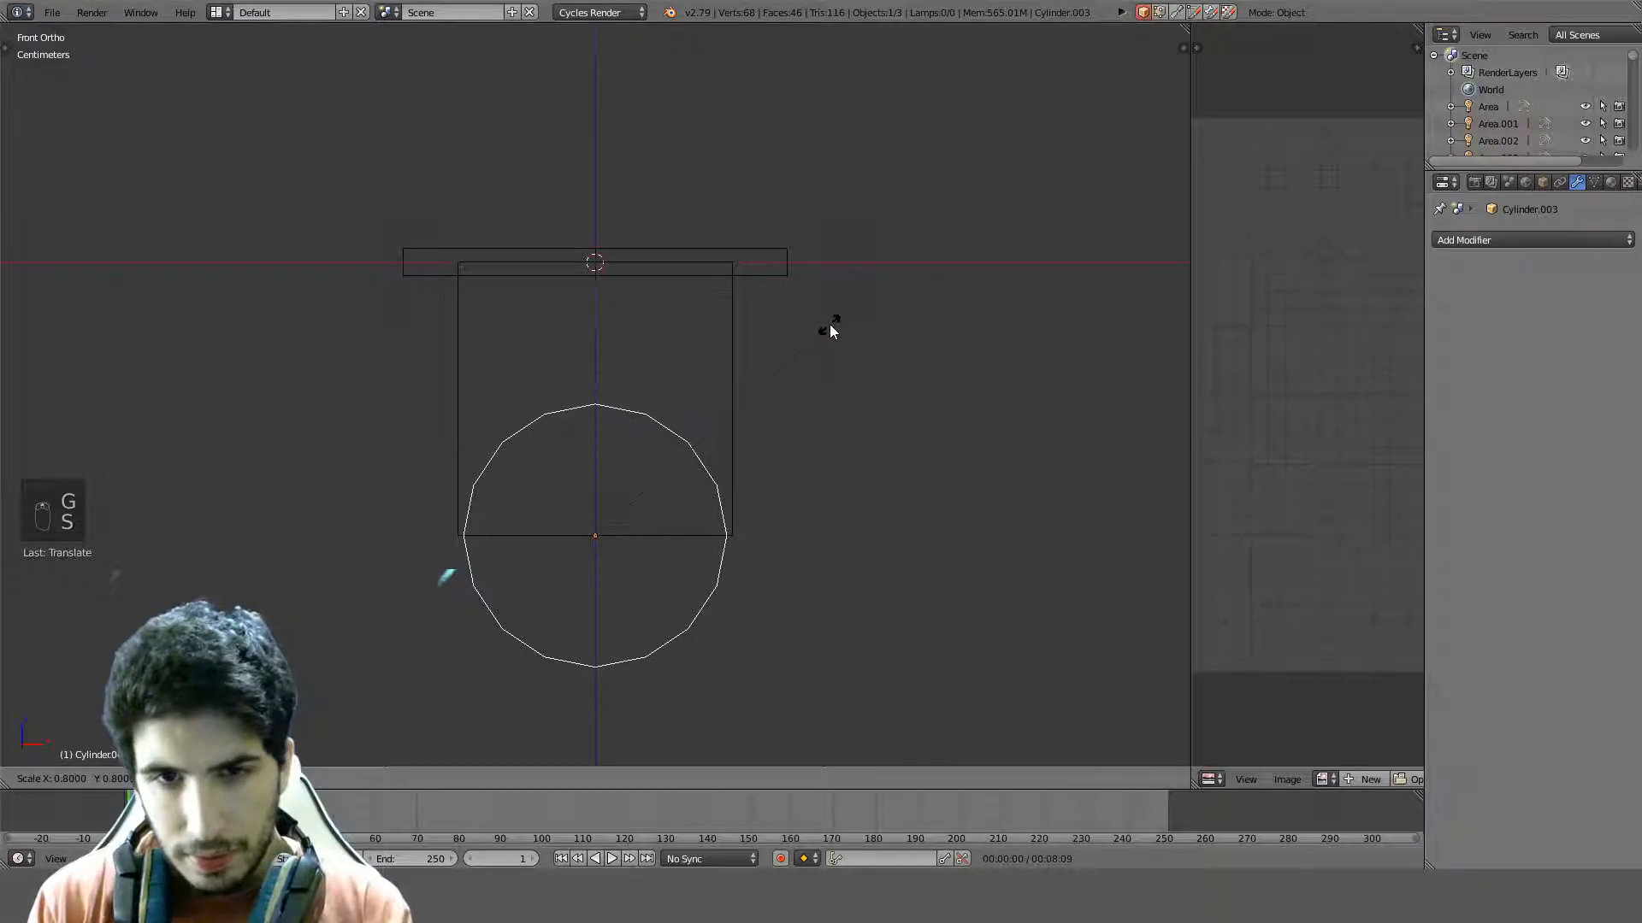
{"action": "left_click", "coordinate": [760, 362]}
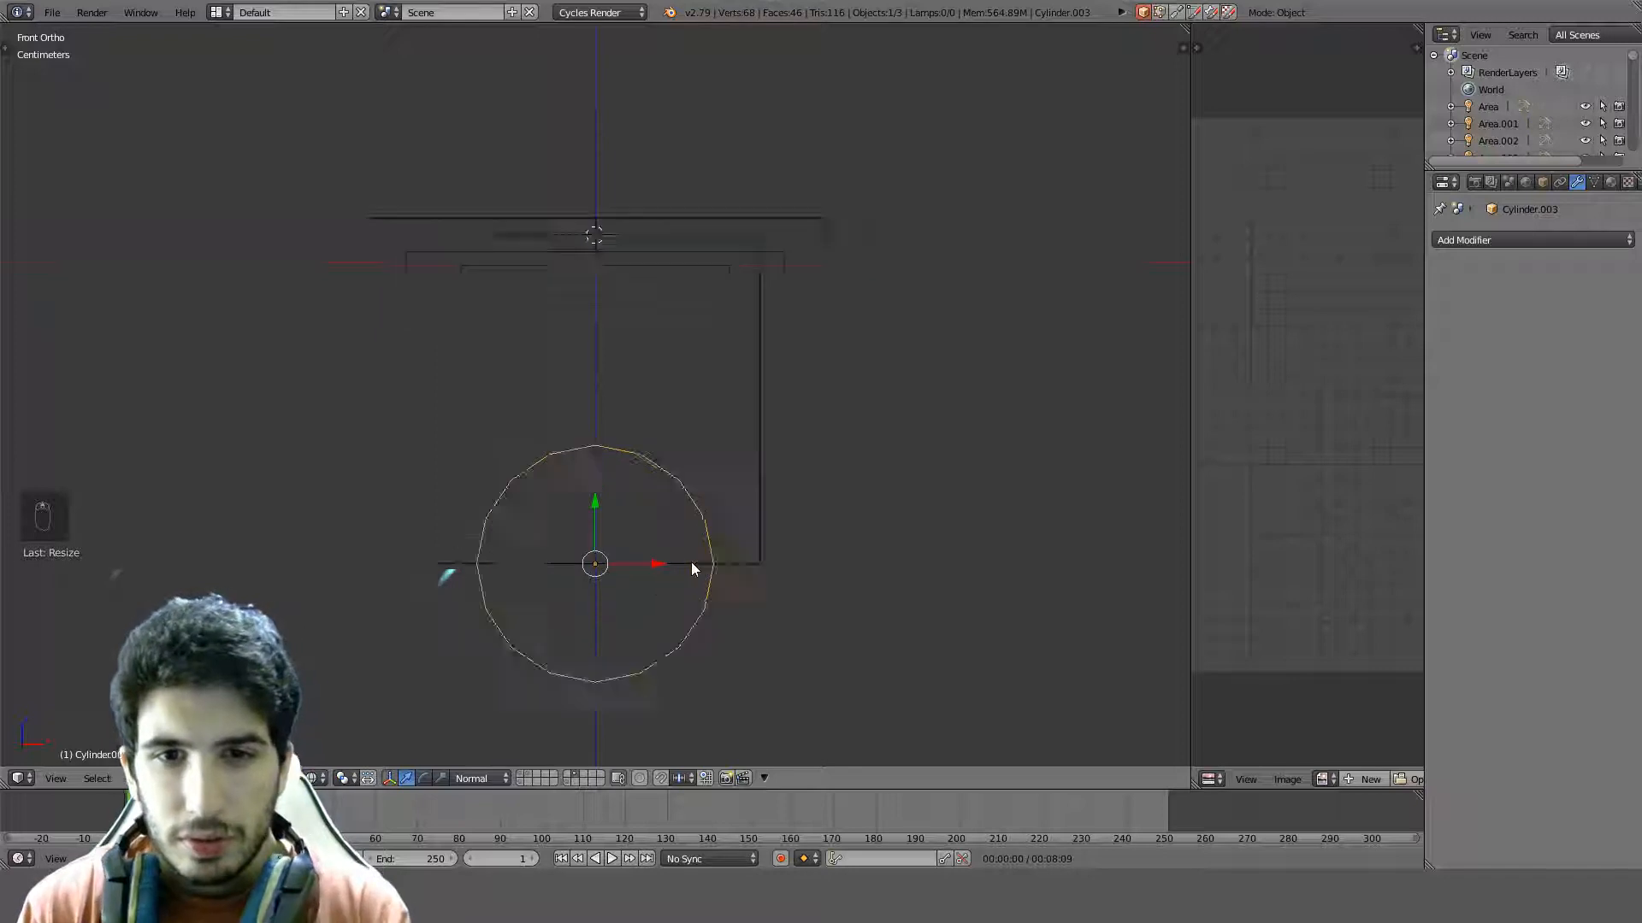
Stretch the cylinder by a factor of 20 along its own length so it passes through all the legs
{"action": "scroll", "coordinate": [693, 568], "scroll_direction": "down", "scroll_amount": 3}
{"action": "middle_click_drag", "start_coordinate": [692, 569], "coordinate": [613, 571]}
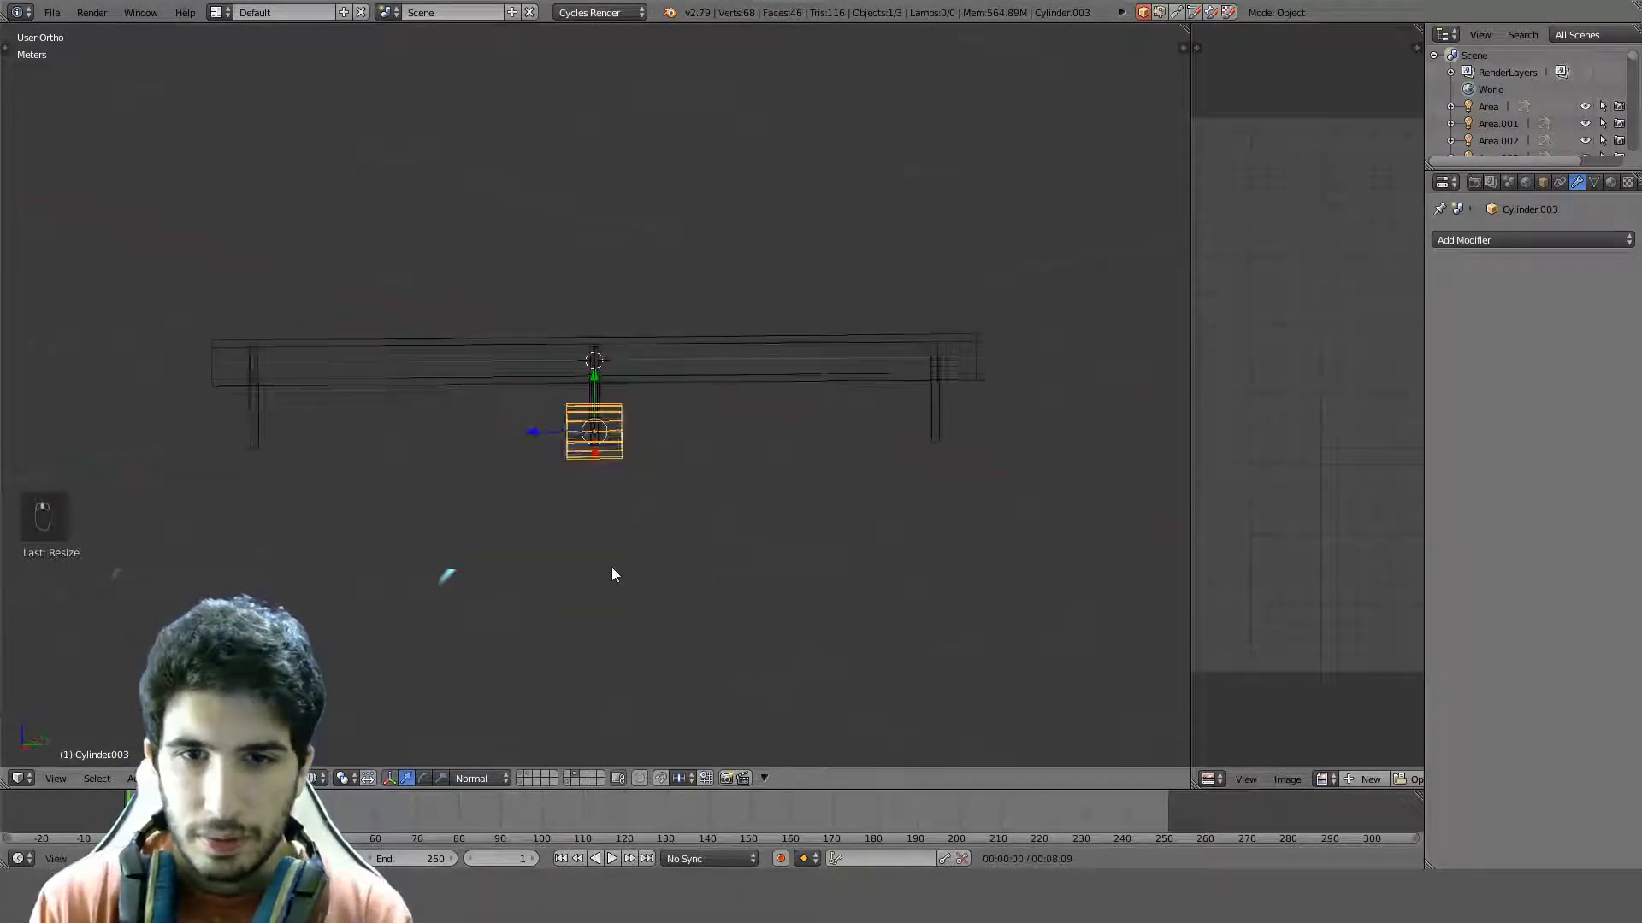
{"action": "scroll", "coordinate": [649, 547], "scroll_direction": "down", "scroll_amount": 2}
{"action": "type", "text": "sz"}
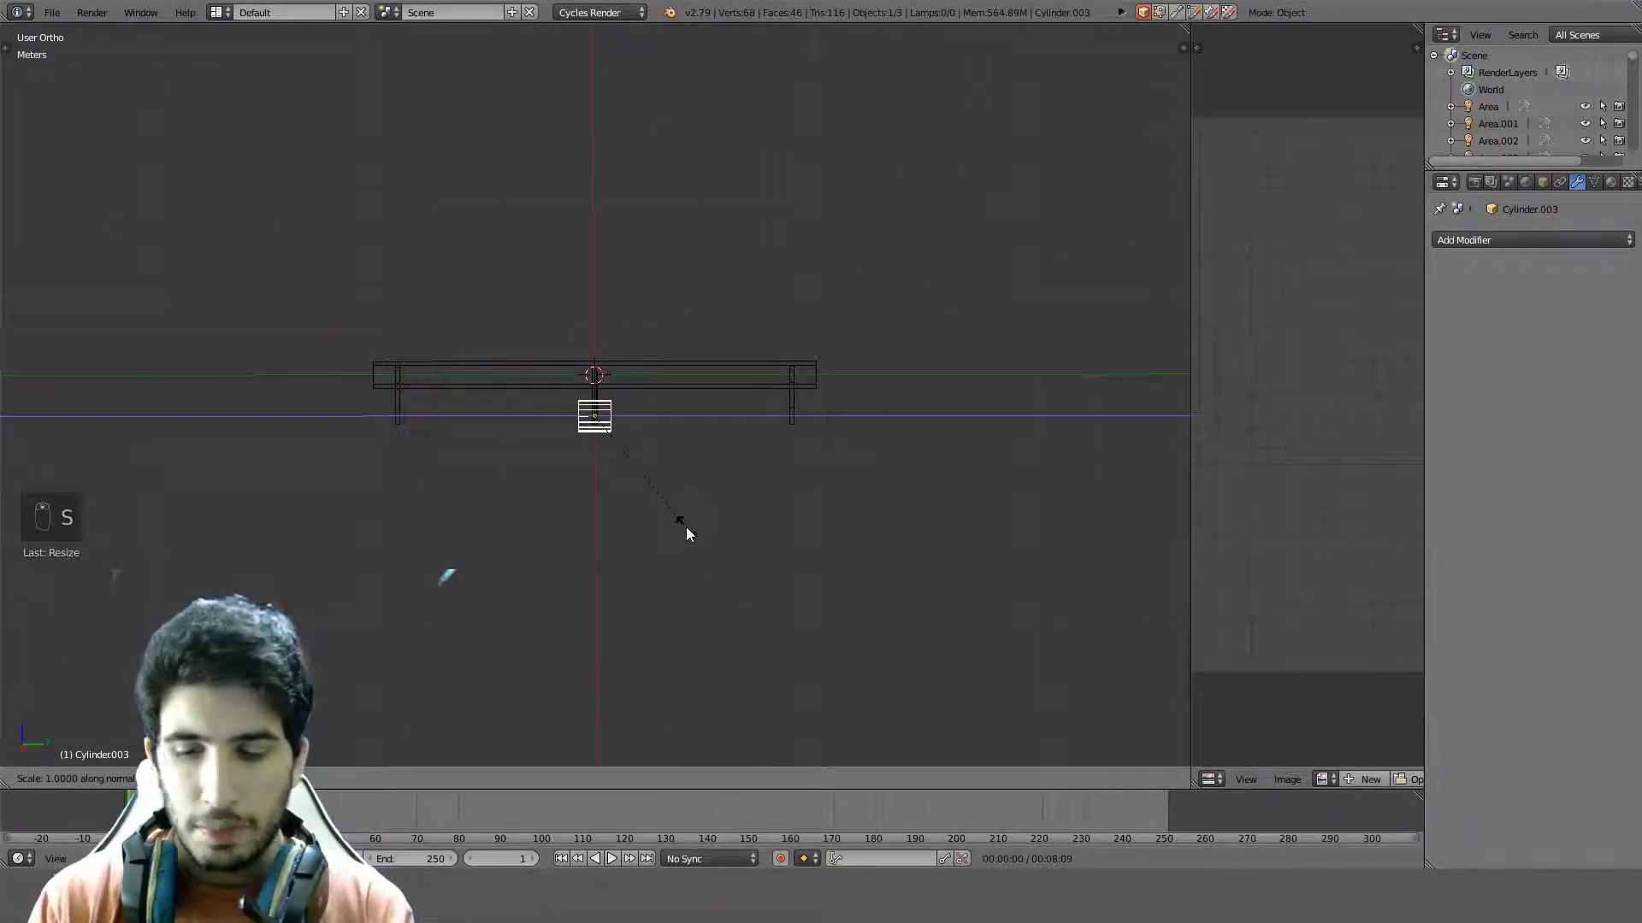
{"action": "type", "text": "5"}
{"action": "key", "text": "BackSpace"}
{"action": "type", "text": "10"}
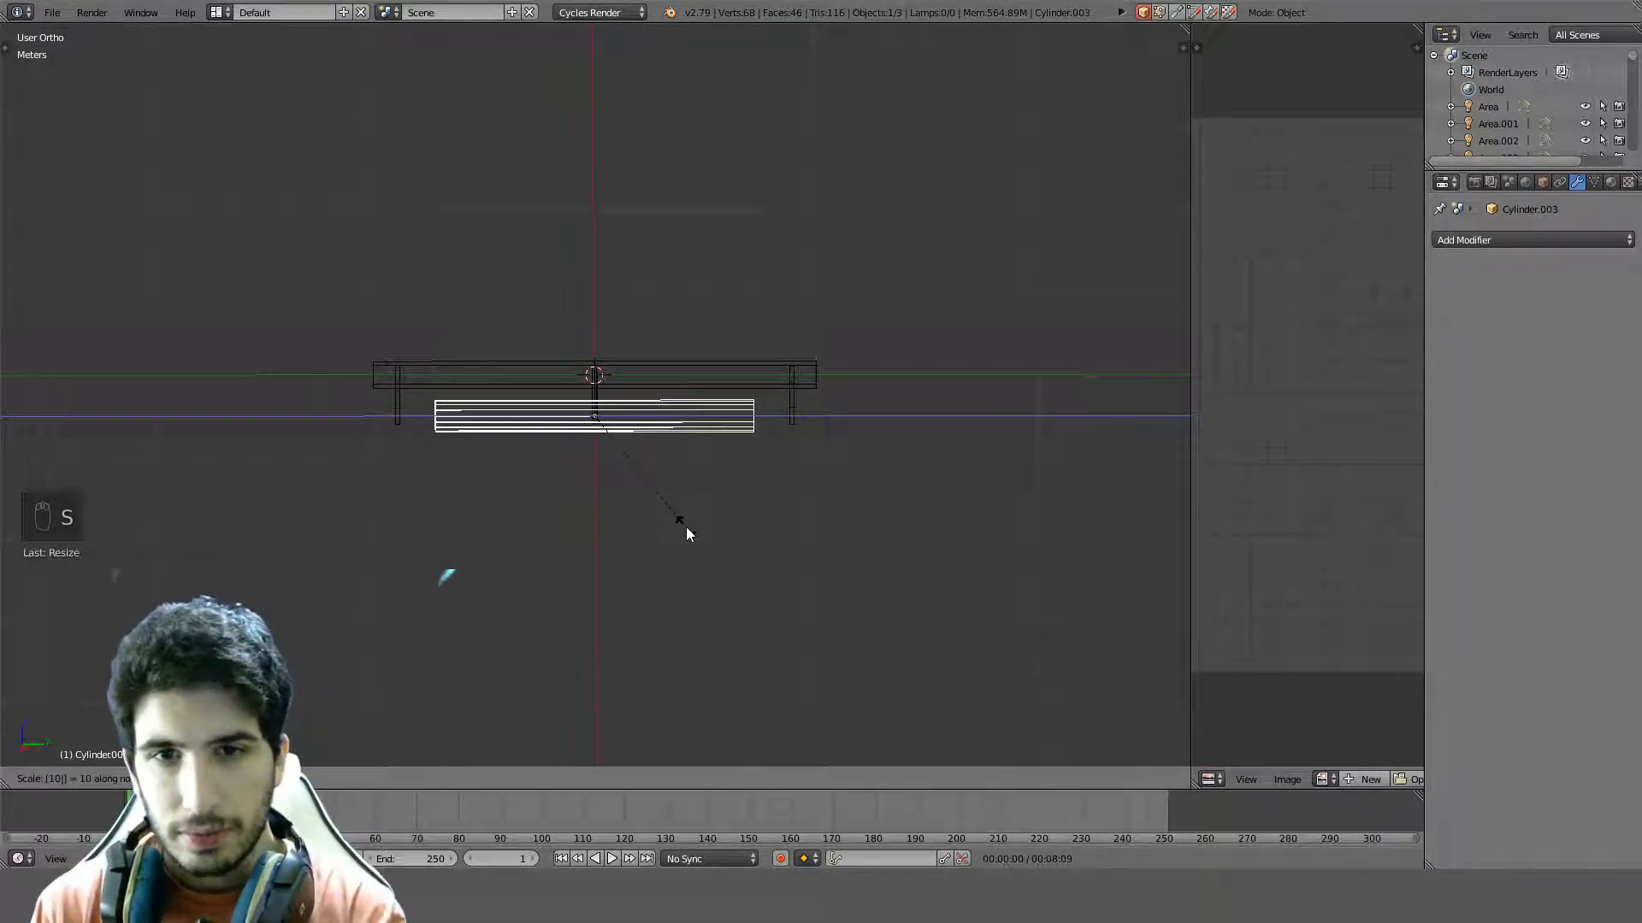
{"action": "key", "text": "BackSpace"}
{"action": "type", "text": "20"}
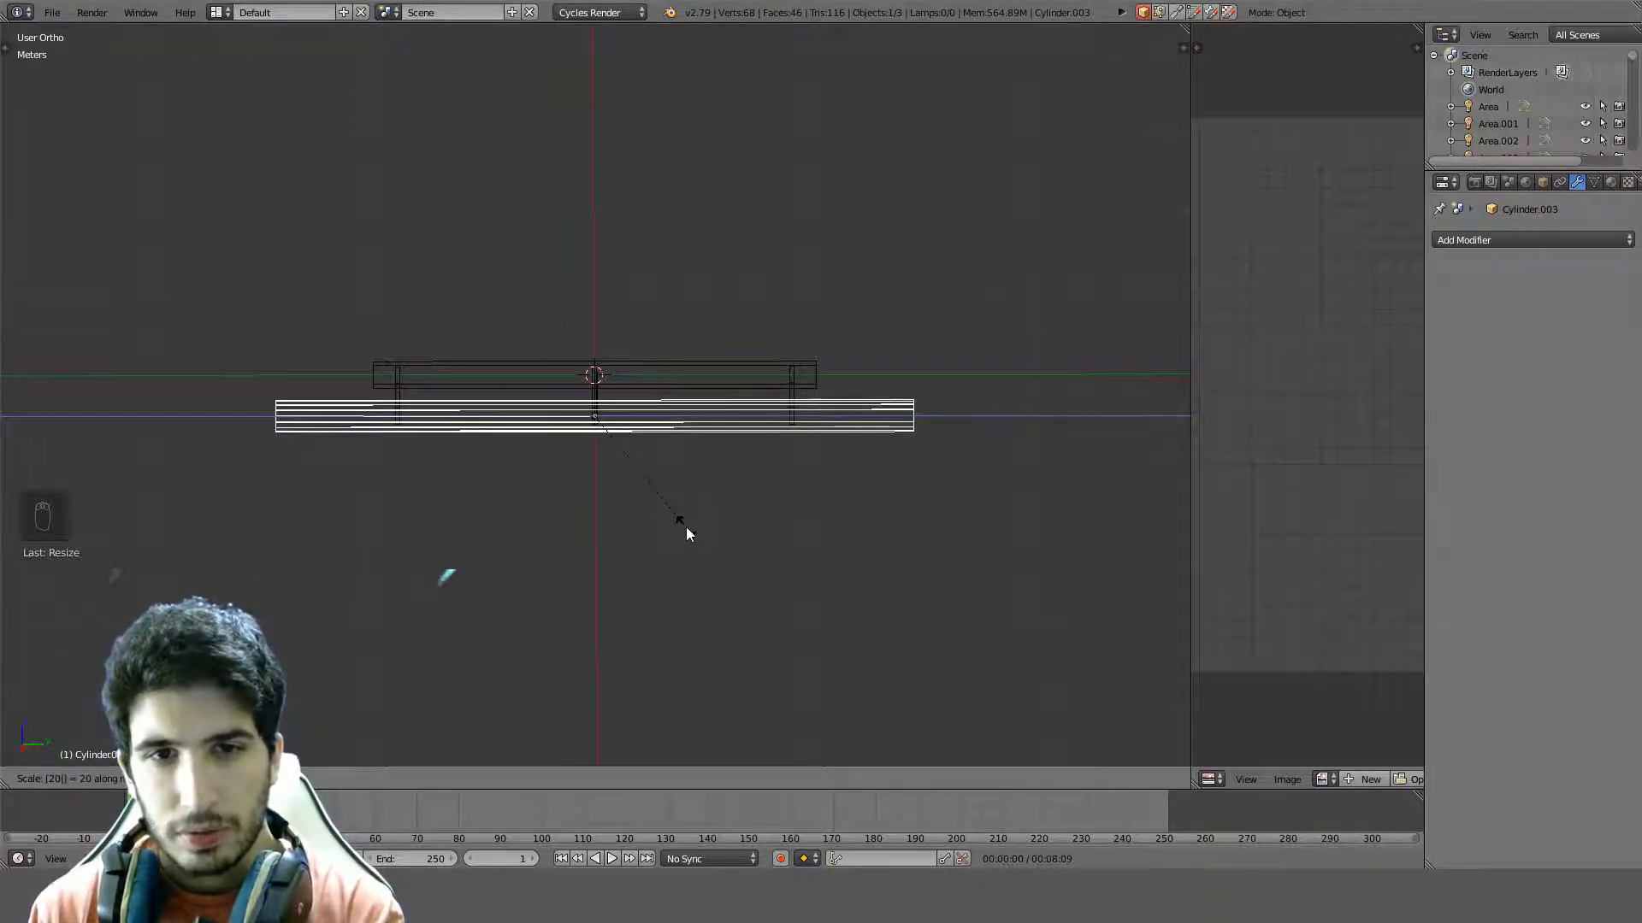
{"action": "key", "text": "Return"}
In solid shading, subtract the cylinder from the legs with a Boolean Difference to cut arches into their bottoms
{"action": "mouse_move", "coordinate": [622, 508]}
{"action": "middle_mouse_down"}
{"action": "mouse_move", "coordinate": [758, 454]}
{"action": "mouse_move", "coordinate": [602, 462]}
{"action": "mouse_move", "coordinate": [450, 527]}
{"action": "mouse_move", "coordinate": [495, 500]}
{"action": "middle_mouse_up"}
{"action": "key", "text": "q"}
{"action": "key", "text": "Tab"}
{"action": "key", "text": "Tab"}
{"action": "key", "text": "z"}
{"action": "scroll", "coordinate": [429, 486], "scroll_direction": "up", "scroll_amount": 3}
{"action": "right_click", "coordinate": [332, 486], "text": "shift"}
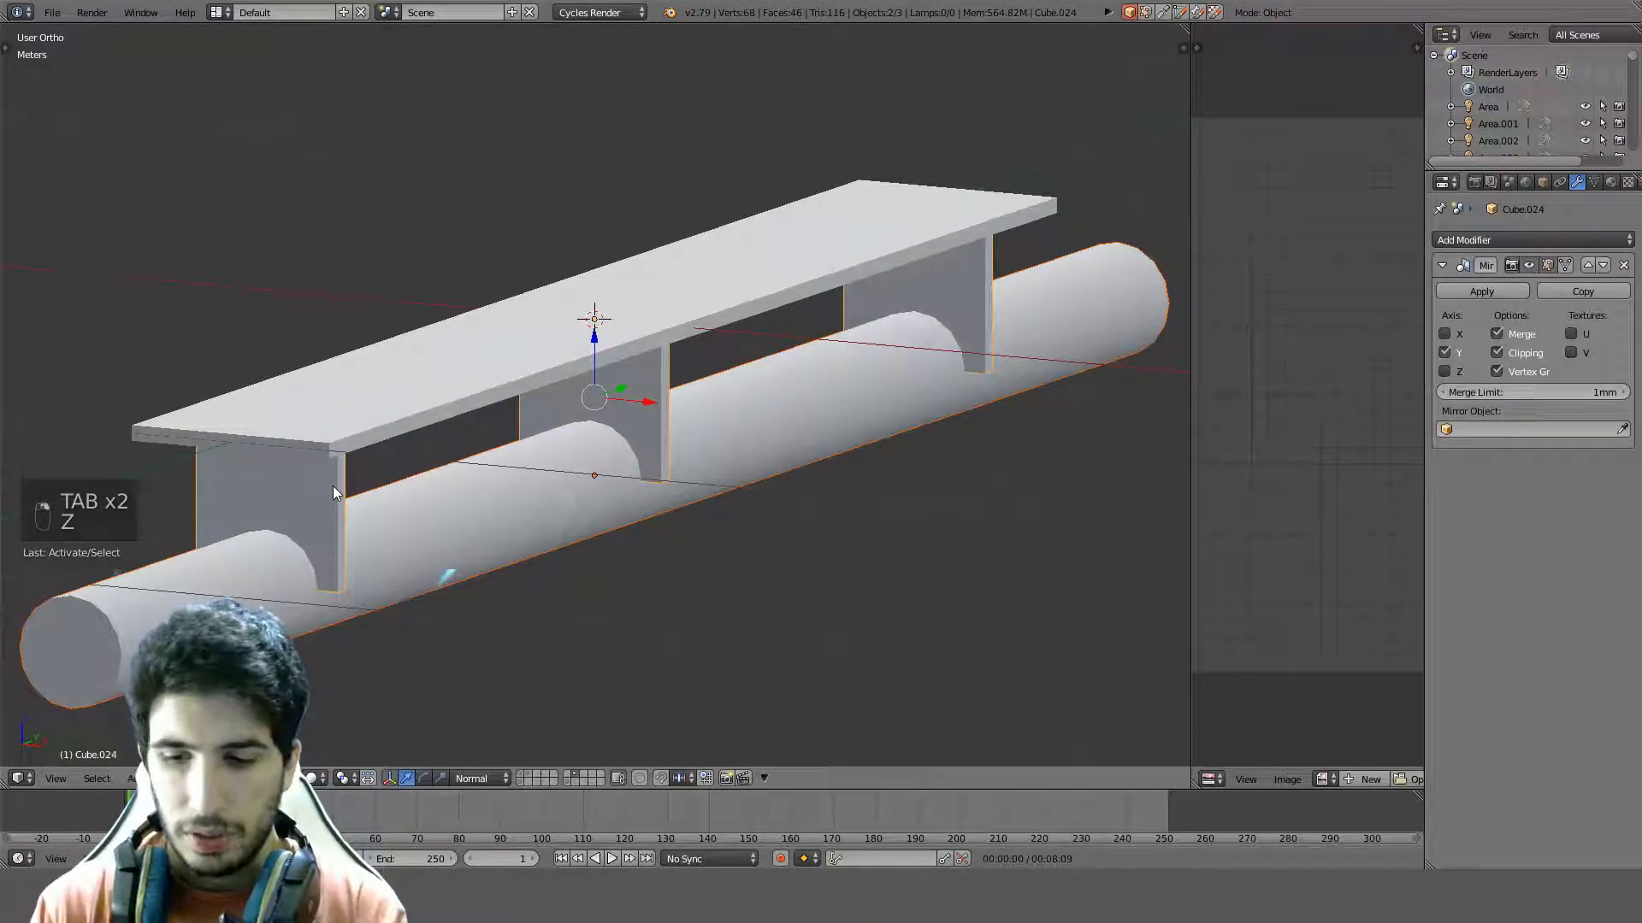
{"action": "key", "text": "ctrl+KP_Subtract"}
{"action": "middle_click_drag", "start_coordinate": [304, 508], "coordinate": [449, 402]}
{"action": "scroll", "coordinate": [508, 388], "scroll_direction": "up", "scroll_amount": 5}
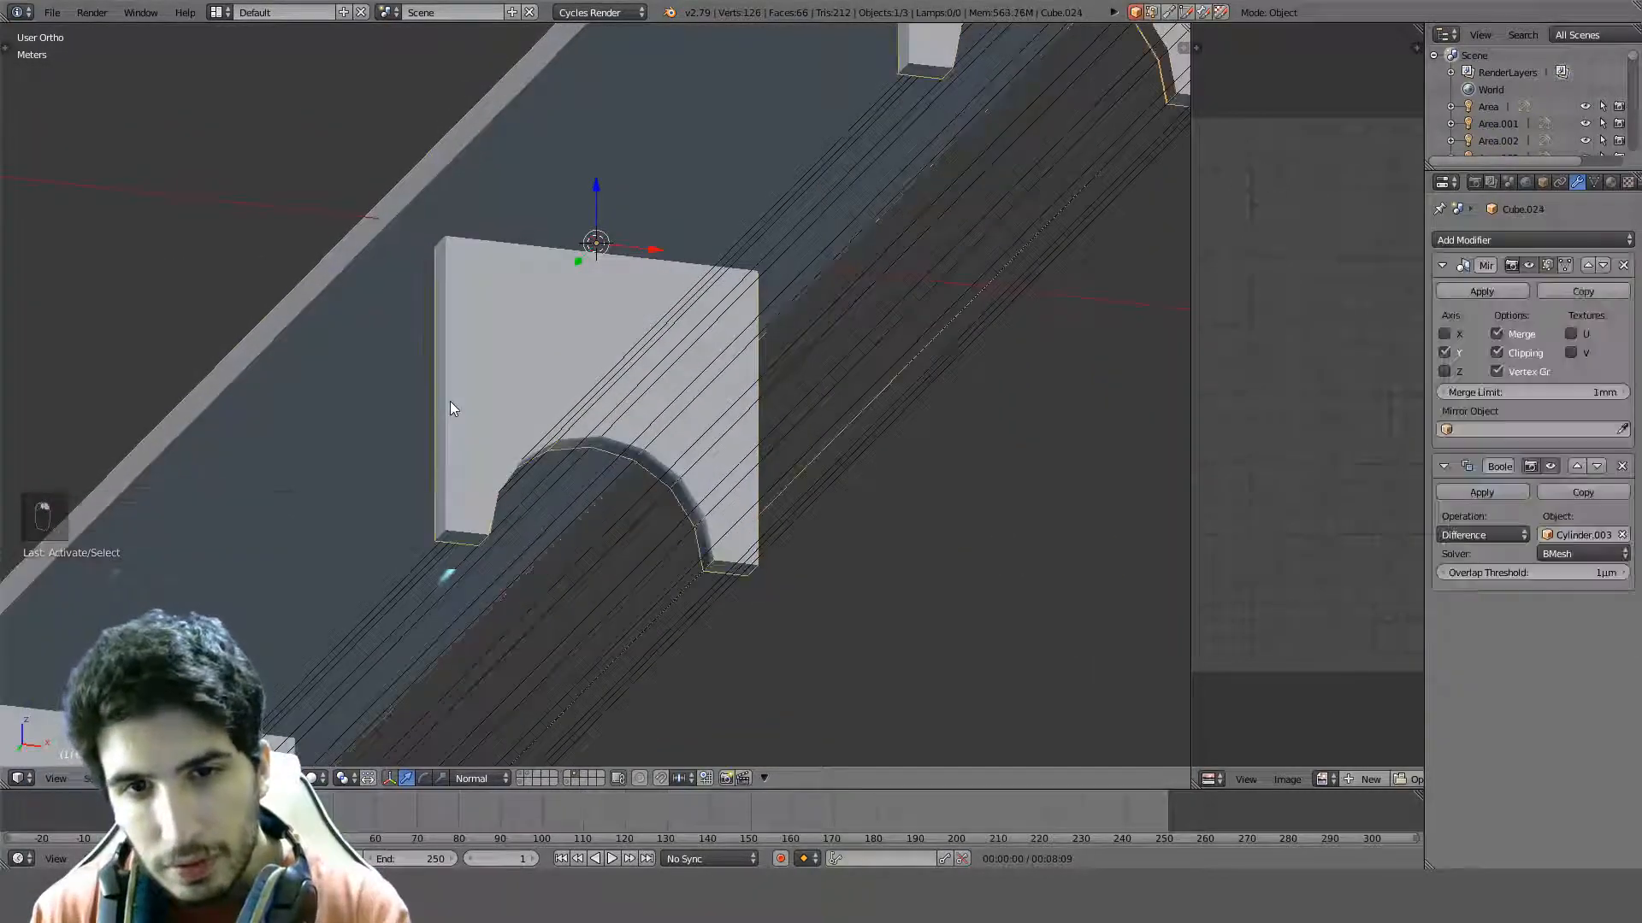
Run SSharpen on the legs and apply their Mirror and Boolean modifiers
{"action": "key", "text": "q"}
{"action": "left_click", "coordinate": [451, 403]}
{"action": "middle_click_drag", "start_coordinate": [586, 383], "coordinate": [772, 424]}
{"action": "scroll", "coordinate": [772, 424], "scroll_direction": "down", "scroll_amount": 2}
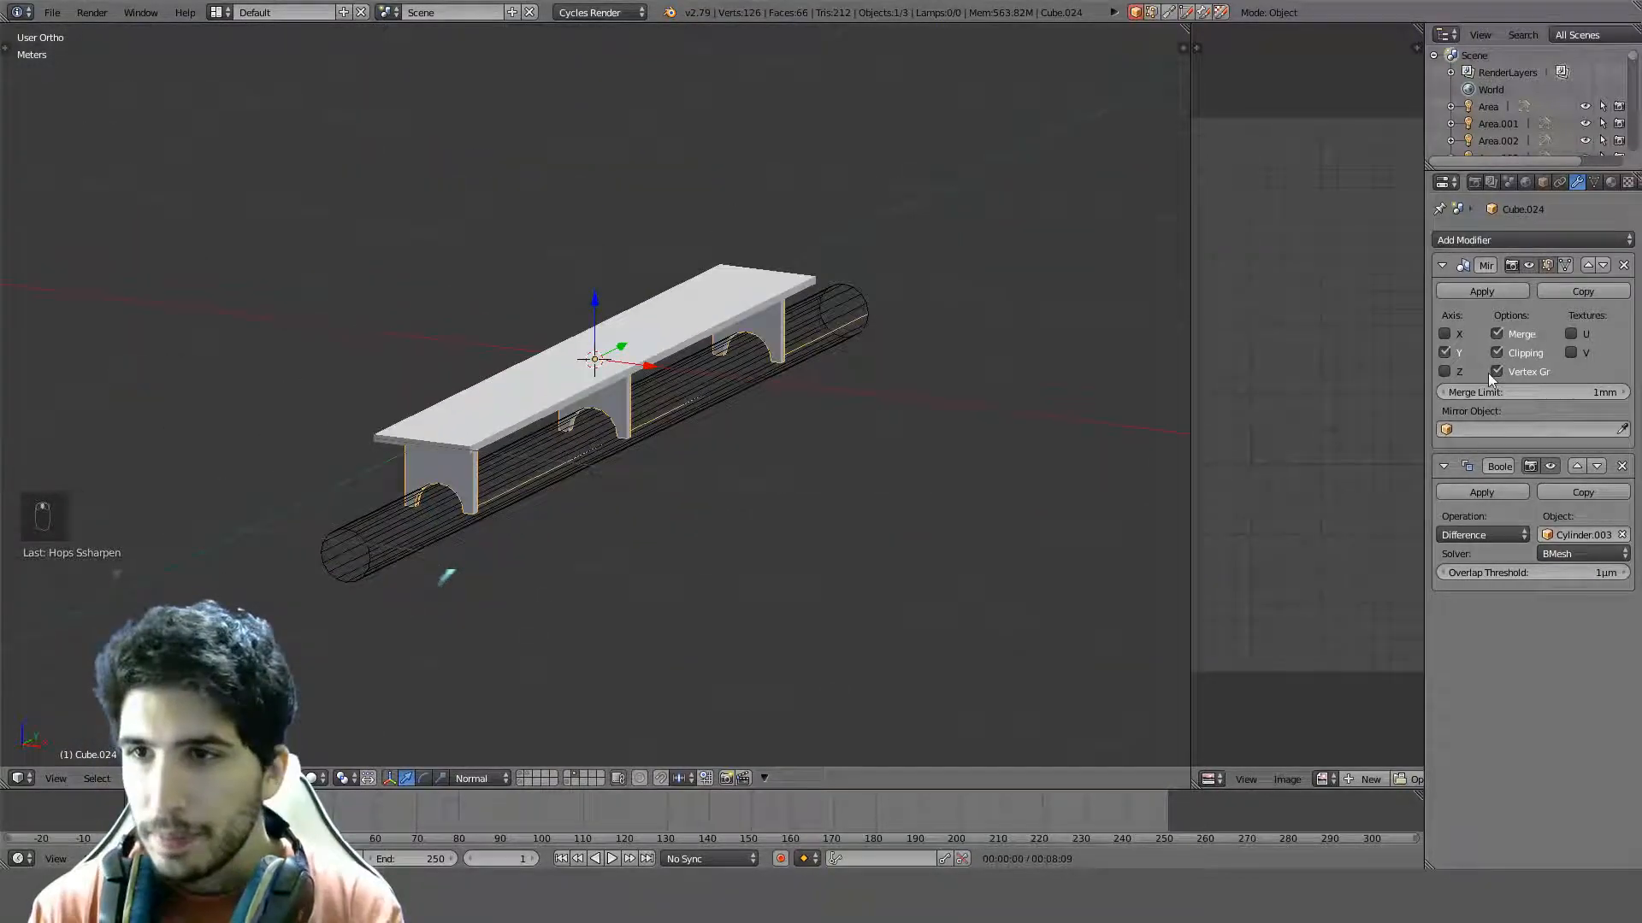
{"action": "left_click", "coordinate": [1485, 291]}
{"action": "left_click", "coordinate": [1485, 291]}
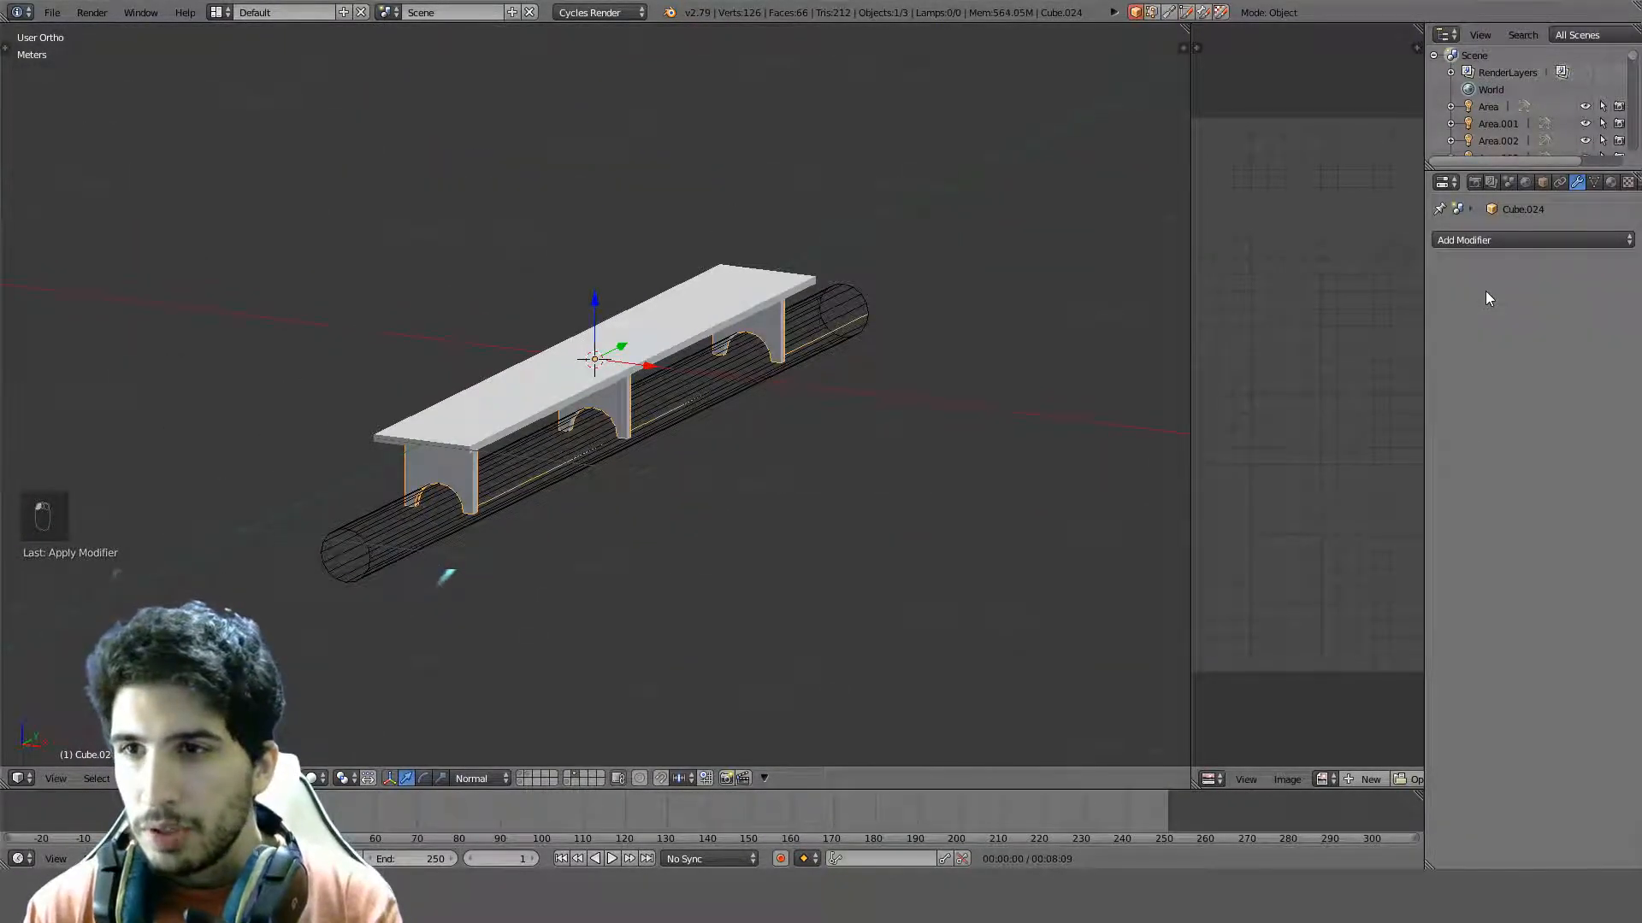
Delete the cylinder used as the Boolean cutter
{"action": "right_click", "coordinate": [658, 396]}
{"action": "key", "text": "Delete"}
{"action": "left_click", "coordinate": [654, 395]}
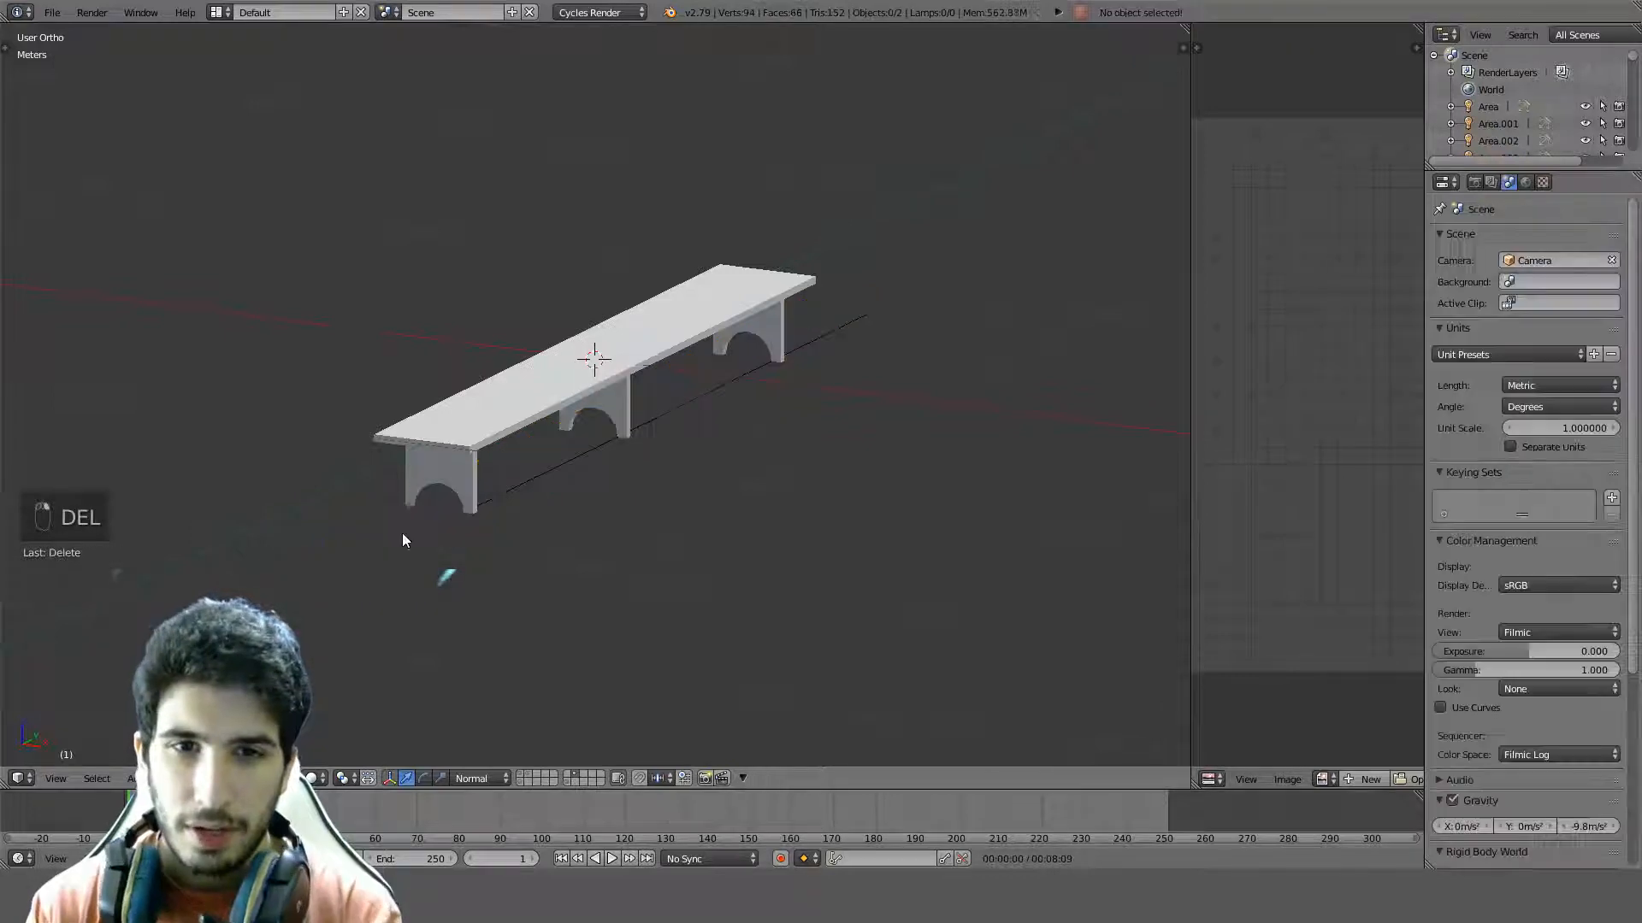
In Edit Mode on the legs, select the three stray edges running between and beyond the legs' bottoms
{"action": "middle_click_drag", "start_coordinate": [401, 532], "coordinate": [489, 412]}
{"action": "right_click", "coordinate": [557, 356]}
{"action": "middle_click_drag", "start_coordinate": [566, 350], "coordinate": [448, 366]}
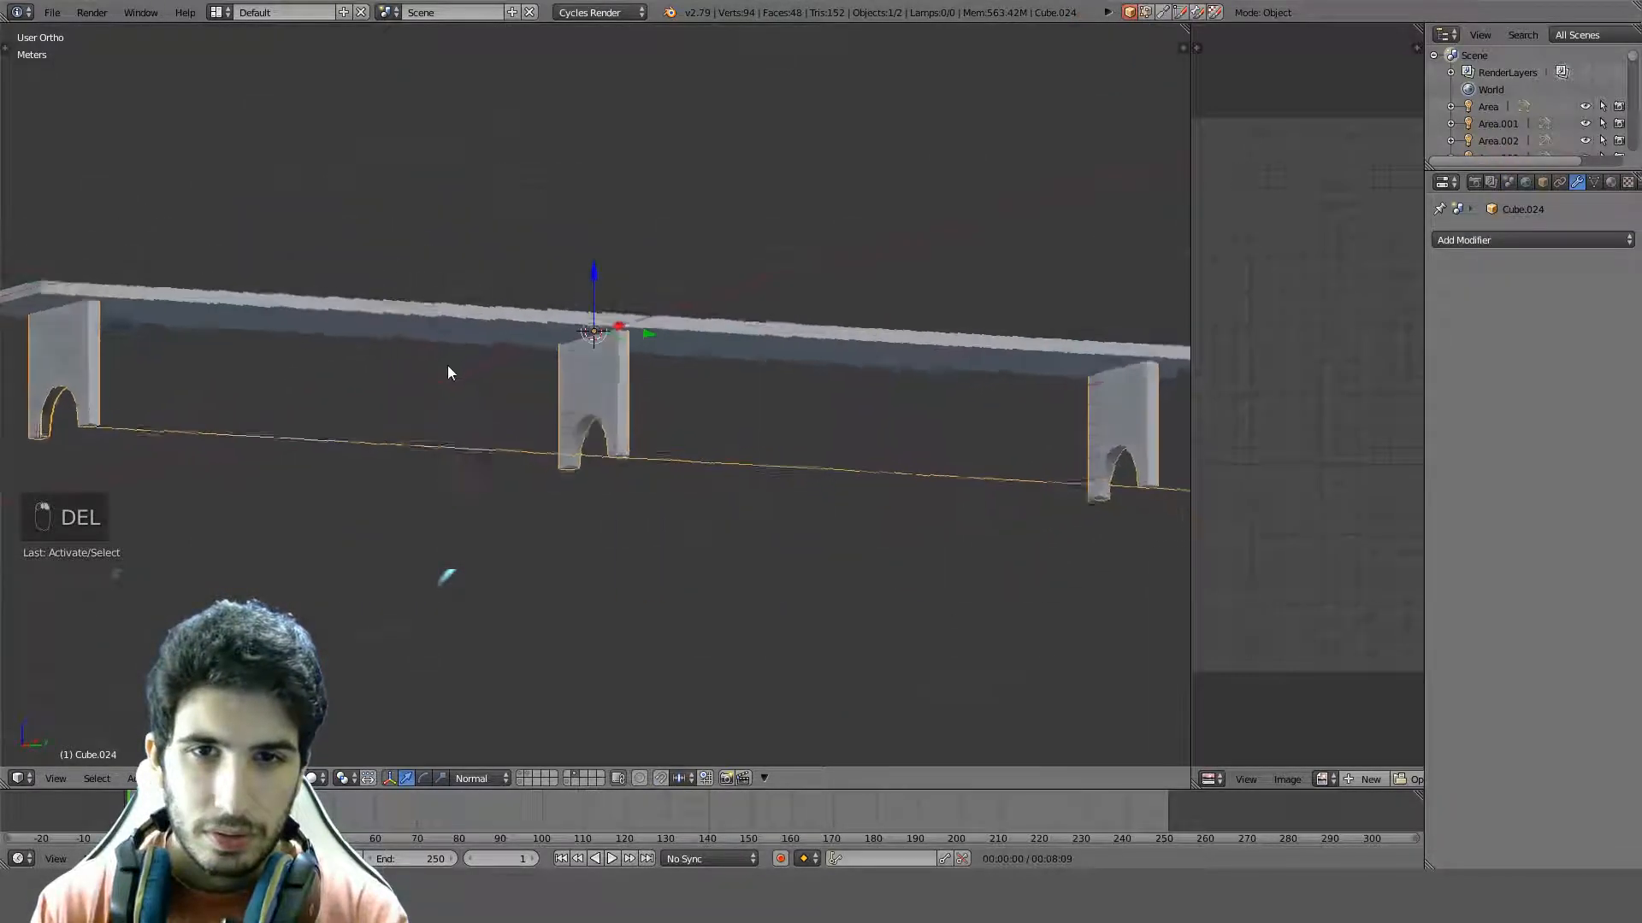
{"action": "key", "text": "Tab"}
{"action": "middle_click_drag", "start_coordinate": [613, 495], "coordinate": [634, 575]}
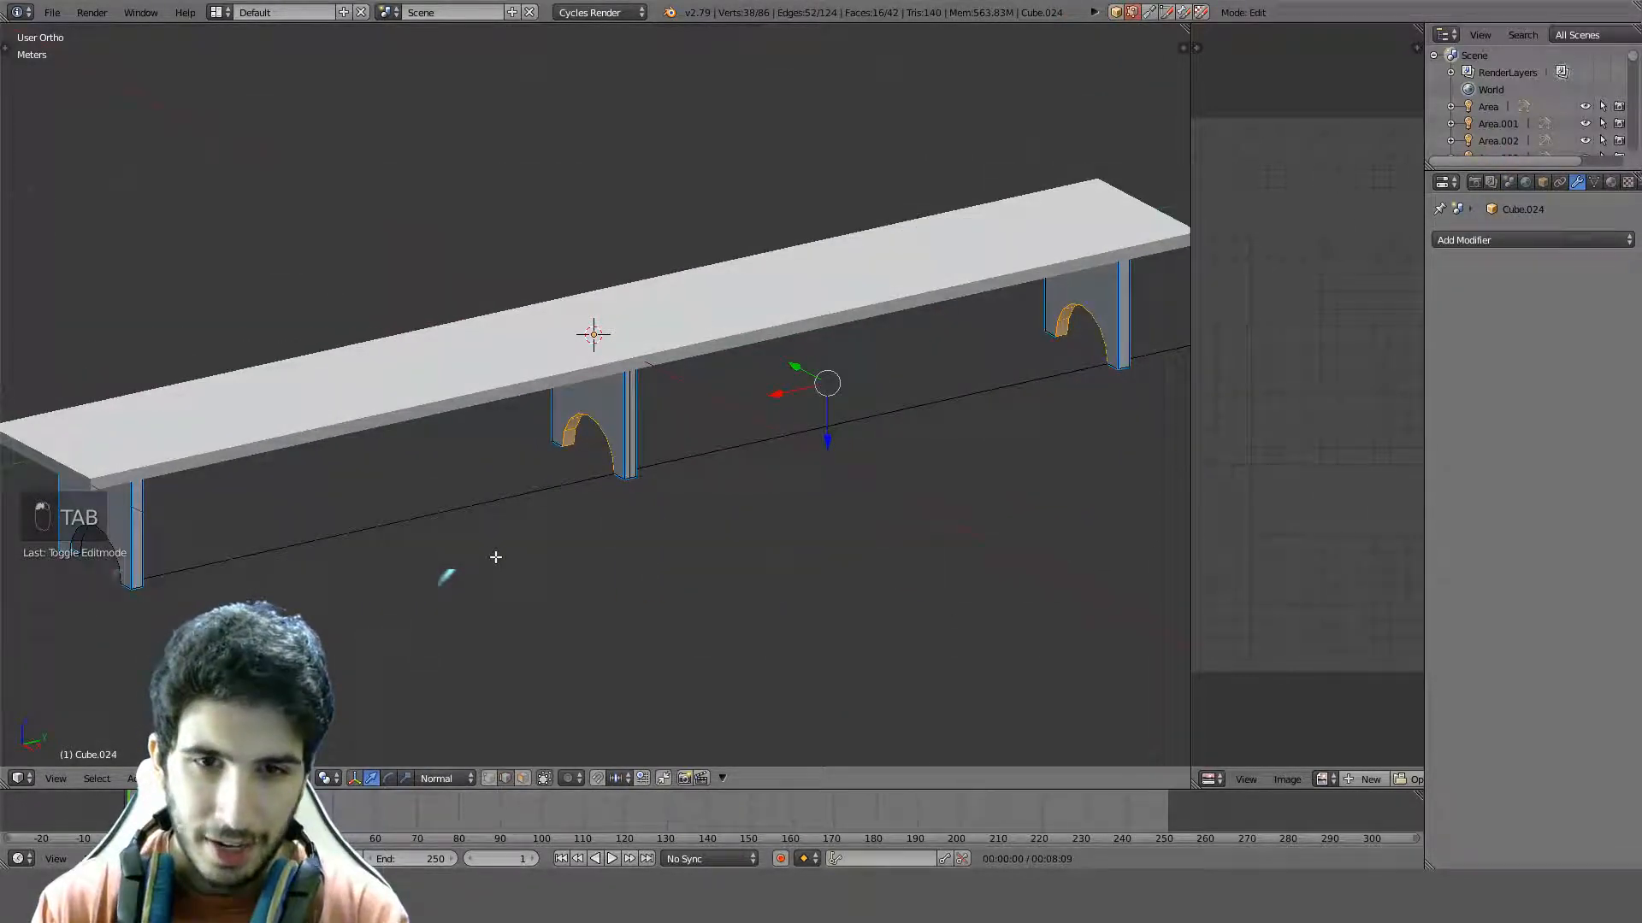
{"action": "right_click", "coordinate": [642, 475]}
{"action": "right_click", "coordinate": [858, 437], "text": "shift"}
{"action": "middle_click_drag", "start_coordinate": [858, 437], "coordinate": [872, 414]}
{"action": "right_click", "coordinate": [946, 372], "text": "shift"}
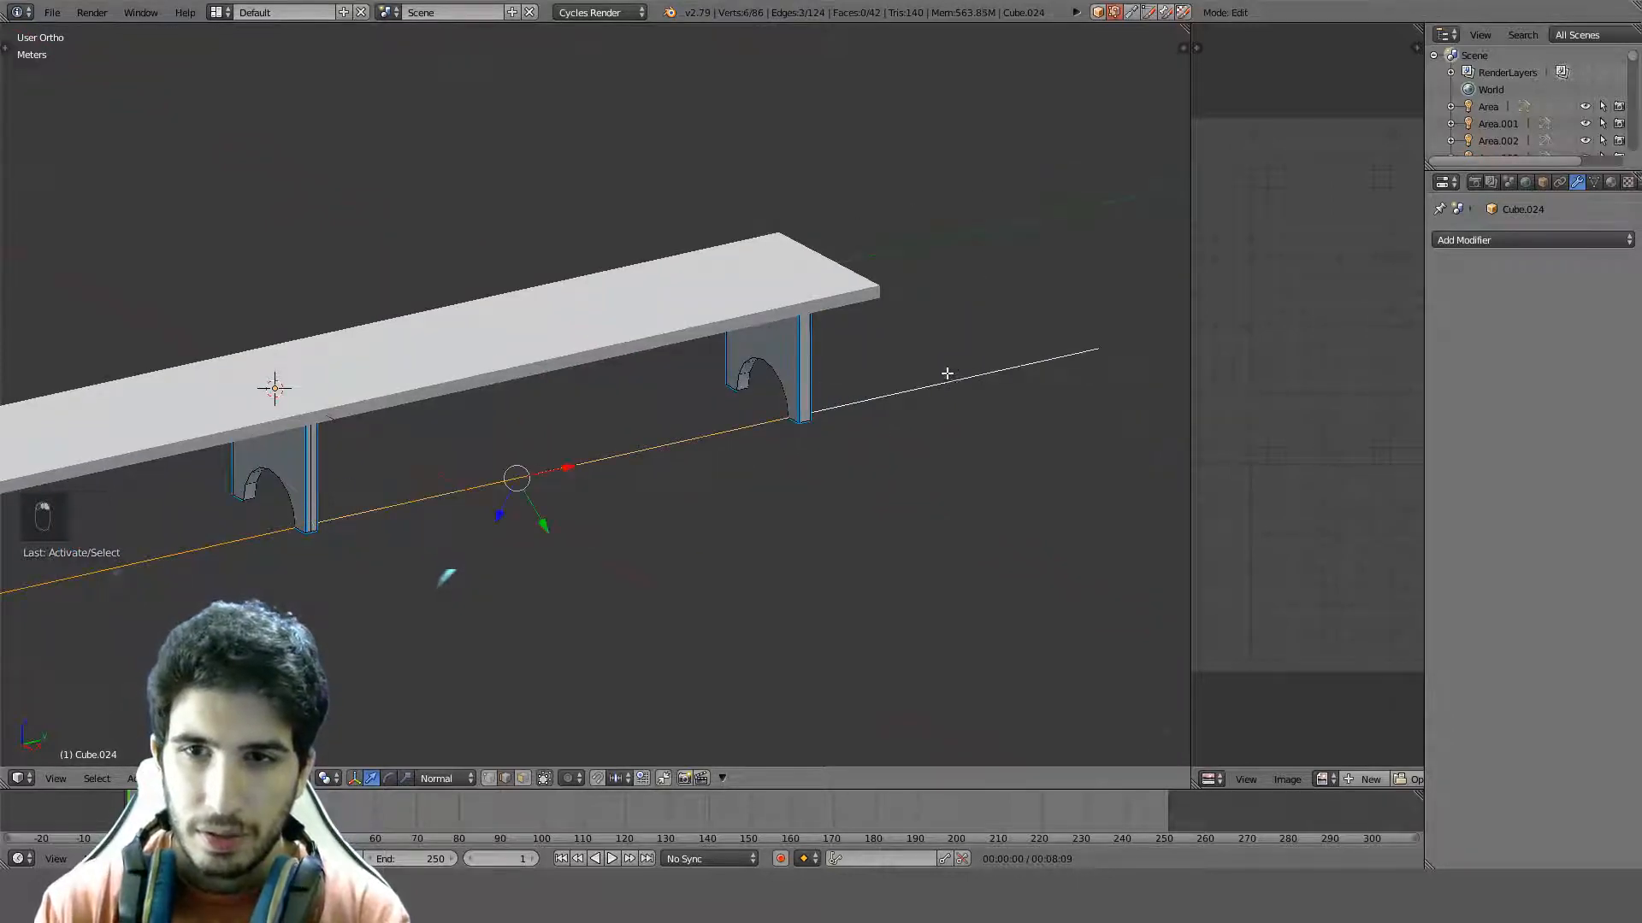
{"action": "scroll", "coordinate": [801, 455], "scroll_direction": "down", "scroll_amount": 3}
{"action": "middle_click_drag", "start_coordinate": [801, 455], "coordinate": [773, 474]}
Try deleting the stray edges by their vertices, inspect the legs and undo the deletion
{"action": "key", "text": "Delete"}
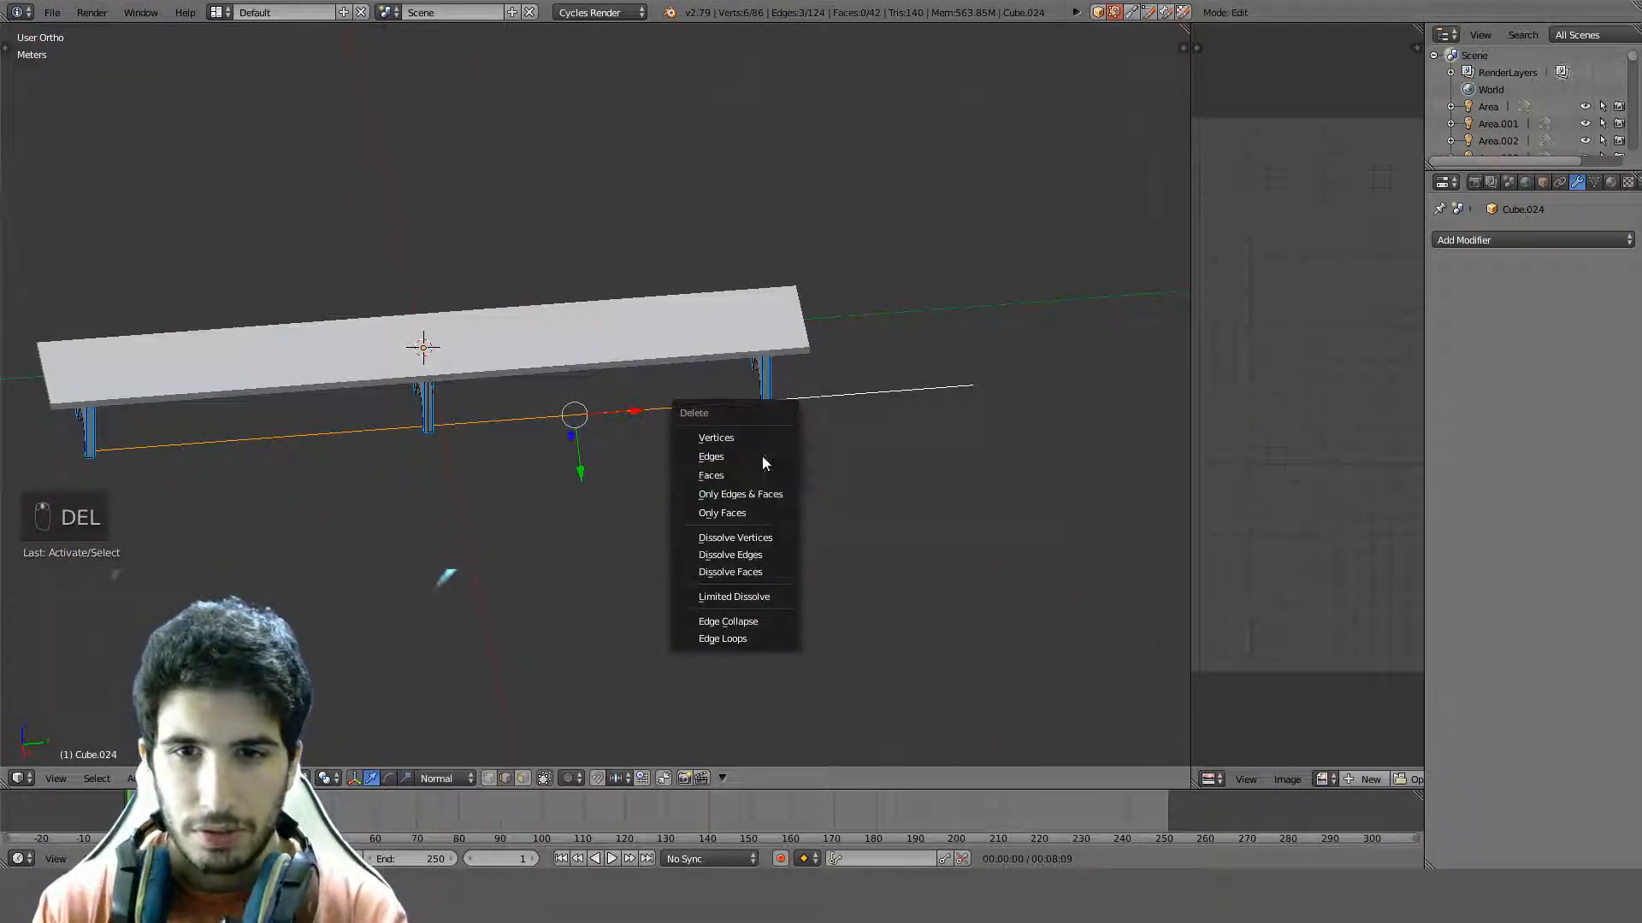
{"action": "left_click", "coordinate": [760, 438]}
{"action": "middle_click_drag", "start_coordinate": [670, 436], "coordinate": [814, 342]}
{"action": "scroll", "coordinate": [787, 362], "scroll_direction": "up", "scroll_amount": 4}
{"action": "key", "text": "ctrl+z"}
Delete the selected stray lines as edges only, keeping the legs' corner vertices
{"action": "key", "text": "Delete"}
{"action": "left_click", "coordinate": [780, 372]}
{"action": "scroll", "coordinate": [814, 341], "scroll_direction": "up", "scroll_amount": 3}
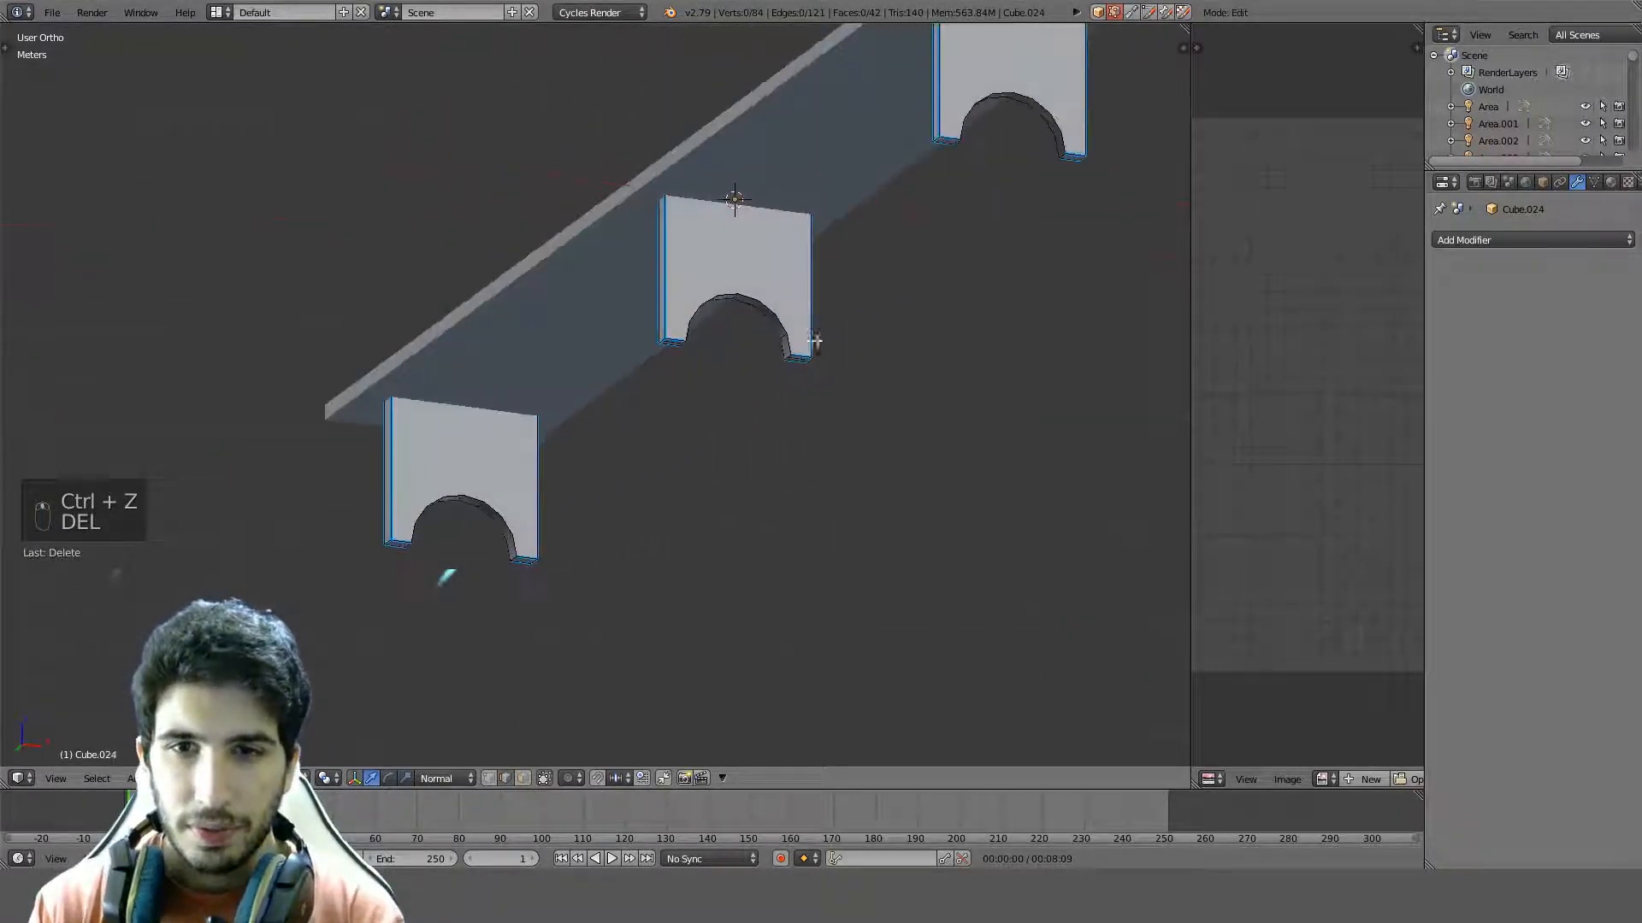
Select the entire legs mesh and run Remove Doubles on it
{"action": "scroll", "coordinate": [813, 342], "scroll_direction": "up", "scroll_amount": 3}
{"action": "middle_click_drag", "start_coordinate": [916, 319], "coordinate": [632, 407], "text": "shift"}
{"action": "scroll", "coordinate": [821, 318], "scroll_direction": "up", "scroll_amount": 3}
{"action": "key", "text": "a"}
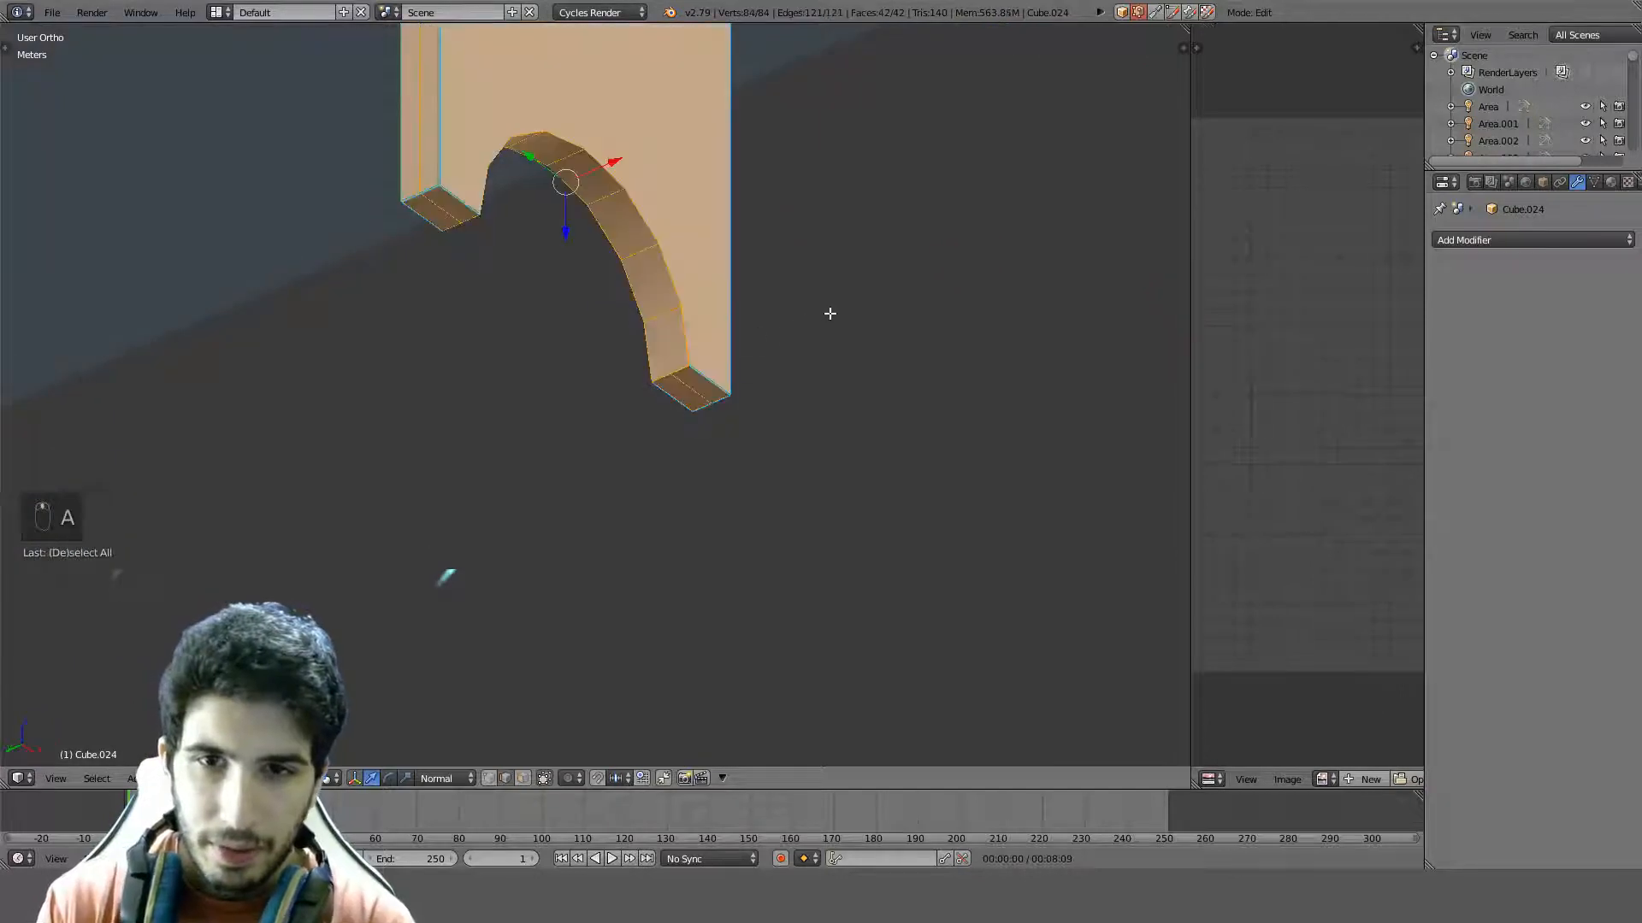
{"action": "key", "text": "w"}
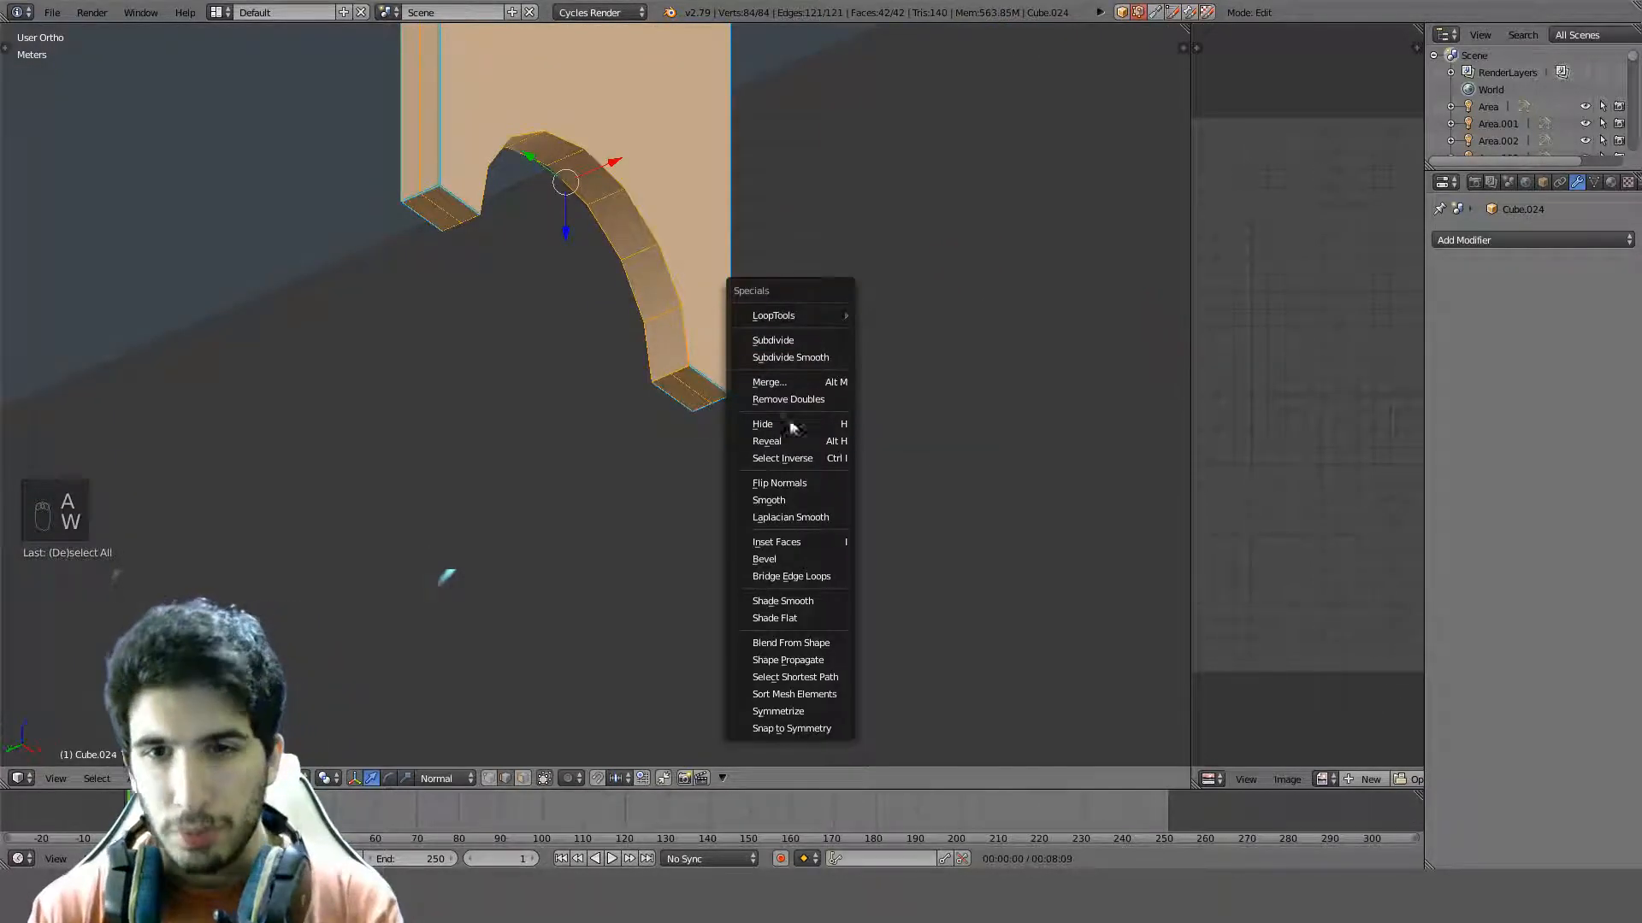
{"action": "left_click", "coordinate": [804, 407]}
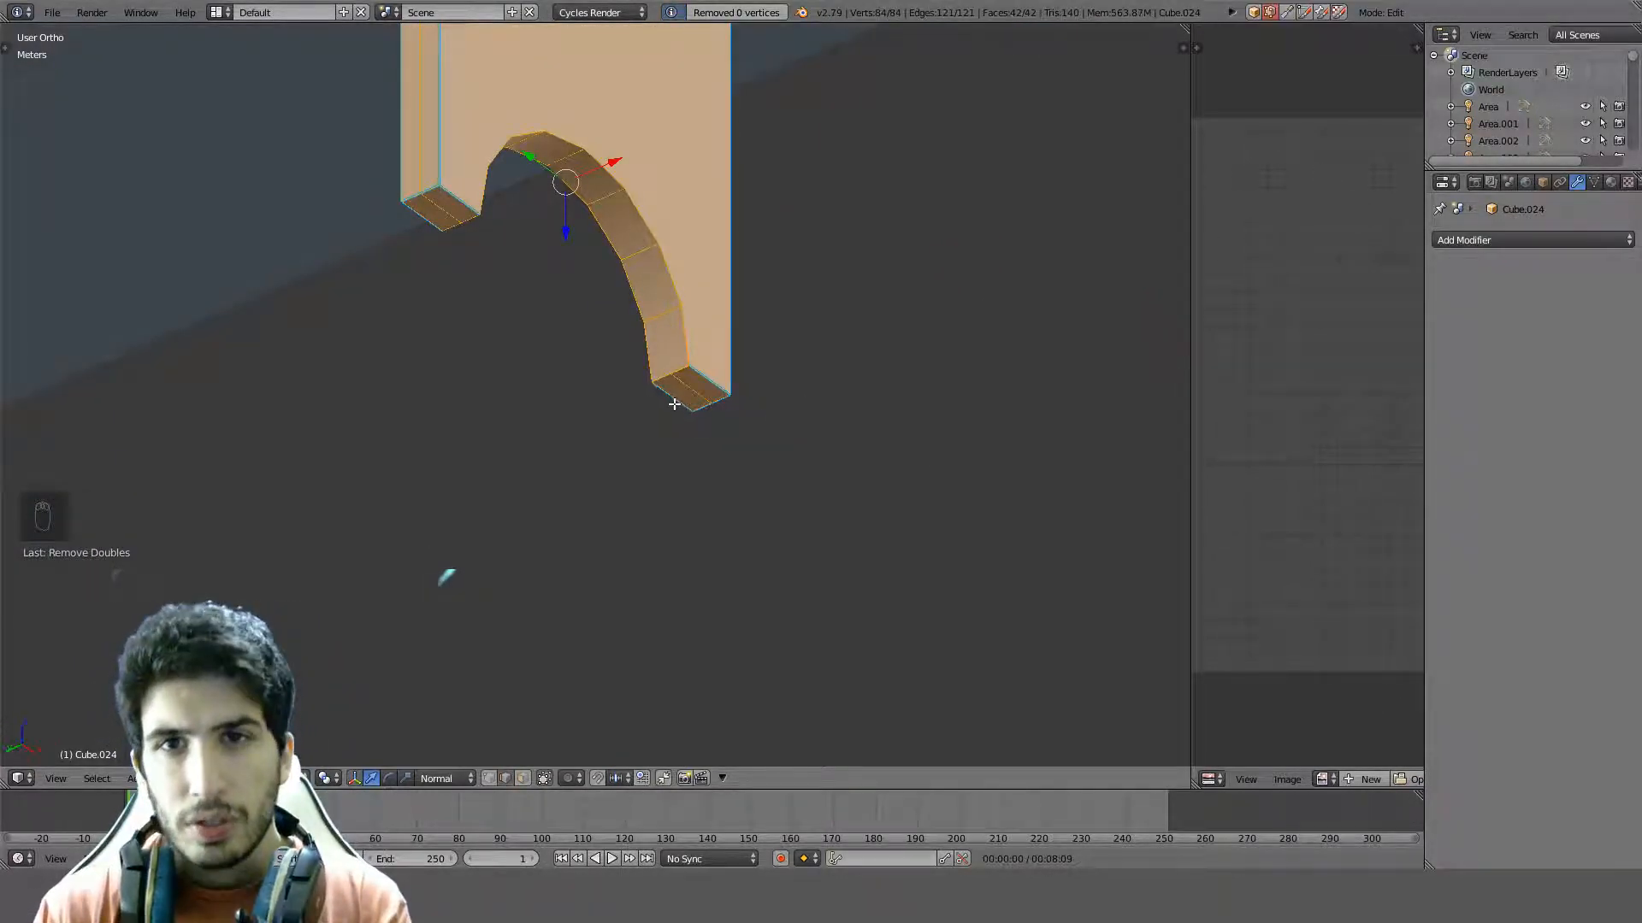
Select the extra centre edge loop running across the middle leg's thickness and dissolve it
{"action": "right_click", "coordinate": [669, 375]}
{"action": "right_click", "coordinate": [428, 158], "text": "alt"}
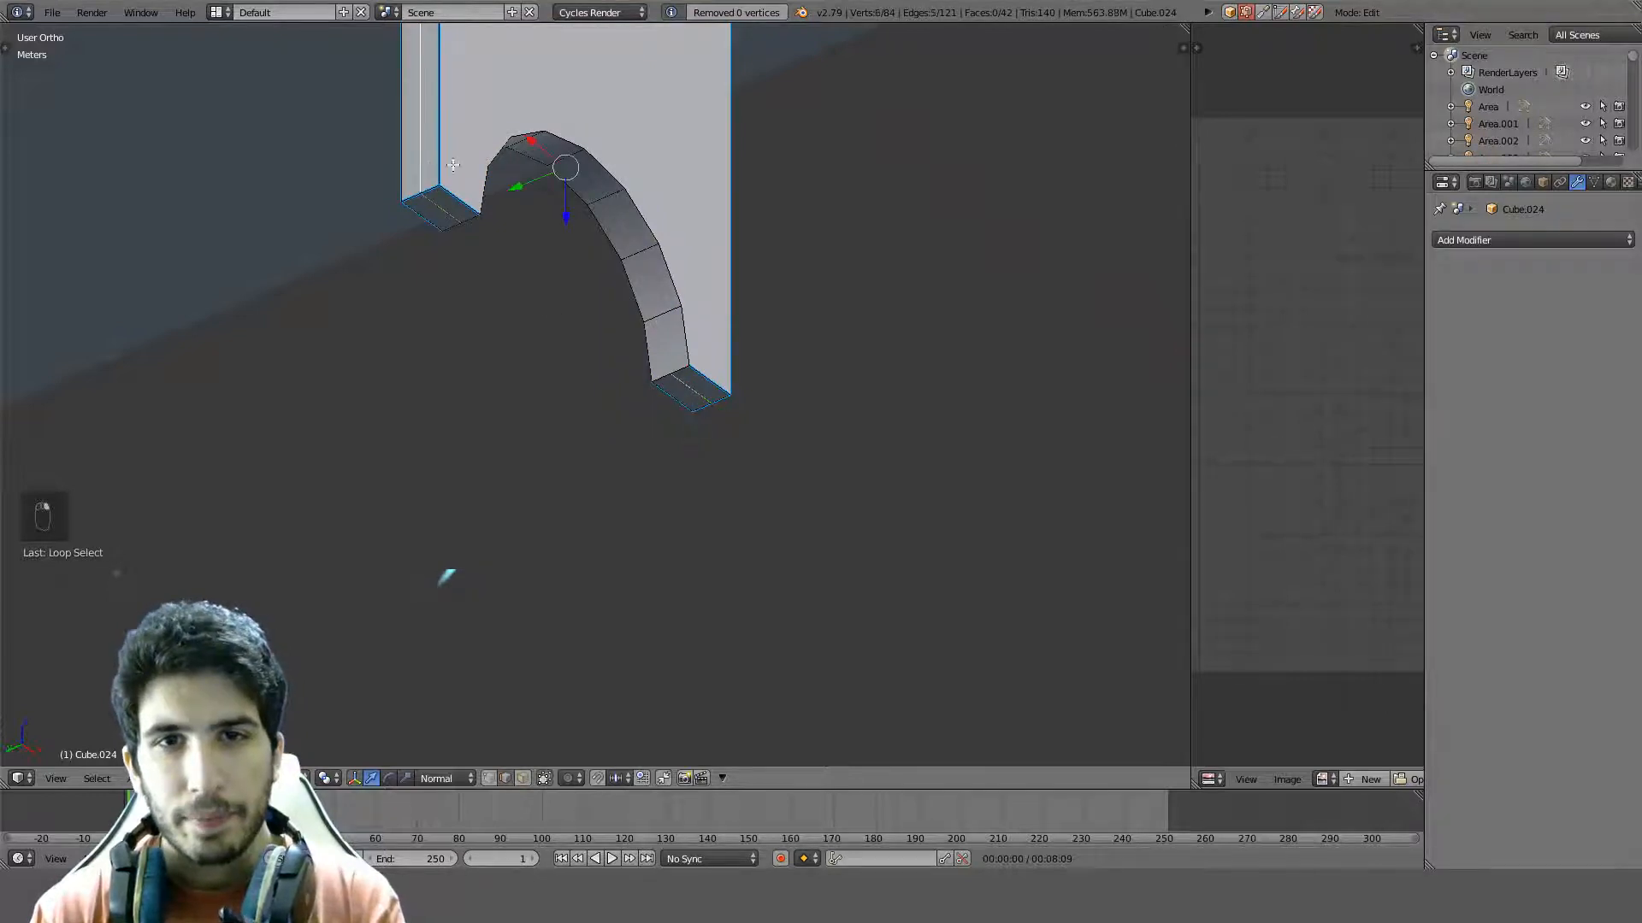
{"action": "key", "text": "ctrl+x"}
{"action": "middle_click_drag", "start_coordinate": [694, 384], "coordinate": [519, 426]}
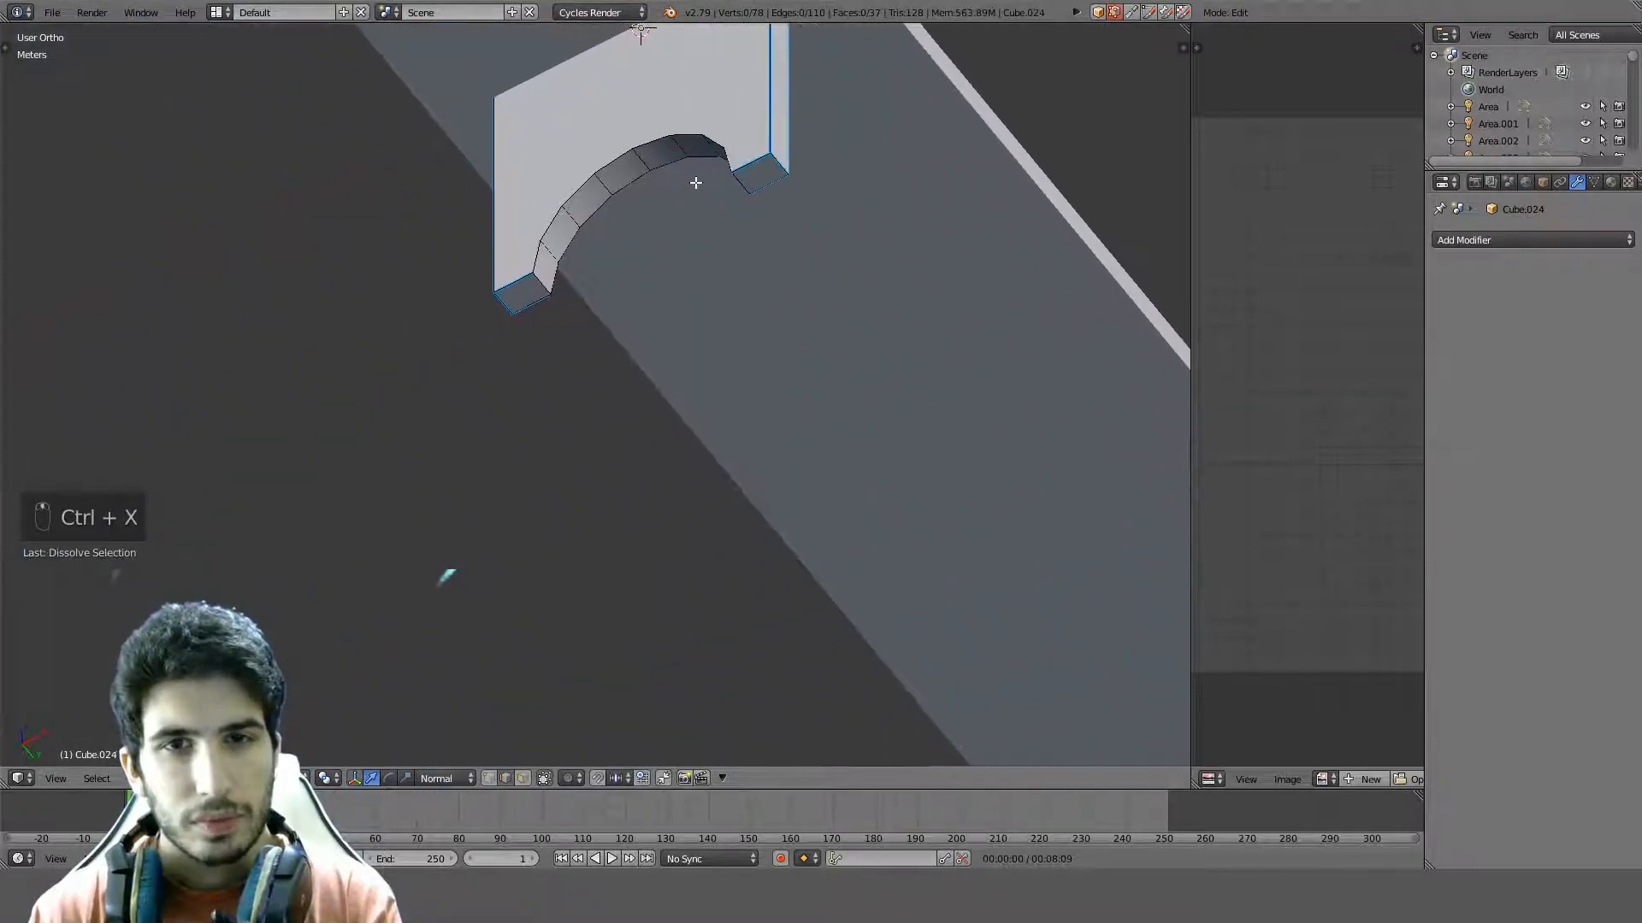
Mark the outlines of the middle leg's front and back faces, including the arch curves, as sharp with Set Sharpen
{"action": "scroll", "coordinate": [689, 186], "scroll_direction": "down", "scroll_amount": 2}
{"action": "right_click", "coordinate": [615, 218], "text": "alt"}
{"action": "scroll", "coordinate": [630, 219], "scroll_direction": "up", "scroll_amount": 2}
{"action": "key", "text": "q"}
{"action": "left_click", "coordinate": [517, 427]}
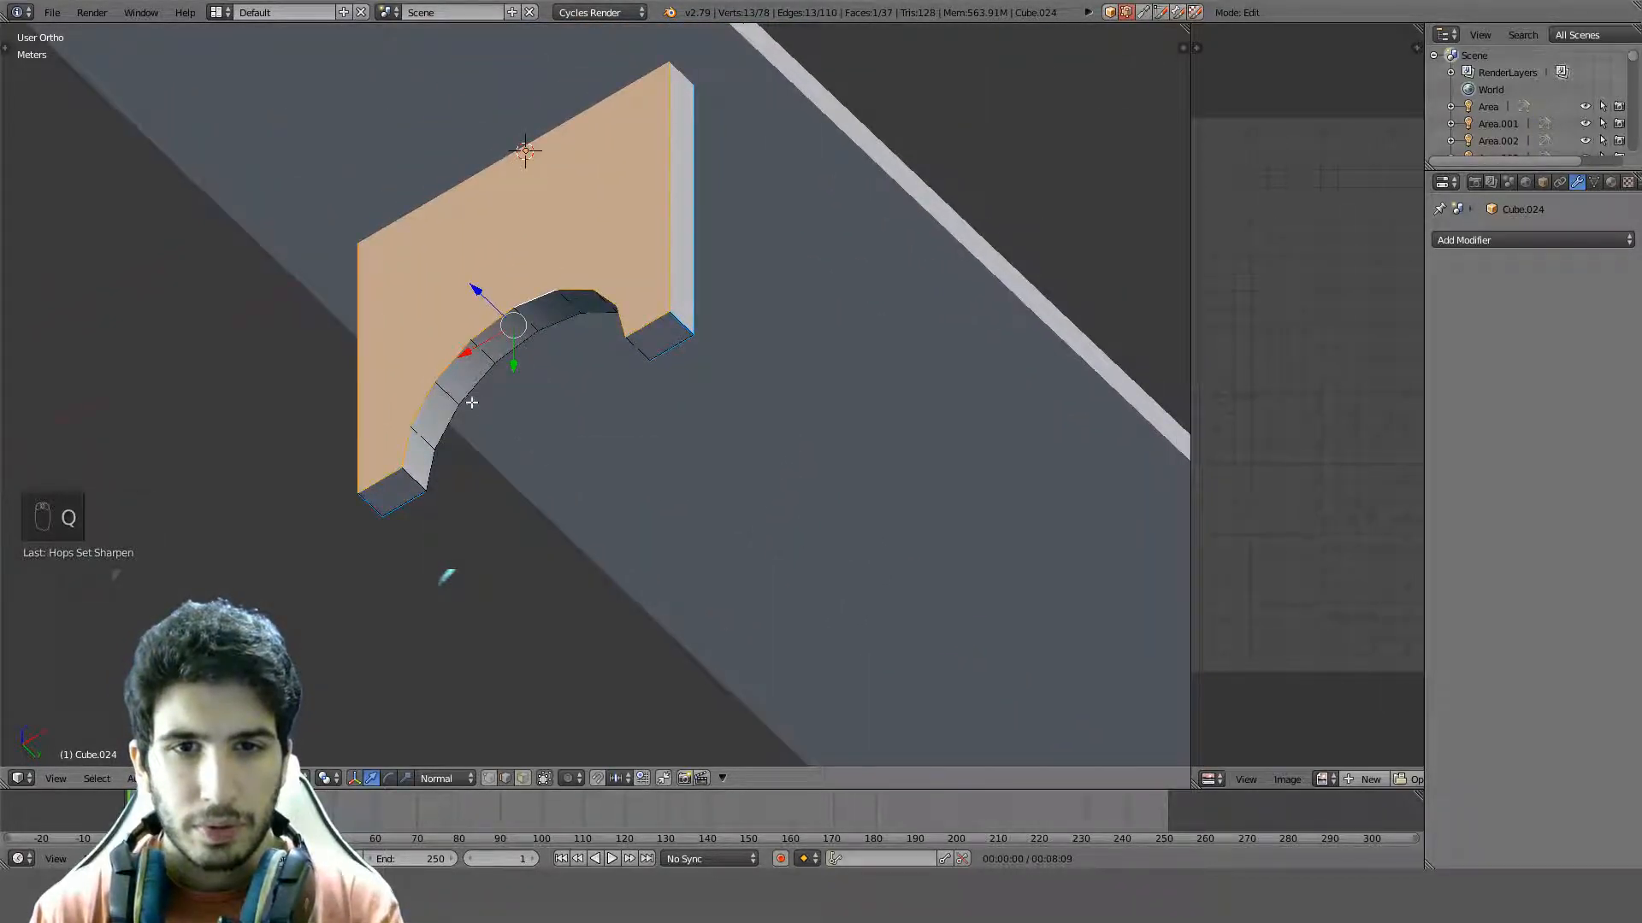
{"action": "key", "text": "q"}
{"action": "left_click", "coordinate": [470, 401]}
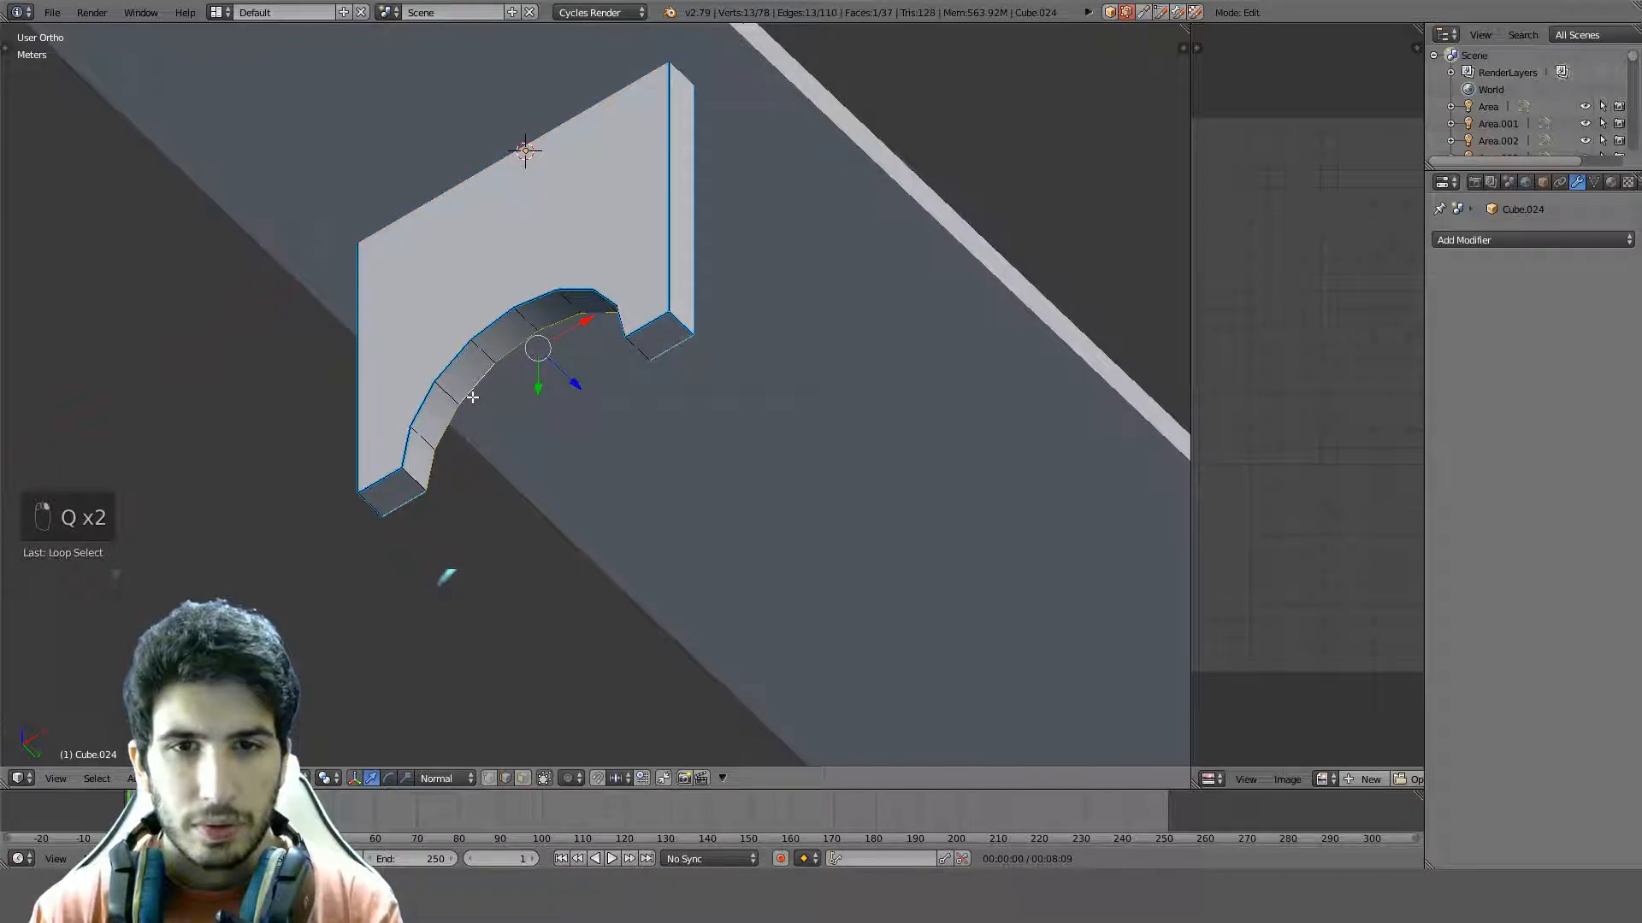
{"action": "key", "text": "q"}
{"action": "key", "text": "q"}
{"action": "key", "text": "a"}
Fill the open underside of the arch on one end leg with faces, segment by segment, and clear the selection
{"action": "scroll", "coordinate": [502, 408], "scroll_direction": "down", "scroll_amount": 4}
{"action": "scroll", "coordinate": [502, 408], "scroll_direction": "down", "scroll_amount": 4}
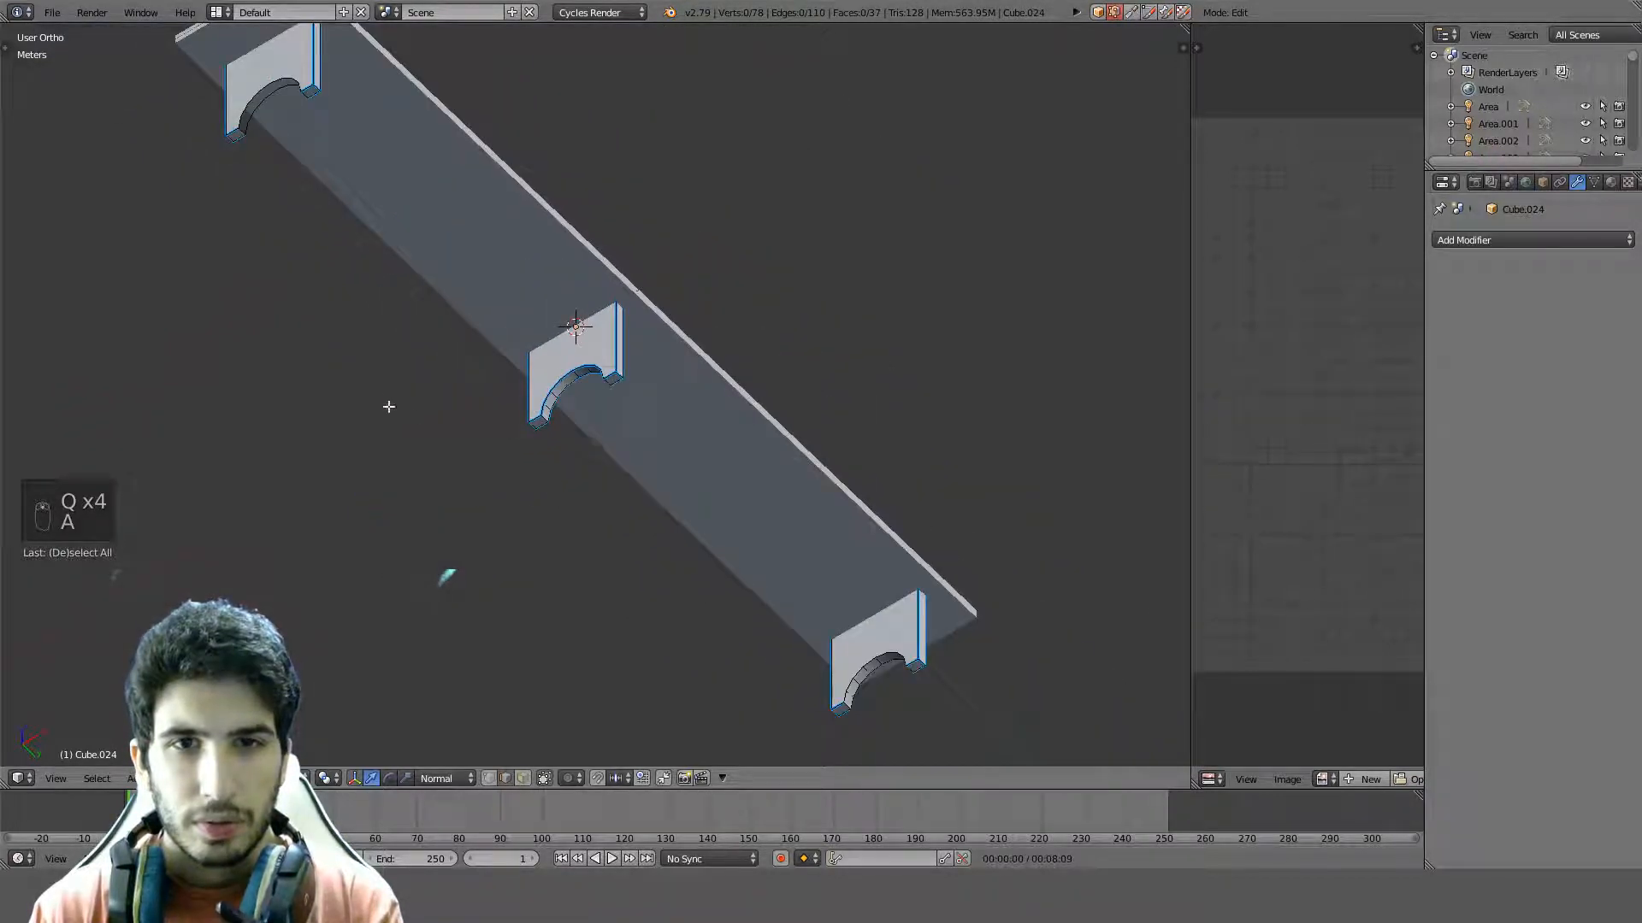
{"action": "middle_click_drag", "start_coordinate": [359, 377], "coordinate": [531, 594], "text": "shift"}
{"action": "scroll", "coordinate": [398, 265], "scroll_direction": "up", "scroll_amount": 4}
{"action": "middle_click_drag", "start_coordinate": [434, 277], "coordinate": [622, 514], "text": "shift"}
{"action": "scroll", "coordinate": [621, 514], "scroll_direction": "up", "scroll_amount": 3}
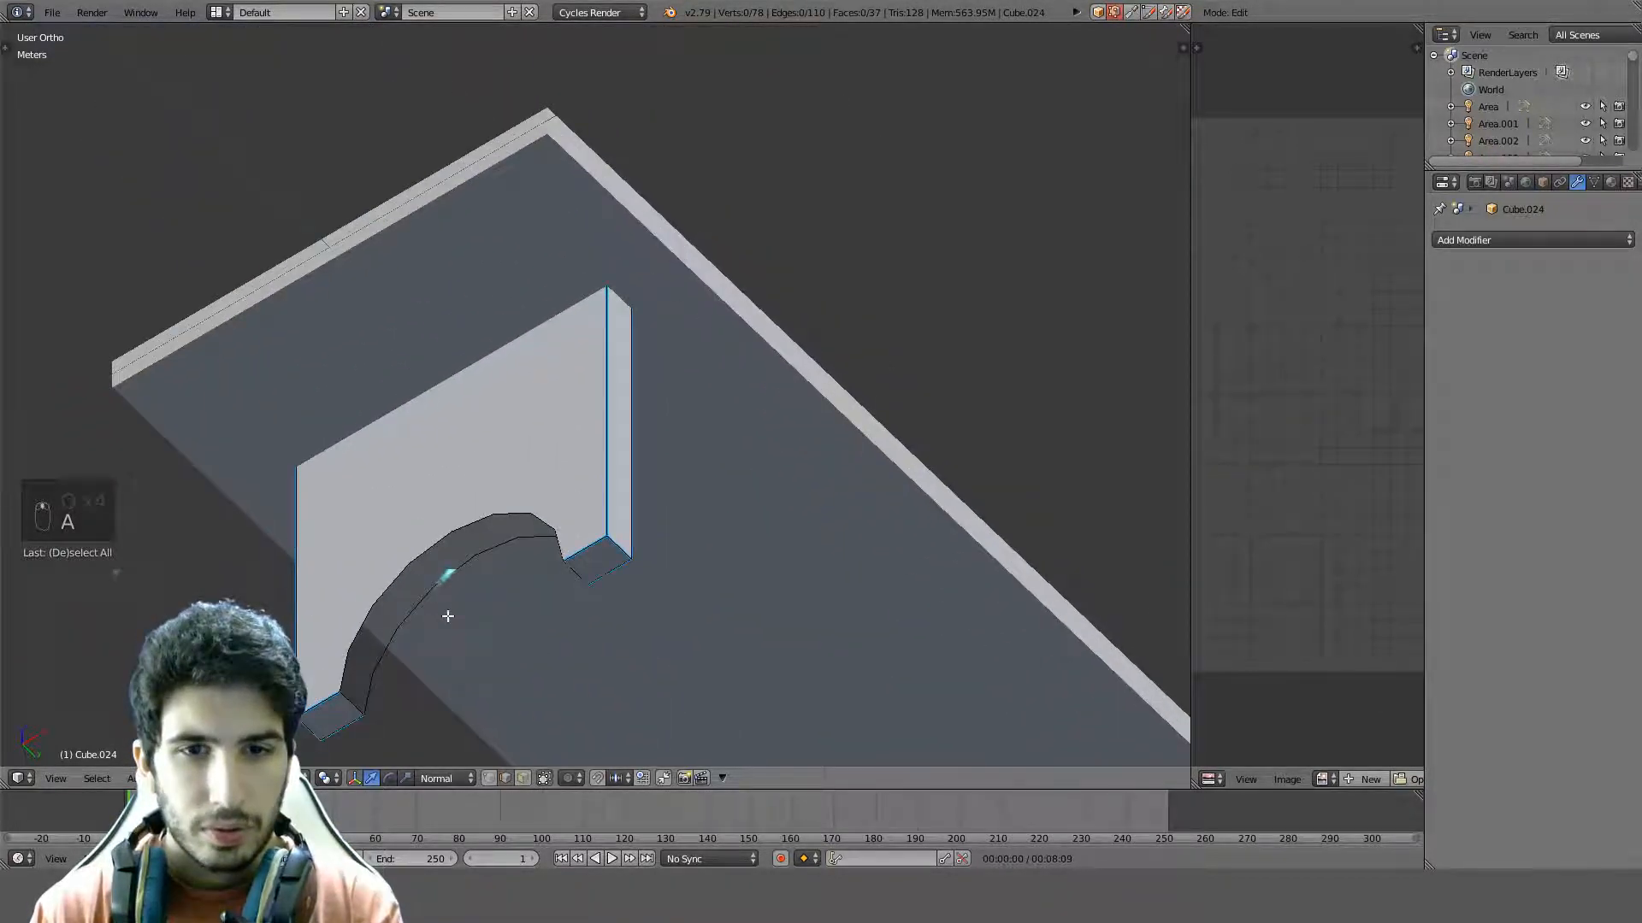
{"action": "right_click", "coordinate": [361, 695]}
{"action": "key", "text": "f"}
{"action": "key", "text": "f"}
{"action": "key", "text": "f"}
{"action": "key", "text": "f"}
{"action": "key", "text": "f"}
{"action": "key", "text": "f"}
{"action": "key", "text": "f"}
{"action": "key", "text": "f"}
{"action": "key", "text": "f"}
{"action": "key", "text": "f"}
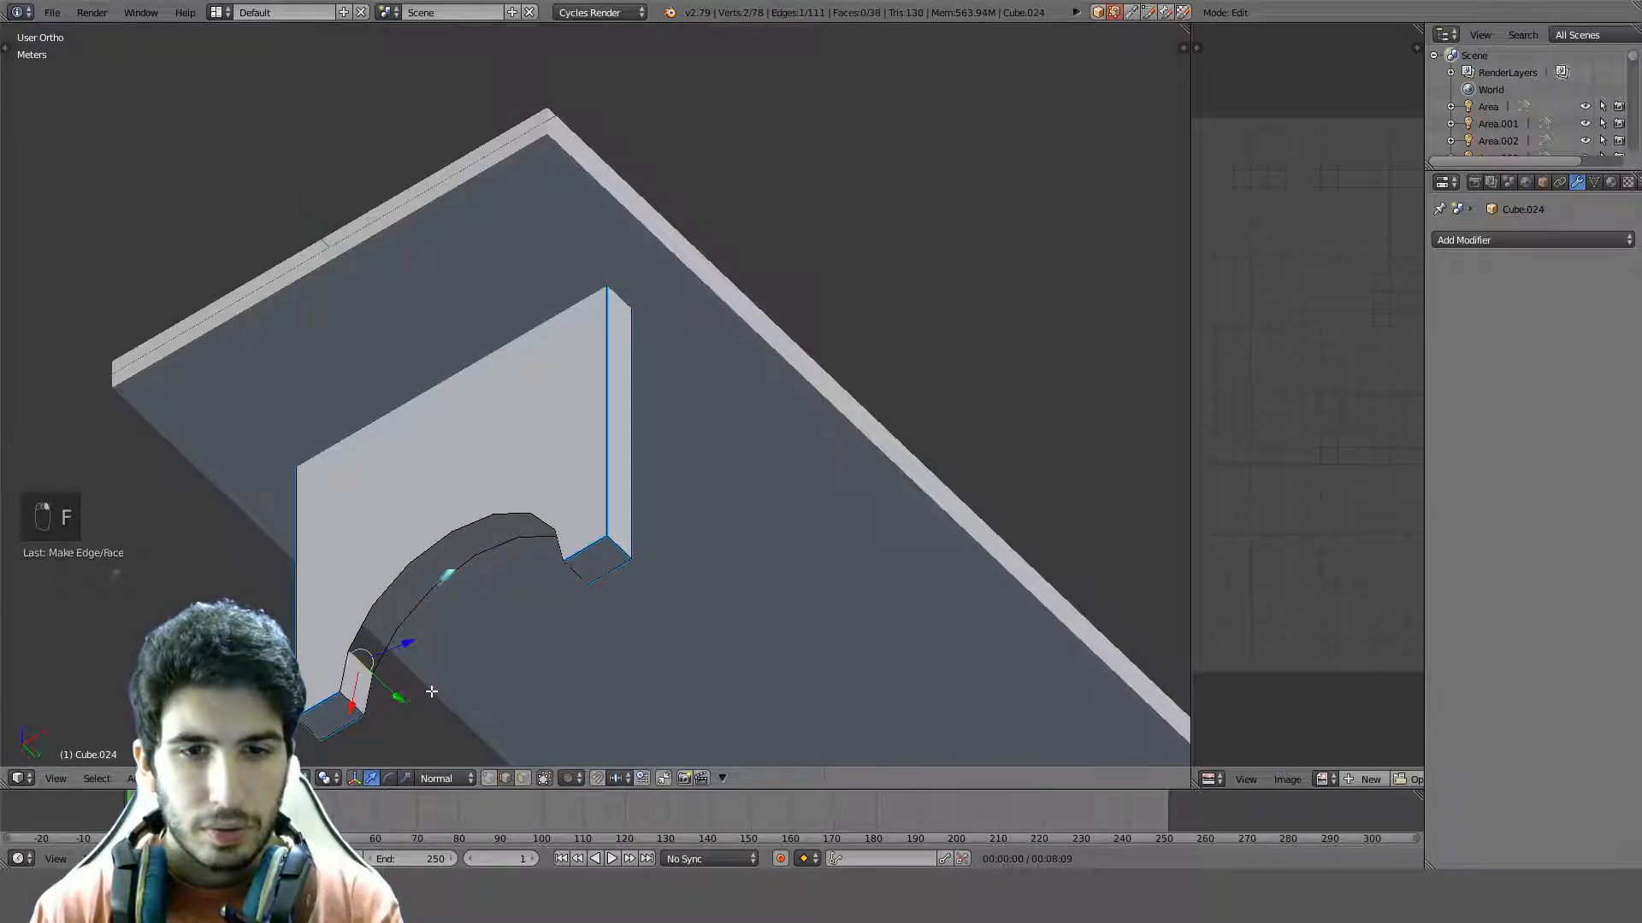
{"action": "middle_click_drag", "start_coordinate": [431, 691], "coordinate": [730, 479]}
{"action": "key", "text": "f"}
{"action": "key", "text": "a"}
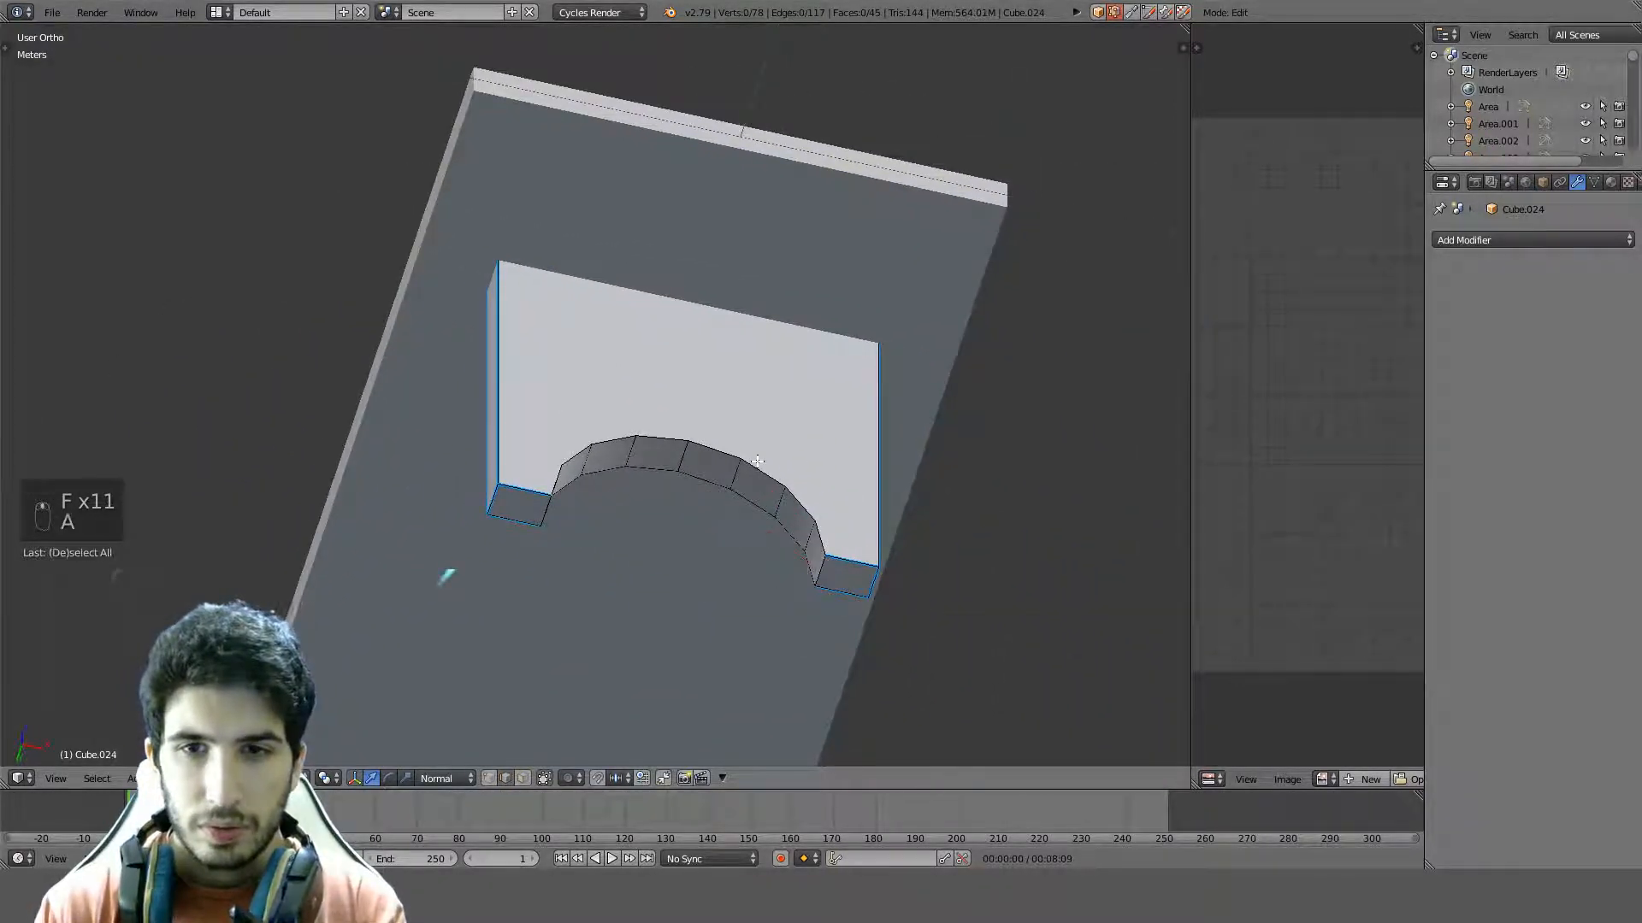
Mark the front and back face outlines of the newly filled end leg as sharp with Set Sharpen
{"action": "right_click", "coordinate": [757, 465]}
{"action": "key", "text": "q"}
{"action": "left_click", "coordinate": [757, 467]}
{"action": "key", "text": "q"}
{"action": "left_click", "coordinate": [757, 467]}
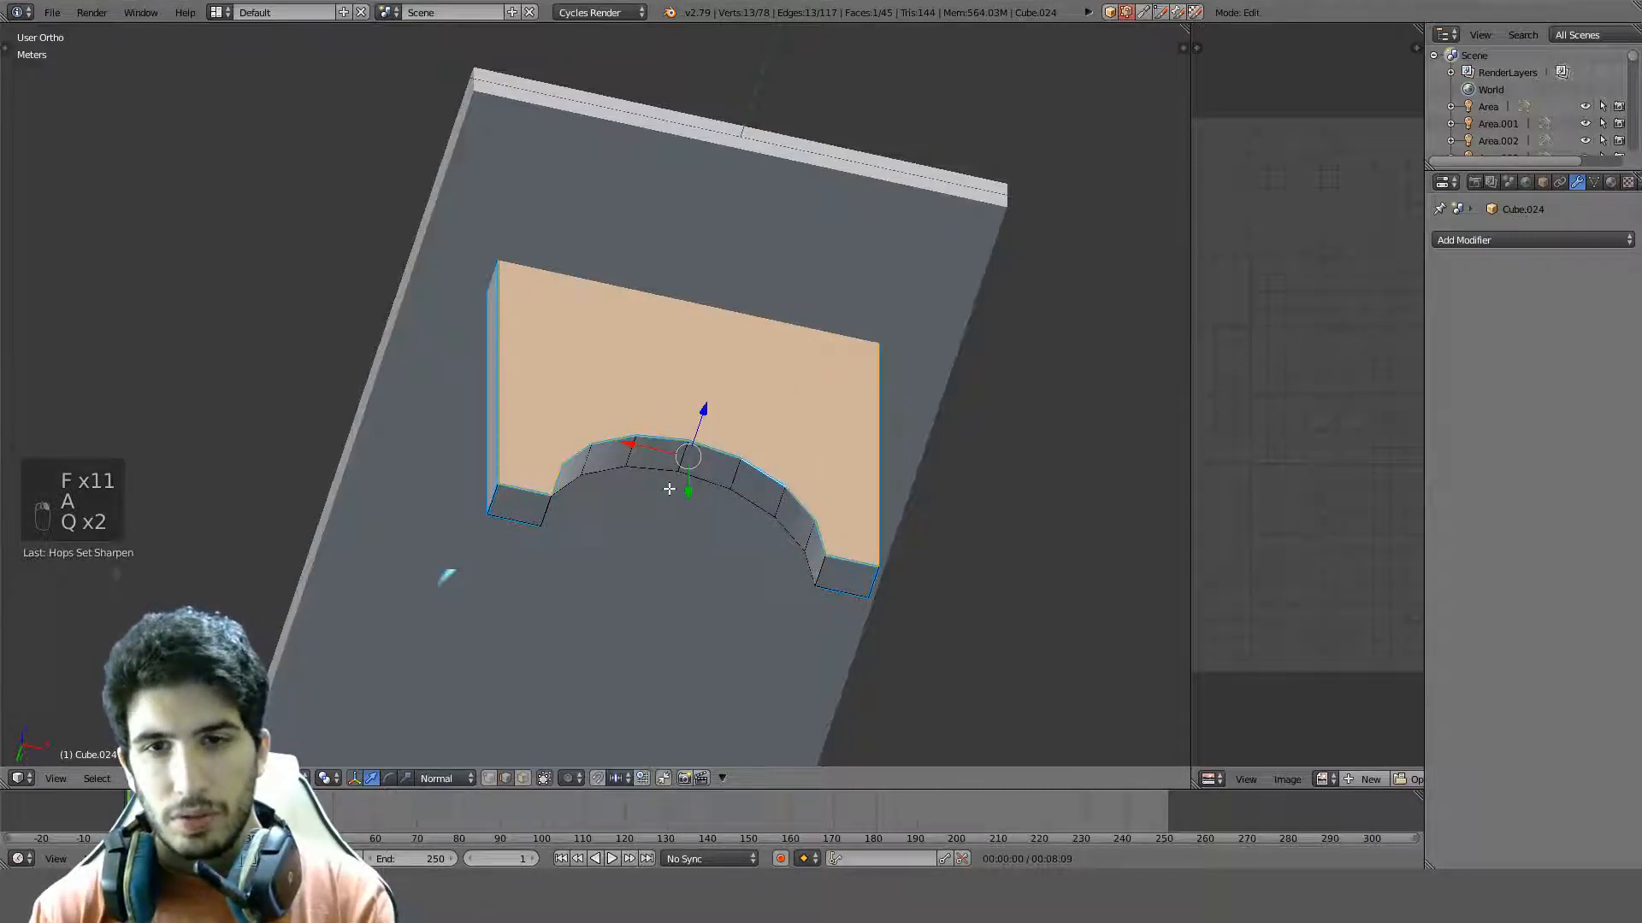
{"action": "right_click", "coordinate": [662, 471], "text": "alt"}
{"action": "key", "text": "q"}
{"action": "left_click", "coordinate": [662, 471]}
{"action": "key", "text": "q"}
{"action": "left_click", "coordinate": [662, 471]}
{"action": "scroll", "coordinate": [755, 527], "scroll_direction": "down", "scroll_amount": 2}
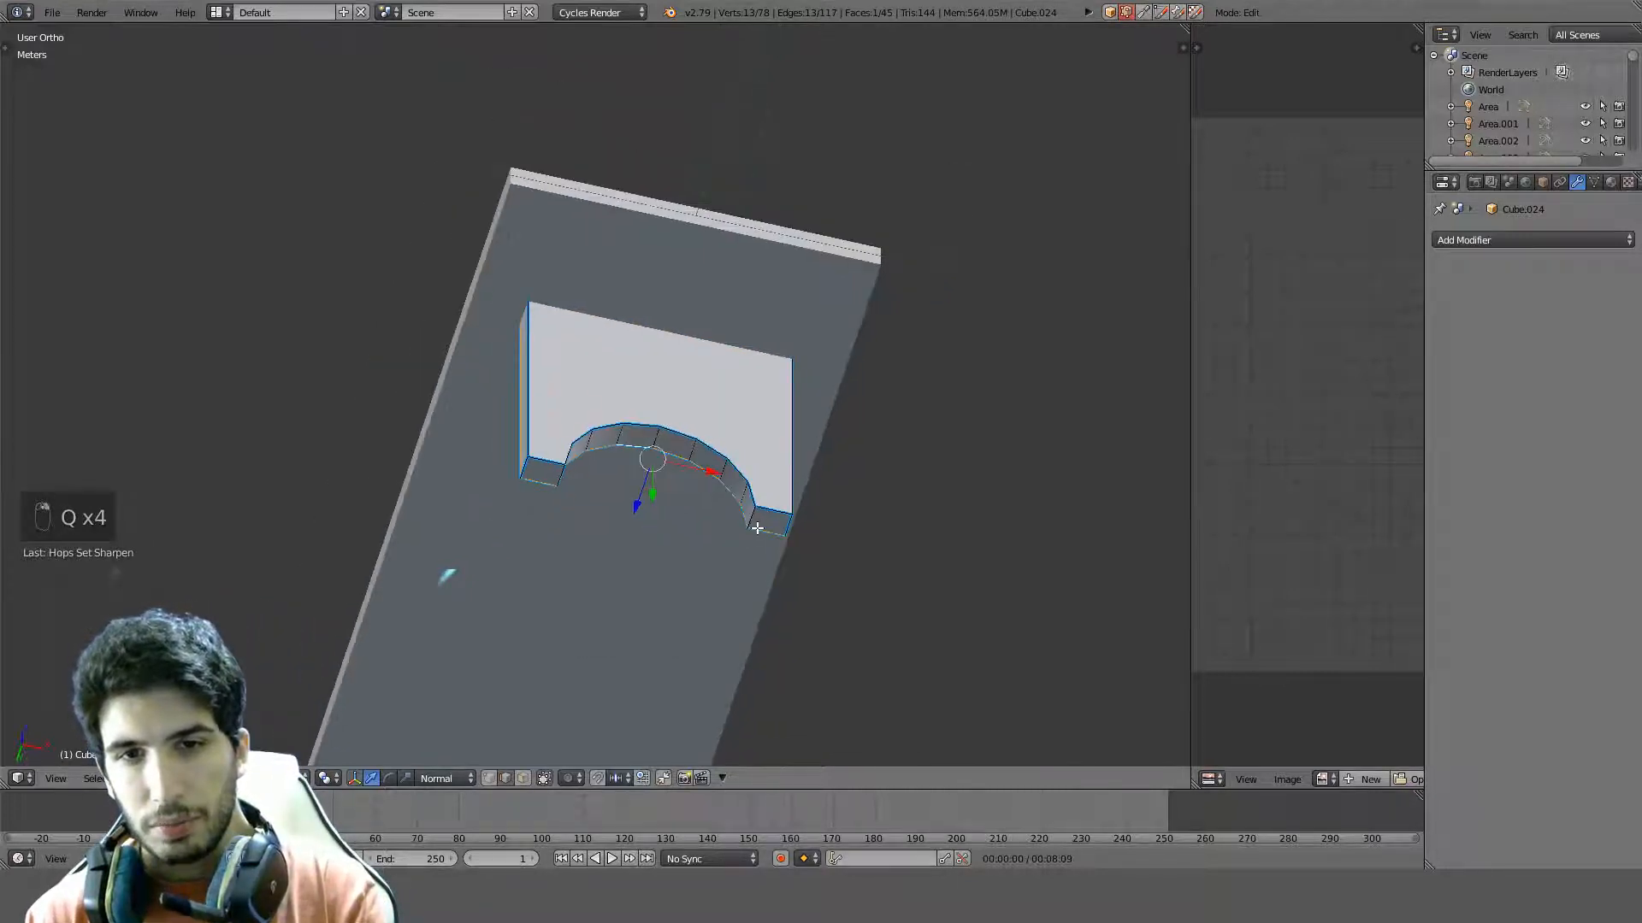
Mark the front and back face outlines of the opposite end leg as sharp, finishing in Object Mode
{"action": "middle_click_drag", "start_coordinate": [761, 527], "coordinate": [440, 560]}
{"action": "scroll", "coordinate": [760, 578], "scroll_direction": "down", "scroll_amount": 3}
{"action": "scroll", "coordinate": [760, 577], "scroll_direction": "down", "scroll_amount": 2}
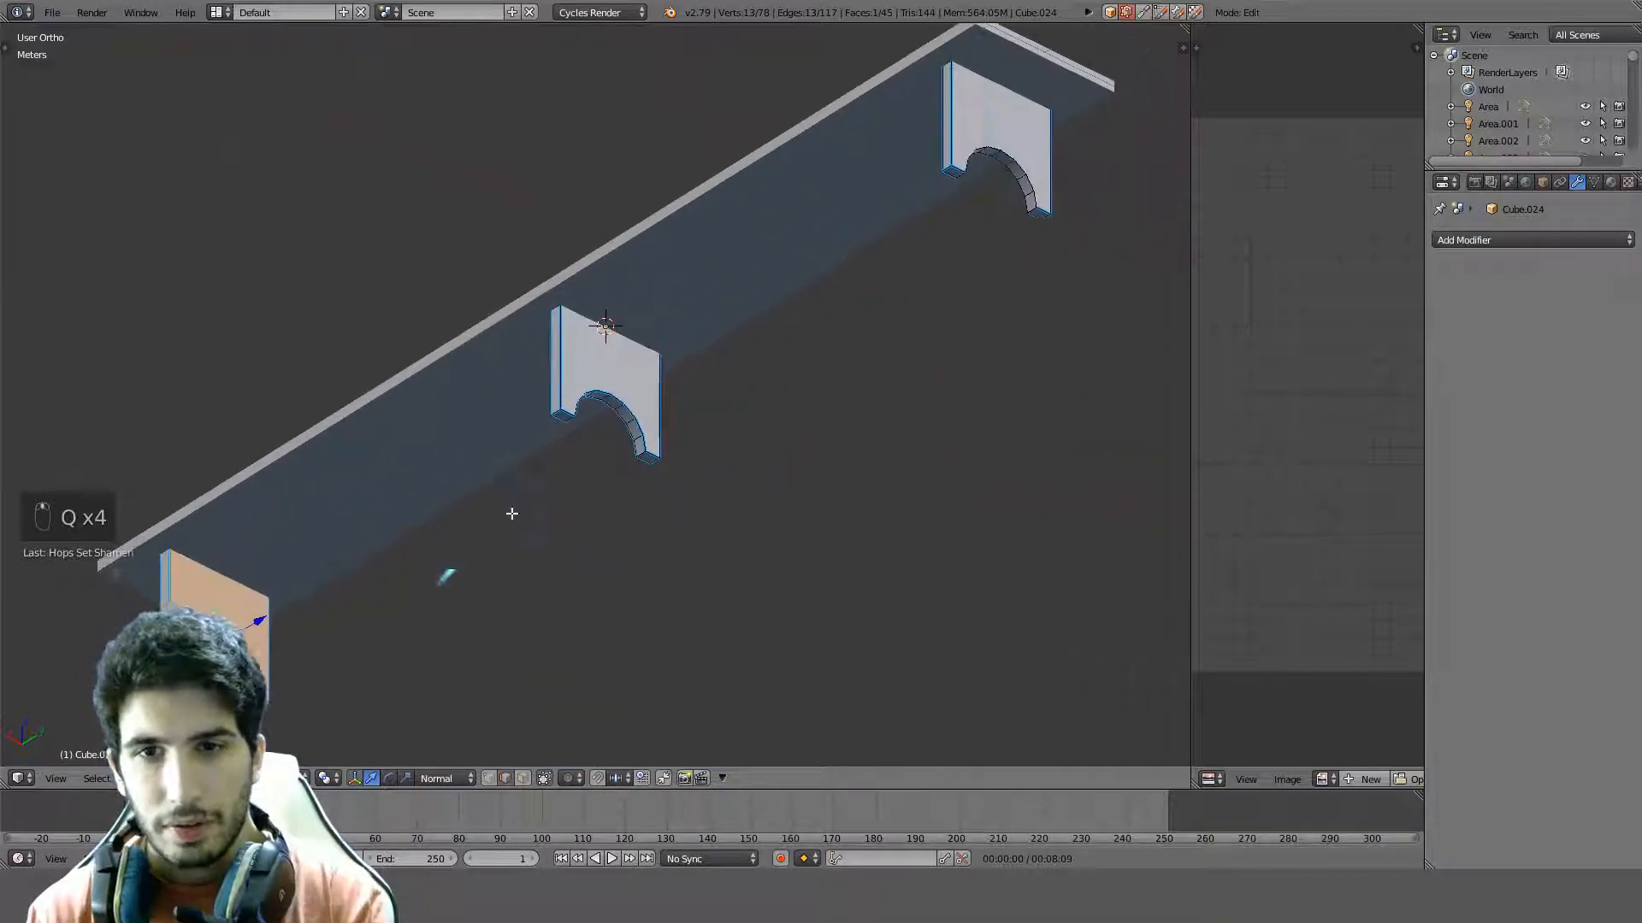
{"action": "scroll", "coordinate": [678, 385], "scroll_direction": "up", "scroll_amount": 6}
{"action": "middle_click_drag", "start_coordinate": [792, 336], "coordinate": [719, 437], "text": "shift"}
{"action": "key", "text": "a"}
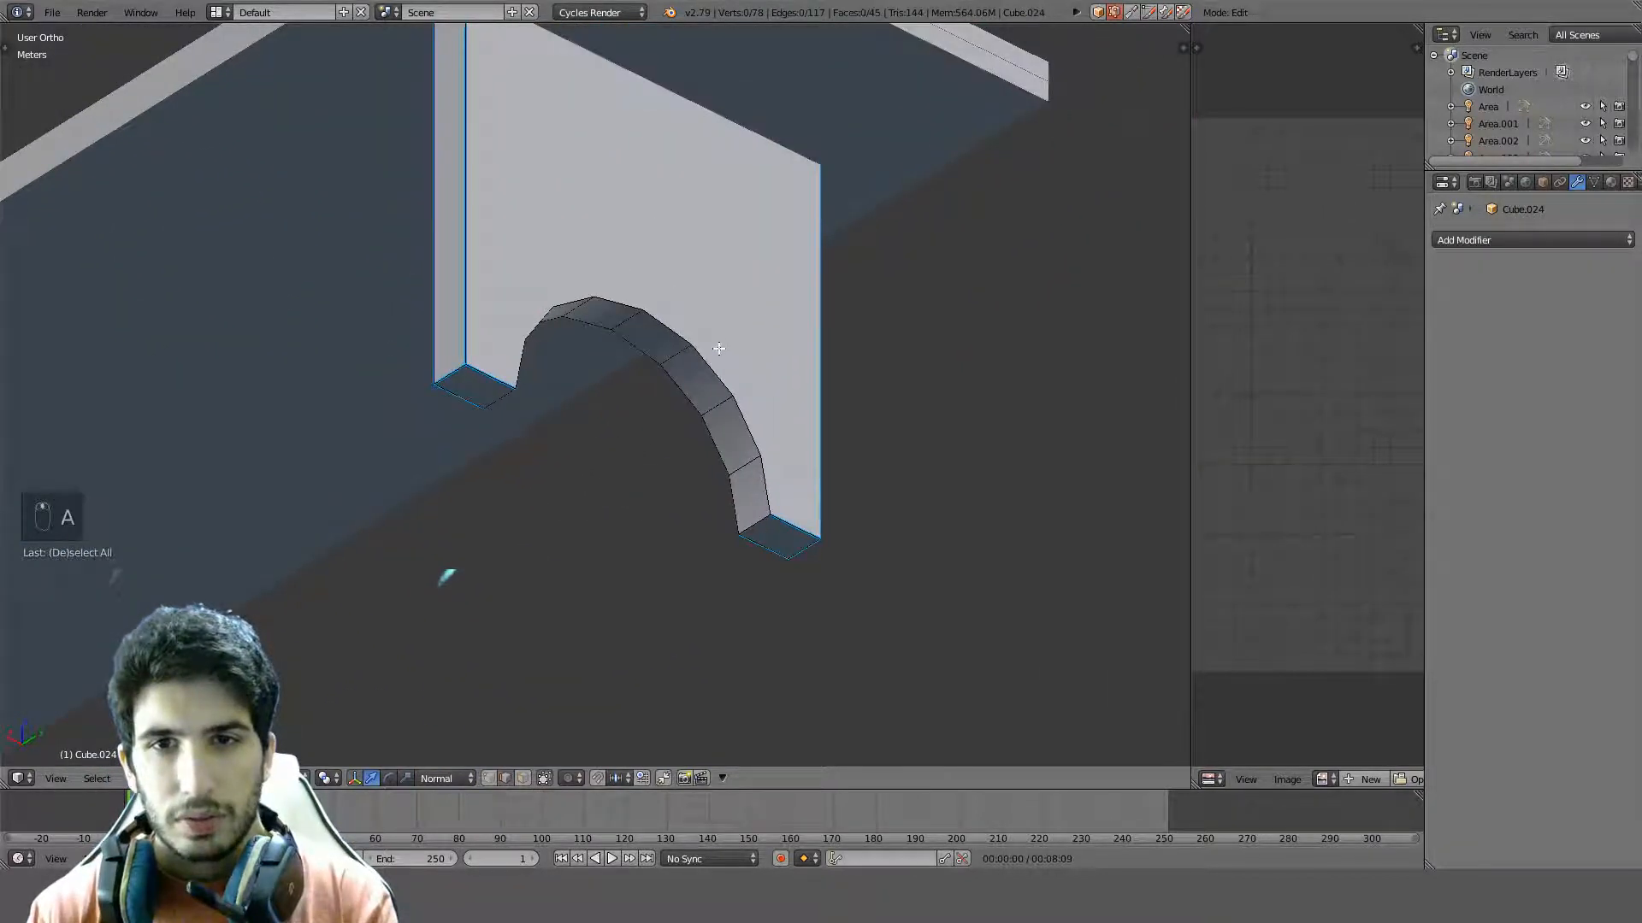
{"action": "right_click", "coordinate": [708, 349]}
{"action": "key", "text": "q"}
{"action": "left_click", "coordinate": [707, 349]}
{"action": "key", "text": "q"}
{"action": "left_click", "coordinate": [707, 349]}
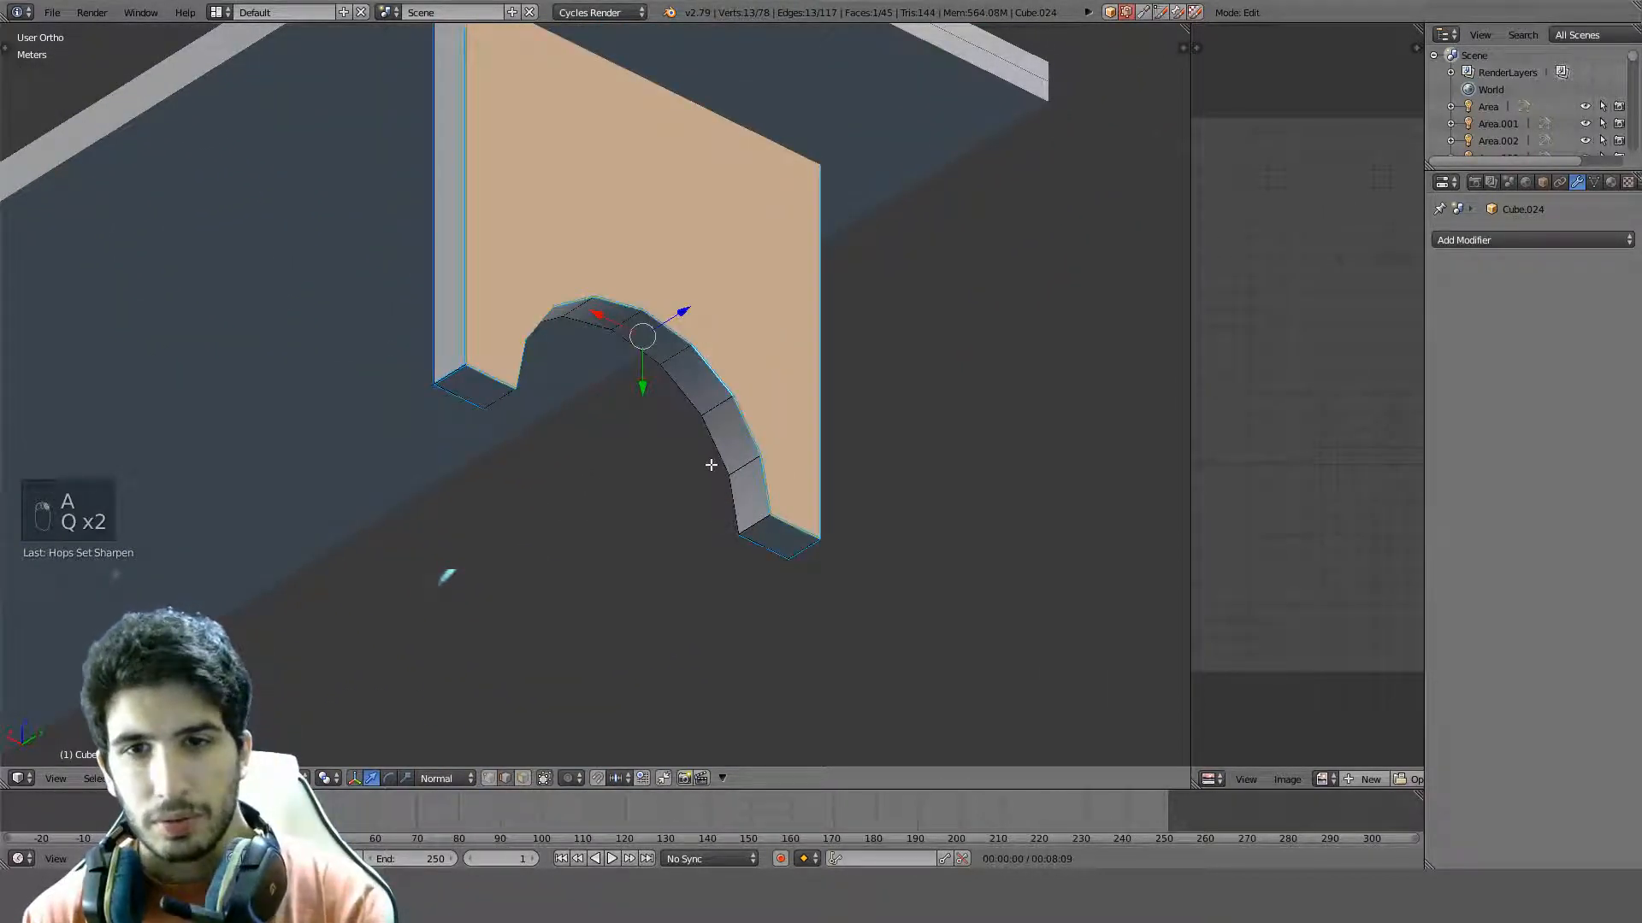
{"action": "key", "text": "a"}
{"action": "right_click", "coordinate": [713, 443], "text": "alt"}
{"action": "key", "text": "q"}
{"action": "left_click", "coordinate": [713, 443]}
{"action": "key", "text": "q"}
{"action": "left_click", "coordinate": [713, 443]}
{"action": "key", "text": "Tab"}
{"action": "scroll", "coordinate": [624, 441], "scroll_direction": "down", "scroll_amount": 2}
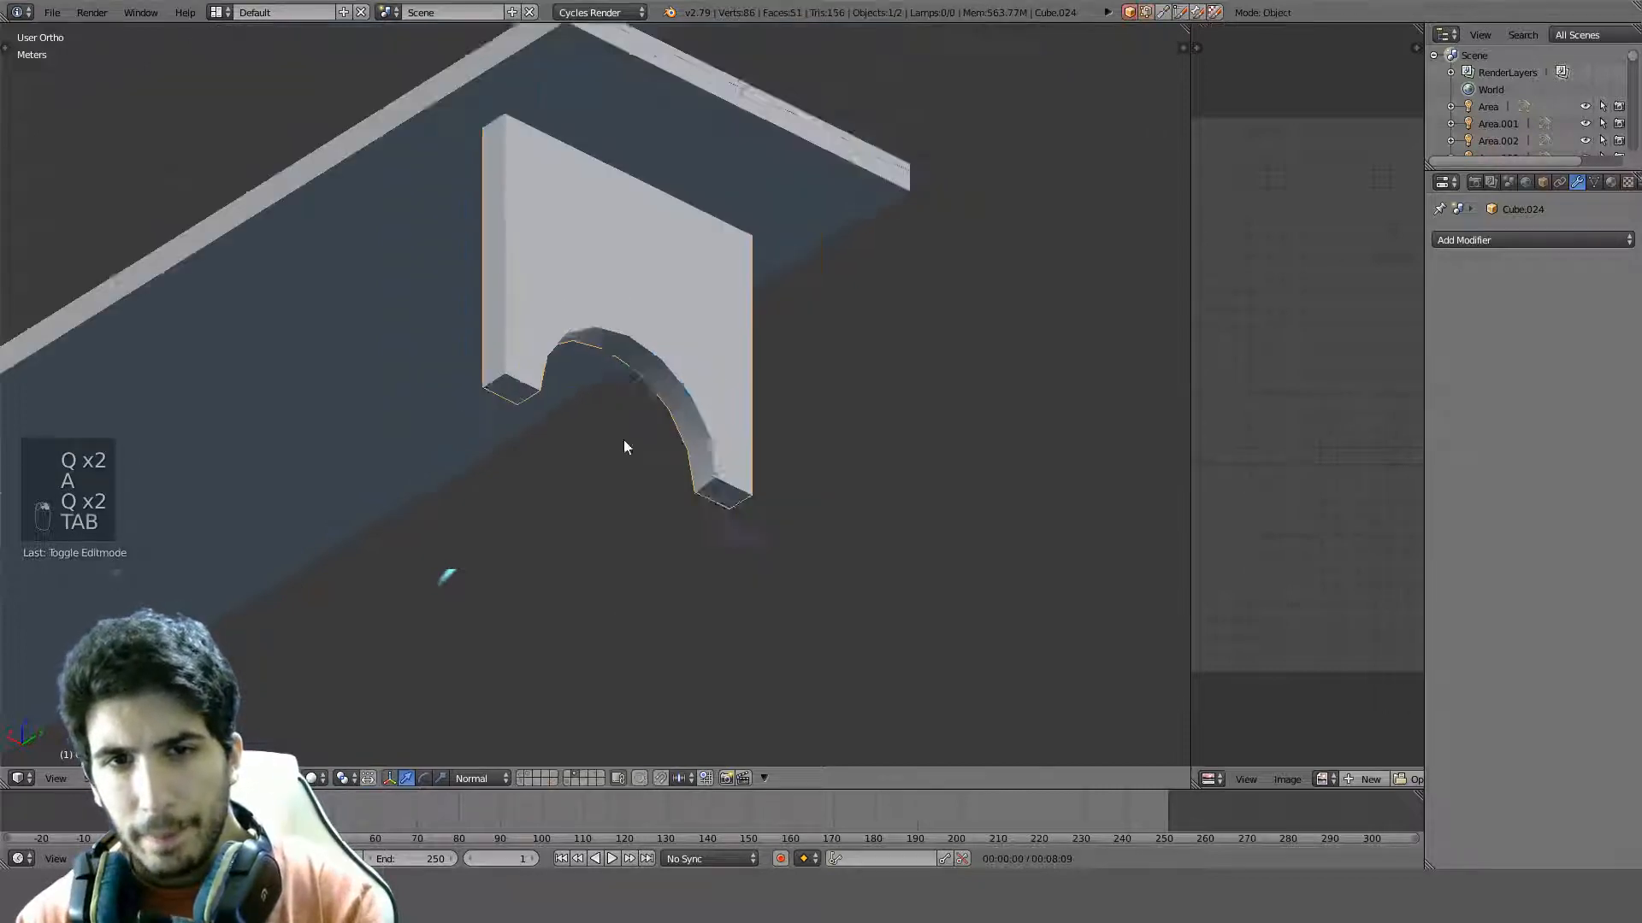
Select the bench seat and scale it by 2 along the Z axis to thicken it
{"action": "middle_click_drag", "start_coordinate": [624, 442], "coordinate": [818, 344]}
{"action": "scroll", "coordinate": [860, 378], "scroll_direction": "down", "scroll_amount": 3}
{"action": "scroll", "coordinate": [746, 565], "scroll_direction": "down", "scroll_amount": 3}
{"action": "scroll", "coordinate": [596, 485], "scroll_direction": "up", "scroll_amount": 3}
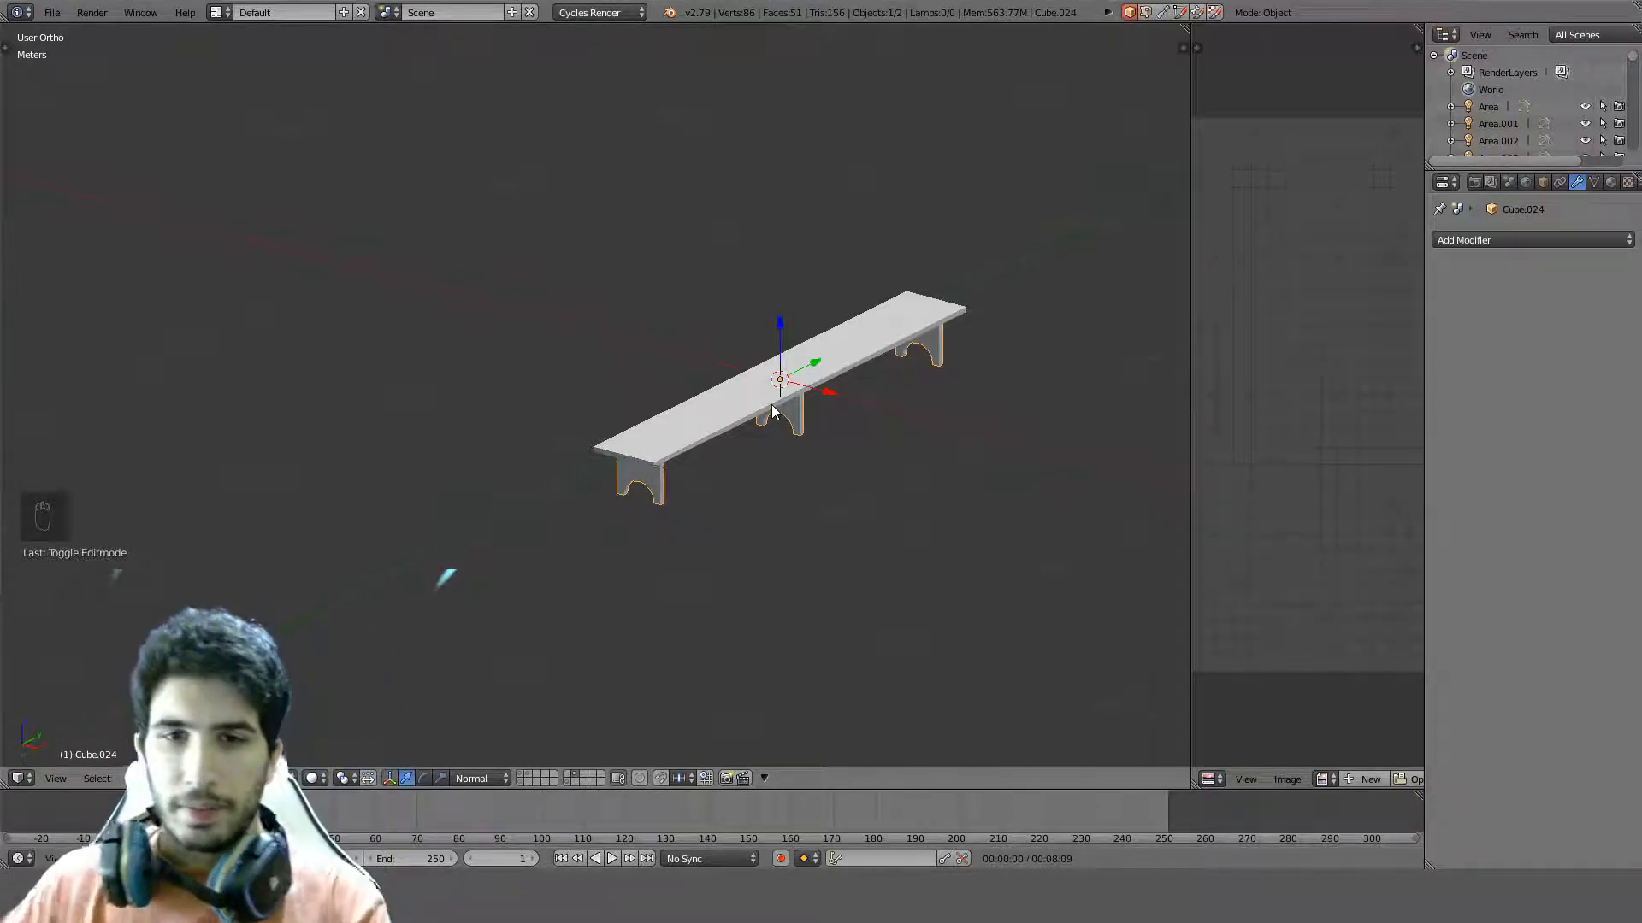
{"action": "key", "text": "KP_1"}
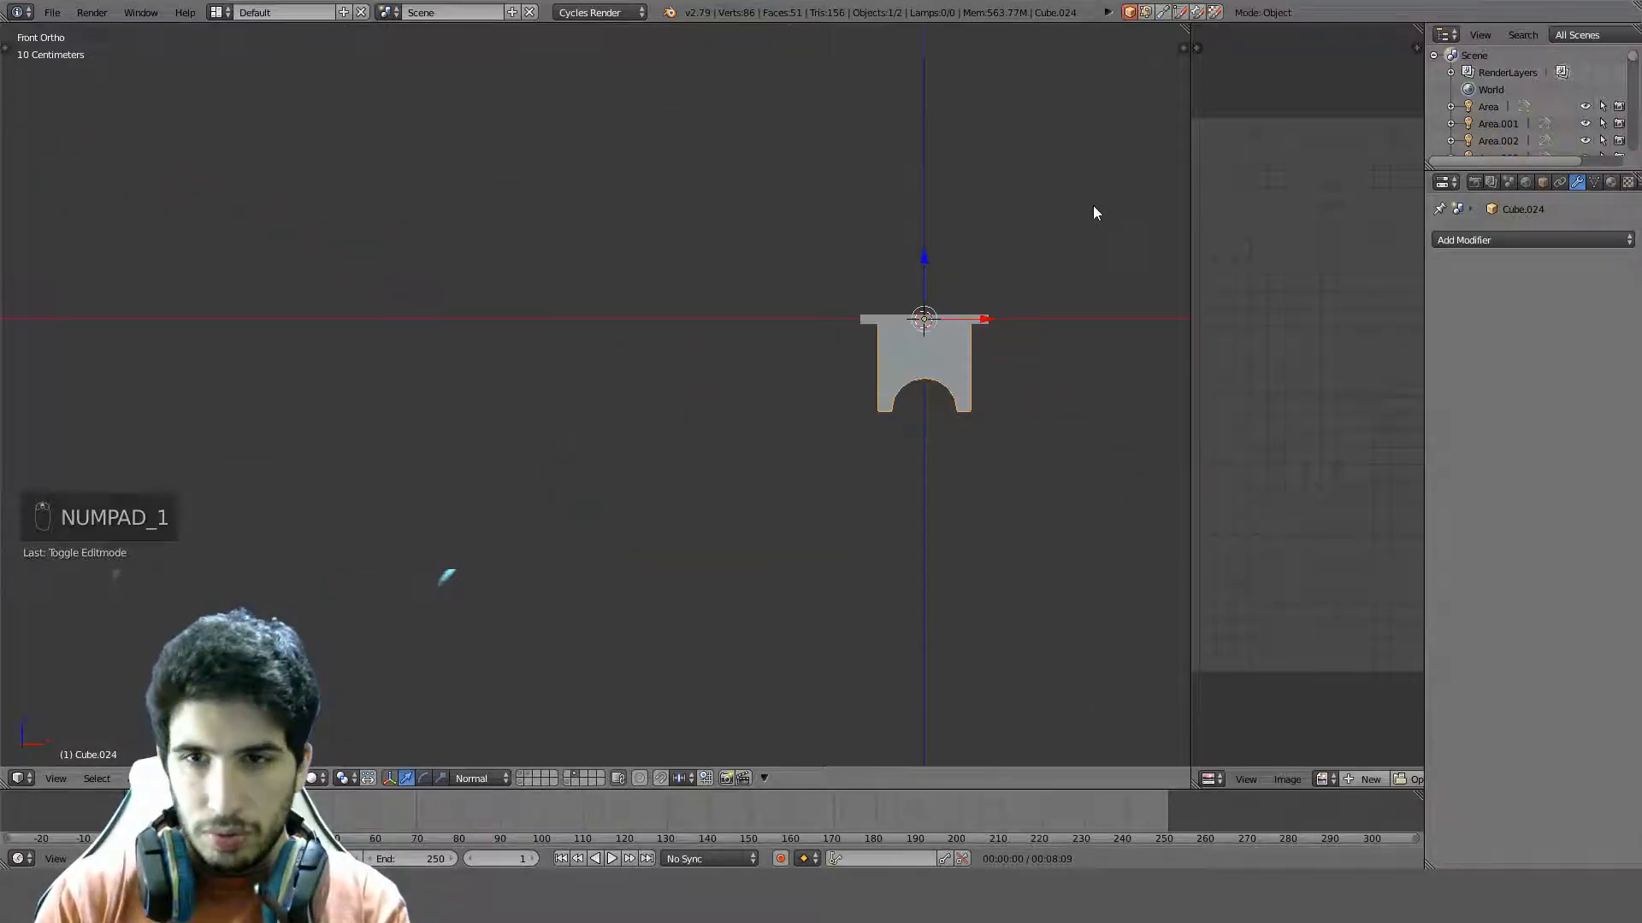
{"action": "right_click", "coordinate": [961, 317]}
{"action": "key", "text": "KP_3"}
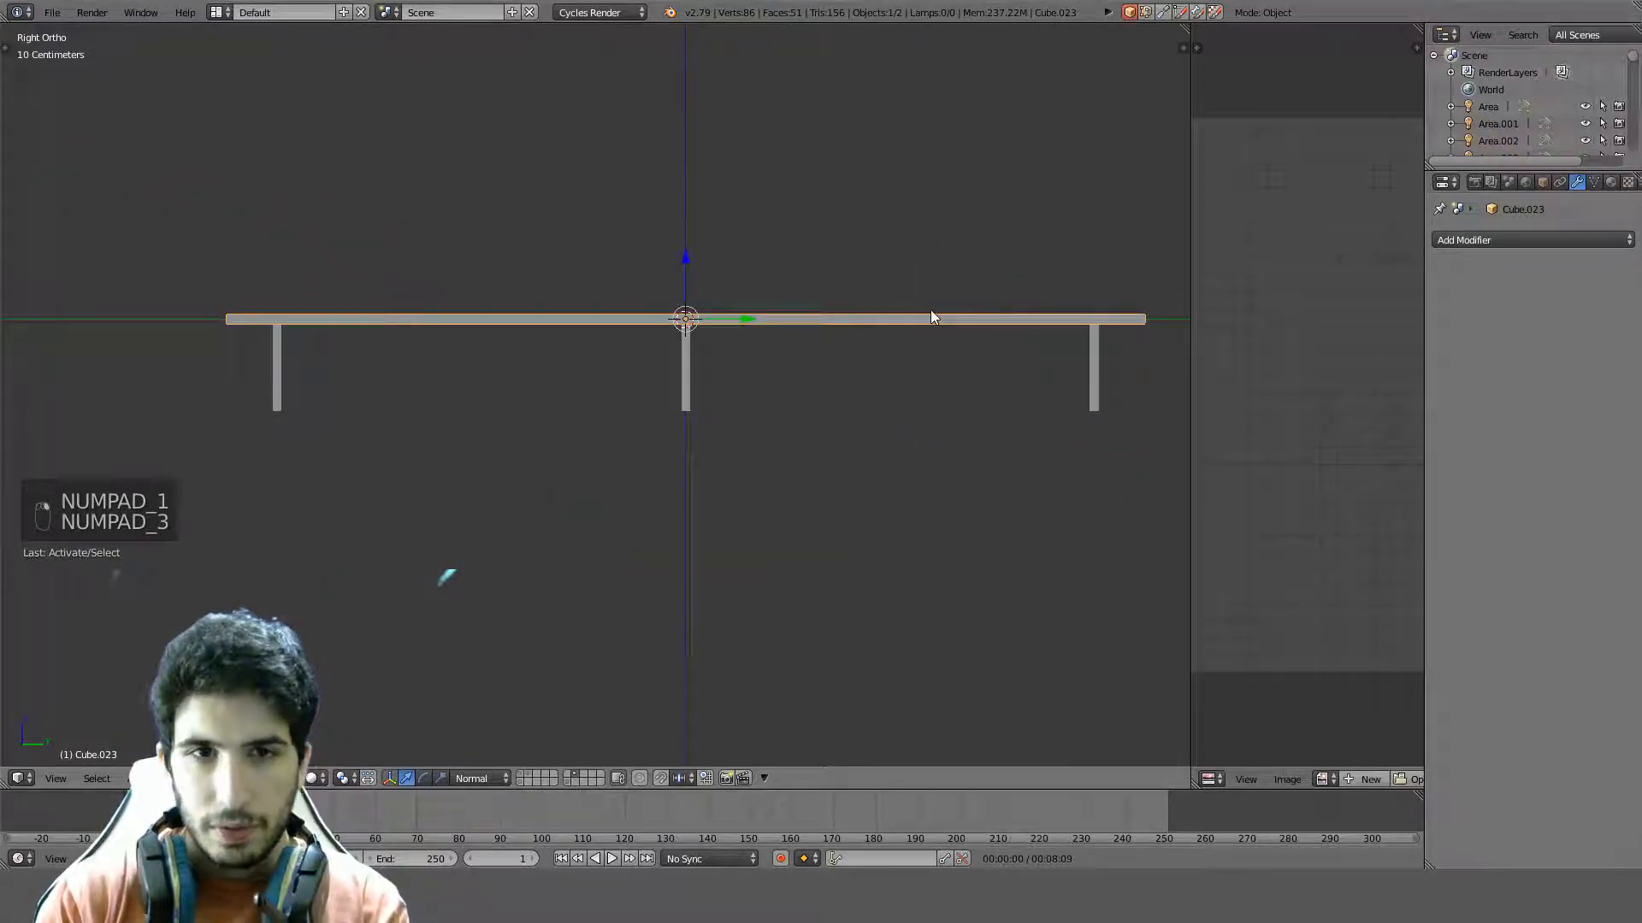
{"action": "key", "text": "s"}
{"action": "key", "text": "z"}
{"action": "key", "text": "2"}
{"action": "key", "text": "Return"}
In wireframe side view, raise the seat slightly along Z so its underside meets the legs' tops, and apply its object transform
{"action": "key", "text": "z"}
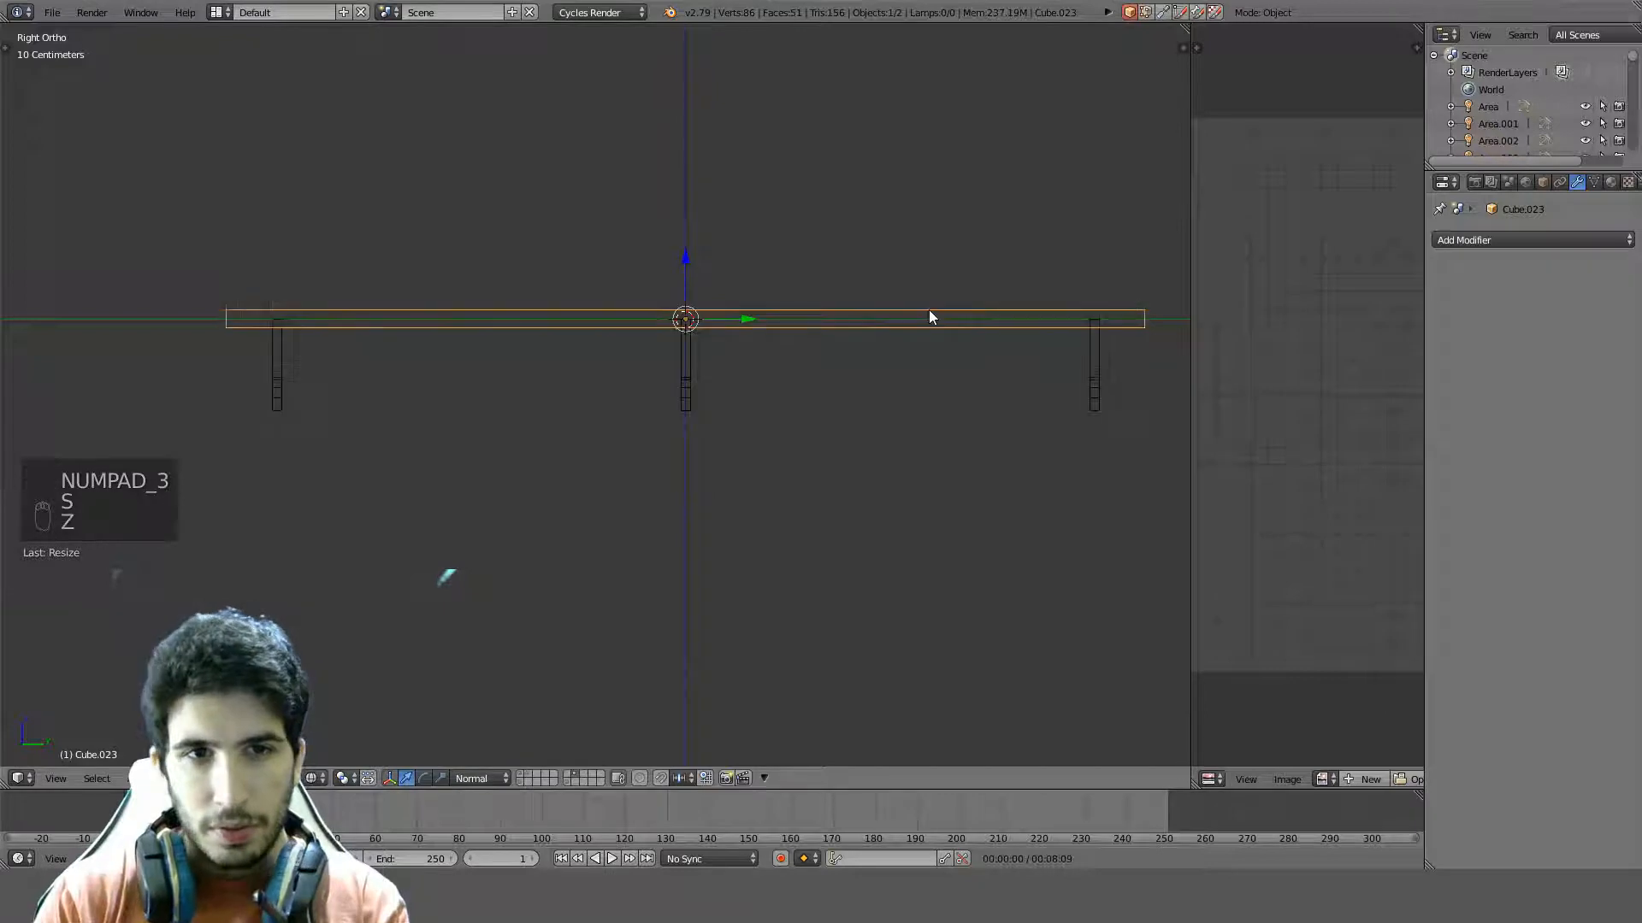
{"action": "scroll", "coordinate": [535, 346], "scroll_direction": "up", "scroll_amount": 3}
{"action": "middle_click_drag", "start_coordinate": [495, 339], "coordinate": [581, 441], "text": "shift"}
{"action": "key", "text": "g"}
{"action": "key", "text": "z"}
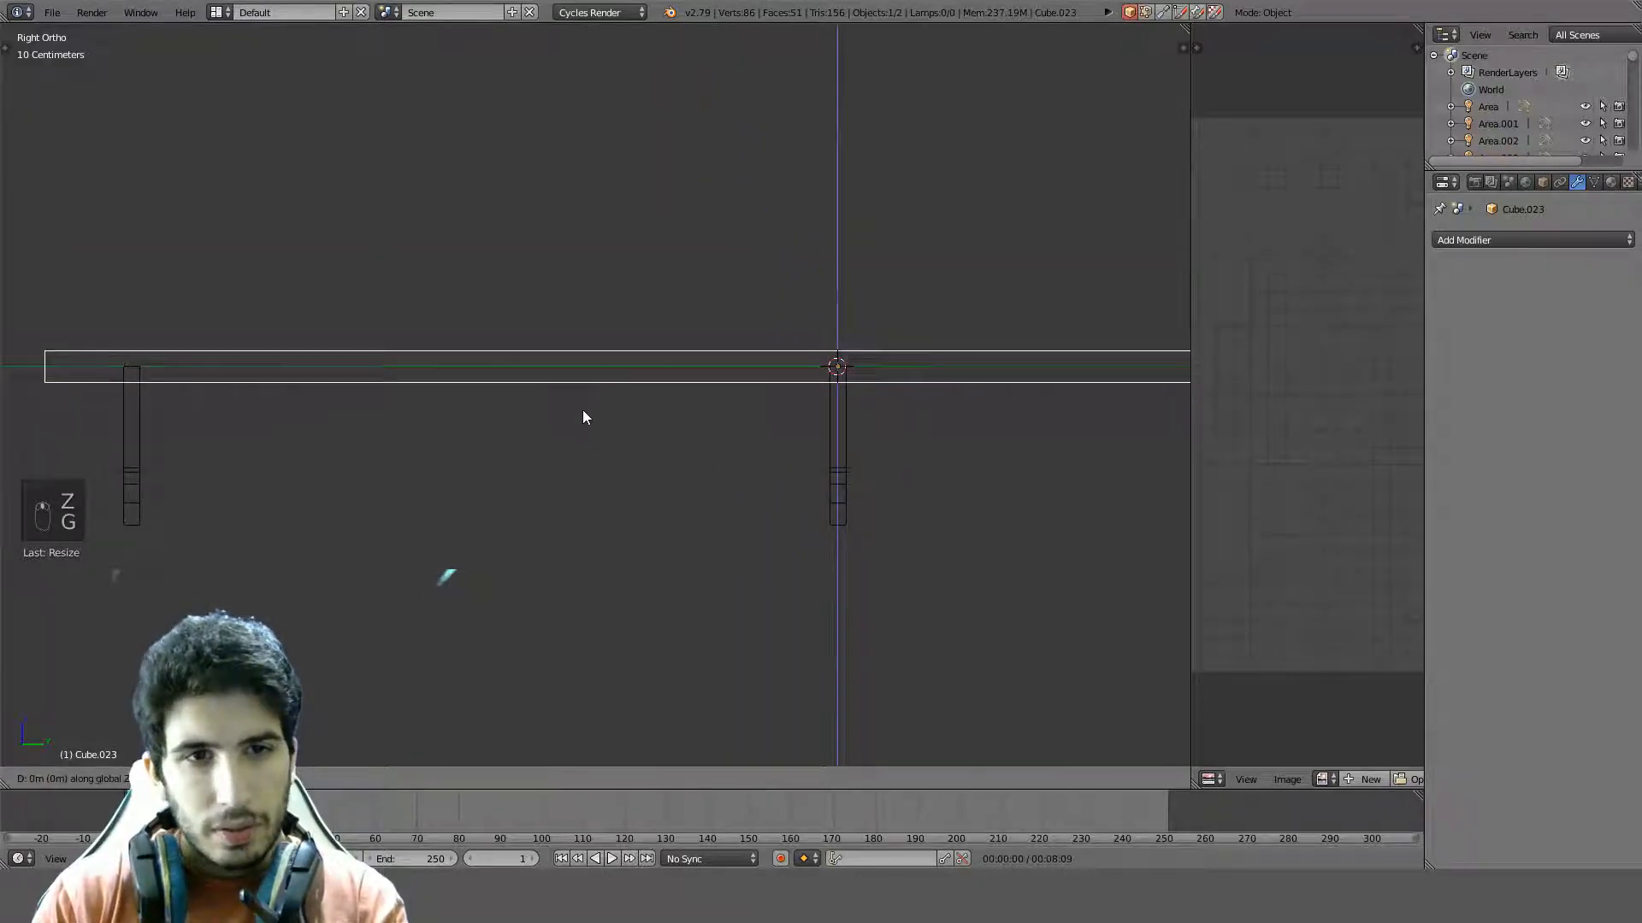
{"action": "left_click", "coordinate": [580, 460]}
{"action": "scroll", "coordinate": [579, 460], "scroll_direction": "down", "scroll_amount": 3}
{"action": "key", "text": "ctrl+a"}
{"action": "left_click", "coordinate": [579, 463]}
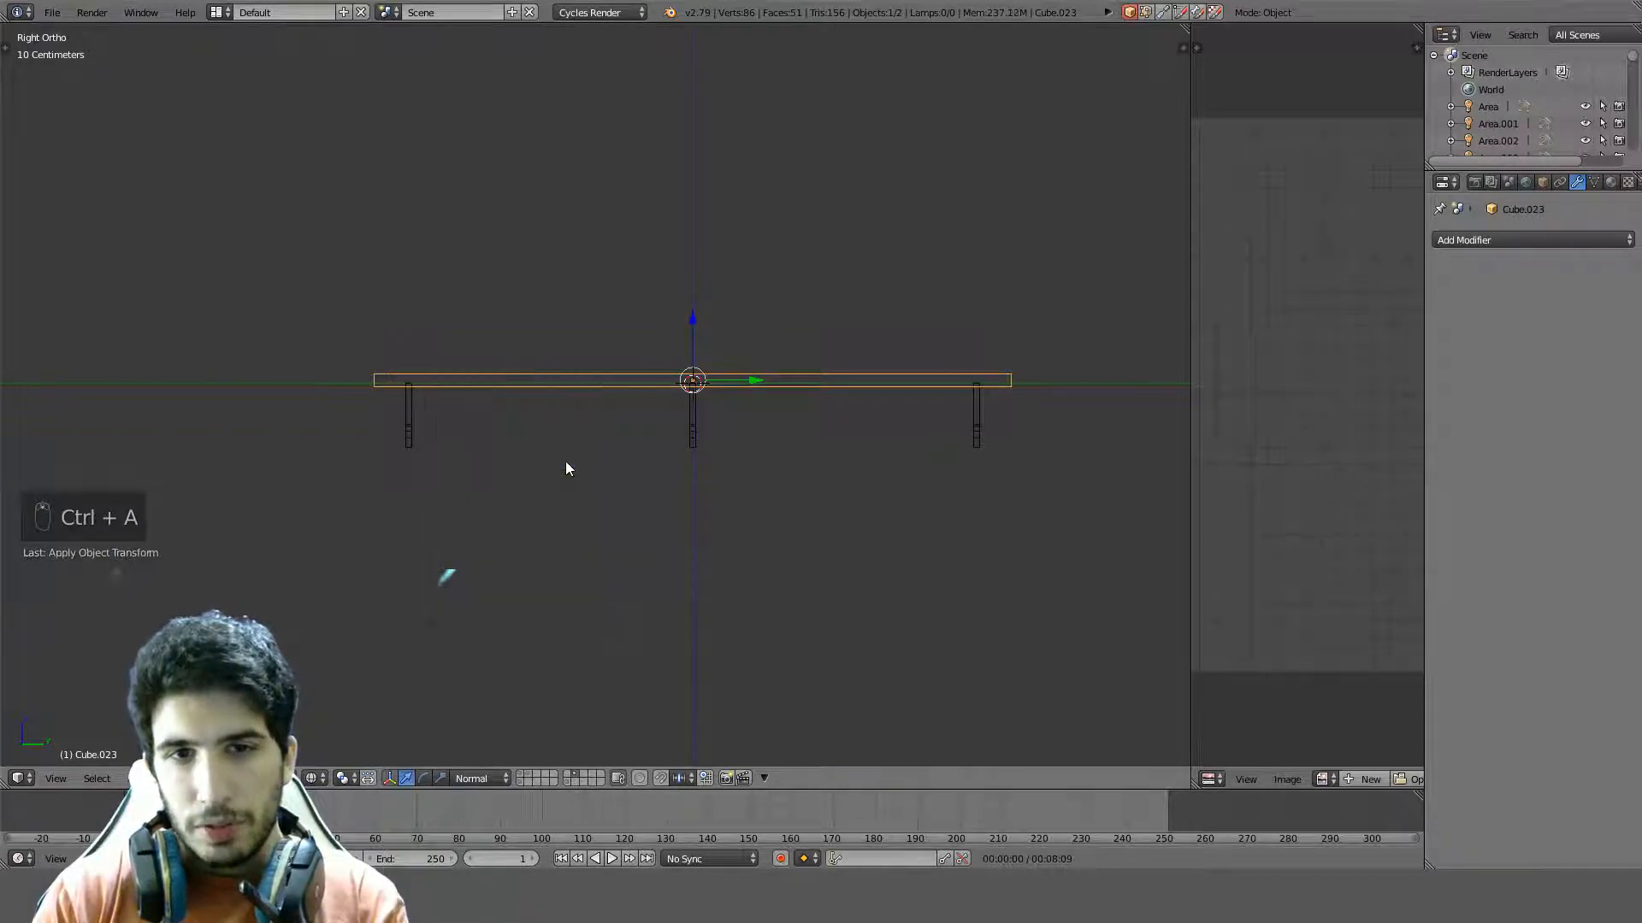
Bevel the lower crosswise edges at both ends of the seat with one segment and an offset of about 0.025
{"action": "key", "text": "Tab"}
{"action": "scroll", "coordinate": [568, 461], "scroll_direction": "up", "scroll_amount": 3}
{"action": "middle_click_drag", "start_coordinate": [337, 396], "coordinate": [454, 376]}
{"action": "right_click", "coordinate": [600, 315]}
{"action": "scroll", "coordinate": [569, 393], "scroll_direction": "down", "scroll_amount": 4}
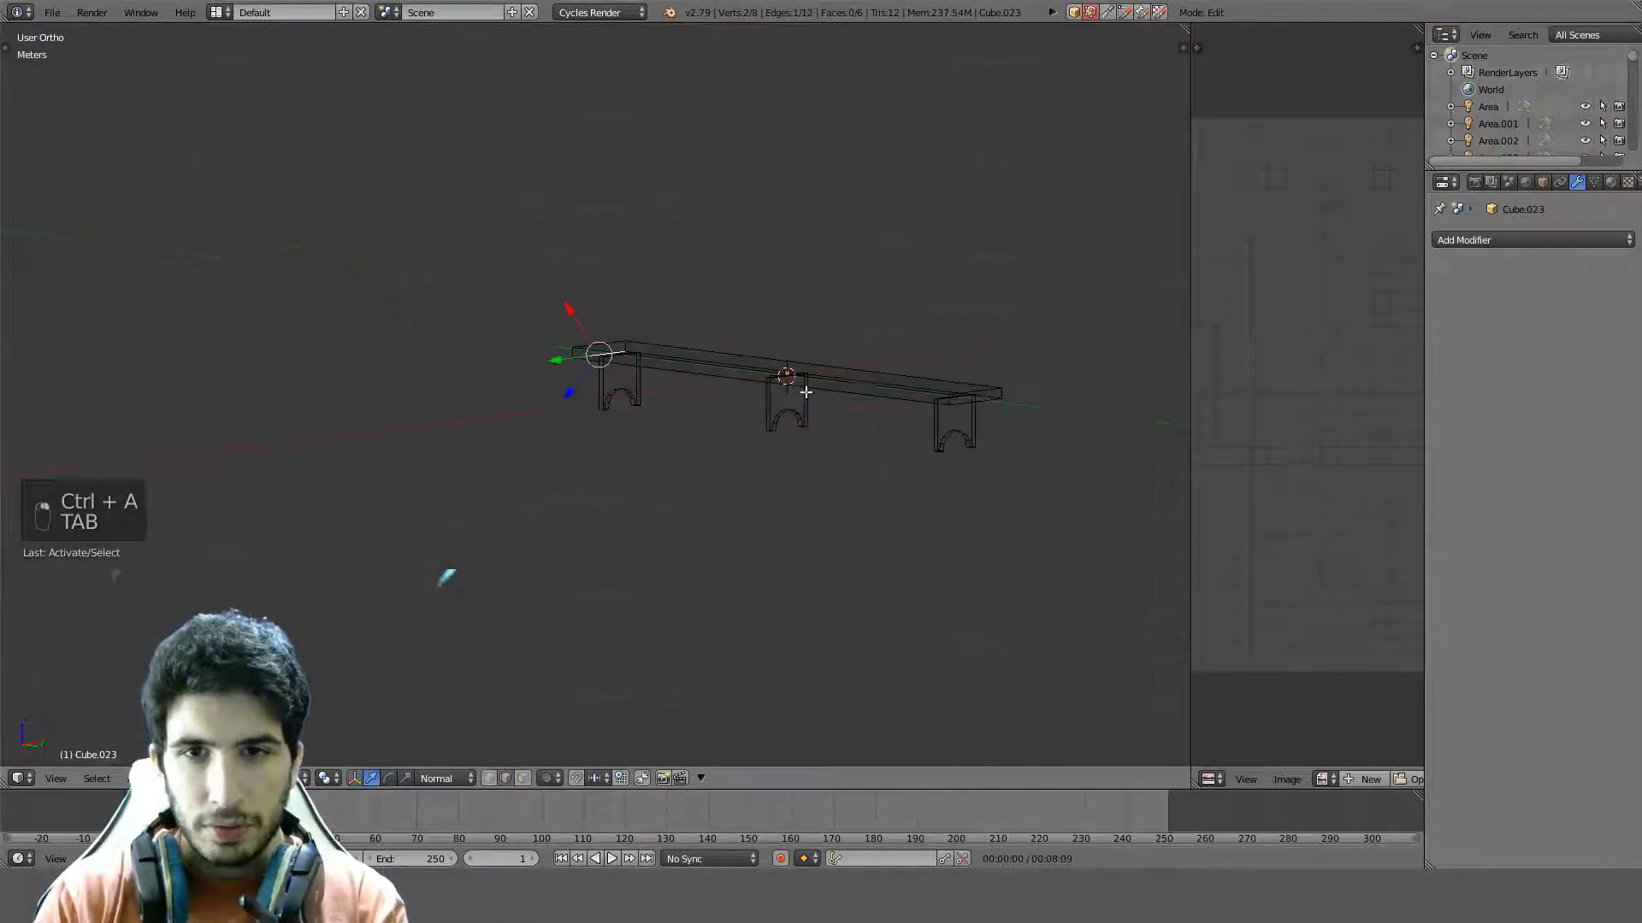
{"action": "middle_click_drag", "start_coordinate": [875, 412], "coordinate": [647, 416]}
{"action": "scroll", "coordinate": [734, 415], "scroll_direction": "up", "scroll_amount": 4}
{"action": "scroll", "coordinate": [803, 356], "scroll_direction": "down", "scroll_amount": 1}
{"action": "right_click", "coordinate": [806, 347]}
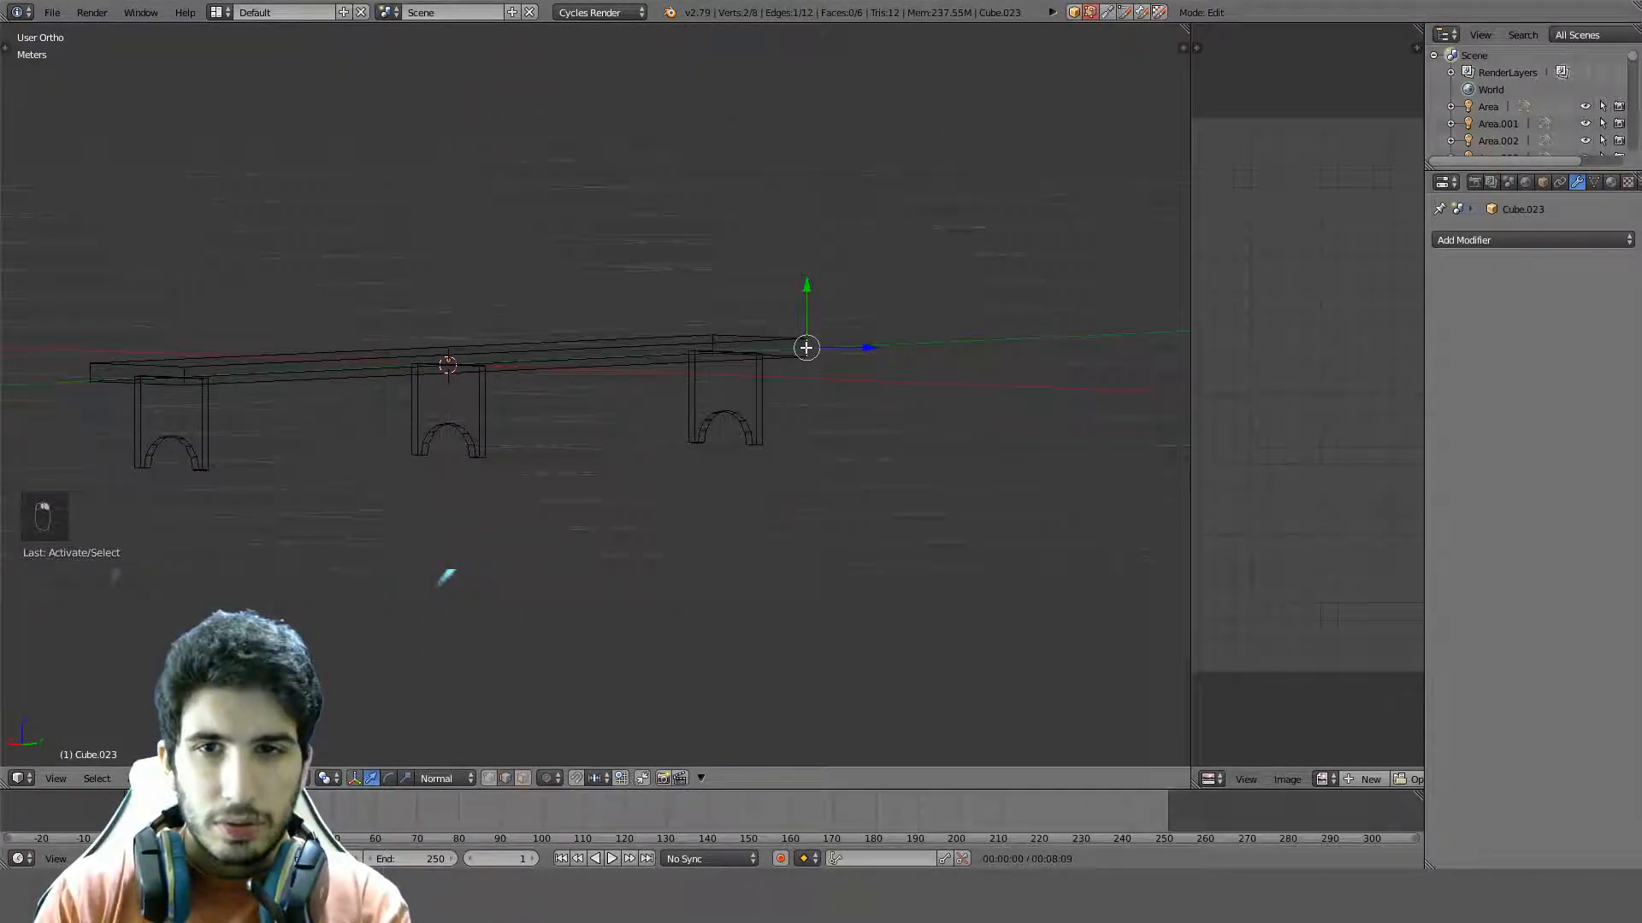
{"action": "middle_click_drag", "start_coordinate": [767, 362], "coordinate": [609, 369]}
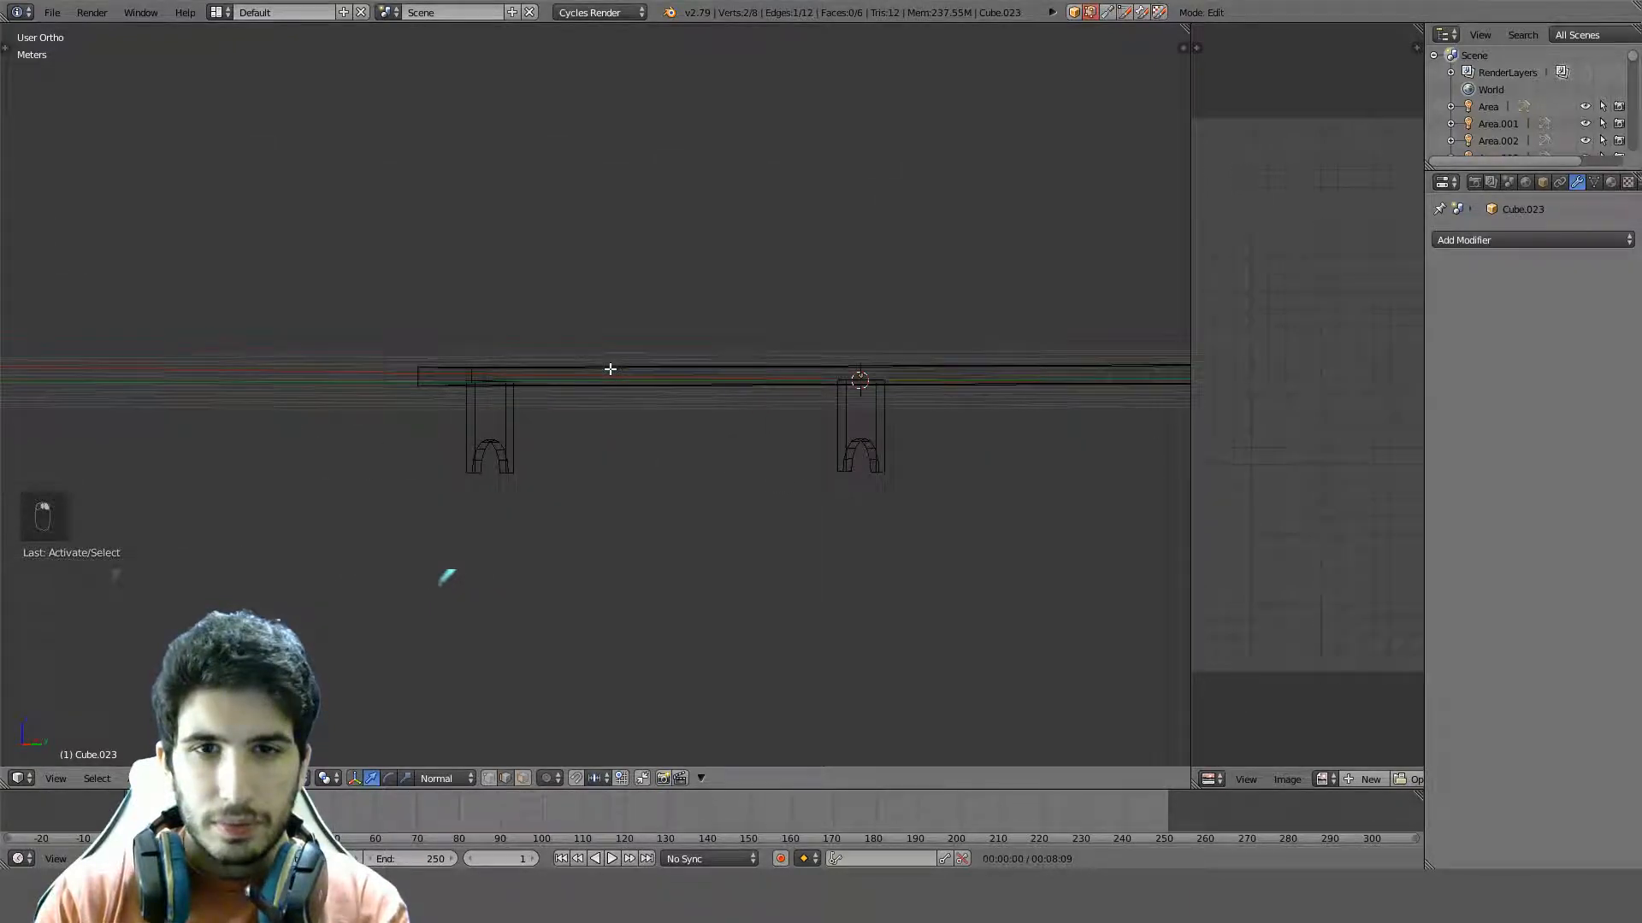
{"action": "key", "text": "KP_3"}
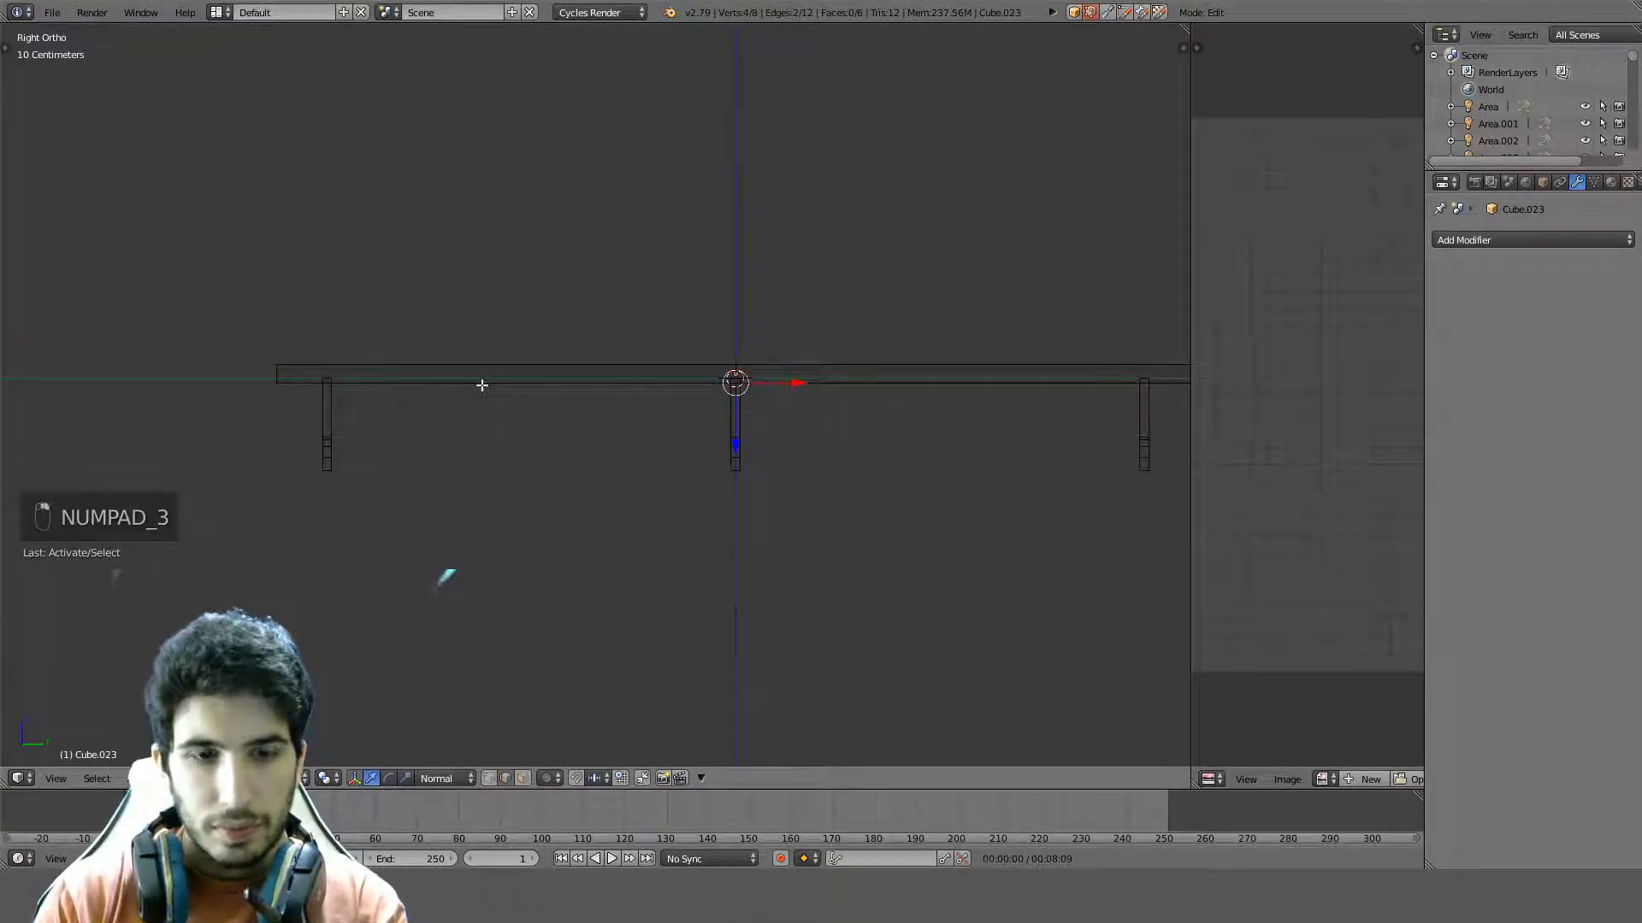
{"action": "key", "text": "ctrl+b"}
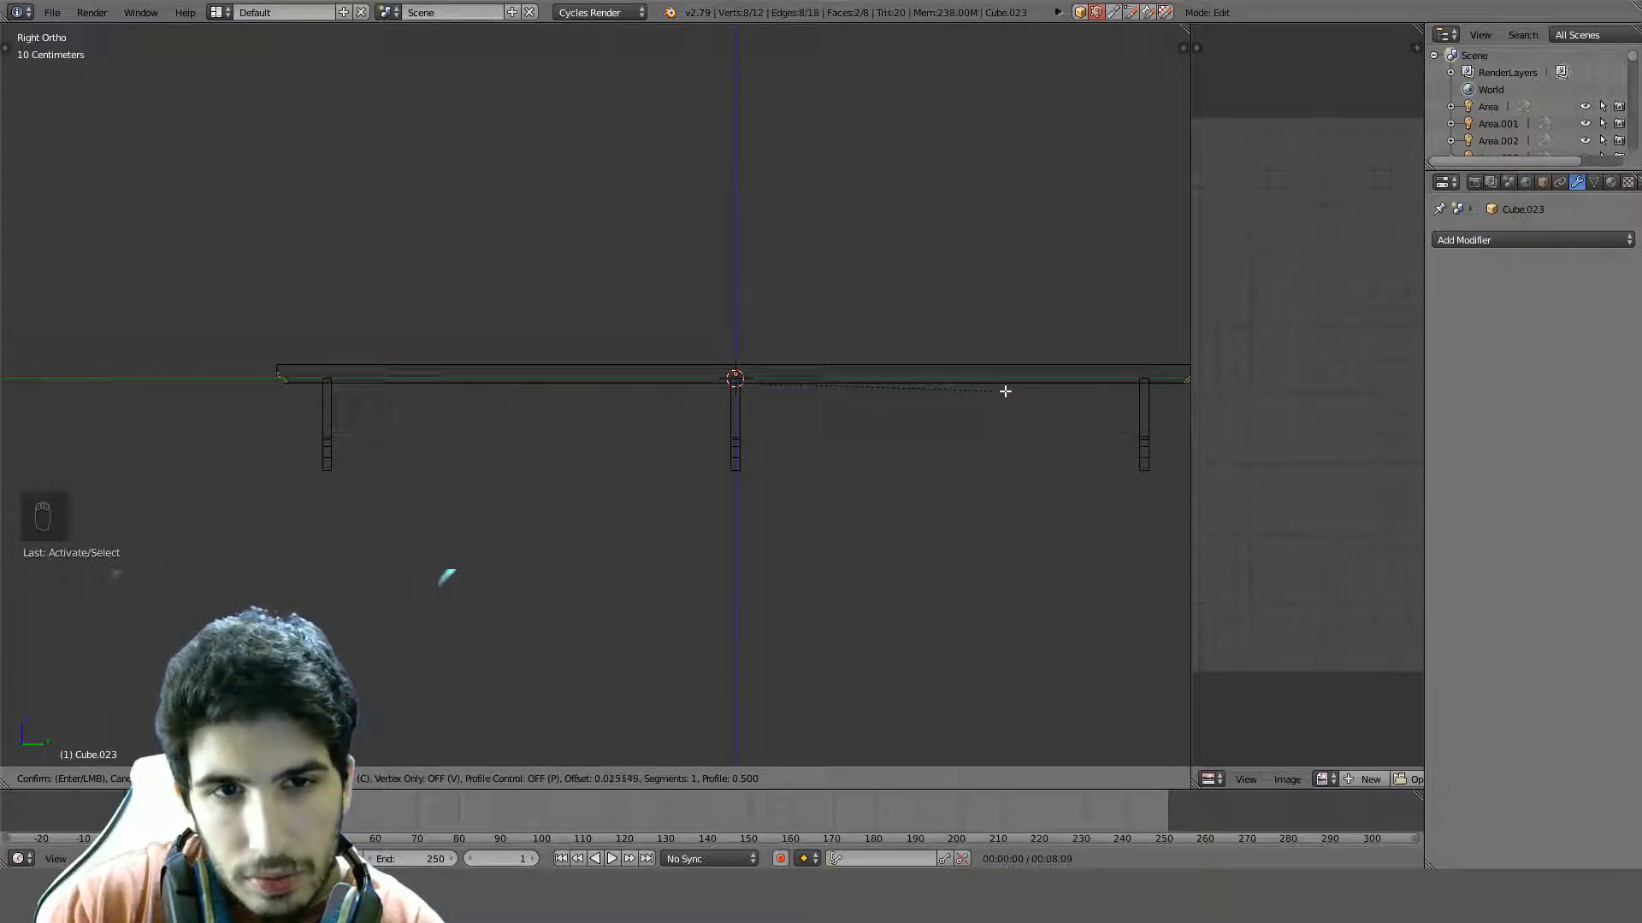
{"action": "left_click", "coordinate": [1007, 390]}
Sharpen the bench seat in solid view and toggle Set Sharpen on the crosswise edges at its ends
{"action": "mouse_move", "coordinate": [1003, 388]}
{"action": "middle_mouse_down"}
{"action": "mouse_move", "coordinate": [787, 410]}
{"action": "mouse_move", "coordinate": [906, 432]}
{"action": "mouse_move", "coordinate": [1012, 495]}
{"action": "mouse_move", "coordinate": [901, 460]}
{"action": "mouse_move", "coordinate": [696, 442]}
{"action": "mouse_move", "coordinate": [632, 465]}
{"action": "middle_mouse_up"}
{"action": "scroll", "coordinate": [907, 432], "scroll_direction": "down", "scroll_amount": 3}
{"action": "key", "text": "Tab"}
{"action": "key", "text": "z"}
{"action": "scroll", "coordinate": [839, 454], "scroll_direction": "up", "scroll_amount": 4}
{"action": "key", "text": "q"}
{"action": "key", "text": "Tab"}
{"action": "key", "text": "a"}
{"action": "key", "text": "a"}
{"action": "right_click", "coordinate": [741, 389]}
{"action": "key", "text": "q"}
{"action": "left_click", "coordinate": [741, 388]}
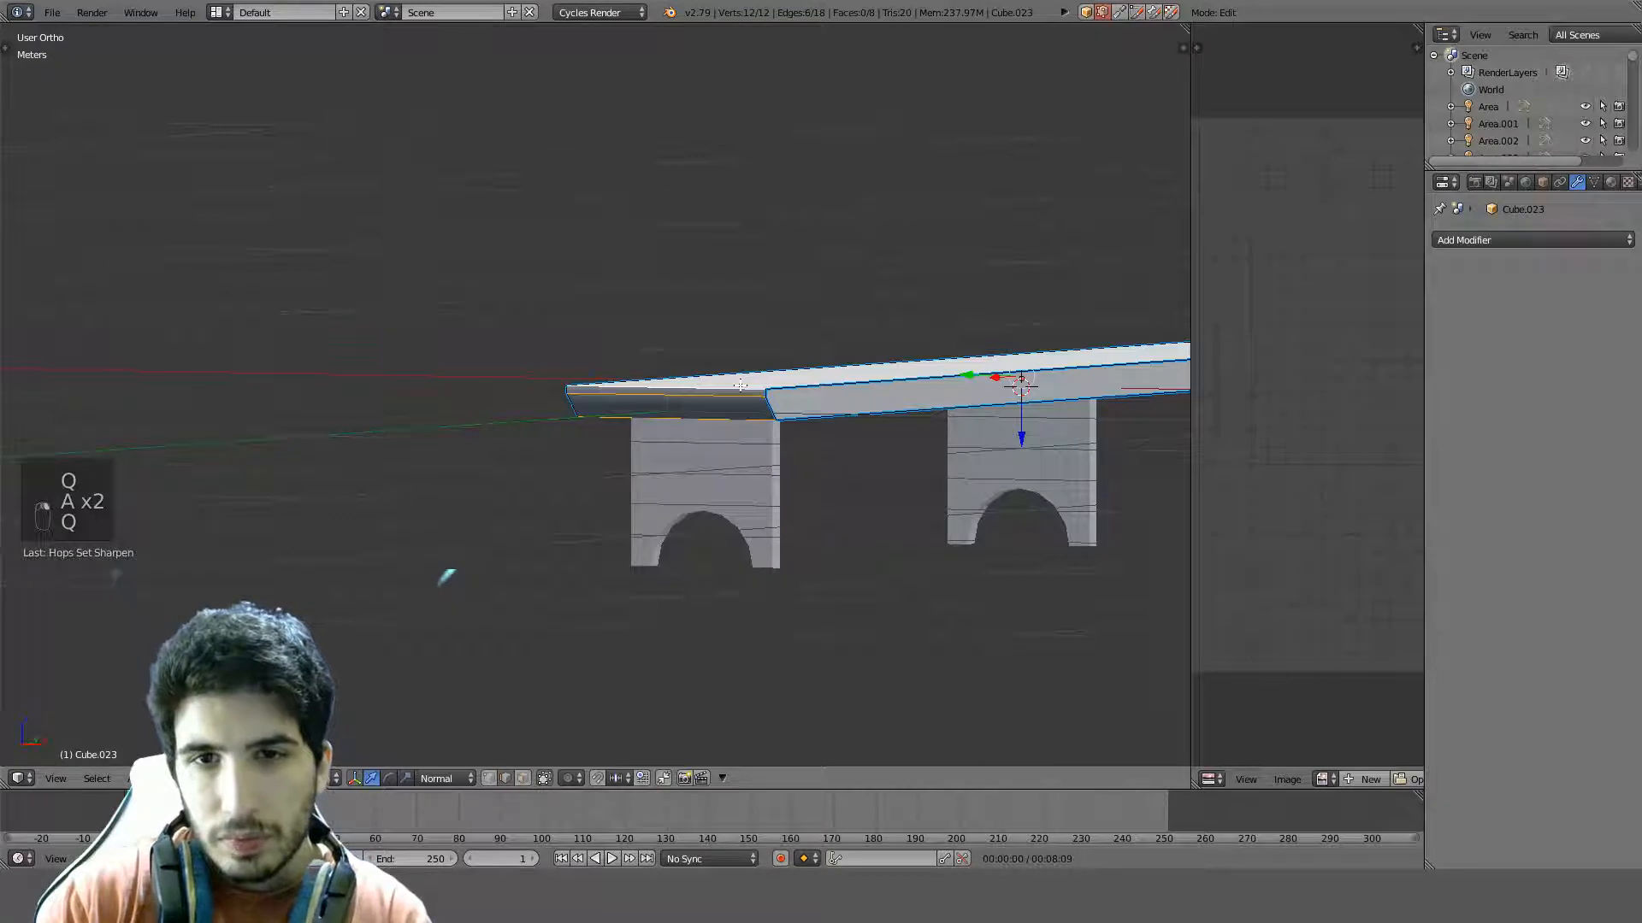
Apply Set Sharpen to the top crosswise edge at each end of the seat
{"action": "key", "text": "Tab"}
{"action": "middle_click_drag", "start_coordinate": [742, 392], "coordinate": [663, 490]}
{"action": "key", "text": "Tab"}
{"action": "right_click", "coordinate": [205, 655]}
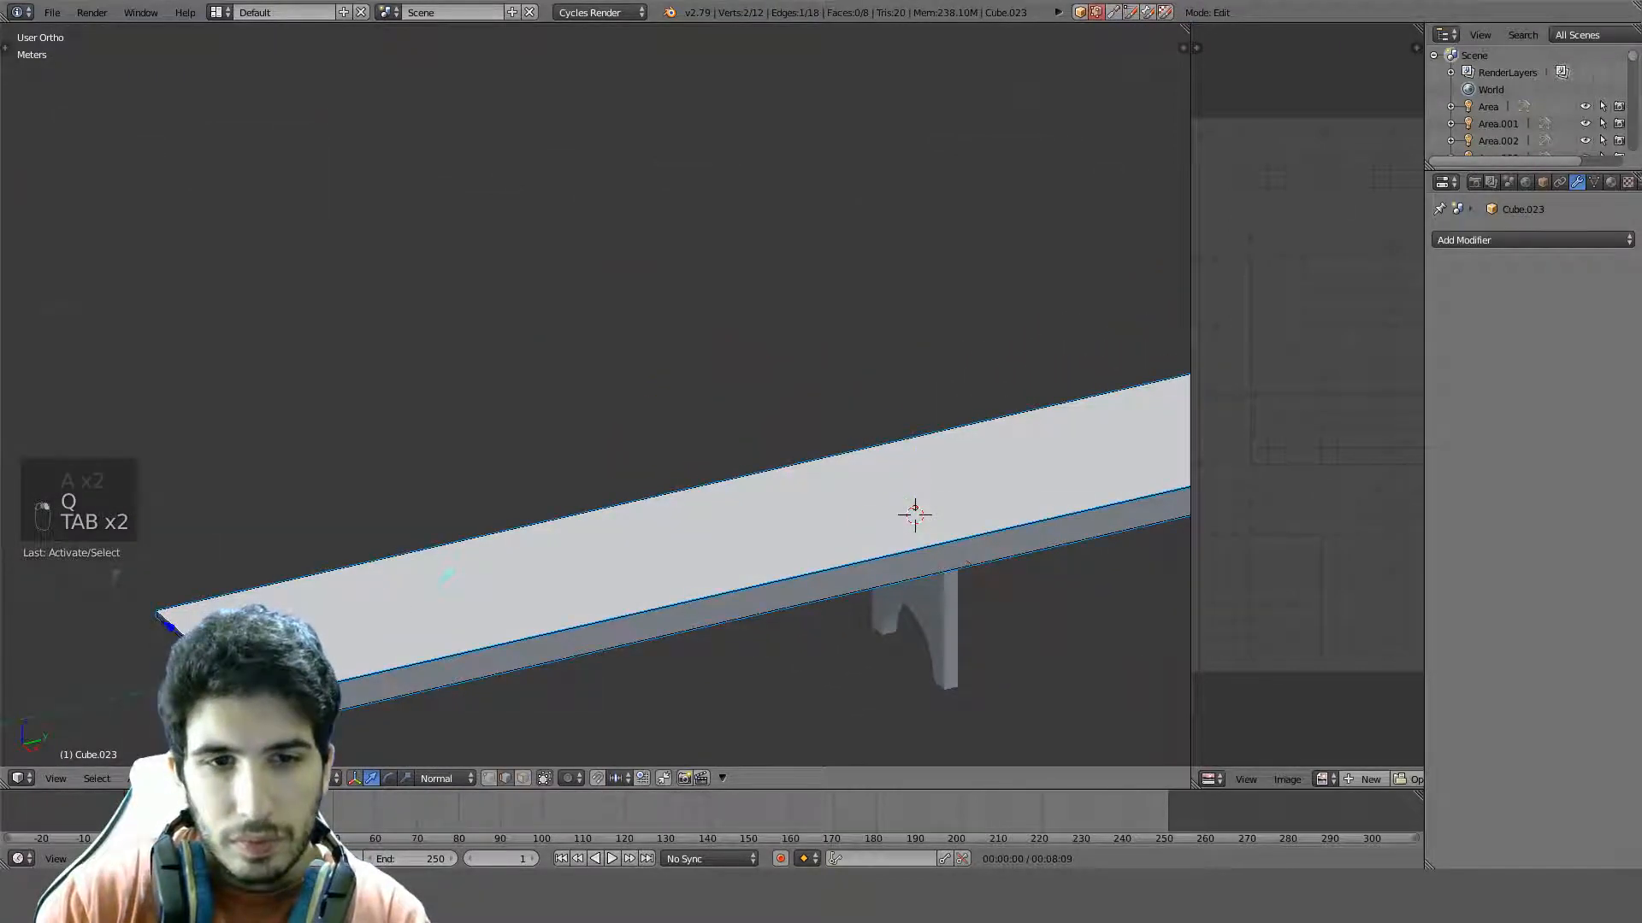
{"action": "key", "text": "q"}
{"action": "left_click", "coordinate": [205, 655]}
{"action": "scroll", "coordinate": [207, 654], "scroll_direction": "down", "scroll_amount": 4}
{"action": "middle_click_drag", "start_coordinate": [993, 371], "coordinate": [791, 409], "text": "shift"}
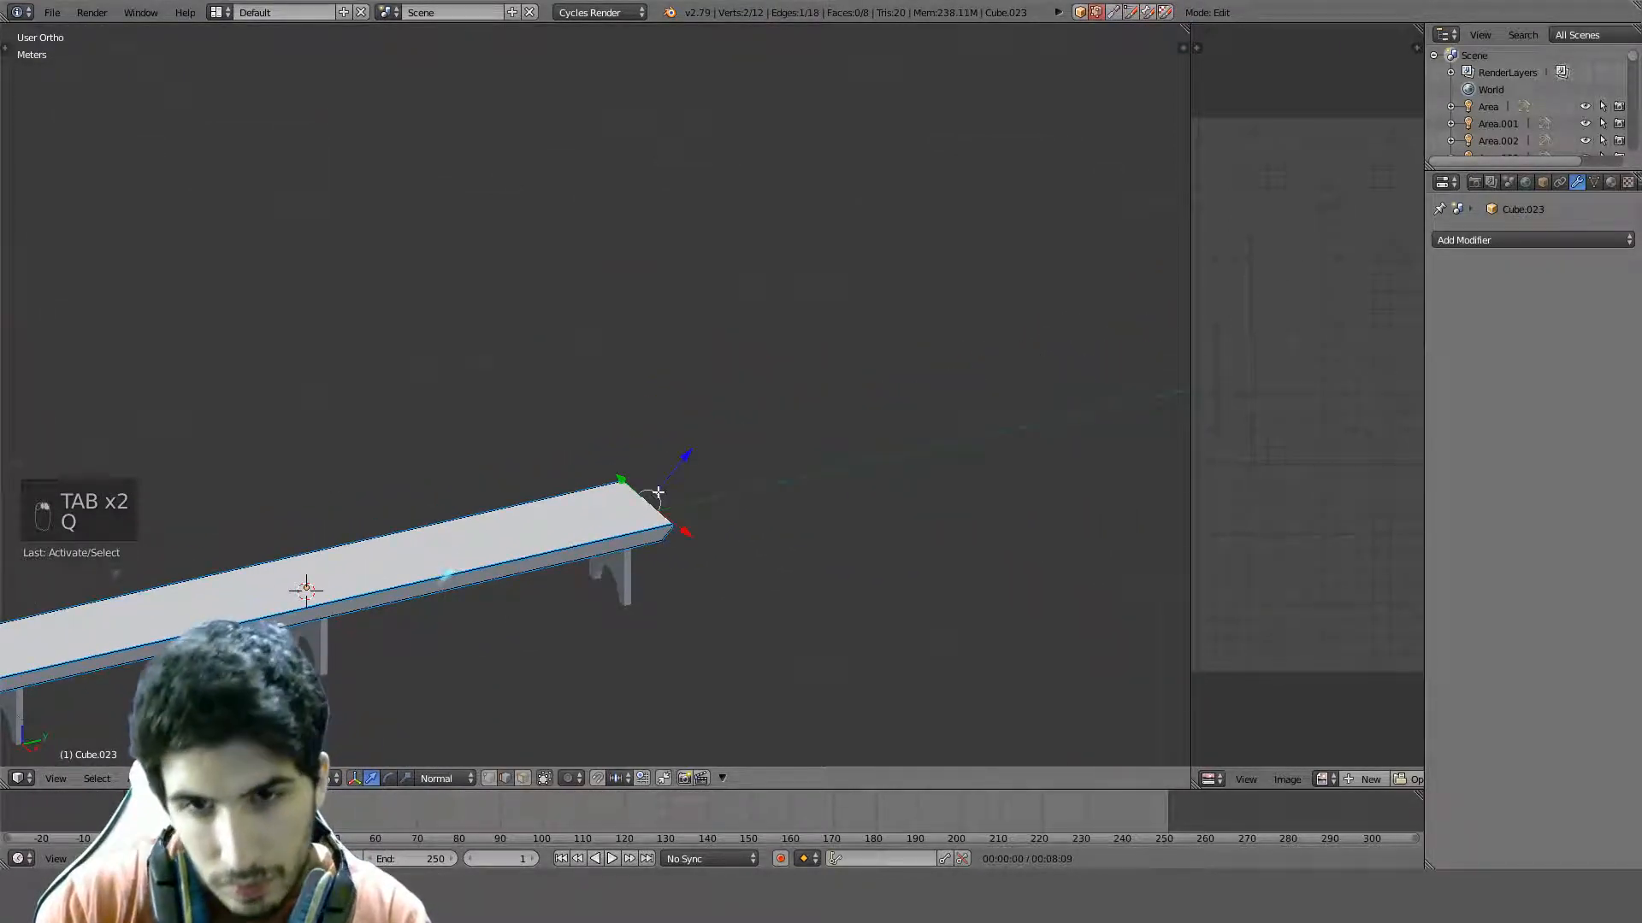
{"action": "key", "text": "q"}
{"action": "left_click", "coordinate": [660, 492]}
{"action": "middle_click_drag", "start_coordinate": [693, 487], "coordinate": [511, 417]}
{"action": "scroll", "coordinate": [510, 417], "scroll_direction": "up", "scroll_amount": 3}
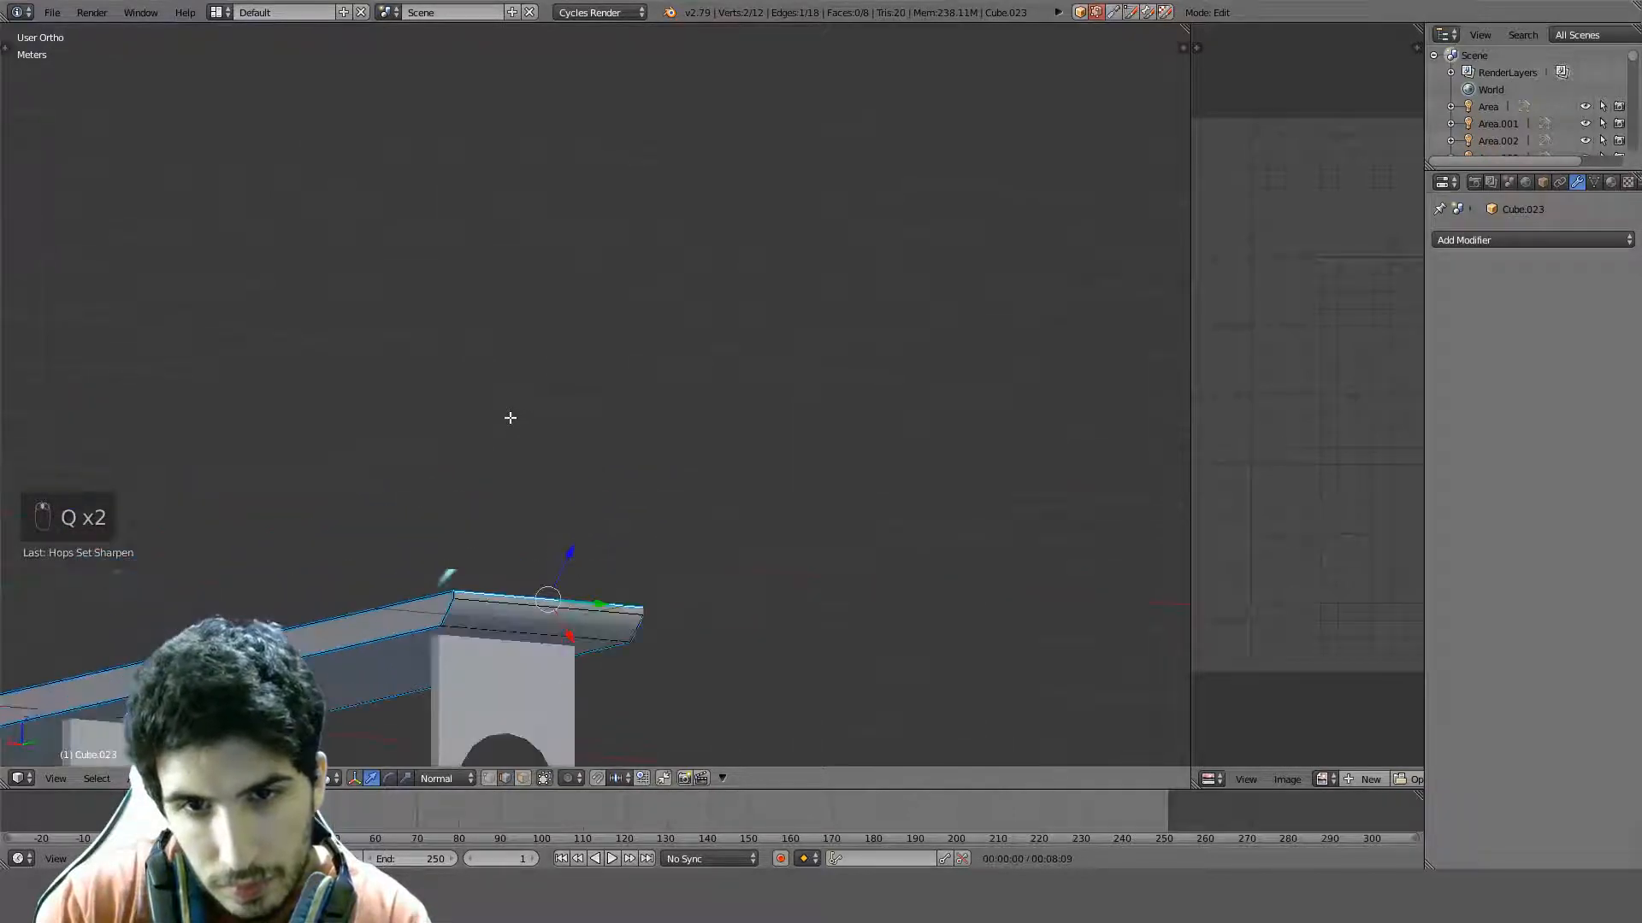
Apply Set Sharpen to the lower edges of the seat's end bevels and return to Object Mode
{"action": "middle_click_drag", "start_coordinate": [464, 625], "coordinate": [514, 521]}
{"action": "right_click", "coordinate": [531, 489]}
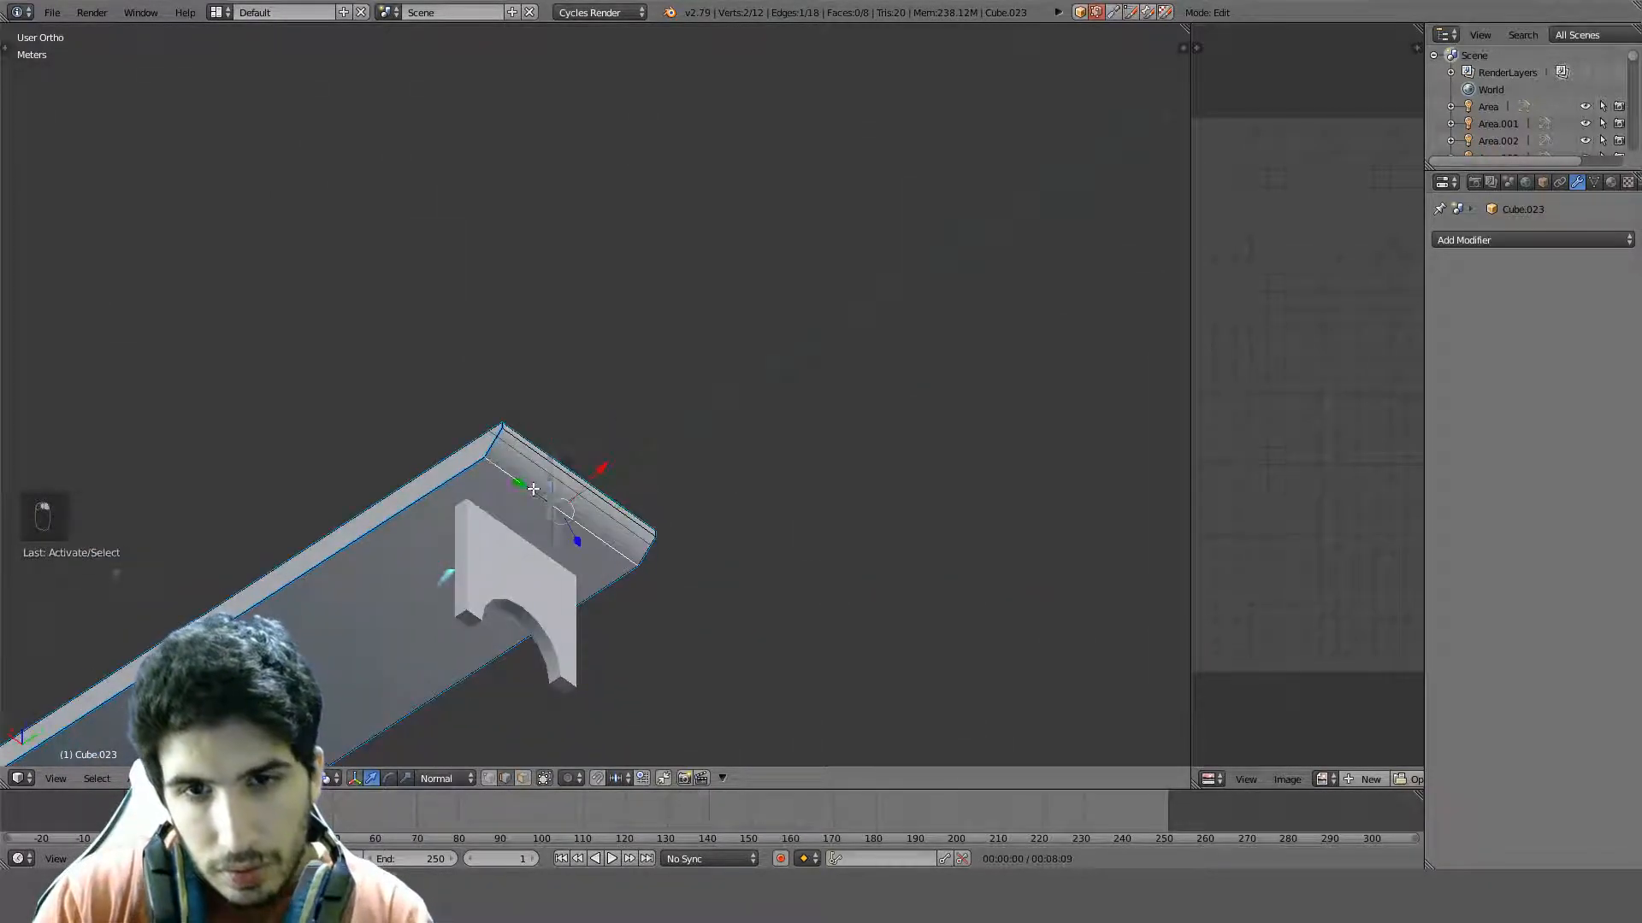
{"action": "key", "text": "q"}
{"action": "left_click", "coordinate": [529, 489]}
{"action": "middle_click_drag", "start_coordinate": [305, 595], "coordinate": [704, 667]}
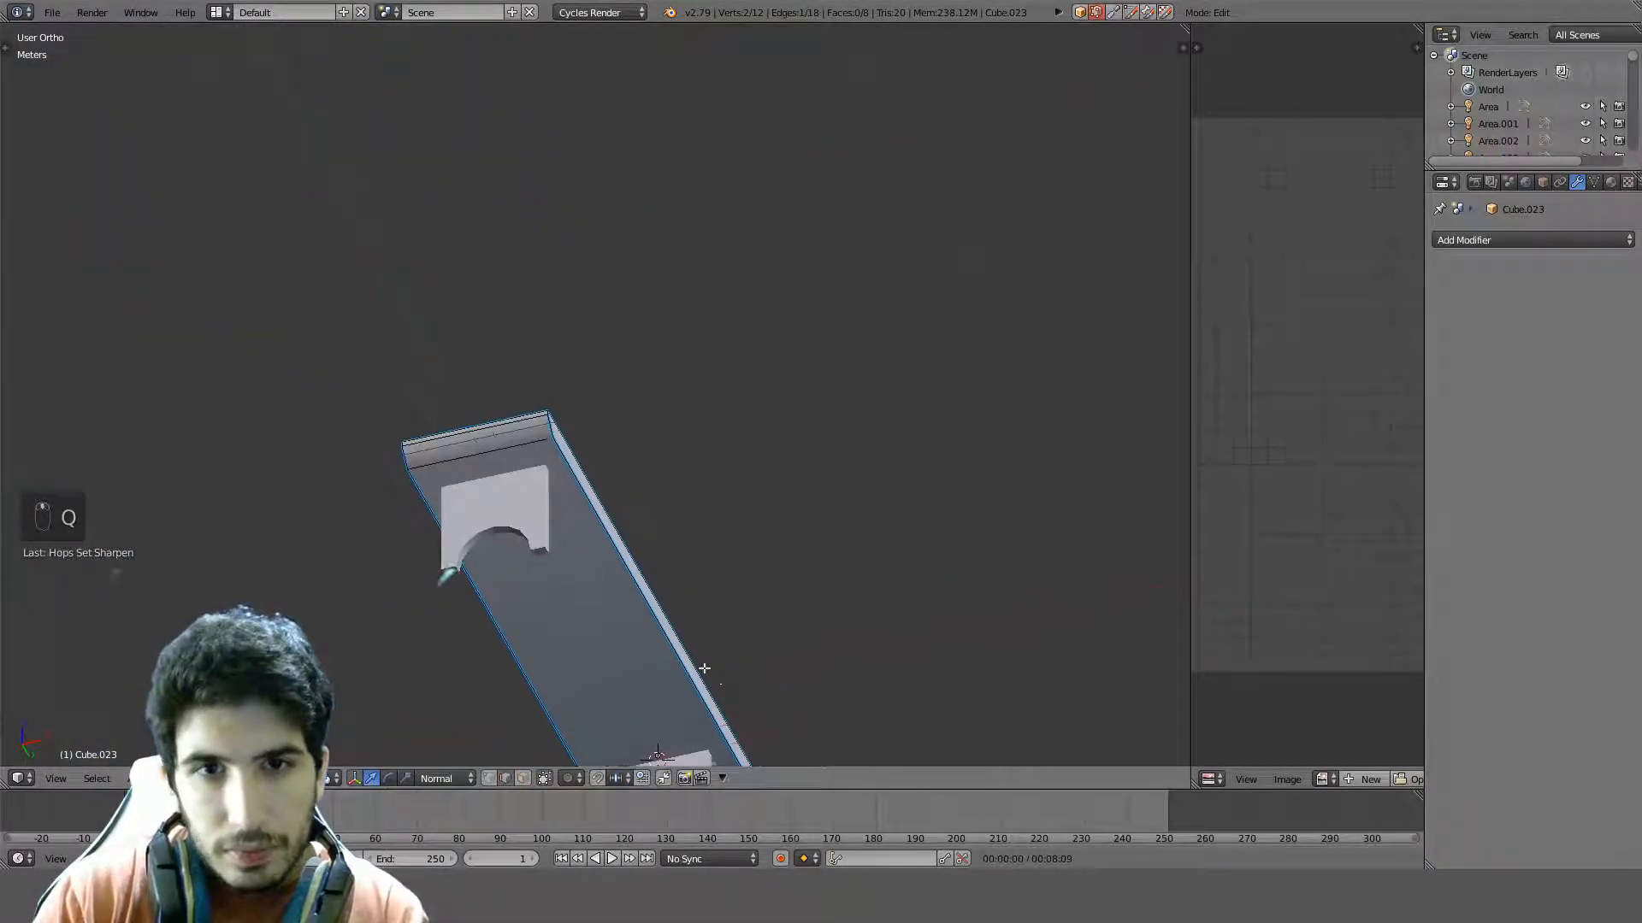
{"action": "right_click", "coordinate": [487, 453]}
{"action": "key", "text": "q"}
{"action": "left_click", "coordinate": [489, 445]}
{"action": "key", "text": "Tab"}
{"action": "middle_click_drag", "start_coordinate": [525, 438], "coordinate": [756, 361]}
{"action": "scroll", "coordinate": [516, 604], "scroll_direction": "down", "scroll_amount": 4}
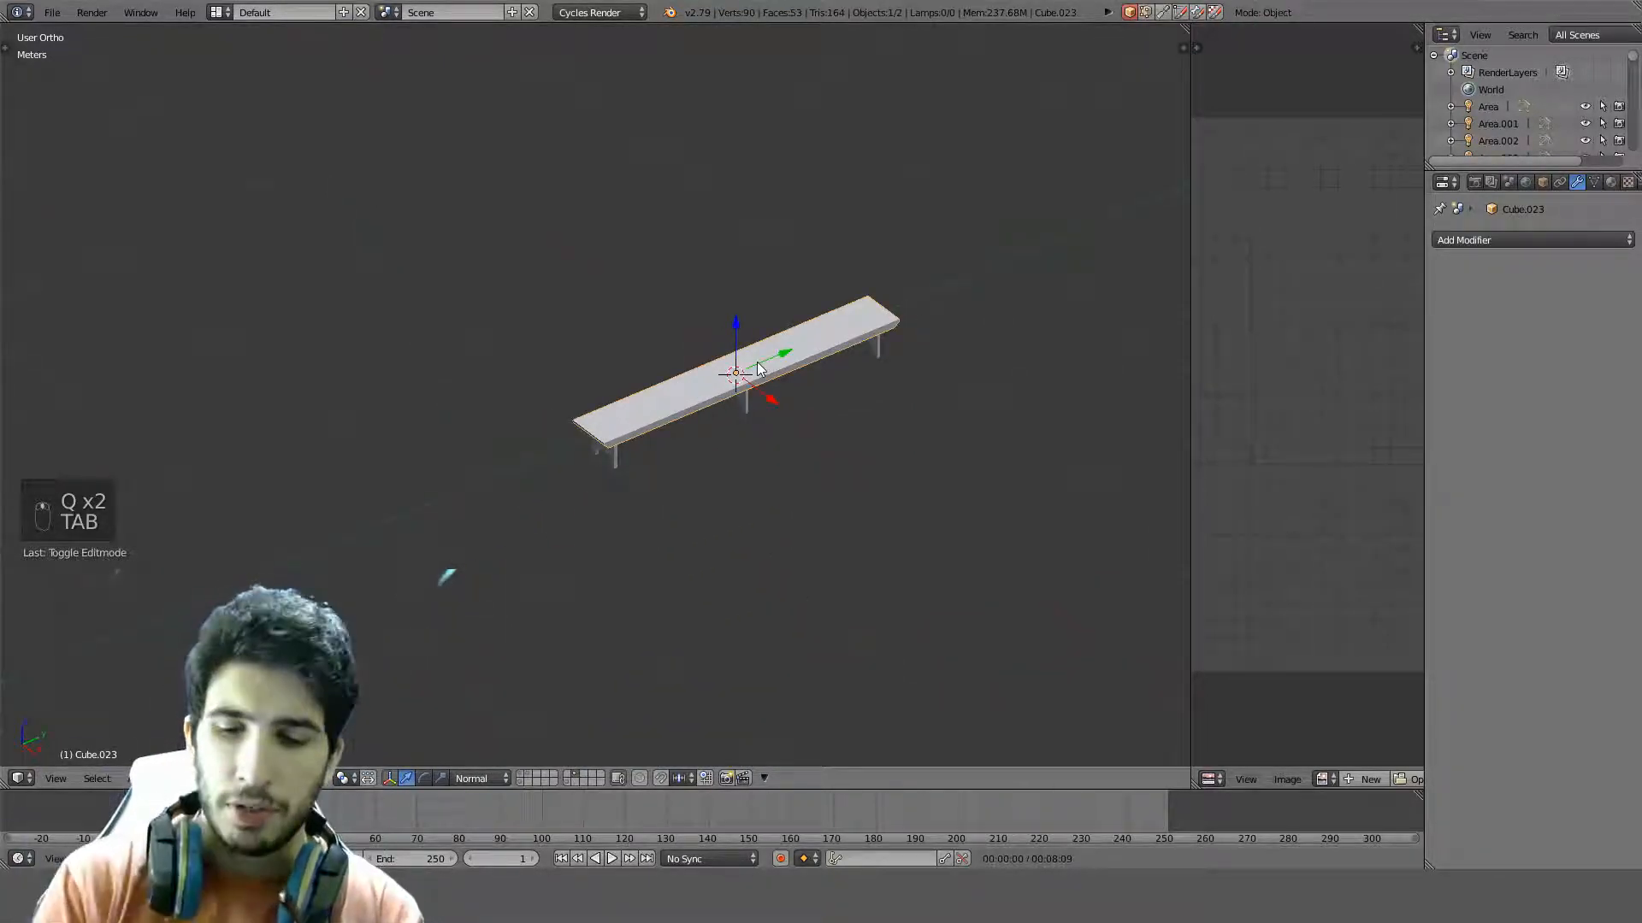
Select both the seat and the legs and join them into a single bench object
{"action": "key", "text": "KP_7"}
{"action": "scroll", "coordinate": [757, 369], "scroll_direction": "down", "scroll_amount": 4}
{"action": "key", "text": "z"}
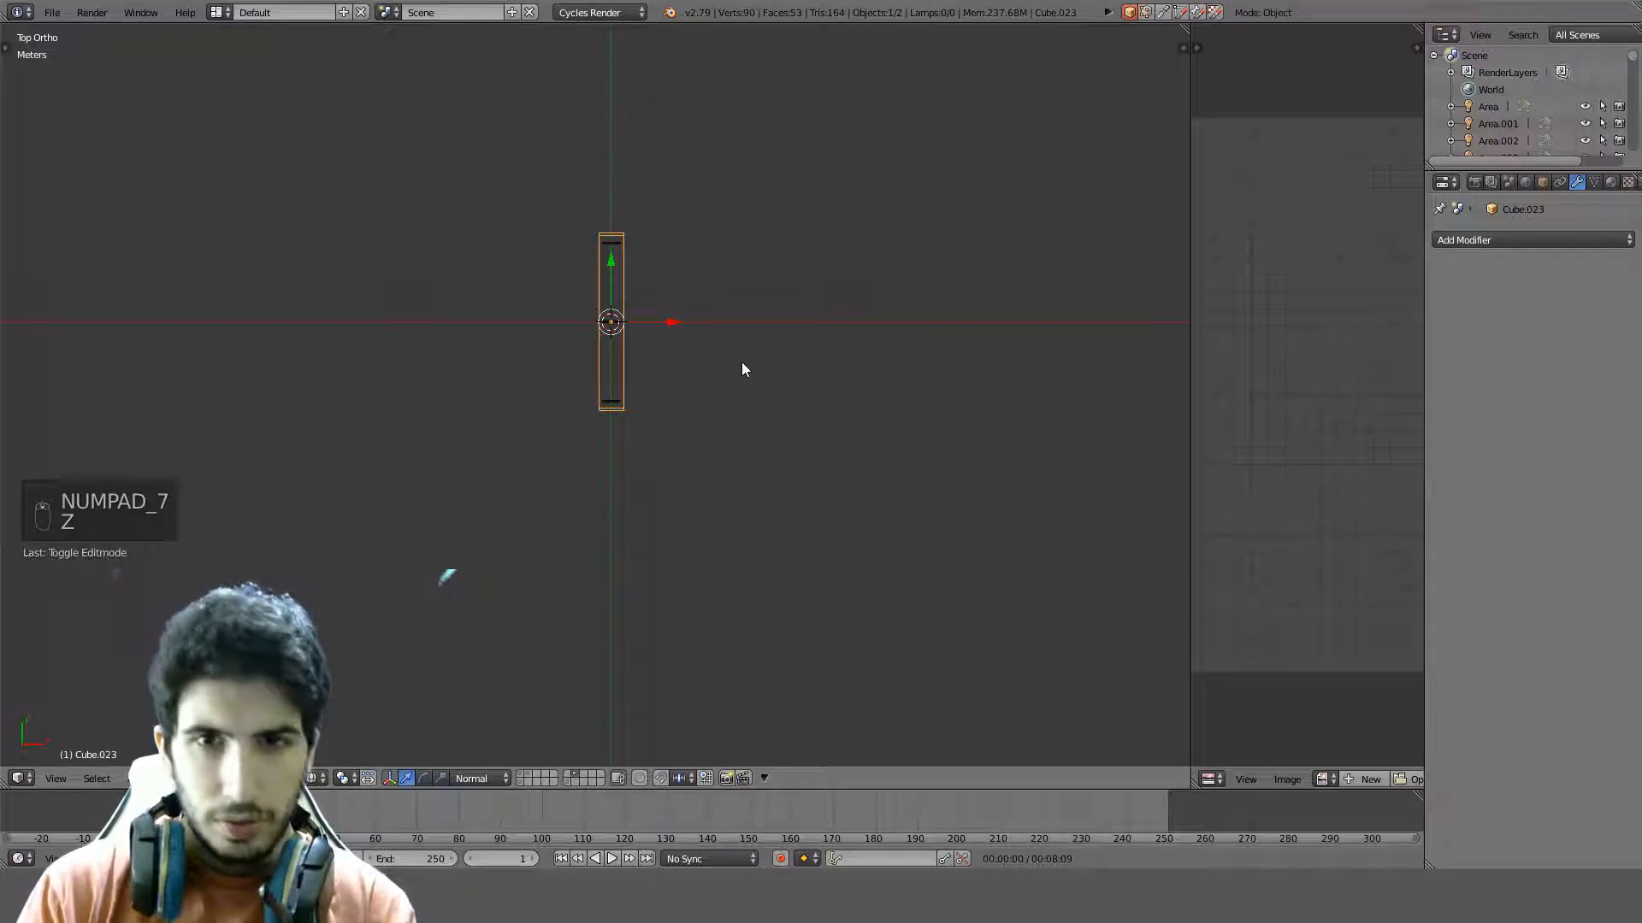
{"action": "key", "text": "a"}
{"action": "key", "text": "a"}
{"action": "key", "text": "a"}
{"action": "middle_click_drag", "start_coordinate": [715, 332], "coordinate": [573, 516]}
{"action": "scroll", "coordinate": [573, 516], "scroll_direction": "up", "scroll_amount": 4}
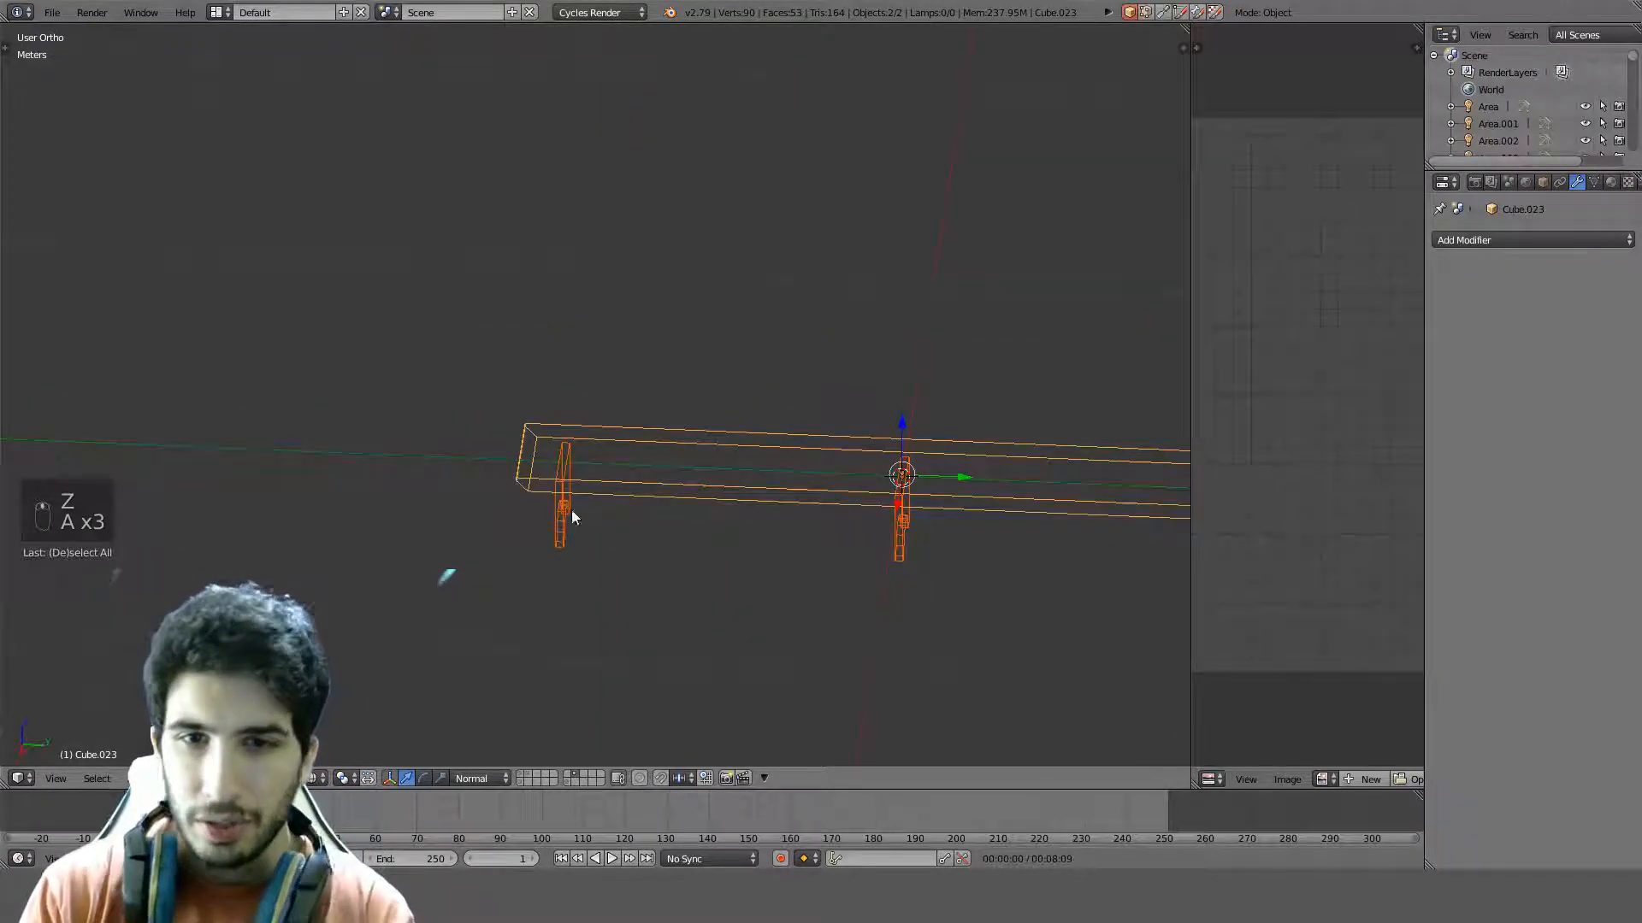
{"action": "key", "text": "ctrl+j"}
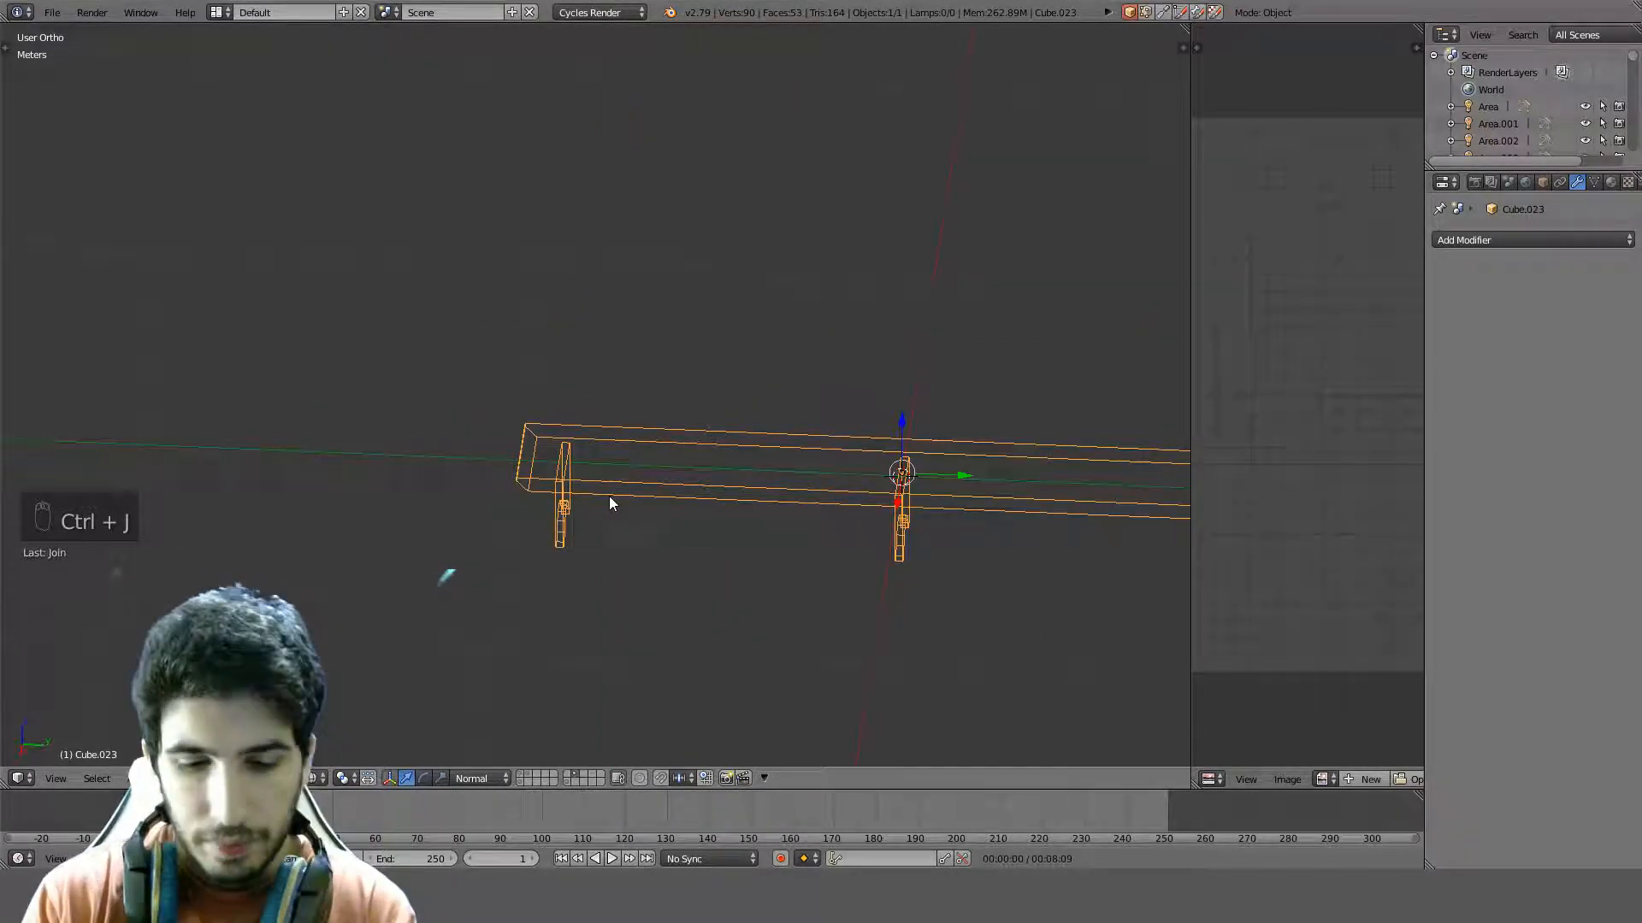
Move the joined bench to the first scene layer and display that layer with the rest of the room
{"action": "key", "text": "m"}
{"action": "left_click", "coordinate": [877, 536]}
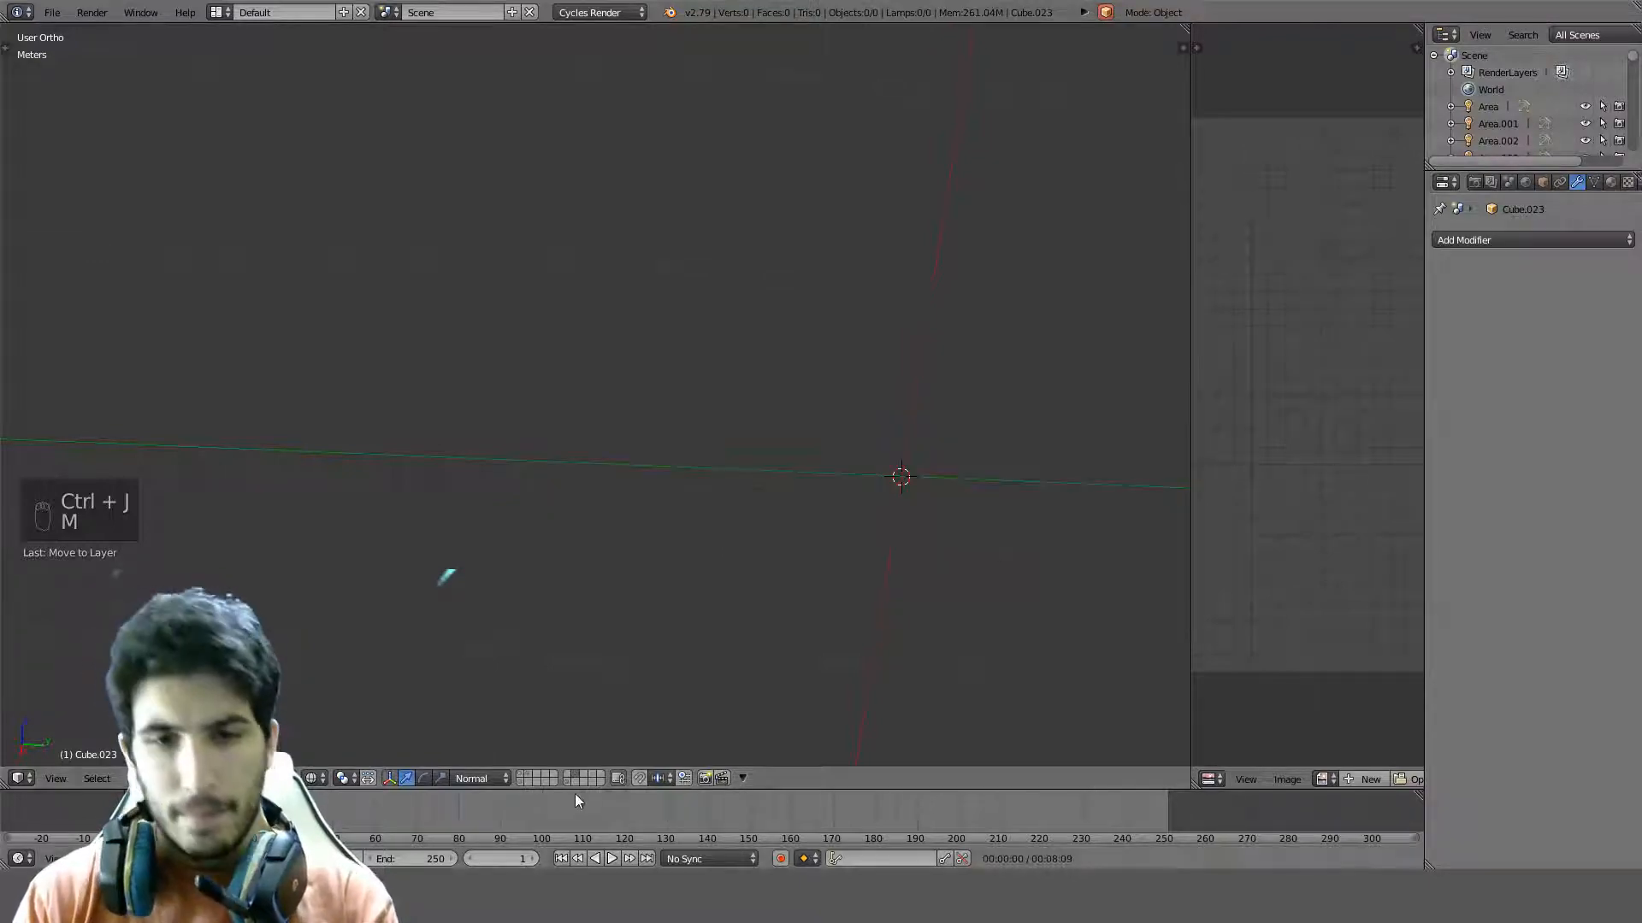
{"action": "left_click", "coordinate": [523, 774]}
Raise the bench vertically towards the room's floor level in the side view
{"action": "scroll", "coordinate": [577, 717], "scroll_direction": "down", "scroll_amount": 9}
{"action": "key", "text": "z"}
{"action": "mouse_move", "coordinate": [761, 535]}
{"action": "middle_mouse_down"}
{"action": "mouse_move", "coordinate": [824, 479]}
{"action": "mouse_move", "coordinate": [846, 536]}
{"action": "middle_mouse_up"}
{"action": "key", "text": "KP_1"}
{"action": "key", "text": "KP_3"}
{"action": "key", "text": "z"}
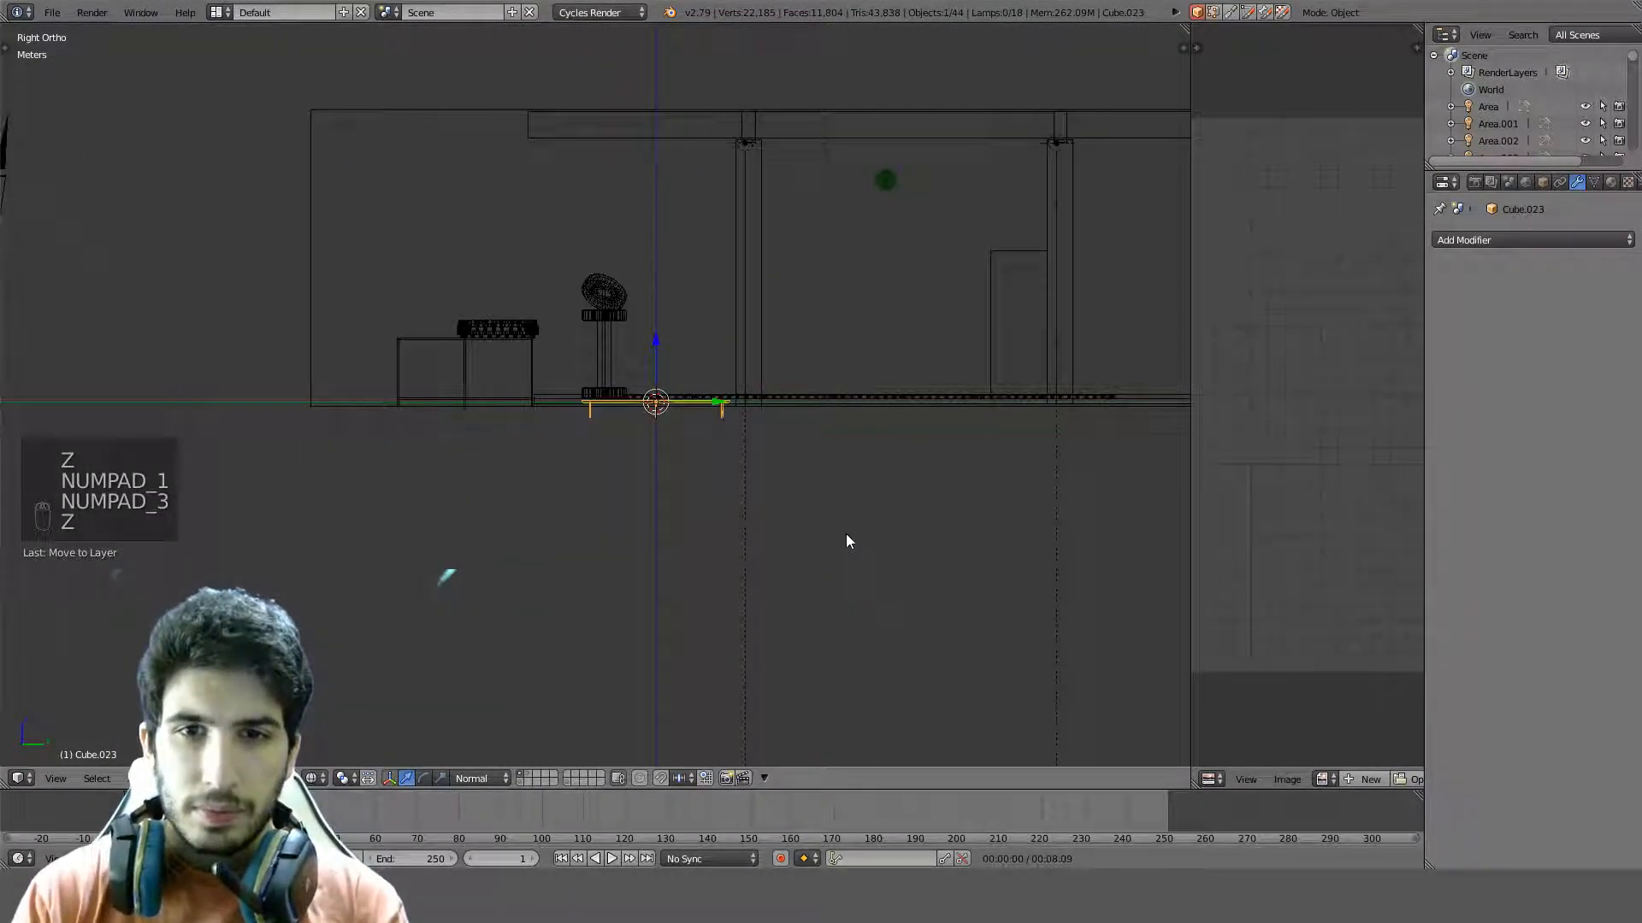
{"action": "key", "text": "g"}
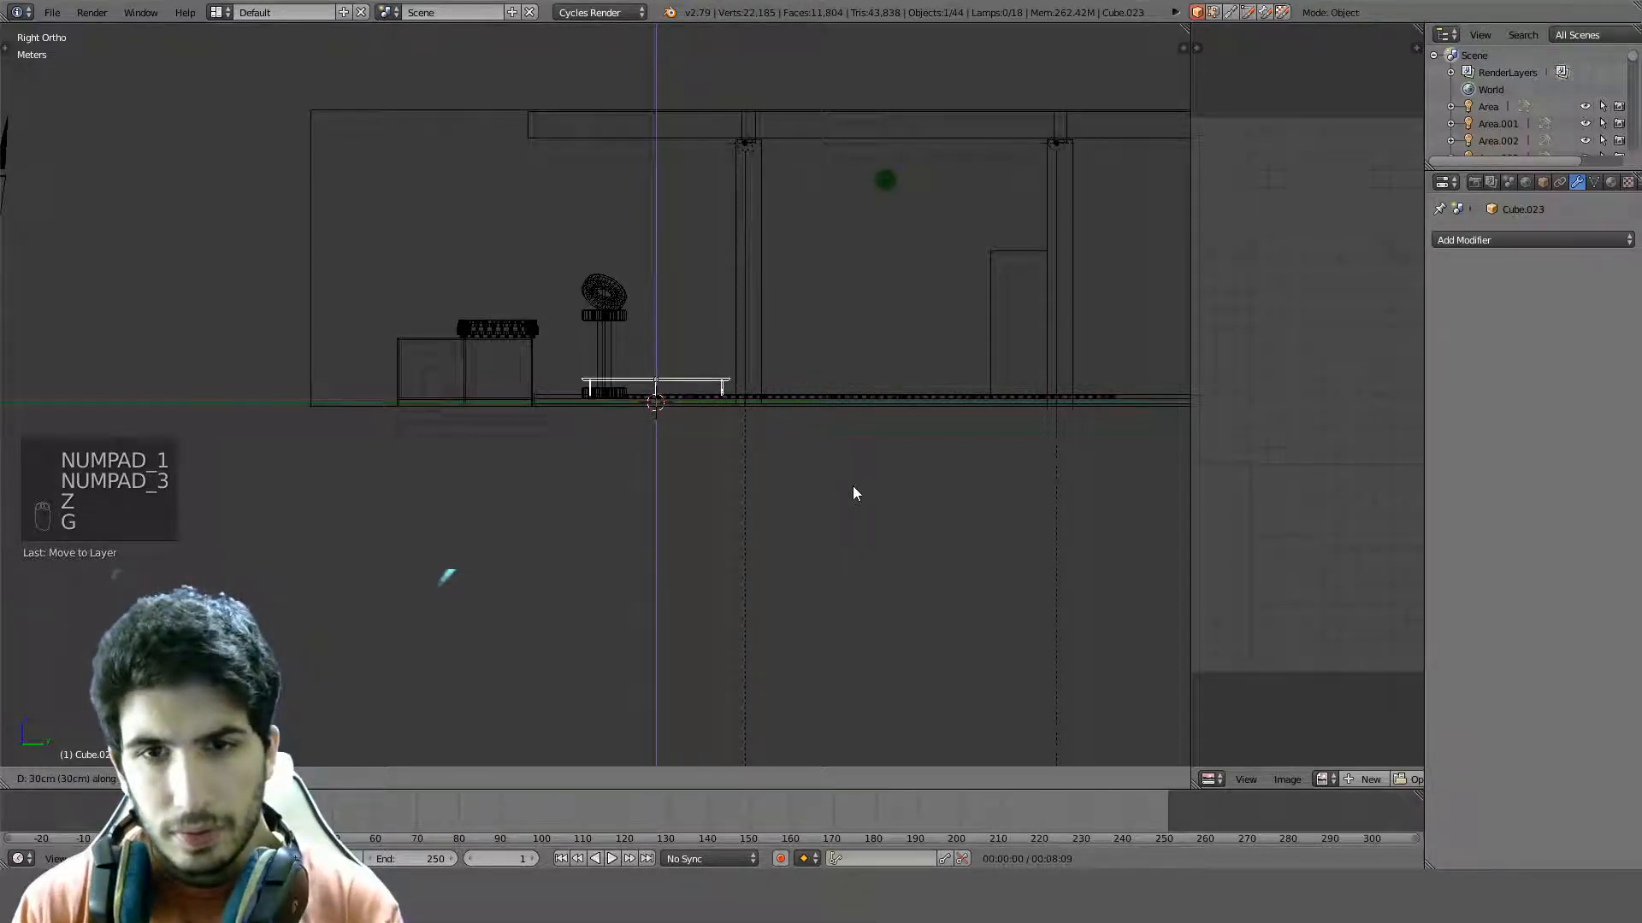
{"action": "left_click", "coordinate": [849, 554]}
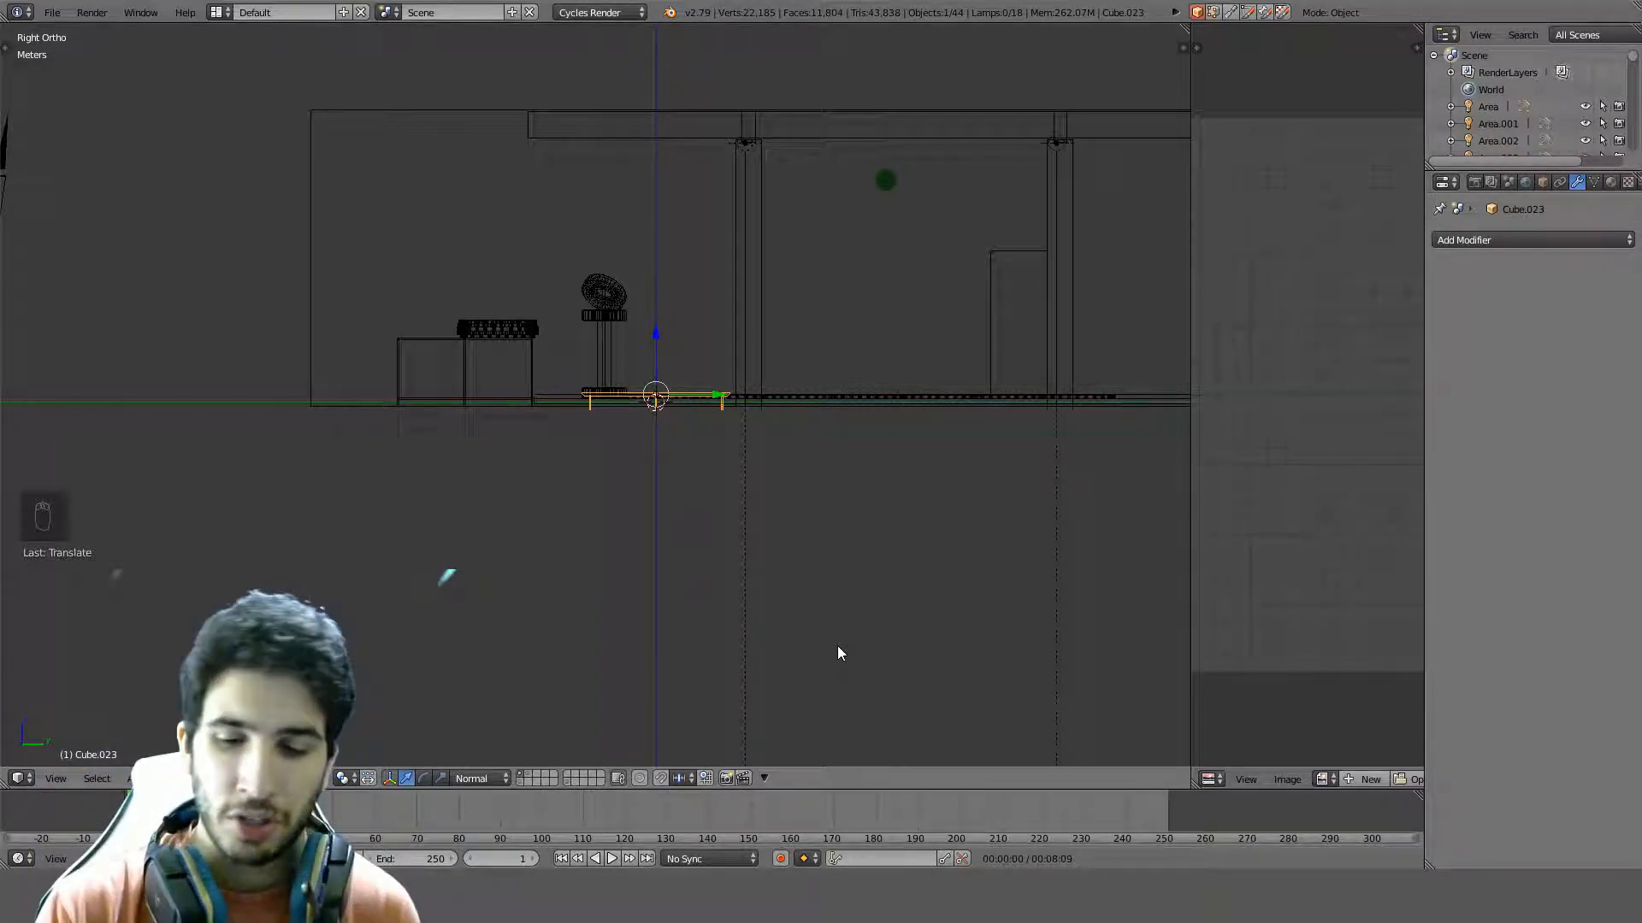
Rotate the bench 90 degrees about the global Z axis
{"action": "key", "text": "KP_1"}
{"action": "key", "text": "KP_3"}
{"action": "key", "text": "r"}
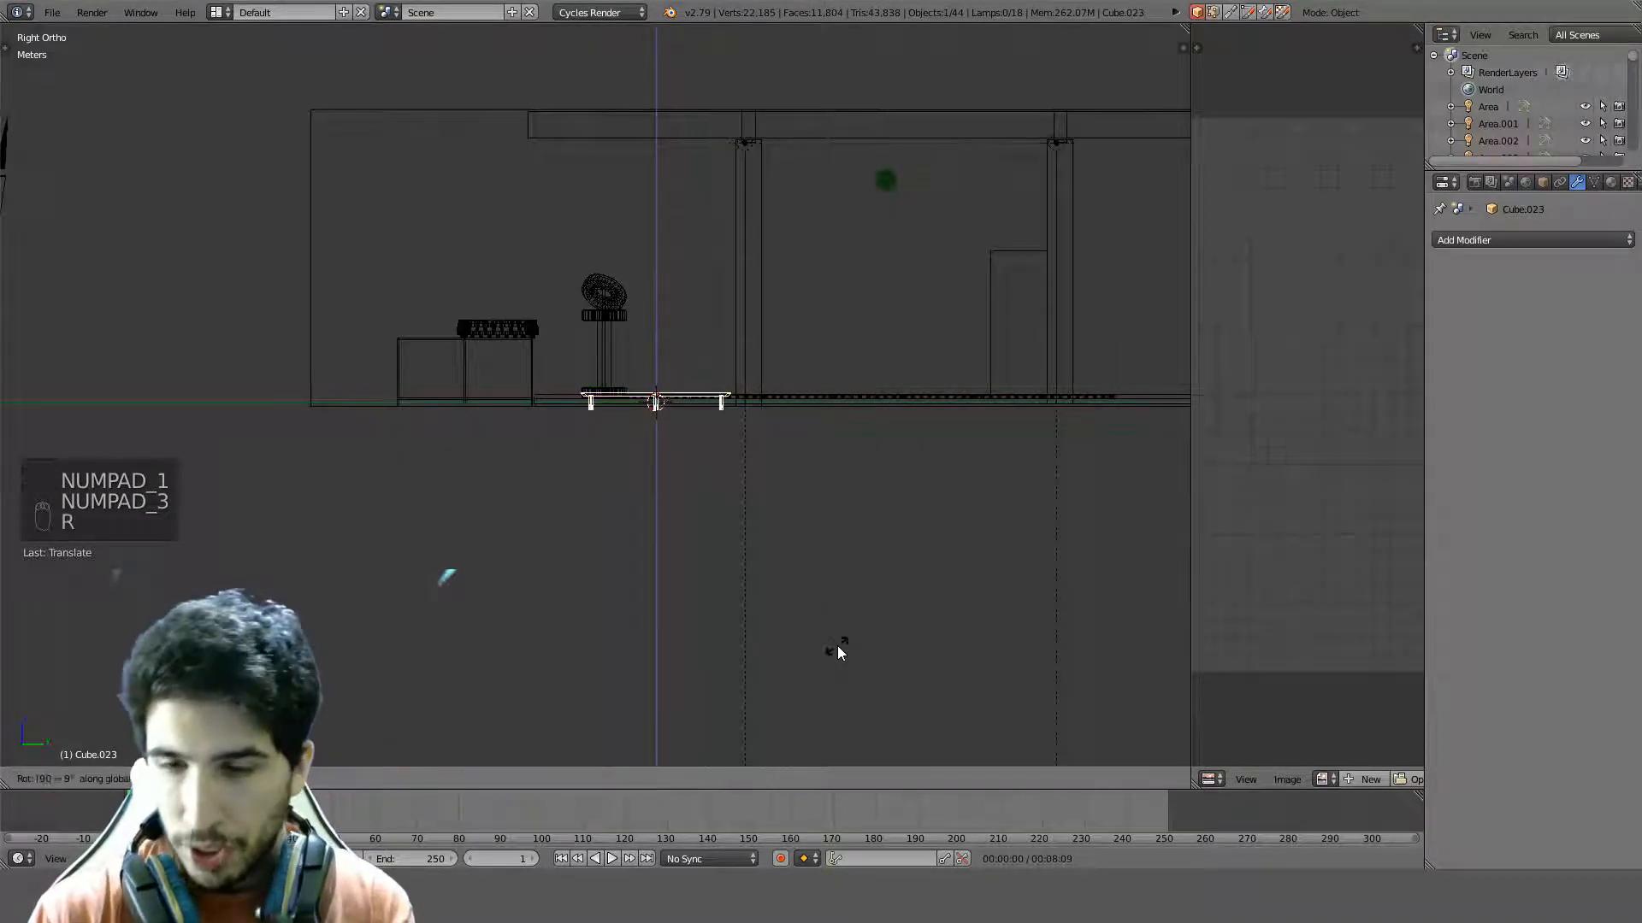
{"action": "left_click", "coordinate": [839, 650]}
Move the bench about 2.1 m along negative Y to below the mat rack, and raise it about 4 cm onto the floor
{"action": "scroll", "coordinate": [838, 653], "scroll_direction": "up", "scroll_amount": 4}
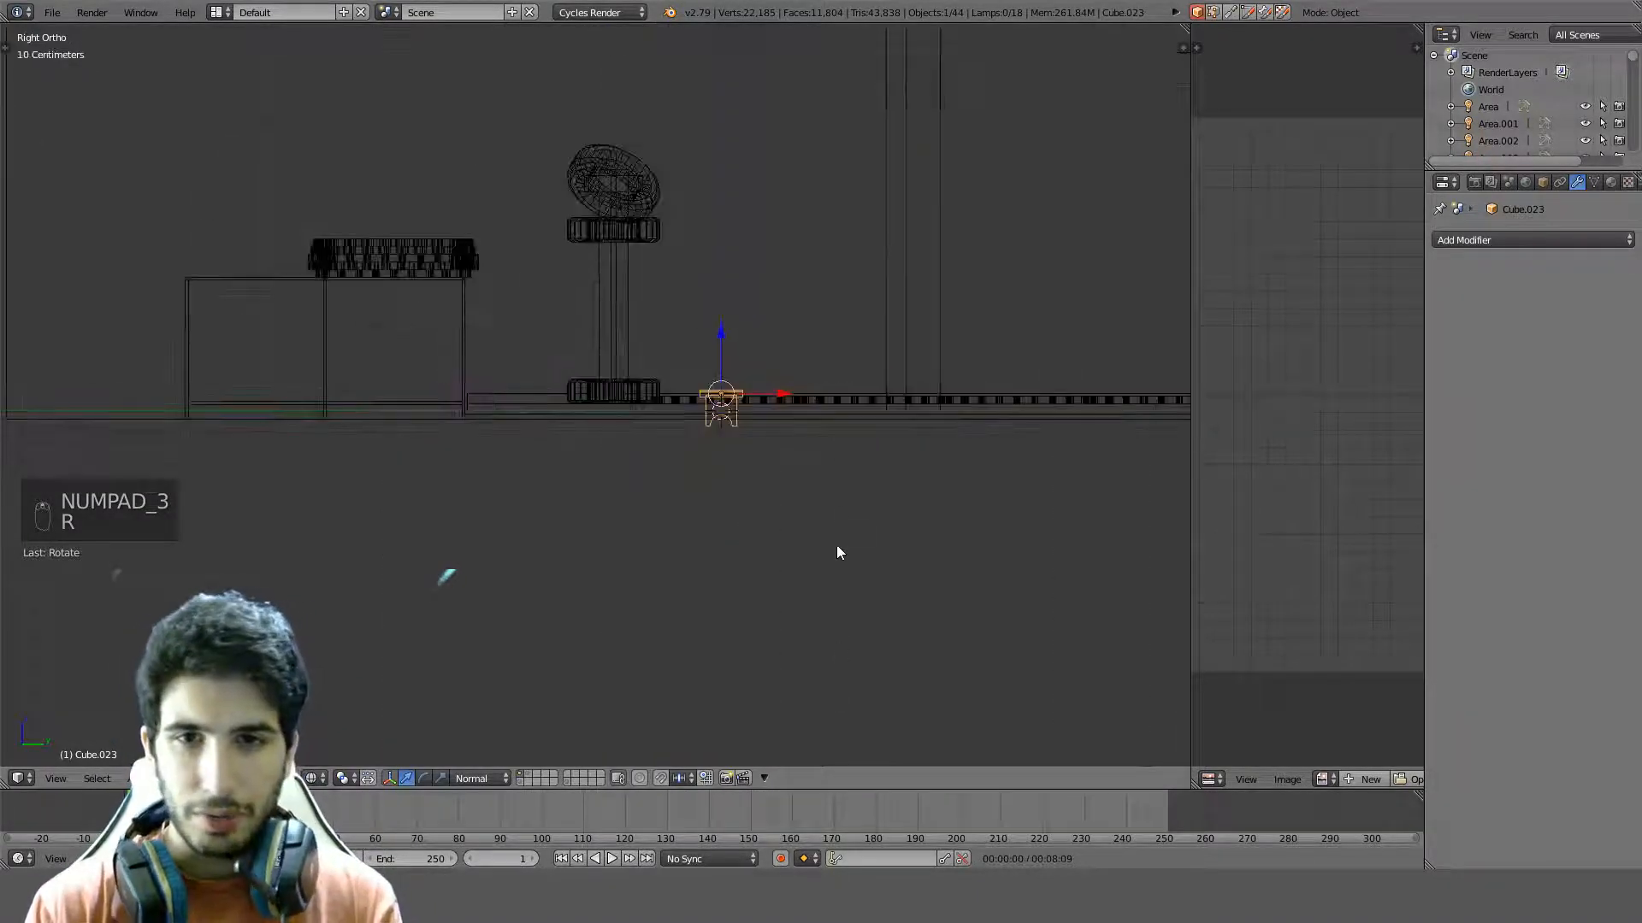
{"action": "key", "text": "g"}
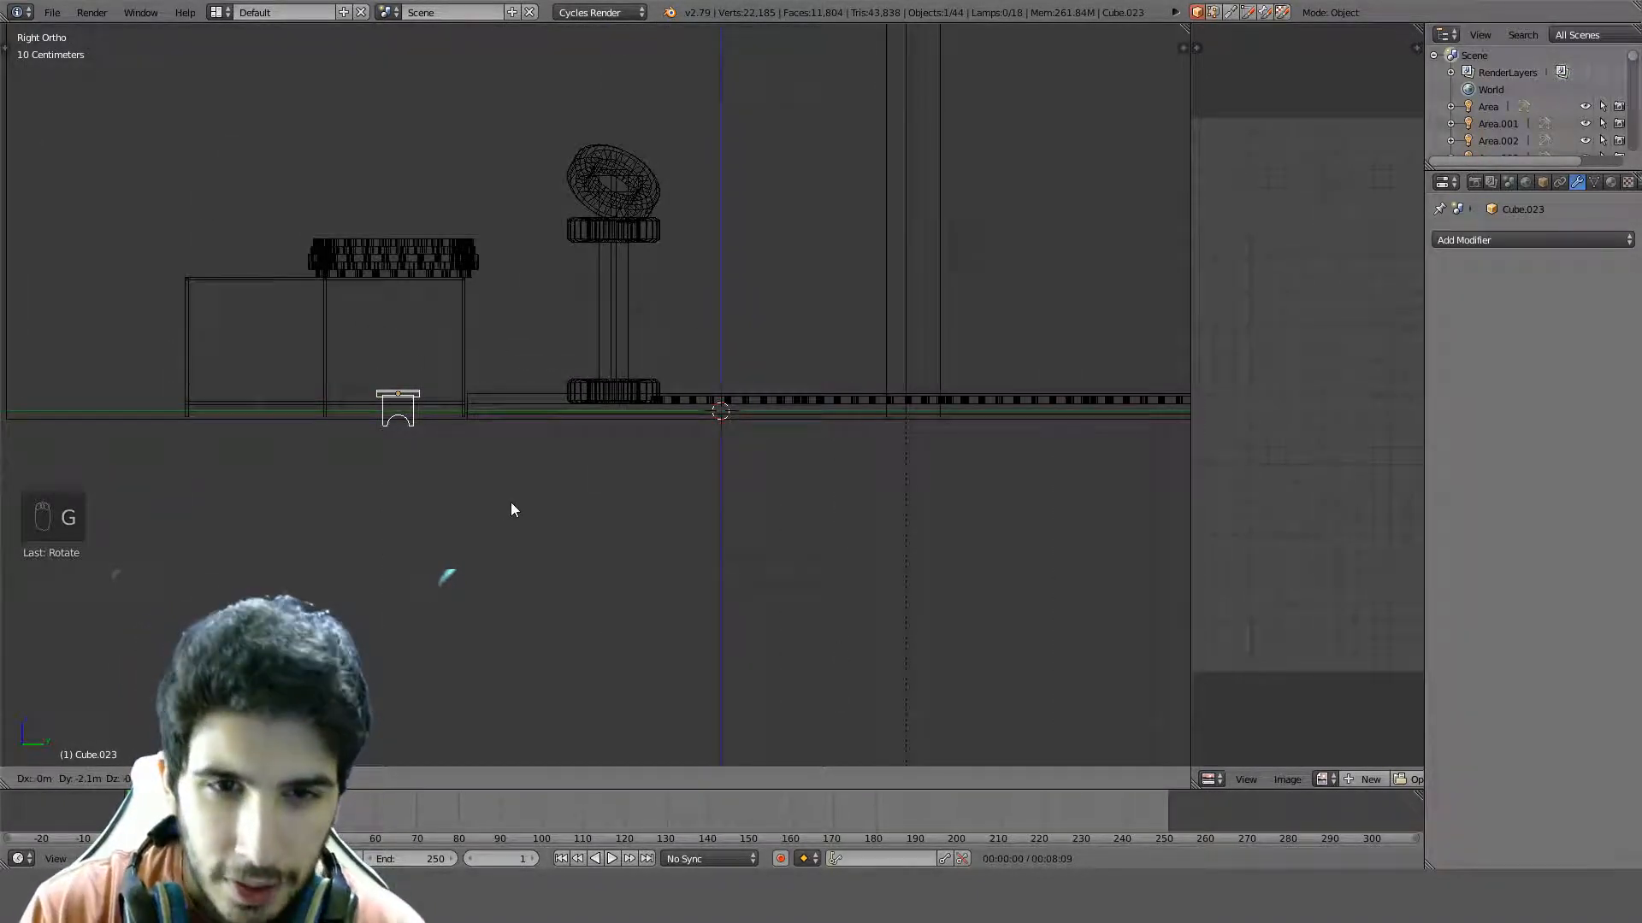
{"action": "left_click", "coordinate": [515, 487]}
{"action": "scroll", "coordinate": [578, 368], "scroll_direction": "up", "scroll_amount": 3}
{"action": "scroll", "coordinate": [631, 393], "scroll_direction": "up", "scroll_amount": 3}
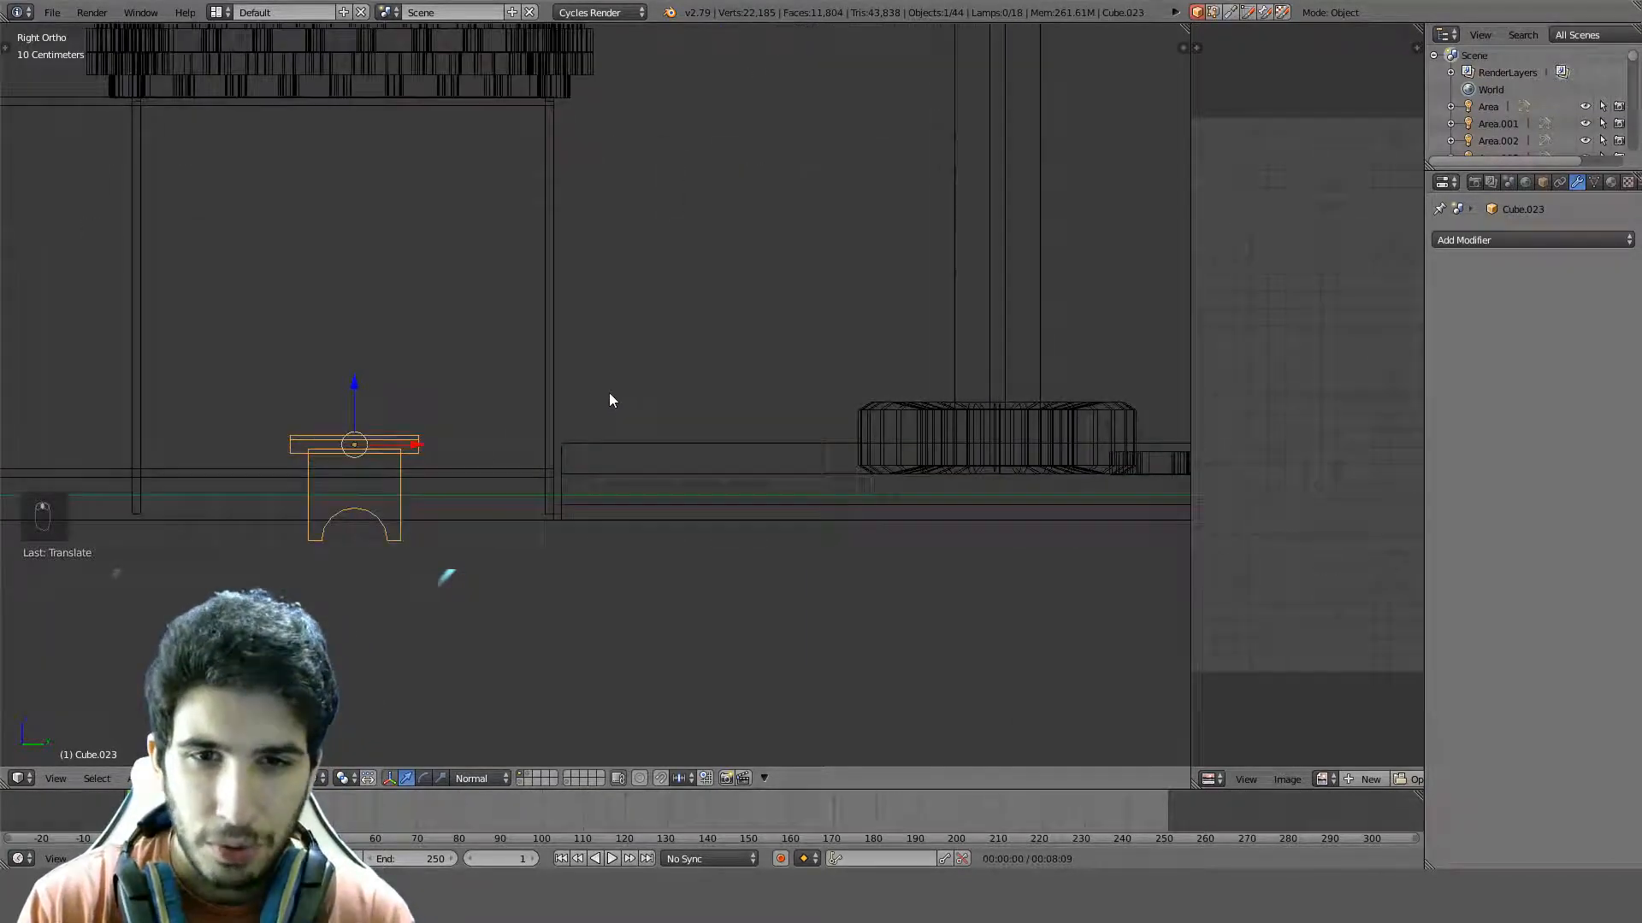
{"action": "key", "text": "g"}
{"action": "key", "text": "z"}
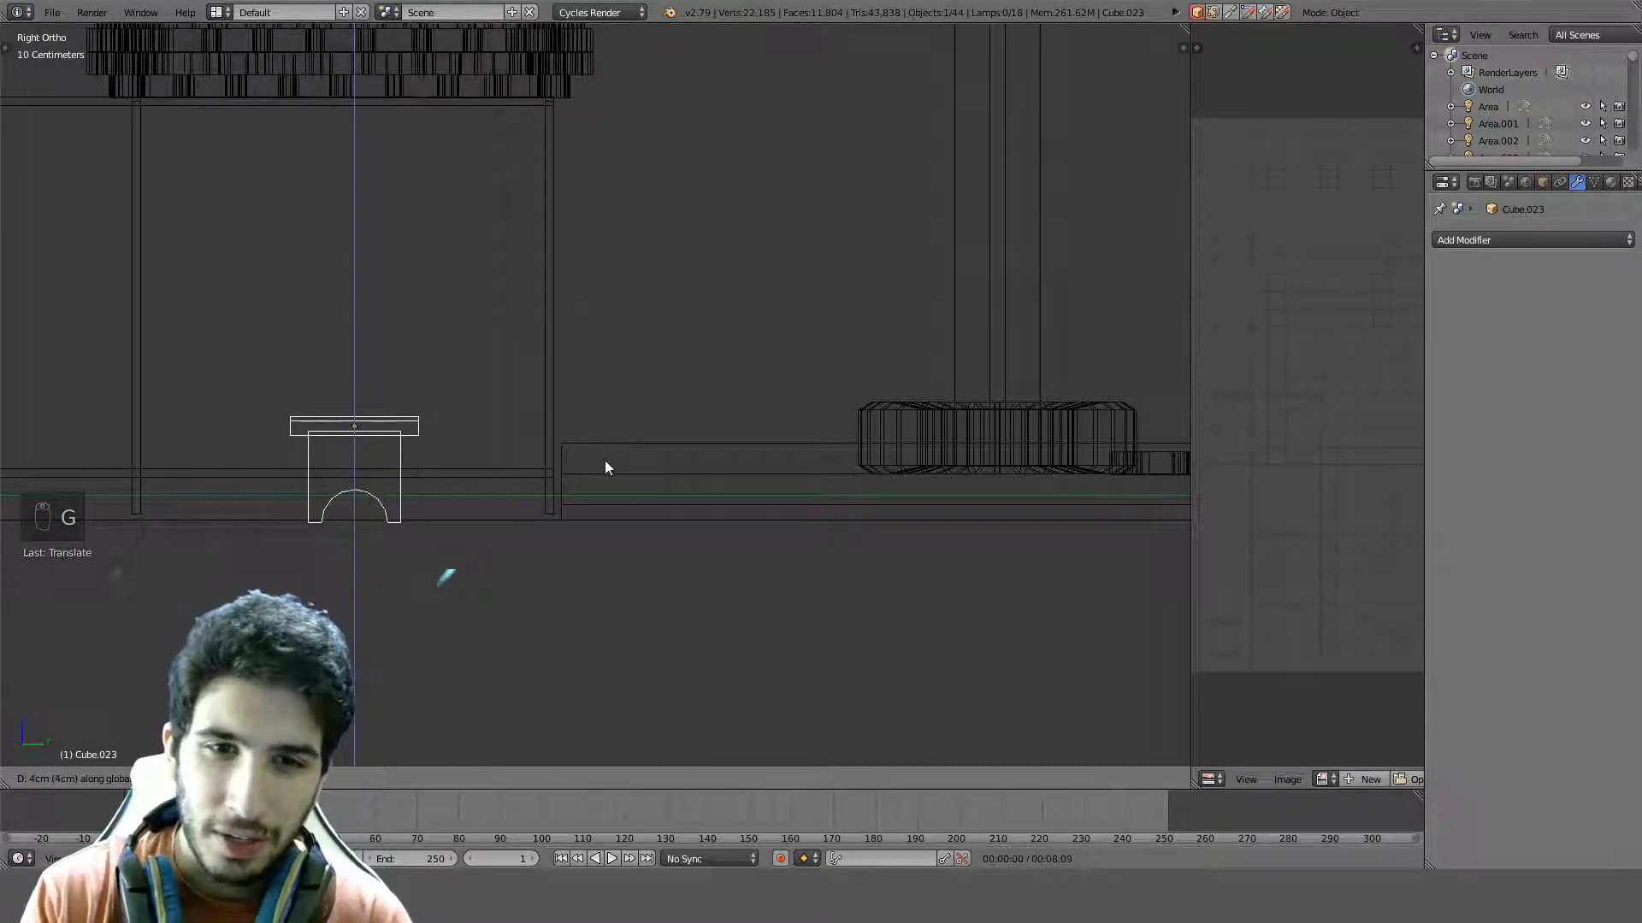
{"action": "left_click", "coordinate": [606, 464]}
Move the bench in the top view to the lower tiled floor beside the mat rack, parallel to the step
{"action": "key", "text": "KP_1"}
{"action": "key", "text": "z"}
{"action": "middle_click_drag", "start_coordinate": [603, 465], "coordinate": [339, 482]}
{"action": "scroll", "coordinate": [339, 470], "scroll_direction": "down", "scroll_amount": 2}
{"action": "key", "text": "KP_7"}
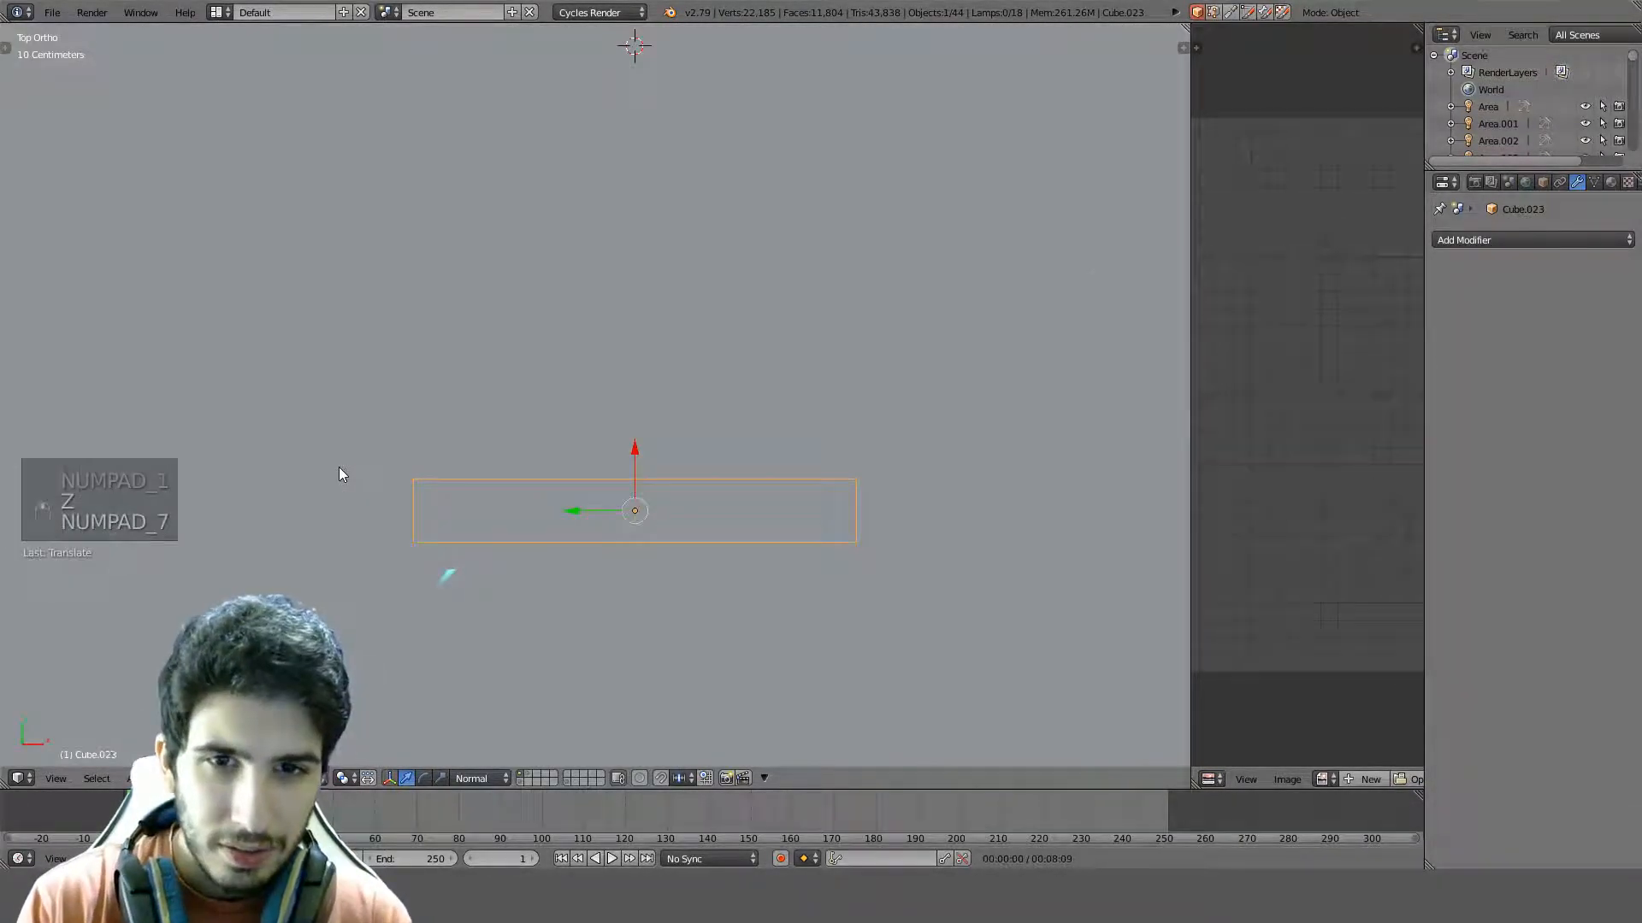
{"action": "scroll", "coordinate": [338, 467], "scroll_direction": "down", "scroll_amount": 4}
{"action": "key", "text": "z"}
{"action": "middle_click_drag", "start_coordinate": [620, 389], "coordinate": [759, 291], "text": "shift"}
{"action": "key", "text": "g"}
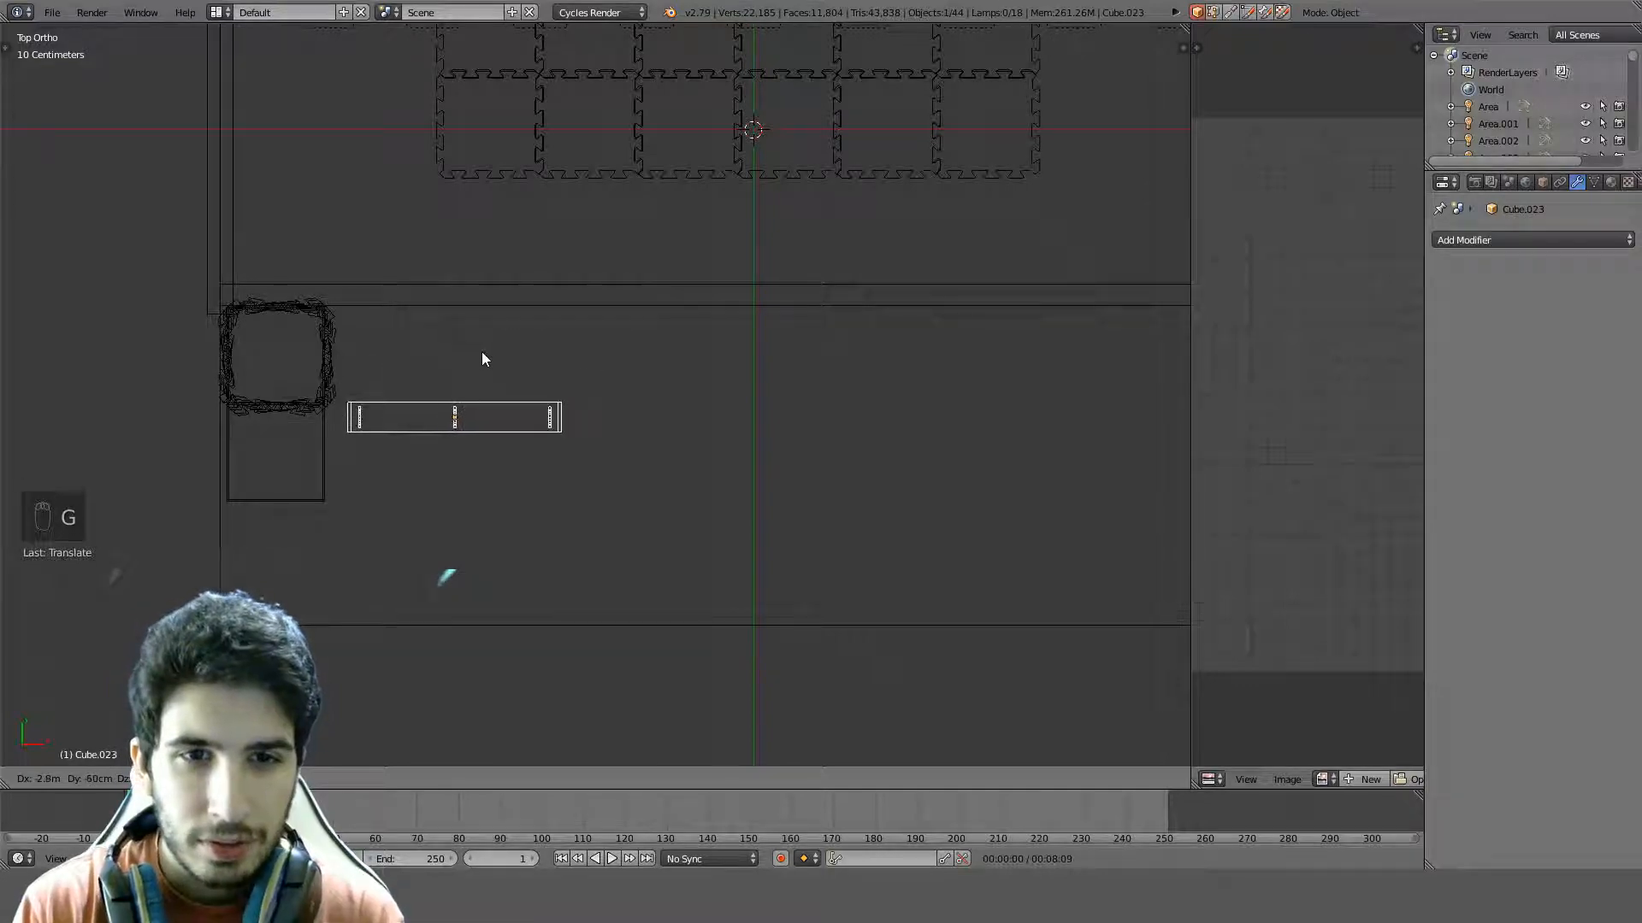
{"action": "left_click", "coordinate": [519, 346]}
{"action": "key", "text": "z"}
{"action": "middle_click_drag", "start_coordinate": [612, 351], "coordinate": [511, 218]}
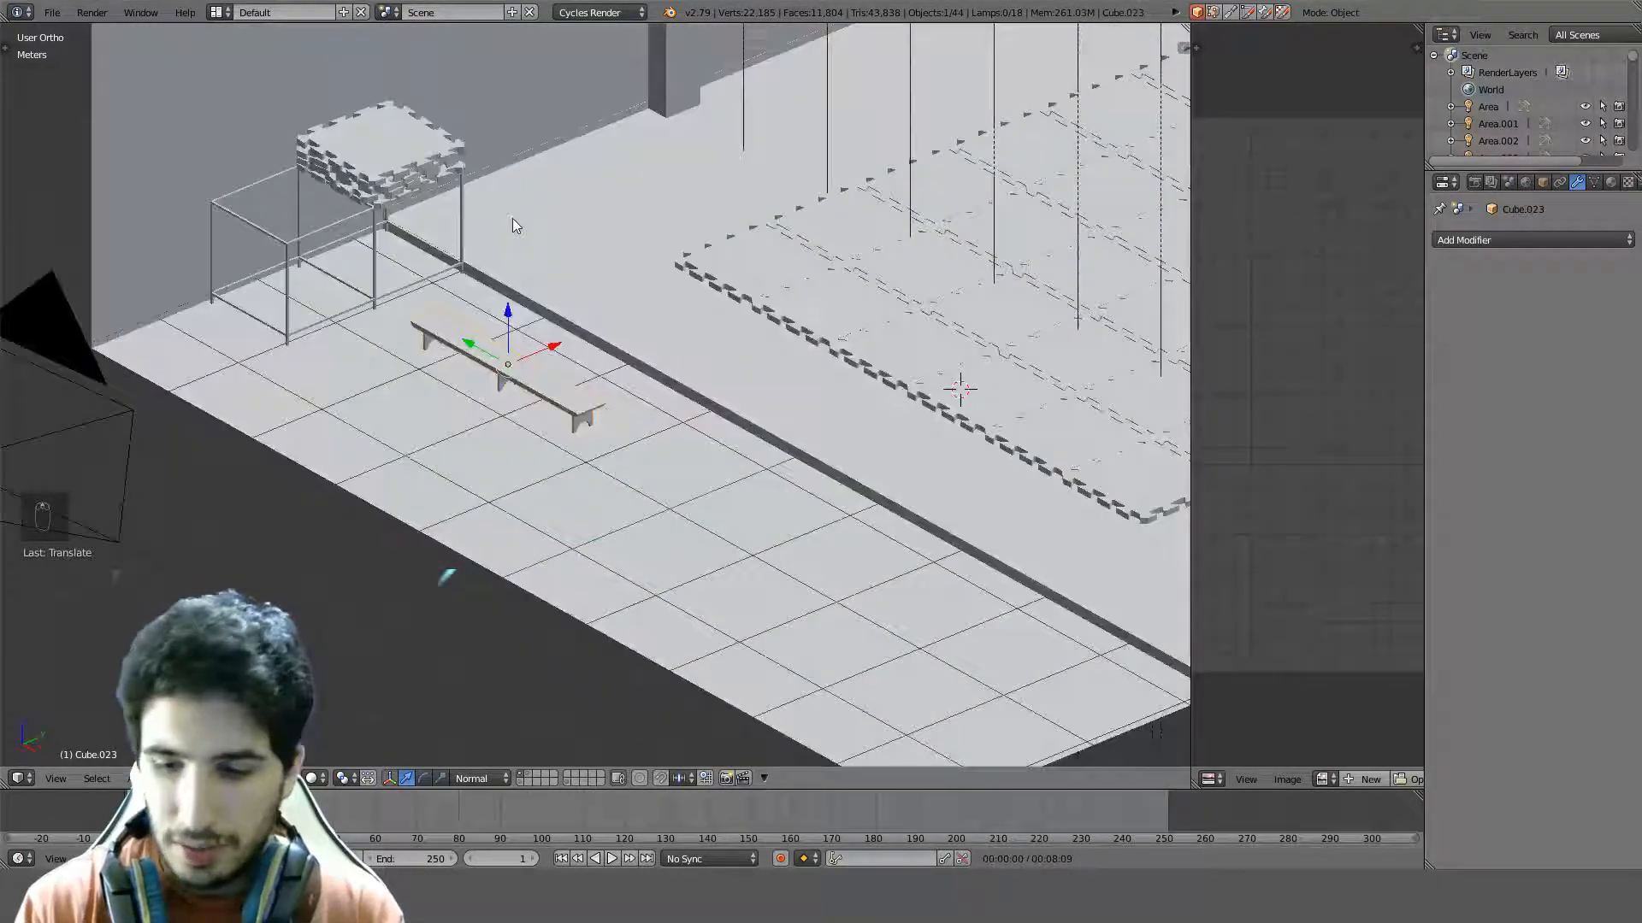
{"action": "key", "text": "s"}
{"action": "key", "text": "2"}
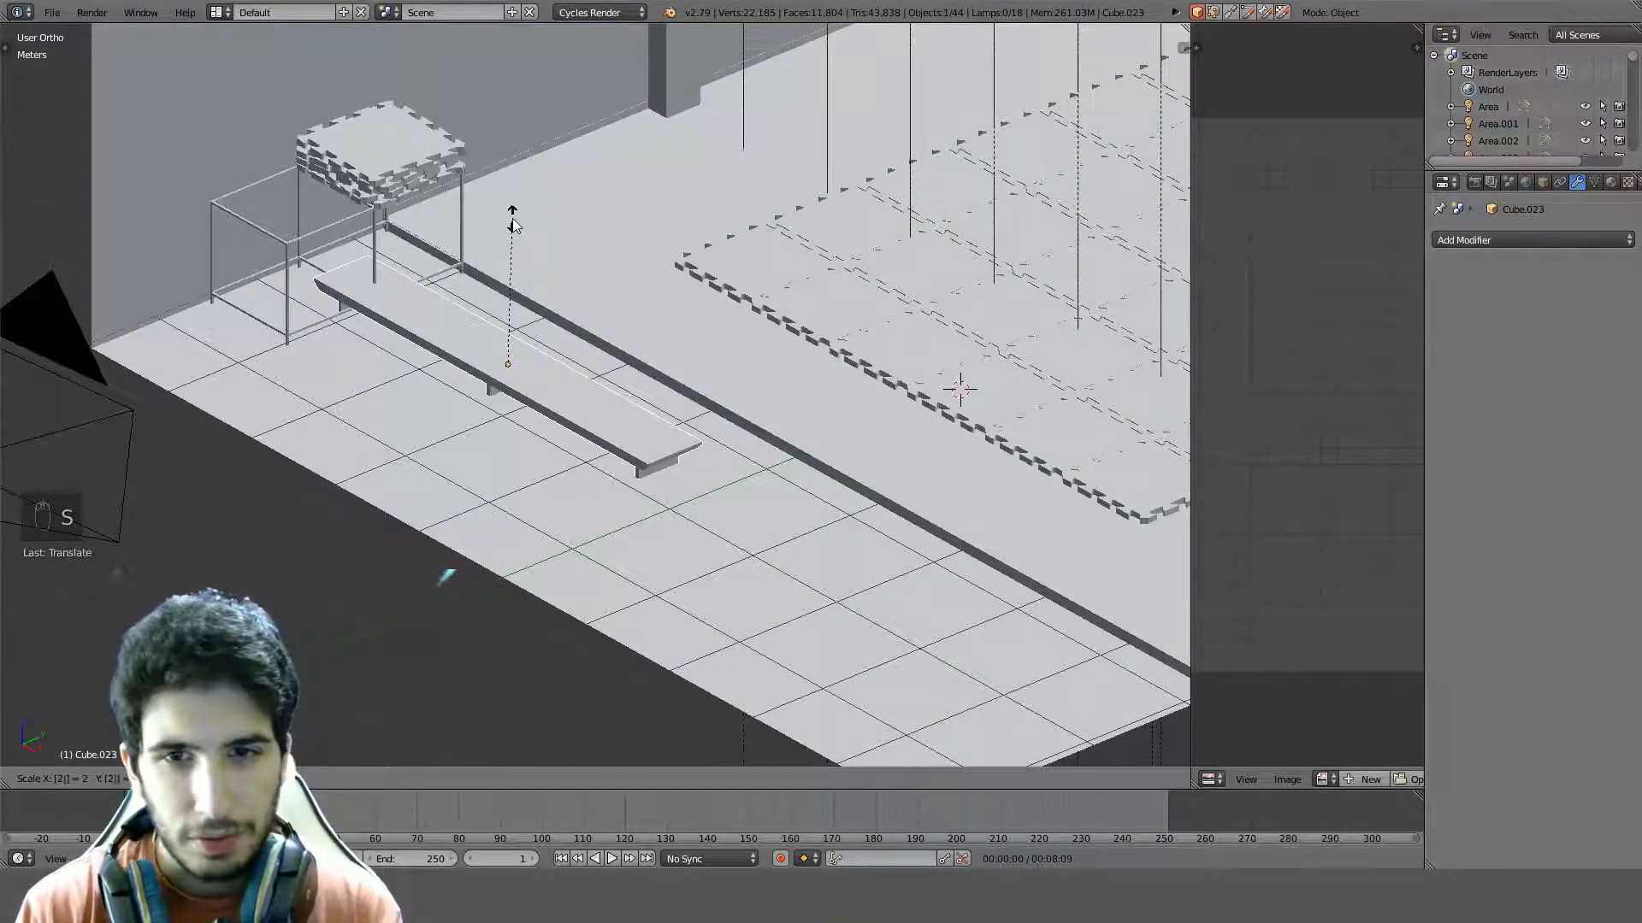
{"action": "right_click", "coordinate": [511, 218]}
Scale the bench by 1.5 and raise it so its legs stand on the floor
{"action": "type", "text": "s1.5"}
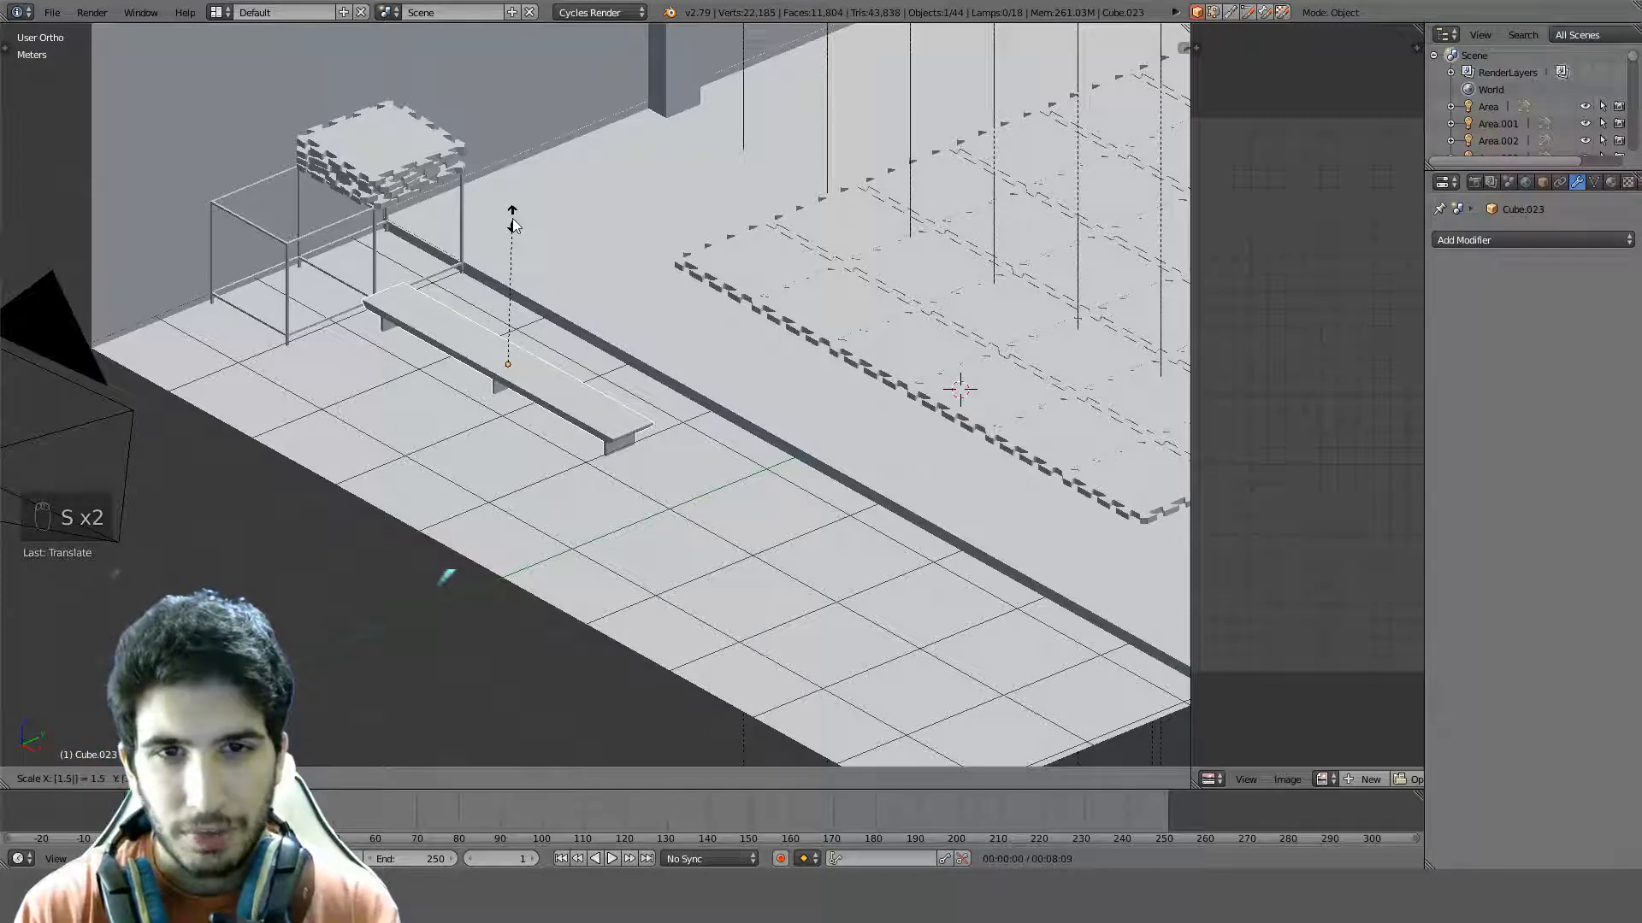
{"action": "left_click", "coordinate": [512, 224]}
{"action": "key", "text": "KP_1"}
{"action": "key", "text": "z"}
{"action": "scroll", "coordinate": [508, 229], "scroll_direction": "up", "scroll_amount": 2}
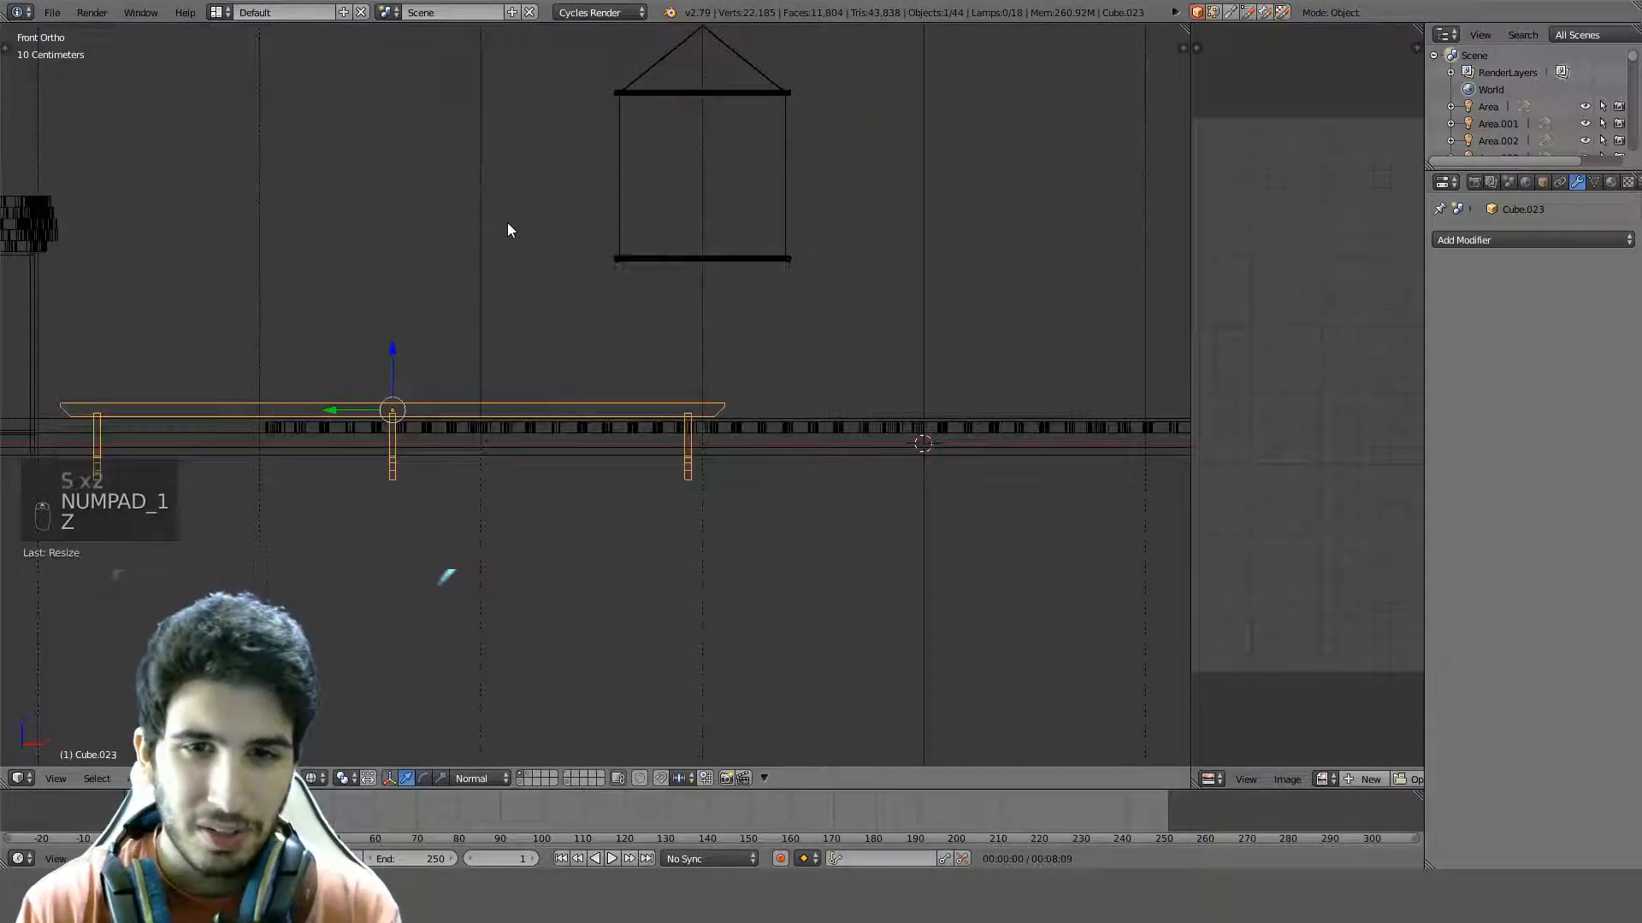
{"action": "key", "text": "g"}
{"action": "left_click", "coordinate": [506, 220]}
{"action": "key", "text": "z"}
{"action": "mouse_move", "coordinate": [524, 220]}
{"action": "middle_mouse_down"}
{"action": "mouse_move", "coordinate": [530, 237]}
{"action": "mouse_move", "coordinate": [462, 253]}
{"action": "mouse_move", "coordinate": [400, 232]}
{"action": "middle_mouse_up"}
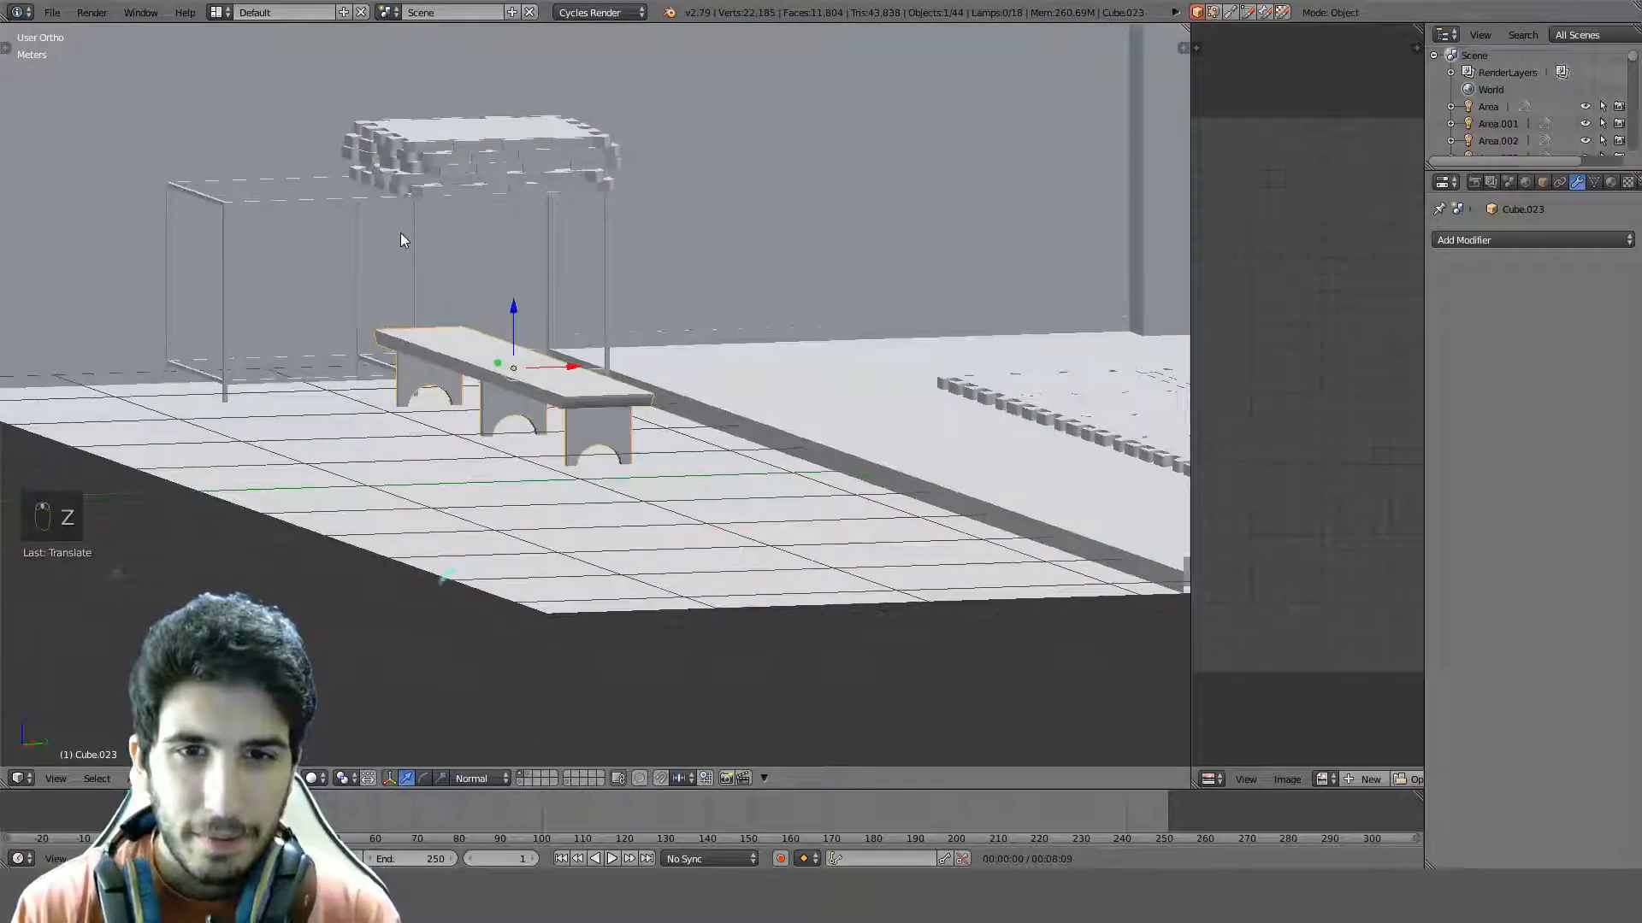
Make a linked duplicate of the bench and place it parallel in front of the first, shifted slightly lengthwise
{"action": "scroll", "coordinate": [400, 233], "scroll_direction": "down", "scroll_amount": 2}
{"action": "key", "text": "KP_7"}
{"action": "scroll", "coordinate": [416, 239], "scroll_direction": "down", "scroll_amount": 3}
{"action": "key", "text": "z"}
{"action": "scroll", "coordinate": [416, 240], "scroll_direction": "up", "scroll_amount": 3}
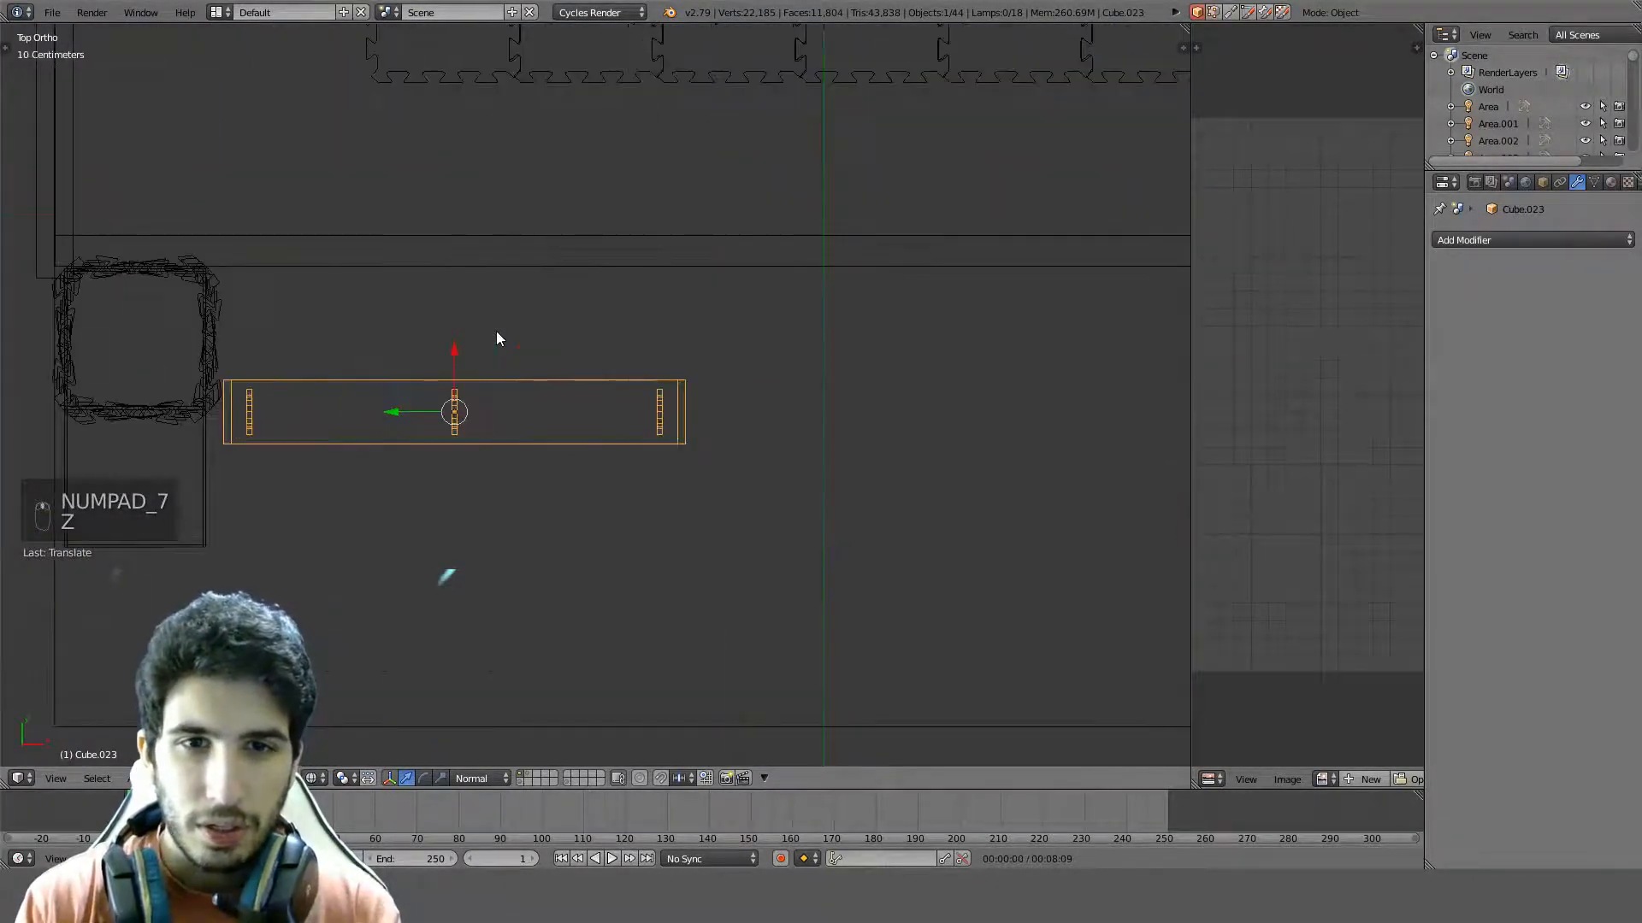
{"action": "key", "text": "alt+d"}
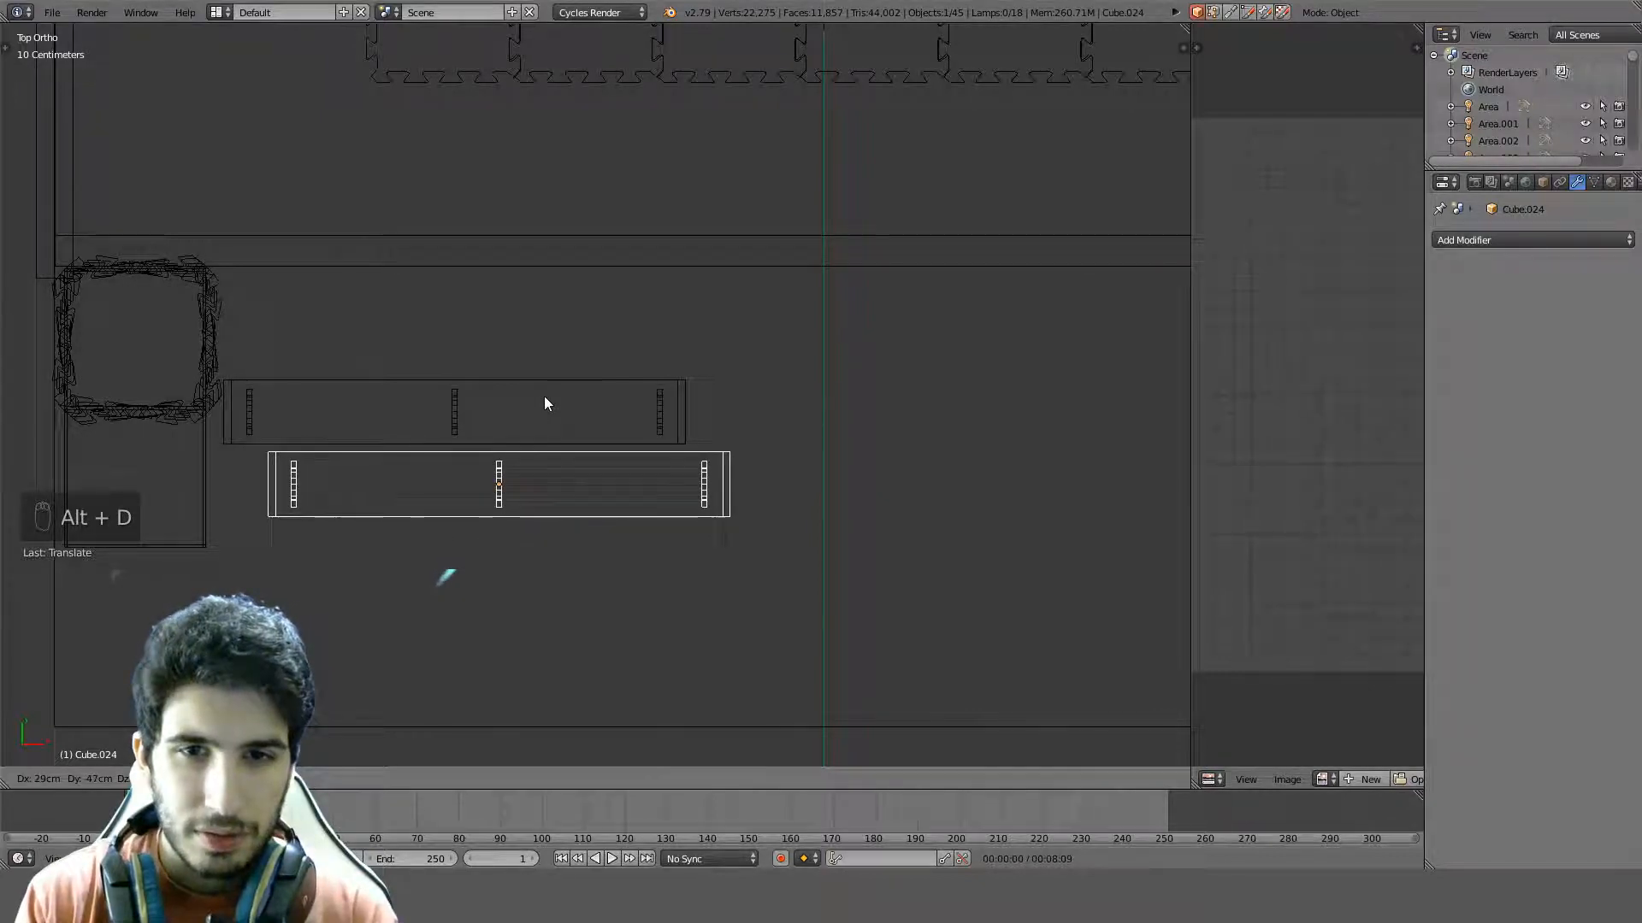
{"action": "left_click", "coordinate": [602, 374]}
Make another linked duplicate of the bench about 5 m along X and 50 cm along Y, at the room's far end
{"action": "scroll", "coordinate": [820, 337], "scroll_direction": "down", "scroll_amount": 3}
{"action": "middle_click_drag", "start_coordinate": [821, 337], "coordinate": [513, 390], "text": "shift"}
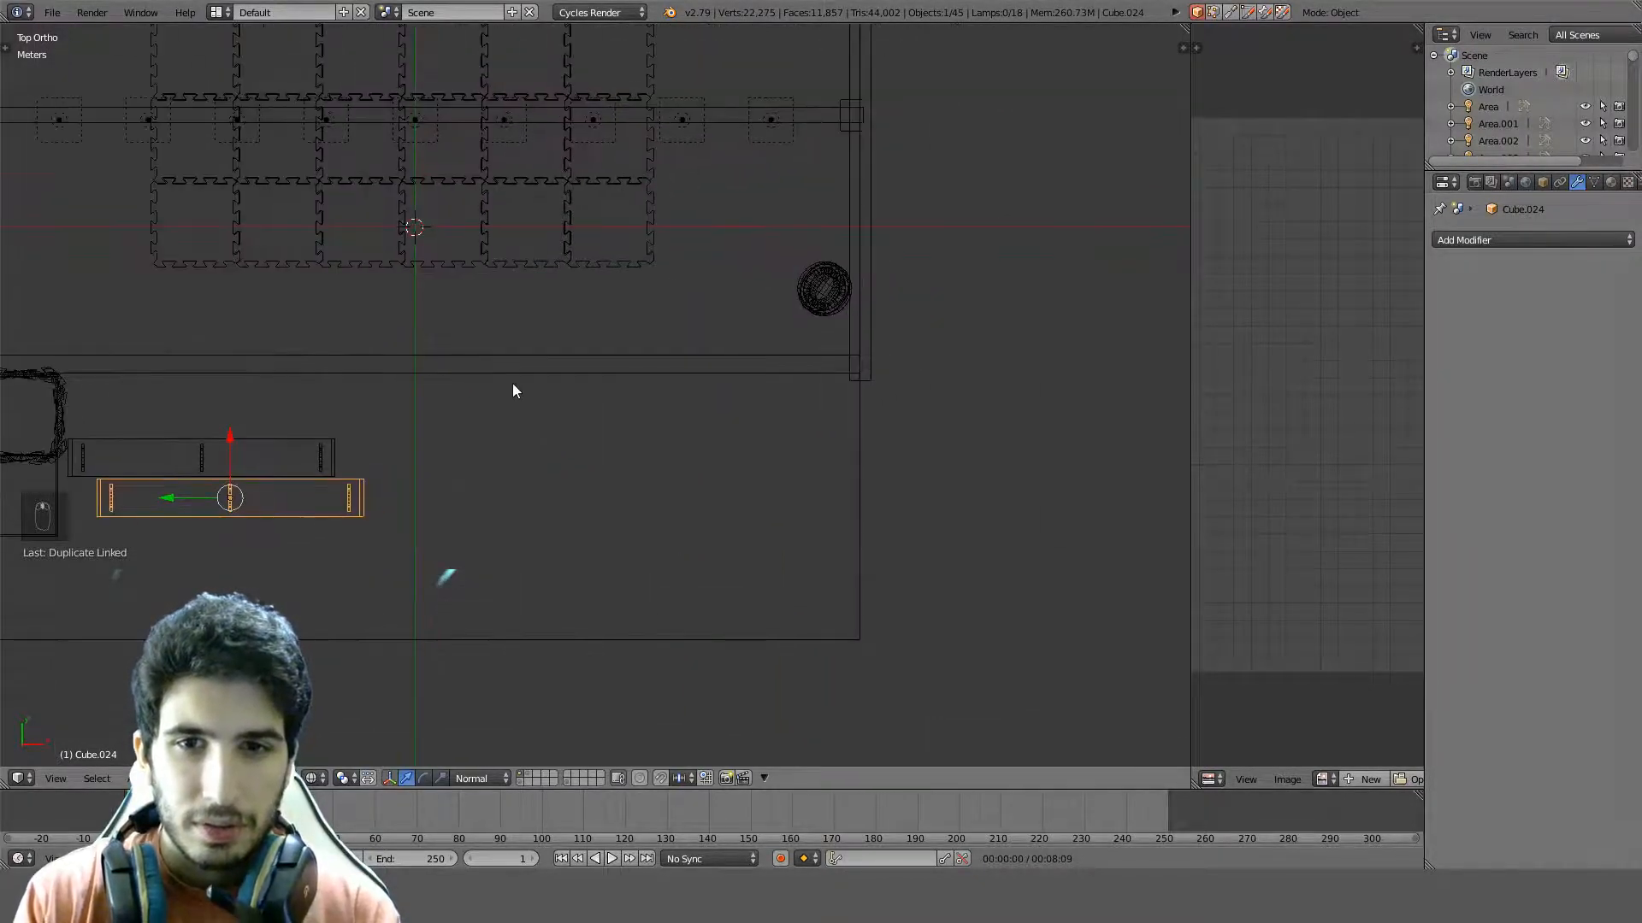
{"action": "key", "text": "alt+d"}
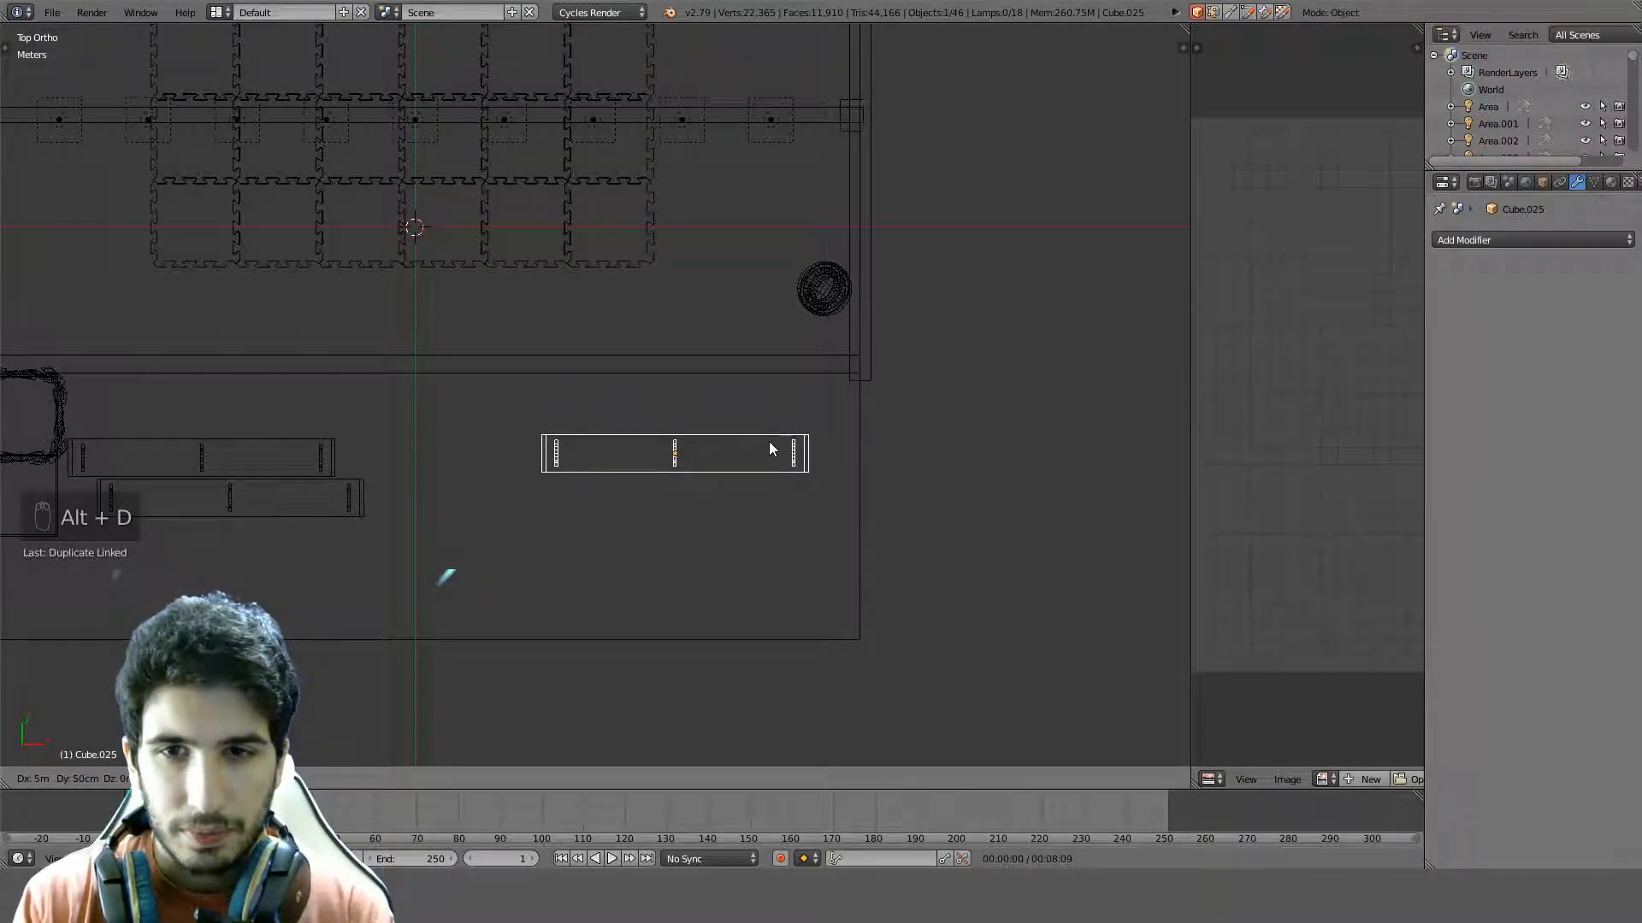
{"action": "left_click", "coordinate": [842, 457]}
{"action": "key", "text": "z"}
{"action": "middle_click_drag", "start_coordinate": [832, 443], "coordinate": [780, 330]}
{"action": "key", "text": "KP_7"}
{"action": "key", "text": "z"}
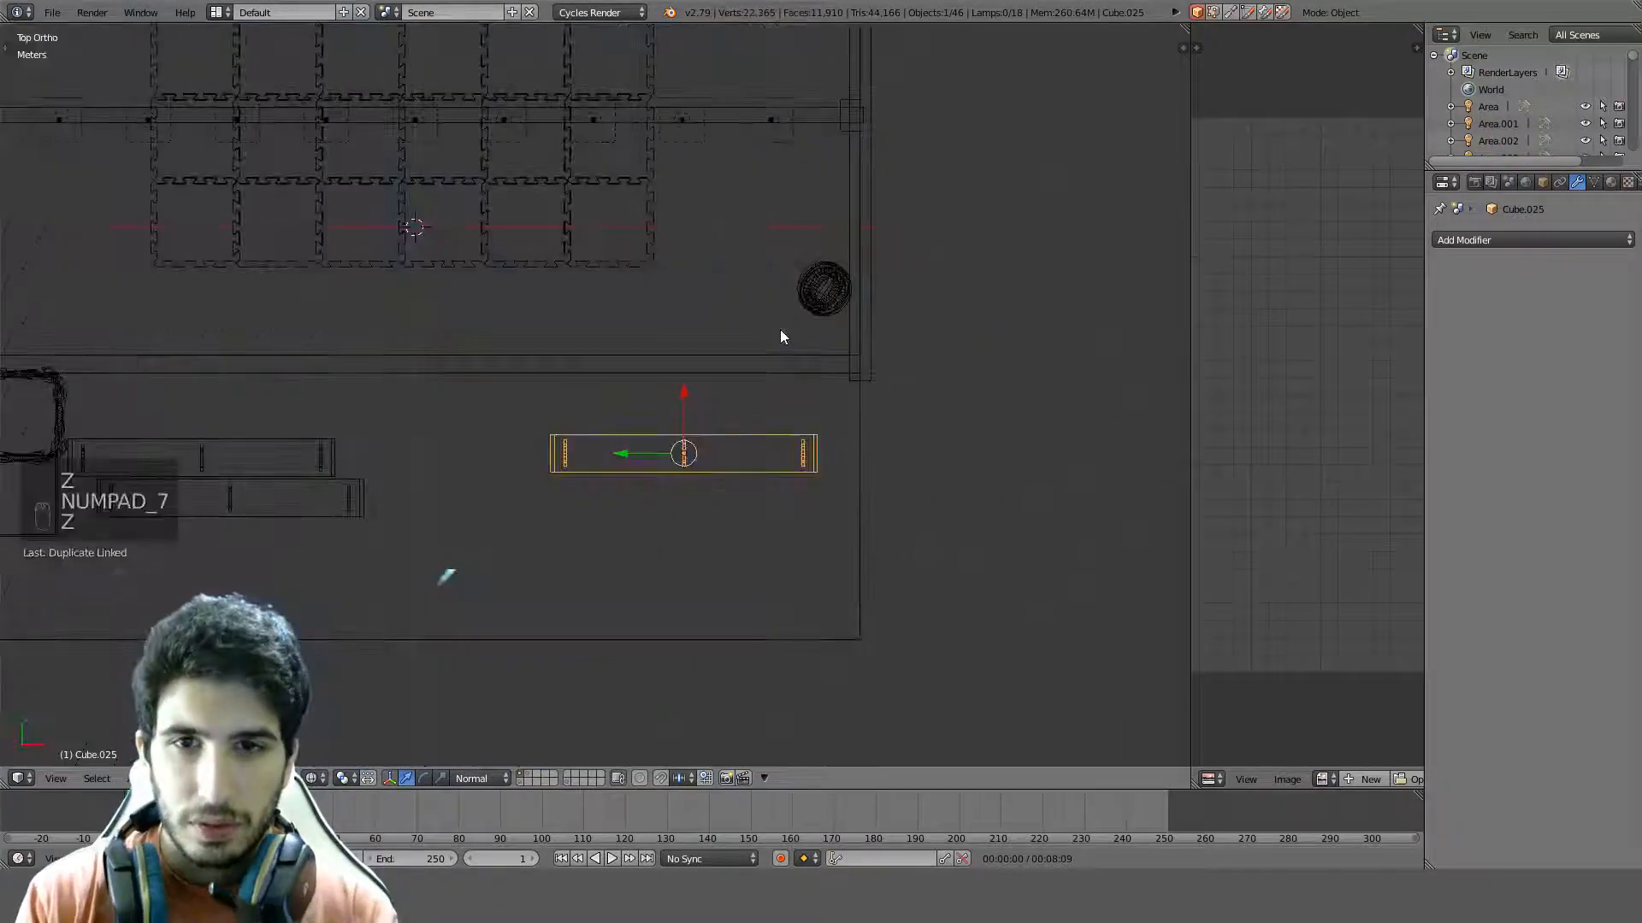
{"action": "middle_click_drag", "start_coordinate": [835, 381], "coordinate": [576, 431]}
{"action": "key", "text": "z"}
{"action": "key", "text": "z"}
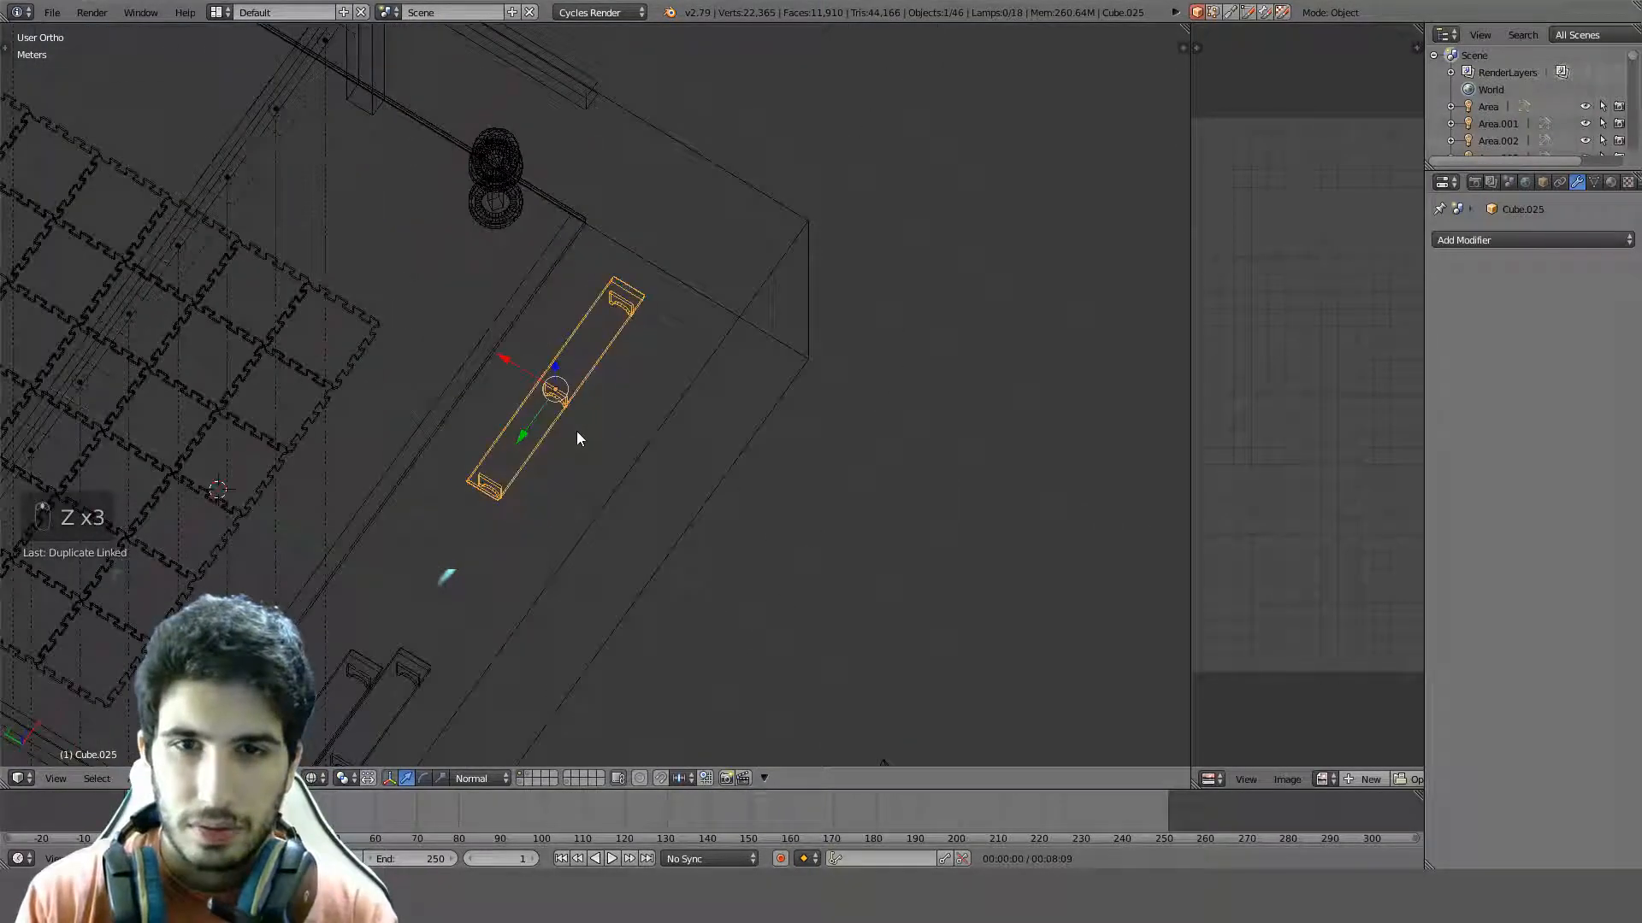
{"action": "key", "text": "KP_7"}
{"action": "middle_click_drag", "start_coordinate": [626, 348], "coordinate": [542, 451], "text": "shift"}
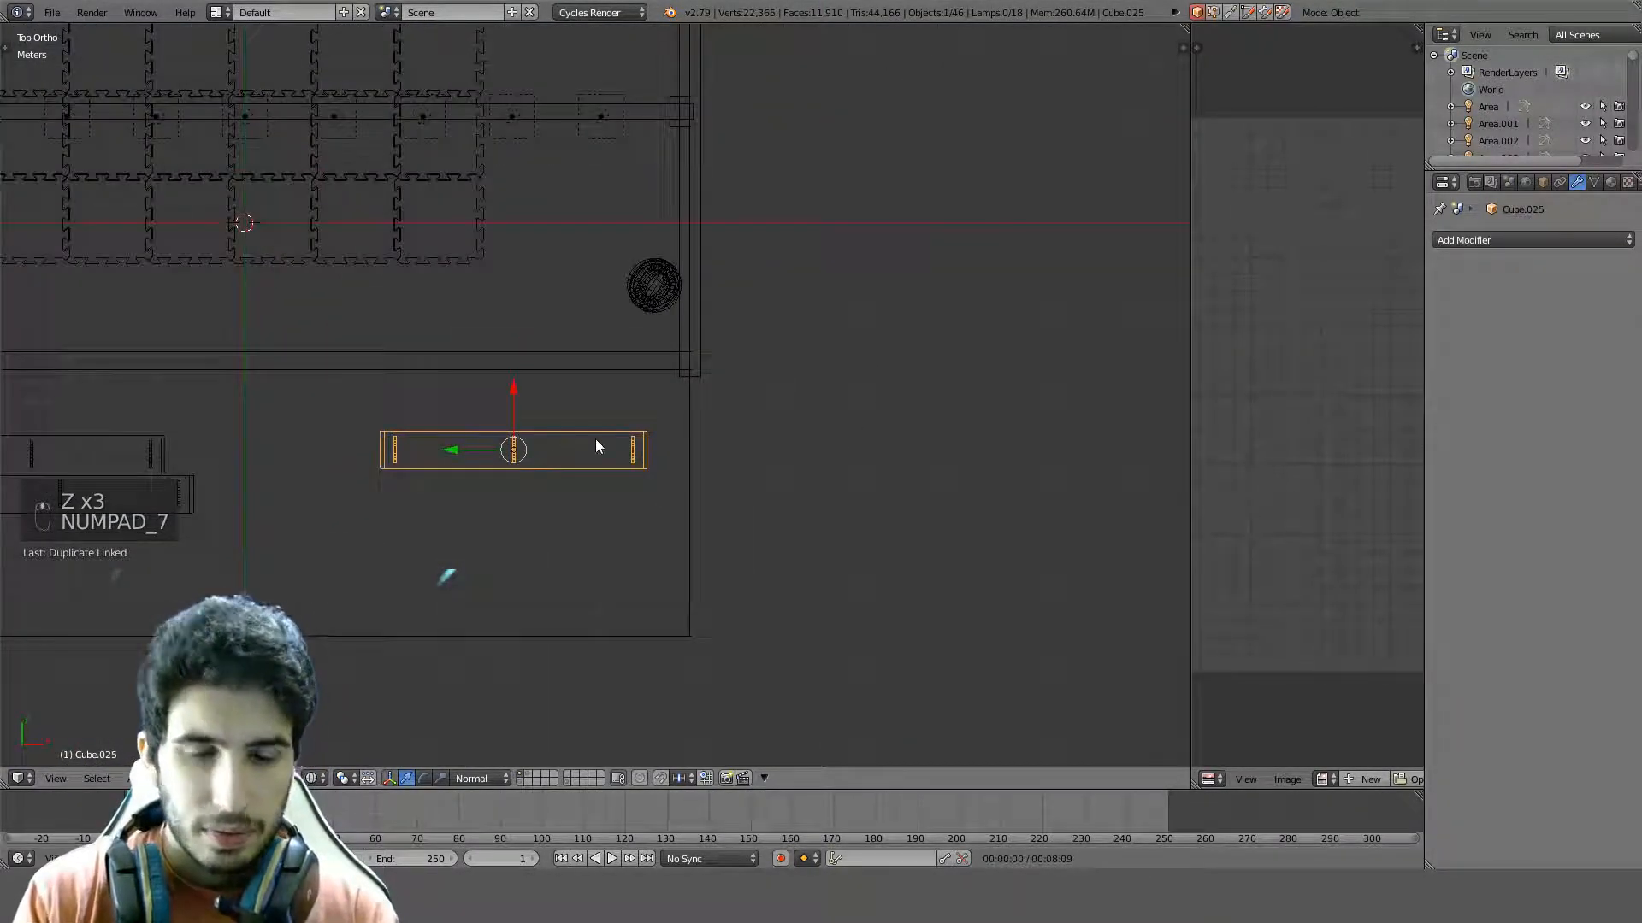
{"action": "key", "text": "g"}
{"action": "key", "text": "y"}
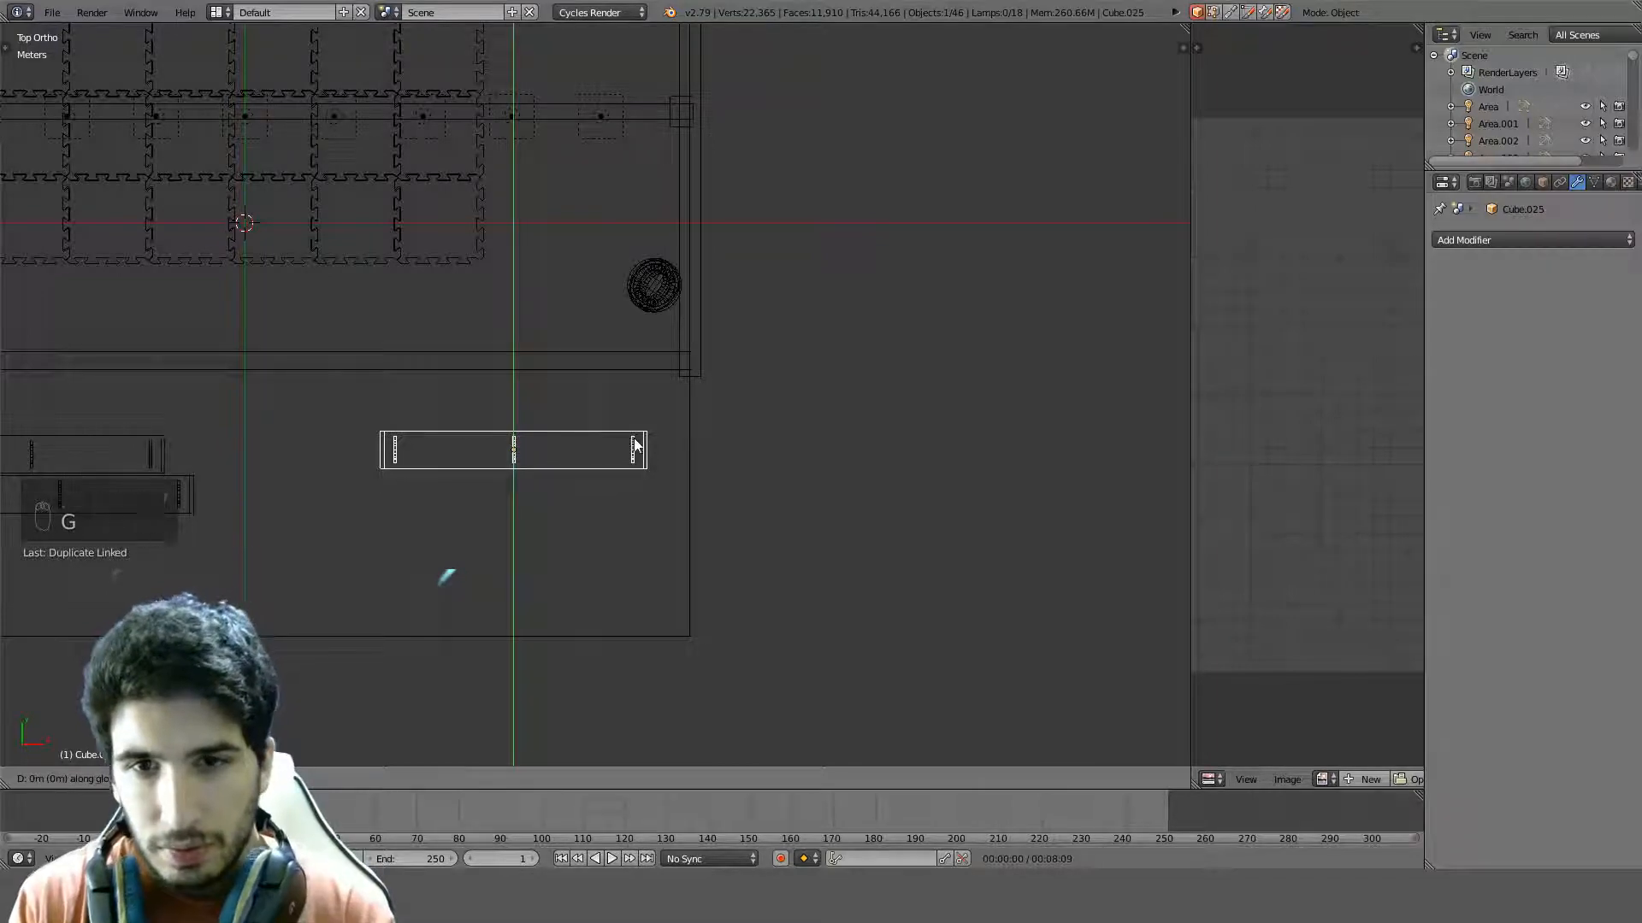
{"action": "right_click", "coordinate": [698, 460]}
Shift the third bench along the X axis towards the room's end wall
{"action": "key", "text": "g"}
{"action": "key", "text": "x"}
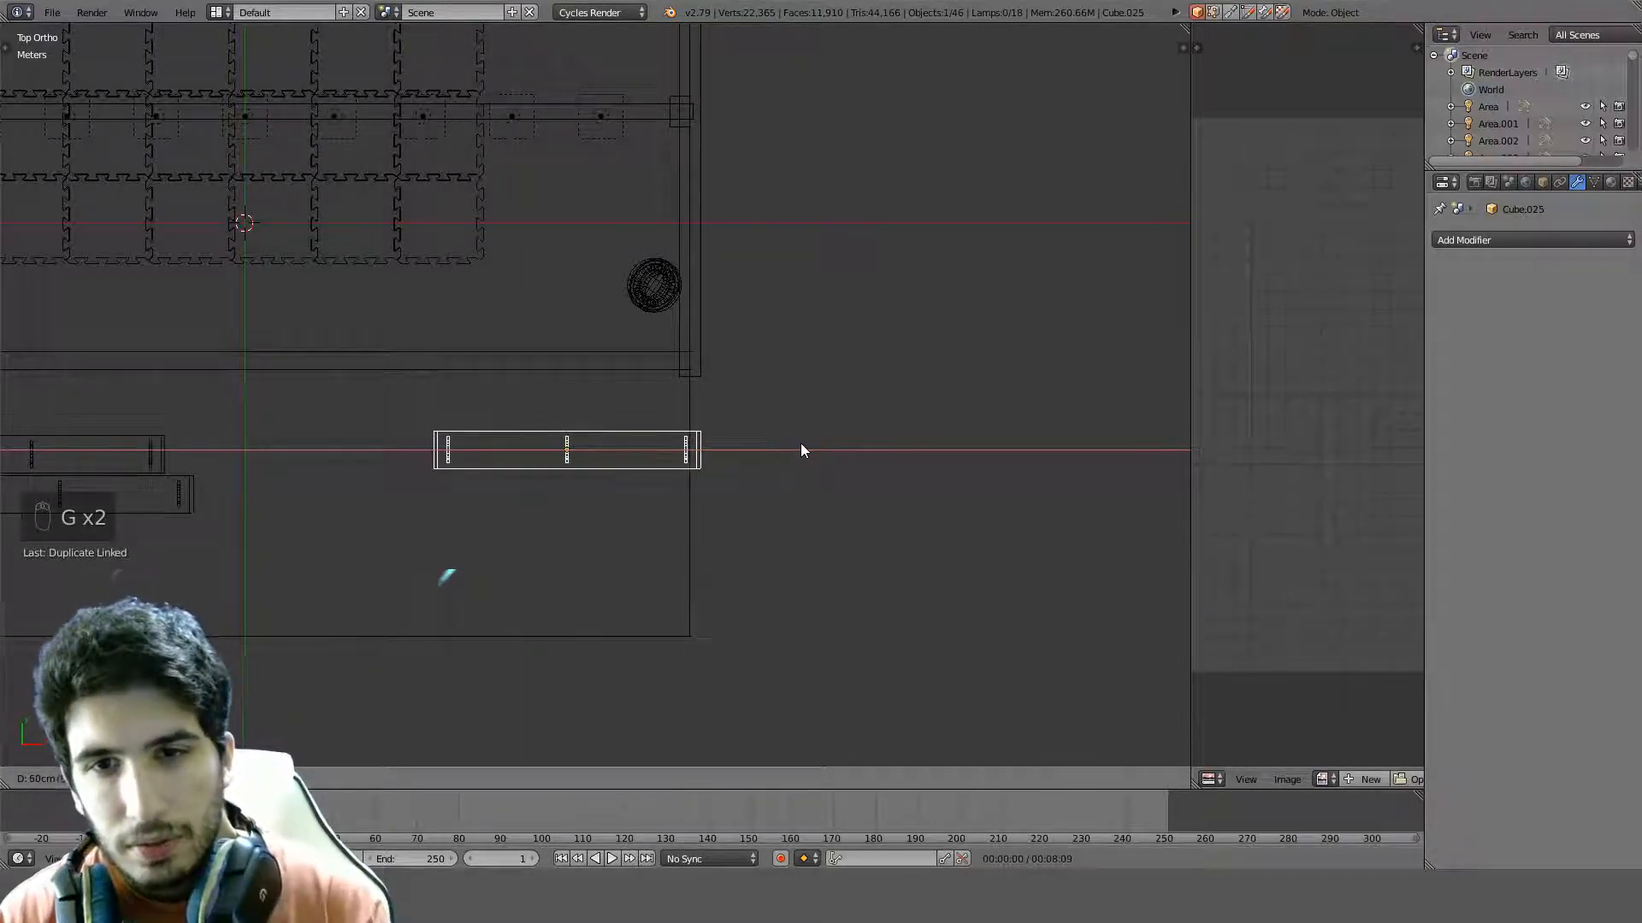
{"action": "left_click", "coordinate": [677, 454]}
{"action": "mouse_move", "coordinate": [678, 454]}
{"action": "middle_mouse_down"}
{"action": "mouse_move", "coordinate": [832, 325]}
{"action": "mouse_move", "coordinate": [834, 342]}
{"action": "mouse_move", "coordinate": [964, 381]}
{"action": "mouse_move", "coordinate": [810, 348]}
{"action": "mouse_move", "coordinate": [714, 385]}
{"action": "middle_mouse_up"}
{"action": "key", "text": "z"}
{"action": "key", "text": "z"}
{"action": "key", "text": "z"}
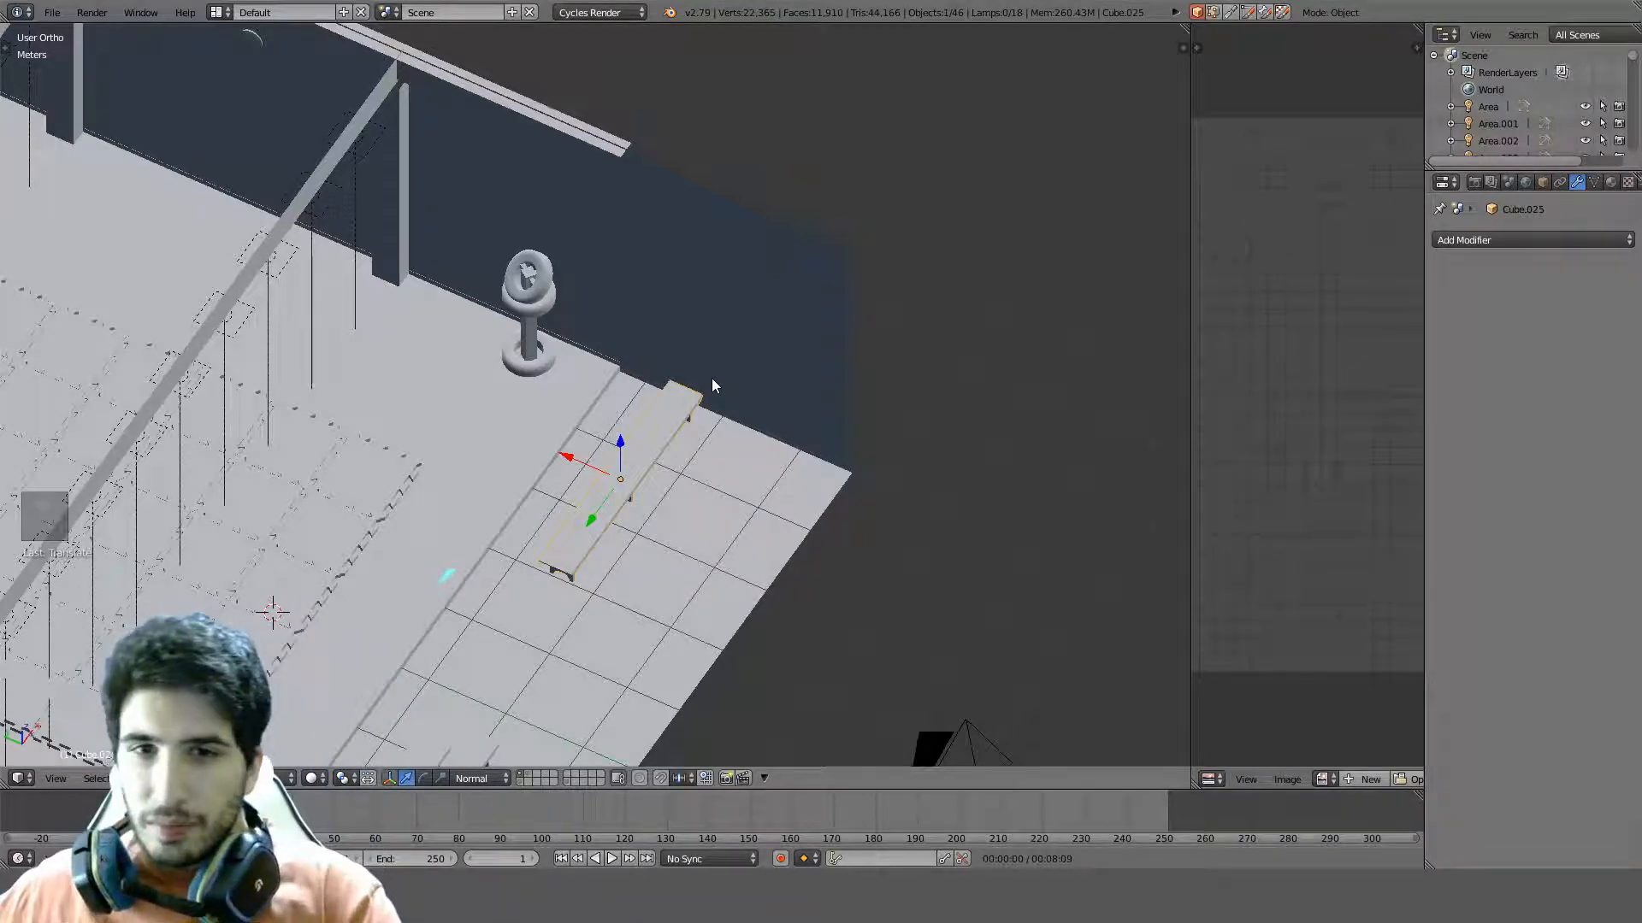
Select the original bench nearest the step and open its mesh for editing in the front view
{"action": "middle_click_drag", "start_coordinate": [712, 385], "coordinate": [757, 444]}
{"action": "scroll", "coordinate": [756, 443], "scroll_direction": "up", "scroll_amount": 4}
{"action": "right_click", "coordinate": [557, 493]}
{"action": "middle_click_drag", "start_coordinate": [557, 492], "coordinate": [255, 434]}
{"action": "right_click", "coordinate": [309, 371]}
{"action": "middle_click_drag", "start_coordinate": [311, 371], "coordinate": [363, 399]}
{"action": "right_click", "coordinate": [269, 355]}
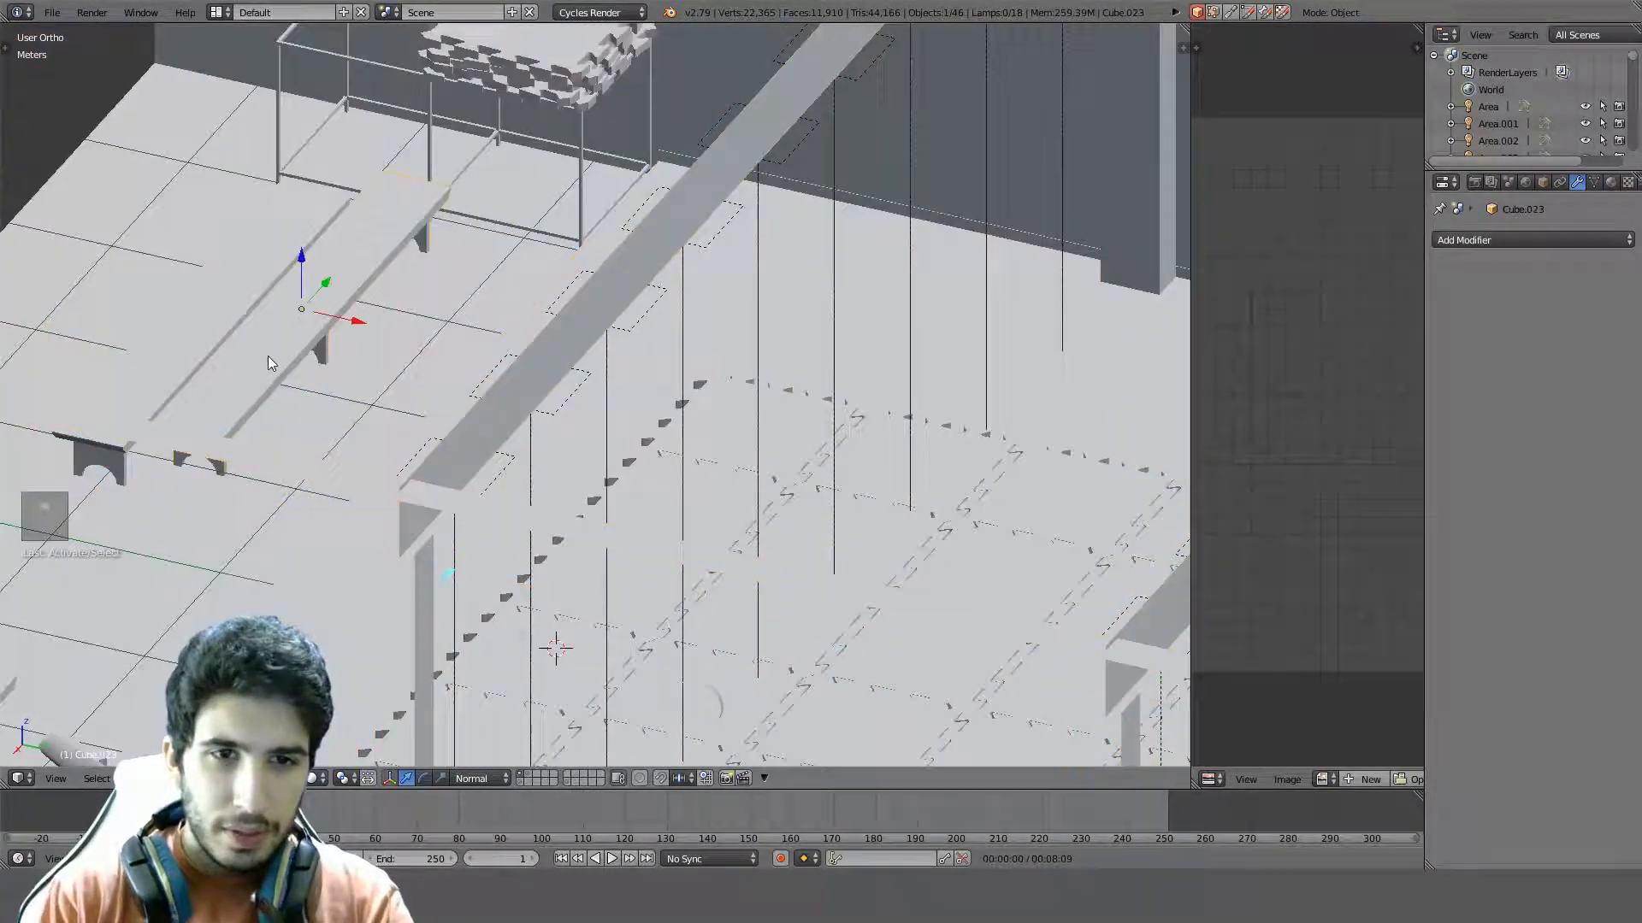
{"action": "key", "text": "KP_3"}
{"action": "key", "text": "KP_1"}
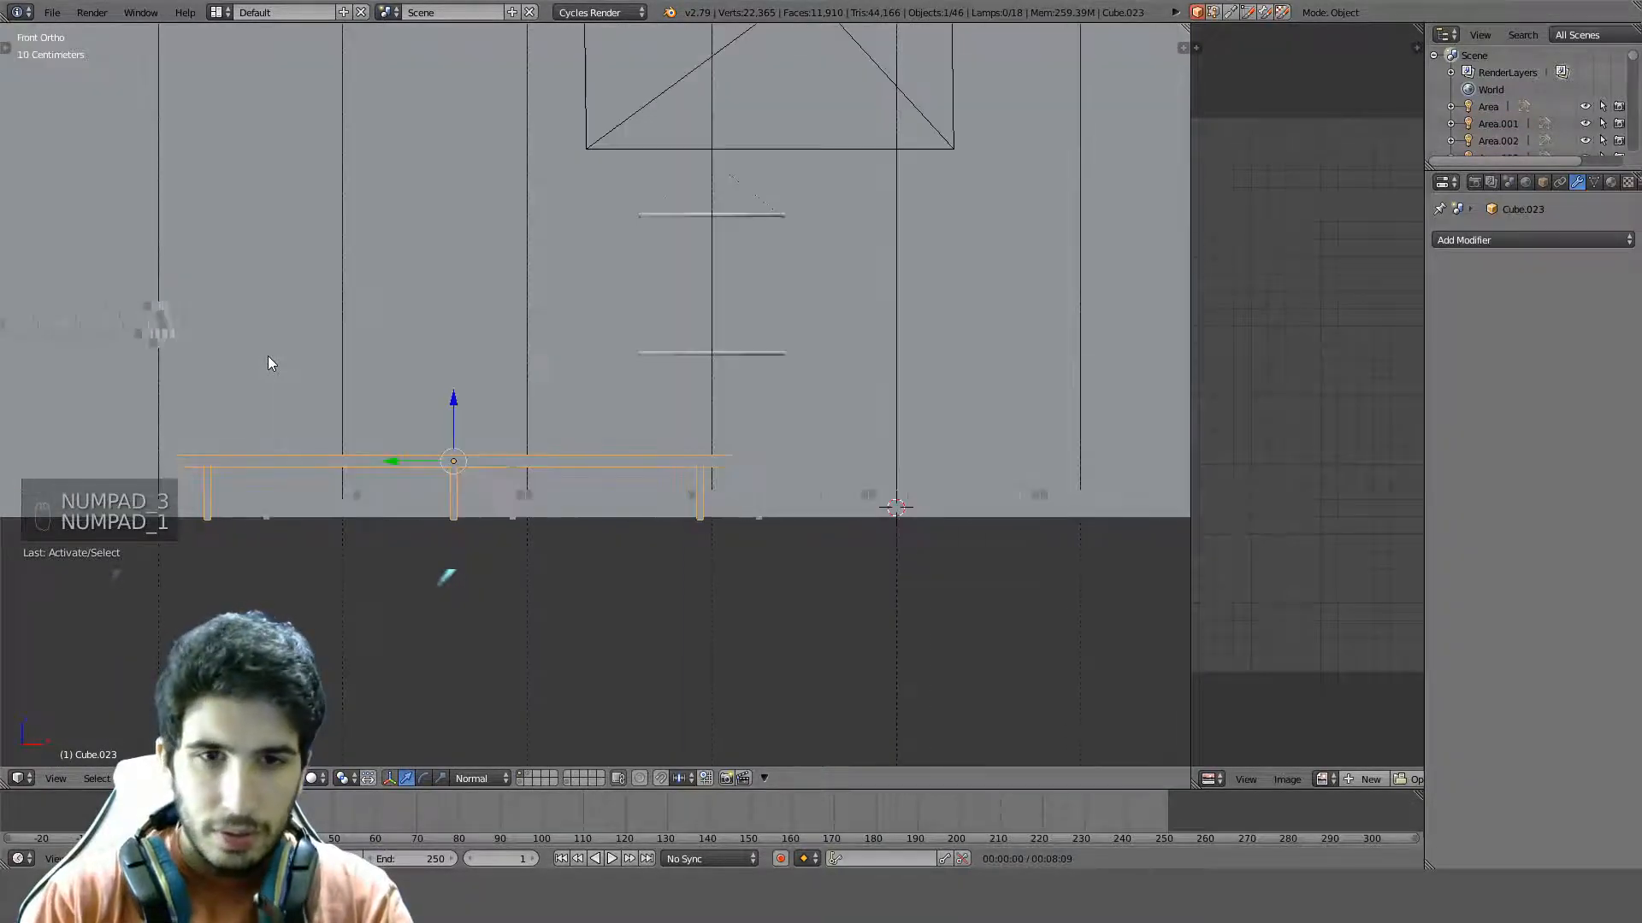
{"action": "scroll", "coordinate": [376, 470], "scroll_direction": "up", "scroll_amount": 3}
{"action": "middle_click_drag", "start_coordinate": [476, 518], "coordinate": [624, 332], "text": "shift"}
{"action": "key", "text": "Tab"}
{"action": "key", "text": "a"}
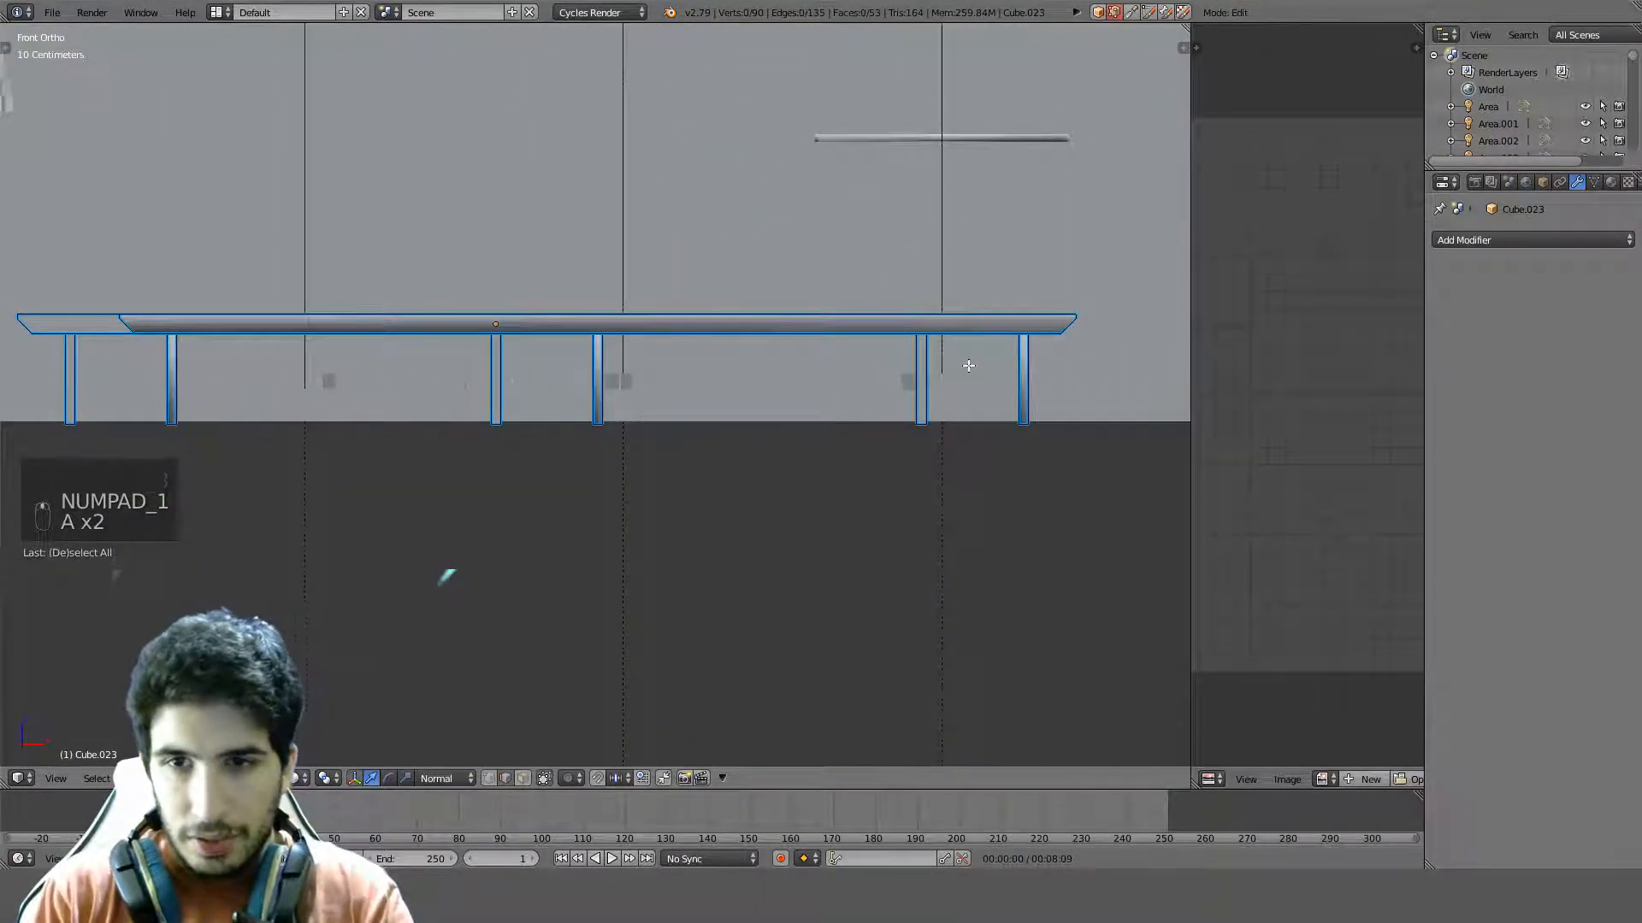
Select the linked geometry of the bench's right-hand end leg and rotate it so its foot splays outward
{"action": "key", "text": "a"}
{"action": "key", "text": "a"}
{"action": "key", "text": "l"}
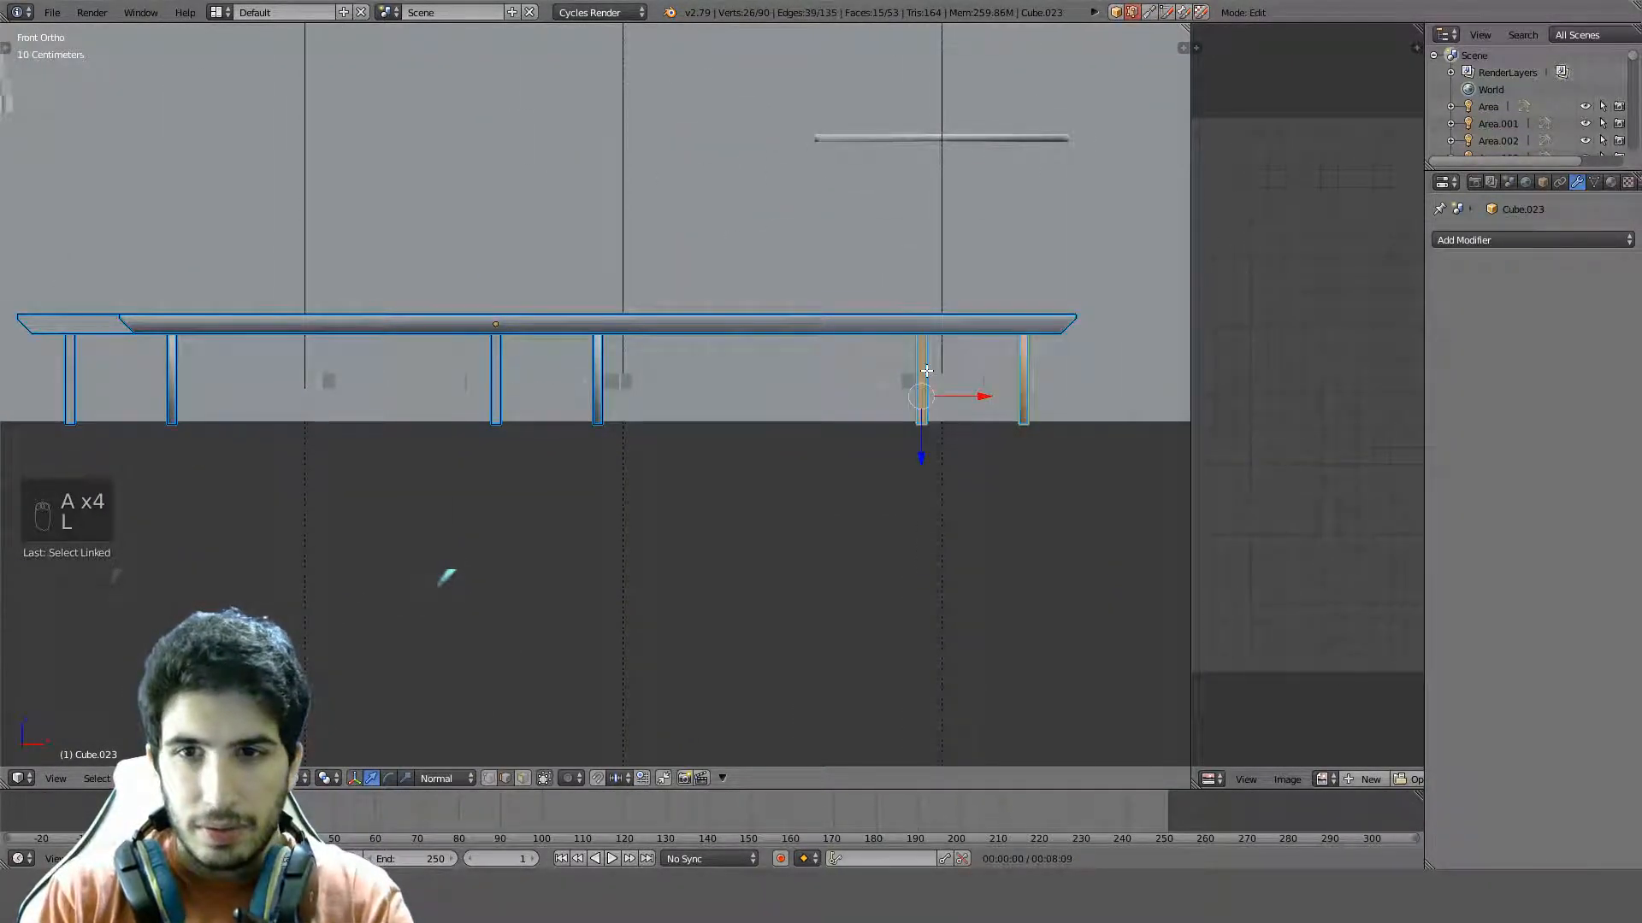
{"action": "key", "text": "r"}
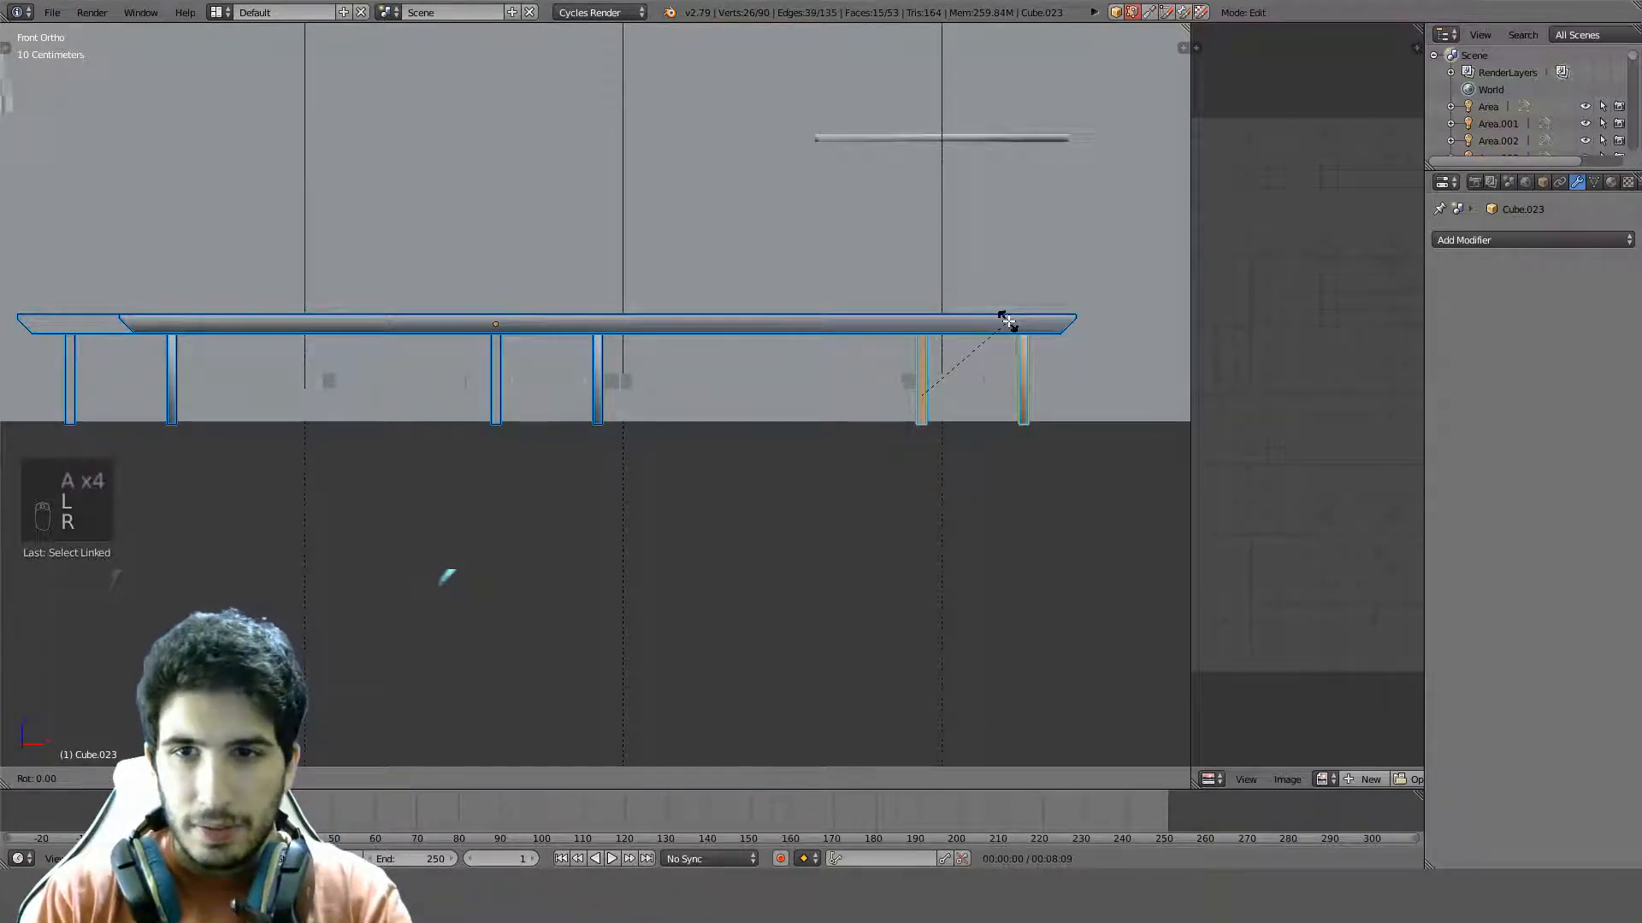
{"action": "right_click", "coordinate": [994, 281]}
{"action": "key", "text": "r"}
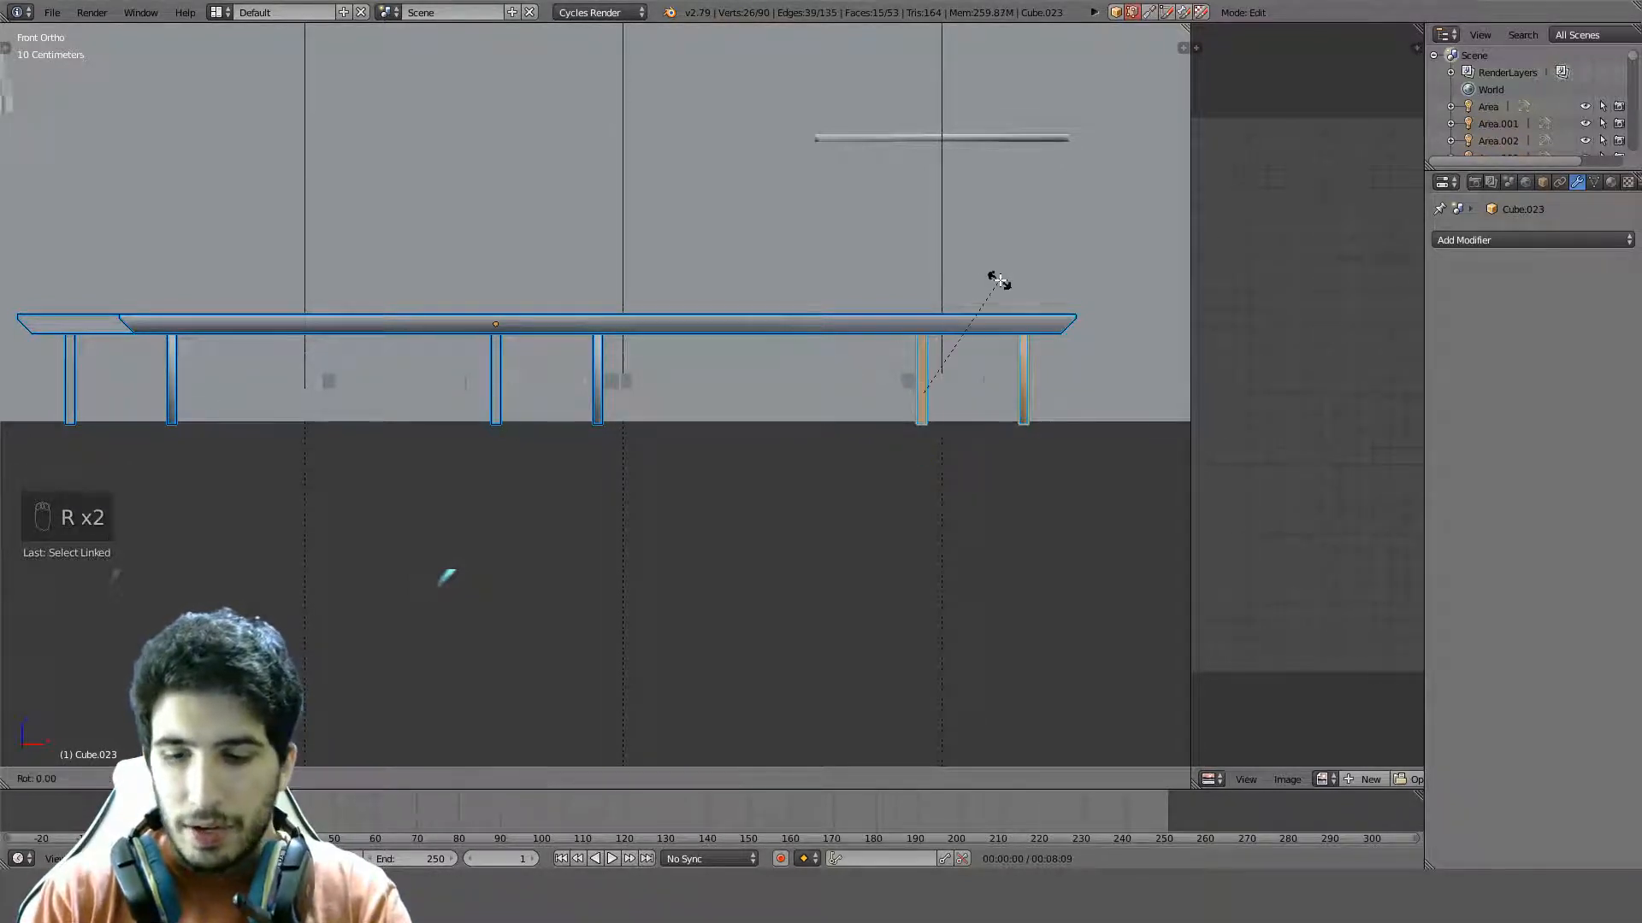
{"action": "left_click", "coordinate": [1000, 280]}
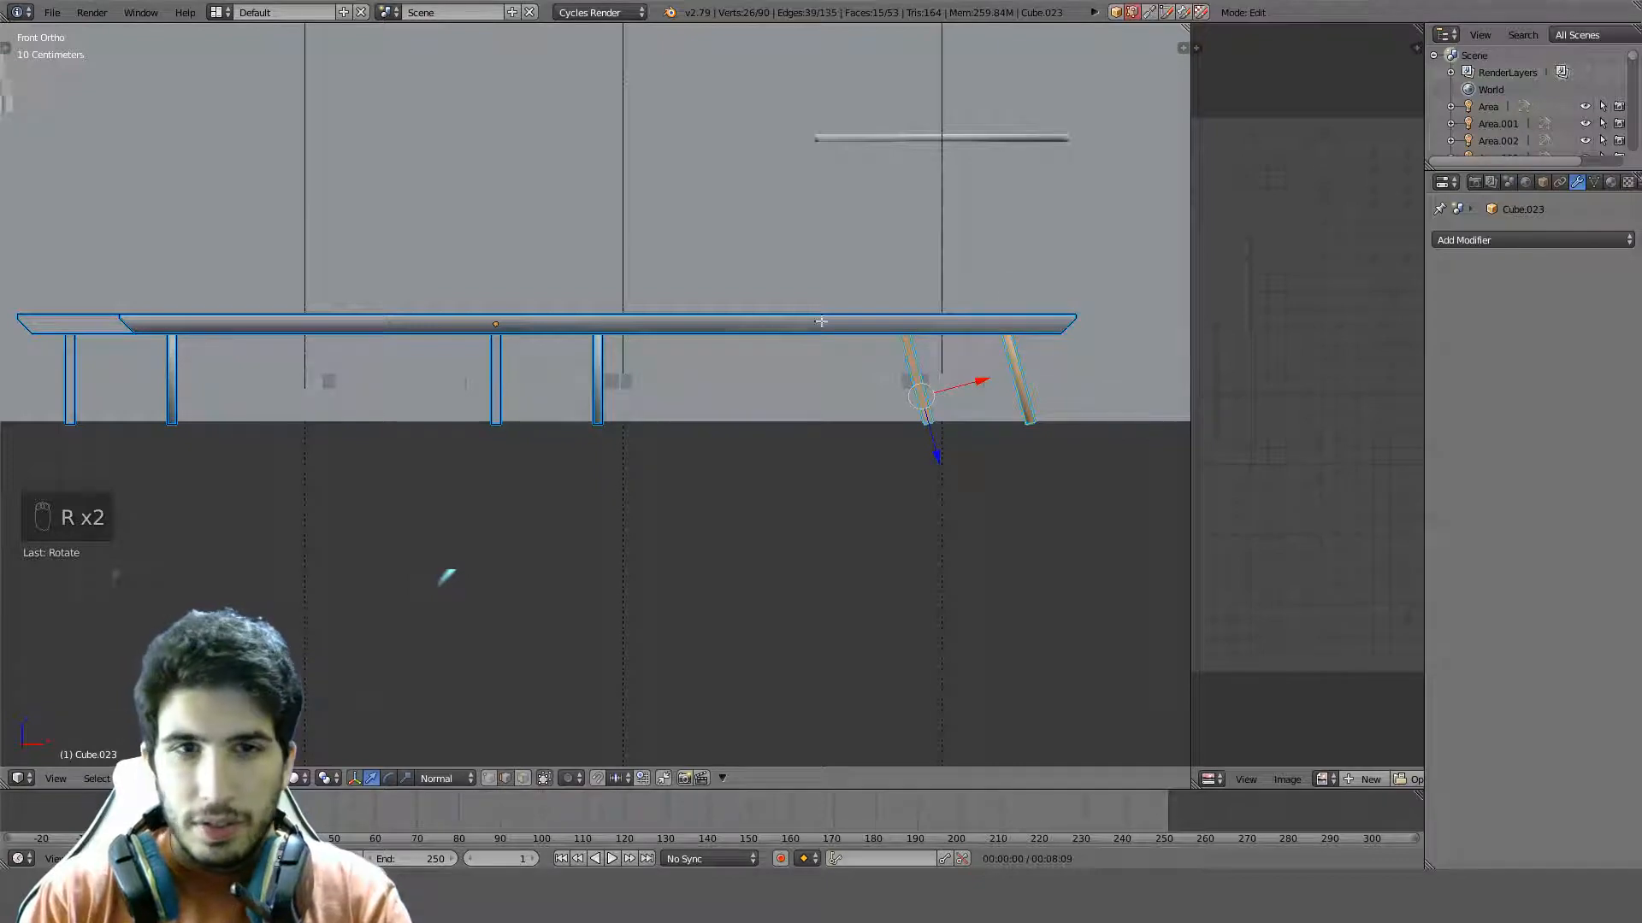
Rotate the bench's left-hand end leg the opposite way so its foot splays outward, and deselect everything
{"action": "middle_click_drag", "start_coordinate": [820, 322], "coordinate": [1144, 330], "text": "shift"}
{"action": "key", "text": "a"}
{"action": "key", "text": "l"}
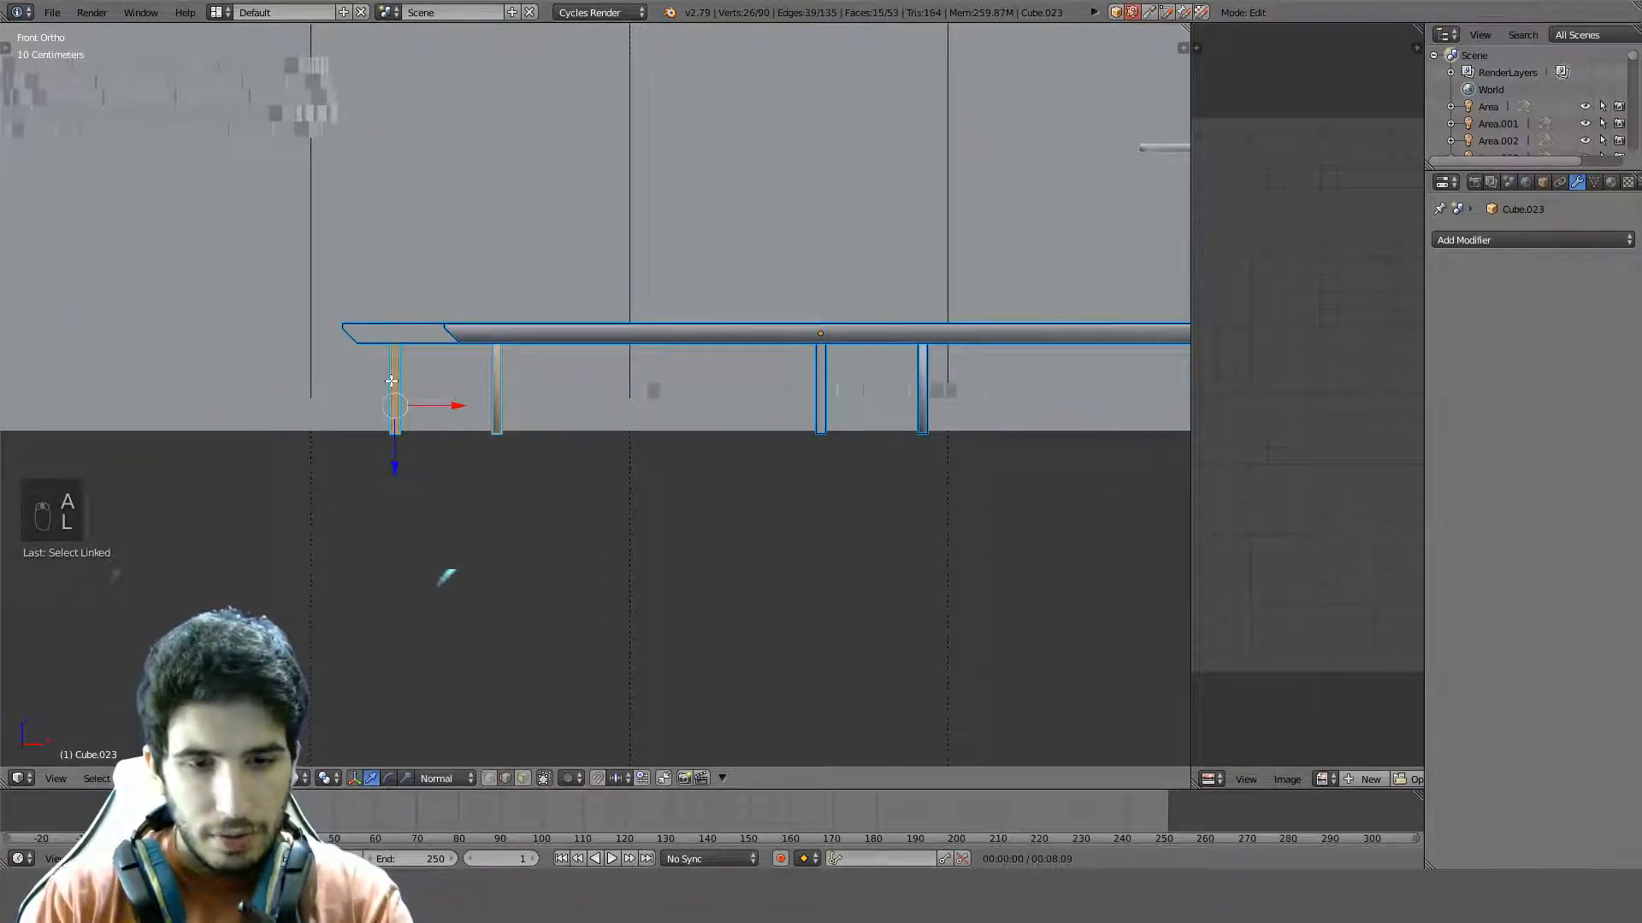
{"action": "key", "text": "r"}
{"action": "left_click", "coordinate": [393, 378]}
{"action": "key", "text": "a"}
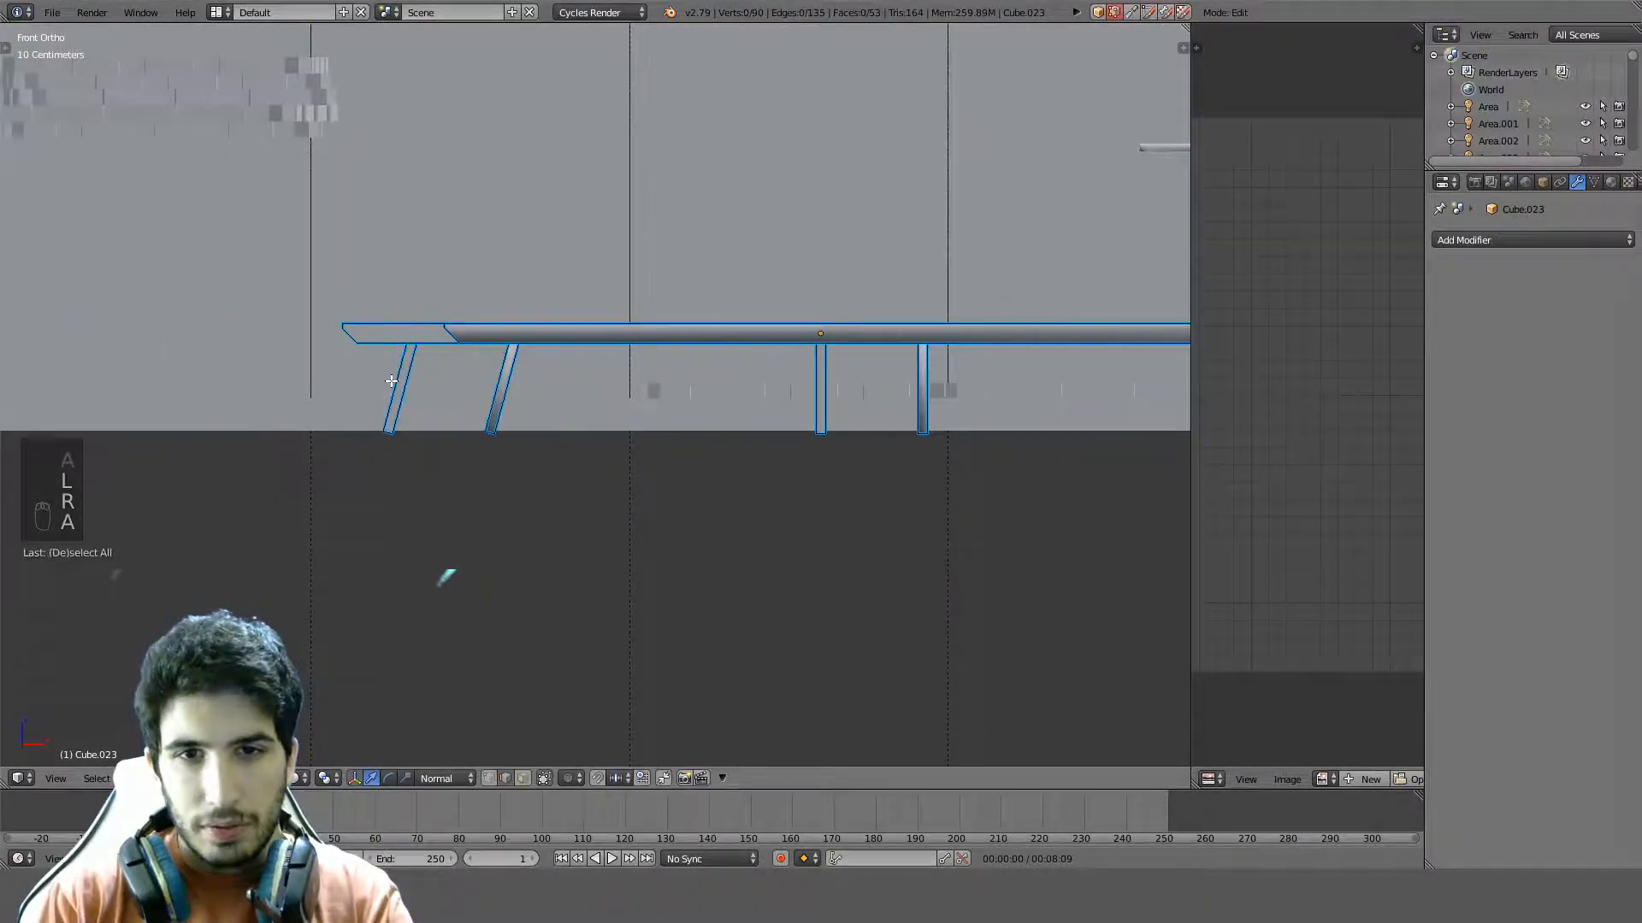
Leave the current mesh, open the bench nearest the end wall for editing and select its seat's linked geometry
{"action": "middle_click_drag", "start_coordinate": [393, 378], "coordinate": [597, 341]}
{"action": "key", "text": "Tab"}
{"action": "mouse_move", "coordinate": [716, 331]}
{"action": "middle_mouse_down"}
{"action": "mouse_move", "coordinate": [571, 409]}
{"action": "mouse_move", "coordinate": [473, 397]}
{"action": "mouse_move", "coordinate": [466, 423]}
{"action": "mouse_move", "coordinate": [819, 510]}
{"action": "mouse_move", "coordinate": [625, 373]}
{"action": "mouse_move", "coordinate": [479, 382]}
{"action": "mouse_move", "coordinate": [387, 344]}
{"action": "mouse_move", "coordinate": [377, 363]}
{"action": "mouse_move", "coordinate": [520, 463]}
{"action": "mouse_move", "coordinate": [597, 407]}
{"action": "mouse_move", "coordinate": [605, 429]}
{"action": "middle_mouse_up"}
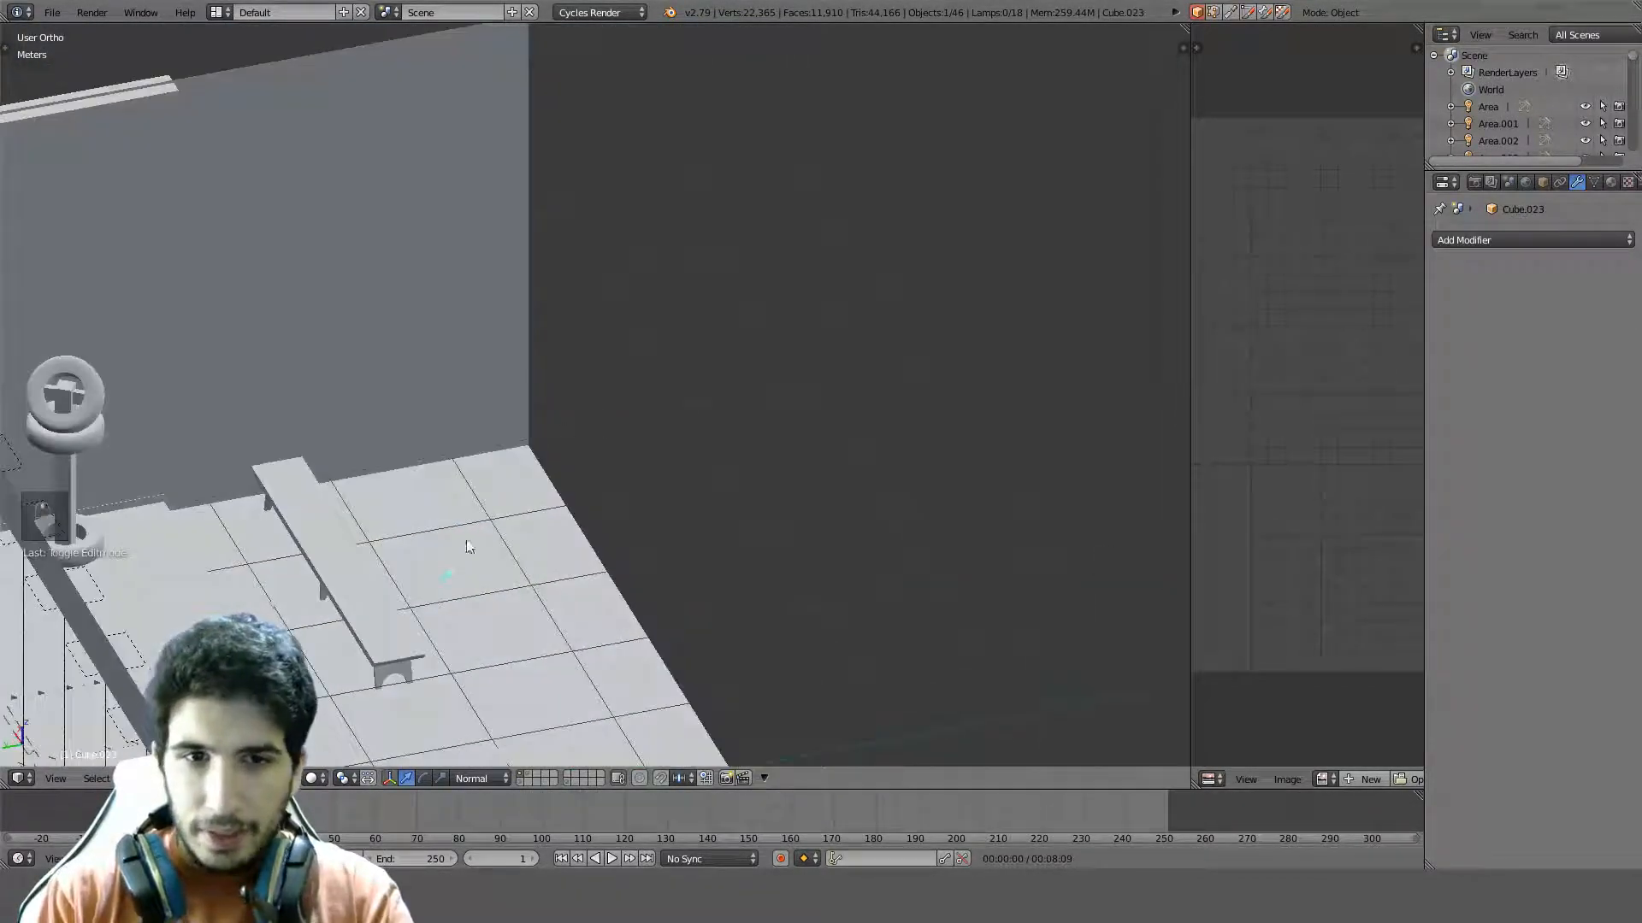
{"action": "mouse_move", "coordinate": [408, 520]}
{"action": "middle_mouse_down"}
{"action": "mouse_move", "coordinate": [385, 454]}
{"action": "mouse_move", "coordinate": [344, 448]}
{"action": "mouse_move", "coordinate": [395, 461]}
{"action": "mouse_move", "coordinate": [444, 513]}
{"action": "mouse_move", "coordinate": [415, 489]}
{"action": "mouse_move", "coordinate": [418, 511]}
{"action": "middle_mouse_up"}
{"action": "right_click", "coordinate": [436, 516]}
{"action": "key", "text": "Tab"}
{"action": "key", "text": "Tab"}
{"action": "key", "text": "Tab"}
{"action": "key", "text": "l"}
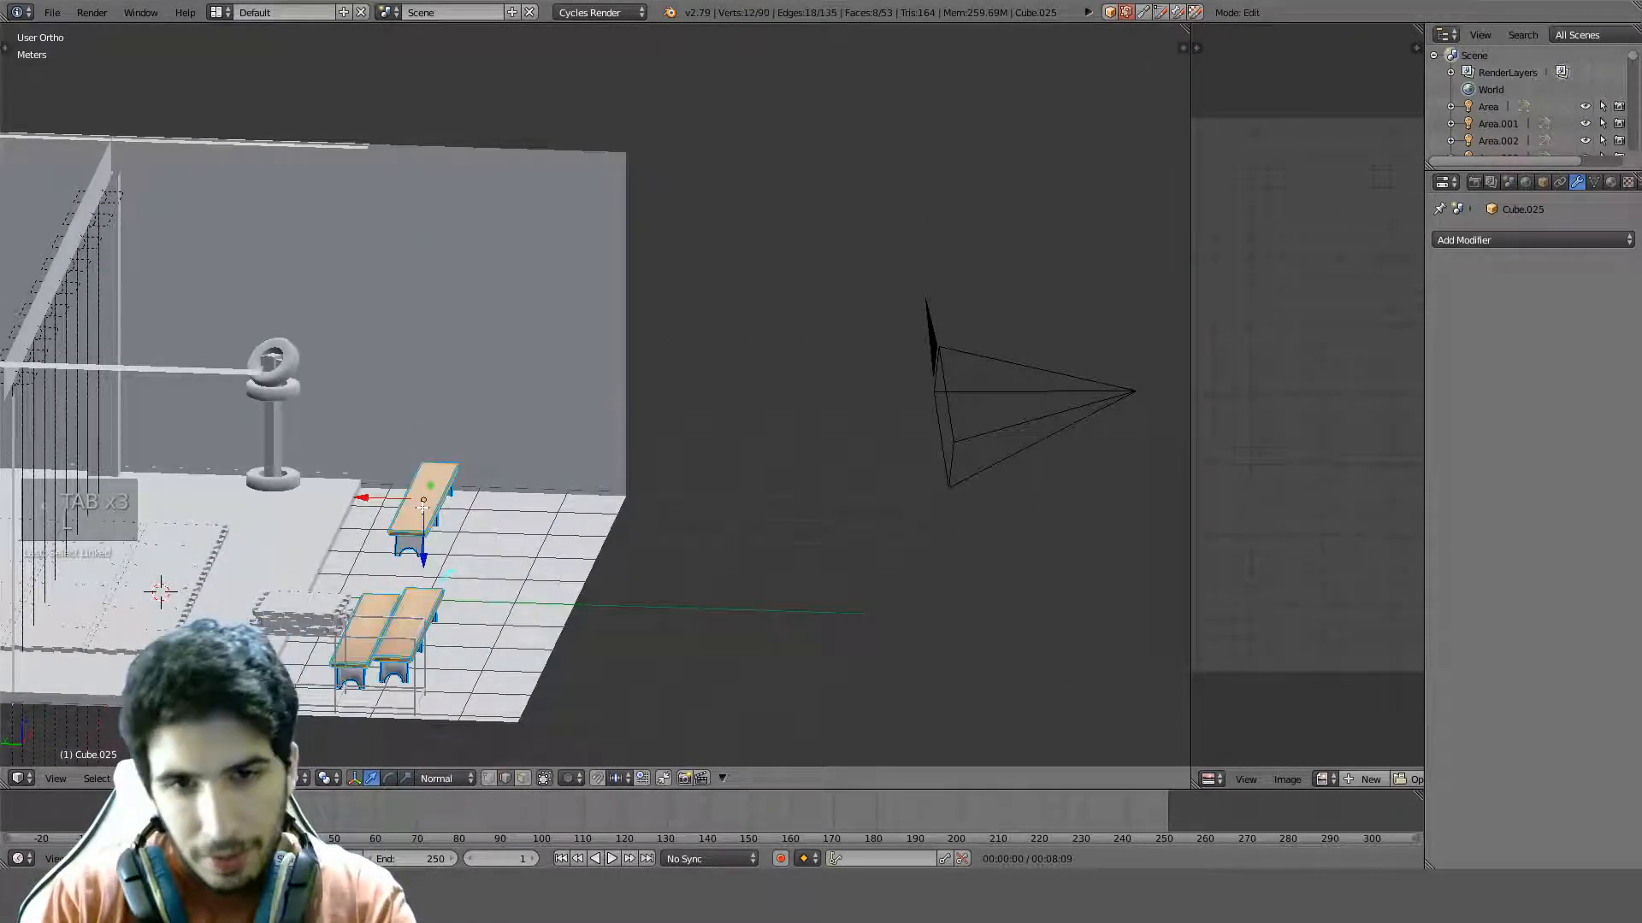
In the side view, duplicate the bench seat above the bench, separate the copy into its own object and leave mesh editing
{"action": "key", "text": "KP_1"}
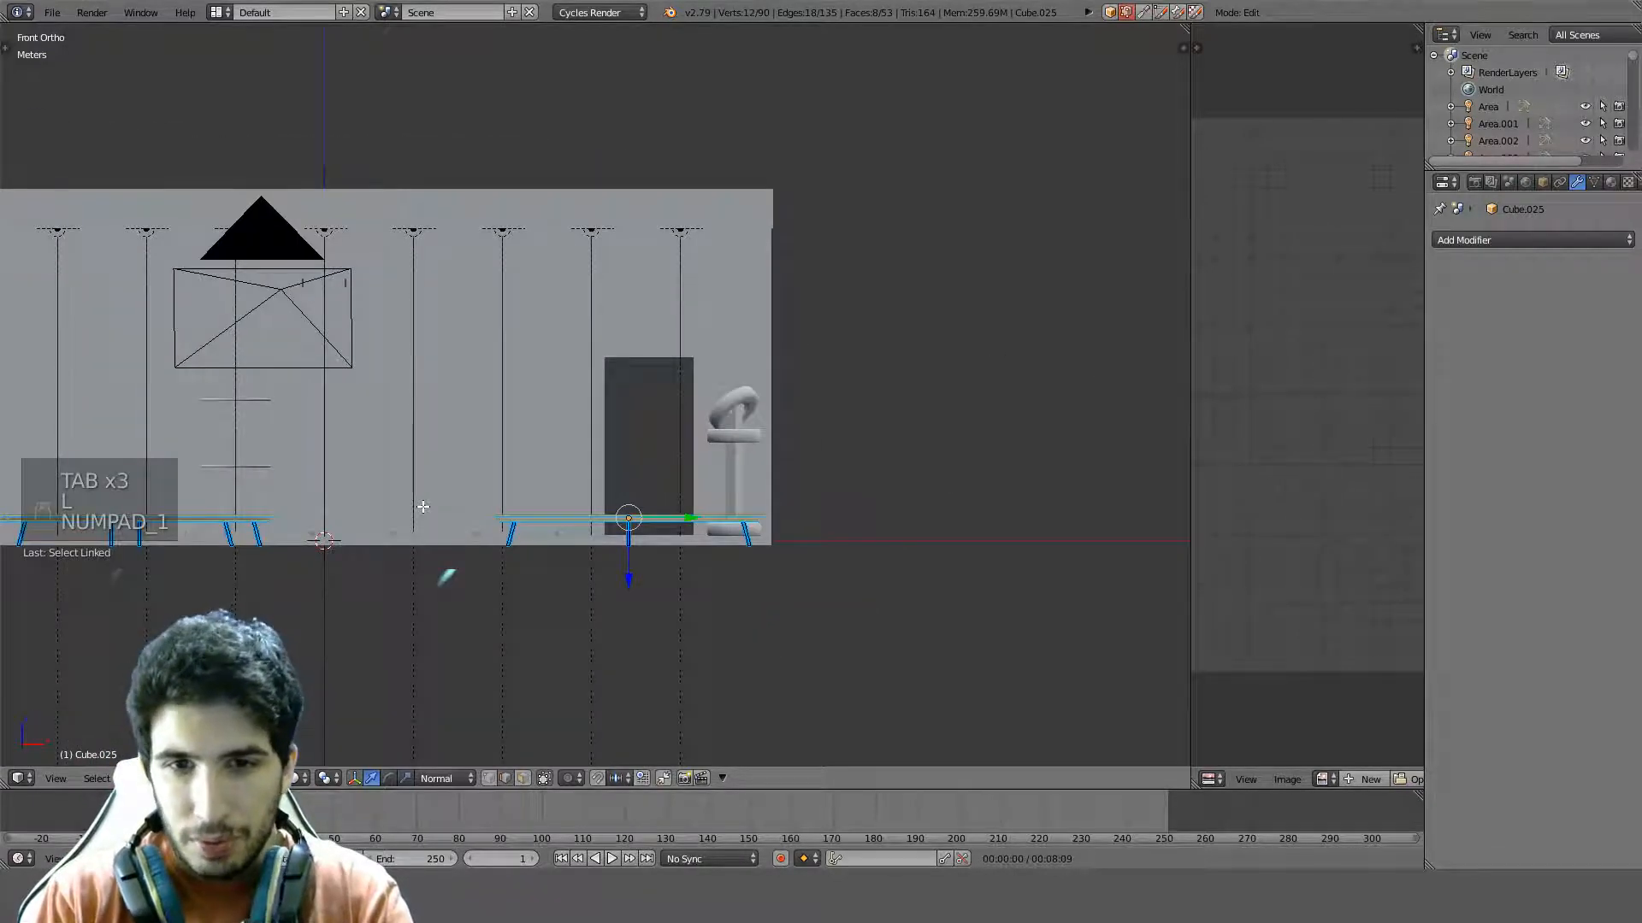
{"action": "key", "text": "KP_3"}
{"action": "scroll", "coordinate": [422, 507], "scroll_direction": "up", "scroll_amount": 2}
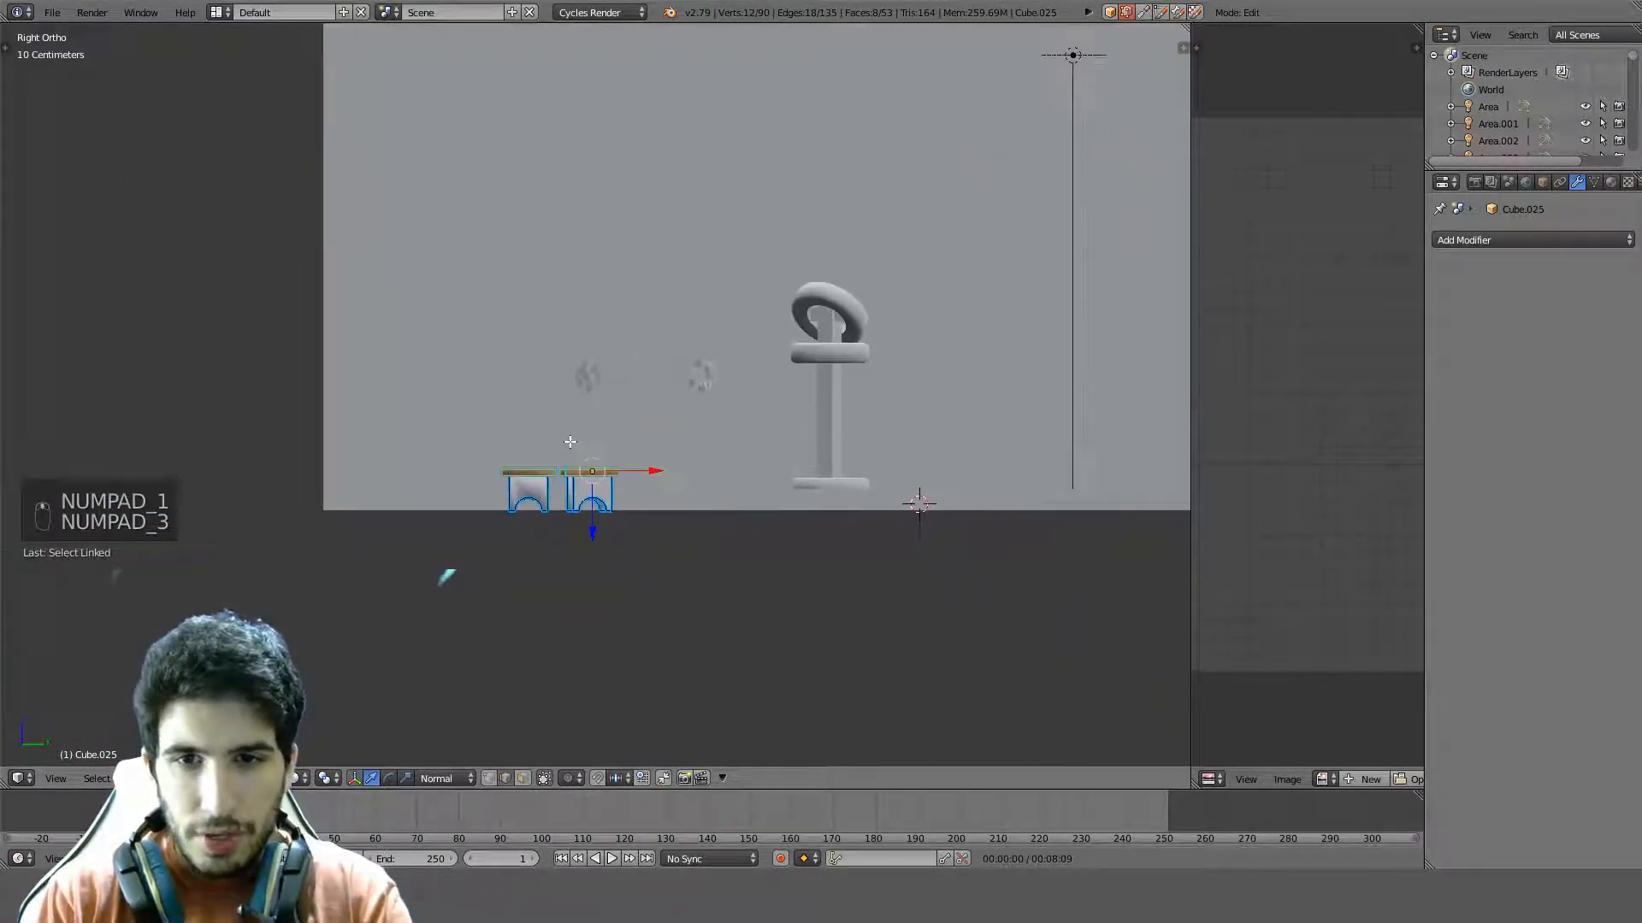
{"action": "scroll", "coordinate": [594, 412], "scroll_direction": "up", "scroll_amount": 2}
{"action": "key", "text": "shift+d"}
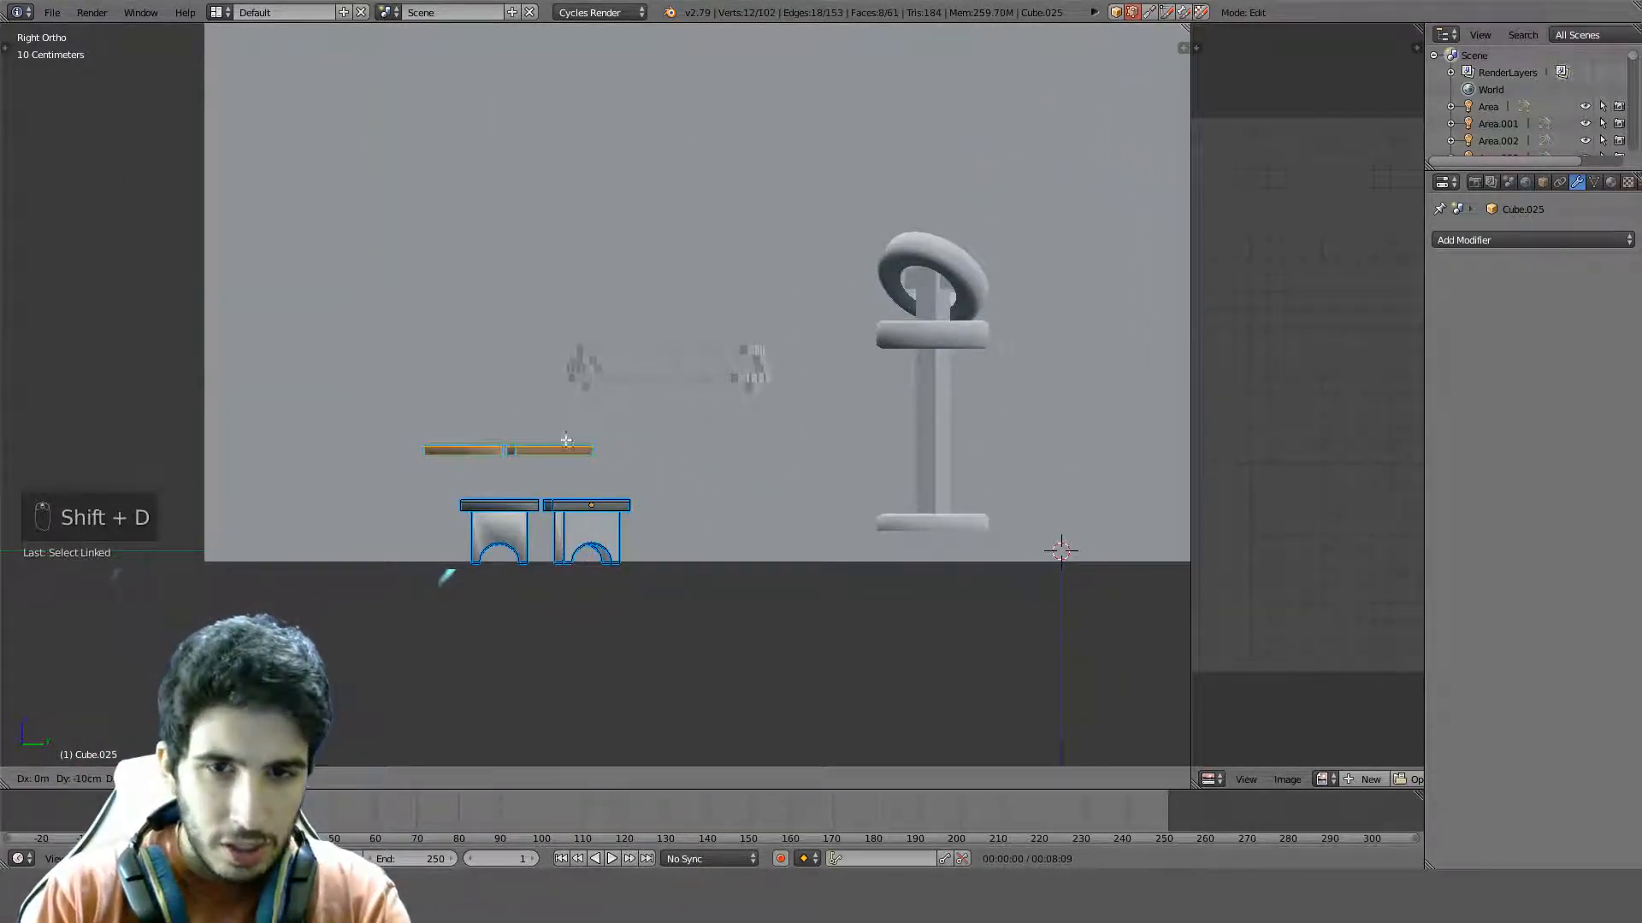
{"action": "left_click", "coordinate": [413, 460]}
{"action": "key", "text": "p"}
{"action": "left_click", "coordinate": [413, 460]}
{"action": "key", "text": "Tab"}
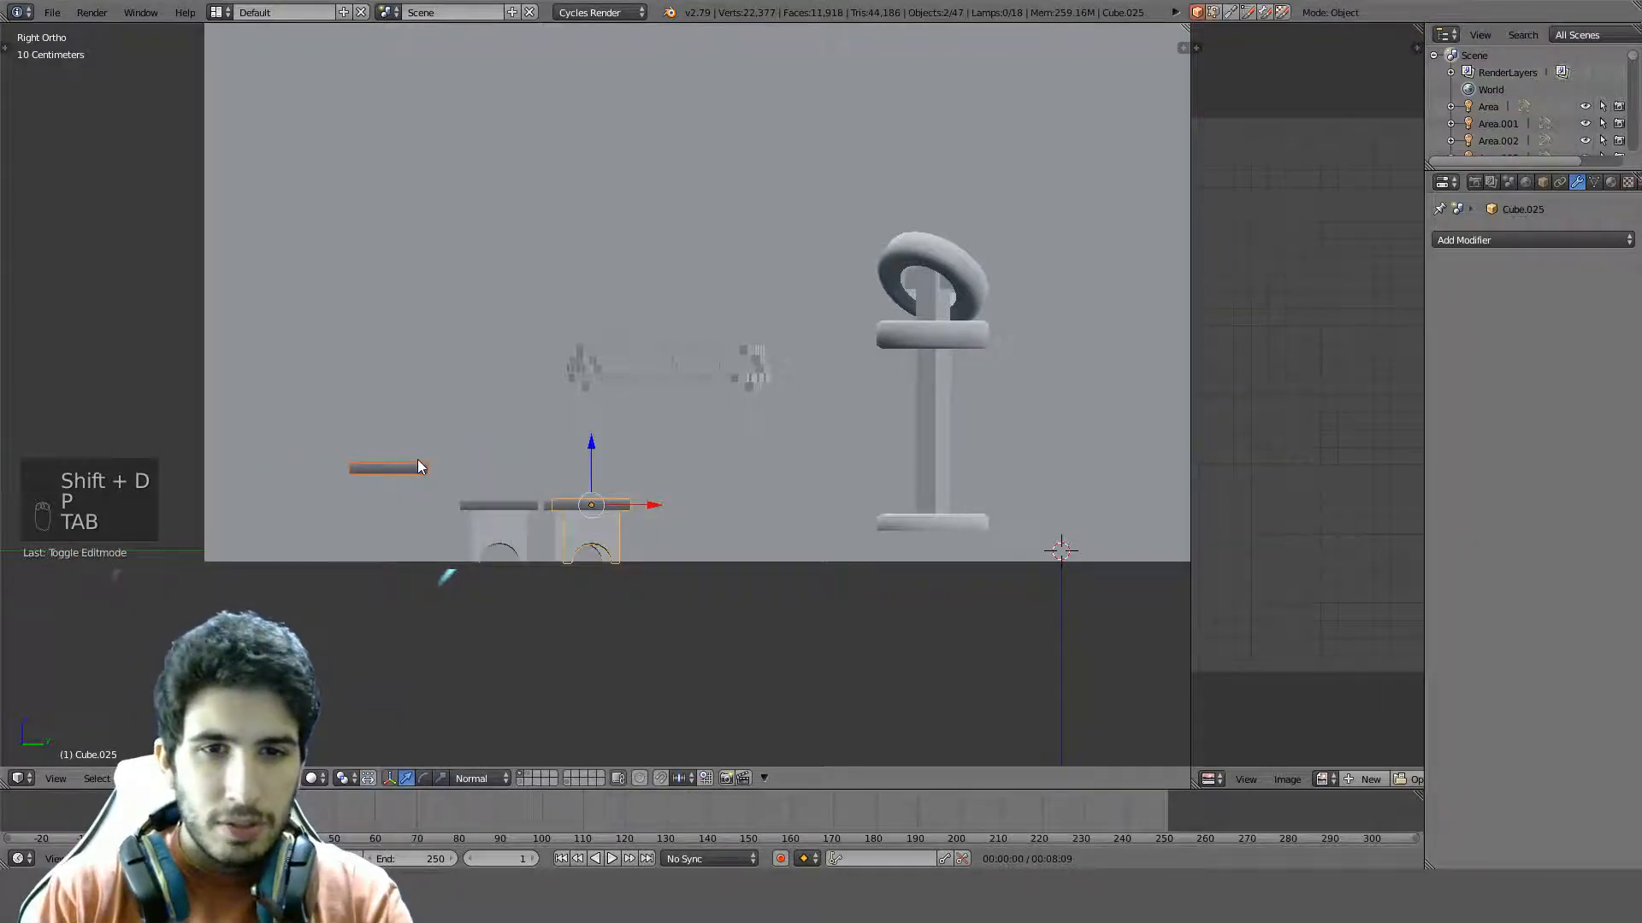
Select the separated seat slab alone and show it in a top wireframe view
{"action": "middle_click_drag", "start_coordinate": [417, 459], "coordinate": [422, 488]}
{"action": "right_click", "coordinate": [422, 488]}
{"action": "key", "text": "KP_7"}
{"action": "key", "text": "z"}
{"action": "scroll", "coordinate": [524, 521], "scroll_direction": "down", "scroll_amount": 4}
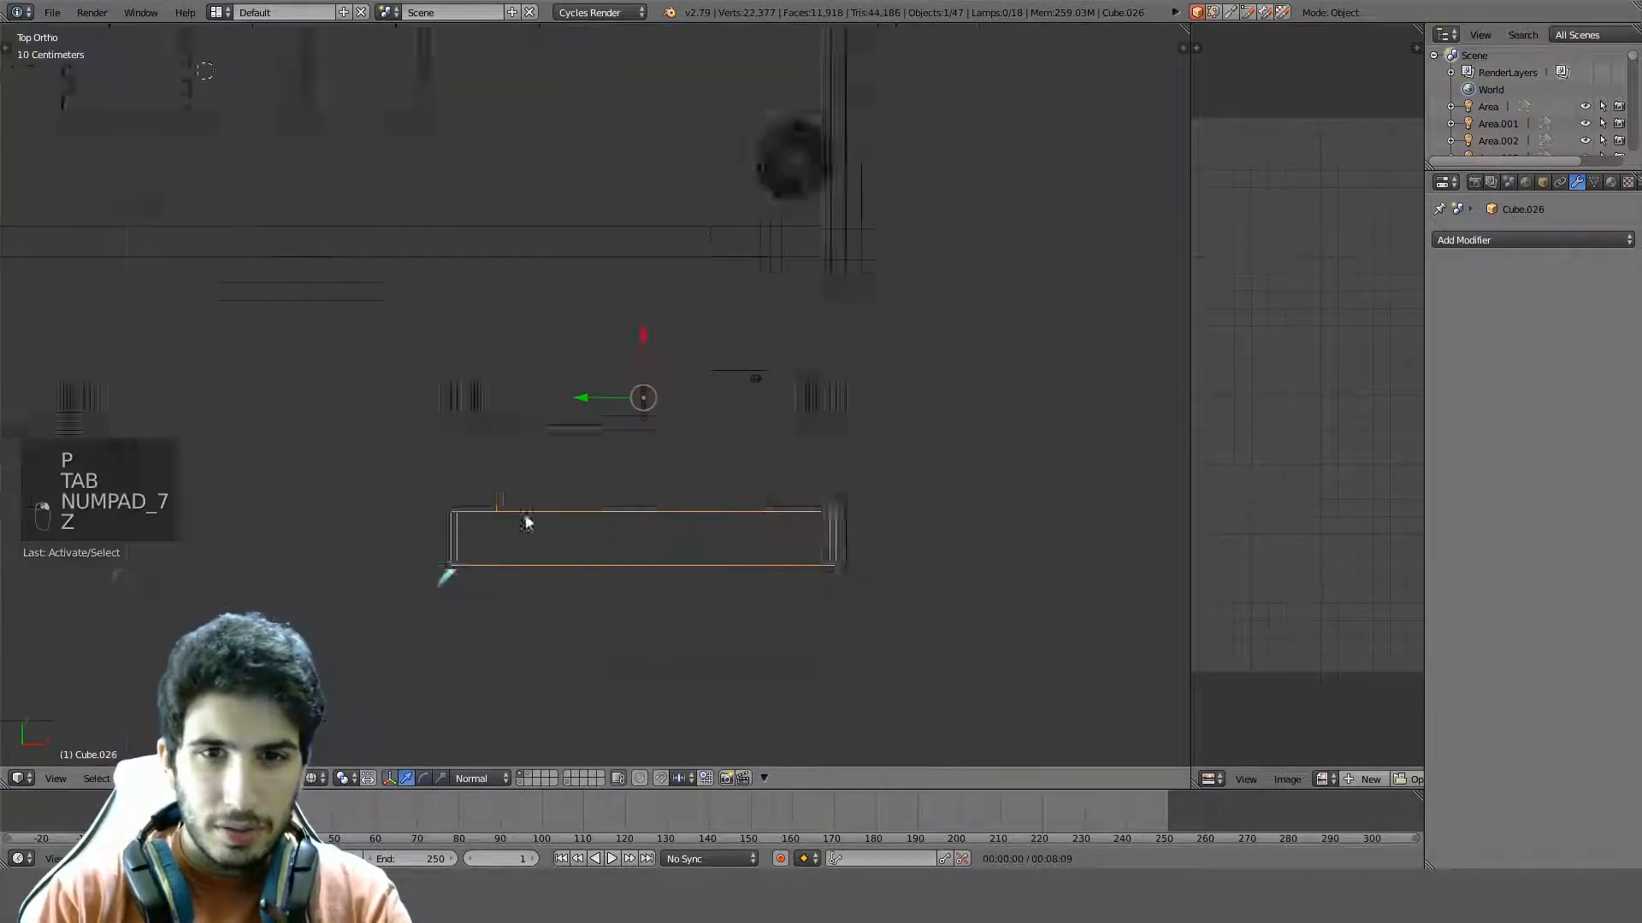
{"action": "key", "text": "s"}
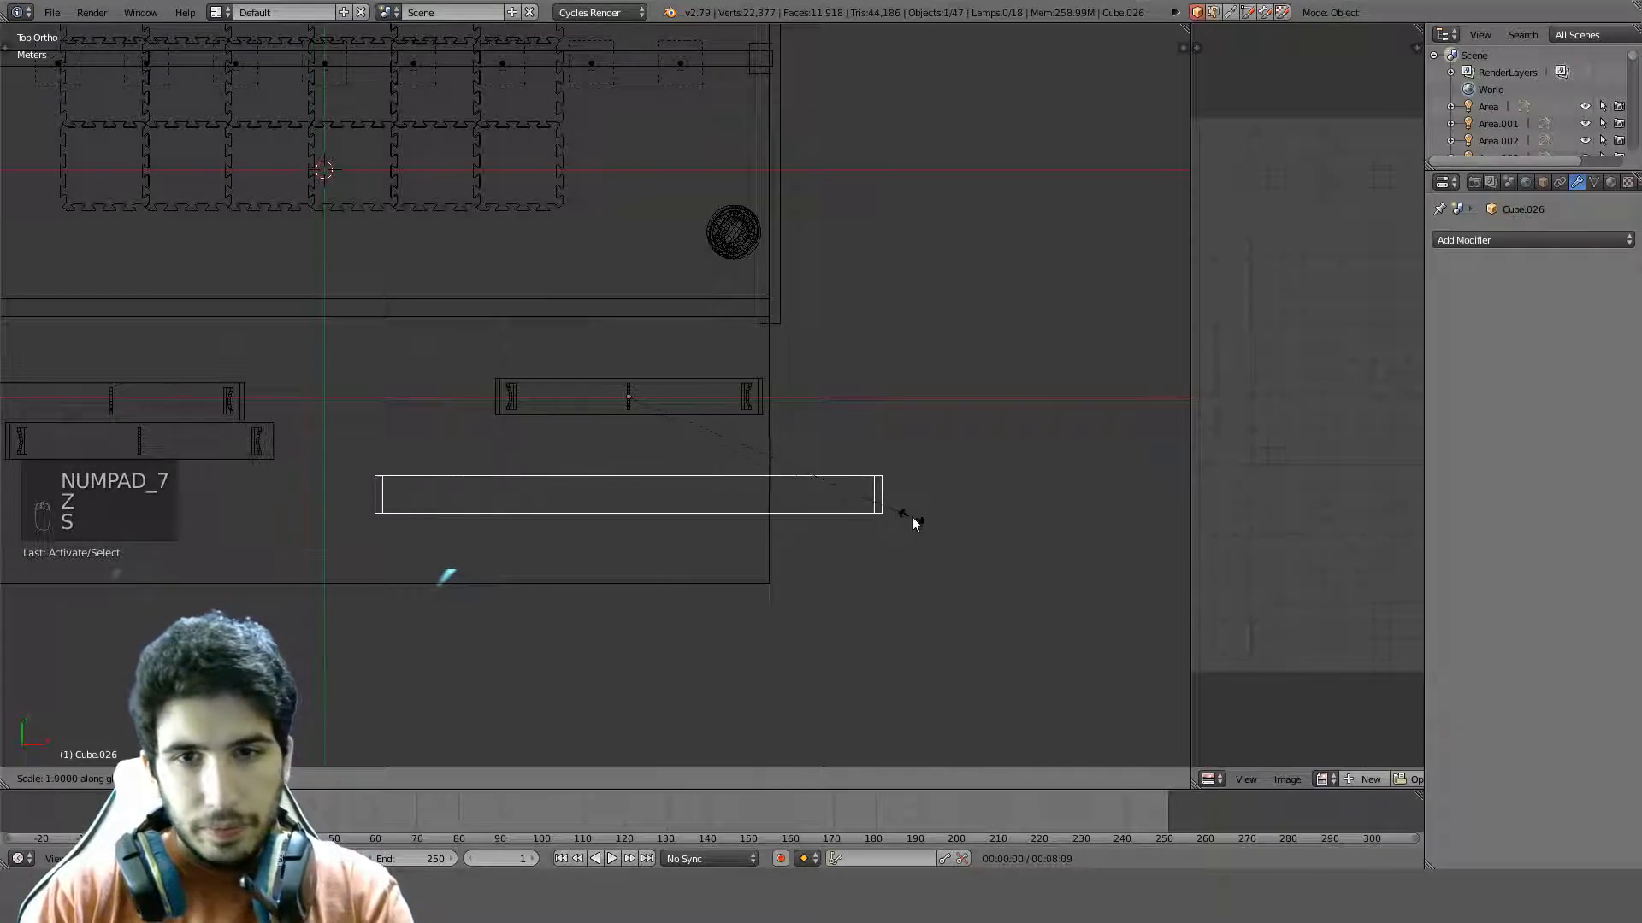
{"action": "right_click", "coordinate": [906, 520]}
{"action": "key", "text": "s"}
{"action": "left_click", "coordinate": [983, 582]}
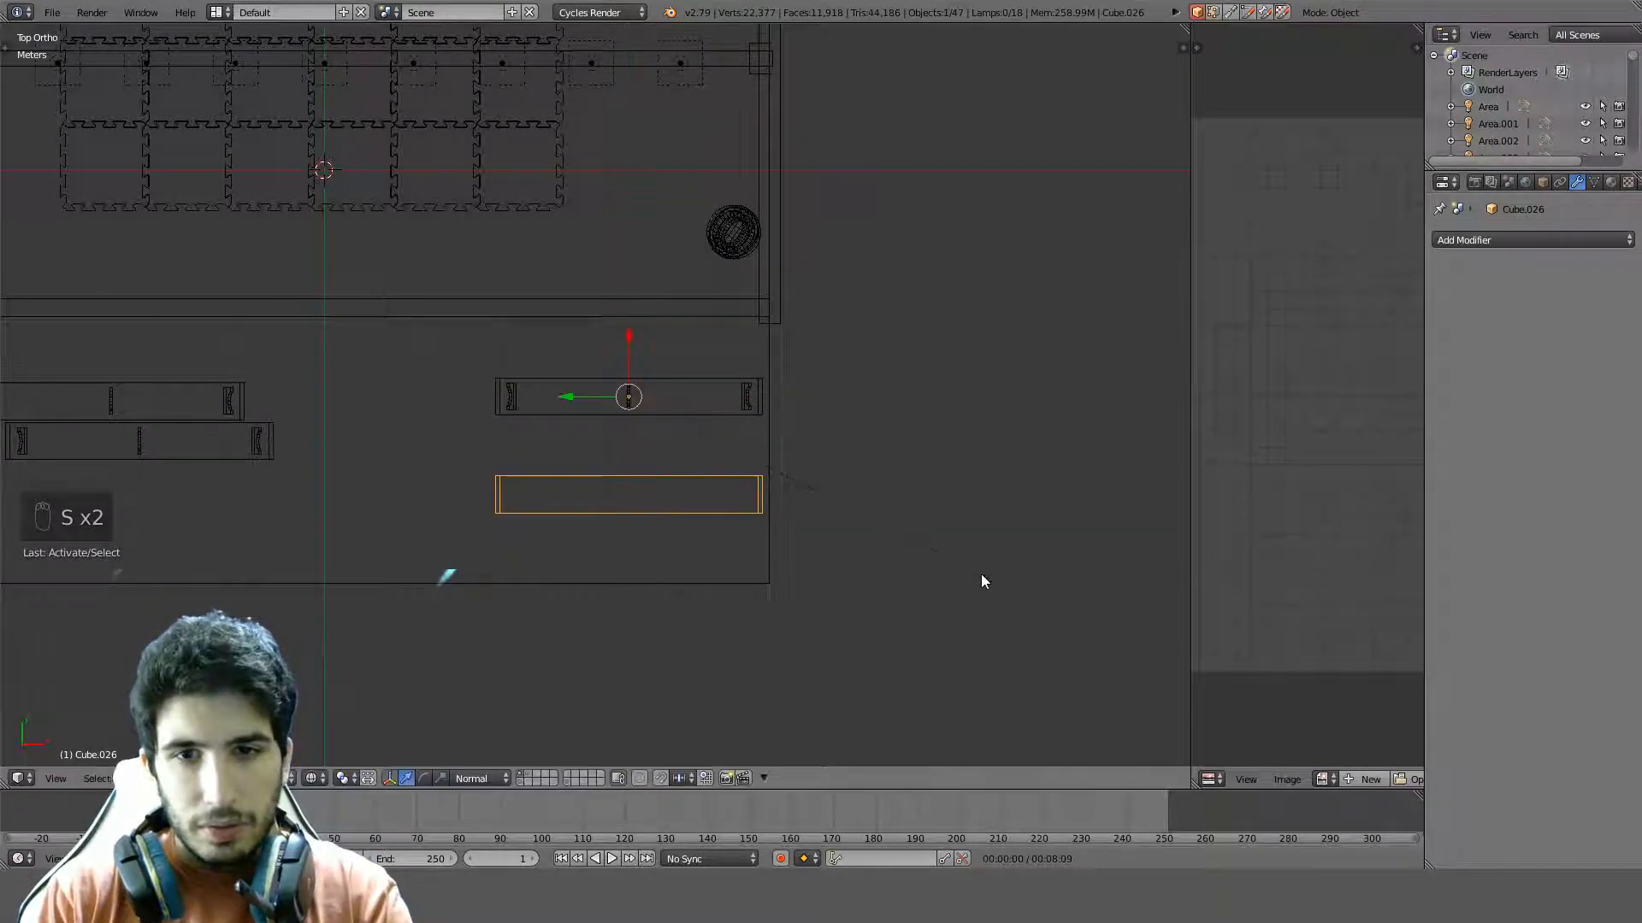
Set the slab's origin to its geometry and scale it 2.4 times along the Y axis
{"action": "key", "text": "ctrl+alt+shift+c"}
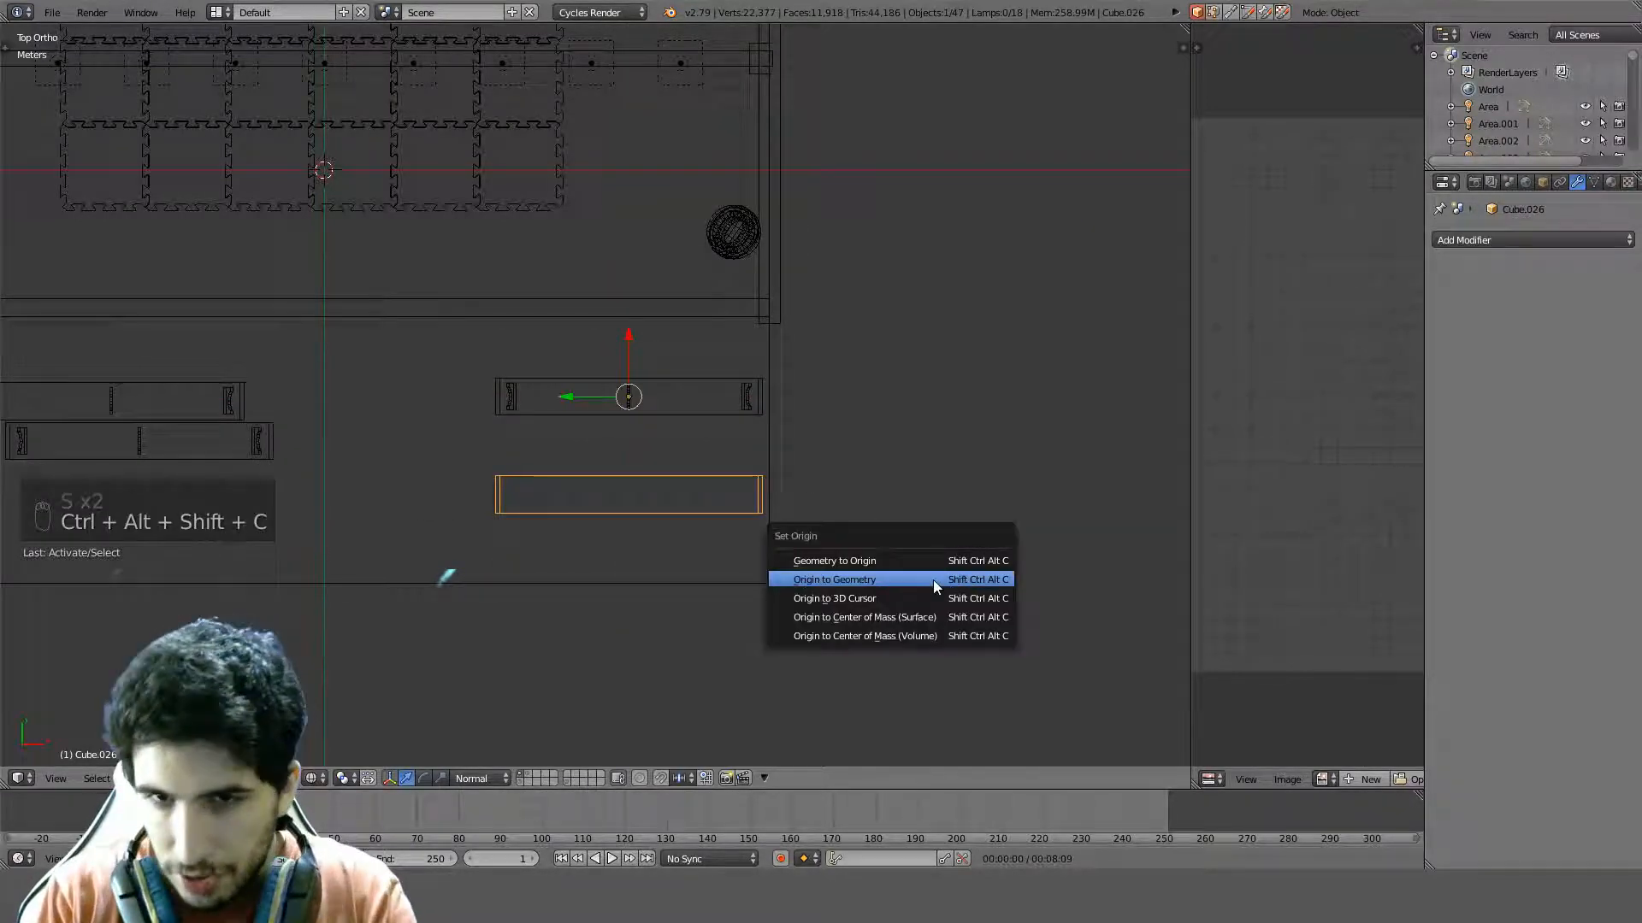
{"action": "left_click", "coordinate": [932, 580]}
{"action": "key", "text": "s"}
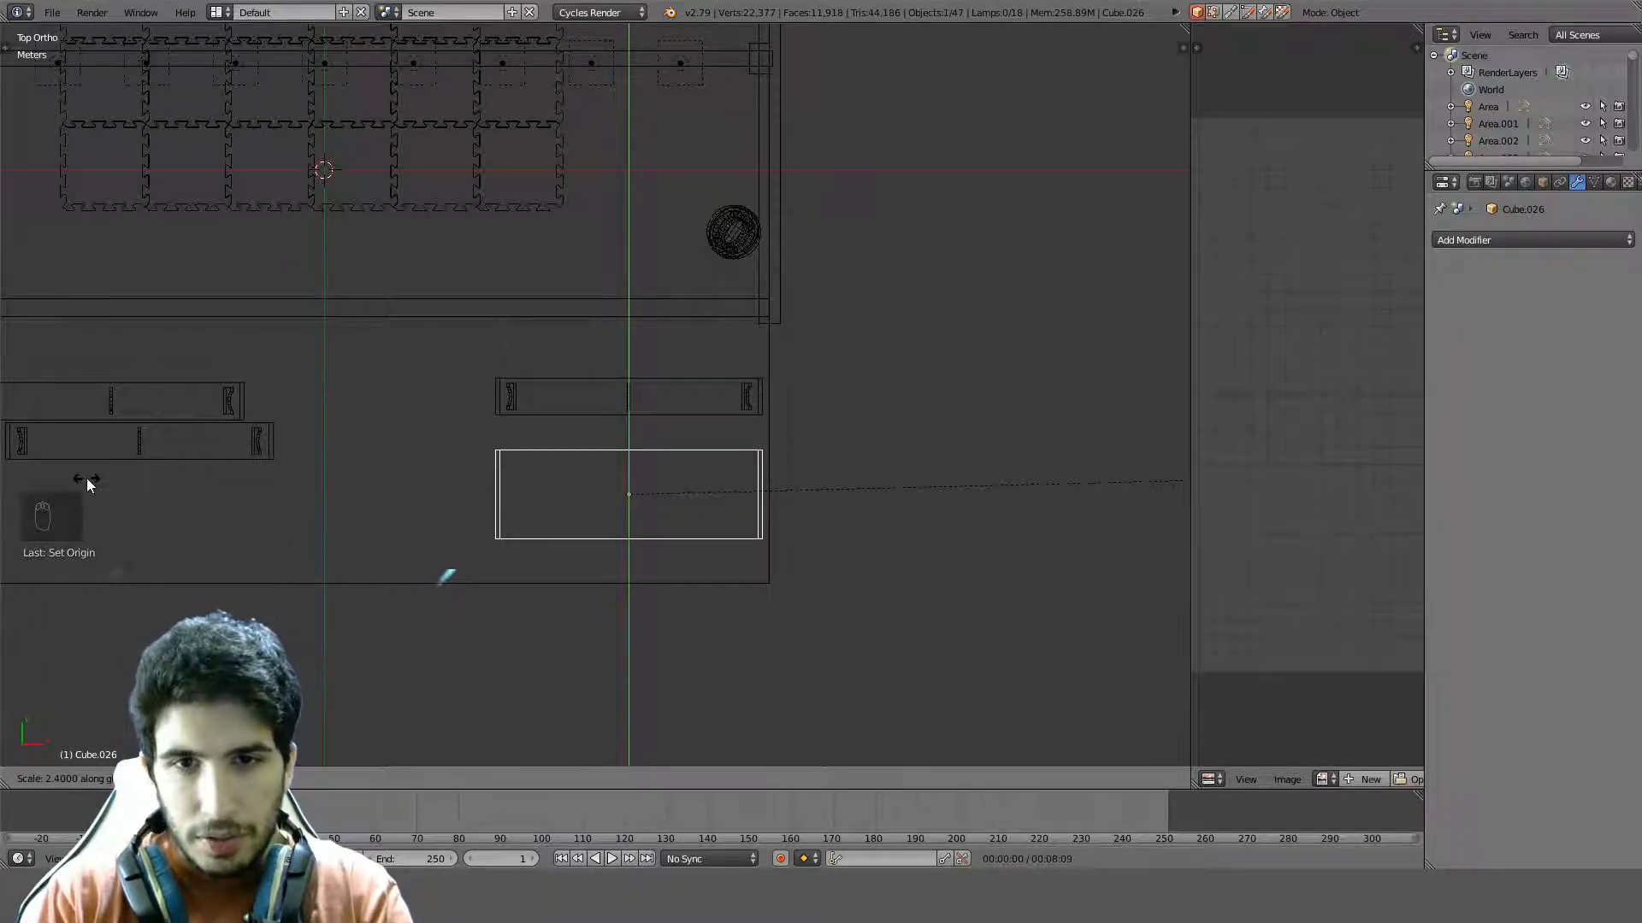
{"action": "left_click", "coordinate": [206, 475]}
Shift the slab along Y closer to the bench and raise it along Z further above seat height
{"action": "key", "text": "g"}
{"action": "key", "text": "y"}
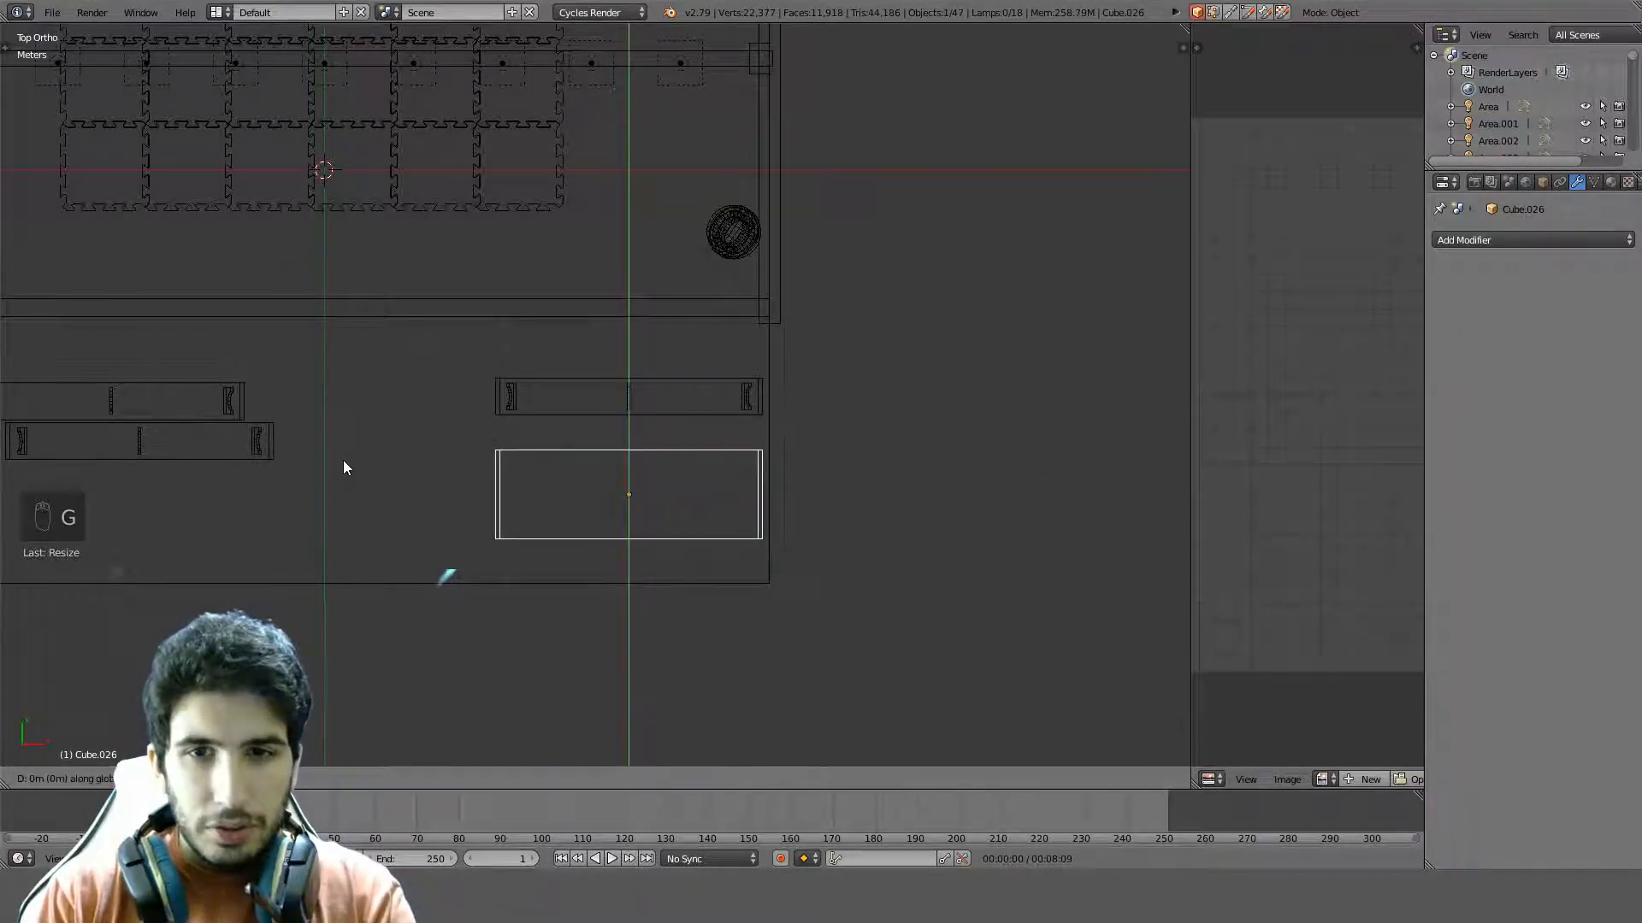
{"action": "left_click", "coordinate": [348, 672]}
{"action": "key", "text": "KP_3"}
{"action": "scroll", "coordinate": [347, 669], "scroll_direction": "up", "scroll_amount": 6}
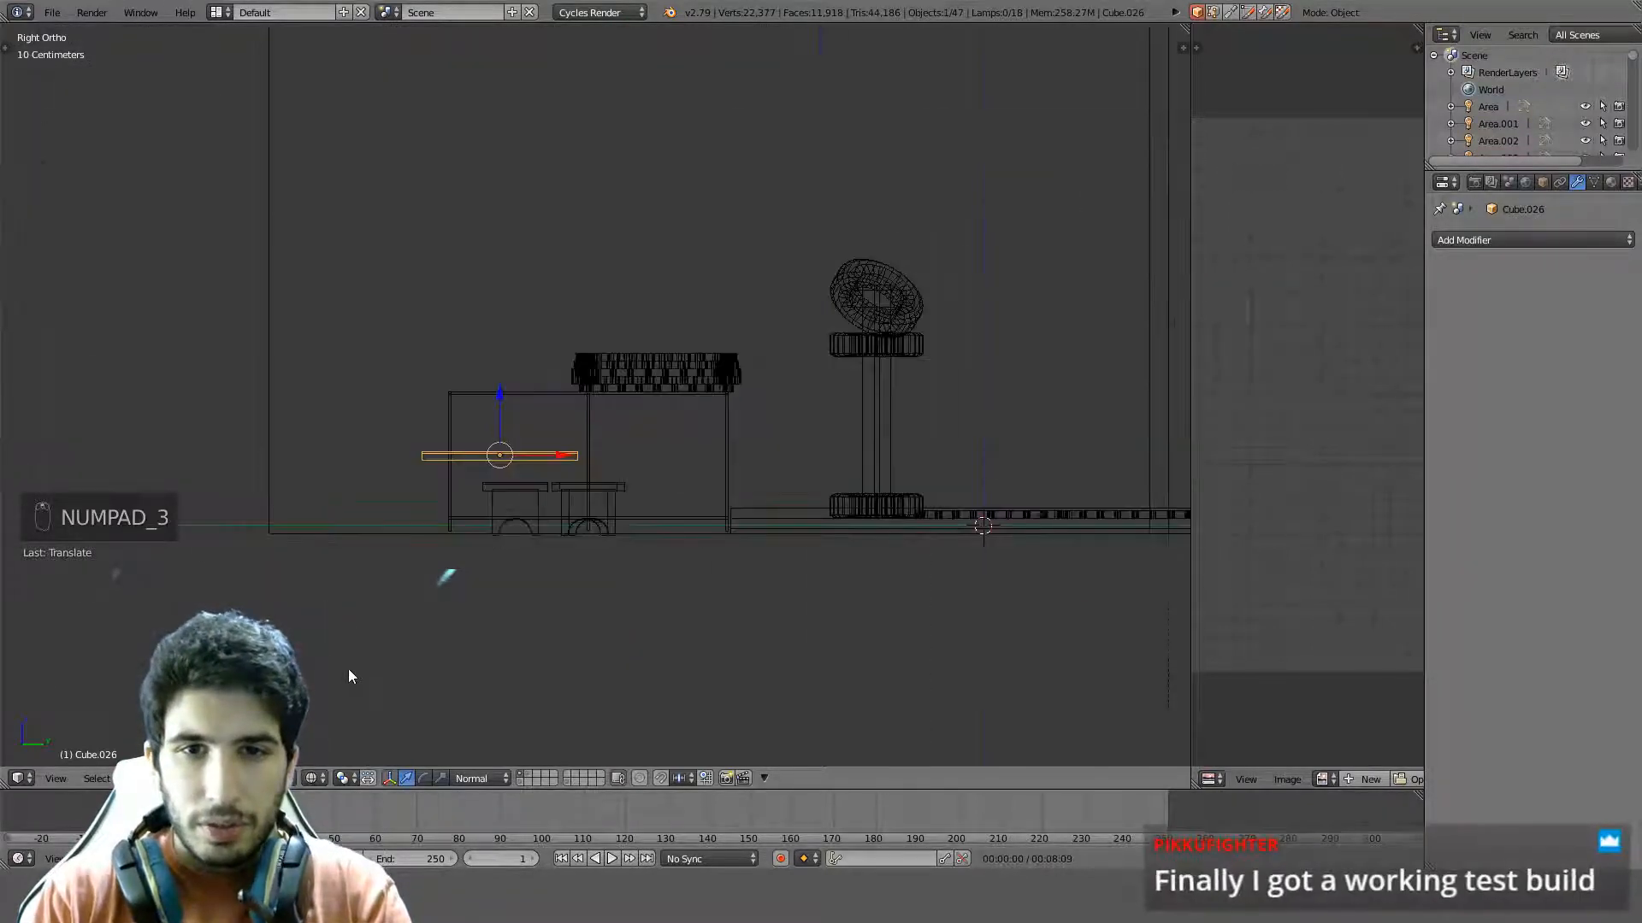
{"action": "key", "text": "g"}
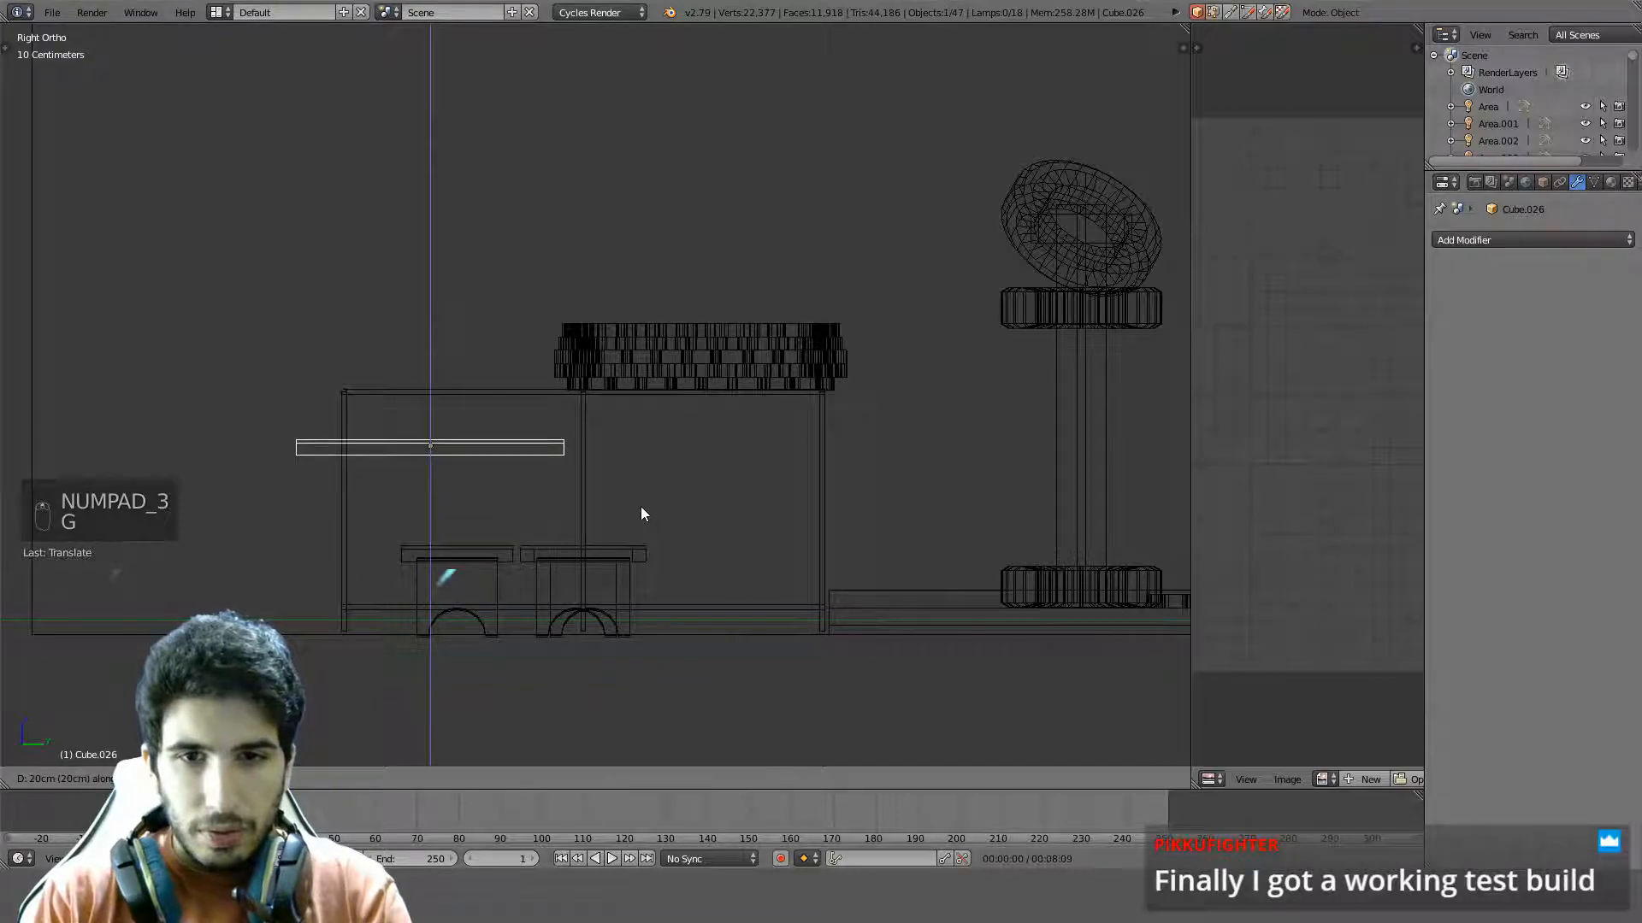
{"action": "left_click", "coordinate": [637, 522]}
Move the raised slab -20 cm along Y so it clears the bench beside the end wall
{"action": "key", "text": "z"}
{"action": "mouse_move", "coordinate": [640, 514]}
{"action": "middle_mouse_down"}
{"action": "mouse_move", "coordinate": [539, 563]}
{"action": "mouse_move", "coordinate": [327, 552]}
{"action": "mouse_move", "coordinate": [230, 521]}
{"action": "mouse_move", "coordinate": [370, 540]}
{"action": "mouse_move", "coordinate": [269, 551]}
{"action": "mouse_move", "coordinate": [324, 564]}
{"action": "mouse_move", "coordinate": [448, 571]}
{"action": "mouse_move", "coordinate": [283, 566]}
{"action": "middle_mouse_up"}
{"action": "key", "text": "KP_1"}
{"action": "key", "text": "KP_3"}
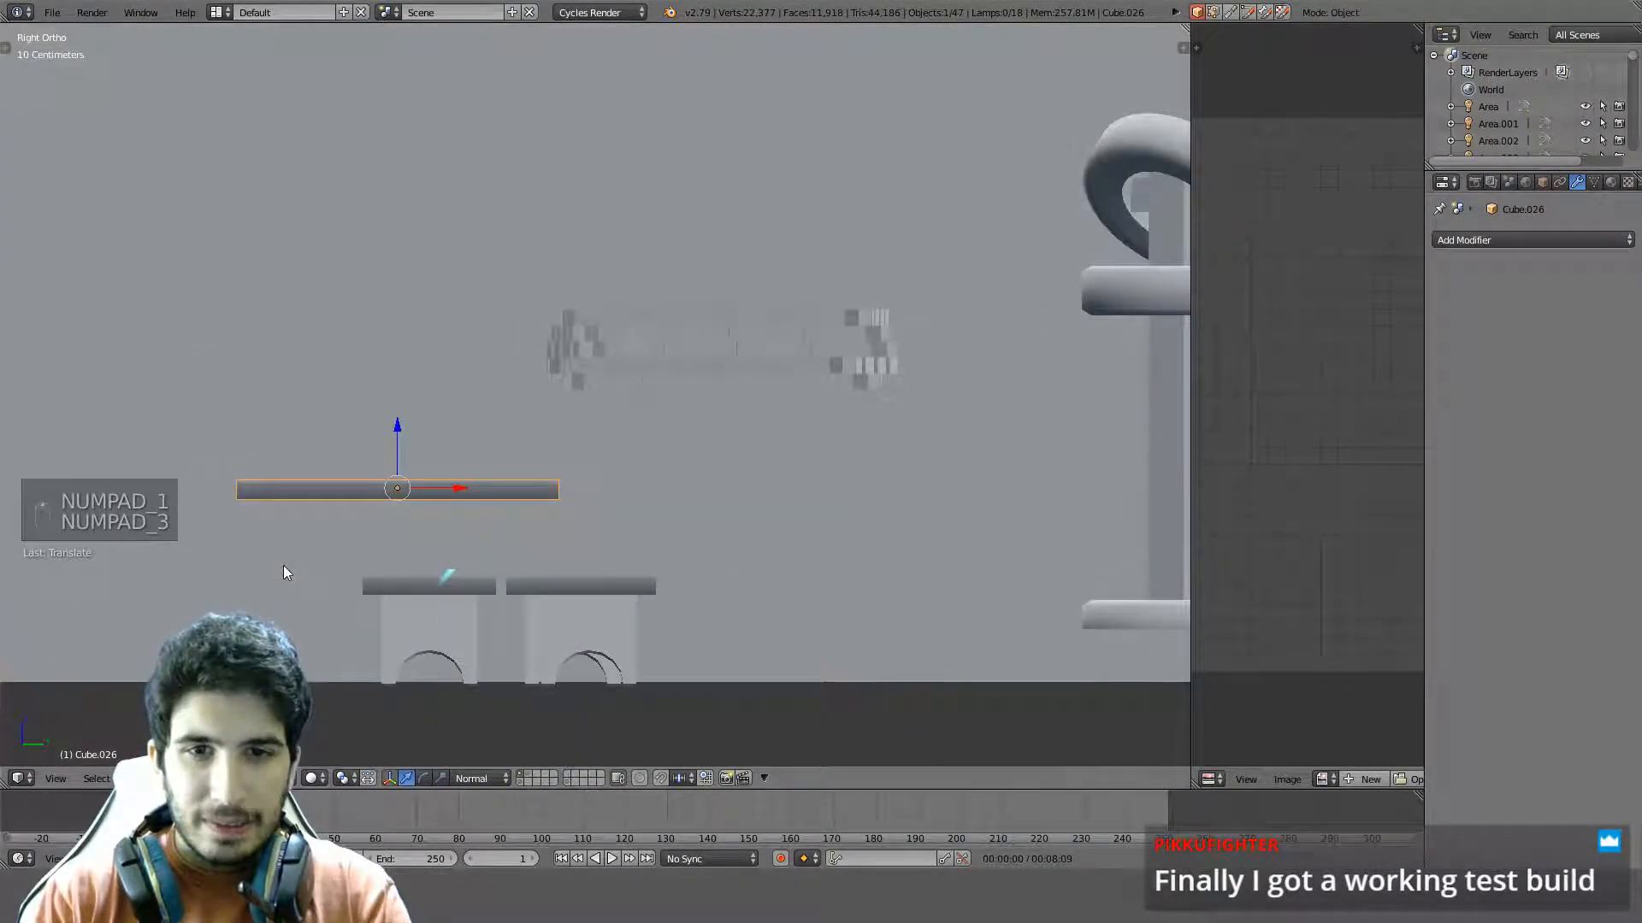
{"action": "key", "text": "z"}
{"action": "key", "text": "g"}
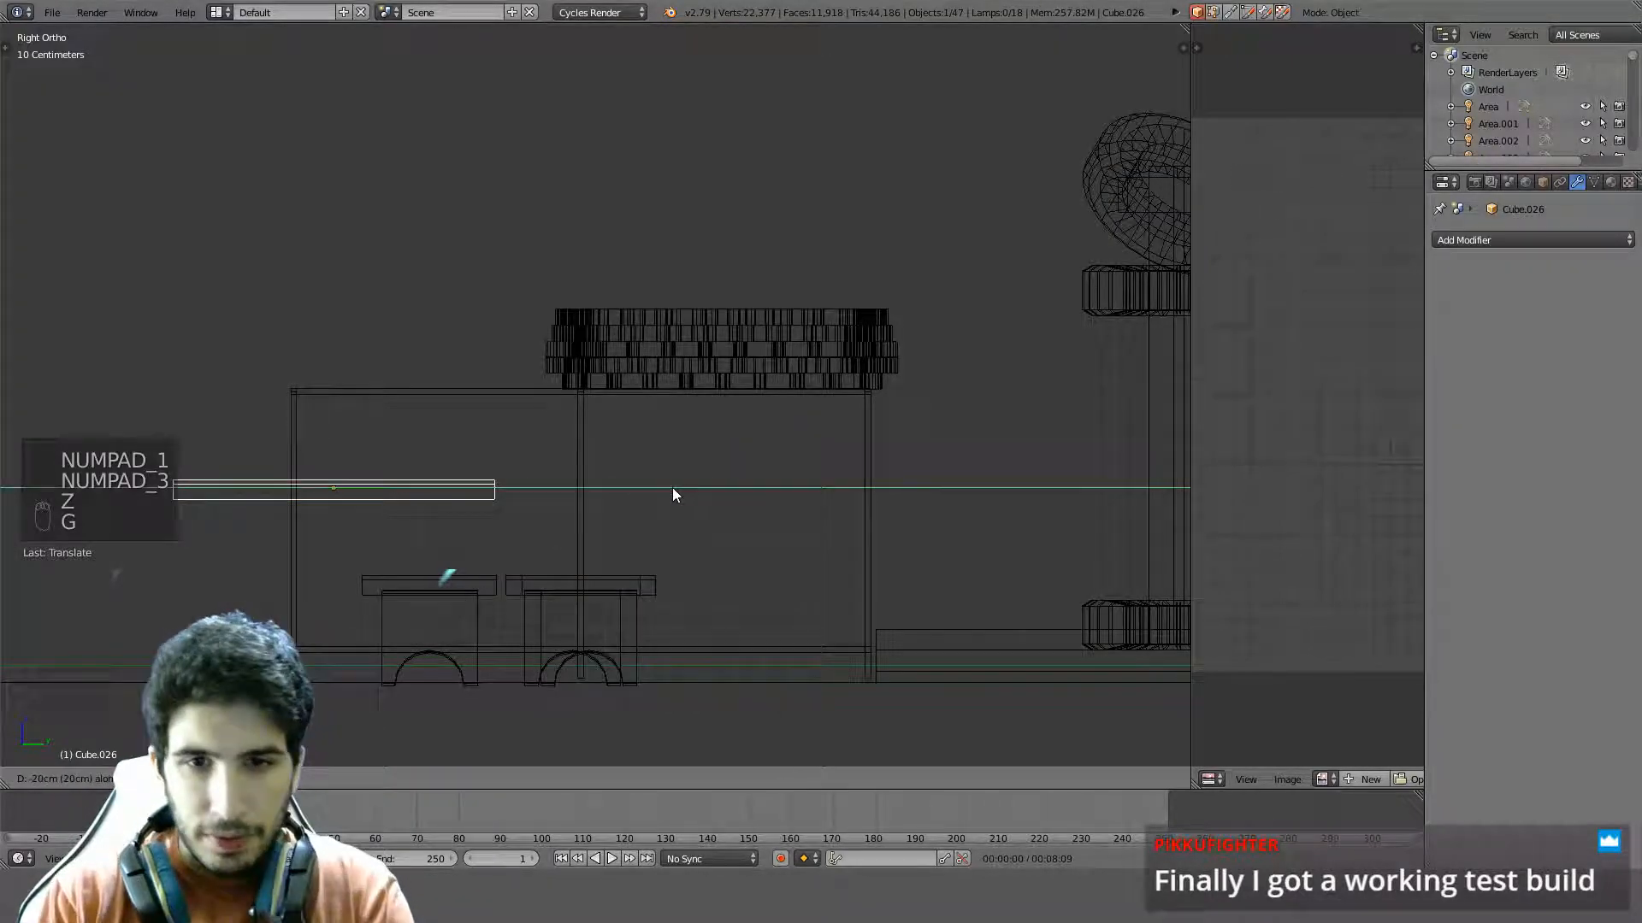
{"action": "left_click", "coordinate": [663, 487]}
Examine the raised slab's height and position relative to the benches from around the room and in the side view
{"action": "middle_click_drag", "start_coordinate": [615, 517], "coordinate": [561, 579]}
{"action": "key", "text": "z"}
{"action": "middle_click_drag", "start_coordinate": [385, 581], "coordinate": [517, 668]}
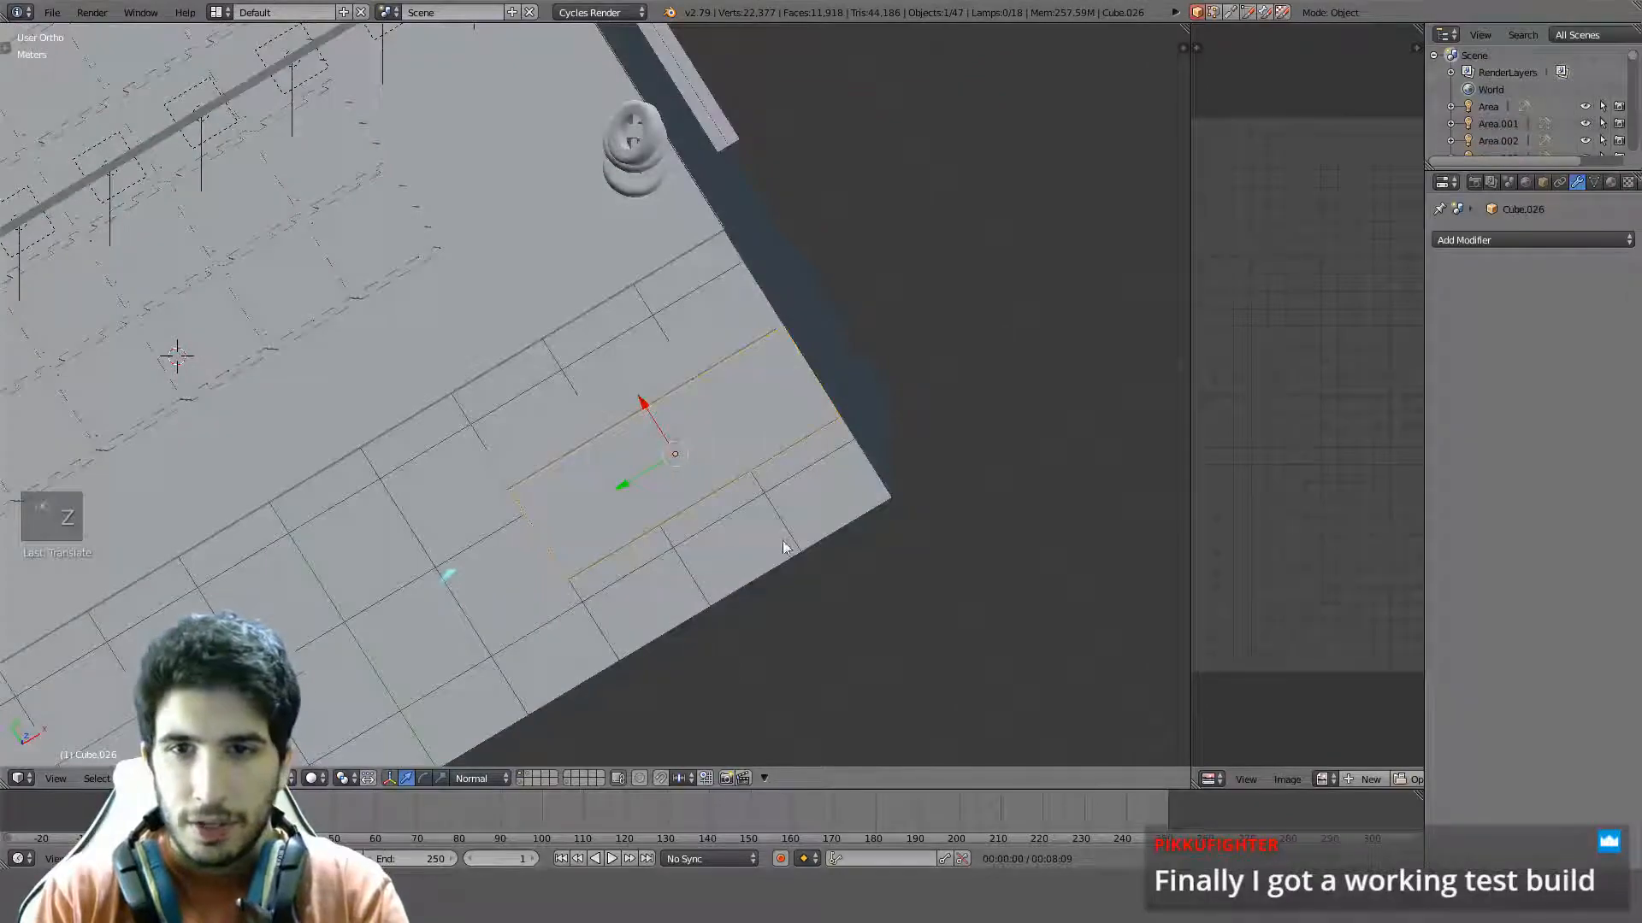
{"action": "middle_click_drag", "start_coordinate": [782, 541], "coordinate": [685, 356]}
{"action": "key", "text": "KP_3"}
{"action": "scroll", "coordinate": [482, 432], "scroll_direction": "up", "scroll_amount": 4}
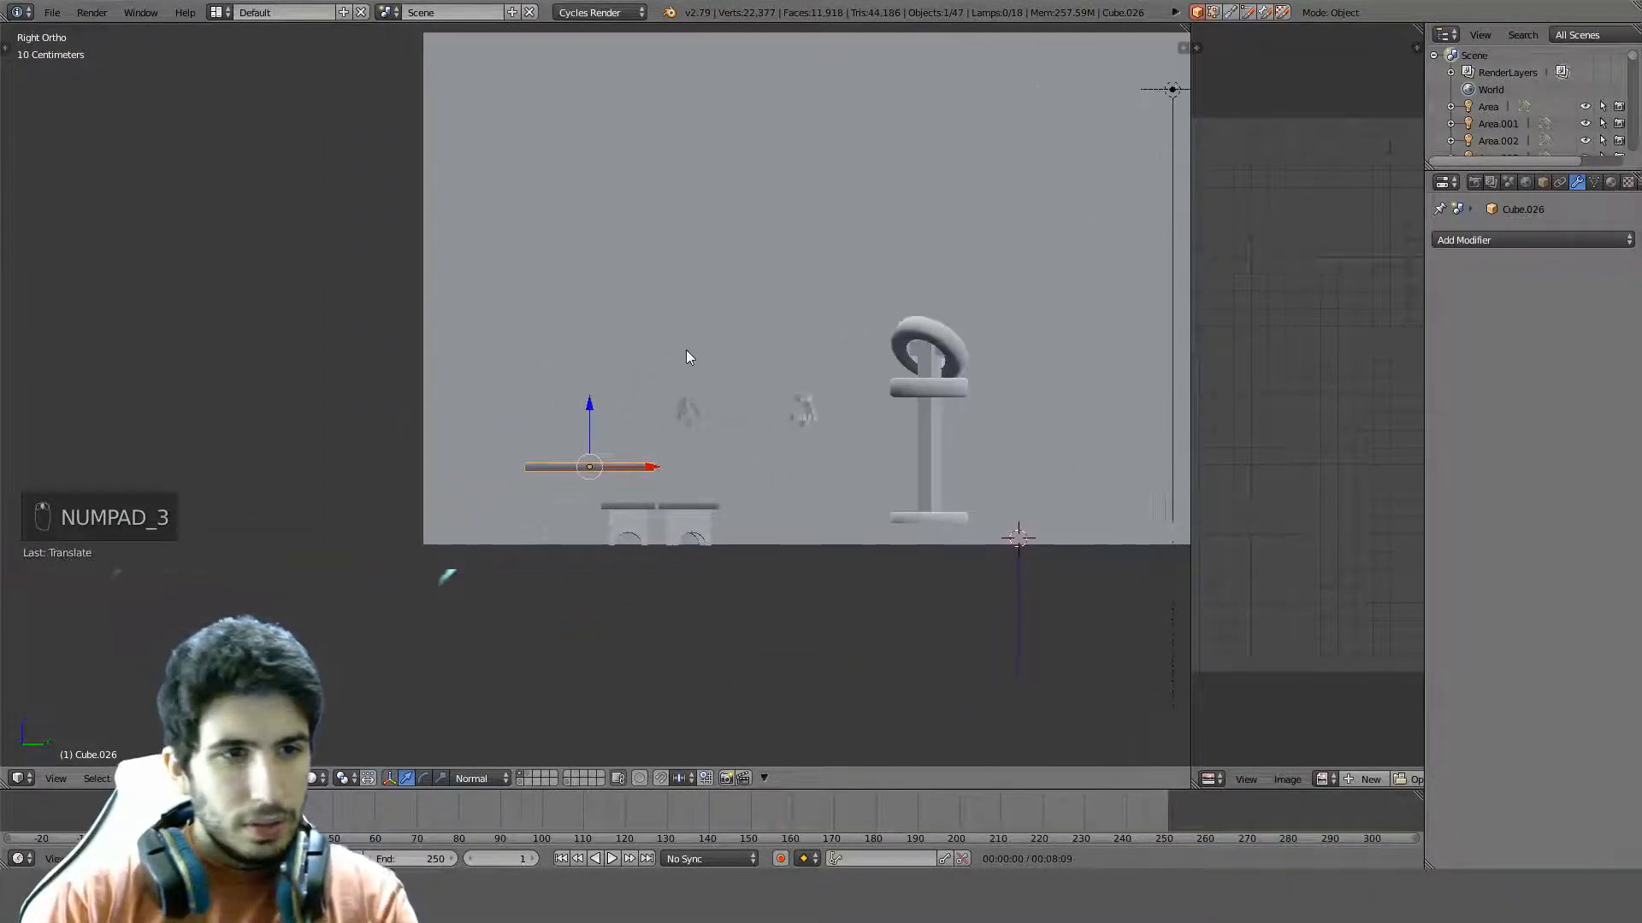
{"action": "scroll", "coordinate": [691, 356], "scroll_direction": "up", "scroll_amount": 3}
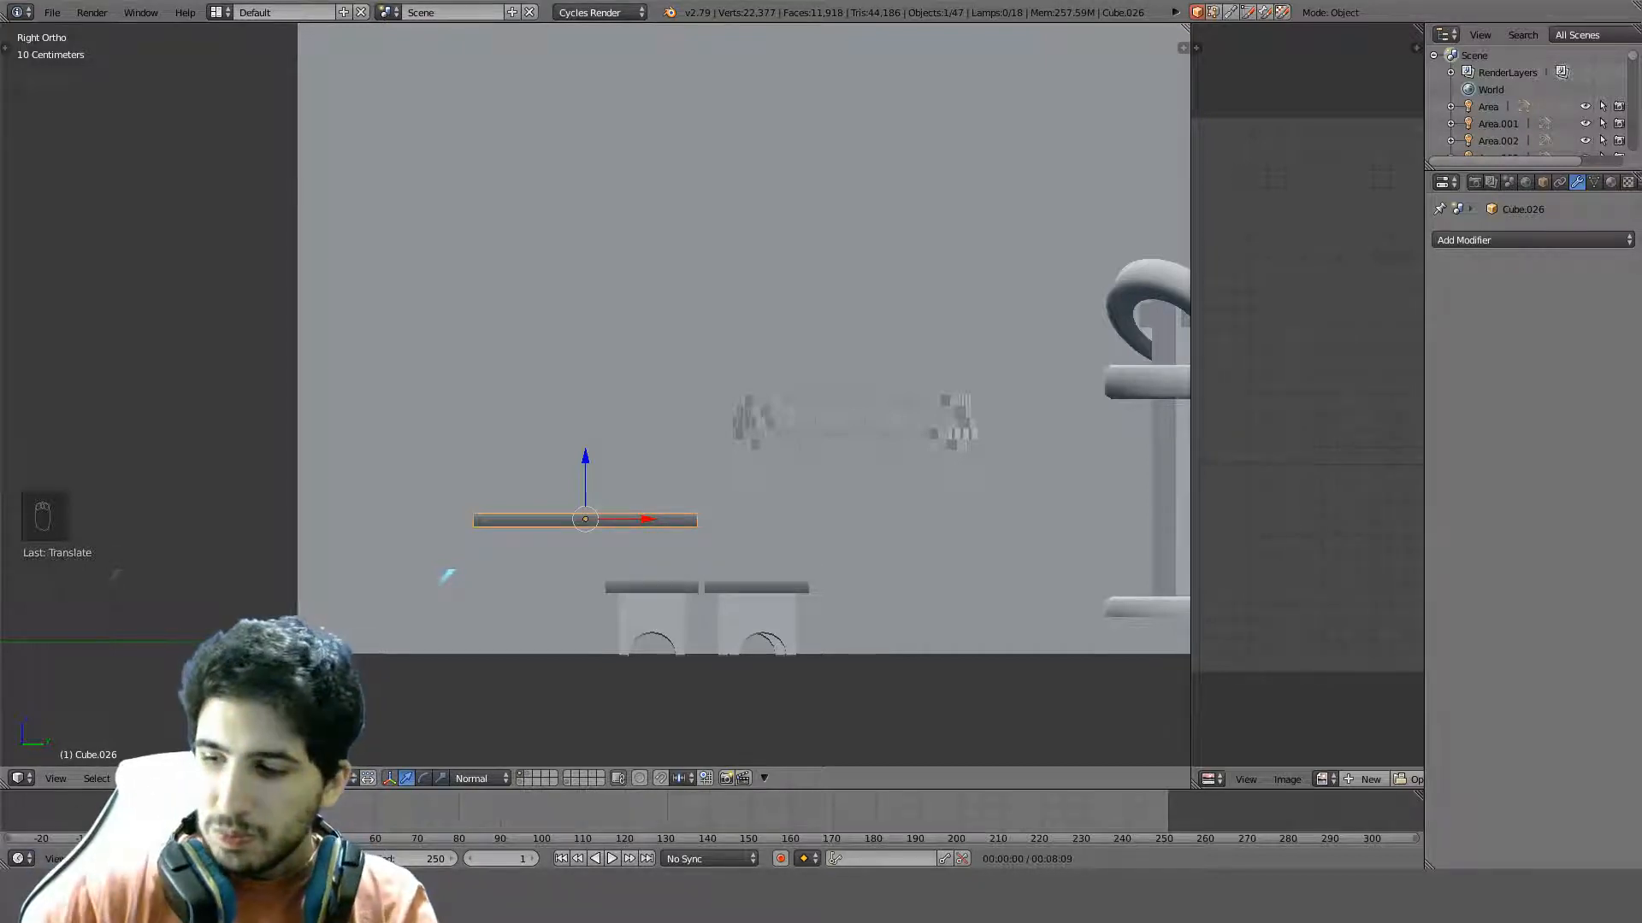
{"action": "scroll", "coordinate": [558, 449], "scroll_direction": "up", "scroll_amount": 3}
Duplicate the raised slab in the side wireframe view and place the copy 30 cm lower along Z, level with the bench seats
{"action": "right_click", "coordinate": [637, 530]}
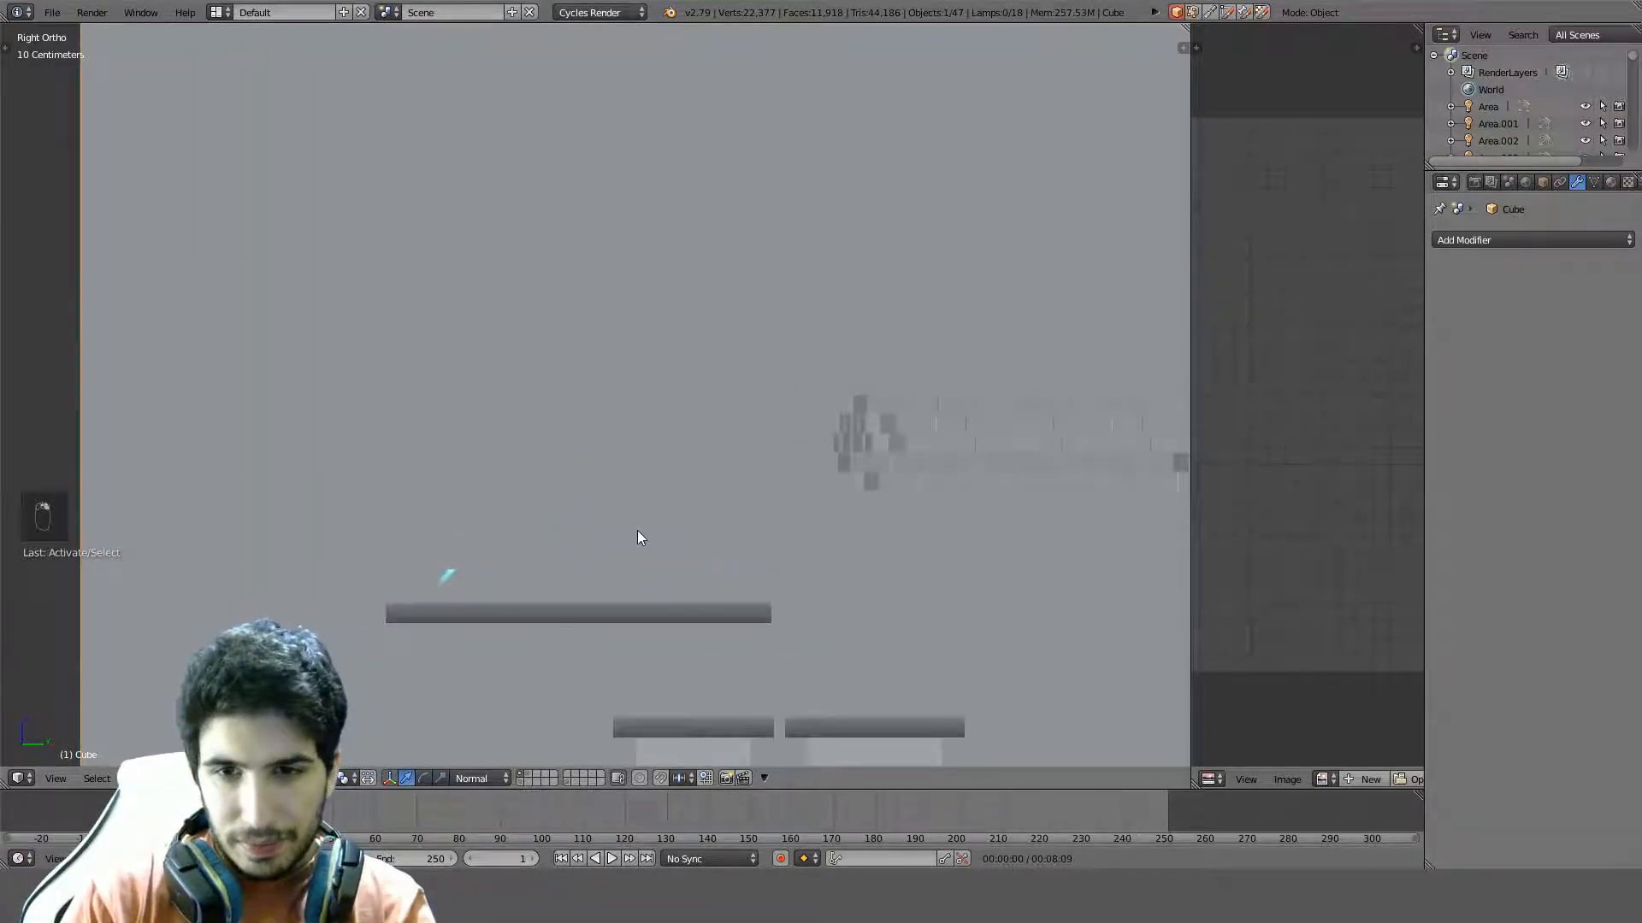
{"action": "middle_click_drag", "start_coordinate": [646, 515], "coordinate": [649, 372], "text": "shift"}
{"action": "right_click", "coordinate": [670, 459]}
{"action": "key", "text": "KP_3"}
{"action": "key", "text": "z"}
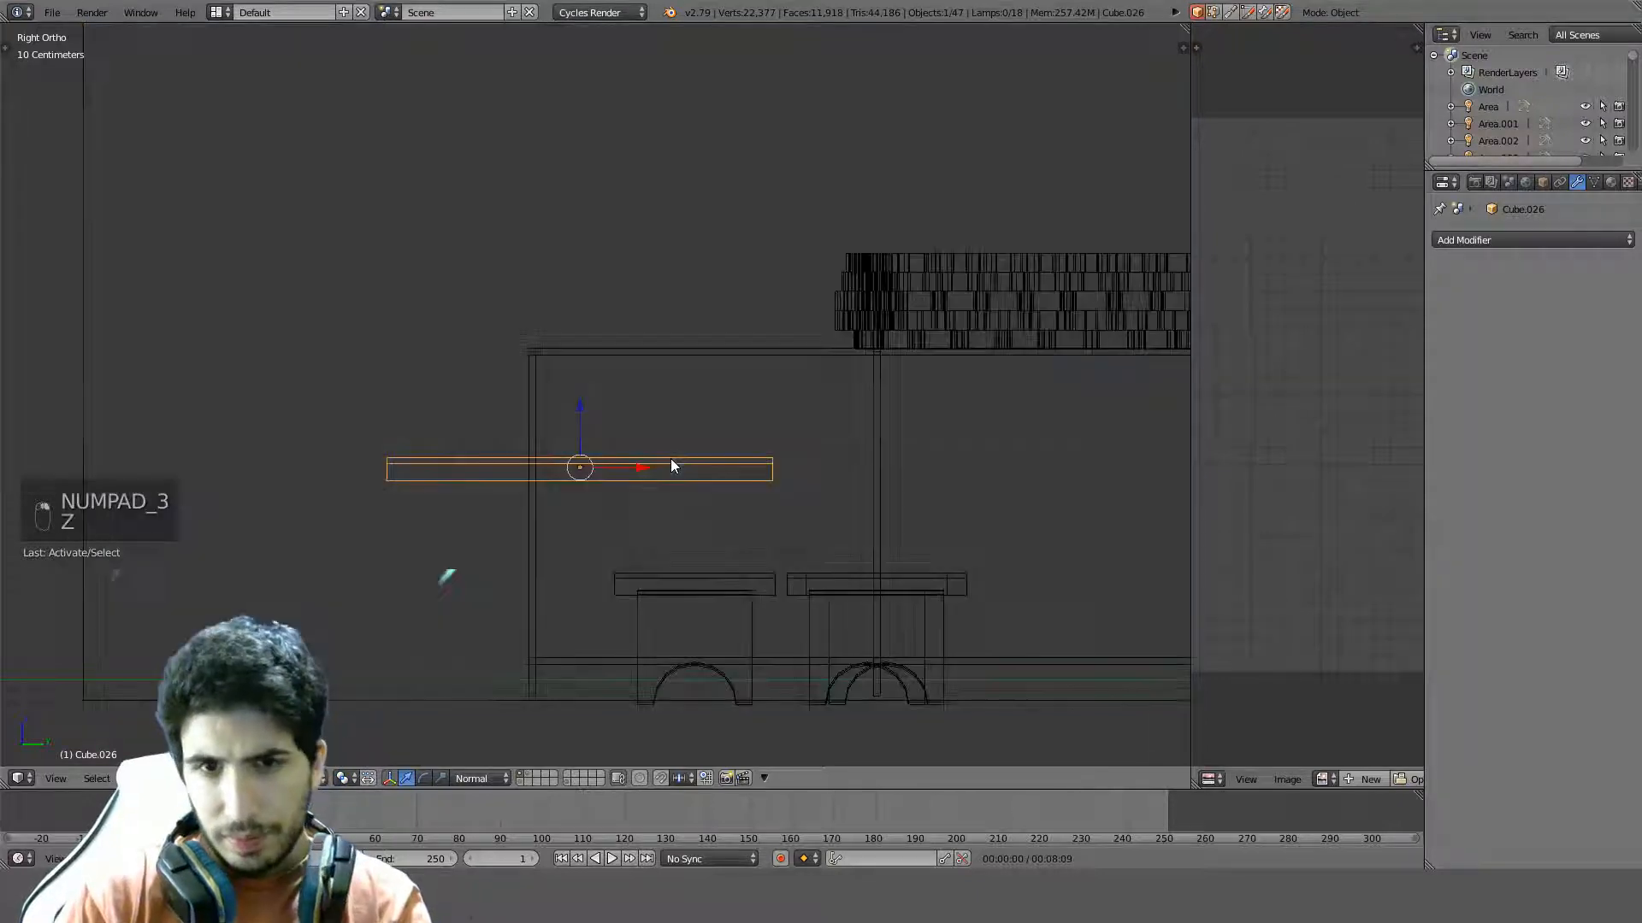
{"action": "scroll", "coordinate": [671, 459], "scroll_direction": "up", "scroll_amount": 2}
{"action": "key", "text": "z"}
{"action": "middle_click_drag", "start_coordinate": [651, 421], "coordinate": [670, 180], "text": "shift"}
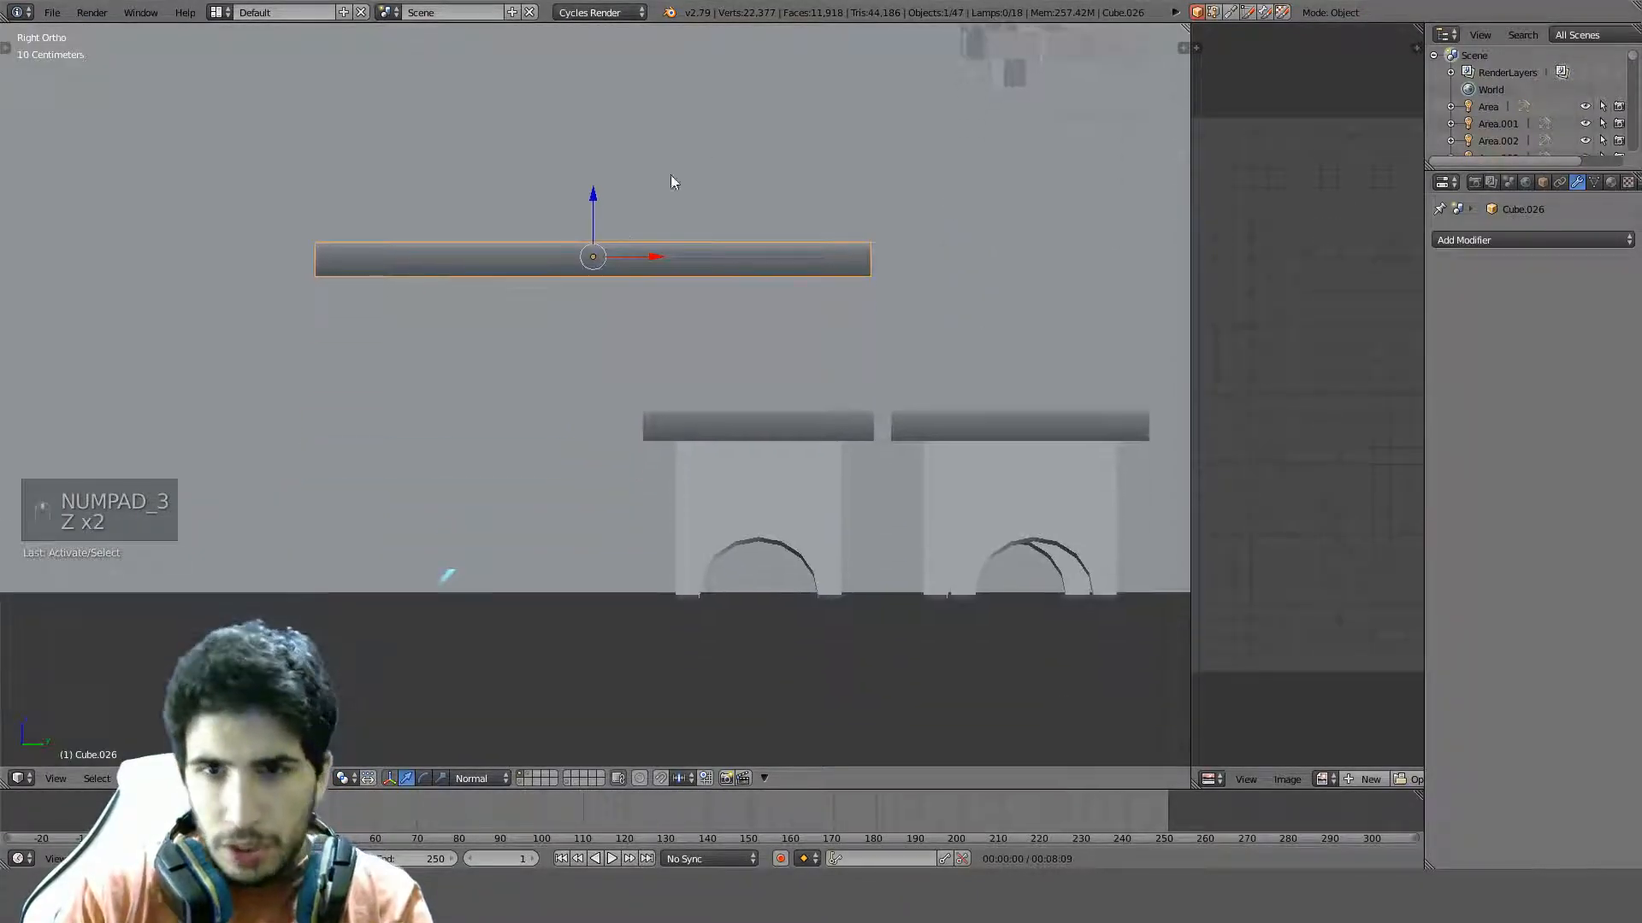
{"action": "key", "text": "z"}
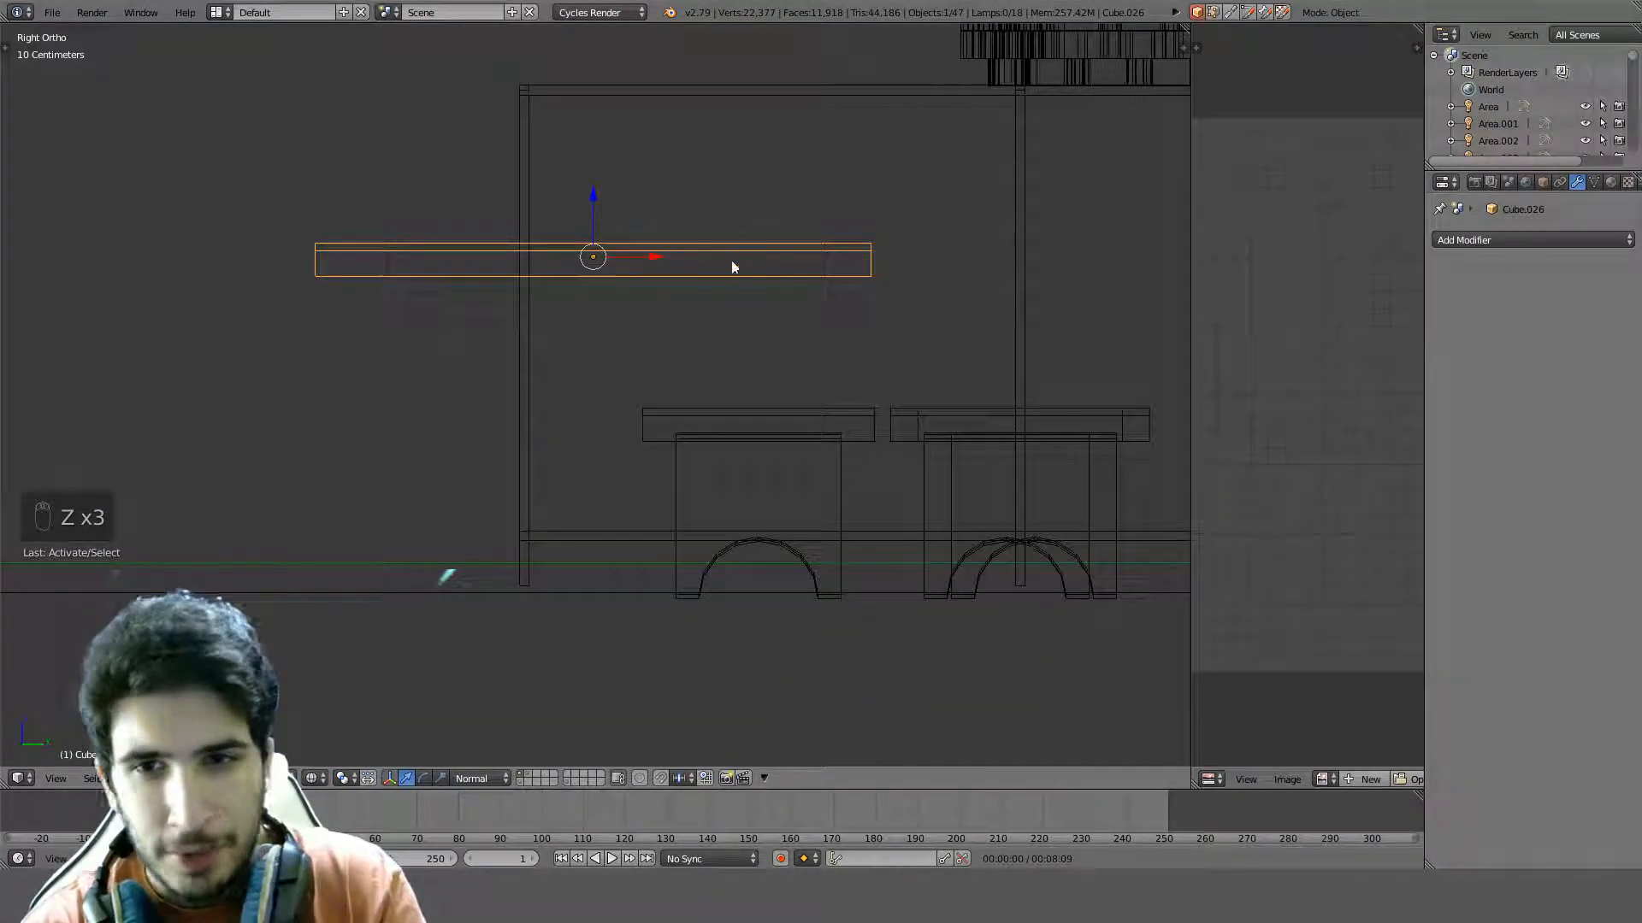
{"action": "key", "text": "shift+d"}
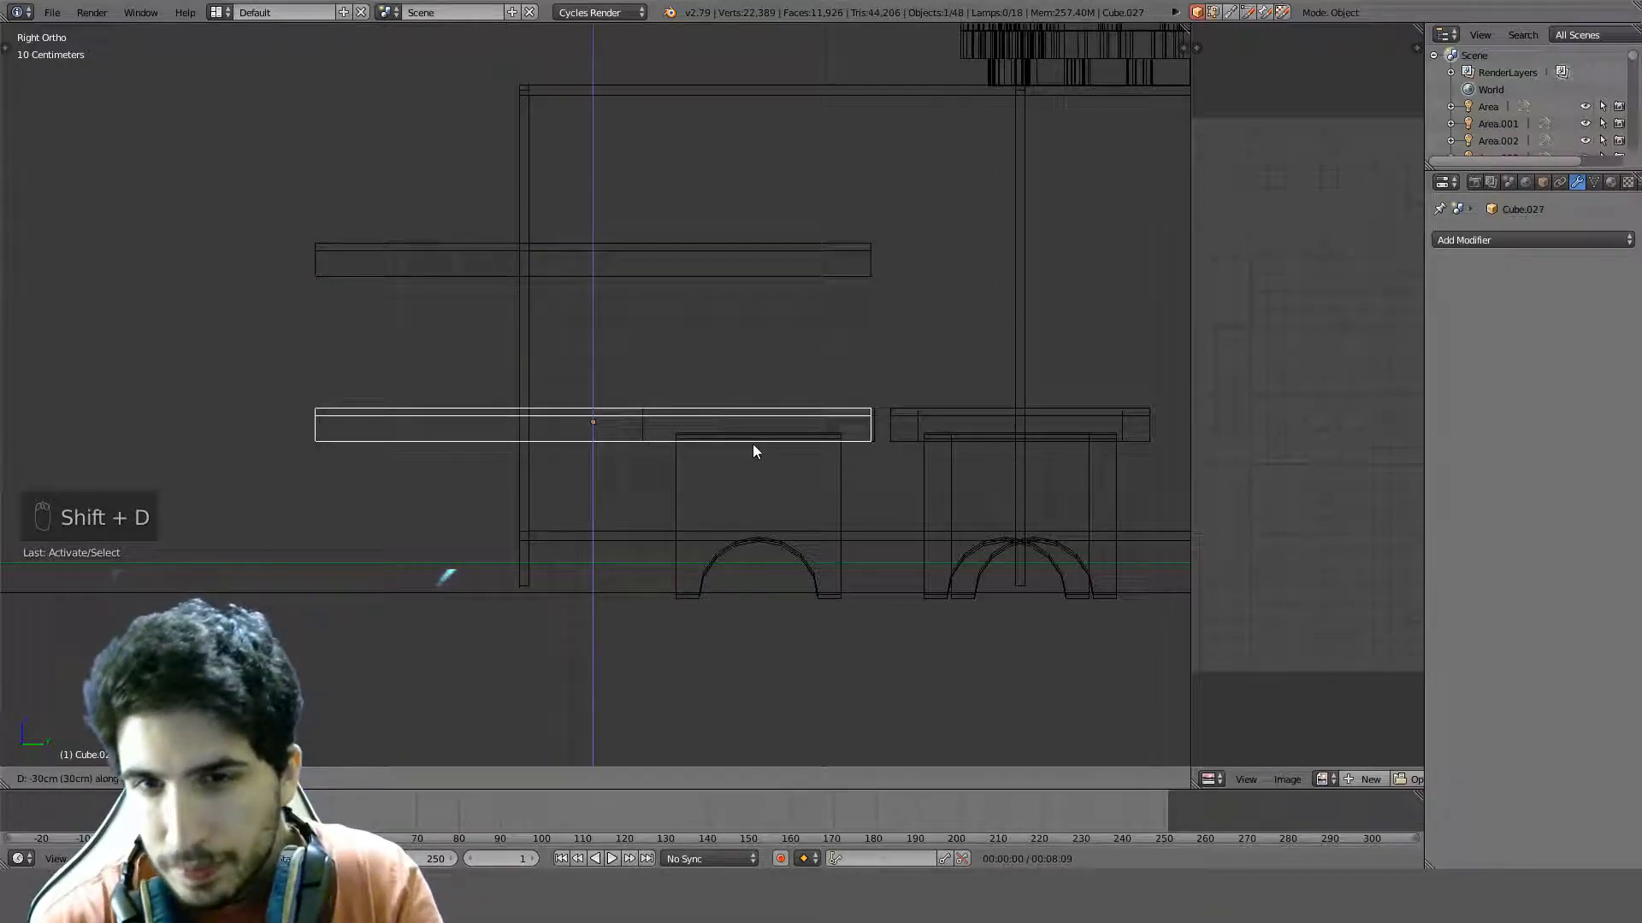
{"action": "left_click", "coordinate": [752, 444]}
Scale the lower slab down in the top view so it sits slightly inside the upper slab's outline
{"action": "key", "text": "z"}
{"action": "middle_click_drag", "start_coordinate": [879, 292], "coordinate": [530, 341]}
{"action": "key", "text": "KP_7"}
{"action": "key", "text": "z"}
{"action": "key", "text": "s"}
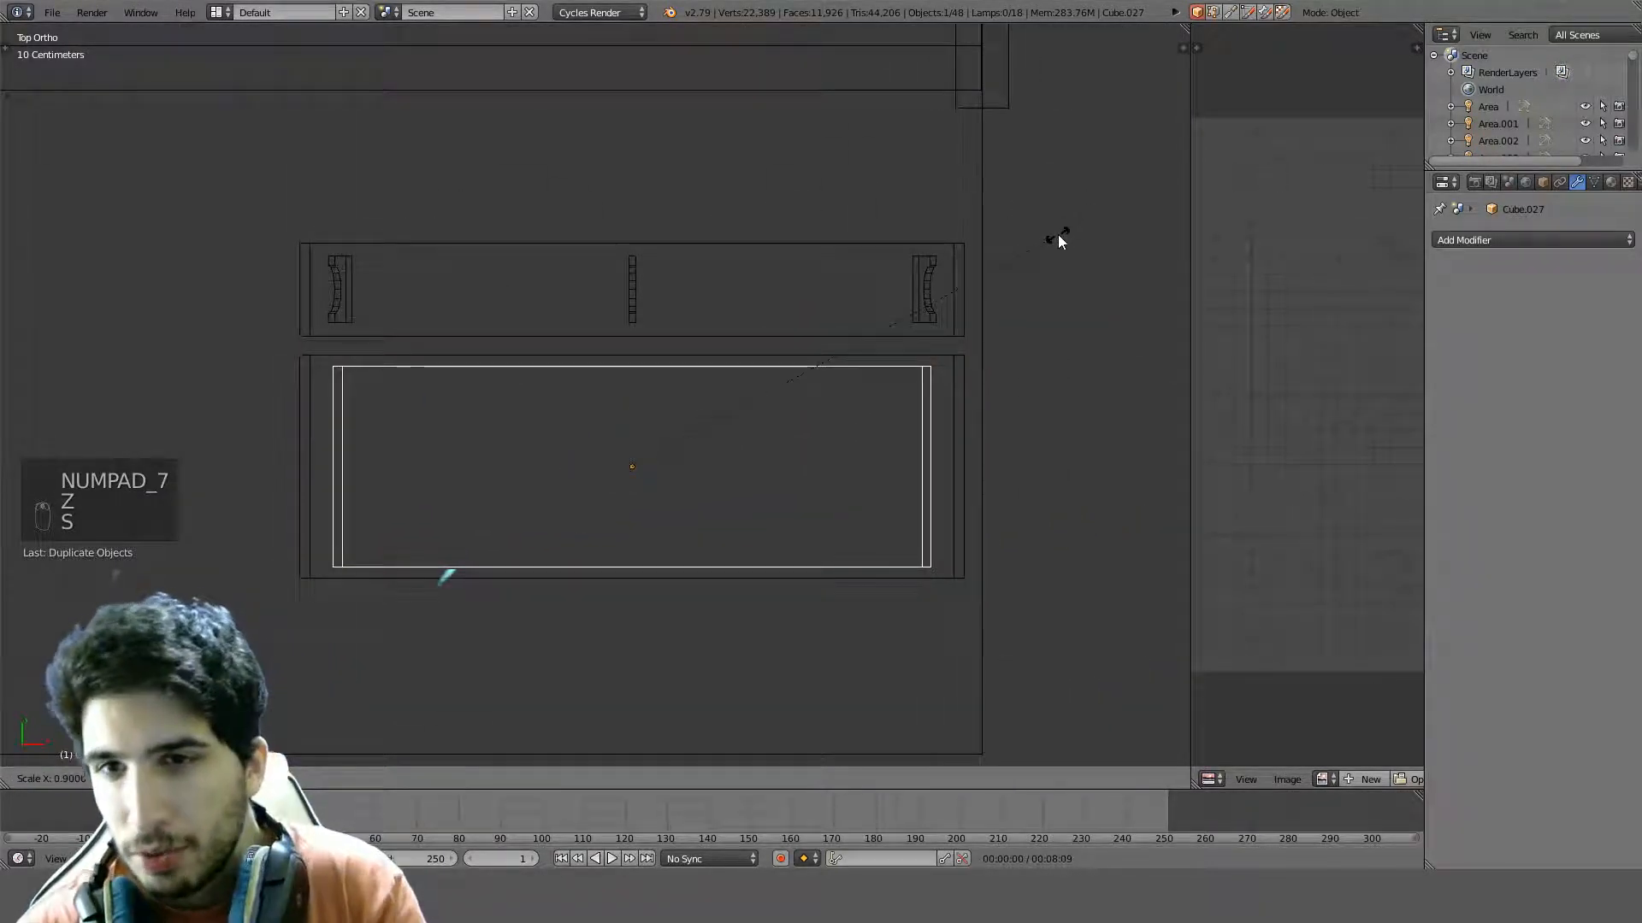
{"action": "left_click", "coordinate": [1168, 192]}
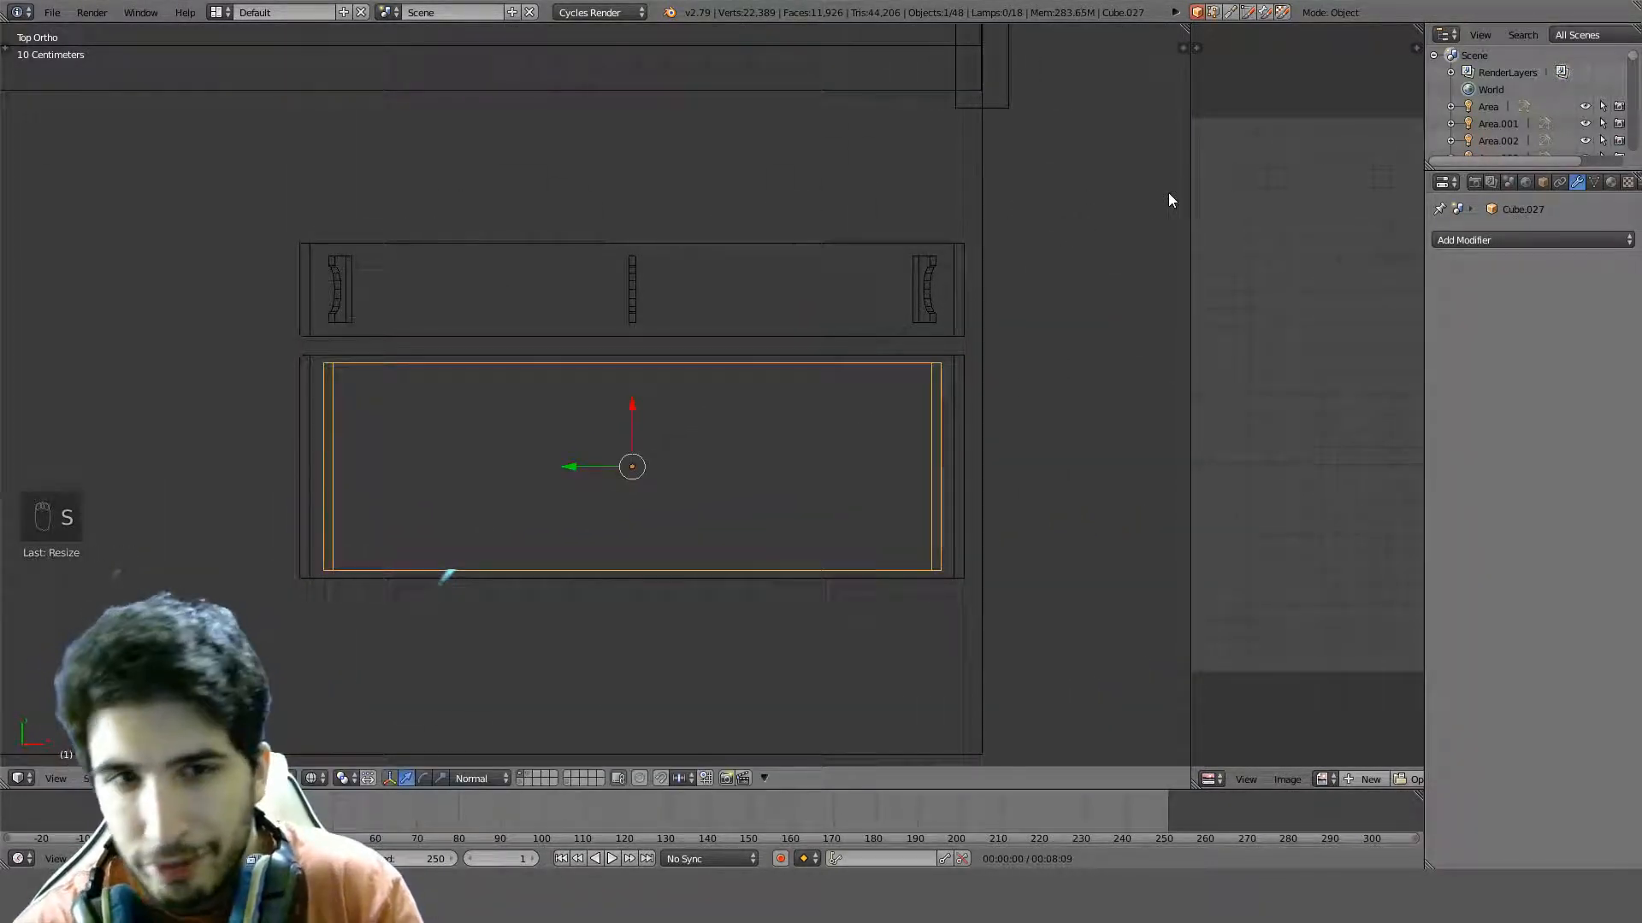
Lengthen the lower slab along the X axis so its ends come closer to those of the upper slab
{"action": "key", "text": "s"}
{"action": "middle_click", "coordinate": [1116, 209]}
{"action": "left_click", "coordinate": [1115, 209]}
{"action": "key", "text": "s"}
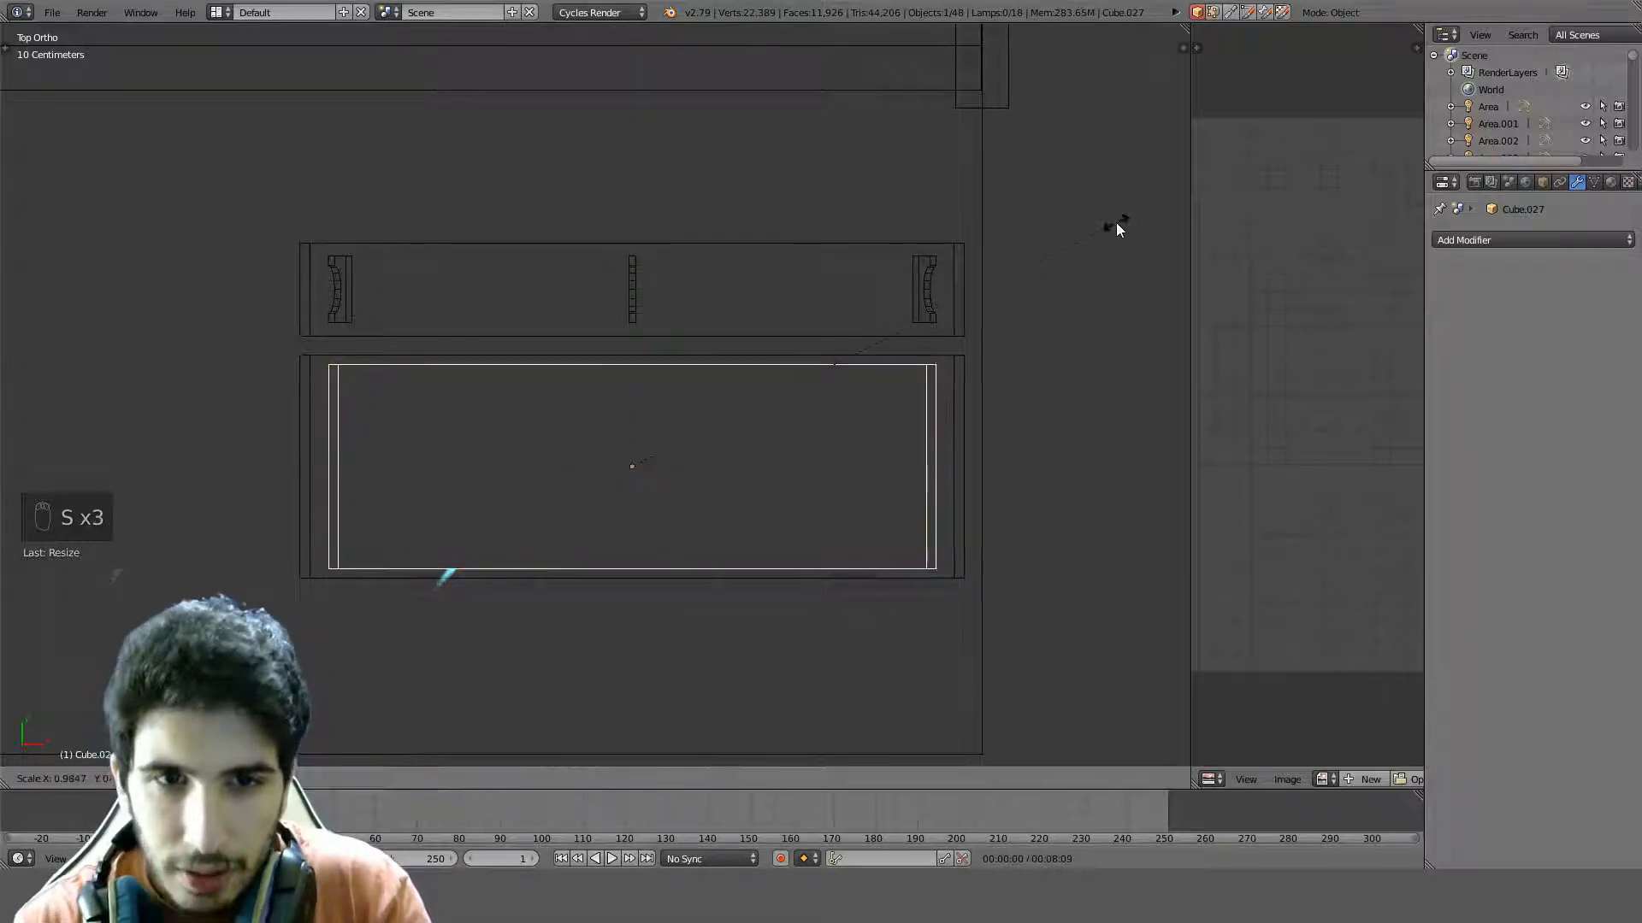
{"action": "middle_click", "coordinate": [1120, 223]}
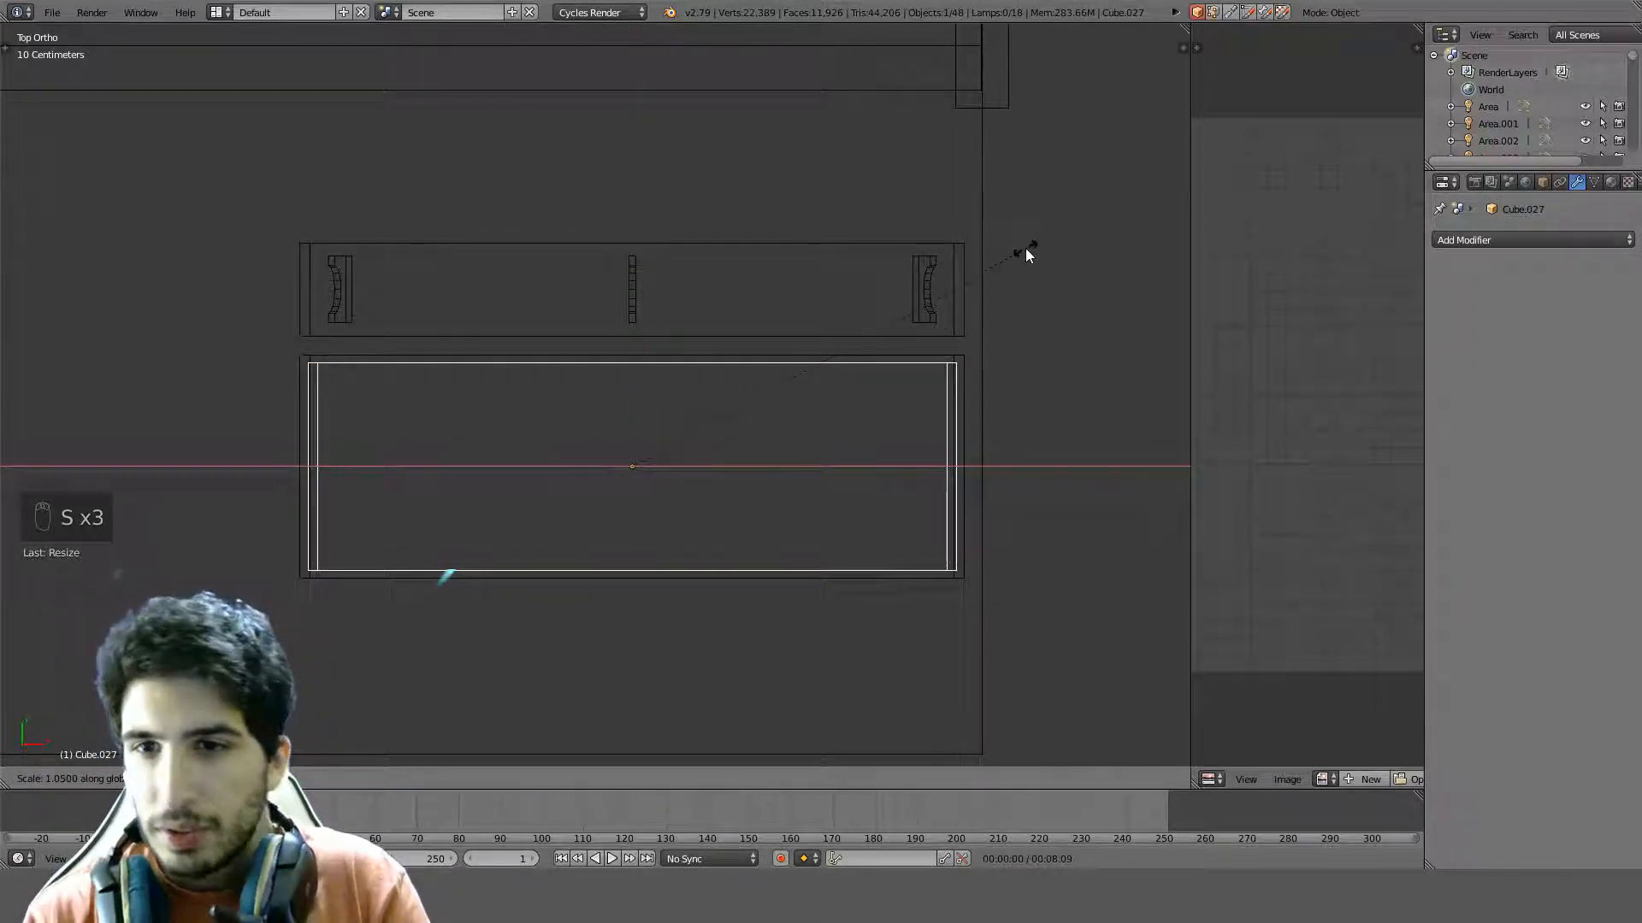
{"action": "left_click", "coordinate": [1074, 241]}
Review the two slabs in solid and wireframe, and open the lower slab's mesh for editing in the front view
{"action": "key", "text": "z"}
{"action": "mouse_move", "coordinate": [682, 357]}
{"action": "middle_mouse_down"}
{"action": "mouse_move", "coordinate": [744, 308]}
{"action": "mouse_move", "coordinate": [807, 188]}
{"action": "mouse_move", "coordinate": [971, 202]}
{"action": "mouse_move", "coordinate": [1037, 259]}
{"action": "mouse_move", "coordinate": [1033, 279]}
{"action": "middle_mouse_up"}
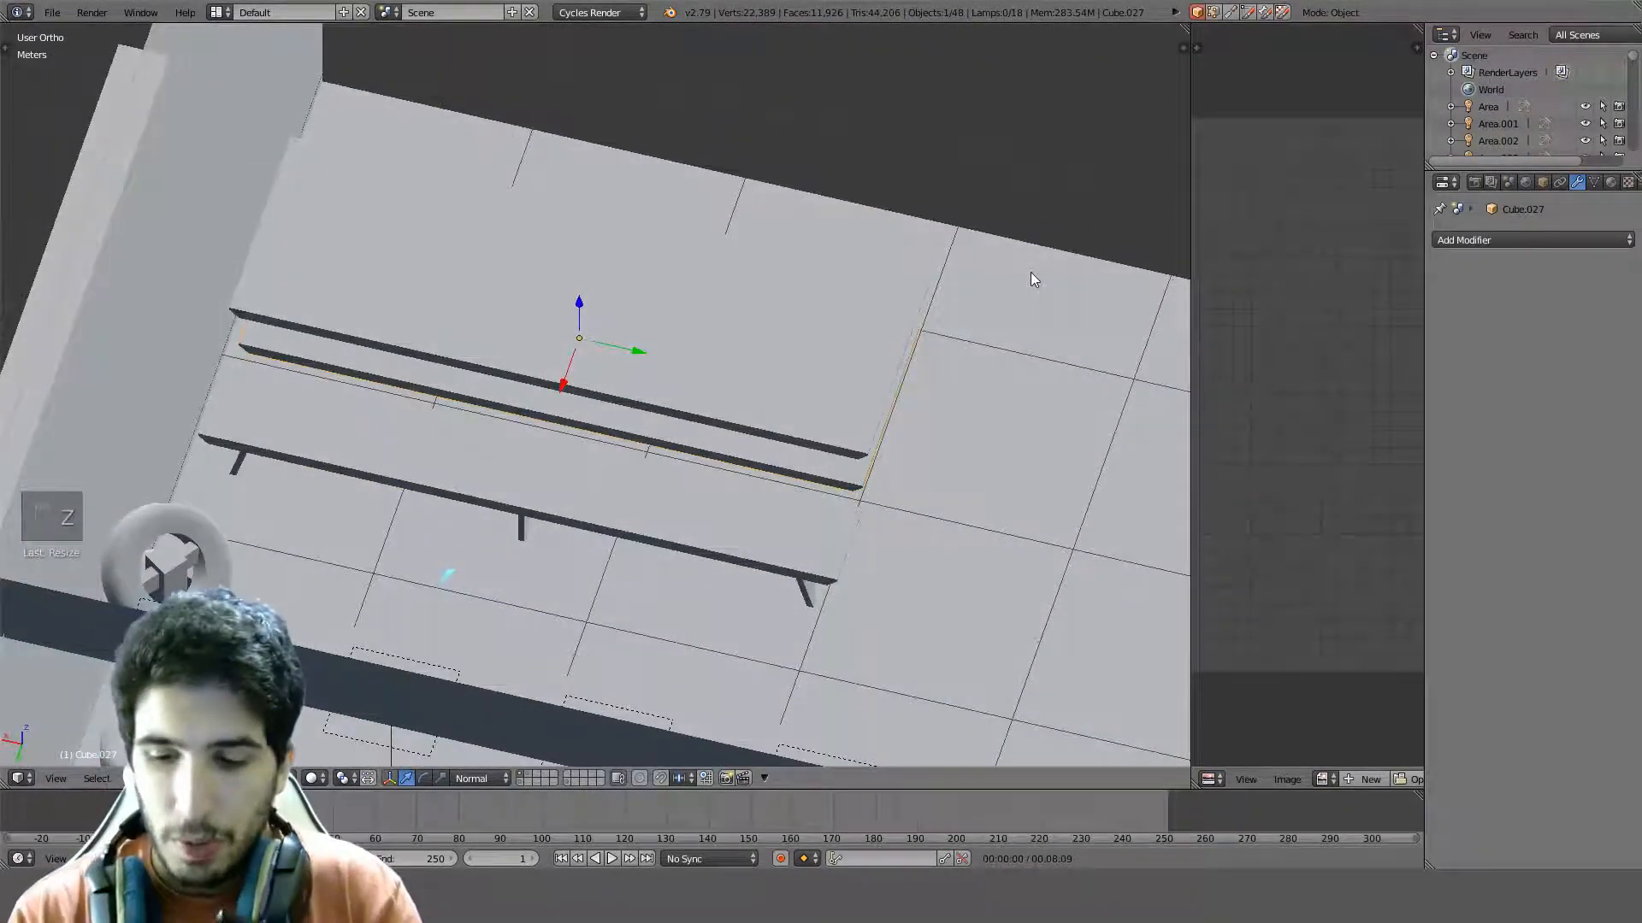
{"action": "key", "text": "KP_1"}
{"action": "mouse_move", "coordinate": [744, 366]}
{"action": "middle_mouse_down"}
{"action": "mouse_move", "coordinate": [692, 442]}
{"action": "mouse_move", "coordinate": [600, 446]}
{"action": "middle_mouse_up"}
{"action": "key", "text": "z"}
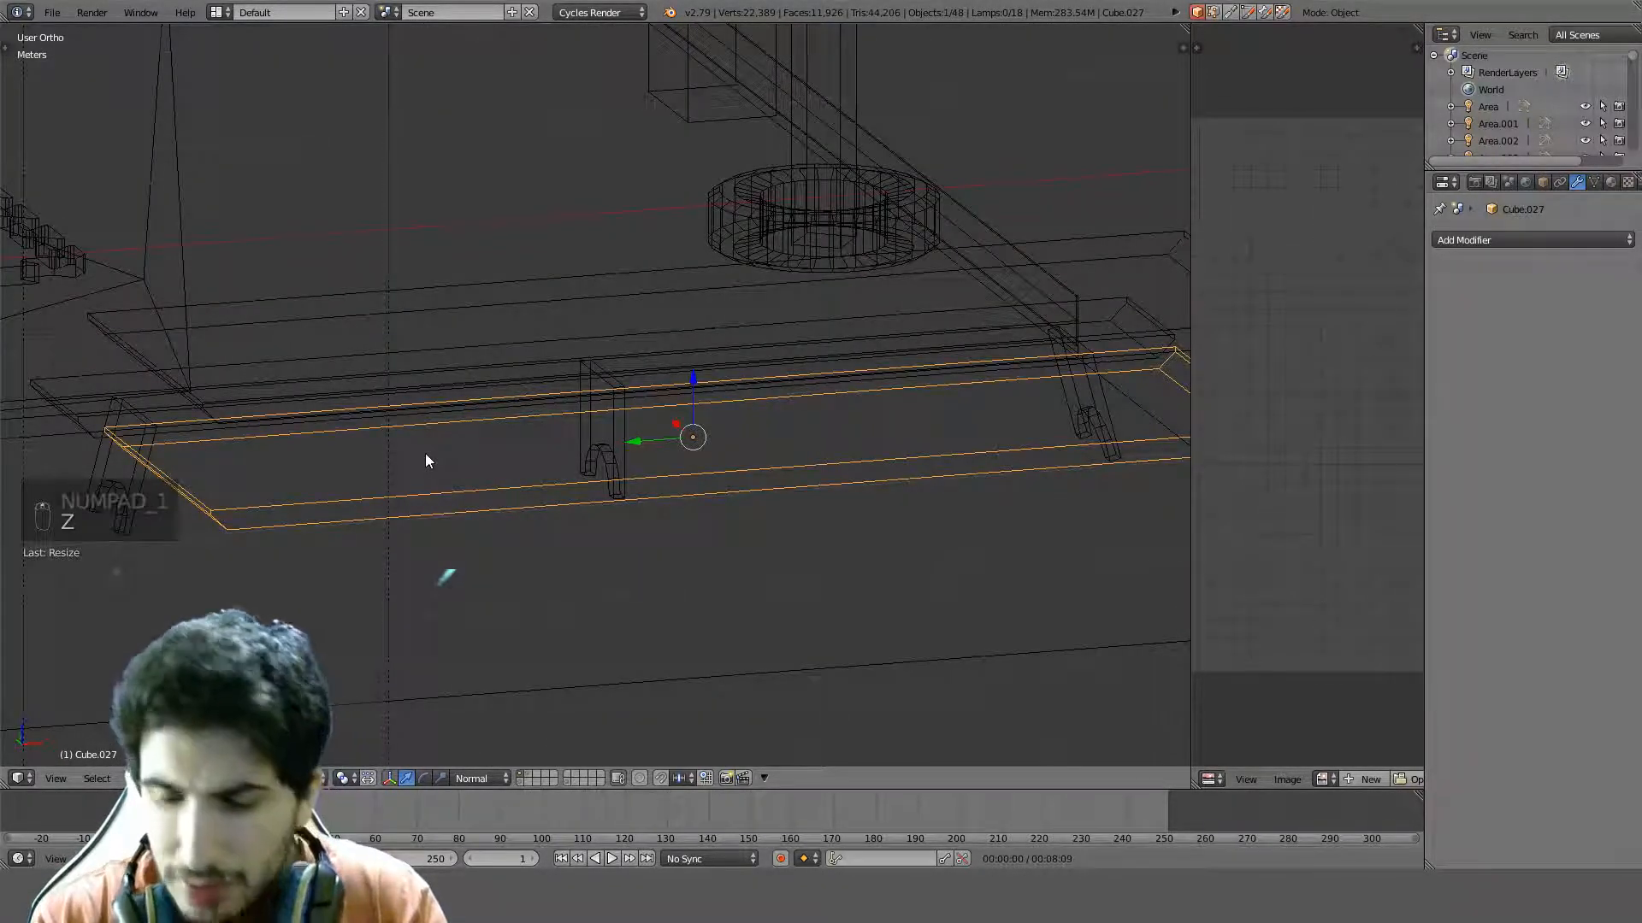
{"action": "key", "text": "KP_3"}
{"action": "middle_click_drag", "start_coordinate": [462, 454], "coordinate": [506, 447]}
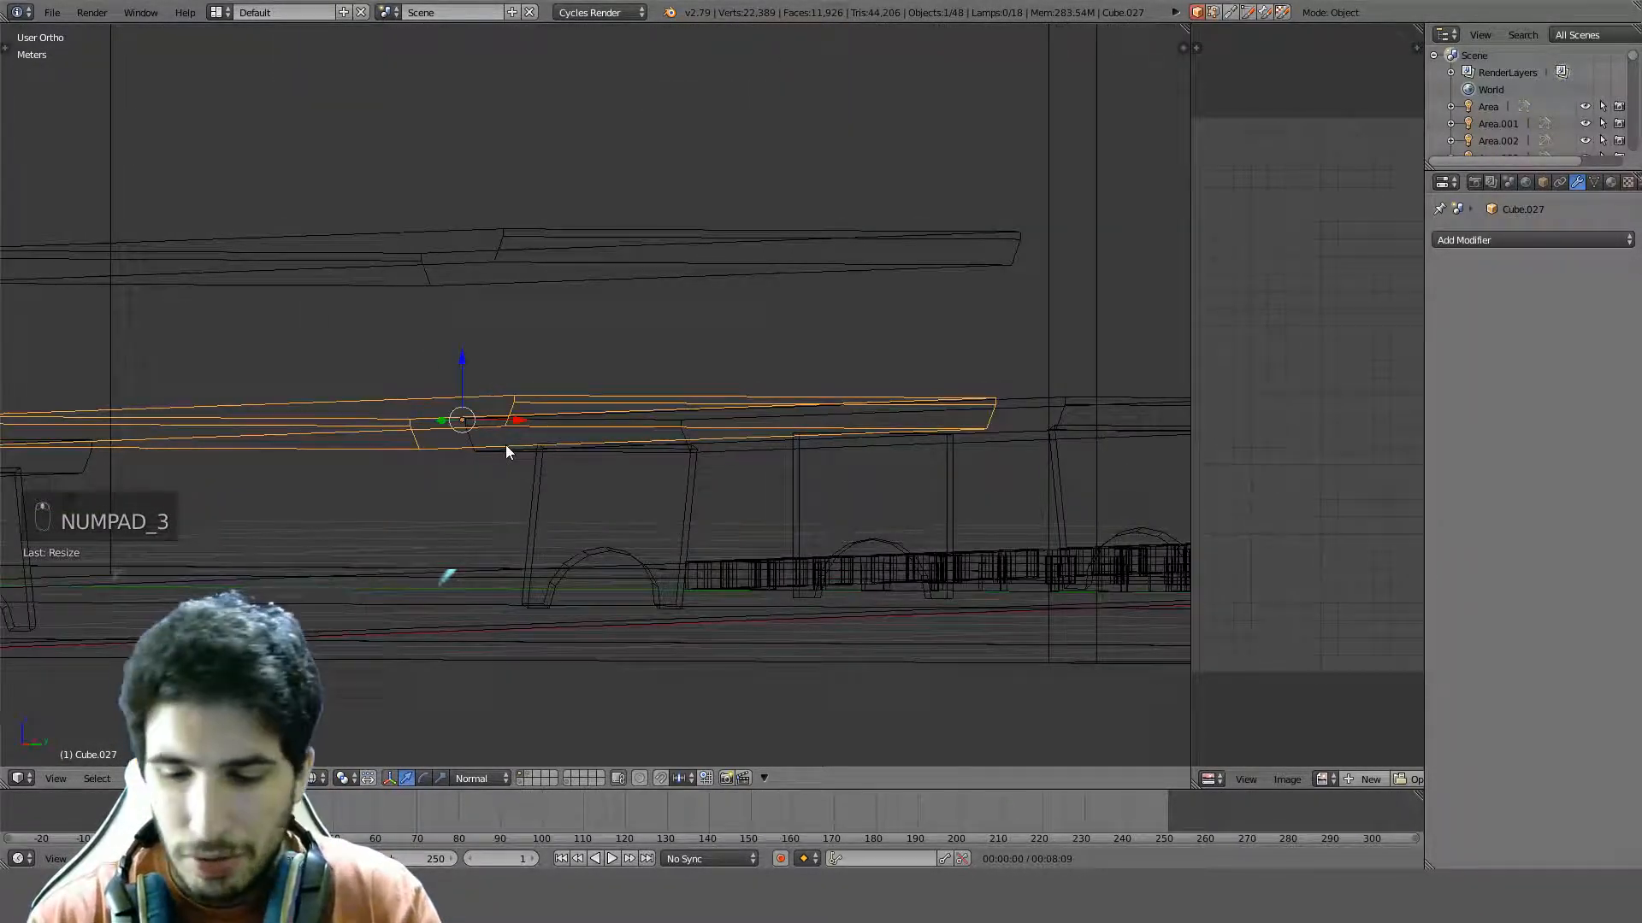
{"action": "key", "text": "KP_1"}
{"action": "scroll", "coordinate": [752, 402], "scroll_direction": "down", "scroll_amount": 2}
{"action": "key", "text": "Tab"}
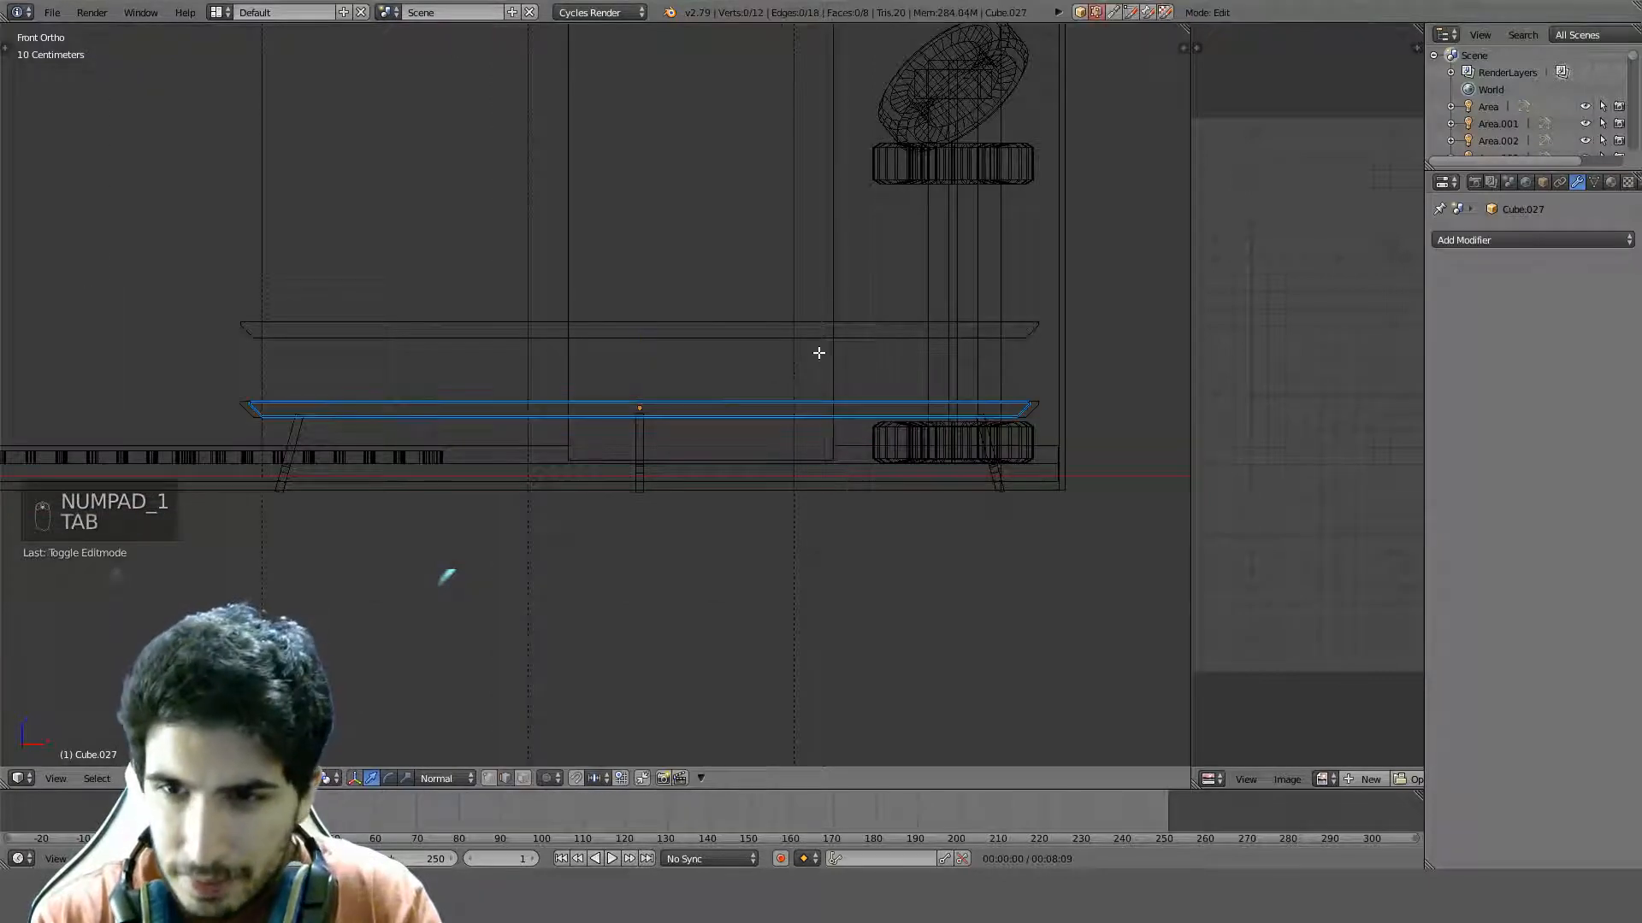
Dissolve the extra edge loop across each of the two short ends of the lower slab
{"action": "middle_click_drag", "start_coordinate": [715, 432], "coordinate": [505, 430]}
{"action": "middle_click_drag", "start_coordinate": [414, 568], "coordinate": [442, 587]}
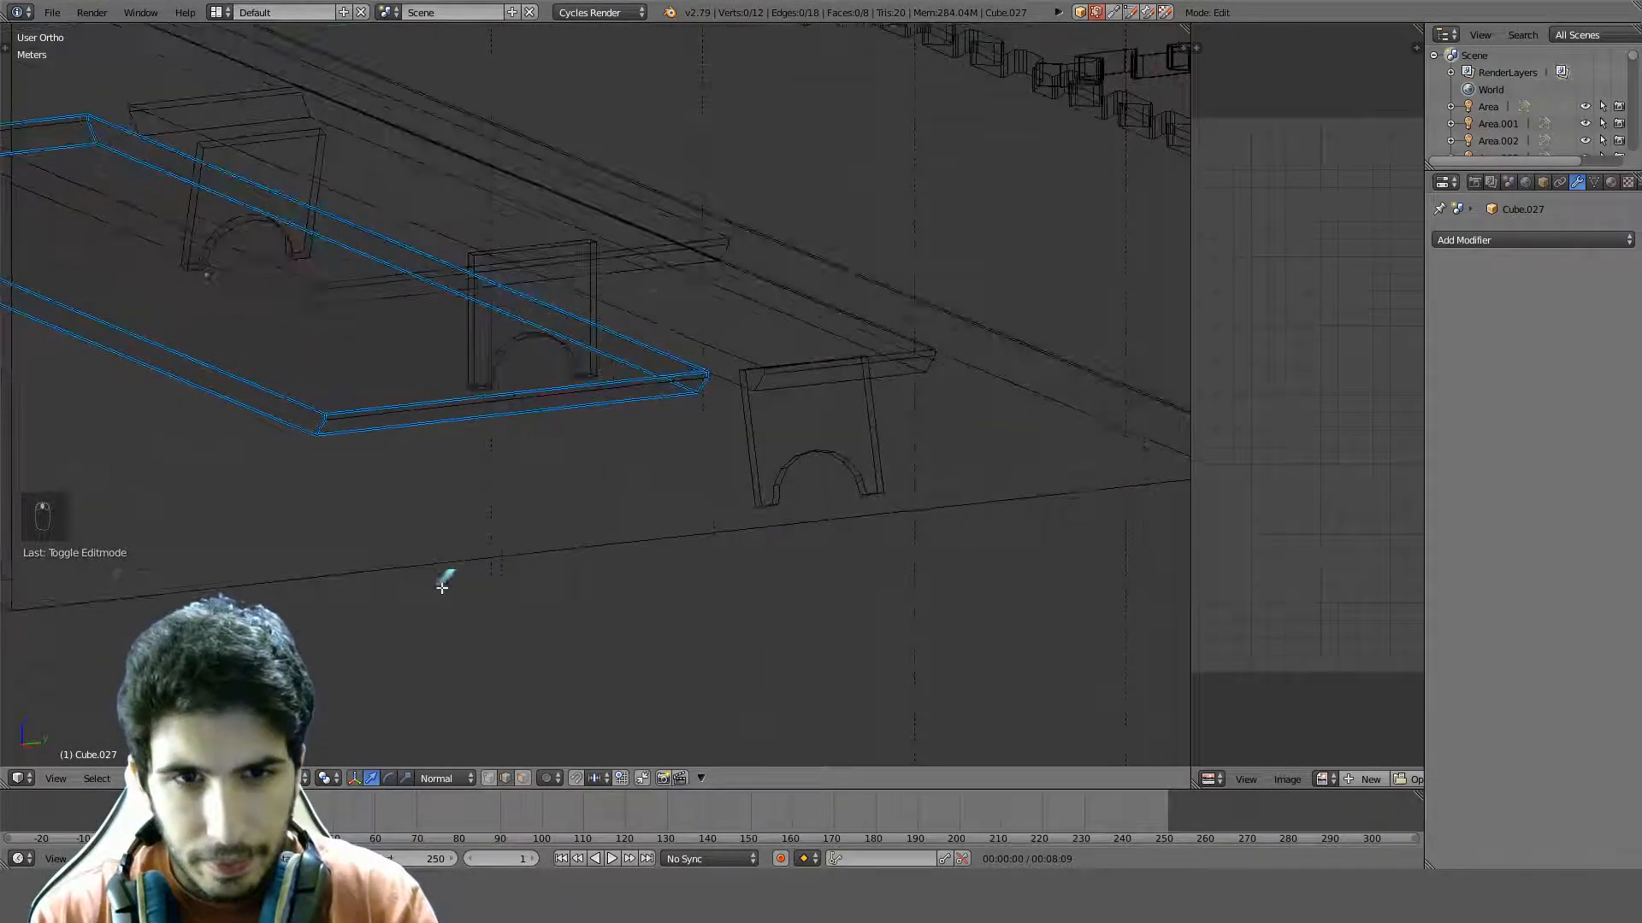
{"action": "right_click", "coordinate": [379, 413], "text": "alt"}
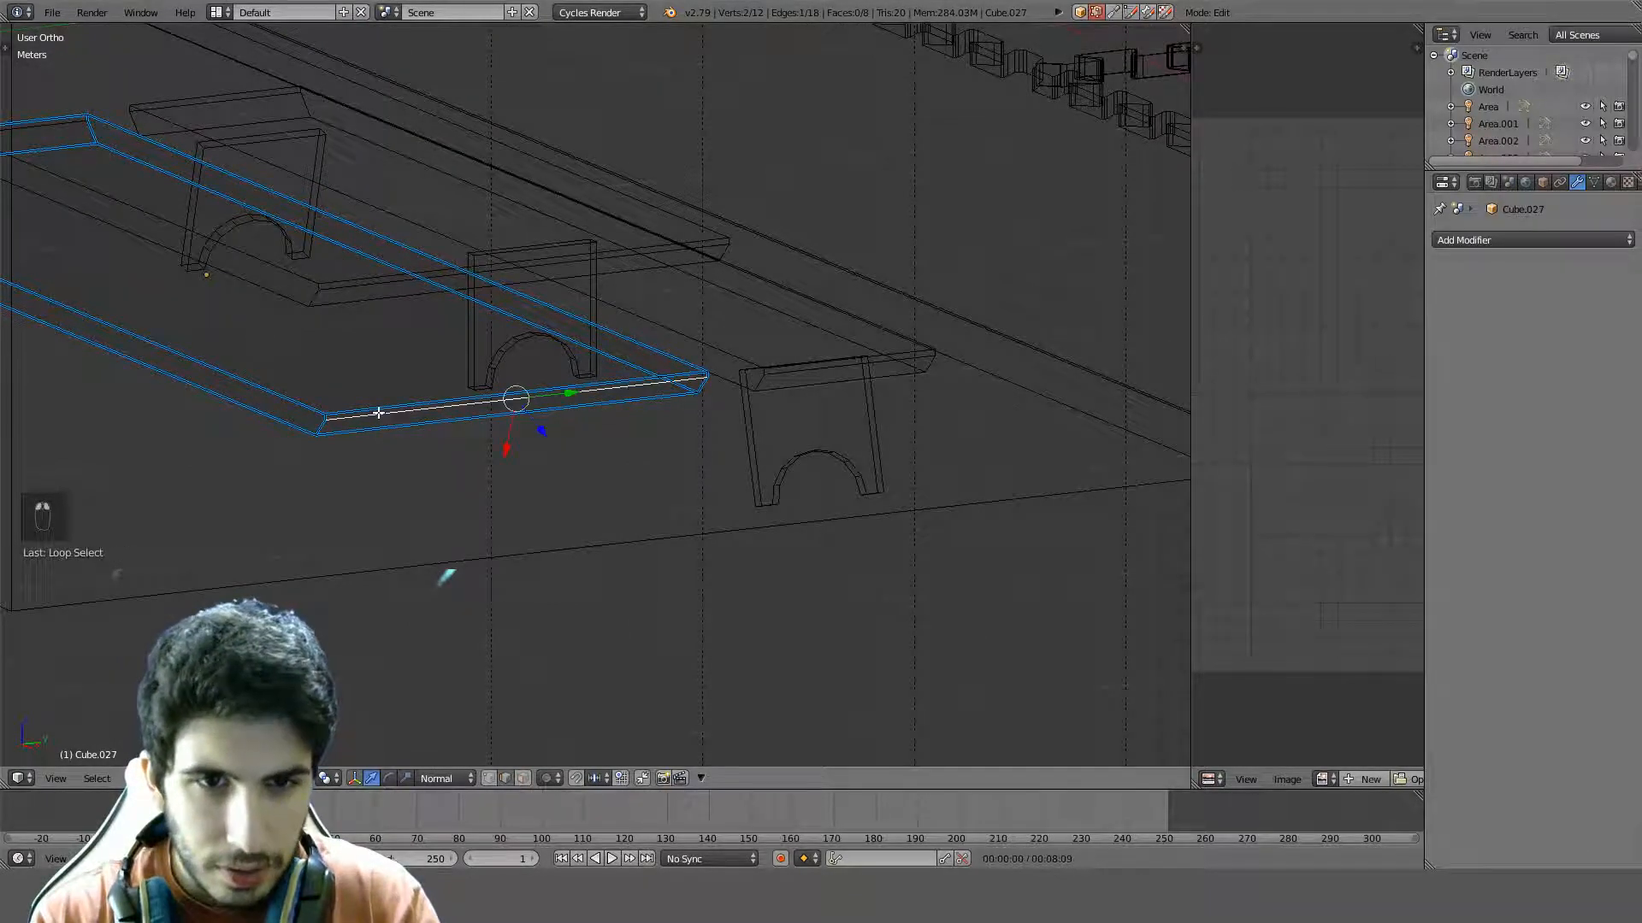
{"action": "middle_click_drag", "start_coordinate": [241, 377], "coordinate": [708, 457]}
{"action": "right_click", "coordinate": [492, 371], "text": "alt+shift"}
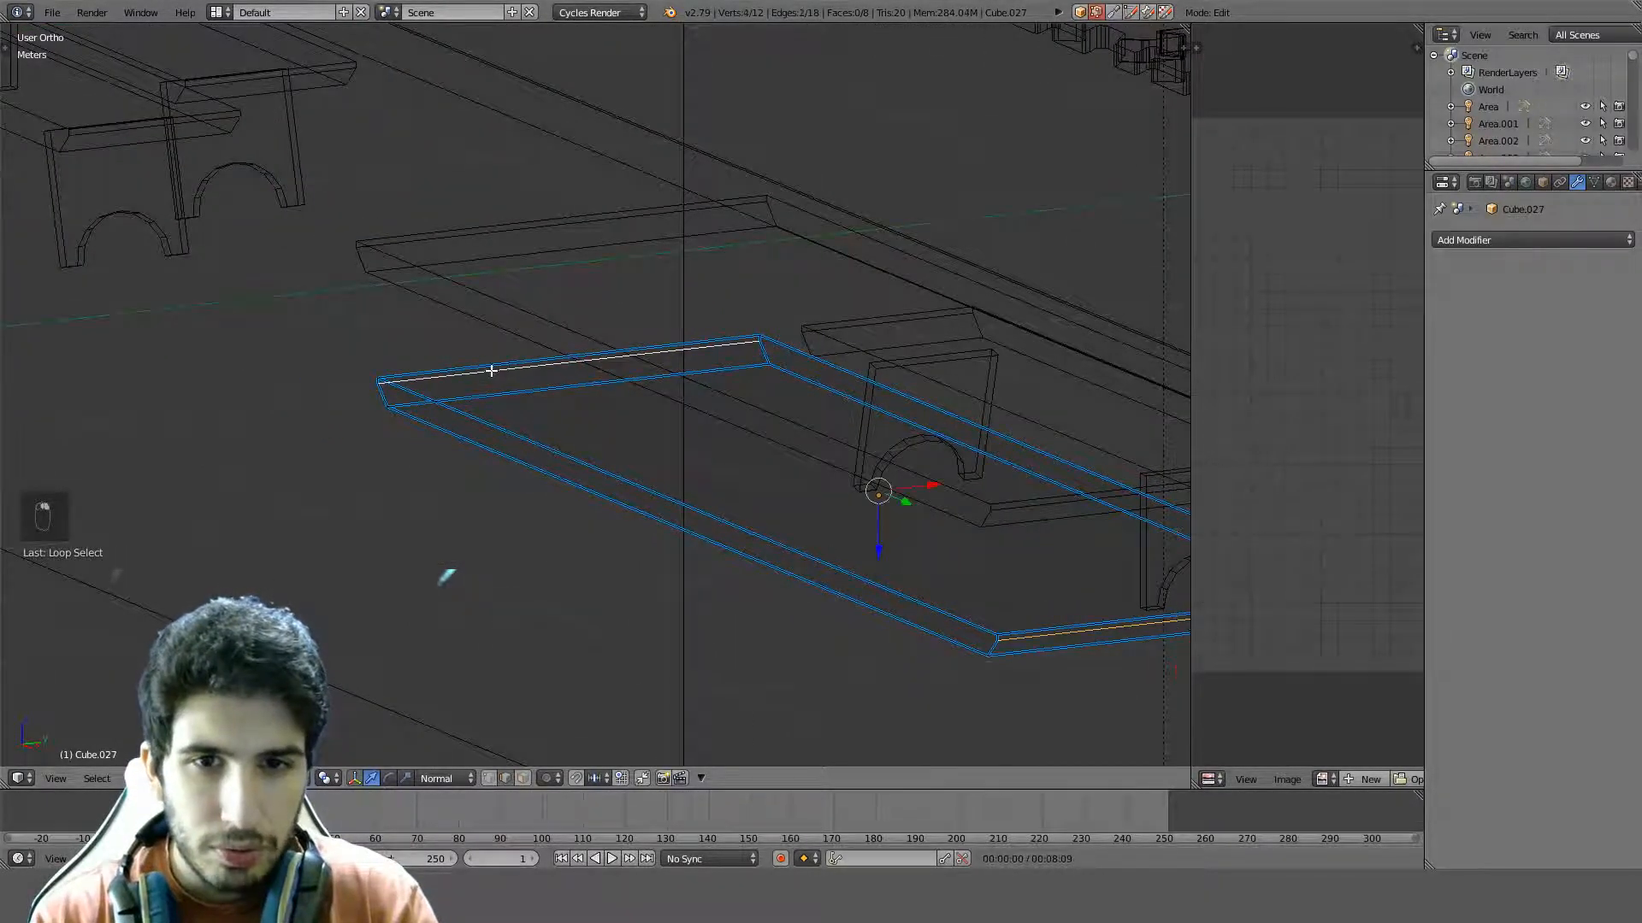
{"action": "key", "text": "ctrl+x"}
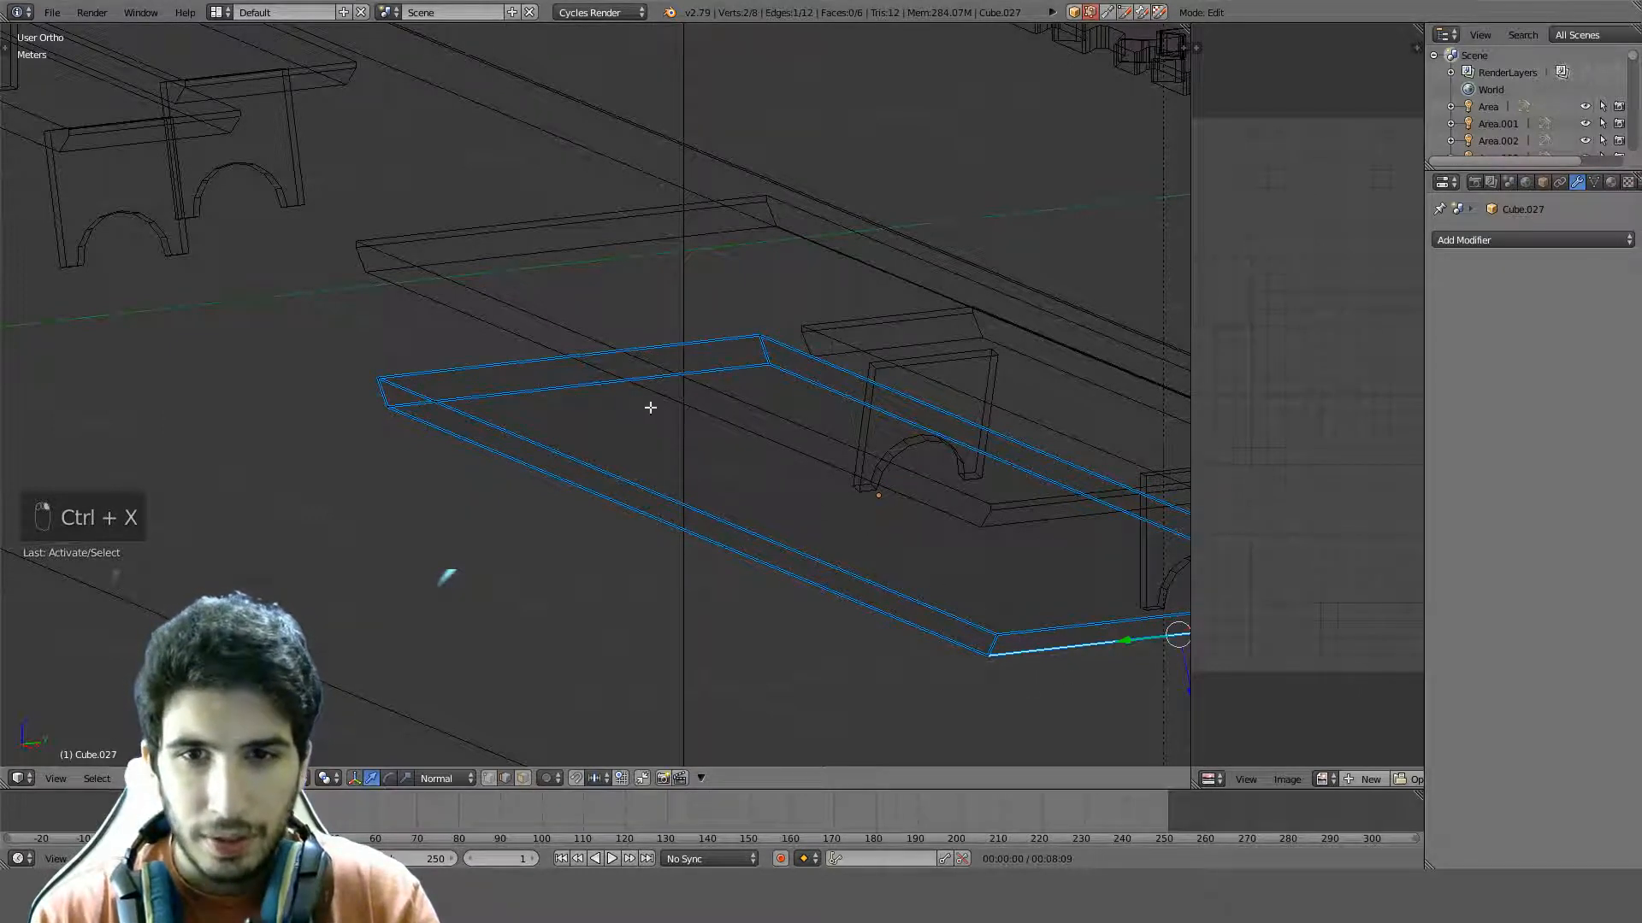
Scale the lower slab's two bottom end edges outward along X so both ends stand vertical, and leave mesh editing
{"action": "right_click", "coordinate": [616, 381], "text": "shift"}
{"action": "key", "text": "KP_7"}
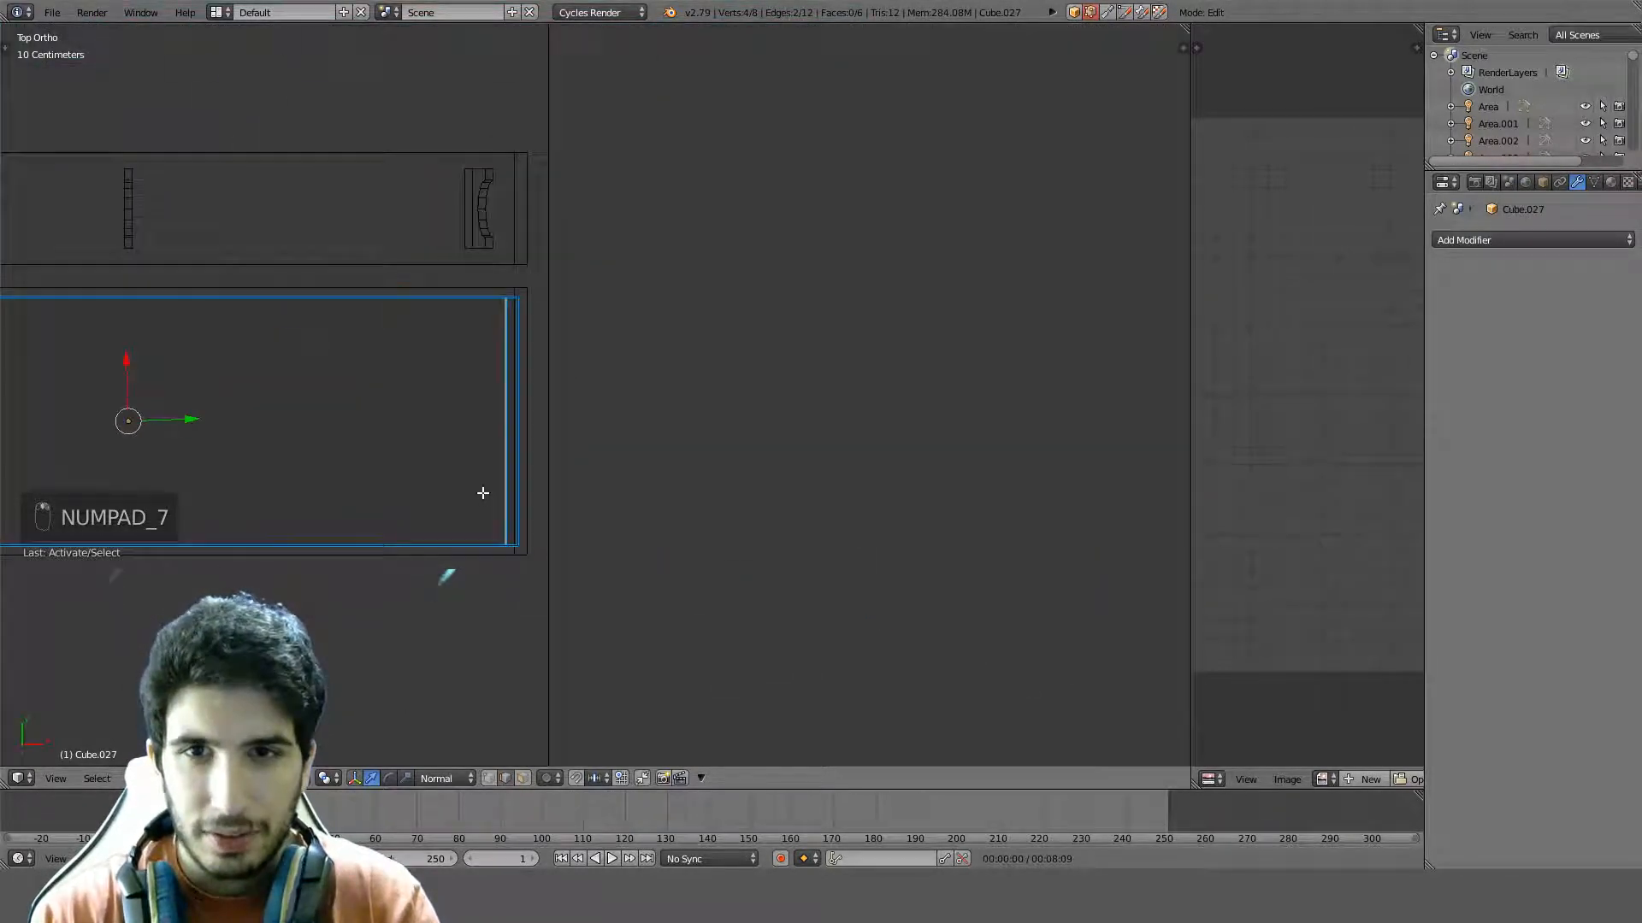
{"action": "key", "text": "s"}
{"action": "key", "text": "x"}
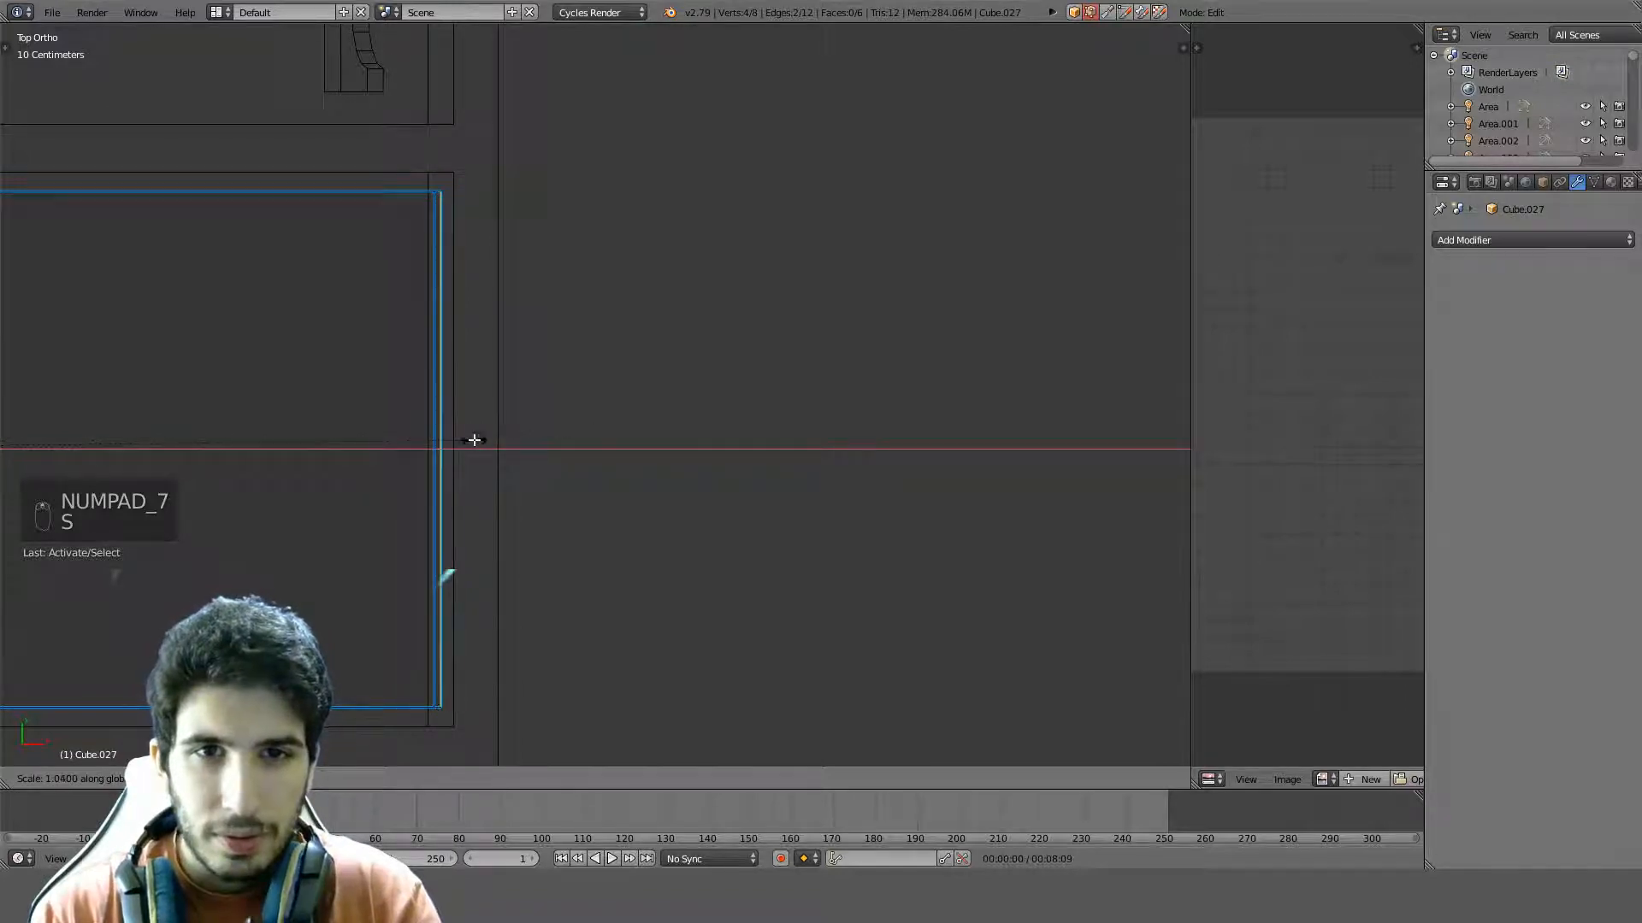
{"action": "left_click", "coordinate": [385, 440]}
{"action": "mouse_move", "coordinate": [385, 439]}
{"action": "middle_mouse_down"}
{"action": "mouse_move", "coordinate": [462, 410]}
{"action": "mouse_move", "coordinate": [476, 319]}
{"action": "mouse_move", "coordinate": [454, 276]}
{"action": "mouse_move", "coordinate": [475, 329]}
{"action": "mouse_move", "coordinate": [520, 368]}
{"action": "mouse_move", "coordinate": [577, 358]}
{"action": "middle_mouse_up"}
{"action": "key", "text": "z"}
{"action": "key", "text": "Tab"}
{"action": "scroll", "coordinate": [577, 358], "scroll_direction": "down", "scroll_amount": 1}
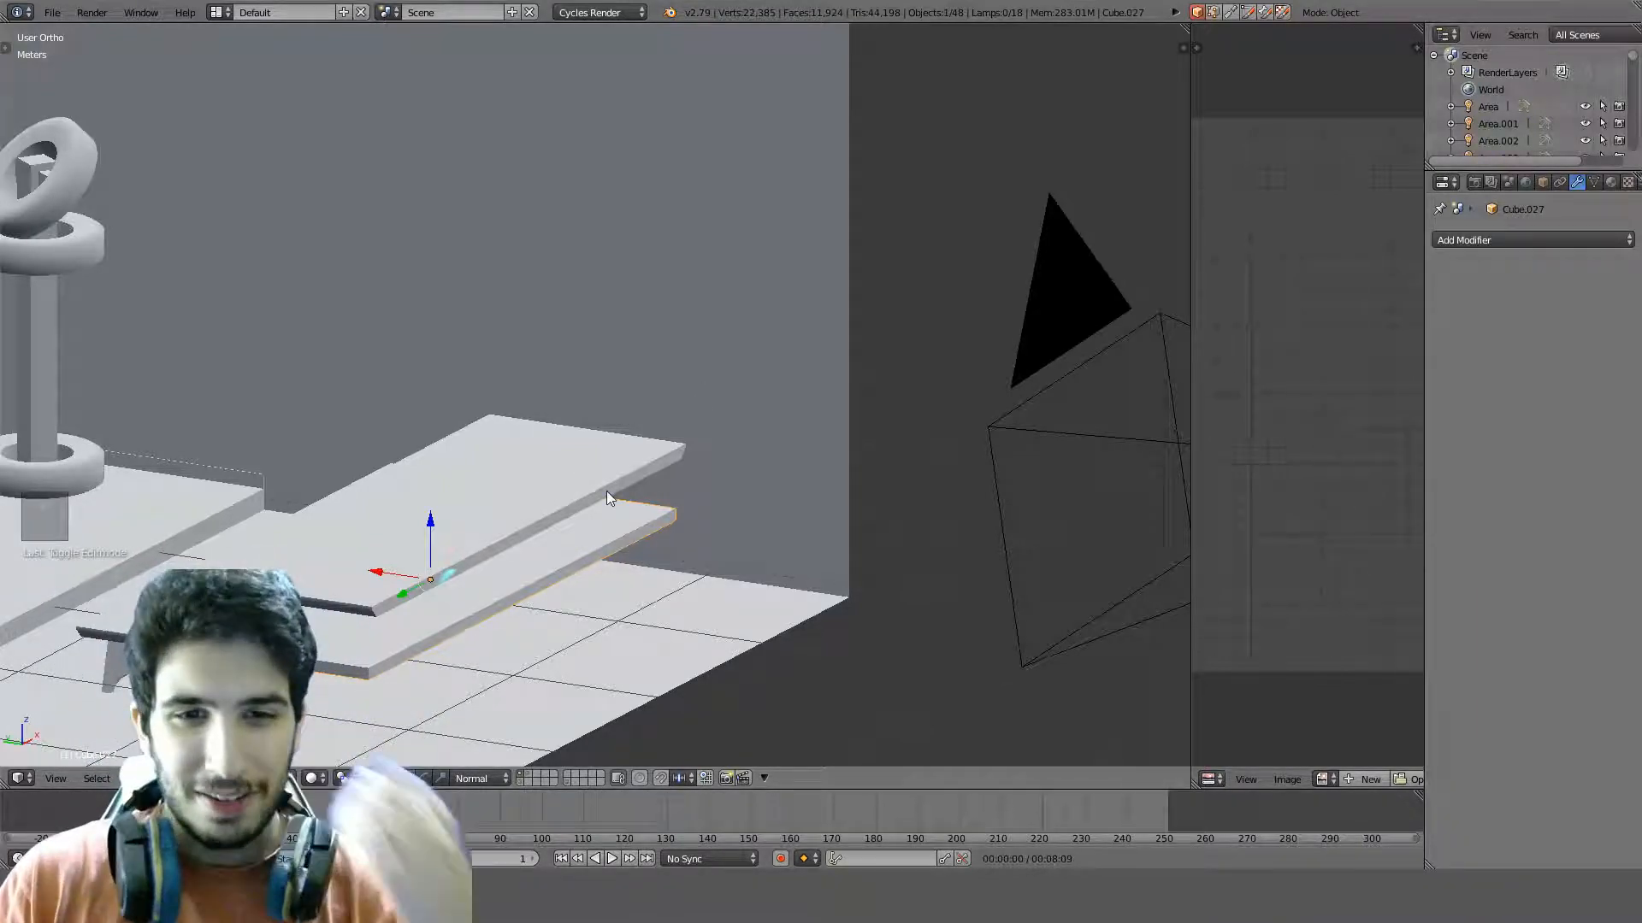
Examine the ends of the stacked slabs and their position beside the bench from above, the front and underneath
{"action": "middle_click_drag", "start_coordinate": [607, 491], "coordinate": [606, 438]}
{"action": "key", "text": "KP_3"}
{"action": "key", "text": "KP_1"}
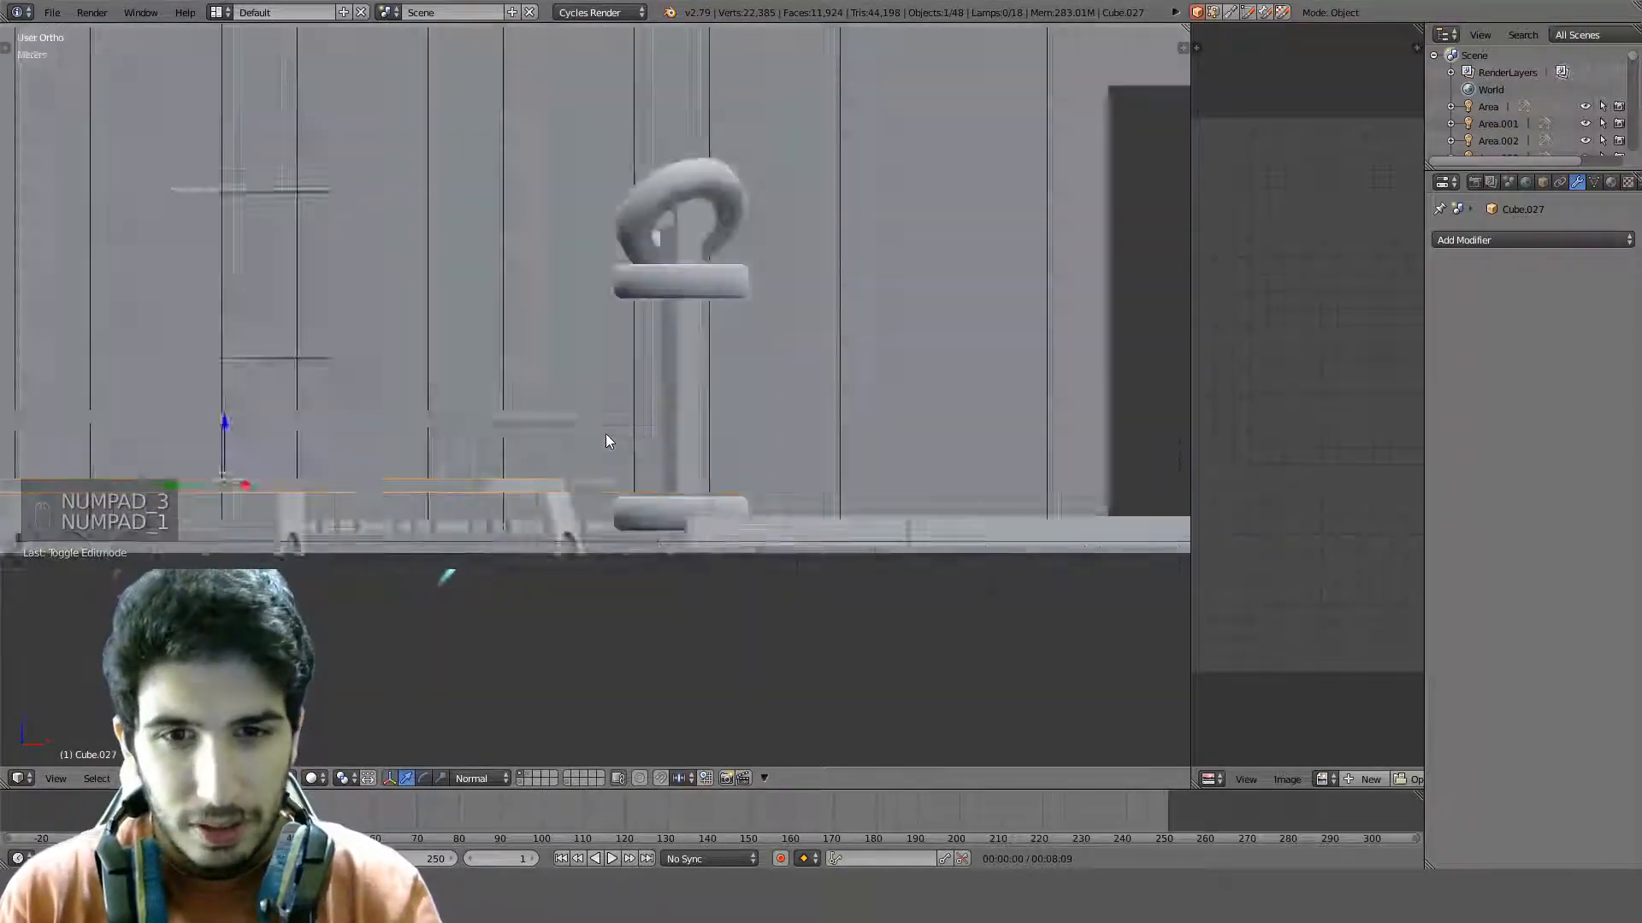
{"action": "mouse_move", "coordinate": [478, 411]}
{"action": "middle_mouse_down"}
{"action": "mouse_move", "coordinate": [542, 393]}
{"action": "mouse_move", "coordinate": [598, 411]}
{"action": "mouse_move", "coordinate": [470, 381]}
{"action": "mouse_move", "coordinate": [455, 399]}
{"action": "middle_mouse_up"}
{"action": "key", "text": "z"}
{"action": "key", "text": "z"}
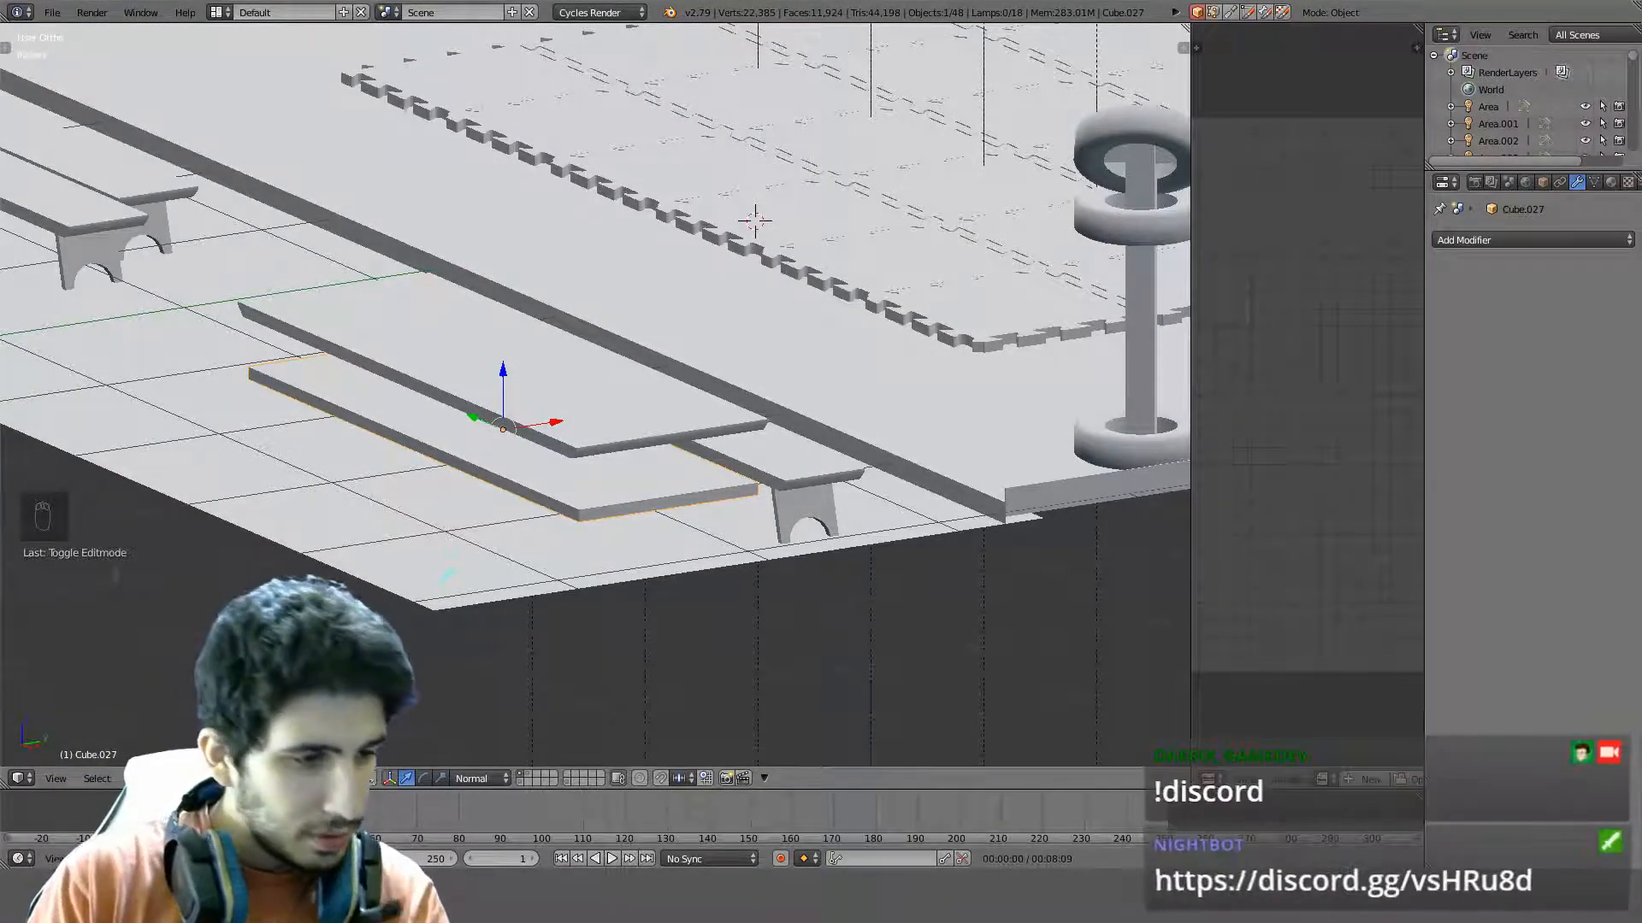
{"action": "middle_click_drag", "start_coordinate": [684, 385], "coordinate": [908, 386]}
{"action": "right_click", "coordinate": [718, 382]}
{"action": "right_click", "coordinate": [719, 396]}
{"action": "right_click", "coordinate": [540, 453]}
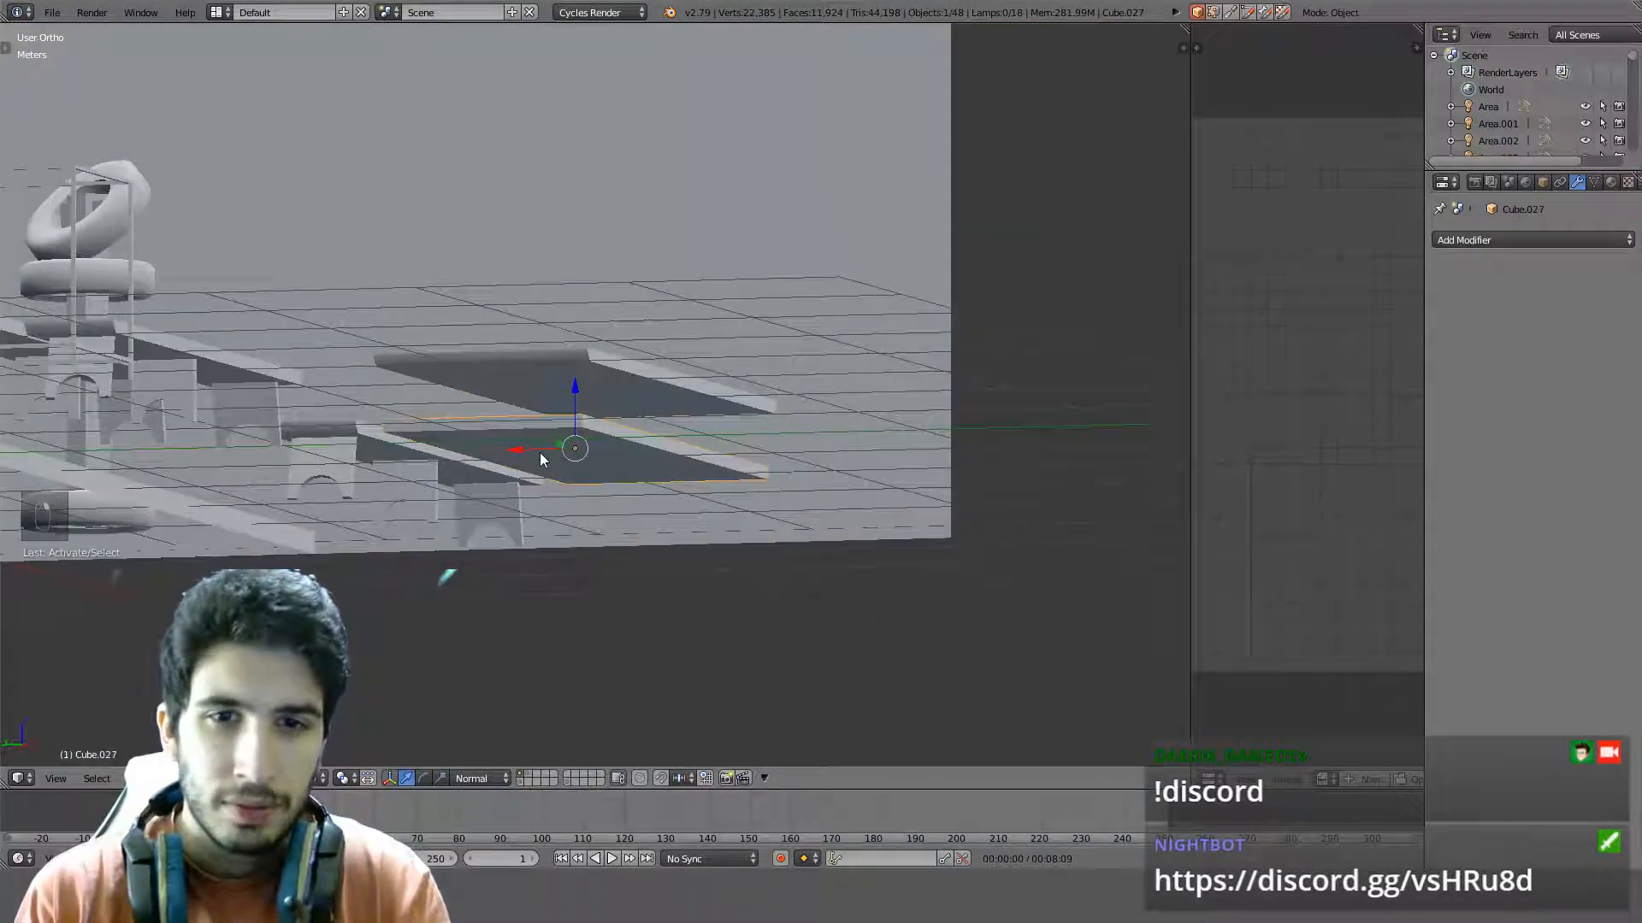
{"action": "middle_click_drag", "start_coordinate": [590, 442], "coordinate": [710, 492]}
Compare the outlines of the upper and lower slabs in the top and front wireframe views
{"action": "key", "text": "KP_7"}
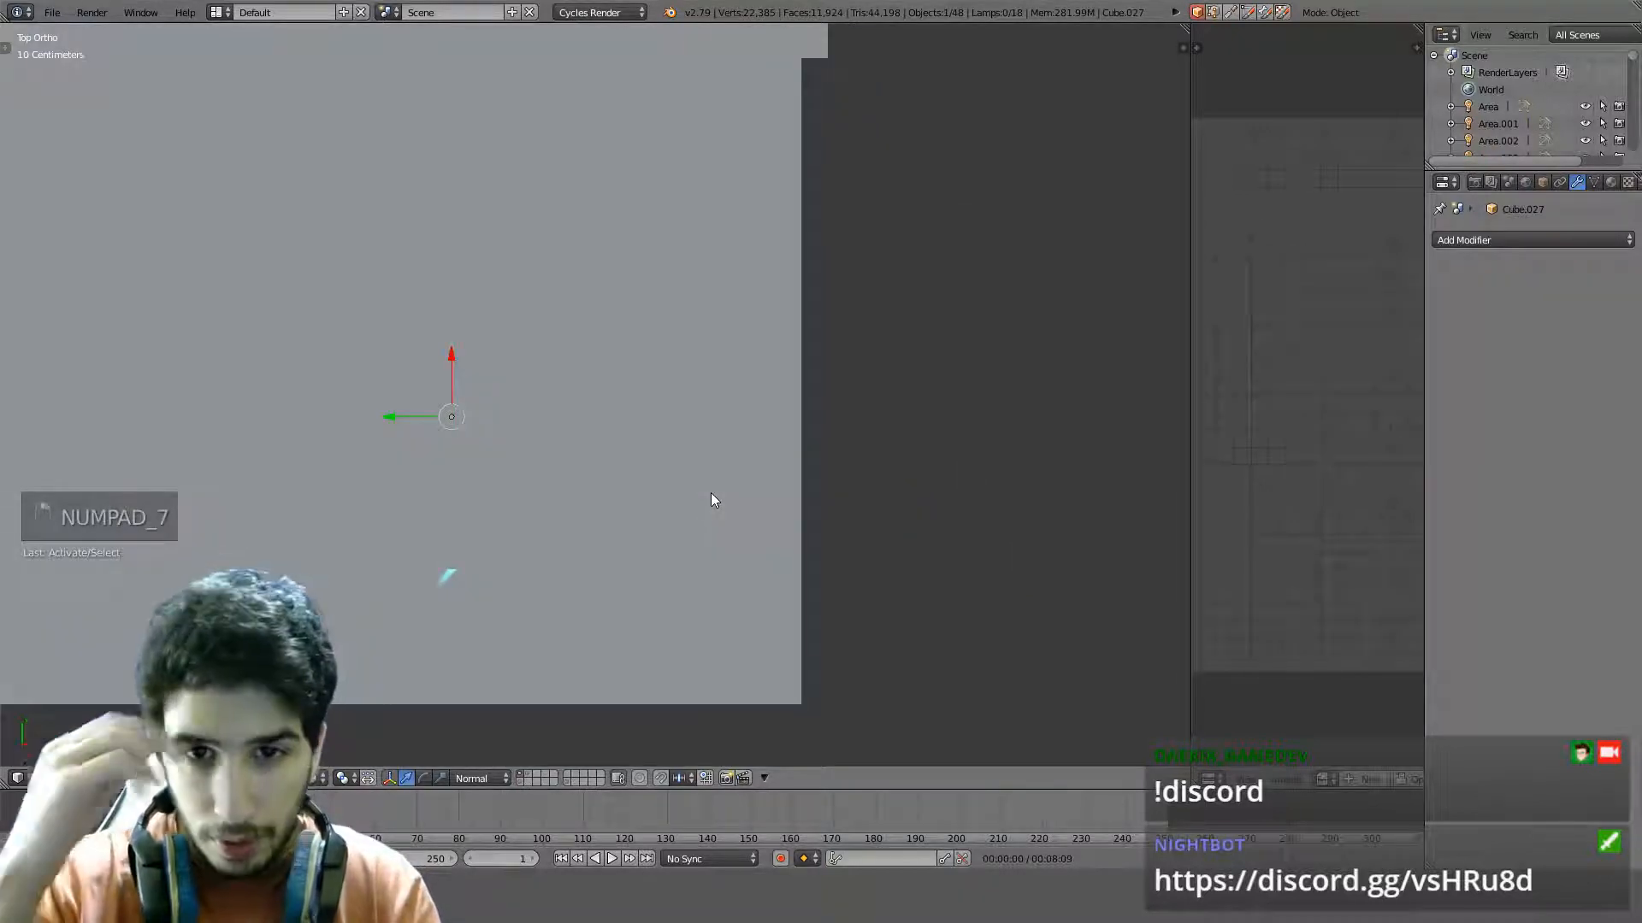
{"action": "key", "text": "z"}
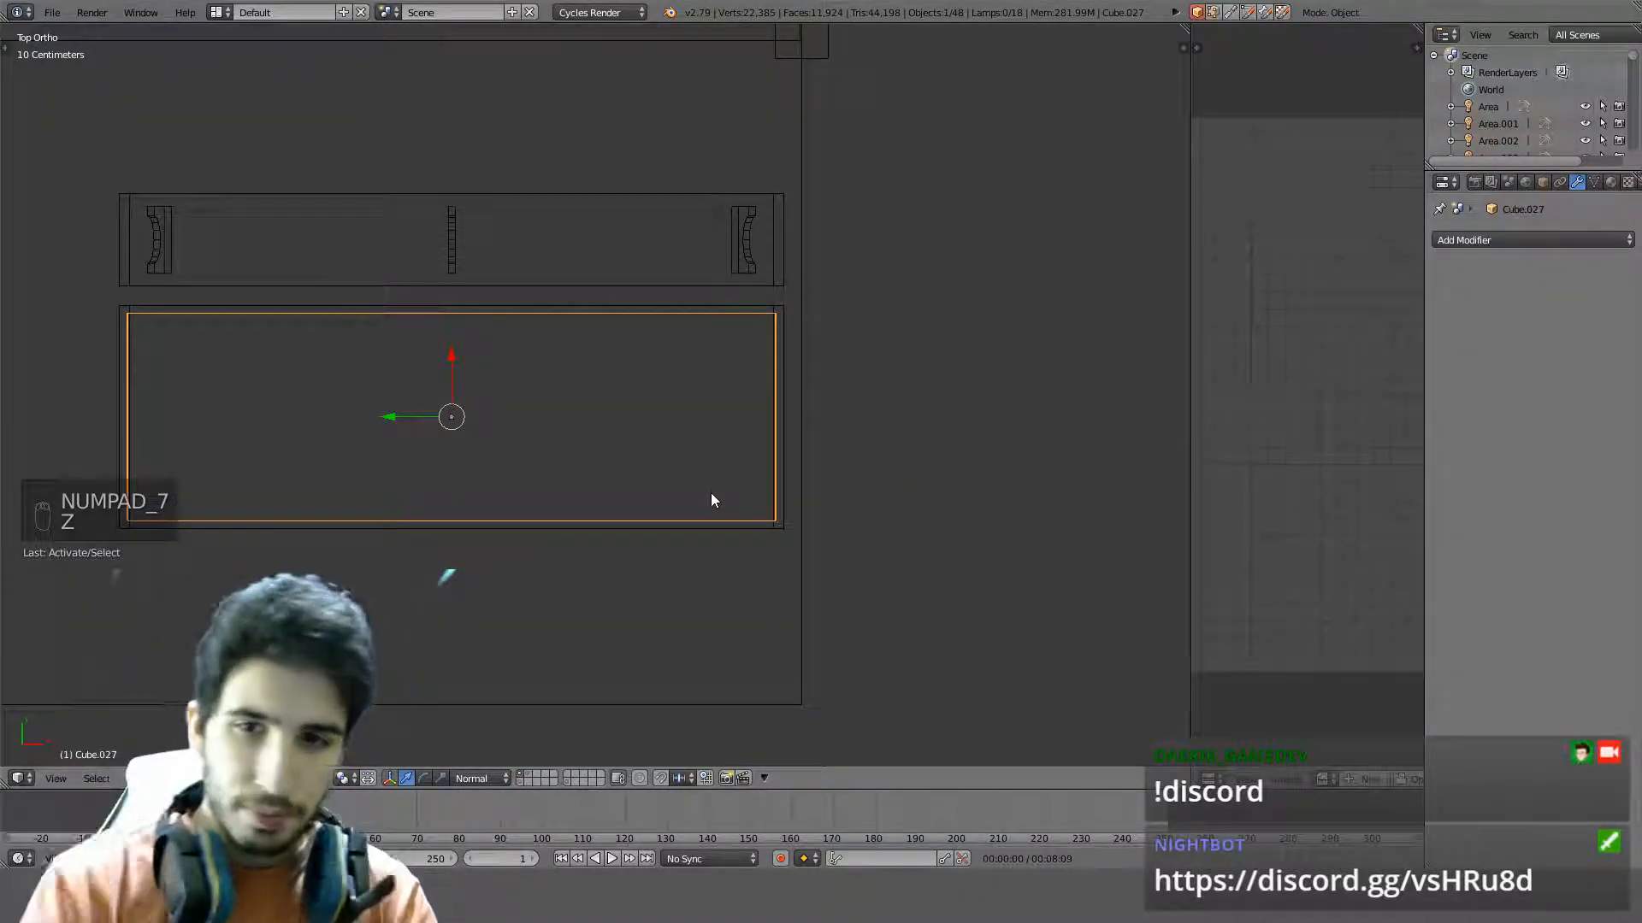
{"action": "right_click", "coordinate": [762, 523]}
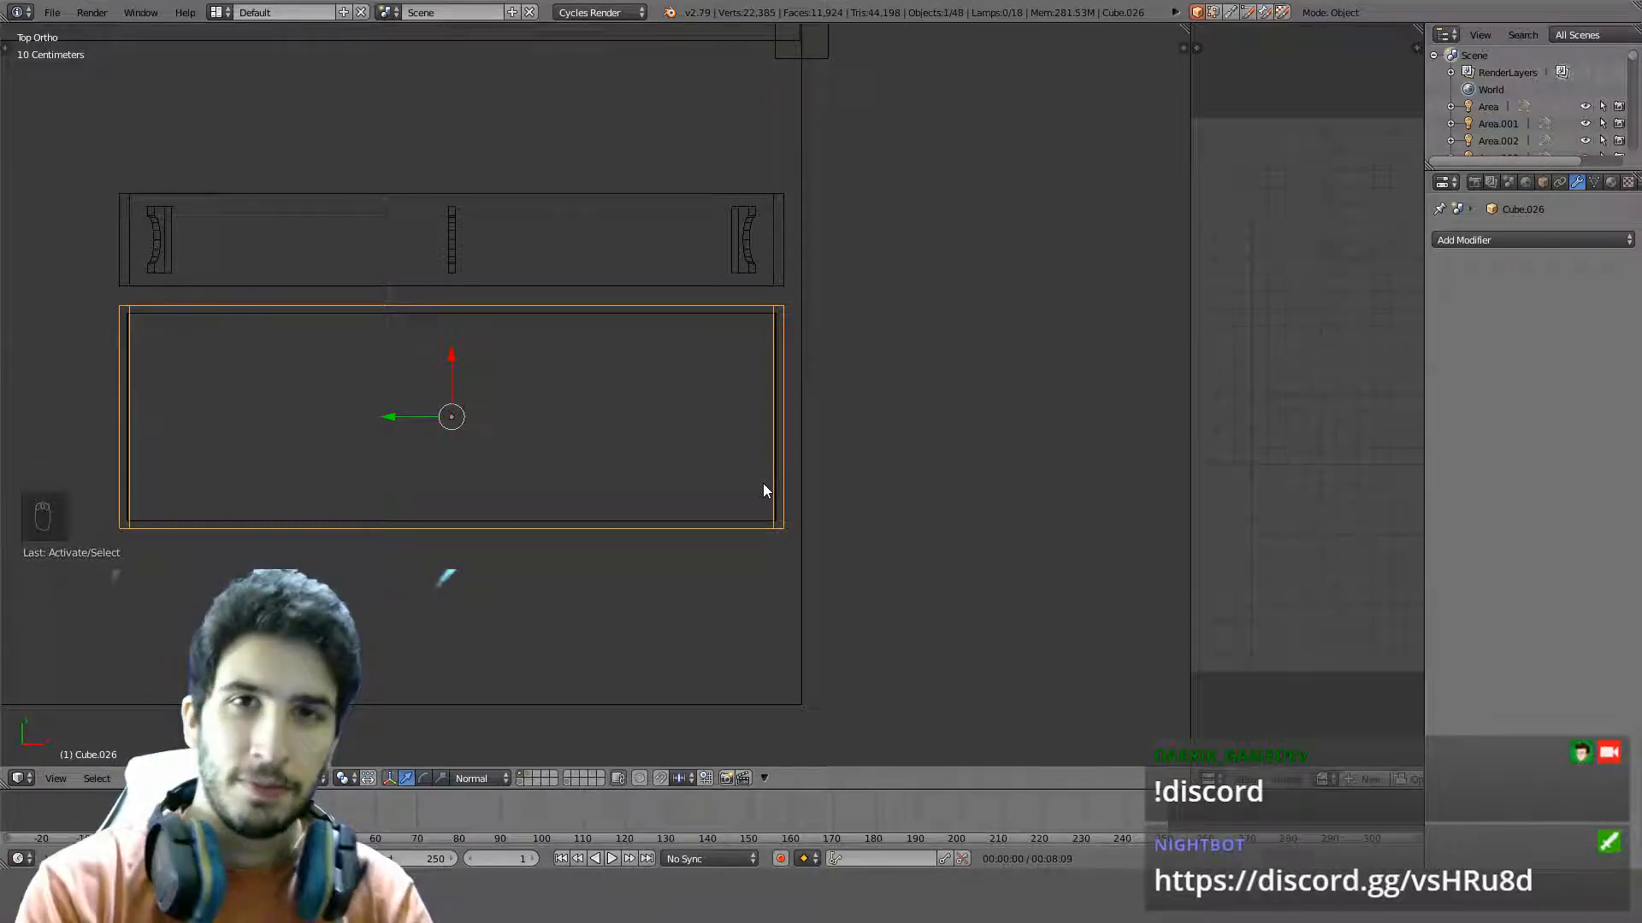
{"action": "key", "text": "z"}
{"action": "key", "text": "z"}
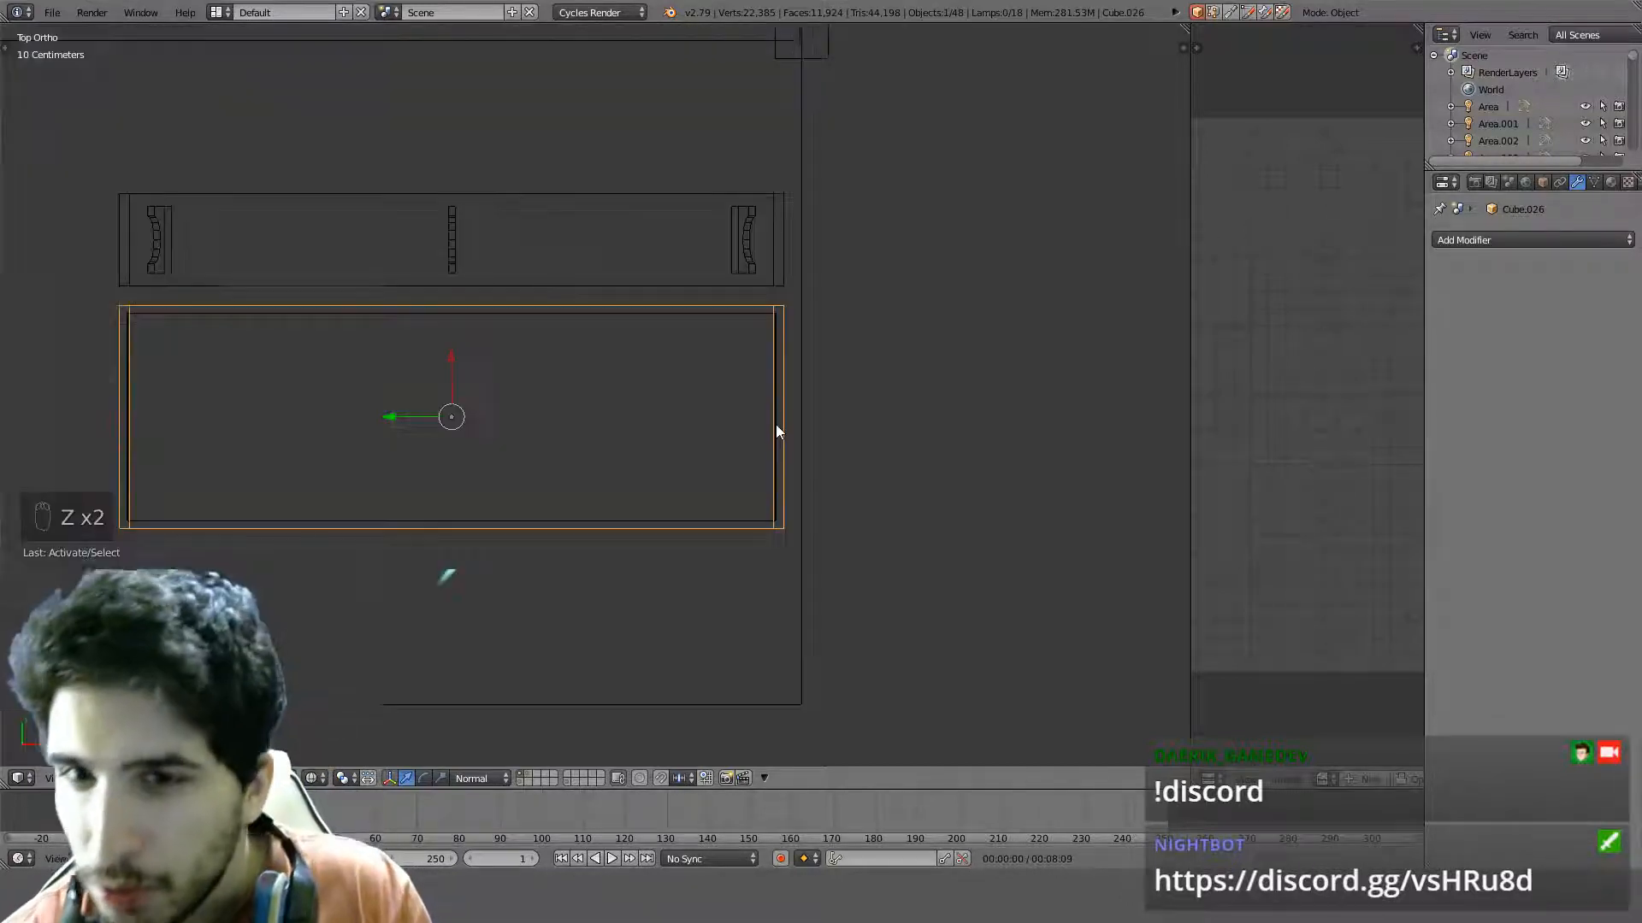
{"action": "scroll", "coordinate": [777, 373], "scroll_direction": "up", "scroll_amount": 3}
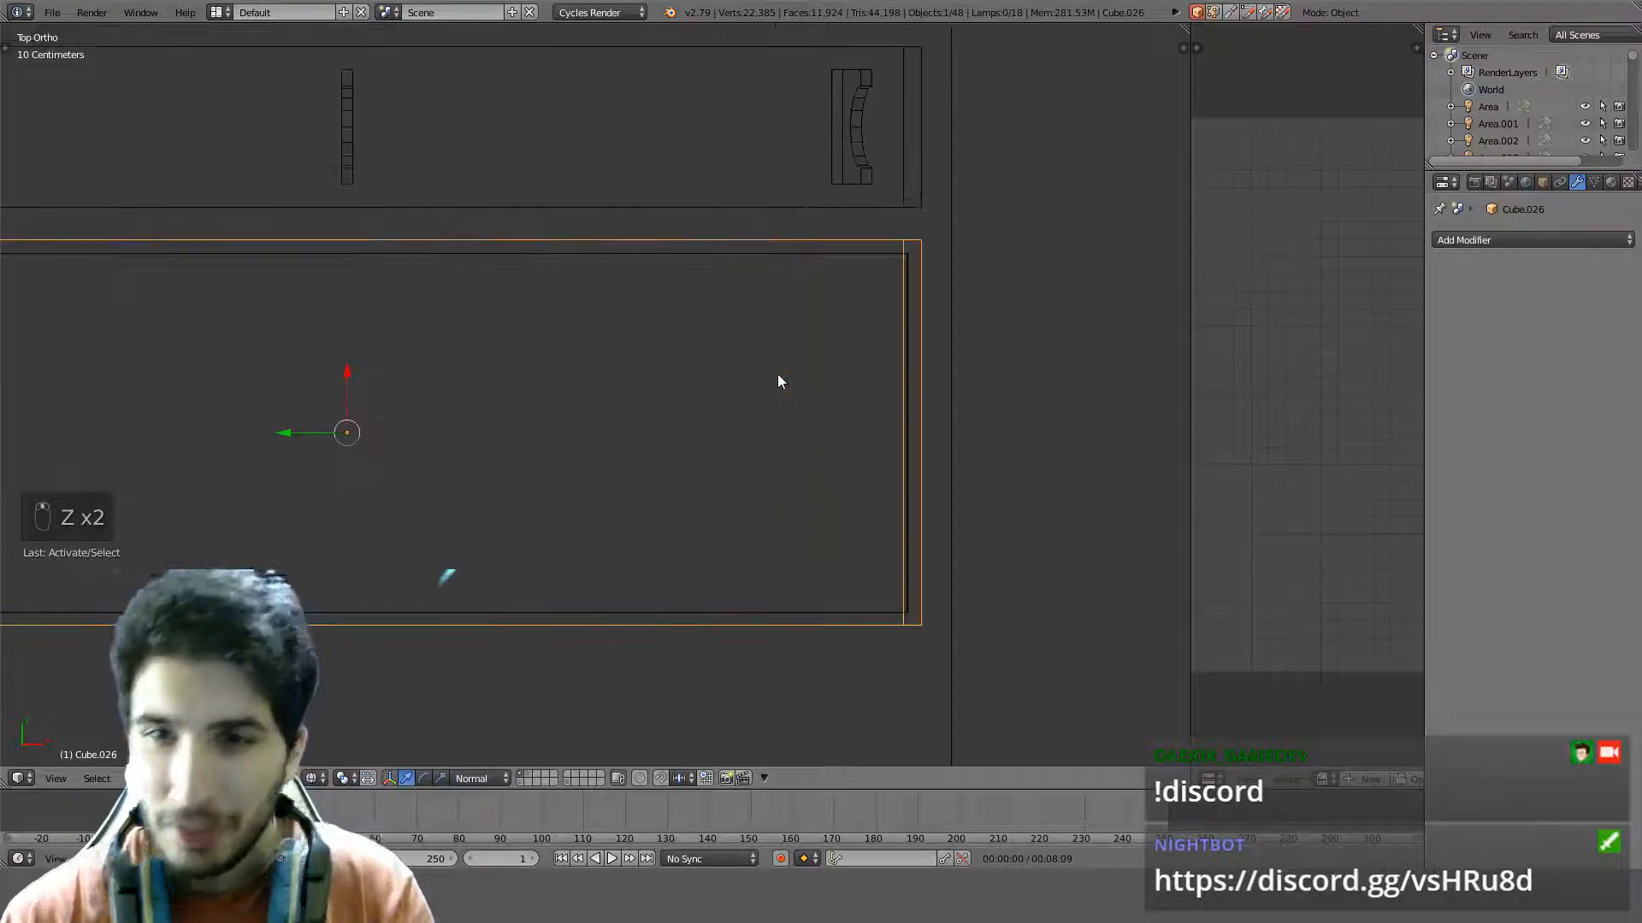
{"action": "right_click", "coordinate": [860, 305]}
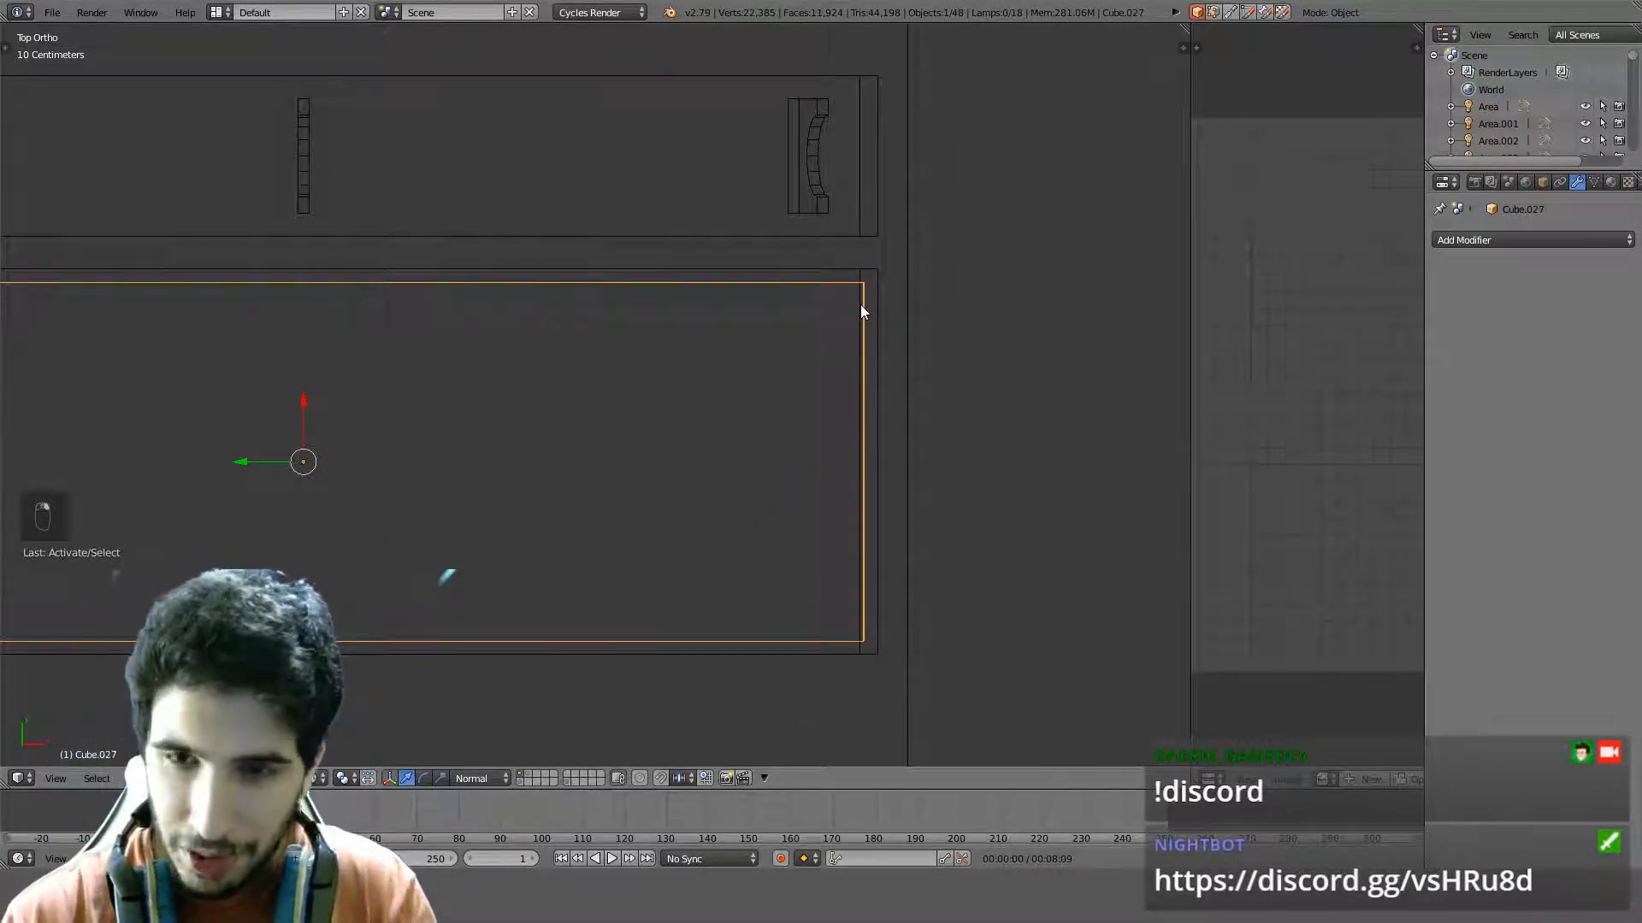
{"action": "key", "text": "KP_1"}
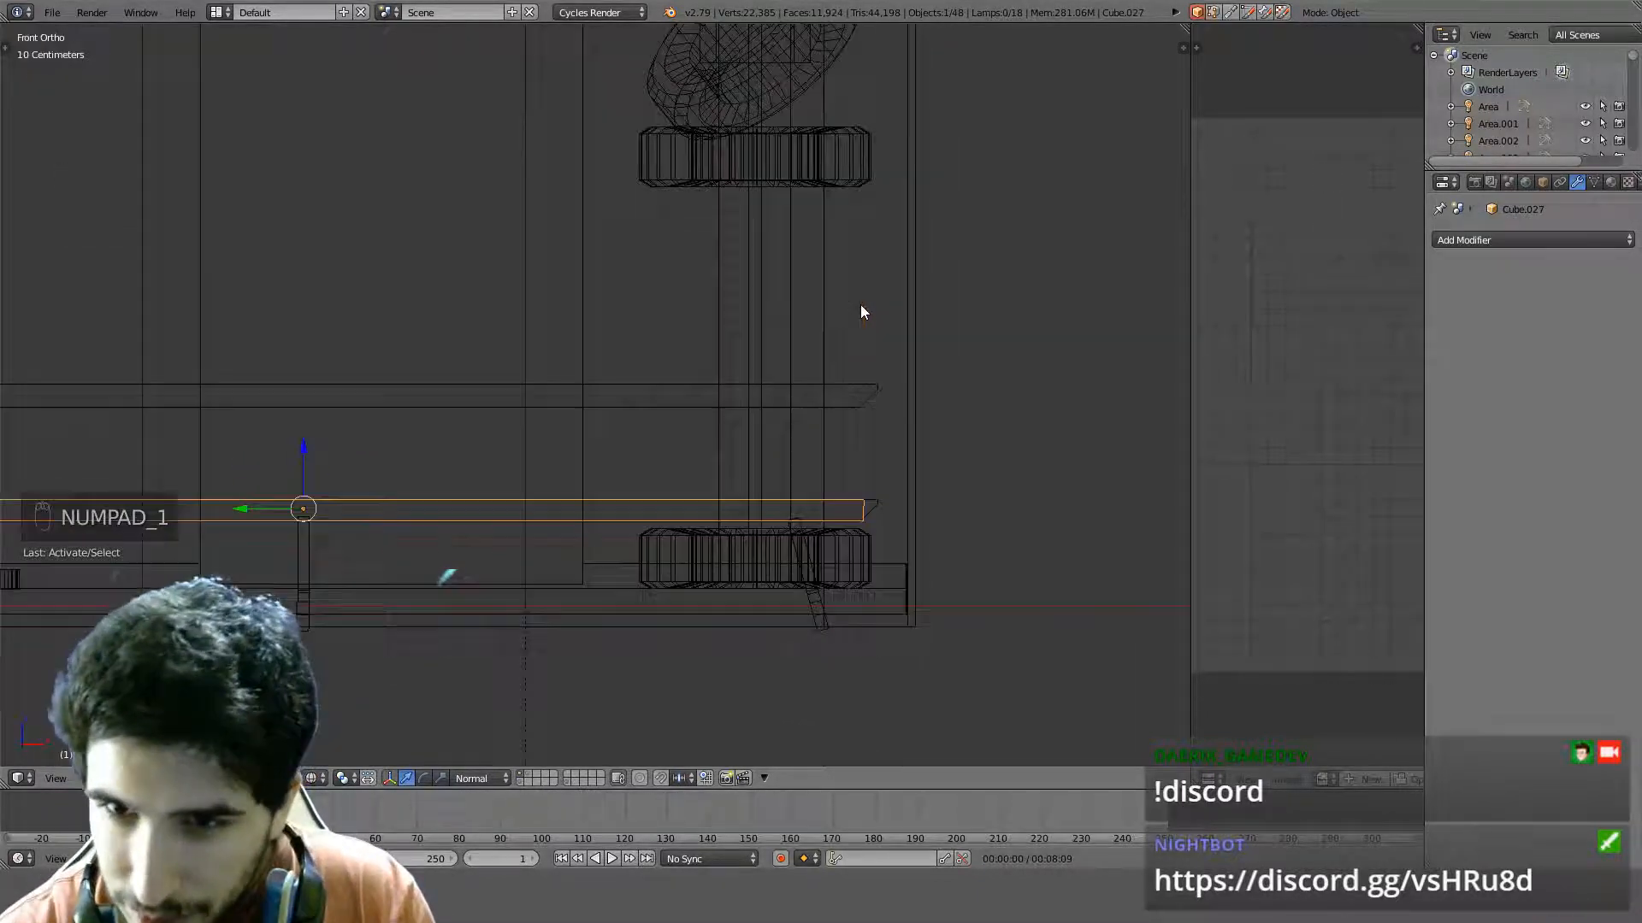
{"action": "key", "text": "z"}
{"action": "key", "text": "z"}
Connect the end vertices just below the upper slab's top face with an edge along one long side
{"action": "right_click", "coordinate": [860, 400]}
{"action": "key", "text": "Tab"}
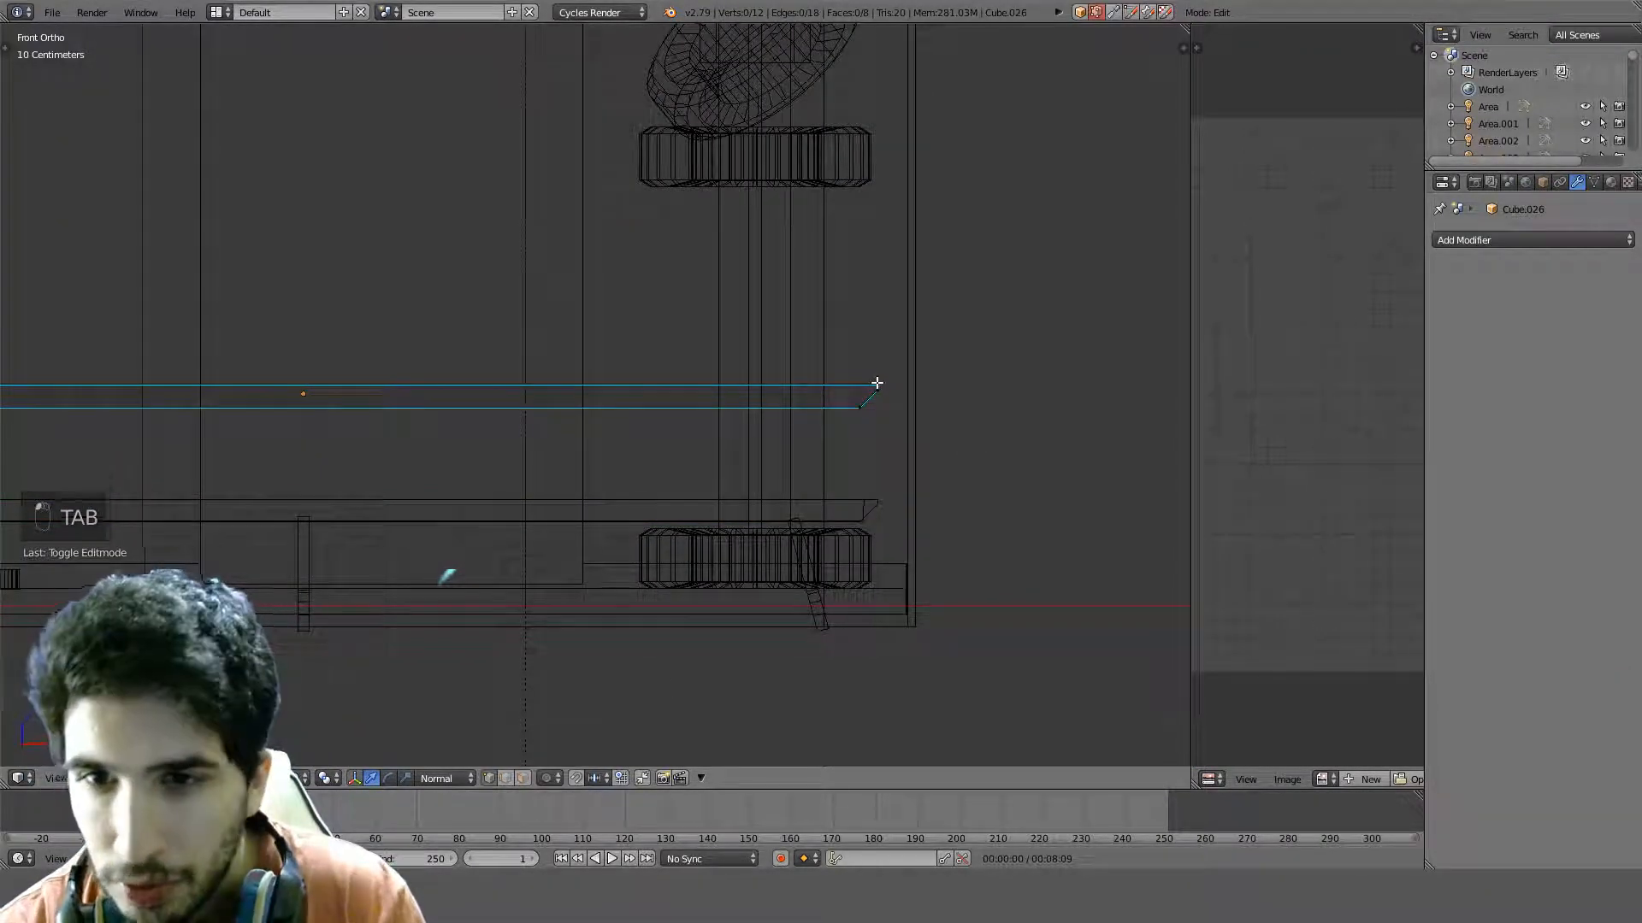
{"action": "right_click", "coordinate": [872, 386]}
{"action": "middle_click_drag", "start_coordinate": [872, 385], "coordinate": [312, 367], "text": "shift"}
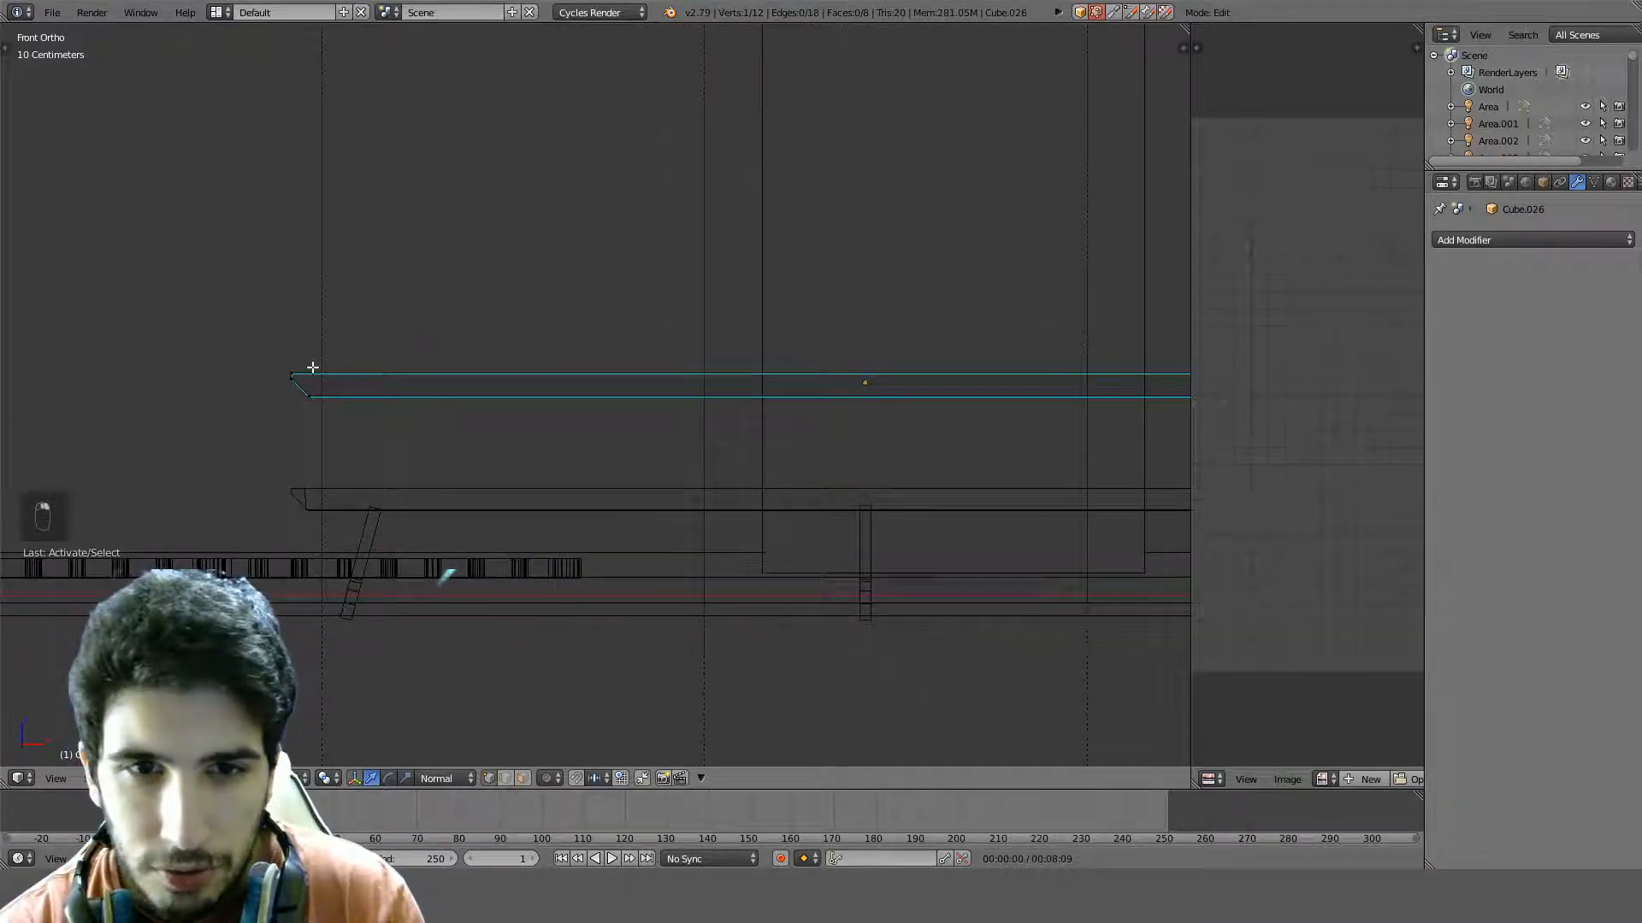
{"action": "key", "text": "j"}
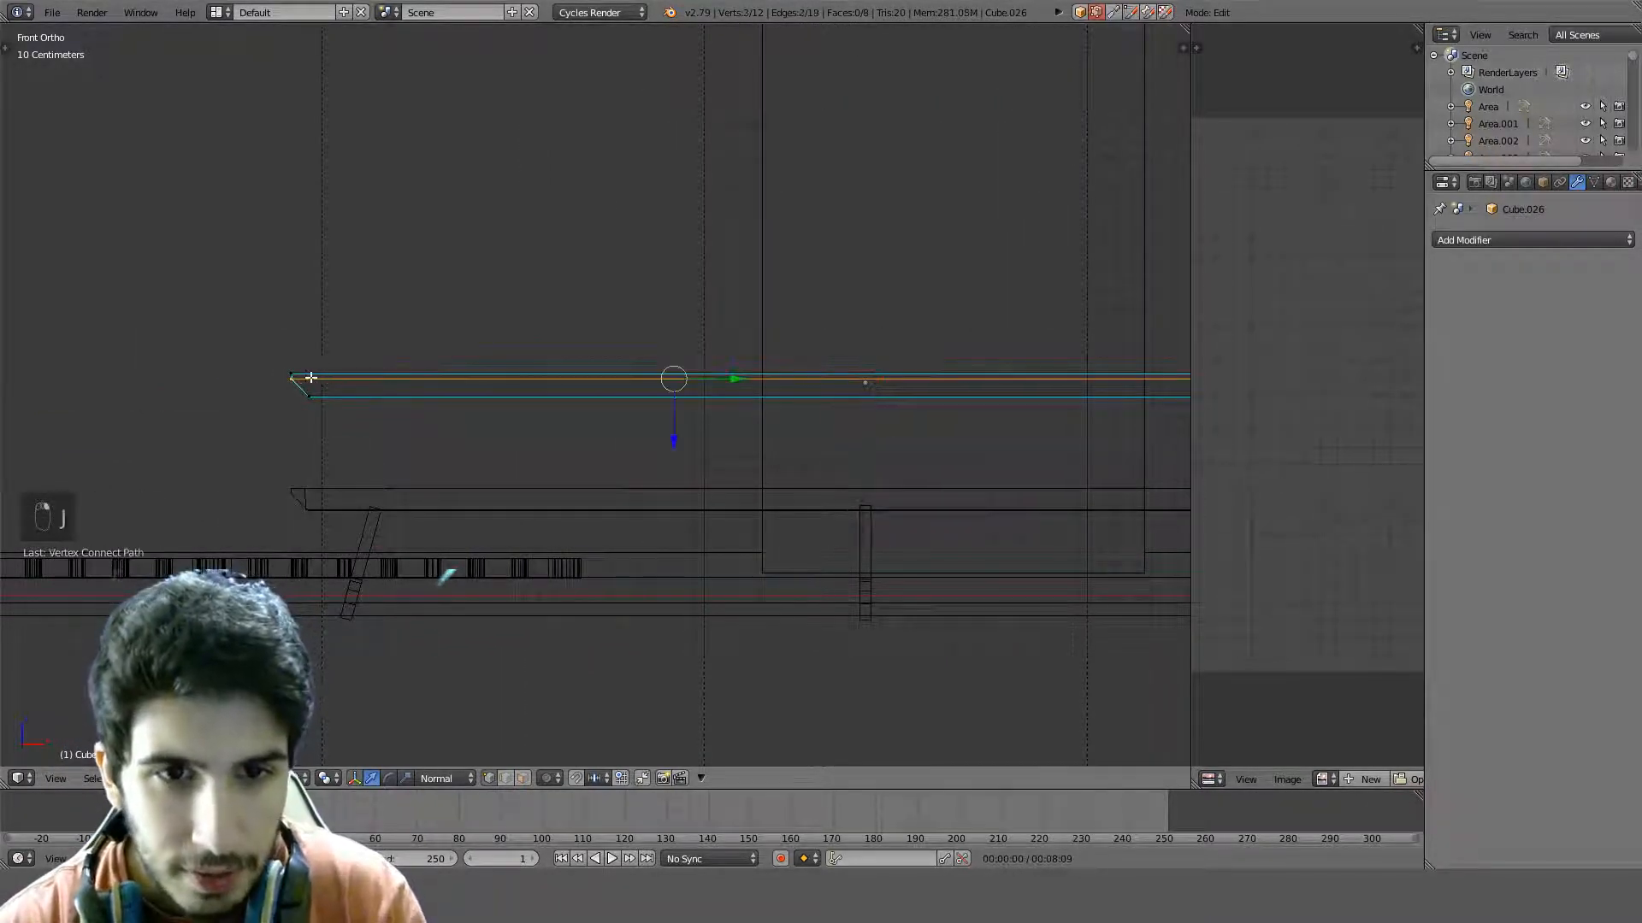
{"action": "right_click", "coordinate": [290, 377]}
{"action": "right_click", "coordinate": [277, 381]}
{"action": "middle_click_drag", "start_coordinate": [846, 374], "coordinate": [285, 394], "text": "shift"}
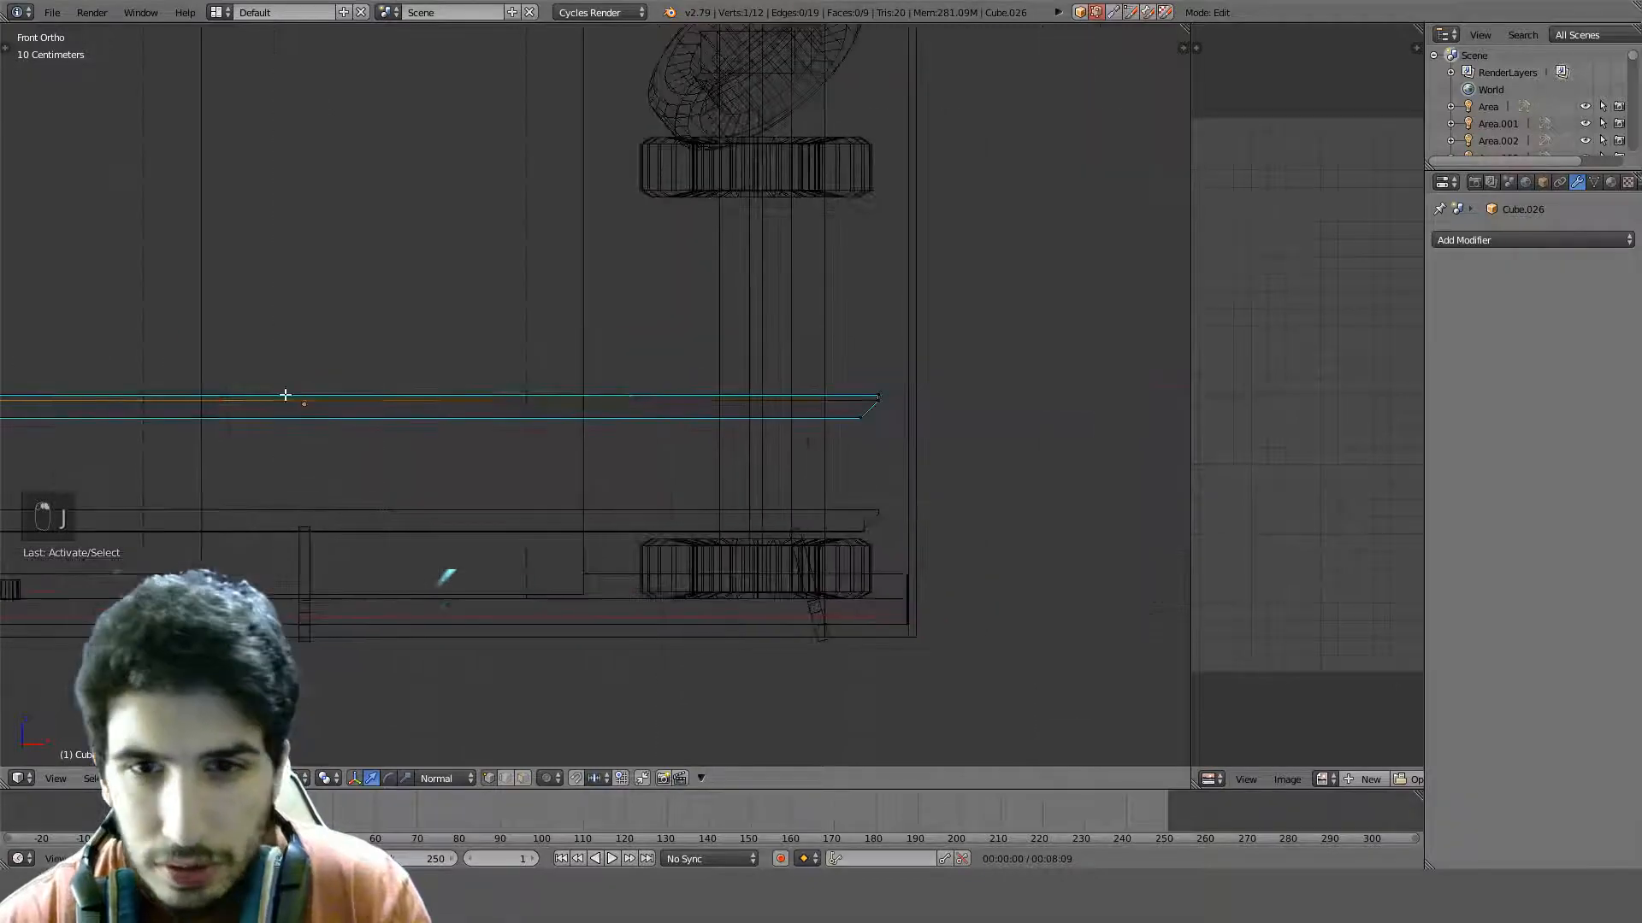
{"action": "right_click", "coordinate": [886, 402], "text": "shift"}
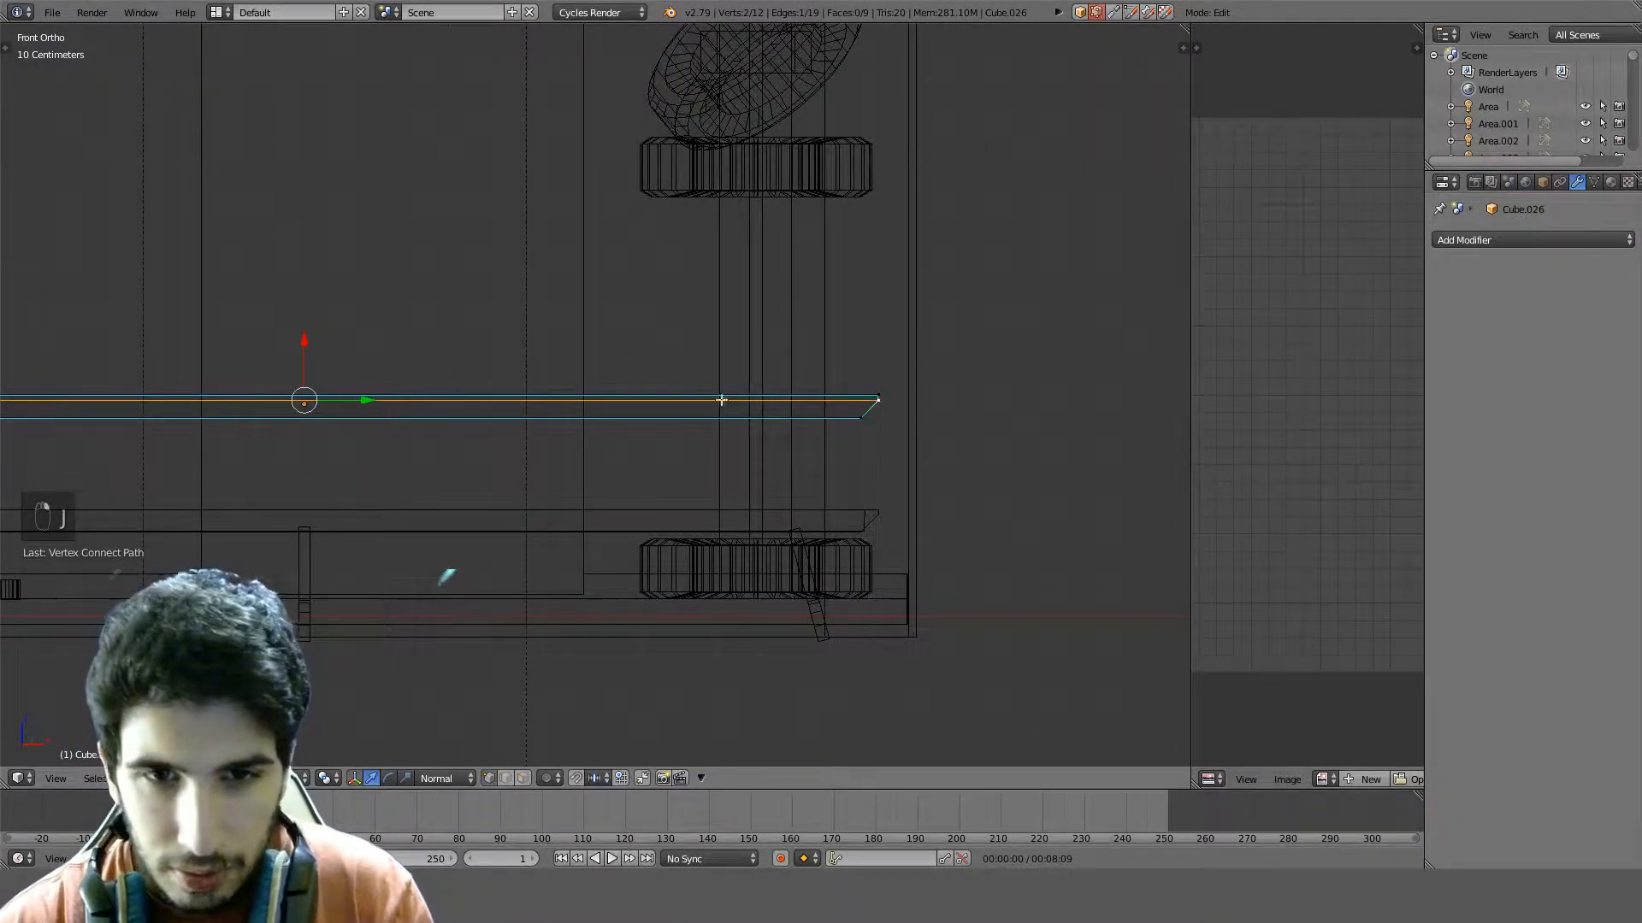
Connect the matching end vertices along the upper slab's opposite long side, and return to object mode
{"action": "middle_click_drag", "start_coordinate": [721, 400], "coordinate": [680, 459]}
{"action": "right_click", "coordinate": [657, 479]}
{"action": "right_click", "coordinate": [660, 478]}
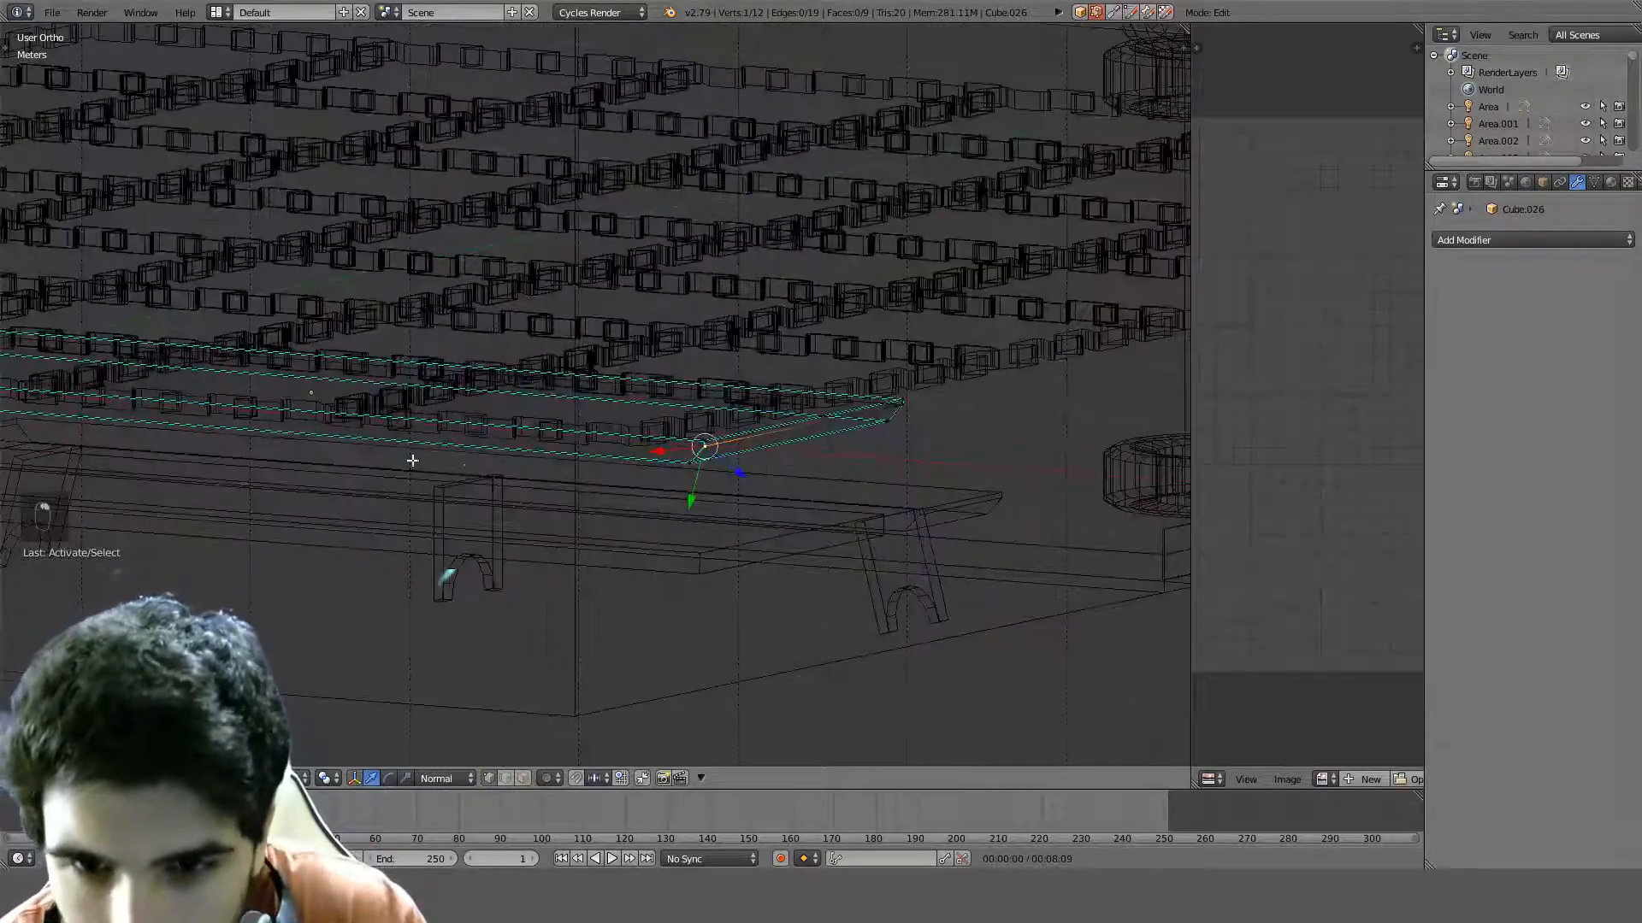
{"action": "middle_click_drag", "start_coordinate": [265, 434], "coordinate": [885, 449], "text": "shift"}
{"action": "mouse_move", "coordinate": [336, 402]}
{"action": "middle_mouse_down"}
{"action": "mouse_move", "coordinate": [572, 370]}
{"action": "mouse_move", "coordinate": [718, 392]}
{"action": "mouse_move", "coordinate": [590, 340]}
{"action": "middle_mouse_up"}
{"action": "key", "text": "j"}
{"action": "key", "text": "a"}
{"action": "key", "text": "z"}
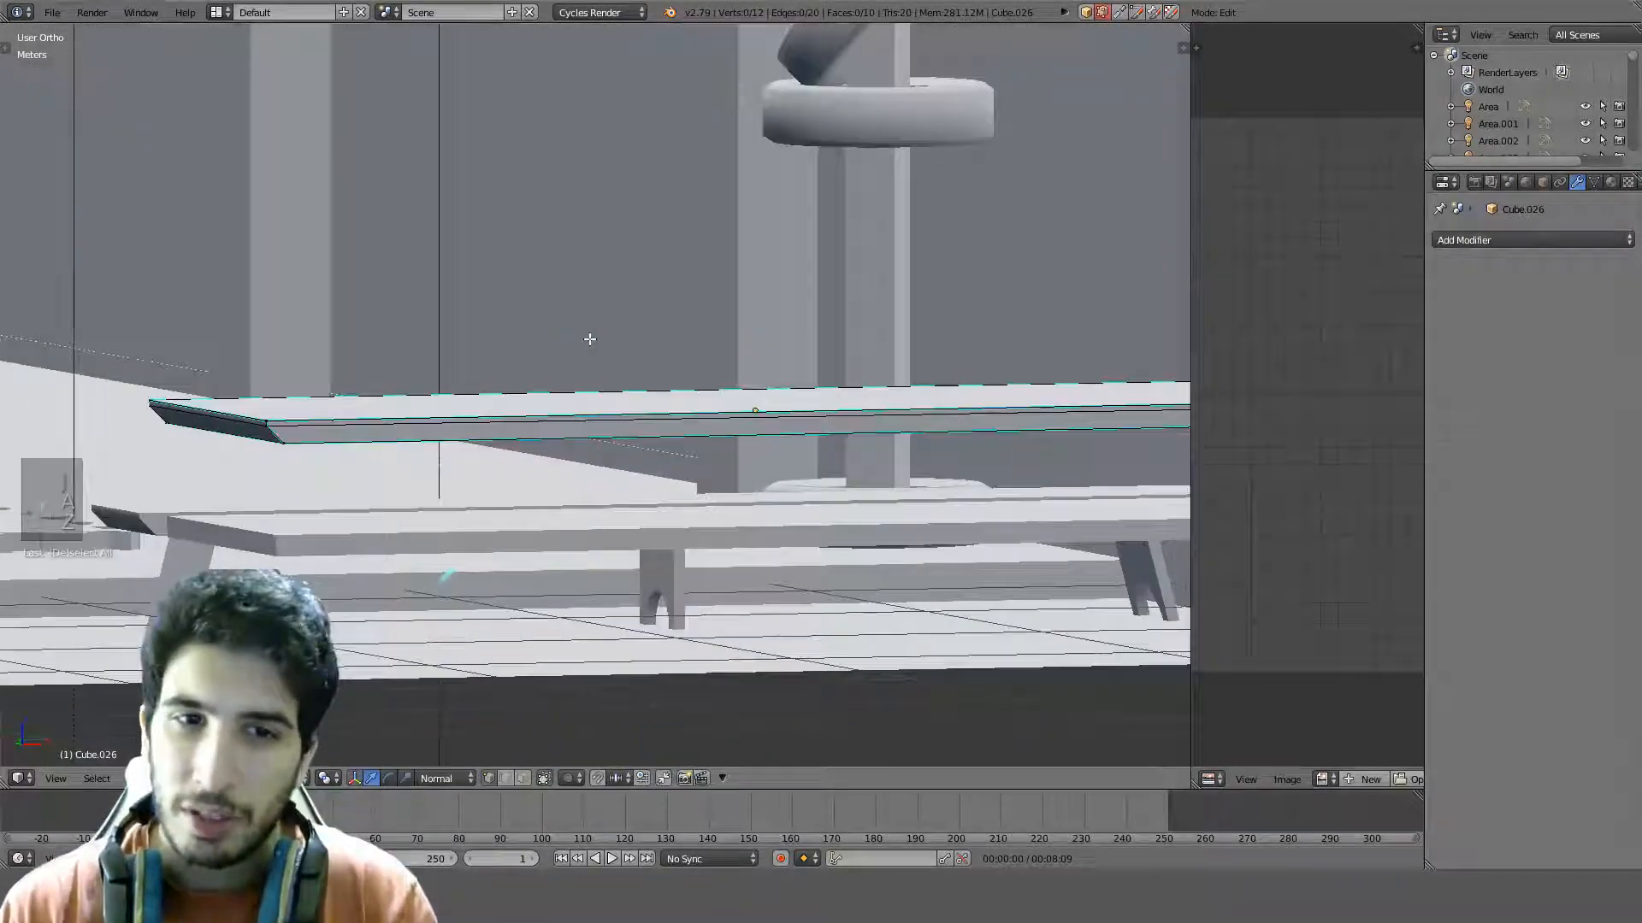
{"action": "middle_click_drag", "start_coordinate": [246, 423], "coordinate": [501, 510], "text": "shift"}
{"action": "key", "text": "Tab"}
Check how the two slabs line up in the side, front and angled wireframe views
{"action": "right_click", "coordinate": [630, 476]}
{"action": "key", "text": "KP_1"}
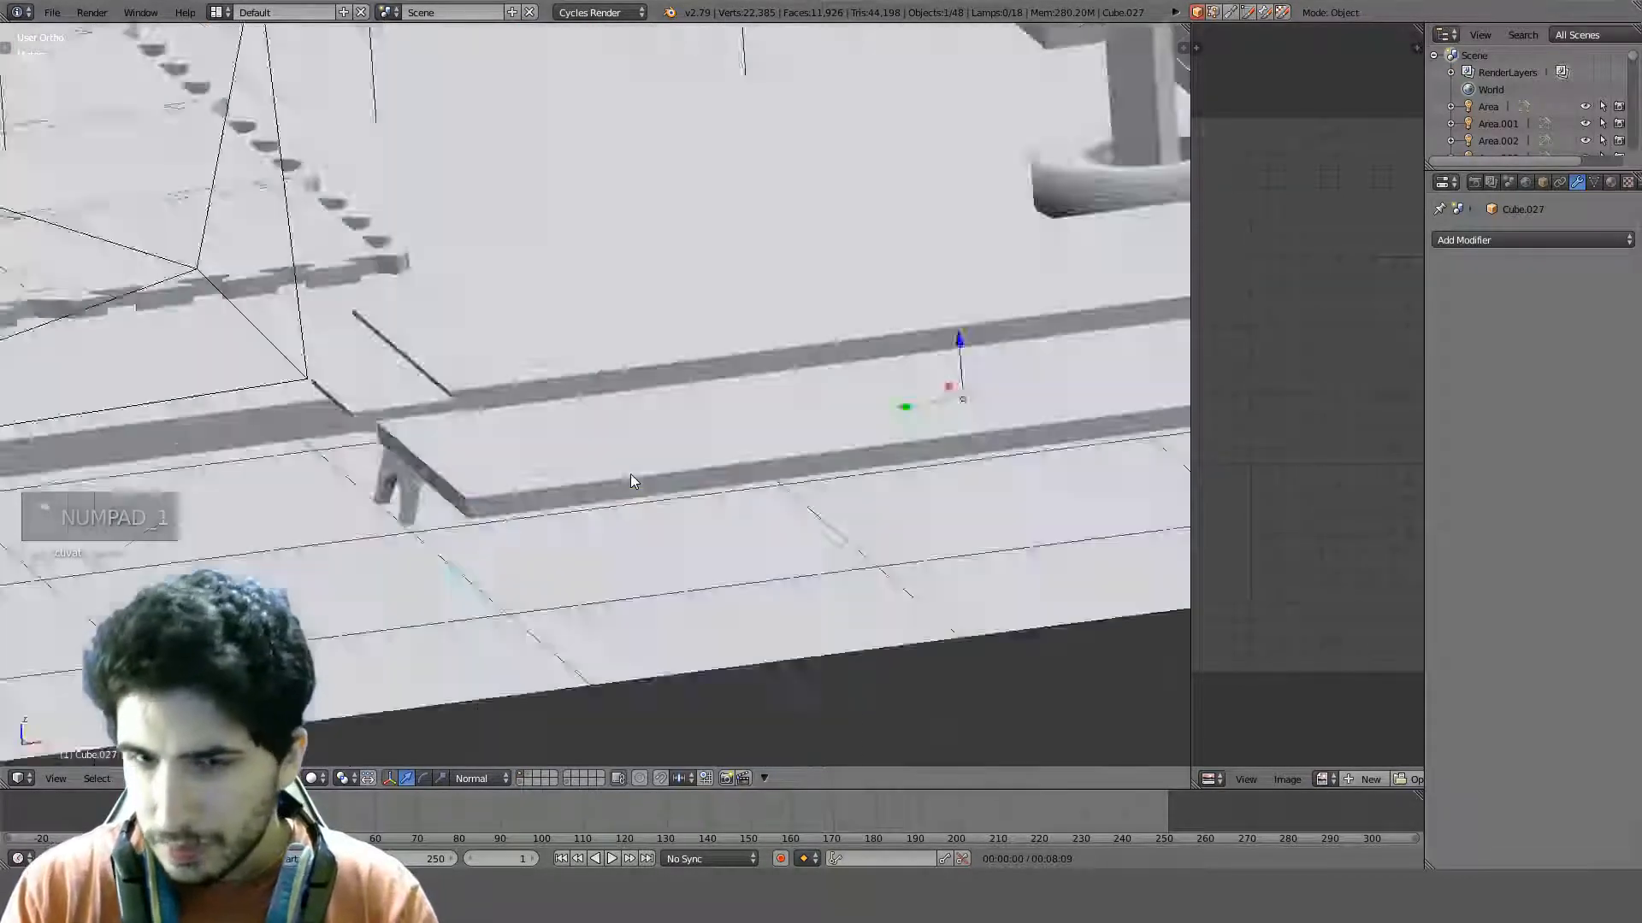
{"action": "key", "text": "KP_3"}
{"action": "key", "text": "z"}
{"action": "left_click", "coordinate": [762, 454], "text": "shift"}
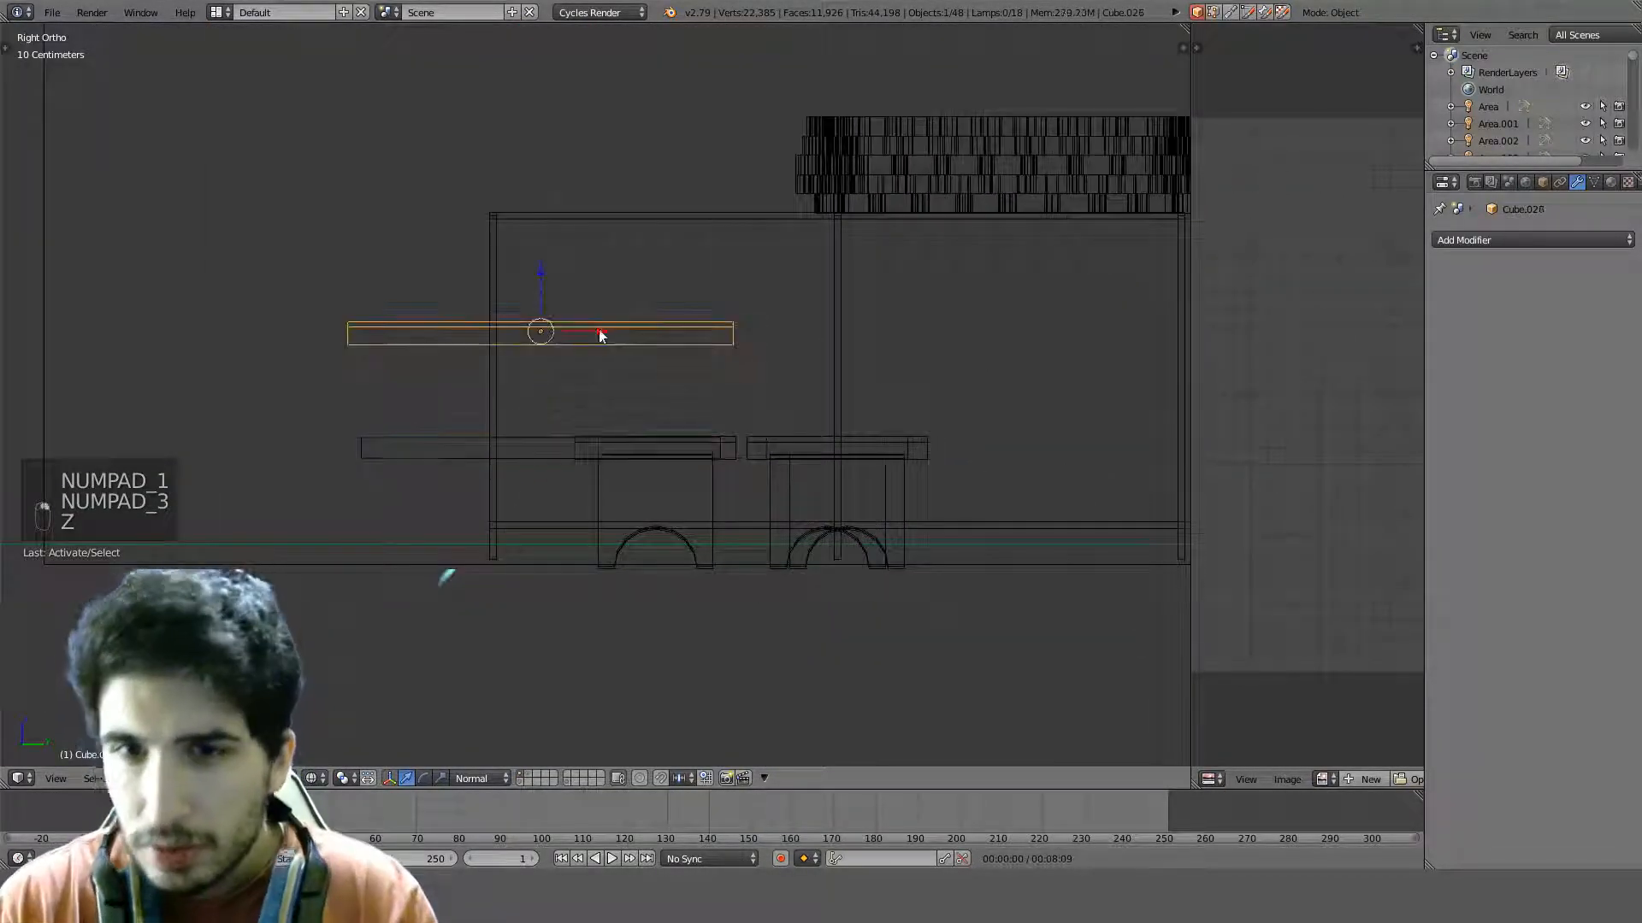
{"action": "key", "text": "KP_1"}
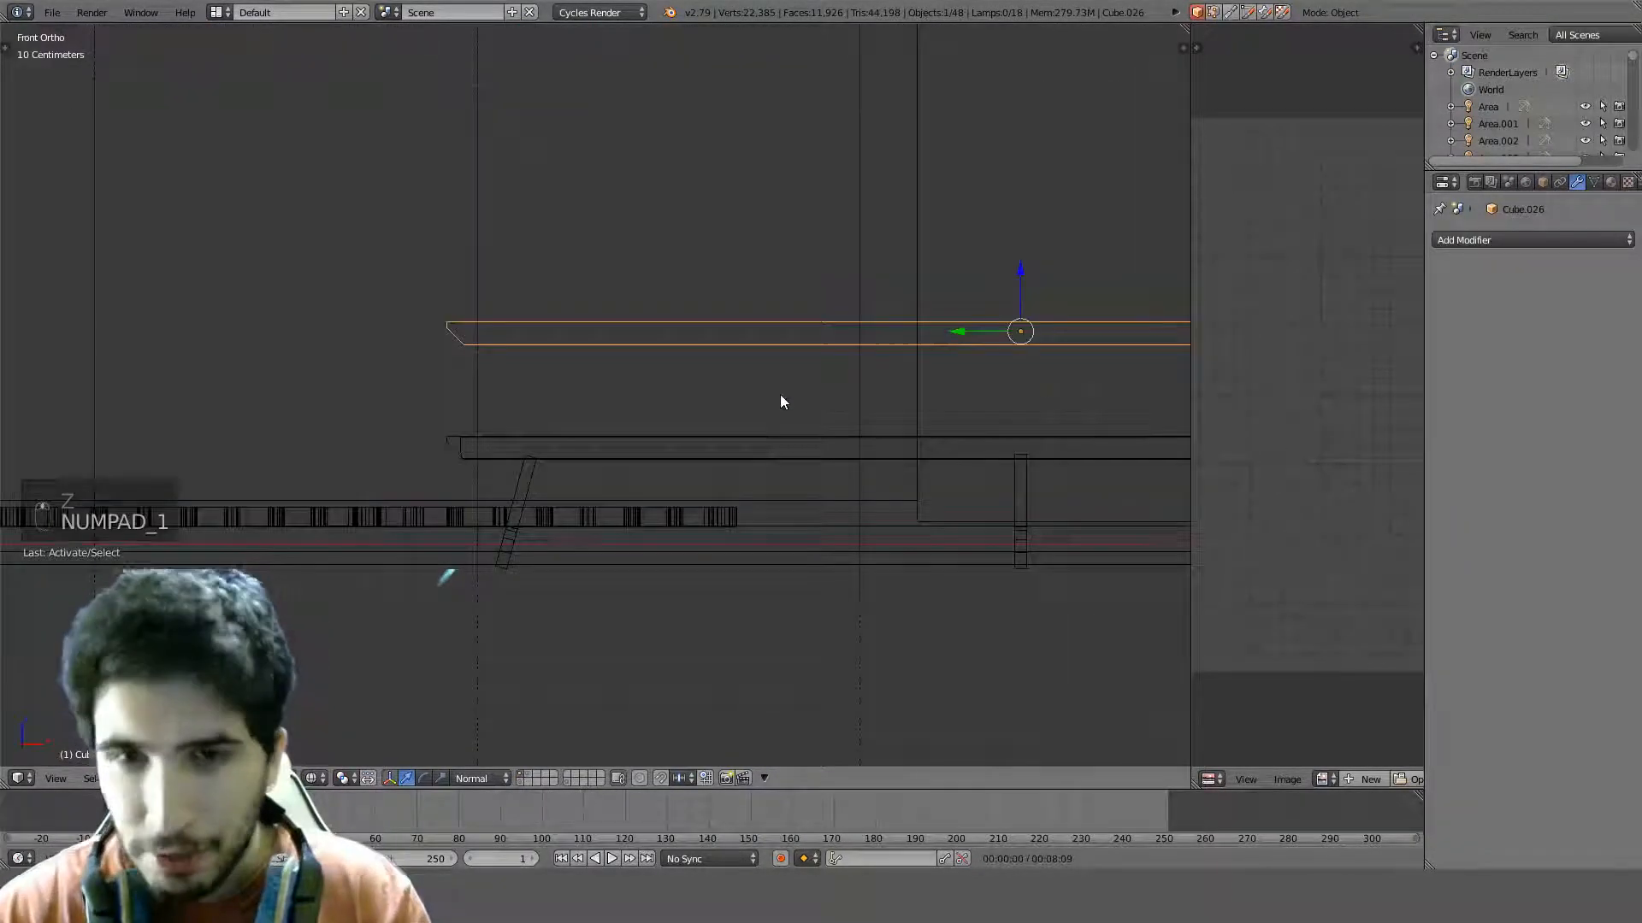
{"action": "middle_click_drag", "start_coordinate": [500, 380], "coordinate": [531, 392]}
{"action": "key", "text": "KP_1"}
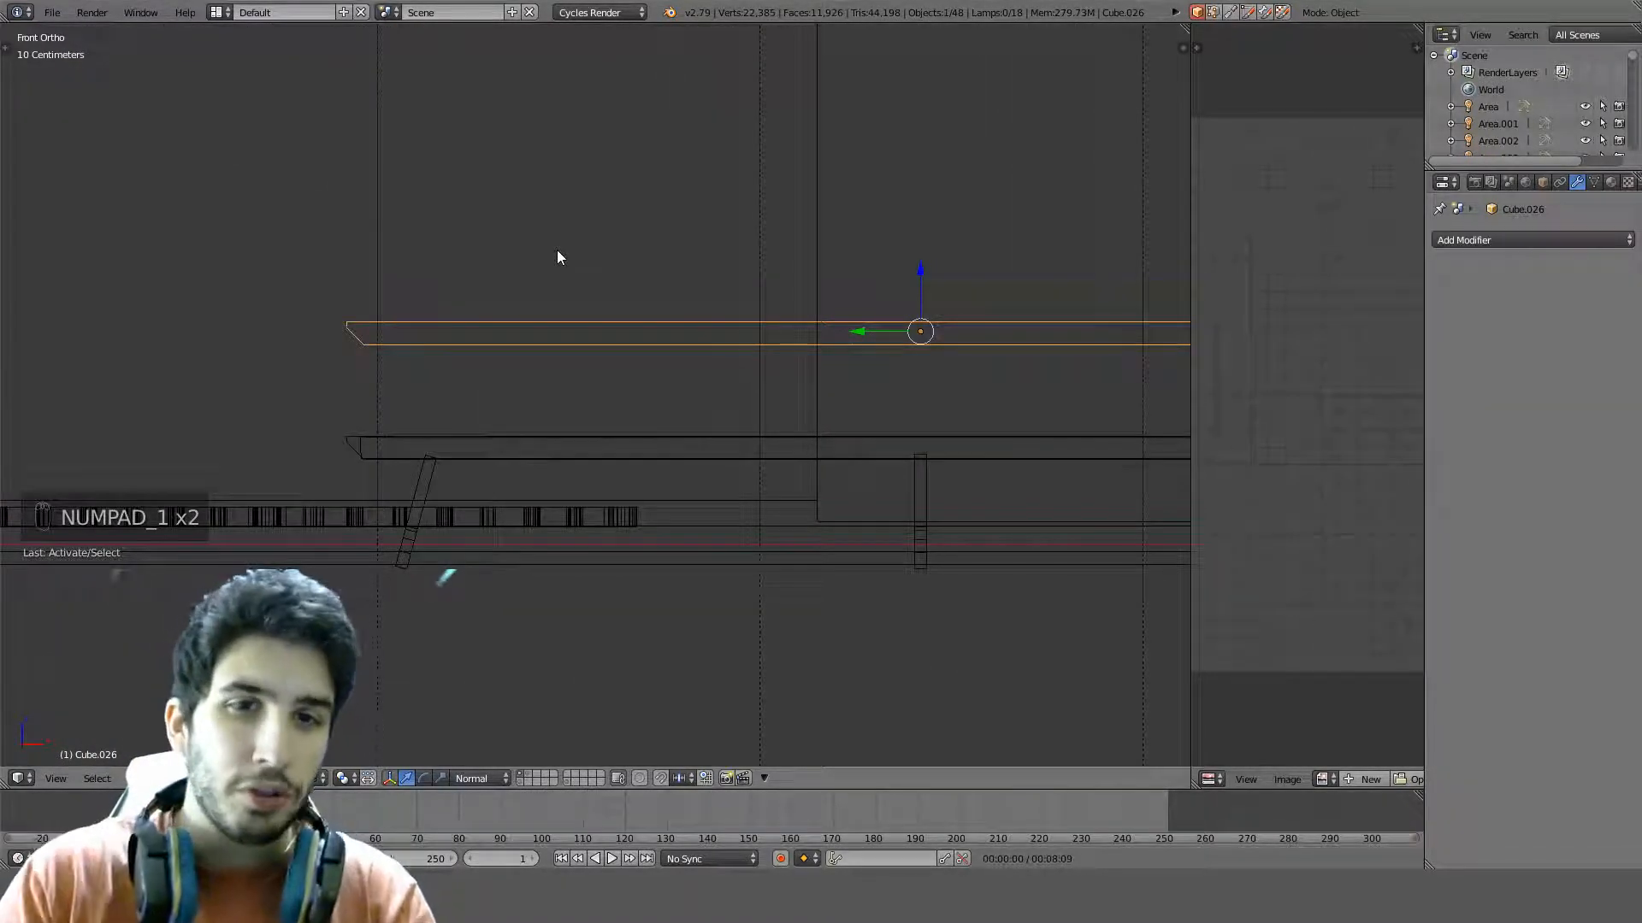
{"action": "middle_click_drag", "start_coordinate": [410, 402], "coordinate": [448, 425]}
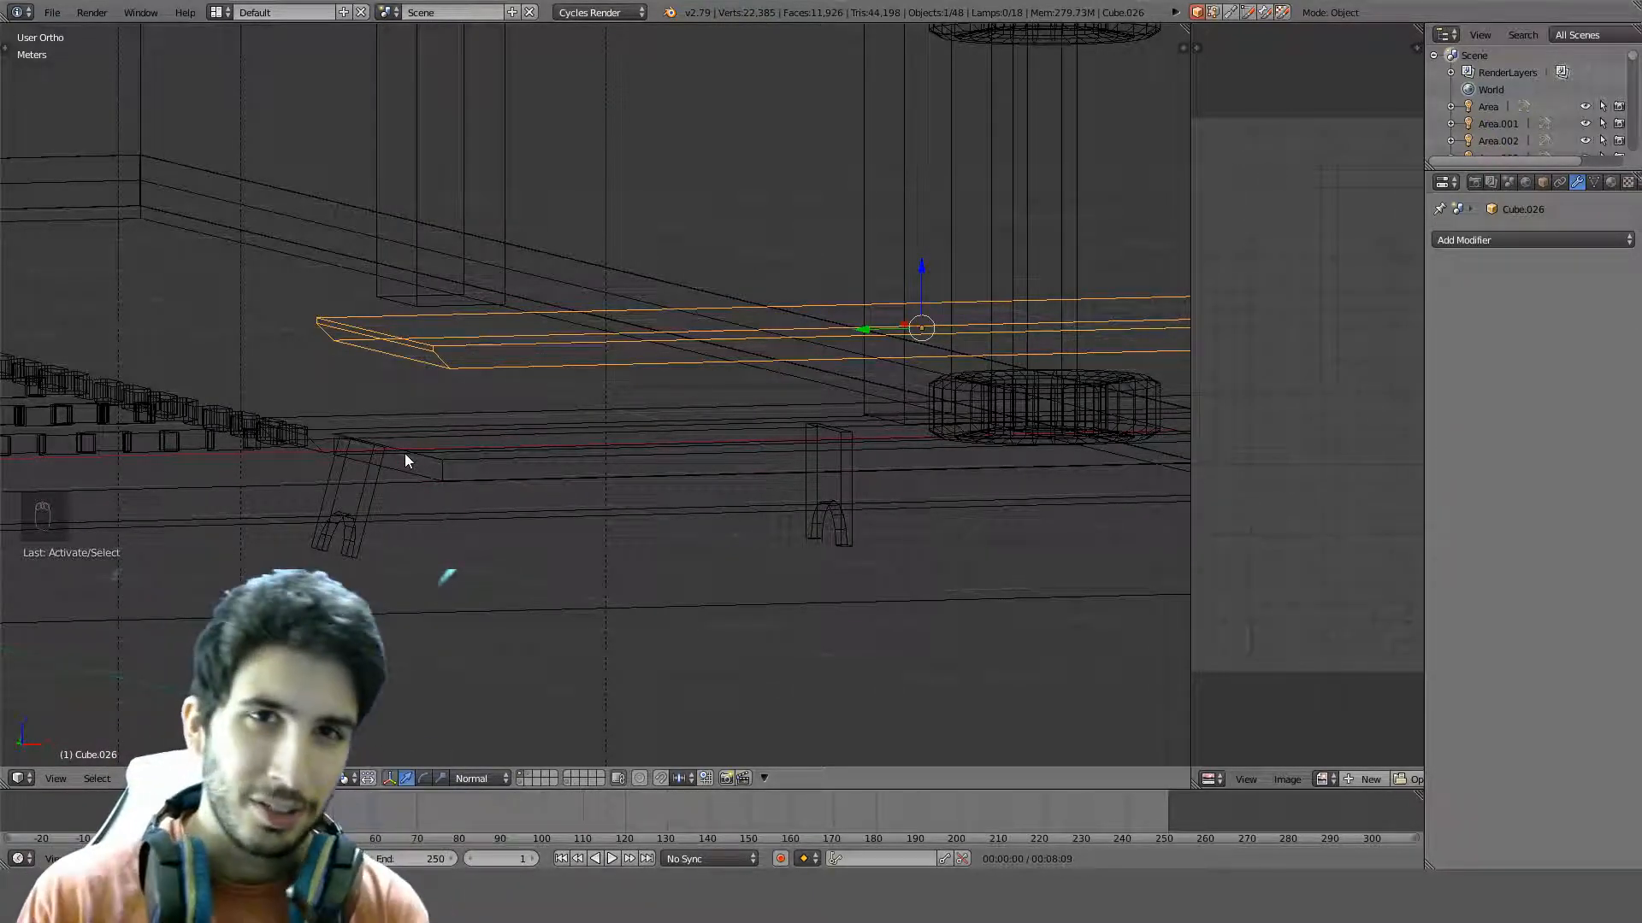
{"action": "middle_click_drag", "start_coordinate": [597, 420], "coordinate": [690, 468]}
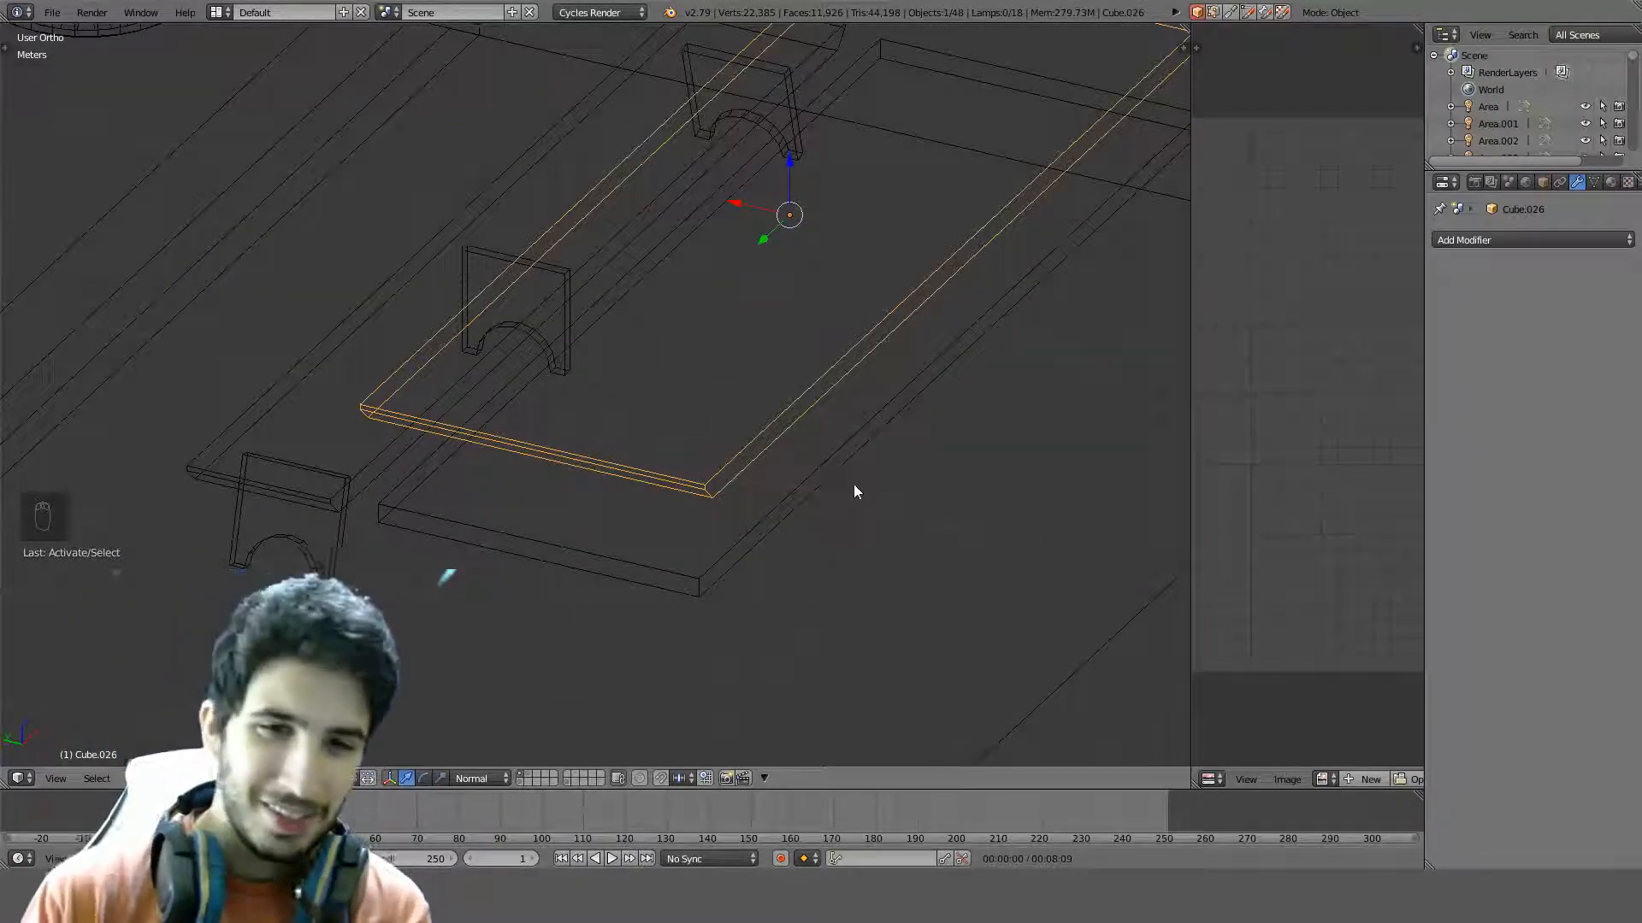
Snap the 3D cursor to the centre of the upper slab
{"action": "right_click", "coordinate": [667, 569]}
{"action": "mouse_move", "coordinate": [667, 568]}
{"action": "middle_mouse_down"}
{"action": "mouse_move", "coordinate": [874, 509]}
{"action": "mouse_move", "coordinate": [853, 403]}
{"action": "mouse_move", "coordinate": [773, 444]}
{"action": "mouse_move", "coordinate": [718, 433]}
{"action": "mouse_move", "coordinate": [794, 496]}
{"action": "mouse_move", "coordinate": [796, 478]}
{"action": "mouse_move", "coordinate": [776, 491]}
{"action": "mouse_move", "coordinate": [814, 560]}
{"action": "mouse_move", "coordinate": [593, 455]}
{"action": "middle_mouse_up"}
{"action": "key", "text": "KP_1"}
{"action": "key", "text": "z"}
{"action": "right_click", "coordinate": [740, 486]}
{"action": "key", "text": "z"}
{"action": "key", "text": "KP_7"}
{"action": "key", "text": "shift+s"}
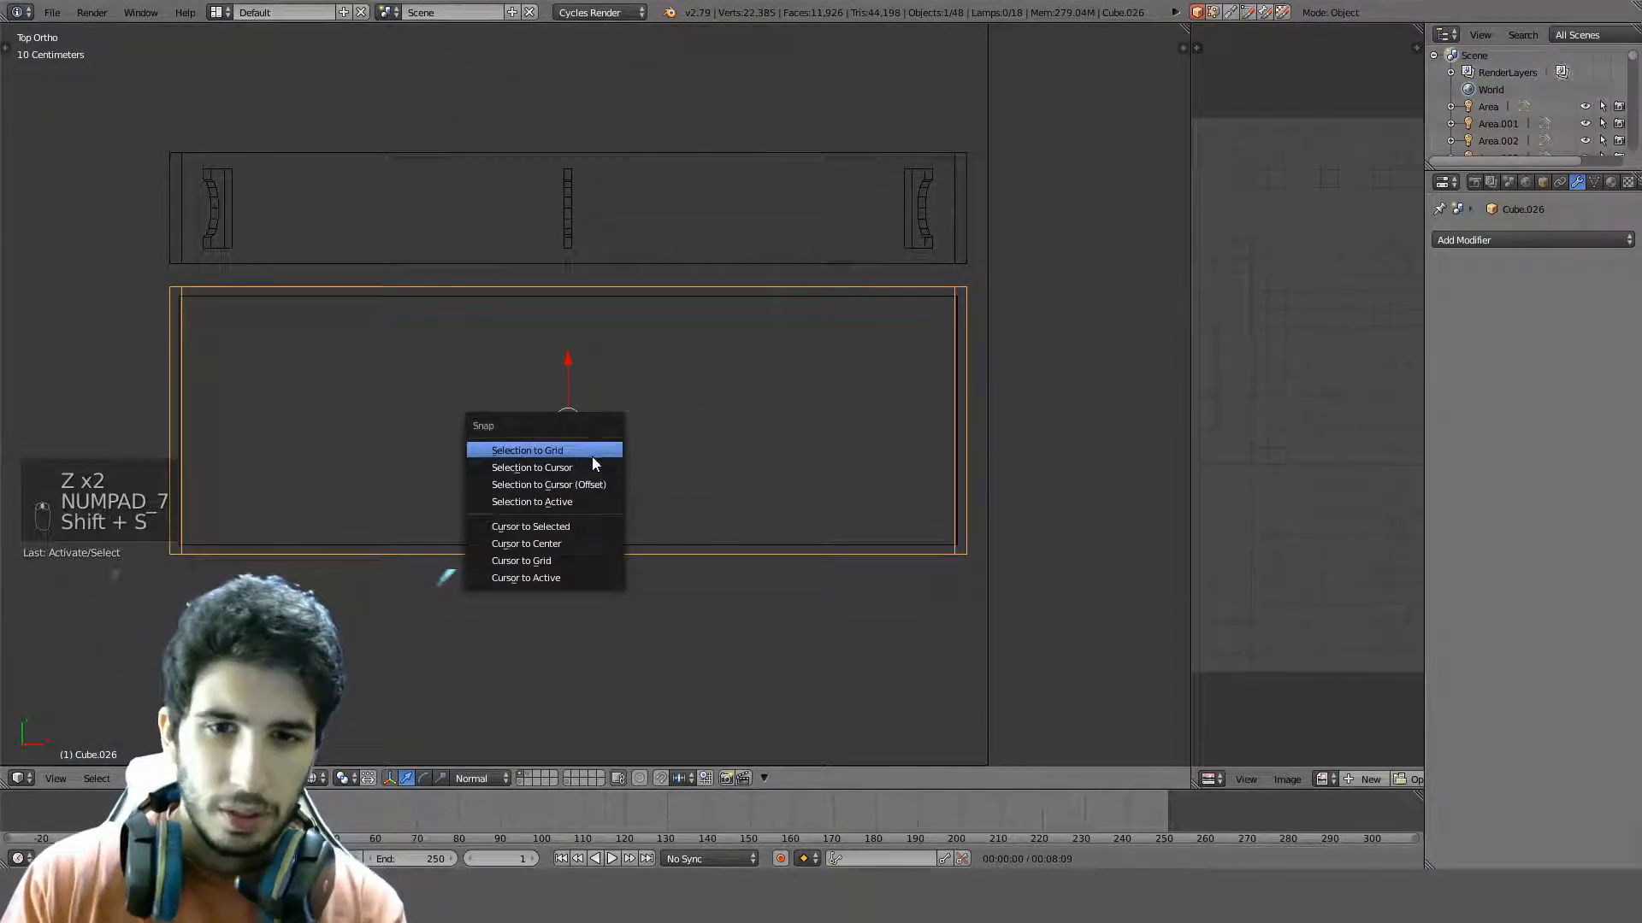
{"action": "left_click", "coordinate": [572, 527]}
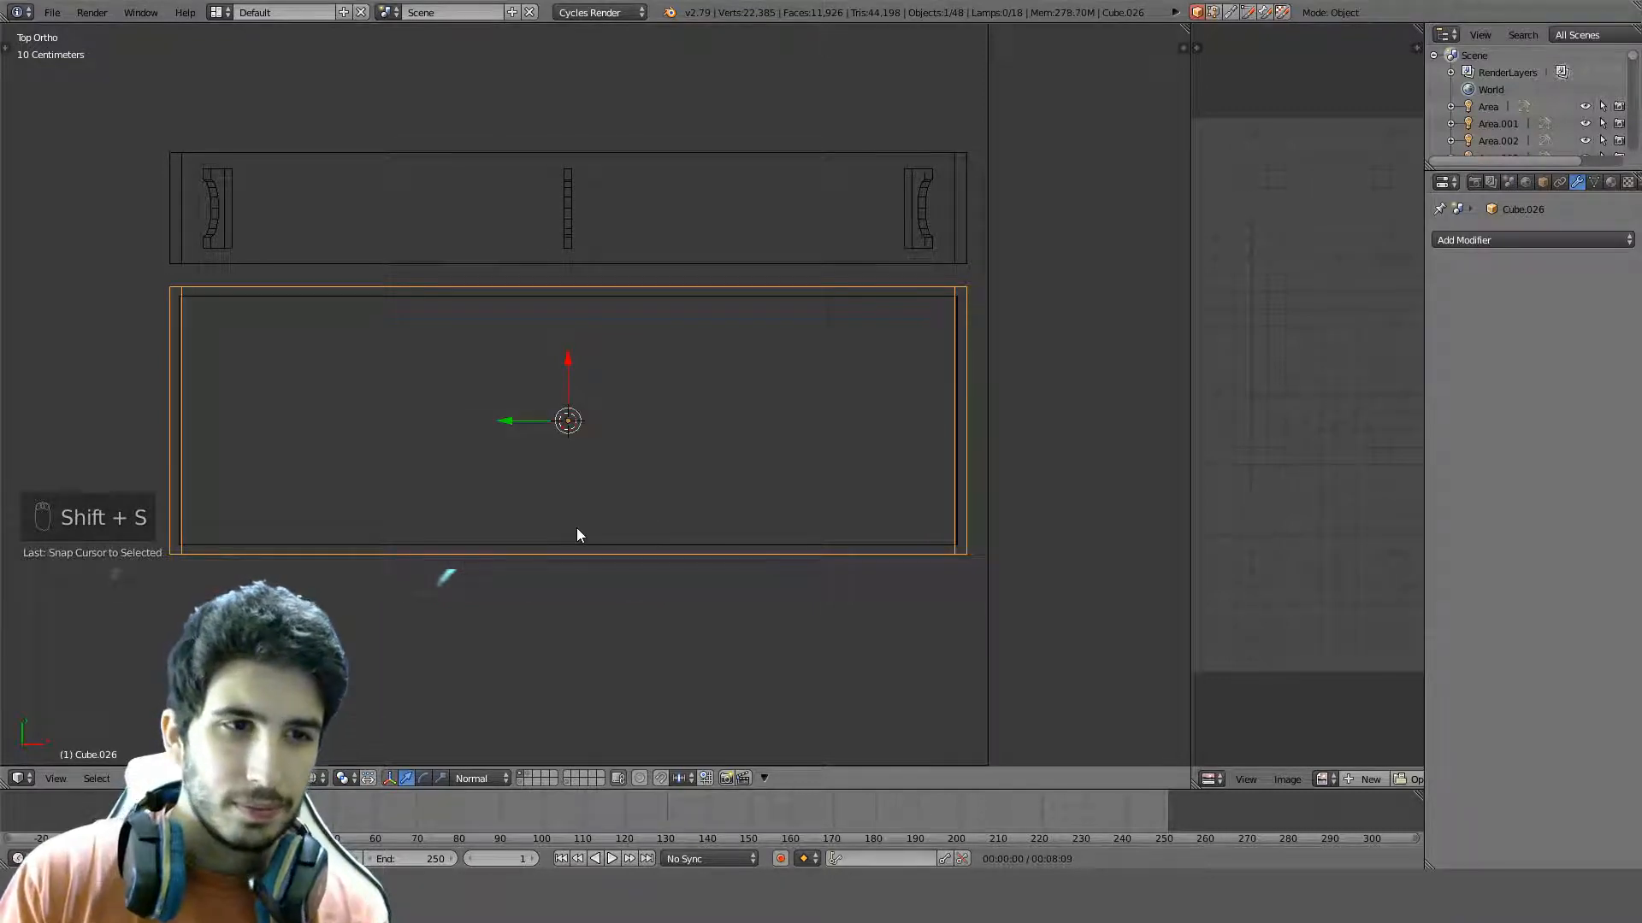
Add a cube at the upper slab's centre and shrink it by a factor of 0.1 and again by 0.2
{"action": "key", "text": "shift+a"}
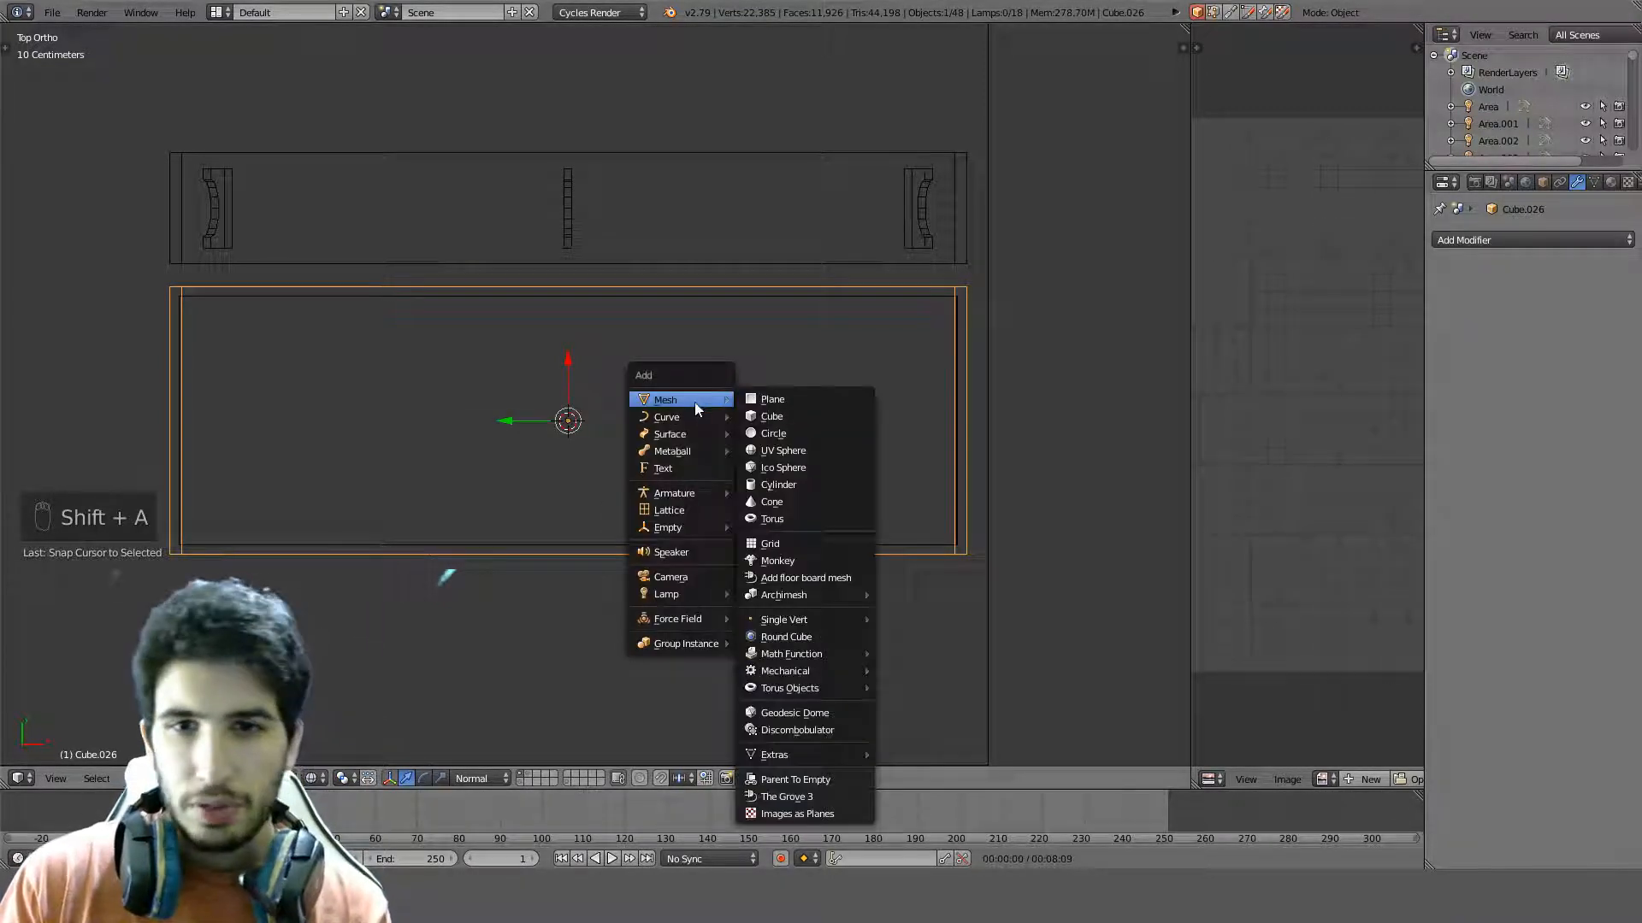
{"action": "left_click", "coordinate": [786, 417]}
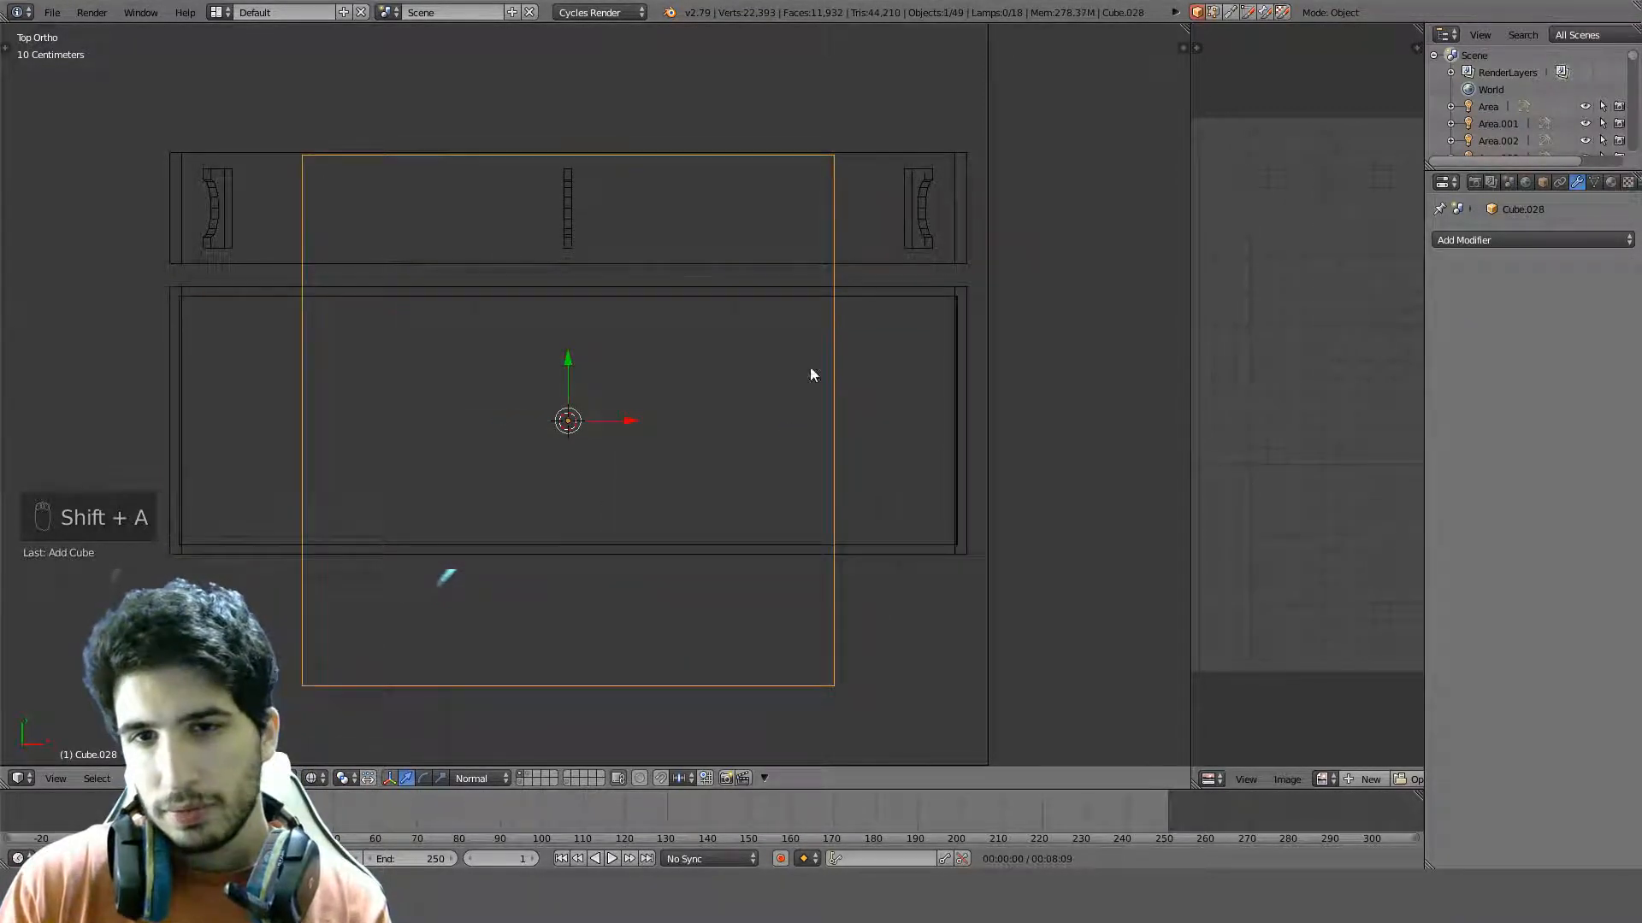
{"action": "scroll", "coordinate": [930, 212], "scroll_direction": "down", "scroll_amount": 1}
{"action": "key", "text": "s"}
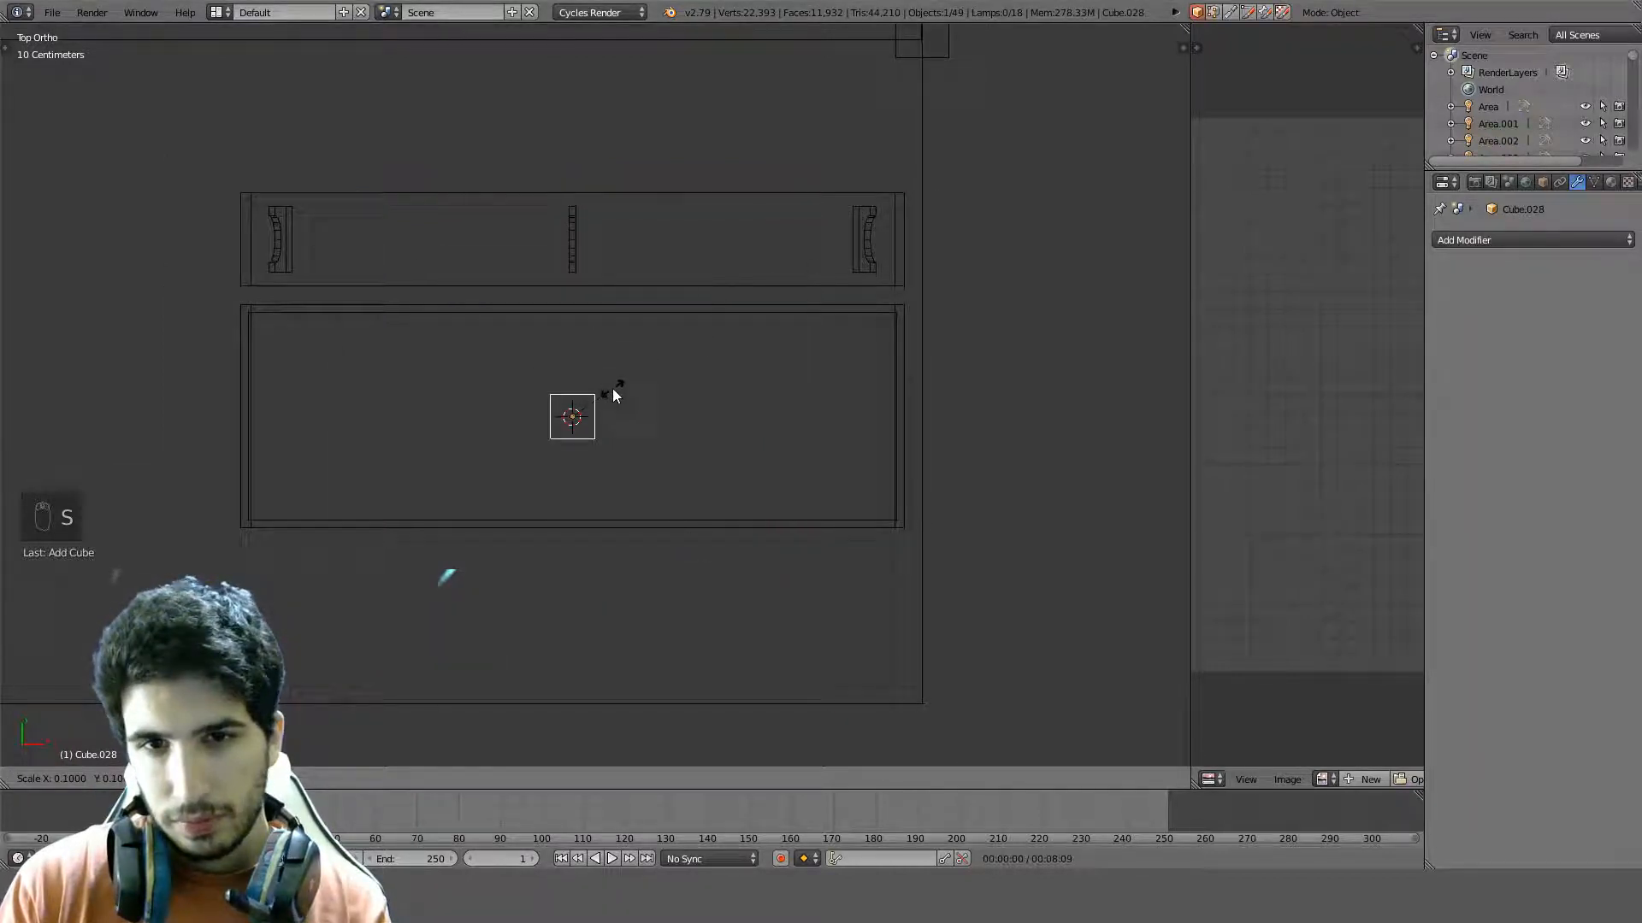
{"action": "left_click", "coordinate": [605, 398]}
{"action": "scroll", "coordinate": [812, 321], "scroll_direction": "up", "scroll_amount": 3}
{"action": "key", "text": "s"}
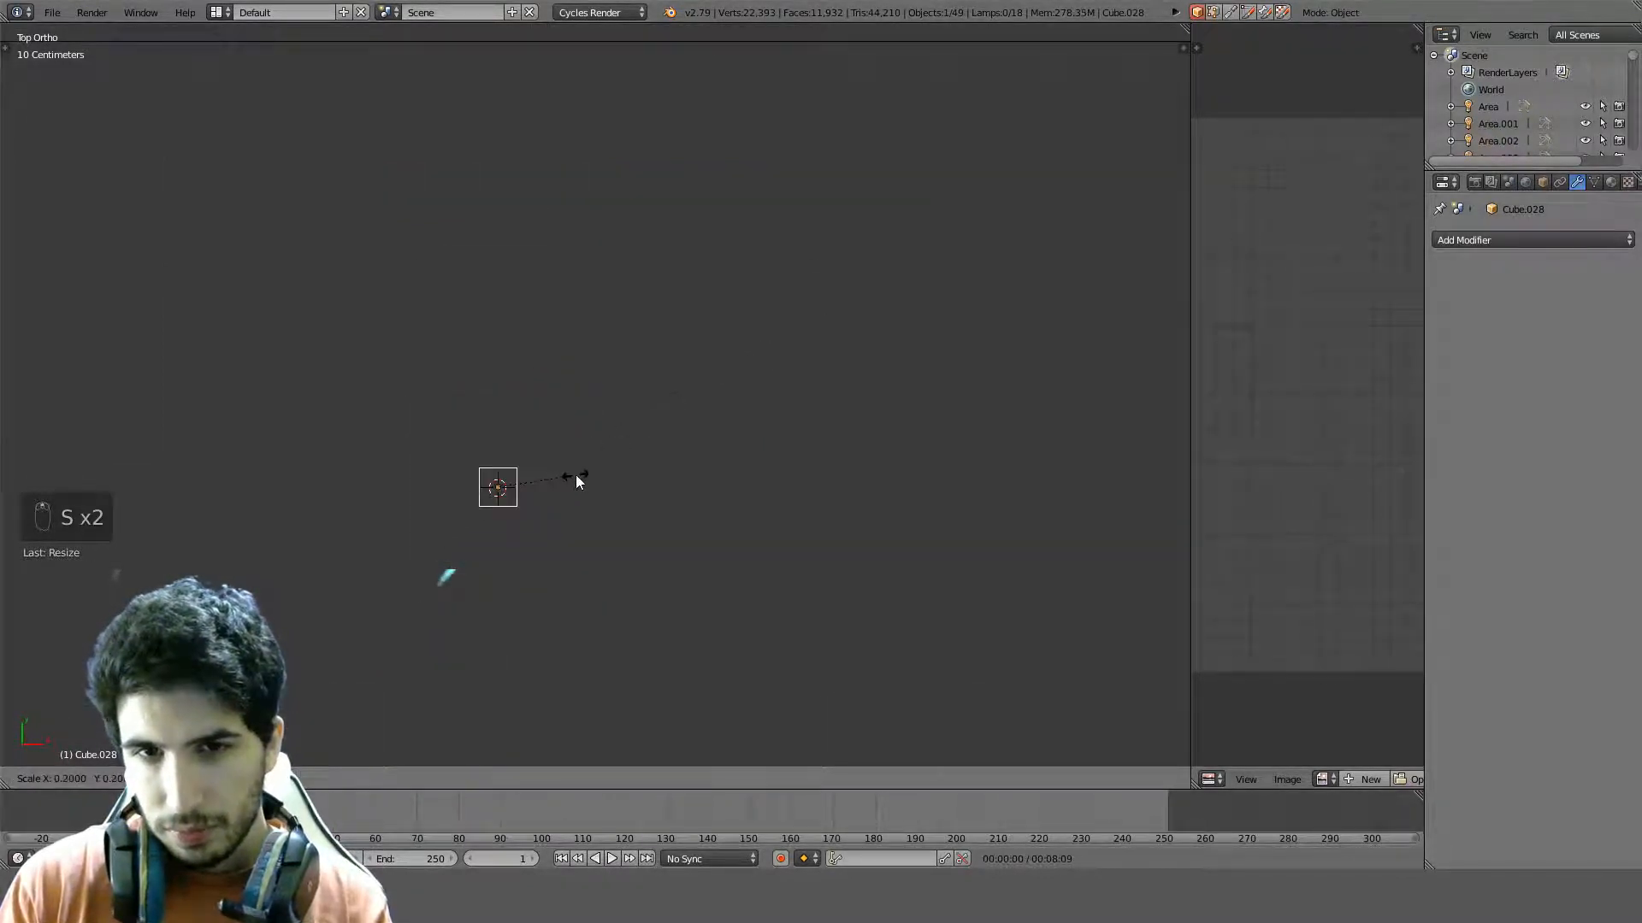
{"action": "left_click", "coordinate": [577, 482]}
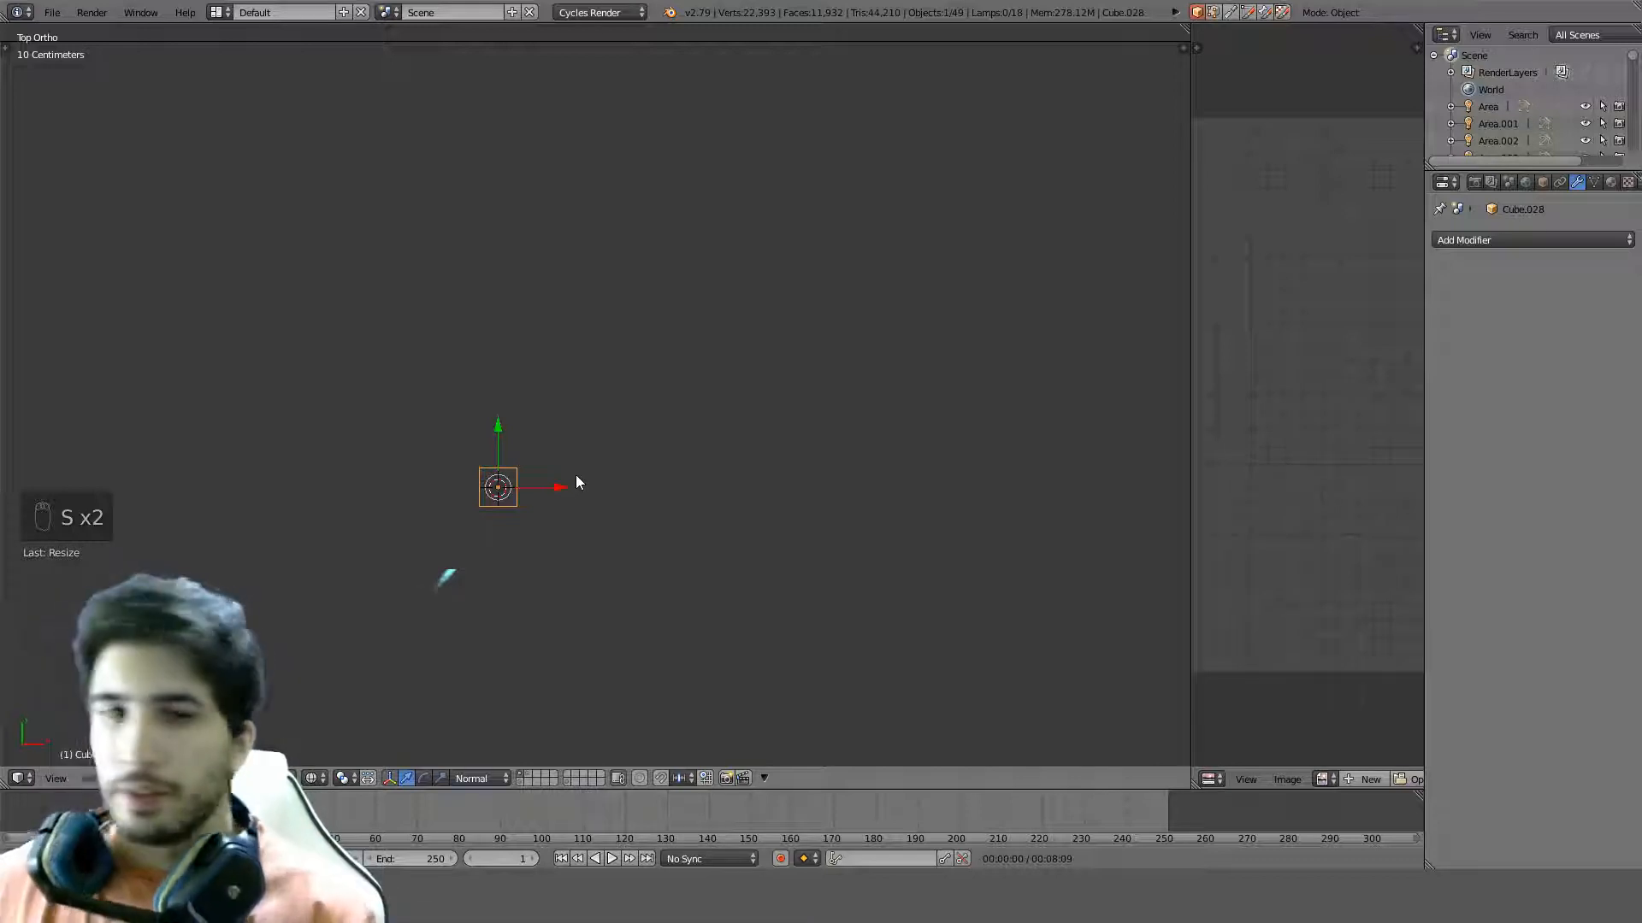
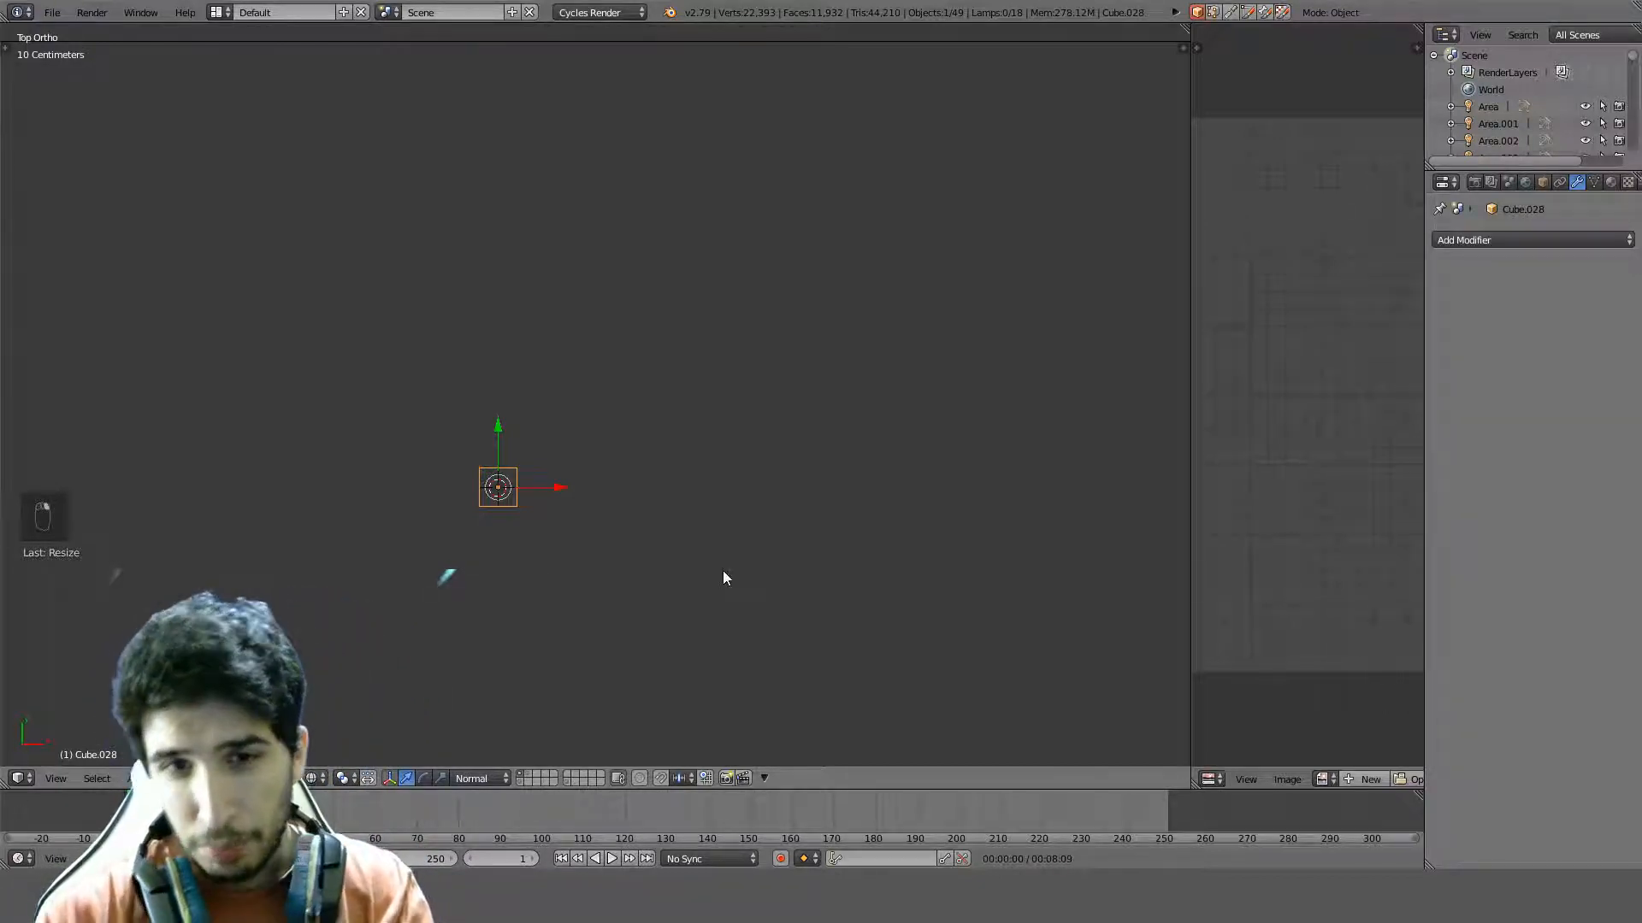
Stretch the small cube along the Z axis by a factor of 10
{"action": "scroll", "coordinate": [734, 556], "scroll_direction": "down", "scroll_amount": 5}
{"action": "key", "text": "KP_7"}
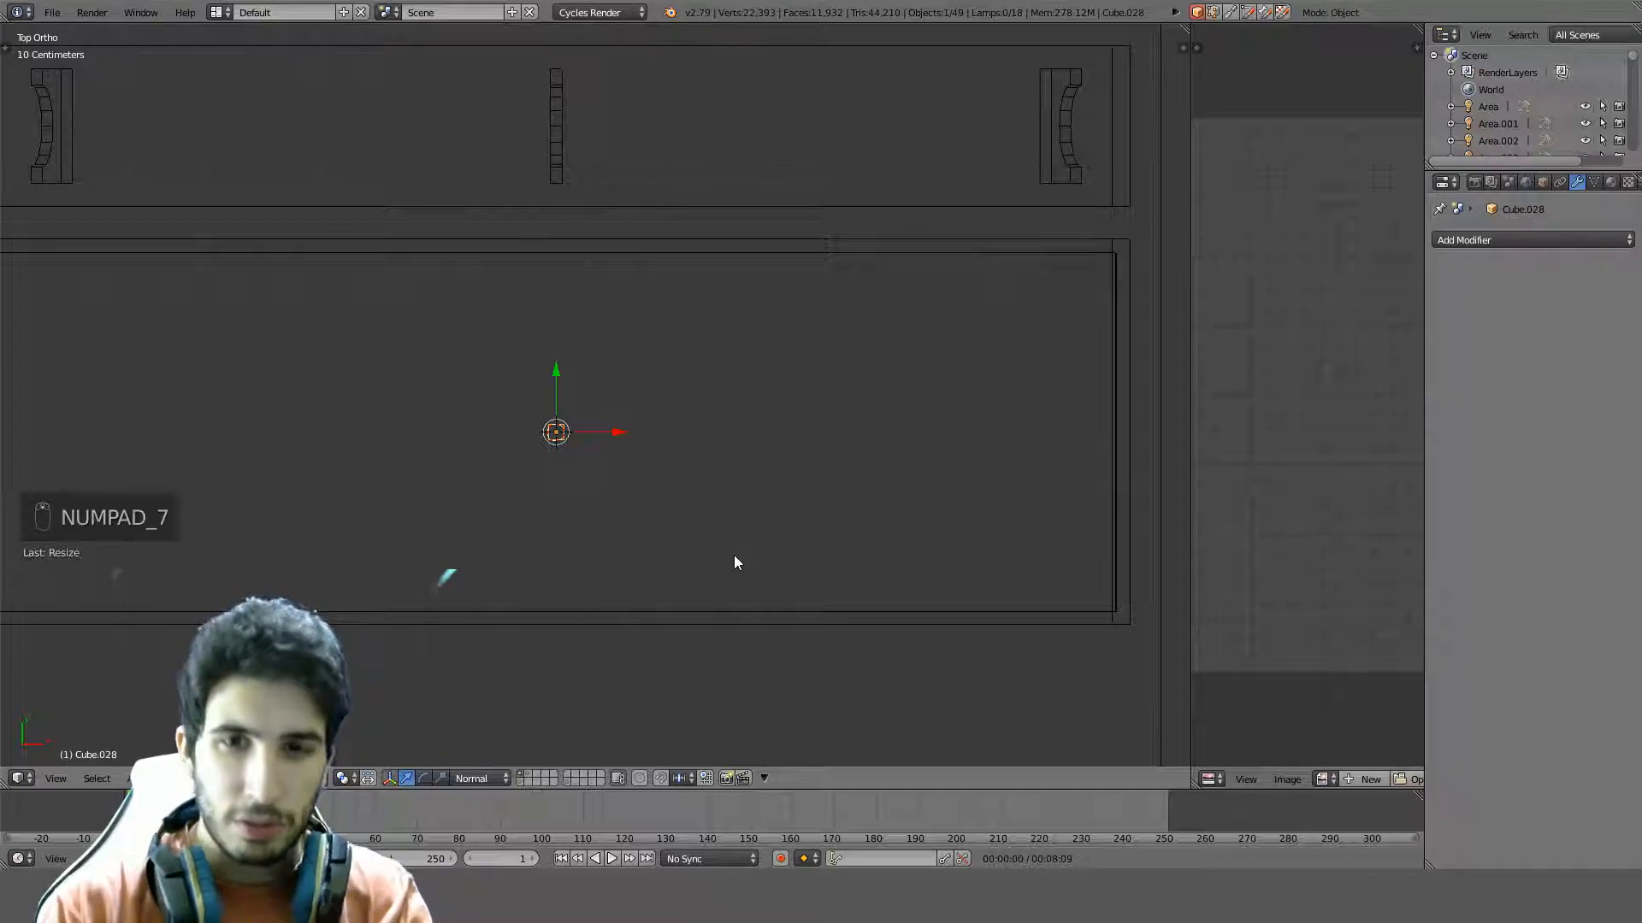
{"action": "key", "text": "z"}
{"action": "middle_click_drag", "start_coordinate": [735, 484], "coordinate": [704, 322]}
{"action": "key", "text": "z"}
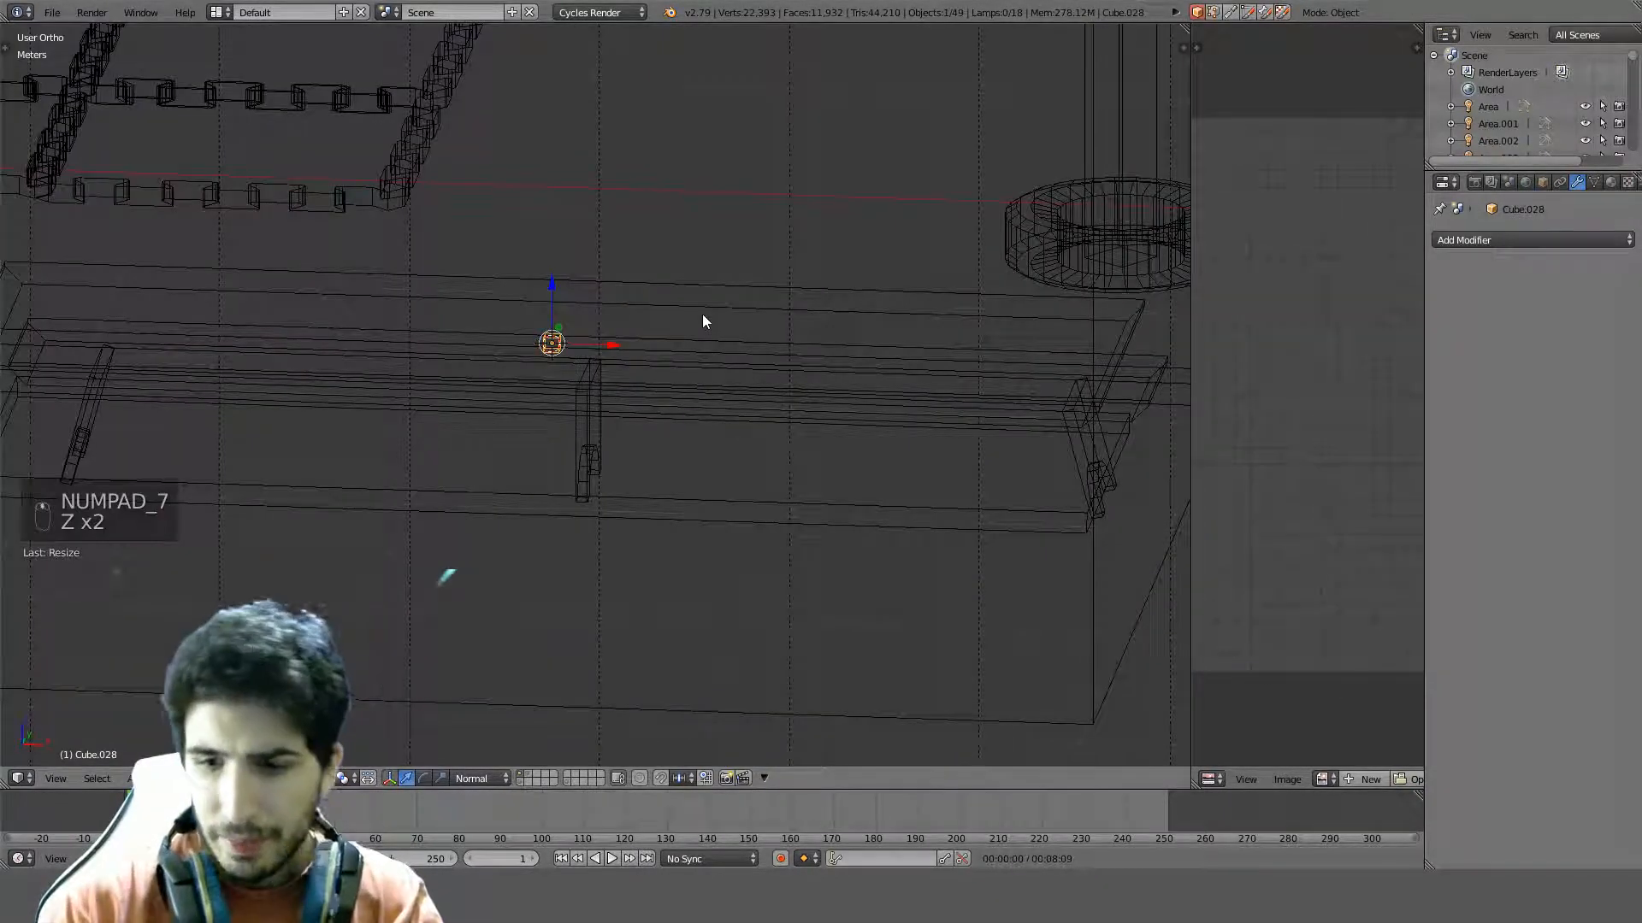
{"action": "key", "text": "KP_3"}
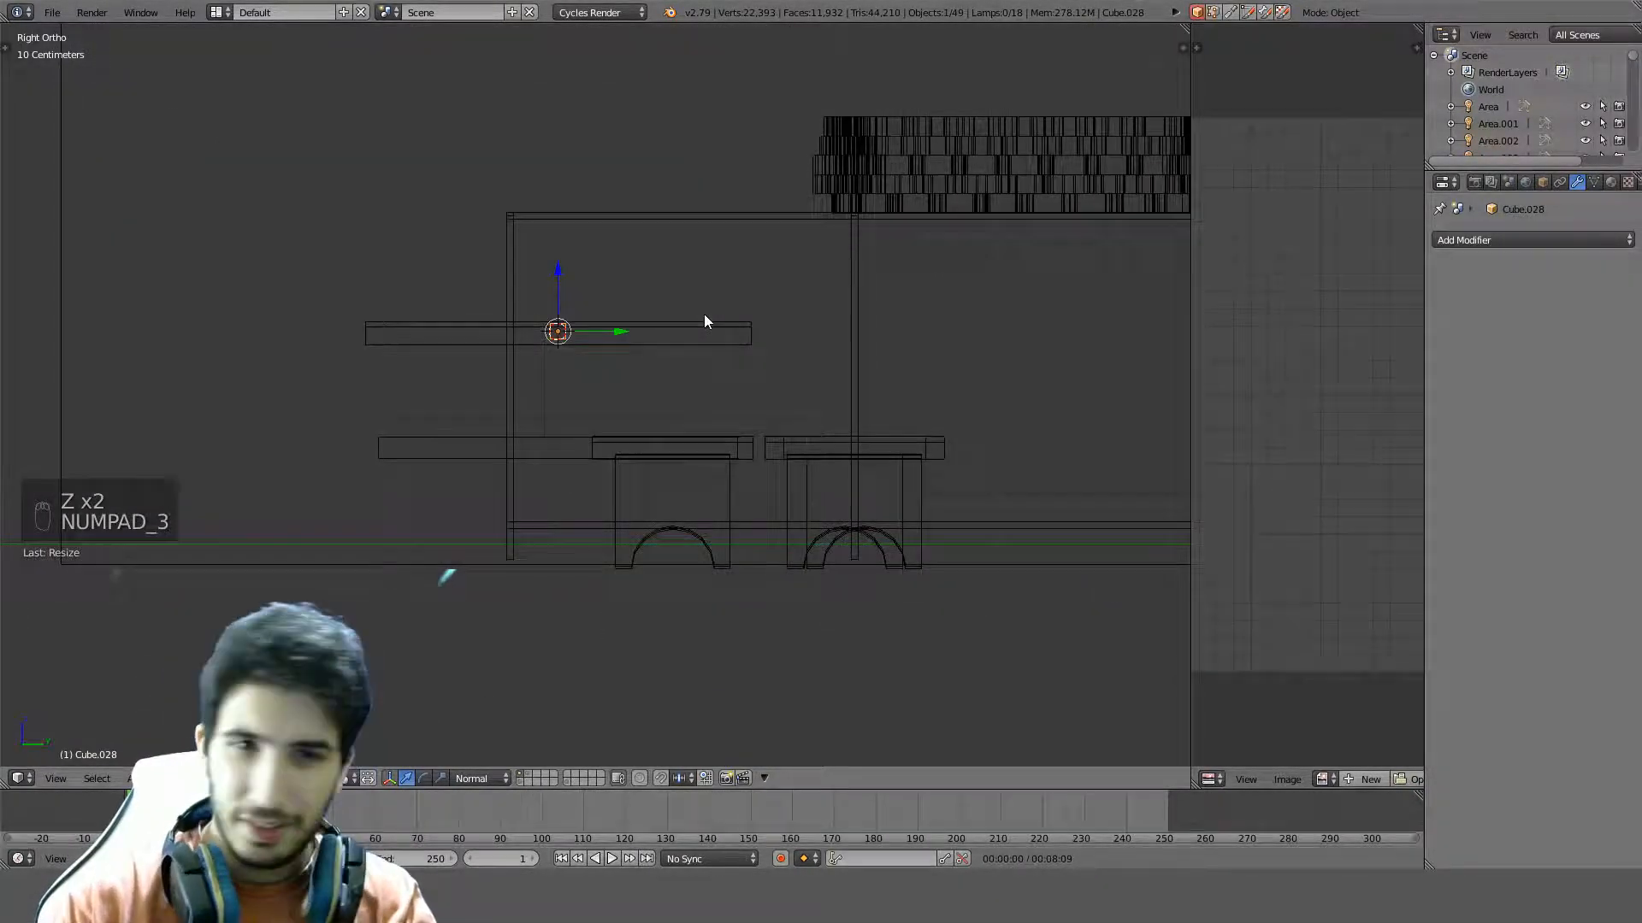
{"action": "scroll", "coordinate": [704, 322], "scroll_direction": "up", "scroll_amount": 2}
{"action": "key", "text": "s"}
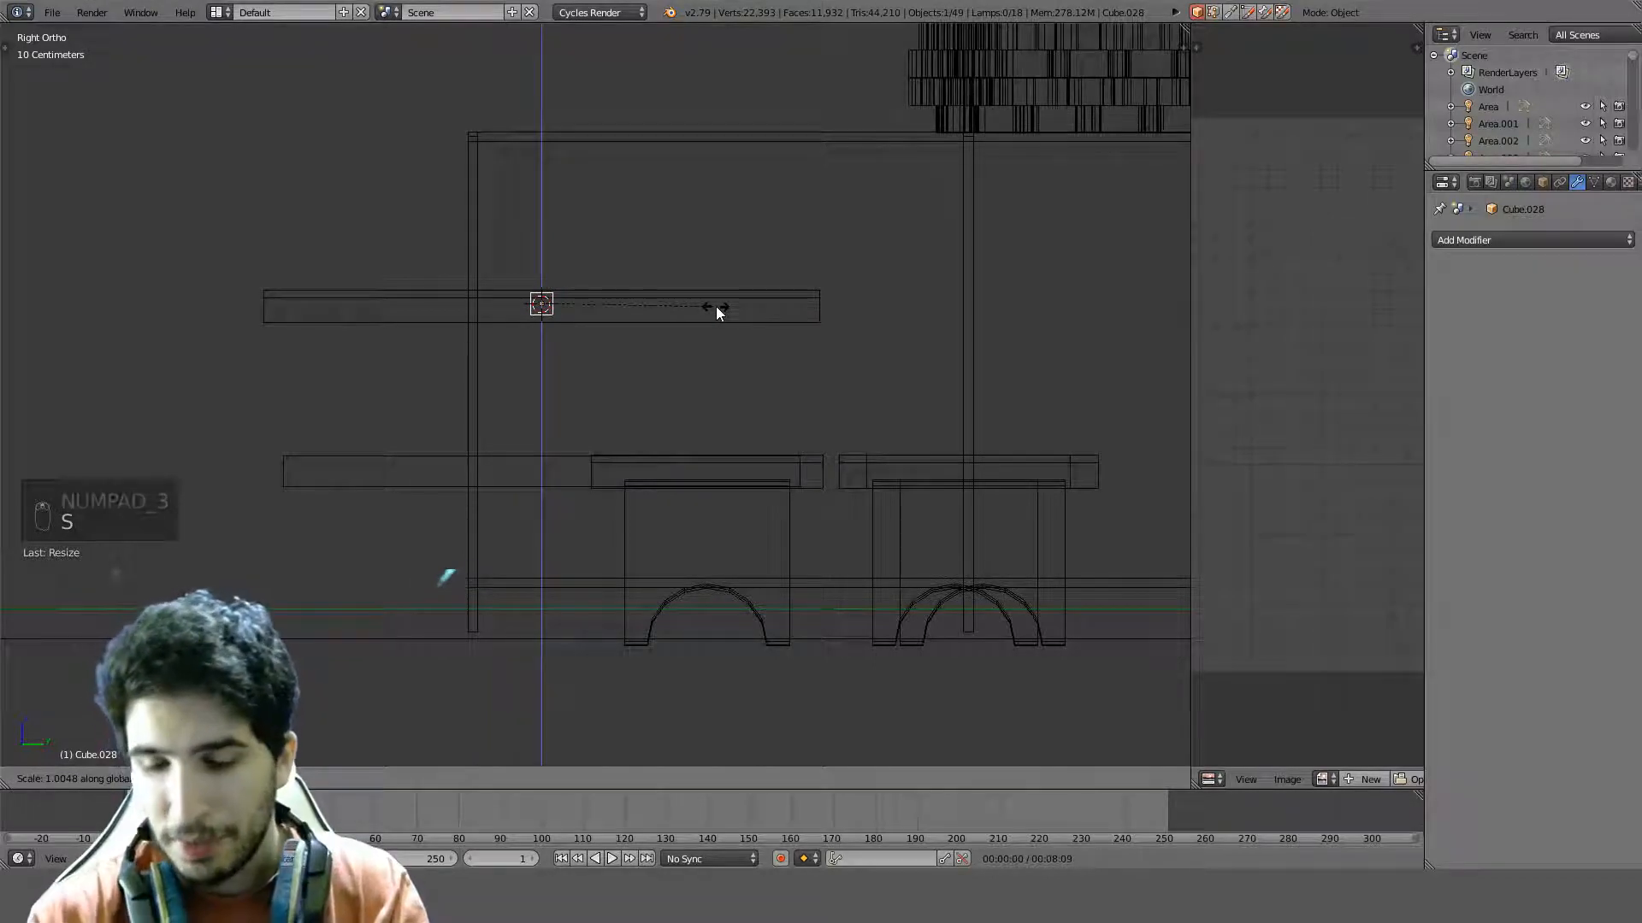
{"action": "right_click", "coordinate": [716, 306]}
{"action": "type", "text": "sz"}
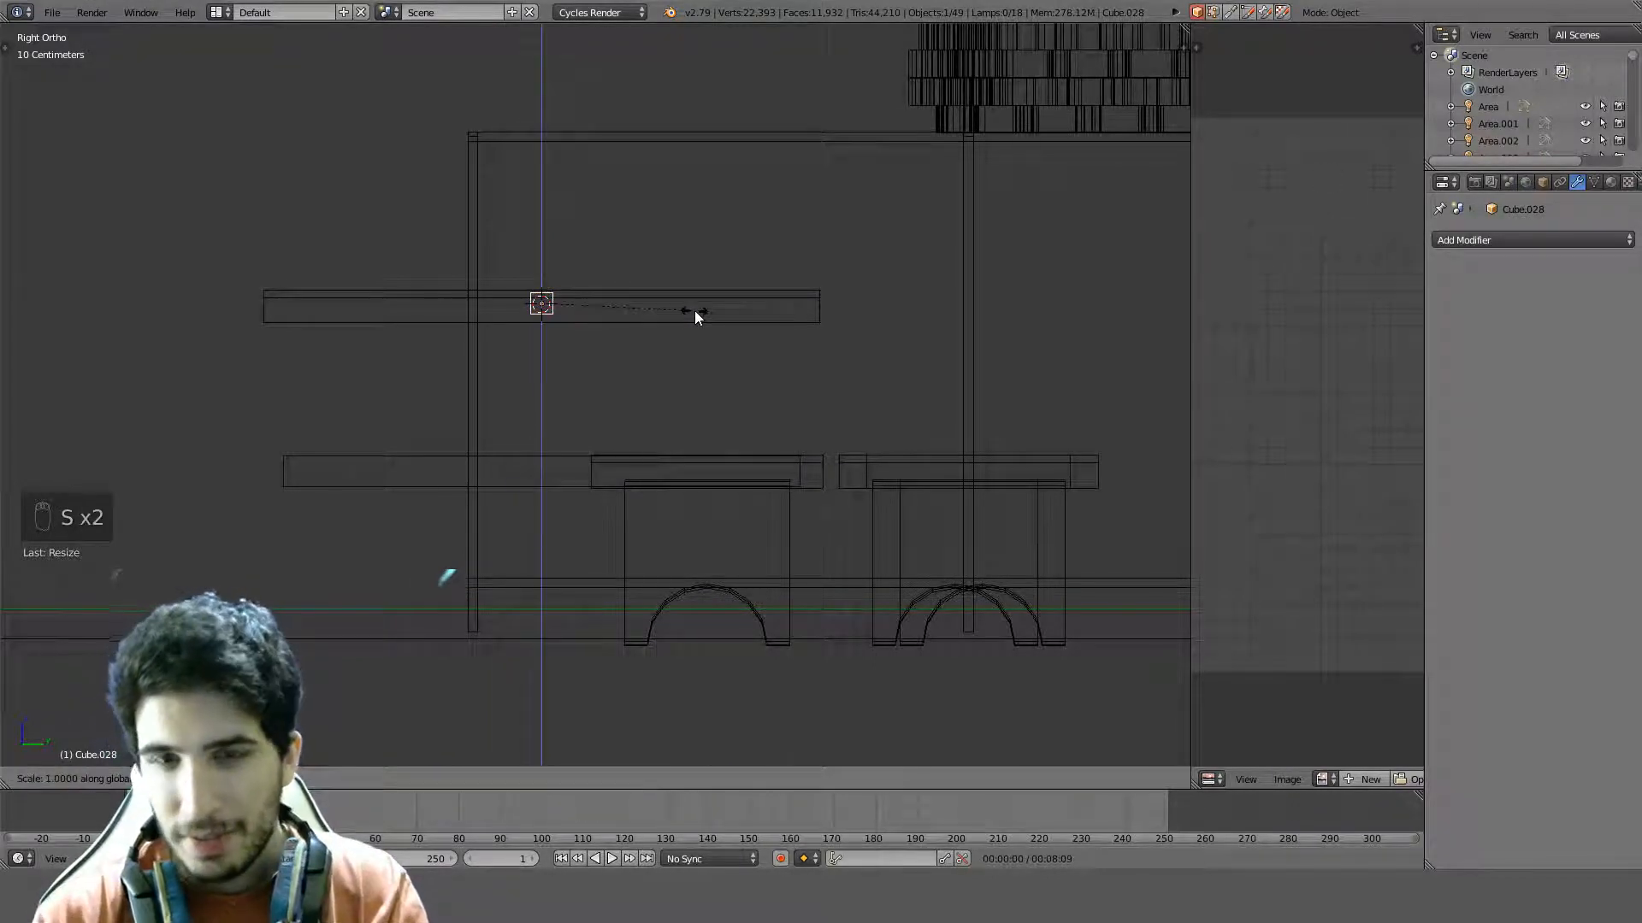
{"action": "type", "text": "5"}
{"action": "key", "text": "BackSpace"}
{"action": "type", "text": "10"}
{"action": "key", "text": "Return"}
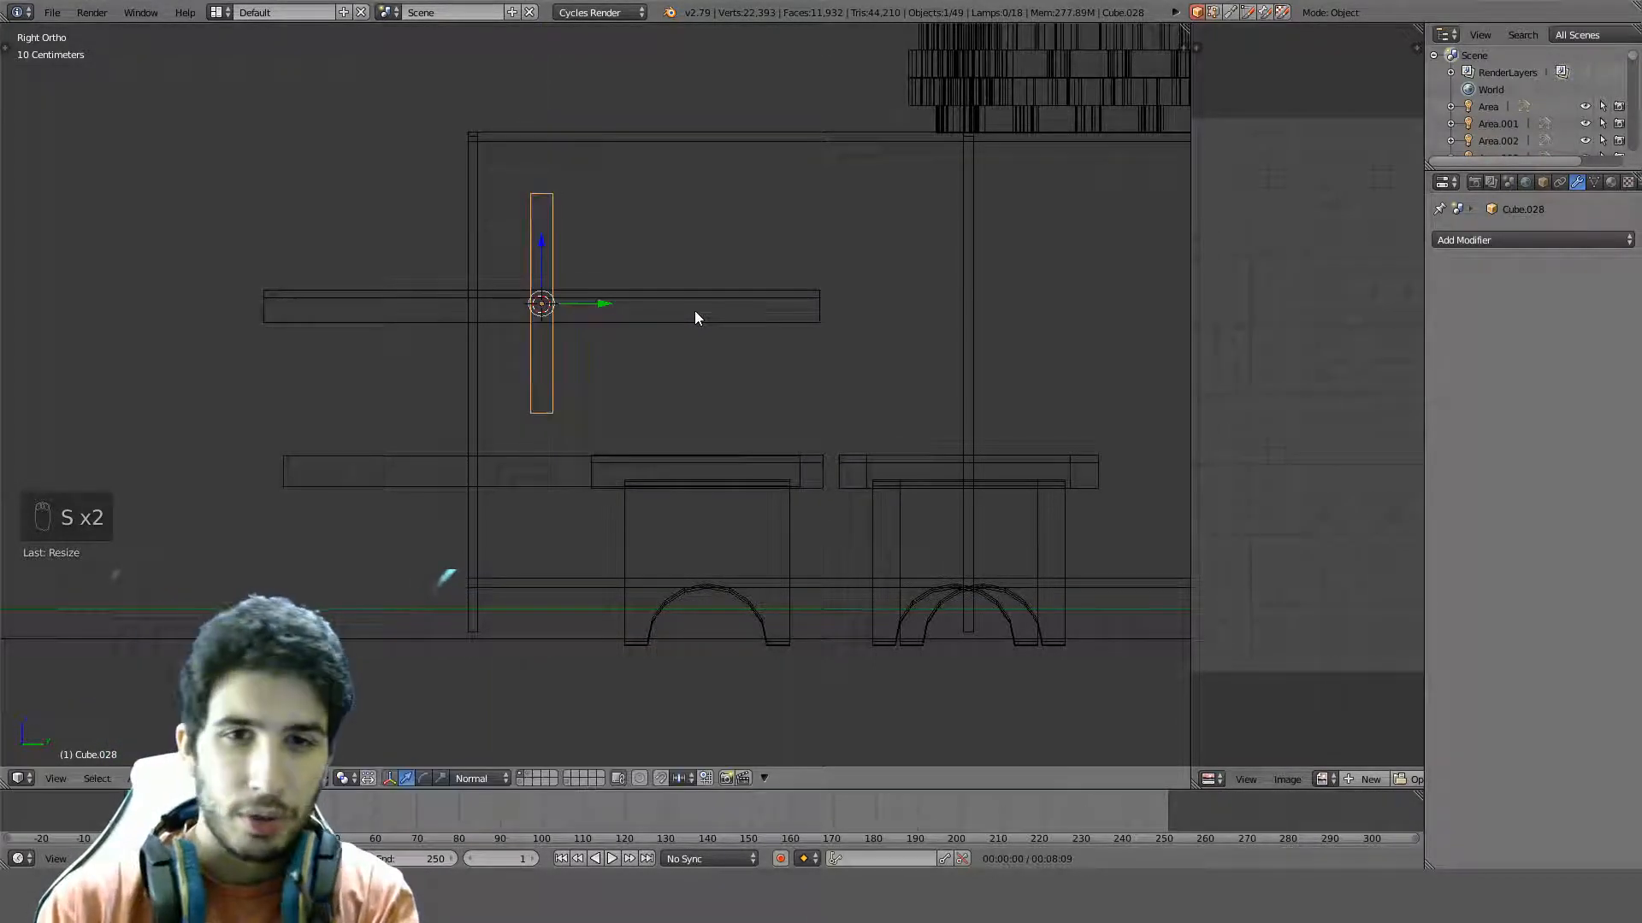
Double the post's height along Z and lower it 40 cm so its top sits inside the upper slab
{"action": "type", "text": "sz2"}
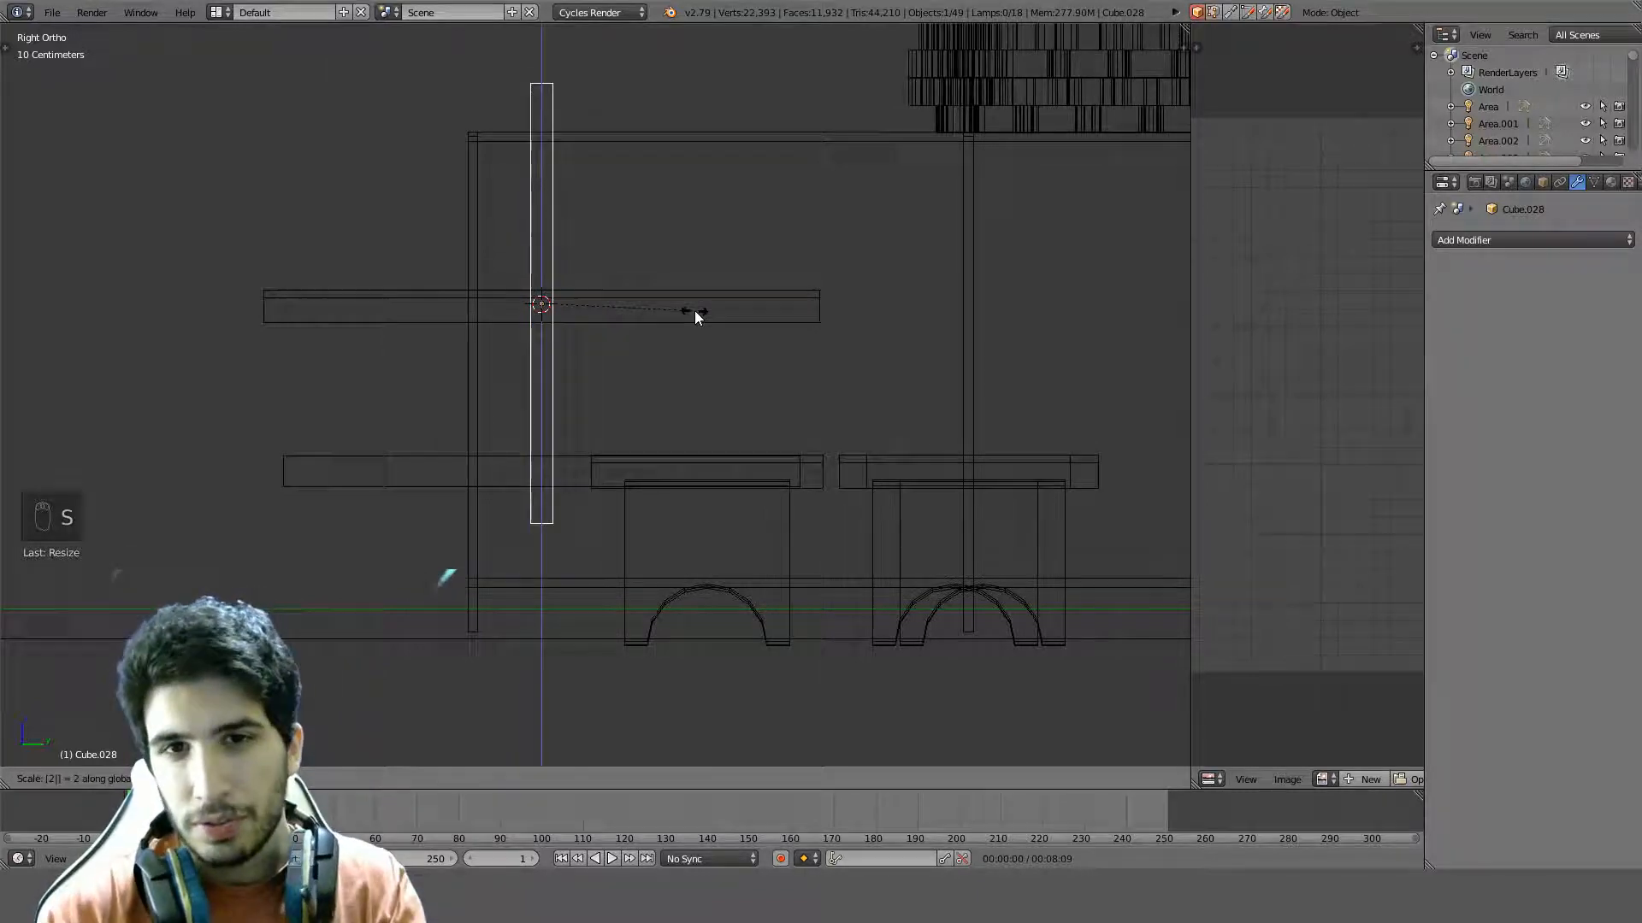
{"action": "key", "text": "Return"}
{"action": "key", "text": "g"}
{"action": "key", "text": "z"}
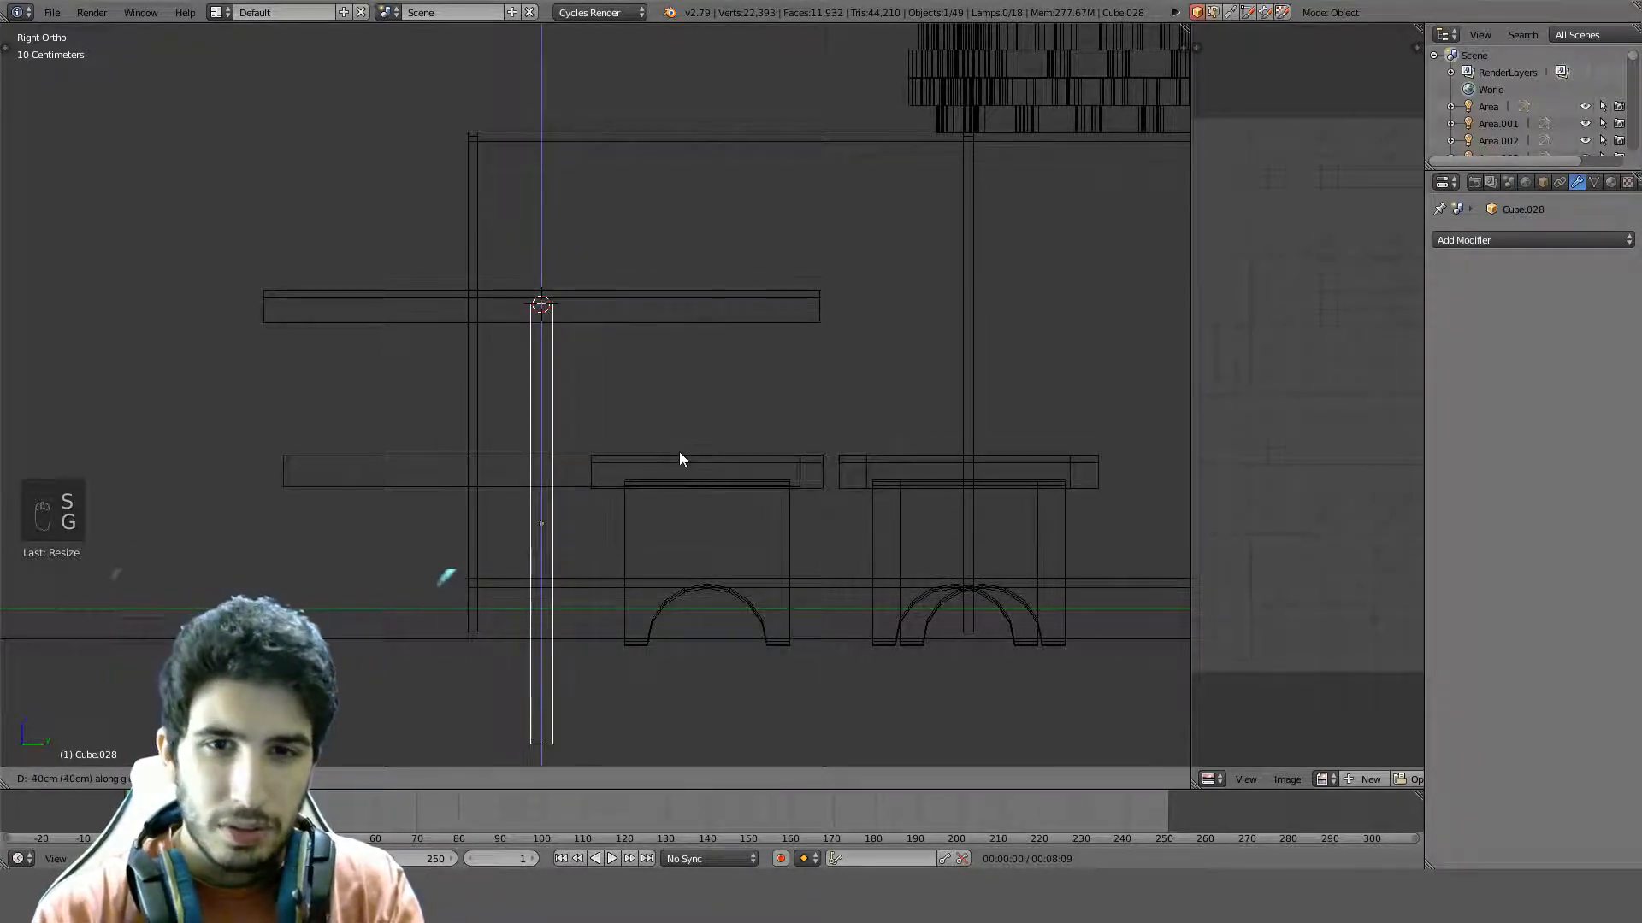
{"action": "left_click", "coordinate": [680, 453]}
Shorten the post along Z about its centre so its top sits between the two slabs
{"action": "middle_click_drag", "start_coordinate": [727, 407], "coordinate": [649, 381]}
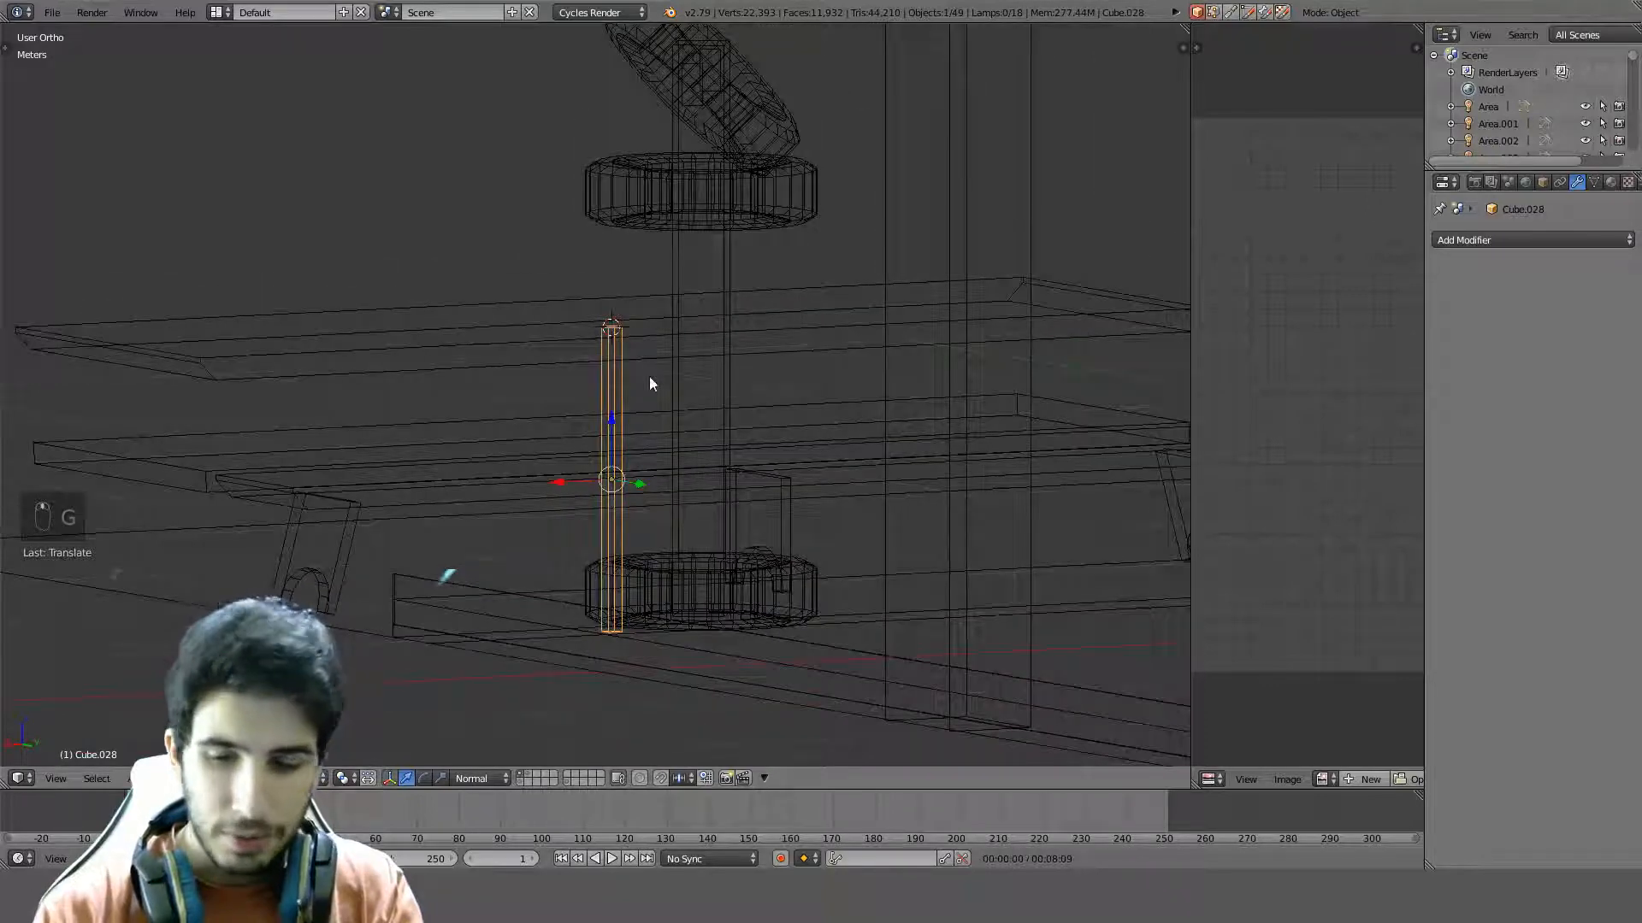
{"action": "key", "text": "KP_3"}
{"action": "scroll", "coordinate": [649, 376], "scroll_direction": "up", "scroll_amount": 3}
{"action": "key", "text": "s"}
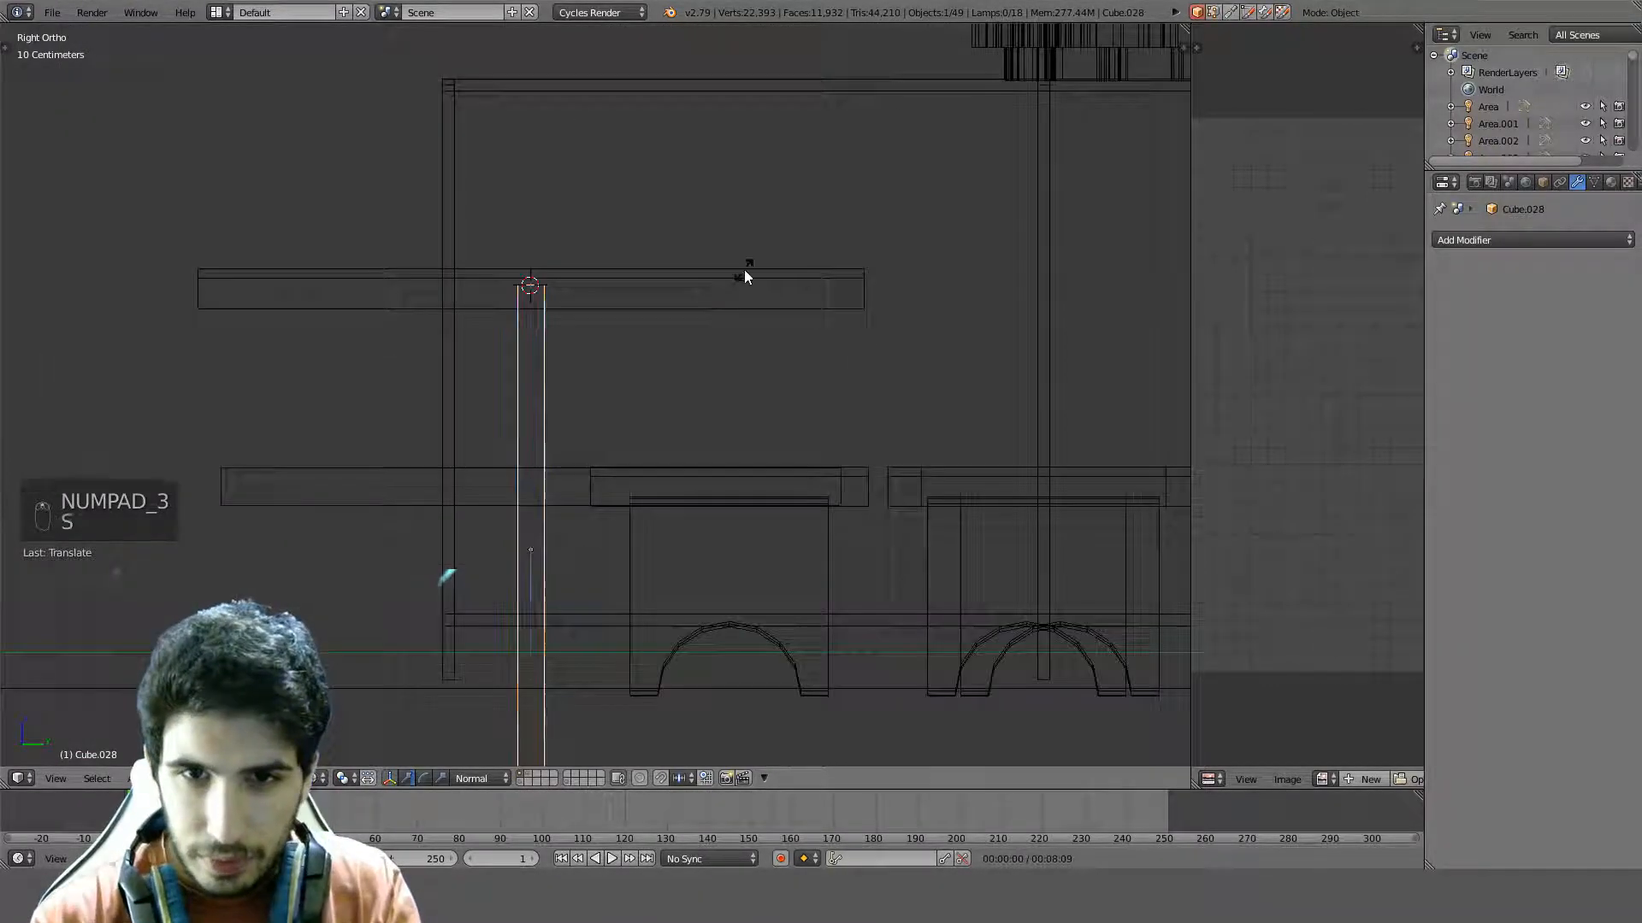
{"action": "key", "text": "z"}
{"action": "left_click", "coordinate": [664, 342]}
{"action": "key", "text": "g"}
{"action": "left_click", "coordinate": [666, 332]}
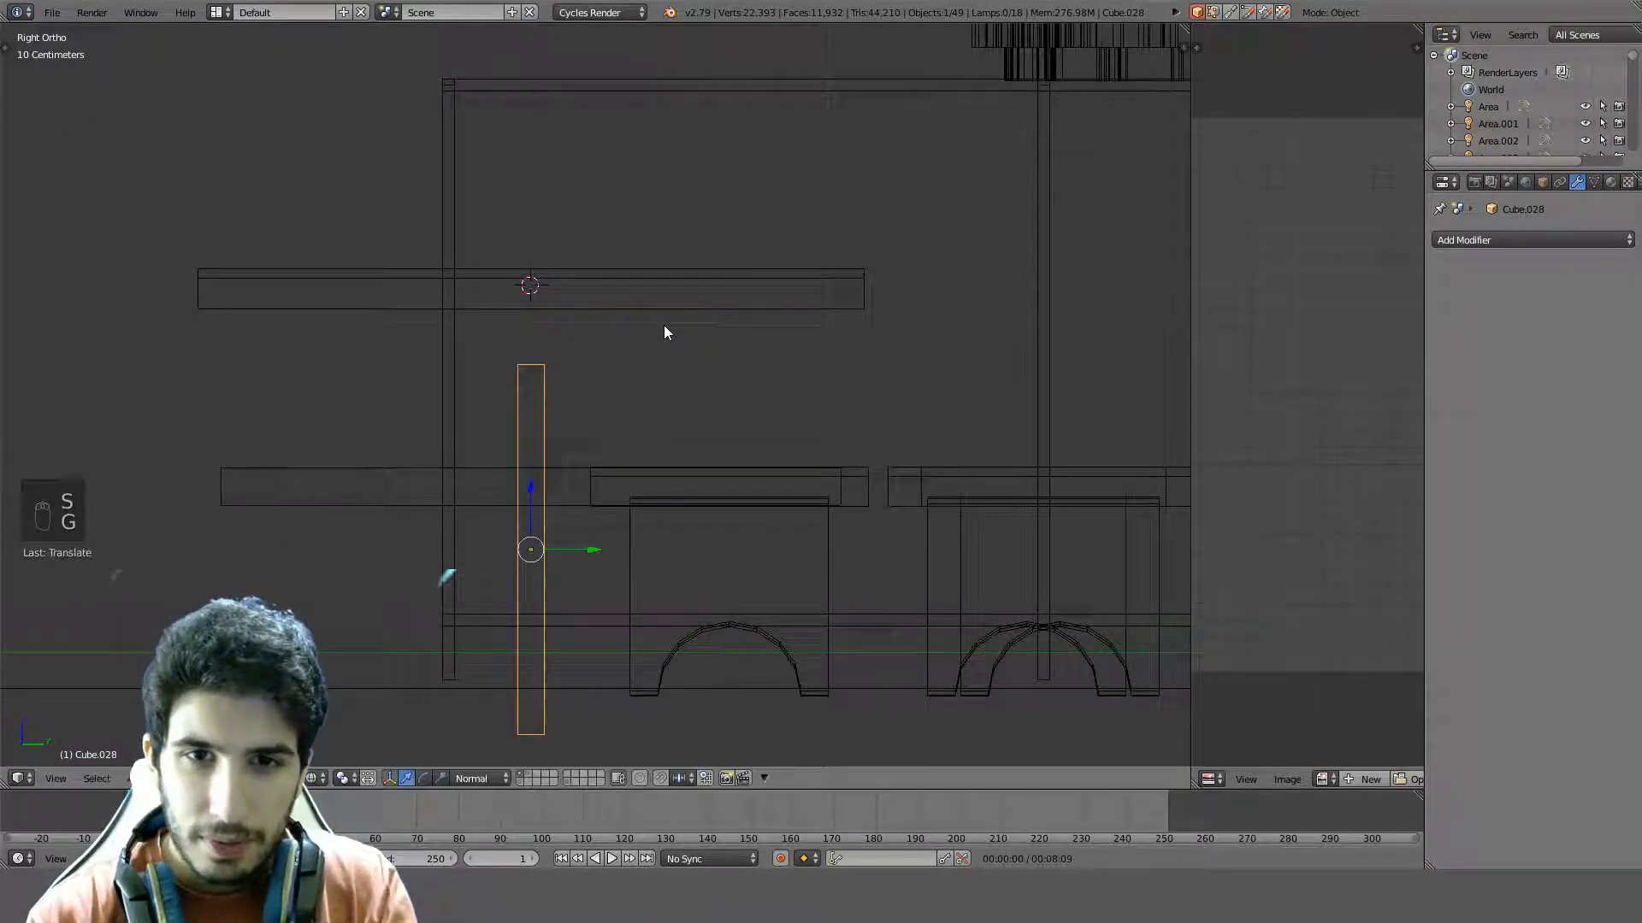
Stretch the post along Z by a factor of about 1.2 and raise it until its top passes through the upper slab
{"action": "key", "text": "s"}
{"action": "key", "text": "z"}
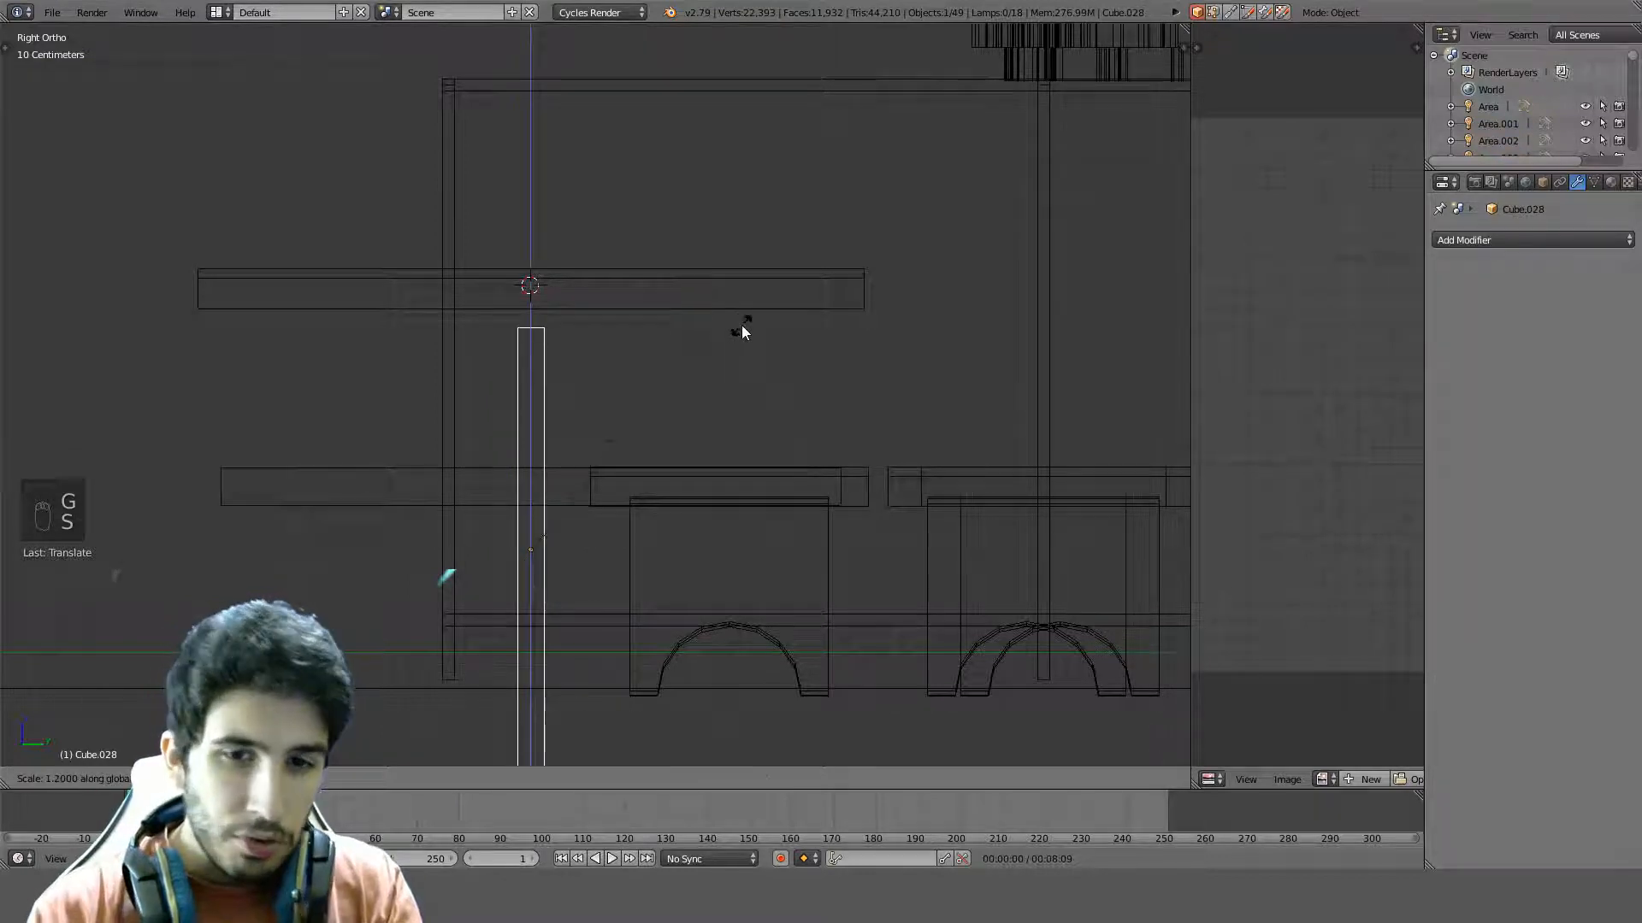
{"action": "left_click", "coordinate": [743, 332]}
{"action": "key", "text": "z"}
{"action": "key", "text": "z"}
{"action": "key", "text": "g"}
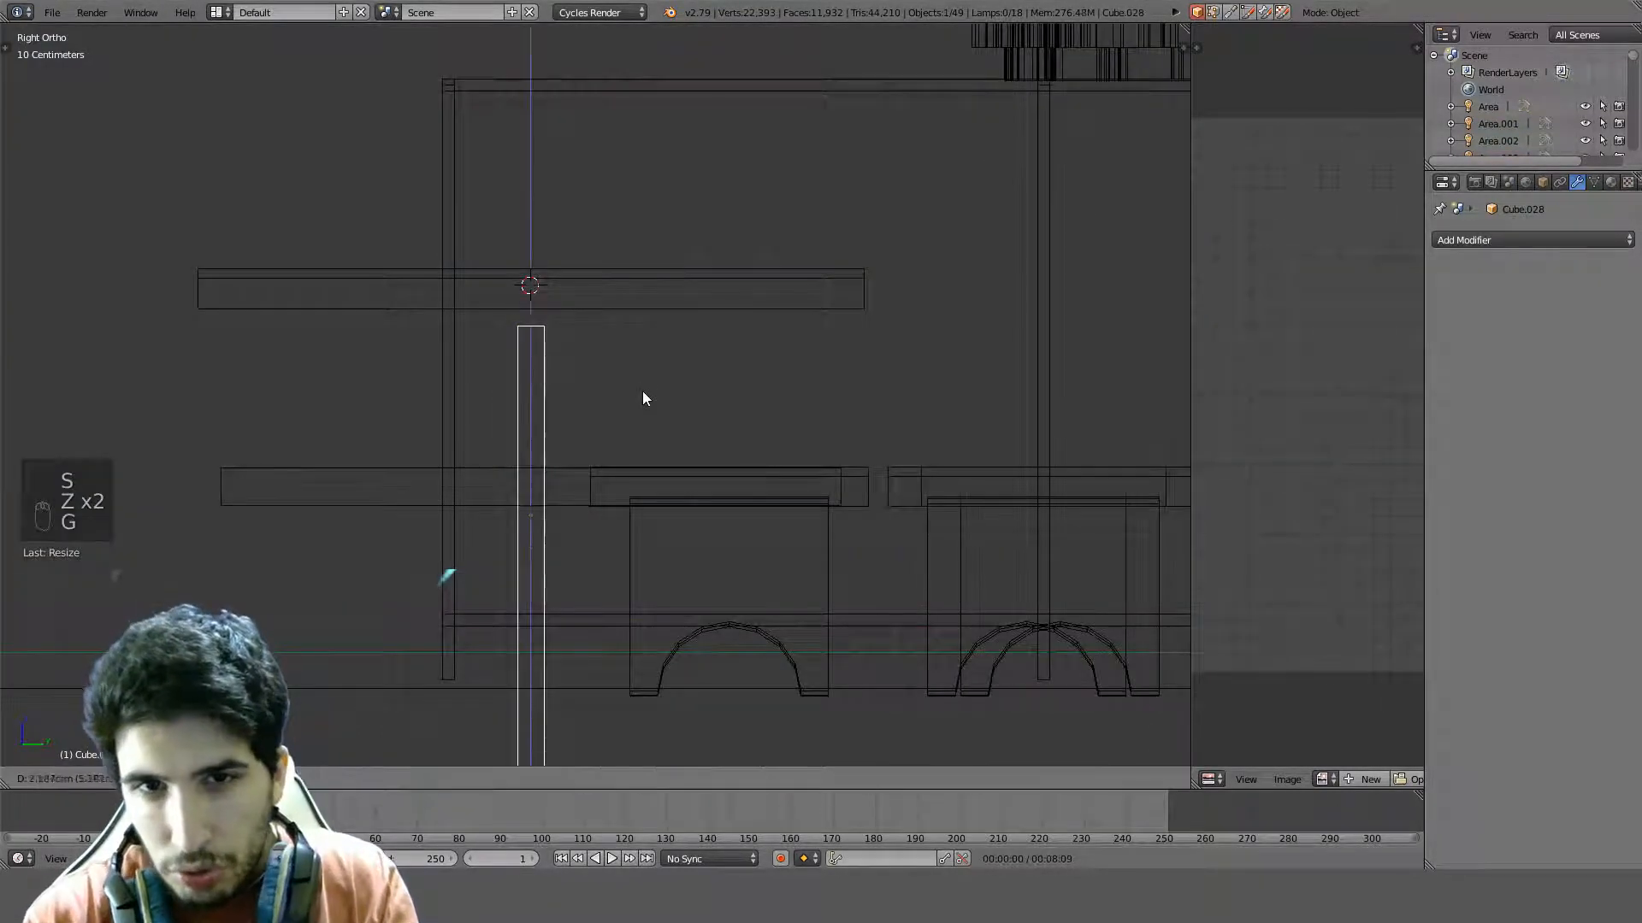
{"action": "key", "text": "z"}
{"action": "left_click", "coordinate": [650, 330]}
Shorten the post along Z so it spans from inside the upper slab to just above the floor, and begin repositioning it
{"action": "key", "text": "s"}
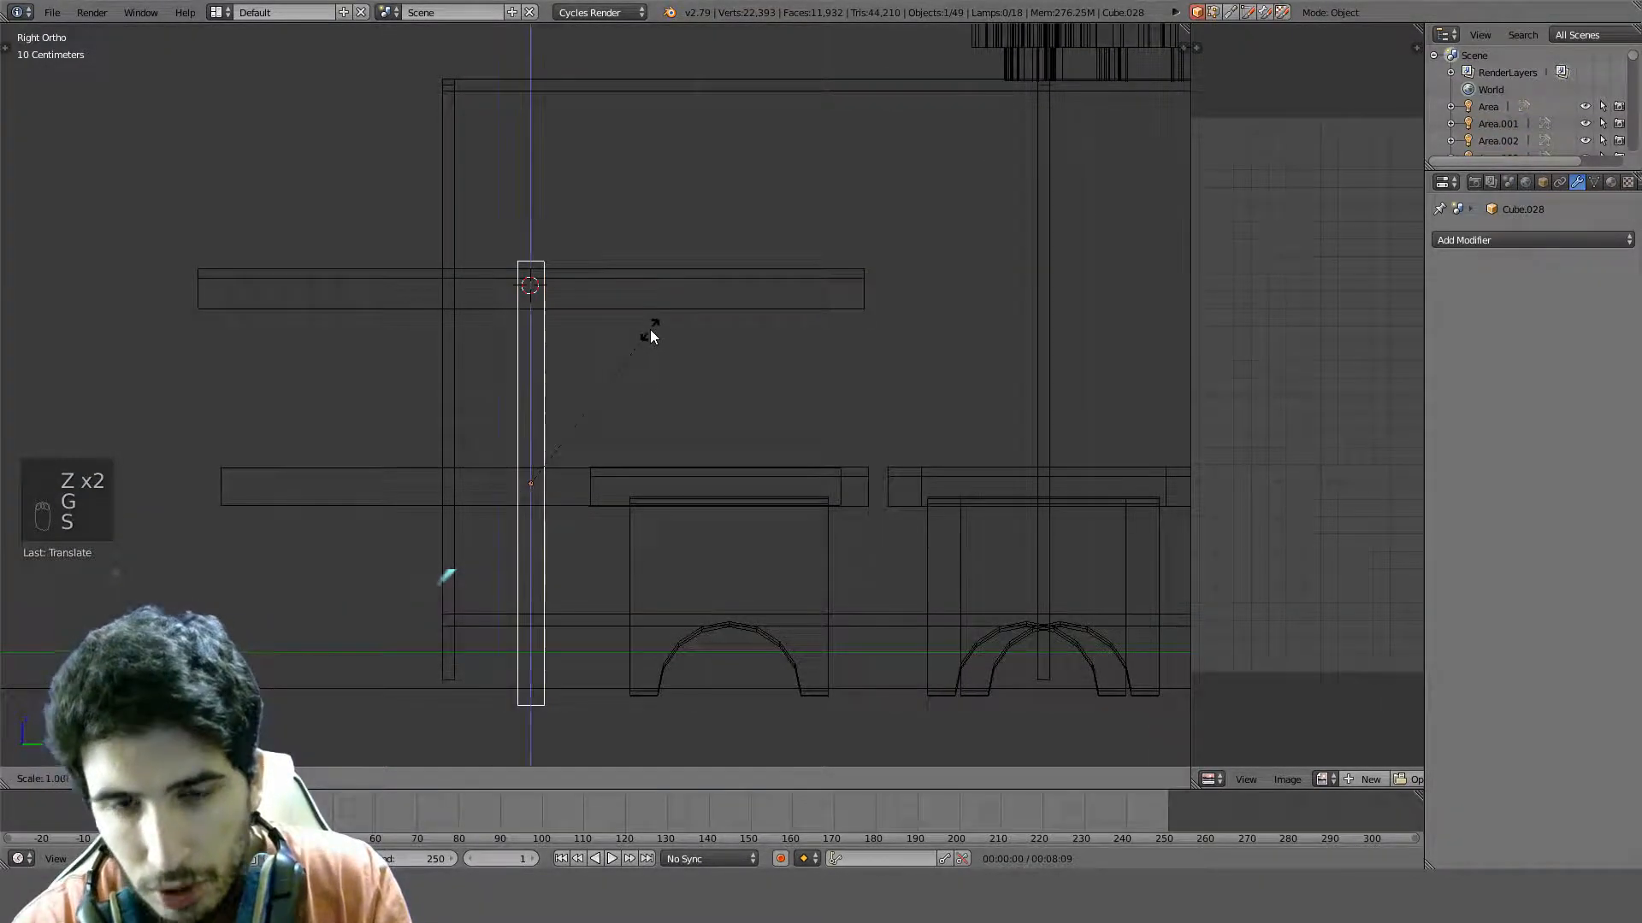
{"action": "left_click", "coordinate": [633, 335]}
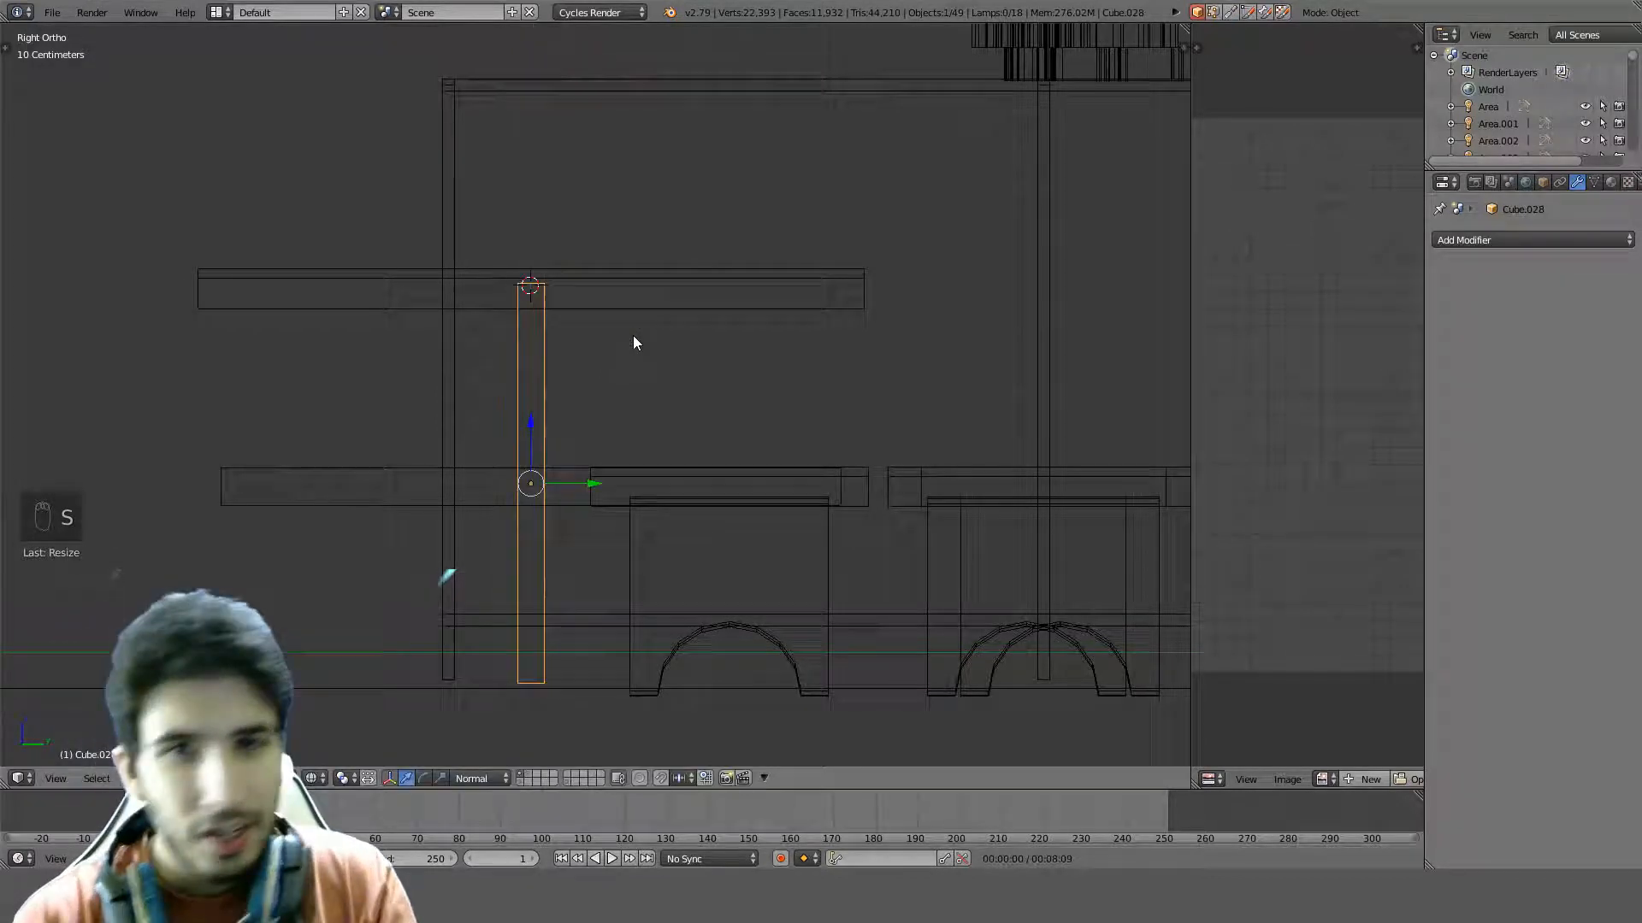
{"action": "key", "text": "g"}
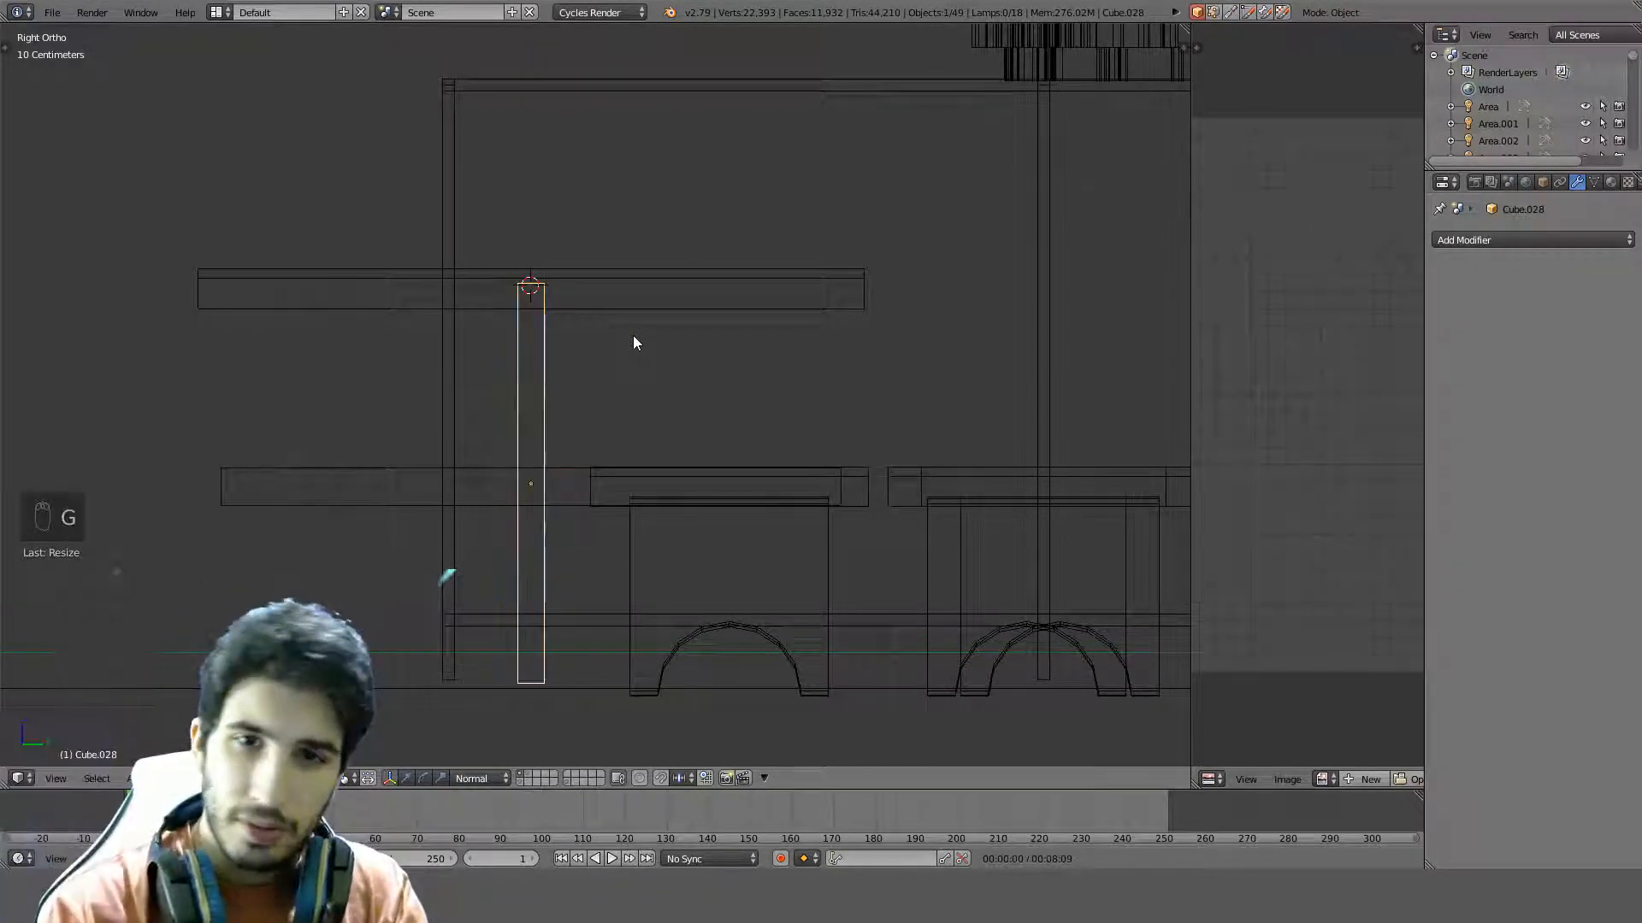
Lower the table leg vertically to the floor and add a Mirror modifier to it on the X and Y axes
{"action": "key", "text": "z"}
{"action": "left_click", "coordinate": [639, 380]}
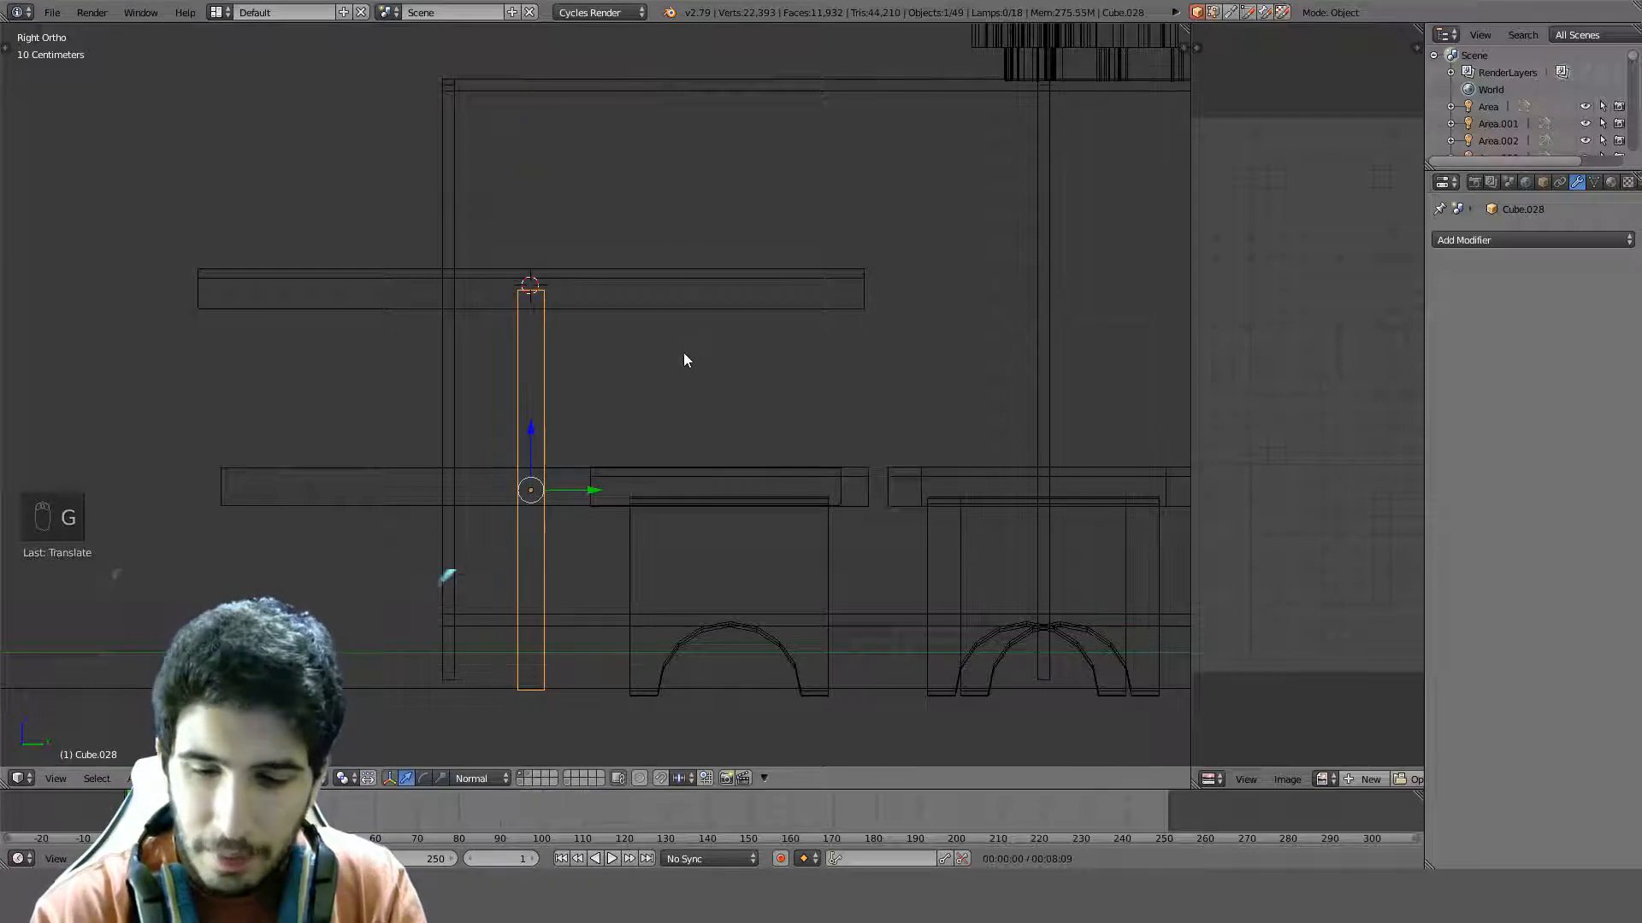
{"action": "key", "text": "KP_7"}
{"action": "key", "text": "z"}
{"action": "key", "text": "z"}
{"action": "scroll", "coordinate": [659, 412], "scroll_direction": "down", "scroll_amount": 3}
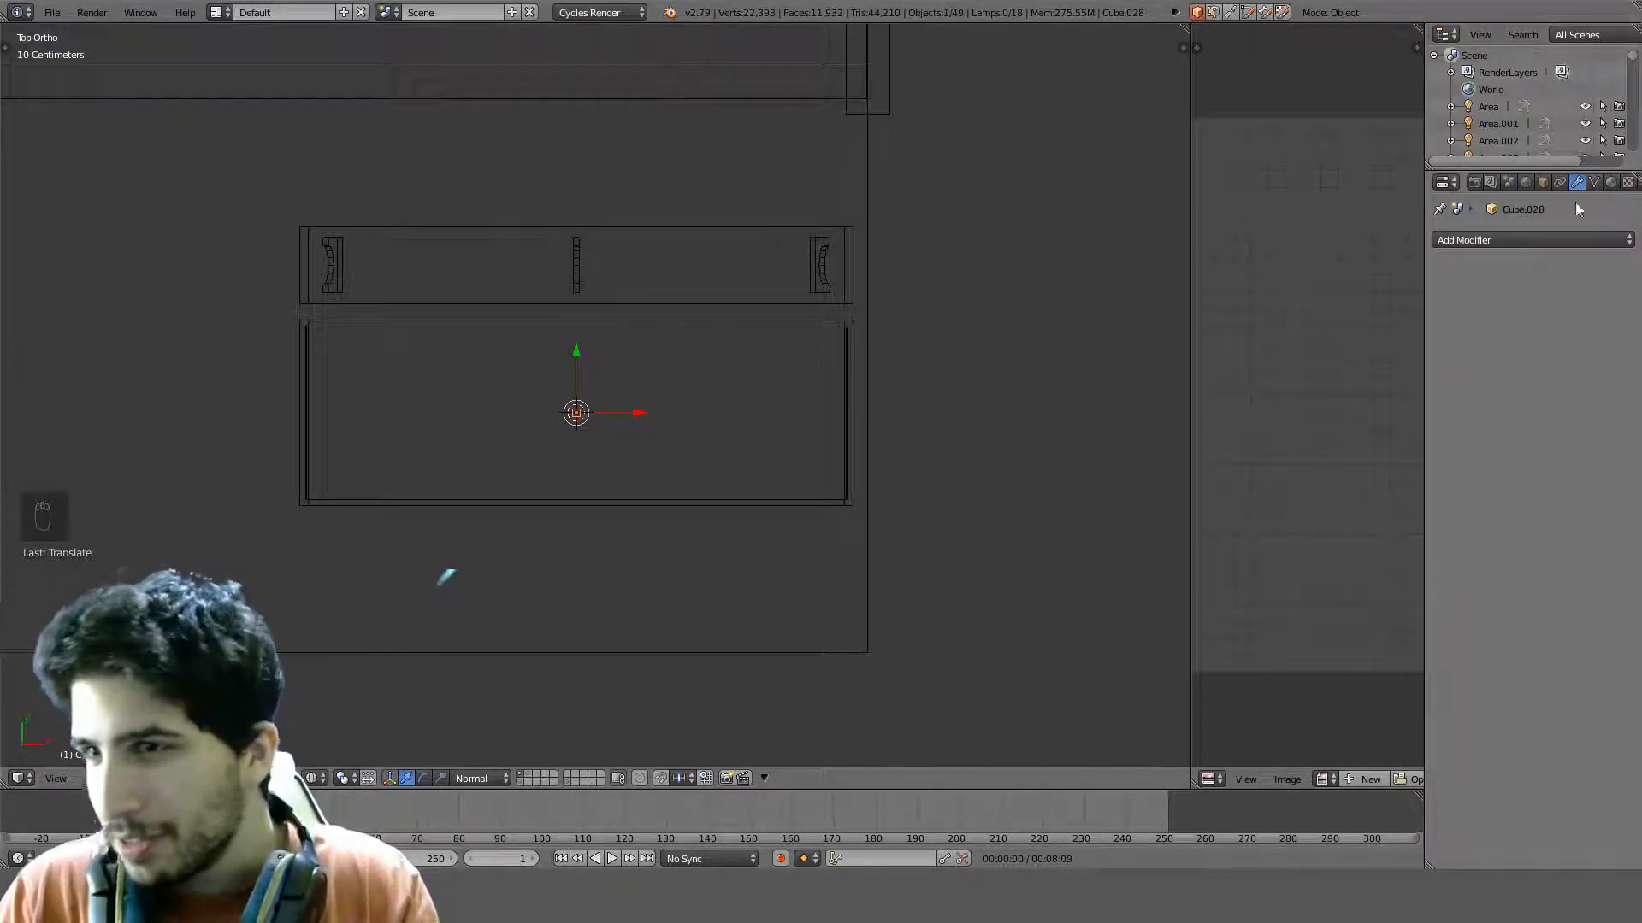
{"action": "left_click", "coordinate": [1532, 239]}
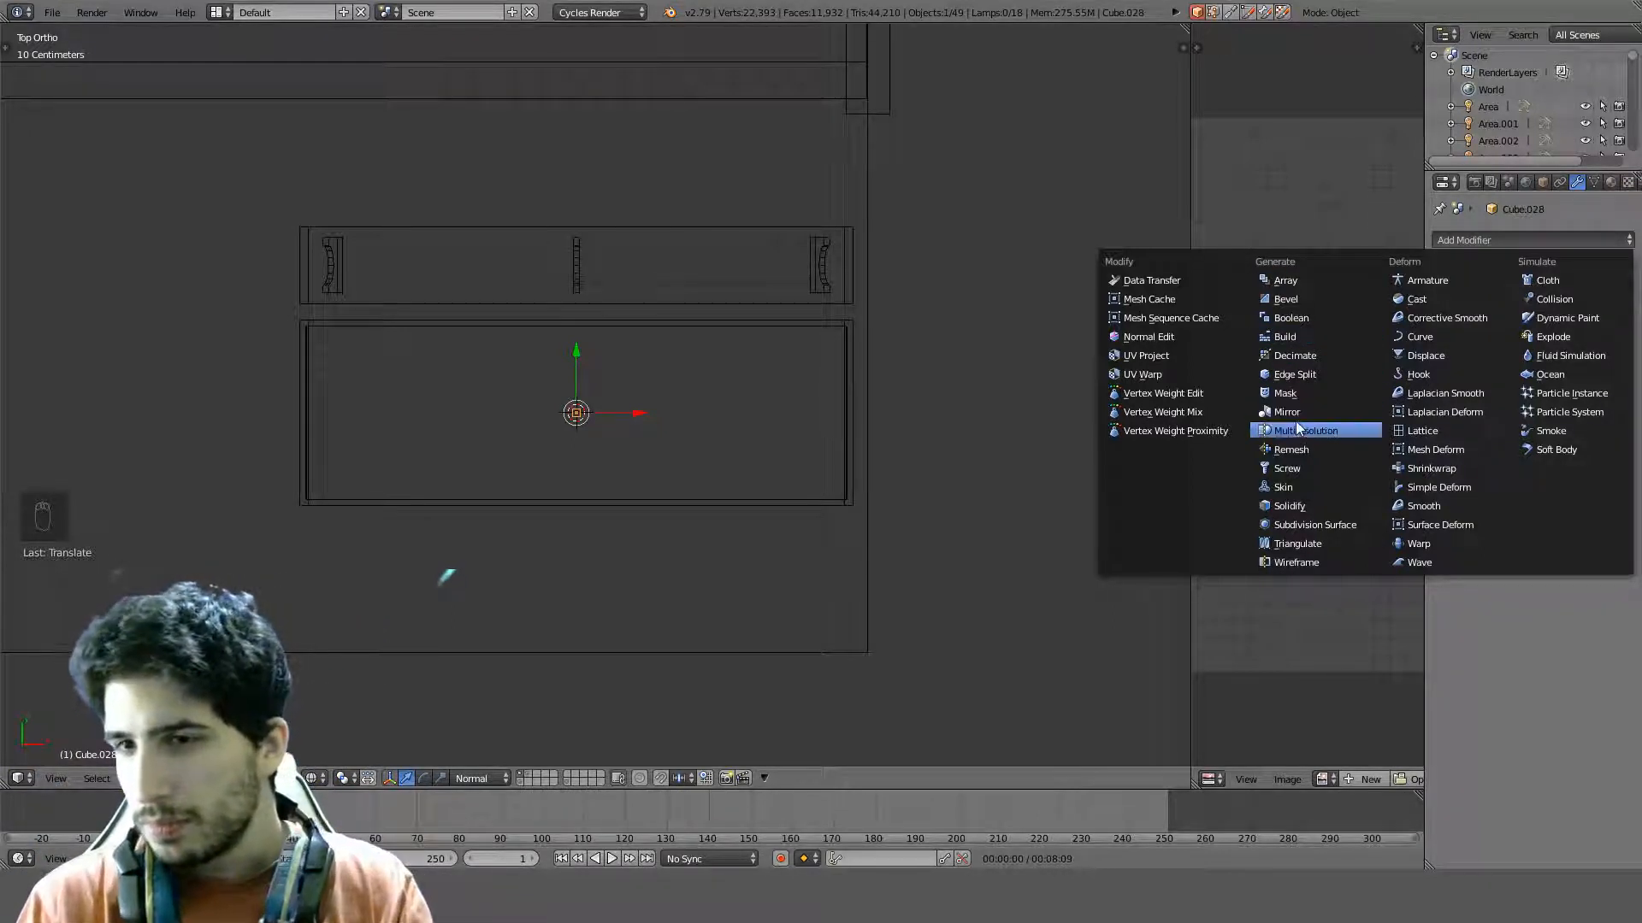
{"action": "left_click", "coordinate": [1368, 411]}
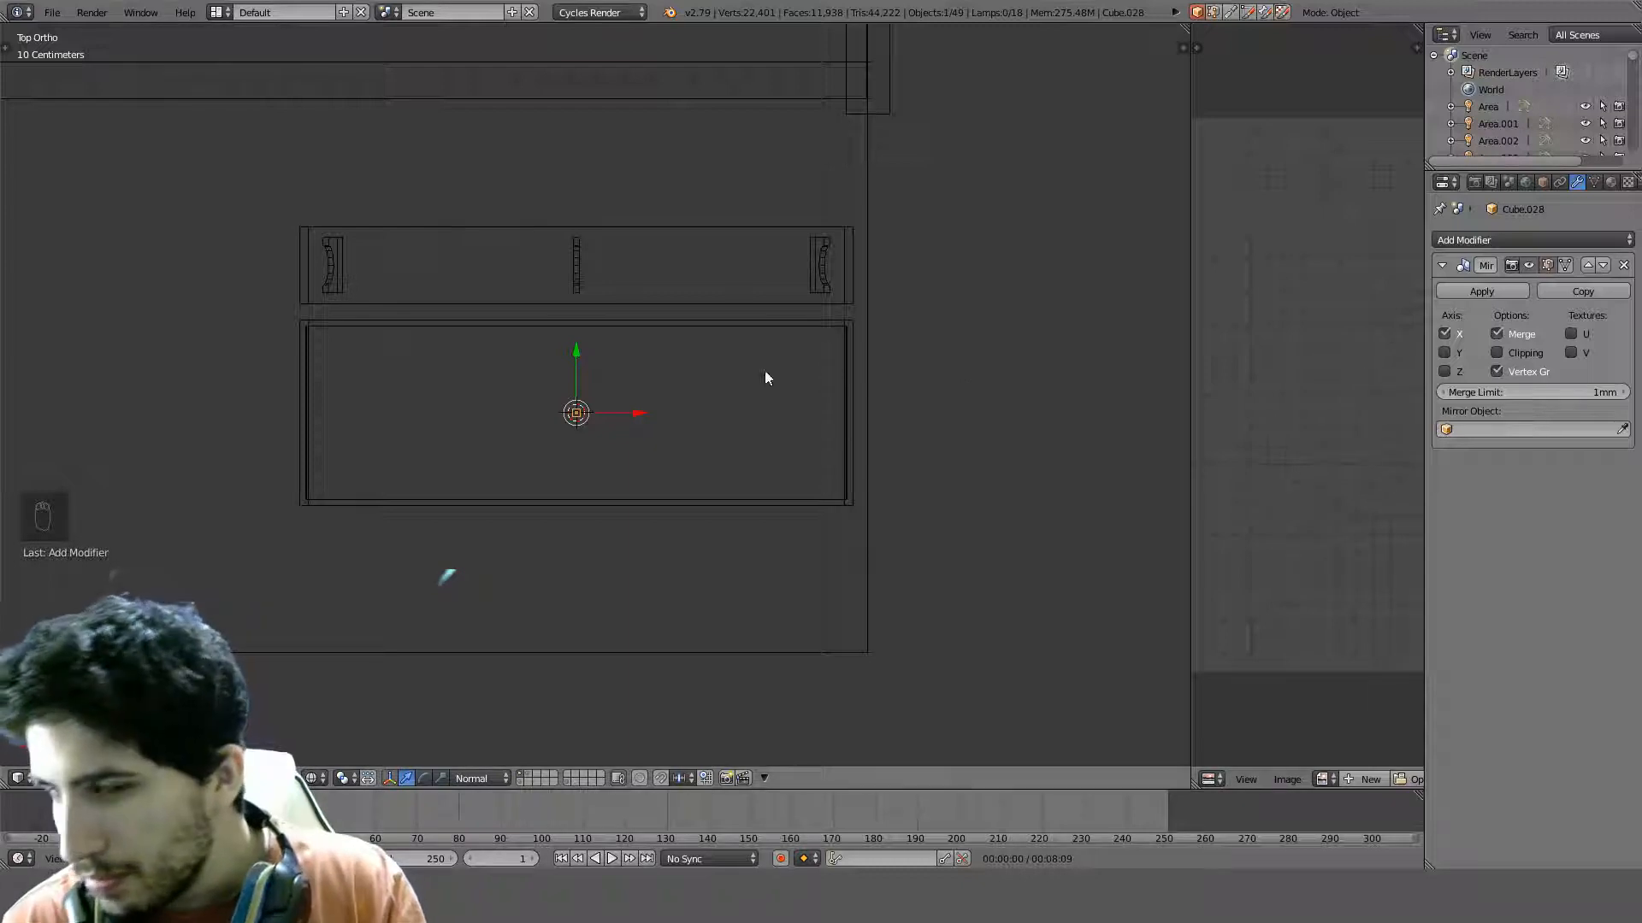
{"action": "left_click", "coordinate": [1445, 353]}
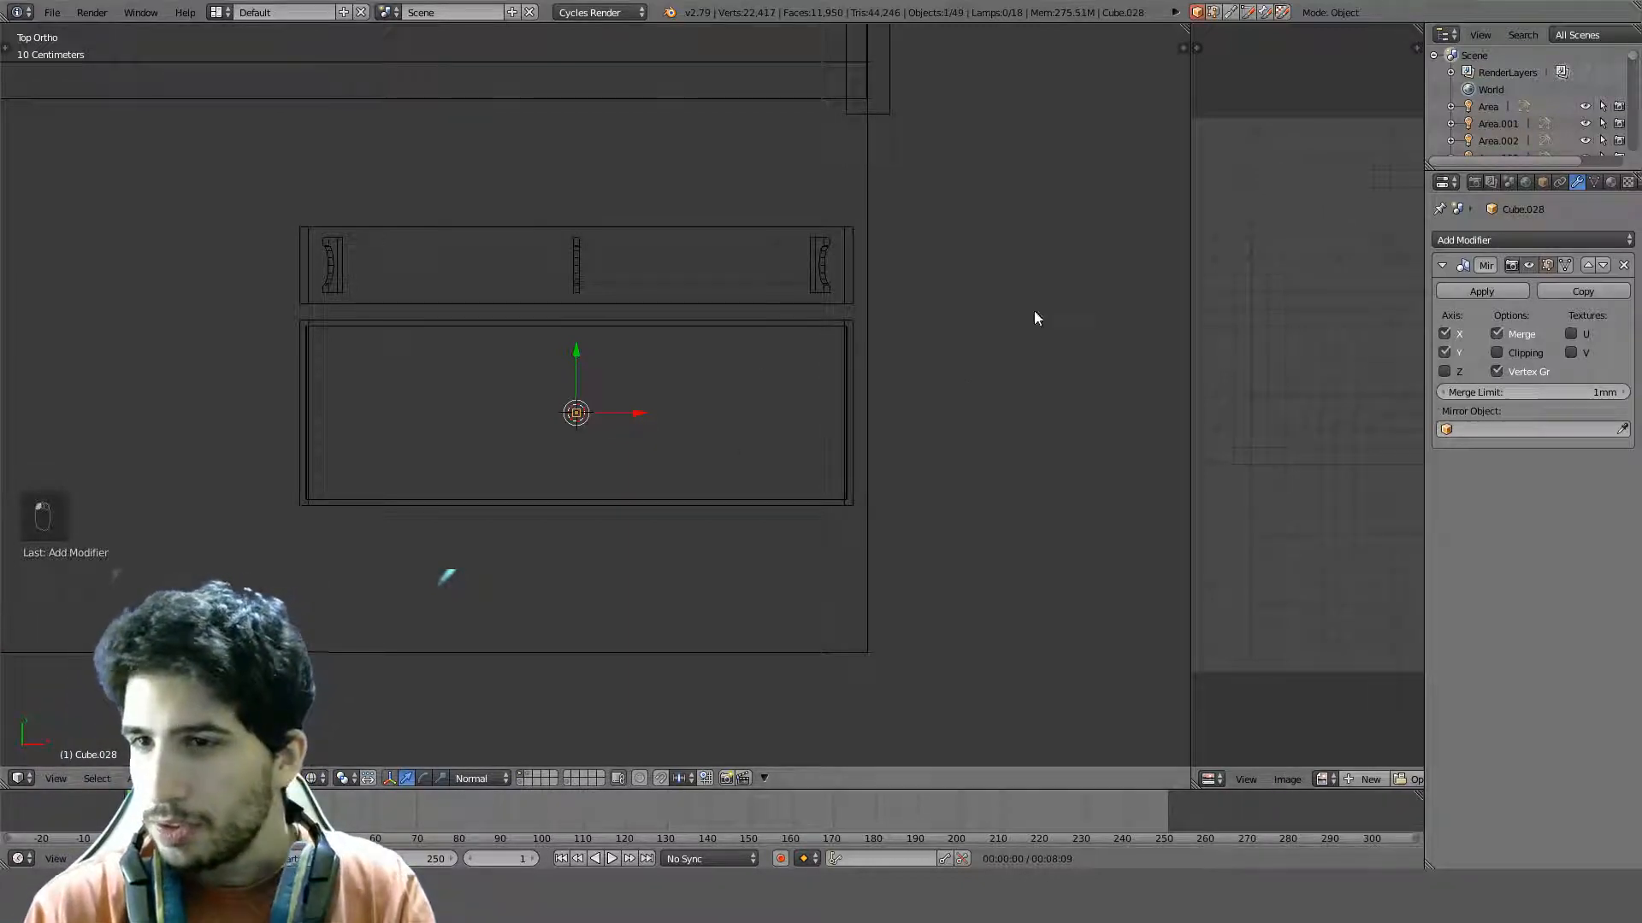
Move the leg's whole mesh in Edit Mode to the inner corner of the table frame, seen from above
{"action": "key", "text": "KP_7"}
{"action": "key", "text": "Tab"}
{"action": "key", "text": "a"}
{"action": "key", "text": "a"}
{"action": "key", "text": "a"}
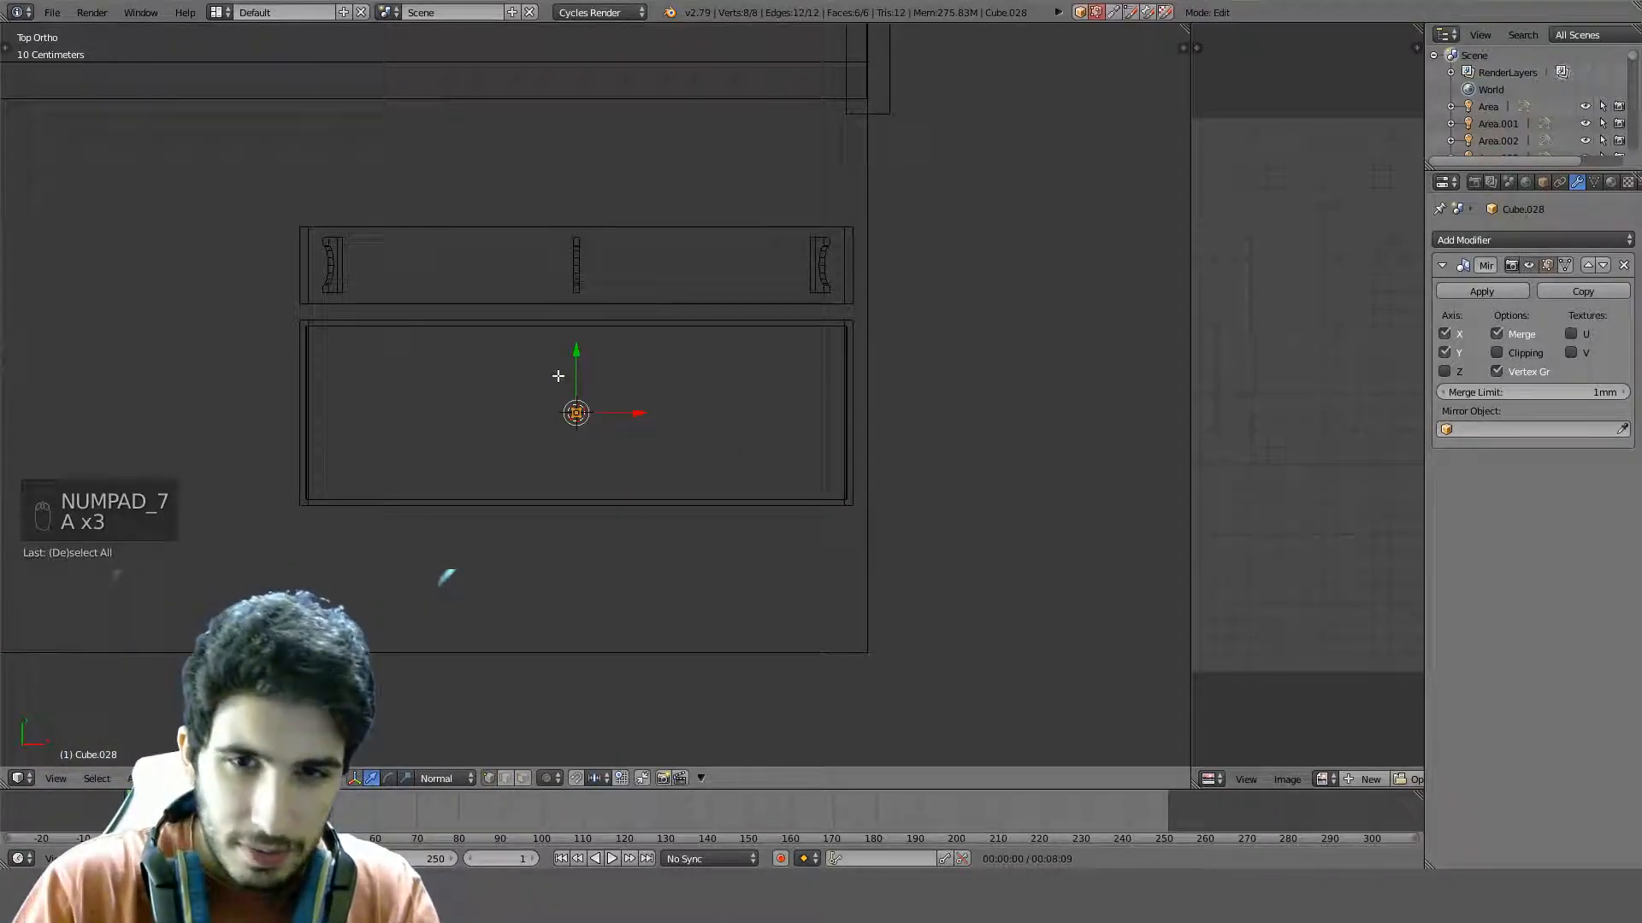
{"action": "key", "text": "g"}
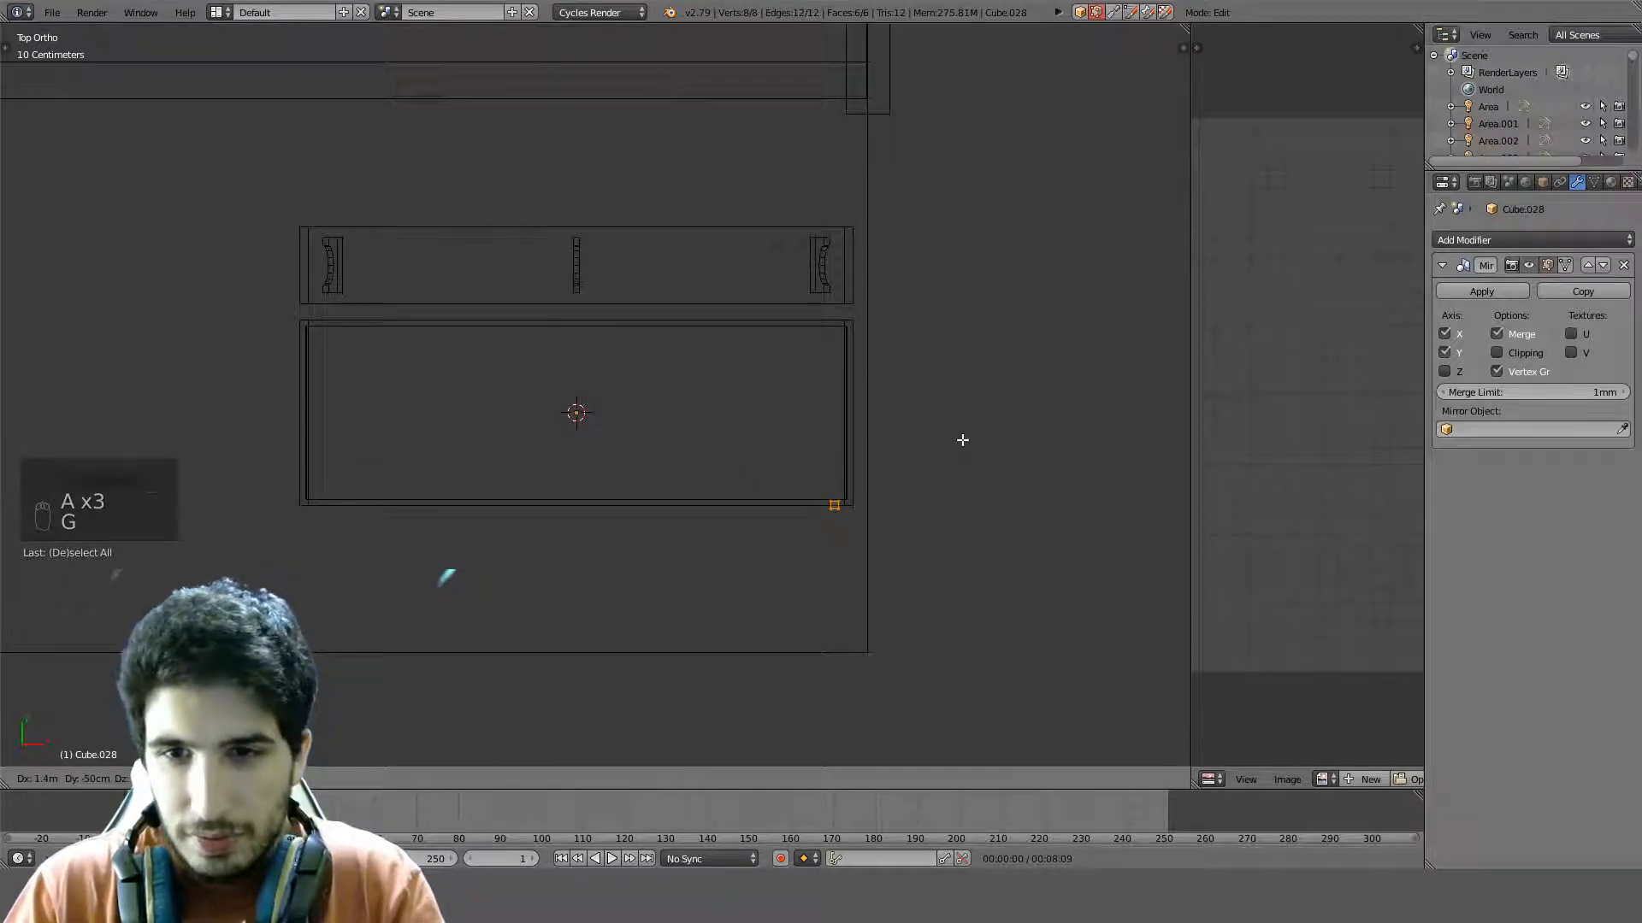
{"action": "left_click", "coordinate": [972, 439]}
{"action": "scroll", "coordinate": [973, 439], "scroll_direction": "up", "scroll_amount": 6}
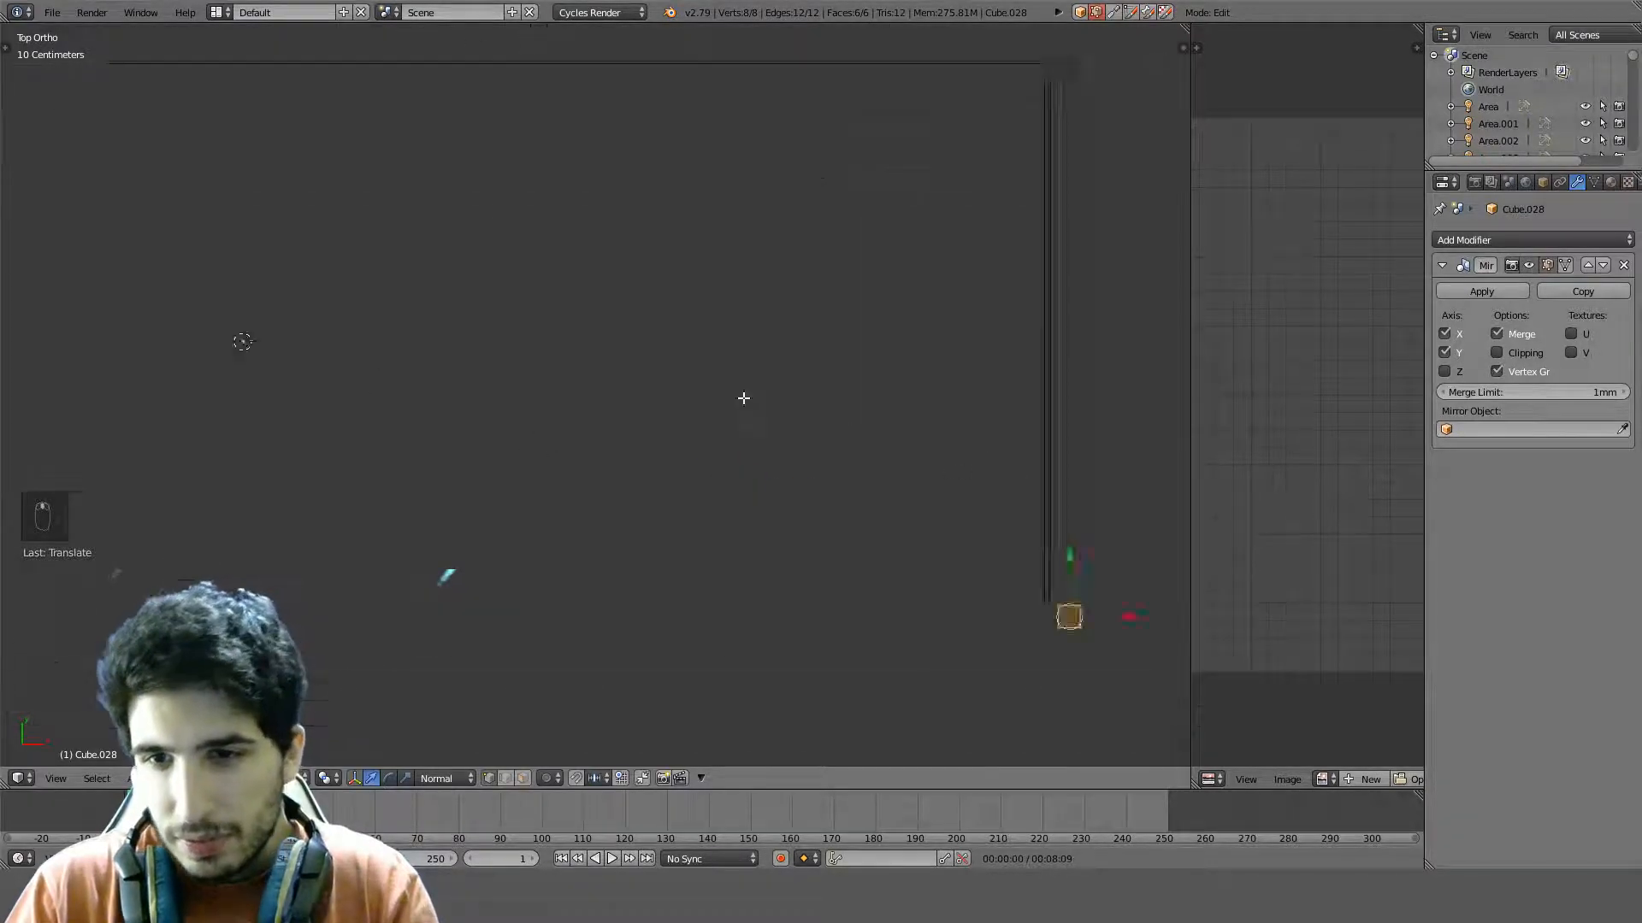
{"action": "key", "text": "g"}
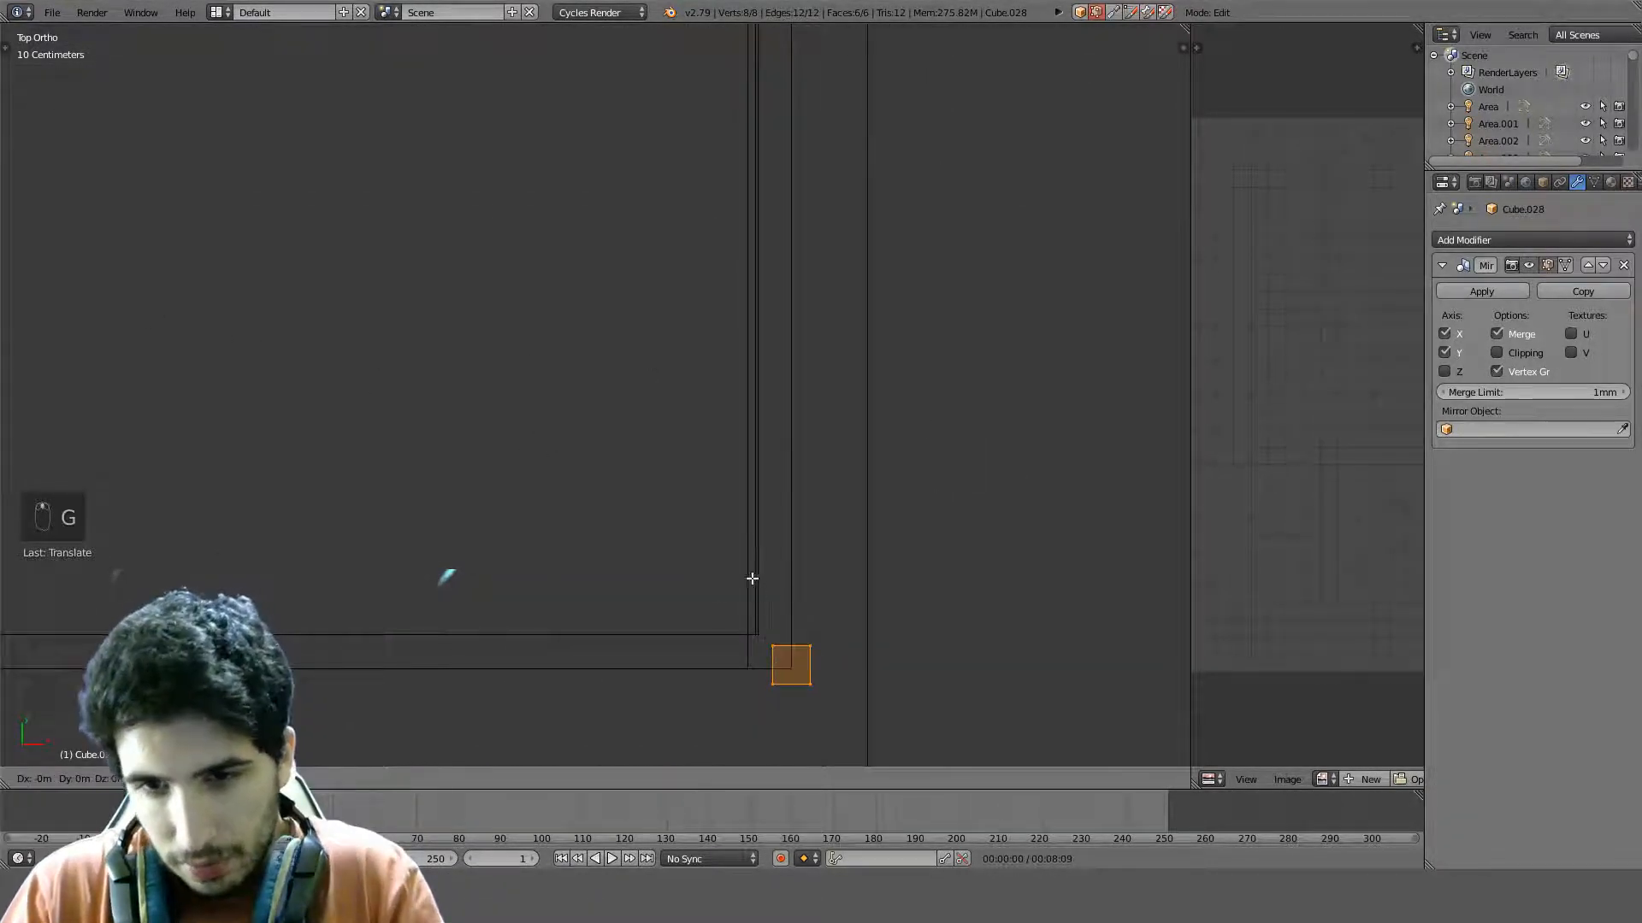
{"action": "left_click", "coordinate": [822, 619]}
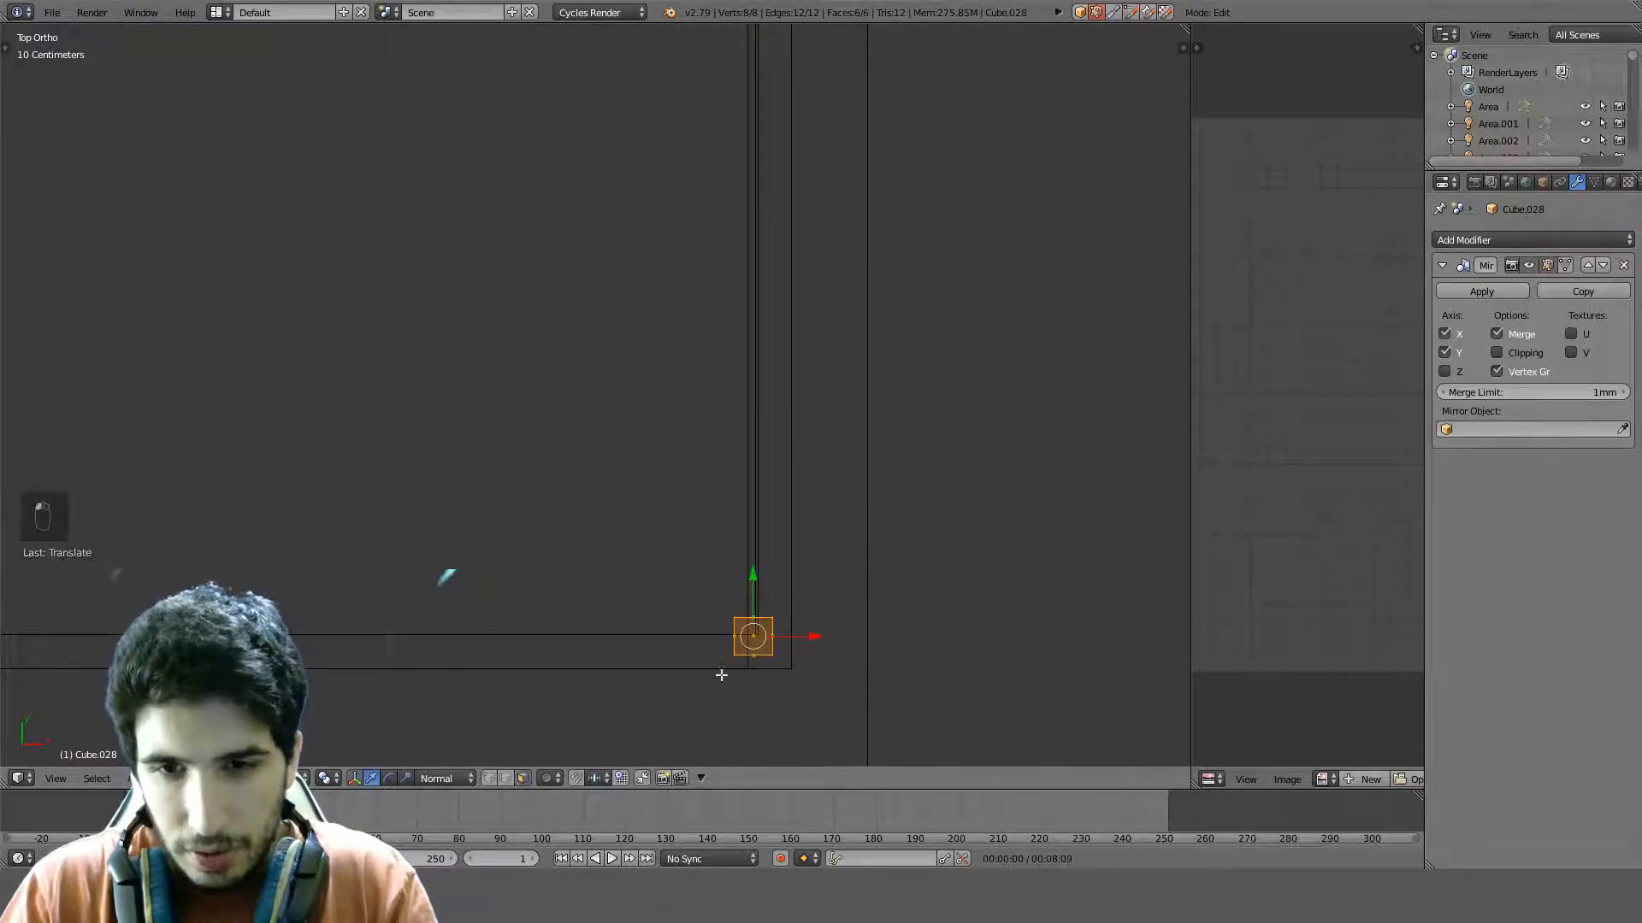
Select the leg's bottom face and move it diagonally outward past the table corner to splay the leg
{"action": "right_click", "coordinate": [753, 636]}
{"action": "middle_click_drag", "start_coordinate": [753, 636], "coordinate": [775, 590]}
{"action": "key", "text": "KP_7"}
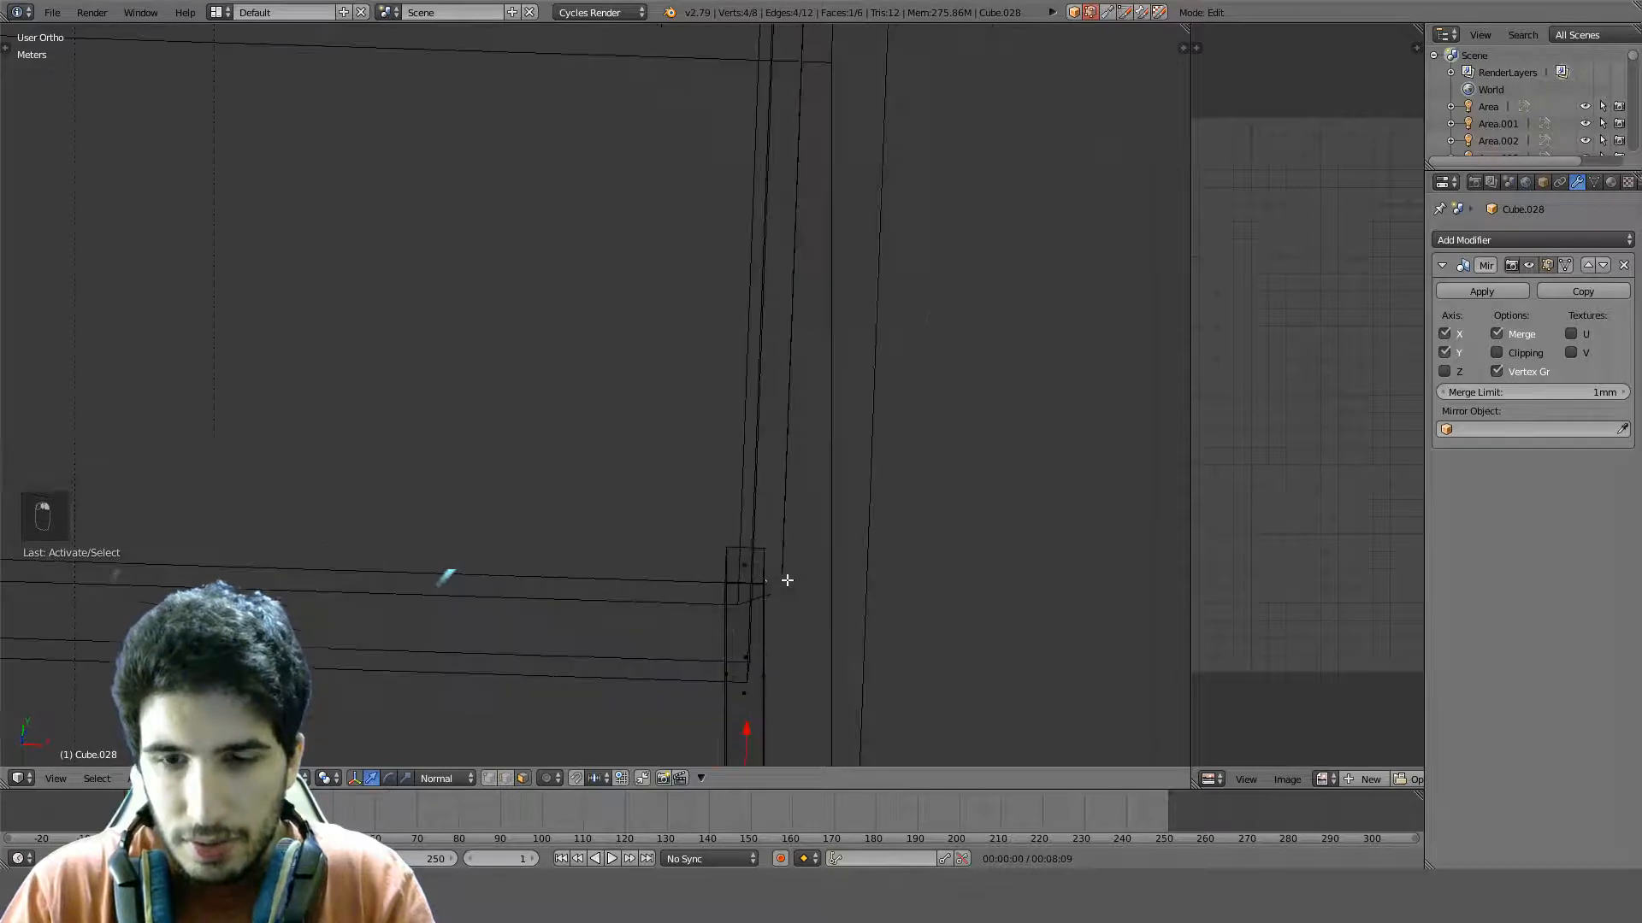
{"action": "key", "text": "g"}
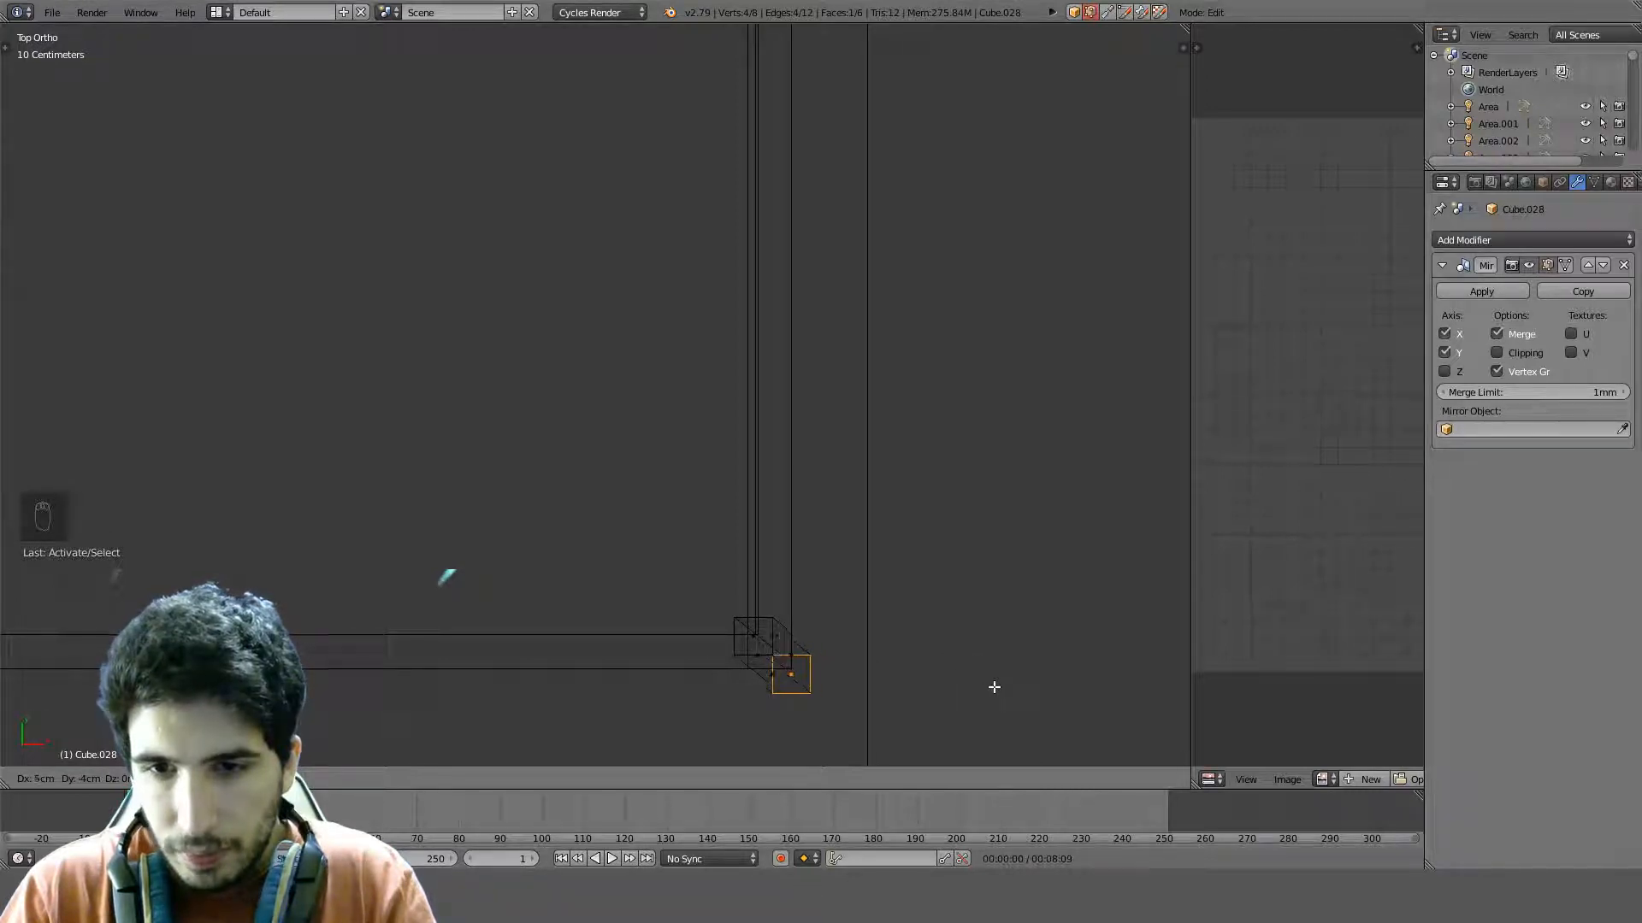
{"action": "left_click", "coordinate": [1011, 741]}
Delete the hidden top face of the table leg and leave Edit Mode
{"action": "mouse_move", "coordinate": [880, 653]}
{"action": "middle_mouse_down"}
{"action": "mouse_move", "coordinate": [748, 447]}
{"action": "mouse_move", "coordinate": [669, 396]}
{"action": "mouse_move", "coordinate": [615, 407]}
{"action": "mouse_move", "coordinate": [861, 367]}
{"action": "mouse_move", "coordinate": [777, 400]}
{"action": "mouse_move", "coordinate": [682, 342]}
{"action": "mouse_move", "coordinate": [577, 318]}
{"action": "mouse_move", "coordinate": [557, 370]}
{"action": "mouse_move", "coordinate": [509, 377]}
{"action": "mouse_move", "coordinate": [400, 336]}
{"action": "mouse_move", "coordinate": [615, 305]}
{"action": "mouse_move", "coordinate": [568, 311]}
{"action": "mouse_move", "coordinate": [752, 382]}
{"action": "mouse_move", "coordinate": [742, 297]}
{"action": "mouse_move", "coordinate": [715, 272]}
{"action": "mouse_move", "coordinate": [777, 237]}
{"action": "mouse_move", "coordinate": [836, 254]}
{"action": "mouse_move", "coordinate": [824, 287]}
{"action": "middle_mouse_up"}
{"action": "key", "text": "z"}
{"action": "key", "text": "Tab"}
{"action": "key", "text": "z"}
{"action": "key", "text": "z"}
{"action": "key", "text": "z"}
{"action": "key", "text": "Tab"}
{"action": "right_click", "coordinate": [806, 254]}
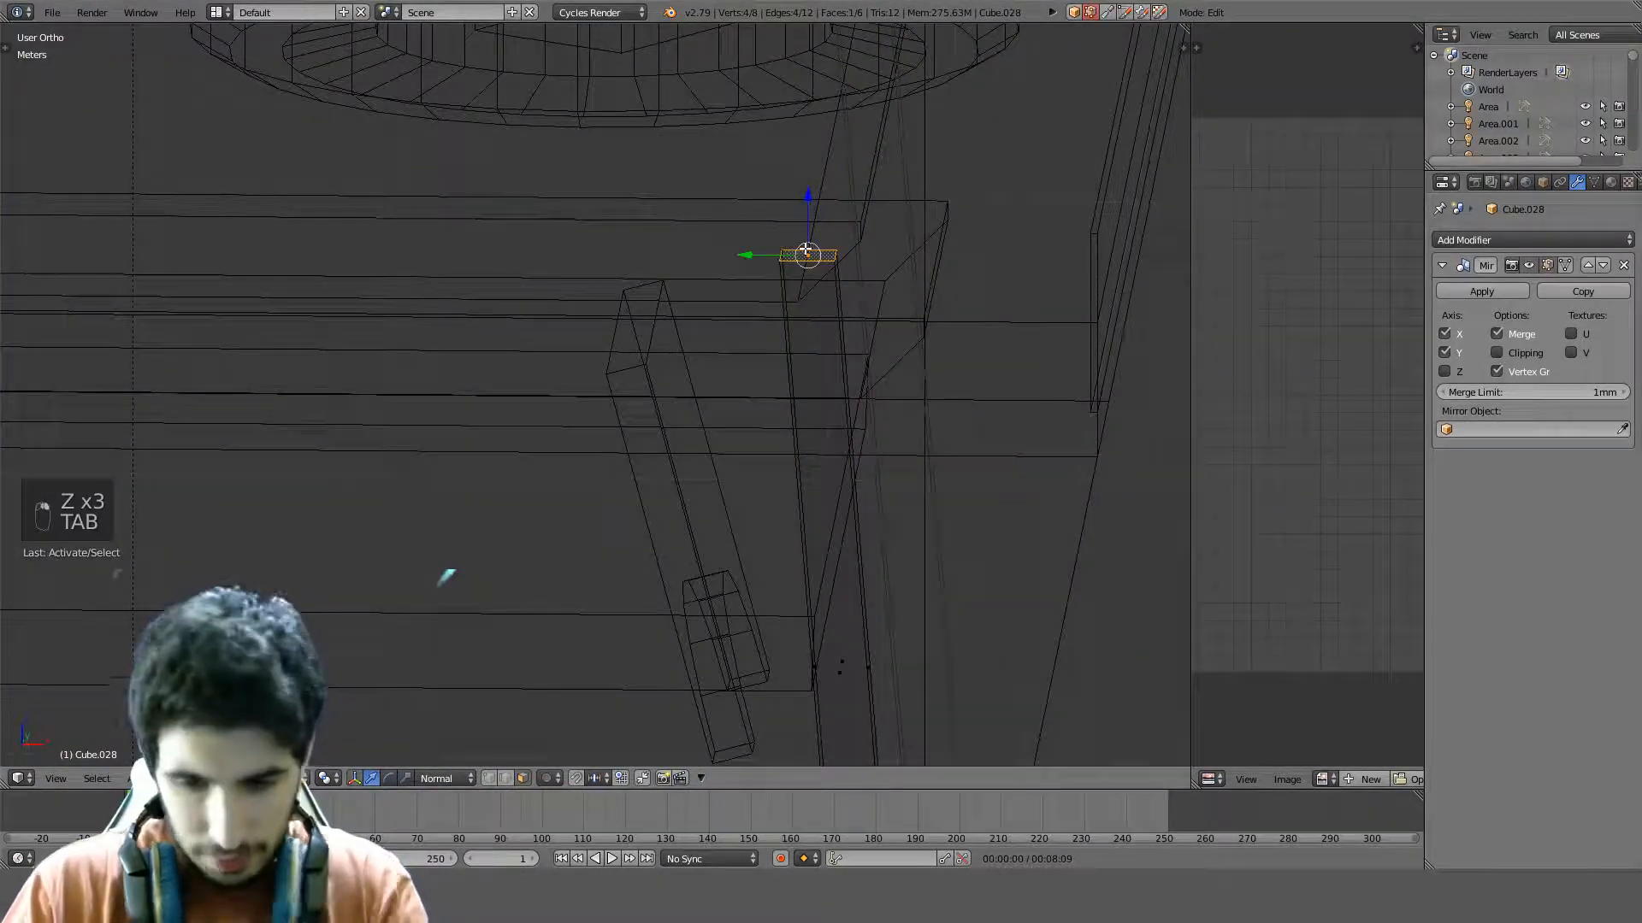
{"action": "key", "text": "Delete"}
{"action": "left_click", "coordinate": [803, 253]}
{"action": "key", "text": "Tab"}
Select the underside face of the table's lower shelf and scale it to about 1.02
{"action": "mouse_move", "coordinate": [804, 253]}
{"action": "middle_mouse_down"}
{"action": "mouse_move", "coordinate": [870, 325]}
{"action": "mouse_move", "coordinate": [732, 190]}
{"action": "mouse_move", "coordinate": [667, 176]}
{"action": "mouse_move", "coordinate": [579, 257]}
{"action": "mouse_move", "coordinate": [655, 369]}
{"action": "mouse_move", "coordinate": [868, 407]}
{"action": "mouse_move", "coordinate": [923, 396]}
{"action": "mouse_move", "coordinate": [978, 356]}
{"action": "mouse_move", "coordinate": [949, 255]}
{"action": "mouse_move", "coordinate": [835, 458]}
{"action": "mouse_move", "coordinate": [707, 487]}
{"action": "mouse_move", "coordinate": [616, 476]}
{"action": "mouse_move", "coordinate": [556, 752]}
{"action": "middle_mouse_up"}
{"action": "key", "text": "z"}
{"action": "right_click", "coordinate": [616, 475]}
{"action": "key", "text": "Tab"}
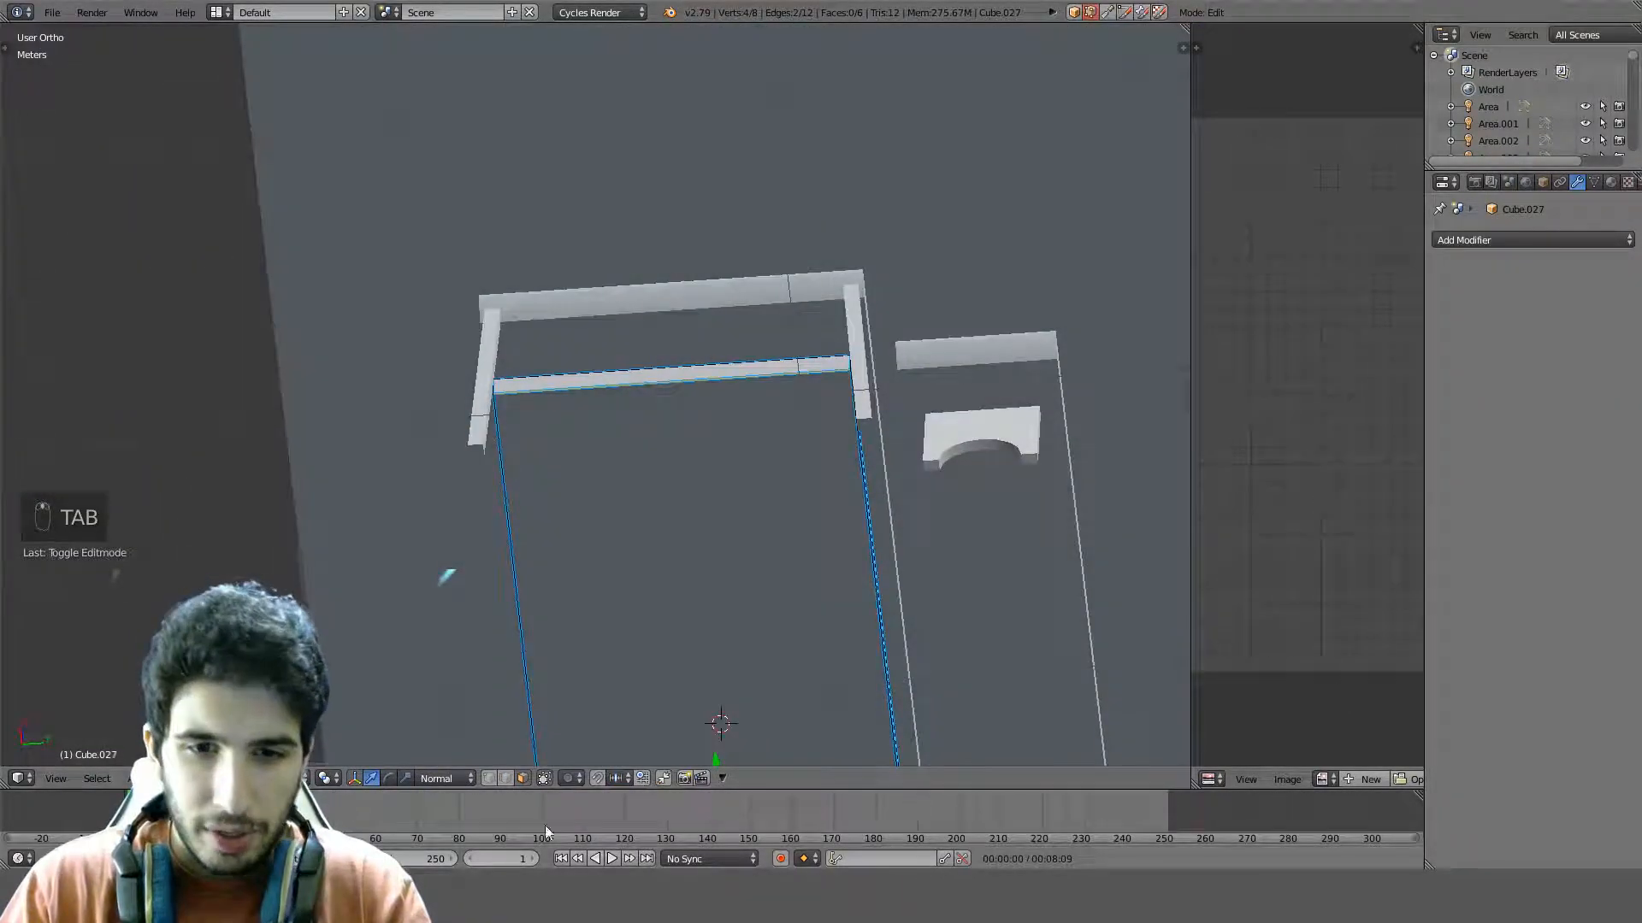
{"action": "right_click", "coordinate": [583, 523]}
{"action": "middle_click_drag", "start_coordinate": [792, 440], "coordinate": [939, 313]}
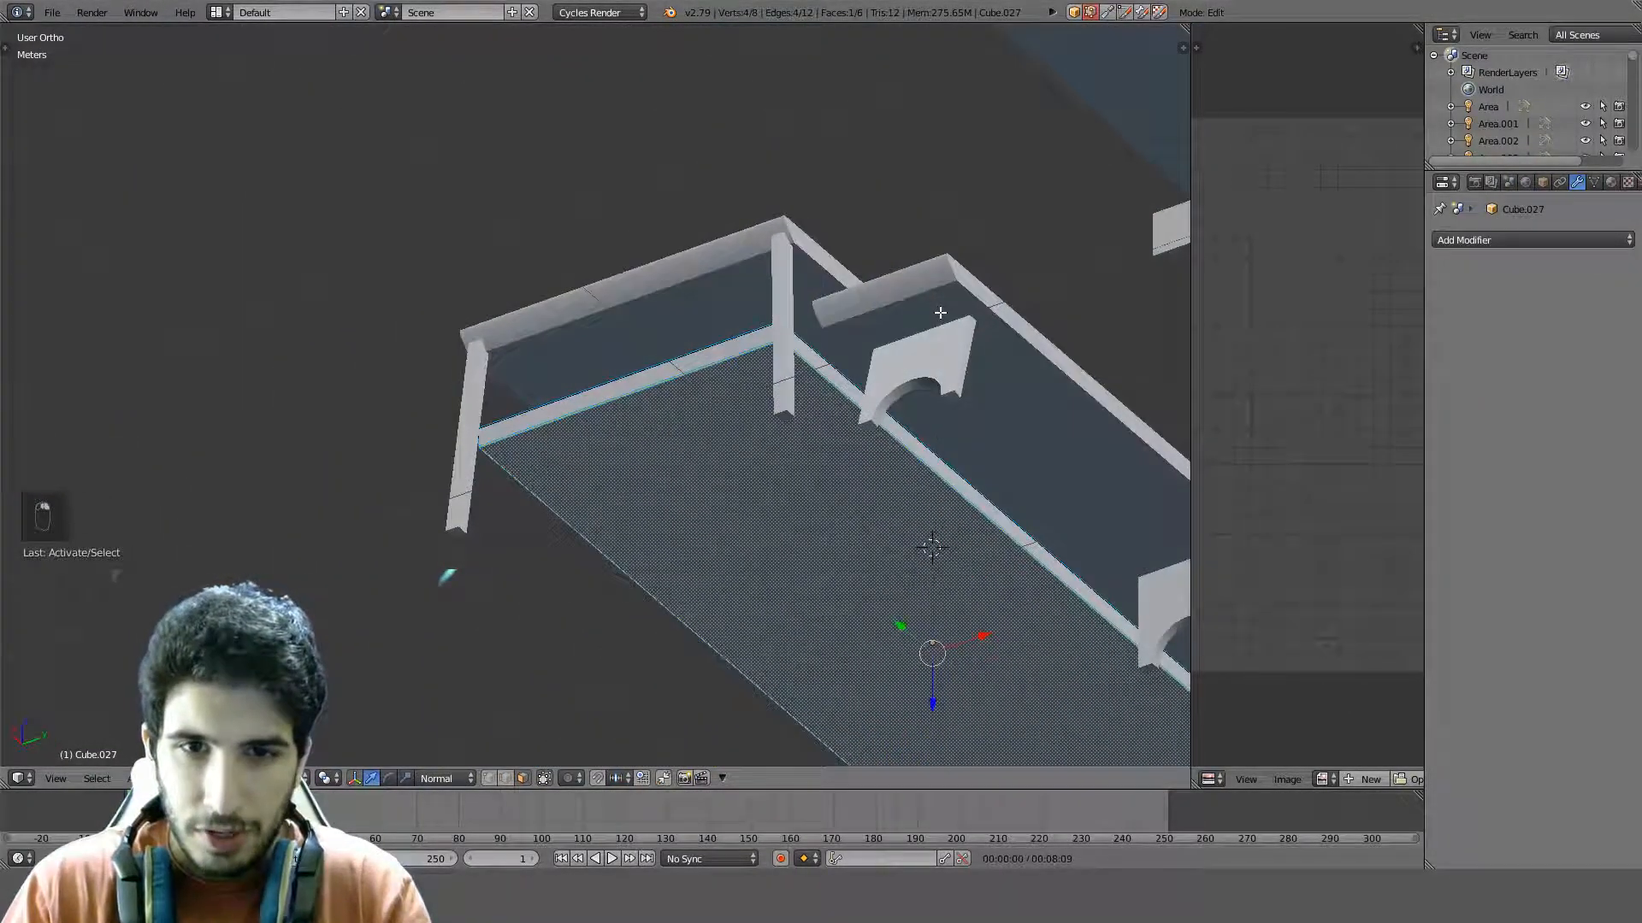
{"action": "key", "text": "s"}
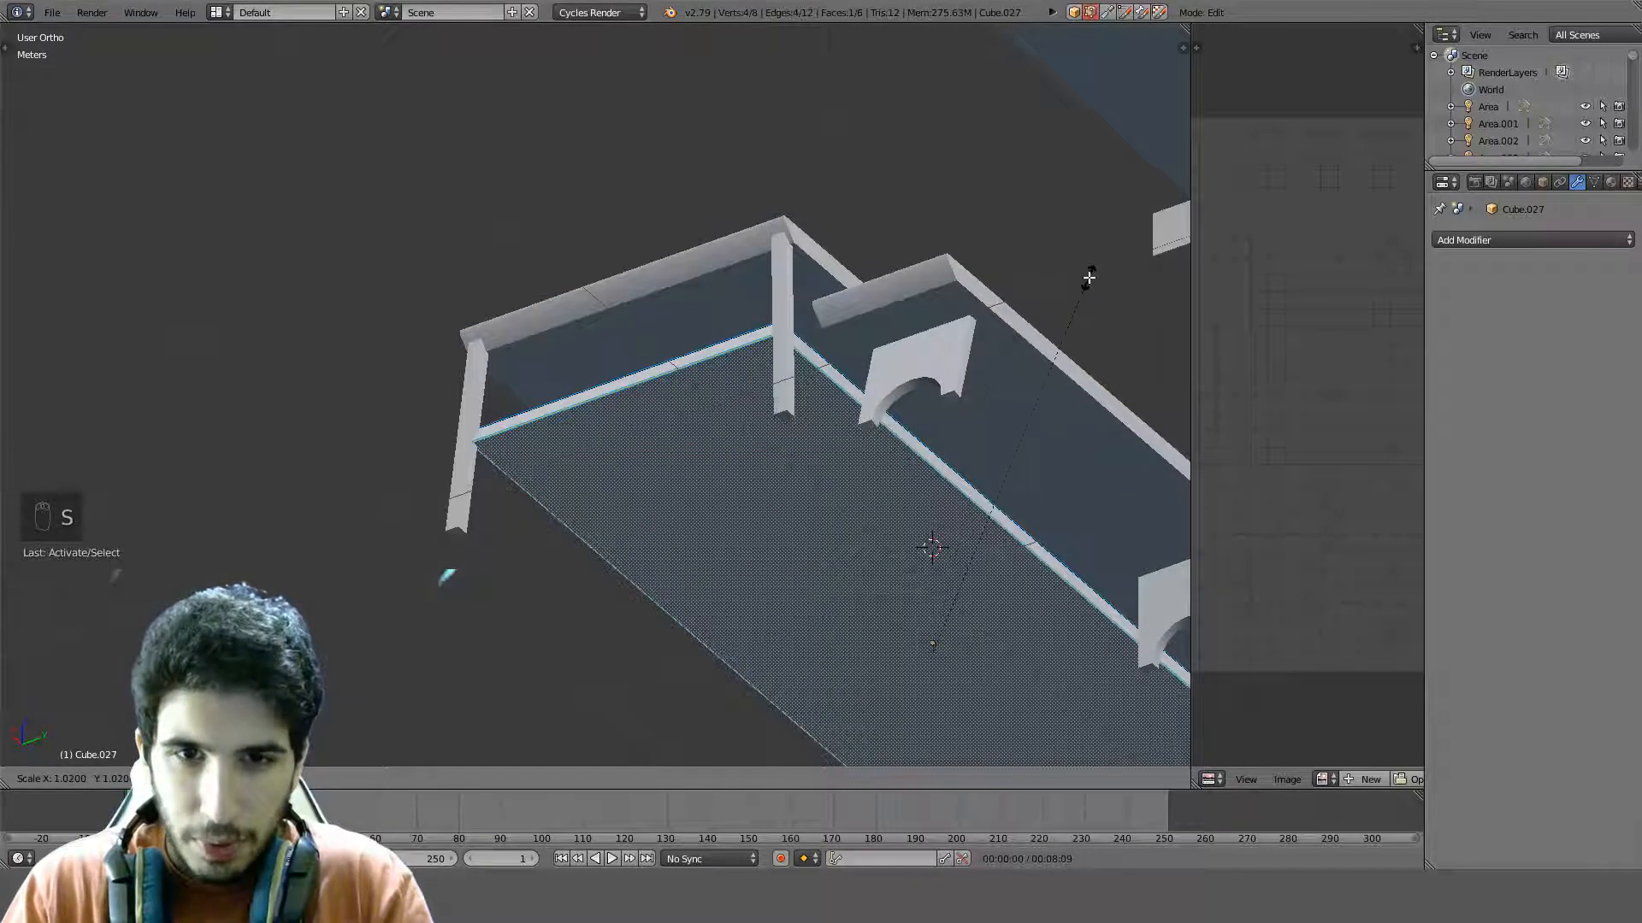
{"action": "left_click", "coordinate": [1088, 278]}
Select the lower shelf's top face, scale it to fit against the splayed legs, and leave Edit Mode
{"action": "middle_click_drag", "start_coordinate": [1088, 278], "coordinate": [910, 486]}
{"action": "right_click", "coordinate": [931, 368]}
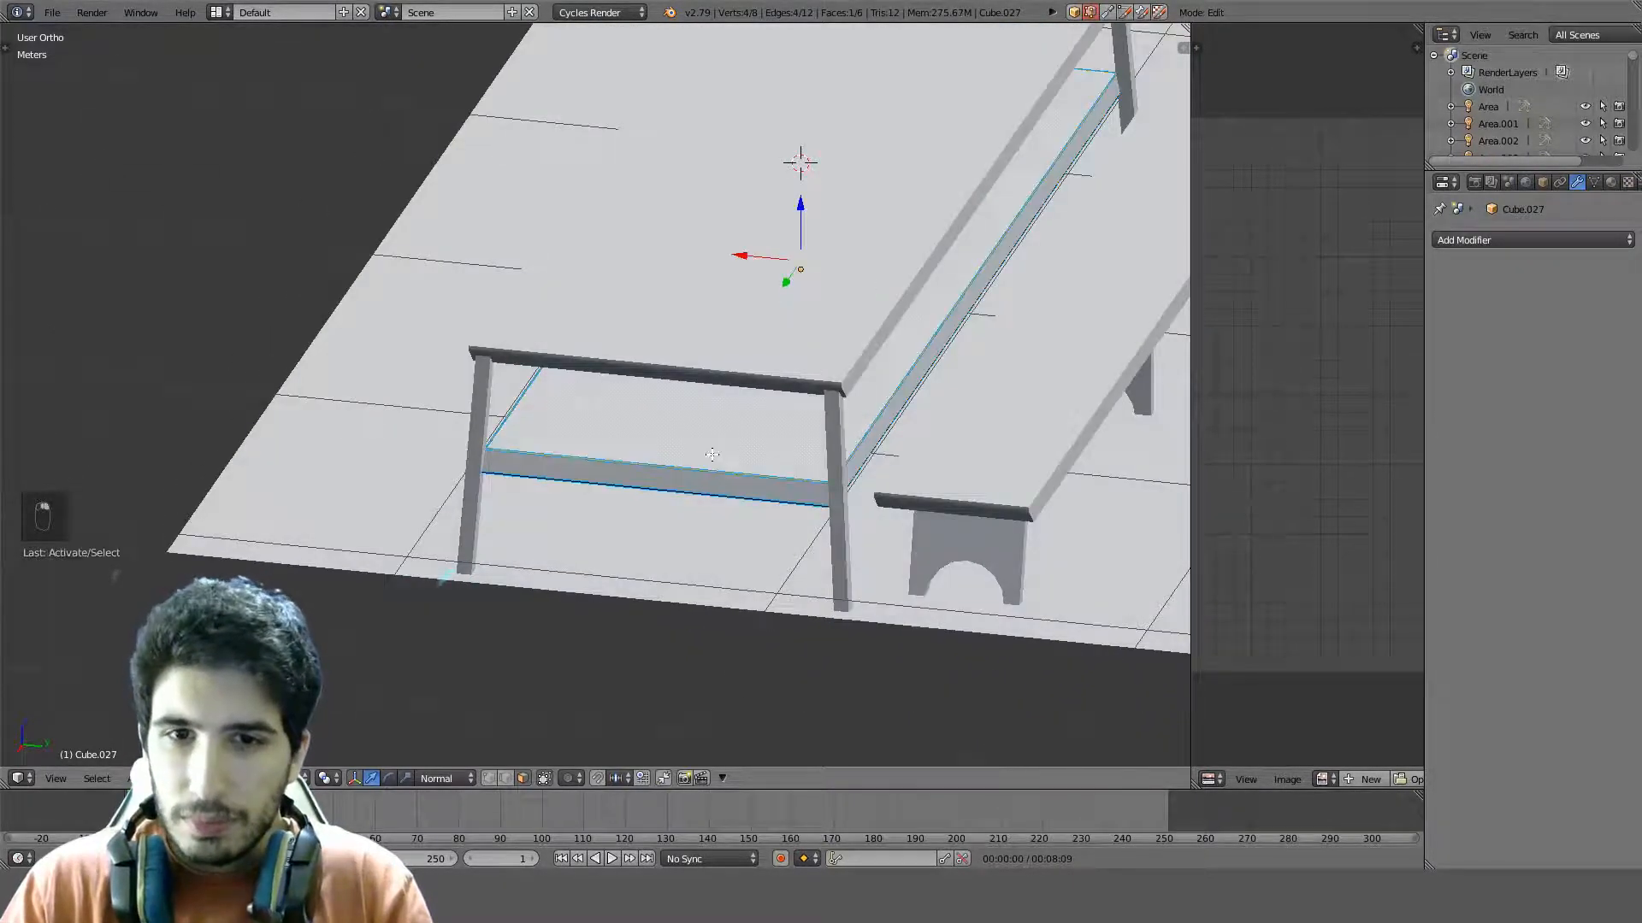
{"action": "middle_click_drag", "start_coordinate": [951, 386], "coordinate": [908, 373]}
{"action": "key", "text": "s"}
{"action": "right_click", "coordinate": [923, 366]}
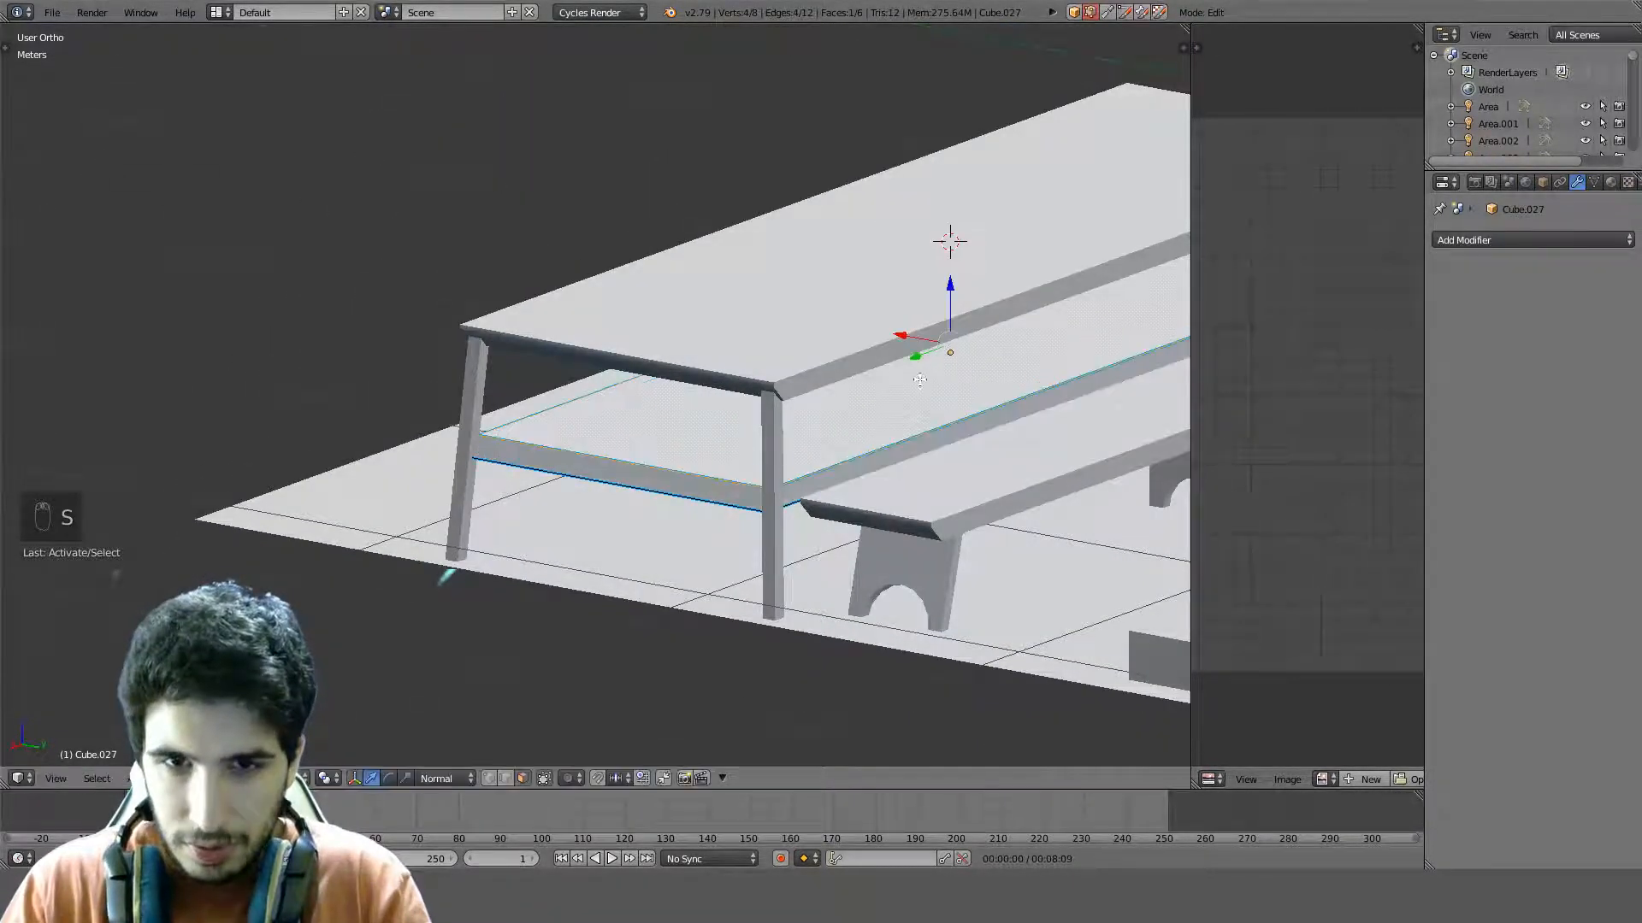
{"action": "key", "text": "s"}
{"action": "right_click", "coordinate": [736, 255]}
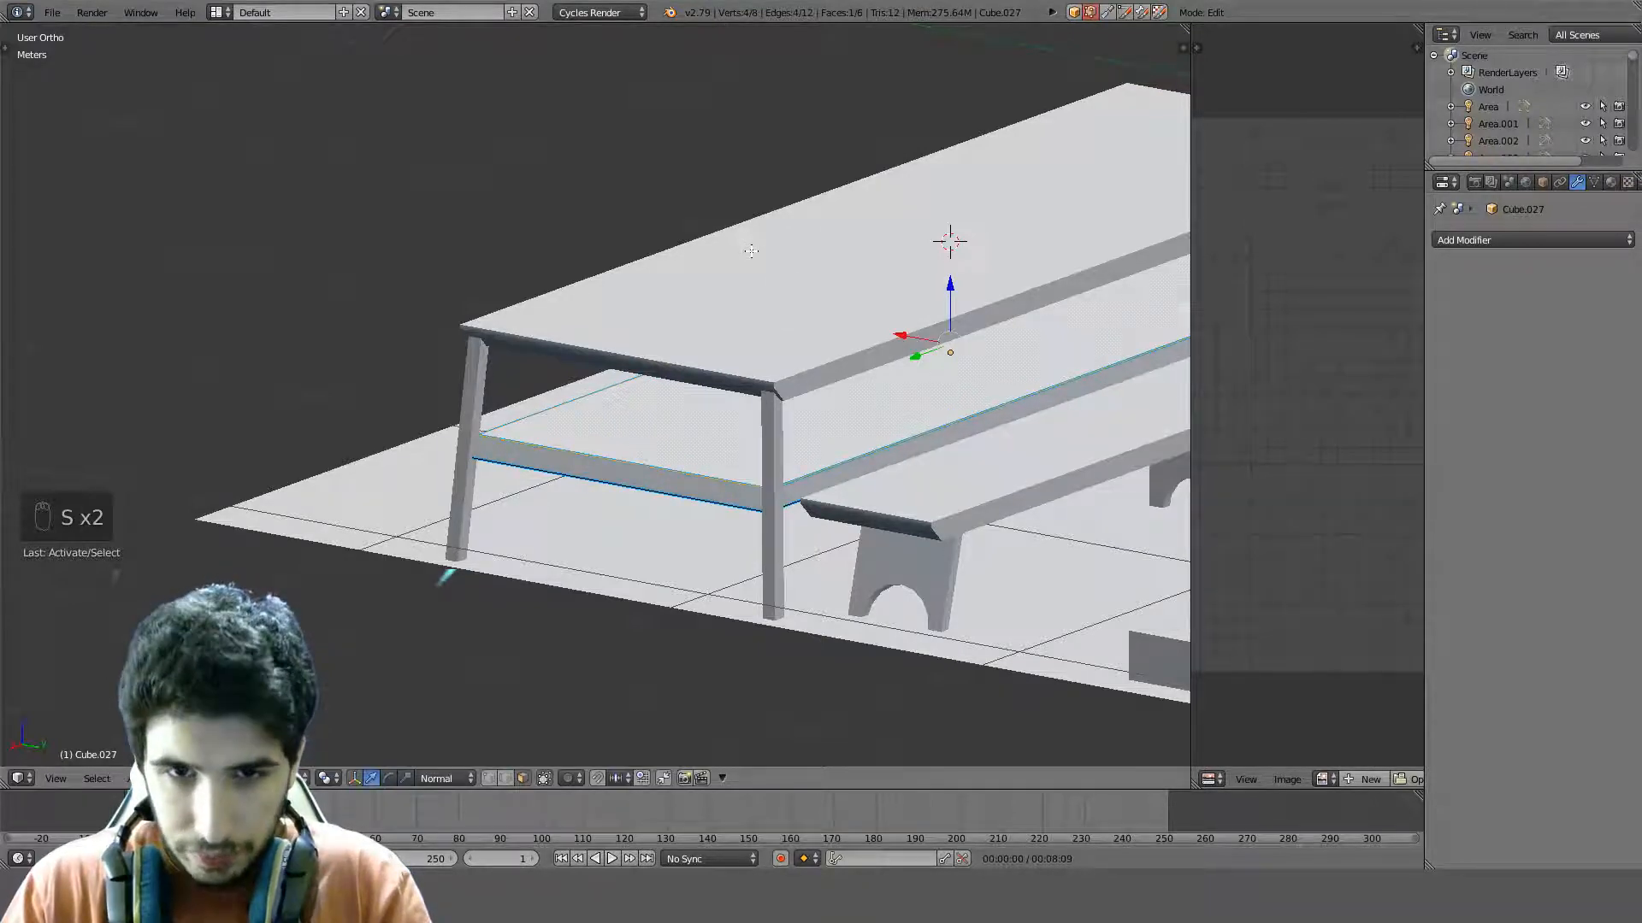
{"action": "key", "text": "s"}
{"action": "left_click", "coordinate": [753, 254]}
{"action": "middle_click_drag", "start_coordinate": [752, 256], "coordinate": [899, 236]}
{"action": "key", "text": "Tab"}
Save the scene over the existing .blend file
{"action": "scroll", "coordinate": [589, 355], "scroll_direction": "down", "scroll_amount": 4}
{"action": "middle_click_drag", "start_coordinate": [588, 355], "coordinate": [505, 514]}
{"action": "scroll", "coordinate": [550, 464], "scroll_direction": "down", "scroll_amount": 3}
{"action": "key", "text": "ctrl+s"}
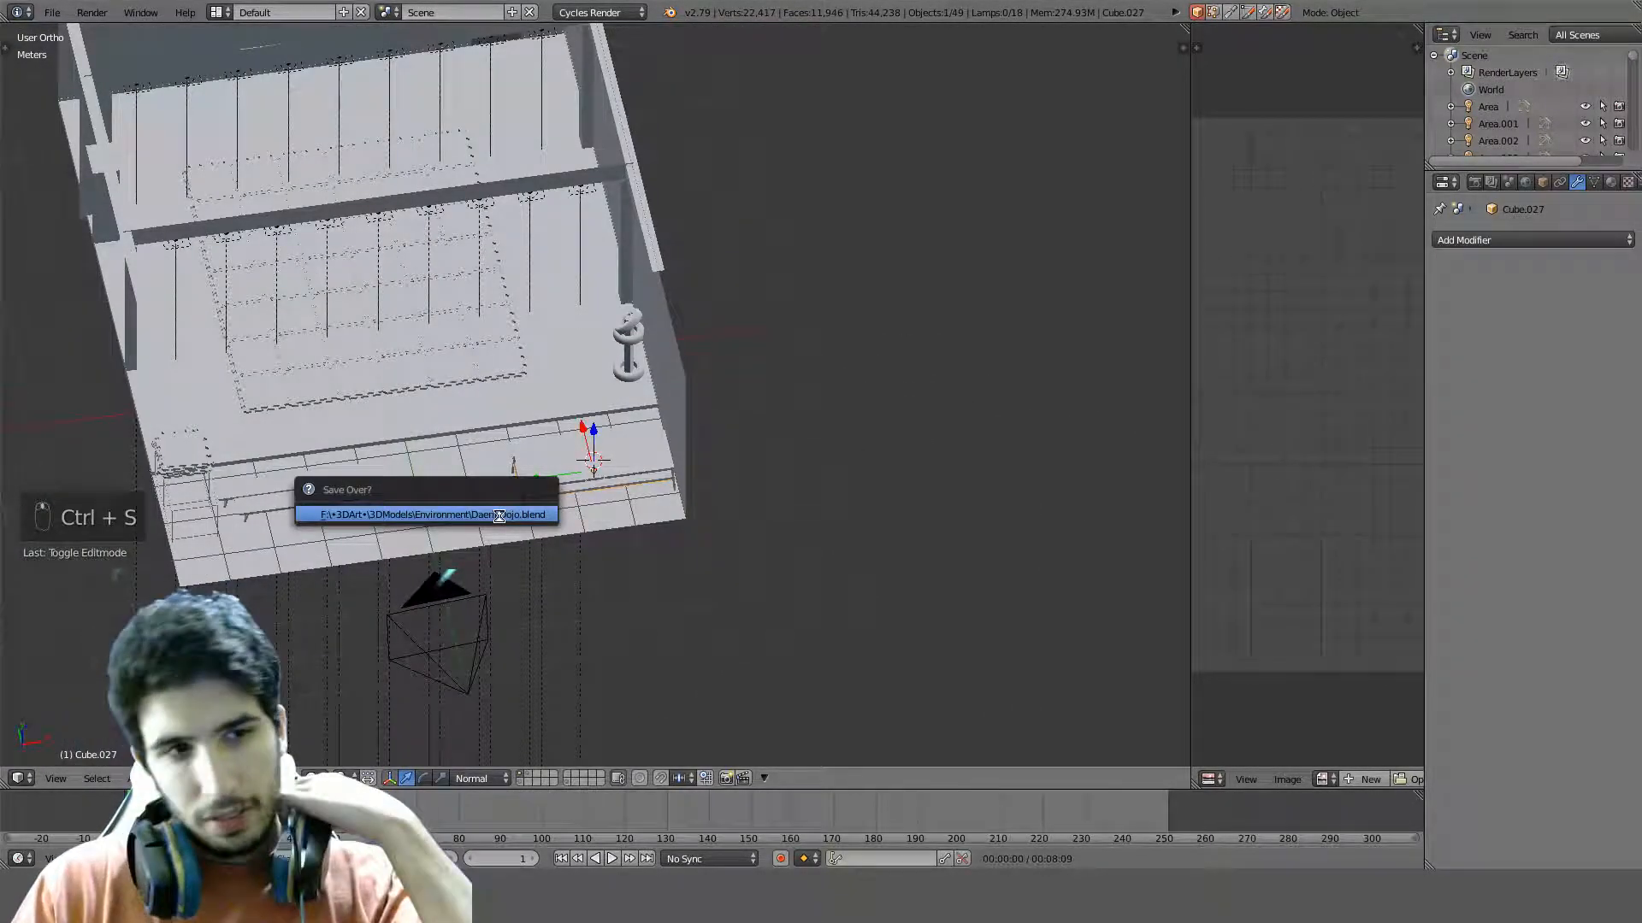
{"action": "left_click", "coordinate": [475, 521]}
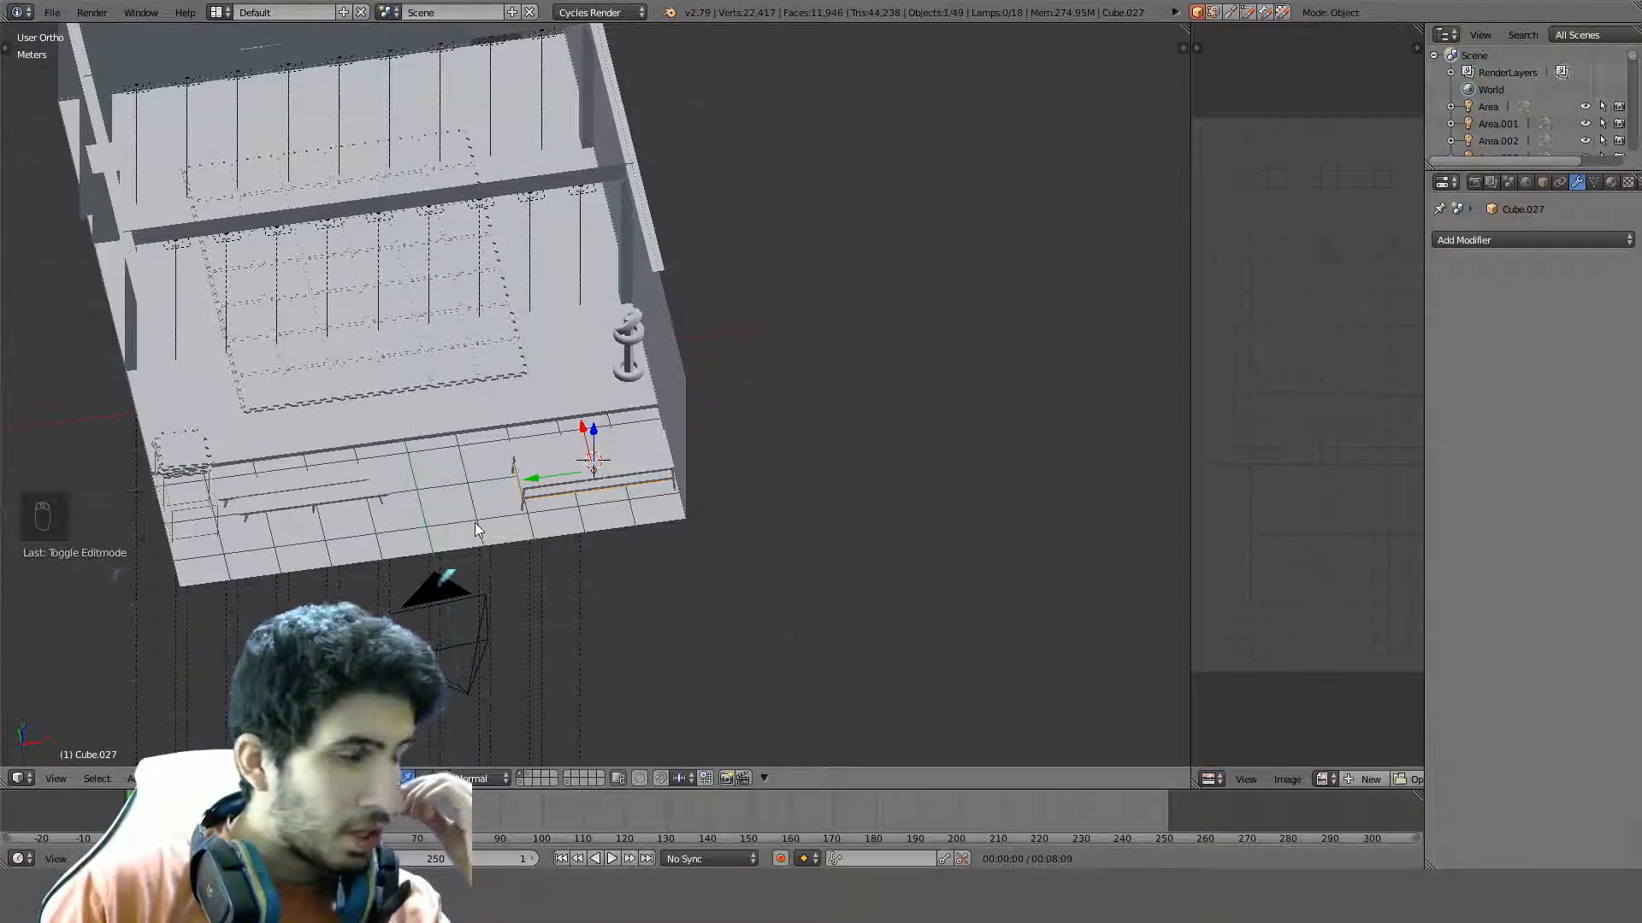
Select the long bench, widen the image editor area, and give the bench a new material named Bench
{"action": "right_click", "coordinate": [347, 496]}
{"action": "middle_click_drag", "start_coordinate": [346, 495], "coordinate": [371, 467]}
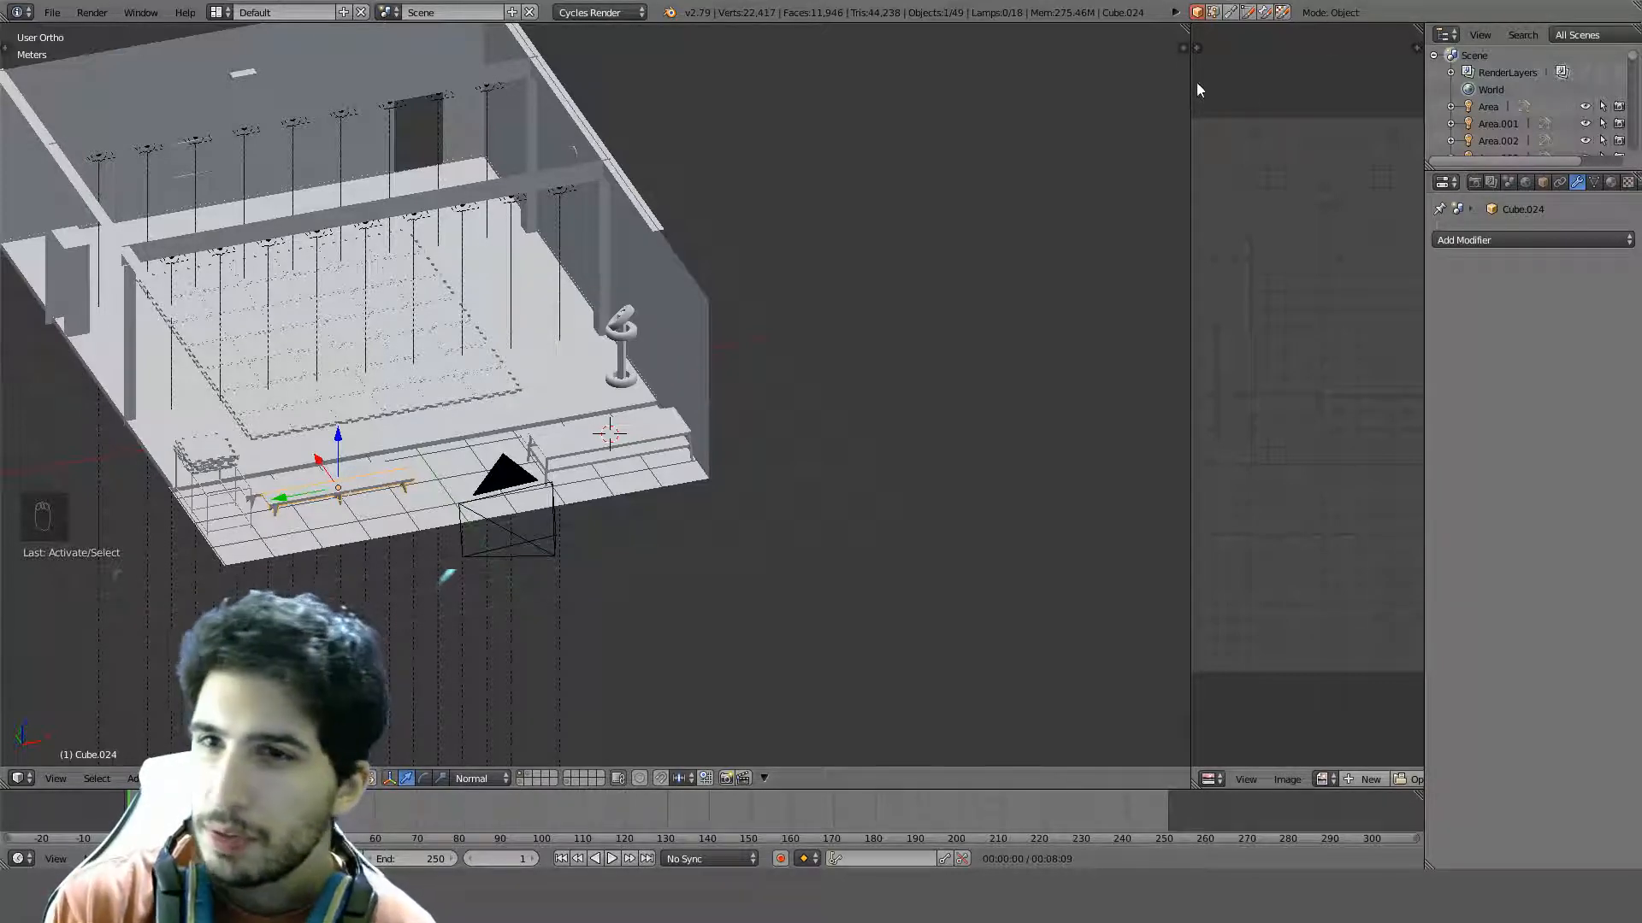
{"action": "left_click_drag", "start_coordinate": [1191, 83], "coordinate": [598, 183]}
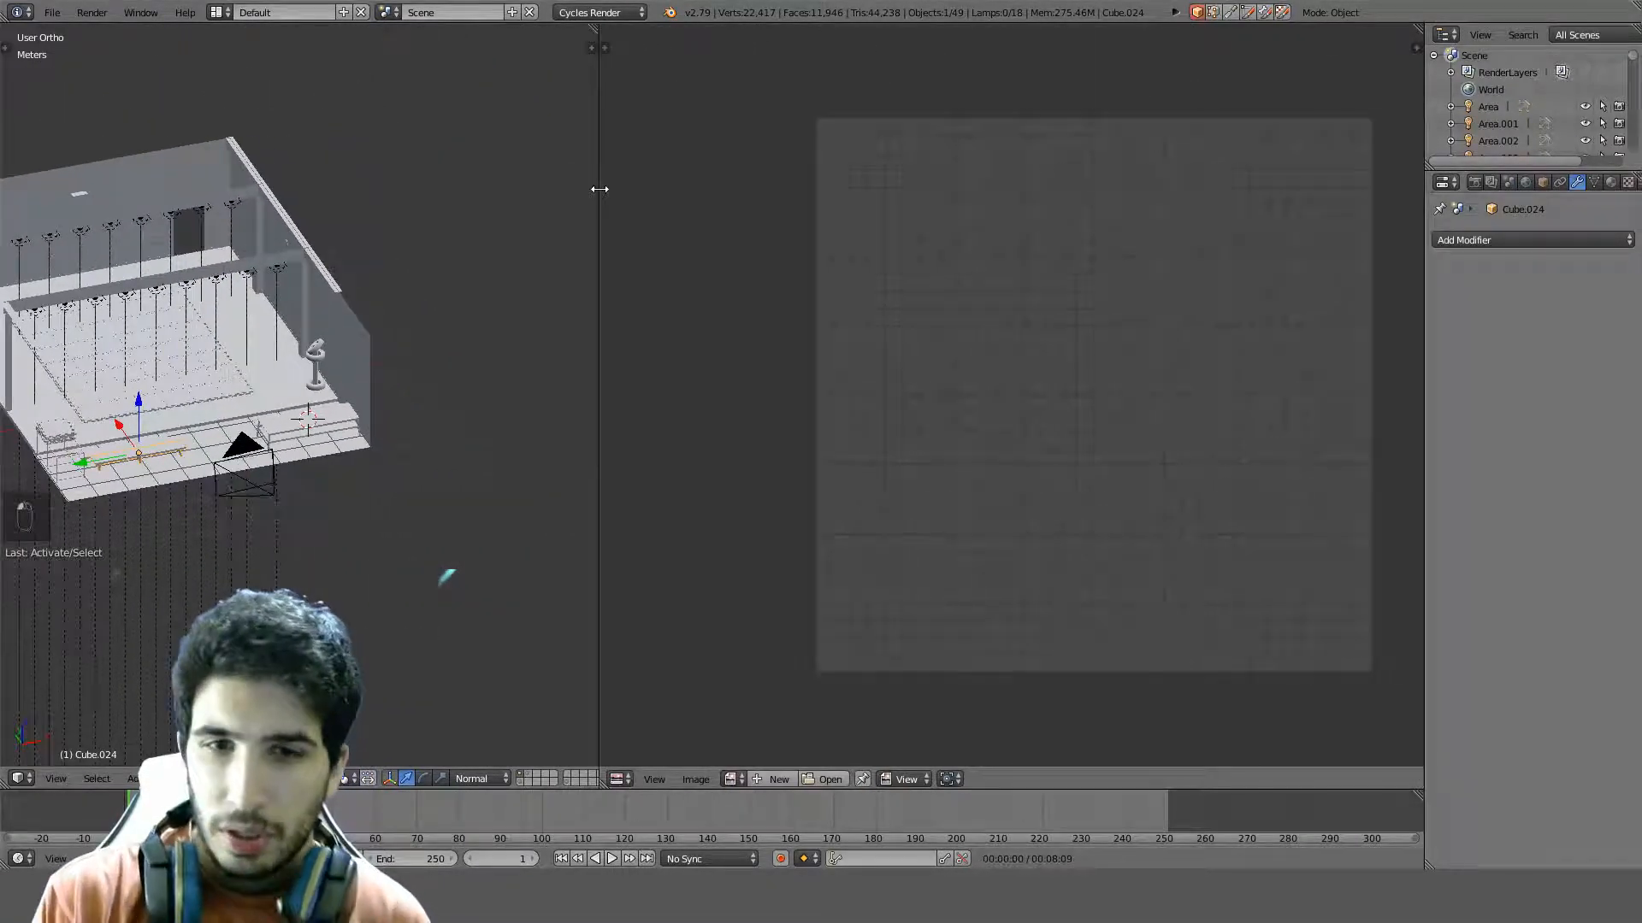
{"action": "left_click", "coordinate": [1611, 183]}
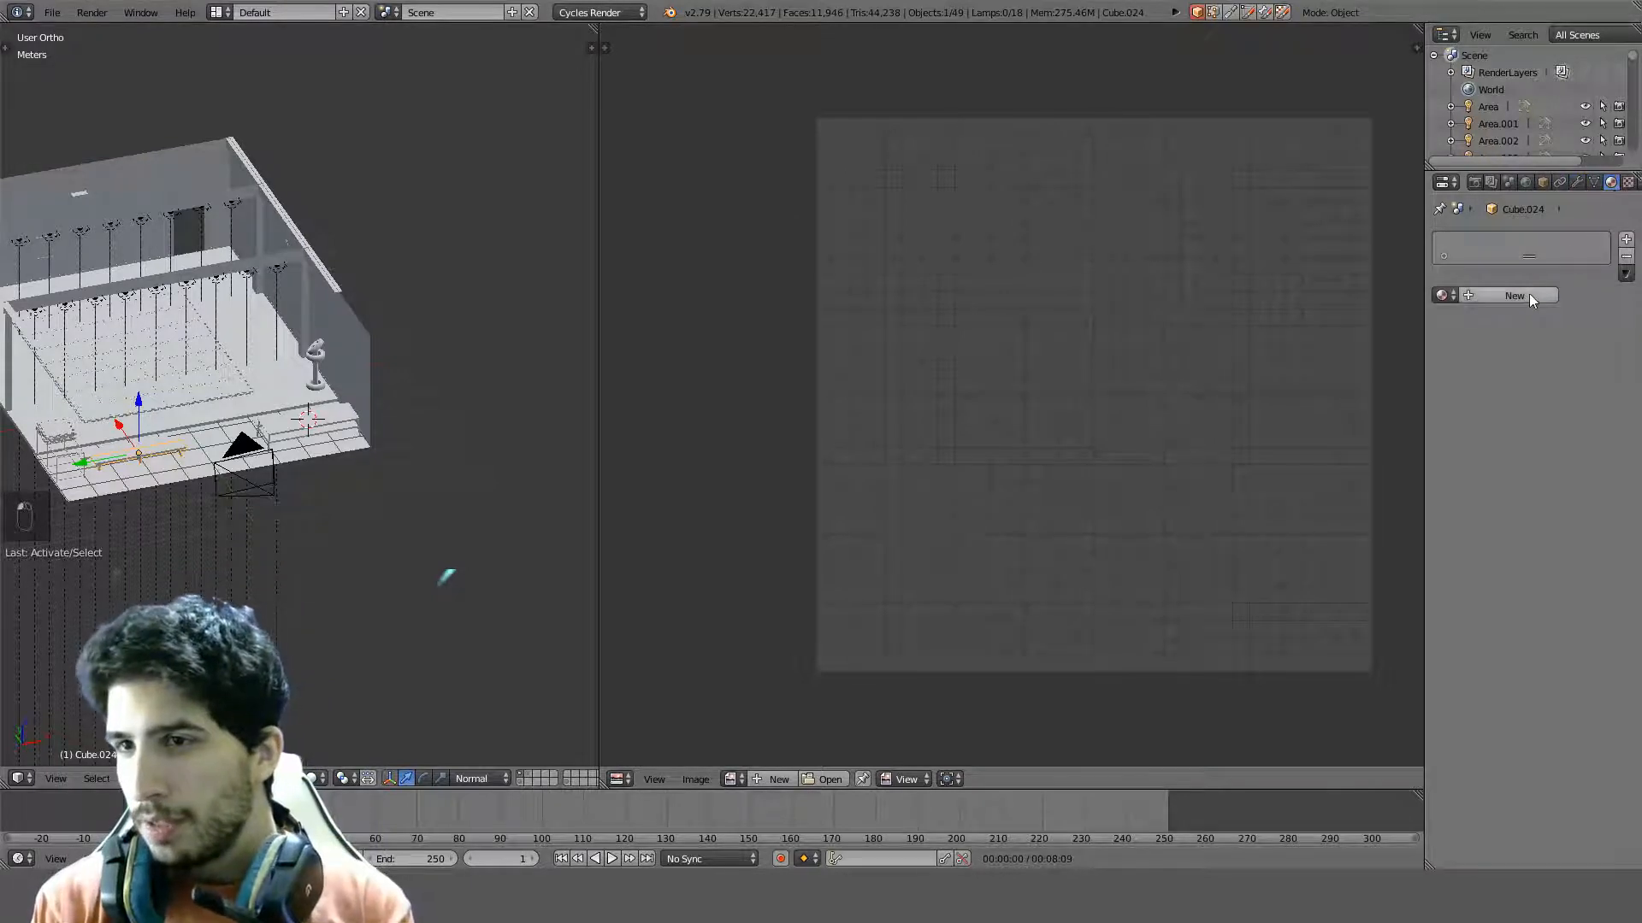
{"action": "left_click", "coordinate": [1526, 296]}
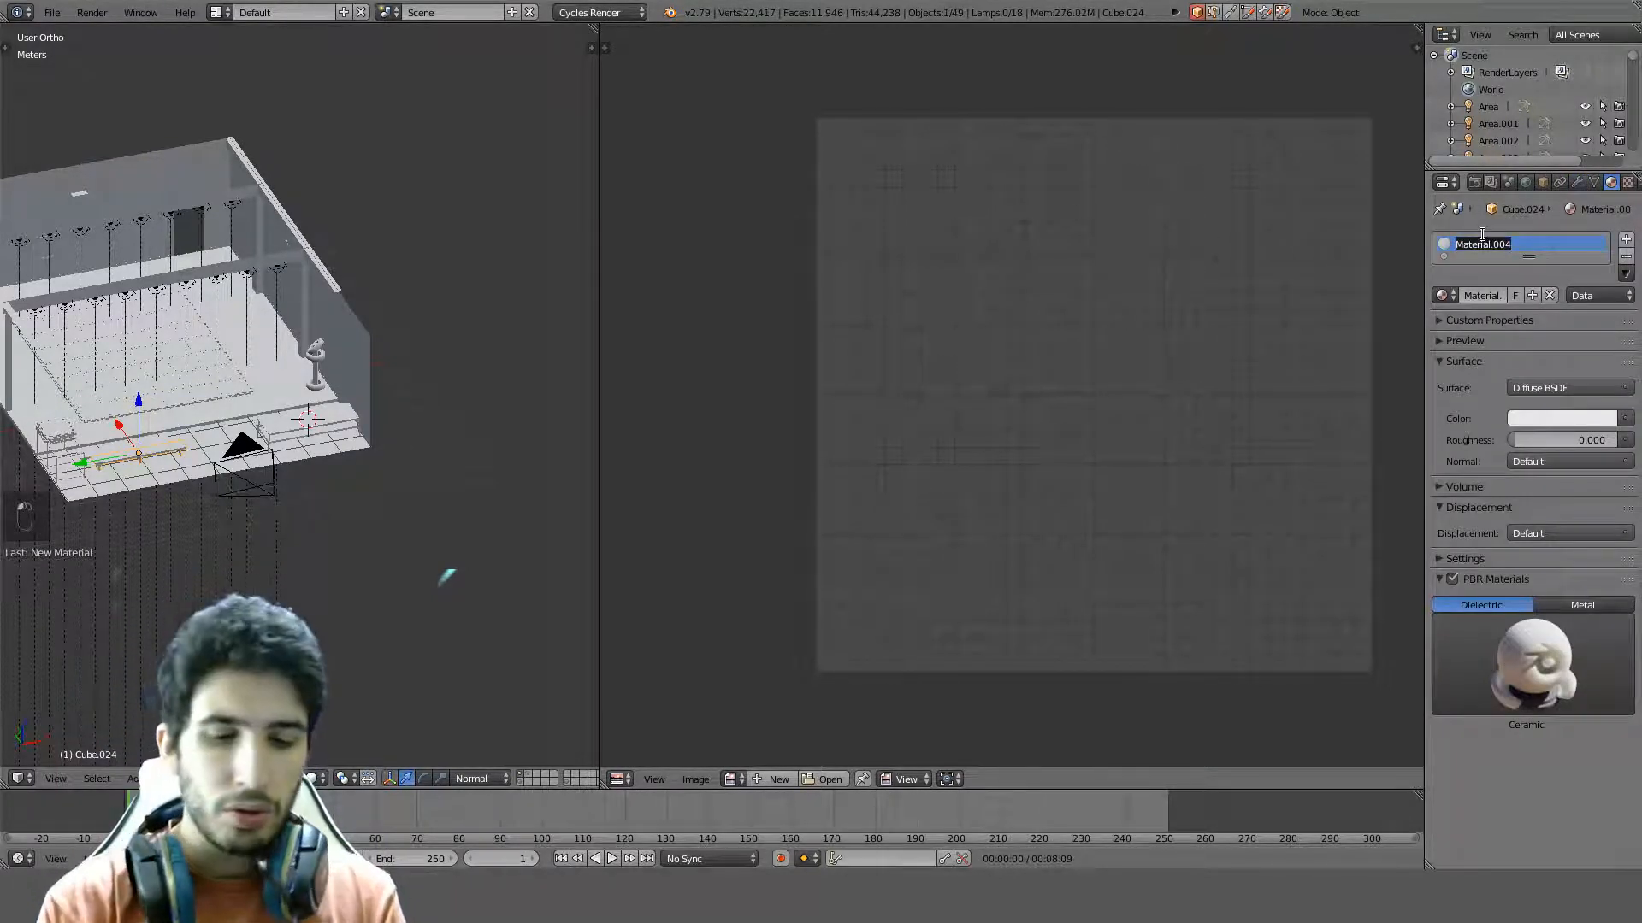
{"action": "double_click", "coordinate": [1484, 243]}
{"action": "type", "text": "Bench"}
{"action": "key", "text": "Return"}
Apply the Wood PBR preset to the Bench material and change the image editor area to the Node Editor
{"action": "left_click", "coordinate": [1532, 665]}
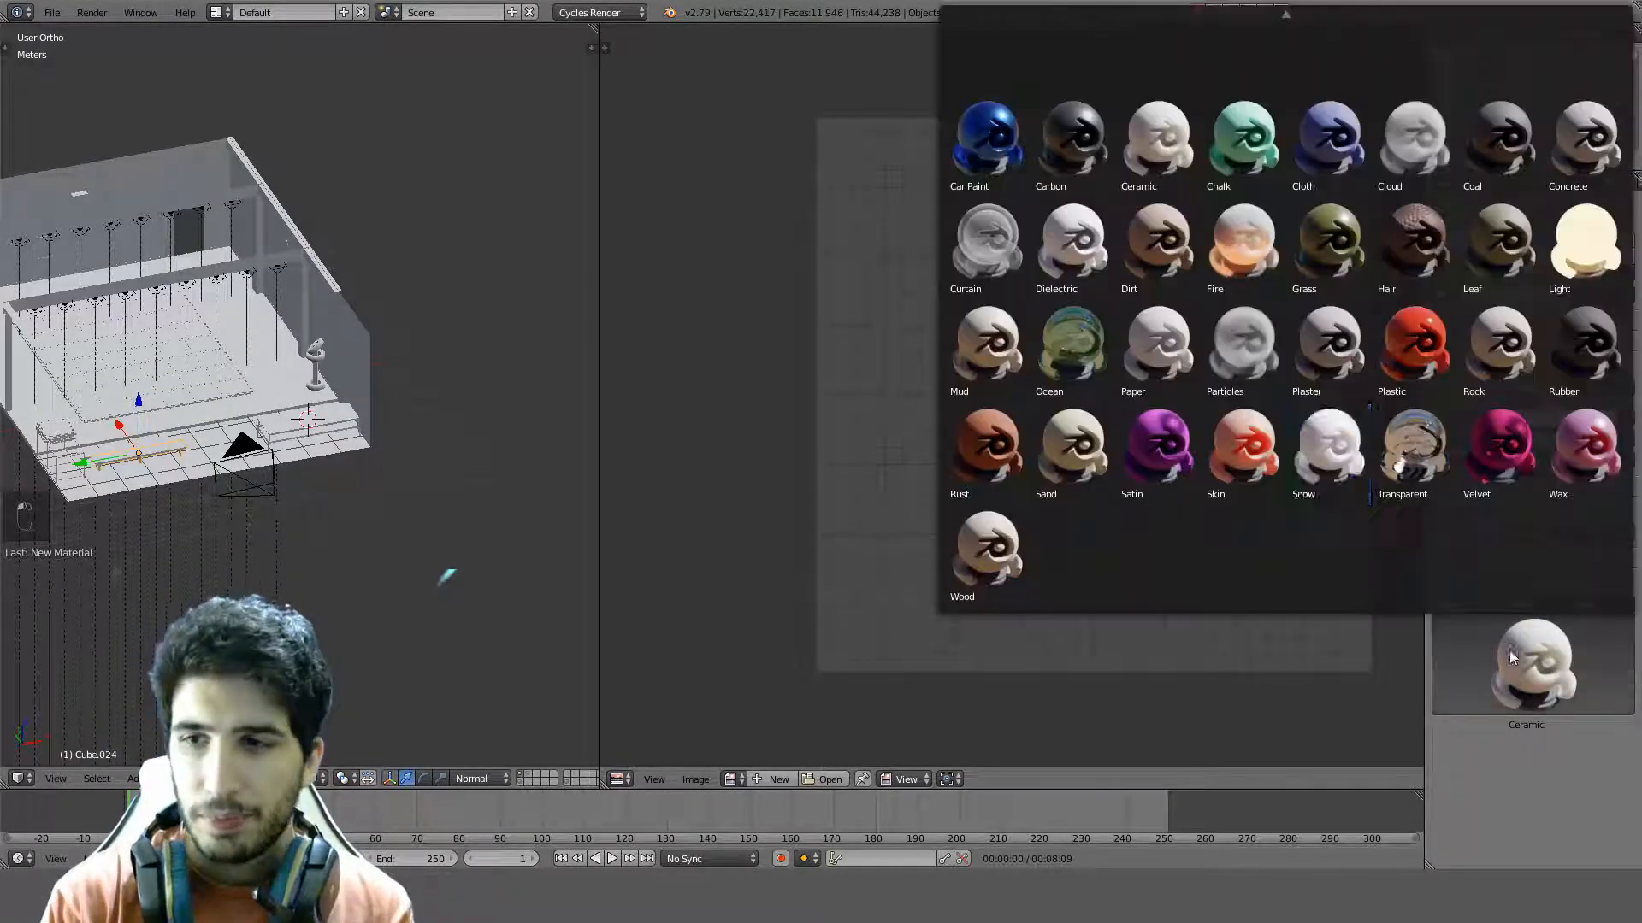
{"action": "left_click", "coordinate": [1007, 547]}
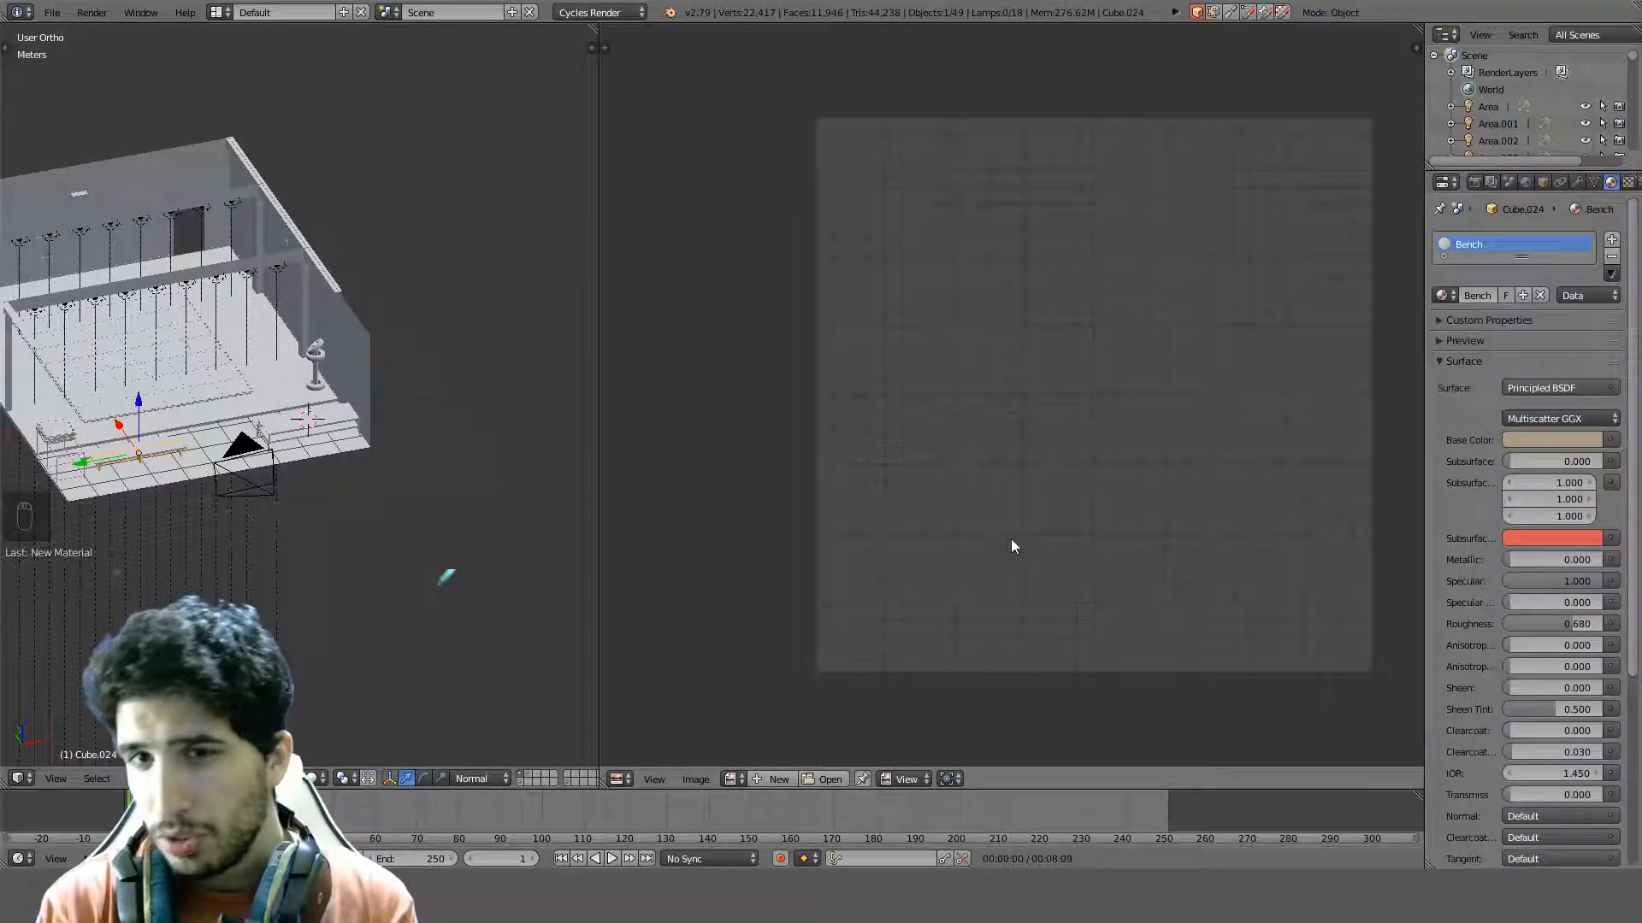
{"action": "key", "text": "shift+F3"}
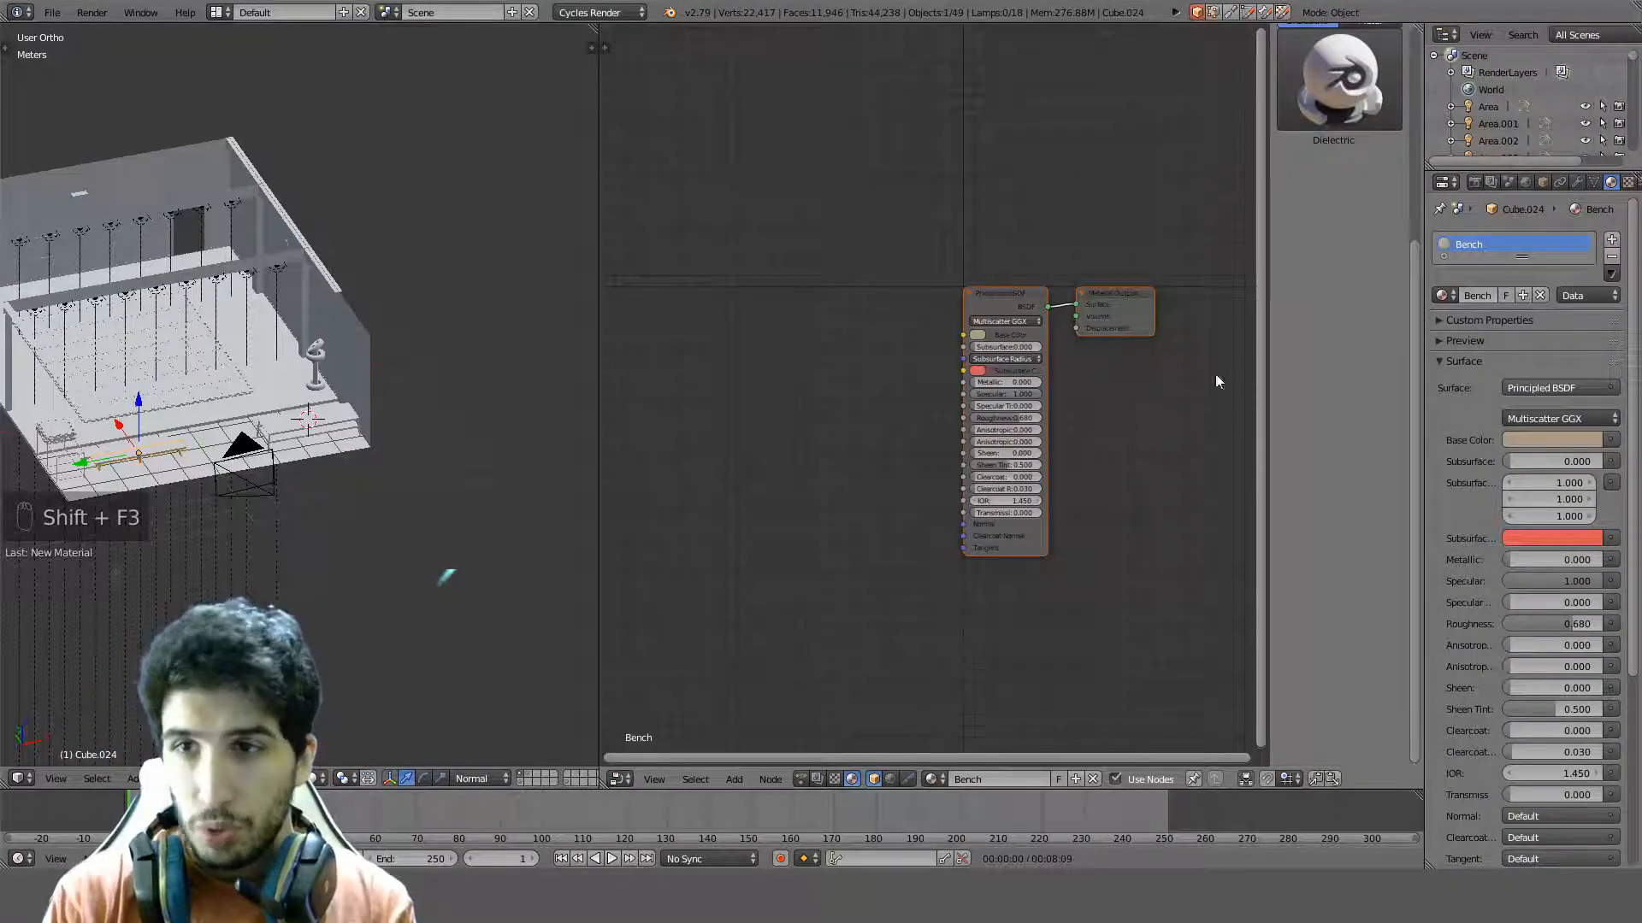
Add a Wood Texture PBR node and place it above and to the left of the Principled BSDF node
{"action": "scroll", "coordinate": [1296, 267], "scroll_direction": "up", "scroll_amount": 6}
{"action": "left_click", "coordinate": [1337, 184]}
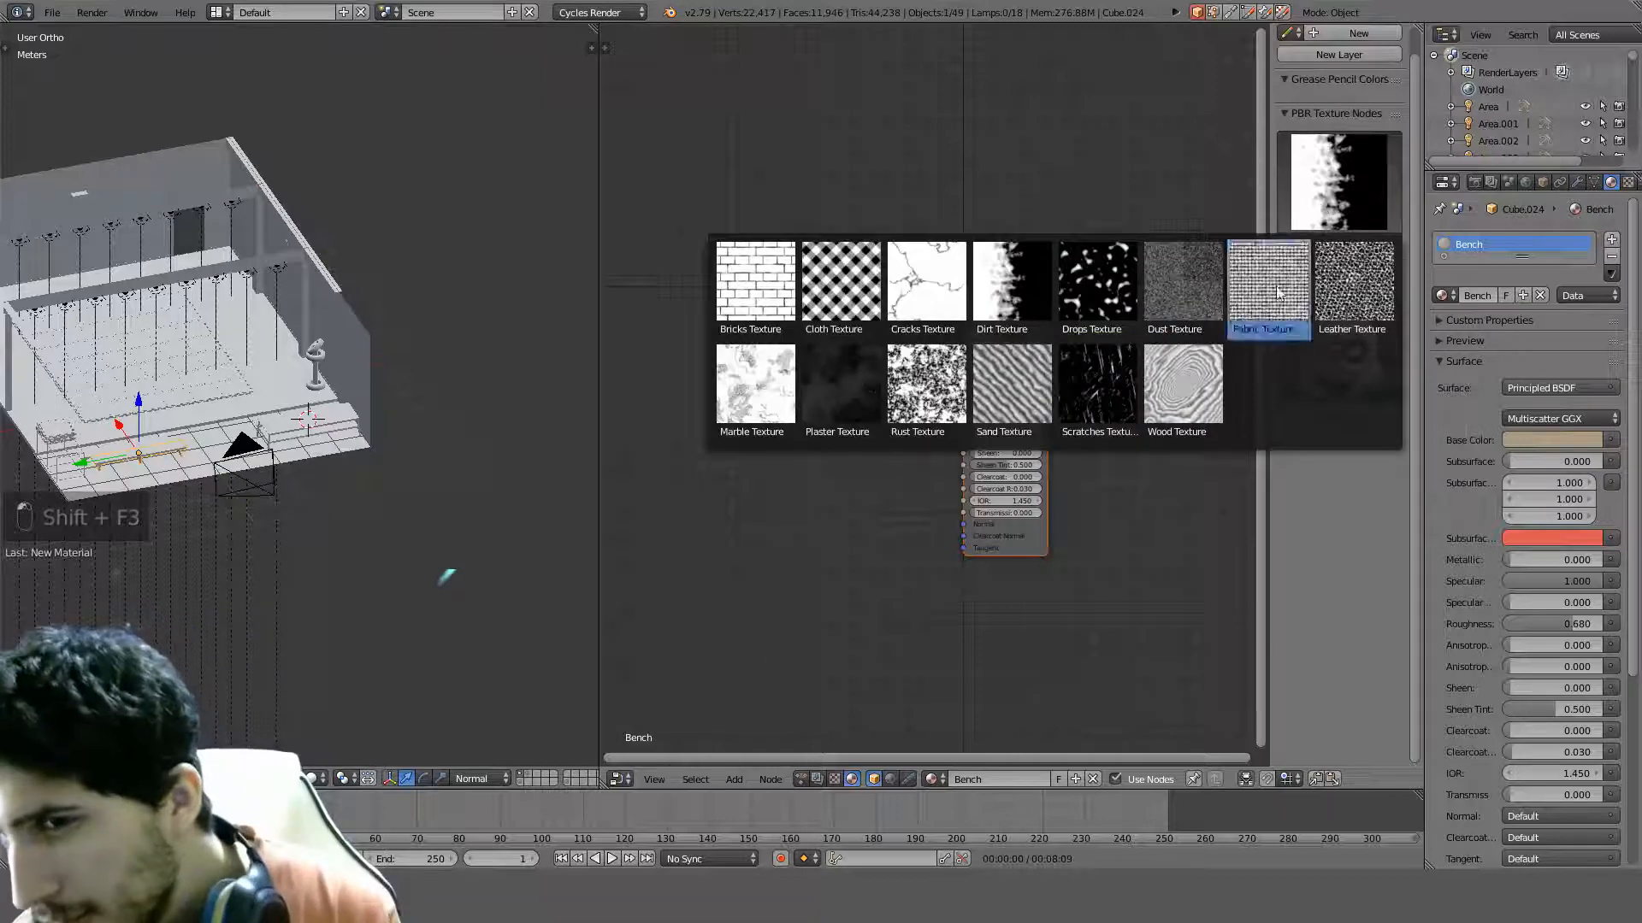
{"action": "left_click", "coordinate": [1196, 378]}
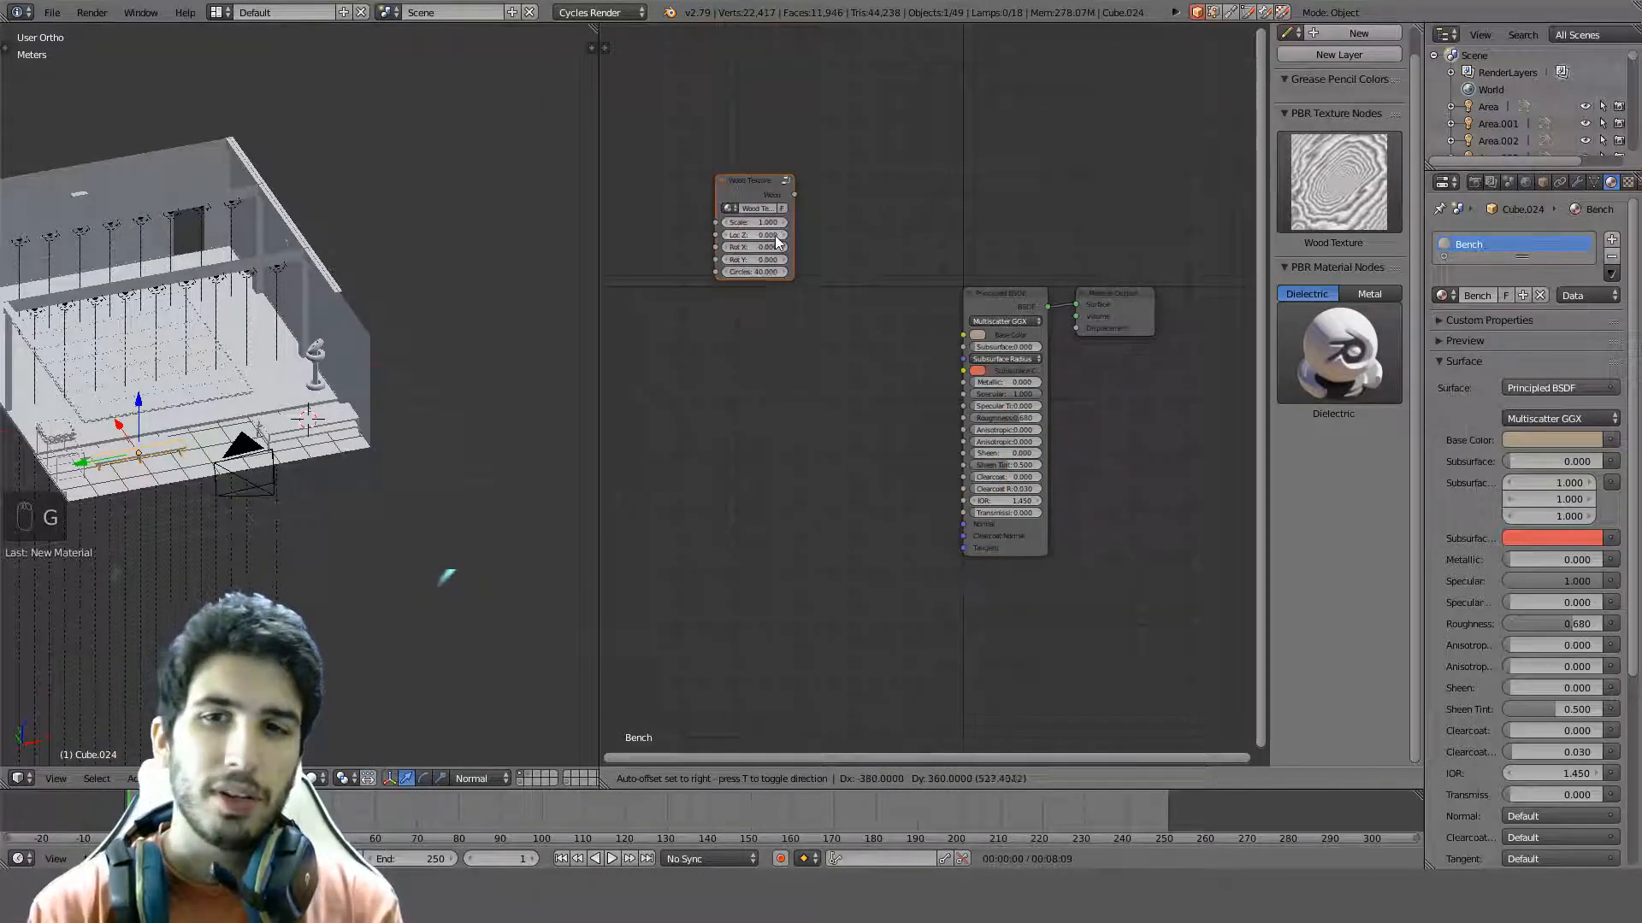
{"action": "left_click", "coordinate": [793, 235]}
Preview the Wood Texture node through an emission viewer and change the 3D view's shading to show materials
{"action": "scroll", "coordinate": [823, 207], "scroll_direction": "up", "scroll_amount": 2}
{"action": "mouse_move", "coordinate": [757, 212]}
{"action": "middle_mouse_down"}
{"action": "mouse_move", "coordinate": [783, 289]}
{"action": "mouse_move", "coordinate": [990, 309]}
{"action": "middle_mouse_up"}
{"action": "left_click", "coordinate": [711, 192], "text": "ctrl+shift"}
{"action": "scroll", "coordinate": [439, 393], "scroll_direction": "up", "scroll_amount": 1}
{"action": "middle_click_drag", "start_coordinate": [439, 392], "coordinate": [425, 462]}
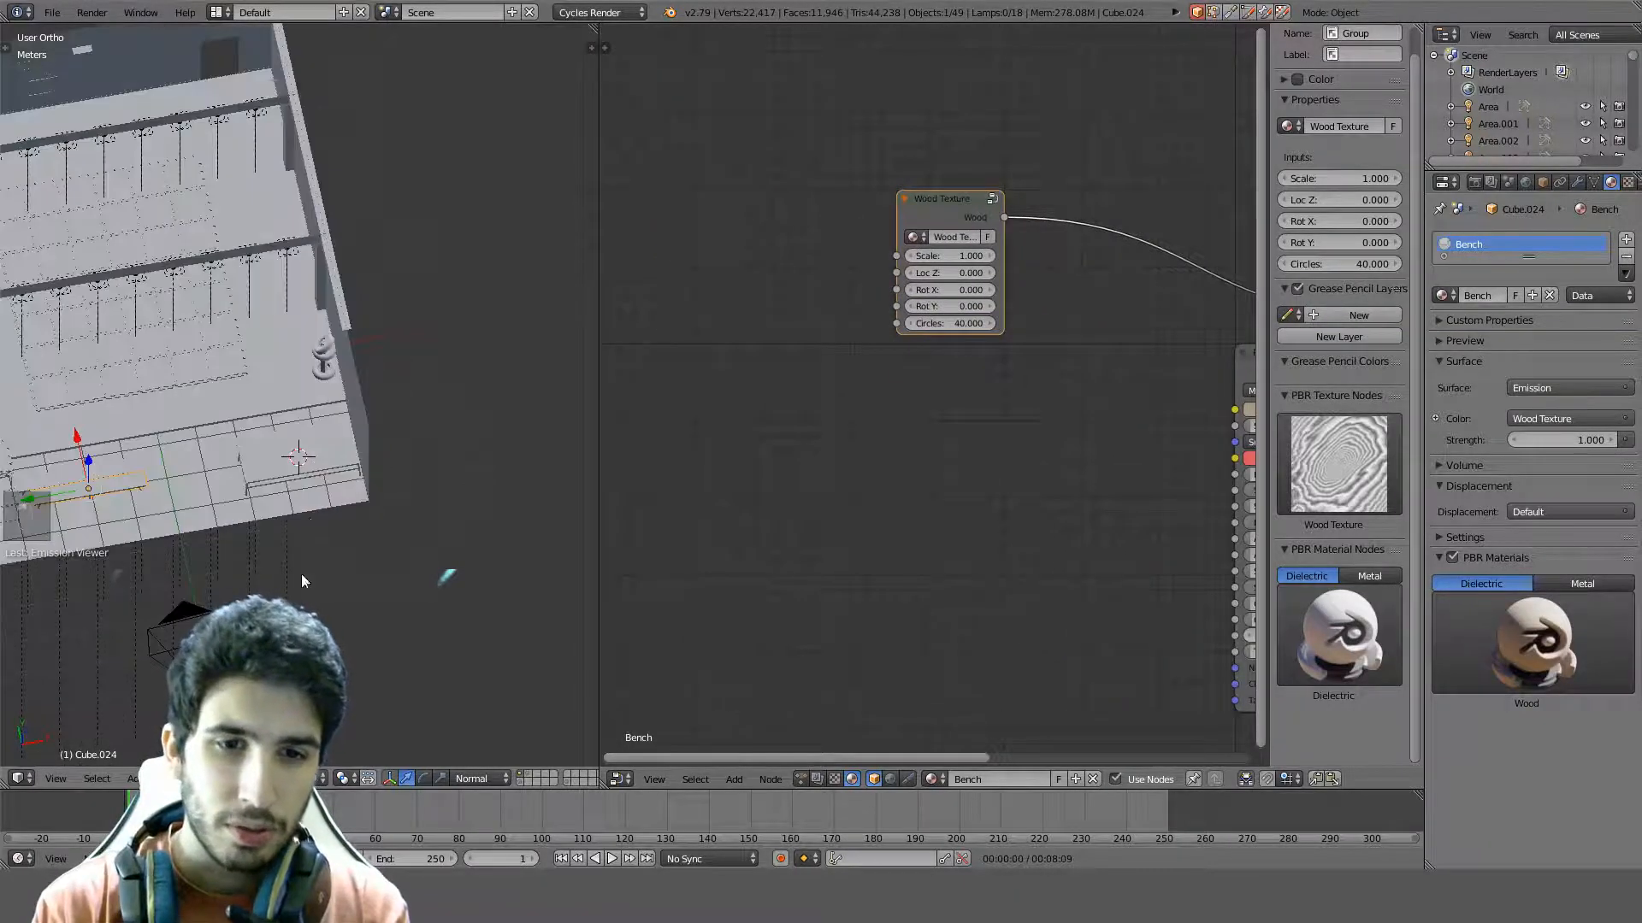
{"action": "left_click", "coordinate": [323, 779]}
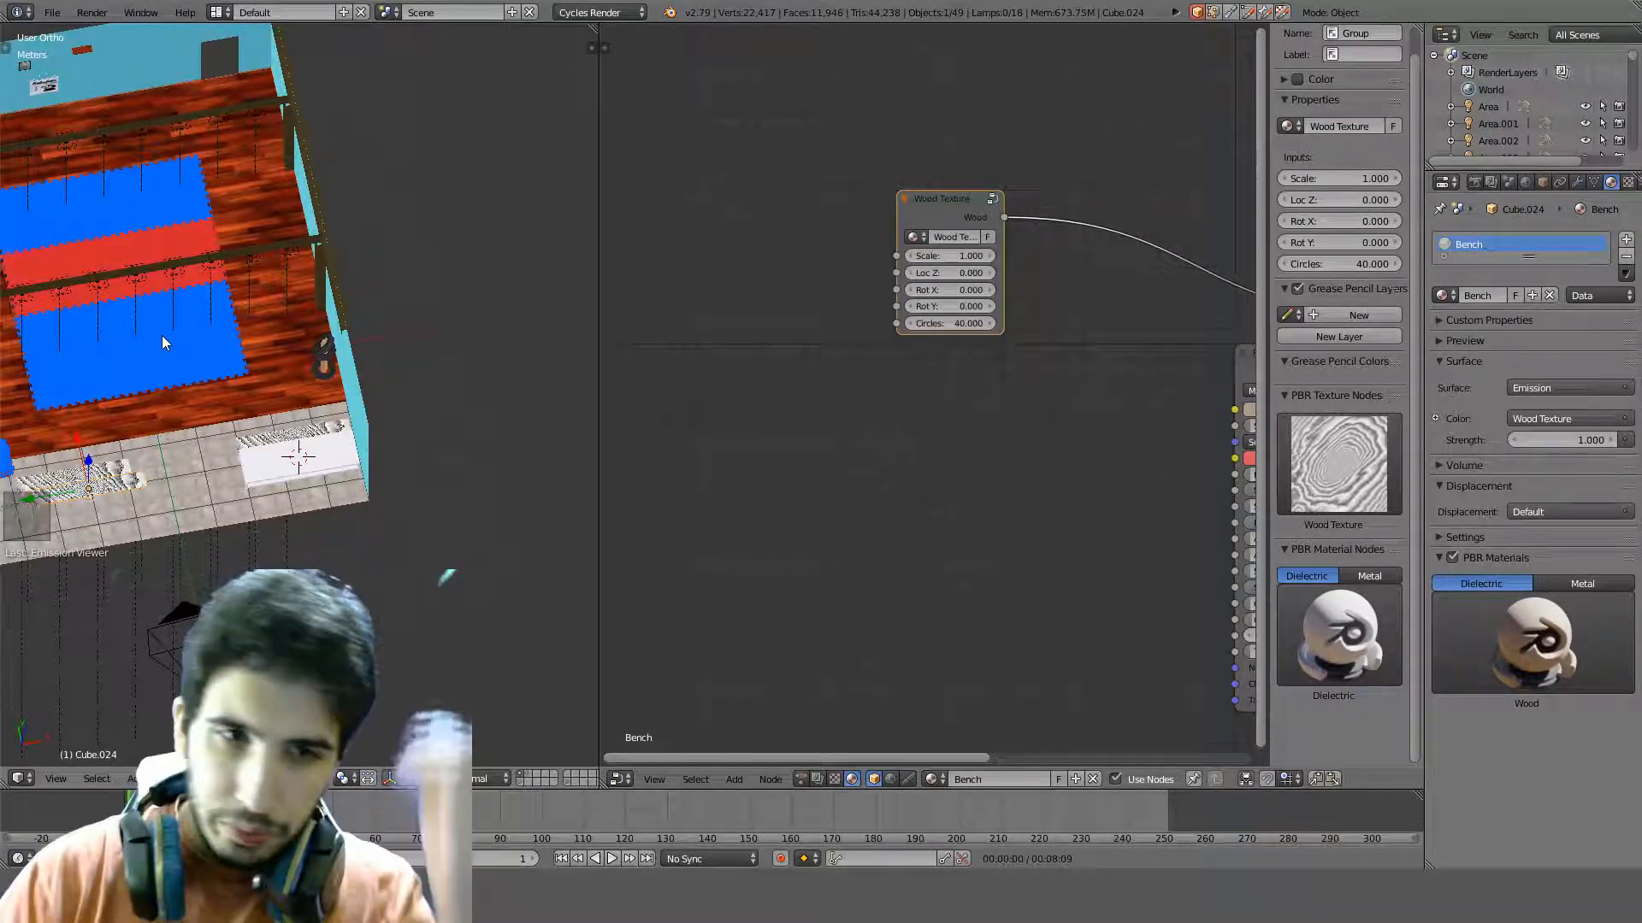
Inspect the wood pattern on the bench up close and try to apply the bench's object transform
{"action": "scroll", "coordinate": [229, 479], "scroll_direction": "down", "scroll_amount": 2}
{"action": "scroll", "coordinate": [230, 484], "scroll_direction": "up", "scroll_amount": 6}
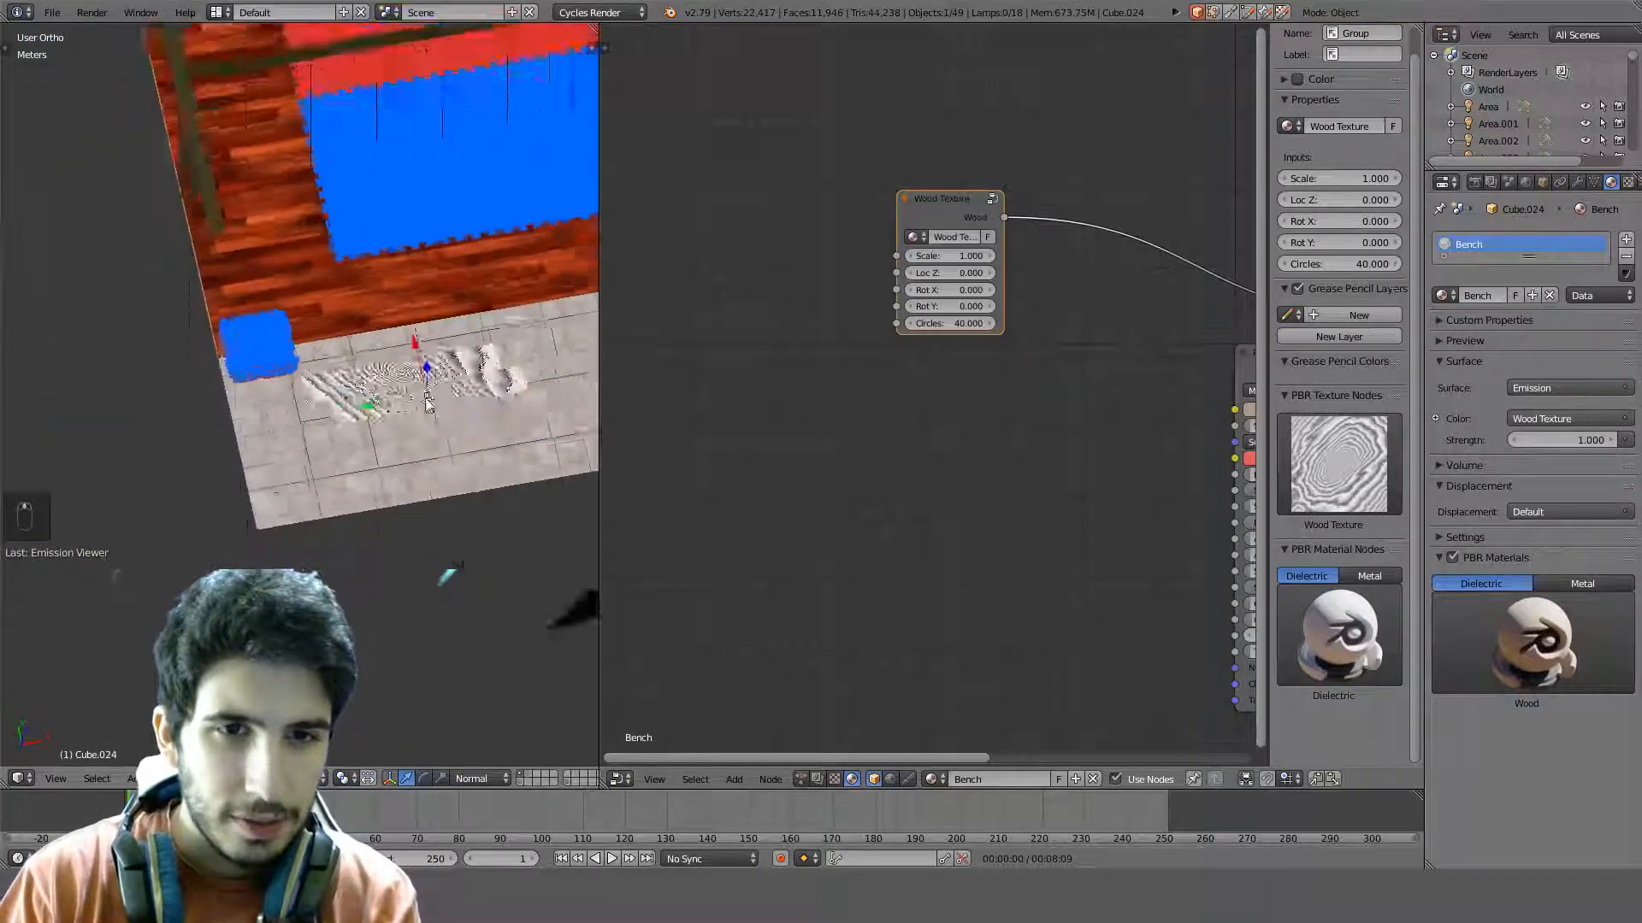
{"action": "middle_click_drag", "start_coordinate": [455, 420], "coordinate": [336, 308]}
{"action": "key", "text": "ctrl+a"}
{"action": "left_click", "coordinate": [335, 306]}
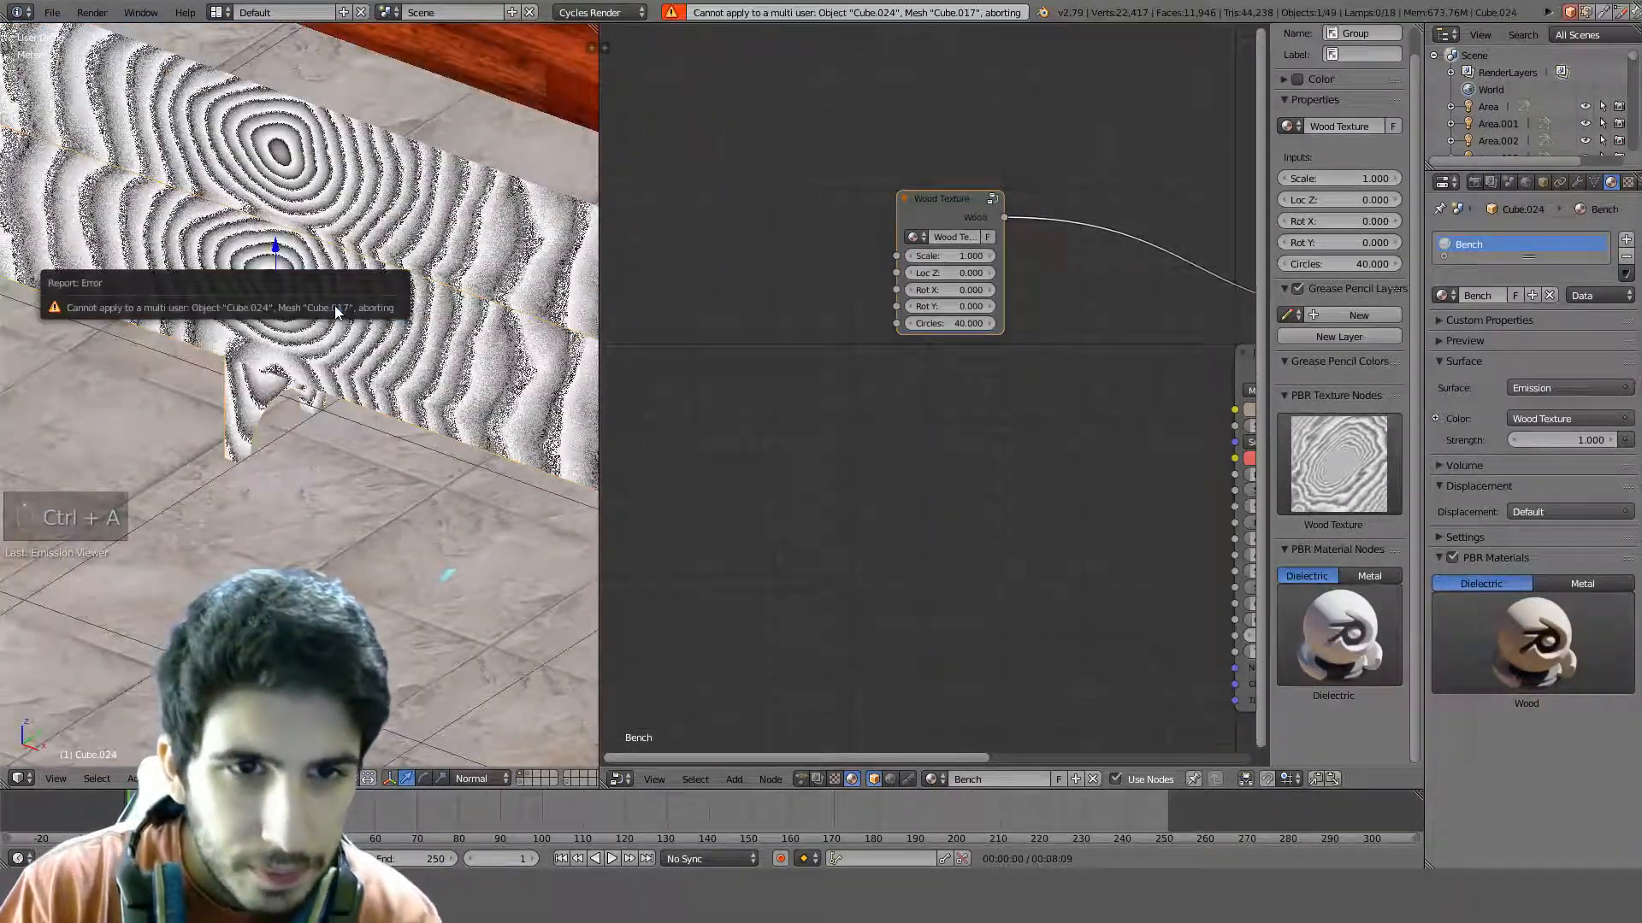
Make the bench's mesh data single-user and apply the bench's object transform
{"action": "middle_click_drag", "start_coordinate": [335, 339], "coordinate": [312, 356]}
{"action": "left_click", "coordinate": [1595, 182]}
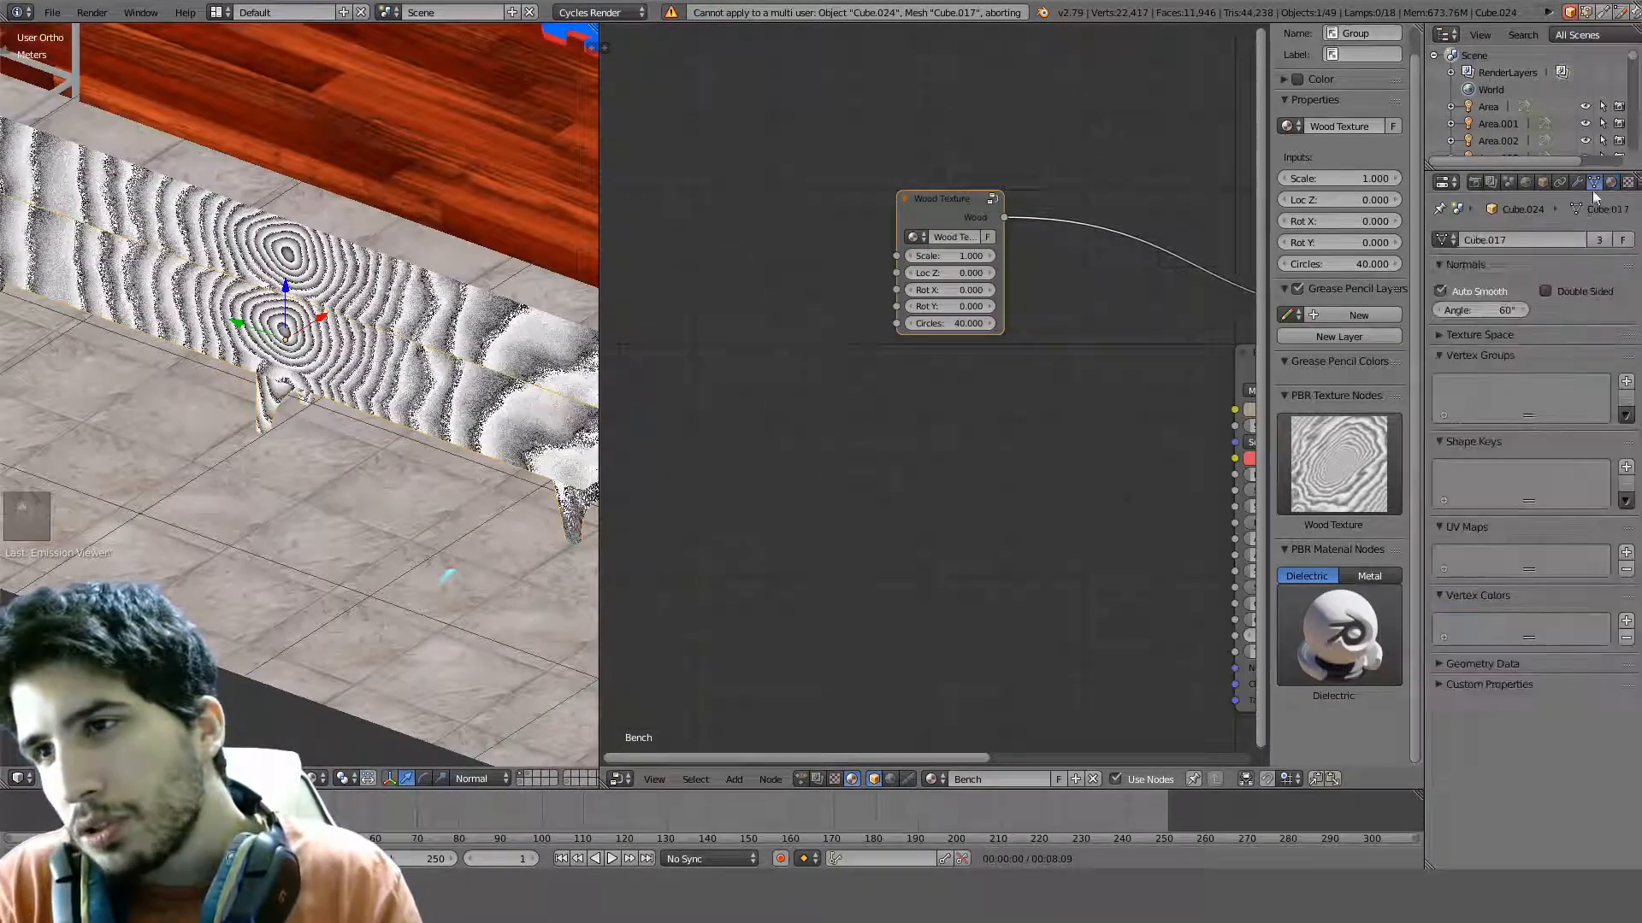
{"action": "key", "text": "ctrl+a"}
{"action": "left_click", "coordinate": [593, 382]}
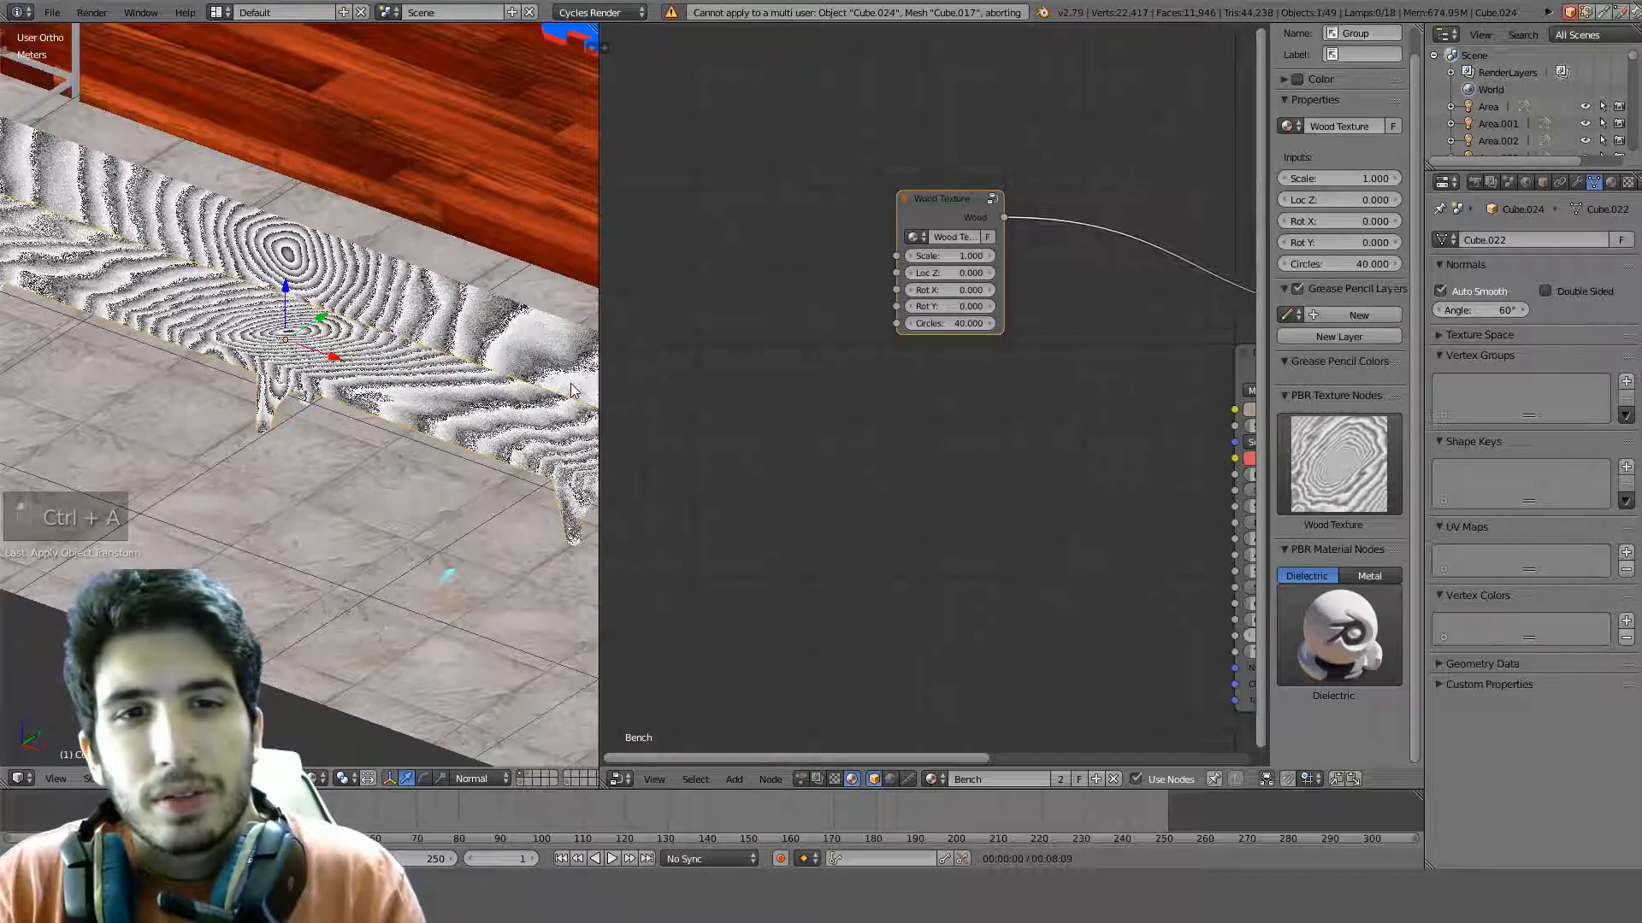
Select the other two benches with the edited bench as the active object and link its object data to them
{"action": "middle_click_drag", "start_coordinate": [593, 382], "coordinate": [356, 393]}
{"action": "key", "text": "z"}
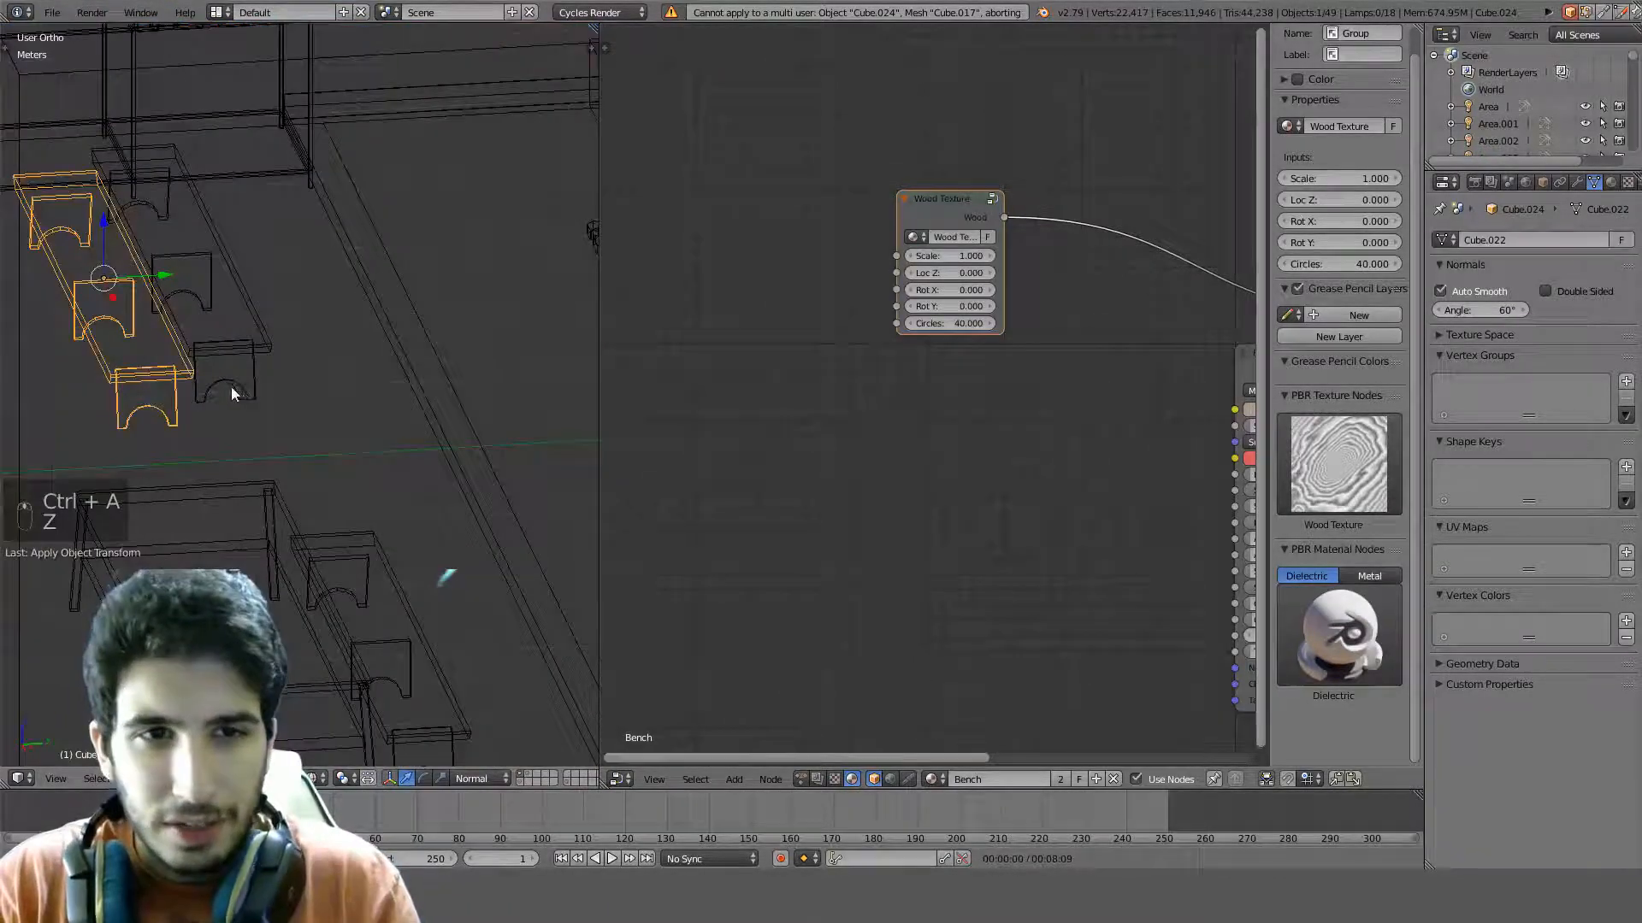
{"action": "middle_click_drag", "start_coordinate": [231, 386], "coordinate": [202, 345]}
{"action": "key", "text": "z"}
{"action": "right_click", "coordinate": [202, 345]}
{"action": "right_click", "coordinate": [224, 566], "text": "shift"}
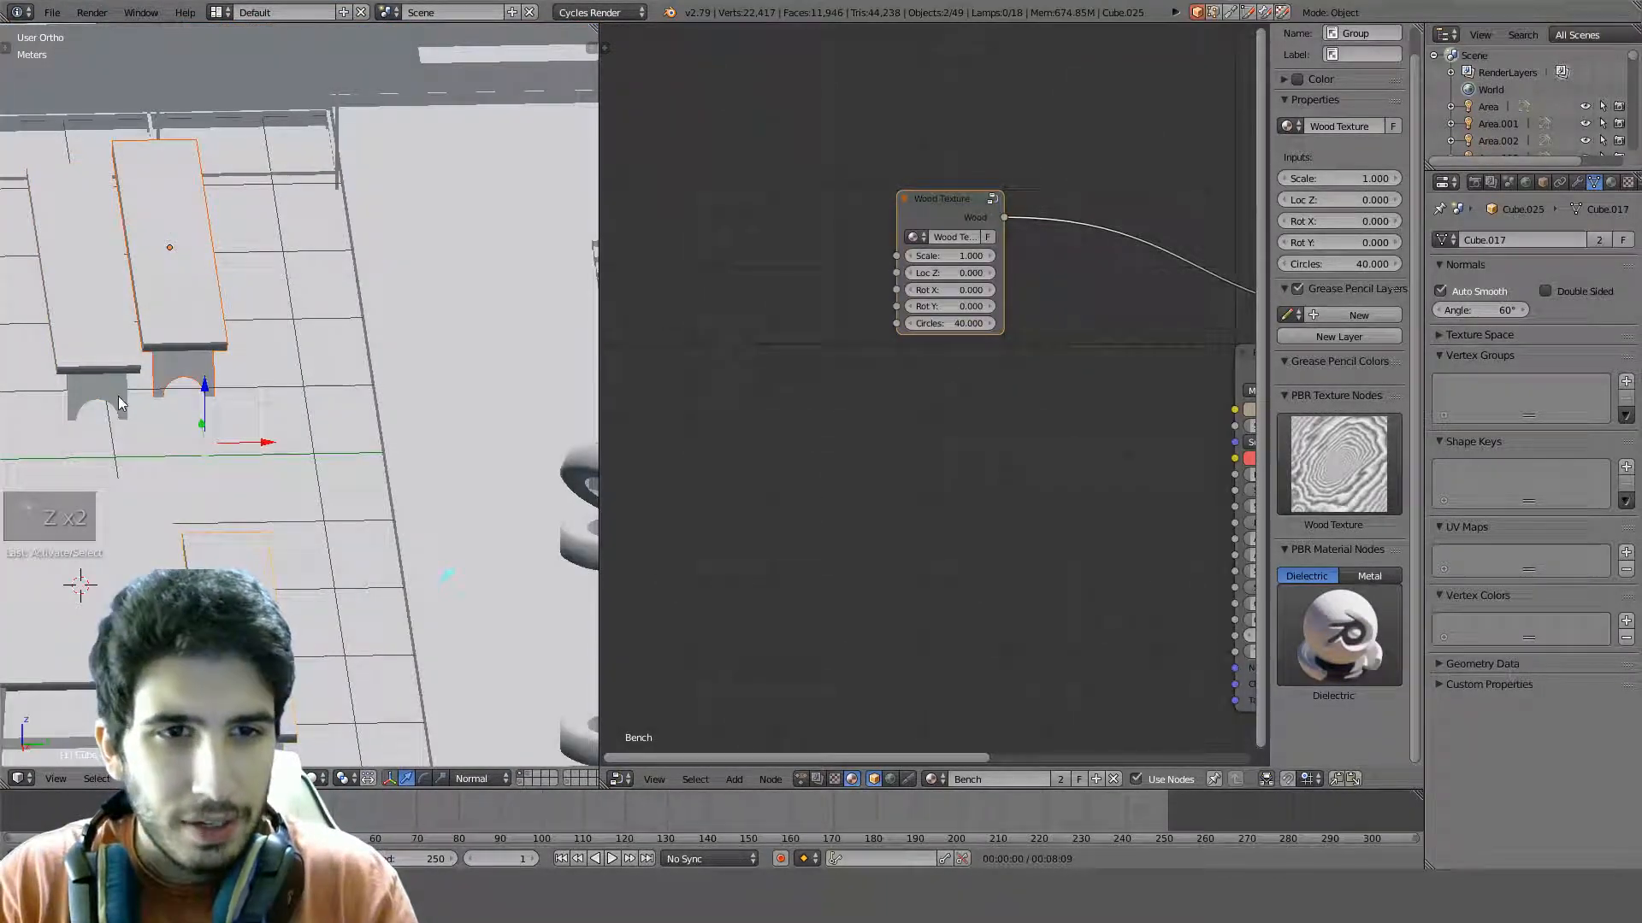
{"action": "right_click", "coordinate": [116, 364], "text": "shift"}
{"action": "key", "text": "ctrl+l"}
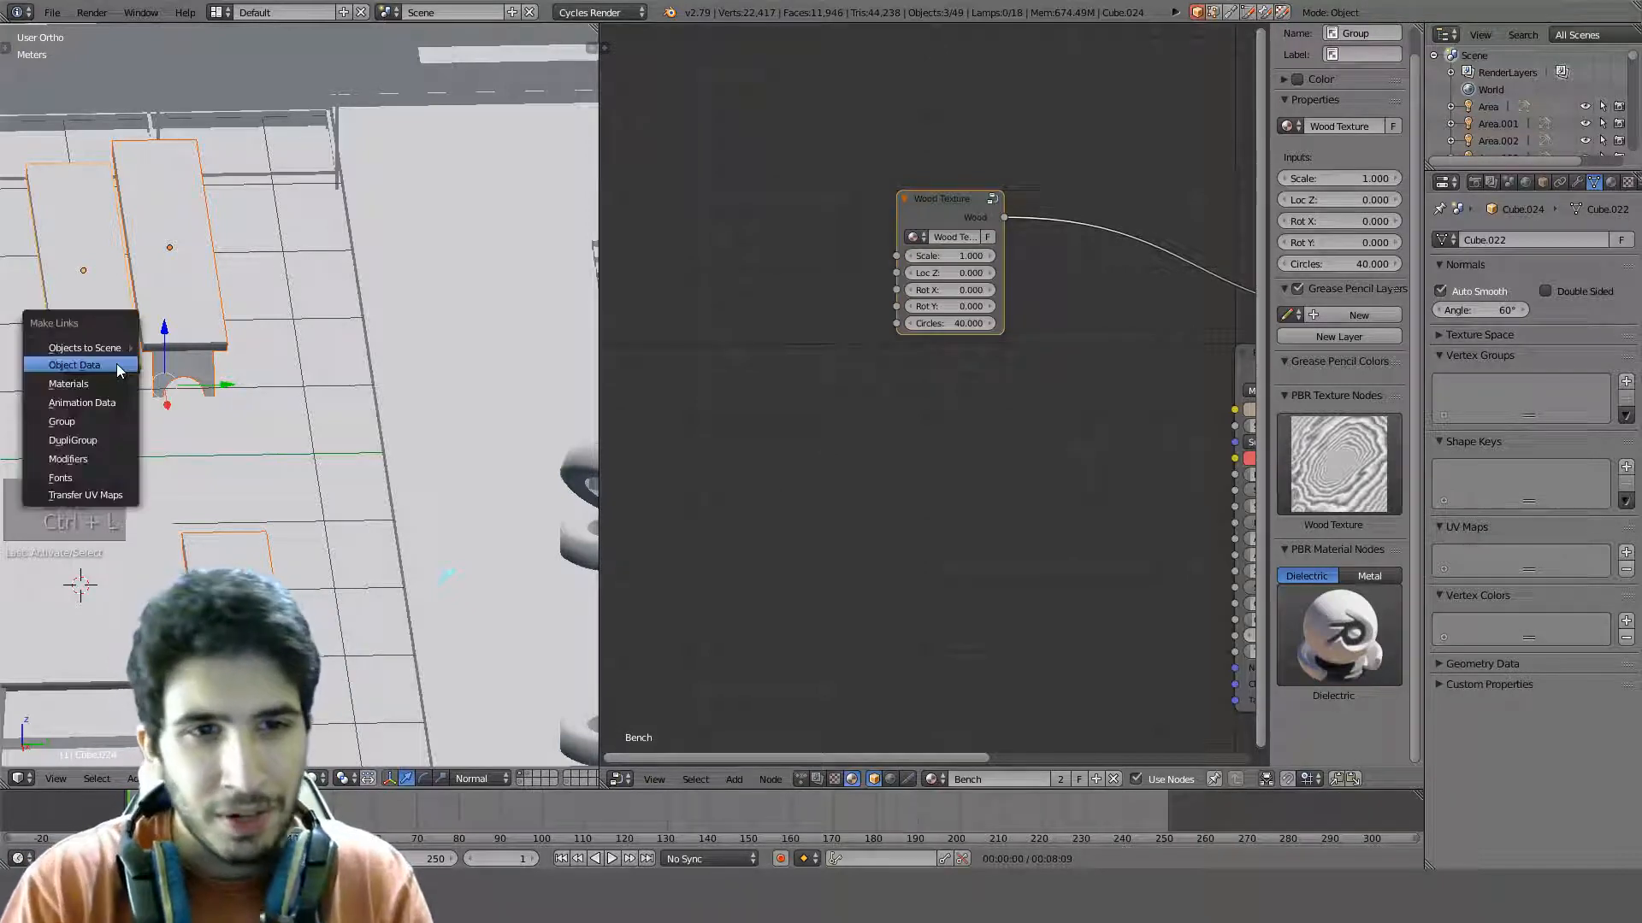
{"action": "left_click", "coordinate": [102, 378]}
In the top view, delete the two vertically turned benches, keeping only the horizontal one
{"action": "middle_click_drag", "start_coordinate": [239, 352], "coordinate": [285, 476]}
{"action": "key", "text": "KP_7"}
{"action": "key", "text": "z"}
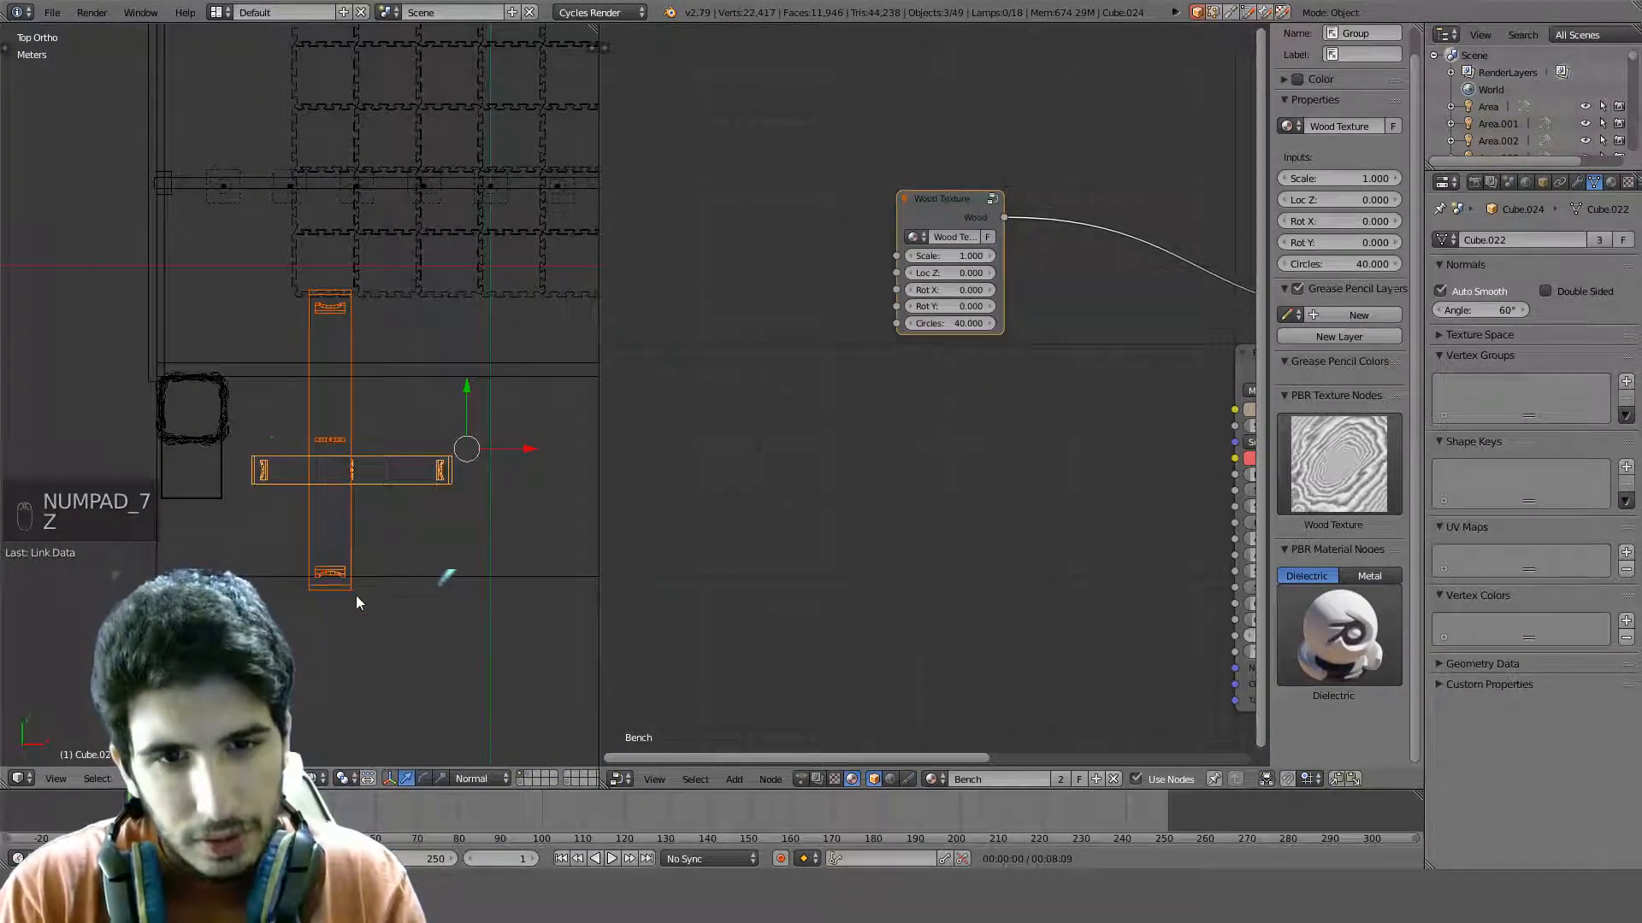
{"action": "right_click", "coordinate": [355, 593]}
{"action": "middle_click_drag", "start_coordinate": [405, 537], "coordinate": [213, 545], "text": "shift"}
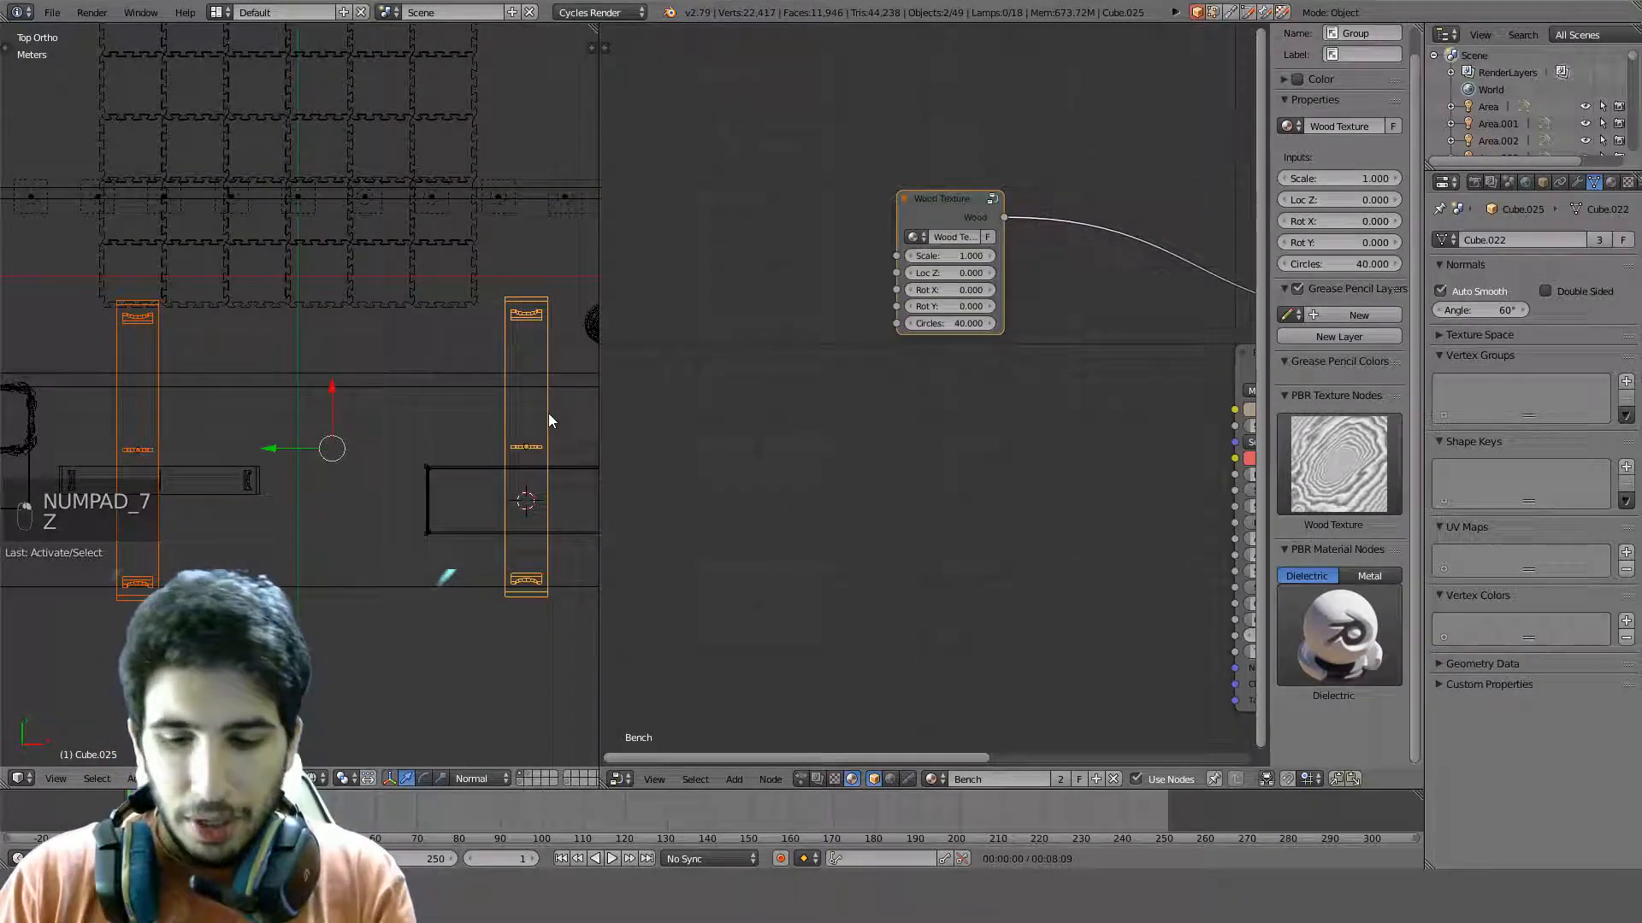
{"action": "key", "text": "Delete"}
{"action": "left_click", "coordinate": [526, 412]}
Make two linked duplicates of the remaining bench, one parallel behind it and one over by the table along X
{"action": "right_click", "coordinate": [256, 475]}
{"action": "key", "text": "alt+d"}
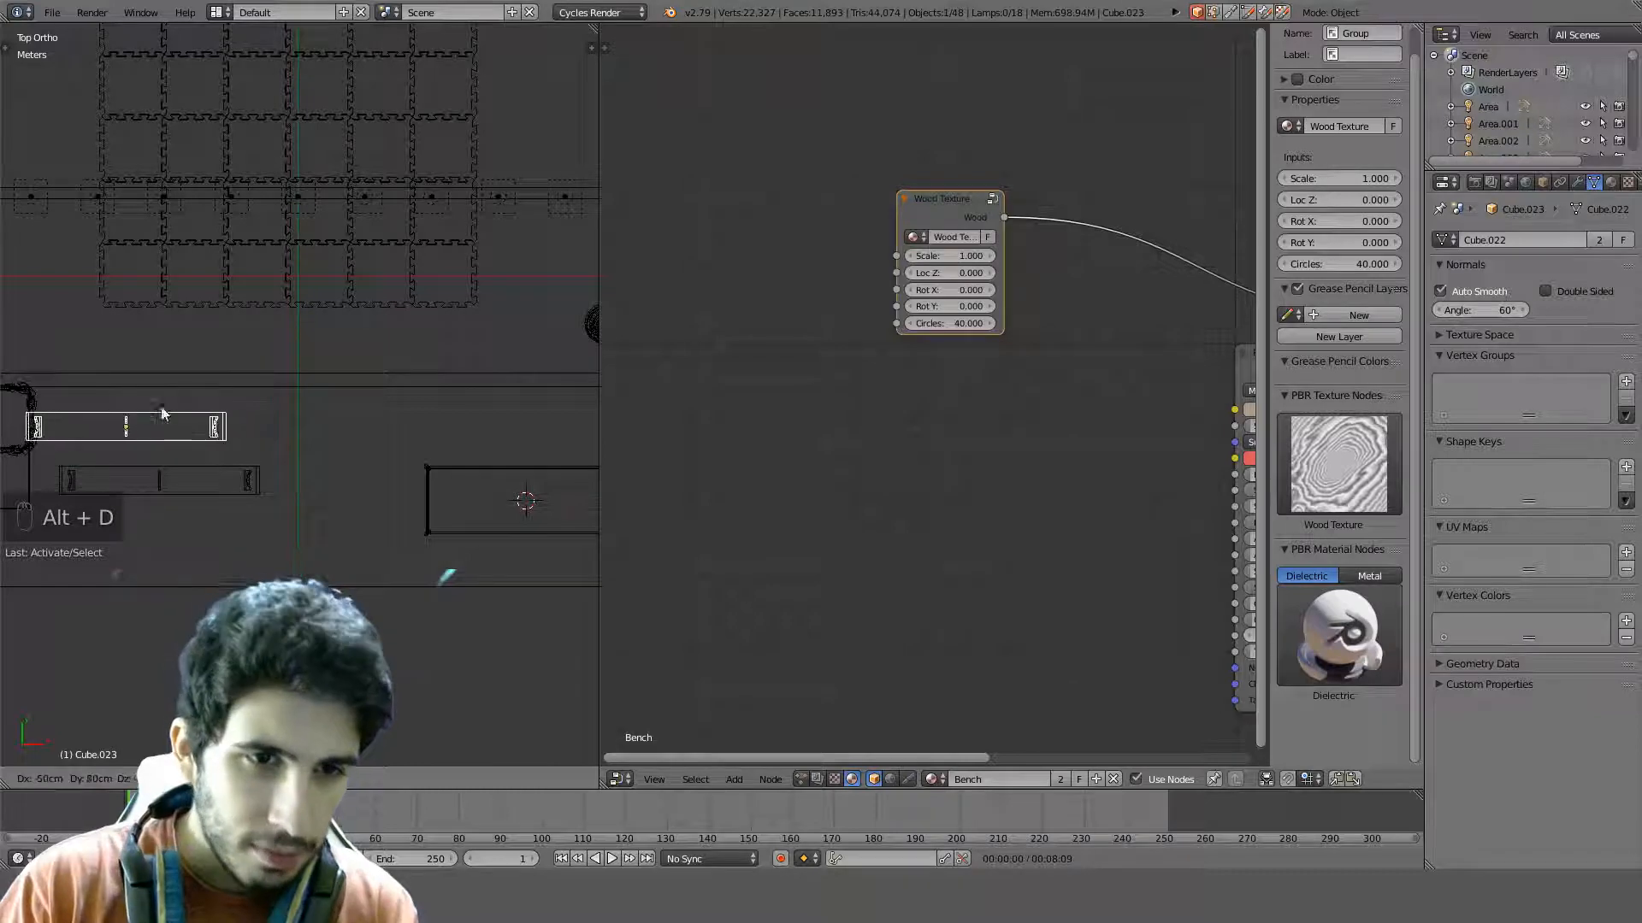
{"action": "left_click", "coordinate": [255, 596]}
{"action": "key", "text": "alt+d"}
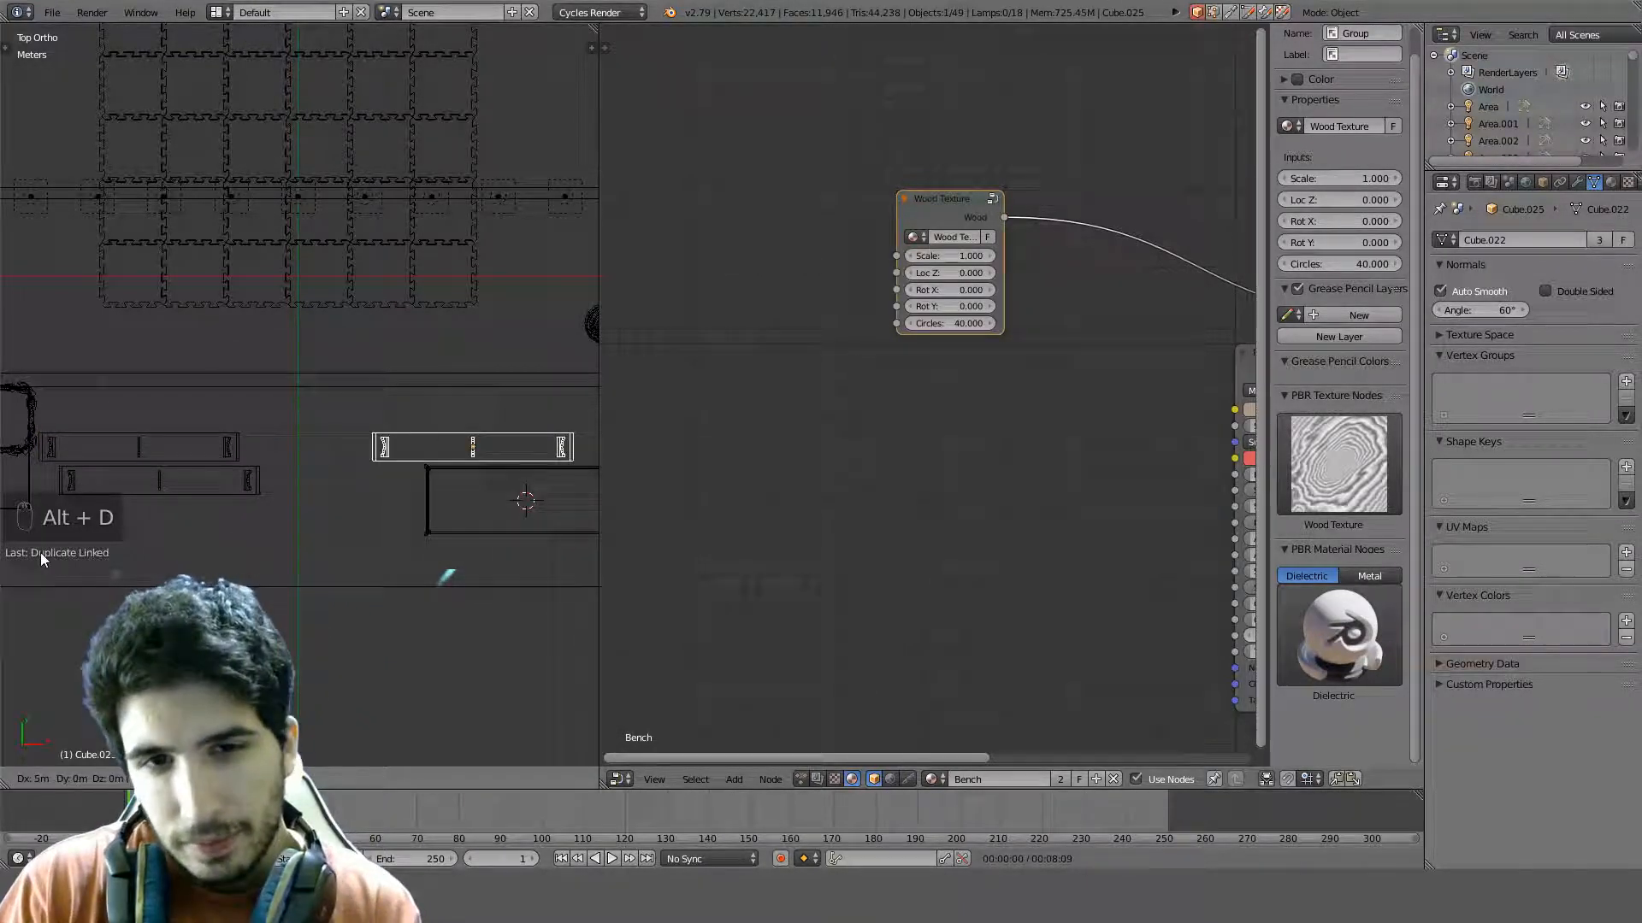
{"action": "left_click", "coordinate": [40, 552]}
Move the second duplicate about 80 cm along X so it lines up with the table's long back edge
{"action": "scroll", "coordinate": [320, 499], "scroll_direction": "up", "scroll_amount": 5}
{"action": "scroll", "coordinate": [449, 448], "scroll_direction": "down", "scroll_amount": 5}
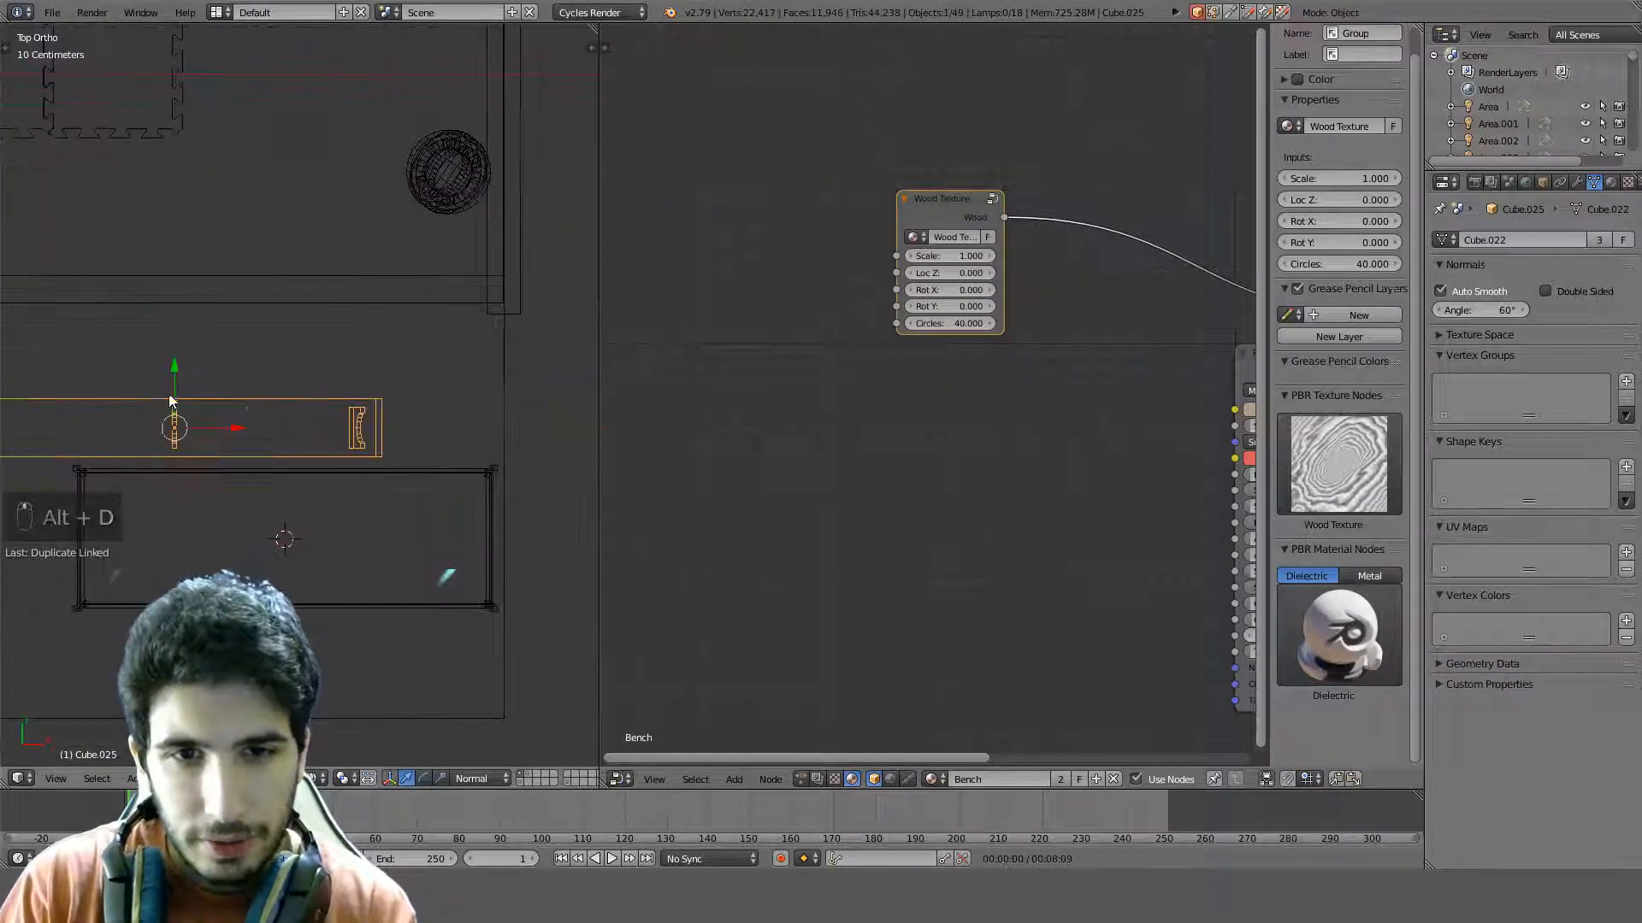
{"action": "key", "text": "g"}
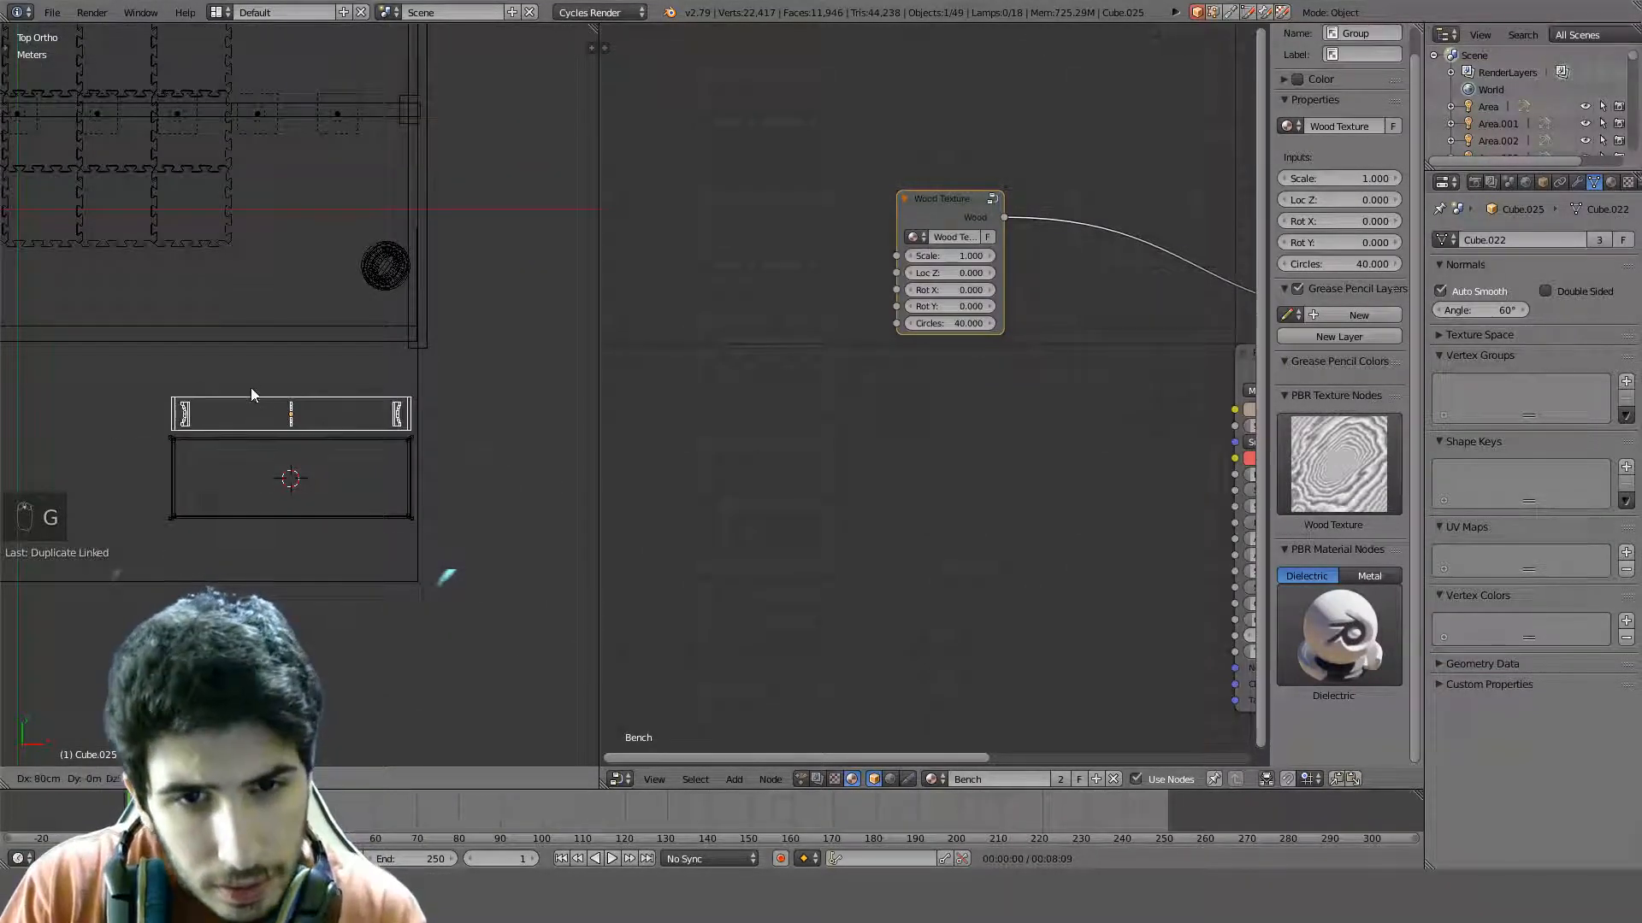
{"action": "left_click", "coordinate": [249, 381]}
Delete the Wood Texture node from the Bench material and connect the Principled BSDF node straight to the Material Output
{"action": "scroll", "coordinate": [248, 414], "scroll_direction": "down", "scroll_amount": 3}
{"action": "middle_click_drag", "start_coordinate": [249, 414], "coordinate": [476, 283]}
{"action": "scroll", "coordinate": [1034, 227], "scroll_direction": "down", "scroll_amount": 2}
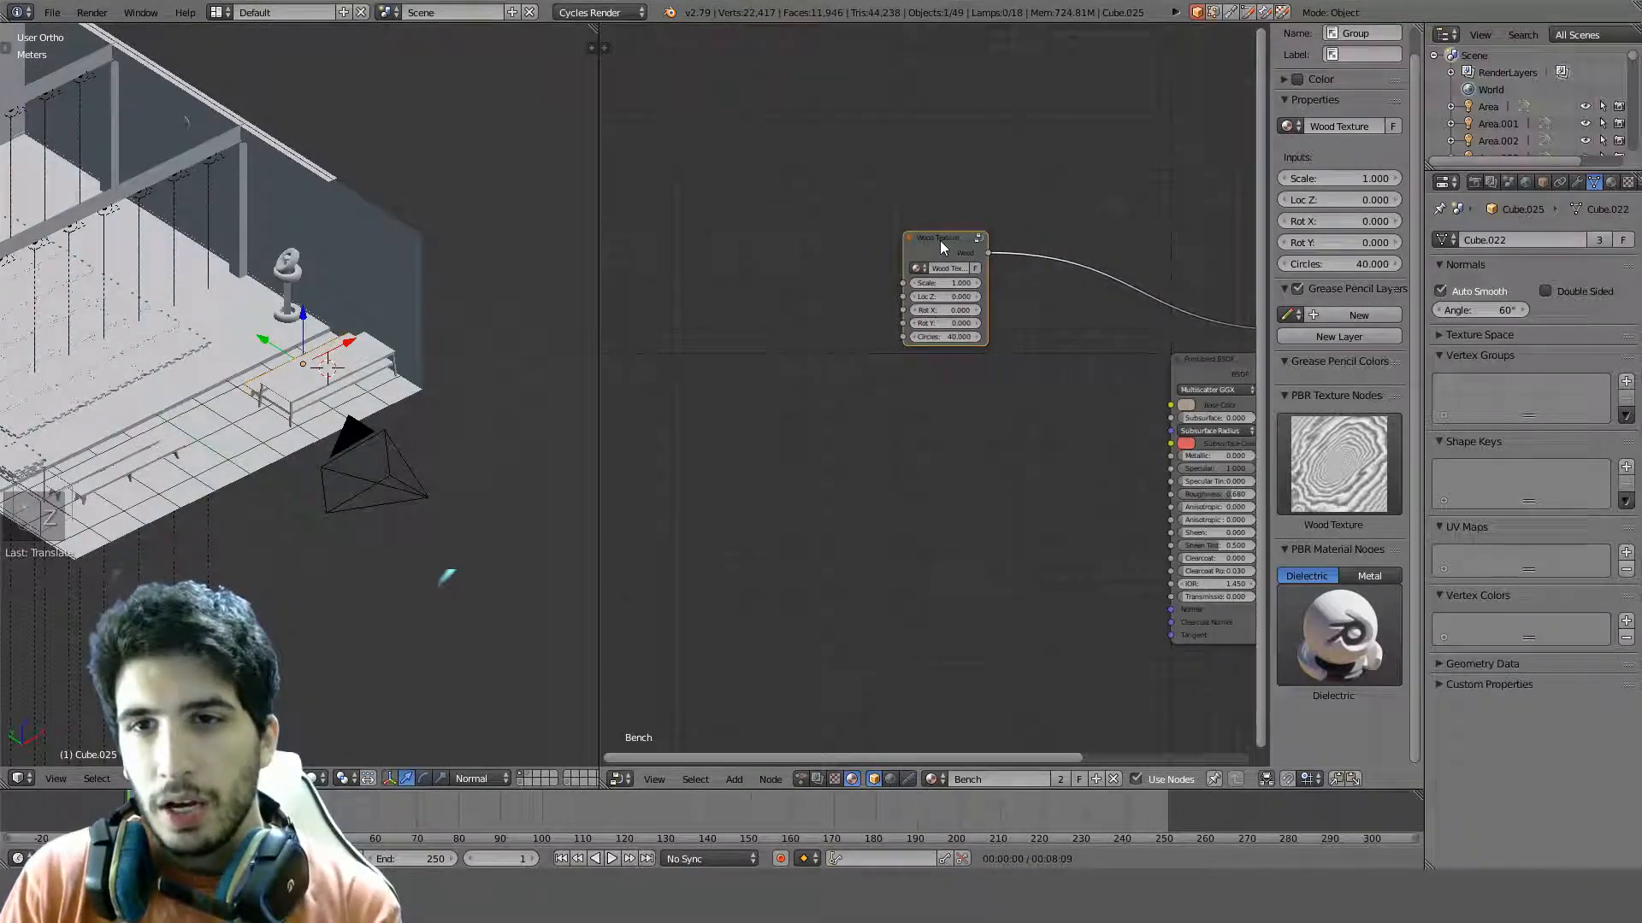
{"action": "key", "text": "Delete"}
{"action": "scroll", "coordinate": [1194, 260], "scroll_direction": "down", "scroll_amount": 2}
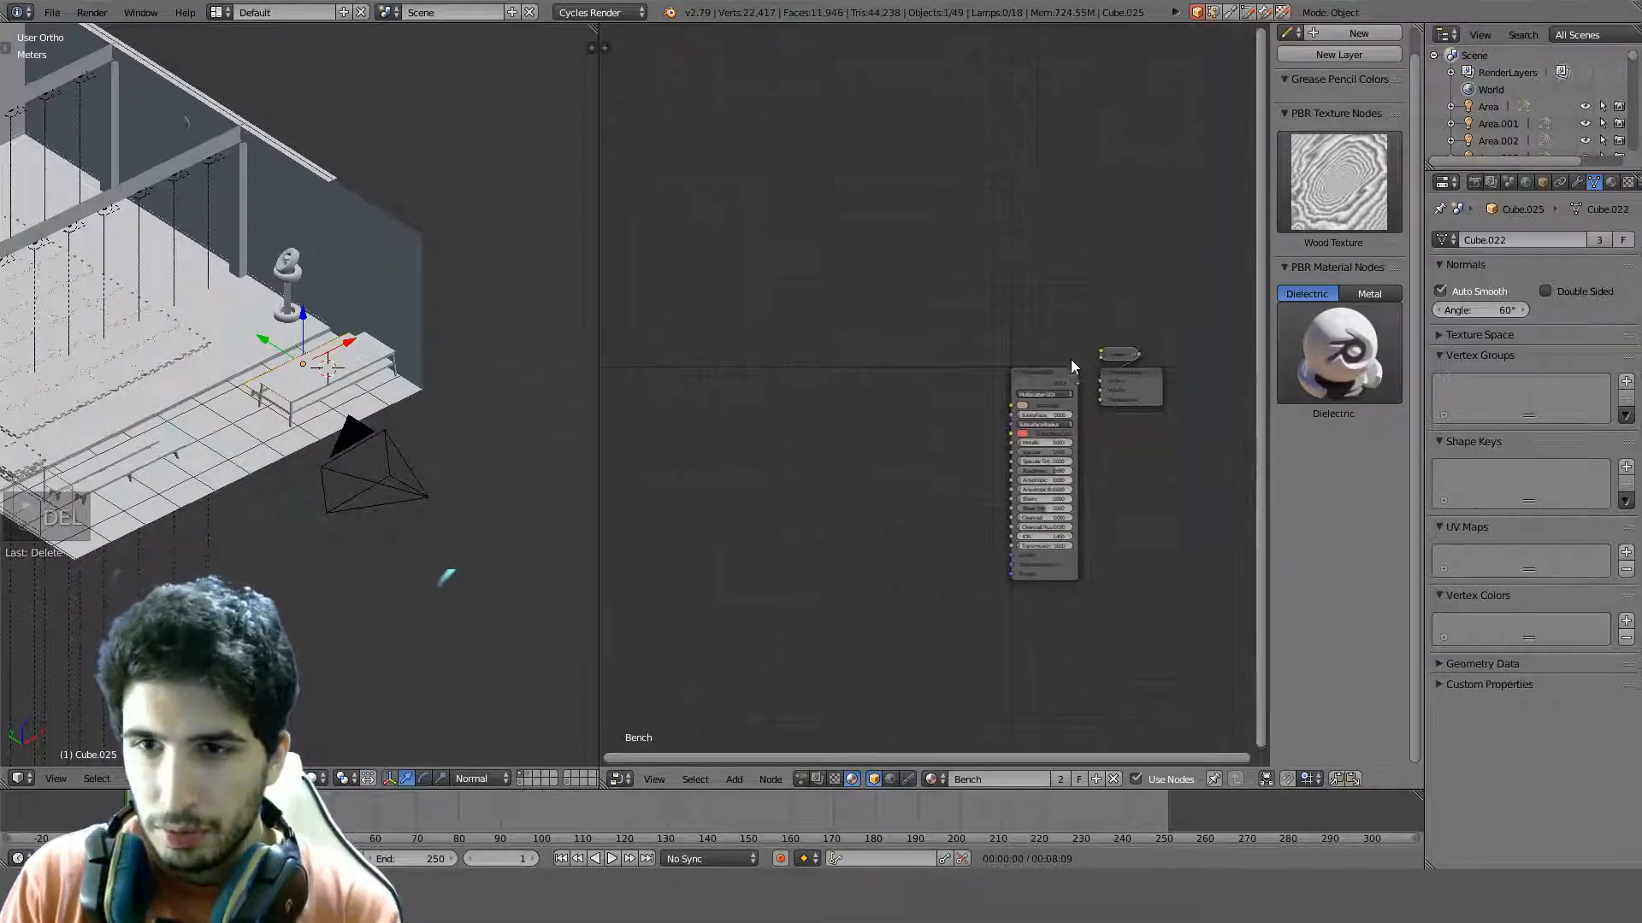
{"action": "left_click", "coordinate": [1056, 376], "text": "ctrl+shift"}
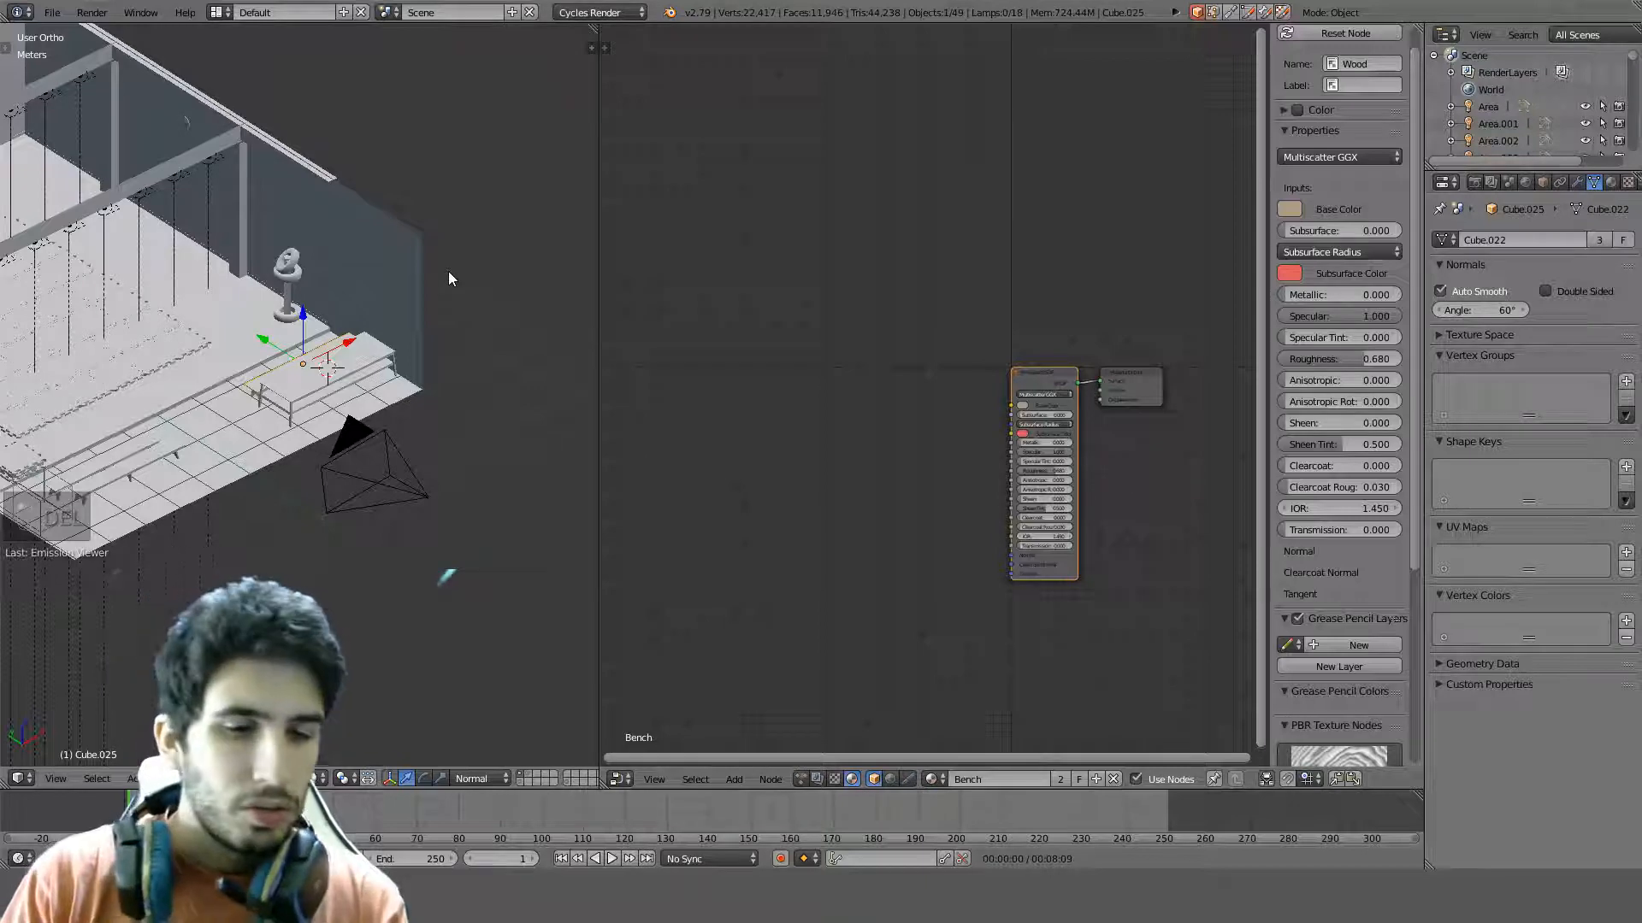
Remove the bench's material slot and append the Procedural Wood material from materials.blend in the 3DModels folder
{"action": "left_click", "coordinate": [1611, 183]}
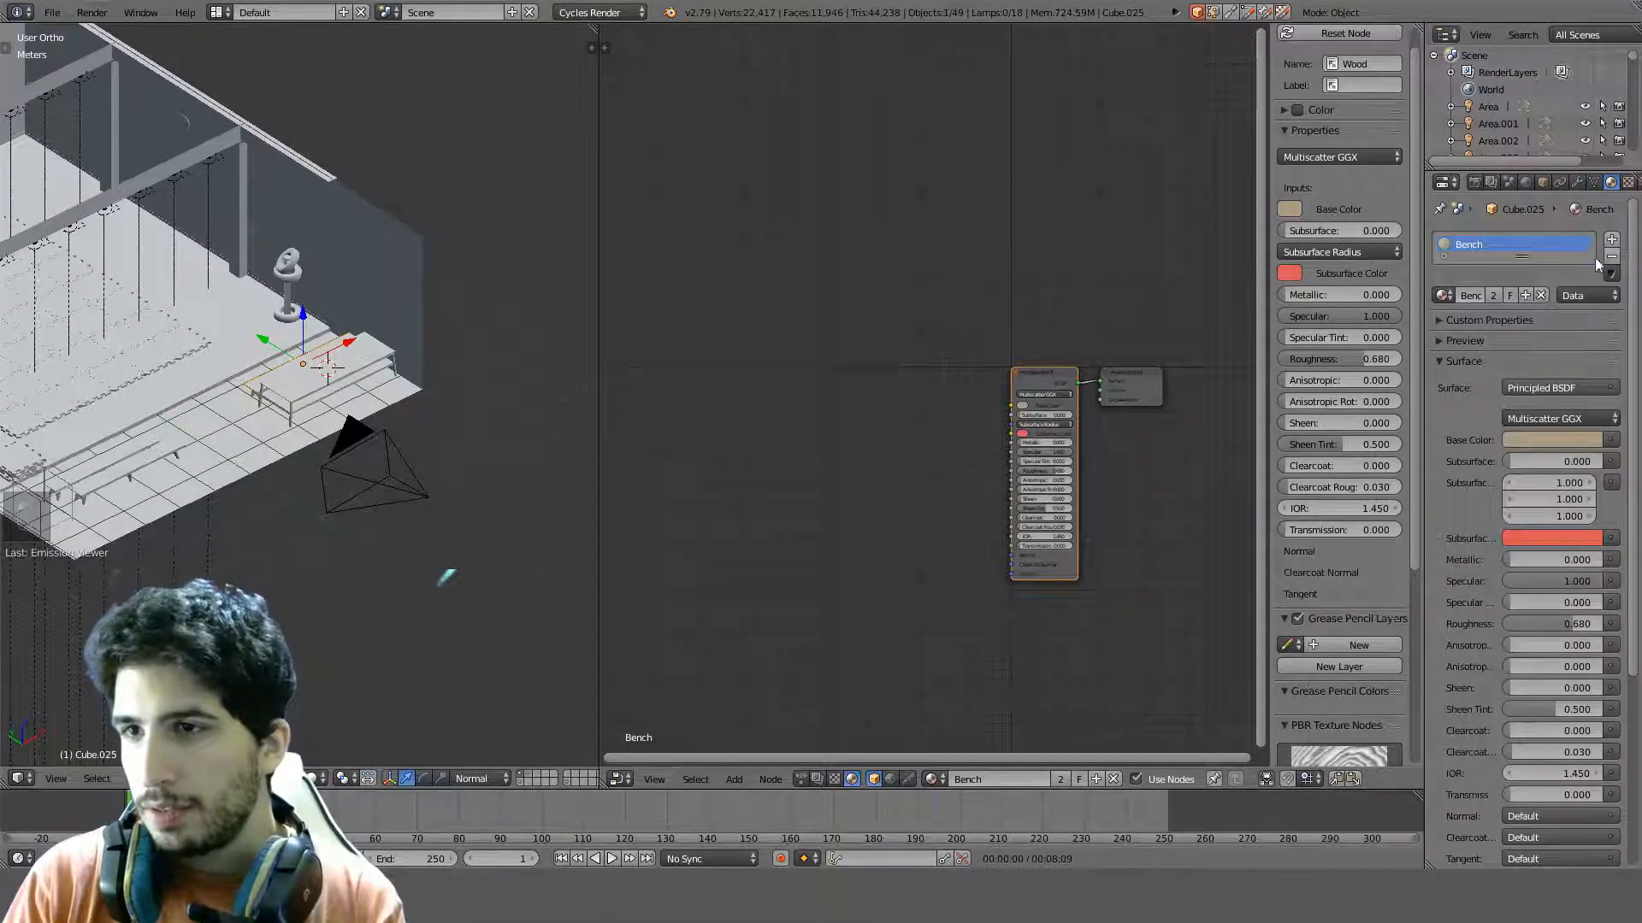
{"action": "left_click", "coordinate": [1611, 257]}
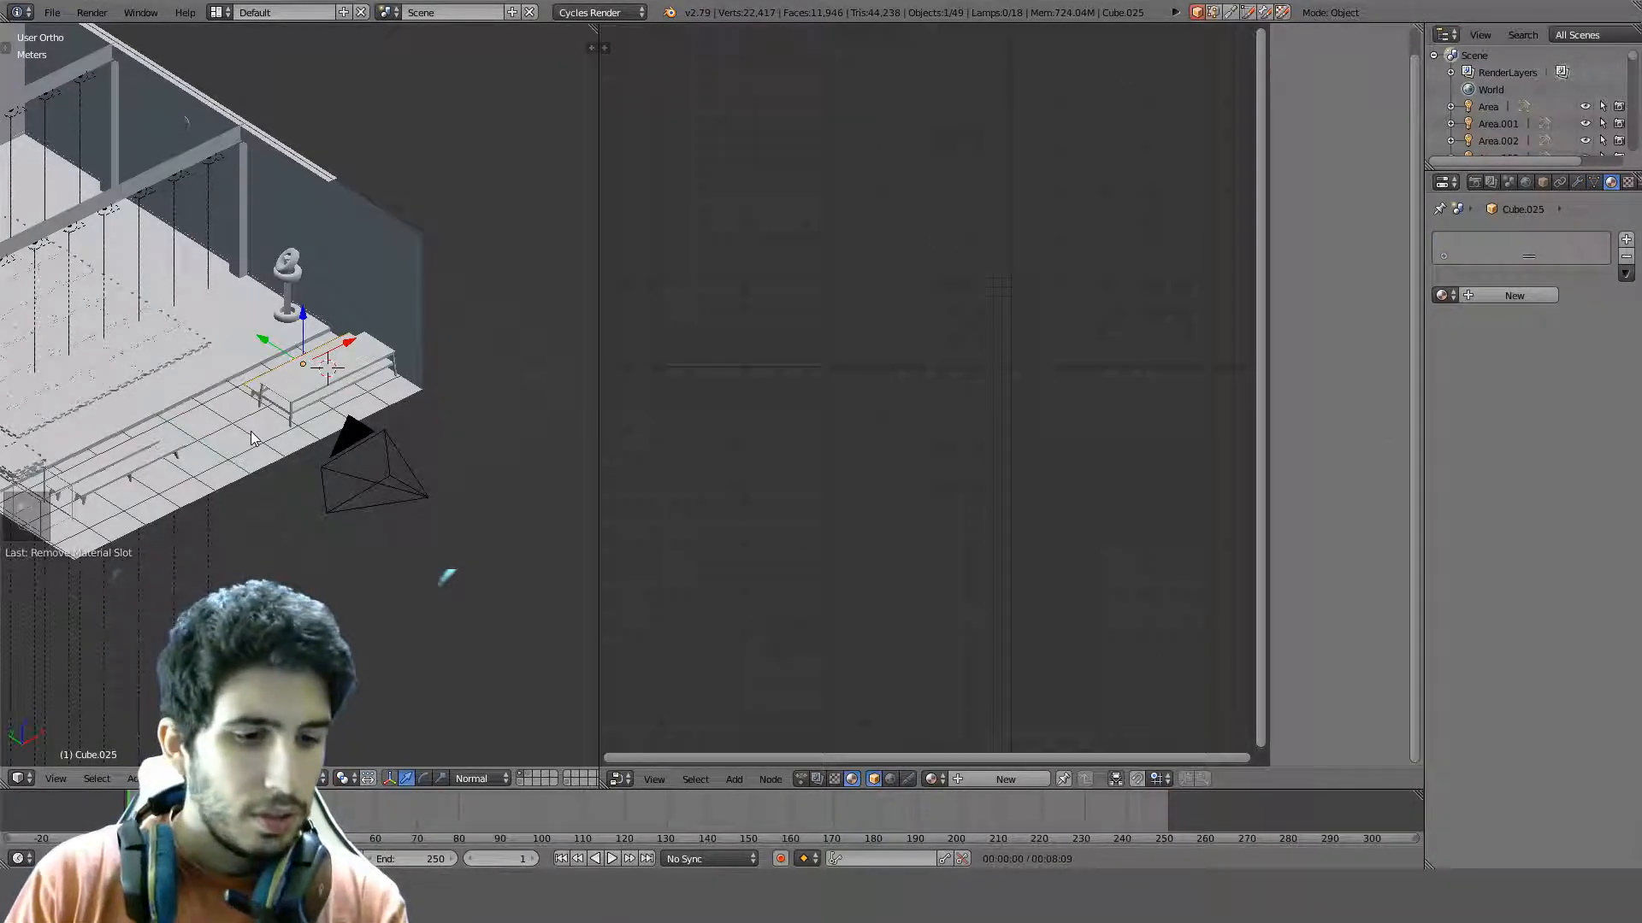
{"action": "key", "text": "shift+F1"}
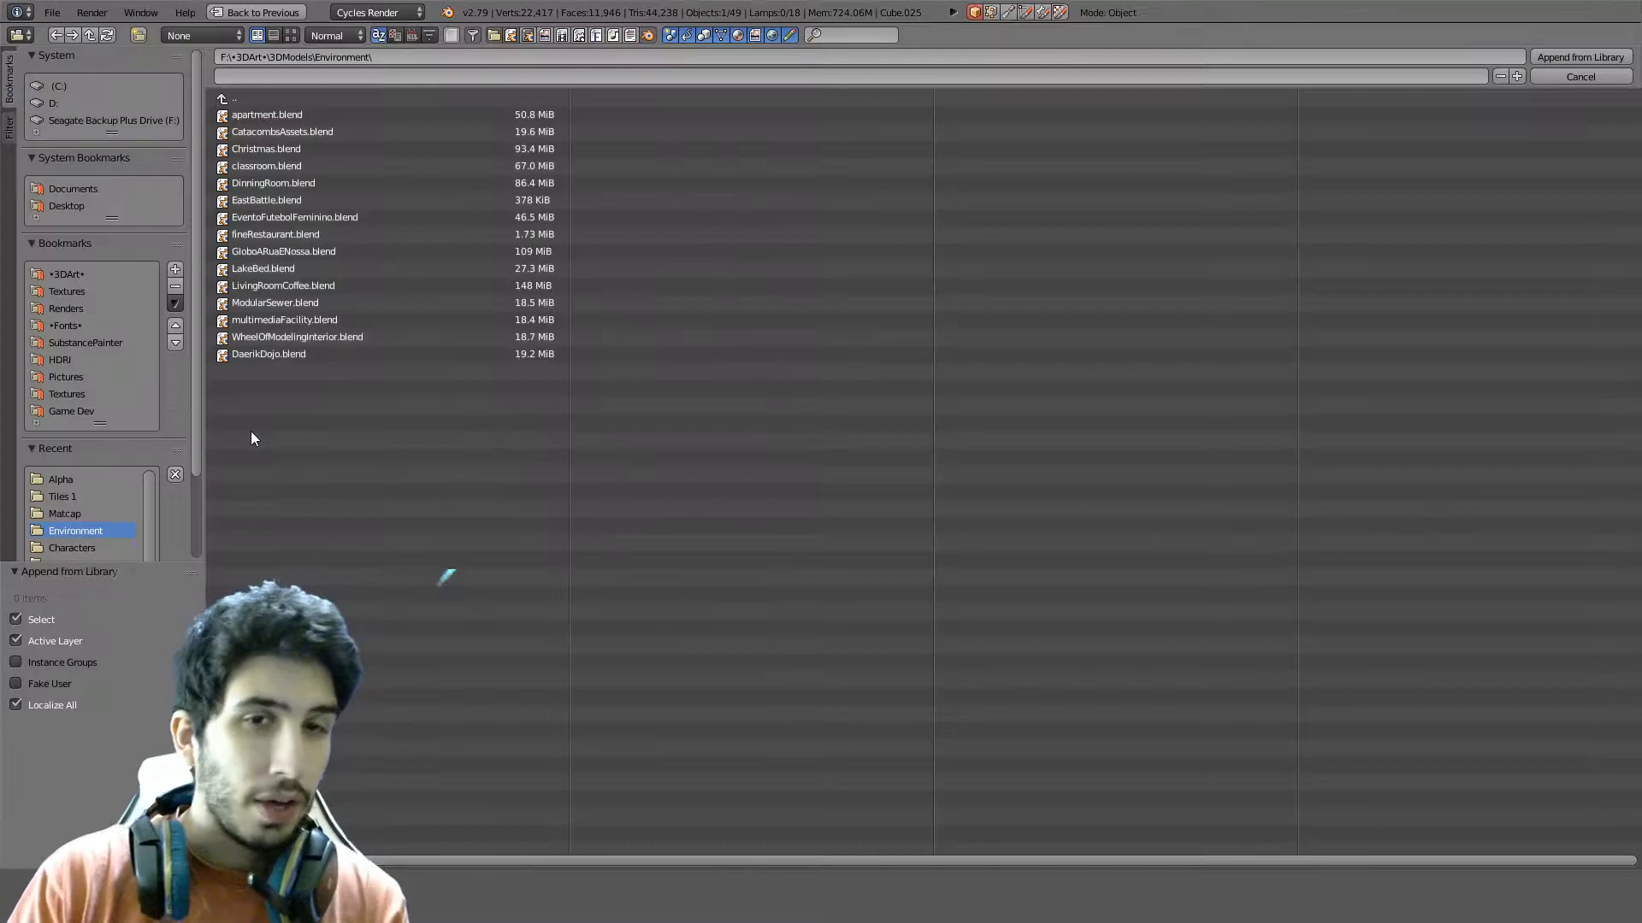
{"action": "left_click", "coordinate": [79, 275]}
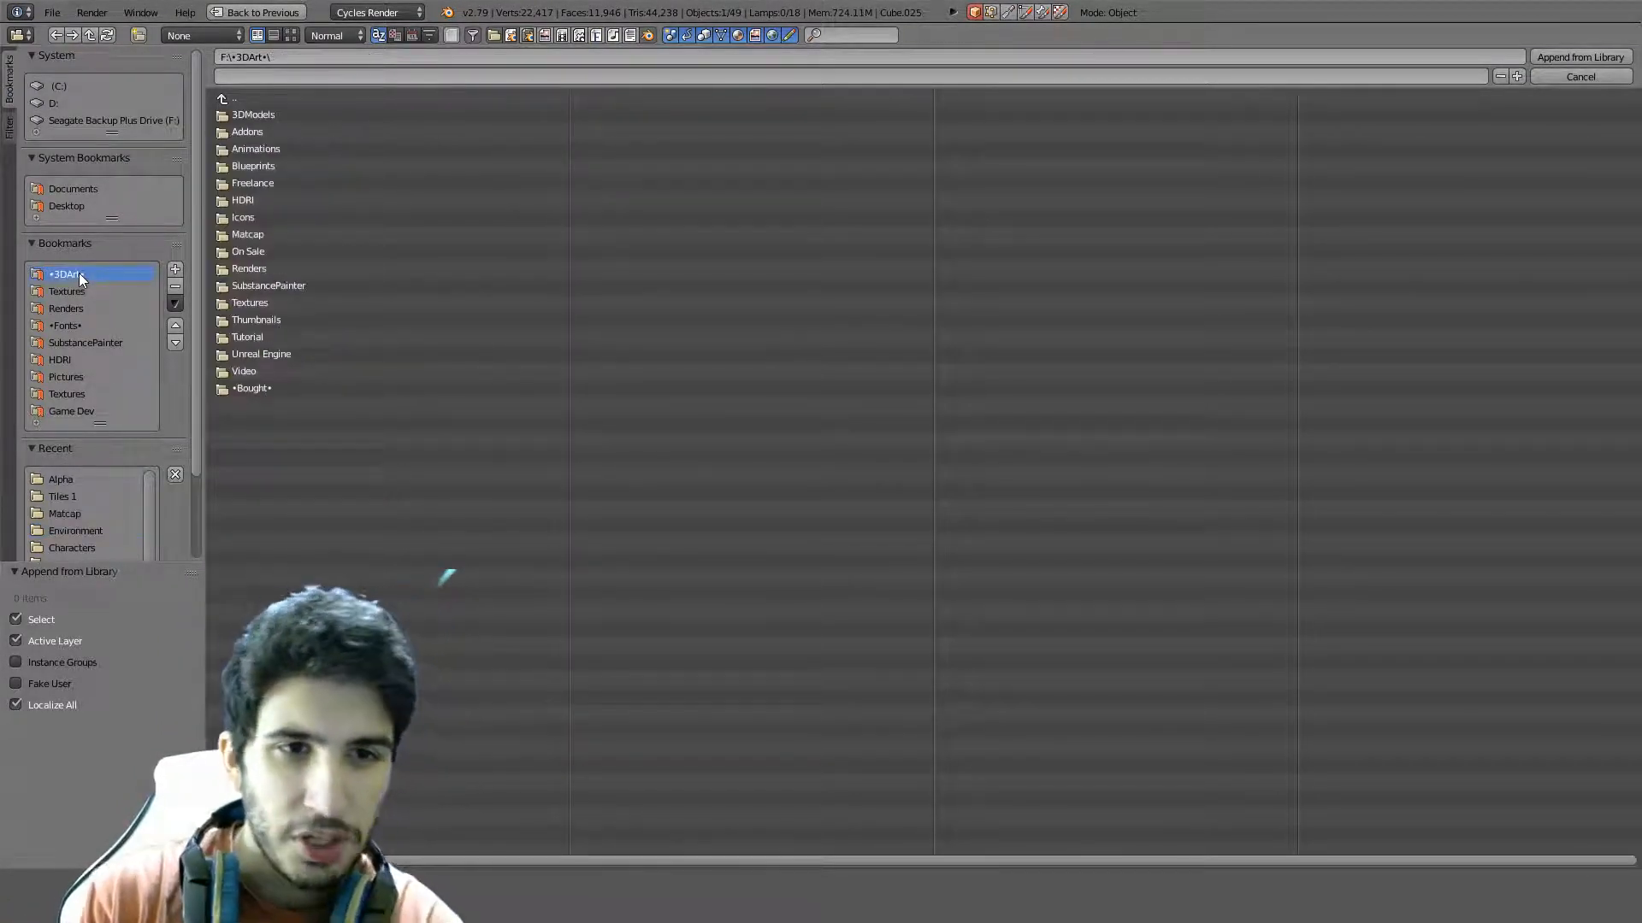
{"action": "left_click", "coordinate": [263, 117]}
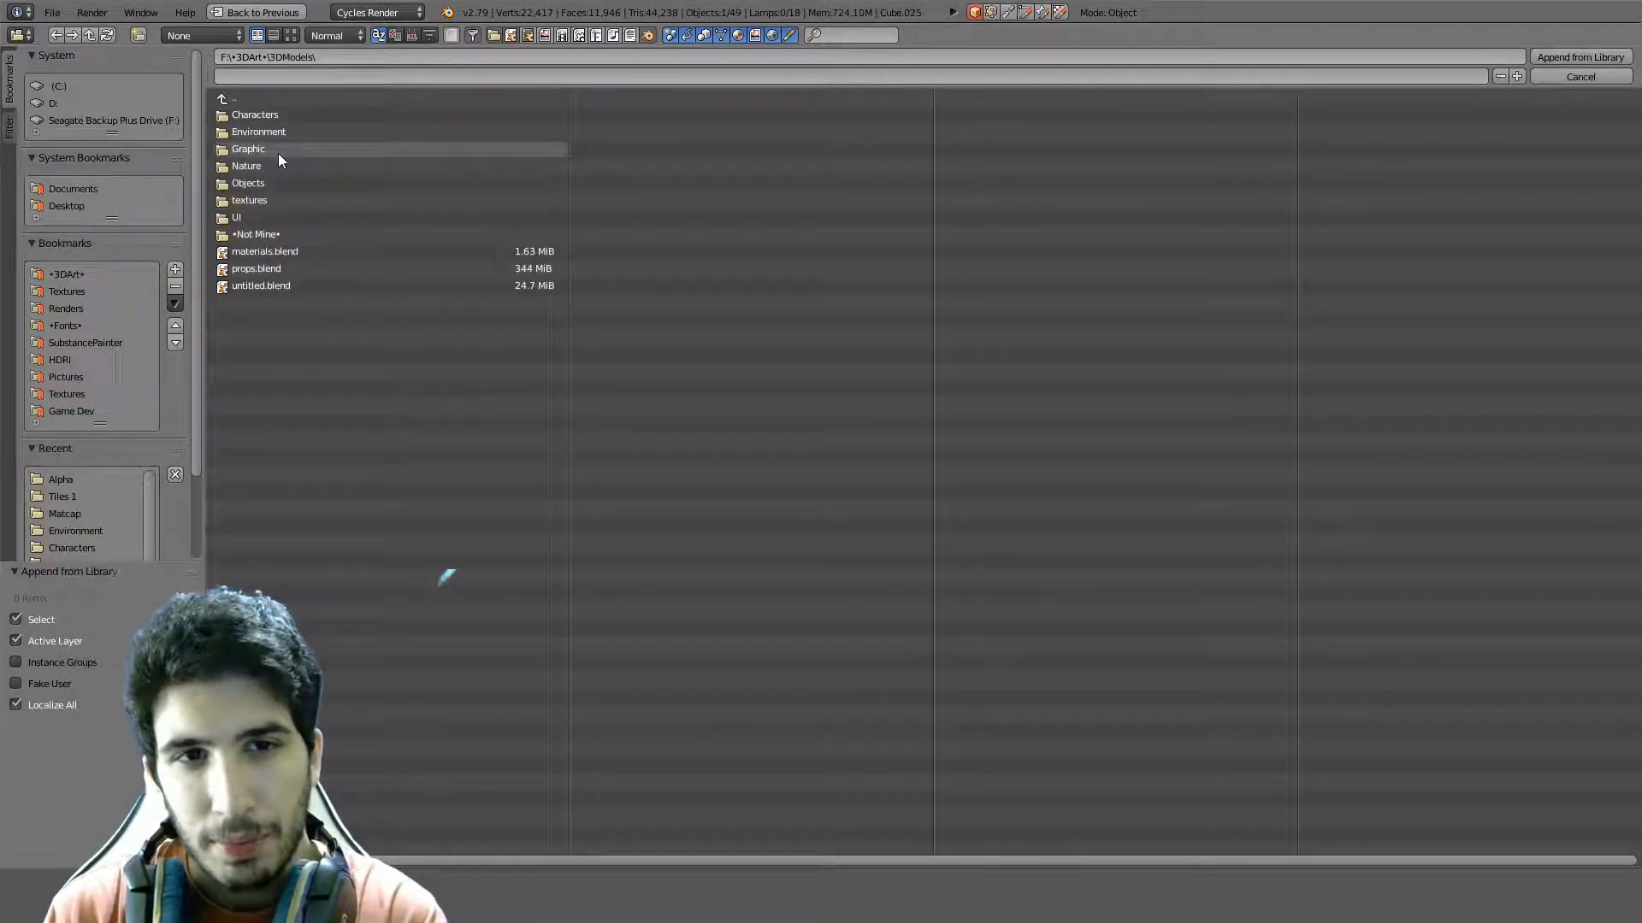
{"action": "left_click", "coordinate": [290, 251]}
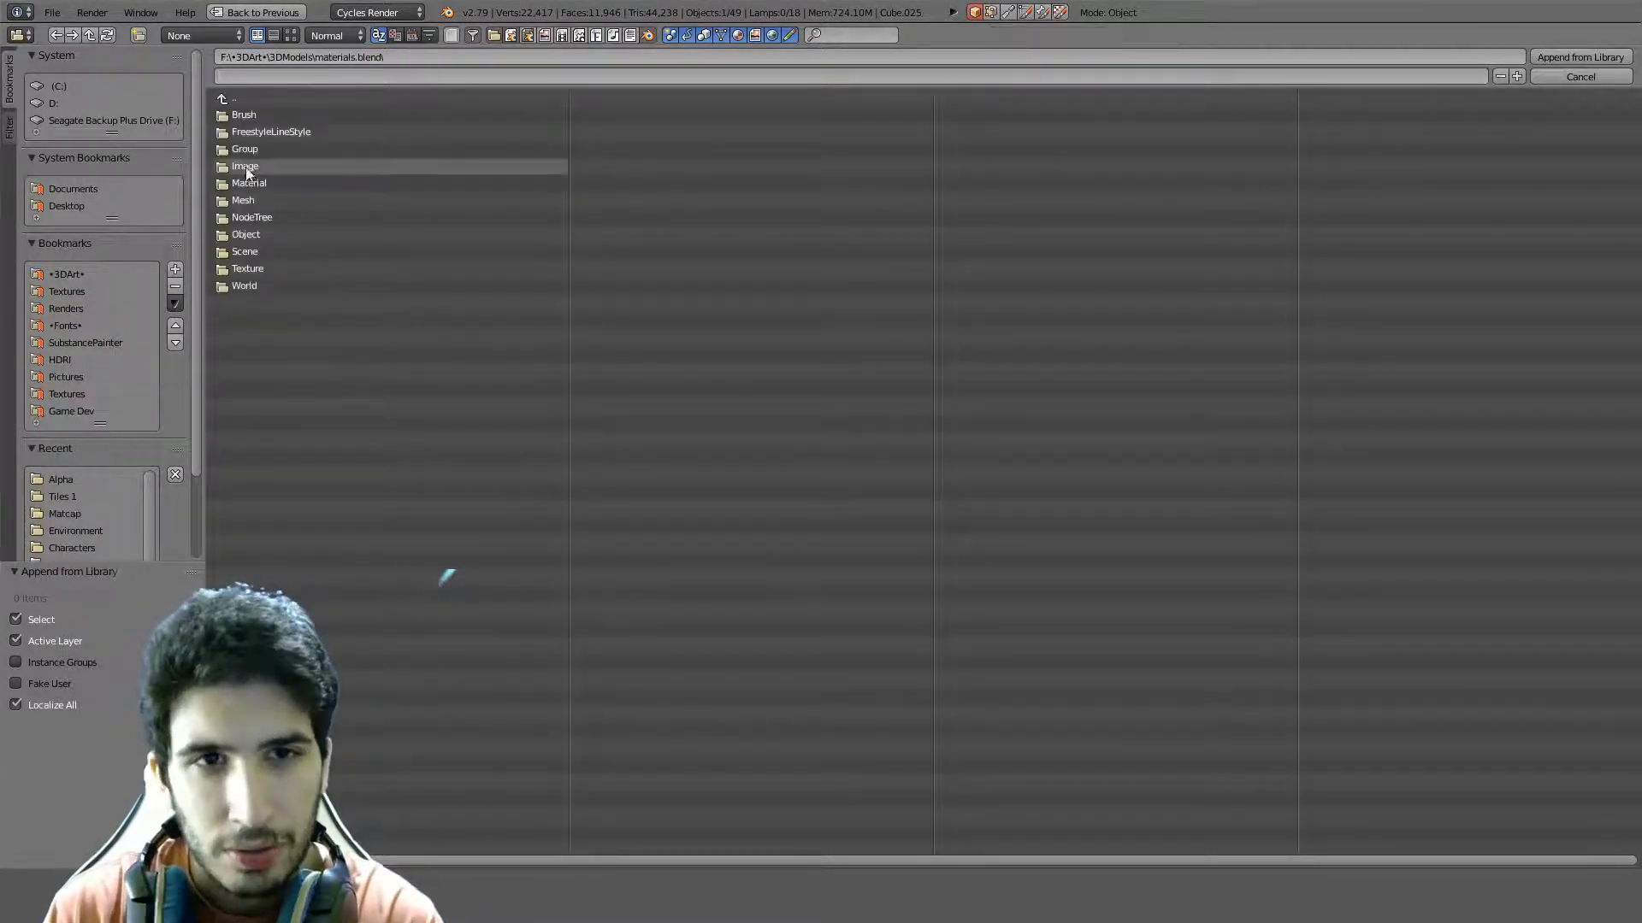
{"action": "left_click", "coordinate": [274, 183]}
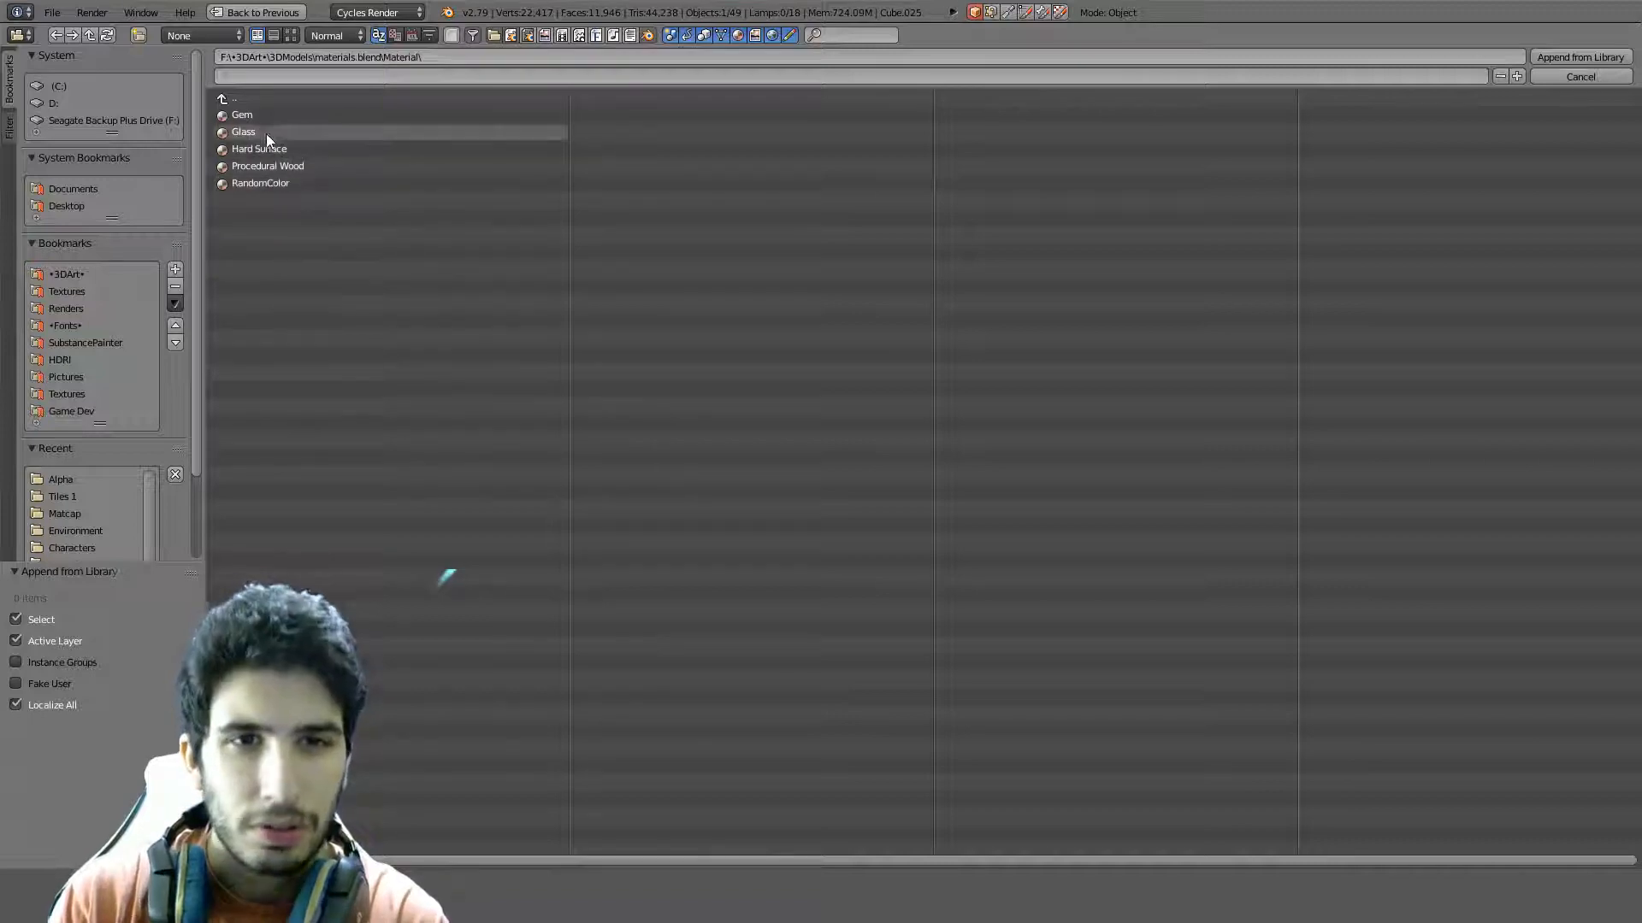
{"action": "double_click", "coordinate": [360, 168]}
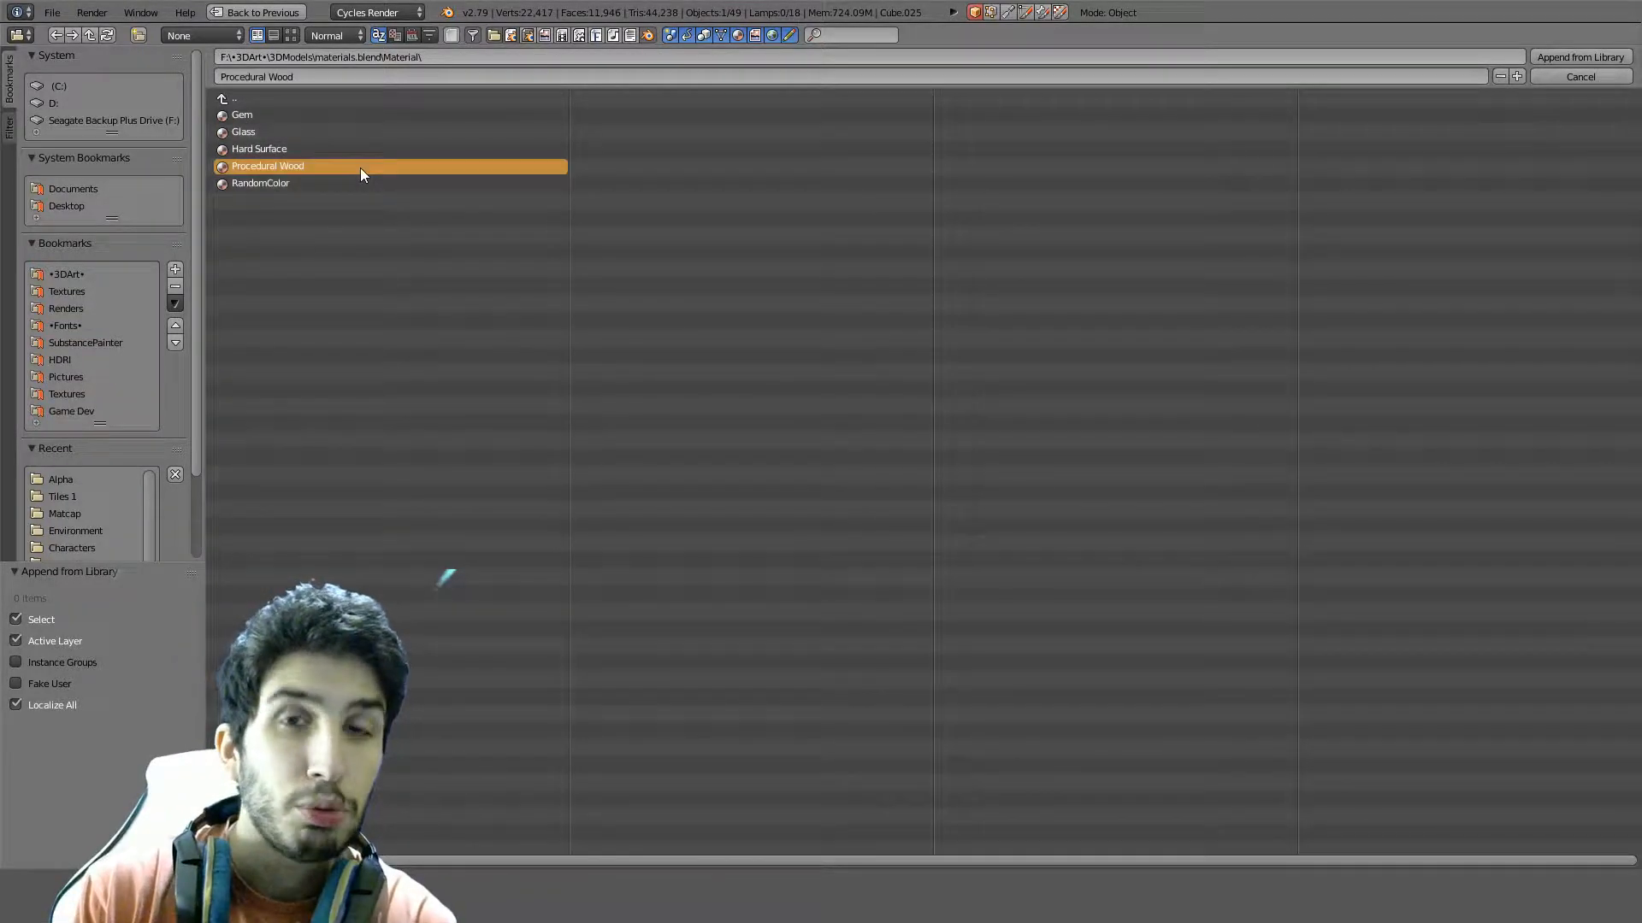
Assign the appended Procedural Wood material to the bench
{"action": "left_click", "coordinate": [1443, 295]}
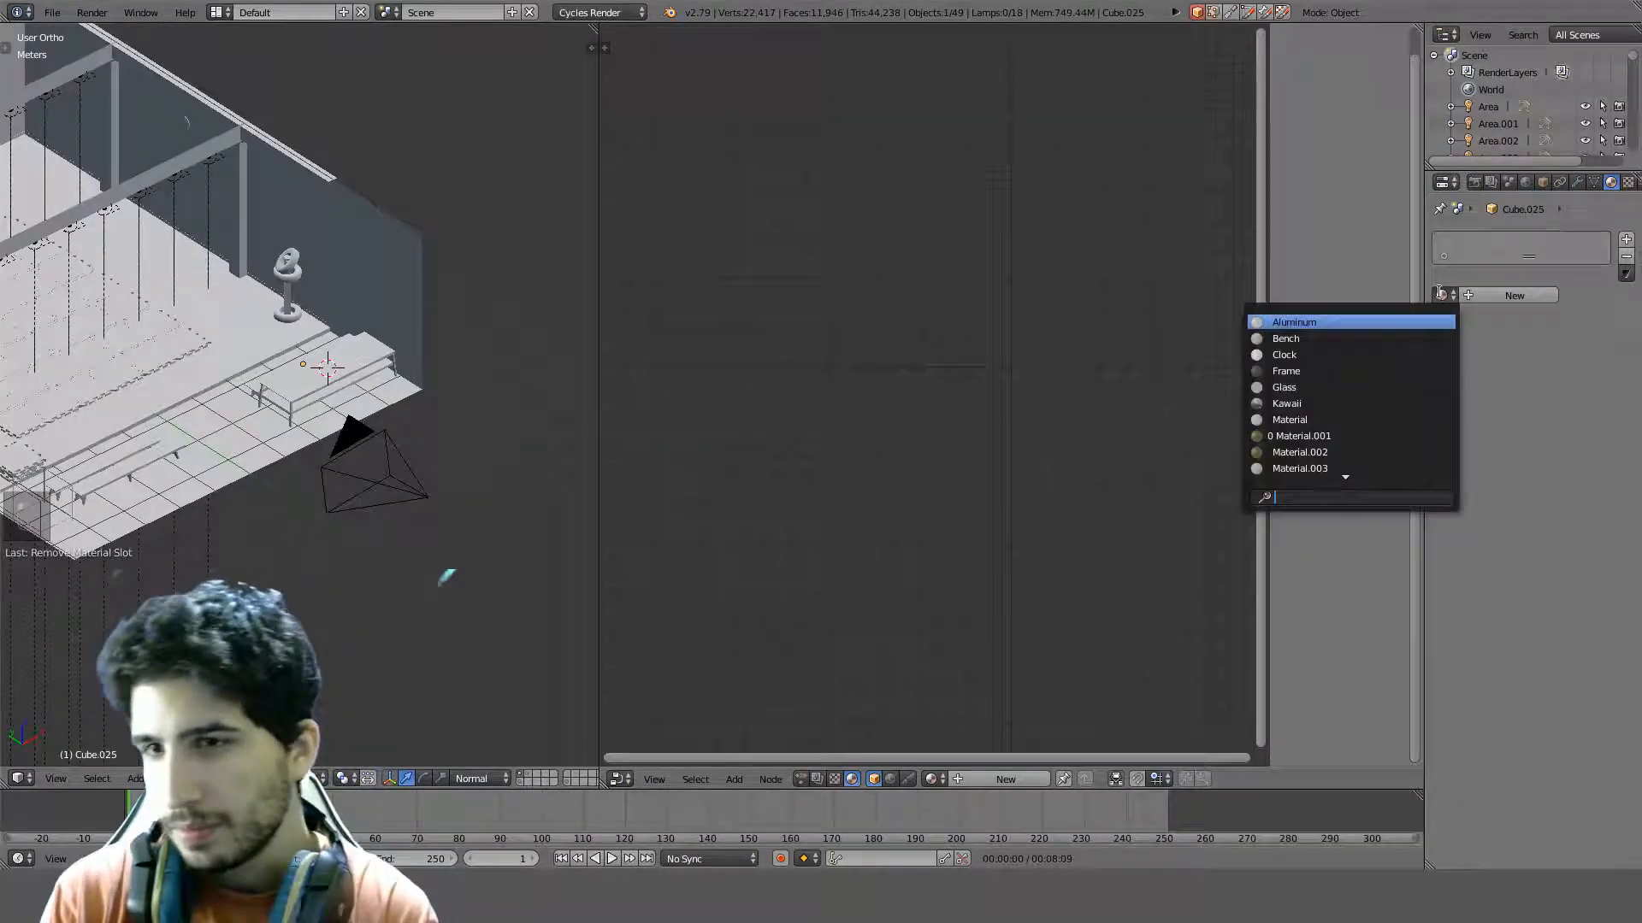
{"action": "scroll", "coordinate": [1305, 467], "scroll_direction": "down", "scroll_amount": 5}
{"action": "scroll", "coordinate": [1308, 466], "scroll_direction": "down", "scroll_amount": 5}
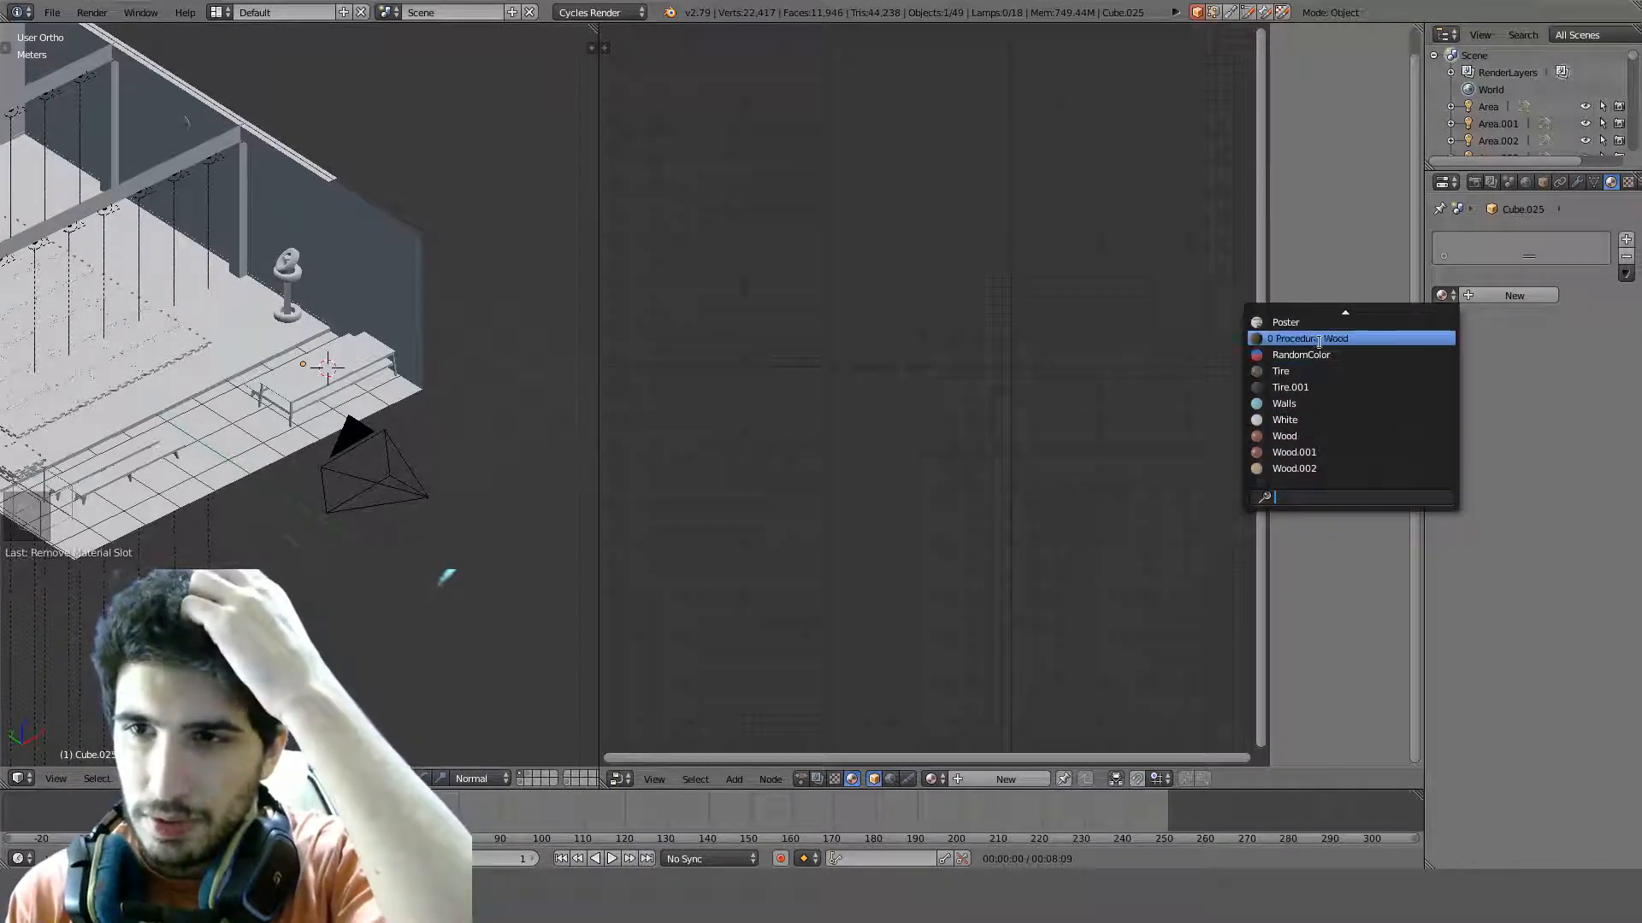
{"action": "left_click", "coordinate": [1317, 339]}
Examine the Procedural Wood group's internal nodes and the node setup feeding its inputs
{"action": "middle_click_drag", "start_coordinate": [363, 412], "coordinate": [275, 472]}
{"action": "middle_click_drag", "start_coordinate": [275, 472], "coordinate": [482, 518], "text": "shift"}
{"action": "scroll", "coordinate": [1043, 421], "scroll_direction": "down", "scroll_amount": 4}
{"action": "middle_click_drag", "start_coordinate": [1068, 416], "coordinate": [944, 493]}
{"action": "key", "text": "Tab"}
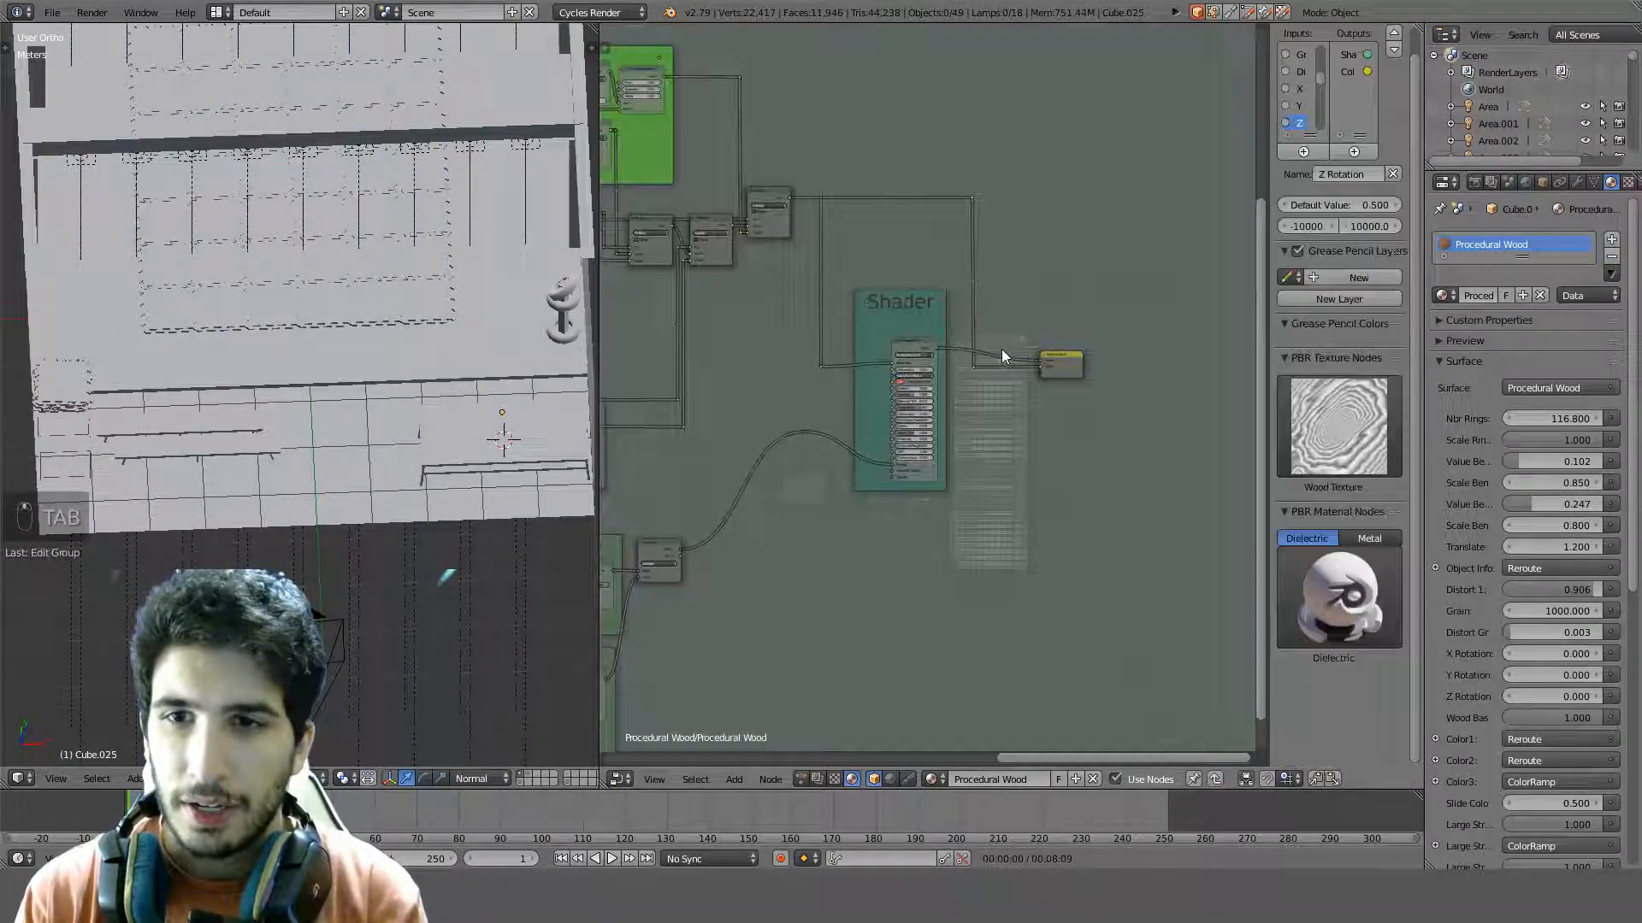
{"action": "scroll", "coordinate": [992, 350], "scroll_direction": "down", "scroll_amount": 3}
{"action": "middle_click_drag", "start_coordinate": [757, 361], "coordinate": [1013, 417]}
{"action": "key", "text": "Tab"}
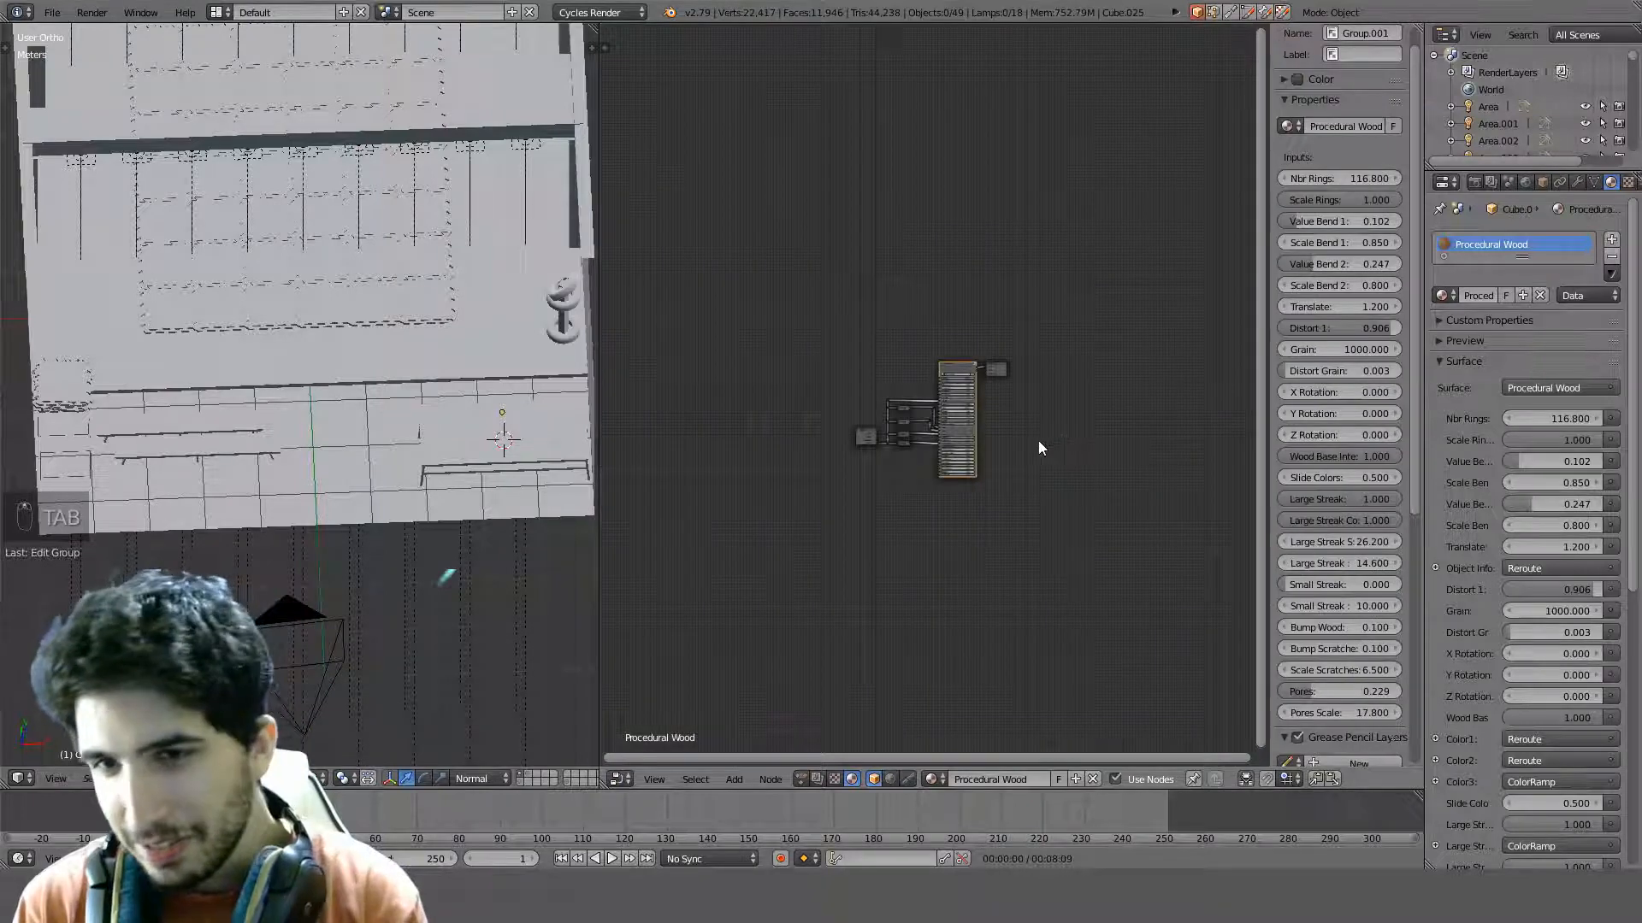
{"action": "scroll", "coordinate": [1017, 423], "scroll_direction": "up", "scroll_amount": 4}
{"action": "scroll", "coordinate": [1049, 418], "scroll_direction": "up", "scroll_amount": 3}
{"action": "scroll", "coordinate": [275, 493], "scroll_direction": "up", "scroll_amount": 3}
{"action": "middle_click_drag", "start_coordinate": [274, 493], "coordinate": [260, 544]}
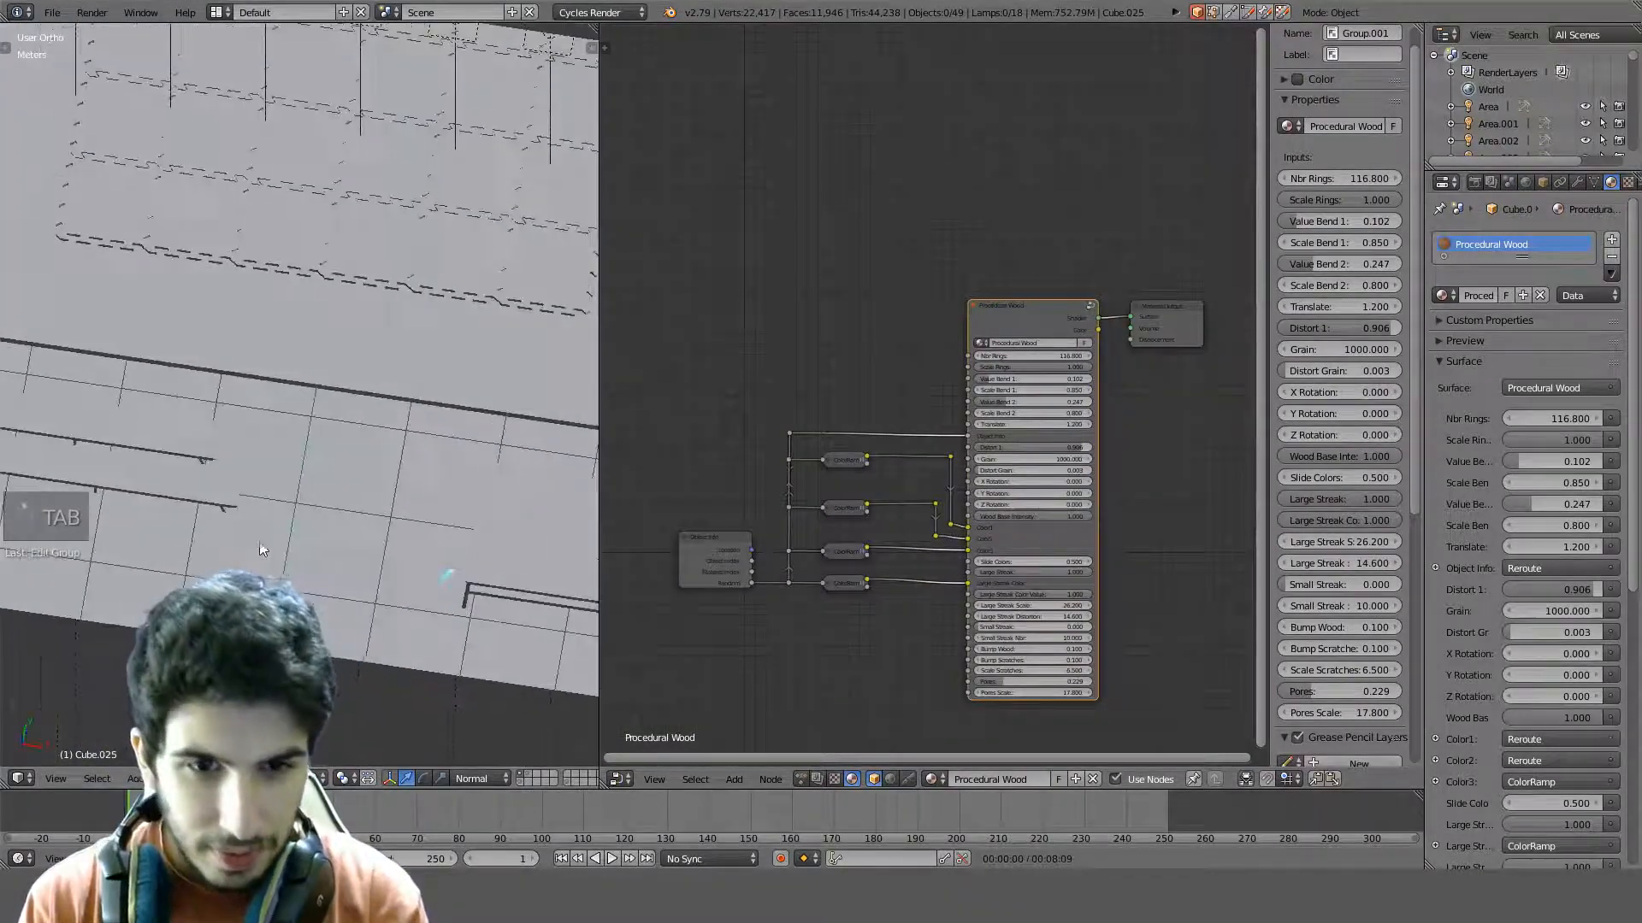
Switch the 3D view to Material shading and inspect the wood pattern on the two parallel benches
{"action": "left_click", "coordinate": [342, 778]}
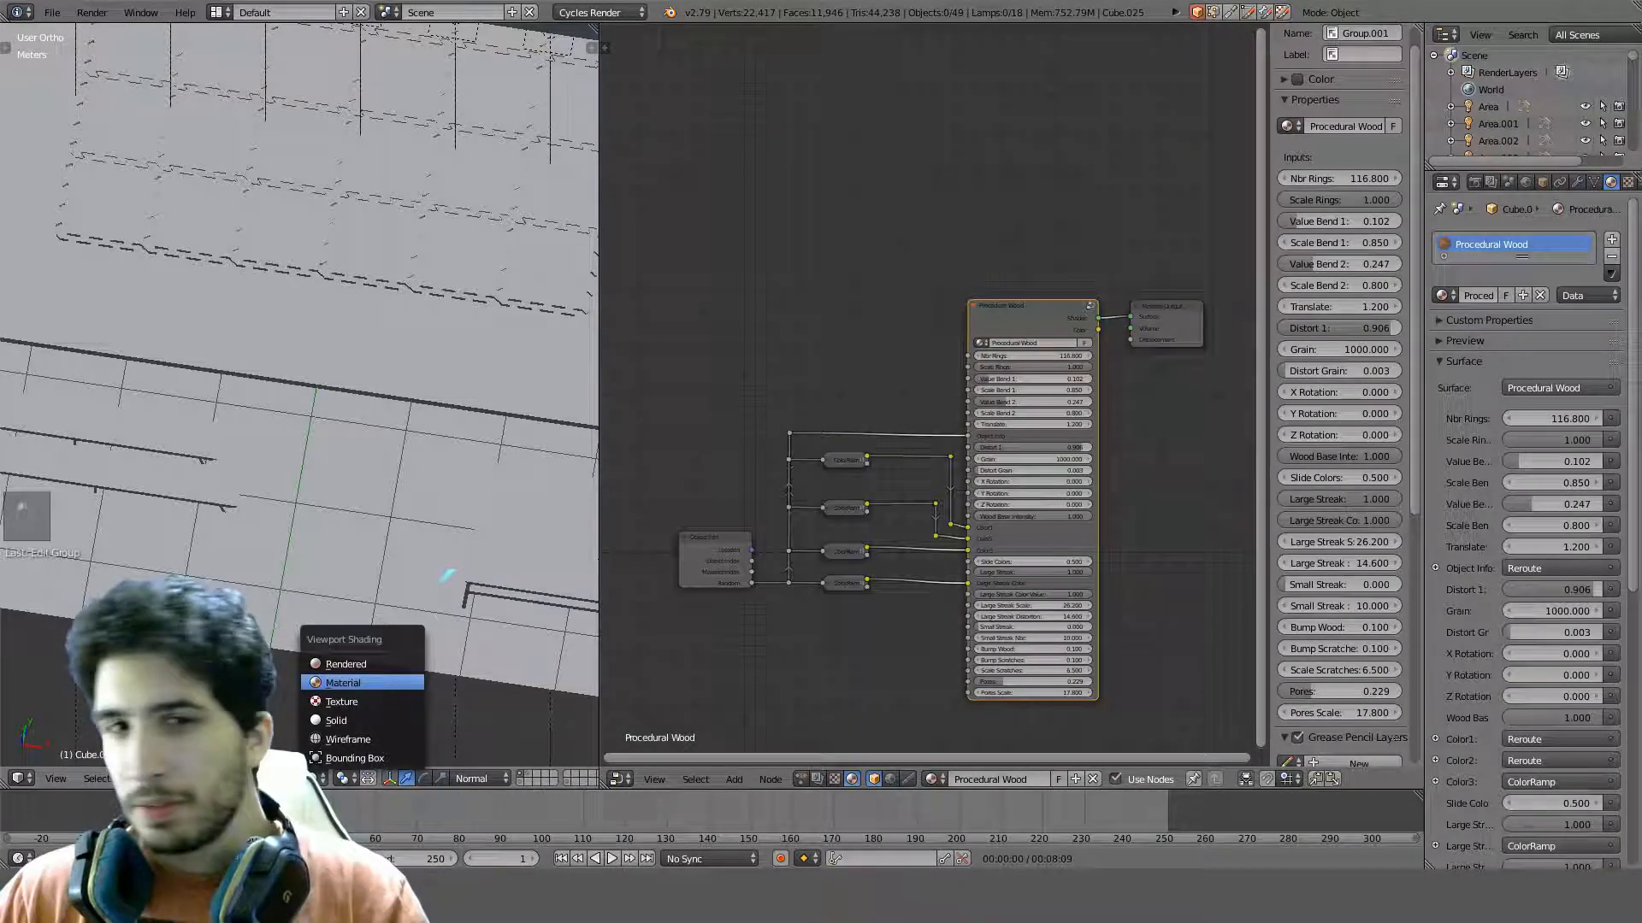
{"action": "left_click", "coordinate": [343, 682]}
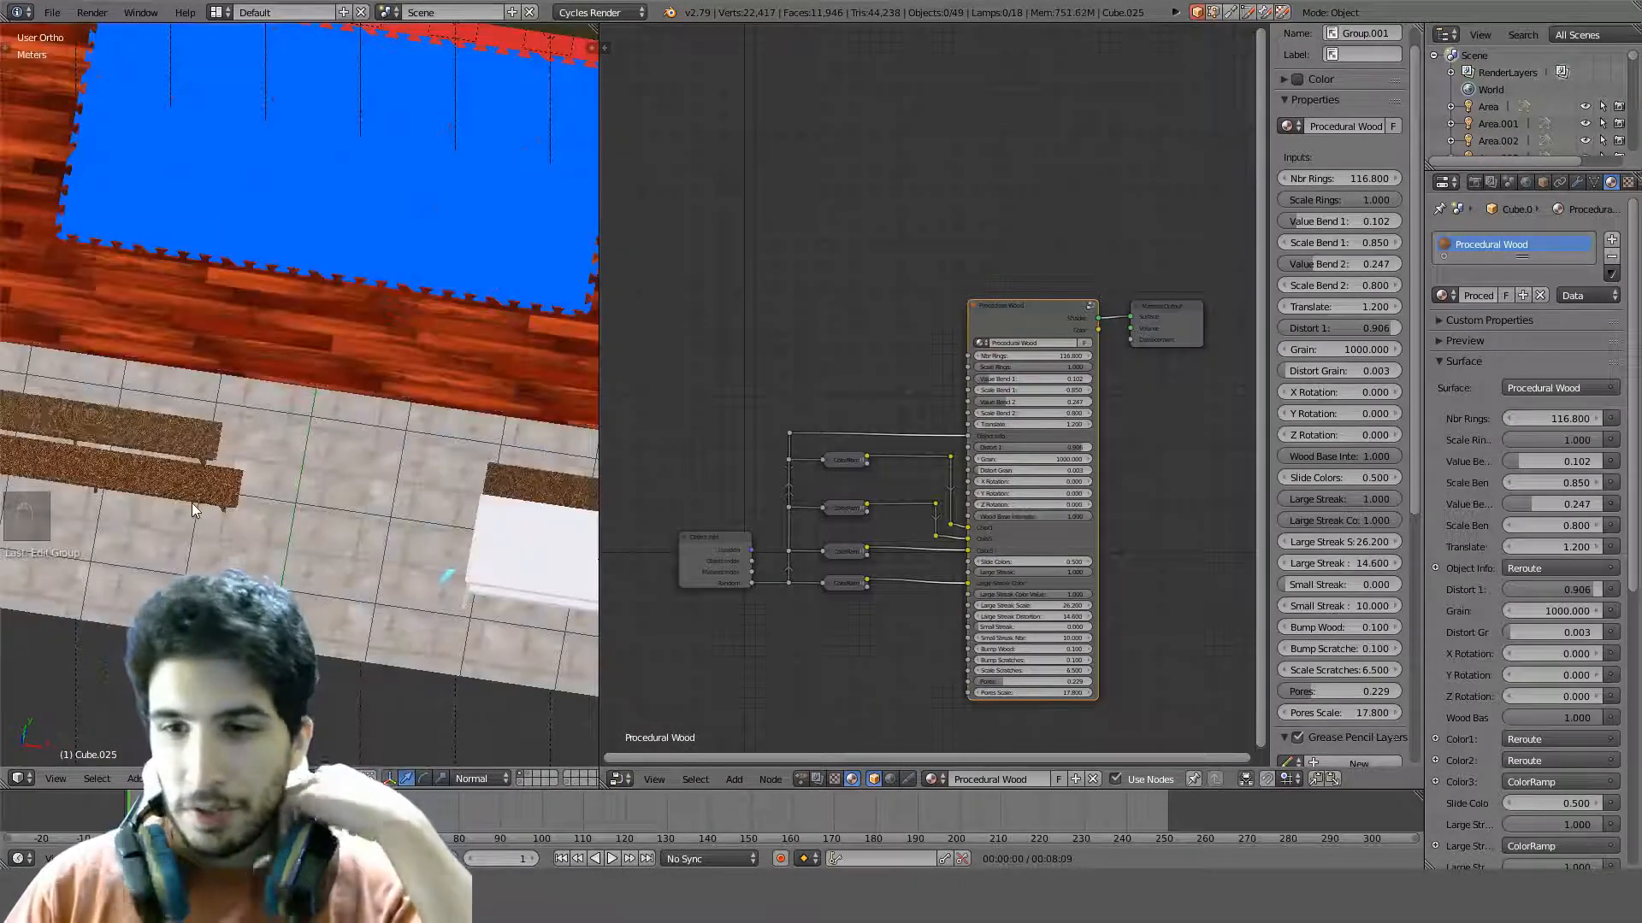
{"action": "middle_click_drag", "start_coordinate": [191, 503], "coordinate": [431, 590]}
{"action": "scroll", "coordinate": [362, 253], "scroll_direction": "up", "scroll_amount": 5}
{"action": "scroll", "coordinate": [406, 479], "scroll_direction": "down", "scroll_amount": 4}
Select the redder of the two parallel benches and show it in solid shading from the front
{"action": "right_click", "coordinate": [374, 535]}
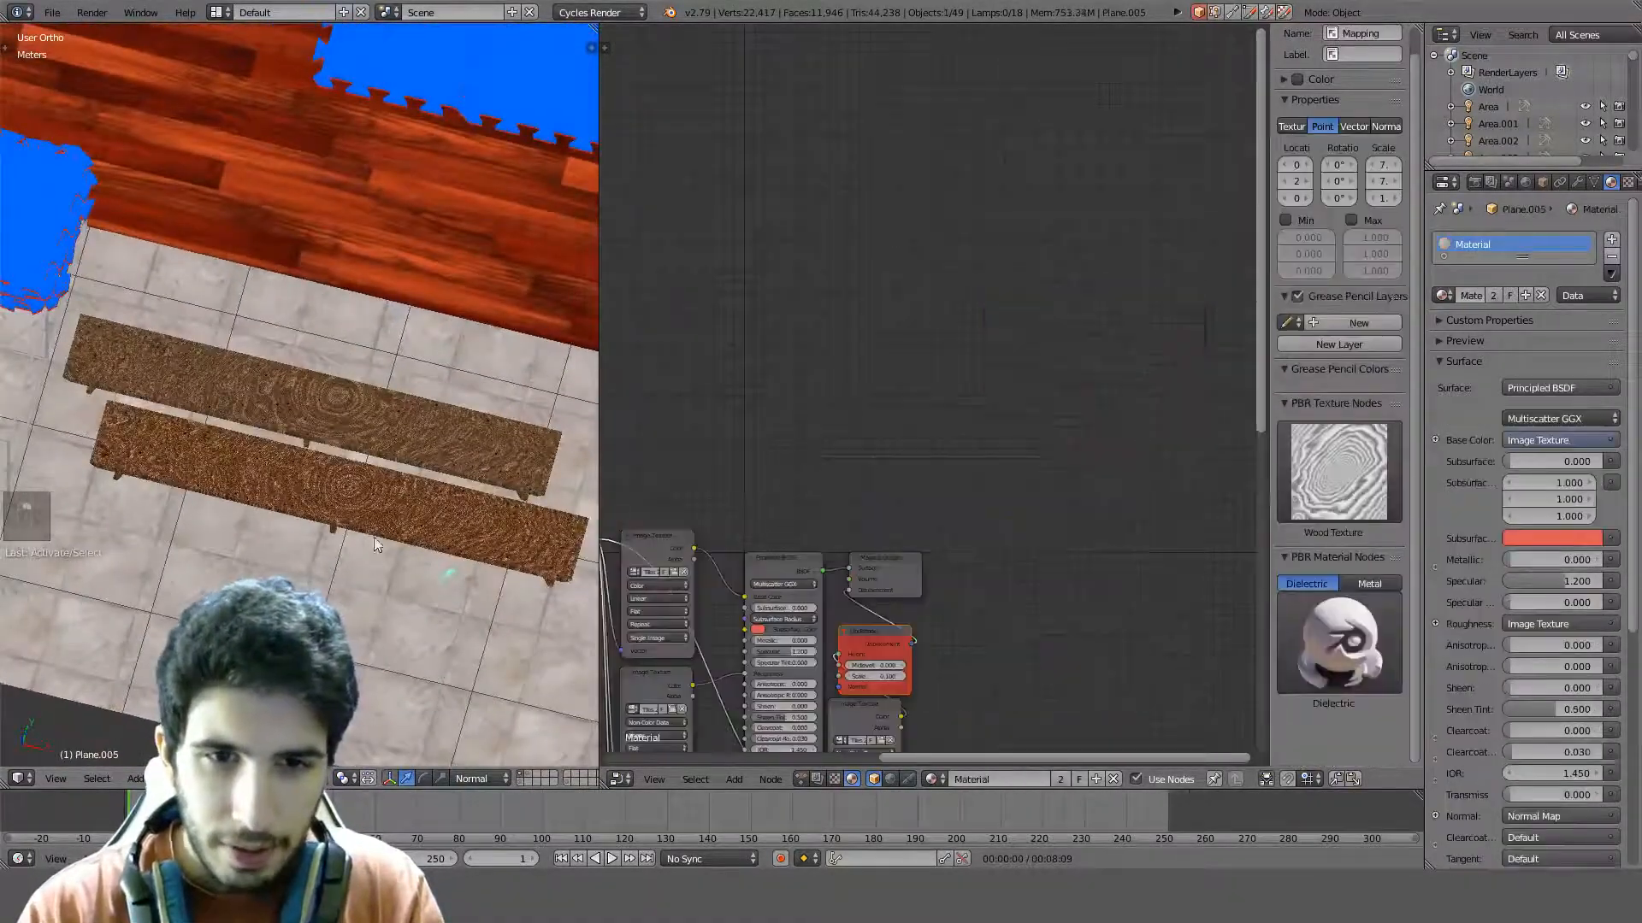
{"action": "right_click", "coordinate": [387, 513]}
{"action": "key", "text": "KP_1"}
{"action": "key", "text": "z"}
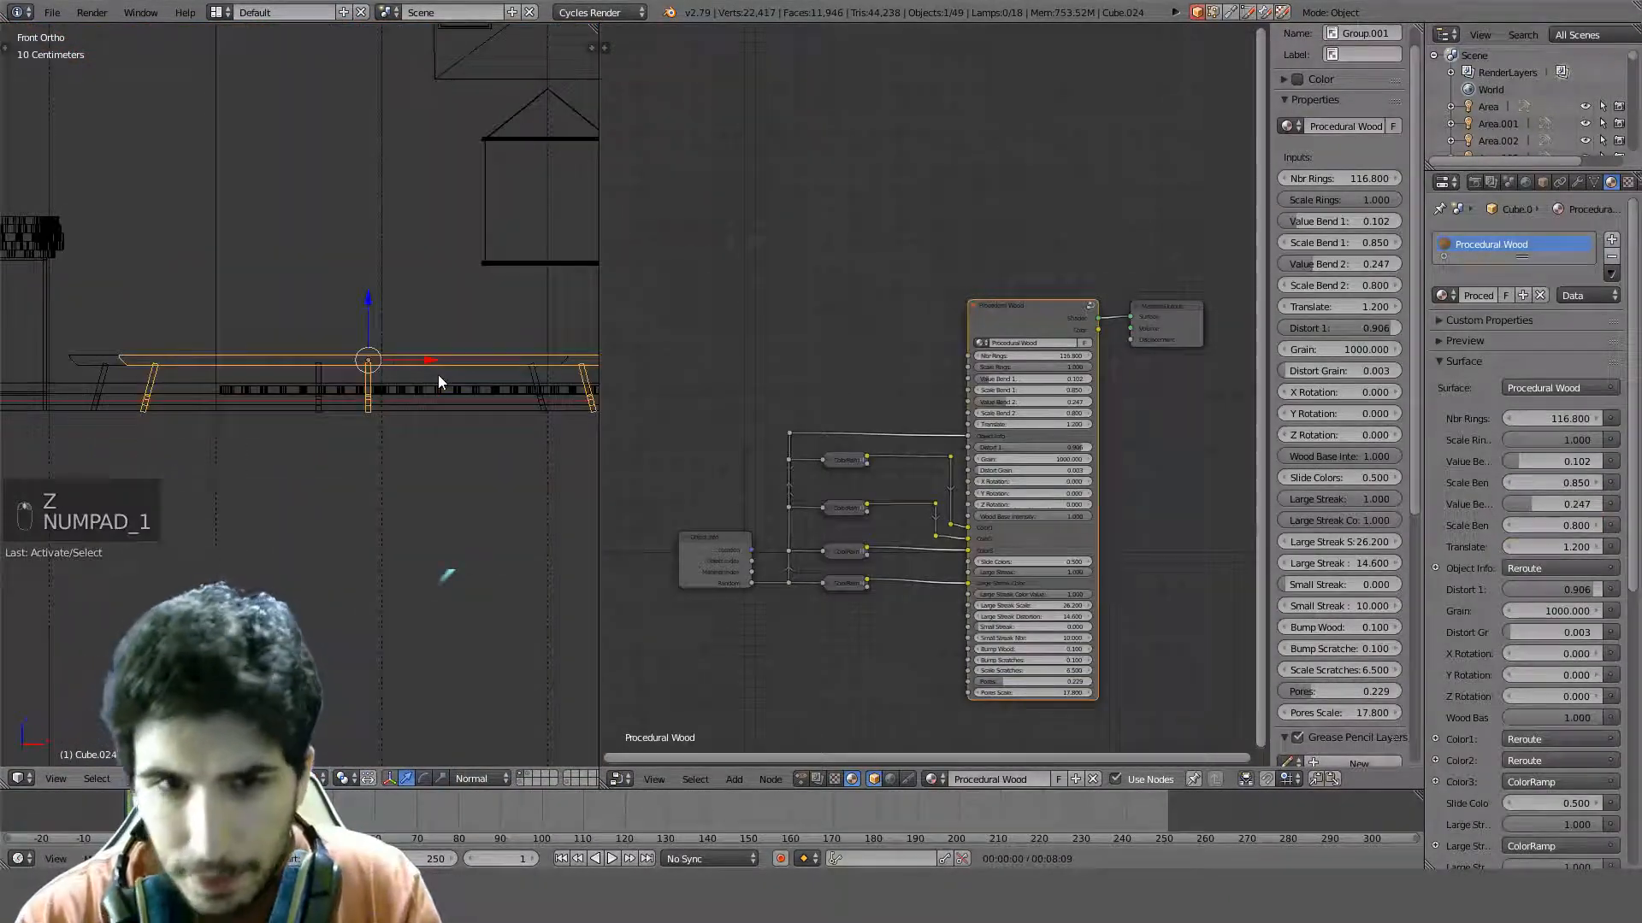
{"action": "key", "text": "z"}
{"action": "middle_click_drag", "start_coordinate": [437, 375], "coordinate": [439, 441]}
{"action": "key", "text": "KP_1"}
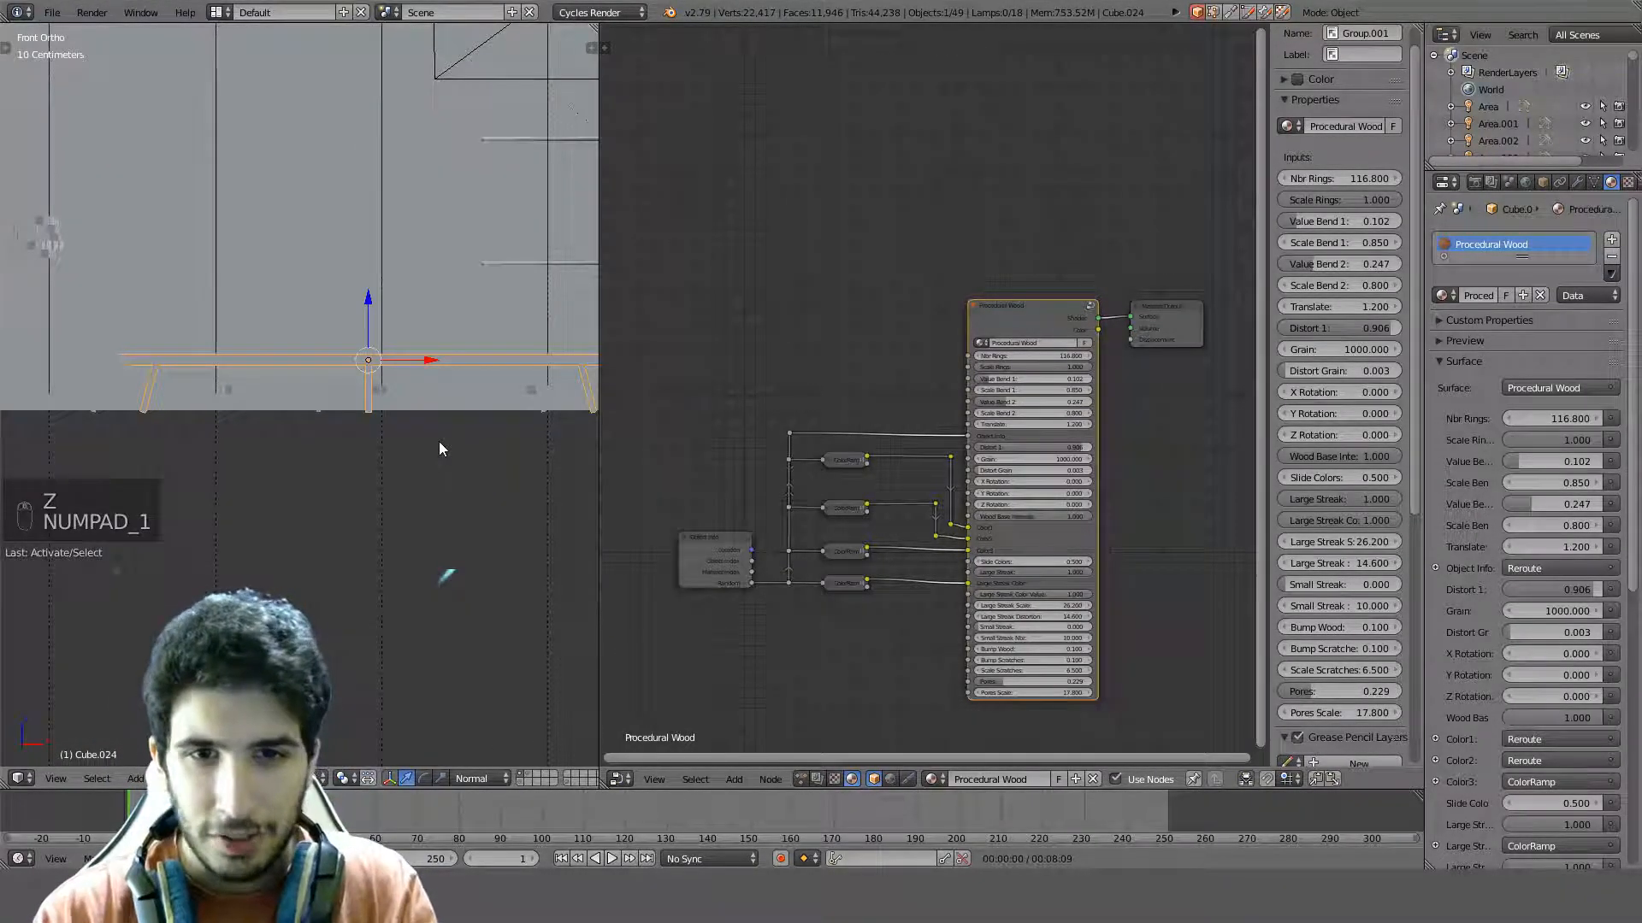
Try a 90° rotation of the selected bench in the front view and undo it
{"action": "type", "text": "r90"}
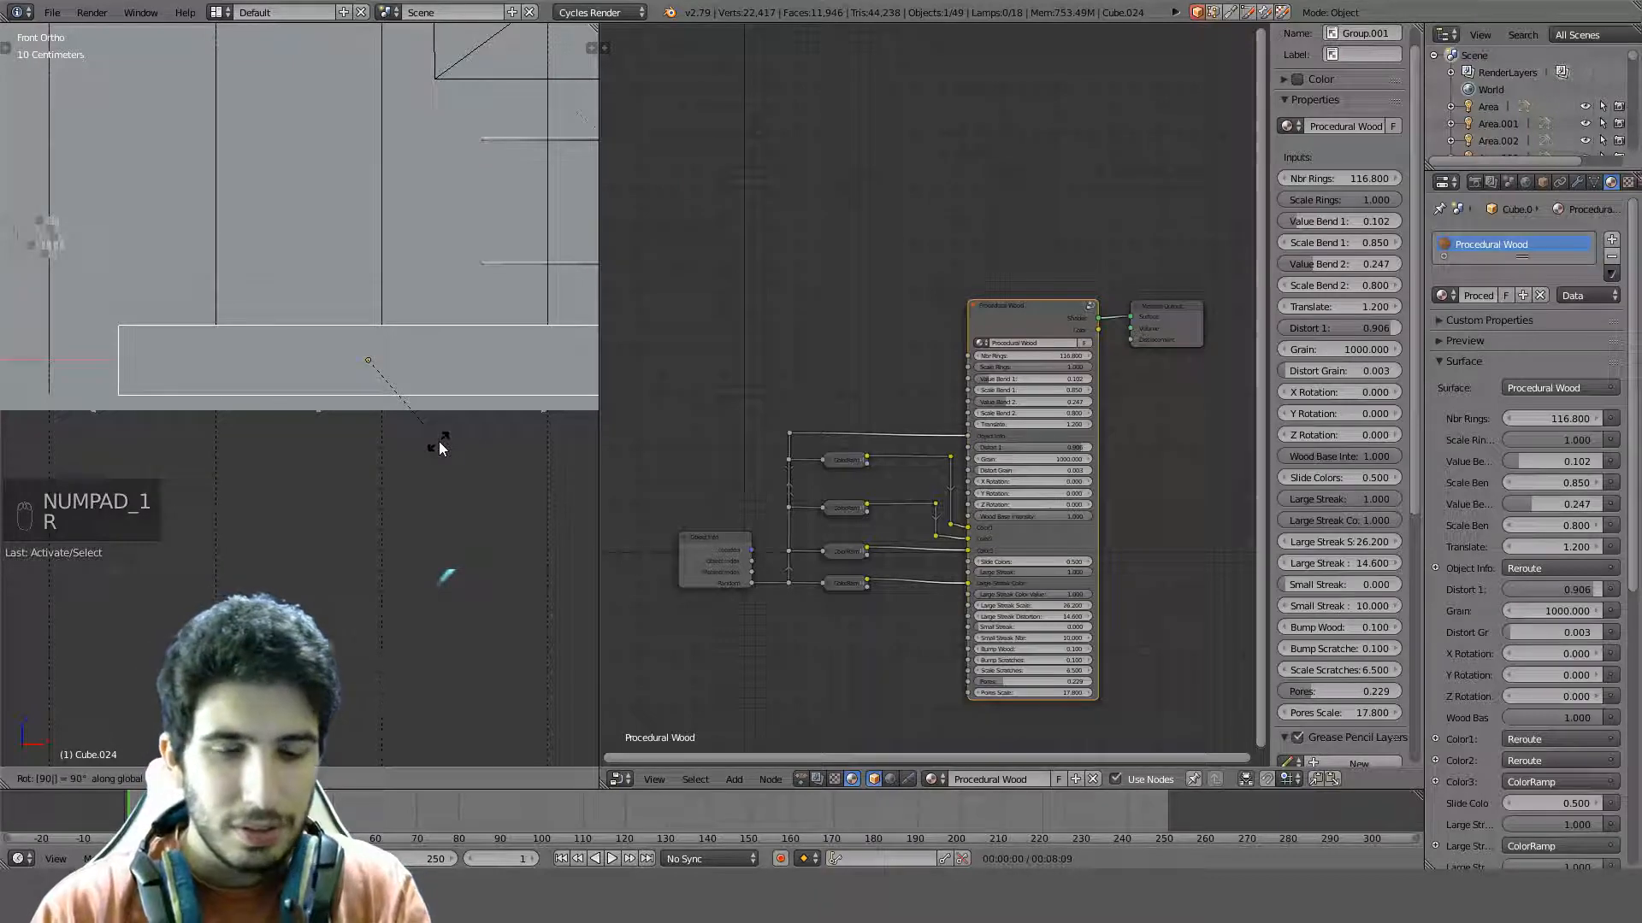
{"action": "key", "text": "Return"}
{"action": "key", "text": "ctrl+z"}
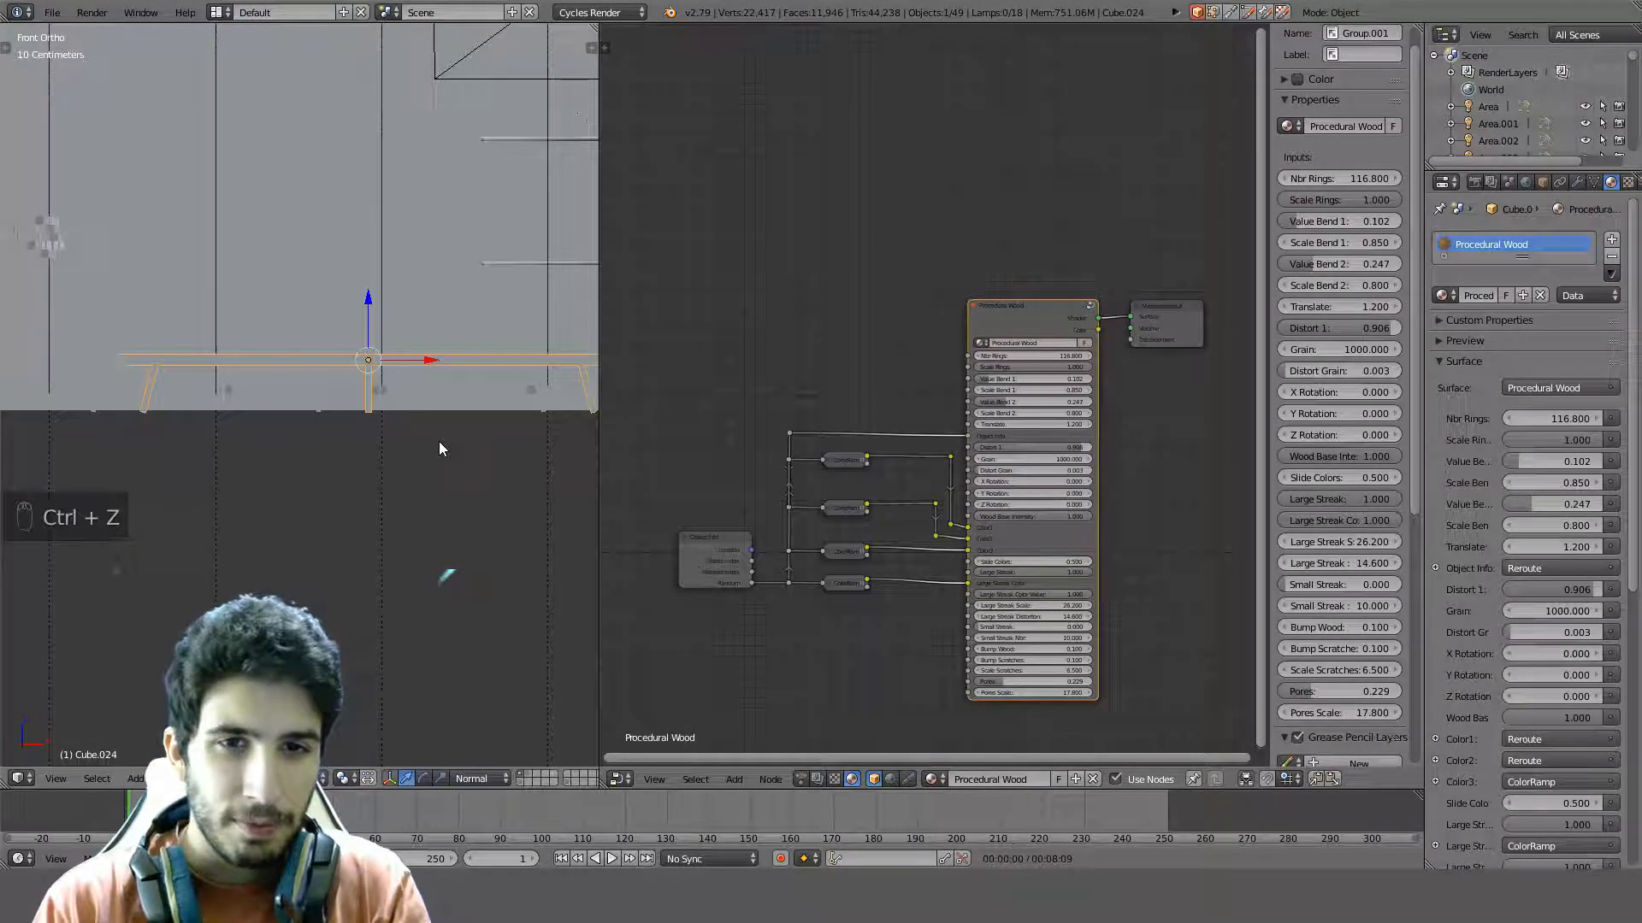
Rotate the selected bench 90° about the X axis and try to apply its rotation
{"action": "type", "text": "rx90"}
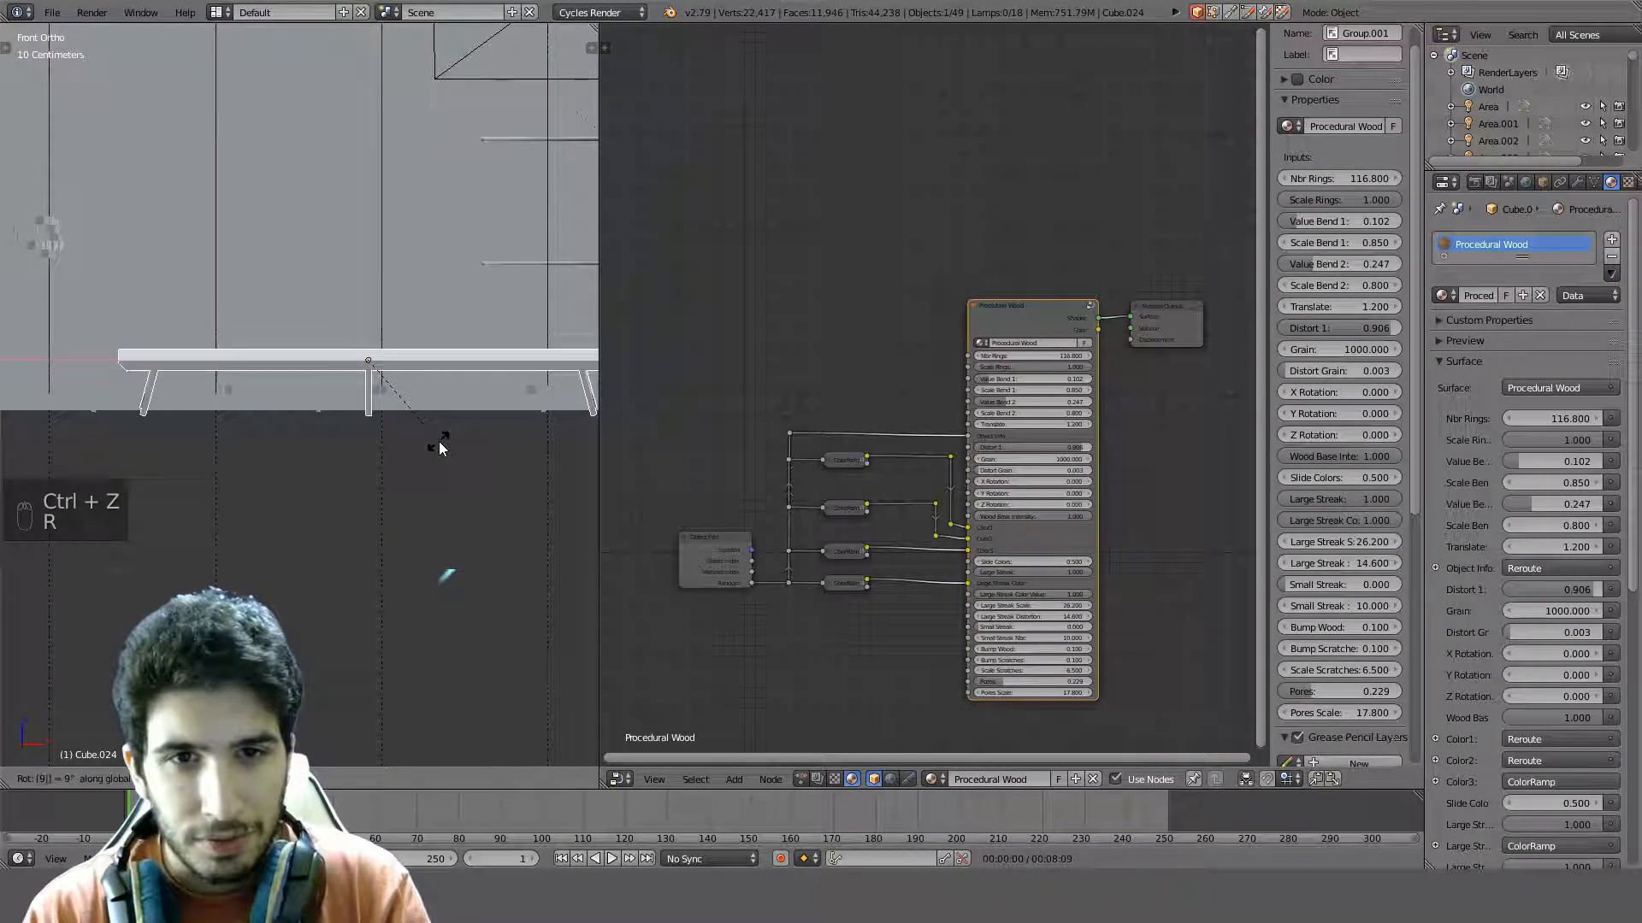
{"action": "key", "text": "Return"}
{"action": "key", "text": "ctrl+a"}
{"action": "left_click", "coordinate": [439, 442]}
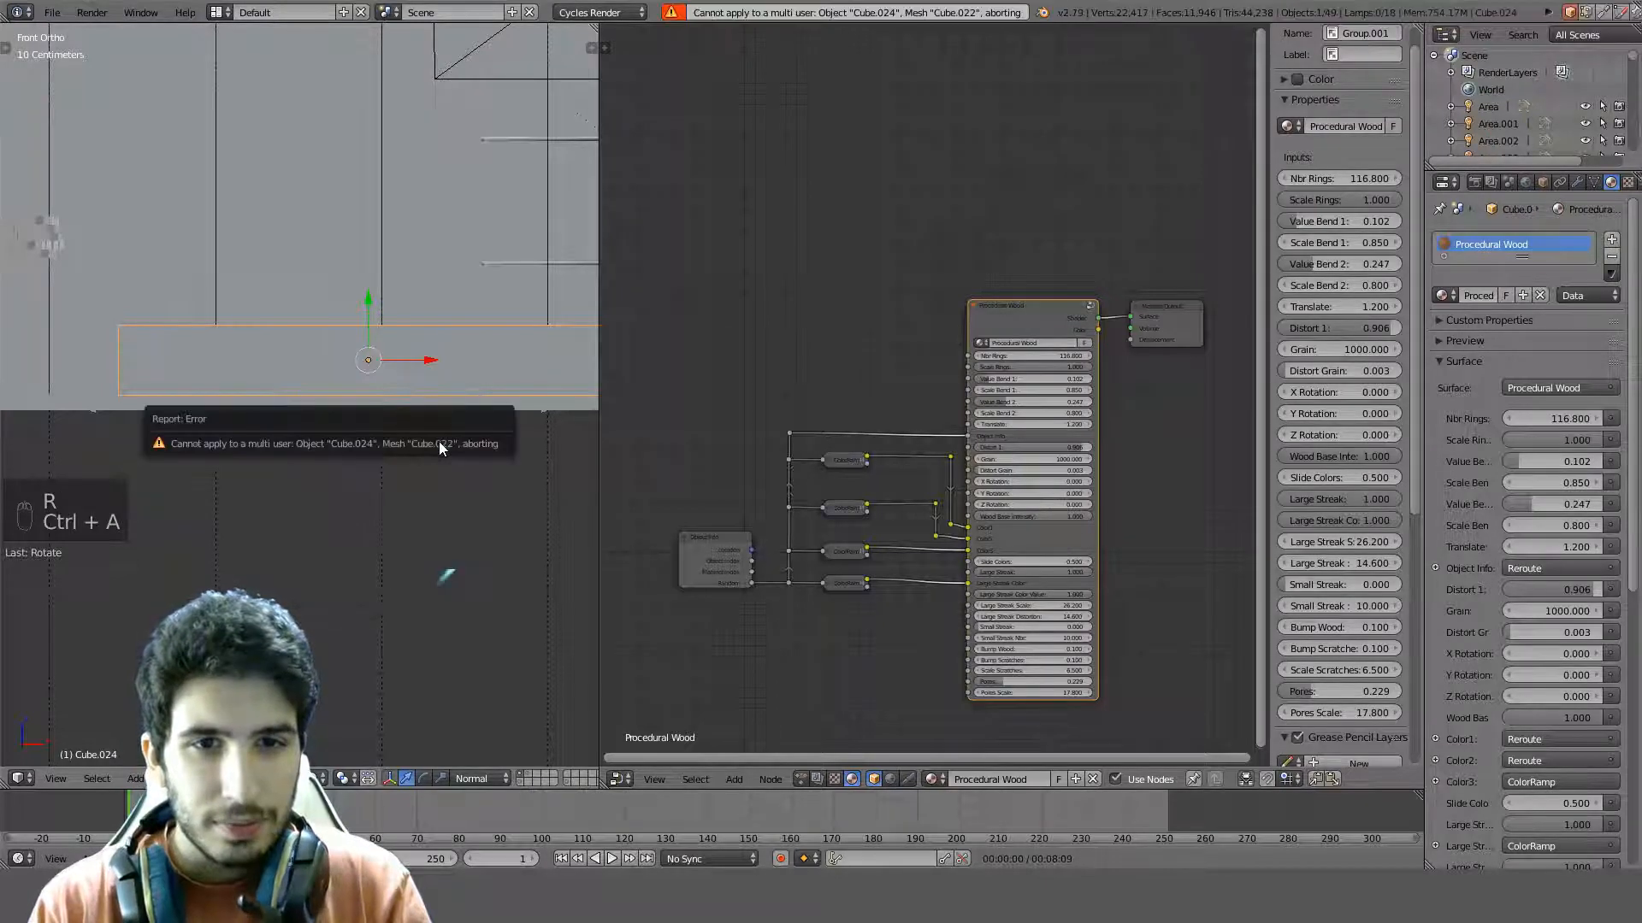
Make the selected bench's mesh data single-user and show the 3D view in Material shading
{"action": "left_click", "coordinate": [1593, 182]}
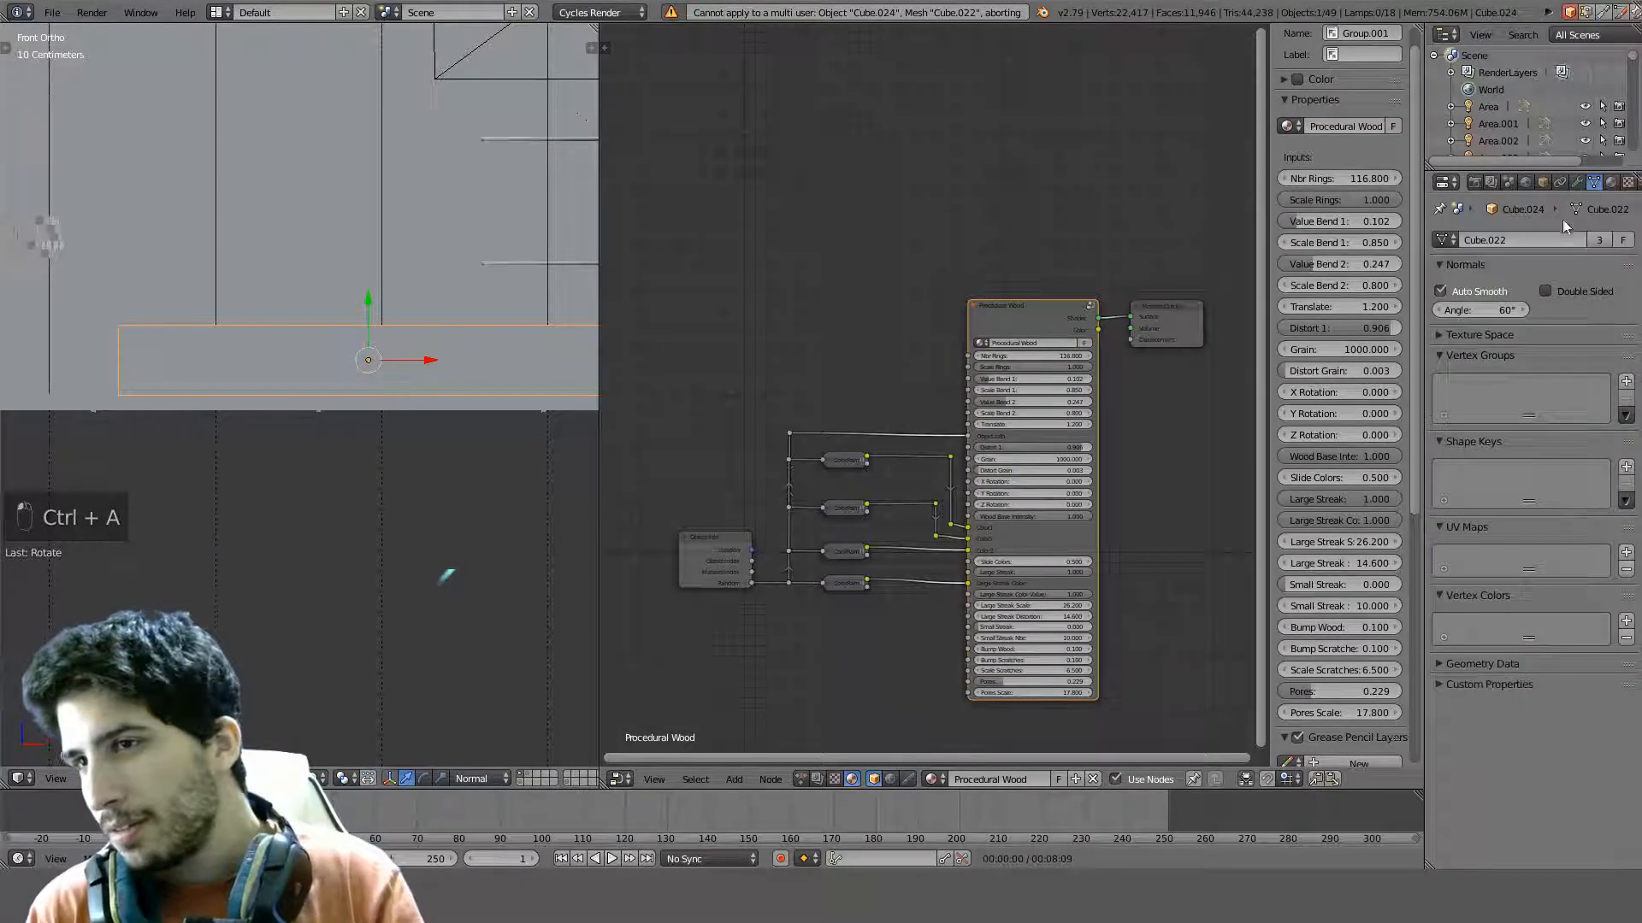
{"action": "left_click", "coordinate": [1598, 240]}
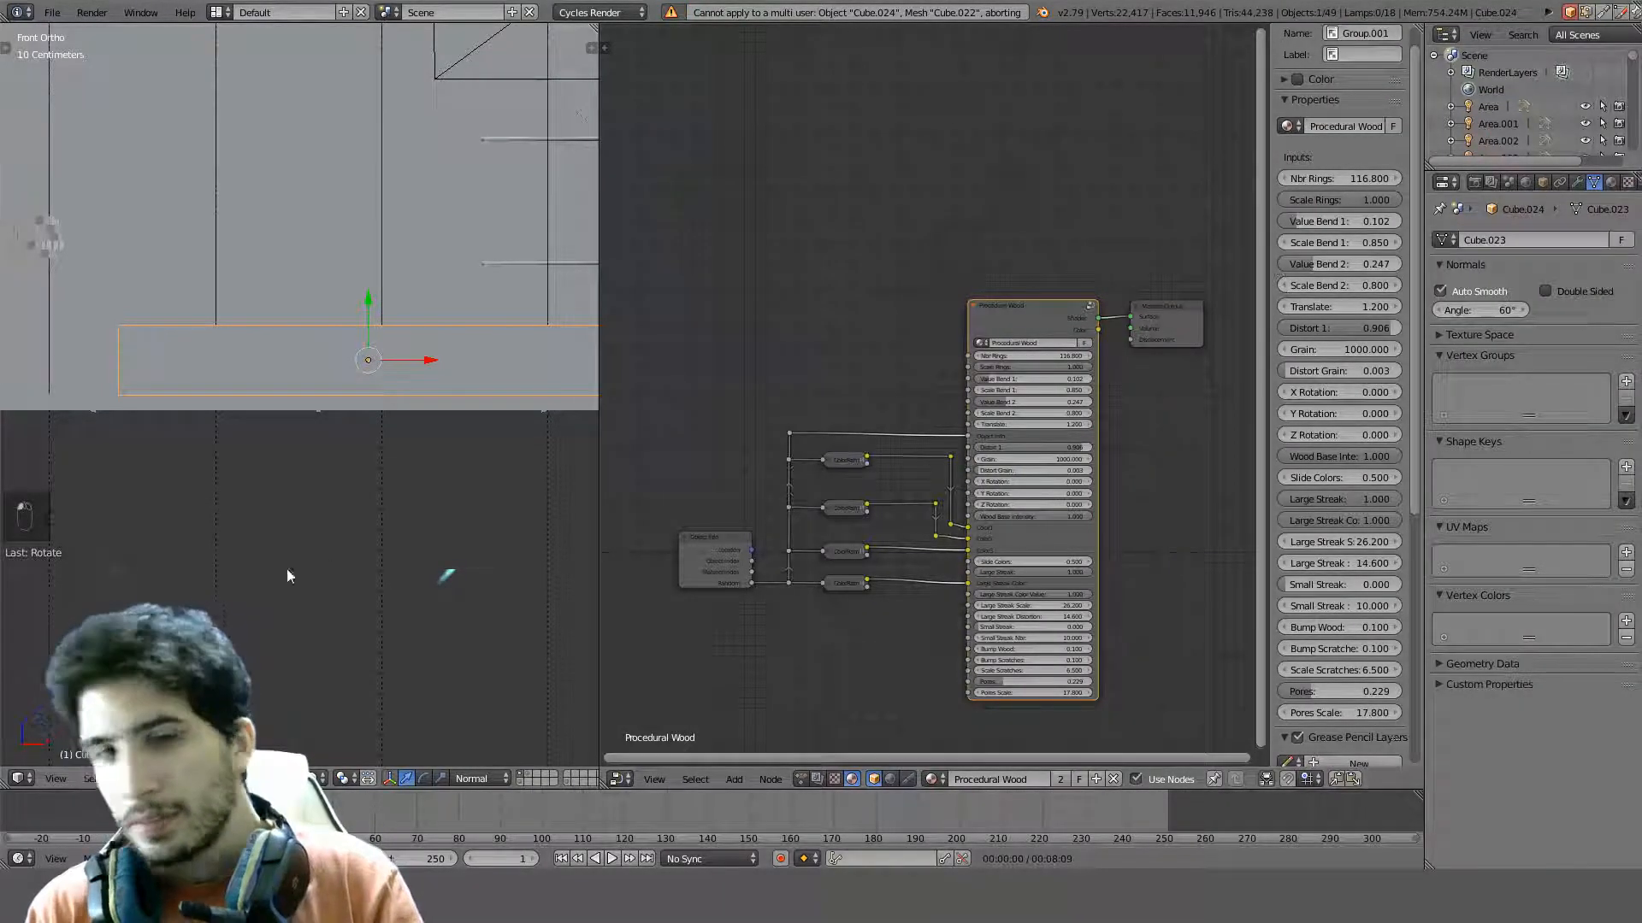
{"action": "left_click", "coordinate": [318, 778]}
{"action": "left_click", "coordinate": [376, 684]}
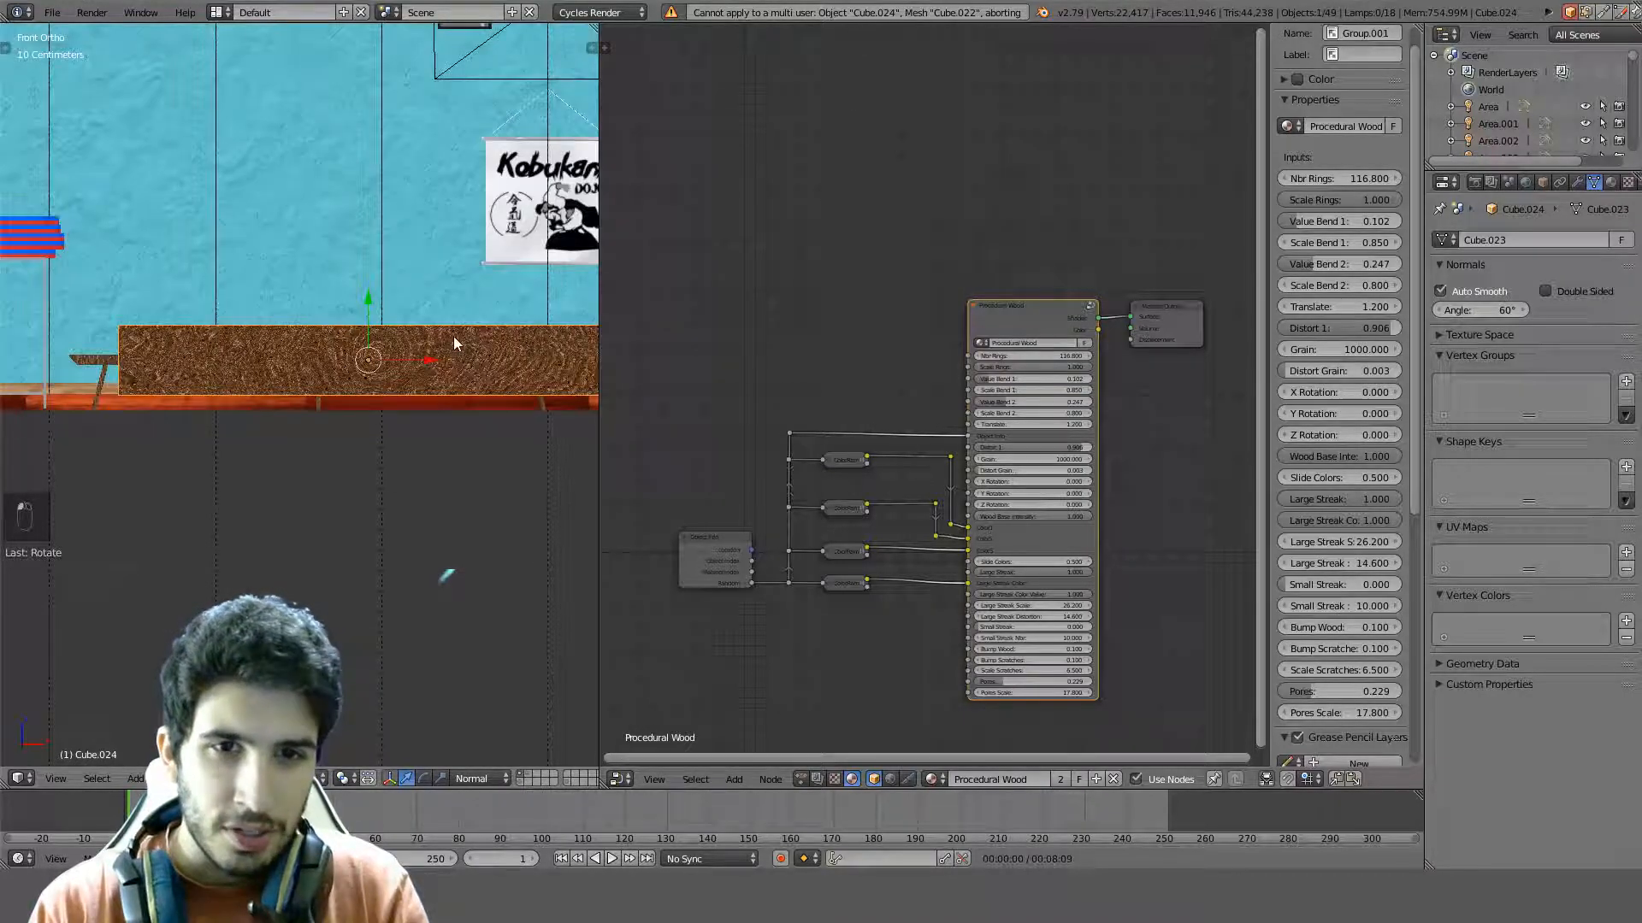
Try applying the bench's transform at this orientation, check the wood grain, and undo the application while keeping the mesh single-user
{"action": "mouse_move", "coordinate": [453, 336]}
{"action": "middle_mouse_down", "text": "shift"}
{"action": "mouse_move", "coordinate": [295, 323]}
{"action": "mouse_move", "coordinate": [187, 351]}
{"action": "middle_mouse_up", "text": "shift"}
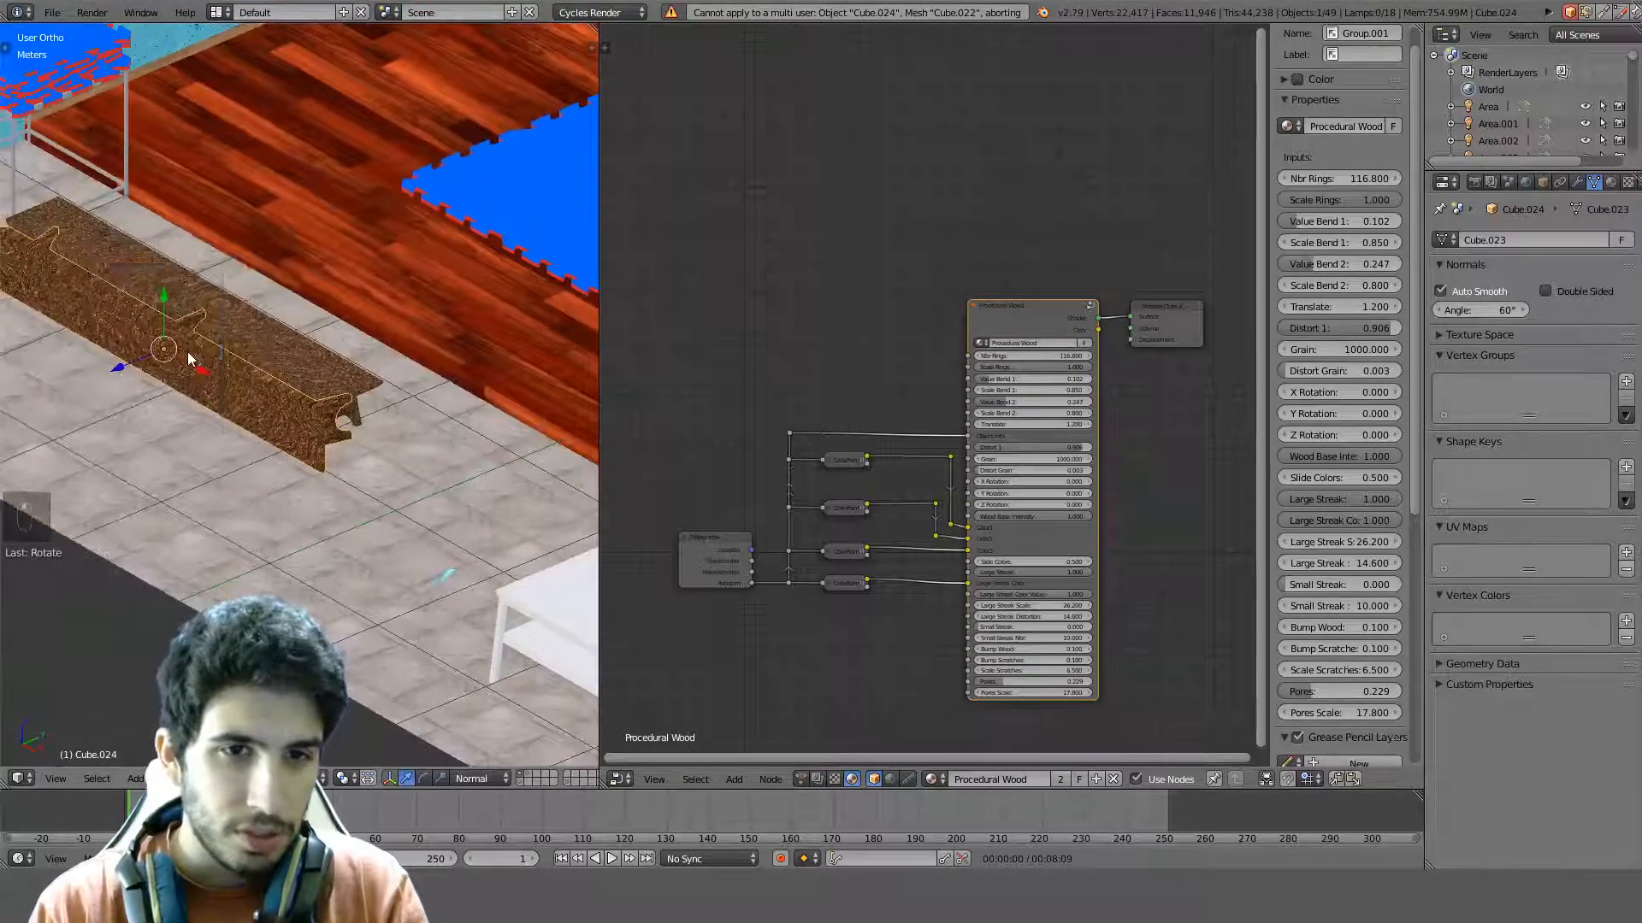
{"action": "key", "text": "ctrl+a"}
{"action": "left_click", "coordinate": [187, 352]}
{"action": "key", "text": "ctrl+a"}
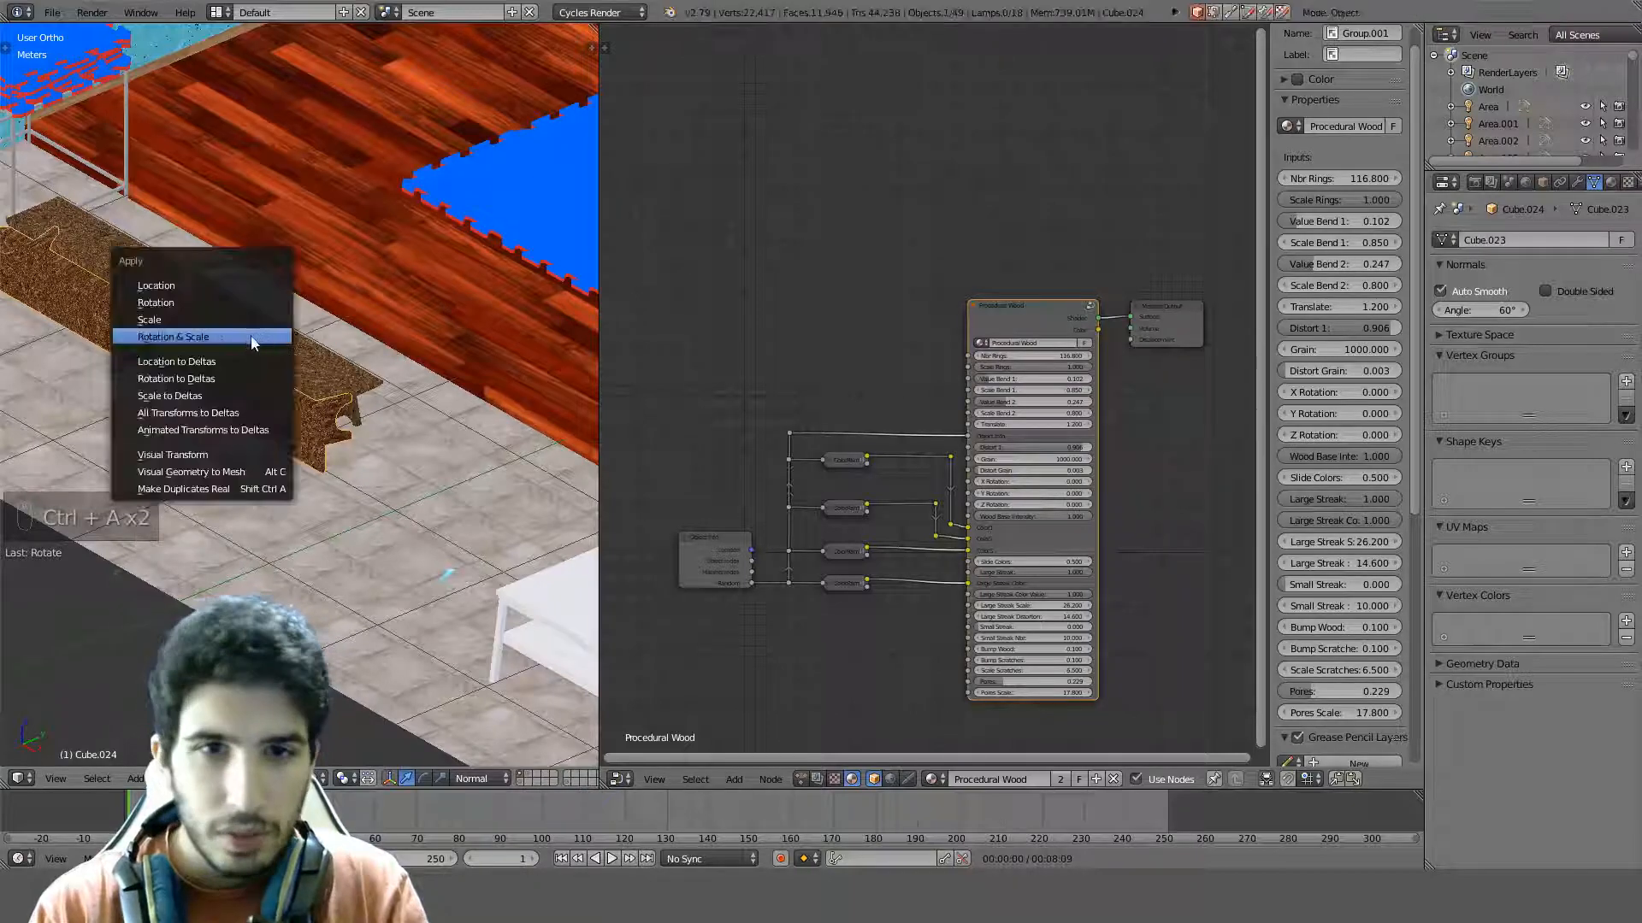
{"action": "left_click", "coordinate": [178, 322]}
{"action": "middle_click_drag", "start_coordinate": [241, 325], "coordinate": [335, 333]}
{"action": "scroll", "coordinate": [335, 334], "scroll_direction": "down", "scroll_amount": 1}
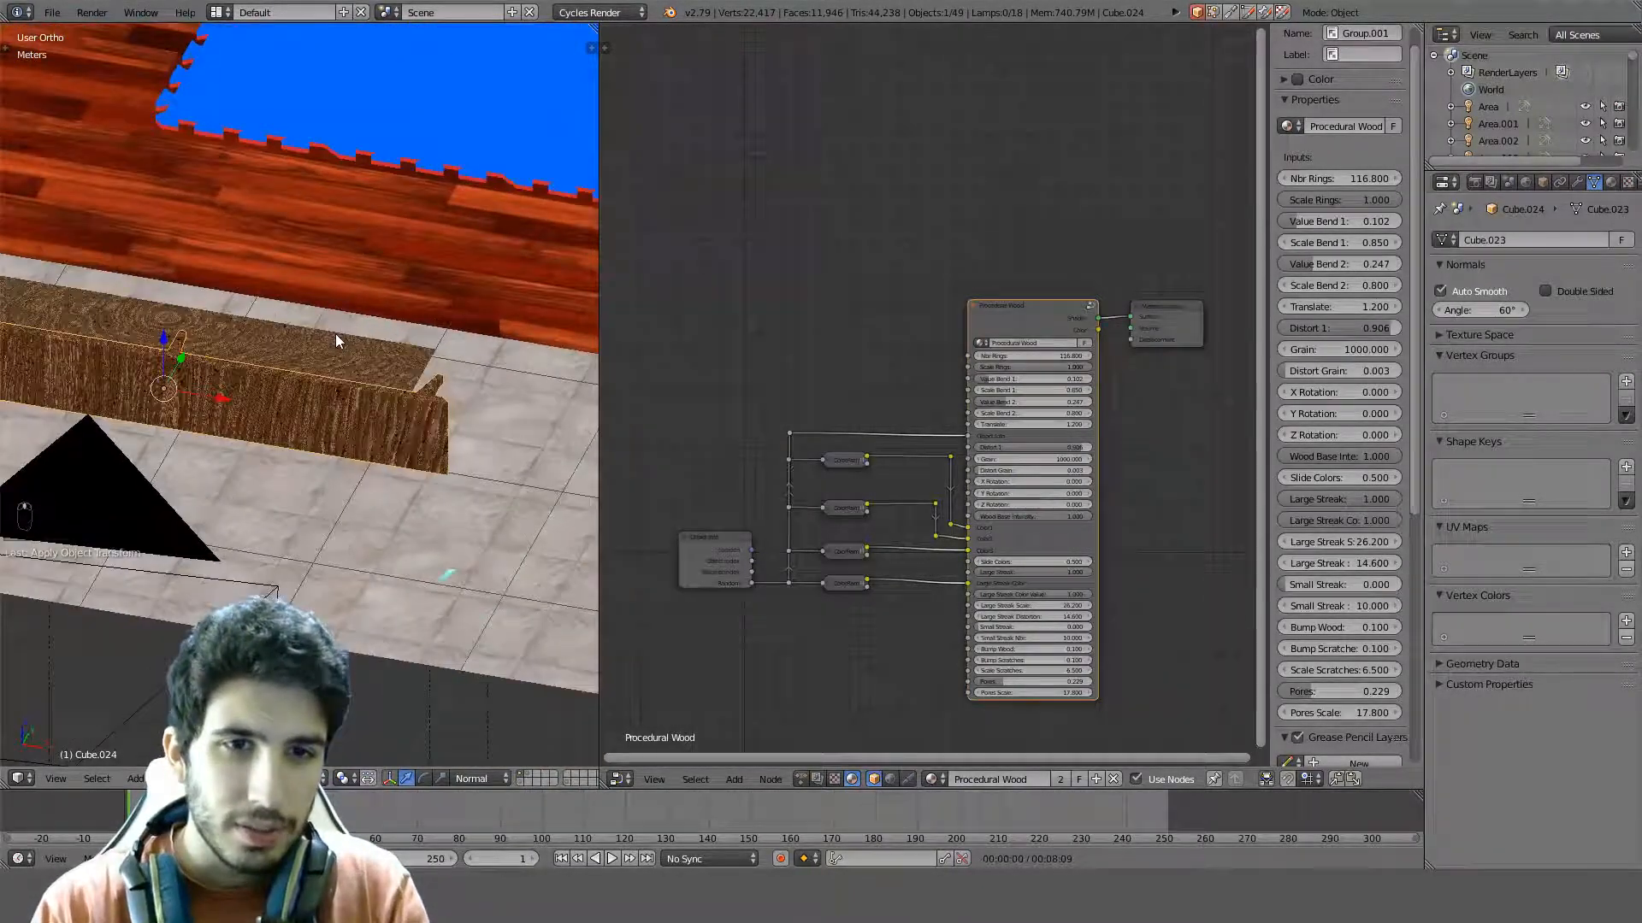
{"action": "scroll", "coordinate": [335, 334], "scroll_direction": "down", "scroll_amount": 2}
{"action": "key", "text": "ctrl+z"}
{"action": "key", "text": "ctrl+z"}
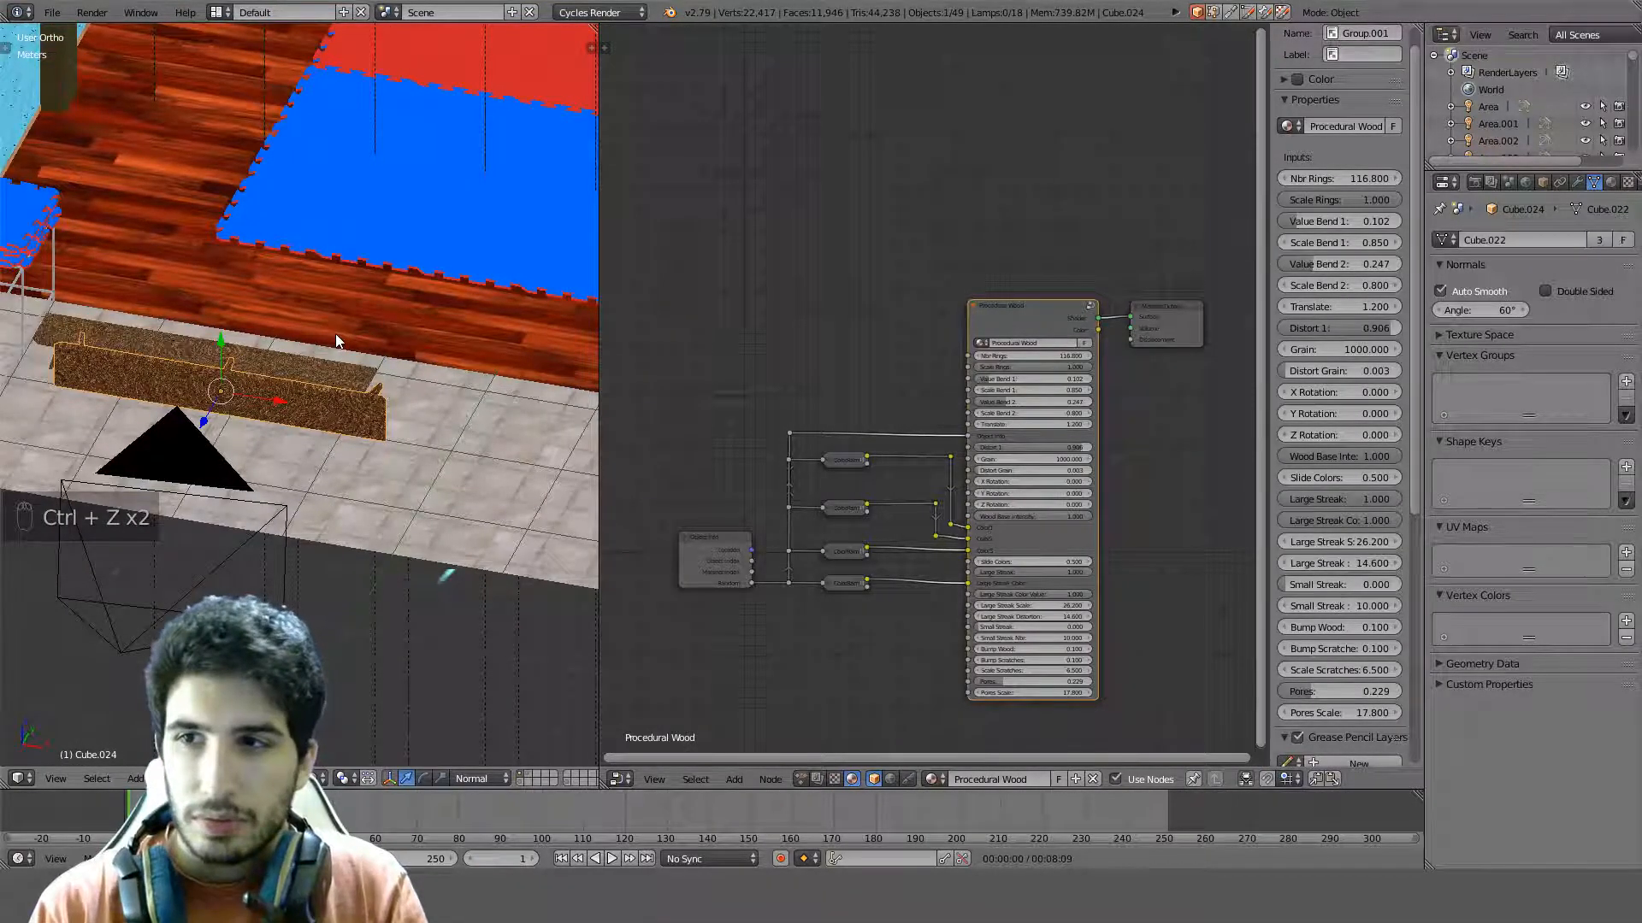
{"action": "key", "text": "ctrl+shift+z"}
Rotate the bench 90° about the global Y axis so it stands upright, and apply its rotation
{"action": "type", "text": "r90"}
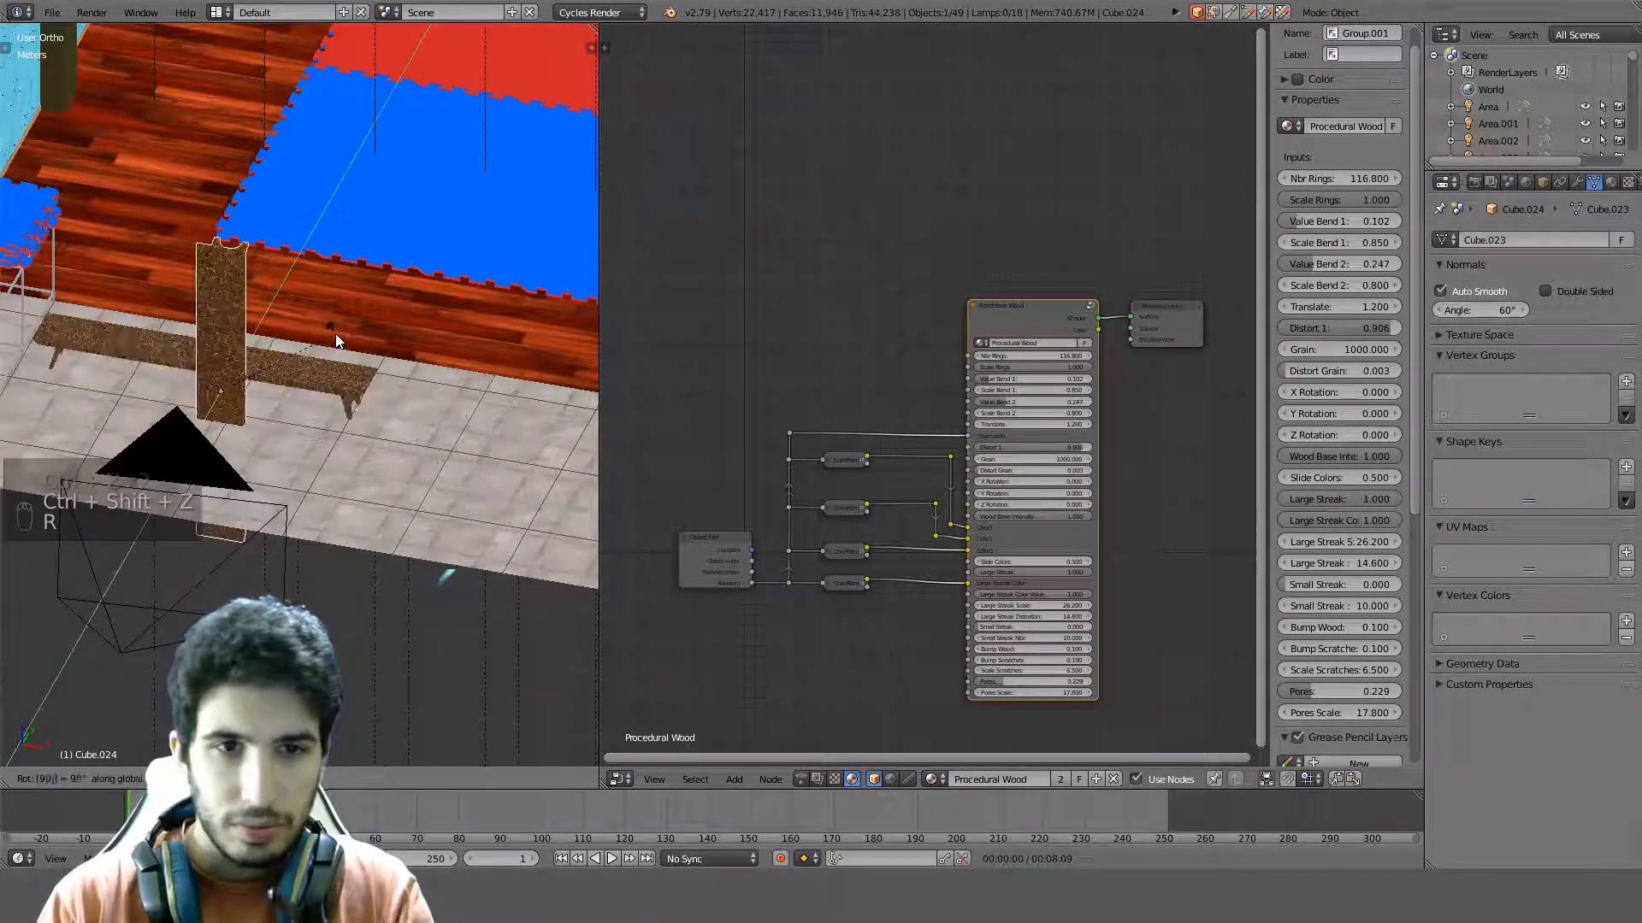
{"action": "key", "text": "Return"}
{"action": "key", "text": "ctrl+a"}
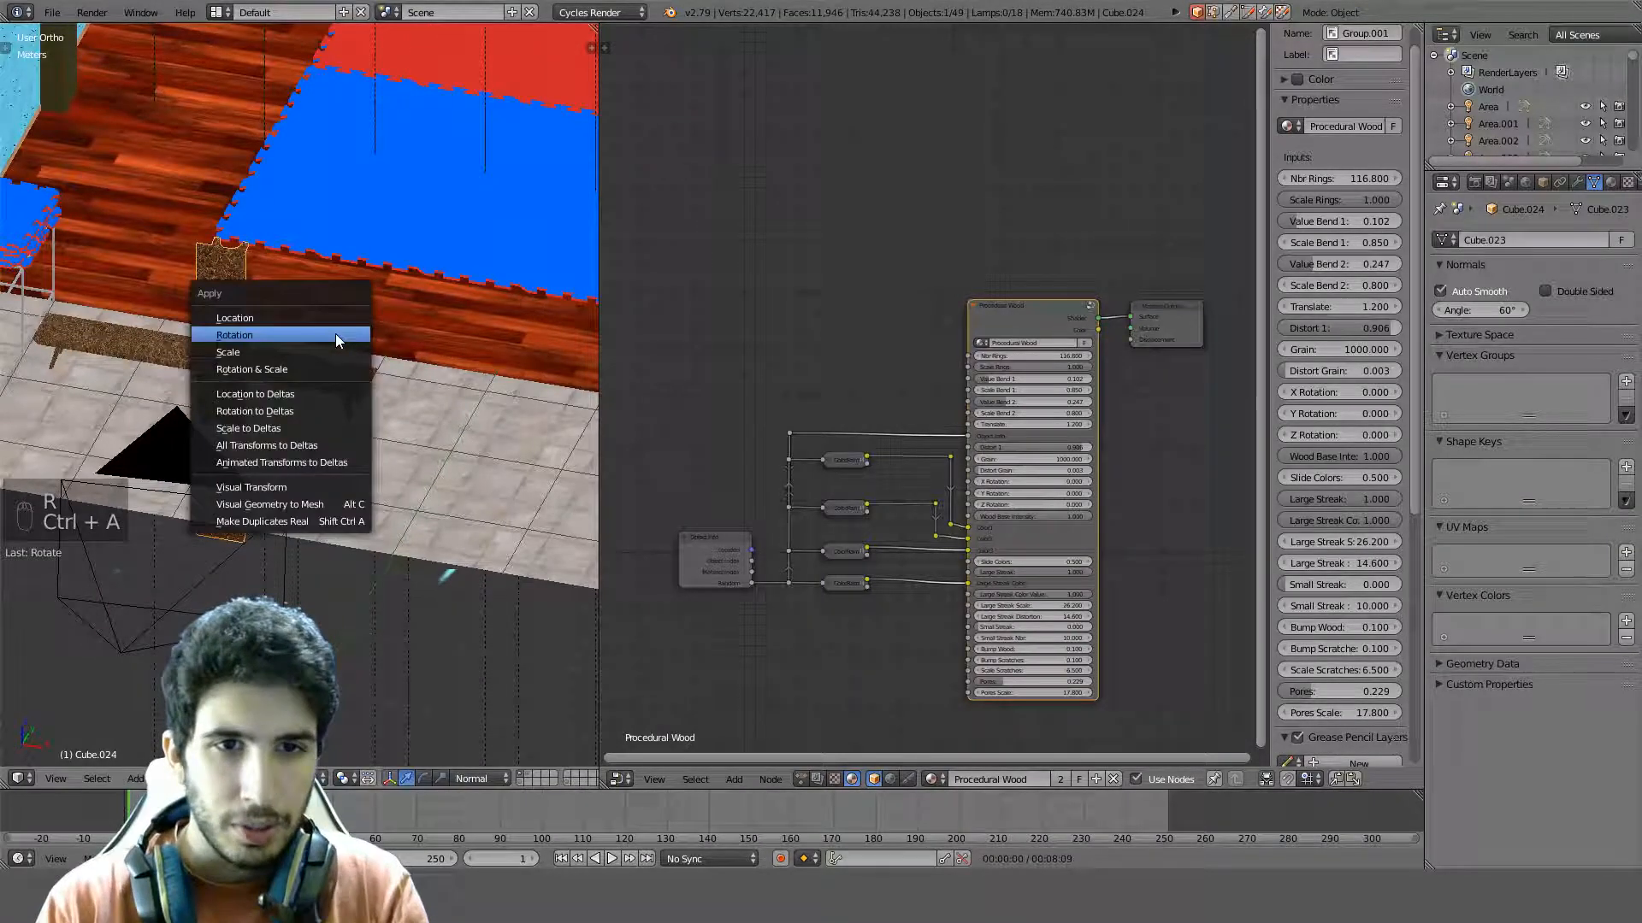
{"action": "left_click", "coordinate": [336, 335]}
Rotate the upright bench -90° about the Z axis and apply its rotation
{"action": "mouse_move", "coordinate": [336, 335]}
{"action": "middle_mouse_down"}
{"action": "mouse_move", "coordinate": [381, 243]}
{"action": "mouse_move", "coordinate": [352, 320]}
{"action": "middle_mouse_up"}
{"action": "type", "text": "r90"}
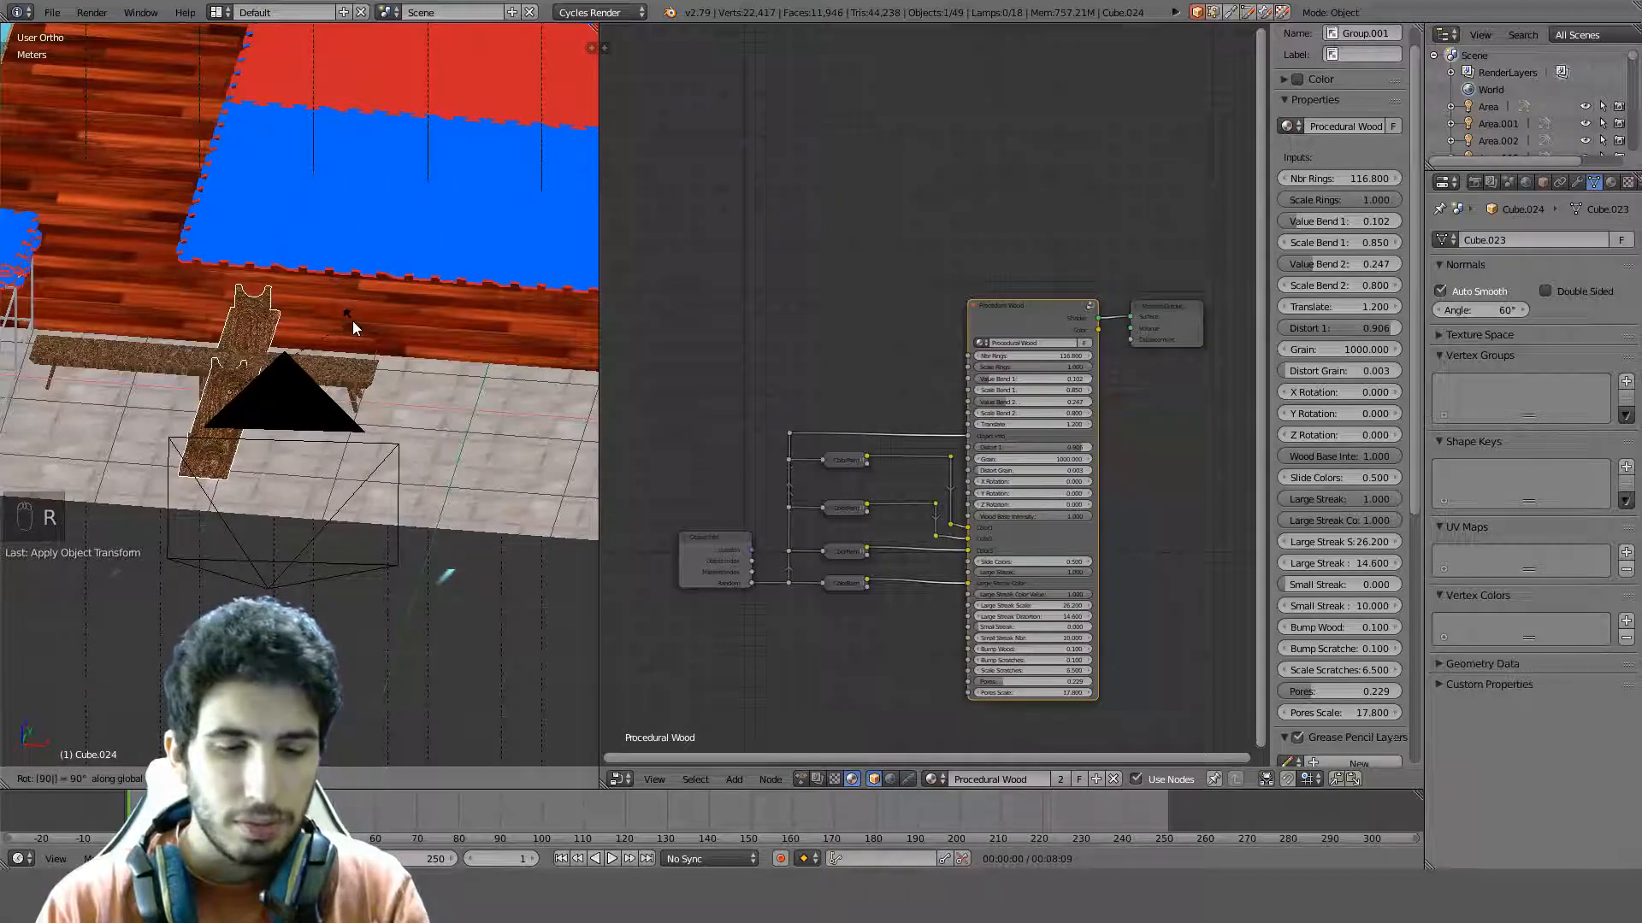
{"action": "type", "text": "z-"}
{"action": "key", "text": "Return"}
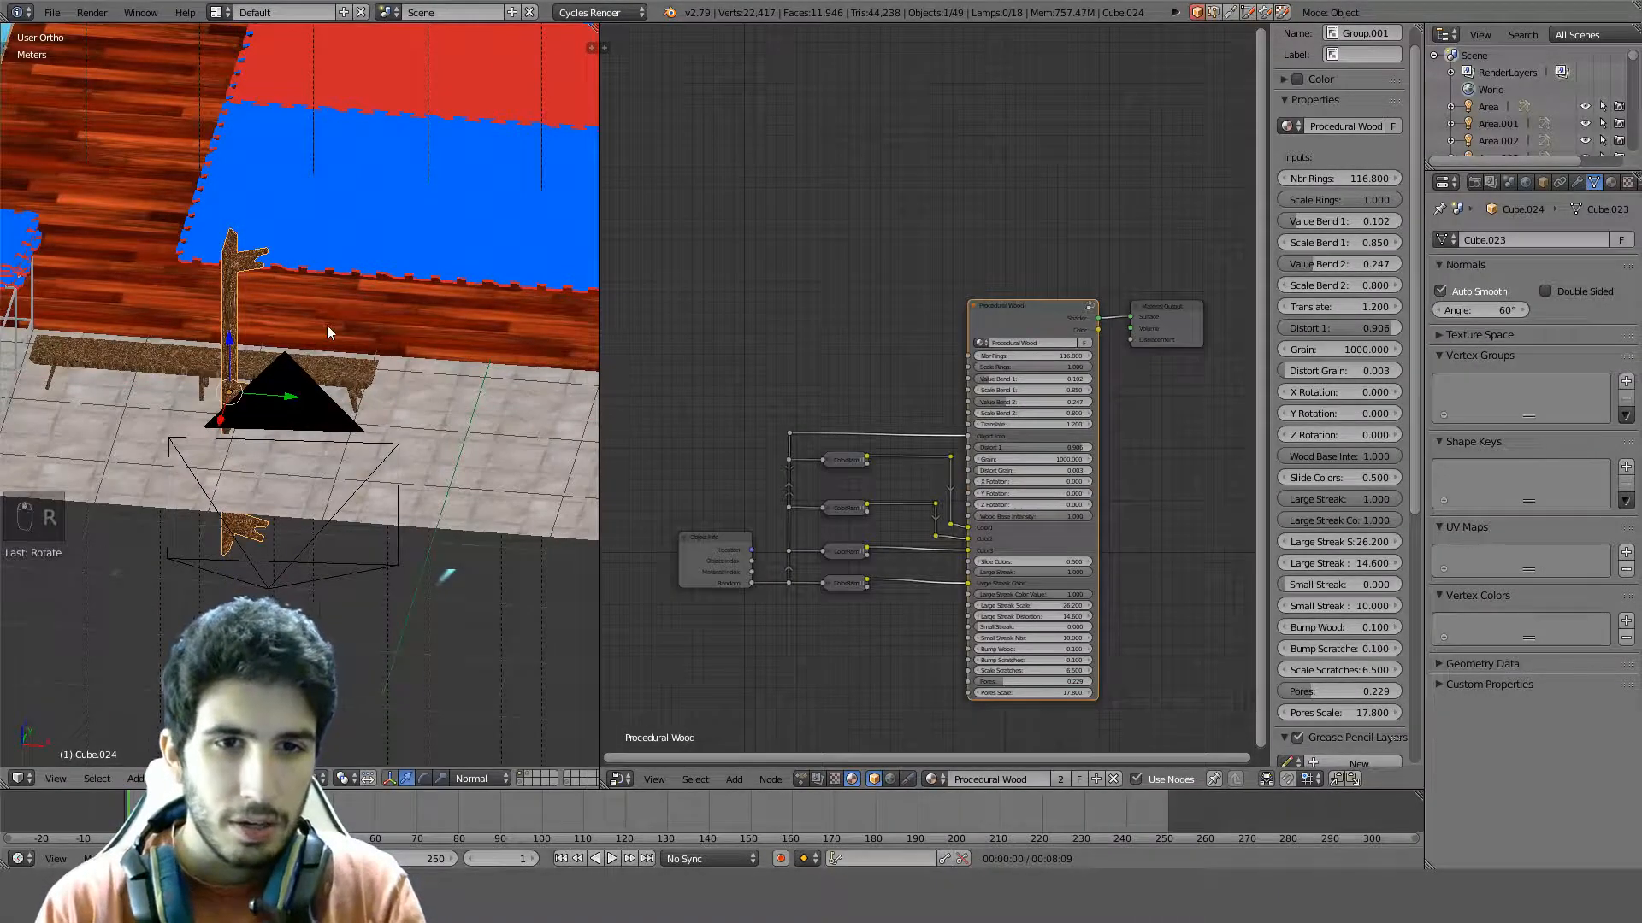
{"action": "middle_click_drag", "start_coordinate": [327, 325], "coordinate": [467, 320]}
{"action": "key", "text": "ctrl+a"}
{"action": "left_click", "coordinate": [467, 321]}
{"action": "scroll", "coordinate": [331, 259], "scroll_direction": "down", "scroll_amount": 3}
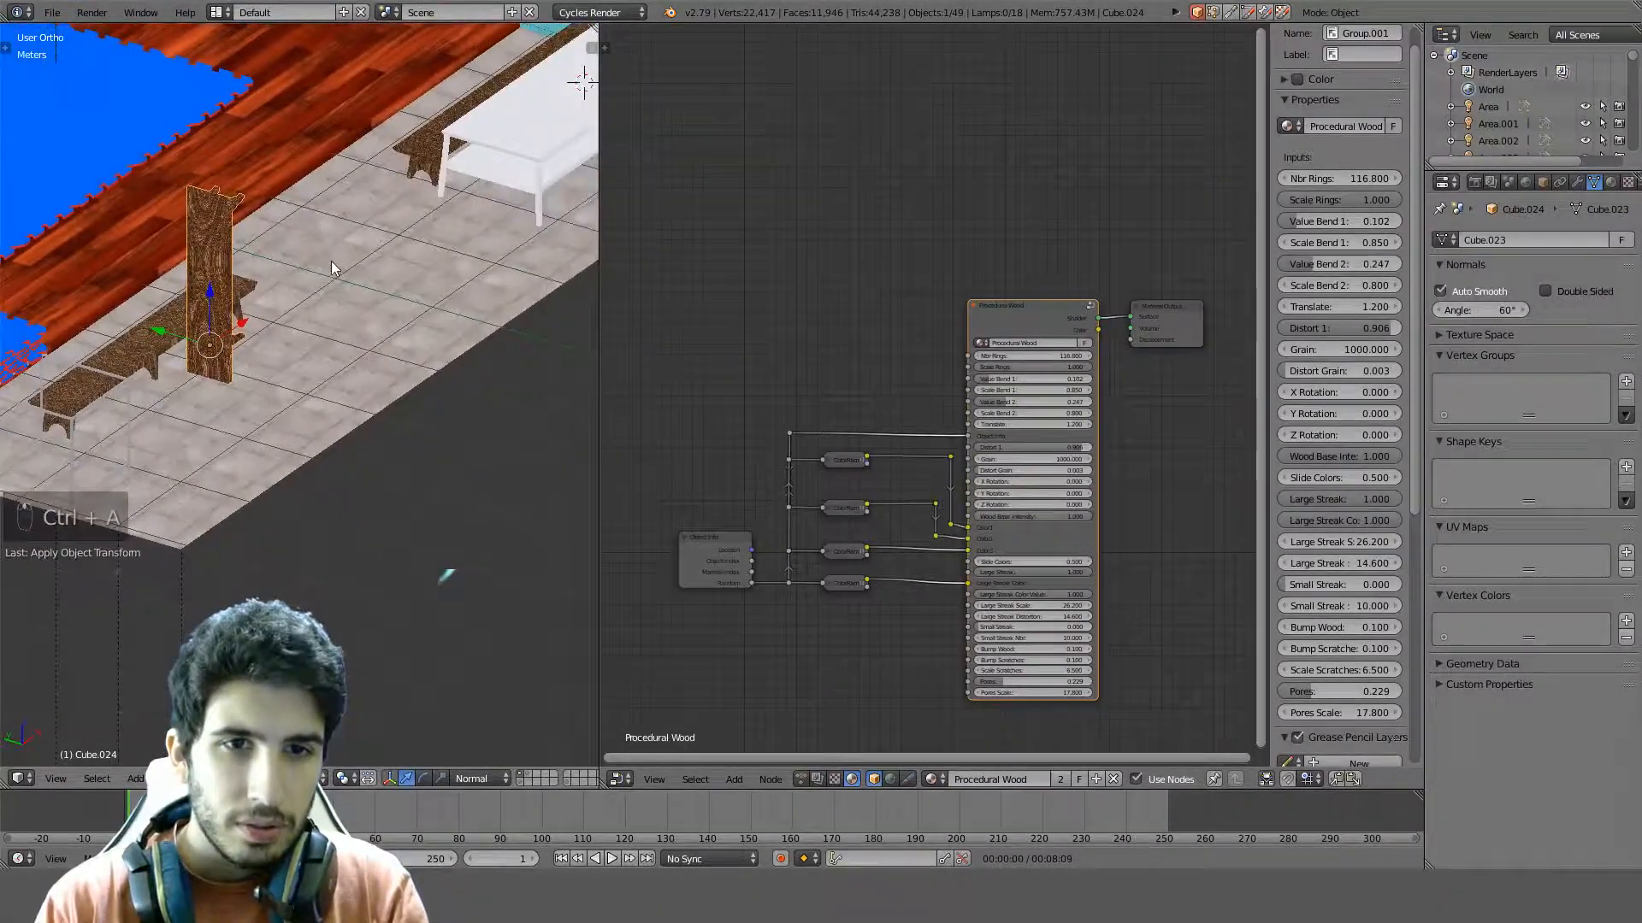
Rotate the bench 90° about the global Y axis to lay it back on its legs beside the other bench
{"action": "middle_click_drag", "start_coordinate": [331, 259], "coordinate": [183, 297]}
{"action": "scroll", "coordinate": [388, 210], "scroll_direction": "up", "scroll_amount": 4}
{"action": "key", "text": "ctrl+z"}
{"action": "scroll", "coordinate": [182, 298], "scroll_direction": "down", "scroll_amount": 5}
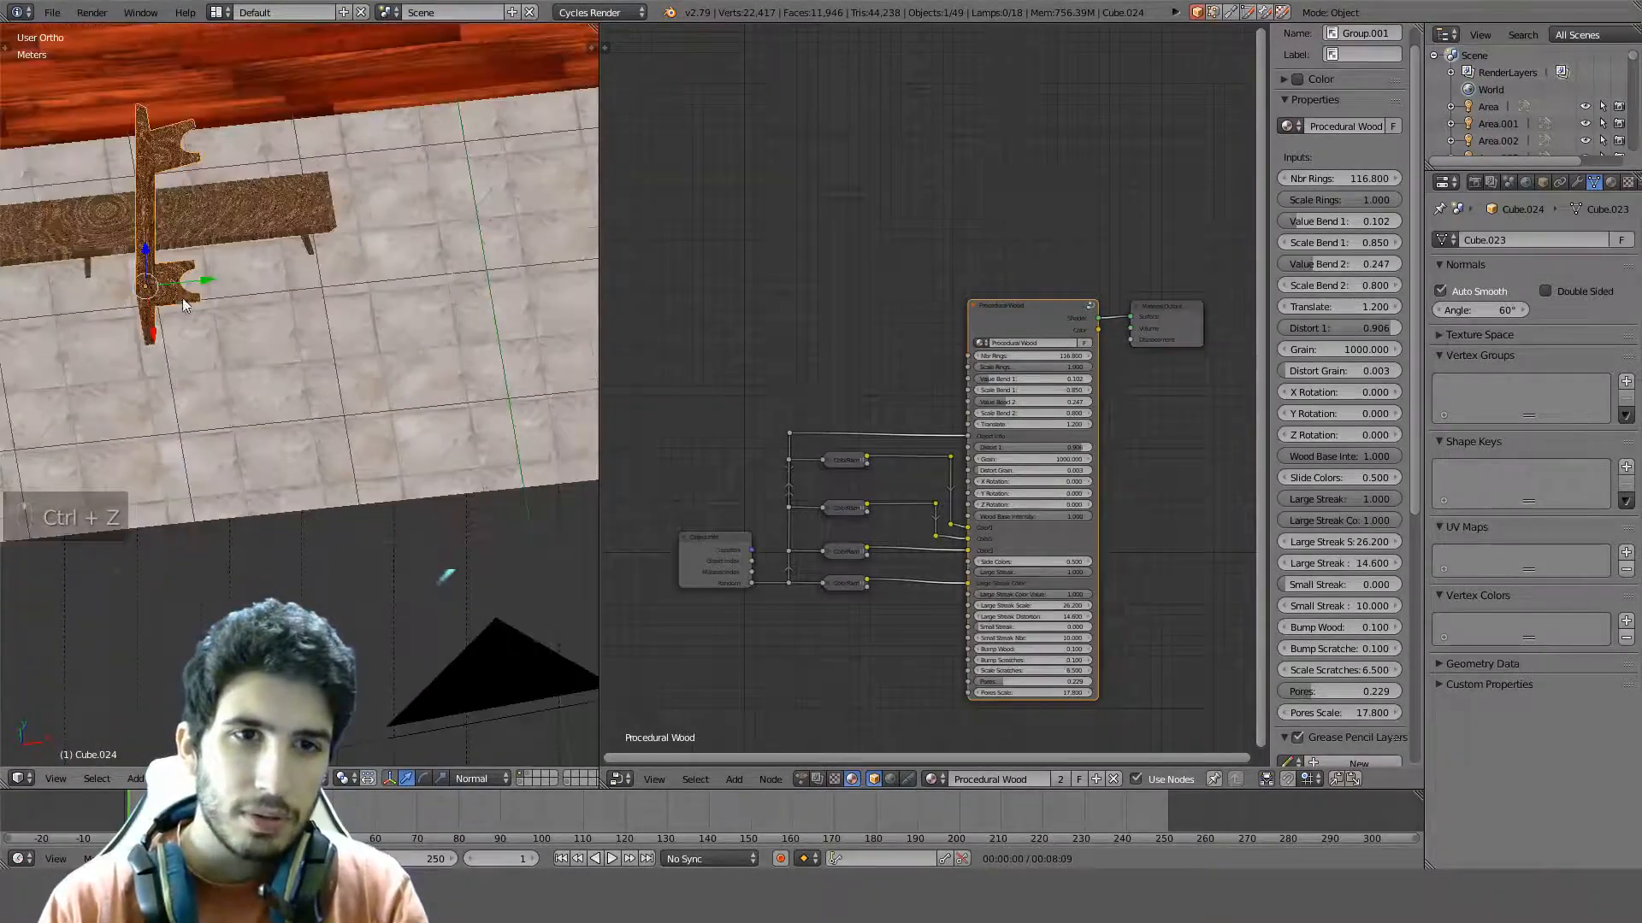
{"action": "key", "text": "r"}
{"action": "key", "text": "y"}
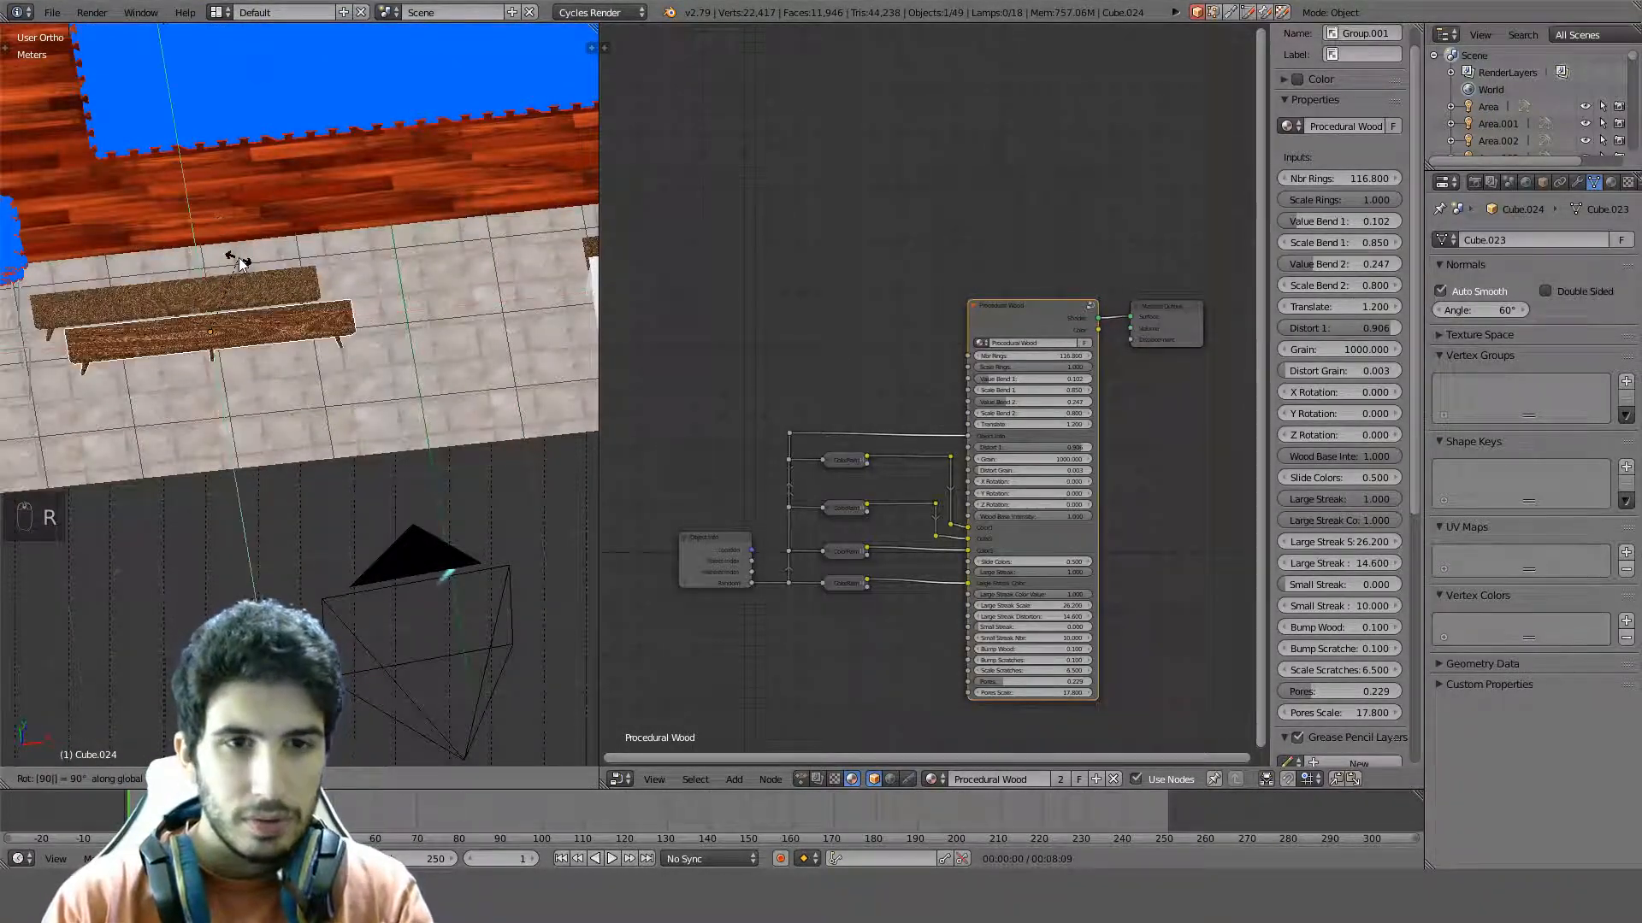
Link the other two benches to the corrected bench's mesh data and turn them back to their proper orientation
{"action": "middle_click_drag", "start_coordinate": [239, 258], "coordinate": [58, 261]}
{"action": "scroll", "coordinate": [376, 351], "scroll_direction": "up", "scroll_amount": 3}
{"action": "middle_click_drag", "start_coordinate": [393, 350], "coordinate": [203, 385], "text": "shift"}
{"action": "right_click", "coordinate": [203, 386]}
{"action": "scroll", "coordinate": [203, 386], "scroll_direction": "down", "scroll_amount": 4}
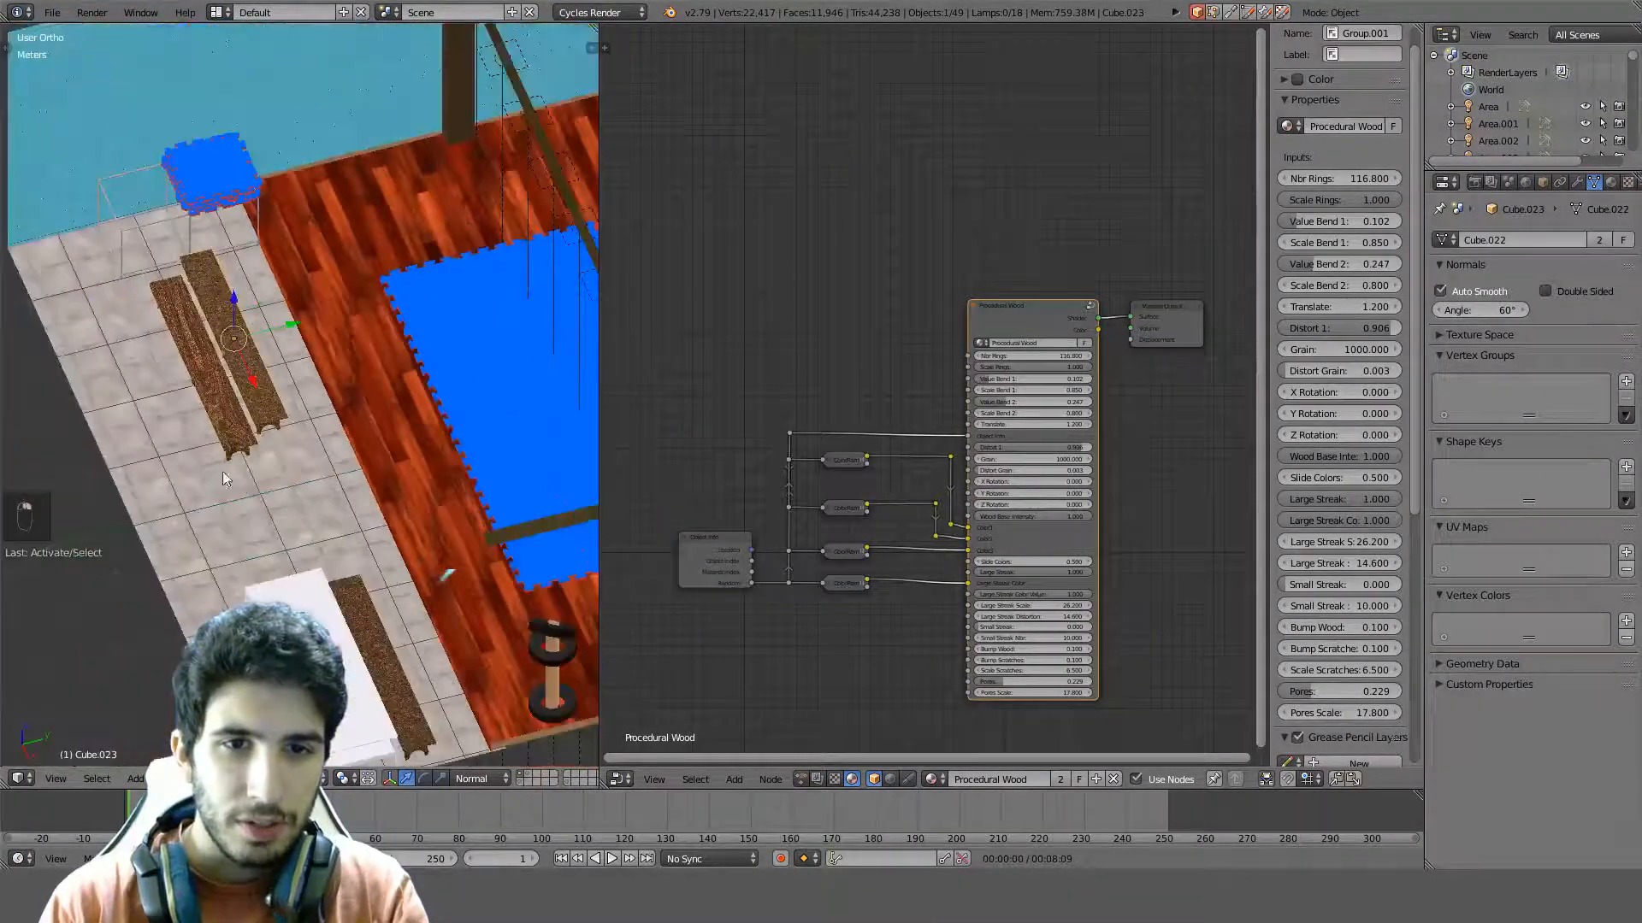
{"action": "middle_click_drag", "start_coordinate": [449, 569], "coordinate": [338, 498], "text": "shift"}
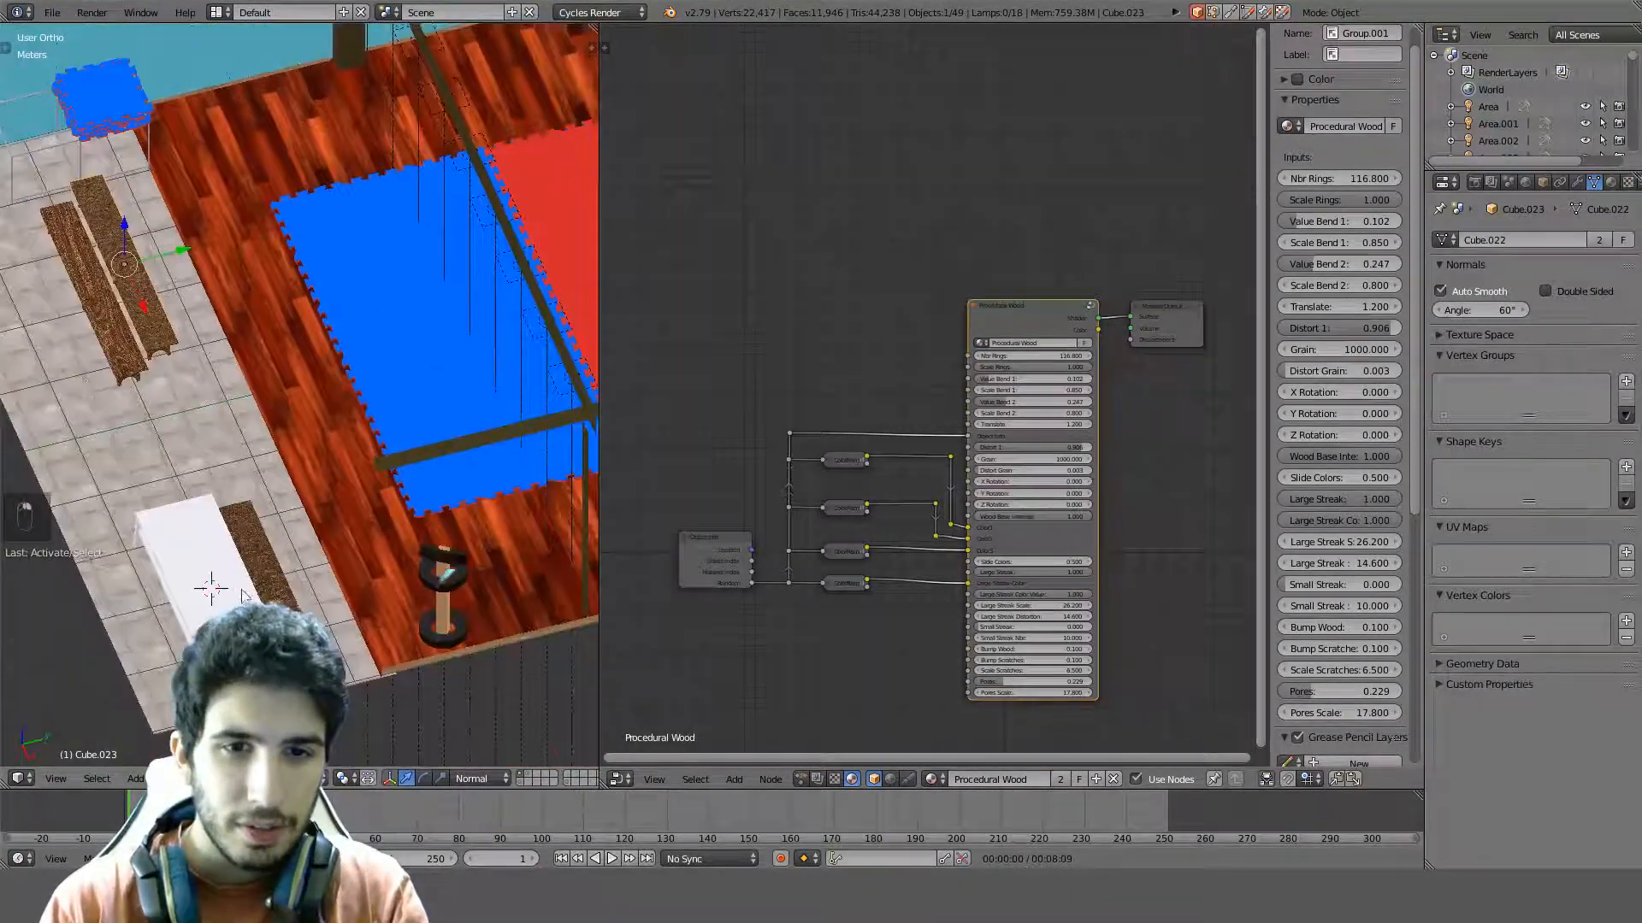
{"action": "key", "text": "ctrl+l"}
{"action": "left_click", "coordinate": [106, 309]}
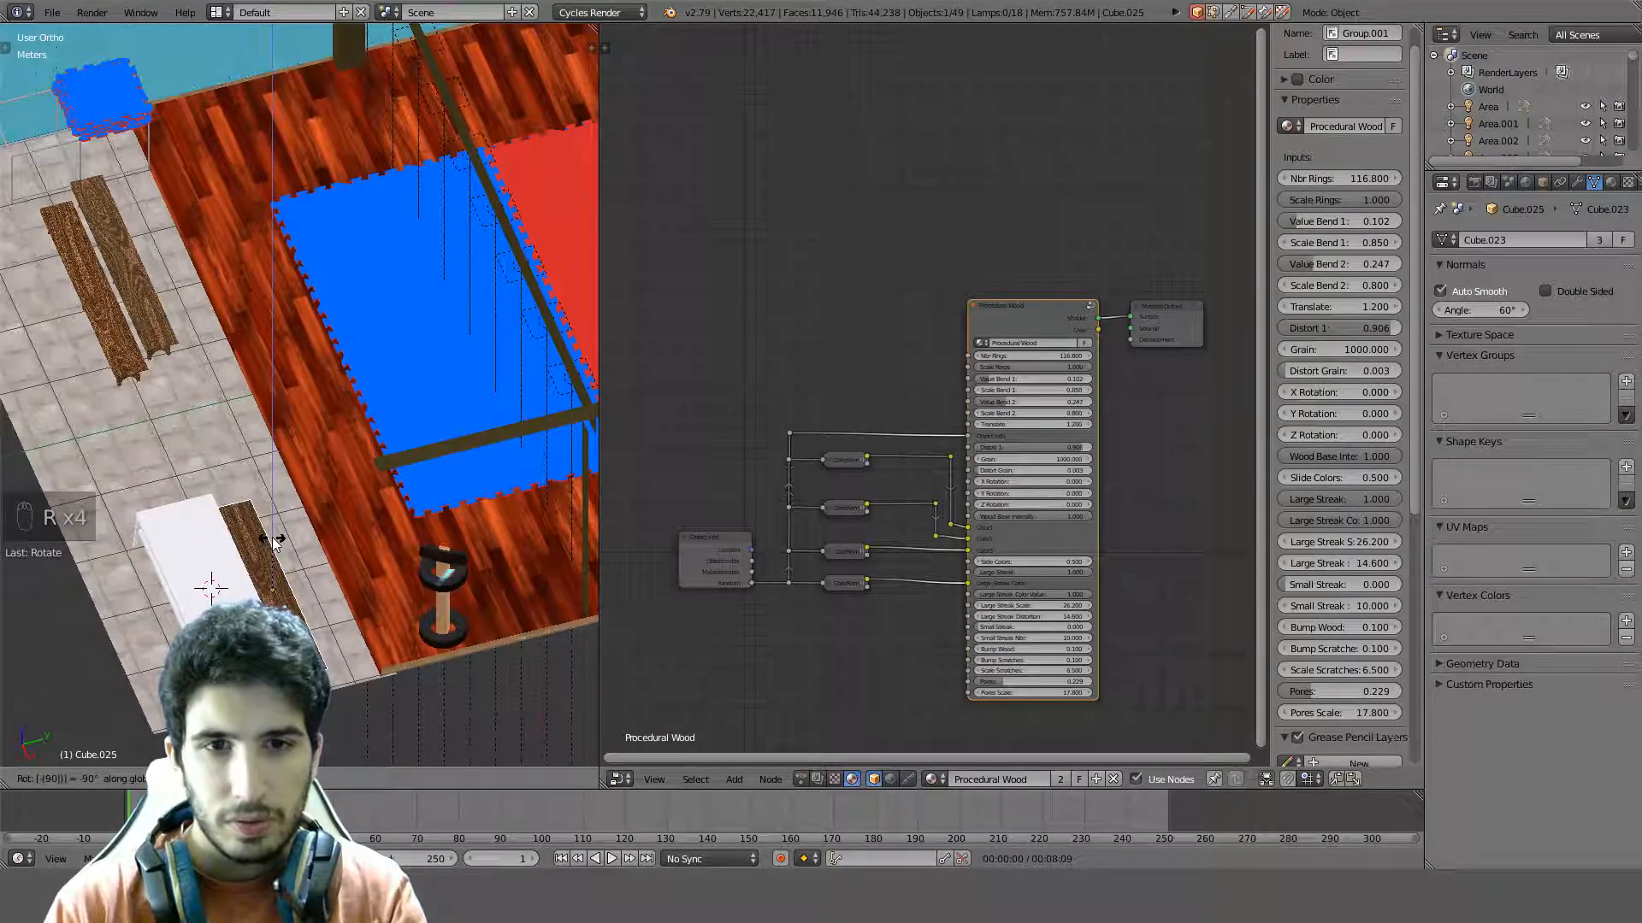
{"action": "middle_click_drag", "start_coordinate": [248, 513], "coordinate": [402, 564]}
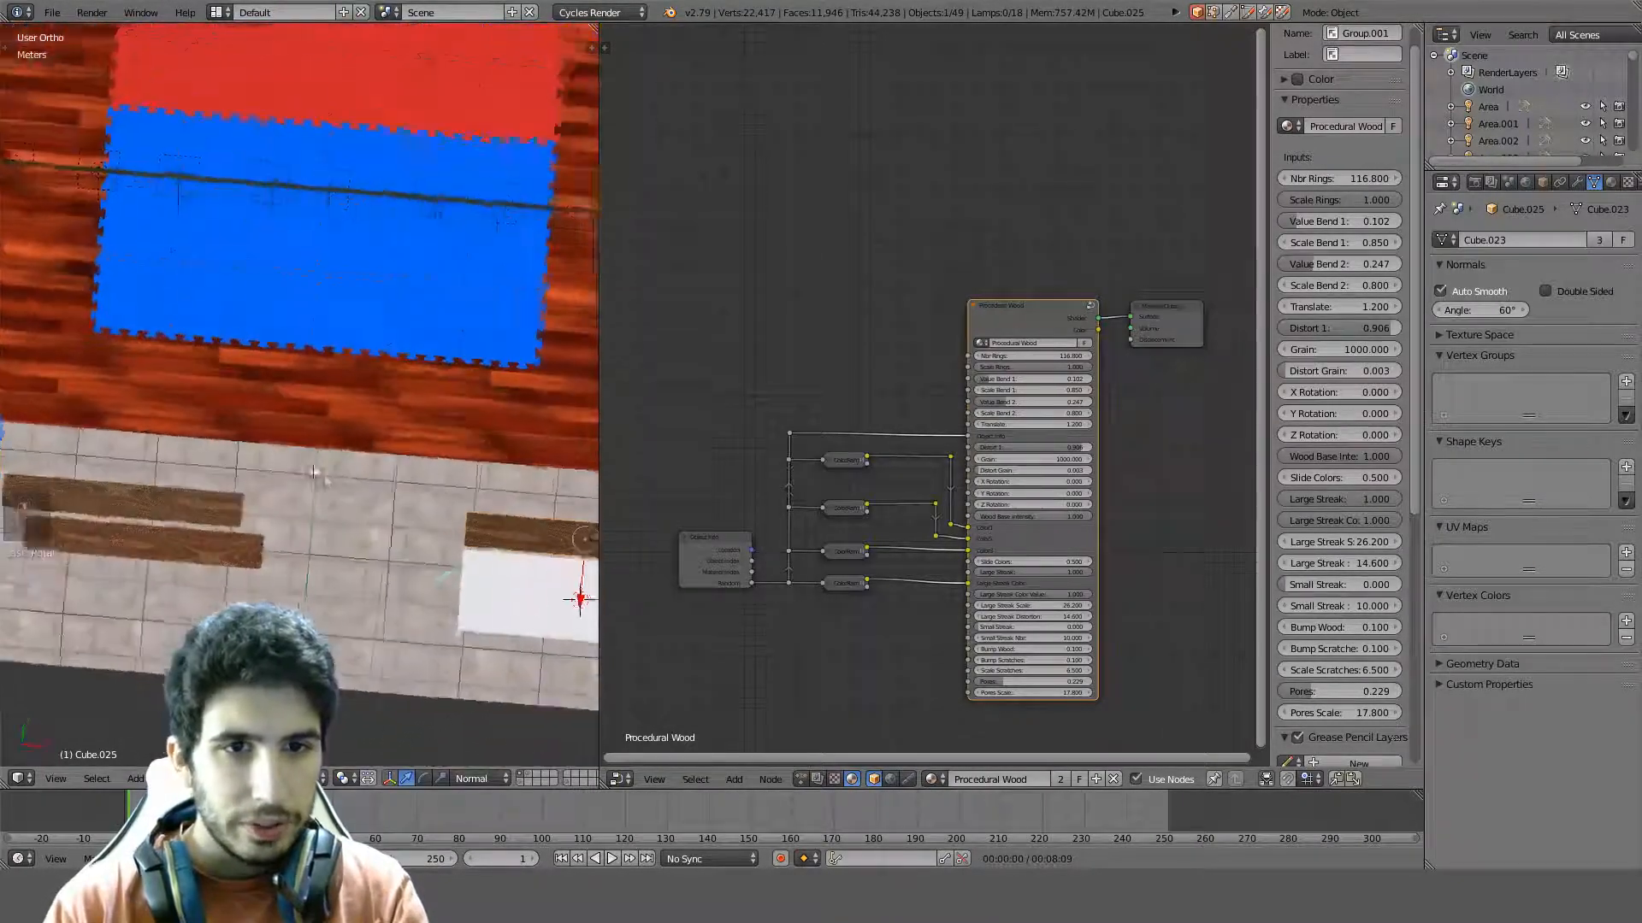
{"action": "scroll", "coordinate": [316, 547], "scroll_direction": "up", "scroll_amount": 4}
{"action": "middle_click_drag", "start_coordinate": [286, 539], "coordinate": [456, 313], "text": "shift"}
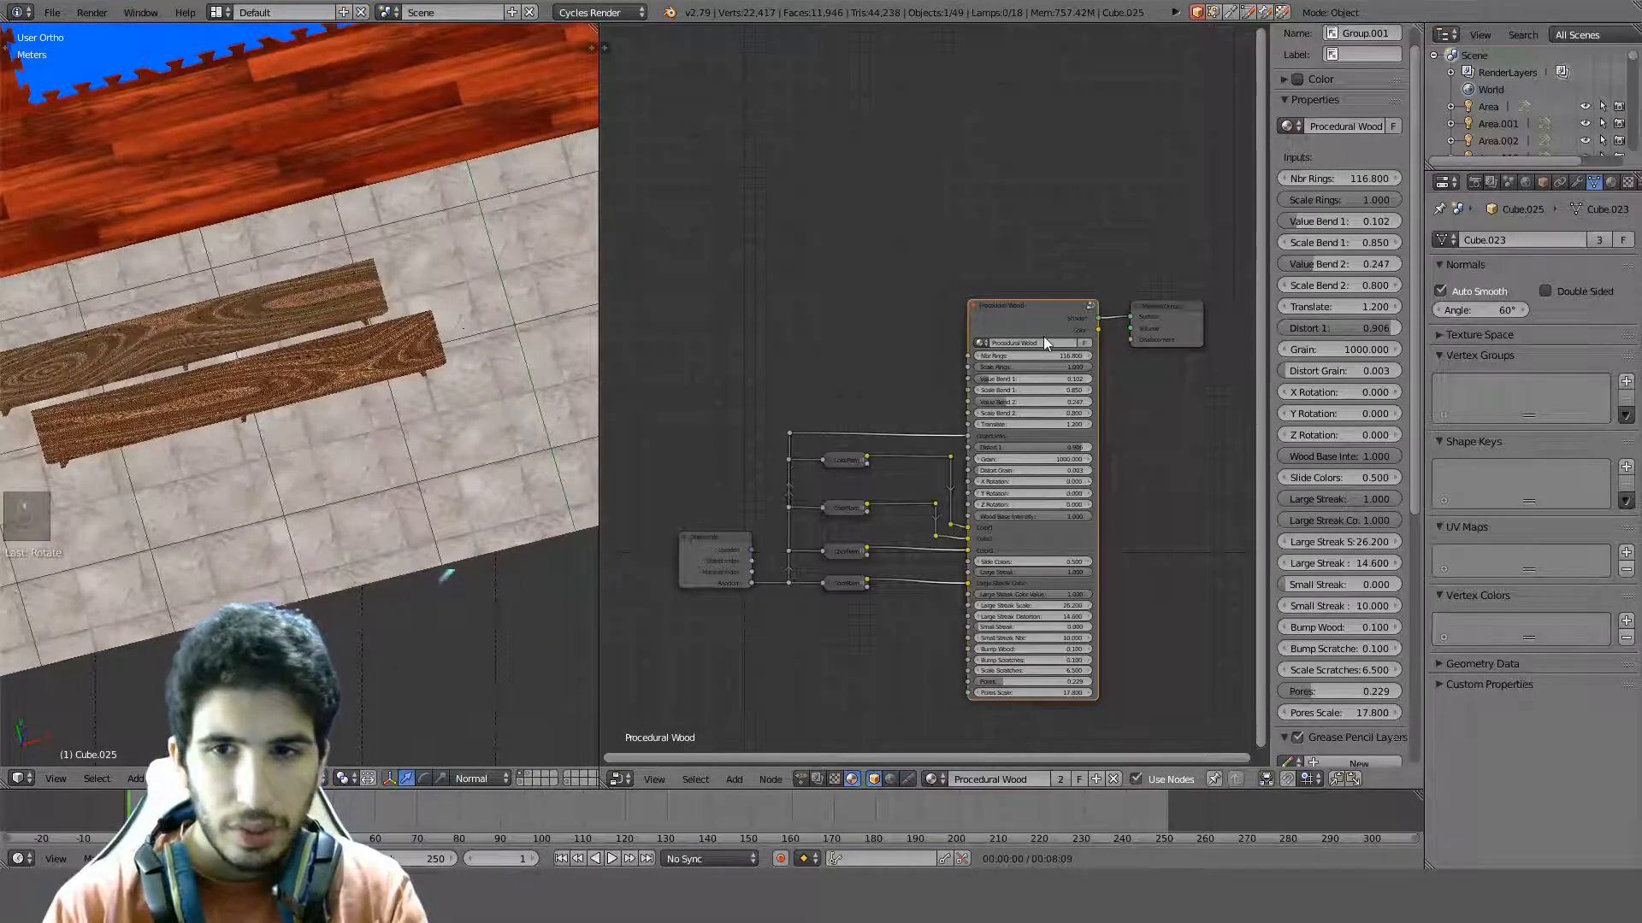
Move the Material Output node farther from the Procedural Wood group to make room for more nodes
{"action": "scroll", "coordinate": [1099, 356], "scroll_direction": "down", "scroll_amount": 2}
{"action": "middle_click_drag", "start_coordinate": [1120, 361], "coordinate": [994, 352]}
{"action": "left_click", "coordinate": [1005, 327]}
{"action": "key", "text": "g"}
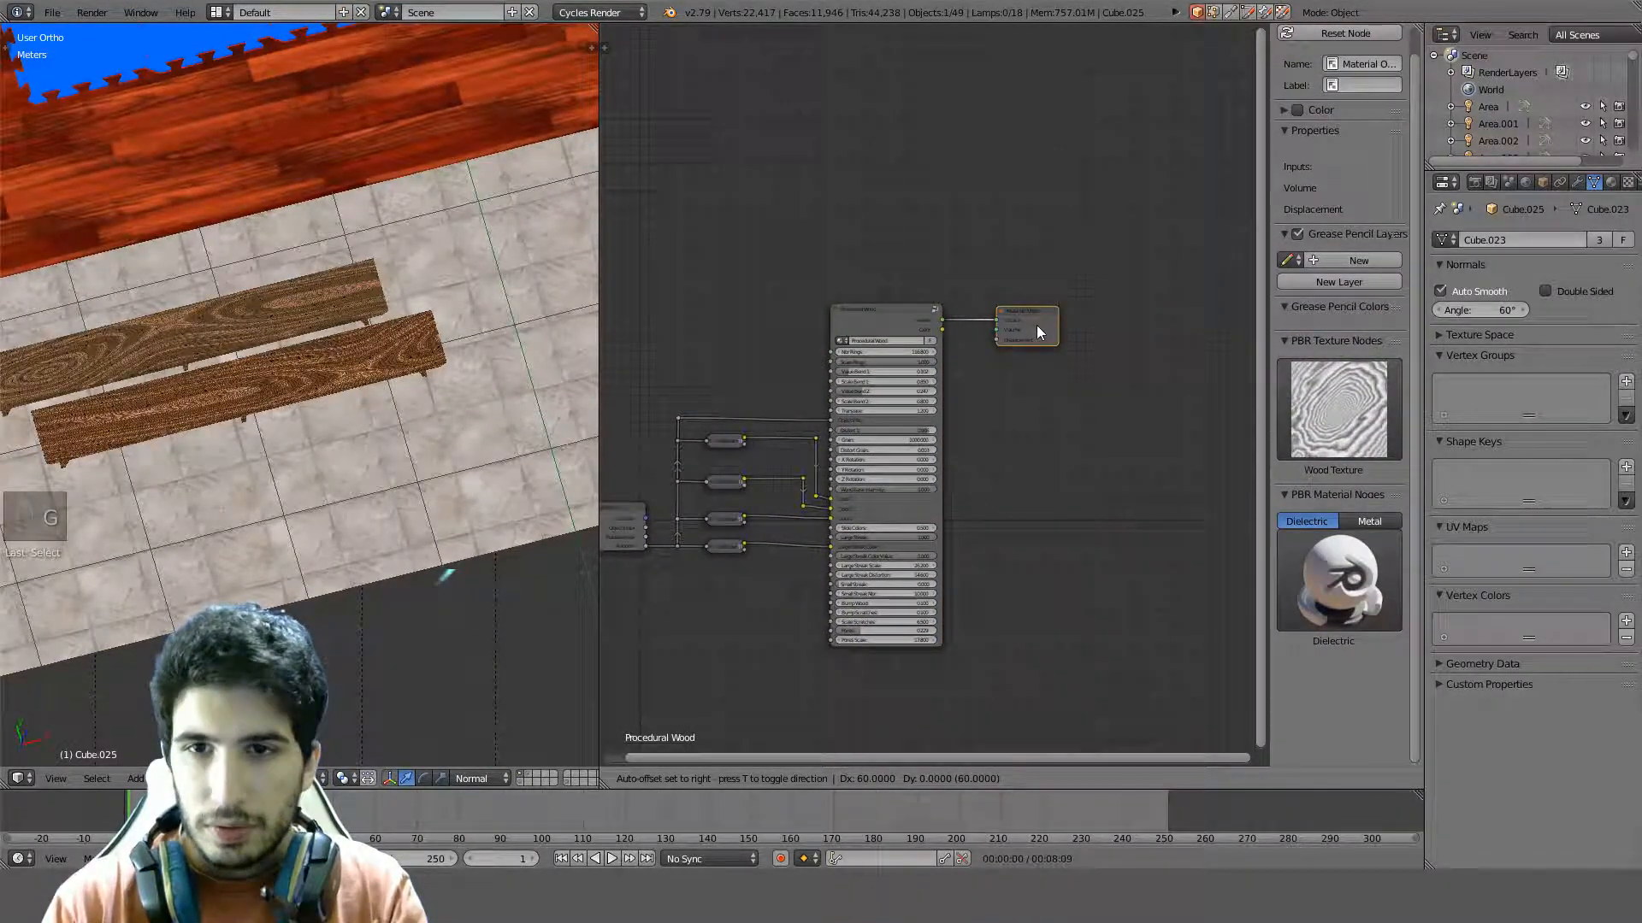
{"action": "left_click", "coordinate": [1017, 327]}
{"action": "scroll", "coordinate": [937, 366], "scroll_direction": "up", "scroll_amount": 5}
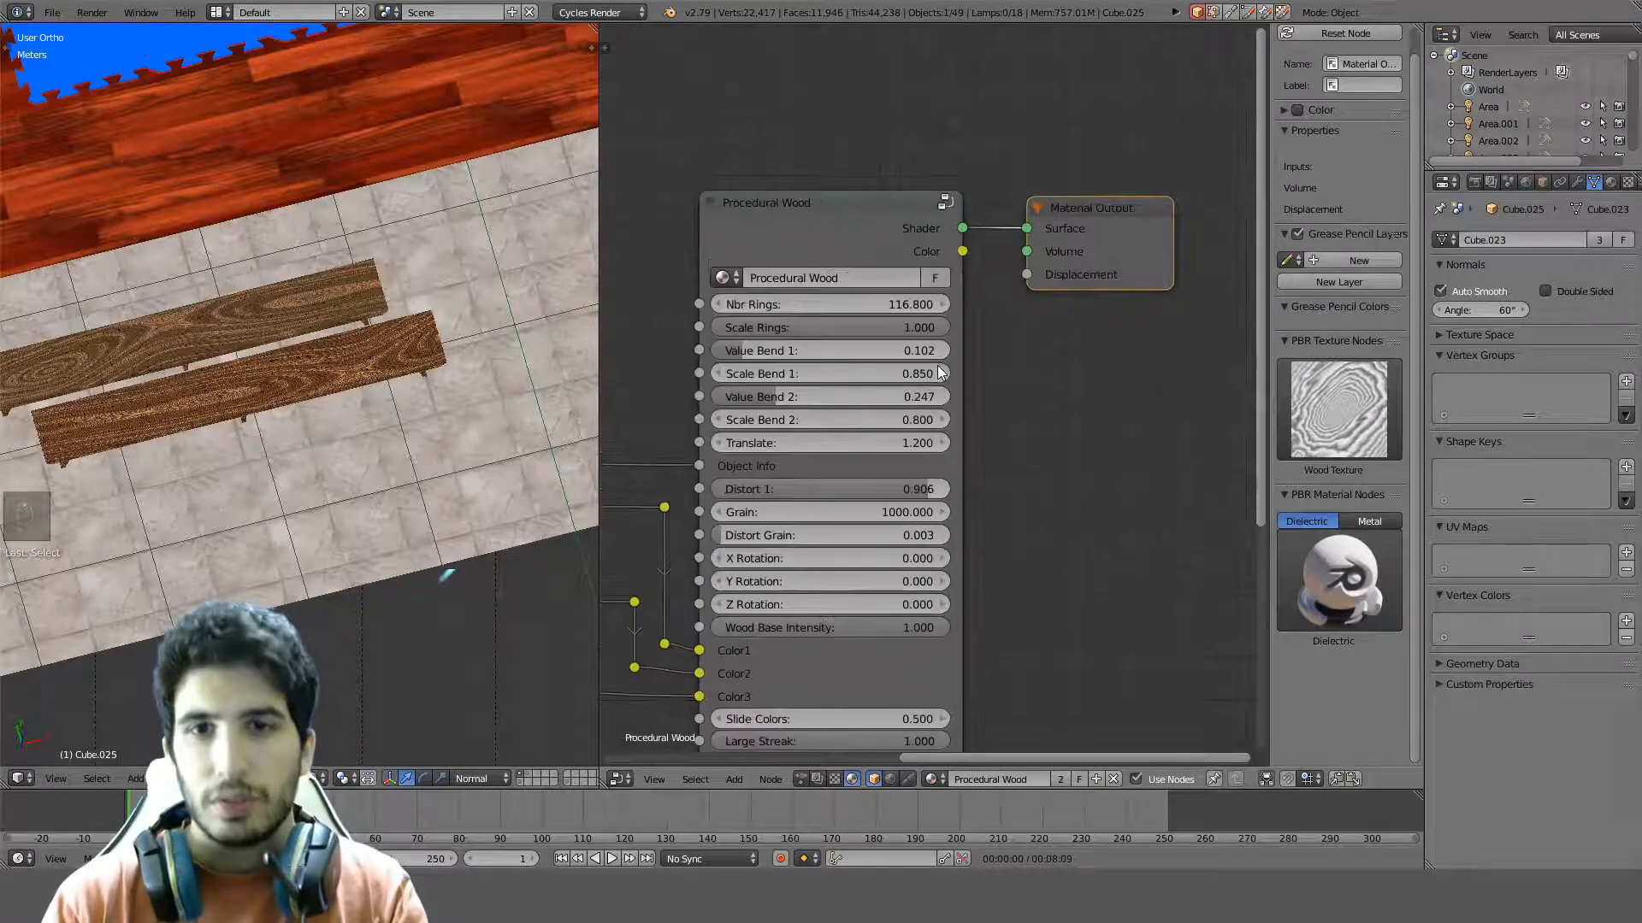
{"action": "scroll", "coordinate": [352, 483], "scroll_direction": "down", "scroll_amount": 1}
{"action": "scroll", "coordinate": [958, 363], "scroll_direction": "down", "scroll_amount": 2}
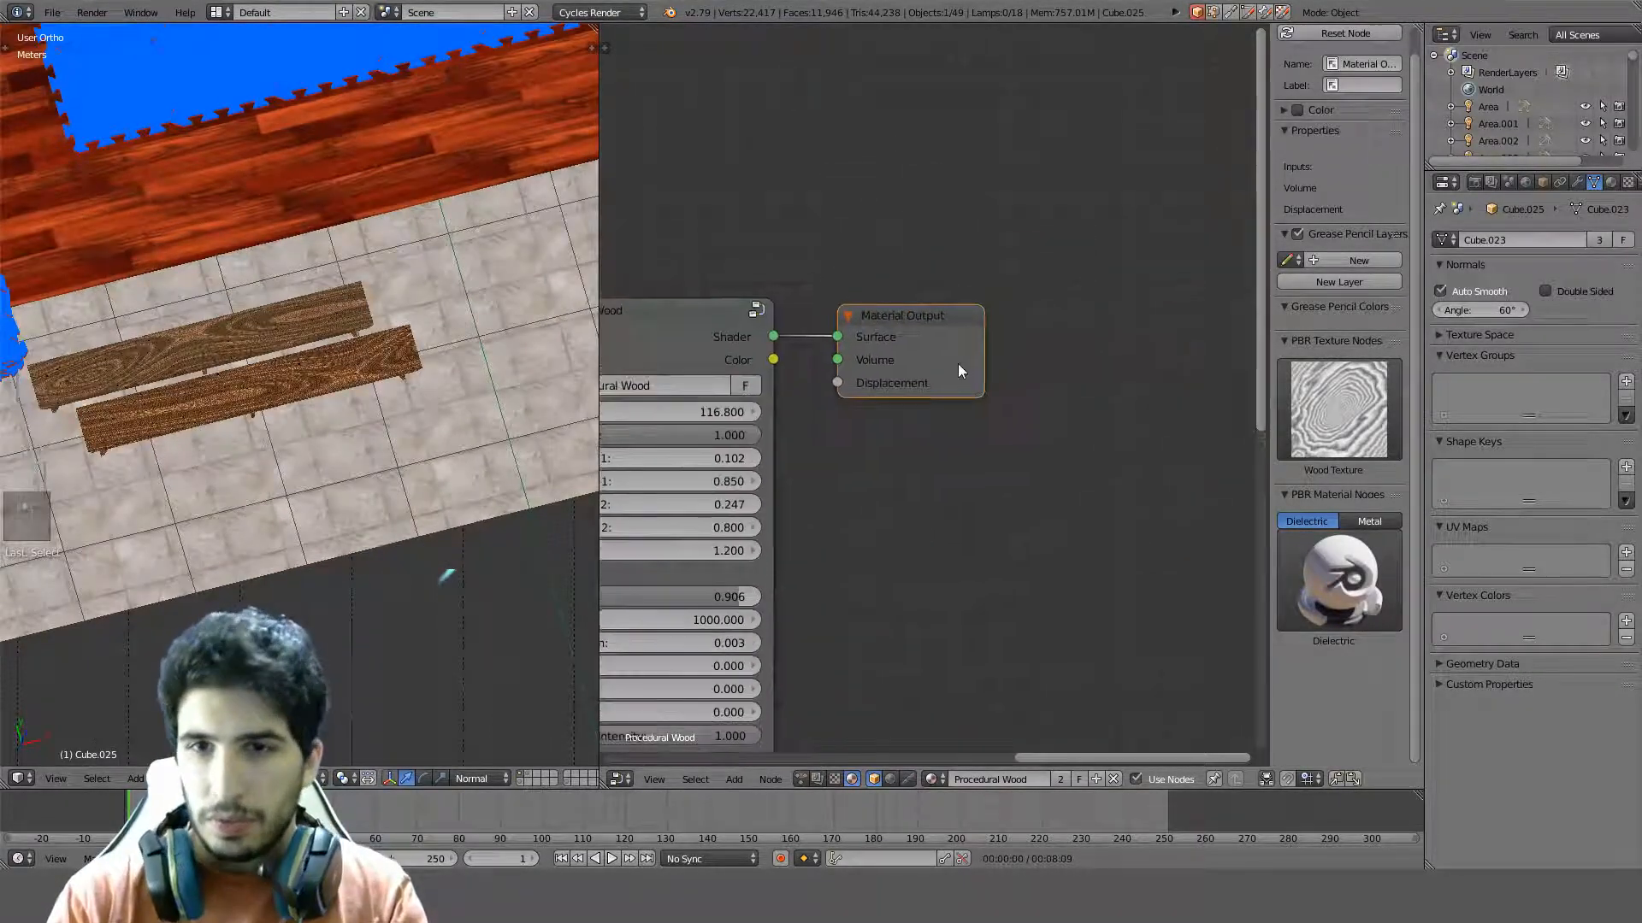
{"action": "scroll", "coordinate": [906, 364], "scroll_direction": "down", "scroll_amount": 1}
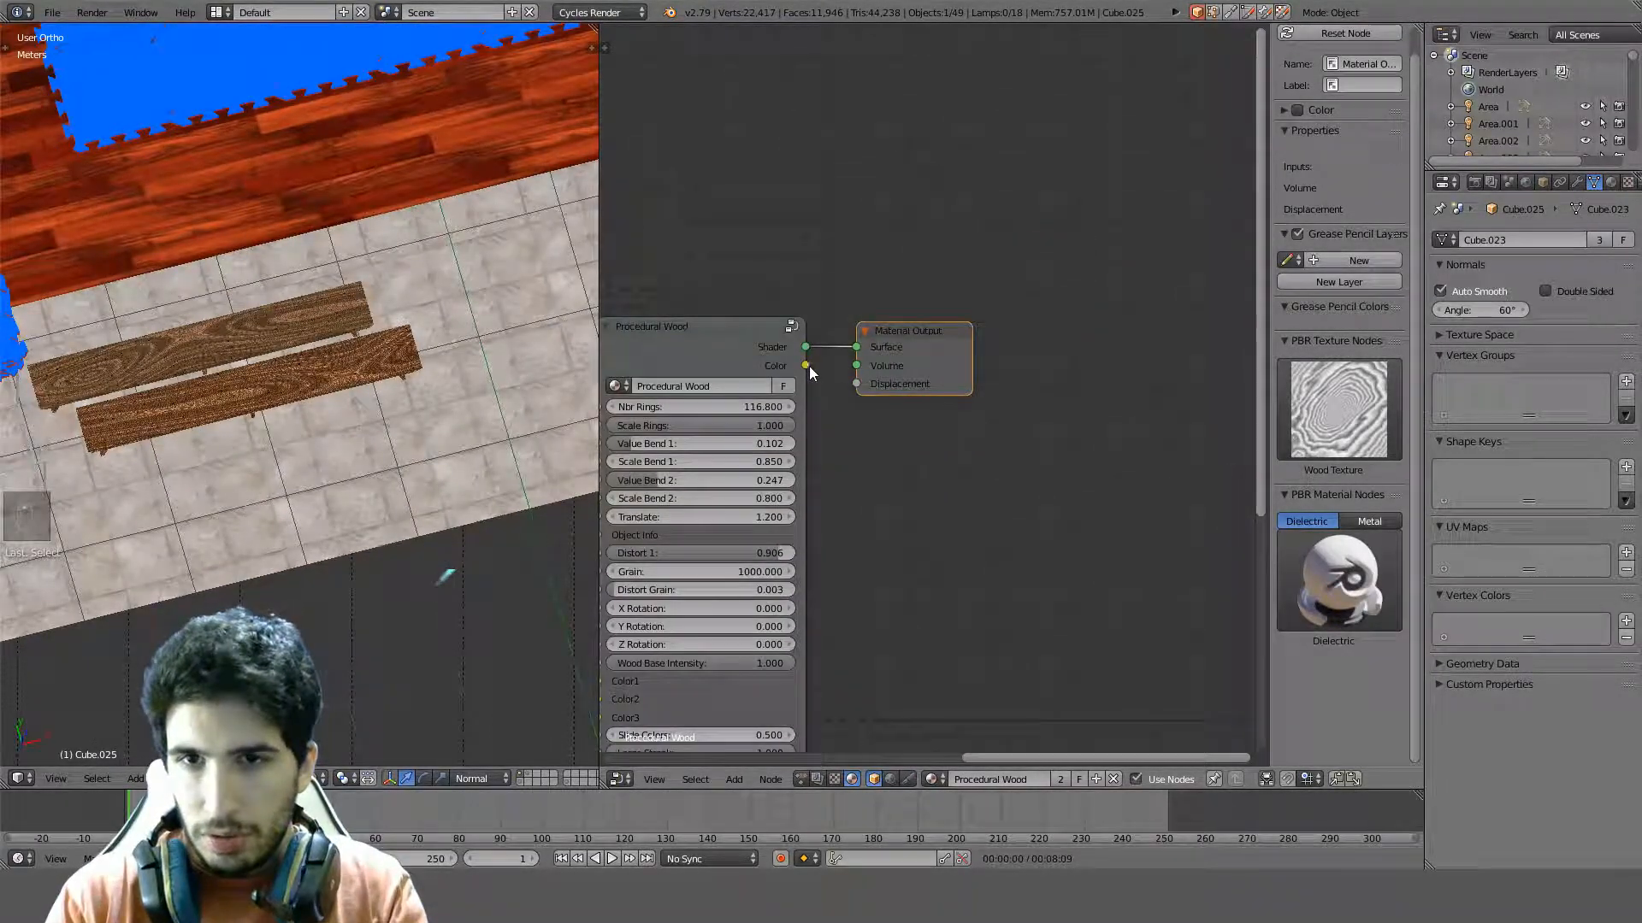
{"action": "key", "text": "g"}
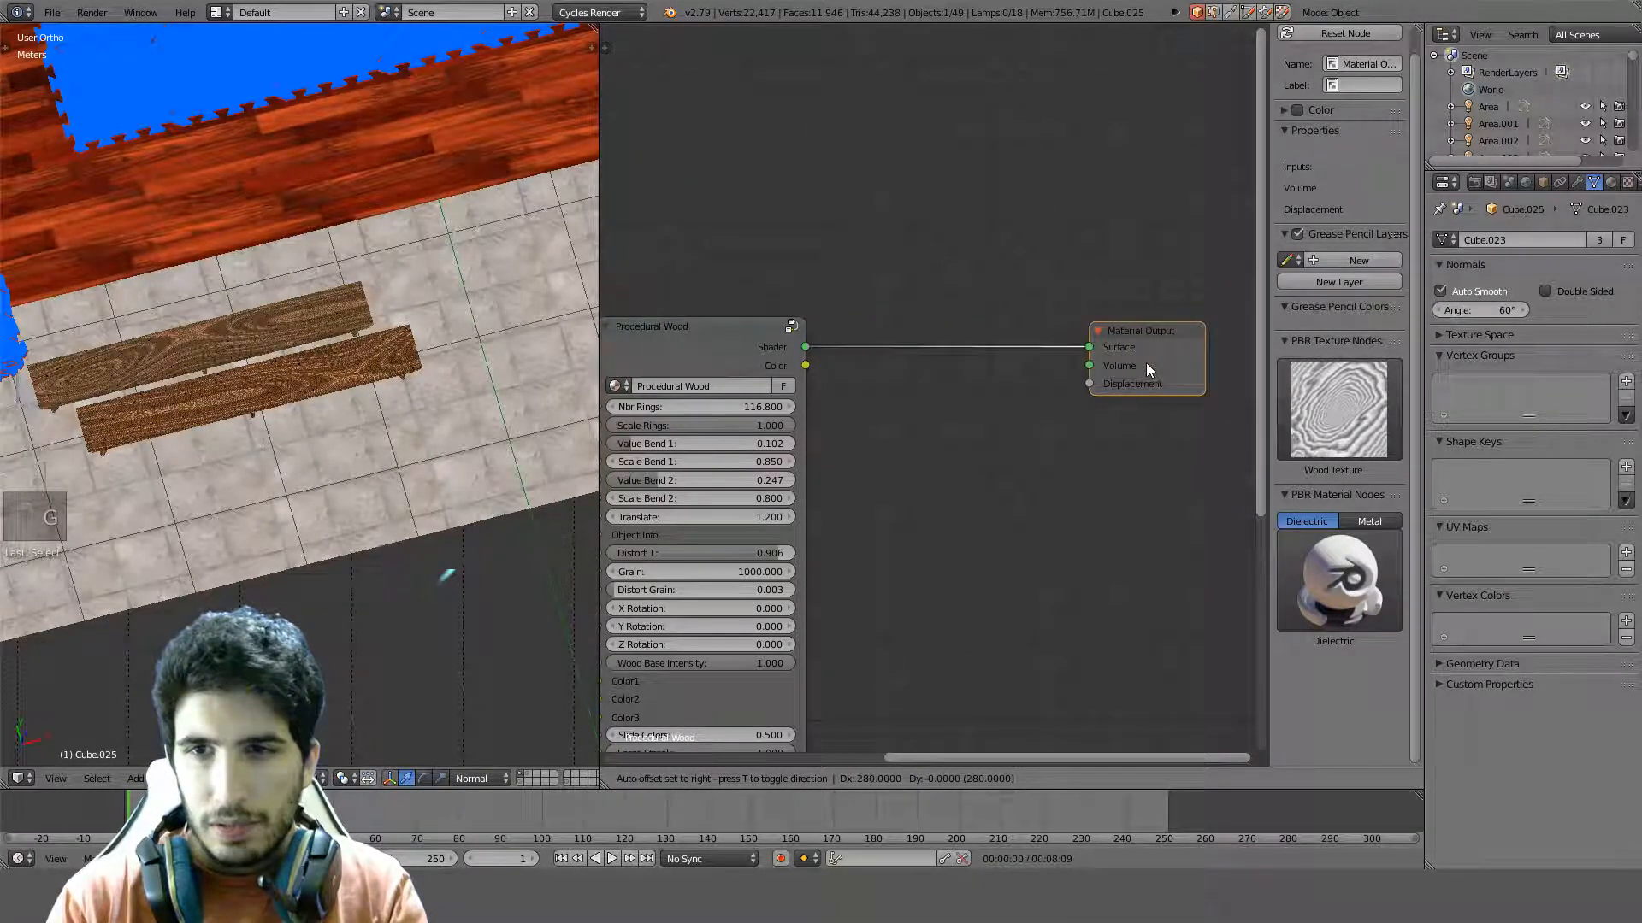
{"action": "left_click", "coordinate": [1146, 363]}
{"action": "scroll", "coordinate": [1079, 371], "scroll_direction": "down", "scroll_amount": 1}
Add a Diffuse BSDF node above the Procedural Wood group and set its color value to 0.1
{"action": "left_click", "coordinate": [900, 217]}
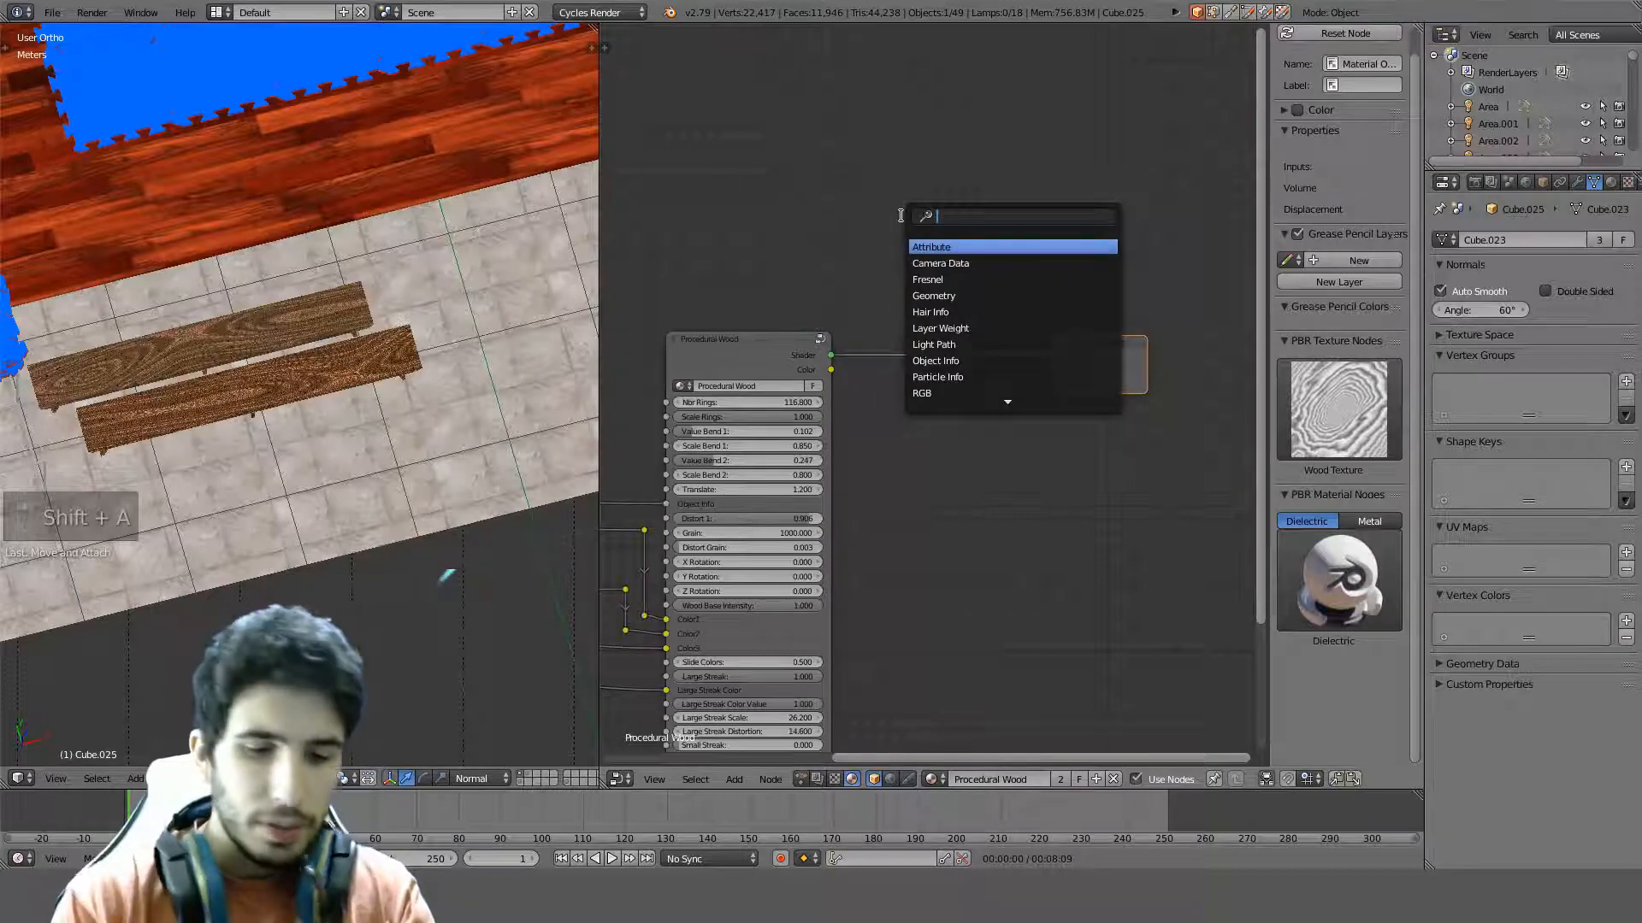
{"action": "type", "text": "diffuse"}
{"action": "key", "text": "Return"}
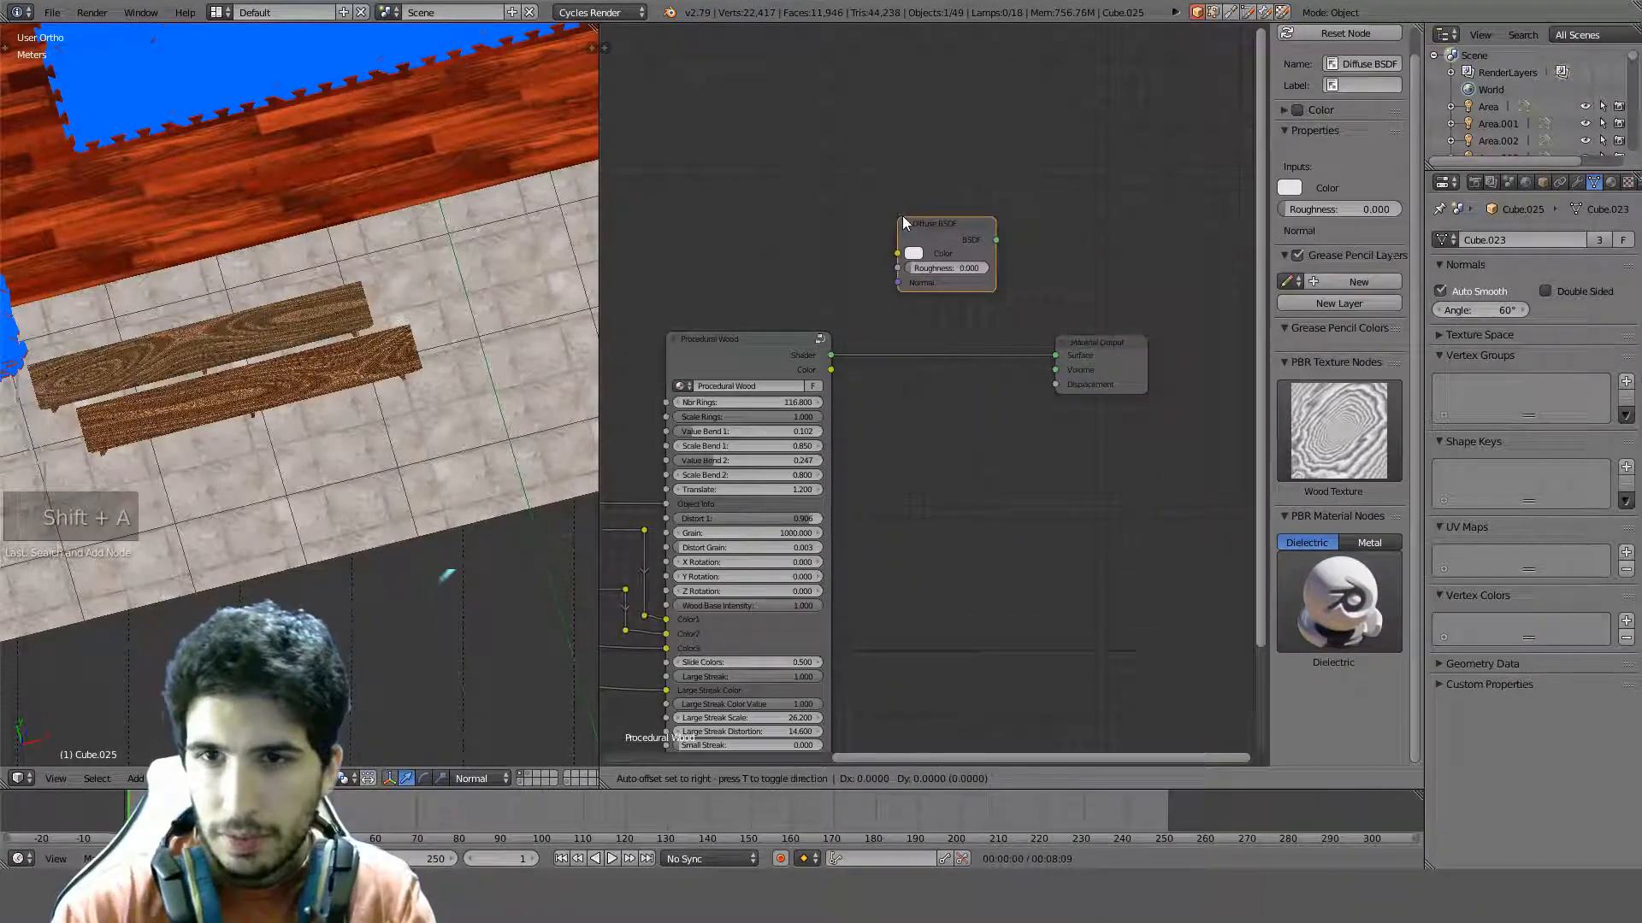
{"action": "left_click", "coordinate": [743, 248]}
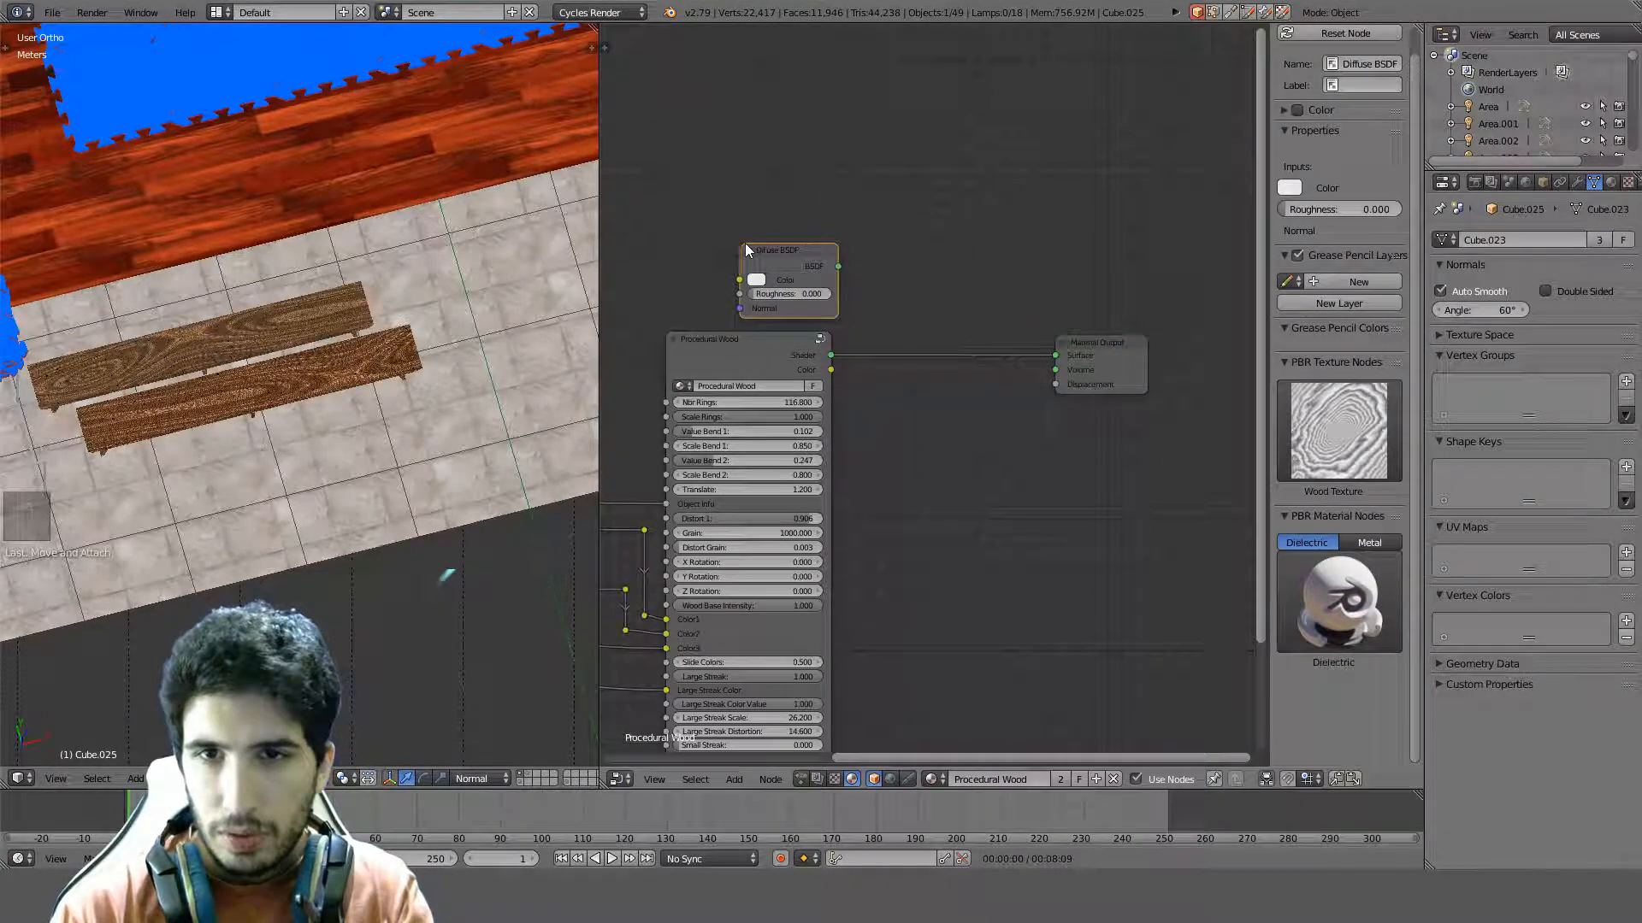
{"action": "left_click", "coordinate": [774, 279]}
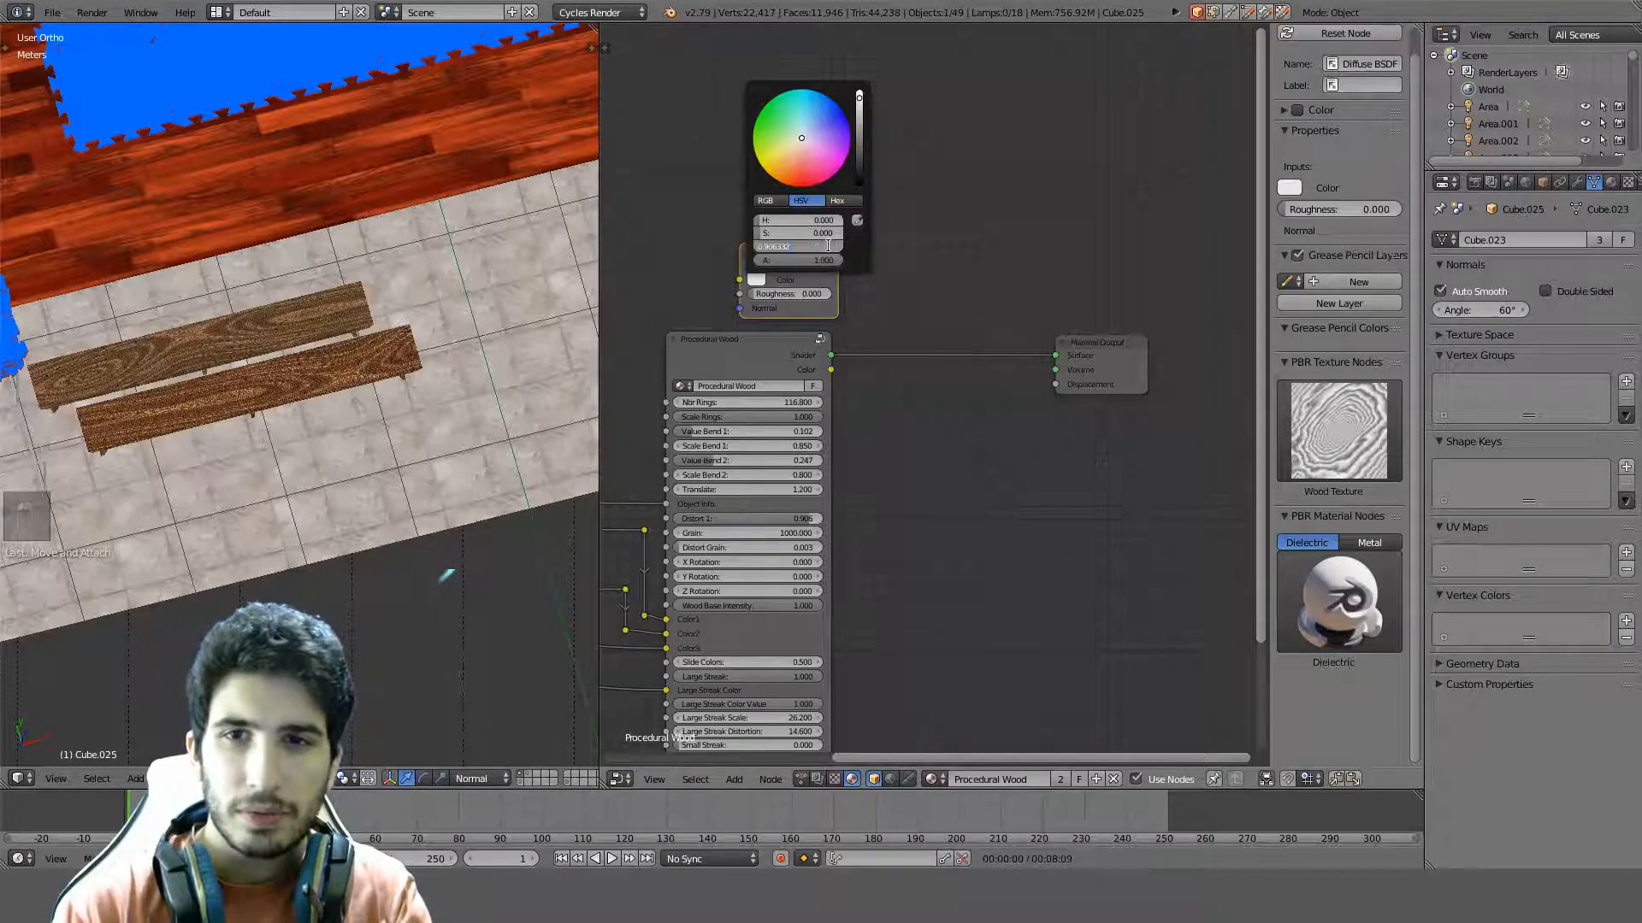
{"action": "type", "text": "0.1"}
{"action": "key", "text": "Return"}
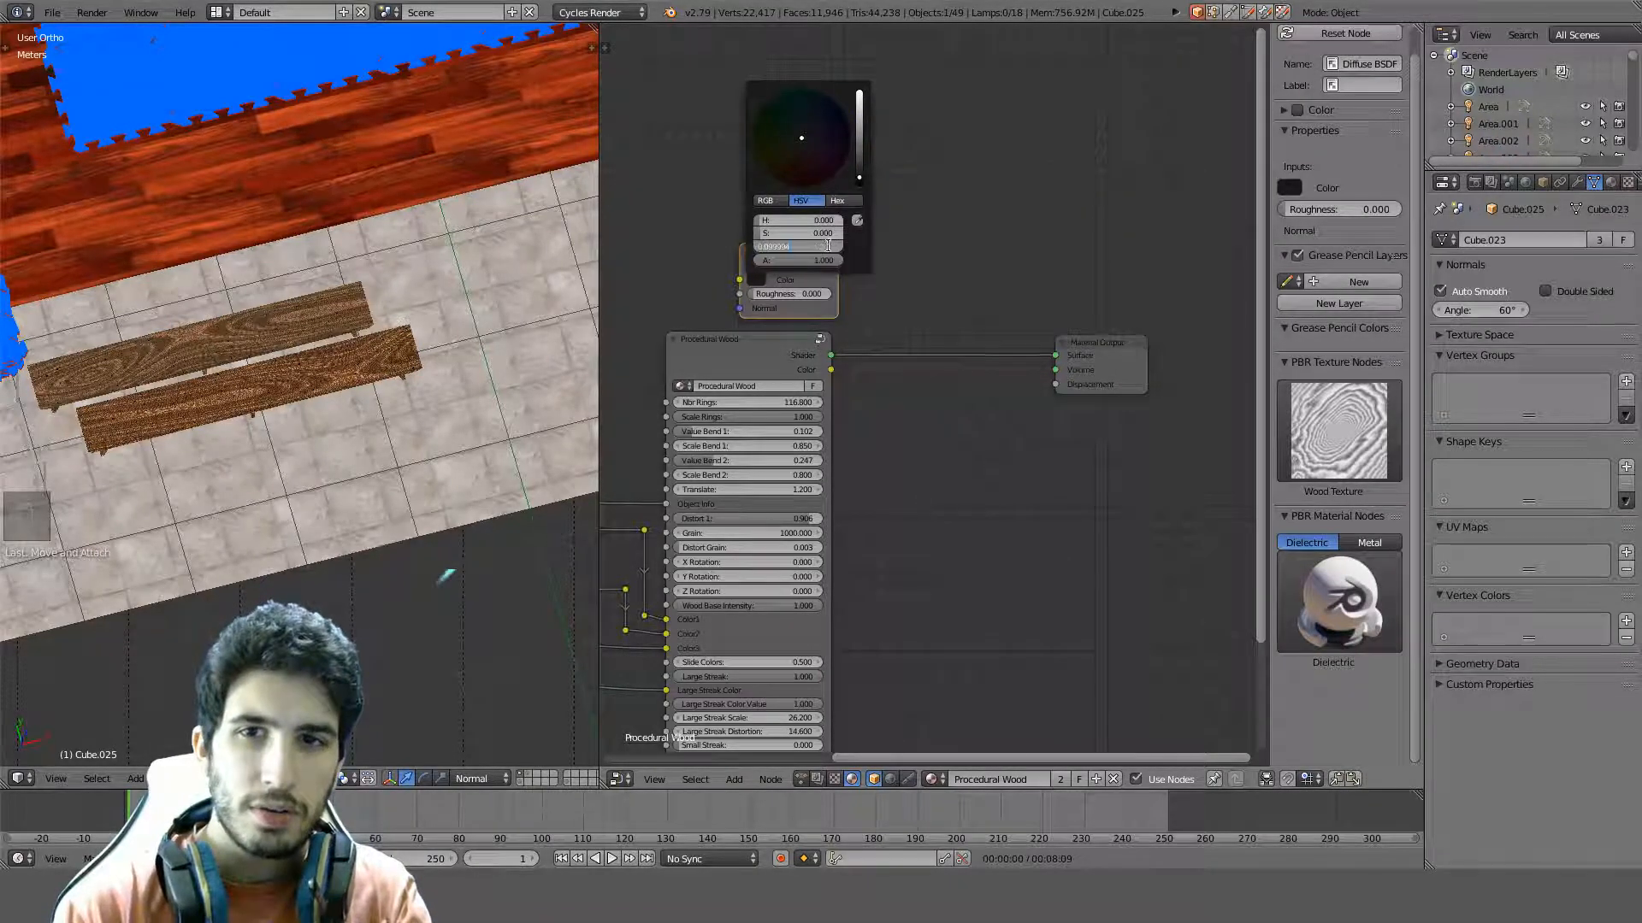
Add a Mix Shader node on the link between the Procedural Wood group and the Material Output
{"action": "key", "text": "shift+a"}
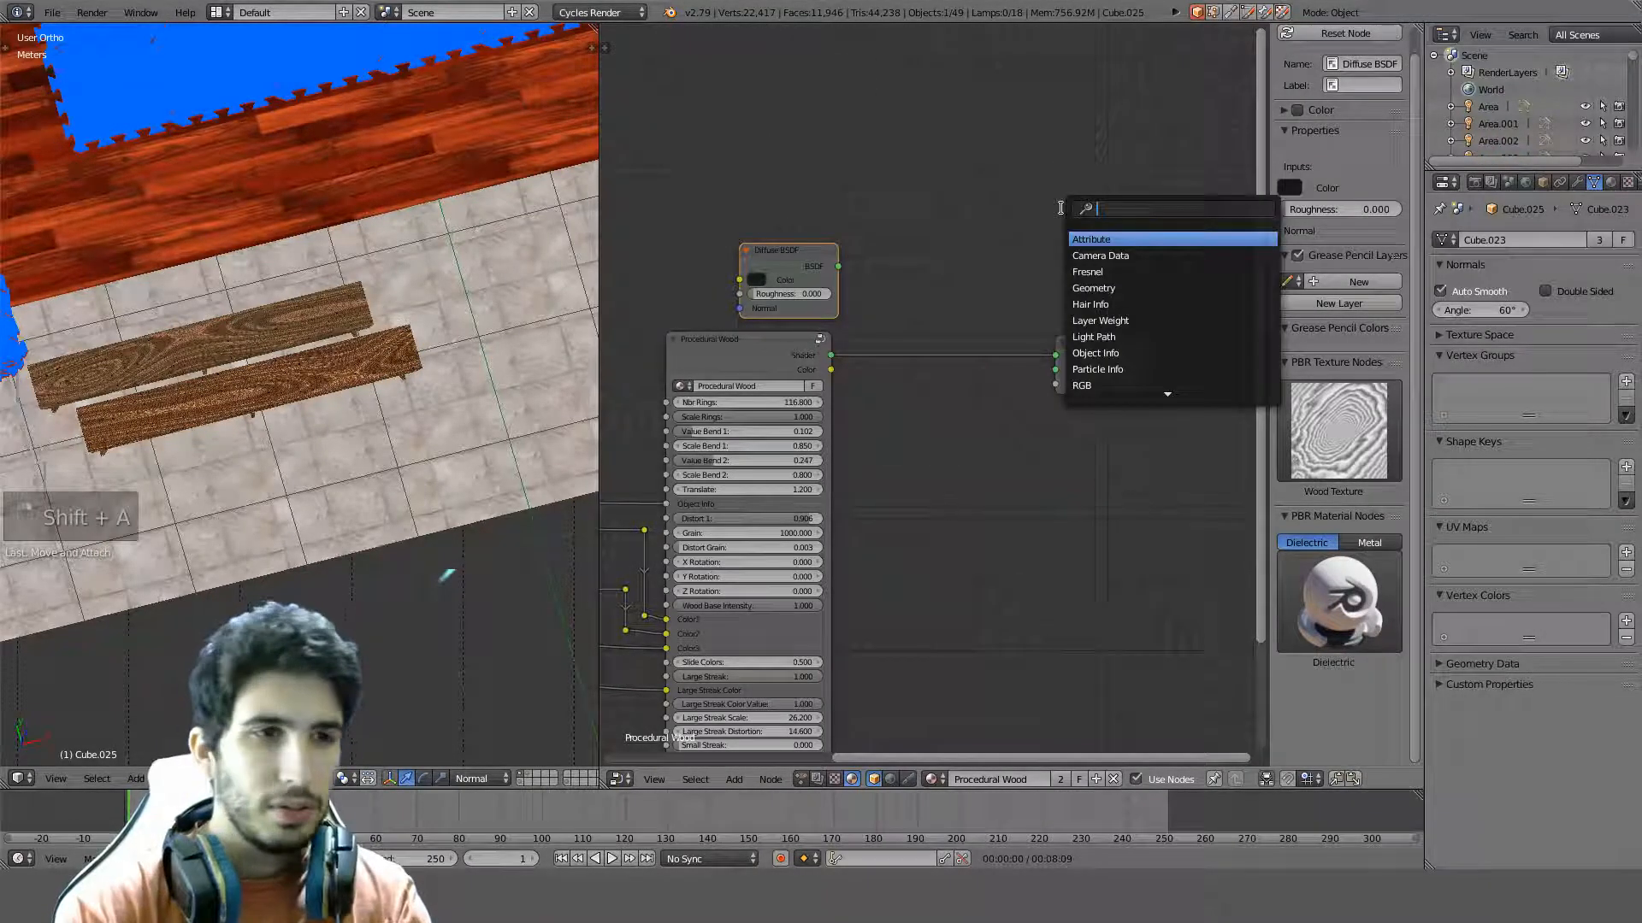
{"action": "type", "text": "mix"}
{"action": "key", "text": "Return"}
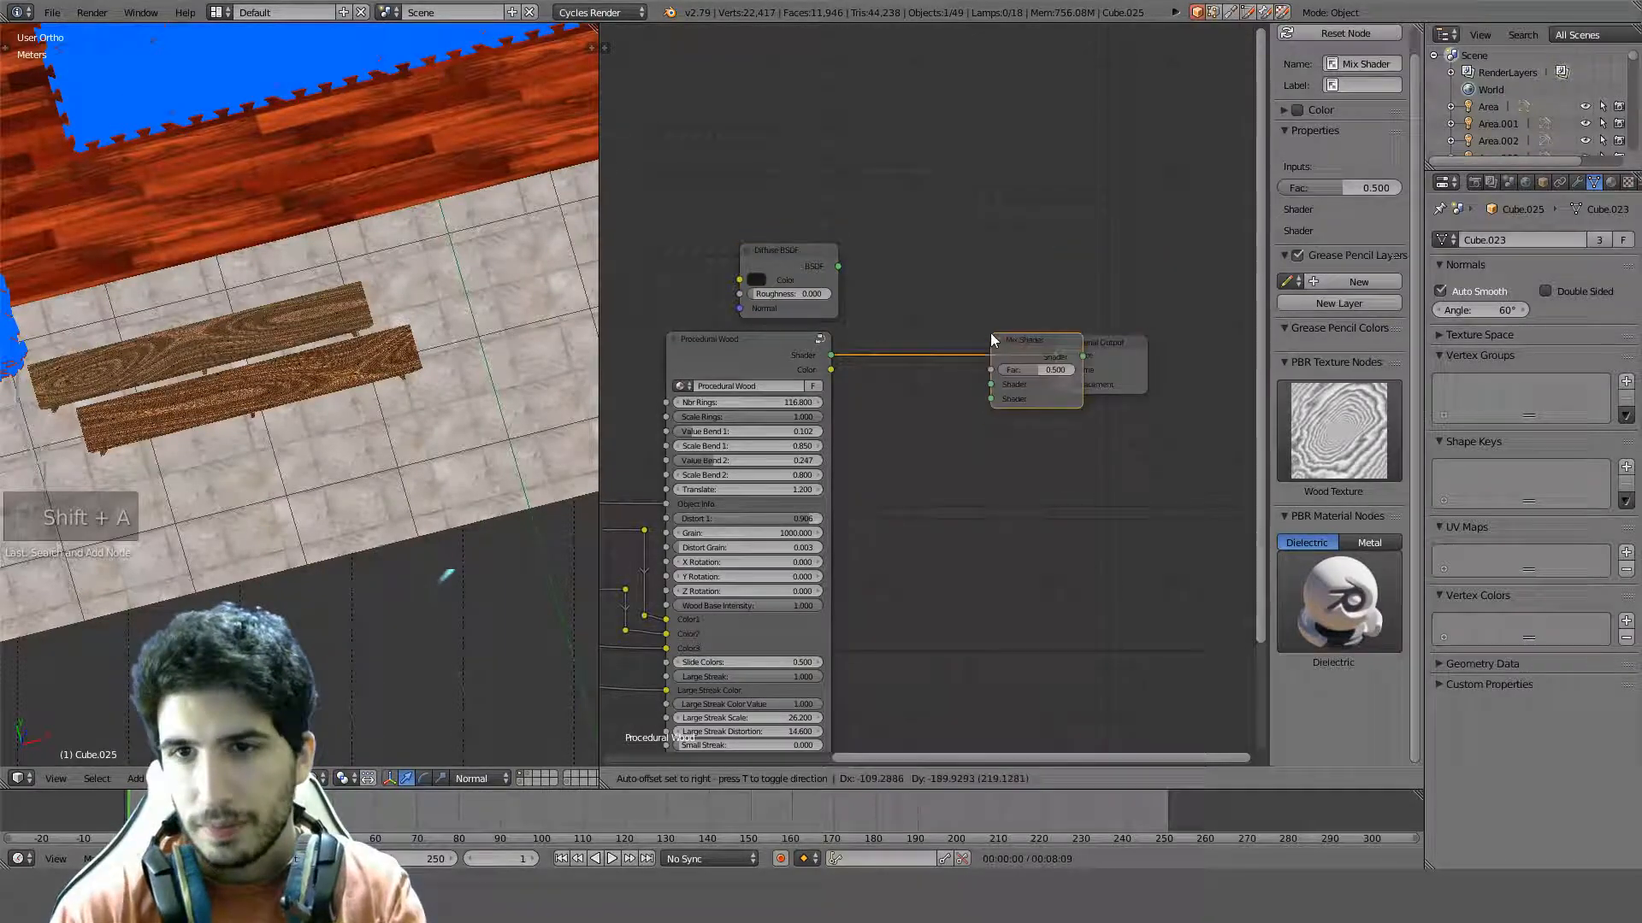
{"action": "left_click", "coordinate": [946, 322]}
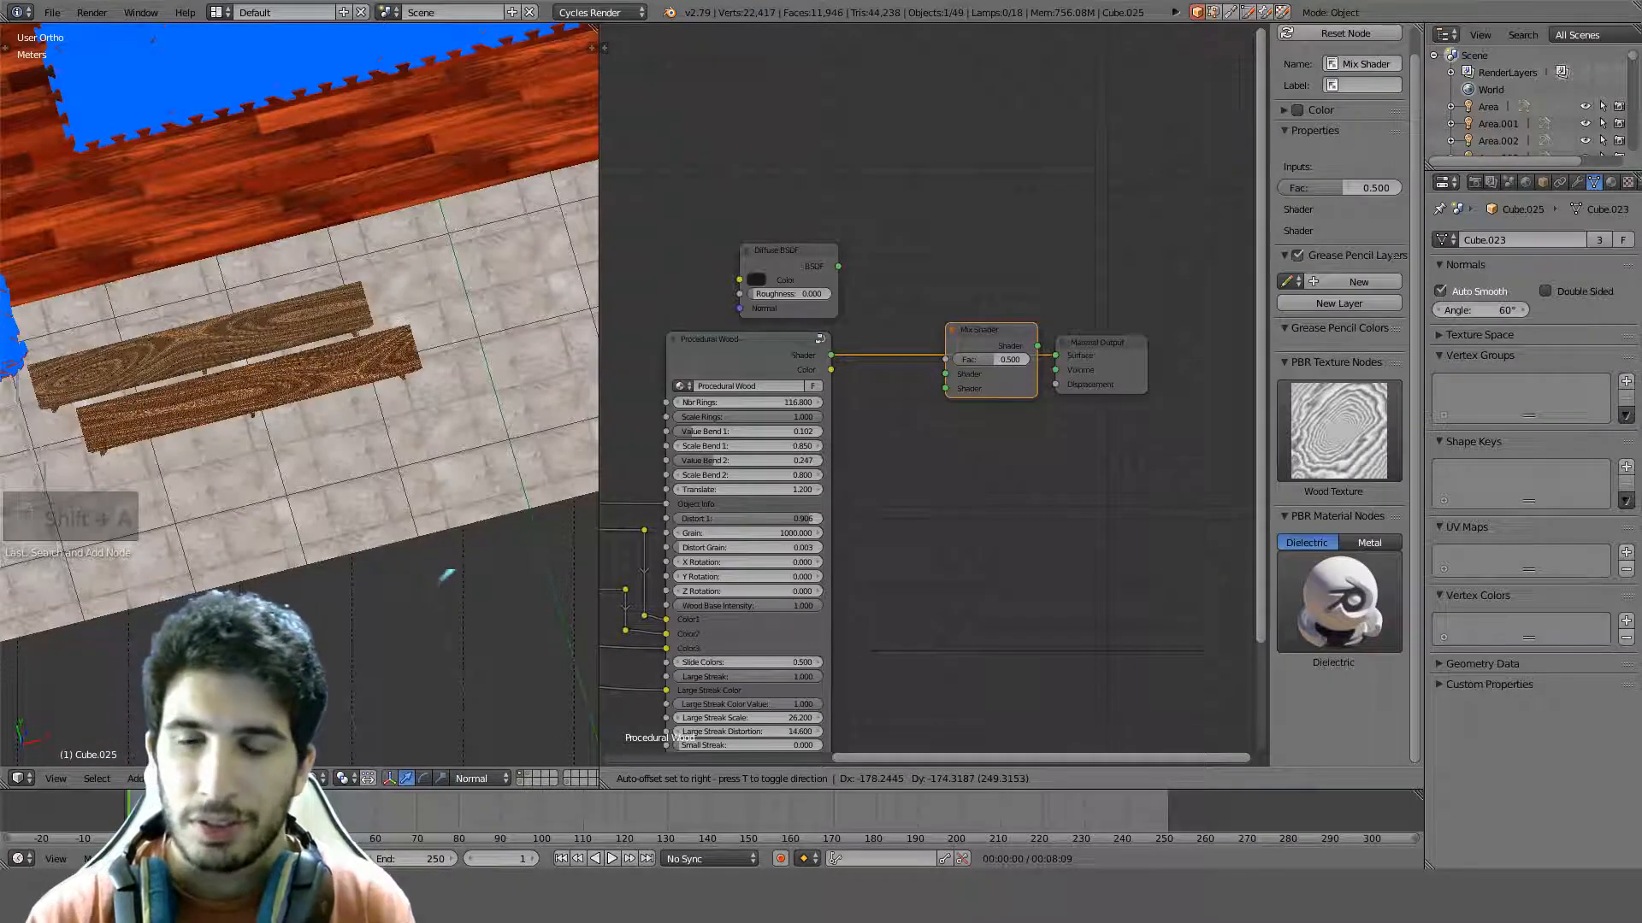
{"action": "left_click", "coordinate": [903, 321]}
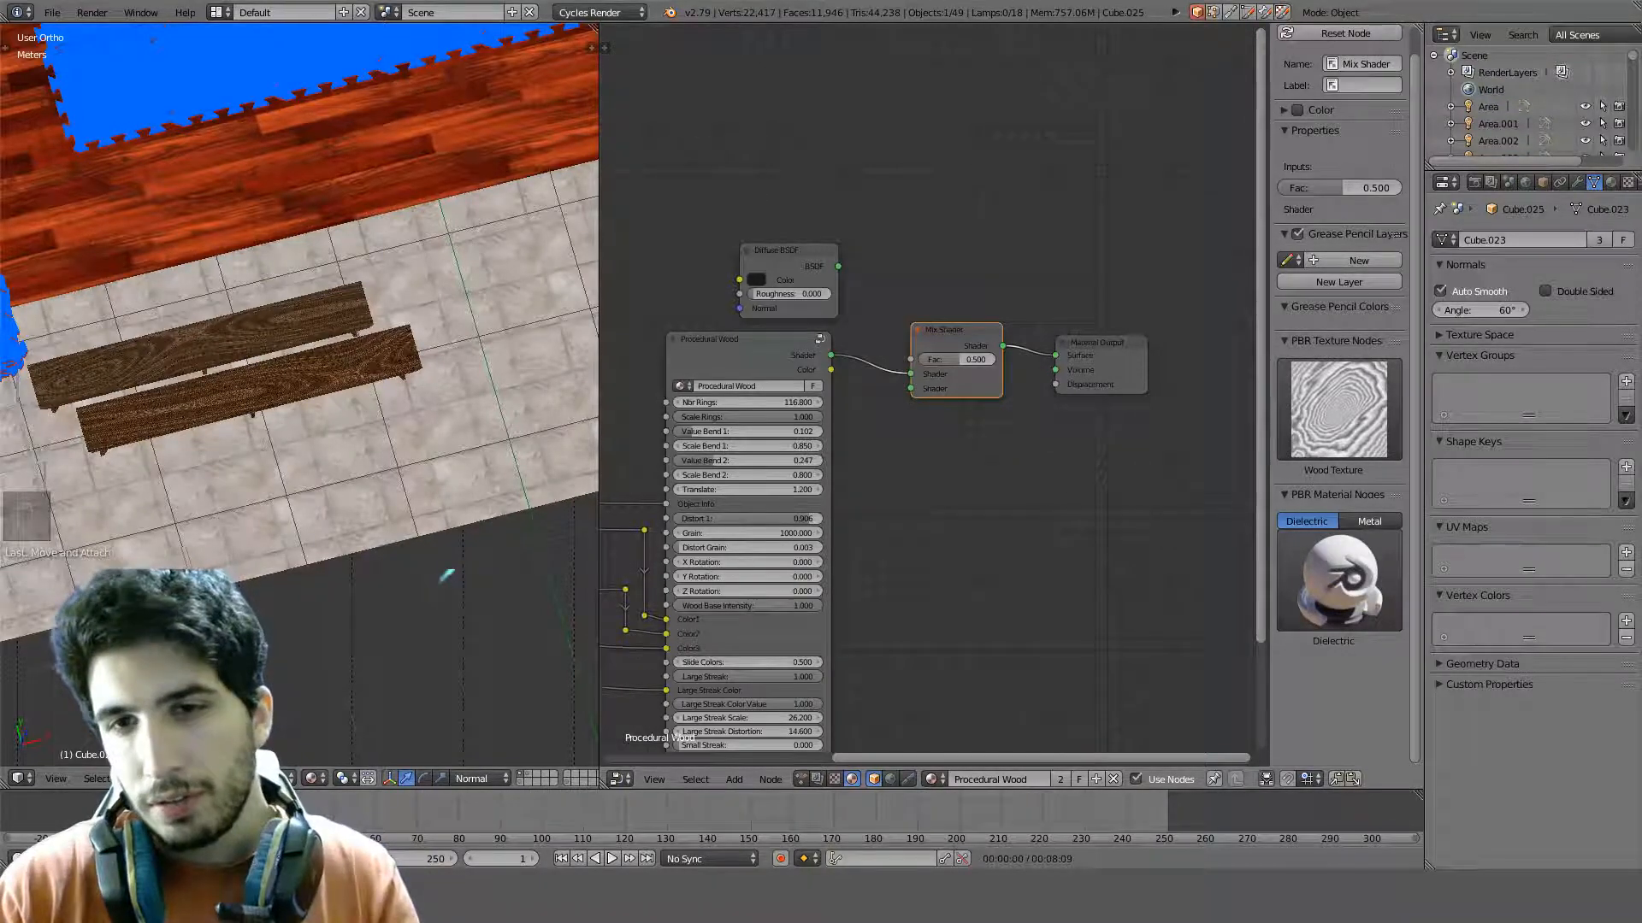
Undo the Mix Shader's insertion on the Procedural Wood link and delete the Mix Shader node
{"action": "key", "text": "ctrl+z"}
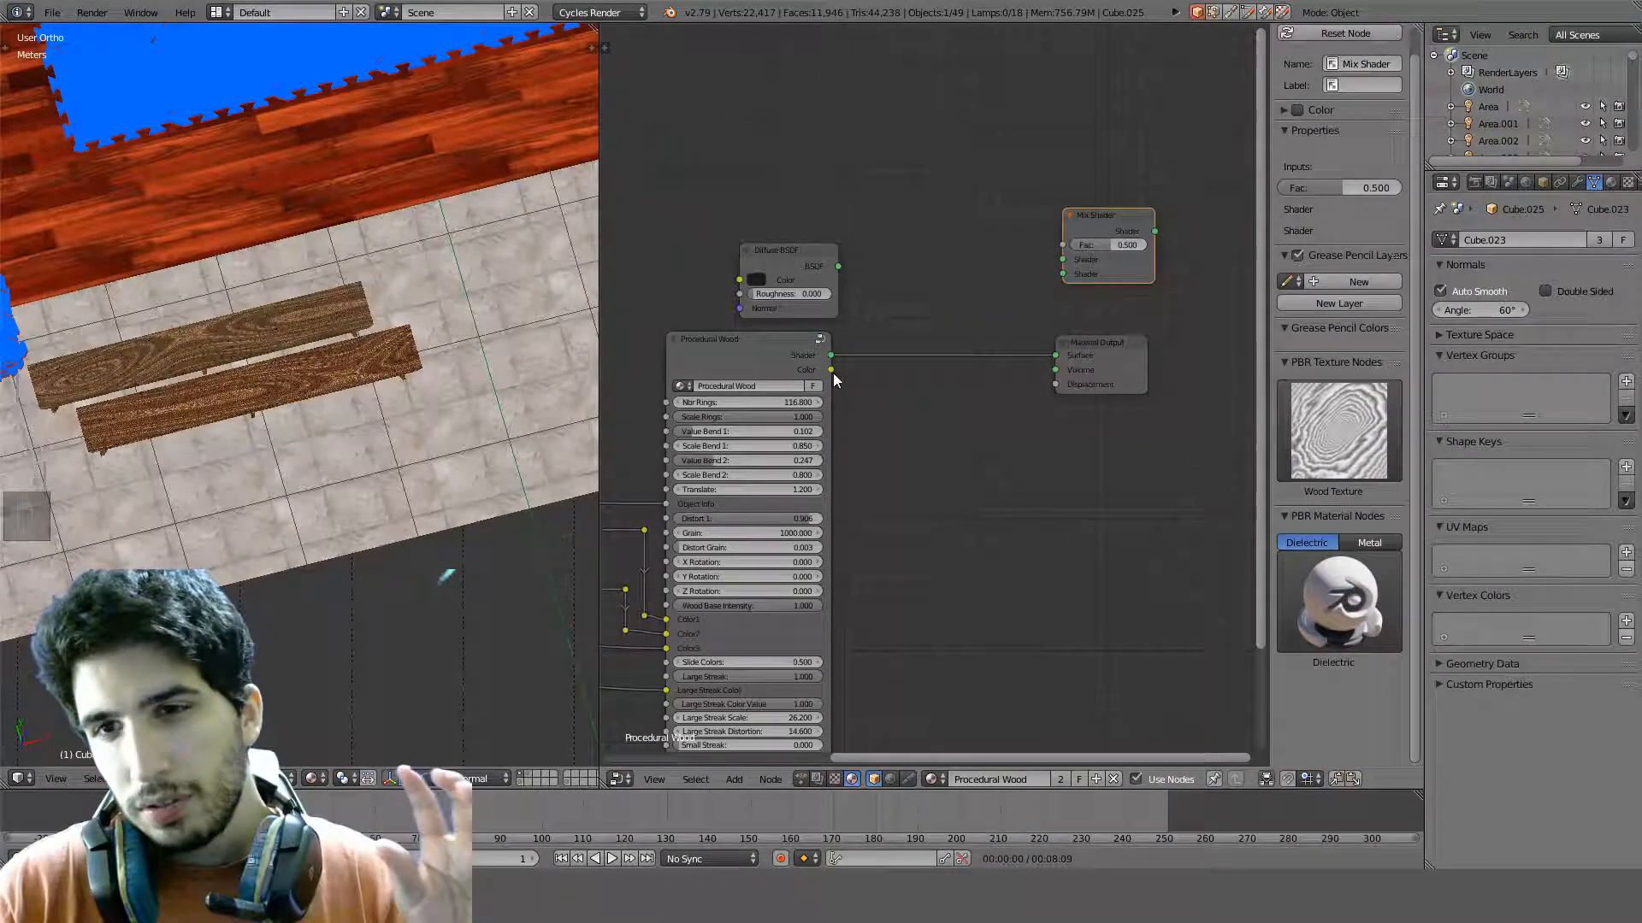
{"action": "key", "text": "Delete"}
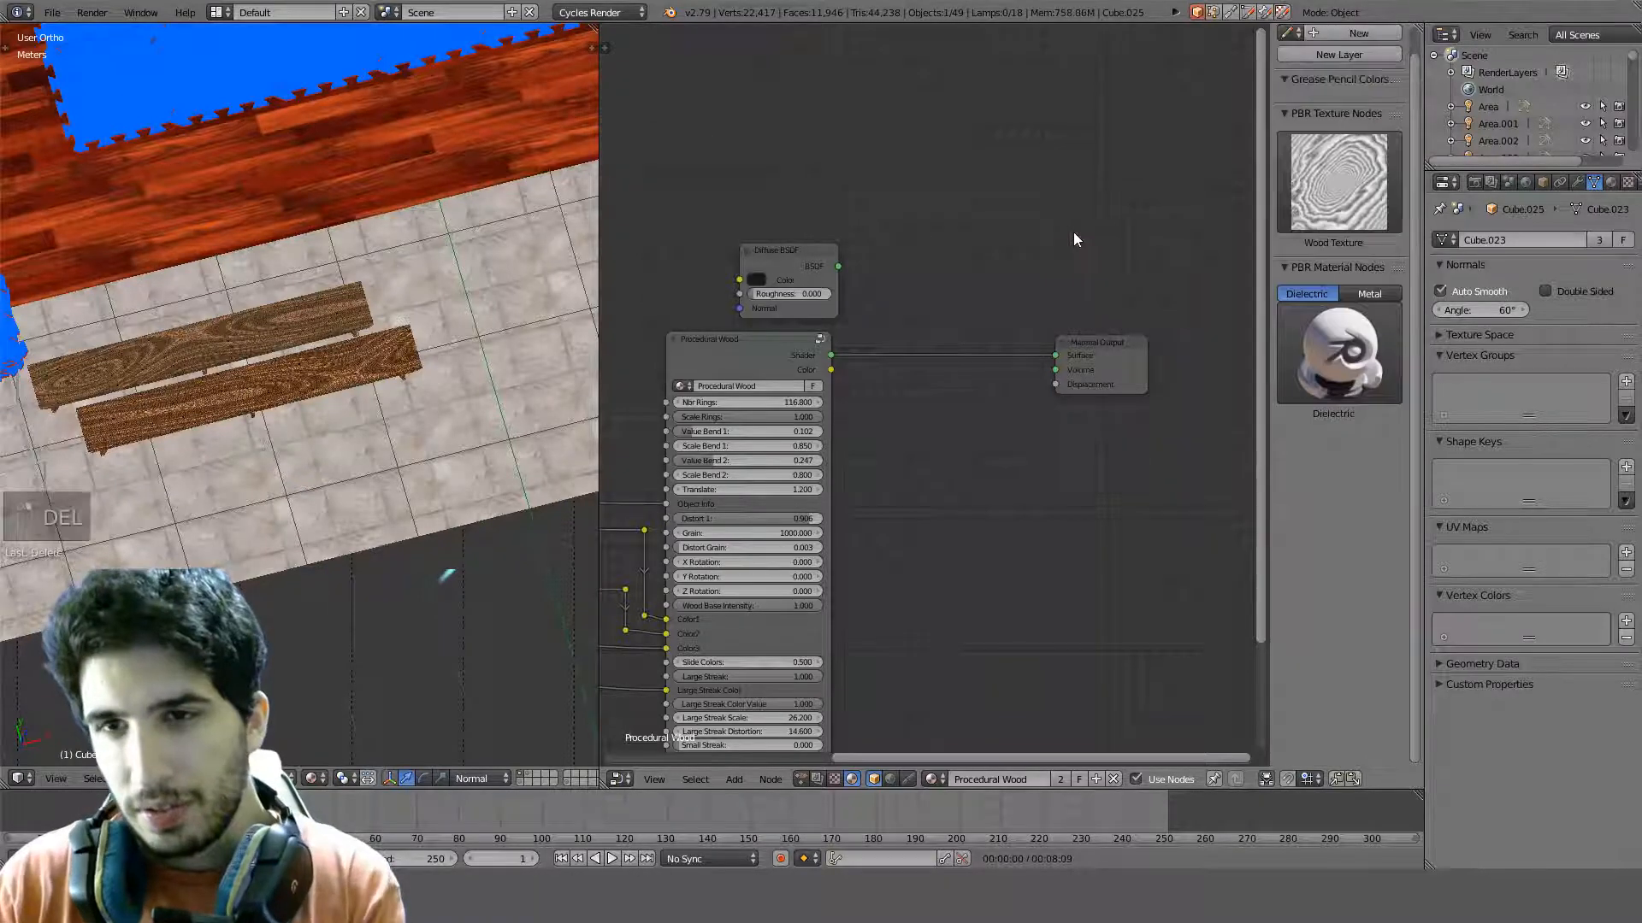
{"action": "key", "text": "shift+a"}
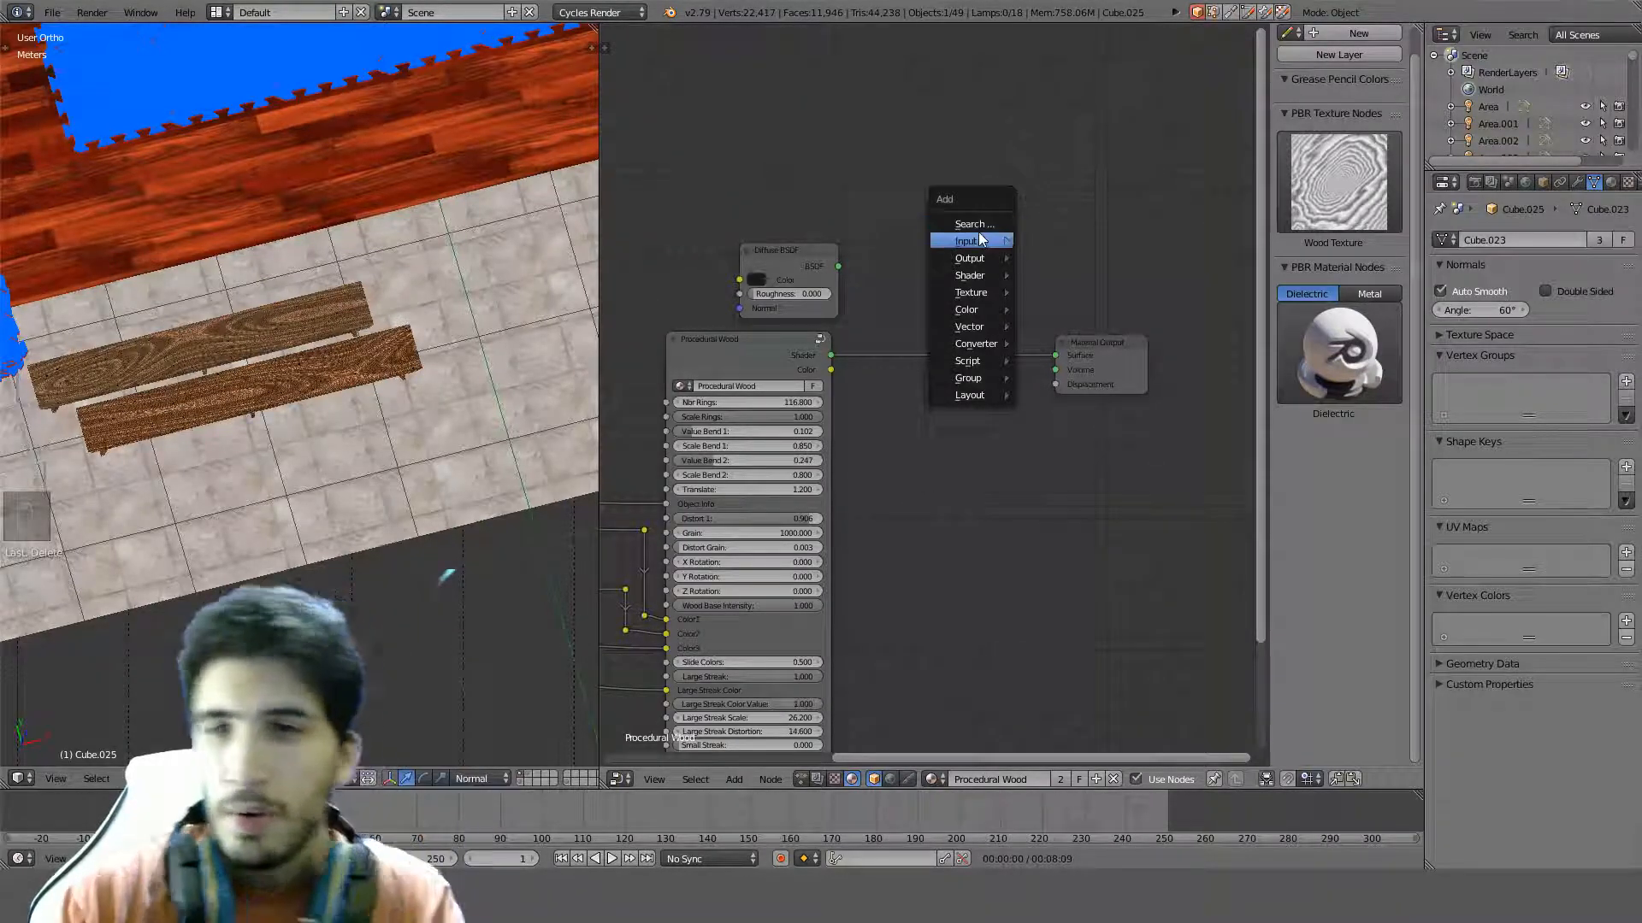
{"action": "mouse_move", "coordinate": [981, 240]}
Move the Diffuse BSDF node closer to the Material Output, above the Procedural Wood link
{"action": "left_click", "coordinate": [809, 249]}
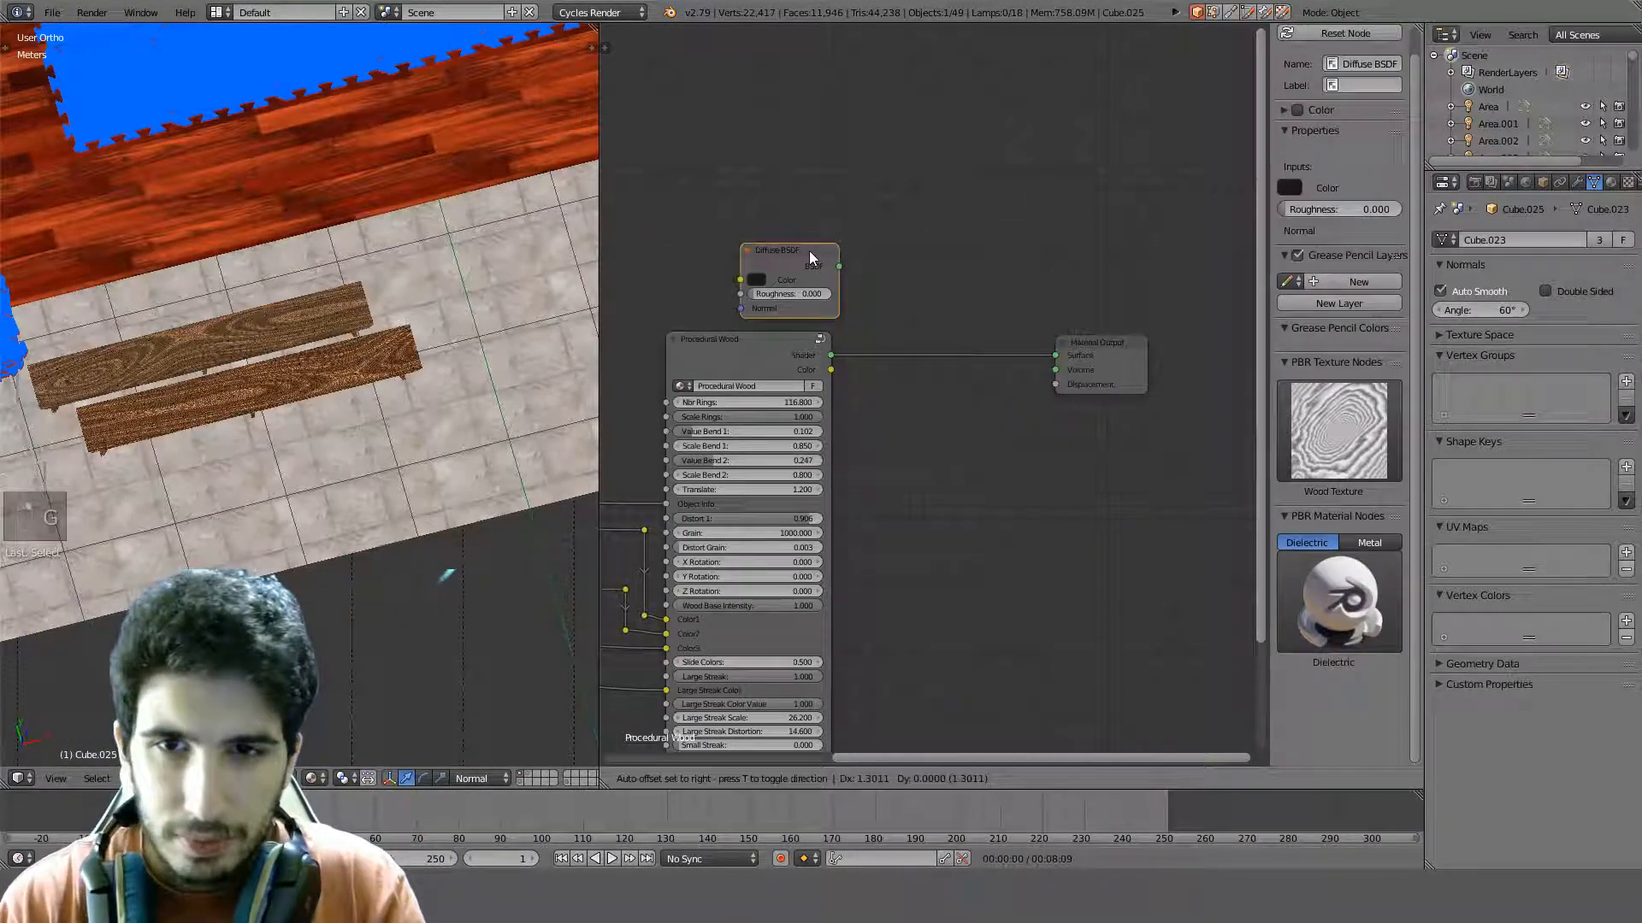
{"action": "key", "text": "g"}
{"action": "left_click", "coordinate": [956, 275]}
Add a color Mix node above the Procedural Wood group, ahead of the Diffuse BSDF
{"action": "key", "text": "shift+a"}
{"action": "left_click", "coordinate": [922, 245]}
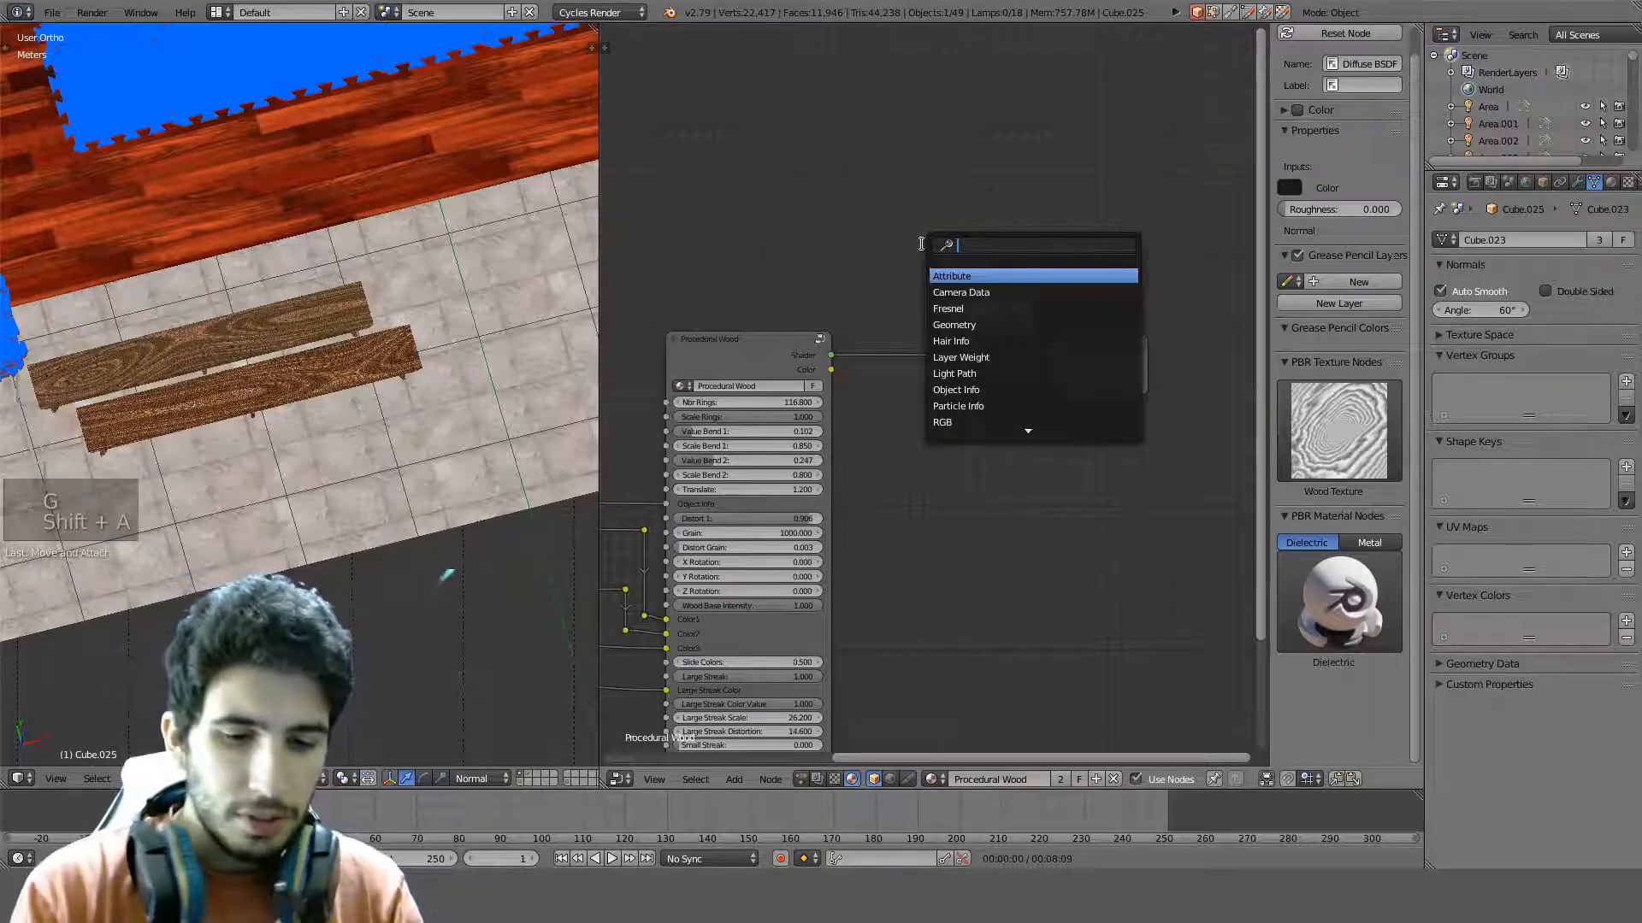
{"action": "type", "text": "mix"}
{"action": "key", "text": "Down"}
{"action": "key", "text": "Return"}
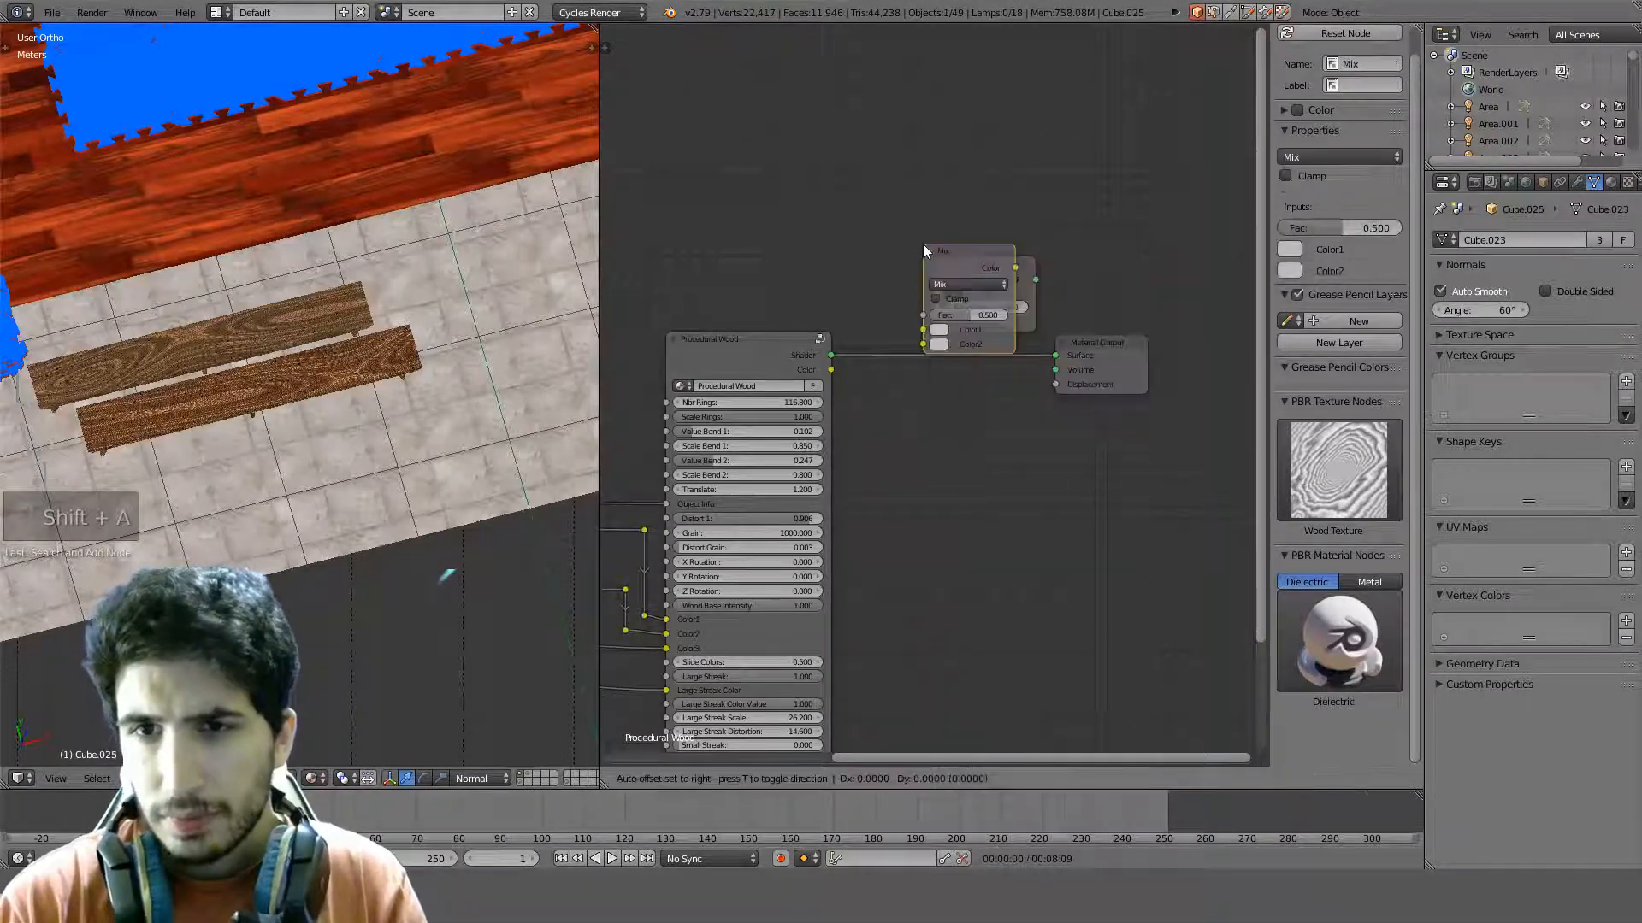
{"action": "left_click", "coordinate": [817, 195]}
Link the Procedural Wood group's Color output to the Mix node's Color1 and set the value of Color2 to 0.1
{"action": "scroll", "coordinate": [912, 384], "scroll_direction": "up", "scroll_amount": 1}
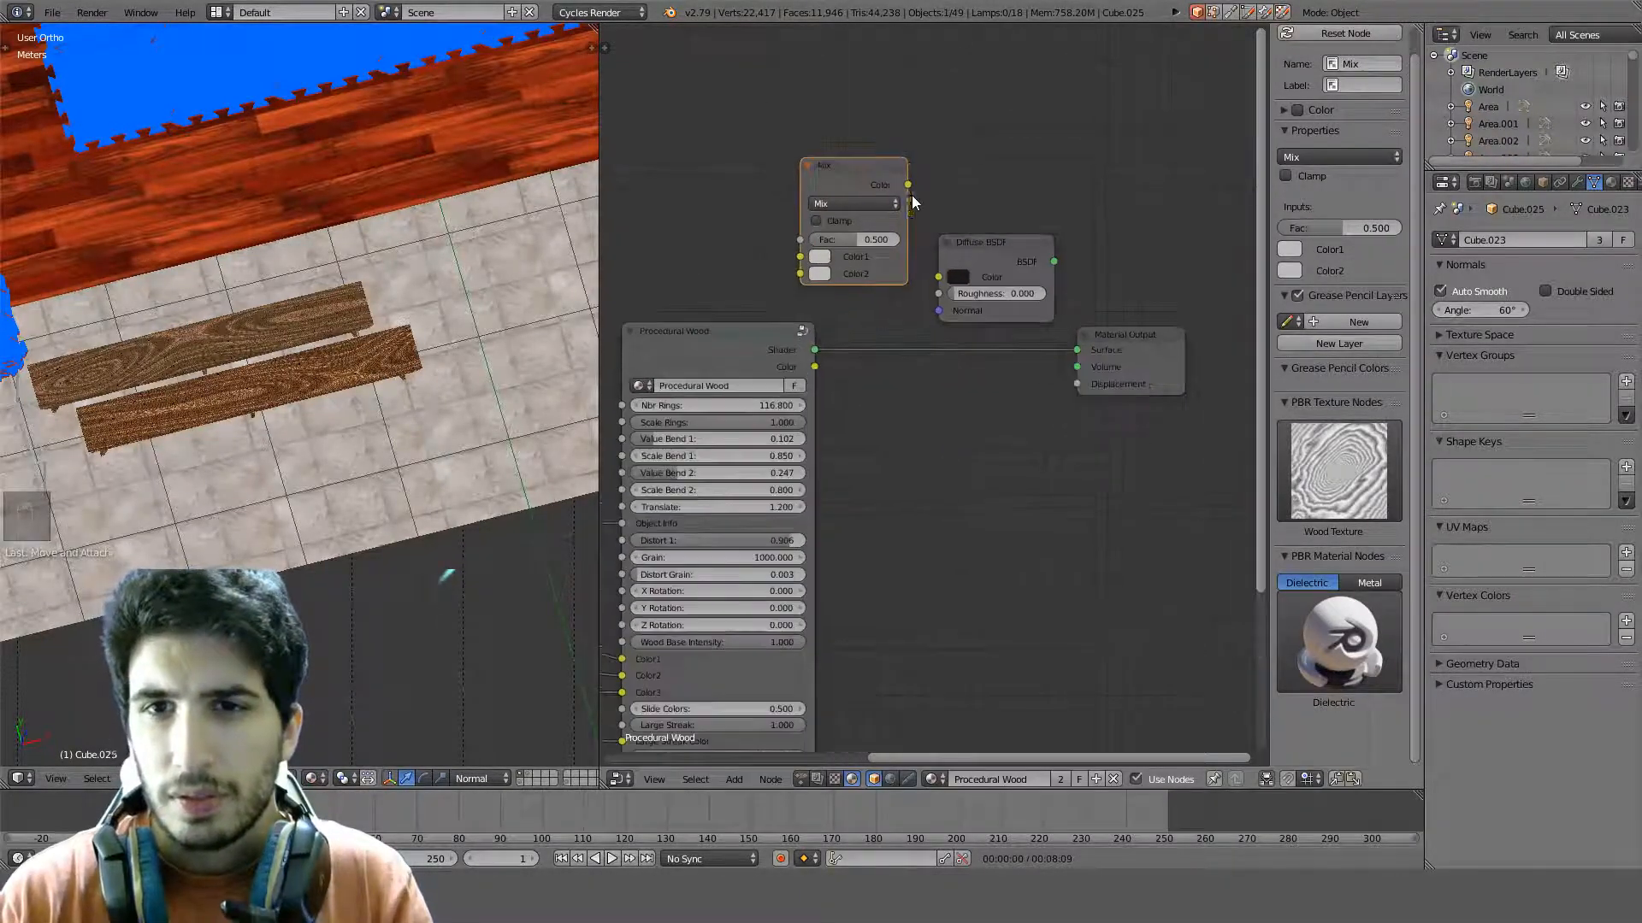
{"action": "left_click_drag", "start_coordinate": [815, 365], "coordinate": [801, 257]}
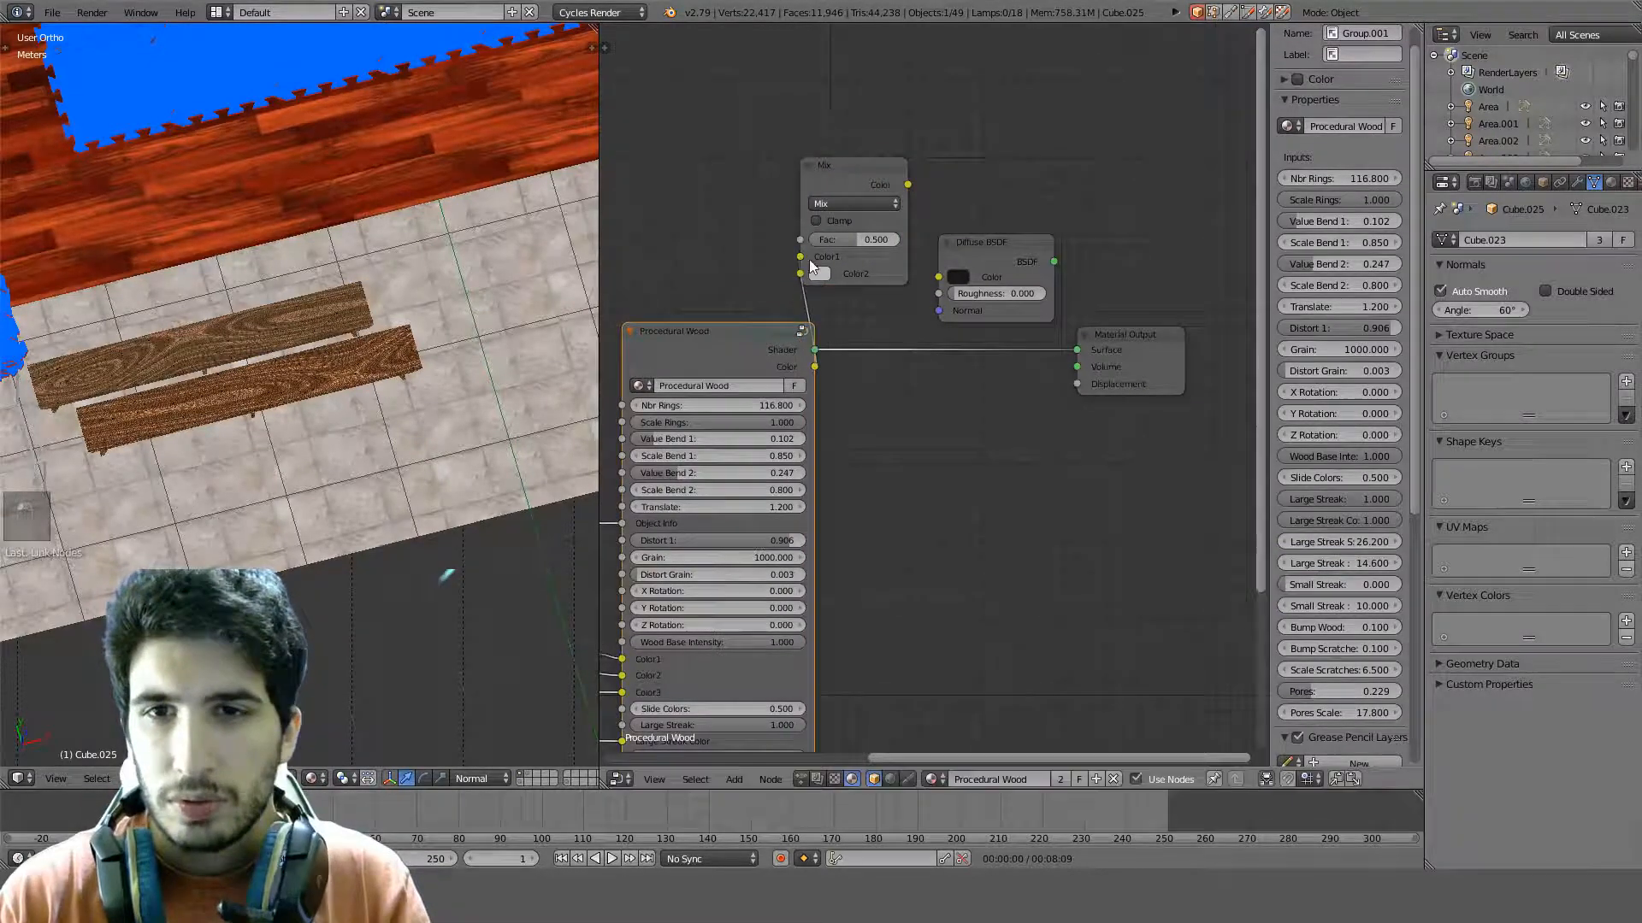
{"action": "left_click", "coordinate": [822, 274]}
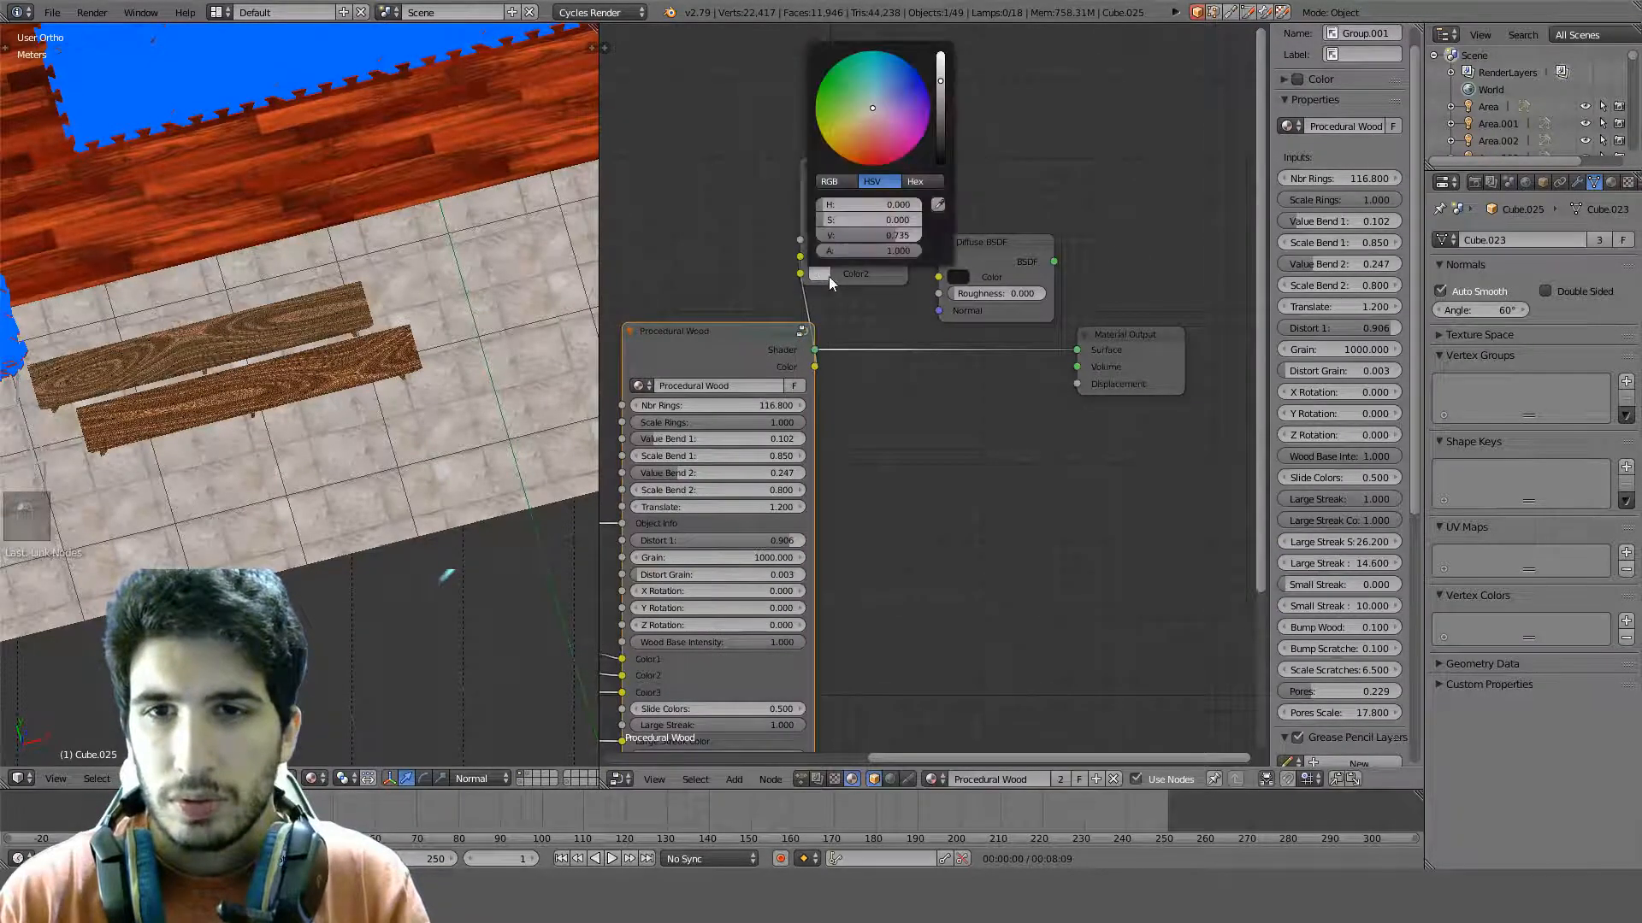
{"action": "left_click", "coordinate": [888, 235]}
{"action": "type", "text": "0.1"}
{"action": "key", "text": "Return"}
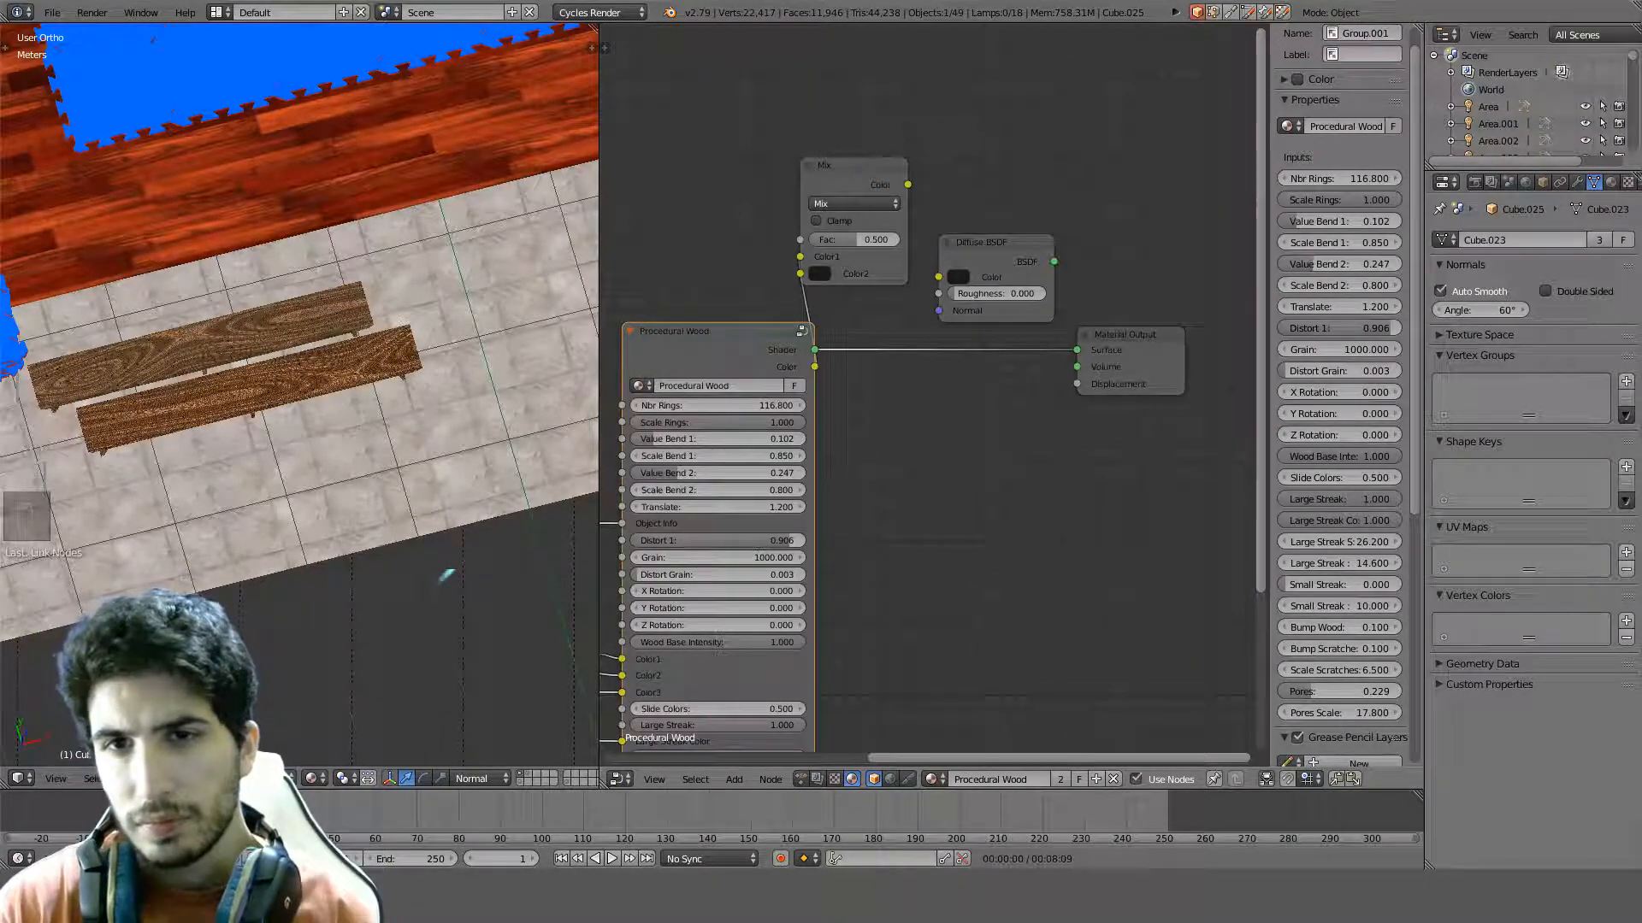
Preview the Mix node's result on the benches through a Viewer node and set its blend type to Multiply
{"action": "left_click", "coordinate": [804, 266], "text": "ctrl+shift"}
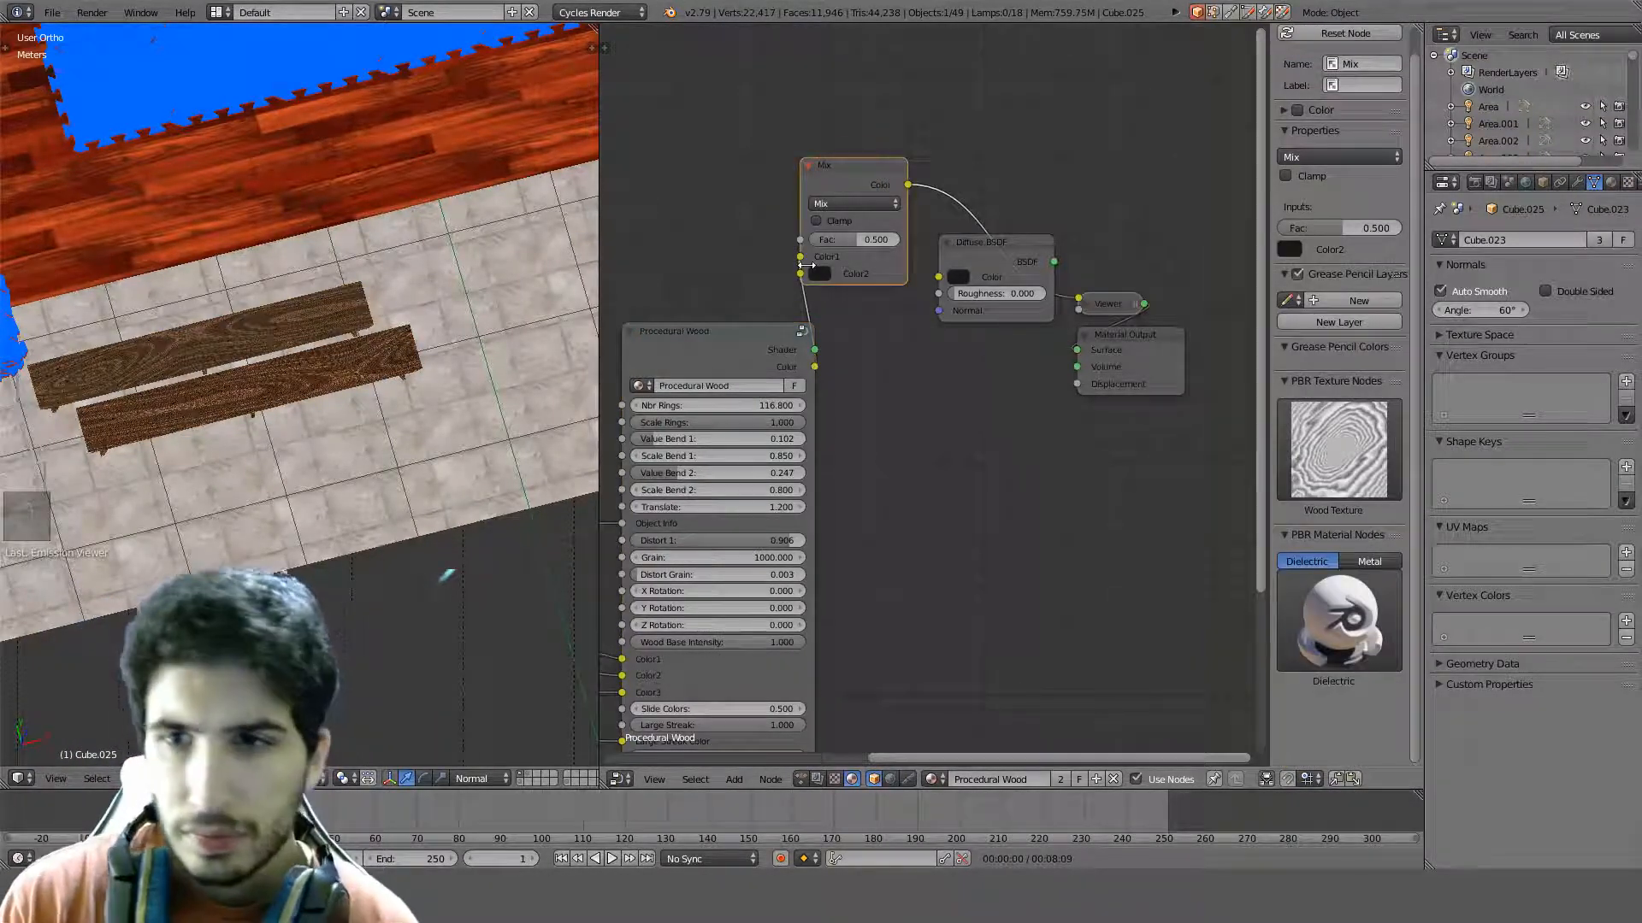
{"action": "scroll", "coordinate": [385, 422], "scroll_direction": "up", "scroll_amount": 2}
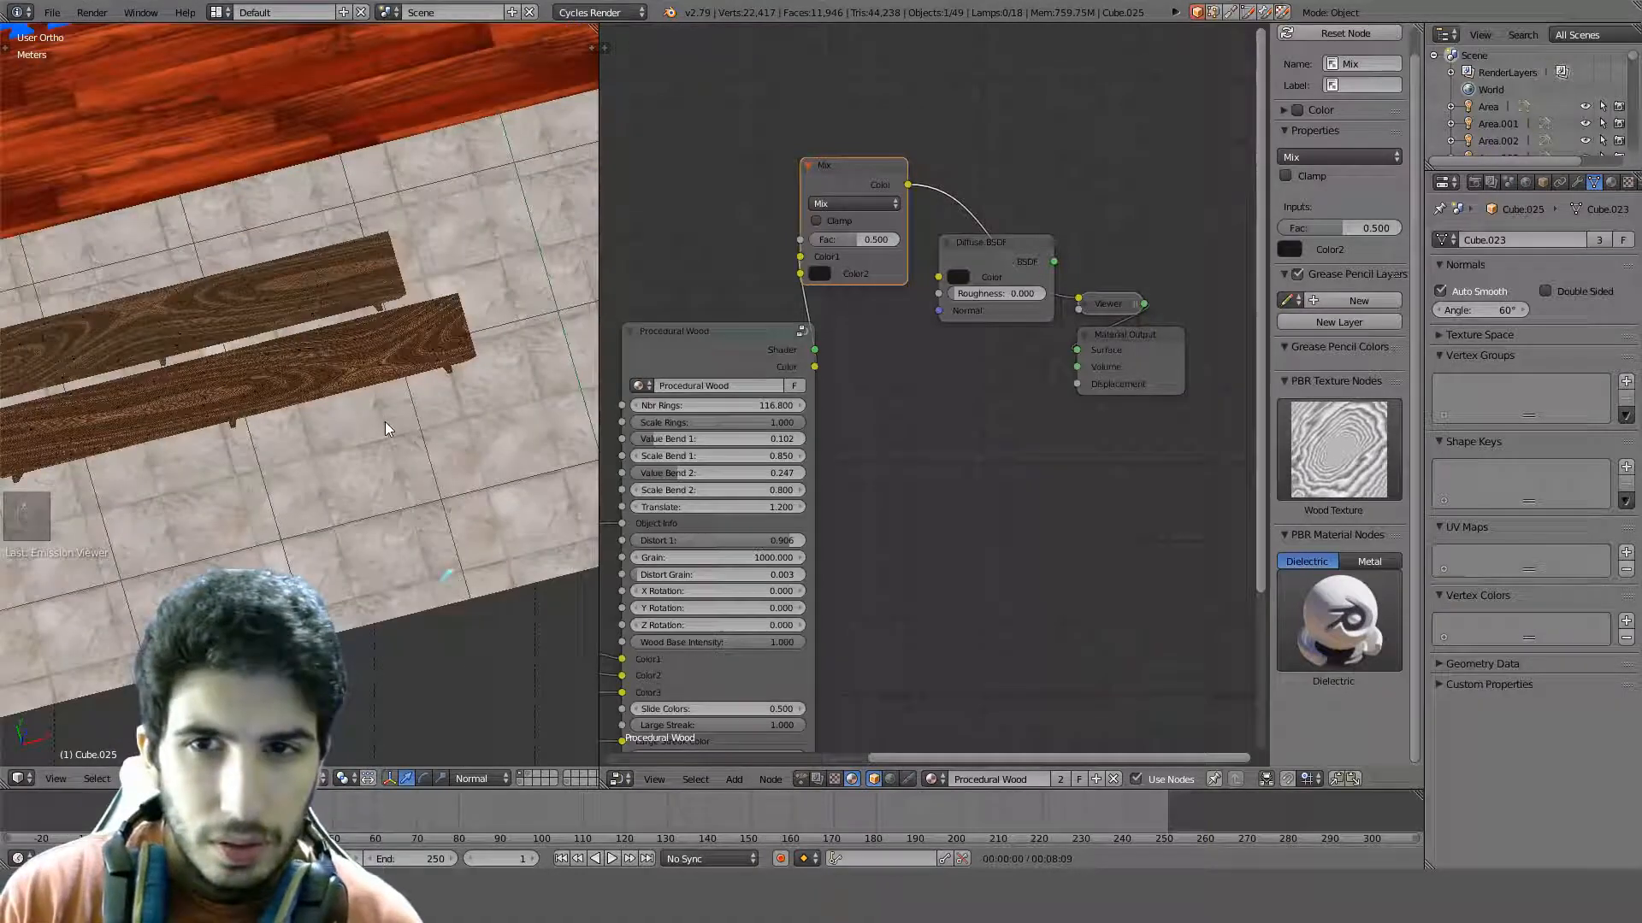
{"action": "left_click", "coordinate": [869, 204]}
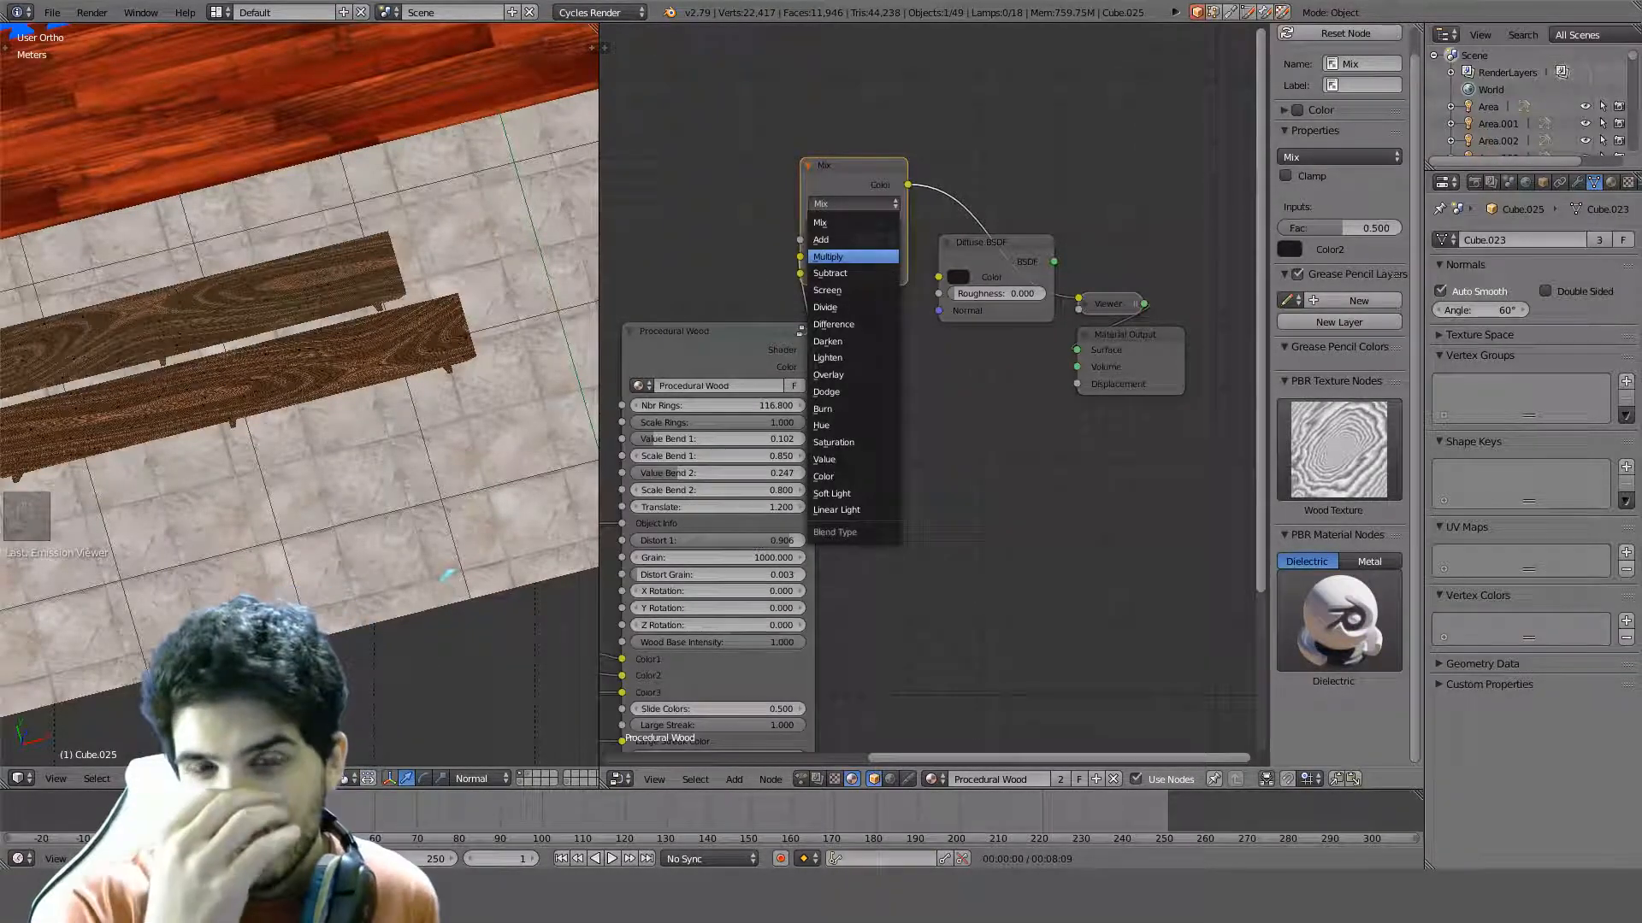
{"action": "key", "text": "Return"}
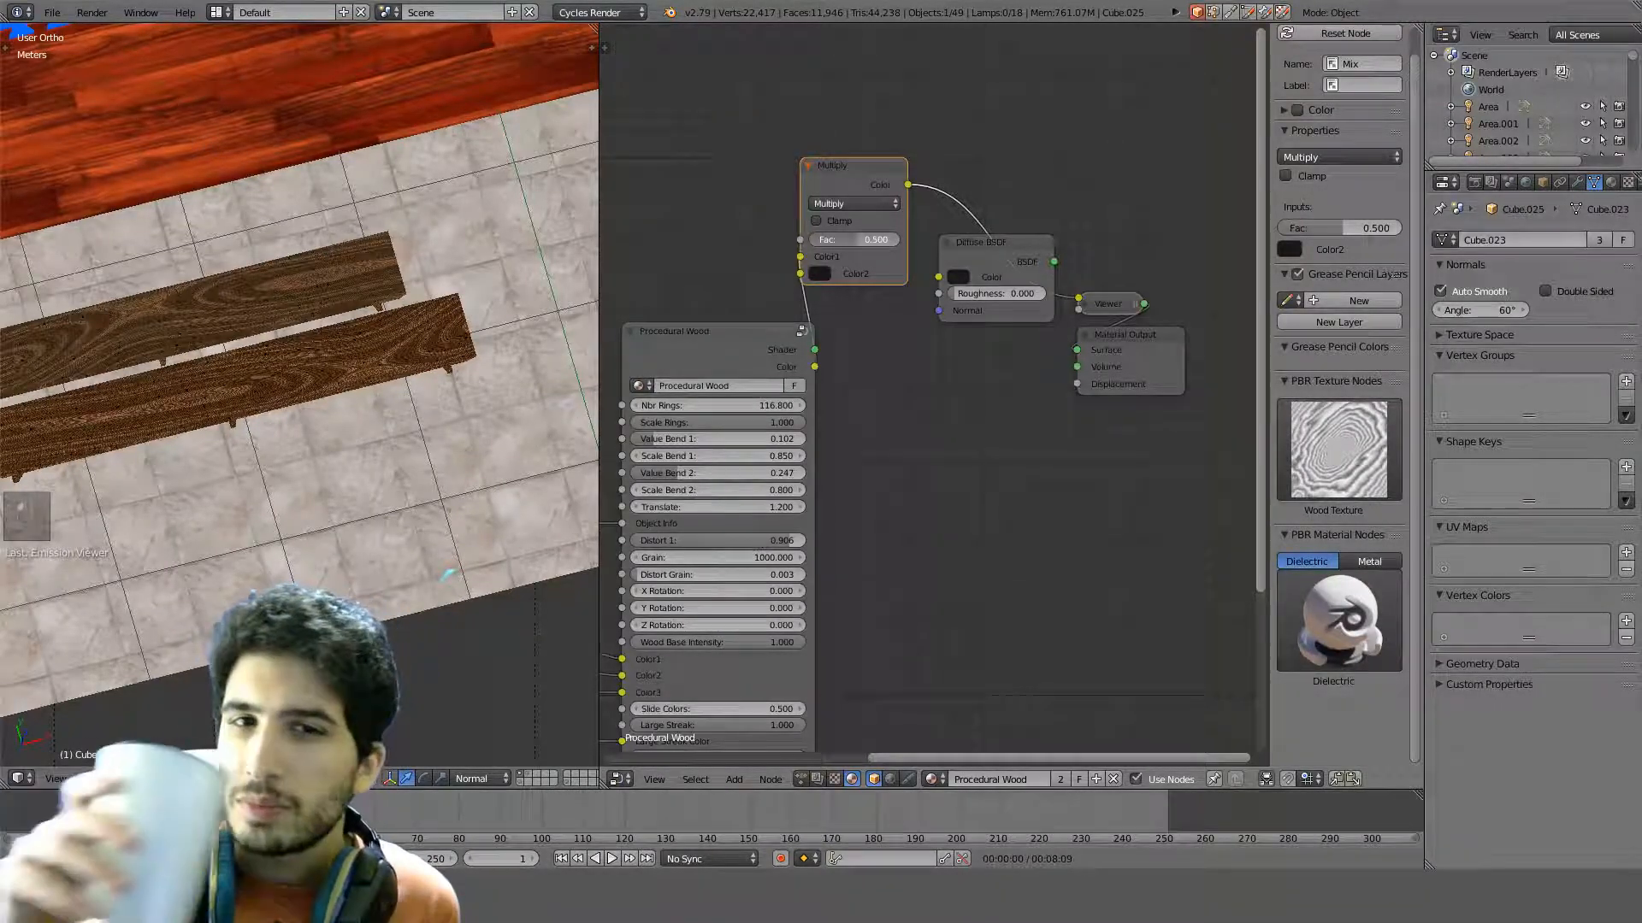
Adjust the Multiply node's factor to darken the benches, setting it to 0.9
{"action": "left_click_drag", "start_coordinate": [898, 239], "coordinate": [899, 239]}
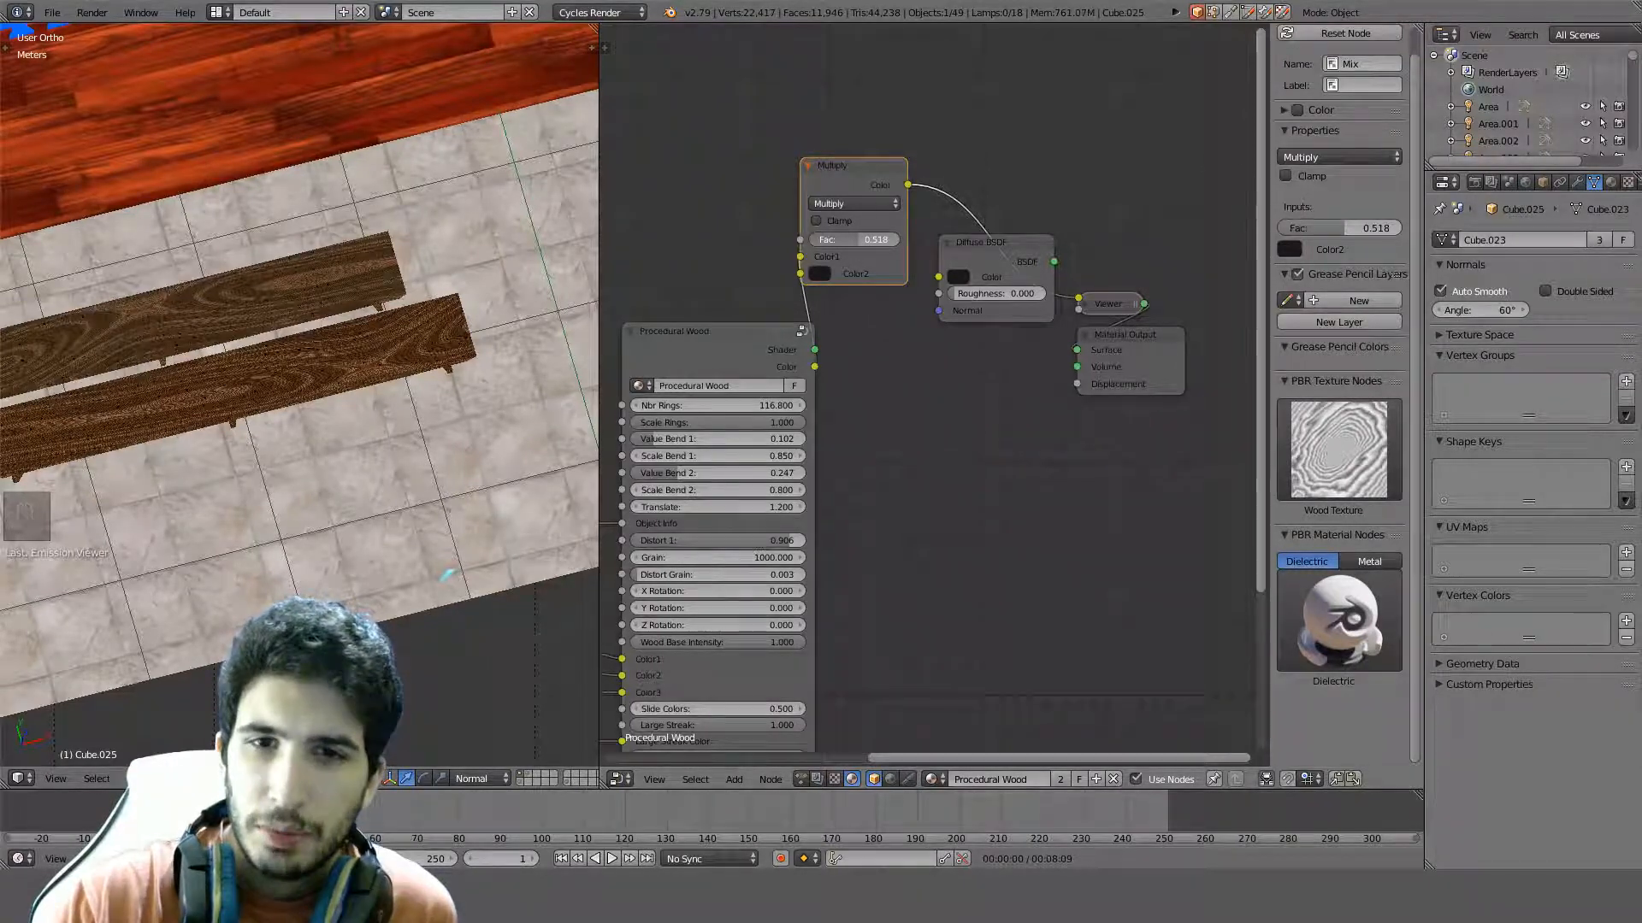
{"action": "left_click_drag", "start_coordinate": [865, 238], "coordinate": [911, 239]}
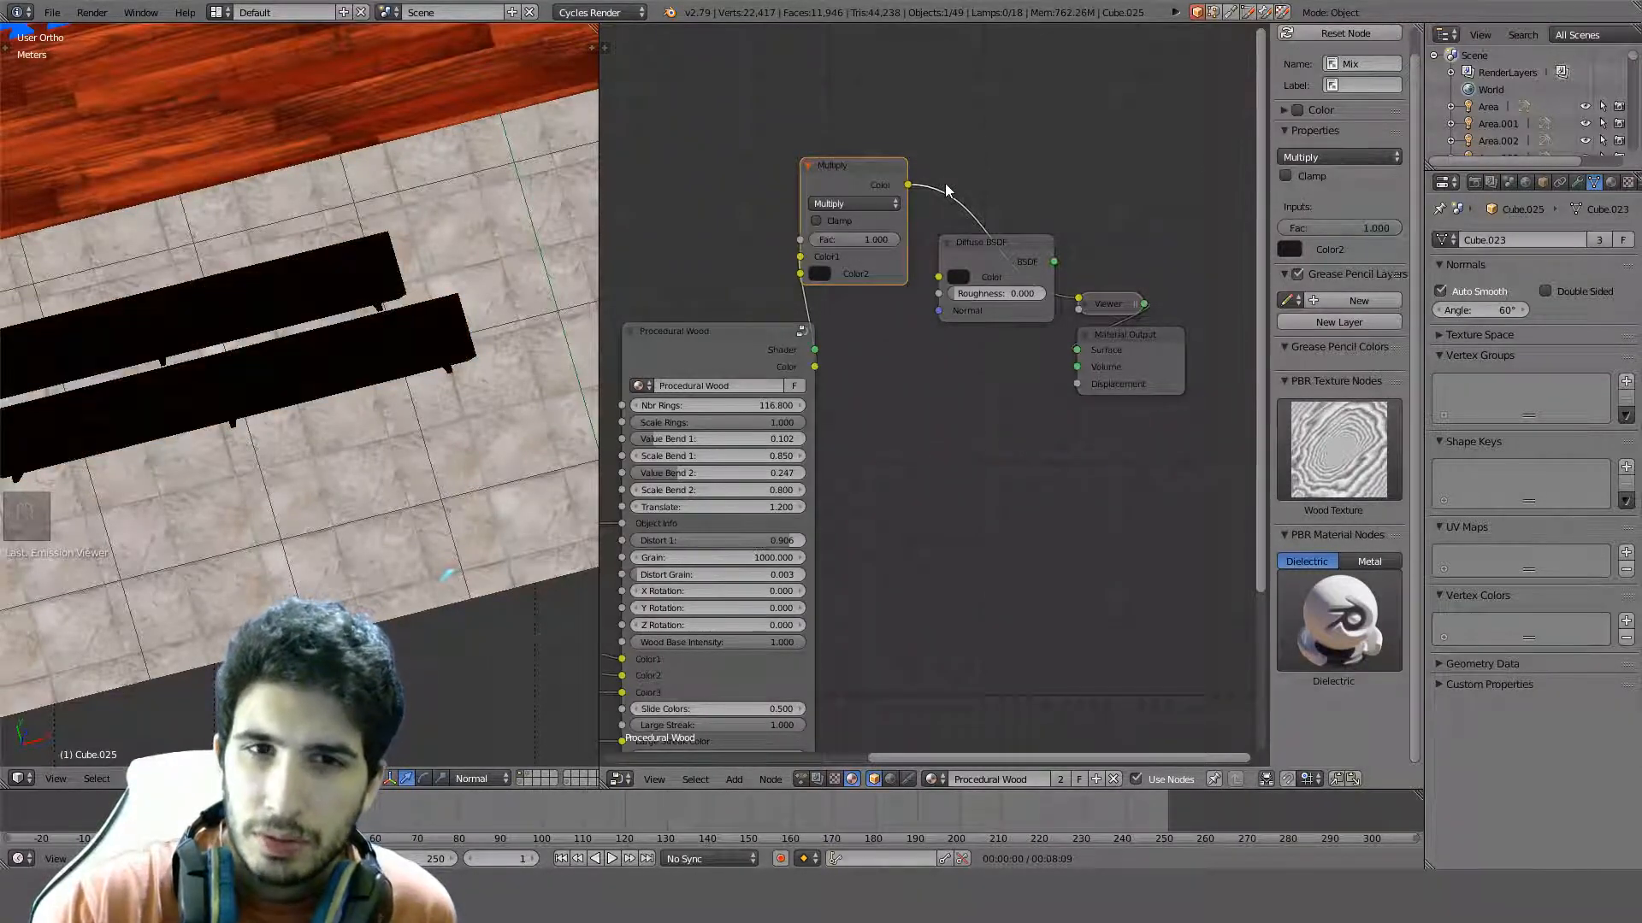
{"action": "left_click", "coordinate": [859, 236]}
{"action": "type", "text": "0.9"}
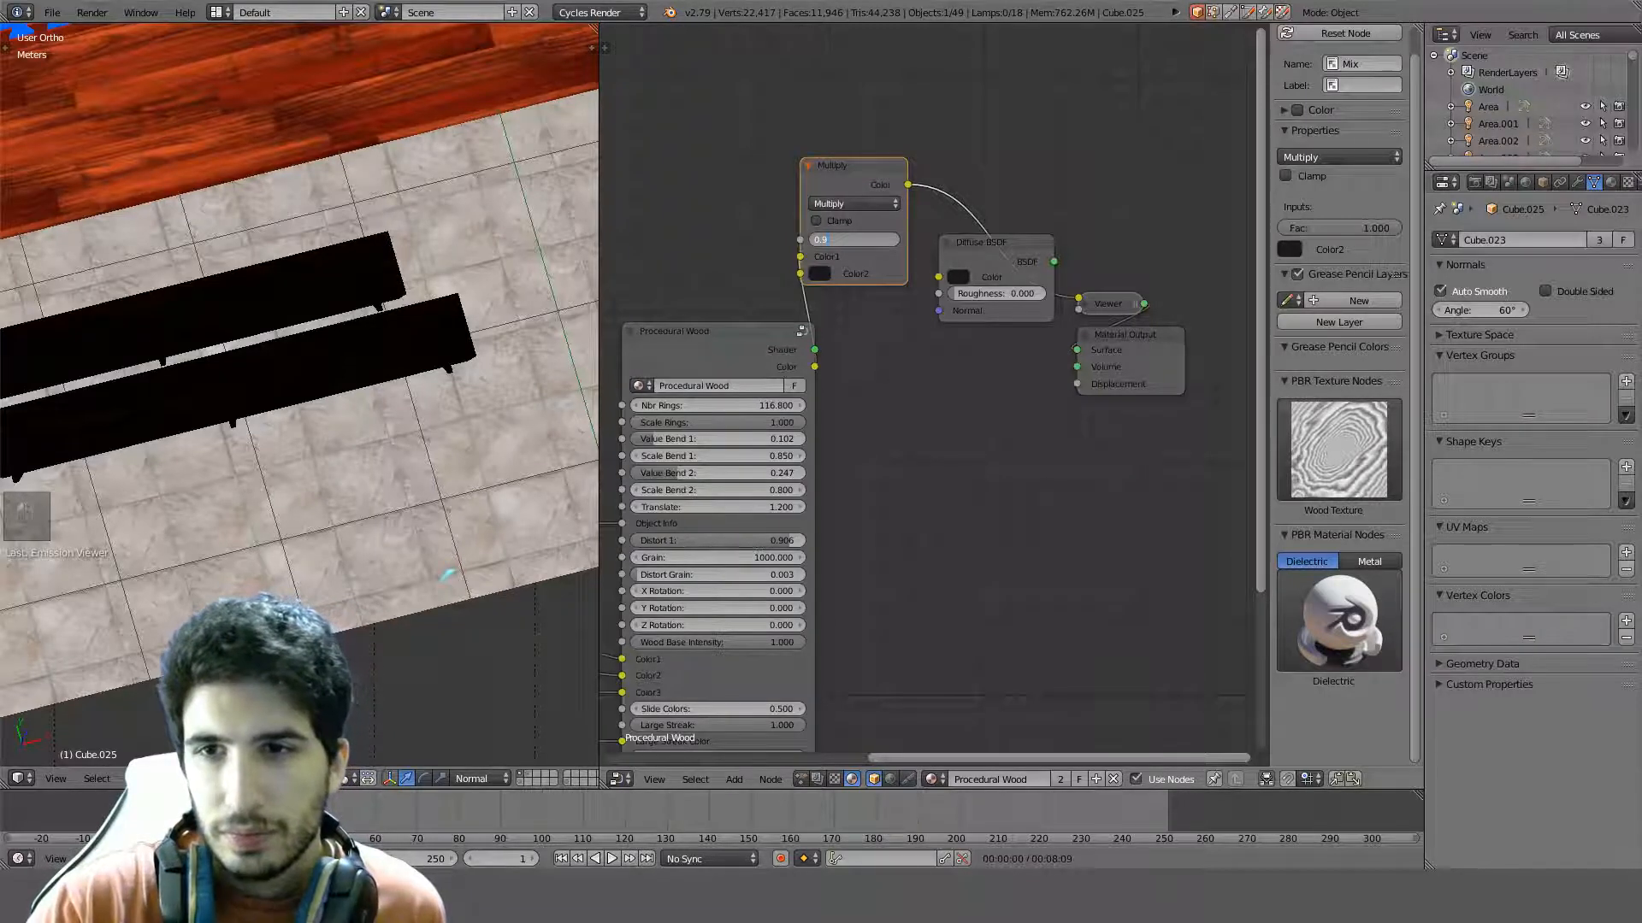
{"action": "key", "text": "Return"}
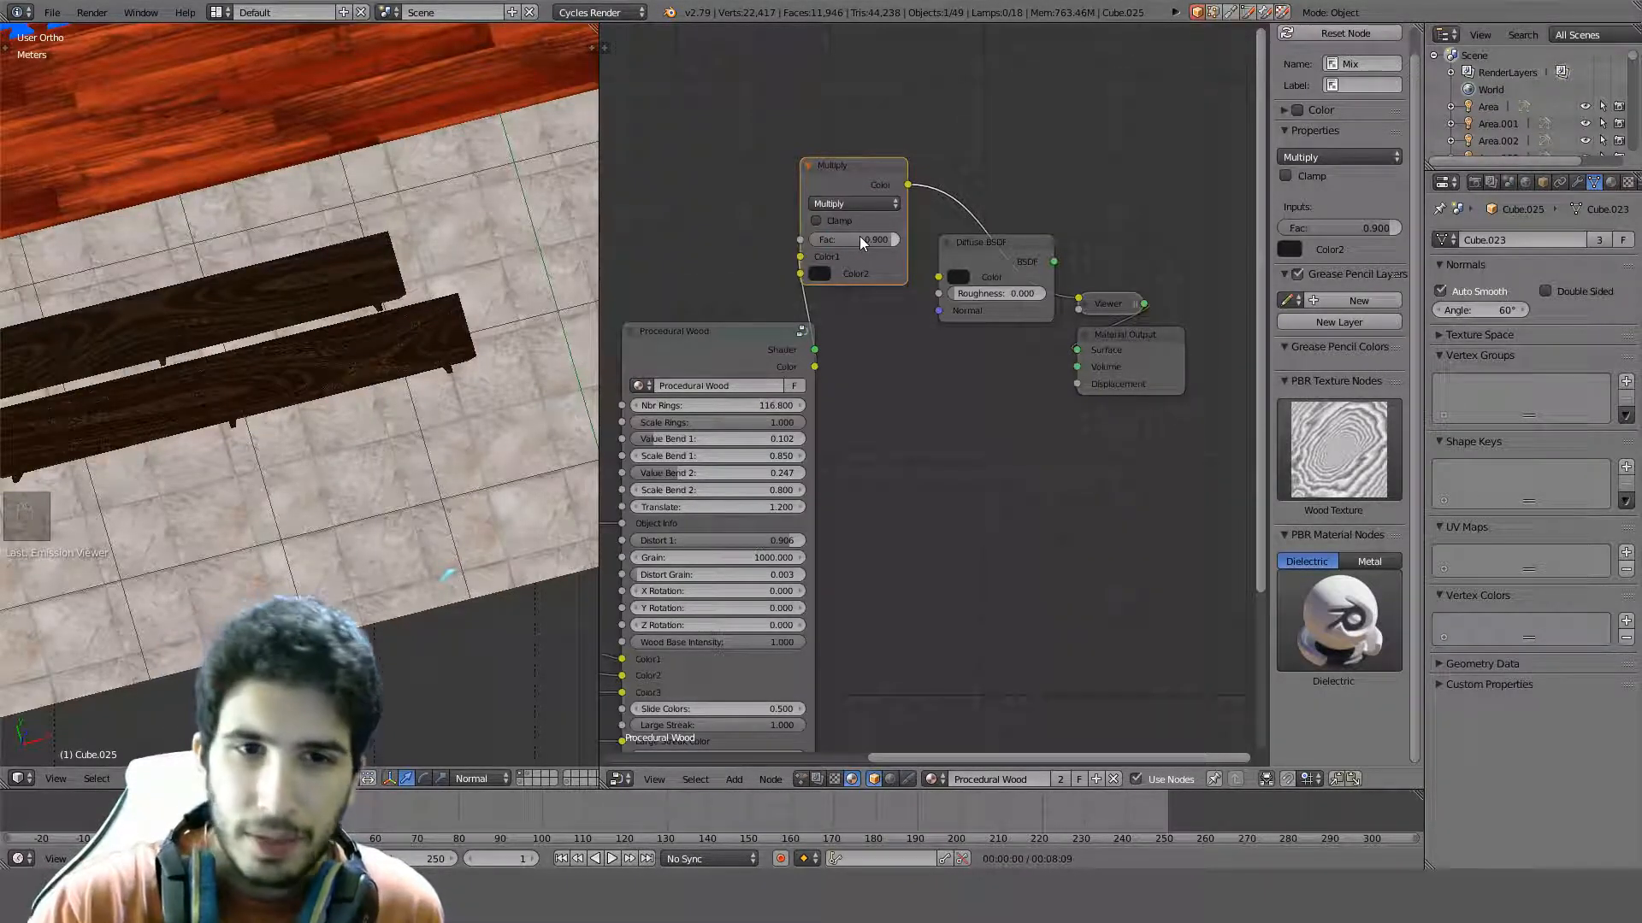
Link the Multiply node's color to the Diffuse BSDF's Color input and delete the Viewer node
{"action": "middle_click_drag", "start_coordinate": [311, 373], "coordinate": [317, 228]}
{"action": "scroll", "coordinate": [272, 245], "scroll_direction": "up", "scroll_amount": 3}
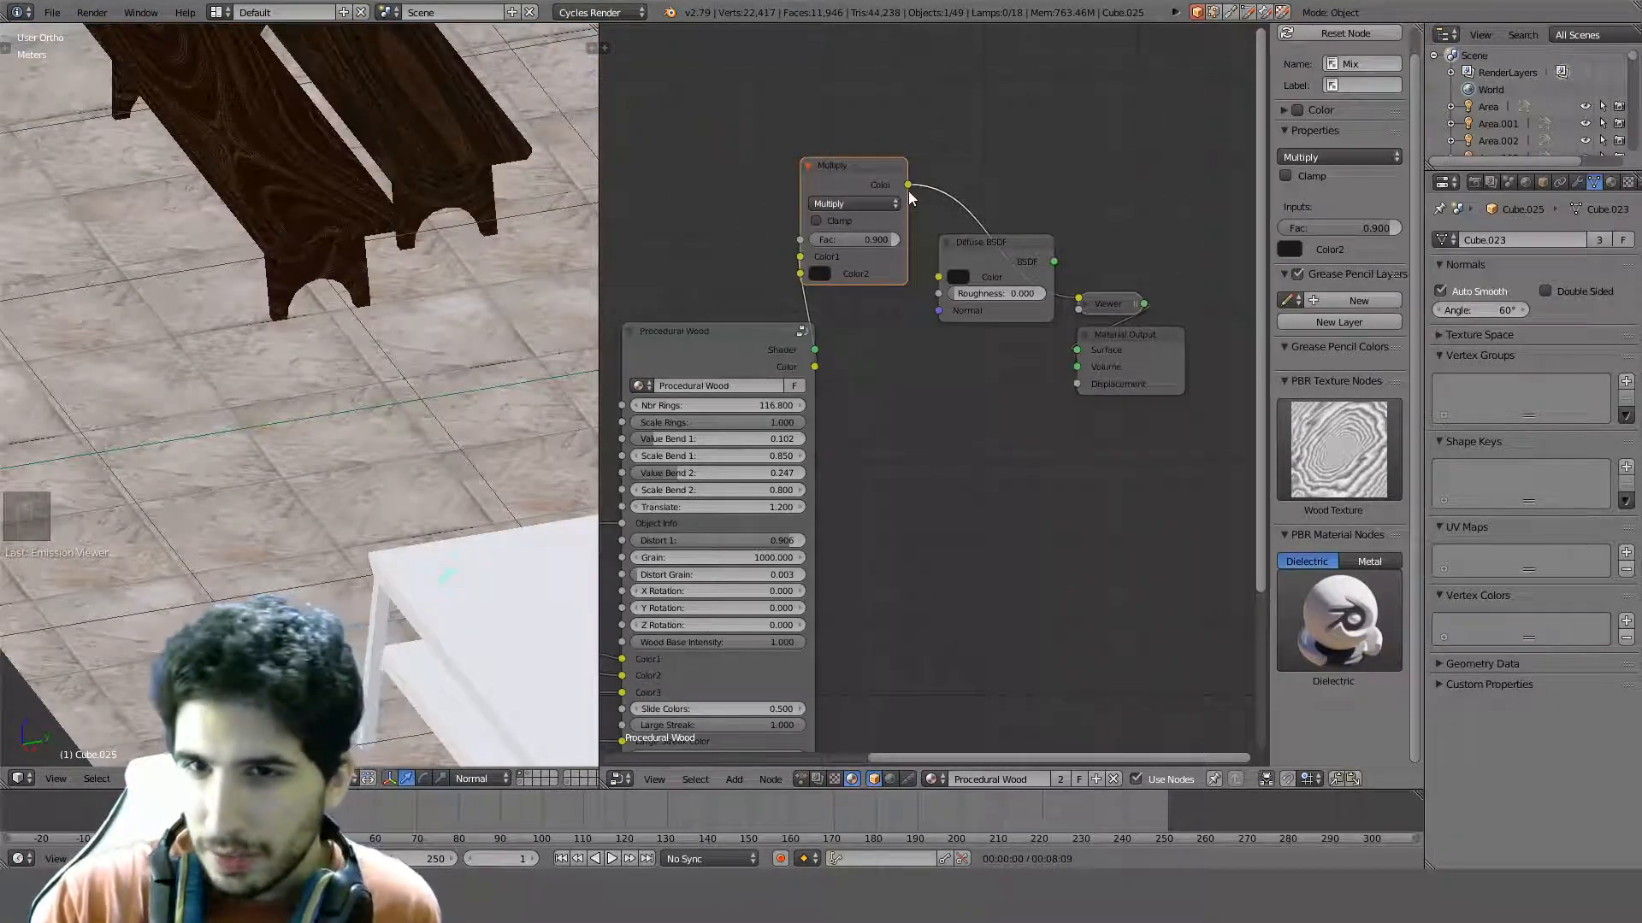
{"action": "left_click_drag", "start_coordinate": [909, 186], "coordinate": [952, 275]}
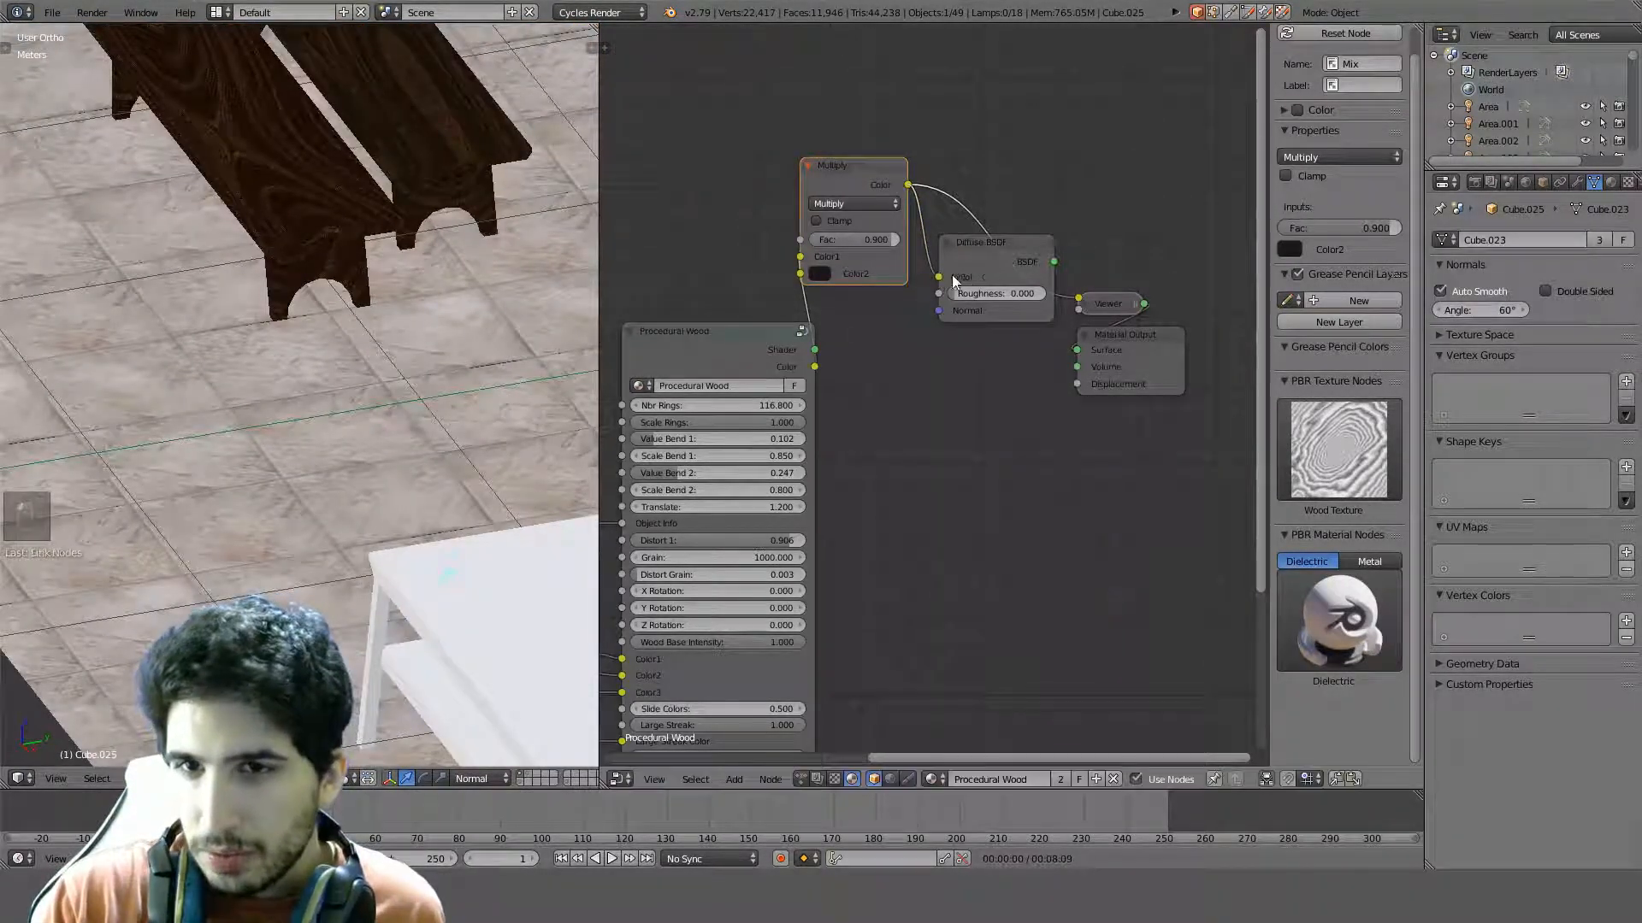
{"action": "left_click", "coordinate": [1103, 306]}
{"action": "key", "text": "Delete"}
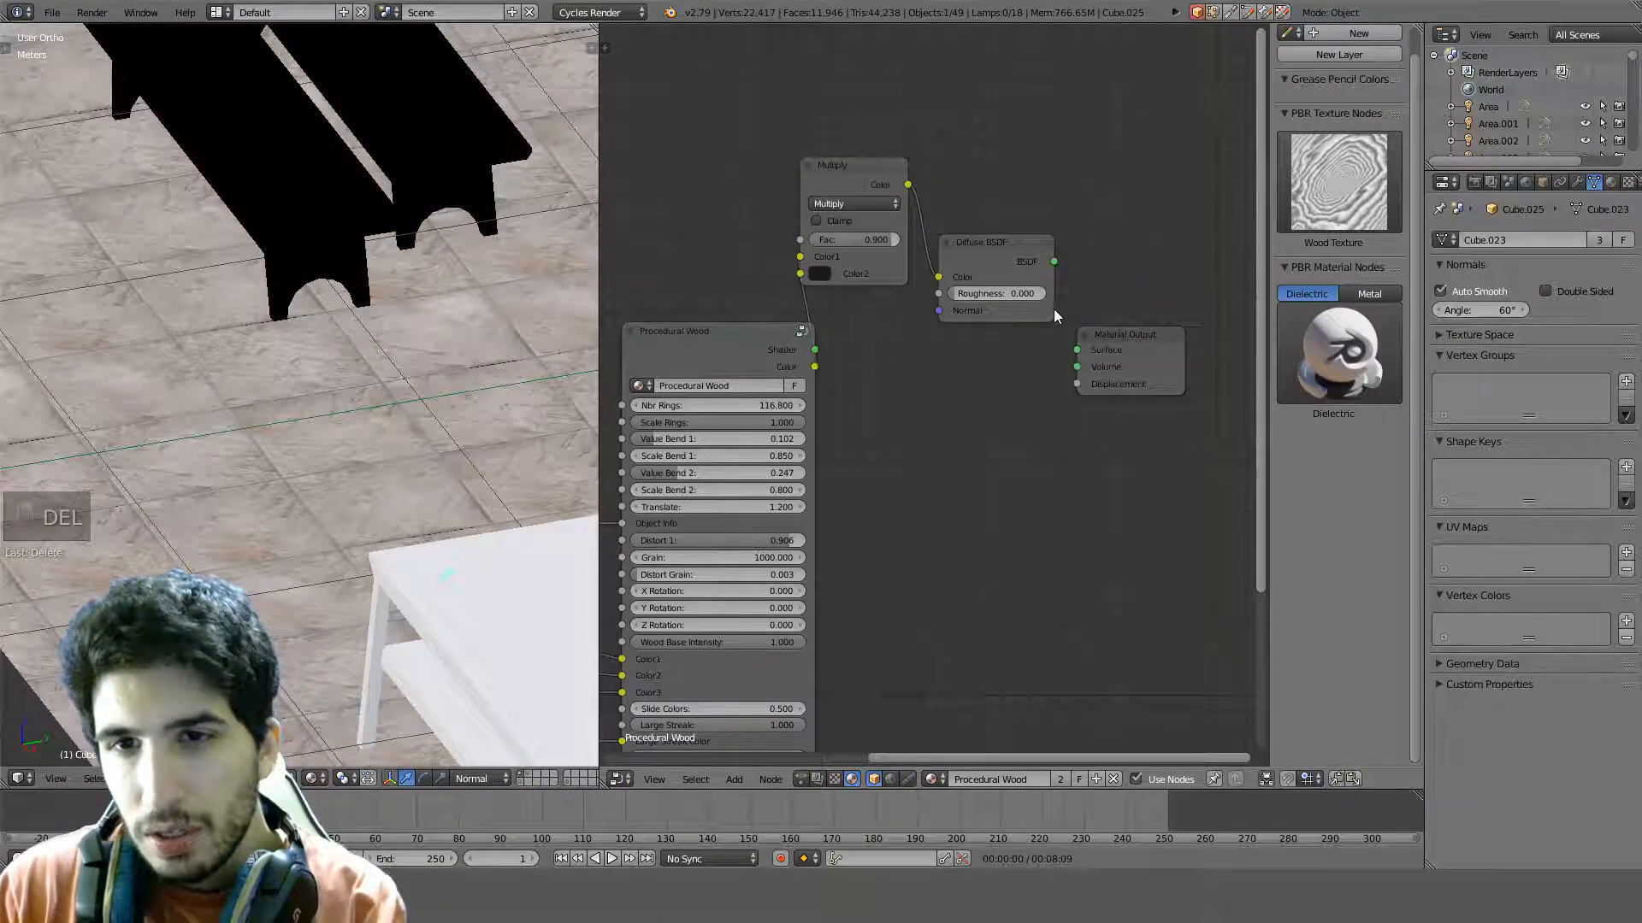
Move the Multiply and Diffuse BSDF nodes closer to the Procedural Wood group and link the Diffuse BSDF to the Material Output's Surface
{"action": "left_click", "coordinate": [838, 186]}
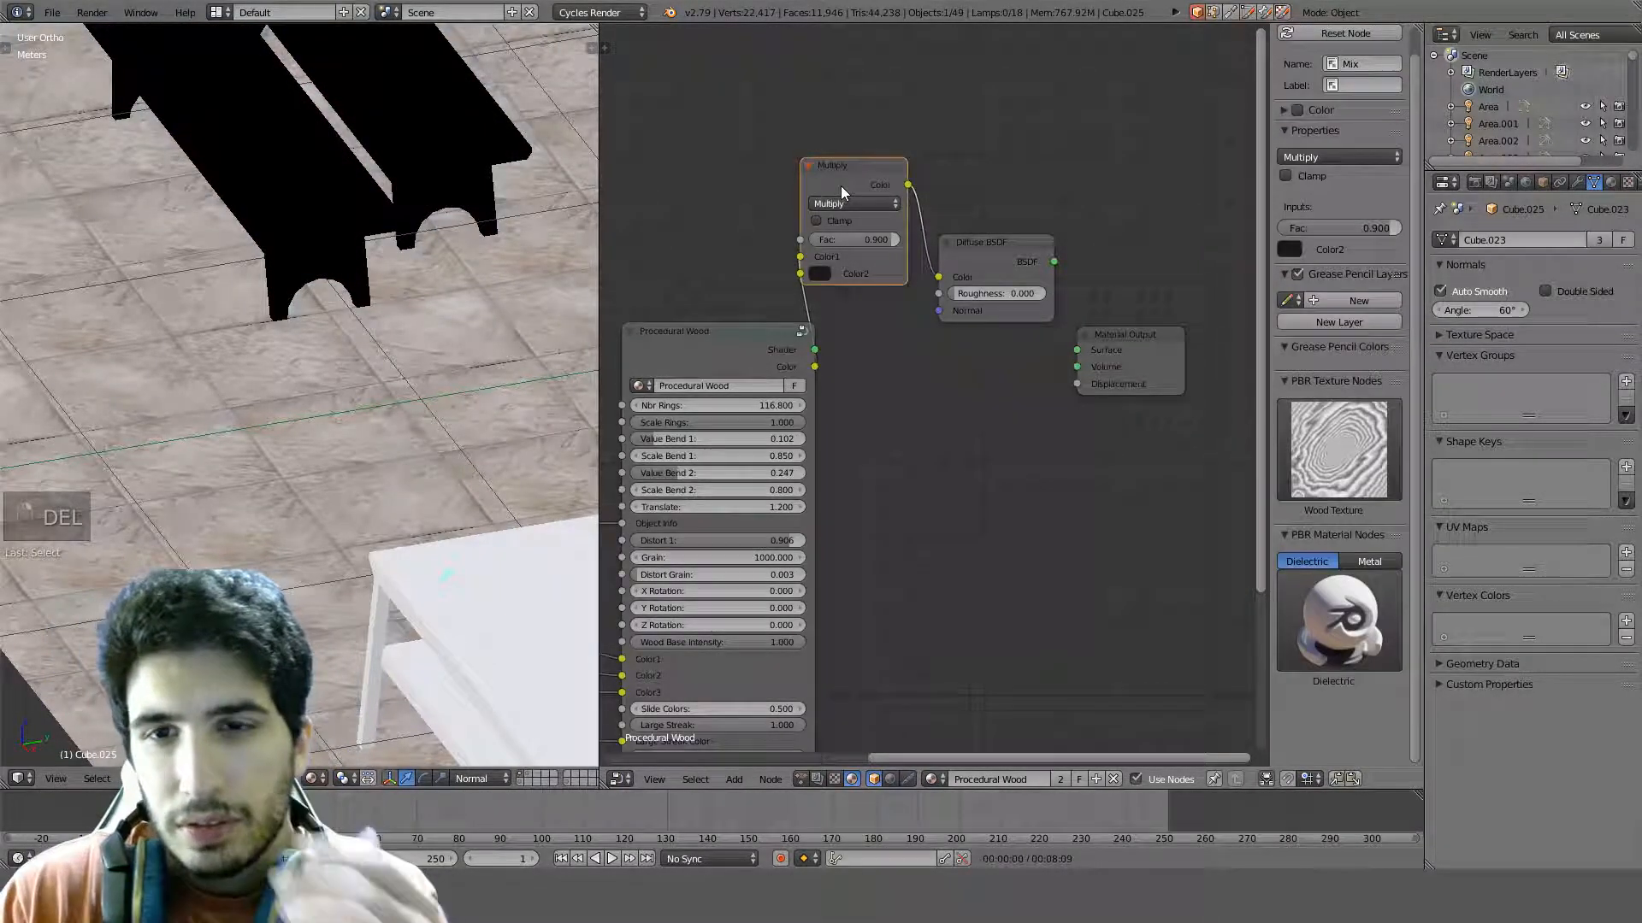
{"action": "key", "text": "g"}
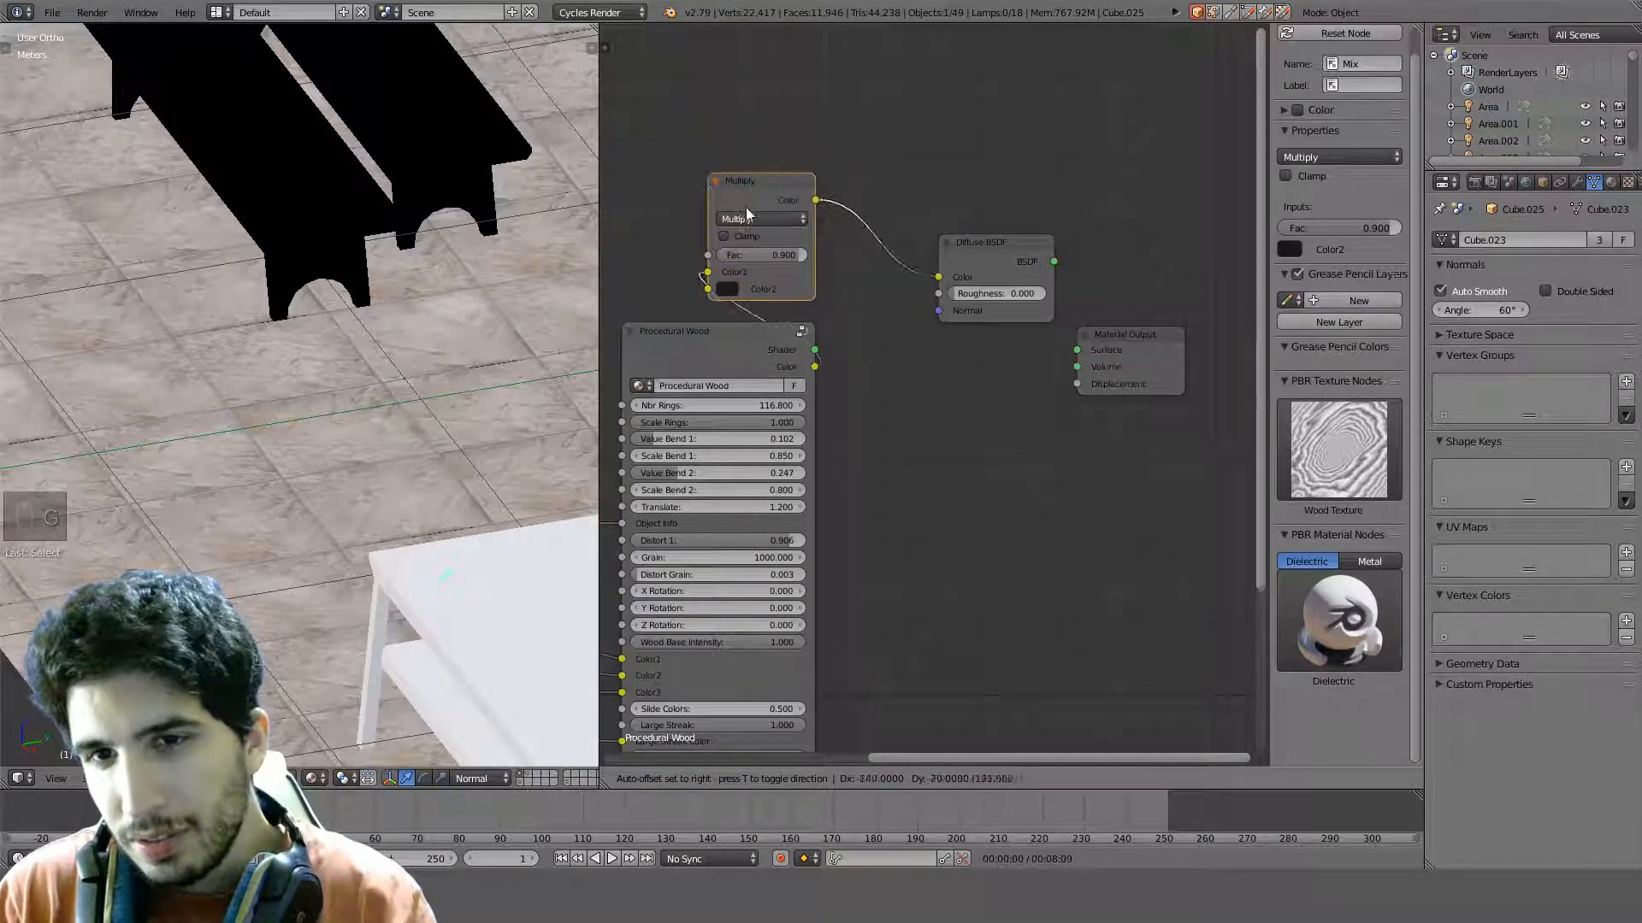
{"action": "left_click", "coordinate": [731, 215]}
{"action": "left_click", "coordinate": [1026, 244]}
{"action": "key", "text": "g"}
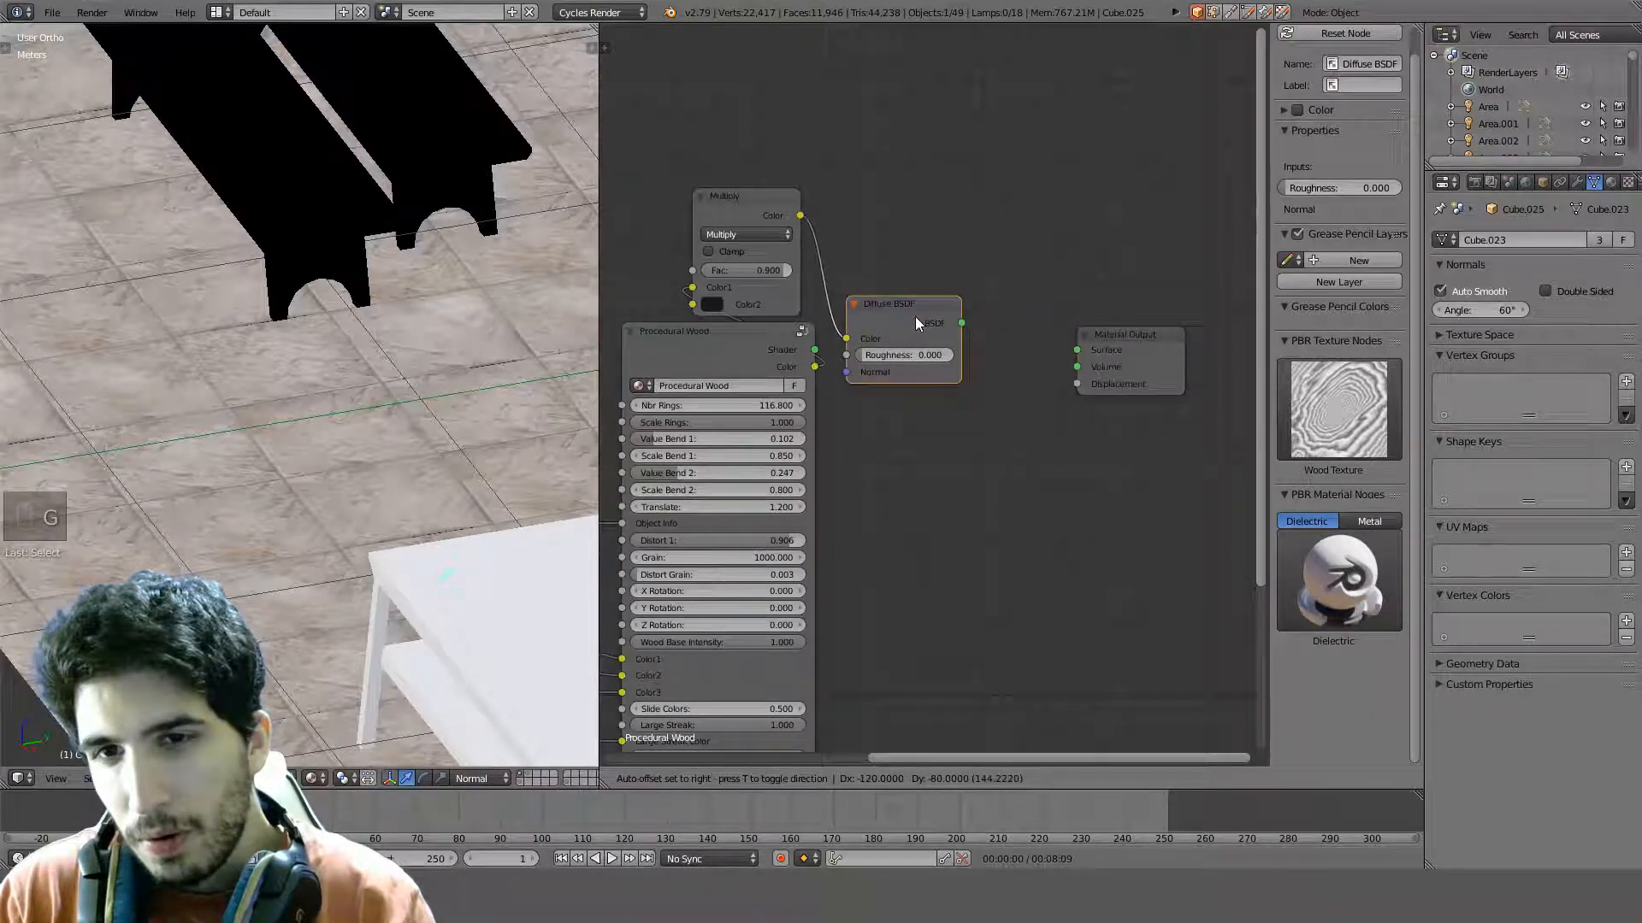
{"action": "left_click", "coordinate": [912, 317]}
{"action": "left_click_drag", "start_coordinate": [962, 323], "coordinate": [1057, 362]}
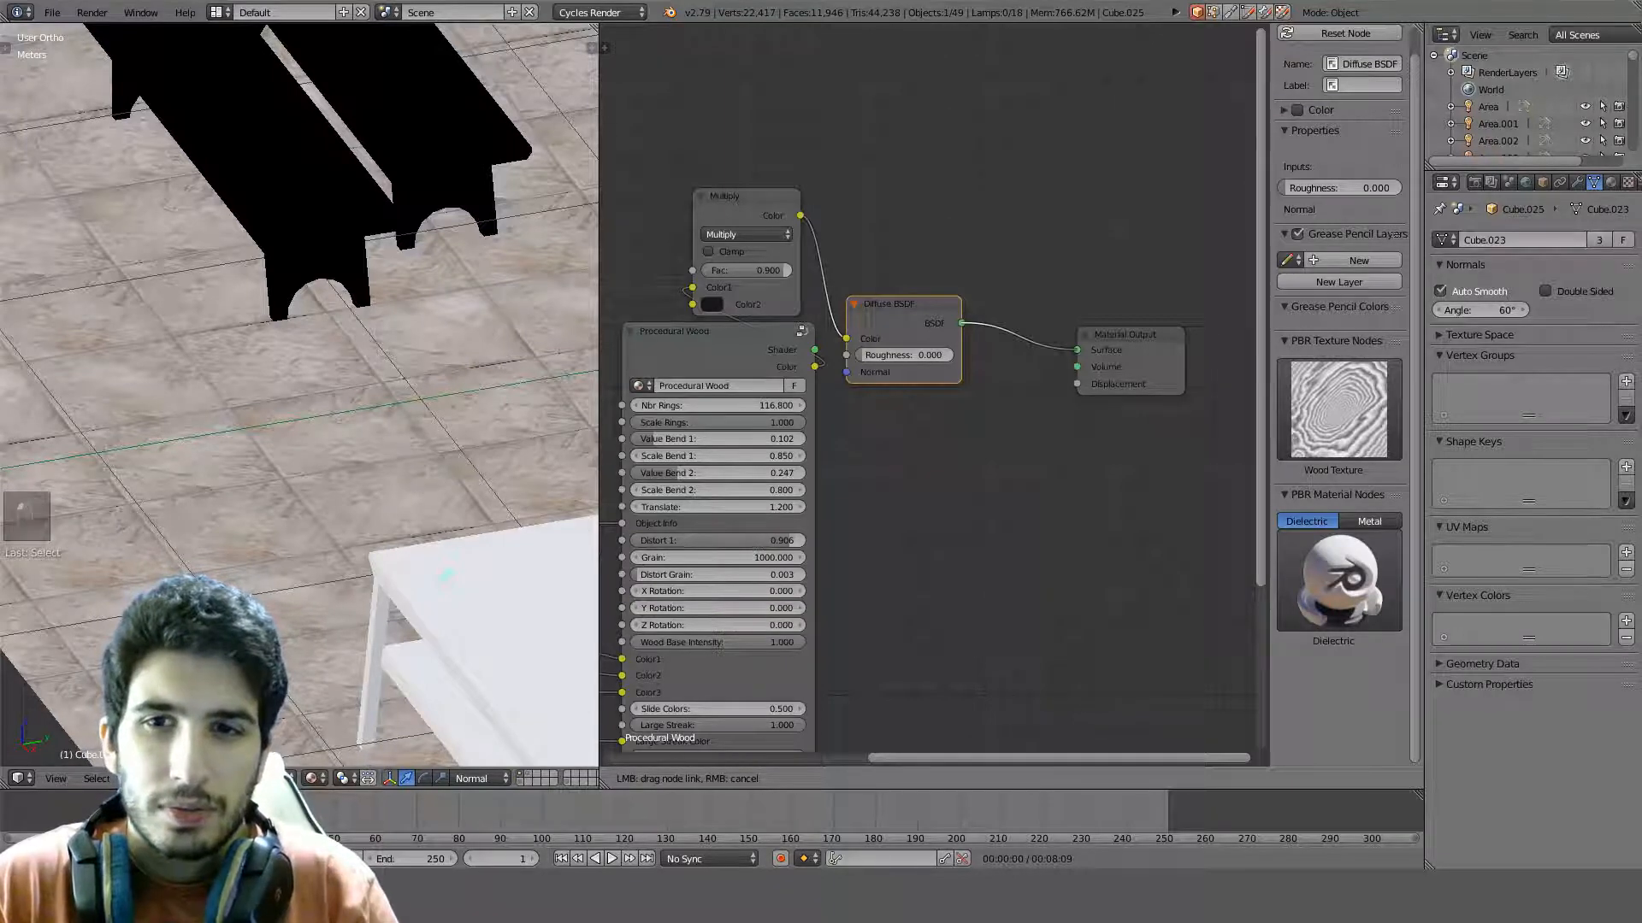
{"action": "left_click", "coordinate": [486, 263]}
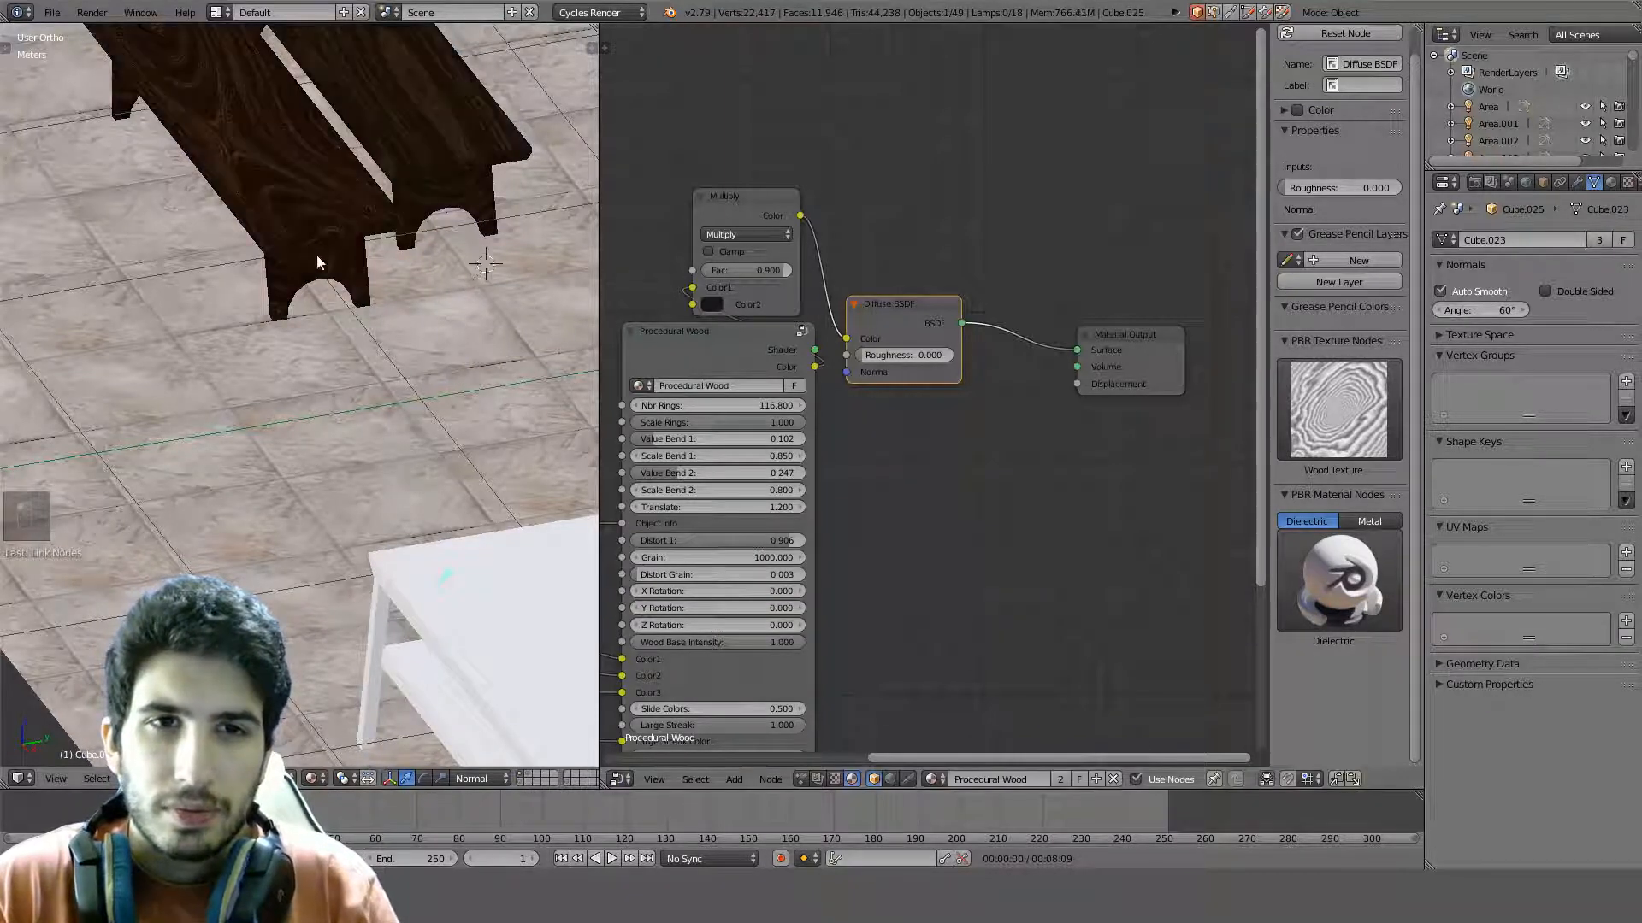
Set the Diffuse BSDF's roughness to 0.7
{"action": "left_click", "coordinate": [905, 347]}
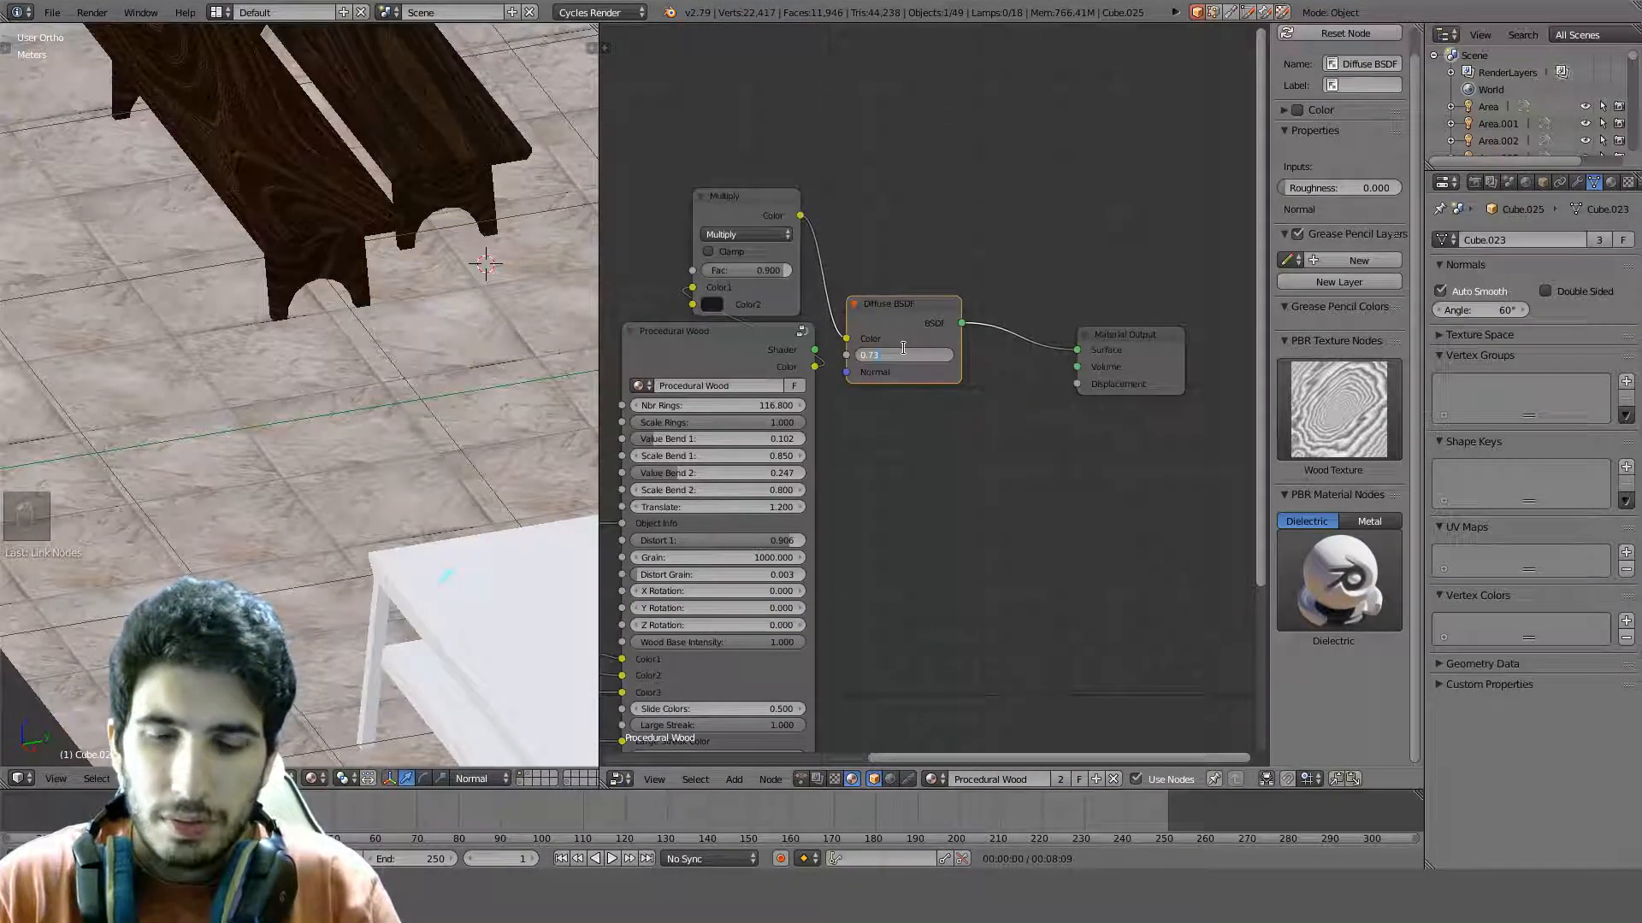
{"action": "type", "text": "0.73"}
{"action": "key", "text": "BackSpace"}
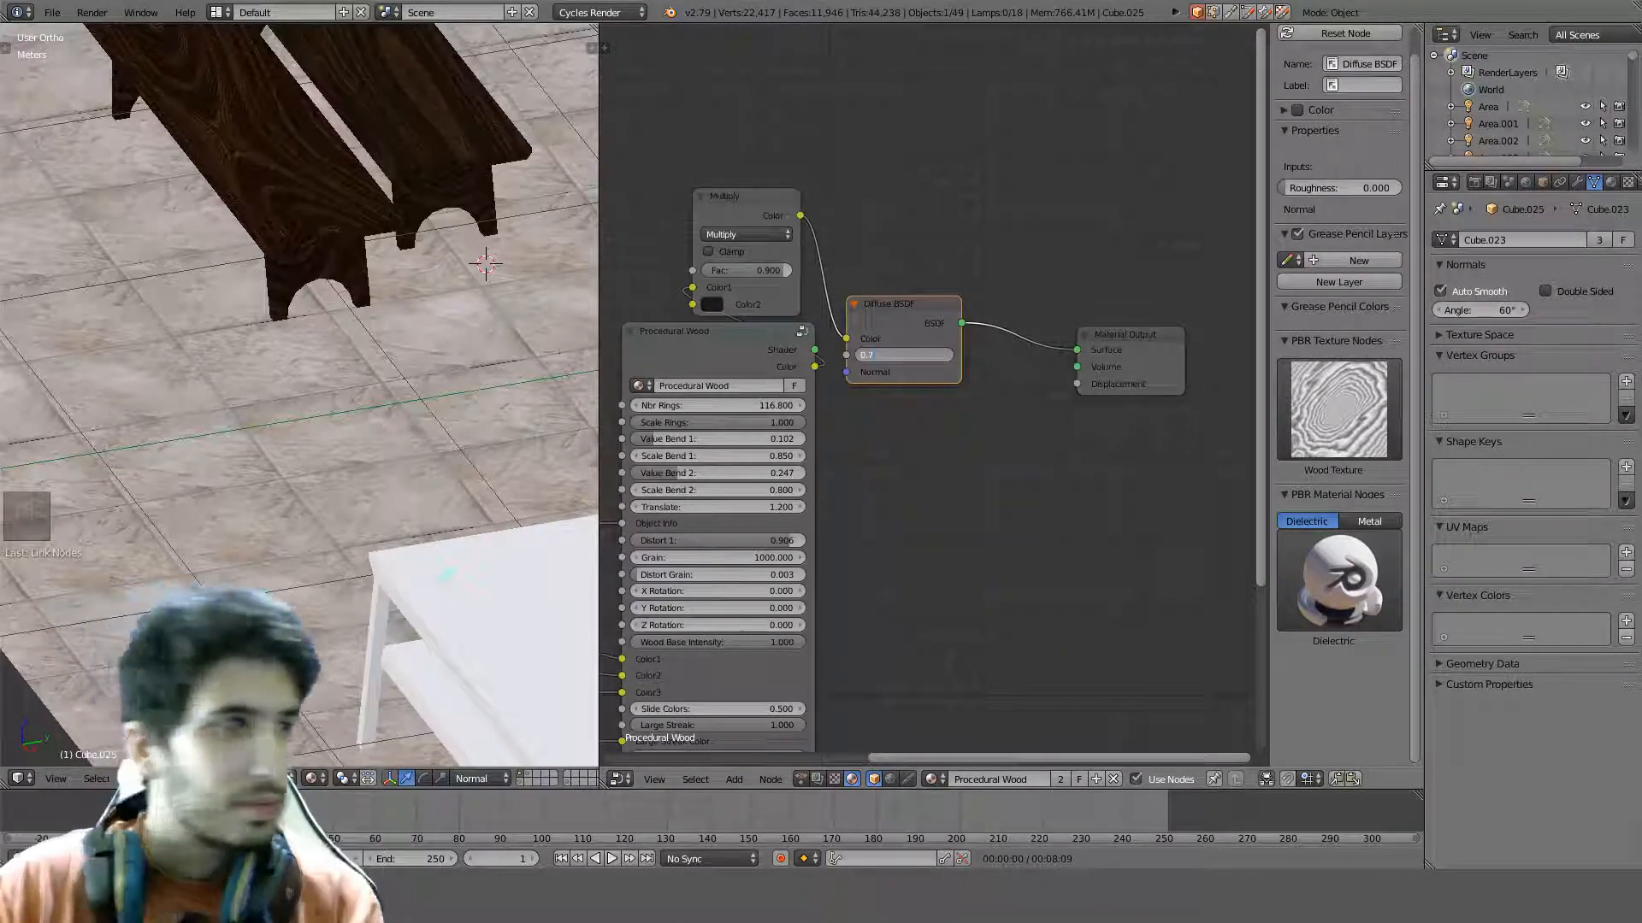
{"action": "key", "text": "Return"}
{"action": "middle_click_drag", "start_coordinate": [351, 287], "coordinate": [417, 261]}
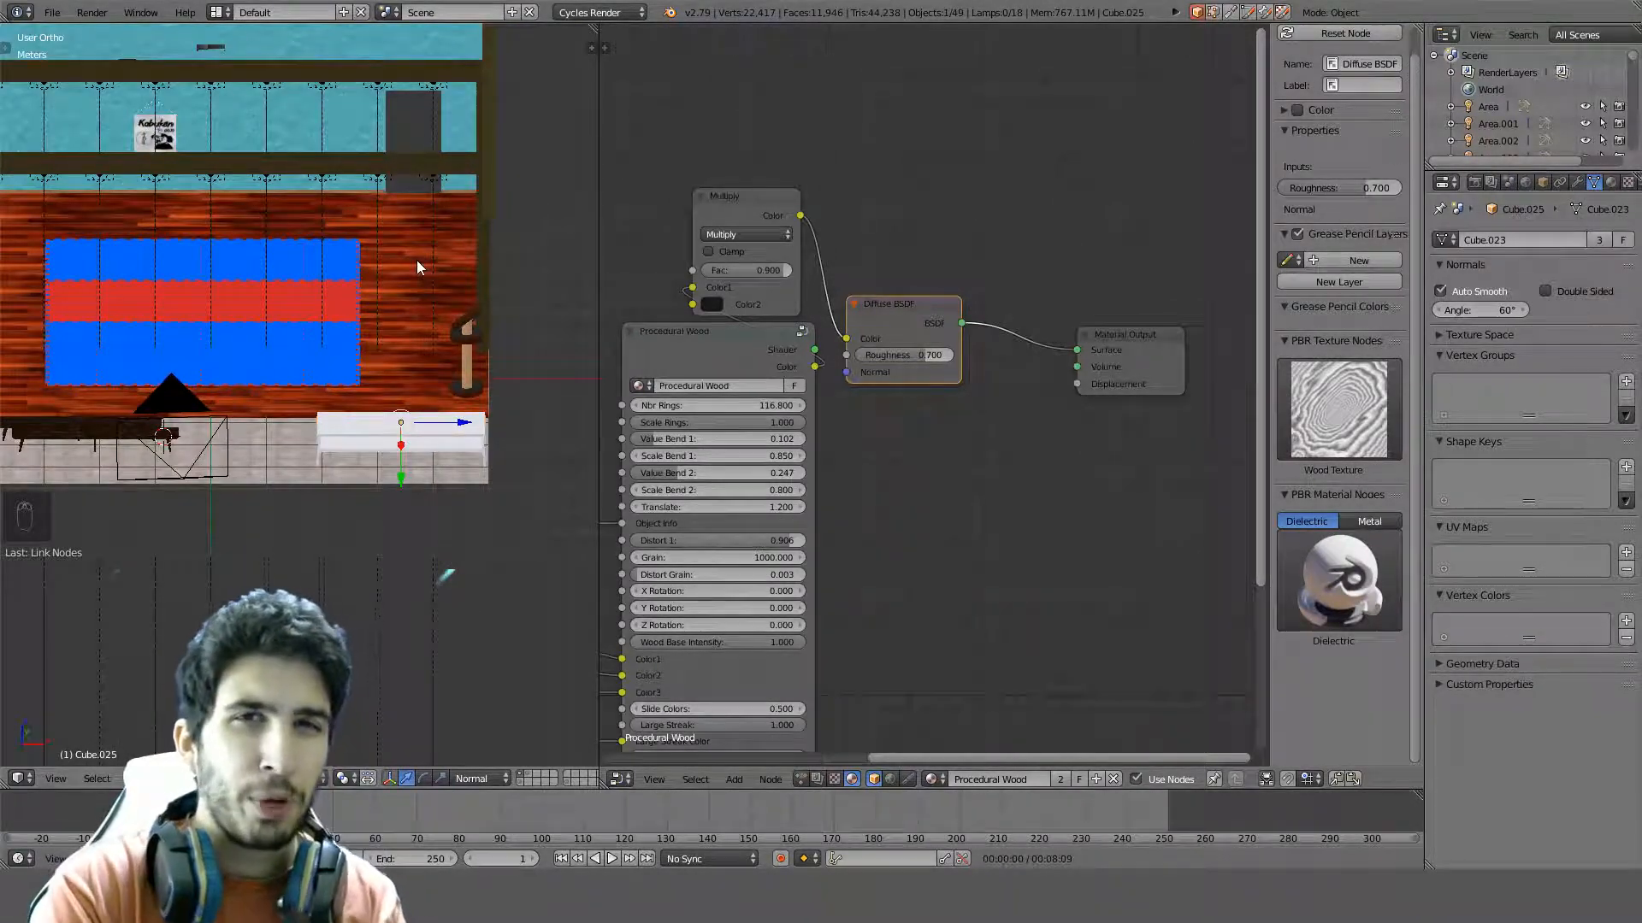
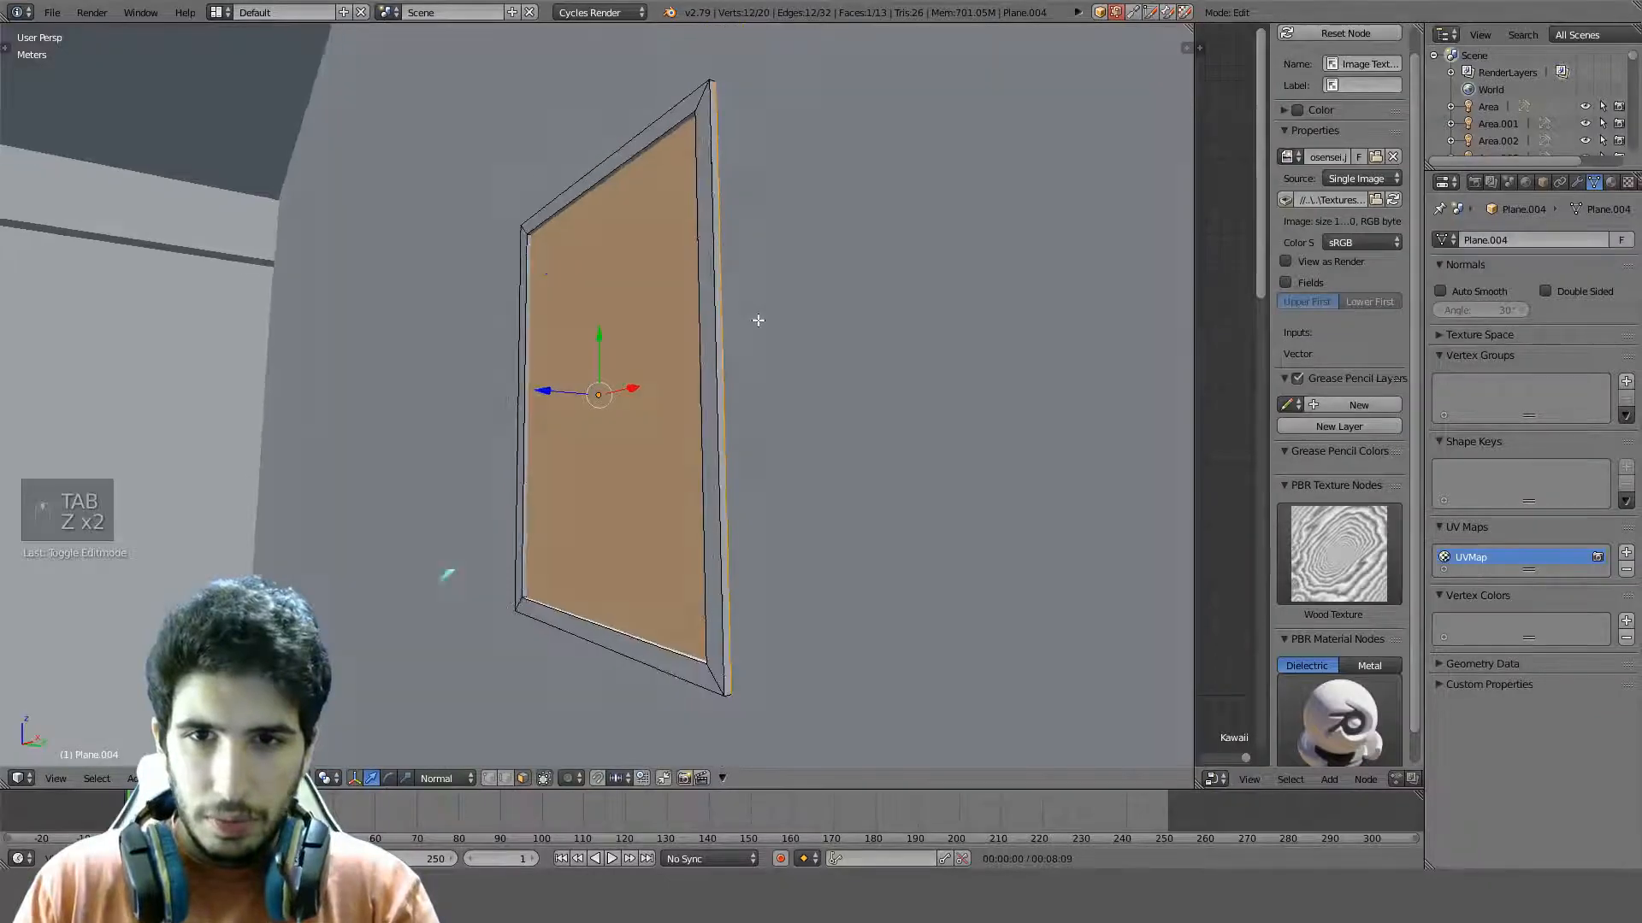
Delete the faces of the linked frame geometry around the picture plane, keeping only the flat inner panel
{"action": "key", "text": "z"}
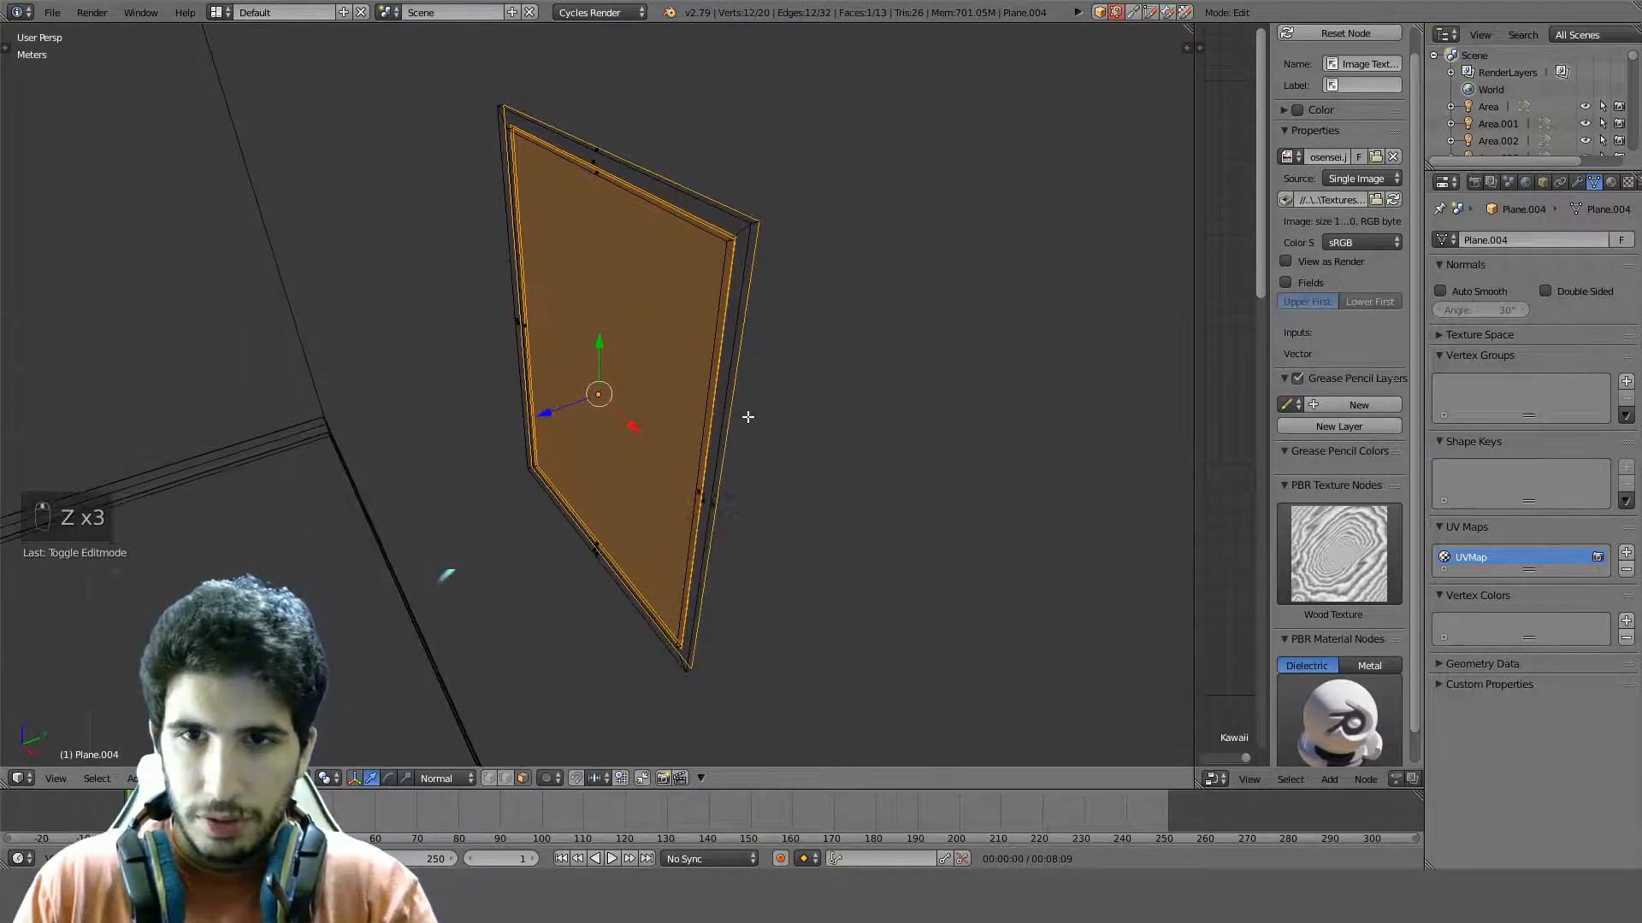
{"action": "key", "text": "a"}
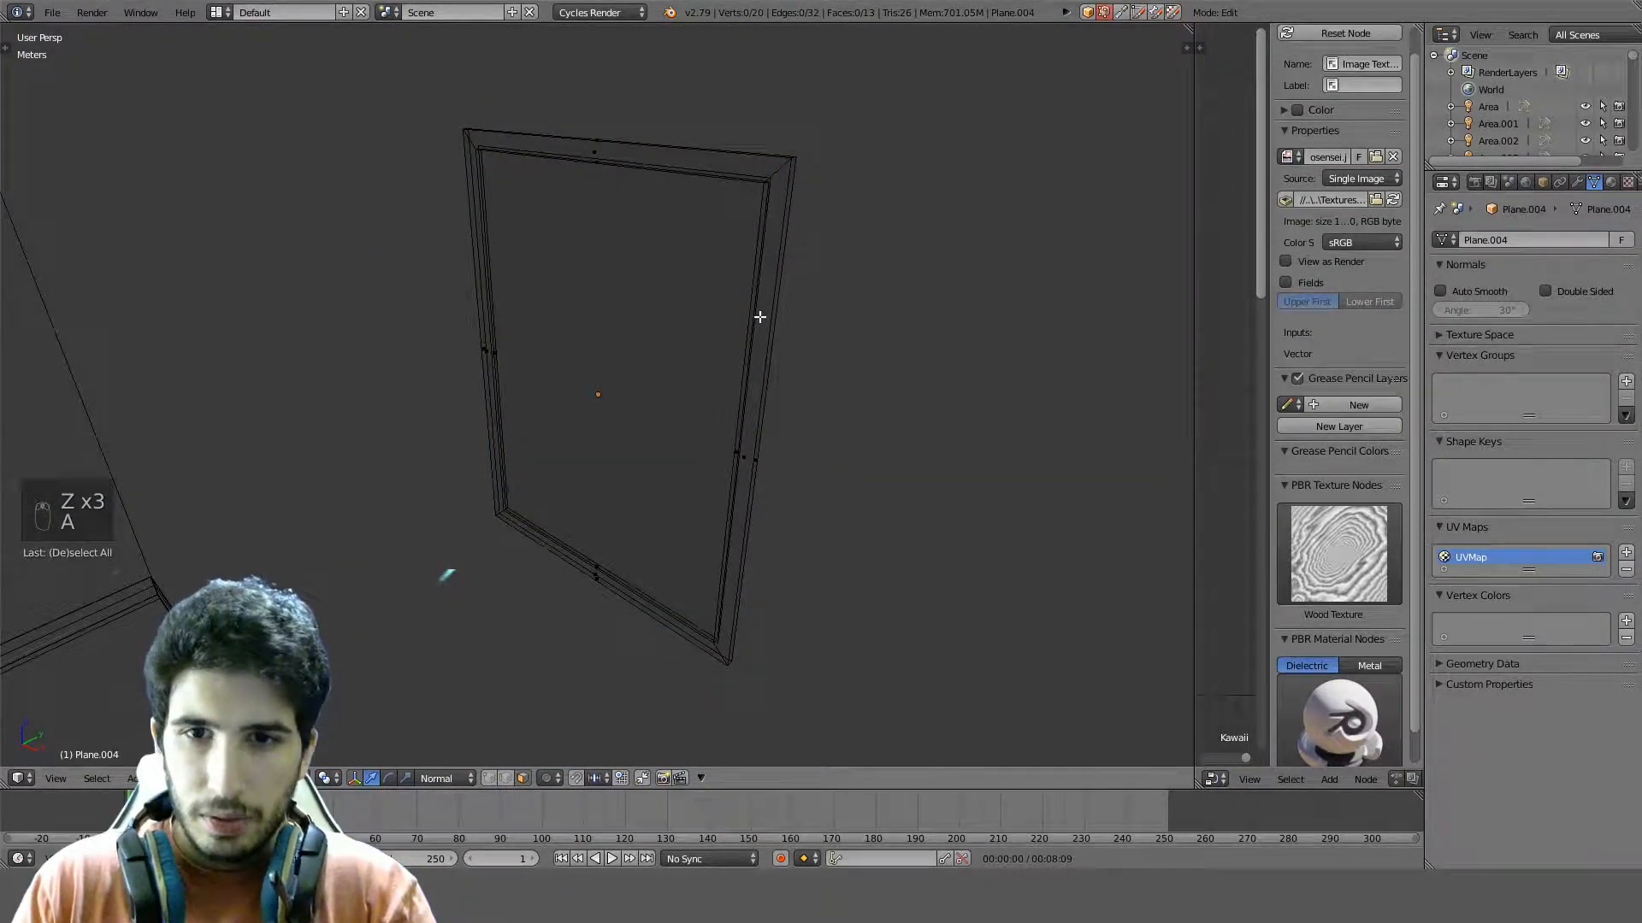
{"action": "key", "text": "l"}
{"action": "key", "text": "Delete"}
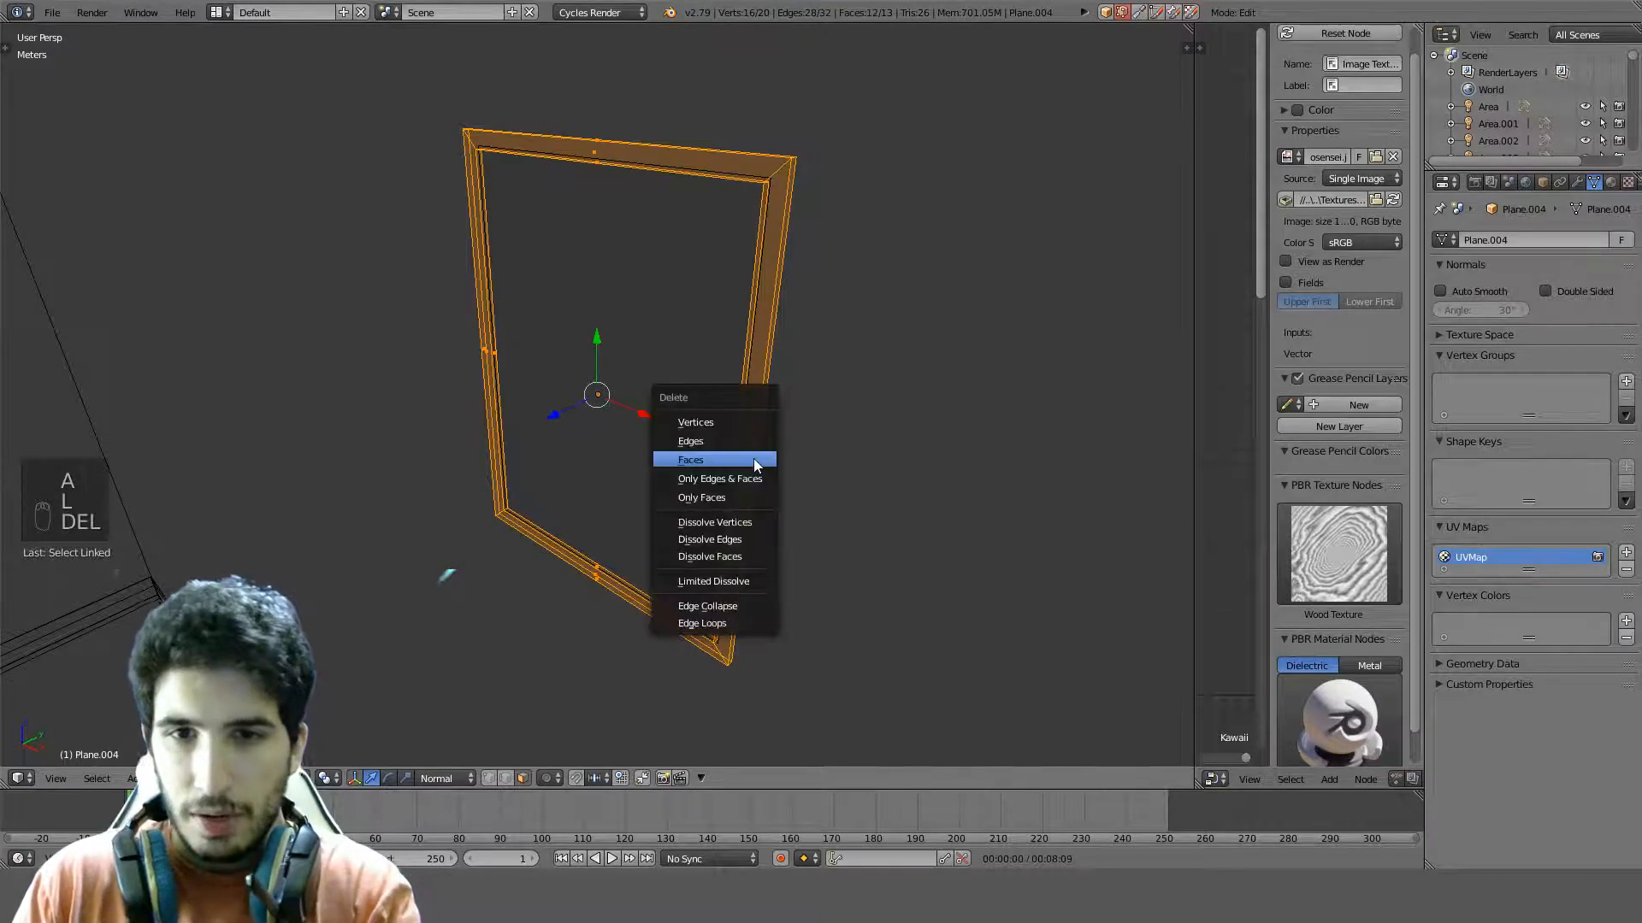
{"action": "left_click", "coordinate": [752, 458]}
{"action": "key", "text": "Tab"}
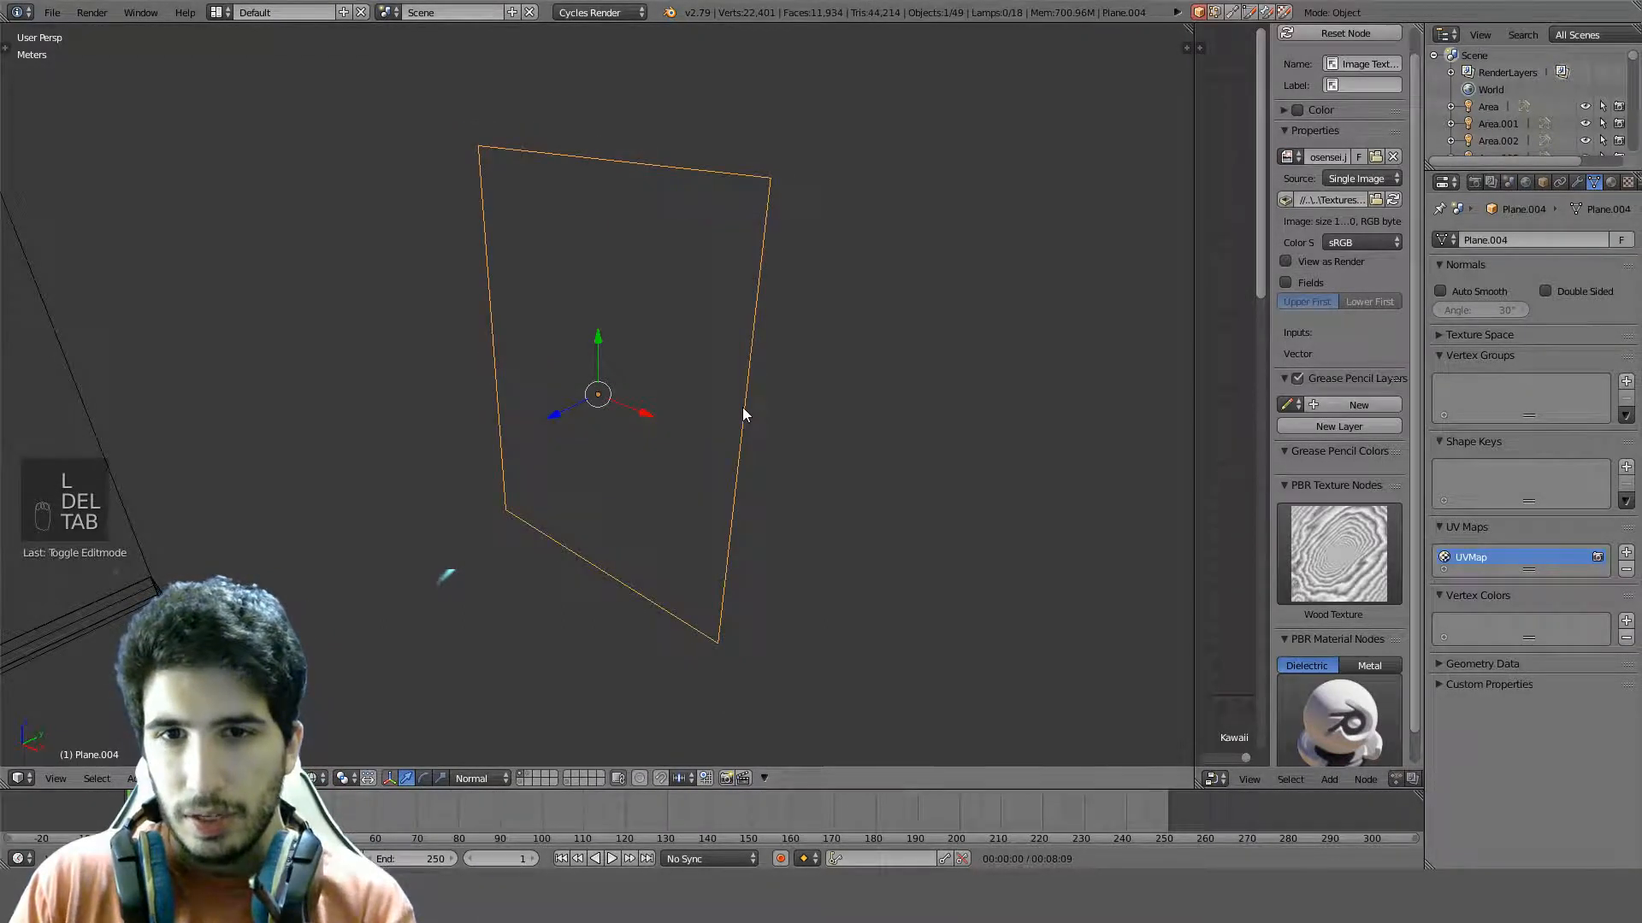
{"action": "key", "text": "Tab"}
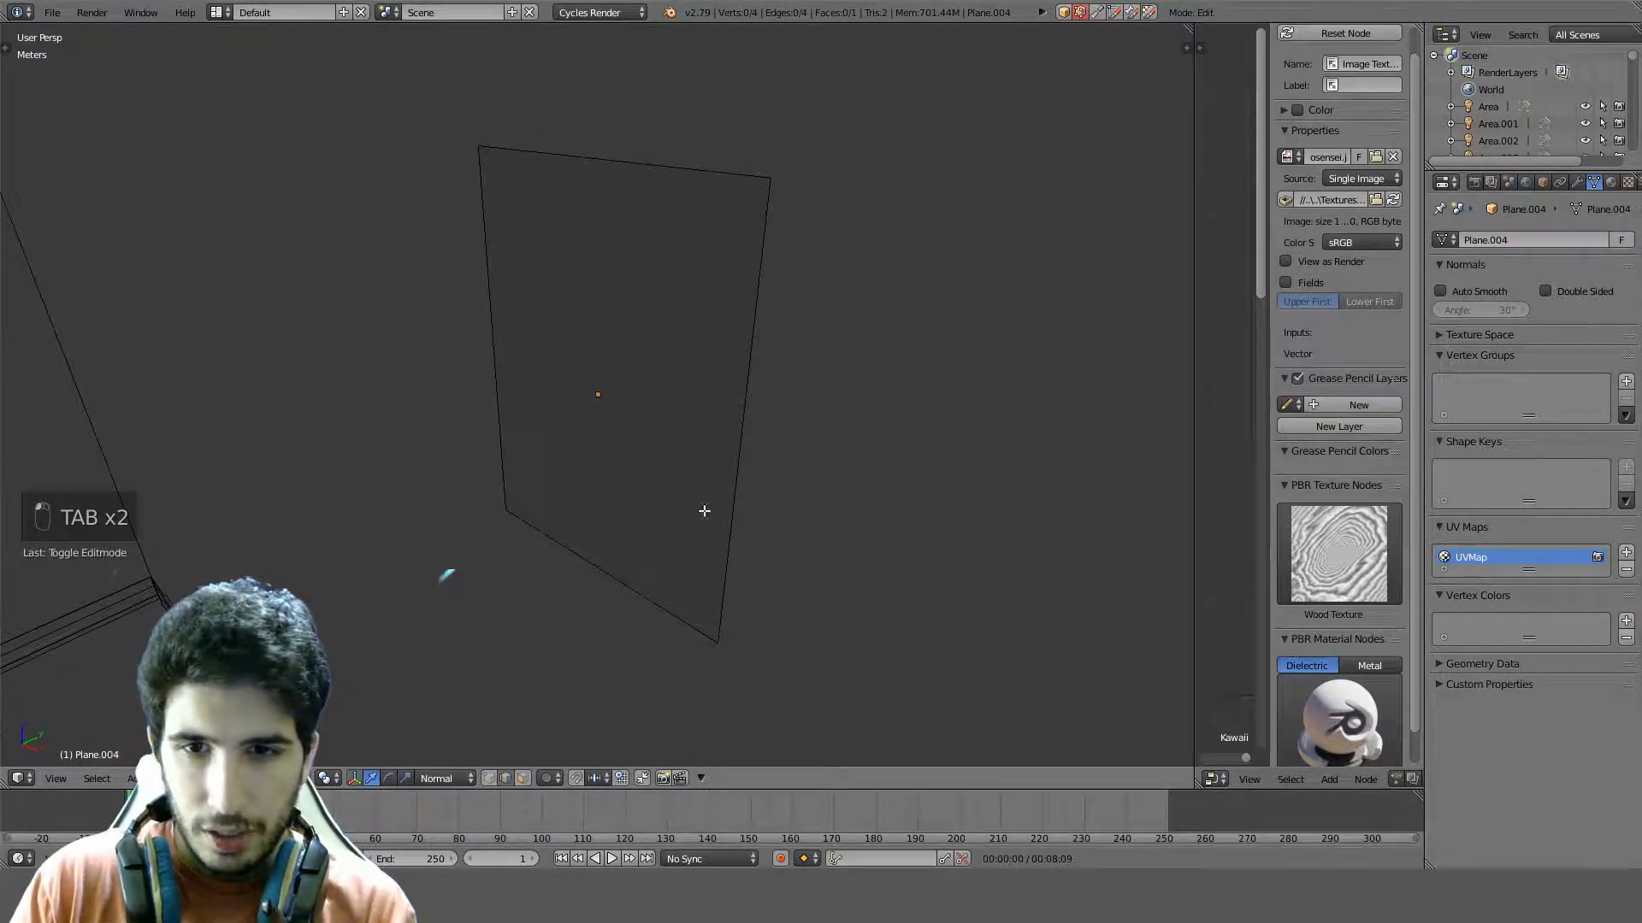
Select the whole picture panel mesh and extrude its face in place with no offset
{"action": "right_click", "coordinate": [730, 486], "text": "alt"}
{"action": "right_click", "coordinate": [737, 141], "text": "alt"}
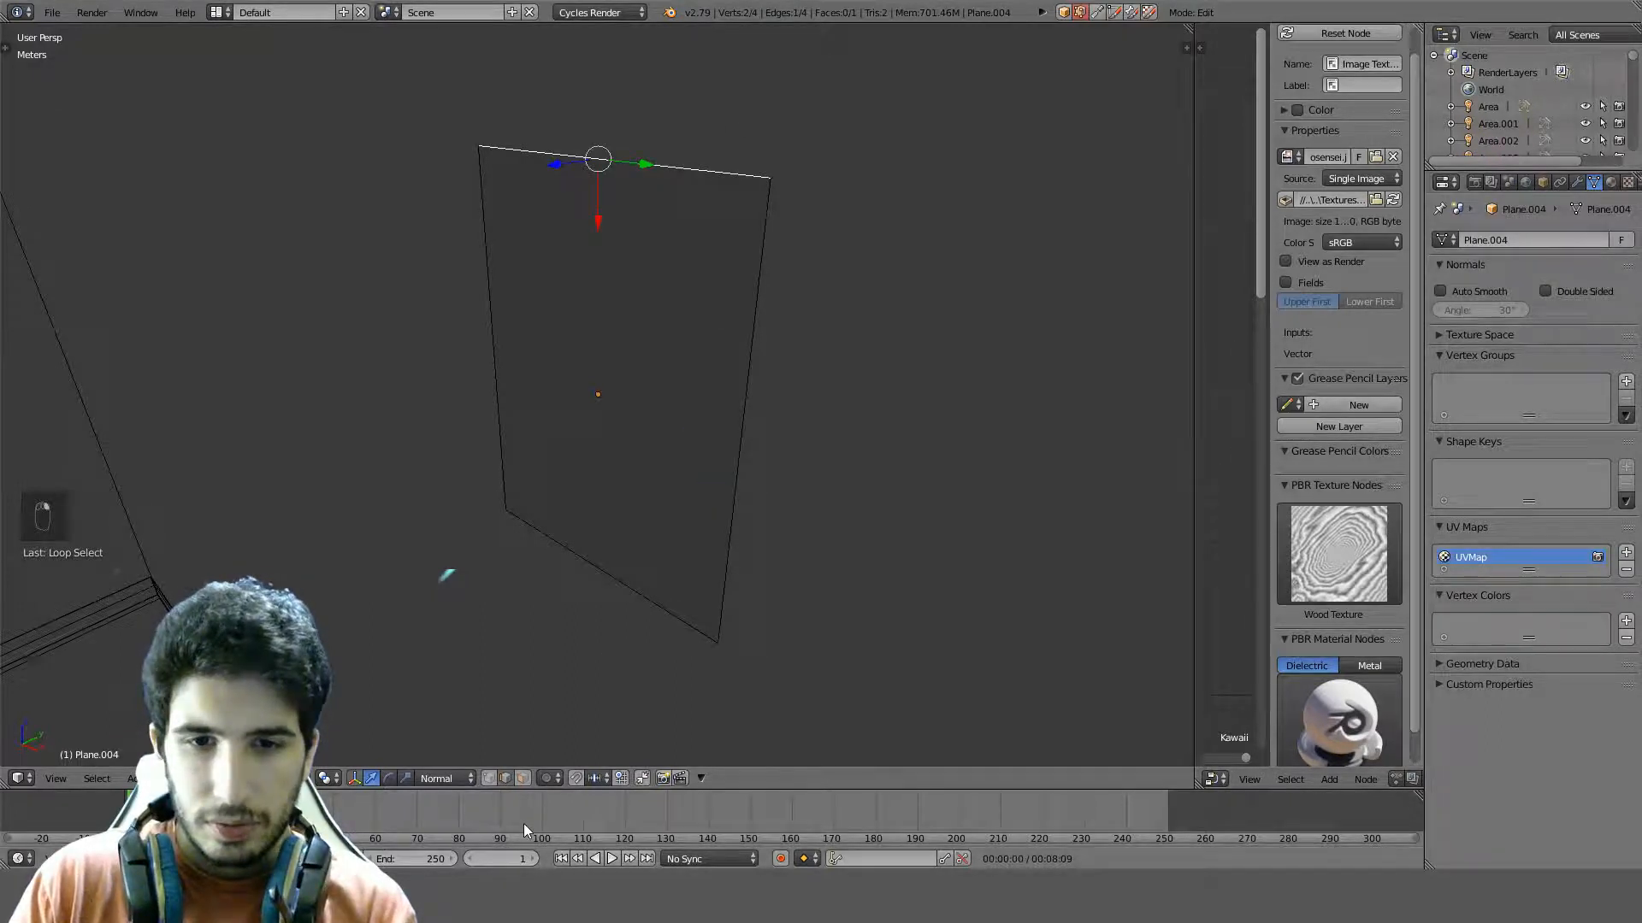
{"action": "right_click", "coordinate": [508, 260], "text": "shift"}
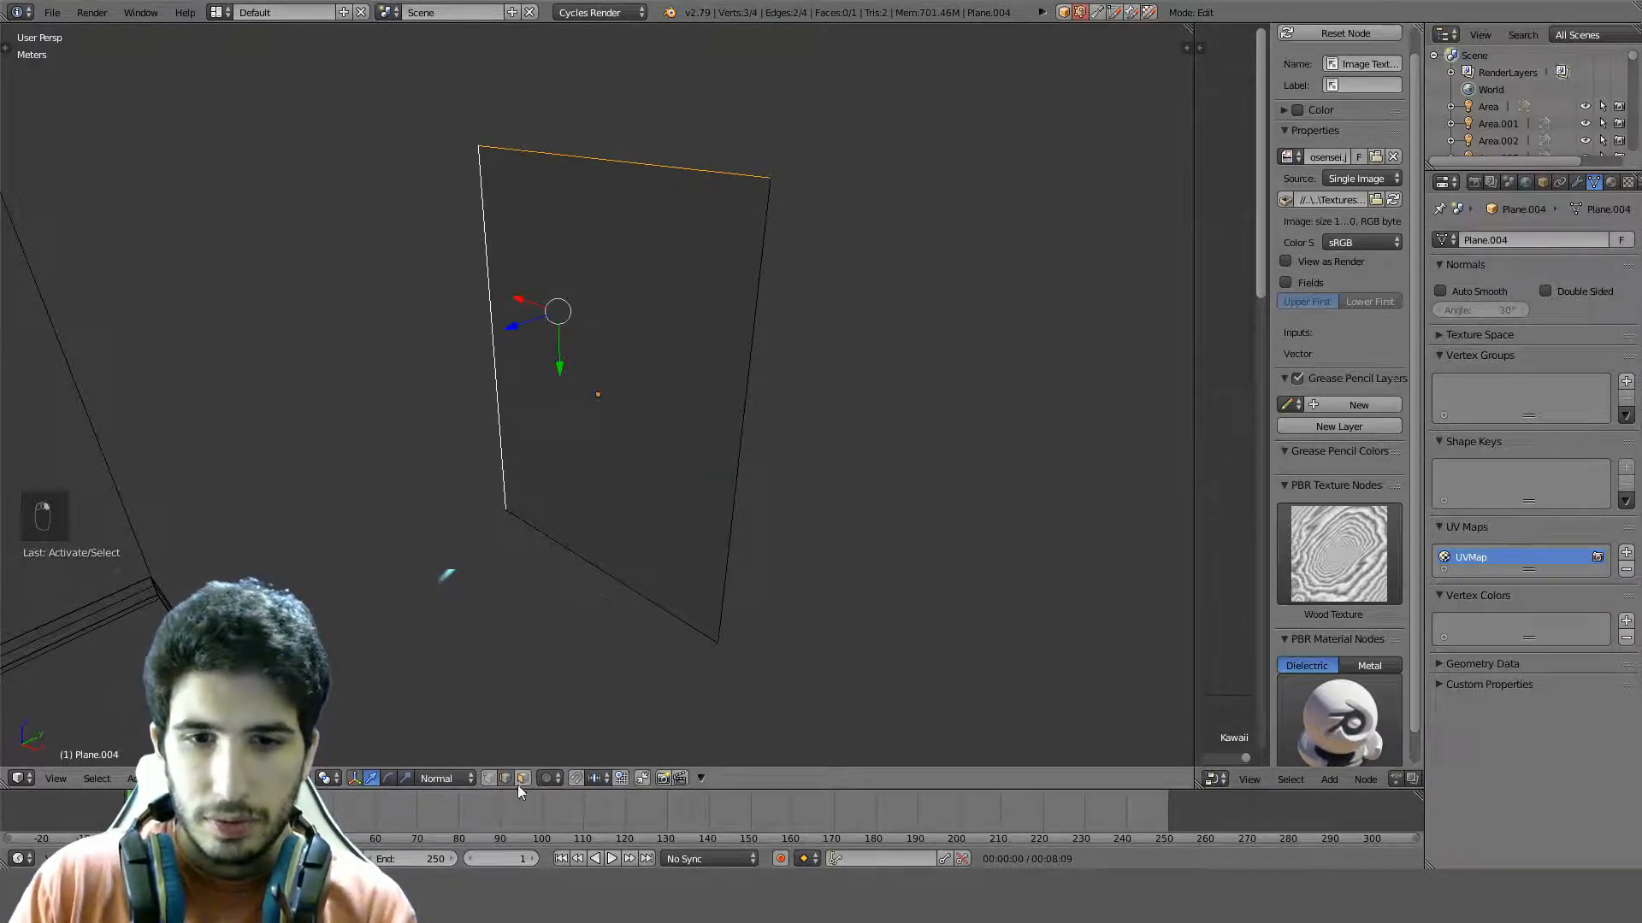
{"action": "key", "text": "a"}
{"action": "key", "text": "a"}
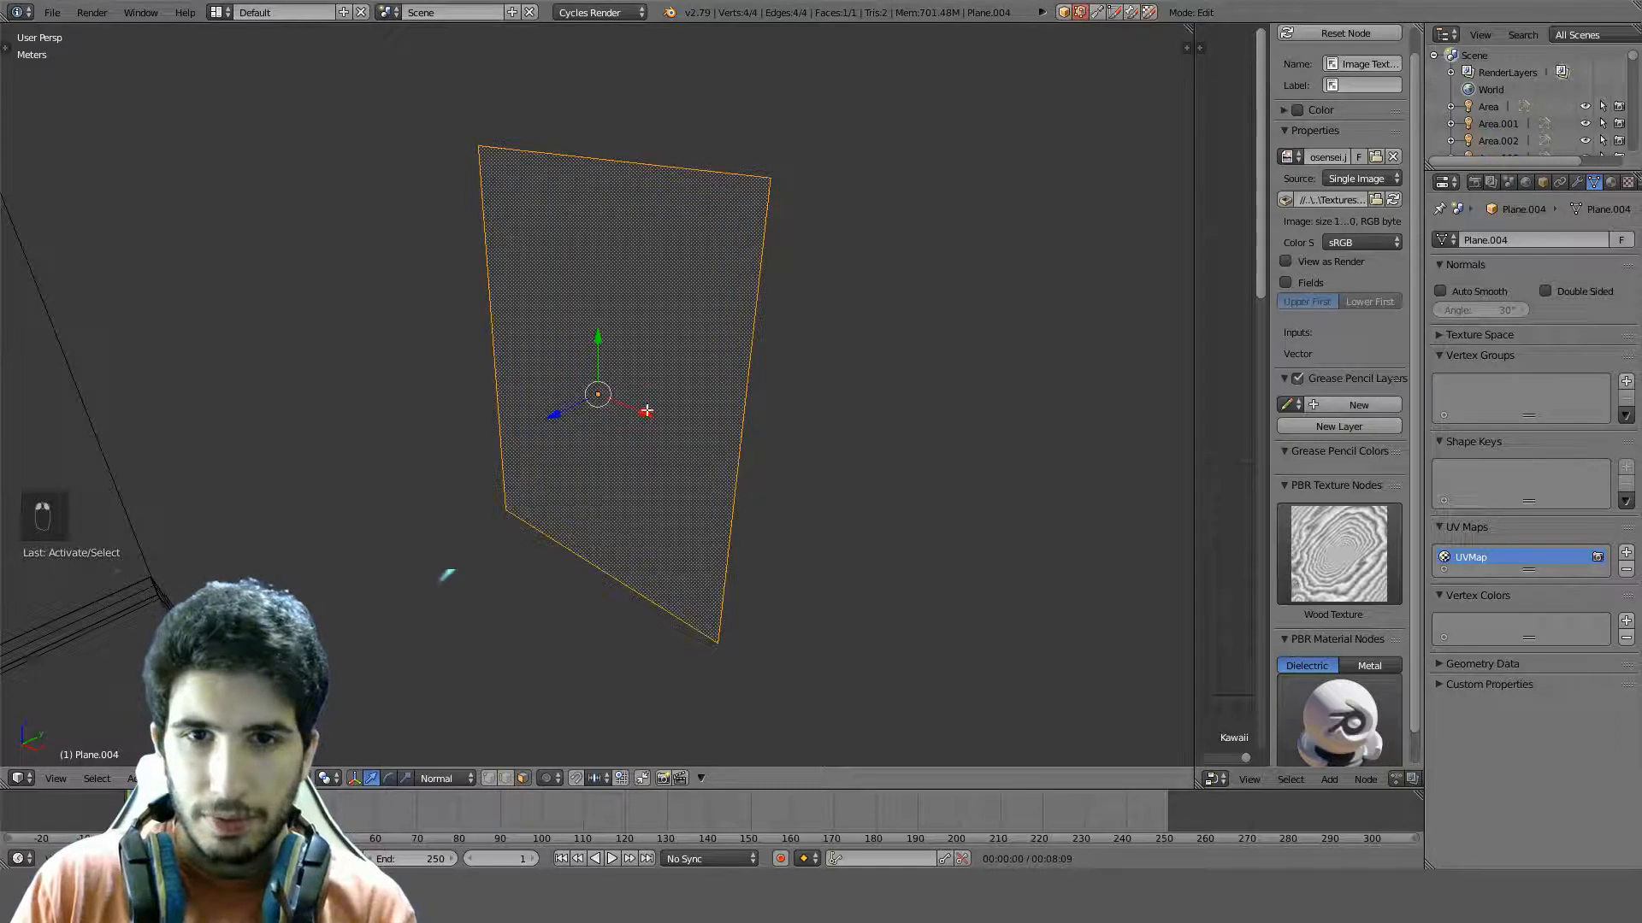
{"action": "key", "text": "e"}
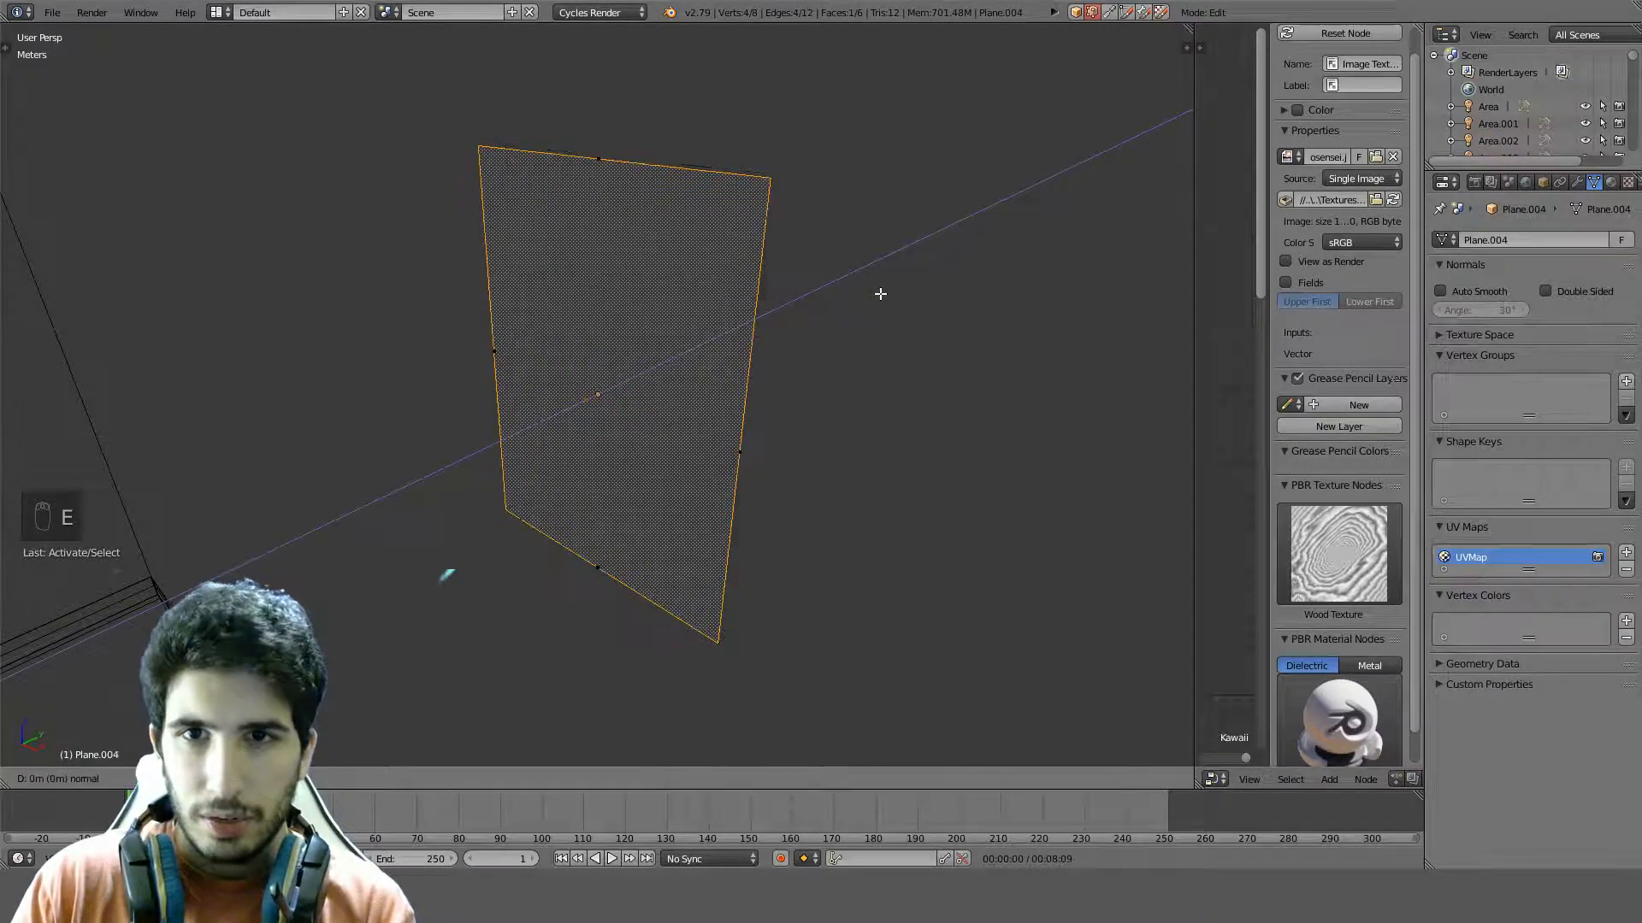
{"action": "right_click", "coordinate": [688, 382]}
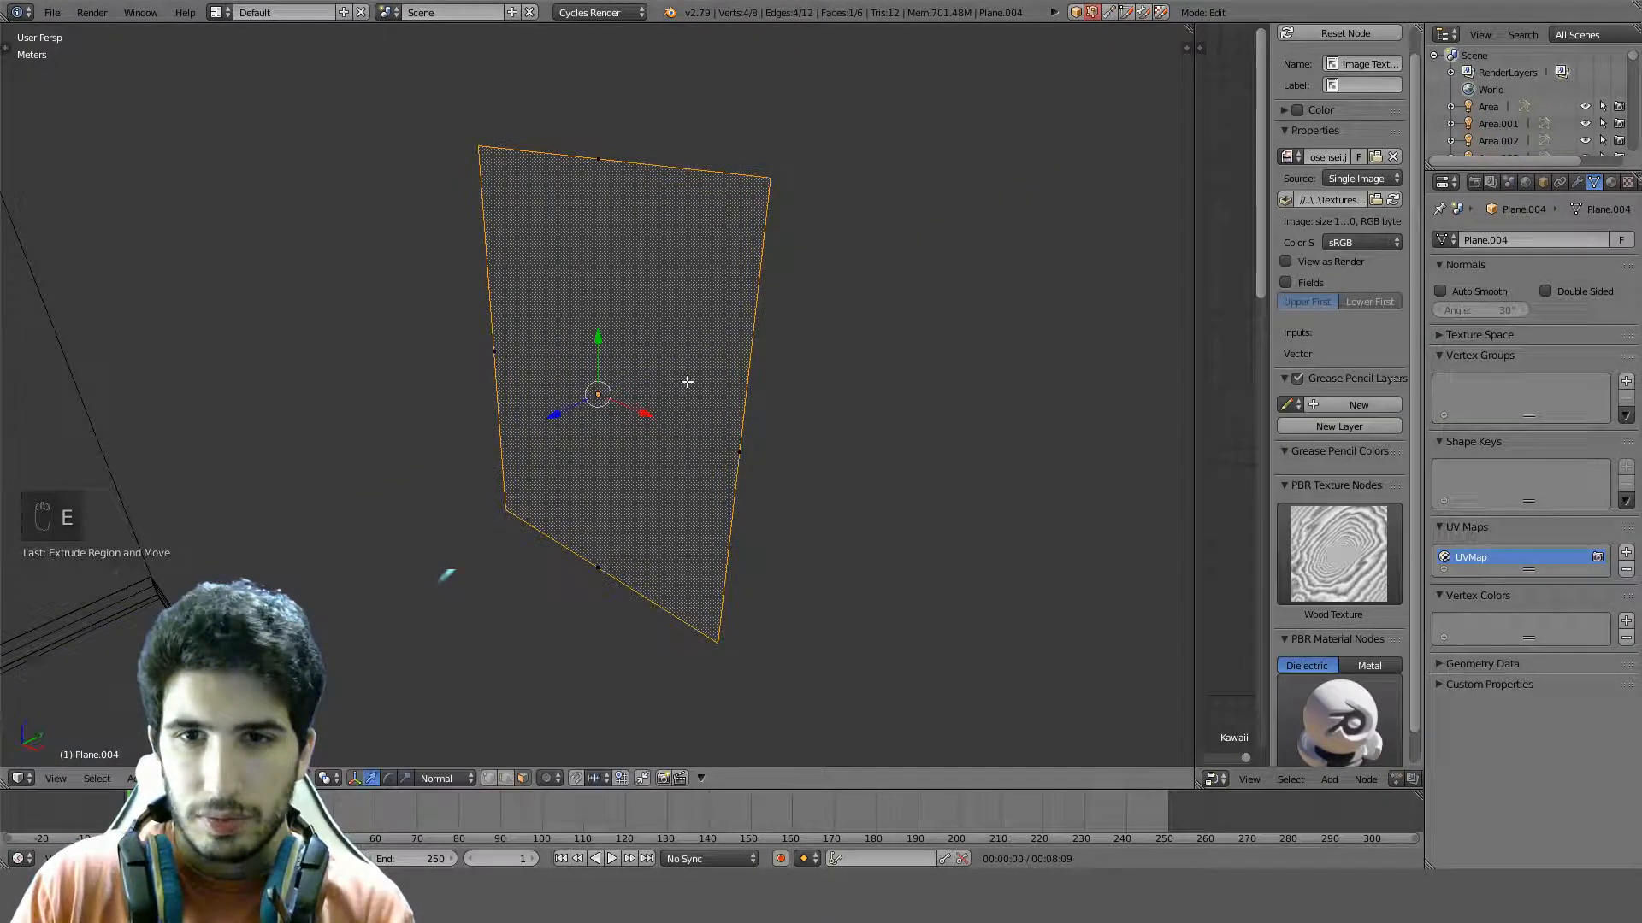
Move the extruded face about 1 cm along its normal to give the picture panel thickness, and leave Edit Mode
{"action": "key", "text": "KP_7"}
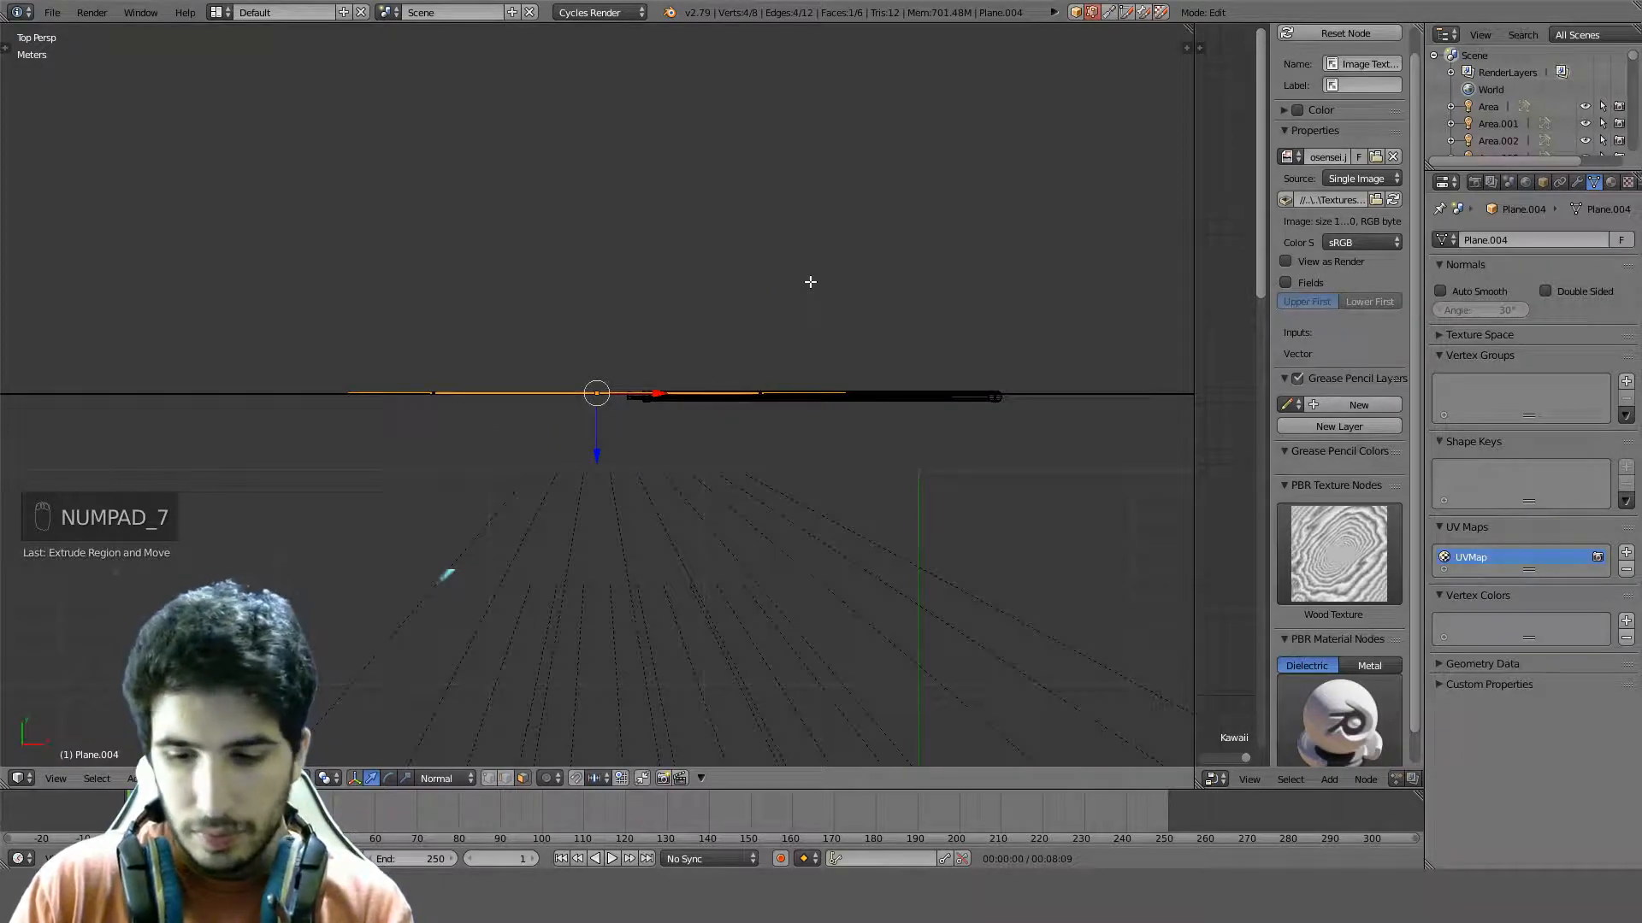
{"action": "key", "text": "KP_5"}
{"action": "key", "text": "g"}
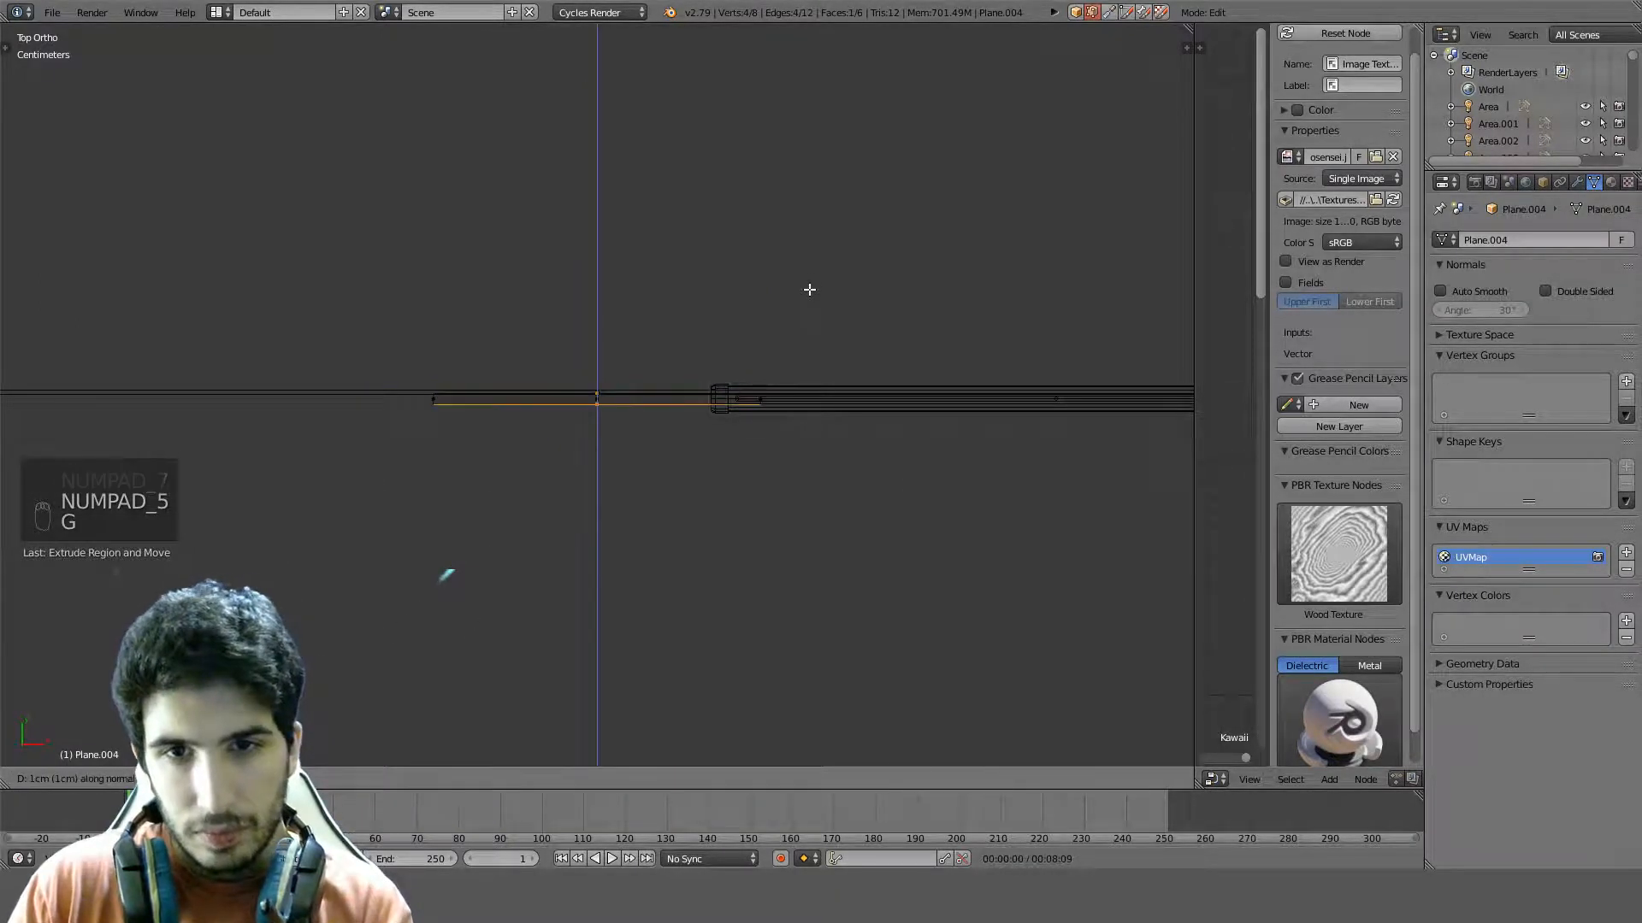
{"action": "left_click", "coordinate": [805, 297]}
{"action": "key", "text": "z"}
{"action": "mouse_move", "coordinate": [644, 376]}
{"action": "middle_mouse_down"}
{"action": "mouse_move", "coordinate": [558, 241]}
{"action": "mouse_move", "coordinate": [503, 220]}
{"action": "mouse_move", "coordinate": [506, 254]}
{"action": "middle_mouse_up"}
{"action": "key", "text": "Tab"}
Move the picture panel slightly along the global Y axis toward the wall, working in the right-side orthographic view
{"action": "scroll", "coordinate": [558, 240], "scroll_direction": "down", "scroll_amount": 4}
{"action": "key", "text": "KP_1"}
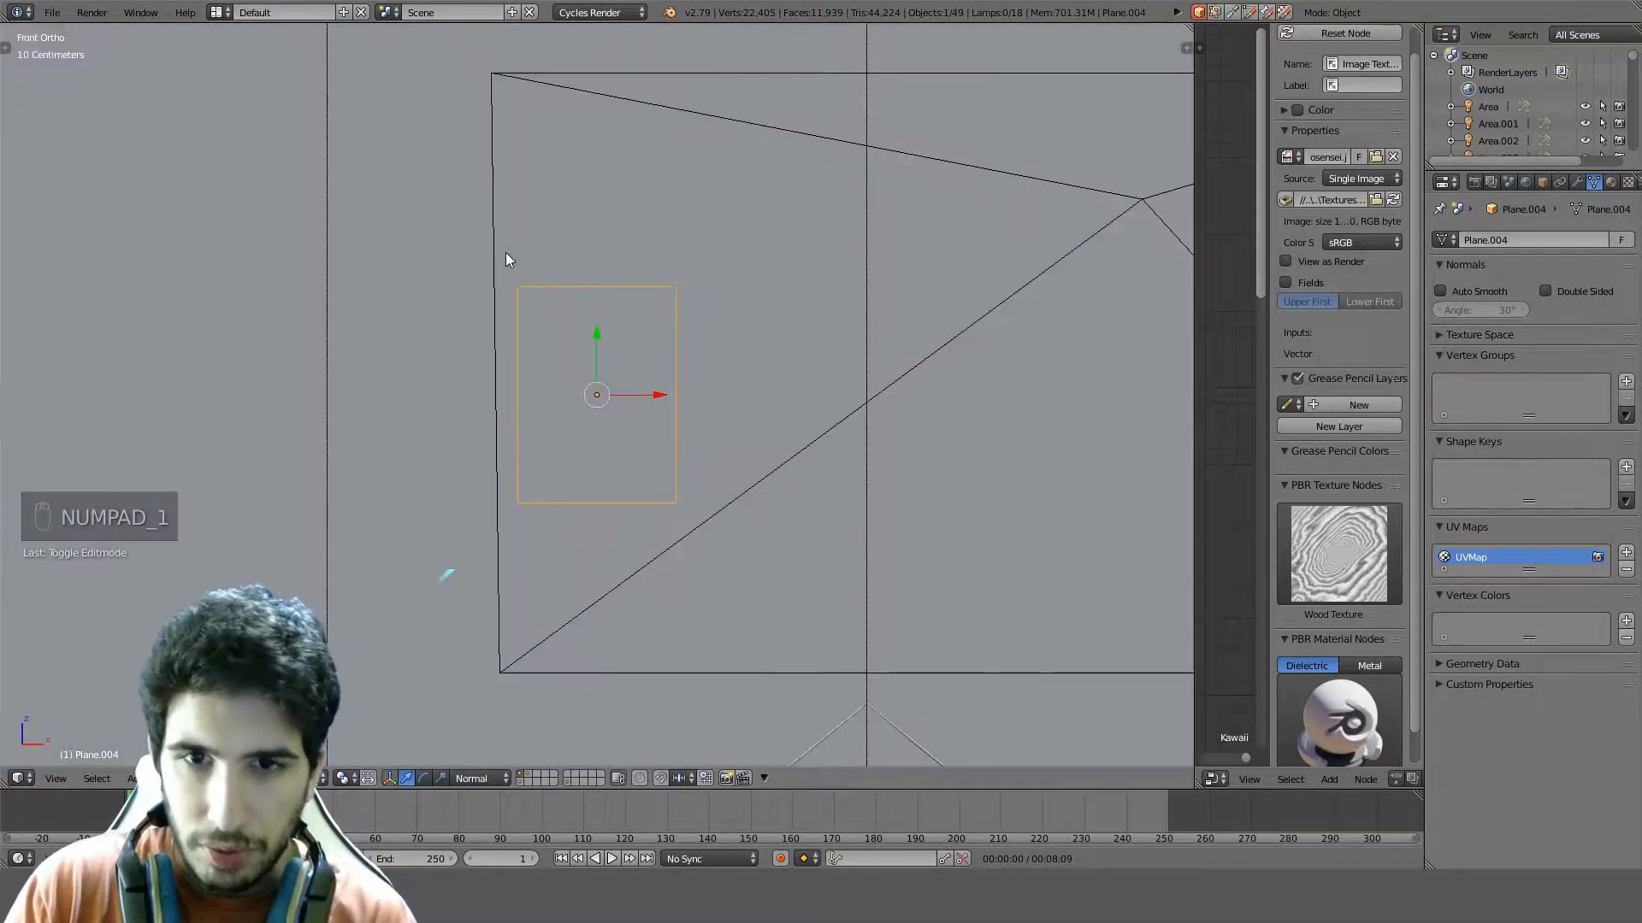
{"action": "key", "text": "KP_3"}
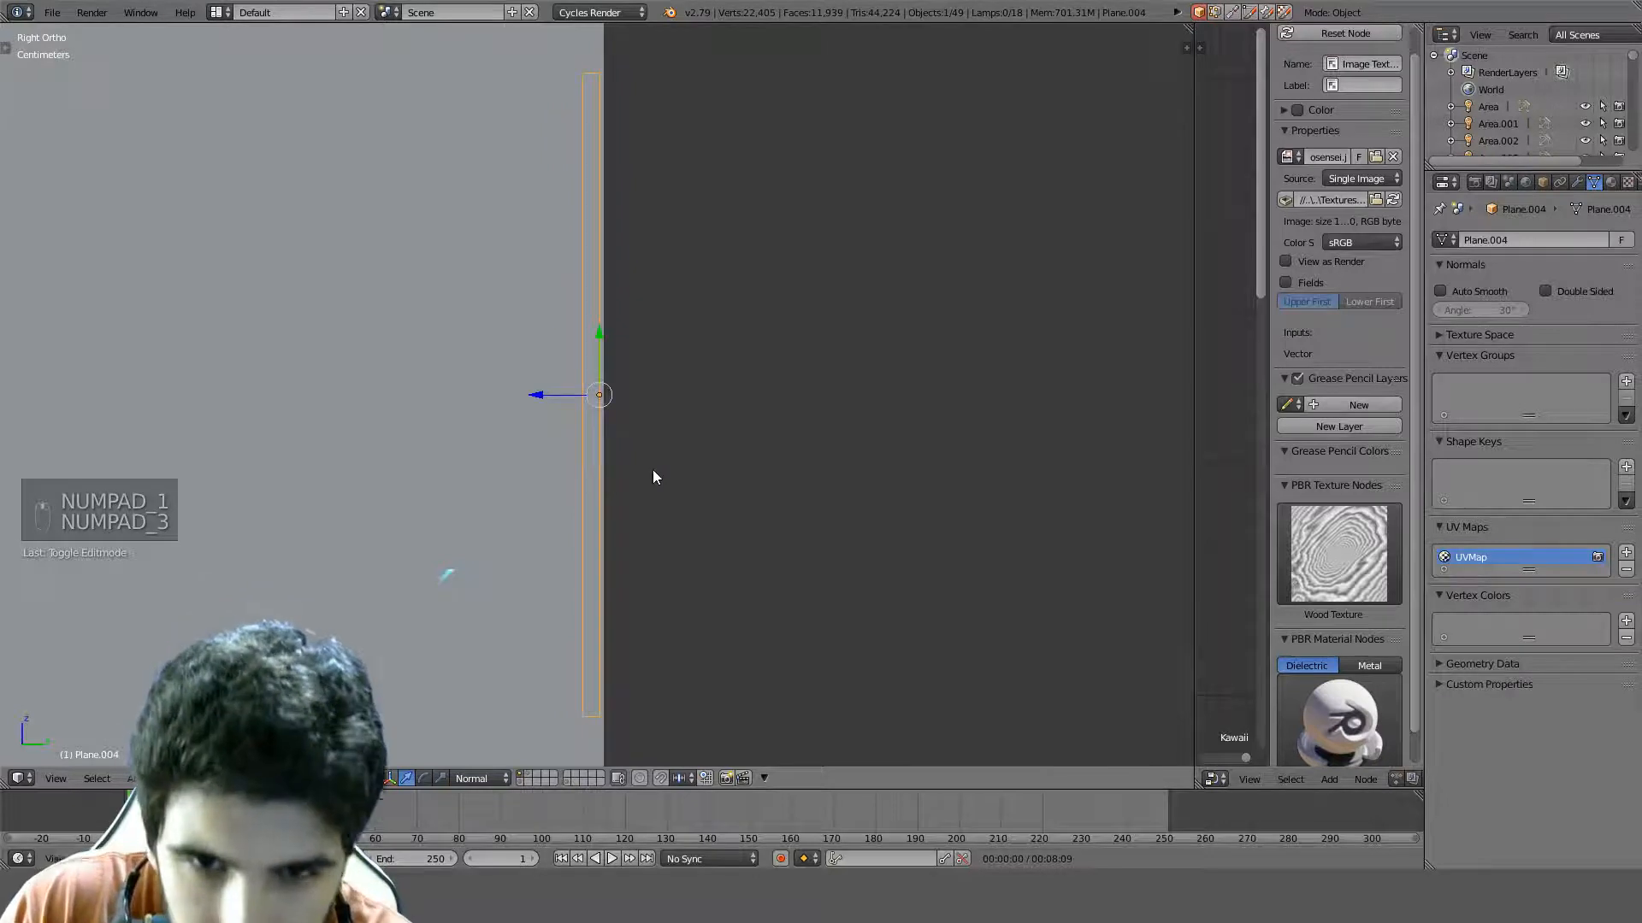
{"action": "key", "text": "g"}
{"action": "key", "text": "y"}
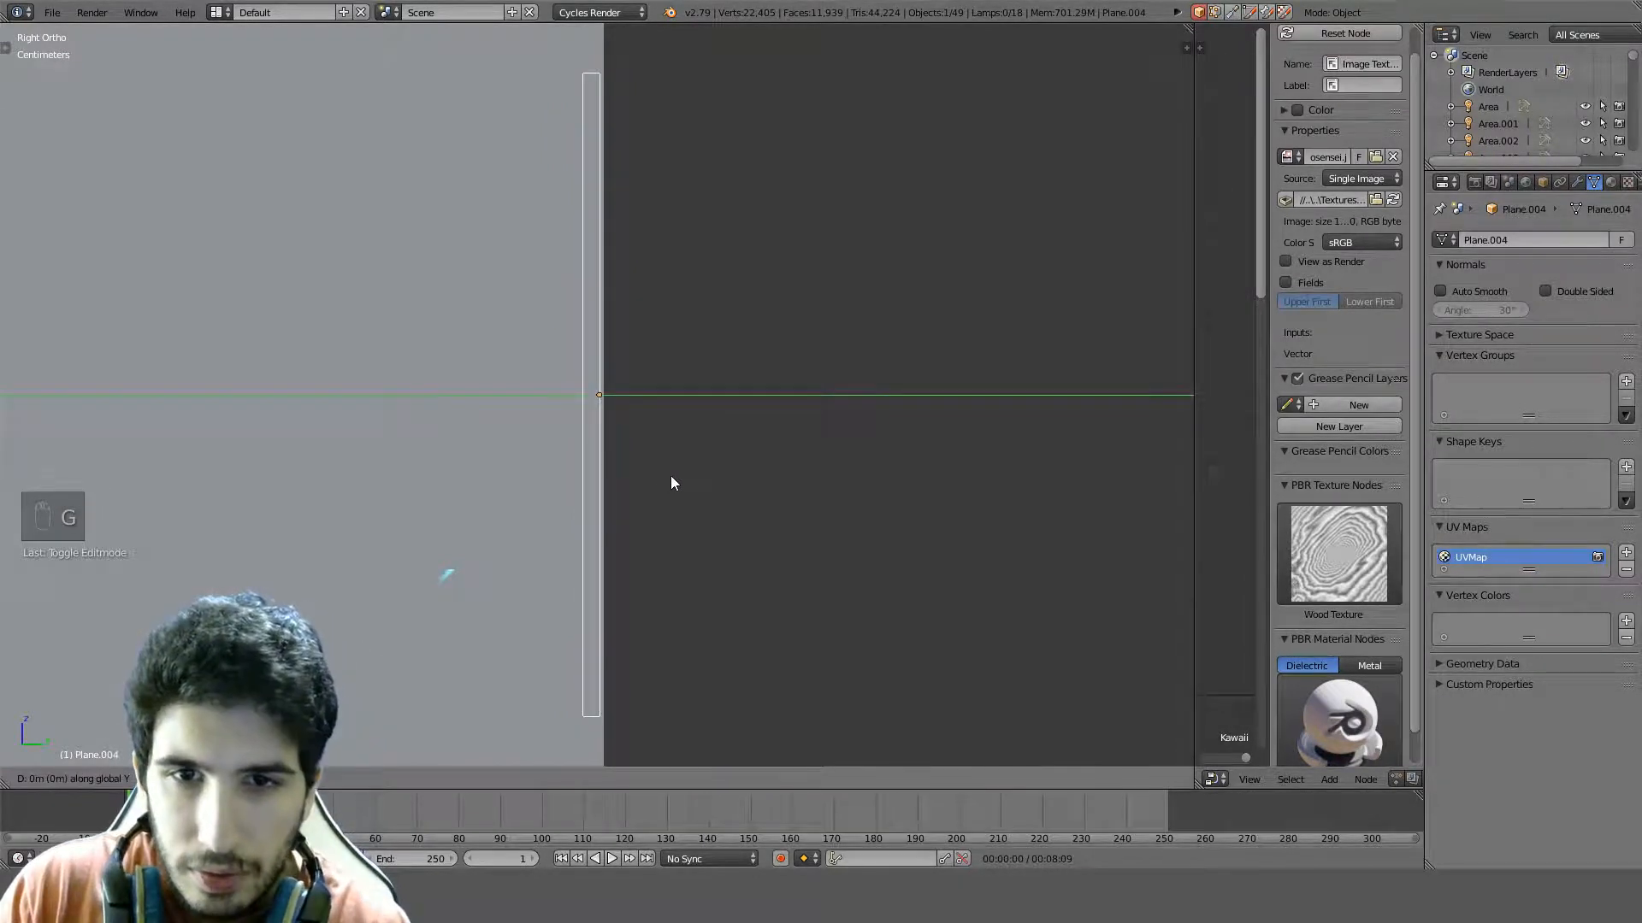
{"action": "left_click", "coordinate": [724, 489]}
Examine the whole dojo model from several angles, including the picture wall, the pillars and the floor area
{"action": "scroll", "coordinate": [721, 490], "scroll_direction": "down", "scroll_amount": 4}
{"action": "key", "text": "z"}
{"action": "middle_click_drag", "start_coordinate": [684, 491], "coordinate": [819, 646]}
{"action": "key", "text": "z"}
{"action": "scroll", "coordinate": [713, 510], "scroll_direction": "down", "scroll_amount": 3}
{"action": "scroll", "coordinate": [834, 499], "scroll_direction": "down", "scroll_amount": 4}
{"action": "middle_click_drag", "start_coordinate": [754, 584], "coordinate": [466, 548], "text": "shift"}
{"action": "scroll", "coordinate": [466, 548], "scroll_direction": "down", "scroll_amount": 5}
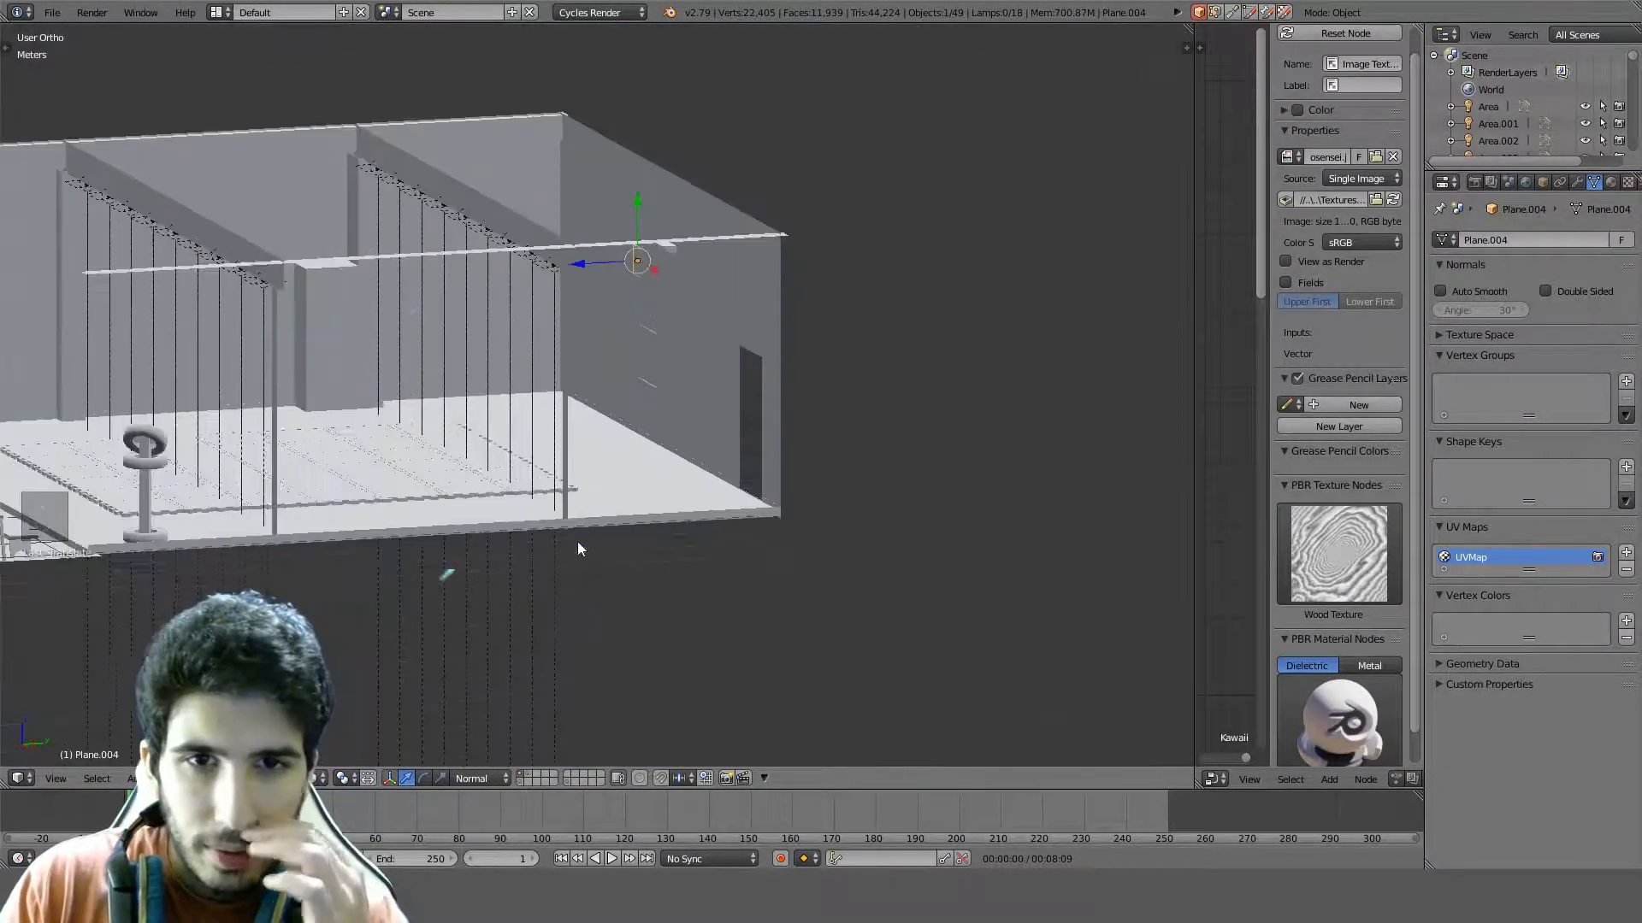
{"action": "middle_click_drag", "start_coordinate": [578, 541], "coordinate": [303, 260]}
{"action": "scroll", "coordinate": [282, 267], "scroll_direction": "up", "scroll_amount": 3}
{"action": "scroll", "coordinate": [276, 270], "scroll_direction": "down", "scroll_amount": 3}
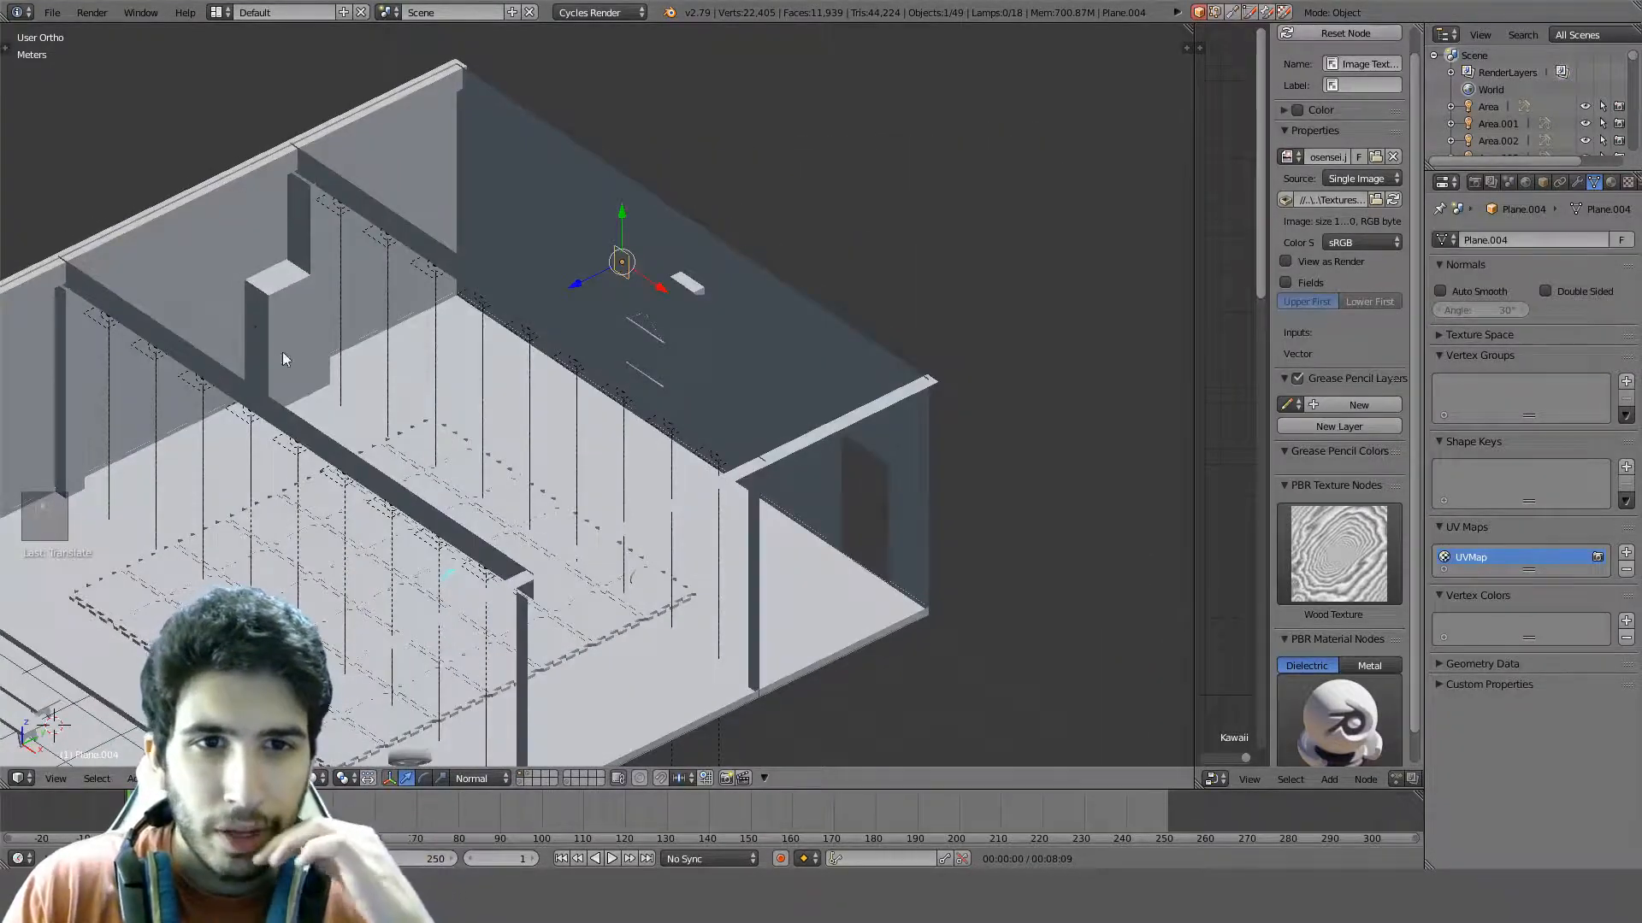
{"action": "middle_click_drag", "start_coordinate": [282, 352], "coordinate": [538, 323]}
{"action": "scroll", "coordinate": [540, 320], "scroll_direction": "up", "scroll_amount": 3}
{"action": "scroll", "coordinate": [541, 320], "scroll_direction": "down", "scroll_amount": 3}
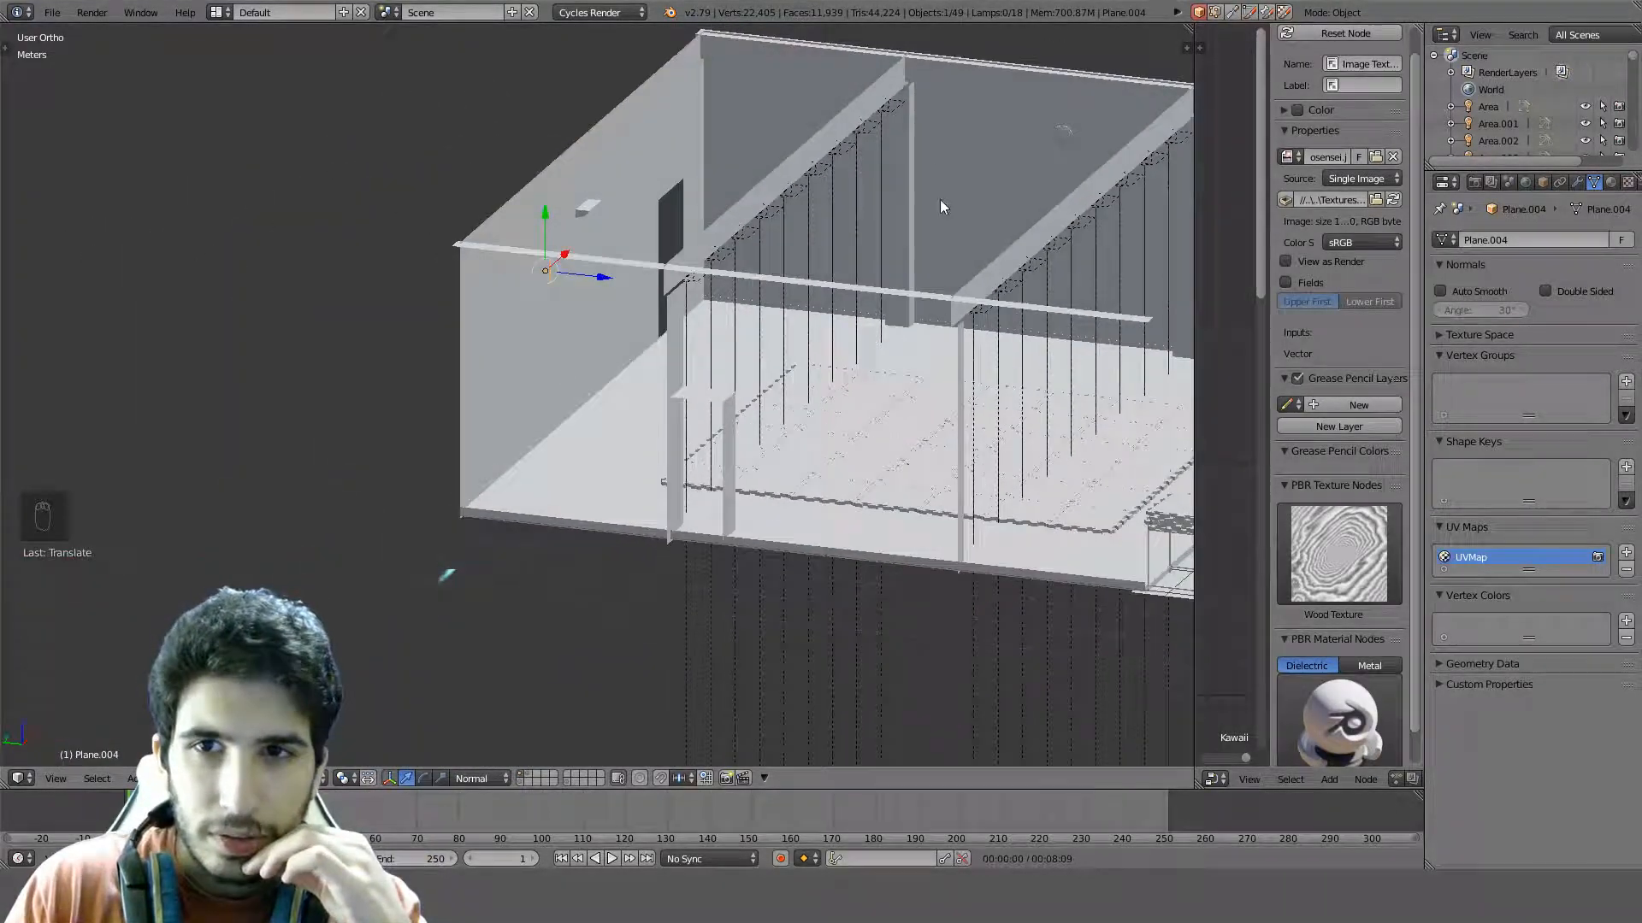
{"action": "scroll", "coordinate": [932, 256], "scroll_direction": "up", "scroll_amount": 3}
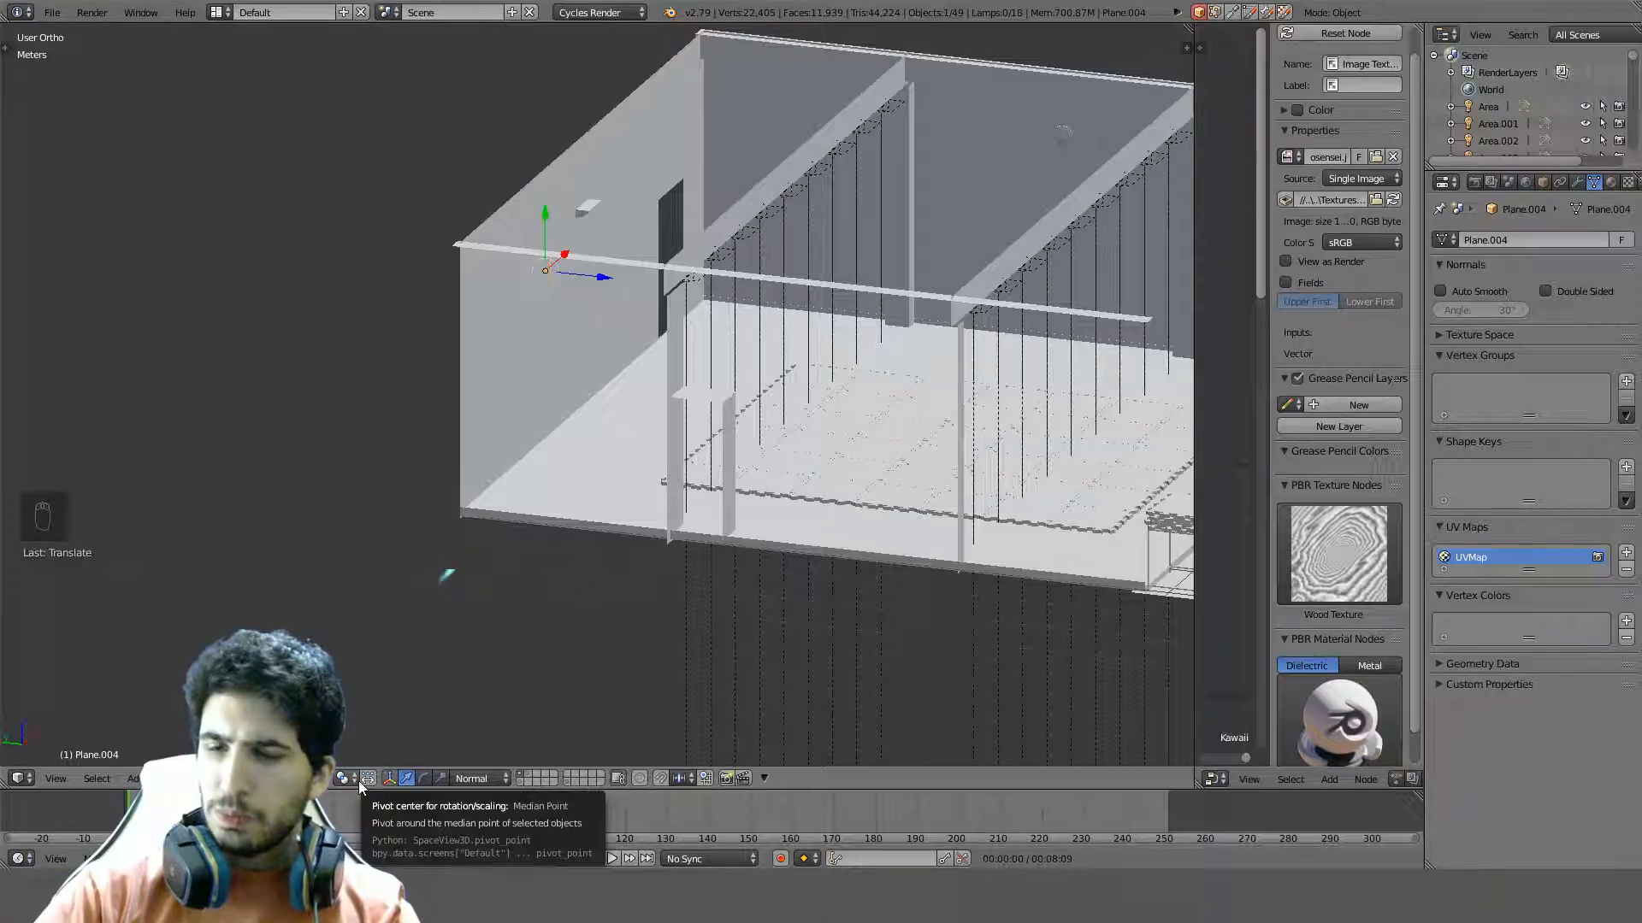
{"action": "middle_click_drag", "start_coordinate": [1038, 523], "coordinate": [920, 320]}
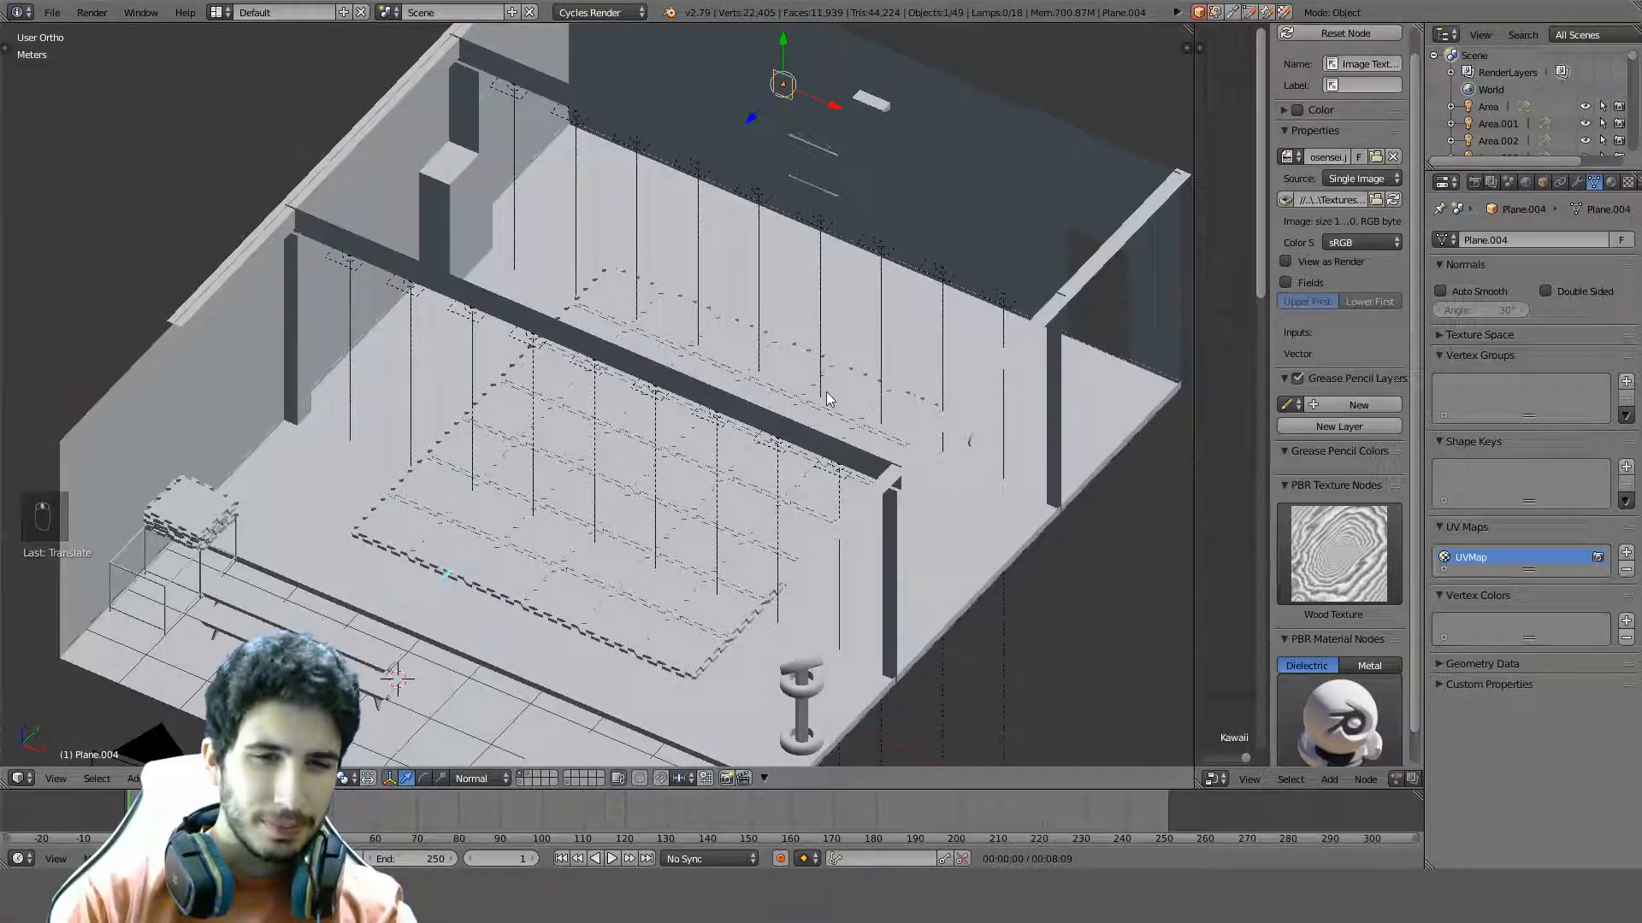
Save the scene and switch to an empty layer in top view
{"action": "key", "text": "ctrl+s"}
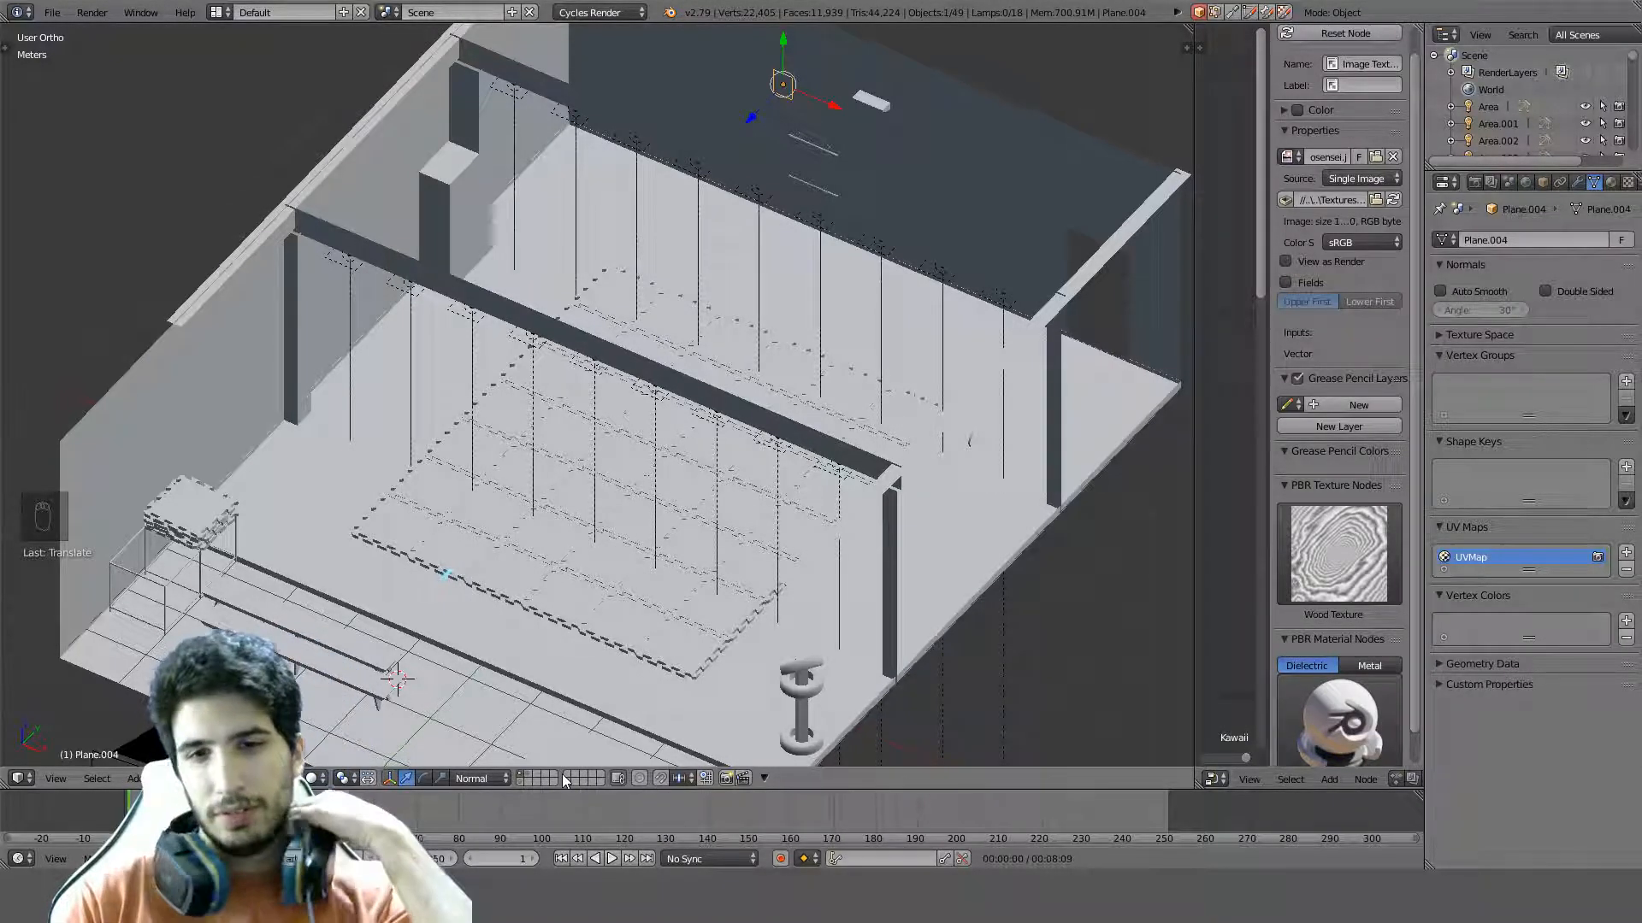
{"action": "left_click", "coordinate": [553, 778]}
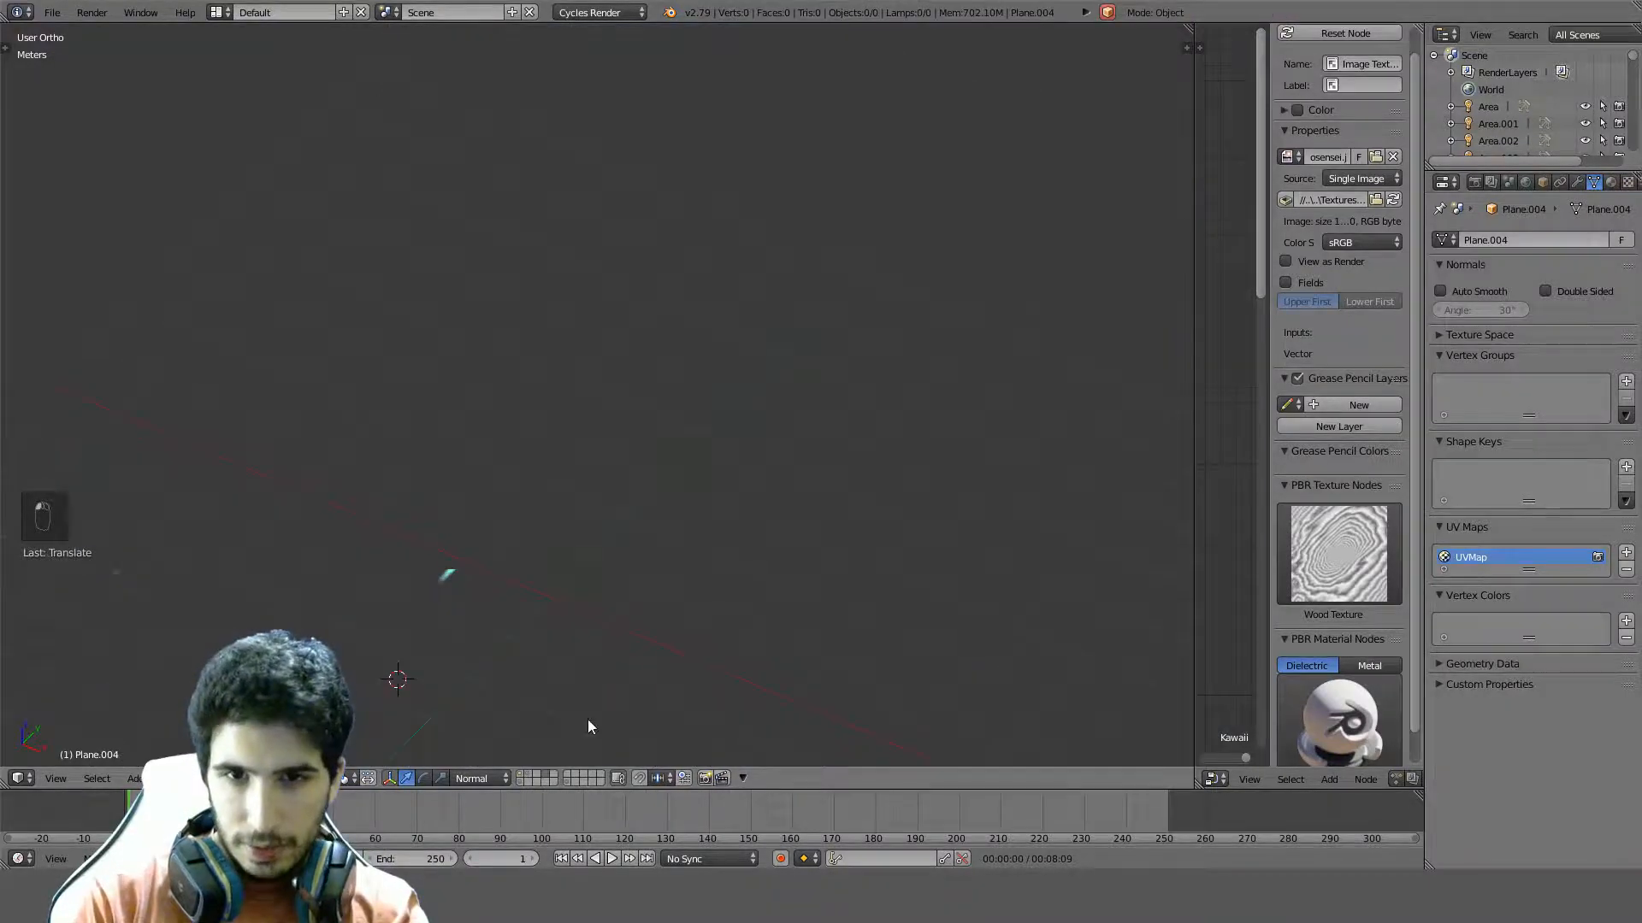
{"action": "key", "text": "KP_7"}
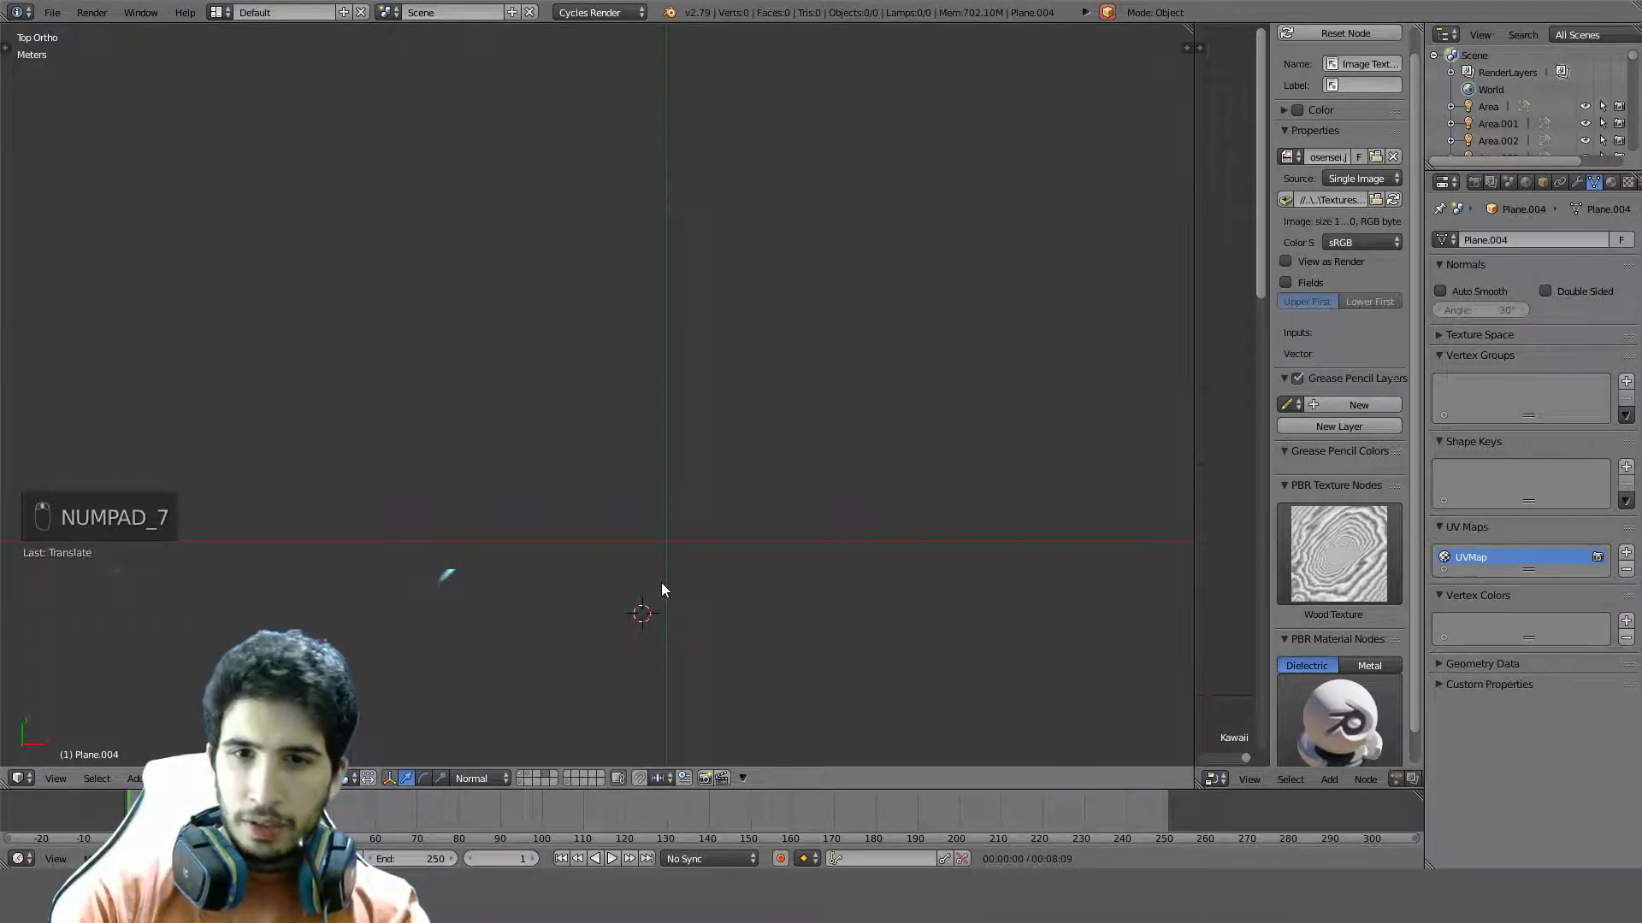
Reset the 3D cursor to the origin and join the node editor area into the 3D view
{"action": "key", "text": "shift+c"}
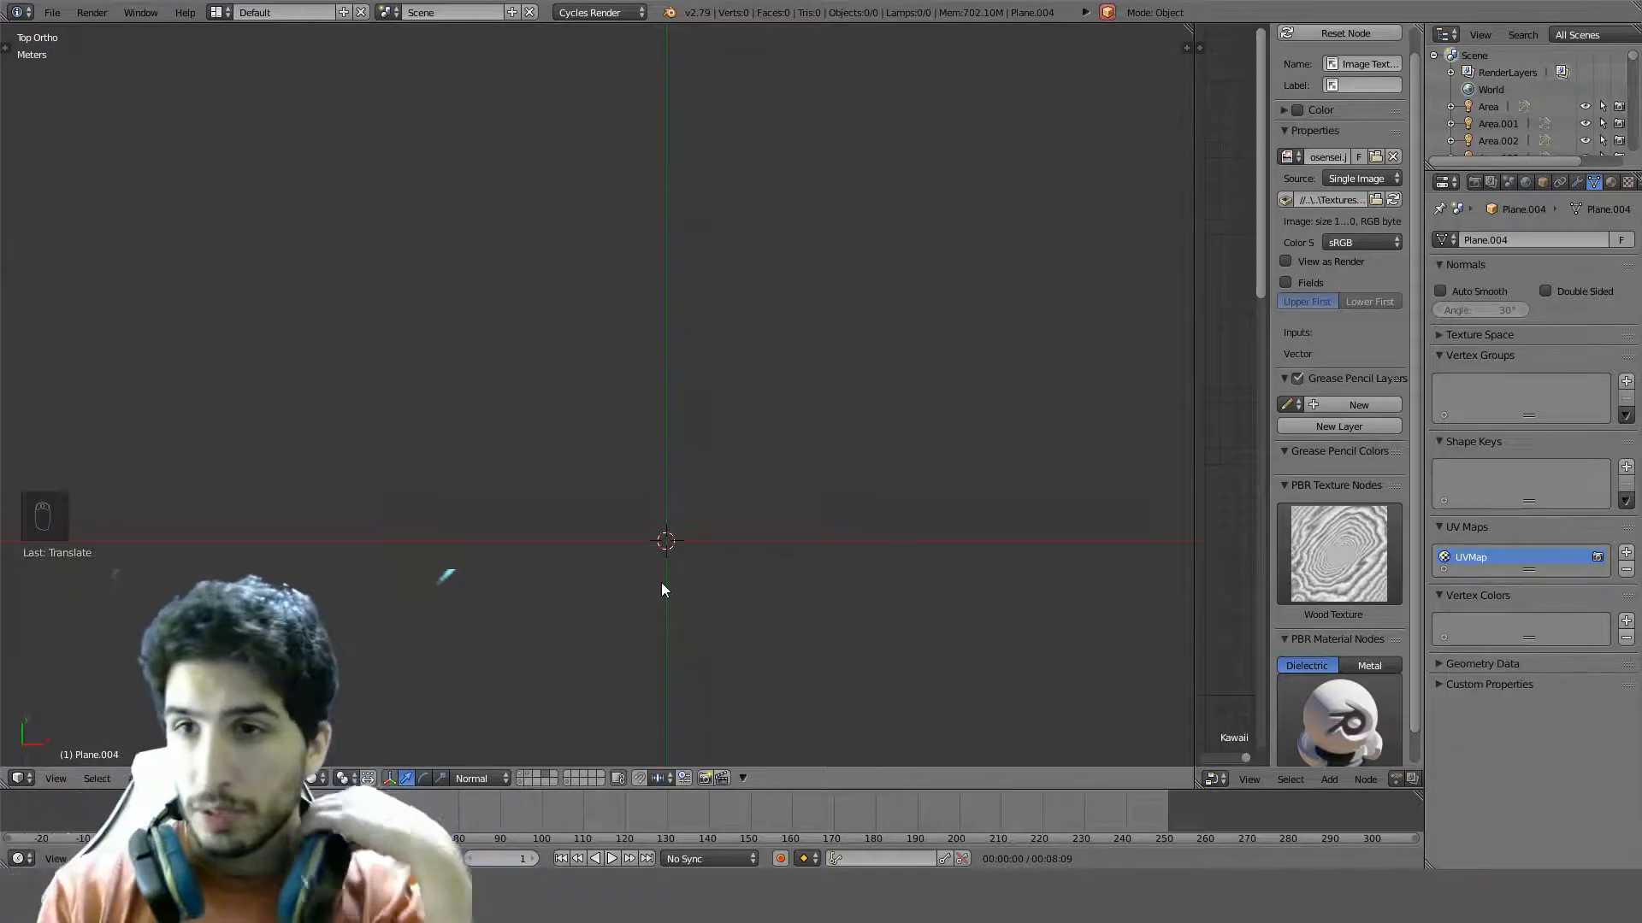
{"action": "key", "text": "n"}
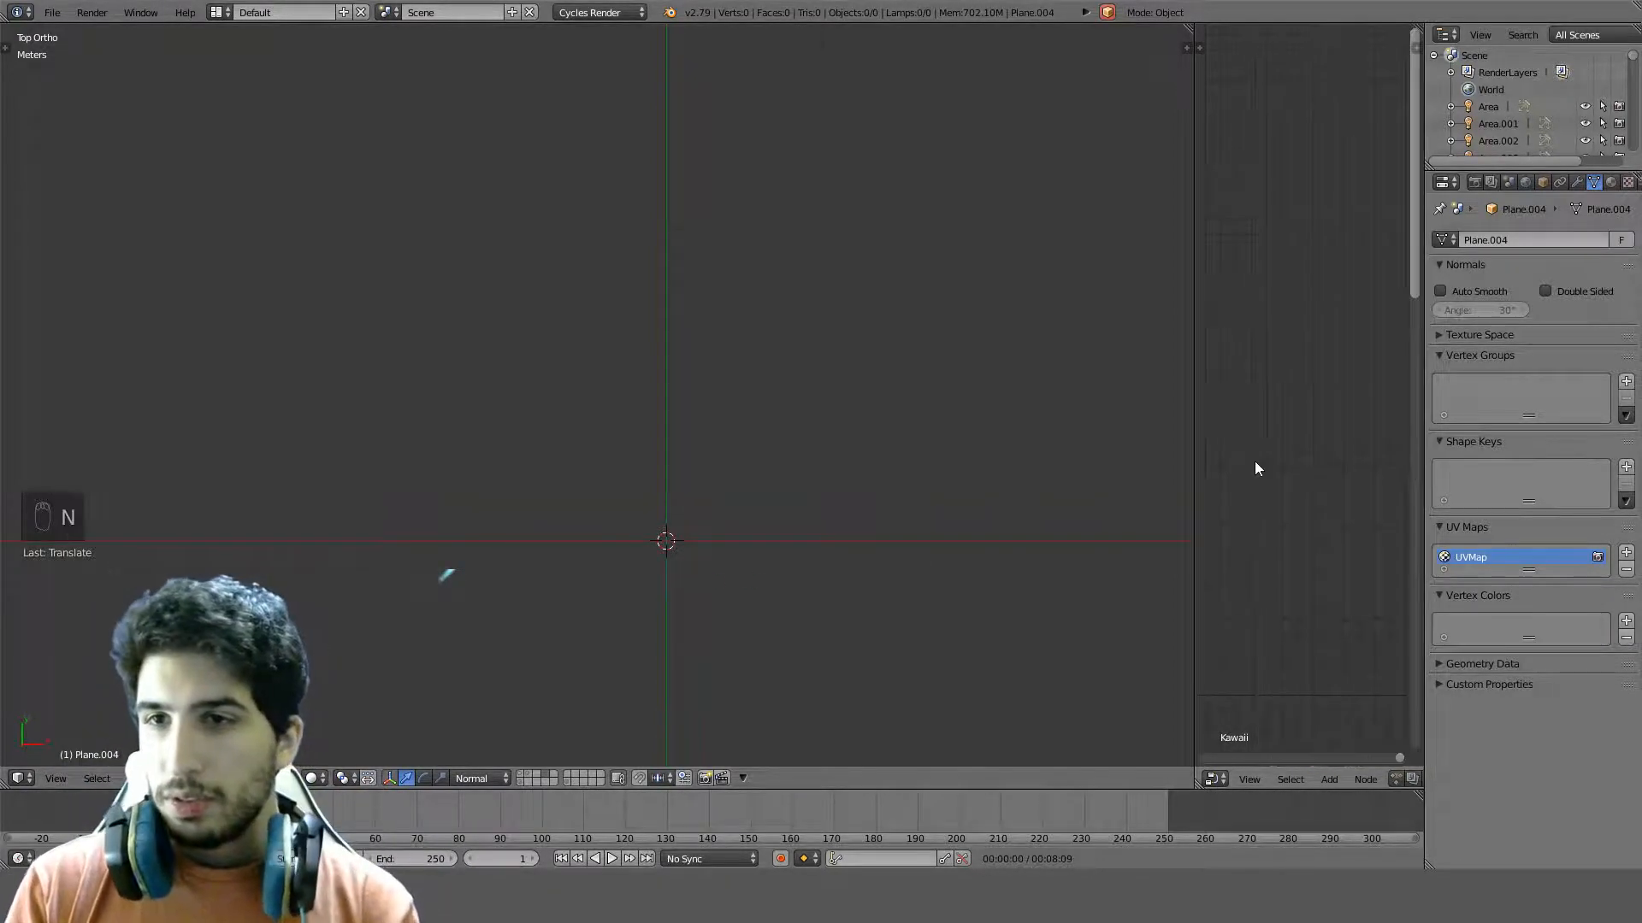
{"action": "left_click_drag", "start_coordinate": [1197, 28], "coordinate": [1265, 171]}
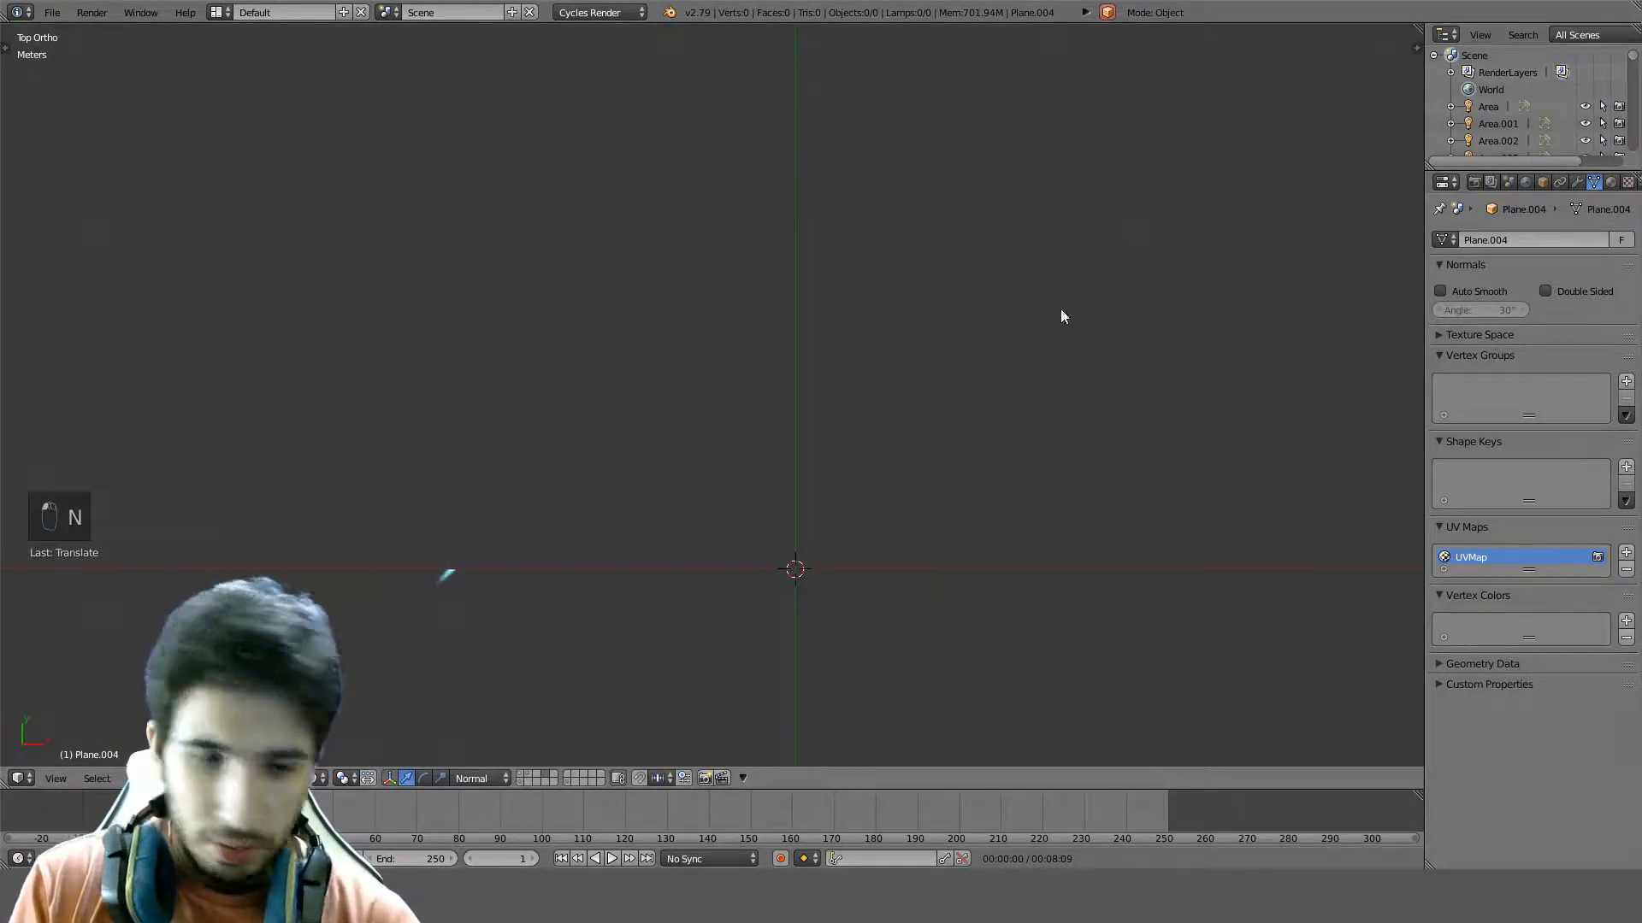
{"action": "key", "text": "shift+c"}
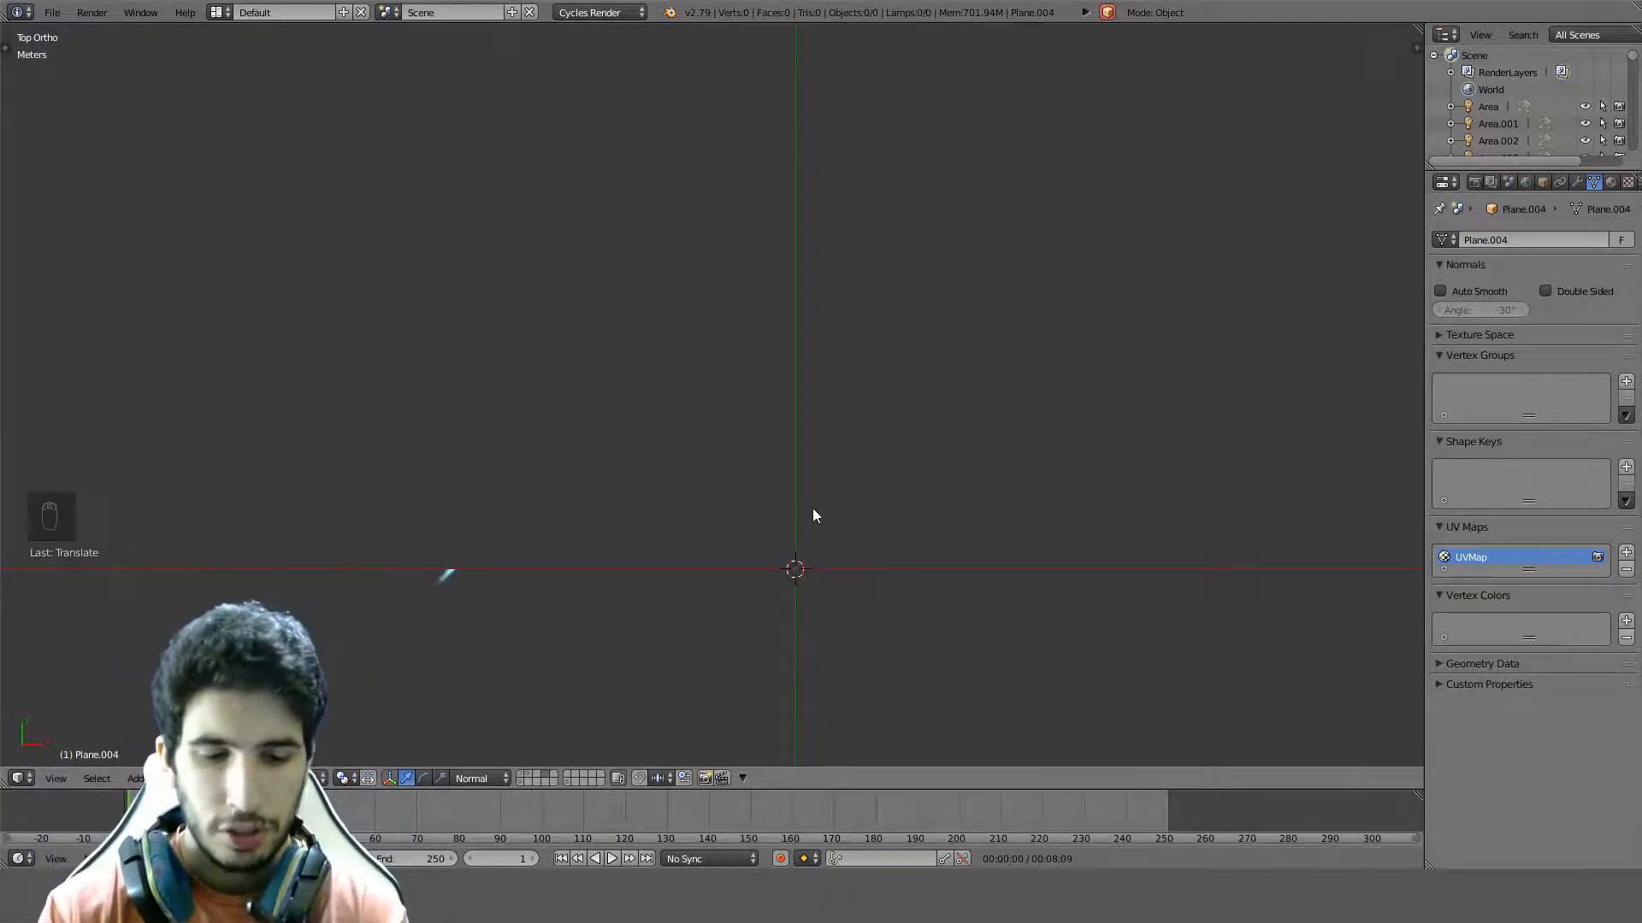
Add a mesh cylinder at the origin and scale it uniformly to 0.1
{"action": "key", "text": "shift+a"}
{"action": "mouse_move", "coordinate": [808, 510]}
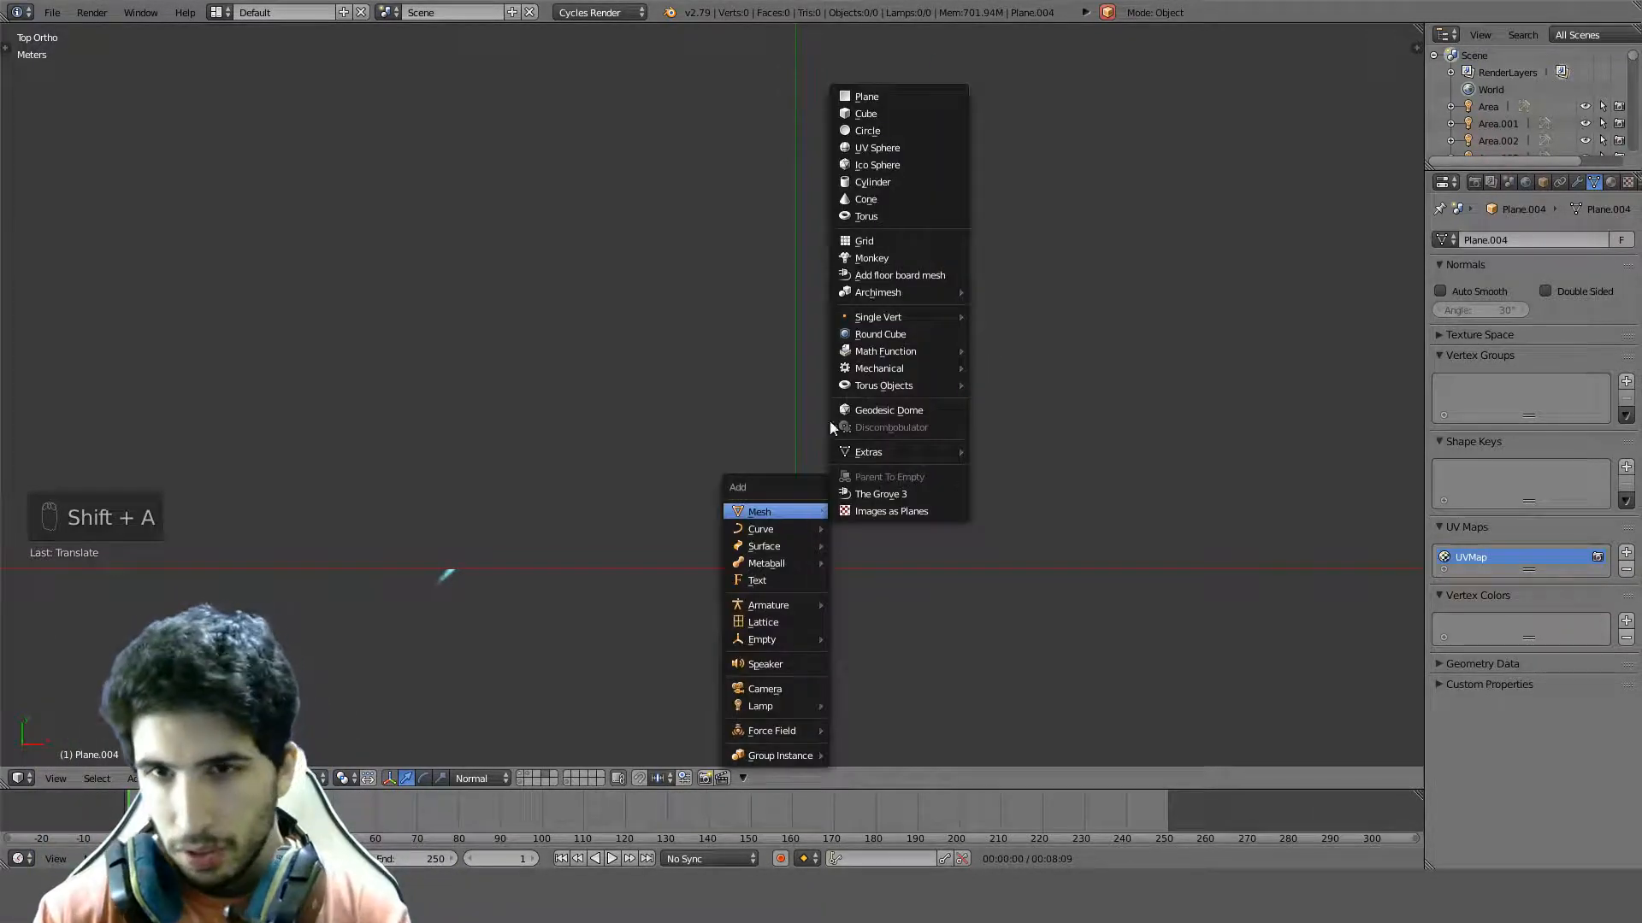
{"action": "left_click", "coordinate": [872, 183]}
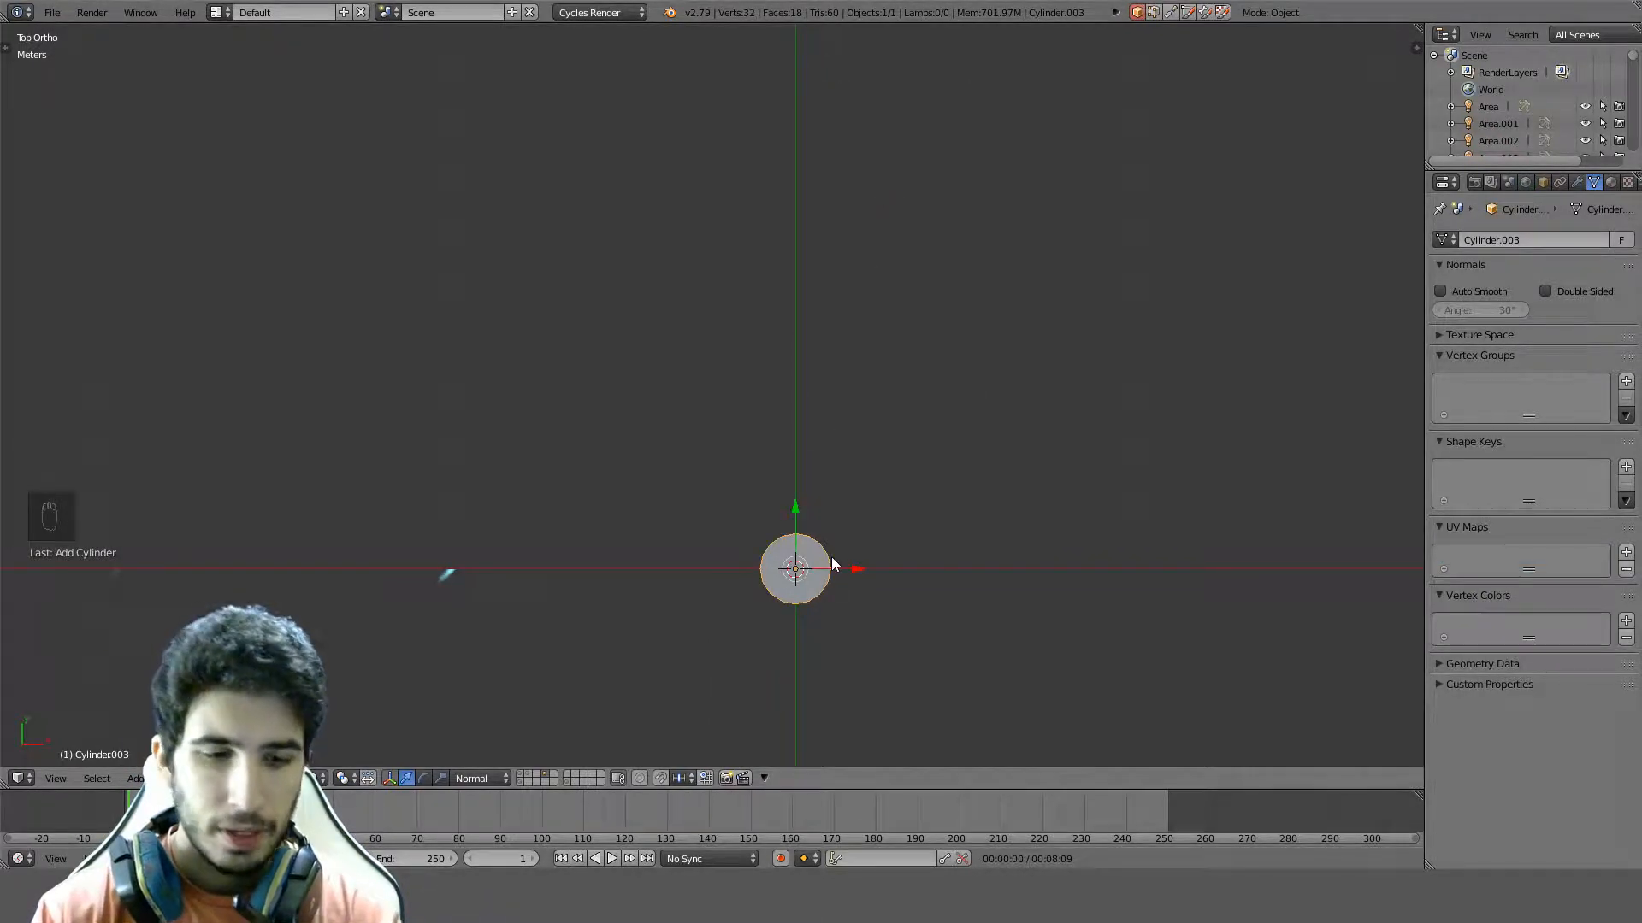
{"action": "key", "text": "t"}
{"action": "key", "text": "t"}
{"action": "middle_click_drag", "start_coordinate": [876, 593], "coordinate": [952, 472]}
{"action": "key", "text": "s"}
{"action": "left_click", "coordinate": [949, 474]}
{"action": "key", "text": "shift+c"}
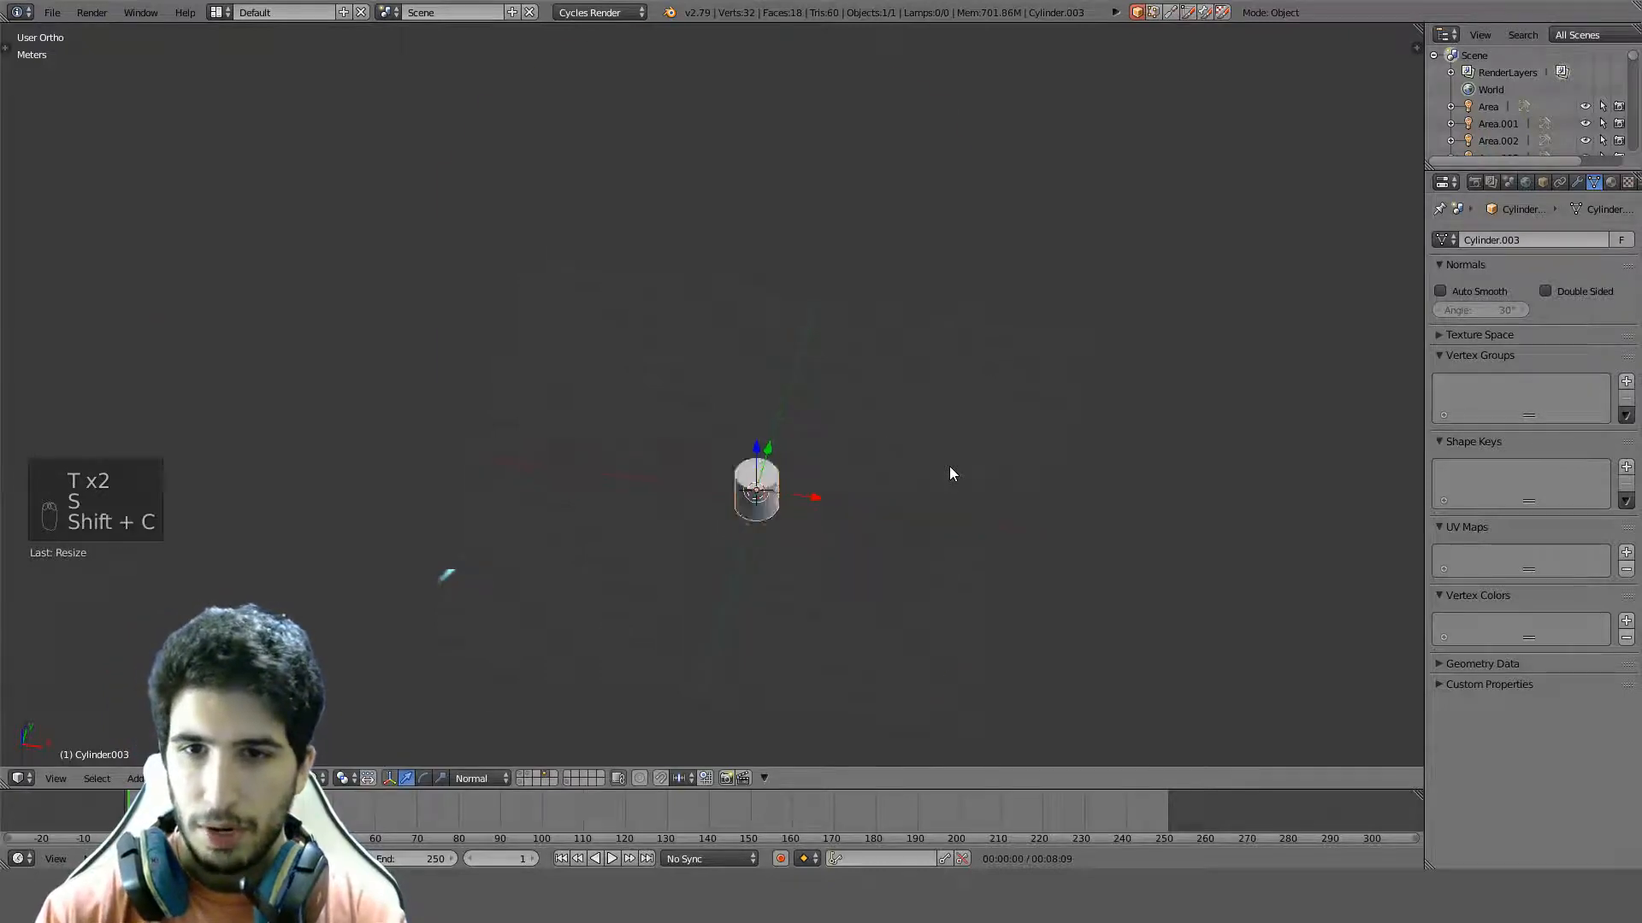
Set the cylinder's dimensions to 2.5 cm in X and 3 cm in Y
{"action": "scroll", "coordinate": [949, 474], "scroll_direction": "down", "scroll_amount": 4}
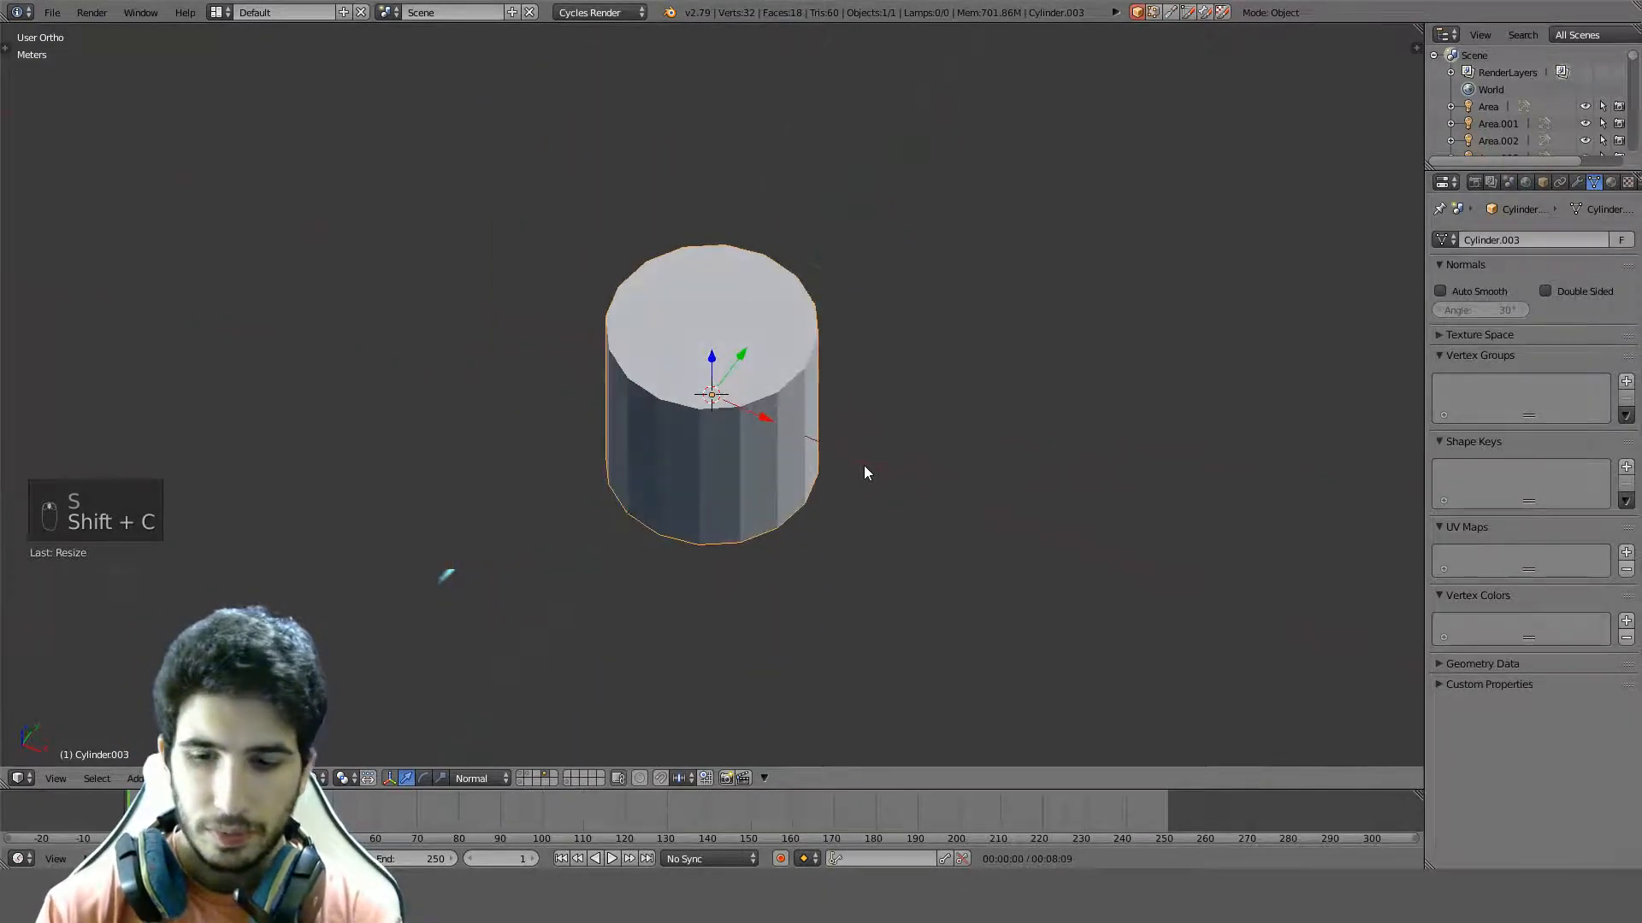
{"action": "key", "text": "KP_7"}
{"action": "key", "text": "n"}
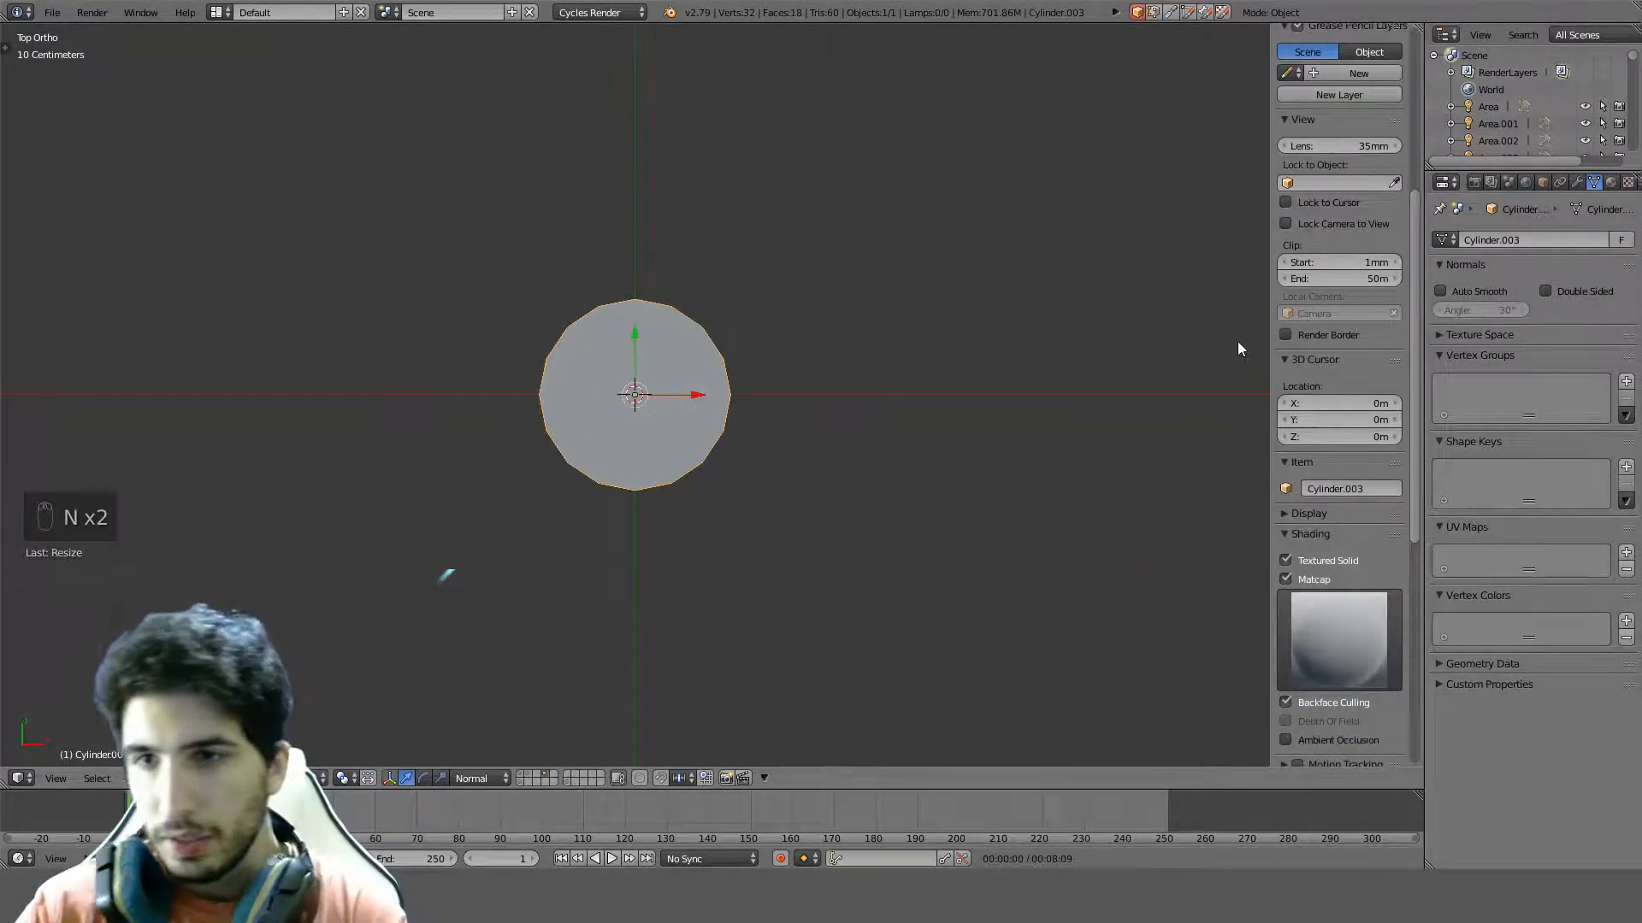
{"action": "scroll", "coordinate": [1368, 325], "scroll_direction": "up", "scroll_amount": 10}
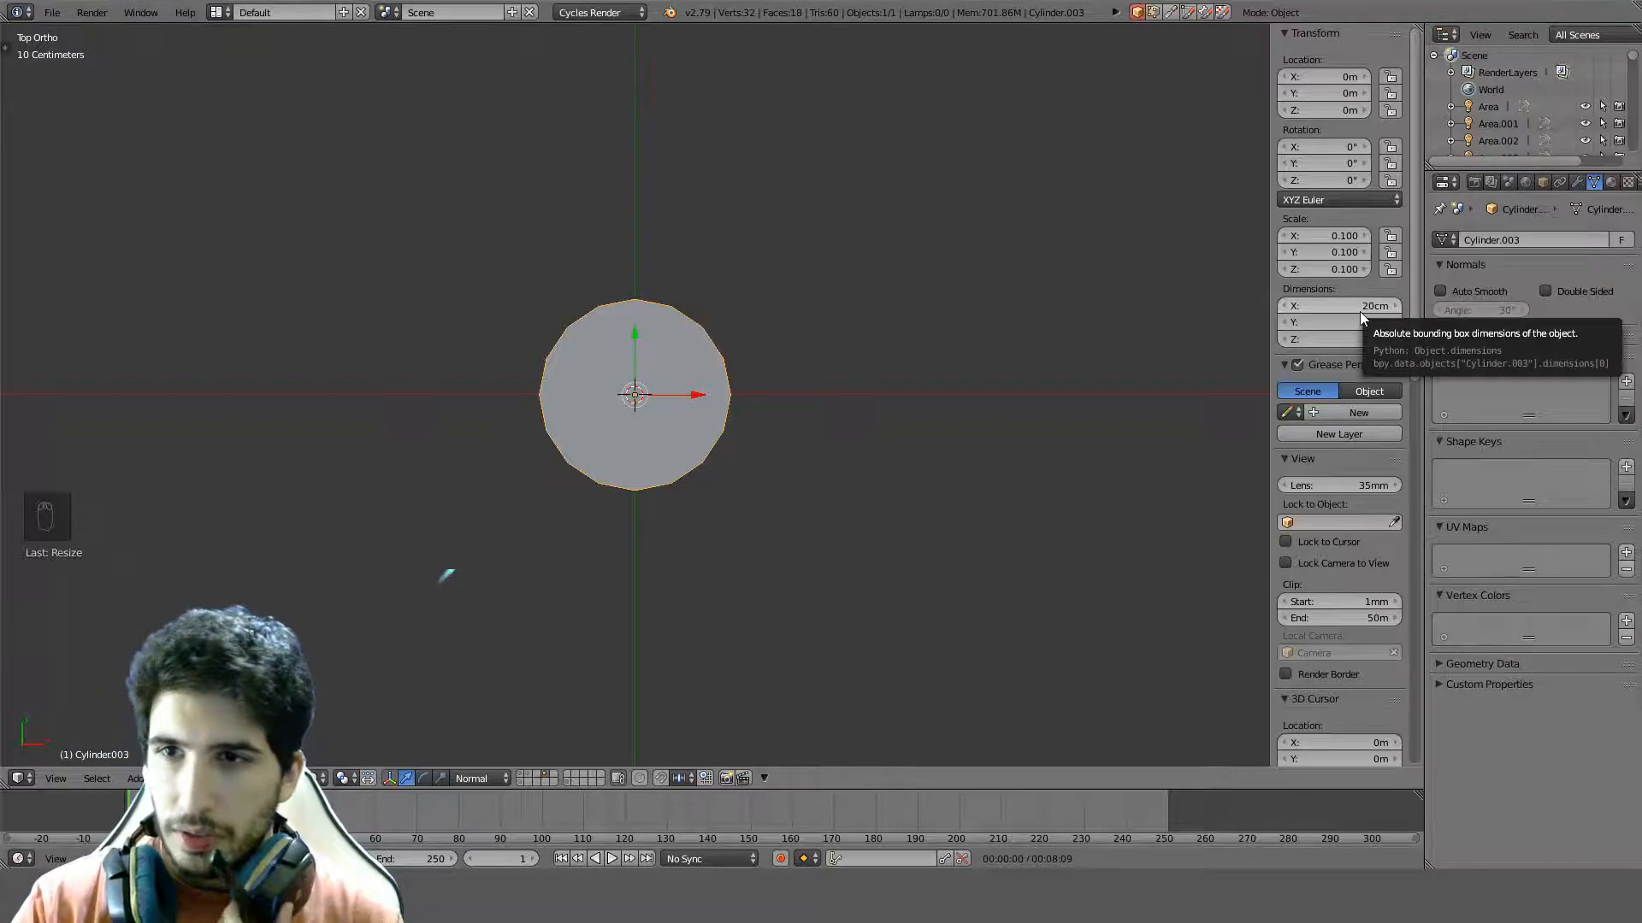
{"action": "left_click", "coordinate": [1359, 311]}
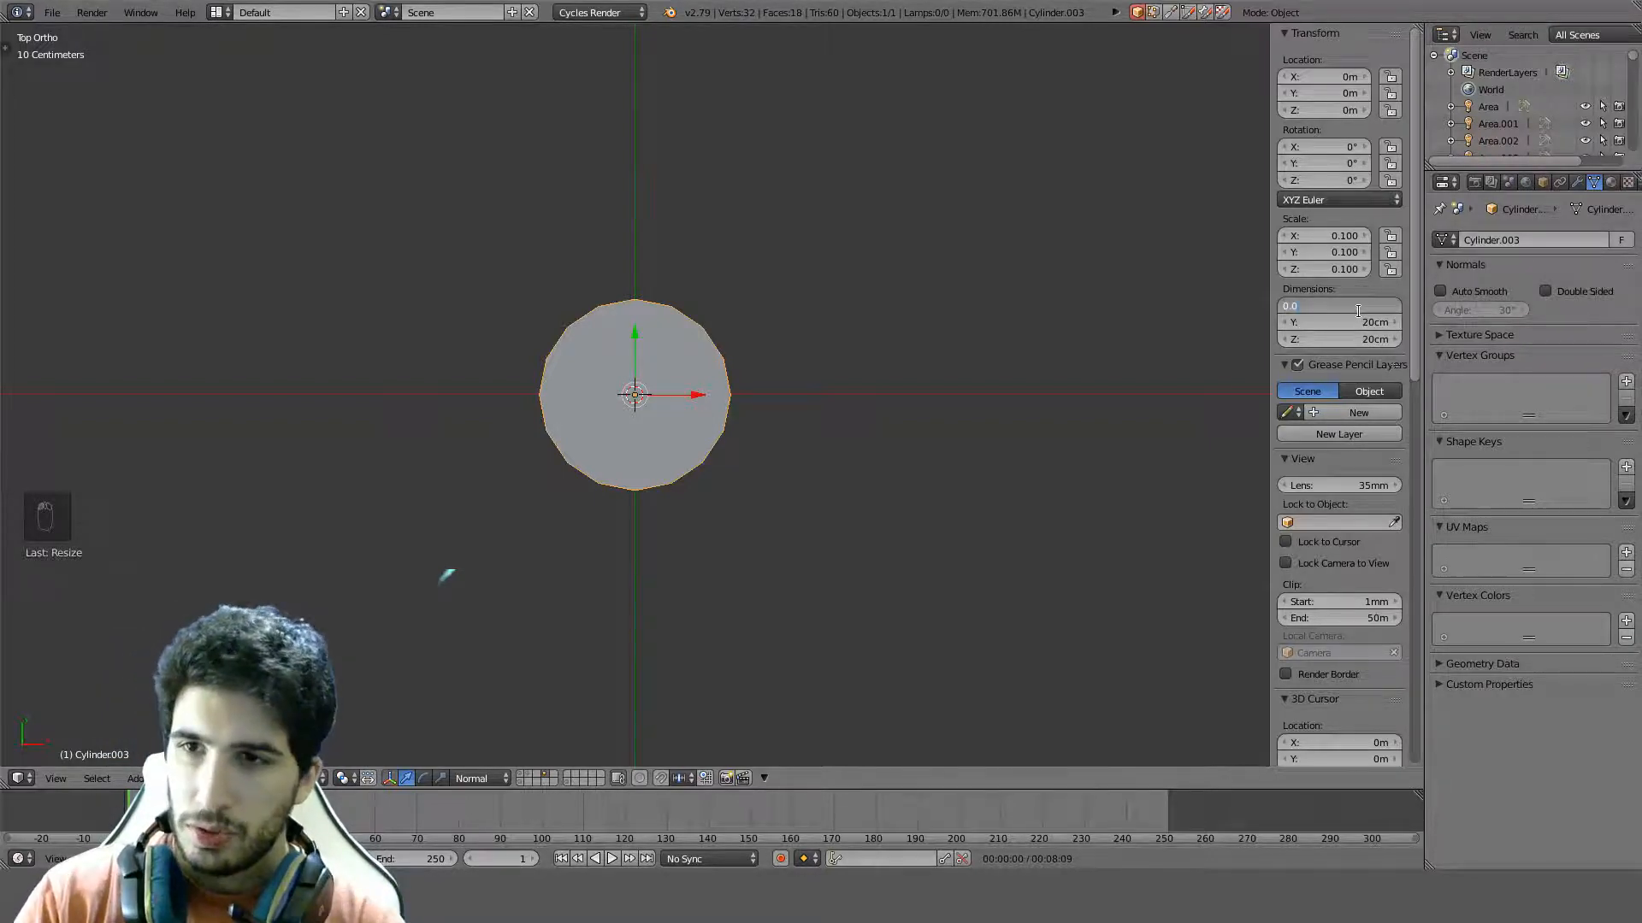
{"action": "type", "text": "0.025"}
{"action": "key", "text": "Return"}
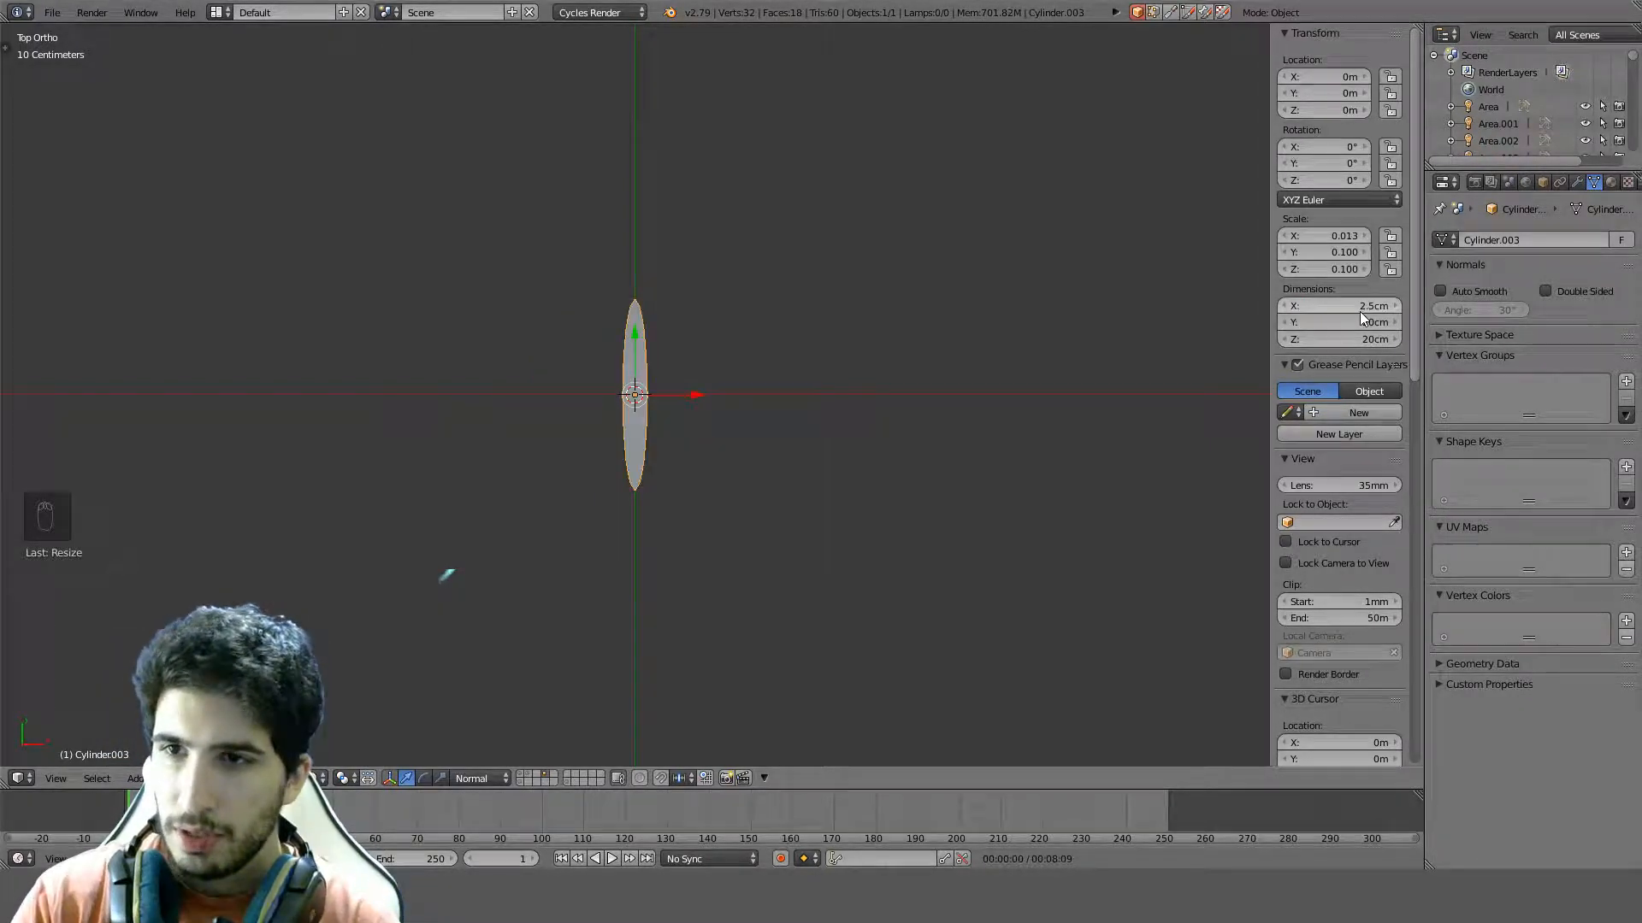
{"action": "left_click", "coordinate": [1354, 323]}
{"action": "type", "text": "0.03"}
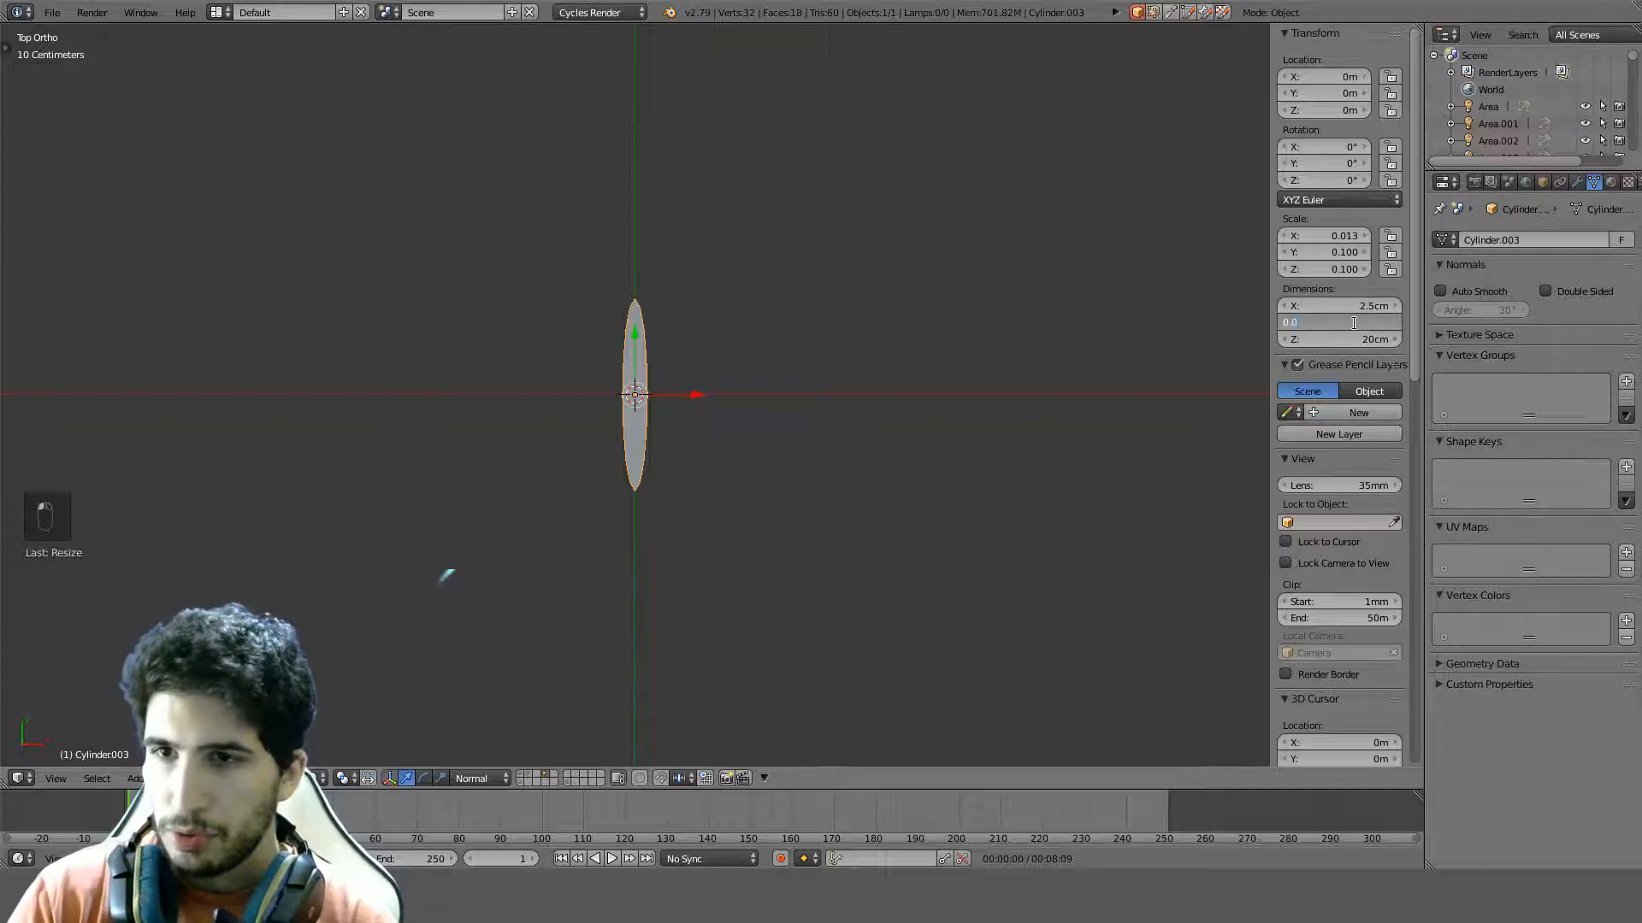
{"action": "key", "text": "Return"}
Set the cylinder's Z dimension to 25 cm
{"action": "scroll", "coordinate": [705, 419], "scroll_direction": "up", "scroll_amount": 3}
{"action": "middle_click_drag", "start_coordinate": [704, 418], "coordinate": [753, 318]}
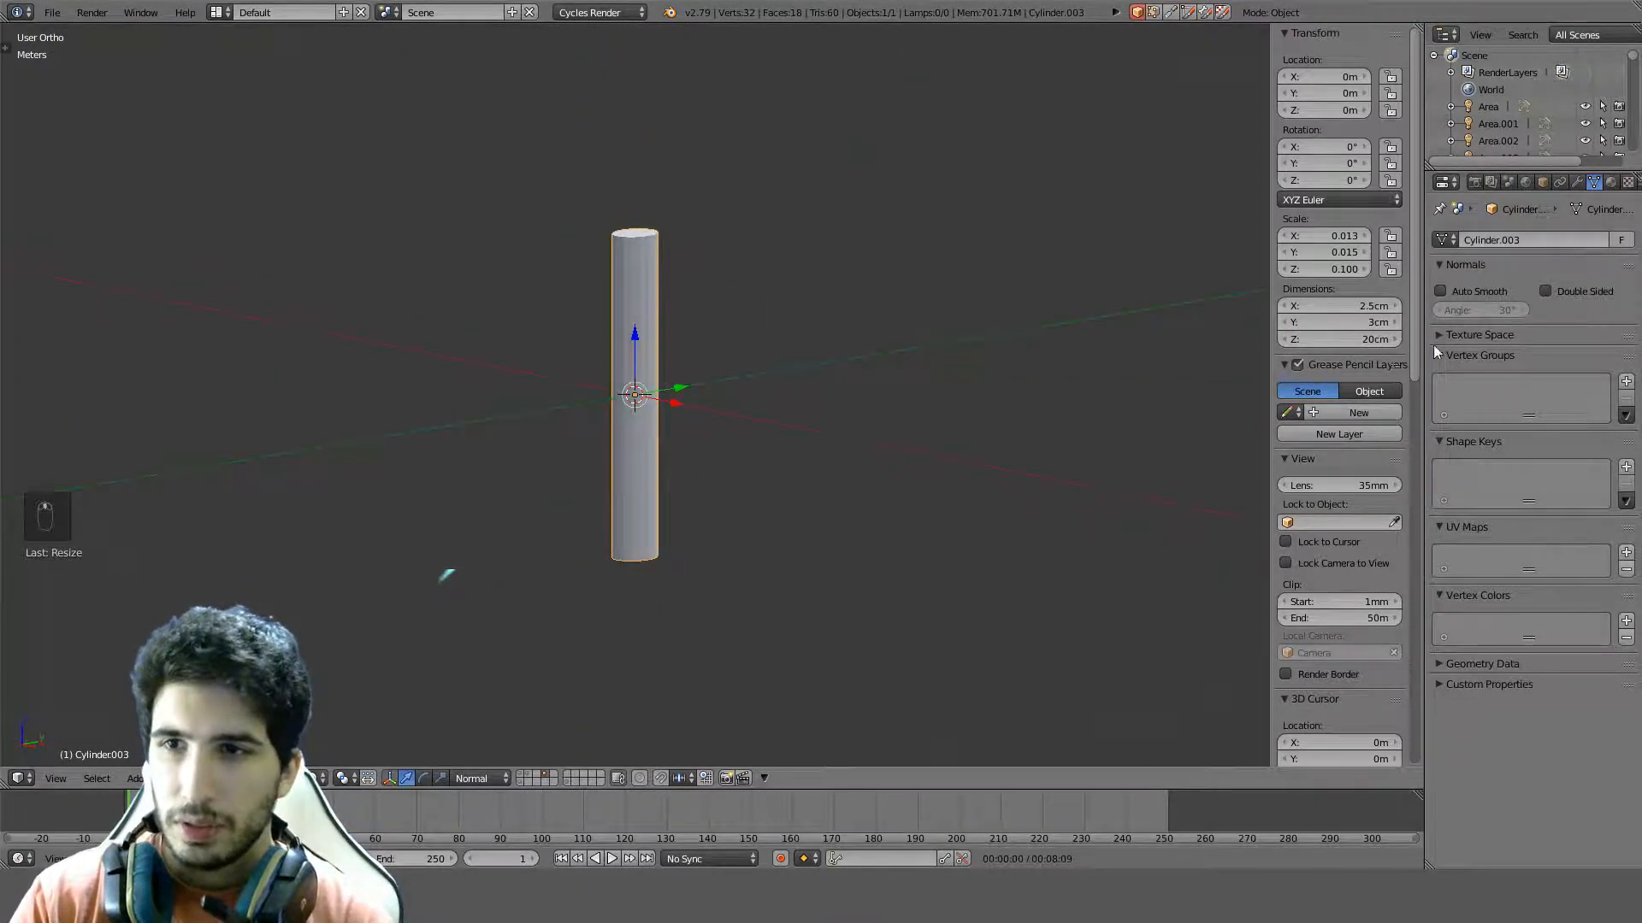
{"action": "left_click", "coordinate": [1357, 337]}
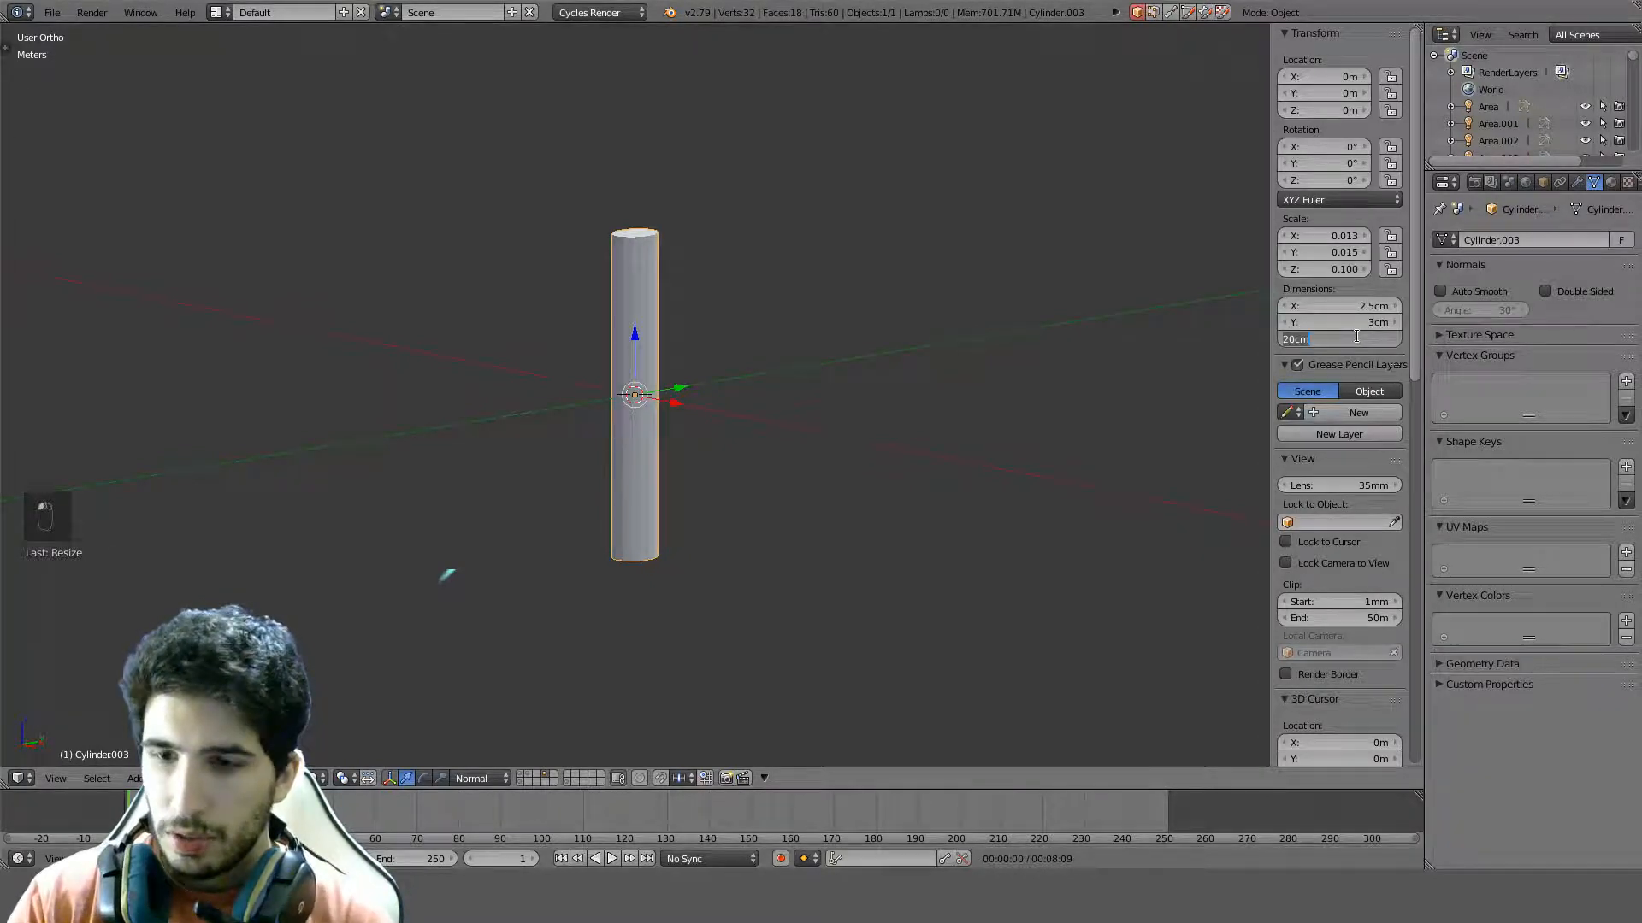
{"action": "type", "text": "0.25"}
{"action": "key", "text": "Return"}
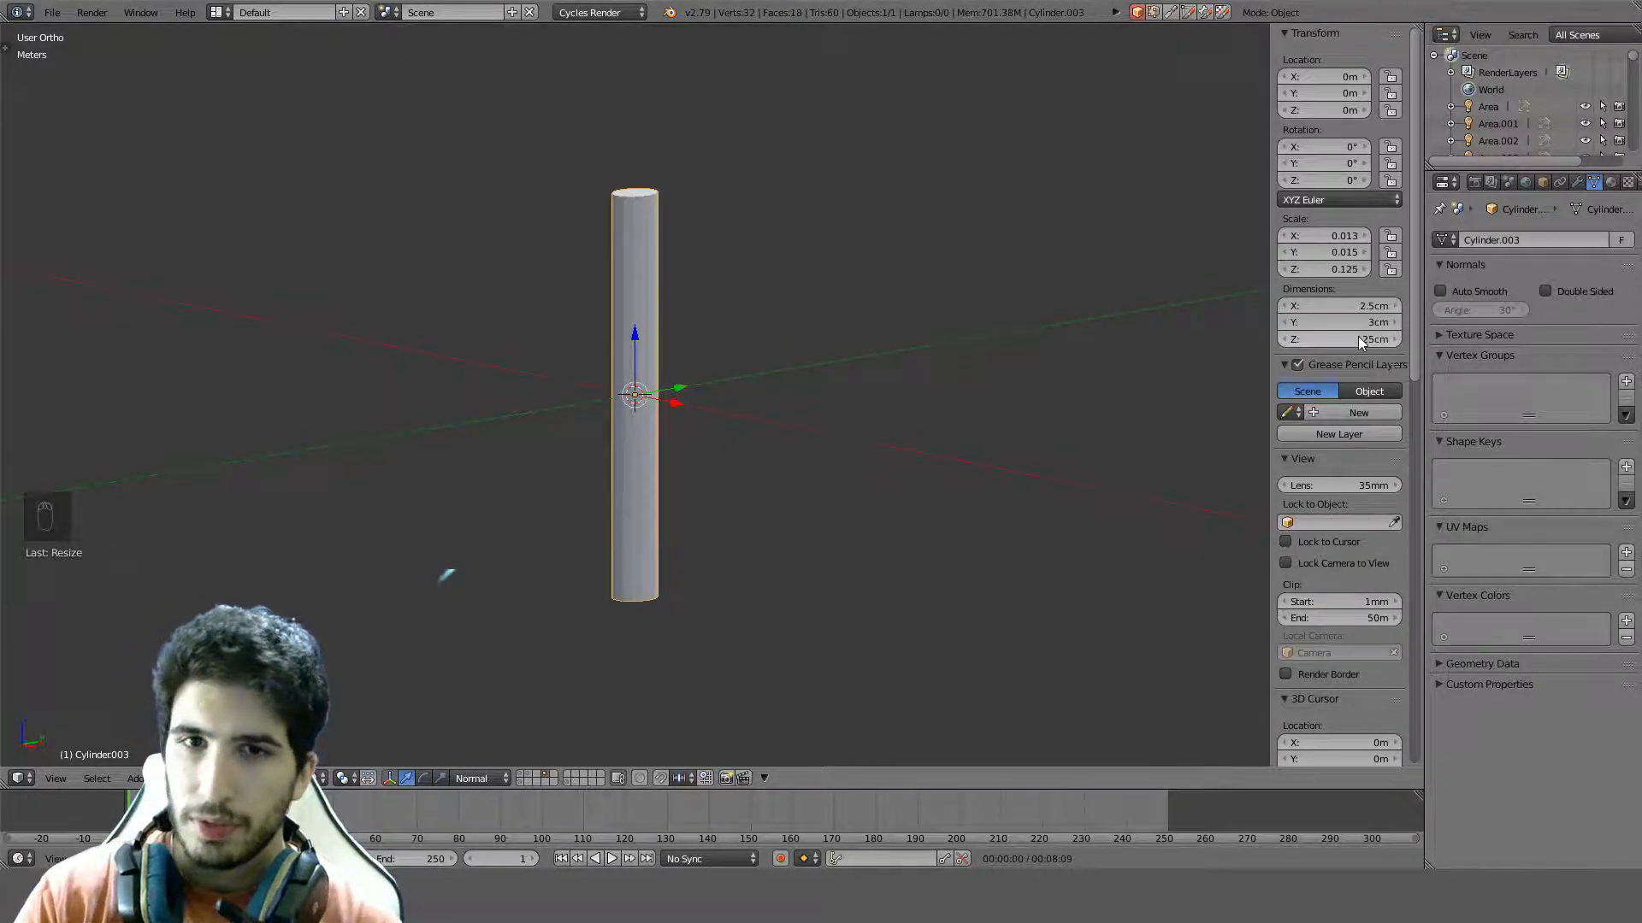
Apply the HardOps SSharpen operation to the cylinder with 30° sharpness and a 60° smoothing angle
{"action": "scroll", "coordinate": [761, 409], "scroll_direction": "down", "scroll_amount": 5}
{"action": "scroll", "coordinate": [744, 408], "scroll_direction": "up", "scroll_amount": 1}
{"action": "key", "text": "q"}
{"action": "left_click", "coordinate": [737, 412]}
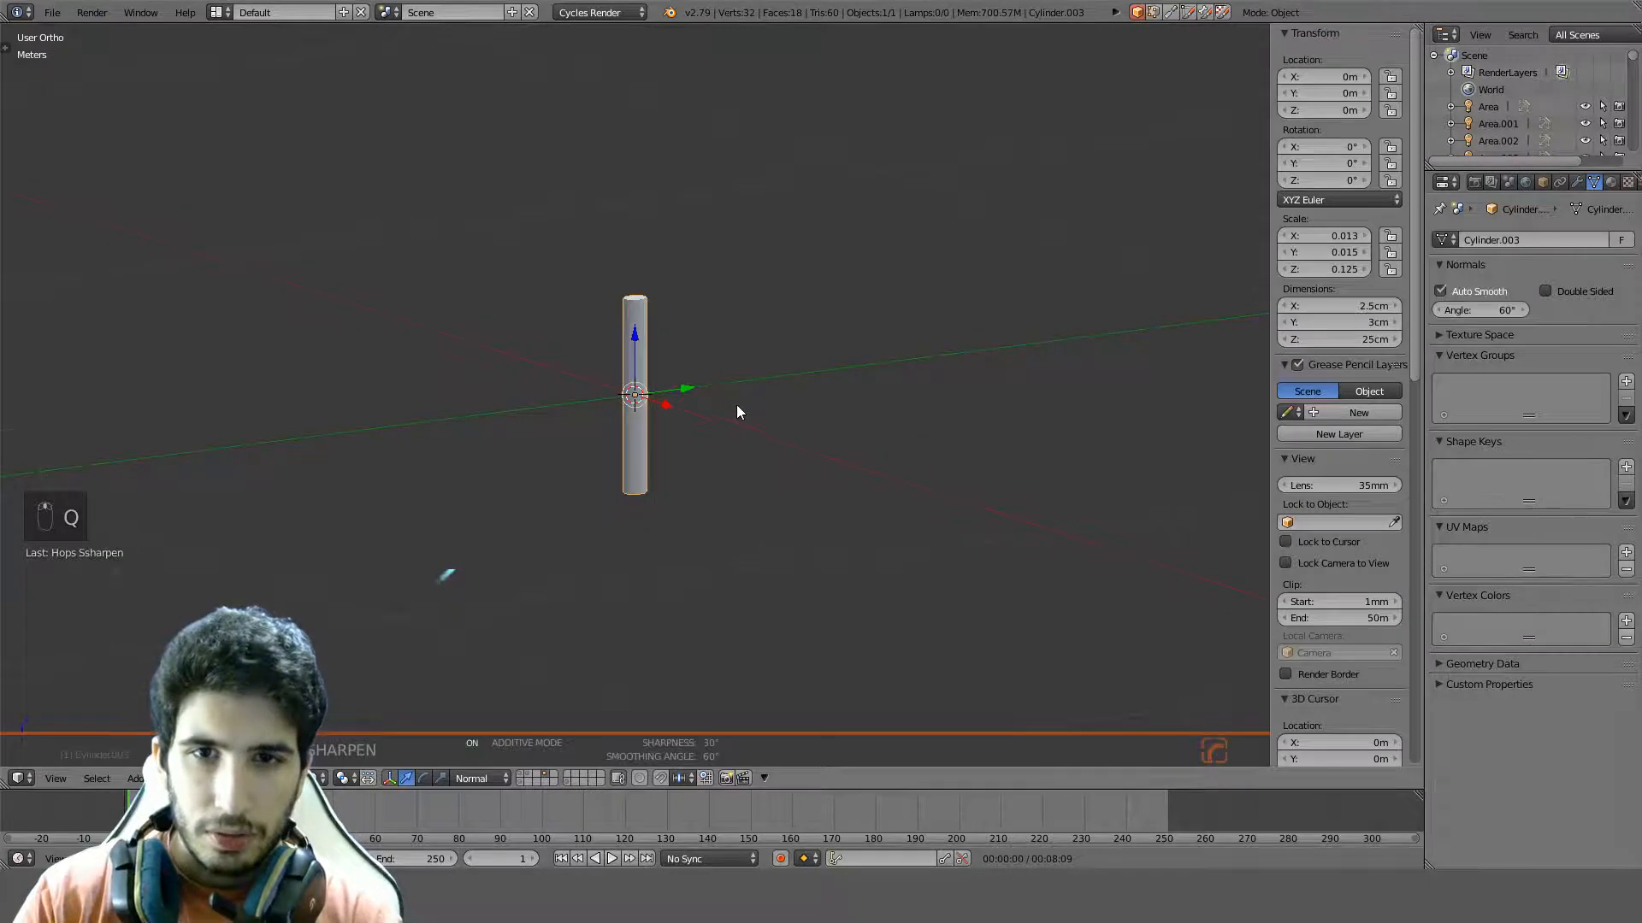
{"action": "scroll", "coordinate": [684, 359], "scroll_direction": "up", "scroll_amount": 3}
{"action": "scroll", "coordinate": [684, 342], "scroll_direction": "down", "scroll_amount": 4}
{"action": "middle_click_drag", "start_coordinate": [725, 394], "coordinate": [771, 455]}
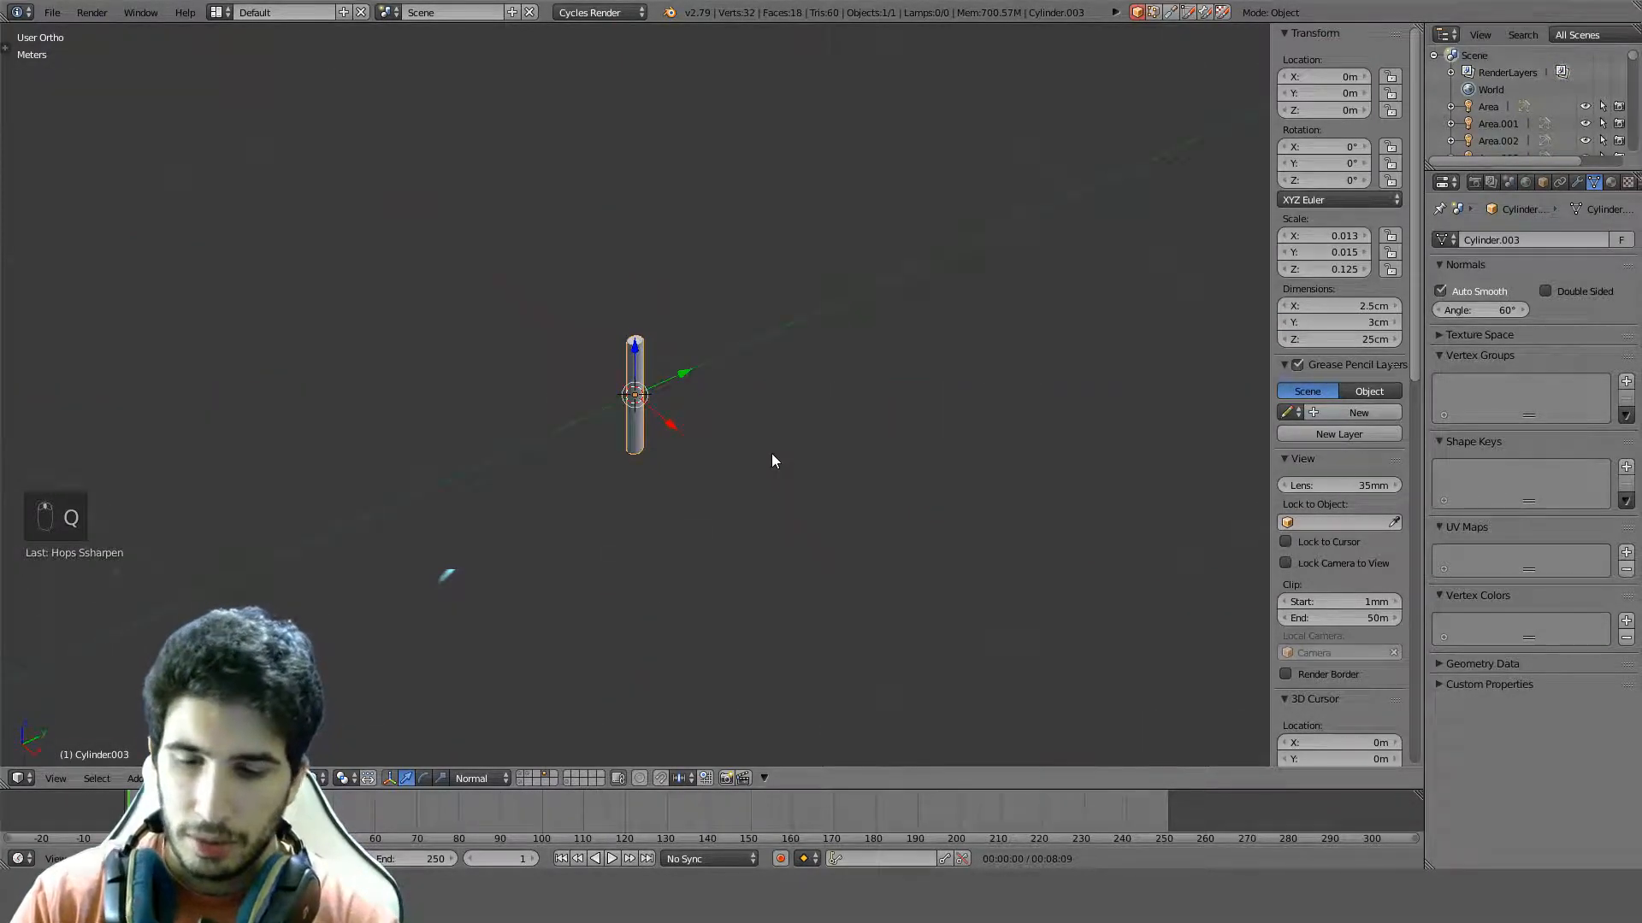
{"action": "key", "text": "KP_1"}
{"action": "key", "text": "KP_3"}
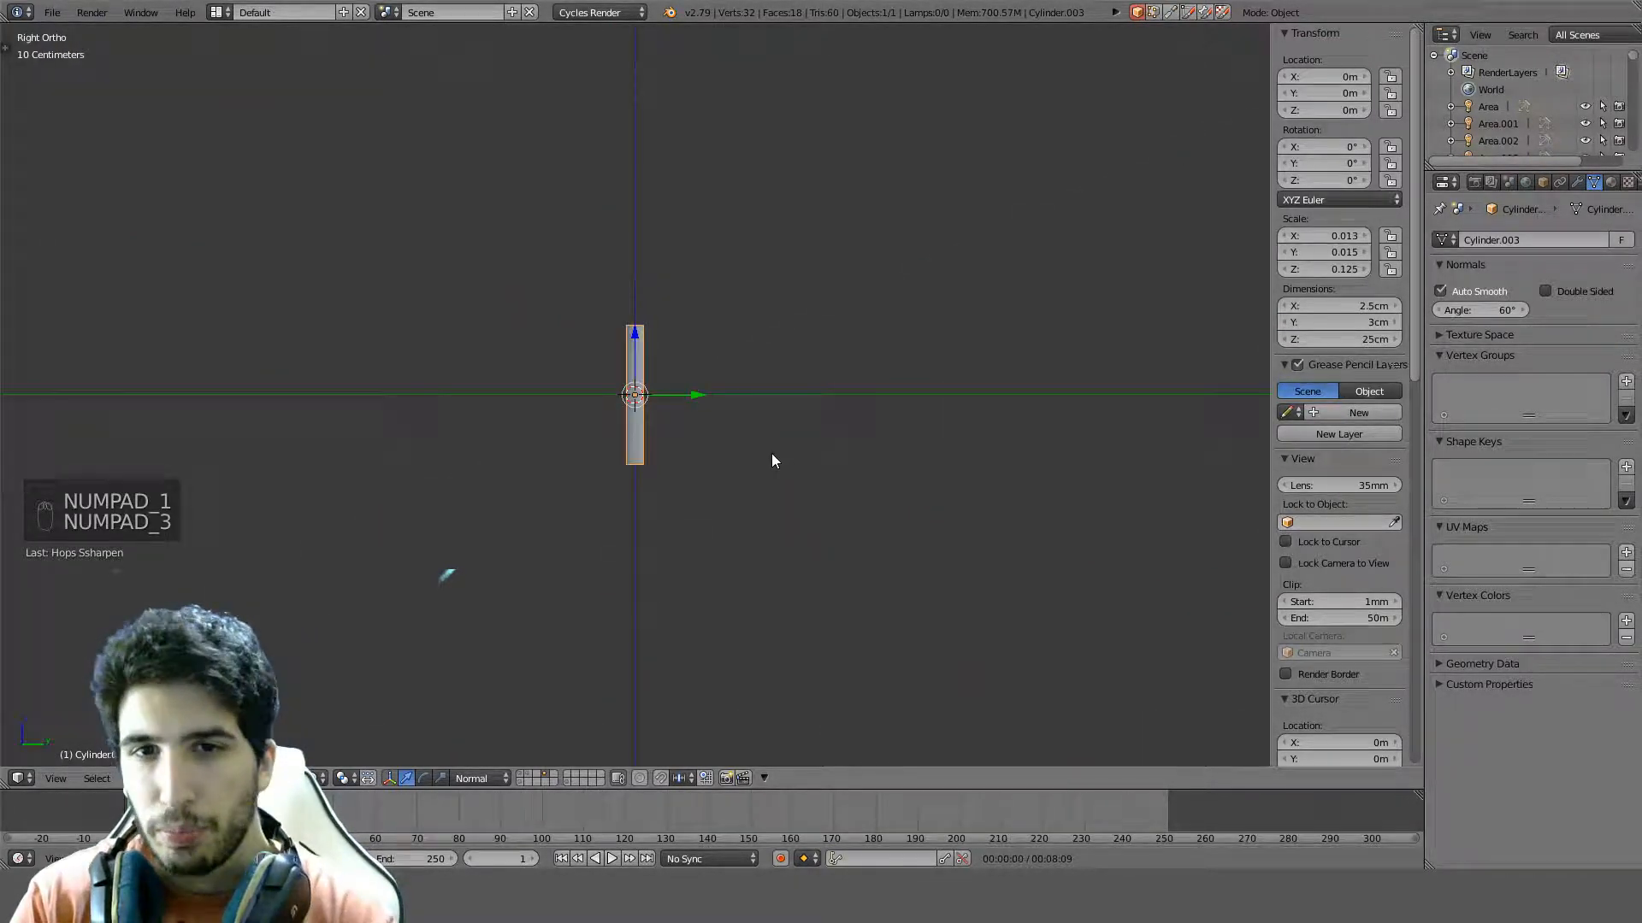
{"action": "scroll", "coordinate": [771, 453], "scroll_direction": "up", "scroll_amount": 4}
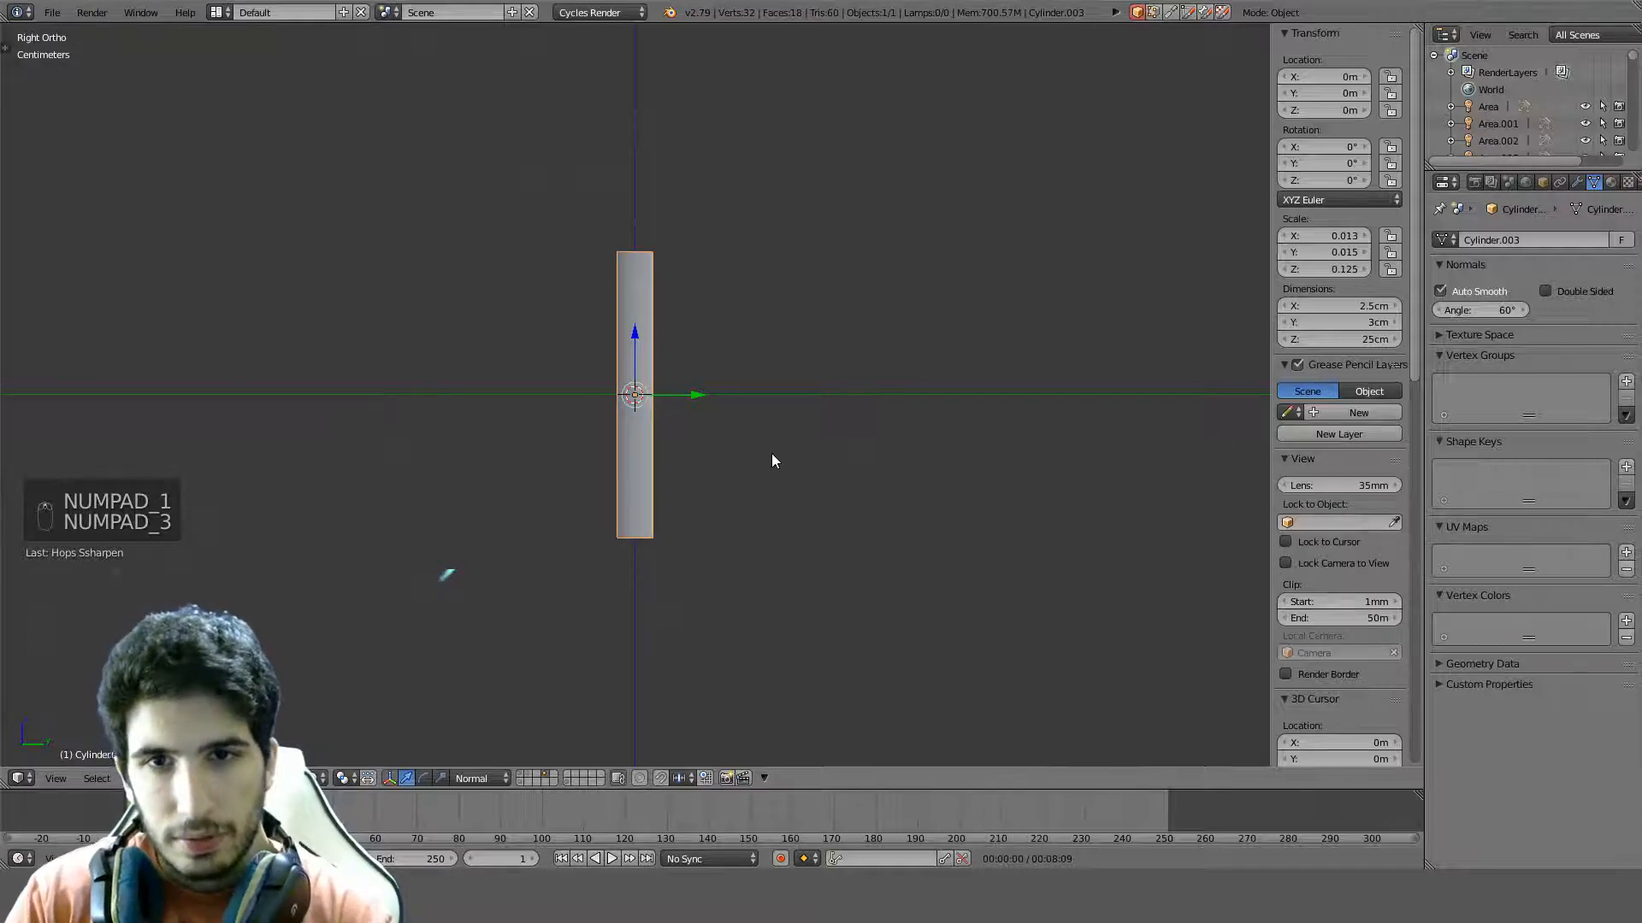
{"action": "key", "text": "g"}
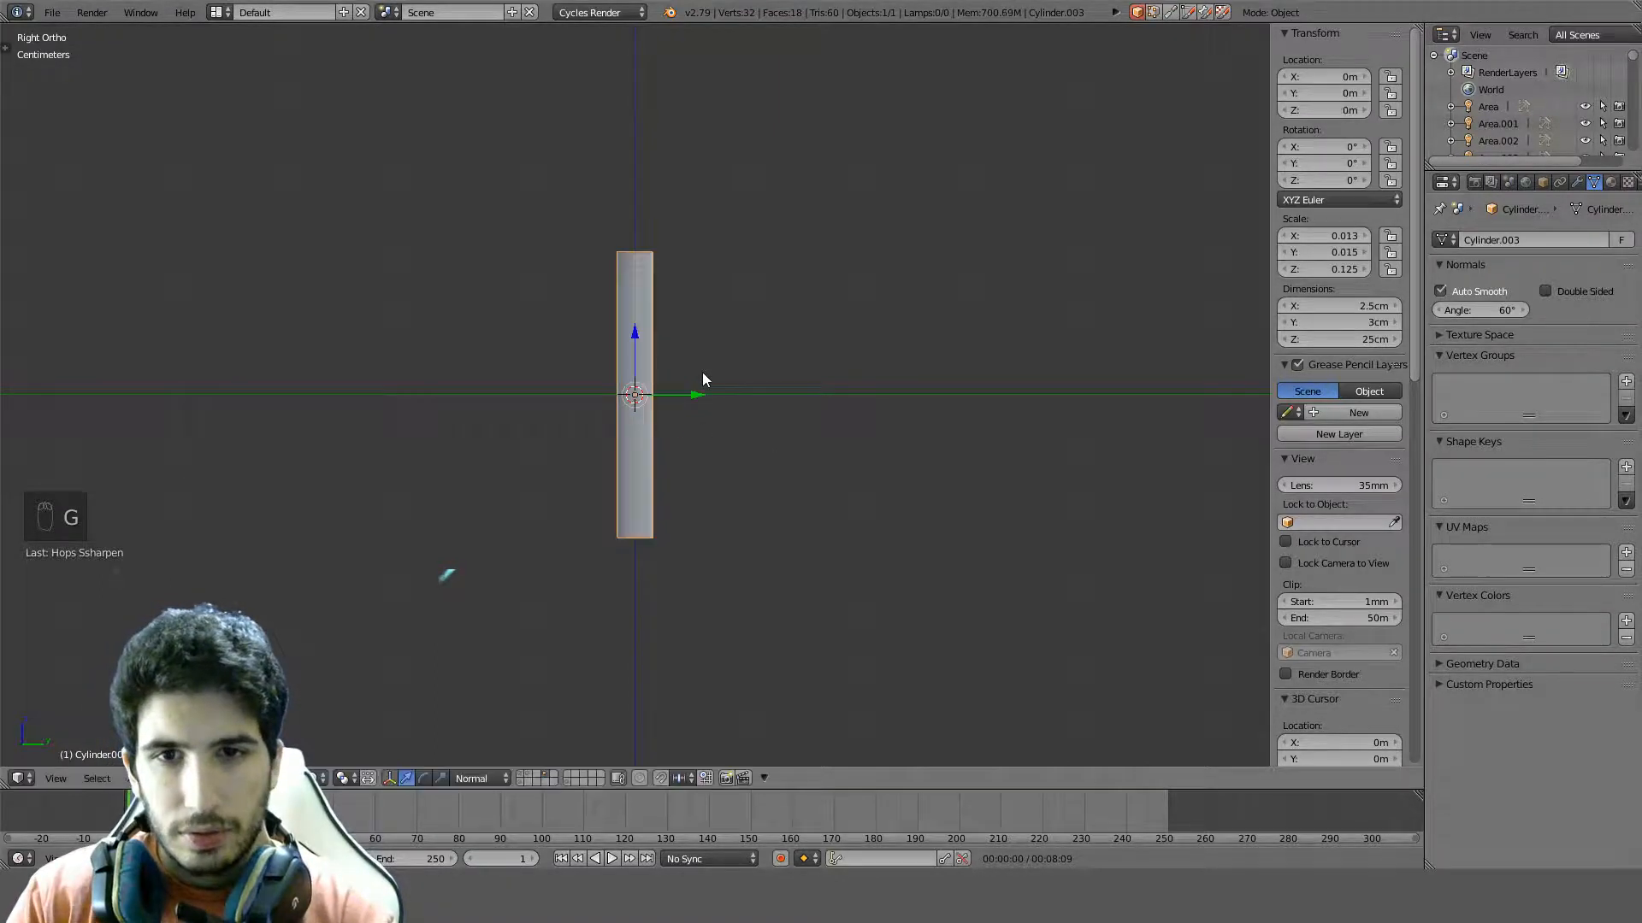
{"action": "key", "text": "Tab"}
{"action": "key", "text": "Tab"}
{"action": "key", "text": "g"}
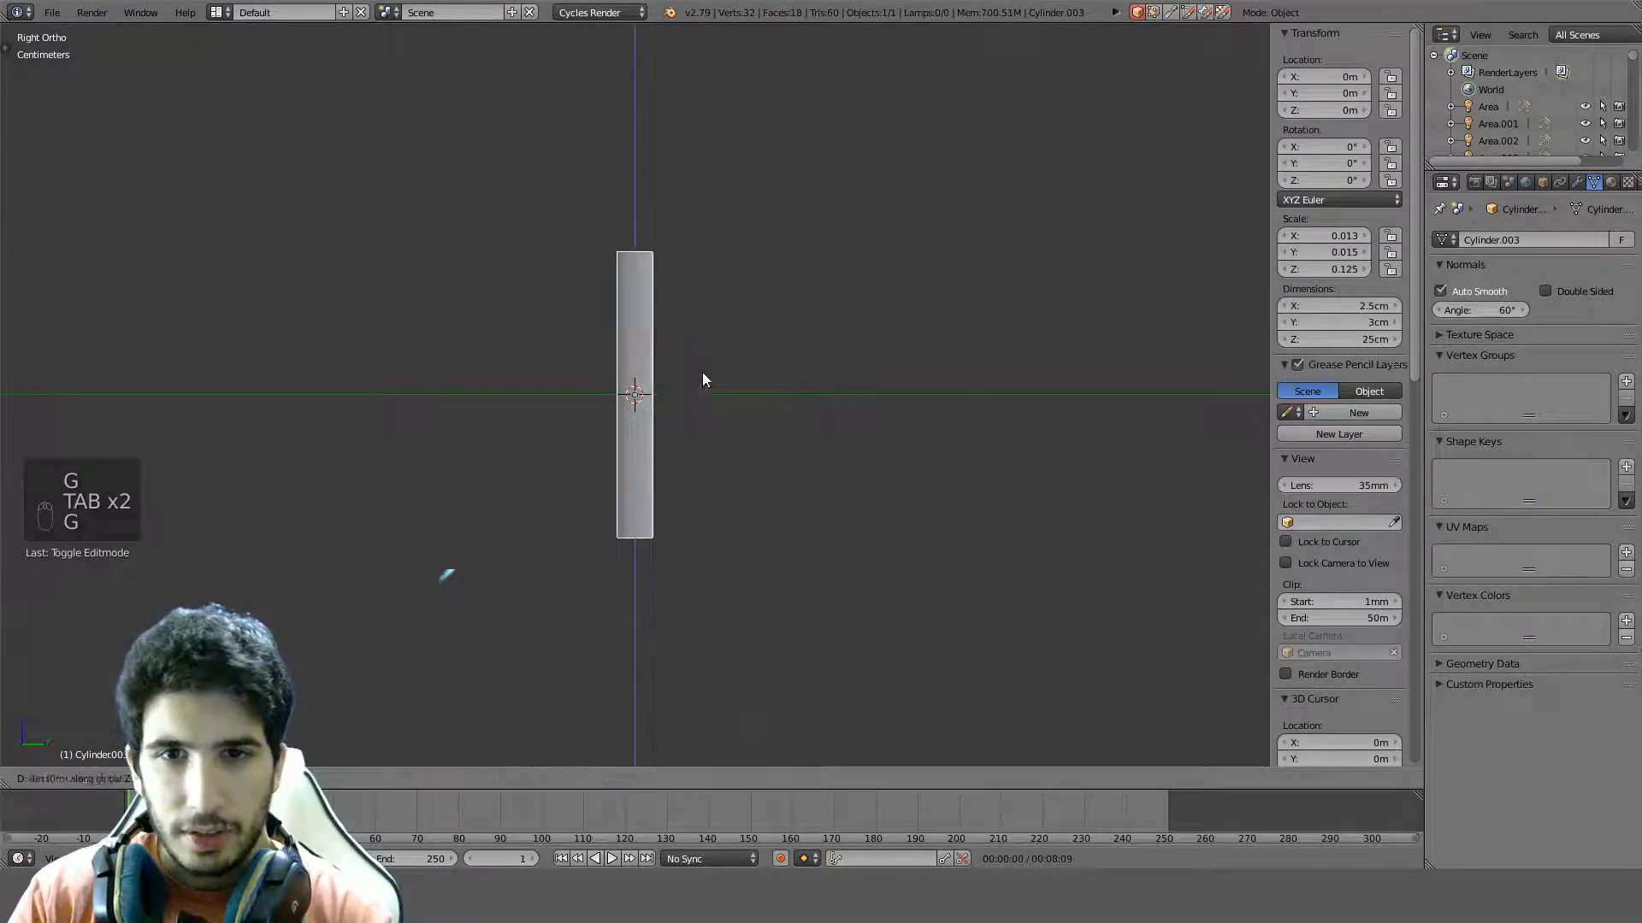
{"action": "right_click", "coordinate": [701, 491]}
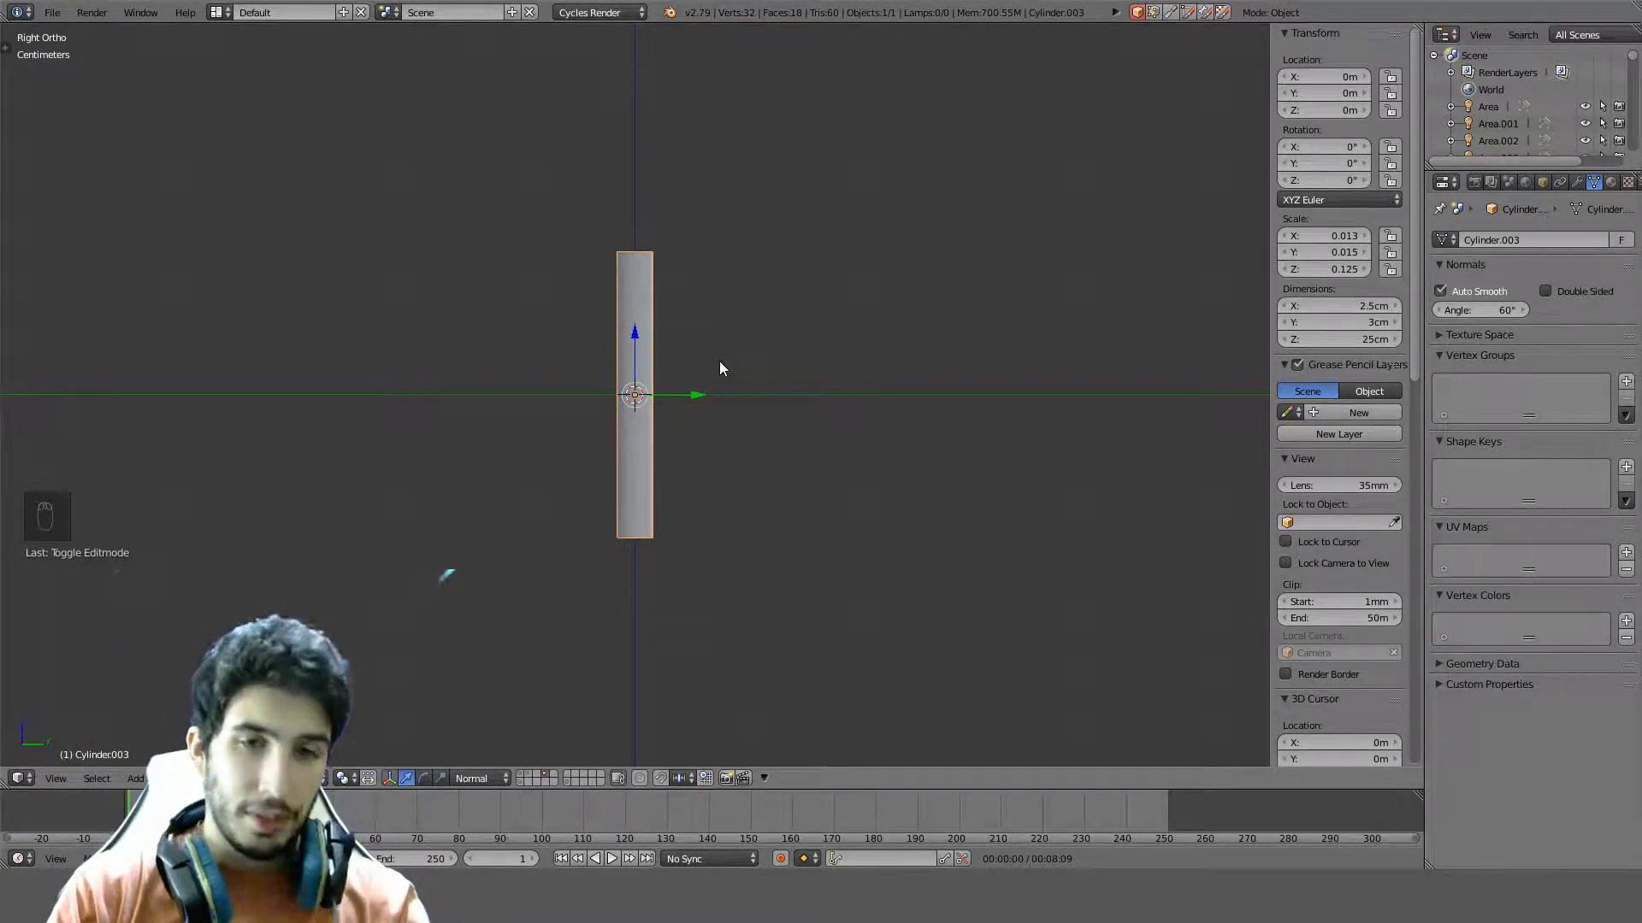
Add a second mesh cylinder at the origin and set its Z dimension to 2 mm
{"action": "key", "text": "shift+a"}
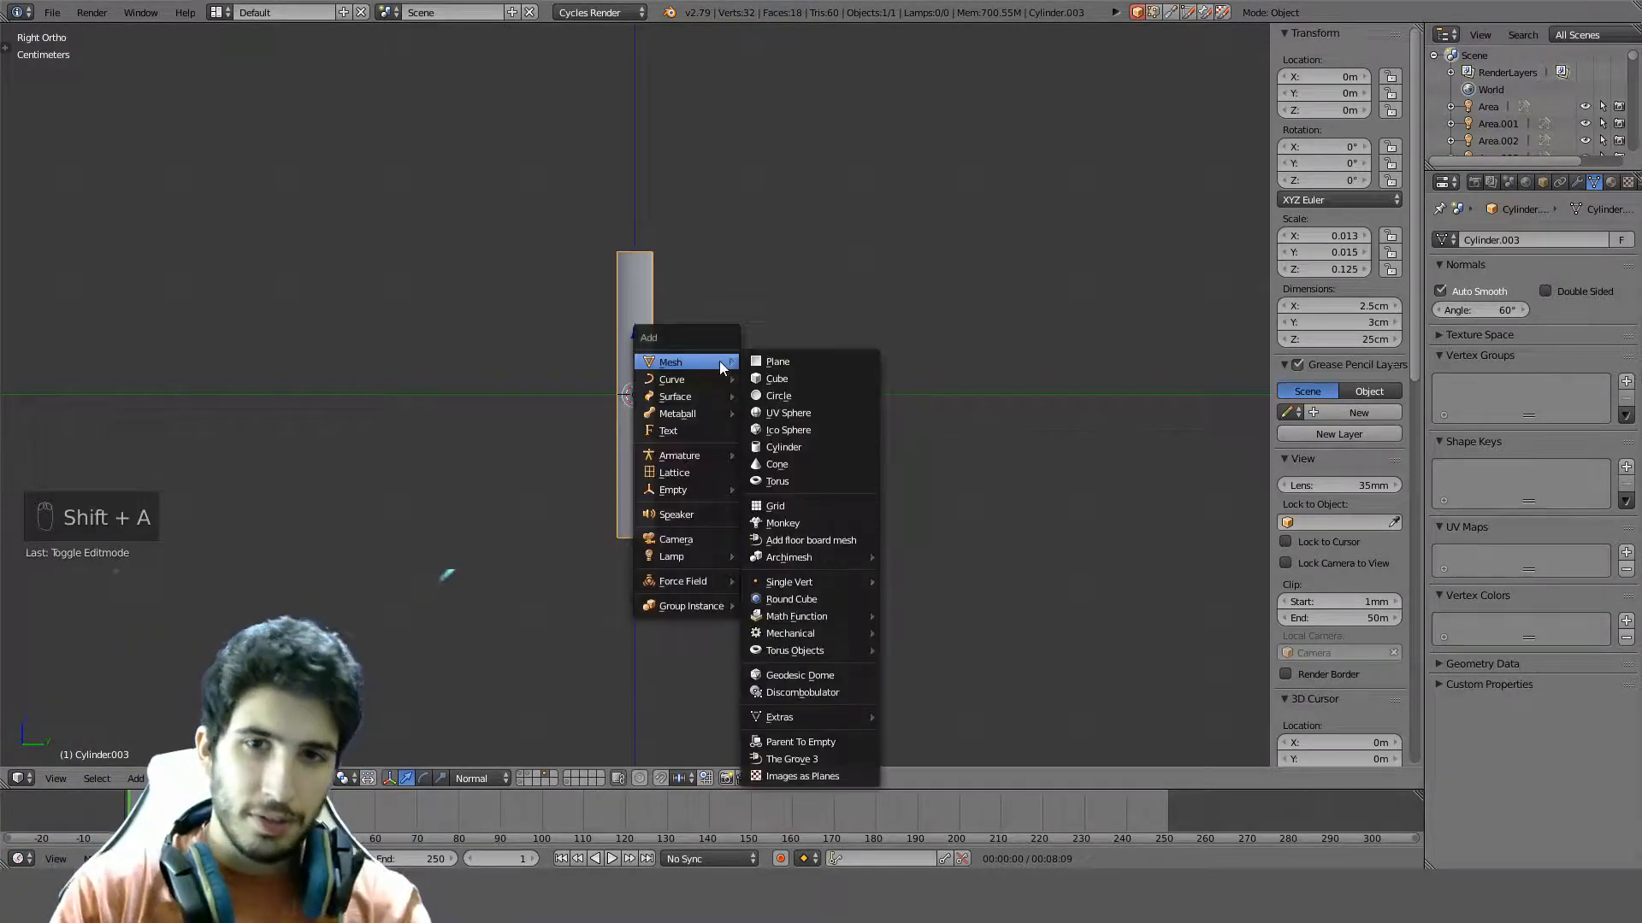
{"action": "left_click", "coordinate": [773, 447]}
{"action": "scroll", "coordinate": [771, 454], "scroll_direction": "down", "scroll_amount": 2}
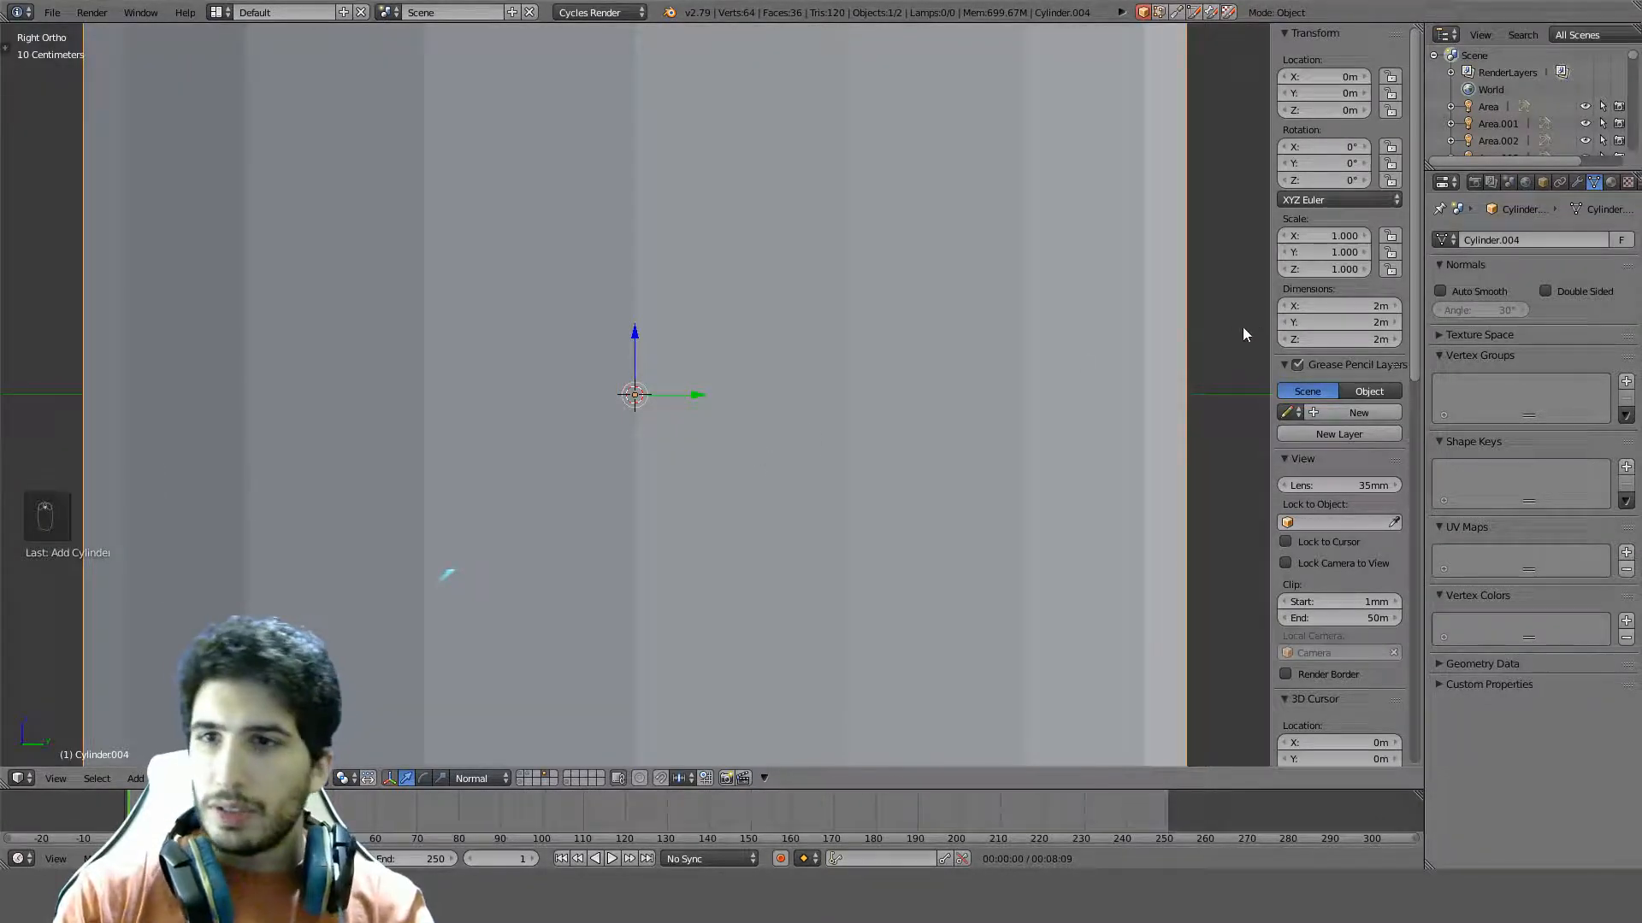
{"action": "left_click", "coordinate": [1340, 340]}
{"action": "type", "text": "0.00"}
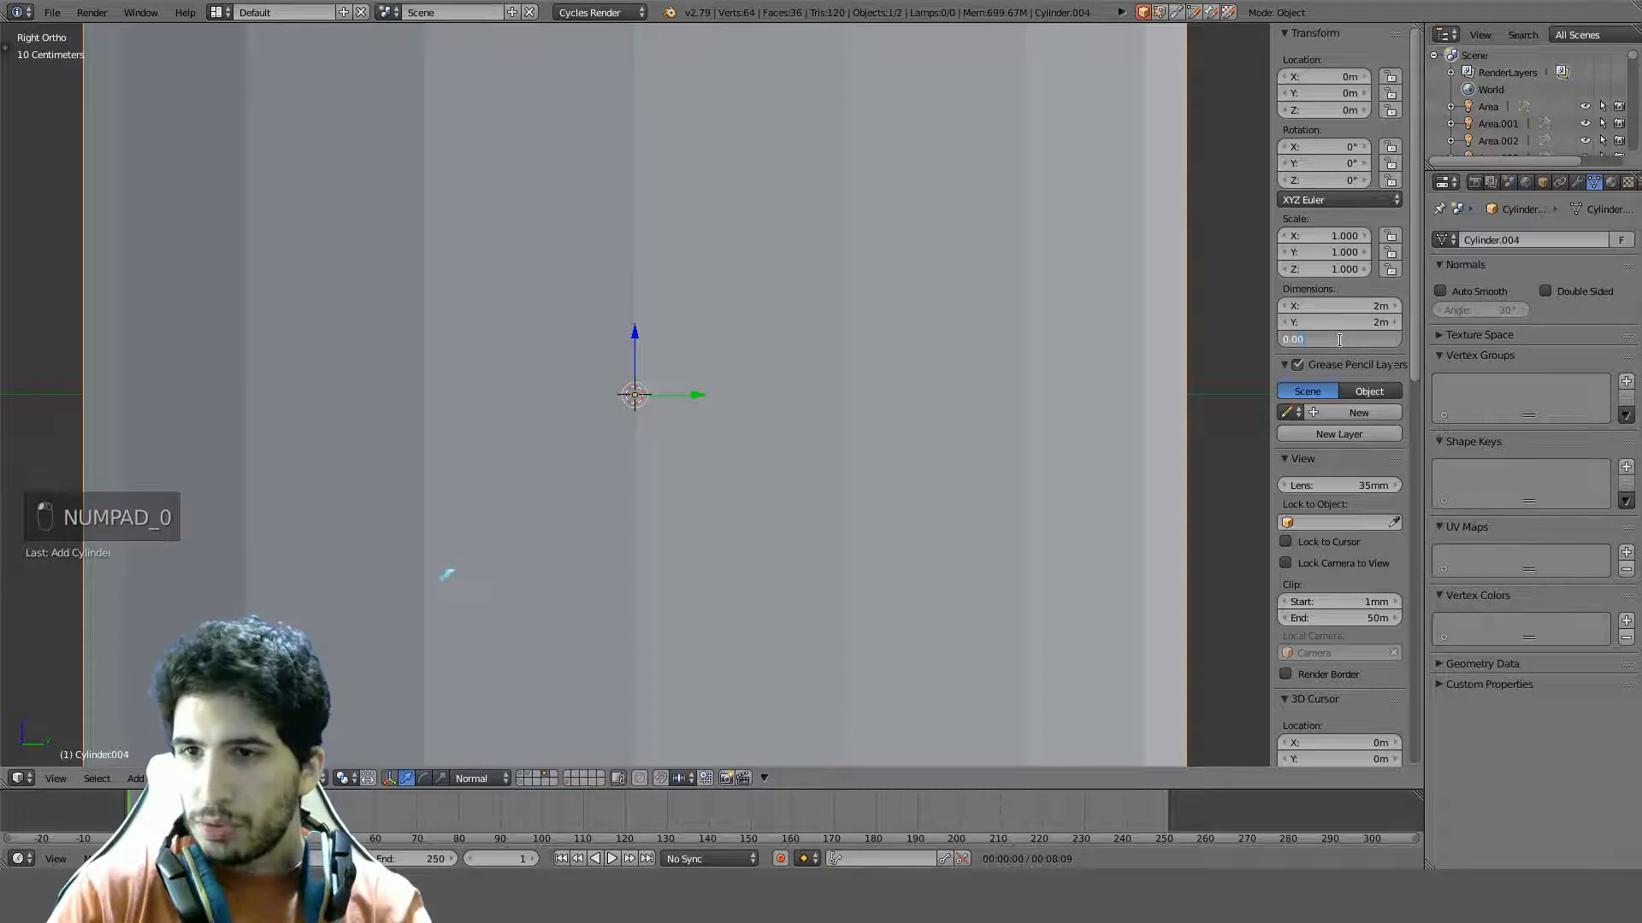
{"action": "type", "text": "2"}
{"action": "key", "text": "Return"}
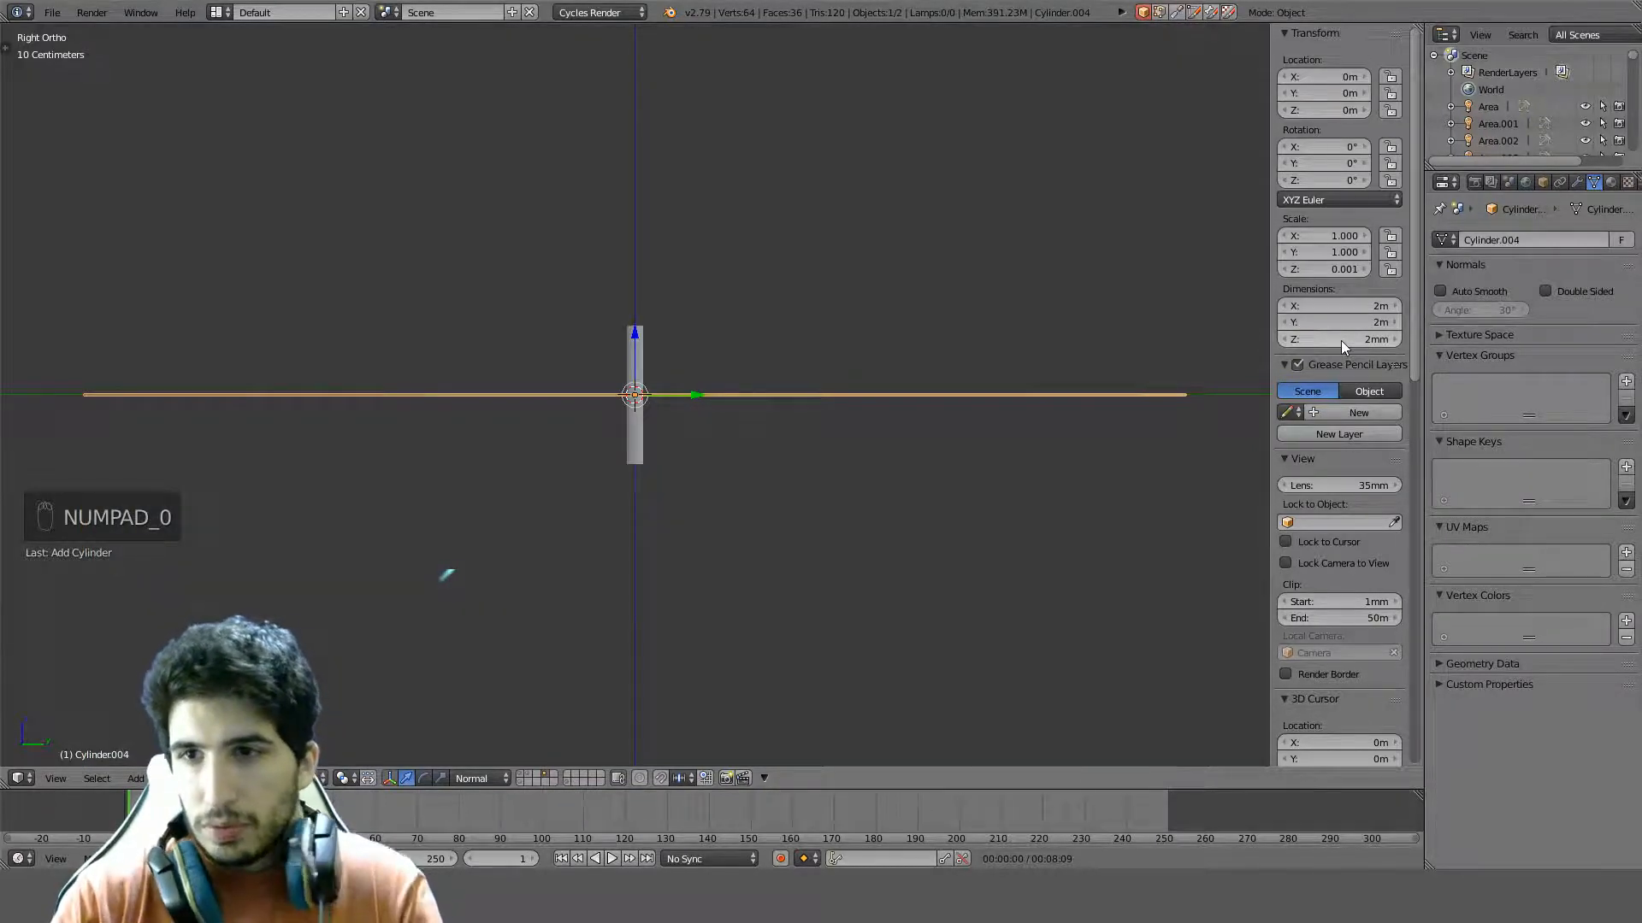
Set the flat disc's dimensions to 8 cm in both Y and X
{"action": "left_click", "coordinate": [1351, 320]}
{"action": "type", "text": "0.0"}
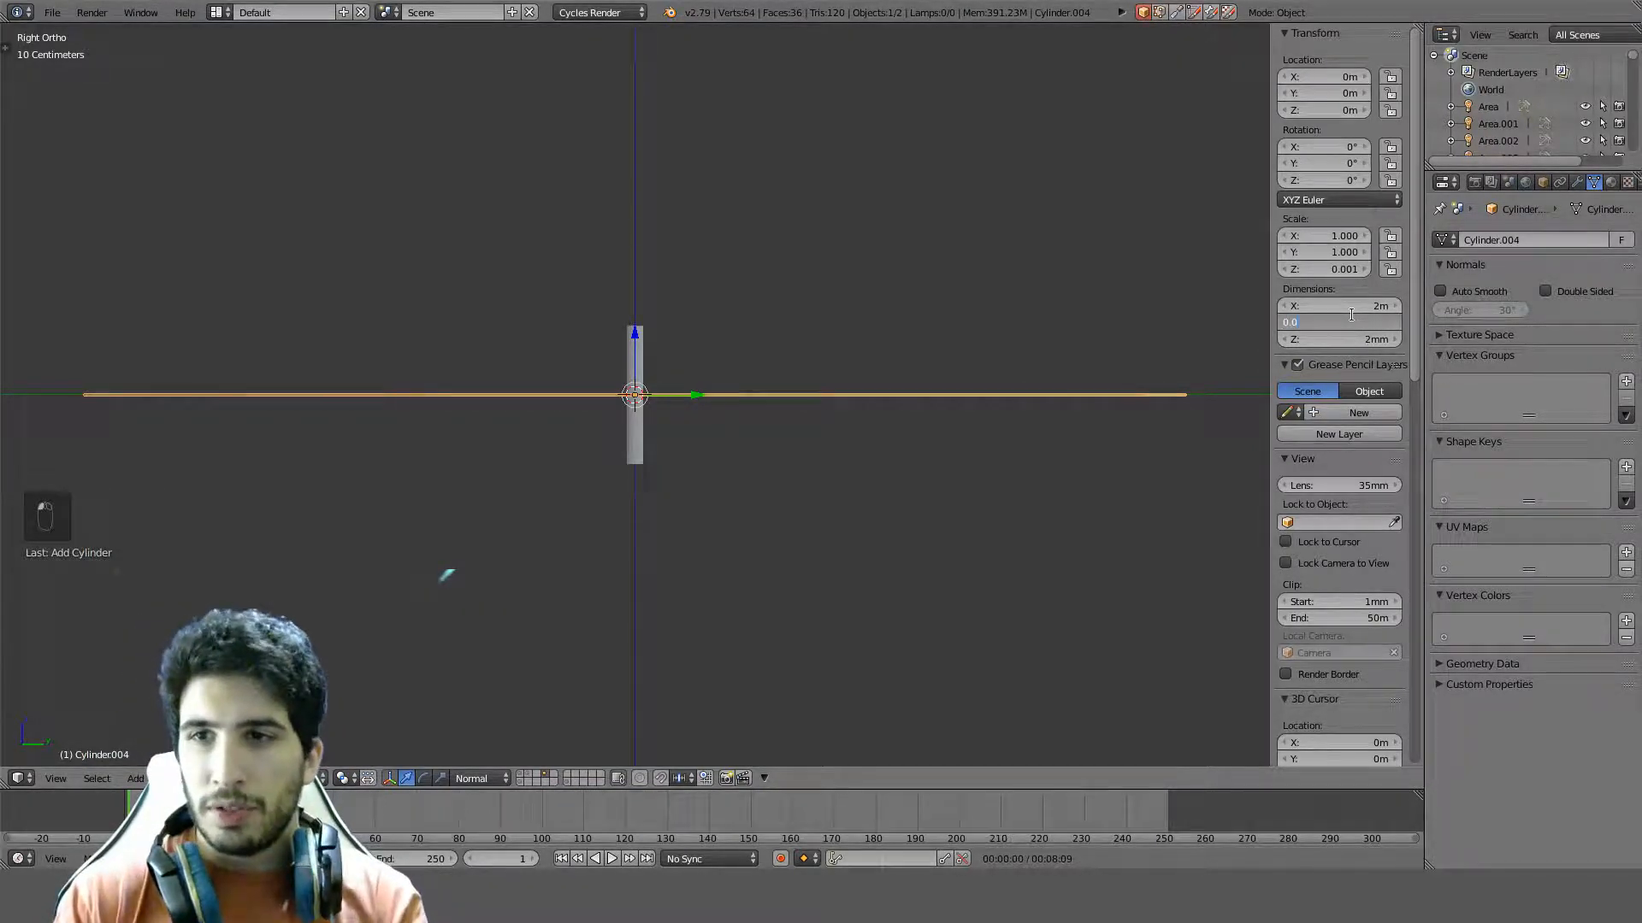
{"action": "type", "text": "08"}
{"action": "key", "text": "Return"}
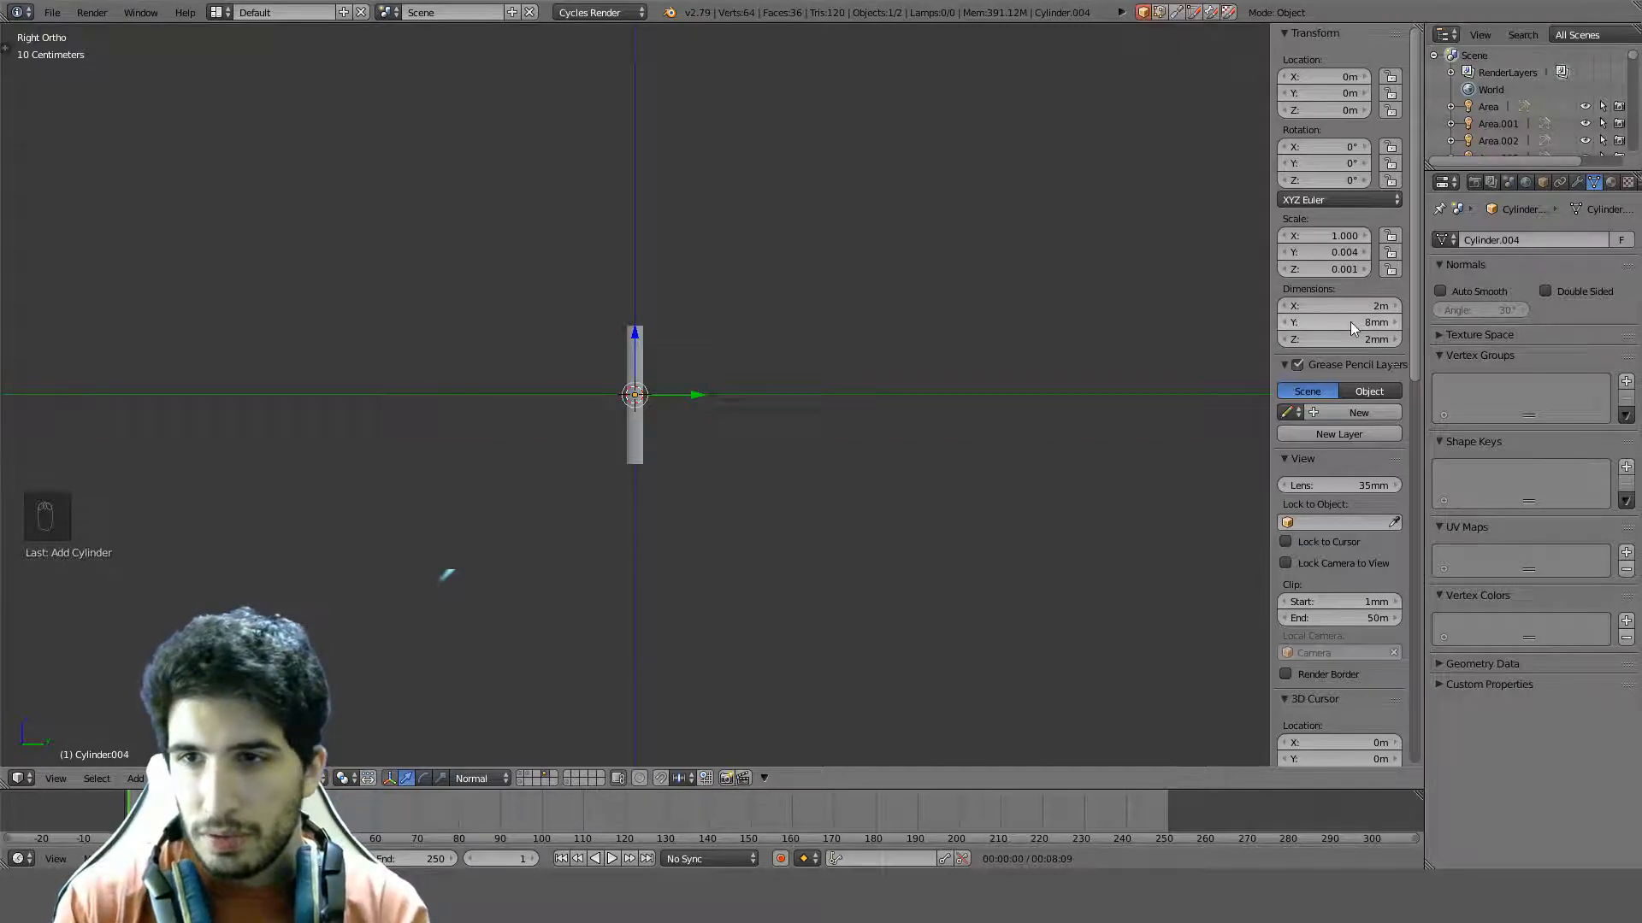
{"action": "left_click", "coordinate": [1351, 321]}
{"action": "type", "text": "0.00"}
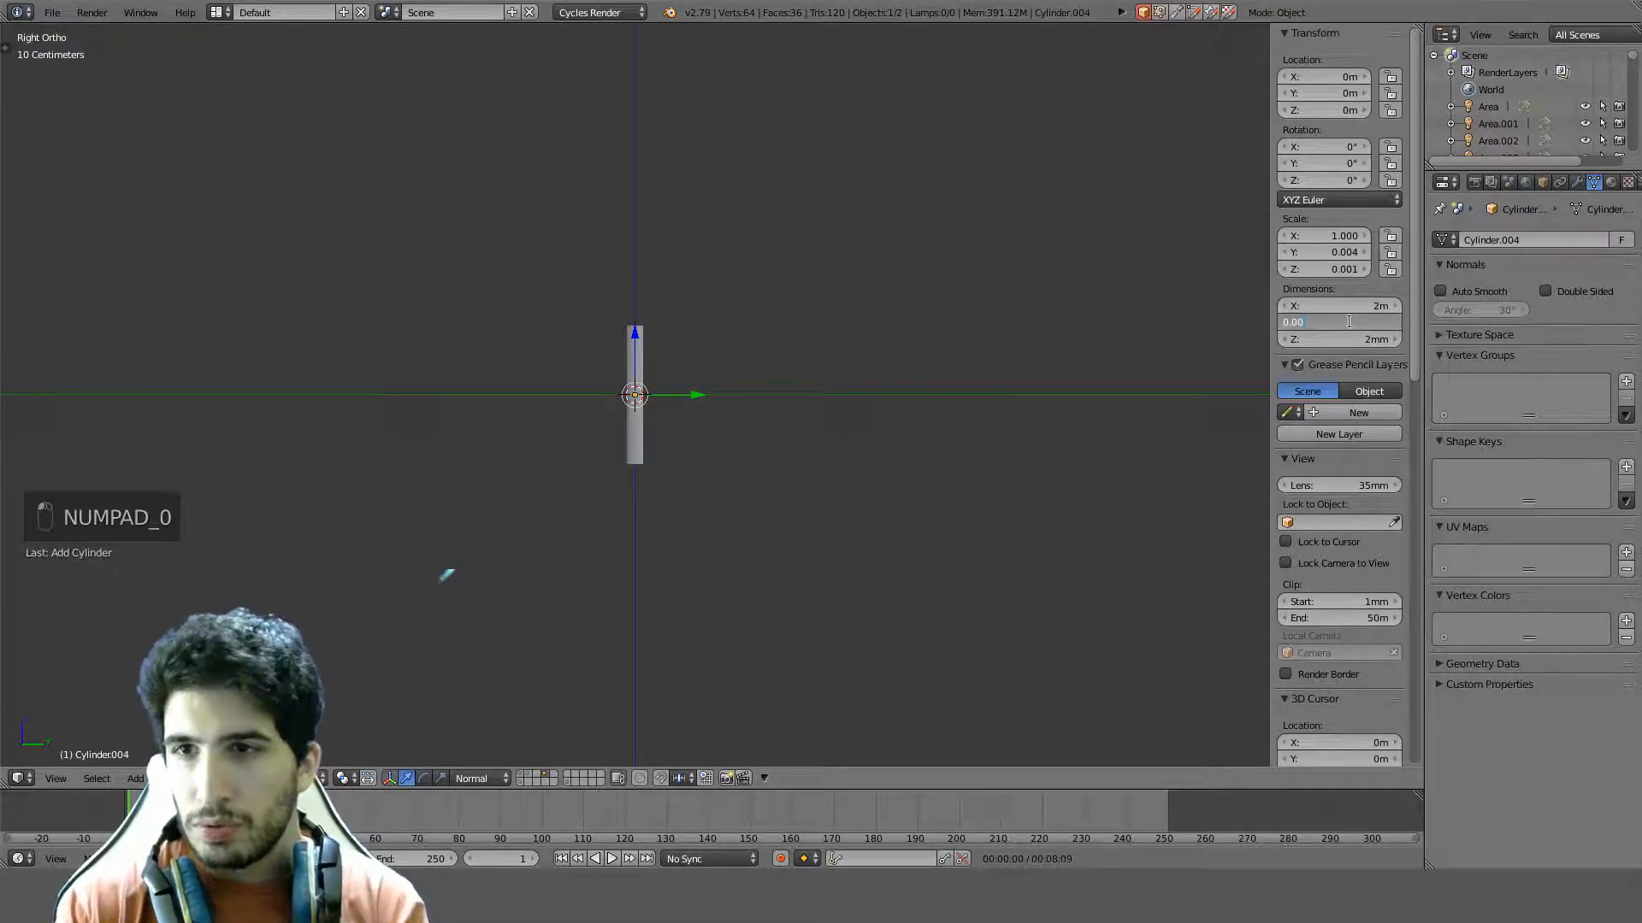
{"action": "left_click", "coordinate": [1351, 321]}
{"action": "type", "text": "0"}
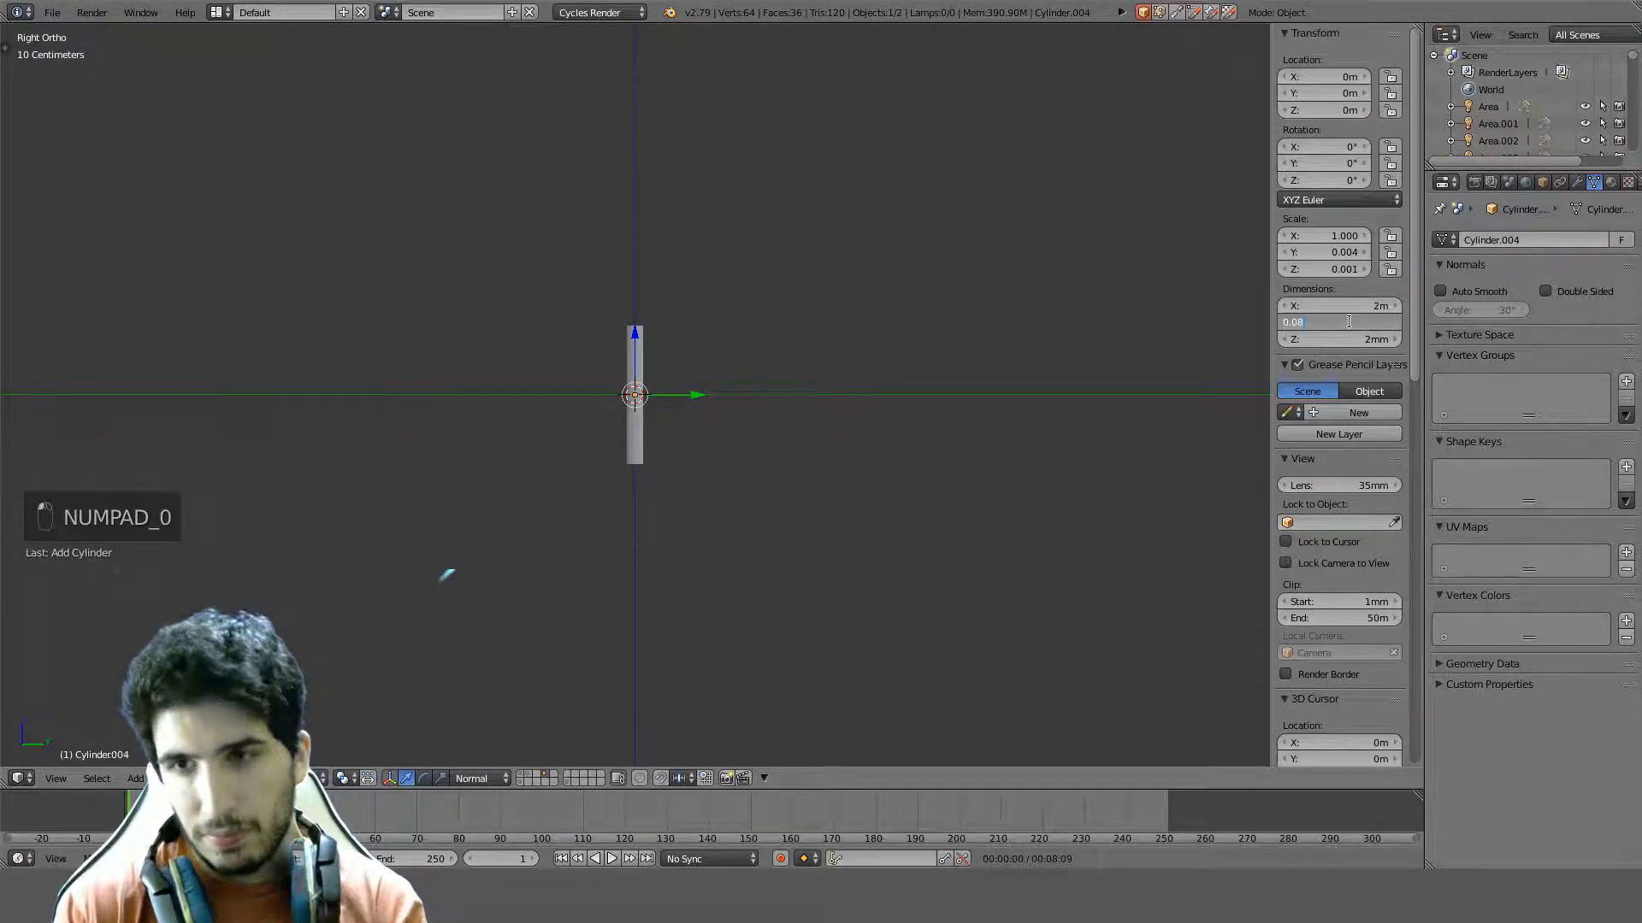
{"action": "left_click", "coordinate": [1353, 307]}
{"action": "type", "text": "0.0"}
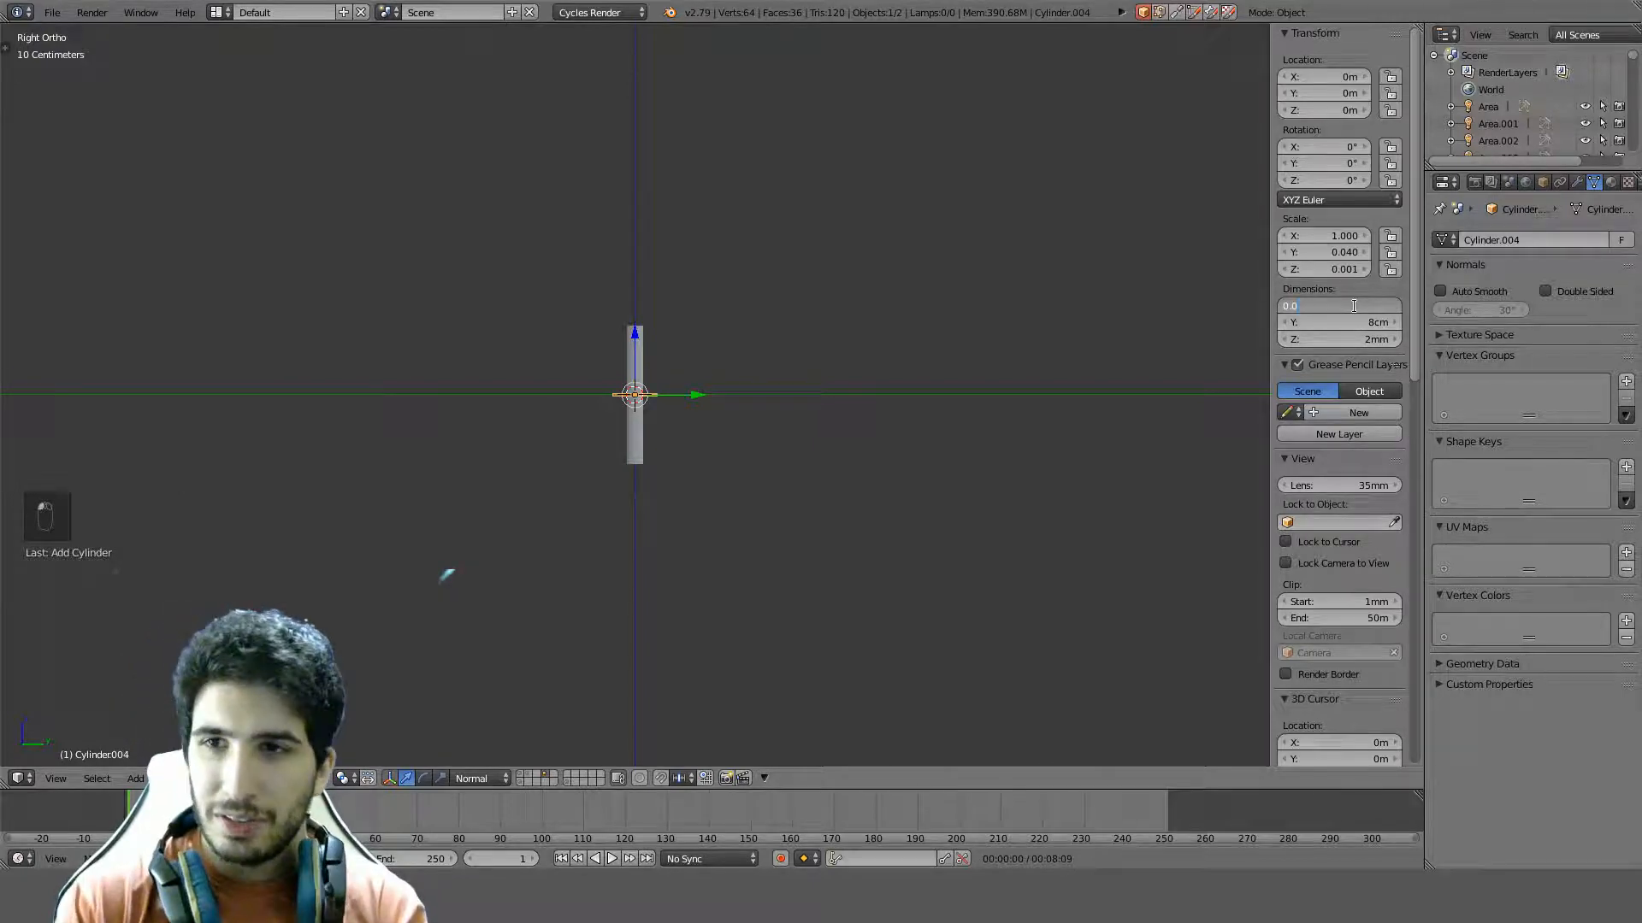
{"action": "type", "text": "8cm"}
{"action": "key", "text": "Return"}
{"action": "key", "text": "KP_Decimal"}
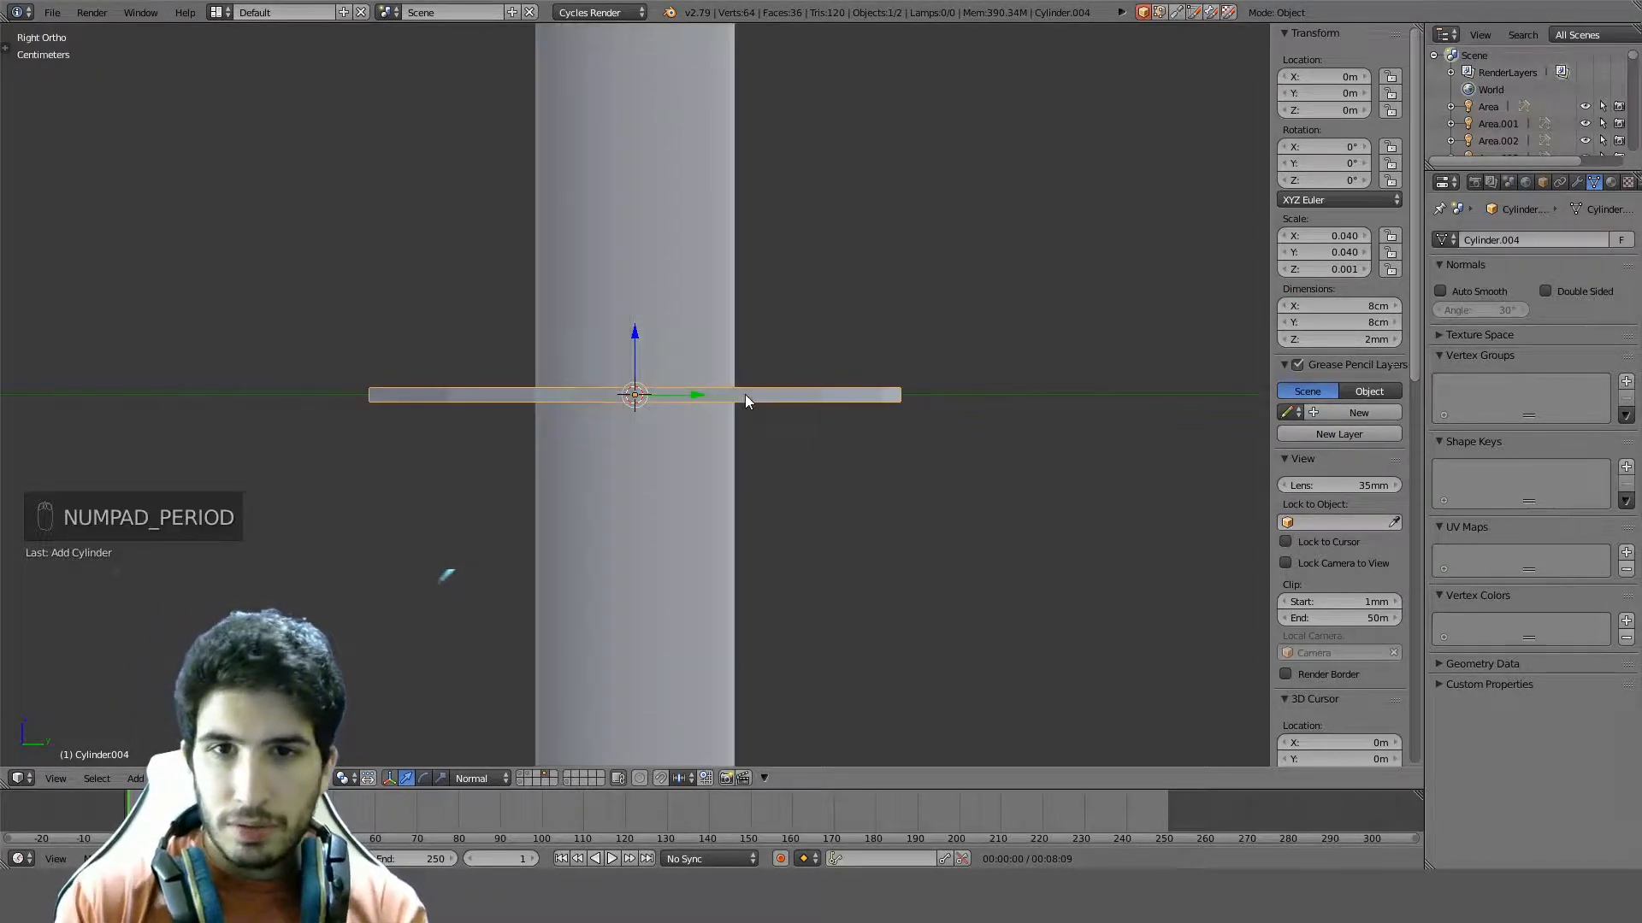
{"action": "middle_click_drag", "start_coordinate": [746, 393], "coordinate": [737, 509]}
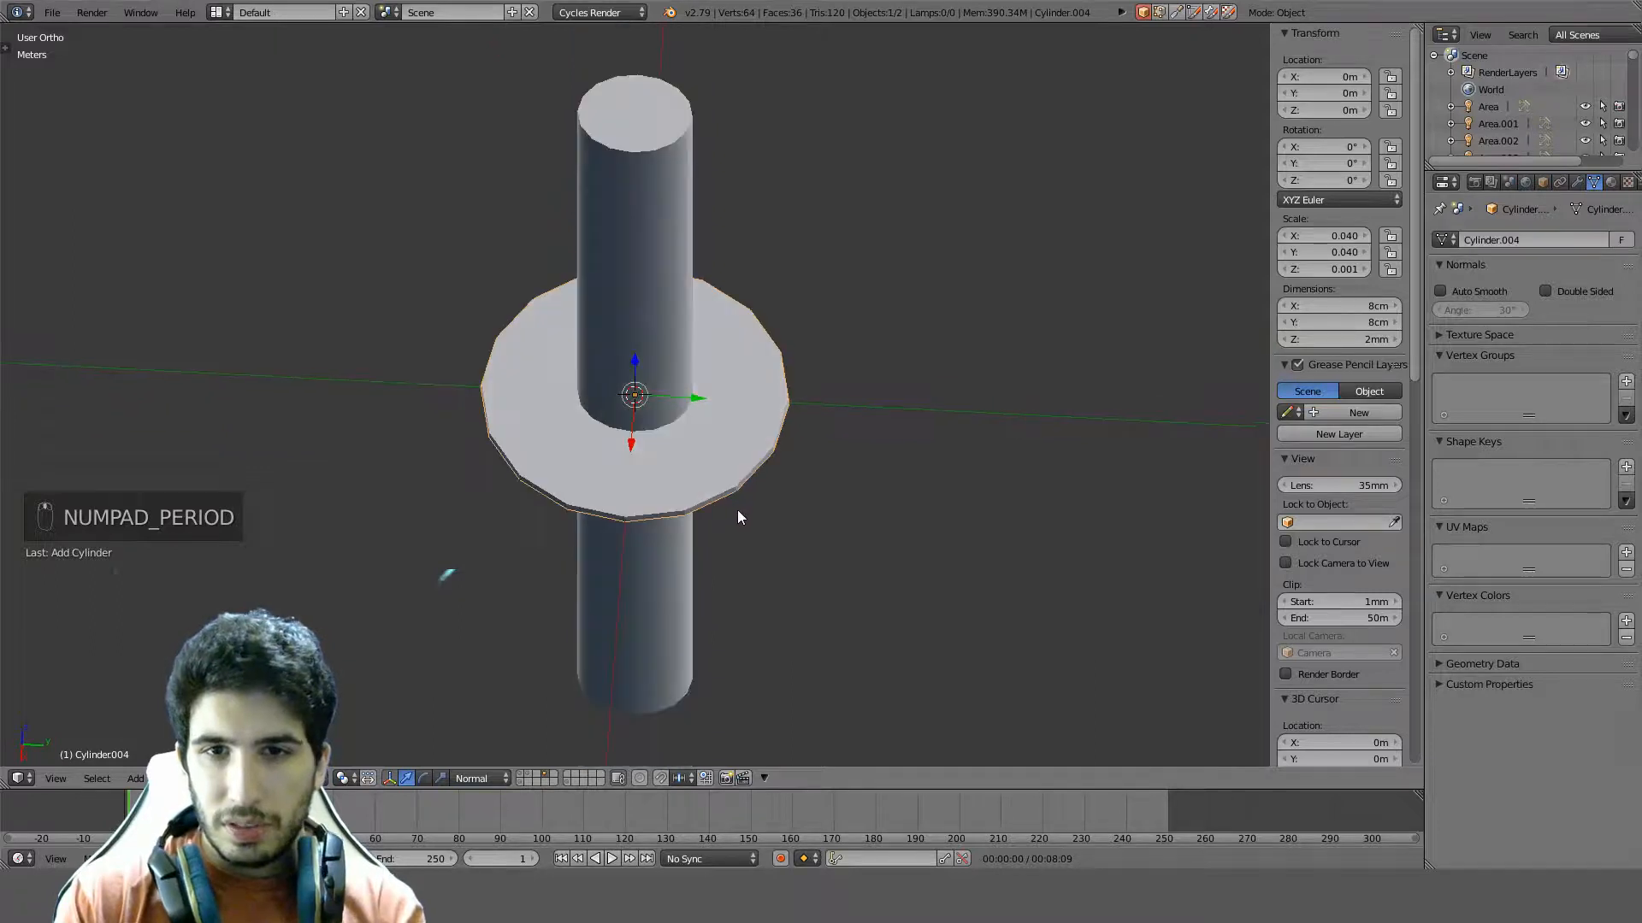
Move the disc up along Z to 12.6 cm so it rests on the tall cylinder's upper end
{"action": "key", "text": "KP_3"}
{"action": "scroll", "coordinate": [737, 510], "scroll_direction": "down", "scroll_amount": 4}
{"action": "middle_click_drag", "start_coordinate": [812, 337], "coordinate": [789, 460], "text": "shift"}
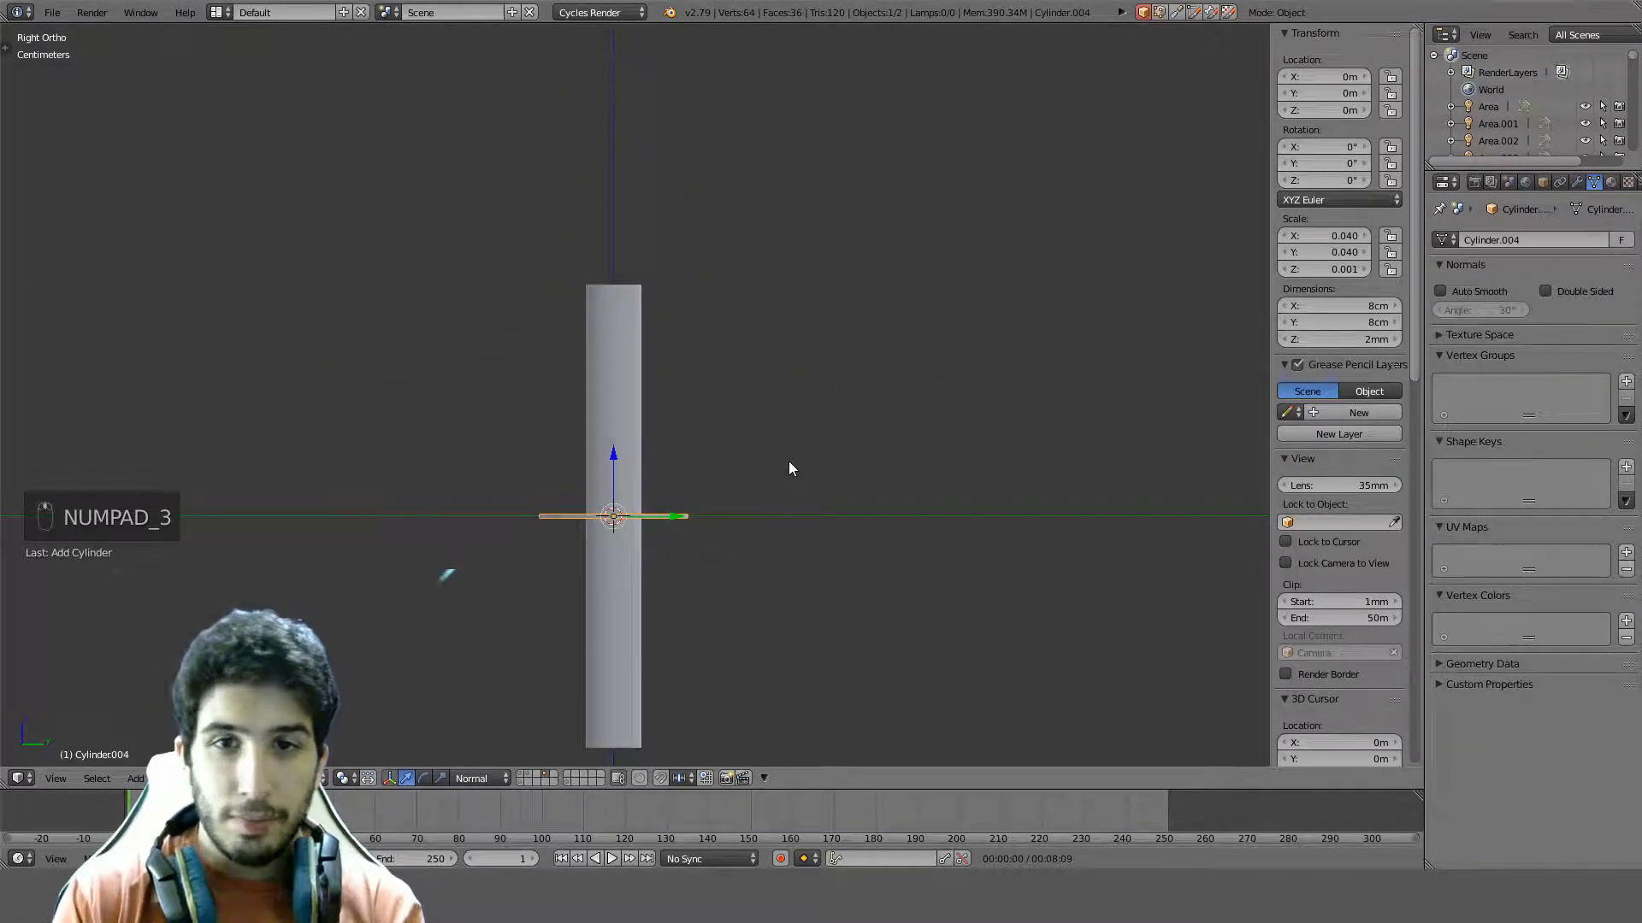
{"action": "key", "text": "g"}
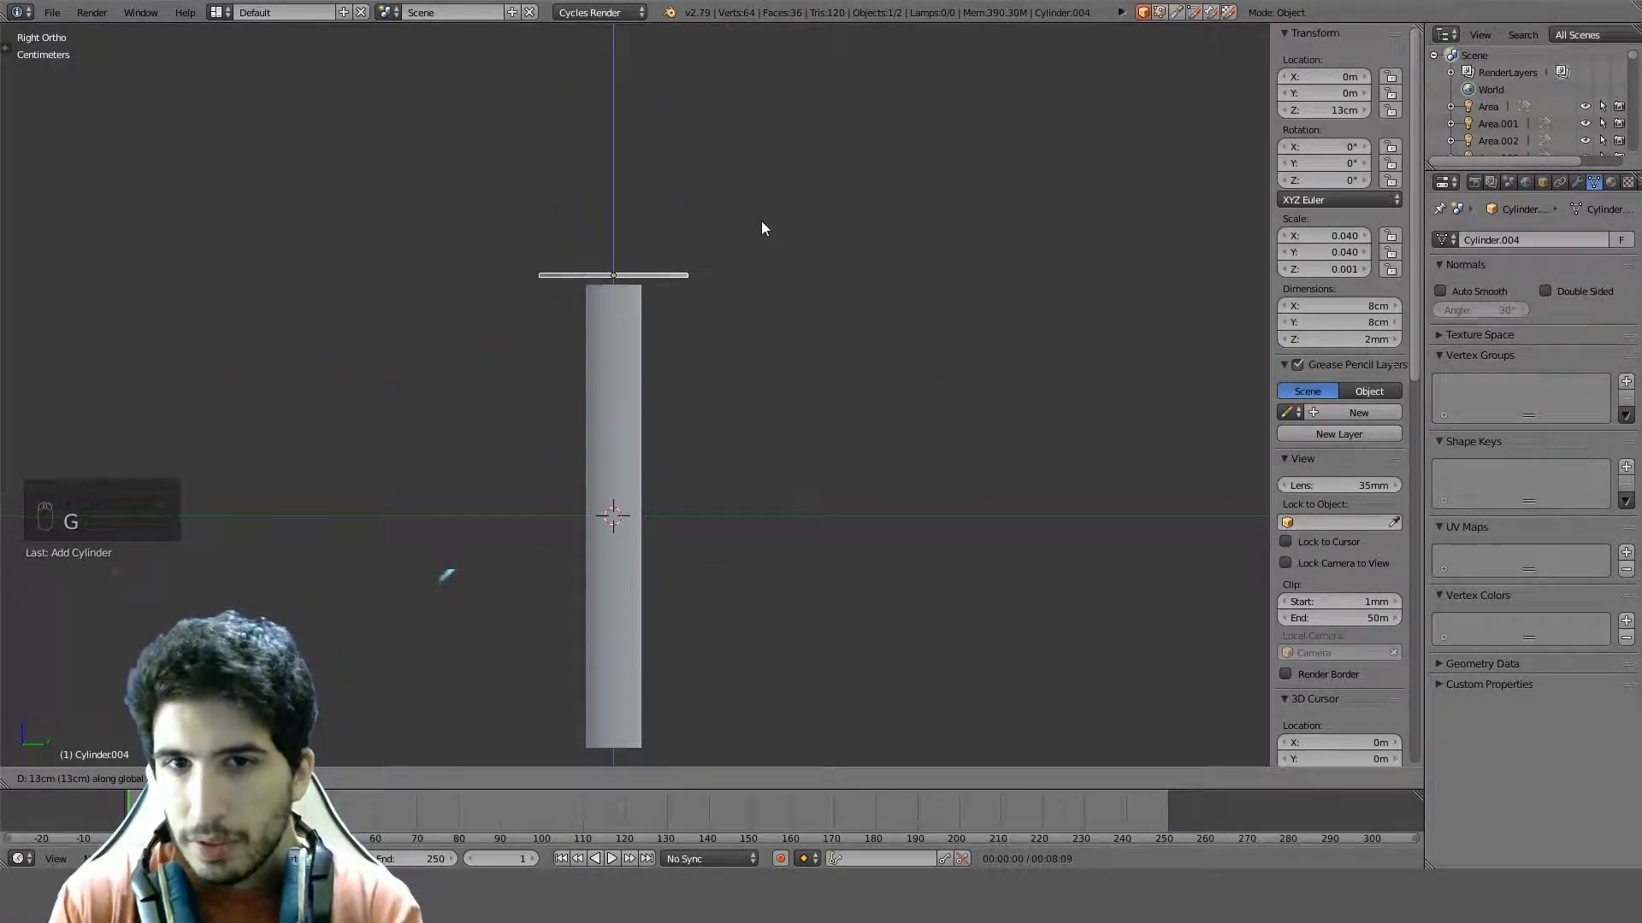
{"action": "left_click", "coordinate": [761, 230]}
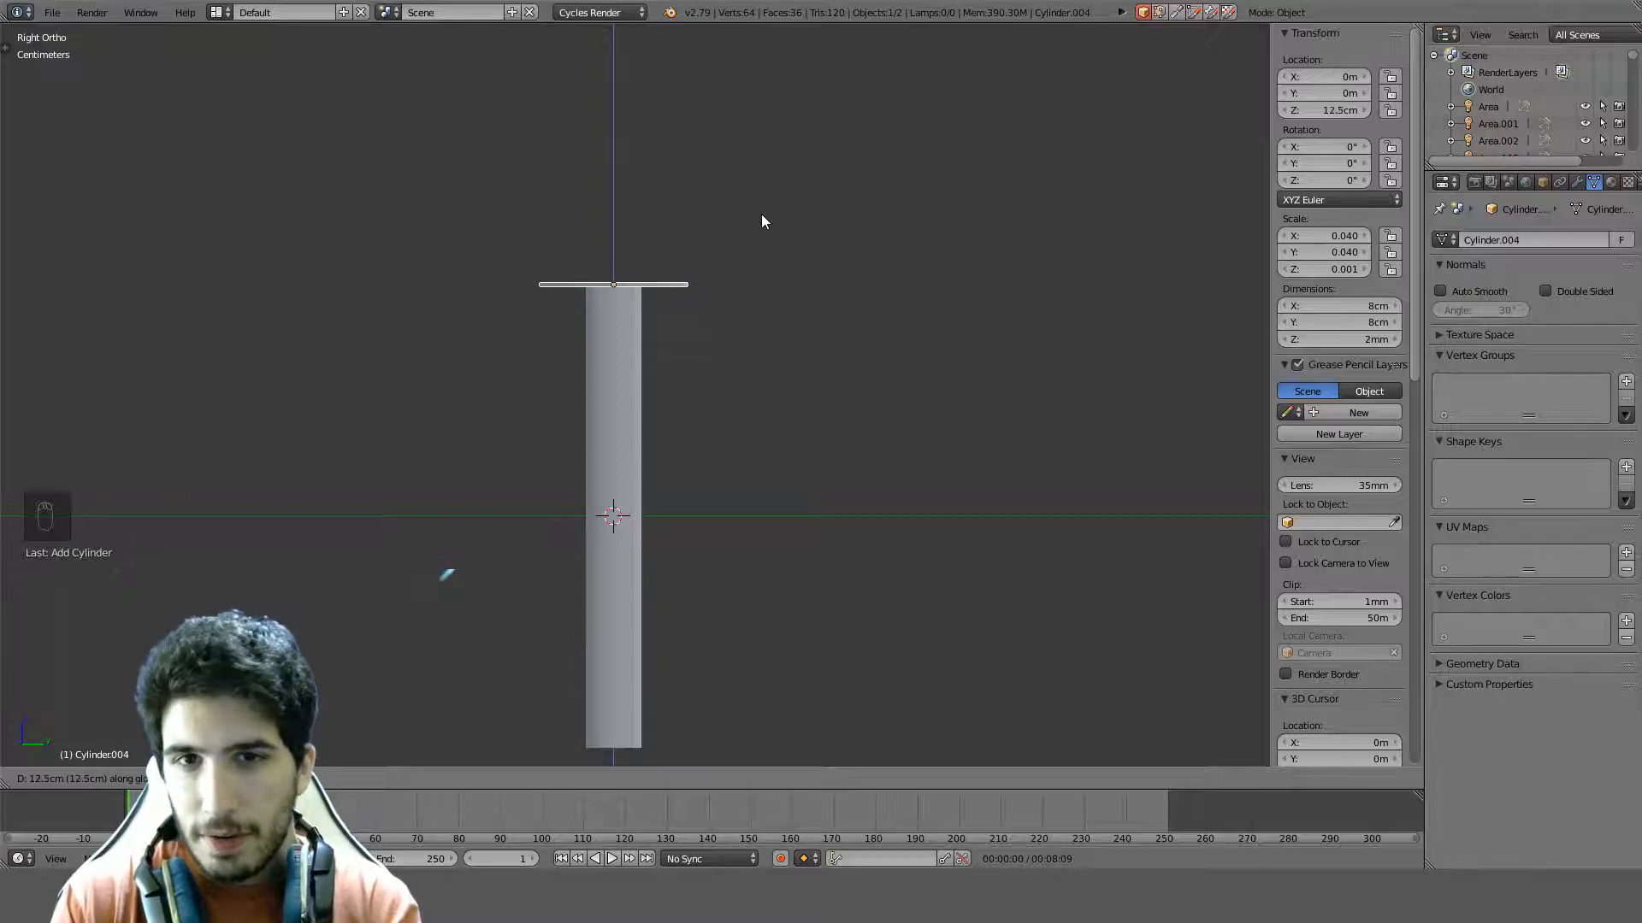
{"action": "middle_click_drag", "start_coordinate": [762, 209], "coordinate": [663, 421]}
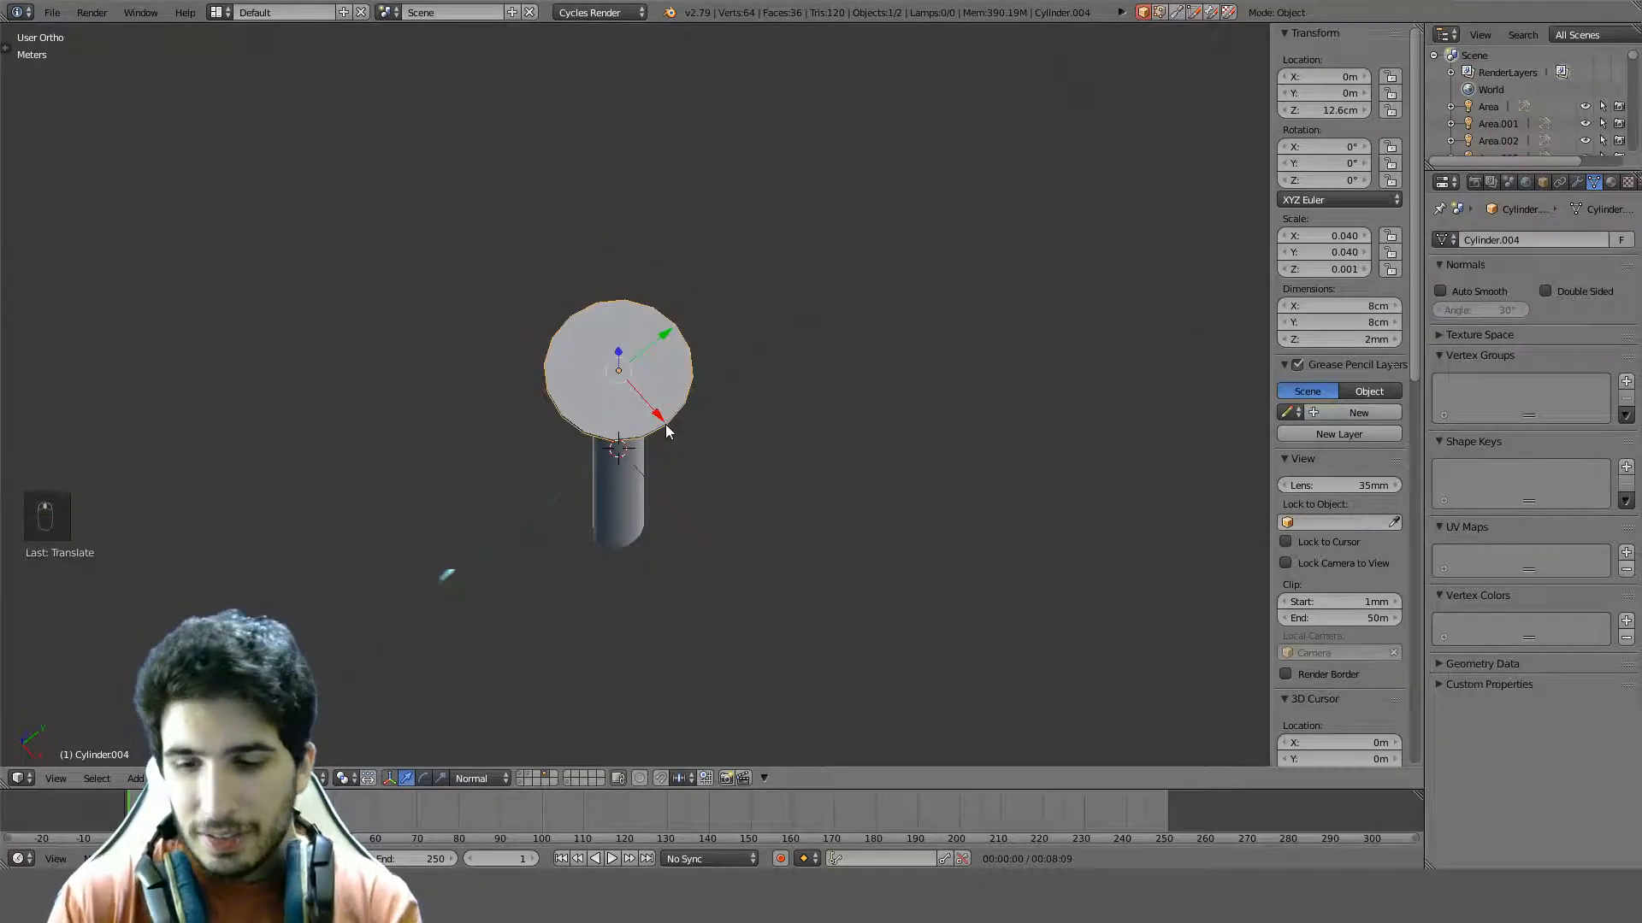
{"action": "key", "text": "KP_7"}
{"action": "scroll", "coordinate": [666, 425], "scroll_direction": "up", "scroll_amount": 5}
{"action": "key", "text": "Tab"}
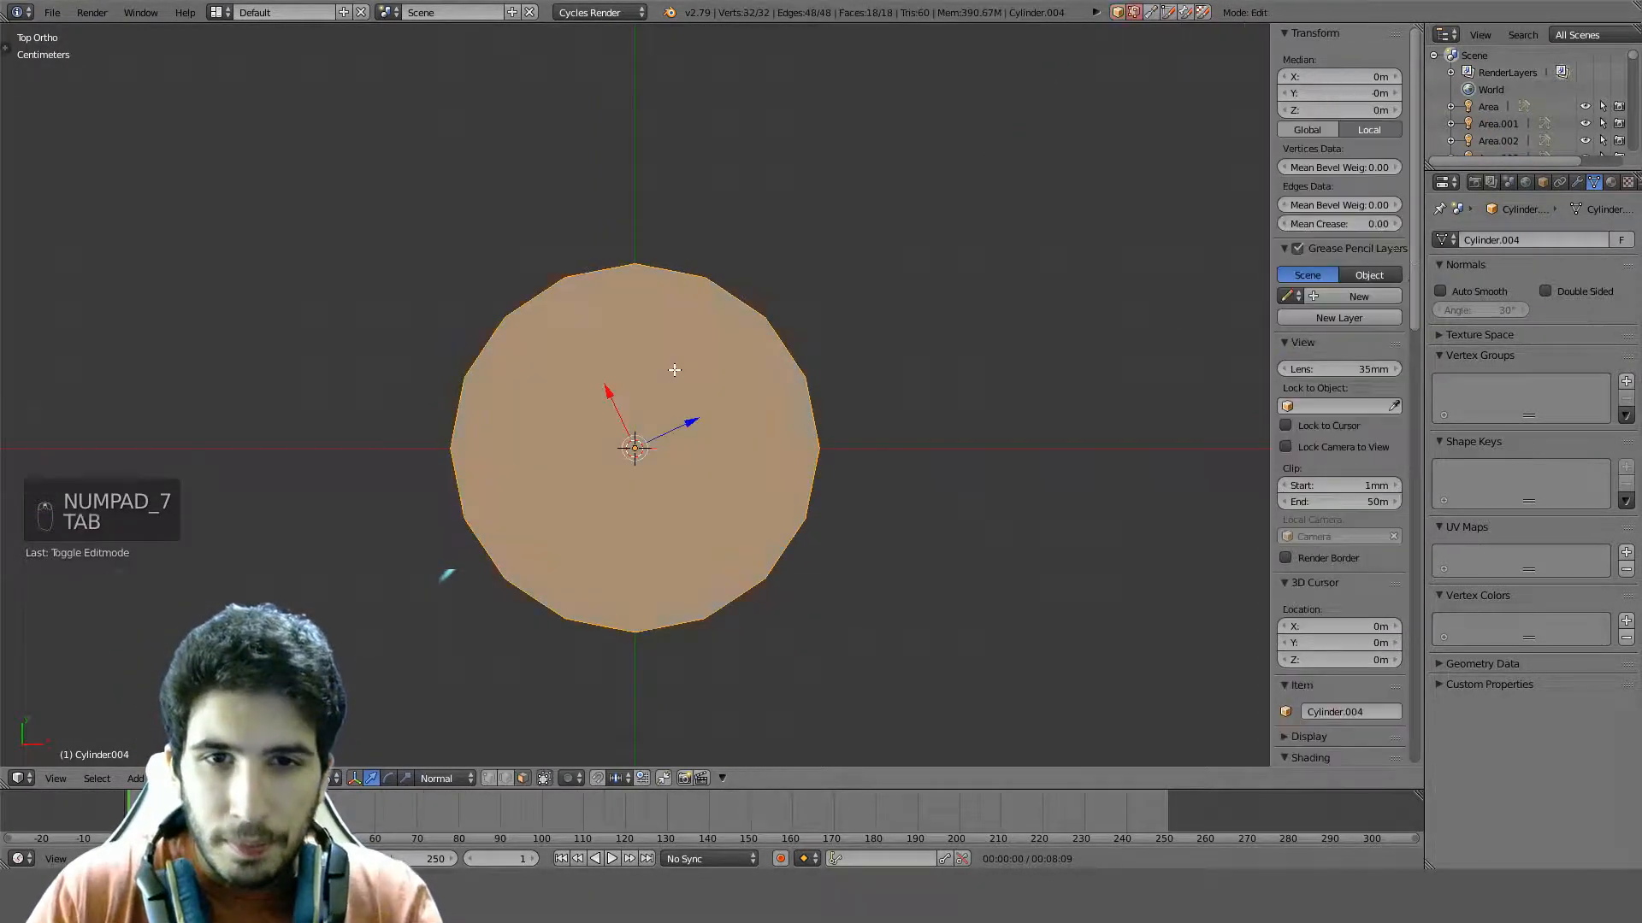
{"action": "middle_click_drag", "start_coordinate": [671, 367], "coordinate": [879, 468]}
{"action": "key", "text": "Tab"}
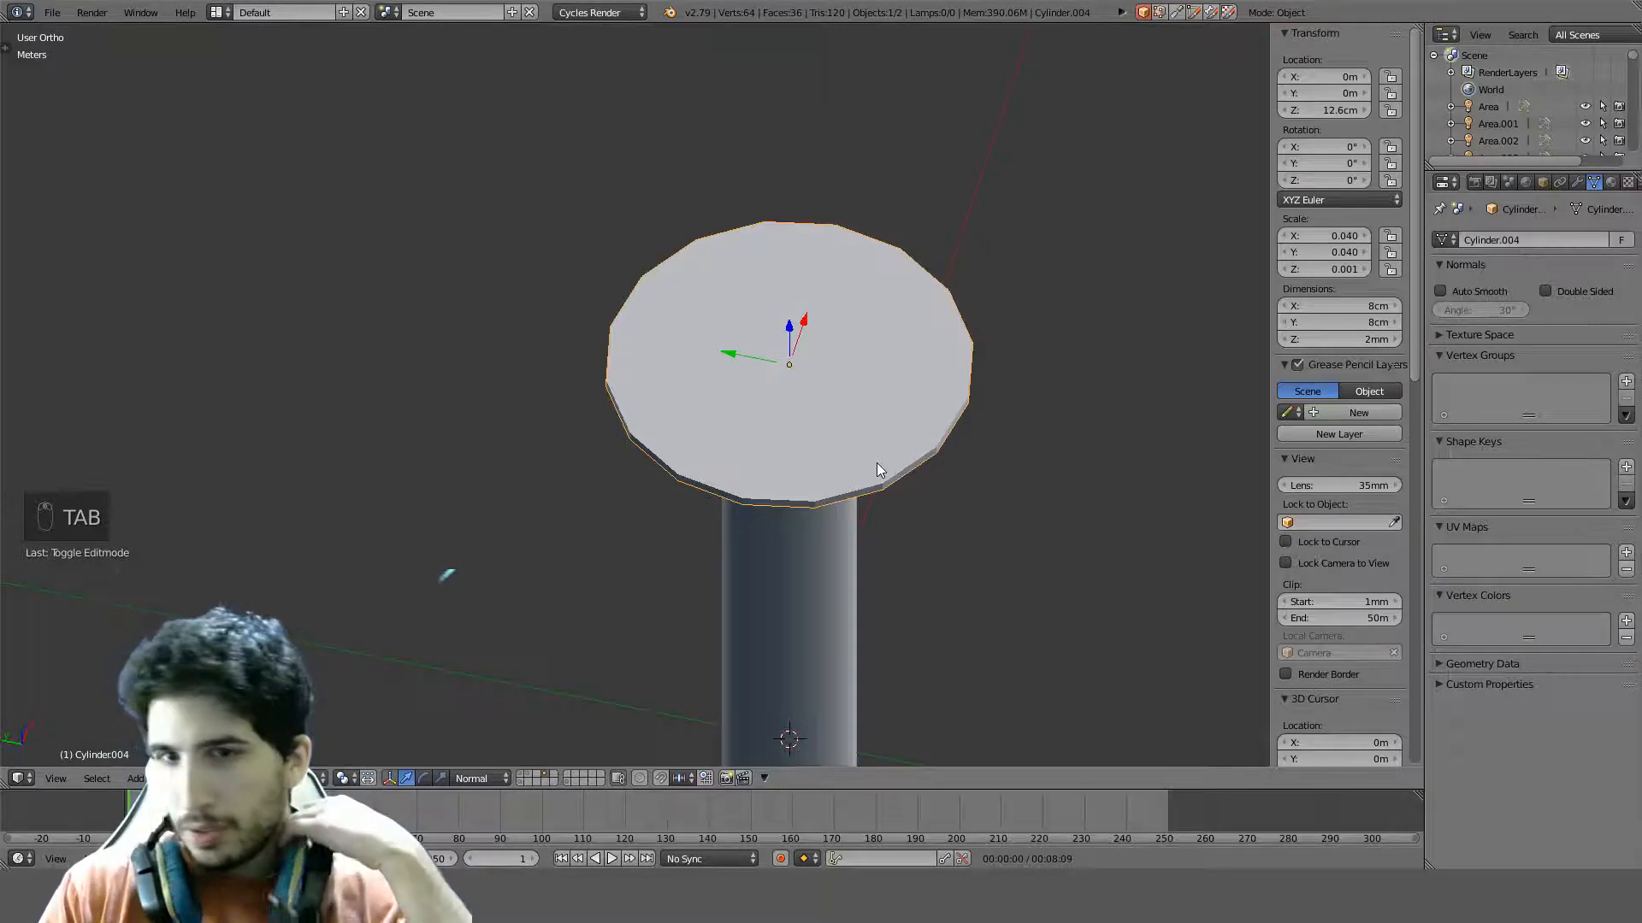
Try a Z dimension of 8 mm for the disc, check it from the side and undo it
{"action": "left_click", "coordinate": [1342, 340]}
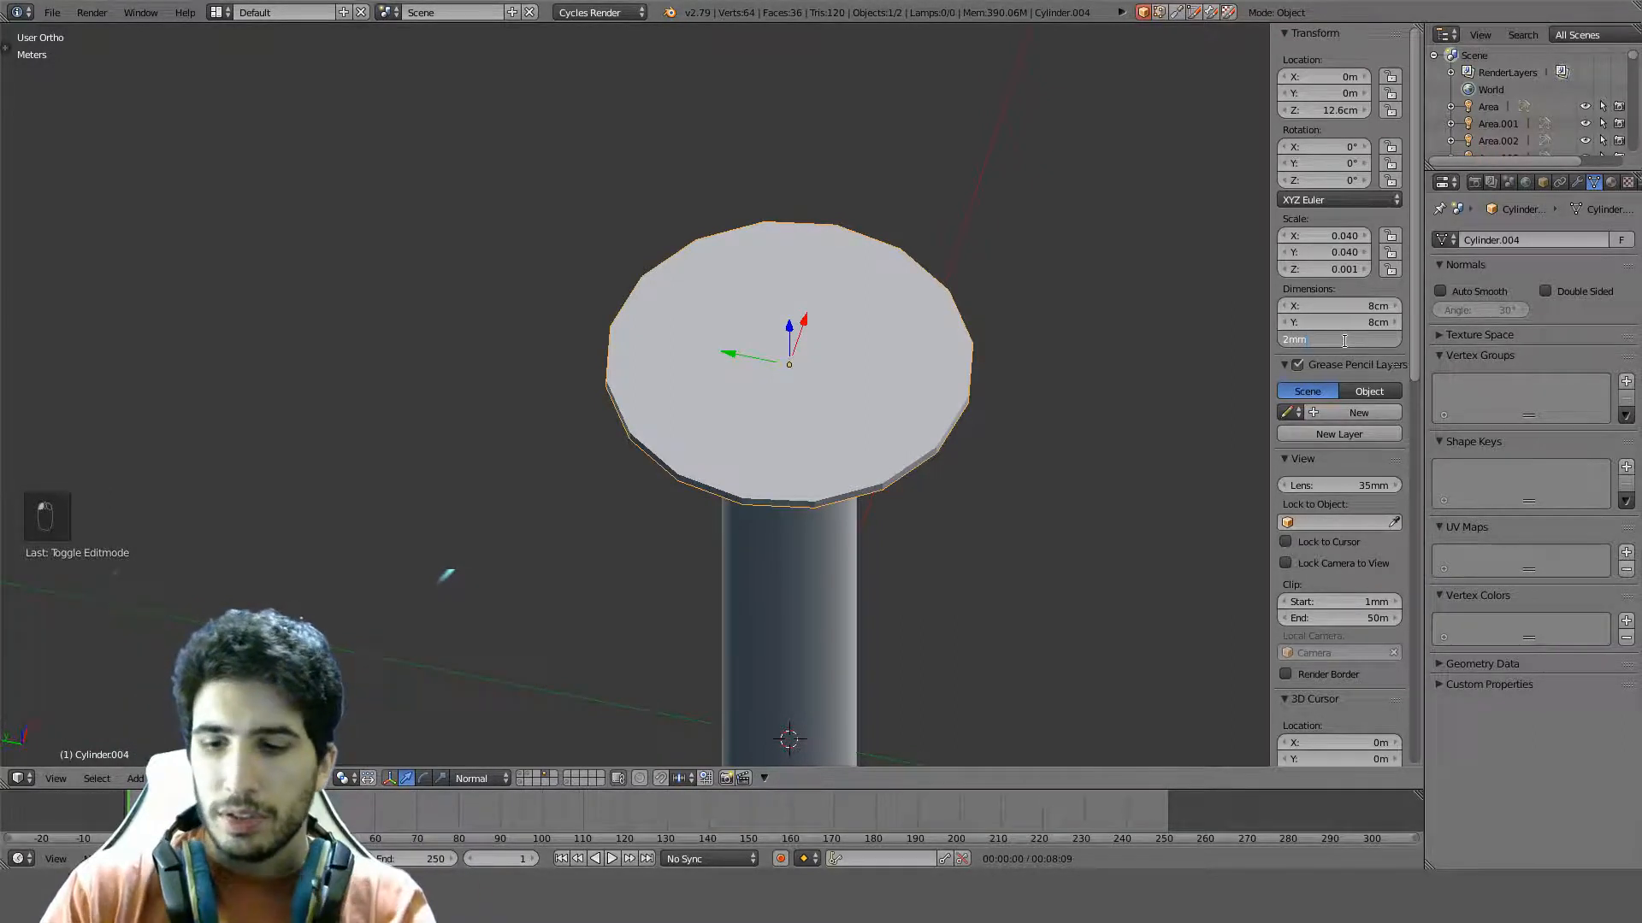
{"action": "type", "text": "*4"}
{"action": "key", "text": "Return"}
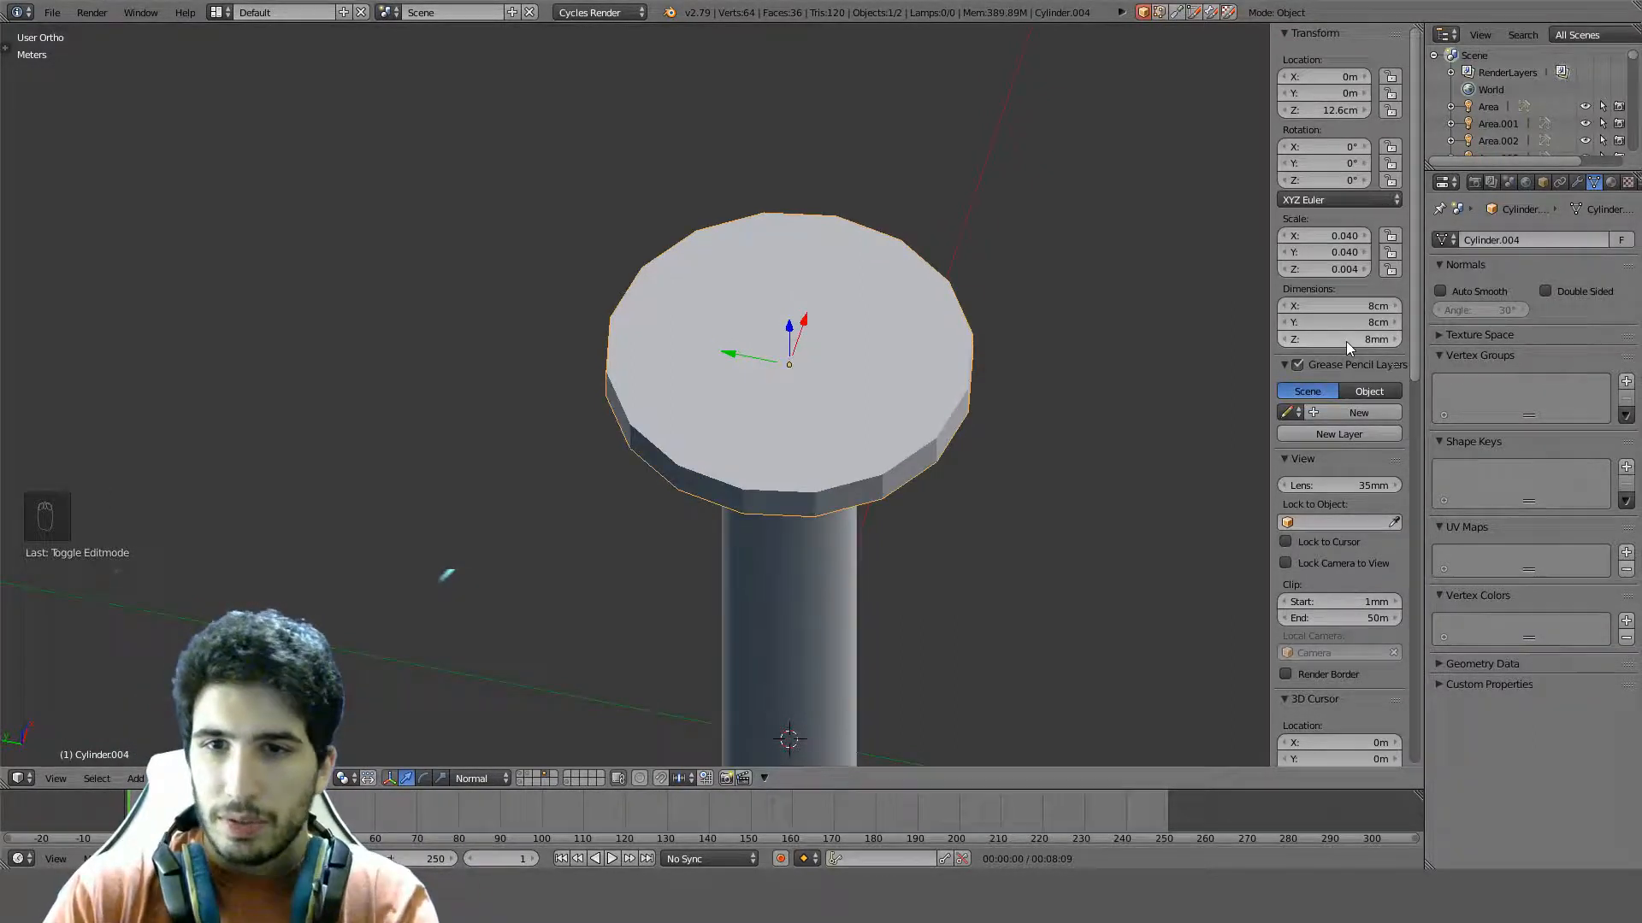
{"action": "middle_click_drag", "start_coordinate": [695, 417], "coordinate": [667, 307]}
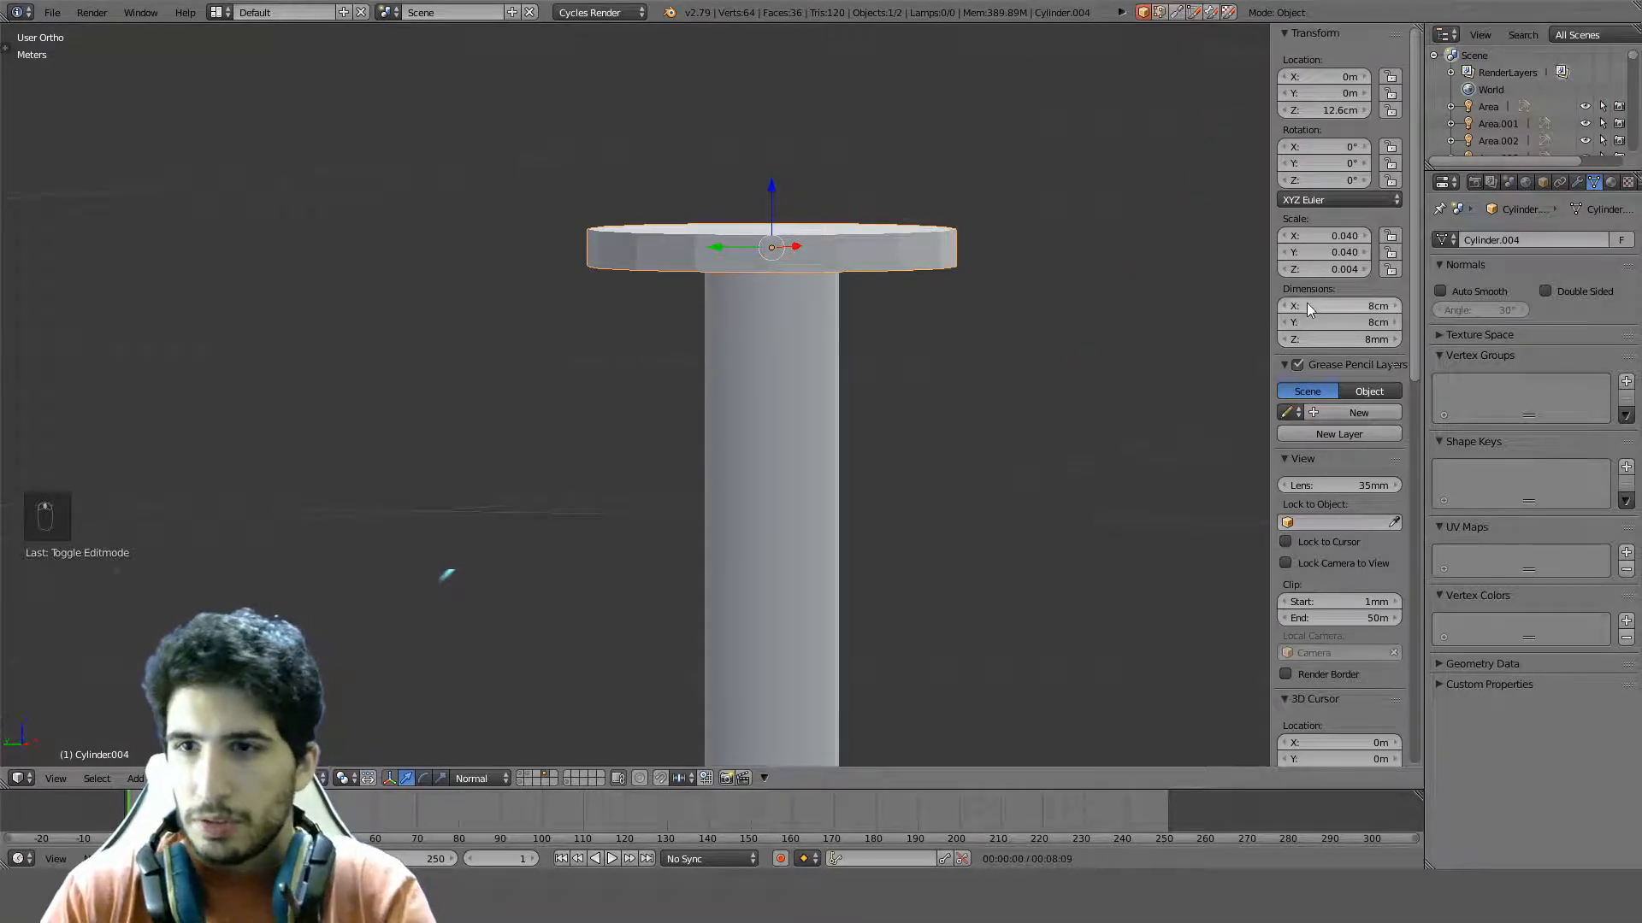
{"action": "key", "text": "ctrl+z"}
Set the disc's Z dimension to 4 mm and apply the HardOps SSharpen operation to it
{"action": "left_click", "coordinate": [1342, 340]}
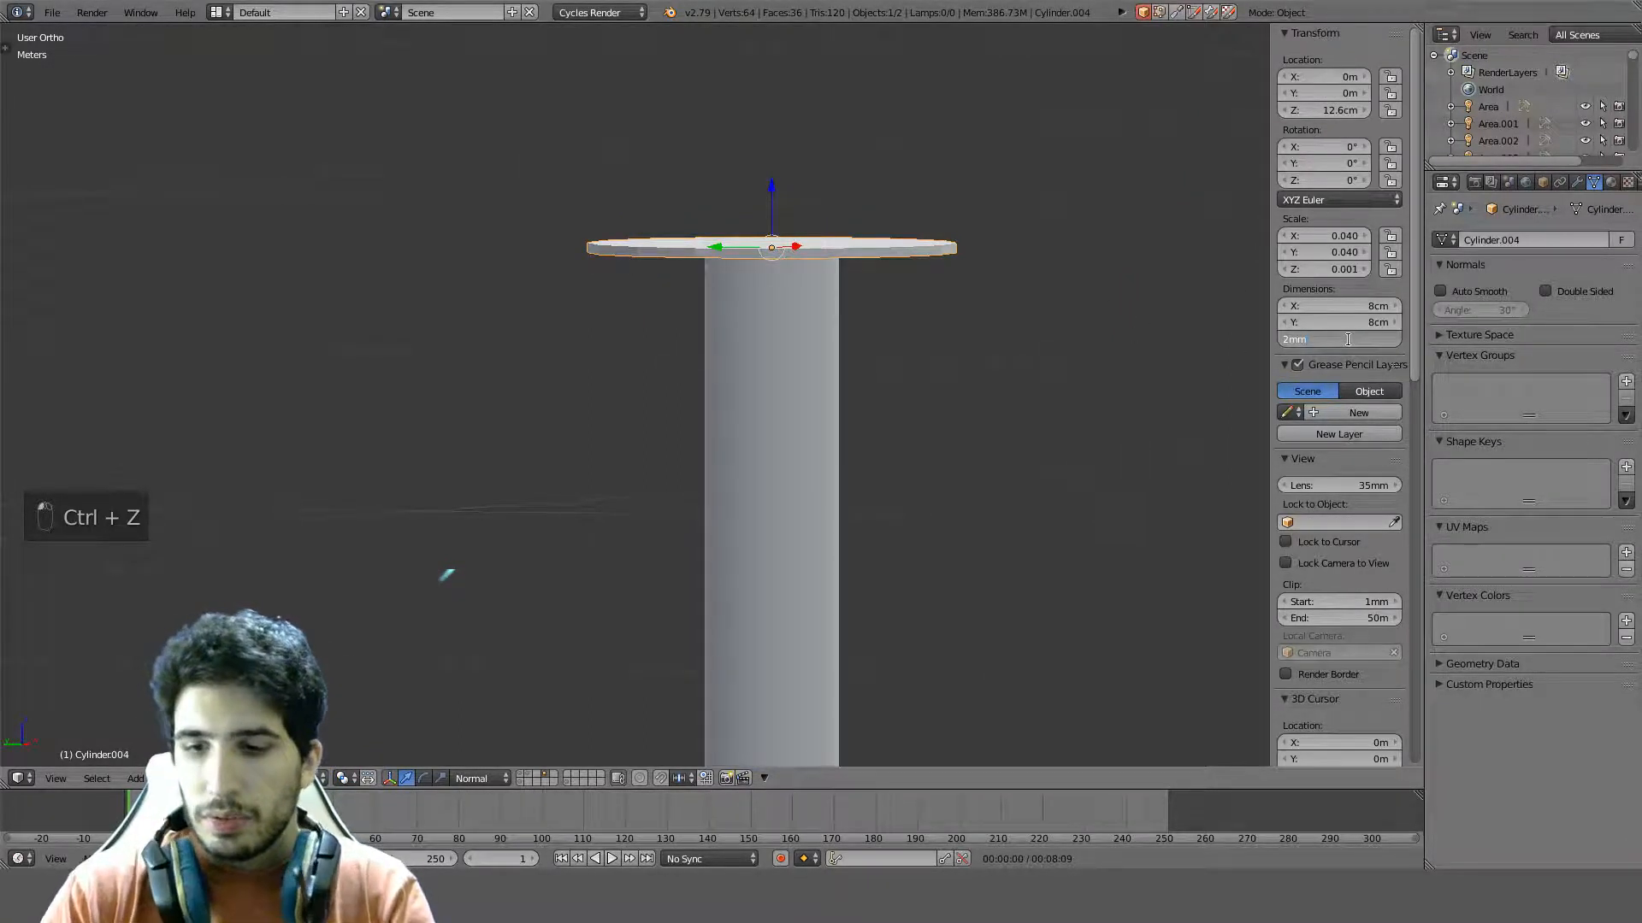
{"action": "type", "text": "*2"}
{"action": "key", "text": "Return"}
{"action": "middle_click_drag", "start_coordinate": [1269, 323], "coordinate": [809, 350]}
{"action": "key", "text": "q"}
{"action": "left_click", "coordinate": [864, 364]}
Add a level 1 subdivision modifier to the disc, apply it and inspect the resulting mesh in Edit Mode
{"action": "key", "text": "ctrl+1"}
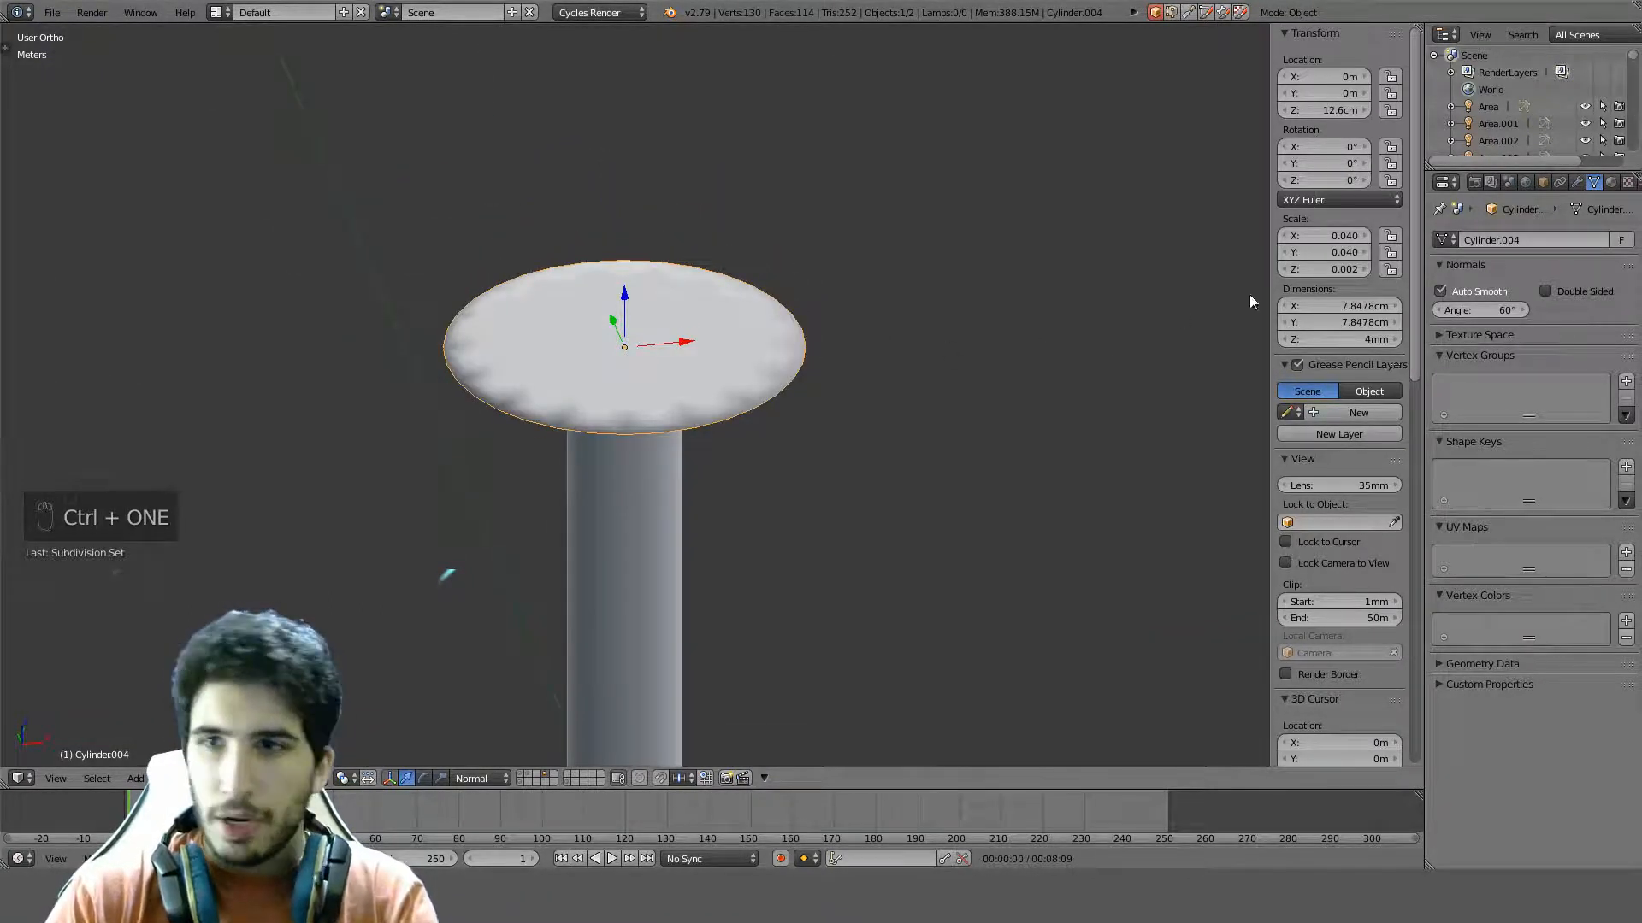
{"action": "left_click", "coordinate": [1578, 183]}
{"action": "left_click", "coordinate": [1486, 292]}
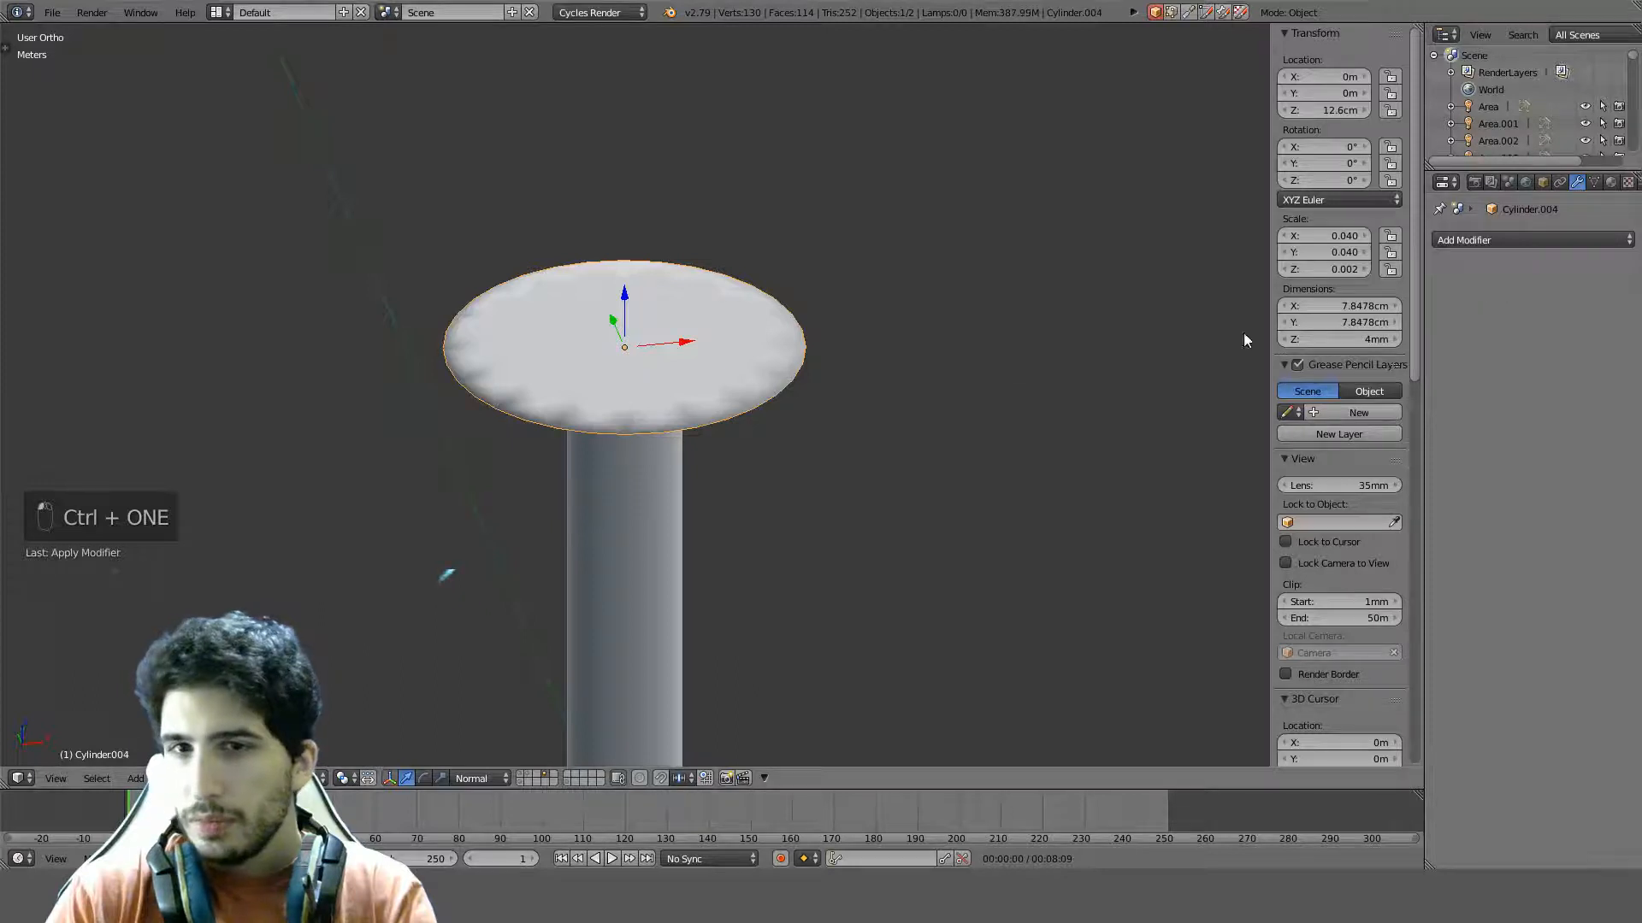
{"action": "key", "text": "Tab"}
{"action": "middle_click_drag", "start_coordinate": [723, 413], "coordinate": [723, 355]}
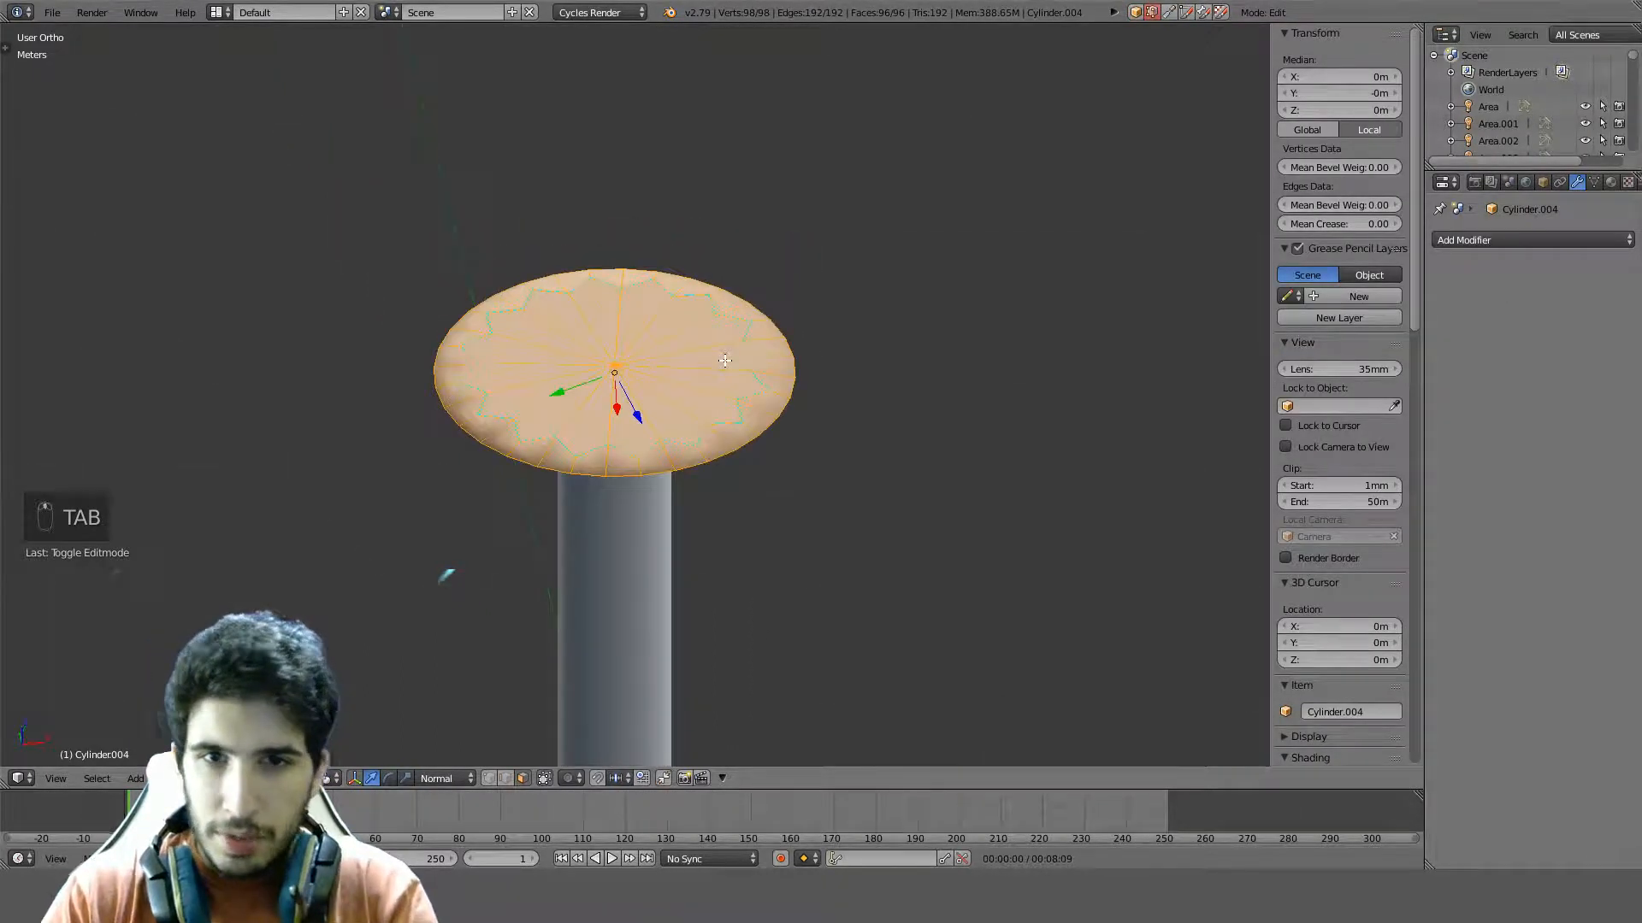
Undo the applied subdivision on the disc, keeping its 4 mm thickness and sharpened edges
{"action": "key", "text": "ctrl+z"}
{"action": "key", "text": "ctrl+z"}
{"action": "key", "text": "ctrl+z"}
{"action": "key", "text": "Tab"}
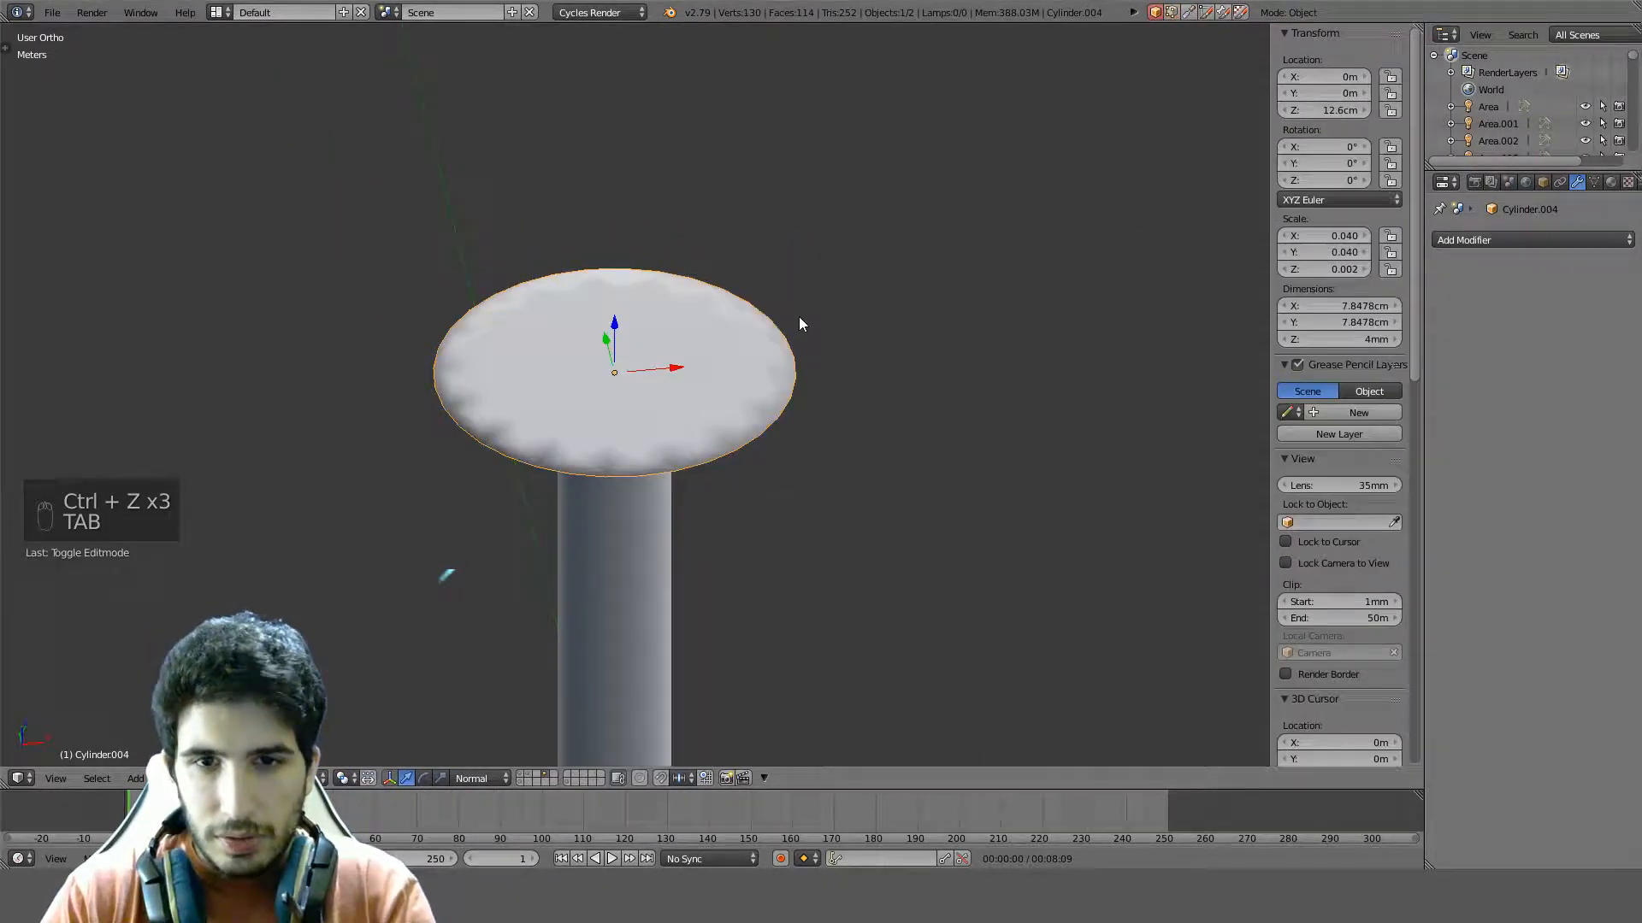
{"action": "key", "text": "ctrl+z"}
{"action": "key", "text": "ctrl+z"}
{"action": "key", "text": "ctrl+z"}
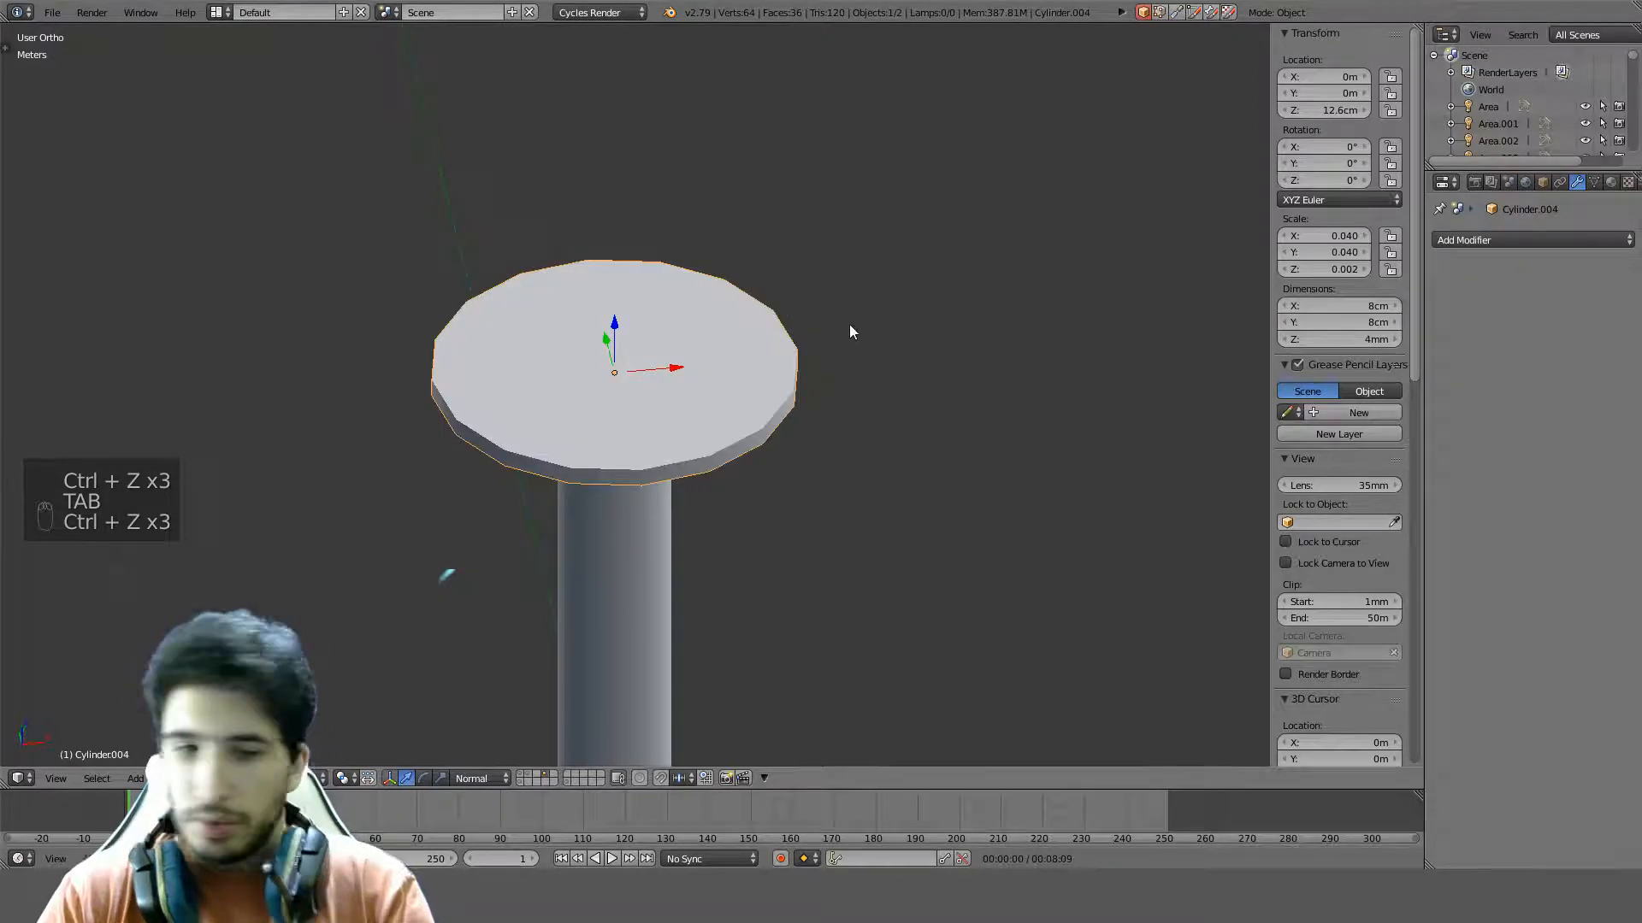
Add a Catmull-Clark subdivision modifier with view level 1 to the disc and open its mesh for editing
{"action": "key", "text": "ctrl+F1"}
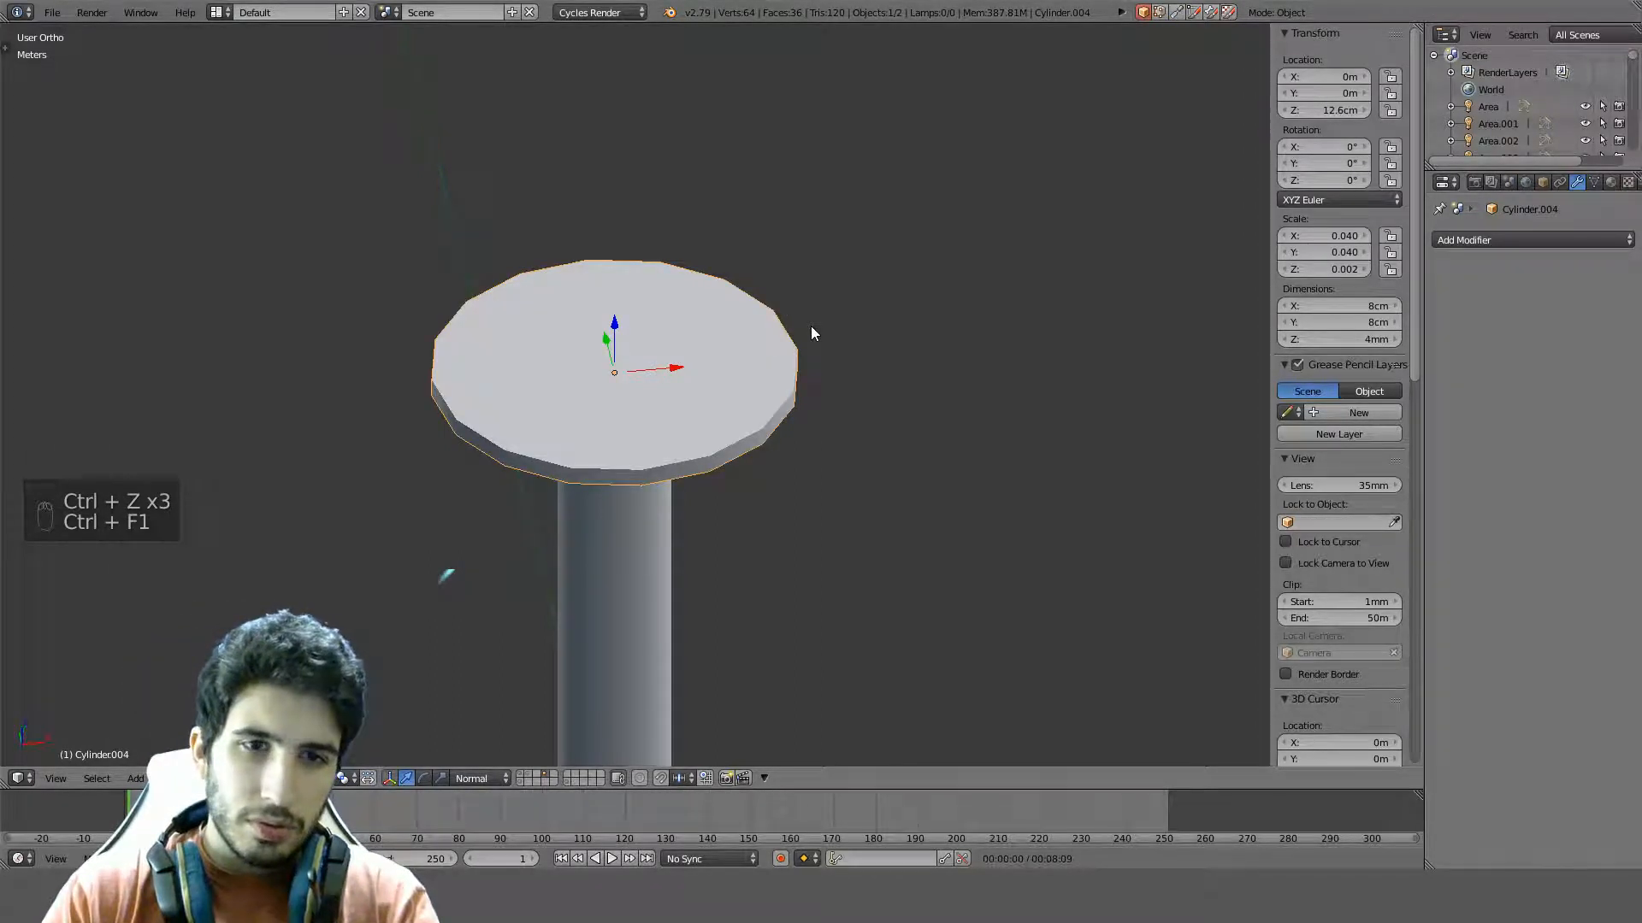
{"action": "right_click", "coordinate": [638, 404]}
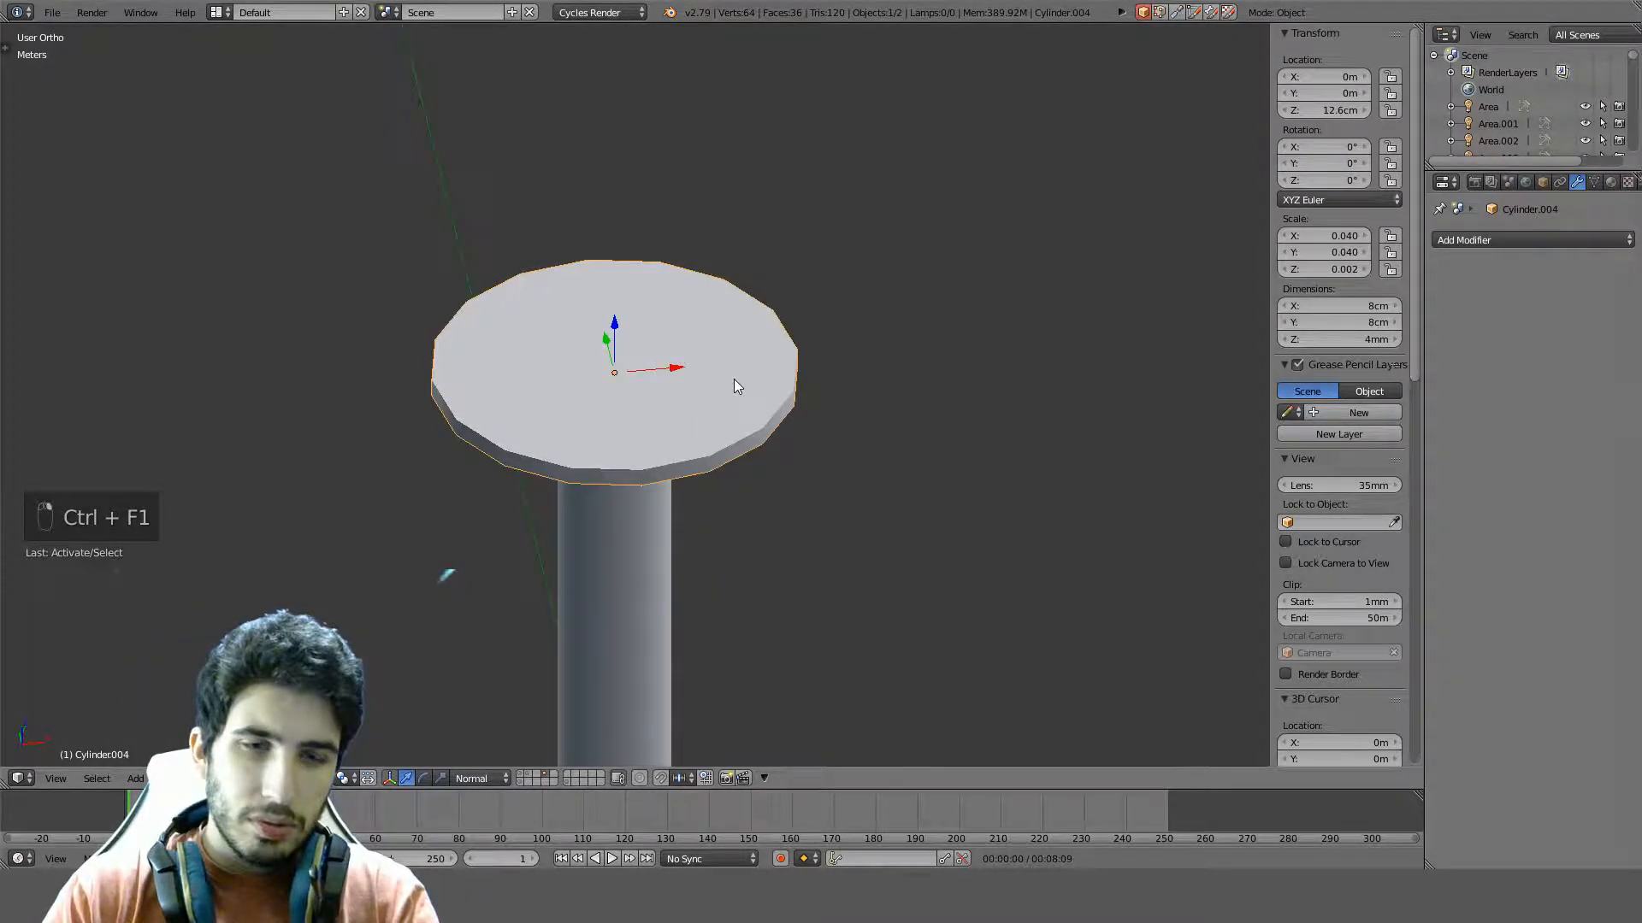
{"action": "key", "text": "ctrl+1"}
{"action": "key", "text": "Tab"}
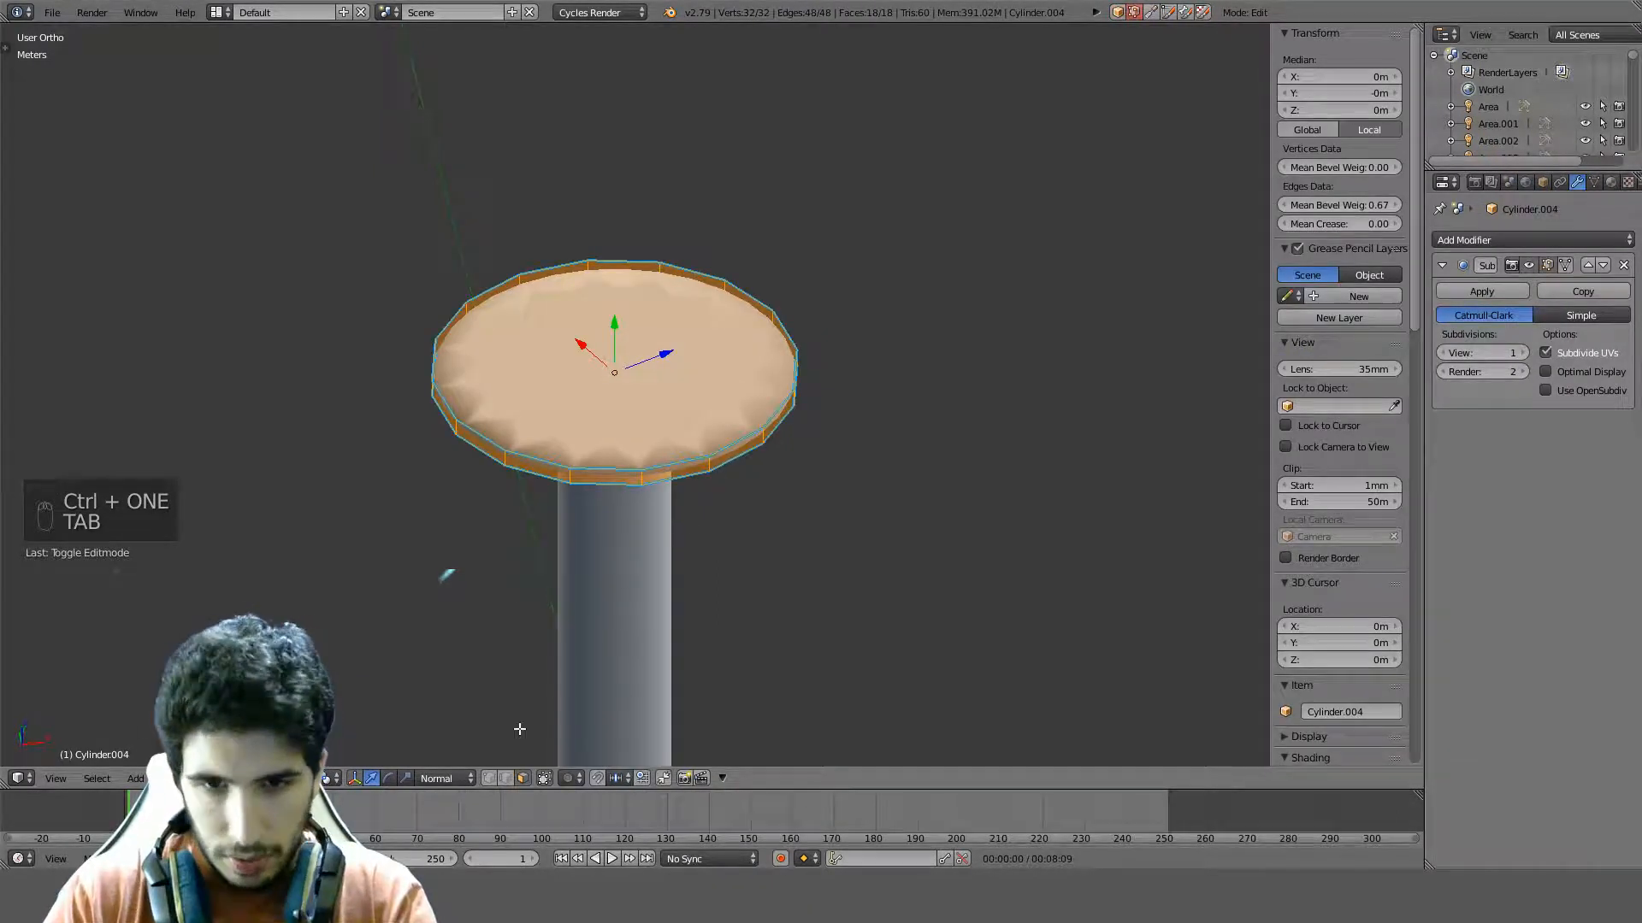
Select the disc's top and bottom cap faces and raise the mean crease of their edges
{"action": "right_click", "coordinate": [629, 376]}
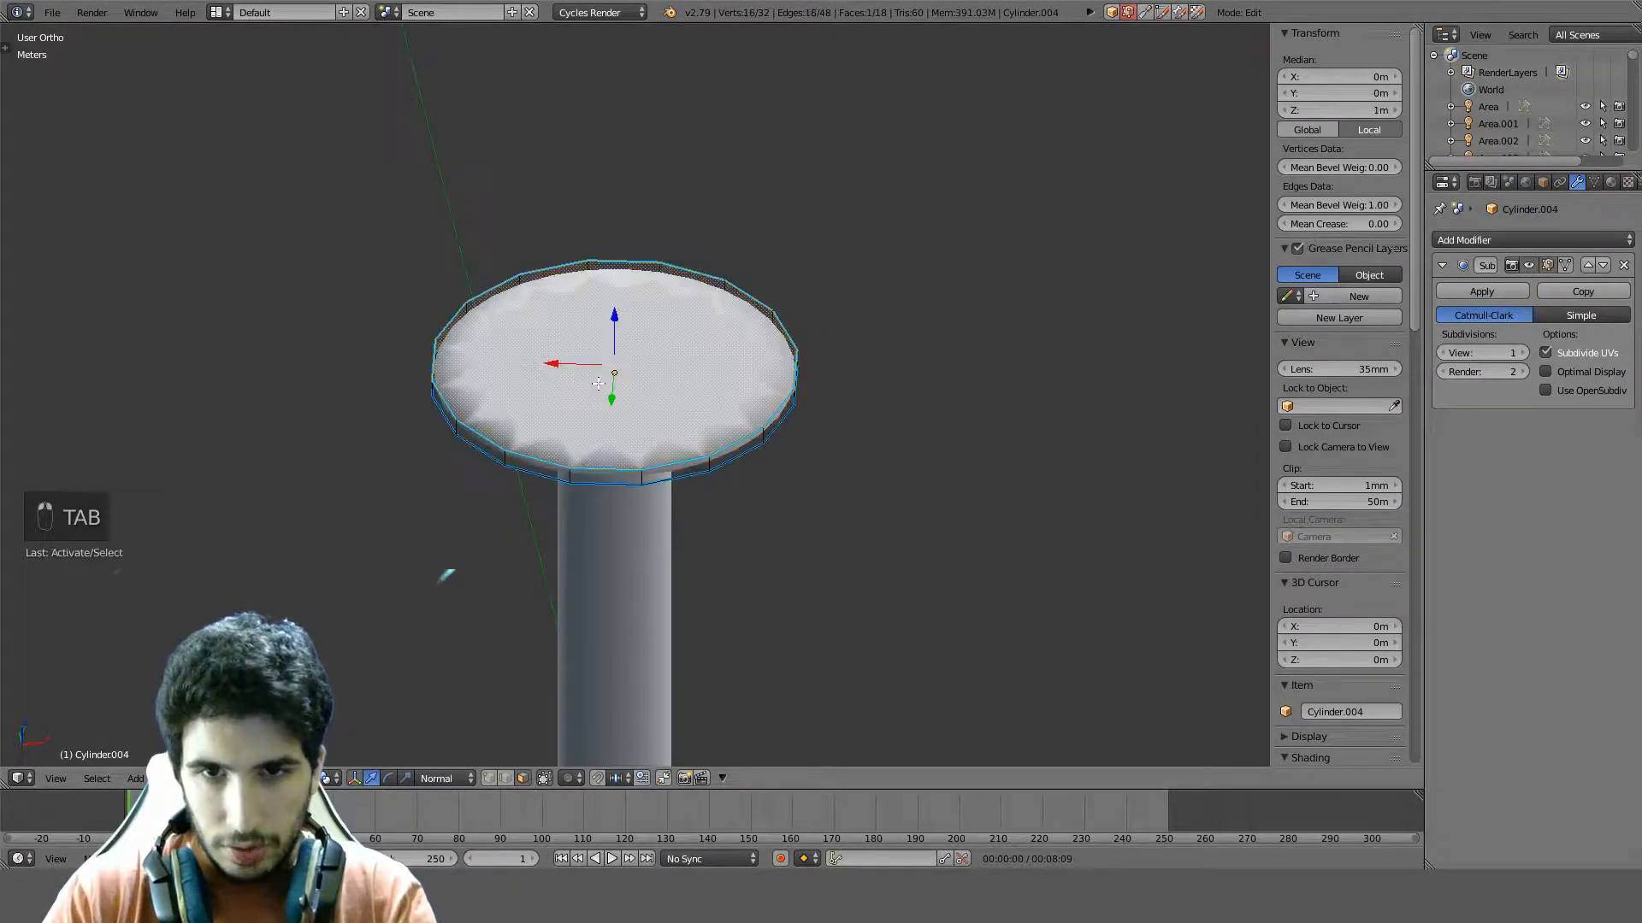
{"action": "middle_click_drag", "start_coordinate": [628, 376], "coordinate": [671, 145]}
{"action": "right_click", "coordinate": [714, 114], "text": "shift"}
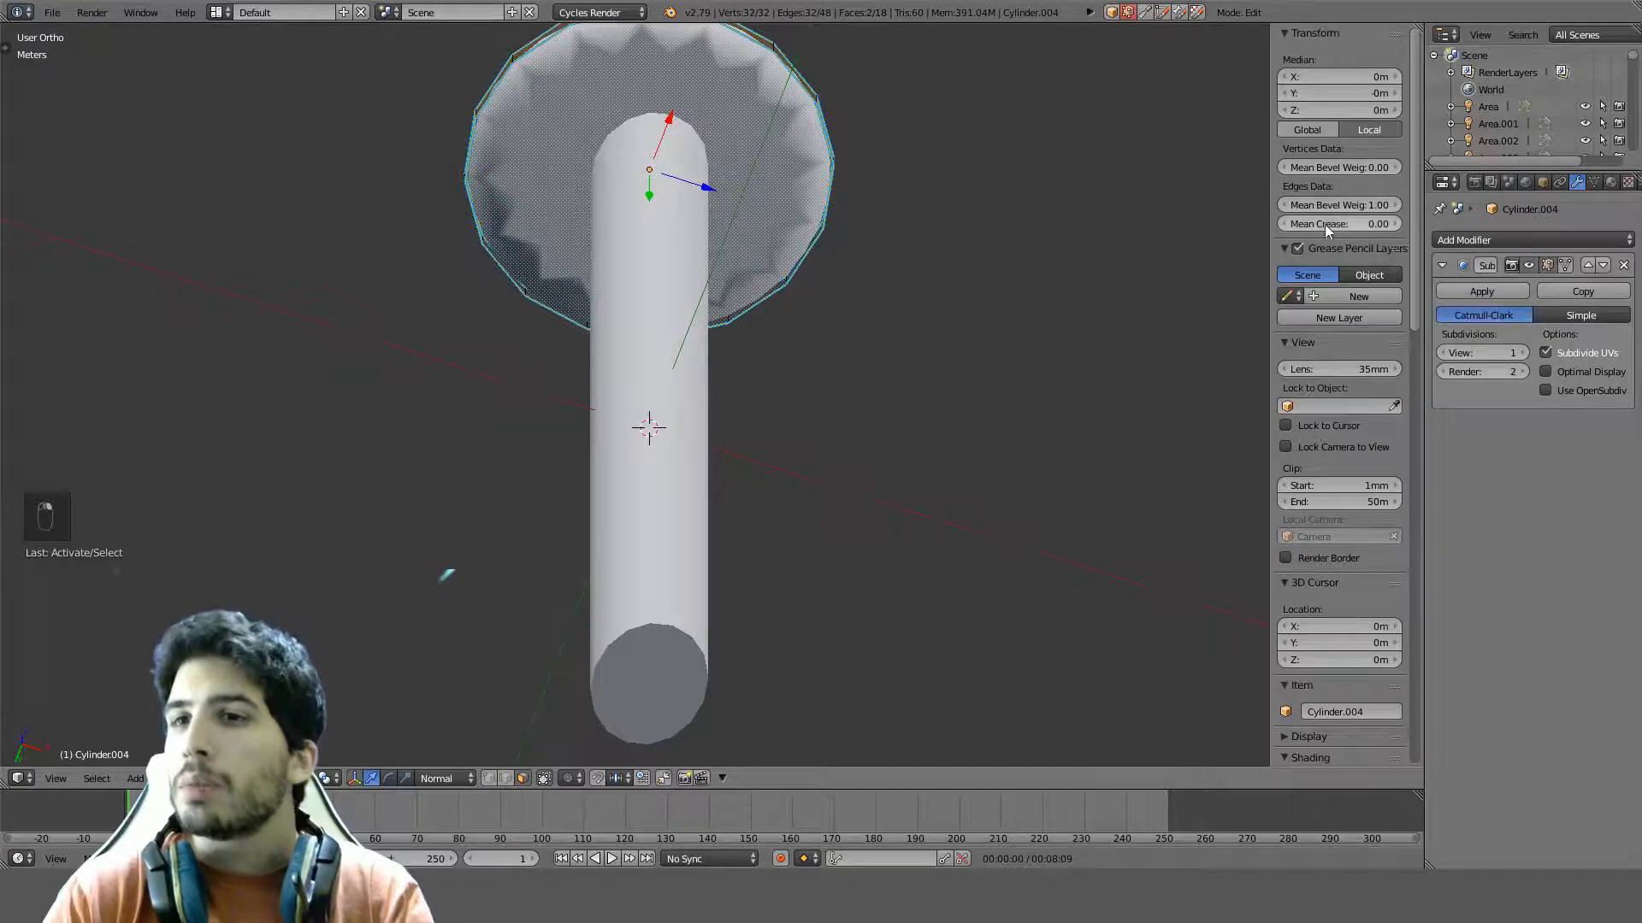
{"action": "left_click_drag", "start_coordinate": [1338, 224], "coordinate": [1410, 224]}
{"action": "middle_click_drag", "start_coordinate": [665, 208], "coordinate": [513, 337]}
{"action": "key", "text": "Tab"}
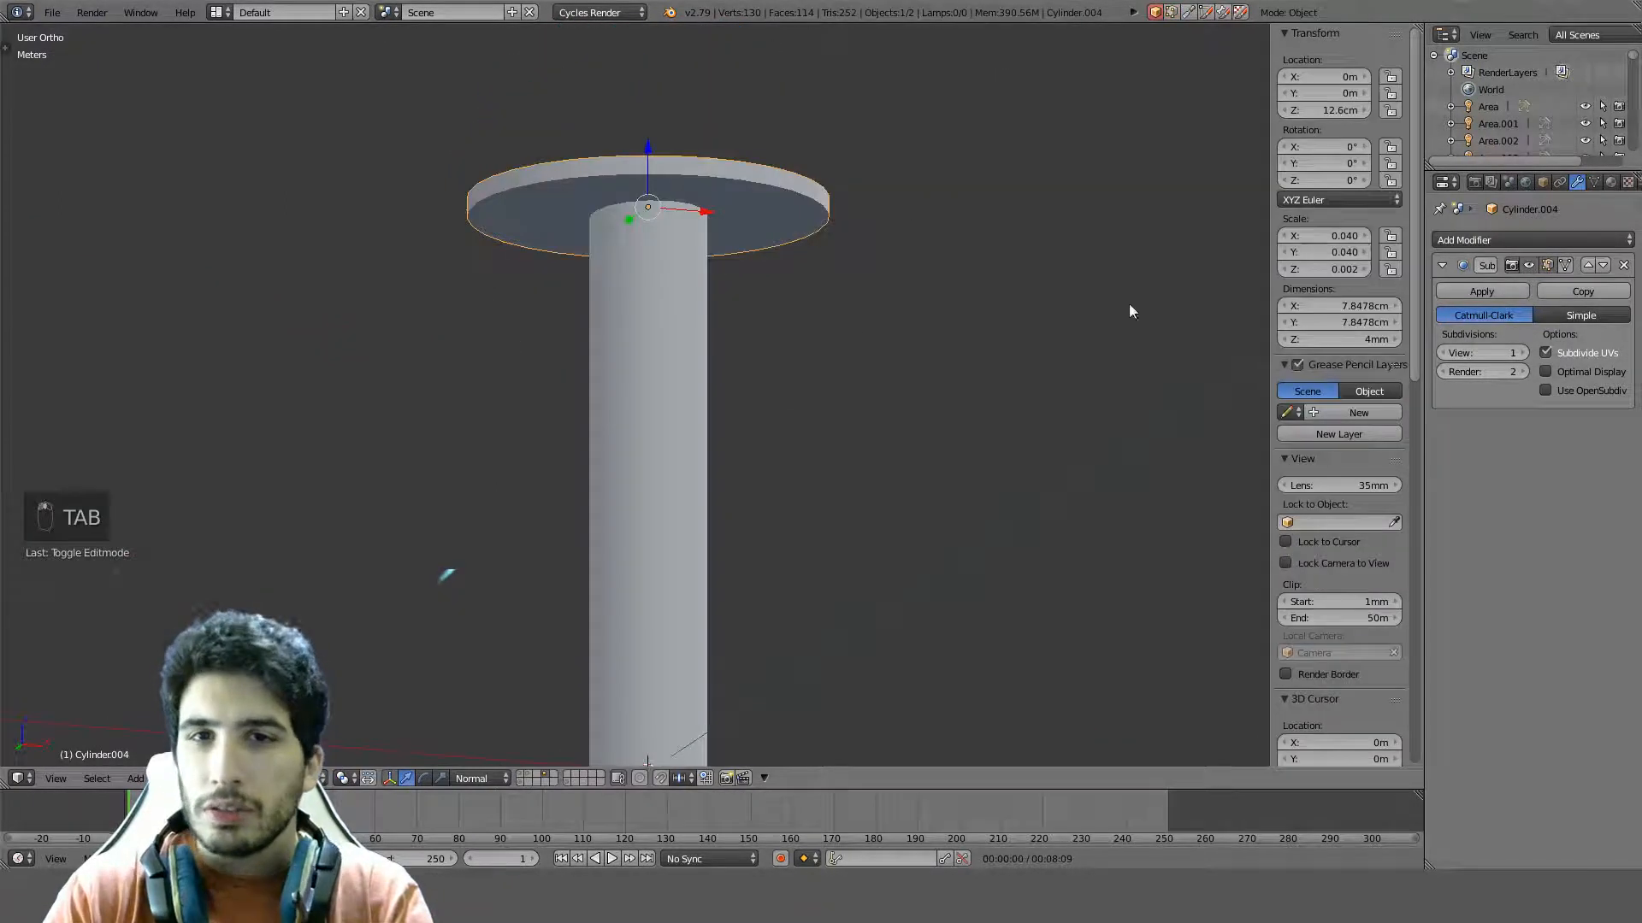
Apply the disc's subdivision modifier and dissolve the extra edge loop around the middle of its rim in Edit Mode
{"action": "left_click", "coordinate": [1509, 291]}
{"action": "middle_click_drag", "start_coordinate": [876, 178], "coordinate": [817, 410]}
{"action": "key", "text": "Tab"}
{"action": "scroll", "coordinate": [789, 193], "scroll_direction": "up", "scroll_amount": 3}
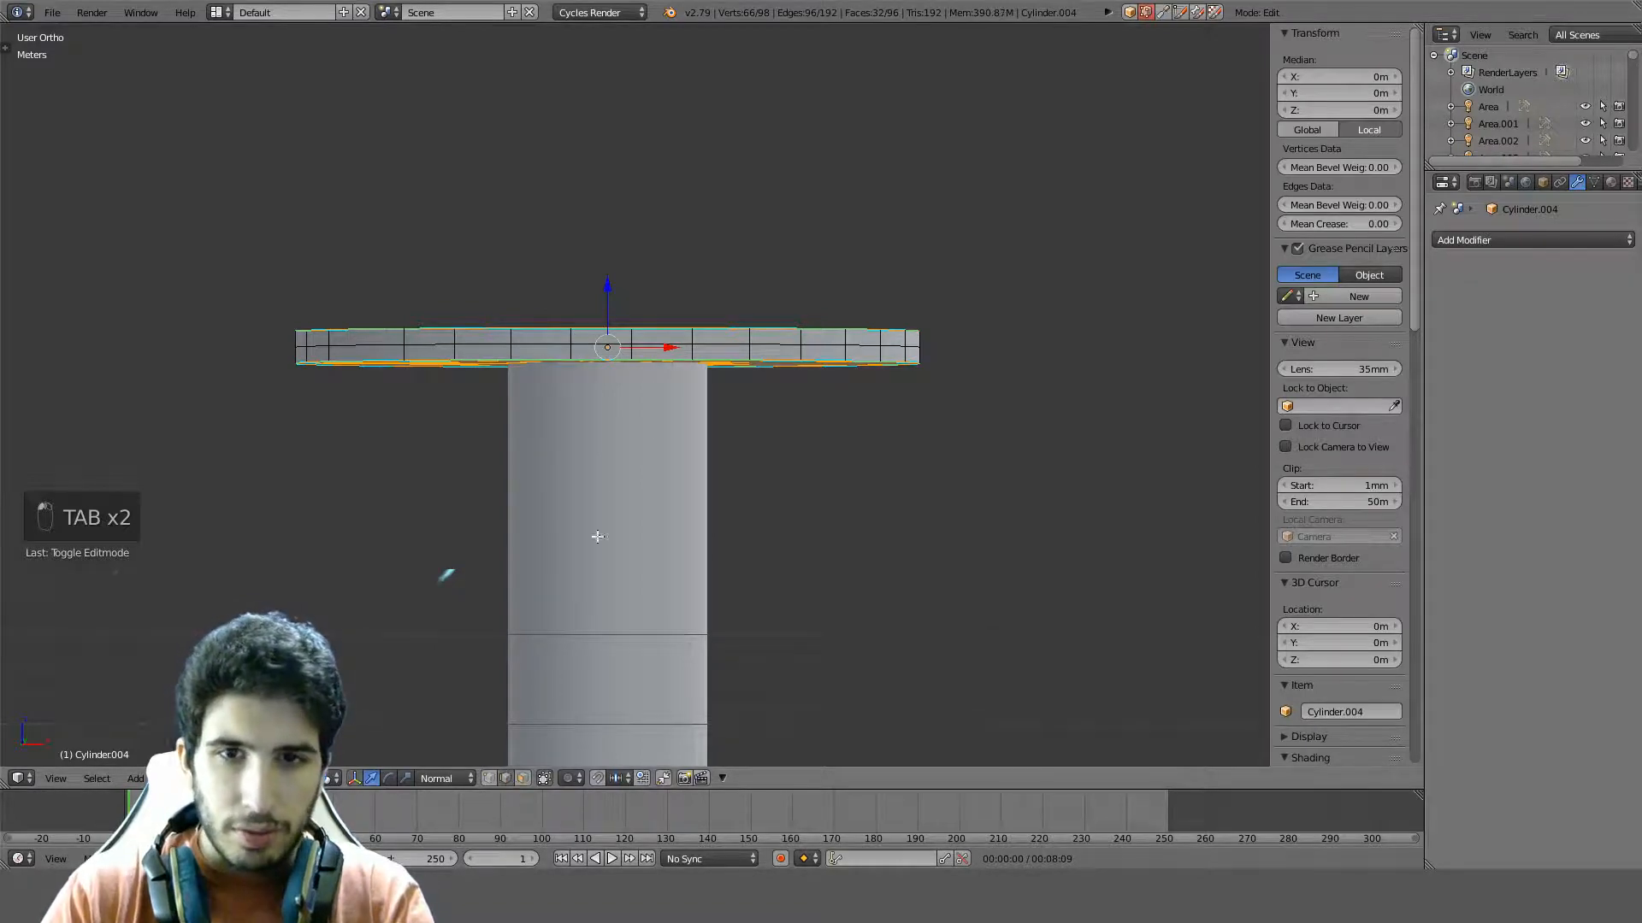
{"action": "key", "text": "a"}
{"action": "key", "text": "a"}
{"action": "key", "text": "a"}
{"action": "key", "text": "ctrl+x"}
Dissolve the centre vertices of the disc's top and bottom faces, leaving each cap as a single face
{"action": "middle_click_drag", "start_coordinate": [598, 536], "coordinate": [722, 300]}
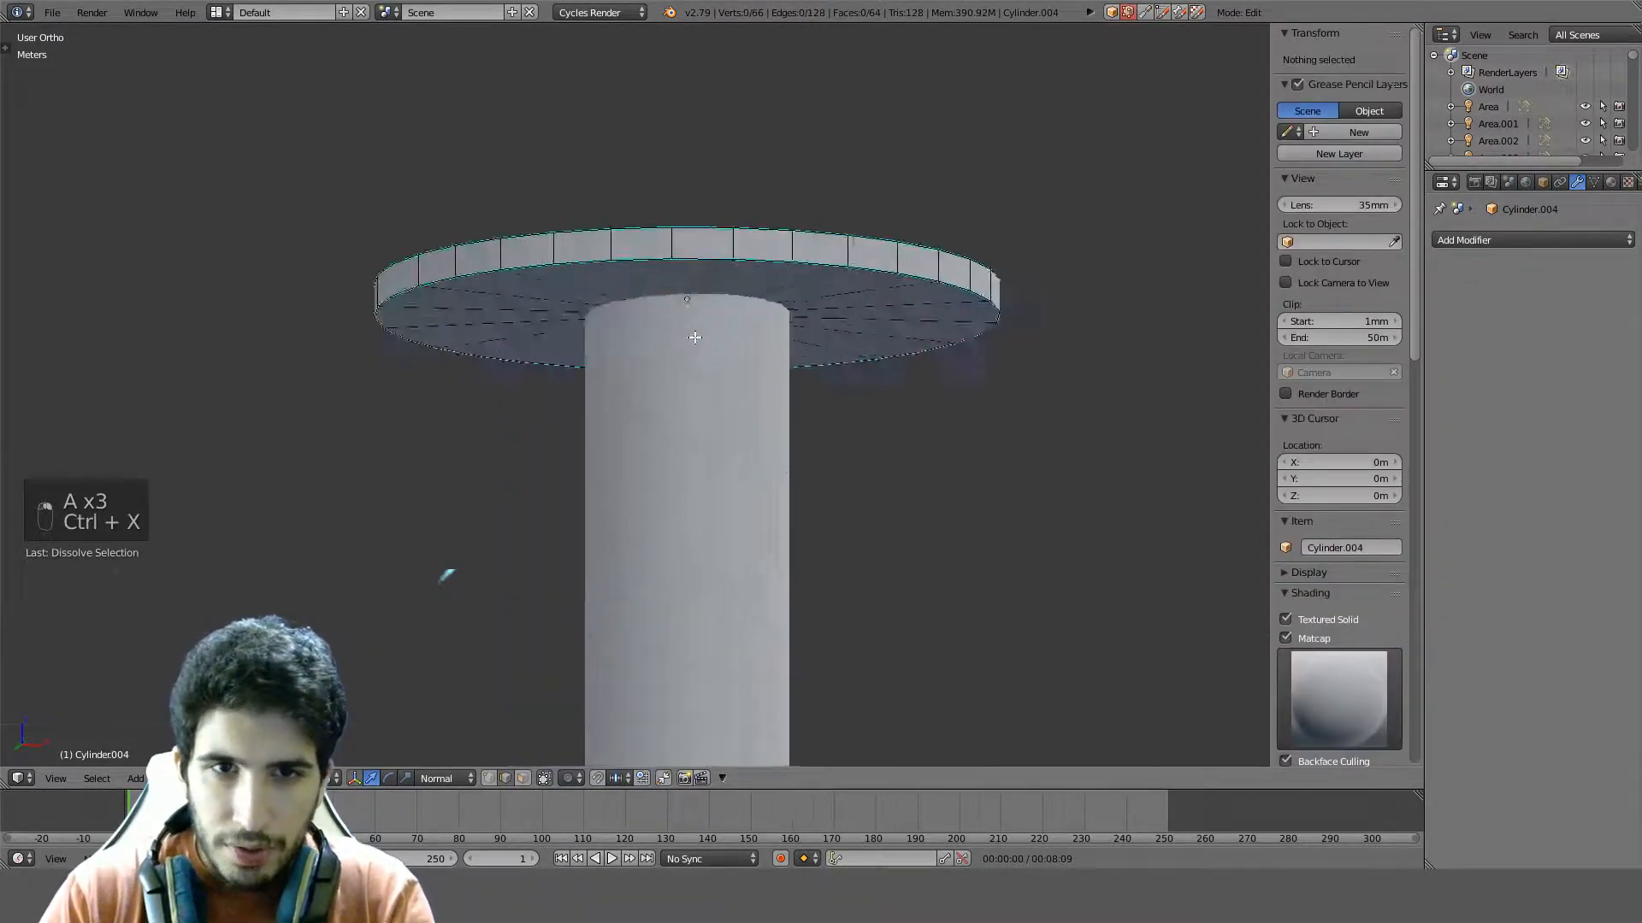
{"action": "key", "text": "z"}
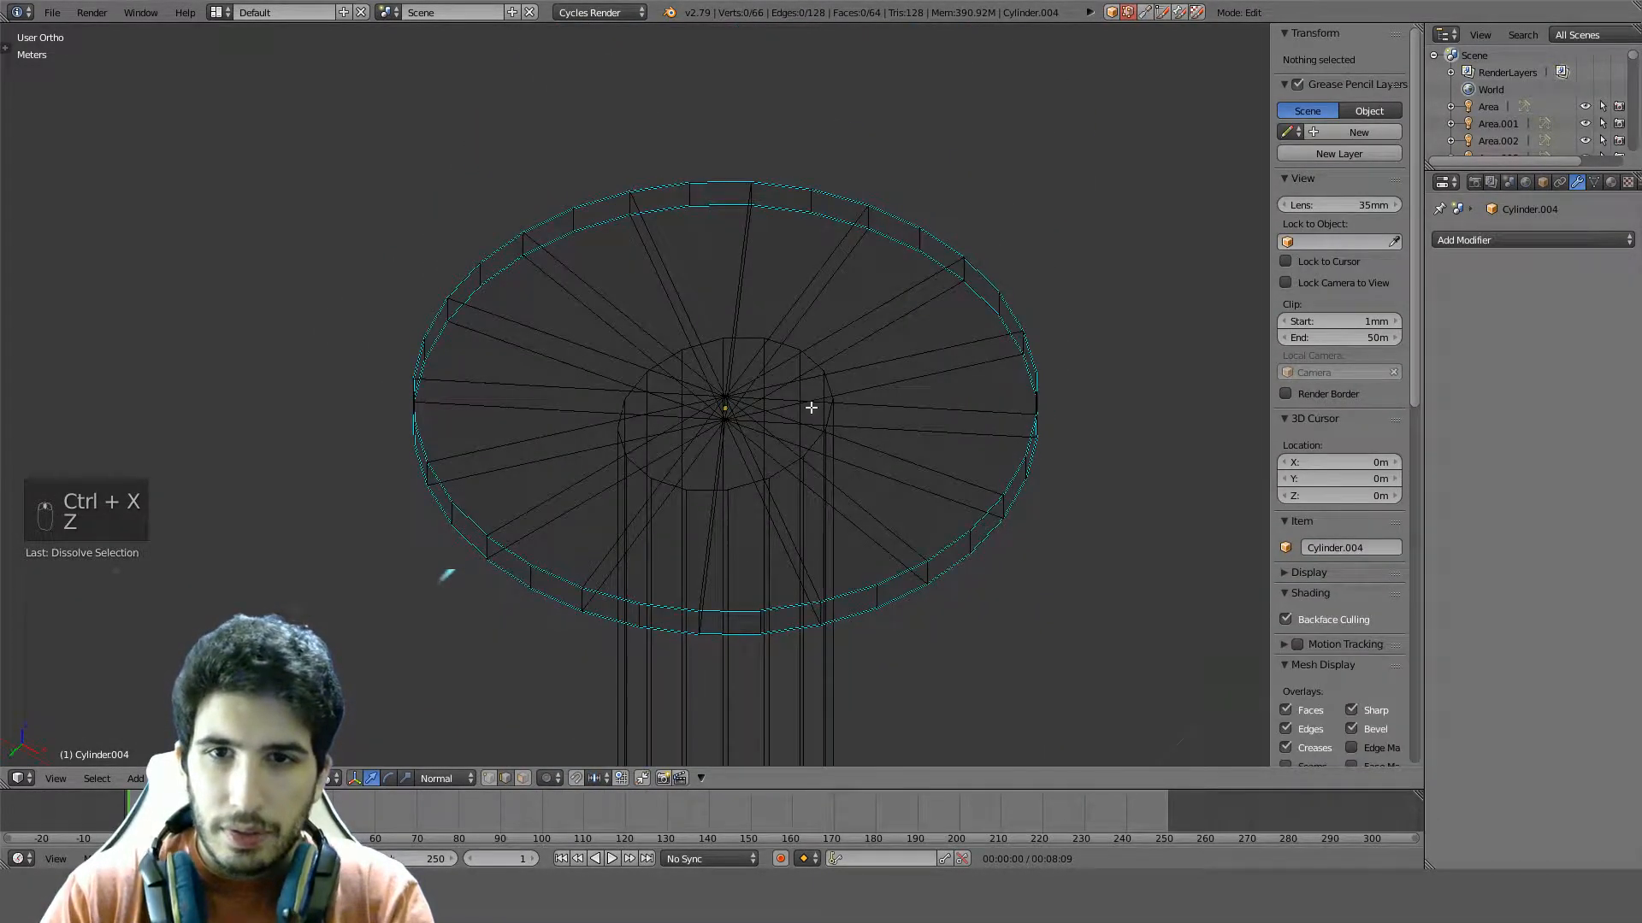
{"action": "key", "text": "z"}
{"action": "key", "text": "z"}
{"action": "mouse_move", "coordinate": [722, 444]}
{"action": "middle_mouse_down"}
{"action": "mouse_move", "coordinate": [650, 333]}
{"action": "mouse_move", "coordinate": [642, 378]}
{"action": "mouse_move", "coordinate": [599, 402]}
{"action": "middle_mouse_up"}
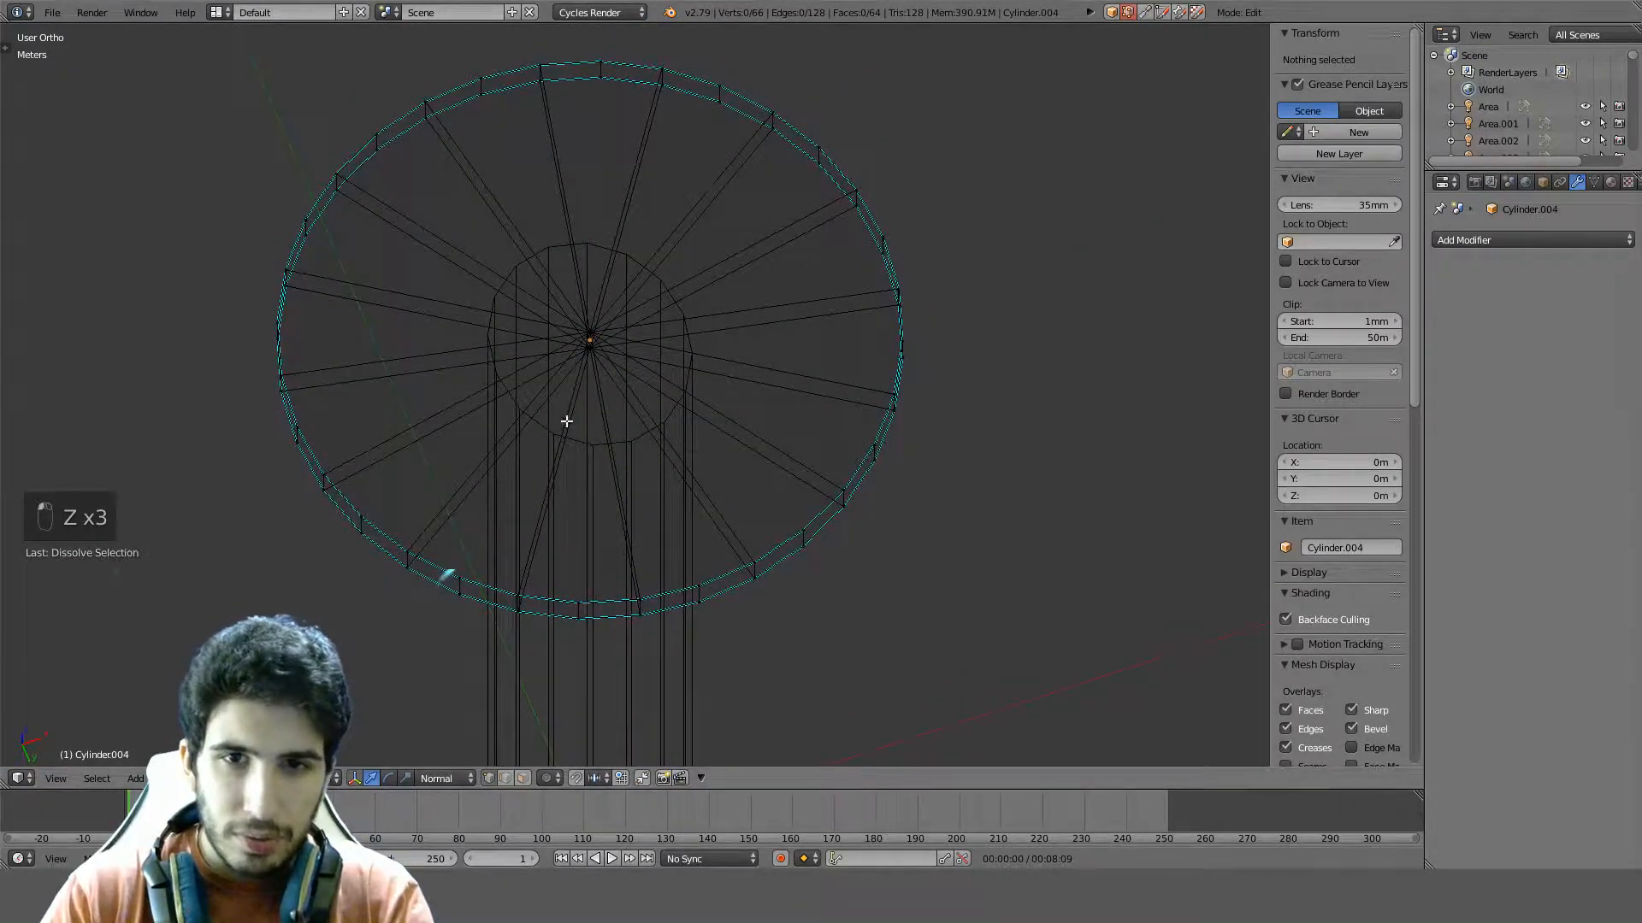
{"action": "key", "text": "c"}
{"action": "left_click", "coordinate": [590, 341]}
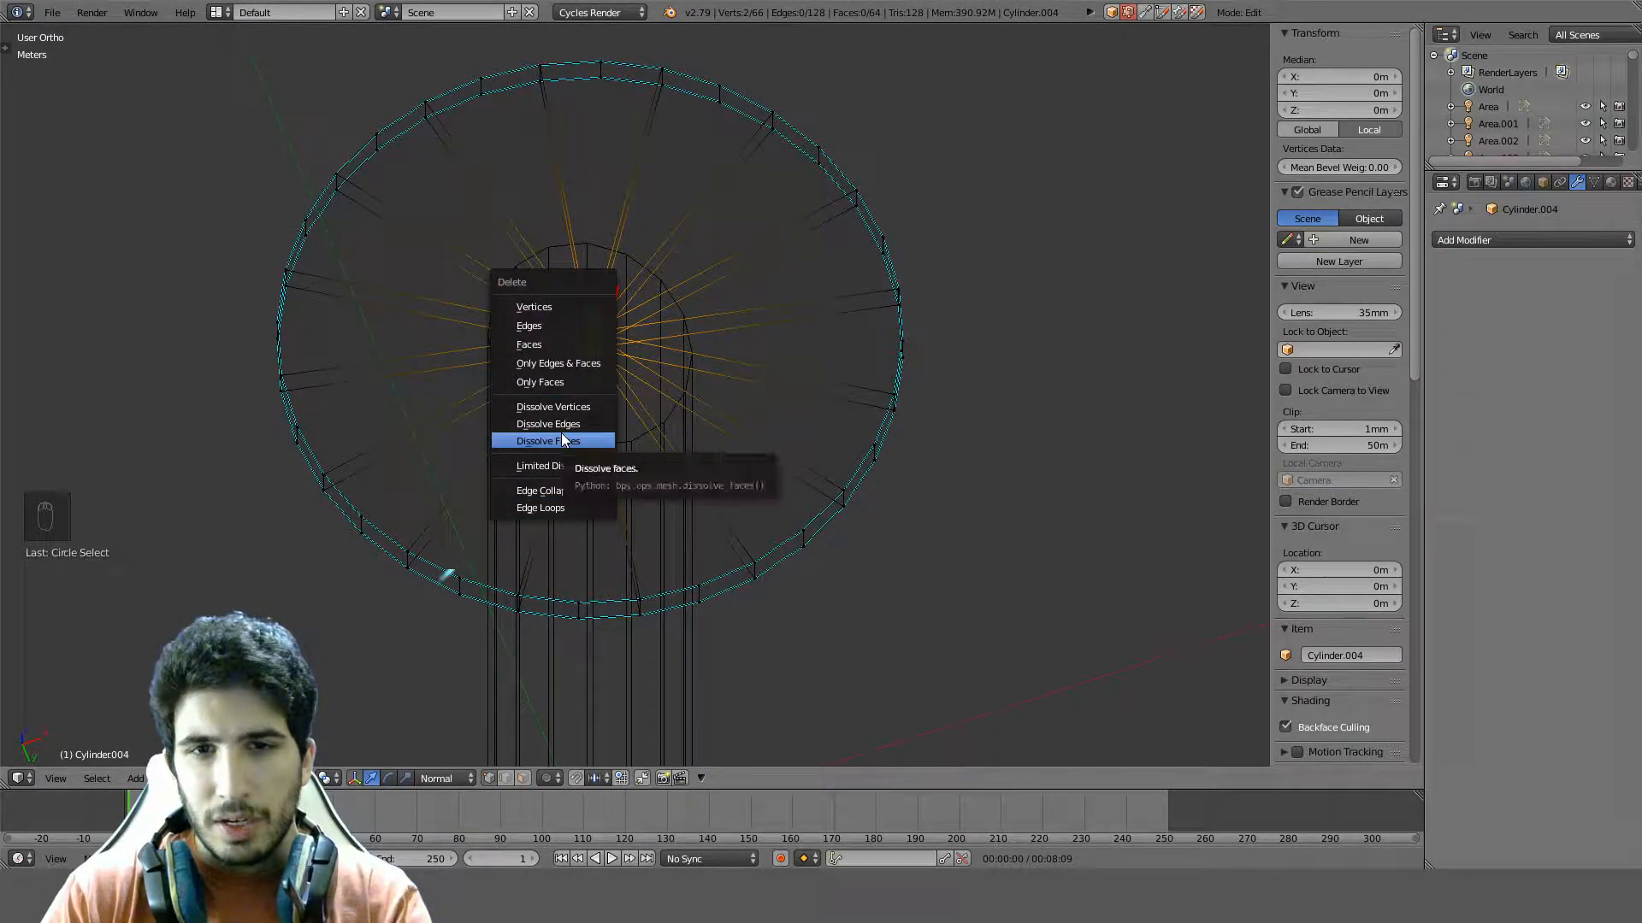
{"action": "left_click", "coordinate": [563, 439]}
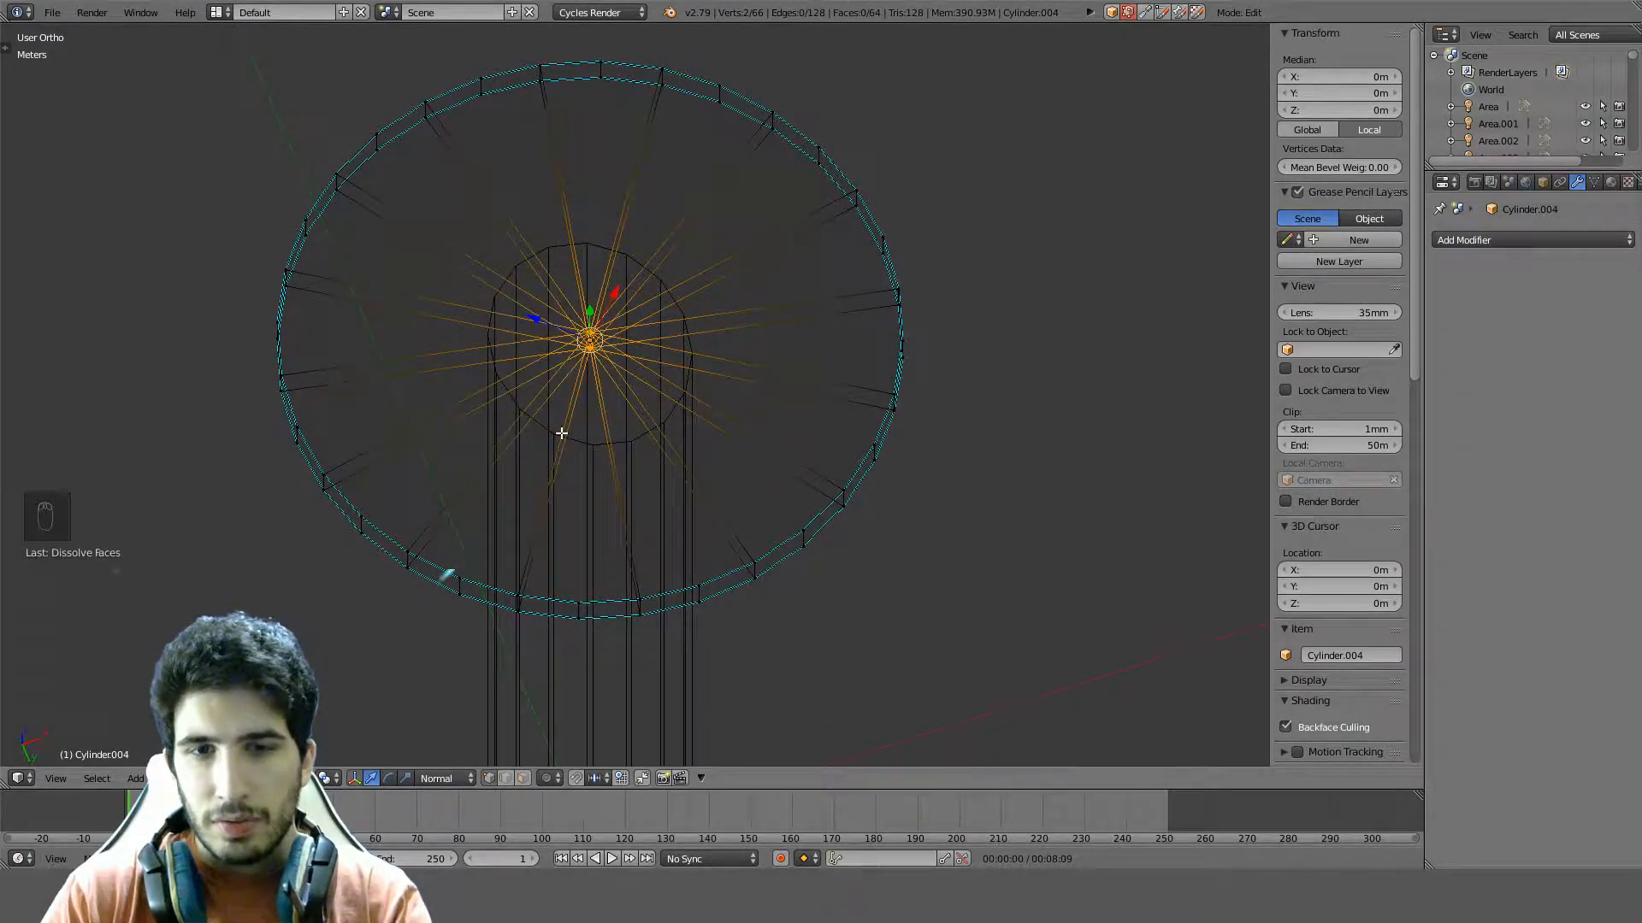
{"action": "key", "text": "Delete"}
{"action": "left_click", "coordinate": [561, 414]}
{"action": "mouse_move", "coordinate": [561, 396]}
{"action": "middle_mouse_down"}
{"action": "mouse_move", "coordinate": [755, 362]}
{"action": "mouse_move", "coordinate": [620, 625]}
{"action": "middle_mouse_up"}
{"action": "key", "text": "z"}
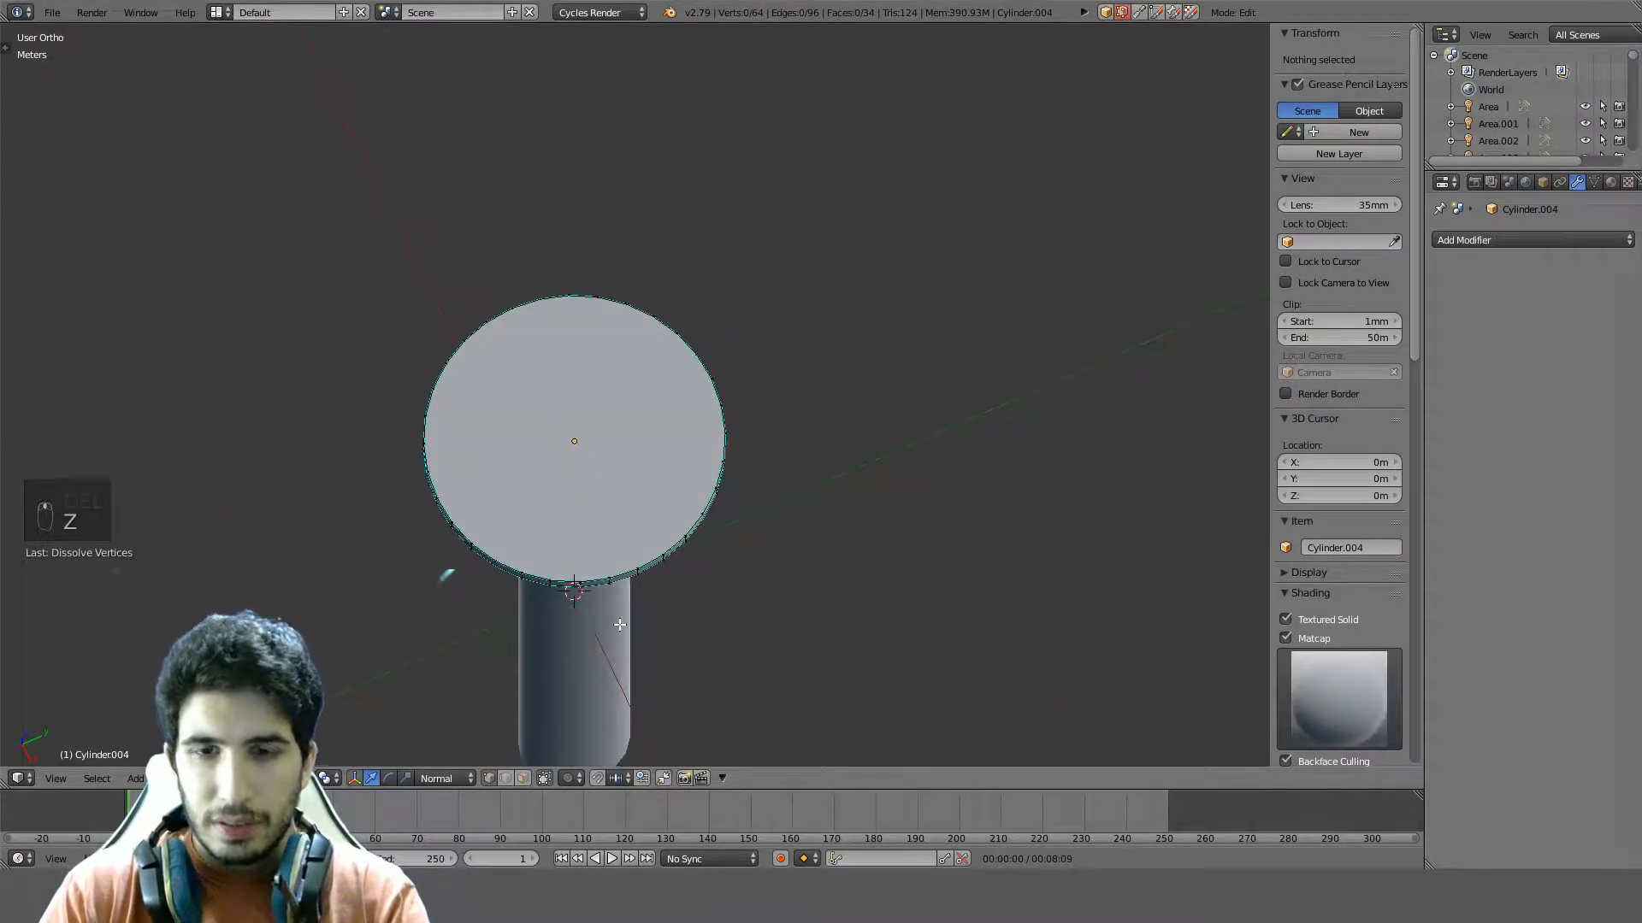
Enable connected proportional editing with Sharp falloff and view the disc from the top
{"action": "key", "text": "KP_7"}
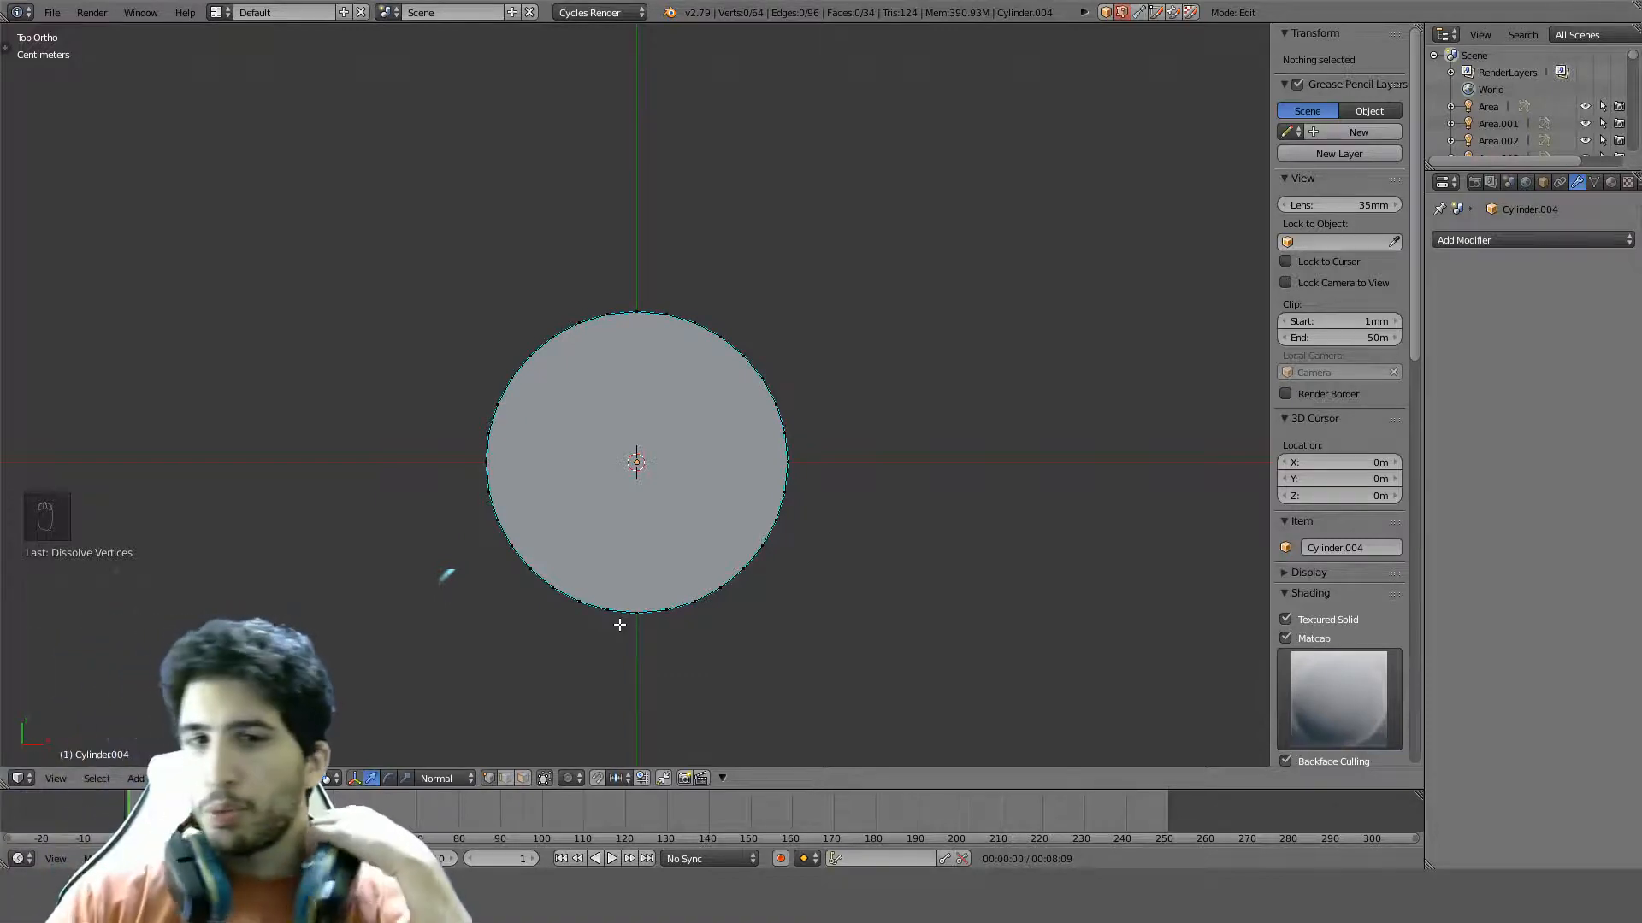
{"action": "key", "text": "alt+o"}
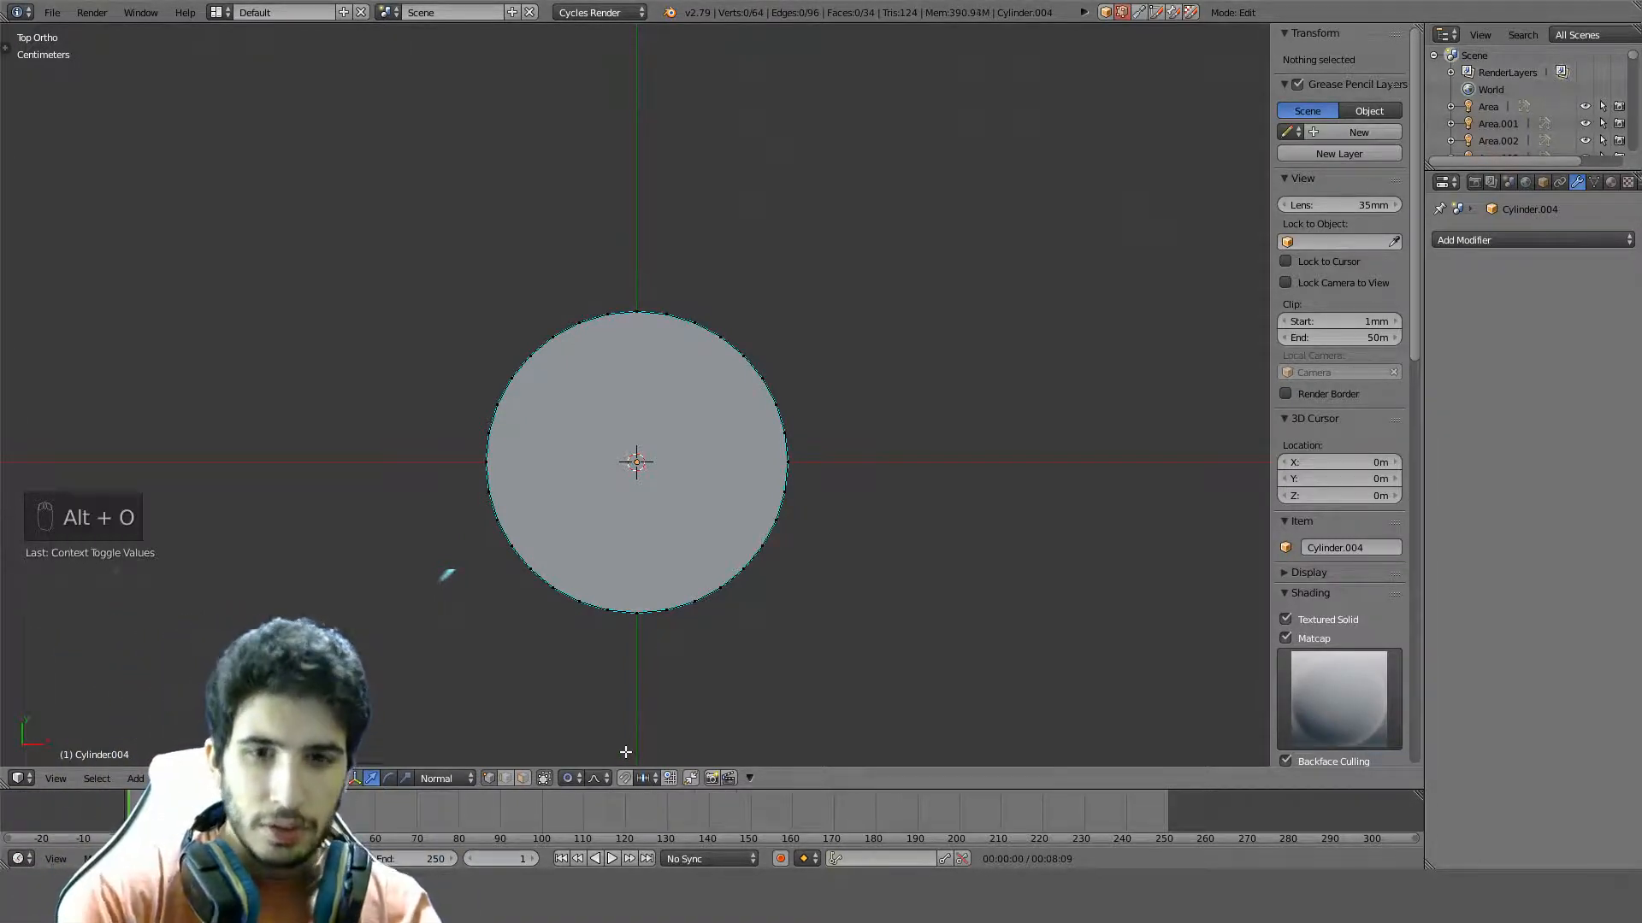
{"action": "left_click", "coordinate": [603, 777]}
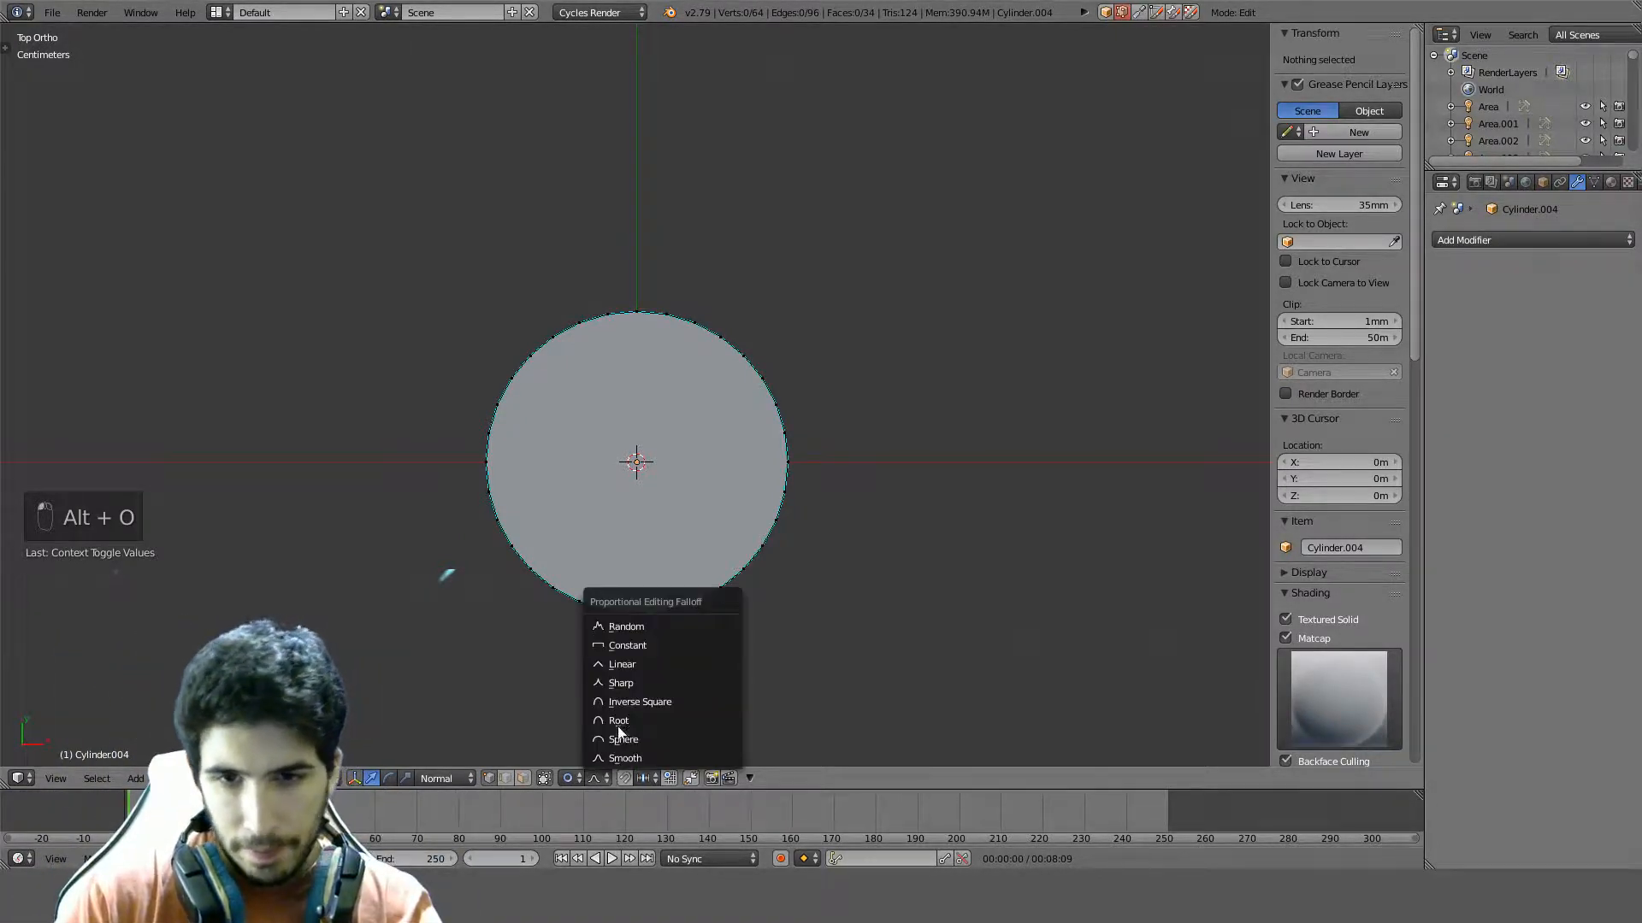
{"action": "left_click", "coordinate": [636, 679]}
{"action": "key", "text": "KP_7"}
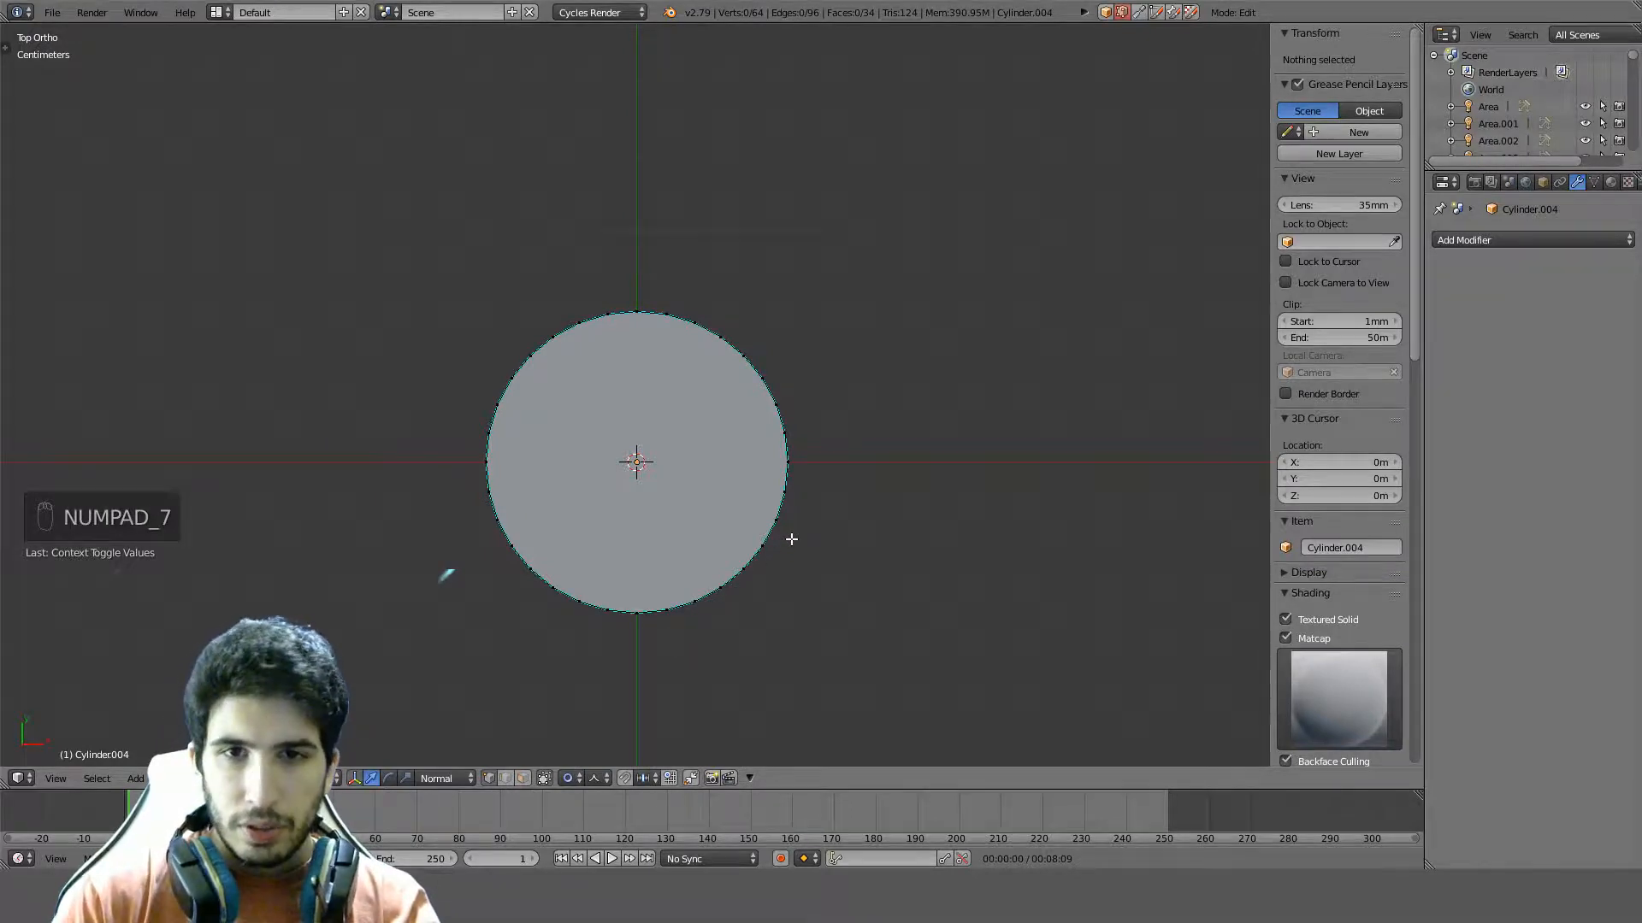
Select the four diagonally placed rim vertices of the disc, including those on its underside, in wireframe
{"action": "scroll", "coordinate": [791, 538], "scroll_direction": "up", "scroll_amount": 3}
{"action": "key", "text": "z"}
{"action": "key", "text": "c"}
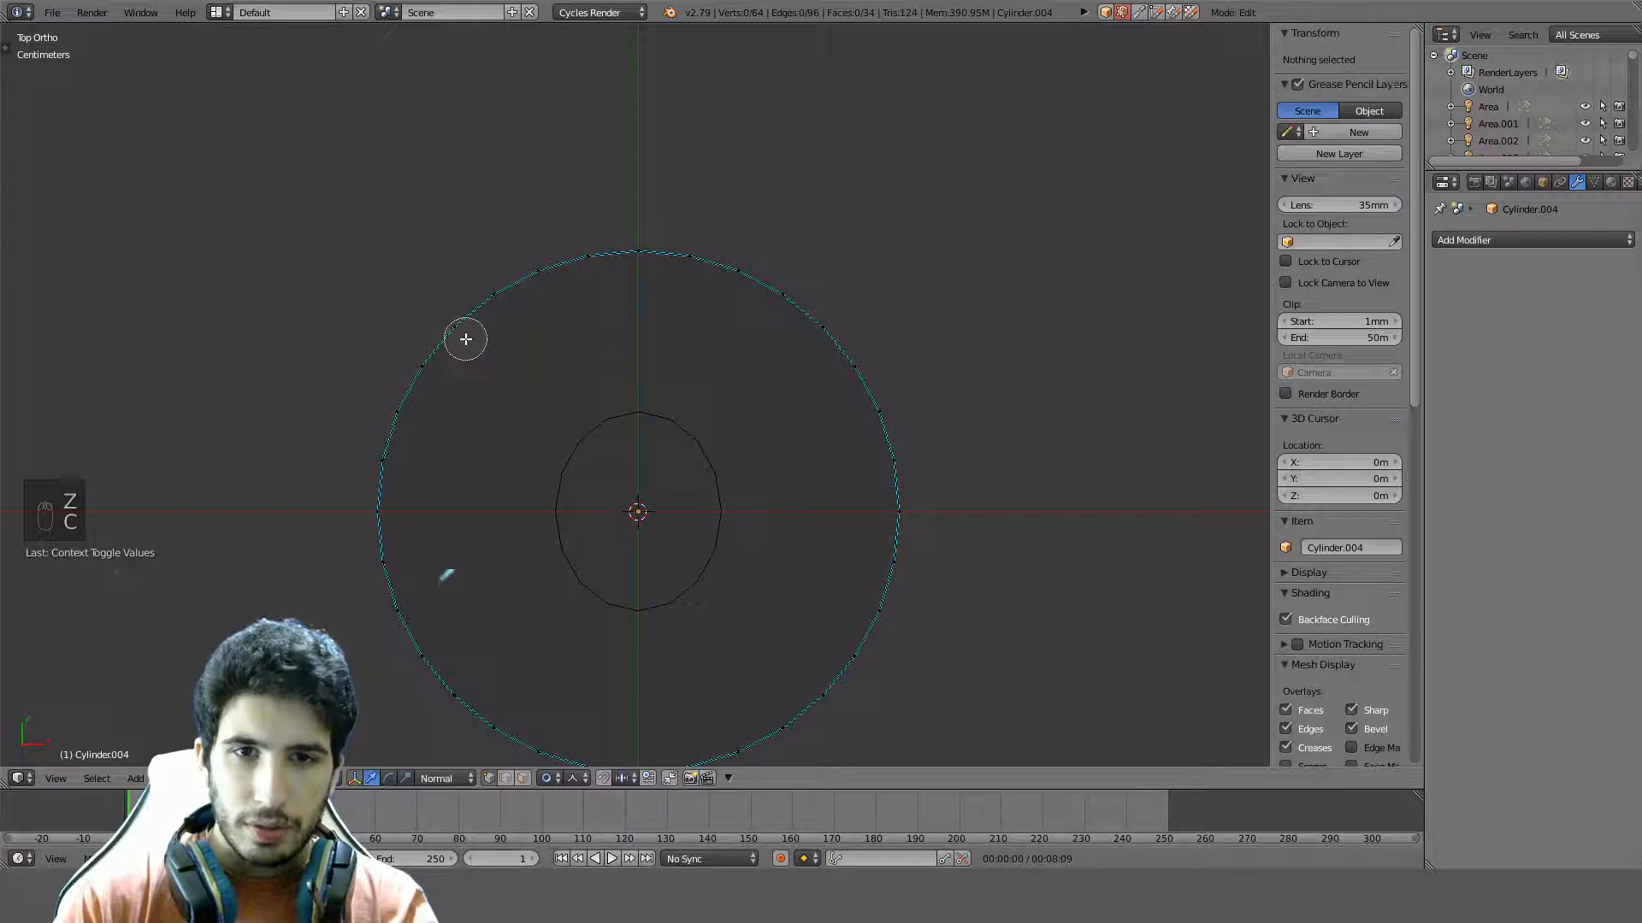
{"action": "left_click", "coordinate": [466, 339]}
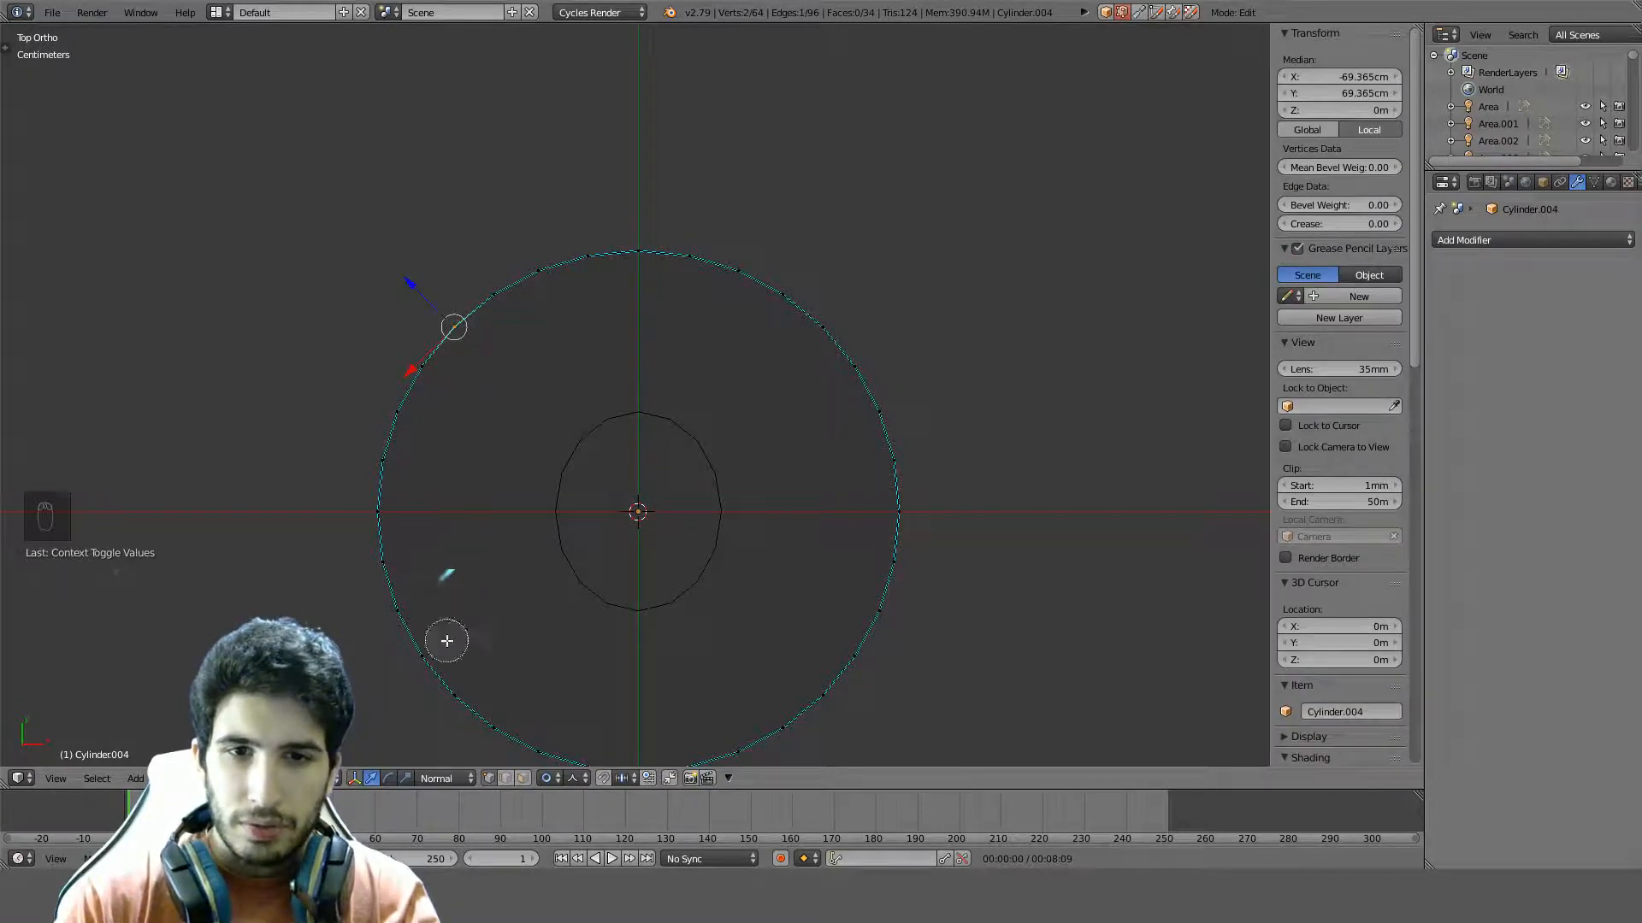
{"action": "left_click", "coordinate": [455, 686]}
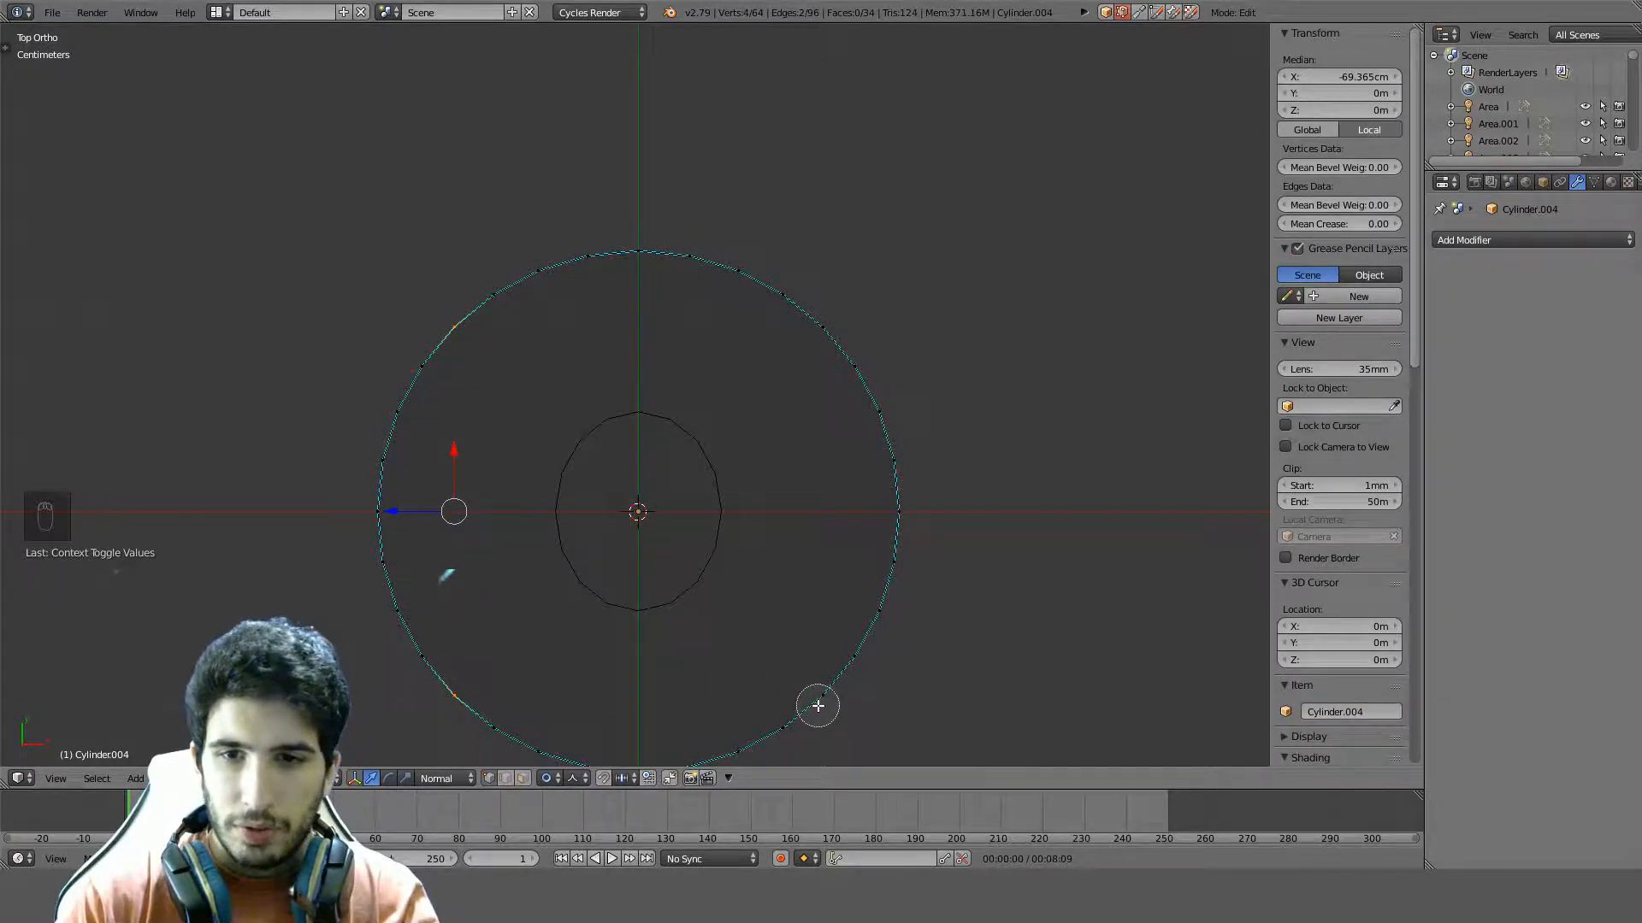
{"action": "left_click", "coordinate": [822, 329]}
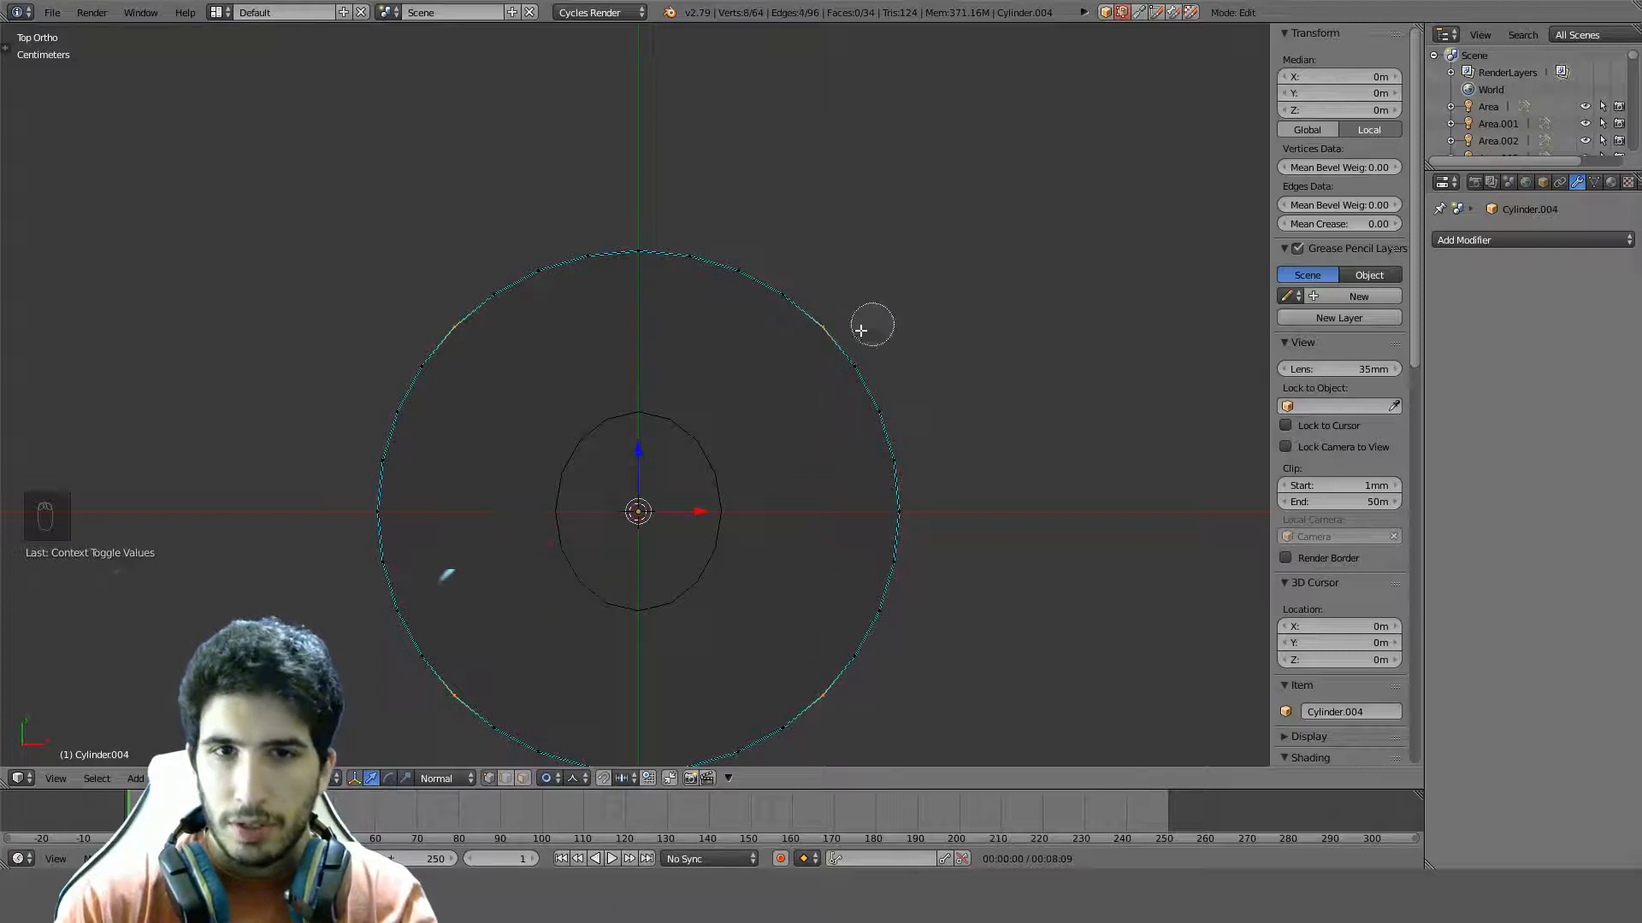
{"action": "right_click", "coordinate": [872, 323]}
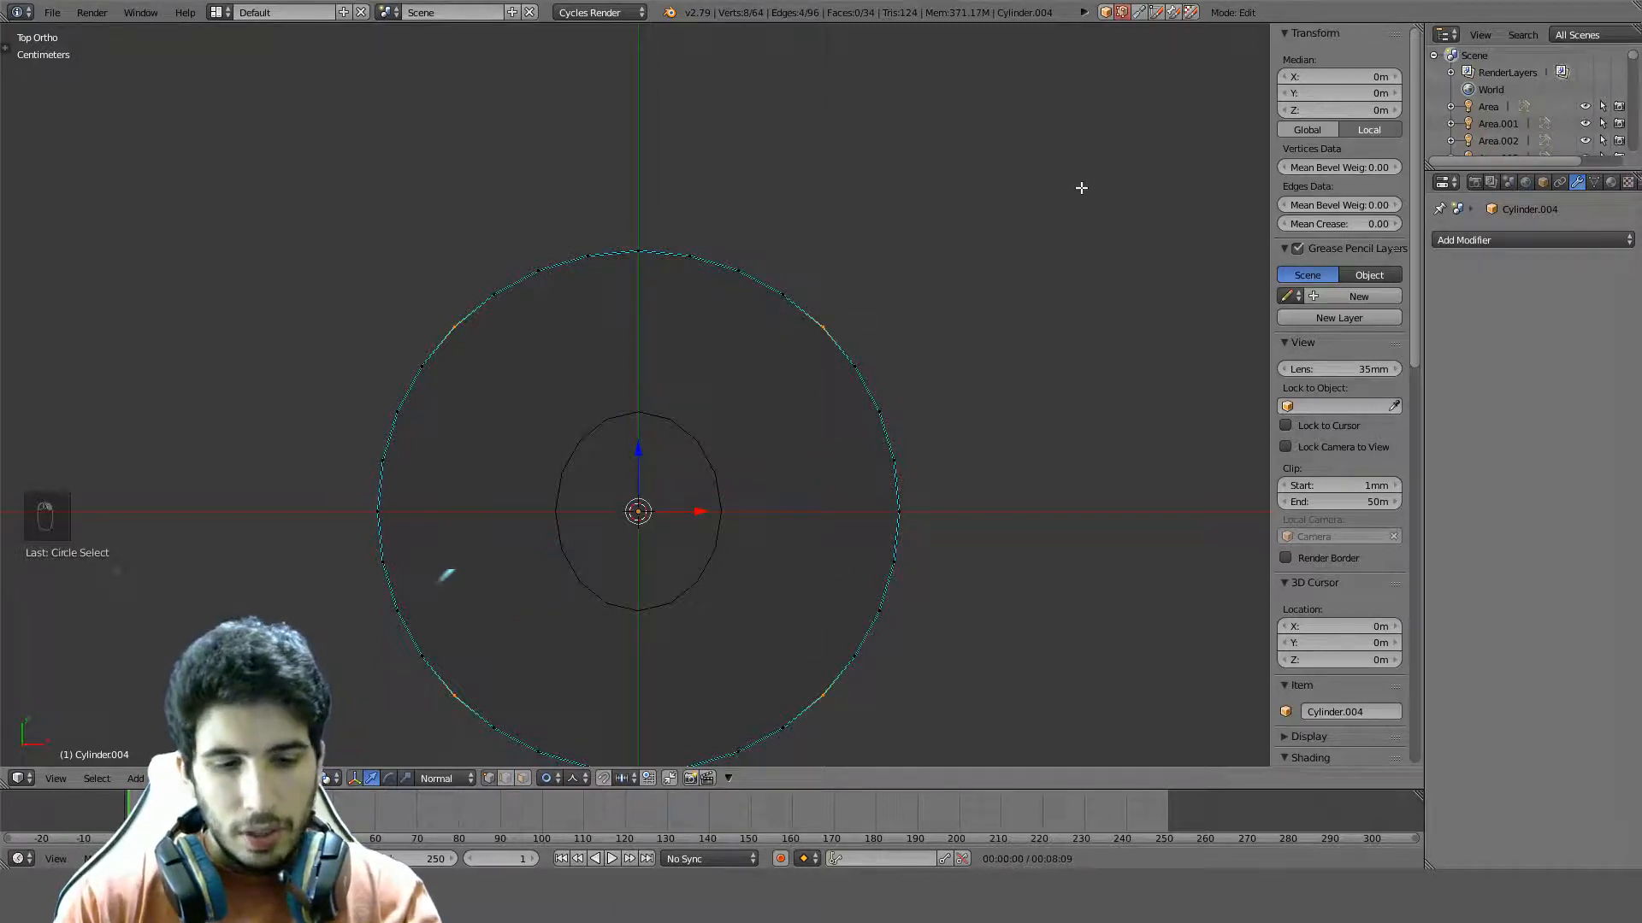
Shrink the proportional editing radius and scale the four diagonal rim edges inward to 0.9 with Z locked, forming notches
{"action": "key", "text": "s"}
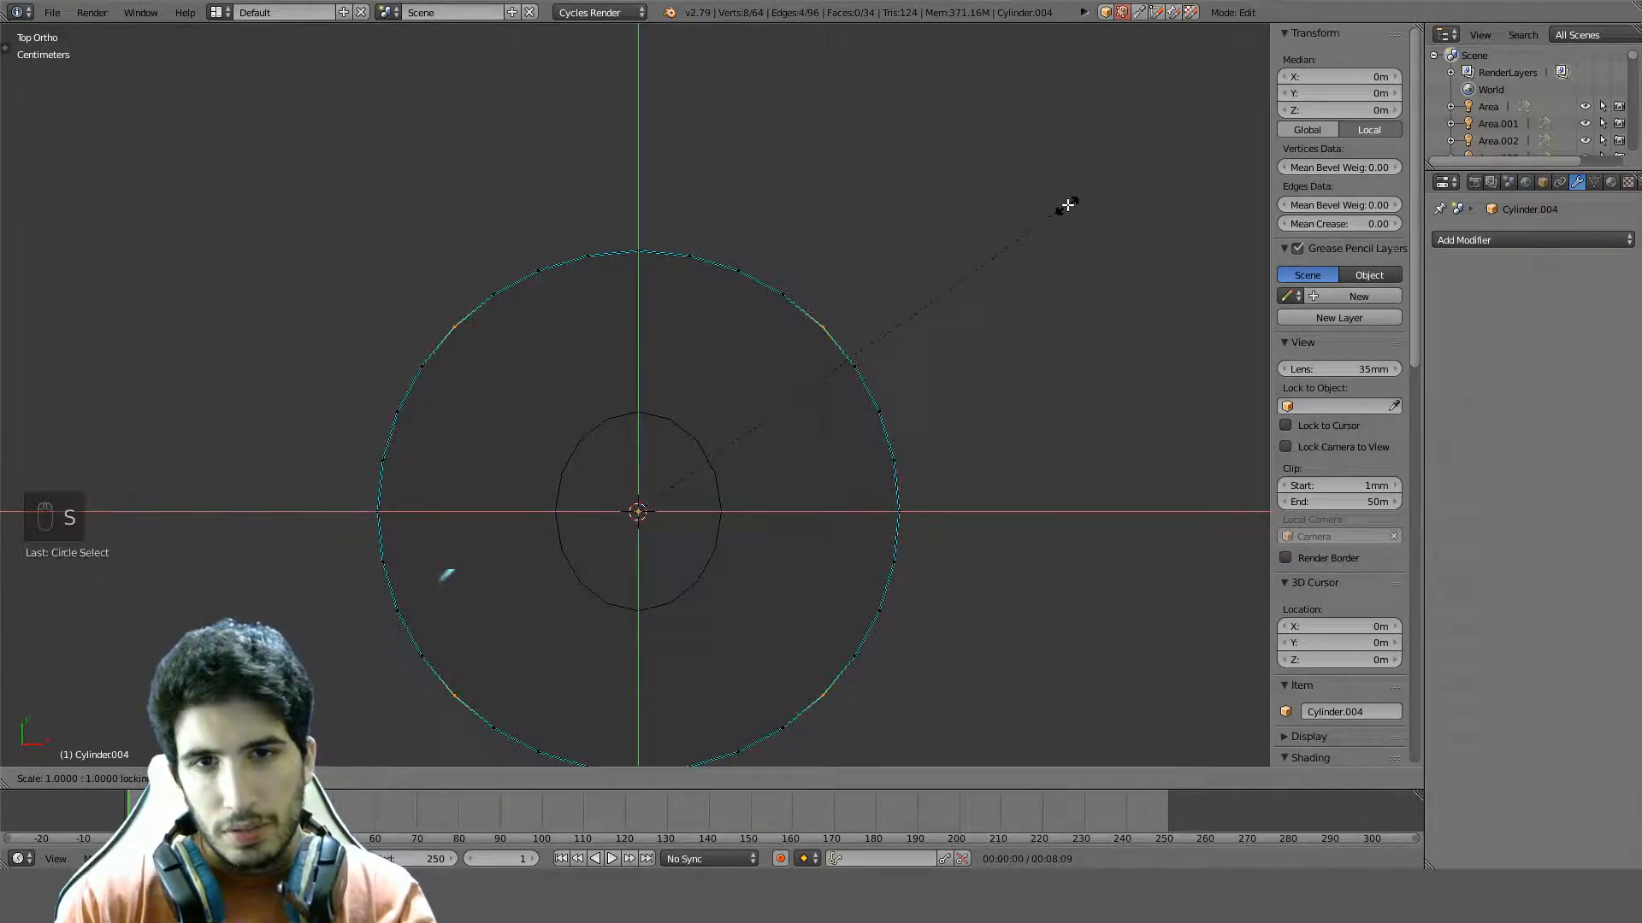
{"action": "right_click", "coordinate": [1019, 234]}
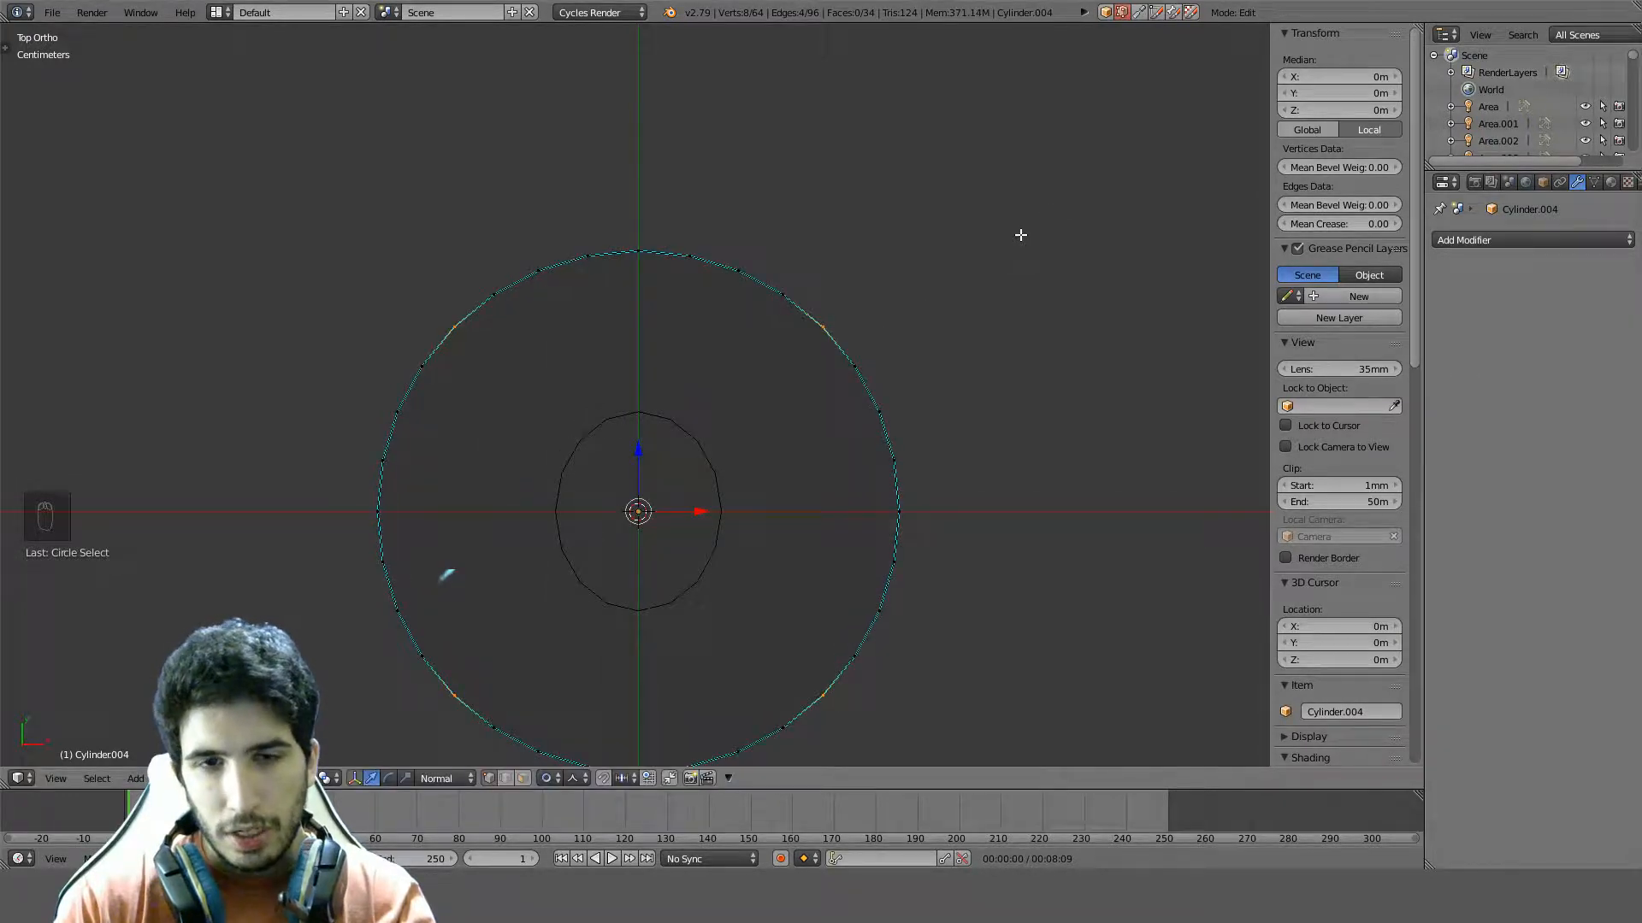
{"action": "key", "text": "s"}
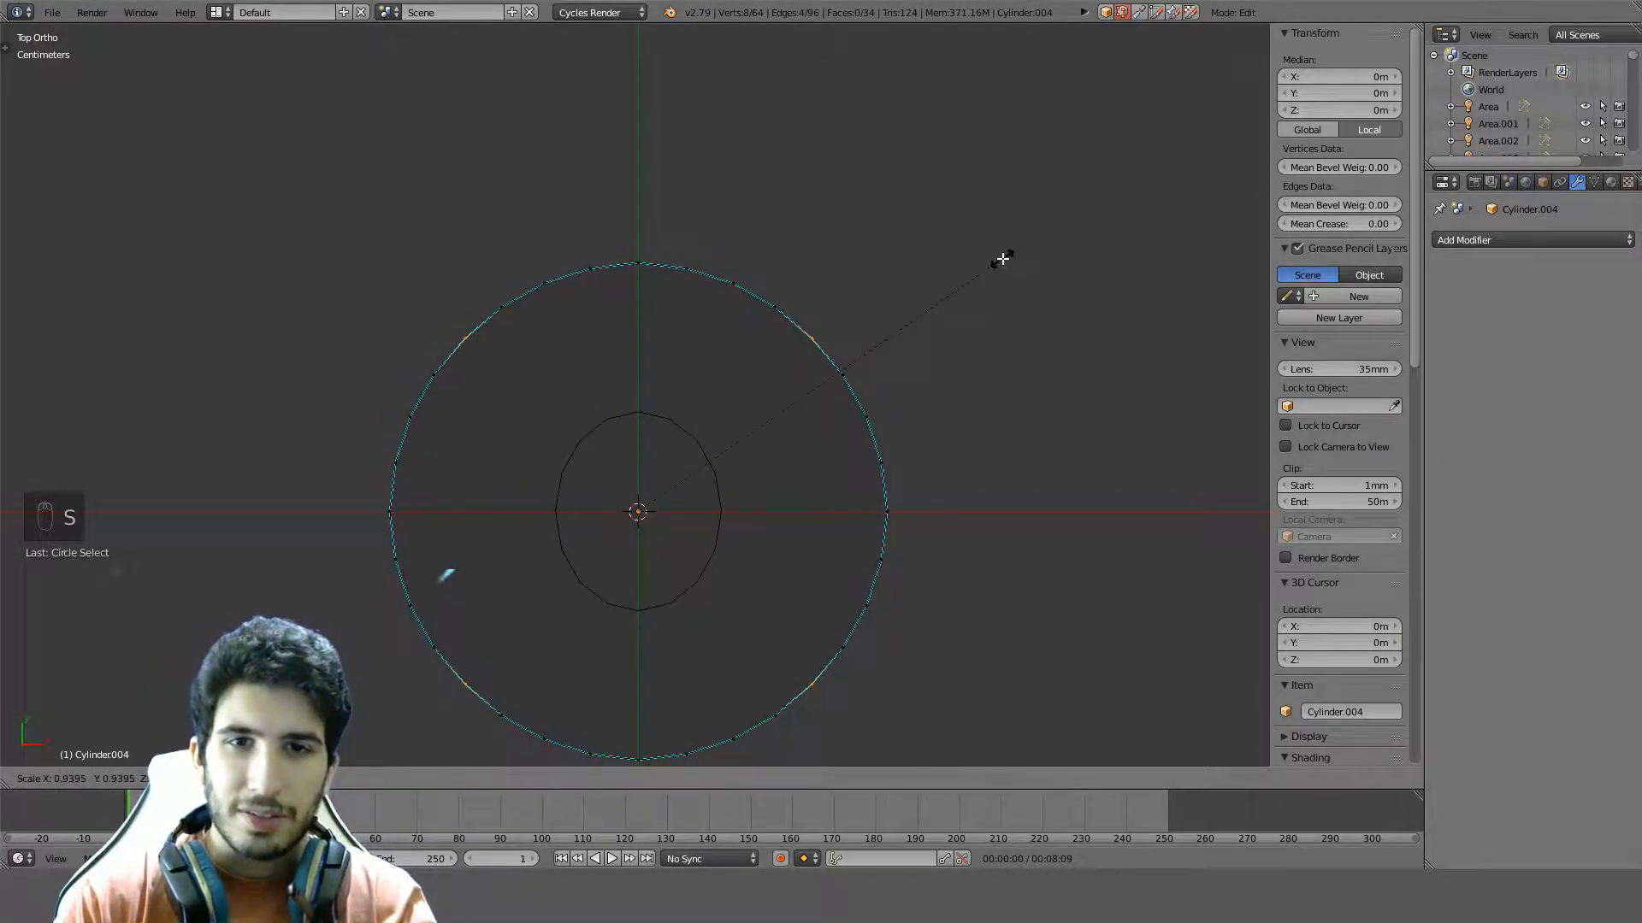
{"action": "scroll", "coordinate": [1002, 258], "scroll_direction": "up", "scroll_amount": 15}
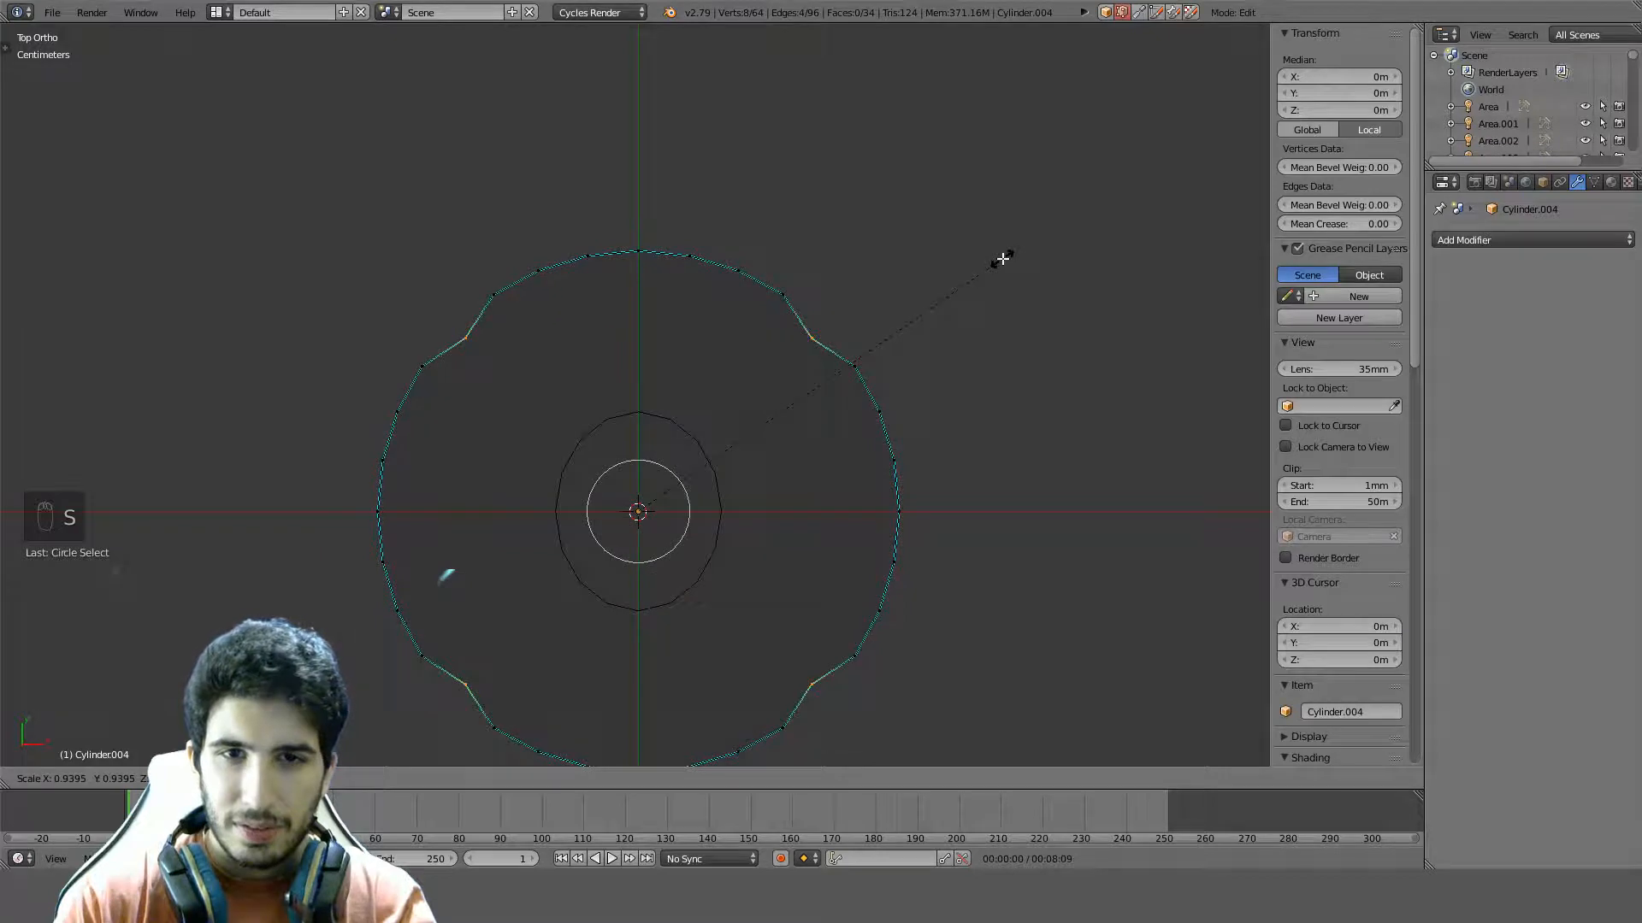
{"action": "right_click", "coordinate": [975, 276]}
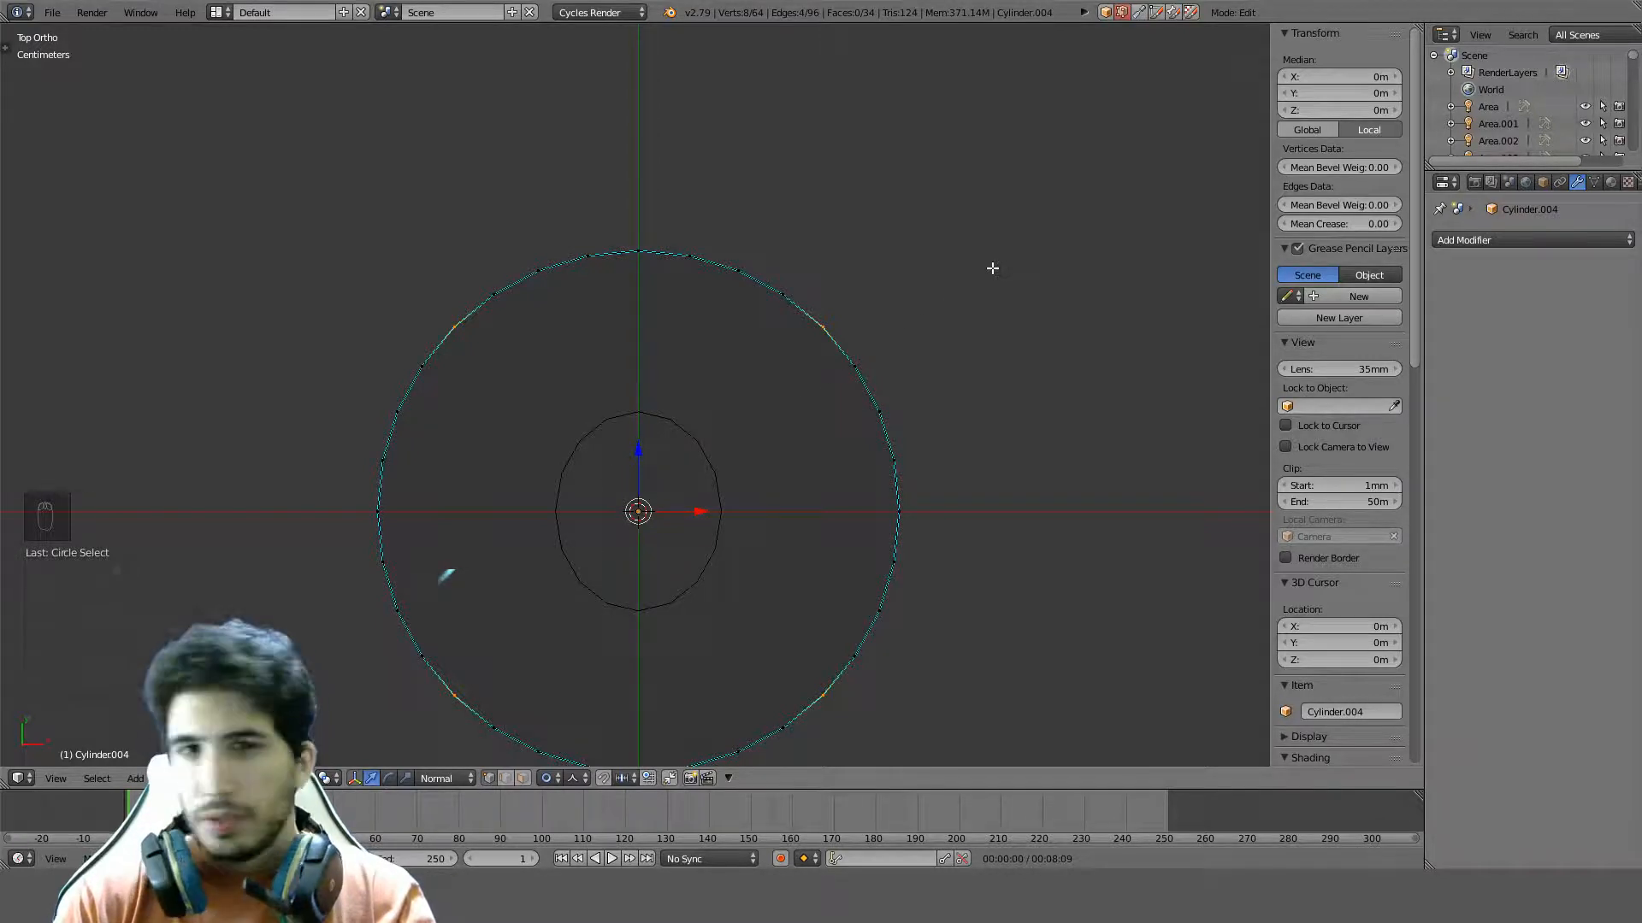
{"action": "key", "text": "s"}
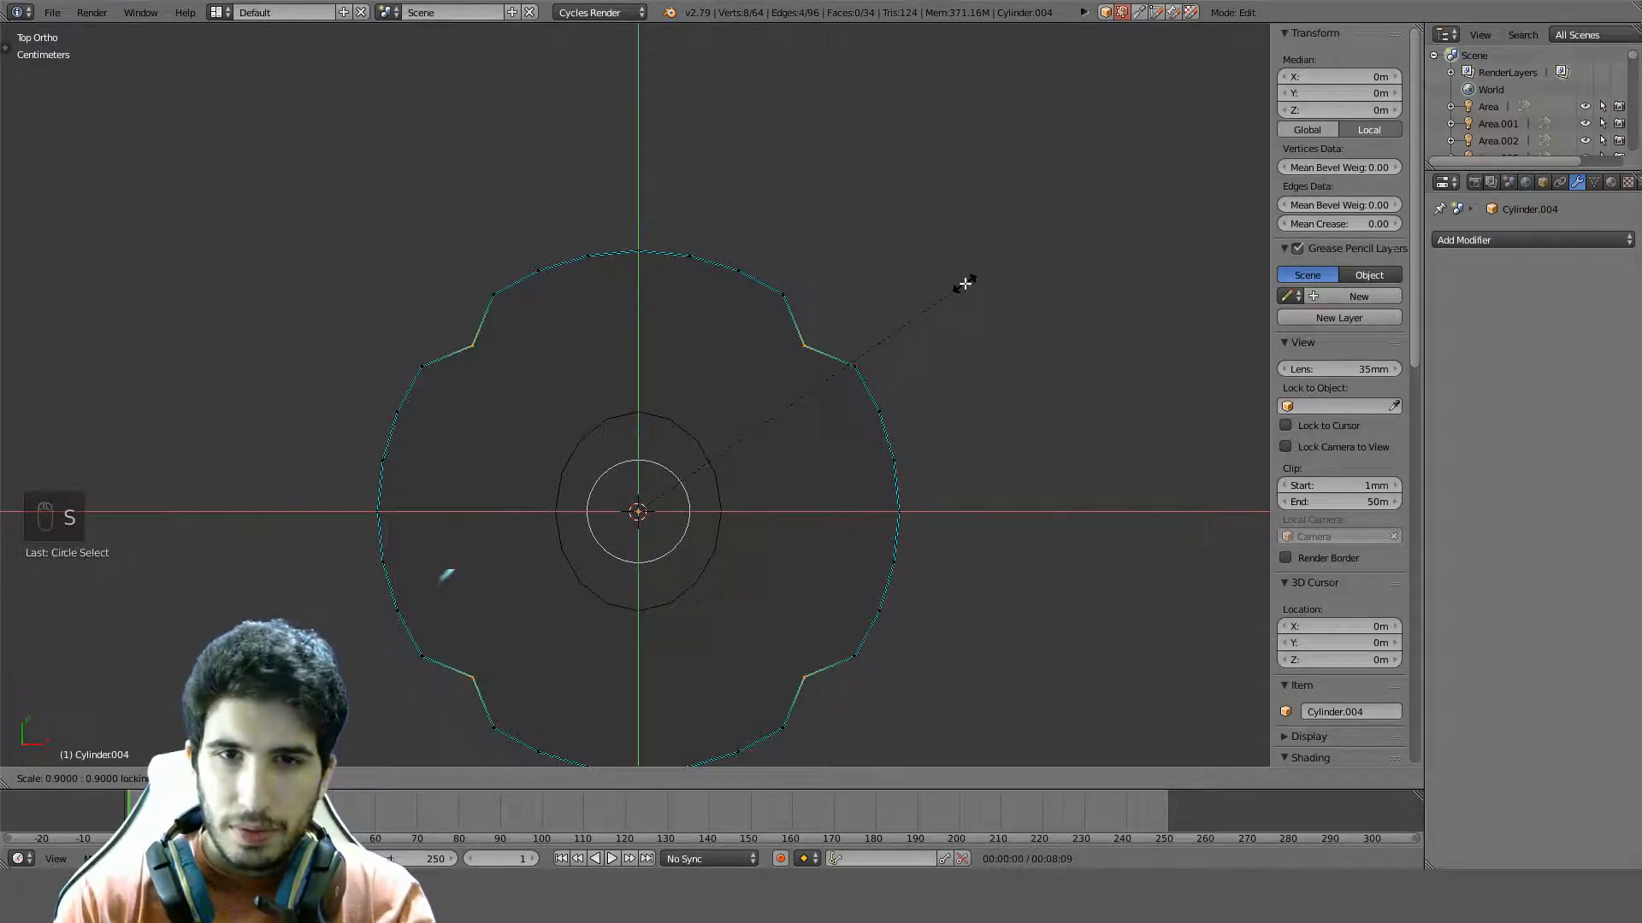
{"action": "left_click", "coordinate": [964, 283]}
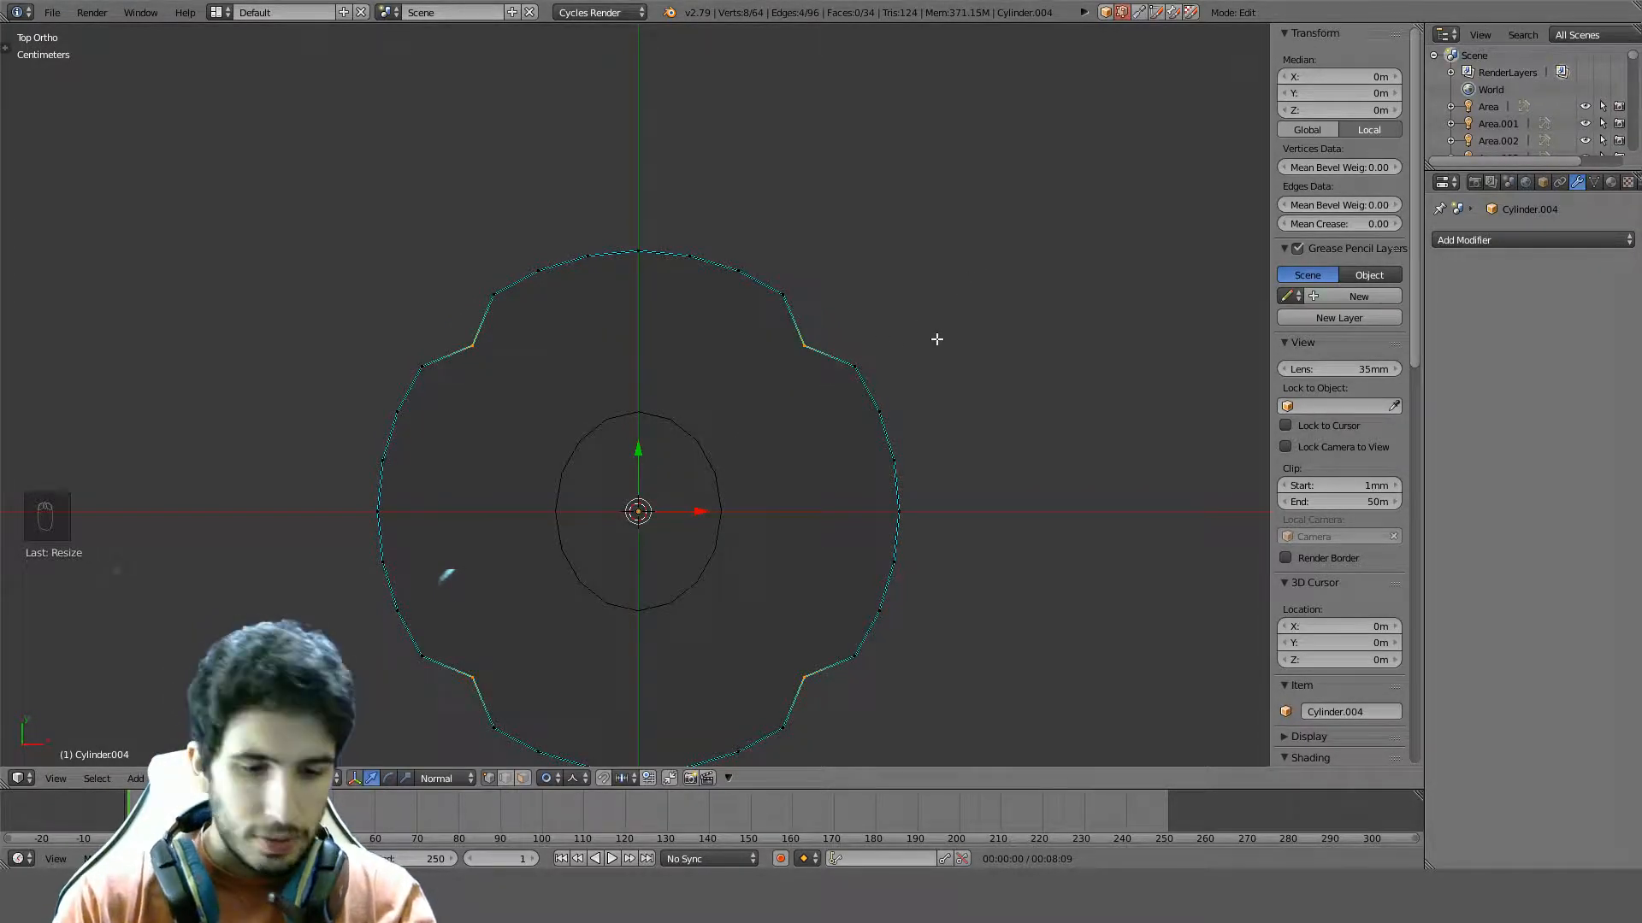
{"action": "key", "text": "ctrl+b"}
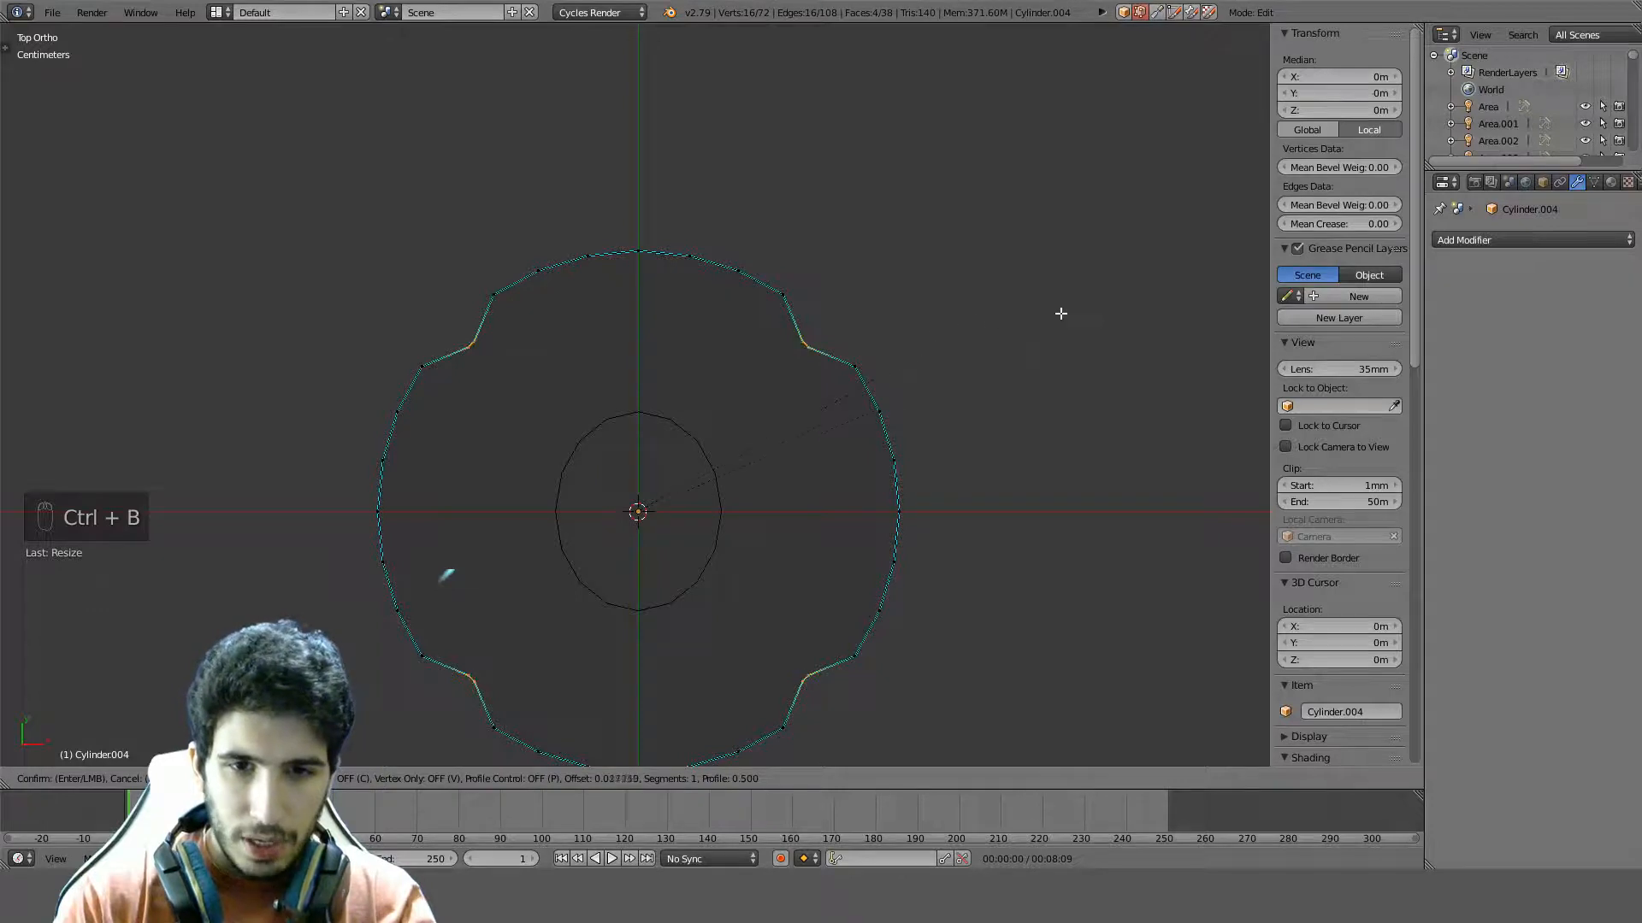
{"action": "scroll", "coordinate": [180, 337], "scroll_direction": "up", "scroll_amount": 2}
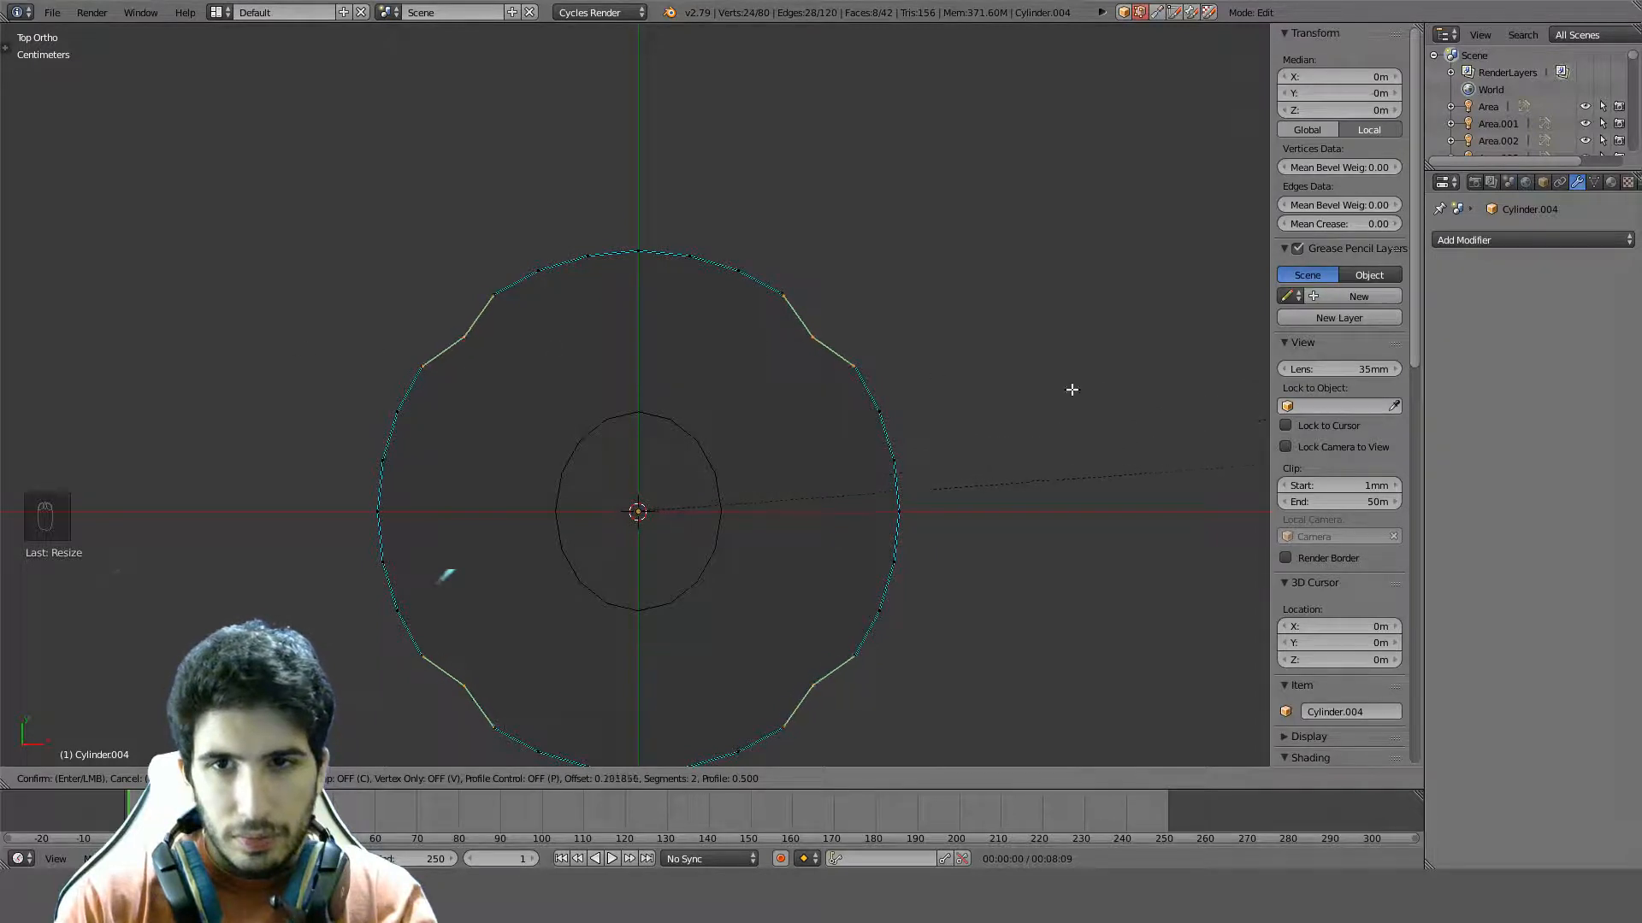
{"action": "left_click", "coordinate": [62, 439]}
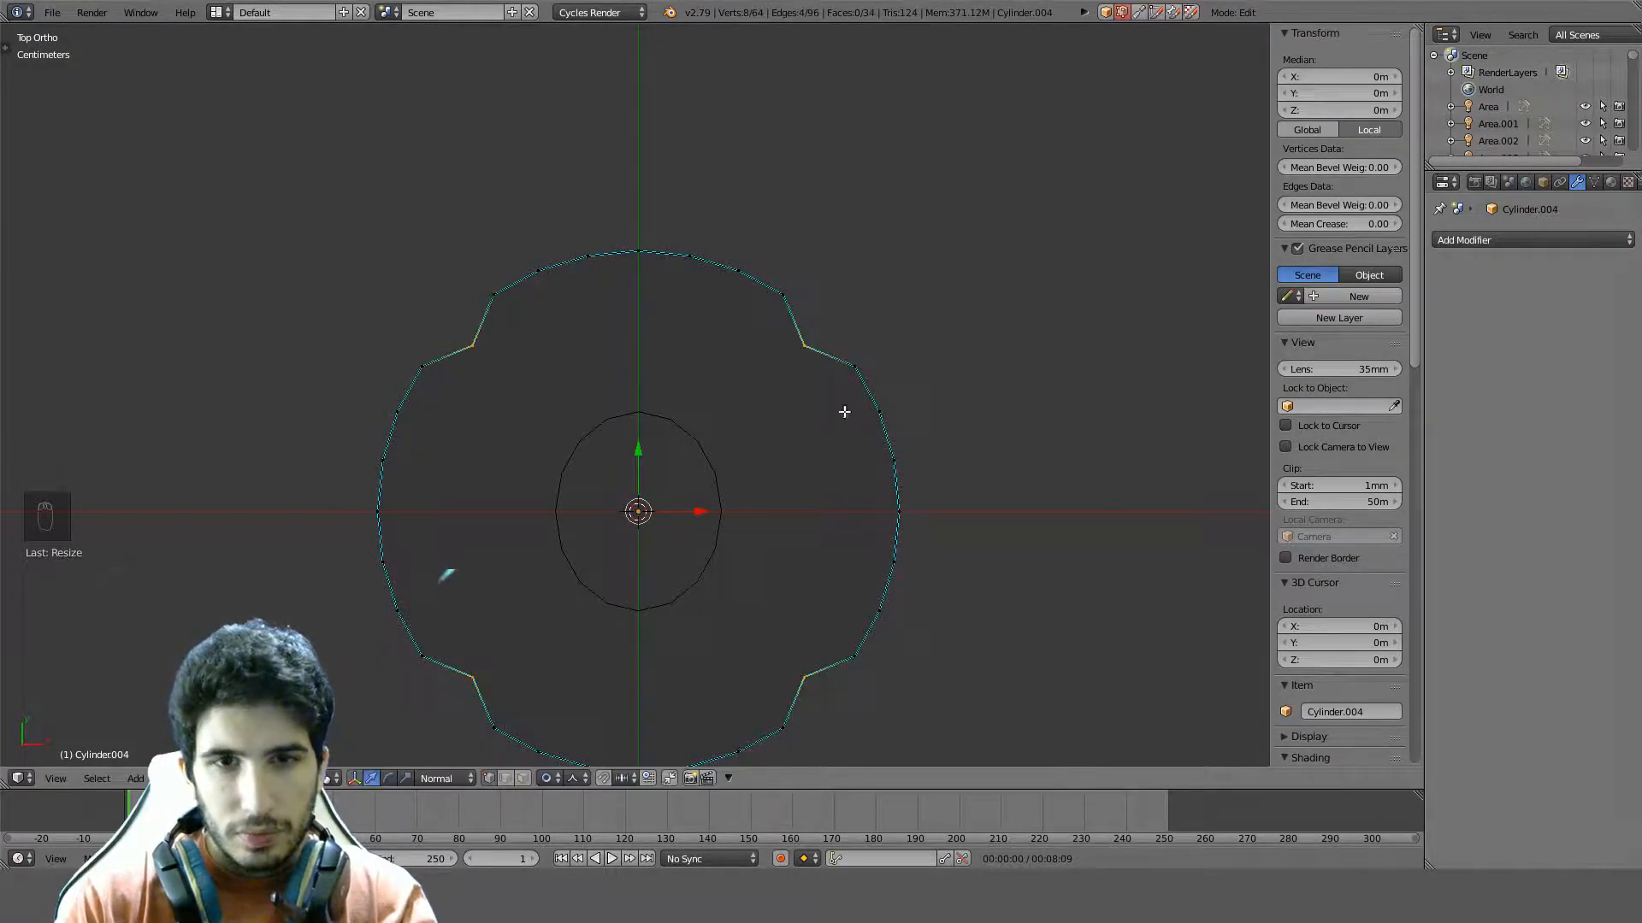
{"action": "key", "text": "ctrl+b"}
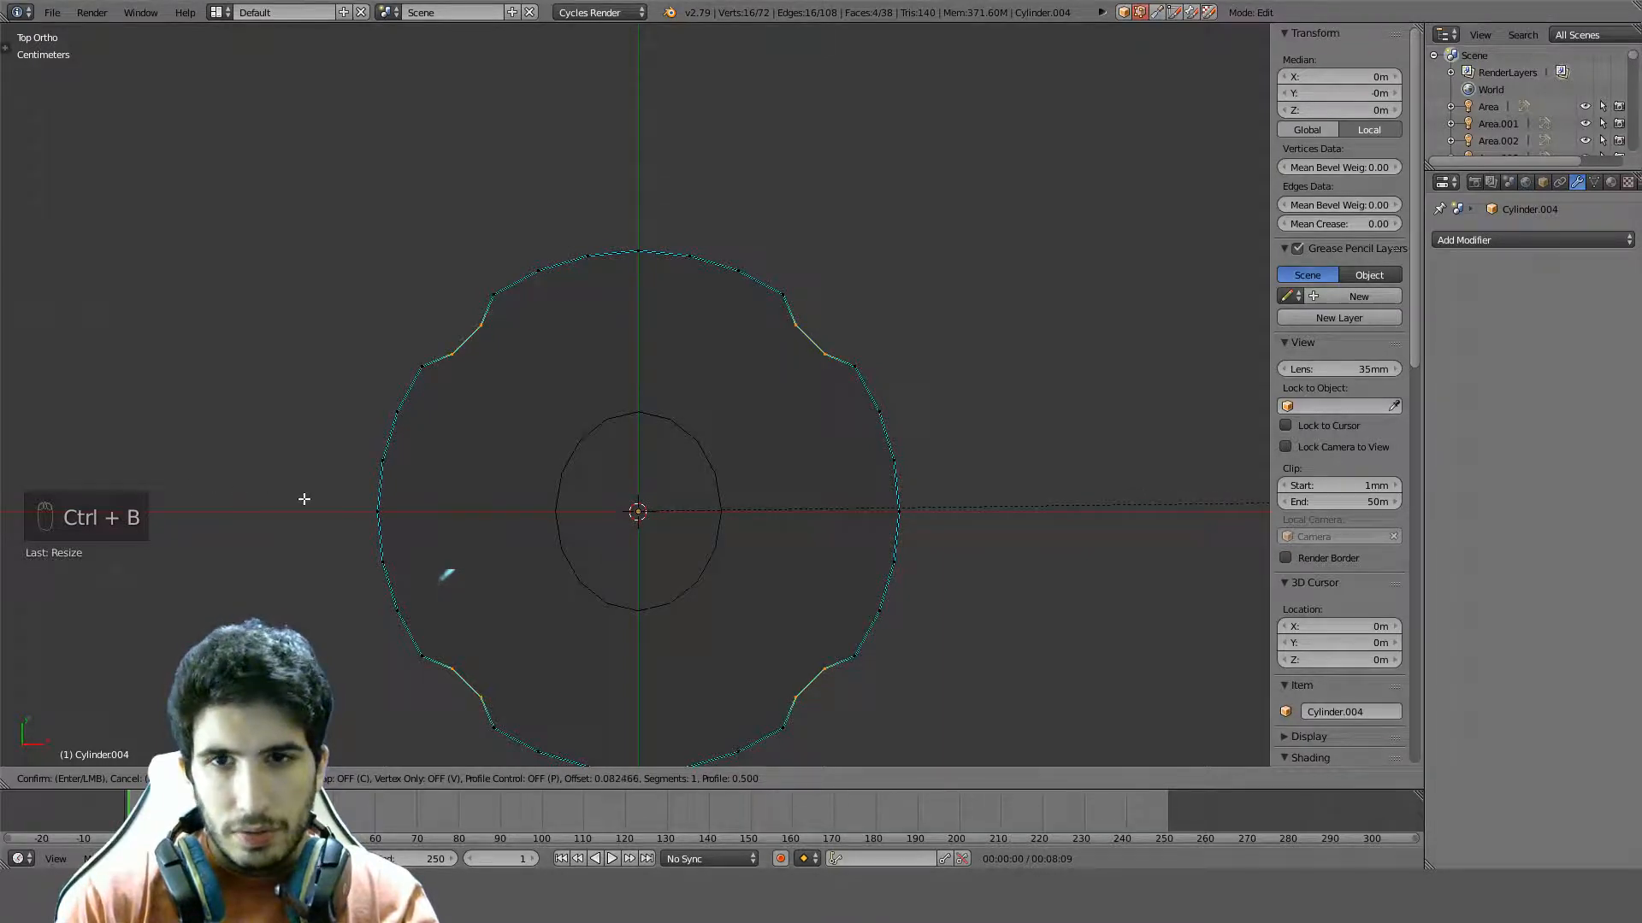
{"action": "scroll", "coordinate": [304, 499], "scroll_direction": "up", "scroll_amount": 1}
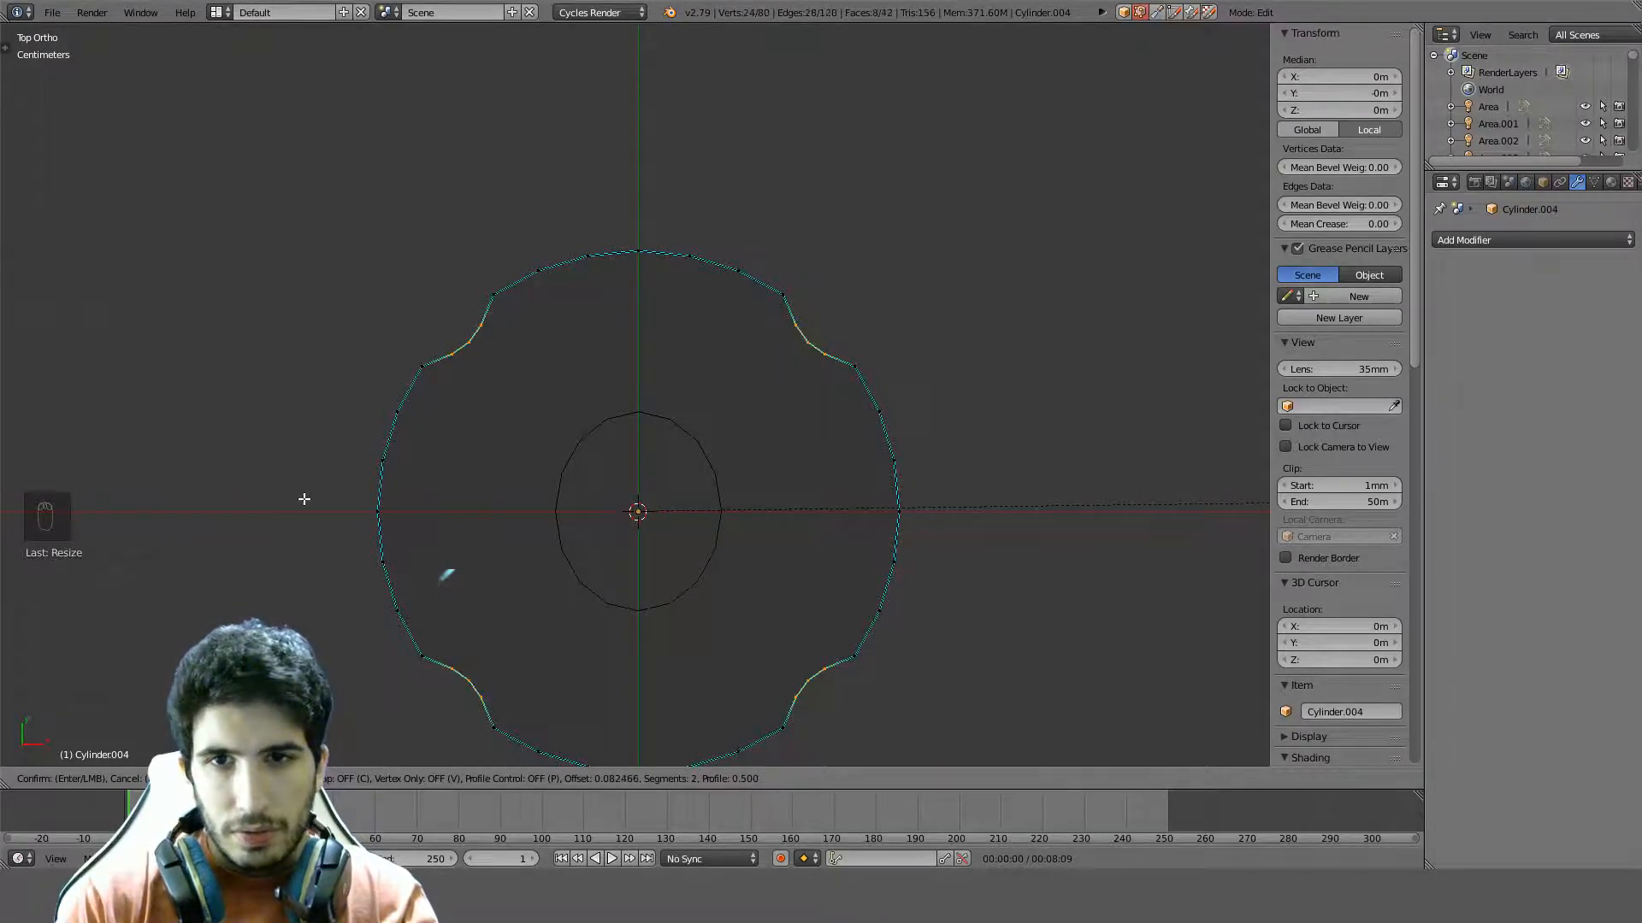
{"action": "scroll", "coordinate": [350, 504], "scroll_direction": "down", "scroll_amount": 1}
{"action": "left_click", "coordinate": [351, 506]}
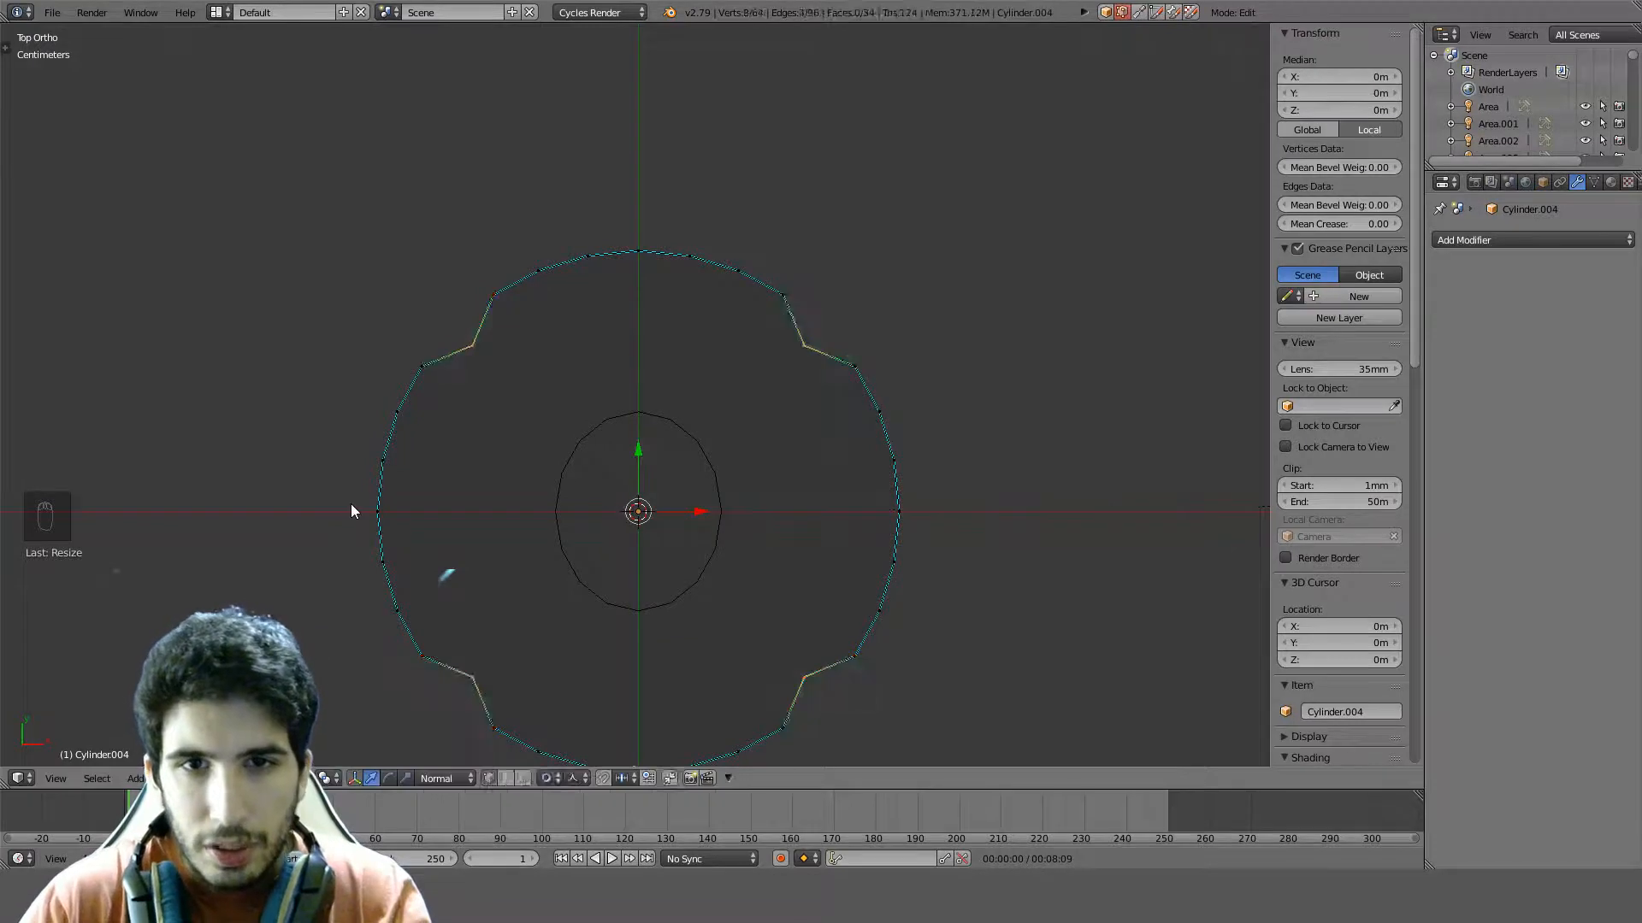
Apply the disc's scale transform in Object Mode
{"action": "key", "text": "Tab"}
{"action": "key", "text": "ctrl+a"}
{"action": "left_click", "coordinate": [335, 537]}
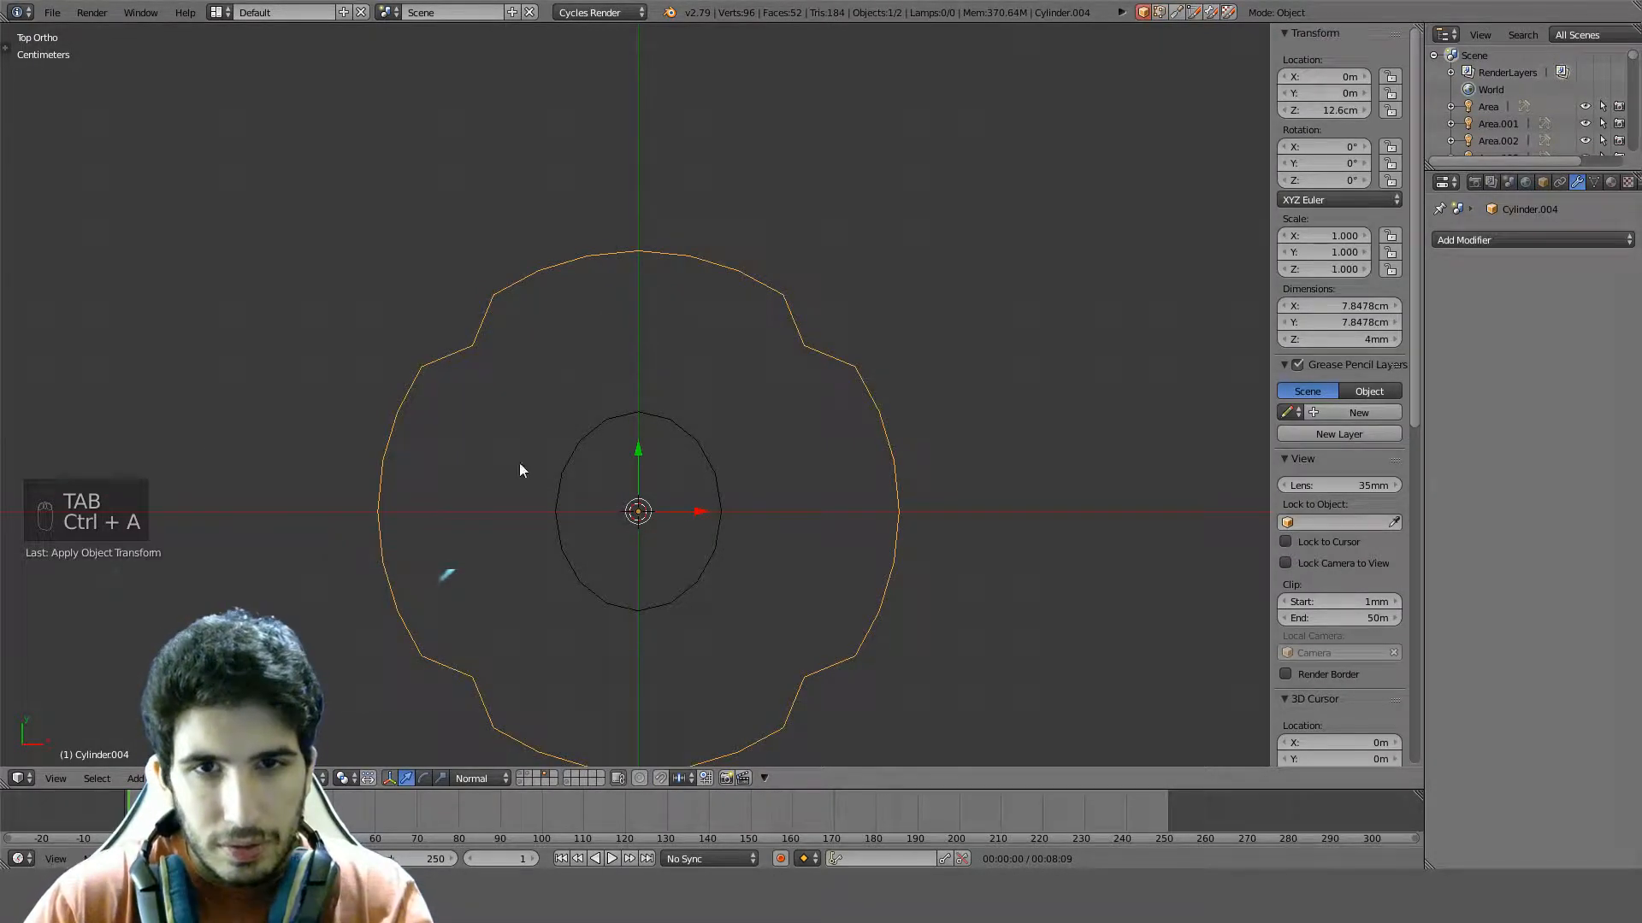
Bevel the disc's four inner notch edges in Edit Mode with two segments and an offset of 0.005
{"action": "key", "text": "Tab"}
{"action": "key", "text": "ctrl+b"}
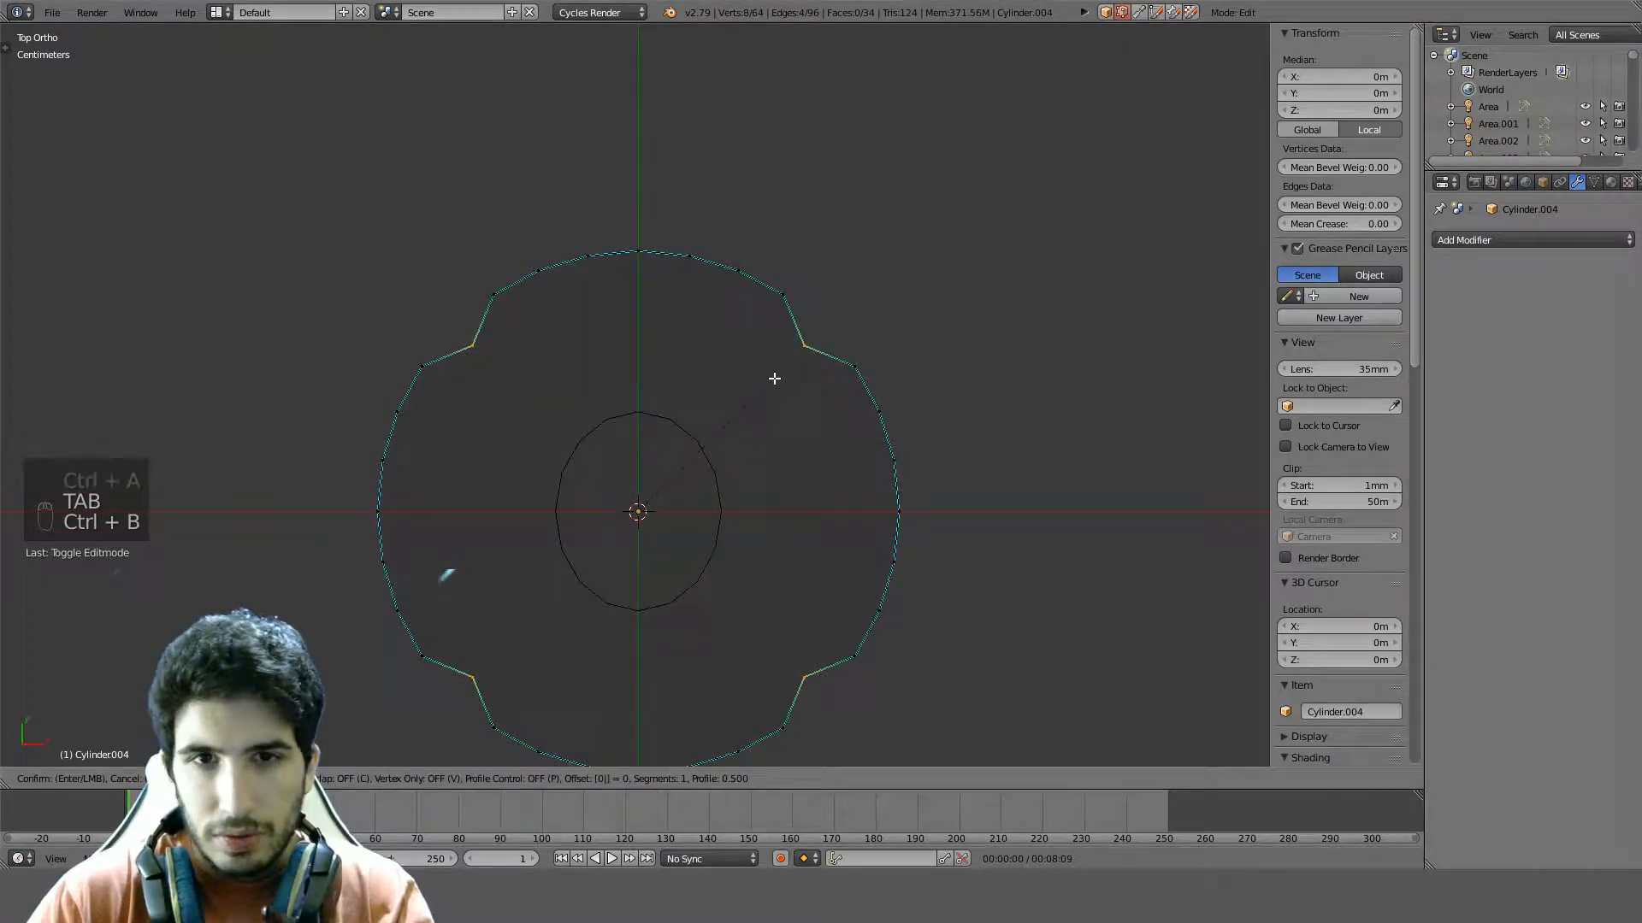
{"action": "scroll", "coordinate": [773, 378], "scroll_direction": "up", "scroll_amount": 1}
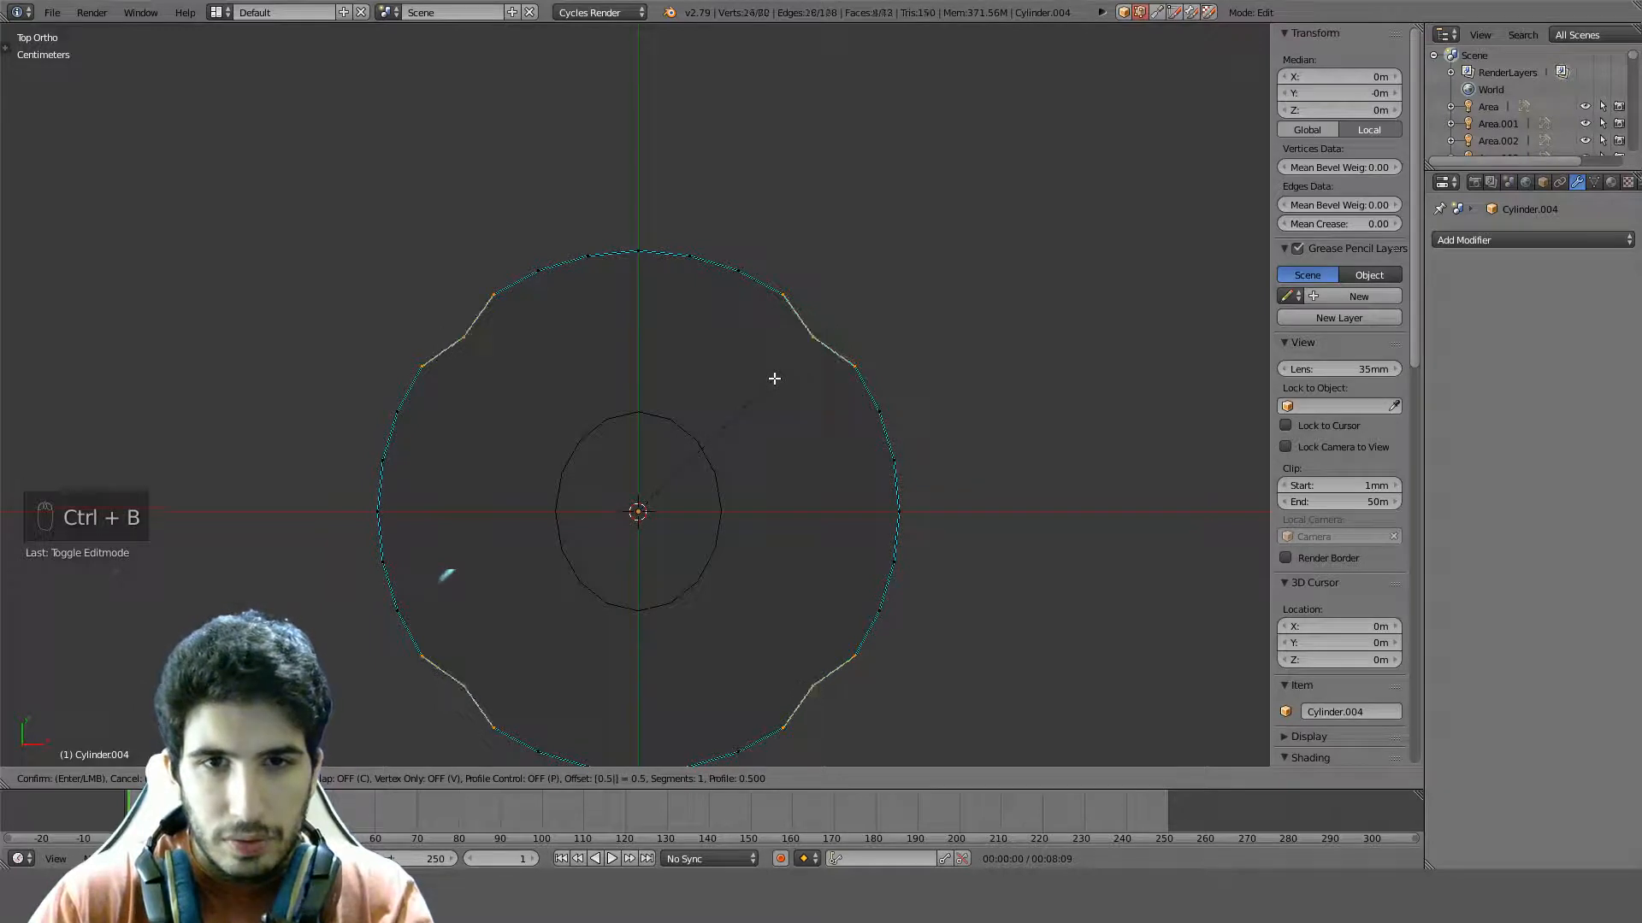
{"action": "right_click", "coordinate": [498, 535]}
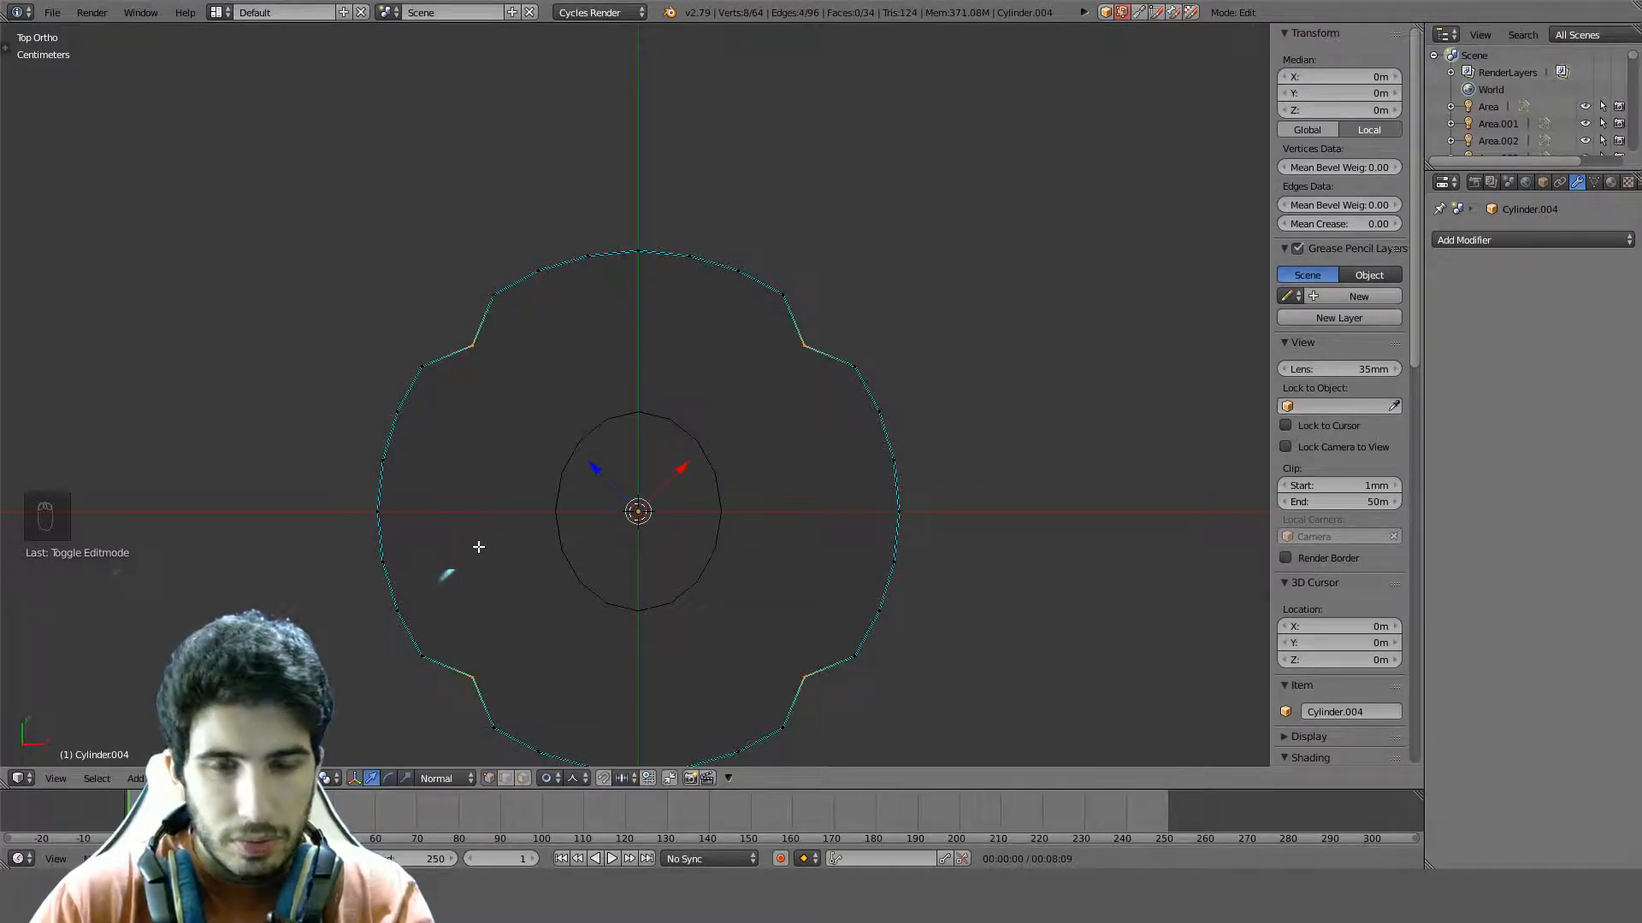
{"action": "key", "text": "ctrl+b"}
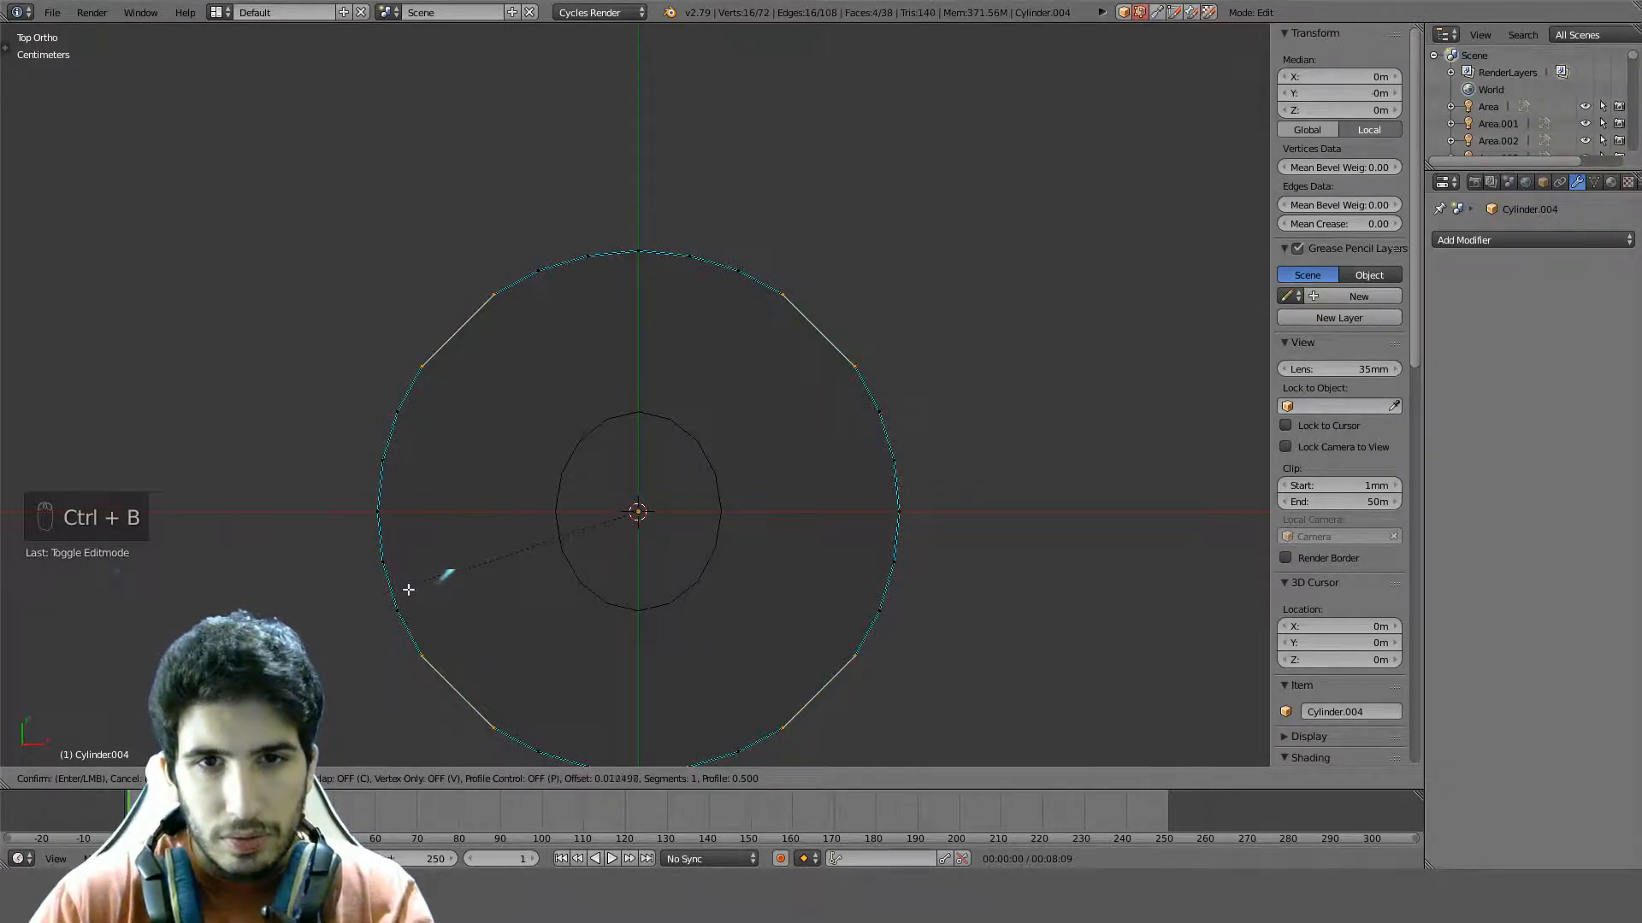
{"action": "scroll", "coordinate": [470, 574], "scroll_direction": "up", "scroll_amount": 1}
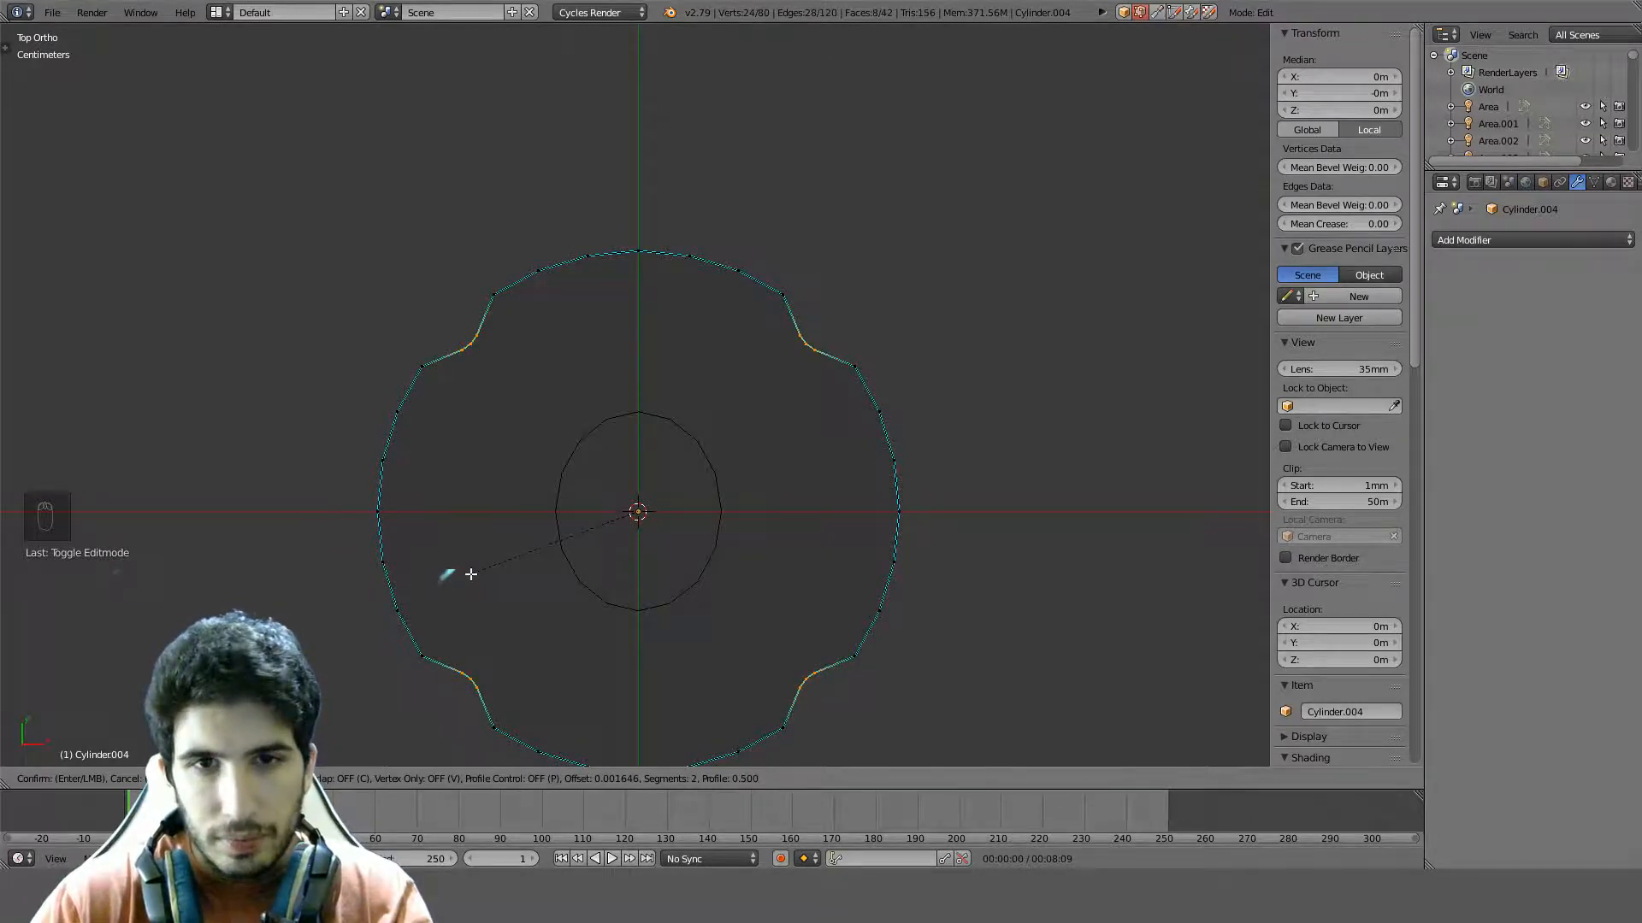
{"action": "type", "text": "0.0"}
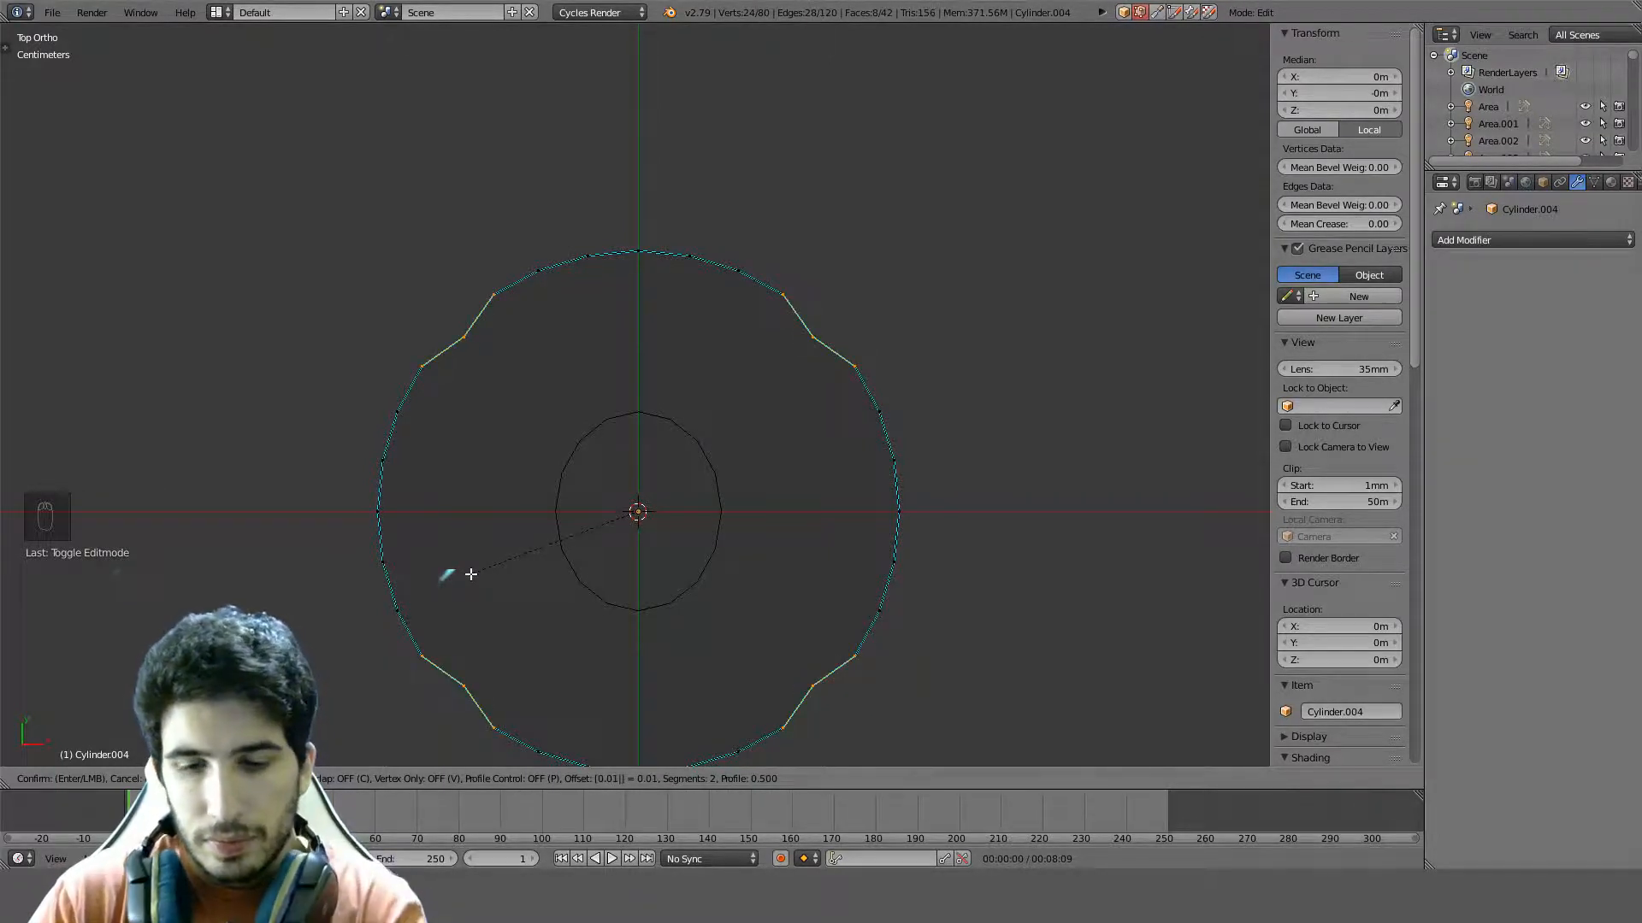
{"action": "type", "text": "01"}
{"action": "key", "text": "BackSpace"}
{"action": "type", "text": "5"}
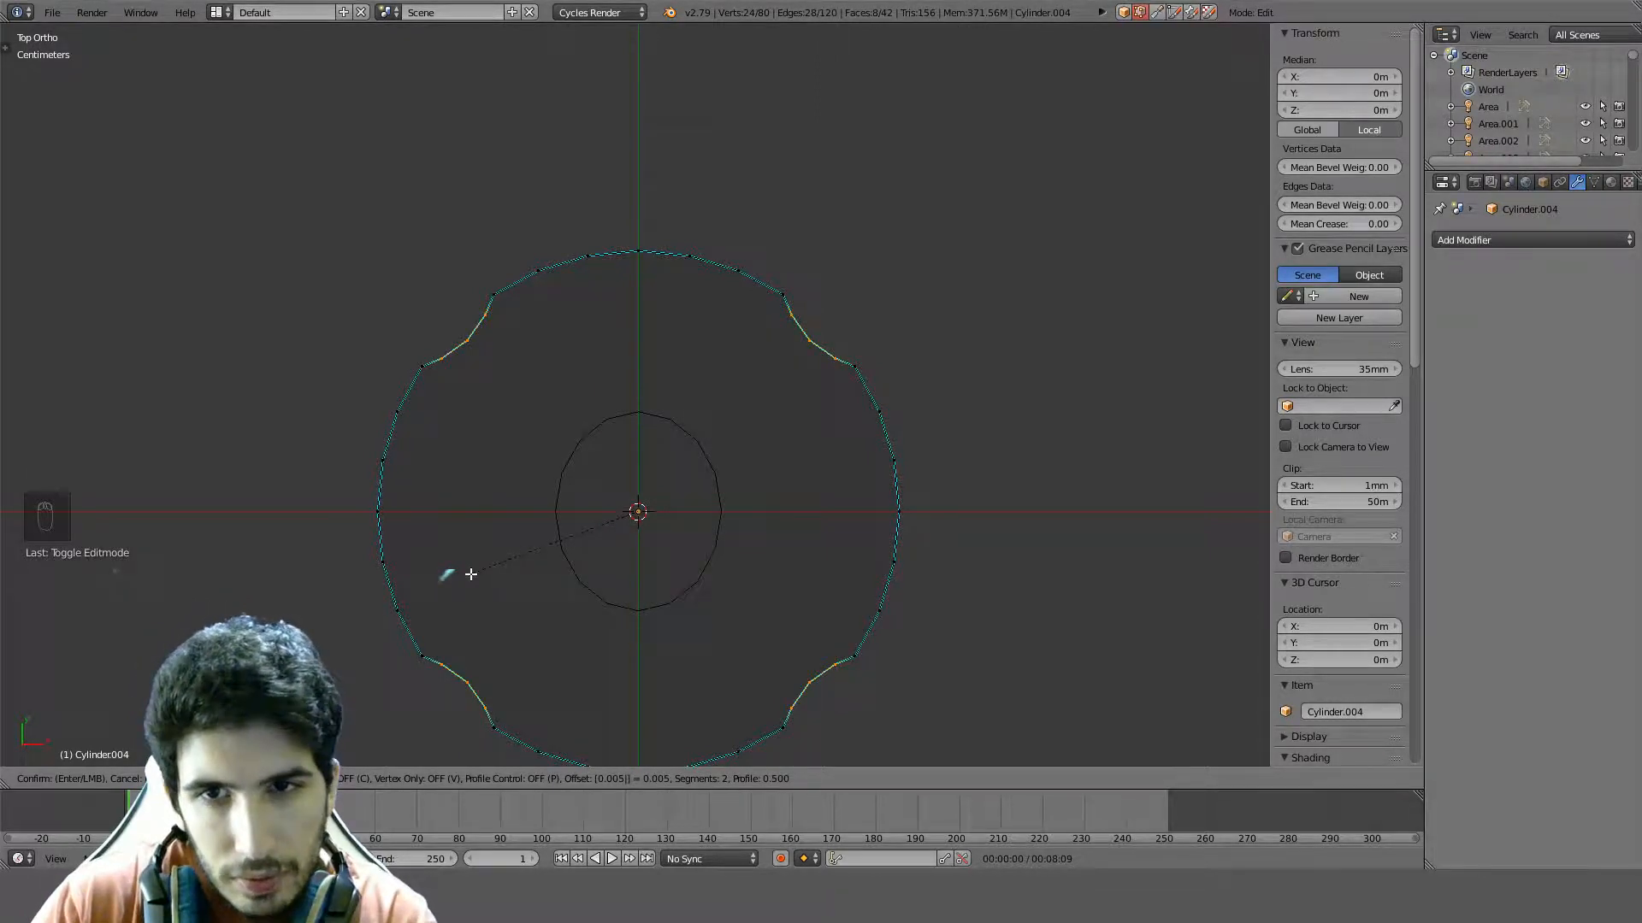
{"action": "left_click", "coordinate": [471, 574]}
Set the bevel's profile to 1.000 in the operator settings
{"action": "key", "text": "t"}
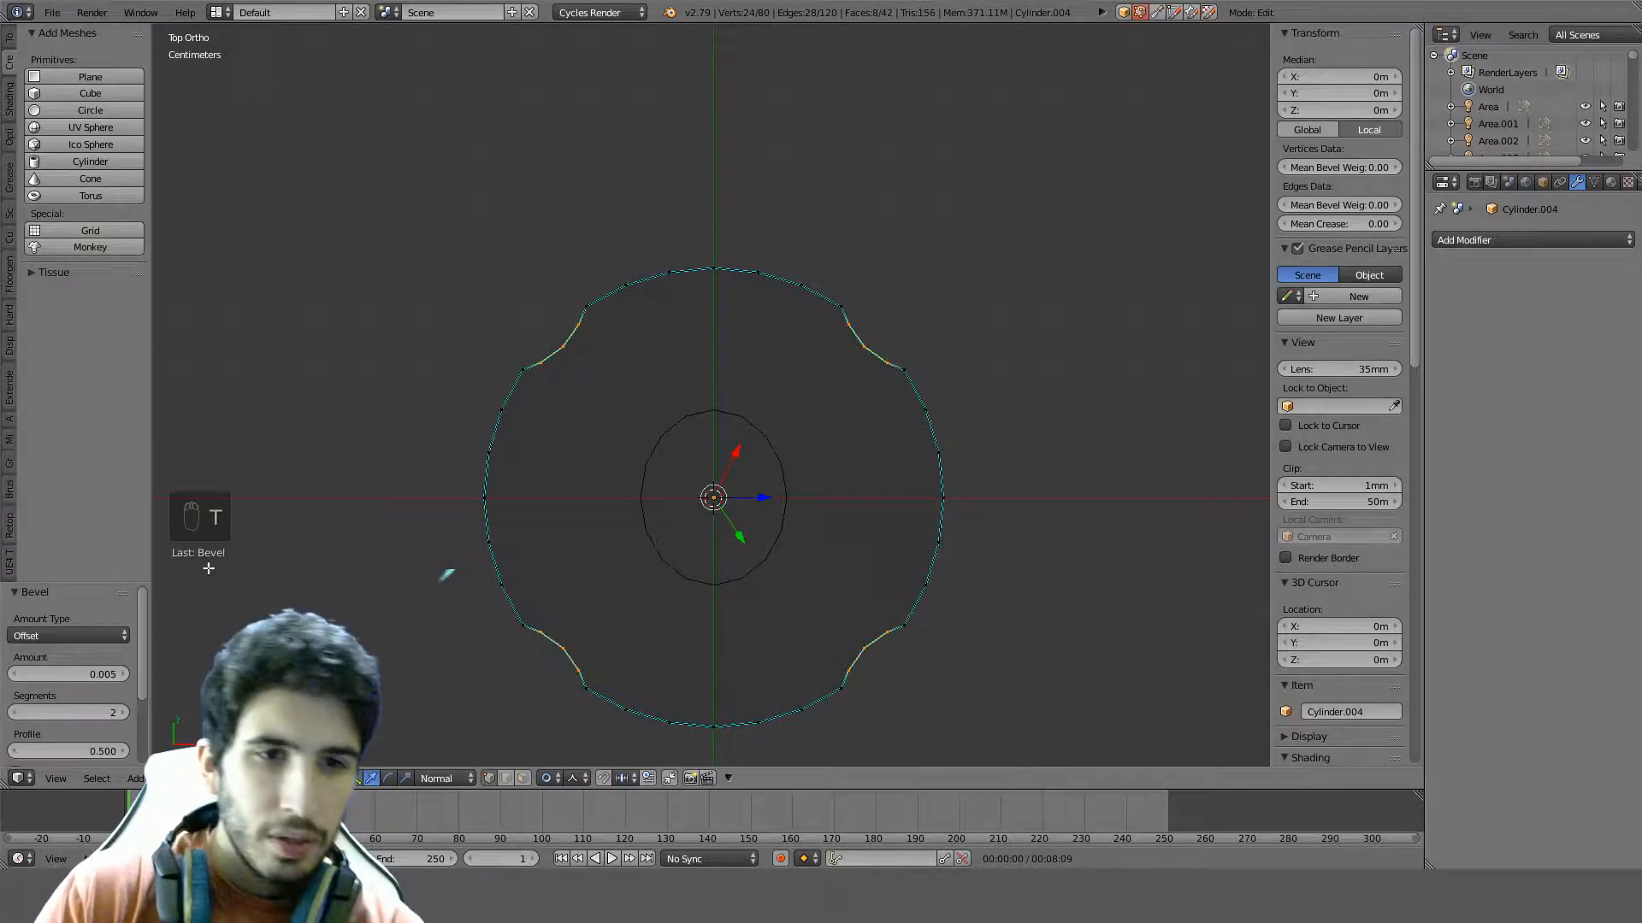
{"action": "scroll", "coordinate": [73, 633], "scroll_direction": "down", "scroll_amount": 2}
{"action": "left_click_drag", "start_coordinate": [76, 652], "coordinate": [137, 652]}
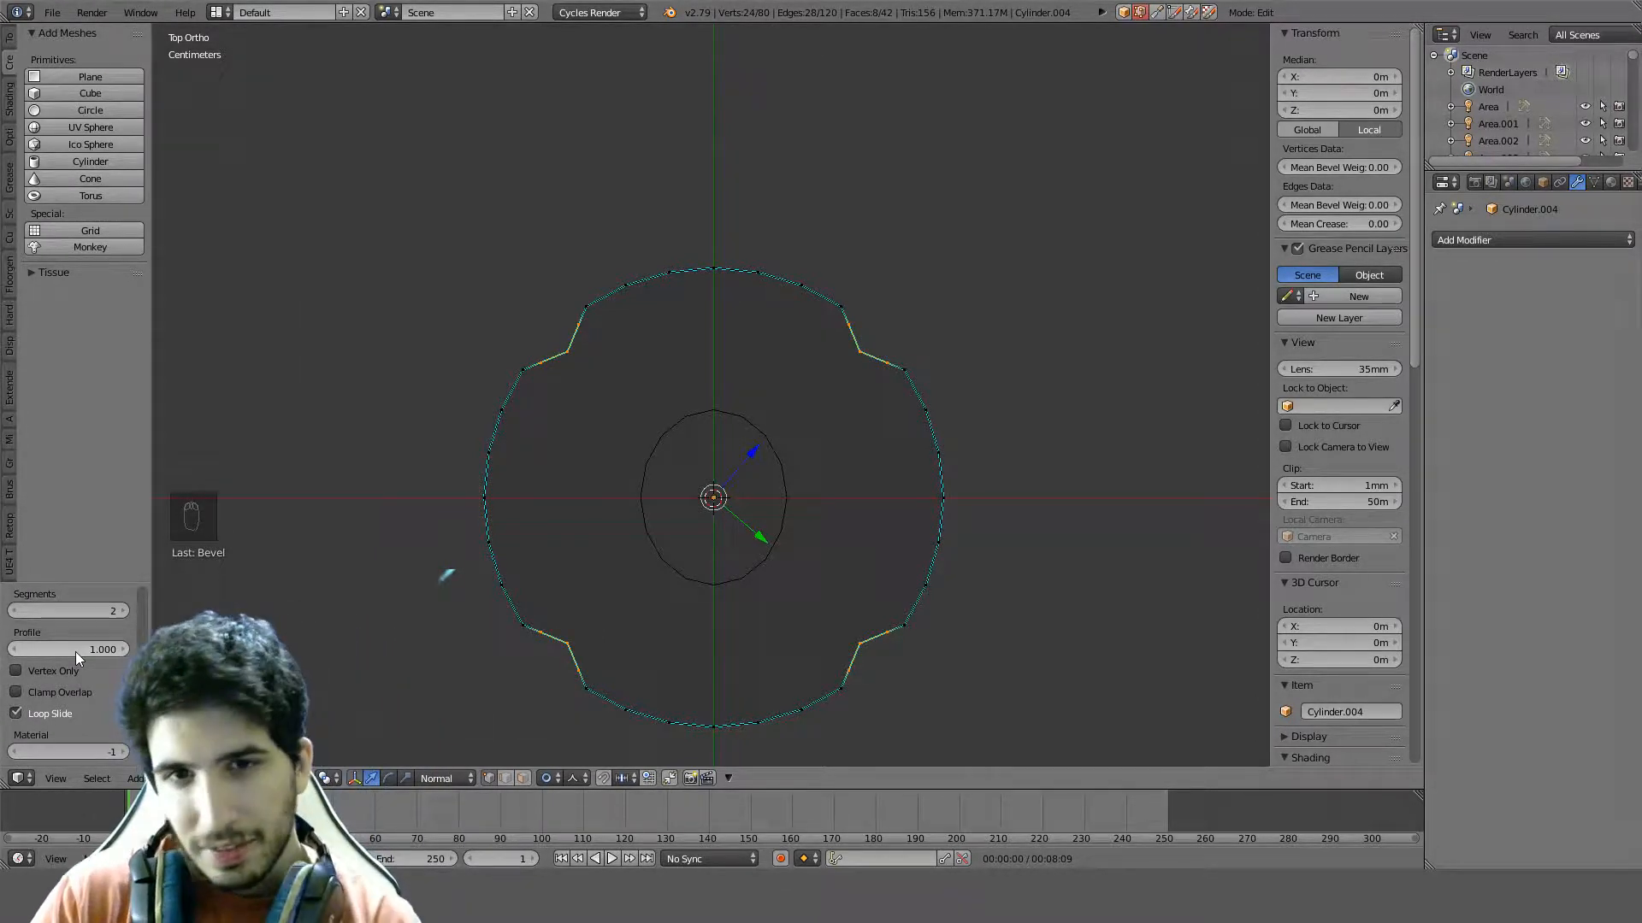
Clear the selection and circle-select the mid-side edges of the two notches on the disc's +Y half
{"action": "key", "text": "a"}
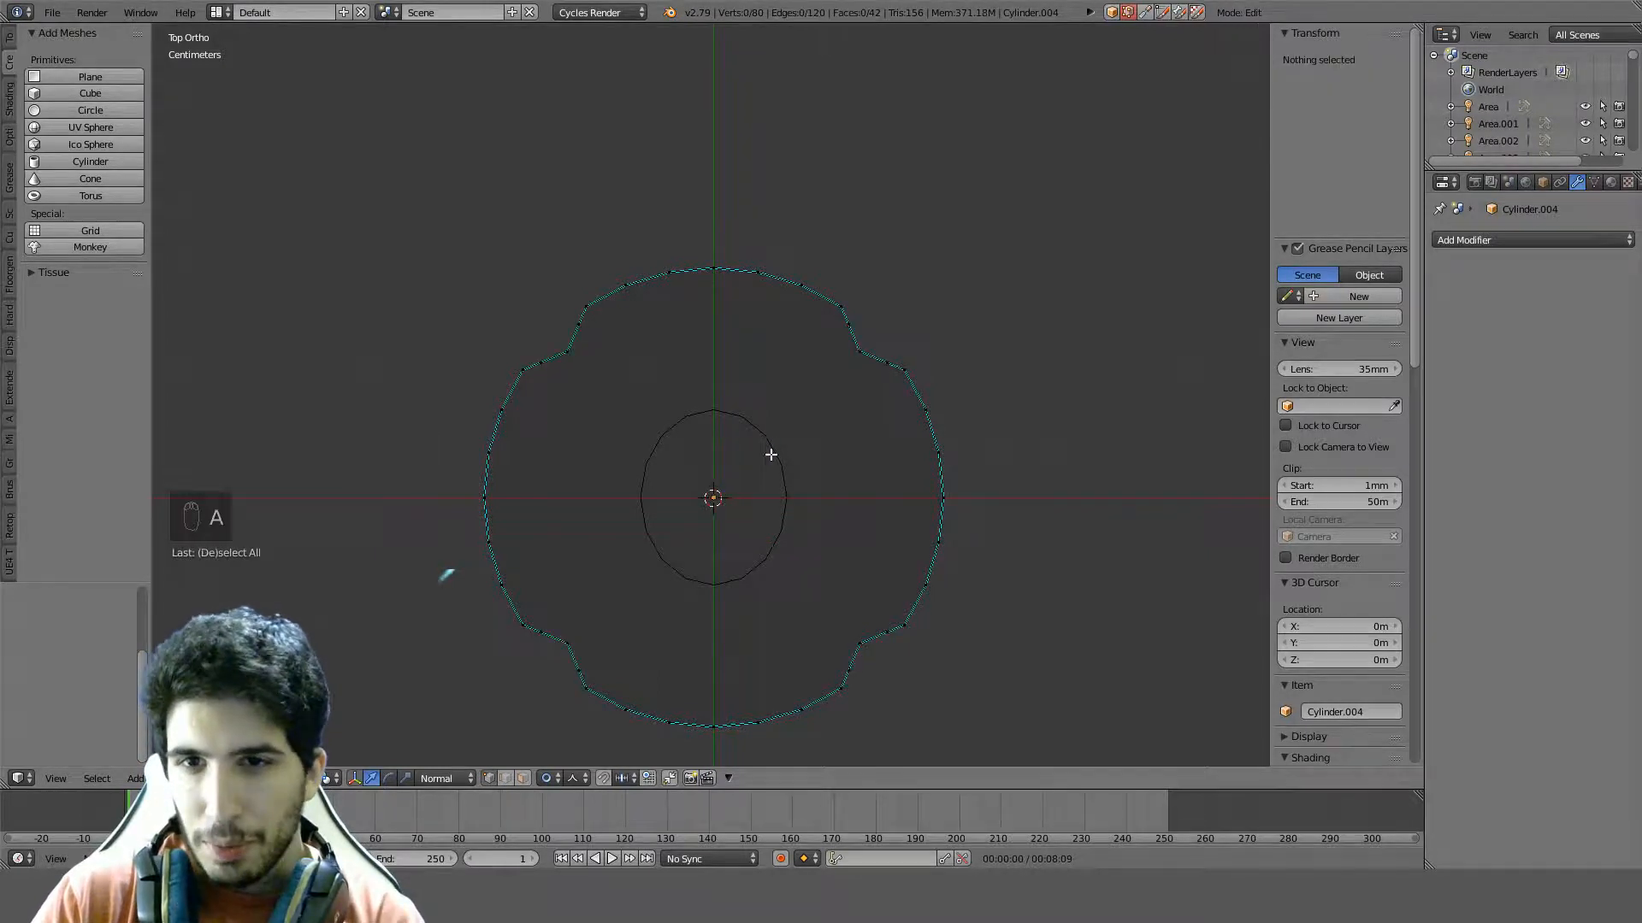
{"action": "scroll", "coordinate": [860, 422], "scroll_direction": "up", "scroll_amount": 3}
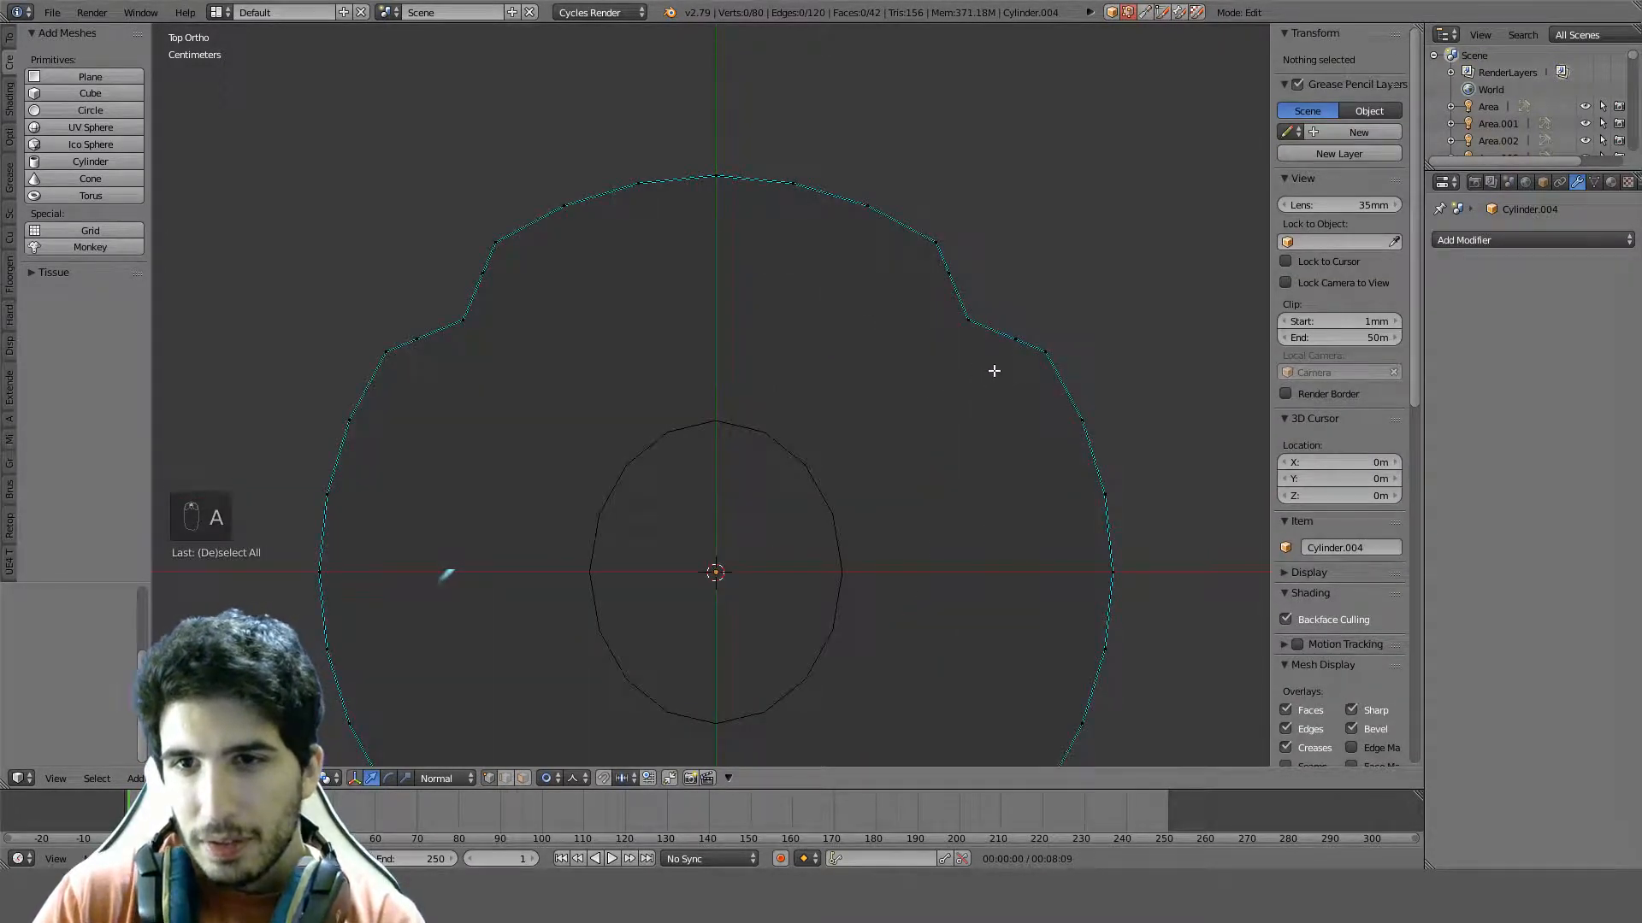
{"action": "key", "text": "c"}
{"action": "left_click_drag", "start_coordinate": [1004, 348], "coordinate": [969, 271]}
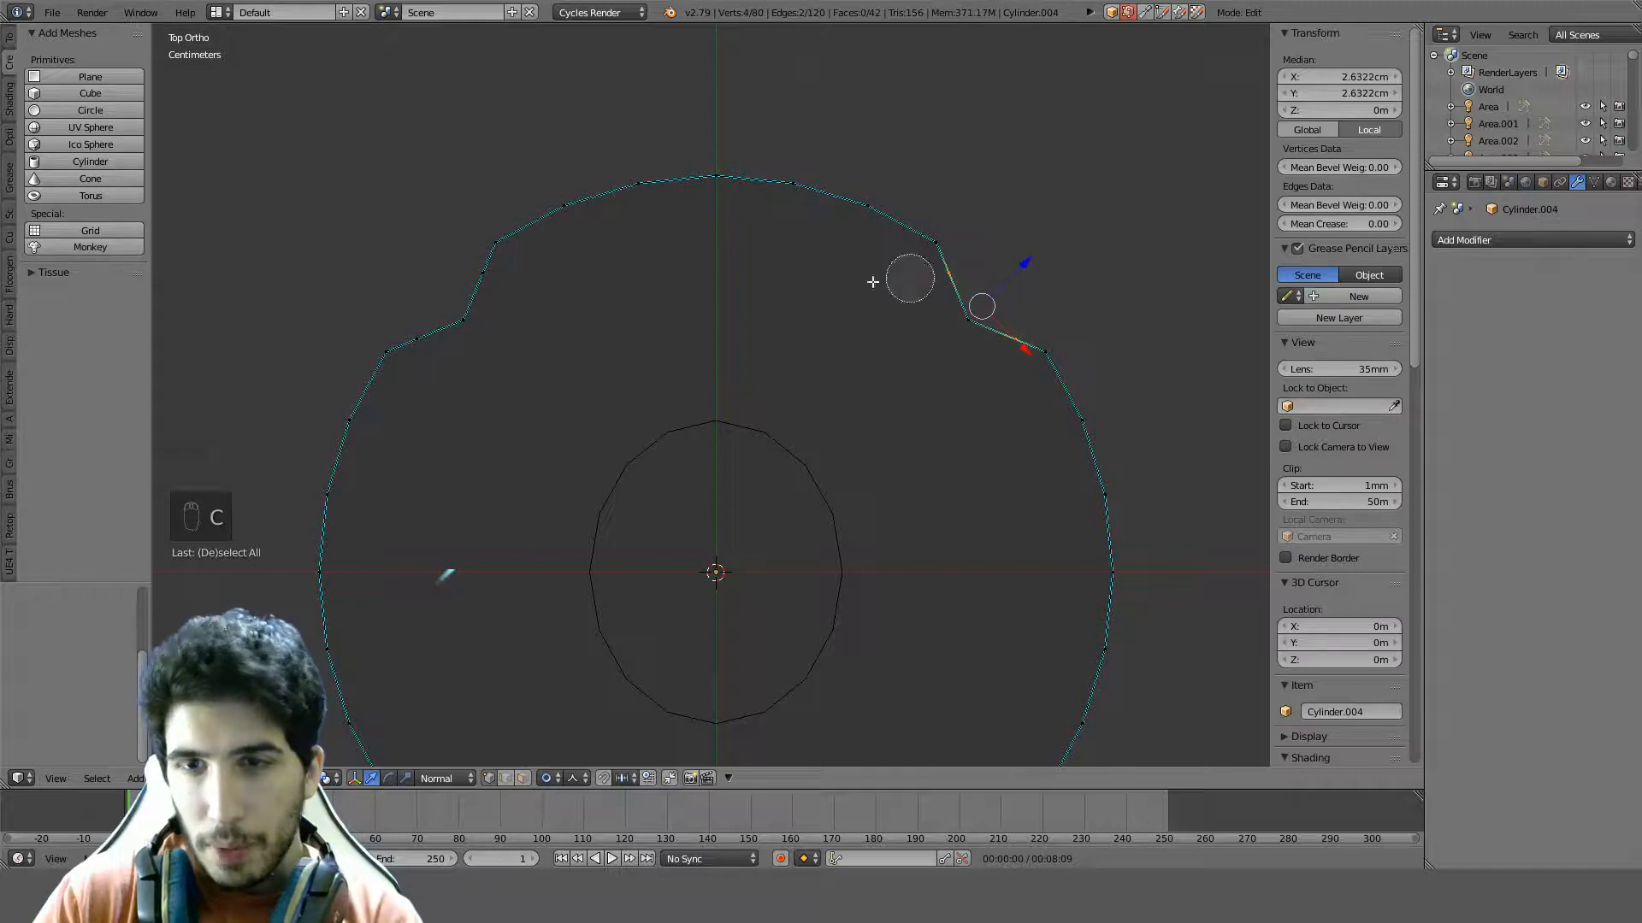
{"action": "left_click_drag", "start_coordinate": [470, 283], "coordinate": [425, 334]}
{"action": "right_click", "coordinate": [426, 335]}
{"action": "scroll", "coordinate": [613, 511], "scroll_direction": "down", "scroll_amount": 3}
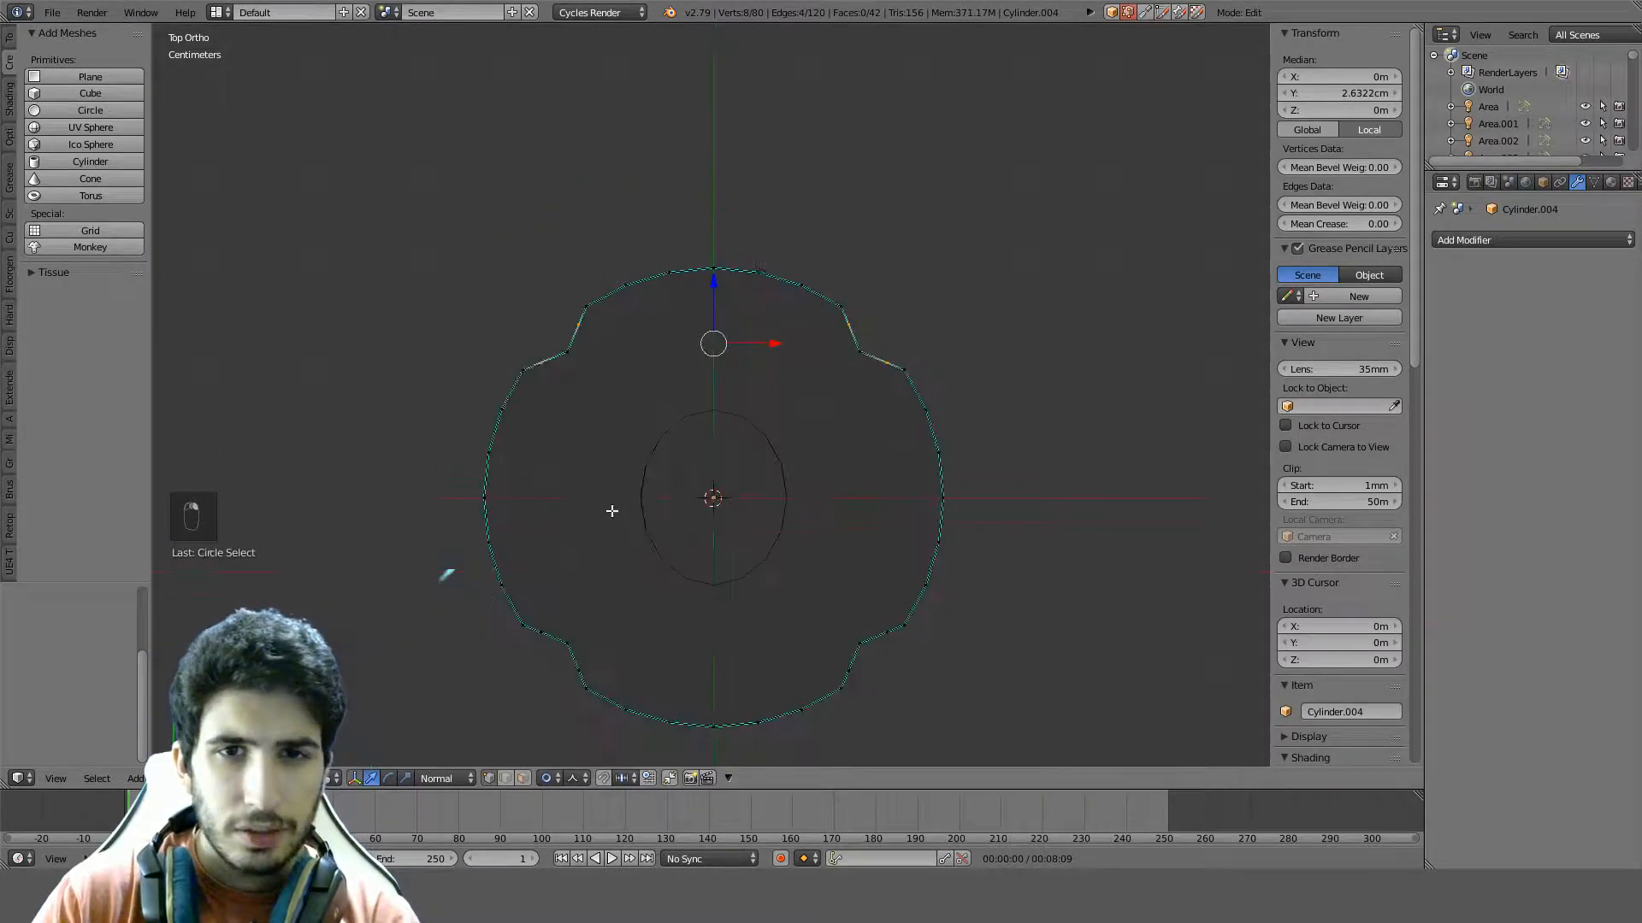
Add the mid-side edges of the two notches on the disc's -Y half to the selection with Circle Select
{"action": "scroll", "coordinate": [612, 511], "scroll_direction": "up", "scroll_amount": 3}
{"action": "key", "text": "c"}
{"action": "left_click_drag", "start_coordinate": [975, 659], "coordinate": [955, 645]}
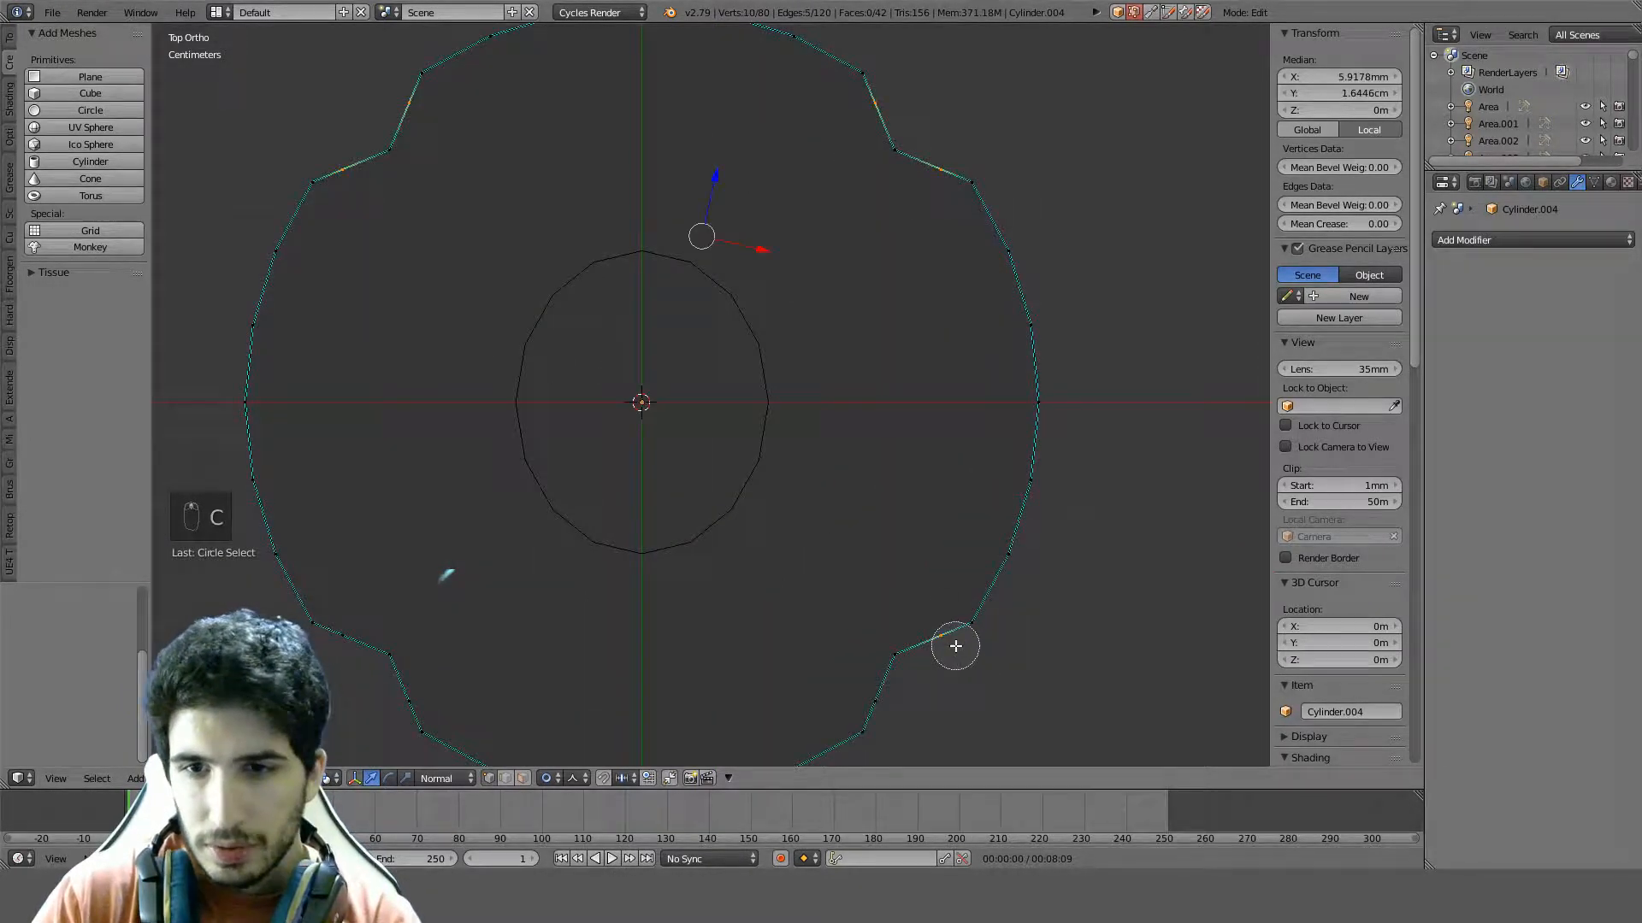
{"action": "left_click", "coordinate": [890, 699]}
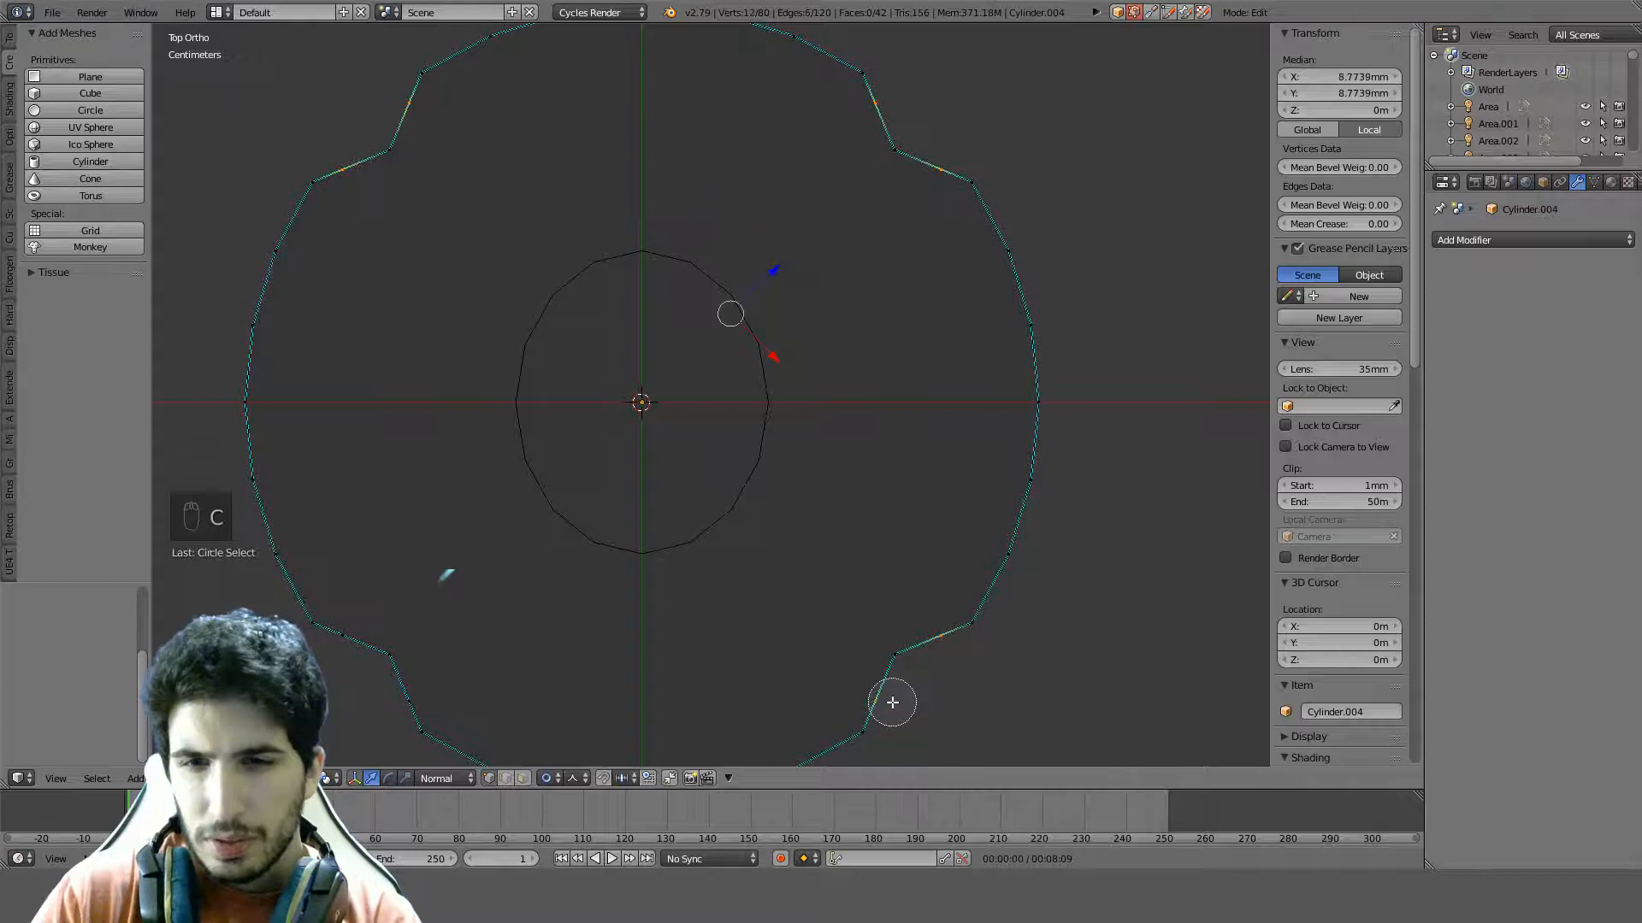
{"action": "left_click", "coordinate": [393, 696]}
{"action": "left_click", "coordinate": [350, 633]}
{"action": "key", "text": "Escape"}
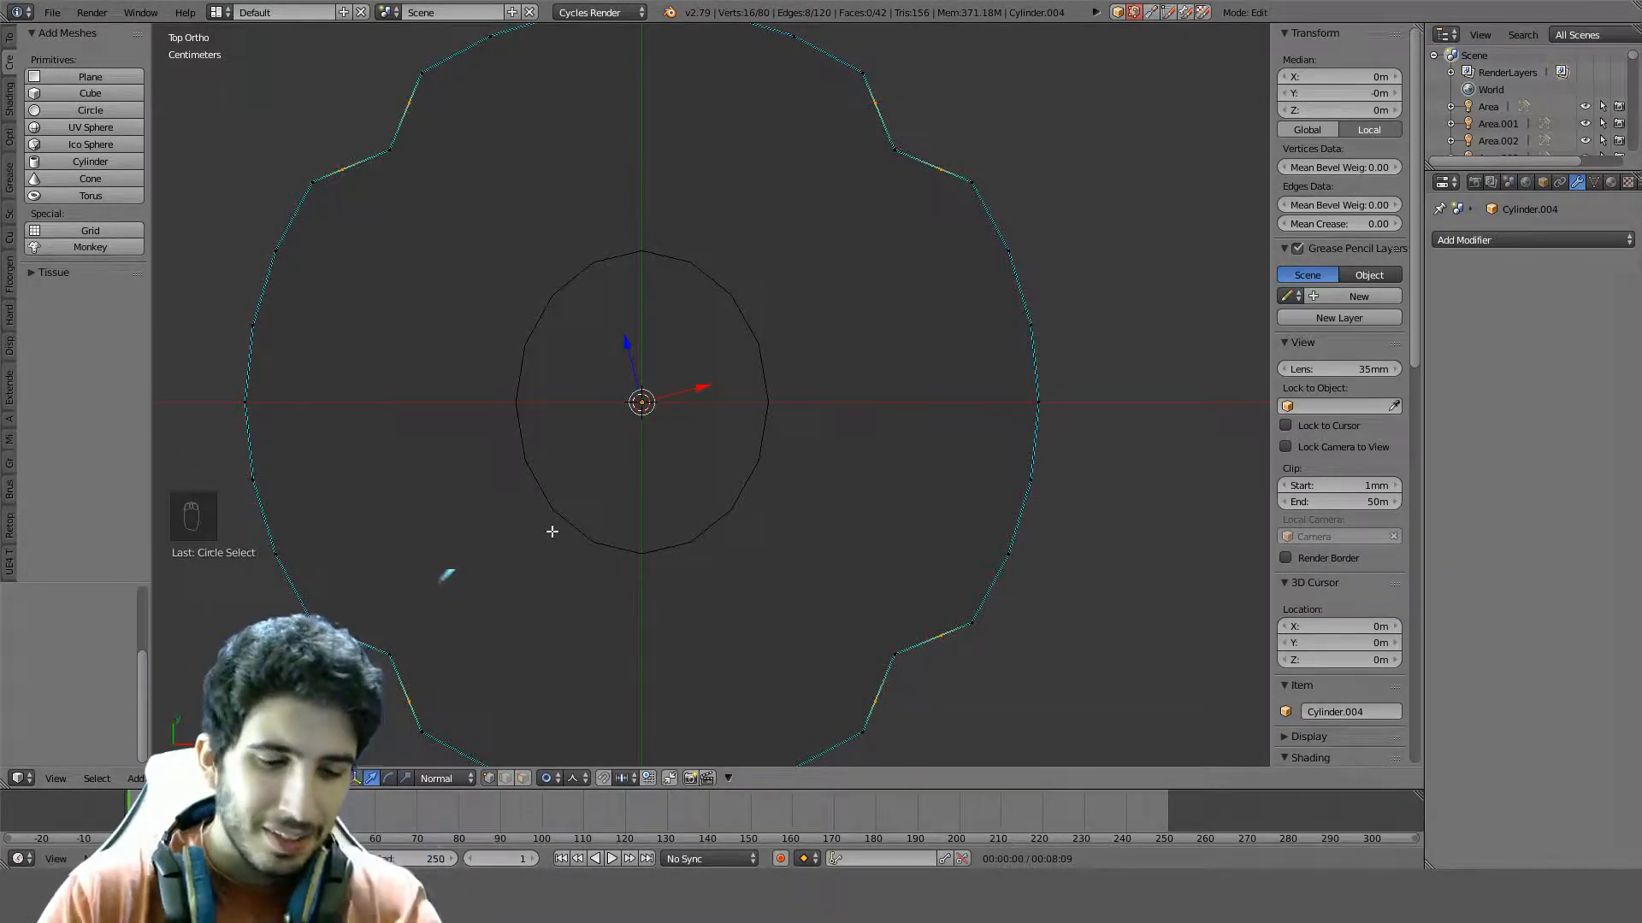
Disable proportional editing and Shrink/Fatten the selected notch edges outward by about 0.0008
{"action": "key", "text": "alt+o"}
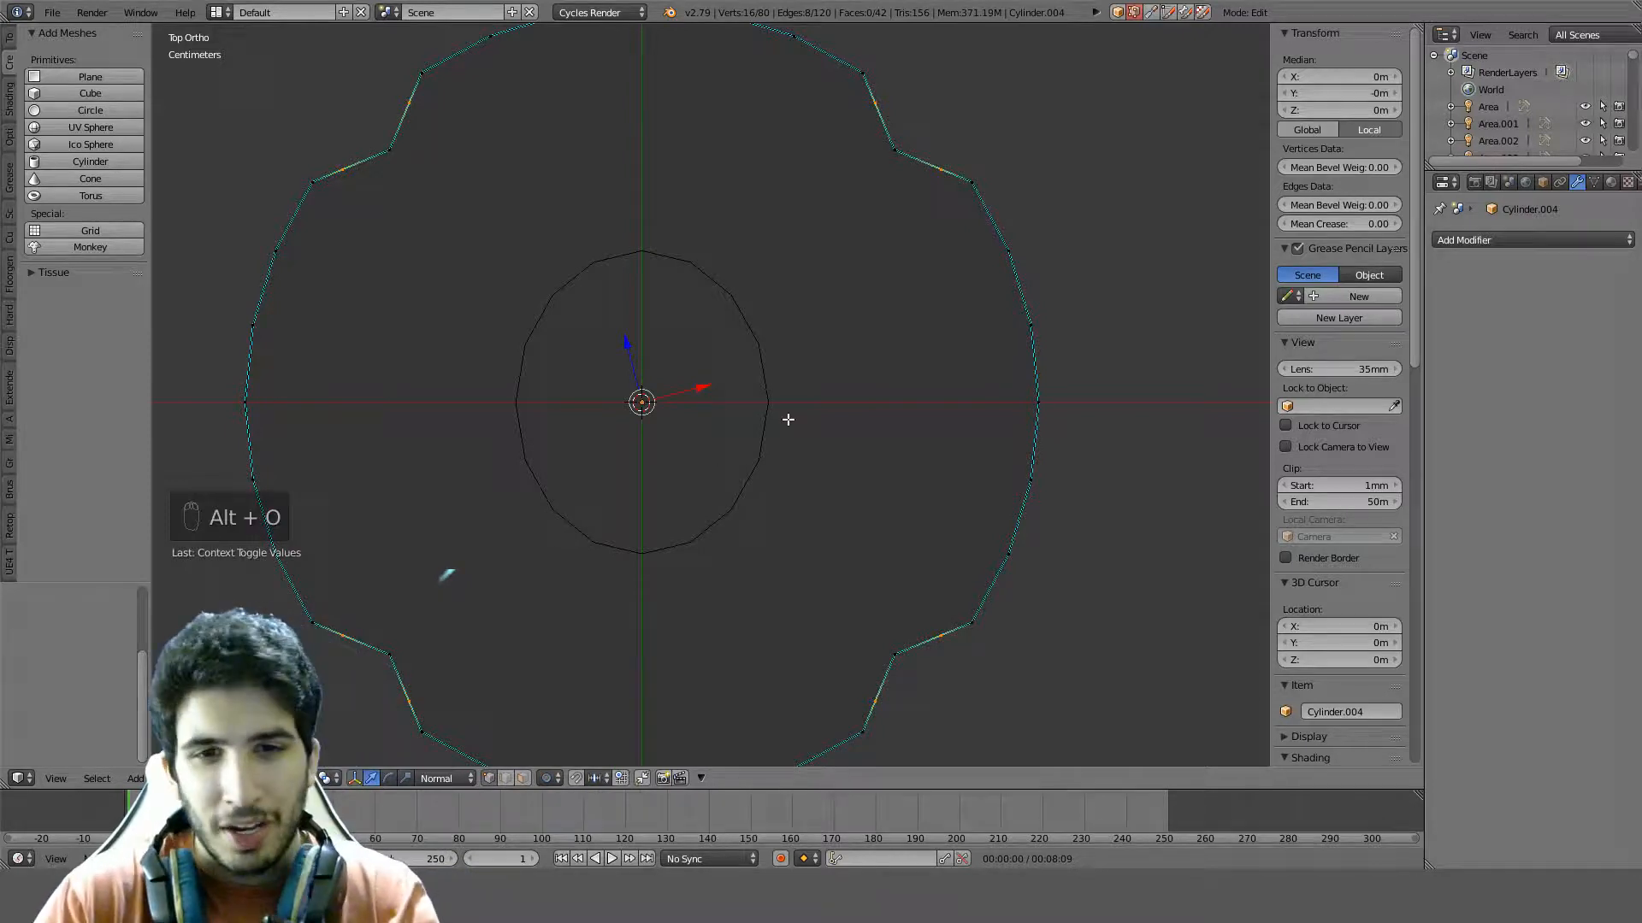
{"action": "key", "text": "alt+s"}
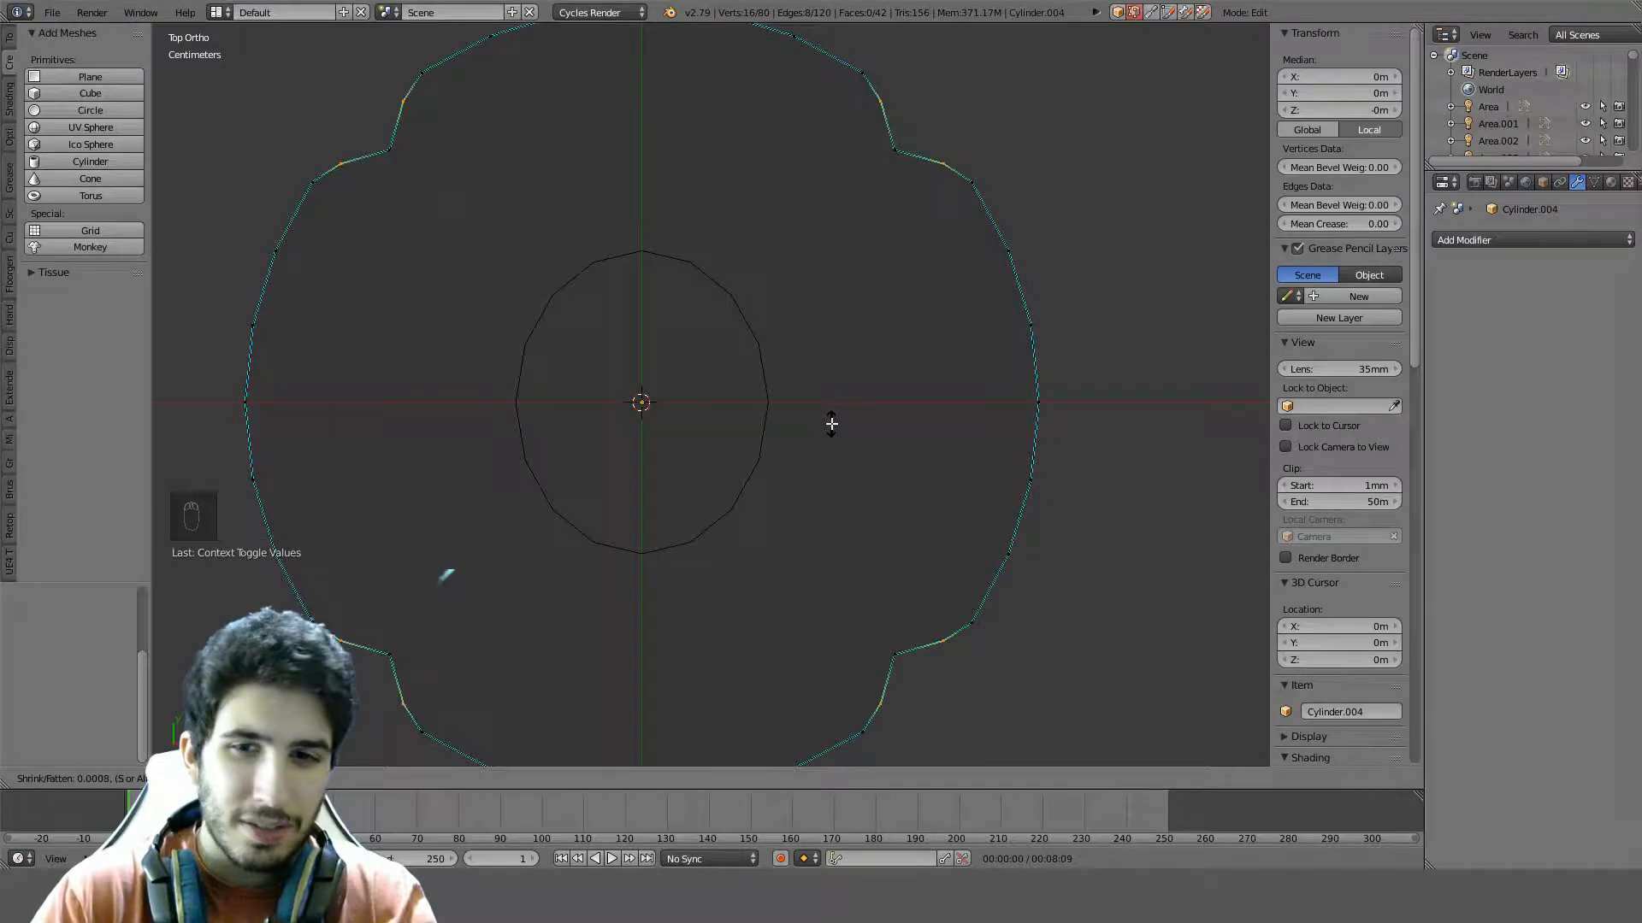
{"action": "left_click", "coordinate": [831, 425]}
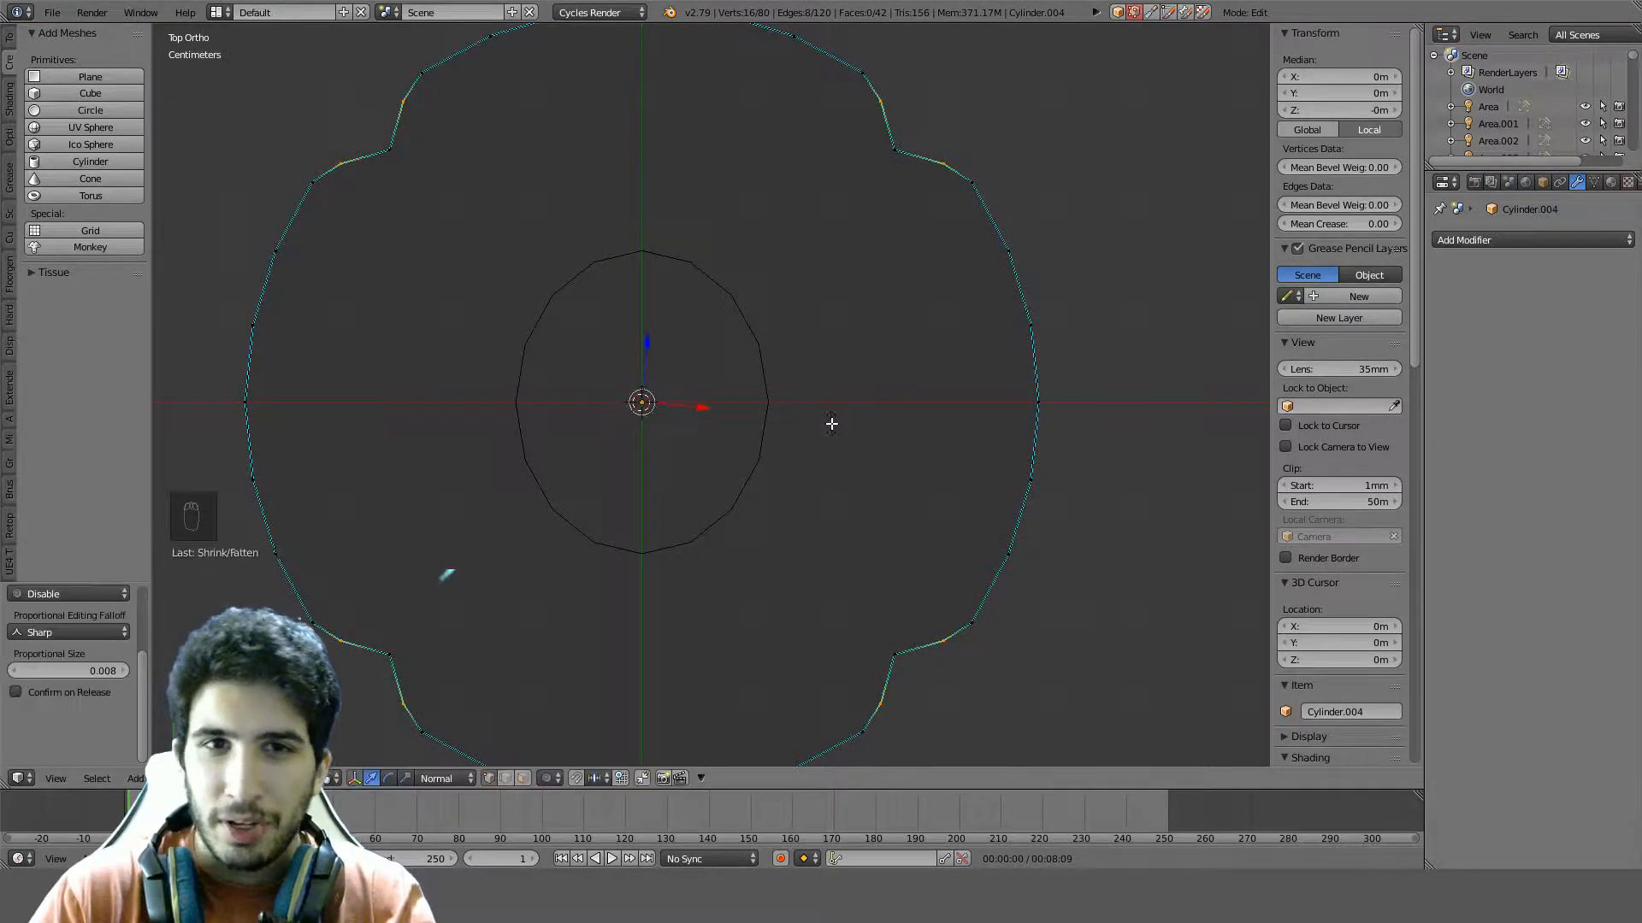
Switch to solid shading and examine the disc's notched rim and thickness from the side, outside Edit Mode
{"action": "scroll", "coordinate": [832, 425], "scroll_direction": "down", "scroll_amount": 3}
{"action": "middle_click_drag", "start_coordinate": [923, 513], "coordinate": [845, 267]}
{"action": "key", "text": "less"}
{"action": "key", "text": "less"}
{"action": "key", "text": "less"}
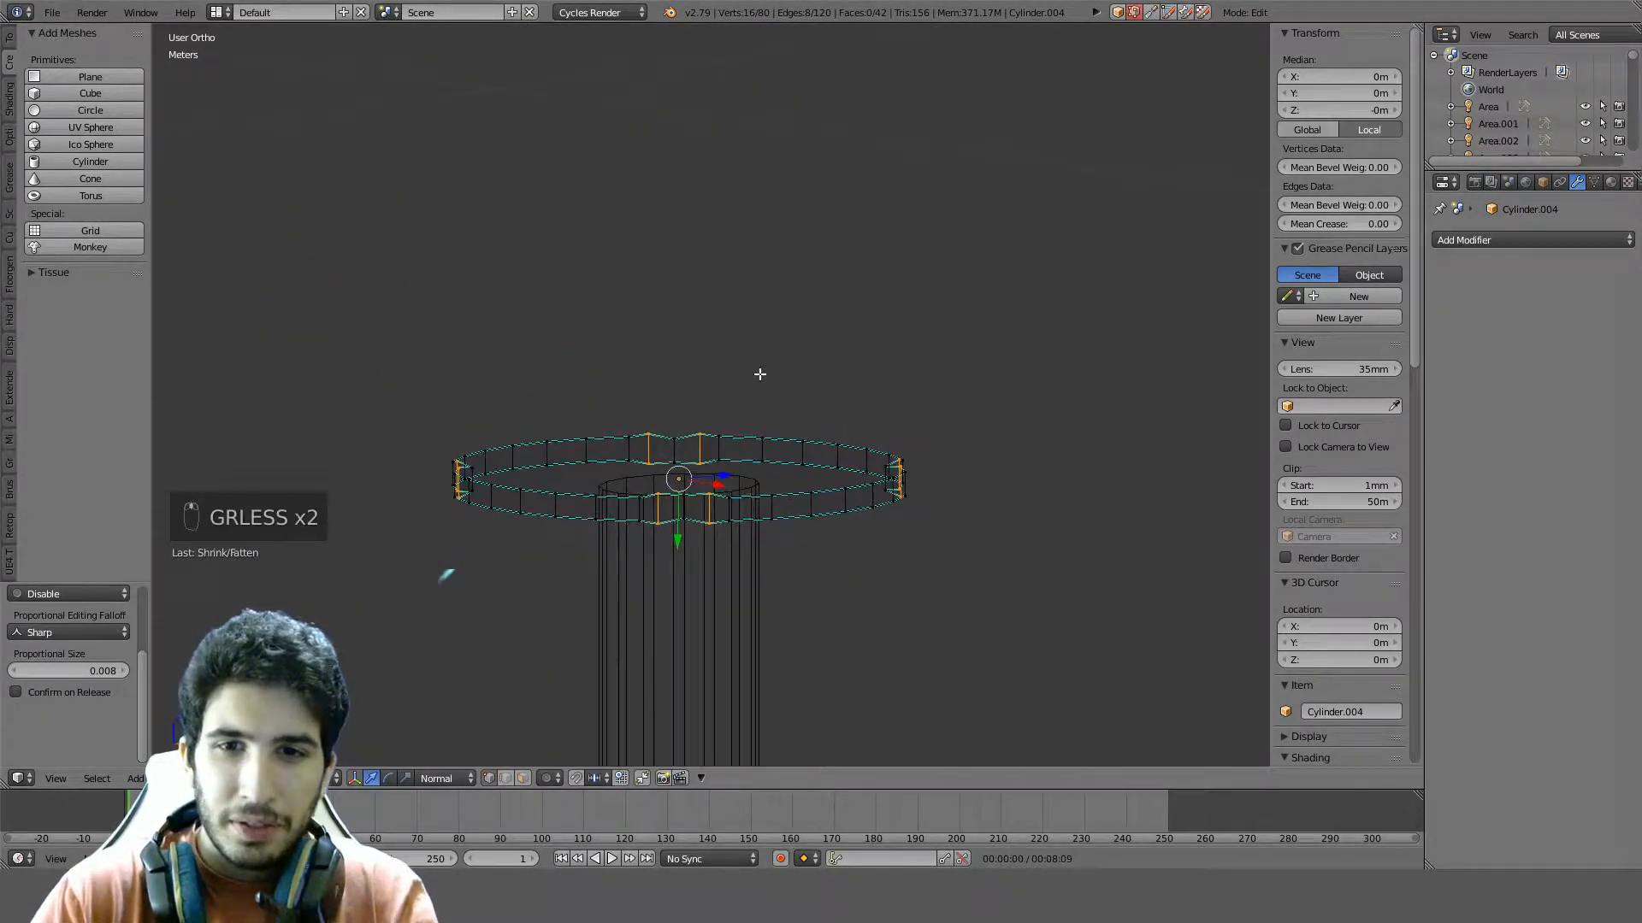
{"action": "key", "text": "z"}
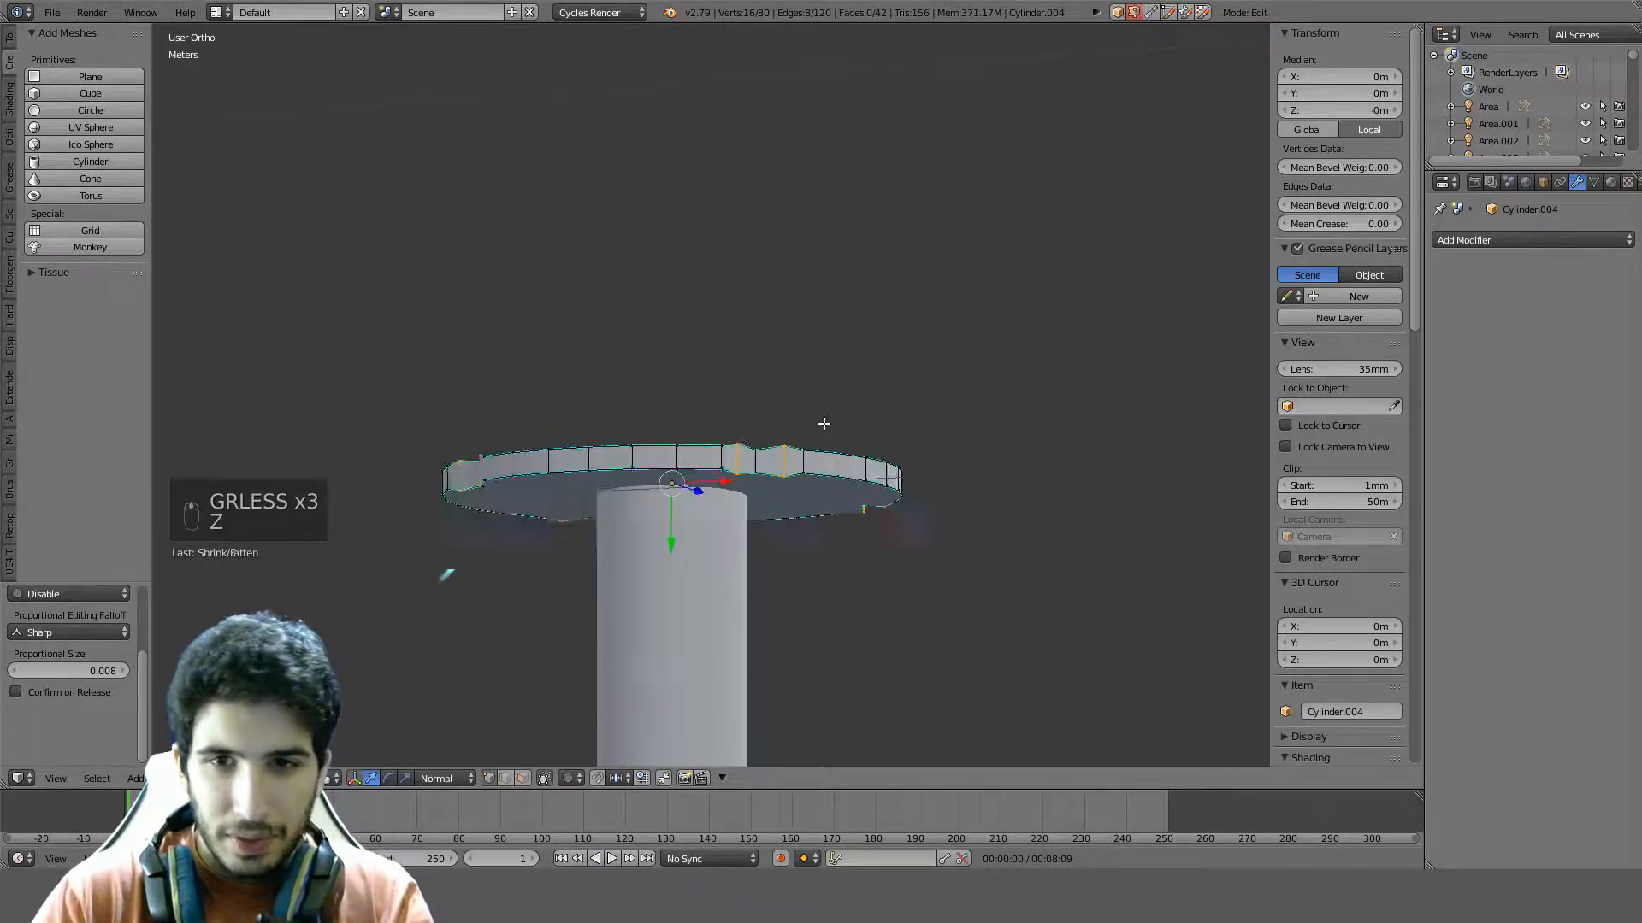
{"action": "key", "text": "Tab"}
{"action": "middle_click_drag", "start_coordinate": [748, 425], "coordinate": [857, 430]}
Select the disc's top face in face select mode and level it with LoopTools Flatten
{"action": "key", "text": "Tab"}
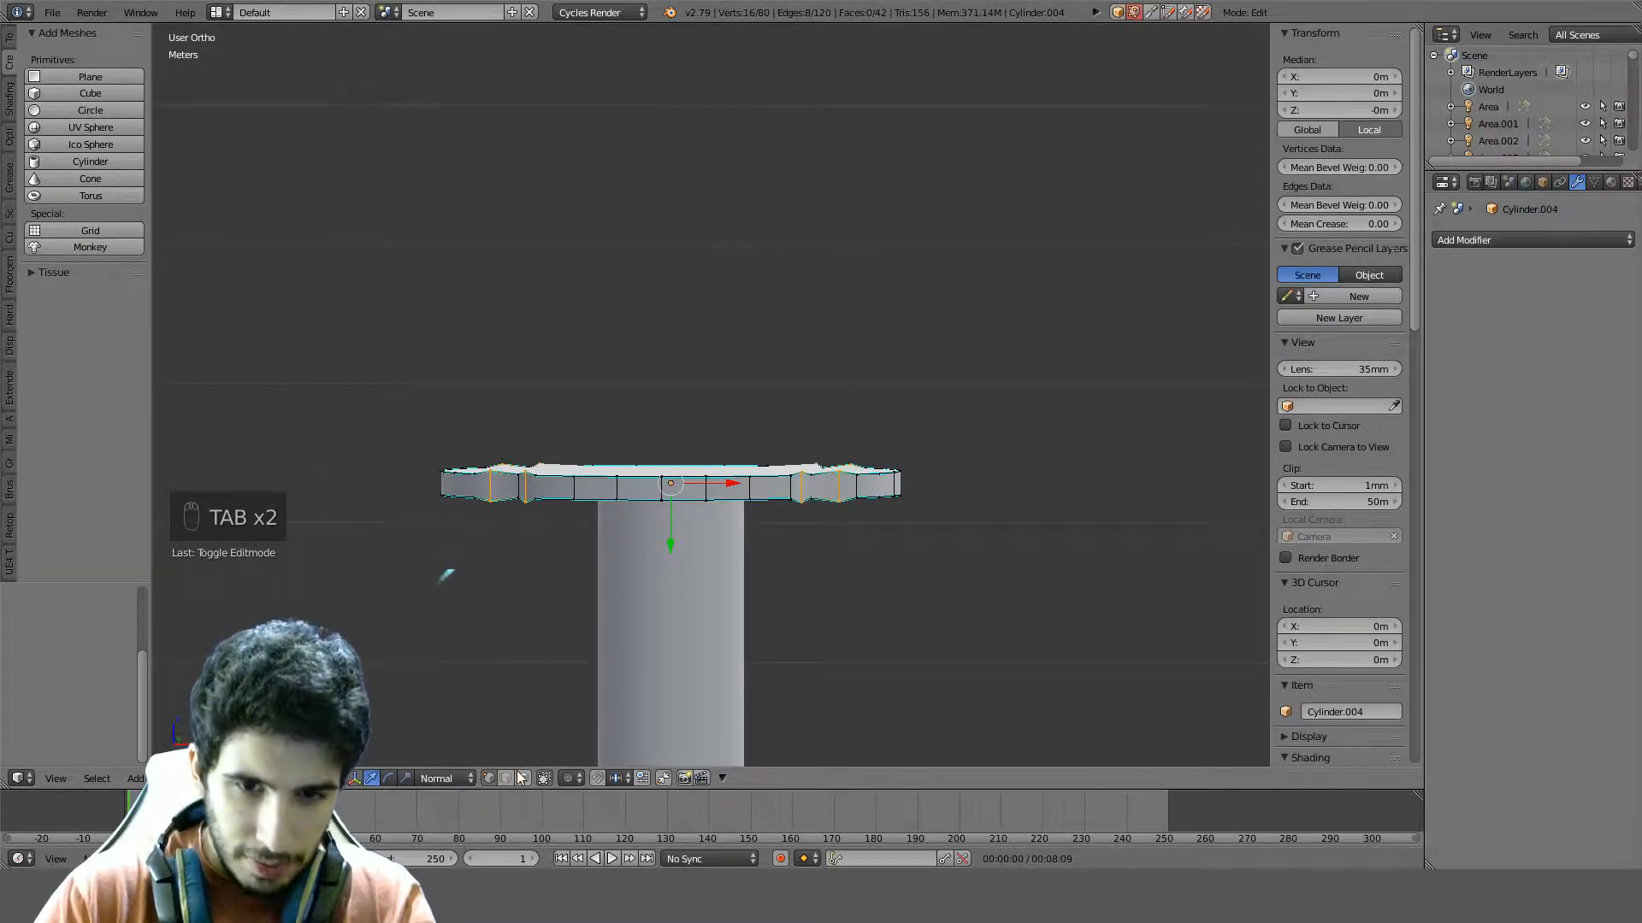
{"action": "left_click", "coordinate": [520, 778]}
{"action": "middle_click_drag", "start_coordinate": [609, 452], "coordinate": [610, 462]}
{"action": "right_click", "coordinate": [607, 469]}
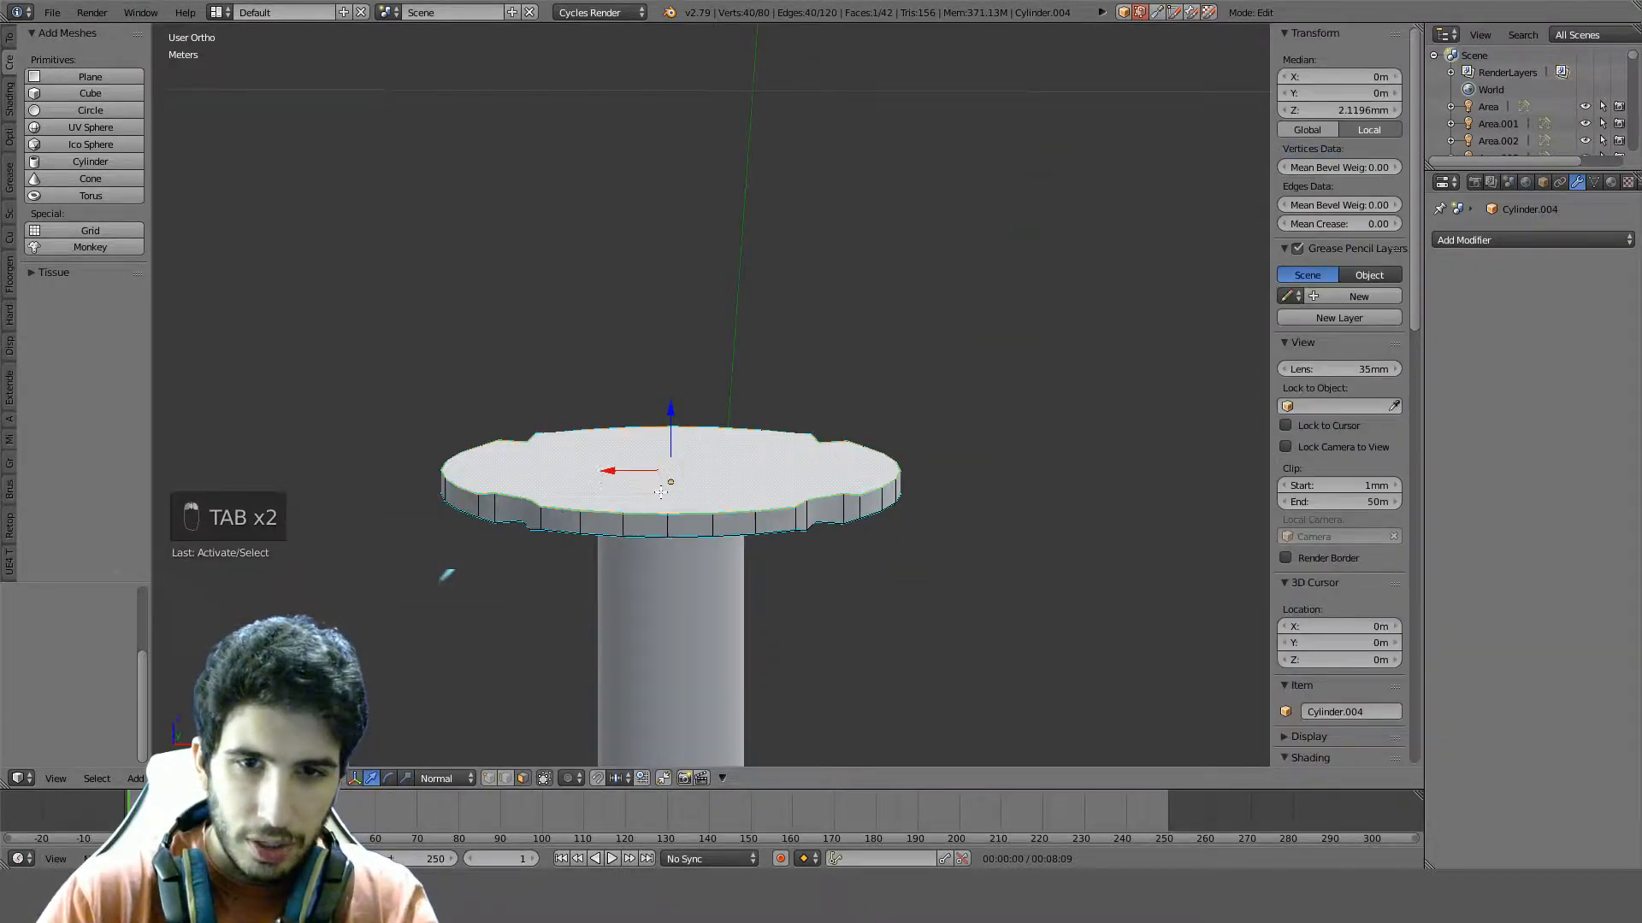
{"action": "key", "text": "w"}
{"action": "mouse_move", "coordinate": [663, 412]}
{"action": "left_click", "coordinate": [733, 465]}
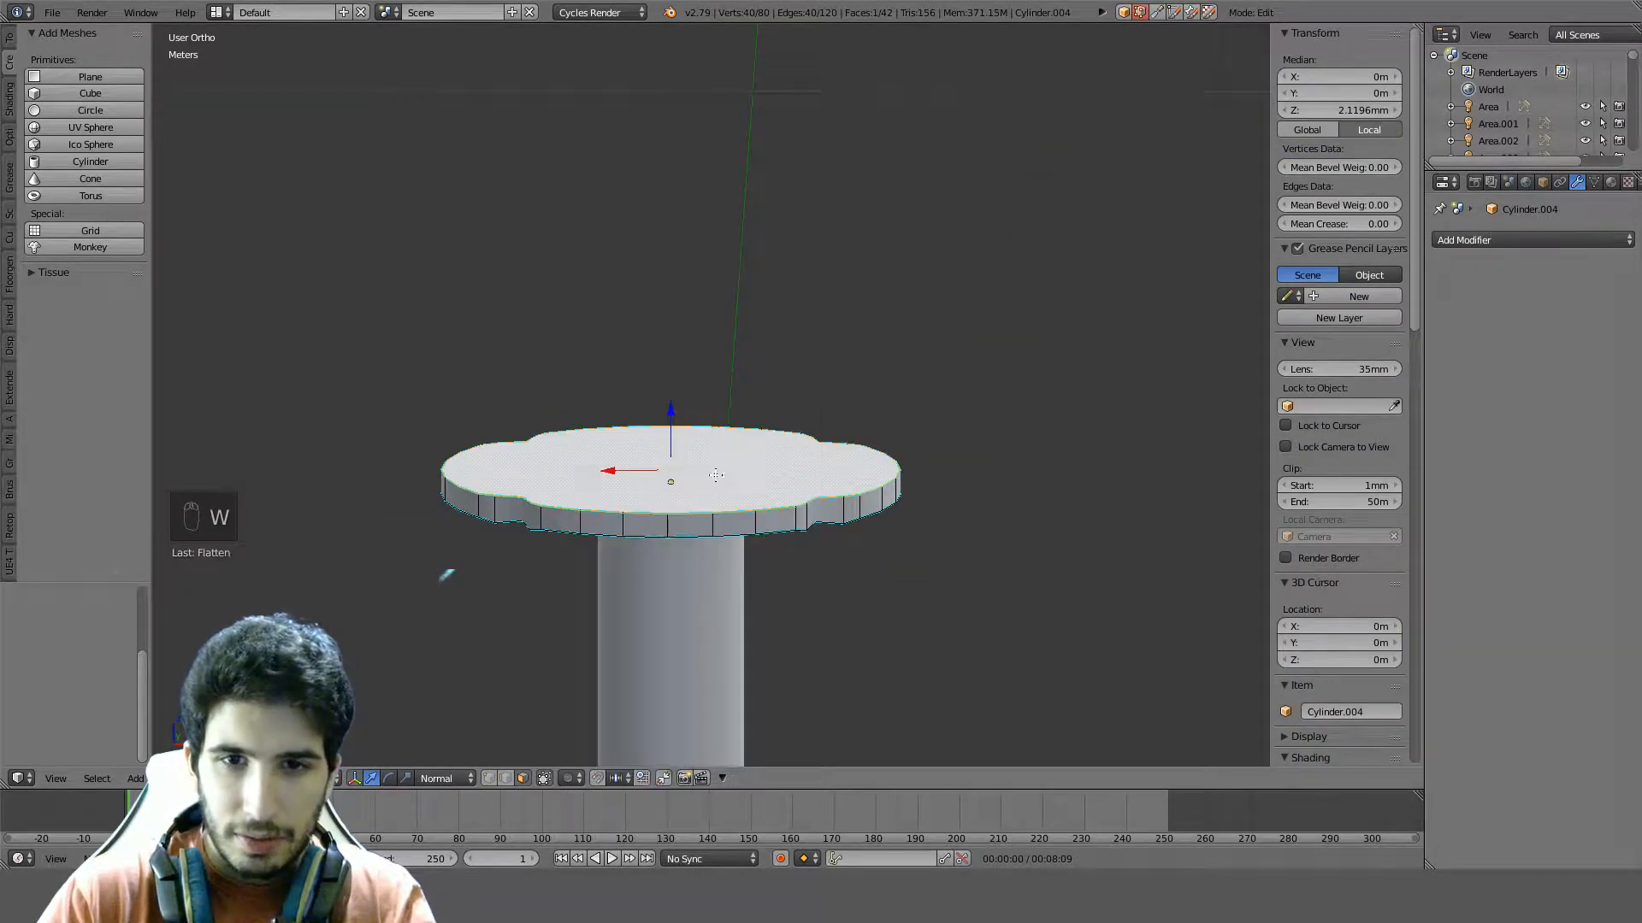
Select the disc's underside face, level it with LoopTools Flatten, and return to Object Mode
{"action": "middle_click_drag", "start_coordinate": [733, 465], "coordinate": [572, 359]}
{"action": "key", "text": "w"}
{"action": "mouse_move", "coordinate": [574, 357]}
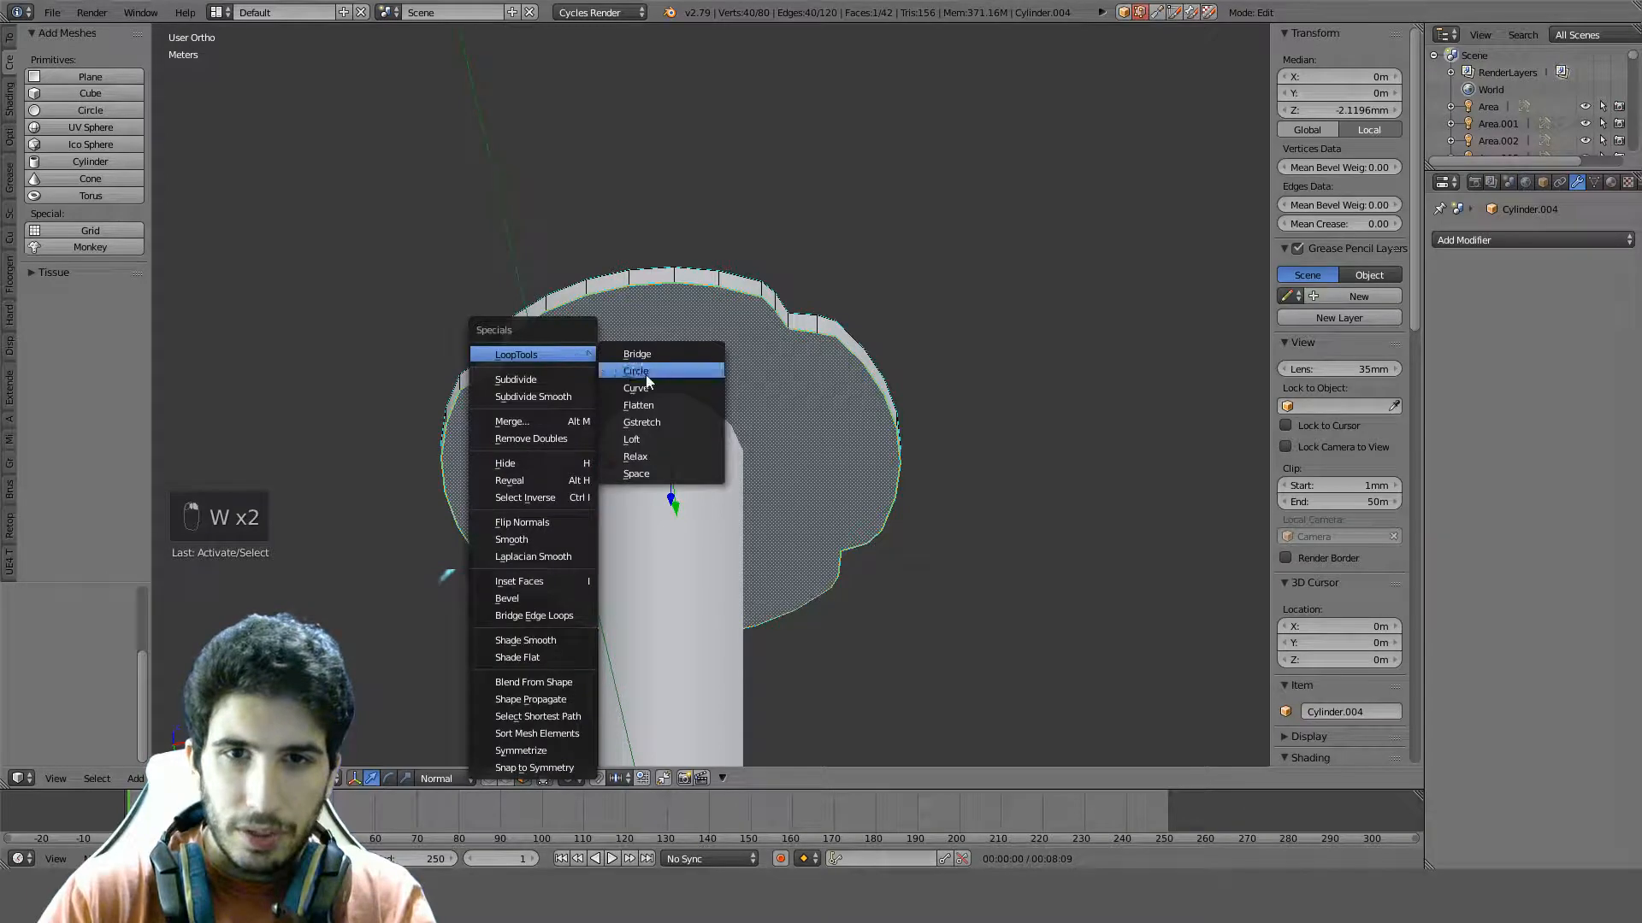
{"action": "left_click", "coordinate": [663, 409]}
{"action": "middle_click_drag", "start_coordinate": [663, 408], "coordinate": [942, 293]}
{"action": "key", "text": "Tab"}
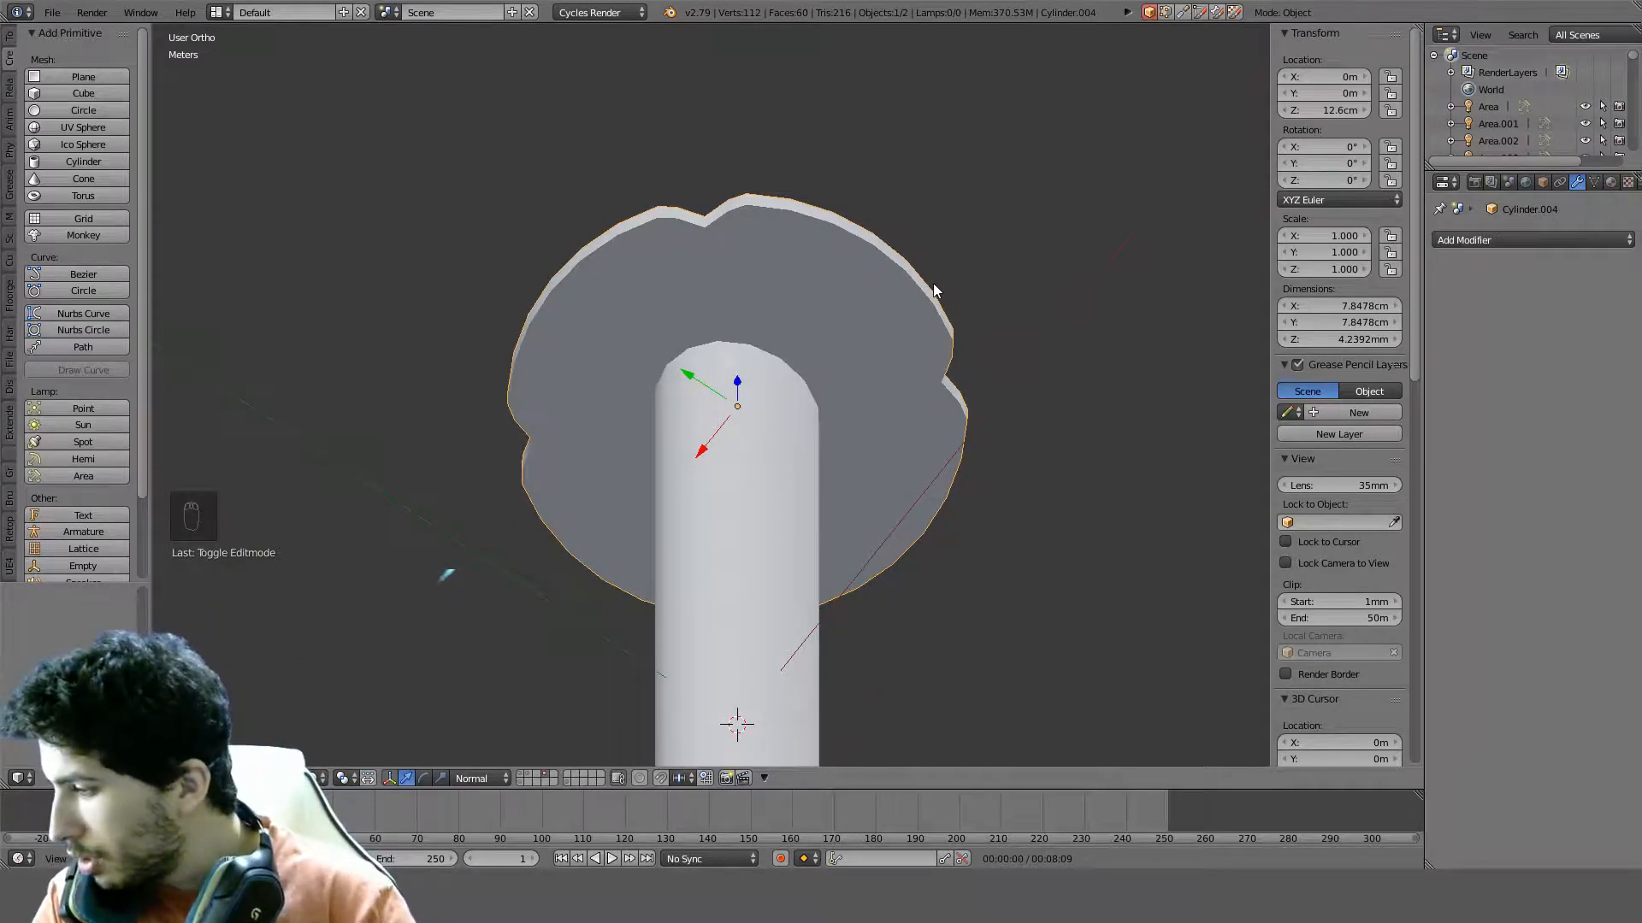
Add a cube at the origin and display it in wireframe from the front view
{"action": "middle_click_drag", "start_coordinate": [1051, 390], "coordinate": [1048, 542]}
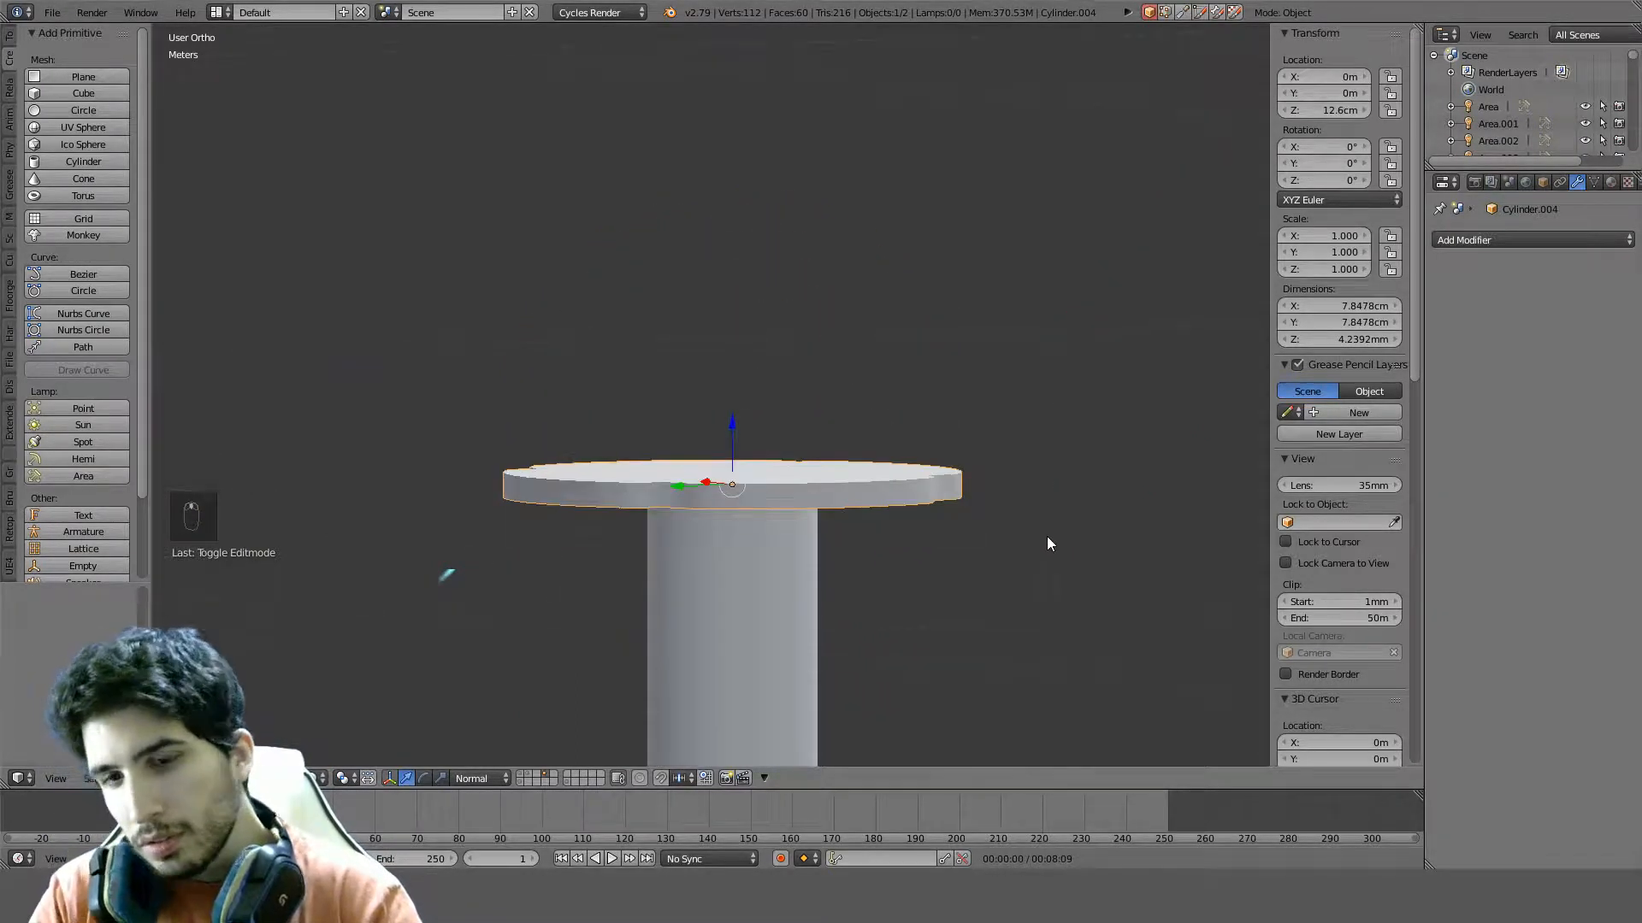
{"action": "key", "text": "KP_1"}
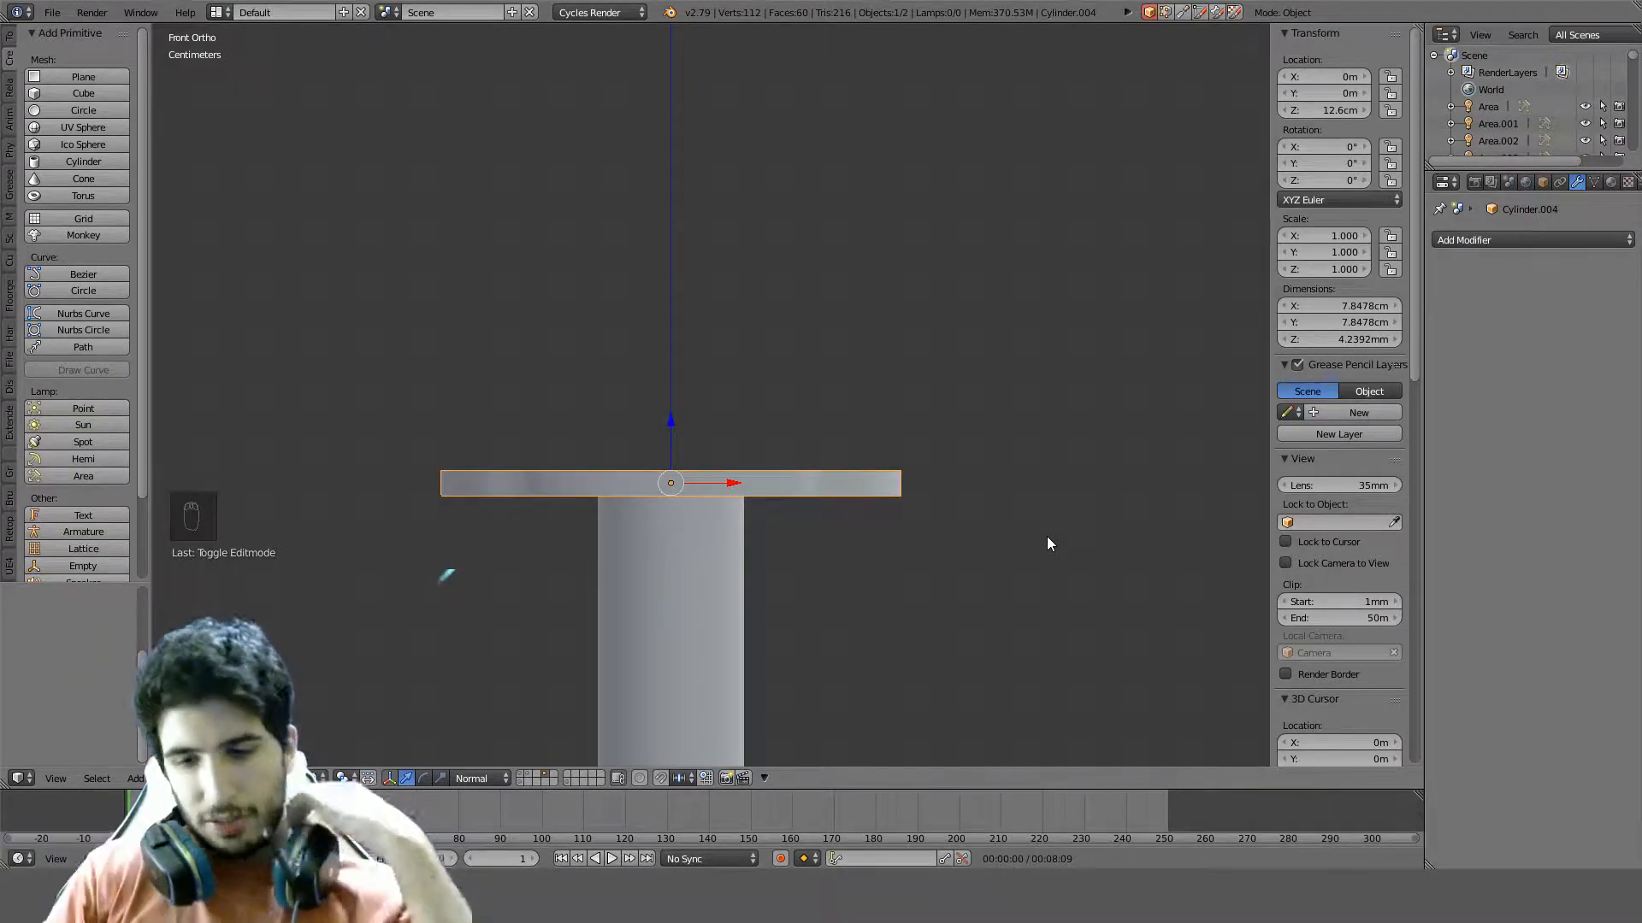
{"action": "scroll", "coordinate": [960, 516], "scroll_direction": "down", "scroll_amount": 12}
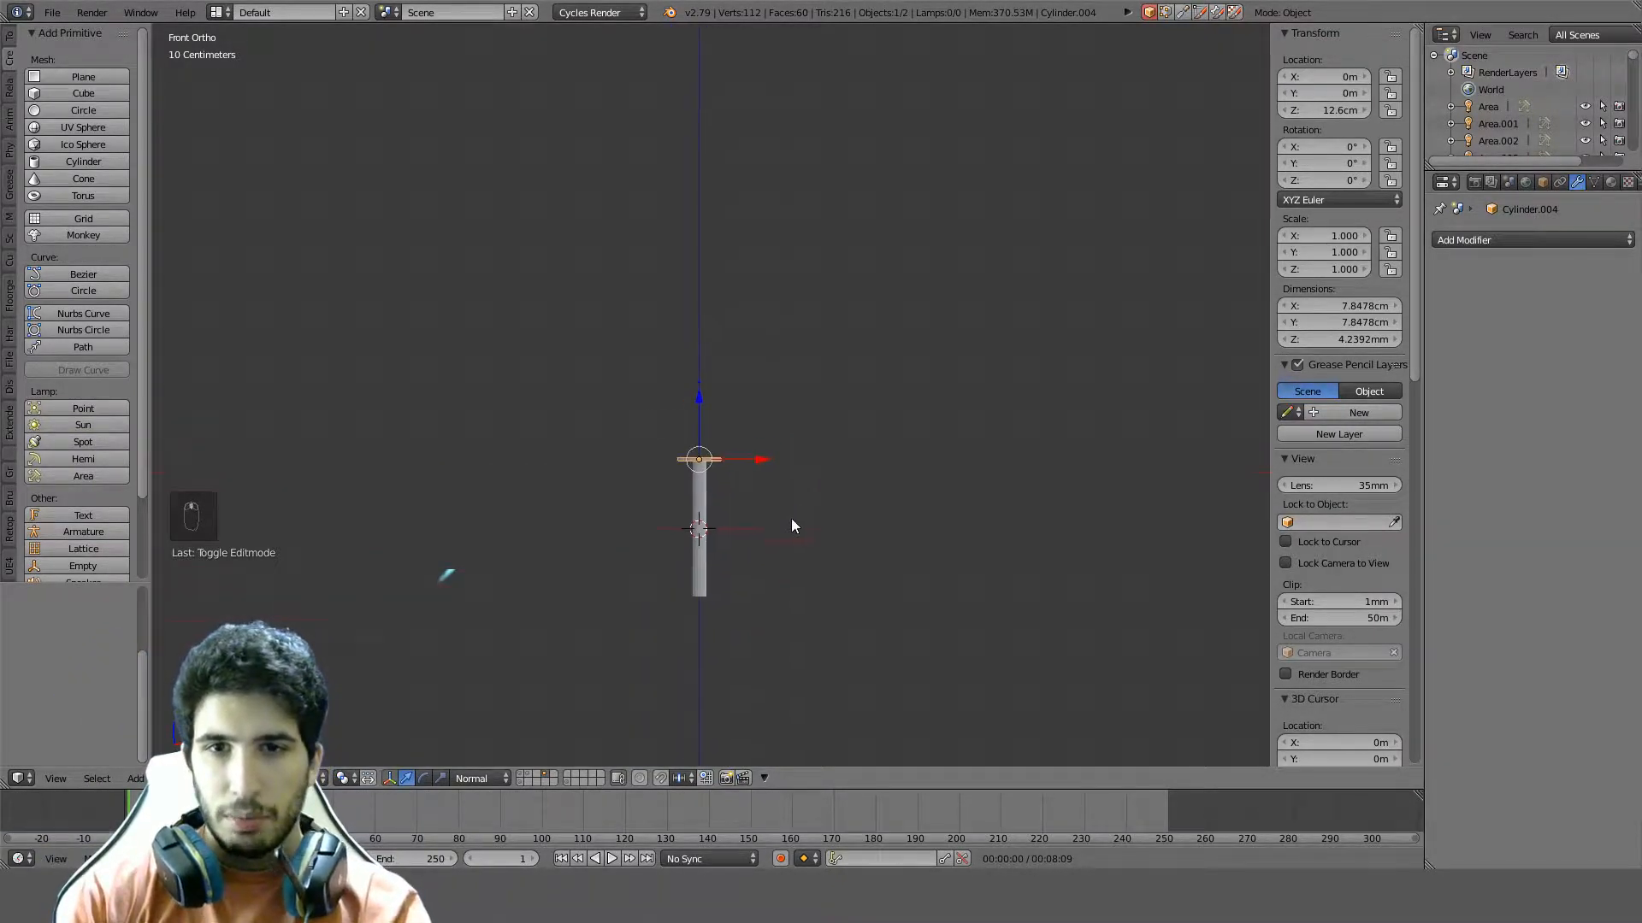
{"action": "middle_click_drag", "start_coordinate": [792, 526], "coordinate": [784, 579], "text": "shift"}
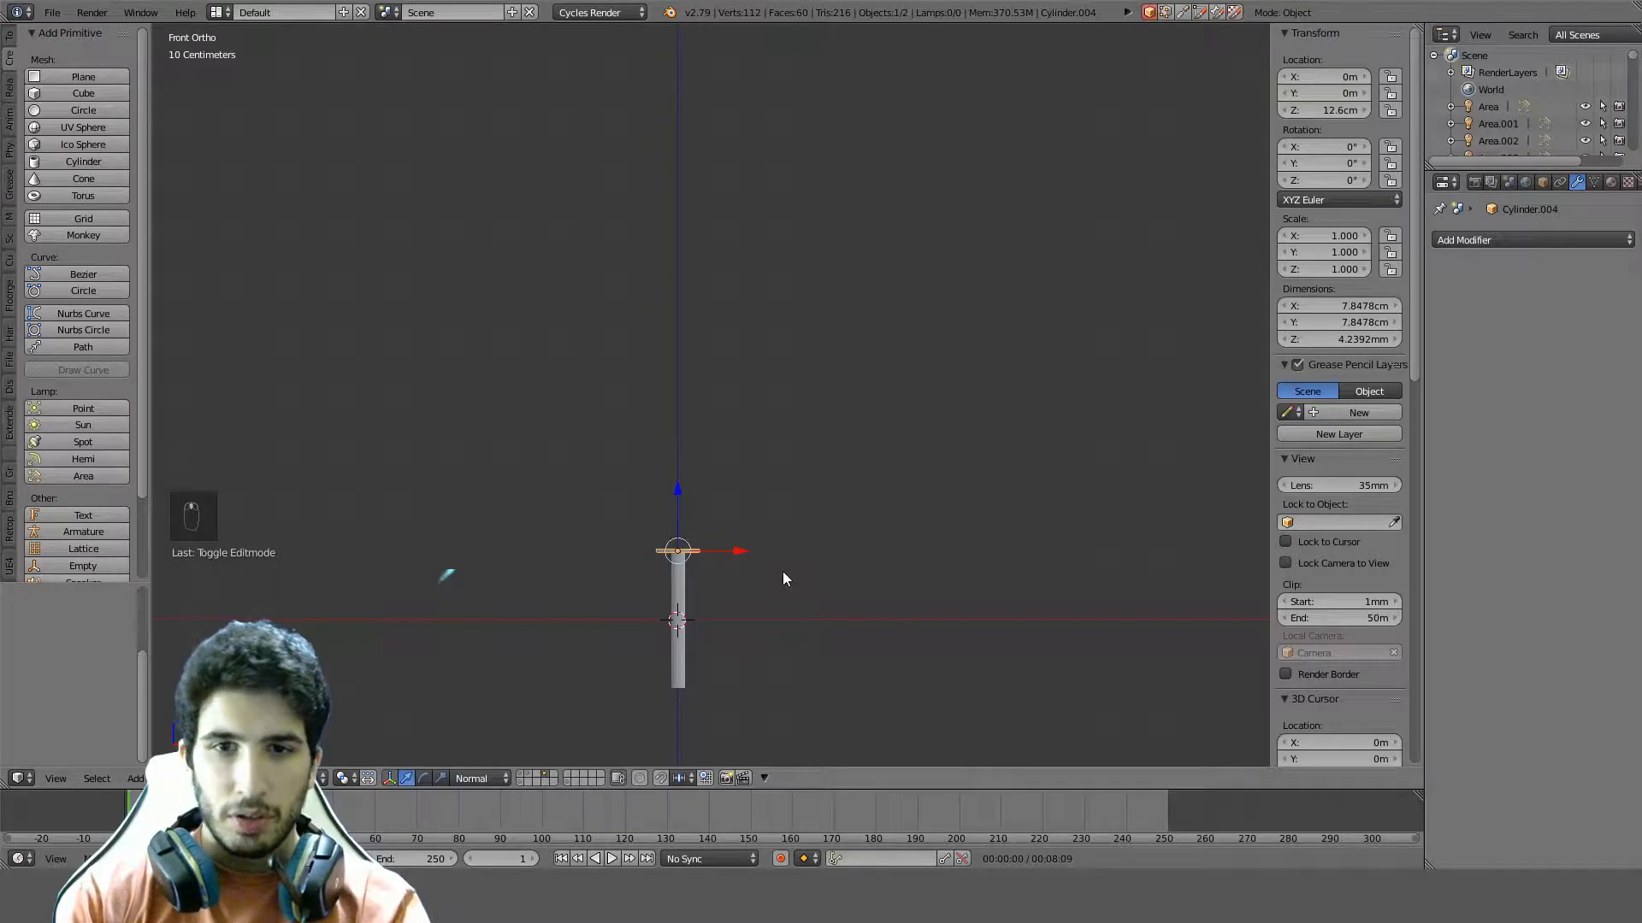
{"action": "left_click", "coordinate": [72, 96]}
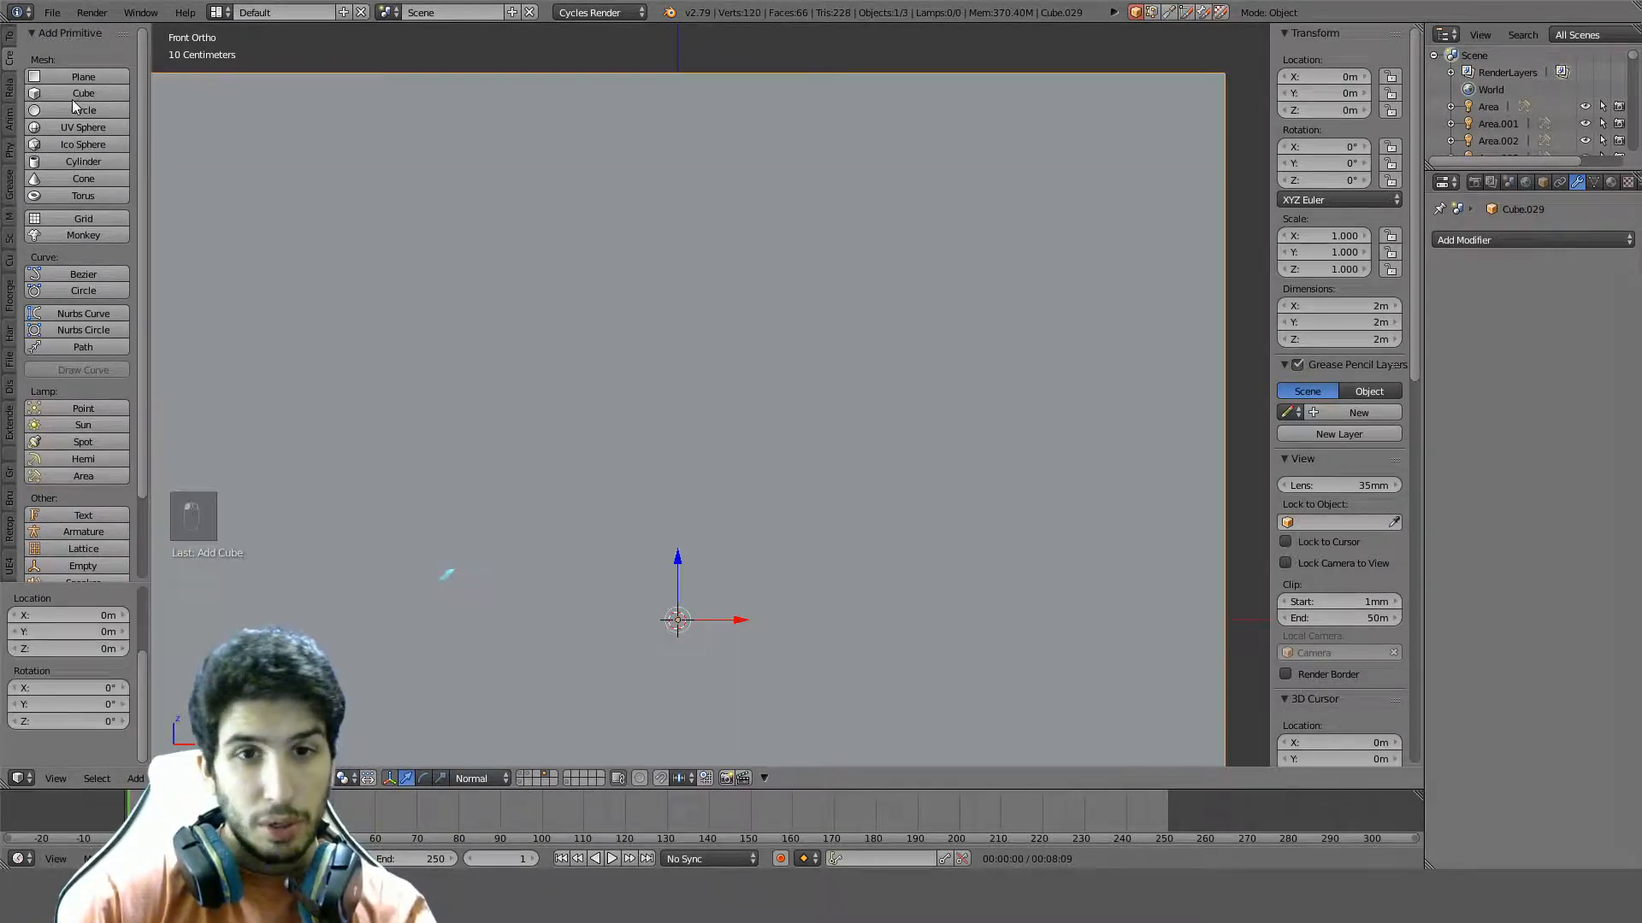
{"action": "scroll", "coordinate": [983, 386], "scroll_direction": "down", "scroll_amount": 6}
{"action": "key", "text": "z"}
{"action": "scroll", "coordinate": [1004, 356], "scroll_direction": "up", "scroll_amount": 4}
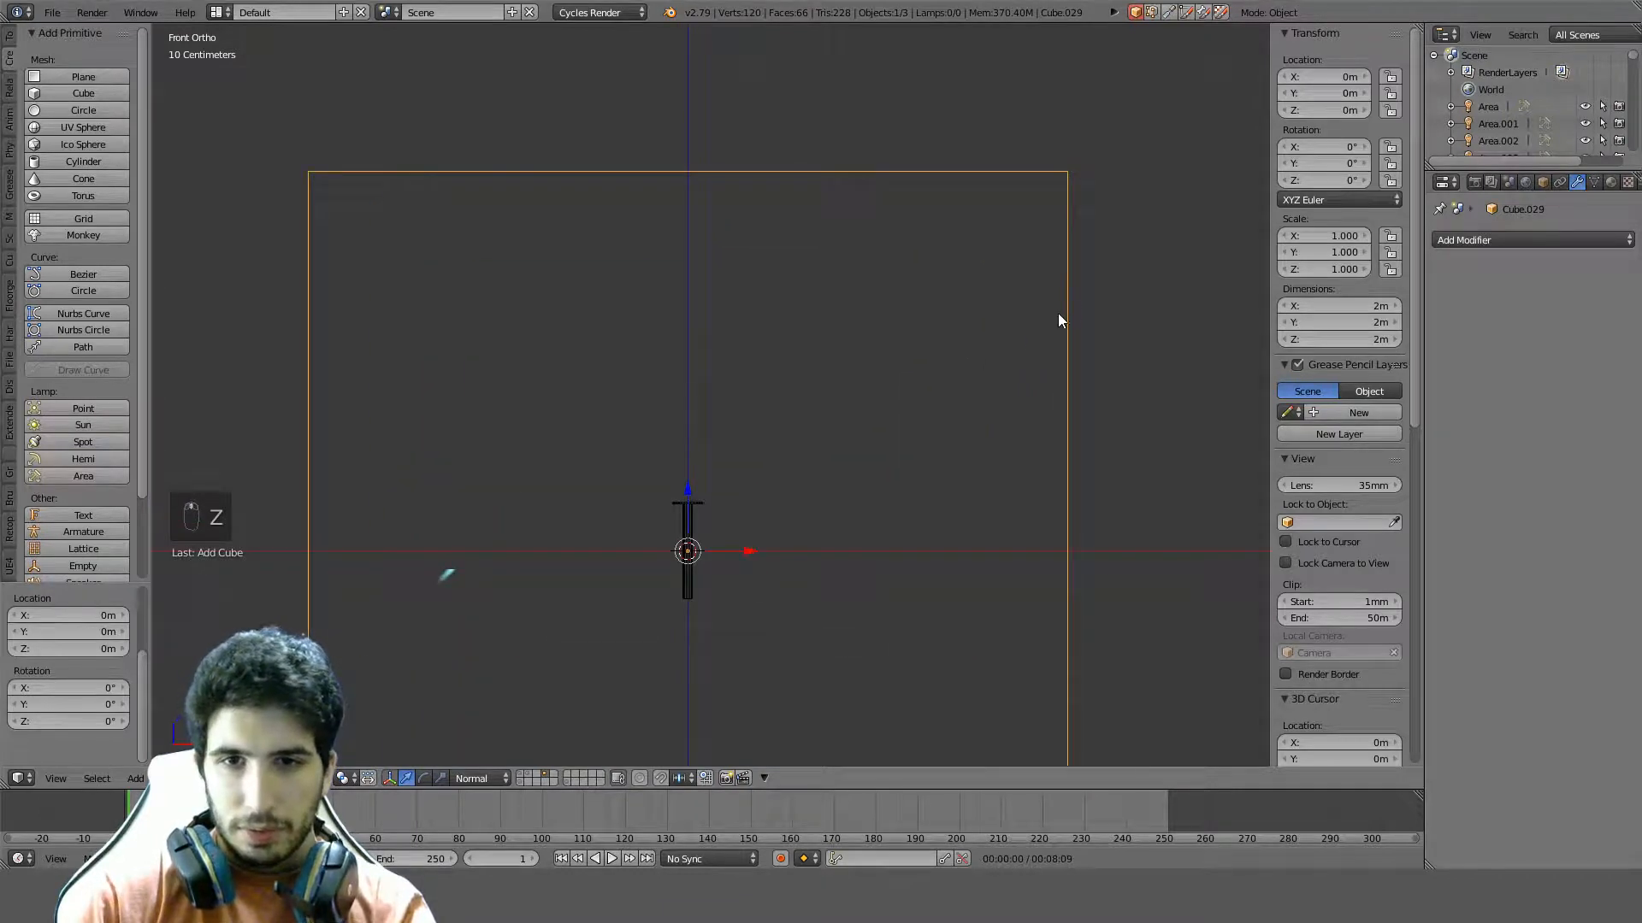
{"action": "scroll", "coordinate": [1077, 302], "scroll_direction": "down", "scroll_amount": 2}
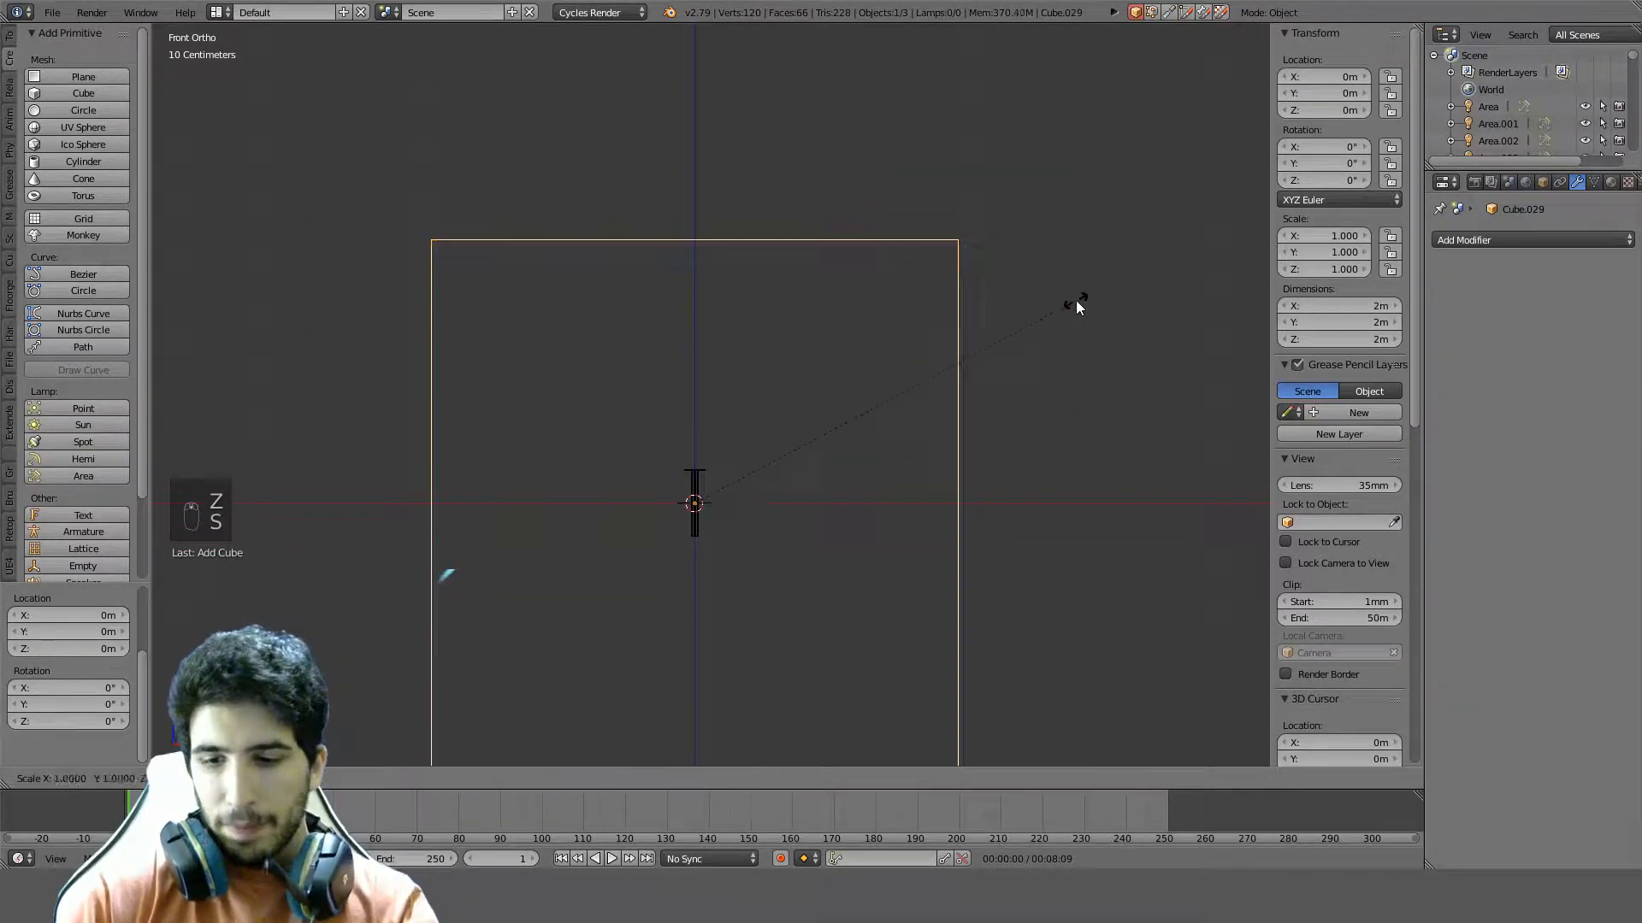
Scale the cube to 0.5 and move it up along Z to 70 cm, above the guard
{"action": "type", "text": "s0.5"}
{"action": "key", "text": "Return"}
{"action": "key", "text": "g"}
{"action": "key", "text": "z"}
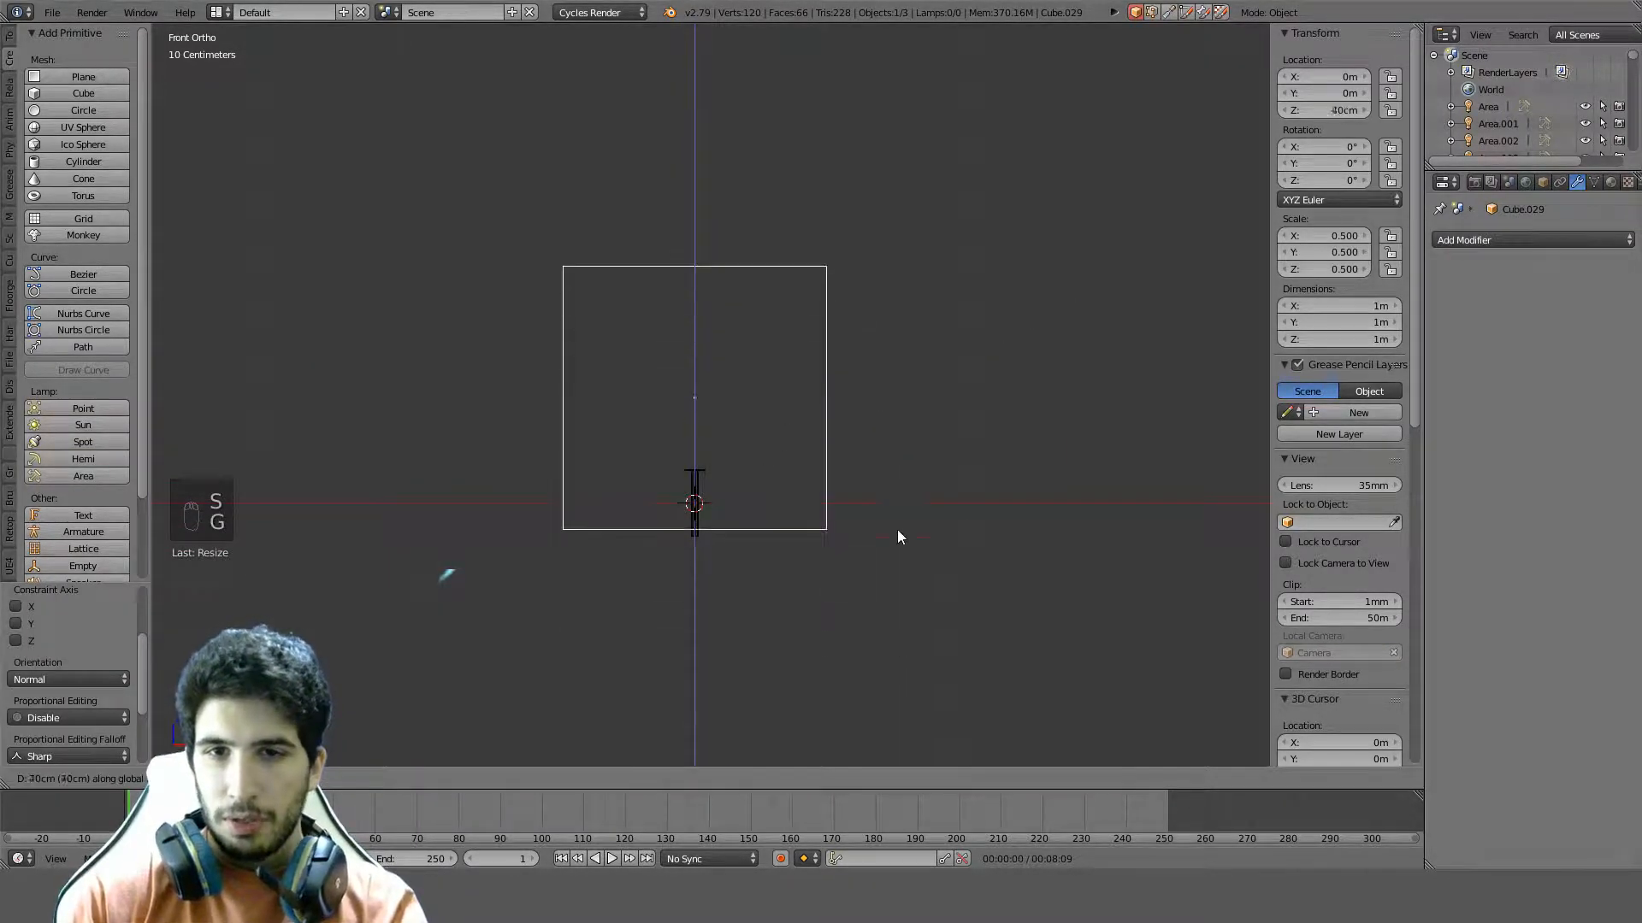
{"action": "left_click", "coordinate": [896, 490]}
{"action": "scroll", "coordinate": [1028, 381], "scroll_direction": "up", "scroll_amount": 6}
{"action": "scroll", "coordinate": [1028, 382], "scroll_direction": "down", "scroll_amount": 7}
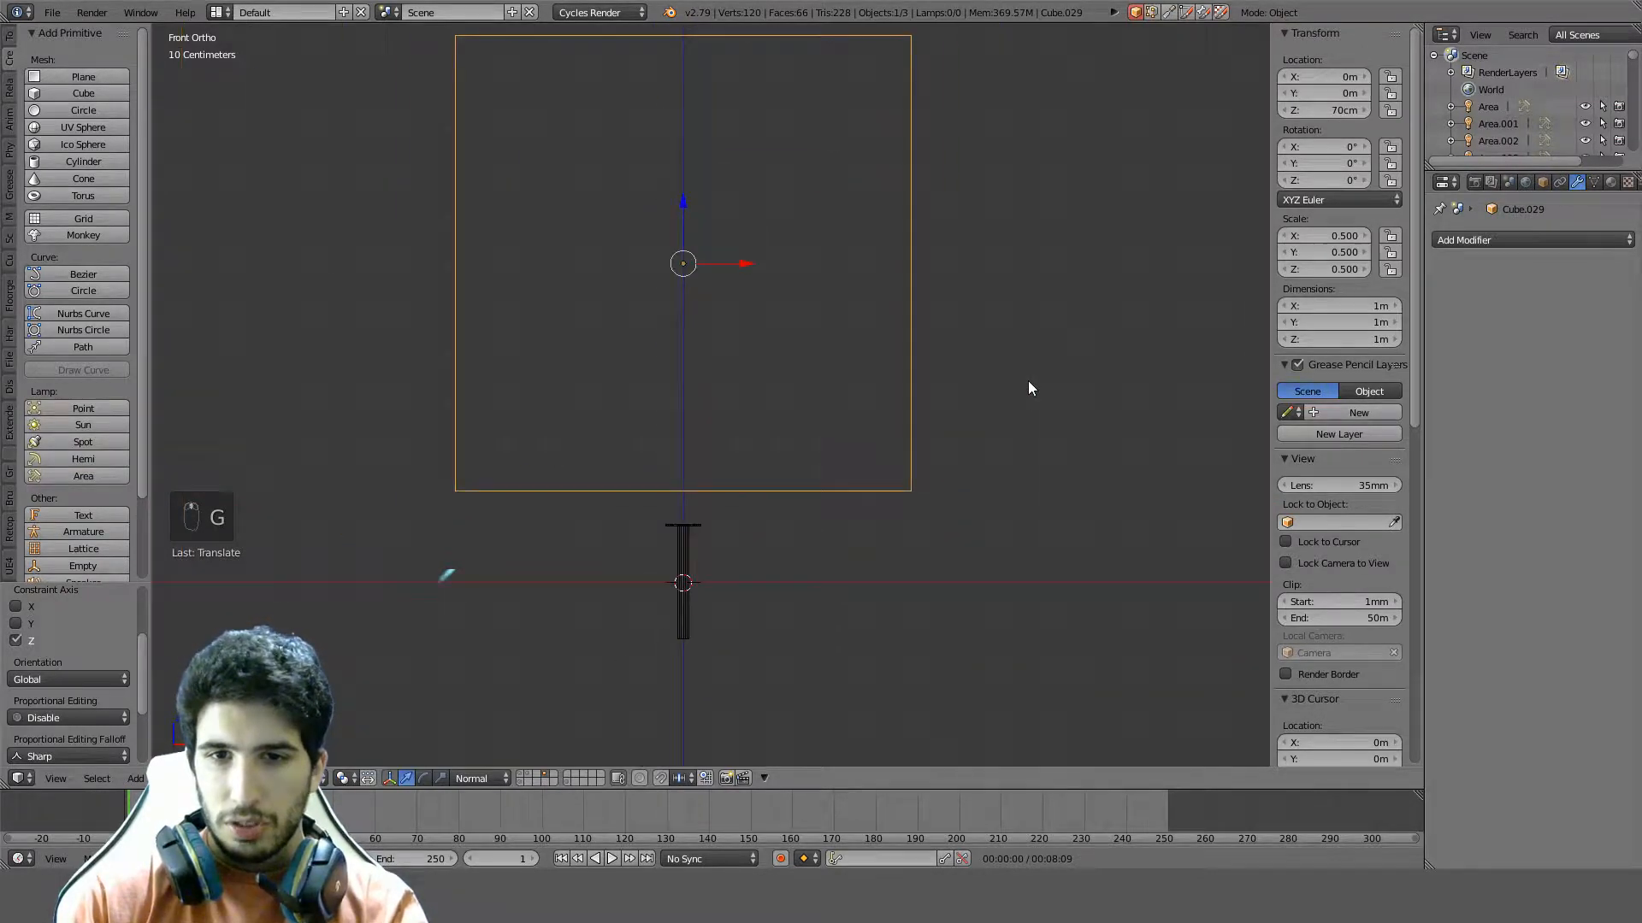
Snap the 3D cursor to the guard disc, then snap the blade cube to the cursor
{"action": "scroll", "coordinate": [1028, 382], "scroll_direction": "up", "scroll_amount": 3}
{"action": "right_click", "coordinate": [684, 547]}
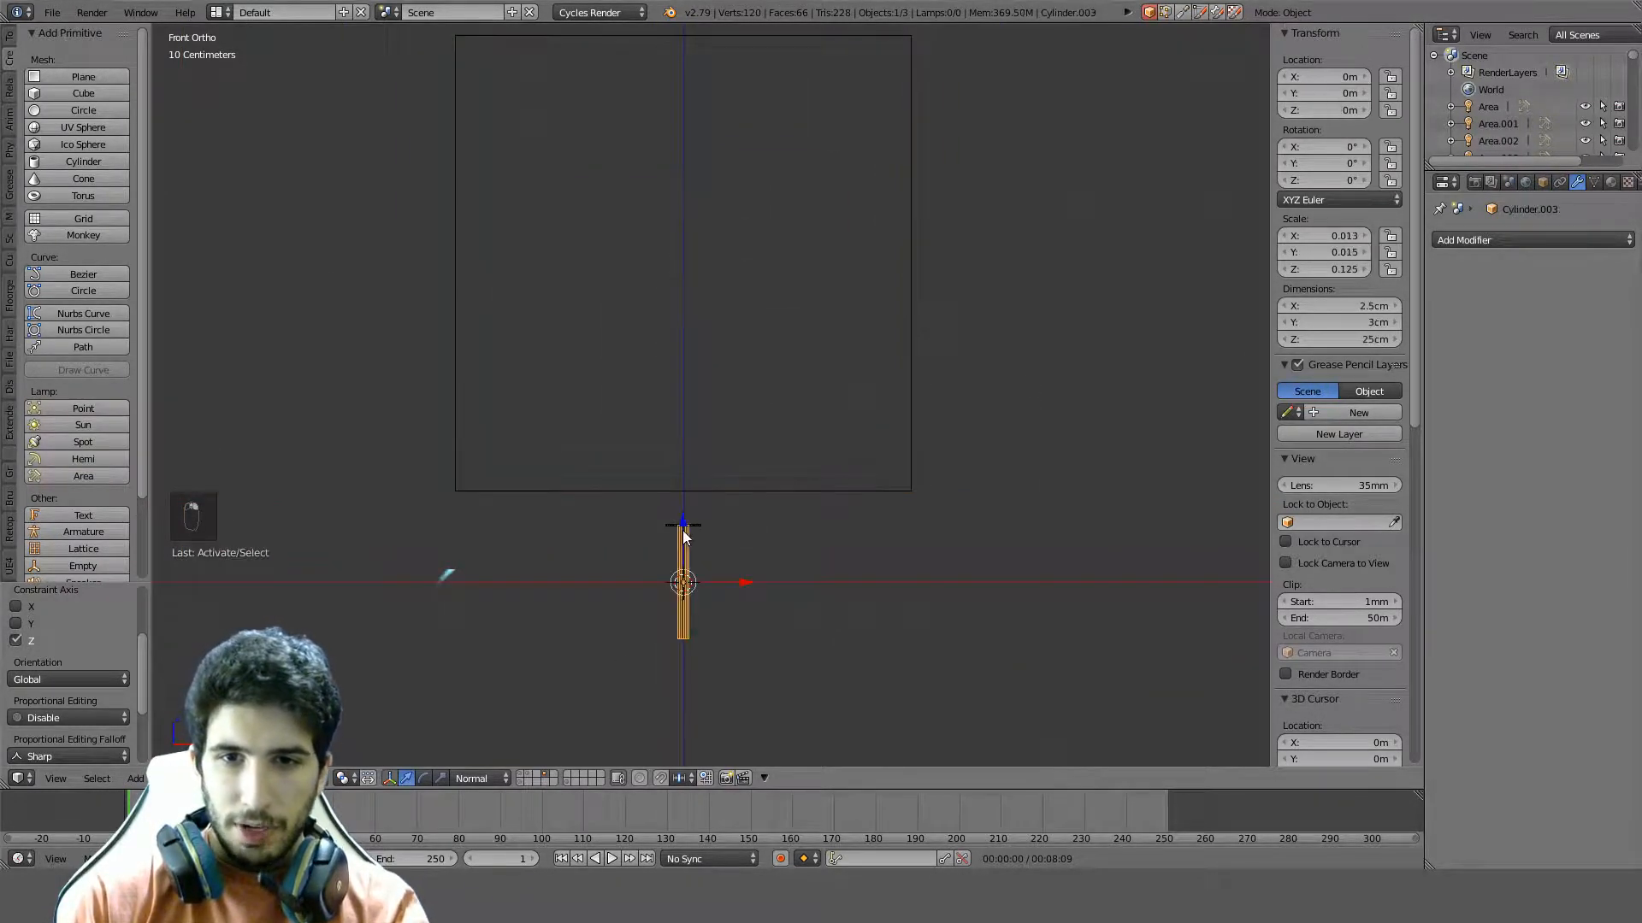
{"action": "key", "text": "shift+s"}
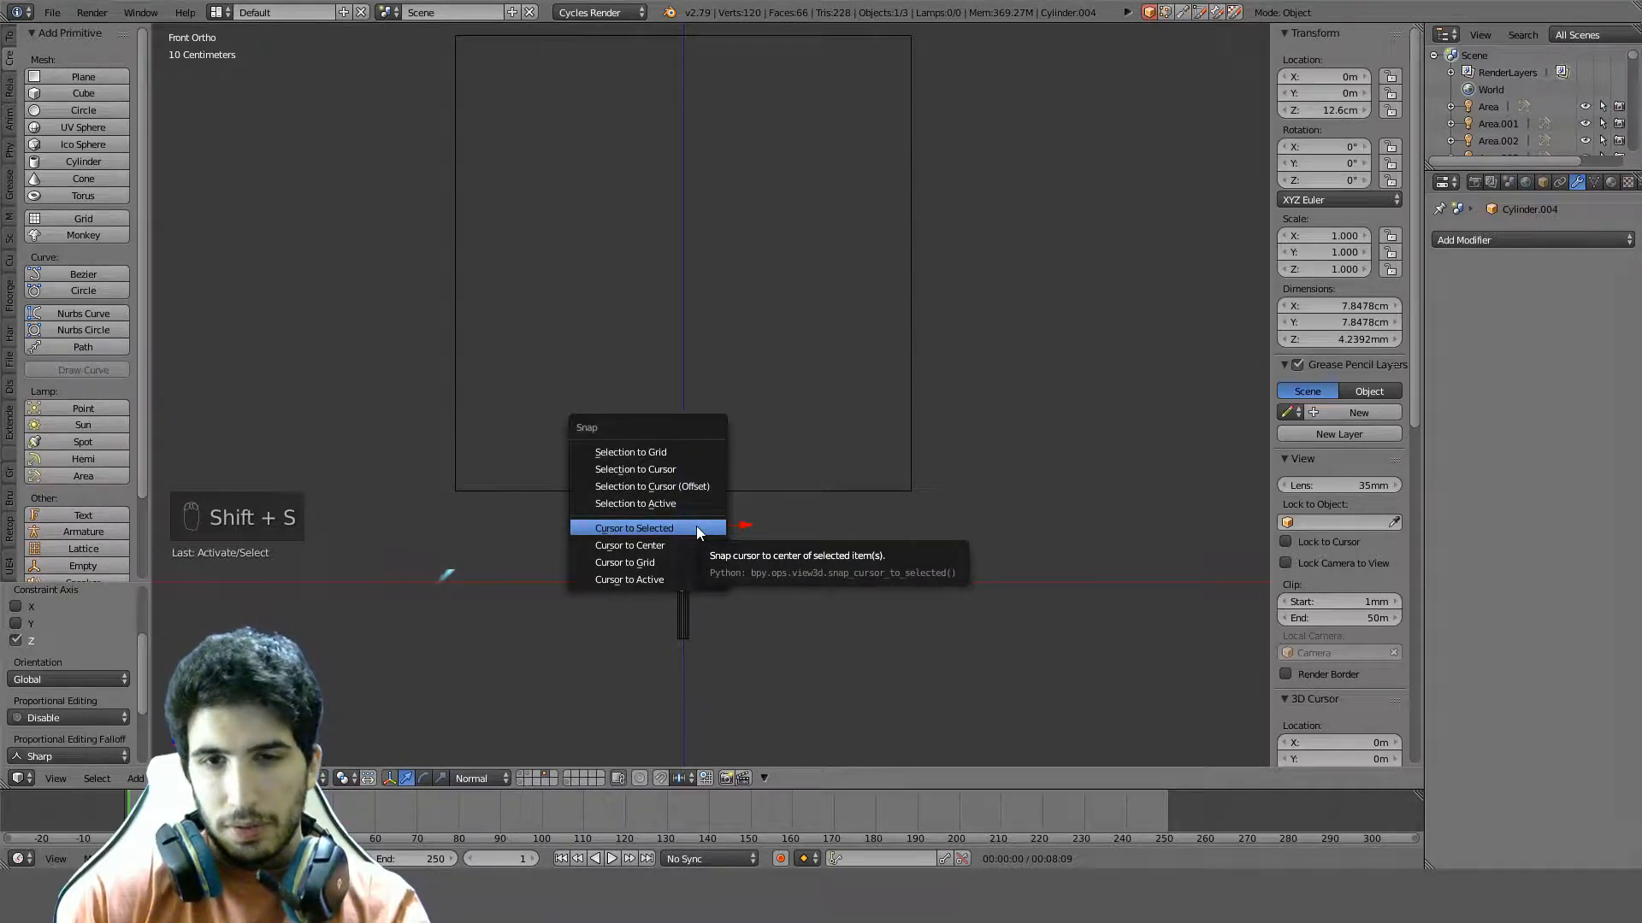
{"action": "left_click", "coordinate": [696, 528]}
{"action": "right_click", "coordinate": [920, 462]}
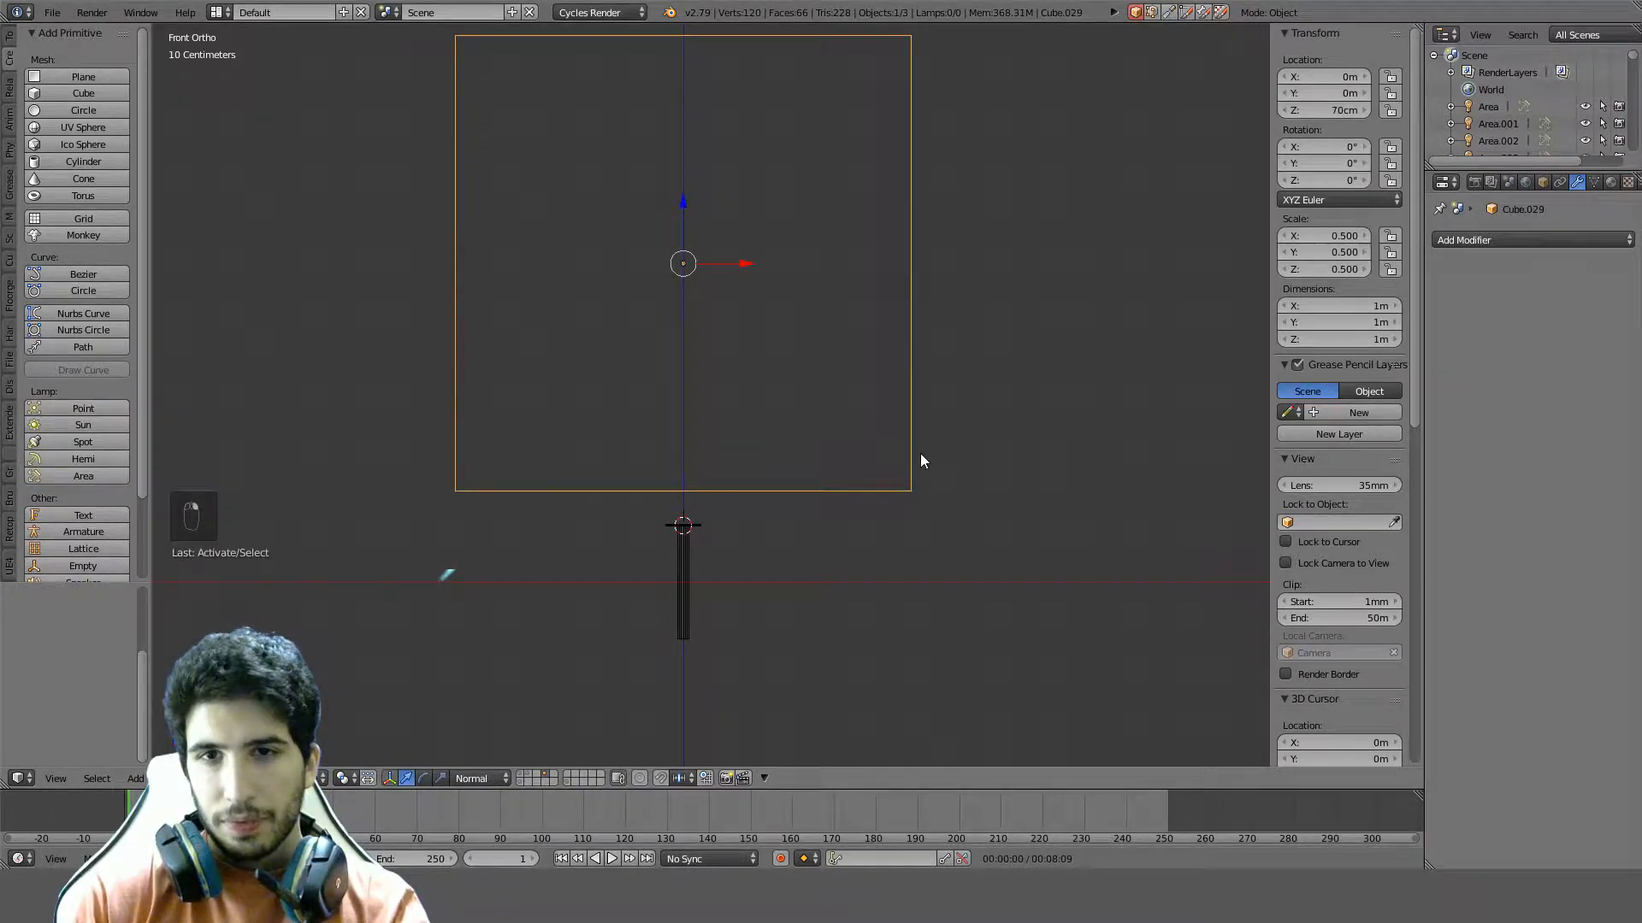
{"action": "key", "text": "shift+s"}
{"action": "left_click", "coordinate": [923, 416]}
In Edit Mode, move the cube's whole mesh up 50 cm along Z so its base meets the guard, and return to Object Mode
{"action": "key", "text": "Tab"}
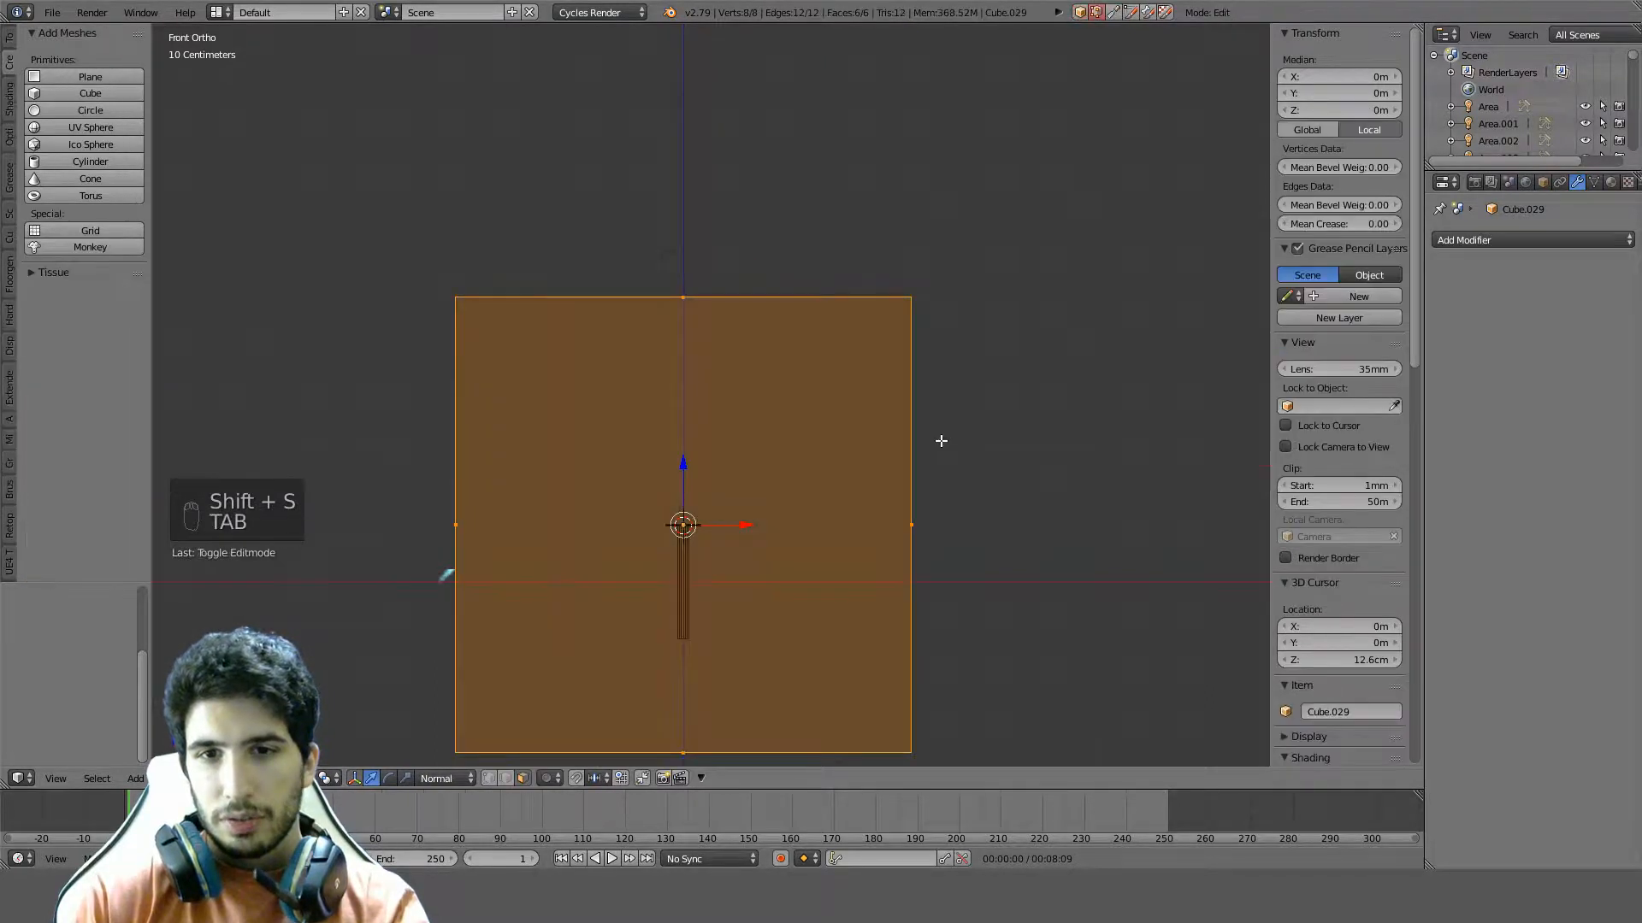
{"action": "key", "text": "g"}
{"action": "left_click", "coordinate": [941, 213]}
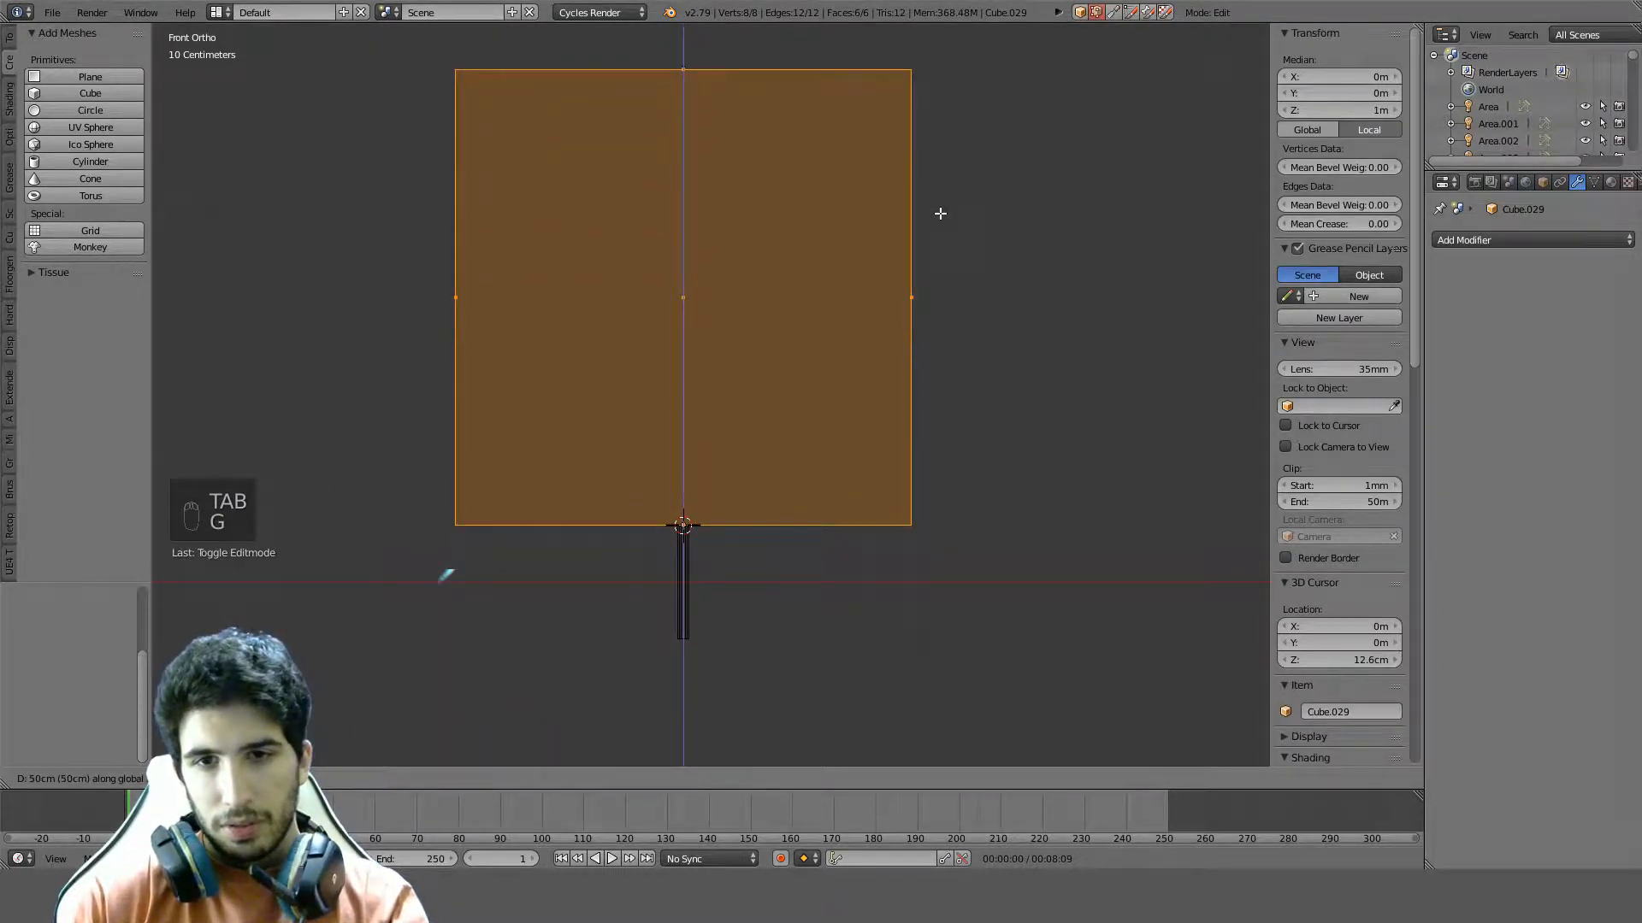
{"action": "key", "text": "Tab"}
{"action": "scroll", "coordinate": [929, 425], "scroll_direction": "up", "scroll_amount": 4}
{"action": "scroll", "coordinate": [930, 433], "scroll_direction": "down", "scroll_amount": 4}
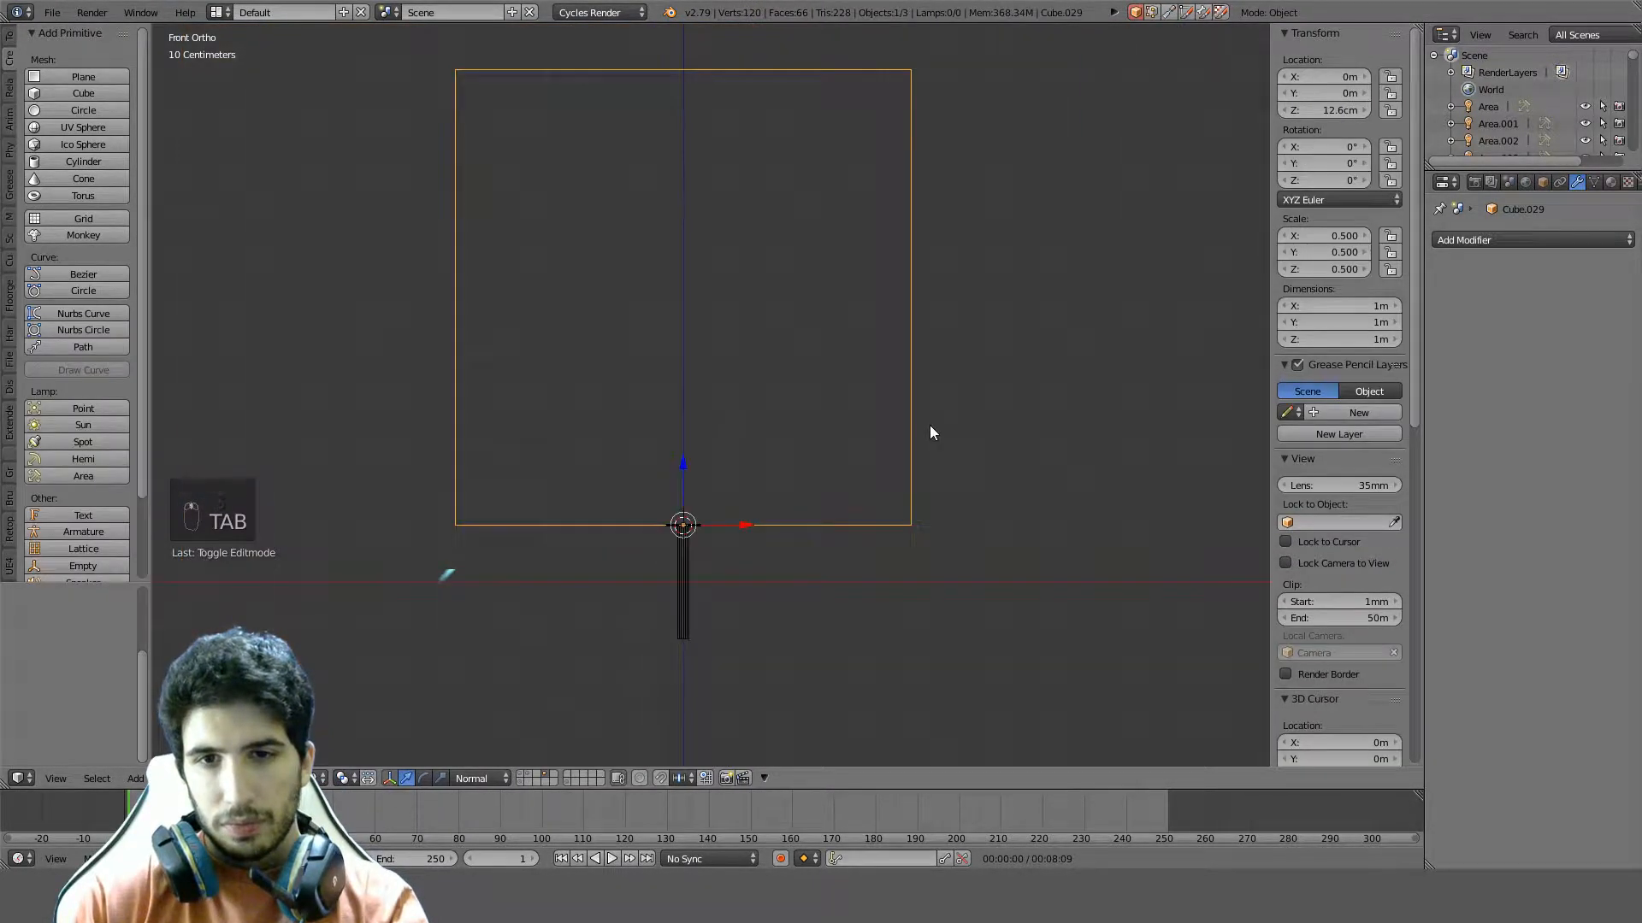
Scale the cube in X and Y only, keeping its height, to a 4 cm by 4 cm cross-section
{"action": "key", "text": "s"}
{"action": "scroll", "coordinate": [983, 295], "scroll_direction": "up", "scroll_amount": 3}
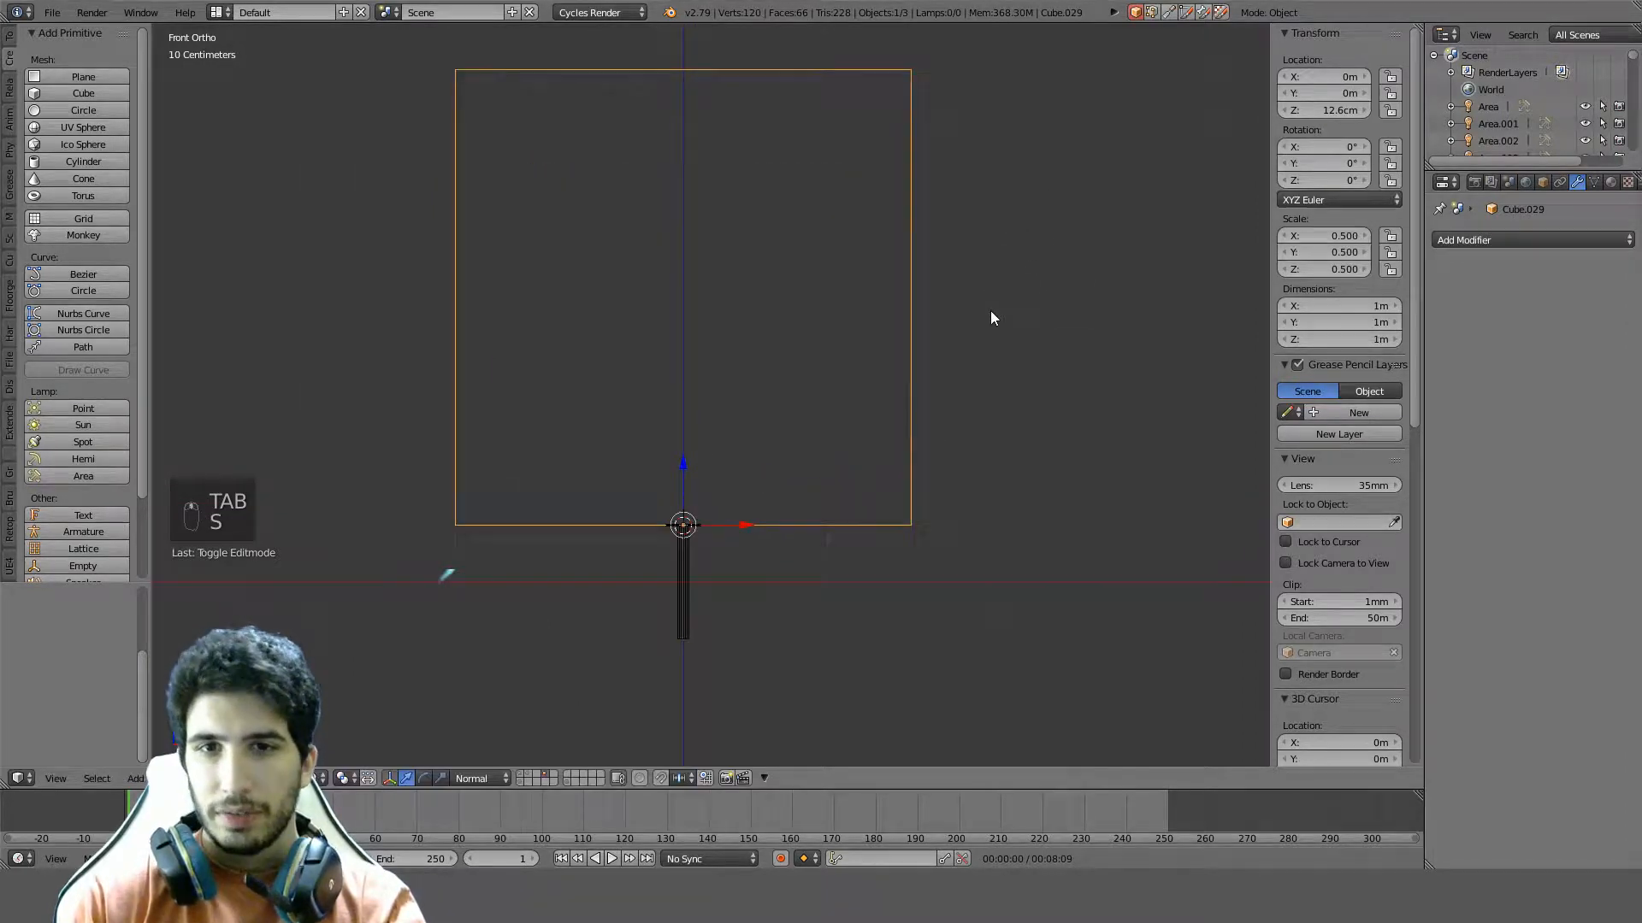
{"action": "key", "text": "s"}
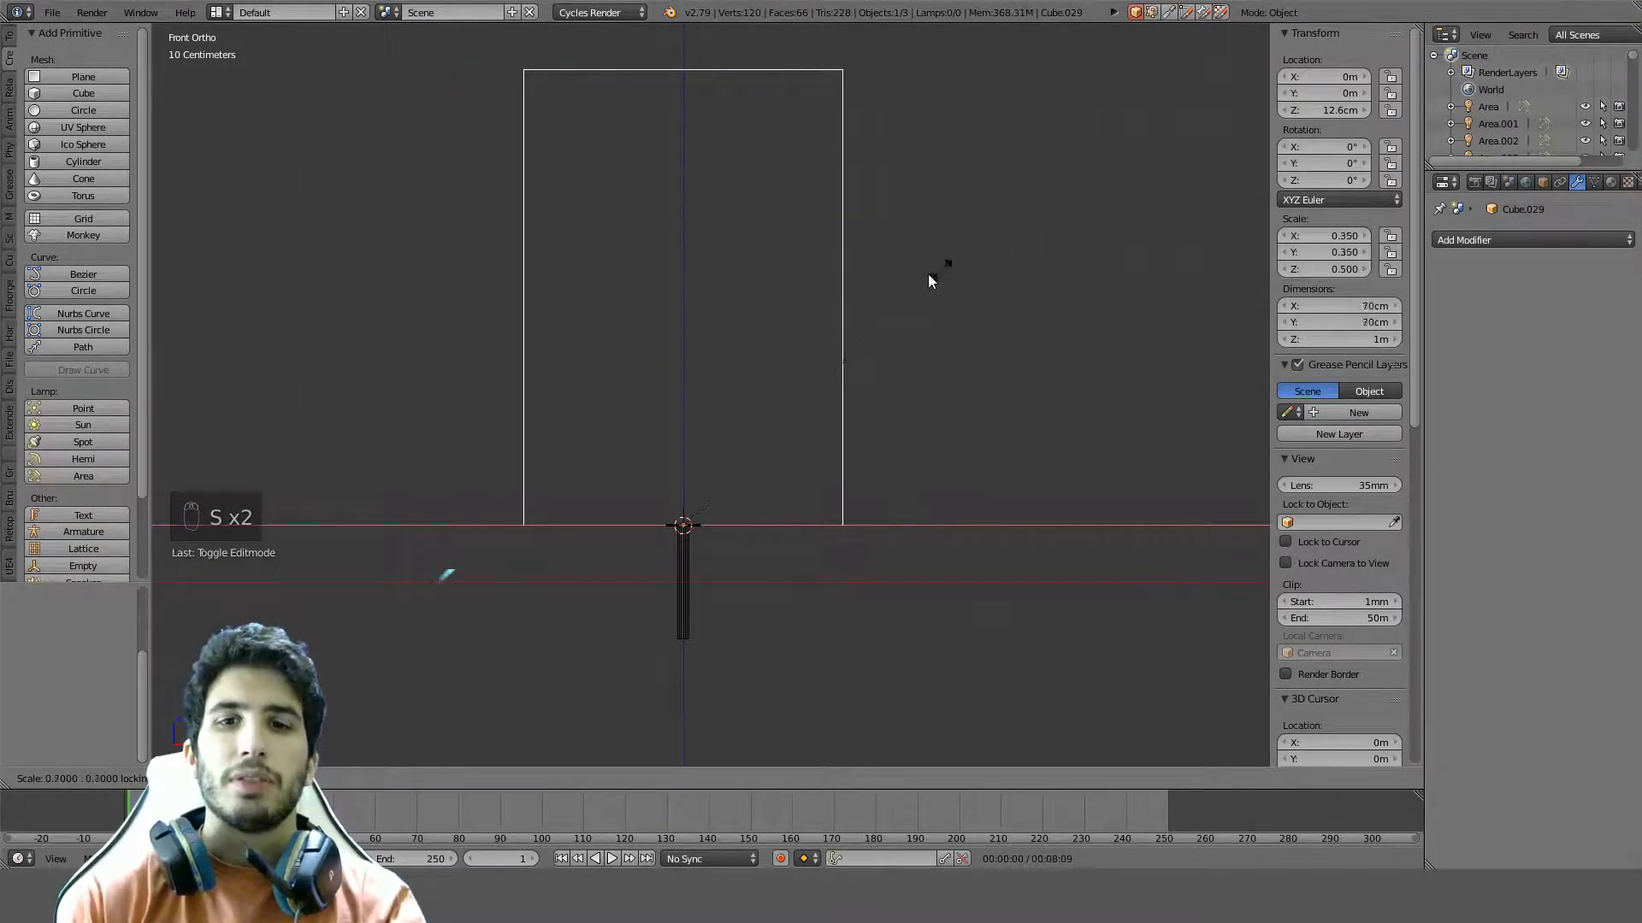
{"action": "left_click", "coordinate": [670, 484]}
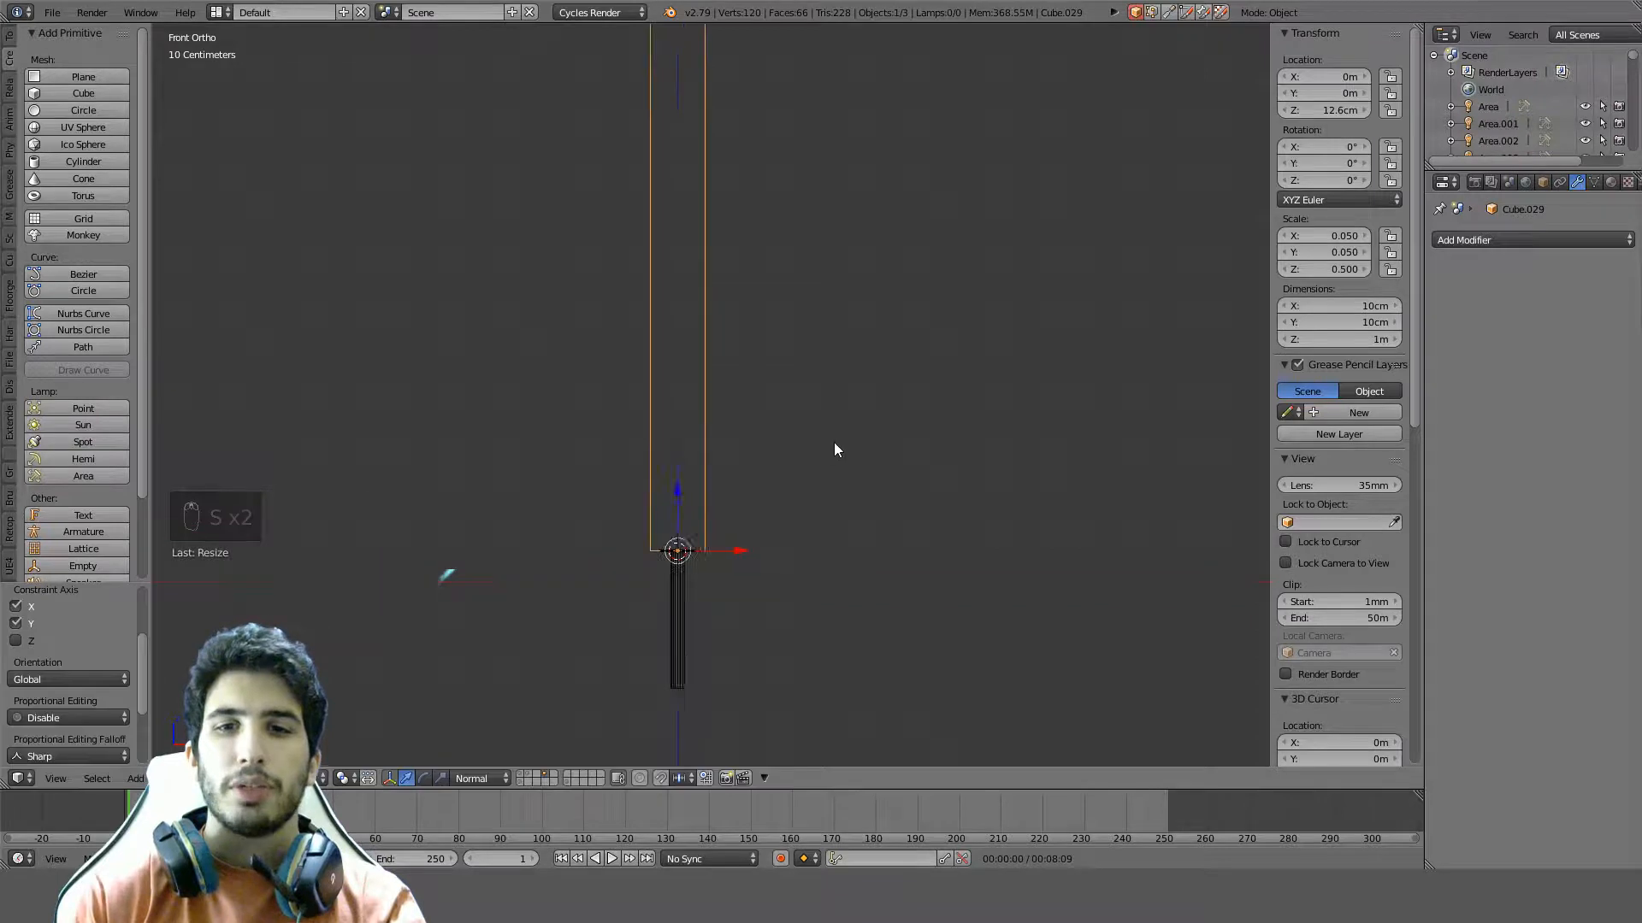
{"action": "scroll", "coordinate": [835, 447], "scroll_direction": "up", "scroll_amount": 6}
{"action": "key", "text": "s"}
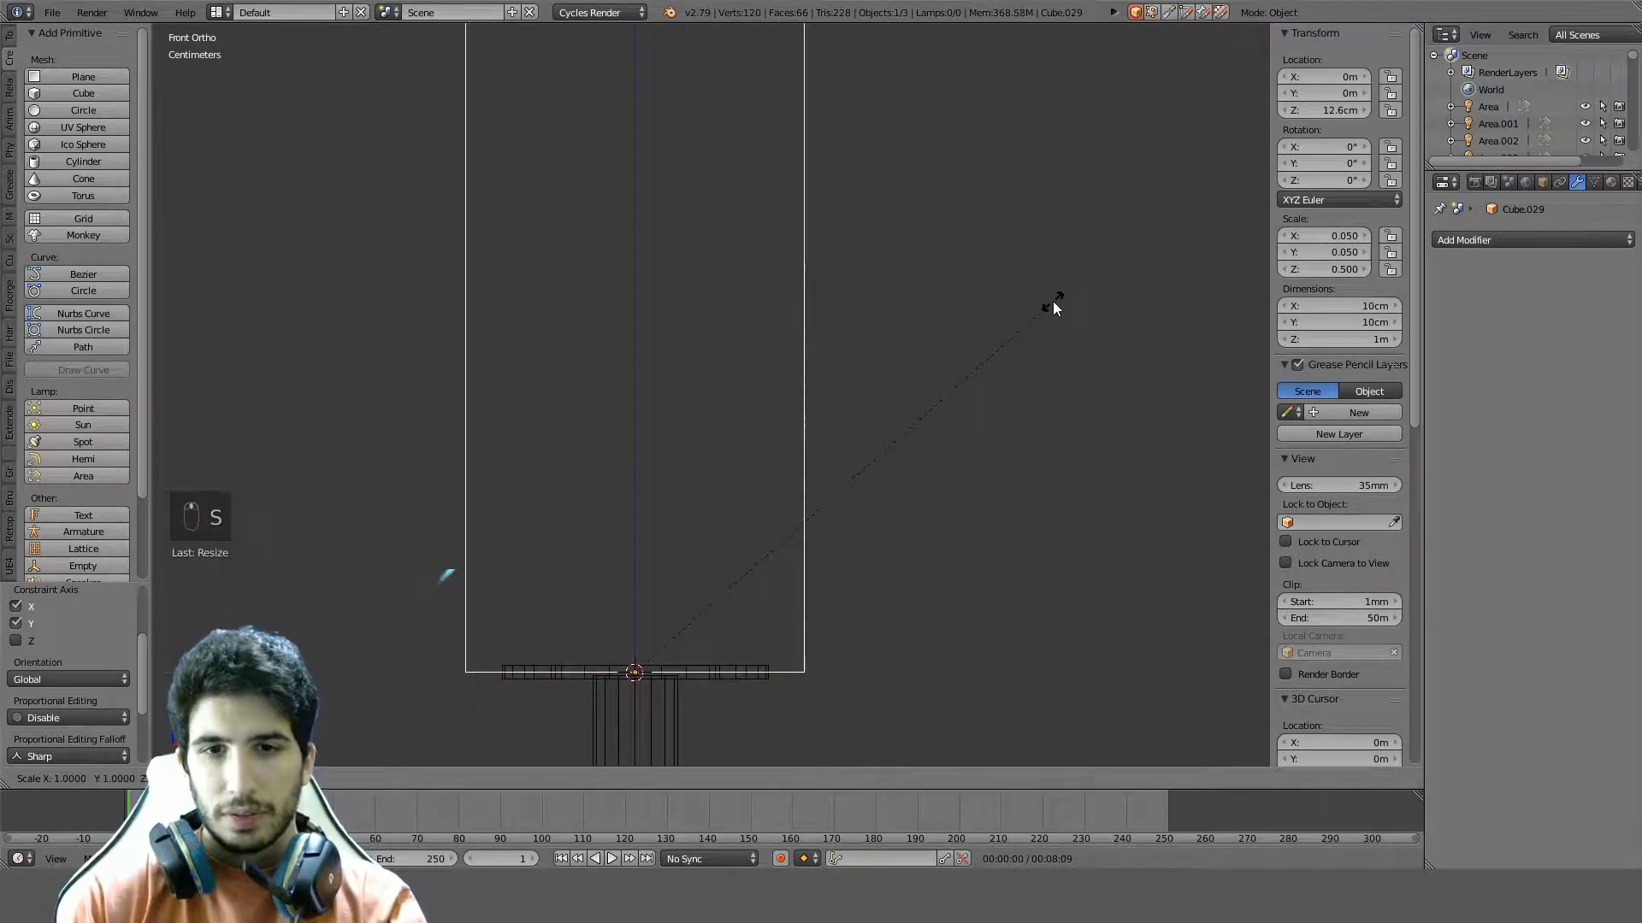
{"action": "key", "text": "shift+z"}
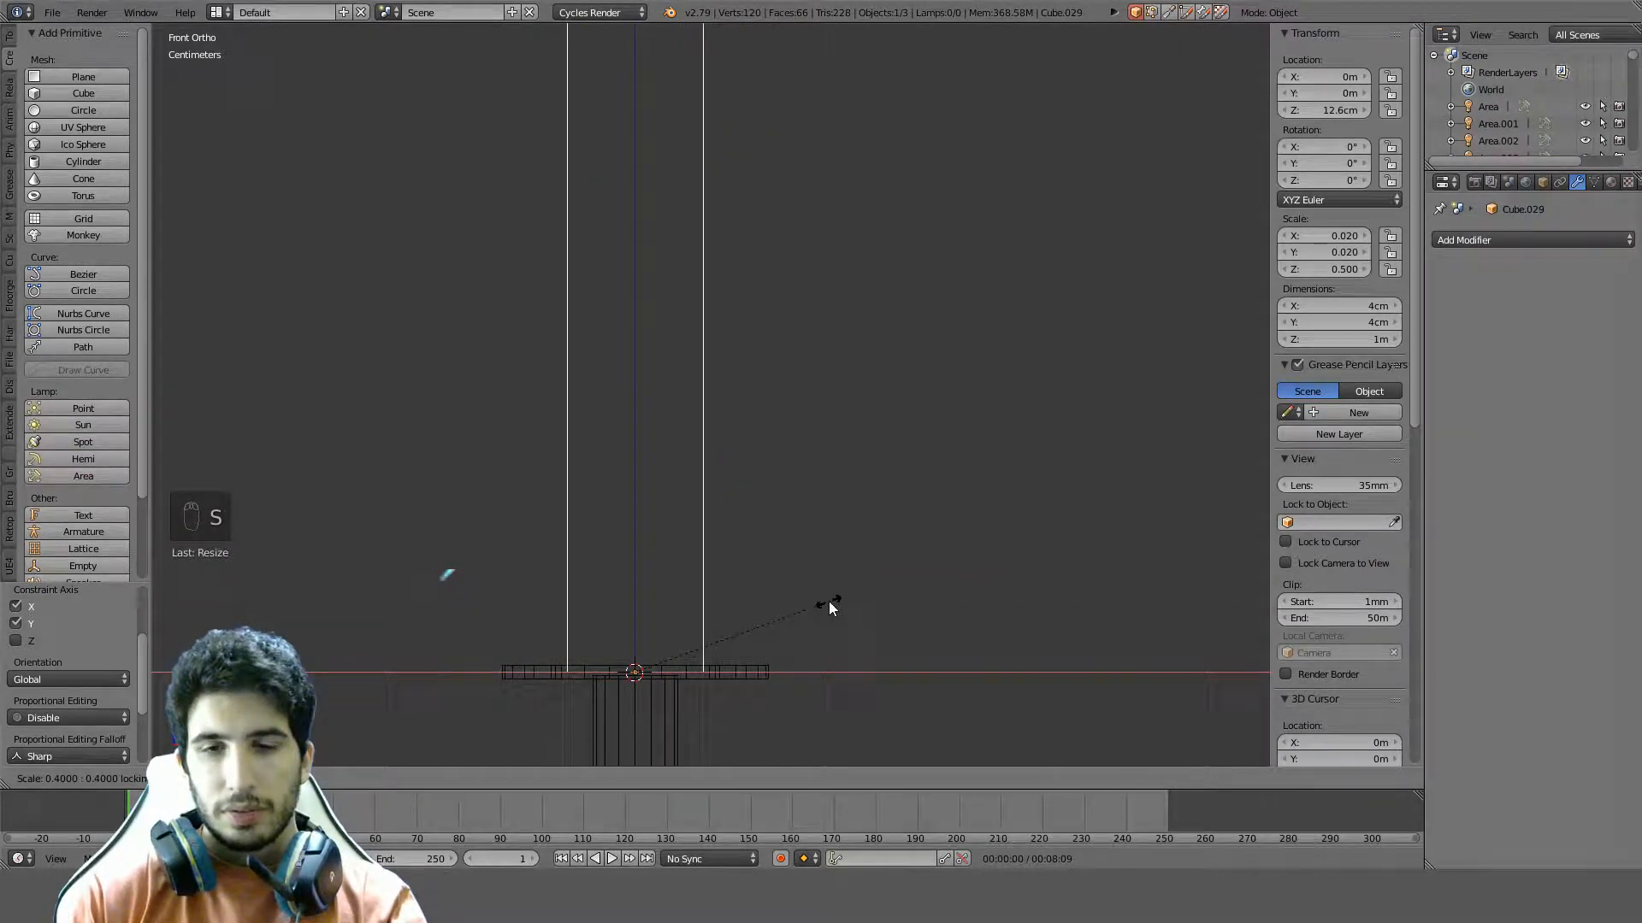
{"action": "left_click", "coordinate": [829, 602]}
Narrow the blade block further in X and Y to a 2.4 cm by 2.4 cm cross-section
{"action": "scroll", "coordinate": [975, 410], "scroll_direction": "down", "scroll_amount": 2}
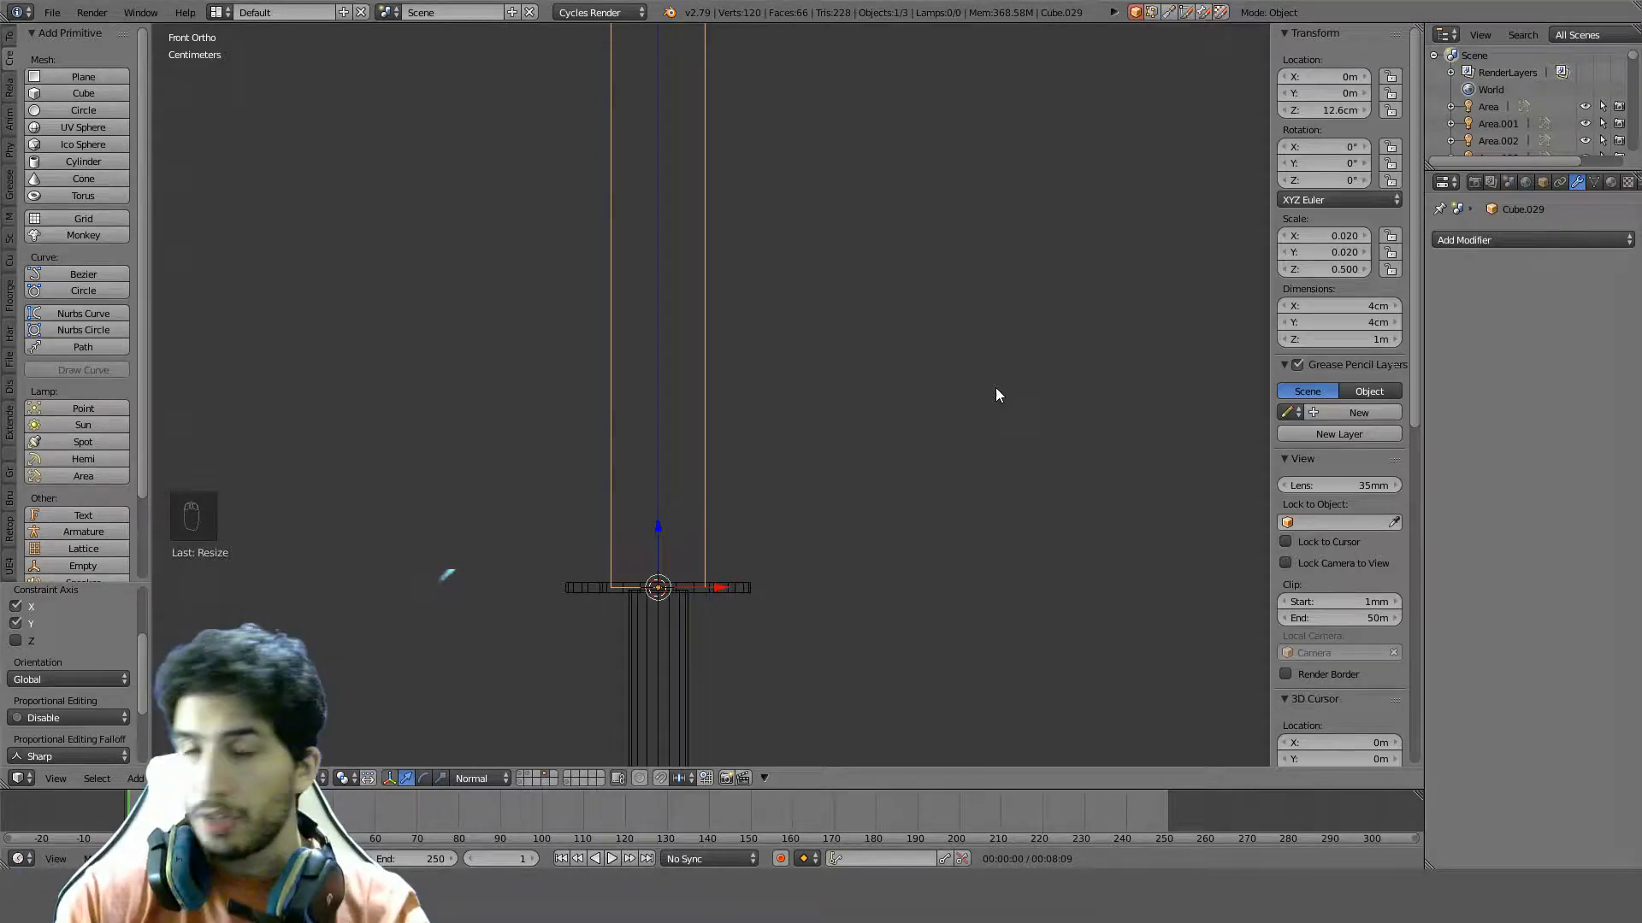
{"action": "key", "text": "s"}
{"action": "key", "text": "shift+z"}
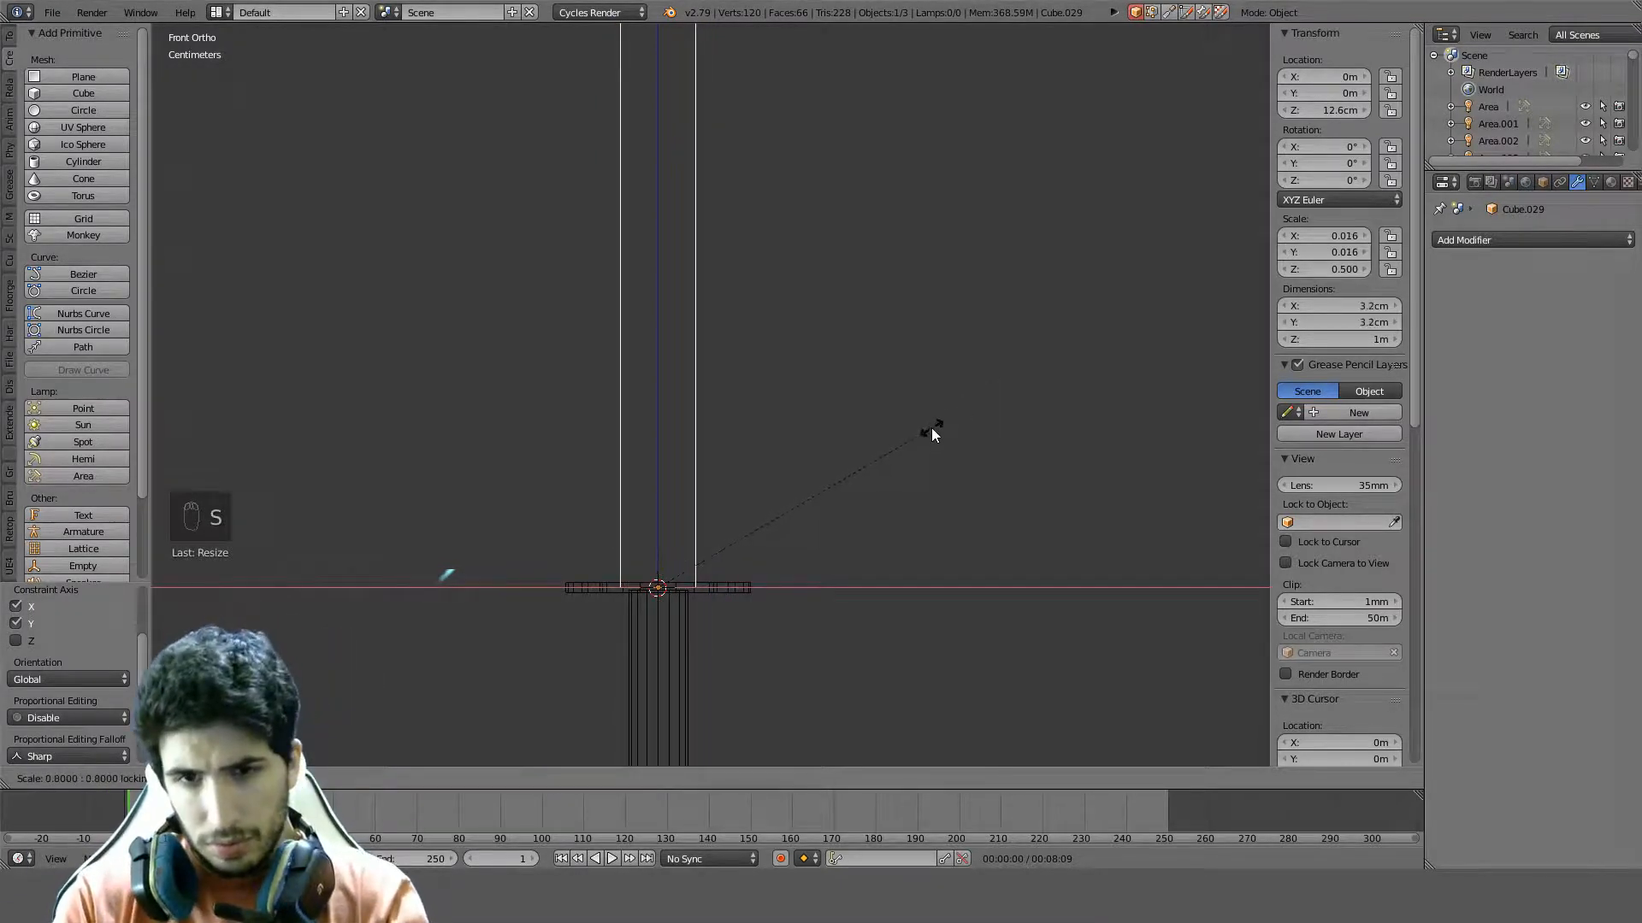
{"action": "left_click", "coordinate": [871, 479]}
{"action": "scroll", "coordinate": [871, 480], "scroll_direction": "down", "scroll_amount": 3}
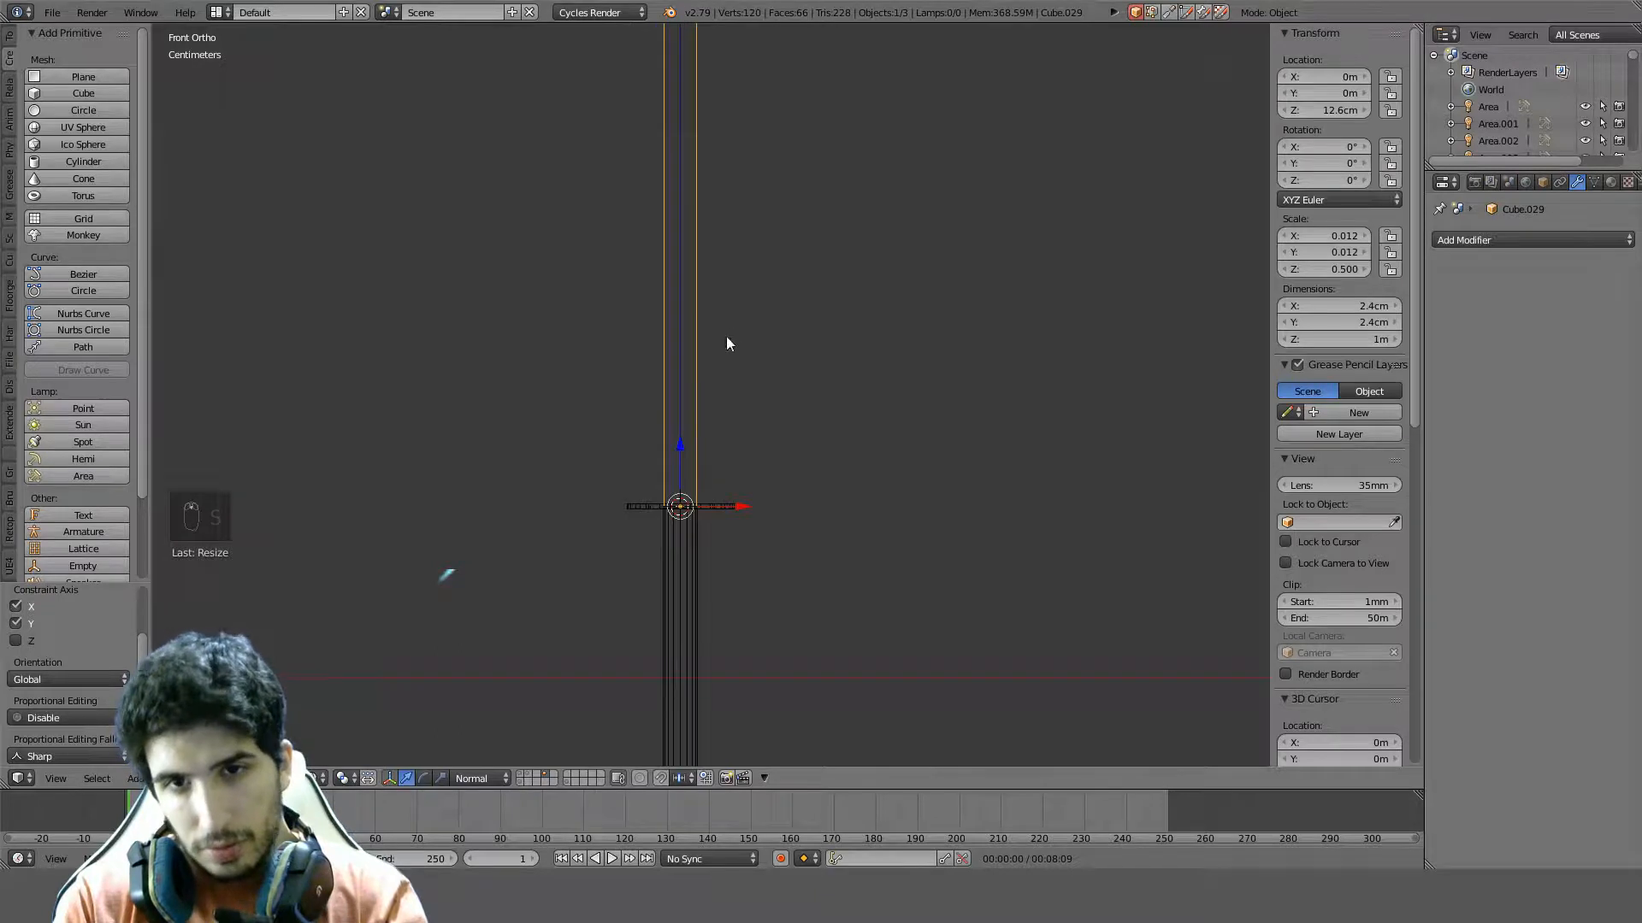
Return the viewport to solid shading and save the scene over DaerikDojo.blend
{"action": "middle_click_drag", "start_coordinate": [726, 329], "coordinate": [739, 609], "text": "shift"}
{"action": "scroll", "coordinate": [742, 513], "scroll_direction": "down", "scroll_amount": 5}
{"action": "key", "text": "z"}
{"action": "middle_click_drag", "start_coordinate": [745, 471], "coordinate": [811, 461]}
{"action": "key", "text": "Tab"}
{"action": "key", "text": "Tab"}
{"action": "key", "text": "ctrl+s"}
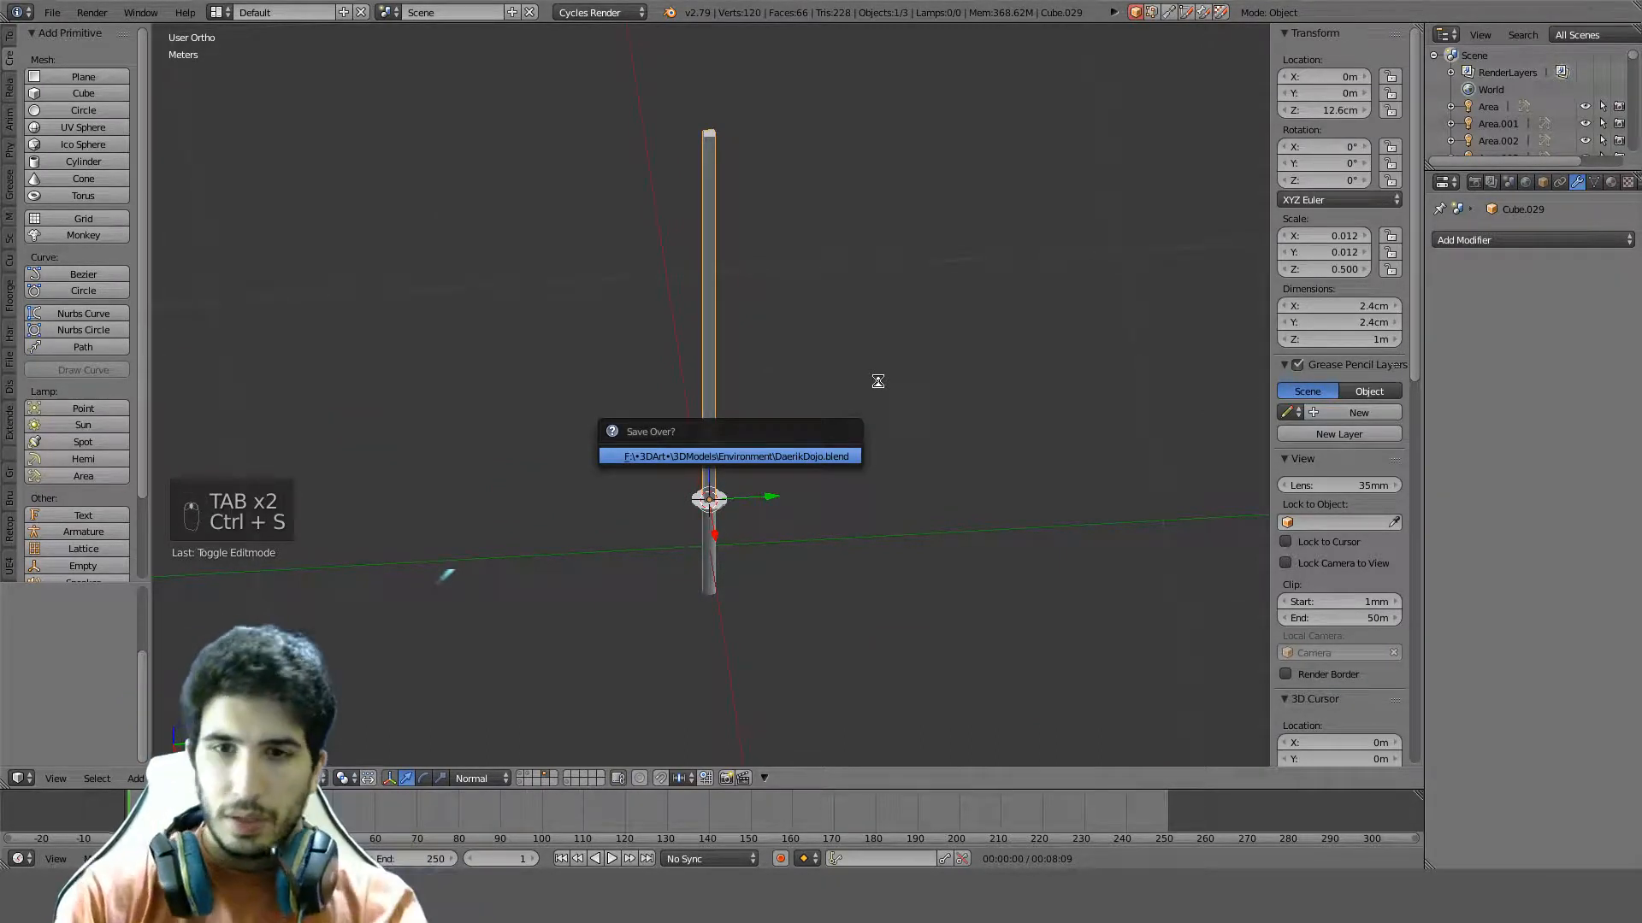
Examine the blade's proportions against the guard and handle from the right side view
{"action": "key", "text": "KP_3"}
{"action": "scroll", "coordinate": [877, 381], "scroll_direction": "up", "scroll_amount": 2}
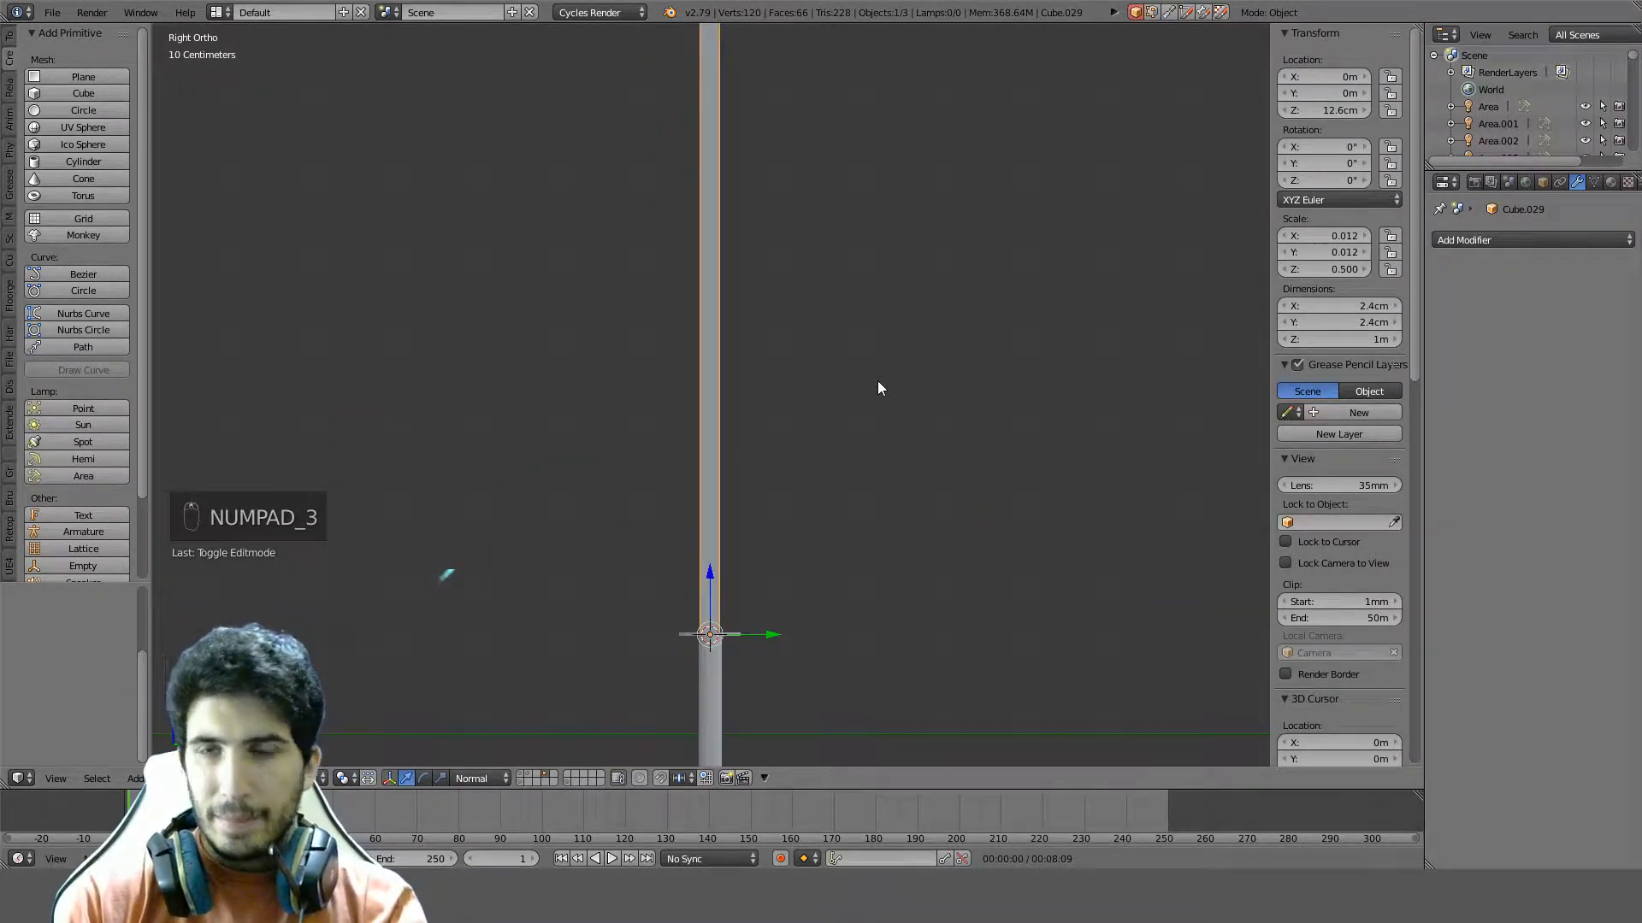
{"action": "scroll", "coordinate": [877, 381], "scroll_direction": "down", "scroll_amount": 2}
{"action": "scroll", "coordinate": [833, 389], "scroll_direction": "up", "scroll_amount": 1}
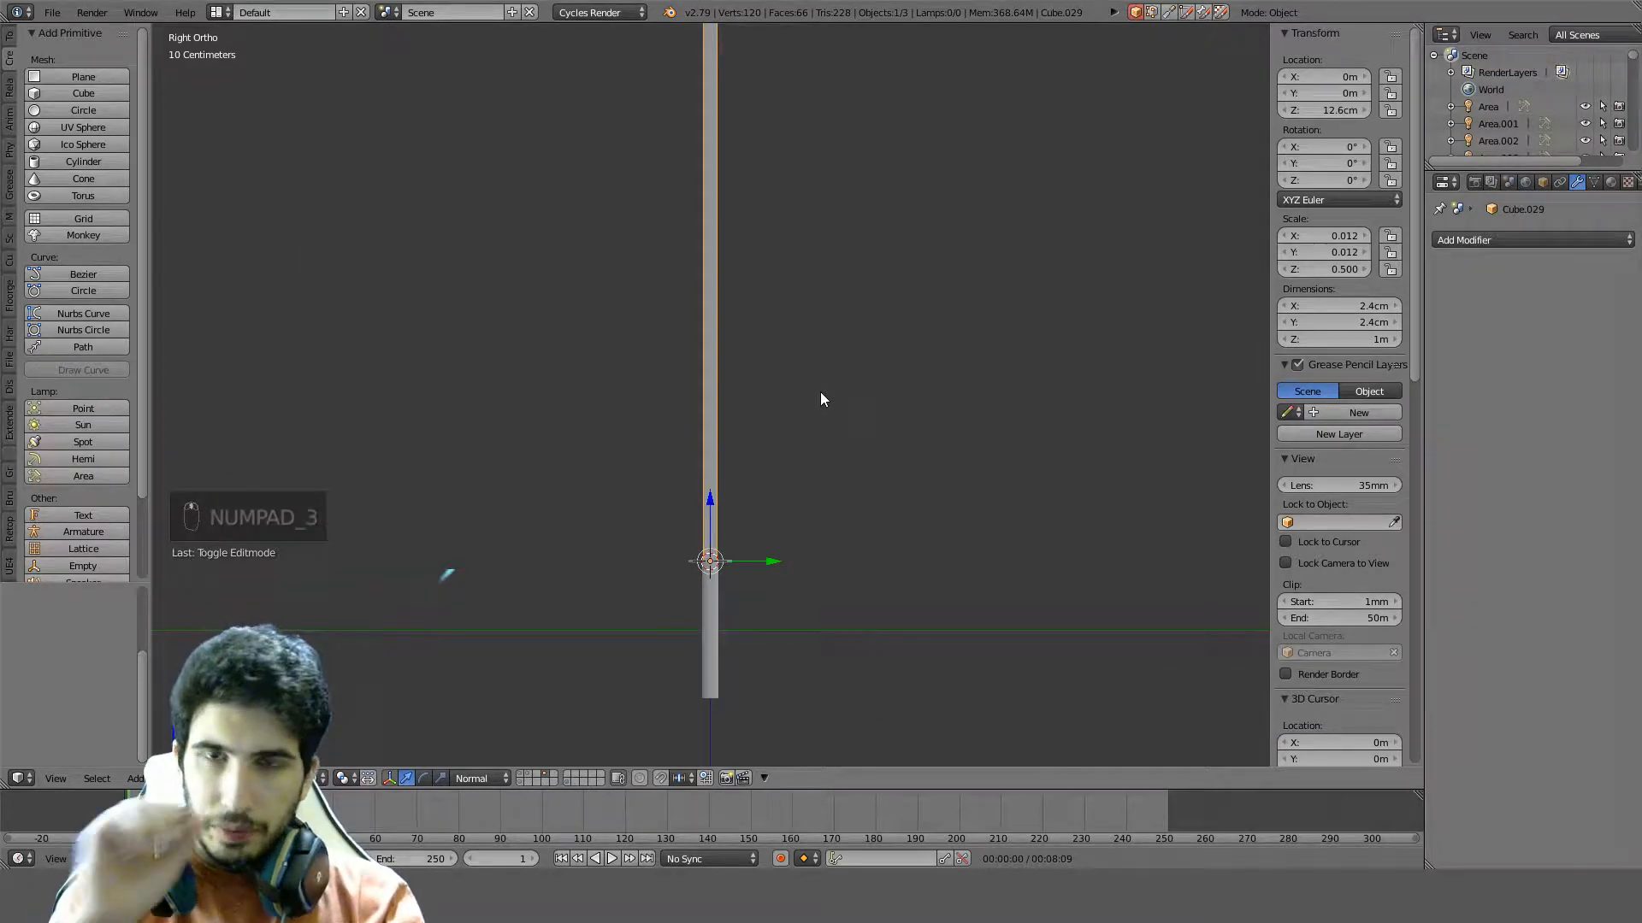
{"action": "scroll", "coordinate": [819, 391], "scroll_direction": "up", "scroll_amount": 3}
{"action": "middle_click_drag", "start_coordinate": [818, 394], "coordinate": [747, 637], "text": "shift"}
{"action": "middle_click_drag", "start_coordinate": [814, 249], "coordinate": [829, 530], "text": "shift"}
{"action": "scroll", "coordinate": [761, 342], "scroll_direction": "up", "scroll_amount": 4}
{"action": "middle_click_drag", "start_coordinate": [818, 339], "coordinate": [796, 260], "text": "shift"}
Enter Edit Mode on the blade block with its whole mesh selected
{"action": "key", "text": "Tab"}
{"action": "scroll", "coordinate": [740, 318], "scroll_direction": "down", "scroll_amount": 5}
{"action": "scroll", "coordinate": [799, 392], "scroll_direction": "down", "scroll_amount": 3}
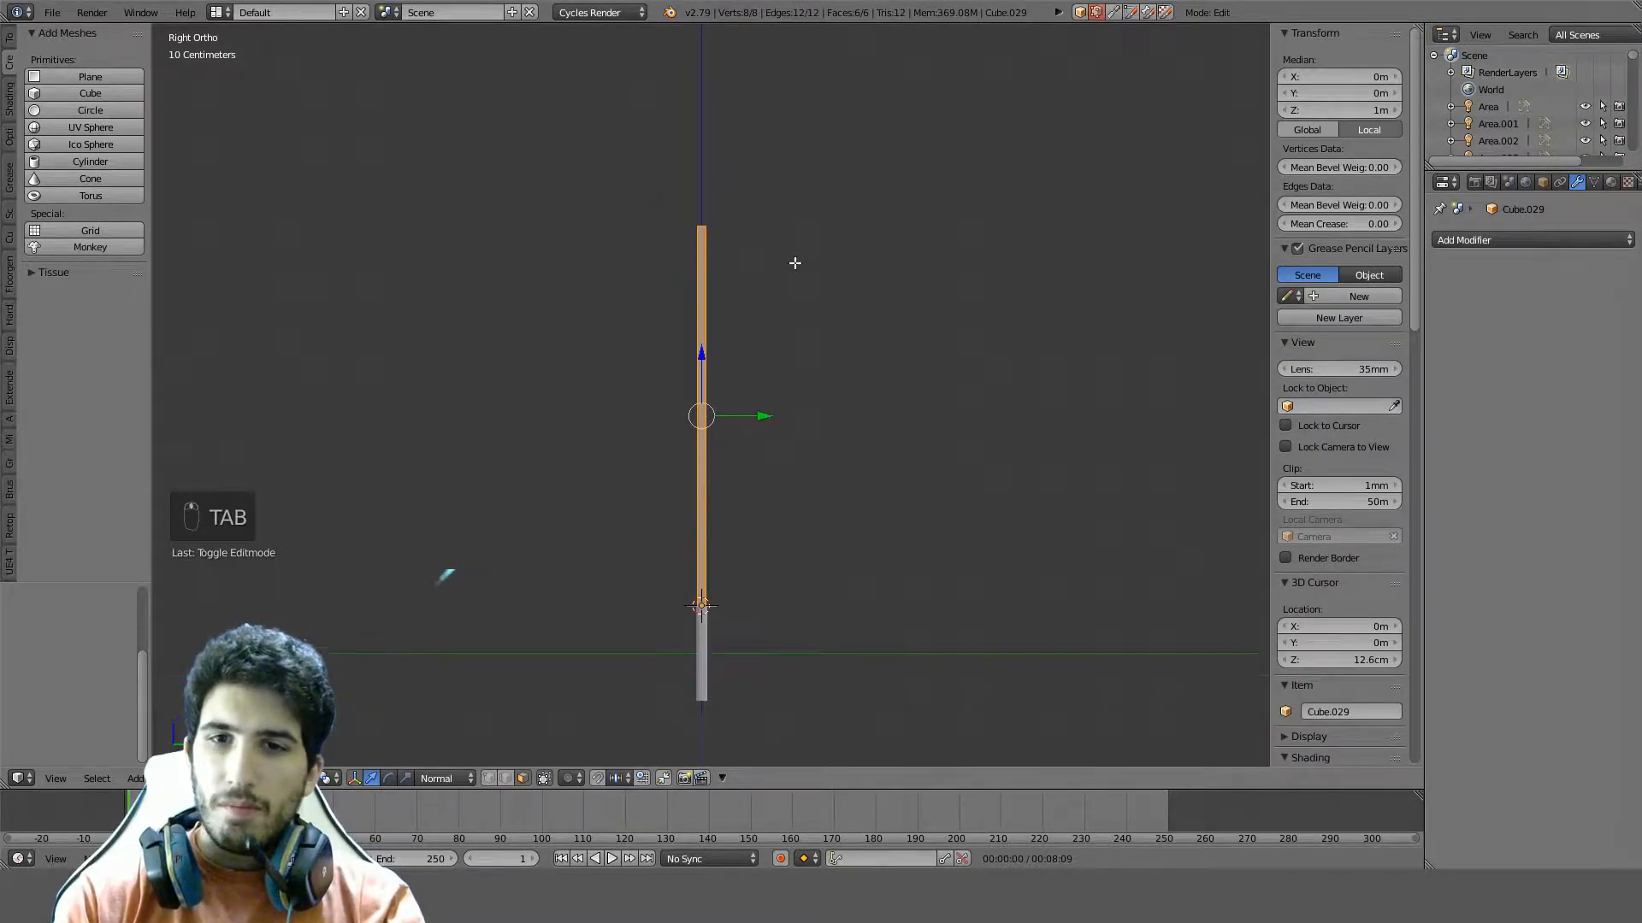
{"action": "key", "text": "a"}
{"action": "key", "text": "a"}
{"action": "key", "text": "a"}
{"action": "scroll", "coordinate": [706, 411], "scroll_direction": "up", "scroll_amount": 1}
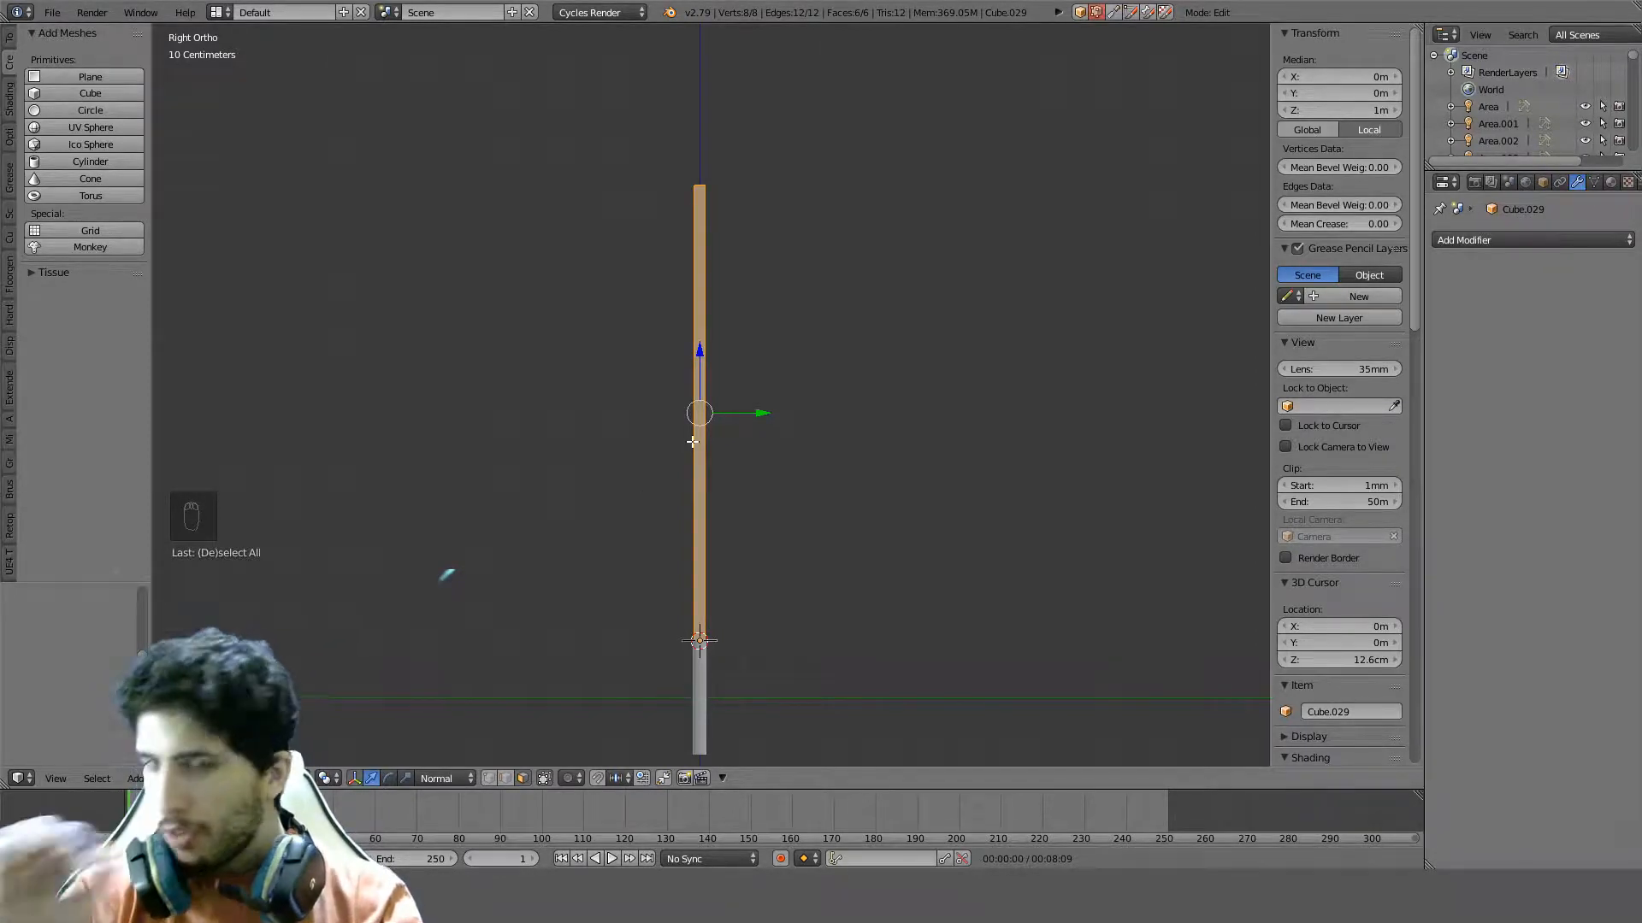
{"action": "scroll", "coordinate": [692, 442], "scroll_direction": "up", "scroll_amount": 2}
{"action": "scroll", "coordinate": [727, 317], "scroll_direction": "down", "scroll_amount": 2}
{"action": "middle_click_drag", "start_coordinate": [727, 317], "coordinate": [745, 437]}
{"action": "middle_click_drag", "start_coordinate": [681, 388], "coordinate": [643, 388]}
Add a lengthwise loop cut to the blade block and slide it toward the positive Y side by a factor of -0.700
{"action": "key", "text": "ctrl+r"}
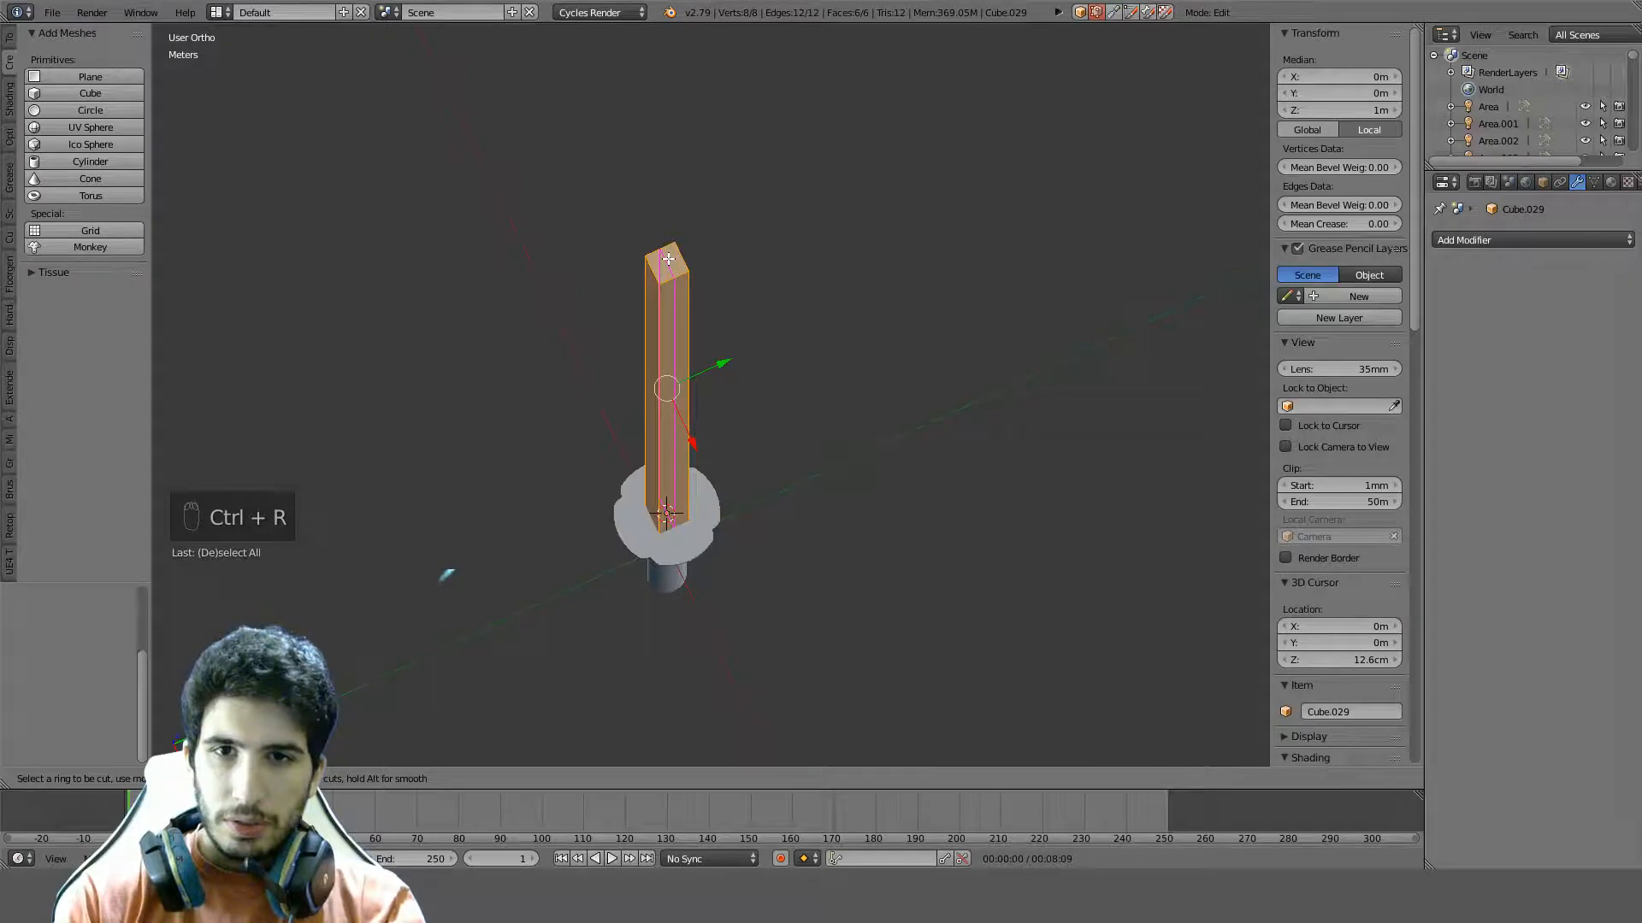
{"action": "left_click", "coordinate": [668, 258]}
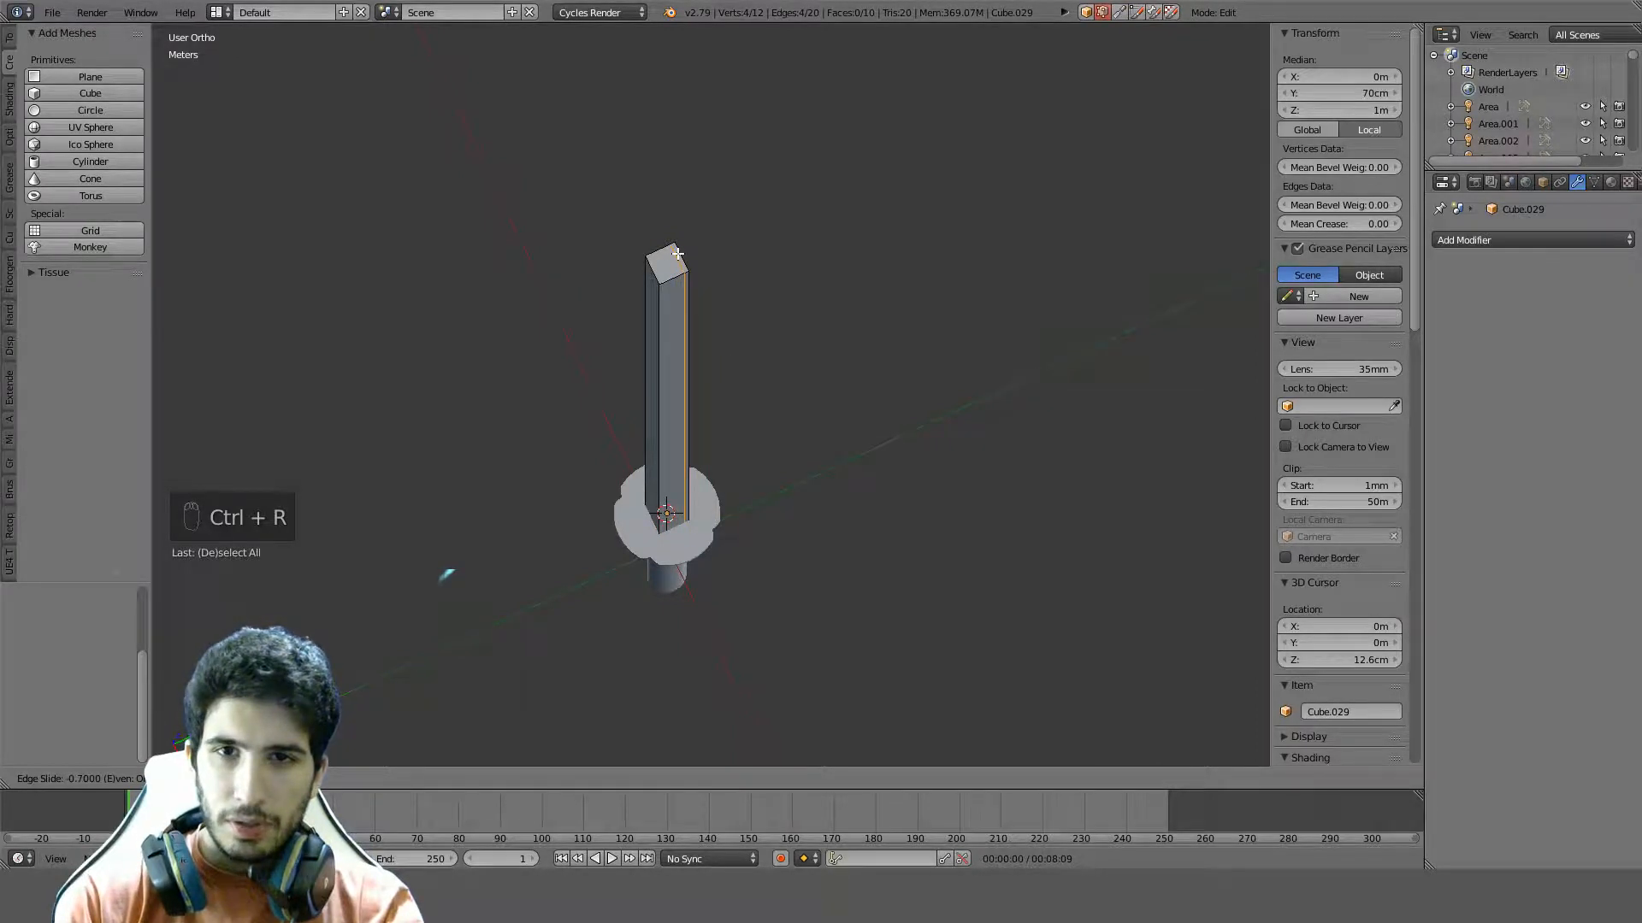
{"action": "left_click", "coordinate": [677, 254]}
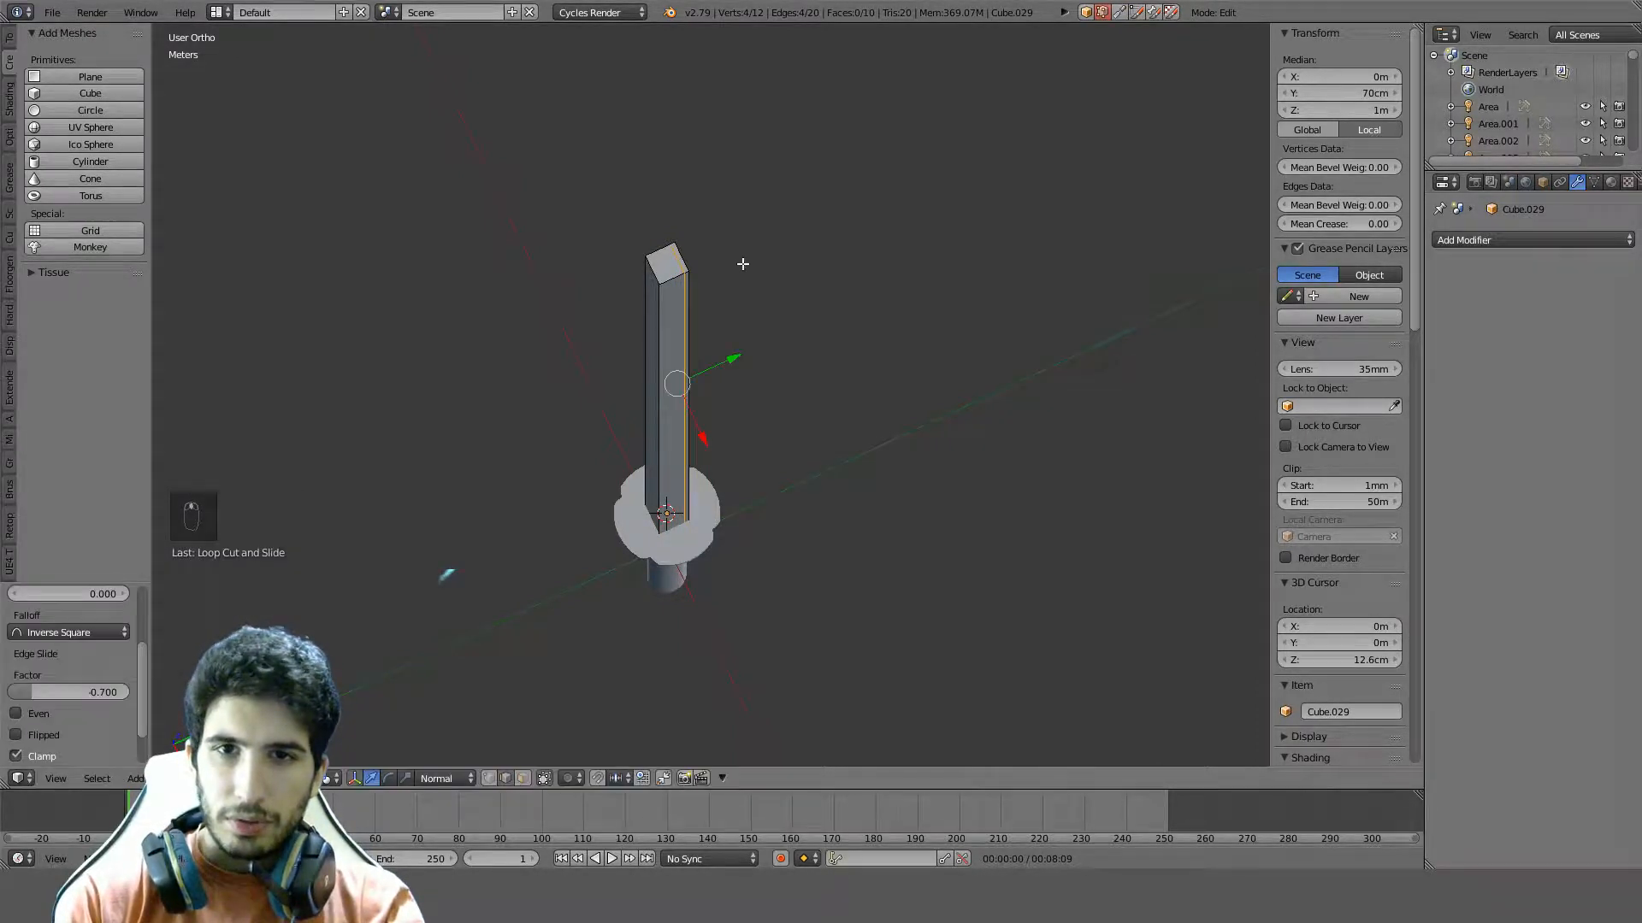
Deselect the blade mesh and display it in wireframe from the top view
{"action": "middle_click_drag", "start_coordinate": [748, 260], "coordinate": [742, 290]}
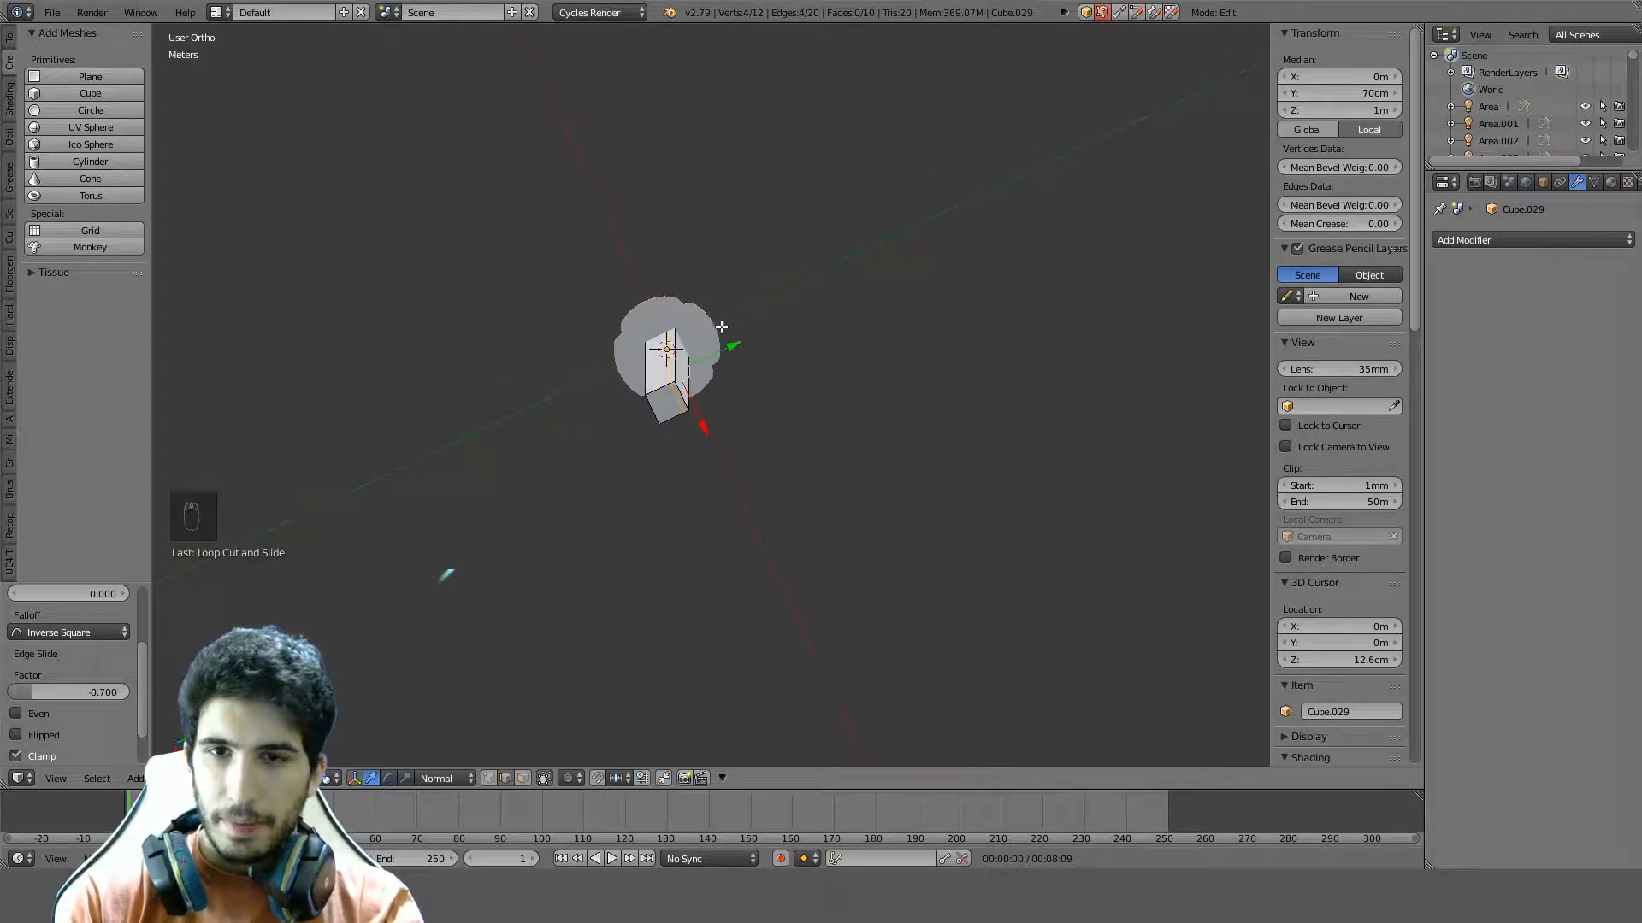
{"action": "key", "text": "a"}
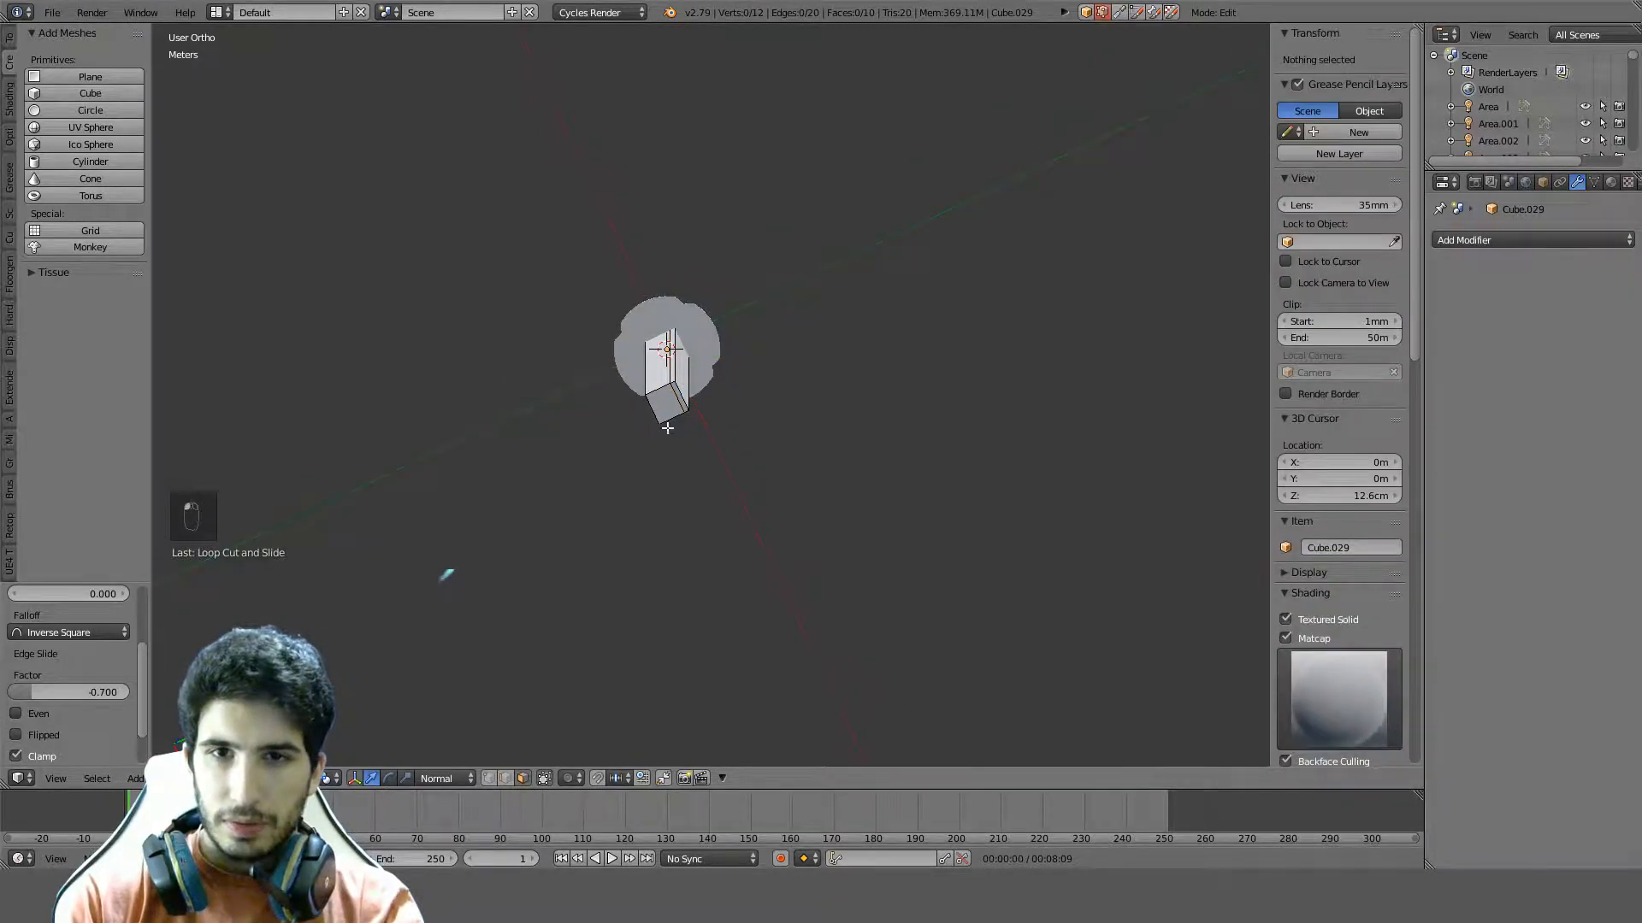
{"action": "mouse_move", "coordinate": [682, 445]}
{"action": "middle_mouse_down"}
{"action": "mouse_move", "coordinate": [680, 373]}
{"action": "mouse_move", "coordinate": [762, 337]}
{"action": "mouse_move", "coordinate": [776, 366]}
{"action": "middle_mouse_up"}
{"action": "key", "text": "KP_7"}
{"action": "key", "text": "z"}
{"action": "scroll", "coordinate": [778, 369], "scroll_direction": "up", "scroll_amount": 8}
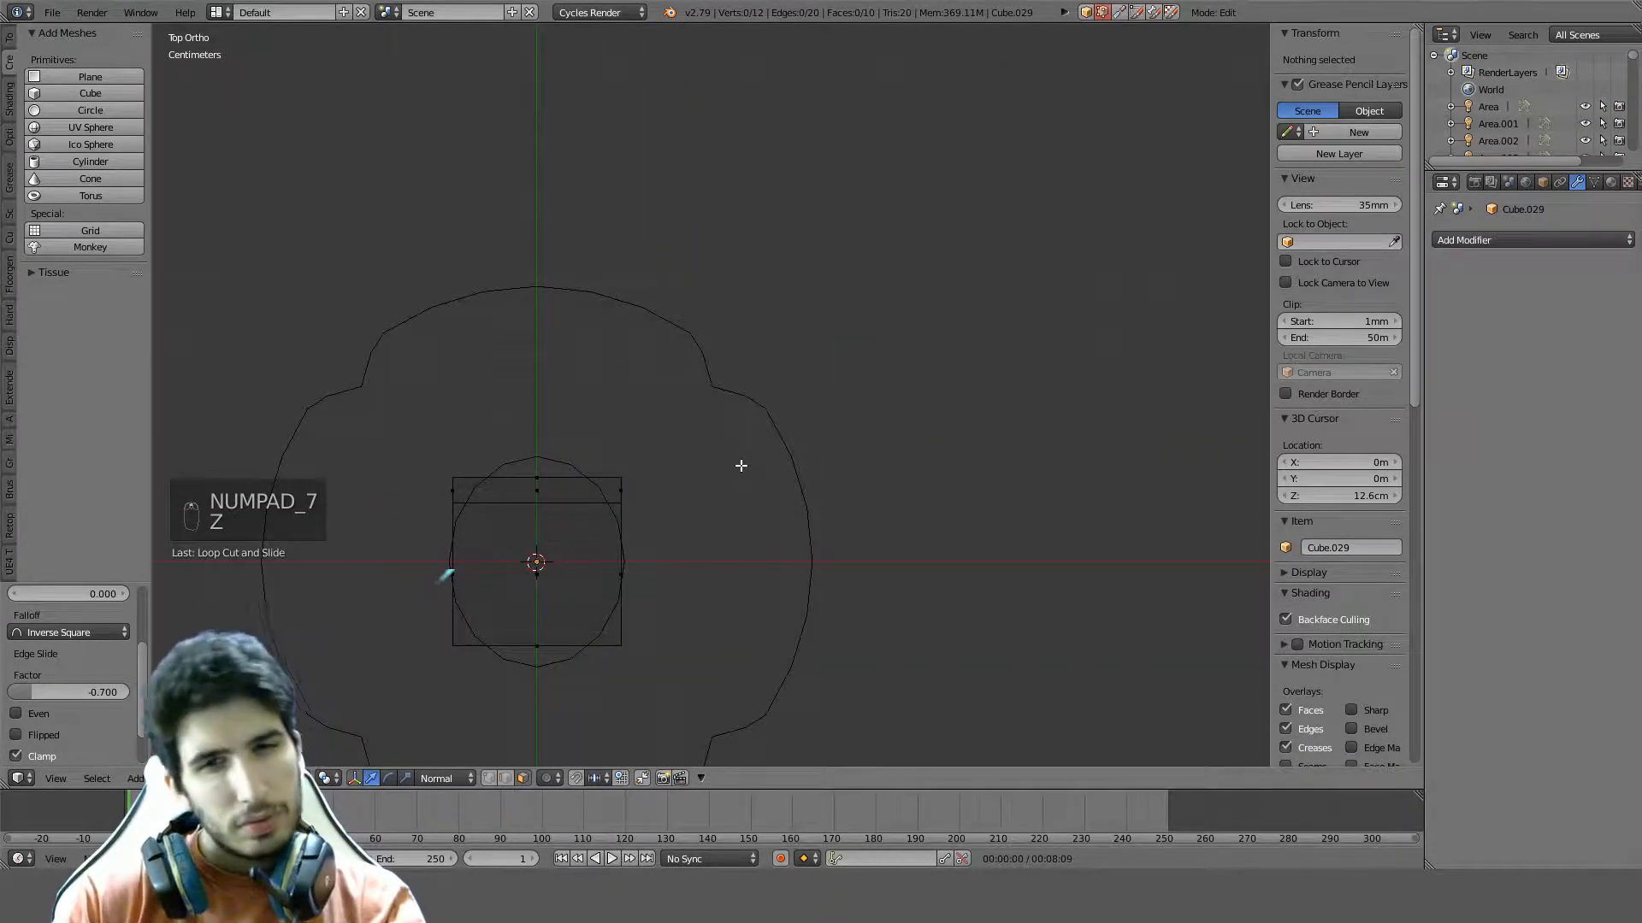
Try to stretch the whole blade mesh along Y, then undo back to before the loop cut
{"action": "key", "text": "a"}
{"action": "key", "text": "s"}
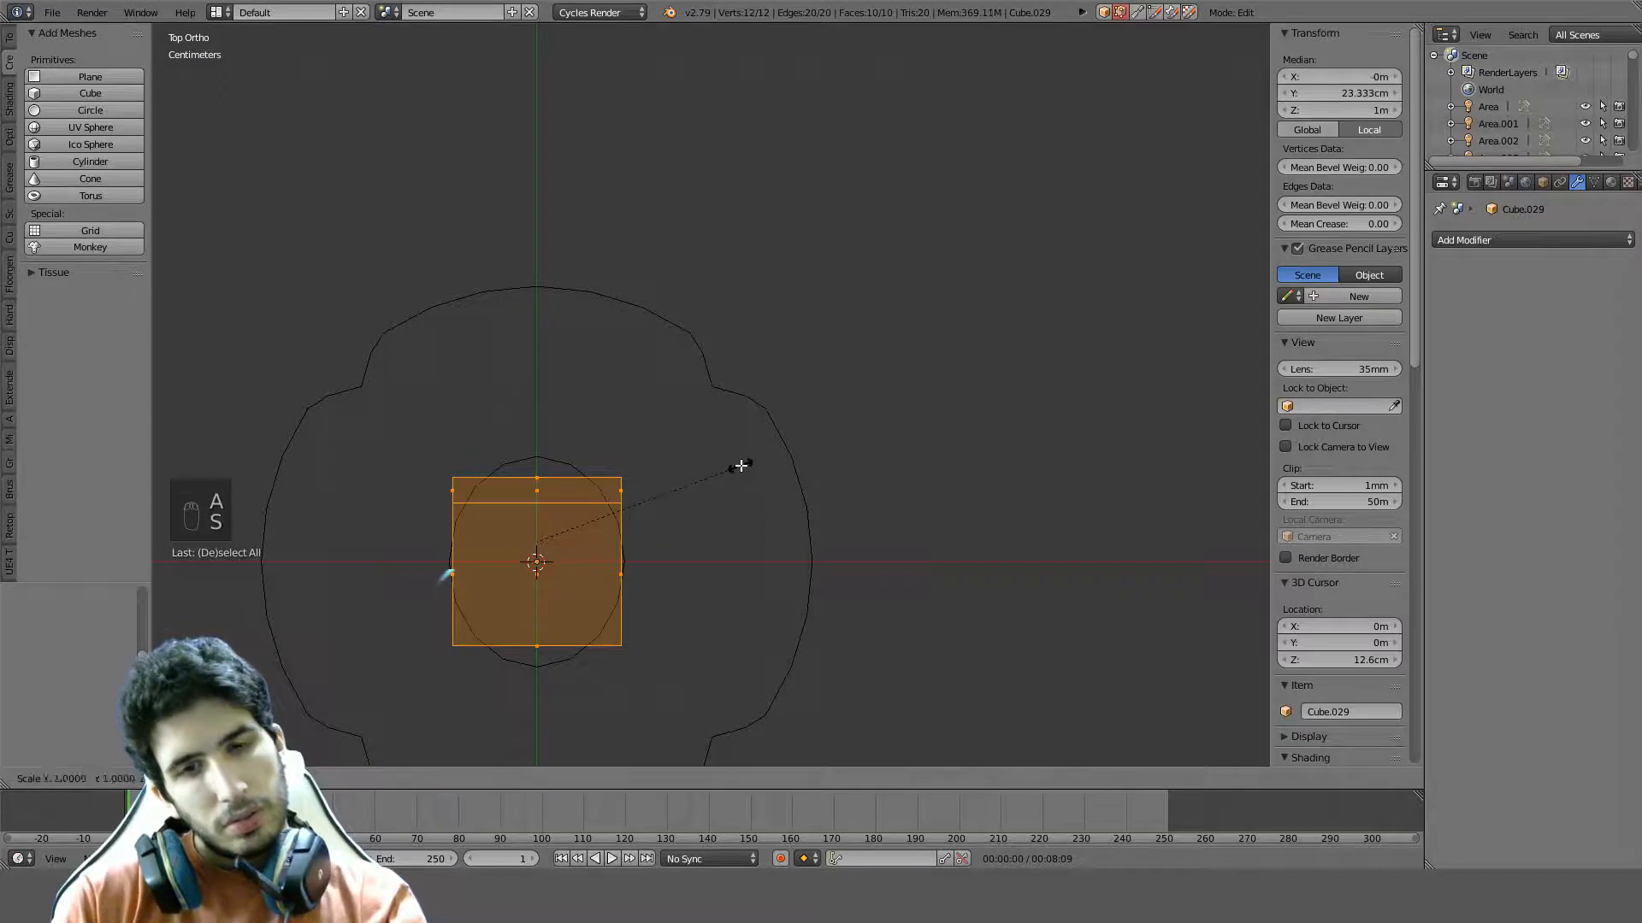
{"action": "key", "text": "y"}
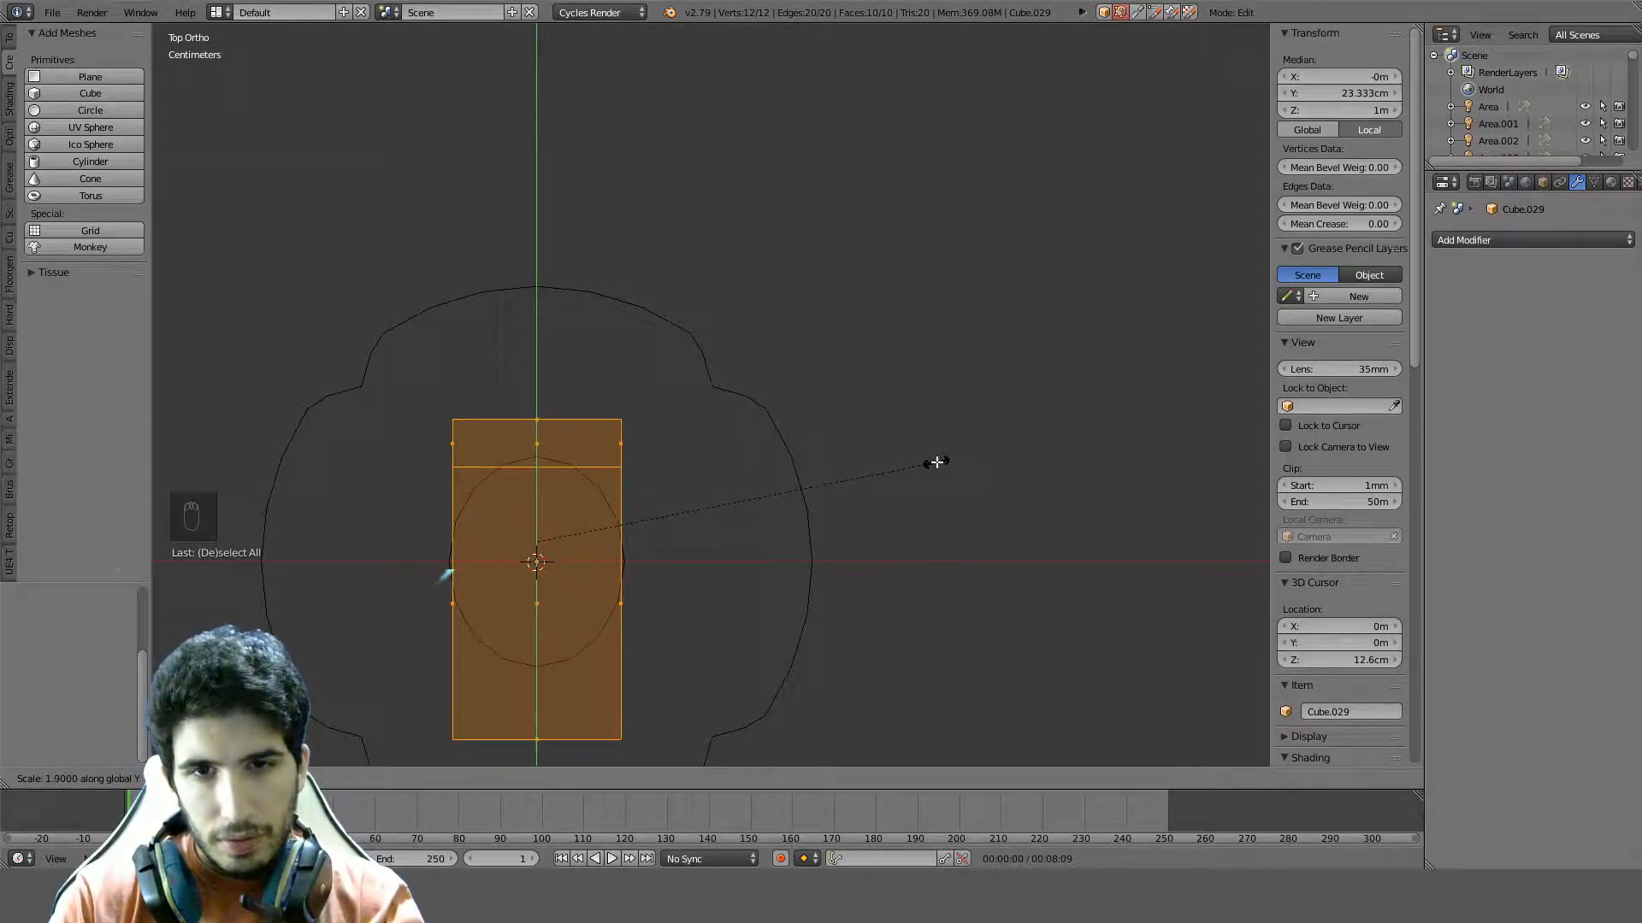
{"action": "right_click", "coordinate": [877, 462]}
{"action": "key", "text": "ctrl+z"}
{"action": "key", "text": "ctrl+z"}
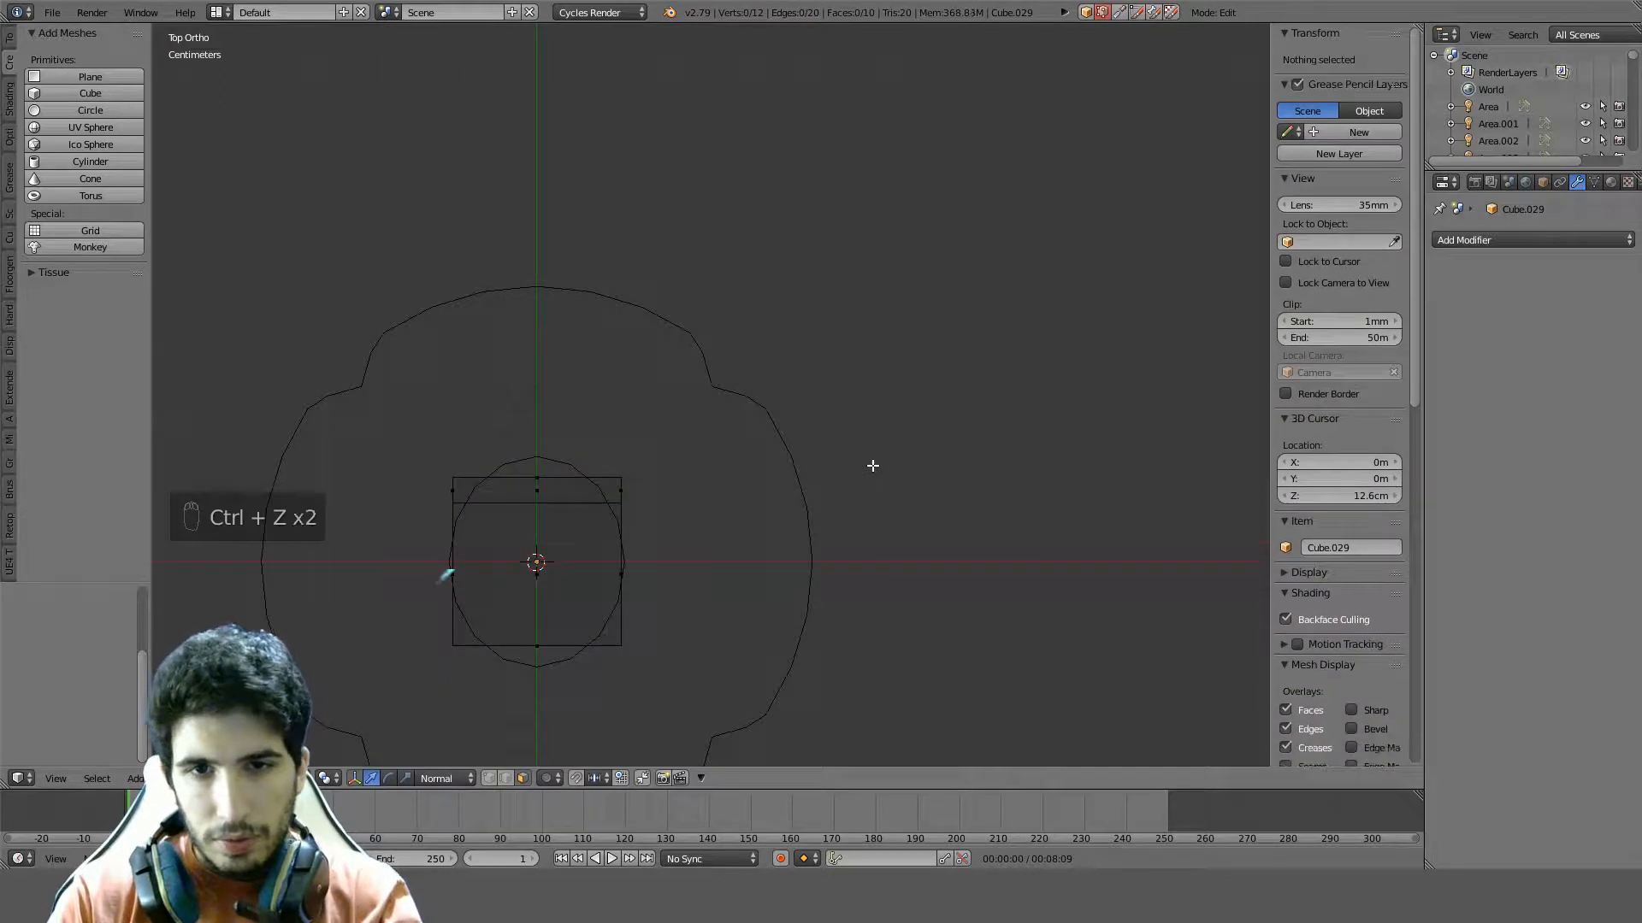
{"action": "key", "text": "ctrl+z"}
{"action": "key", "text": "ctrl+z"}
Scale the whole blade mesh by 1.3 along Y, return to Object Mode and apply the object's scale
{"action": "key", "text": "s"}
{"action": "key", "text": "y"}
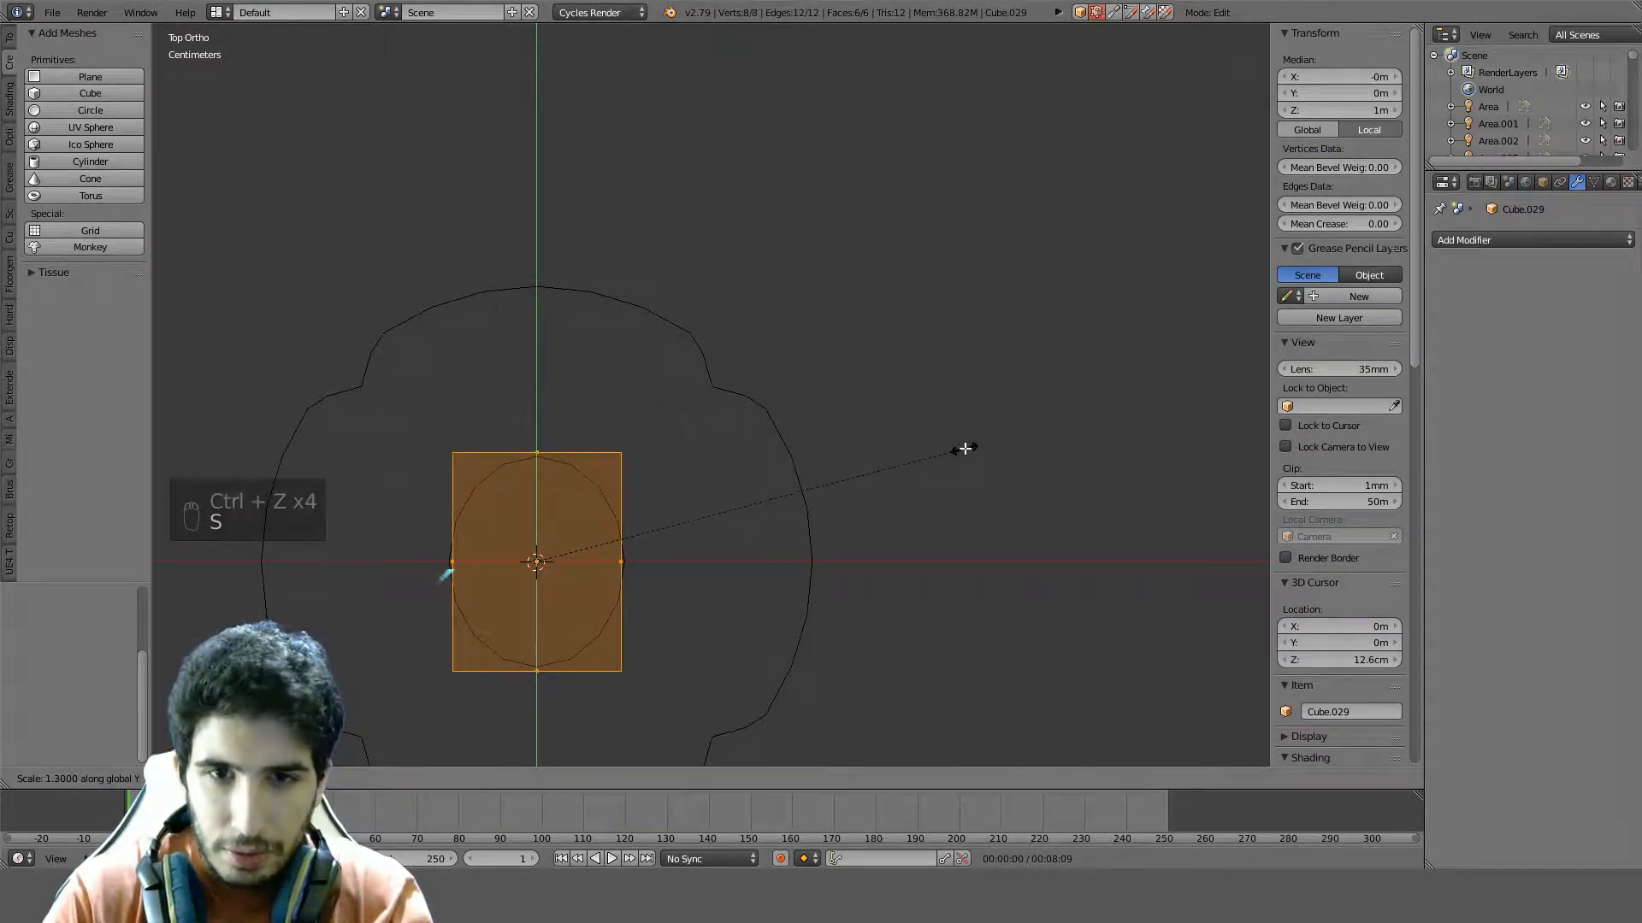
{"action": "left_click", "coordinate": [965, 448]}
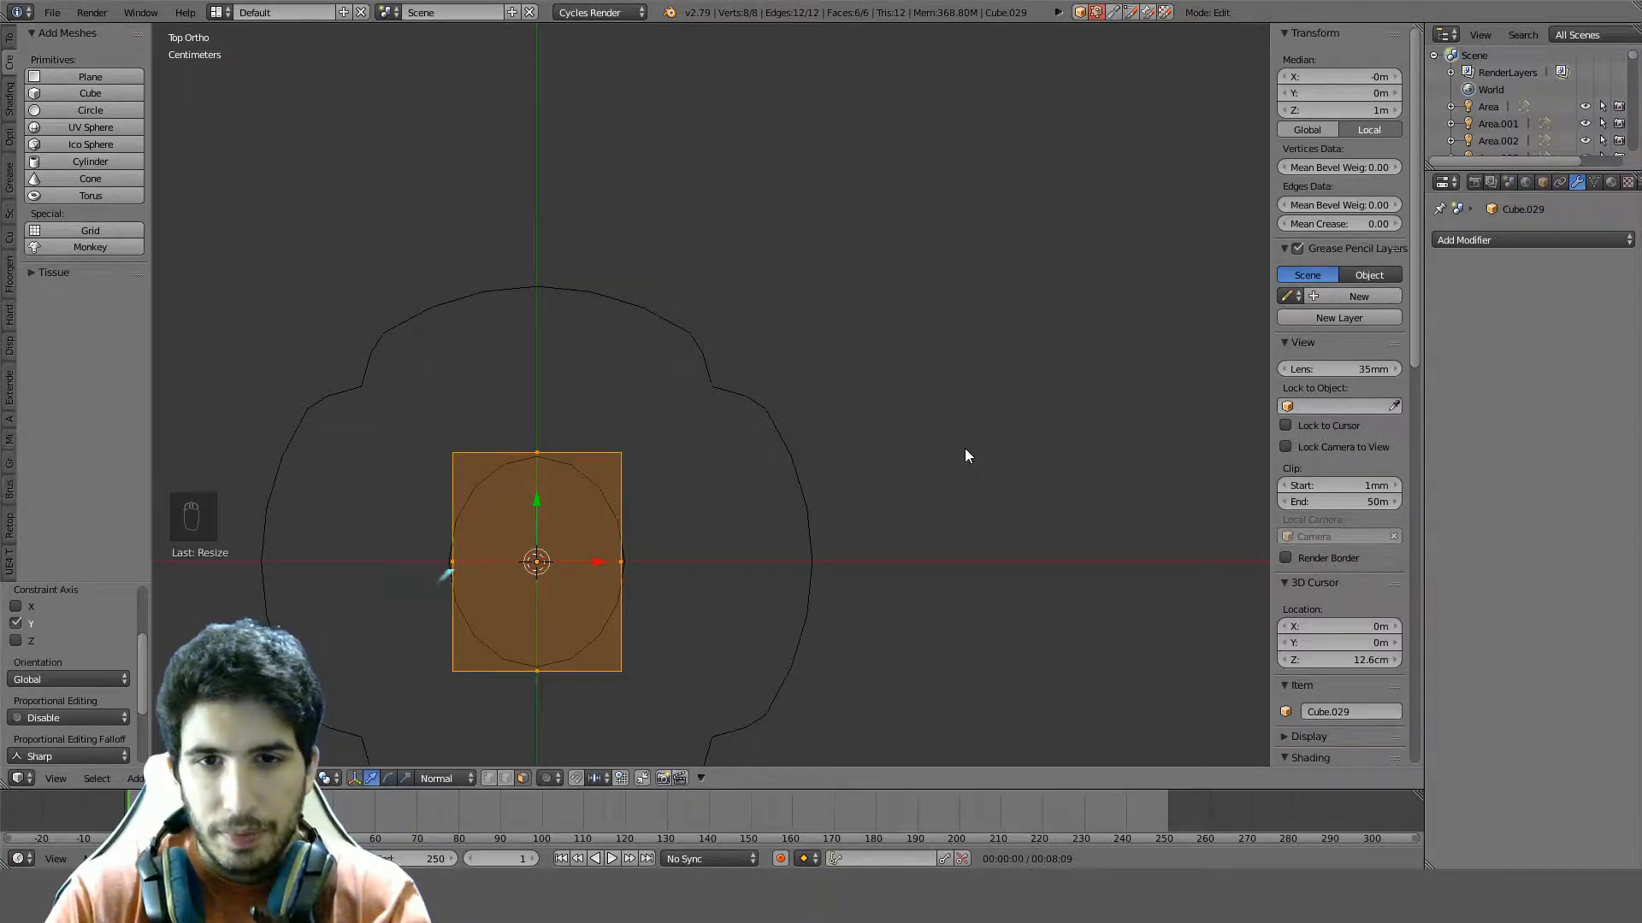
{"action": "key", "text": "Tab"}
{"action": "key", "text": "ctrl+a"}
{"action": "left_click", "coordinate": [964, 448]}
In Edit Mode, add a lengthwise loop cut across the blade, slid by a factor of -0.700 toward its positive Y side
{"action": "key", "text": "Tab"}
{"action": "key", "text": "a"}
{"action": "key", "text": "a"}
{"action": "key", "text": "a"}
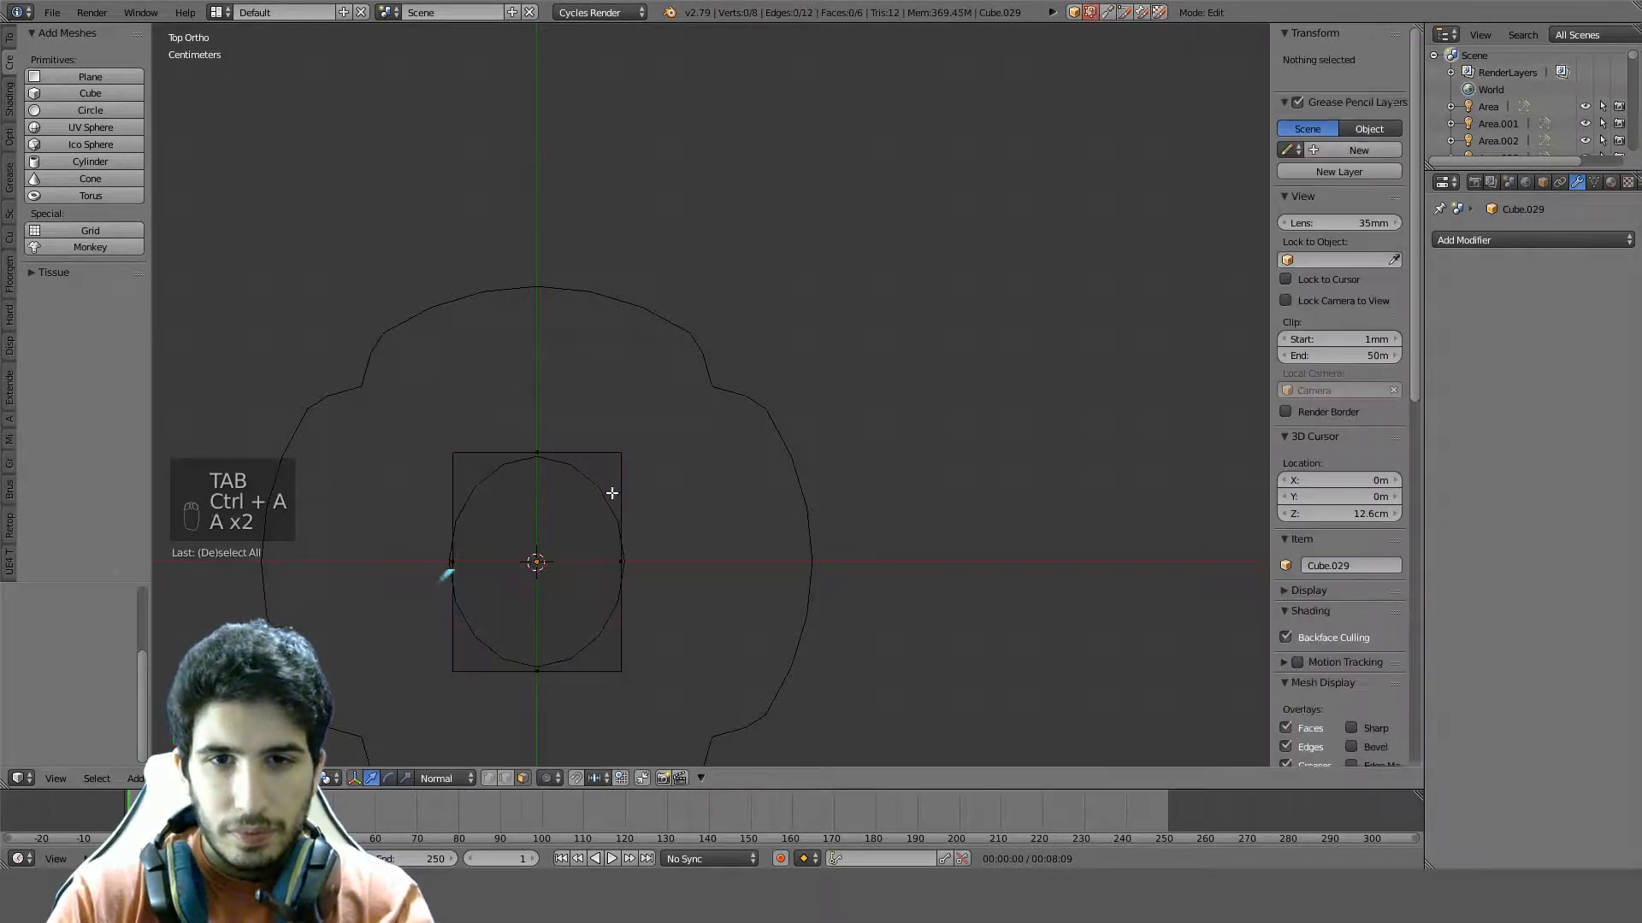
{"action": "key", "text": "ctrl+r"}
{"action": "left_click", "coordinate": [622, 505]}
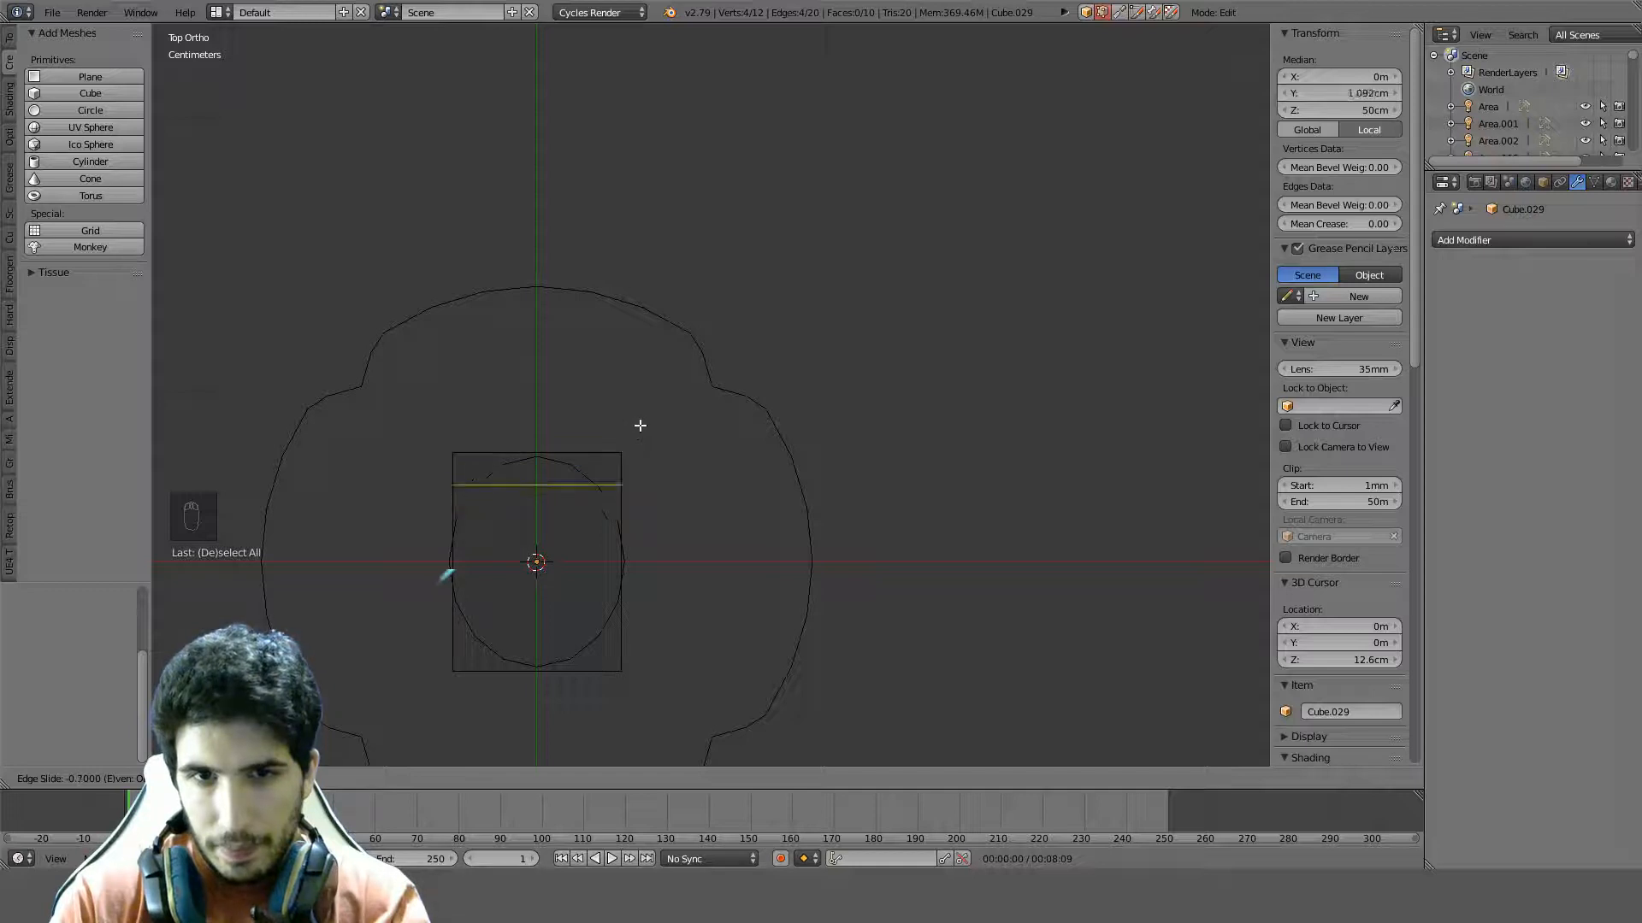
{"action": "left_click", "coordinate": [640, 425]}
Bevel the blade's new loop cut with a profile of 0.5 and a single segment
{"action": "key", "text": "ctrl+b"}
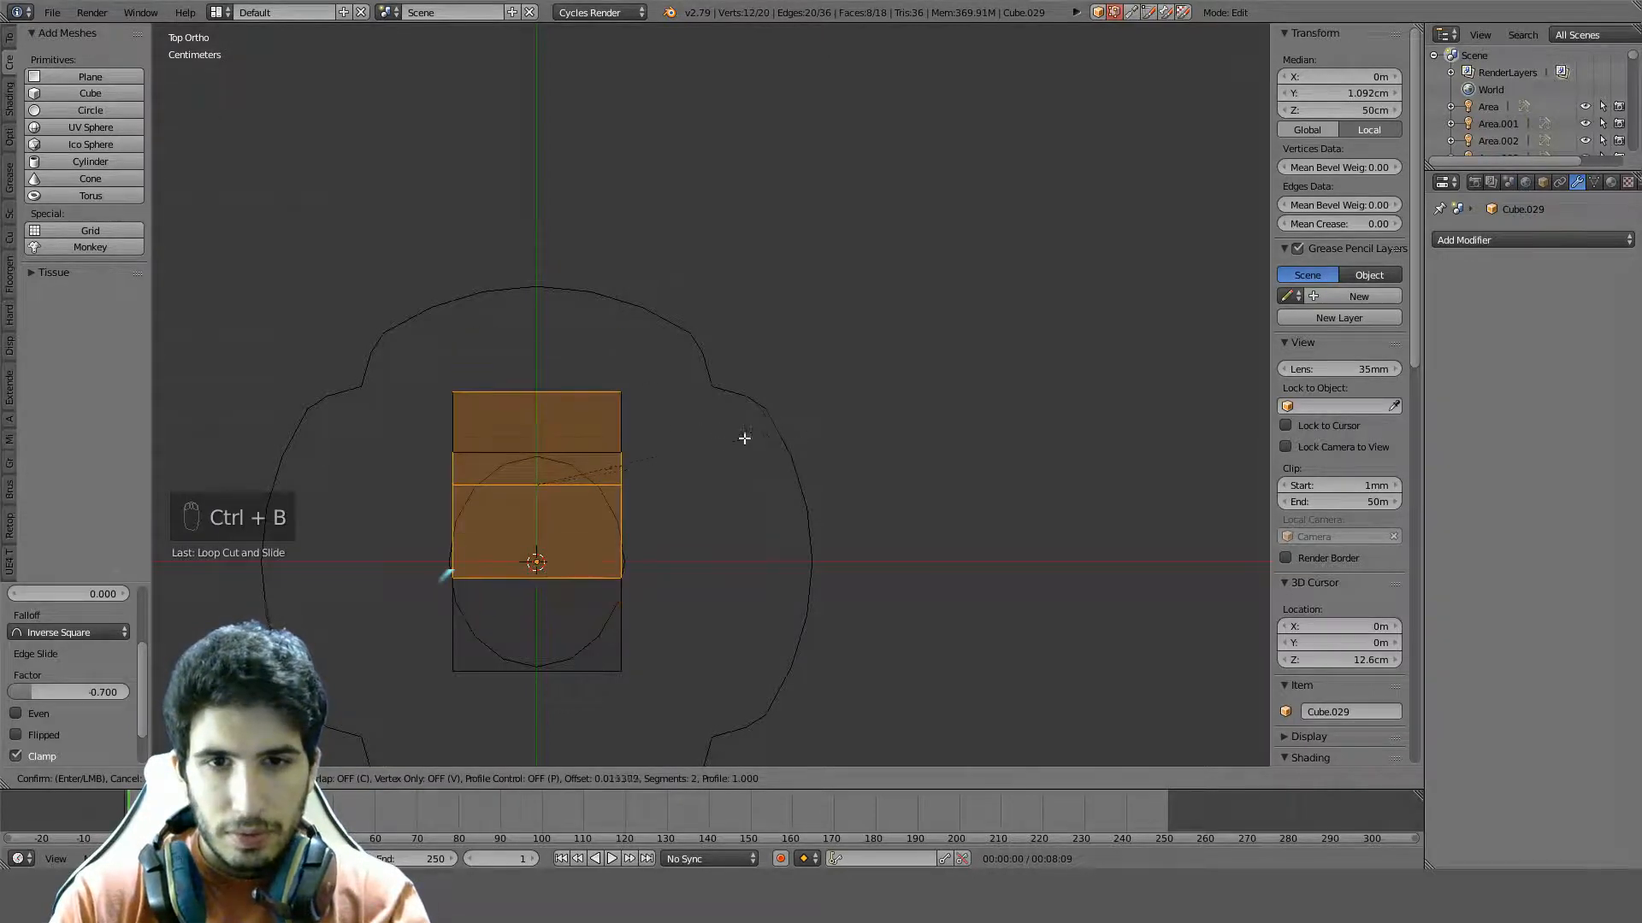
{"action": "left_click", "coordinate": [666, 447]}
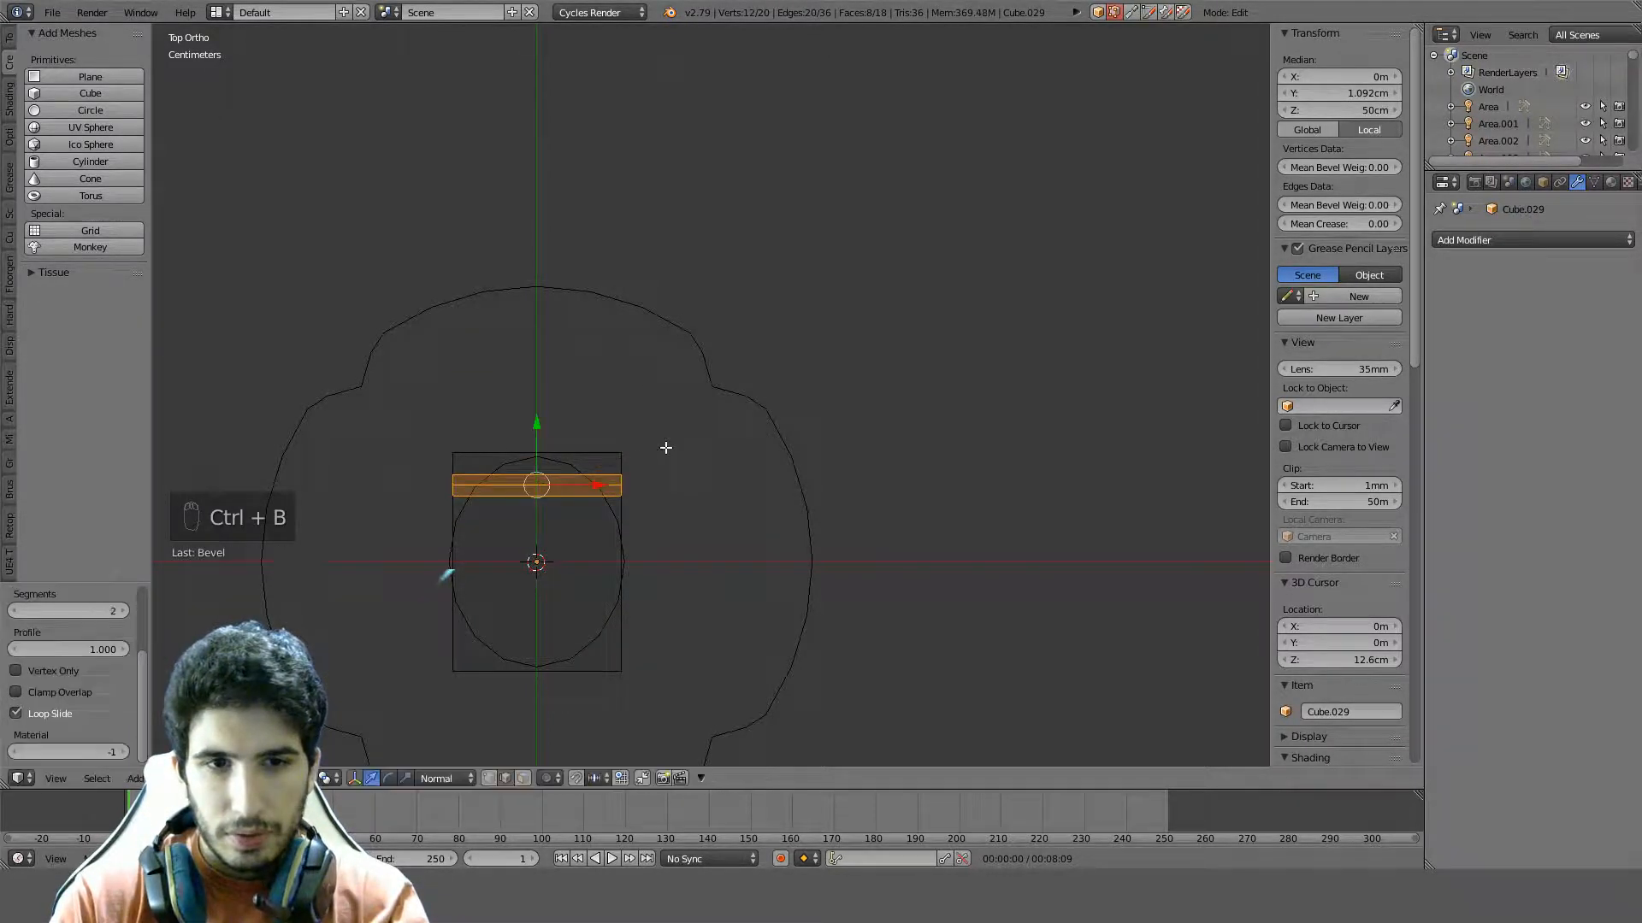
{"action": "left_click", "coordinate": [102, 650]}
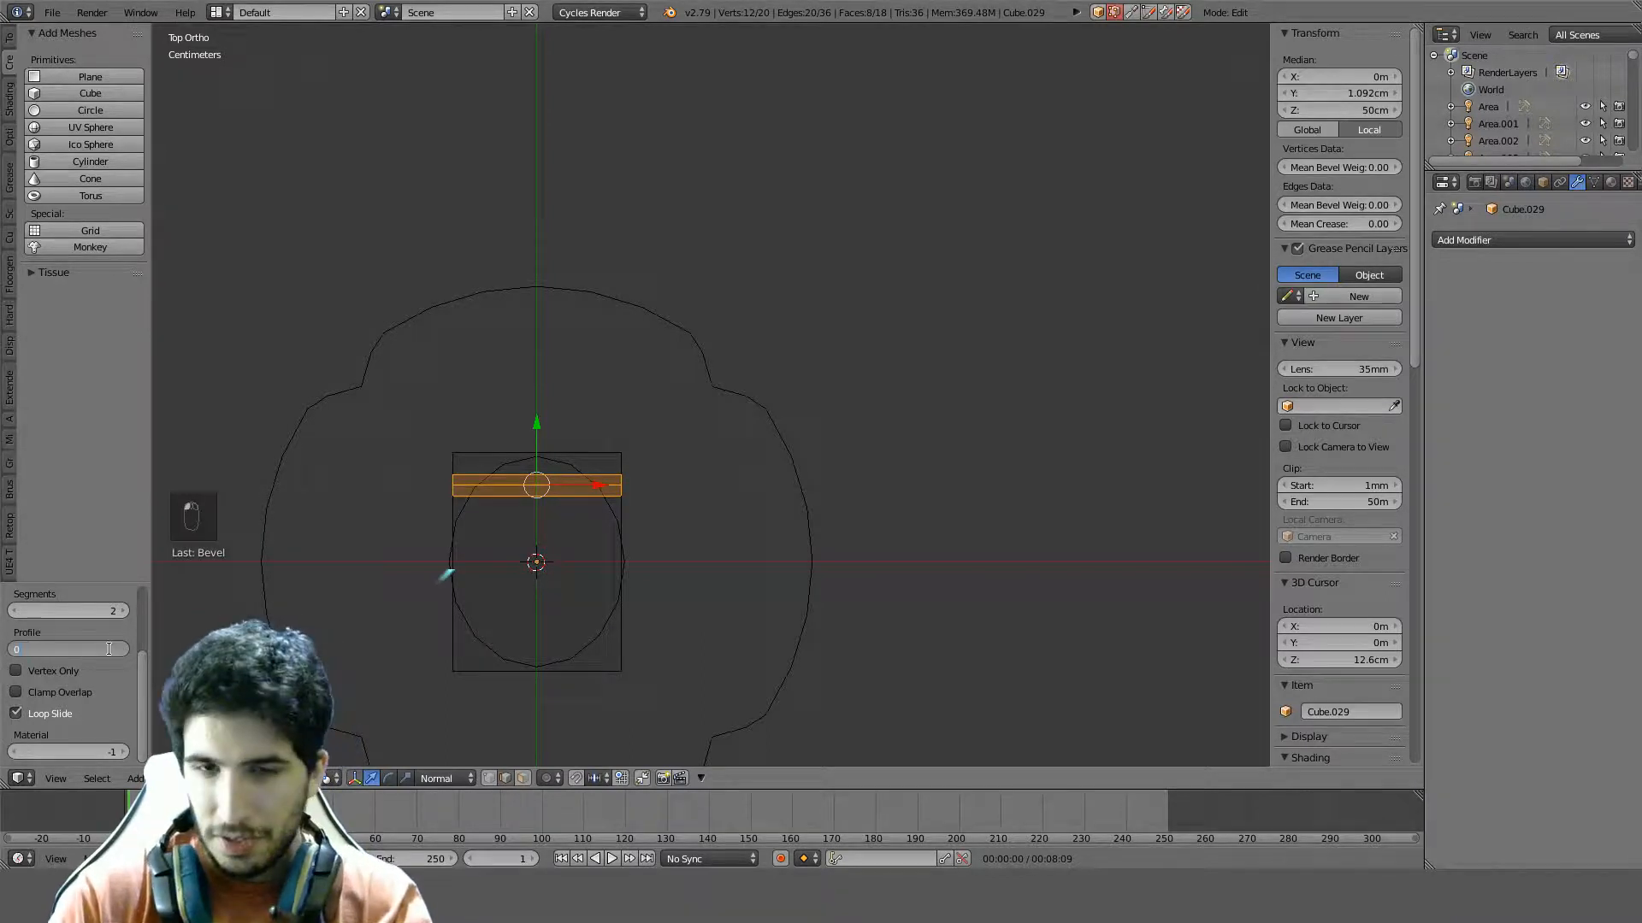
{"action": "type", "text": "0.5"}
{"action": "key", "text": "Return"}
{"action": "scroll", "coordinate": [110, 649], "scroll_direction": "up", "scroll_amount": 3}
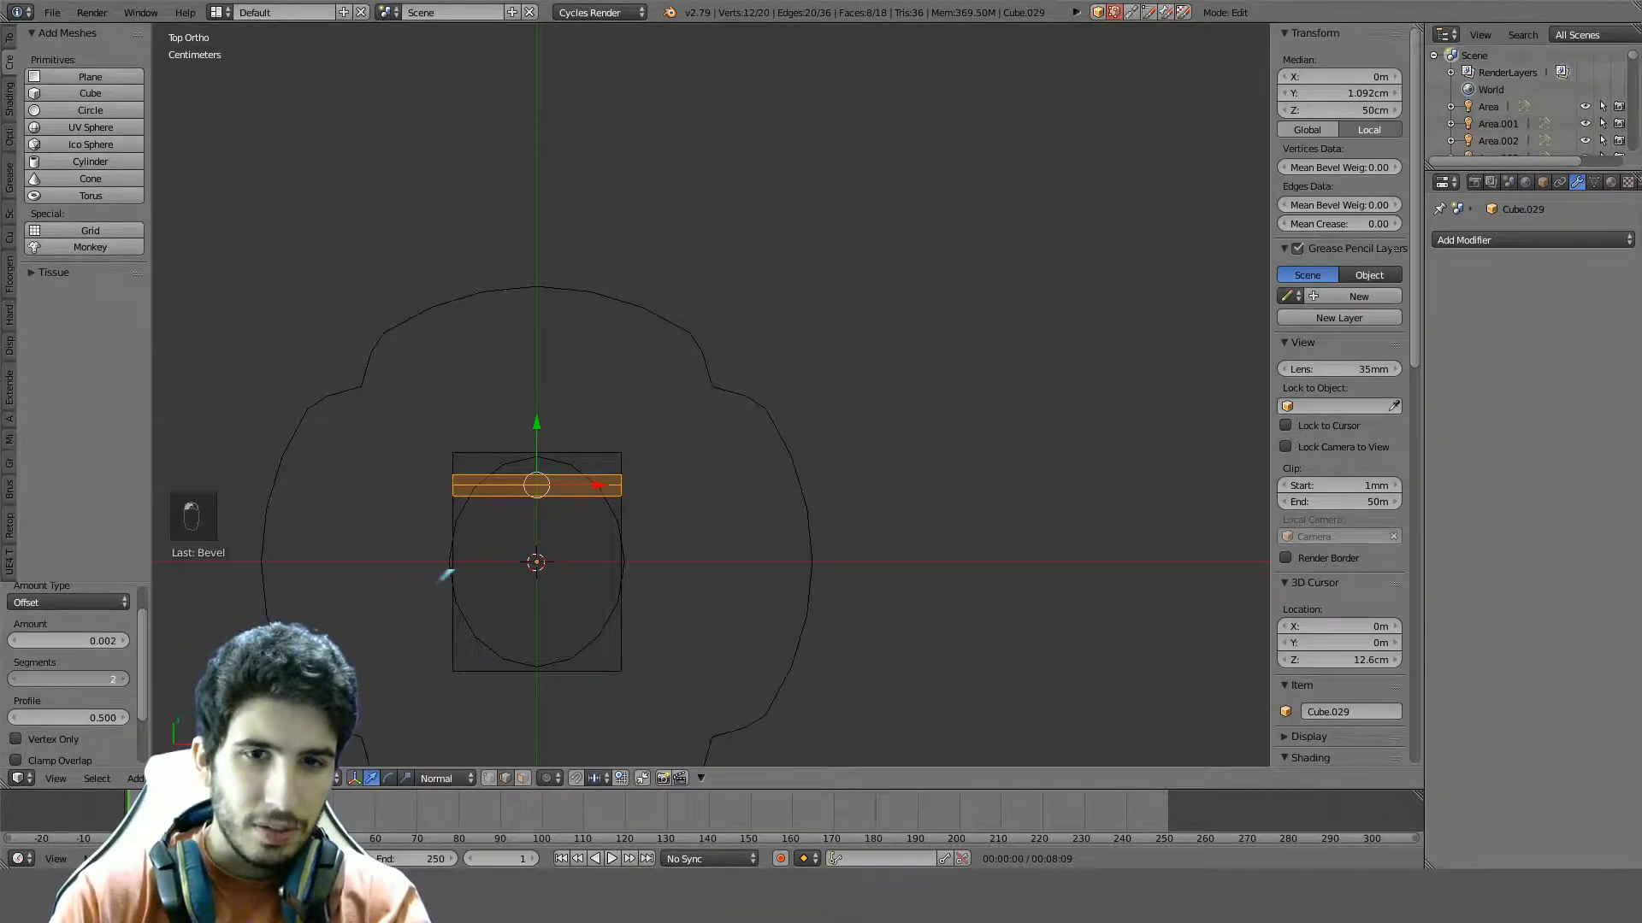
{"action": "left_click", "coordinate": [15, 679]}
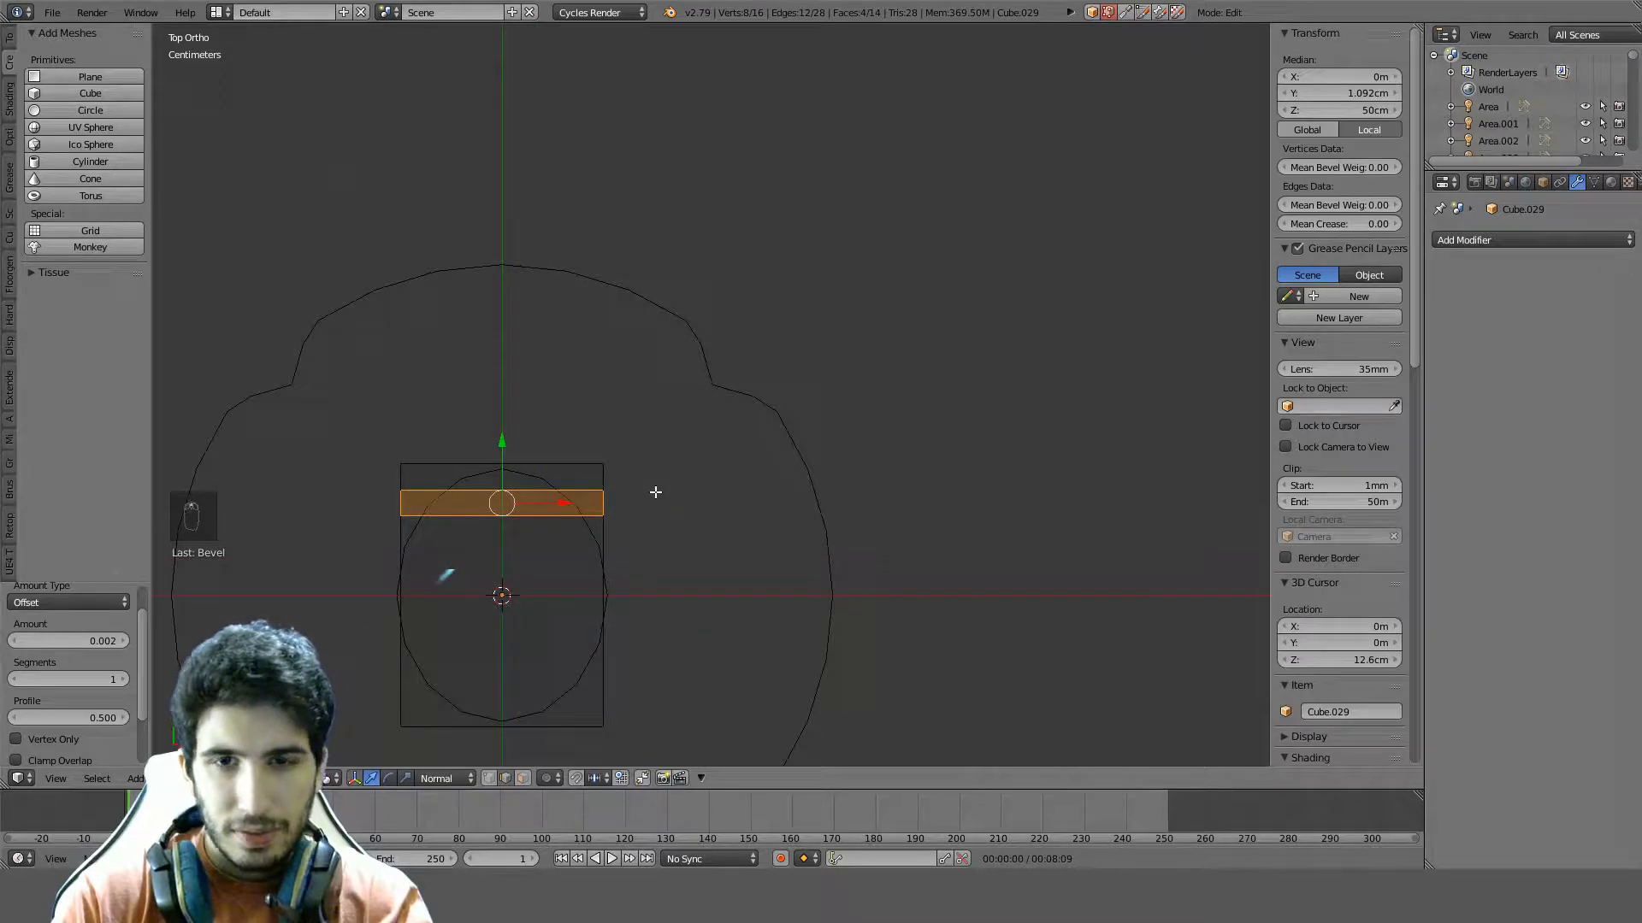
{"action": "scroll", "coordinate": [642, 505], "scroll_direction": "up", "scroll_amount": 2}
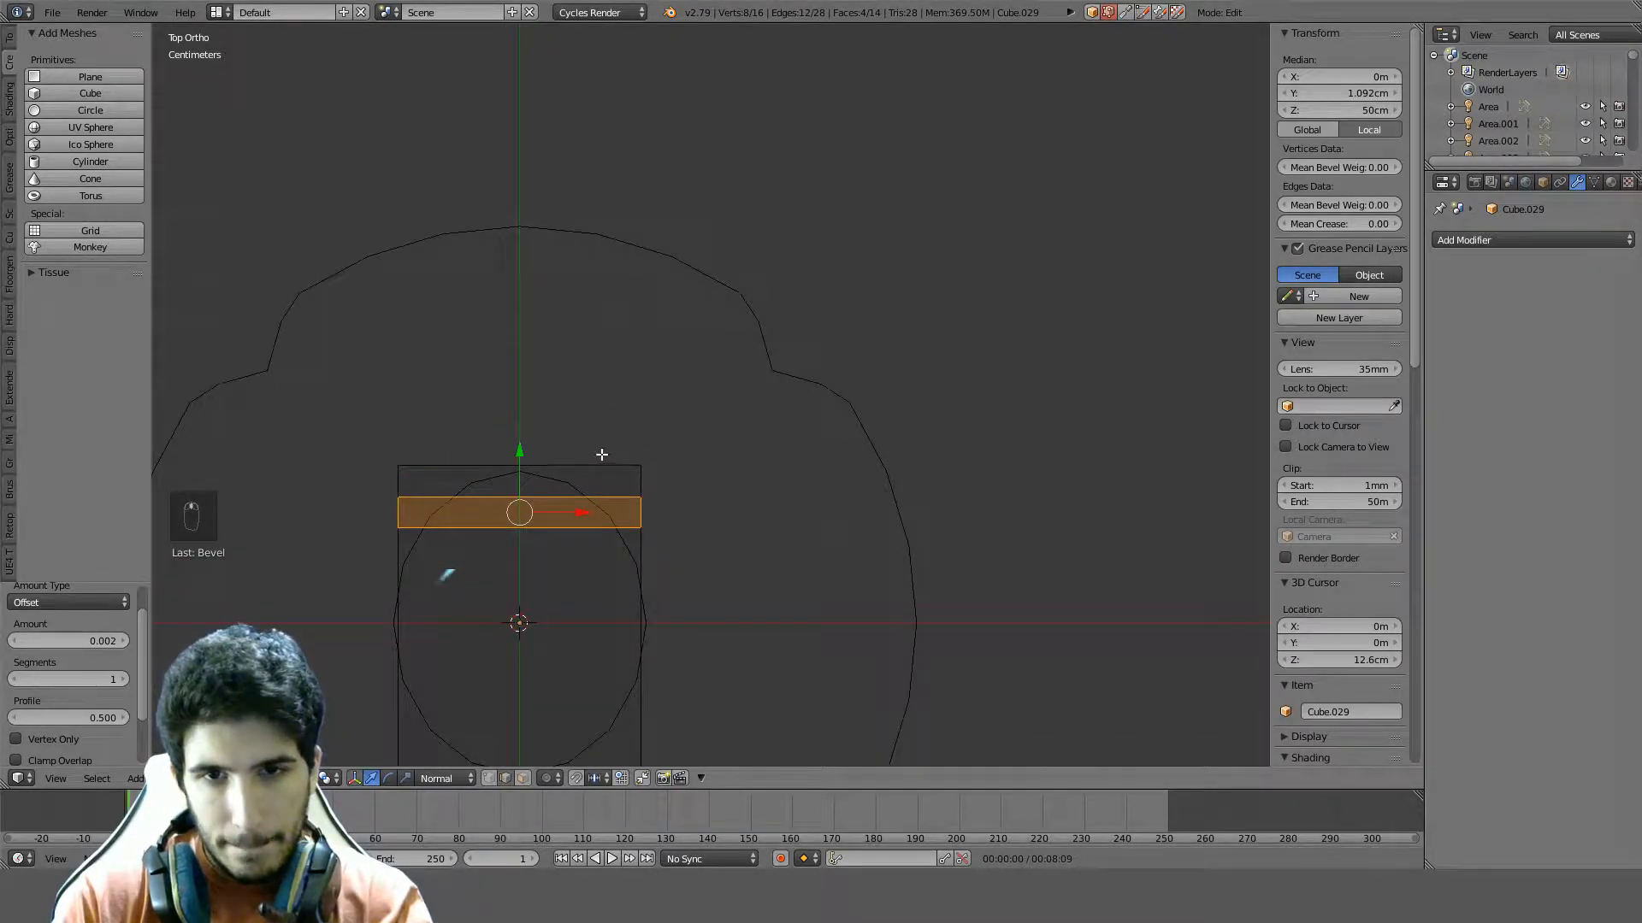
Try to narrow the blade's outermost positive-Y face along X using proportional editing
{"action": "right_click", "coordinate": [526, 482]}
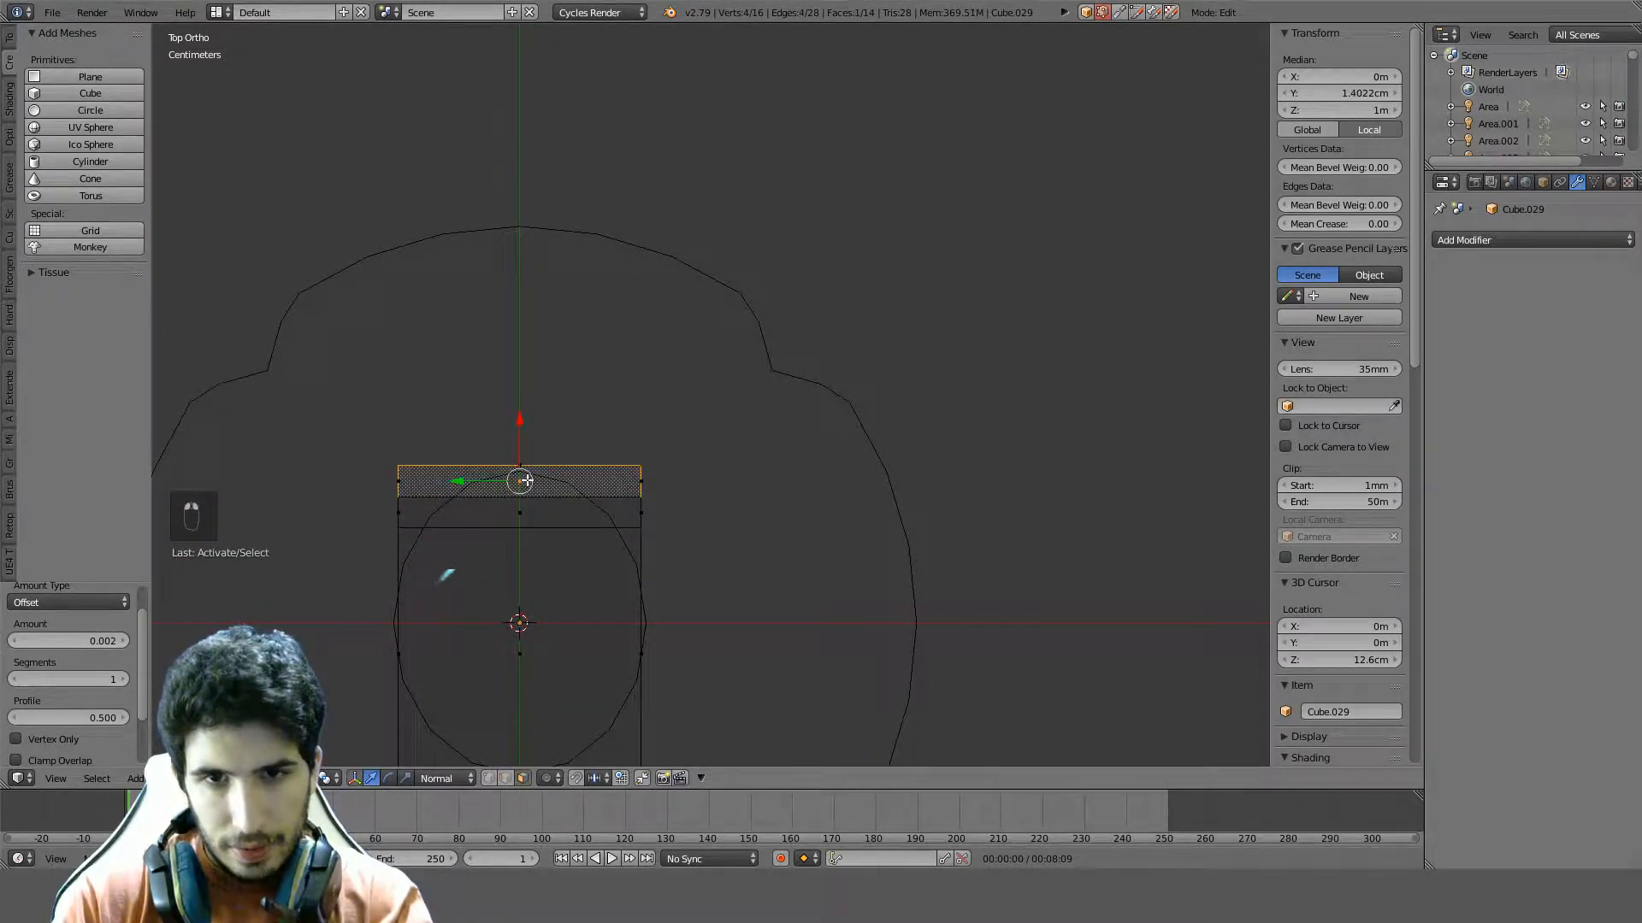
{"action": "right_click", "coordinate": [520, 467]}
{"action": "key", "text": "s"}
{"action": "right_click", "coordinate": [890, 431]}
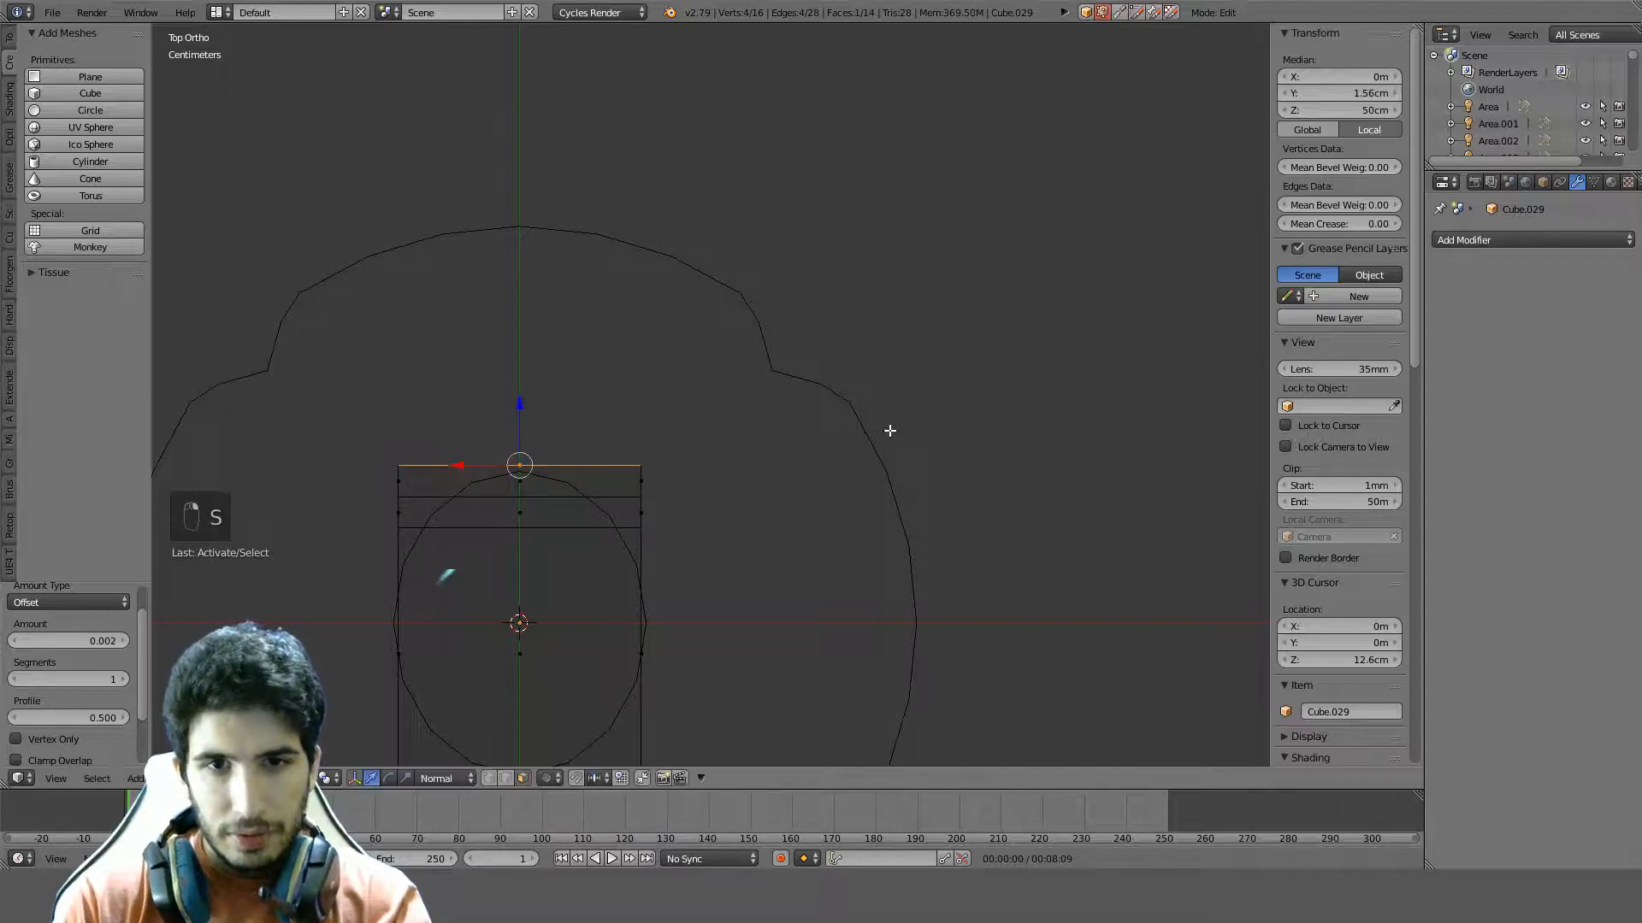
{"action": "key", "text": "alt+o"}
{"action": "key", "text": "s"}
{"action": "key", "text": "x"}
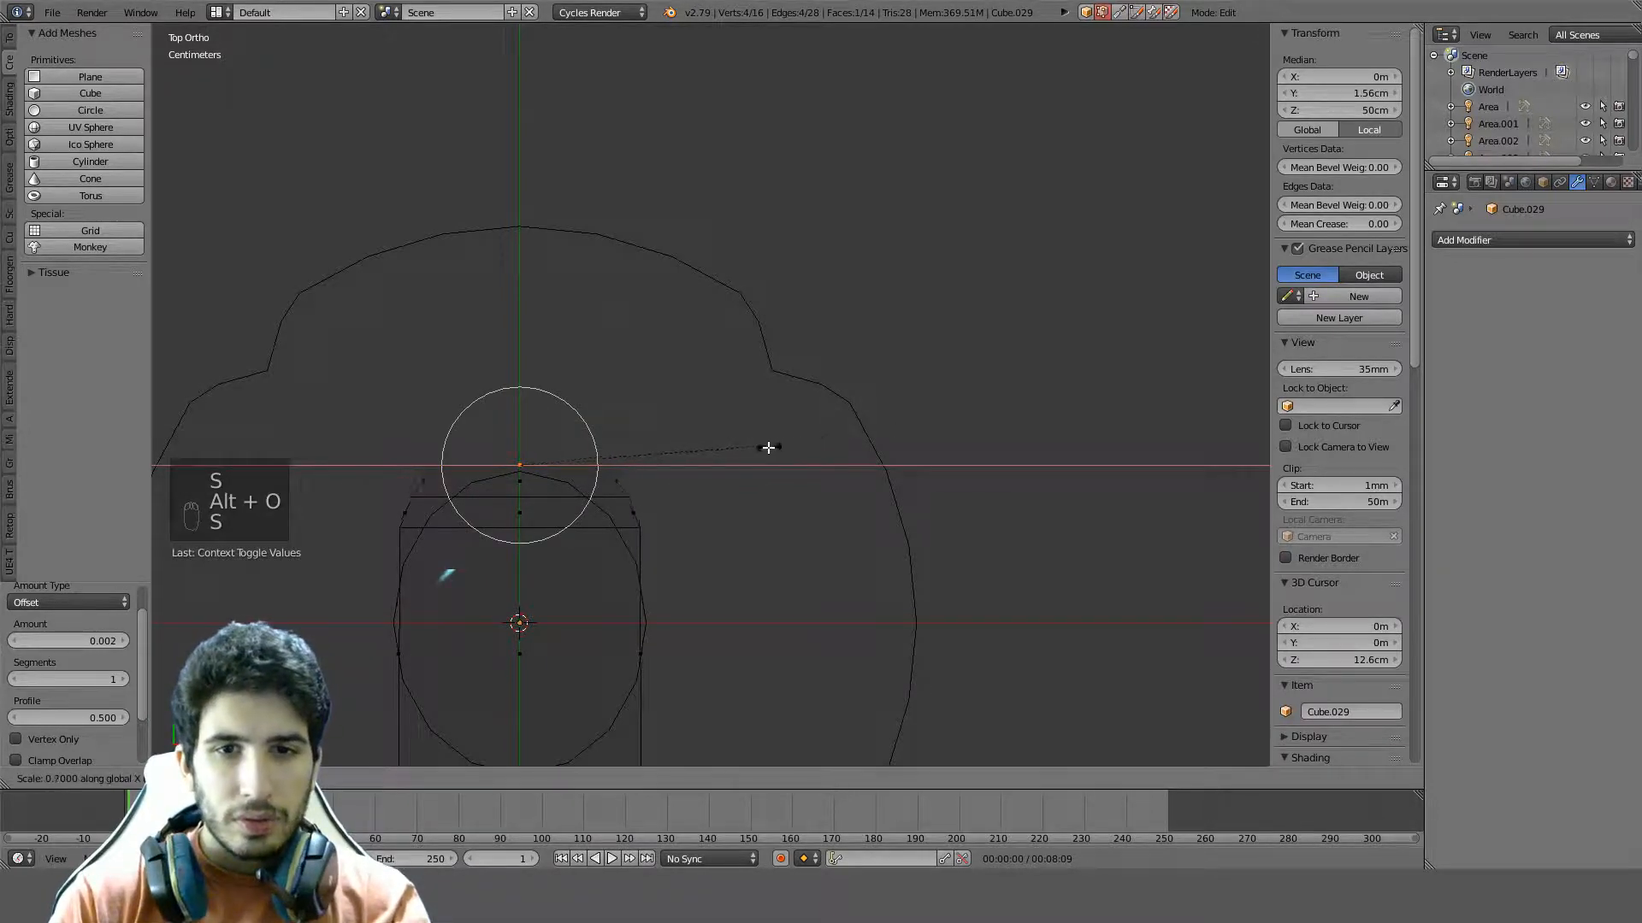
{"action": "scroll", "coordinate": [706, 459], "scroll_direction": "down", "scroll_amount": 9}
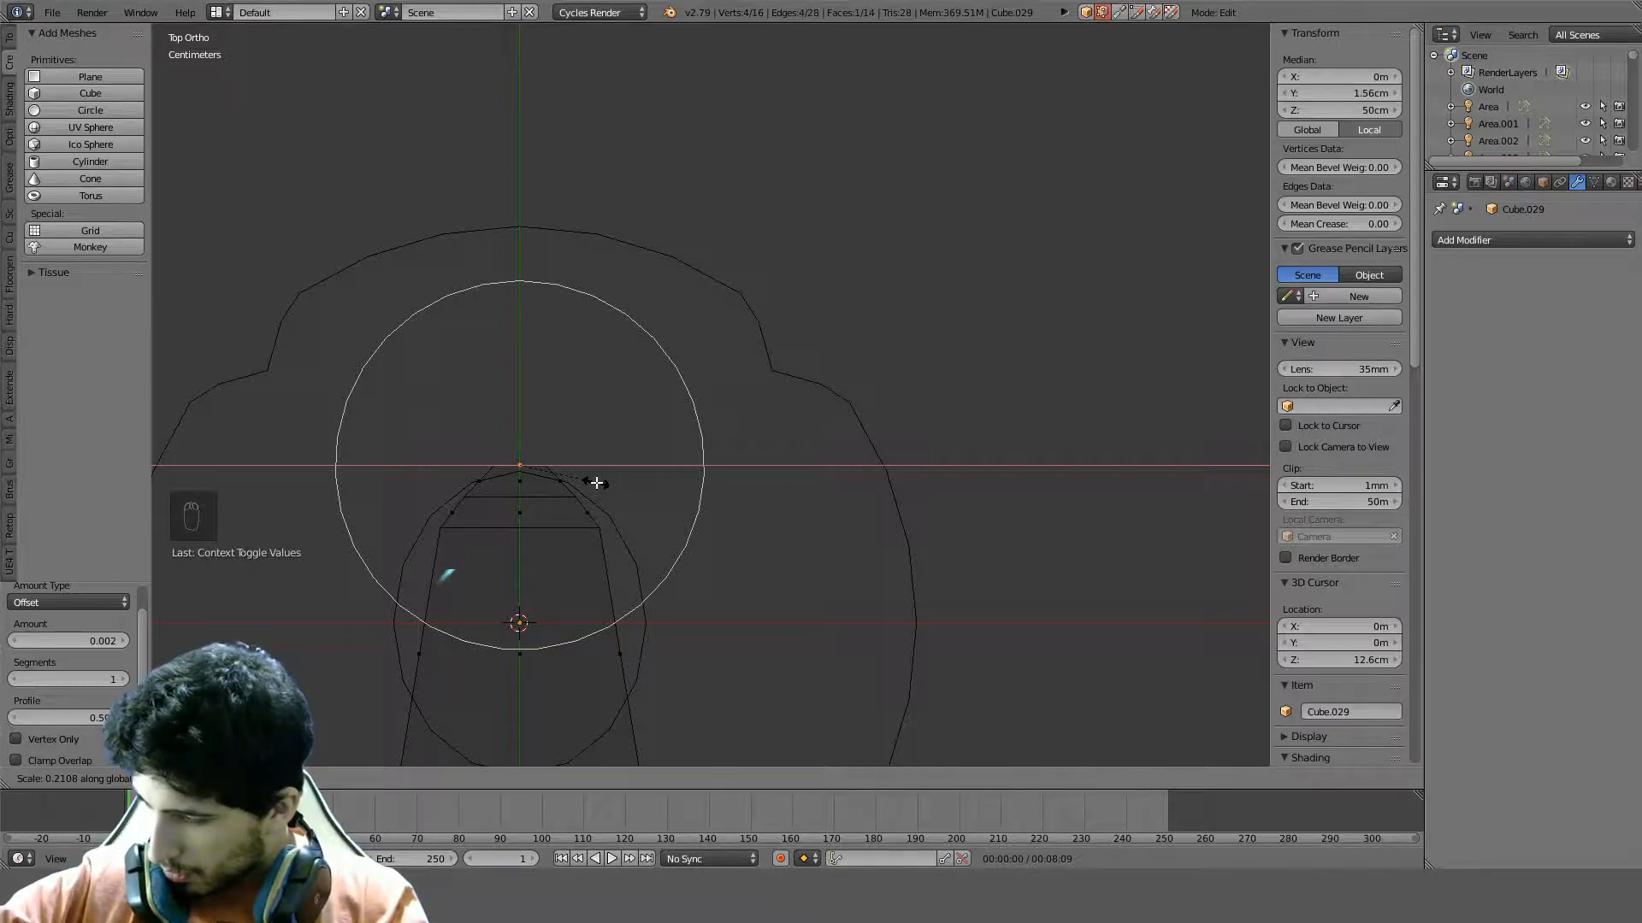
{"action": "key", "text": "Escape"}
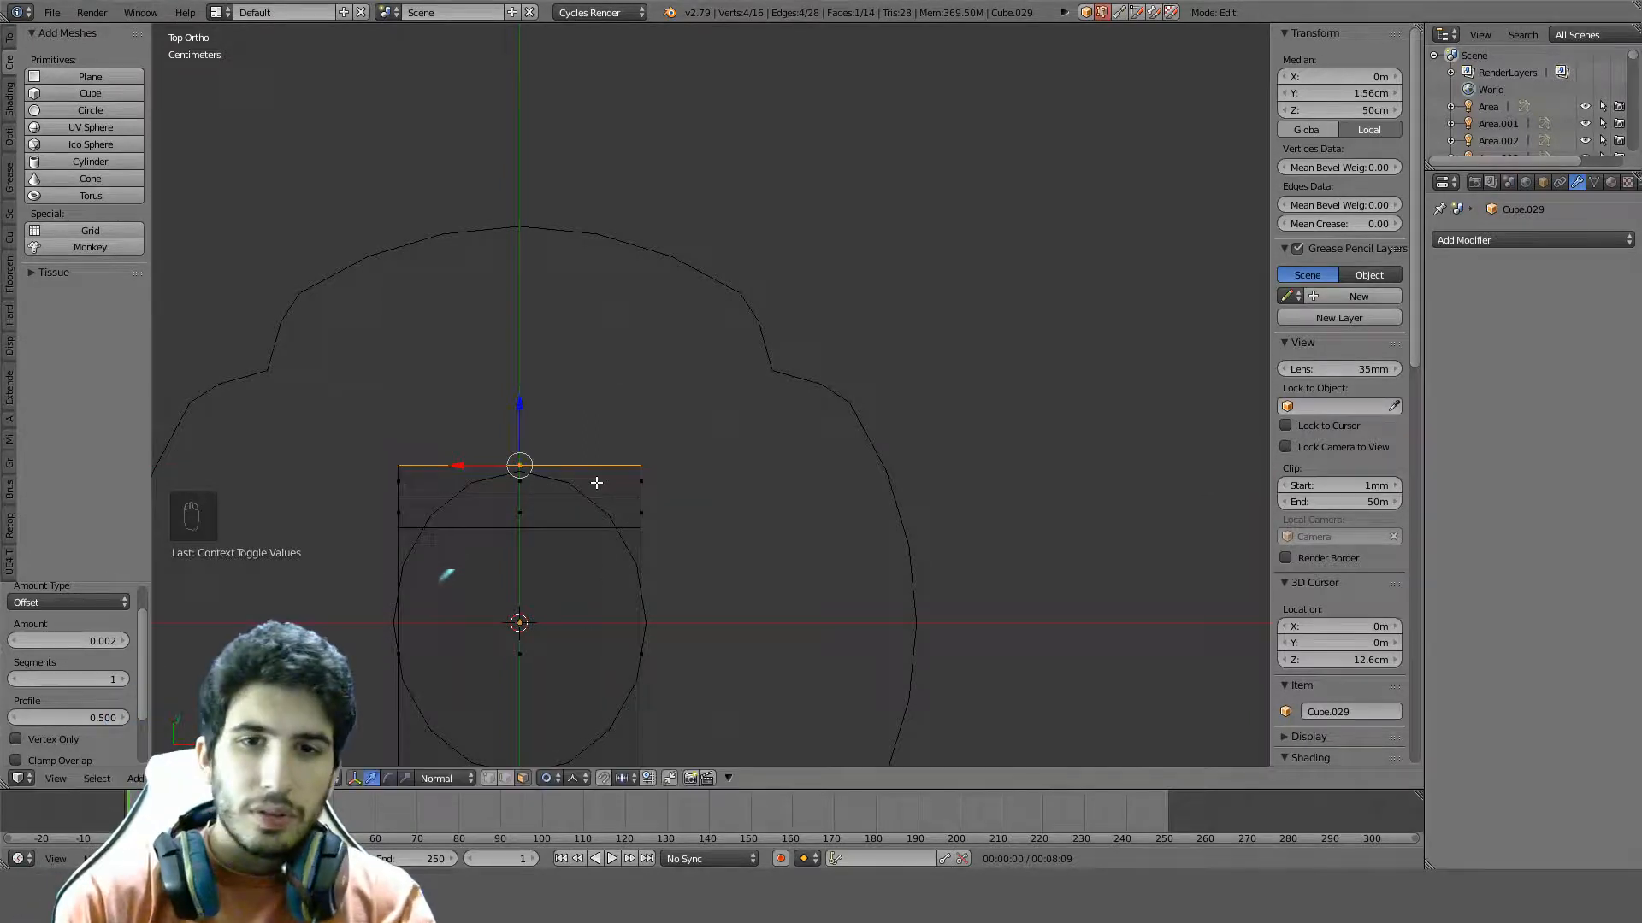
Undo the blade edits back to before the loop cut and turn off proportional editing
{"action": "key", "text": "ctrl+z"}
{"action": "key", "text": "ctrl+z"}
{"action": "key", "text": "ctrl+z"}
{"action": "key", "text": "ctrl+z"}
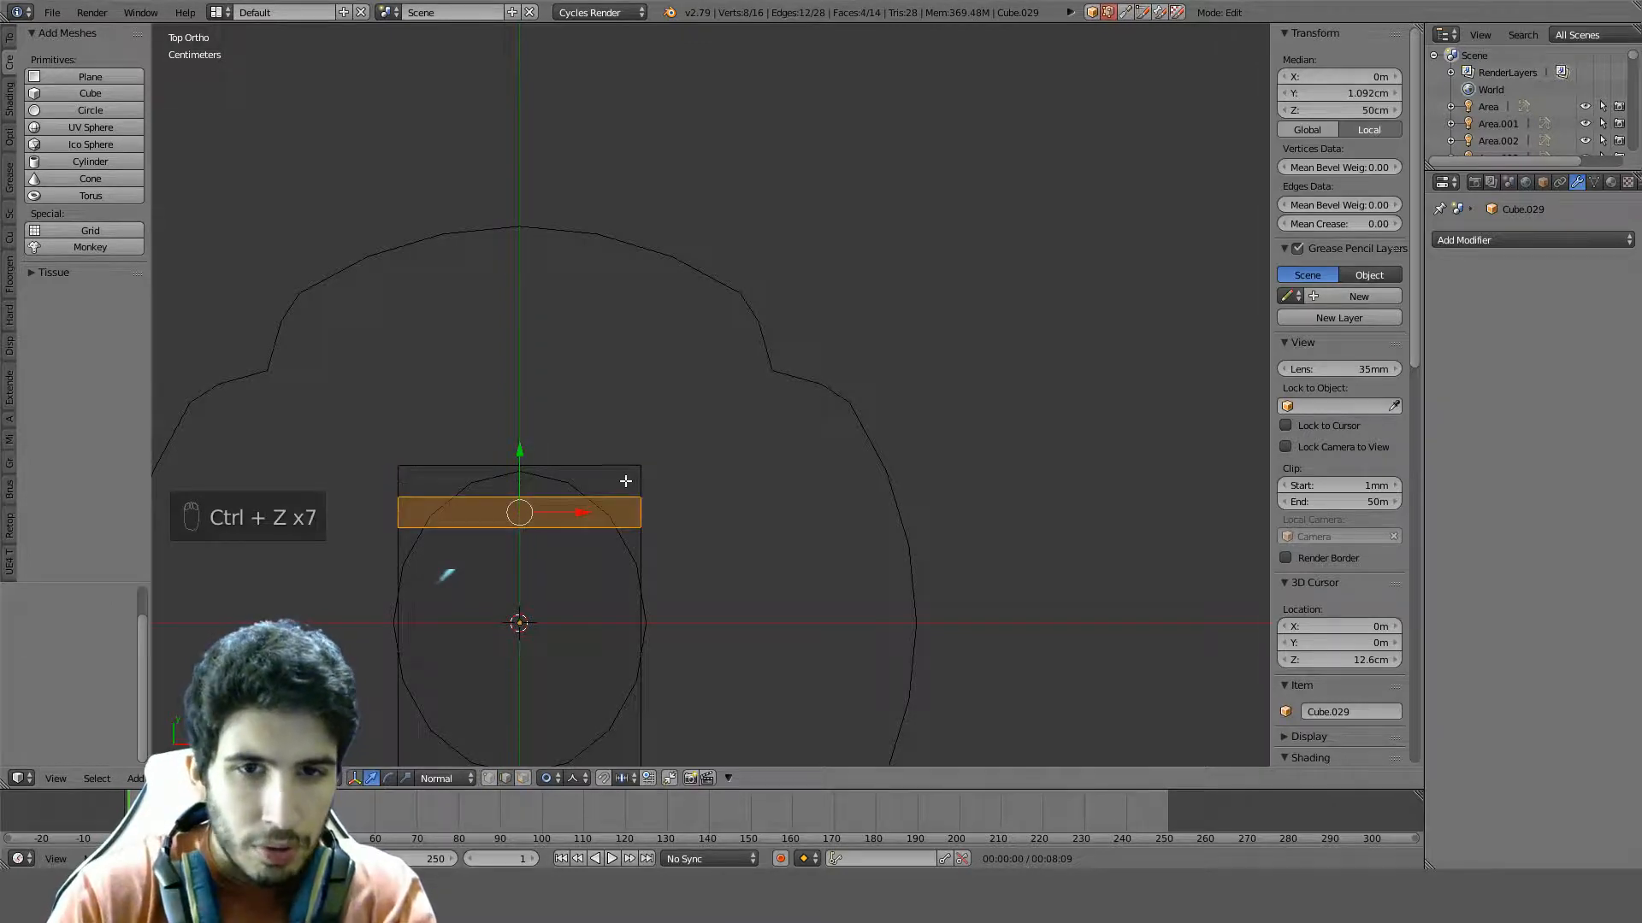
{"action": "key", "text": "ctrl+z"}
{"action": "key", "text": "ctrl+z"}
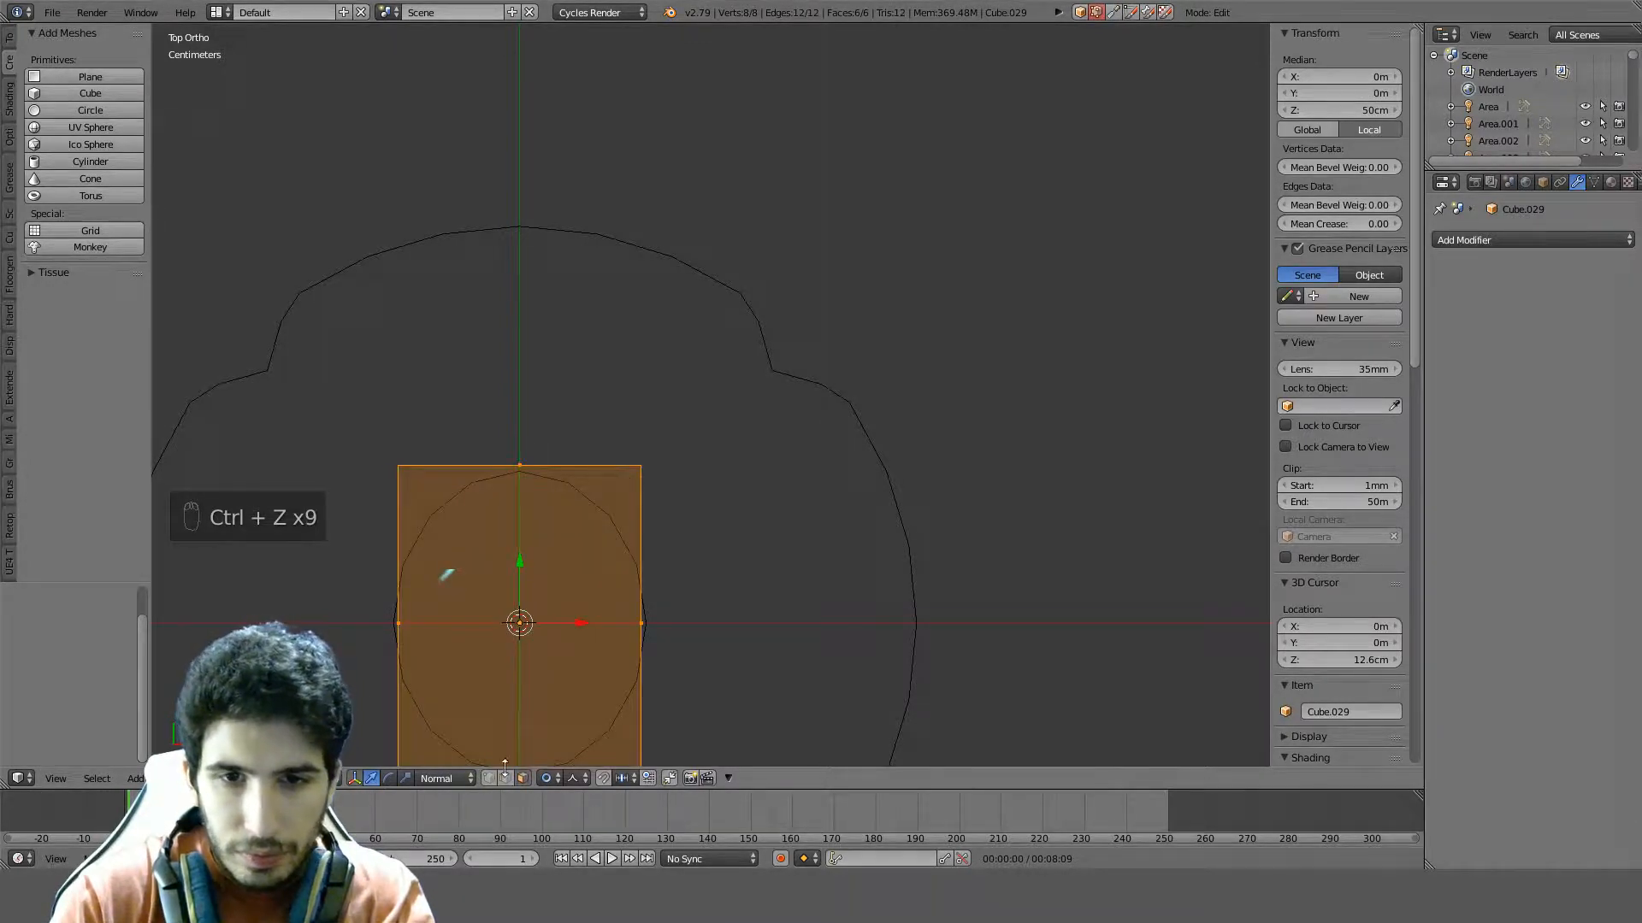
{"action": "key", "text": "alt+o"}
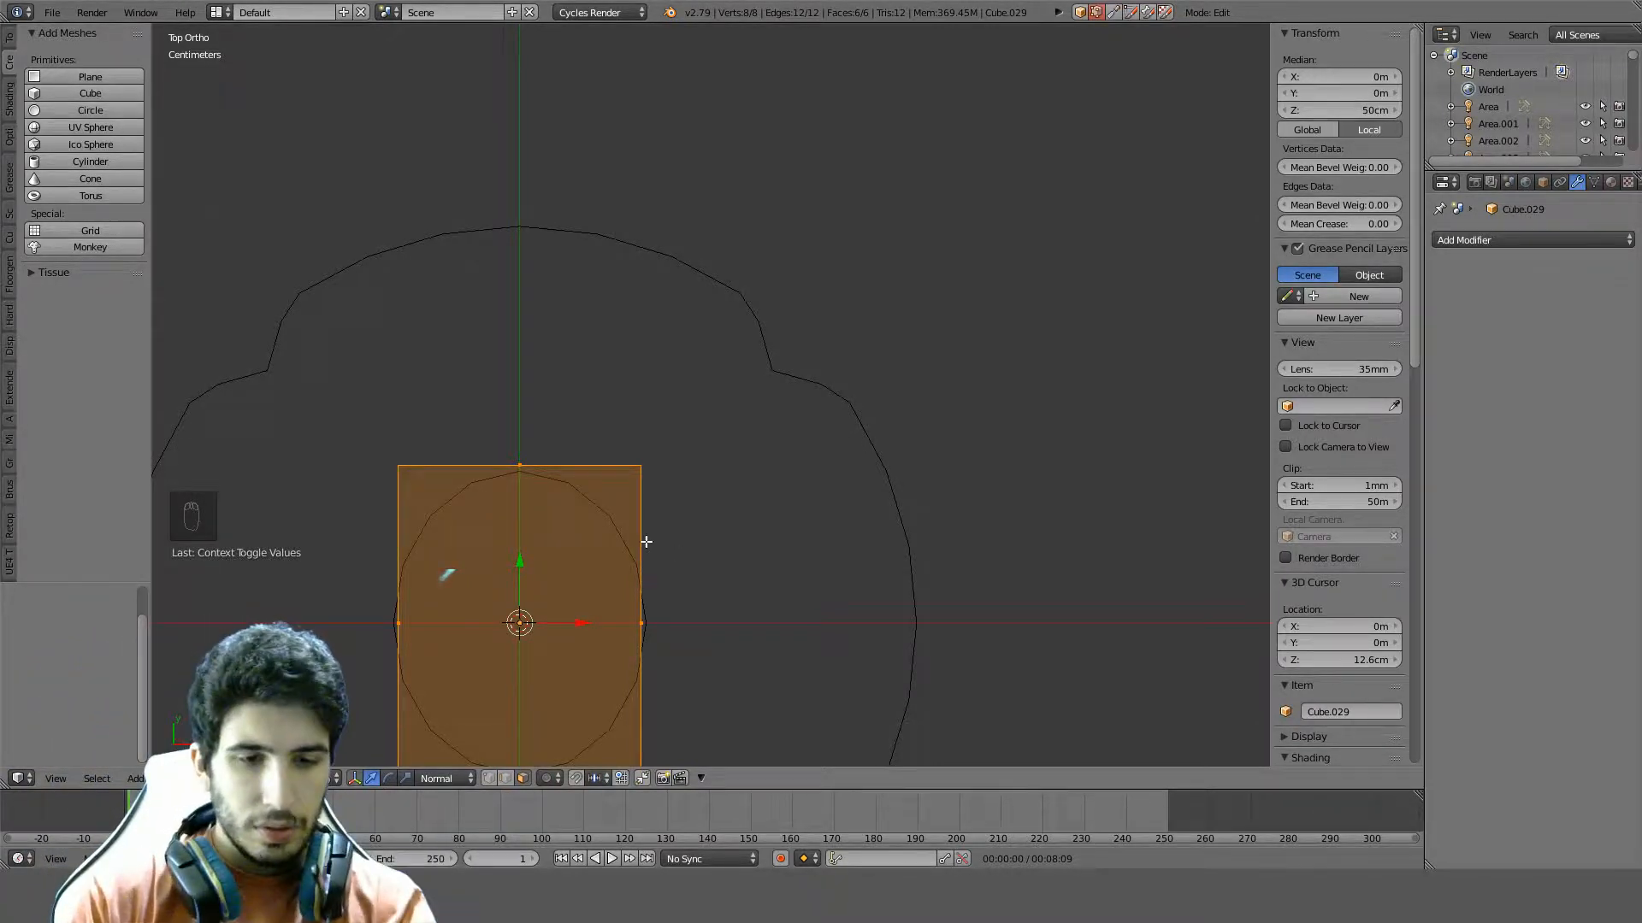
Deselect the blade mesh and add two evenly spaced loop cuts running parallel to Y in the top view
{"action": "key", "text": "a"}
{"action": "key", "text": "ctrl+r"}
{"action": "left_click", "coordinate": [545, 469]}
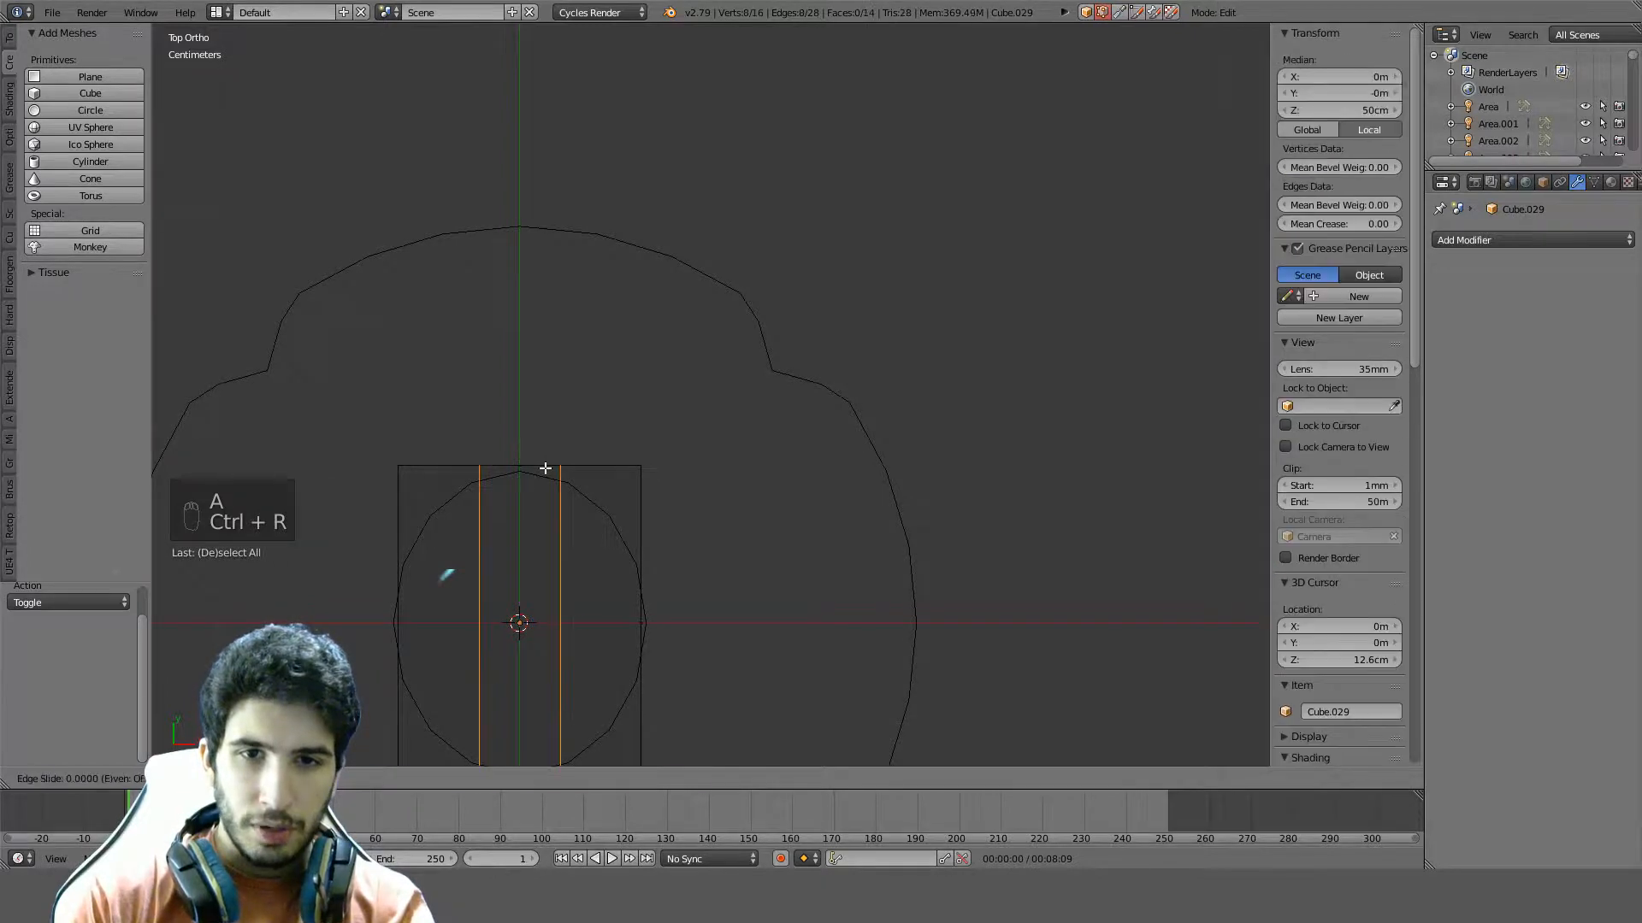
{"action": "right_click", "coordinate": [591, 463]}
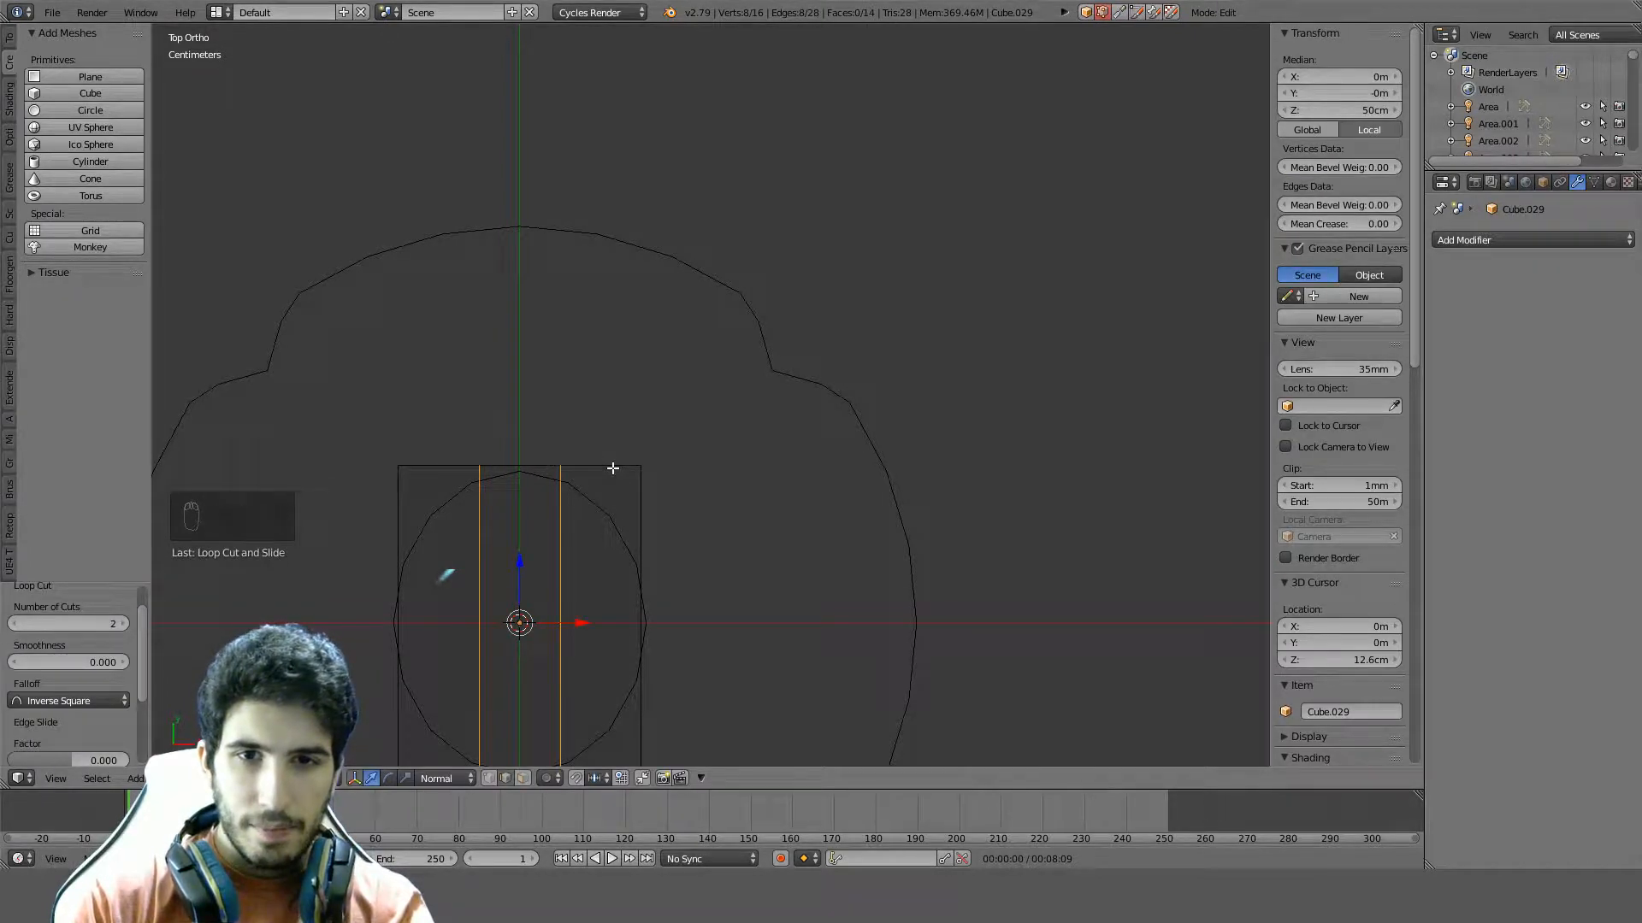
{"action": "key", "text": "s"}
{"action": "key", "text": "x"}
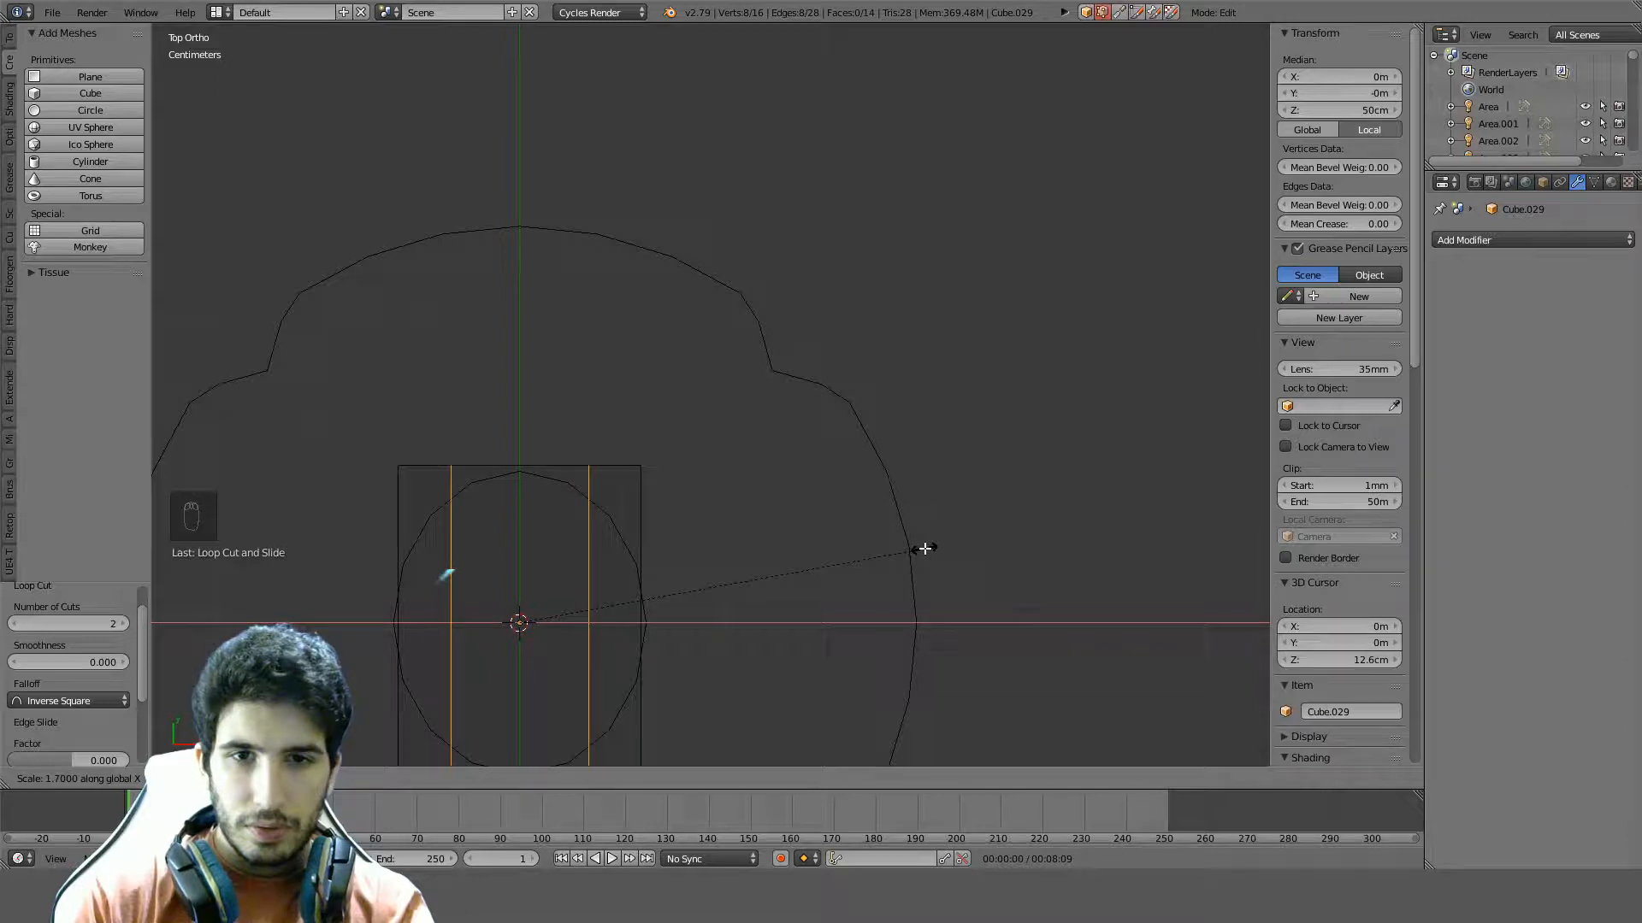
{"action": "right_click", "coordinate": [840, 553]}
{"action": "middle_click_drag", "start_coordinate": [658, 462], "coordinate": [619, 516]}
{"action": "key", "text": "KP_7"}
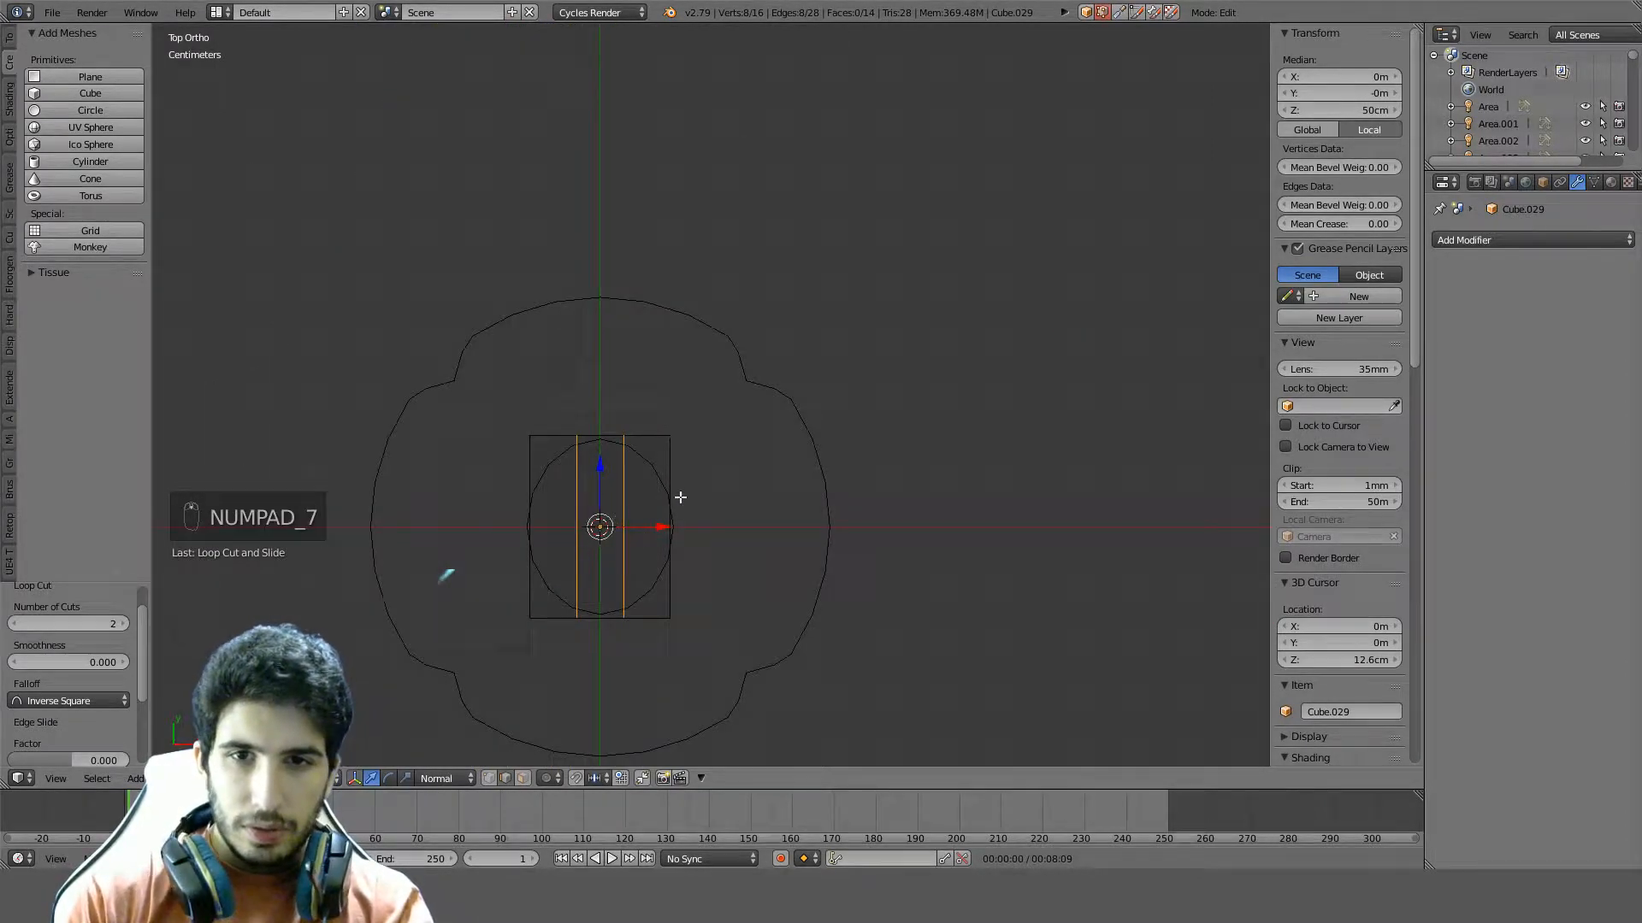
Select the blade's two vertical corner edges on the positive Y side and bevel them with one segment, offset about 0.008
{"action": "key", "text": "a"}
{"action": "key", "text": "a"}
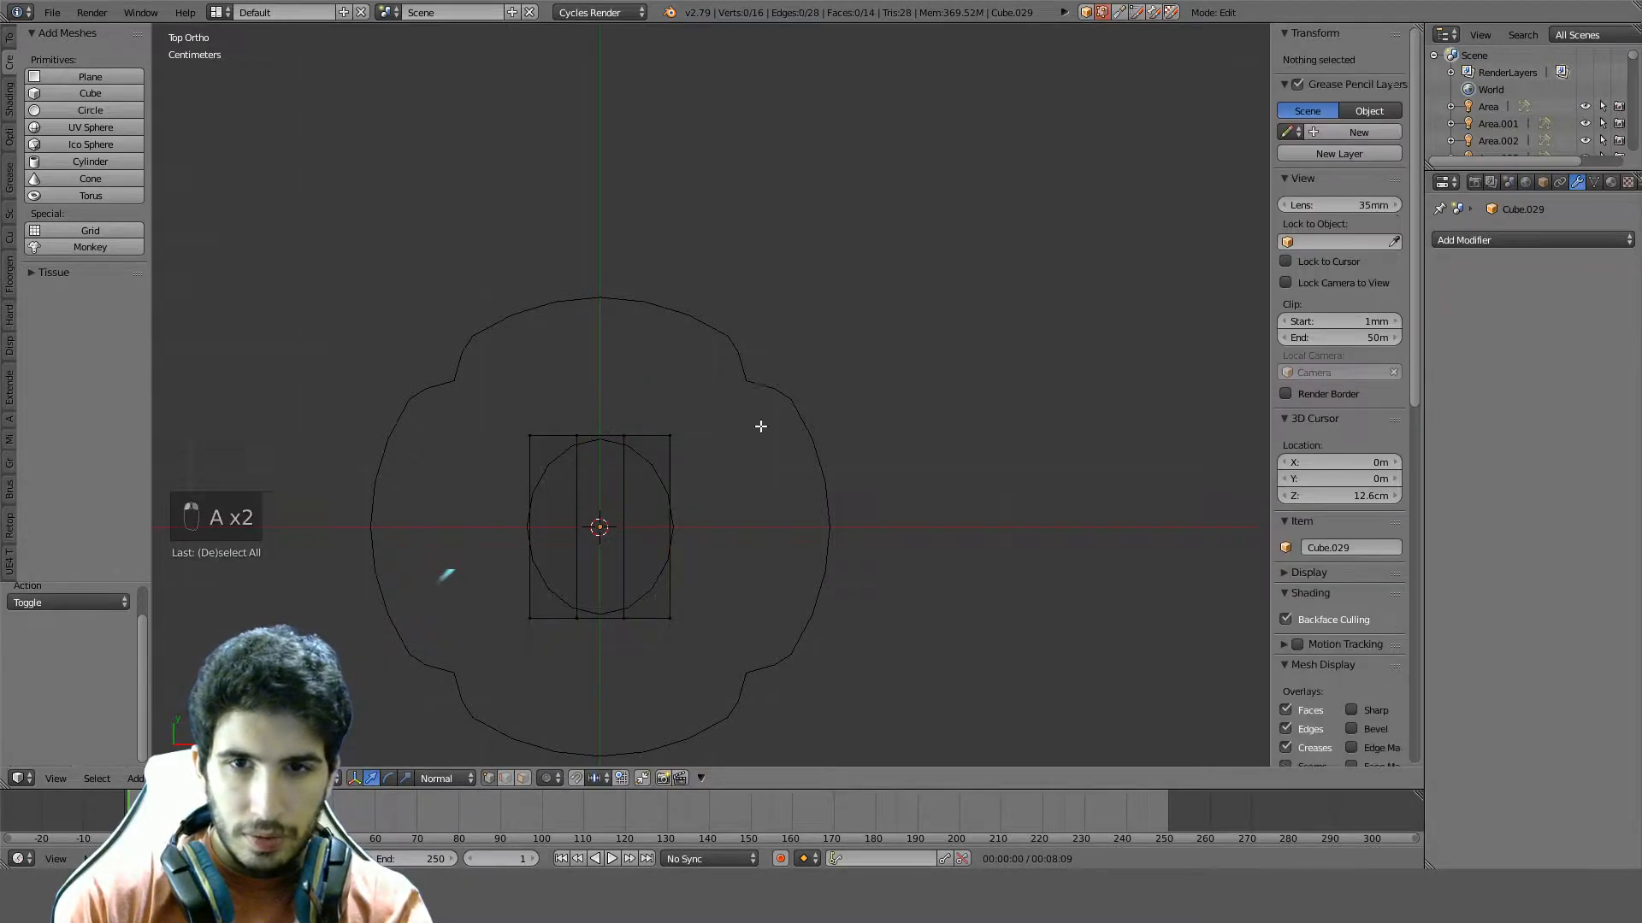
{"action": "key", "text": "c"}
{"action": "left_click", "coordinate": [677, 436]}
{"action": "left_click", "coordinate": [517, 426]}
{"action": "right_click", "coordinate": [516, 427]}
{"action": "scroll", "coordinate": [706, 396], "scroll_direction": "up", "scroll_amount": 1}
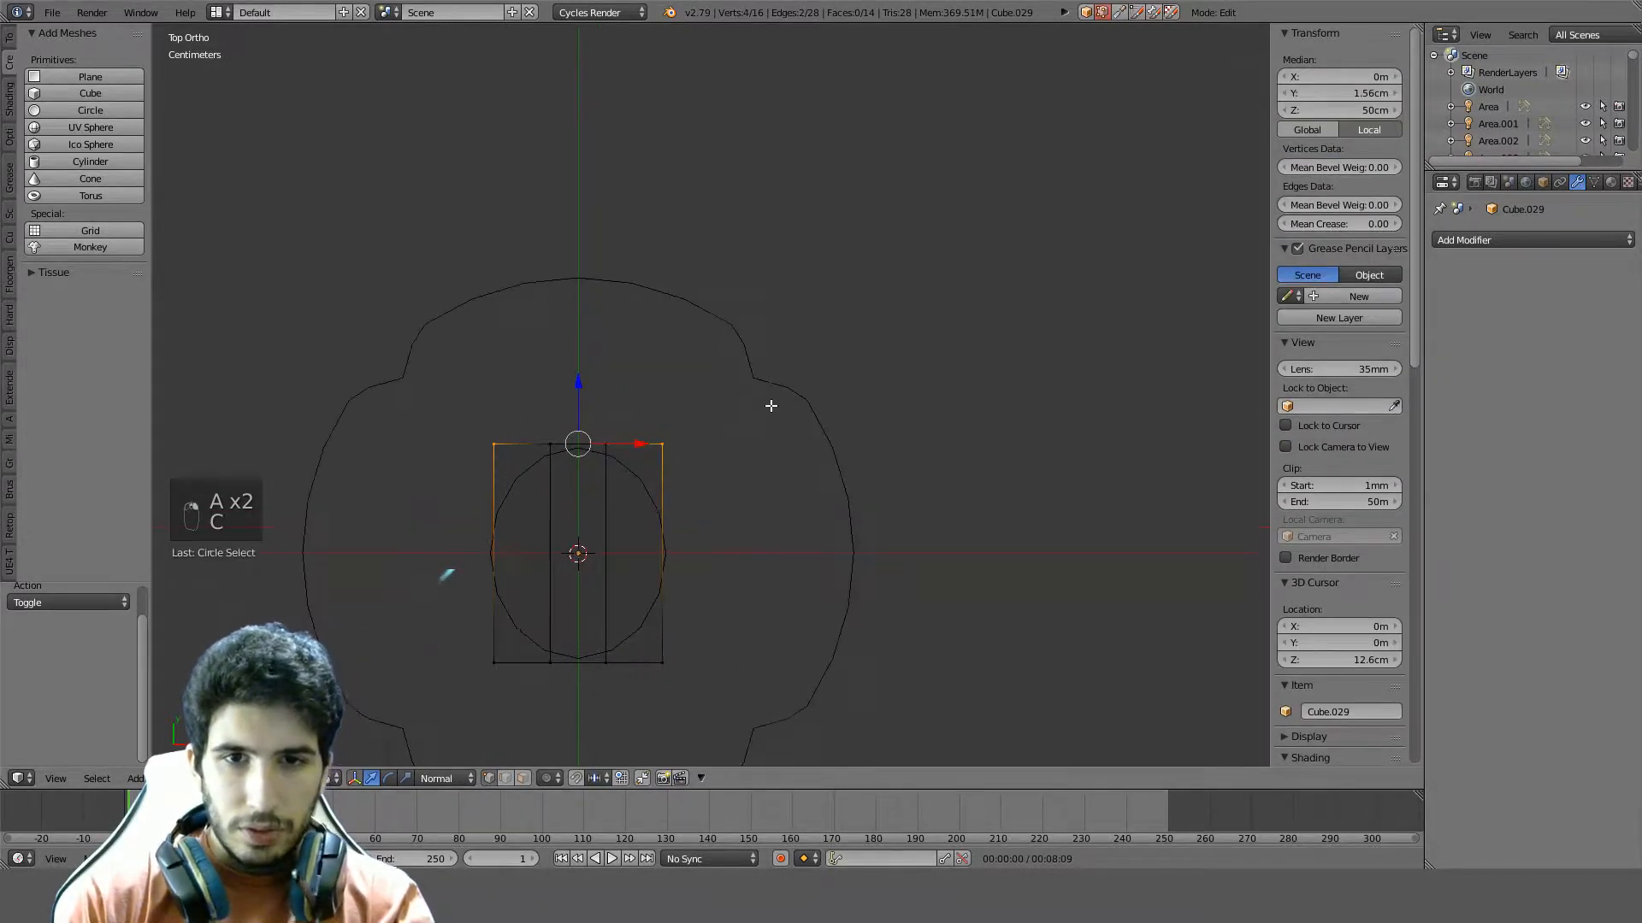
{"action": "key", "text": "ctrl+b"}
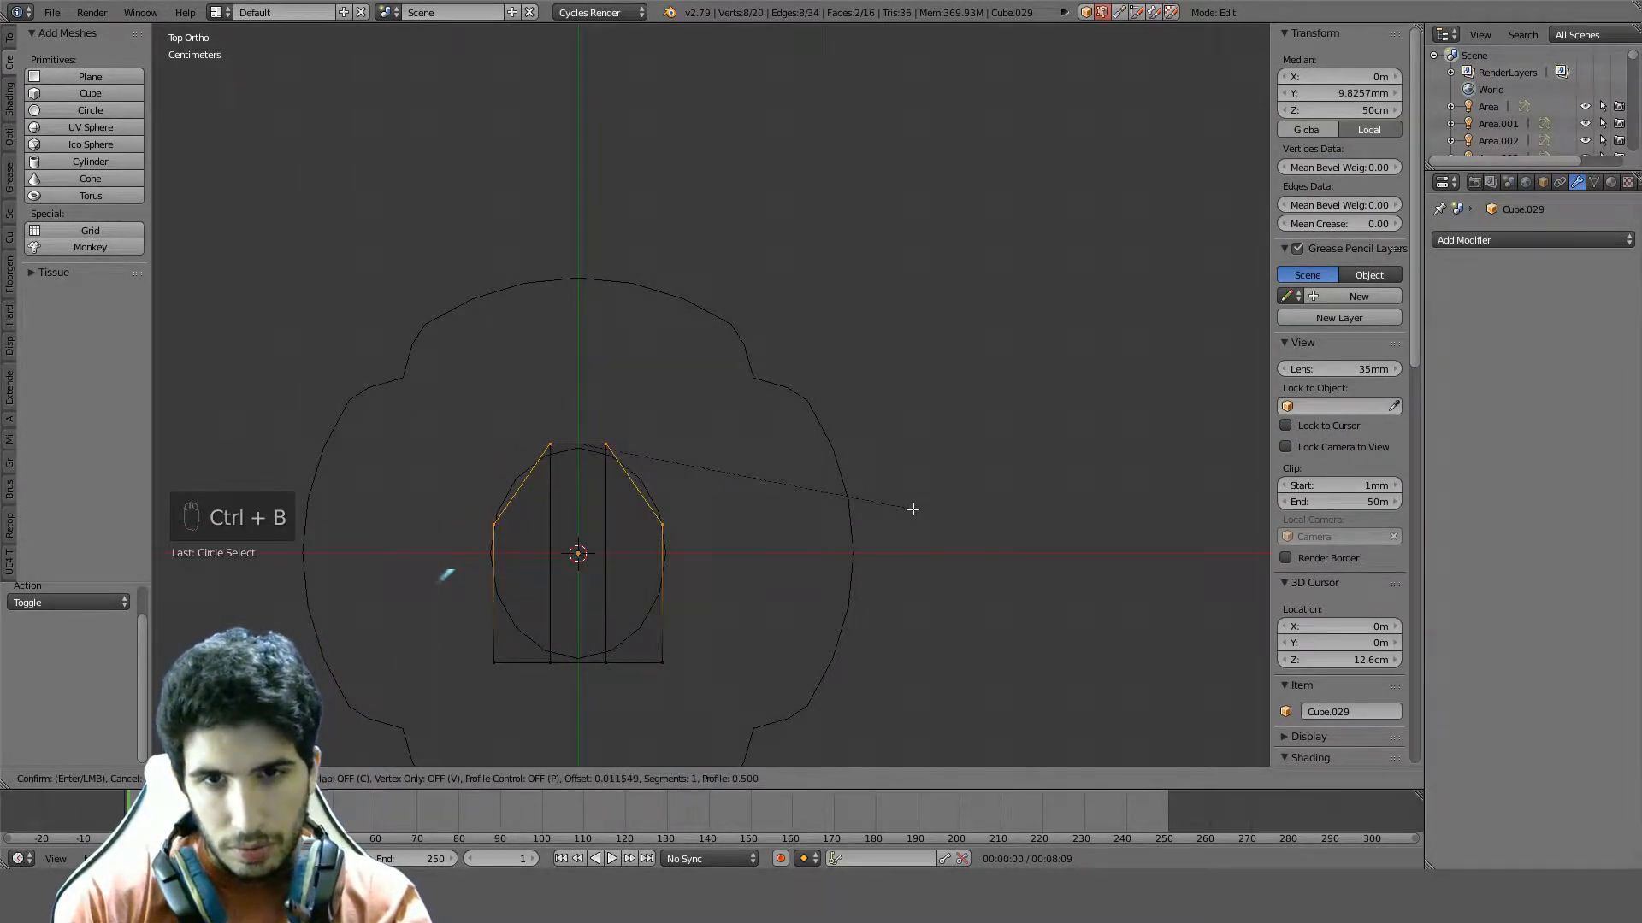
{"action": "right_click", "coordinate": [869, 481]}
{"action": "key", "text": "ctrl+b"}
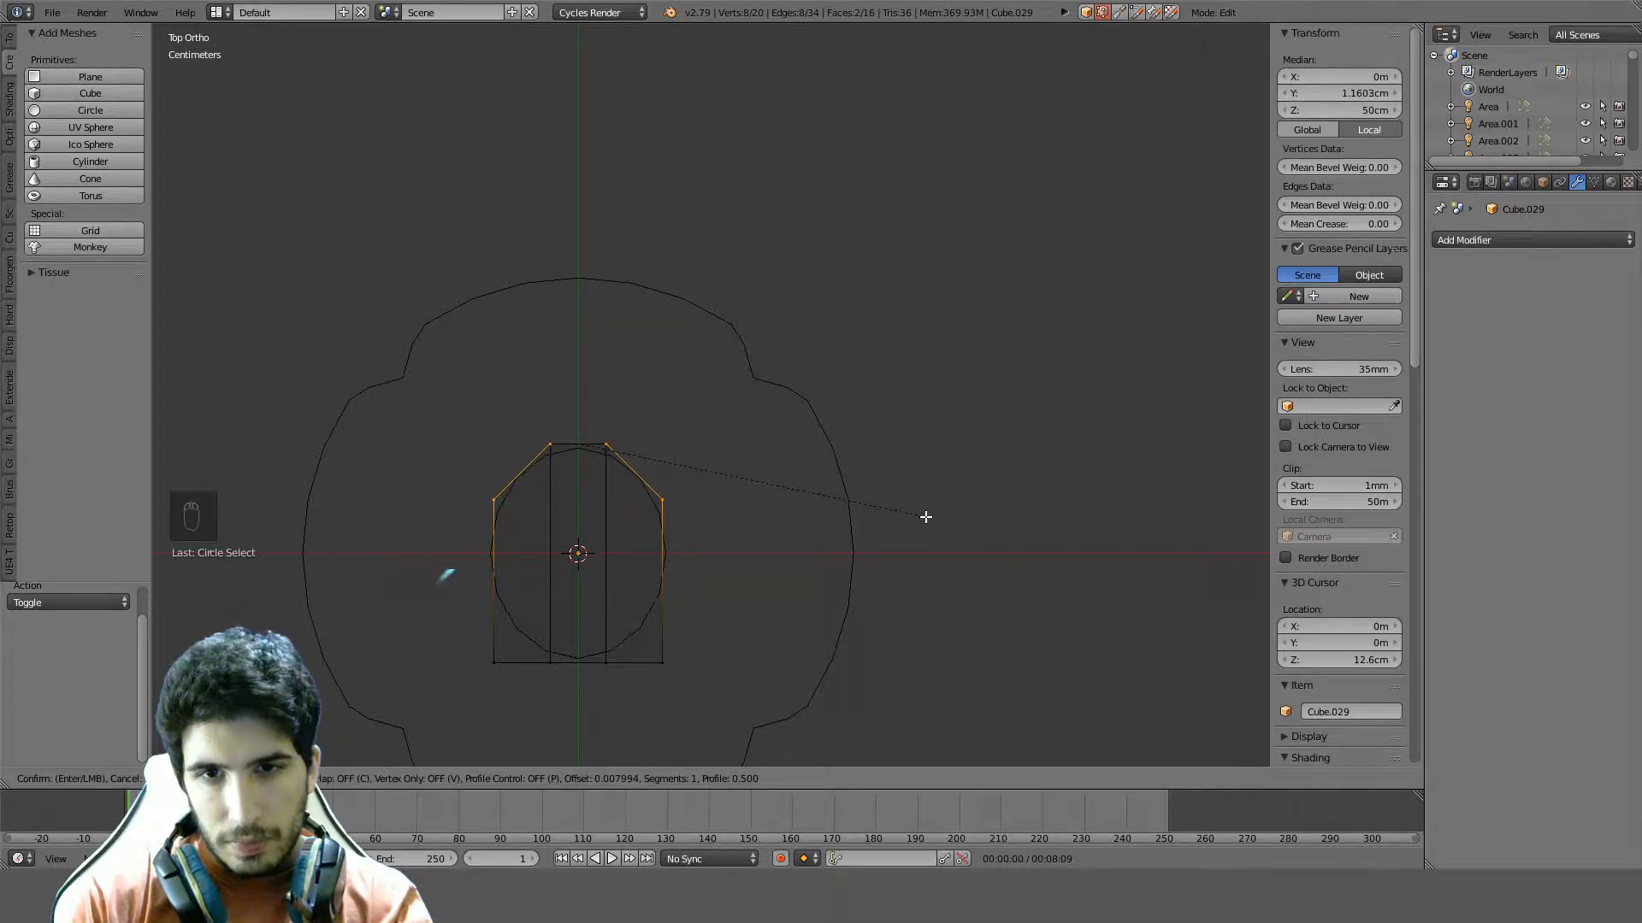
{"action": "left_click", "coordinate": [923, 516]}
Select the whole blade mesh and remove its doubled vertices
{"action": "key", "text": "a"}
{"action": "key", "text": "a"}
{"action": "key", "text": "a"}
{"action": "key", "text": "w"}
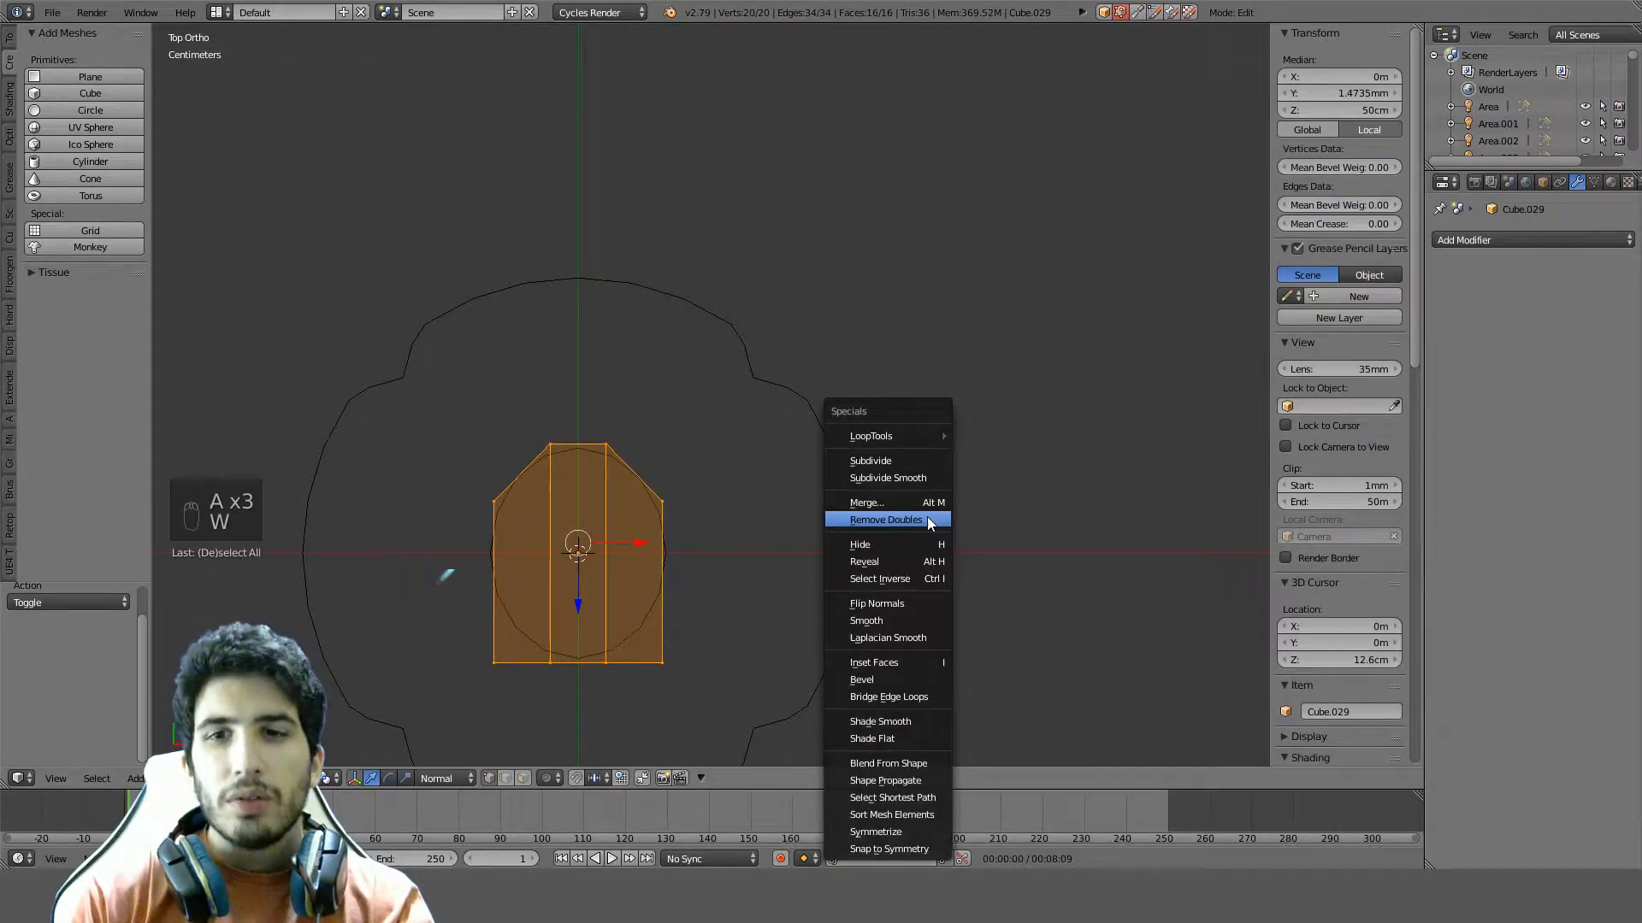
{"action": "left_click", "coordinate": [927, 516]}
{"action": "scroll", "coordinate": [632, 513], "scroll_direction": "up", "scroll_amount": 3}
{"action": "middle_click_drag", "start_coordinate": [640, 547], "coordinate": [776, 411], "text": "shift"}
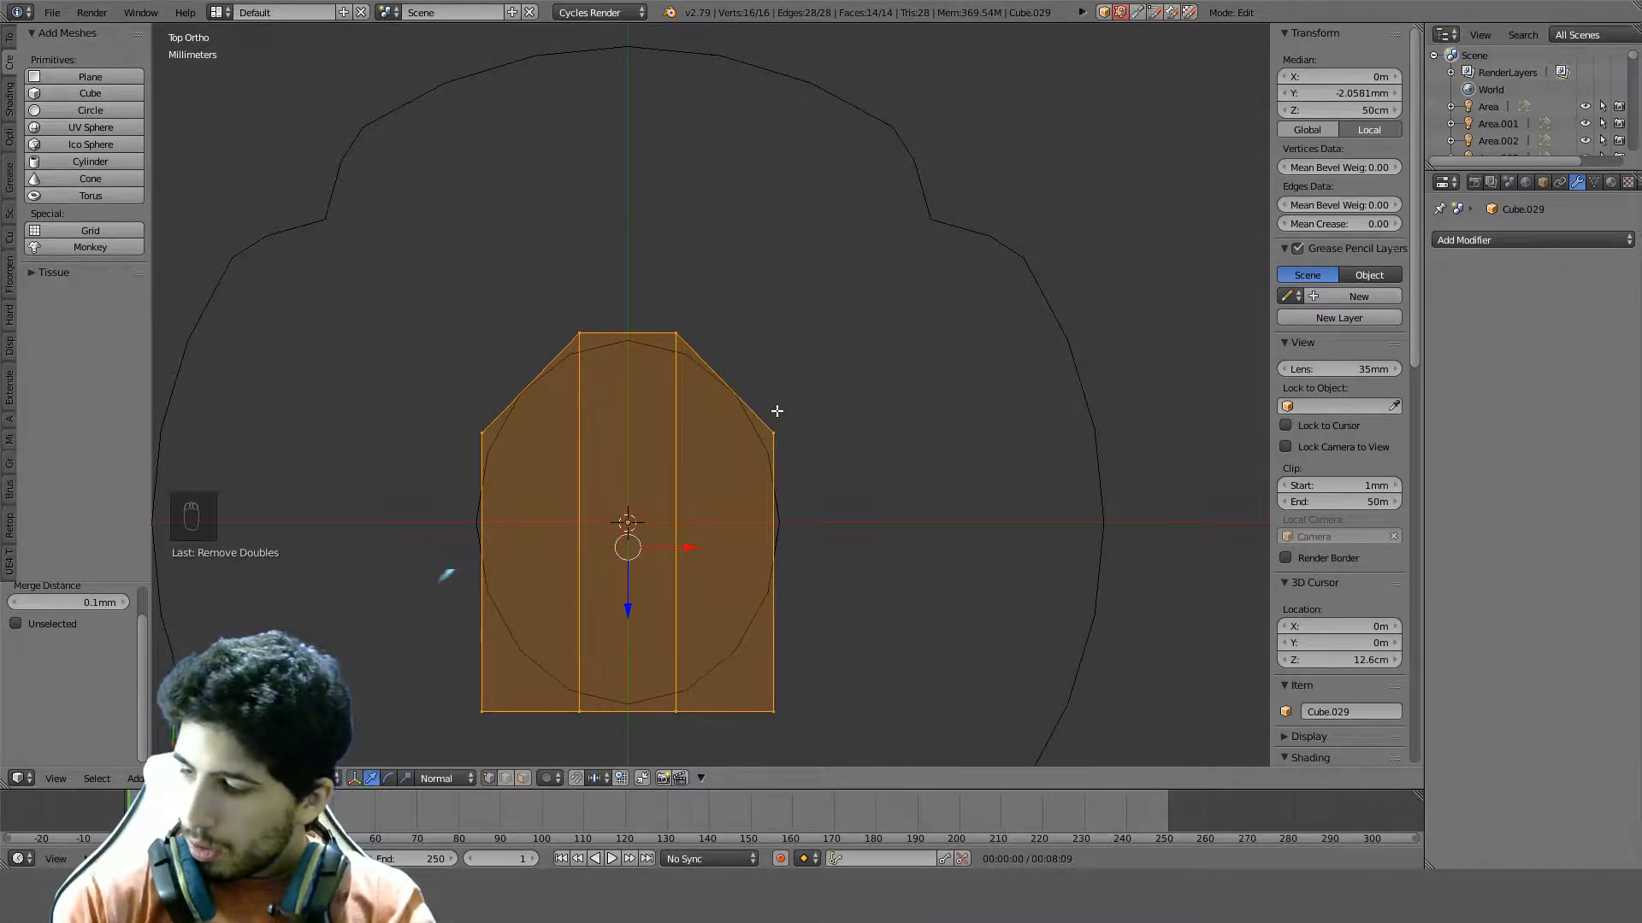
{"action": "scroll", "coordinate": [749, 646], "scroll_direction": "down", "scroll_amount": 1}
{"action": "middle_click_drag", "start_coordinate": [828, 678], "coordinate": [752, 454]}
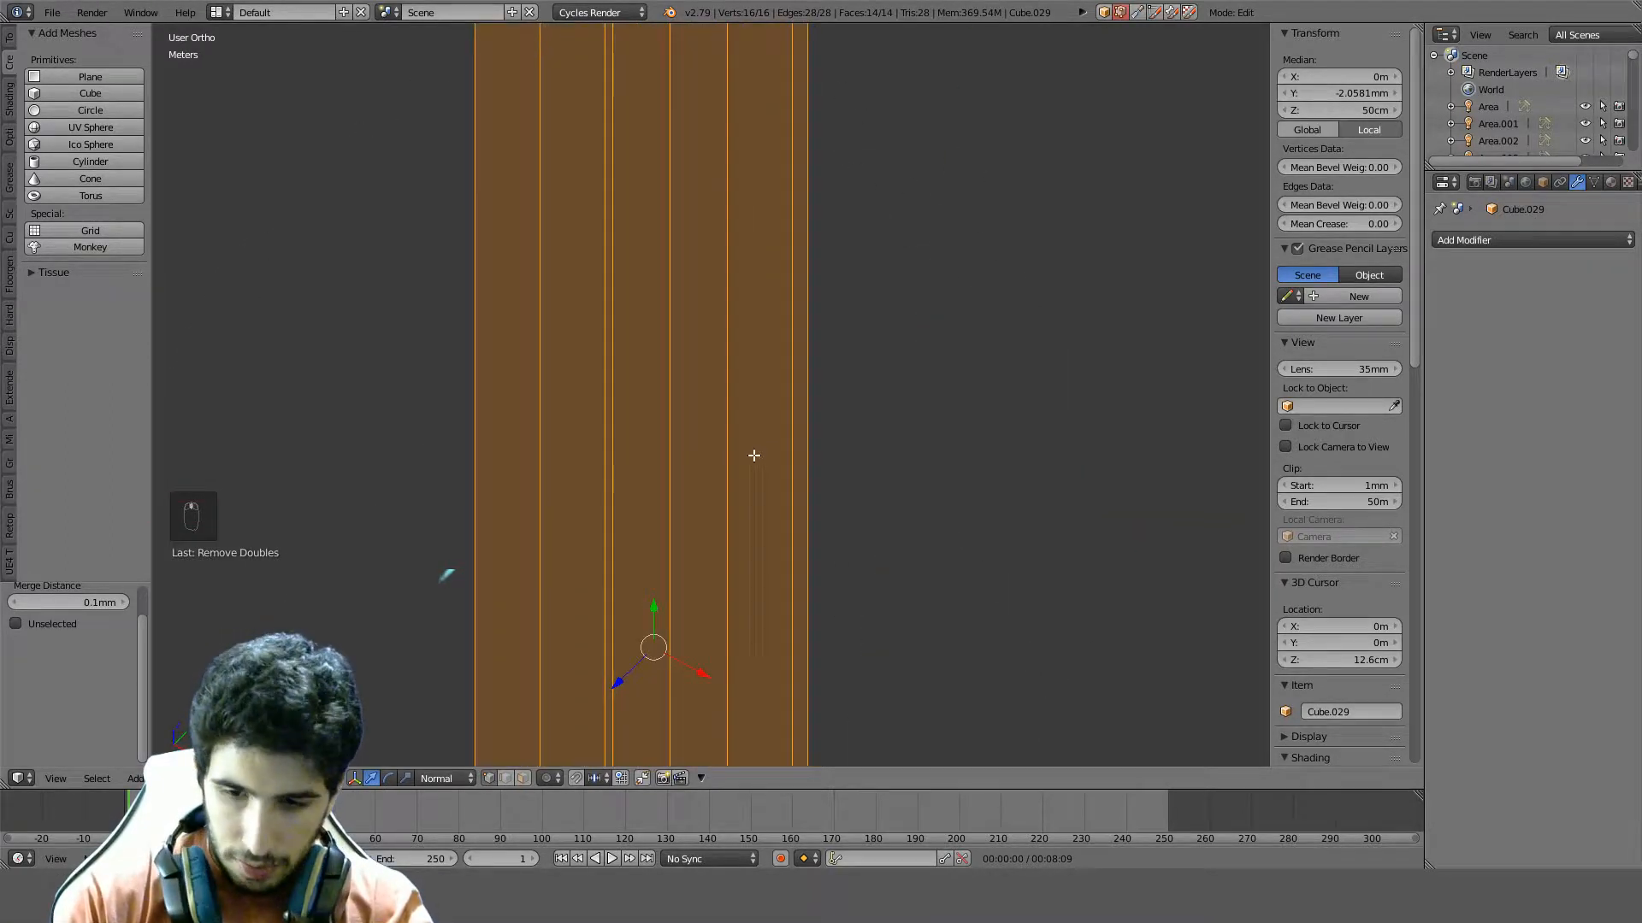
Move the blade's two negative-Y corner edges 7 mm along Y and bevel them with two segments, amount 0.007
{"action": "key", "text": "KP_7"}
{"action": "key", "text": "a"}
{"action": "key", "text": "c"}
{"action": "left_click", "coordinate": [778, 544]}
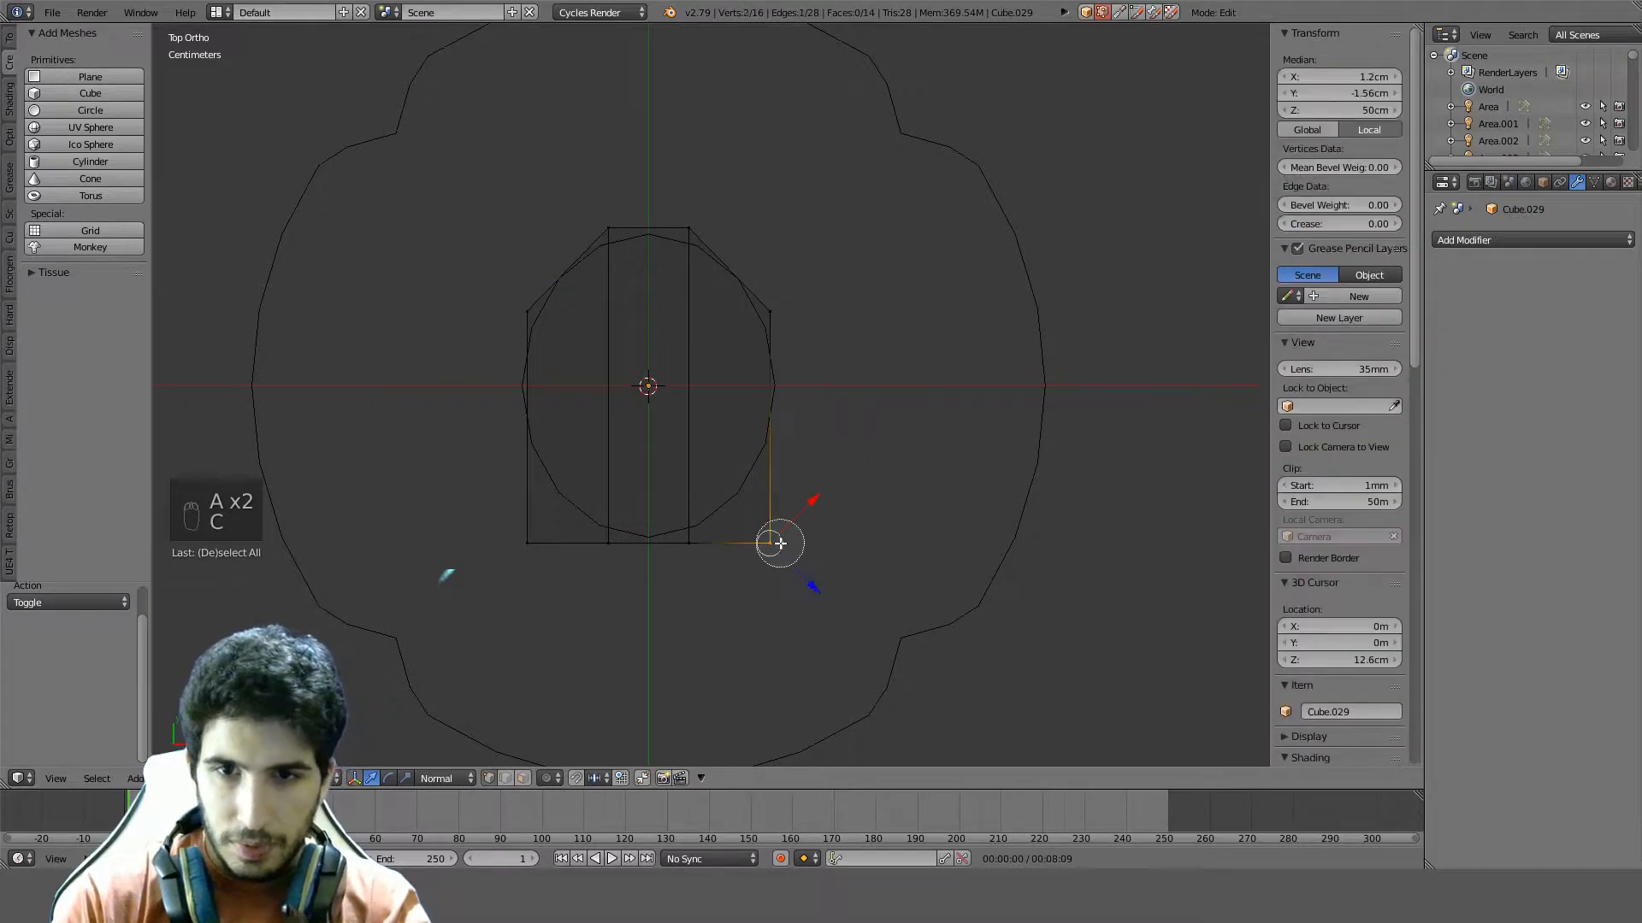
{"action": "right_click", "coordinate": [780, 543]}
{"action": "middle_click_drag", "start_coordinate": [850, 547], "coordinate": [835, 577], "text": "shift"}
{"action": "key", "text": "c"}
{"action": "left_click", "coordinate": [513, 575]}
{"action": "right_click", "coordinate": [504, 579]}
{"action": "middle_click_drag", "start_coordinate": [780, 503], "coordinate": [747, 567], "text": "shift"}
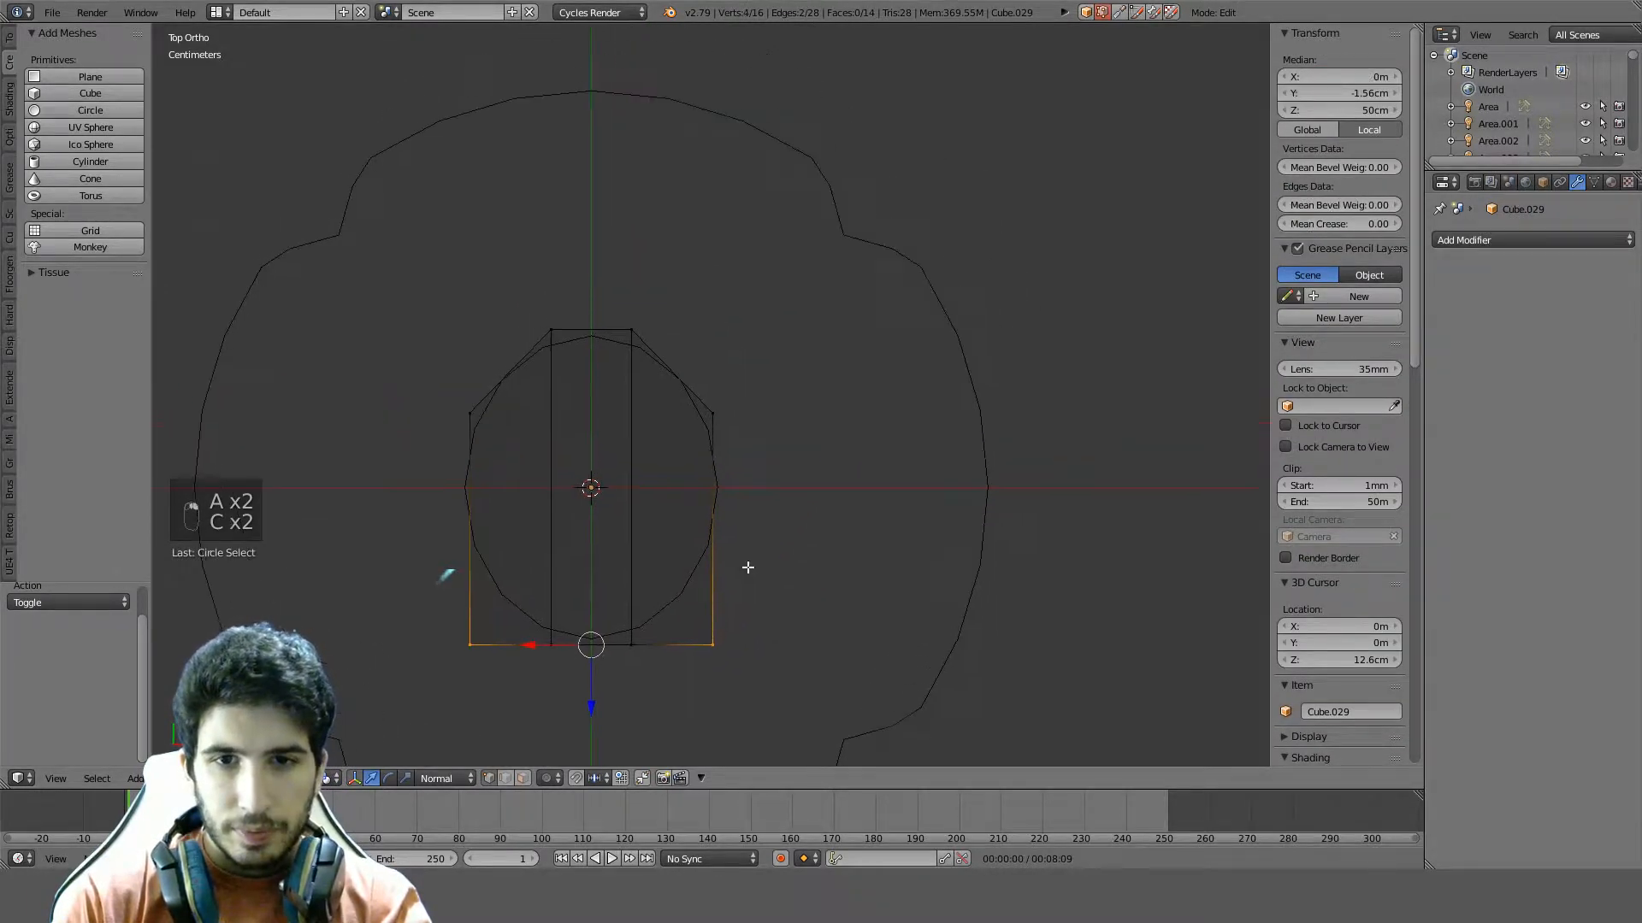
{"action": "key", "text": "g"}
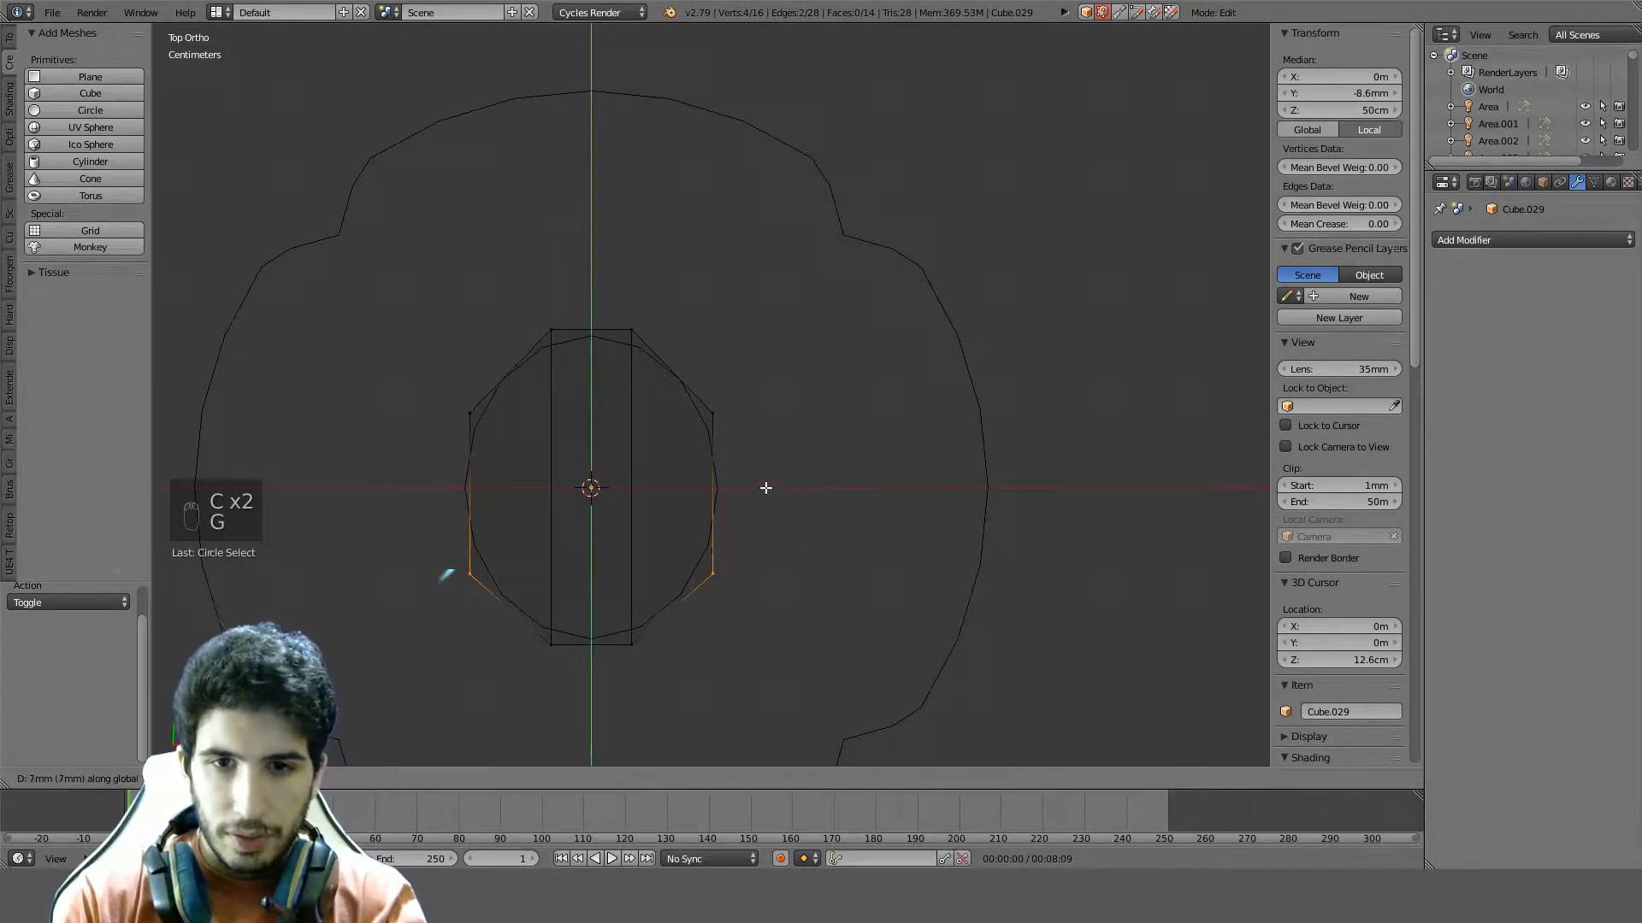
{"action": "left_click", "coordinate": [770, 489]}
{"action": "key", "text": "ctrl+b"}
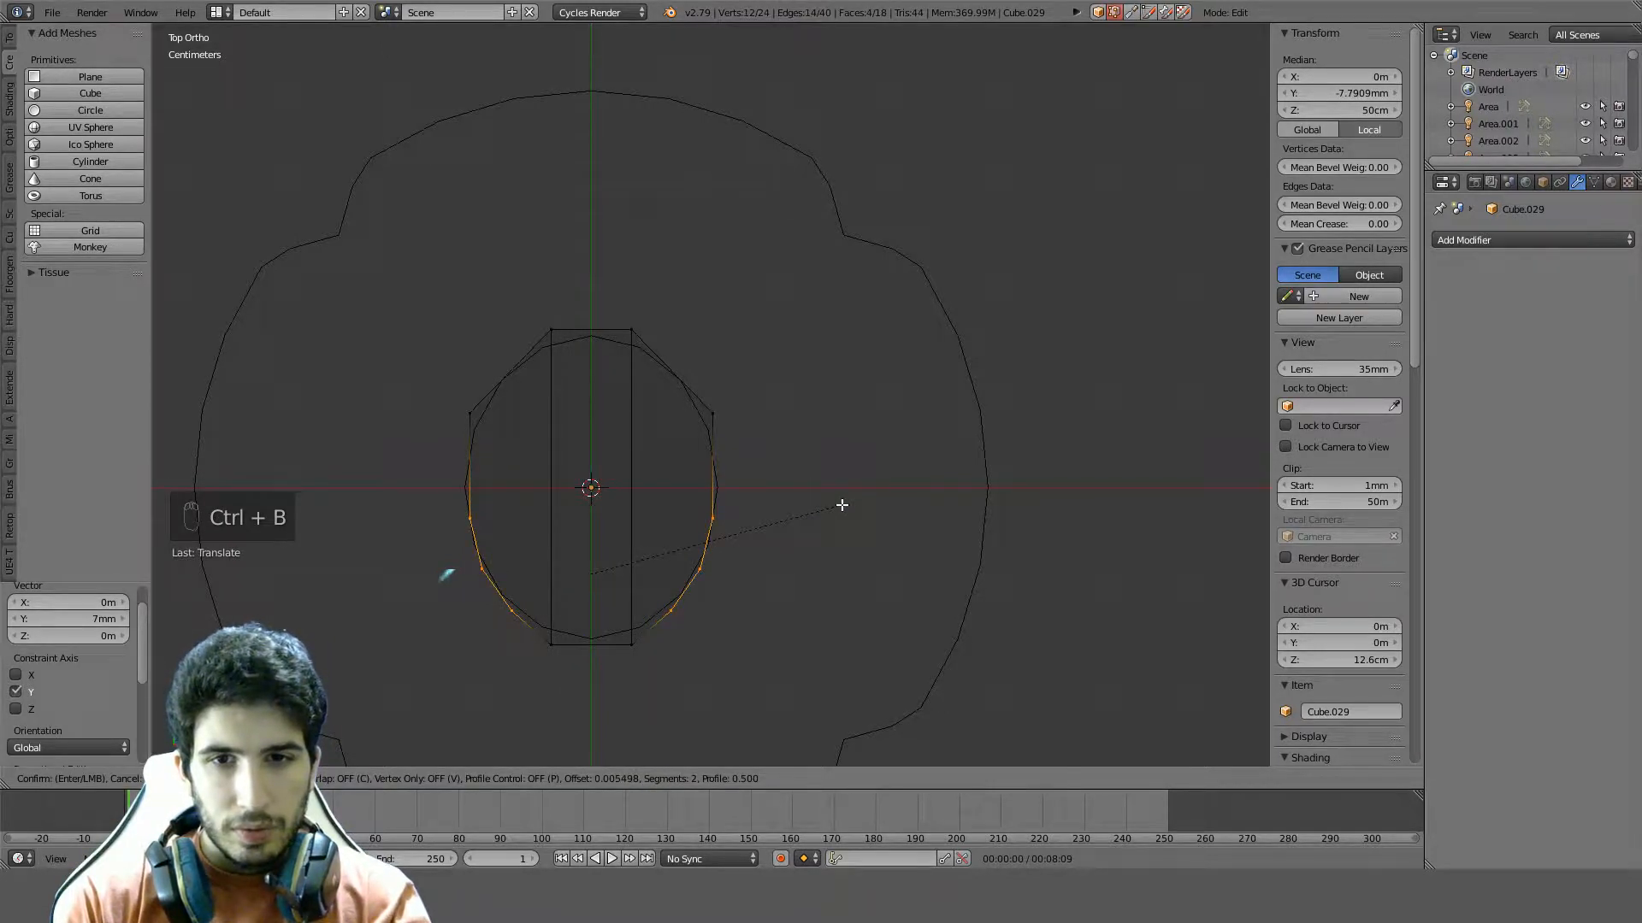
{"action": "left_click", "coordinate": [857, 501]}
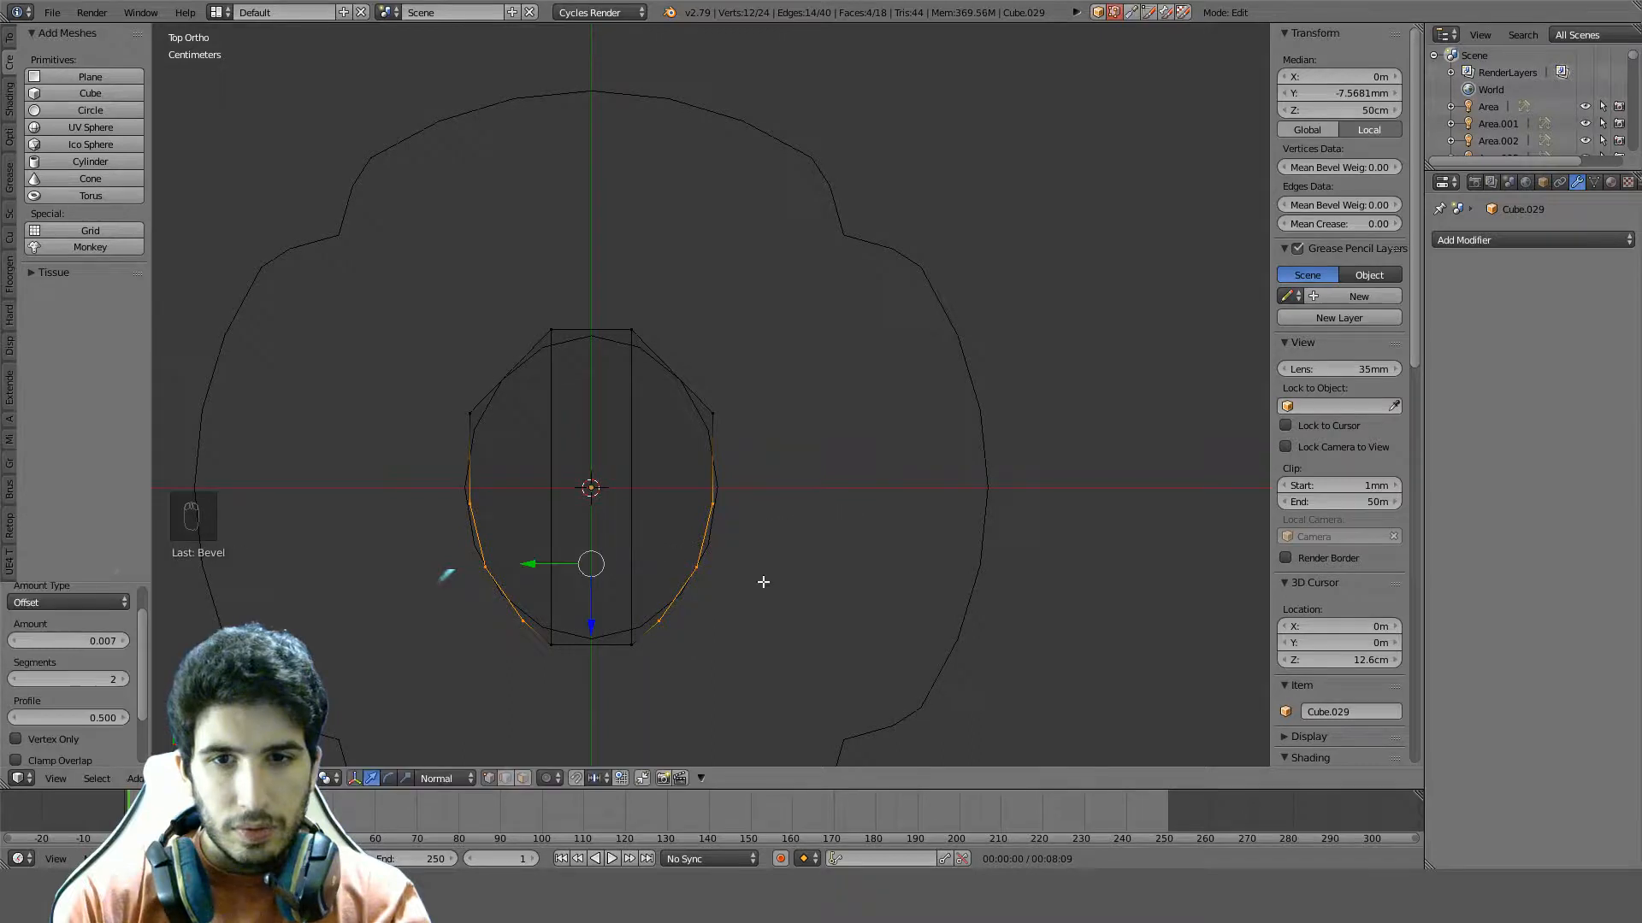
Select the narrow end face on the blade's negative Y side and scale it by 0.5 along X
{"action": "key", "text": "a"}
{"action": "key", "text": "c"}
{"action": "left_click_drag", "start_coordinate": [569, 659], "coordinate": [613, 654]}
{"action": "right_click", "coordinate": [619, 652]}
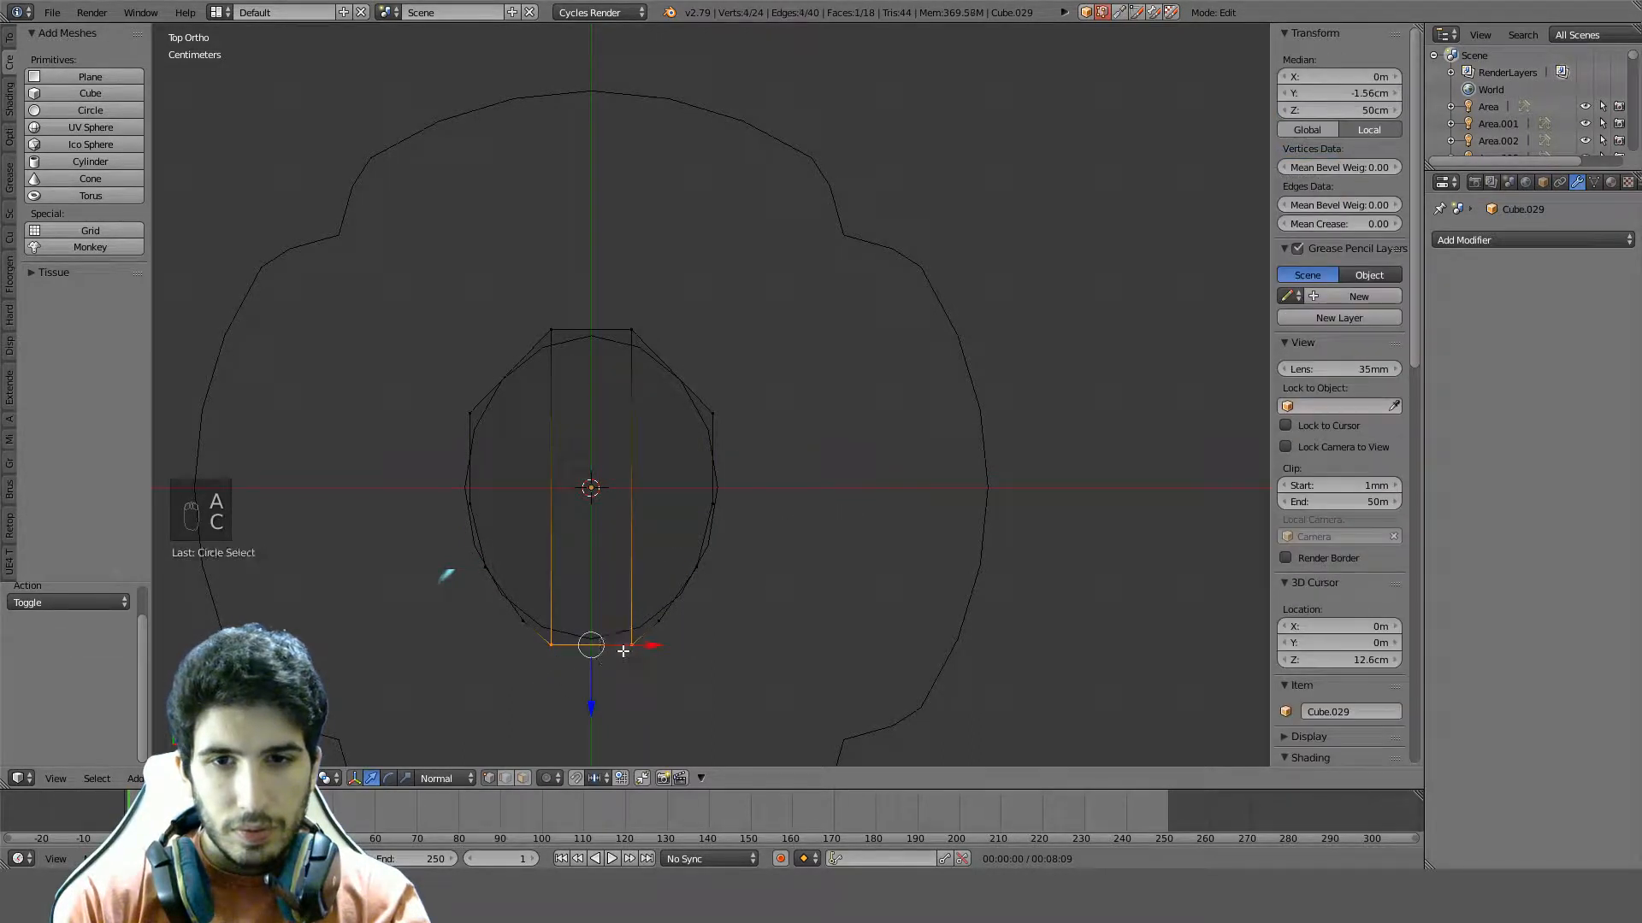
{"action": "key", "text": "s"}
{"action": "key", "text": "x"}
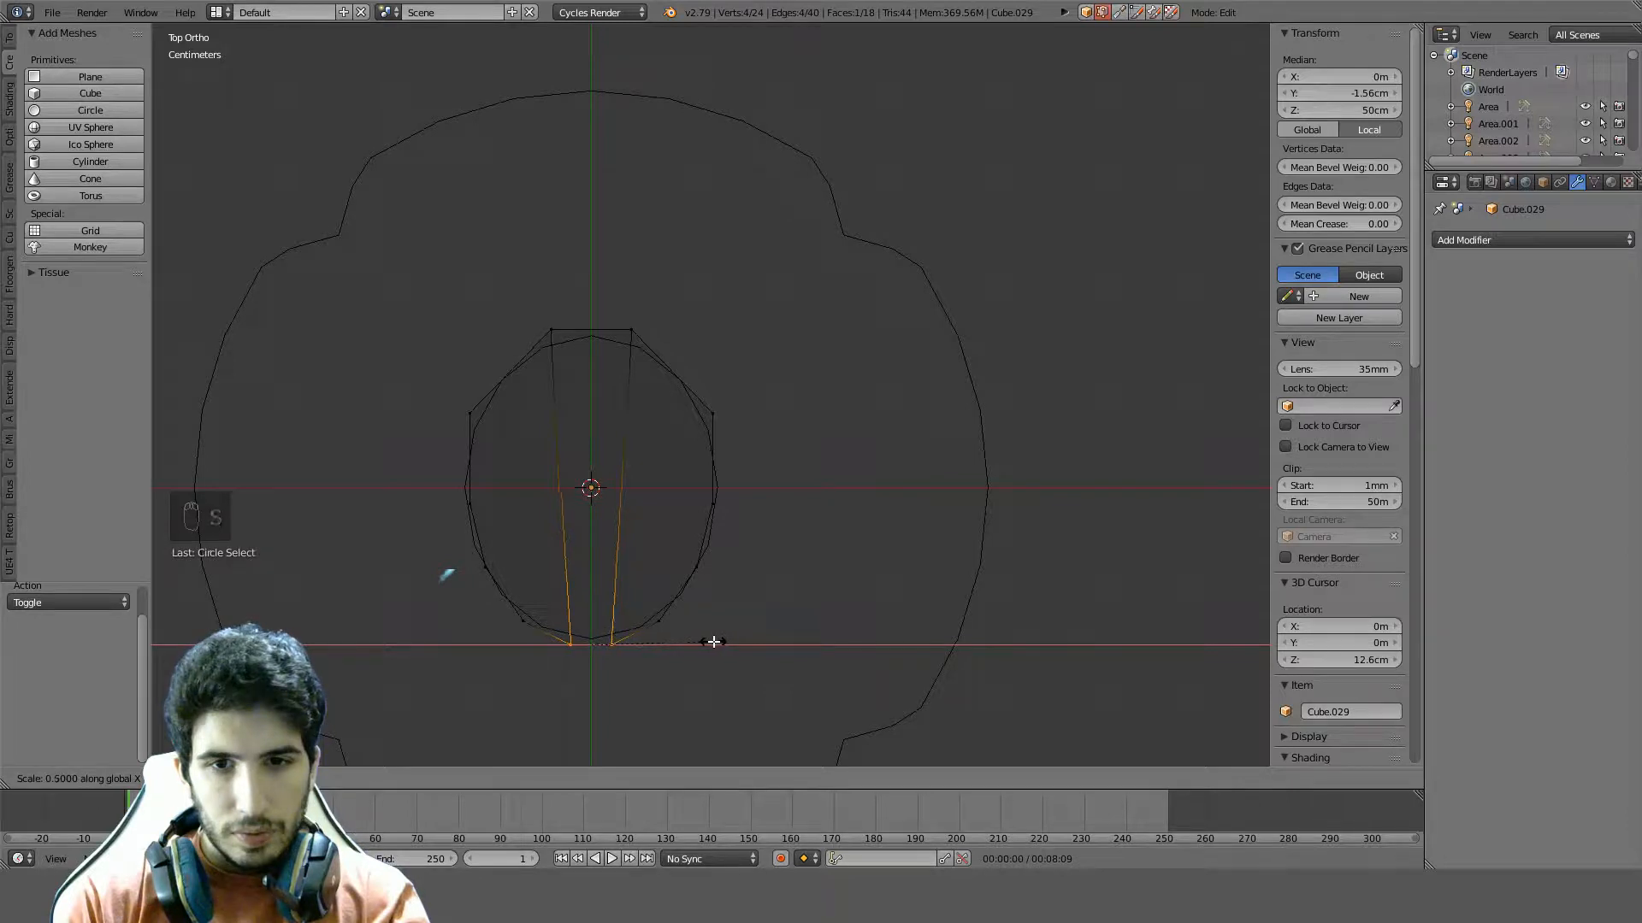
{"action": "left_click", "coordinate": [715, 642]}
Return to solid shading and Object Mode, and apply the HardOps Ssharpen operation to the blade
{"action": "key", "text": "z"}
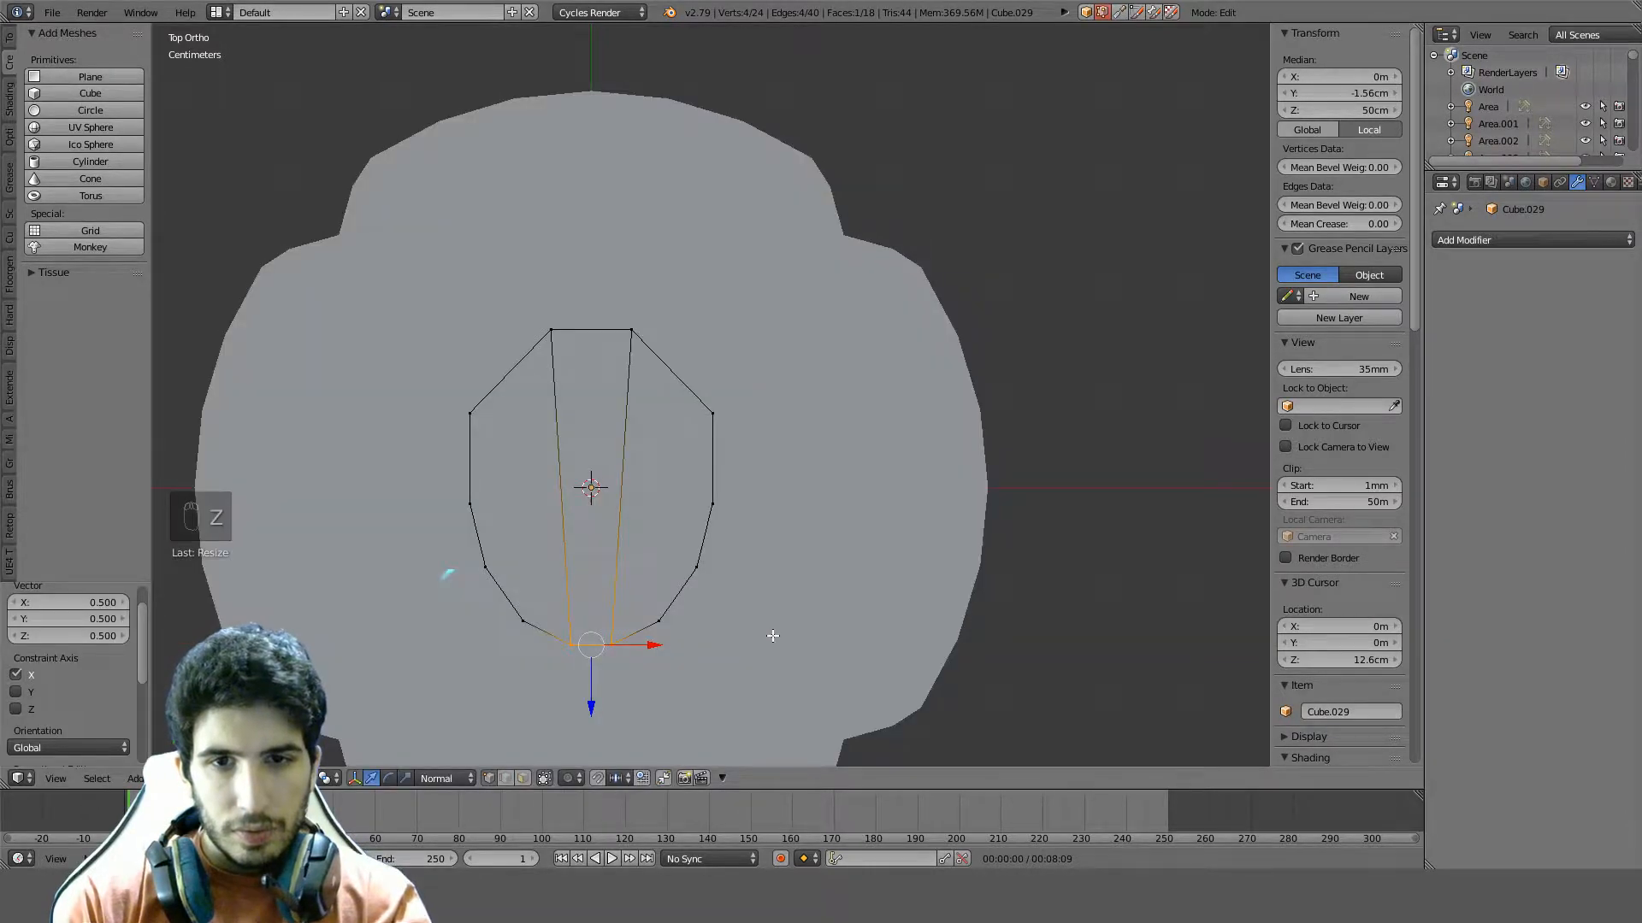
{"action": "key", "text": "Tab"}
{"action": "scroll", "coordinate": [767, 590], "scroll_direction": "down", "scroll_amount": 4}
{"action": "mouse_move", "coordinate": [767, 588]}
{"action": "middle_mouse_down"}
{"action": "mouse_move", "coordinate": [672, 511]}
{"action": "mouse_move", "coordinate": [689, 611]}
{"action": "mouse_move", "coordinate": [565, 588]}
{"action": "mouse_move", "coordinate": [551, 623]}
{"action": "mouse_move", "coordinate": [782, 582]}
{"action": "mouse_move", "coordinate": [818, 608]}
{"action": "middle_mouse_up"}
{"action": "scroll", "coordinate": [672, 510], "scroll_direction": "down", "scroll_amount": 4}
{"action": "key", "text": "q"}
{"action": "left_click", "coordinate": [672, 511]}
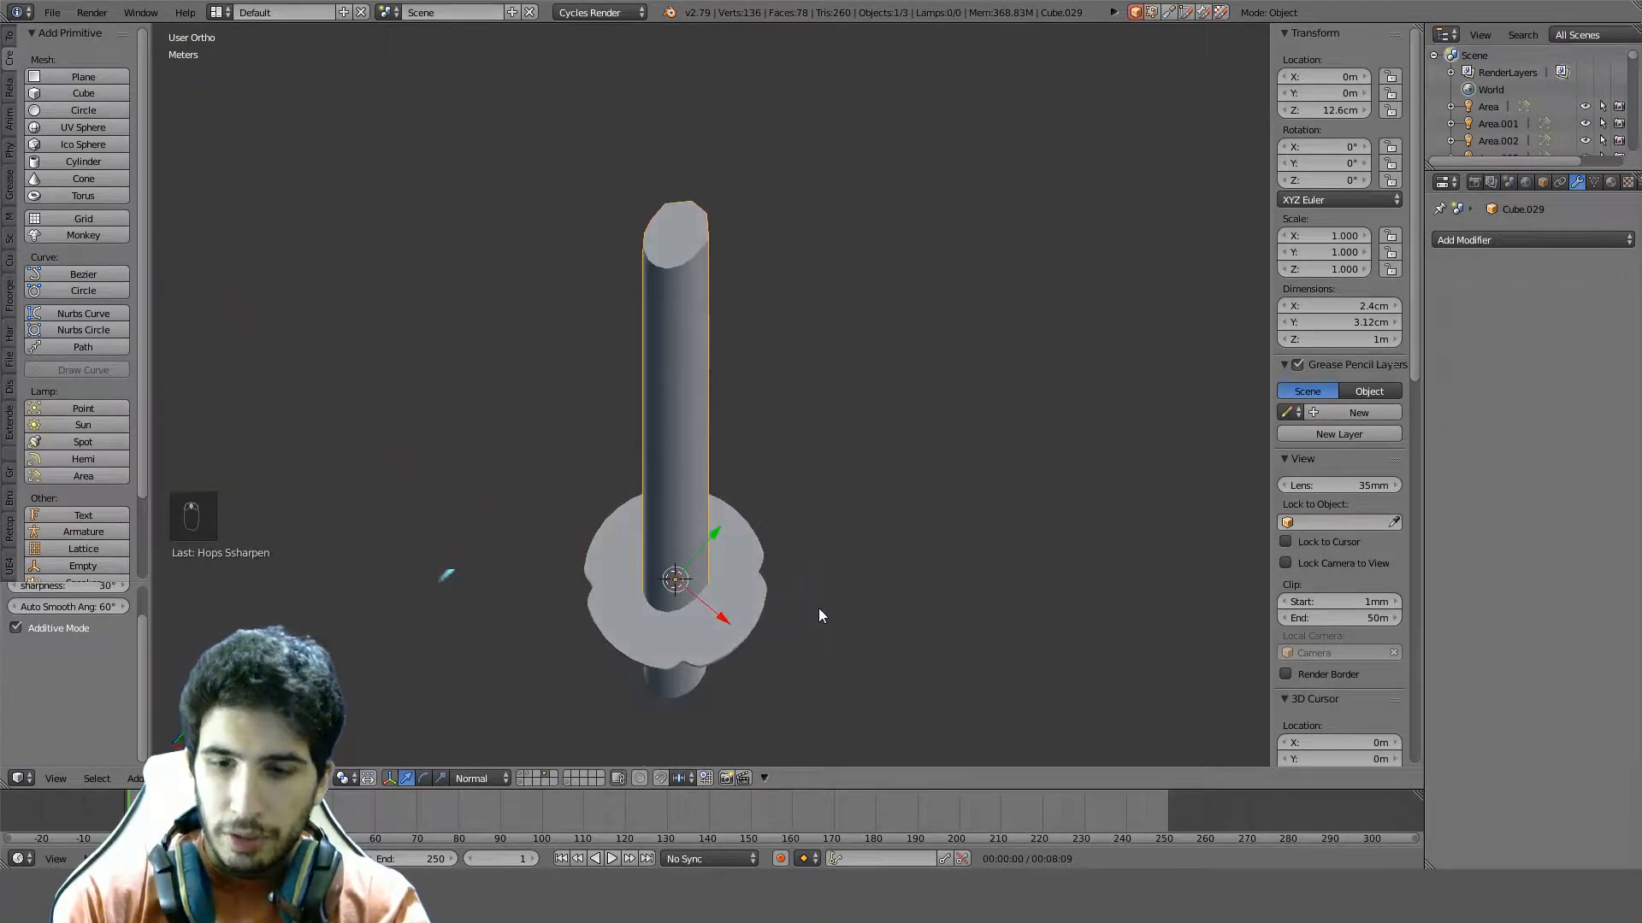
Put the blade in Edit Mode with a top wireframe view and enable connected proportional editing
{"action": "key", "text": "KP_7"}
{"action": "scroll", "coordinate": [818, 608], "scroll_direction": "up", "scroll_amount": 6}
{"action": "key", "text": "Tab"}
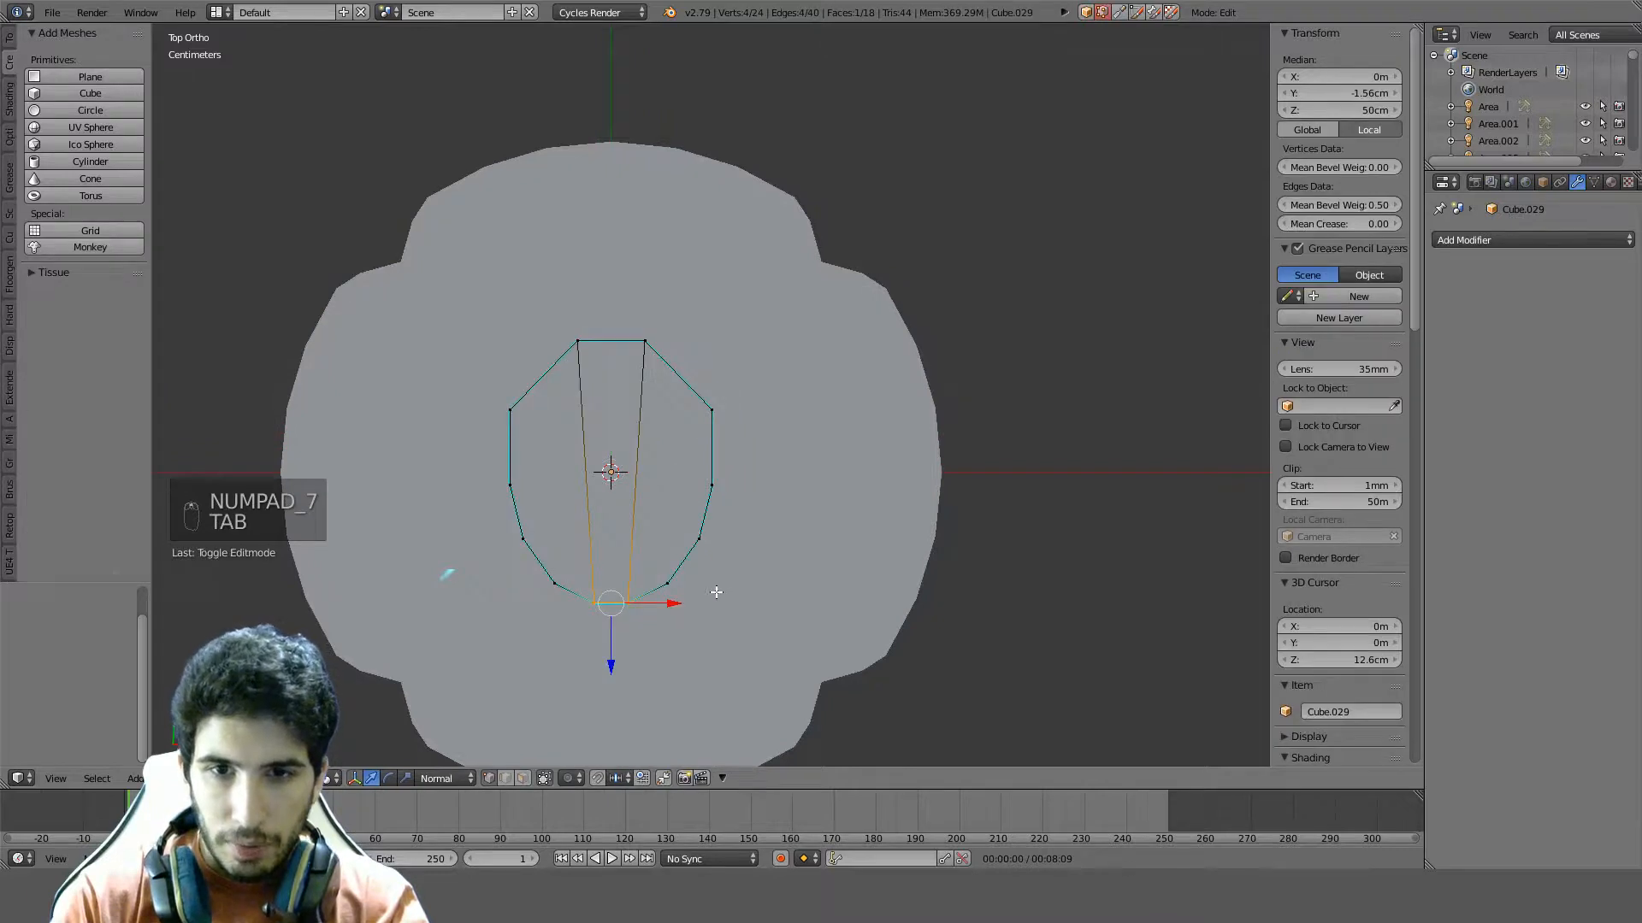
{"action": "key", "text": "z"}
{"action": "key", "text": "alt+o"}
{"action": "key", "text": "s"}
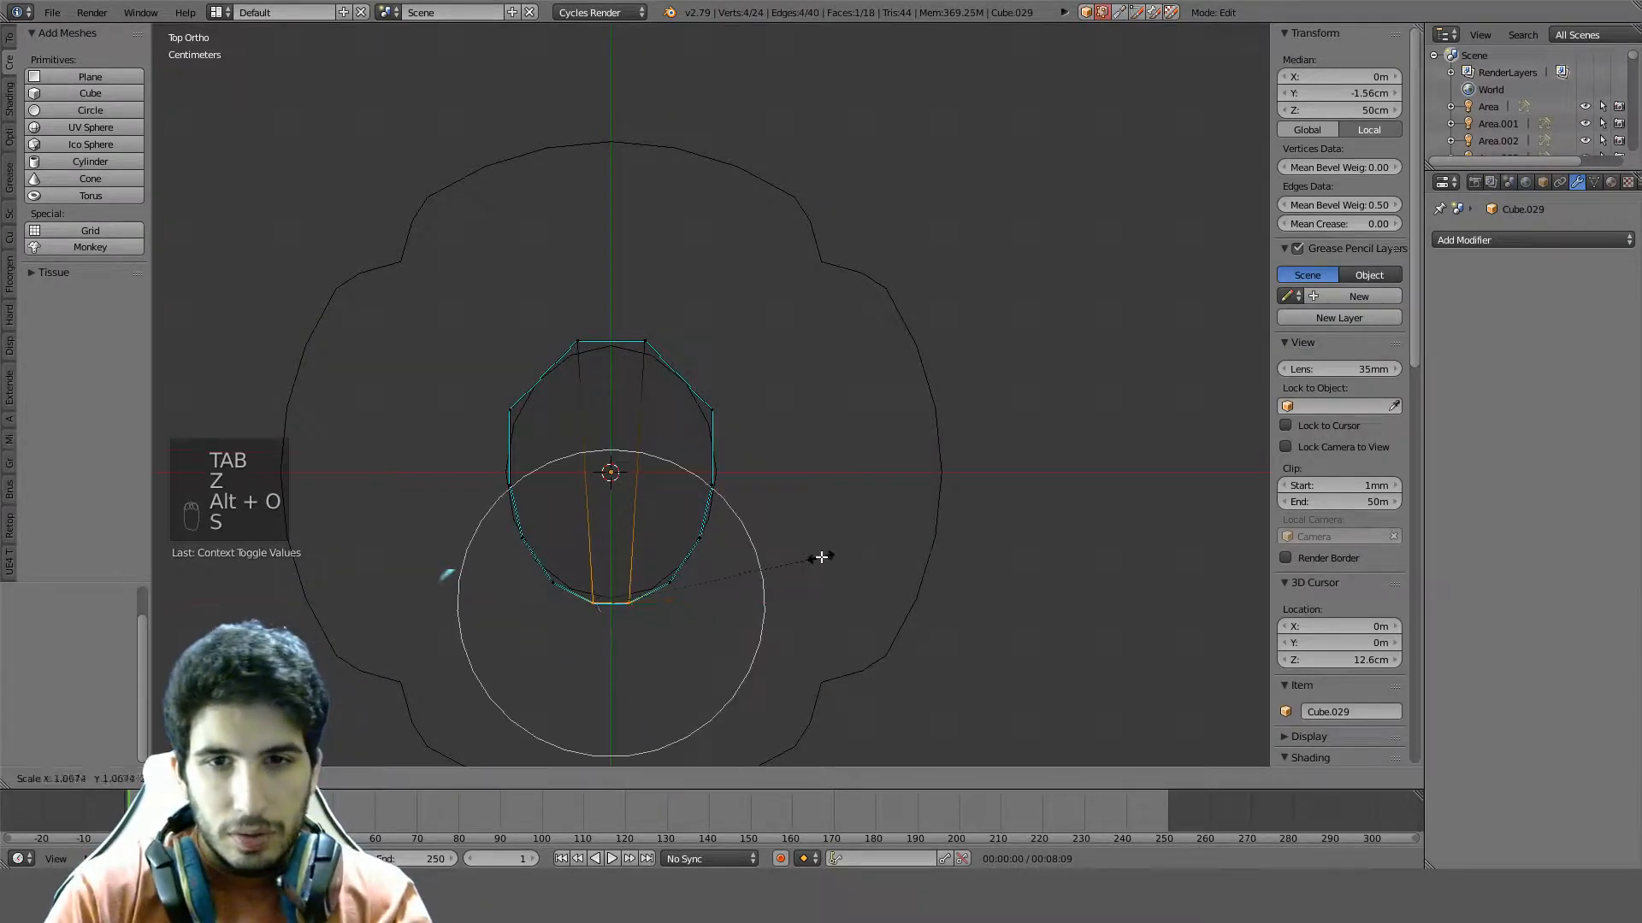
{"action": "key", "text": "x"}
{"action": "scroll", "coordinate": [762, 563], "scroll_direction": "up", "scroll_amount": 4}
{"action": "scroll", "coordinate": [762, 562], "scroll_direction": "down", "scroll_amount": 13}
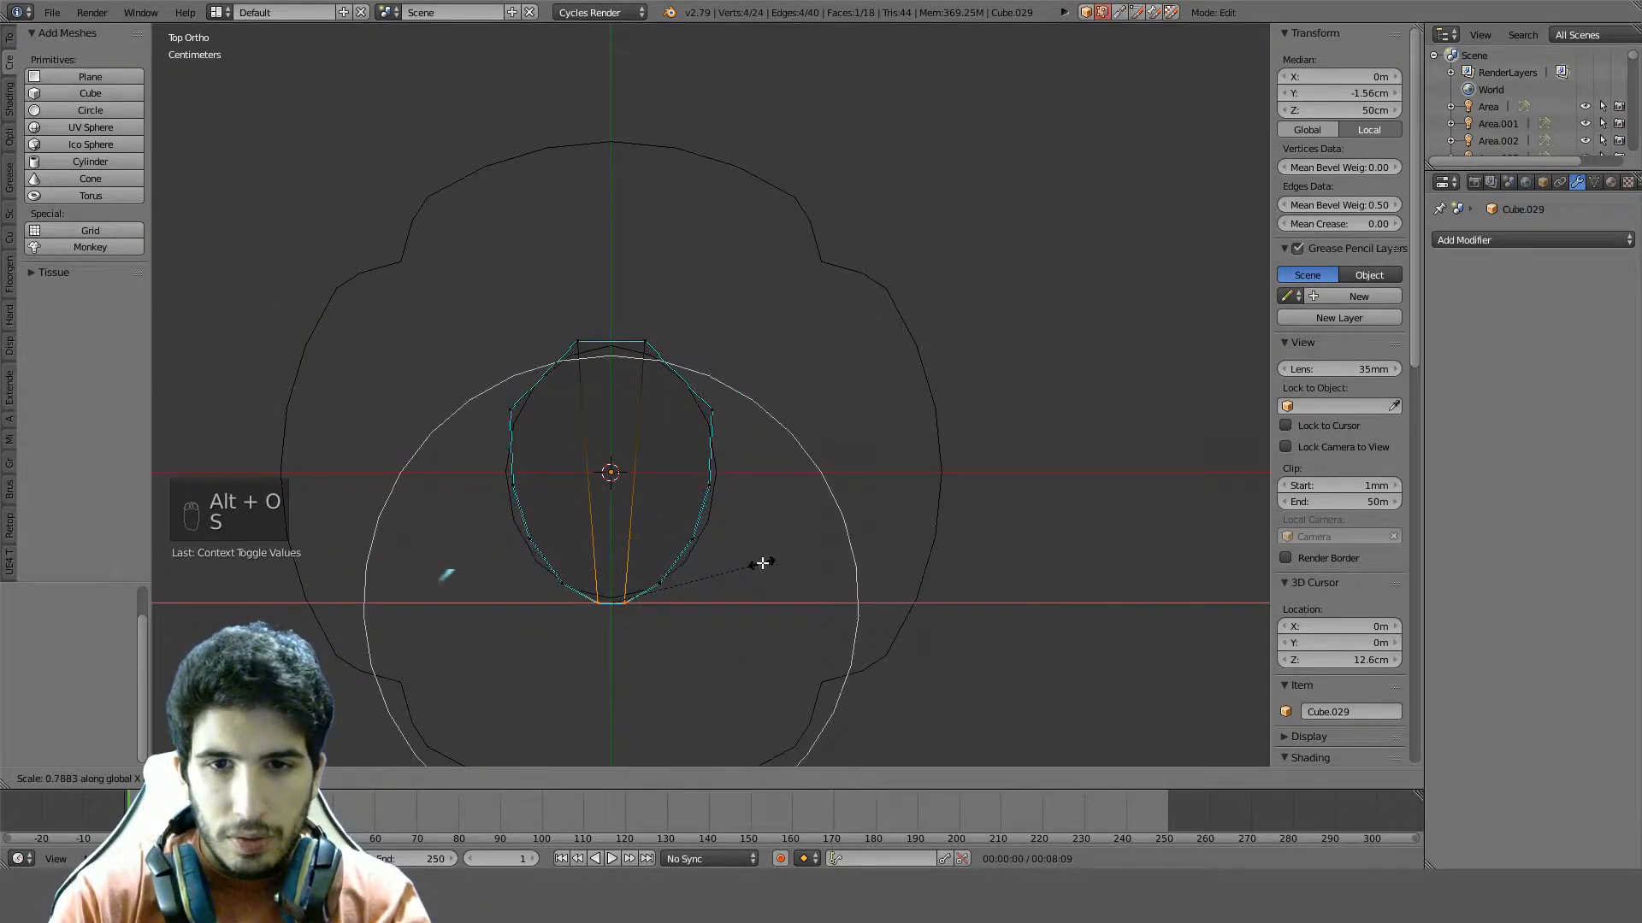
{"action": "scroll", "coordinate": [762, 563], "scroll_direction": "up", "scroll_amount": 4}
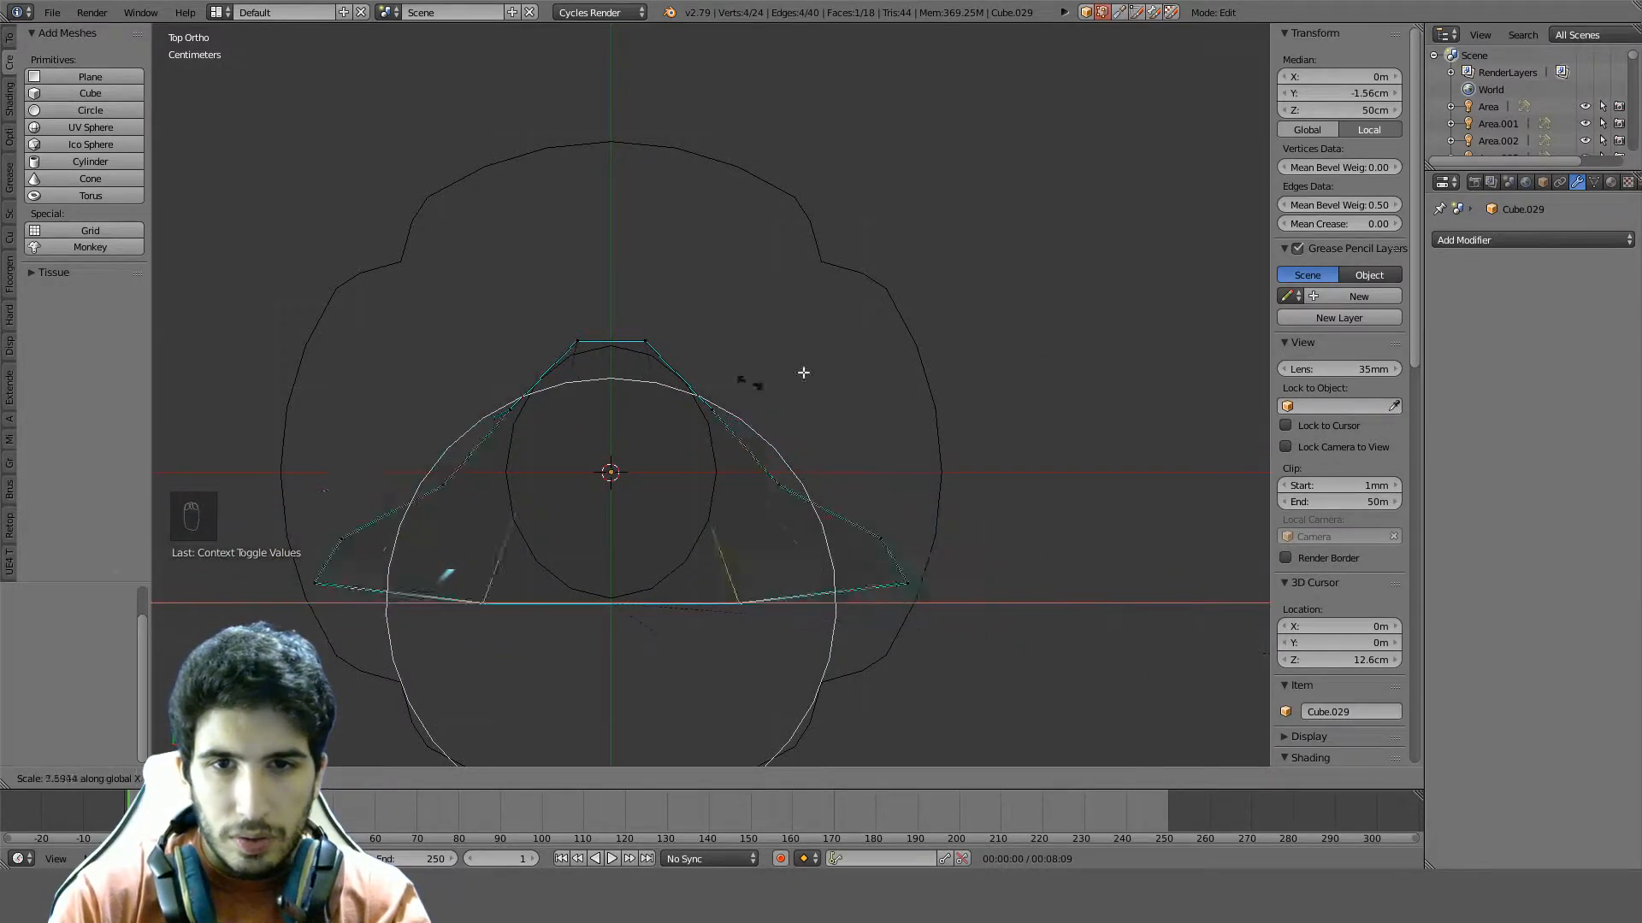
{"action": "right_click", "coordinate": [531, 582]}
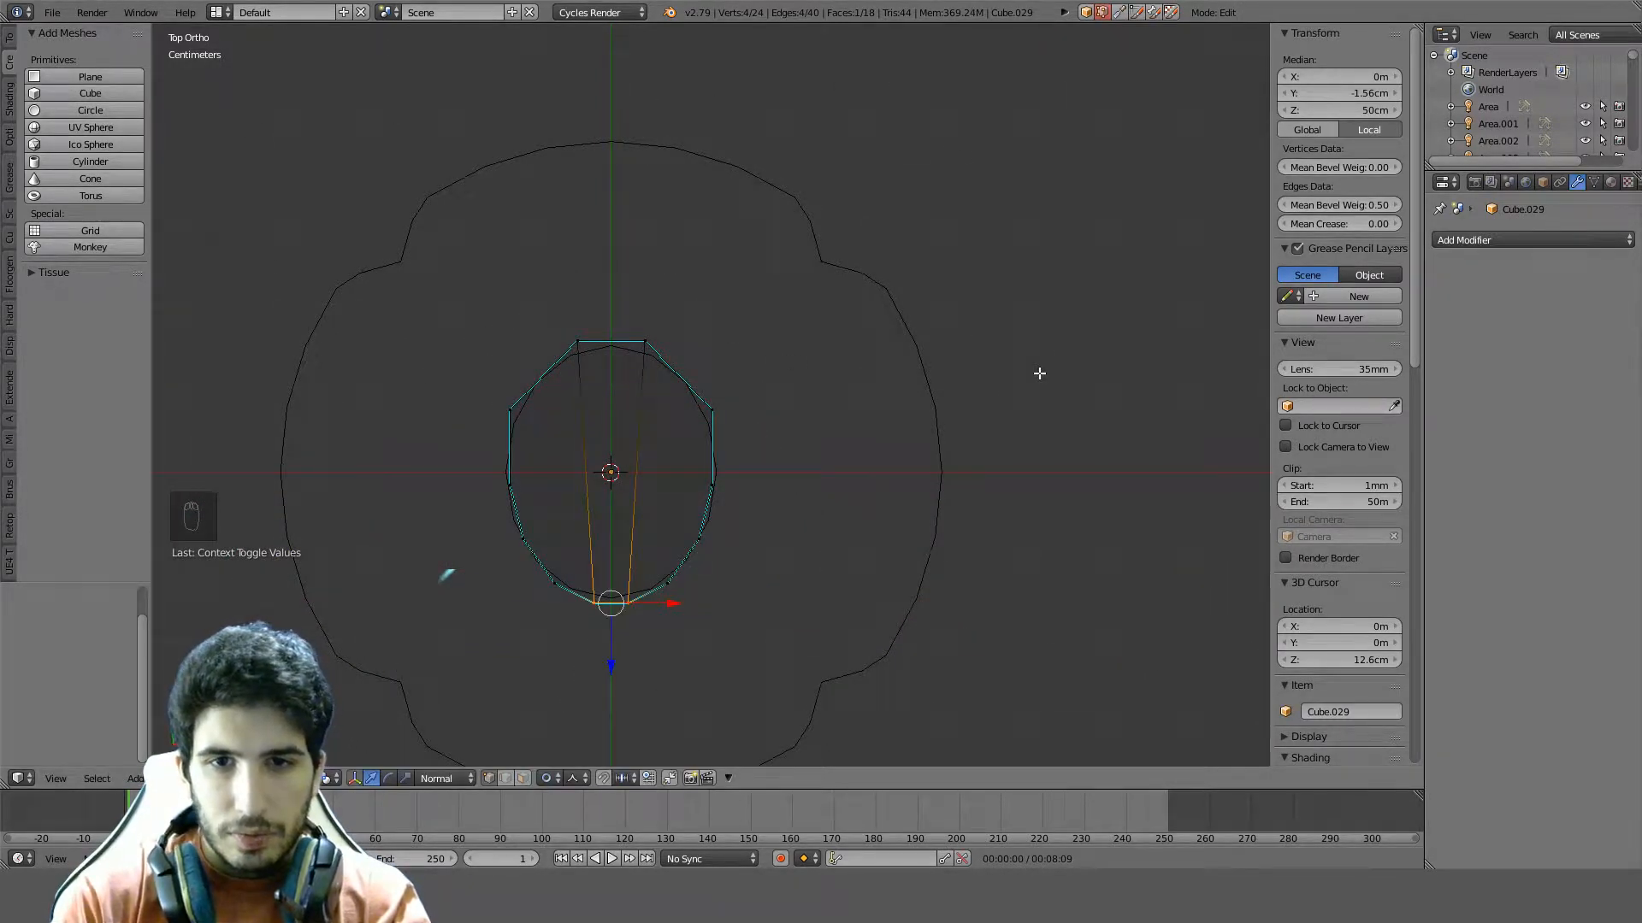
Scale the narrow negative-Y face by 0.5 along X with proportional falloff, and return to Object Mode in solid shading
{"action": "key", "text": "s"}
{"action": "key", "text": "x"}
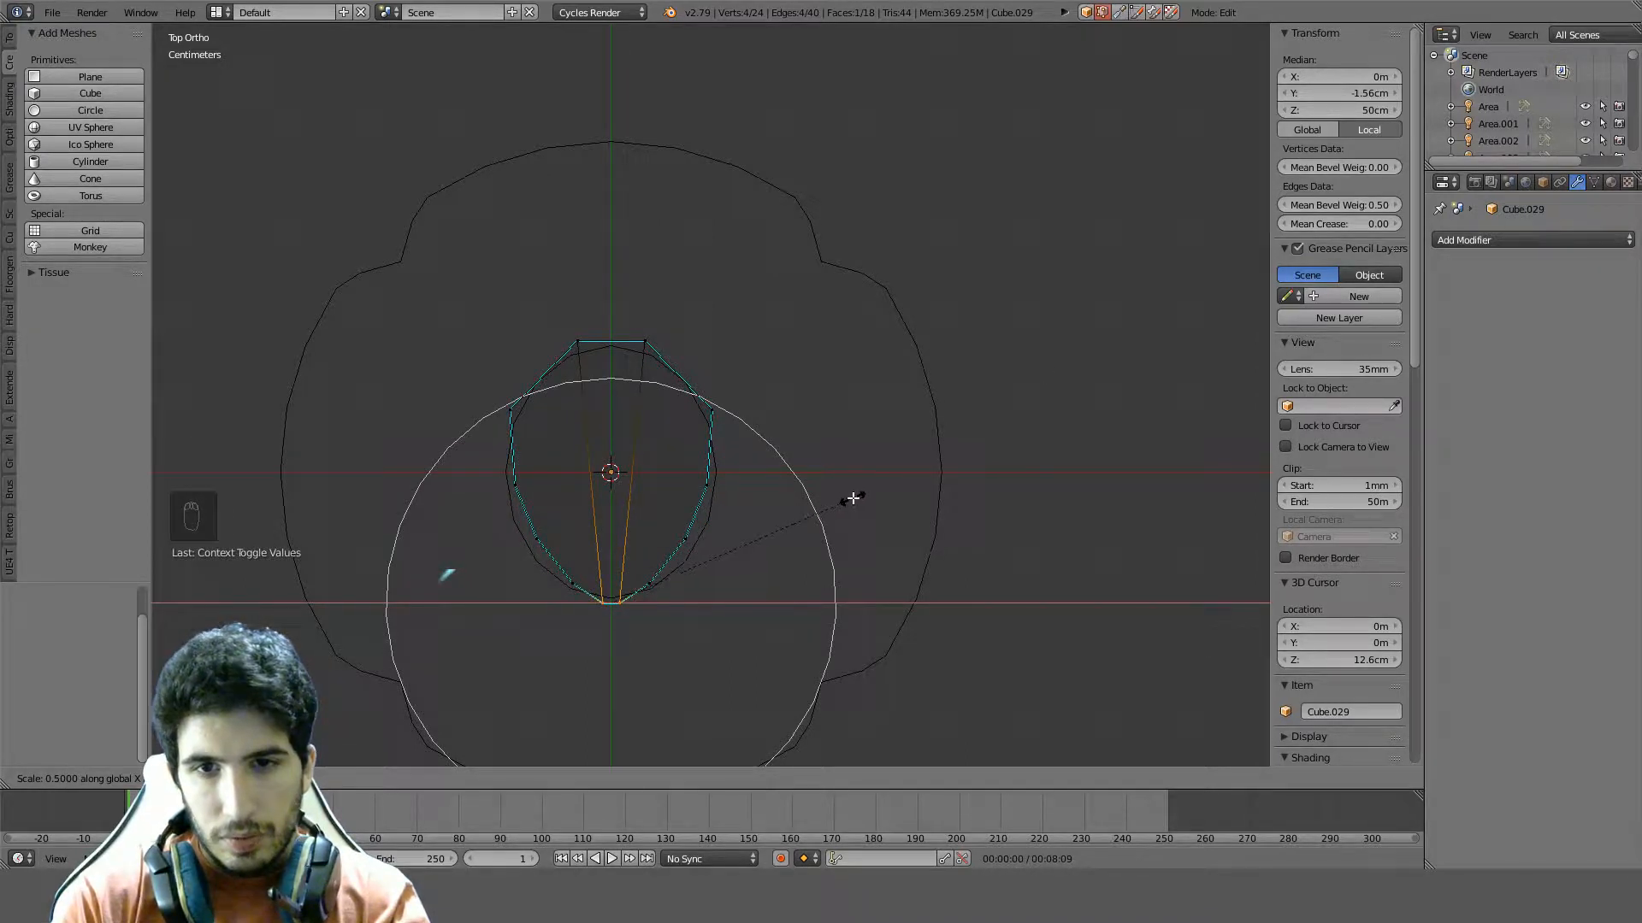
{"action": "left_click", "coordinate": [853, 496]}
{"action": "key", "text": "Tab"}
{"action": "mouse_move", "coordinate": [922, 523]}
{"action": "middle_mouse_down"}
{"action": "mouse_move", "coordinate": [816, 471]}
{"action": "mouse_move", "coordinate": [660, 485]}
{"action": "mouse_move", "coordinate": [607, 514]}
{"action": "mouse_move", "coordinate": [659, 446]}
{"action": "mouse_move", "coordinate": [704, 325]}
{"action": "mouse_move", "coordinate": [654, 254]}
{"action": "mouse_move", "coordinate": [617, 330]}
{"action": "middle_mouse_up"}
{"action": "key", "text": "z"}
{"action": "scroll", "coordinate": [617, 330], "scroll_direction": "down", "scroll_amount": 4}
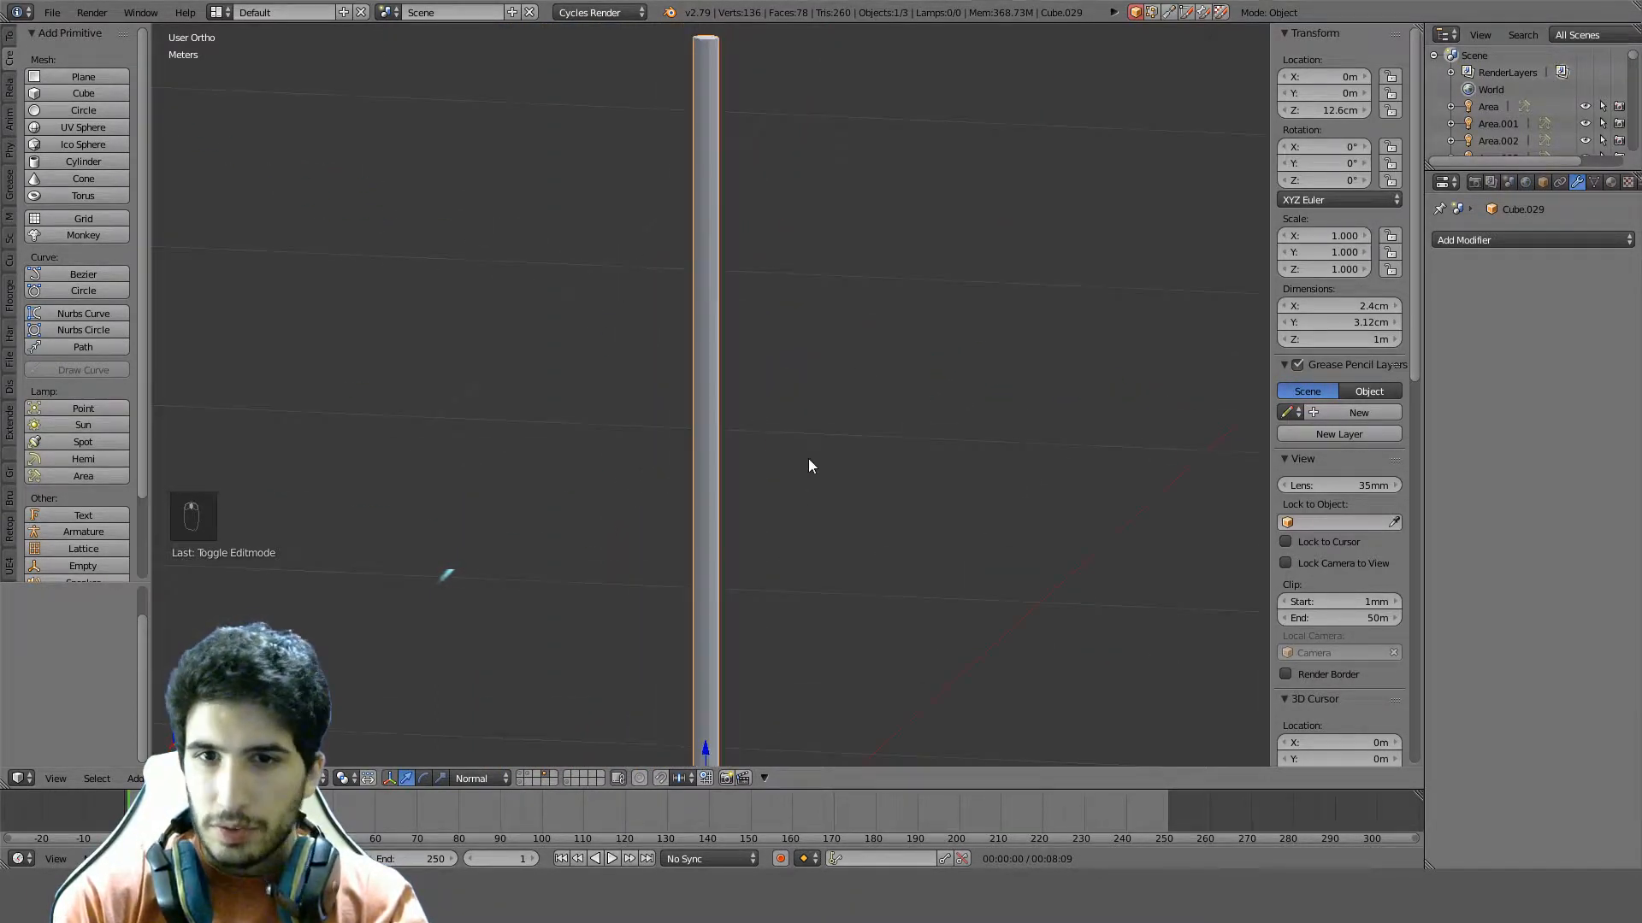
Open the blade's mesh for editing in a right-side wireframe view of its upper end, with proportional editing off and nothing selected
{"action": "middle_click_drag", "start_coordinate": [808, 458], "coordinate": [839, 583]}
{"action": "key", "text": "KP_3"}
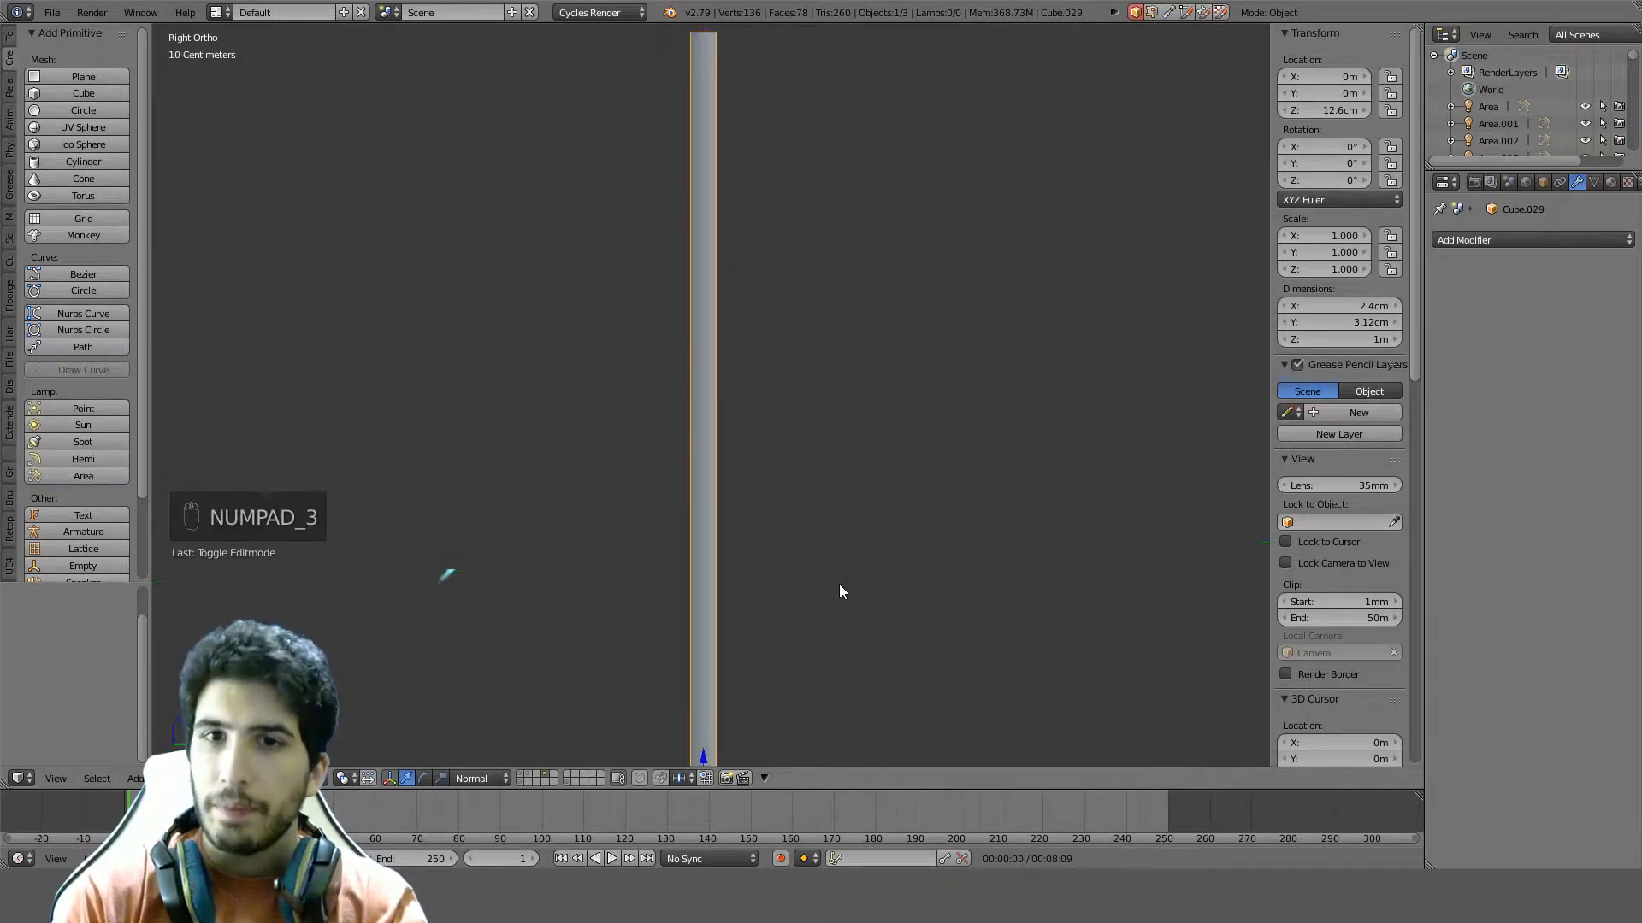
{"action": "scroll", "coordinate": [838, 583], "scroll_direction": "down", "scroll_amount": 3}
{"action": "middle_click_drag", "start_coordinate": [801, 385], "coordinate": [787, 500], "text": "shift"}
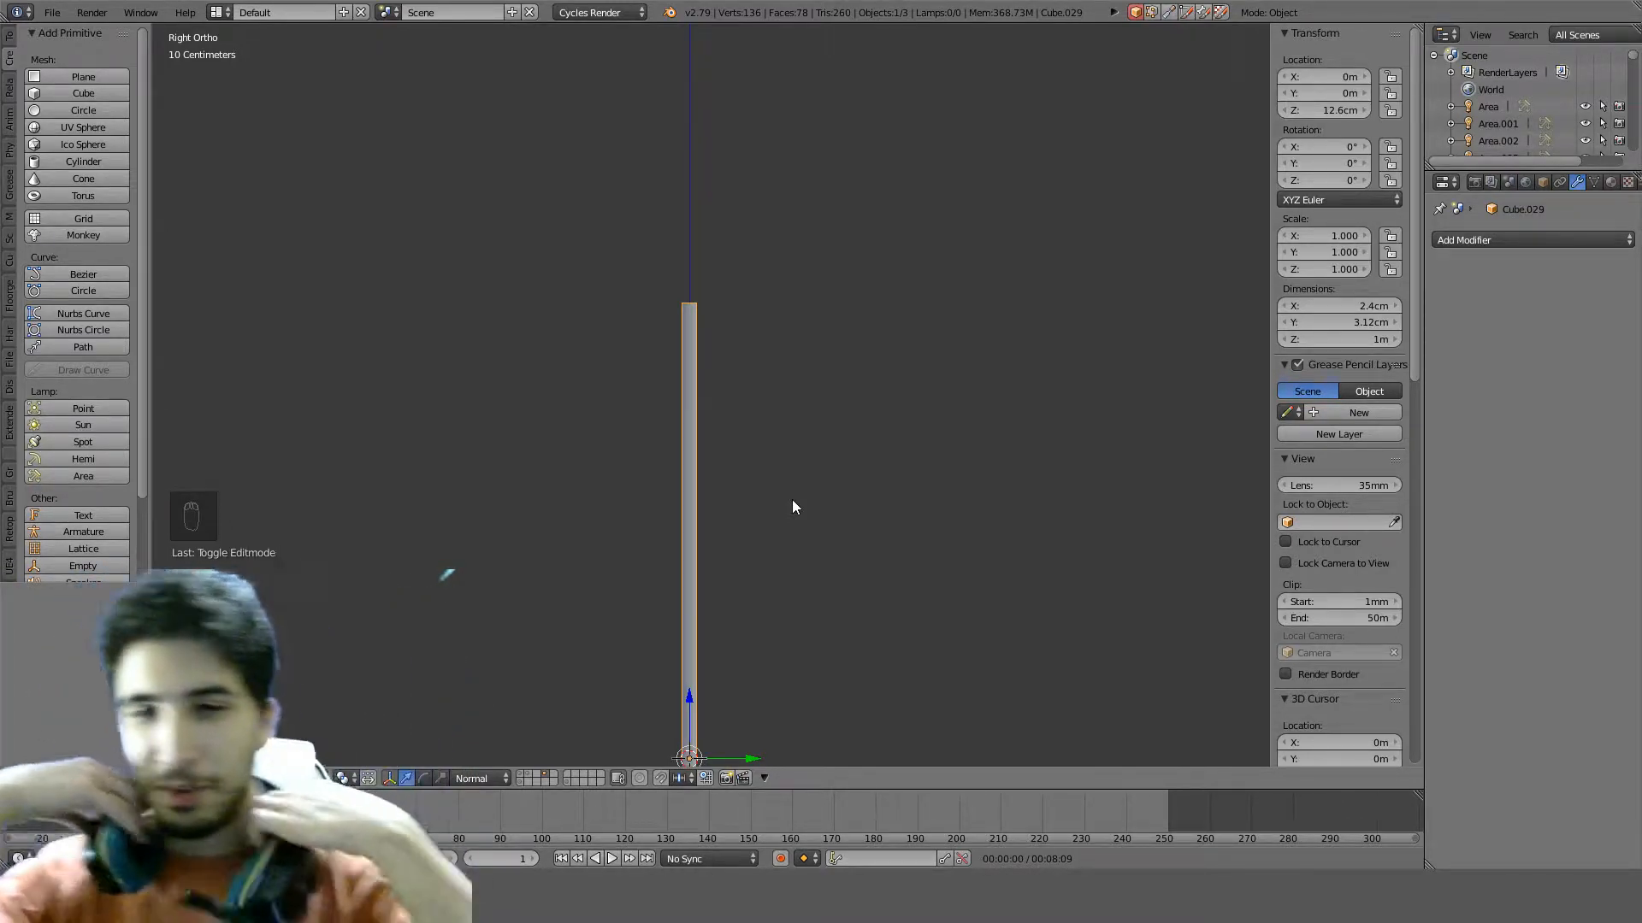
{"action": "scroll", "coordinate": [792, 499], "scroll_direction": "up", "scroll_amount": 6}
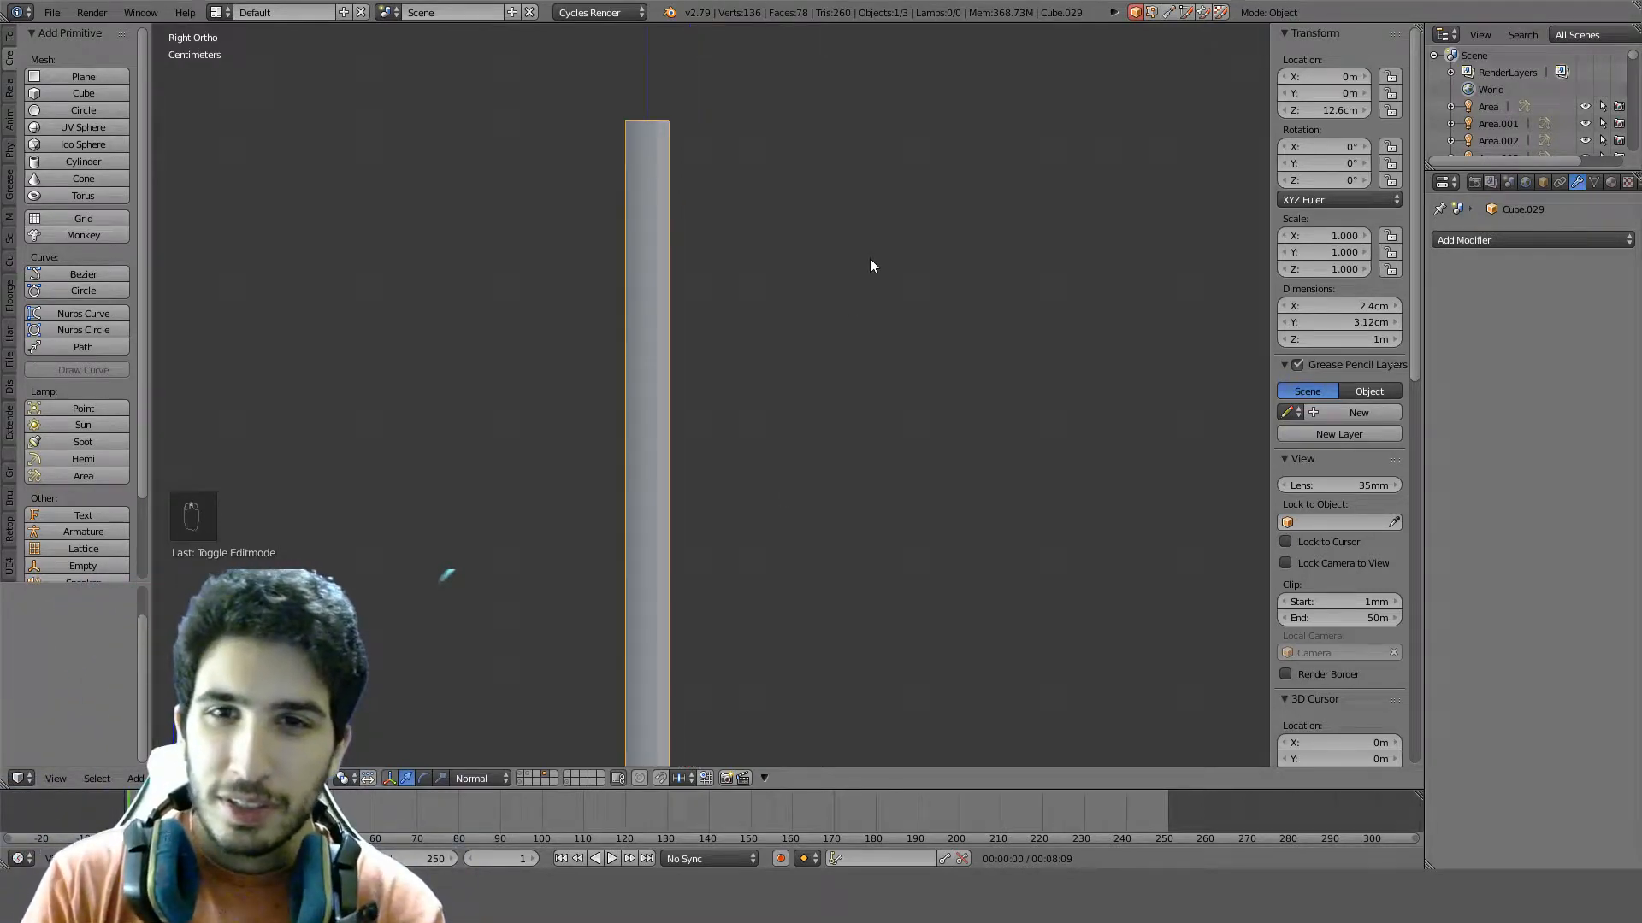
{"action": "middle_click_drag", "start_coordinate": [870, 258], "coordinate": [895, 448], "text": "shift"}
{"action": "scroll", "coordinate": [745, 287], "scroll_direction": "up", "scroll_amount": 4}
{"action": "middle_click_drag", "start_coordinate": [745, 295], "coordinate": [719, 448], "text": "shift"}
{"action": "right_click", "coordinate": [691, 433]}
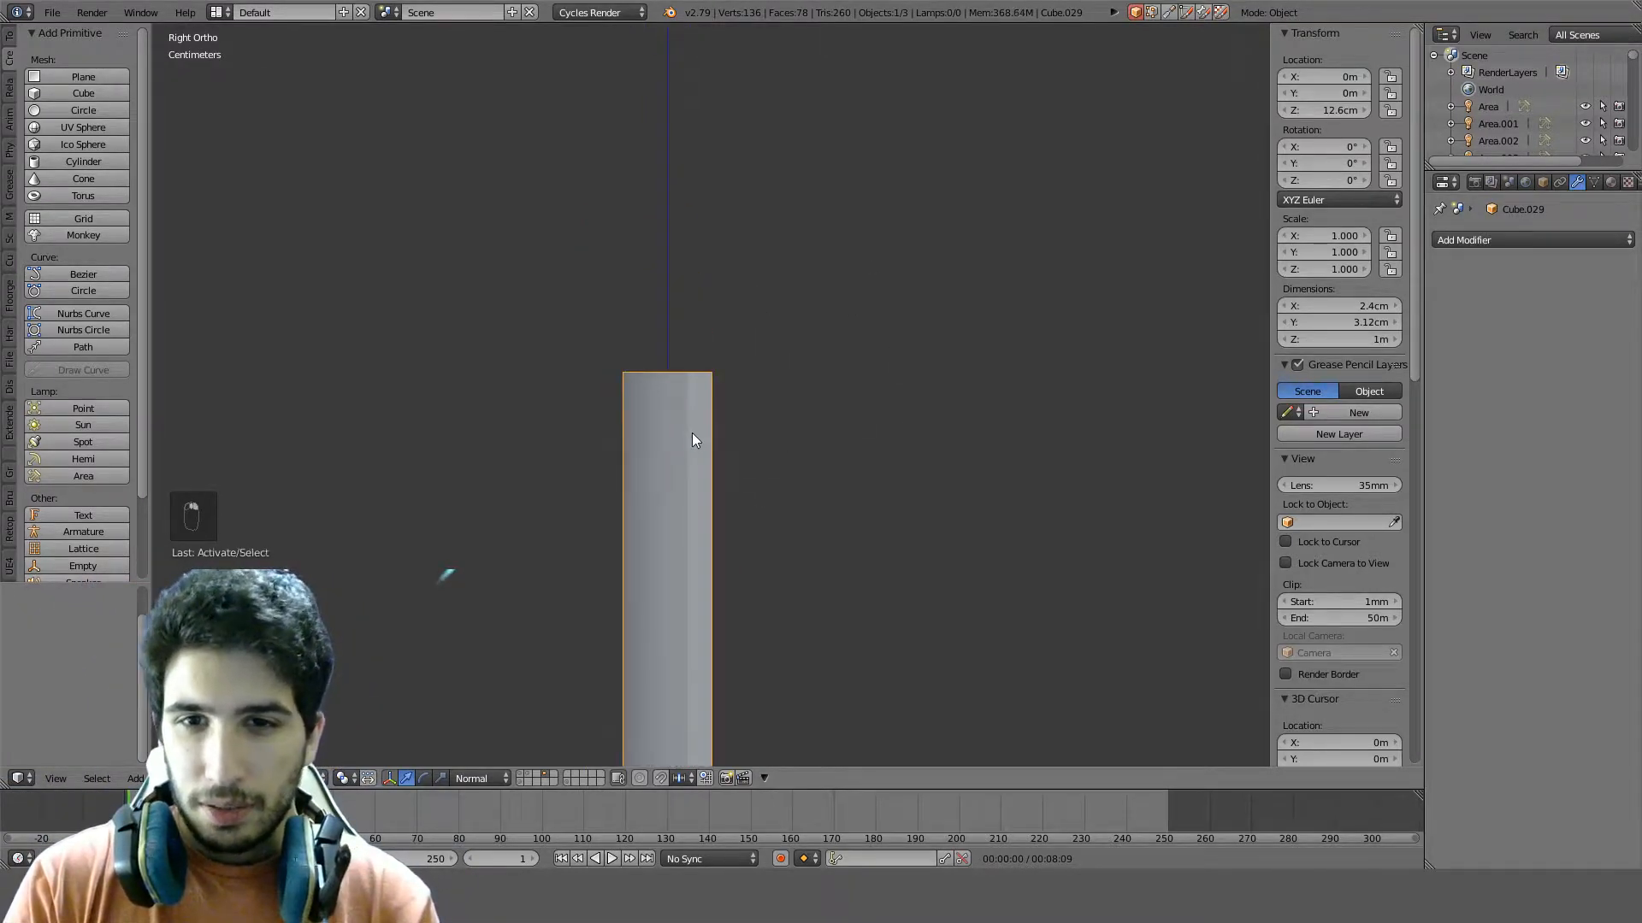
{"action": "scroll", "coordinate": [710, 411], "scroll_direction": "up", "scroll_amount": 6}
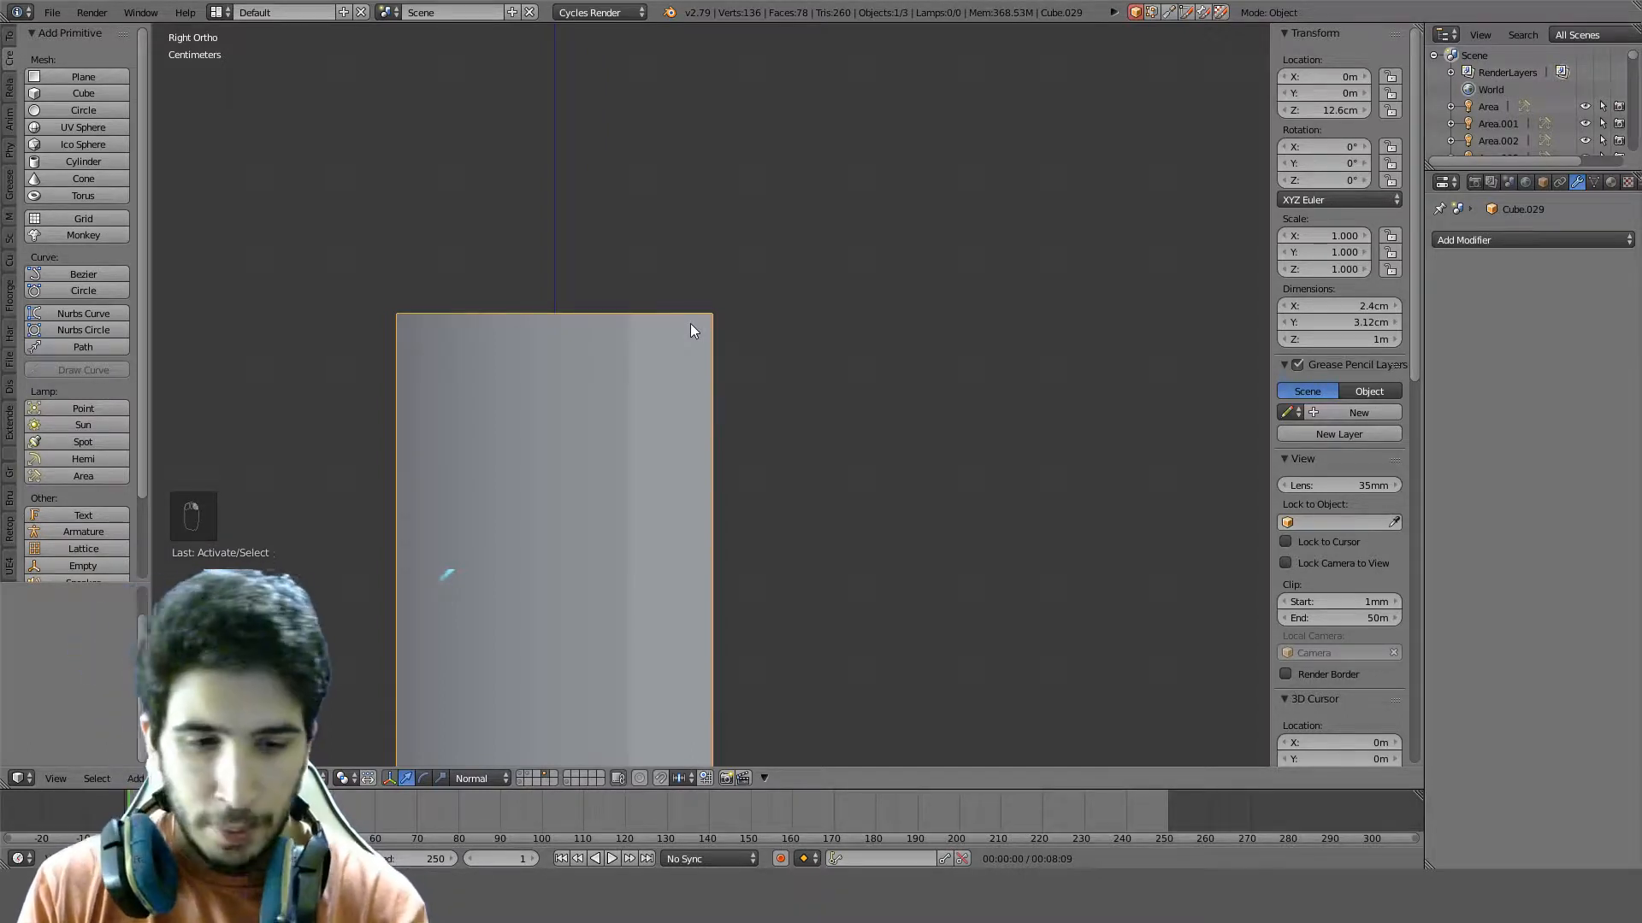
{"action": "key", "text": "Tab"}
{"action": "key", "text": "z"}
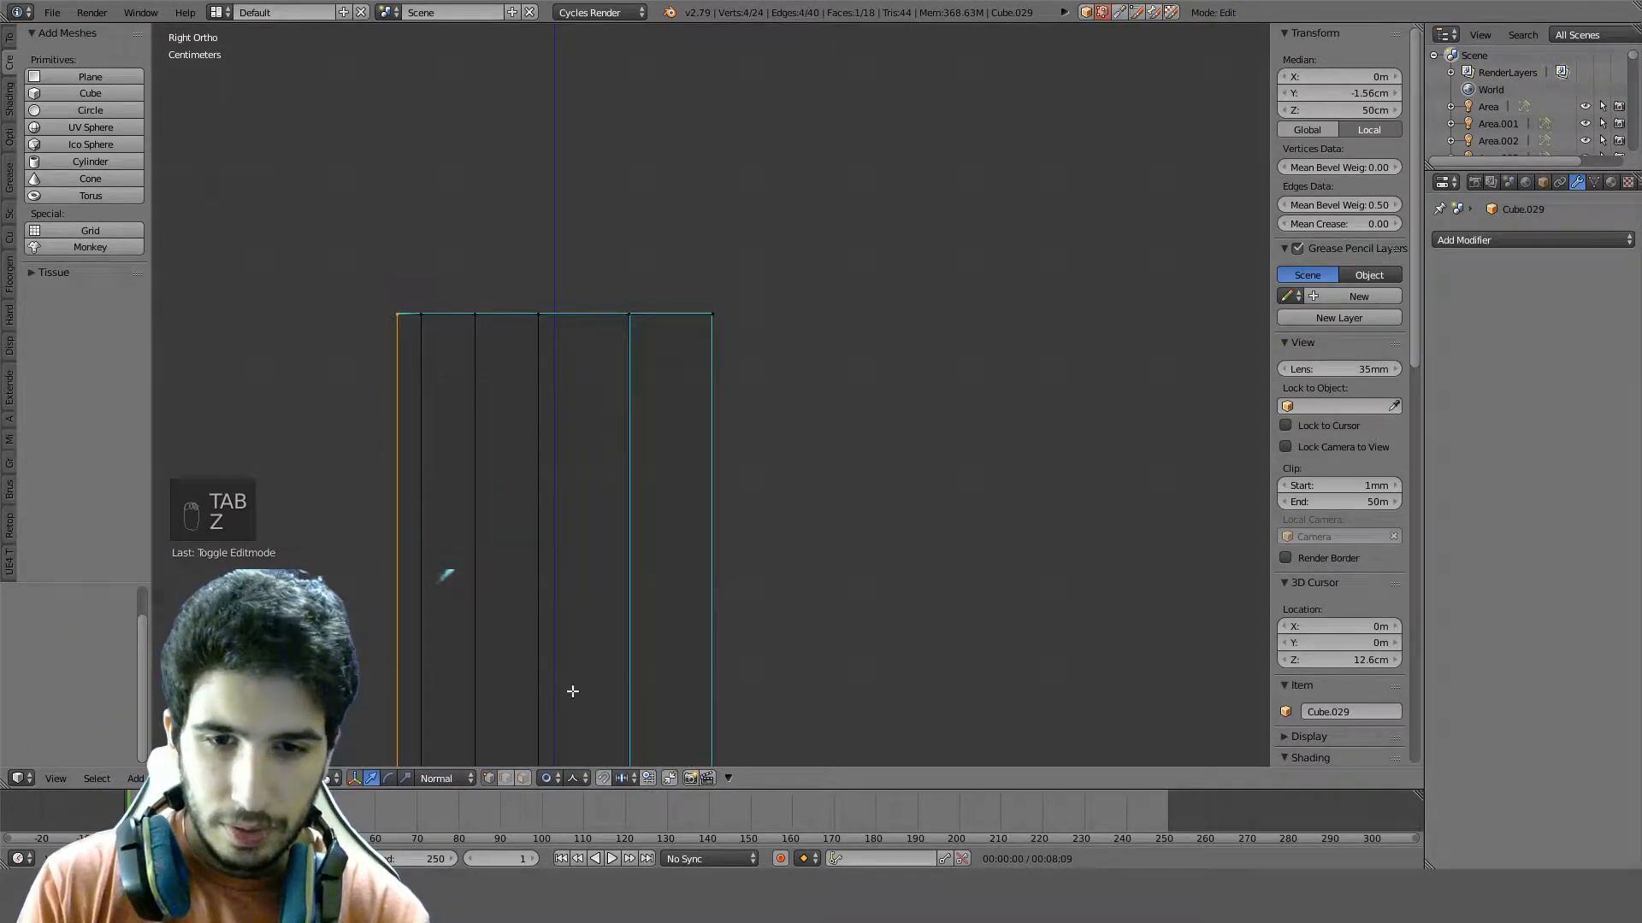
{"action": "key", "text": "alt+o"}
{"action": "key", "text": "a"}
{"action": "key", "text": "c"}
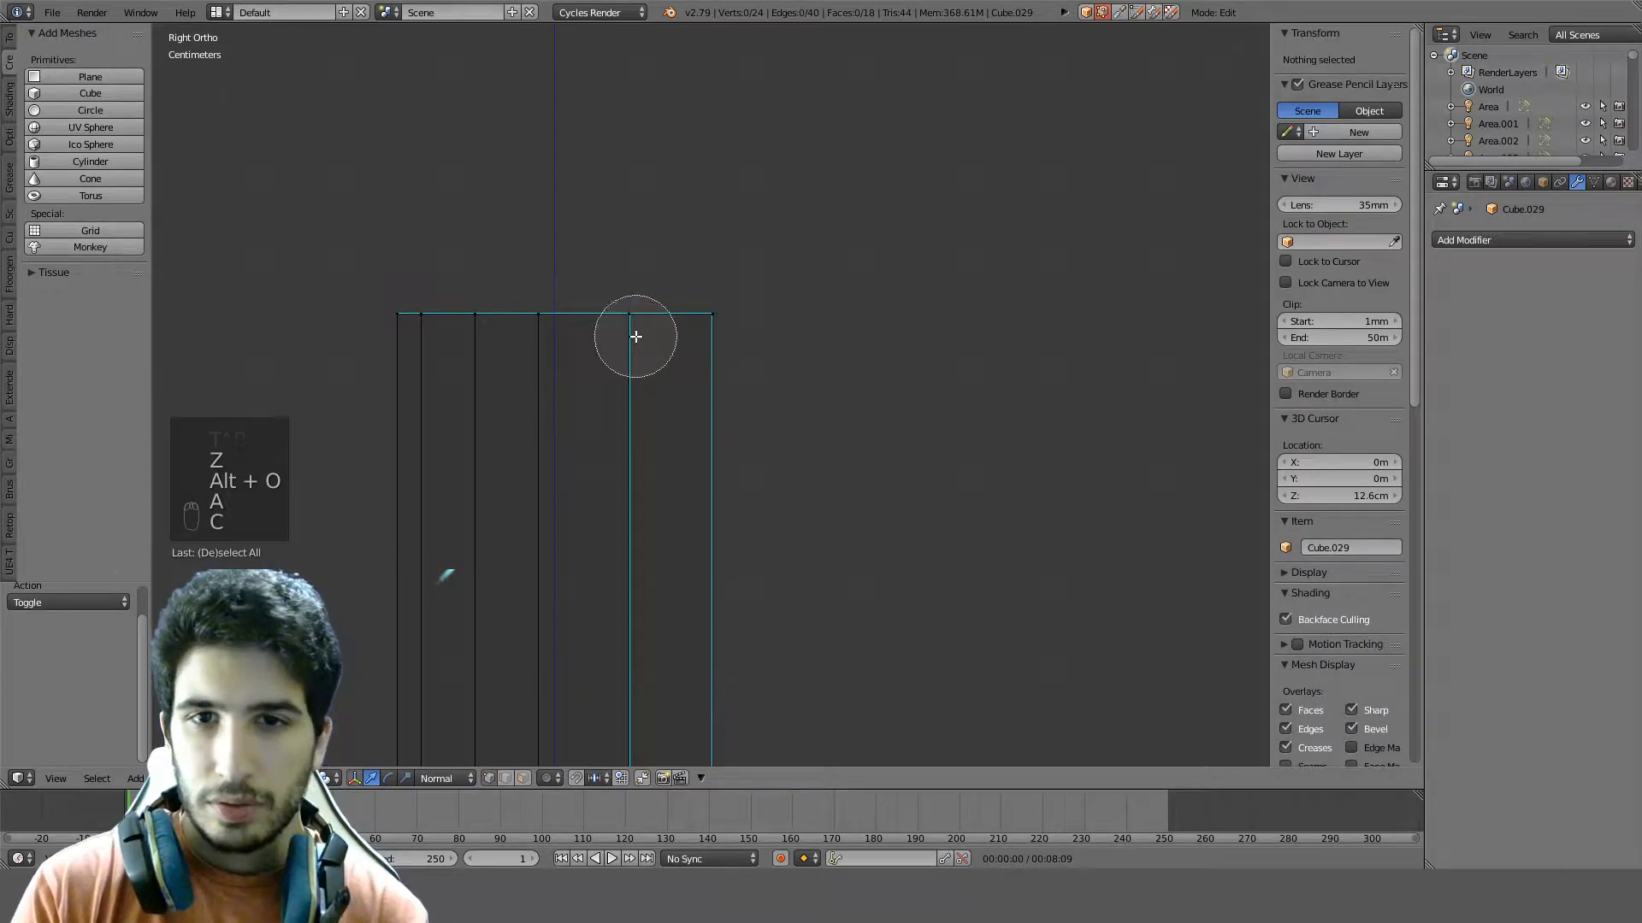
{"action": "left_click", "coordinate": [634, 337]}
{"action": "right_click", "coordinate": [635, 336]}
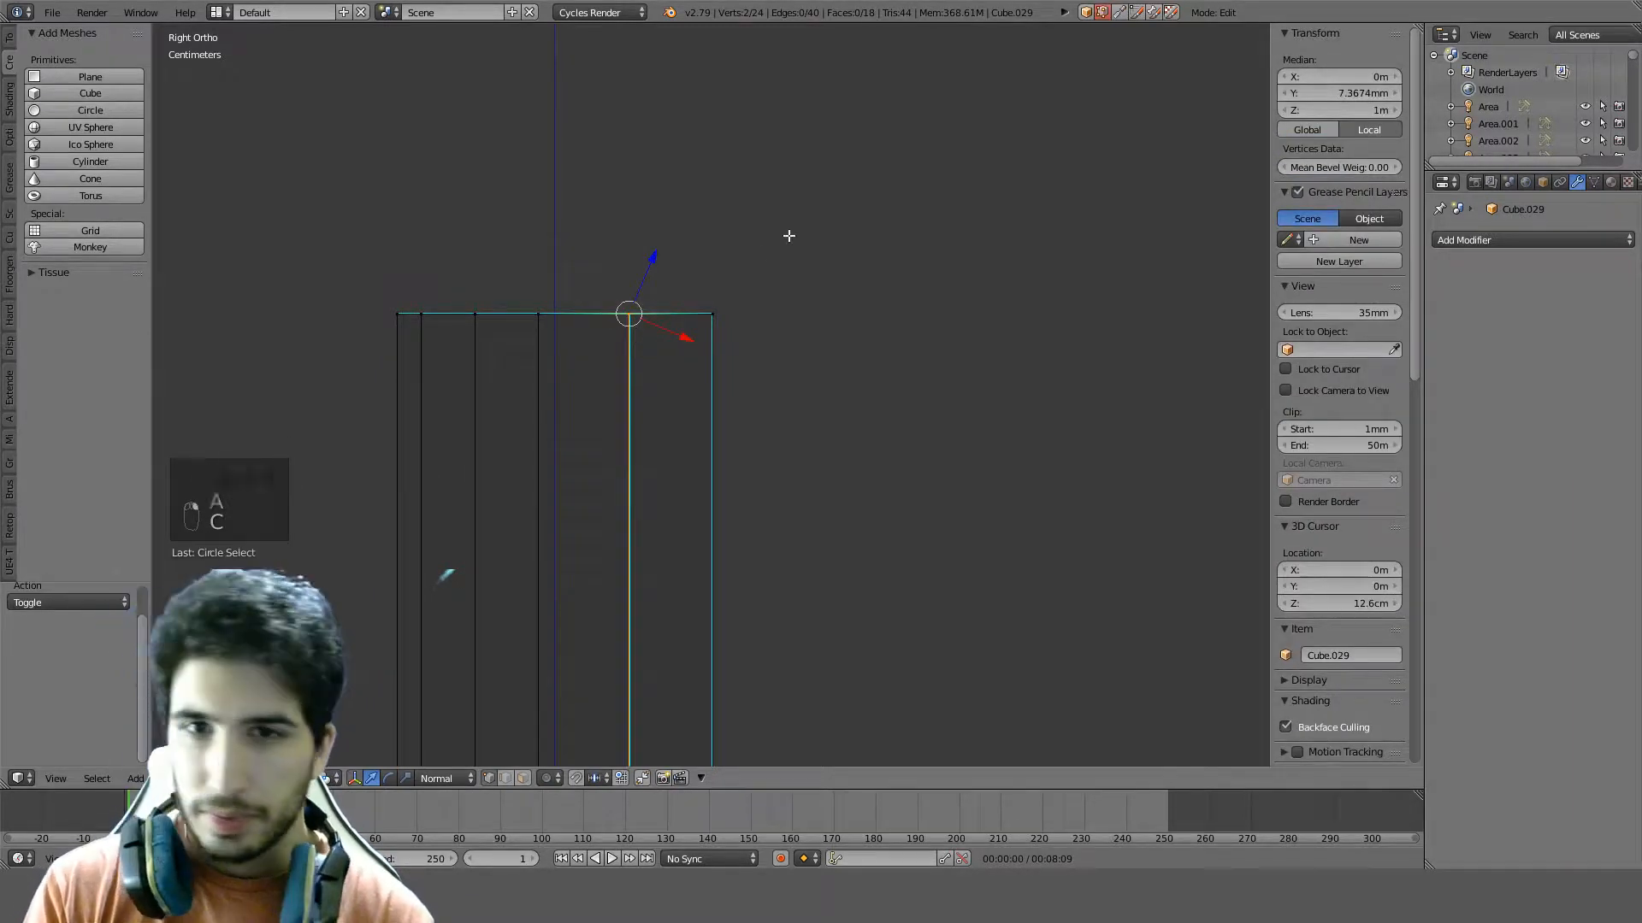
{"action": "scroll", "coordinate": [788, 238], "scroll_direction": "down", "scroll_amount": 3}
{"action": "middle_click_drag", "start_coordinate": [810, 237], "coordinate": [785, 379], "text": "shift"}
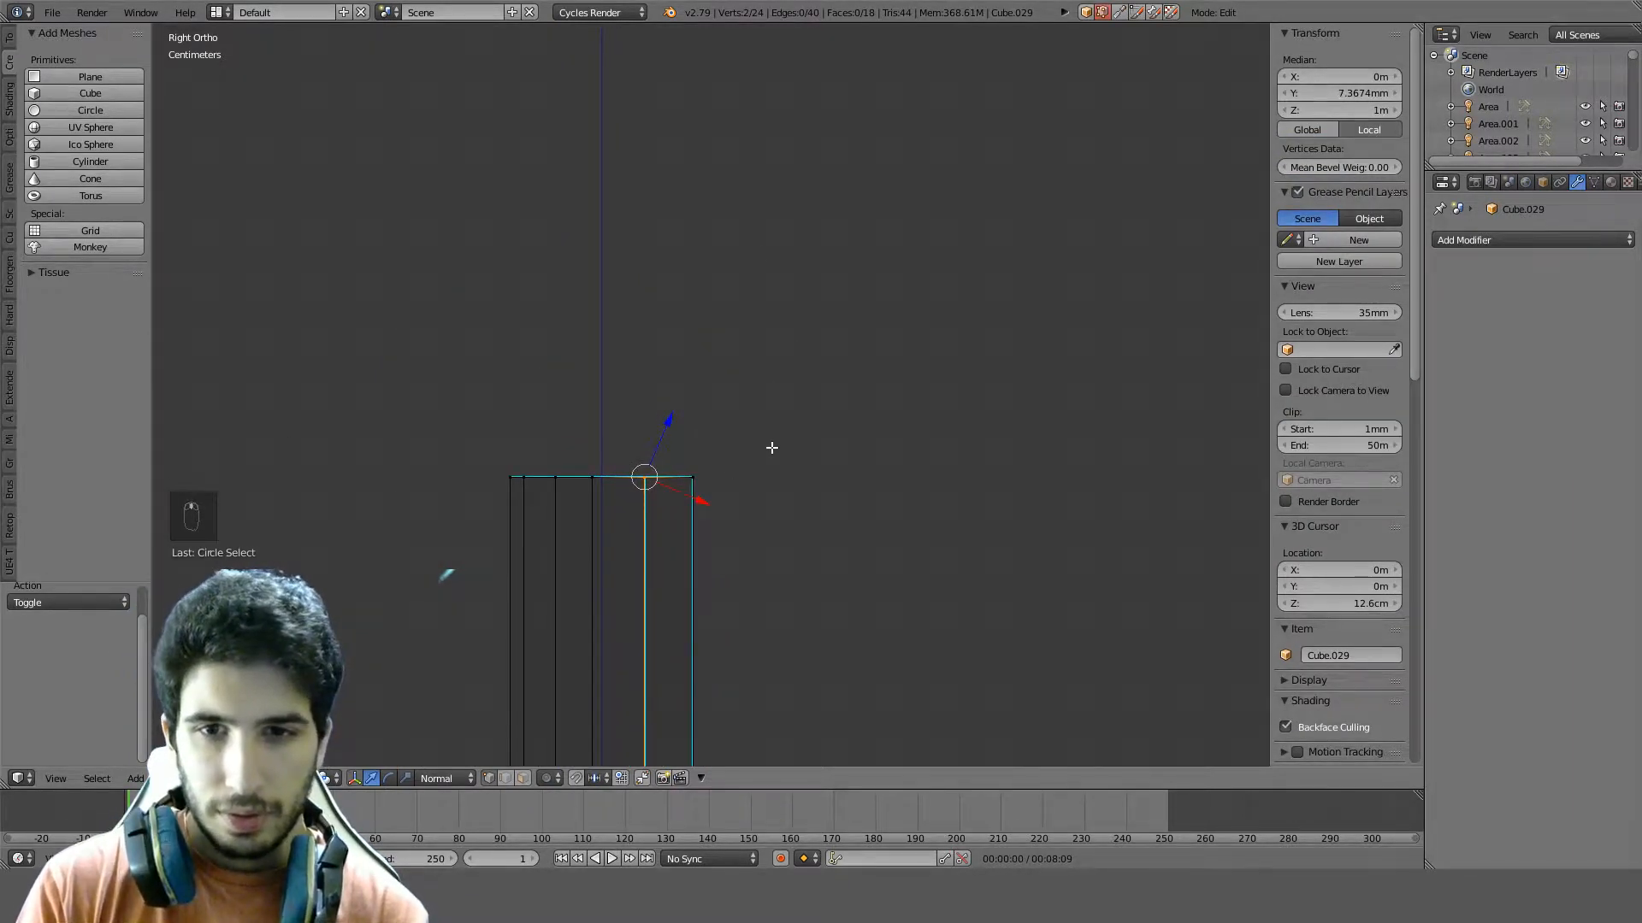
{"action": "key", "text": "a"}
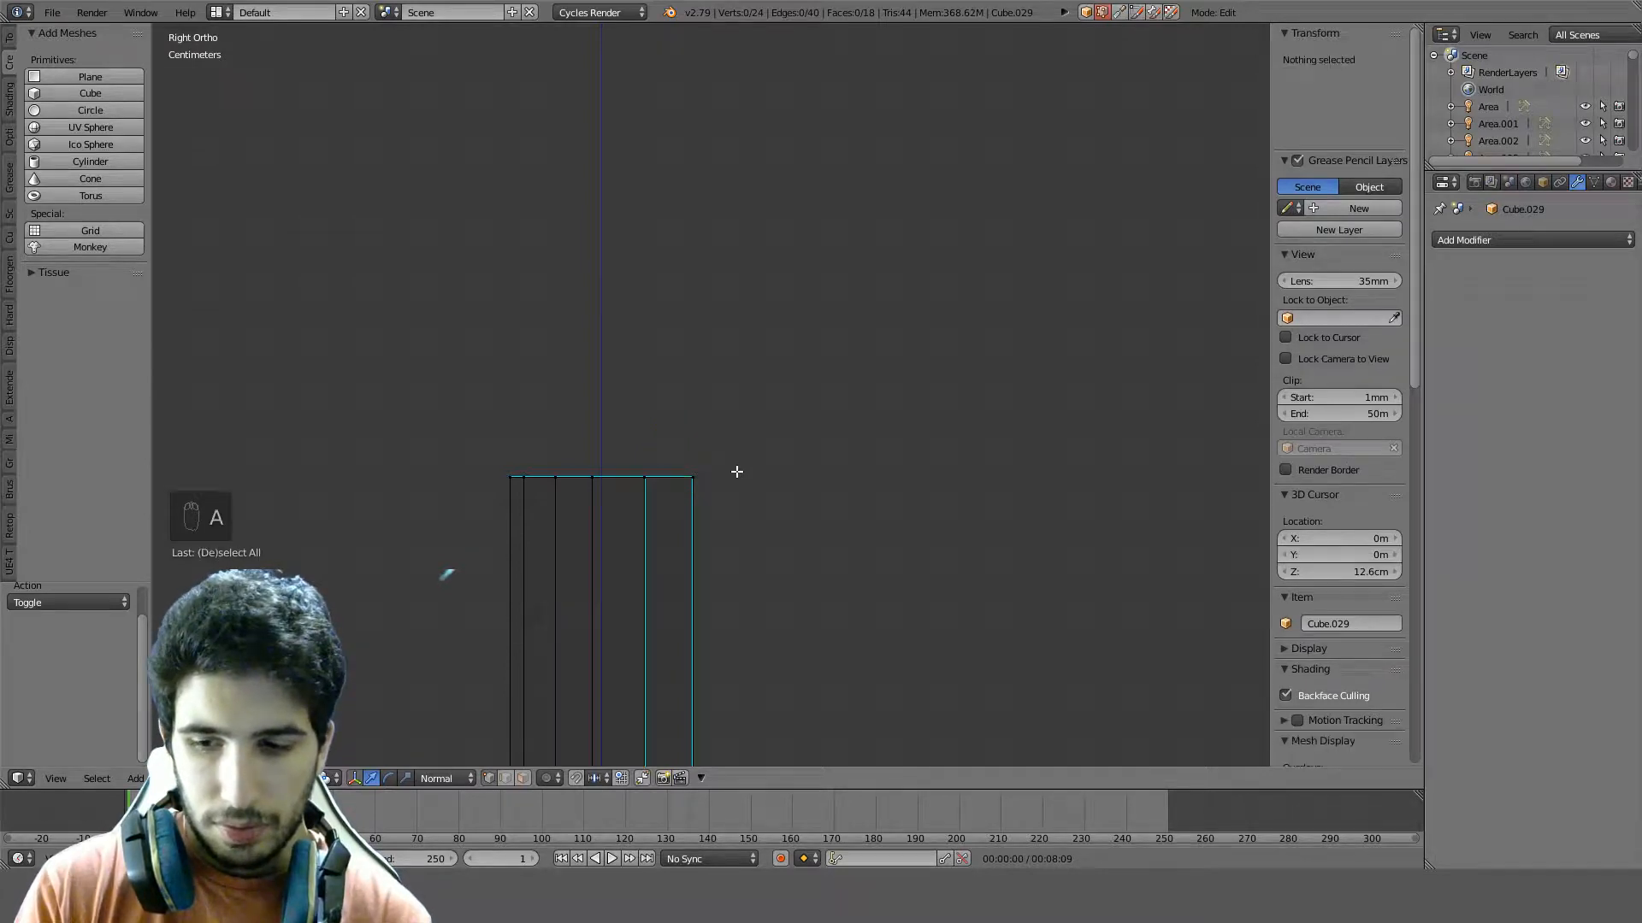
Select the two outermost positive-Y vertices at the blade's upper end and move them up 2 cm along Z
{"action": "key", "text": "c"}
{"action": "left_click", "coordinate": [717, 479]}
{"action": "right_click", "coordinate": [717, 480]}
{"action": "key", "text": "g"}
{"action": "key", "text": "z"}
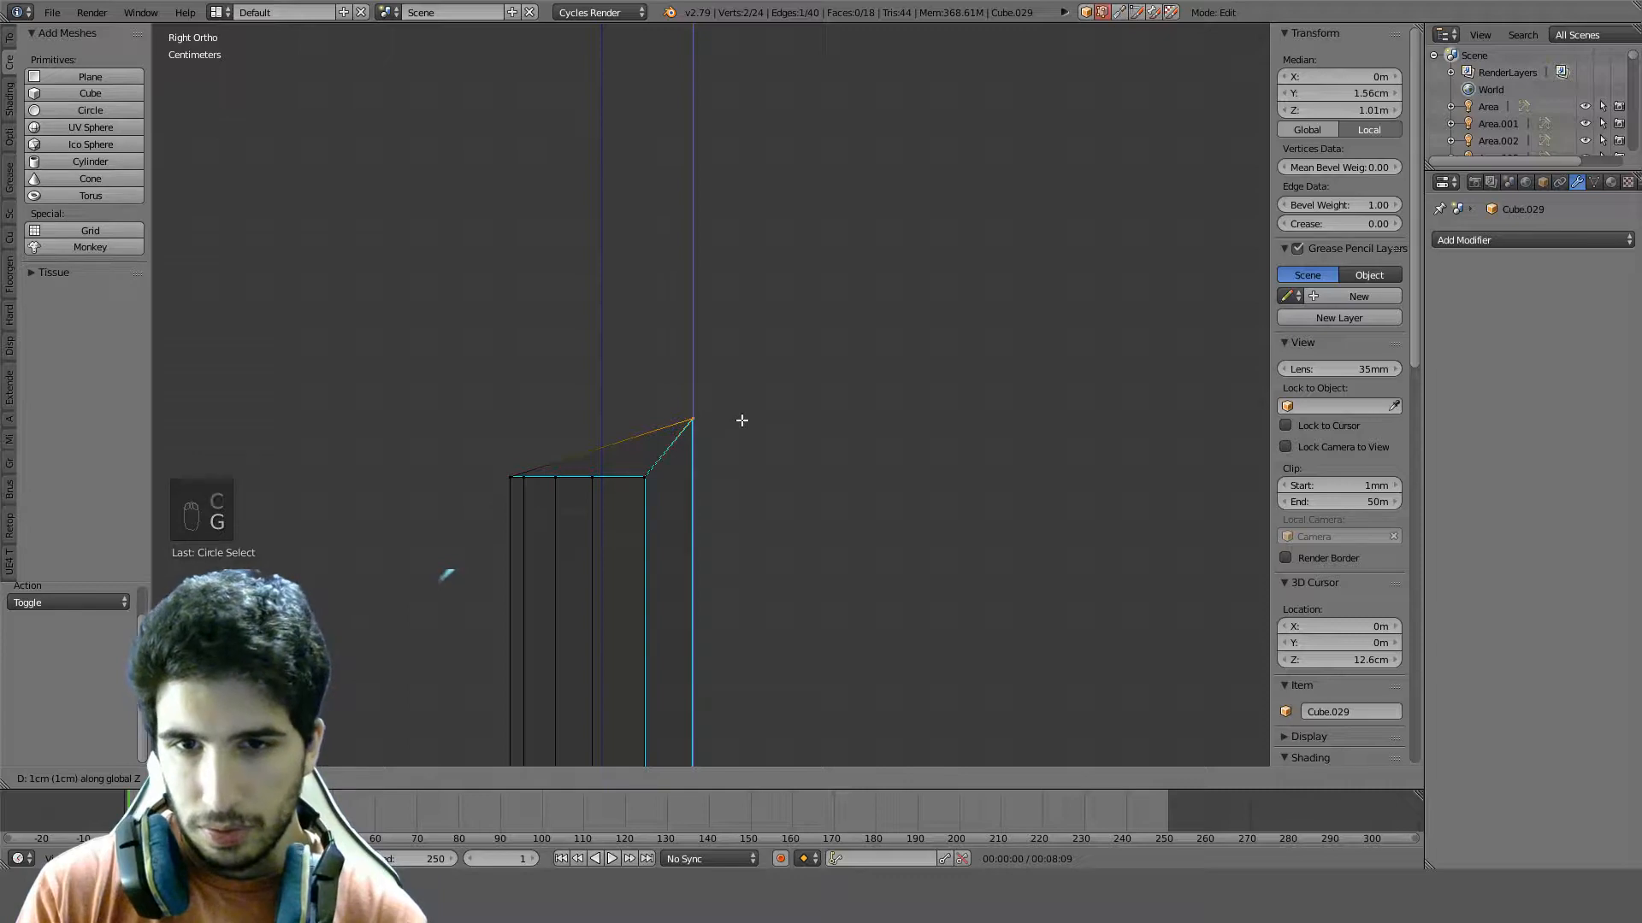
{"action": "left_click", "coordinate": [734, 377]}
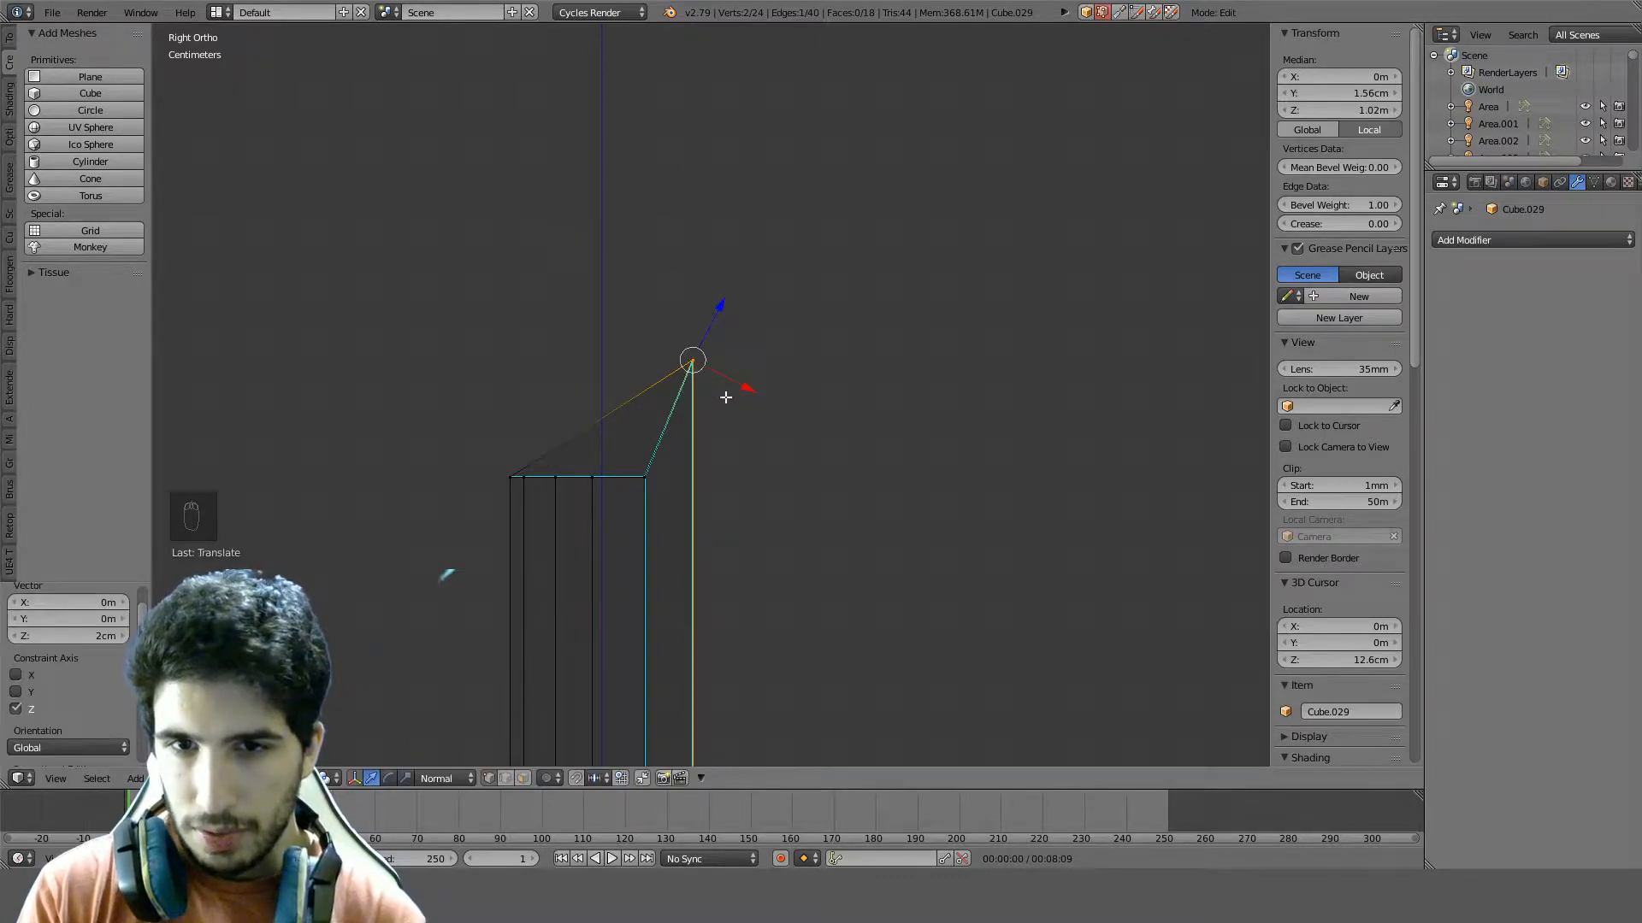
Replace the selection with the pair of upper-end vertices just to the negative-Y side of the blade's centre line
{"action": "key", "text": "a"}
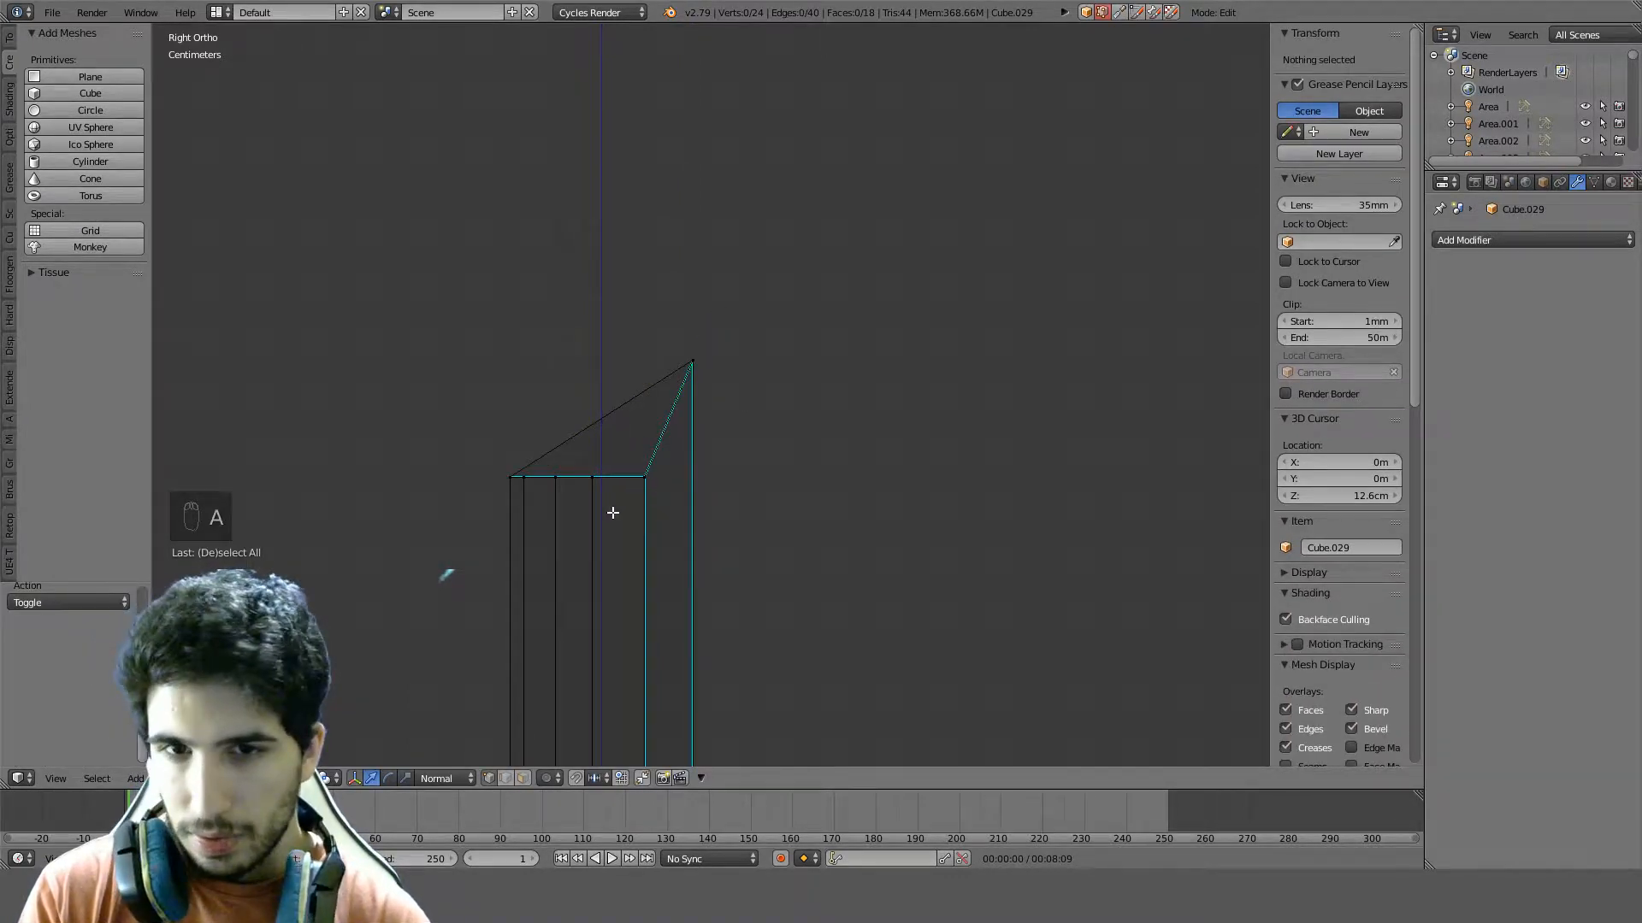
{"action": "key", "text": "c"}
{"action": "left_click", "coordinate": [591, 479]}
{"action": "right_click", "coordinate": [710, 429]}
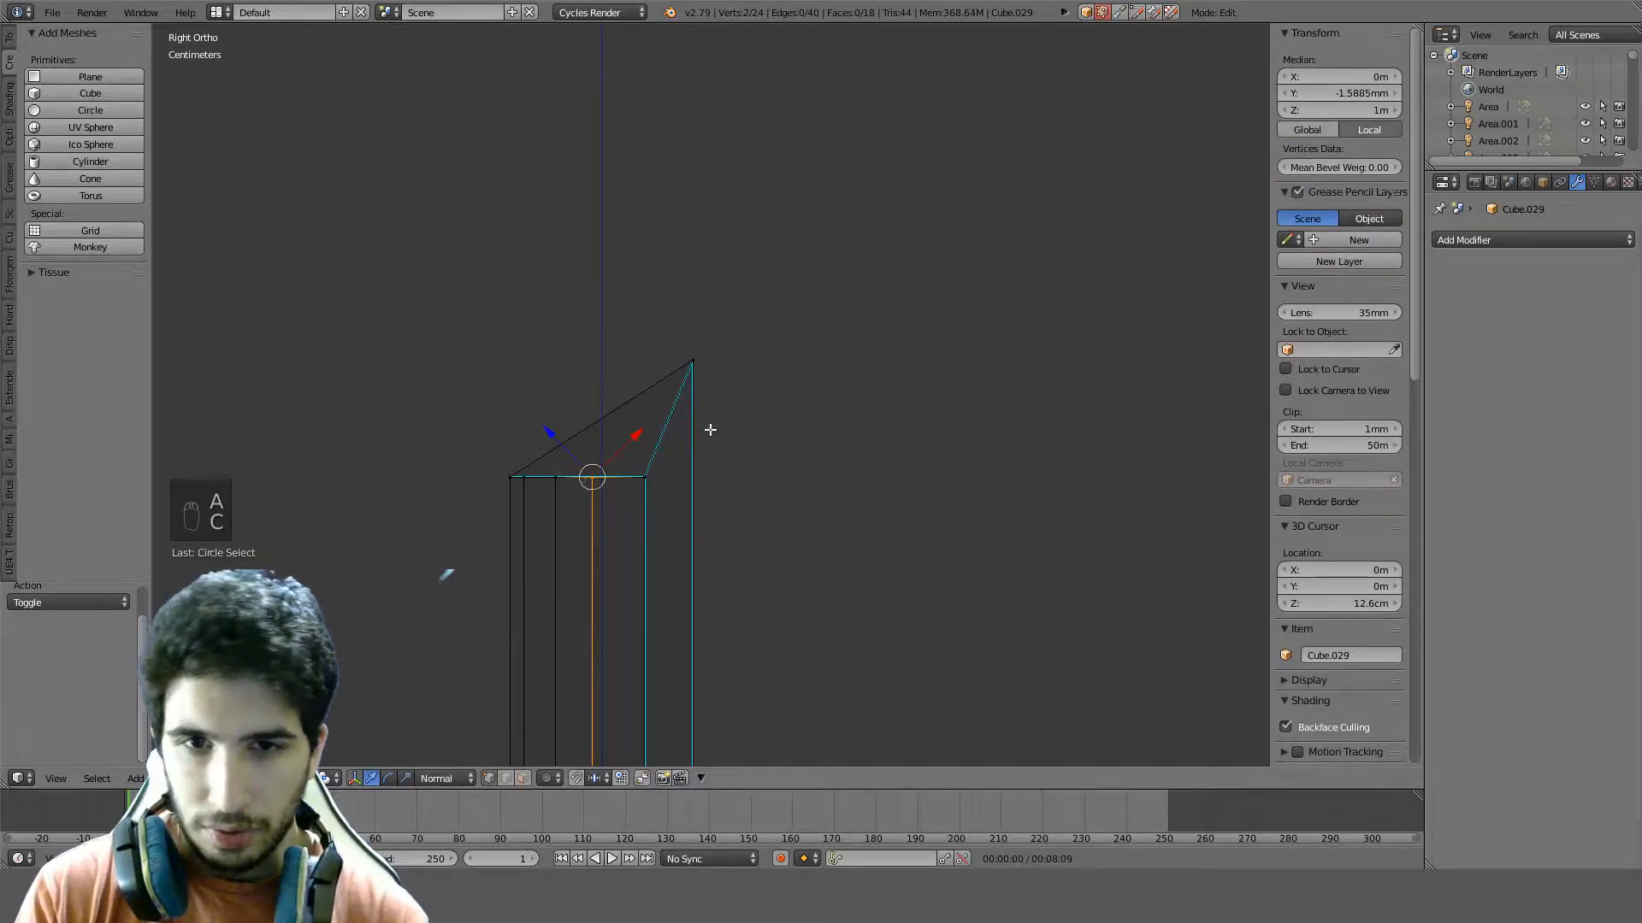
Connect two opposite rim vertices with an edge across the lower half of the pillar's slanted top face
{"action": "mouse_move", "coordinate": [710, 429]}
{"action": "middle_mouse_down"}
{"action": "mouse_move", "coordinate": [766, 547]}
{"action": "mouse_move", "coordinate": [824, 609]}
{"action": "mouse_move", "coordinate": [828, 481]}
{"action": "mouse_move", "coordinate": [774, 528]}
{"action": "middle_mouse_up"}
{"action": "key", "text": "z"}
{"action": "scroll", "coordinate": [773, 528], "scroll_direction": "up", "scroll_amount": 4}
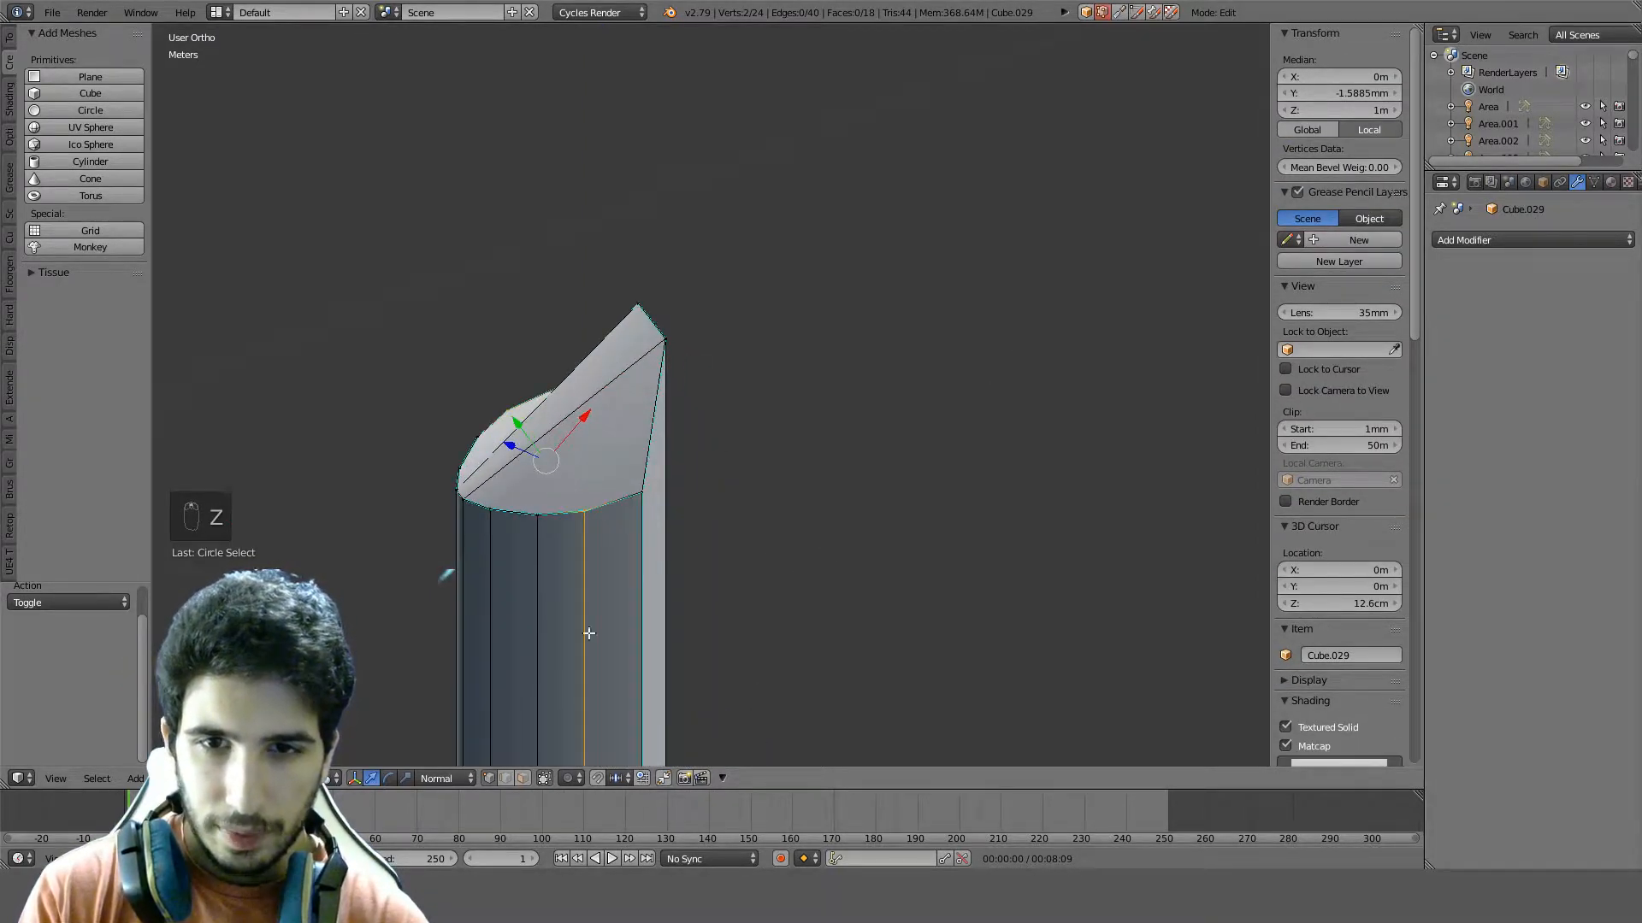
{"action": "key", "text": "a"}
{"action": "middle_click_drag", "start_coordinate": [518, 749], "coordinate": [664, 612]}
{"action": "right_click", "coordinate": [729, 603]}
{"action": "right_click", "coordinate": [661, 549], "text": "shift"}
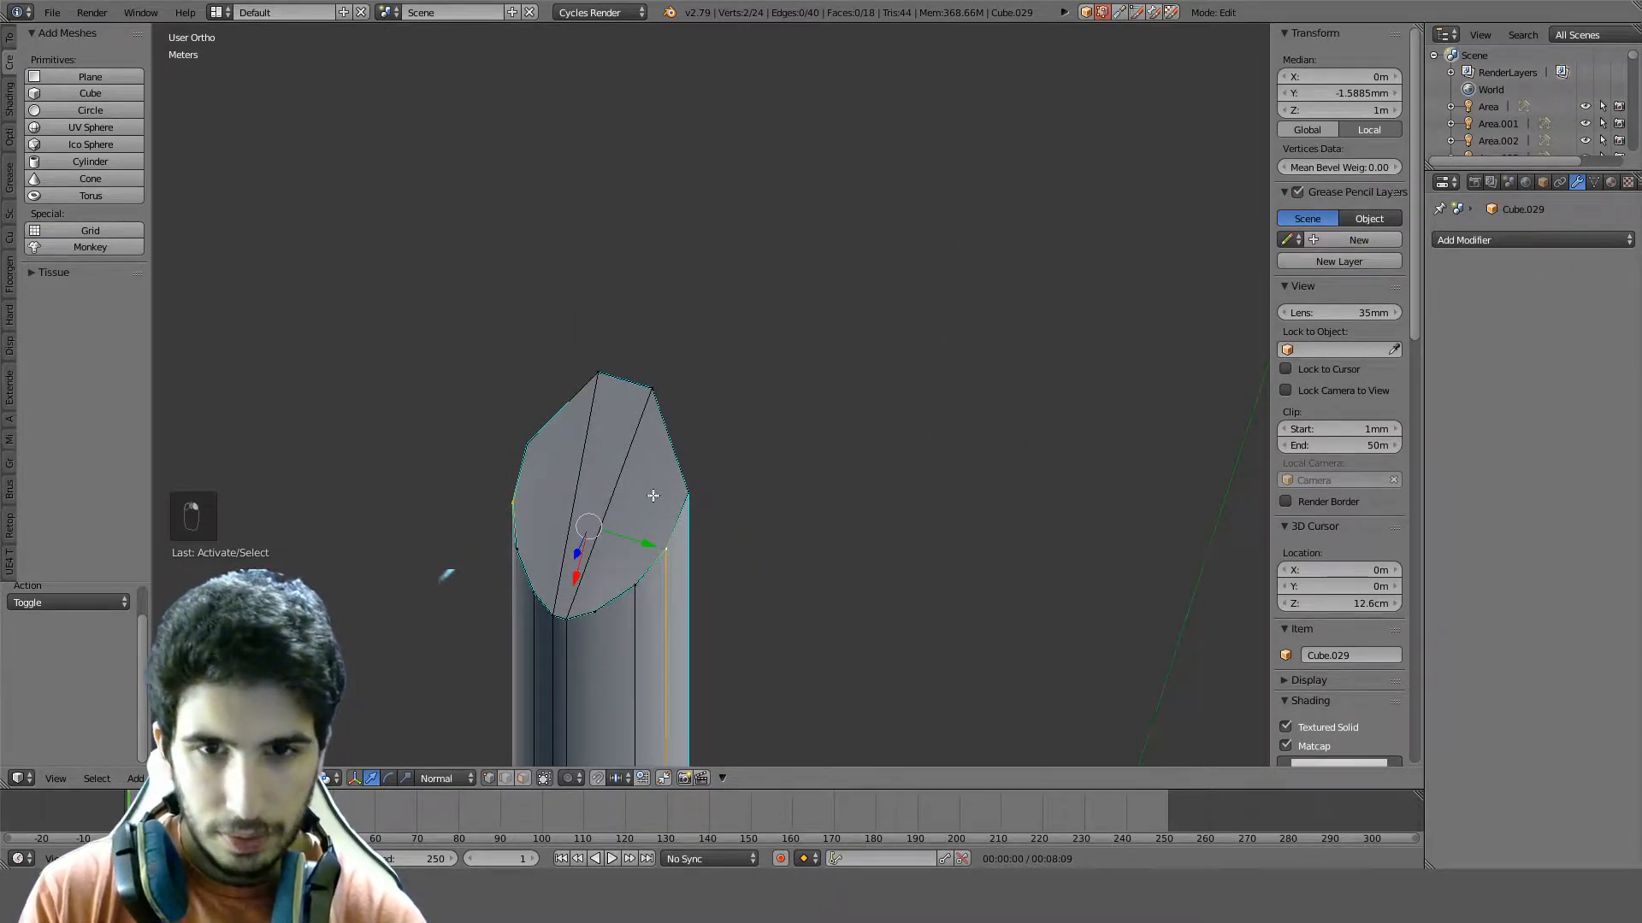
{"action": "key", "text": "j"}
{"action": "key", "text": "k"}
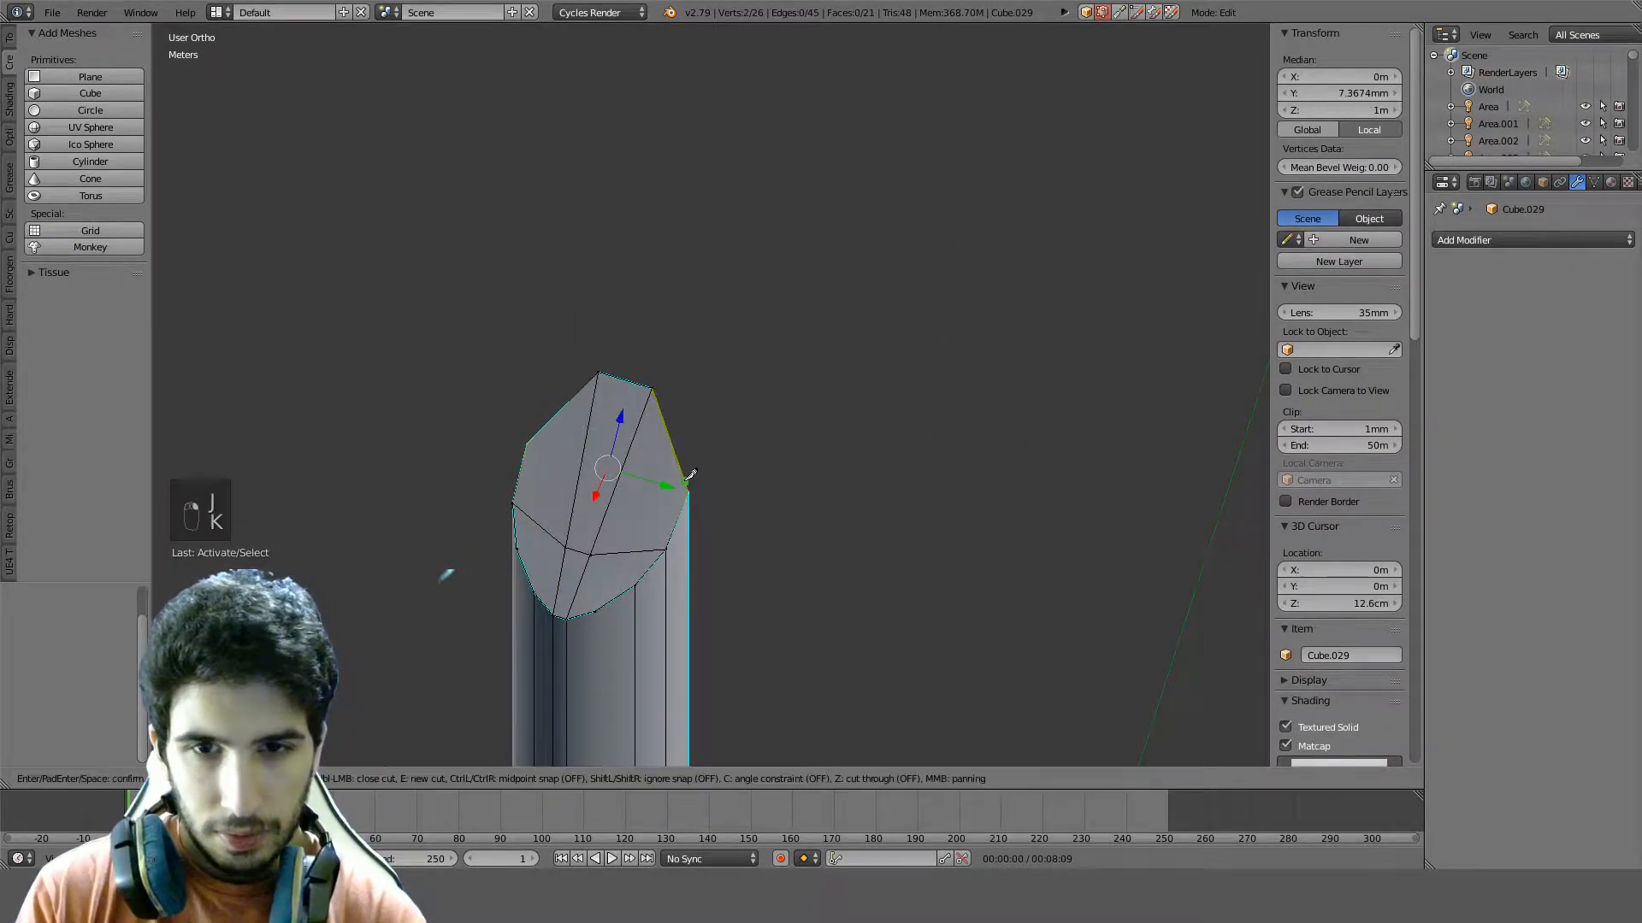
{"action": "key", "text": "Return"}
{"action": "key", "text": "j"}
{"action": "middle_click_drag", "start_coordinate": [718, 481], "coordinate": [561, 434]}
{"action": "key", "text": "ctrl+z"}
{"action": "middle_click_drag", "start_coordinate": [691, 420], "coordinate": [669, 459]}
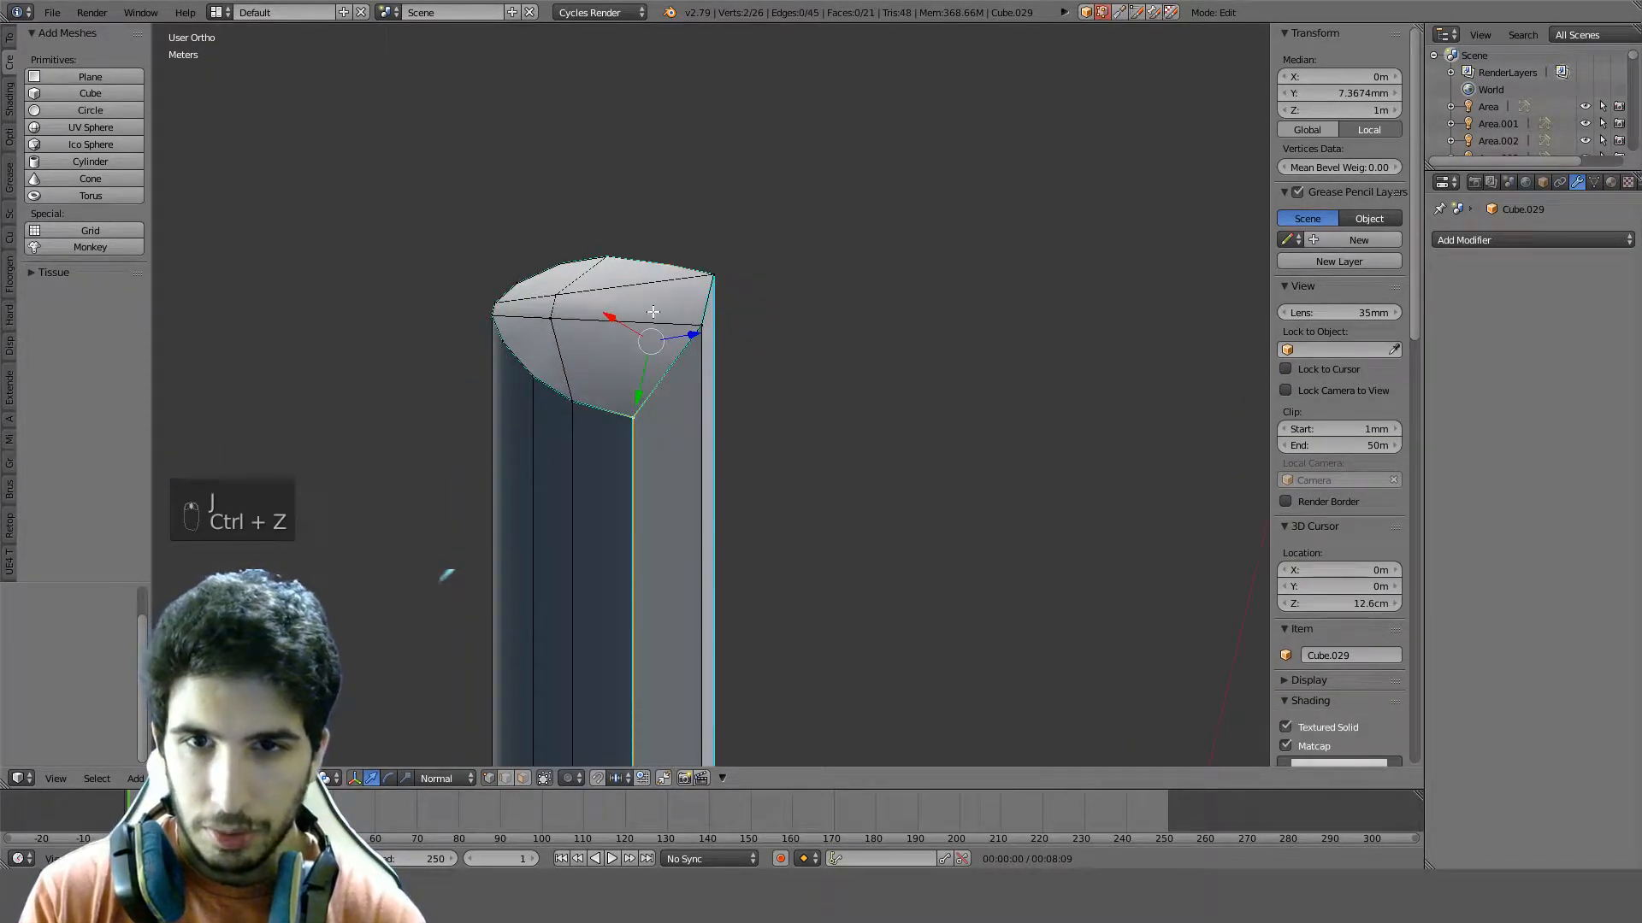
{"action": "key", "text": "KP_7"}
{"action": "key", "text": "k"}
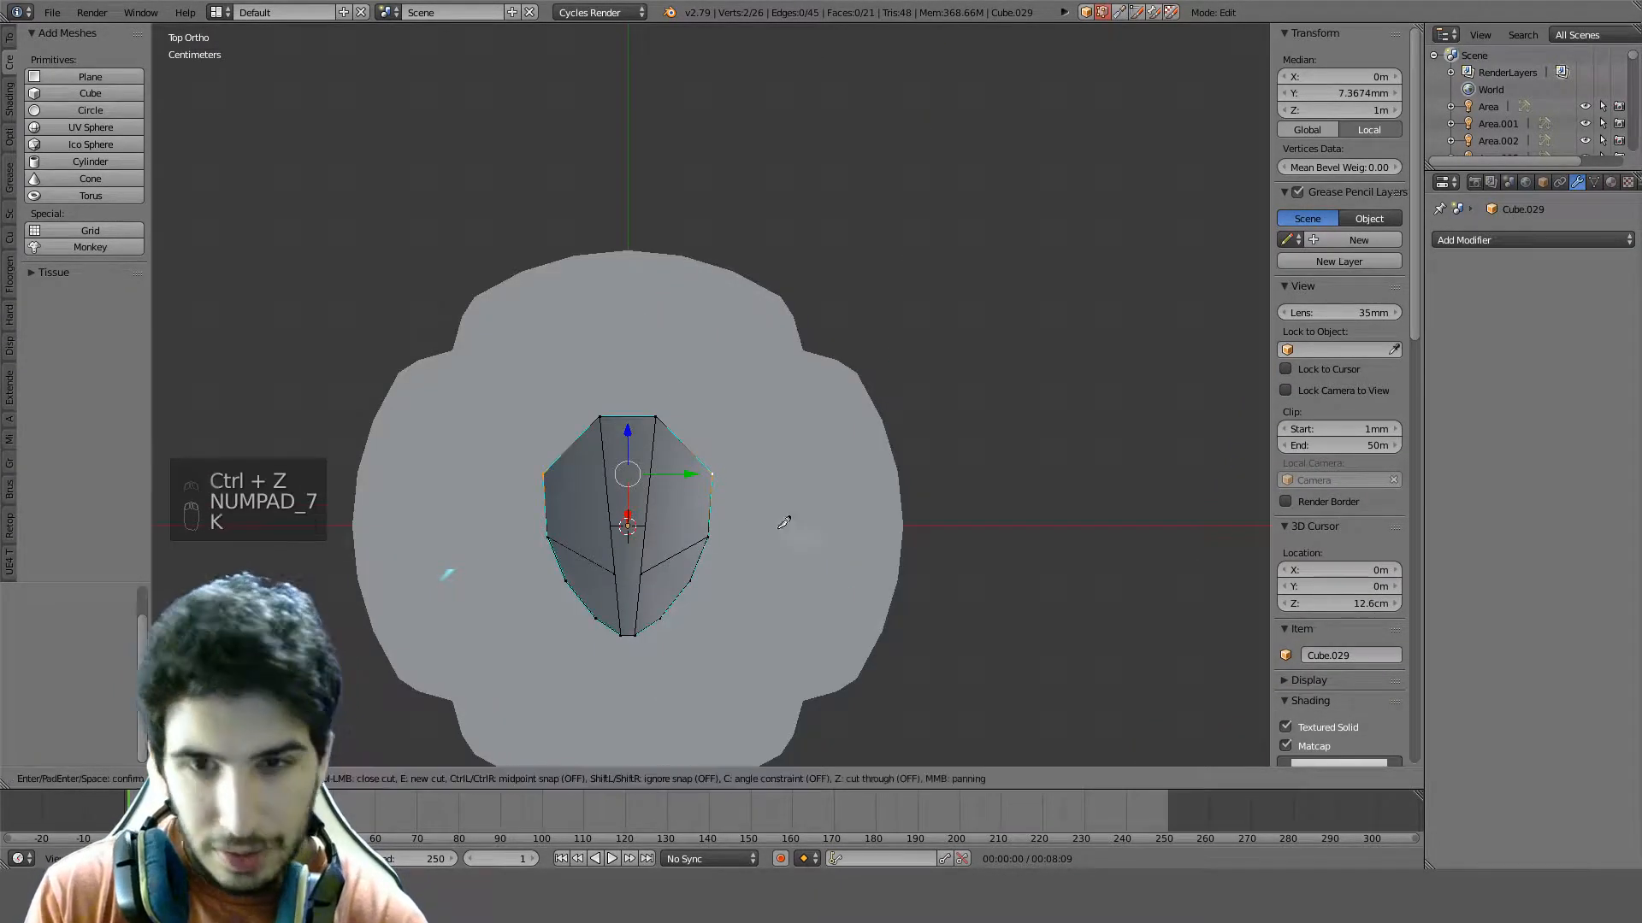
{"action": "key", "text": "Escape"}
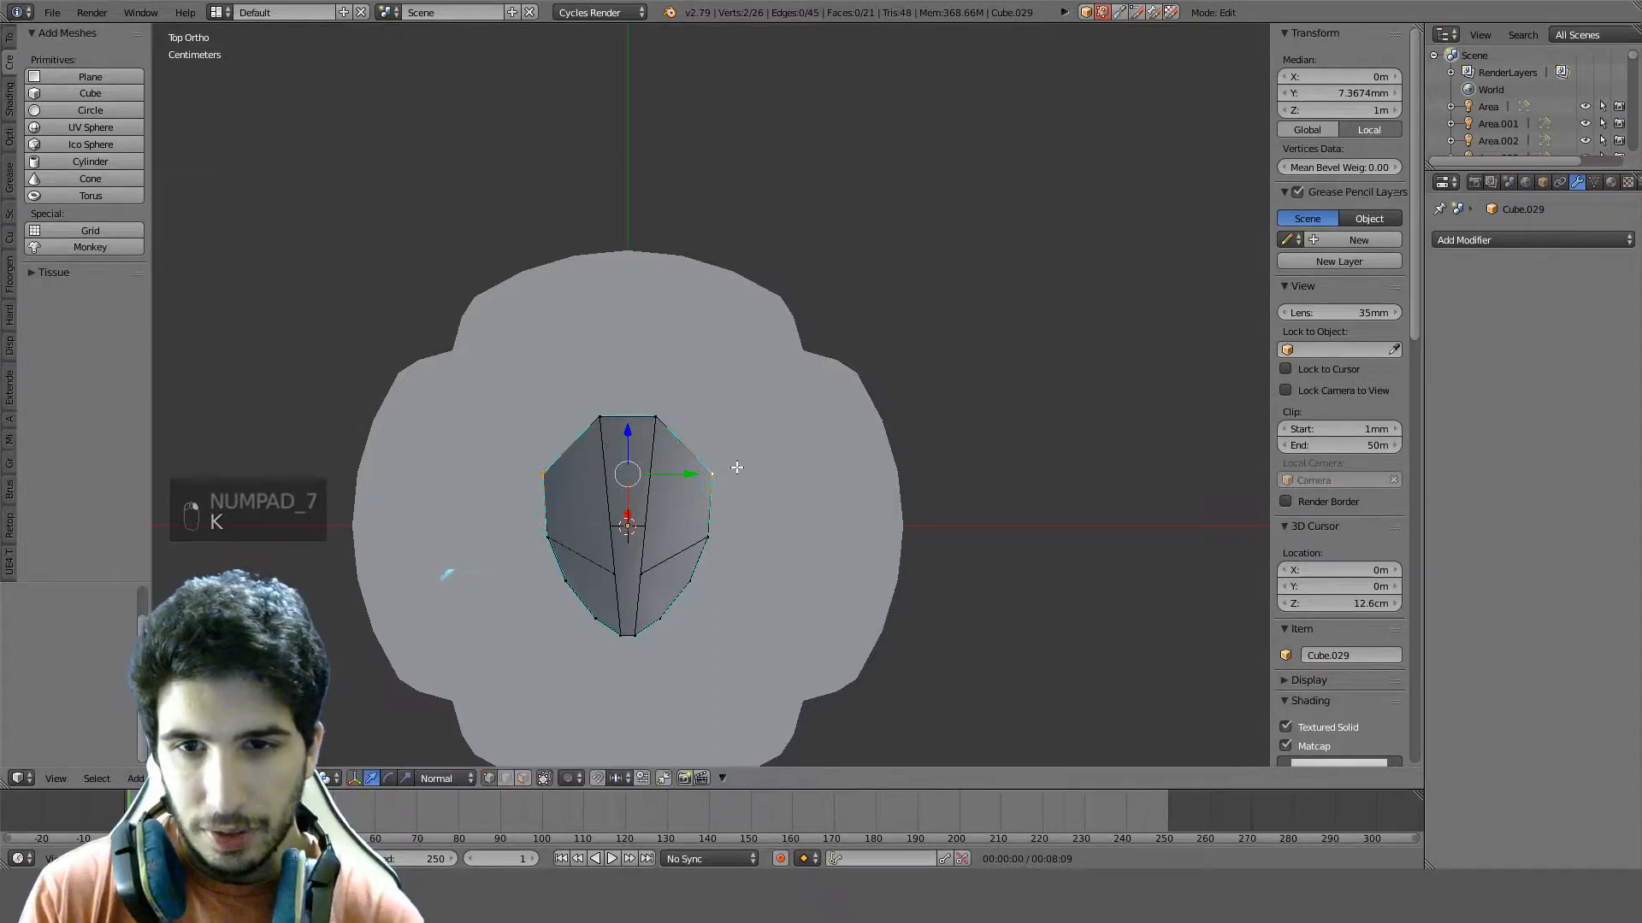
From the top view, knife-cut a straight edge across the slanted face between the two side corner vertices nearest its raised end
{"action": "middle_click_drag", "start_coordinate": [732, 465], "coordinate": [688, 433]}
{"action": "key", "text": "KP_7"}
{"action": "key", "text": "z"}
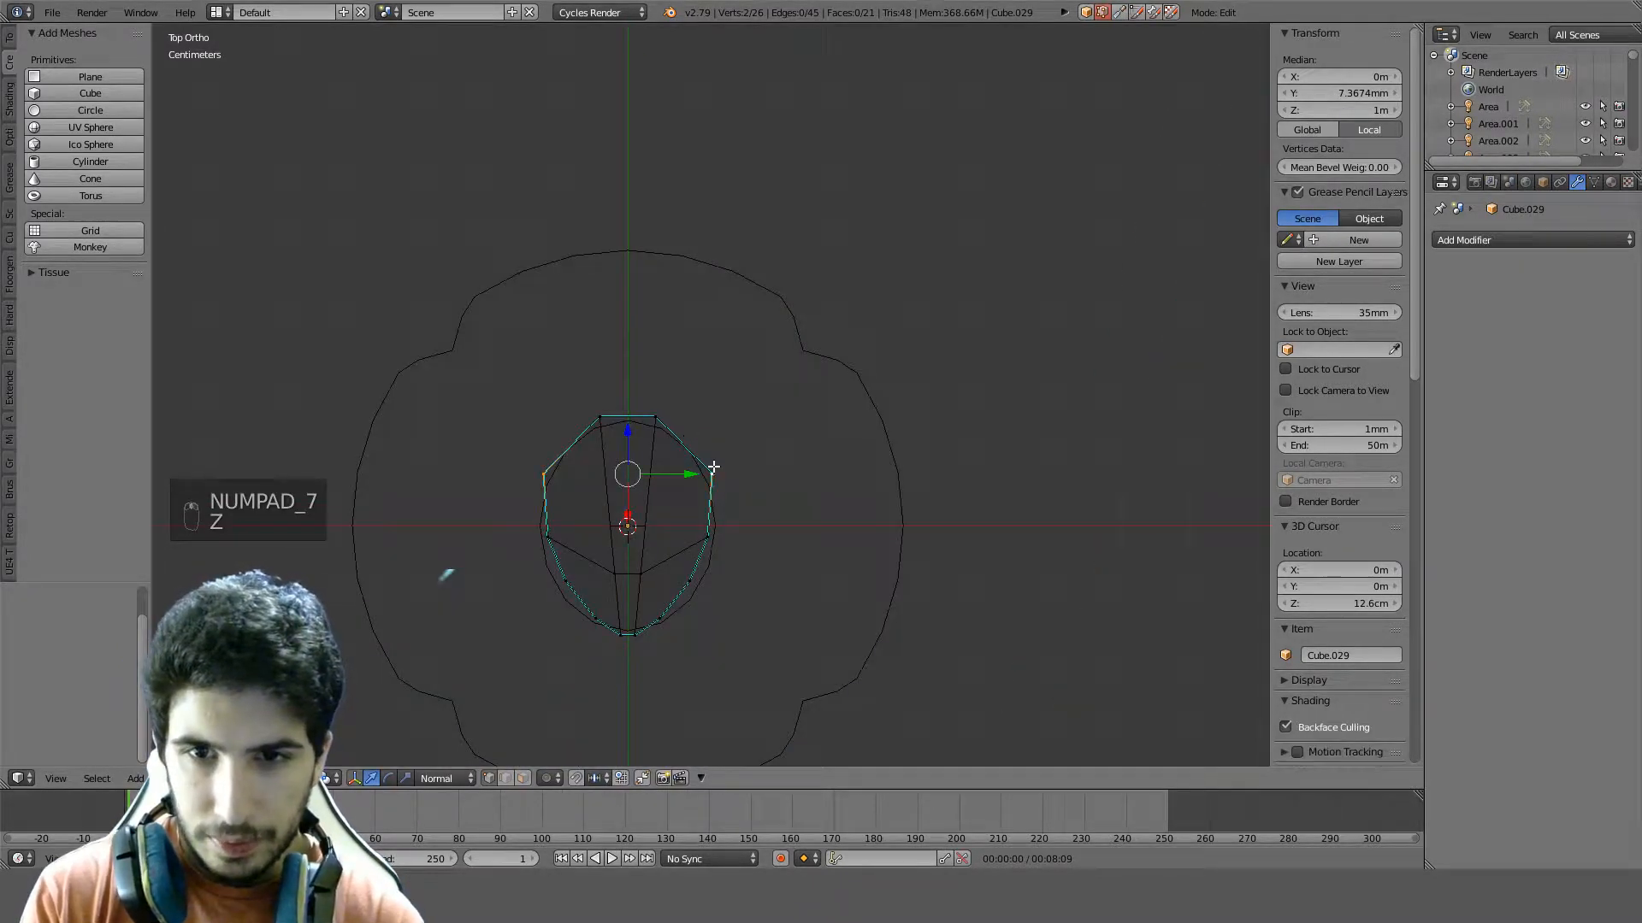
{"action": "key", "text": "a"}
{"action": "key", "text": "k"}
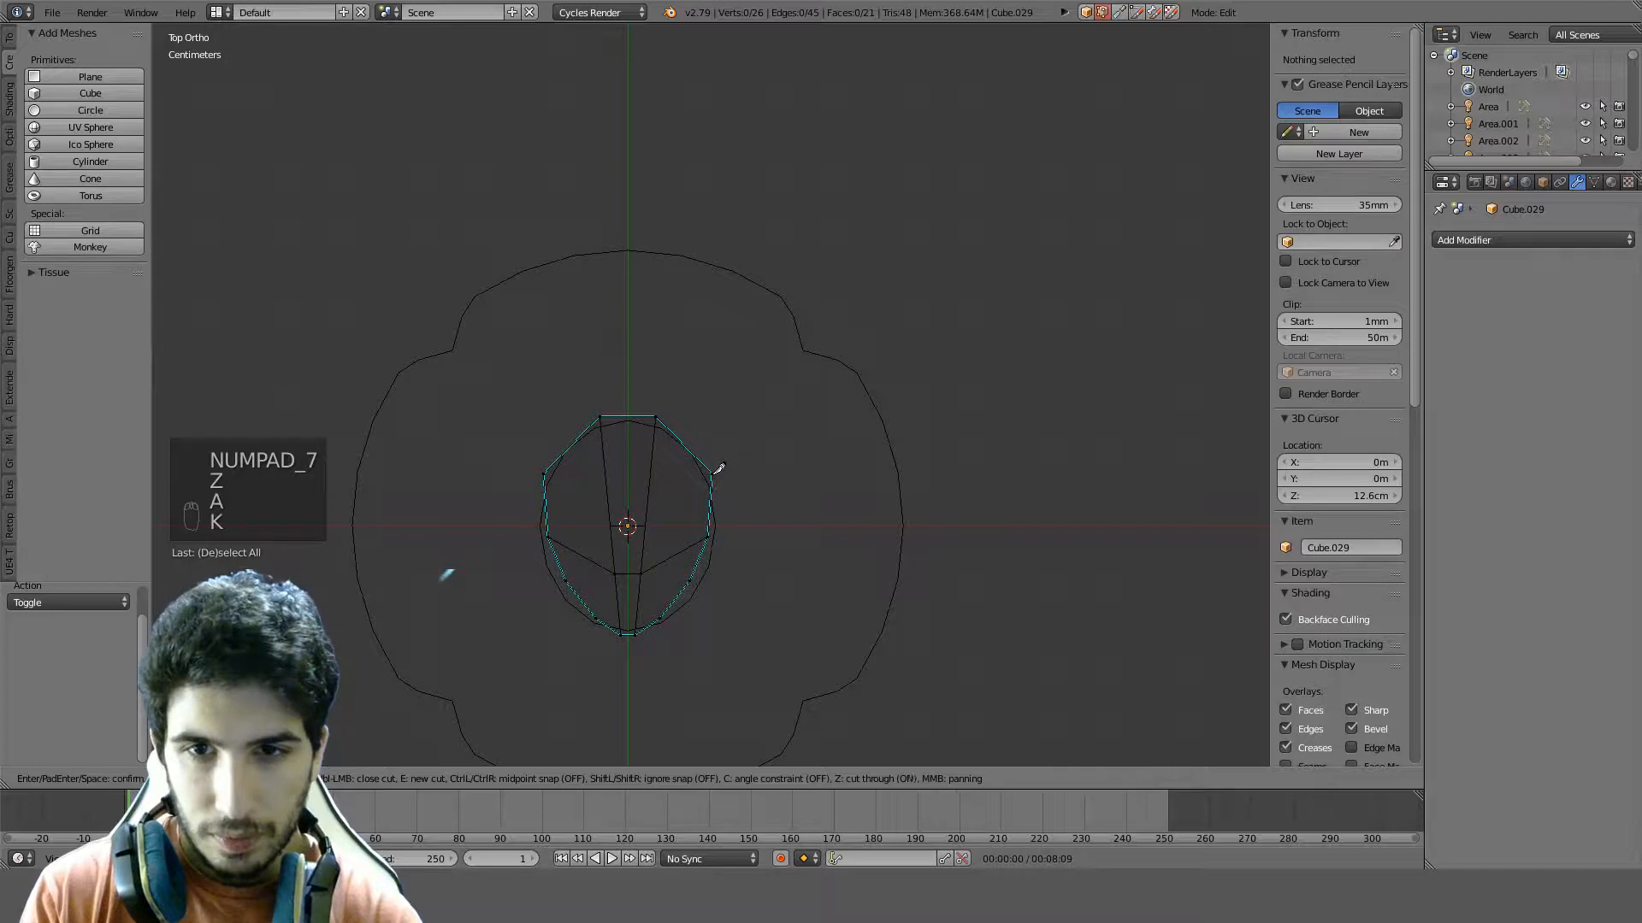
{"action": "key", "text": "Escape"}
{"action": "key", "text": "z"}
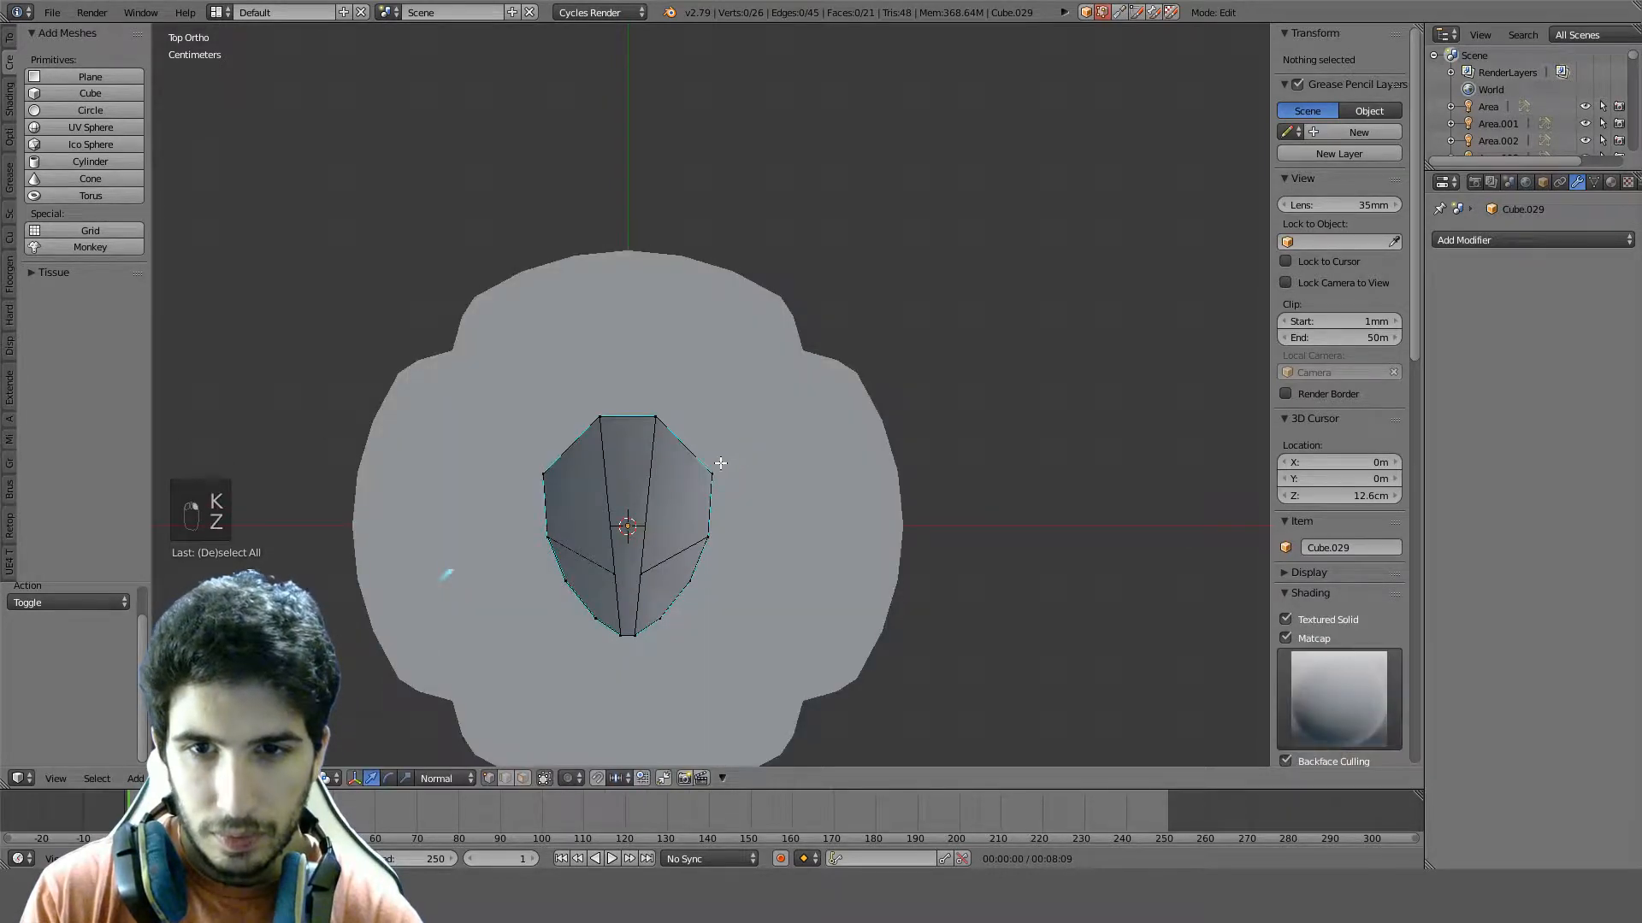
{"action": "key", "text": "k"}
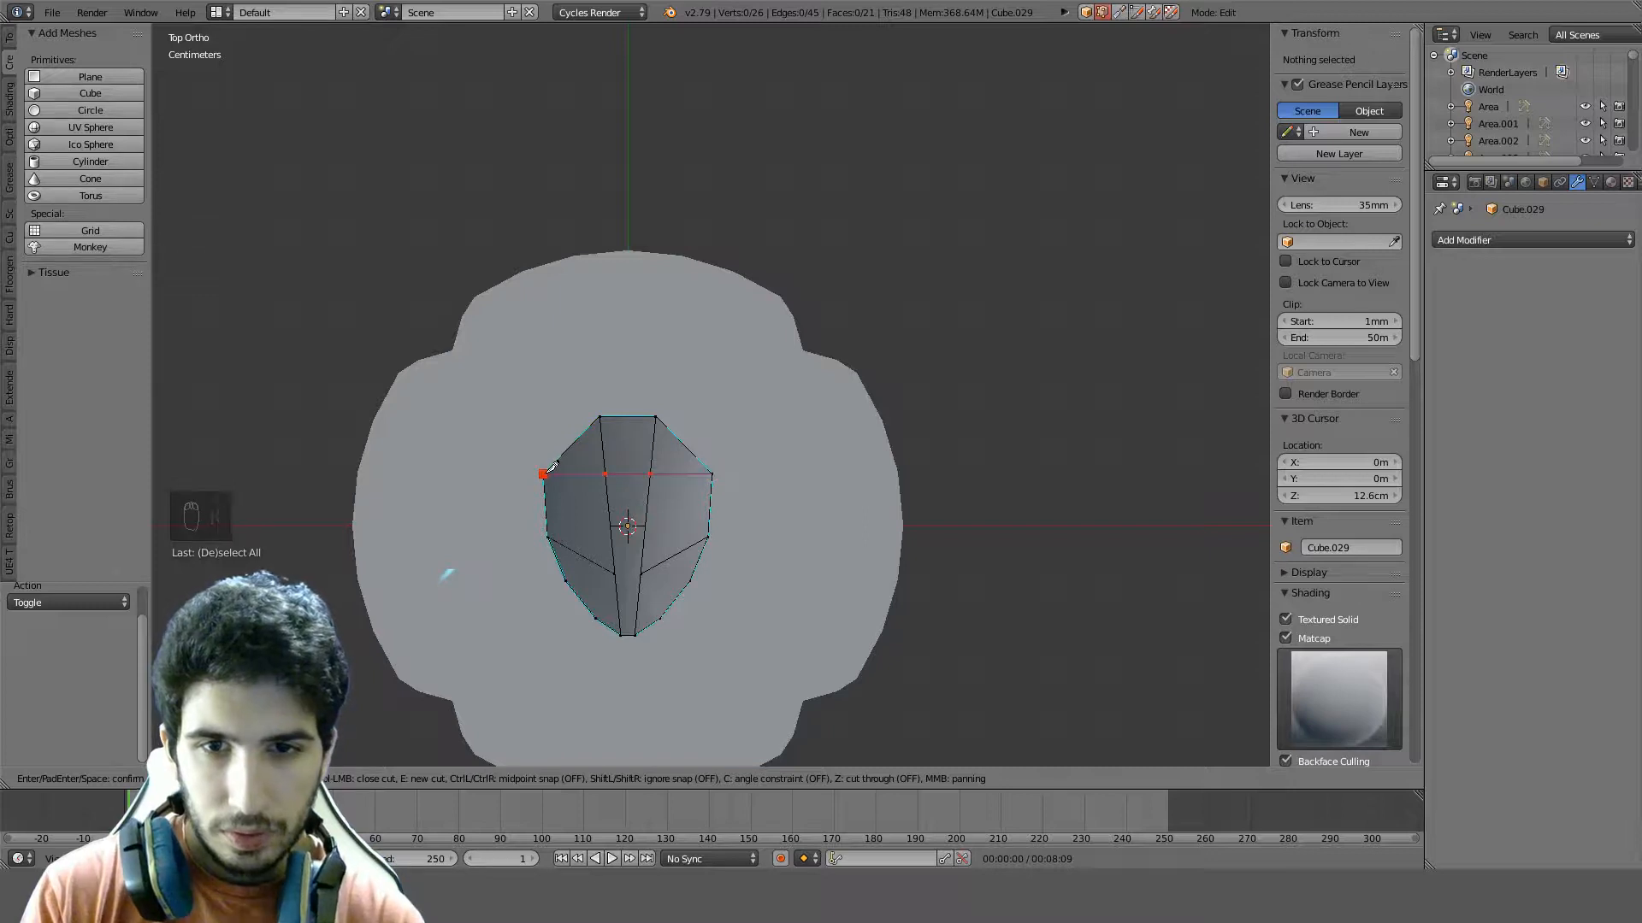
{"action": "left_click", "coordinate": [544, 474]}
{"action": "key", "text": "Return"}
{"action": "middle_click_drag", "start_coordinate": [766, 476], "coordinate": [607, 442]}
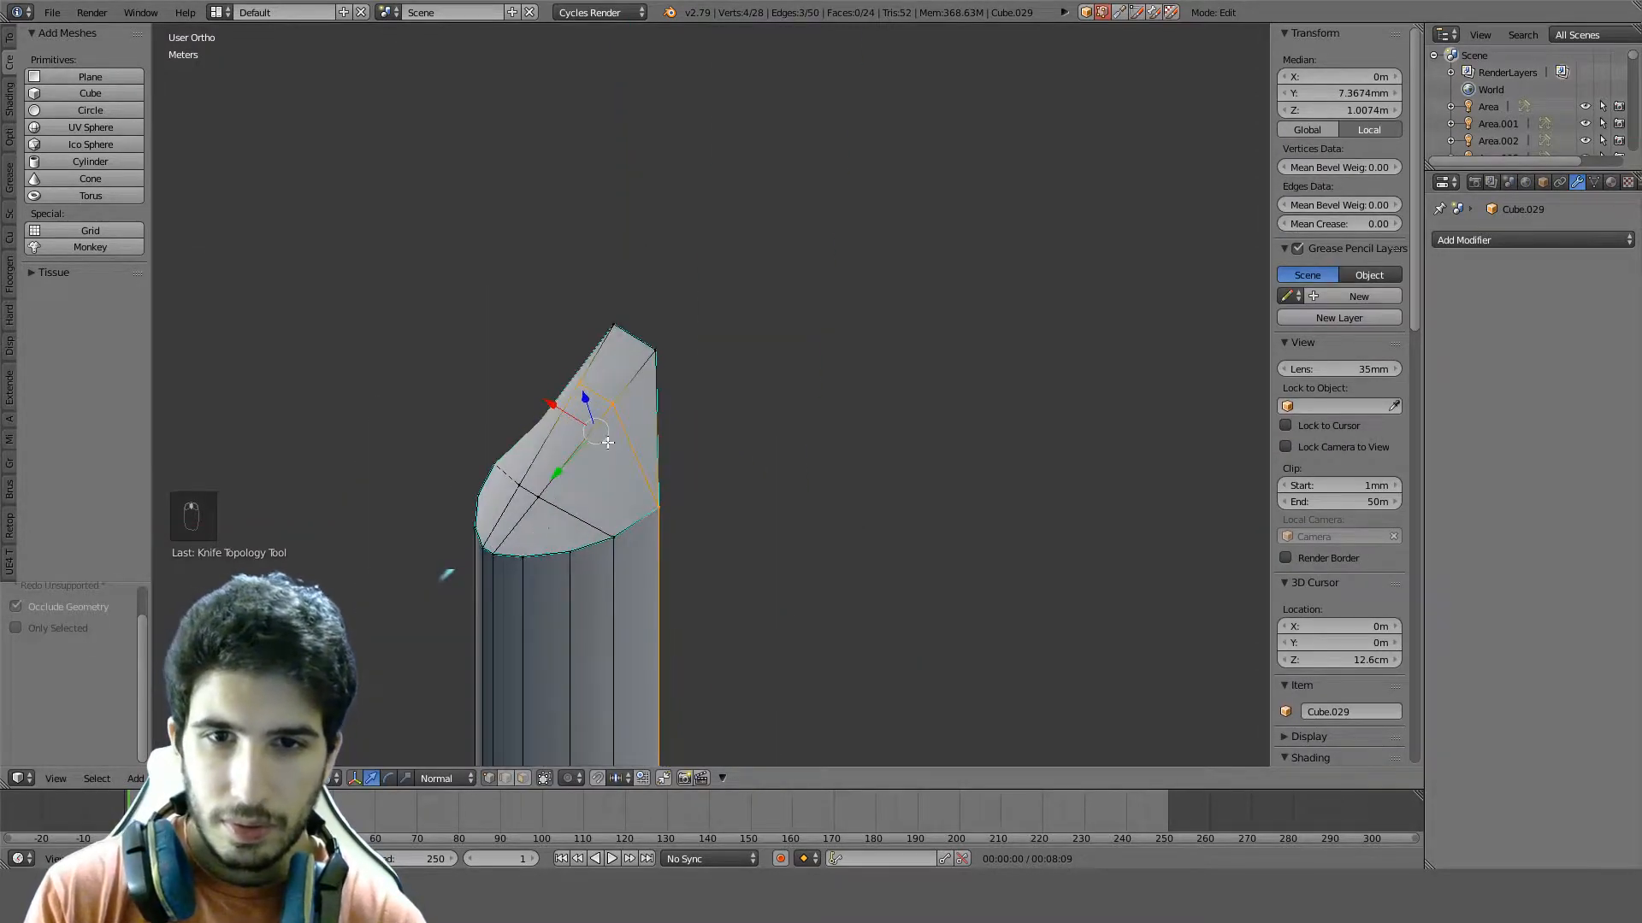
Connect the two remaining pairs of opposite rim vertices across the low end of the slanted face
{"action": "middle_click_drag", "start_coordinate": [531, 567], "coordinate": [619, 534]}
{"action": "right_click", "coordinate": [602, 575]}
{"action": "right_click", "coordinate": [511, 539], "text": "shift"}
{"action": "key", "text": "j"}
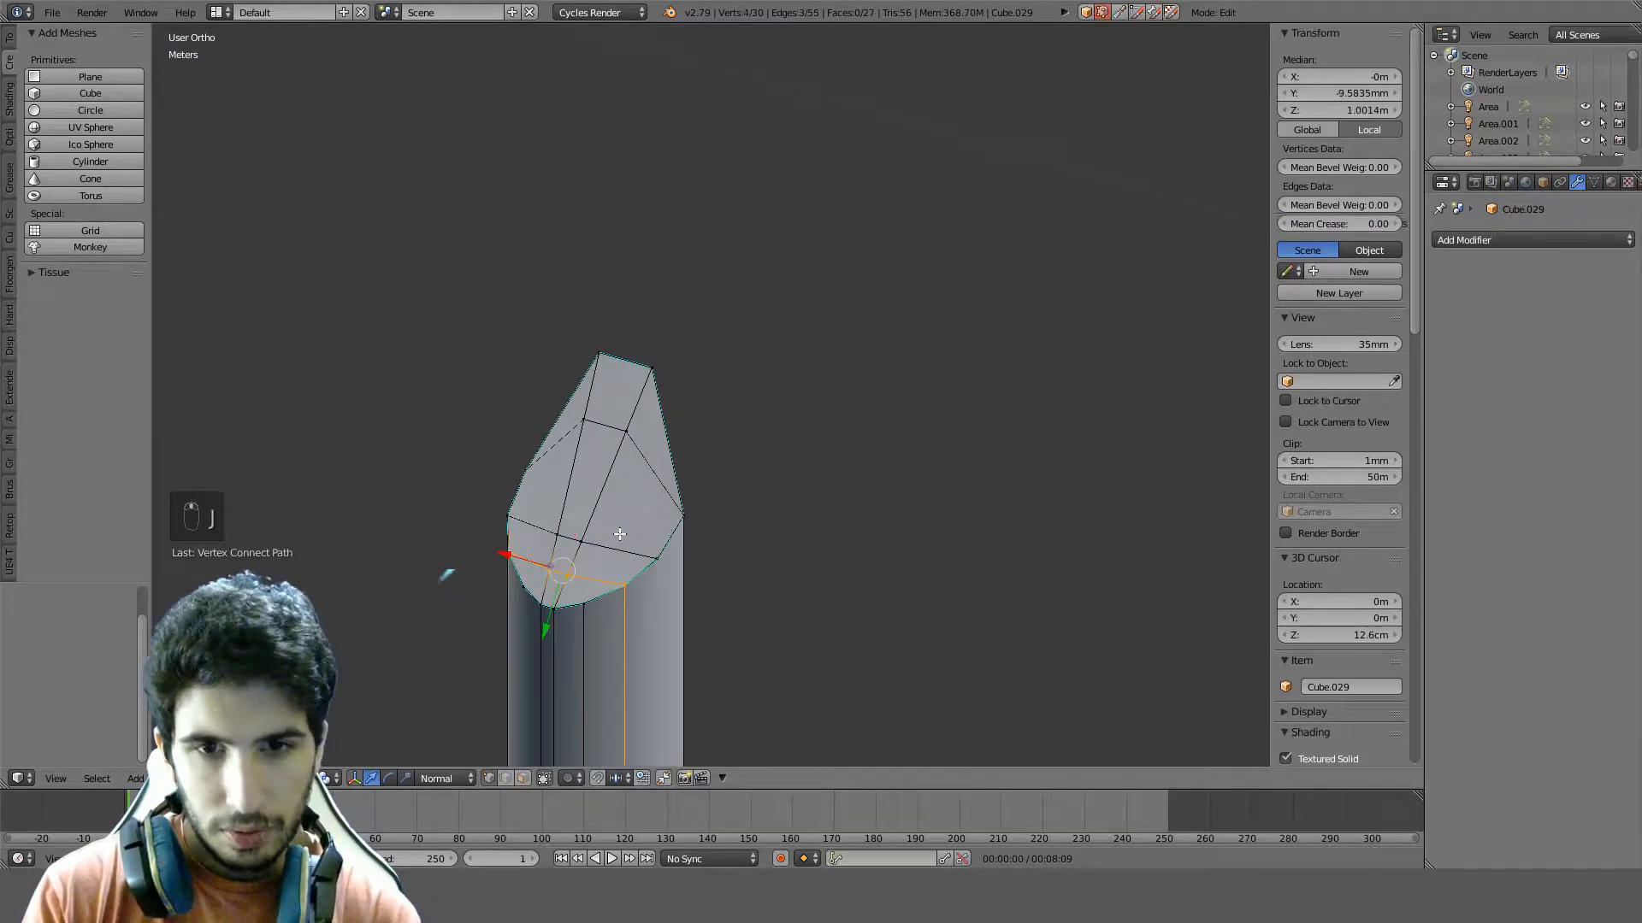
{"action": "right_click", "coordinate": [590, 607]}
{"action": "right_click", "coordinate": [566, 572], "text": "shift"}
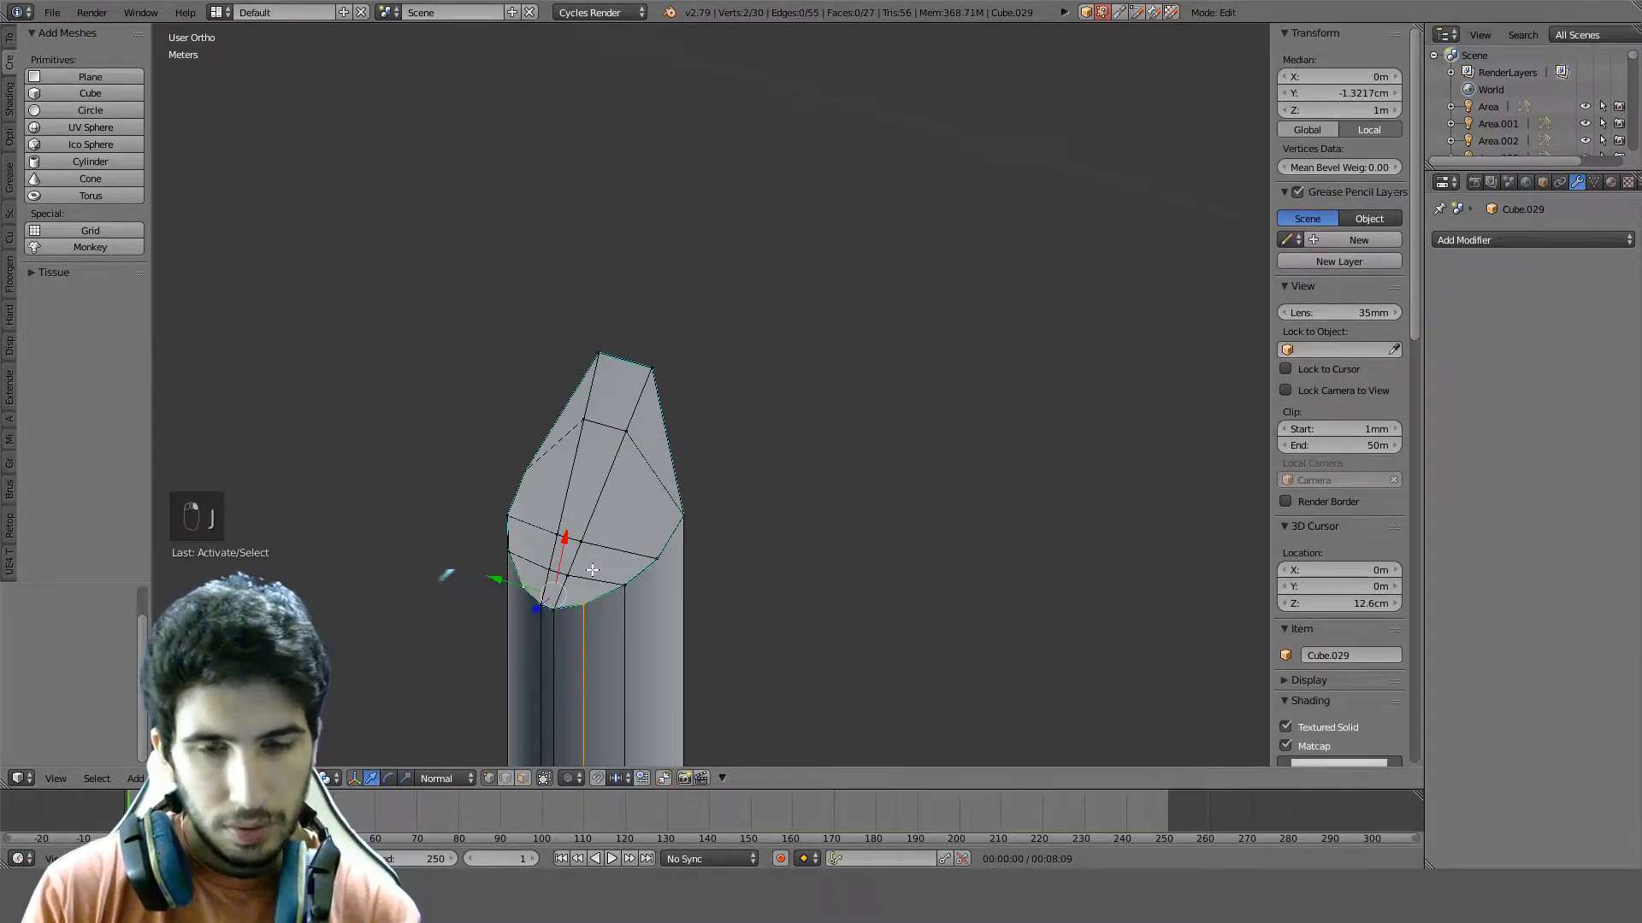
{"action": "key", "text": "j"}
In the right view, select both inner vertices of the cut nearest the peak and raise them 4 mm along Z
{"action": "middle_click_drag", "start_coordinate": [592, 570], "coordinate": [617, 405]}
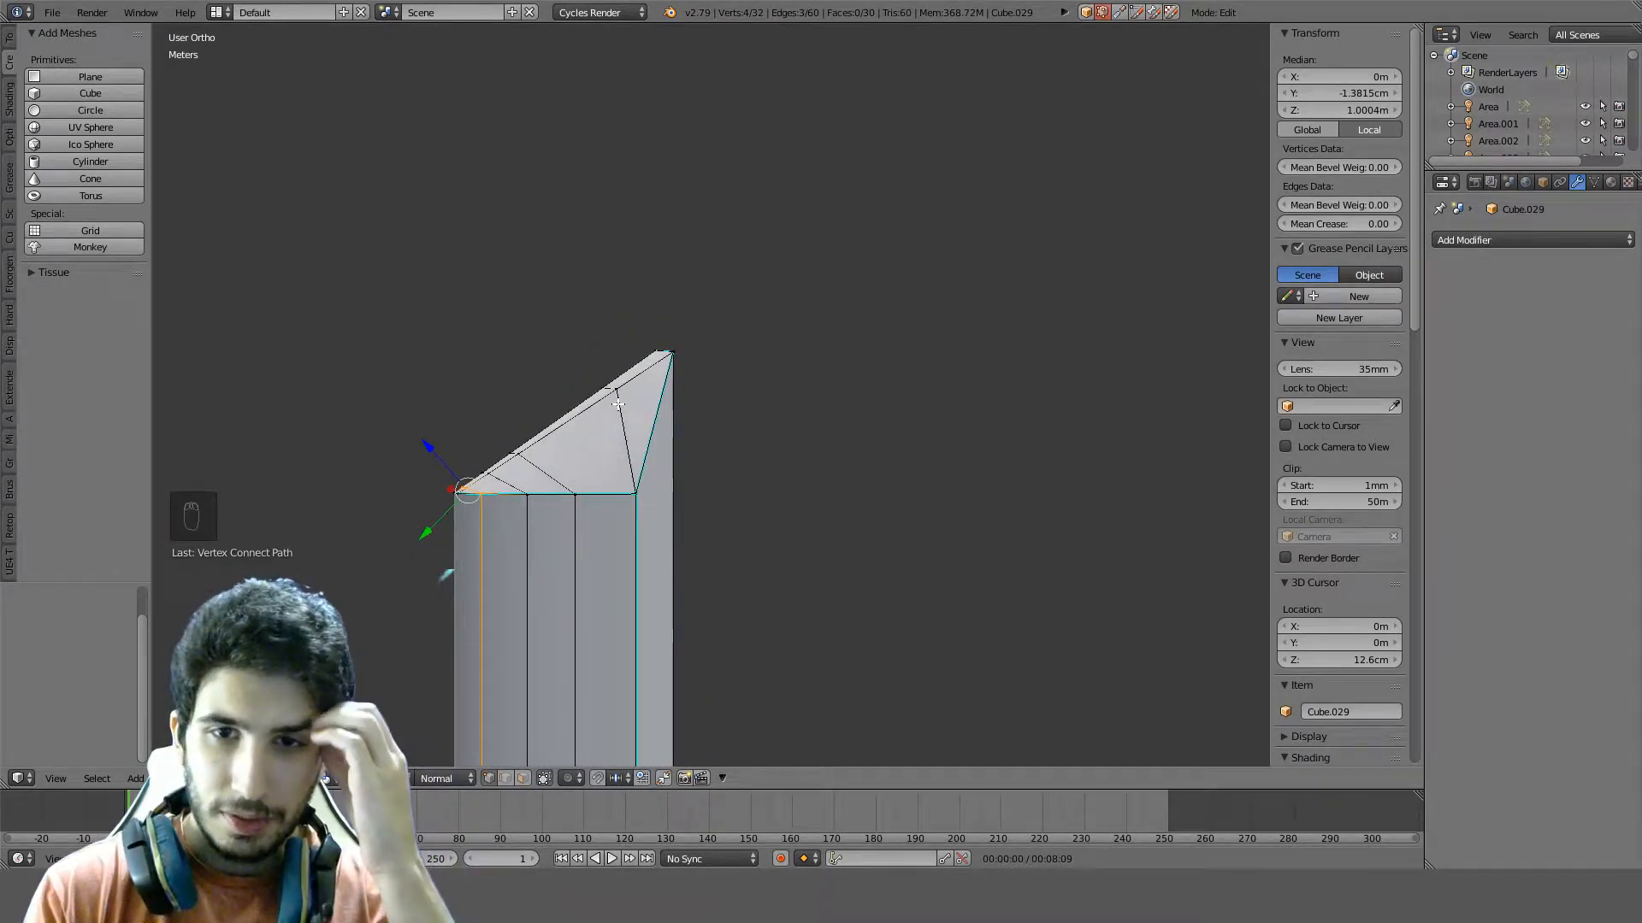
{"action": "right_click", "coordinate": [617, 404]}
{"action": "key", "text": "KP_3"}
{"action": "key", "text": "z"}
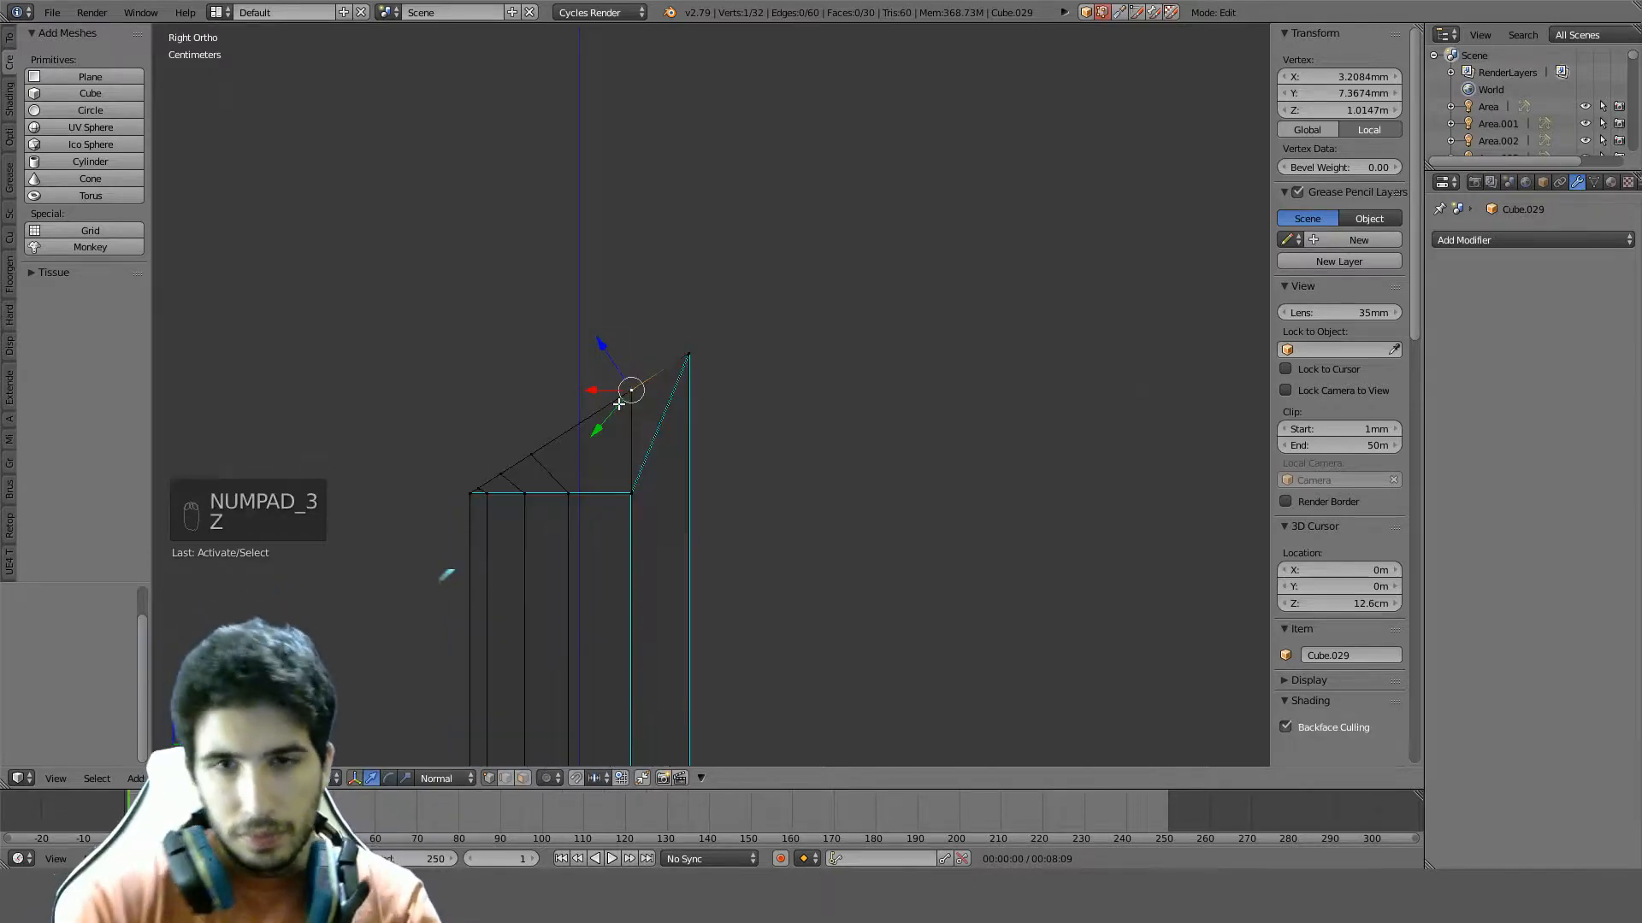
{"action": "key", "text": "a"}
{"action": "key", "text": "c"}
{"action": "left_click", "coordinate": [620, 397]}
{"action": "right_click", "coordinate": [623, 386]}
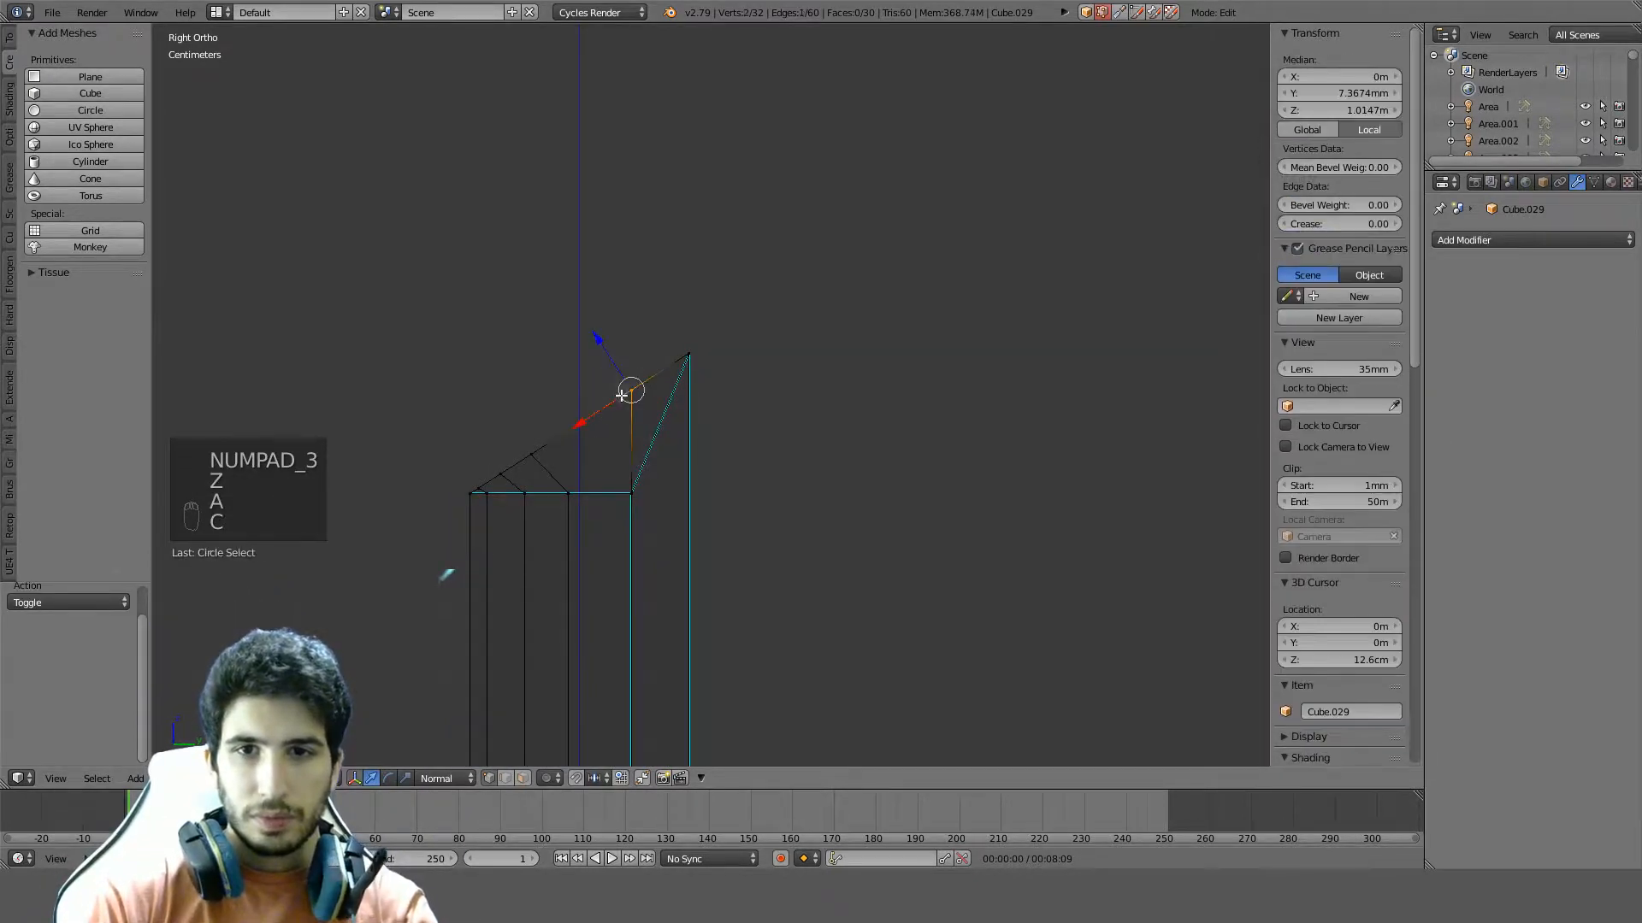
{"action": "scroll", "coordinate": [733, 333], "scroll_direction": "up", "scroll_amount": 2}
{"action": "scroll", "coordinate": [808, 334], "scroll_direction": "down", "scroll_amount": 1}
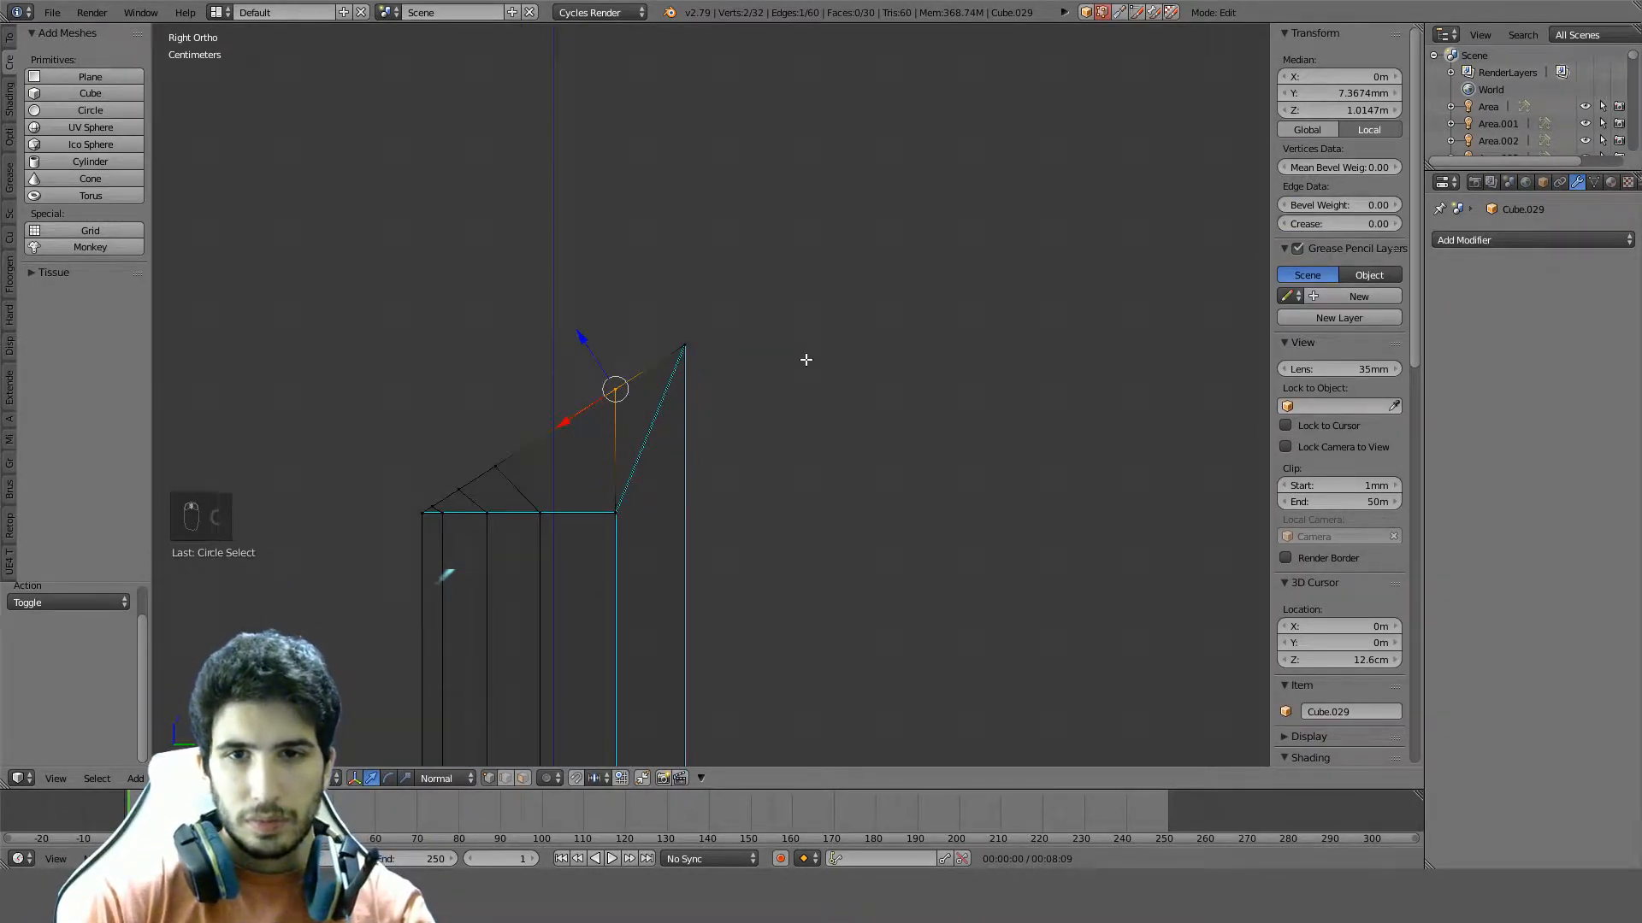
{"action": "key", "text": "g"}
{"action": "key", "text": "z"}
{"action": "left_click", "coordinate": [798, 308]}
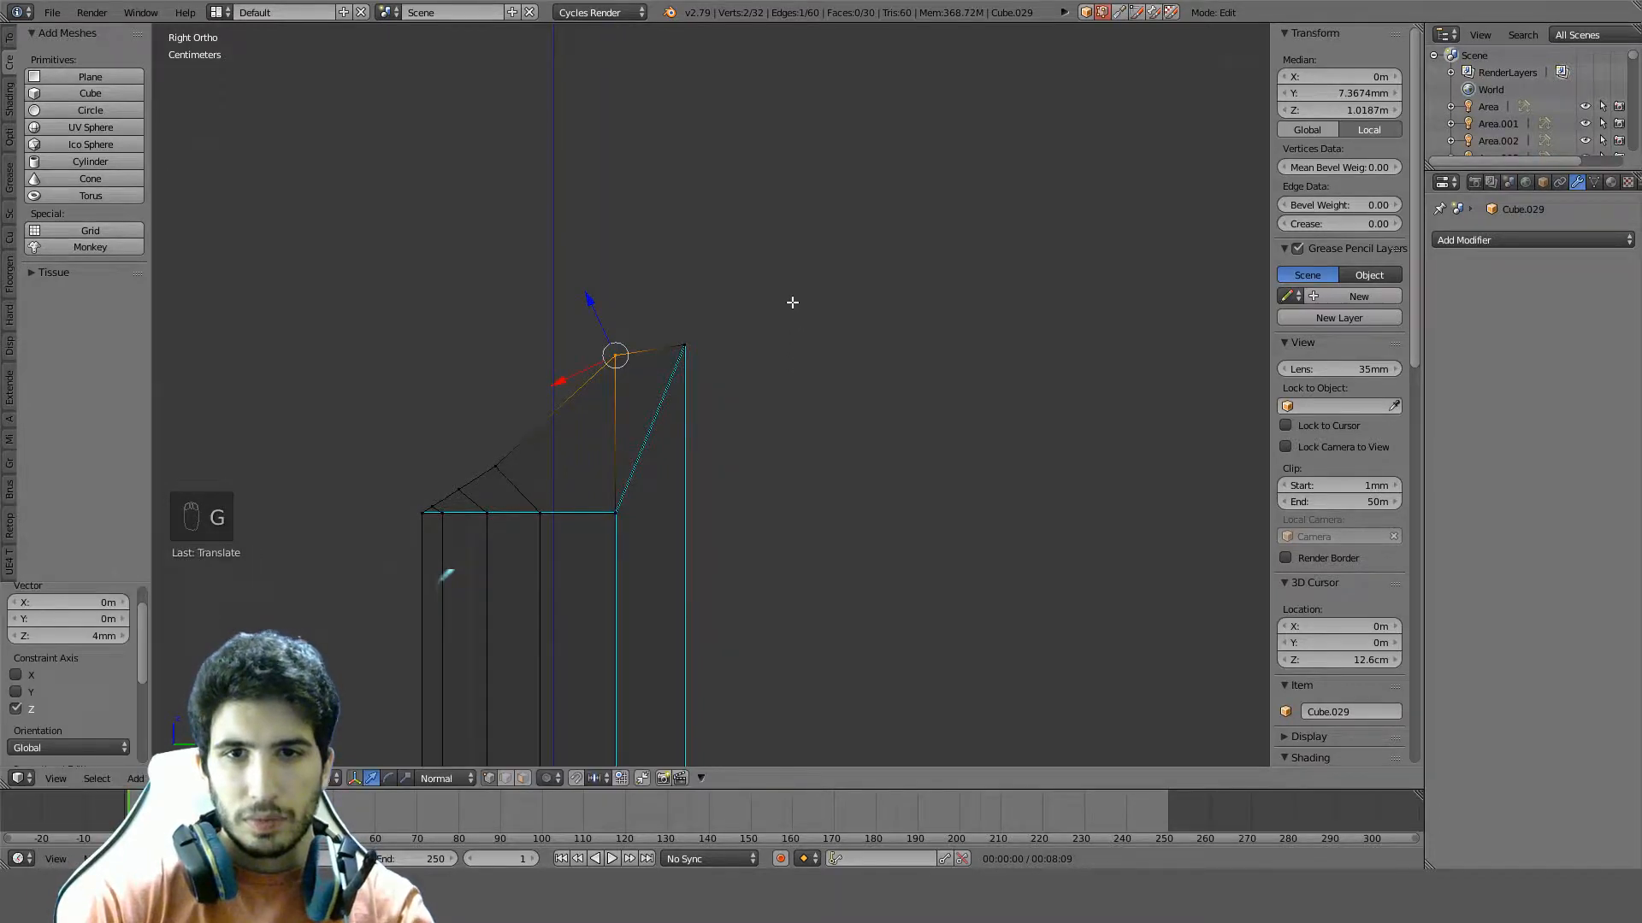
Move the next lower pair of inner vertices on the slope 5 mm along Y and 7 mm along Z
{"action": "key", "text": "a"}
{"action": "key", "text": "c"}
{"action": "left_click", "coordinate": [496, 467]}
{"action": "right_click", "coordinate": [513, 448]}
{"action": "key", "text": "g"}
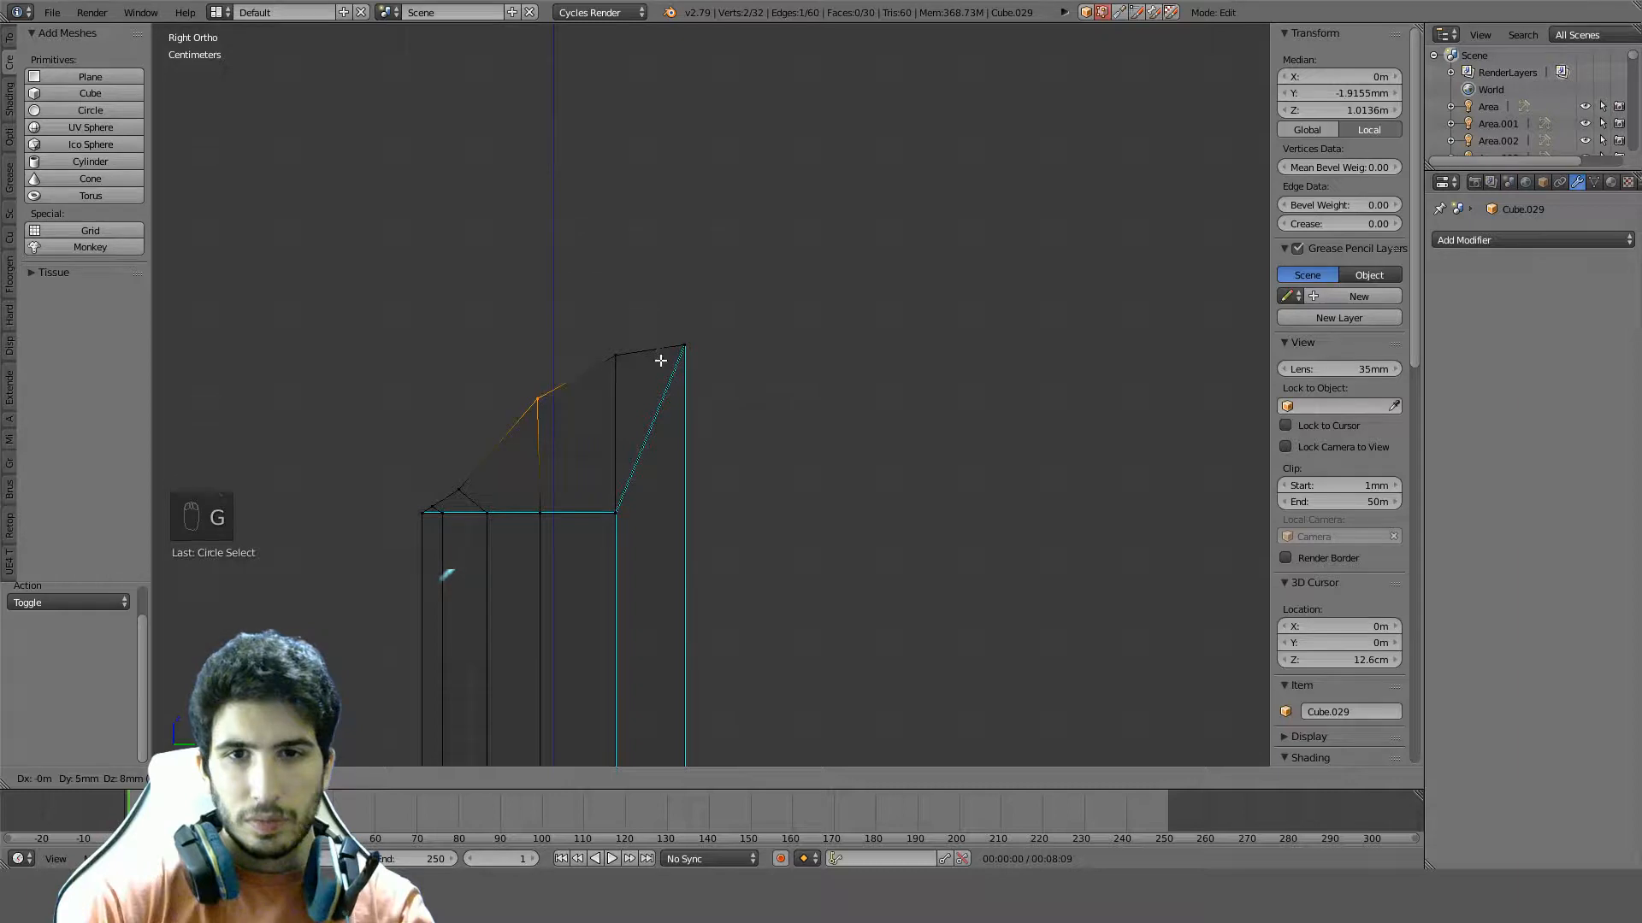
{"action": "right_click", "coordinate": [709, 368]}
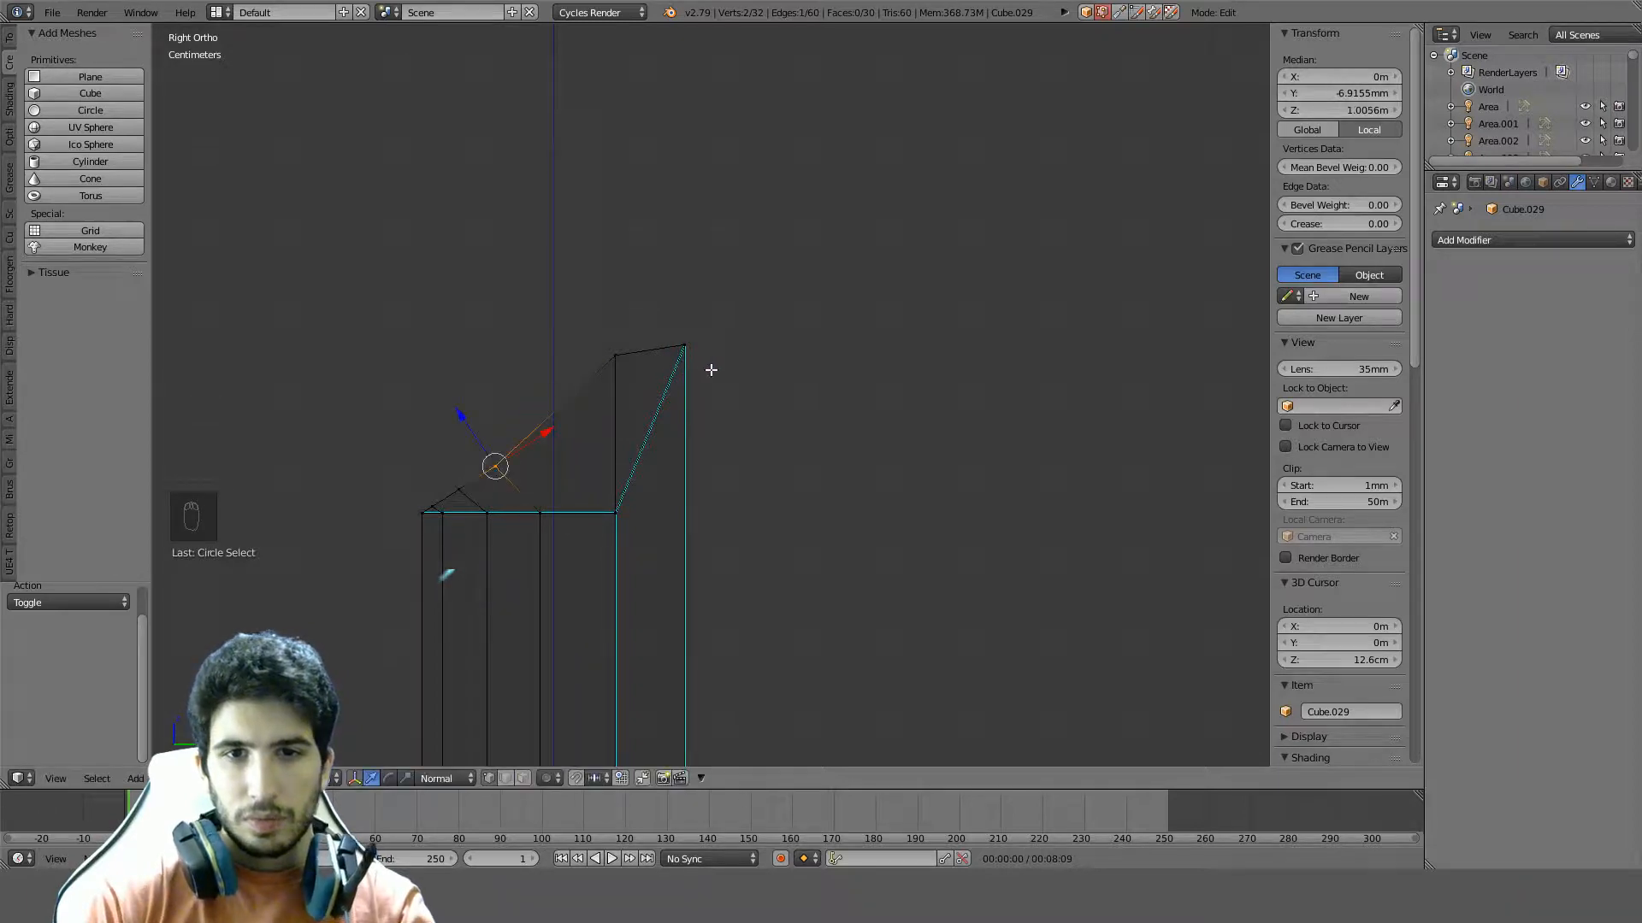
{"action": "key", "text": "g"}
{"action": "right_click", "coordinate": [711, 369]}
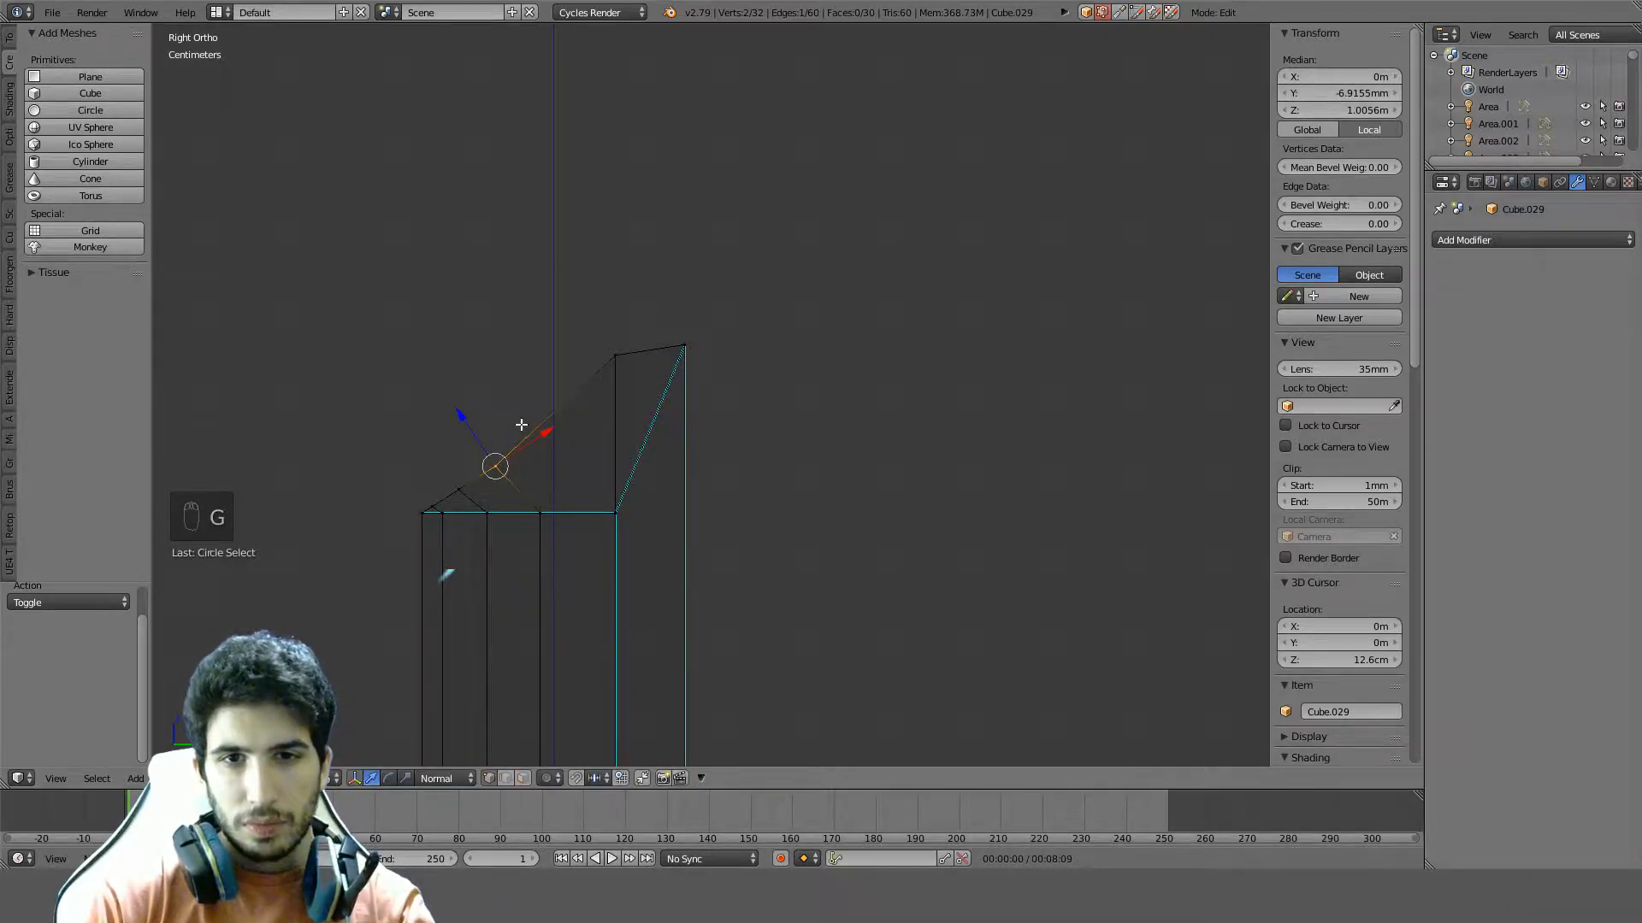
{"action": "key", "text": "g"}
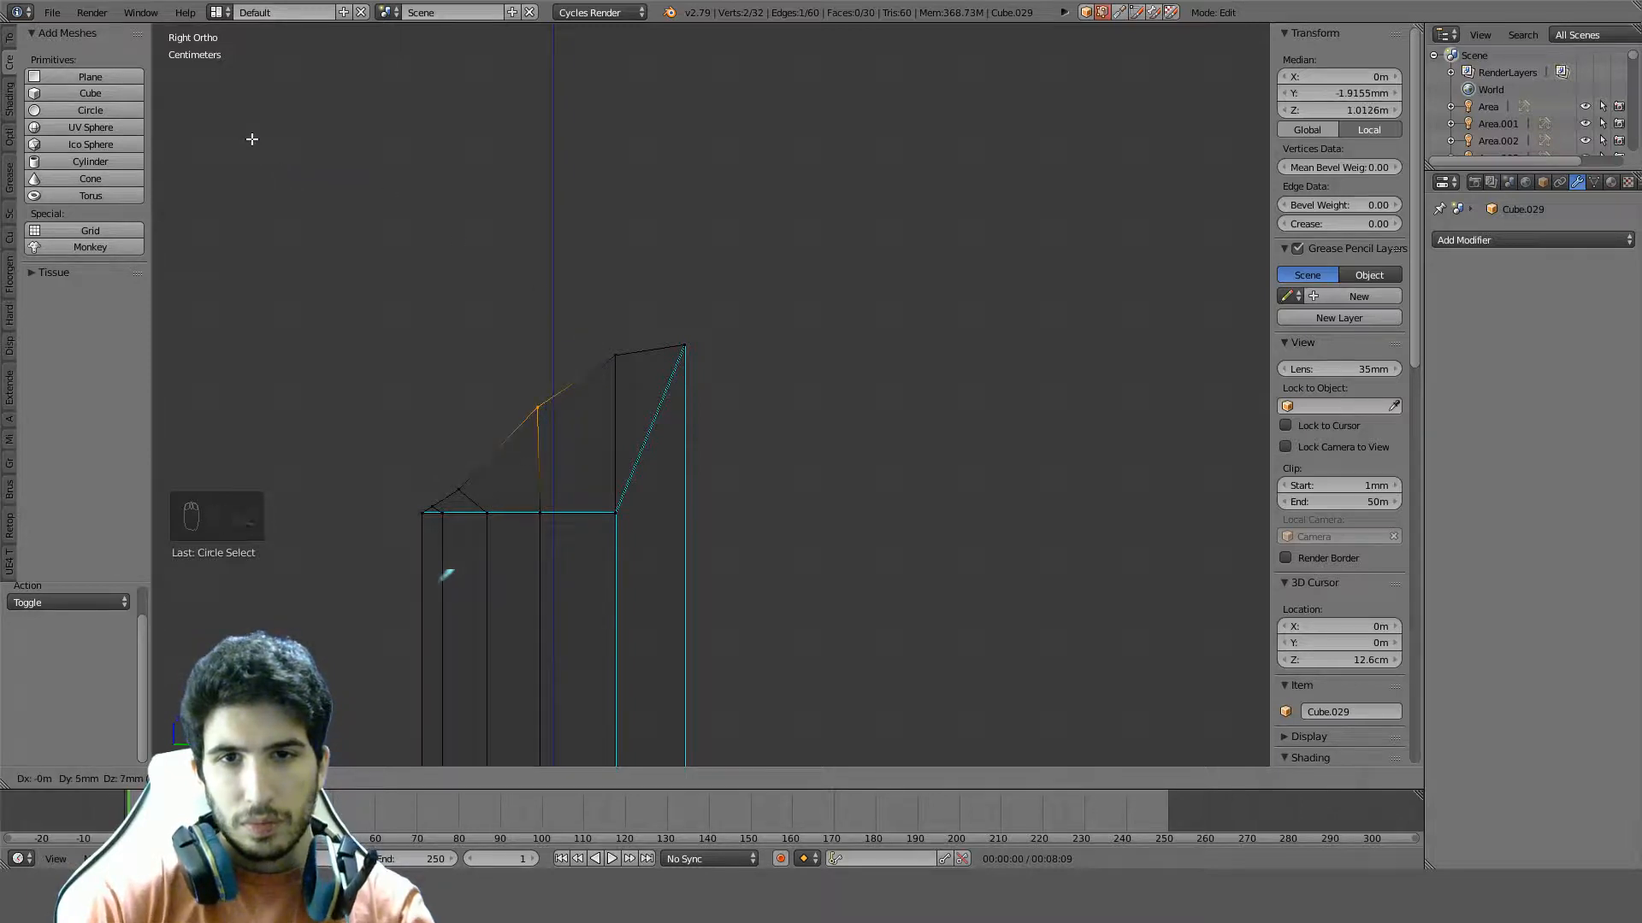
{"action": "left_click", "coordinate": [241, 117]}
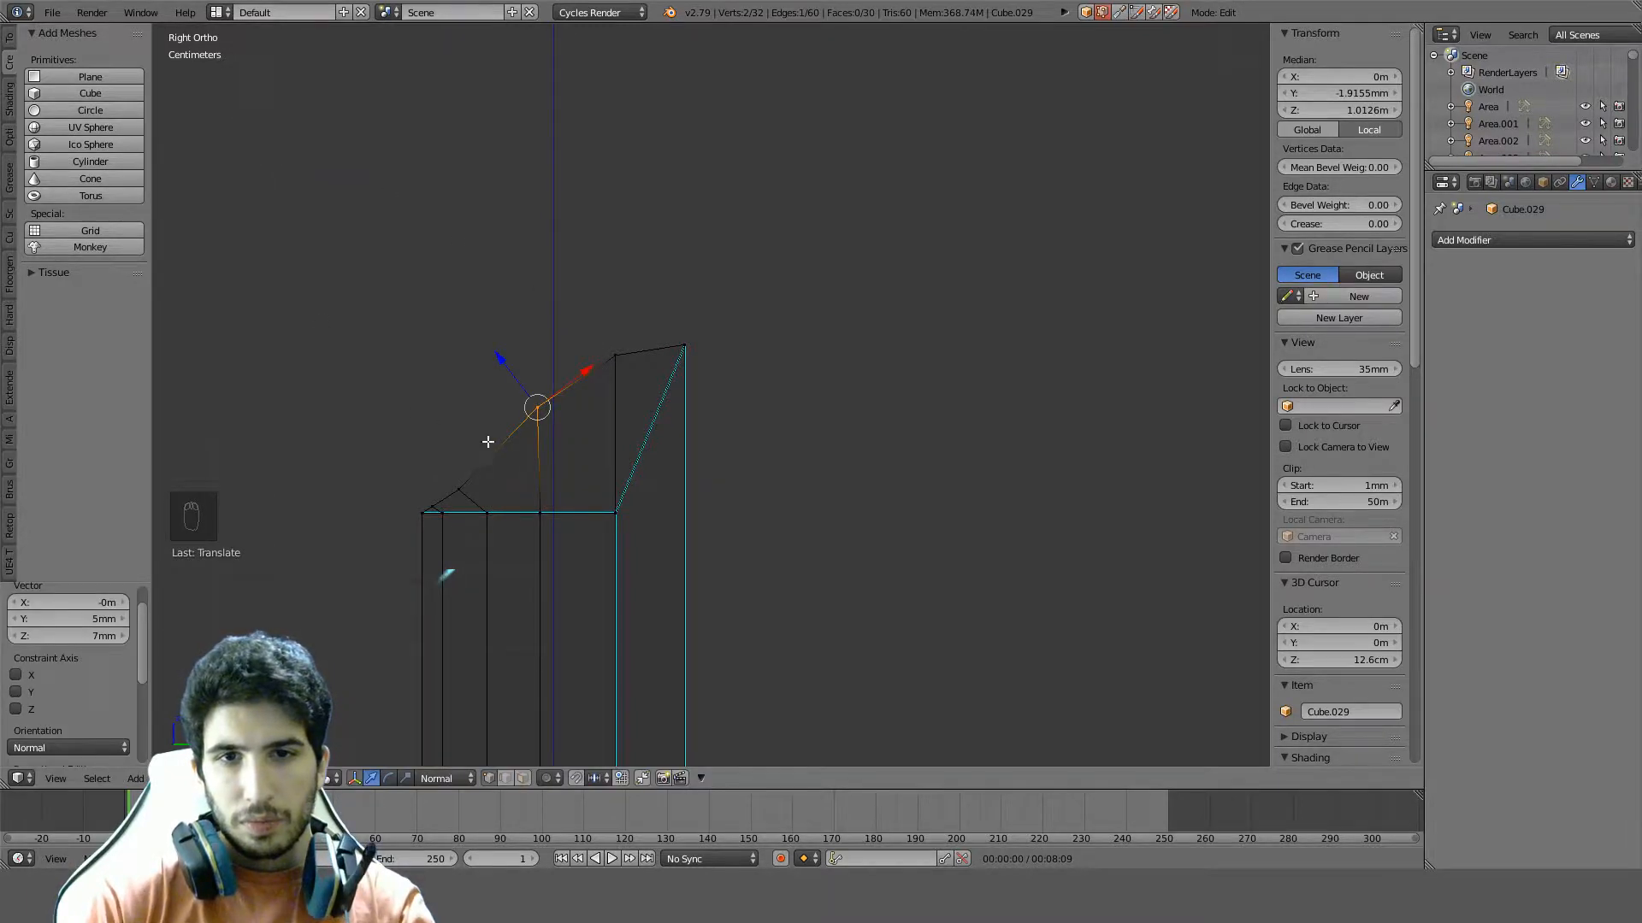
Move the third pair of inner slope vertices 3 mm along Y and 3 mm along Z
{"action": "middle_click_drag", "start_coordinate": [487, 442], "coordinate": [522, 343], "text": "shift"}
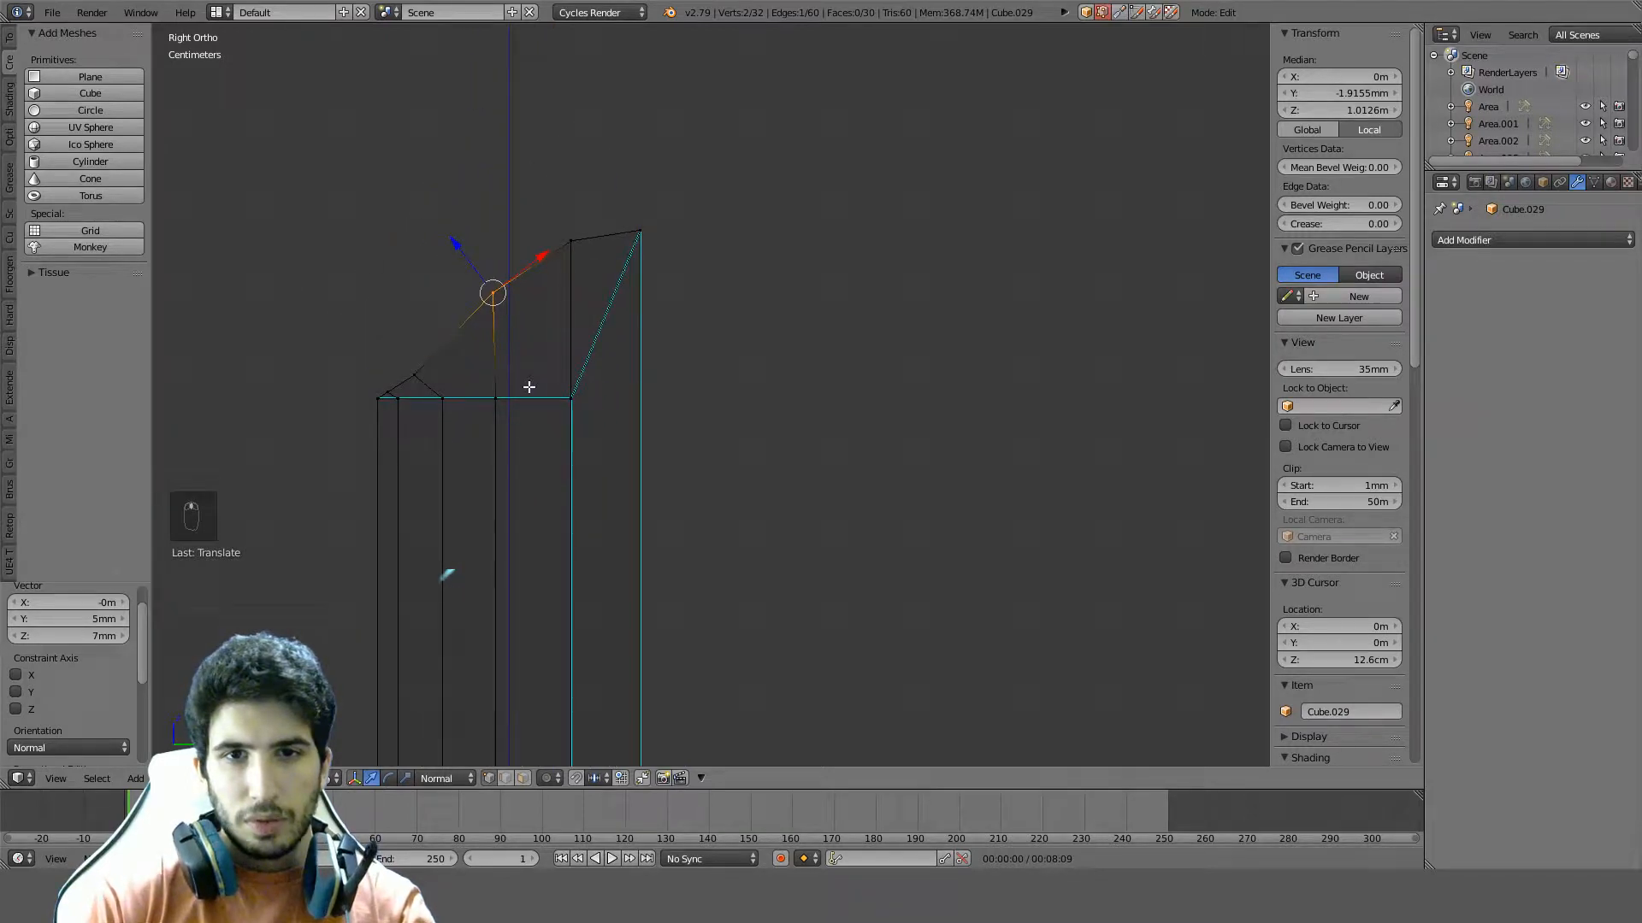
{"action": "key", "text": "a"}
{"action": "key", "text": "c"}
{"action": "left_click", "coordinate": [416, 361]}
{"action": "right_click", "coordinate": [416, 361]}
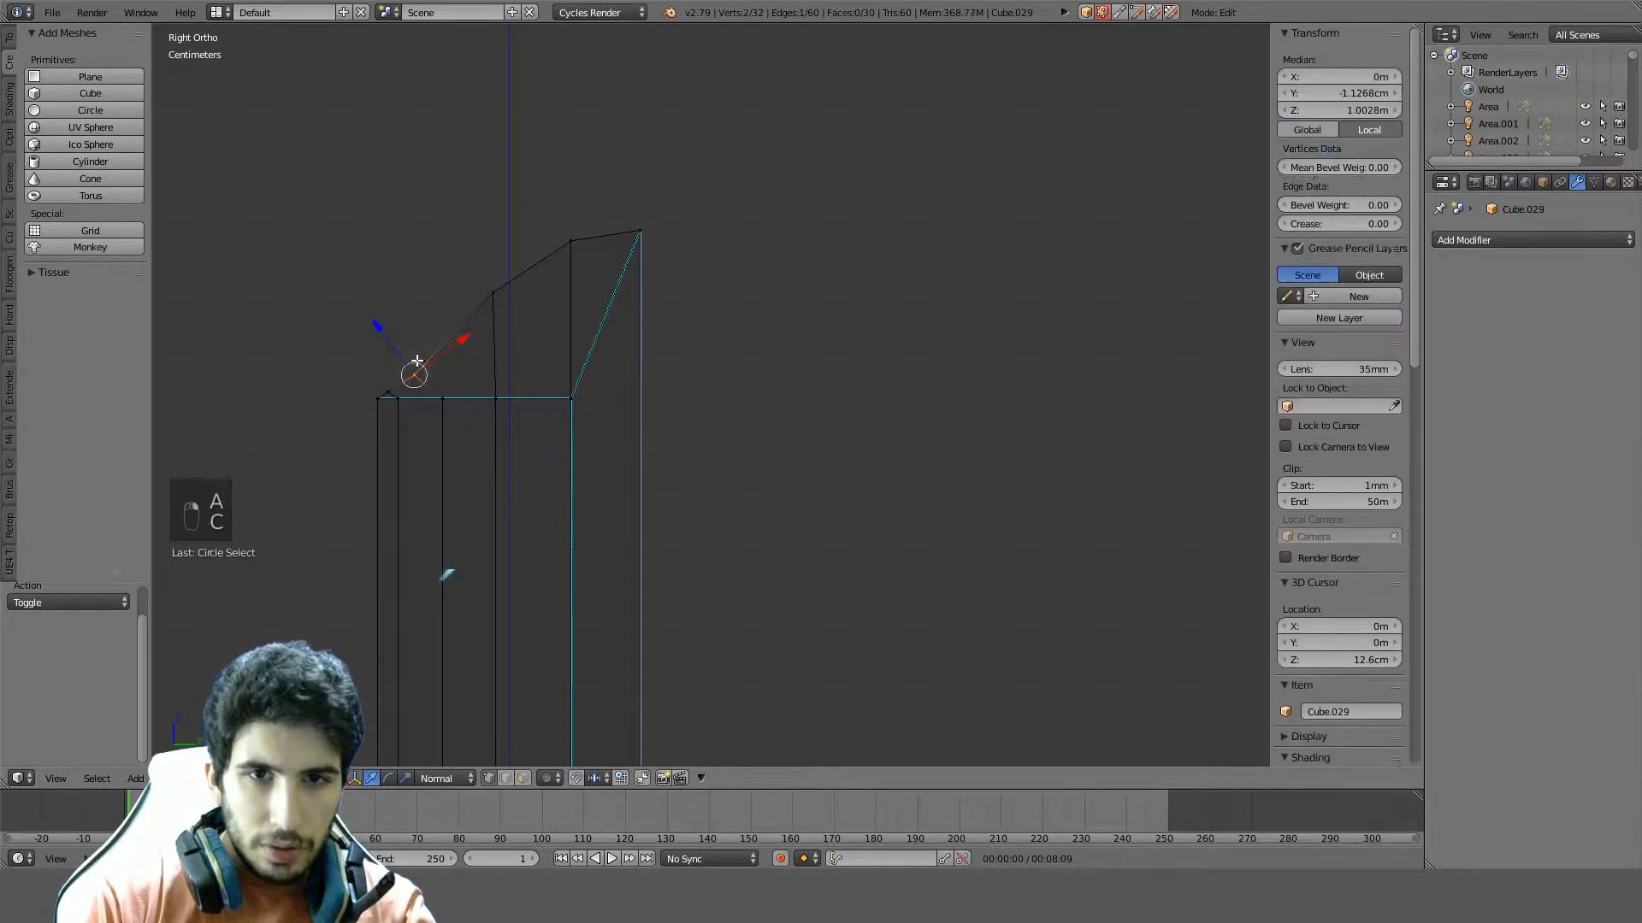
{"action": "key", "text": "g"}
{"action": "left_click", "coordinate": [445, 298]}
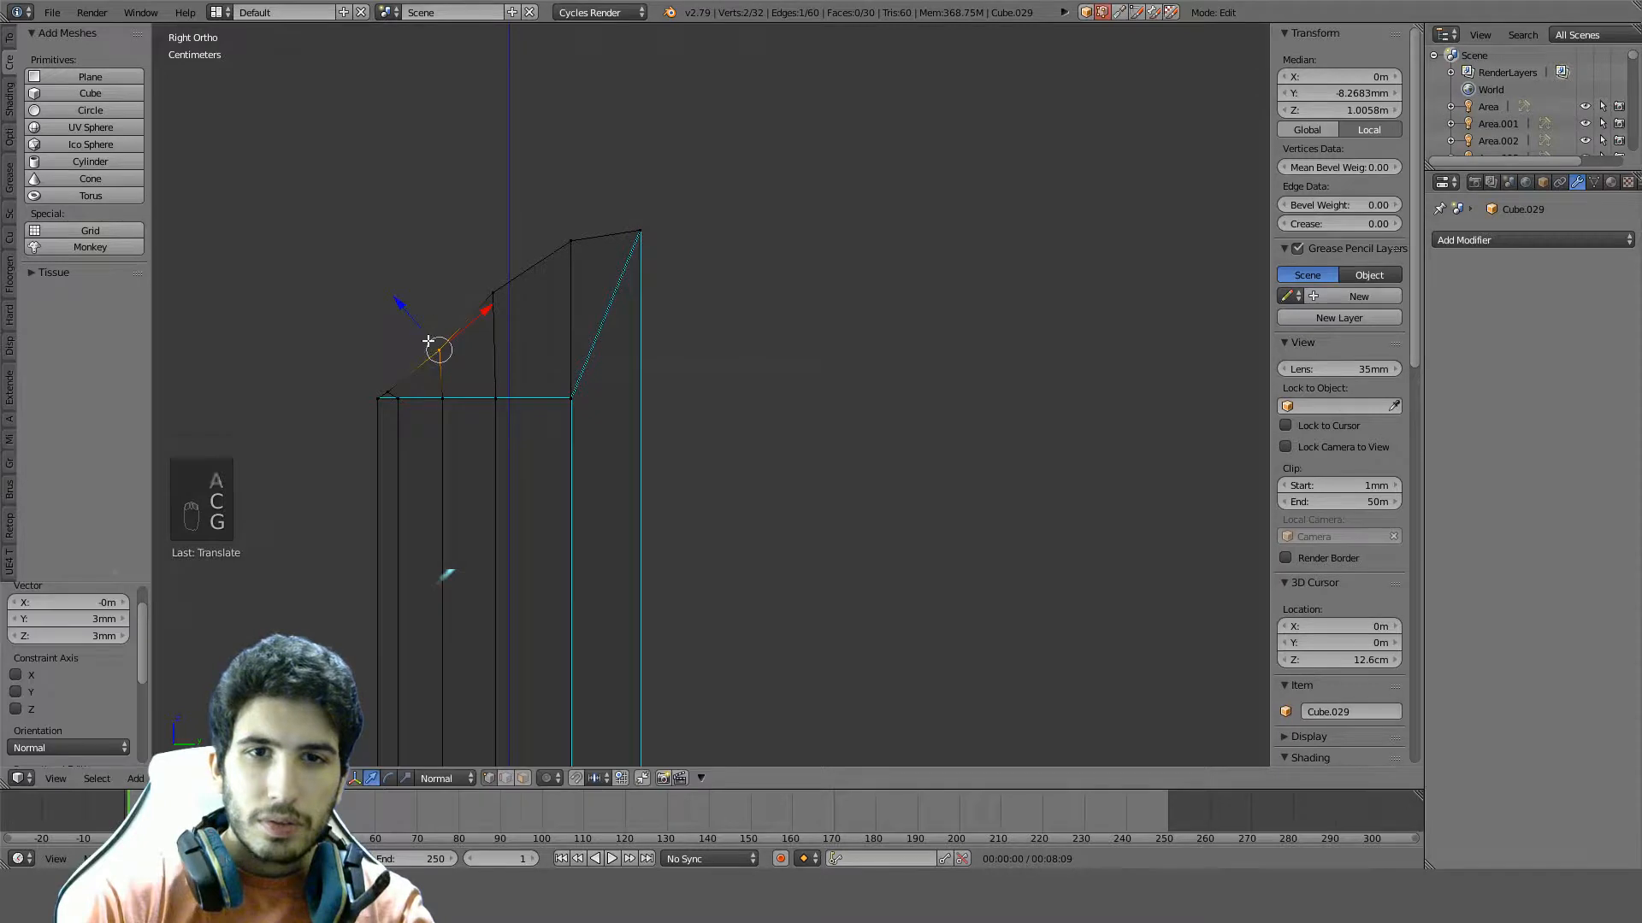
Select the six vertices at the low front end of the tip and lower them 4 mm along Z
{"action": "key", "text": "a"}
{"action": "key", "text": "c"}
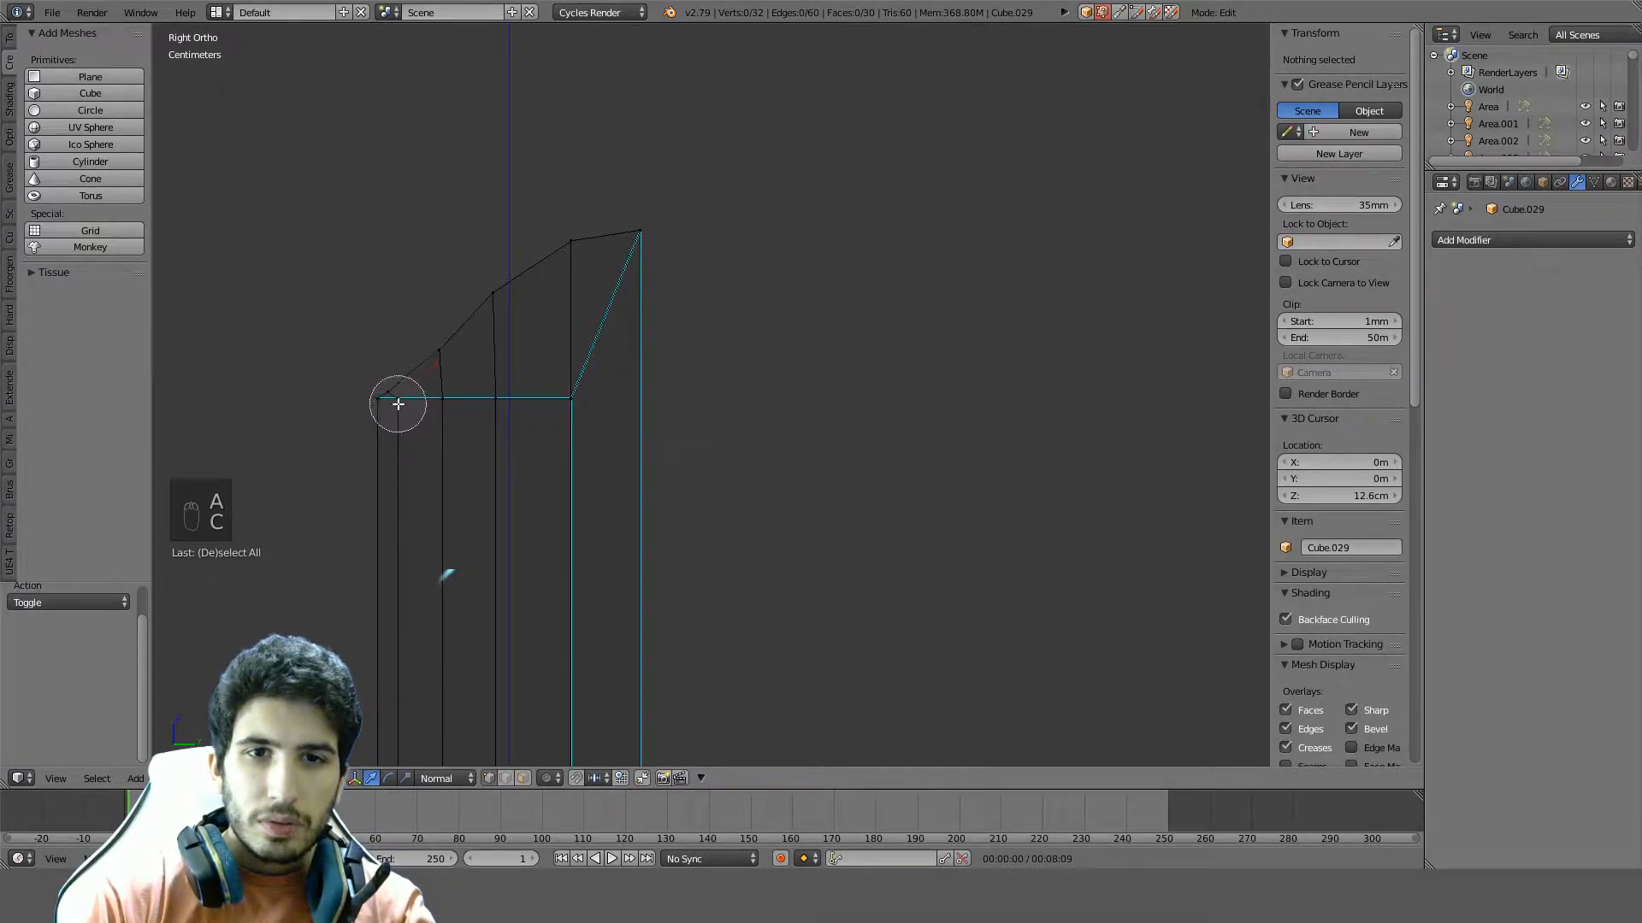
{"action": "left_click", "coordinate": [395, 399]}
{"action": "right_click", "coordinate": [395, 399]}
{"action": "key", "text": "g"}
{"action": "key", "text": "z"}
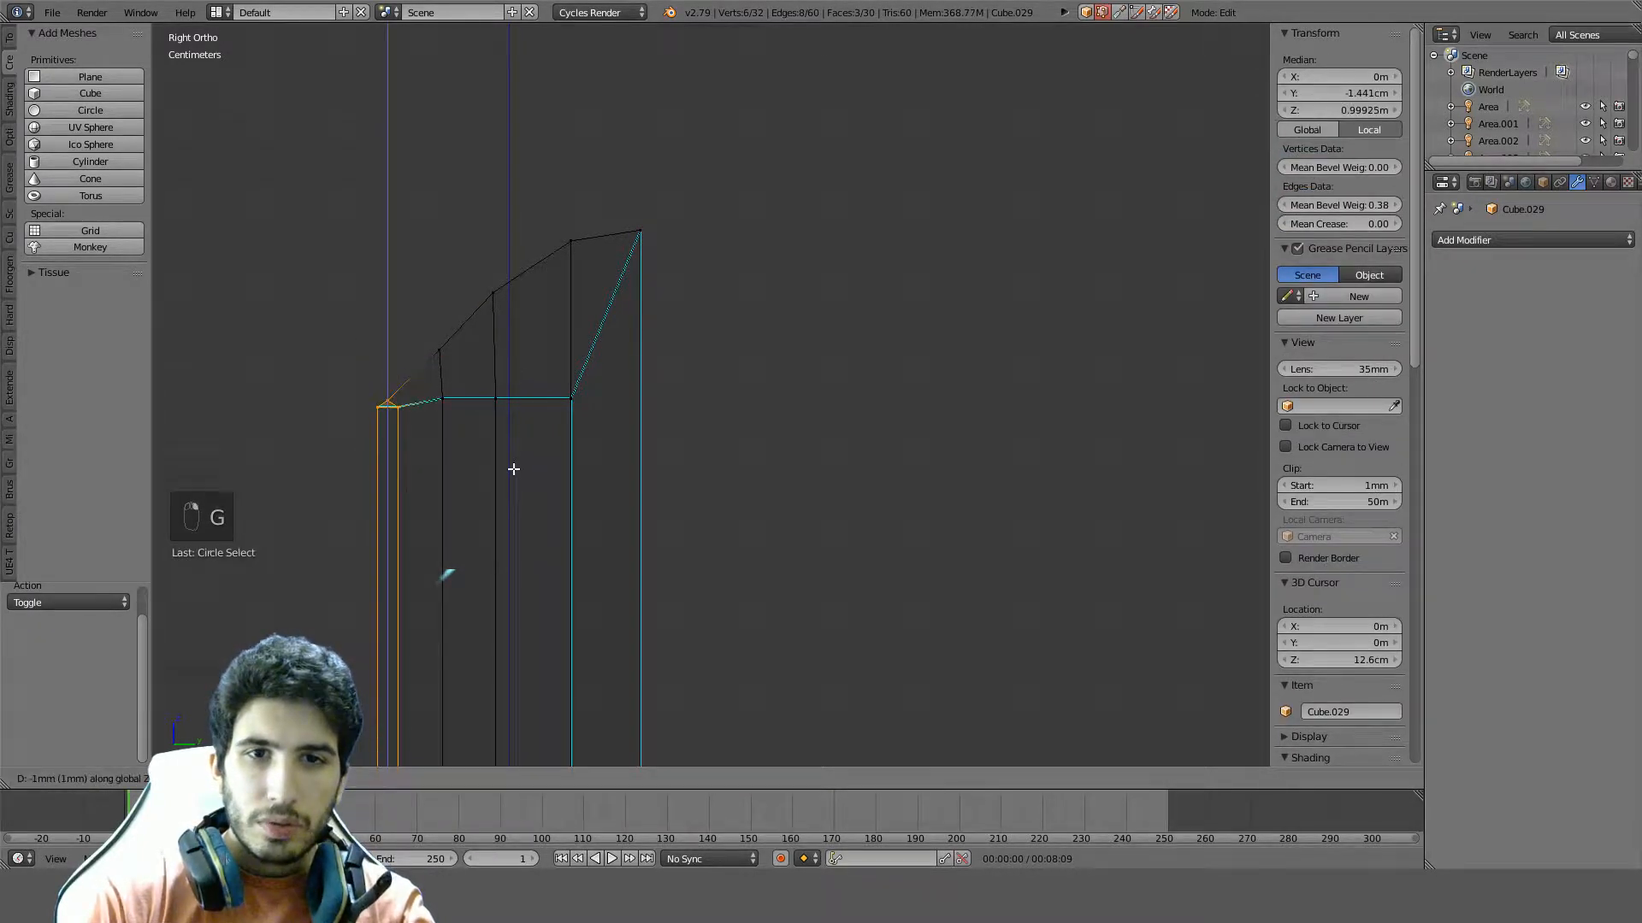
{"action": "left_click", "coordinate": [513, 508]}
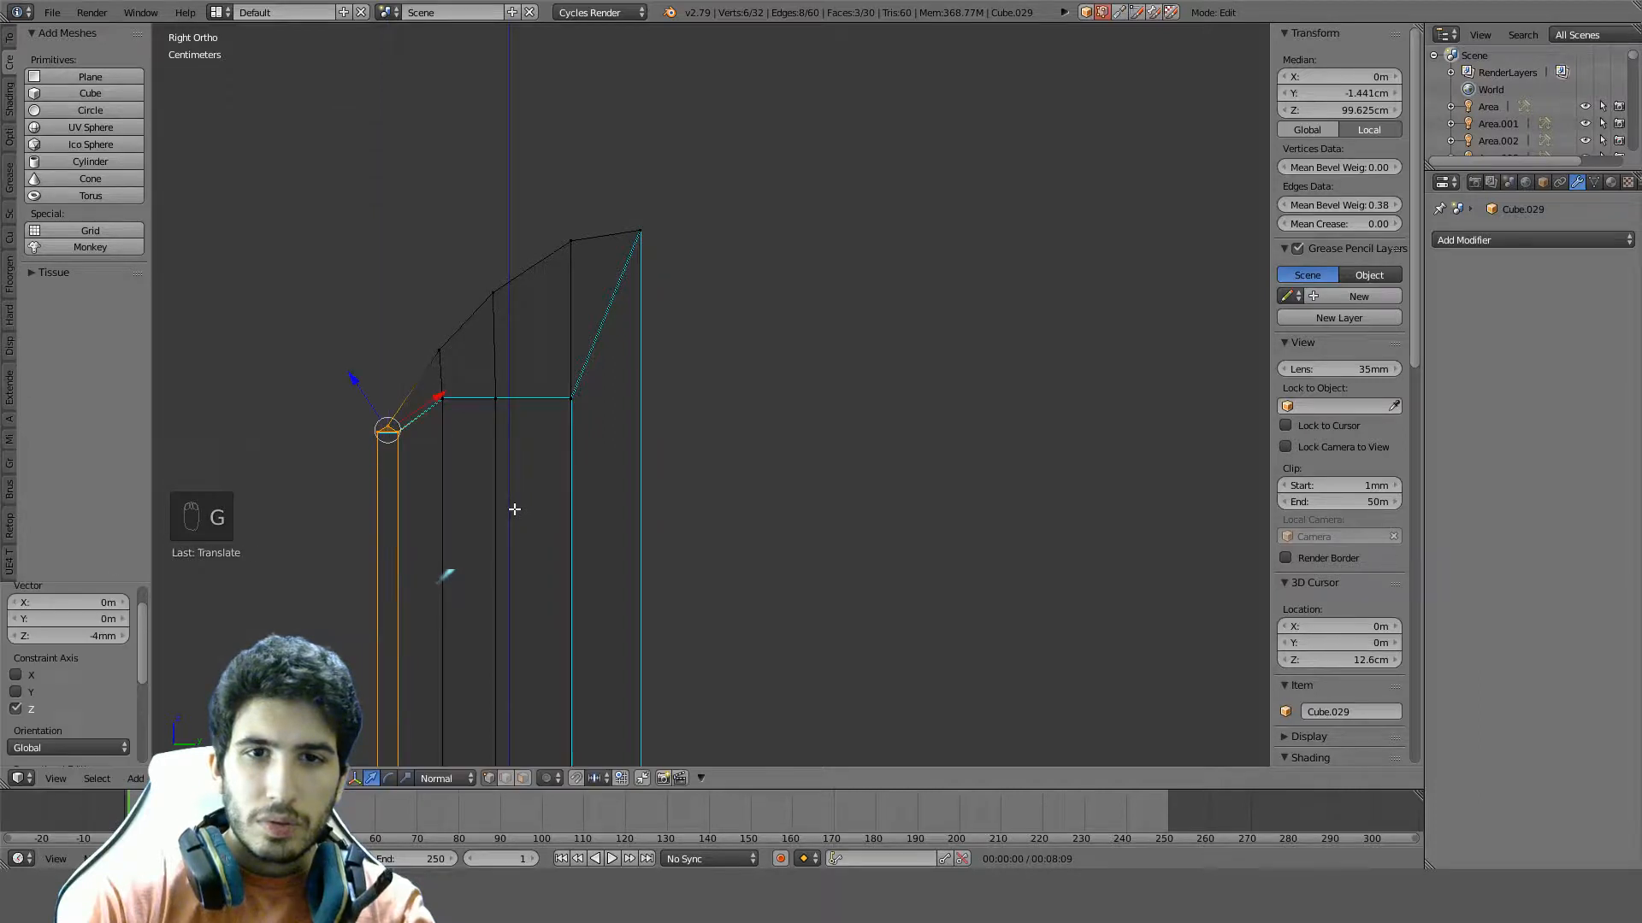
Lower the two outermost front vertices of the tip another 3 mm along Z
{"action": "scroll", "coordinate": [438, 510], "scroll_direction": "up", "scroll_amount": 1}
{"action": "key", "text": "a"}
{"action": "key", "text": "c"}
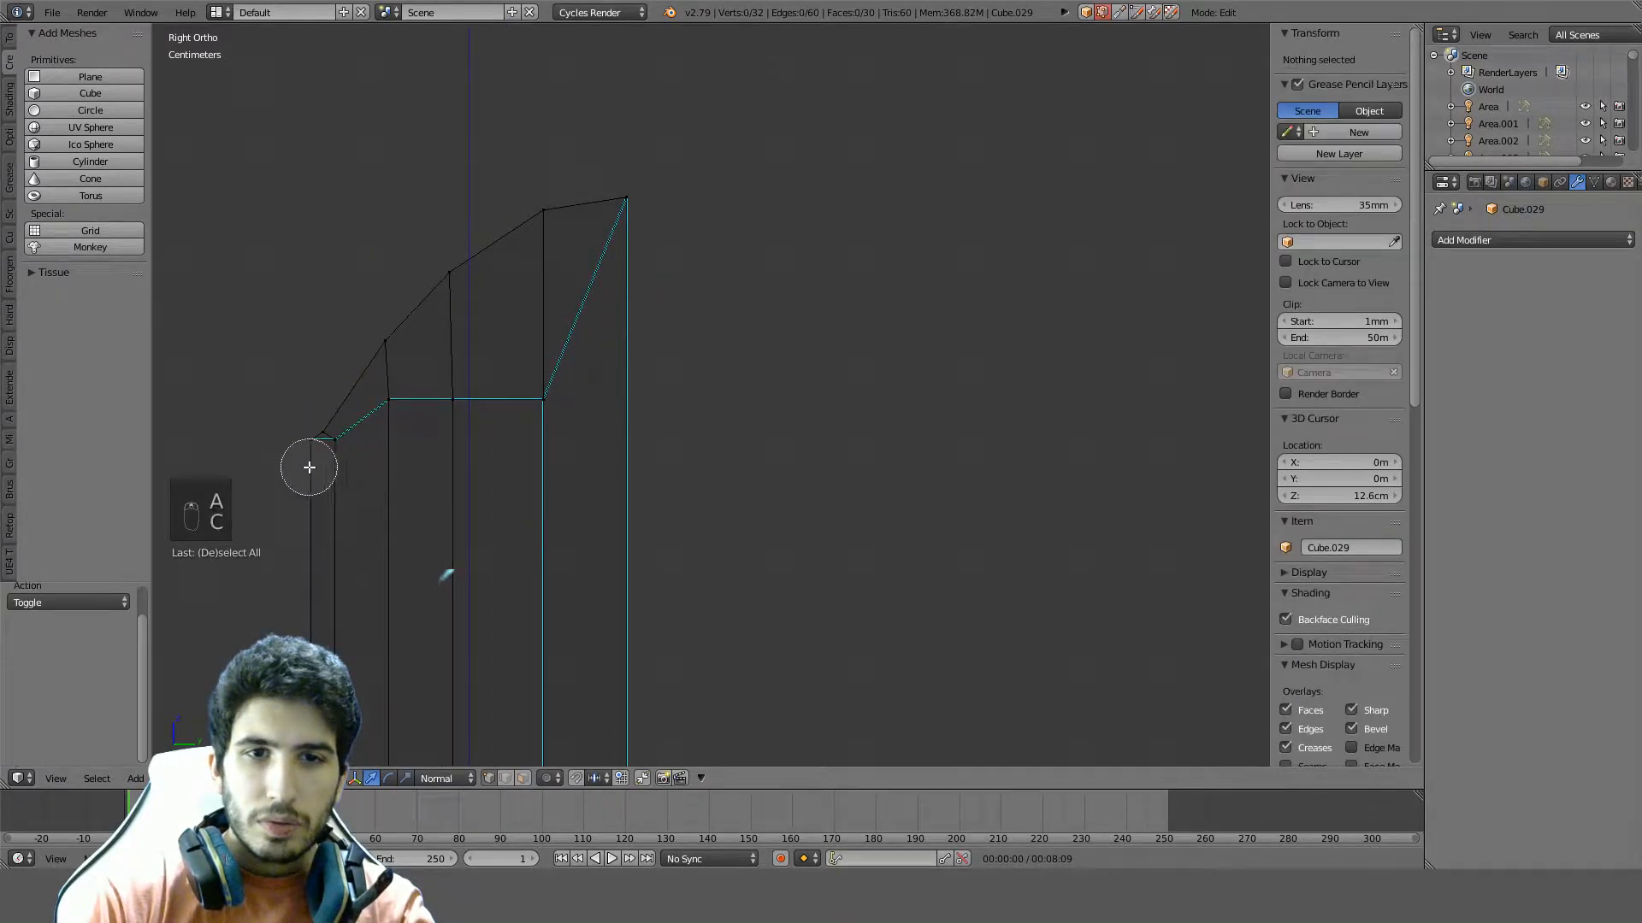
{"action": "left_click", "coordinate": [301, 454]}
{"action": "right_click", "coordinate": [301, 454]}
{"action": "key", "text": "g"}
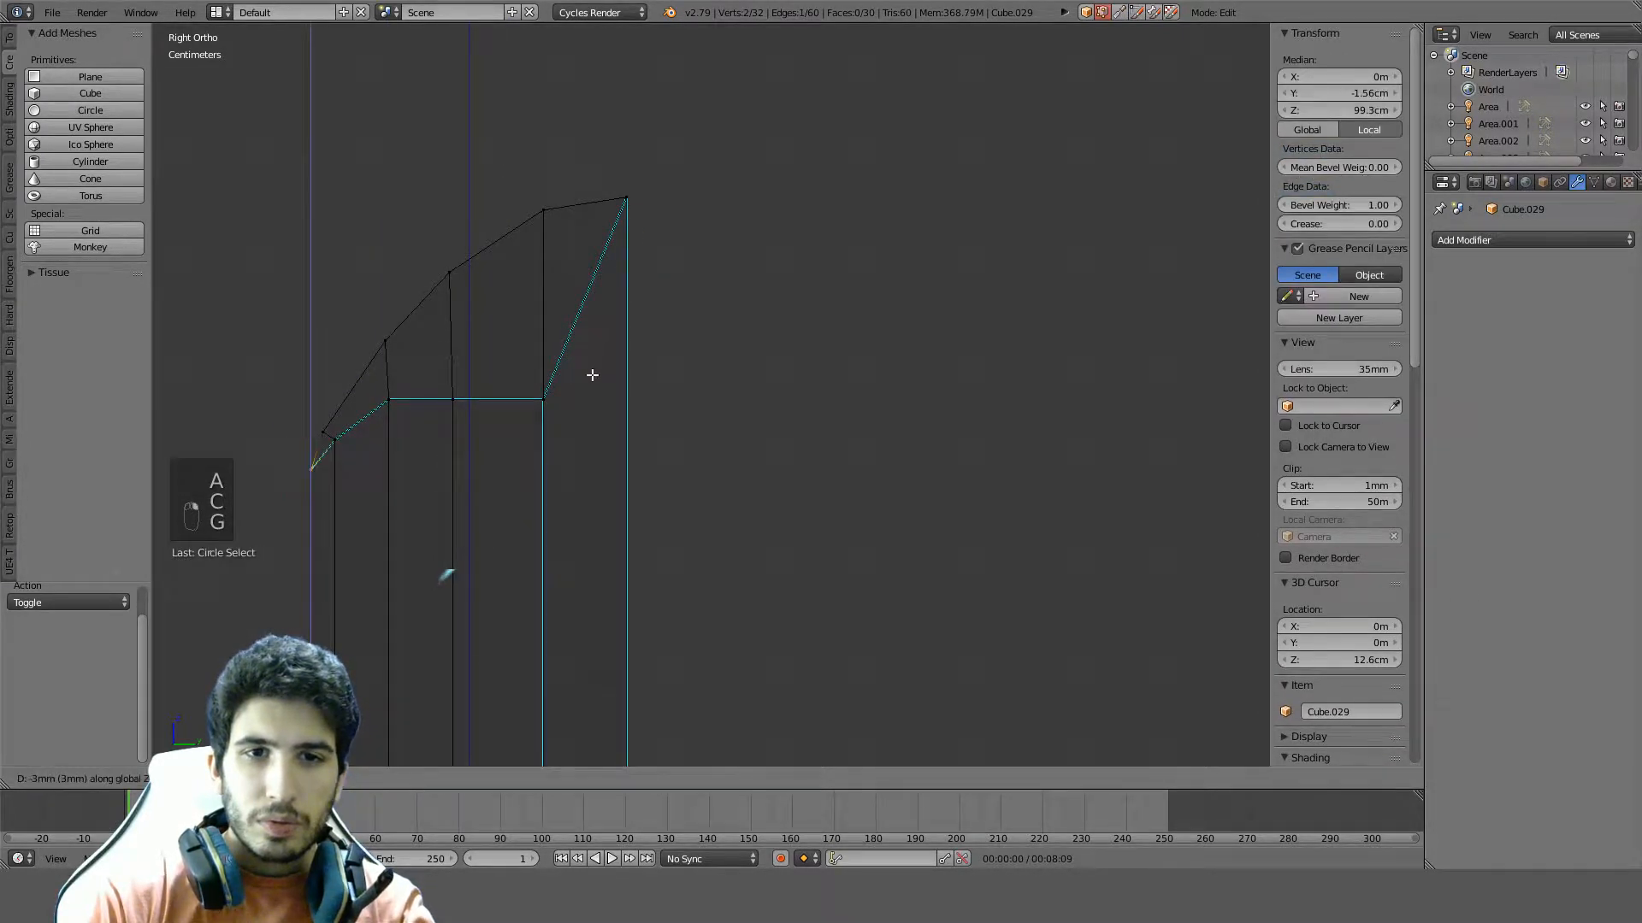
{"action": "left_click", "coordinate": [592, 374]}
{"action": "key", "text": "a"}
{"action": "key", "text": "c"}
{"action": "right_click", "coordinate": [363, 463]}
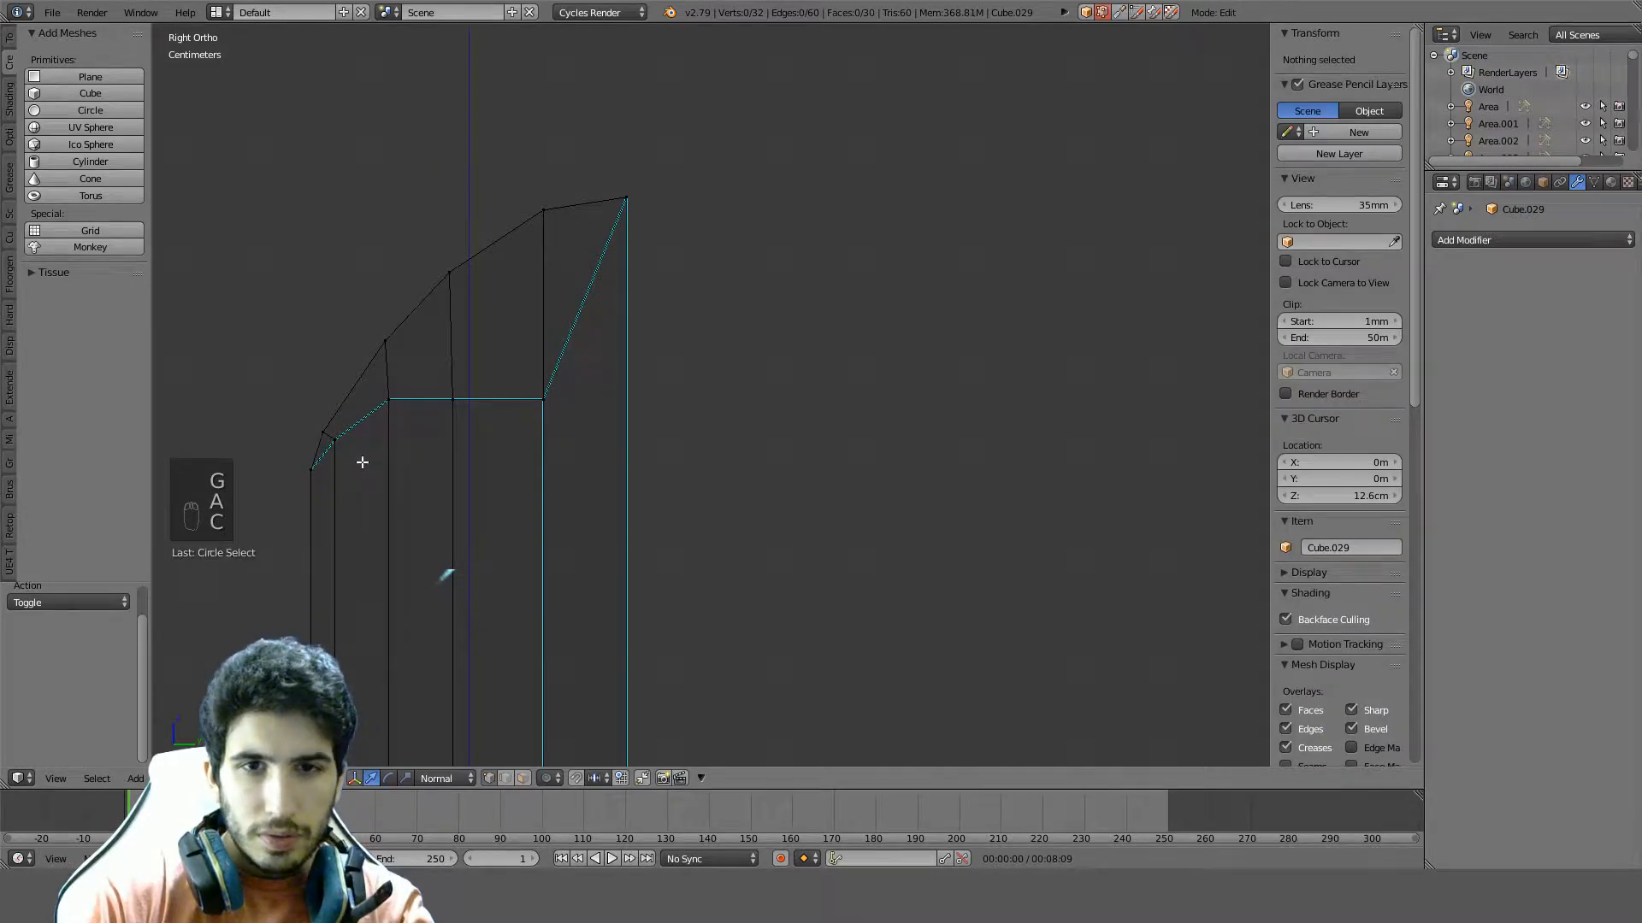
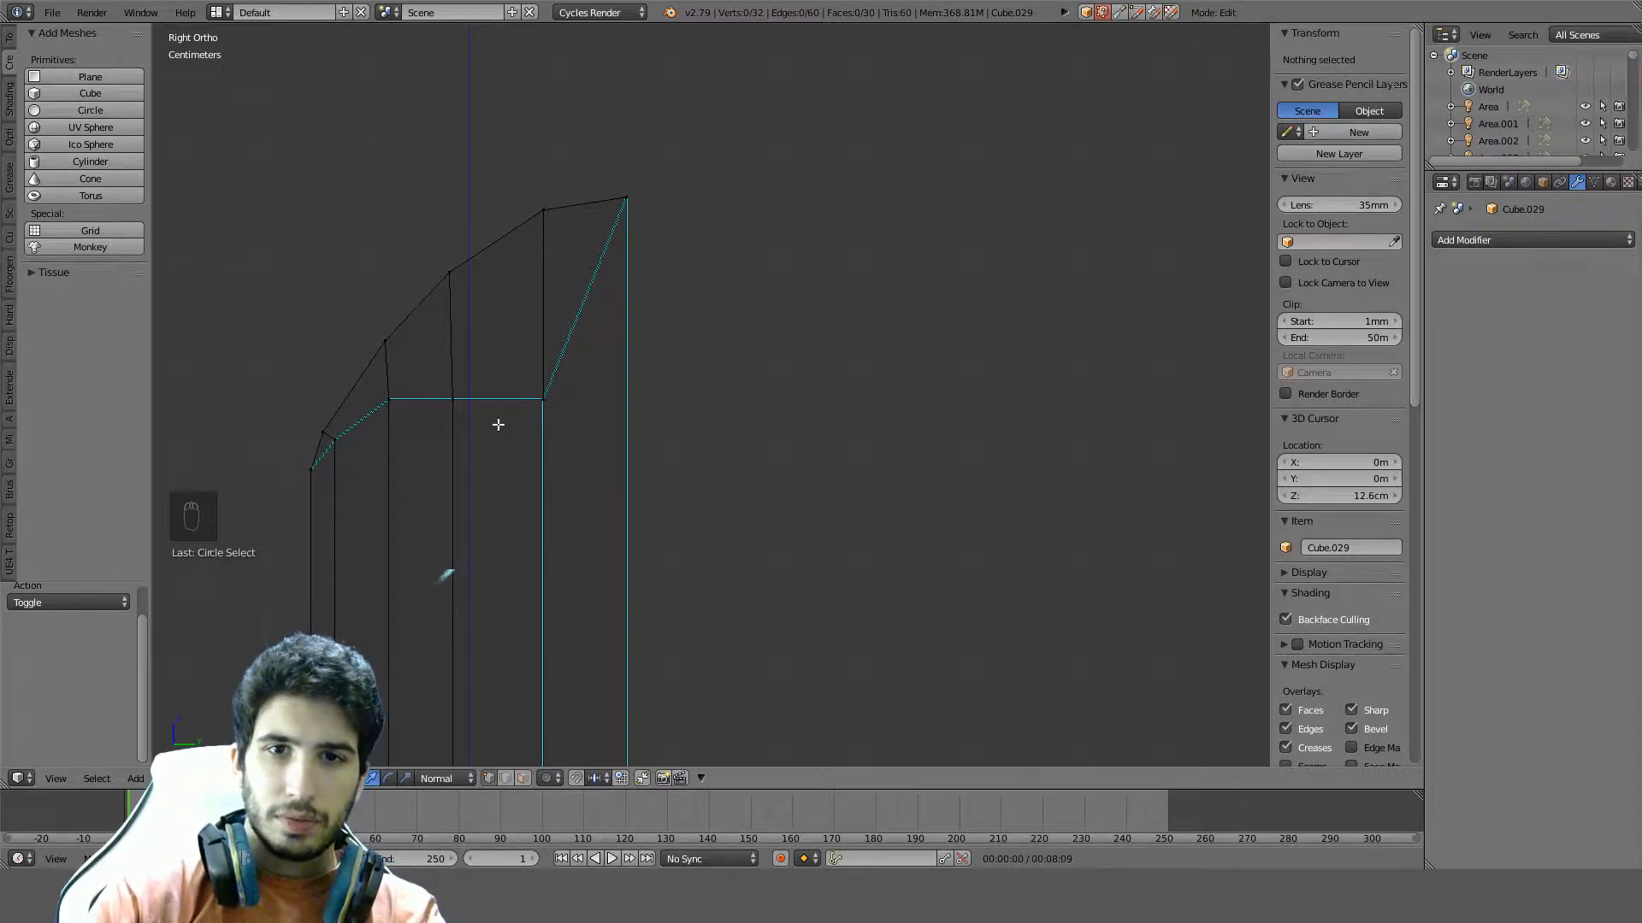
{"action": "right_click", "coordinate": [542, 398]}
{"action": "key", "text": "a"}
{"action": "key", "text": "c"}
{"action": "left_click", "coordinate": [545, 401]}
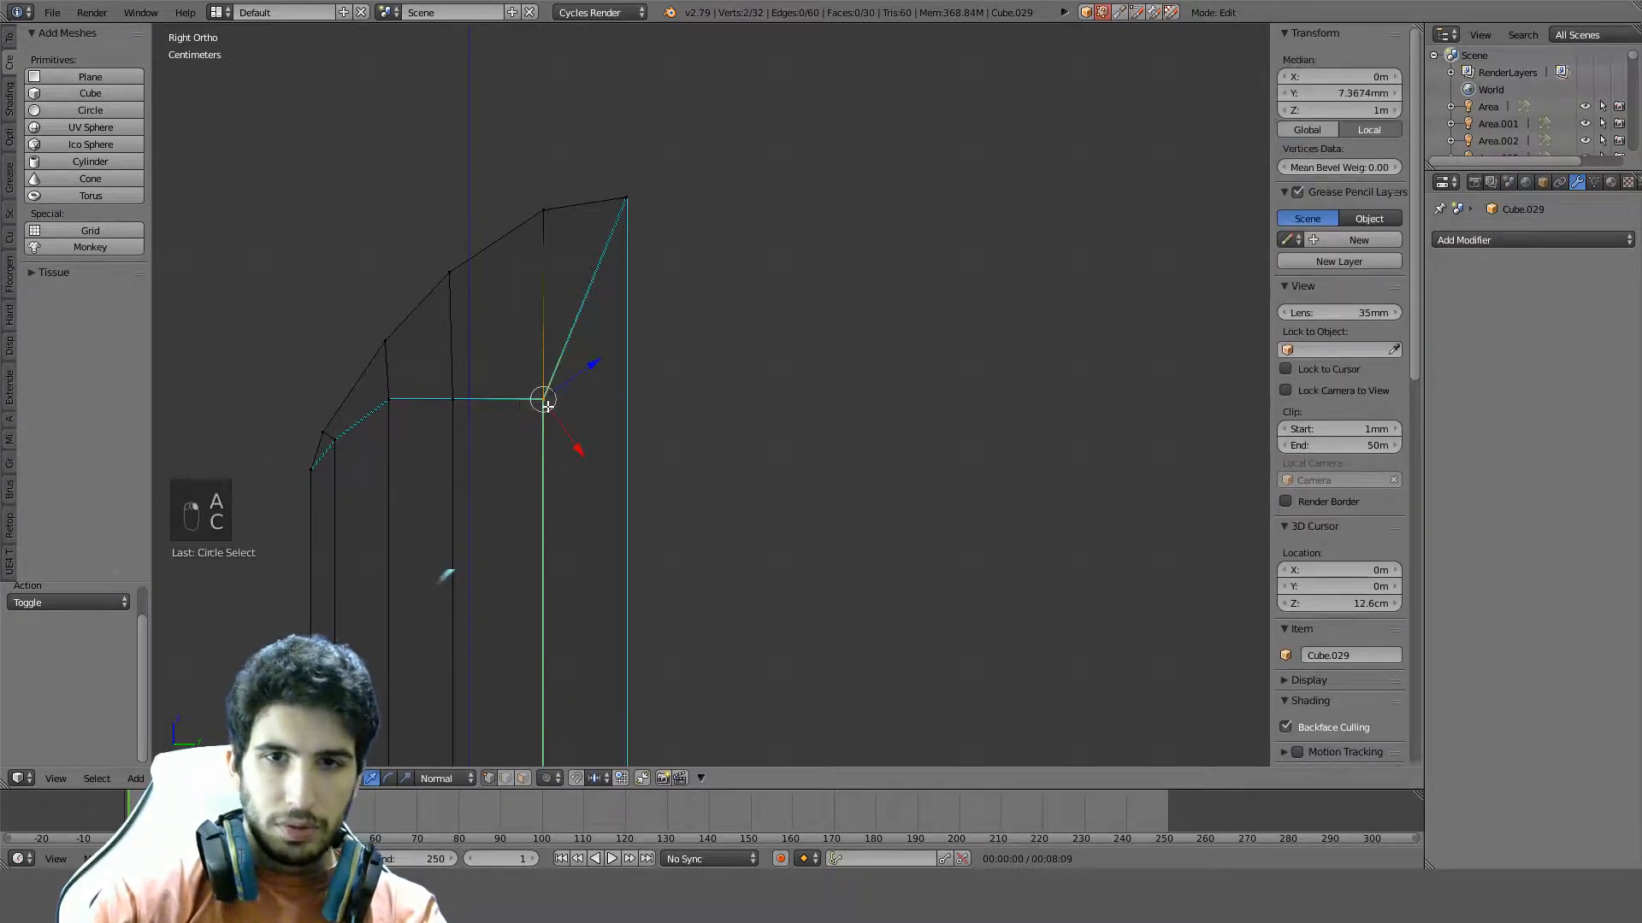
{"action": "key", "text": "g"}
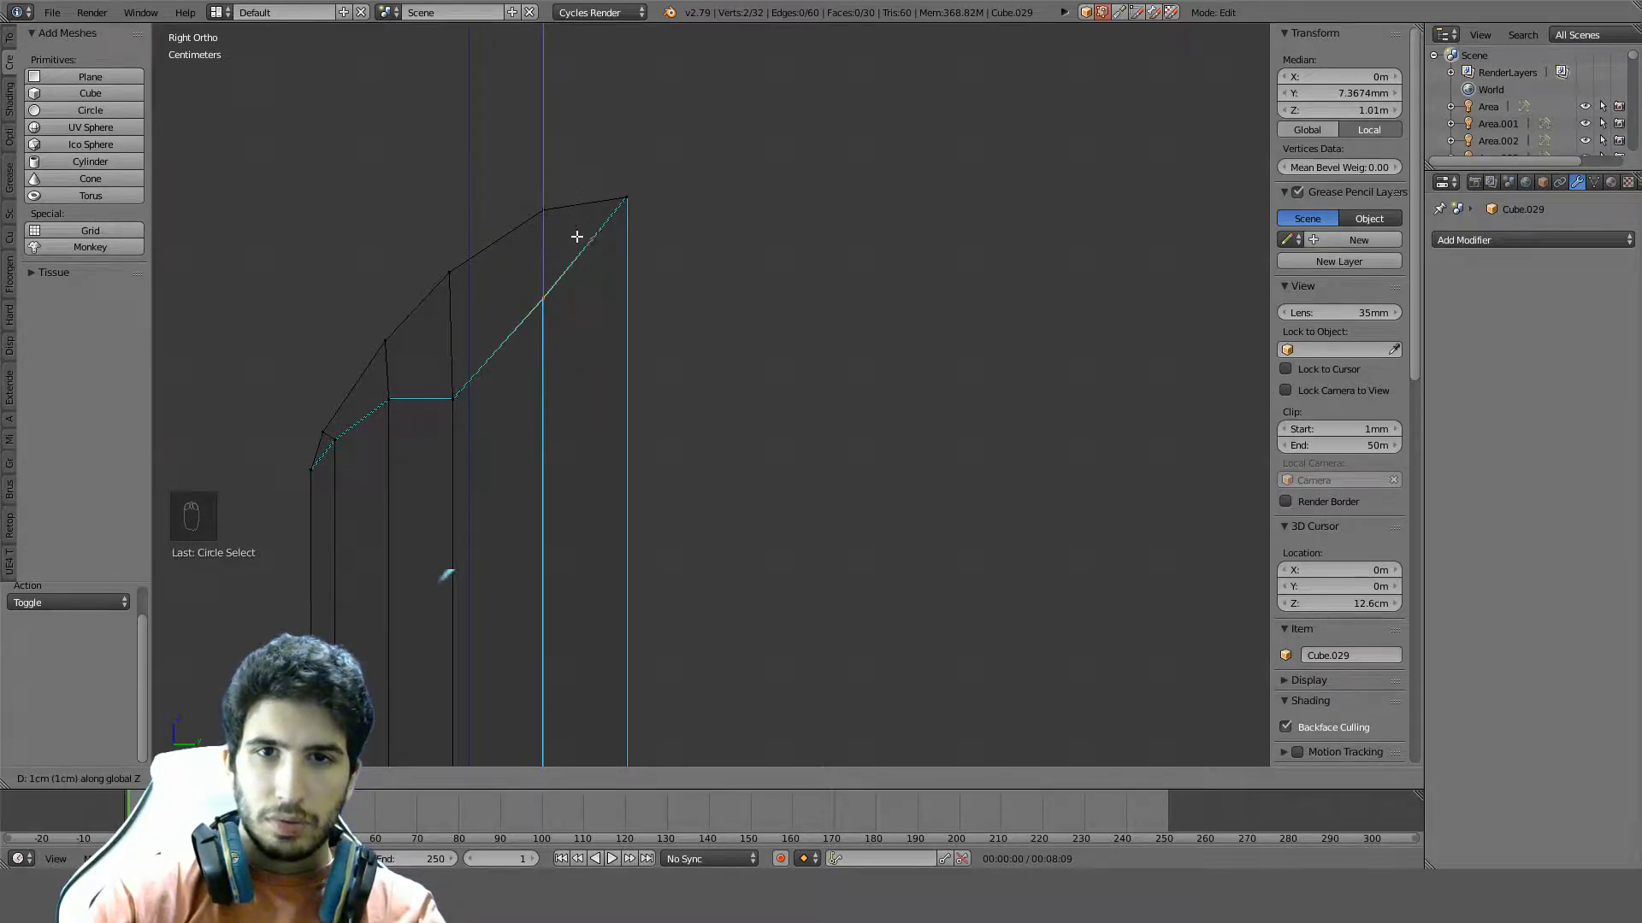
{"action": "key", "text": "Escape"}
{"action": "key", "text": "a"}
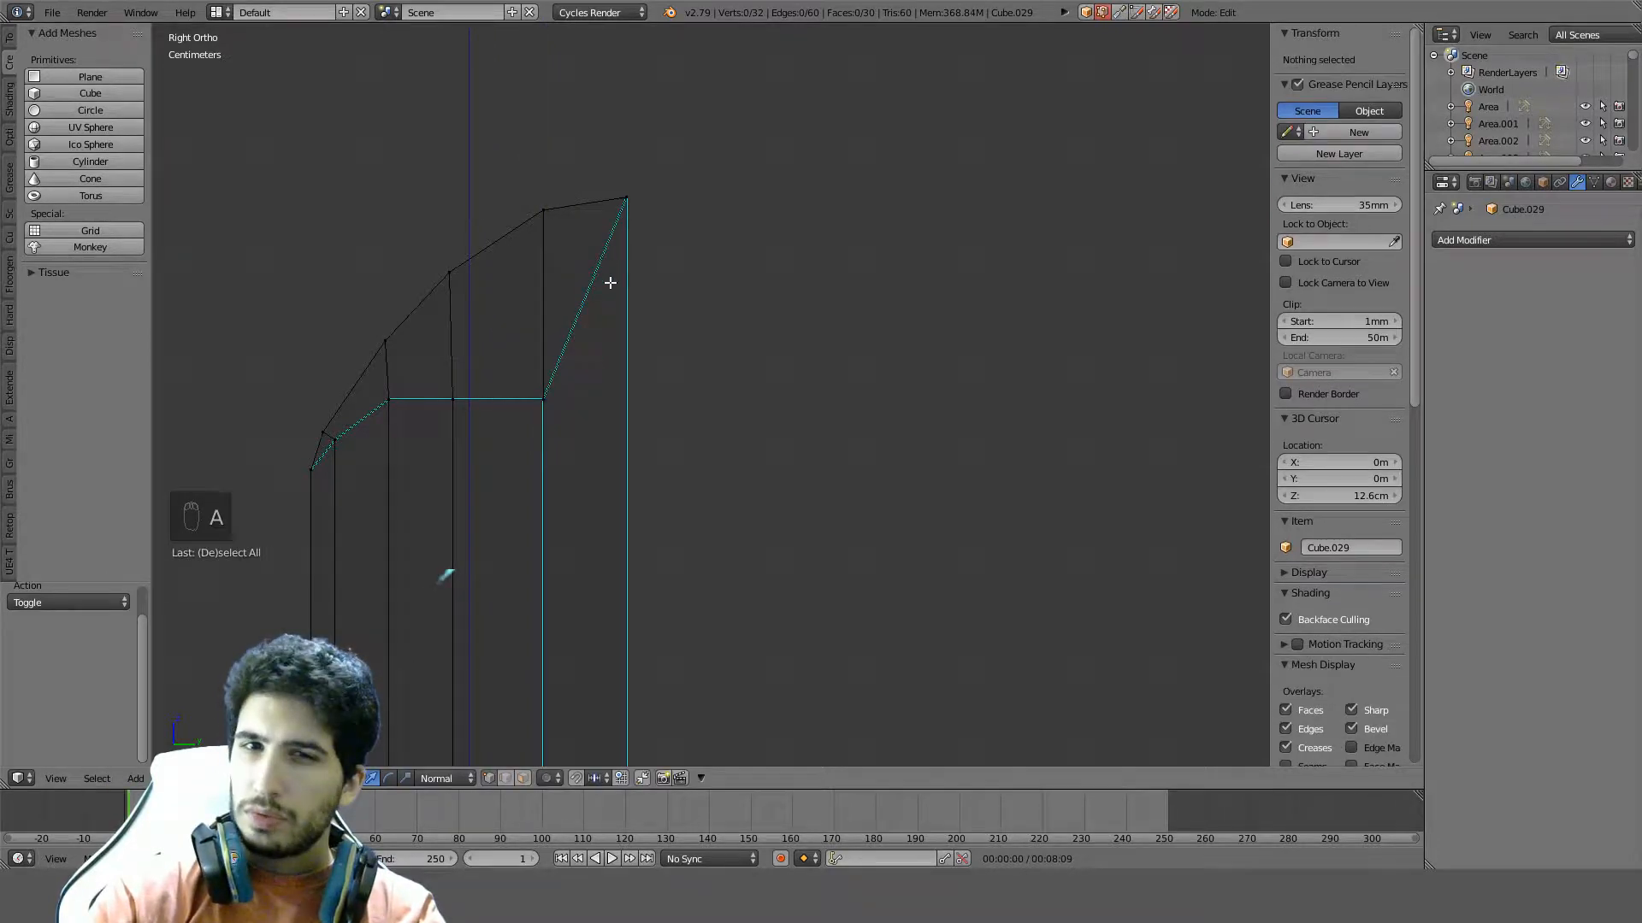
{"action": "key", "text": "c"}
{"action": "right_click", "coordinate": [562, 404]}
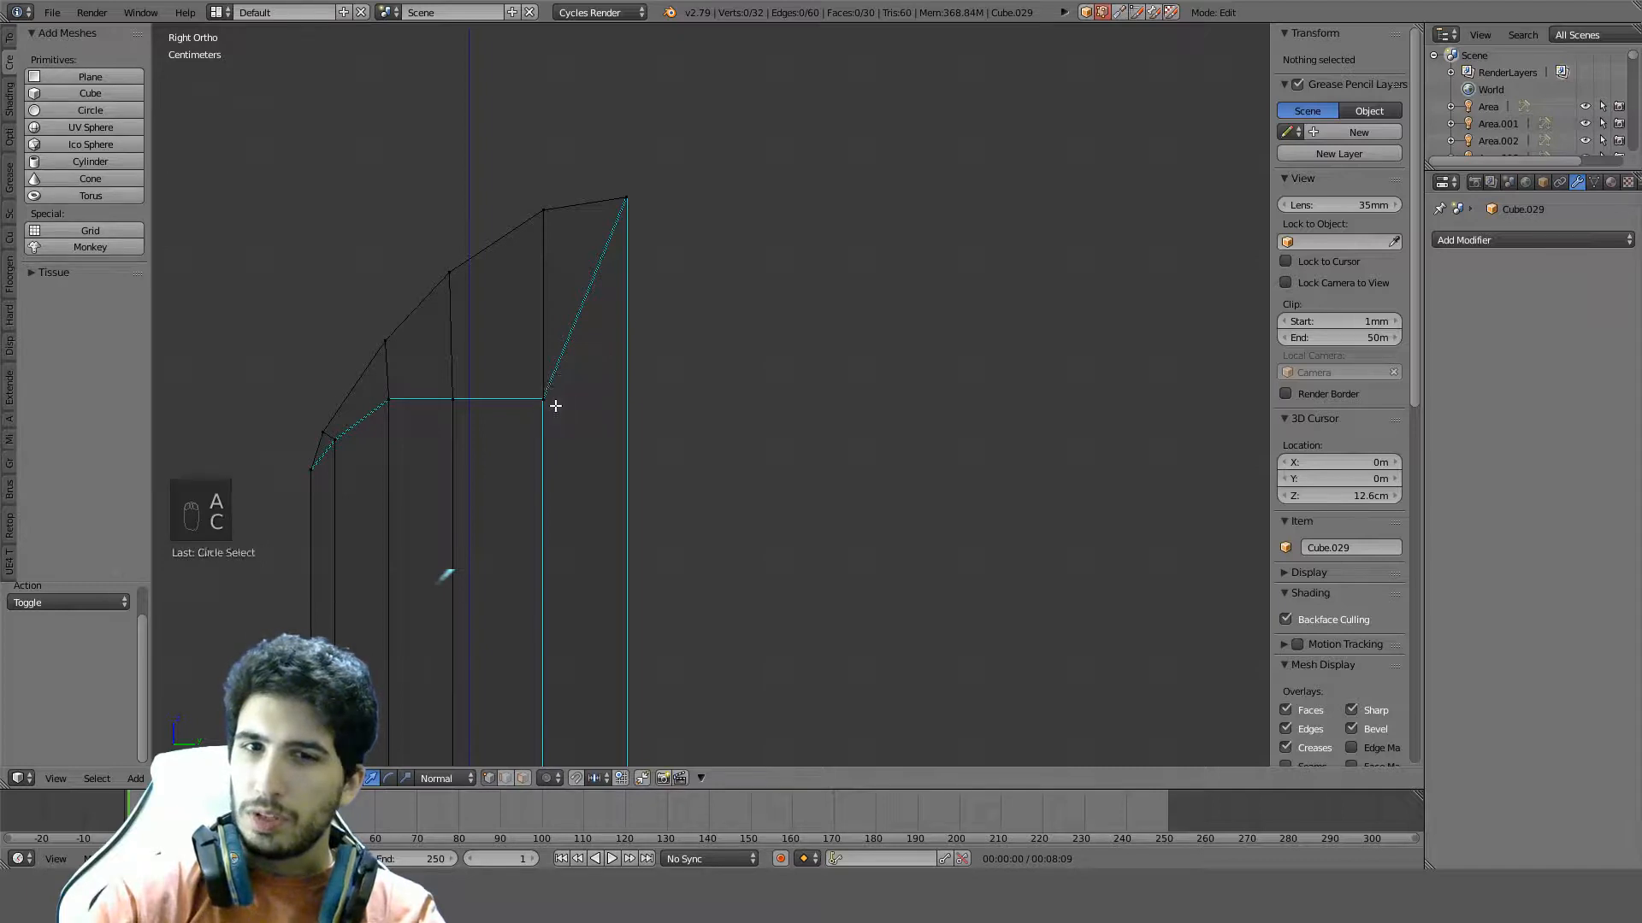
Connect the rear inner vertex pair of the tip's lower edge with a vertex path running across the pillar's back
{"action": "key", "text": "c"}
{"action": "left_click", "coordinate": [551, 406]}
{"action": "right_click", "coordinate": [551, 405]}
{"action": "key", "text": "j"}
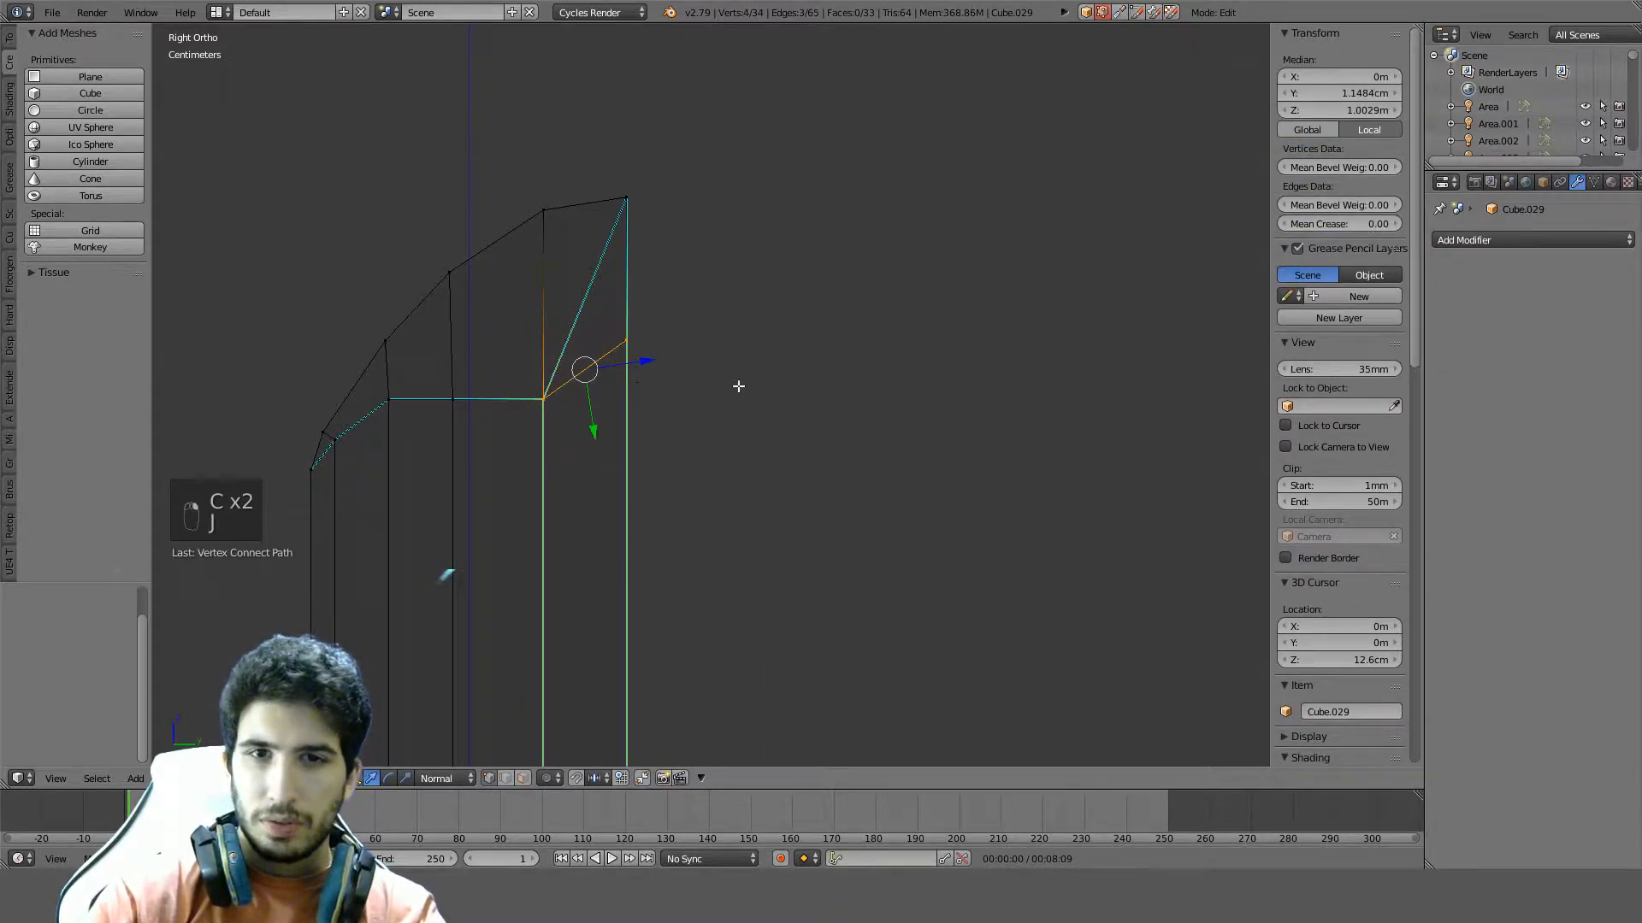
{"action": "middle_click_drag", "start_coordinate": [738, 387], "coordinate": [674, 411]}
{"action": "key", "text": "KP_3"}
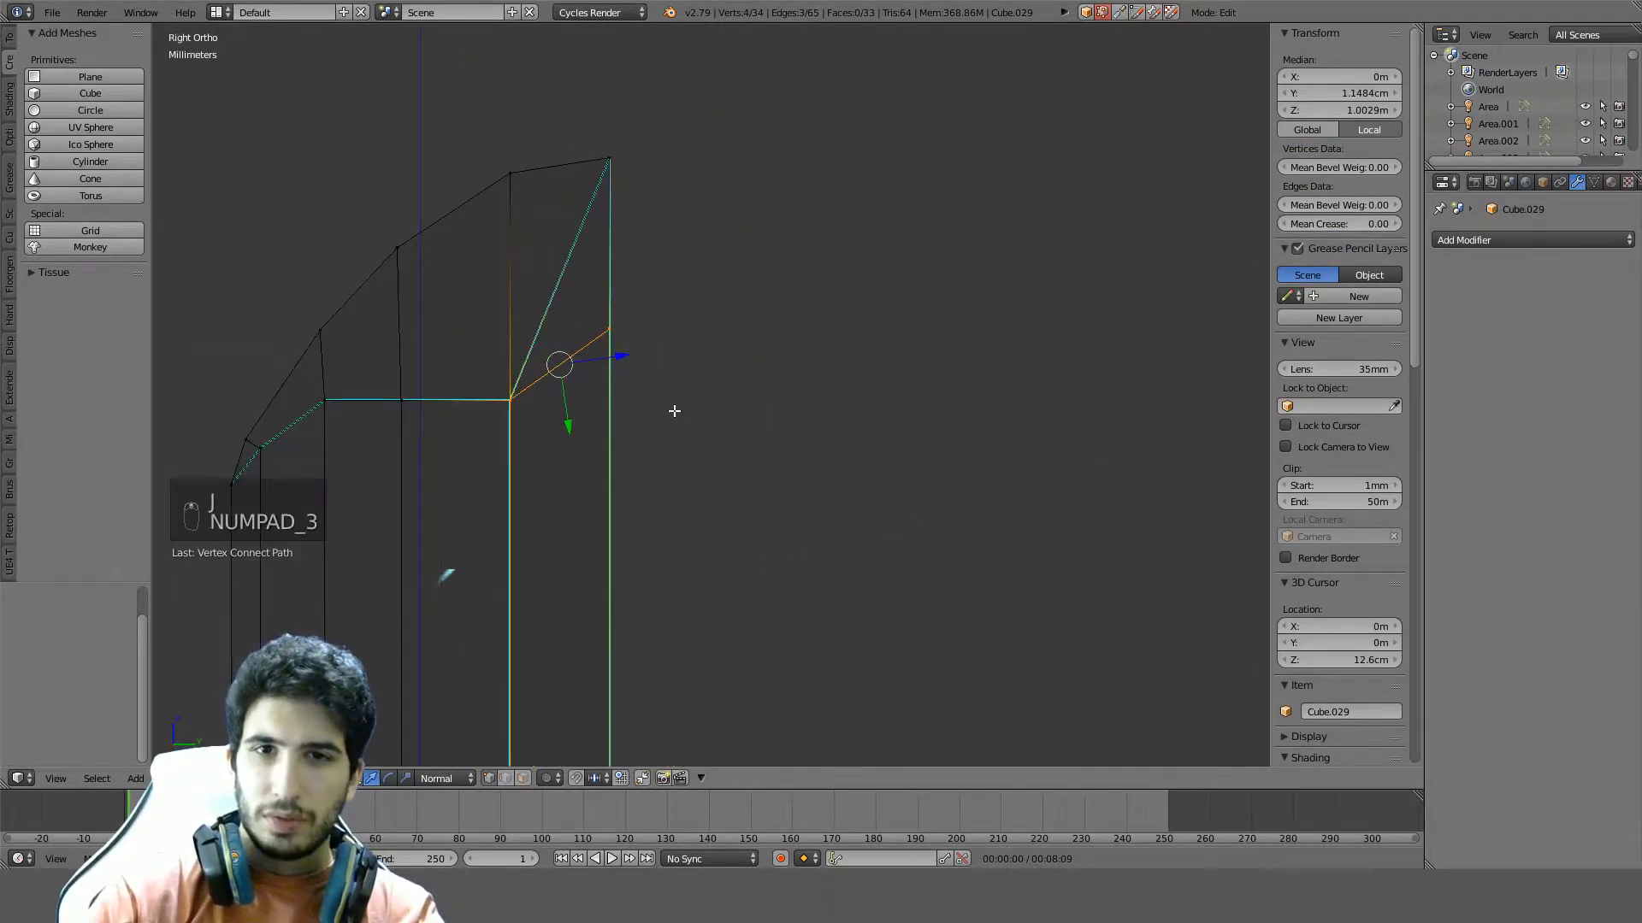
Lower the two new vertices on the back edge along Z to the height of the adjoining inner pair
{"action": "key", "text": "a"}
{"action": "key", "text": "a"}
{"action": "key", "text": "c"}
{"action": "left_click", "coordinate": [625, 335]}
{"action": "right_click", "coordinate": [625, 335]}
{"action": "key", "text": "g"}
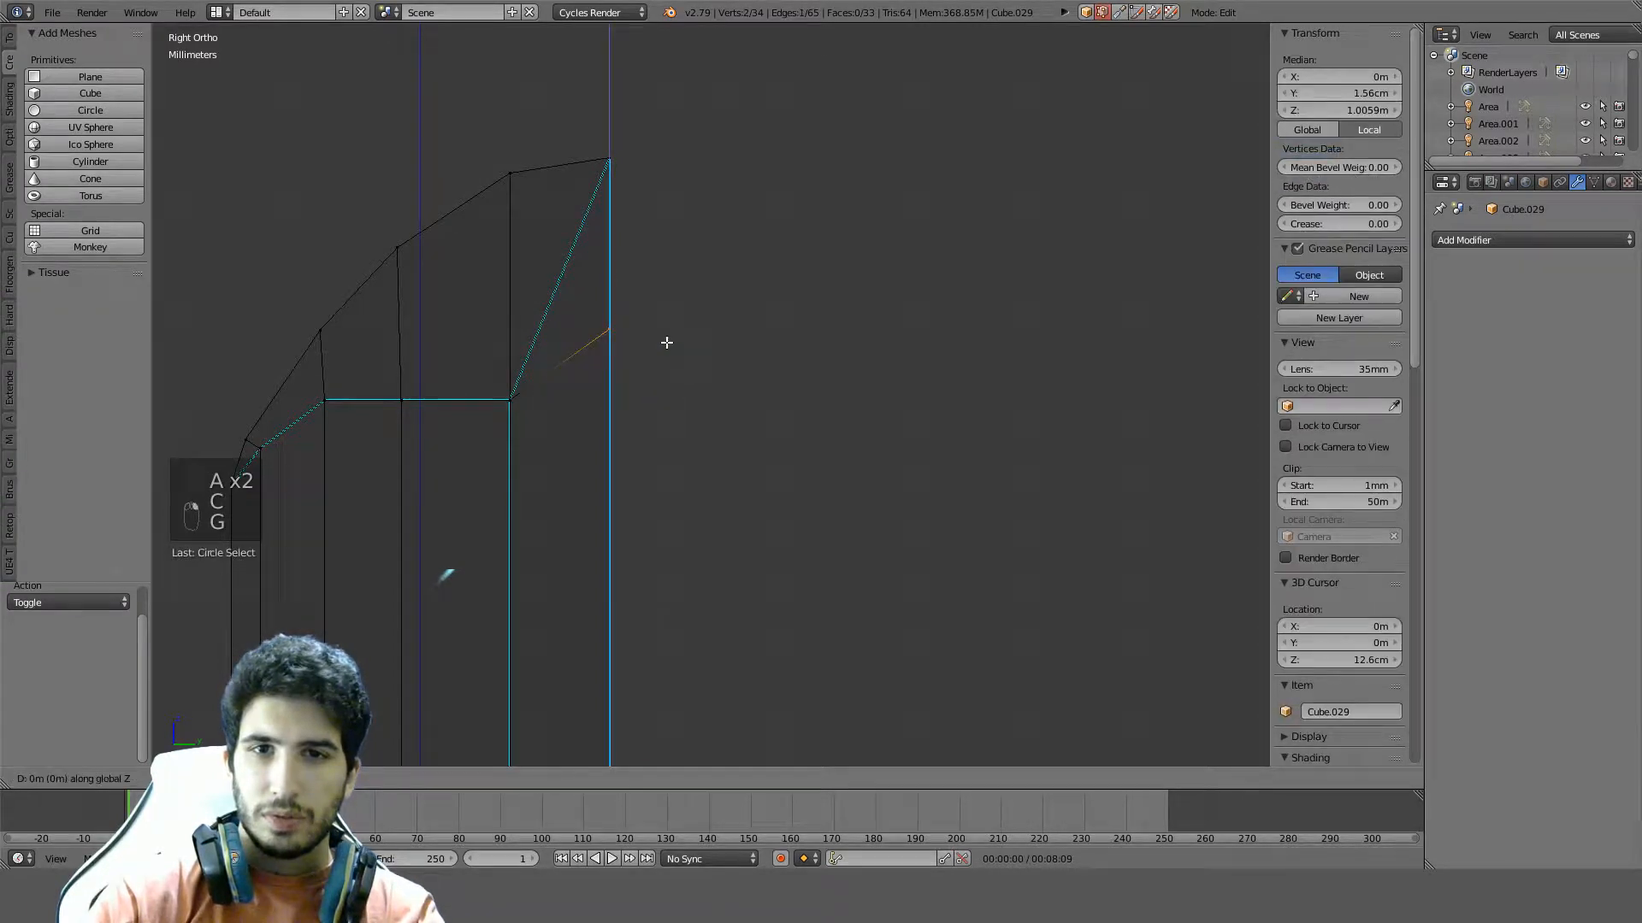
{"action": "left_click", "coordinate": [667, 416]}
{"action": "key", "text": "a"}
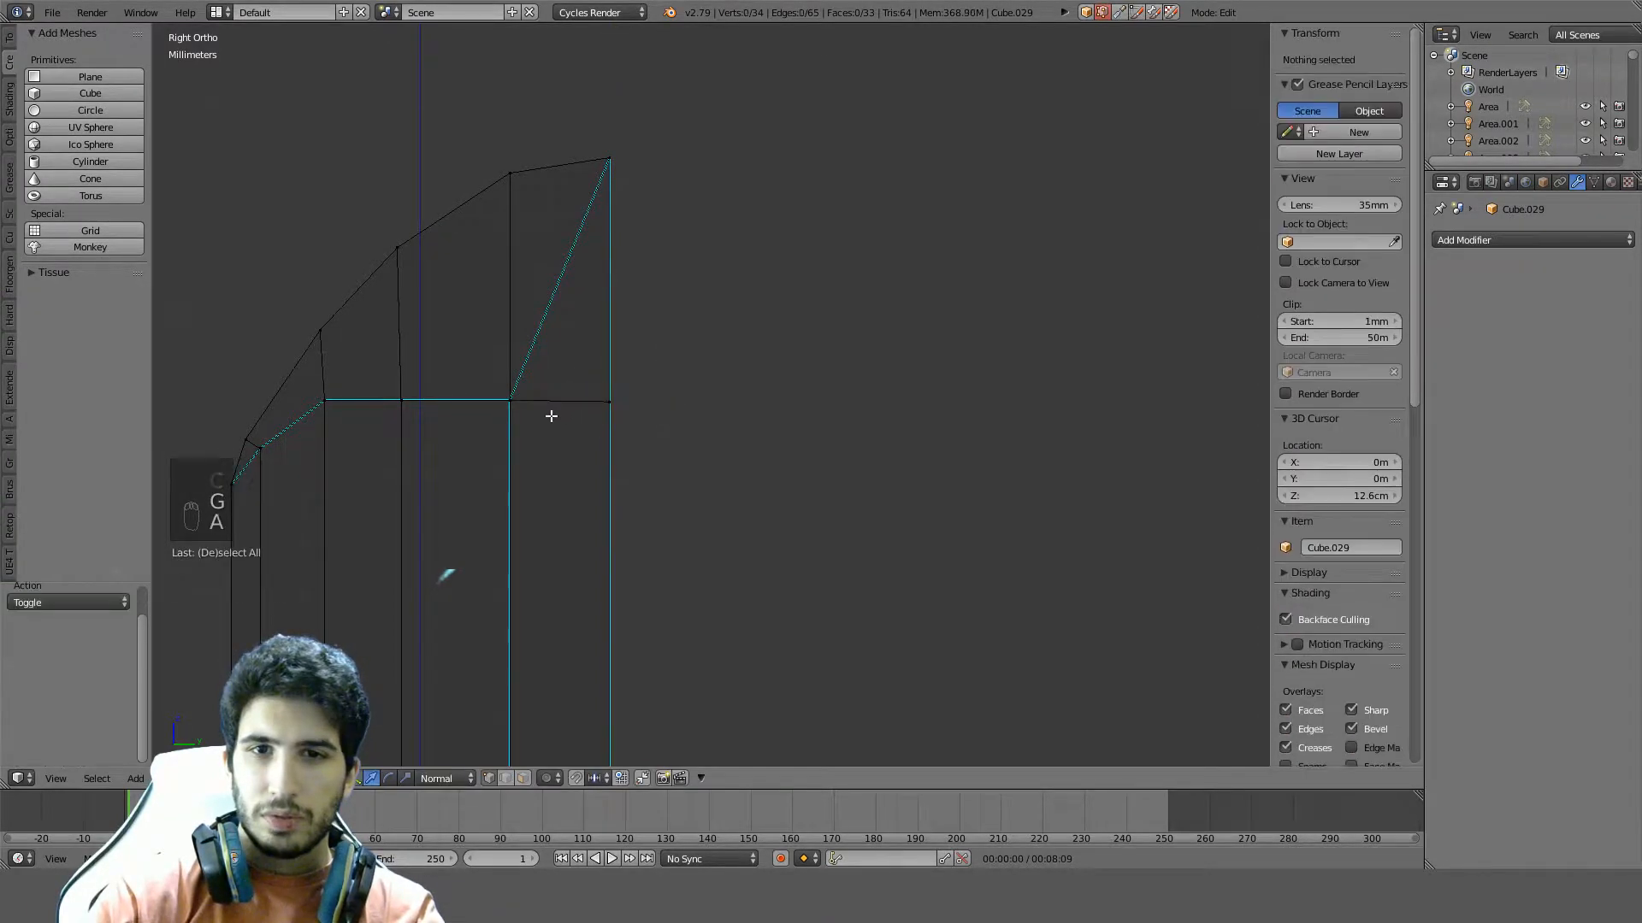
Raise the rear inner vertex pair of the tip's lower edge along Z
{"action": "key", "text": "c"}
{"action": "left_click", "coordinate": [521, 404]}
{"action": "right_click", "coordinate": [521, 404]}
{"action": "key", "text": "g"}
{"action": "key", "text": "z"}
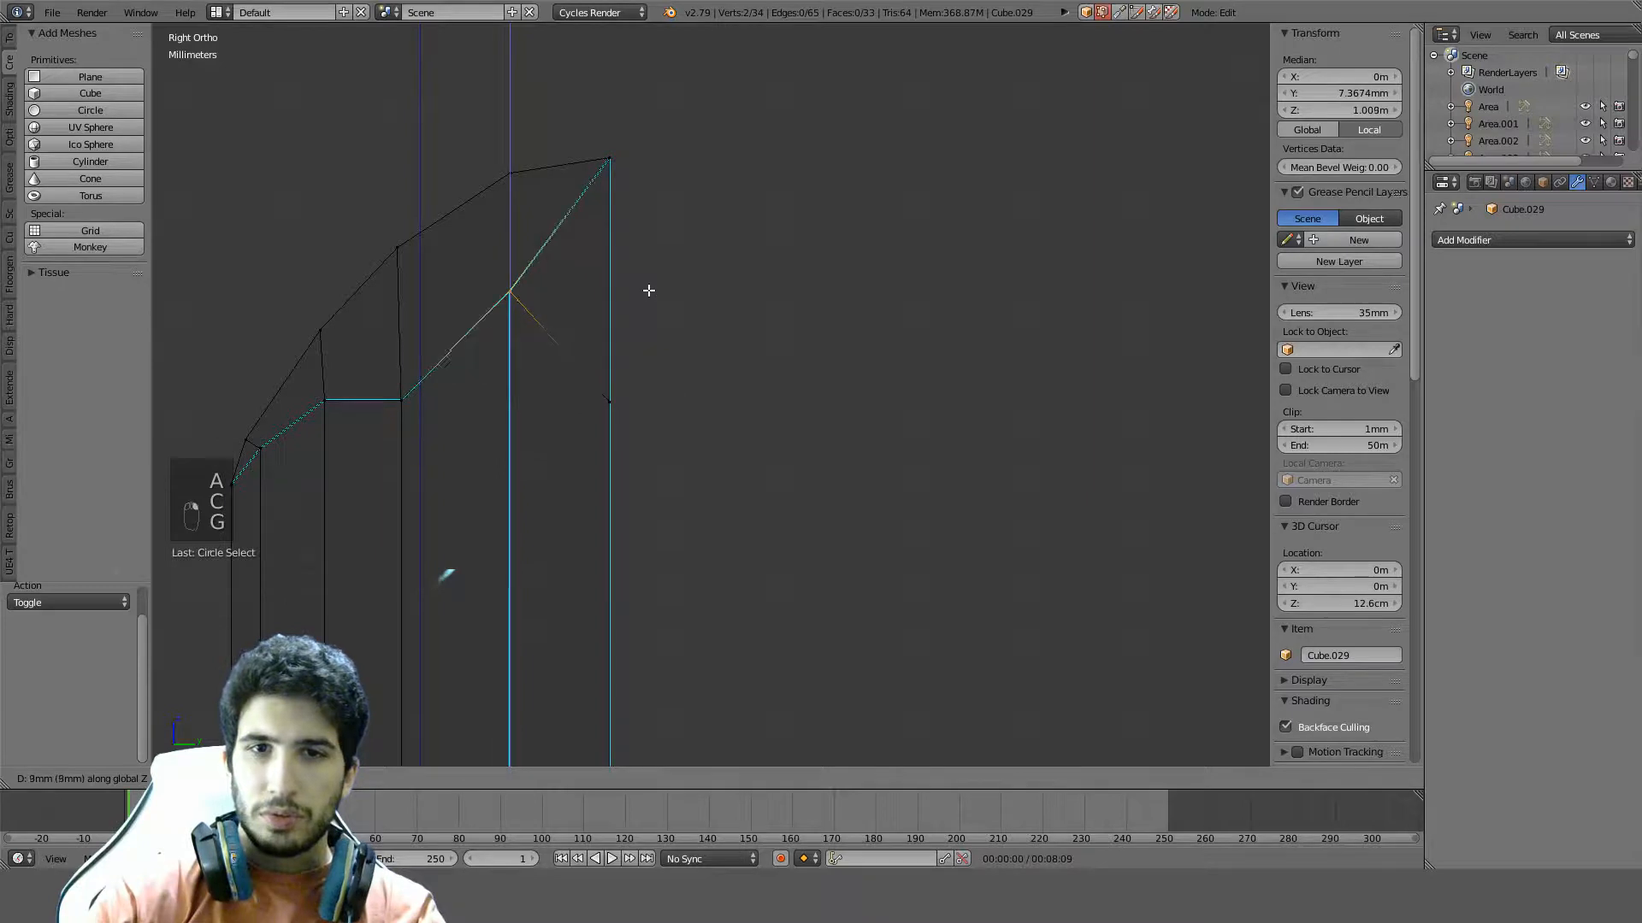
{"action": "left_click", "coordinate": [665, 344]}
Raise the next vertex pair toward the front on the lower edge 3 mm along Z
{"action": "key", "text": "a"}
{"action": "key", "text": "c"}
{"action": "left_click", "coordinate": [403, 402]}
{"action": "right_click", "coordinate": [414, 408]}
{"action": "key", "text": "g"}
{"action": "key", "text": "z"}
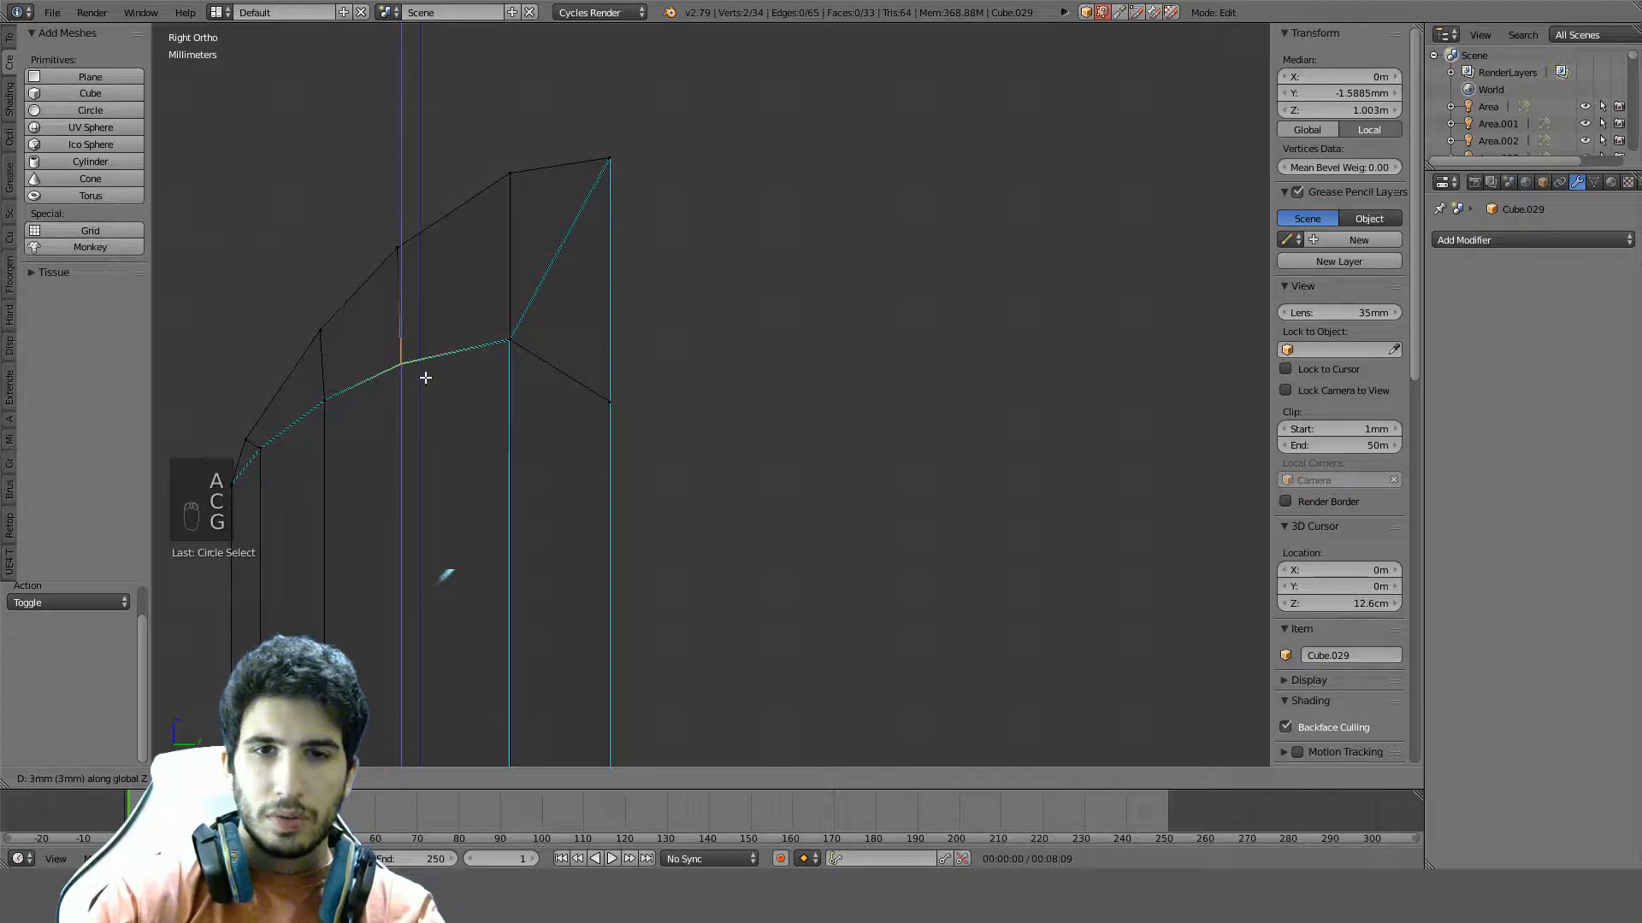
{"action": "left_click", "coordinate": [425, 379]}
{"action": "middle_click_drag", "start_coordinate": [343, 499], "coordinate": [356, 395], "text": "shift"}
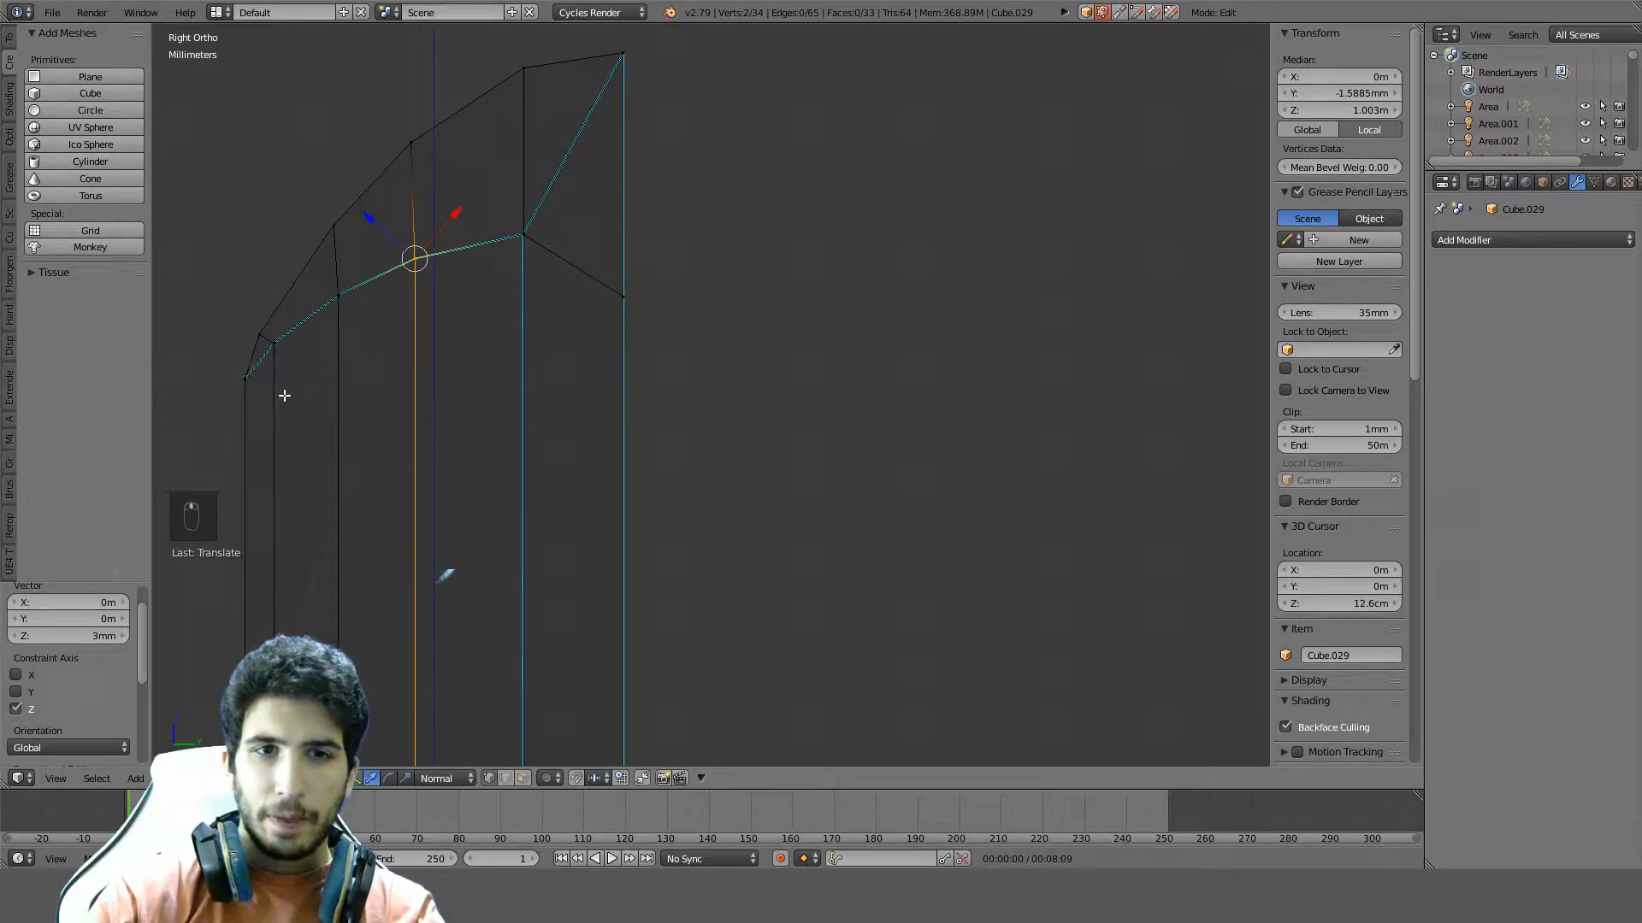
{"action": "key", "text": "c"}
{"action": "left_click", "coordinate": [256, 399]}
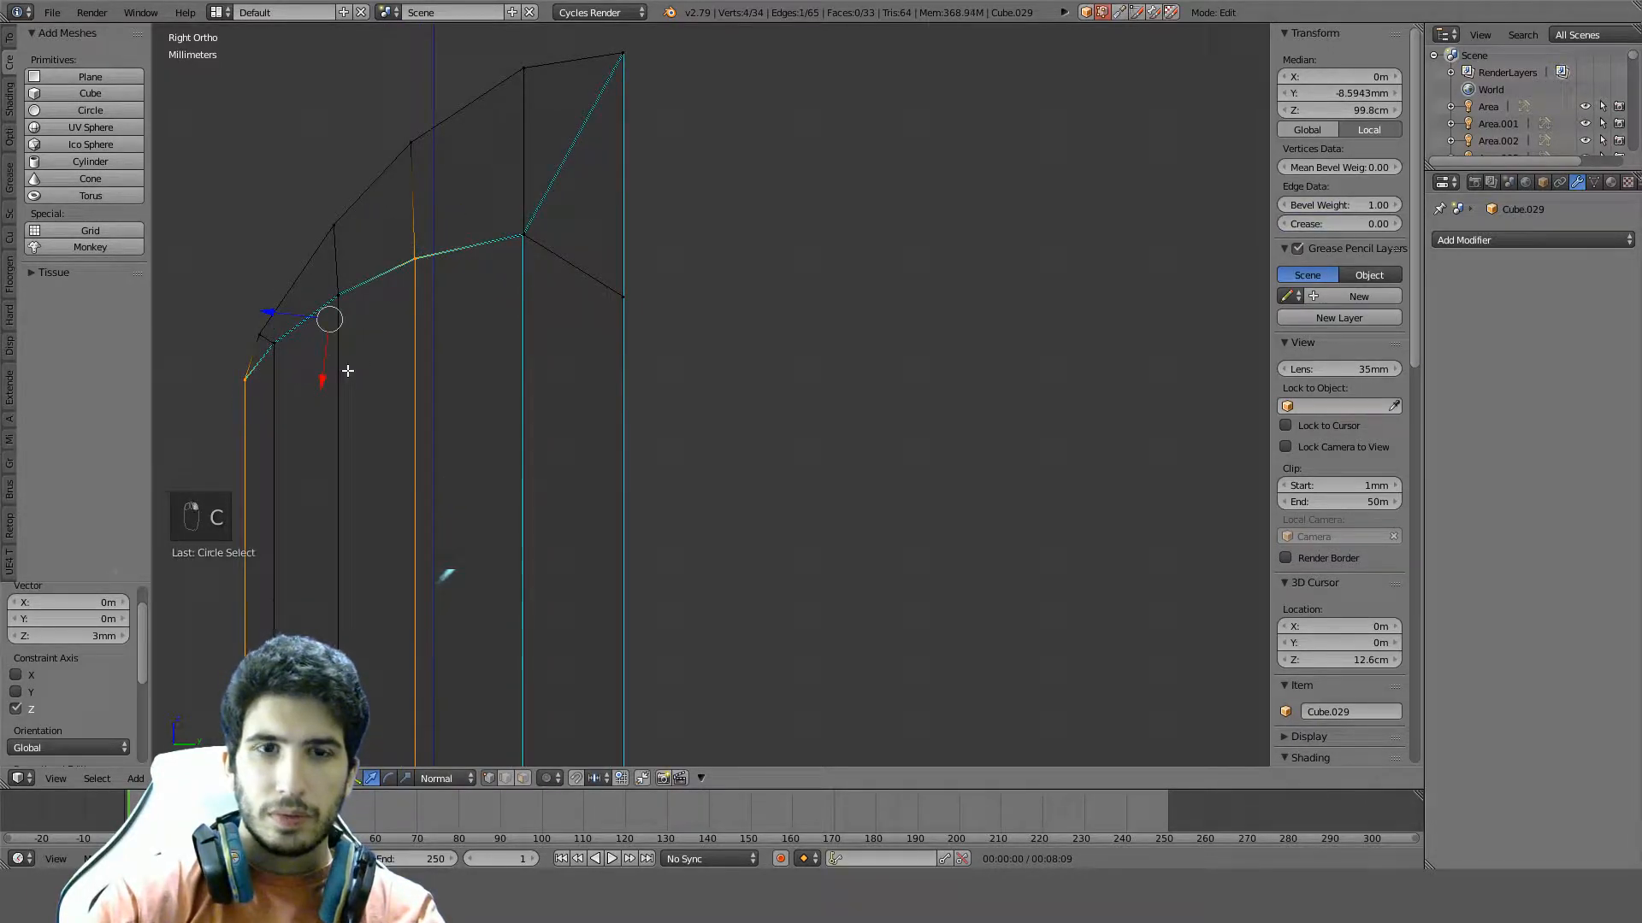
{"action": "key", "text": "Escape"}
{"action": "key", "text": "g"}
{"action": "key", "text": "z"}
{"action": "right_click", "coordinate": [350, 398]}
{"action": "key", "text": "a"}
Lower the frontmost vertex pair of the tip along Z to steepen the front end
{"action": "key", "text": "c"}
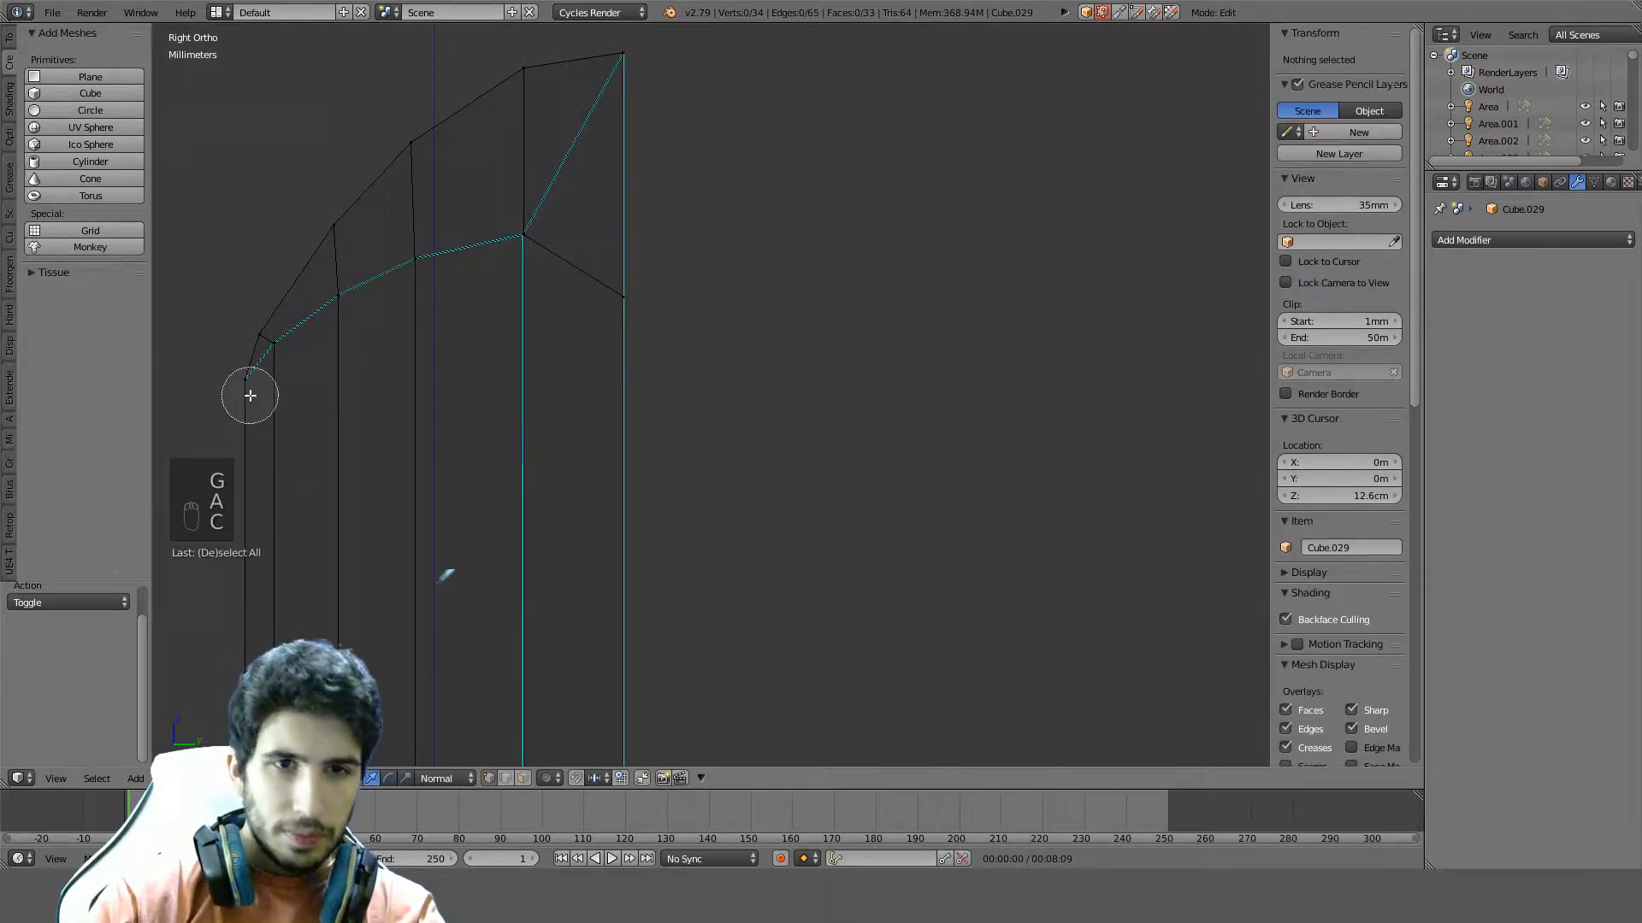
{"action": "left_click", "coordinate": [253, 392]}
{"action": "right_click", "coordinate": [256, 390]}
{"action": "key", "text": "g"}
{"action": "key", "text": "z"}
{"action": "left_click", "coordinate": [374, 386]}
{"action": "key", "text": "a"}
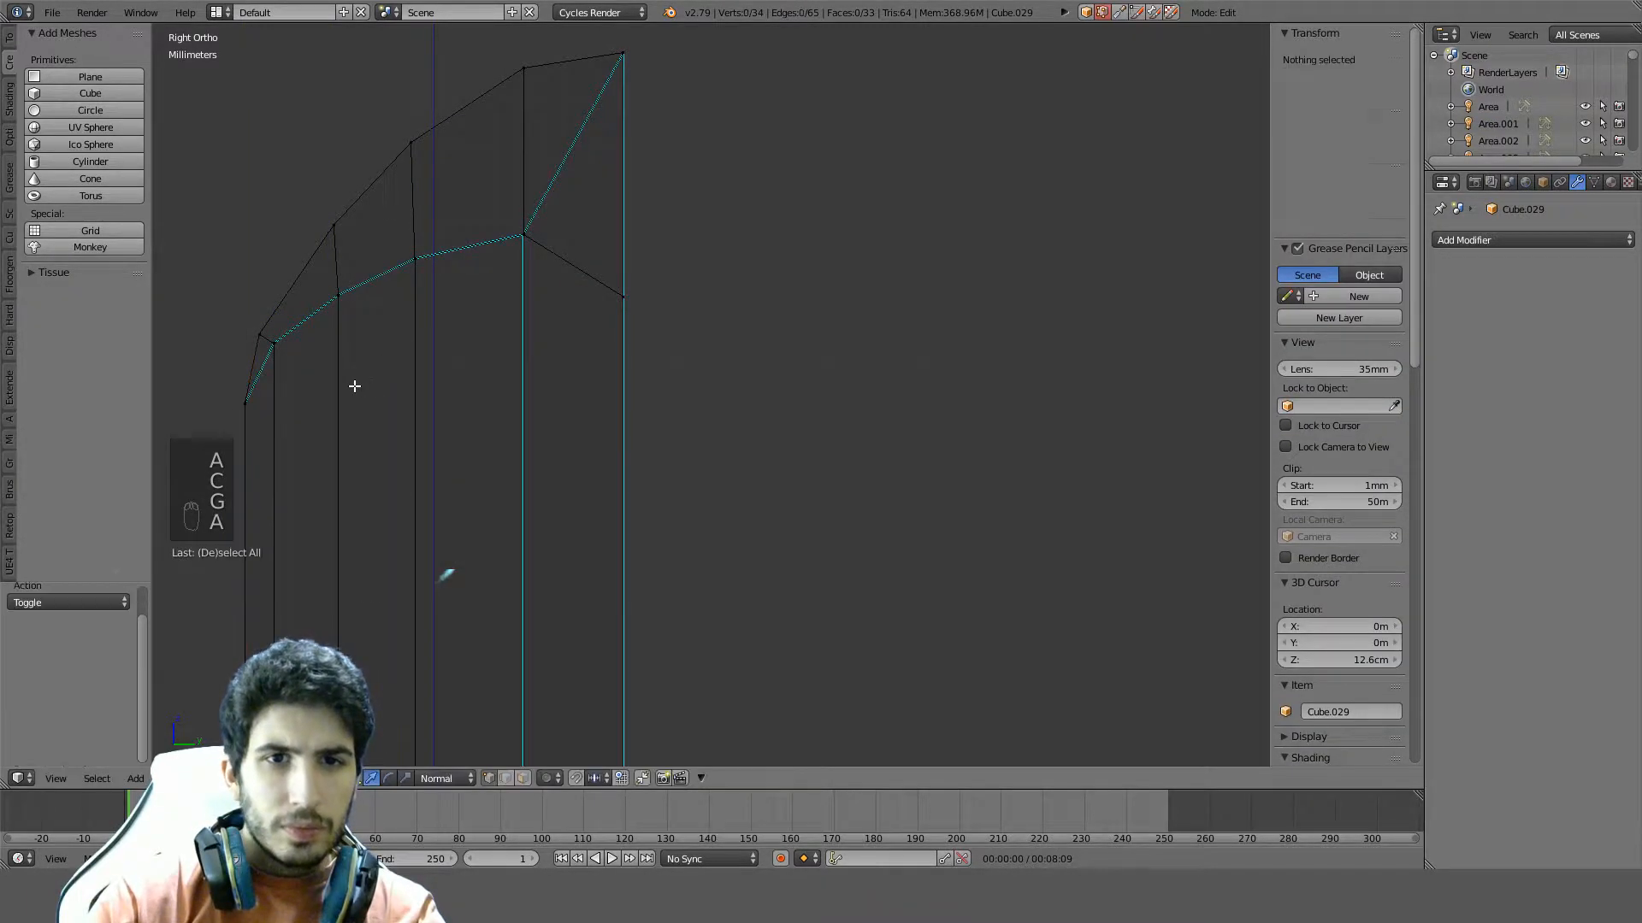
Try to lower the four vertices just behind the tip's front end along Z
{"action": "key", "text": "c"}
{"action": "left_click", "coordinate": [281, 339]}
{"action": "right_click", "coordinate": [278, 337]}
{"action": "key", "text": "g"}
{"action": "key", "text": "z"}
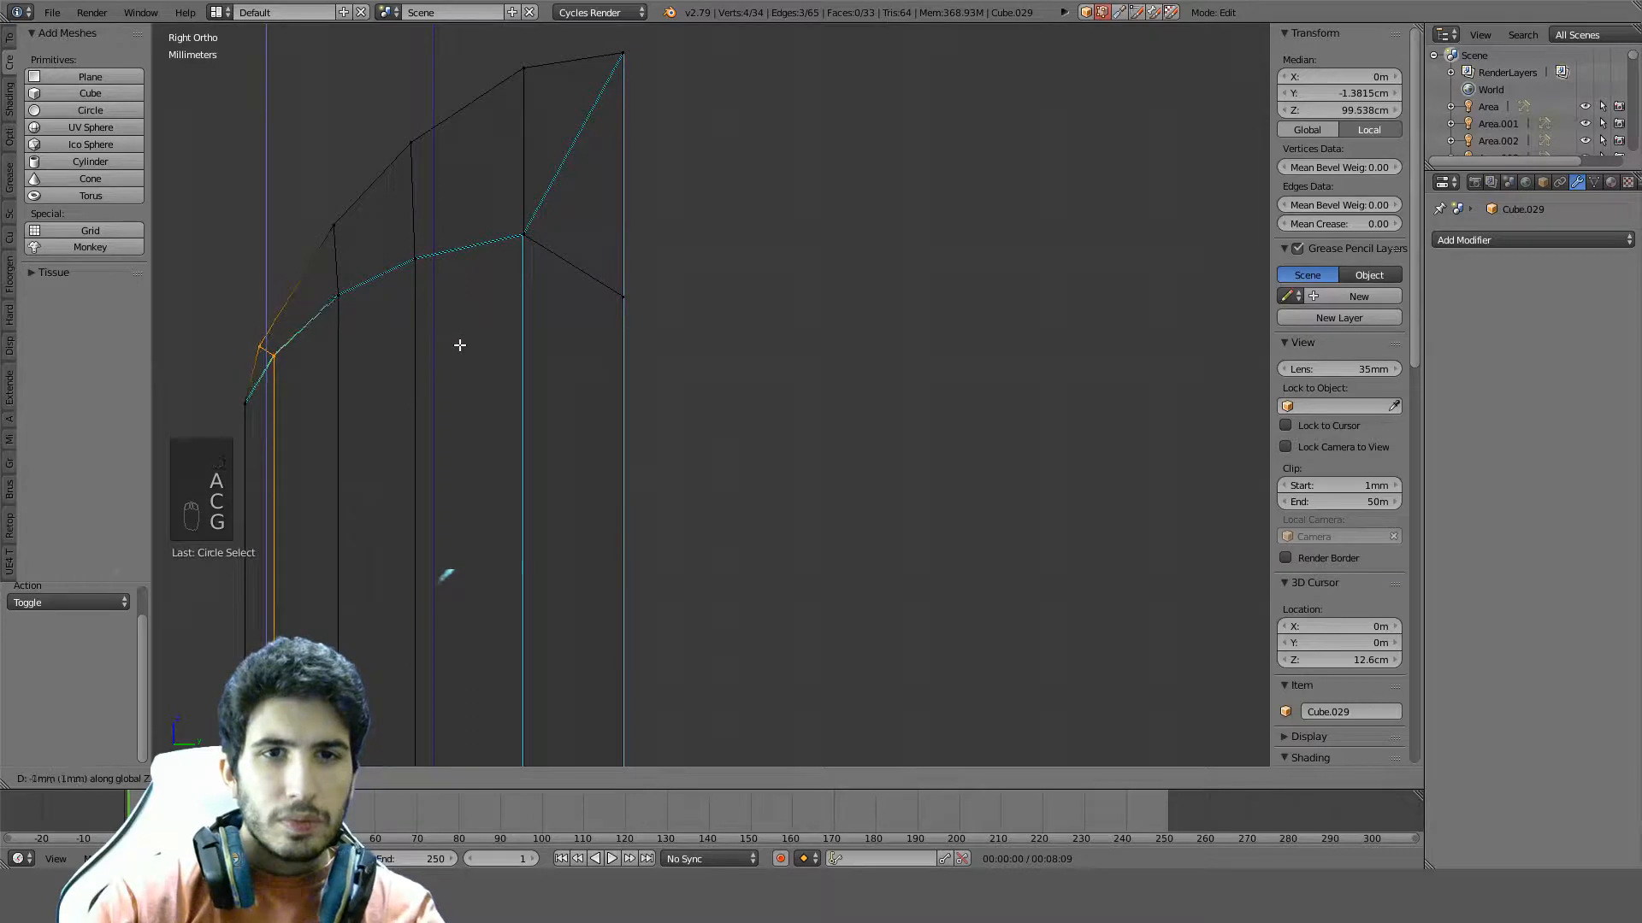
{"action": "left_click", "coordinate": [460, 351]}
{"action": "key", "text": "a"}
Slide the upper front vertex pair of the slope along its adjoining edges with Edge Slide
{"action": "key", "text": "c"}
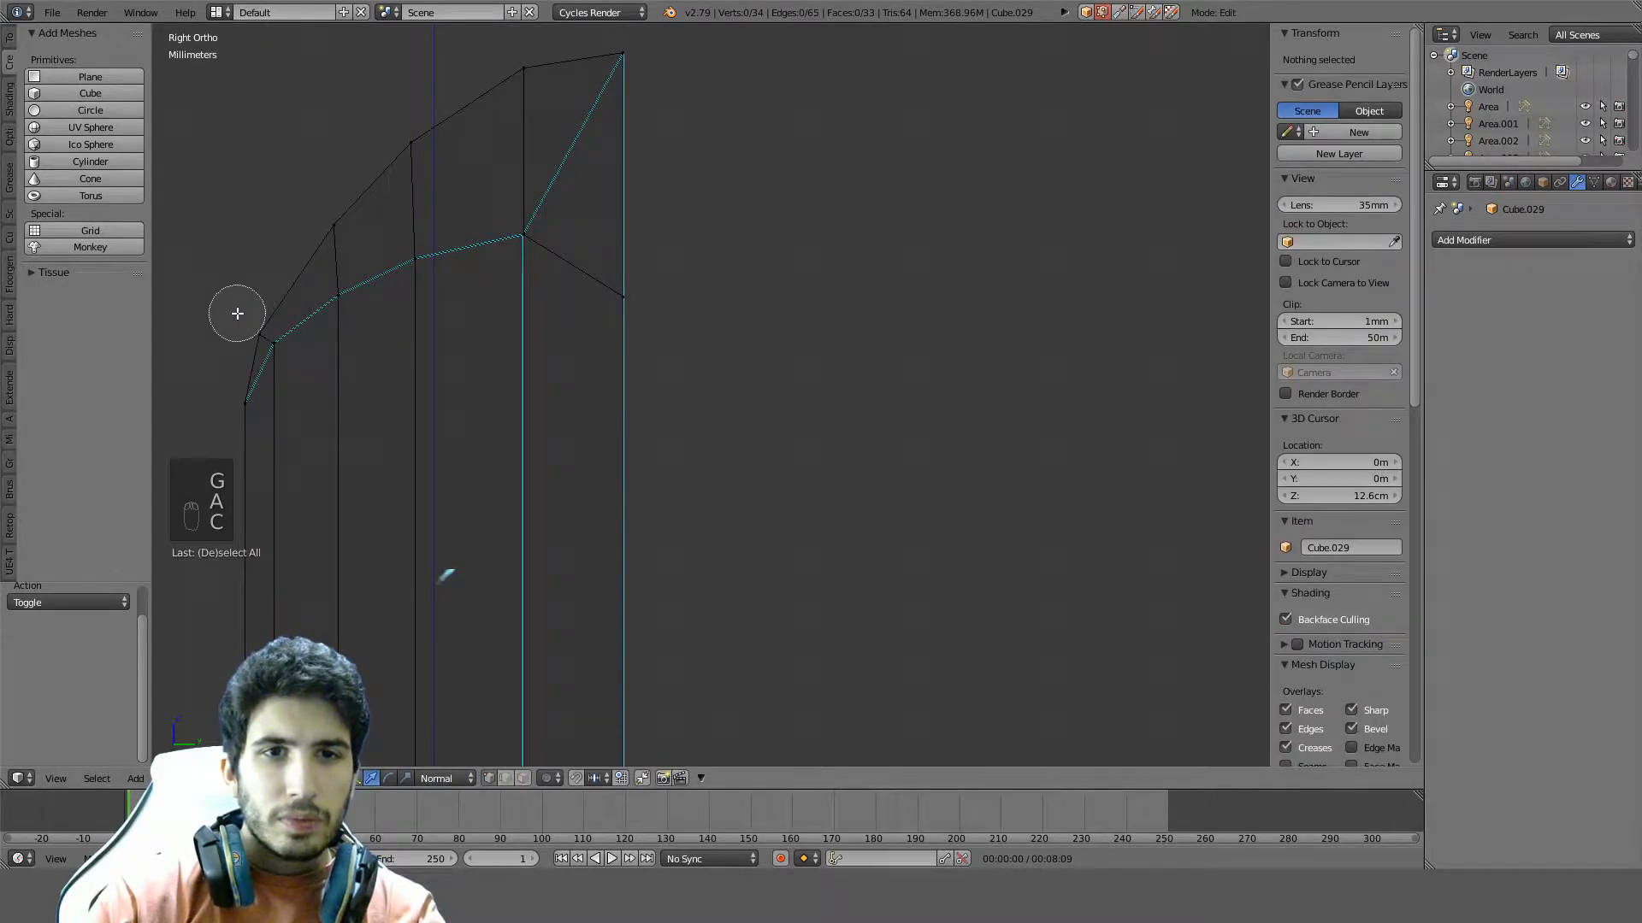
{"action": "left_click", "coordinate": [247, 315]}
{"action": "right_click", "coordinate": [247, 316]}
{"action": "key", "text": "g"}
{"action": "key", "text": "g"}
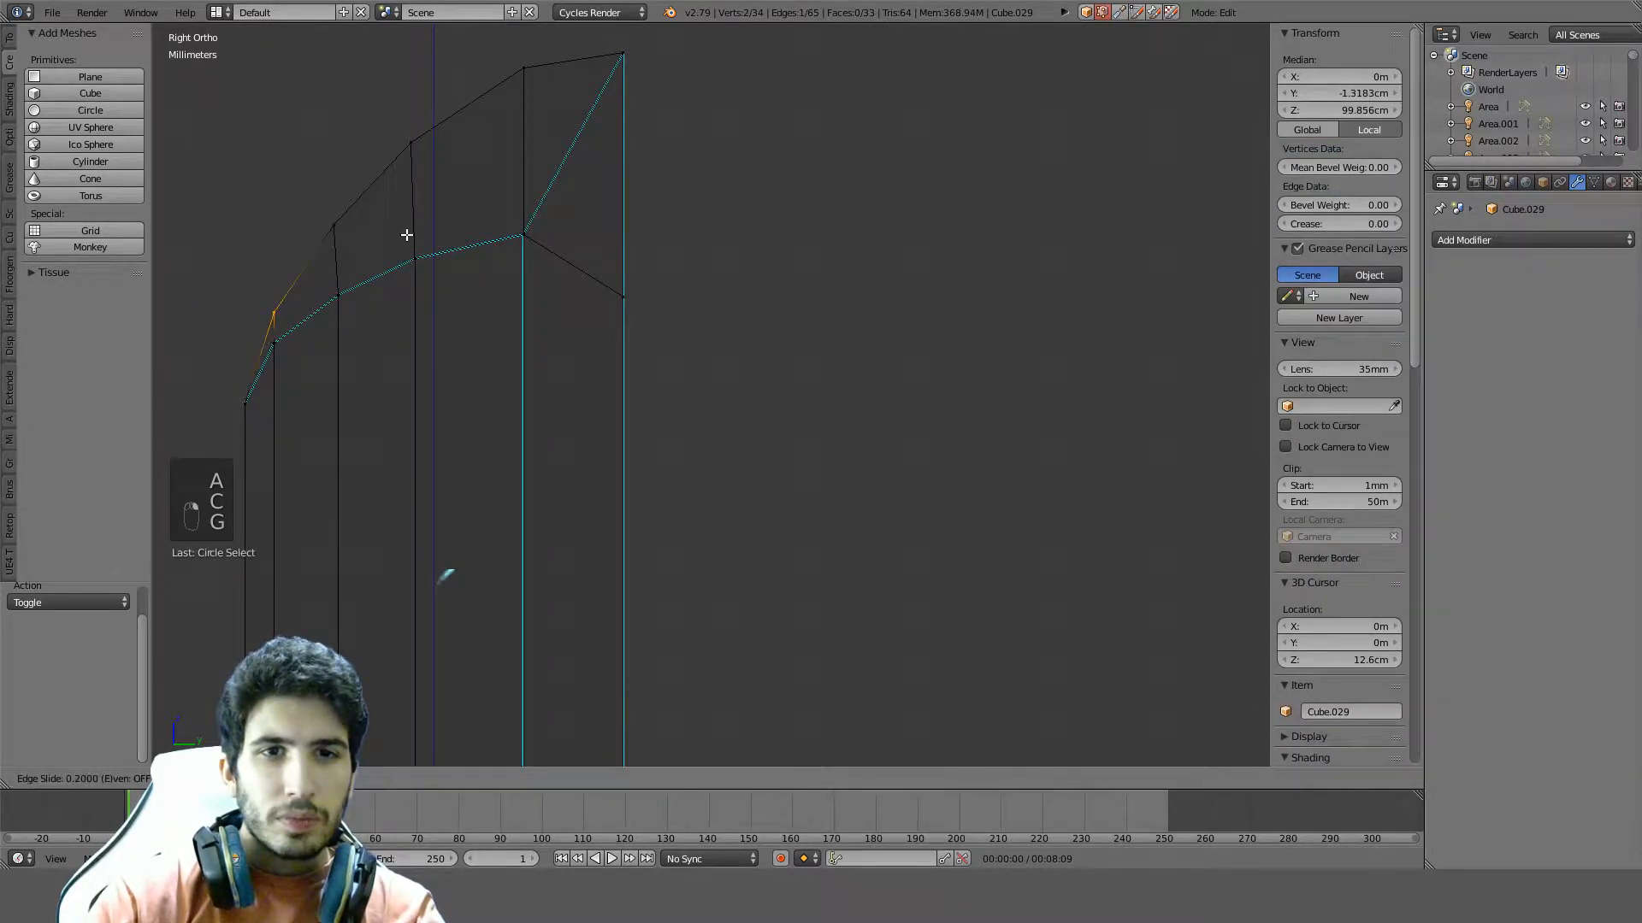
{"action": "left_click", "coordinate": [393, 237]}
Examine the reshaped pillar tip in solid shading, in perspective and from the right side
{"action": "key", "text": "Tab"}
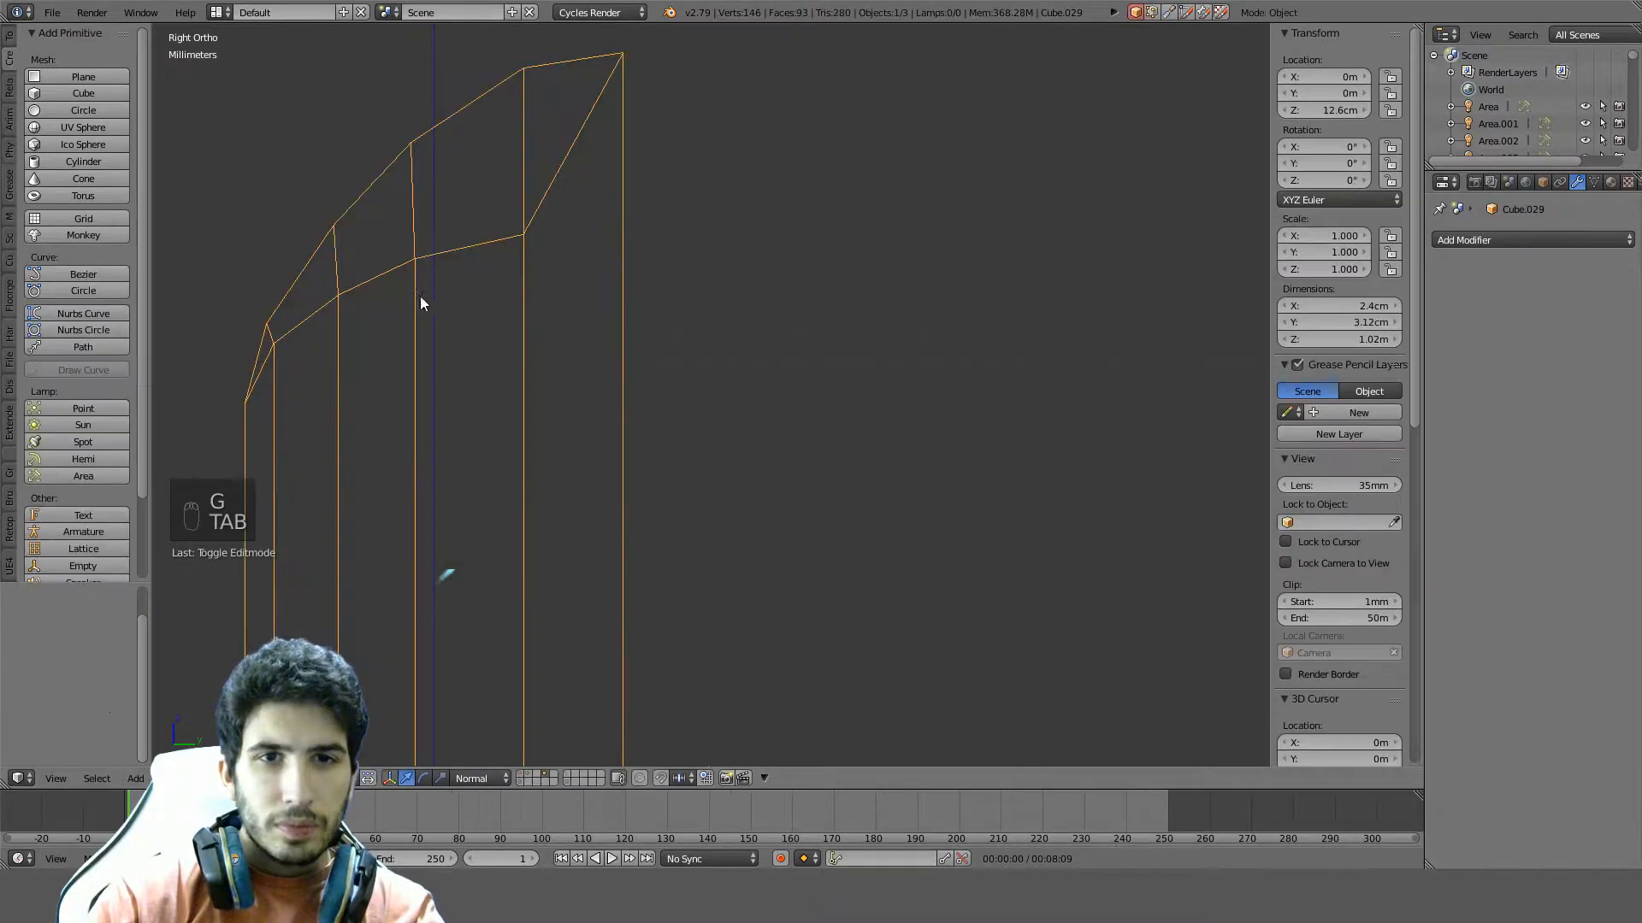
{"action": "scroll", "coordinate": [428, 306], "scroll_direction": "down", "scroll_amount": 2}
{"action": "key", "text": "z"}
{"action": "middle_click_drag", "start_coordinate": [571, 355], "coordinate": [743, 360]}
{"action": "key", "text": "Tab"}
{"action": "key", "text": "KP_3"}
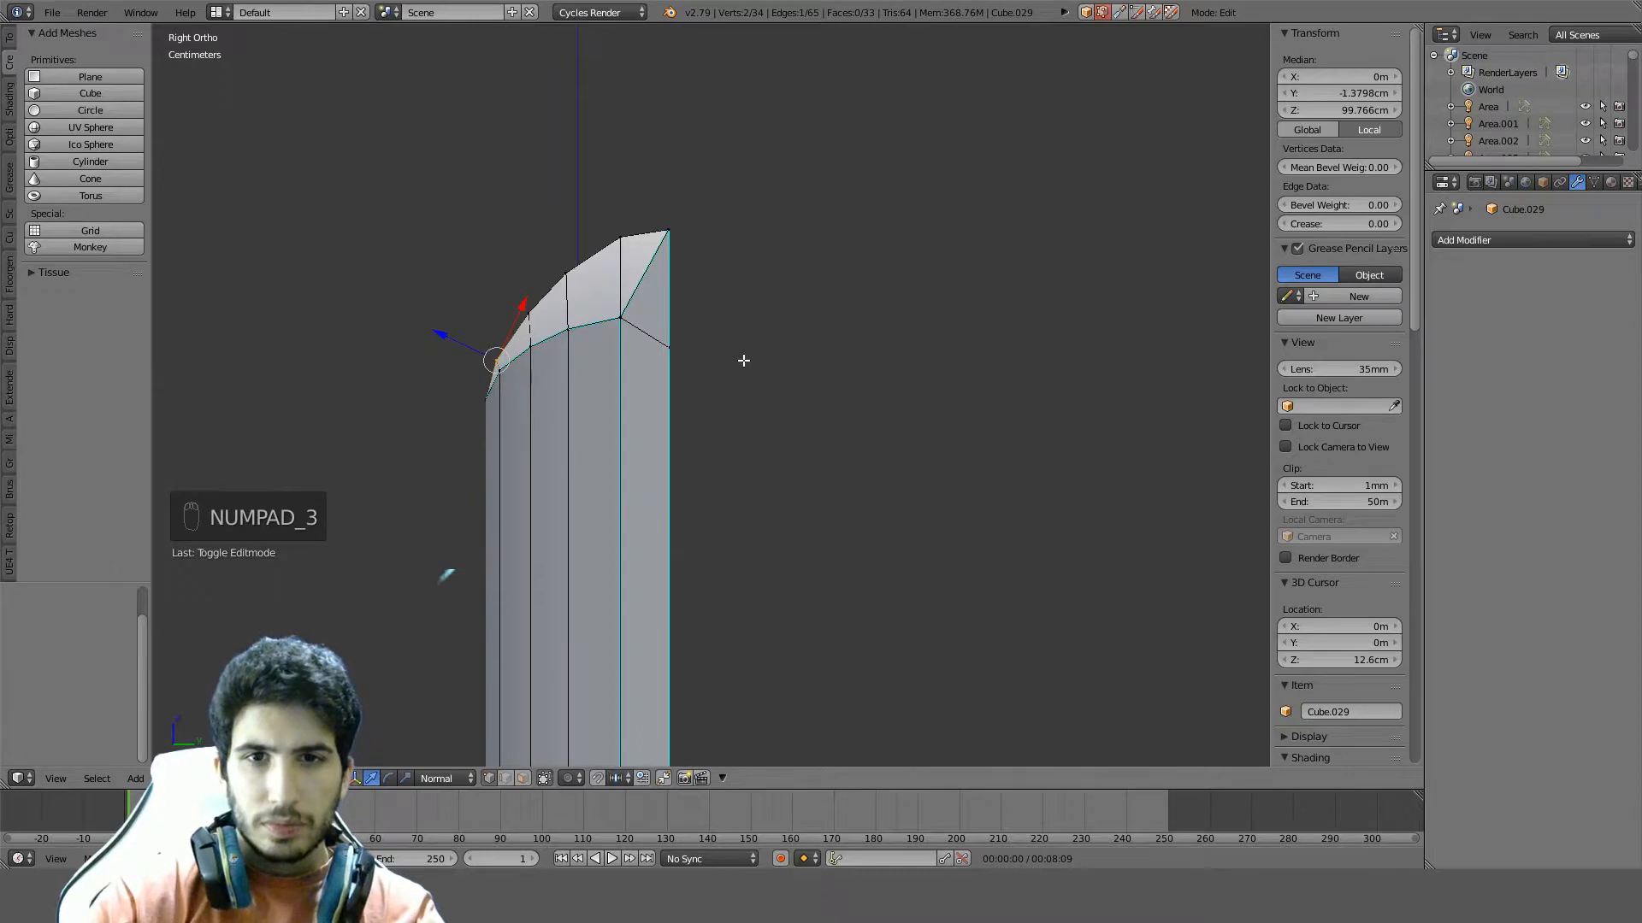
{"action": "key", "text": "z"}
{"action": "key", "text": "a"}
{"action": "key", "text": "c"}
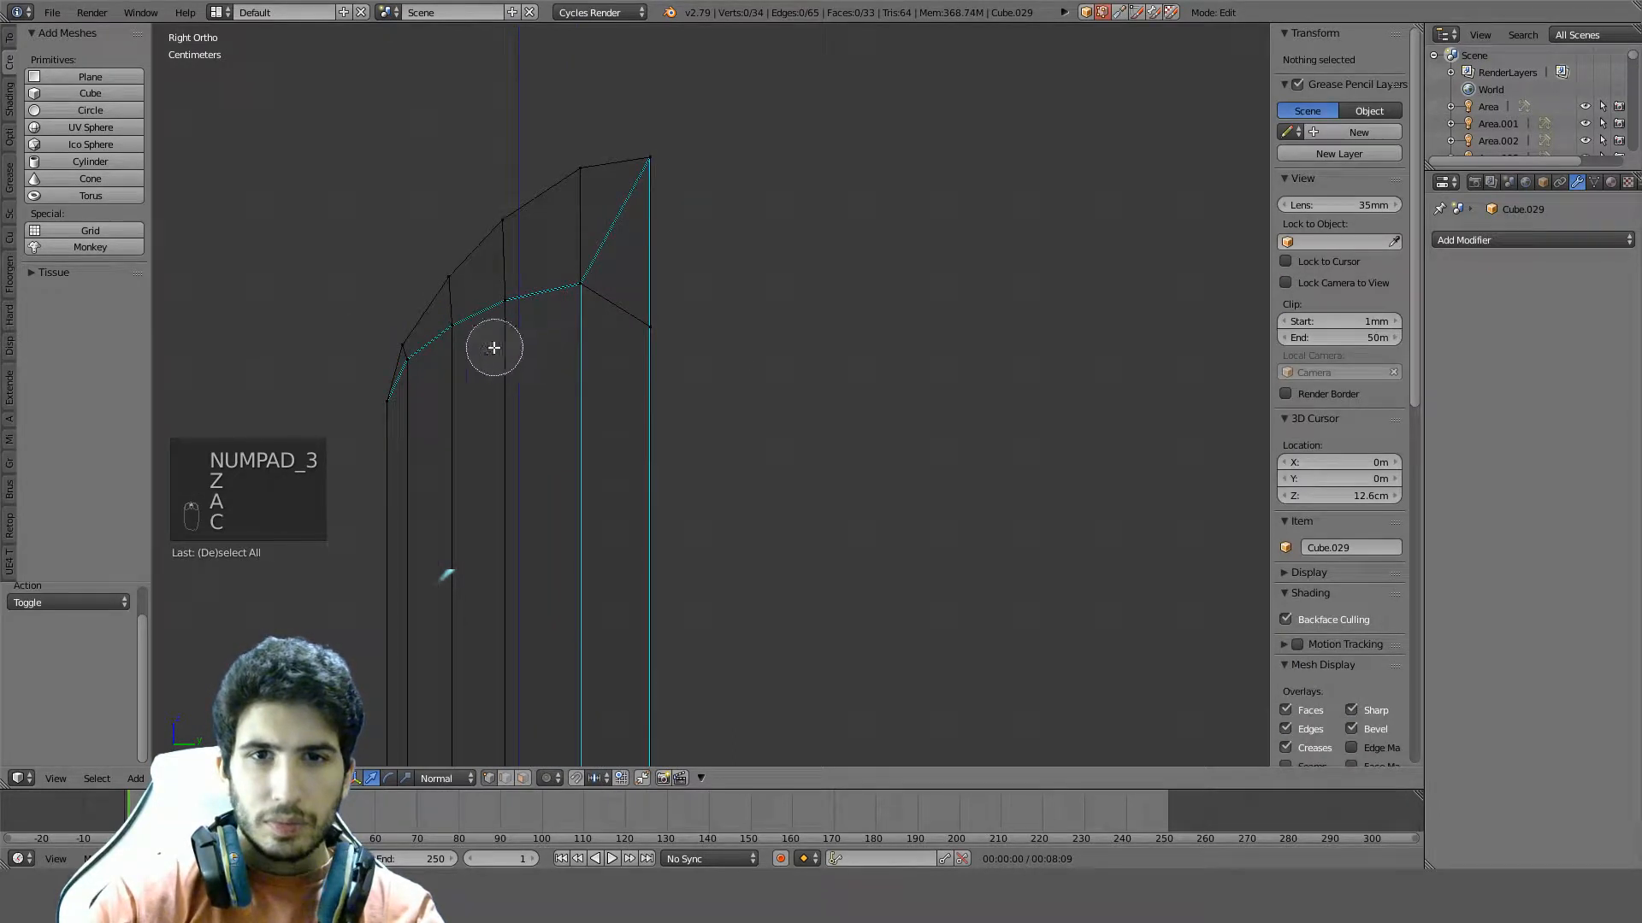
{"action": "right_click", "coordinate": [527, 312]}
{"action": "key", "text": "c"}
{"action": "left_click", "coordinate": [425, 378]}
{"action": "right_click", "coordinate": [464, 349]}
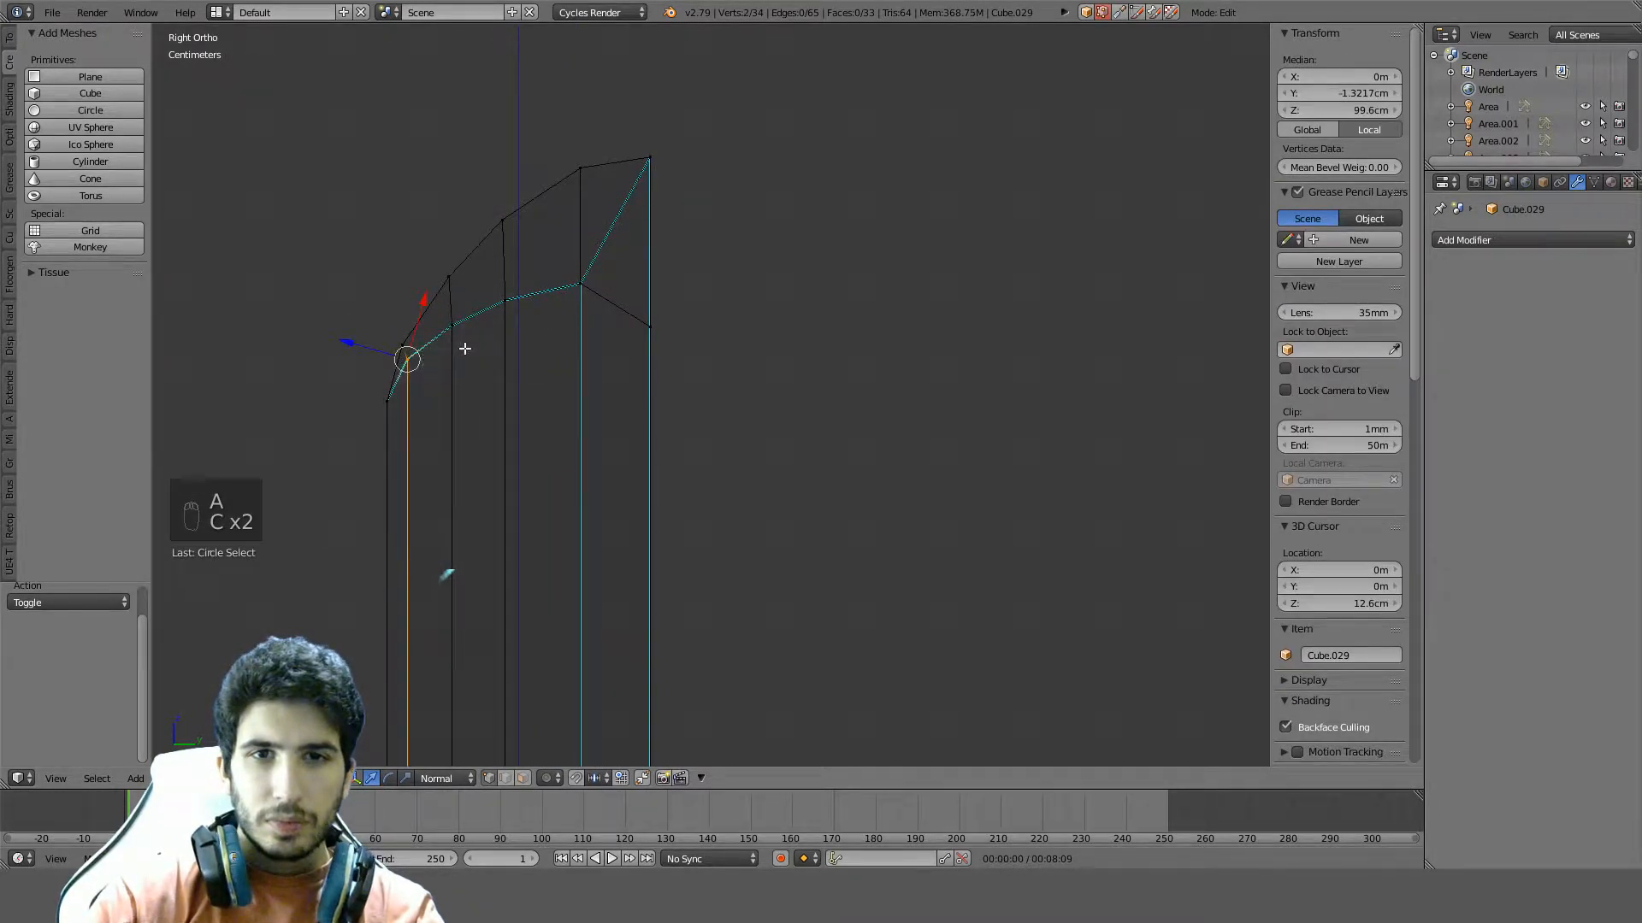
Raise the third vertex pair from the front on the lower edge 2 mm along Z
{"action": "key", "text": "a"}
{"action": "key", "text": "c"}
{"action": "left_click", "coordinate": [466, 343]}
{"action": "right_click", "coordinate": [556, 352]}
{"action": "key", "text": "g"}
{"action": "right_click", "coordinate": [564, 343]}
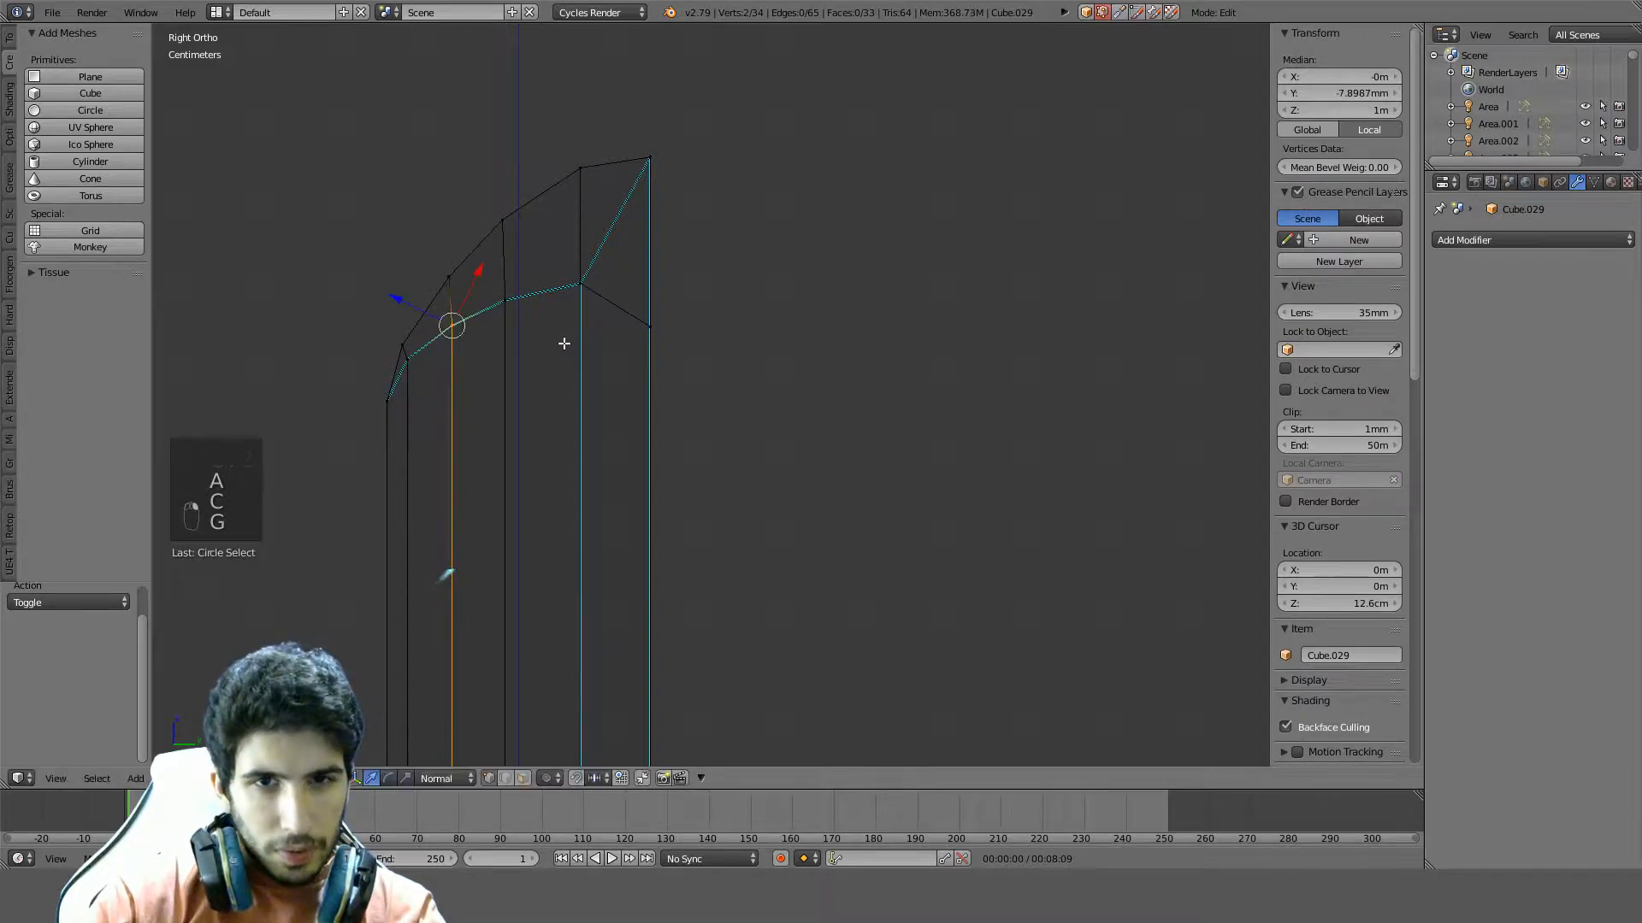
{"action": "key", "text": "g"}
{"action": "left_click", "coordinate": [570, 290]}
{"action": "key", "text": "a"}
{"action": "key", "text": "c"}
{"action": "left_click", "coordinate": [521, 312]}
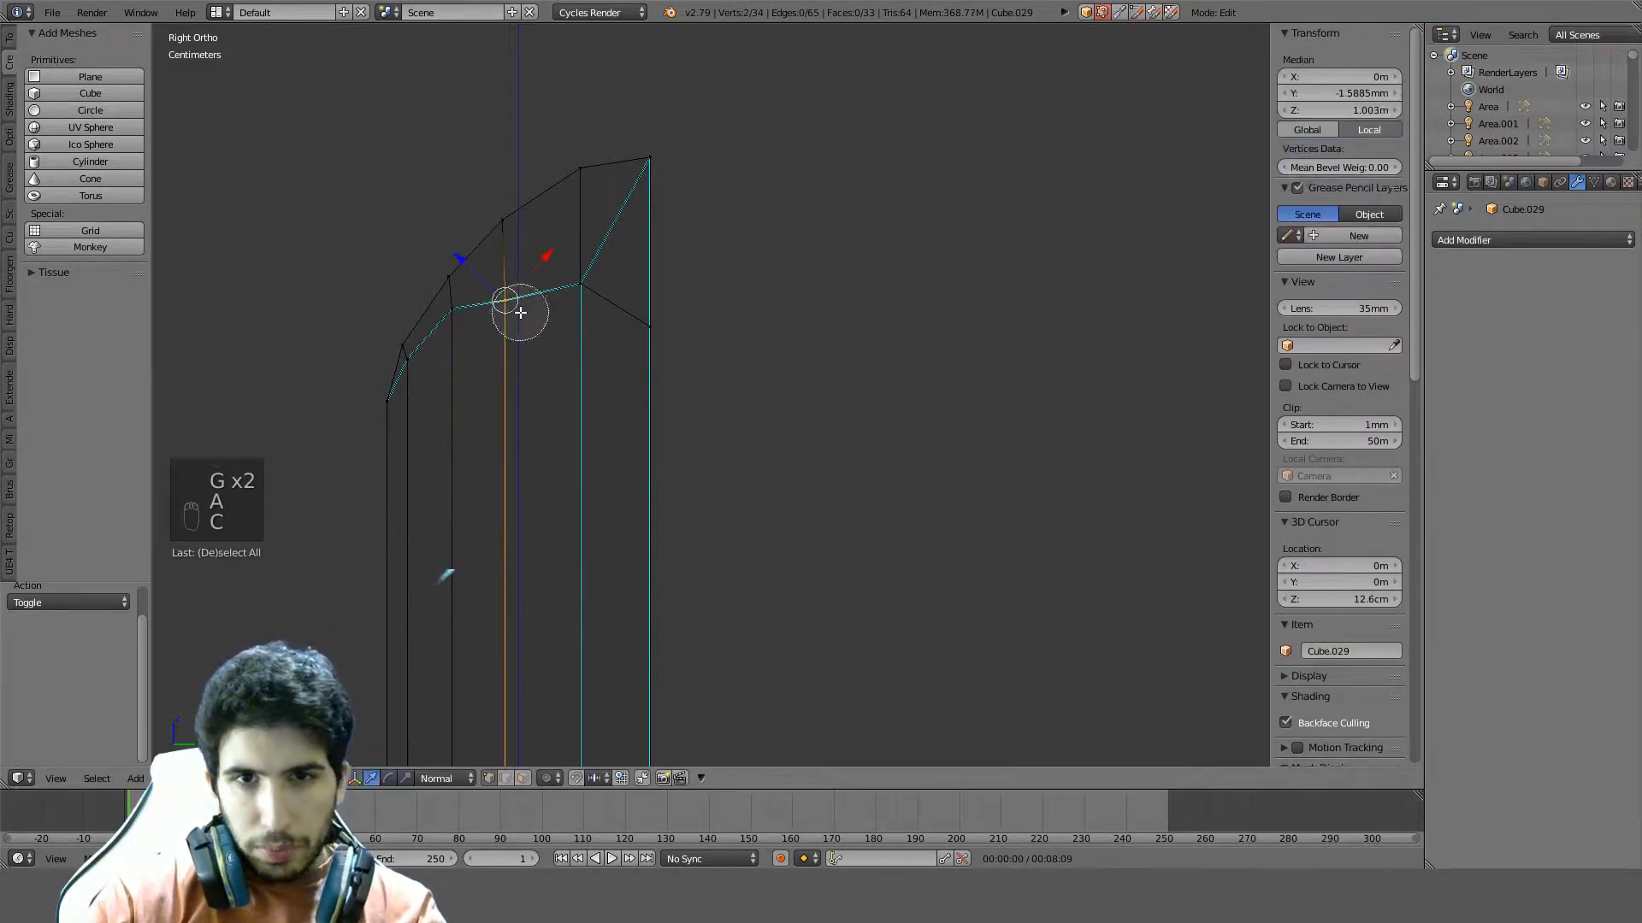
{"action": "right_click", "coordinate": [531, 316]}
{"action": "key", "text": "g"}
{"action": "key", "text": "z"}
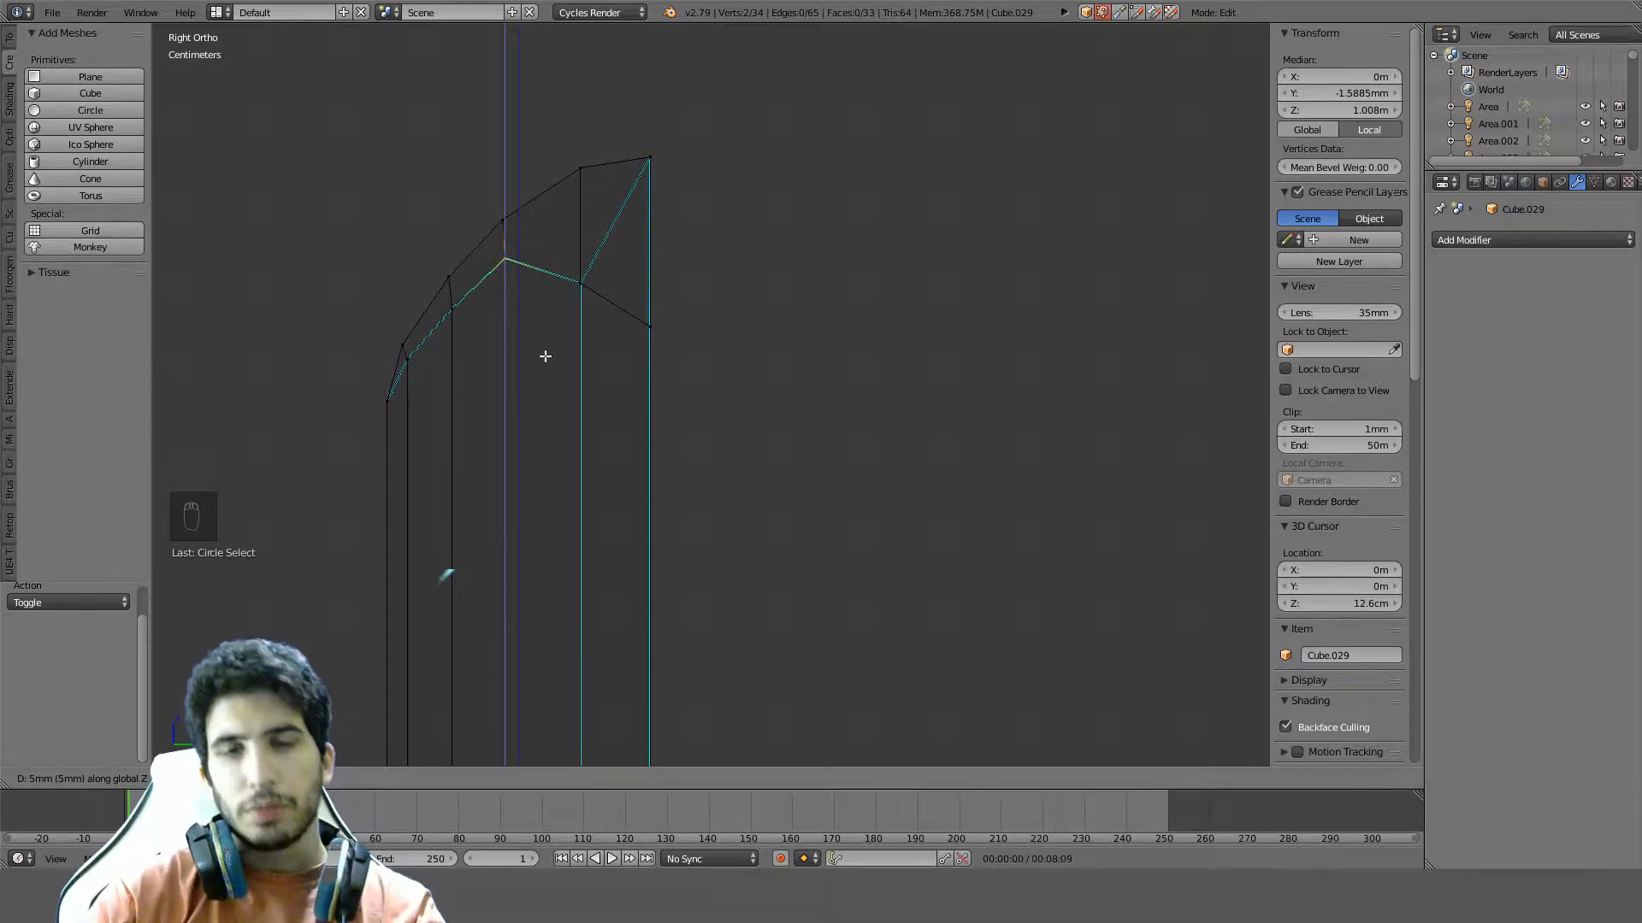
{"action": "left_click", "coordinate": [564, 447]}
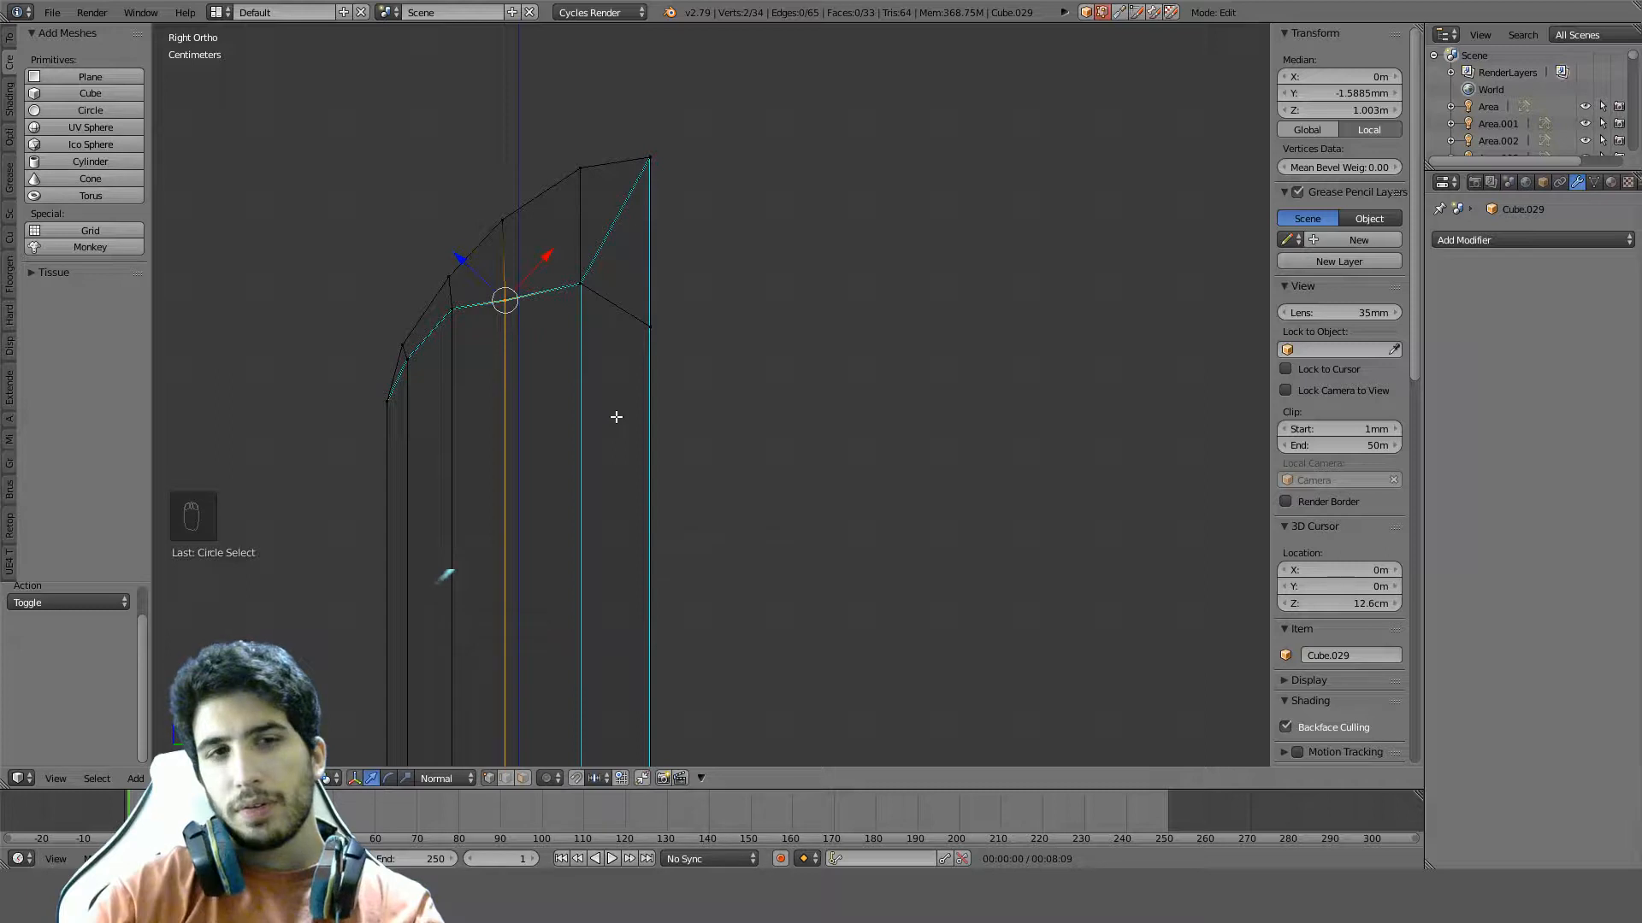
Undo the recent tip edits back to before the vertex path was connected across the pillar's back
{"action": "key", "text": "ctrl+z"}
{"action": "key", "text": "ctrl+z"}
{"action": "key", "text": "ctrl+z"}
{"action": "key", "text": "ctrl+z"}
{"action": "key", "text": "ctrl+z"}
{"action": "key", "text": "ctrl+z"}
{"action": "key", "text": "ctrl+z"}
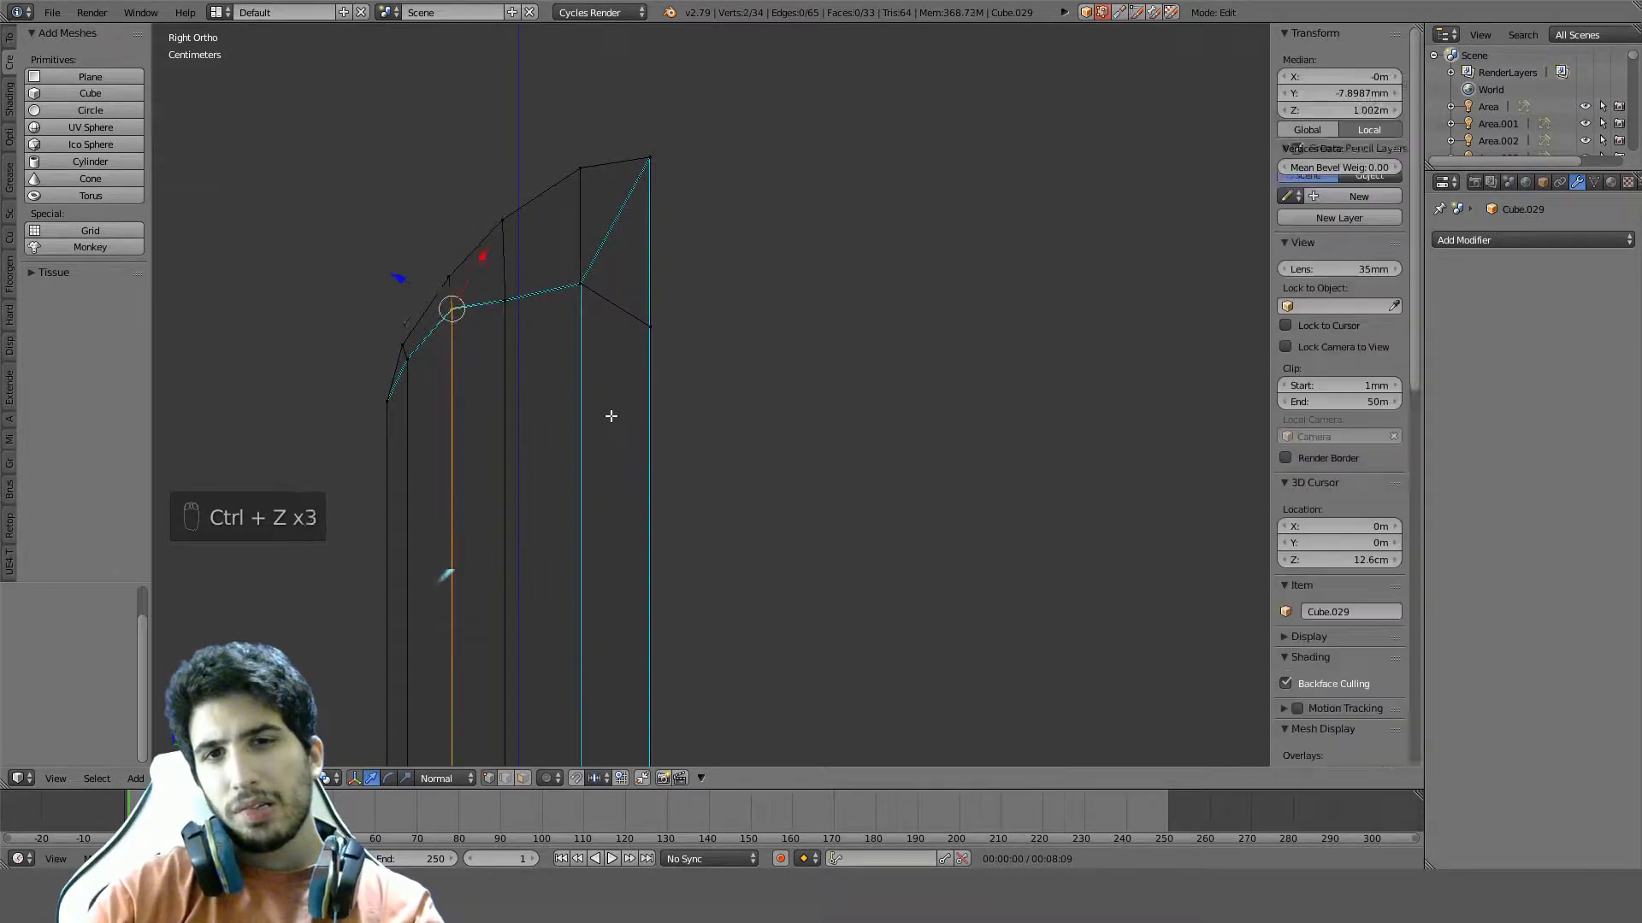
{"action": "key", "text": "ctrl+z"}
{"action": "key", "text": "ctrl+z"}
{"action": "key", "text": "ctrl+z"}
{"action": "key", "text": "ctrl+z"}
{"action": "key", "text": "ctrl+z"}
{"action": "key", "text": "ctrl+z"}
{"action": "key", "text": "ctrl+z"}
{"action": "key", "text": "ctrl+z"}
{"action": "key", "text": "ctrl+z"}
{"action": "key", "text": "ctrl+z"}
{"action": "key", "text": "ctrl+z"}
{"action": "key", "text": "ctrl+z"}
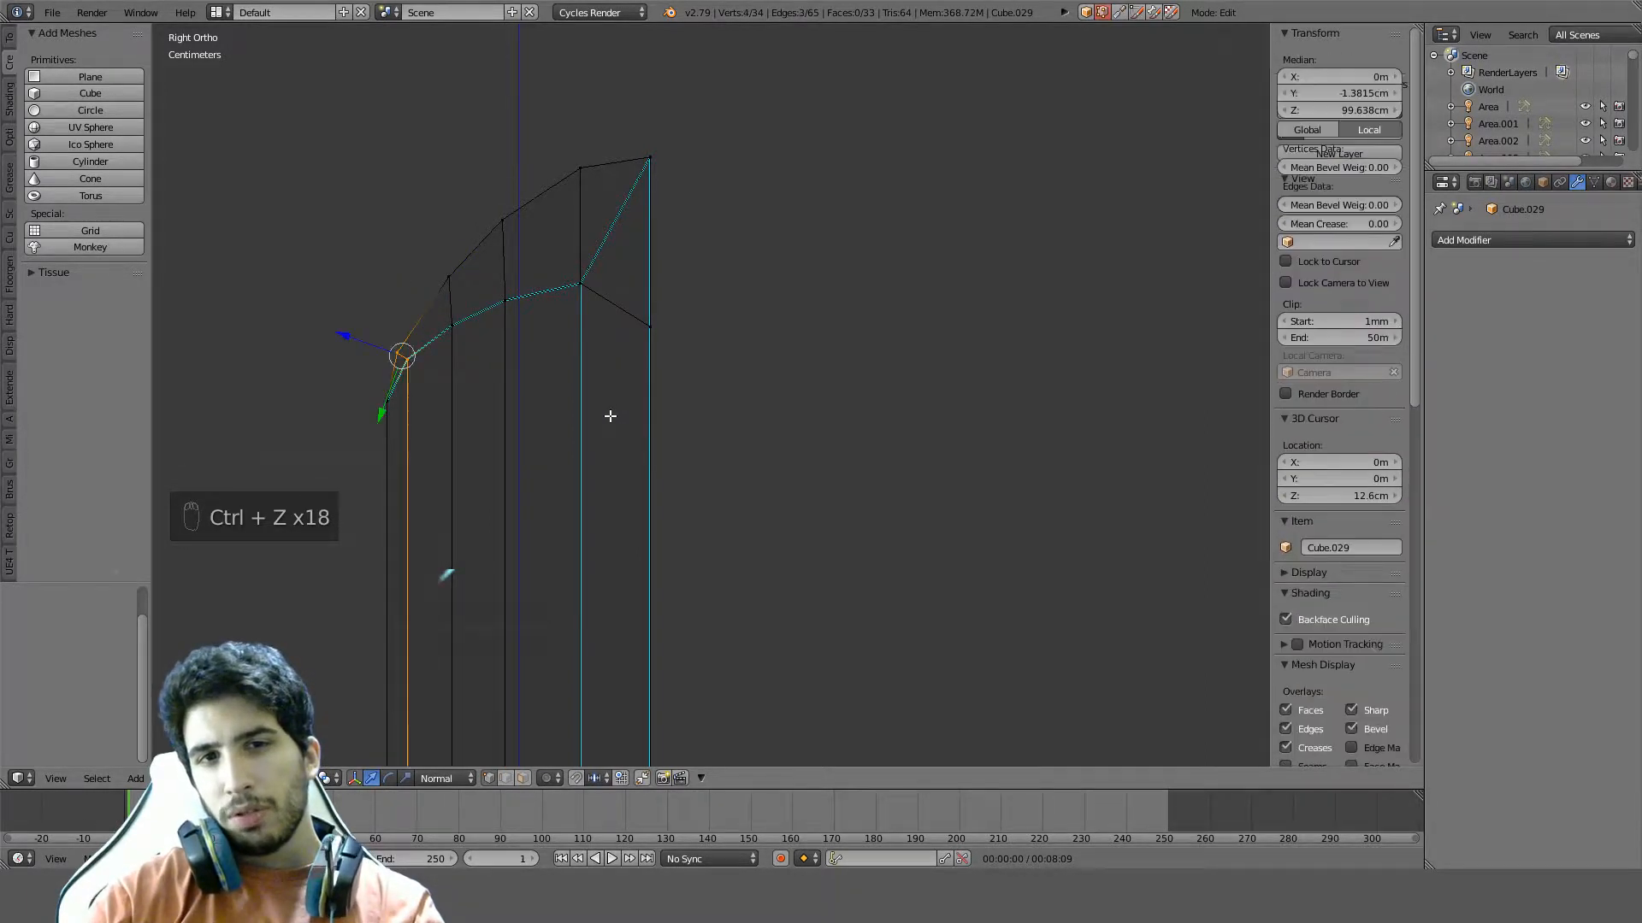
{"action": "key", "text": "ctrl+z"}
{"action": "key", "text": "ctrl+z"}
{"action": "key", "text": "ctrl+z"}
{"action": "key", "text": "ctrl+z"}
{"action": "key", "text": "ctrl+z"}
{"action": "key", "text": "ctrl+z"}
{"action": "key", "text": "ctrl+z"}
{"action": "key", "text": "ctrl+z"}
{"action": "key", "text": "ctrl+z"}
{"action": "key", "text": "ctrl+z"}
{"action": "key", "text": "ctrl+z"}
{"action": "key", "text": "ctrl+z"}
{"action": "key", "text": "ctrl+z"}
{"action": "key", "text": "ctrl+z"}
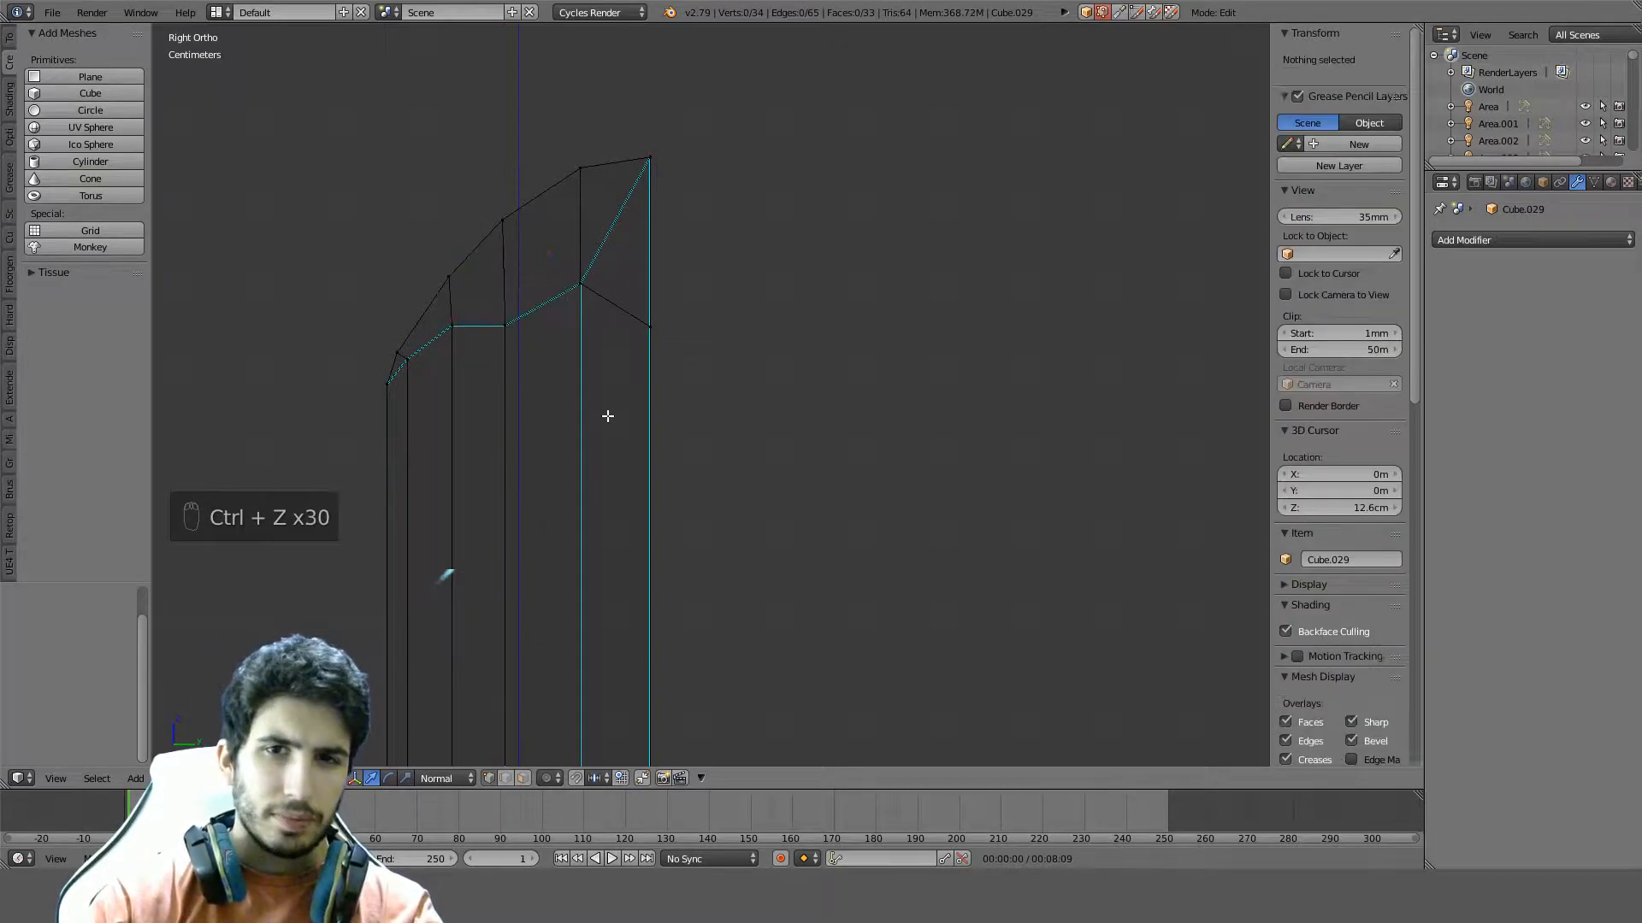
{"action": "key", "text": "ctrl+z"}
{"action": "key", "text": "ctrl+z"}
{"action": "key", "text": "ctrl+z"}
{"action": "key", "text": "ctrl+z"}
{"action": "key", "text": "ctrl+z"}
{"action": "key", "text": "ctrl+z"}
{"action": "key", "text": "ctrl+z"}
{"action": "key", "text": "ctrl+z"}
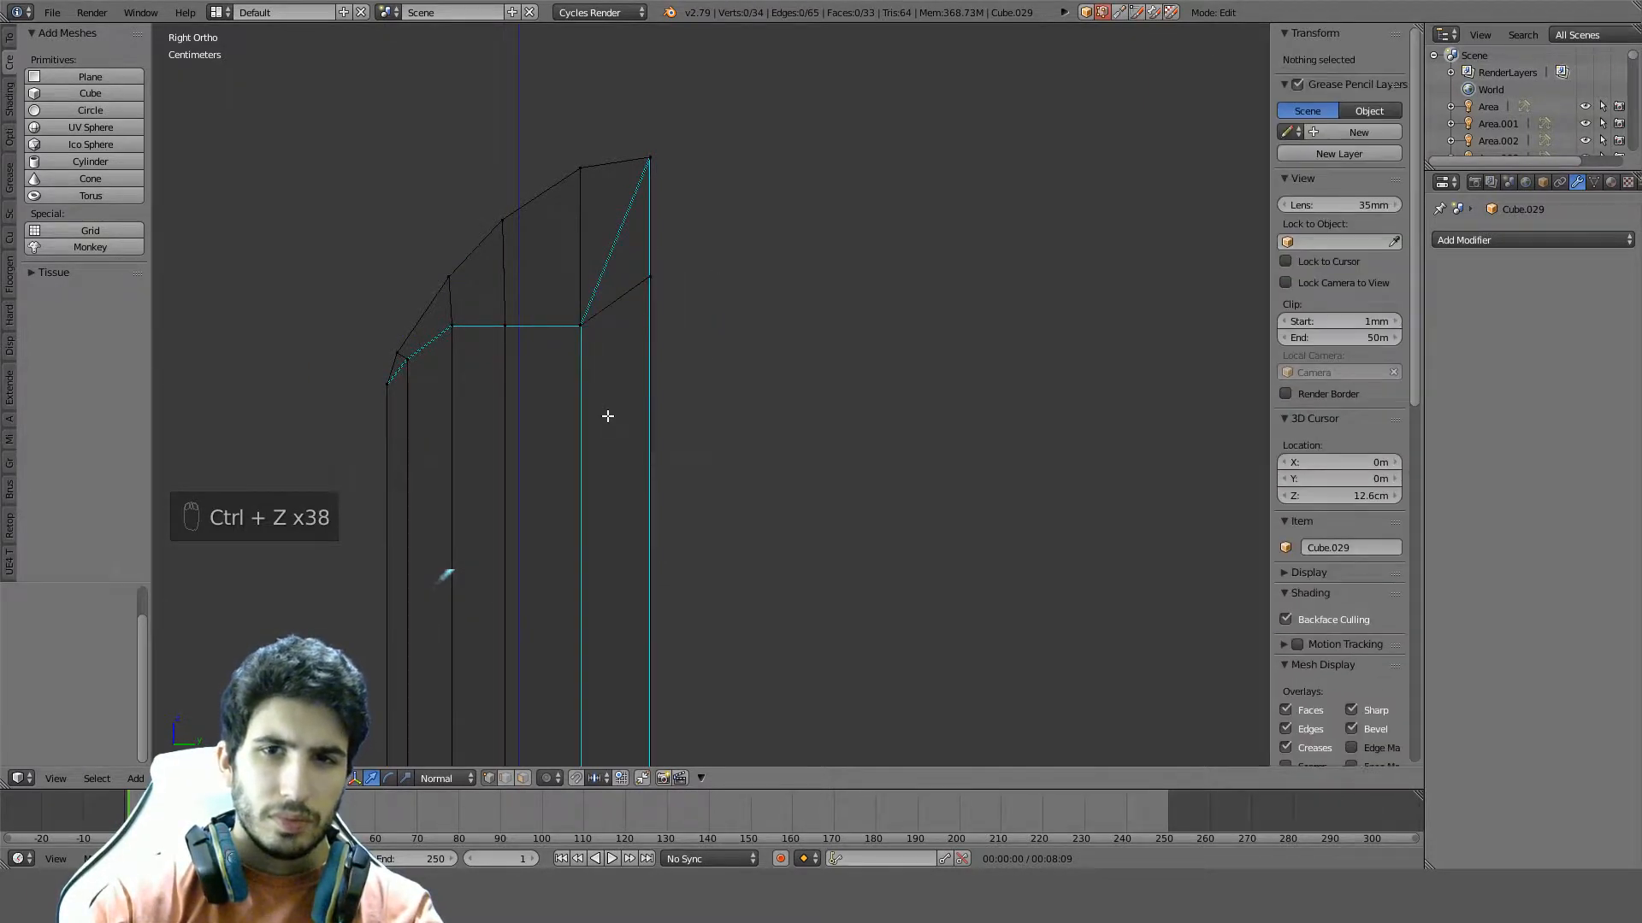
Lower the third vertex pair from the front on the tip's lower edge 6 mm along Z
{"action": "key", "text": "a"}
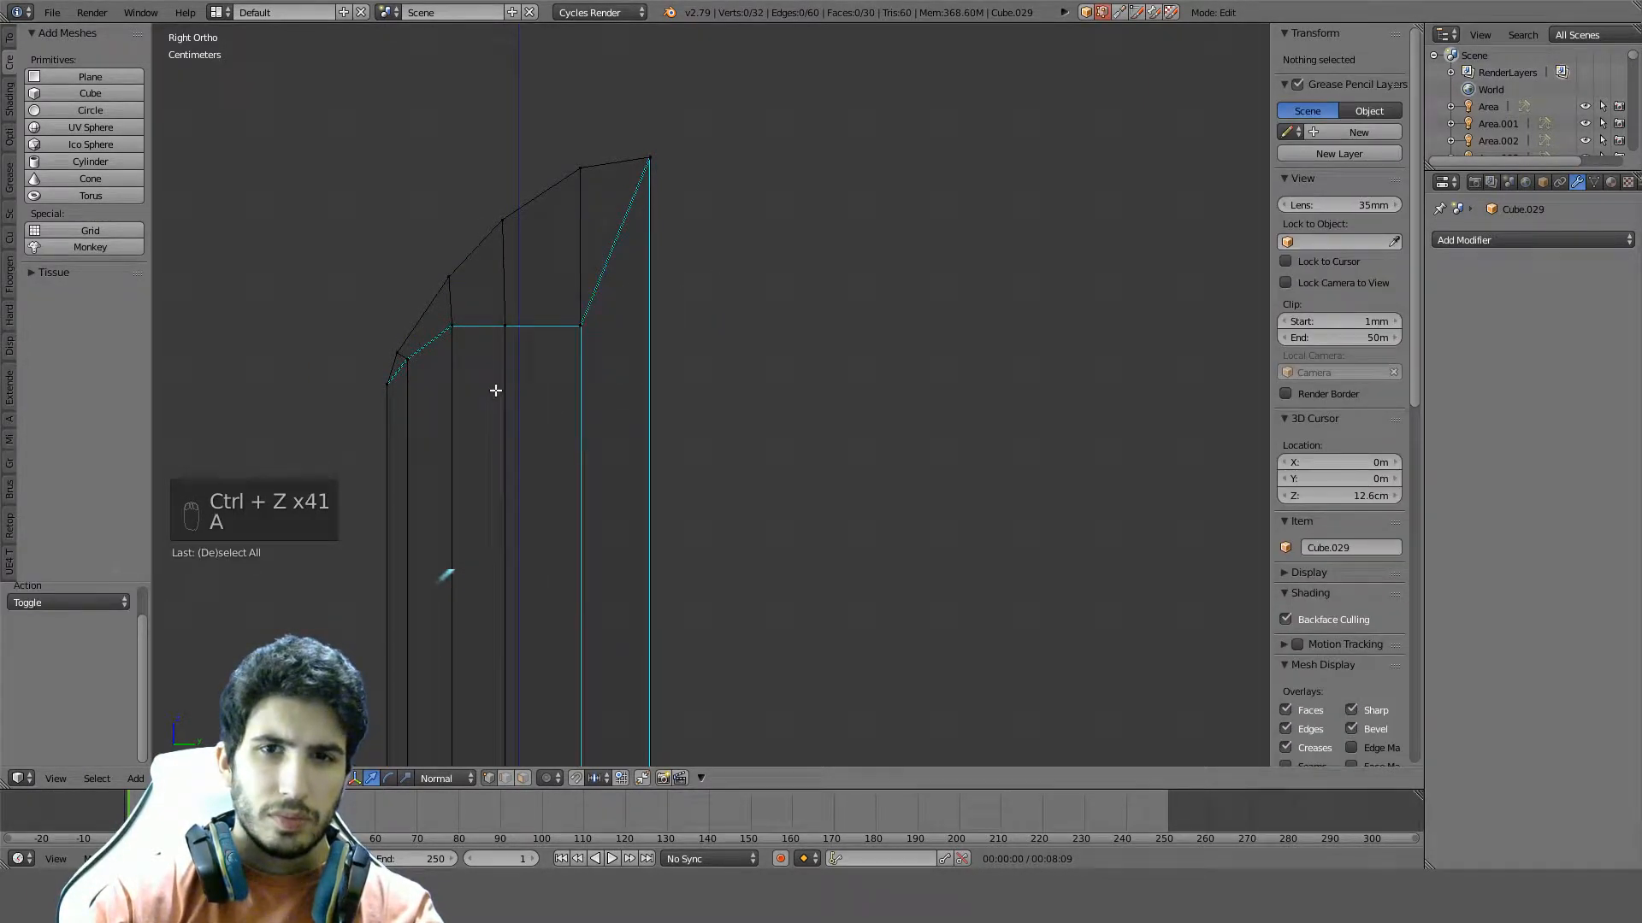
{"action": "key", "text": "c"}
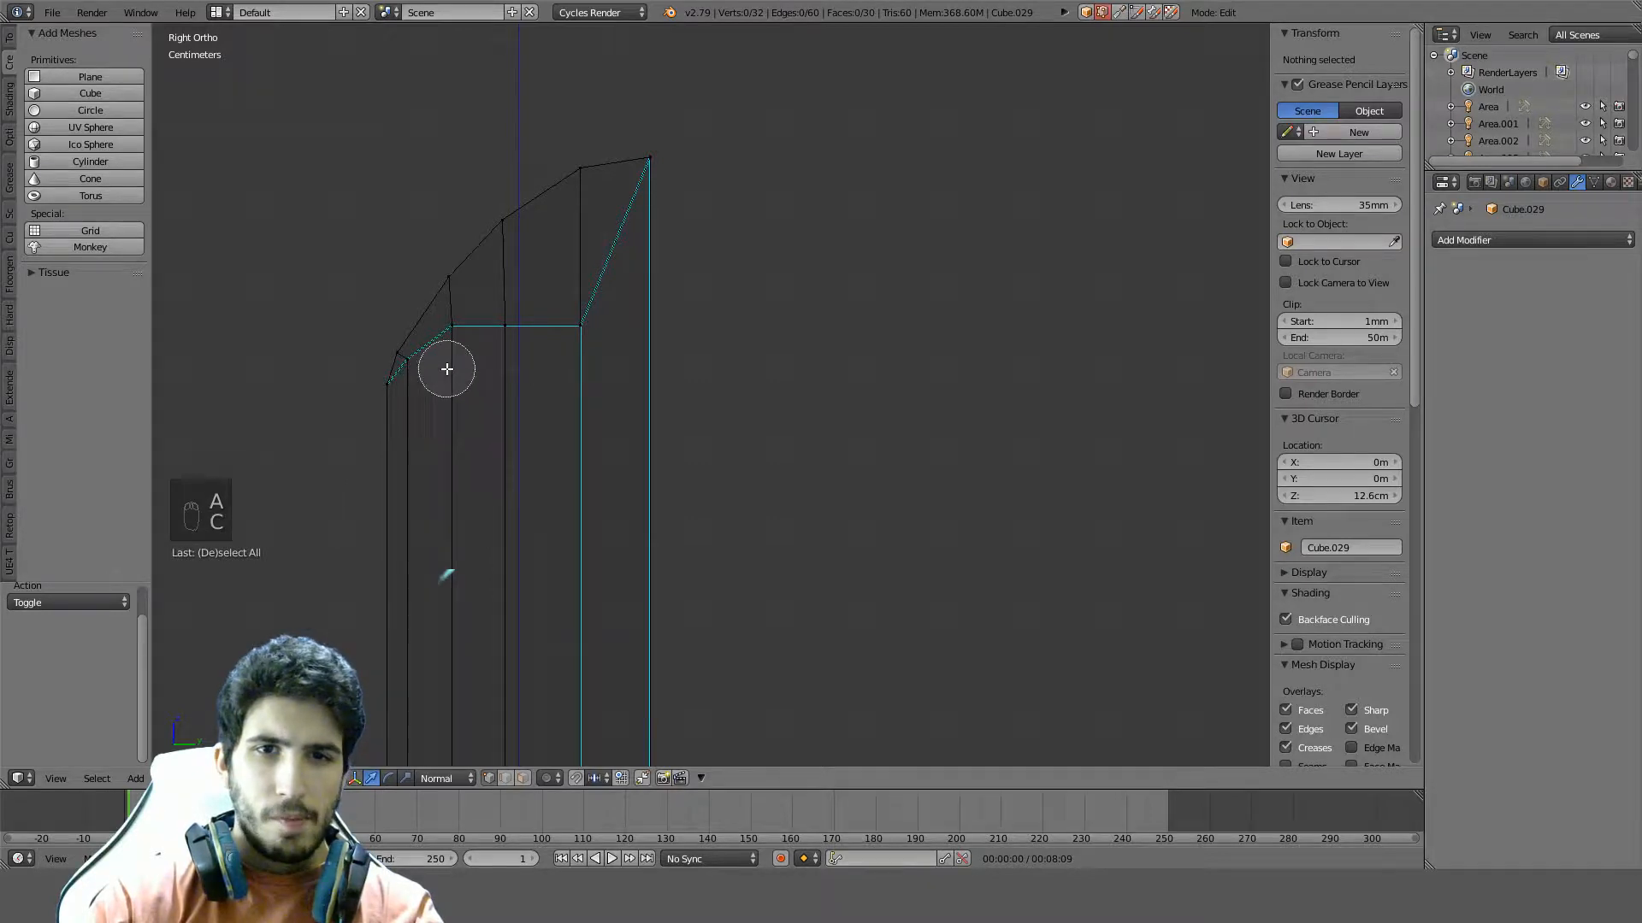
{"action": "left_click", "coordinate": [451, 341]}
{"action": "right_click", "coordinate": [570, 326]}
{"action": "key", "text": "g"}
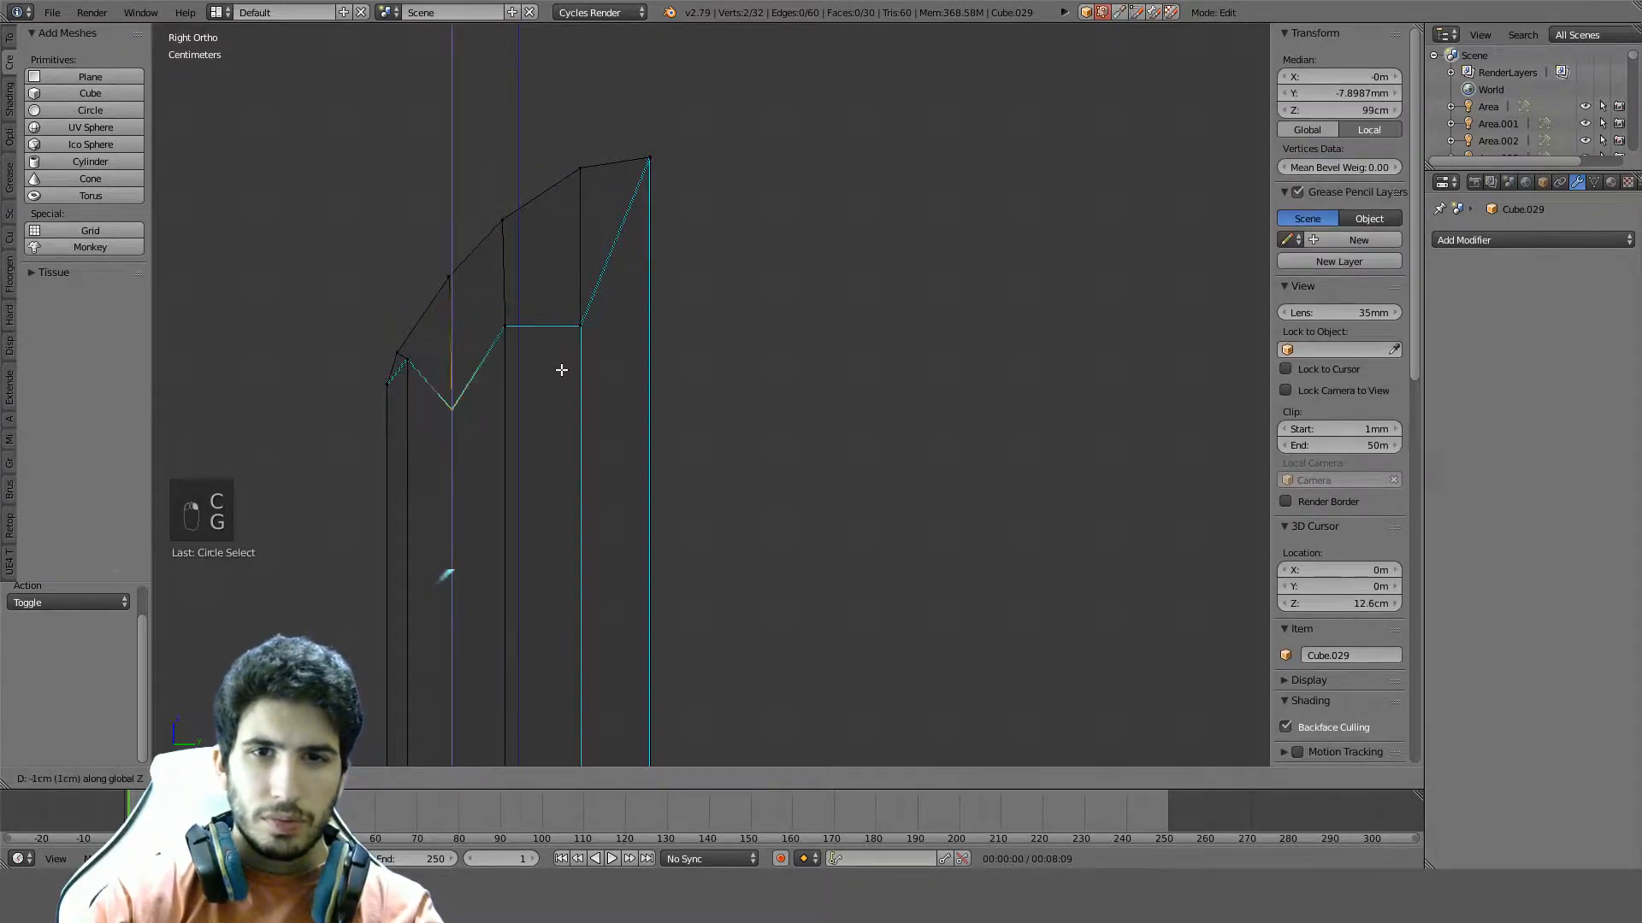
{"action": "key", "text": "z"}
{"action": "left_click", "coordinate": [558, 389]}
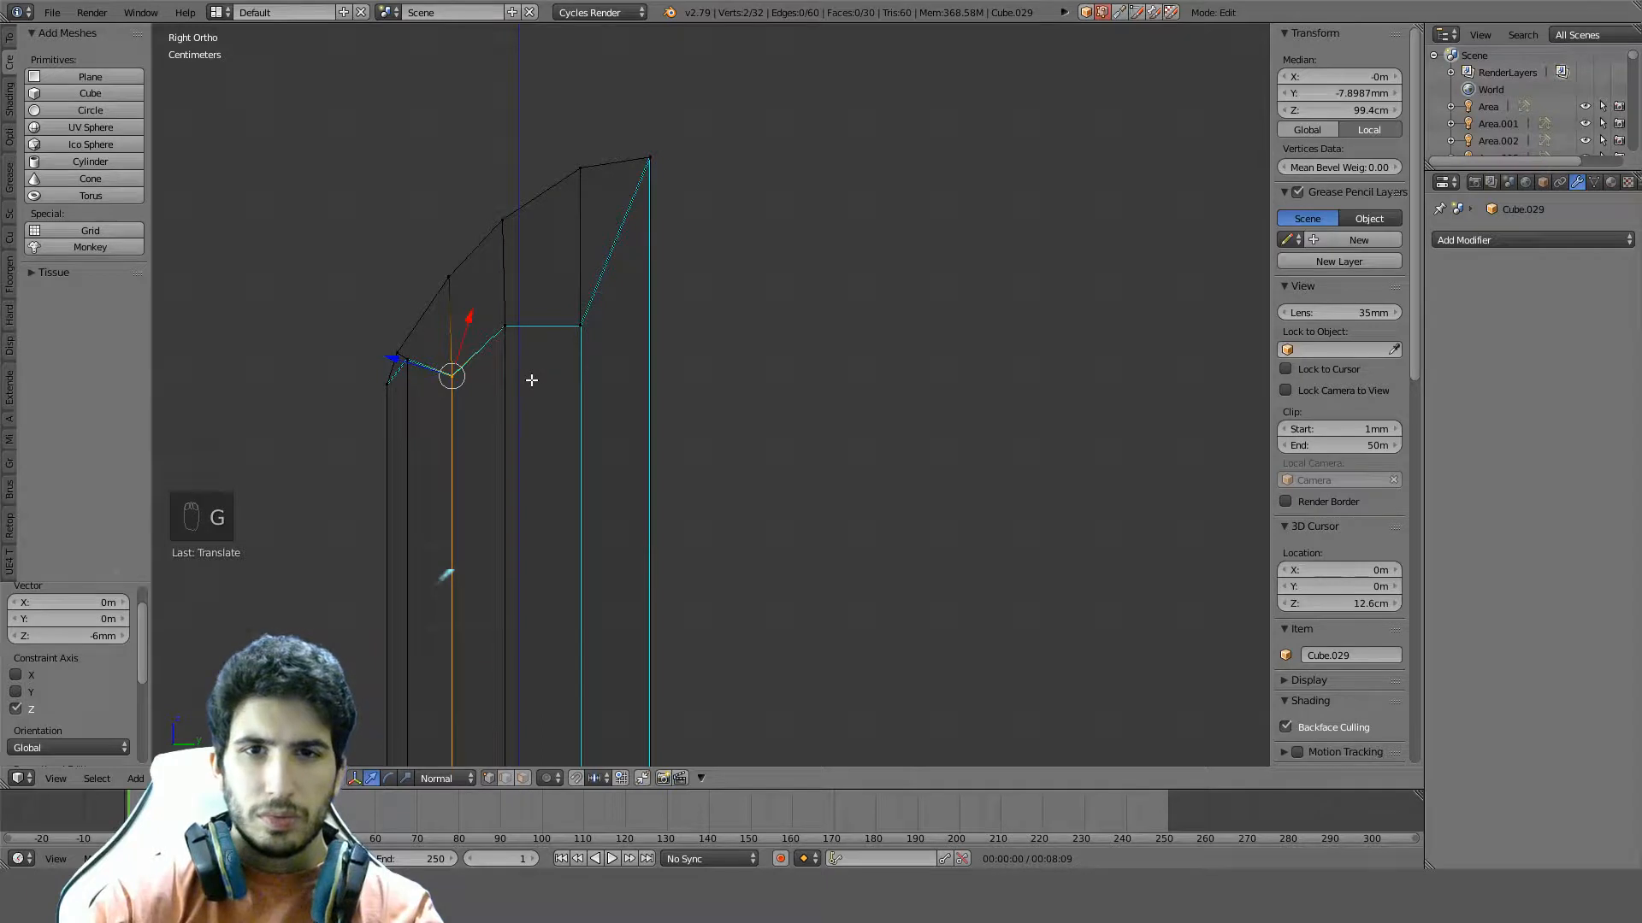
Select only the fourth vertex pair from the front on the tip's lower edge
{"action": "key", "text": "a"}
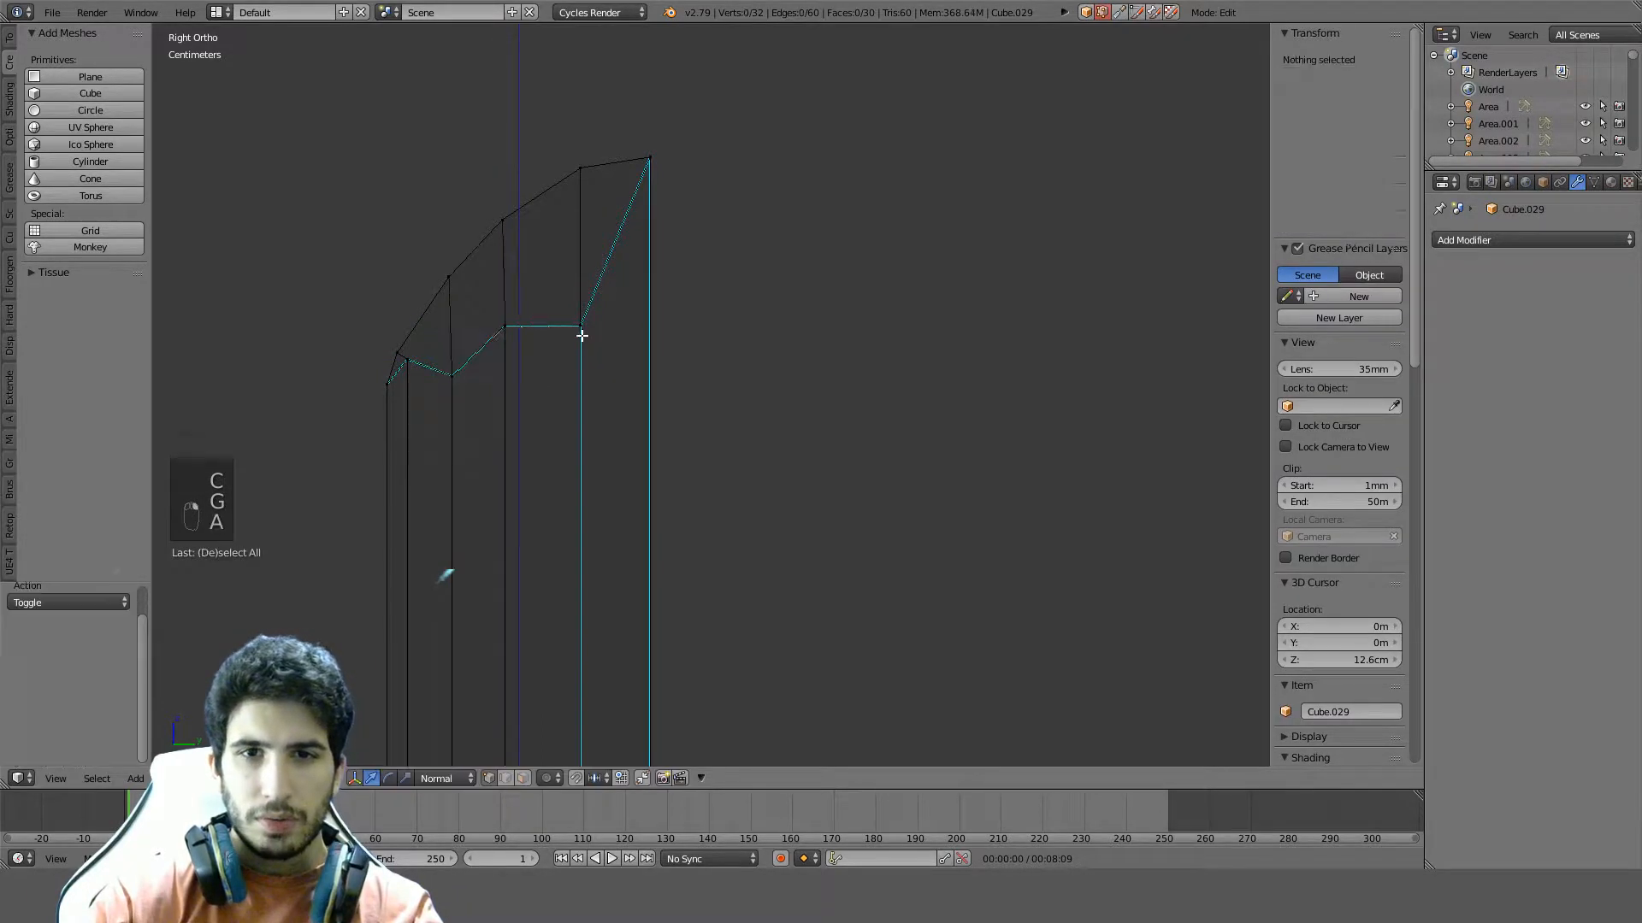
{"action": "key", "text": "c"}
{"action": "left_click", "coordinate": [513, 336]}
{"action": "right_click", "coordinate": [513, 337]}
{"action": "key", "text": "g"}
{"action": "key", "text": "z"}
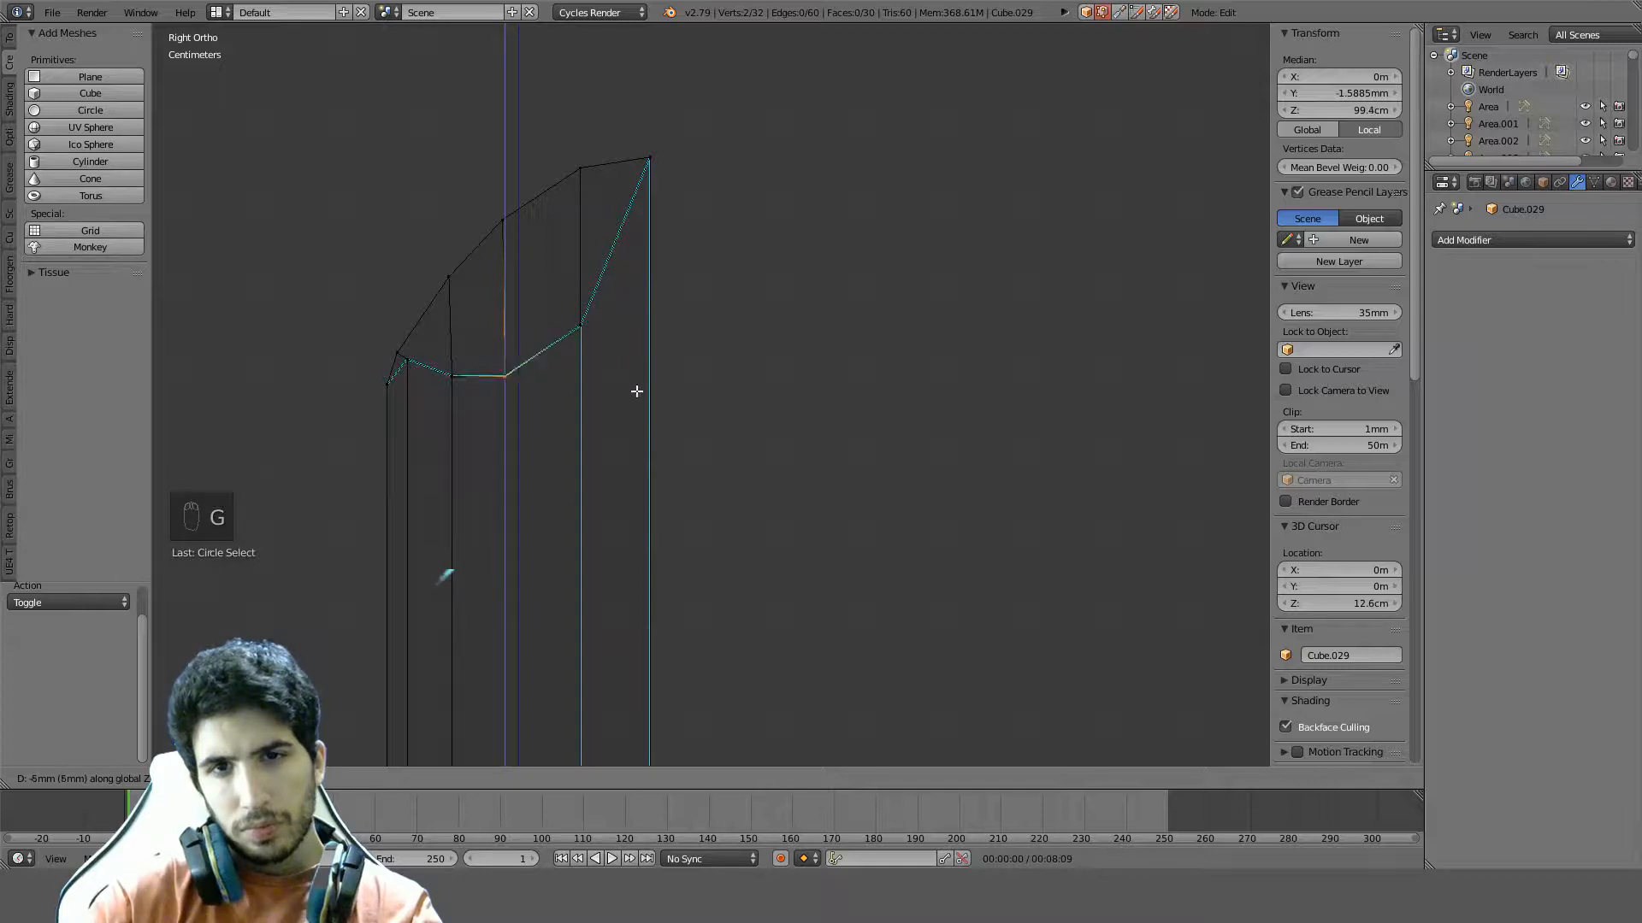
{"action": "right_click", "coordinate": [594, 356]}
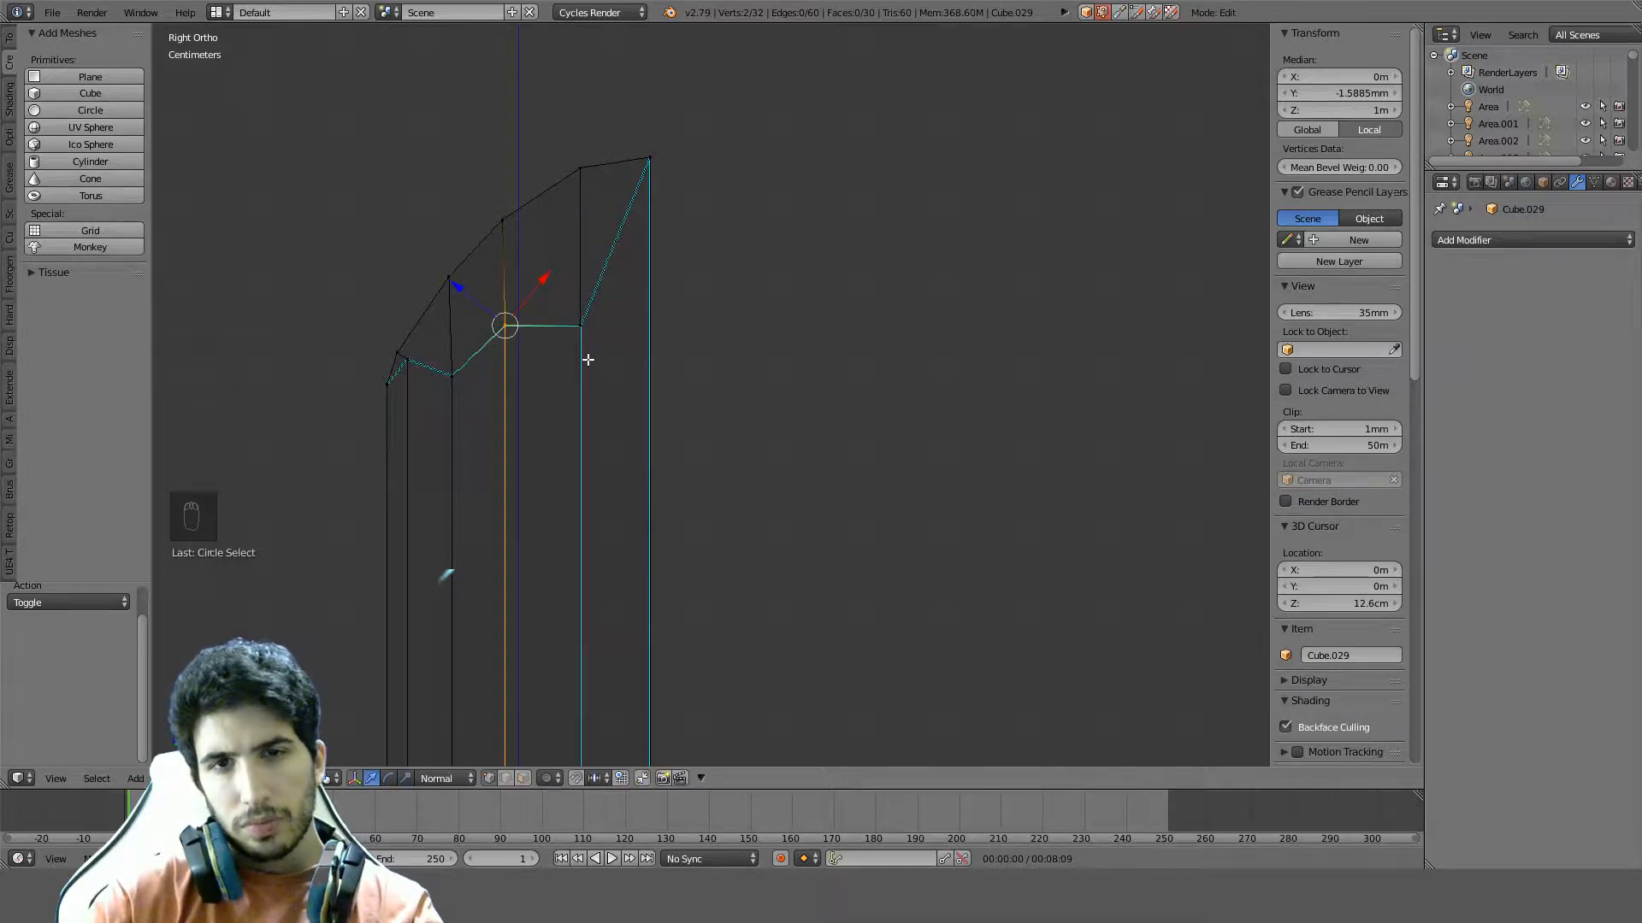
{"action": "key", "text": "g"}
{"action": "key", "text": "g"}
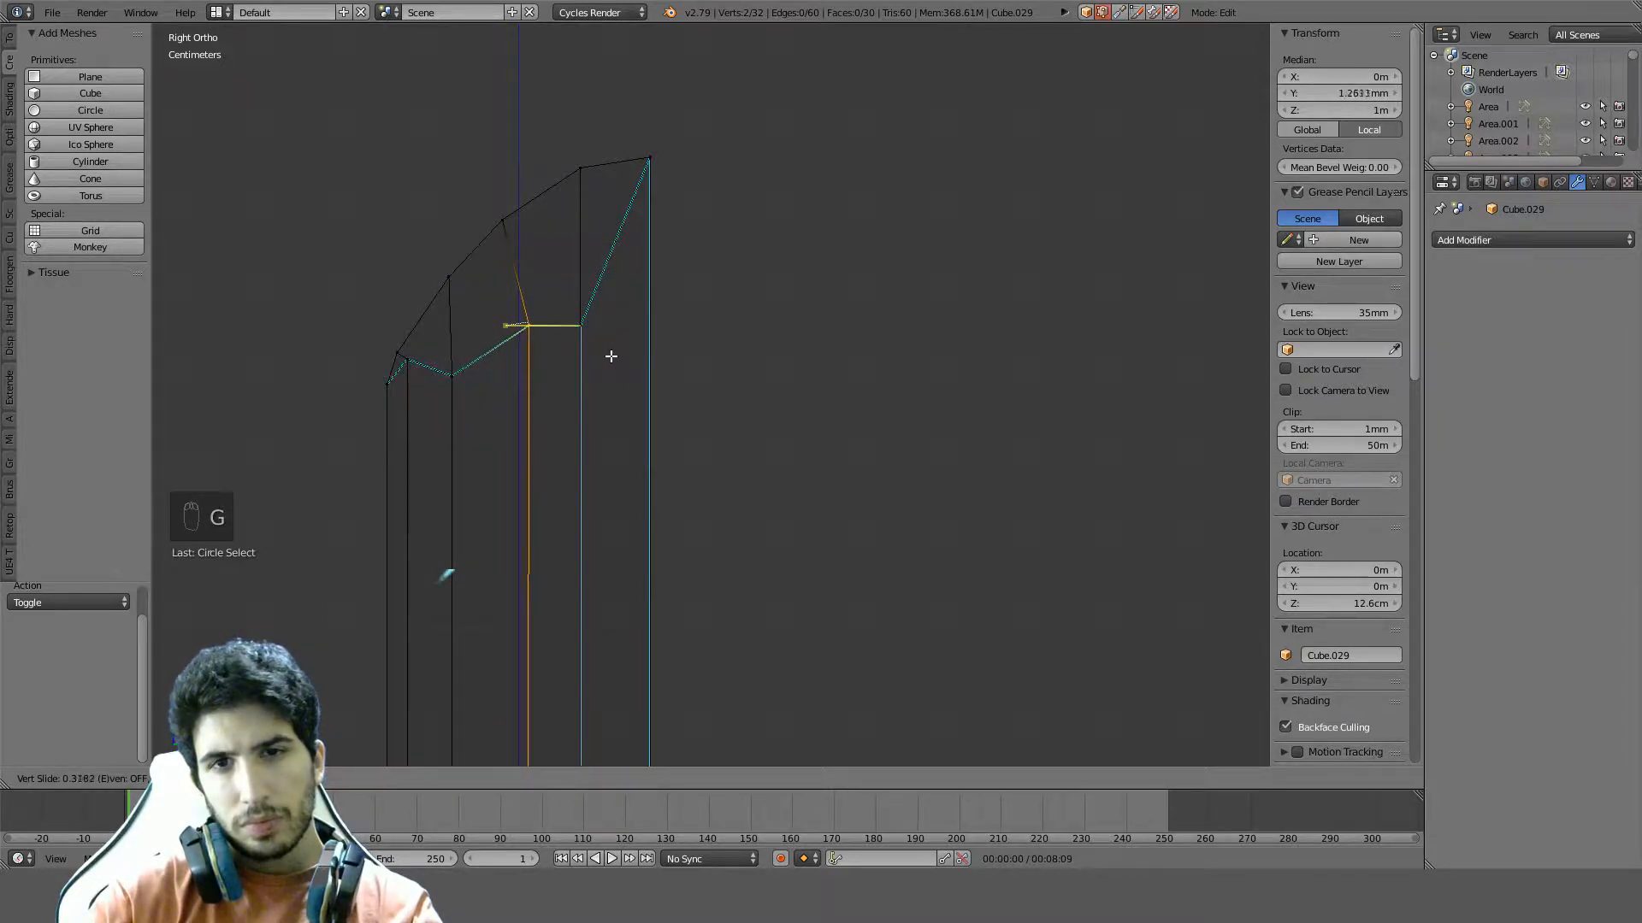
{"action": "right_click", "coordinate": [613, 354]}
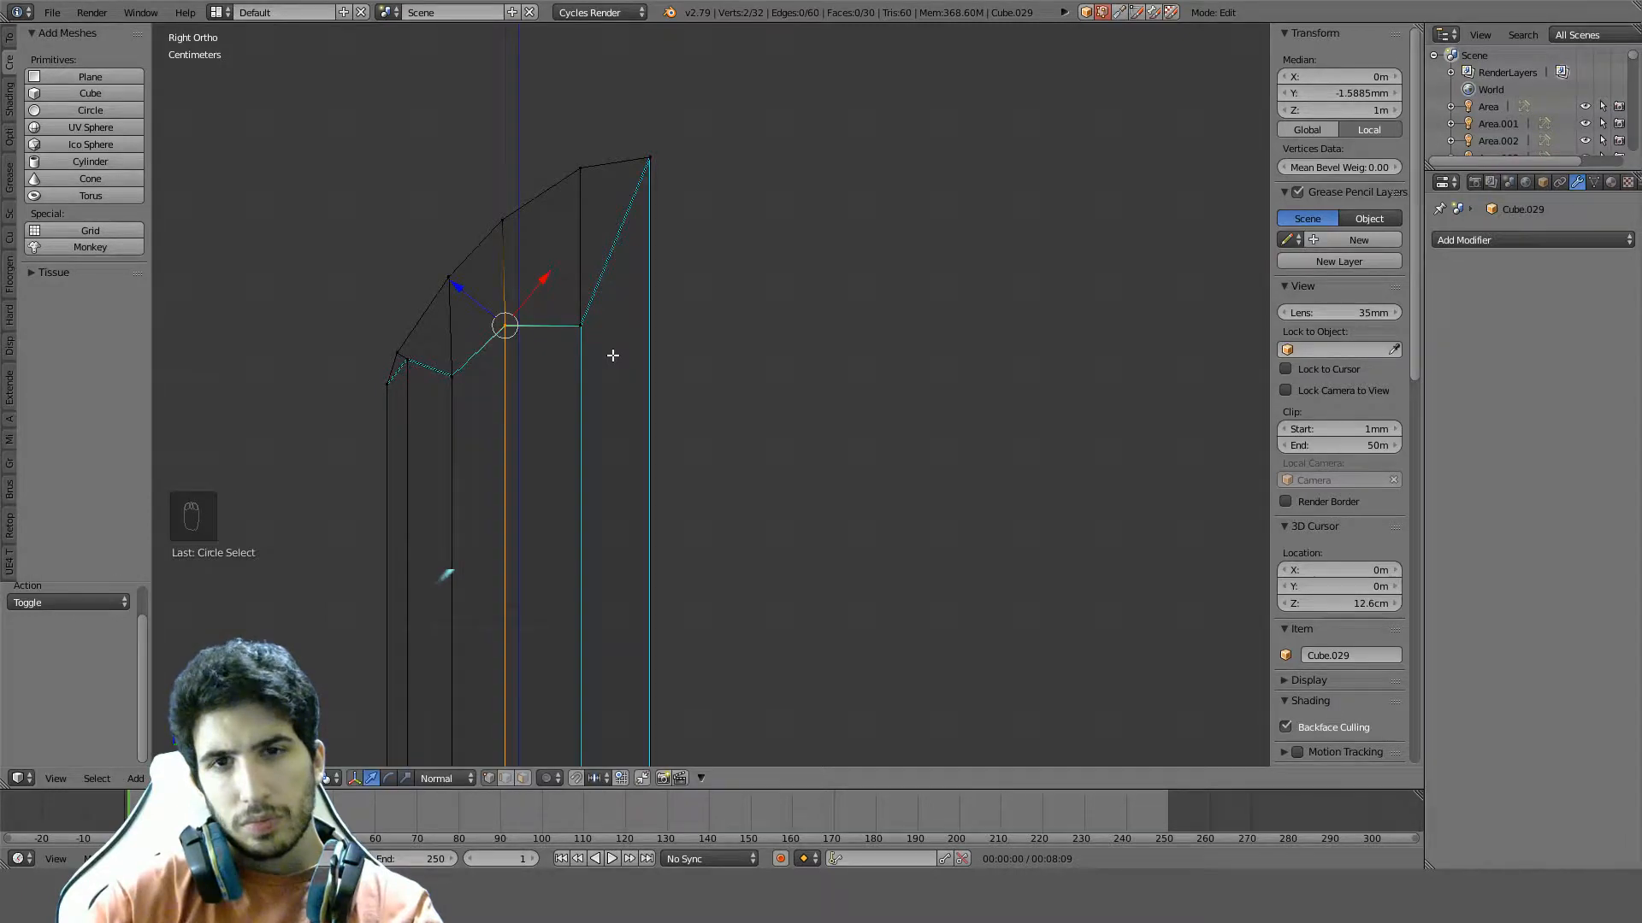
Lower the selected fourth vertex pair along Z so the lower edge slopes evenly between its neighbouring vertices
{"action": "key", "text": "g"}
{"action": "key", "text": "z"}
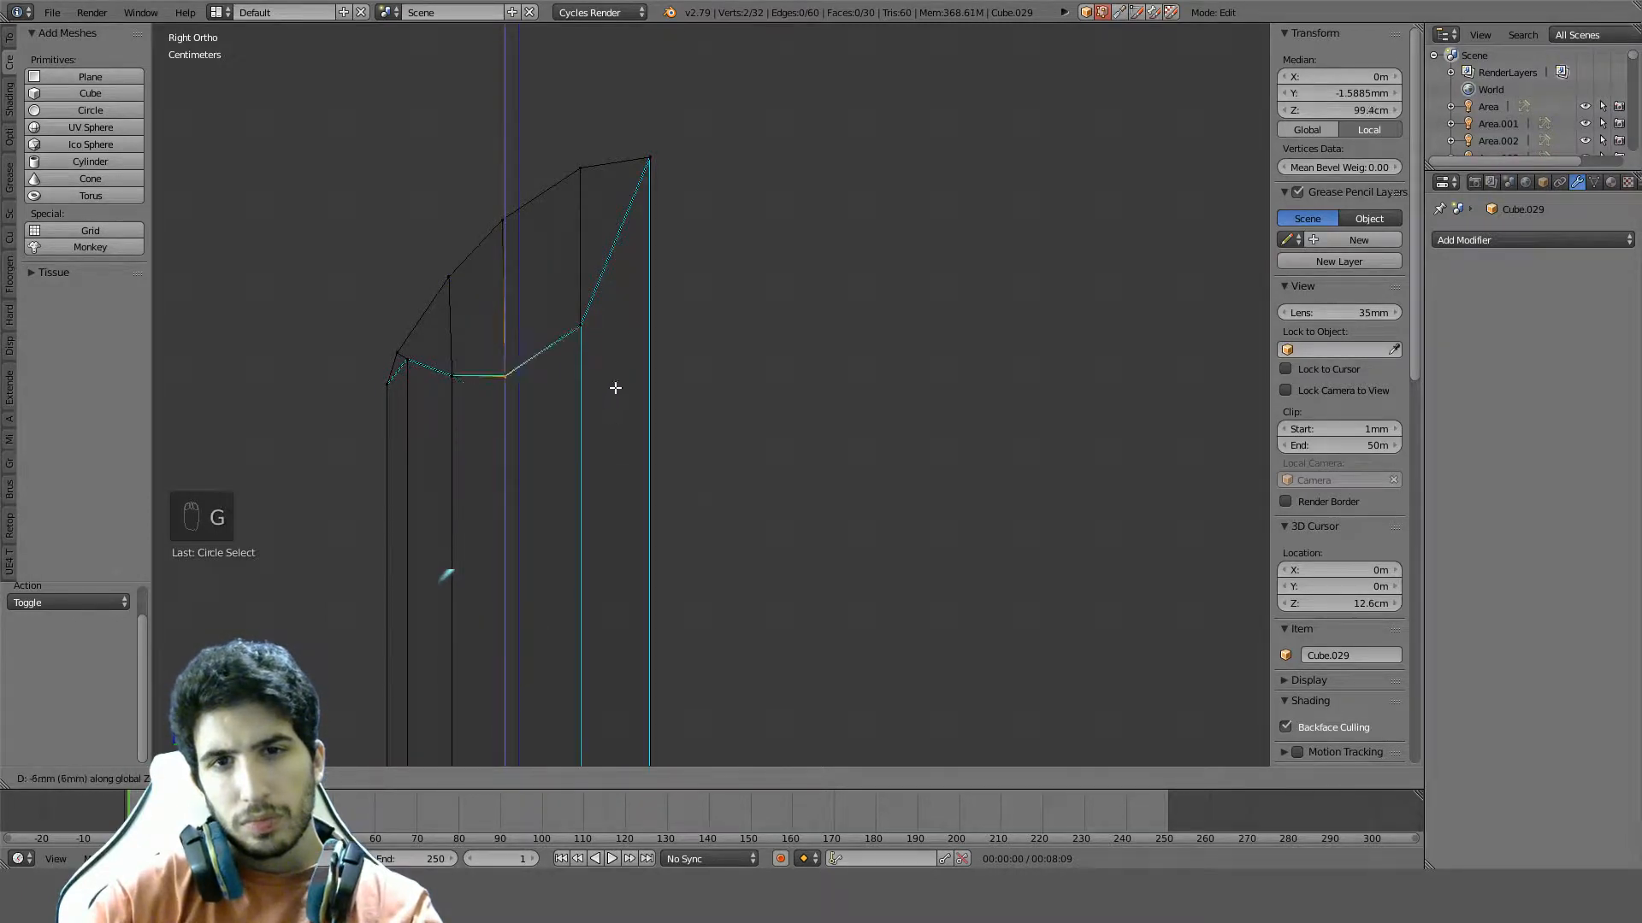
{"action": "left_click", "coordinate": [594, 253]}
Lower the third vertex pair from the front on the tip's lower edge a further 5 mm along Z
{"action": "key", "text": "a"}
{"action": "key", "text": "c"}
{"action": "left_click", "coordinate": [465, 392]}
{"action": "right_click", "coordinate": [466, 393]}
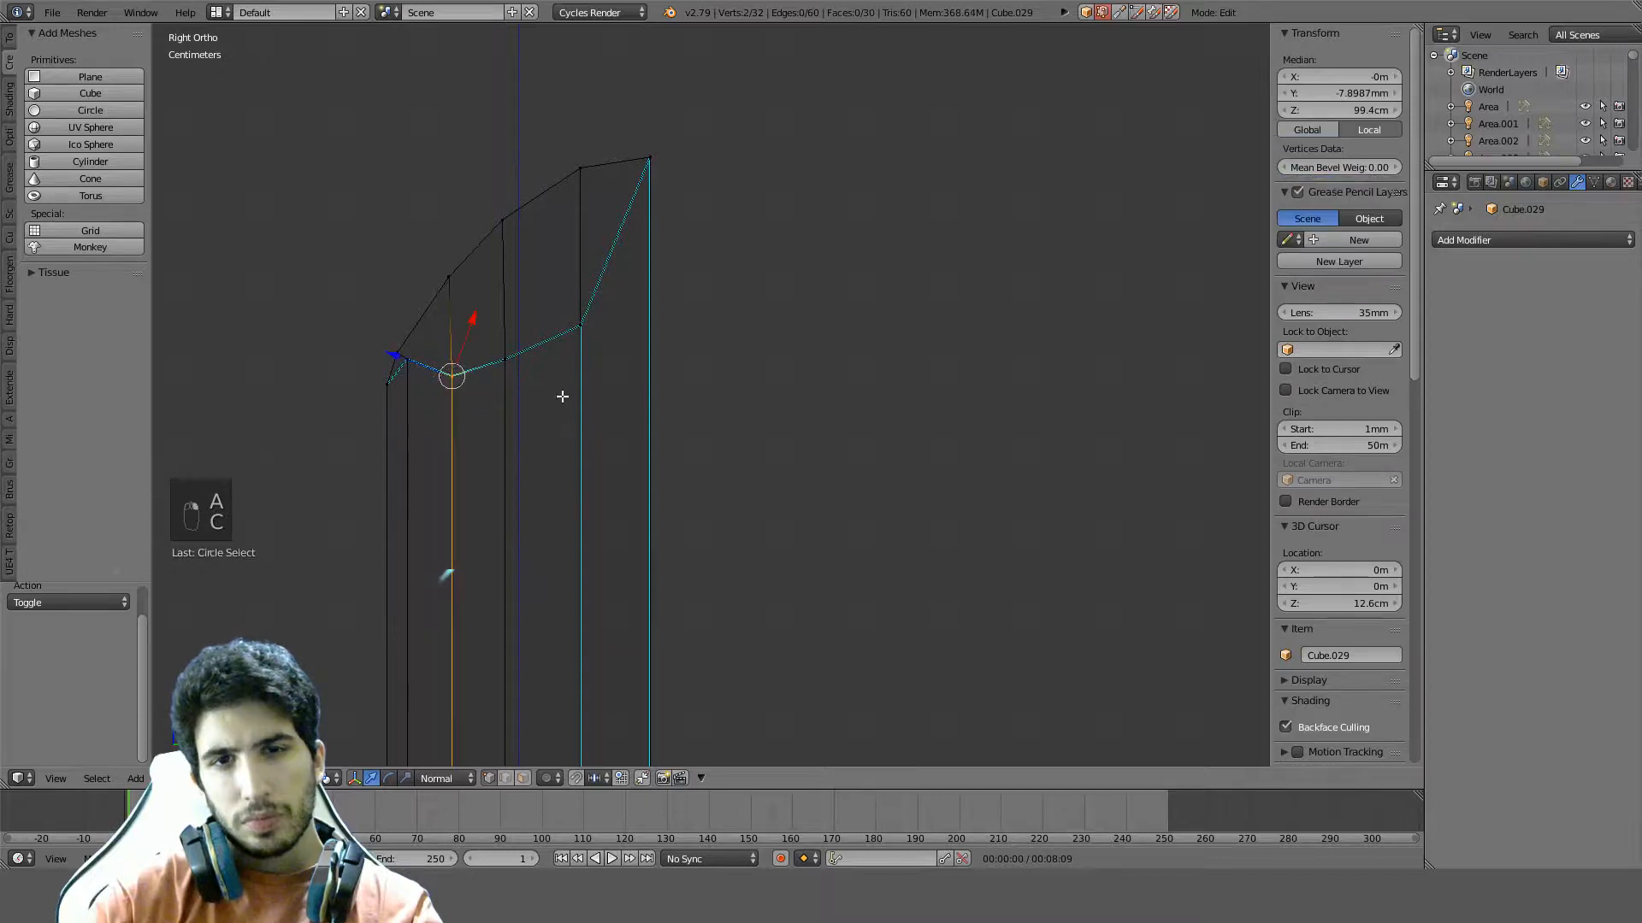
{"action": "key", "text": "g"}
{"action": "key", "text": "z"}
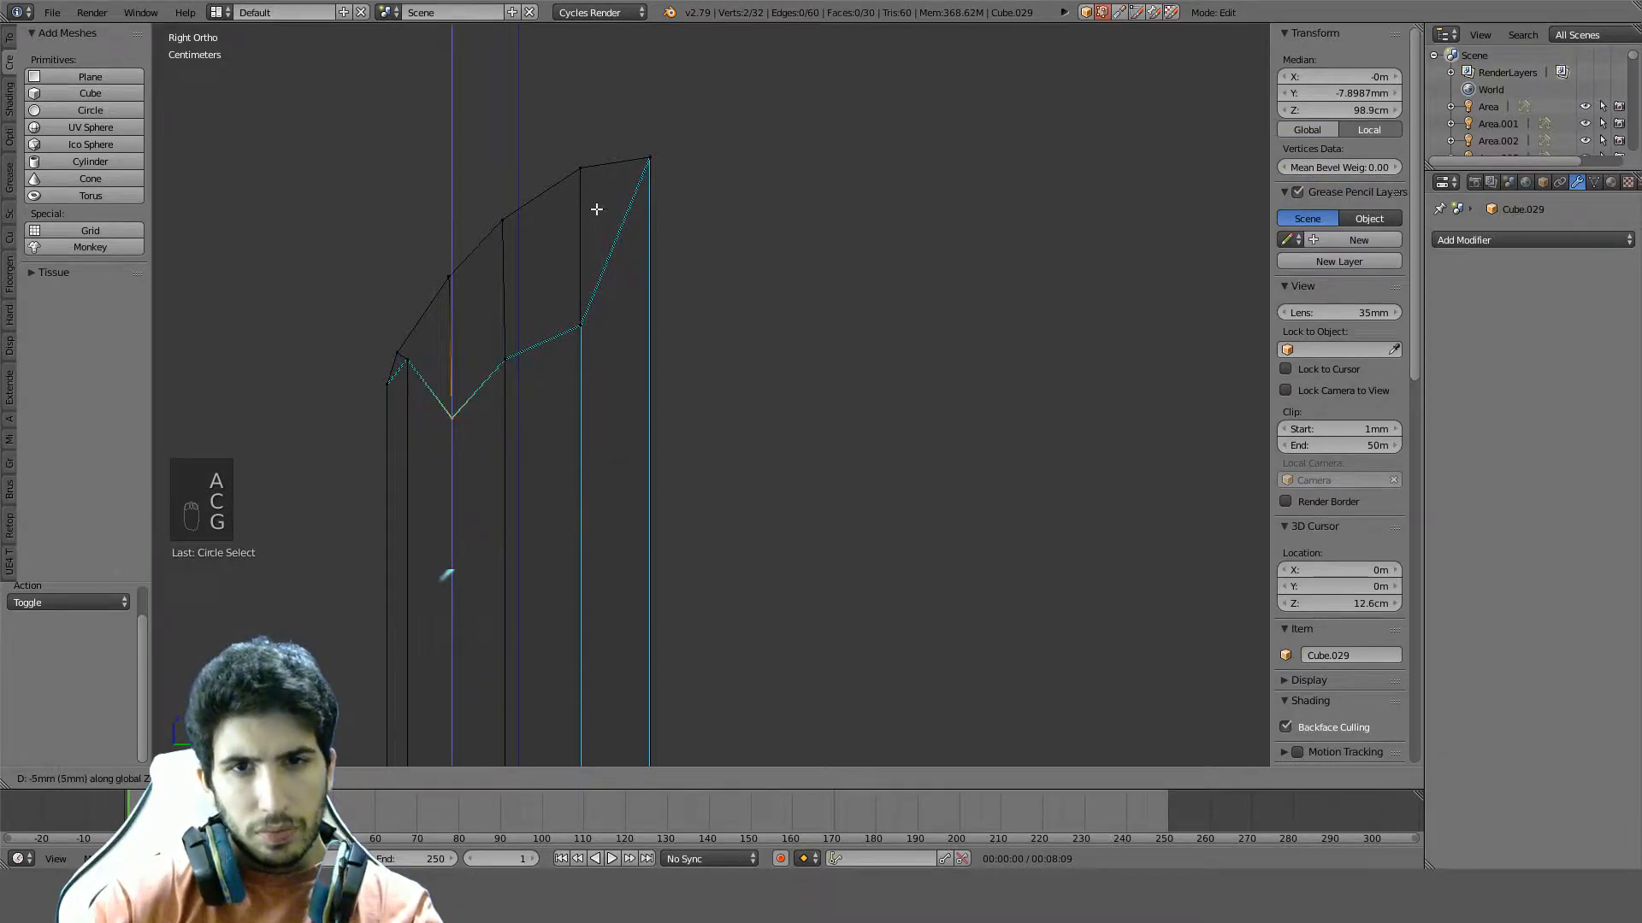
{"action": "left_click", "coordinate": [596, 208]}
Lower the second vertex pair from the front on the tip's lower edge 1.4 cm along Z
{"action": "scroll", "coordinate": [547, 244], "scroll_direction": "down", "scroll_amount": 3, "text": "shift"}
{"action": "key", "text": "a"}
{"action": "key", "text": "c"}
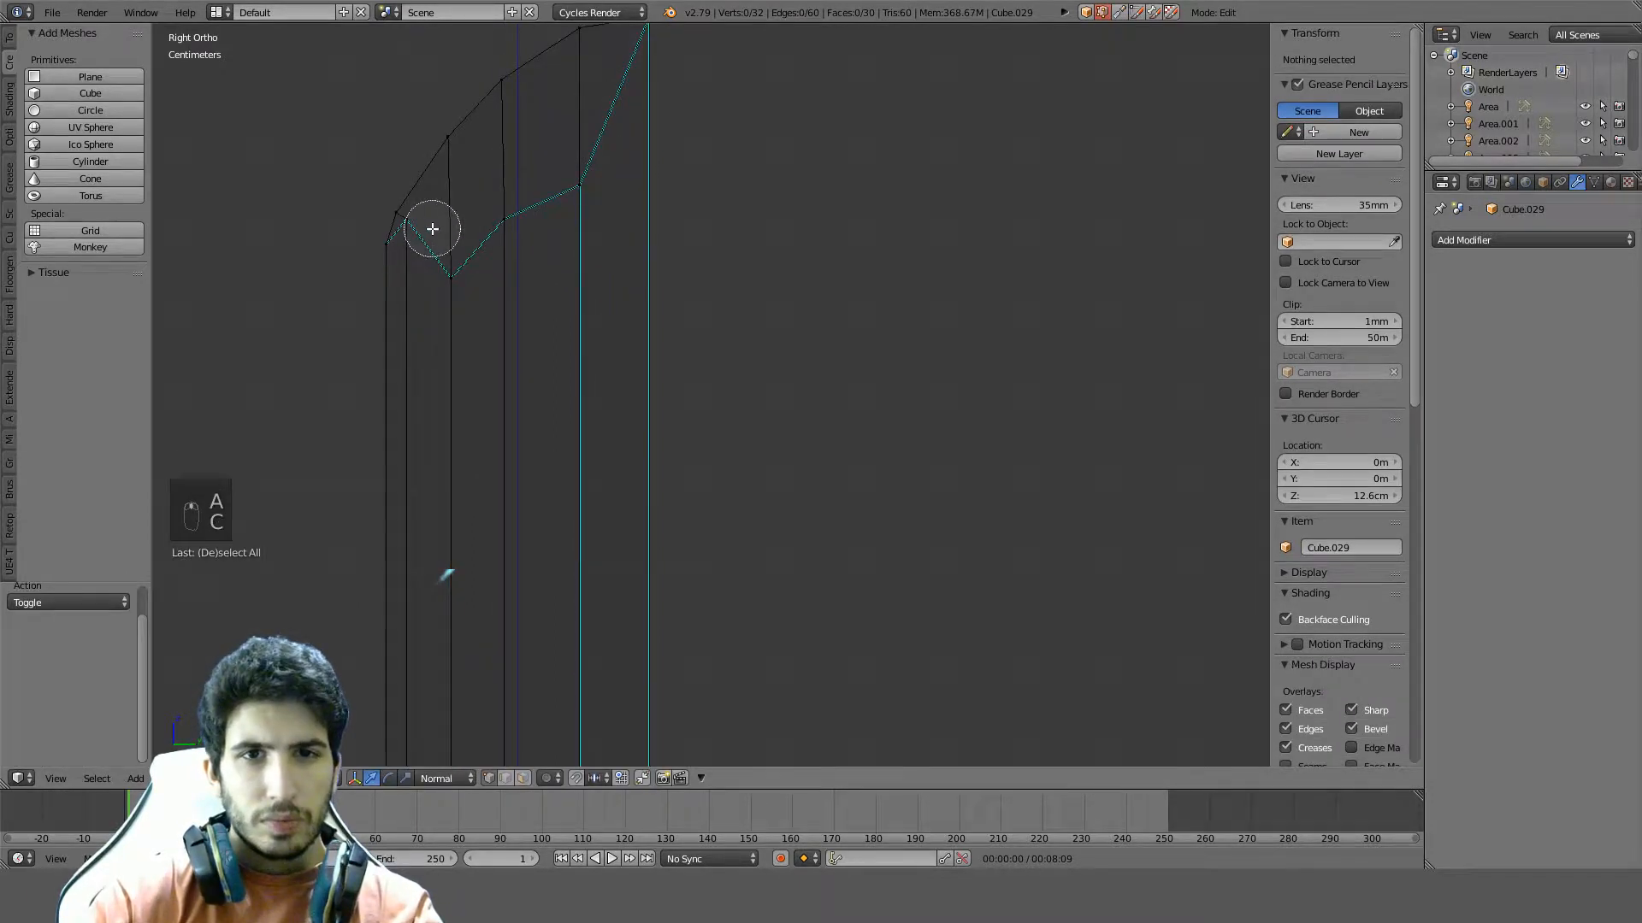
{"action": "left_click", "coordinate": [404, 221]}
{"action": "right_click", "coordinate": [406, 222]}
{"action": "key", "text": "g"}
{"action": "key", "text": "z"}
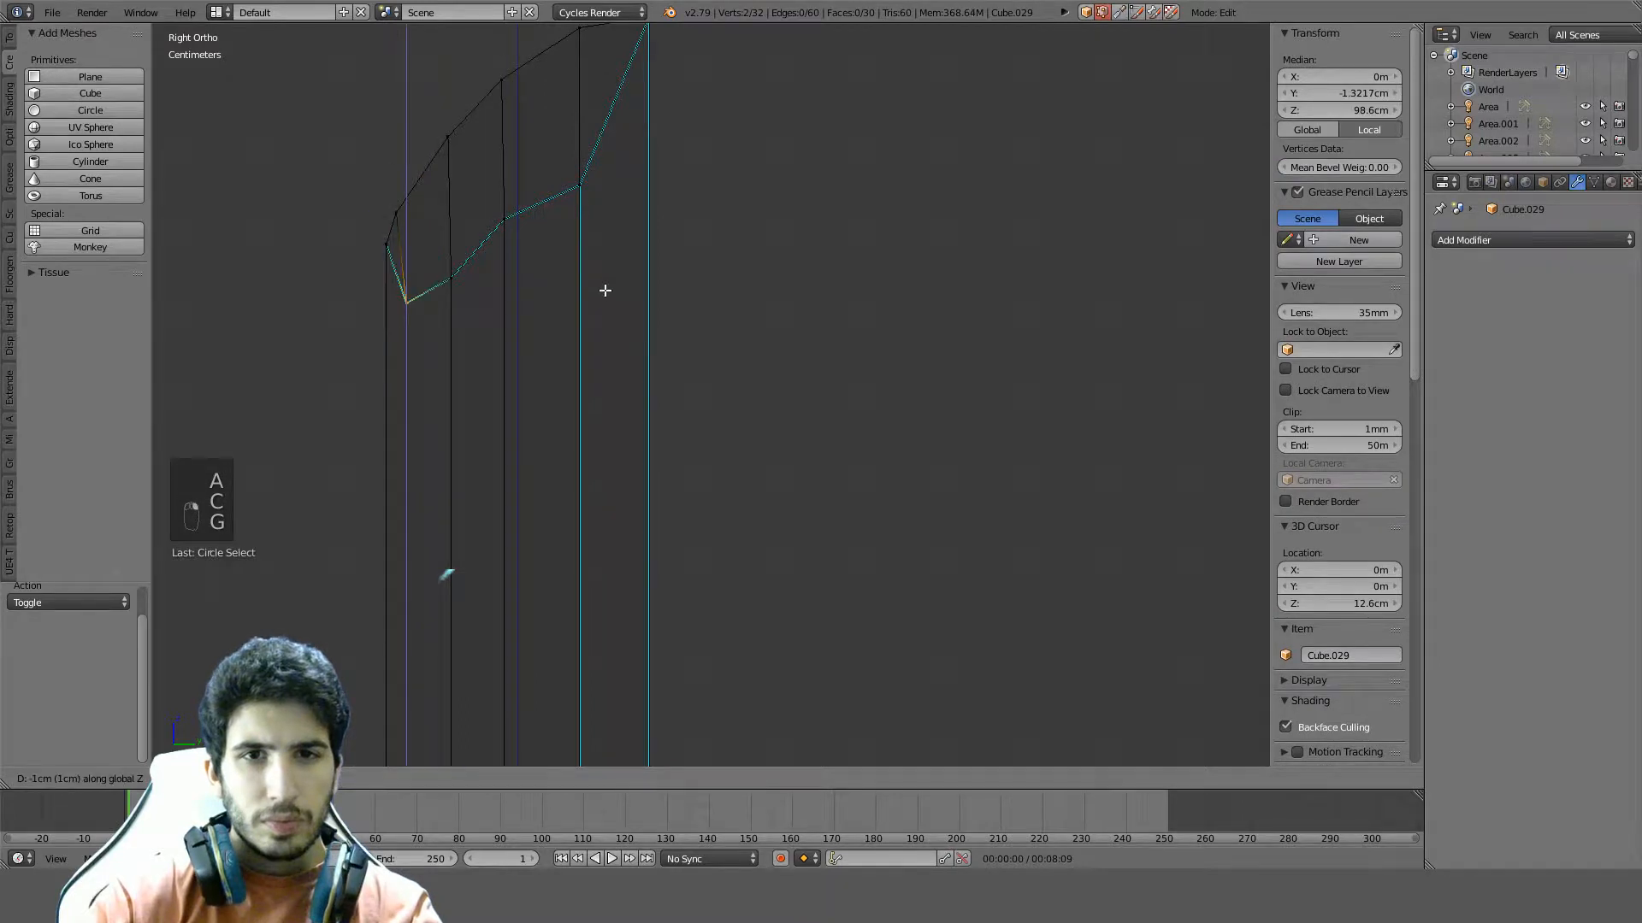
{"action": "left_click", "coordinate": [654, 734]}
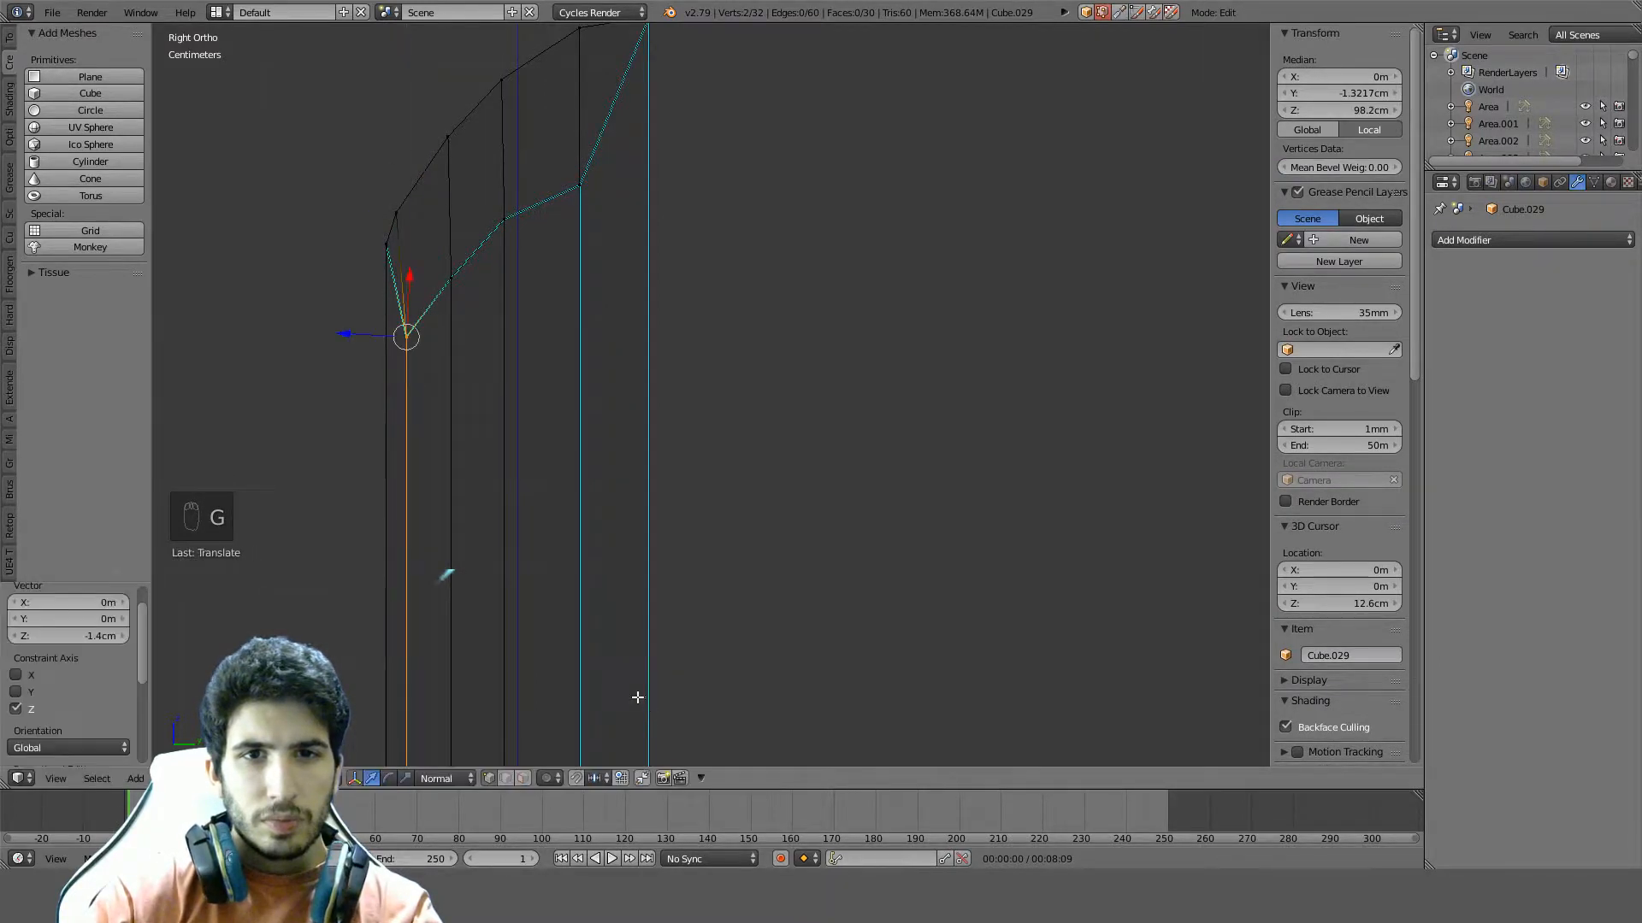
Lower the frontmost vertex pair on the tip's lower edge 2 cm along Z
{"action": "key", "text": "a"}
{"action": "key", "text": "c"}
{"action": "left_click", "coordinate": [381, 245]}
{"action": "right_click", "coordinate": [608, 224]}
{"action": "key", "text": "g"}
{"action": "key", "text": "z"}
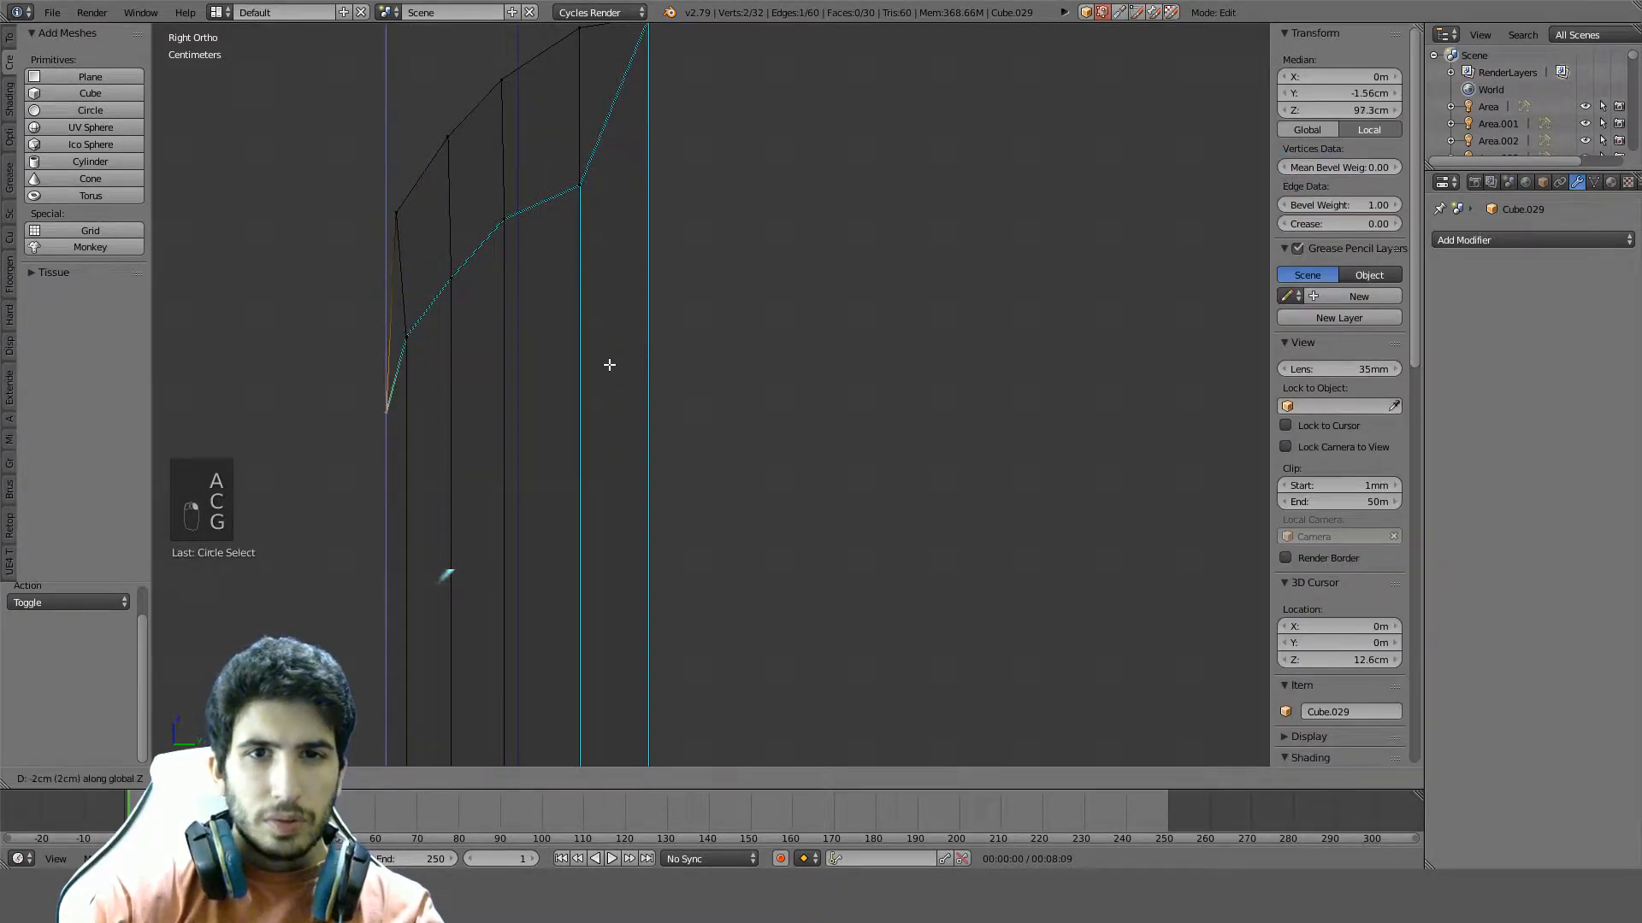
{"action": "left_click", "coordinate": [608, 408]}
Lower the frontmost vertex pair on the tip's upper edge 5 mm along Z
{"action": "middle_click_drag", "start_coordinate": [569, 287], "coordinate": [547, 359], "text": "shift"}
{"action": "key", "text": "a"}
{"action": "key", "text": "c"}
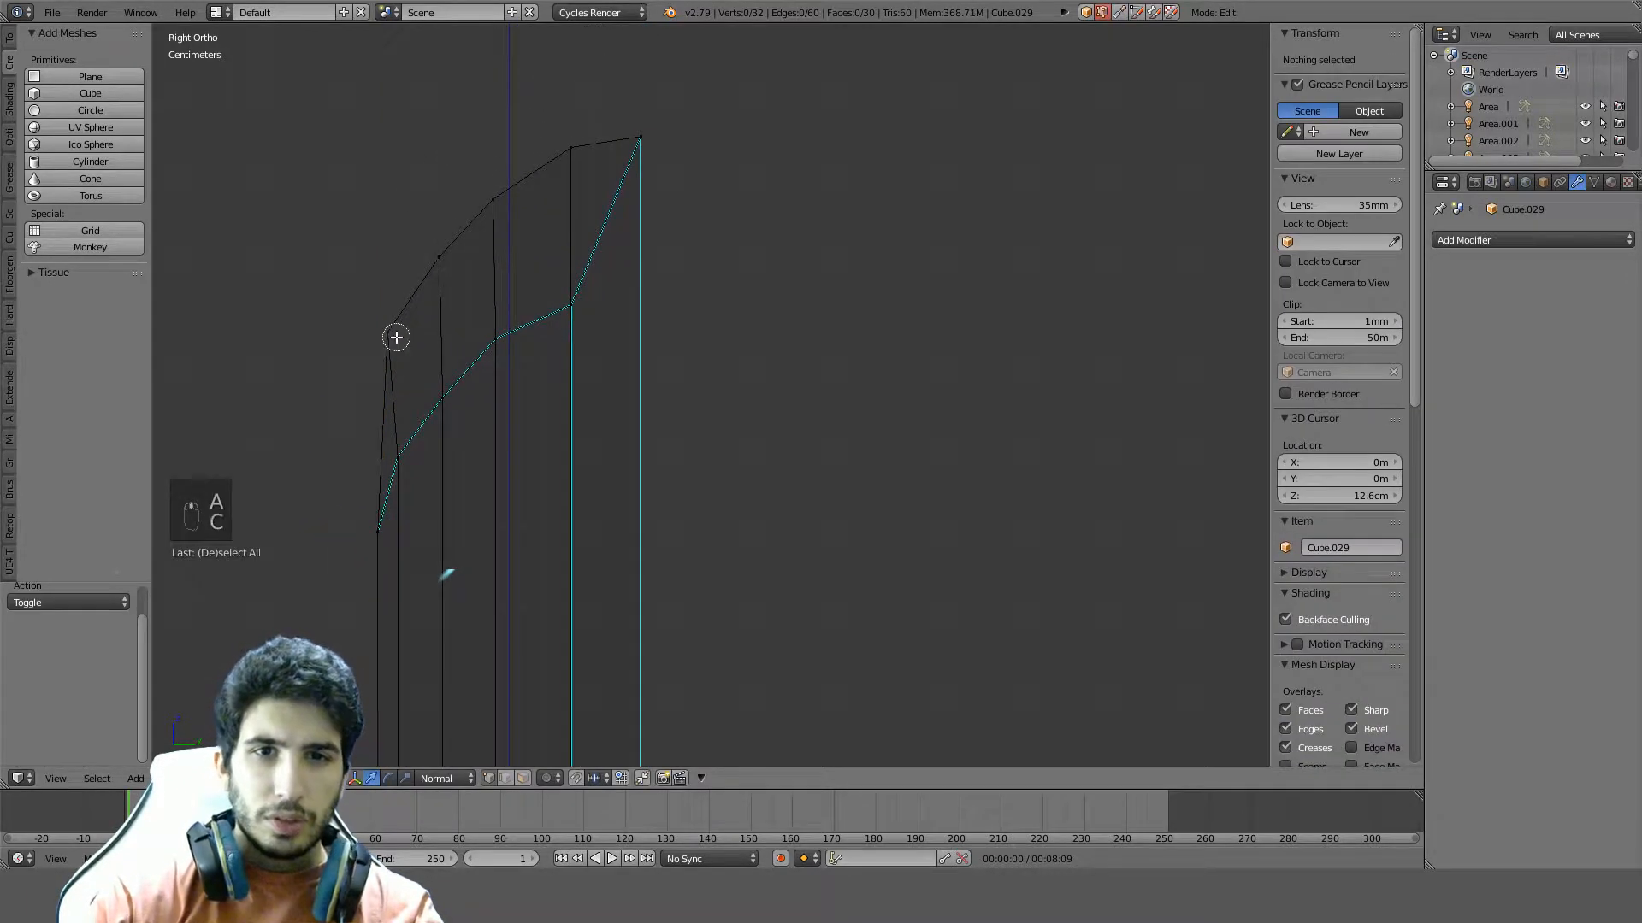
{"action": "left_click", "coordinate": [391, 334]}
{"action": "key", "text": "g"}
{"action": "key", "text": "z"}
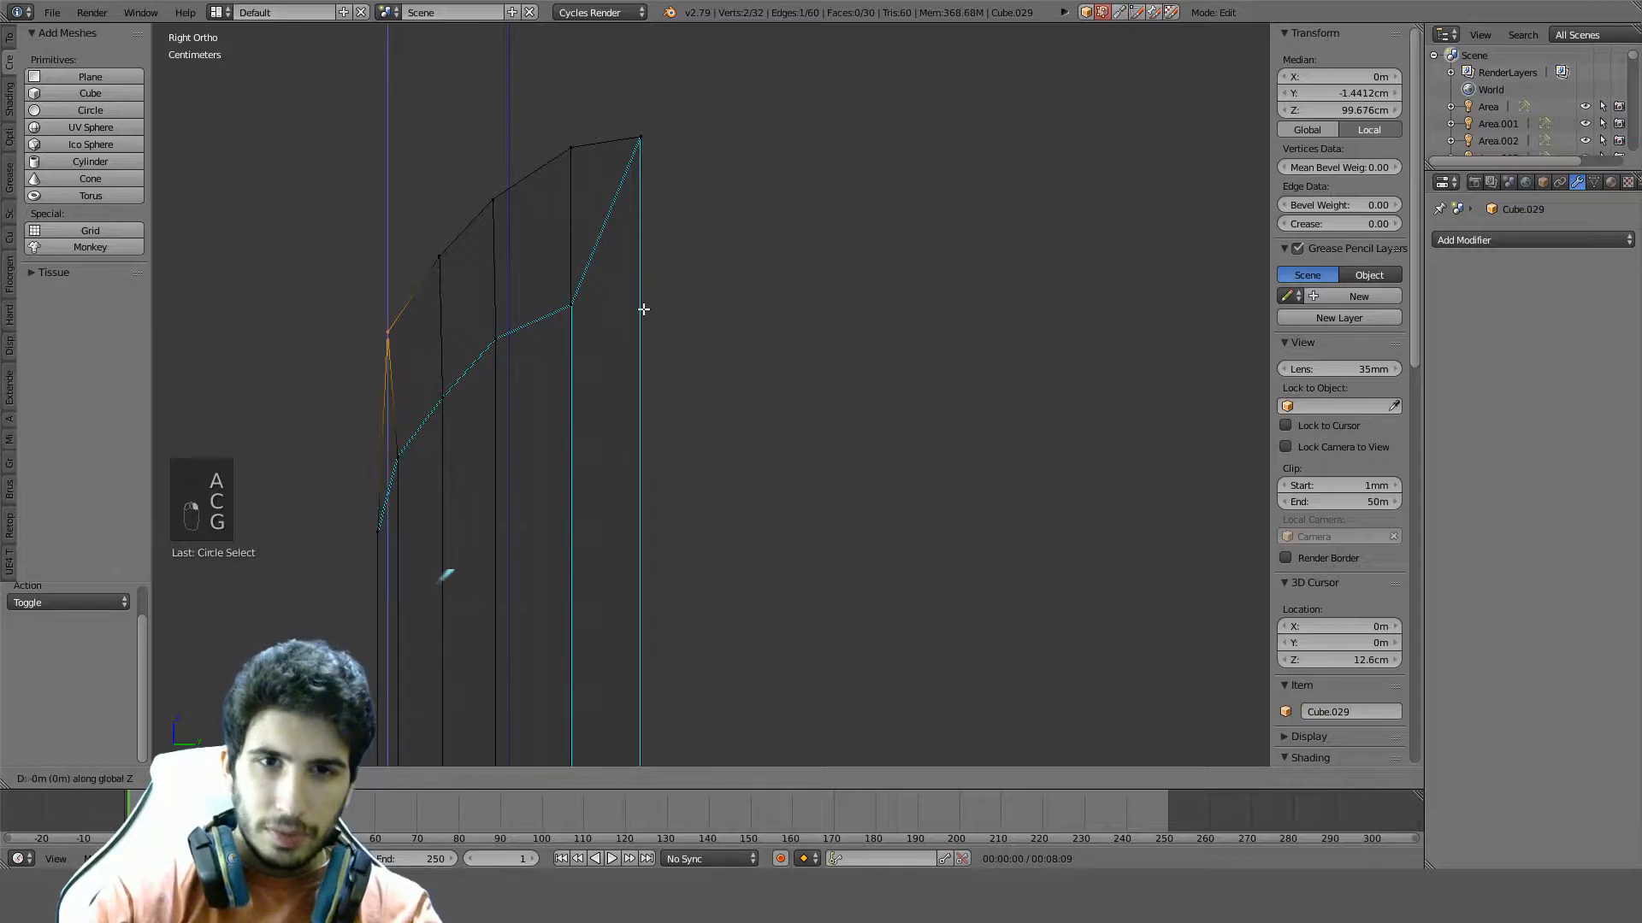
{"action": "left_click", "coordinate": [653, 286]}
Switch the viewport to solid shading and resume editing the pillar's mesh with its tip in view
{"action": "key", "text": "Tab"}
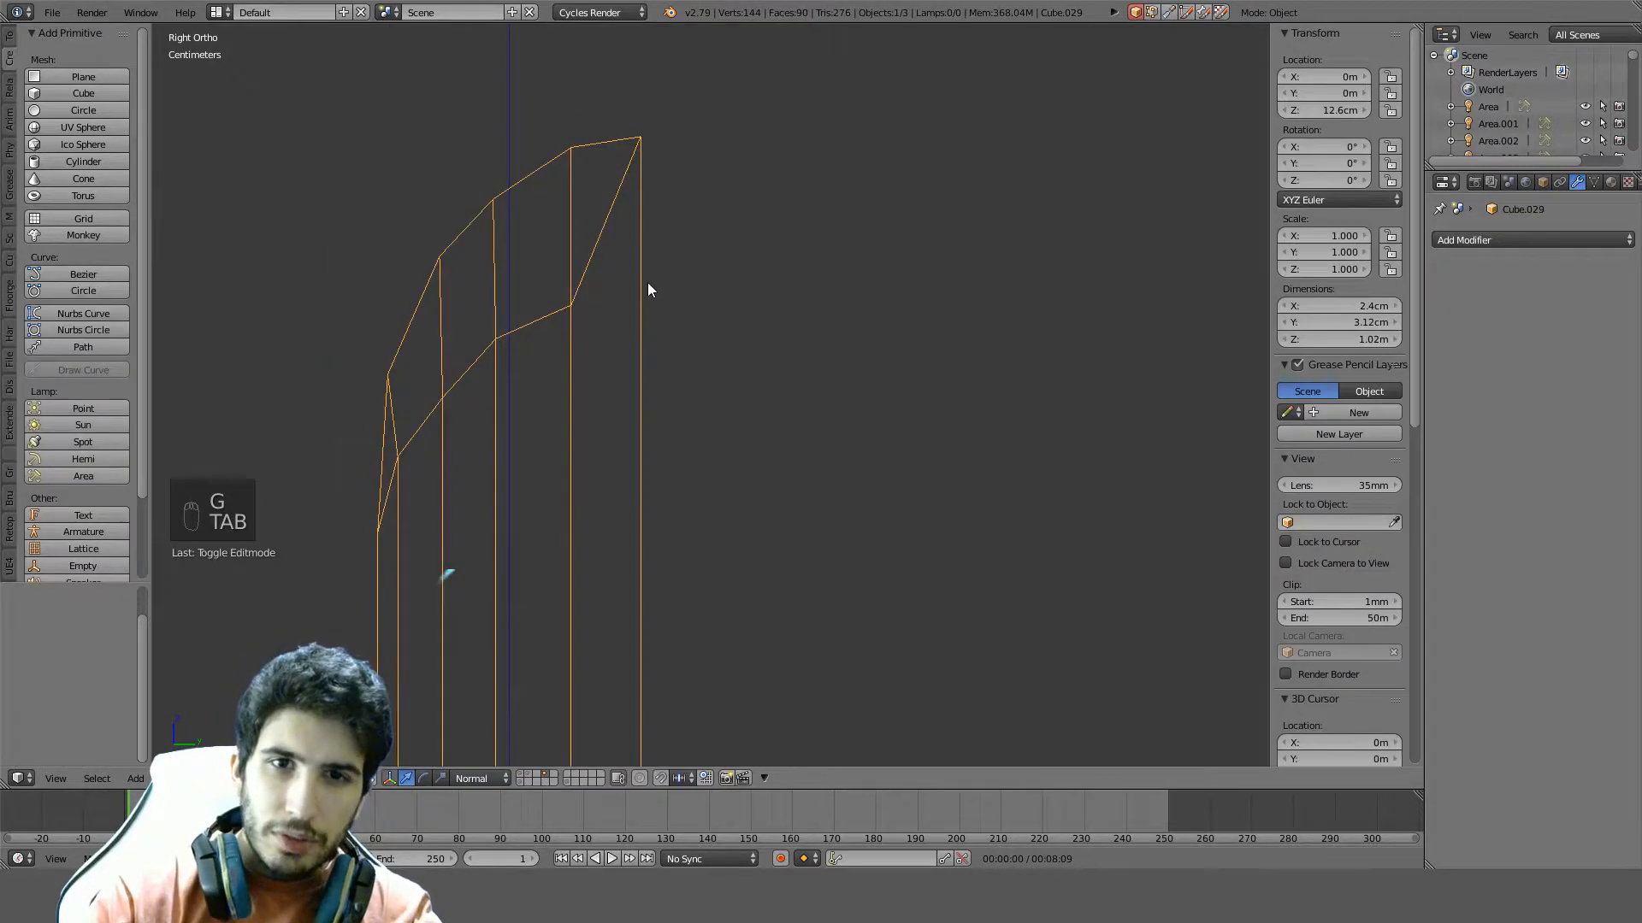
{"action": "key", "text": "z"}
{"action": "middle_click_drag", "start_coordinate": [716, 305], "coordinate": [770, 506]}
{"action": "key", "text": "Tab"}
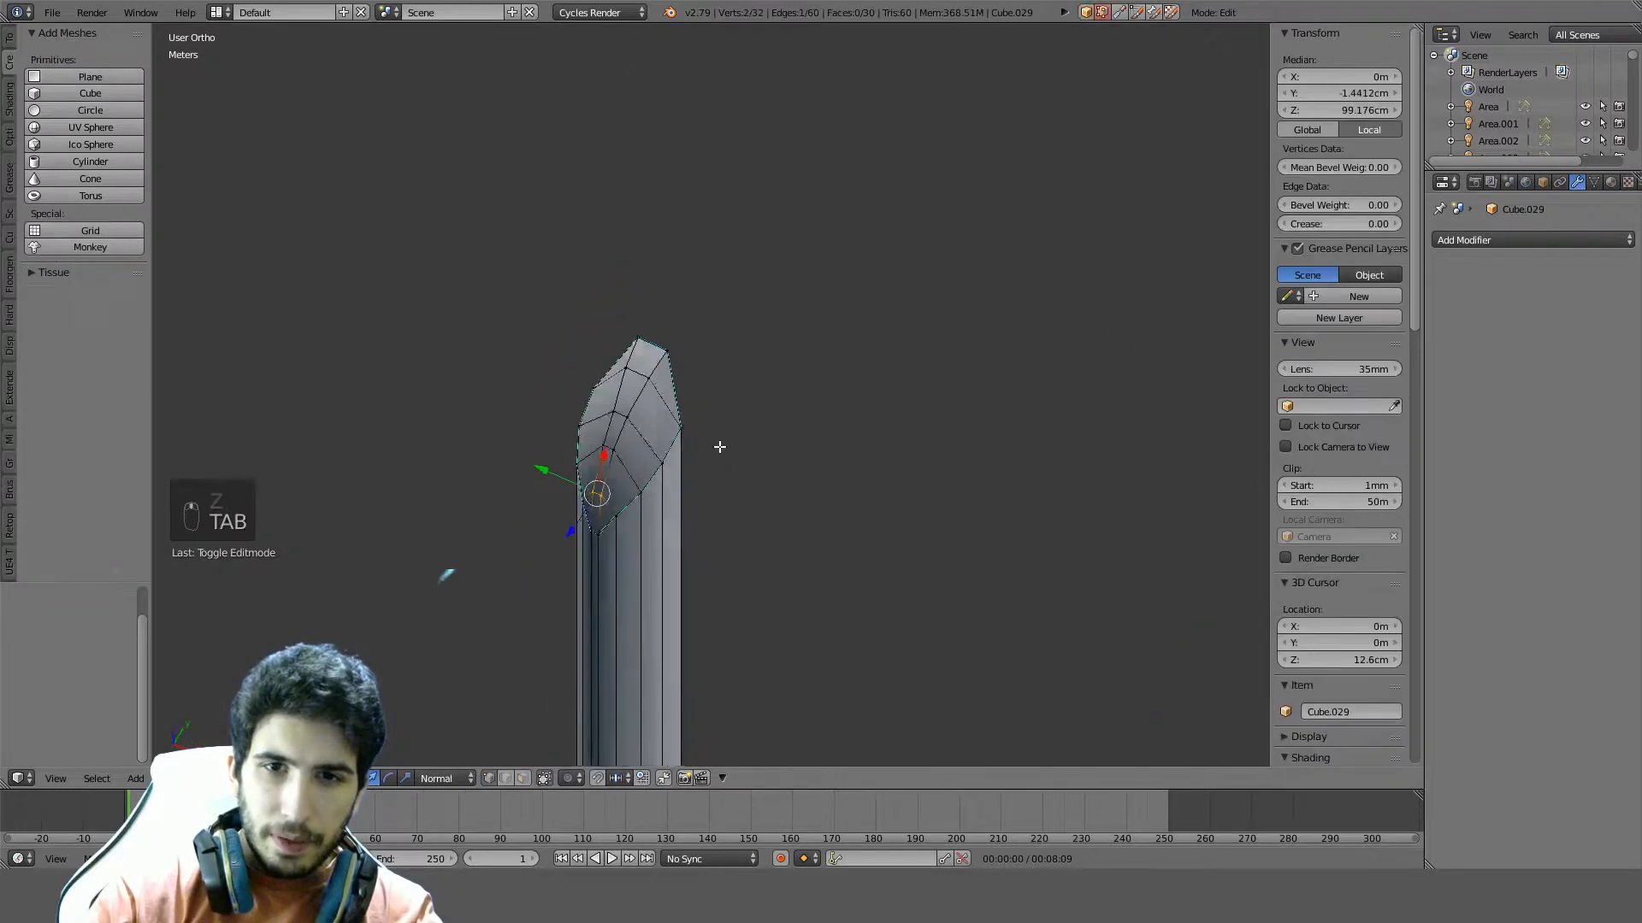
Select the fifth vertex pair from the front on the tip's lower edge and enable connected proportional editing in top view
{"action": "key", "text": "a"}
{"action": "key", "text": "a"}
{"action": "right_click", "coordinate": [646, 442]}
{"action": "middle_click_drag", "start_coordinate": [645, 442], "coordinate": [784, 471]}
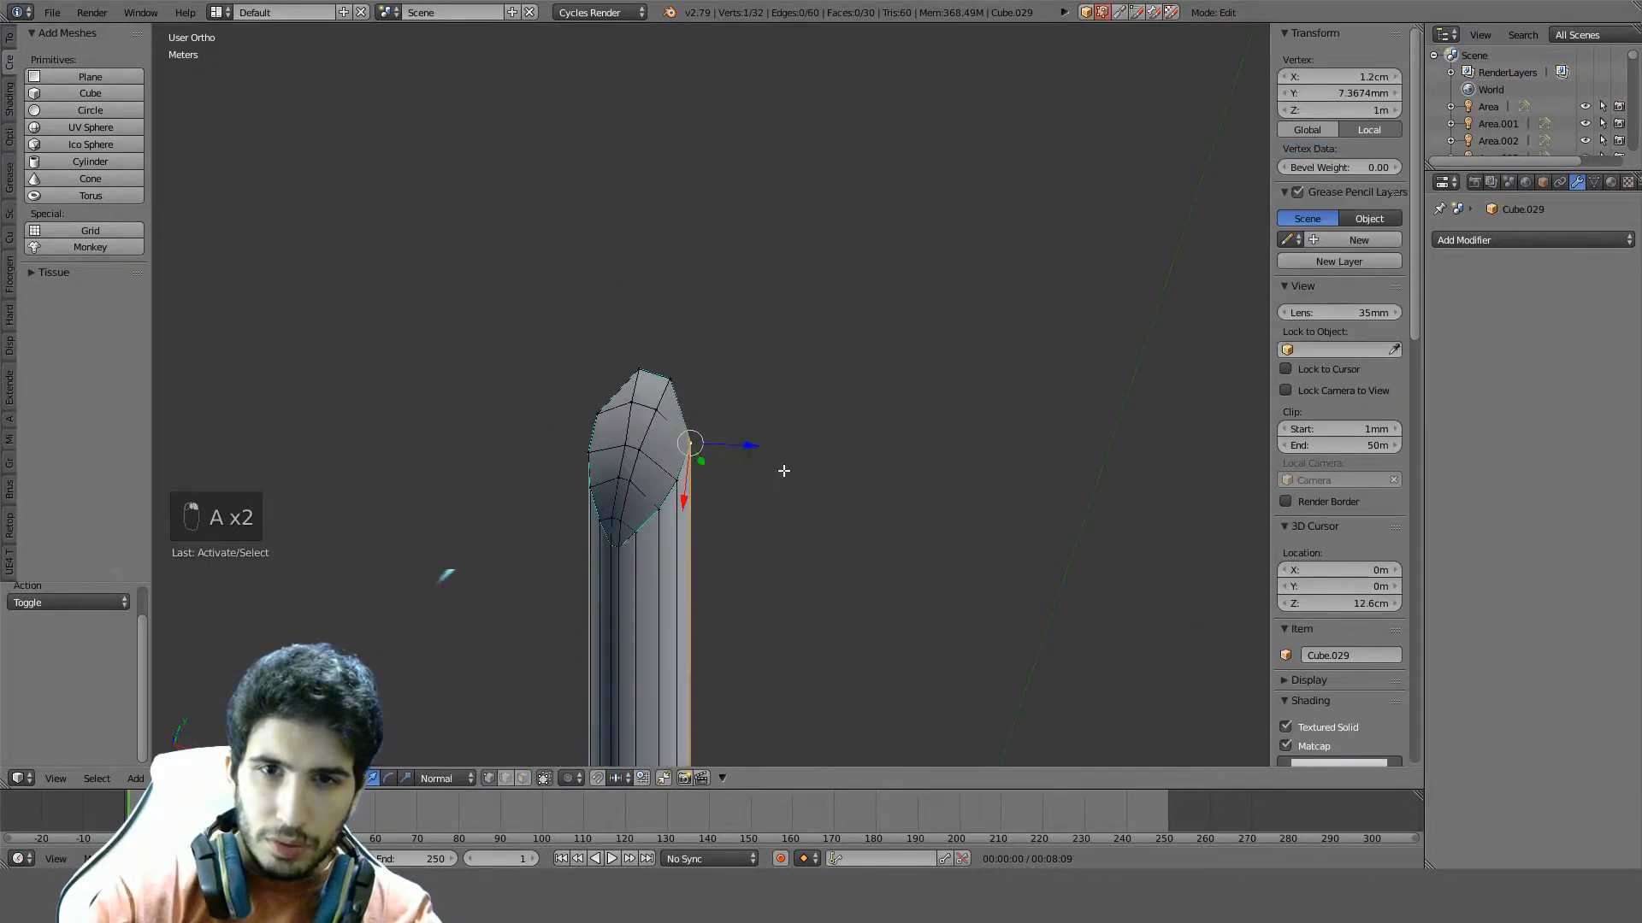
{"action": "middle_click_drag", "start_coordinate": [599, 417], "coordinate": [654, 371]}
{"action": "right_click", "coordinate": [657, 372], "text": "shift"}
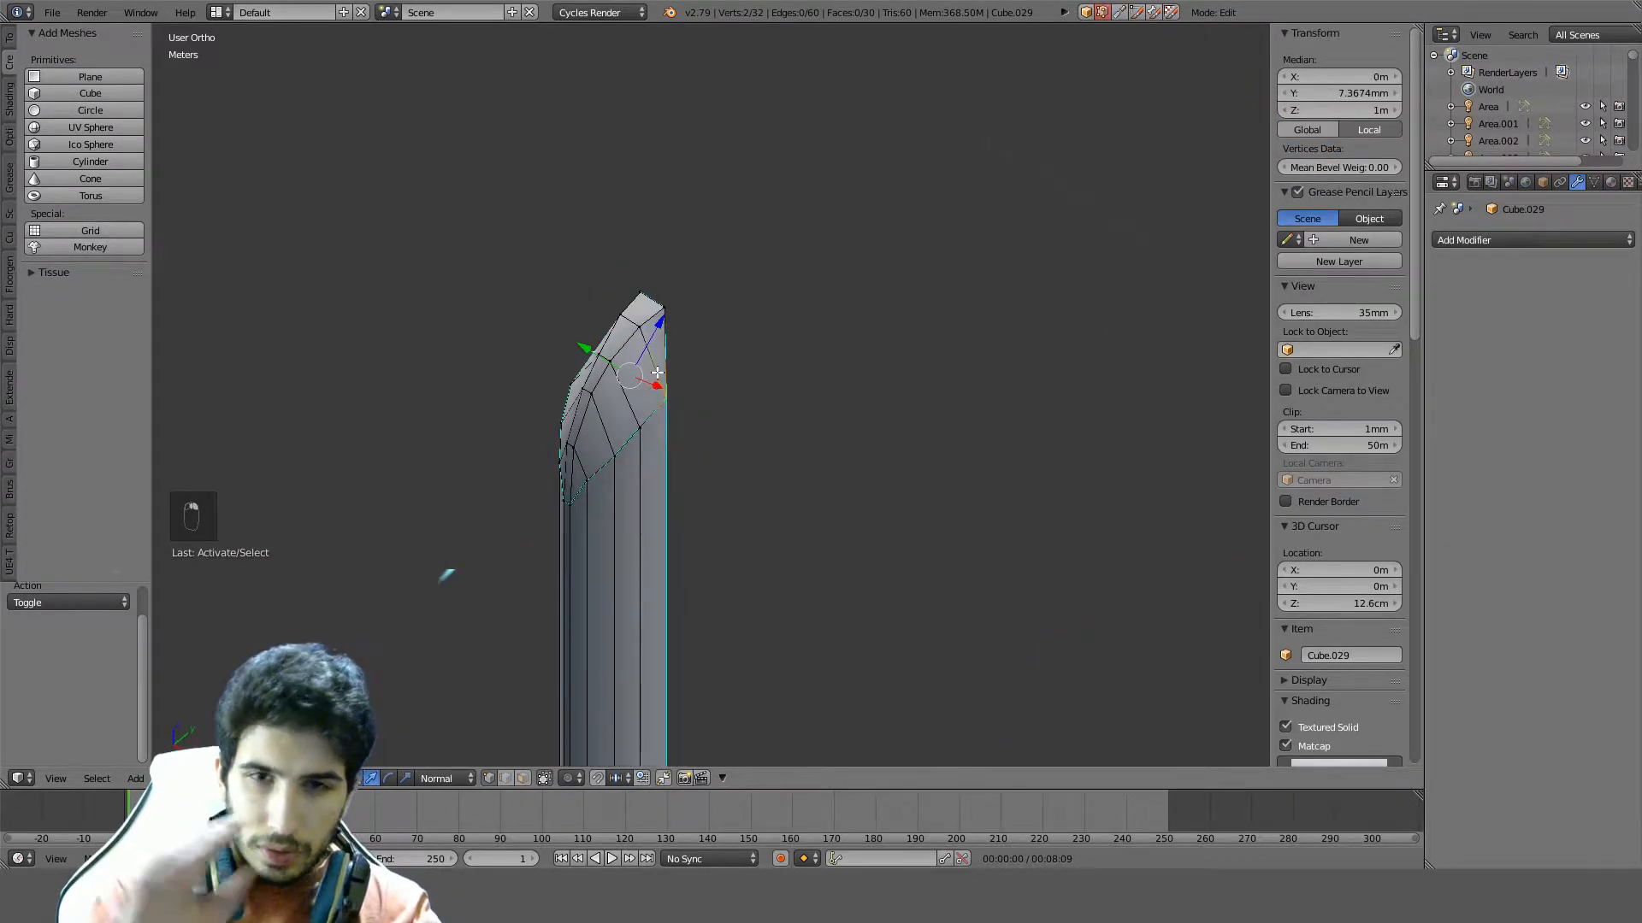
{"action": "key", "text": "KP_7"}
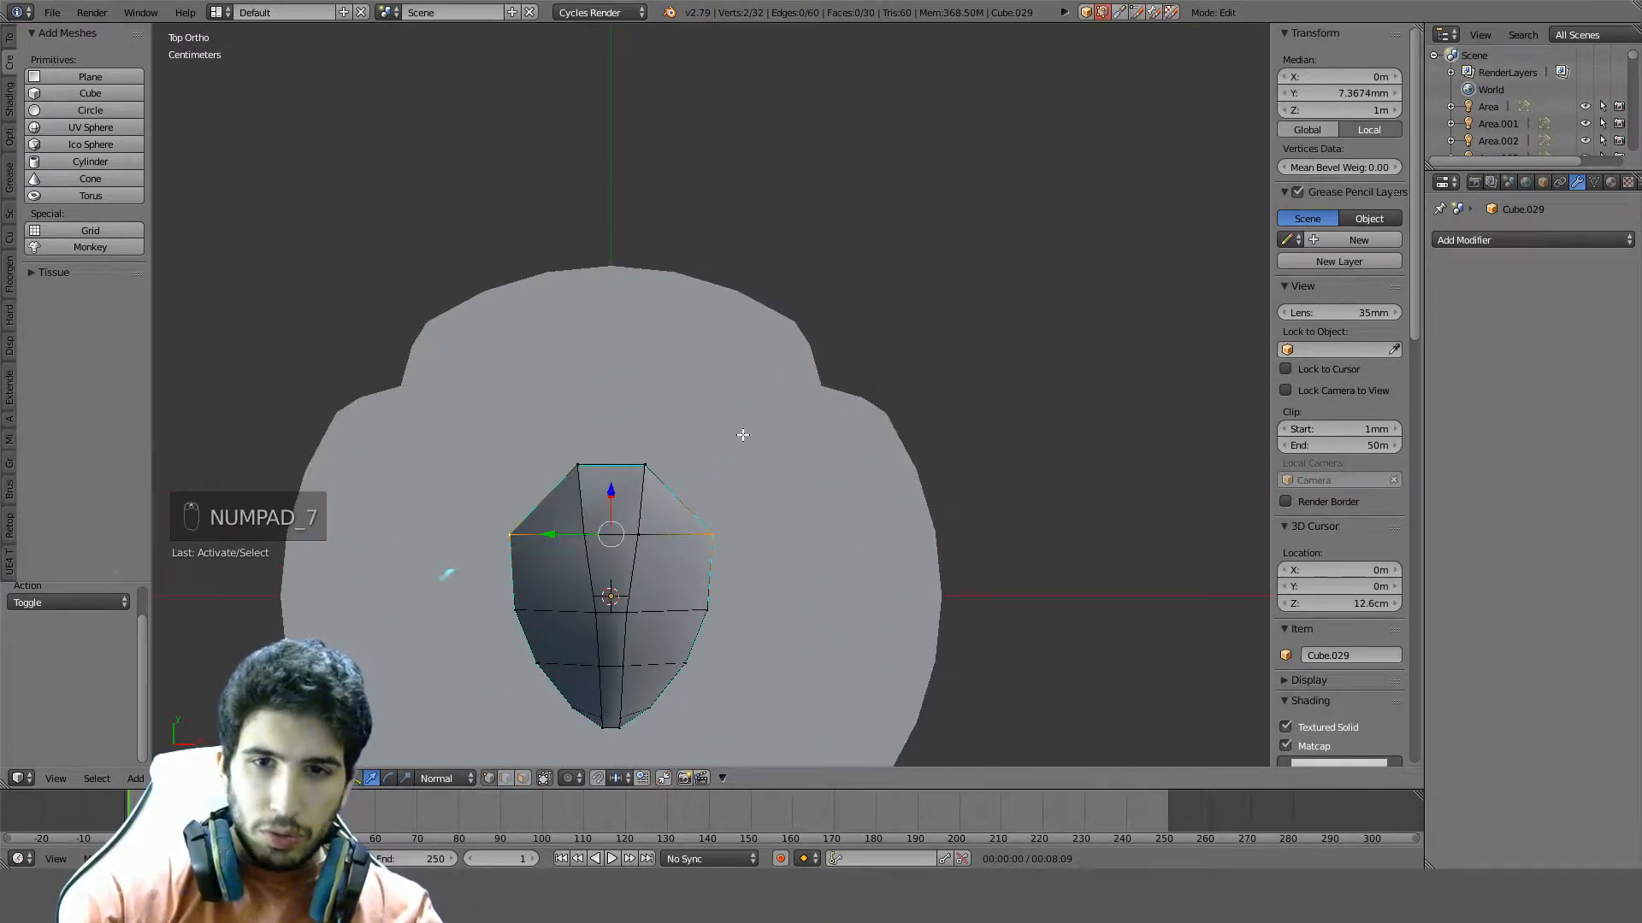
{"action": "key", "text": "alt+o"}
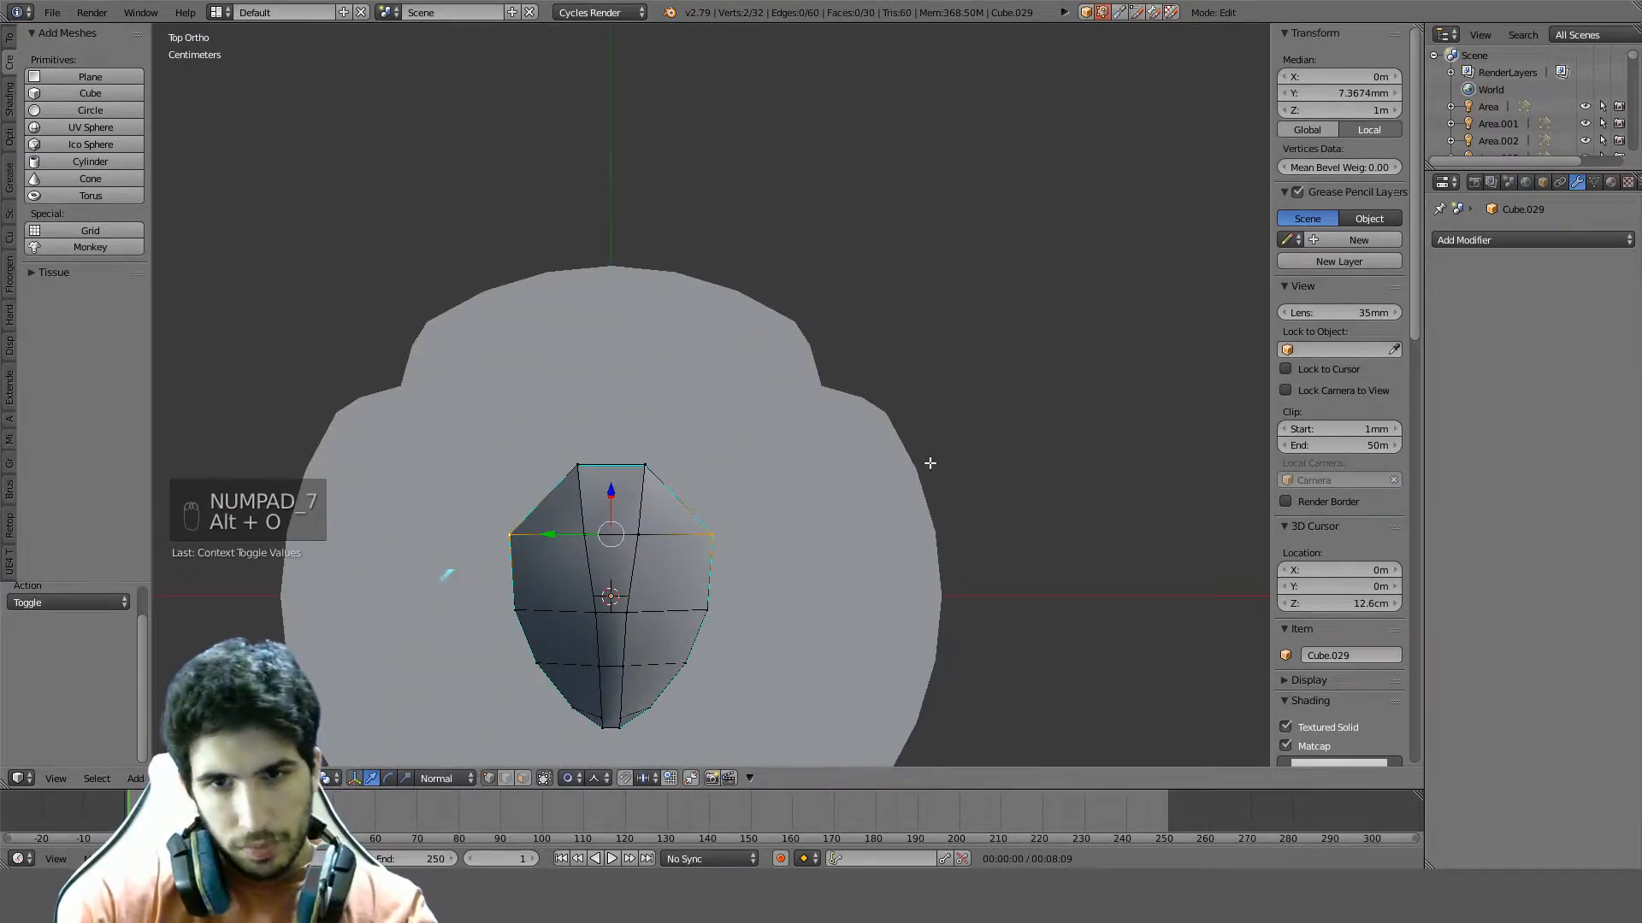
{"action": "key", "text": "s"}
{"action": "key", "text": "y"}
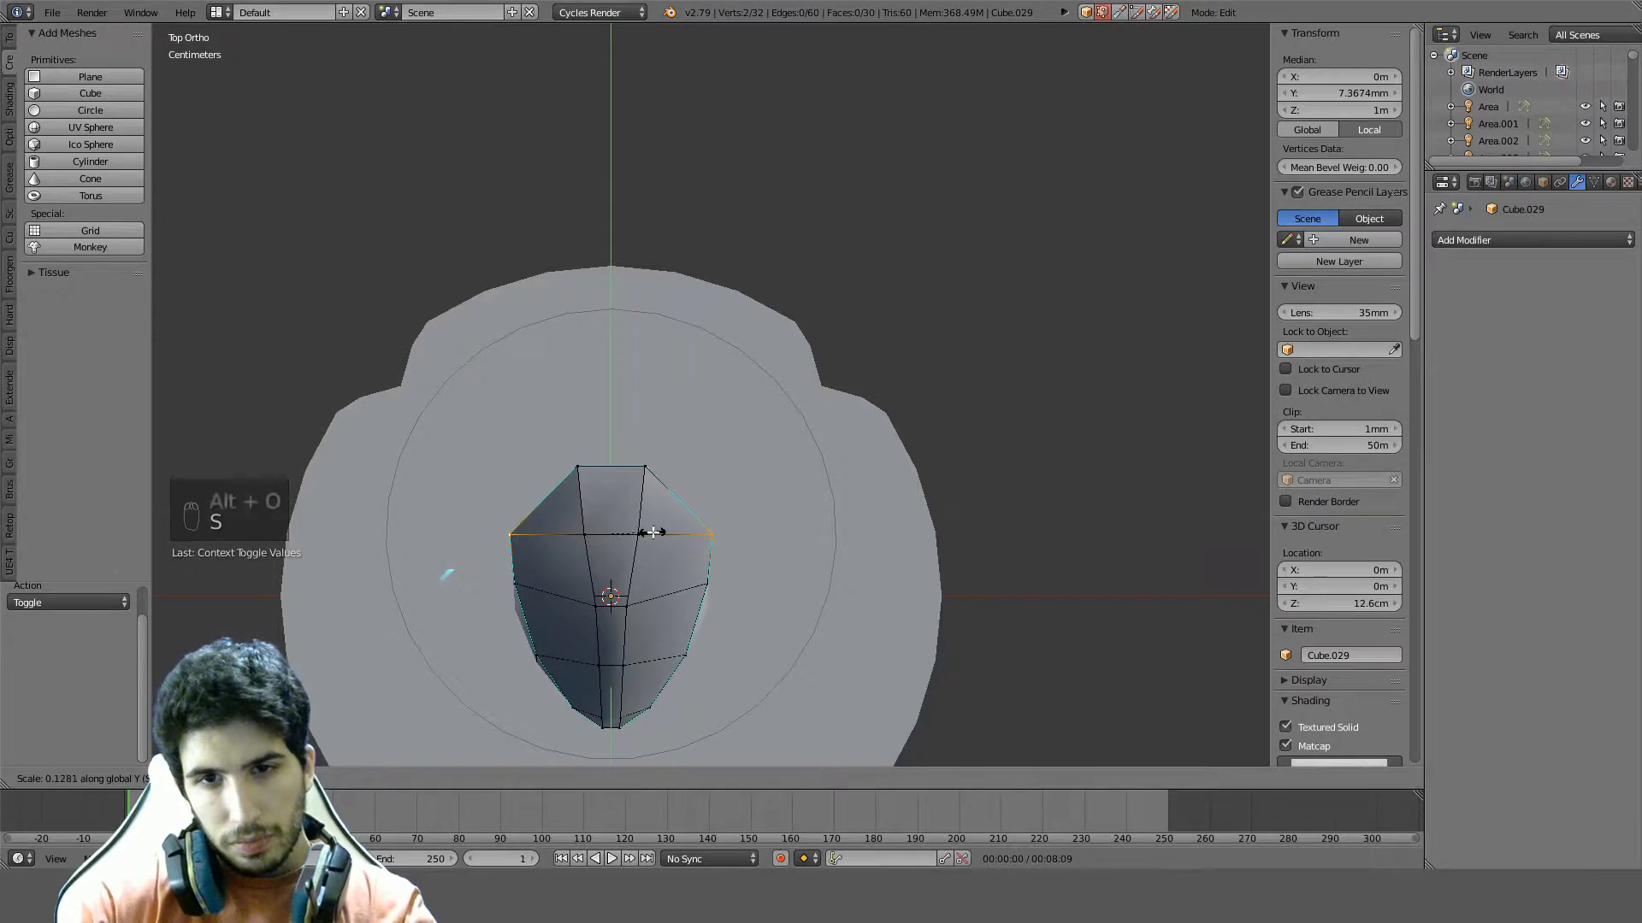
{"action": "right_click", "coordinate": [224, 517]}
{"action": "scroll", "coordinate": [512, 535], "scroll_direction": "down", "scroll_amount": 2}
{"action": "middle_click_drag", "start_coordinate": [1062, 462], "coordinate": [993, 382]}
{"action": "key", "text": "s"}
{"action": "right_click", "coordinate": [686, 446]}
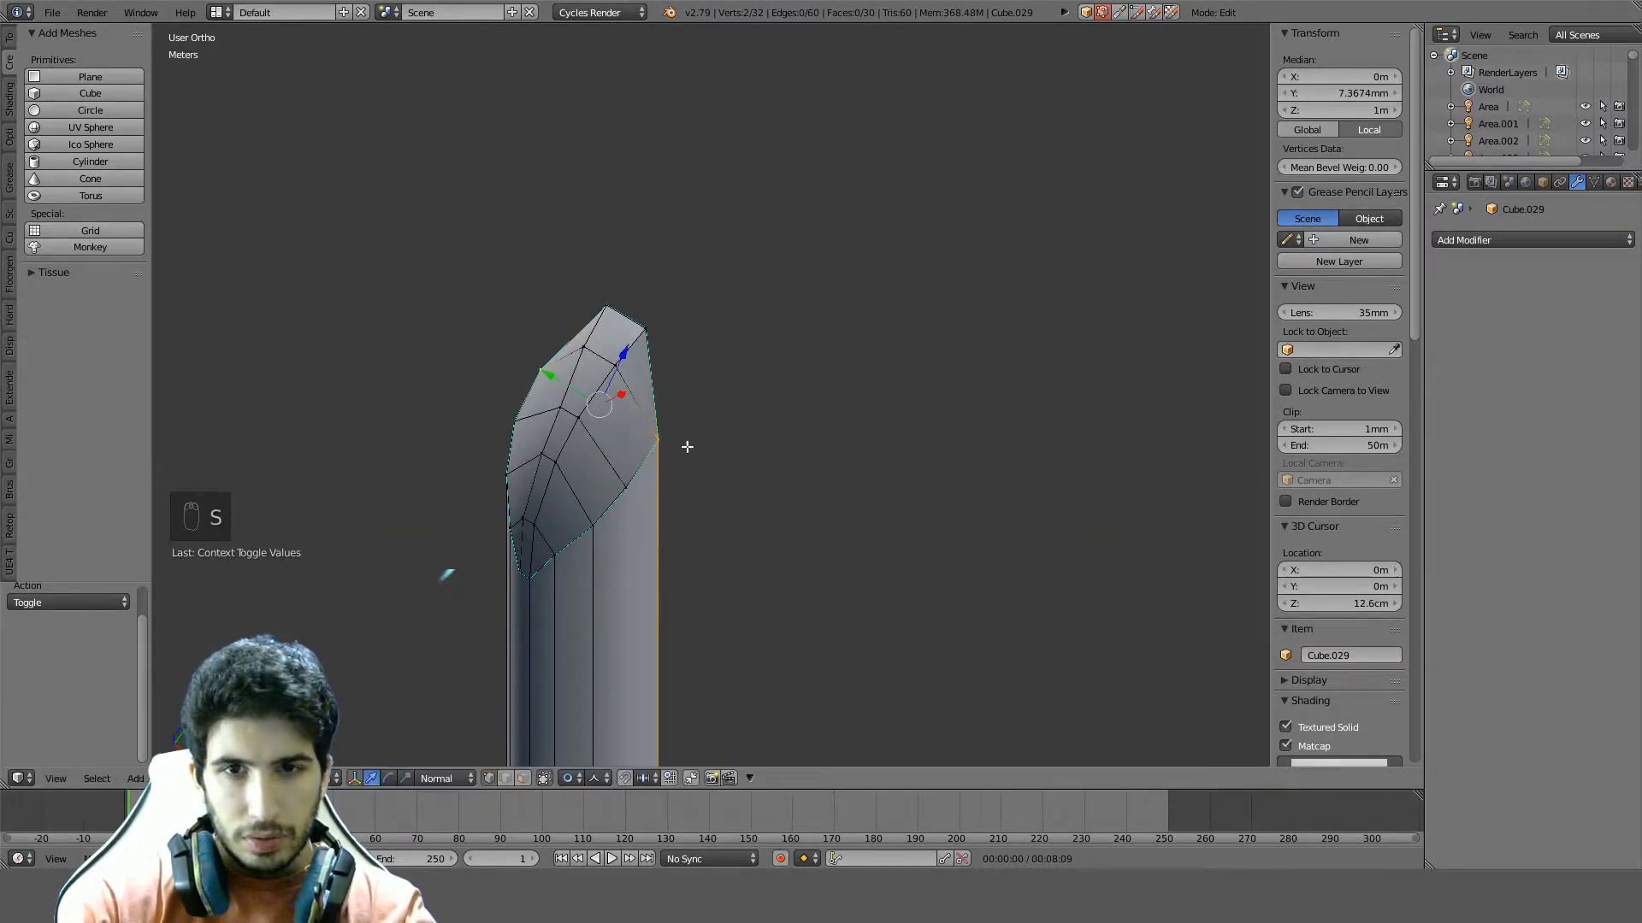
{"action": "key", "text": "s"}
{"action": "key", "text": "x"}
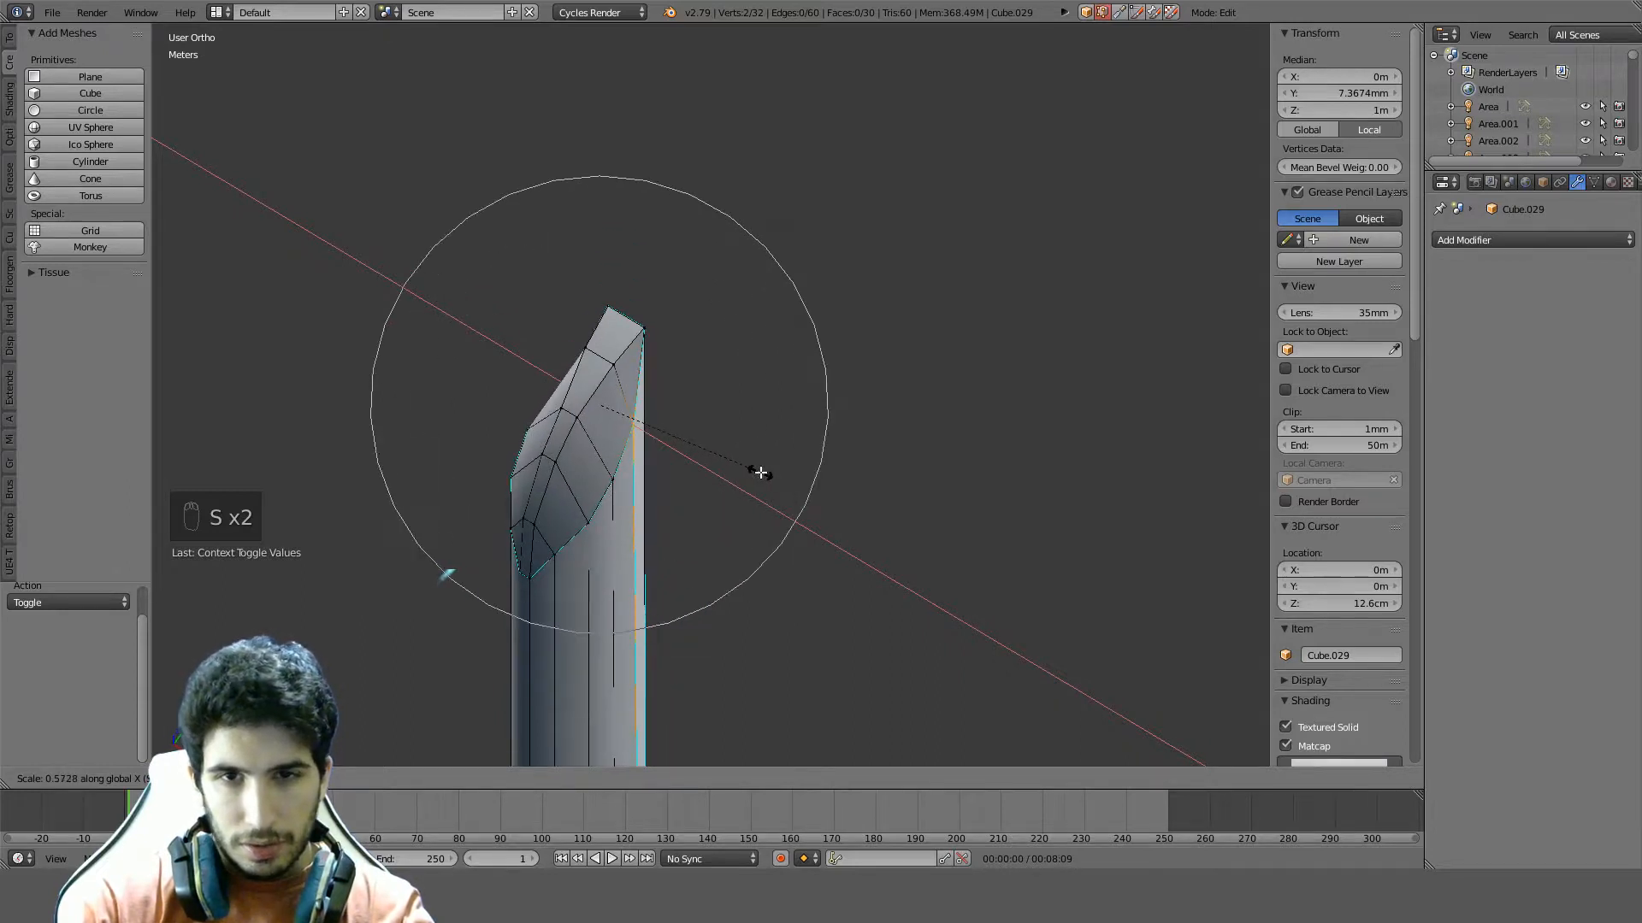
{"action": "right_click", "coordinate": [761, 473]}
{"action": "key", "text": "s"}
{"action": "key", "text": "x"}
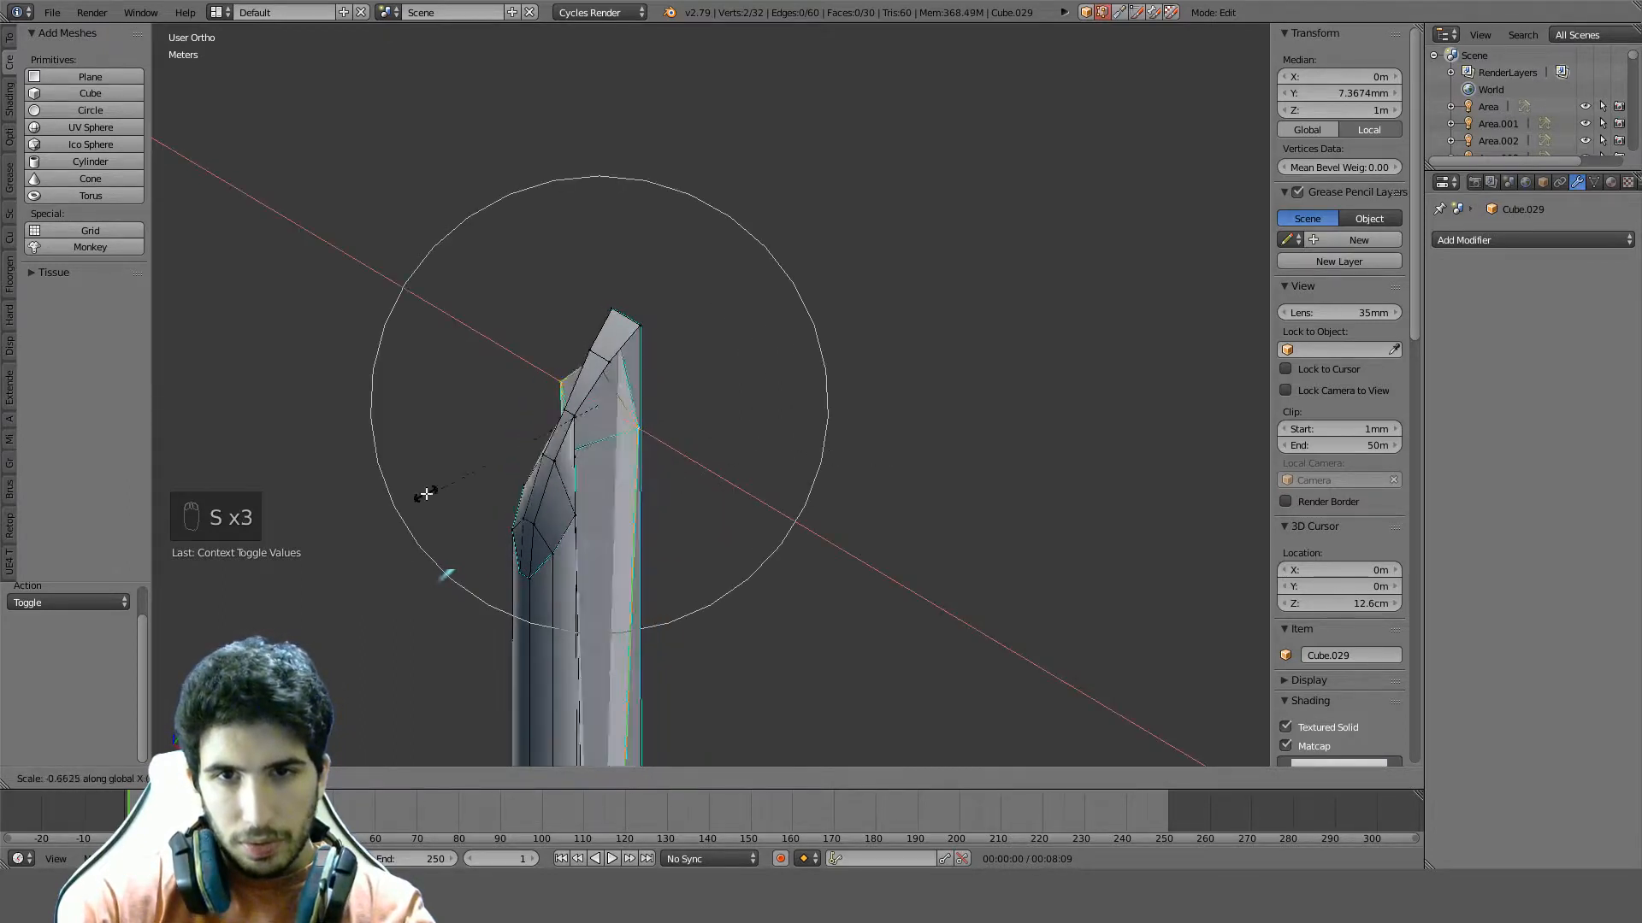
{"action": "scroll", "coordinate": [1191, 557], "scroll_direction": "up", "scroll_amount": 1}
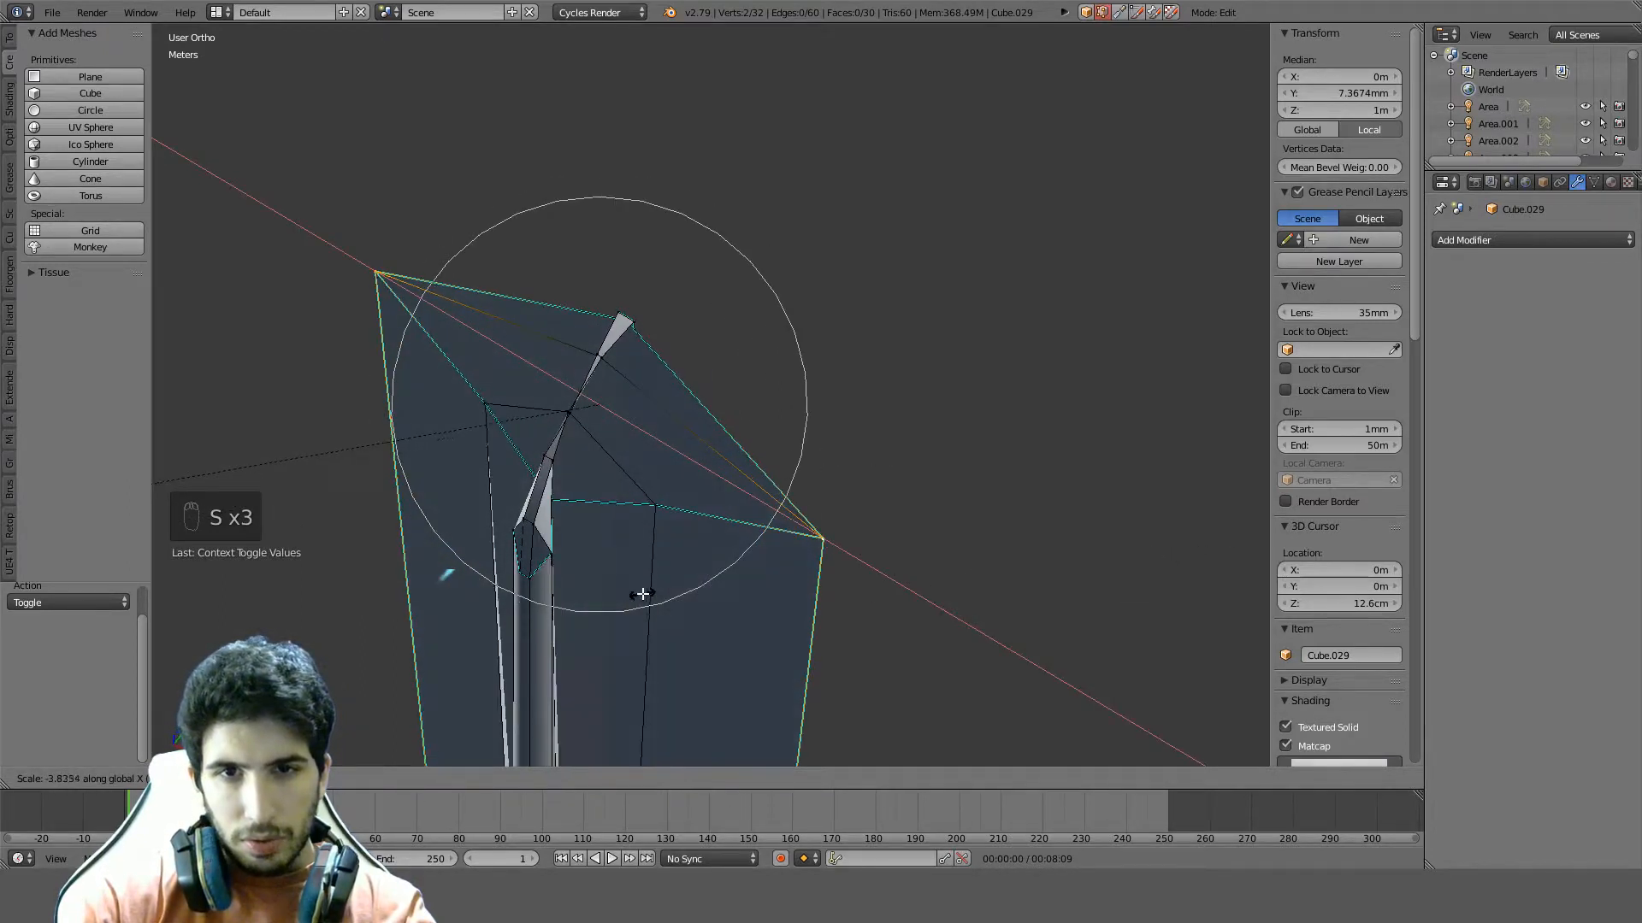
{"action": "scroll", "coordinate": [598, 589], "scroll_direction": "up", "scroll_amount": 2}
{"action": "scroll", "coordinate": [530, 564], "scroll_direction": "up", "scroll_amount": 1}
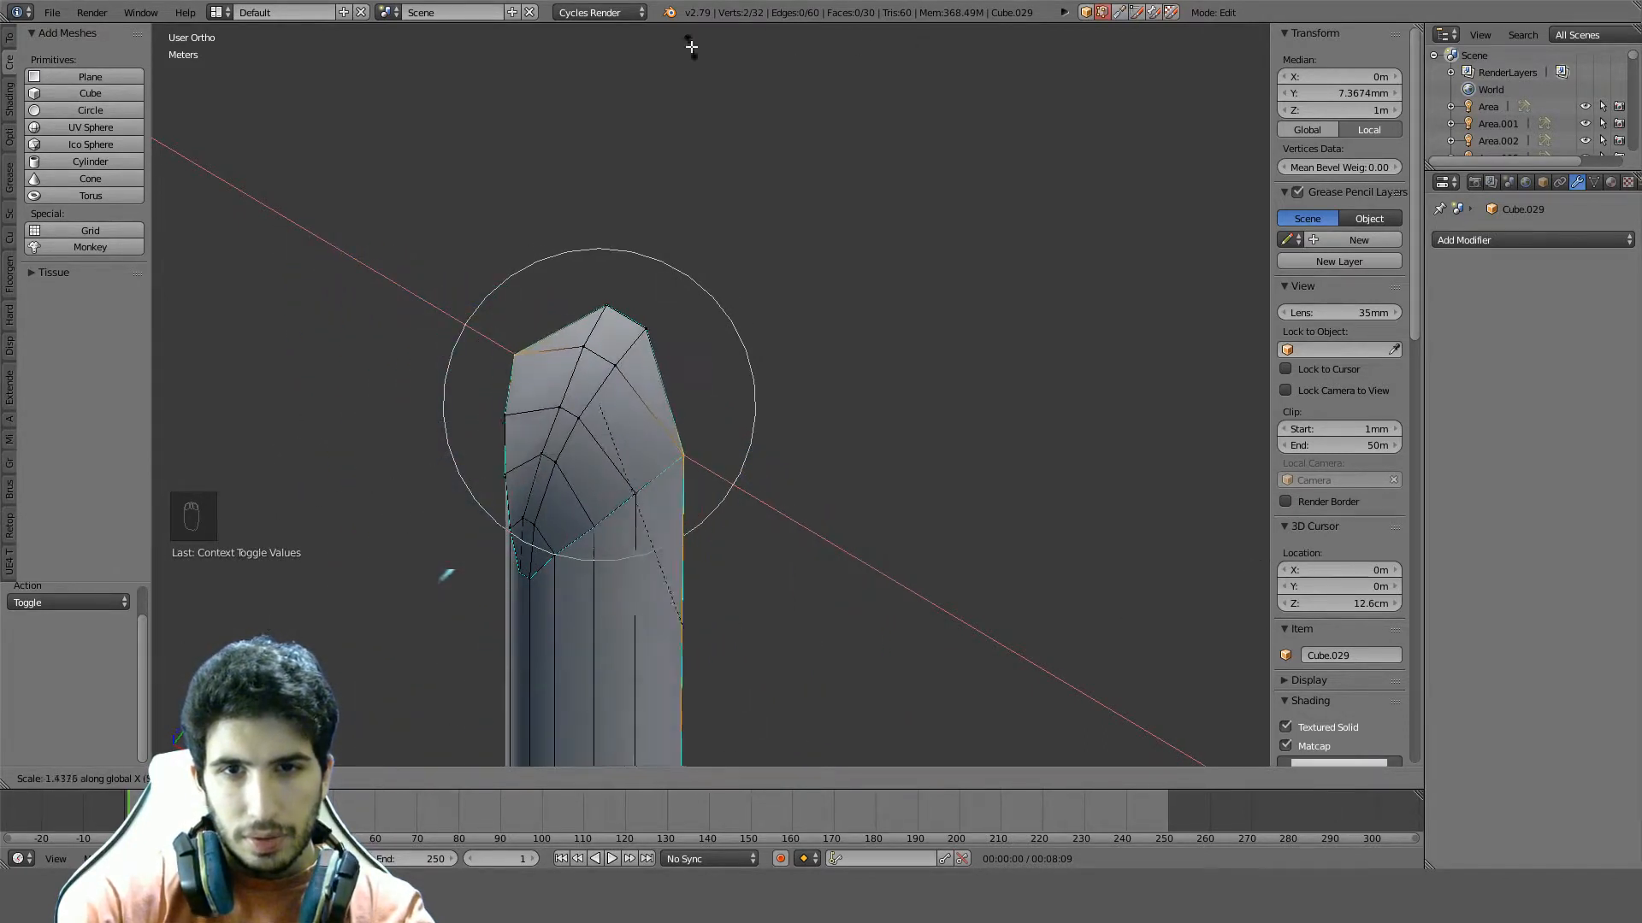
{"action": "right_click", "coordinate": [356, 29]}
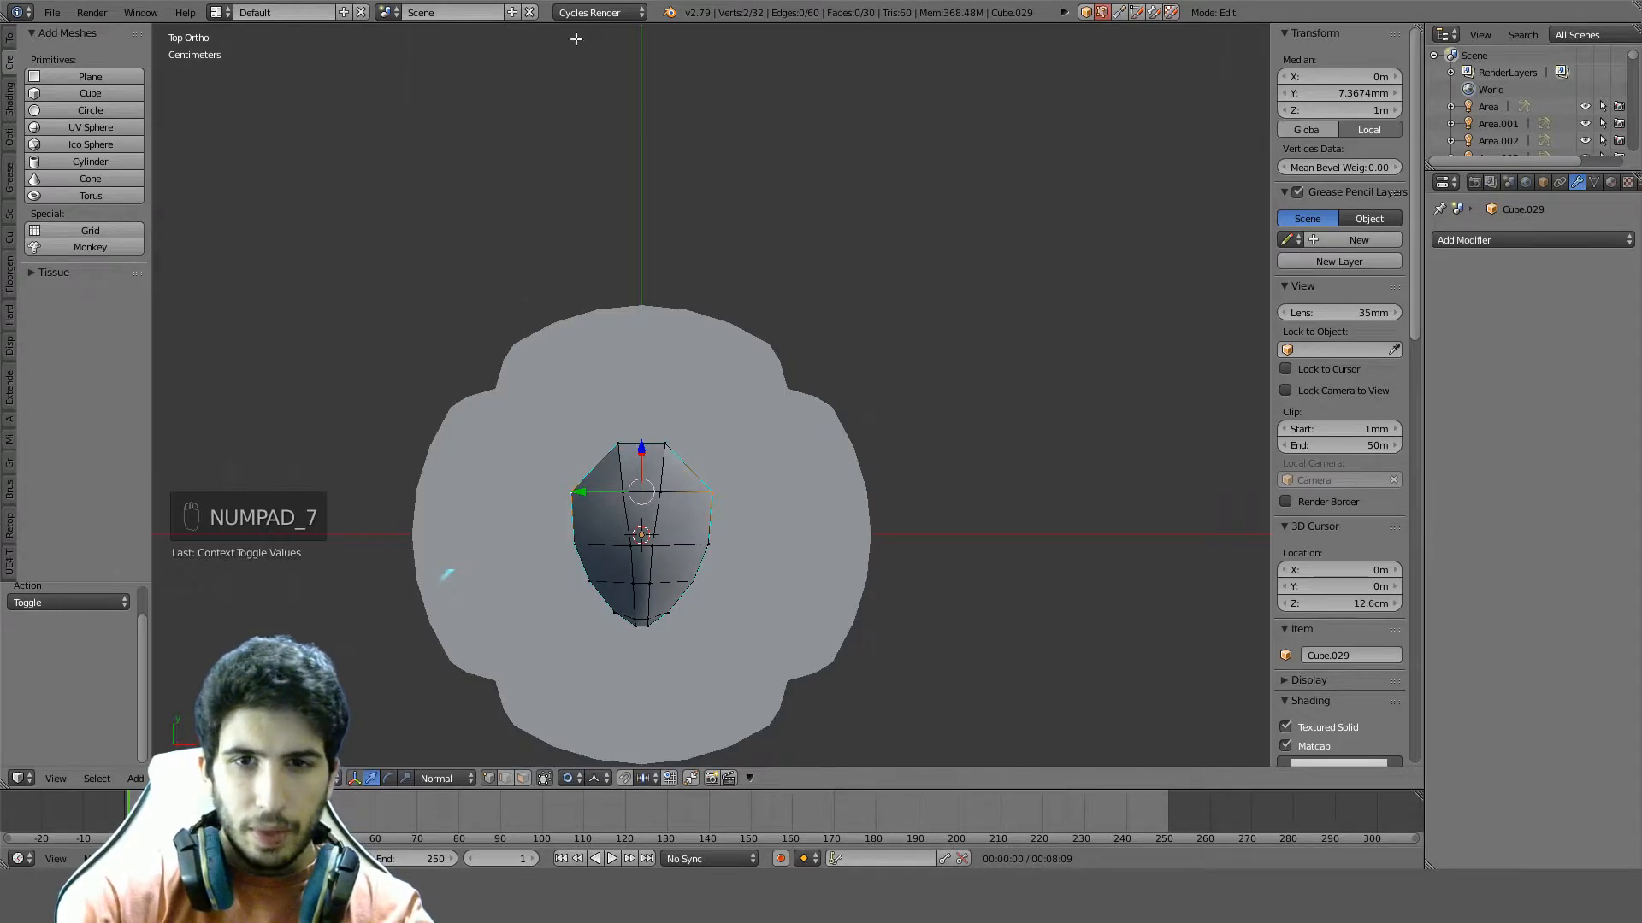
Scale the selected outer vertex pair to 0.6 along X with connected proportional editing in top view
{"action": "key", "text": "s"}
{"action": "key", "text": "x"}
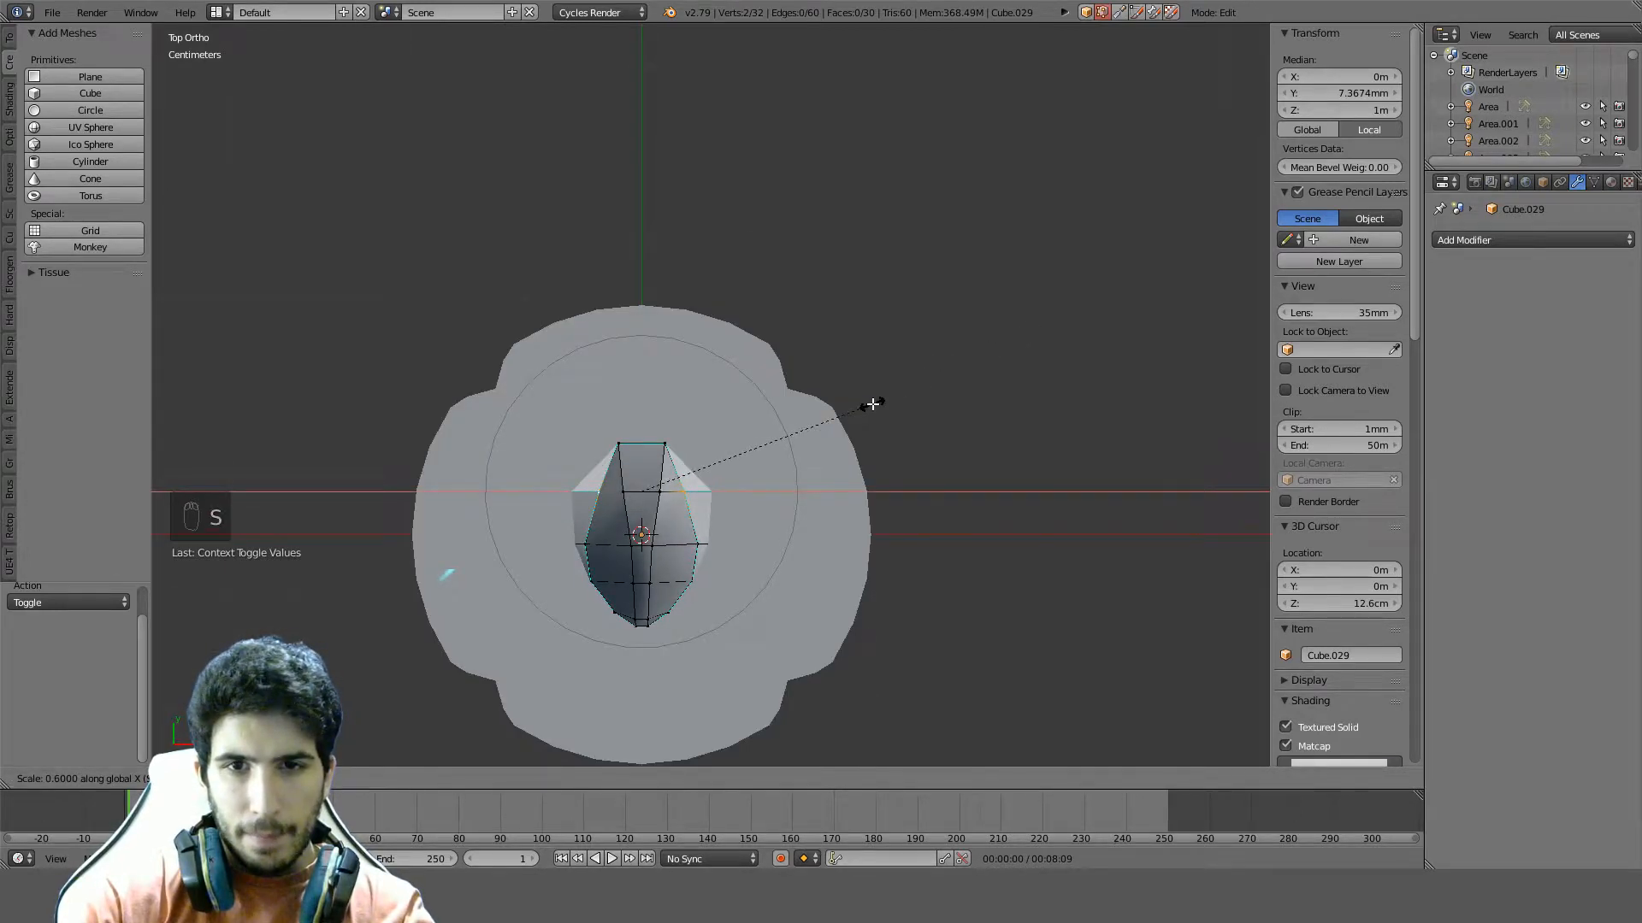
{"action": "left_click", "coordinate": [872, 405]}
Turn off proportional editing and scale the edge at the very back of the tip to 0.2 along X
{"action": "middle_click_drag", "start_coordinate": [895, 472], "coordinate": [579, 381]}
{"action": "scroll", "coordinate": [579, 381], "scroll_direction": "up", "scroll_amount": 2}
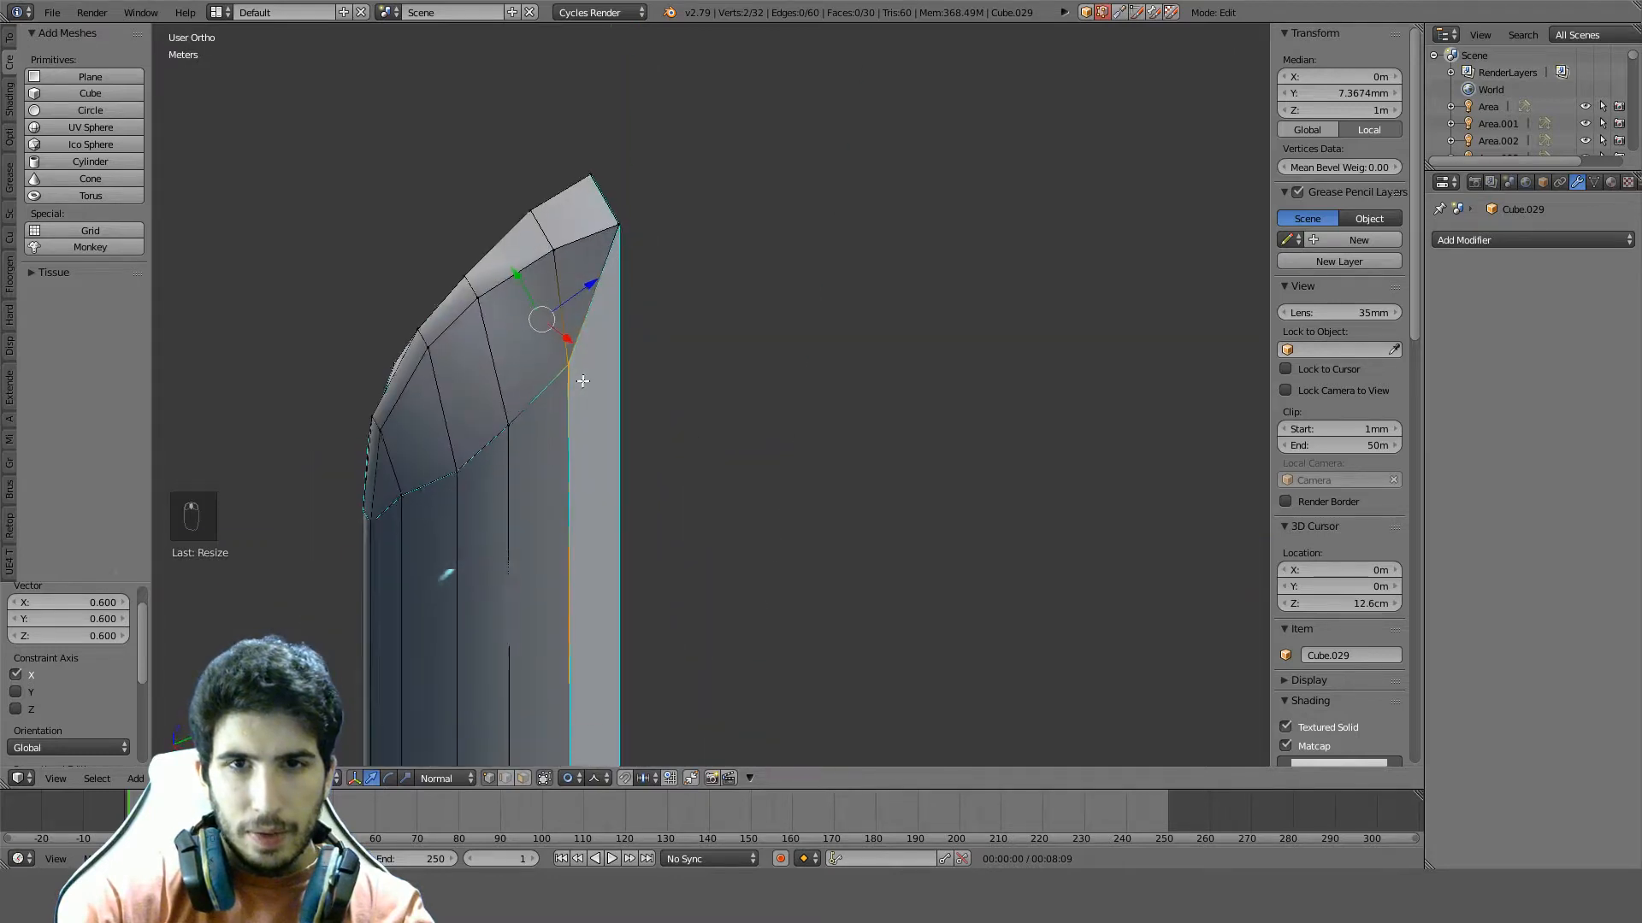
{"action": "right_click", "coordinate": [615, 225]}
{"action": "key", "text": "KP_8"}
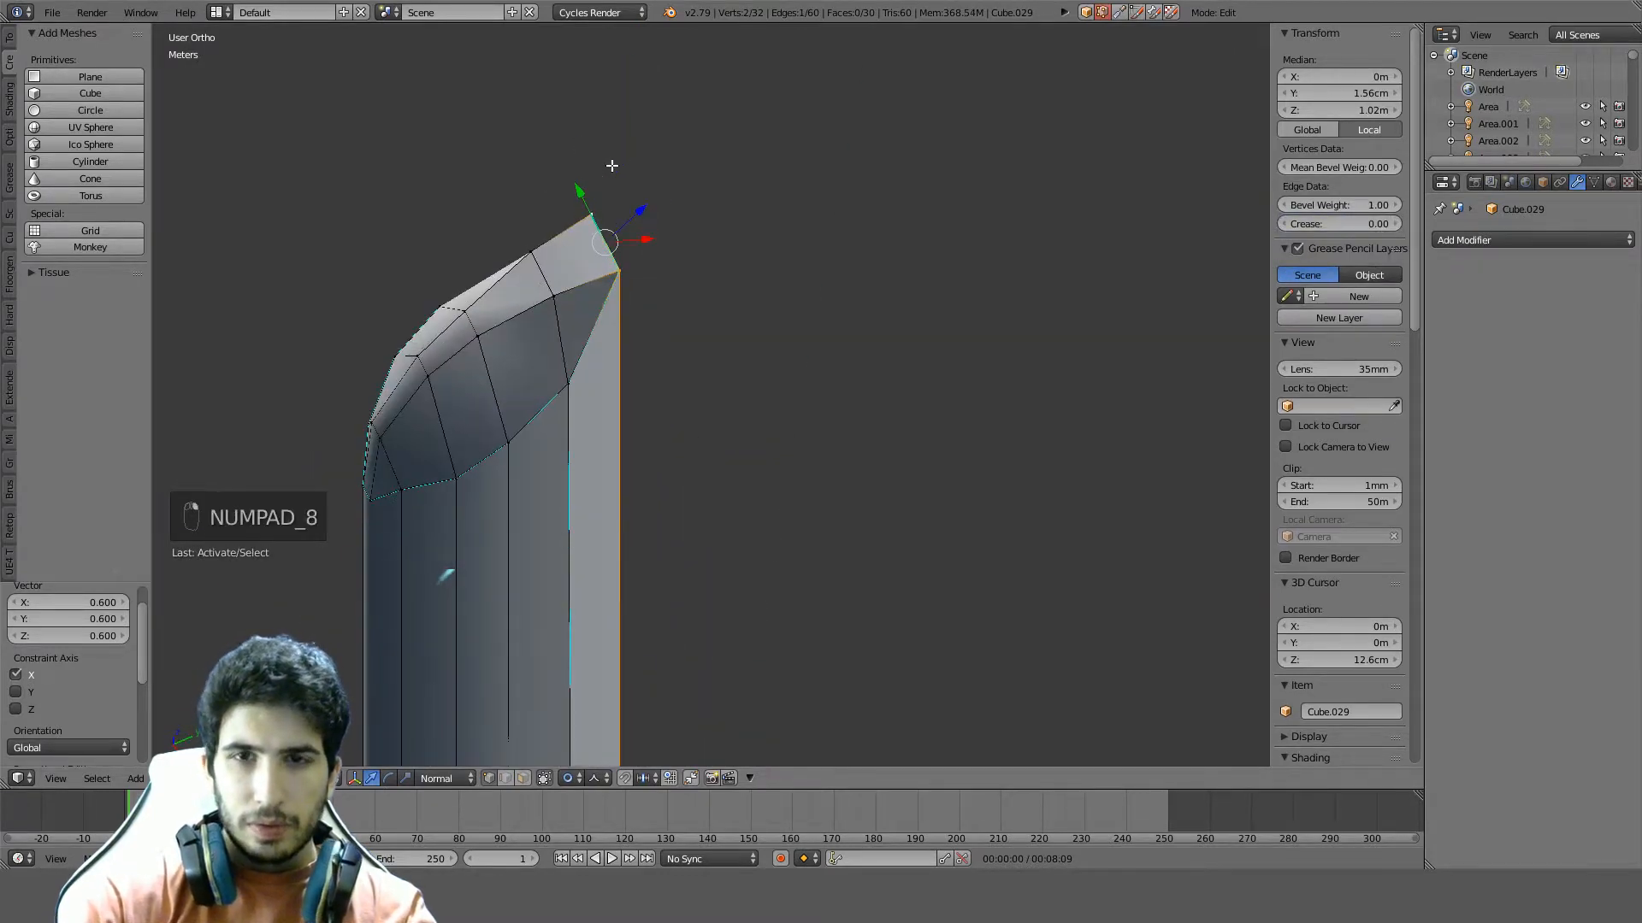
{"action": "key", "text": "KP_7"}
{"action": "key", "text": "s"}
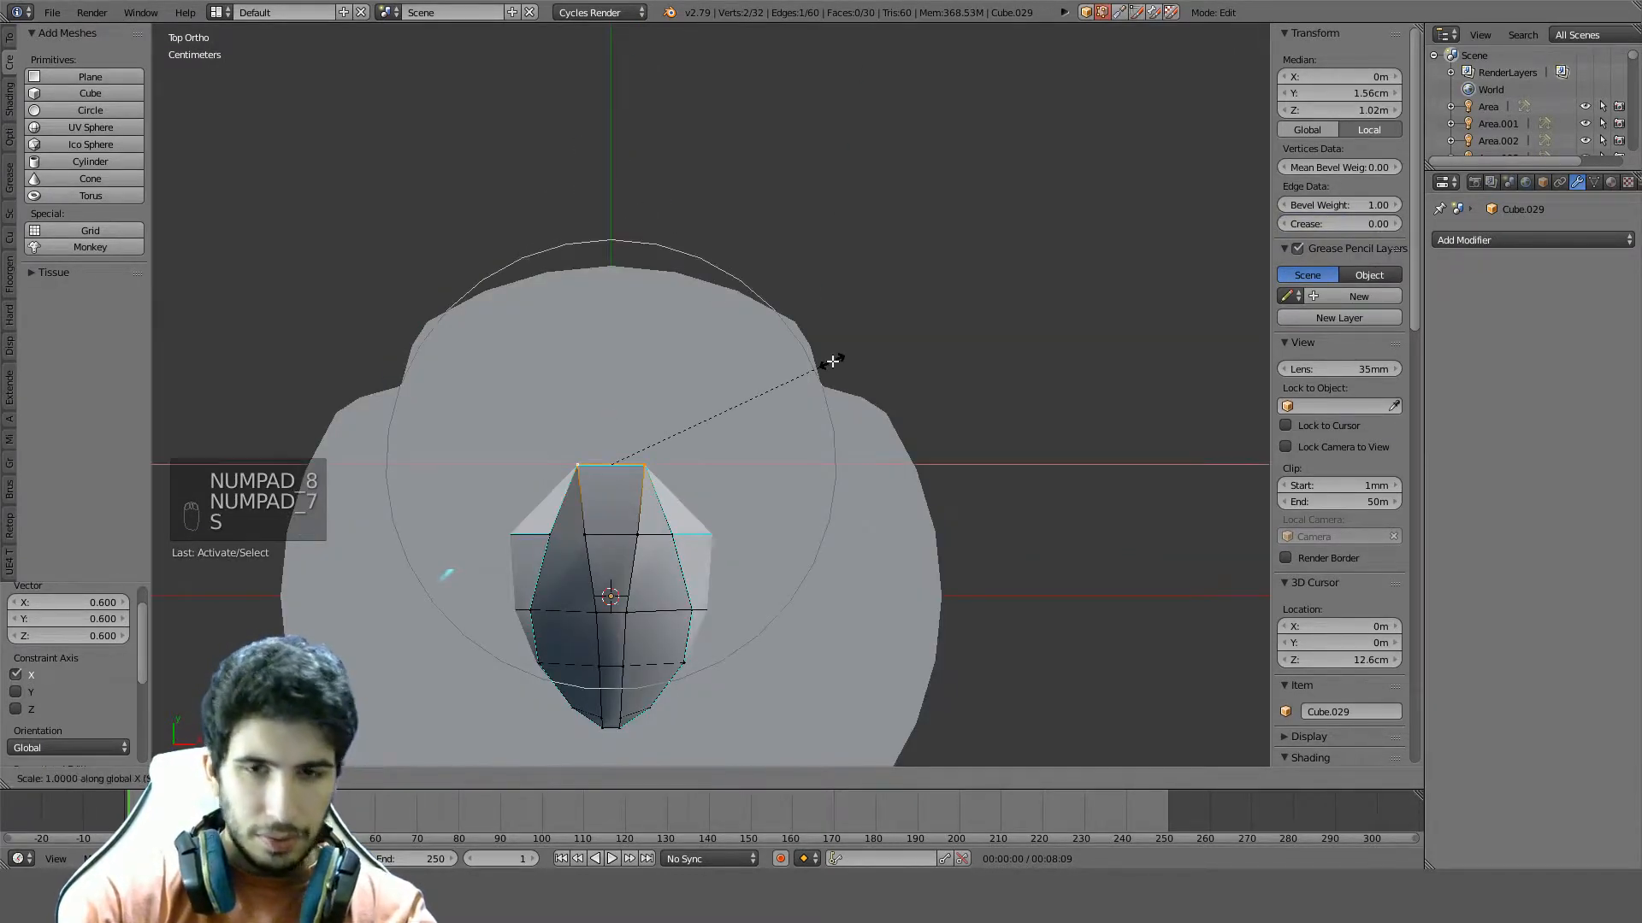
{"action": "right_click", "coordinate": [710, 391]}
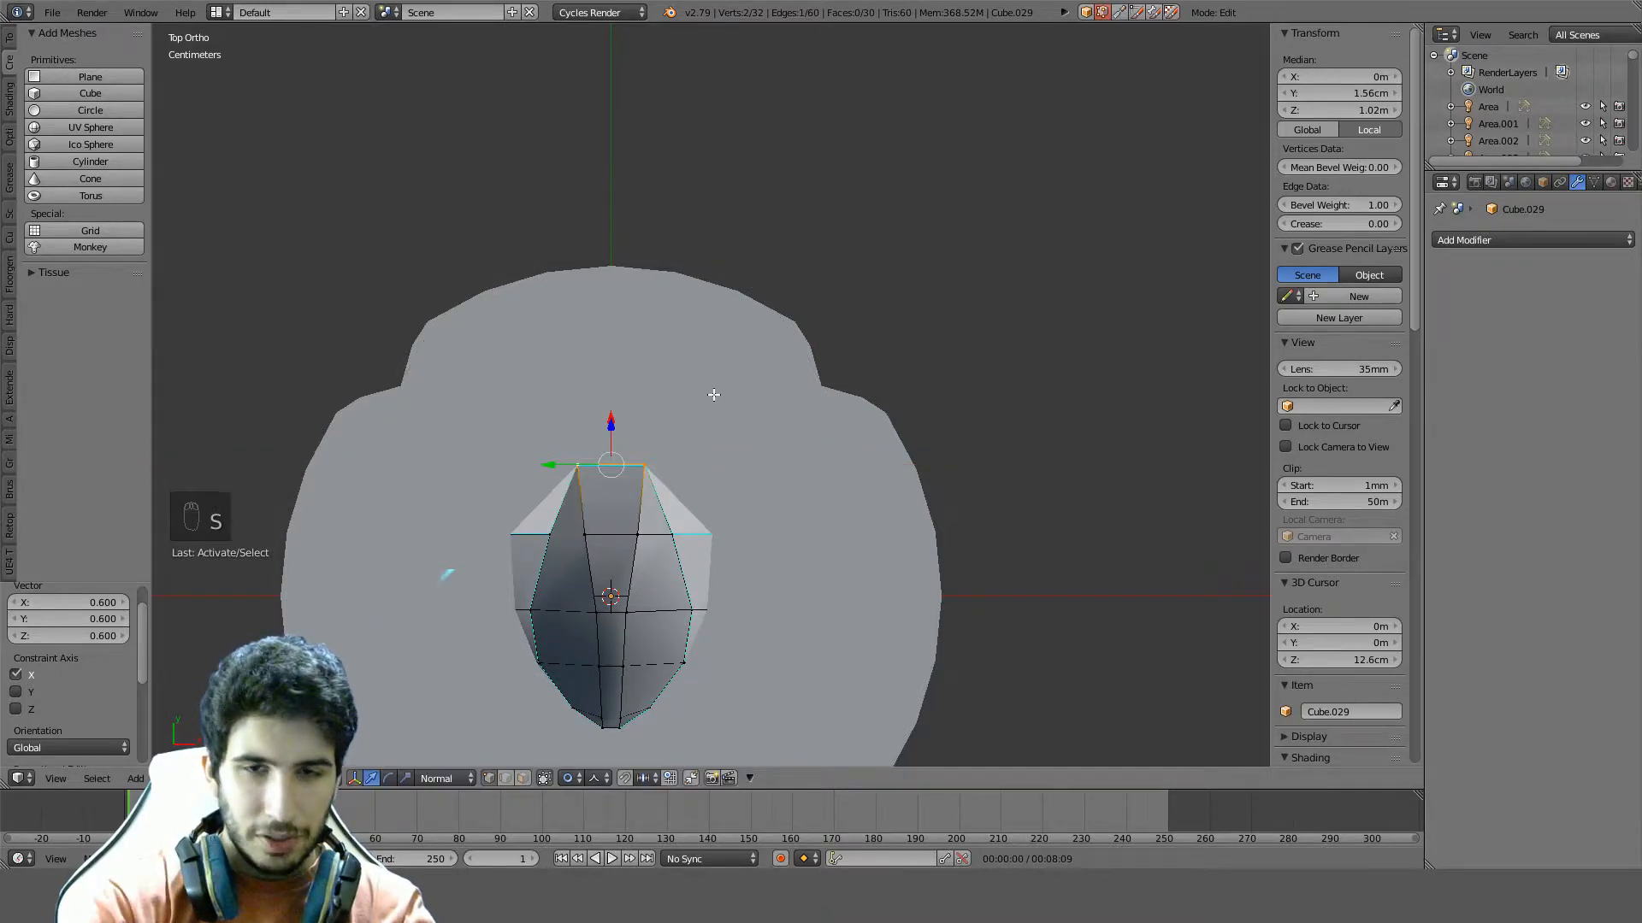
{"action": "key", "text": "alt+o"}
{"action": "key", "text": "s"}
{"action": "key", "text": "x"}
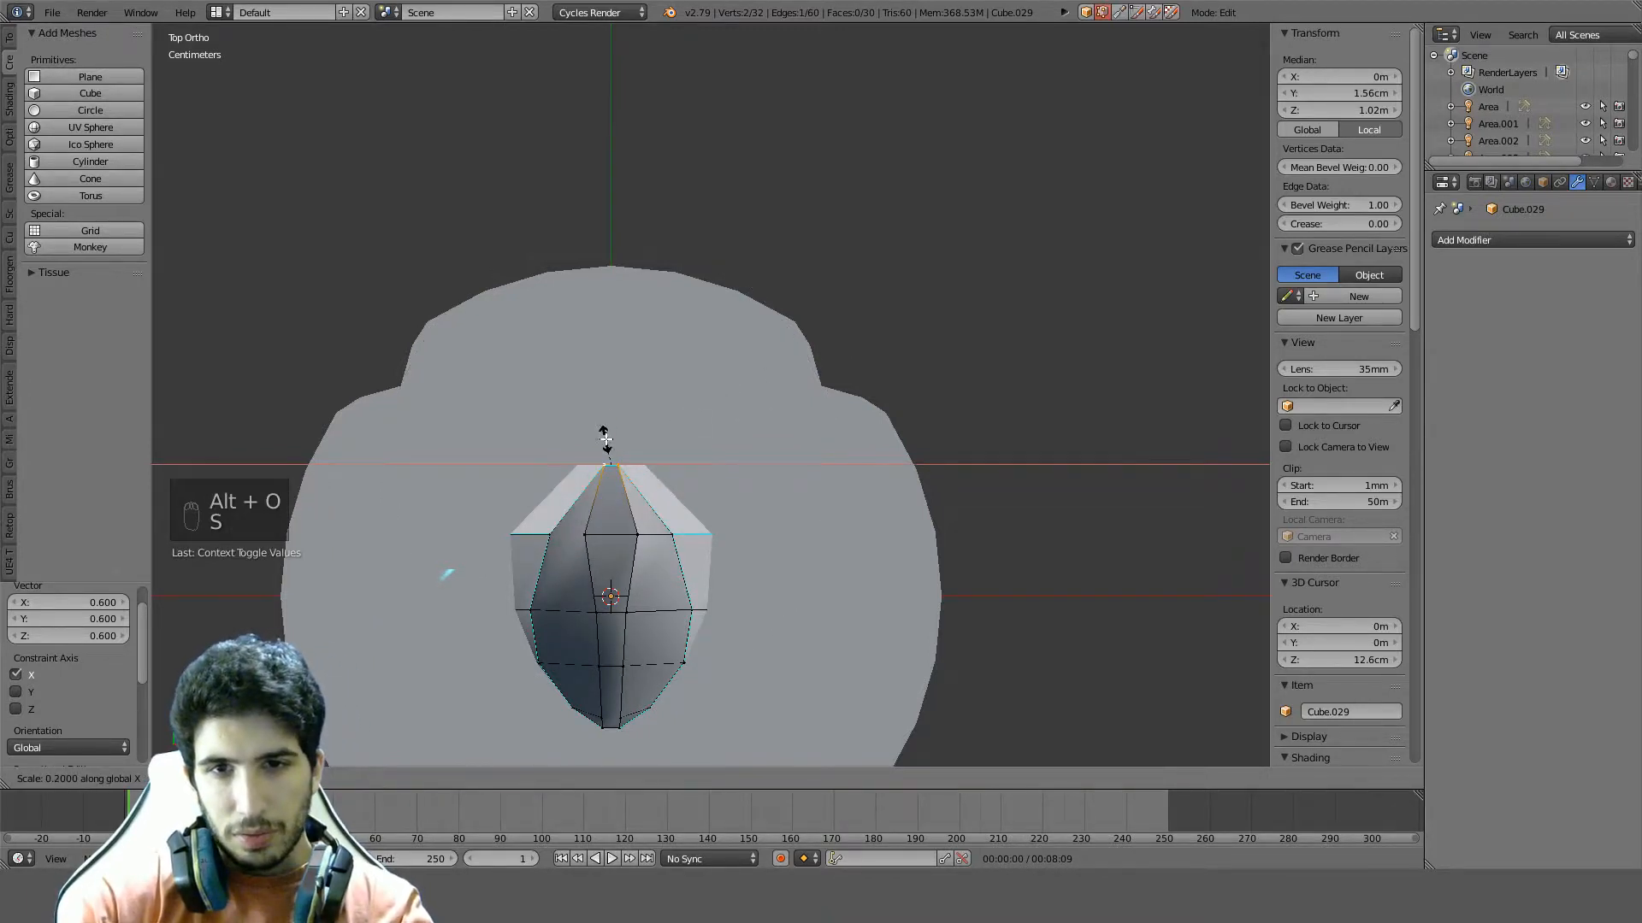
{"action": "left_click", "coordinate": [604, 438]}
Scale the inner vertex pair just in front of the tip's back edge to 0.2 along X
{"action": "right_click", "coordinate": [609, 496]}
{"action": "key", "text": "s"}
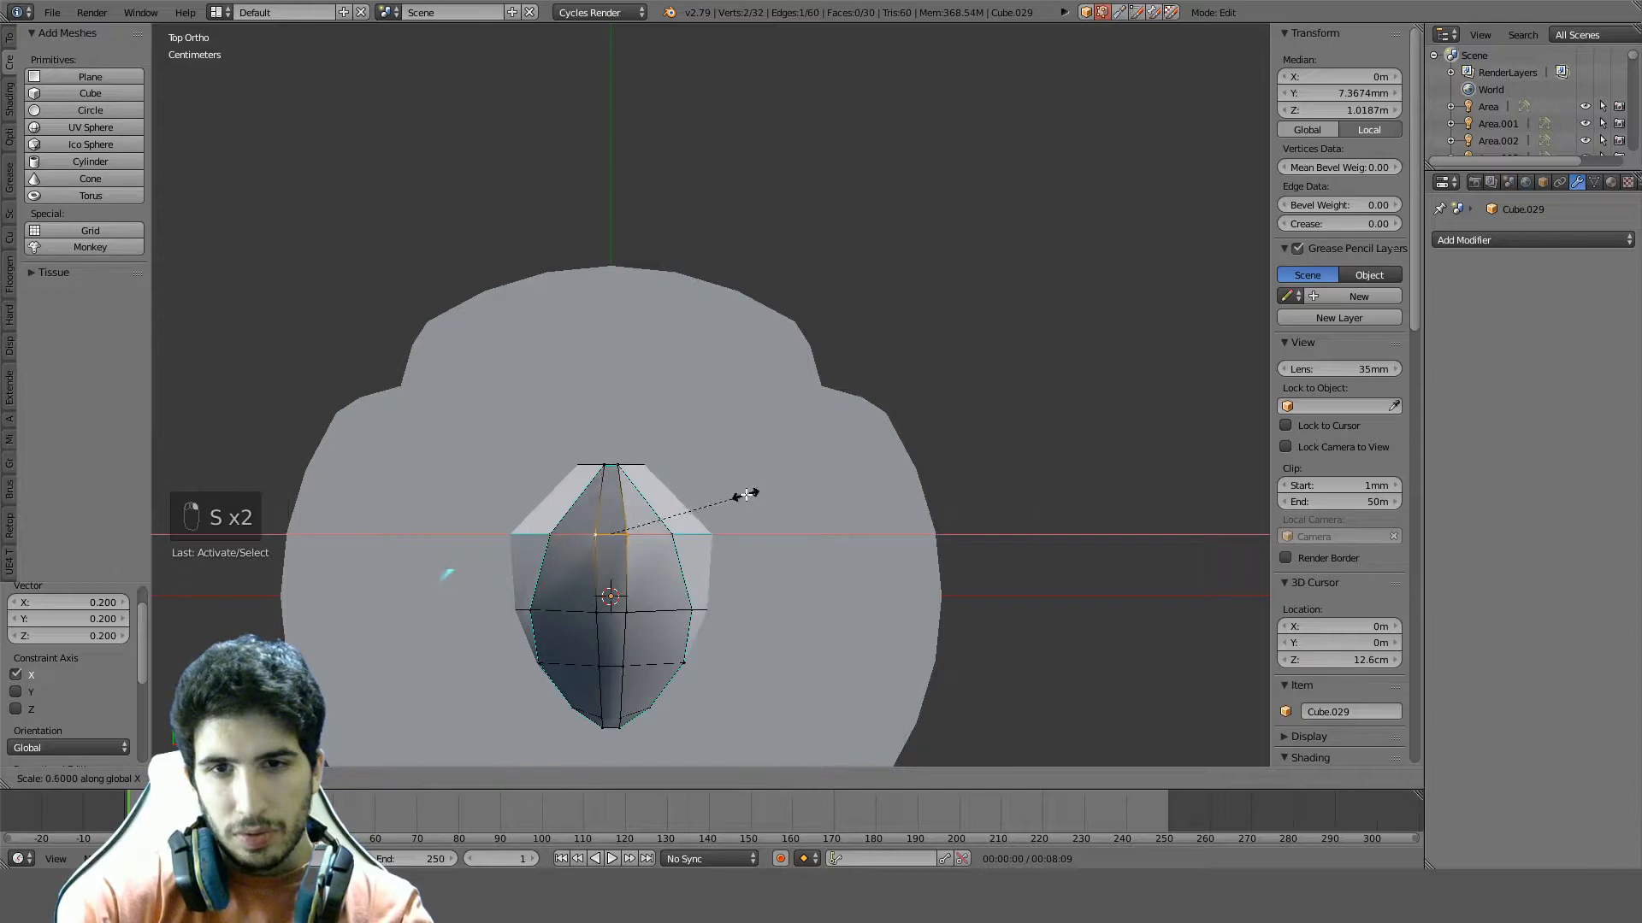
{"action": "left_click", "coordinate": [650, 531]}
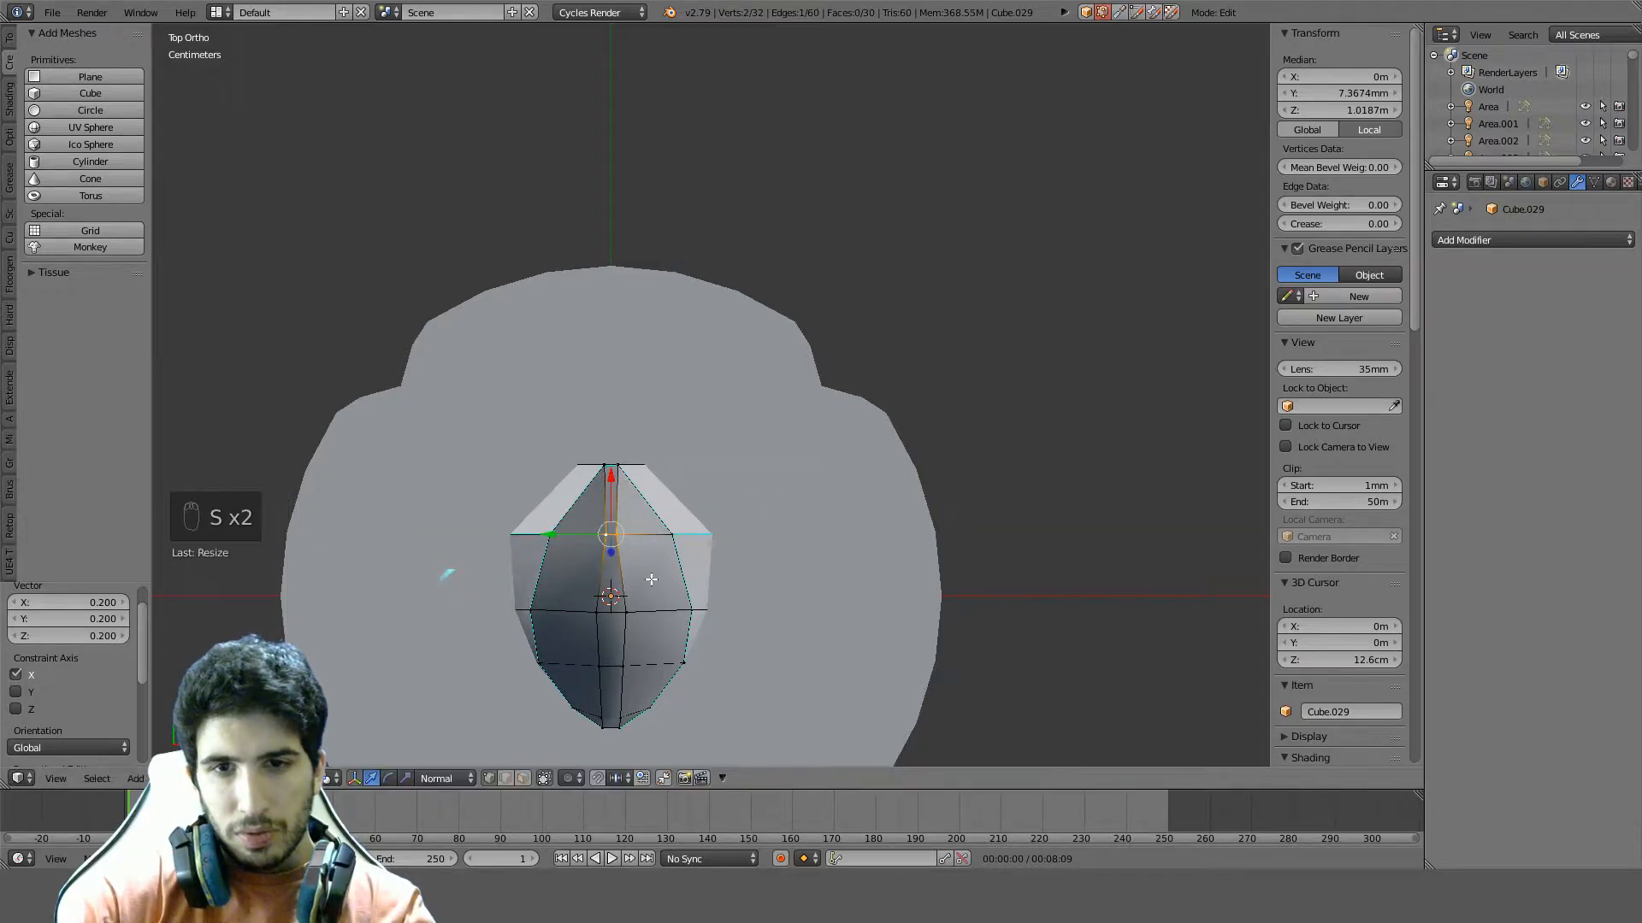
Scale the inner vertex pair in the third row from the tip's back edge to 0.5 along X
{"action": "right_click", "coordinate": [626, 612]}
{"action": "right_click", "coordinate": [597, 612], "text": "shift"}
{"action": "key", "text": "s"}
{"action": "key", "text": "x"}
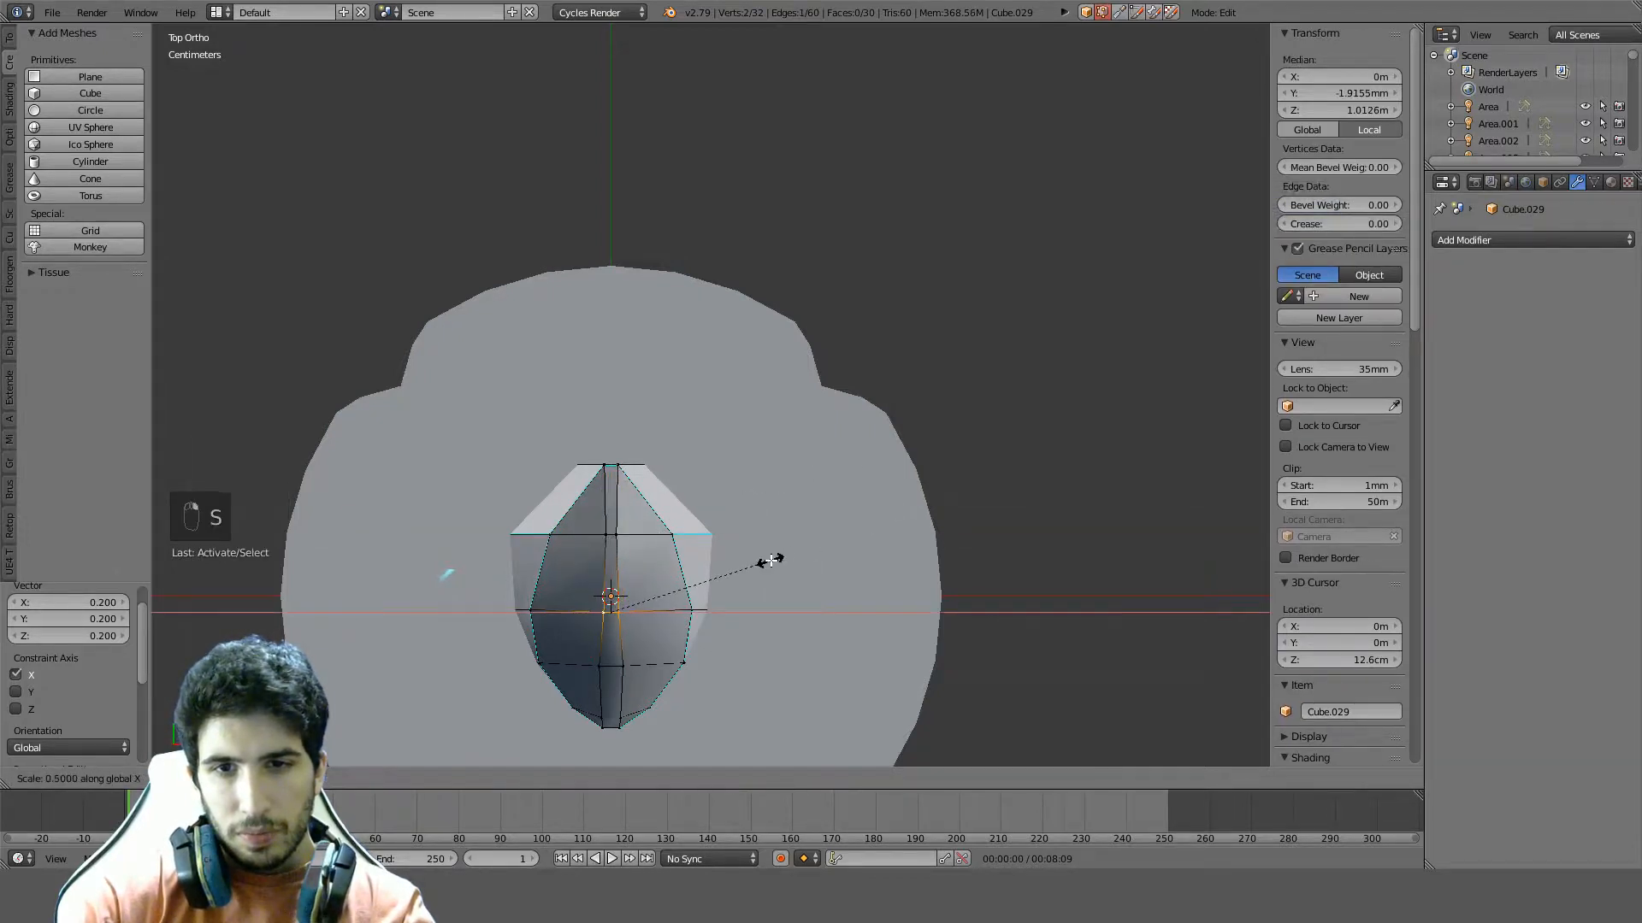
{"action": "left_click", "coordinate": [768, 561]}
Scale the inner vertex pair in the fourth row from the tip's back edge to 0.5 along X
{"action": "right_click", "coordinate": [623, 669]}
{"action": "right_click", "coordinate": [599, 668], "text": "shift"}
{"action": "key", "text": "s"}
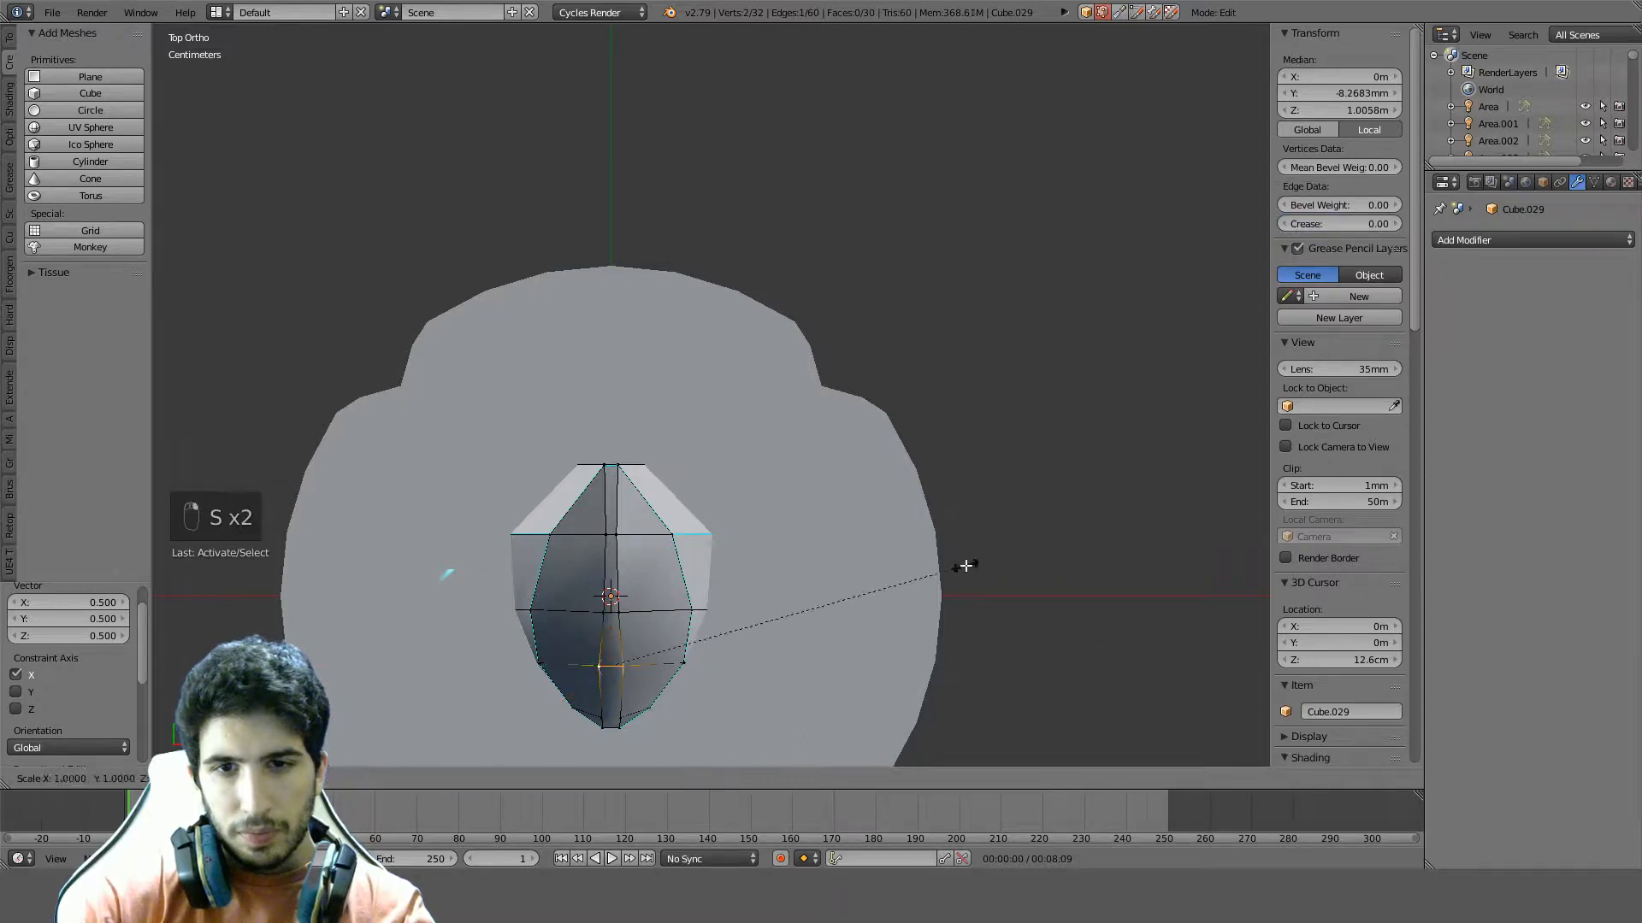
{"action": "key", "text": "x"}
{"action": "left_click", "coordinate": [792, 632]}
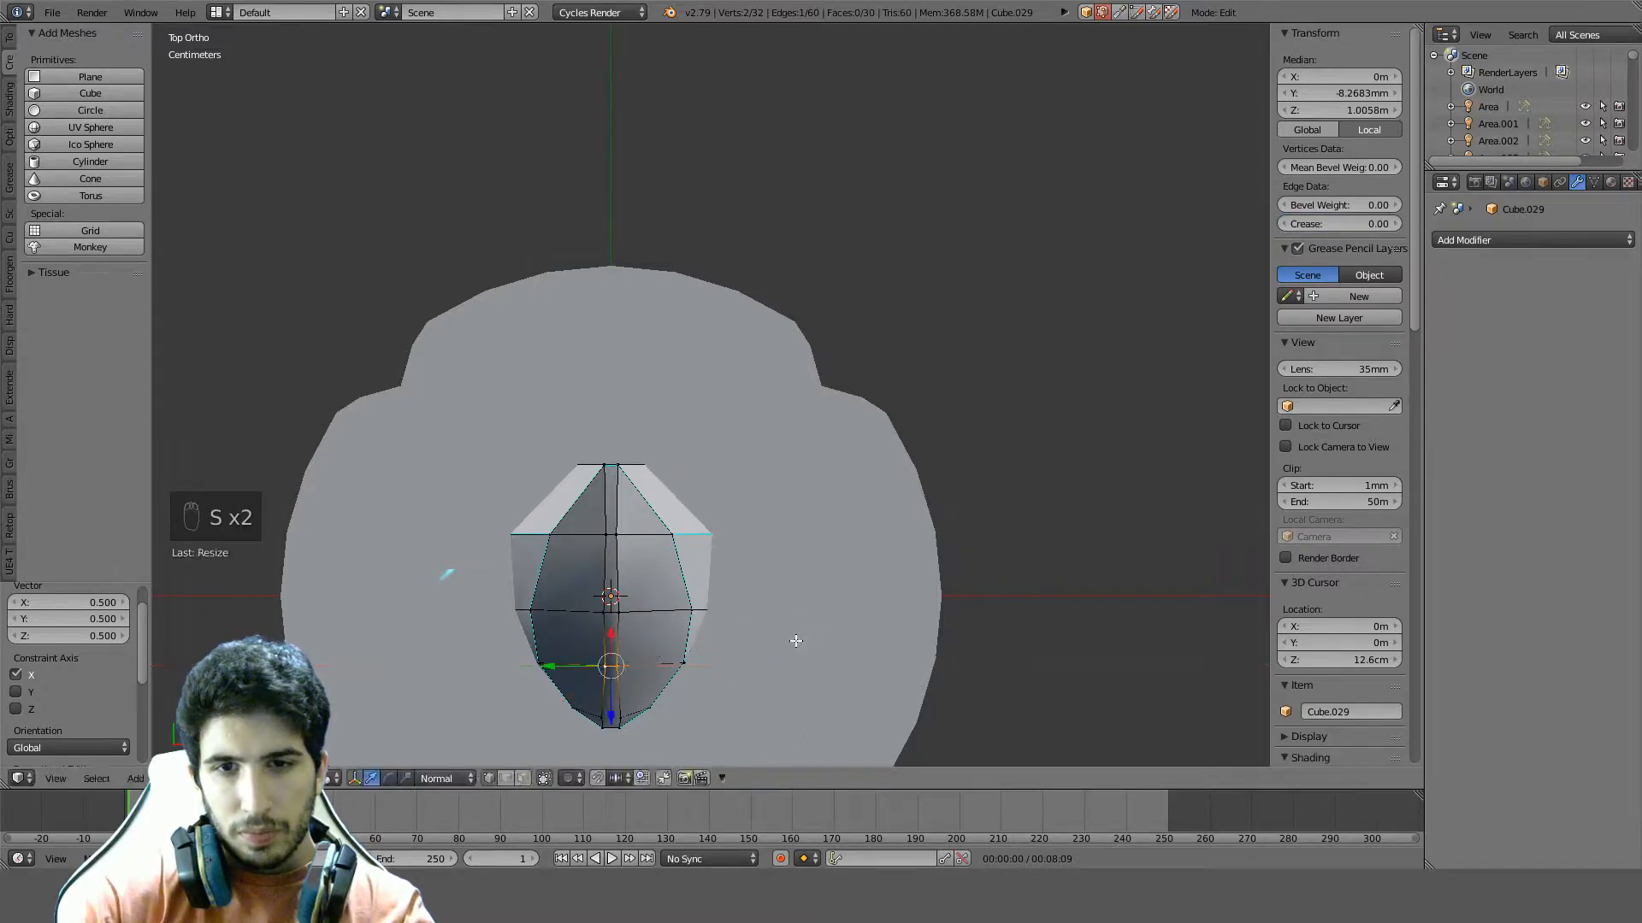
Select both inner vertices in the fifth row from the tip's back edge and scale them to 0.6 along X
{"action": "right_click", "coordinate": [625, 716]}
{"action": "right_click", "coordinate": [587, 718]}
{"action": "key", "text": "ctrl+z"}
{"action": "right_click", "coordinate": [598, 718], "text": "shift"}
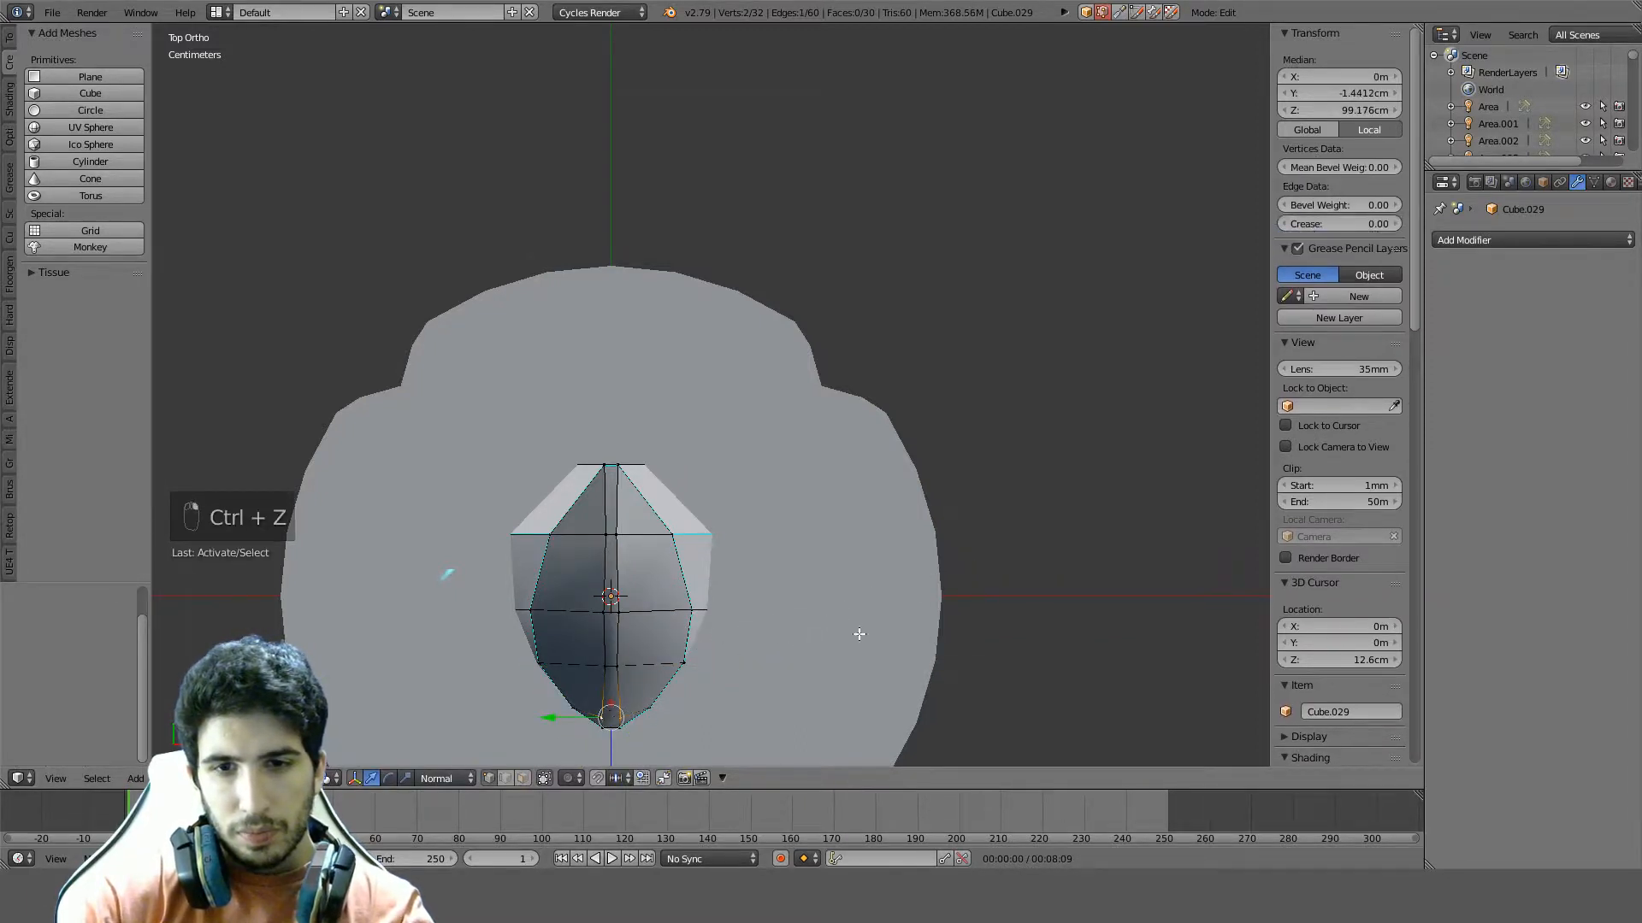
{"action": "key", "text": "s"}
{"action": "key", "text": "x"}
{"action": "left_click", "coordinate": [771, 666]}
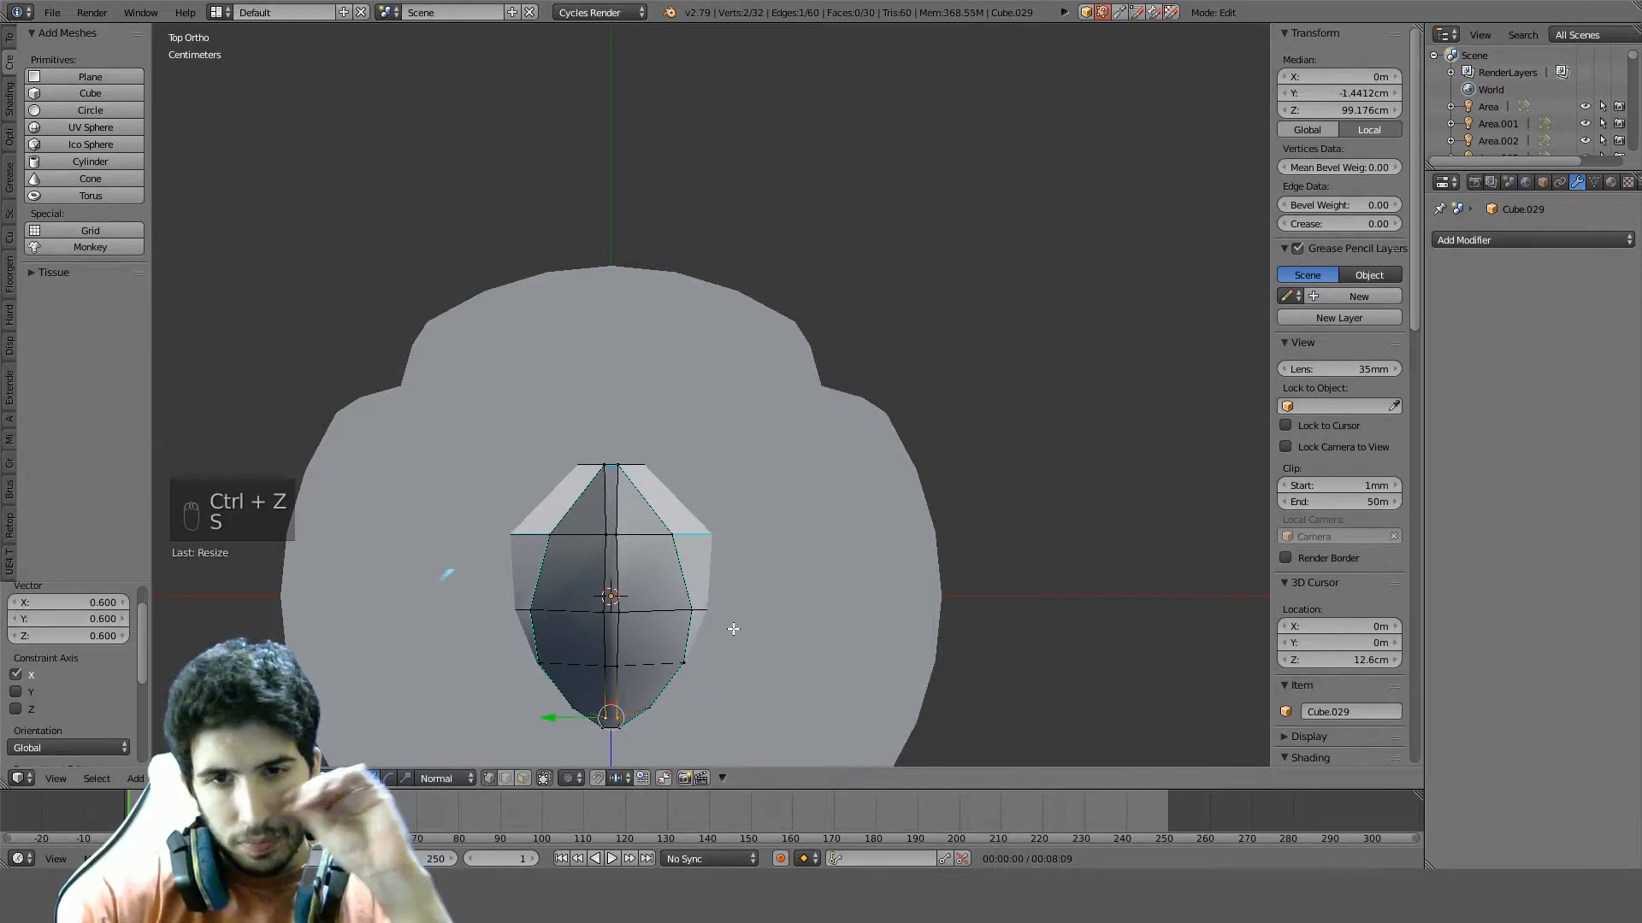
Scale the outer vertex pair on the tip's lower edge, fourth row from the back, to 0.6 along X
{"action": "right_click", "coordinate": [694, 616]}
{"action": "right_click", "coordinate": [682, 664]}
{"action": "right_click", "coordinate": [553, 665], "text": "shift"}
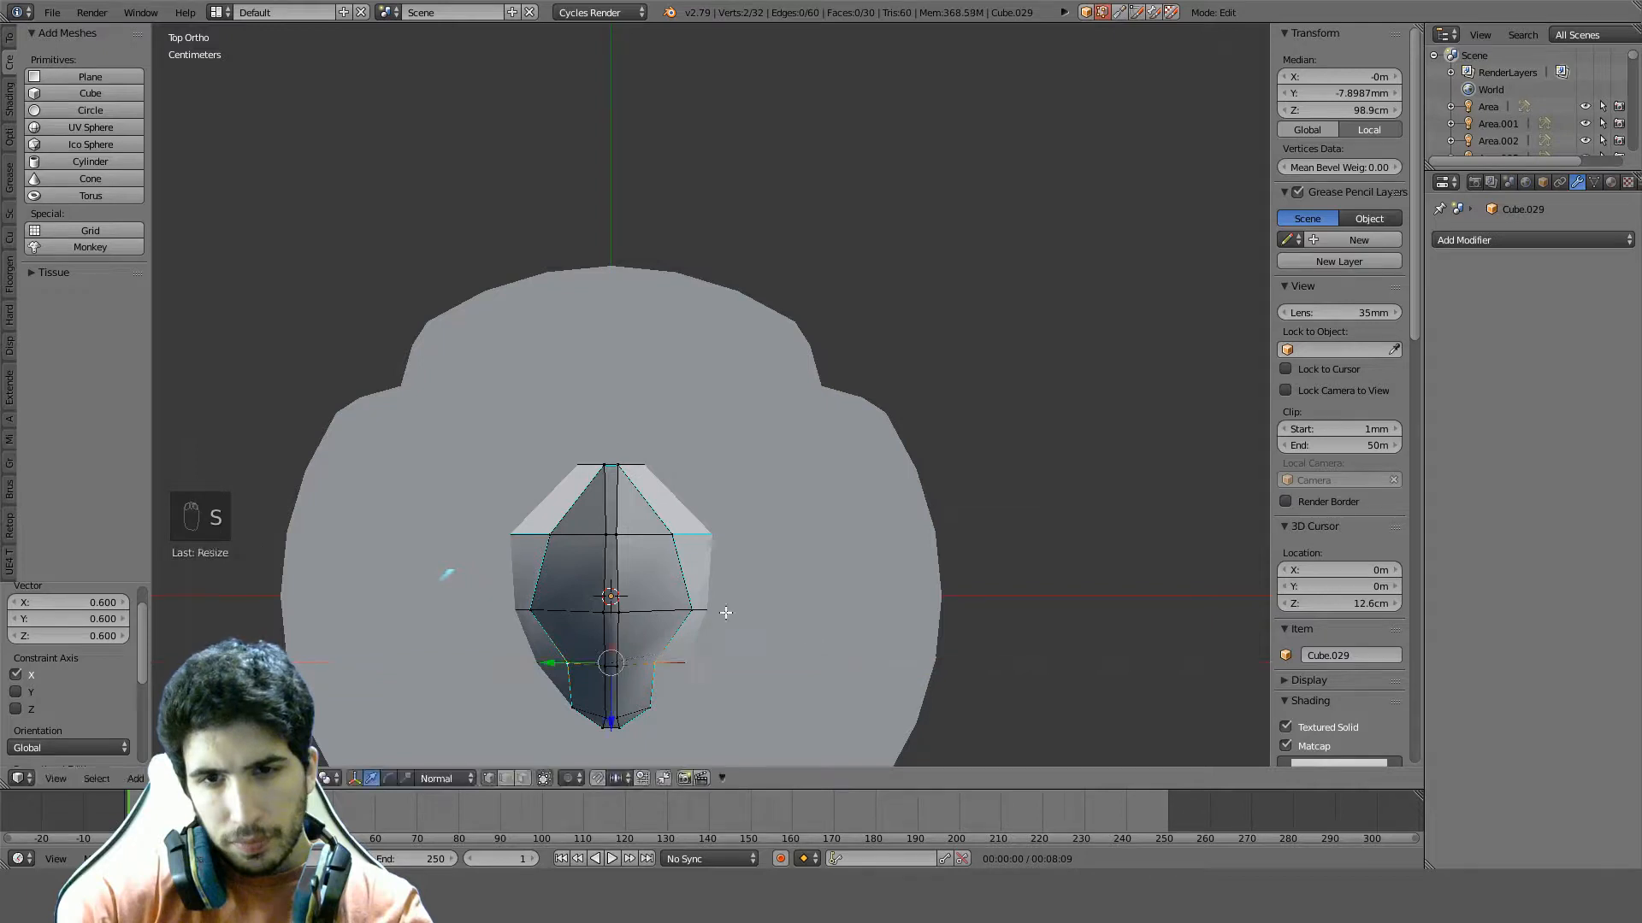
Scale the outer vertex pair on the tip's lower edge, third row from the back, to 0.7 along X
{"action": "right_click", "coordinate": [697, 601], "text": "ctrl"}
{"action": "right_click", "coordinate": [698, 602]}
{"action": "right_click", "coordinate": [530, 610], "text": "shift"}
{"action": "key", "text": "s"}
{"action": "key", "text": "x"}
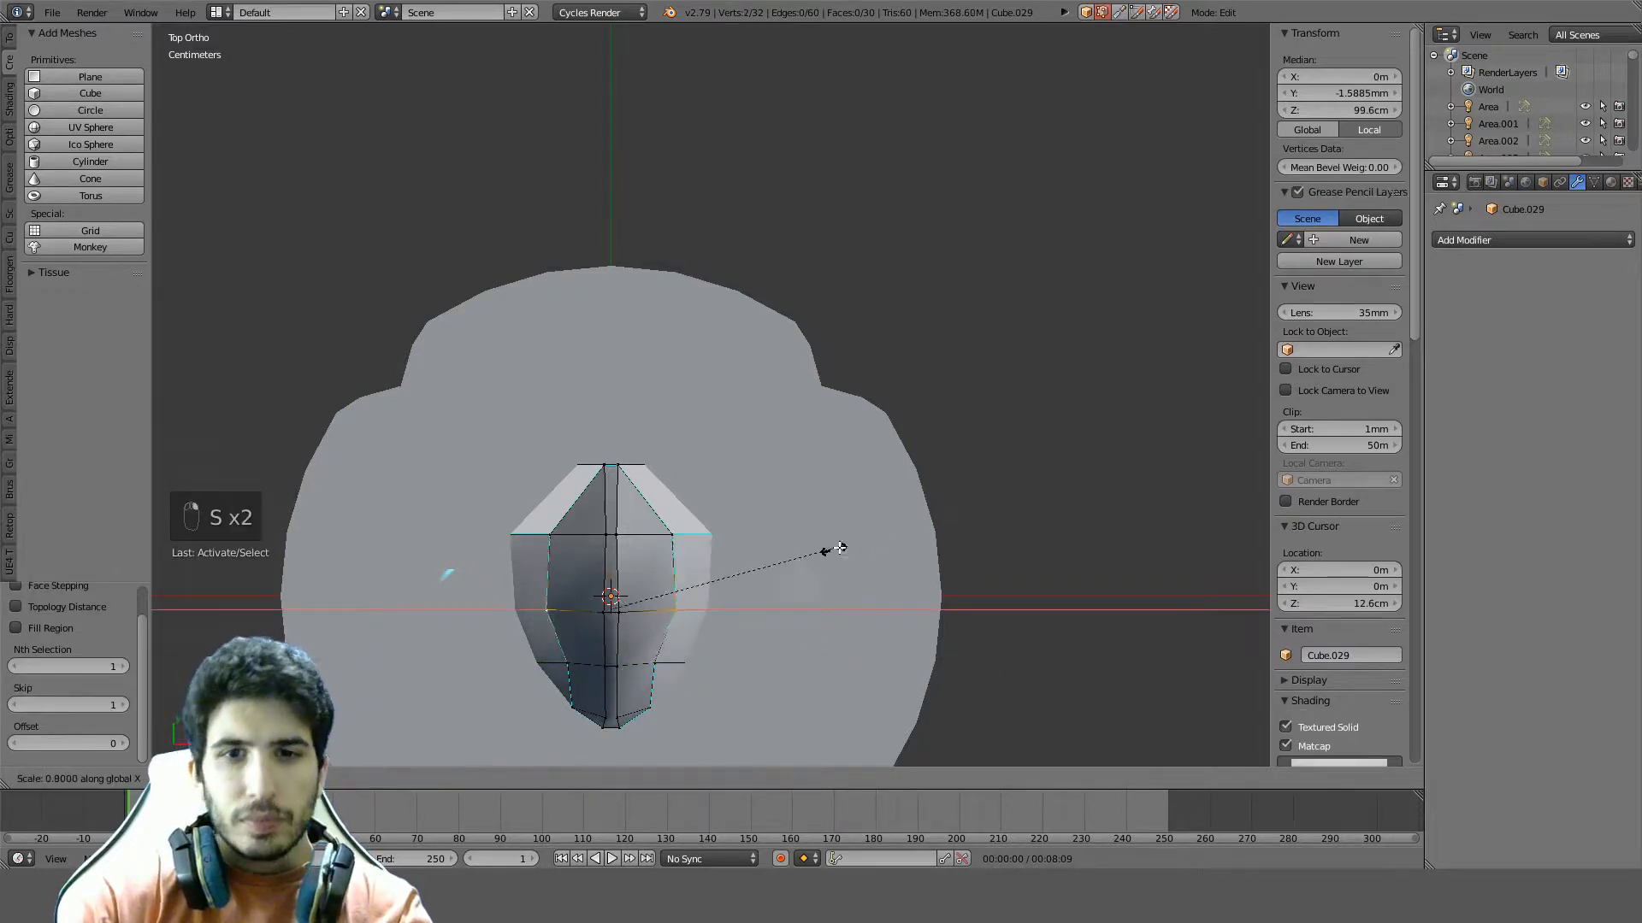
{"action": "left_click", "coordinate": [810, 557]}
Scale the outer vertex pair nearest the front on the tip's lower edge to 0.7 along X and check the shape in Object Mode
{"action": "middle_click_drag", "start_coordinate": [740, 659], "coordinate": [637, 325]}
{"action": "right_click", "coordinate": [621, 305]}
{"action": "right_click", "coordinate": [541, 300], "text": "shift"}
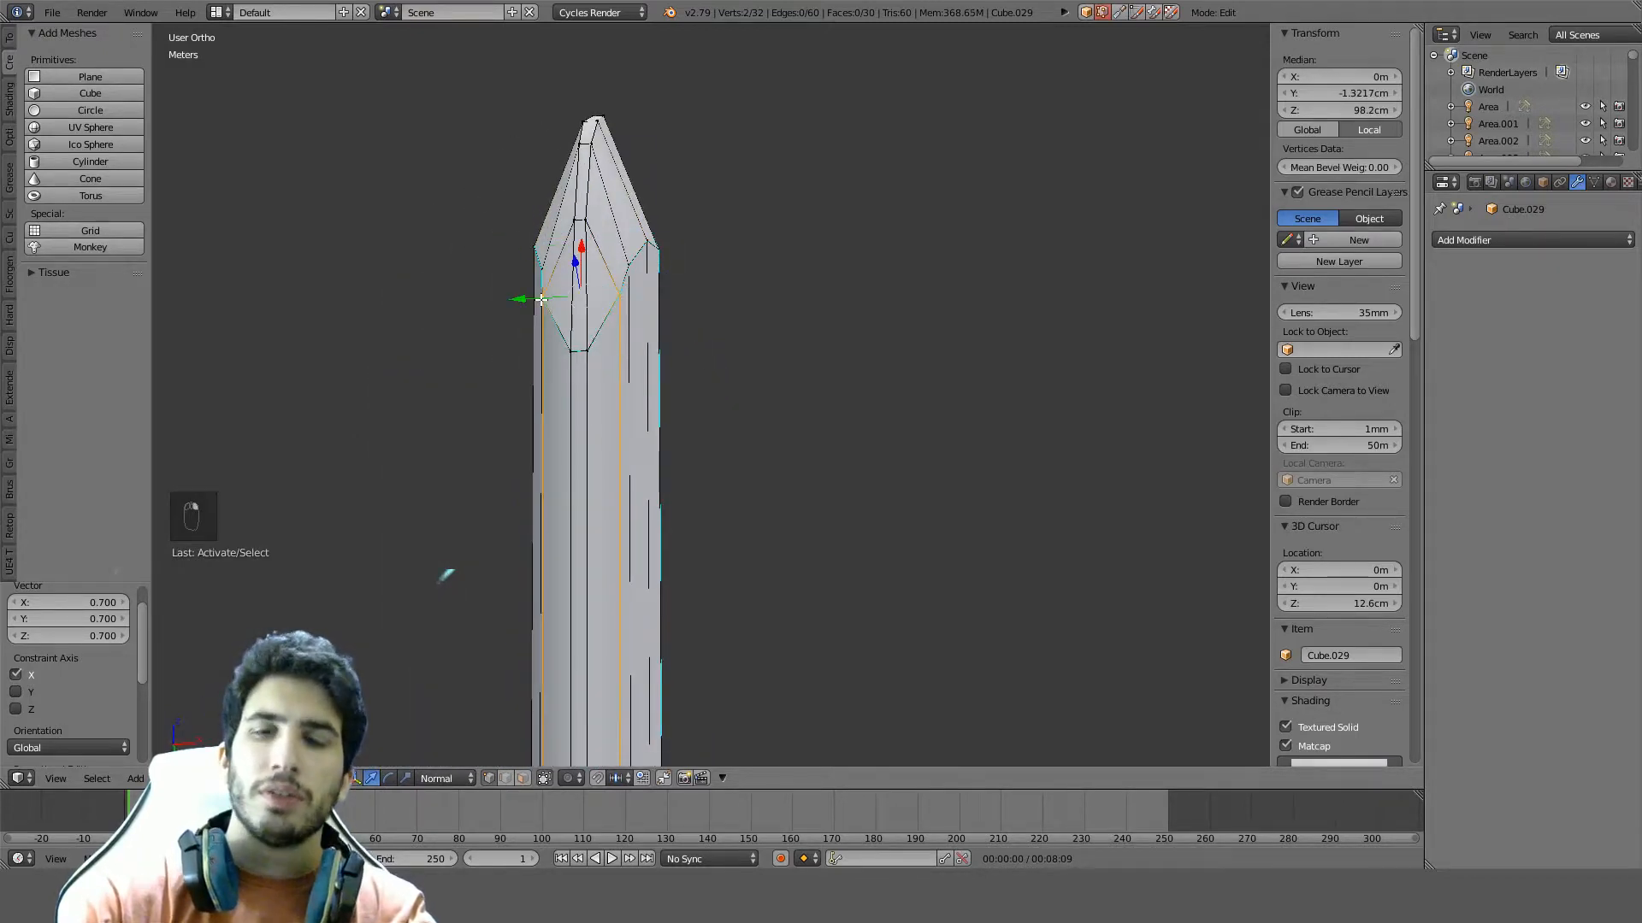
{"action": "key", "text": "KP_7"}
{"action": "scroll", "coordinate": [707, 351], "scroll_direction": "down", "scroll_amount": 4, "text": "shift"}
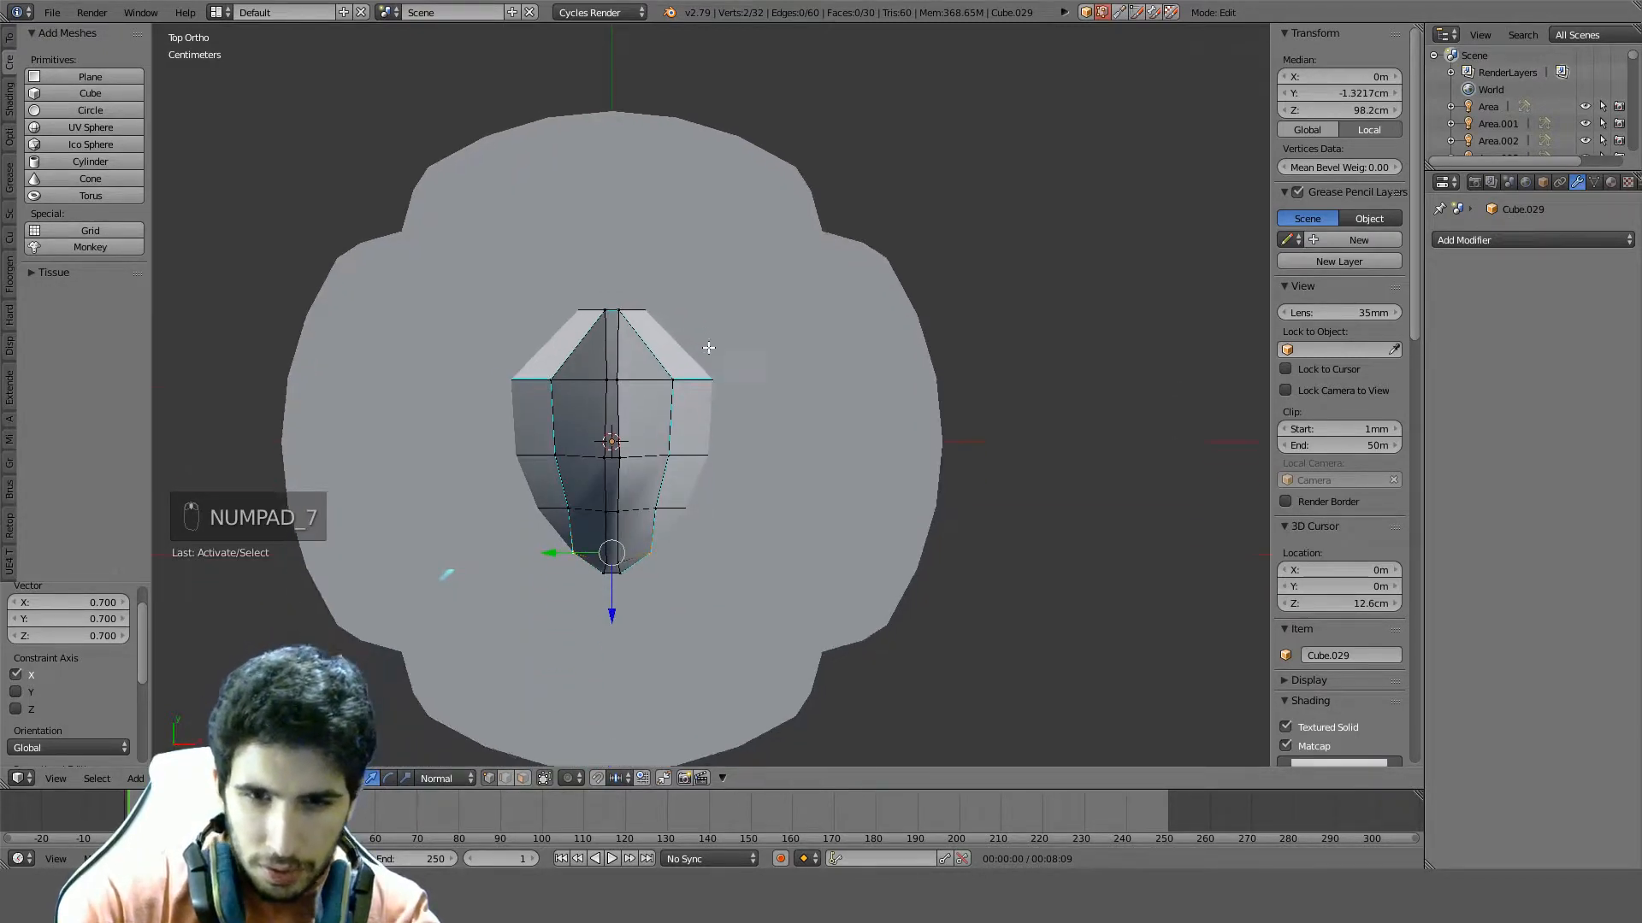
{"action": "scroll", "coordinate": [795, 425], "scroll_direction": "up", "scroll_amount": 3}
{"action": "key", "text": "s"}
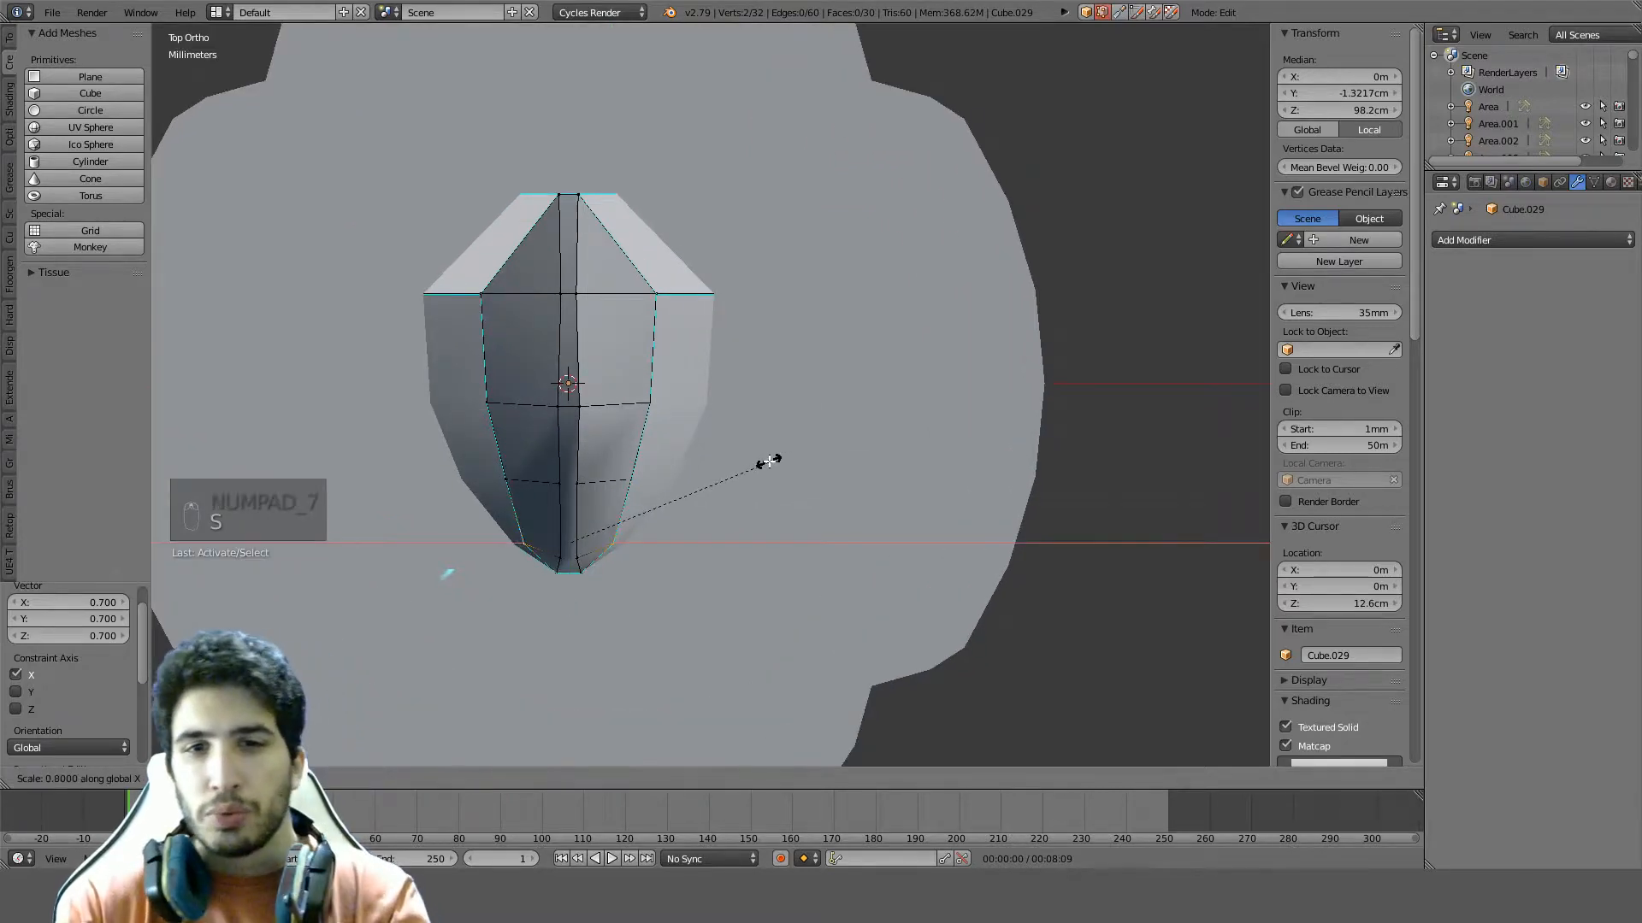
{"action": "left_click", "coordinate": [740, 467]}
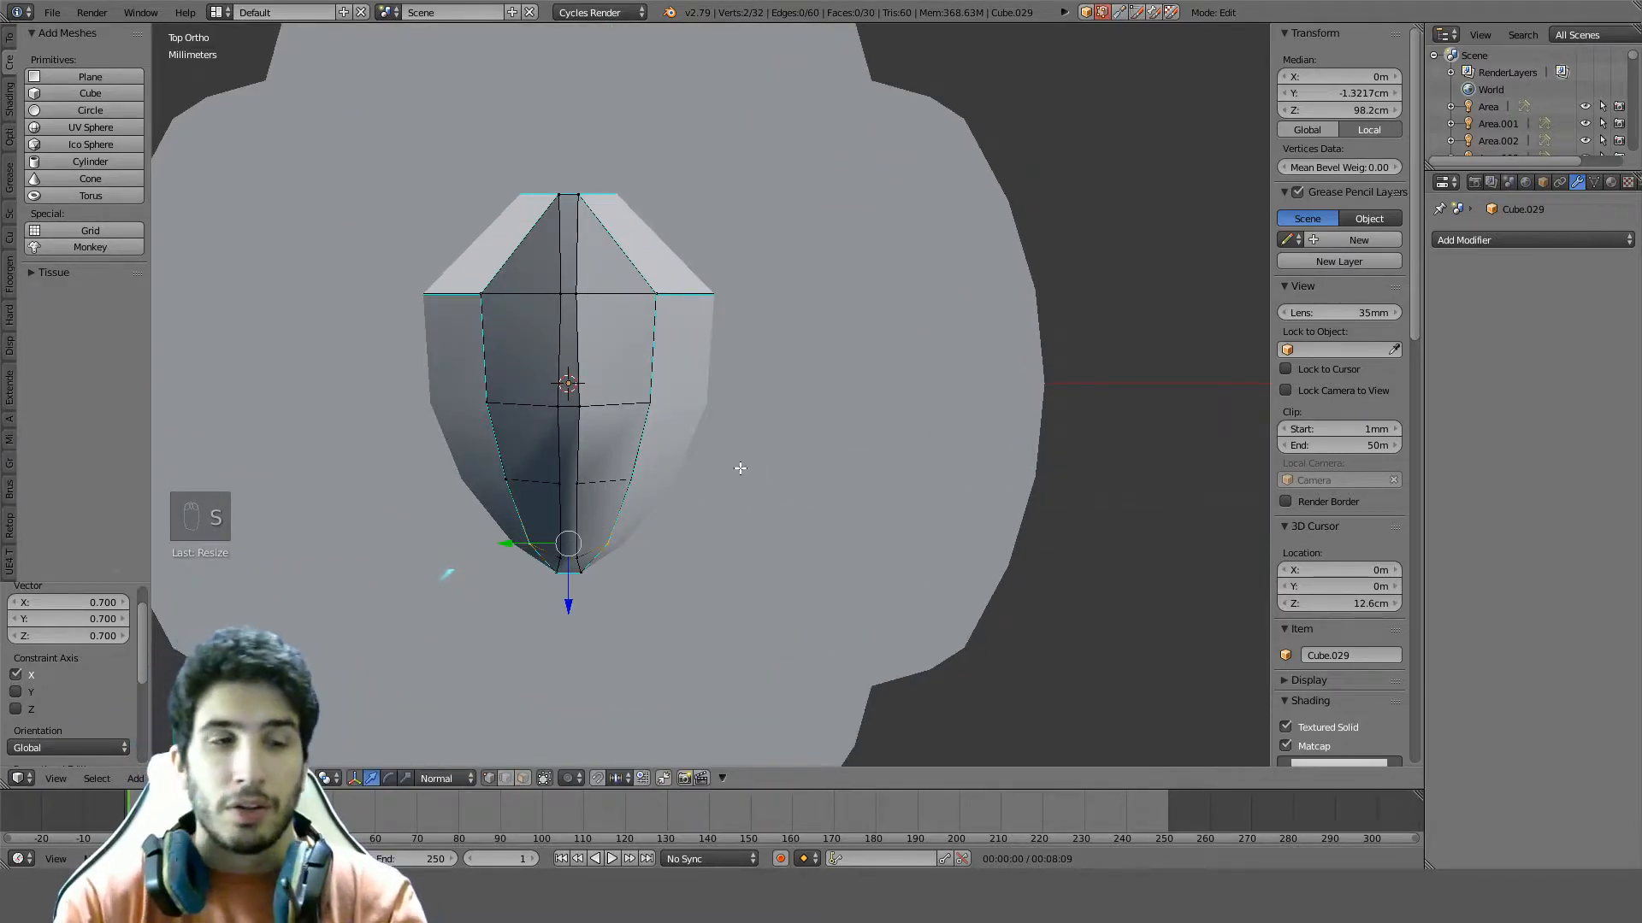
{"action": "middle_click_drag", "start_coordinate": [740, 468], "coordinate": [916, 282]}
{"action": "scroll", "coordinate": [766, 195], "scroll_direction": "up", "scroll_amount": 3}
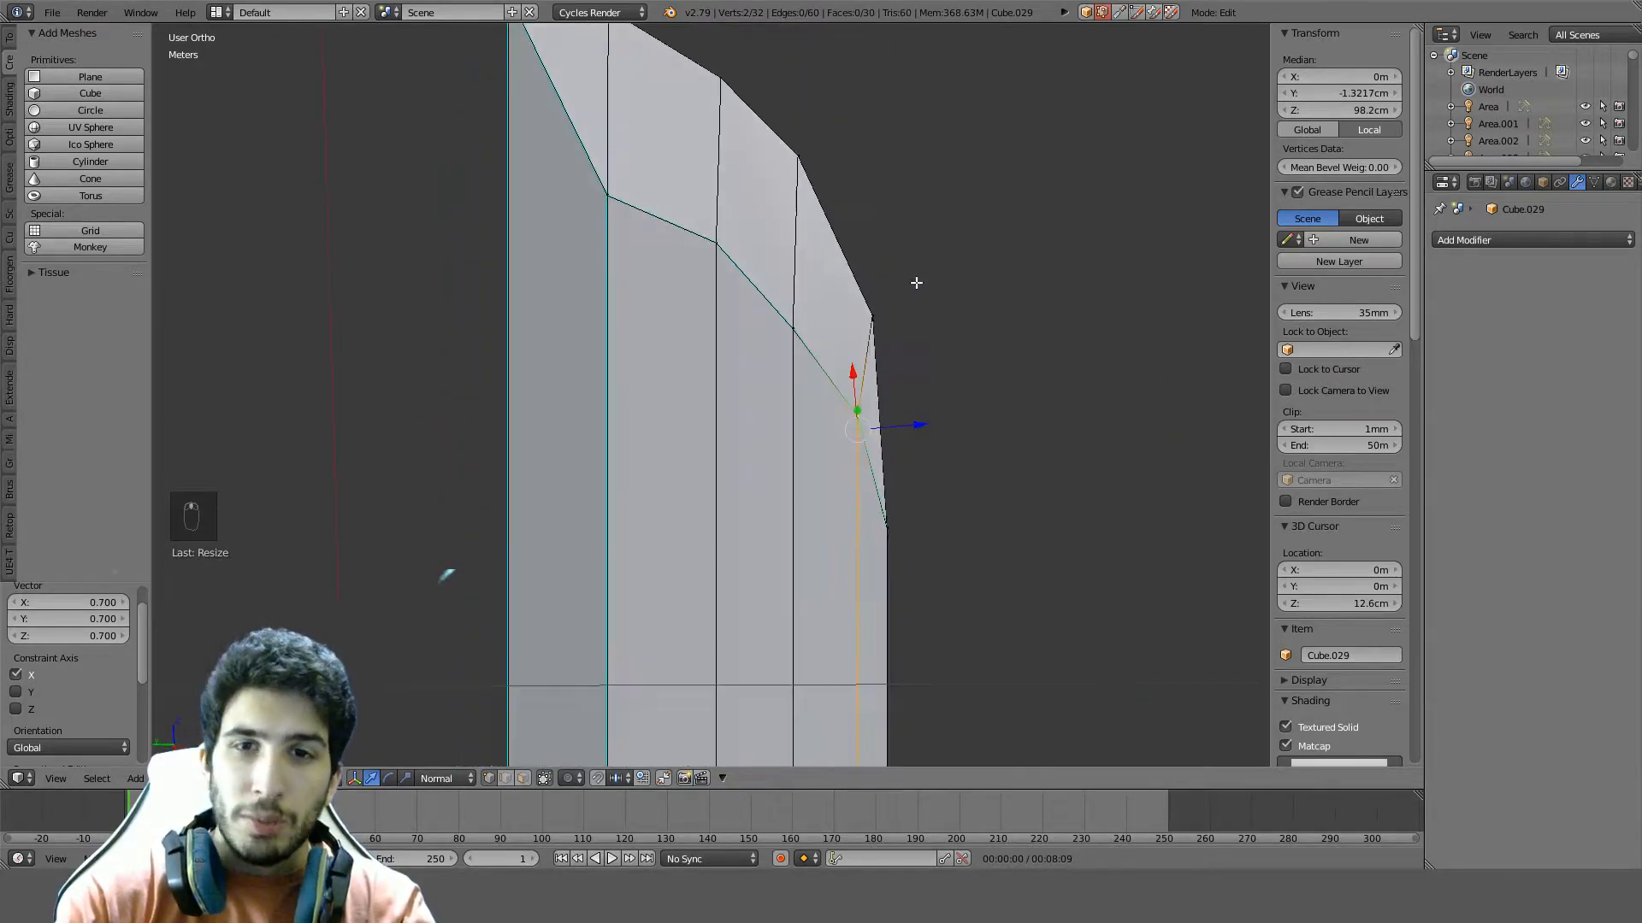
{"action": "scroll", "coordinate": [867, 292], "scroll_direction": "down", "scroll_amount": 3}
{"action": "key", "text": "Tab"}
{"action": "middle_click_drag", "start_coordinate": [850, 356], "coordinate": [1070, 399]}
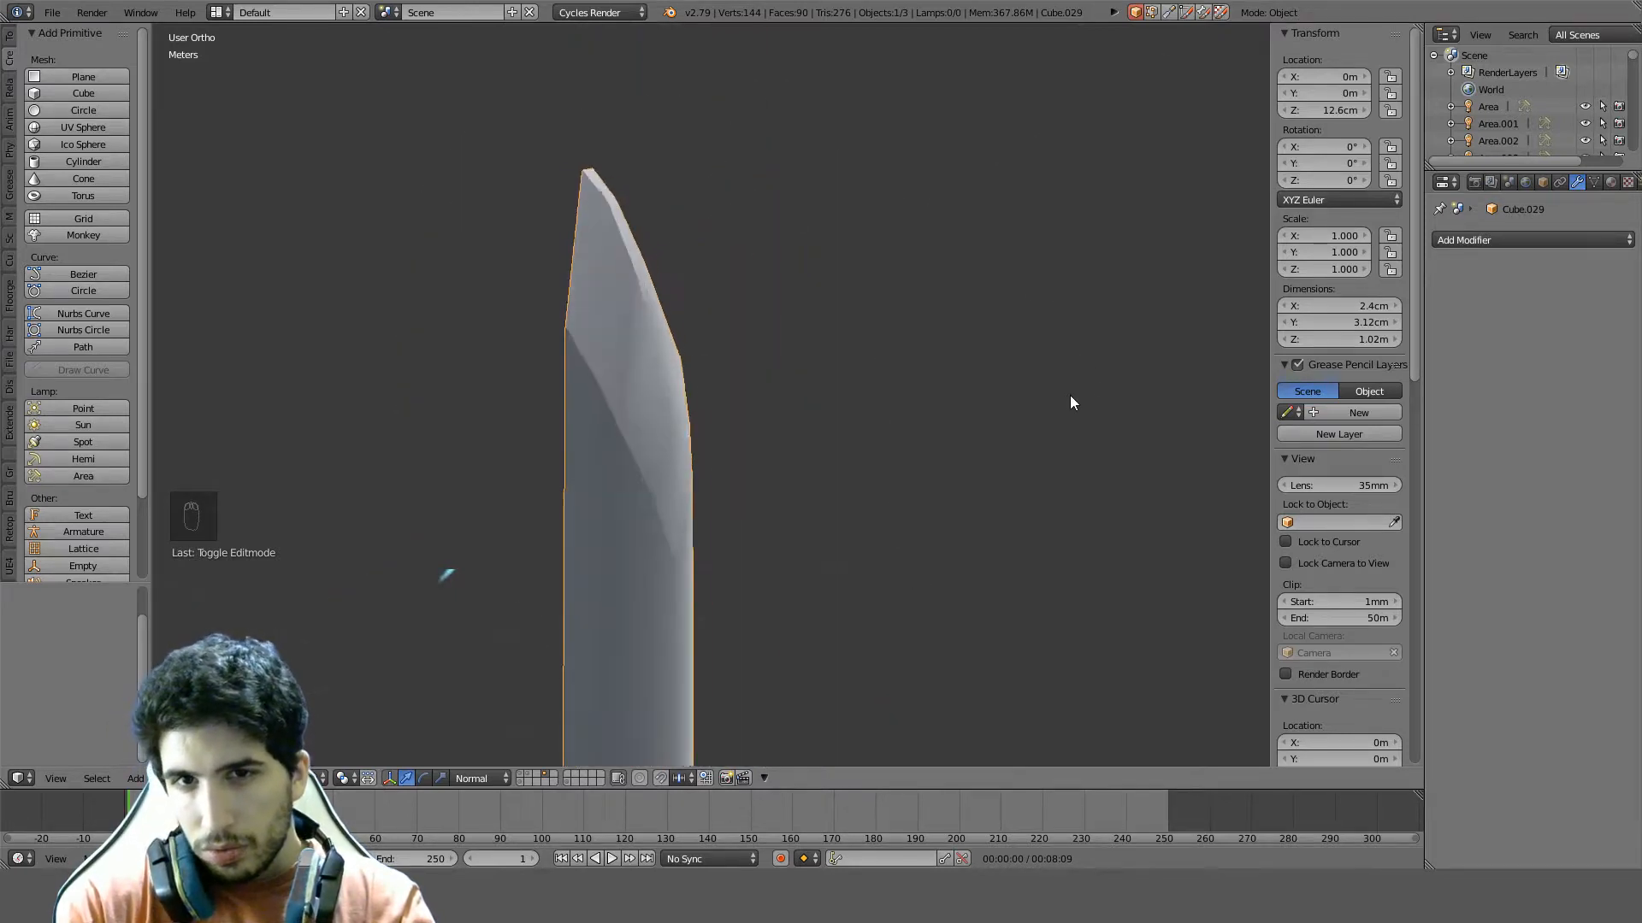
Select both long edge loops bordering the narrow front strip and mark them with Hard Ops Set SSharp
{"action": "key", "text": "Tab"}
{"action": "middle_click_drag", "start_coordinate": [839, 381], "coordinate": [762, 386]}
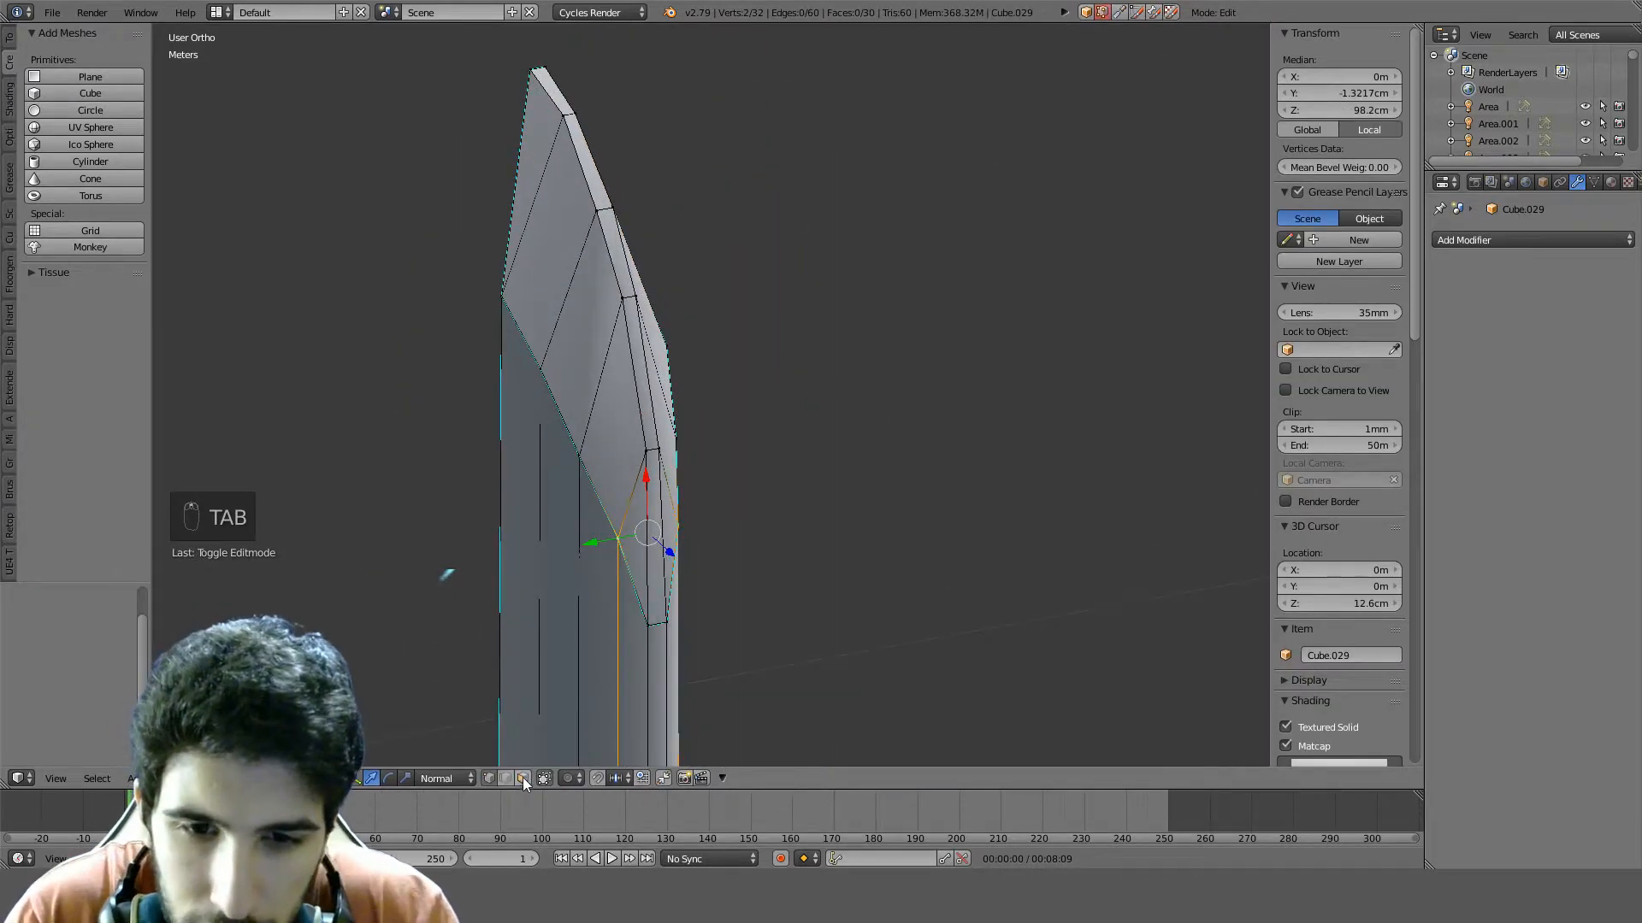
{"action": "key", "text": "a"}
{"action": "right_click", "coordinate": [648, 351], "text": "alt"}
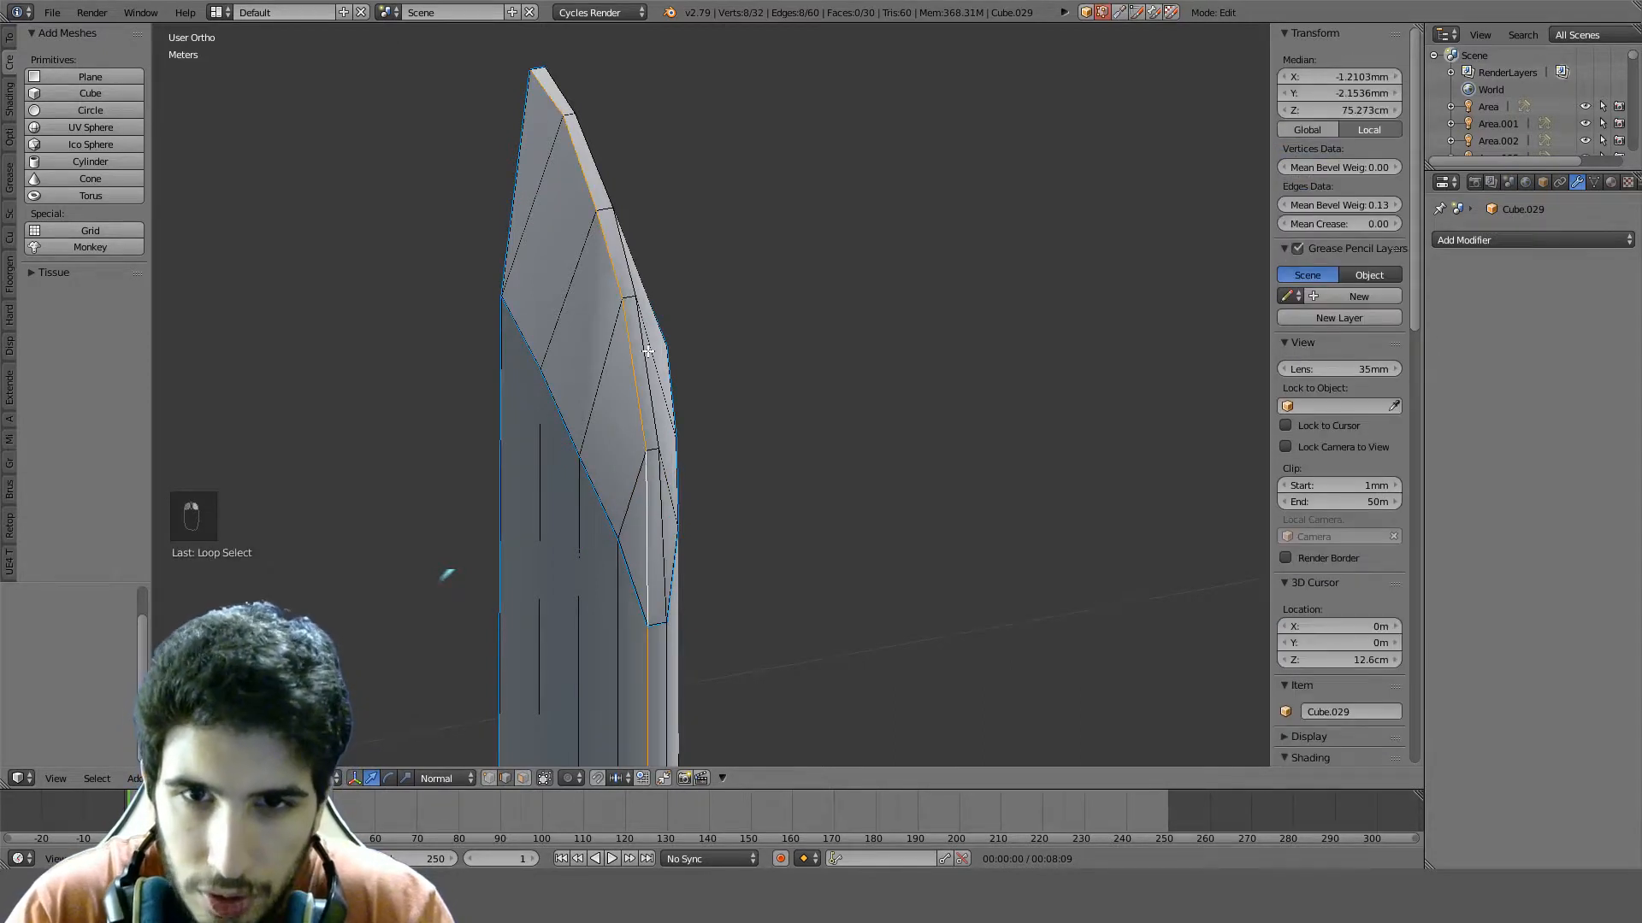
{"action": "right_click", "coordinate": [646, 341], "text": "alt+shift"}
{"action": "middle_click_drag", "start_coordinate": [809, 341], "coordinate": [685, 367]}
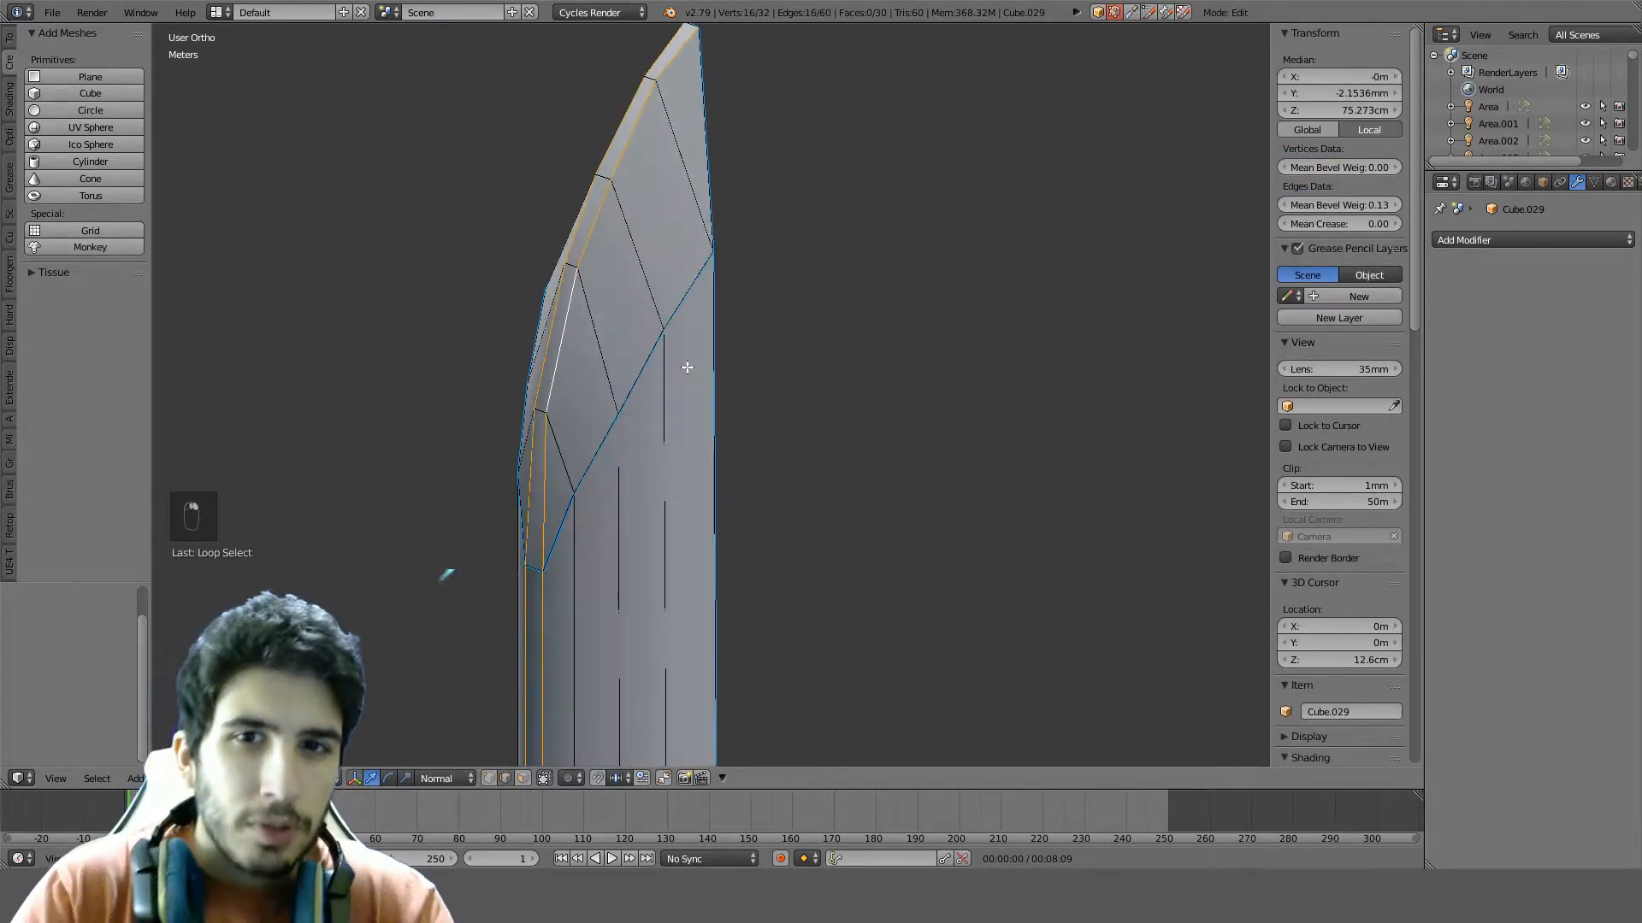
{"action": "key", "text": "q"}
{"action": "left_click", "coordinate": [690, 369]}
{"action": "key", "text": "q"}
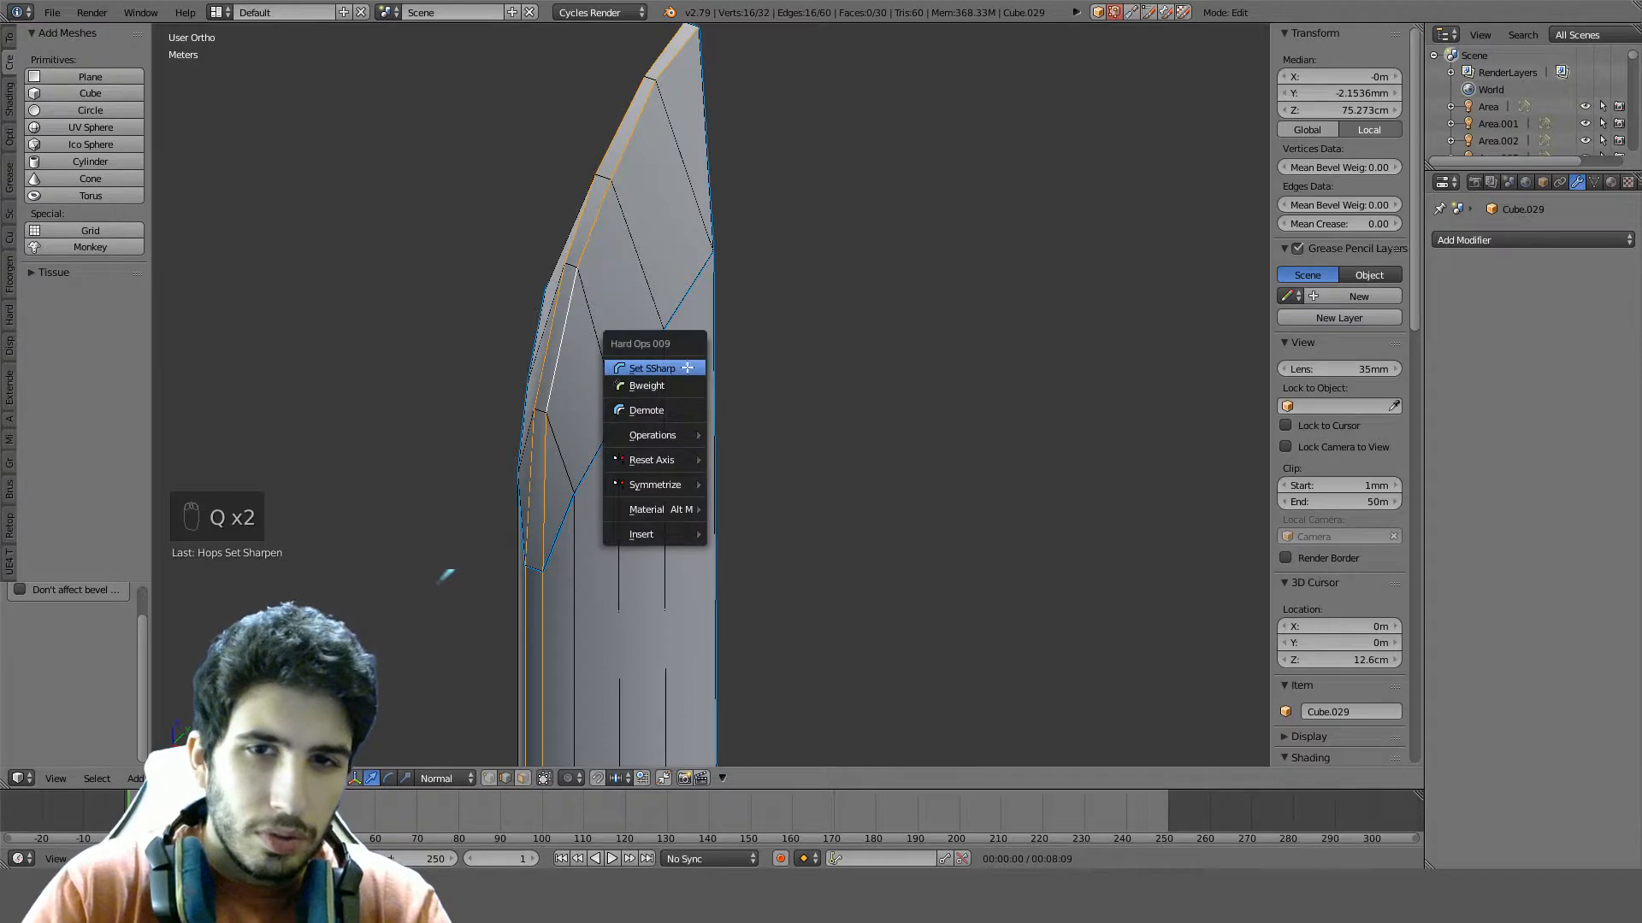
{"action": "left_click", "coordinate": [687, 368]}
Select the short edge across the front strip at the tip's lower end and toggle off its sharp marking with Set SSharp
{"action": "key", "text": "Tab"}
{"action": "middle_click_drag", "start_coordinate": [686, 367], "coordinate": [858, 235]}
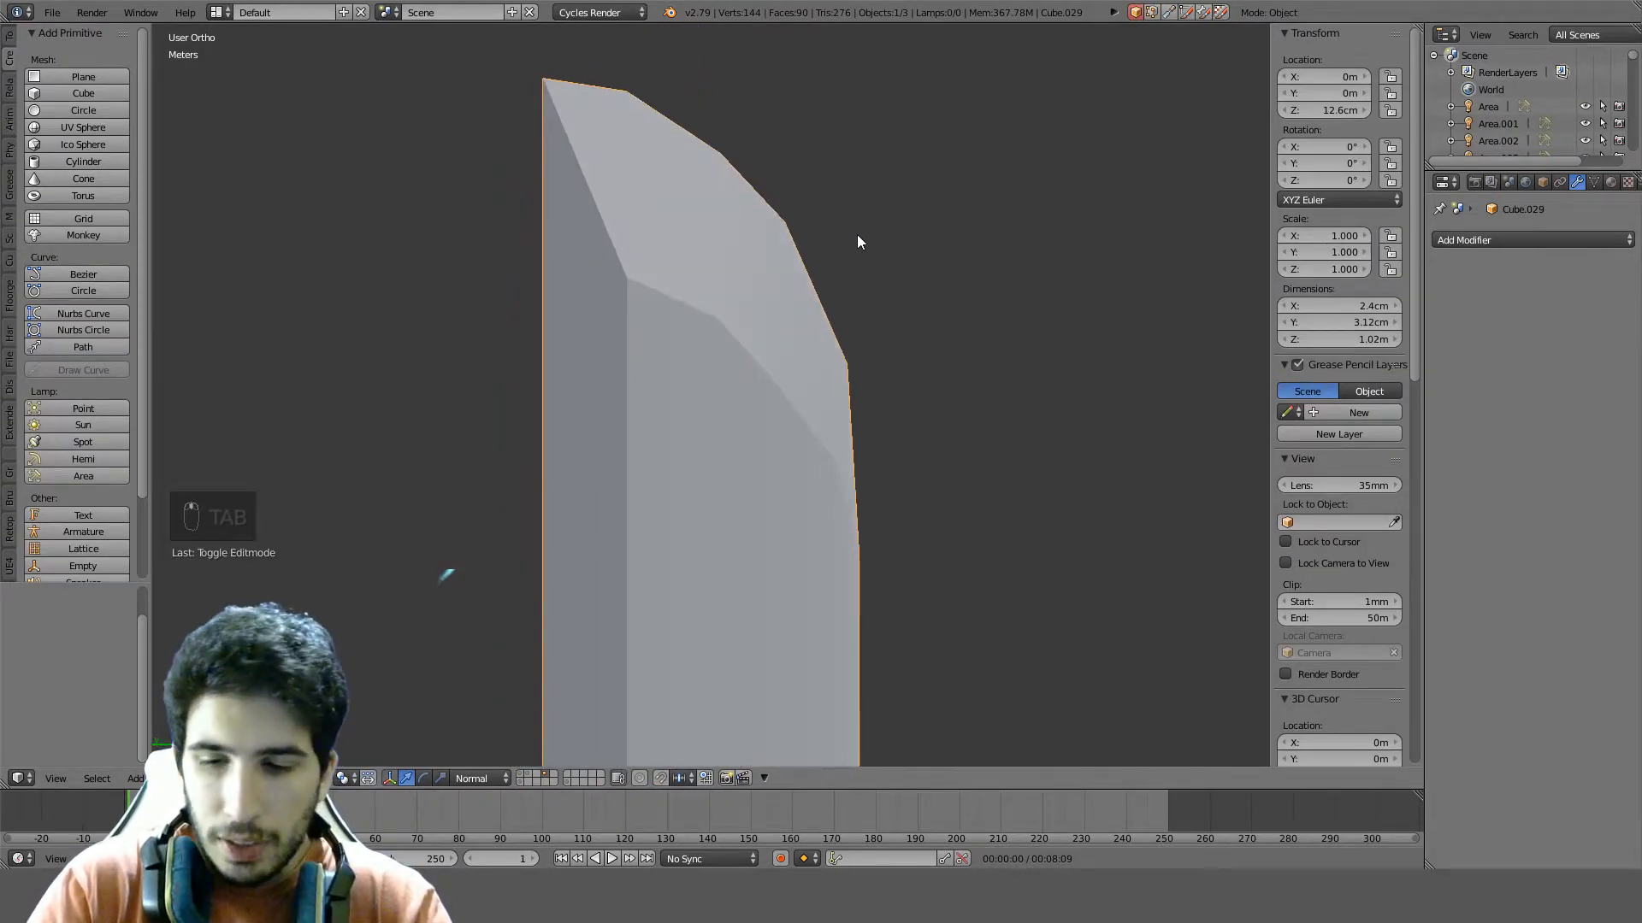
{"action": "key", "text": "KP_3"}
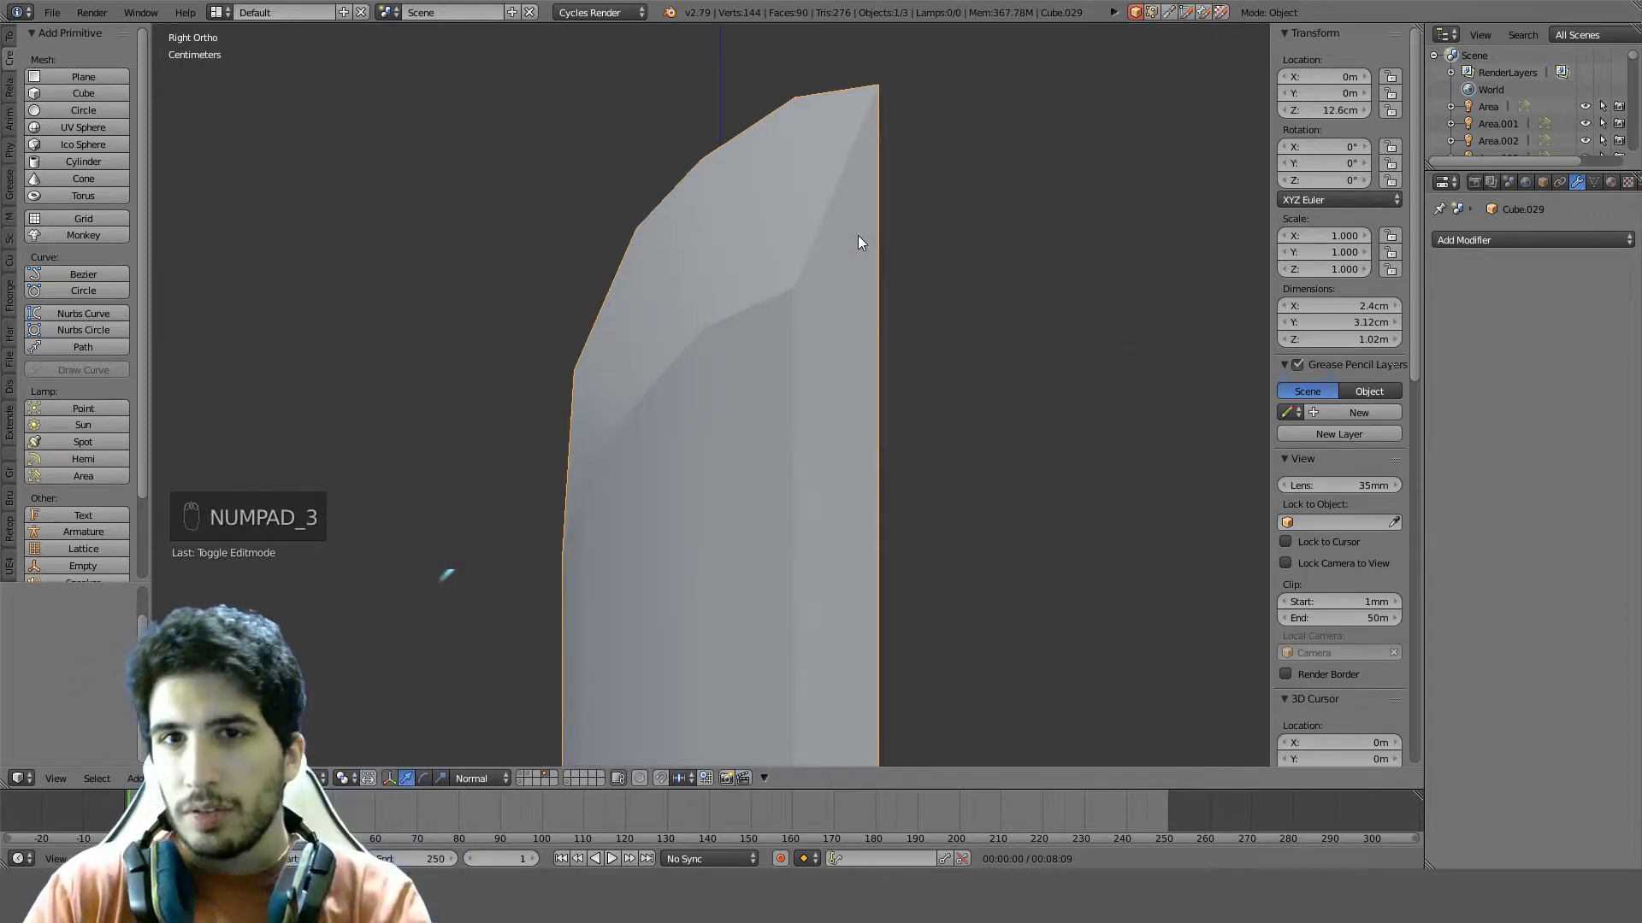
{"action": "scroll", "coordinate": [659, 240], "scroll_direction": "up", "scroll_amount": 2}
{"action": "scroll", "coordinate": [658, 233], "scroll_direction": "down", "scroll_amount": 3}
{"action": "middle_click_drag", "start_coordinate": [712, 174], "coordinate": [651, 434]}
{"action": "key", "text": "Tab"}
{"action": "right_click", "coordinate": [548, 536]}
{"action": "key", "text": "q"}
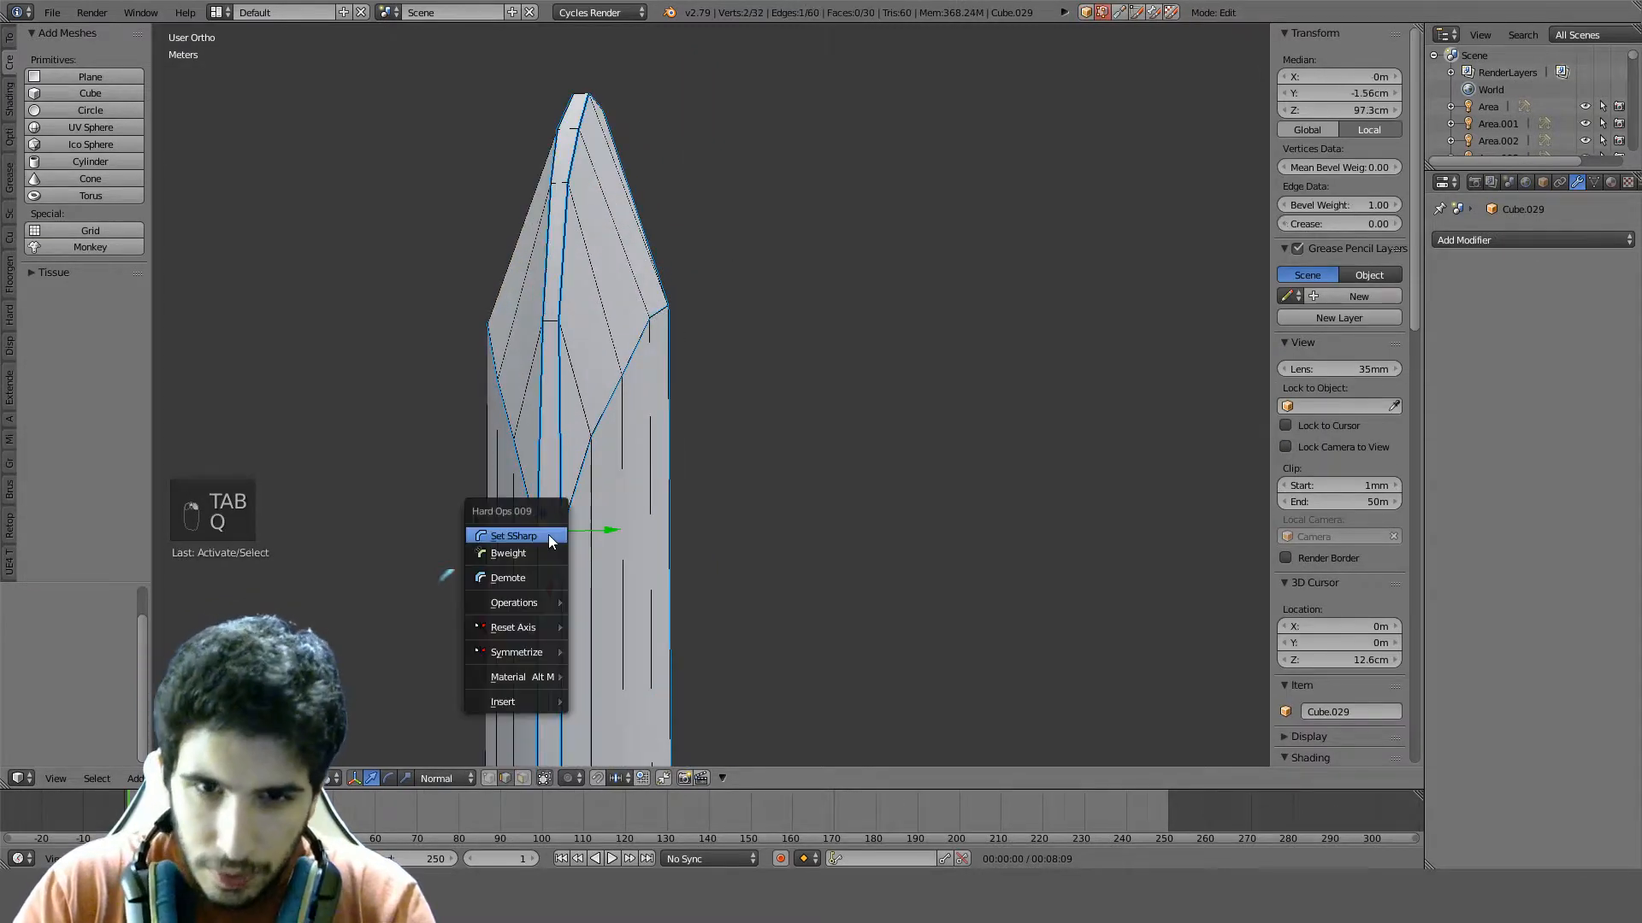
{"action": "left_click", "coordinate": [548, 537]}
Show the tip's mesh in wireframe from the right orthographic view in Edit Mode
{"action": "key", "text": "Tab"}
{"action": "middle_click_drag", "start_coordinate": [549, 539], "coordinate": [735, 360]}
{"action": "key", "text": "KP_3"}
{"action": "key", "text": "Tab"}
{"action": "scroll", "coordinate": [735, 360], "scroll_direction": "up", "scroll_amount": 3}
{"action": "right_click", "coordinate": [537, 476]}
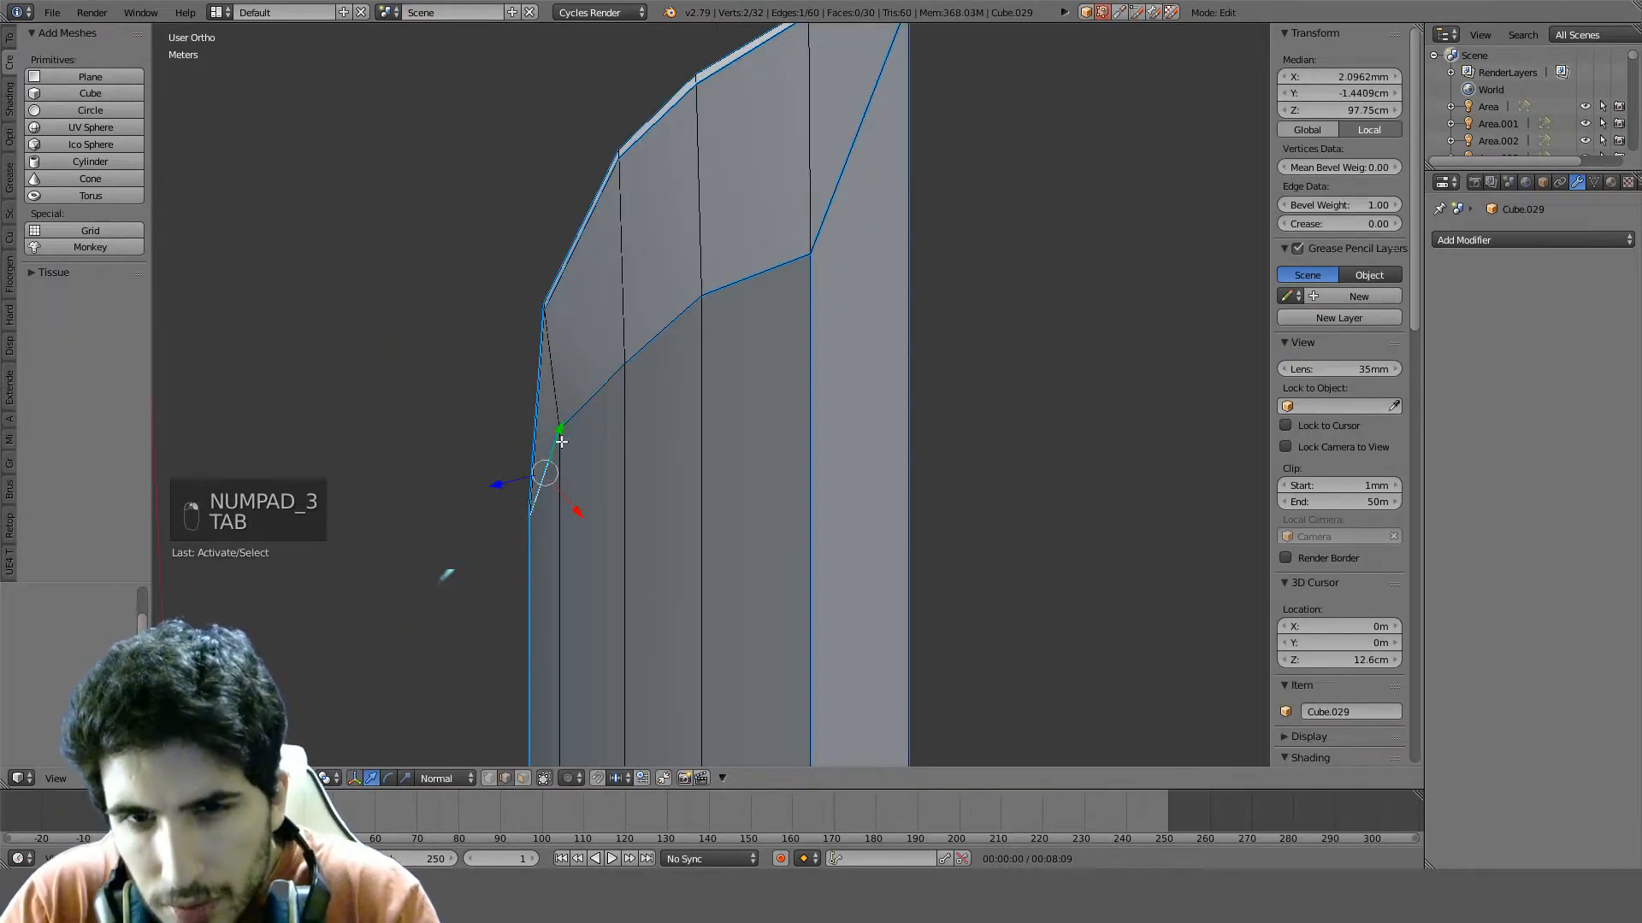
{"action": "key", "text": "KP_3"}
{"action": "key", "text": "KP_3"}
{"action": "key", "text": "z"}
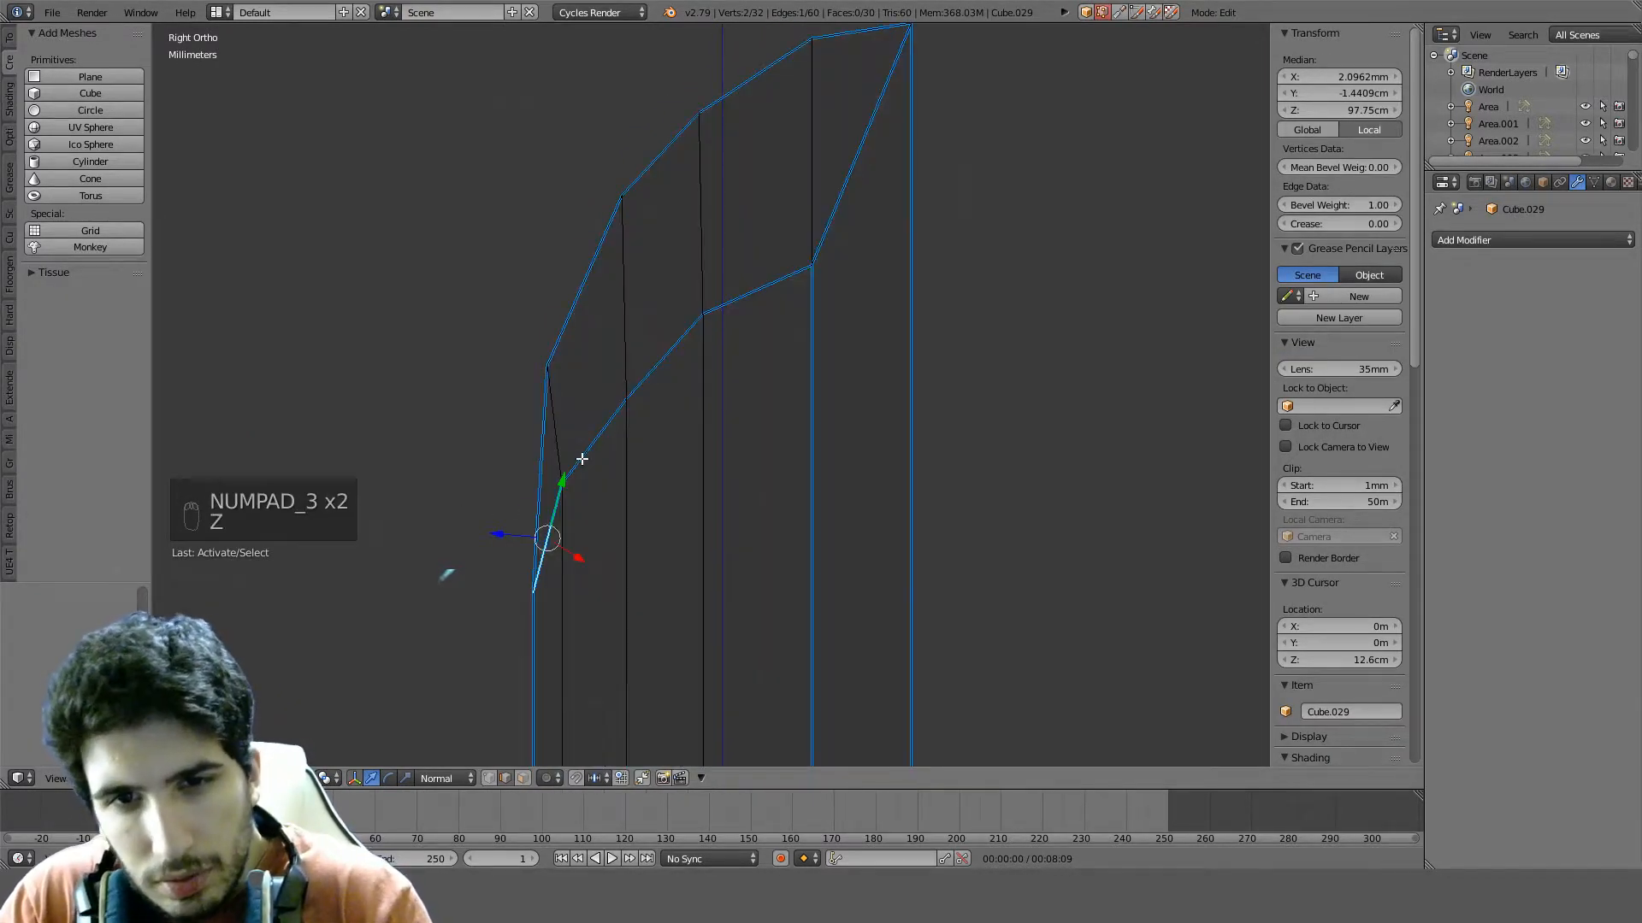
{"action": "key", "text": "a"}
{"action": "key", "text": "a"}
{"action": "key", "text": "c"}
{"action": "left_click_drag", "start_coordinate": [550, 530], "coordinate": [586, 438]}
{"action": "key", "text": "a"}
{"action": "key", "text": "c"}
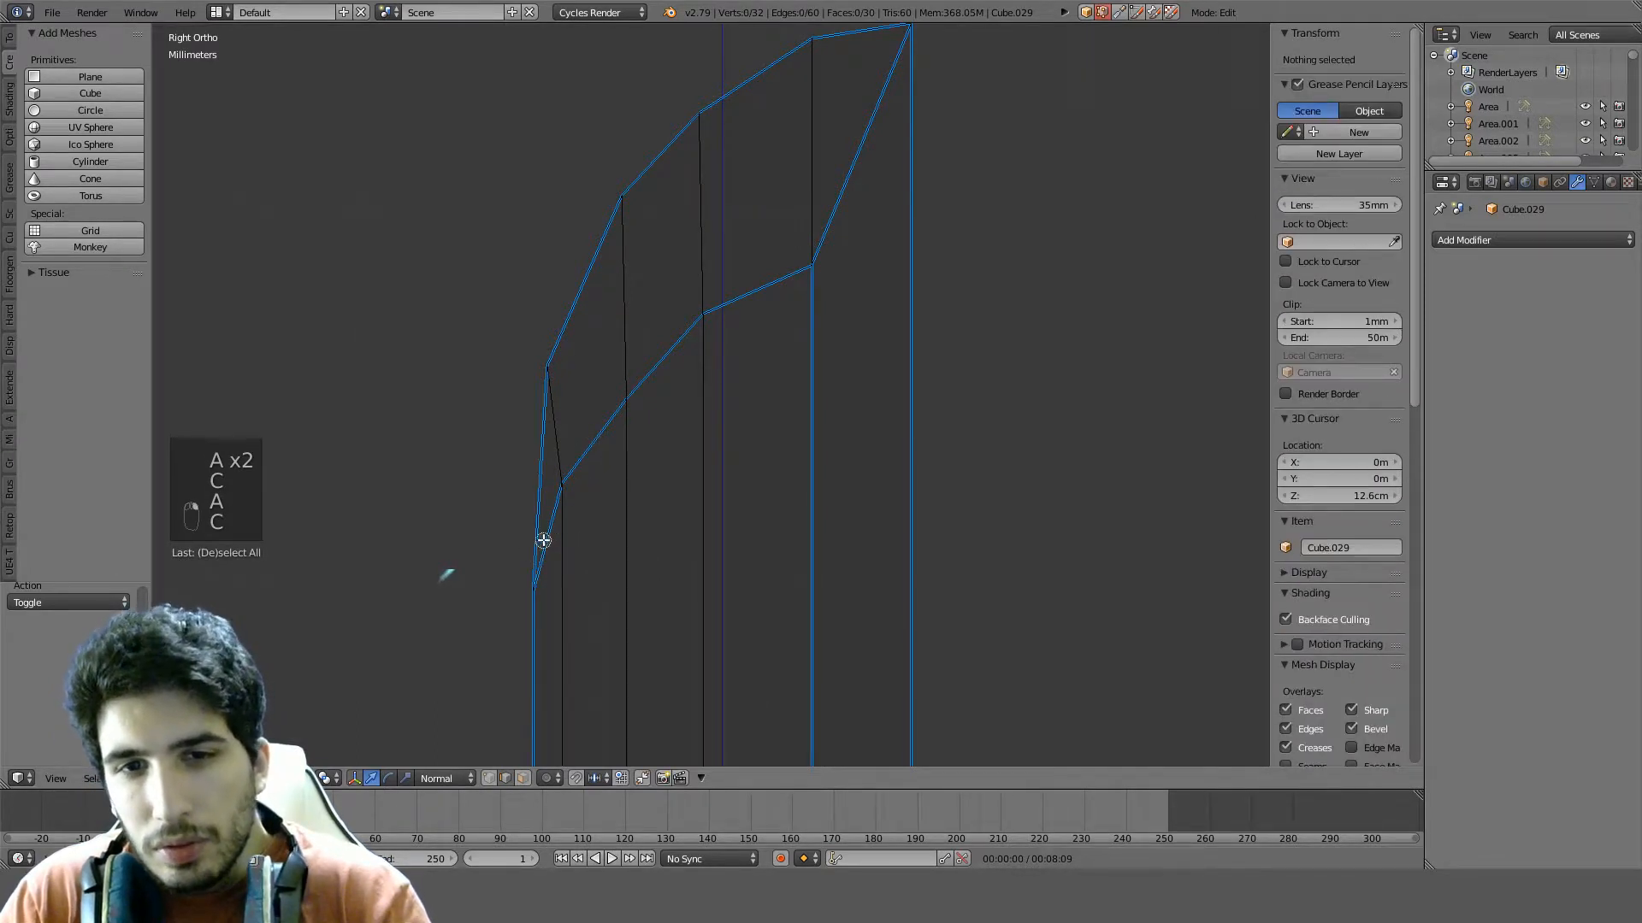
{"action": "left_click_drag", "start_coordinate": [544, 540], "coordinate": [548, 530]}
{"action": "key", "text": "a"}
Circle-select the four front segments of the tip's lower edge on both sides and toggle off their sharp marking with Set SSharp
{"action": "key", "text": "c"}
{"action": "left_click", "coordinate": [550, 525]}
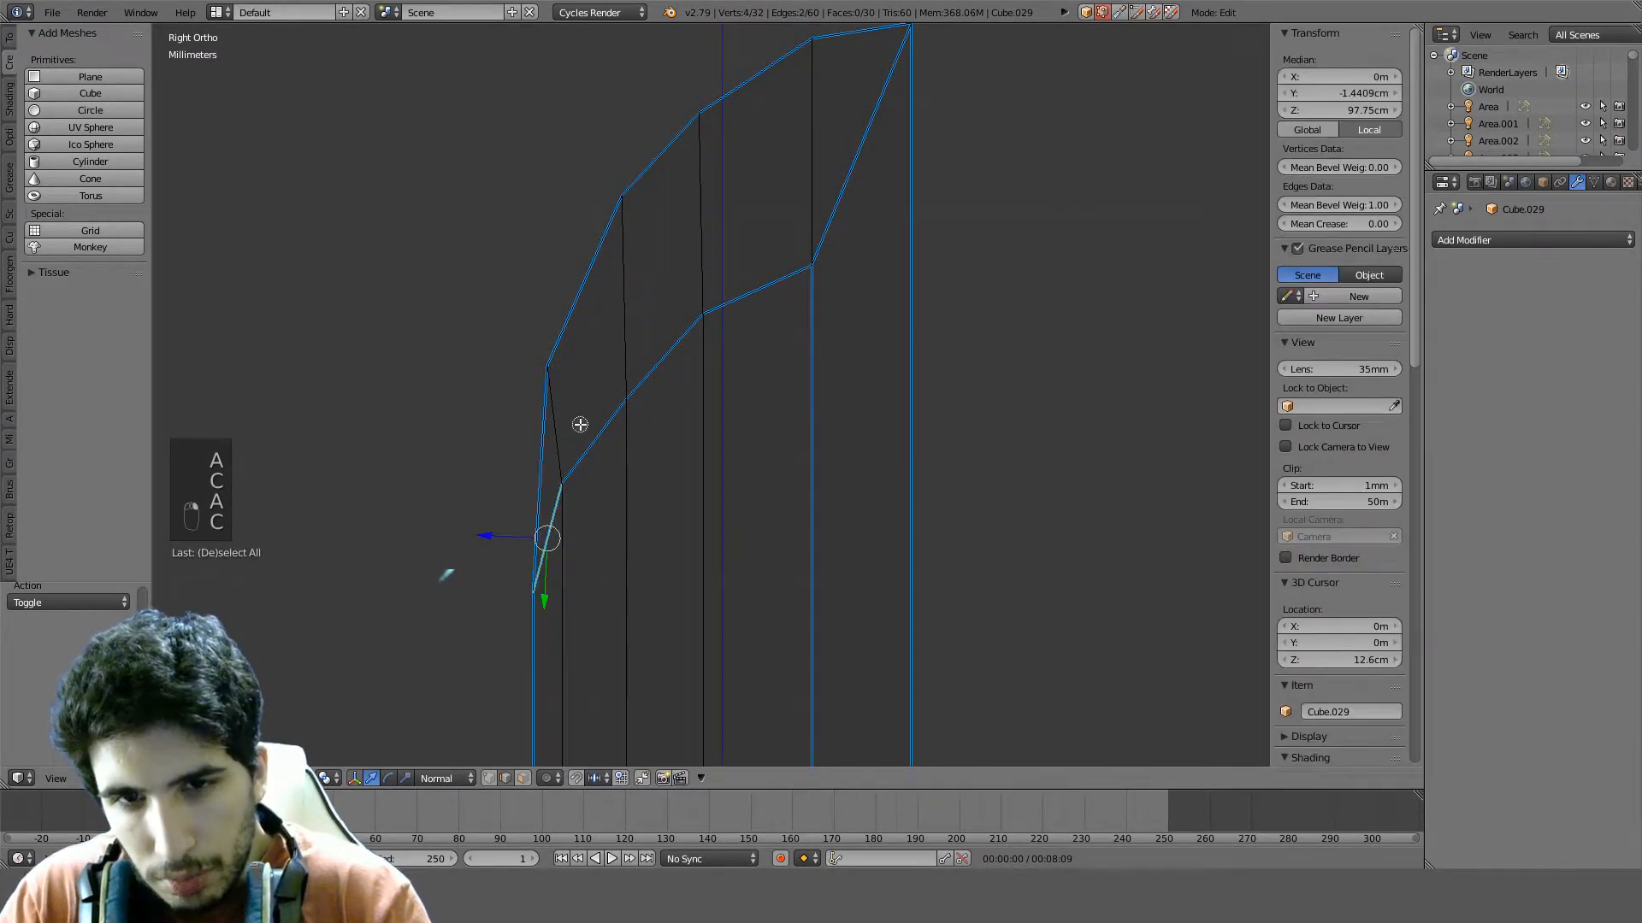
{"action": "left_click", "coordinate": [597, 444]}
{"action": "left_click_drag", "start_coordinate": [662, 363], "coordinate": [758, 287]}
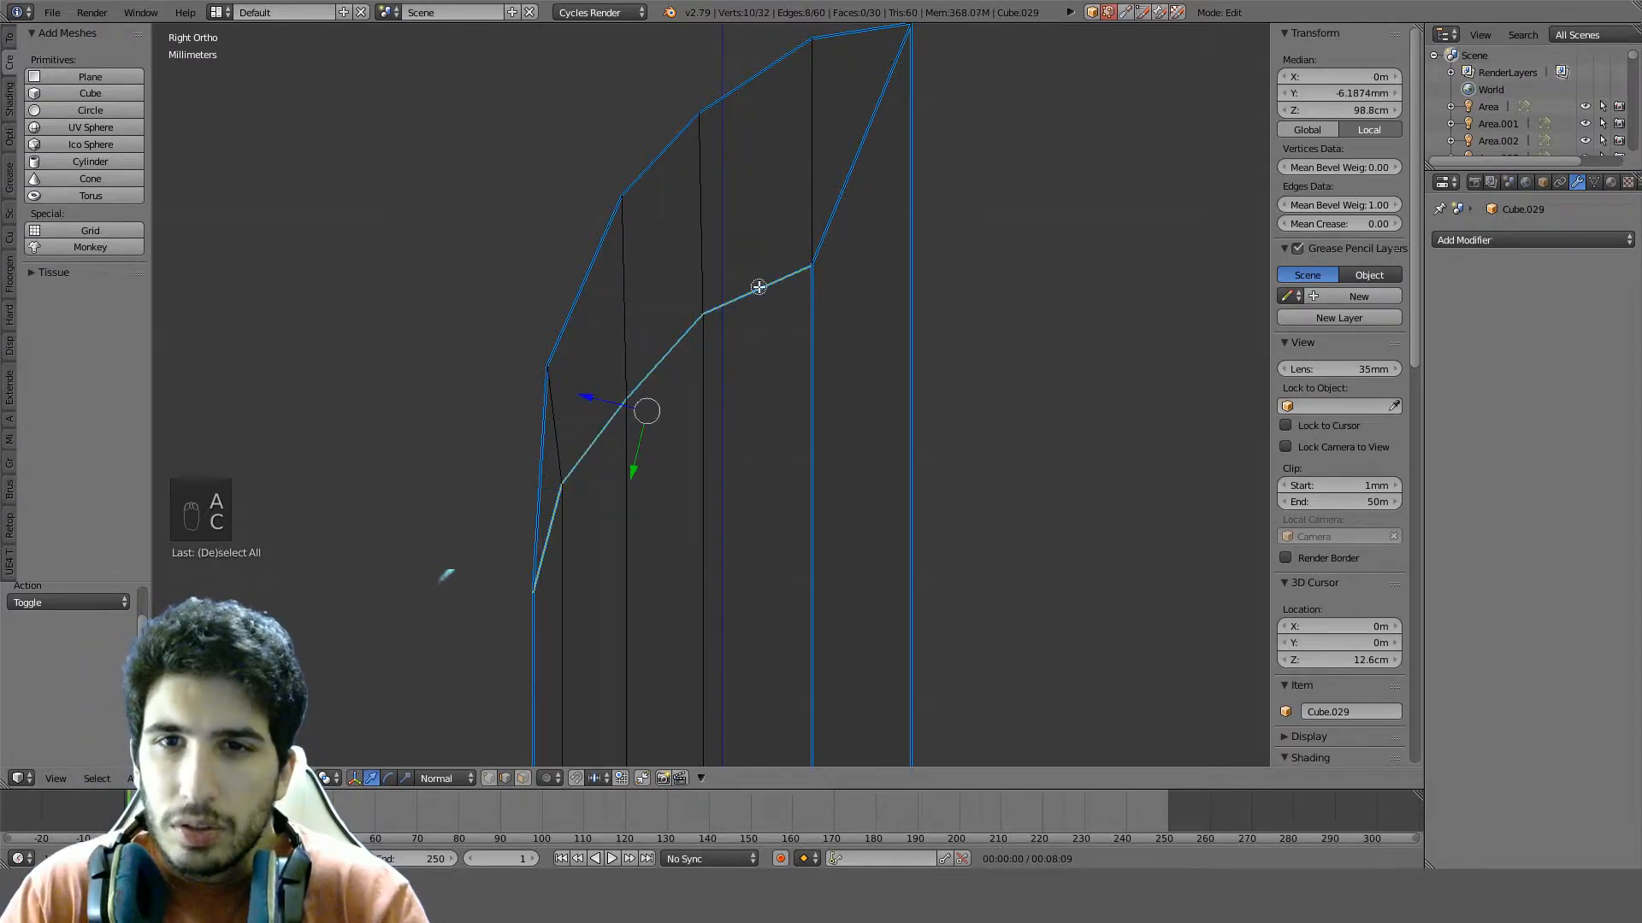
{"action": "key", "text": "q"}
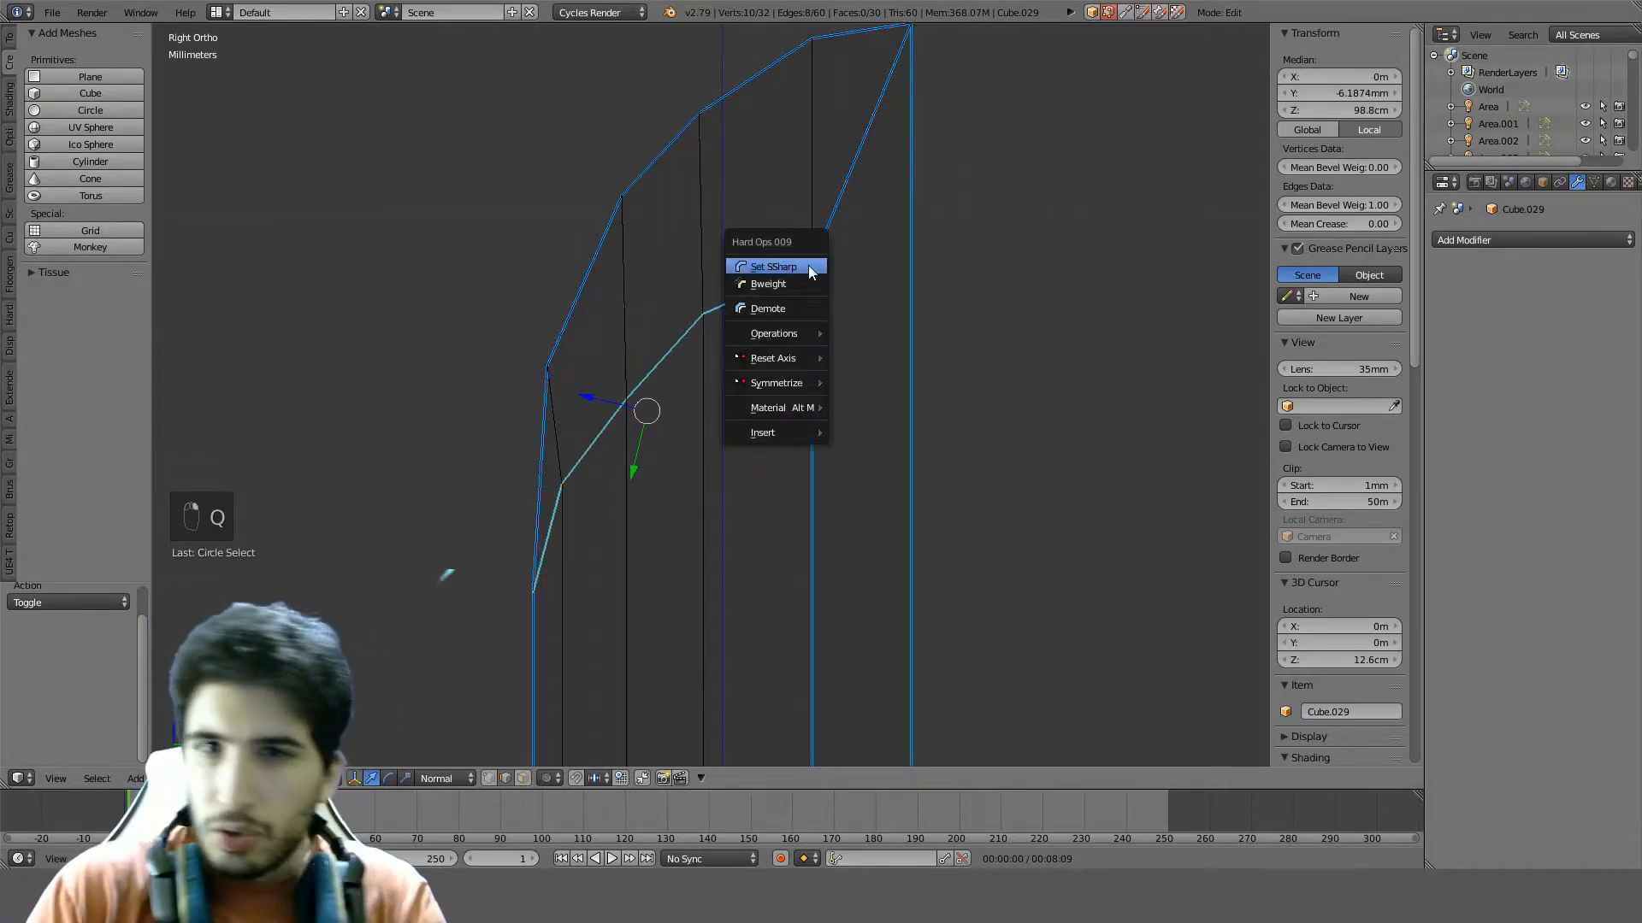
{"action": "left_click", "coordinate": [809, 266]}
Inspect the tip's shading and edge markings in solid and wireframe display from several angles
{"action": "key", "text": "Tab"}
{"action": "key", "text": "z"}
{"action": "scroll", "coordinate": [799, 266], "scroll_direction": "down", "scroll_amount": 4}
{"action": "mouse_move", "coordinate": [798, 265]}
{"action": "middle_mouse_down"}
{"action": "mouse_move", "coordinate": [810, 260]}
{"action": "mouse_move", "coordinate": [833, 389]}
{"action": "mouse_move", "coordinate": [769, 426]}
{"action": "mouse_move", "coordinate": [716, 317]}
{"action": "mouse_move", "coordinate": [763, 226]}
{"action": "middle_mouse_up"}
{"action": "key", "text": "Tab"}
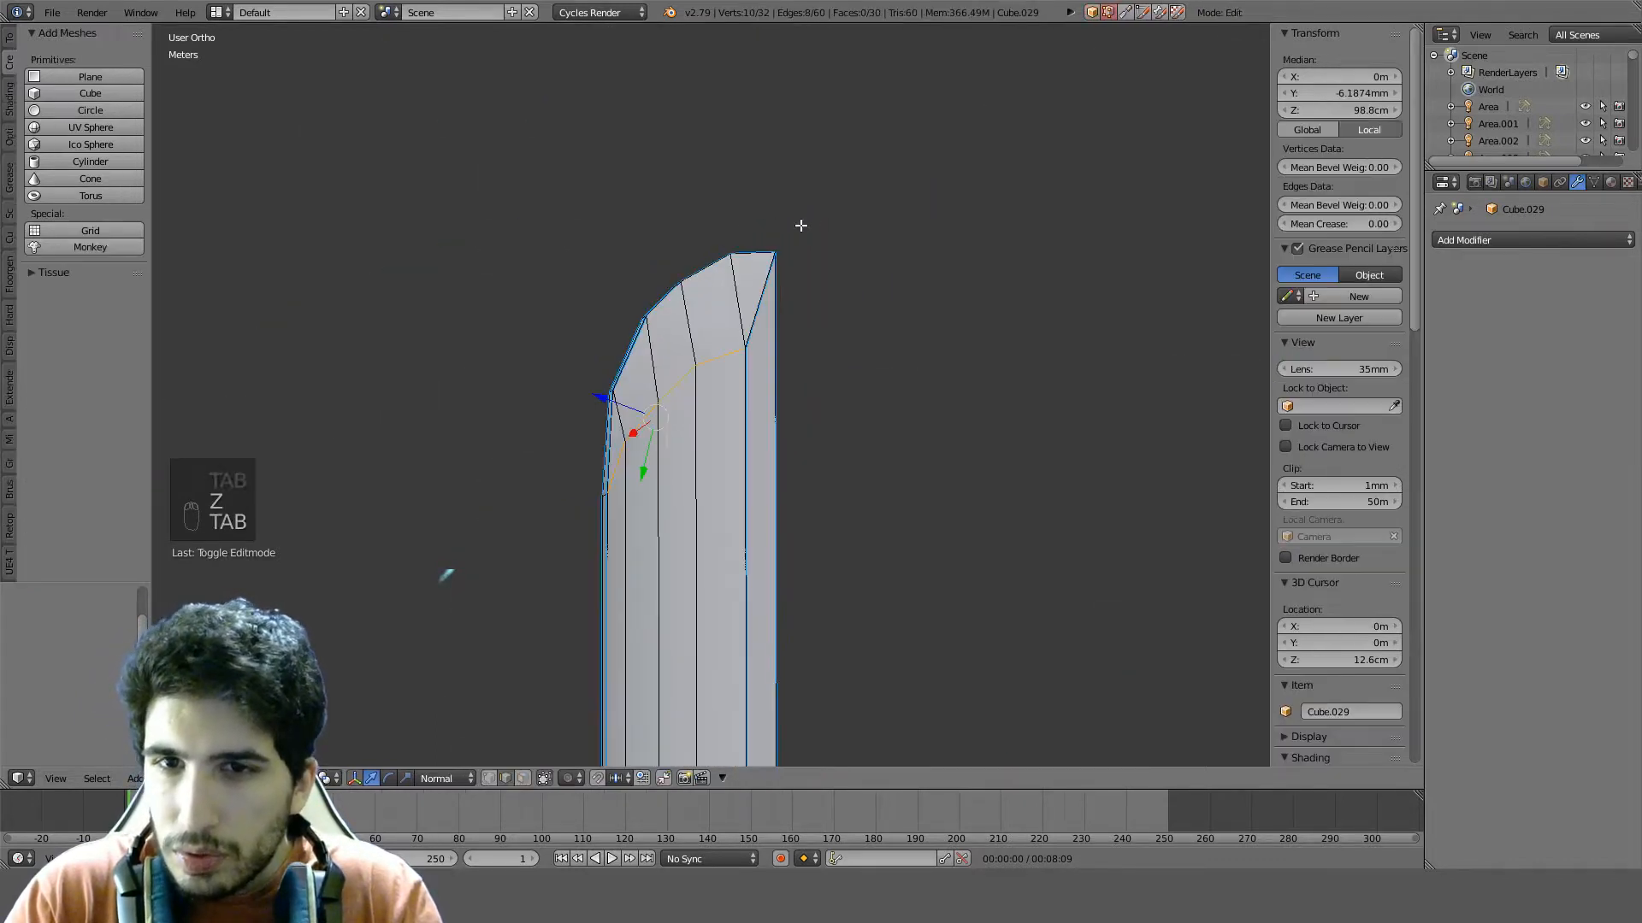
{"action": "key", "text": "KP_3"}
{"action": "key", "text": "z"}
{"action": "key", "text": "a"}
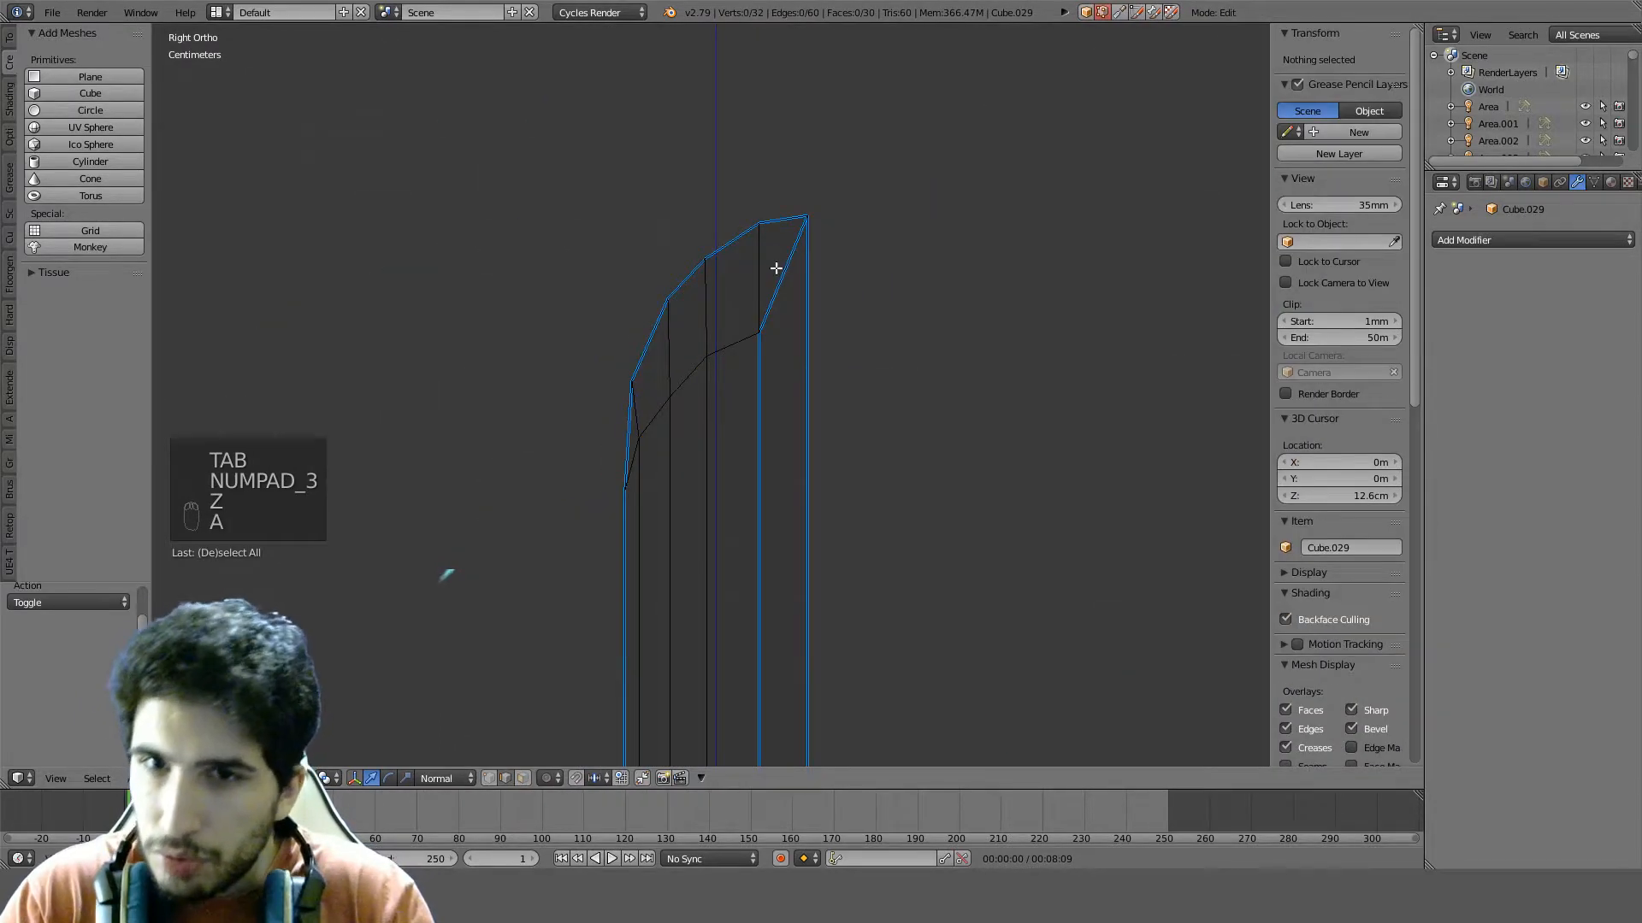
{"action": "mouse_move", "coordinate": [779, 284]}
{"action": "middle_mouse_down"}
{"action": "mouse_move", "coordinate": [847, 239]}
{"action": "mouse_move", "coordinate": [967, 245]}
{"action": "mouse_move", "coordinate": [820, 312]}
{"action": "mouse_move", "coordinate": [751, 388]}
{"action": "mouse_move", "coordinate": [795, 162]}
{"action": "mouse_move", "coordinate": [861, 301]}
{"action": "mouse_move", "coordinate": [891, 448]}
{"action": "mouse_move", "coordinate": [815, 444]}
{"action": "mouse_move", "coordinate": [825, 337]}
{"action": "middle_mouse_up"}
{"action": "key", "text": "z"}
{"action": "scroll", "coordinate": [751, 388], "scroll_direction": "down", "scroll_amount": 8}
{"action": "key", "text": "Tab"}
{"action": "scroll", "coordinate": [861, 301], "scroll_direction": "down", "scroll_amount": 3}
Add five evenly spaced loop cuts along the blade's length in right wireframe view
{"action": "key", "text": "KP_3"}
{"action": "scroll", "coordinate": [825, 340], "scroll_direction": "up", "scroll_amount": 3}
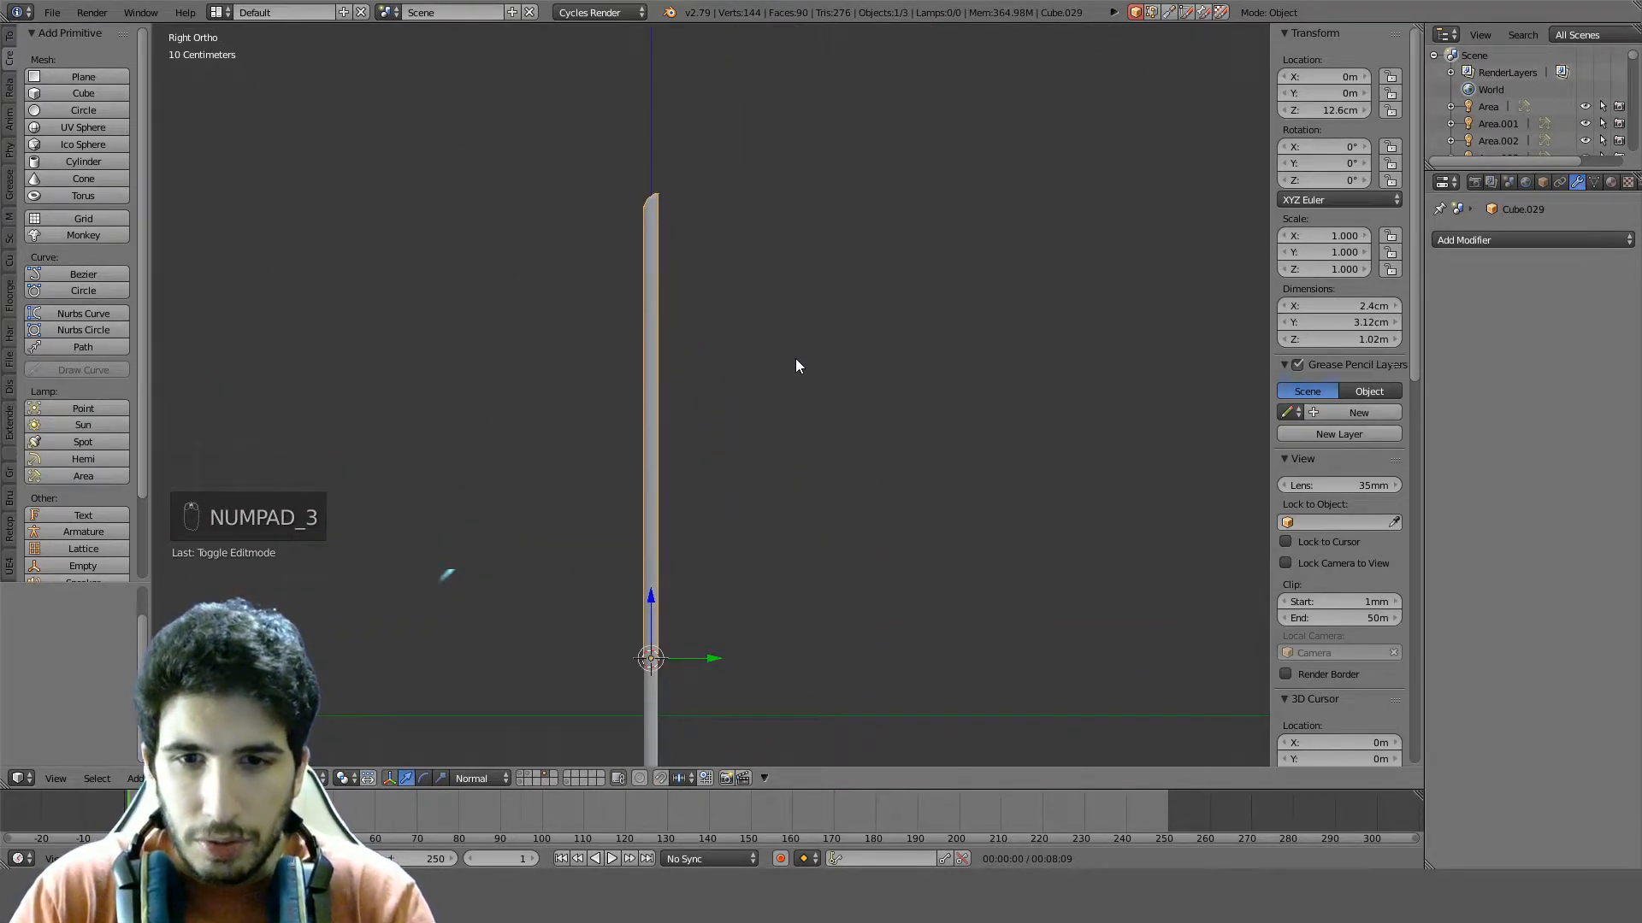
{"action": "key", "text": "z"}
{"action": "key", "text": "Tab"}
{"action": "key", "text": "a"}
{"action": "key", "text": "a"}
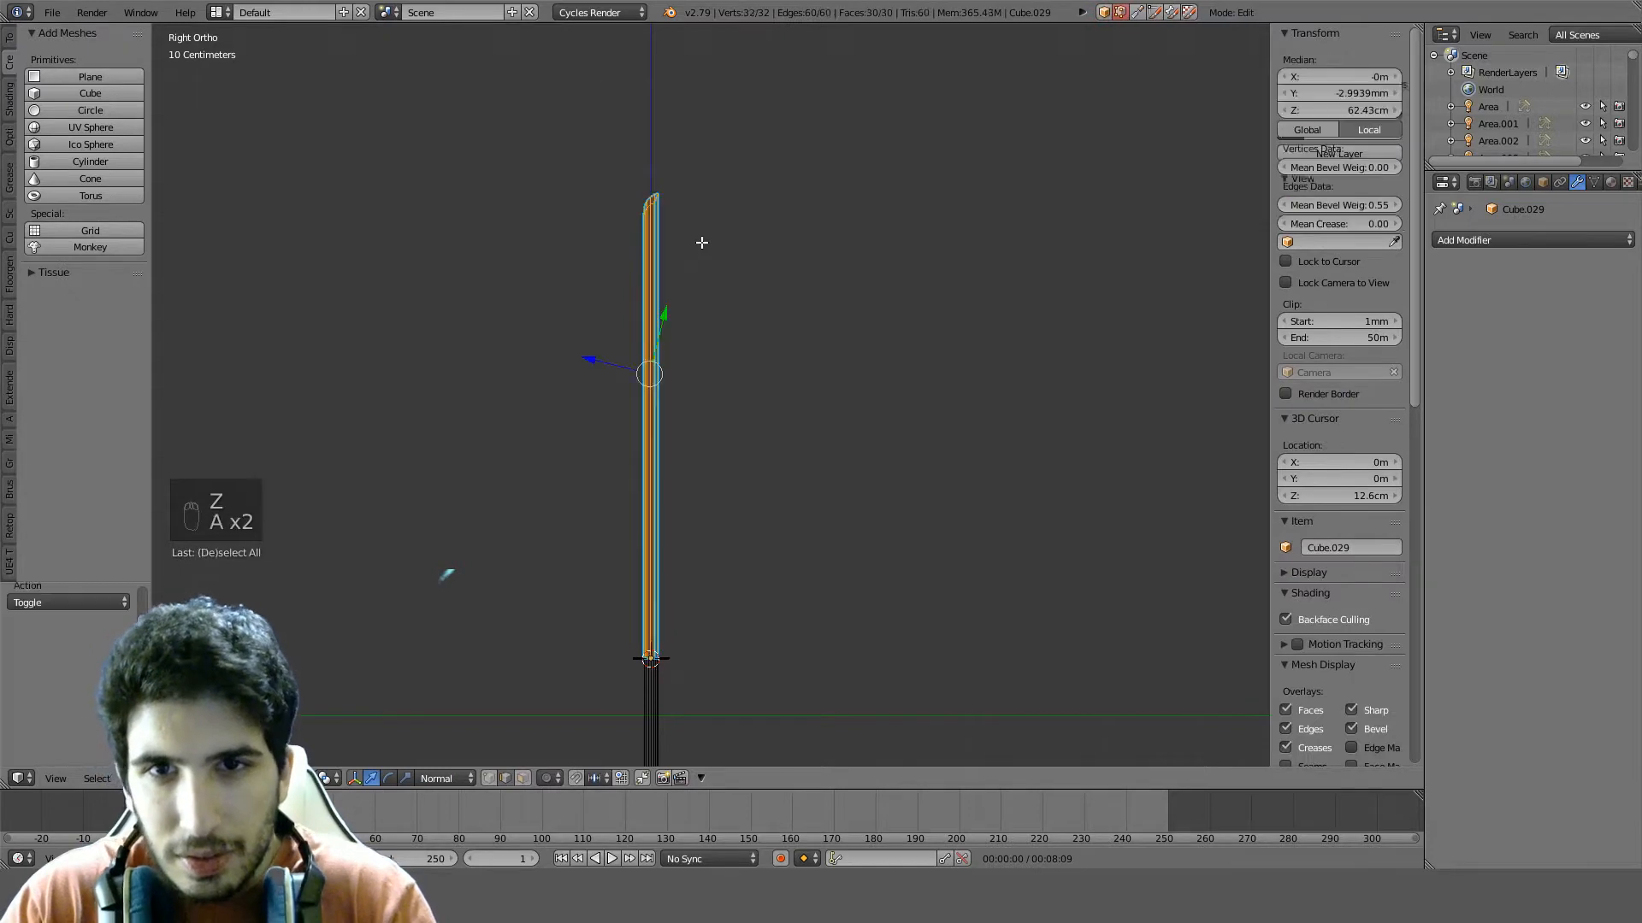
{"action": "scroll", "coordinate": [702, 242], "scroll_direction": "up", "scroll_amount": 1}
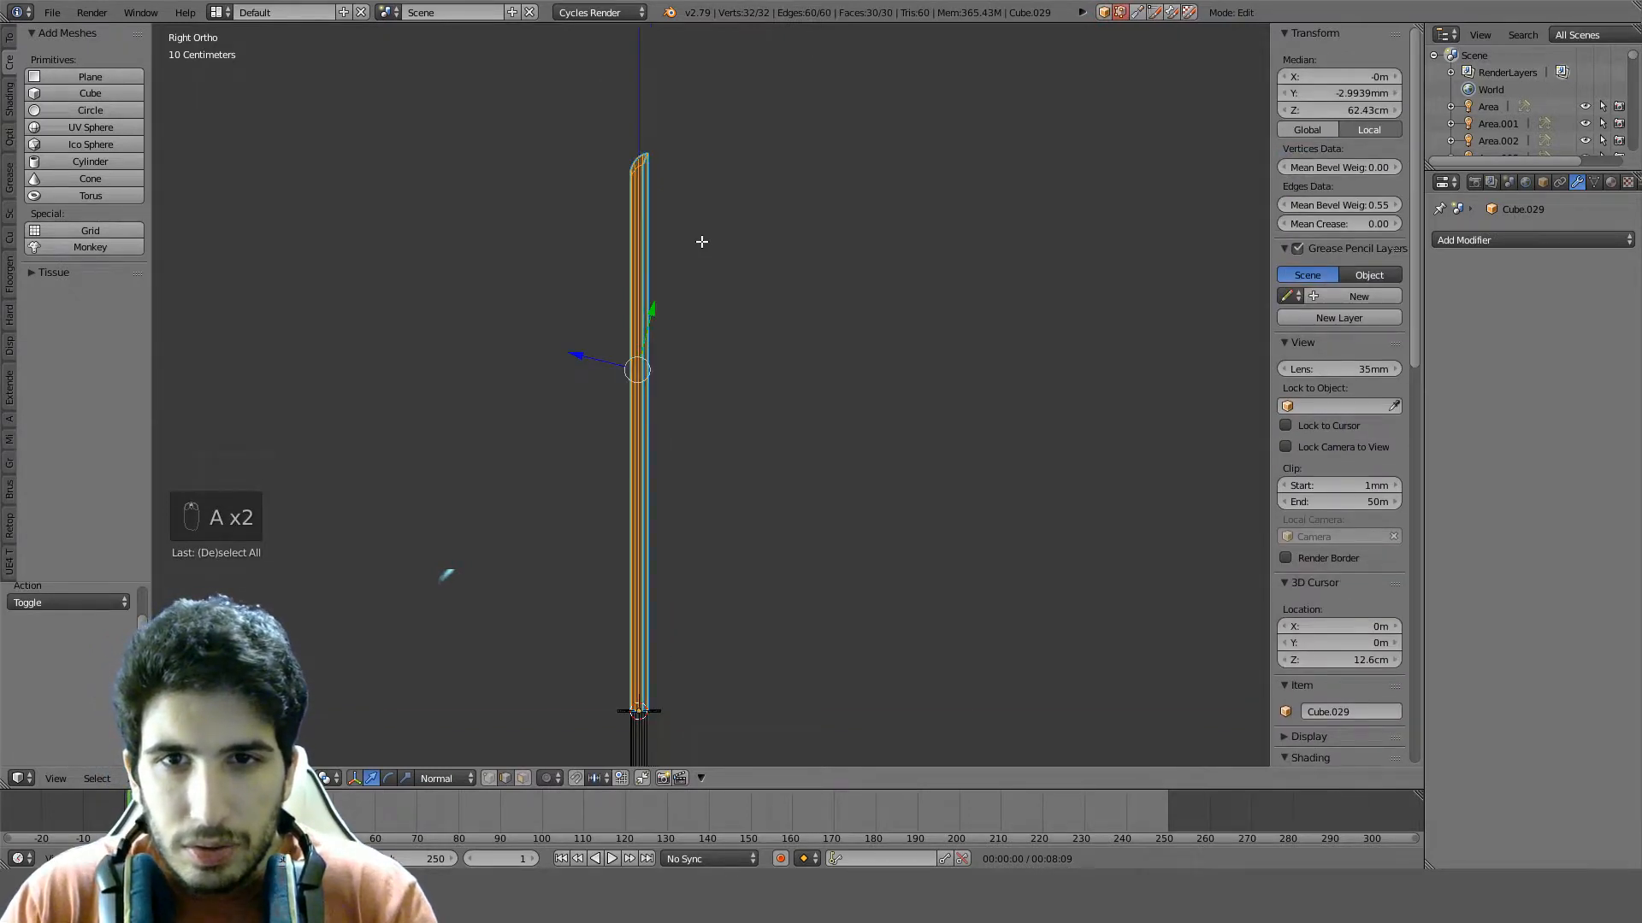
{"action": "key", "text": "ctrl+r"}
{"action": "key", "text": "5"}
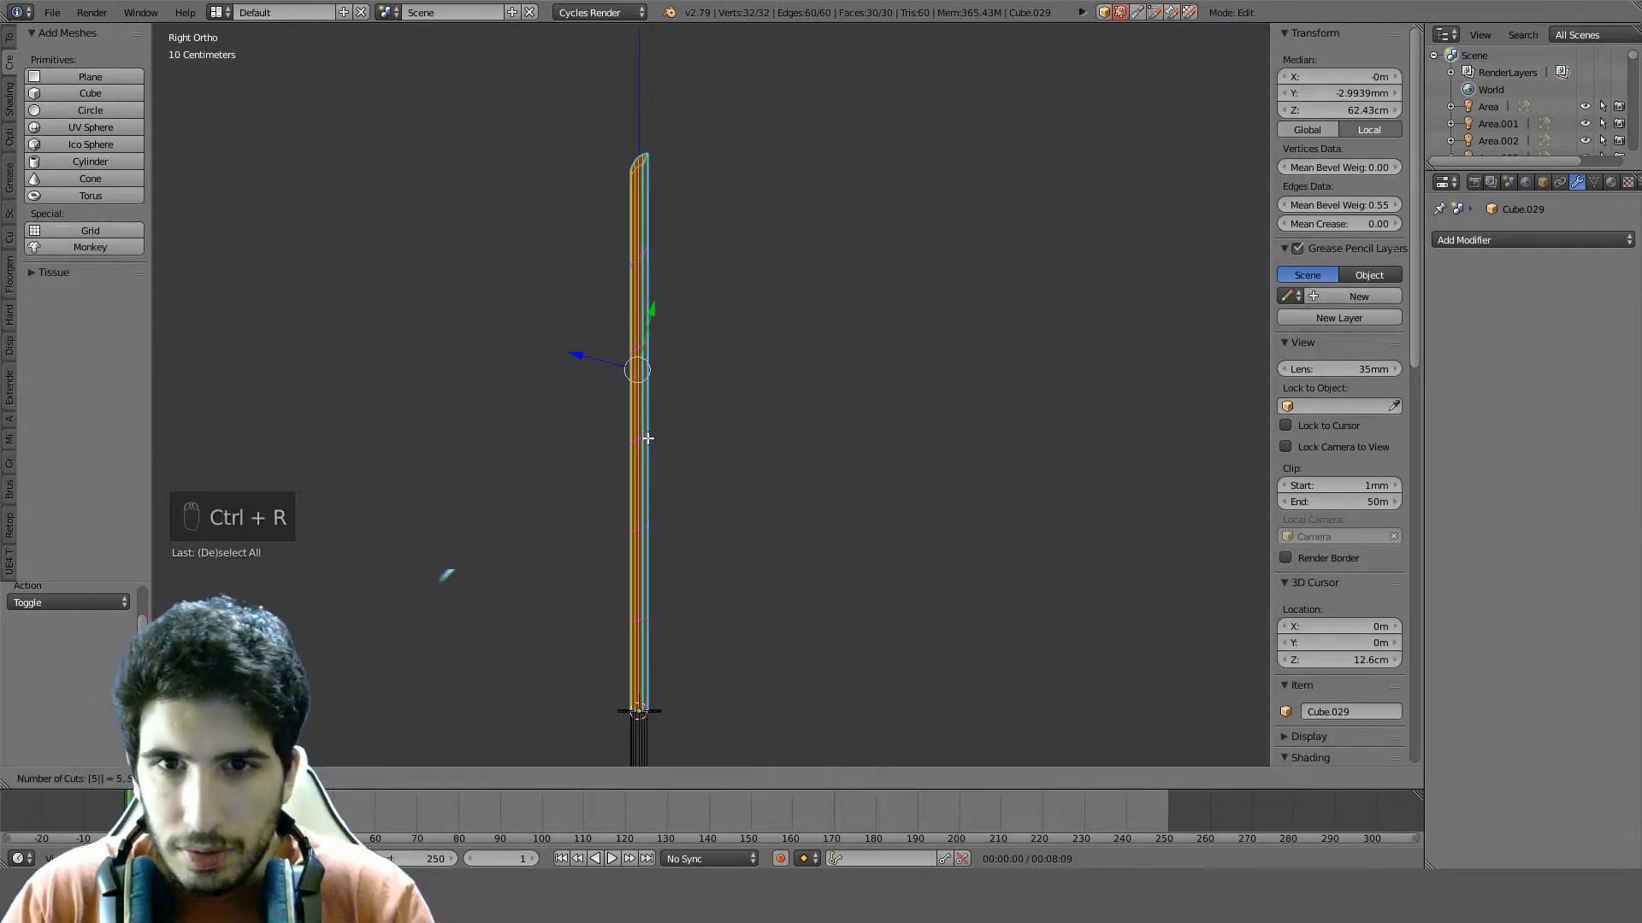
{"action": "left_click", "coordinate": [648, 438]}
{"action": "right_click", "coordinate": [647, 438]}
Select the whole blade mesh, bend it backward by 5° in right view, and return to solid Object Mode
{"action": "key", "text": "a"}
{"action": "key", "text": "a"}
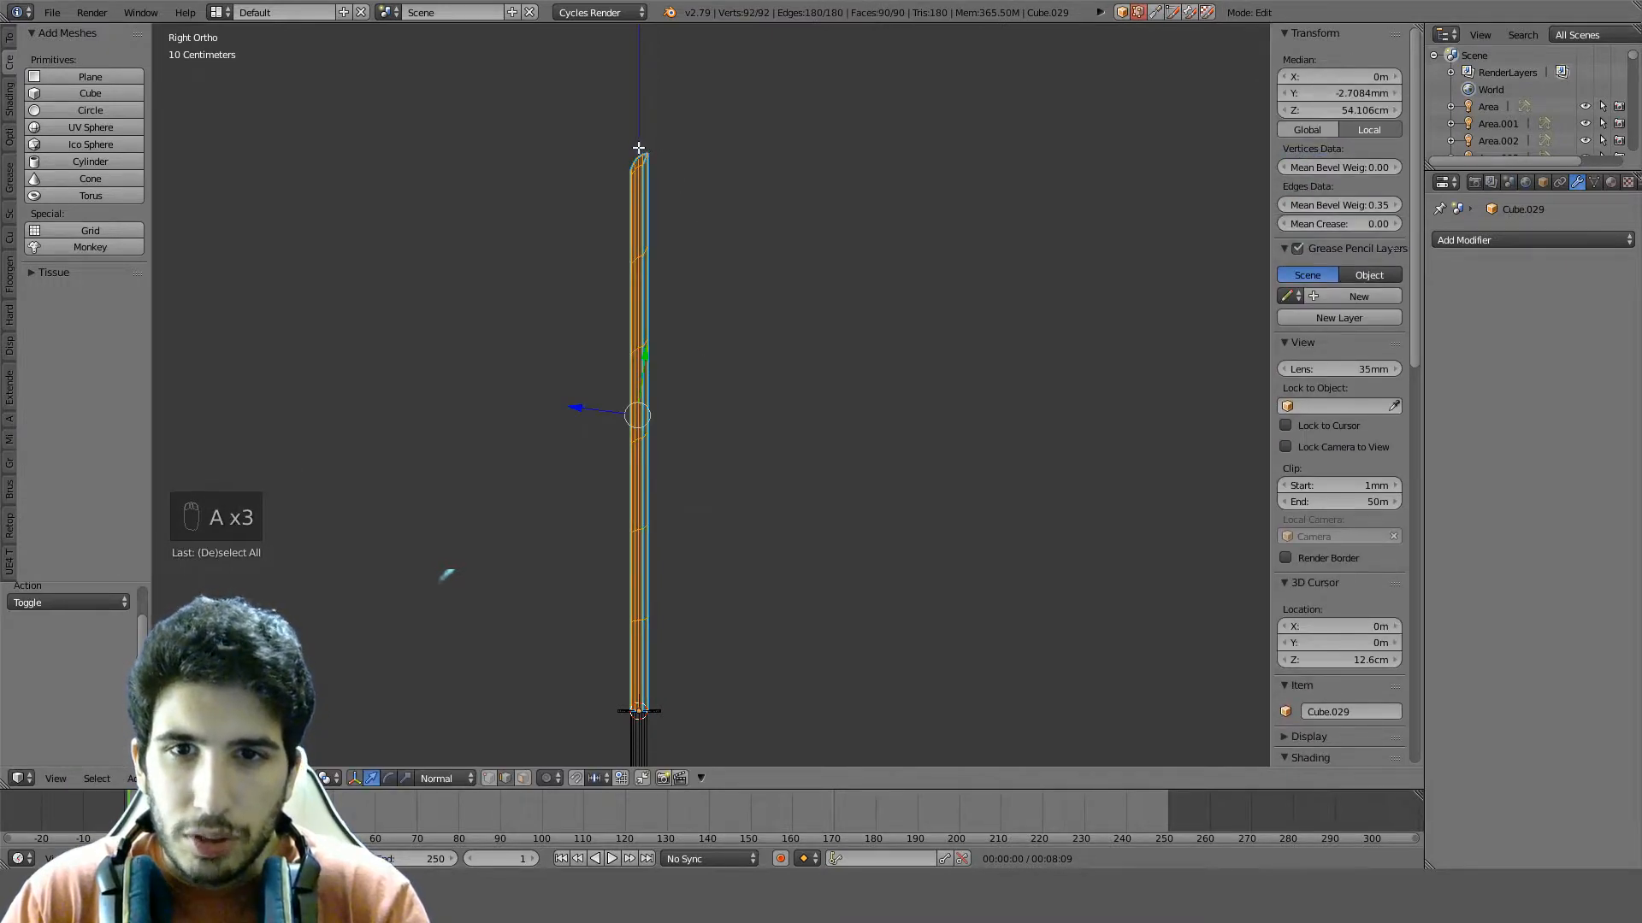
{"action": "key", "text": "shift+w"}
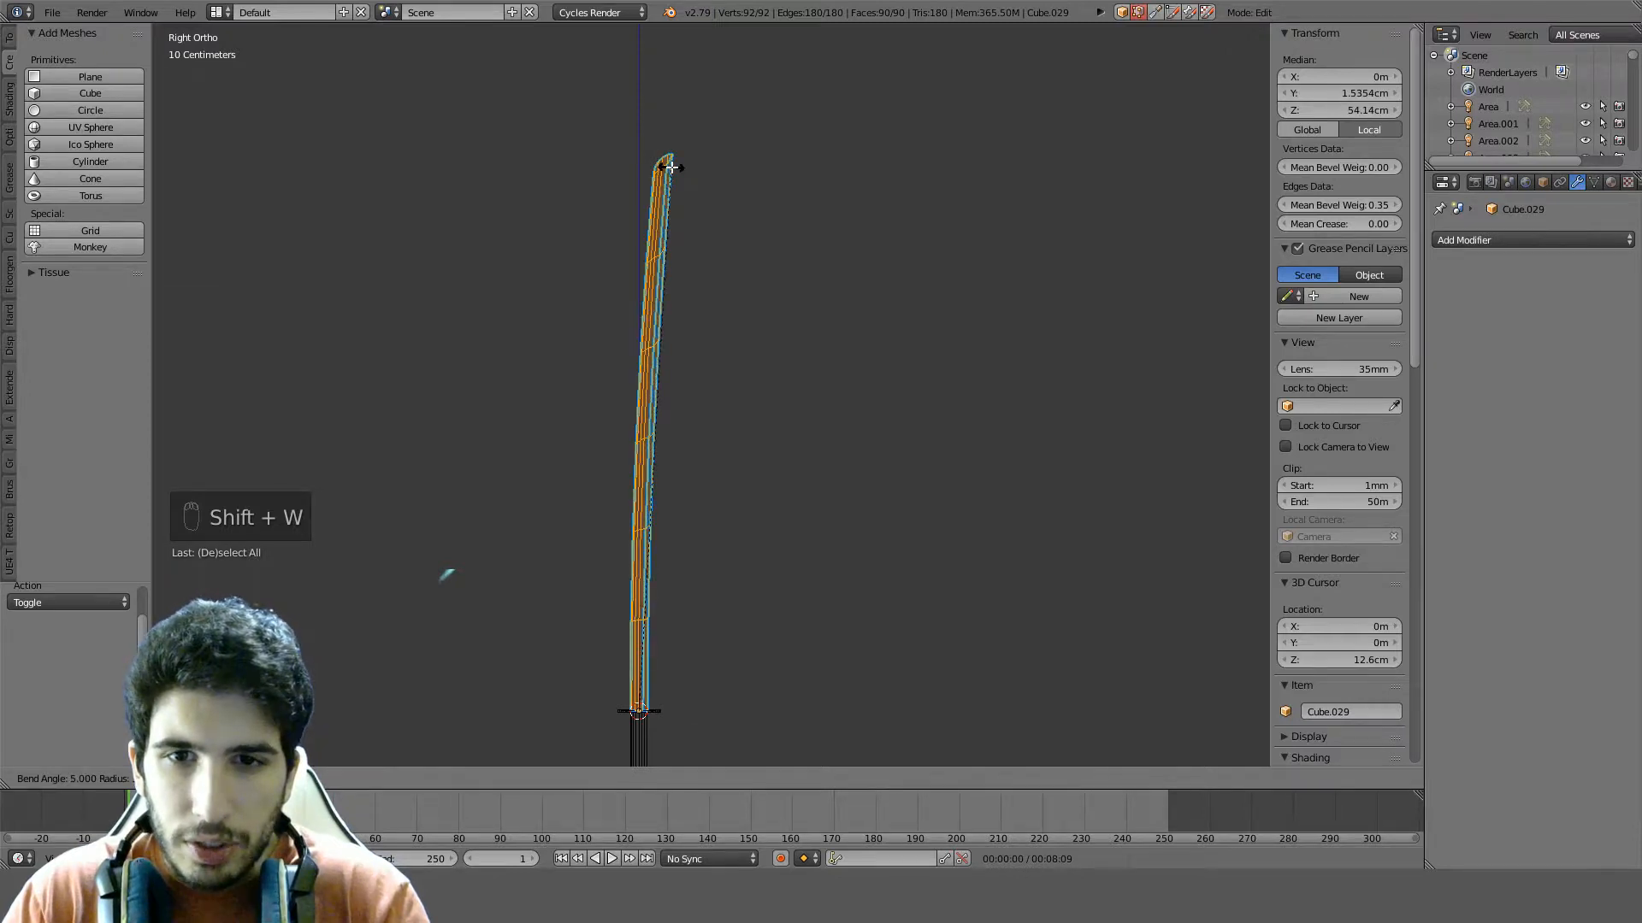
{"action": "left_click", "coordinate": [671, 167]}
{"action": "key", "text": "z"}
{"action": "mouse_move", "coordinate": [781, 275]}
{"action": "middle_mouse_down"}
{"action": "mouse_move", "coordinate": [845, 248]}
{"action": "mouse_move", "coordinate": [793, 312]}
{"action": "middle_mouse_up"}
{"action": "key", "text": "Tab"}
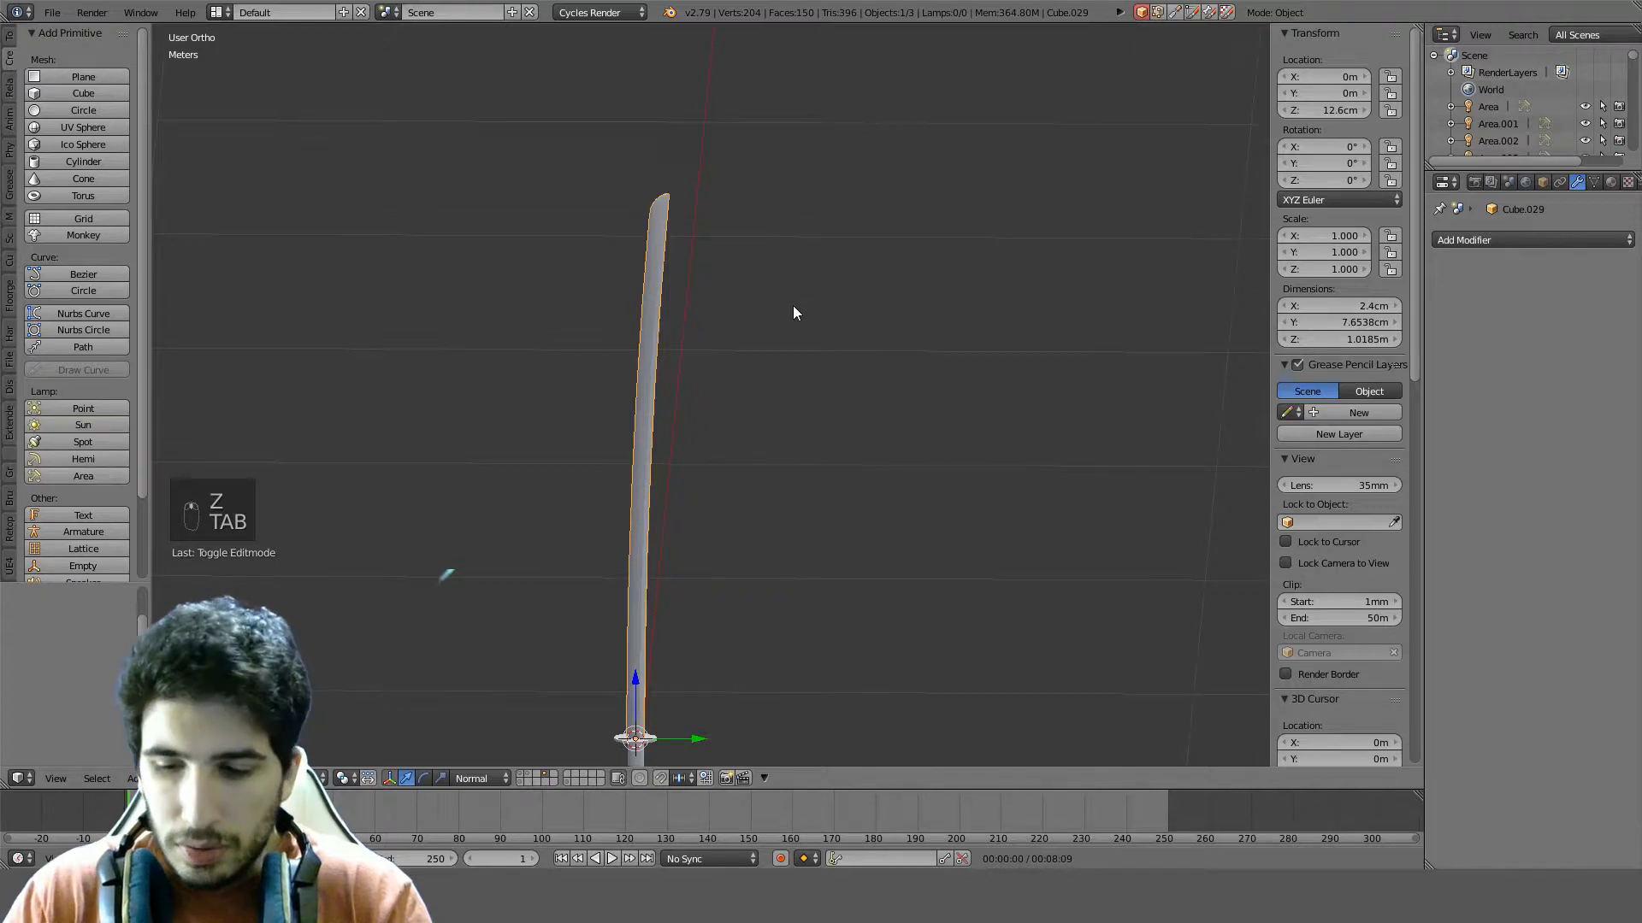
Undo the blade's last bend and loop cuts, and select its whole mesh in Edit Mode from the right view
{"action": "key", "text": "KP_3"}
{"action": "key", "text": "ctrl+z"}
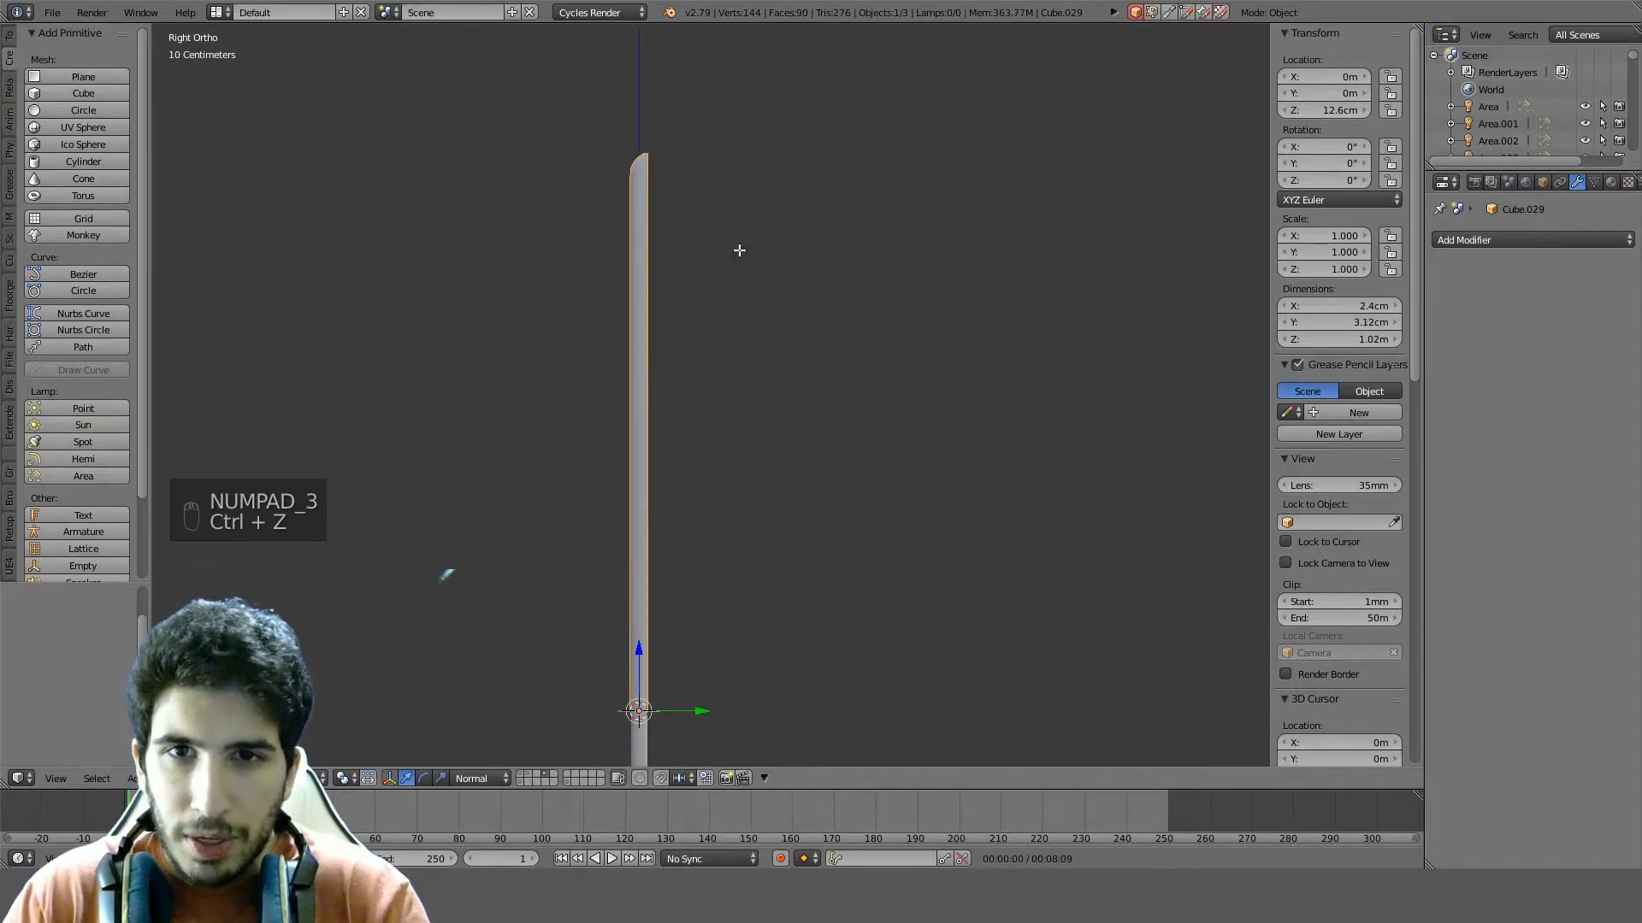
{"action": "key", "text": "Tab"}
{"action": "key", "text": "a"}
{"action": "key", "text": "a"}
{"action": "key", "text": "shift+w"}
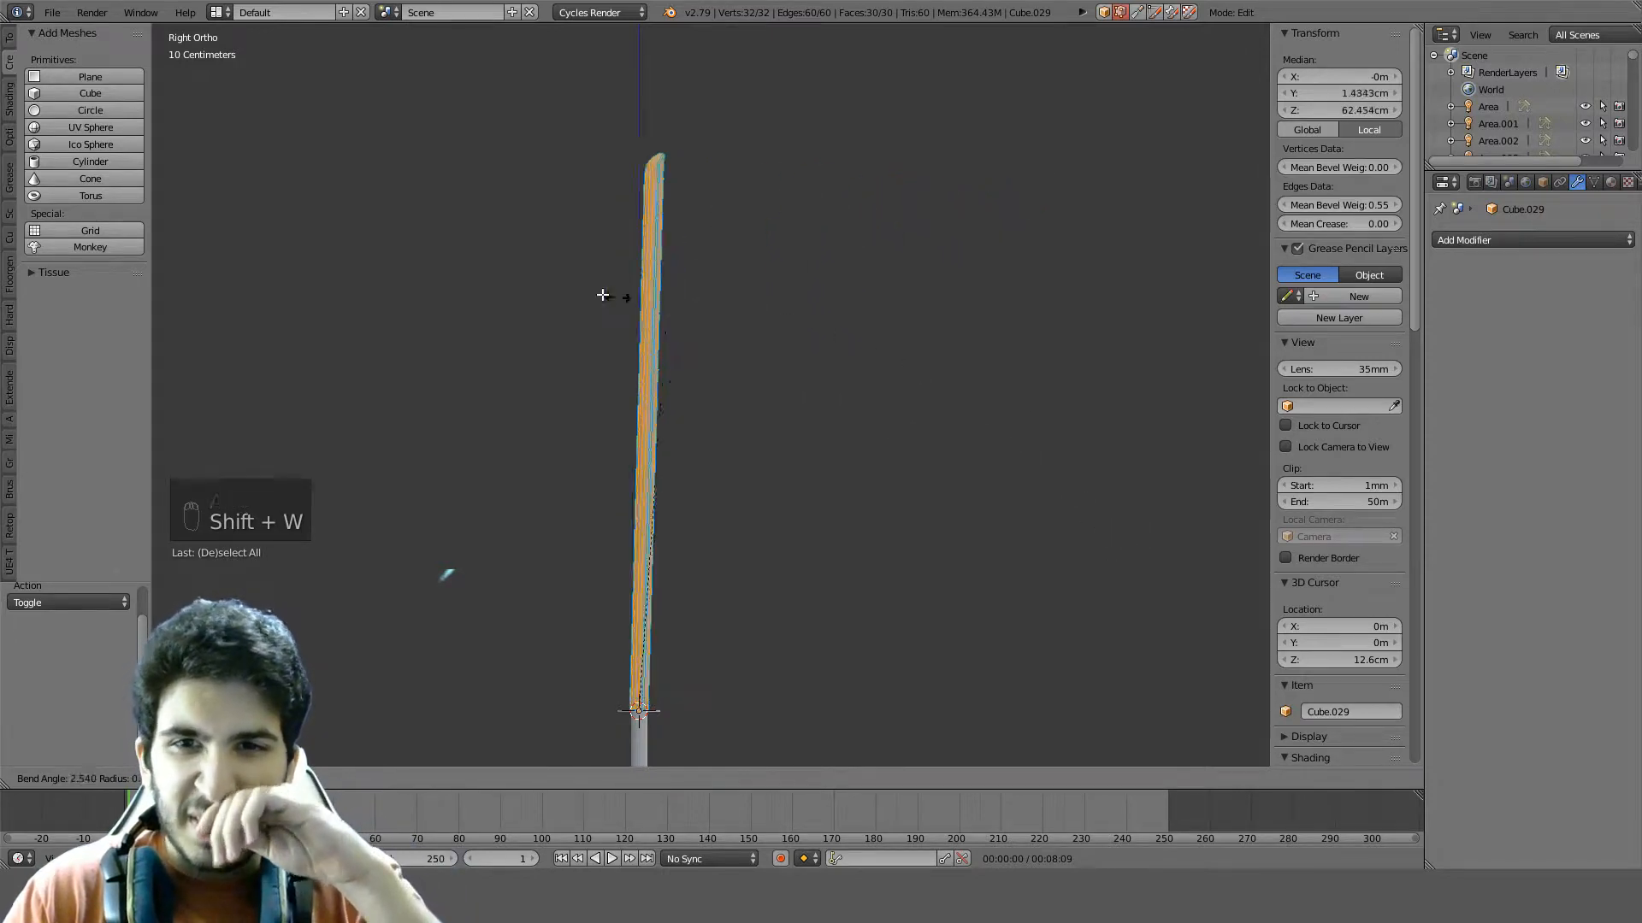
{"action": "right_click", "coordinate": [1004, 402]}
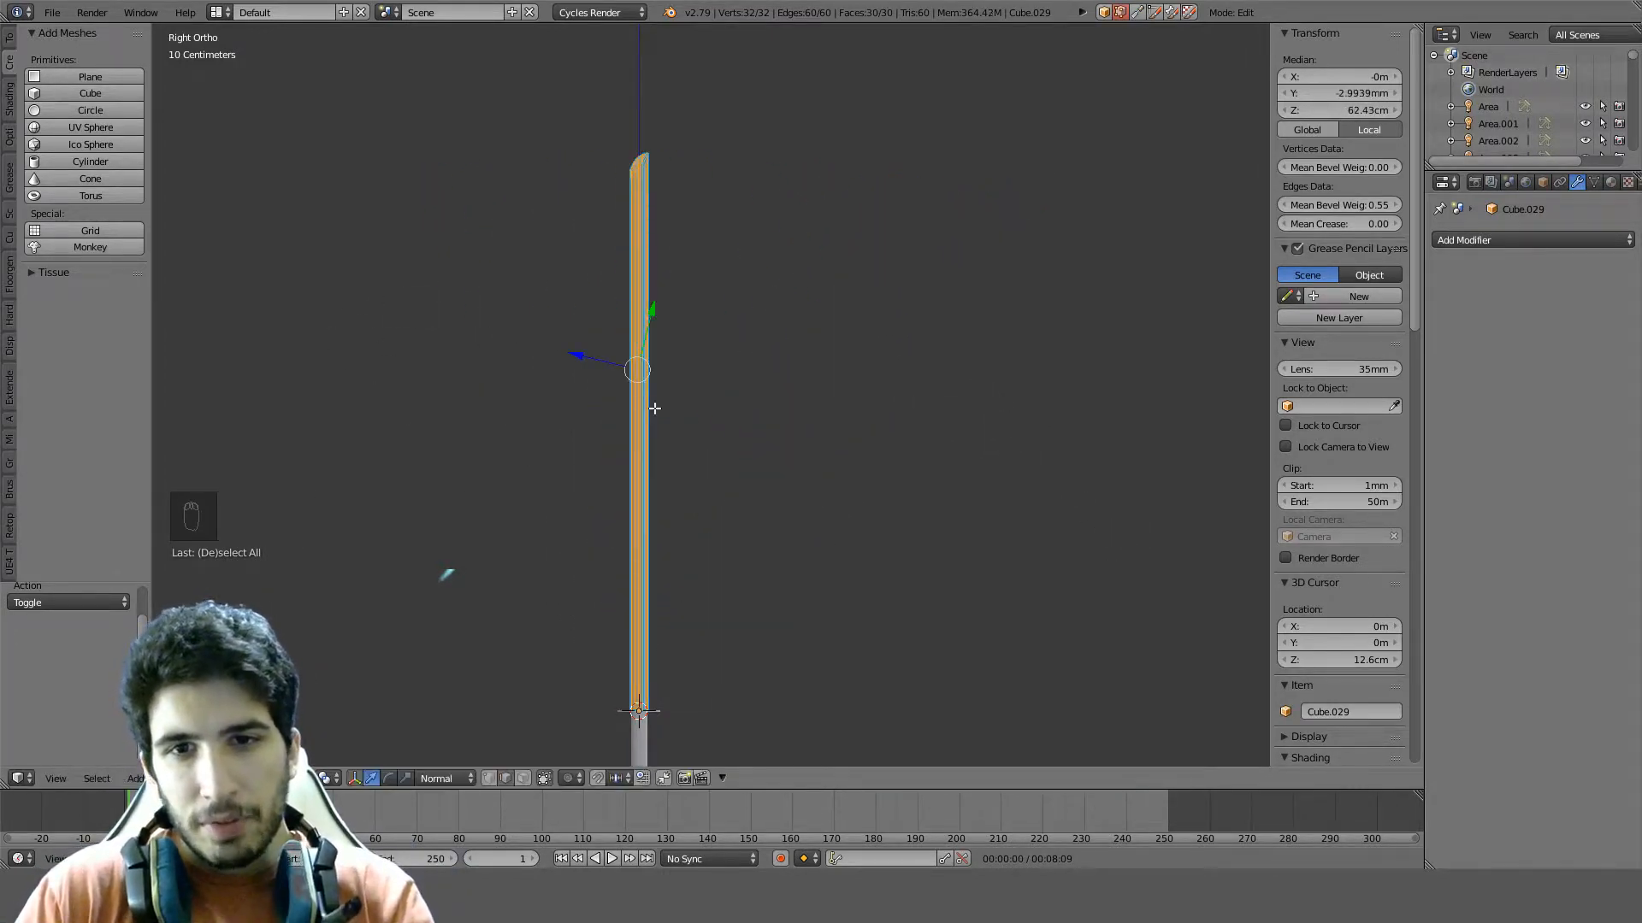
Add eight evenly spaced loop cuts along the blade's length and select the whole blade mesh
{"action": "key", "text": "ctrl+r"}
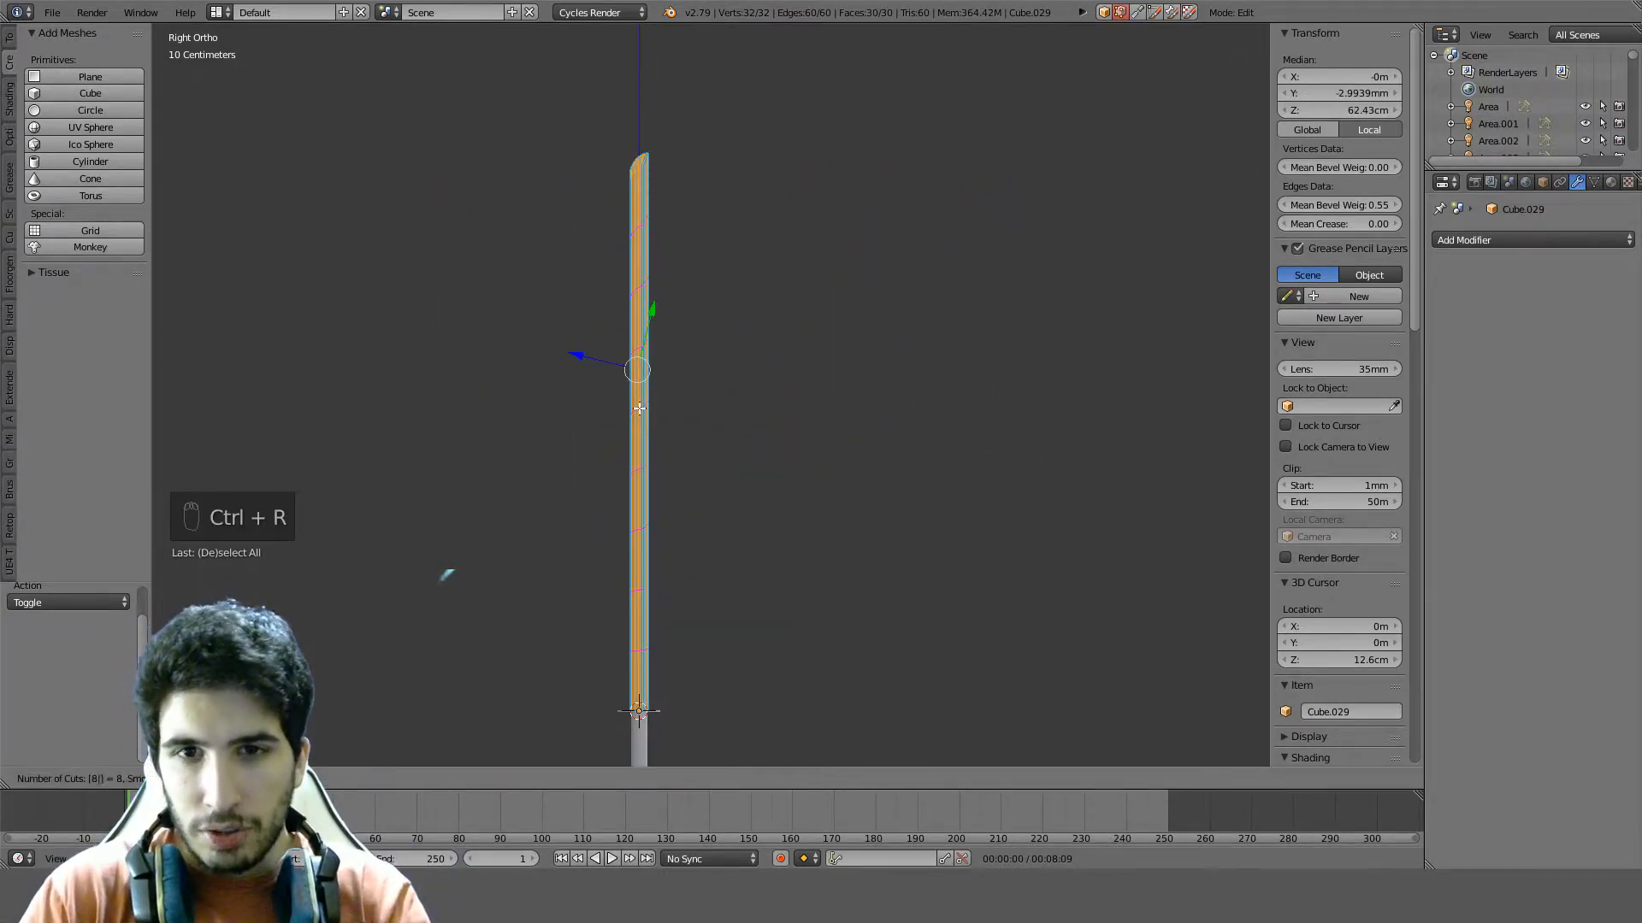
{"action": "left_click", "coordinate": [639, 408]}
{"action": "right_click", "coordinate": [638, 408]}
{"action": "key", "text": "a"}
{"action": "key", "text": "a"}
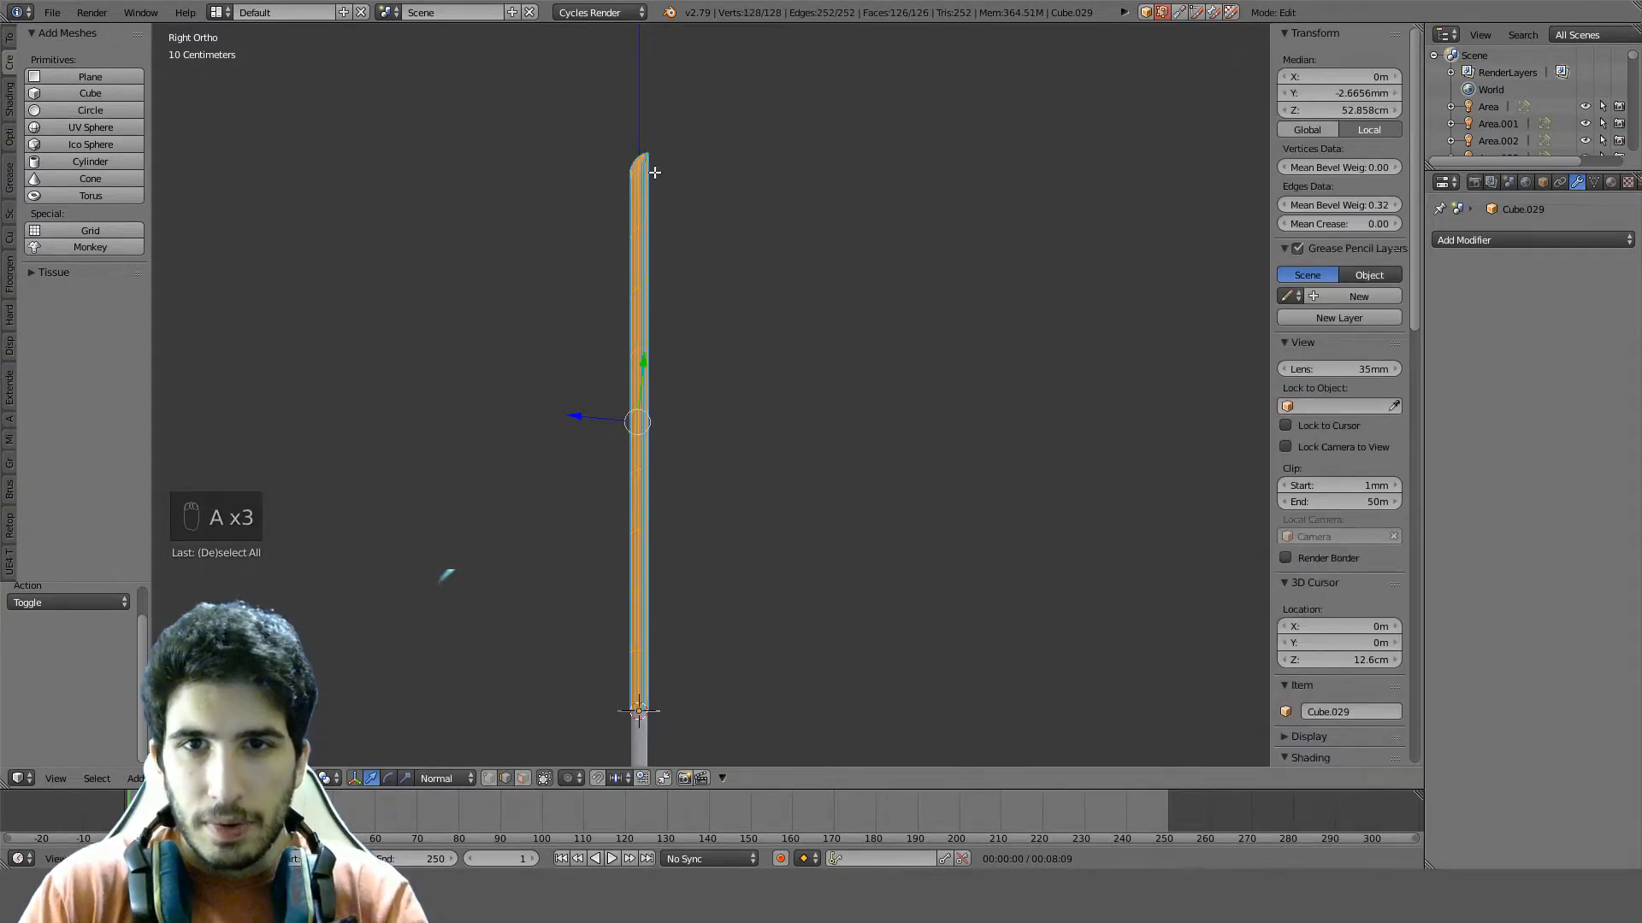
Bend the selected blade mesh backward by 5° in right view and return to Object Mode
{"action": "key", "text": "shift+w"}
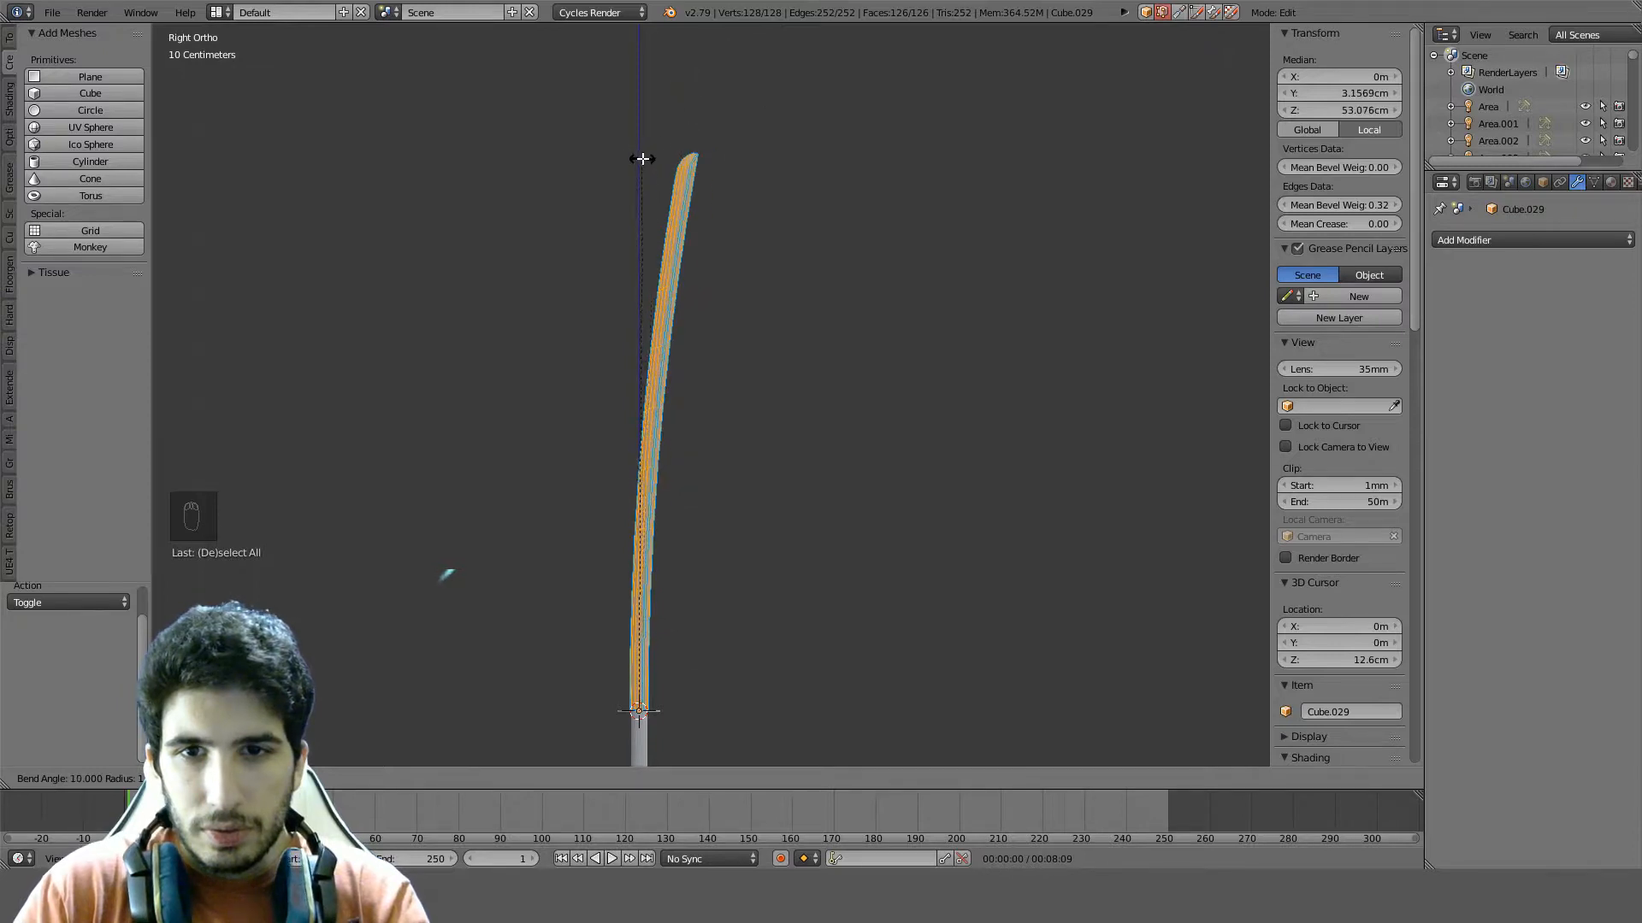
{"action": "left_click", "coordinate": [596, 188]}
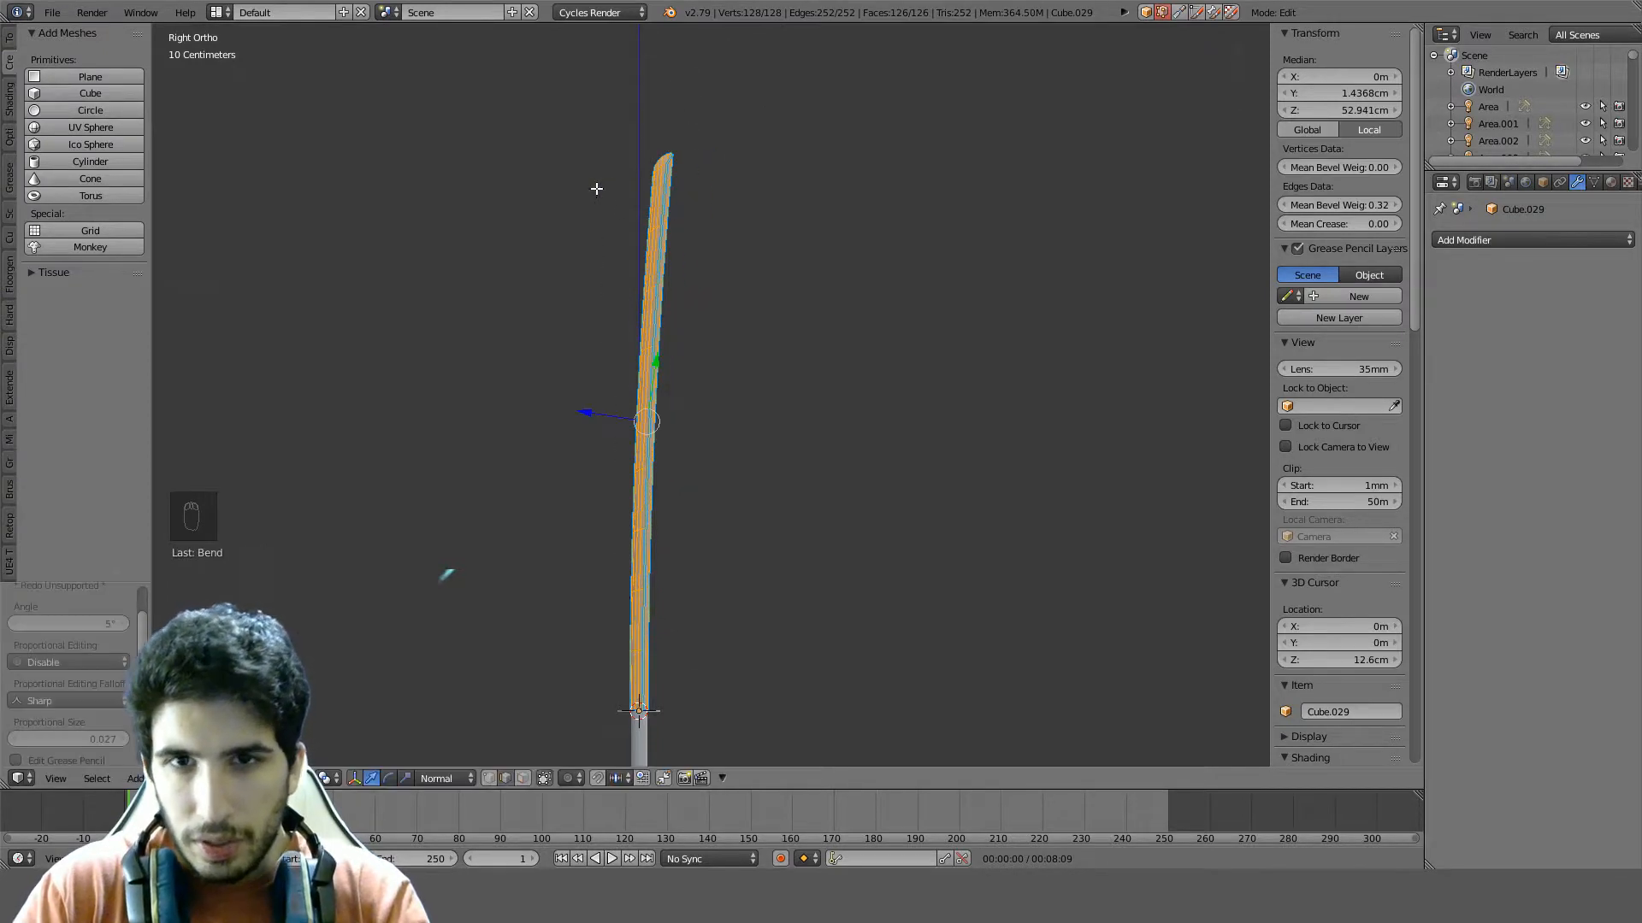
{"action": "key", "text": "Tab"}
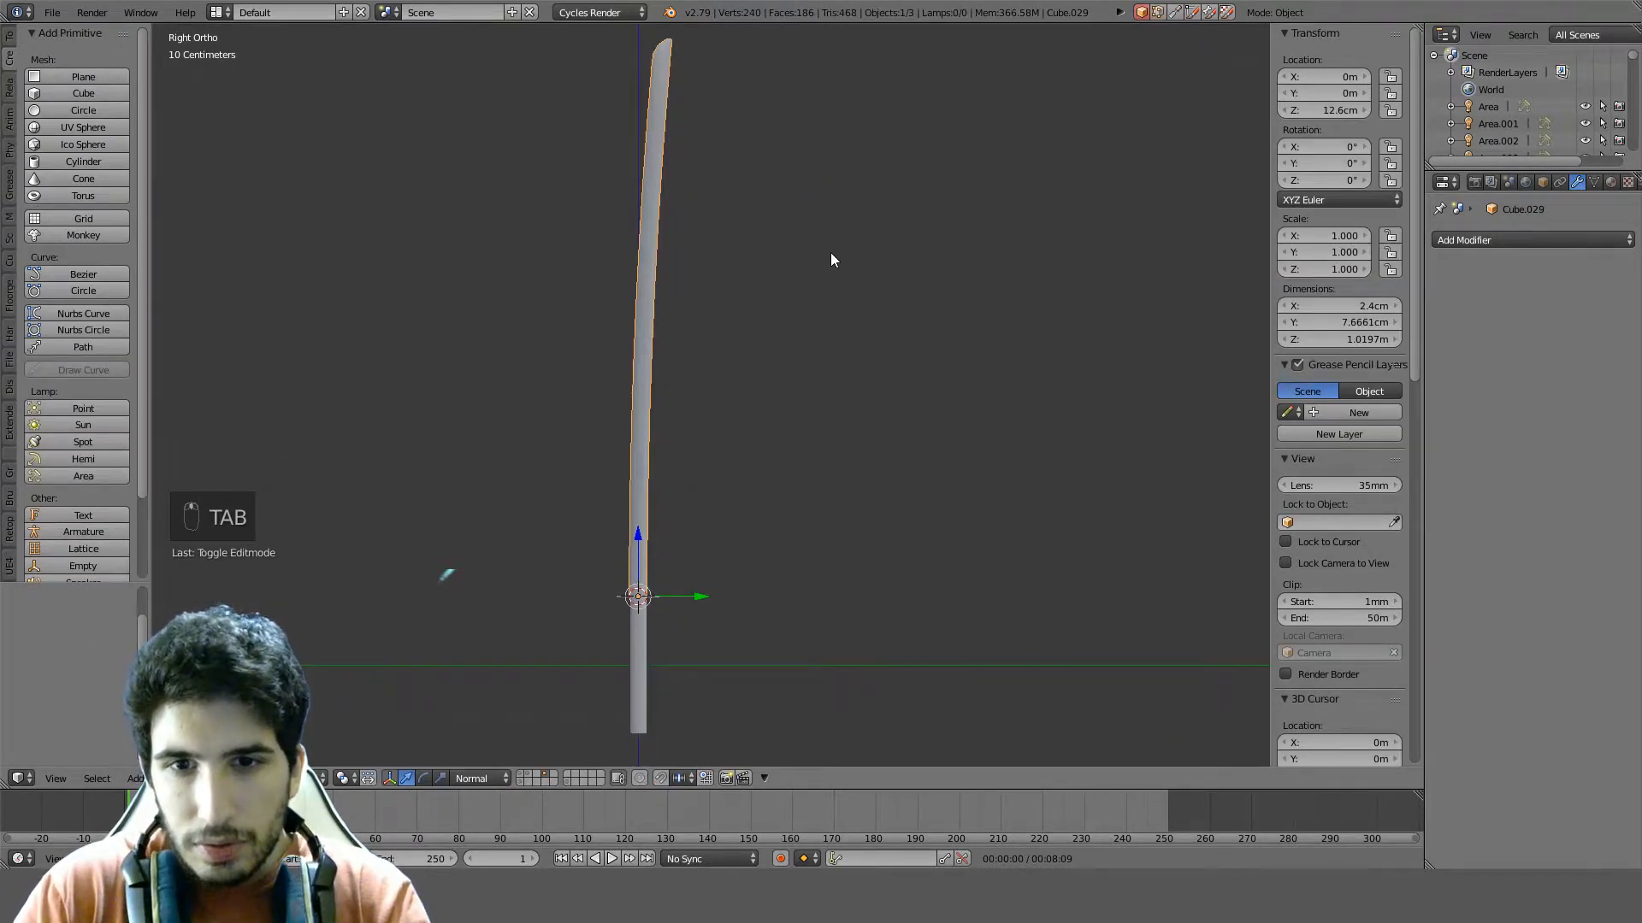
{"action": "middle_click_drag", "start_coordinate": [829, 253], "coordinate": [818, 450], "text": "shift"}
{"action": "scroll", "coordinate": [818, 449], "scroll_direction": "down", "scroll_amount": 1}
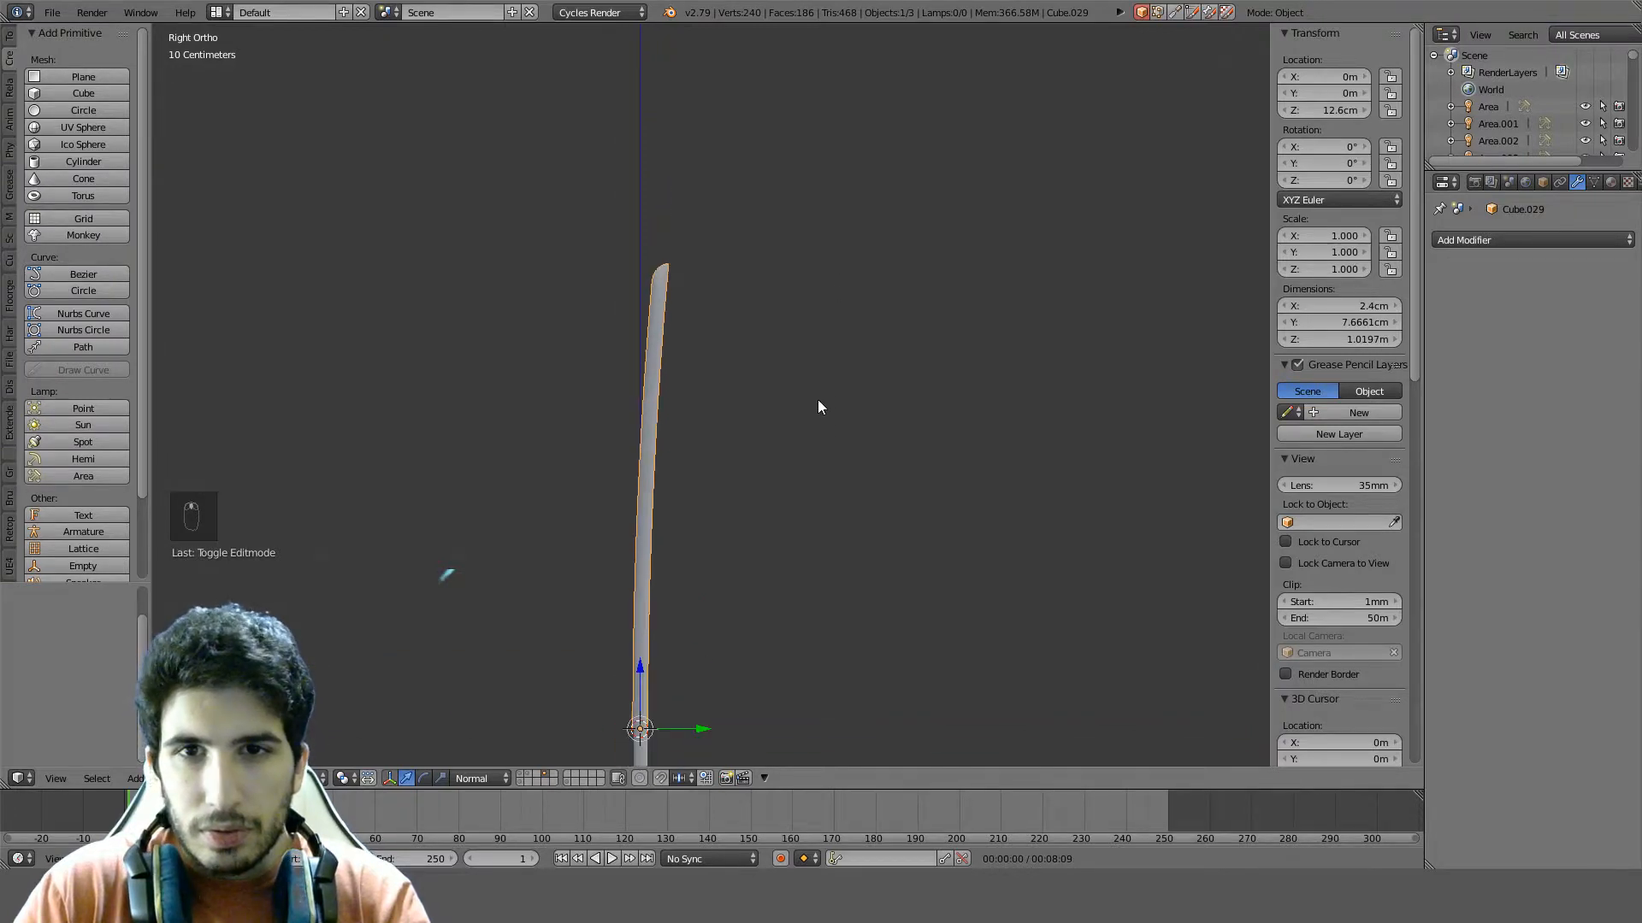
{"action": "middle_click_drag", "start_coordinate": [817, 390], "coordinate": [818, 299], "text": "shift"}
{"action": "scroll", "coordinate": [818, 297], "scroll_direction": "up", "scroll_amount": 1}
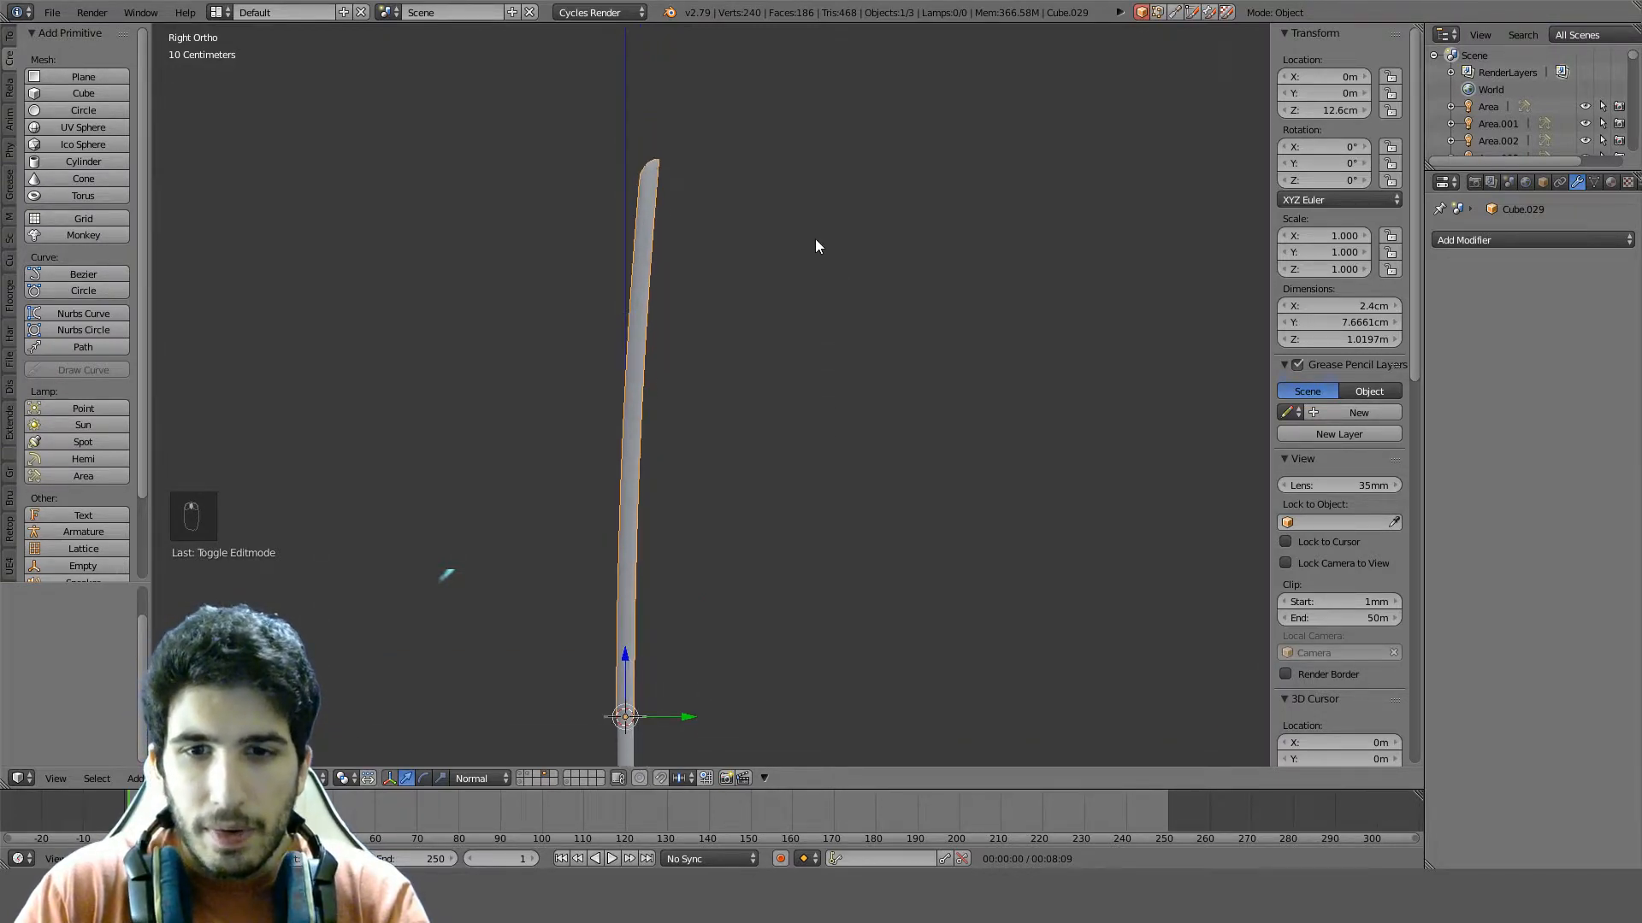
Rotate the blade by -2° in right view and check its base against the guard in wireframe
{"action": "key", "text": "r"}
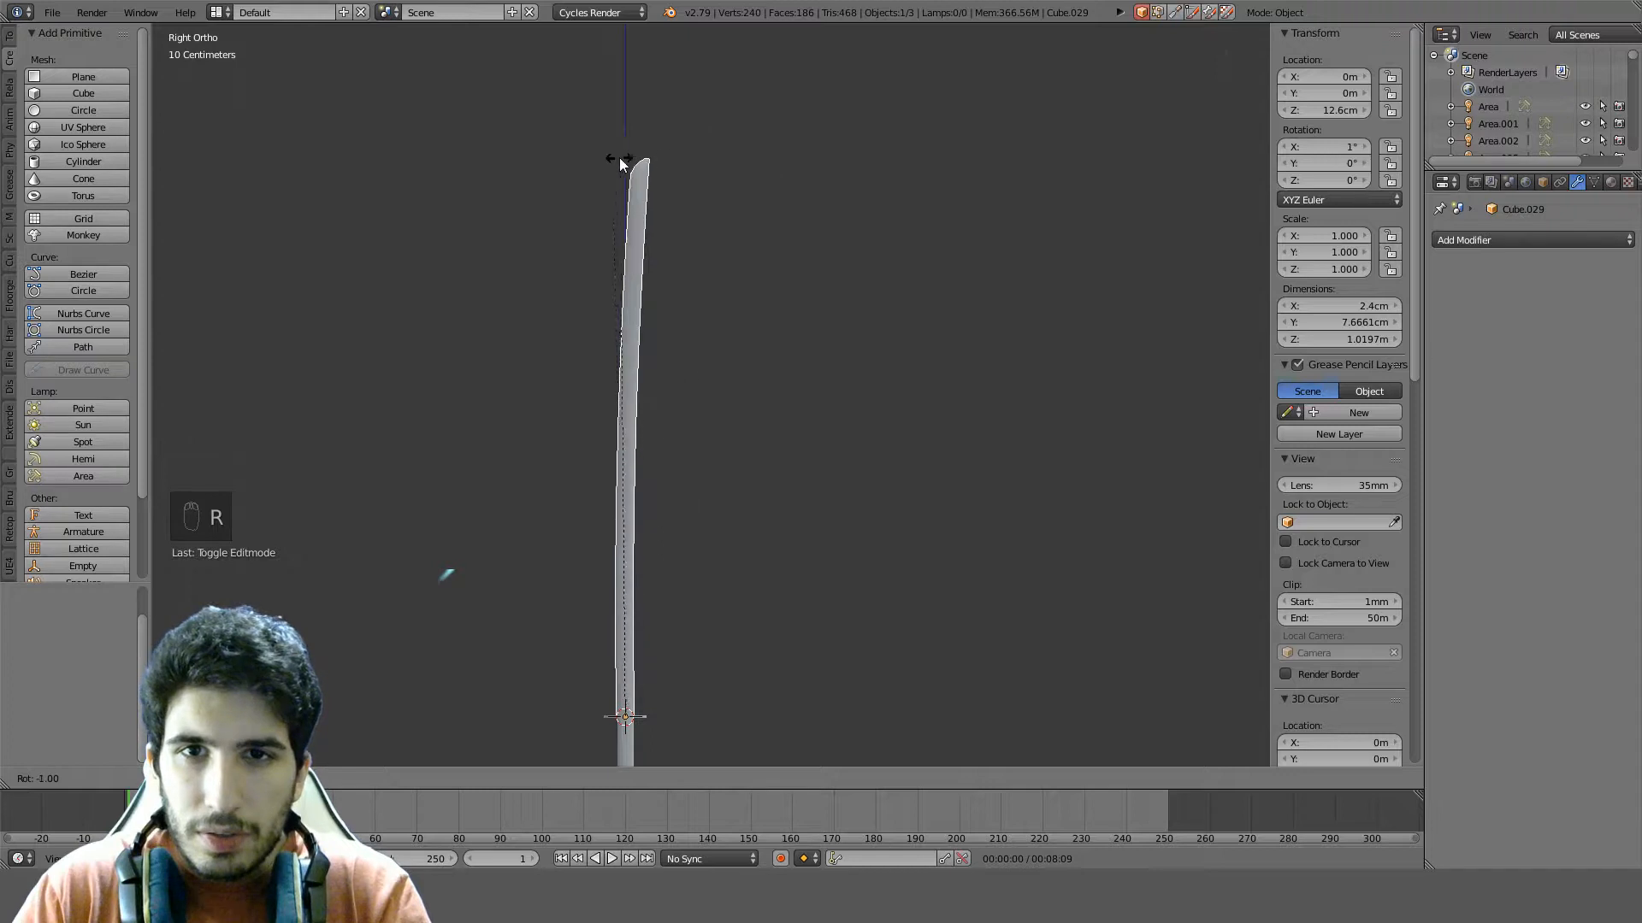
{"action": "left_click", "coordinate": [1246, 350]}
{"action": "scroll", "coordinate": [1029, 508], "scroll_direction": "down", "scroll_amount": 1}
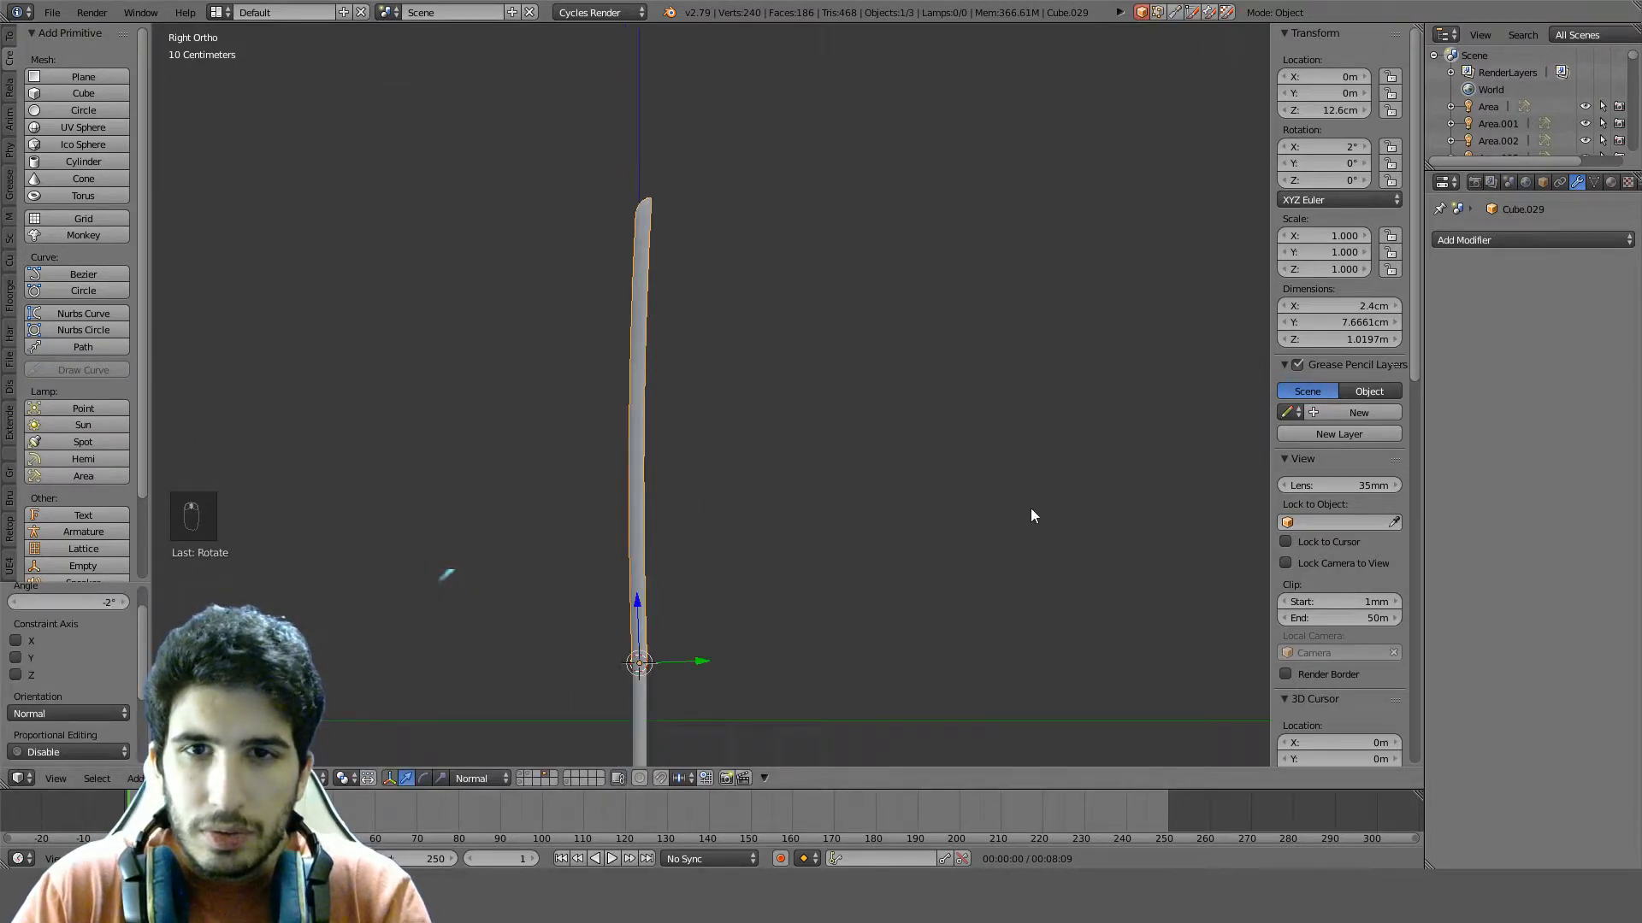
{"action": "key", "text": "z"}
{"action": "mouse_move", "coordinate": [898, 528]}
{"action": "middle_mouse_down", "text": "shift"}
{"action": "mouse_move", "coordinate": [994, 193]}
{"action": "mouse_move", "coordinate": [889, 516]}
{"action": "middle_mouse_up", "text": "shift"}
{"action": "scroll", "coordinate": [1011, 170], "scroll_direction": "up", "scroll_amount": 9}
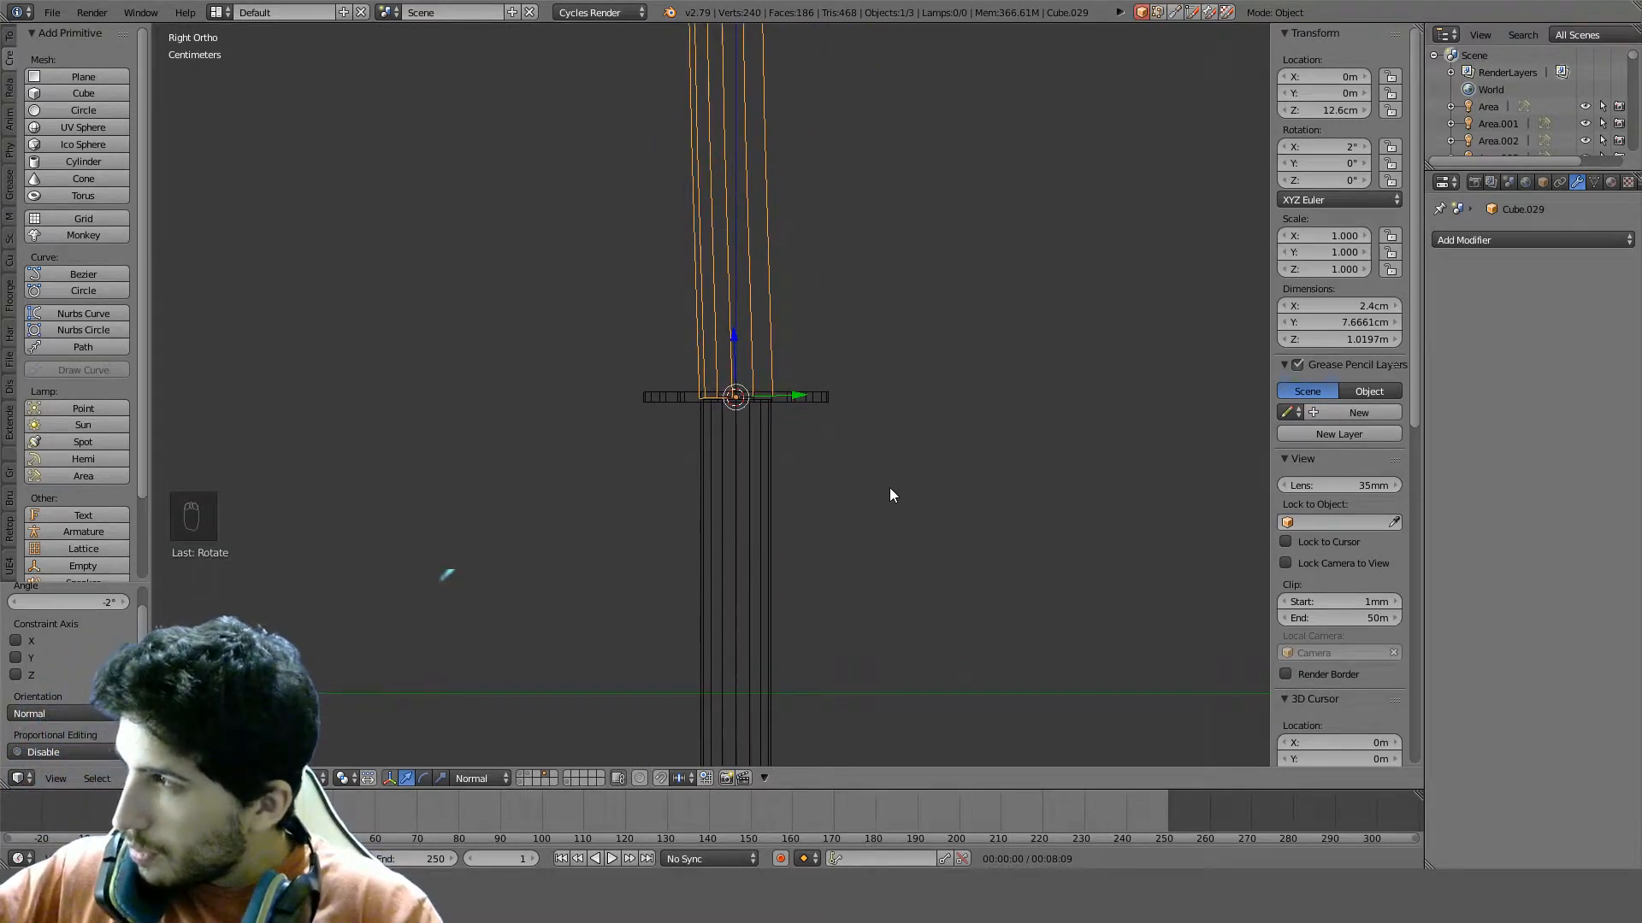
Undo the blade's rotation and bend, and redo them to compare its alignment at the guard
{"action": "key", "text": "ctrl+z"}
{"action": "key", "text": "ctrl+z"}
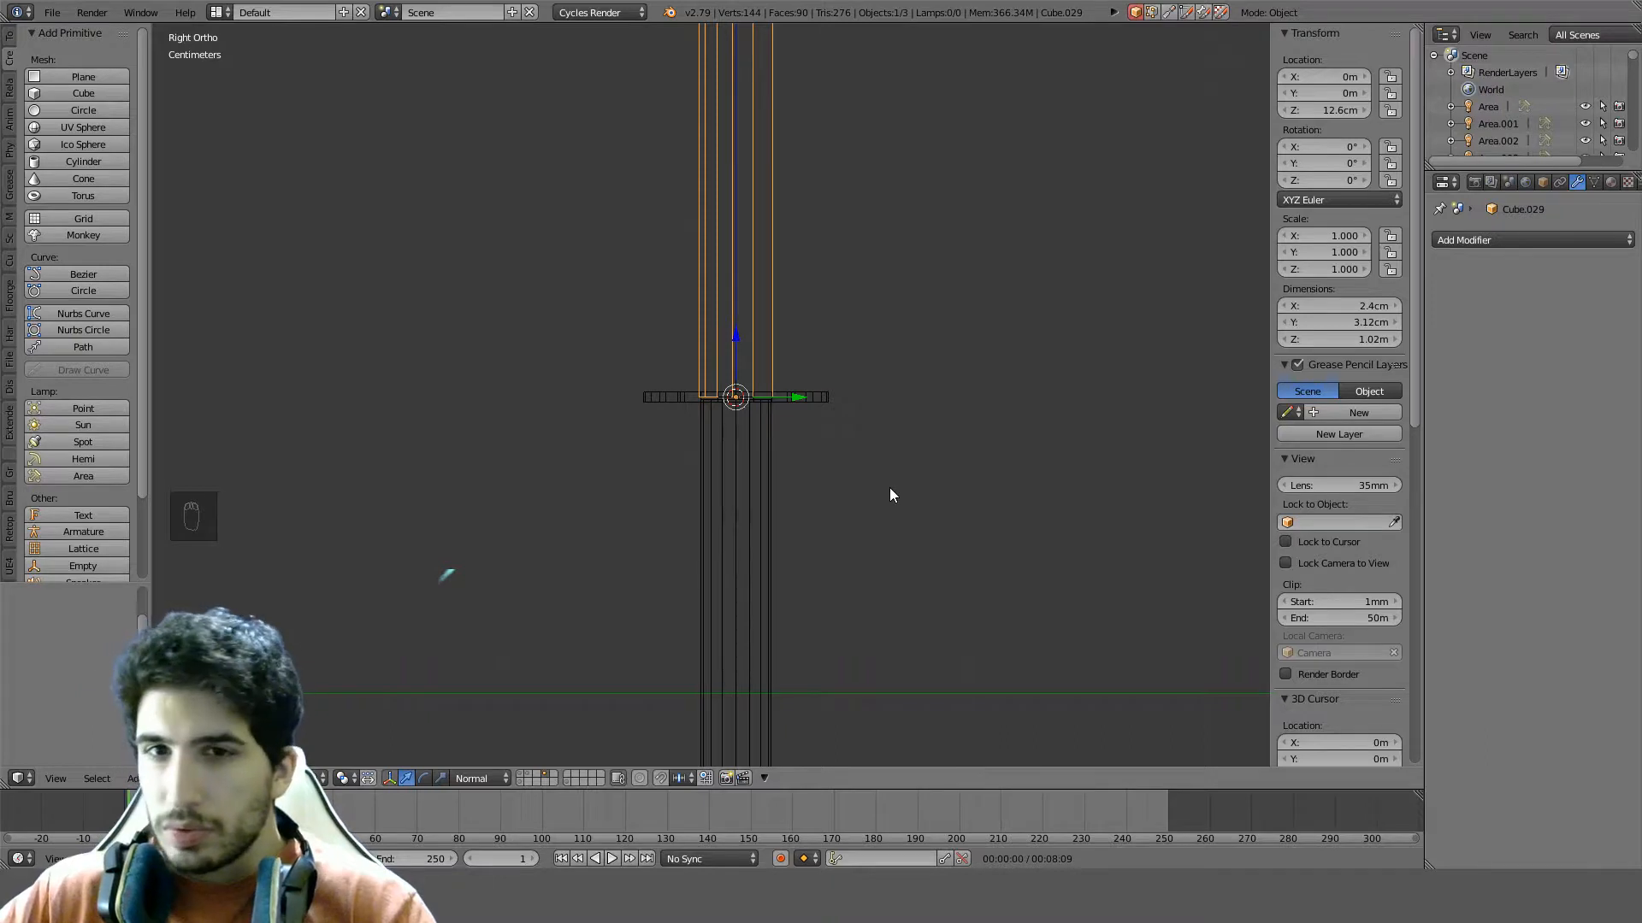
{"action": "key", "text": "ctrl+shift+z"}
{"action": "key", "text": "ctrl+shift+z"}
{"action": "key", "text": "ctrl+shift+z"}
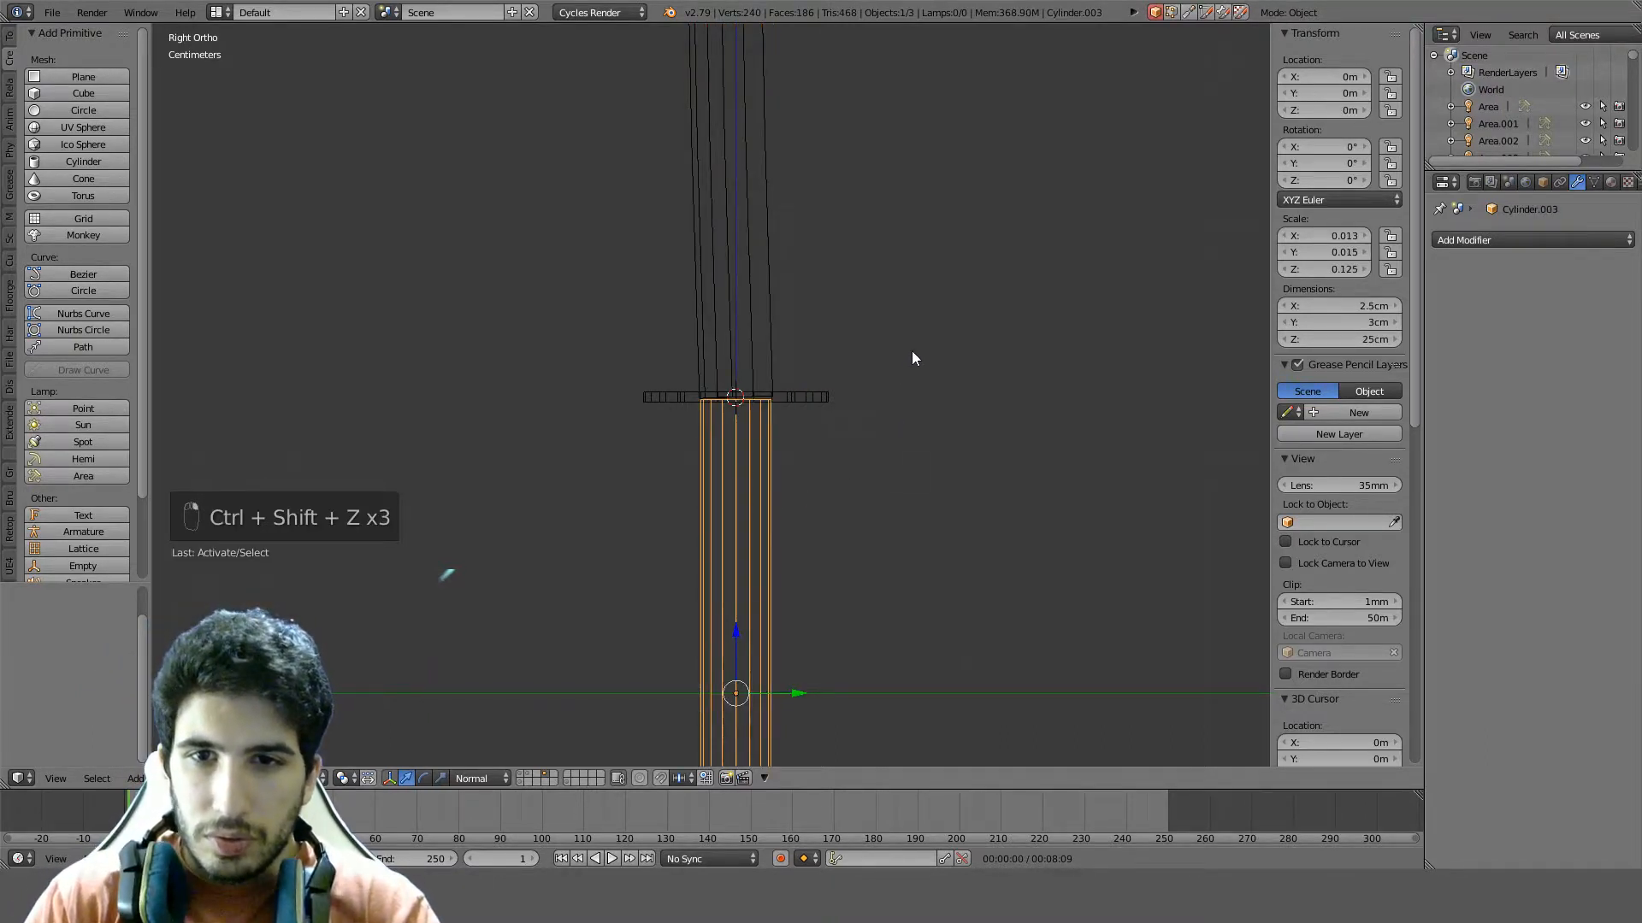
{"action": "scroll", "coordinate": [913, 352], "scroll_direction": "up", "scroll_amount": 3}
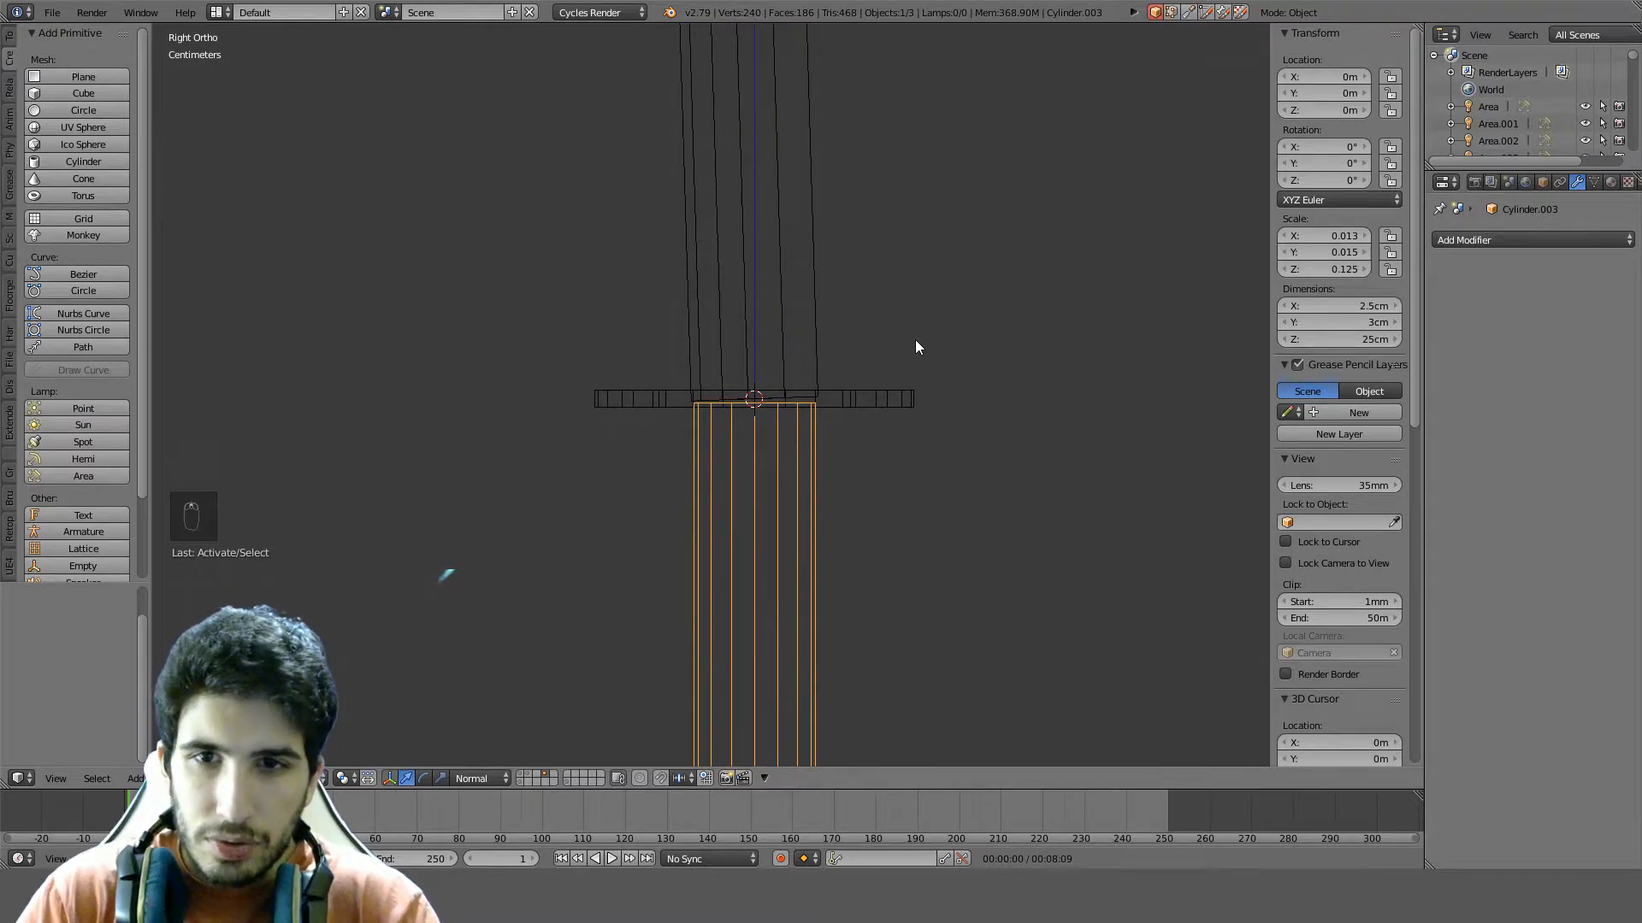
{"action": "key", "text": "ctrl+z"}
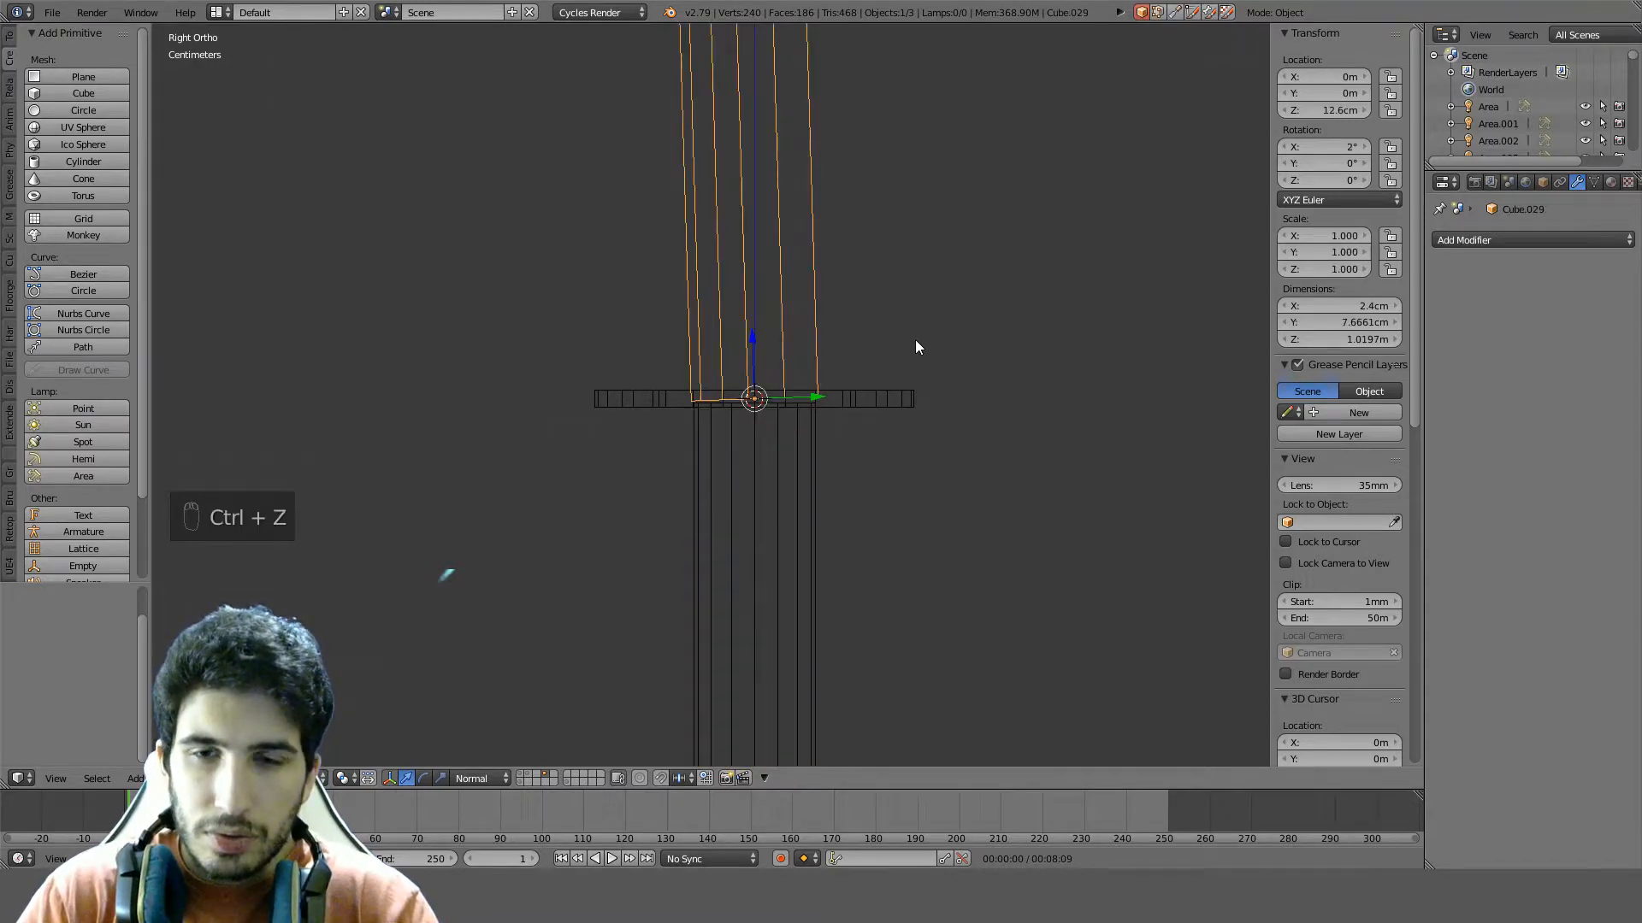
Select the handle and the guard and rotate both by -2° around the 3D cursor
{"action": "right_click", "coordinate": [753, 510]}
{"action": "key", "text": "period"}
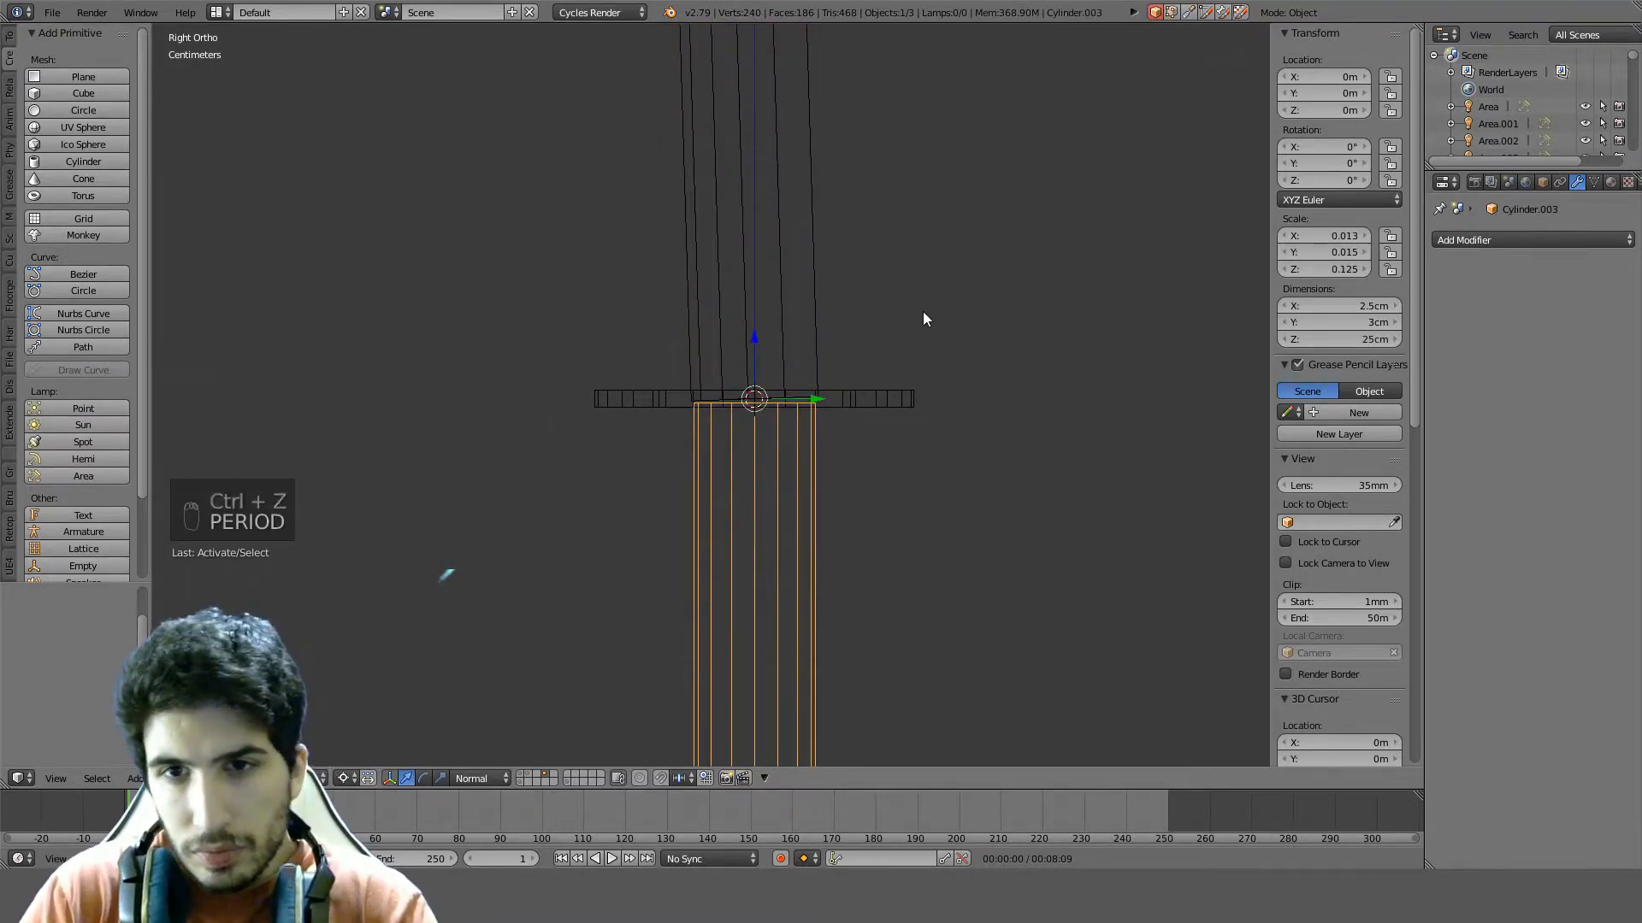
{"action": "key", "text": "r"}
{"action": "key", "text": "r"}
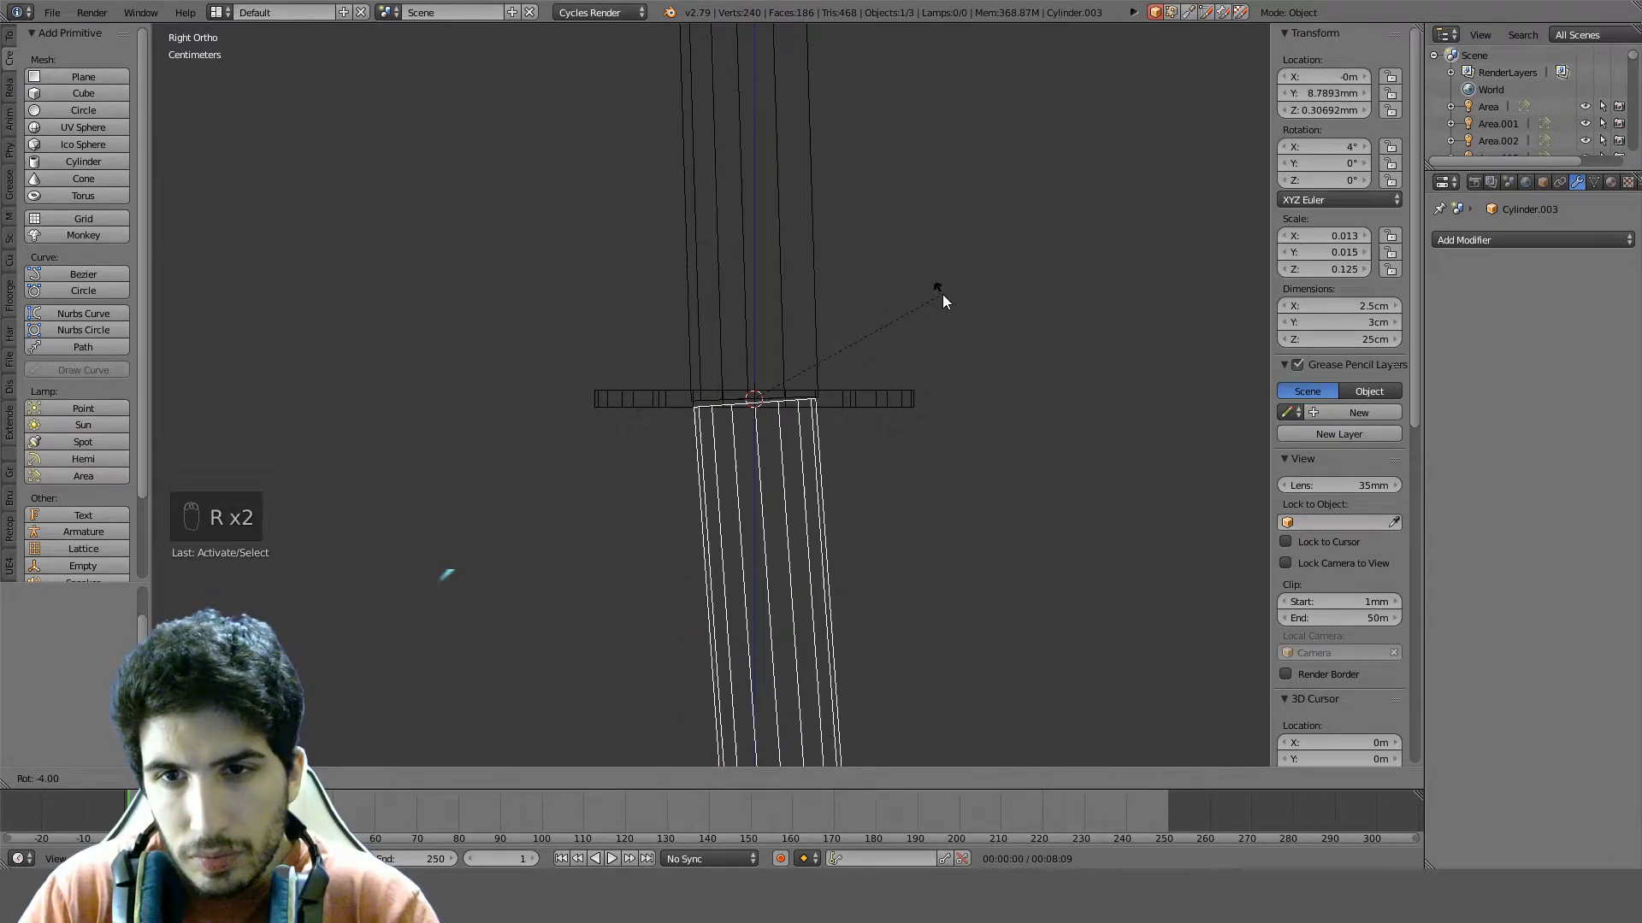
{"action": "right_click", "coordinate": [947, 314]}
{"action": "right_click", "coordinate": [913, 399], "text": "shift"}
{"action": "key", "text": "r"}
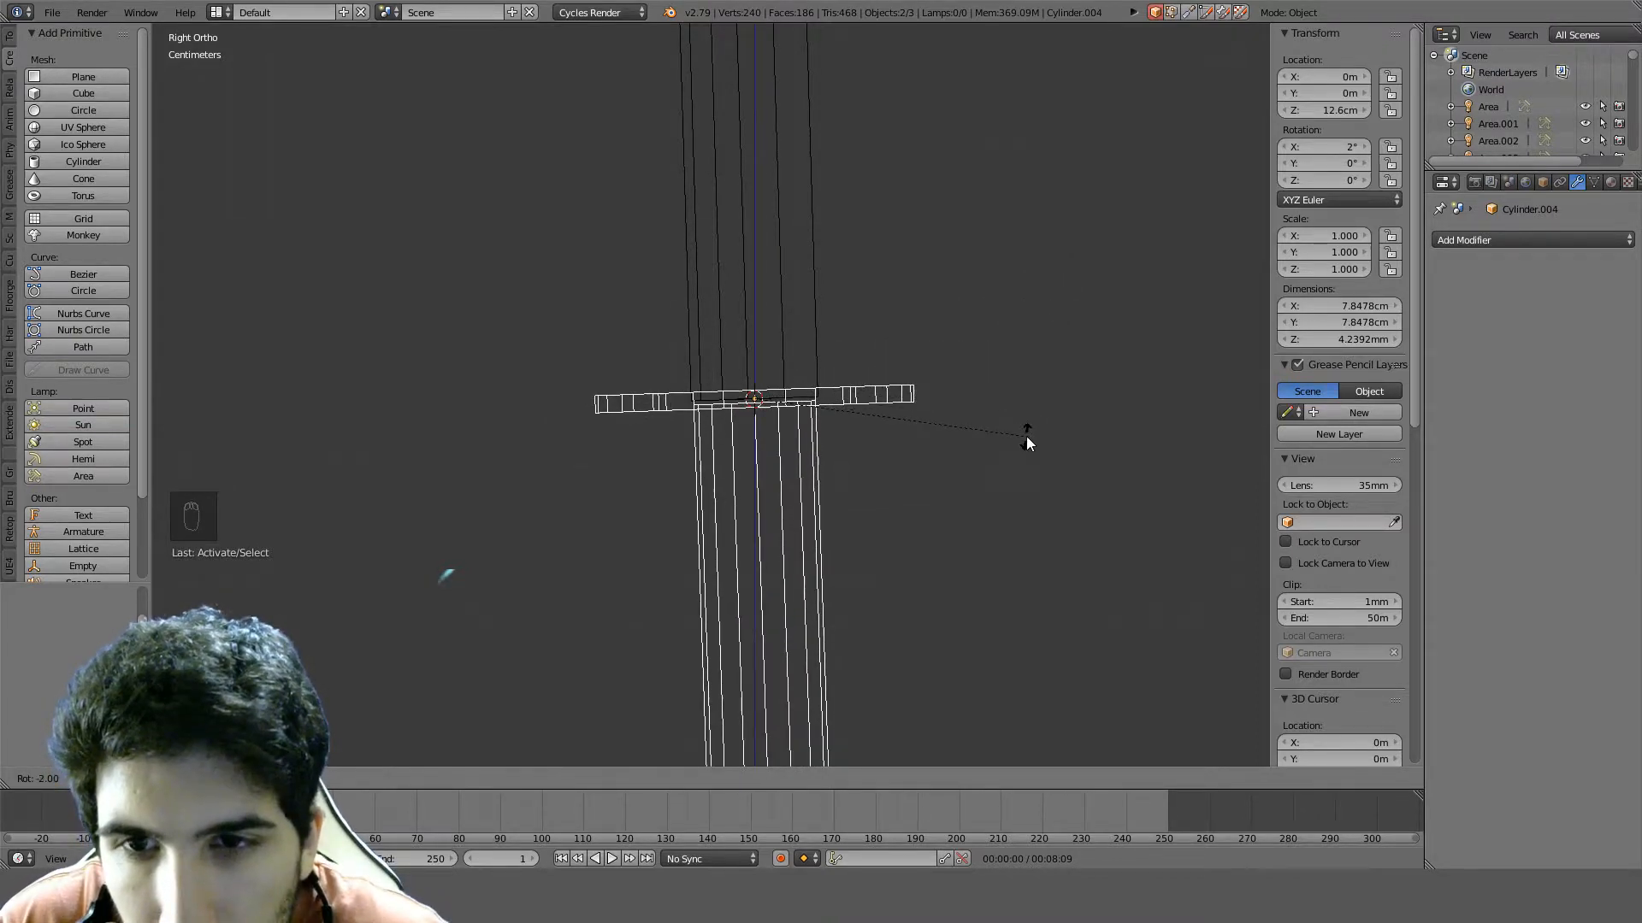
{"action": "left_click", "coordinate": [1026, 436]}
Select all three sword parts, set the pivot to the median point, rotate them together by 2° and return to solid display
{"action": "key", "text": "z"}
{"action": "key", "text": "a"}
{"action": "key", "text": "a"}
{"action": "key", "text": "a"}
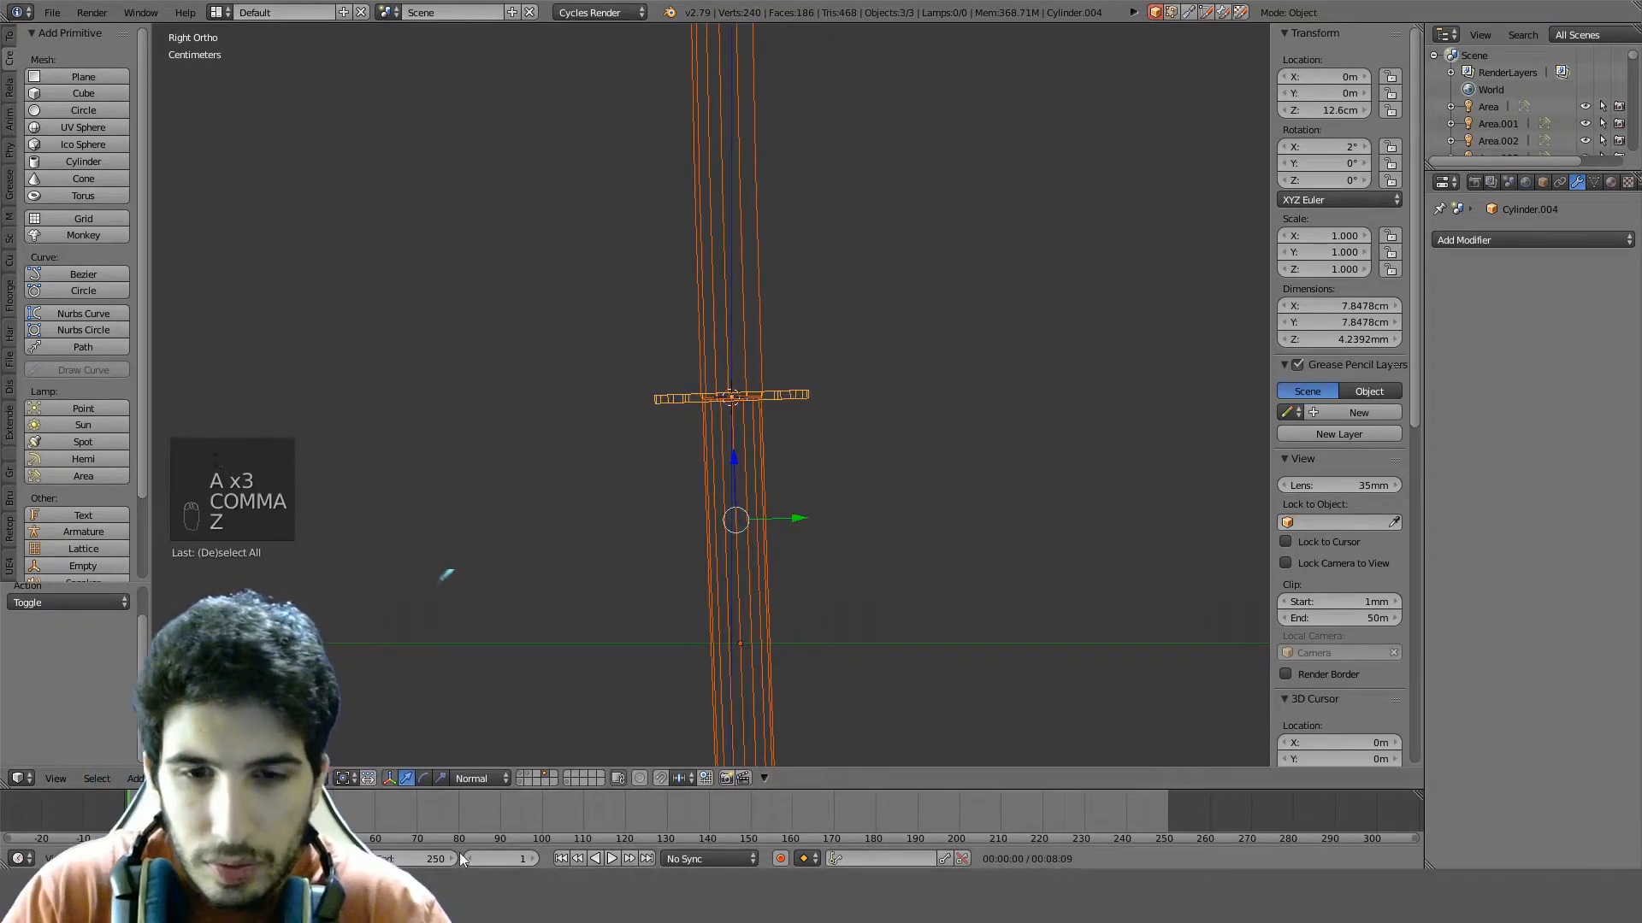
{"action": "left_click", "coordinate": [326, 779]}
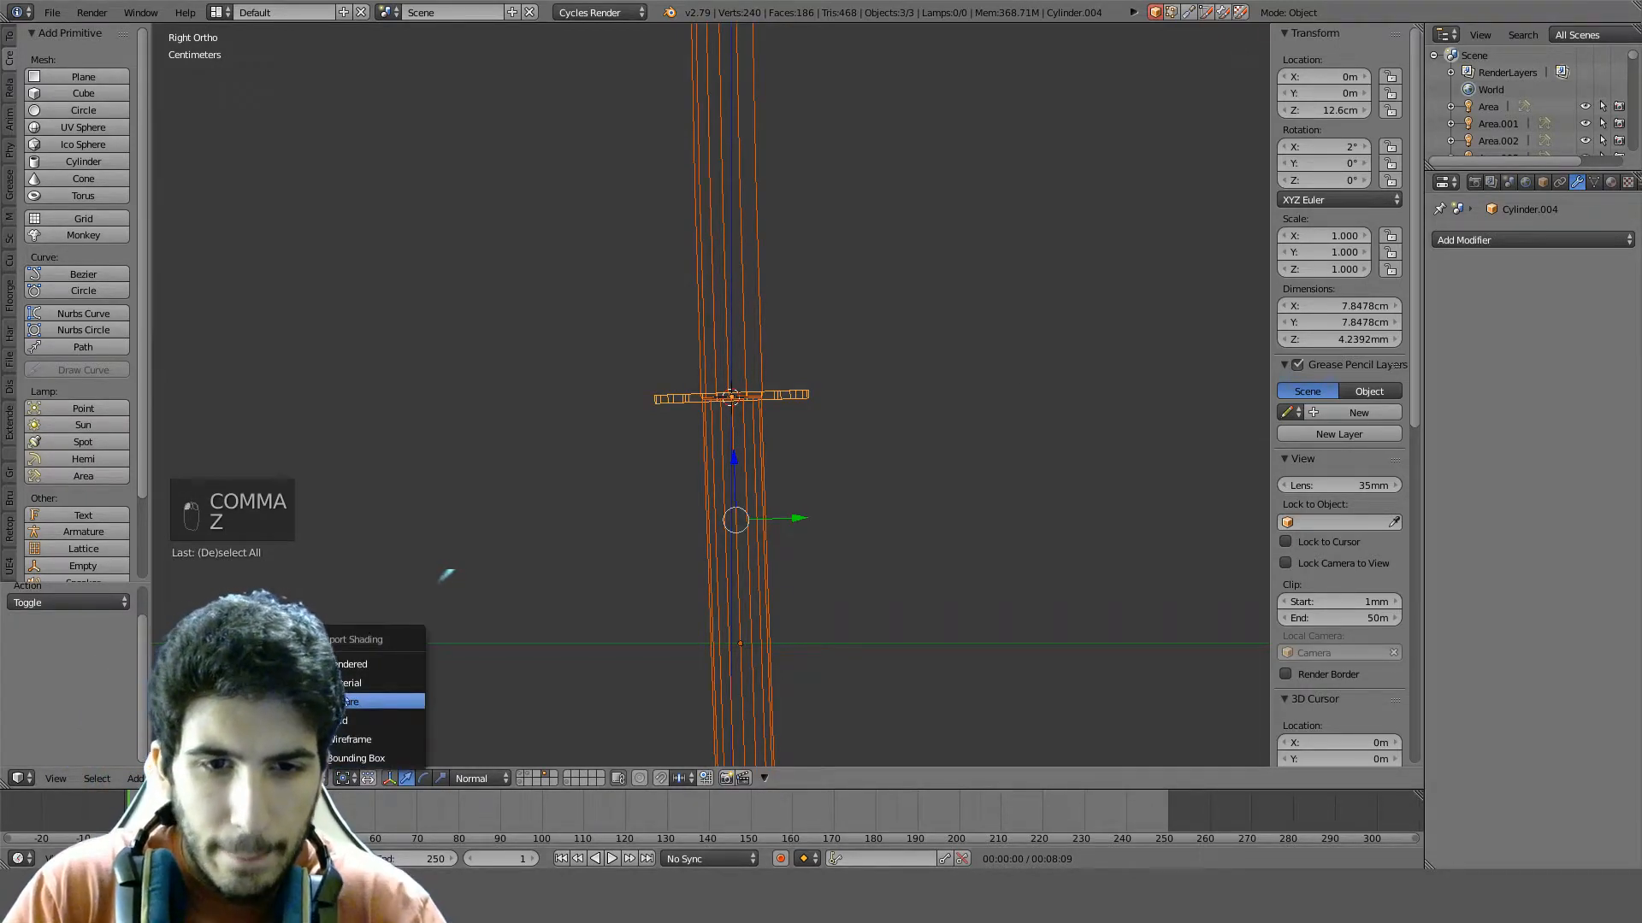
{"action": "left_click", "coordinate": [368, 778]}
{"action": "left_click", "coordinate": [394, 697]}
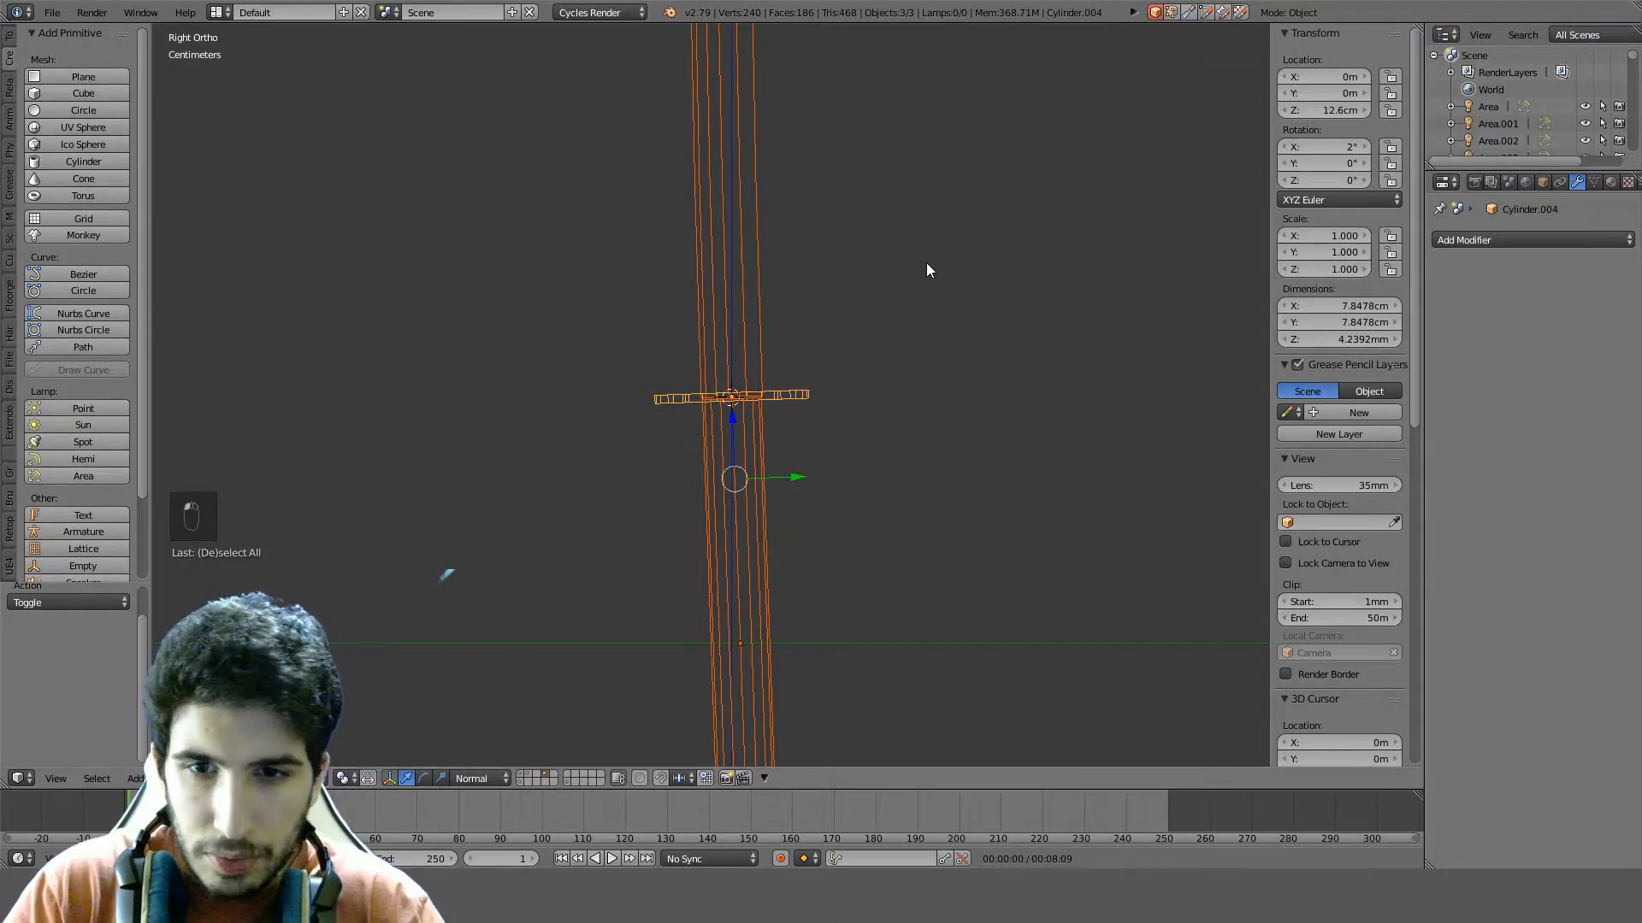
{"action": "key", "text": "r"}
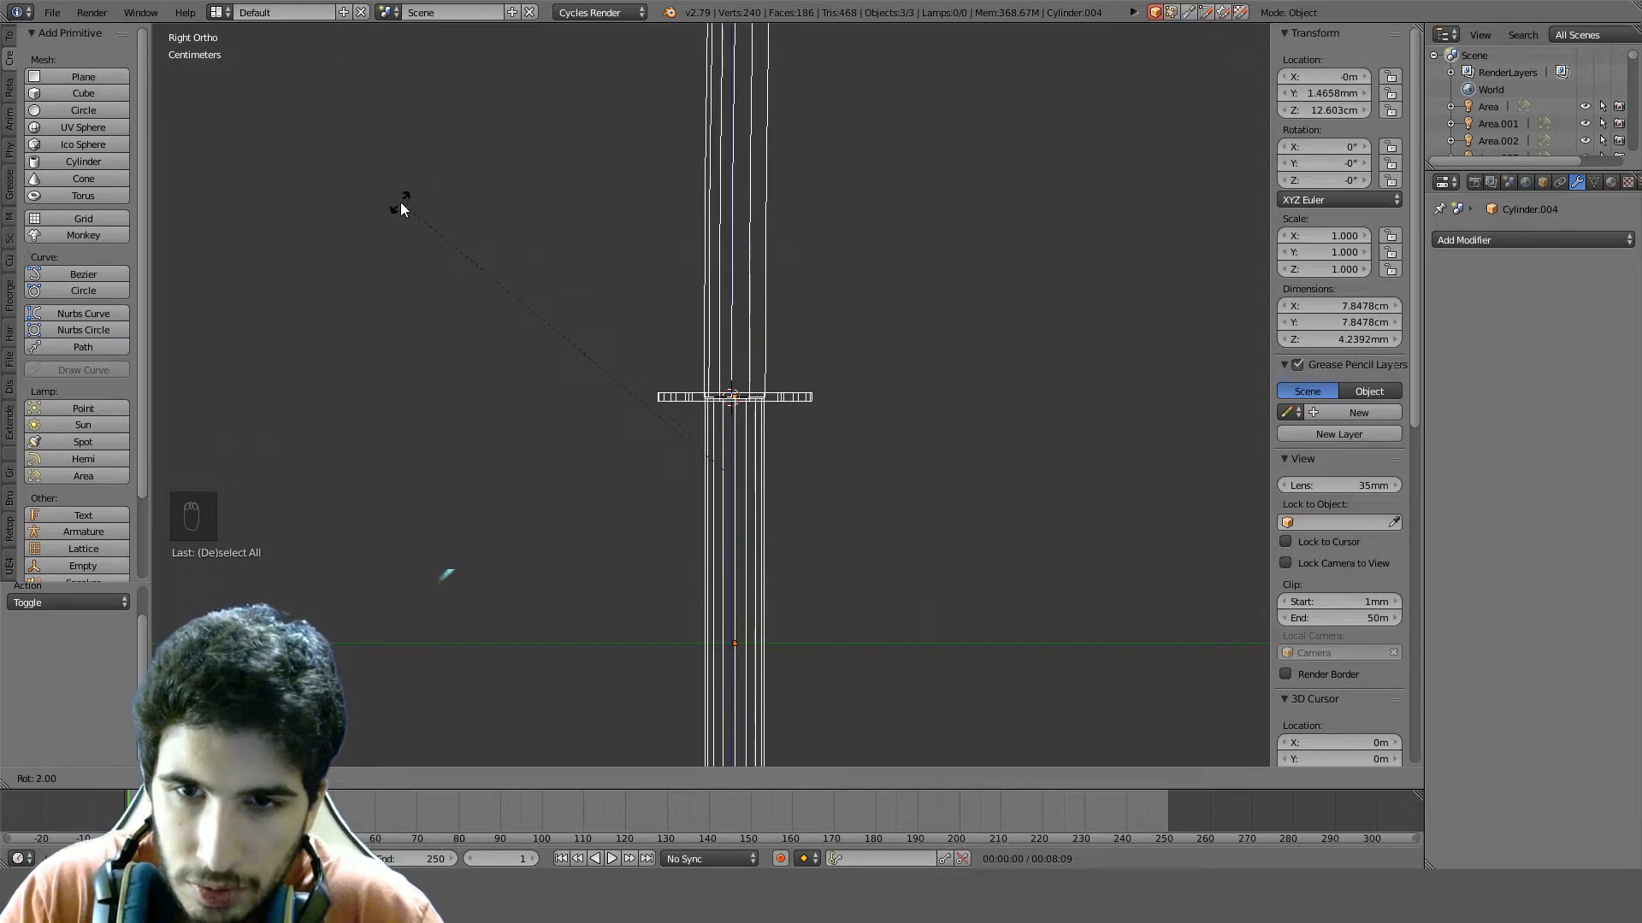
{"action": "left_click", "coordinate": [403, 205]}
{"action": "key", "text": "z"}
{"action": "scroll", "coordinate": [826, 198], "scroll_direction": "down", "scroll_amount": 8}
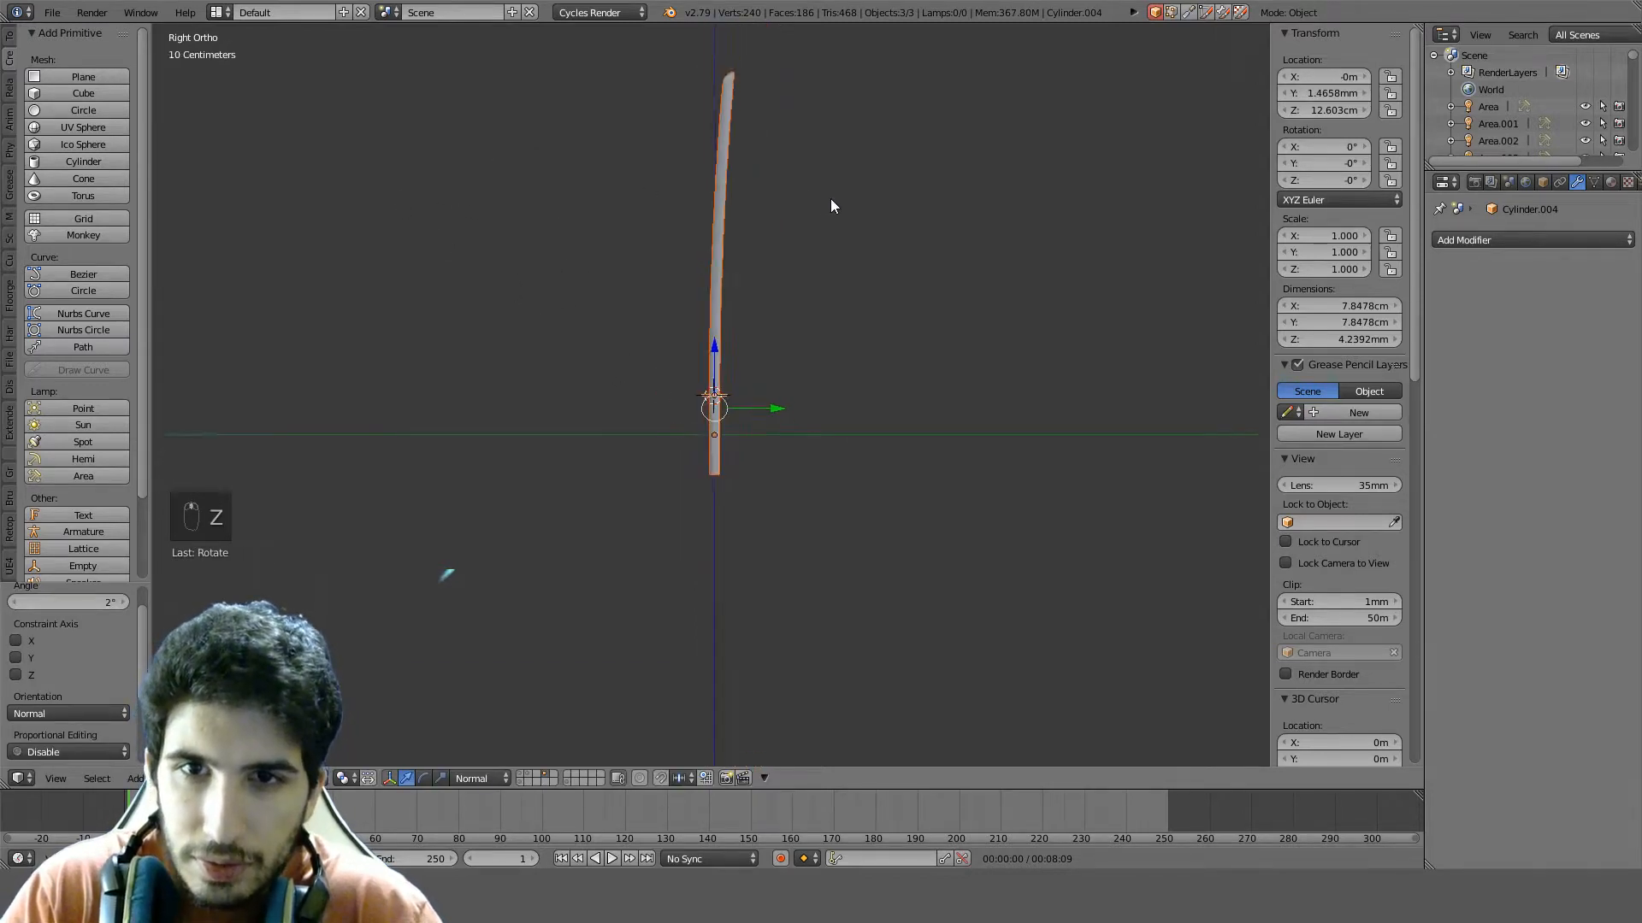
Select only the blade in right view and apply its rotation and scale
{"action": "middle_click_drag", "start_coordinate": [830, 198], "coordinate": [872, 309], "text": "shift"}
{"action": "key", "text": "a"}
{"action": "key", "text": "KP_3"}
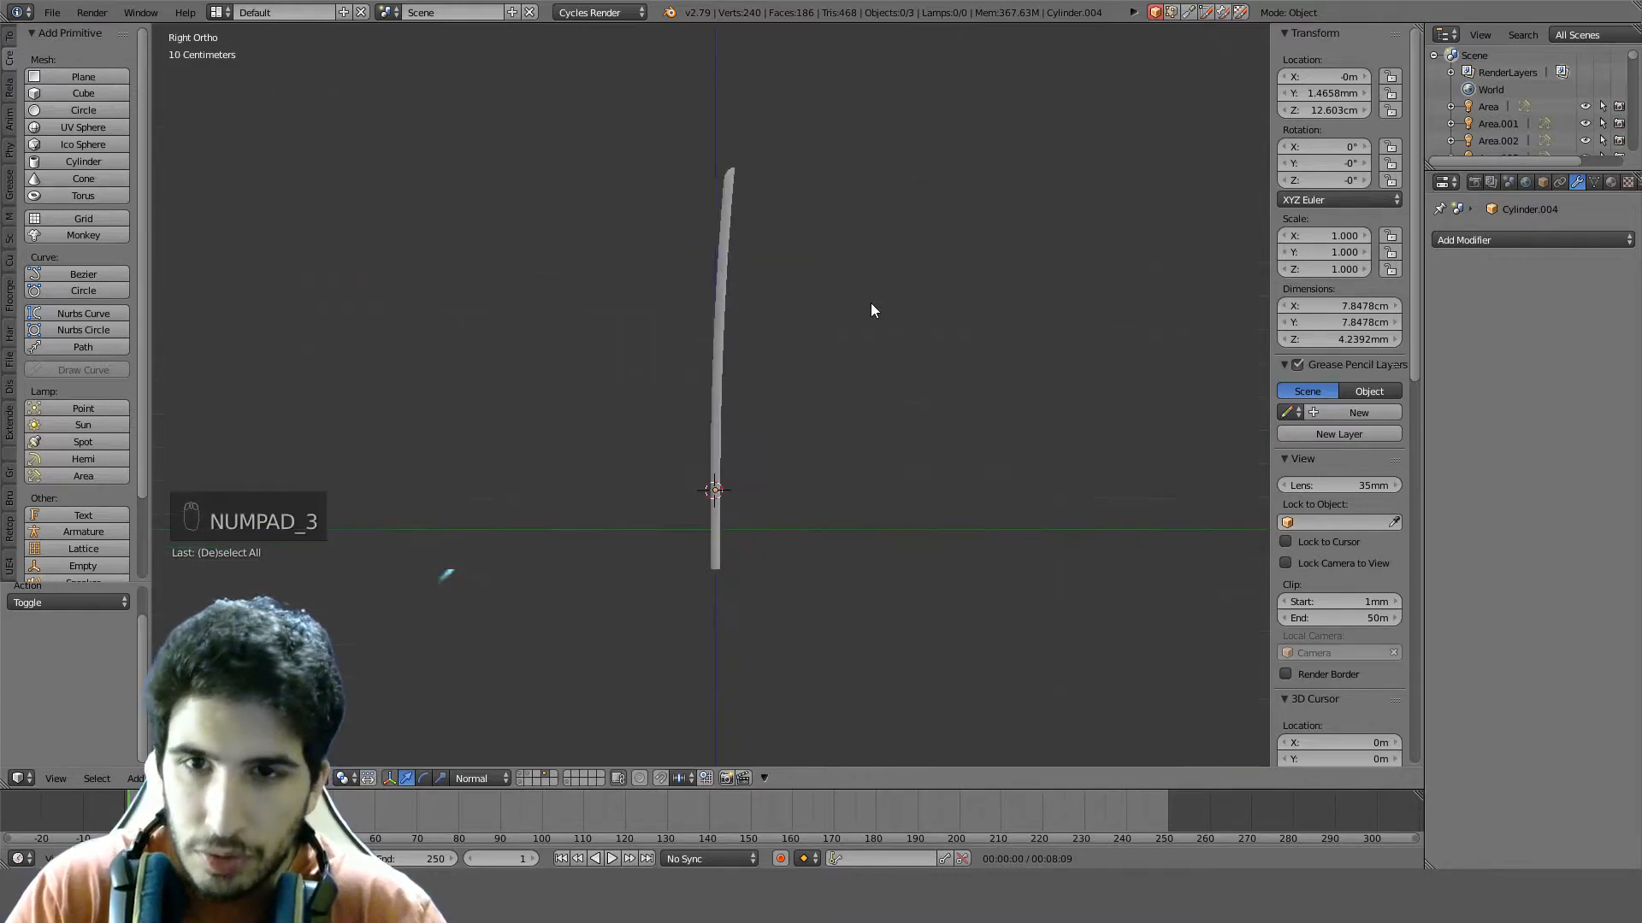
{"action": "scroll", "coordinate": [821, 303], "scroll_direction": "up", "scroll_amount": 3}
{"action": "right_click", "coordinate": [737, 306]}
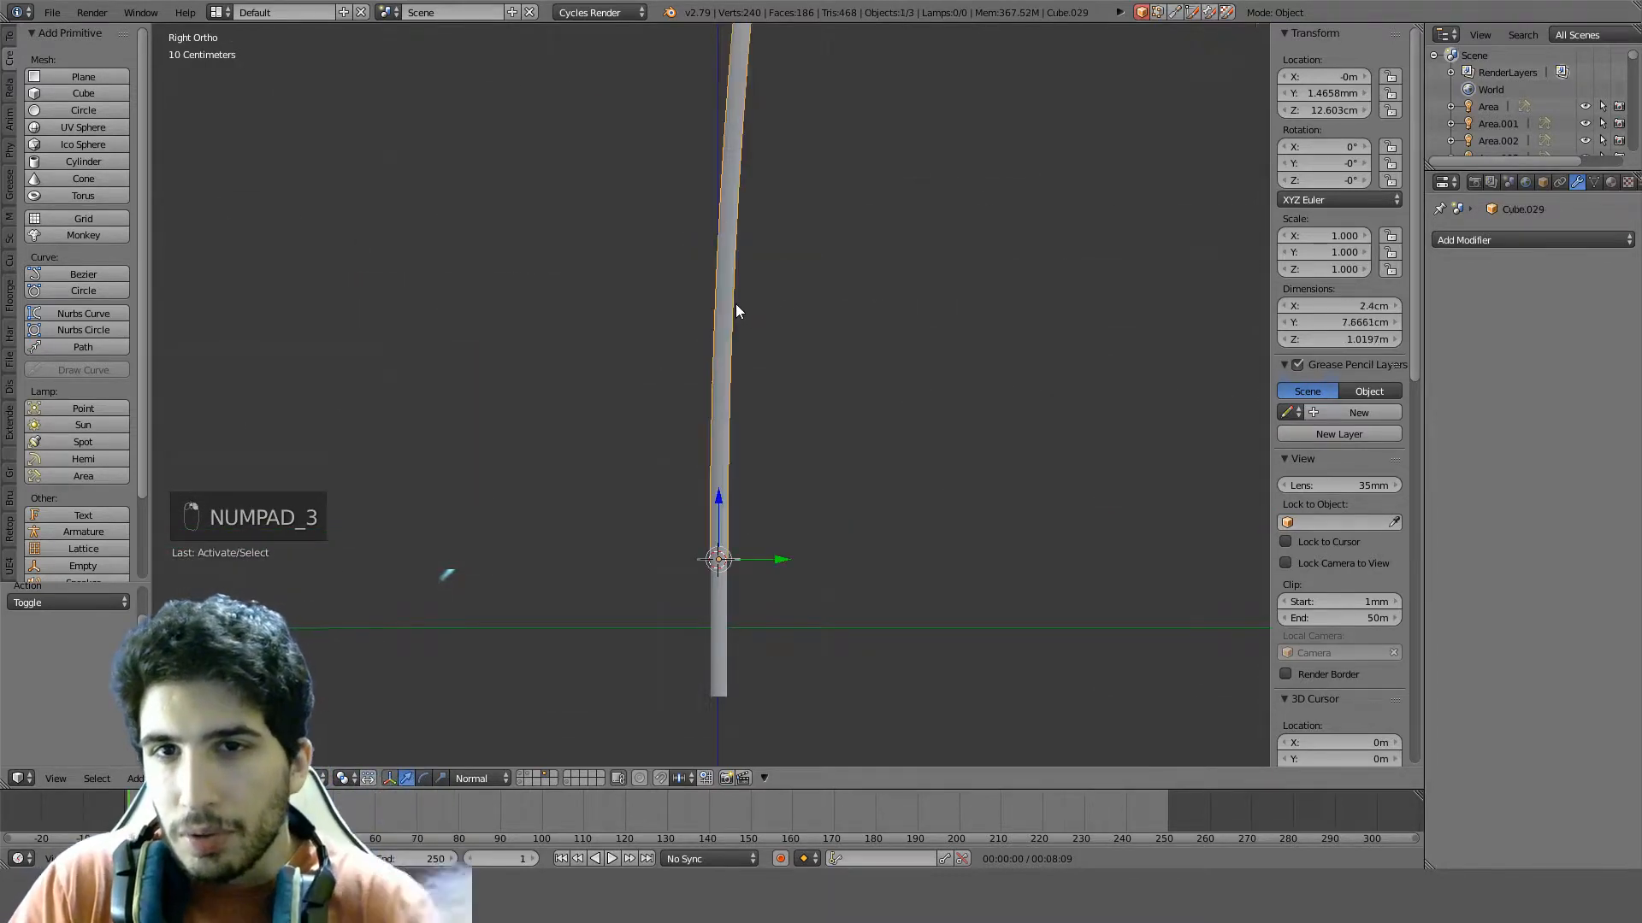
{"action": "middle_click_drag", "start_coordinate": [1011, 232], "coordinate": [992, 291], "text": "shift"}
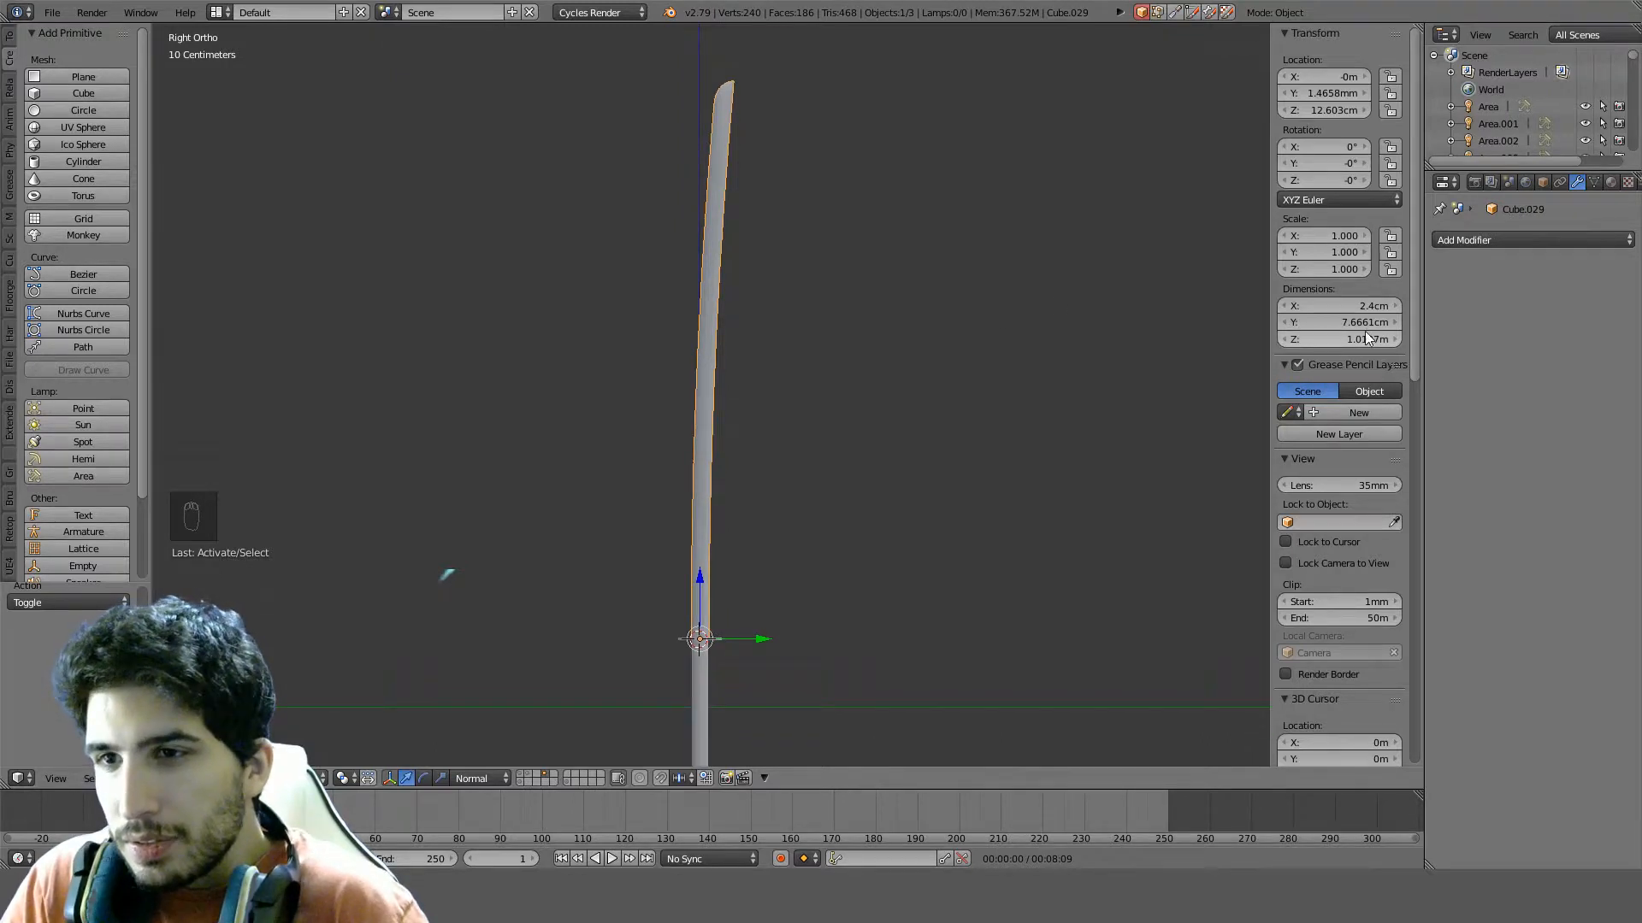
{"action": "key", "text": "ctrl+a"}
{"action": "left_click", "coordinate": [1076, 350]}
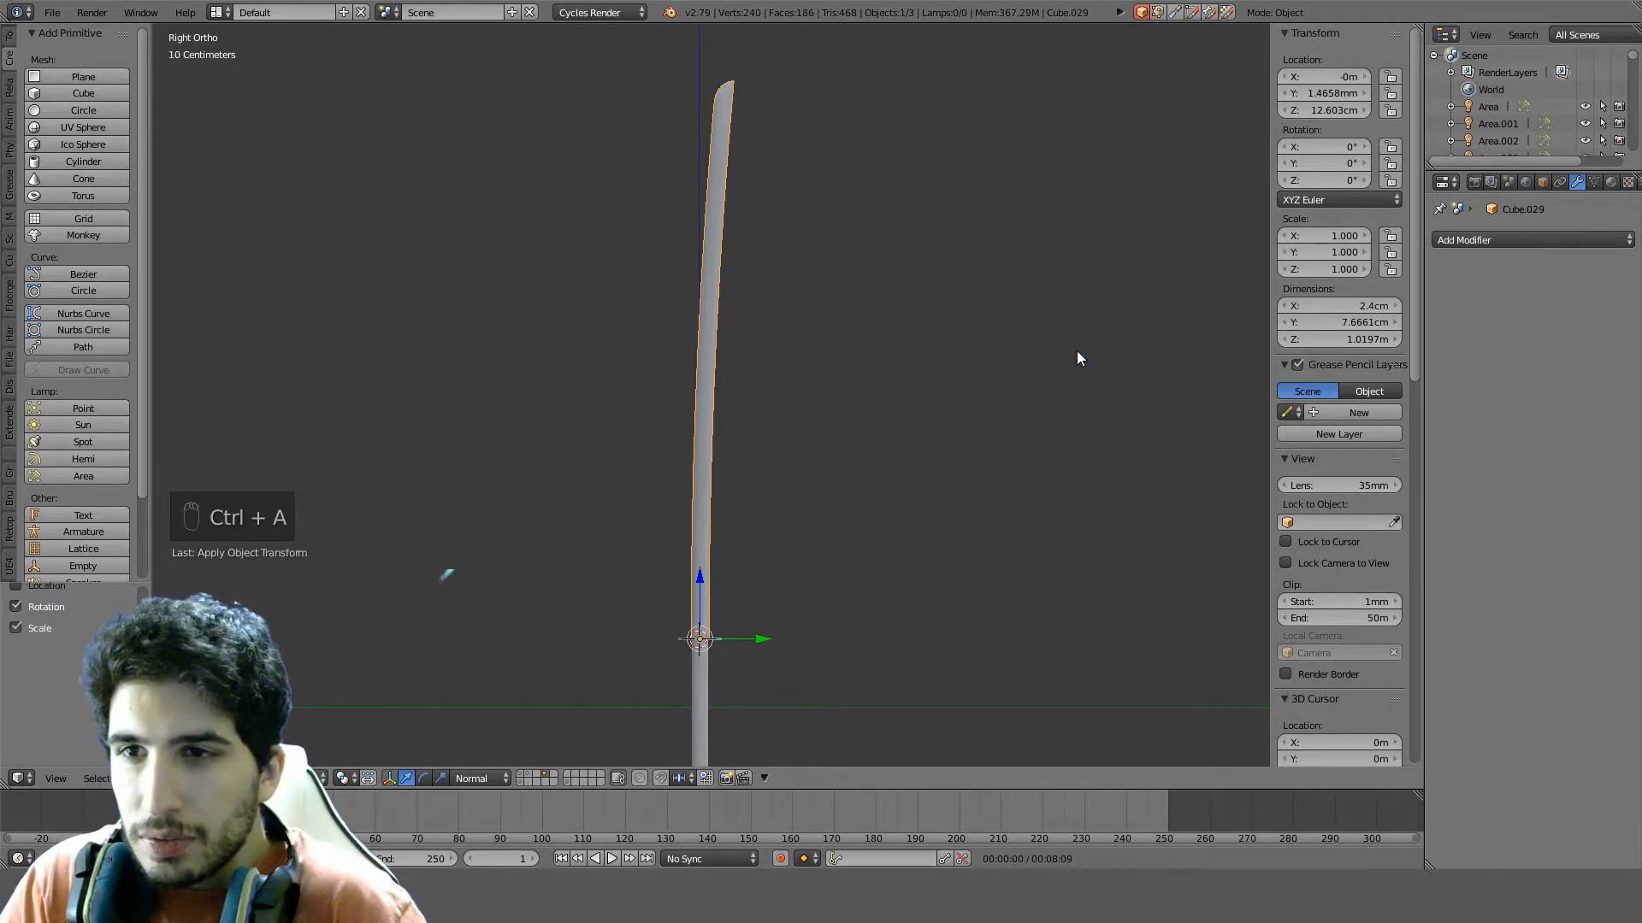
Select all three sword parts and apply Rotation & Scale to them
{"action": "key", "text": "a"}
{"action": "key", "text": "a"}
{"action": "key", "text": "a"}
{"action": "key", "text": "ctrl+a"}
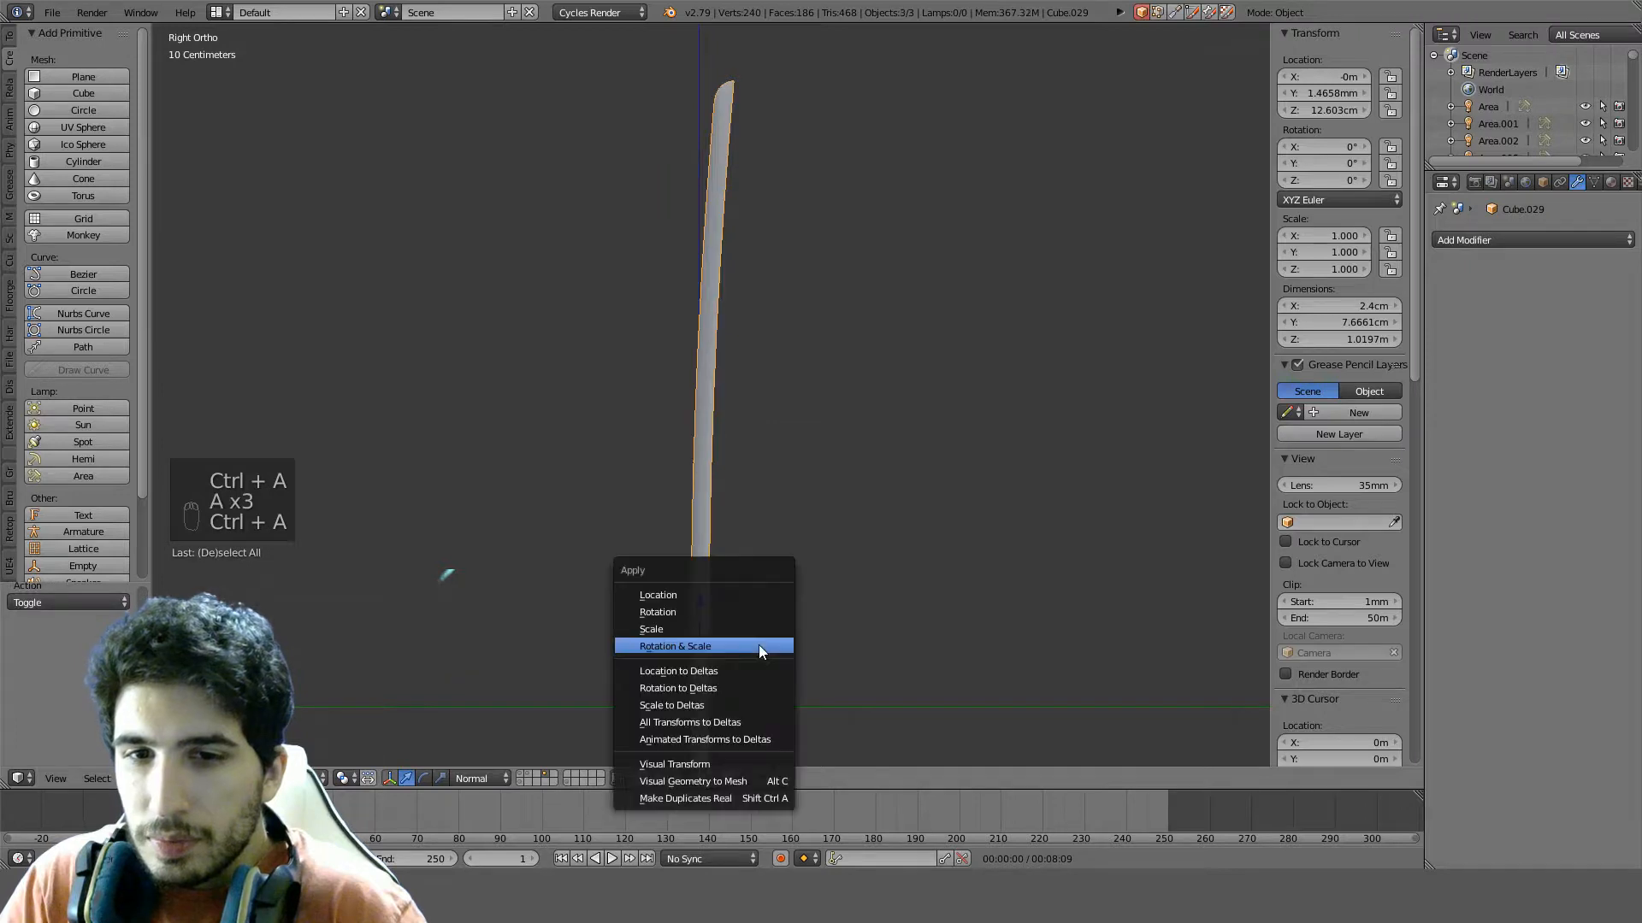
{"action": "left_click", "coordinate": [758, 645]}
Add one loop cut around the blade's base and slide it close to the guard with a factor of -0.700
{"action": "middle_click_drag", "start_coordinate": [758, 645], "coordinate": [849, 356], "text": "shift"}
{"action": "scroll", "coordinate": [852, 311], "scroll_direction": "up", "scroll_amount": 8}
{"action": "right_click", "coordinate": [680, 325]}
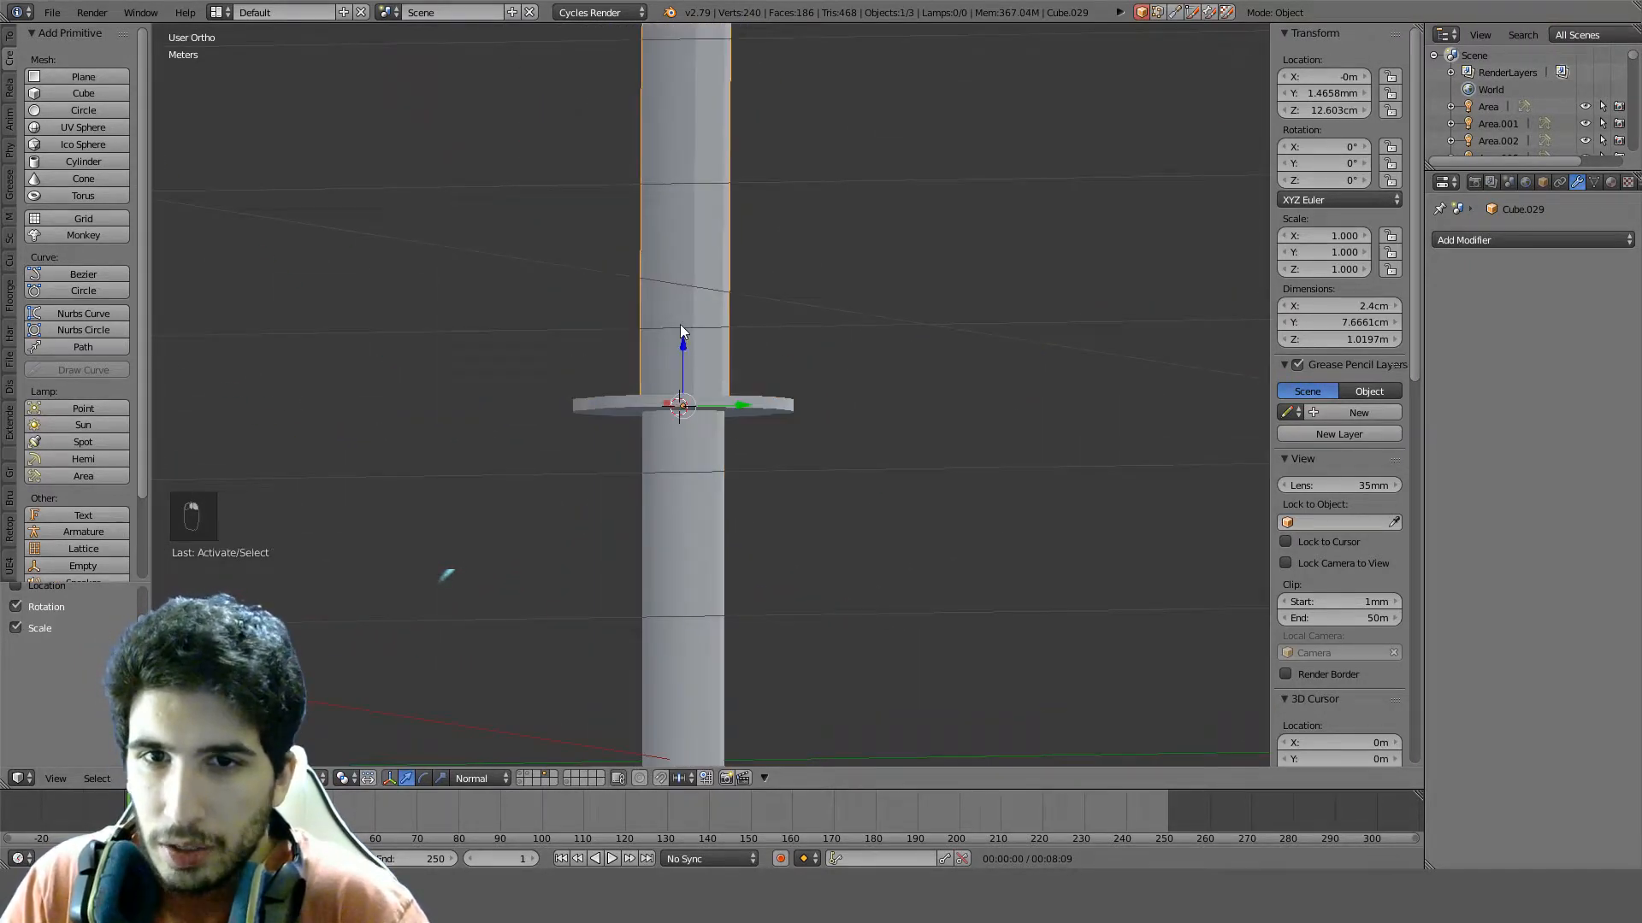
{"action": "key", "text": "KP_3"}
{"action": "middle_click_drag", "start_coordinate": [912, 201], "coordinate": [792, 465], "text": "shift"}
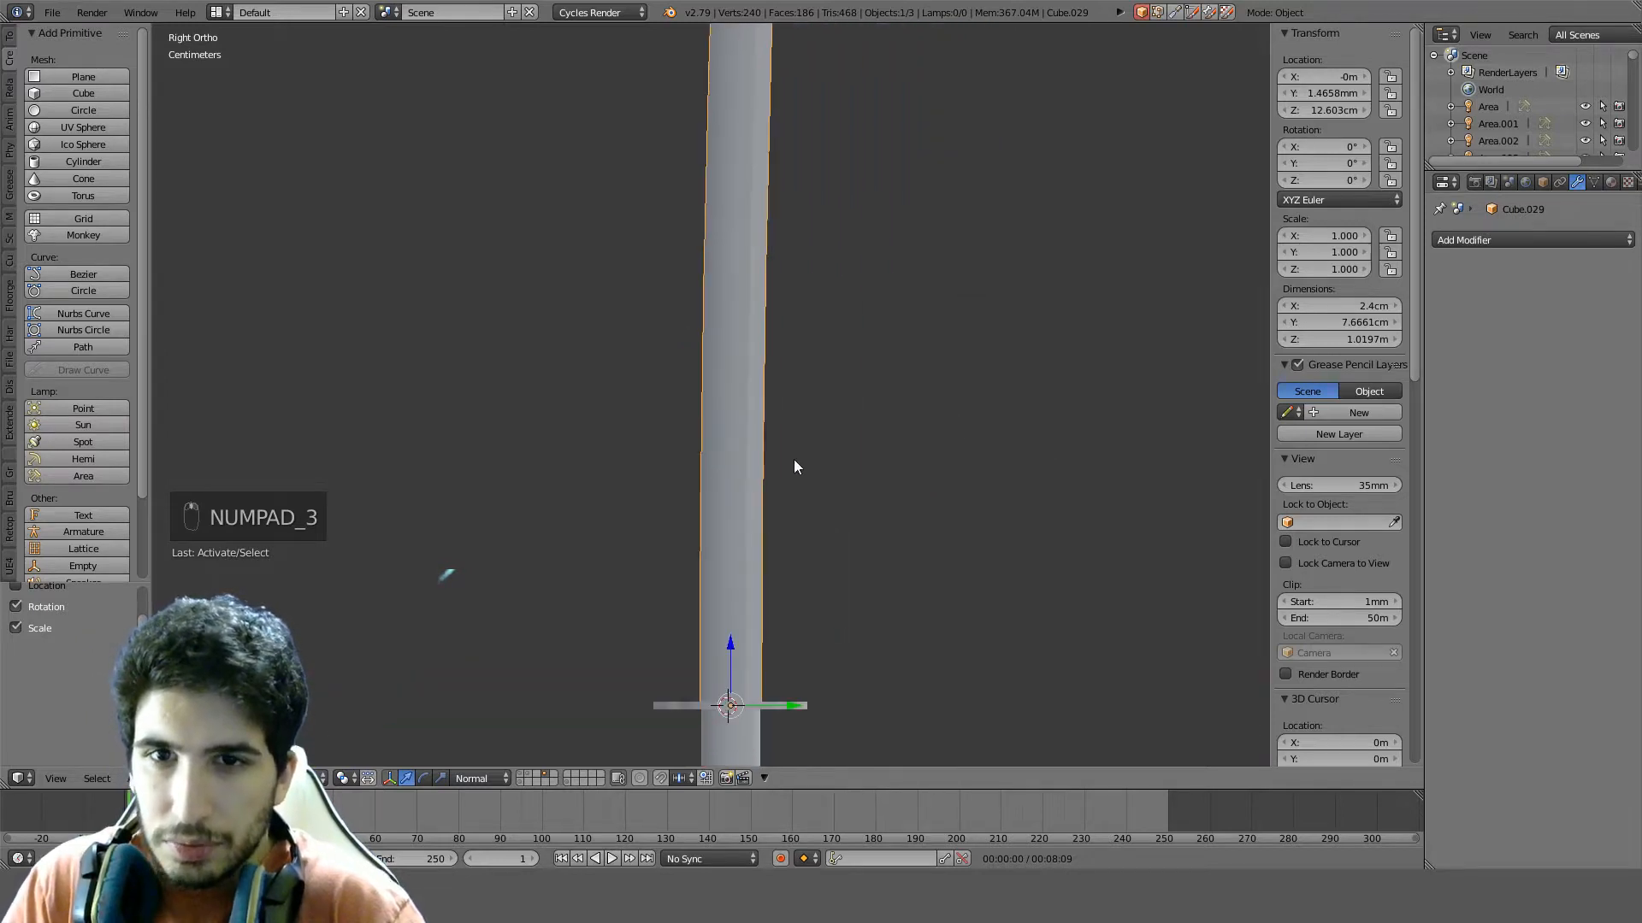
{"action": "key", "text": "Tab"}
{"action": "key", "text": "a"}
{"action": "key", "text": "a"}
{"action": "middle_click_drag", "start_coordinate": [781, 521], "coordinate": [692, 319], "text": "shift"}
{"action": "key", "text": "ctrl+r"}
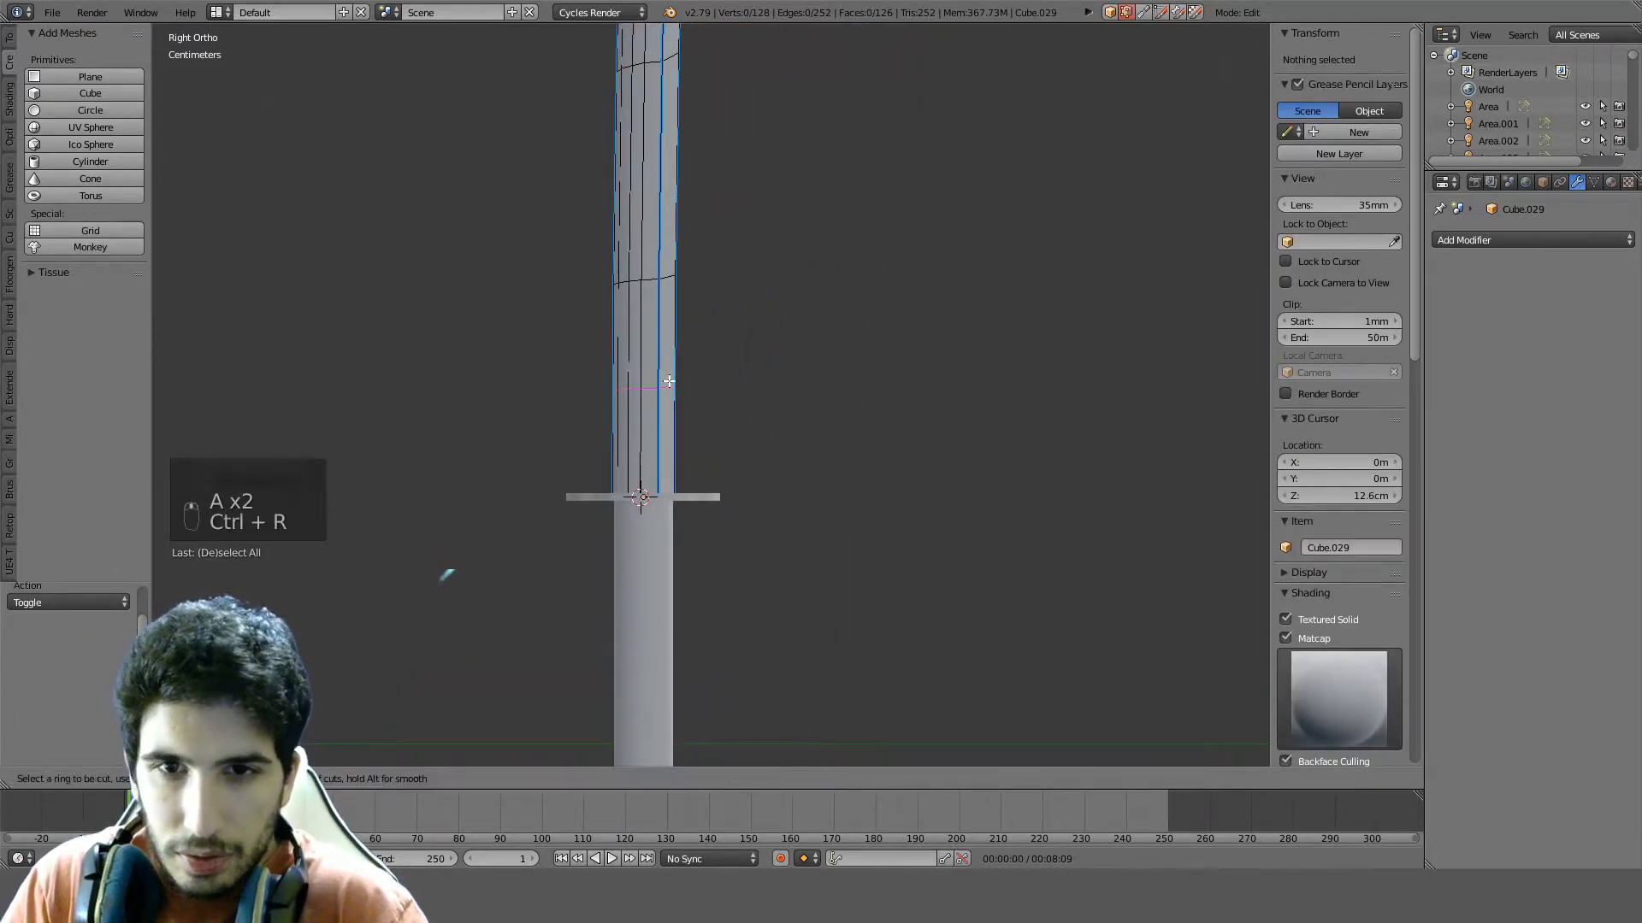
{"action": "left_click", "coordinate": [667, 443]}
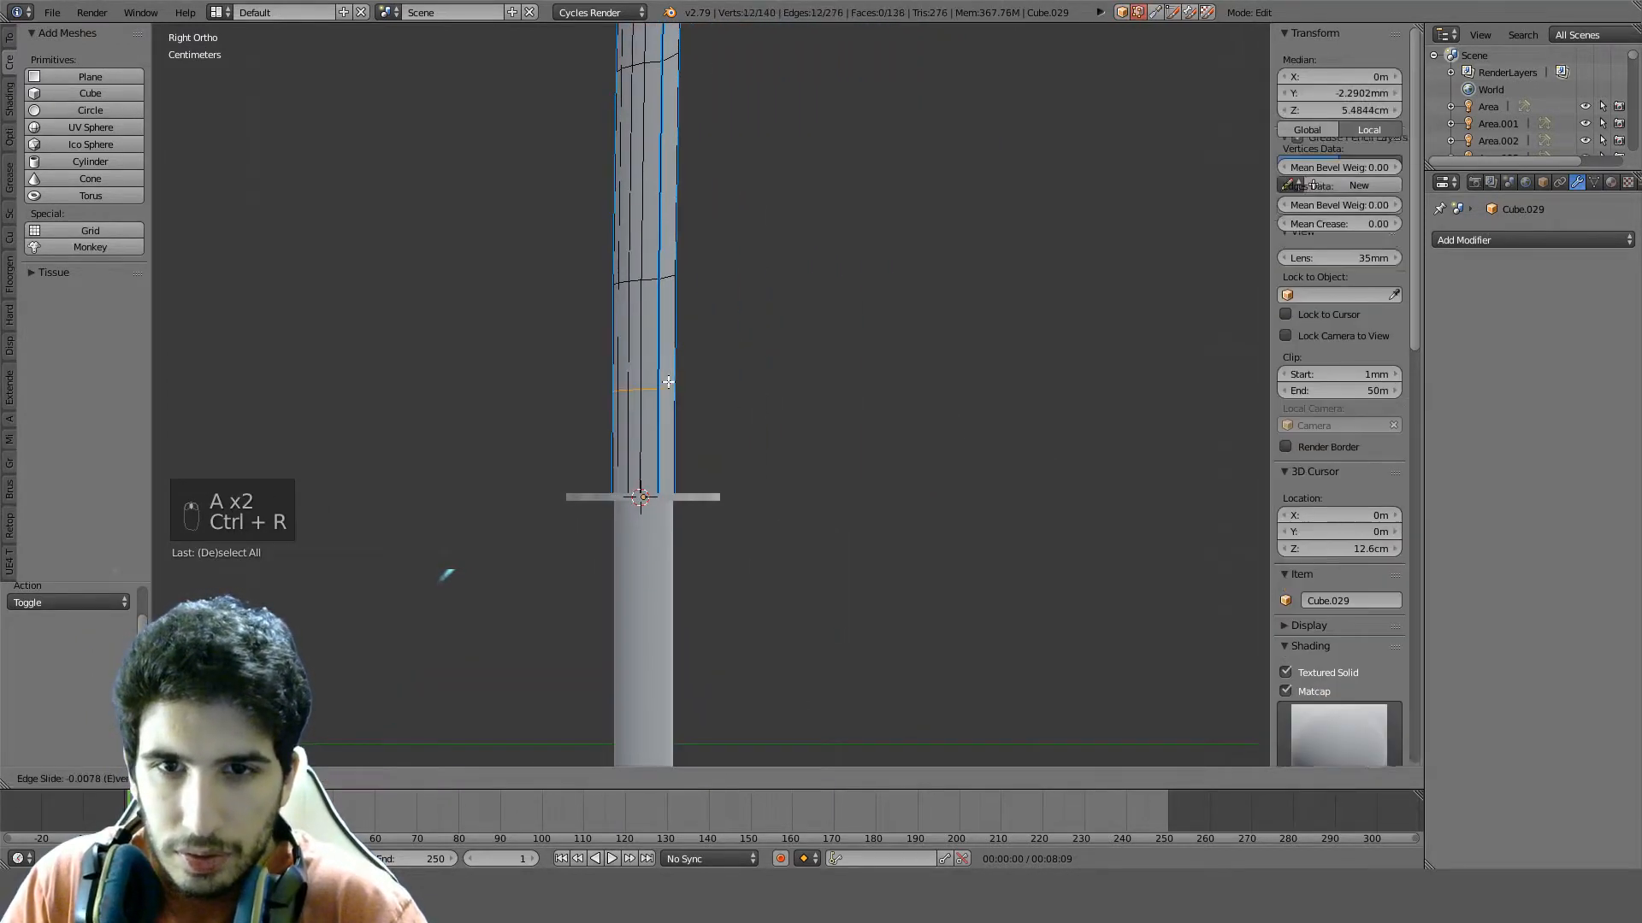
{"action": "left_click", "coordinate": [673, 458]}
Duplicate the face loop between the blade's new loop cut and the guard in place and separate the copy into its own object
{"action": "scroll", "coordinate": [662, 530], "scroll_direction": "up", "scroll_amount": 2}
{"action": "left_click", "coordinate": [522, 780]}
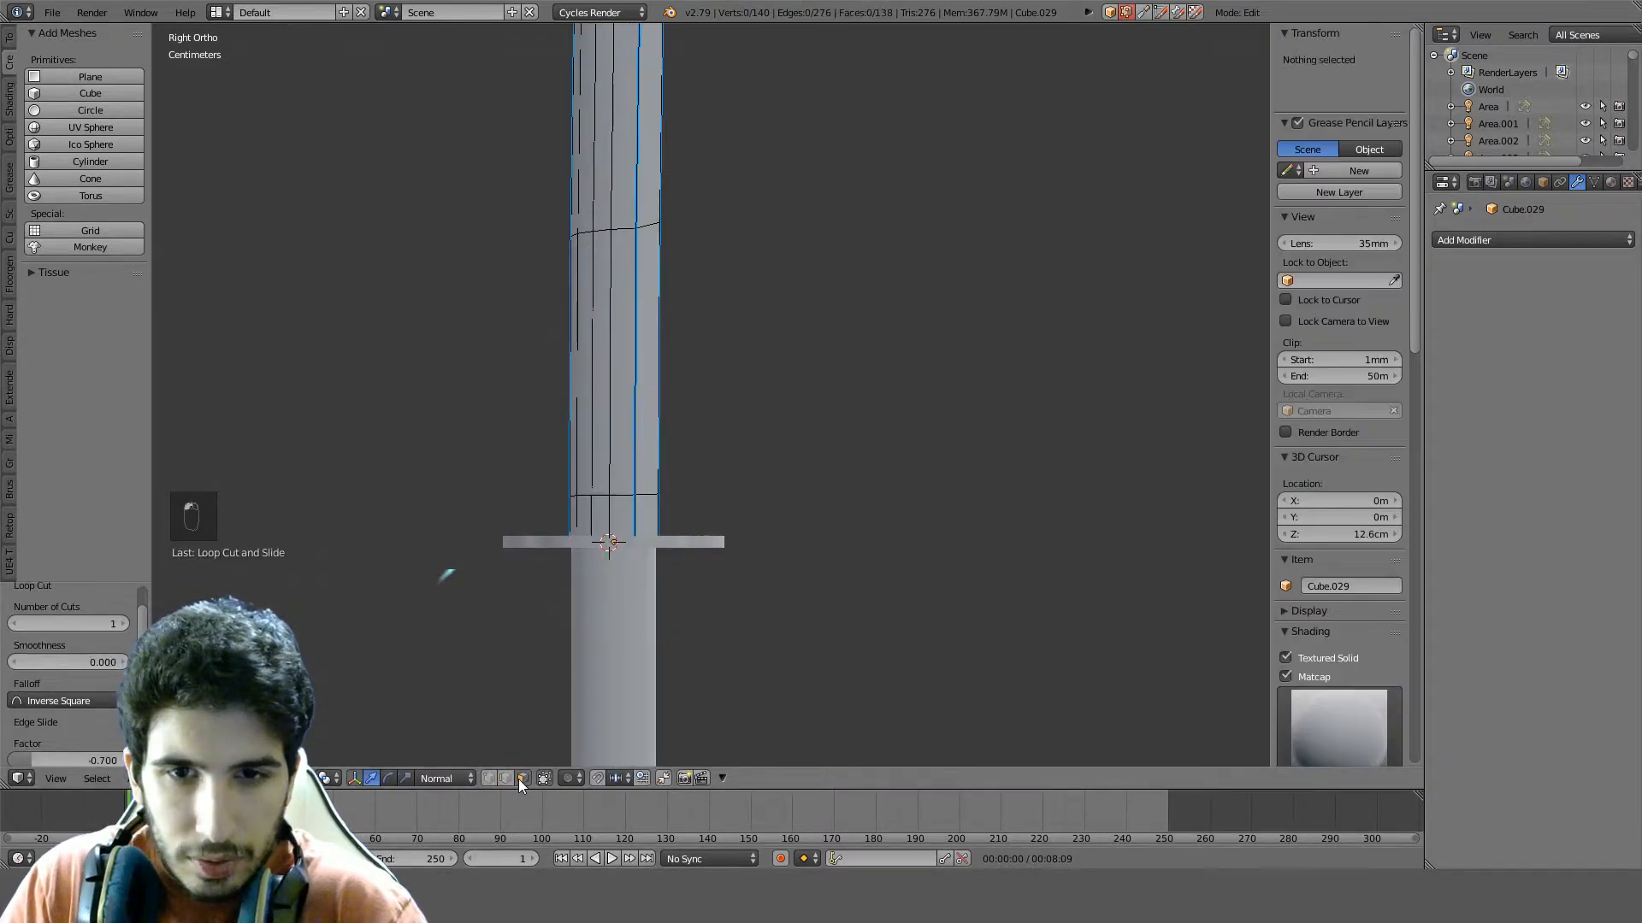
{"action": "right_click", "coordinate": [644, 524], "text": "alt"}
{"action": "key", "text": "shift+d"}
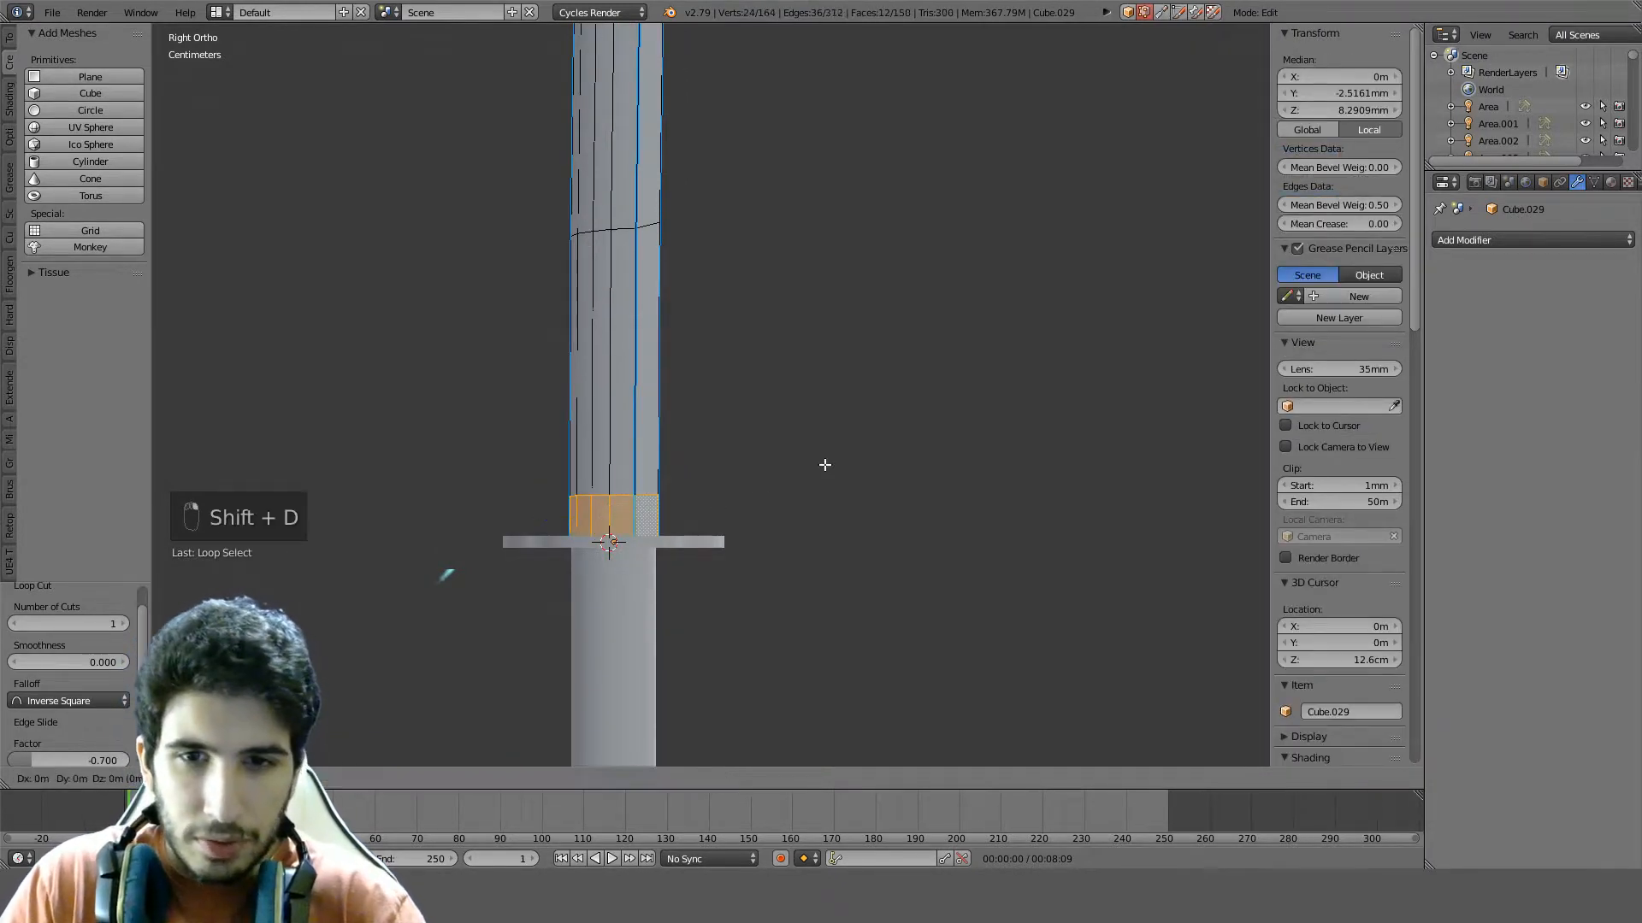
{"action": "right_click", "coordinate": [824, 466]}
{"action": "key", "text": "p"}
{"action": "left_click", "coordinate": [812, 466]}
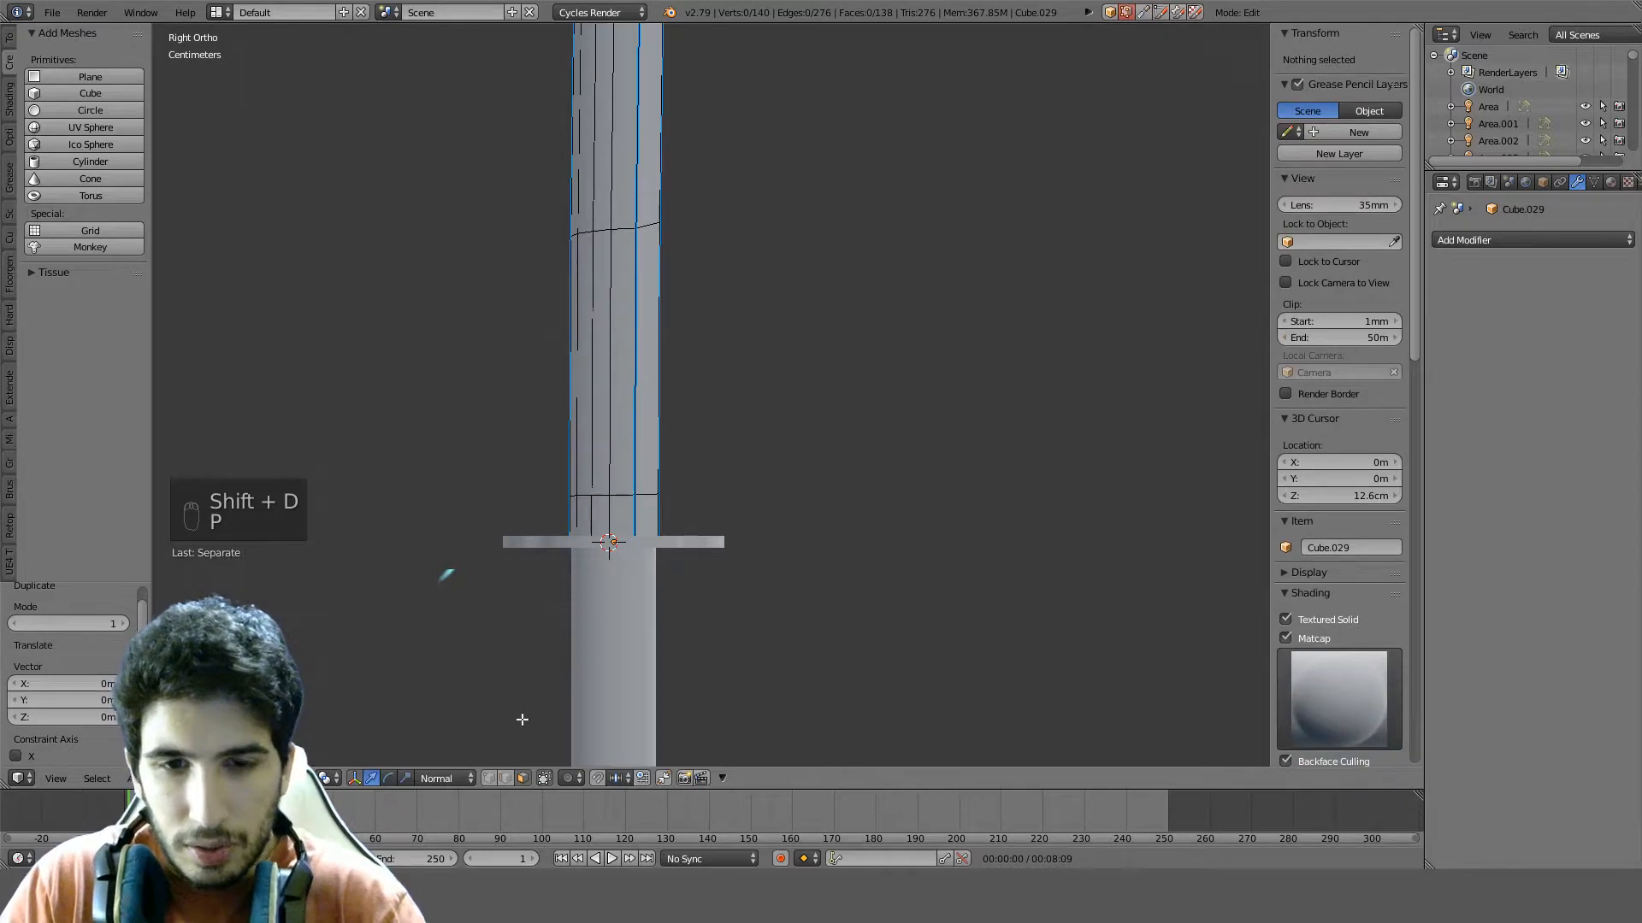
Dissolve the loop cut near the guard on the blade and leave edit mode
{"action": "right_click", "coordinate": [618, 492], "text": "alt"}
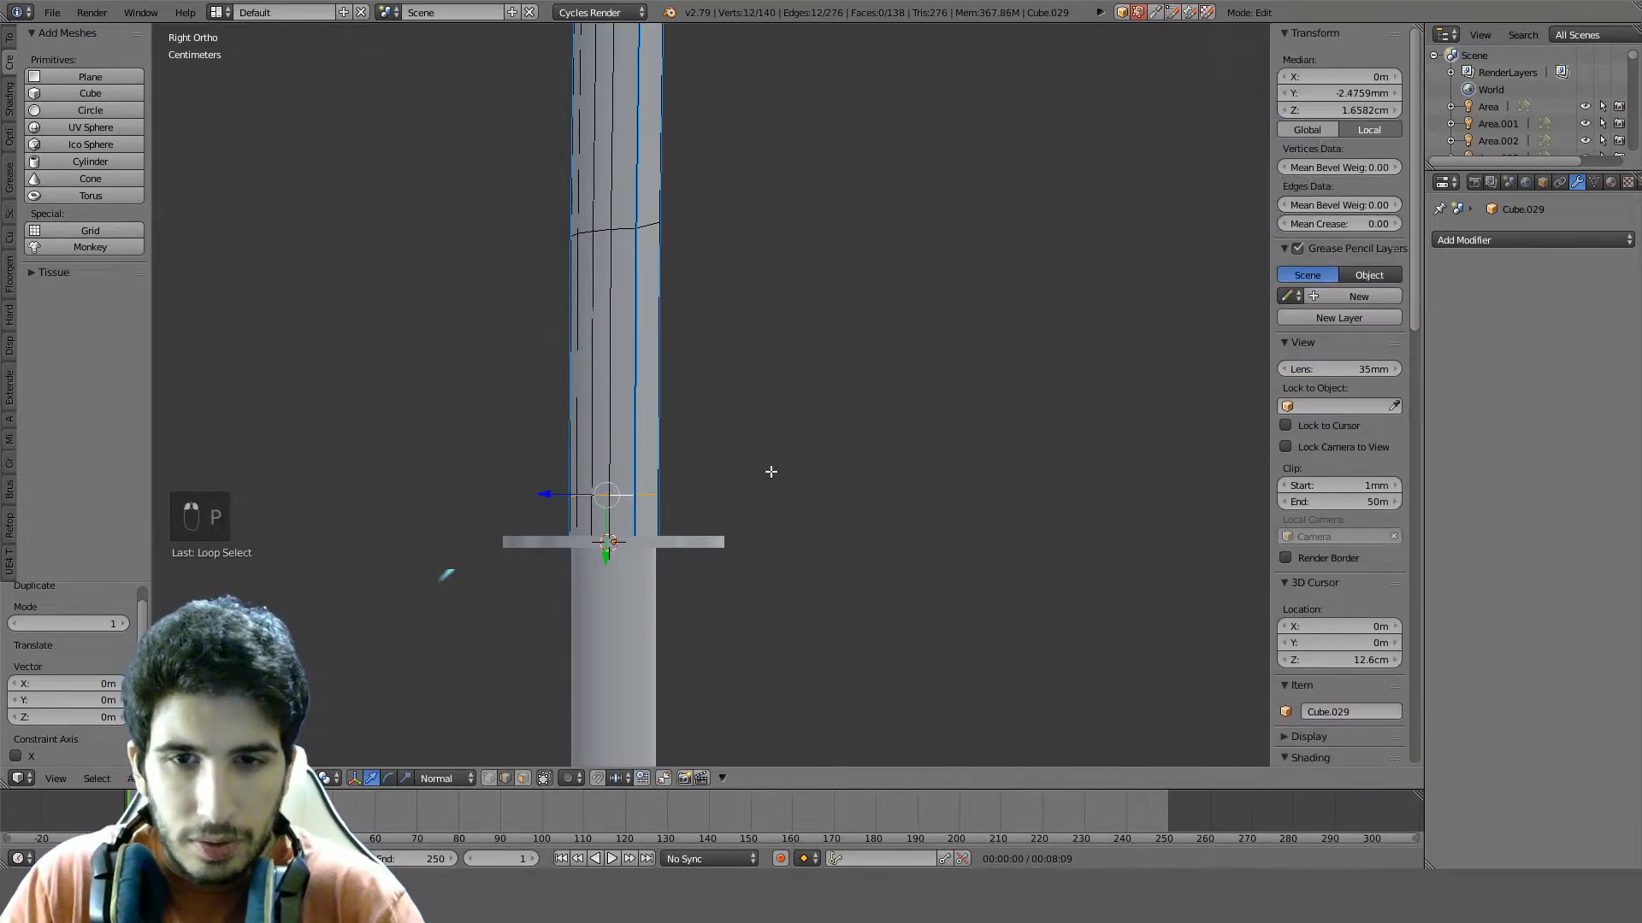
{"action": "key", "text": "ctrl+x"}
{"action": "key", "text": "Tab"}
Extrude all faces of the separated band in place and fatten them outward with an offset of -0.003 to form a collar
{"action": "right_click", "coordinate": [613, 530]}
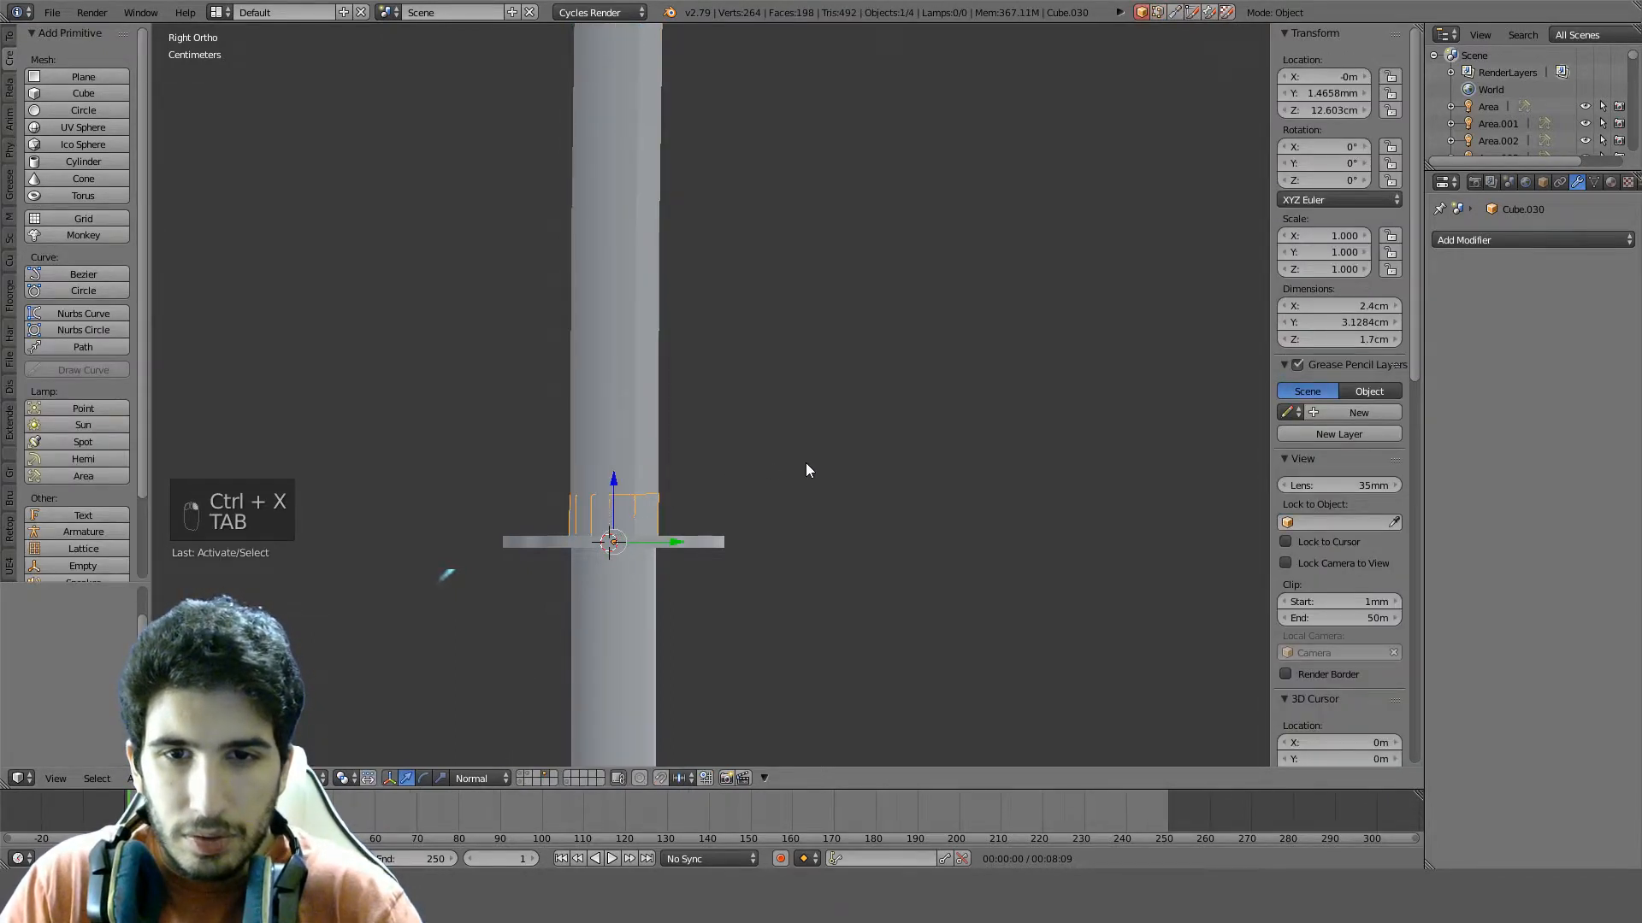
{"action": "scroll", "coordinate": [808, 468], "scroll_direction": "up", "scroll_amount": 2}
{"action": "key", "text": "Tab"}
{"action": "key", "text": "a"}
{"action": "key", "text": "a"}
{"action": "key", "text": "a"}
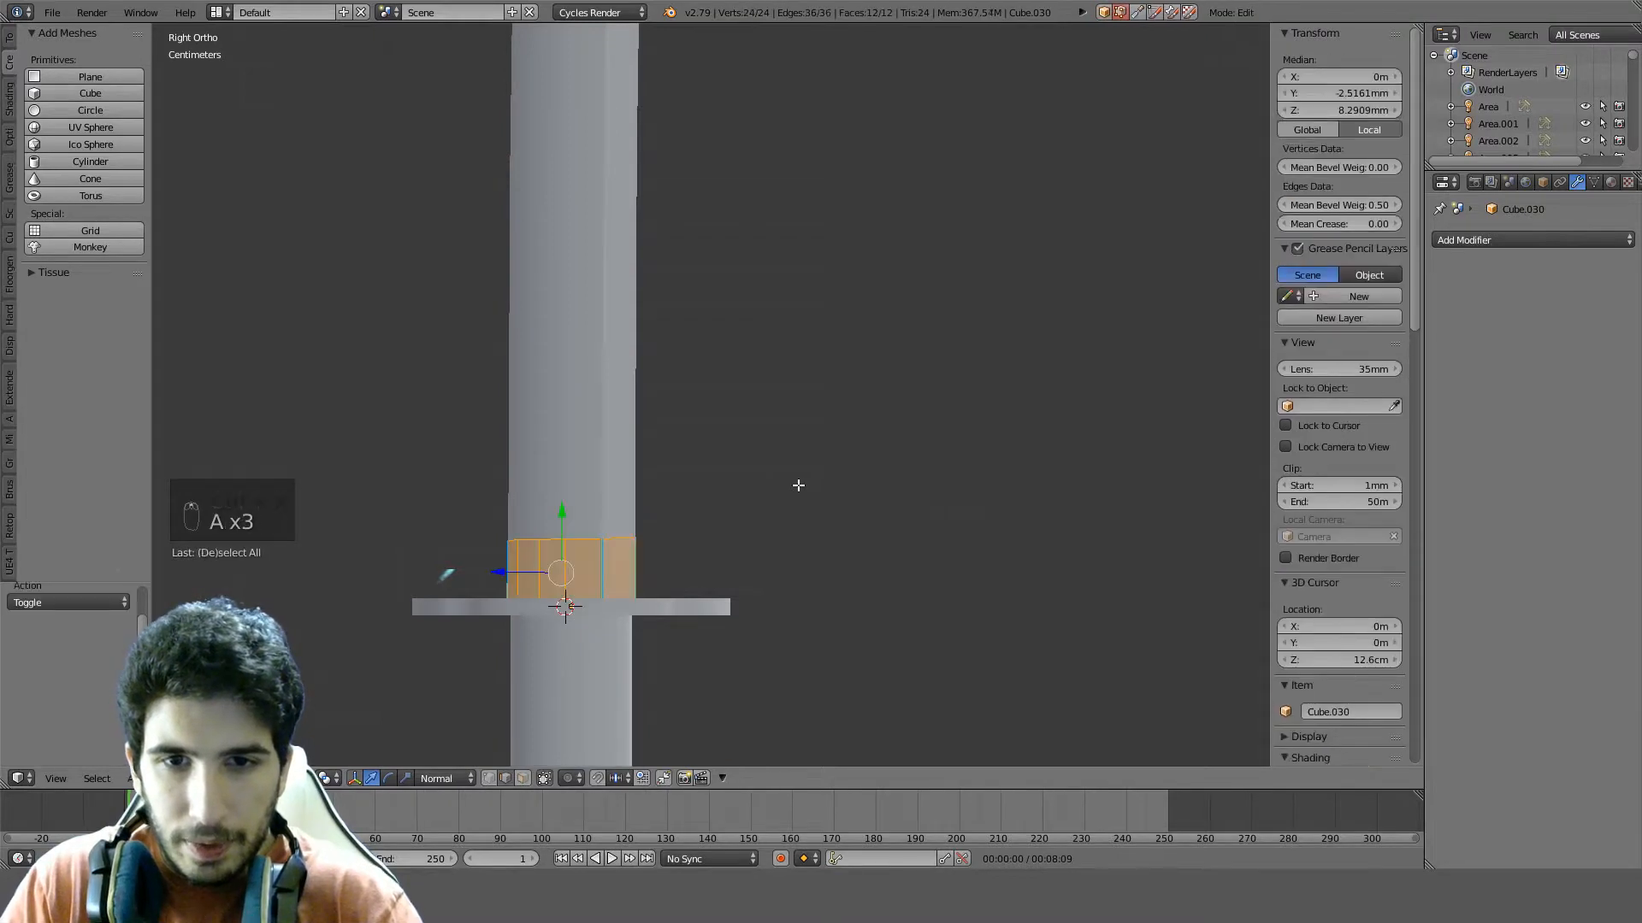
{"action": "key", "text": "e"}
{"action": "right_click", "coordinate": [798, 486]}
{"action": "key", "text": "alt+s"}
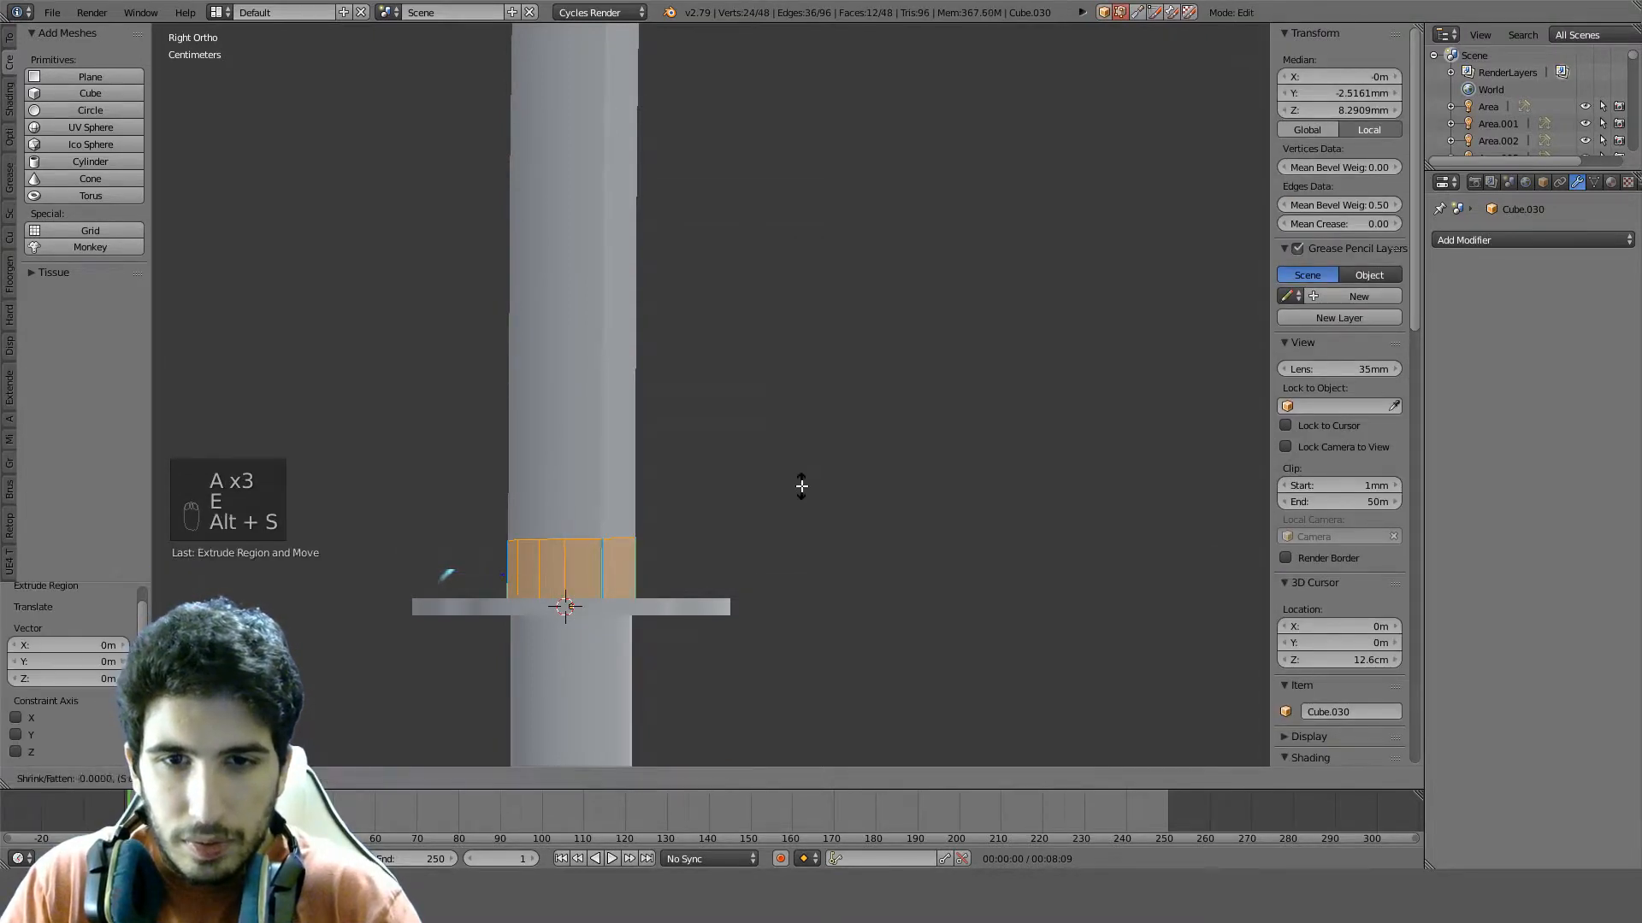
{"action": "left_click", "coordinate": [805, 492]}
Run the HardOps Set Sharpen operation on the collar mesh and return to object mode
{"action": "middle_click_drag", "start_coordinate": [805, 492], "coordinate": [813, 342]}
{"action": "scroll", "coordinate": [718, 392], "scroll_direction": "up", "scroll_amount": 5}
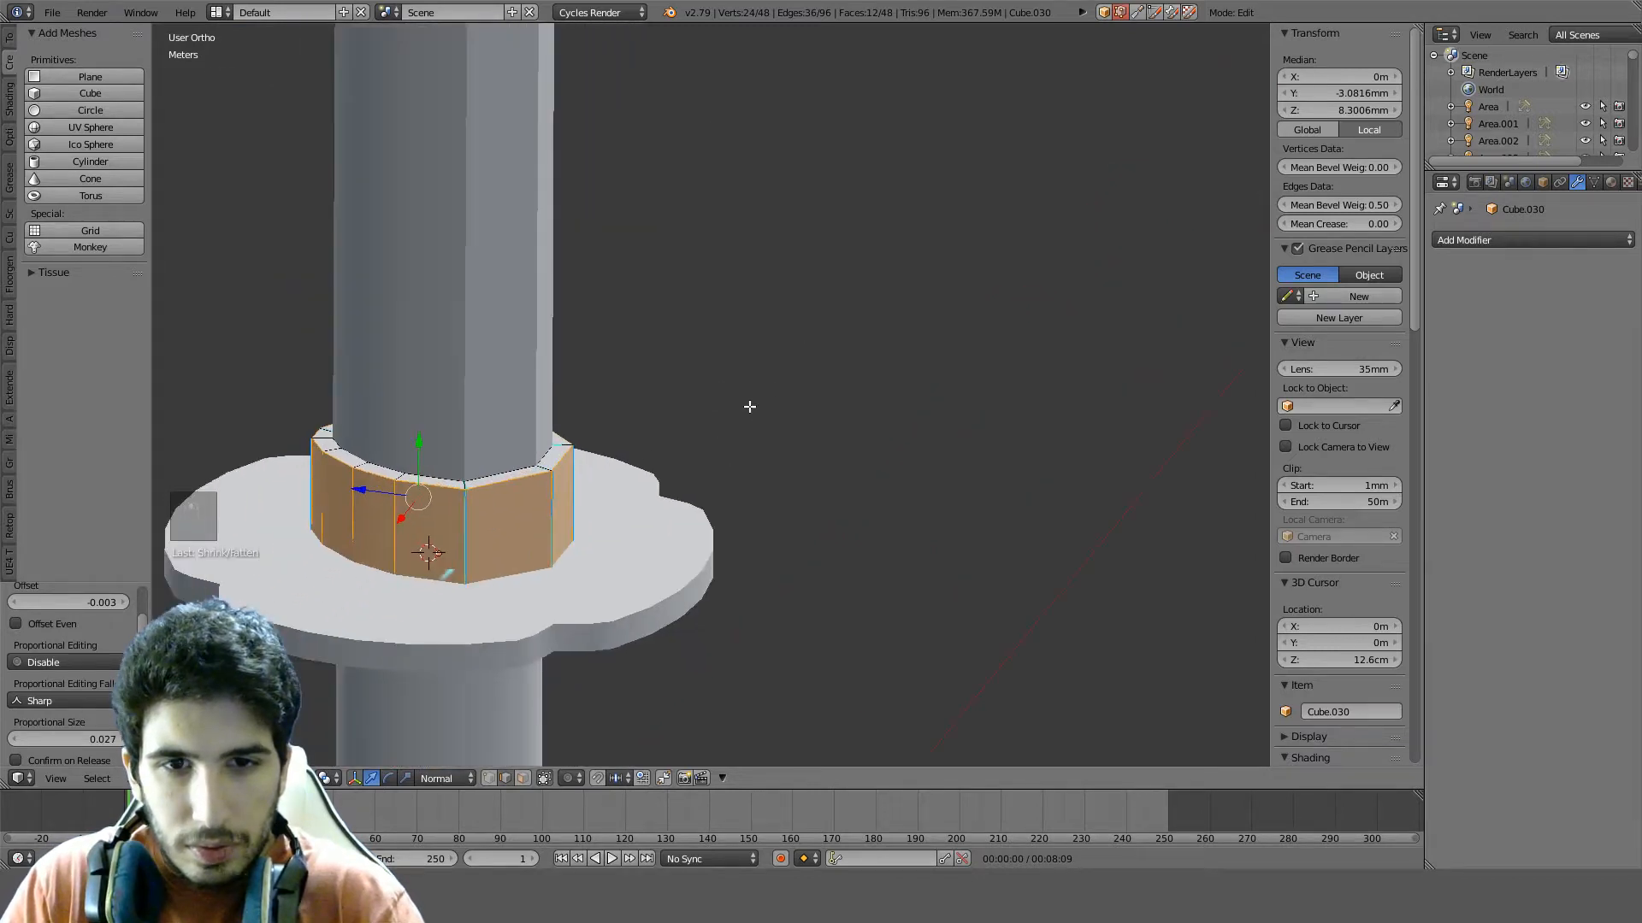
{"action": "key", "text": "q"}
{"action": "left_click", "coordinate": [595, 543]}
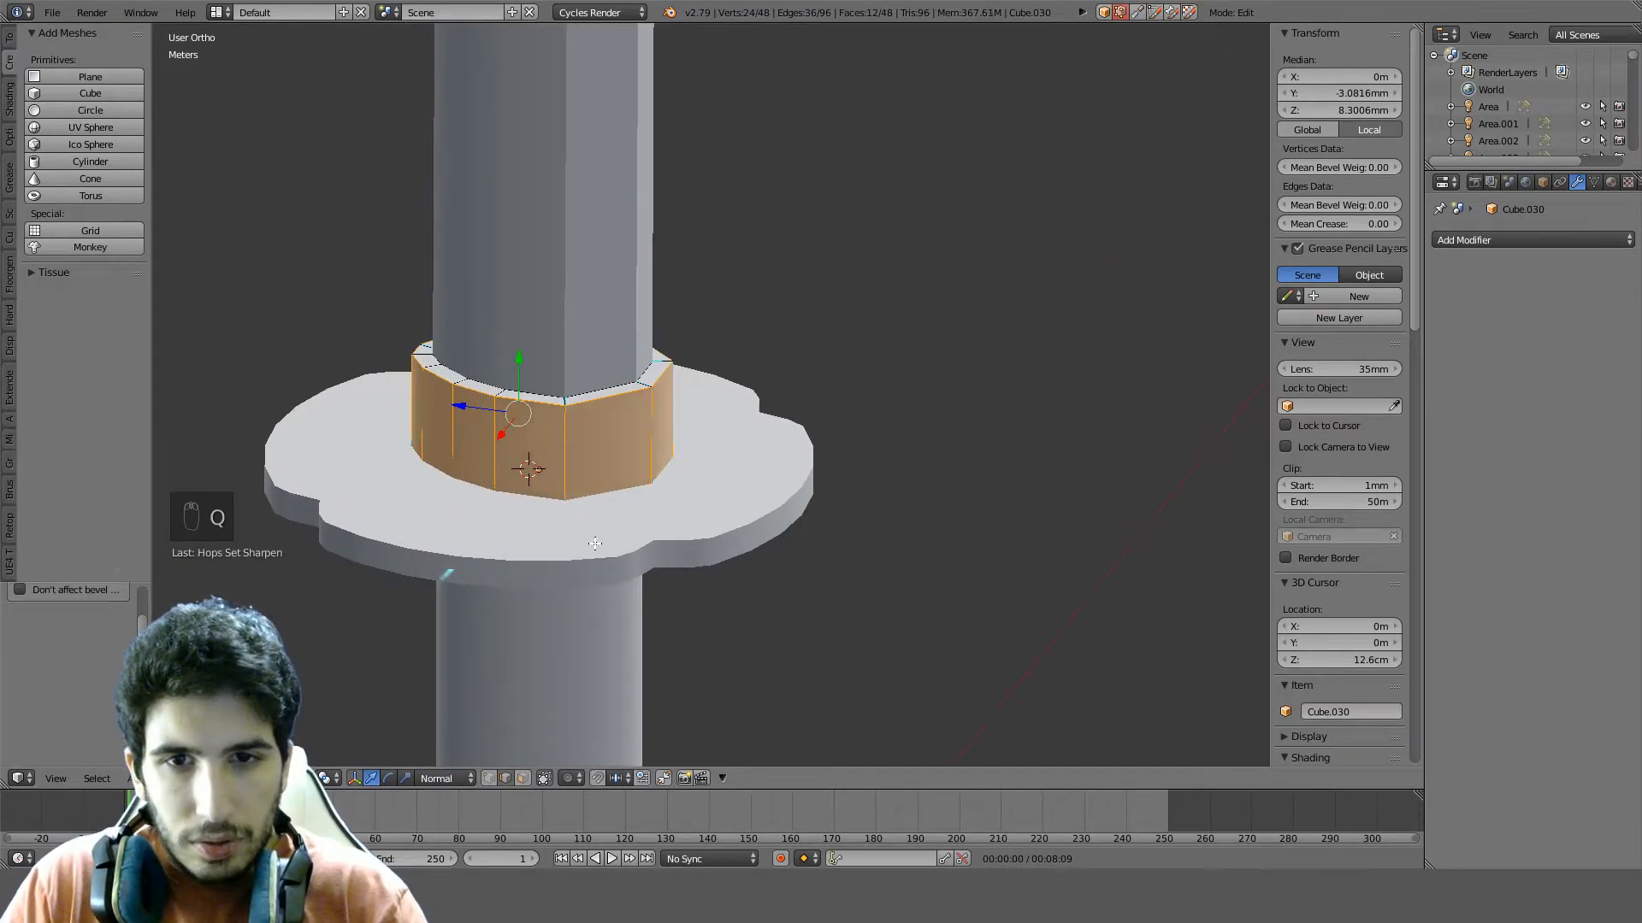
{"action": "key", "text": "Tab"}
Examine how the collar fits around the blade from the top in wireframe and from an angle in solid display
{"action": "key", "text": "KP_Divide"}
{"action": "middle_click_drag", "start_coordinate": [936, 373], "coordinate": [877, 431]}
{"action": "key", "text": "KP_7"}
{"action": "scroll", "coordinate": [867, 472], "scroll_direction": "down", "scroll_amount": 1}
{"action": "middle_click_drag", "start_coordinate": [992, 218], "coordinate": [649, 578], "text": "shift"}
{"action": "scroll", "coordinate": [961, 398], "scroll_direction": "up", "scroll_amount": 6}
{"action": "middle_click_drag", "start_coordinate": [953, 368], "coordinate": [687, 465], "text": "shift"}
{"action": "key", "text": "z"}
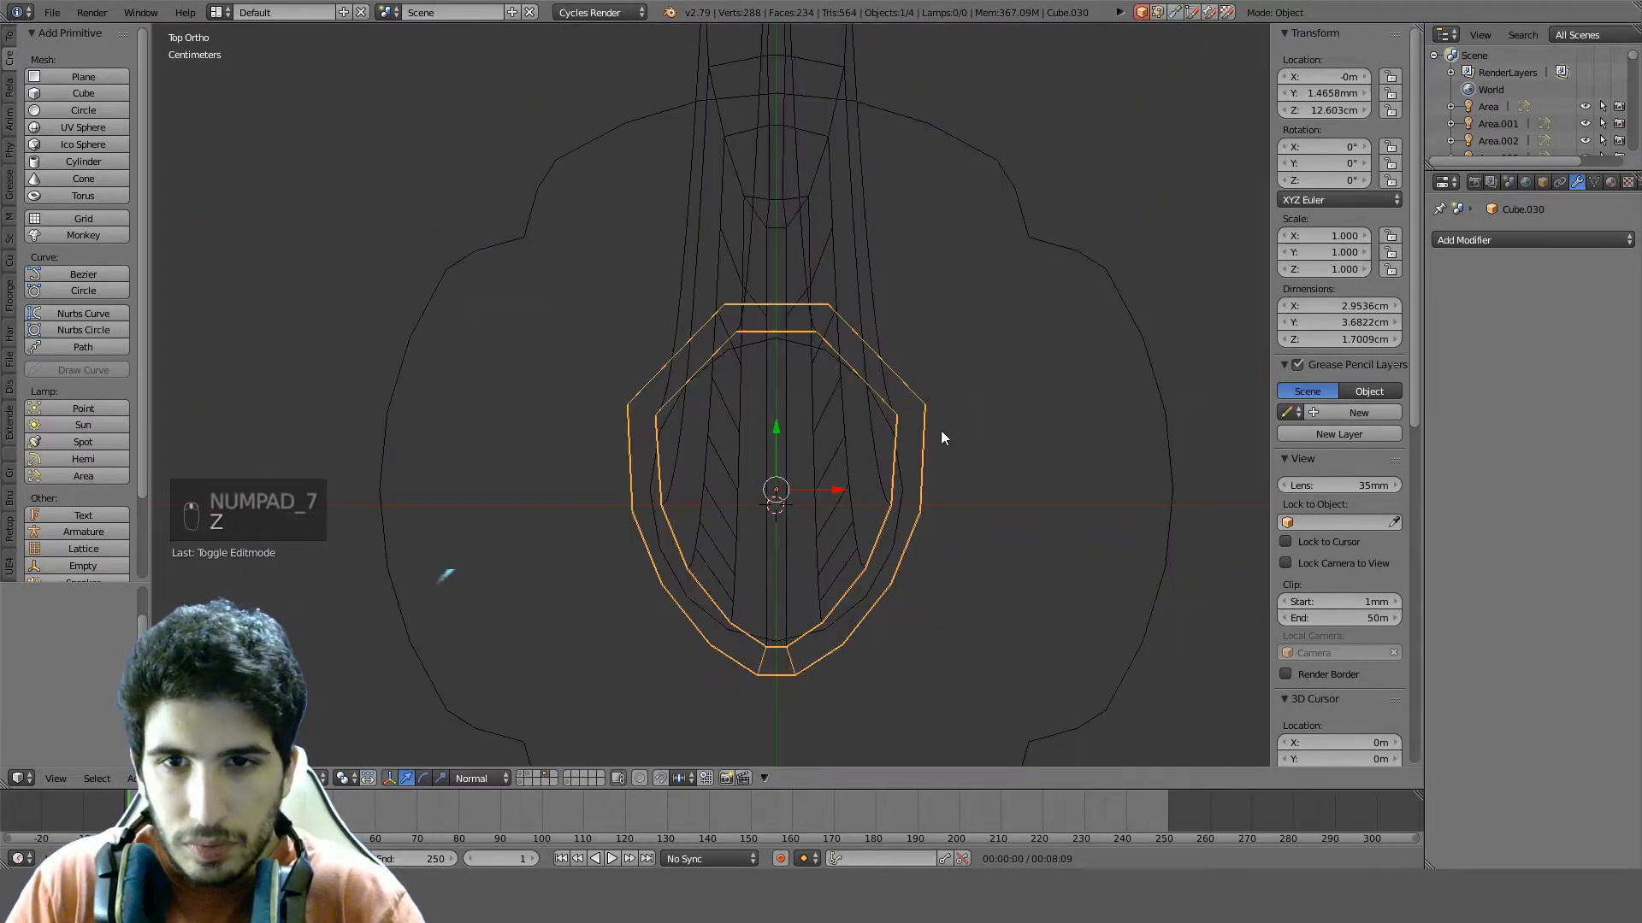
{"action": "scroll", "coordinate": [940, 430], "scroll_direction": "up", "scroll_amount": 1}
{"action": "middle_click_drag", "start_coordinate": [912, 419], "coordinate": [796, 740], "text": "shift"}
{"action": "key", "text": "z"}
{"action": "scroll", "coordinate": [795, 504], "scroll_direction": "down", "scroll_amount": 3}
{"action": "middle_click_drag", "start_coordinate": [787, 493], "coordinate": [749, 462]}
Enter edit mode on the collar, switch to edge selection and clear the selection
{"action": "key", "text": "Tab"}
{"action": "scroll", "coordinate": [749, 466], "scroll_direction": "up", "scroll_amount": 3}
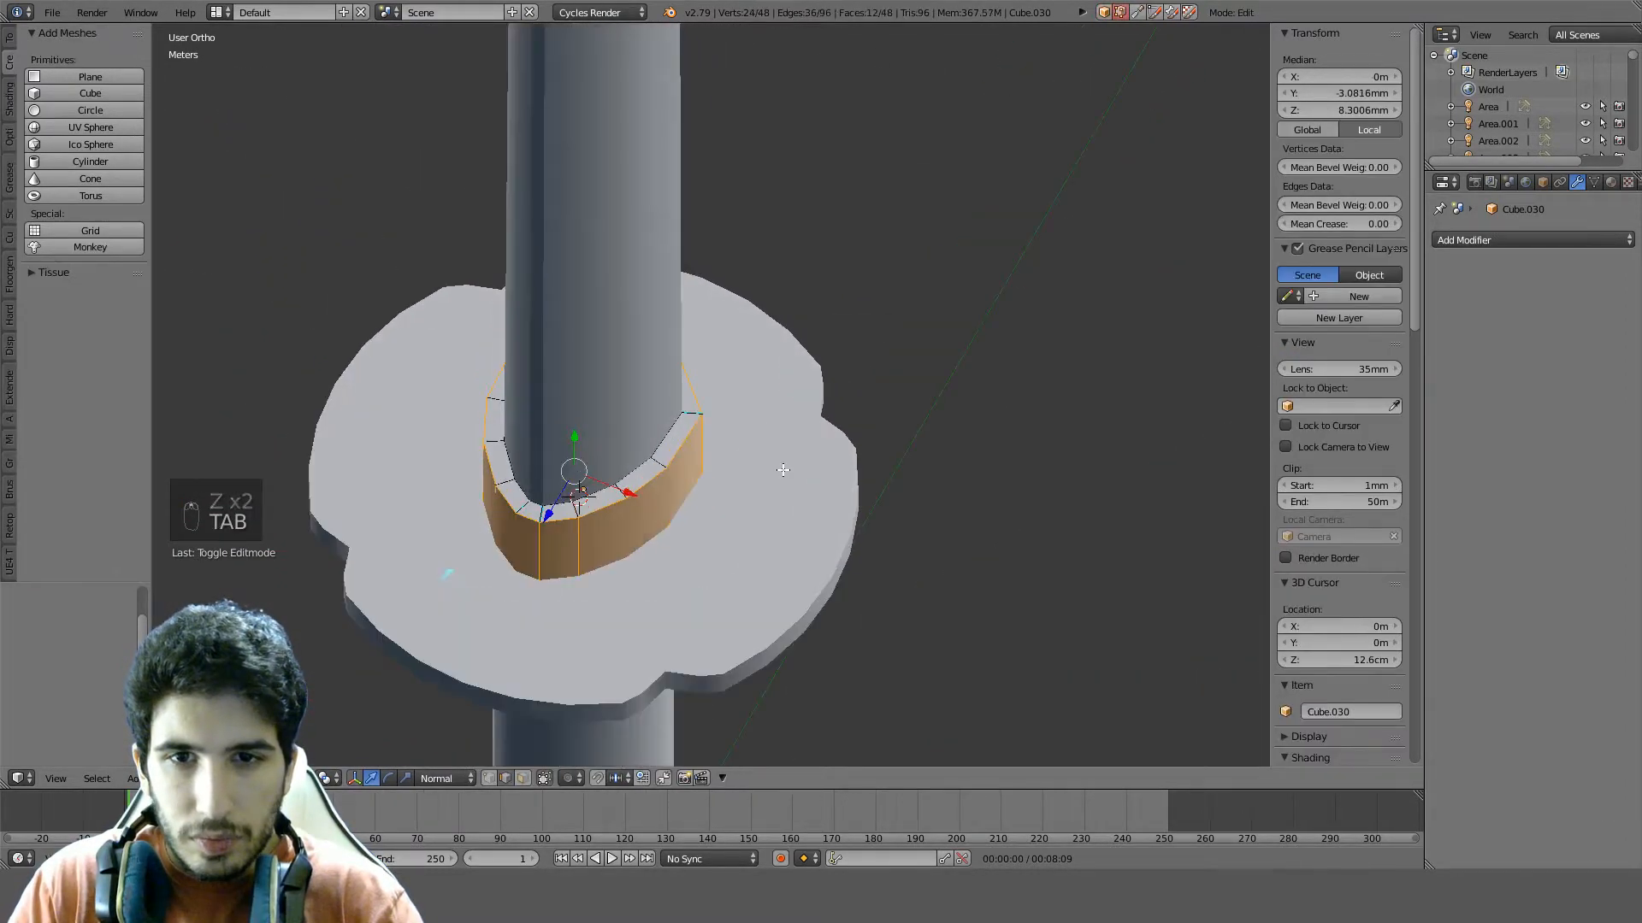
{"action": "left_click", "coordinate": [511, 783]}
{"action": "key", "text": "a"}
{"action": "key", "text": "a"}
{"action": "right_click", "coordinate": [550, 560], "text": "alt"}
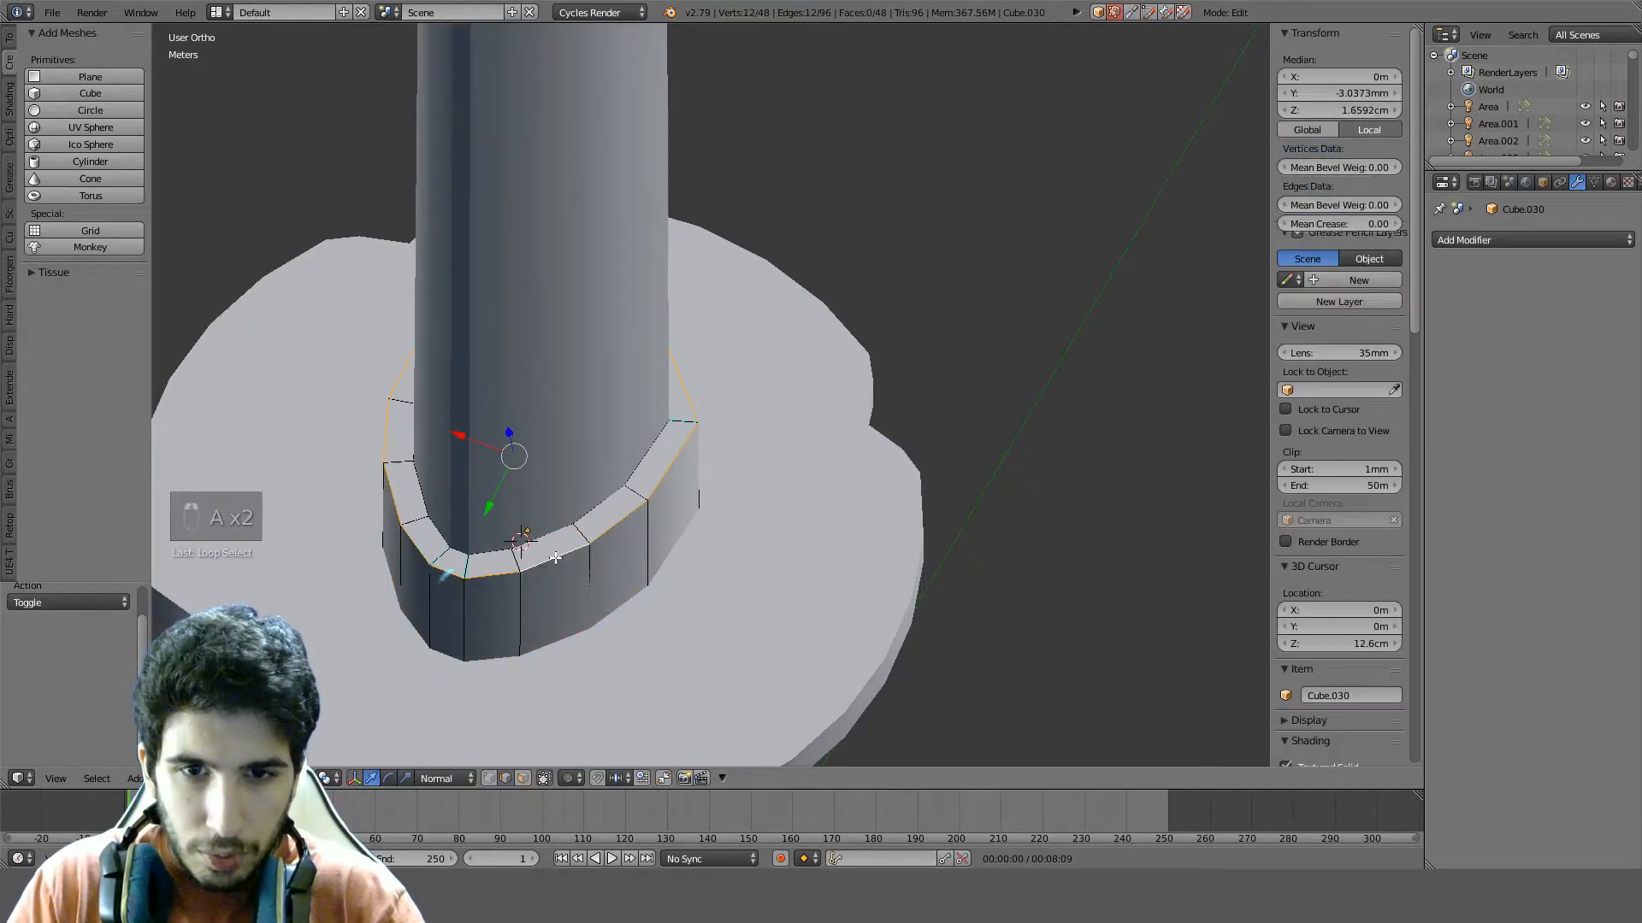
{"action": "right_click", "coordinate": [562, 645], "text": "alt+shift"}
{"action": "key", "text": "z"}
{"action": "key", "text": "a"}
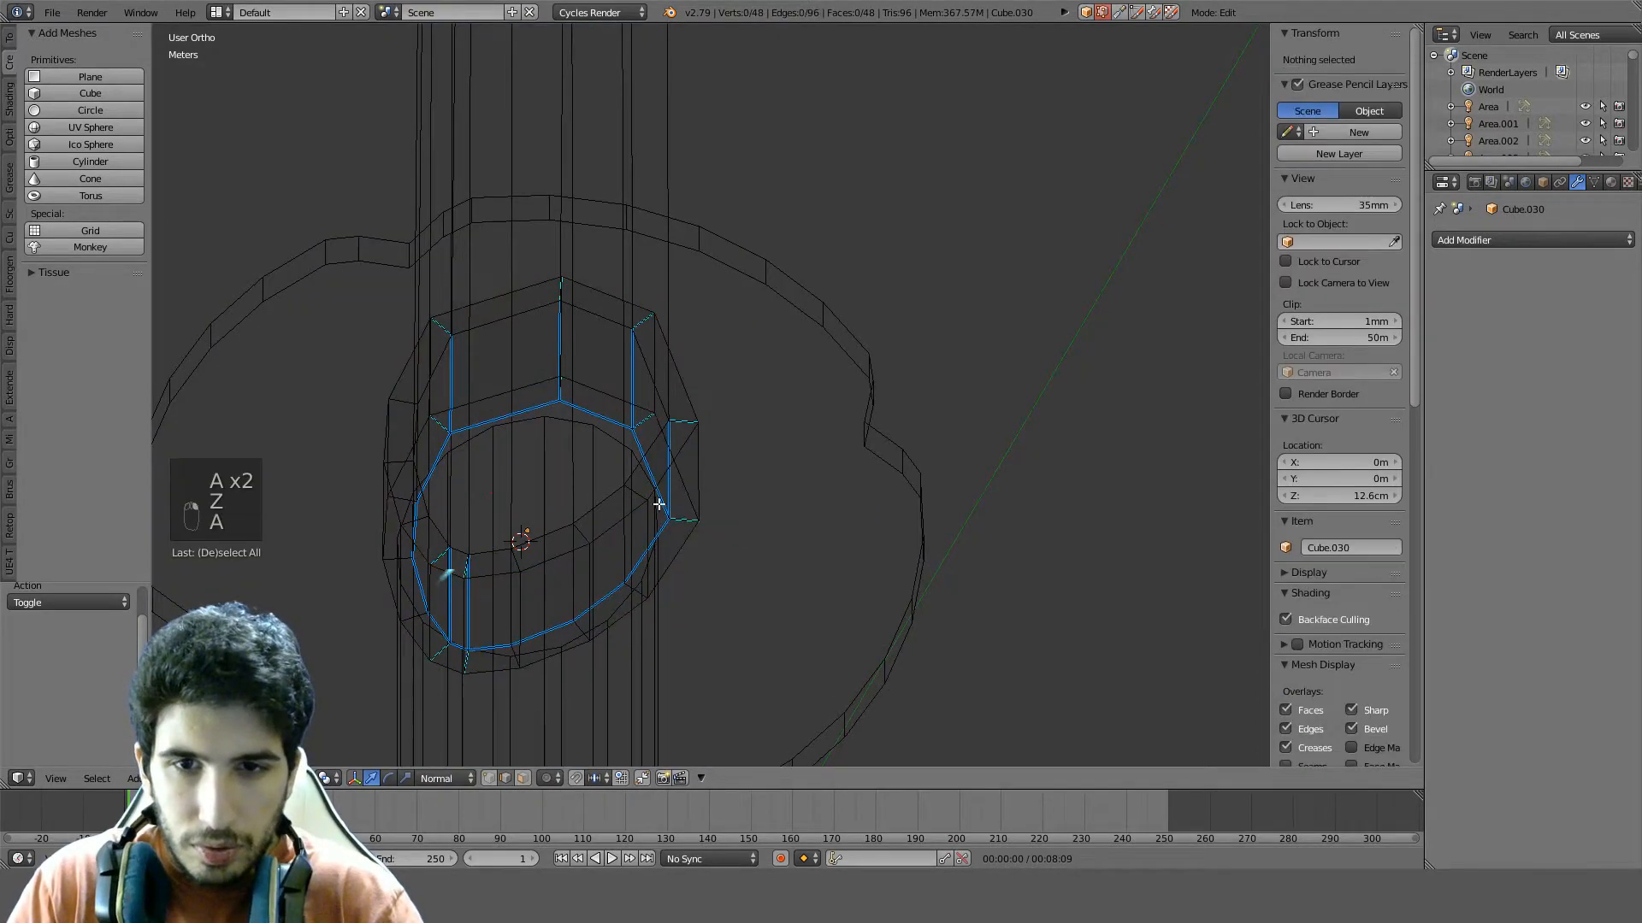
{"action": "right_click", "coordinate": [663, 527]}
{"action": "key", "text": "a"}
{"action": "key", "text": "z"}
Bevel the collar's outer and inner top edge loops together by about 0.001 with one segment
{"action": "right_click", "coordinate": [663, 484], "text": "alt"}
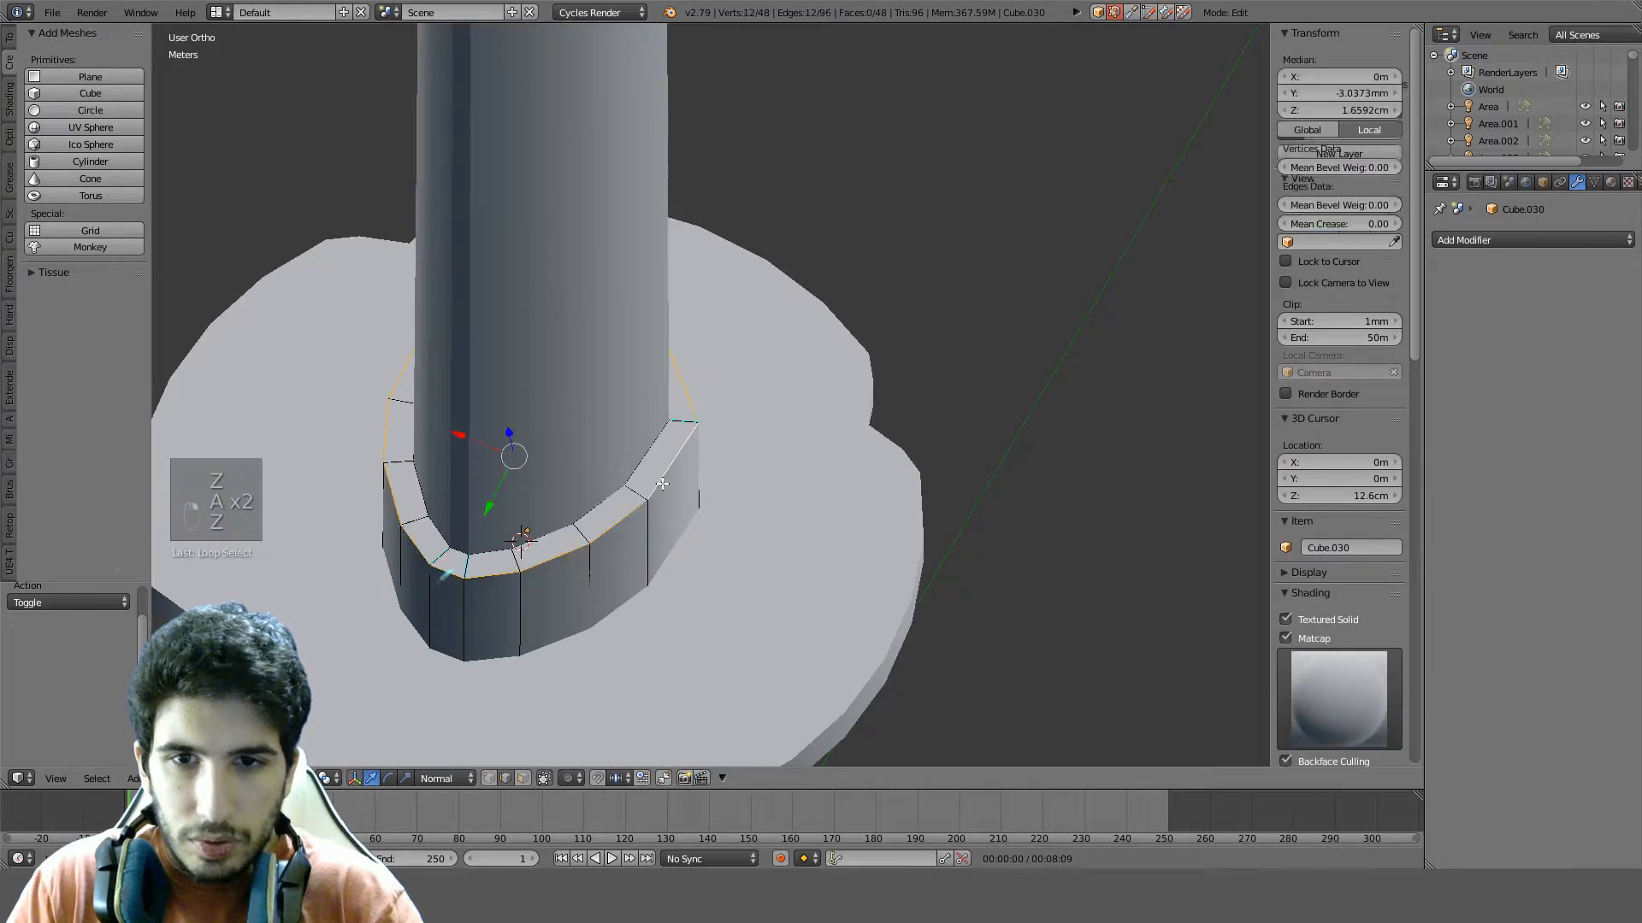
{"action": "right_click", "coordinate": [643, 466], "text": "alt+shift"}
{"action": "key", "text": "ctrl+b"}
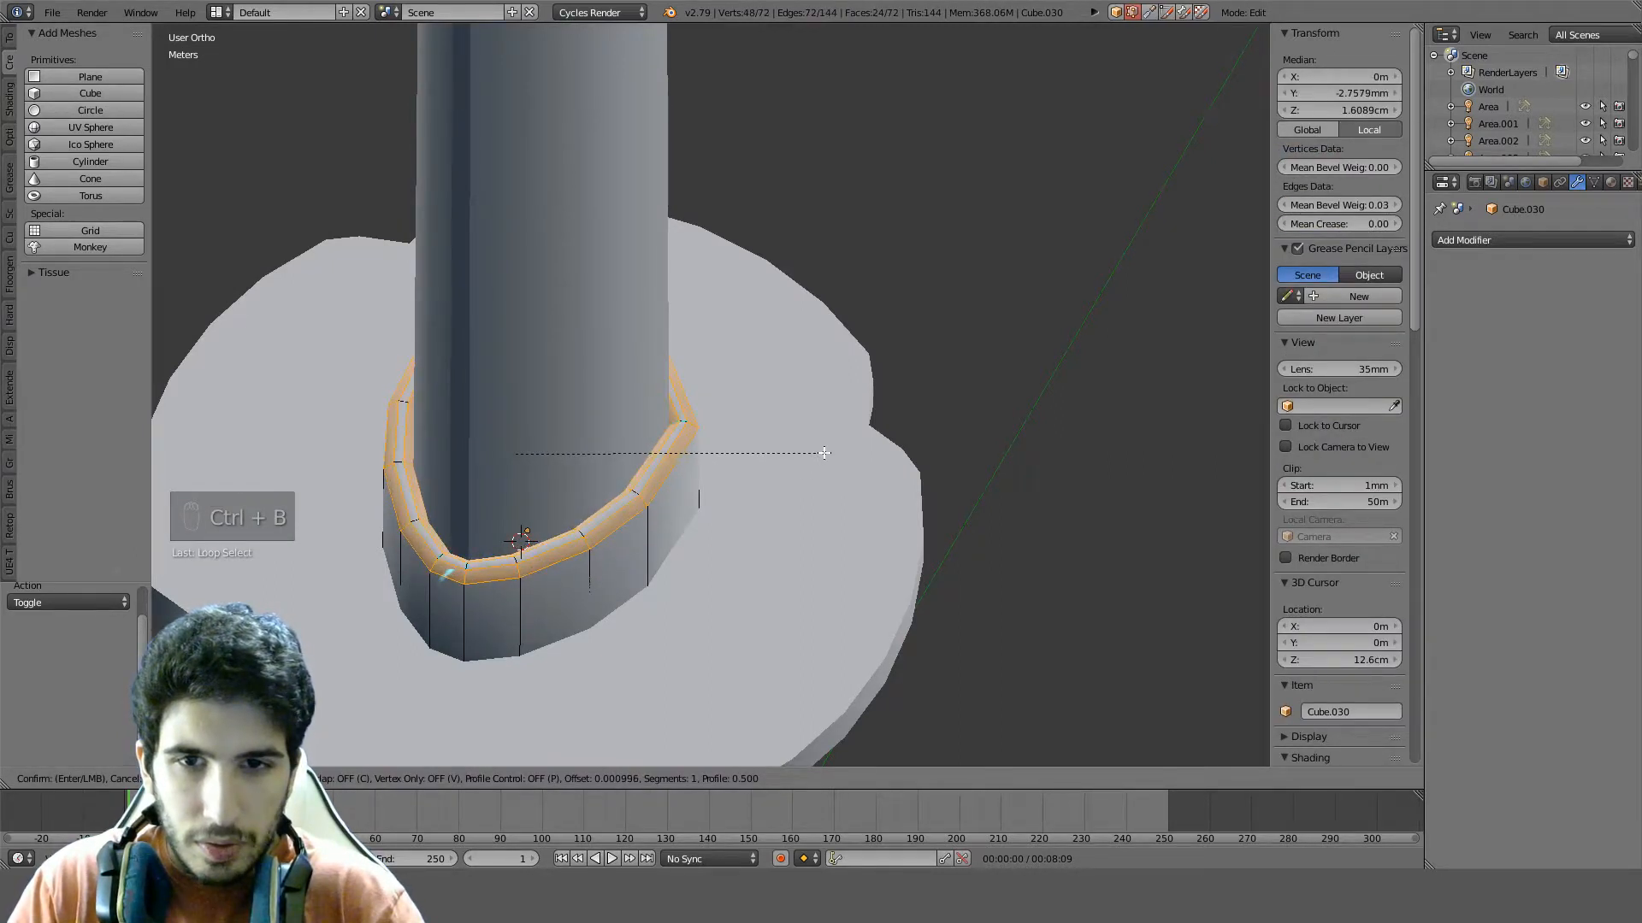
{"action": "left_click", "coordinate": [826, 453]}
Examine the beveled collar around the blade from several sides in object mode
{"action": "key", "text": "Tab"}
{"action": "scroll", "coordinate": [707, 456], "scroll_direction": "down", "scroll_amount": 3}
{"action": "middle_click_drag", "start_coordinate": [701, 453], "coordinate": [689, 708]}
{"action": "scroll", "coordinate": [516, 355], "scroll_direction": "up", "scroll_amount": 2}
{"action": "scroll", "coordinate": [516, 356], "scroll_direction": "down", "scroll_amount": 2}
{"action": "middle_click_drag", "start_coordinate": [670, 527], "coordinate": [885, 414]}
{"action": "scroll", "coordinate": [578, 478], "scroll_direction": "up", "scroll_amount": 3}
{"action": "scroll", "coordinate": [886, 421], "scroll_direction": "up", "scroll_amount": 3}
Add one centered loop cut across each of the two slanted faces beside the collar's flat end
{"action": "key", "text": "Tab"}
{"action": "key", "text": "a"}
{"action": "key", "text": "a"}
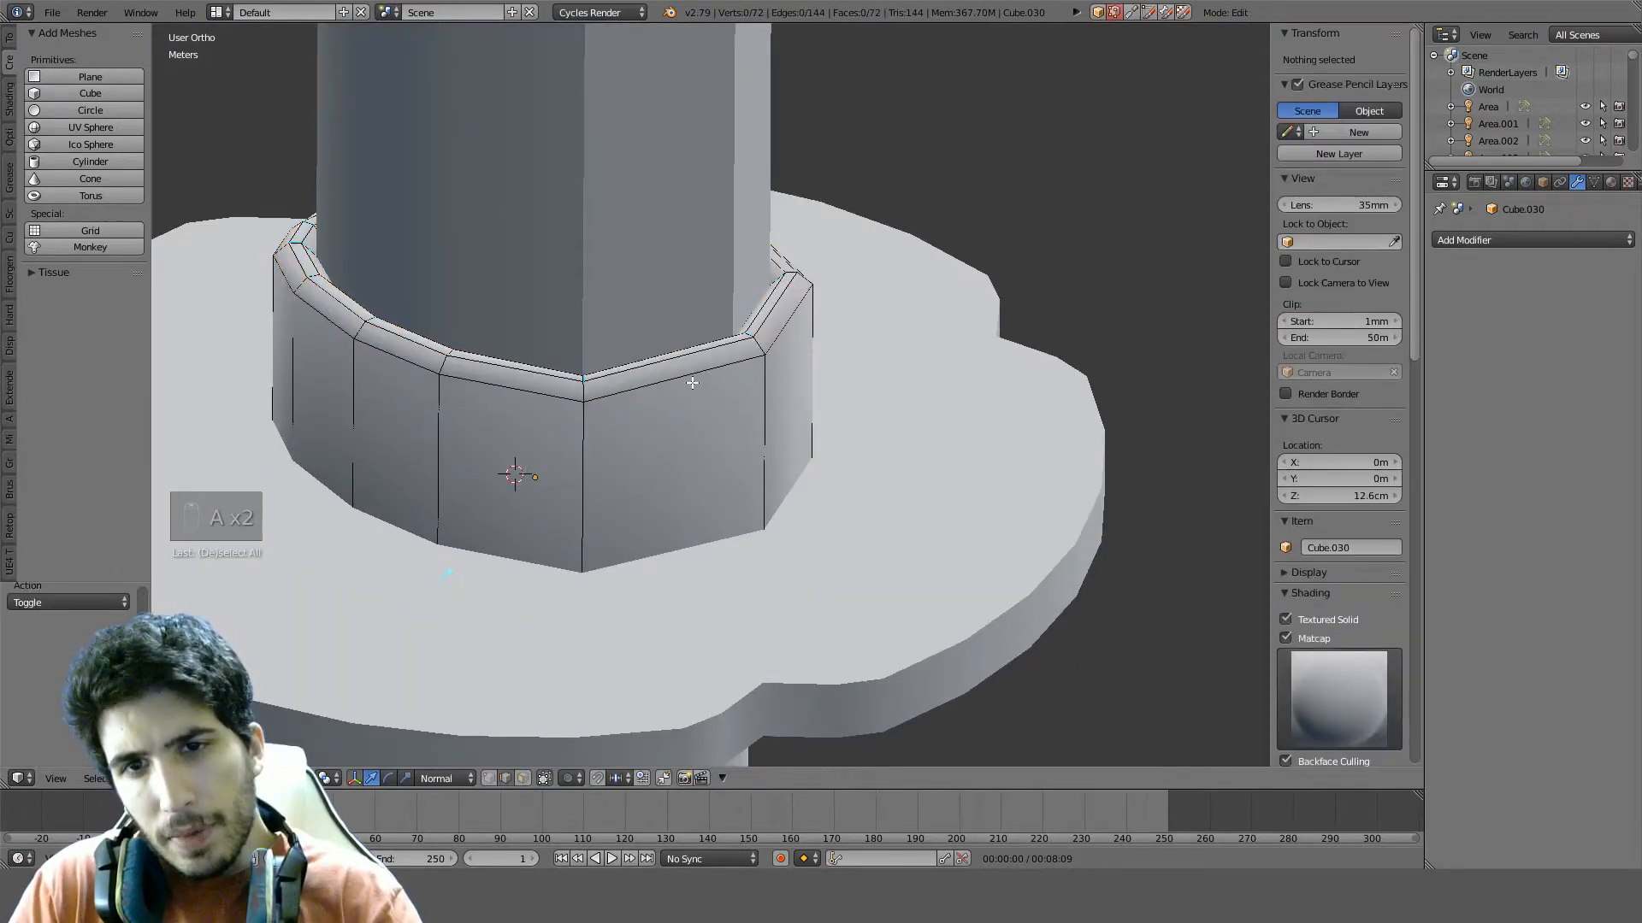
{"action": "key", "text": "ctrl+r"}
{"action": "right_click", "coordinate": [734, 365]}
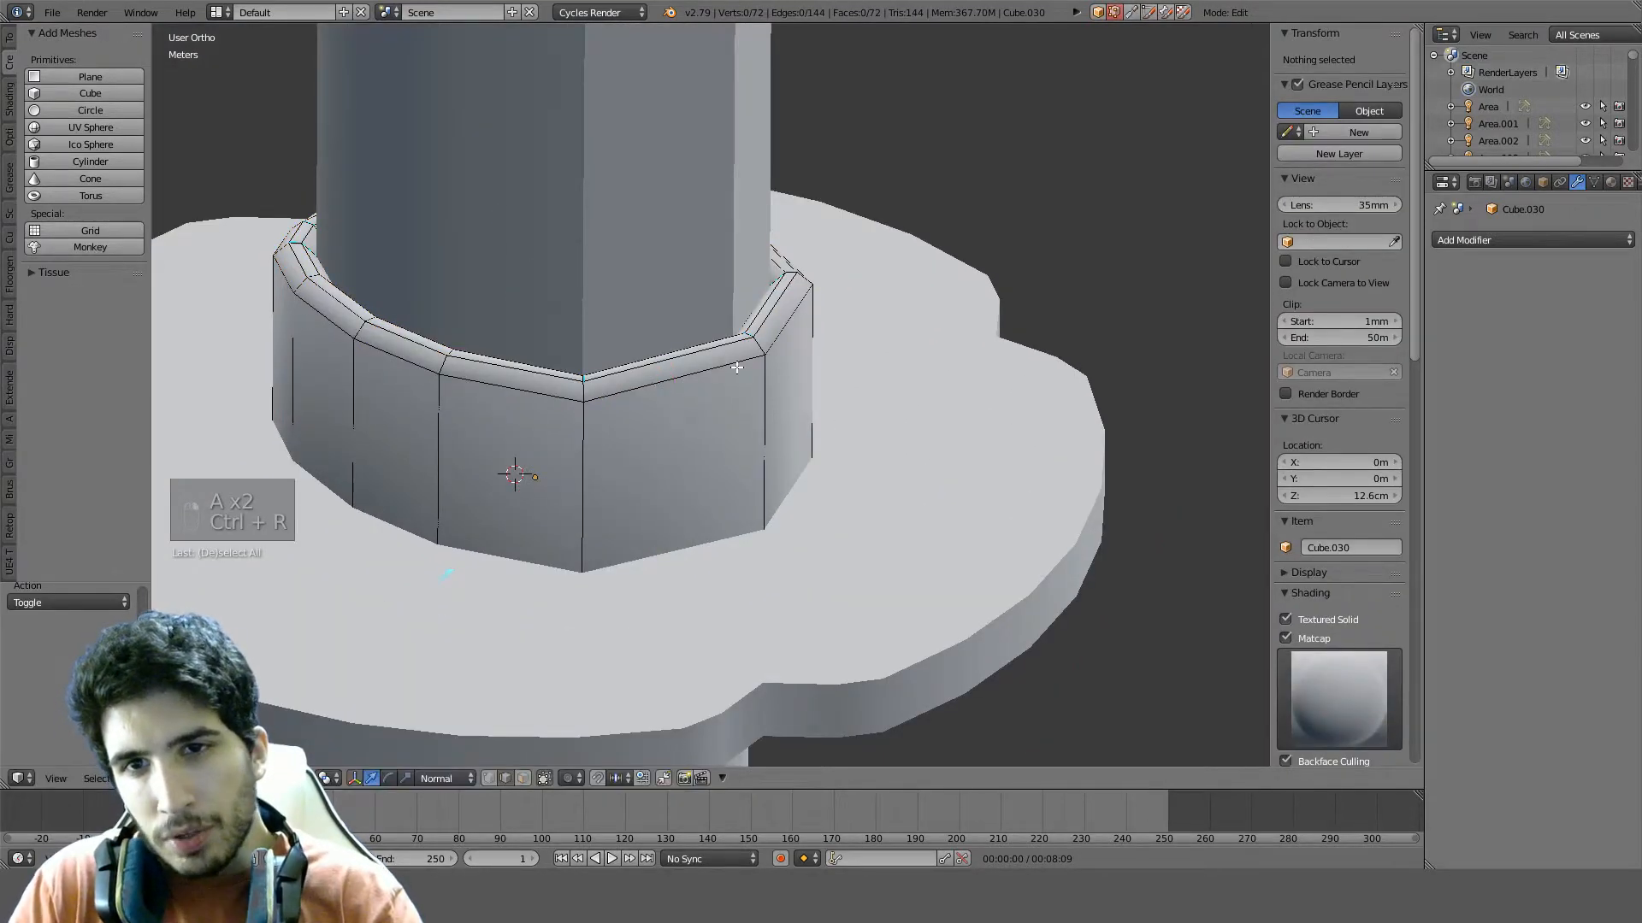
{"action": "middle_click_drag", "start_coordinate": [736, 365], "coordinate": [536, 422]}
{"action": "key", "text": "ctrl+r"}
{"action": "left_click", "coordinate": [529, 415]}
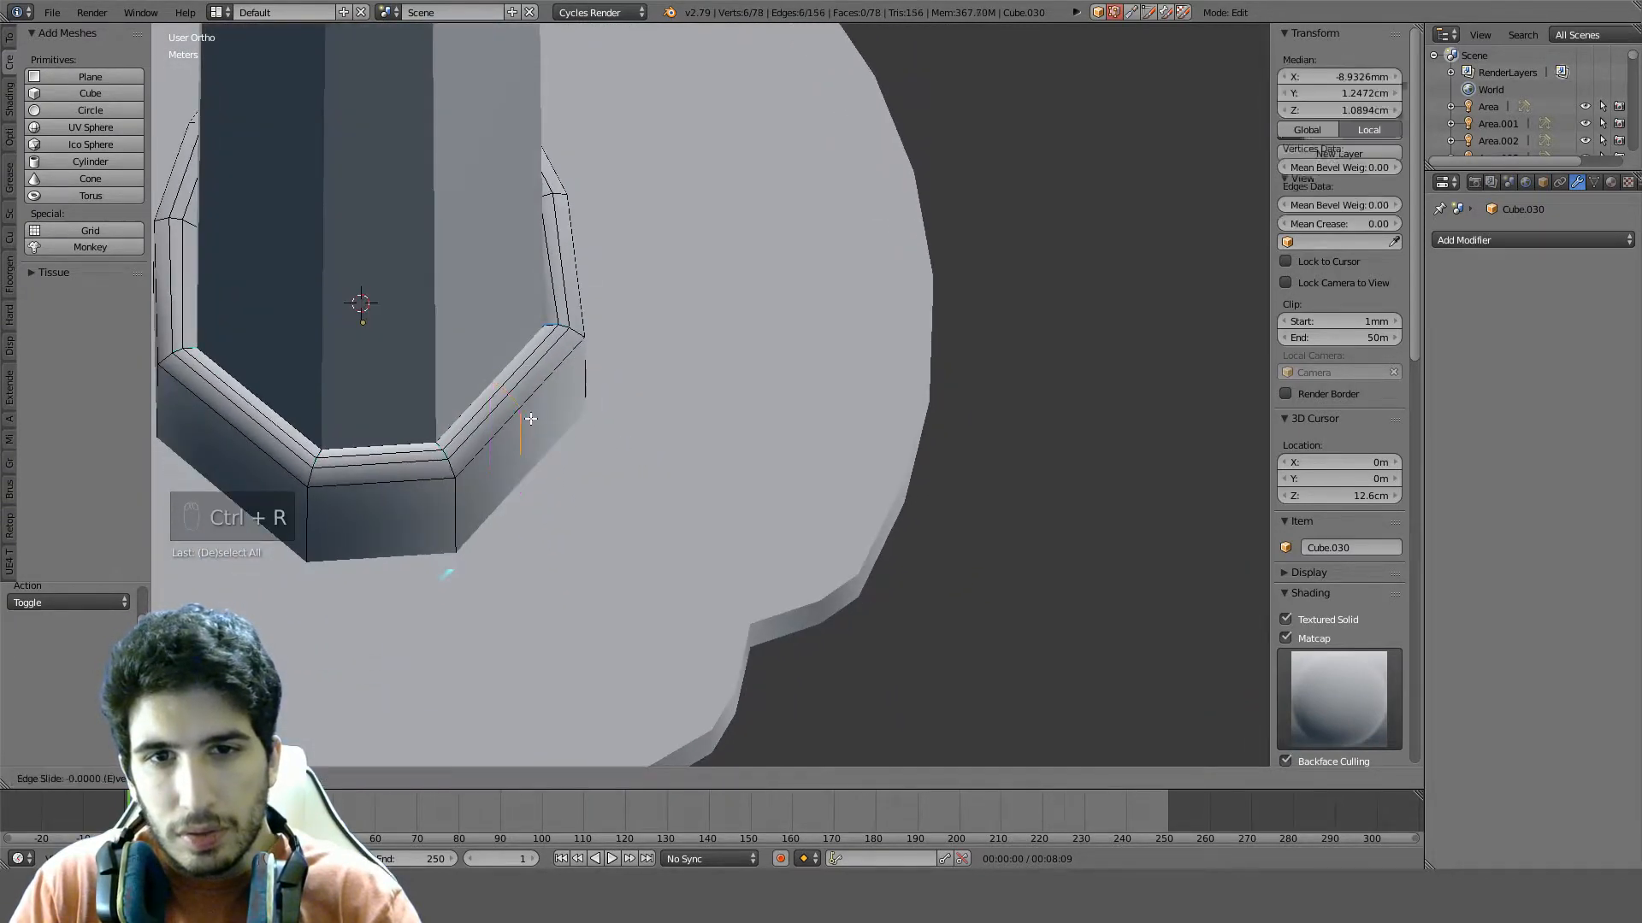
{"action": "right_click", "coordinate": [527, 415]}
{"action": "key", "text": "ctrl+r"}
{"action": "left_click", "coordinate": [259, 444]}
{"action": "right_click", "coordinate": [259, 444]}
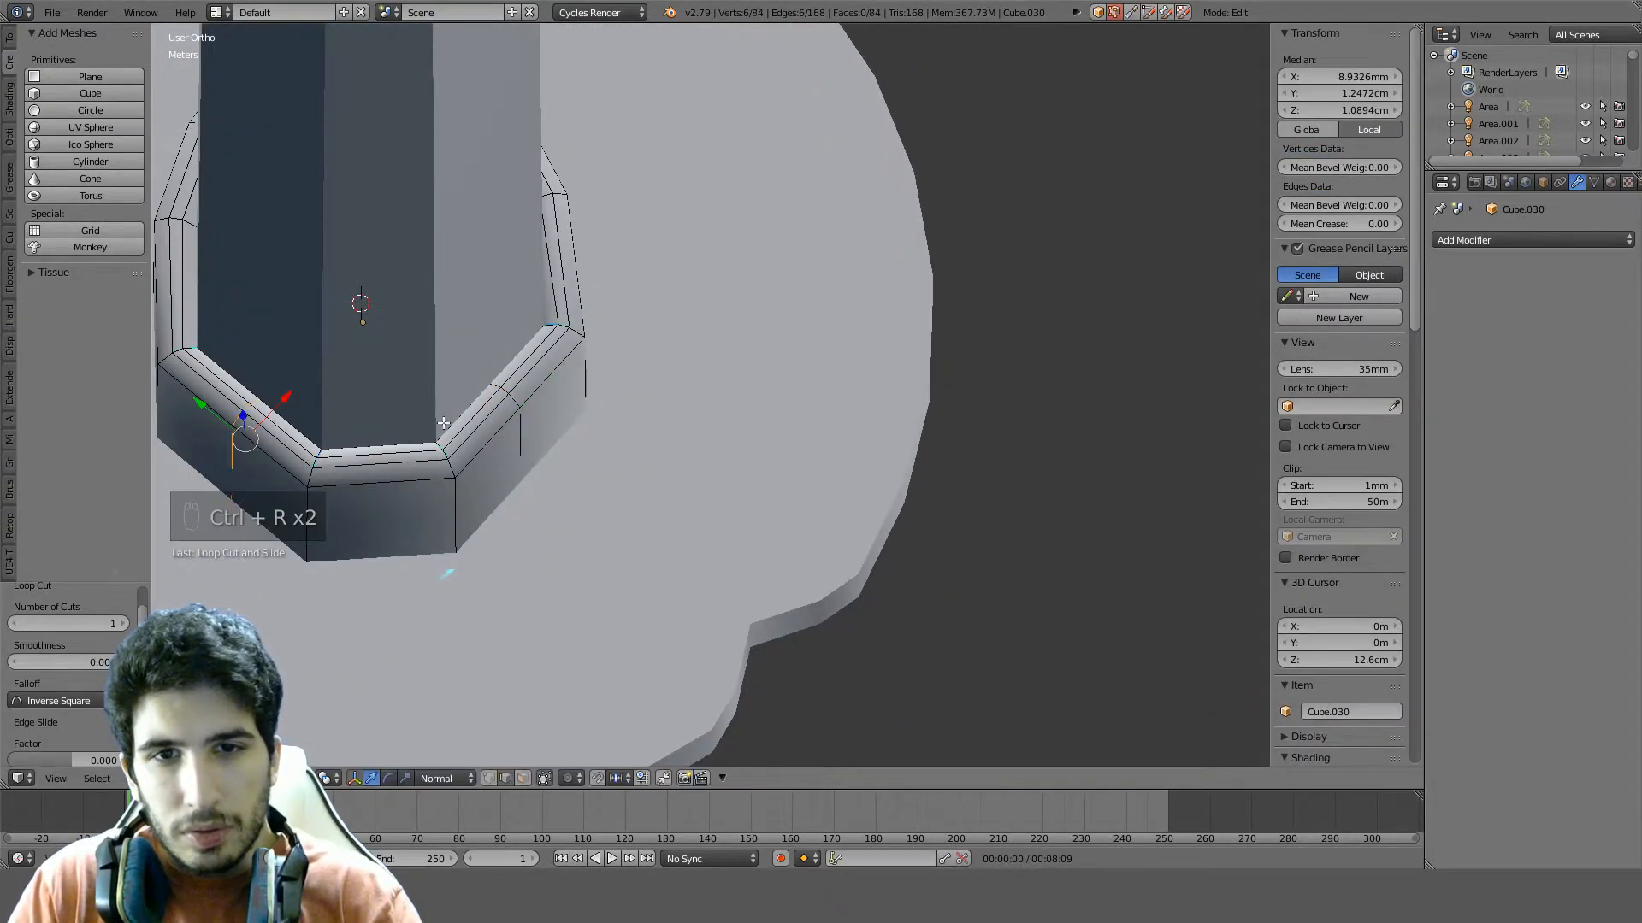
Select both new loops on the collar's slanted faces and deselect their inner edges in wireframe
{"action": "left_click", "coordinate": [519, 431], "text": "alt"}
{"action": "key", "text": "KP_7"}
{"action": "key", "text": "z"}
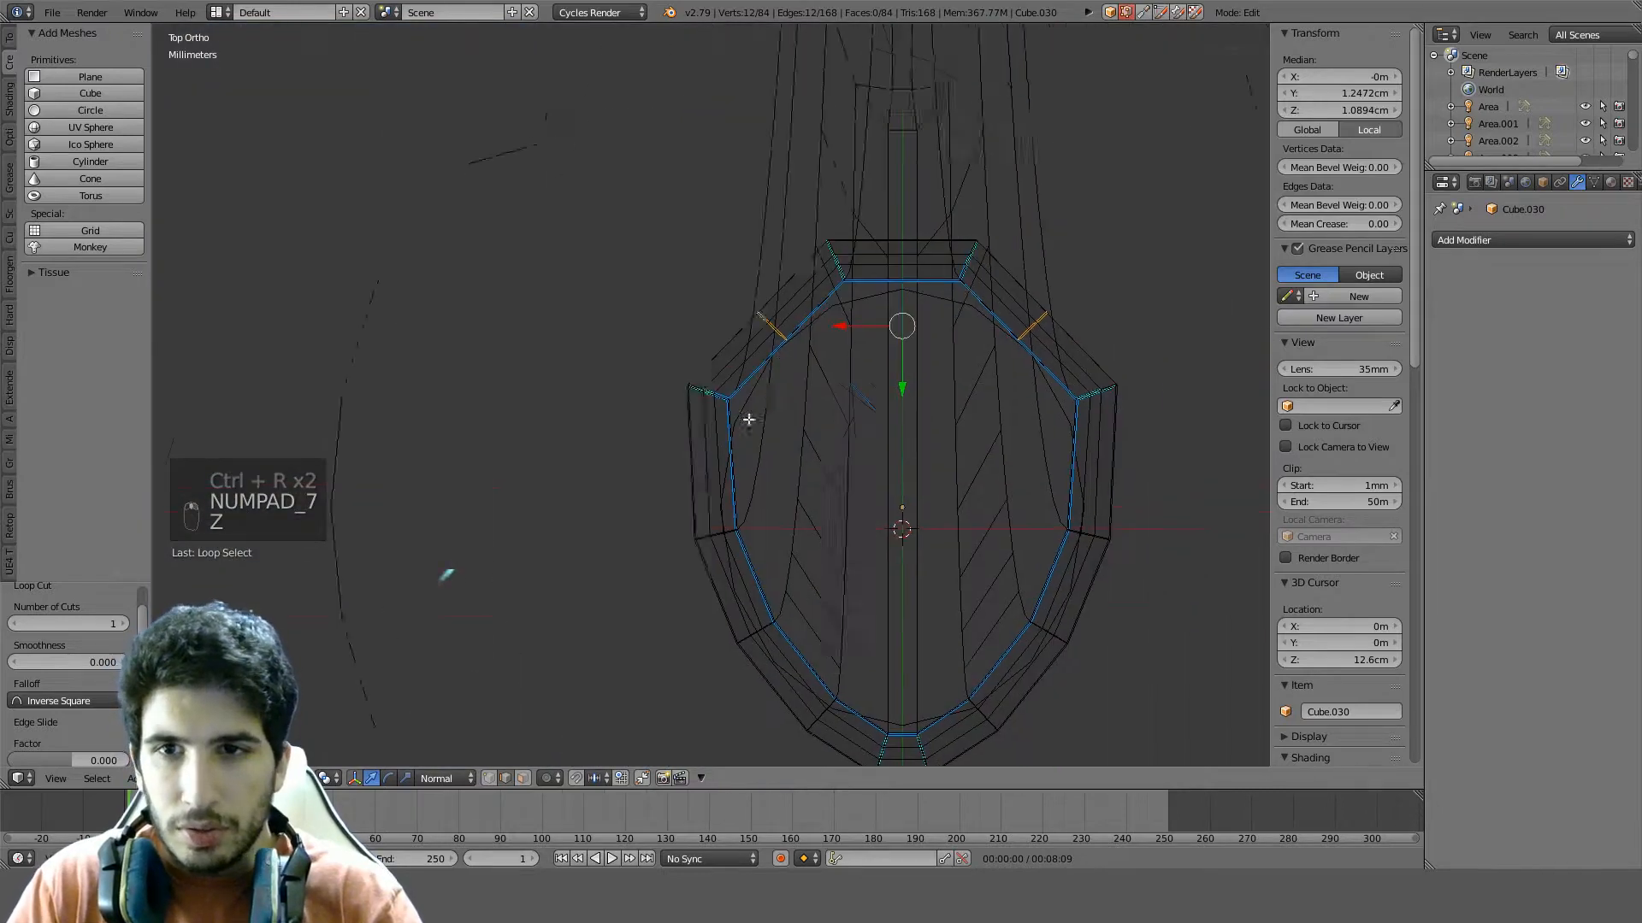
{"action": "middle_click_drag", "start_coordinate": [1072, 248], "coordinate": [825, 409], "text": "shift"}
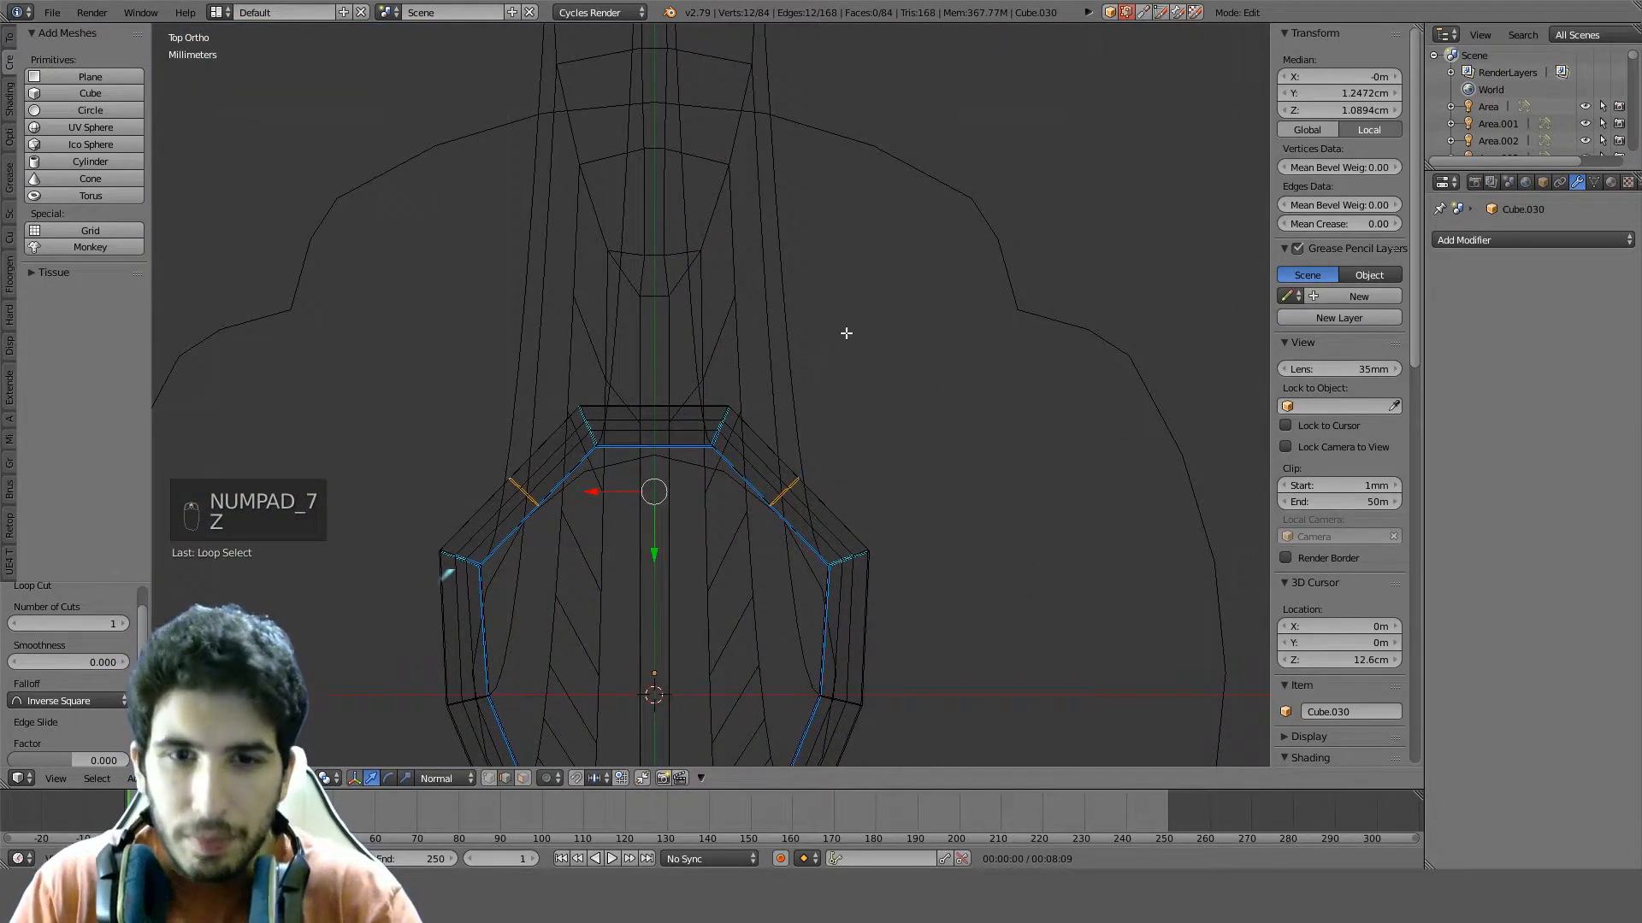
{"action": "scroll", "coordinate": [872, 475], "scroll_direction": "down", "scroll_amount": 2}
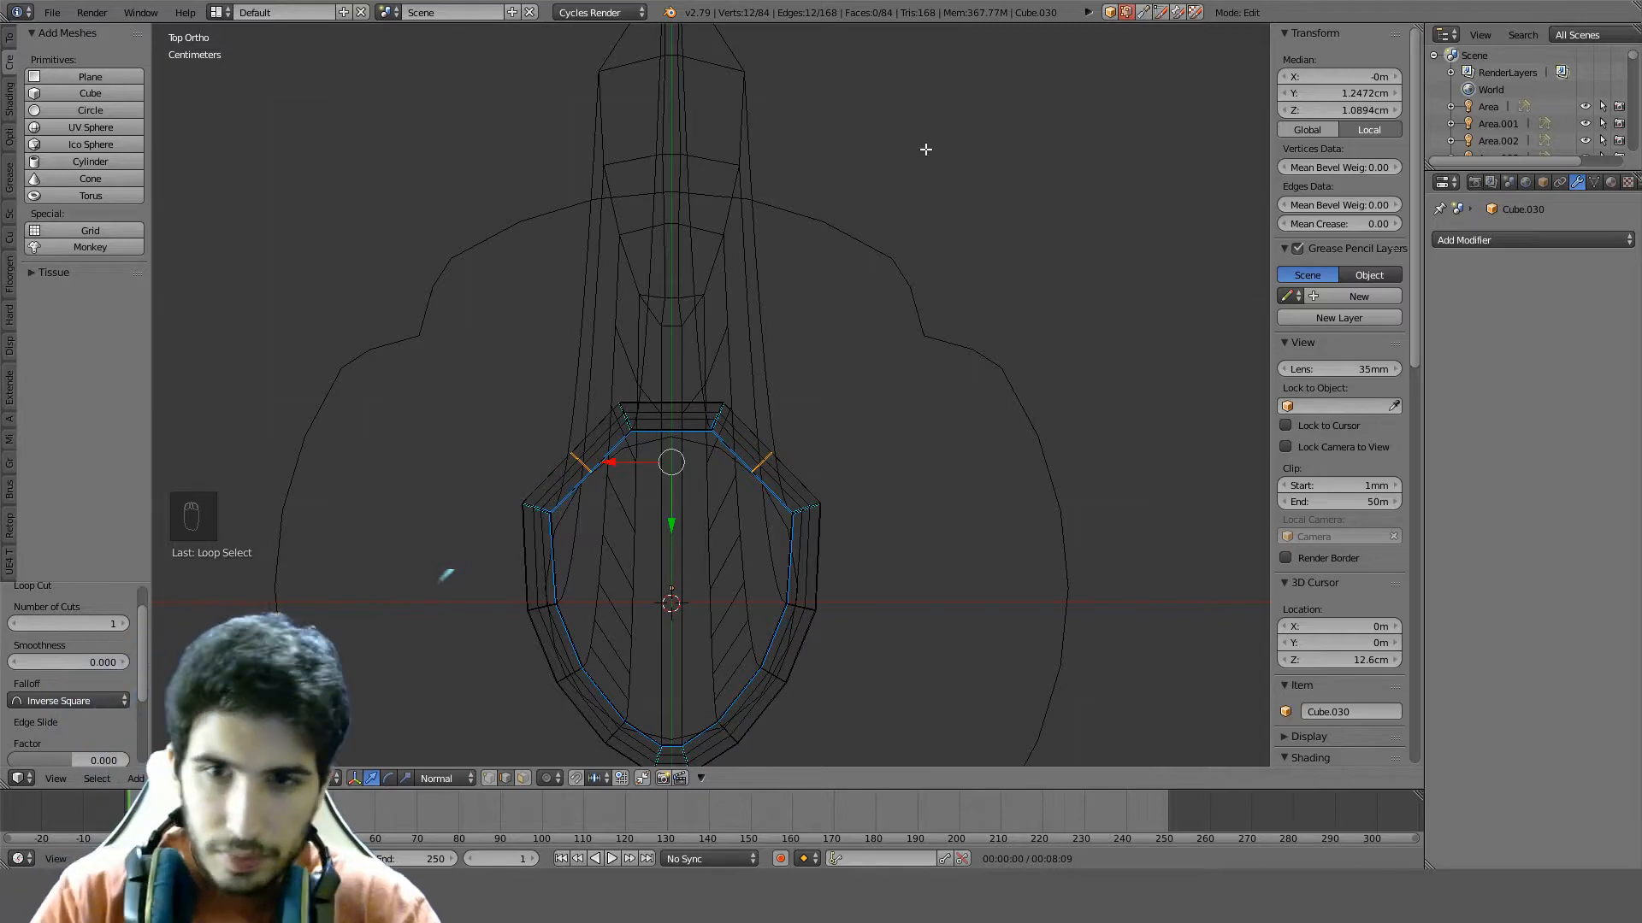
{"action": "middle_click_drag", "start_coordinate": [885, 406], "coordinate": [607, 383]}
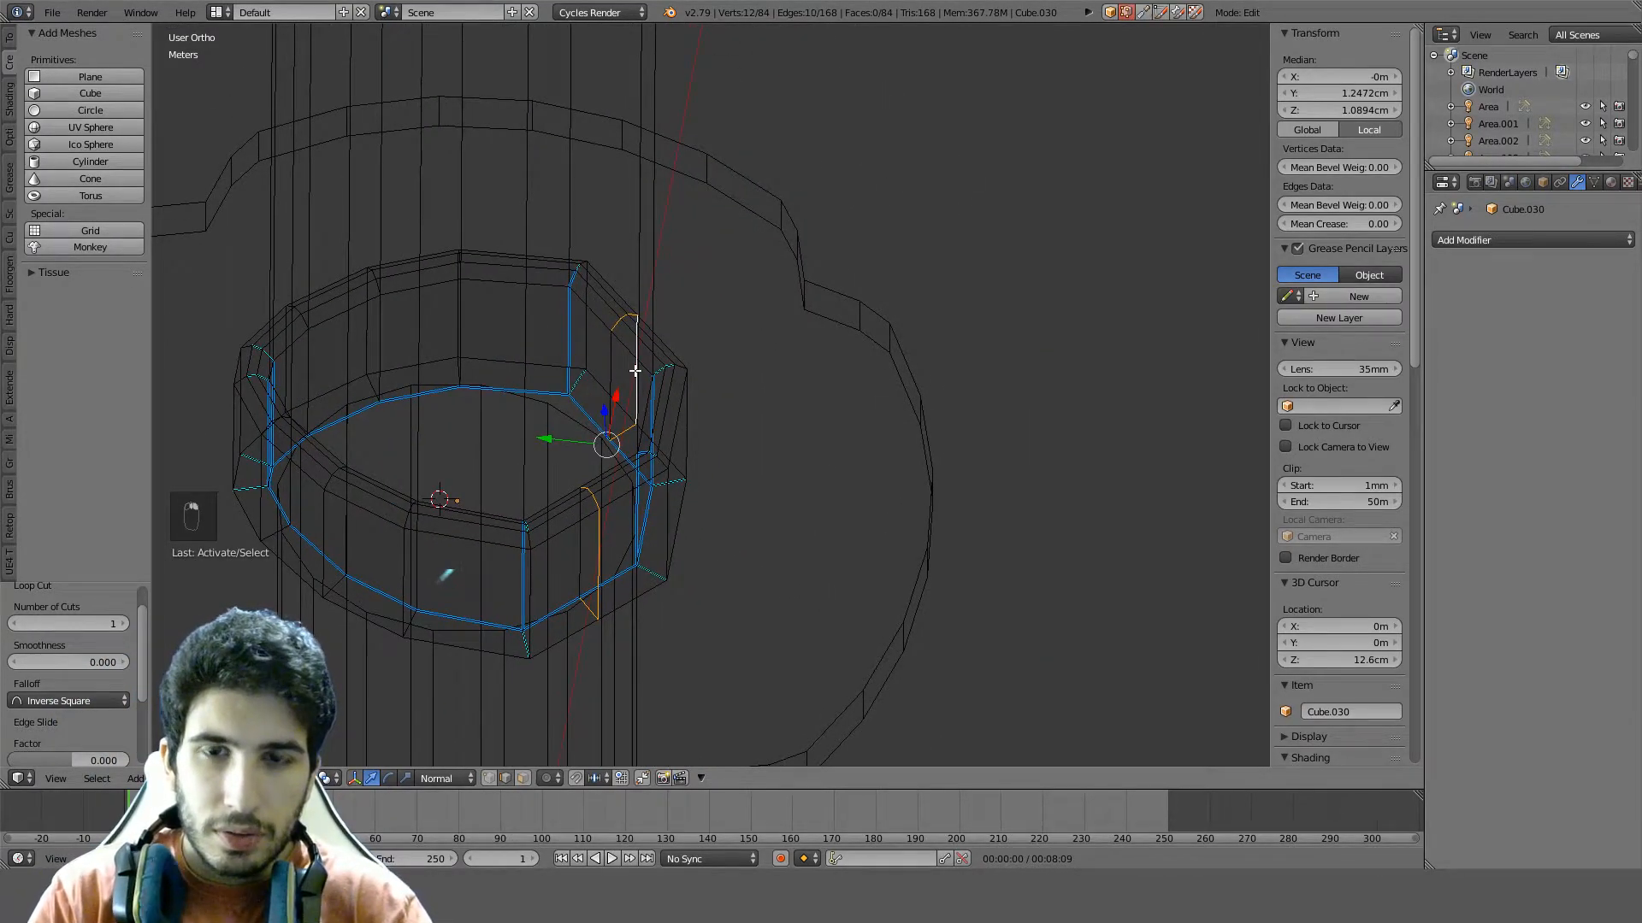
{"action": "scroll", "coordinate": [636, 370], "scroll_direction": "up", "scroll_amount": 3}
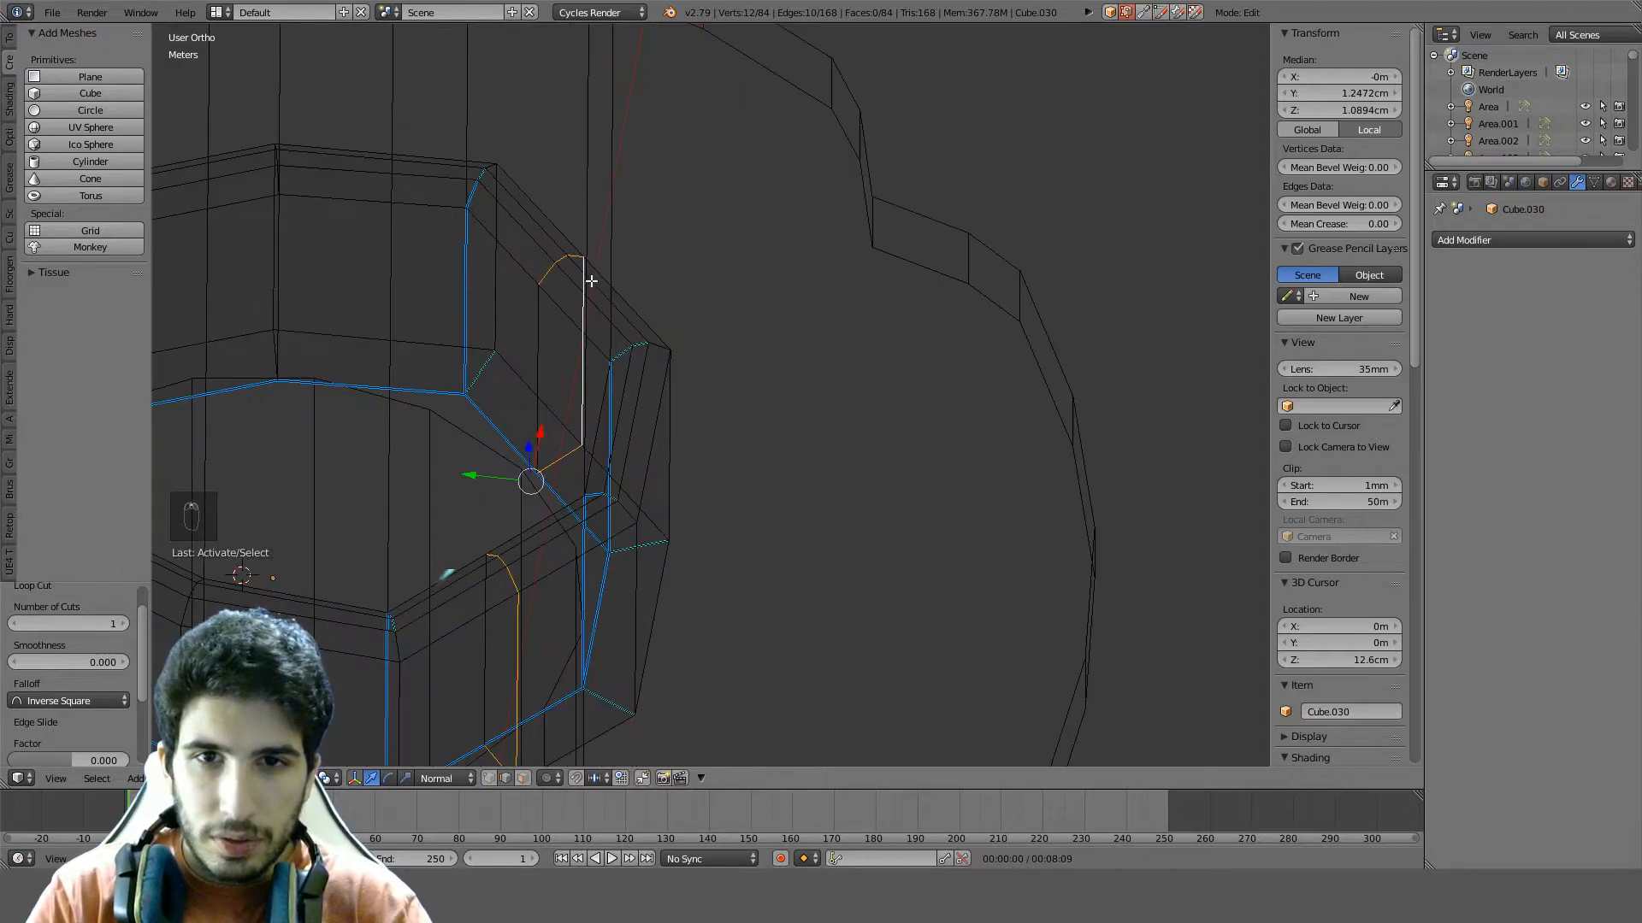
{"action": "right_click", "coordinate": [545, 278], "text": "shift"}
{"action": "right_click", "coordinate": [490, 554], "text": "shift"}
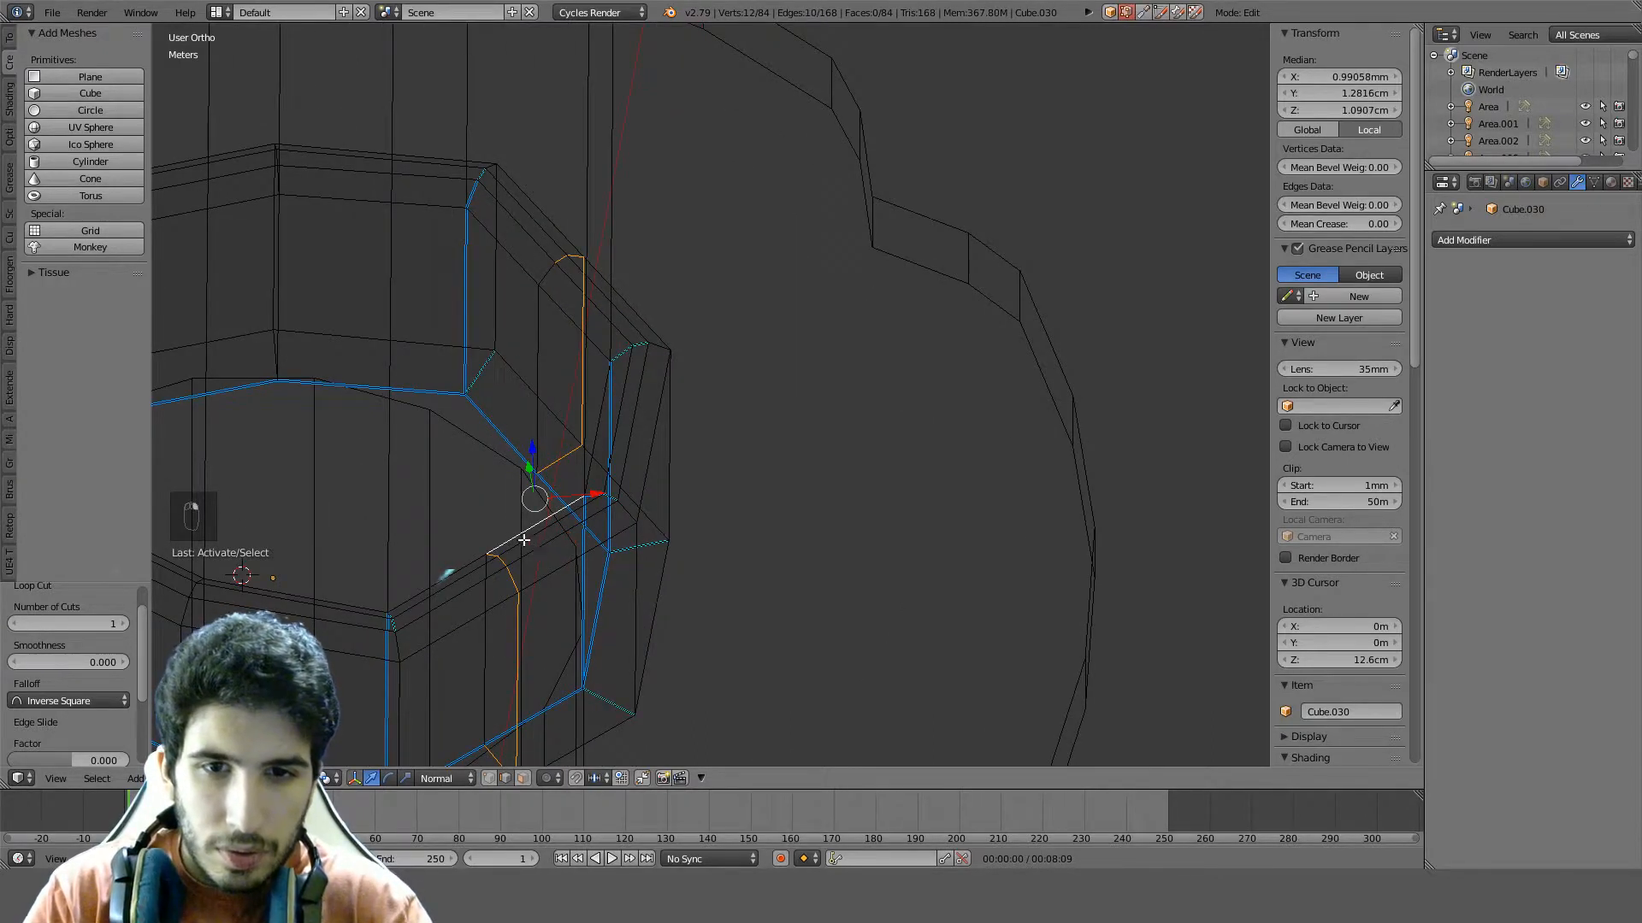
{"action": "right_click", "coordinate": [486, 550], "text": "shift"}
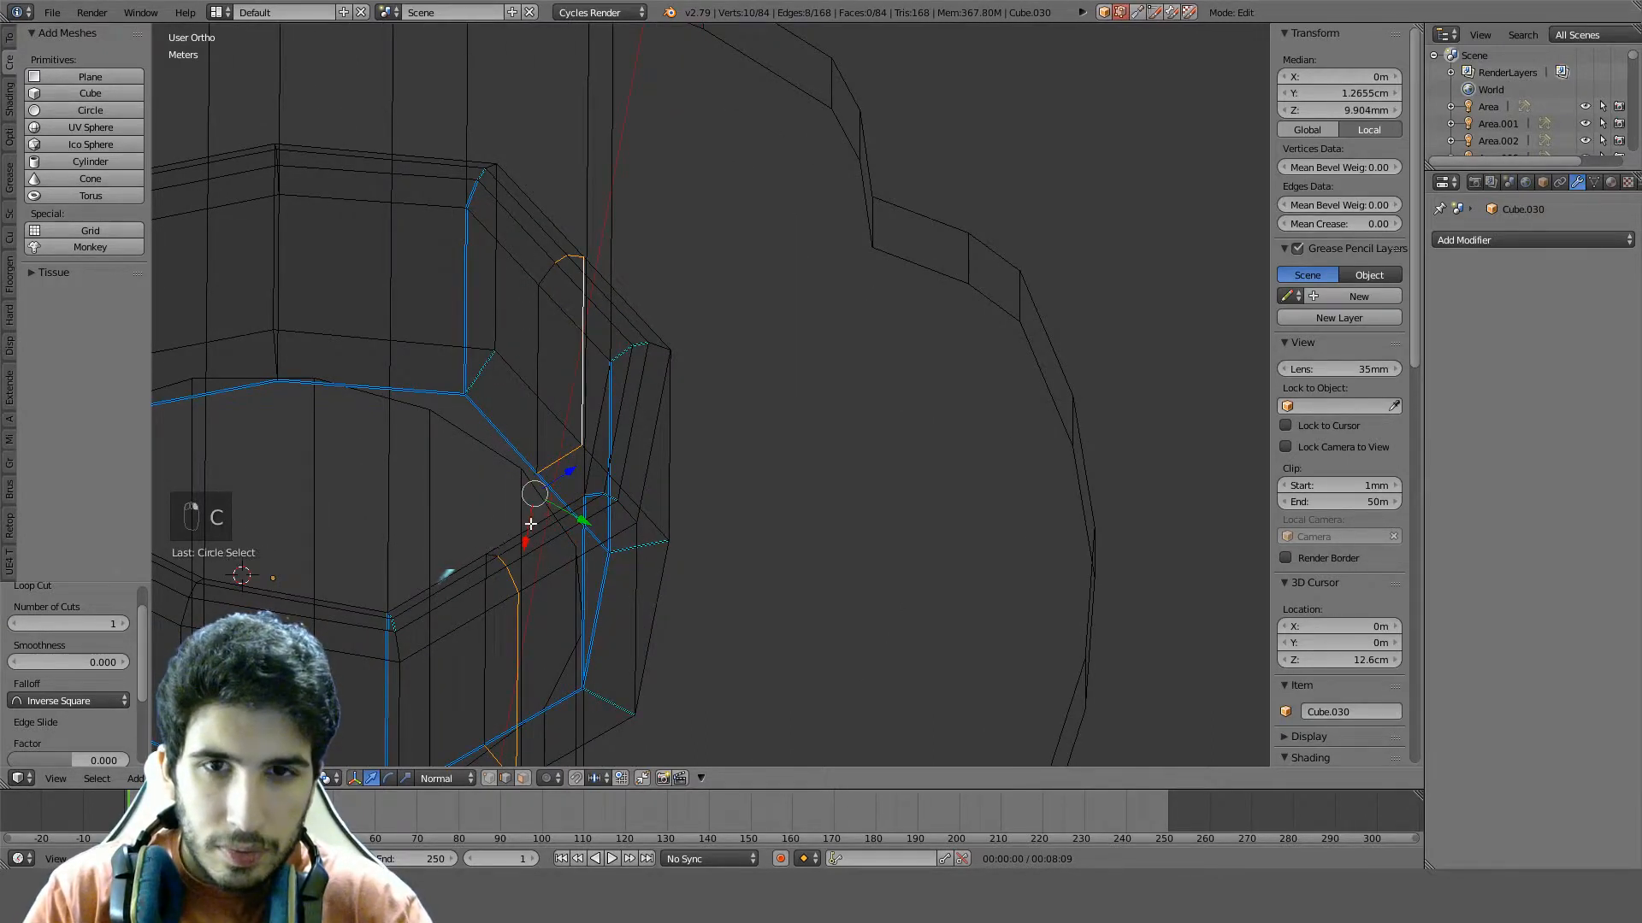
{"action": "key", "text": "KP_7"}
{"action": "key", "text": "z"}
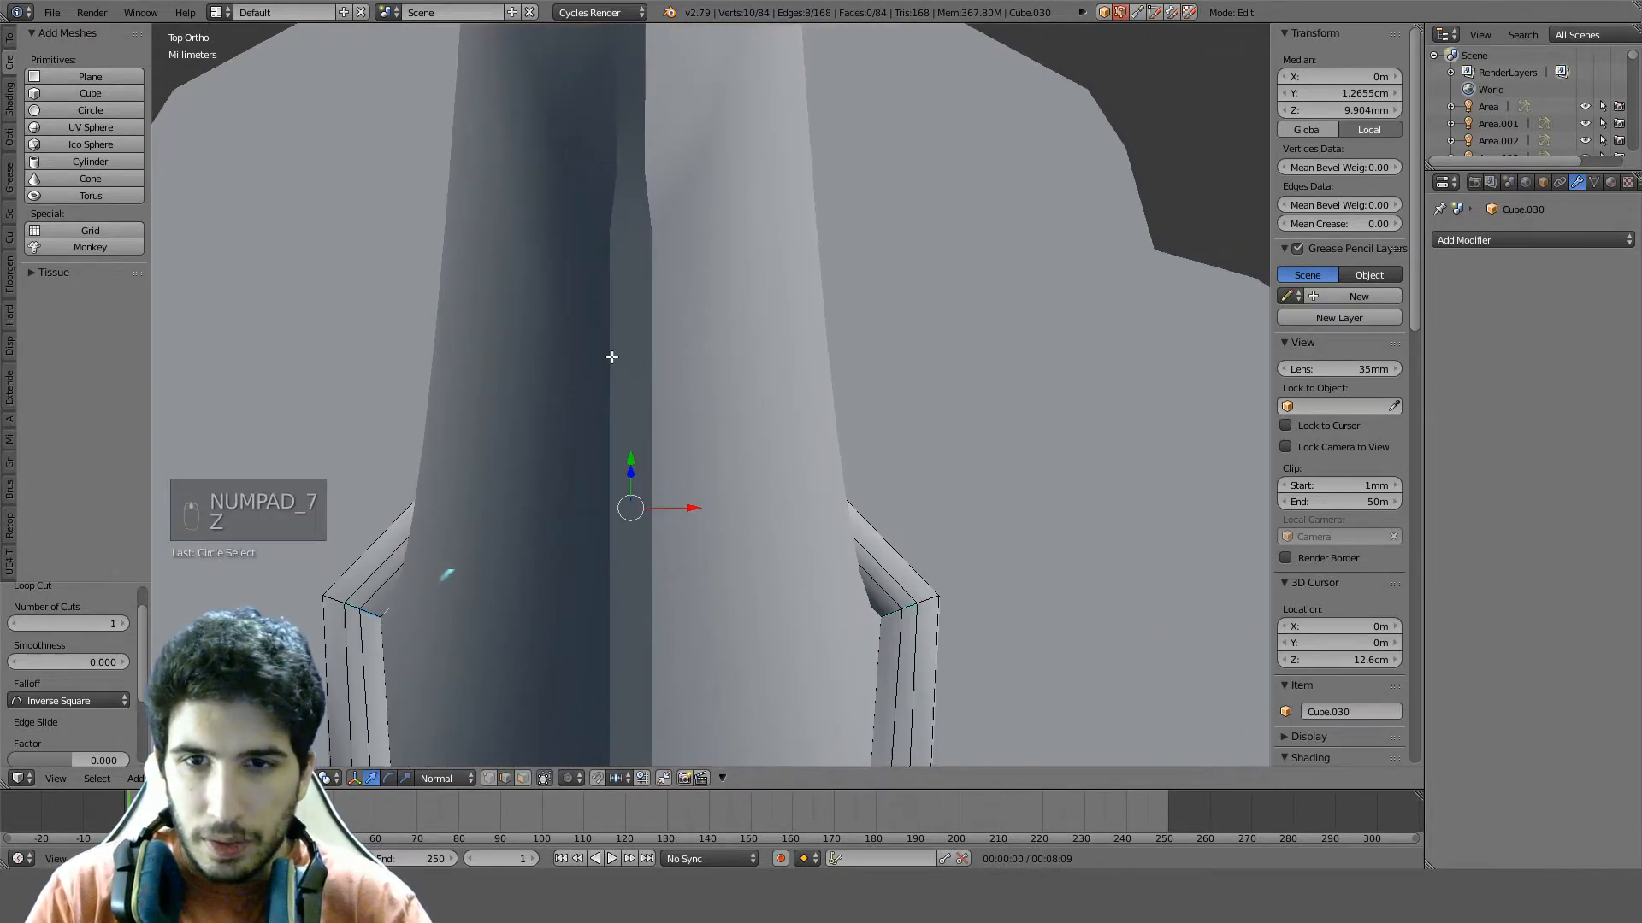
{"action": "key", "text": "z"}
{"action": "key", "text": "alt+s"}
{"action": "right_click", "coordinate": [991, 331]}
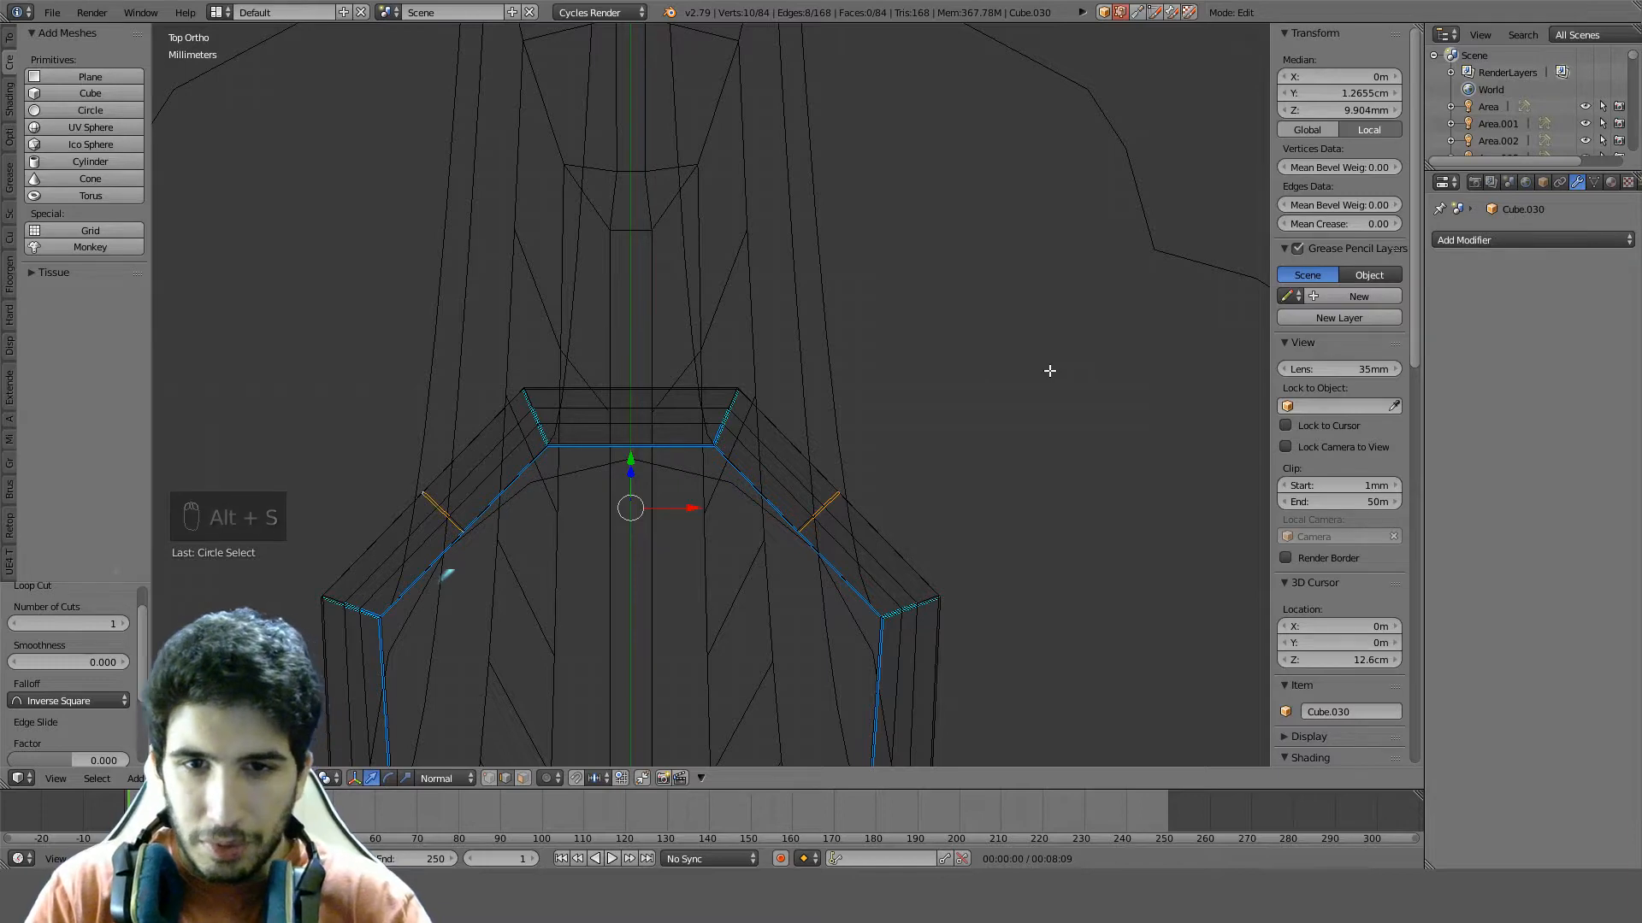
{"action": "key", "text": "s"}
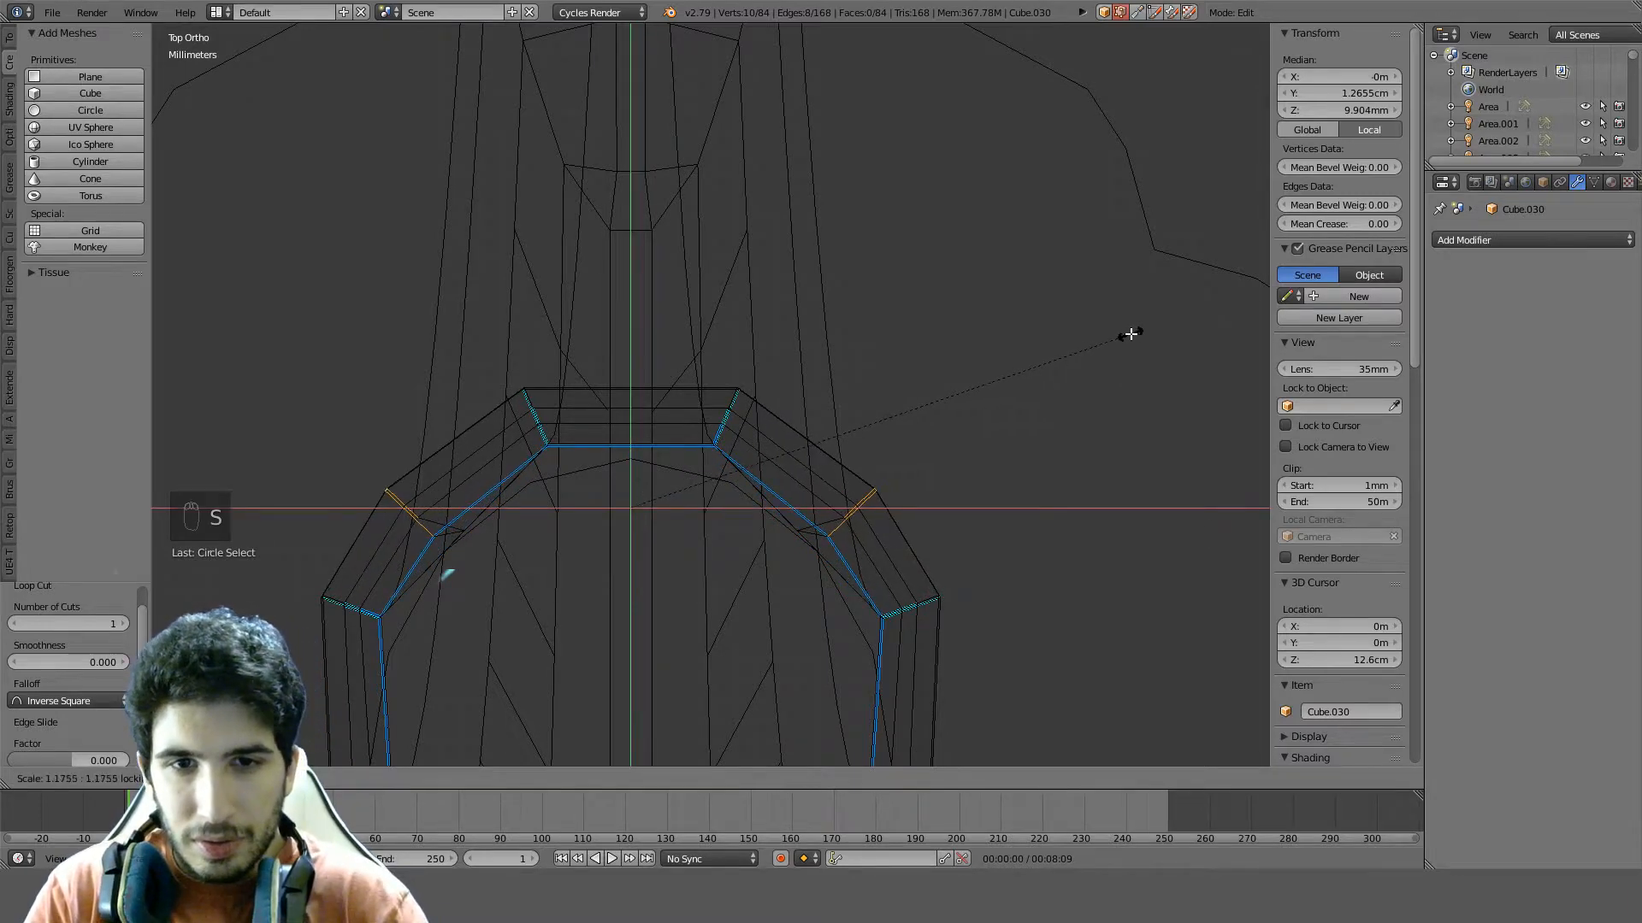
{"action": "right_click", "coordinate": [1129, 333]}
Try to round the collar's end by moving the selected edges 1.1 mm along Y and scaling them by 1.05 along X
{"action": "scroll", "coordinate": [805, 542], "scroll_direction": "down", "scroll_amount": 2}
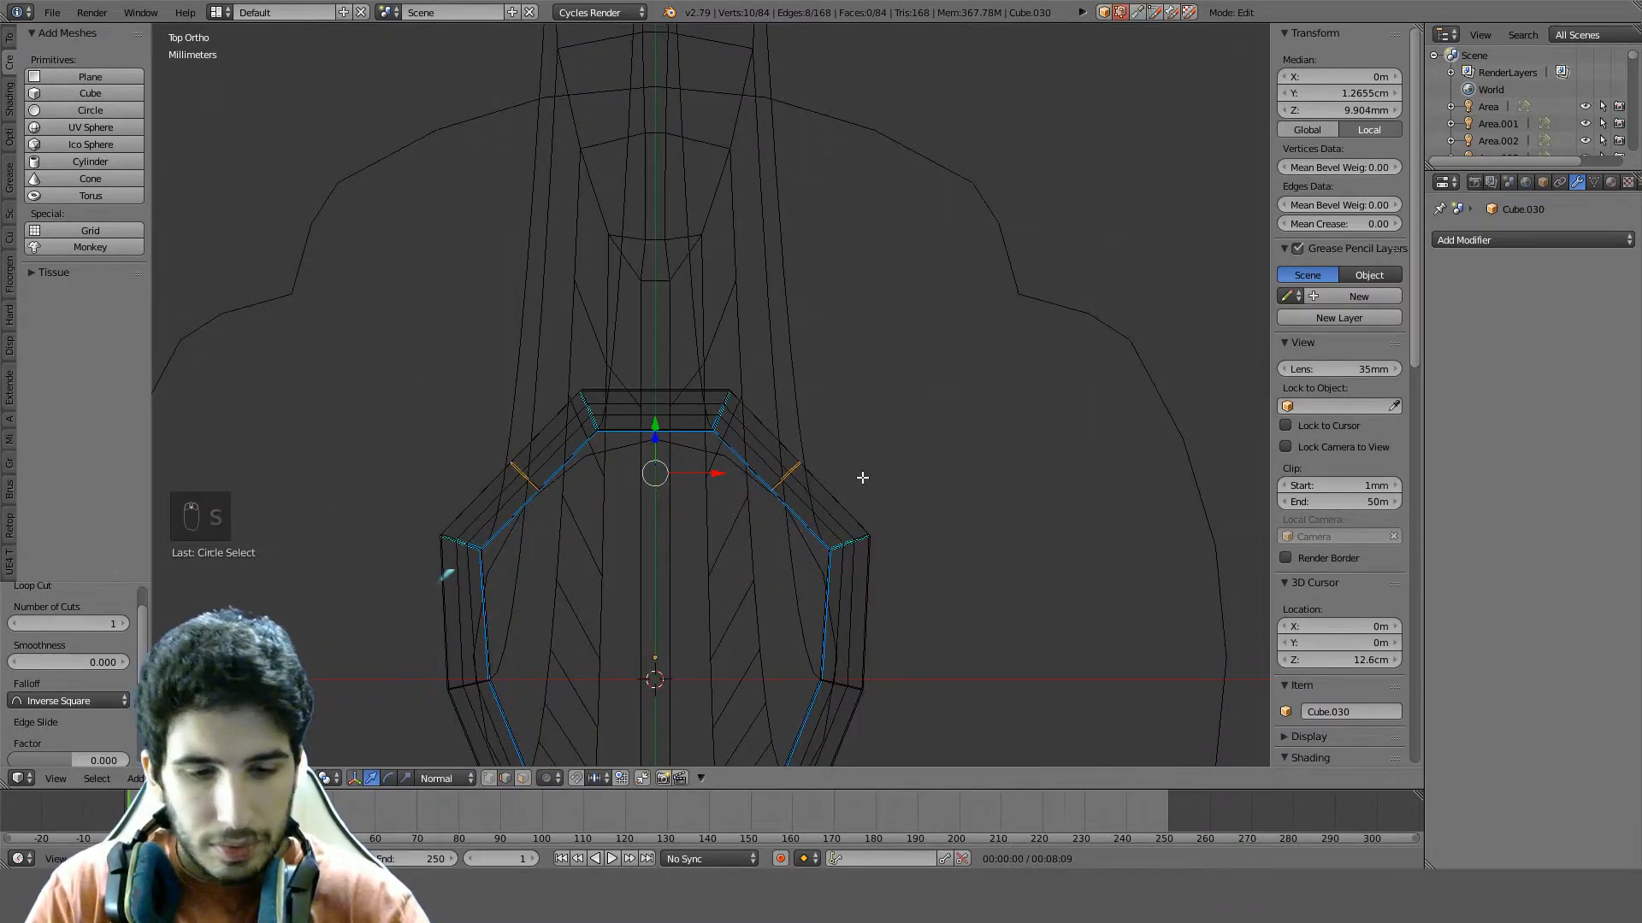
{"action": "key", "text": "g"}
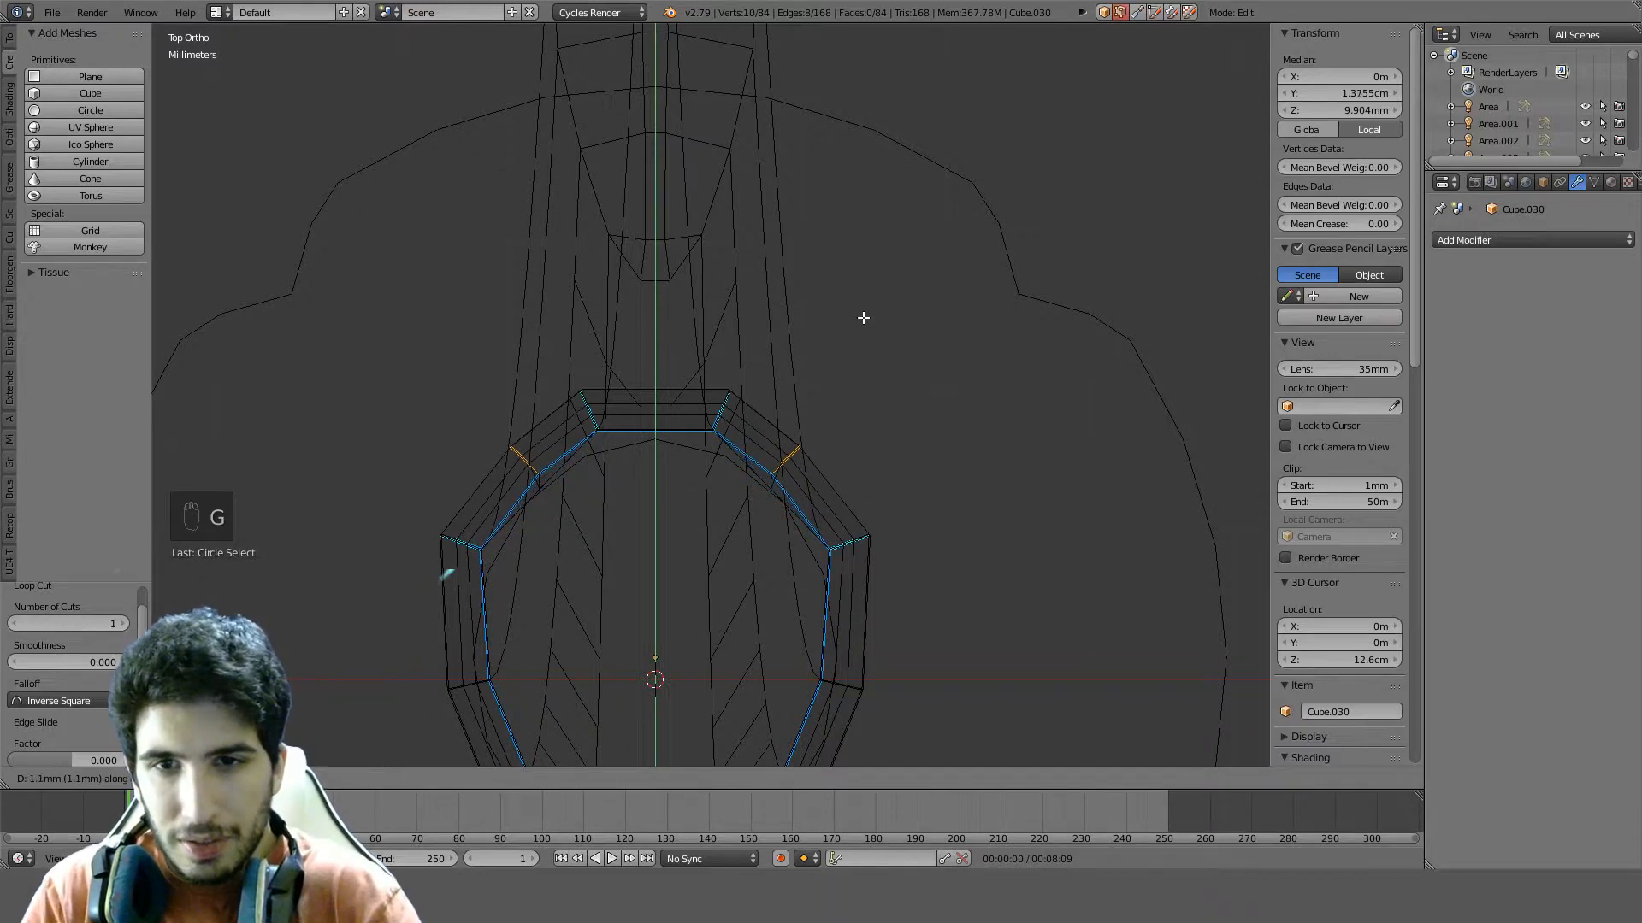
{"action": "left_click", "coordinate": [864, 316]}
{"action": "key", "text": "s"}
{"action": "key", "text": "x"}
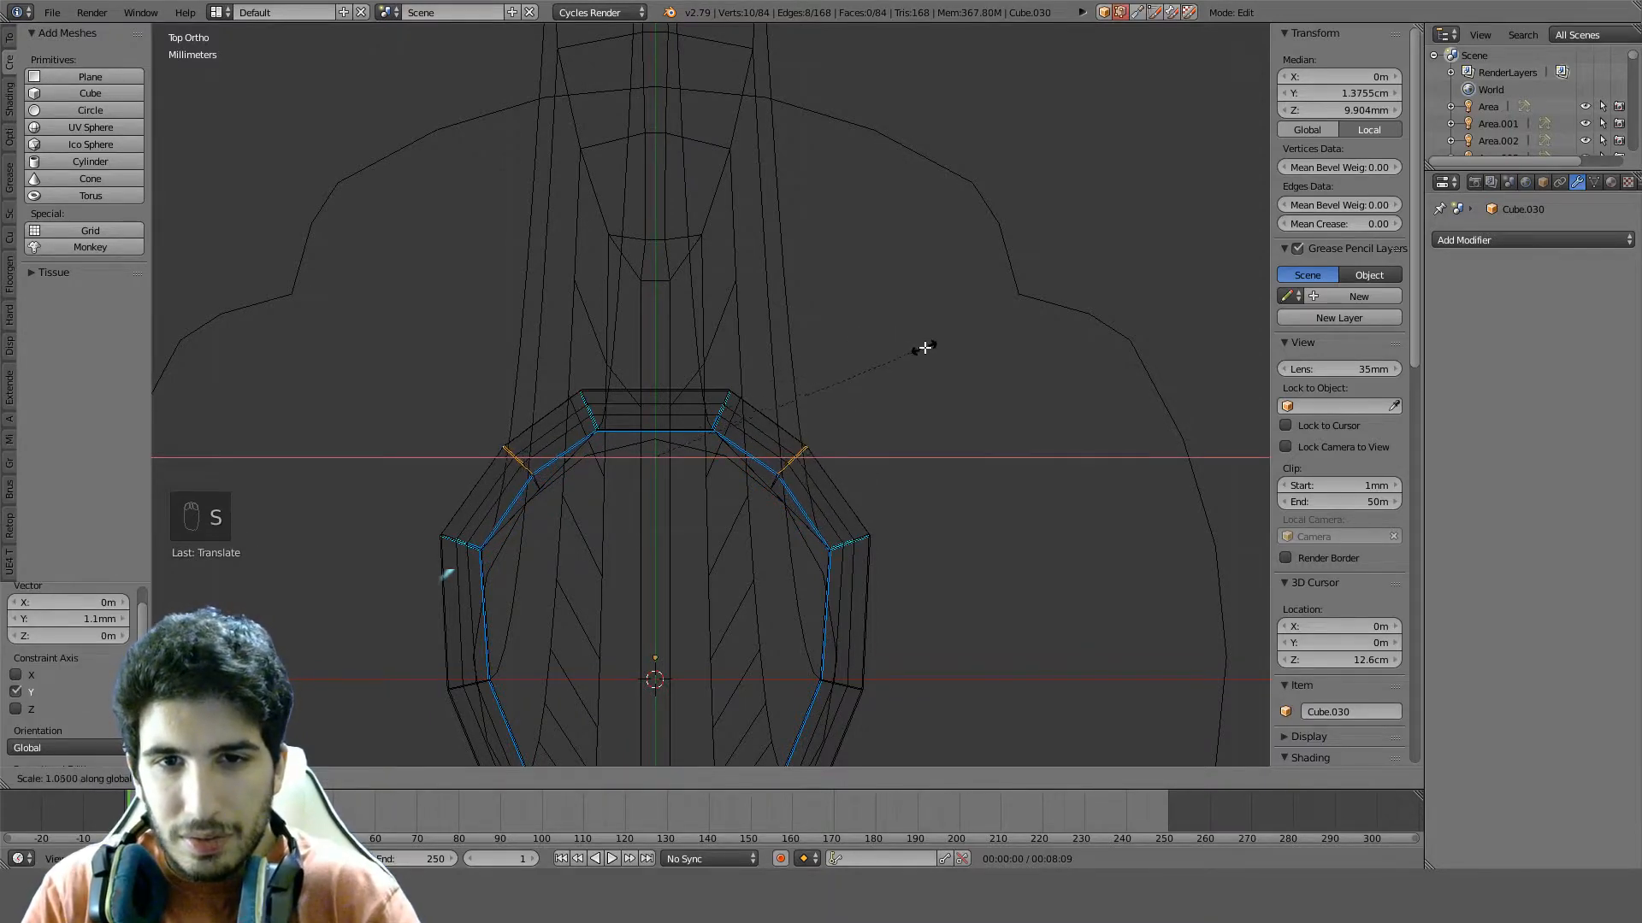
{"action": "left_click", "coordinate": [924, 348]}
Check the collar's corner in solid display and undo the last edge scale and move
{"action": "key", "text": "z"}
{"action": "mouse_move", "coordinate": [957, 433]}
{"action": "middle_mouse_down"}
{"action": "mouse_move", "coordinate": [787, 363]}
{"action": "mouse_move", "coordinate": [743, 409]}
{"action": "middle_mouse_up"}
{"action": "scroll", "coordinate": [743, 409], "scroll_direction": "up", "scroll_amount": 3}
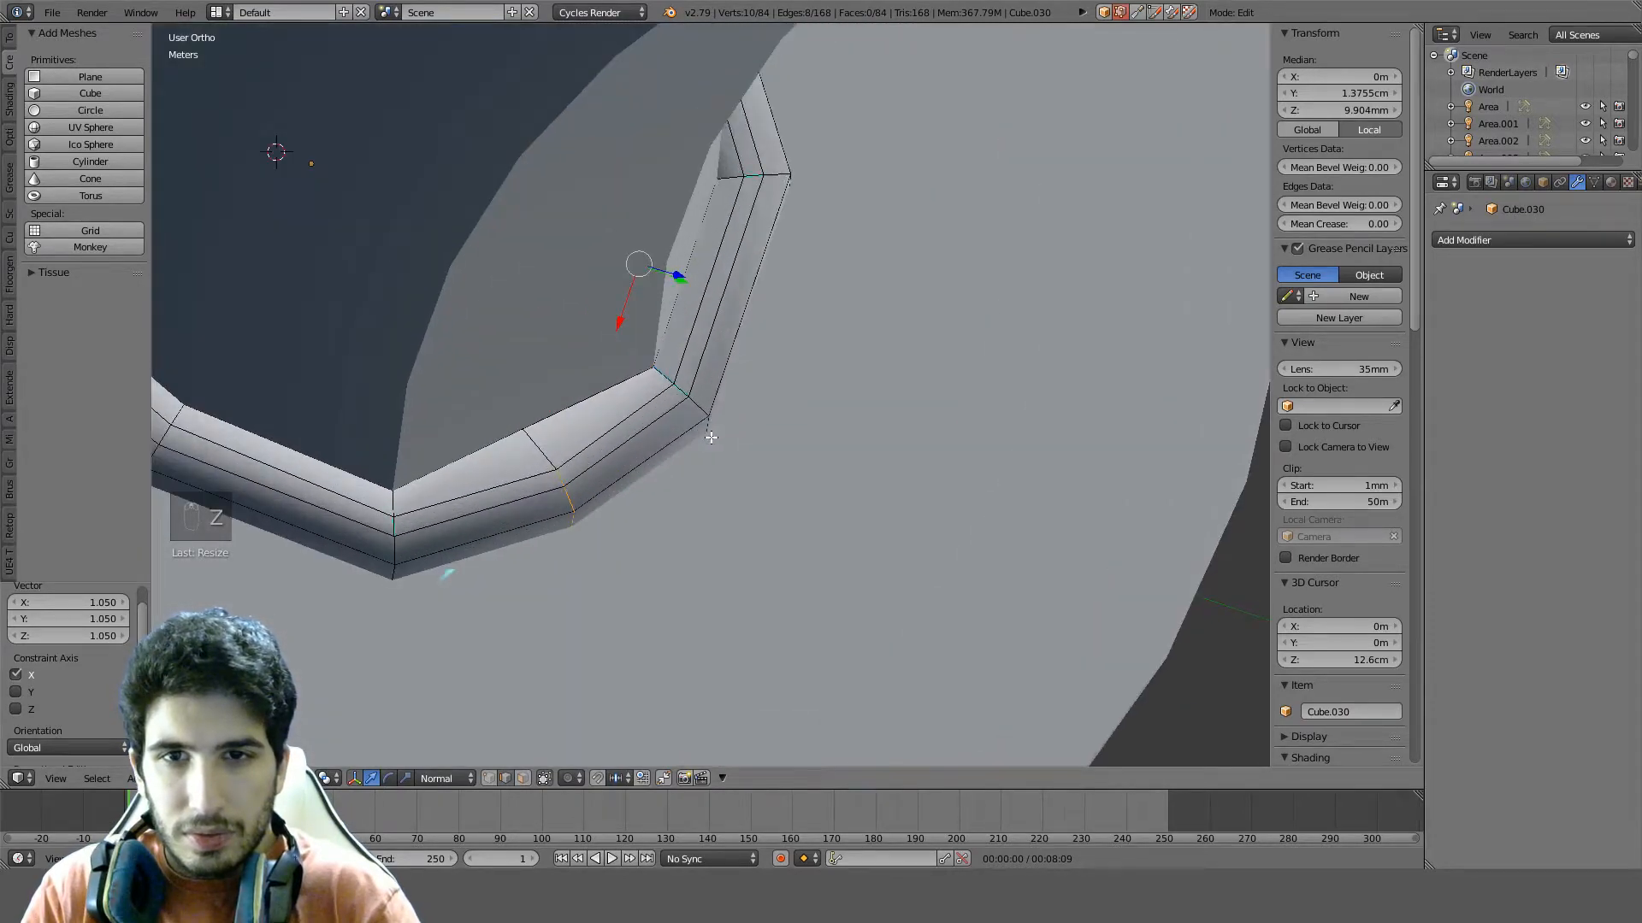
{"action": "key", "text": "ctrl+z"}
{"action": "key", "text": "ctrl+z"}
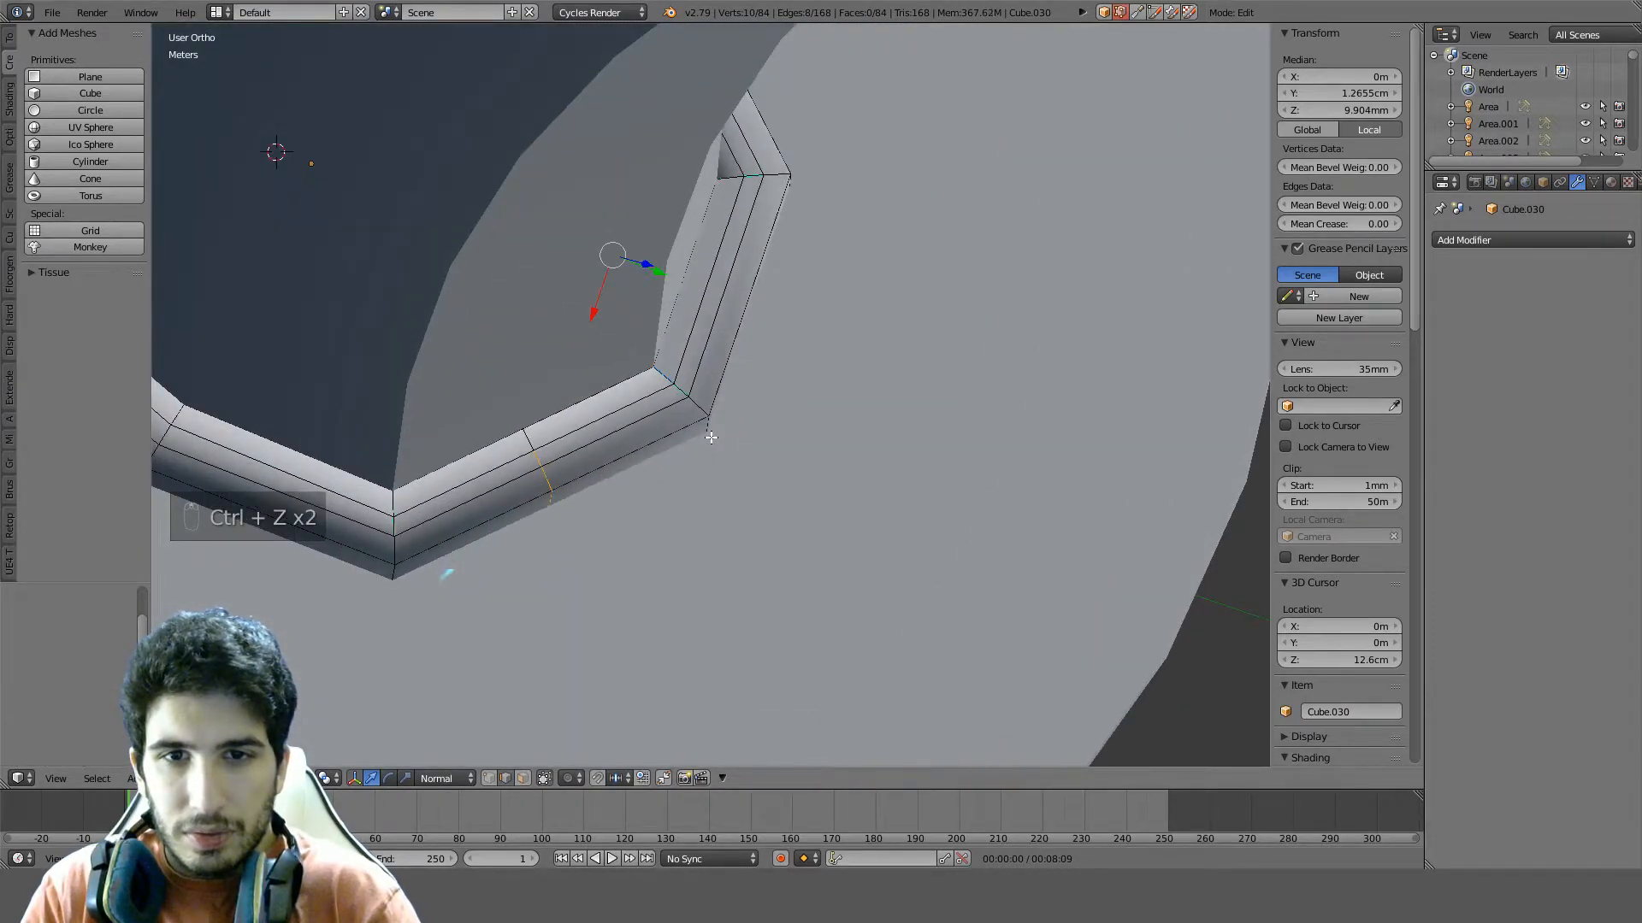
Deselect the remaining inner edges of both loops on the collar's slanted faces and move the other loop edges 1 mm along Y
{"action": "right_click", "coordinate": [534, 458], "text": "shift"}
{"action": "middle_click_drag", "start_coordinate": [790, 197], "coordinate": [734, 209]}
{"action": "key", "text": "z"}
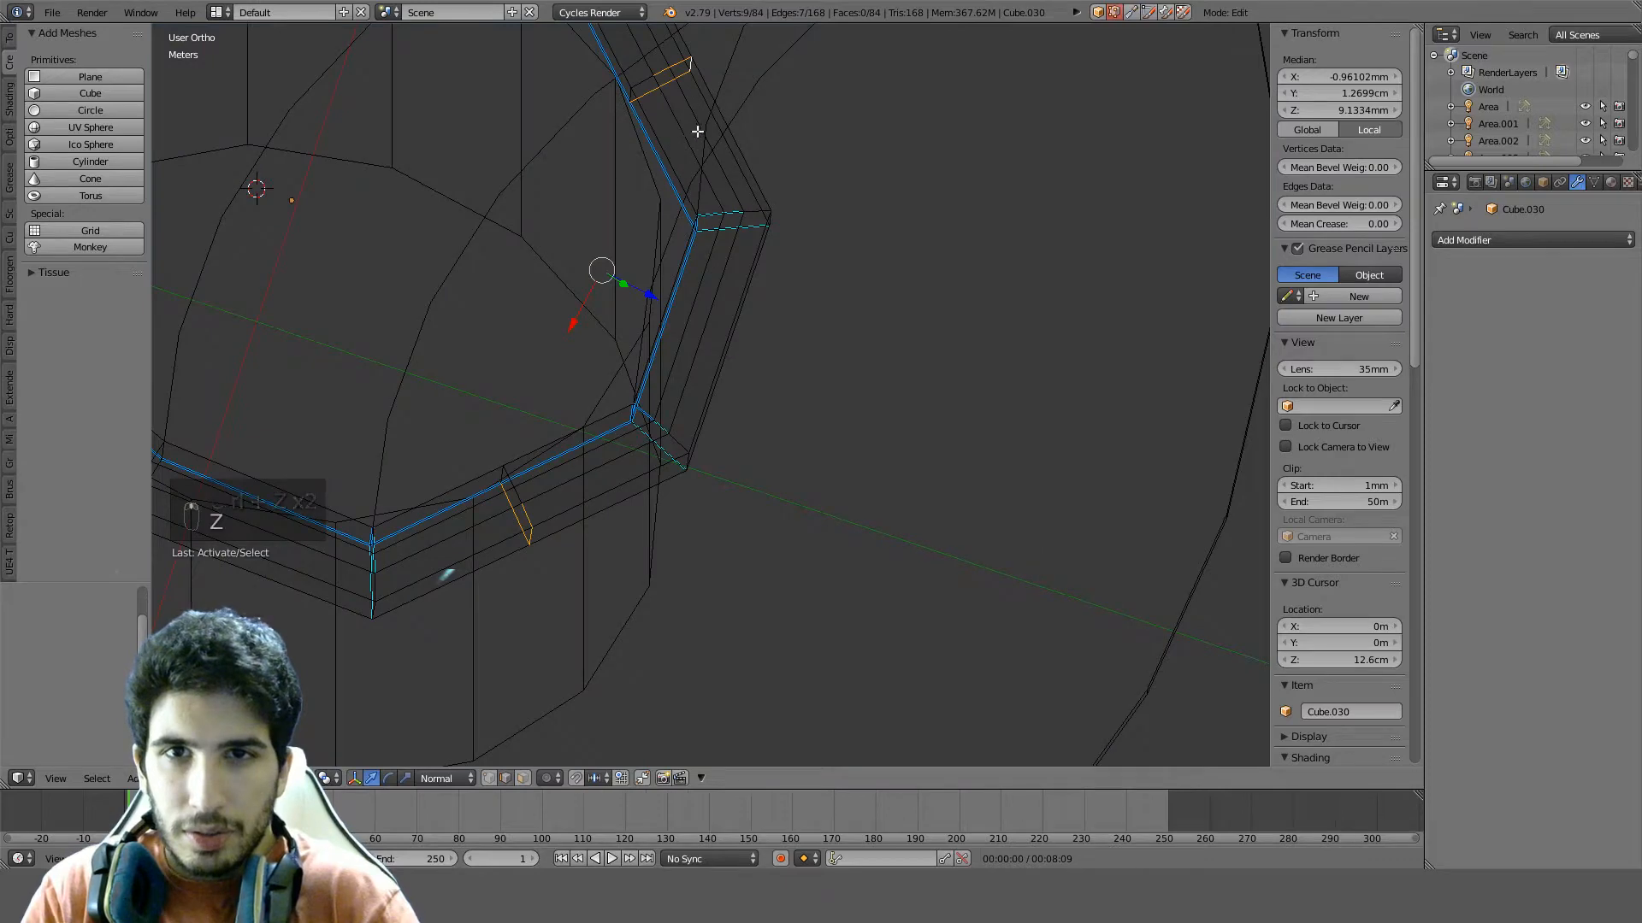
{"action": "key", "text": "KP_7"}
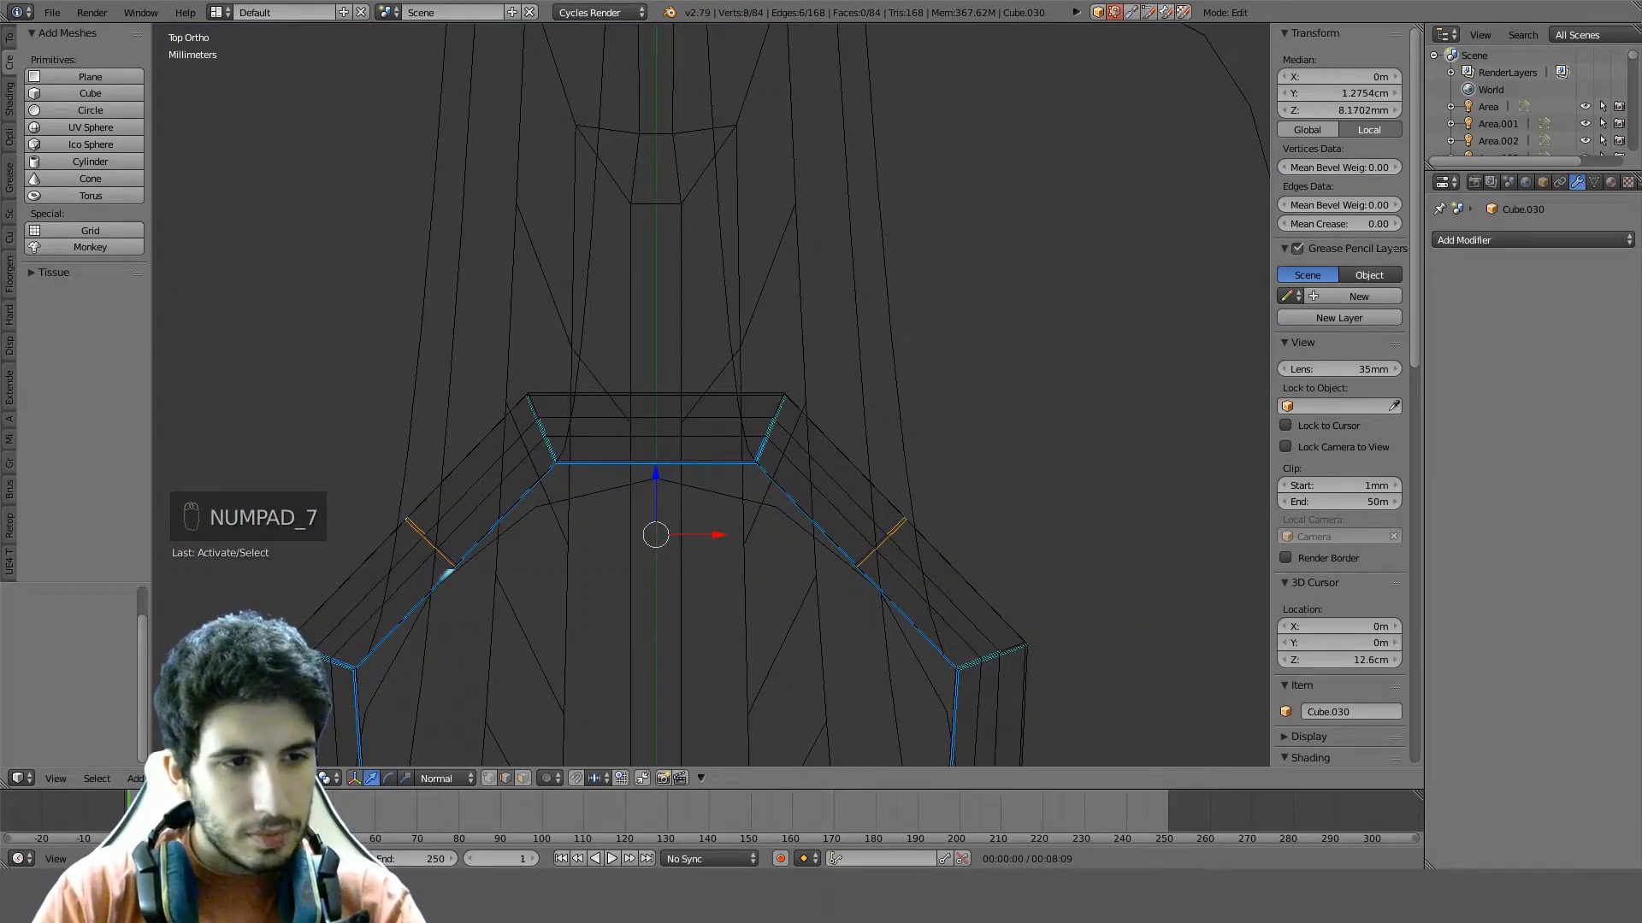
{"action": "key", "text": "ctrl+z"}
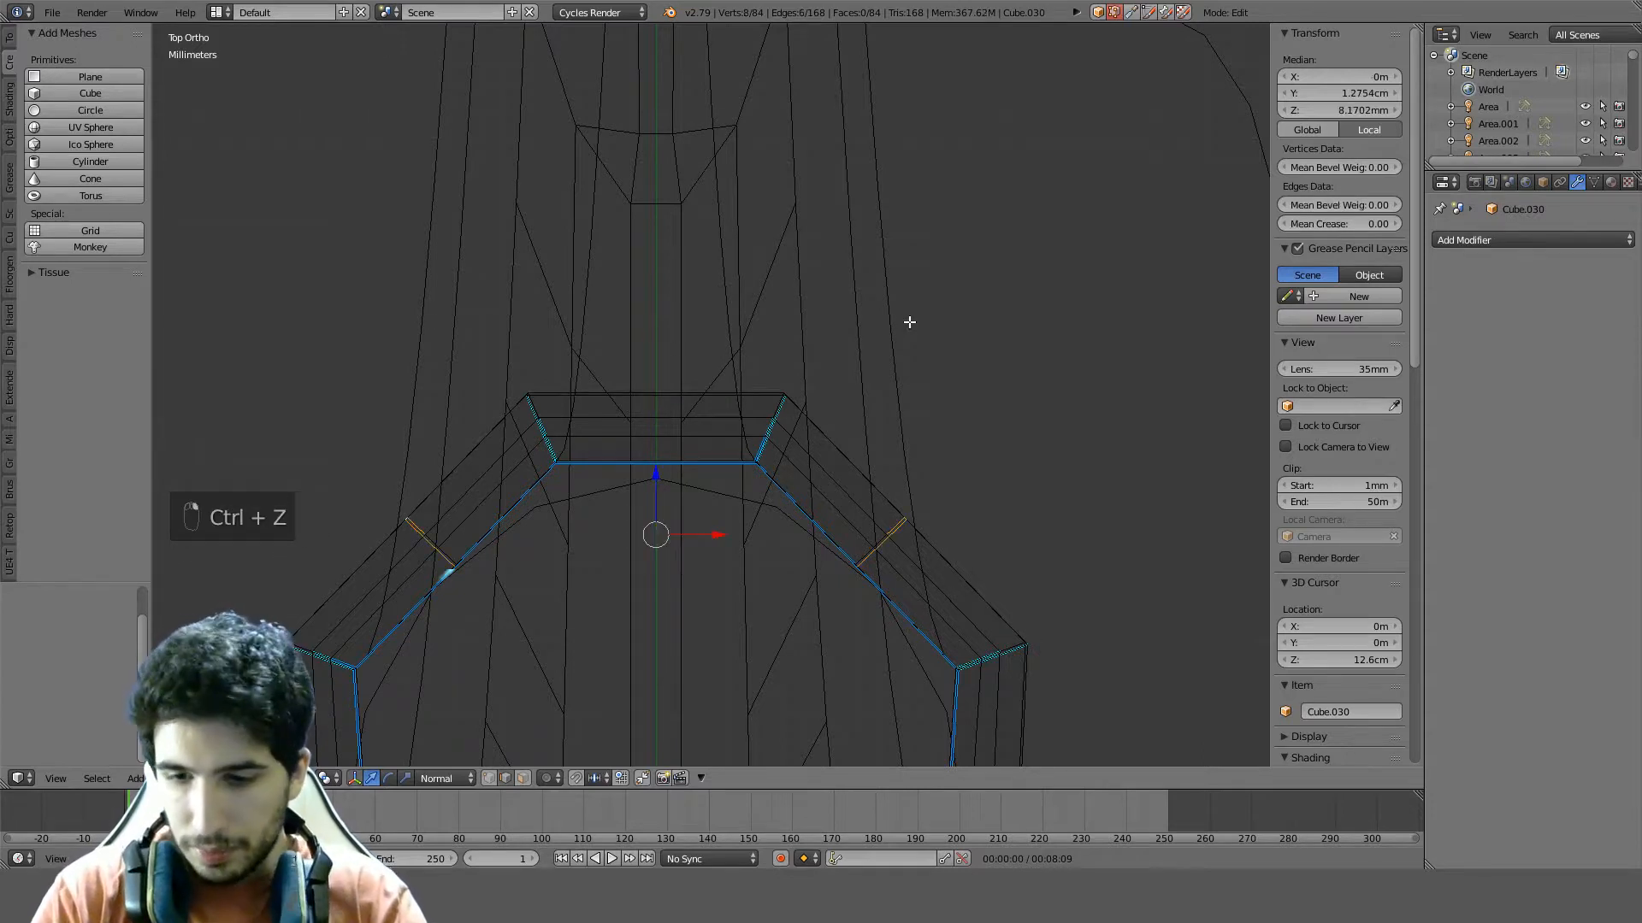
{"action": "key", "text": "KP_7"}
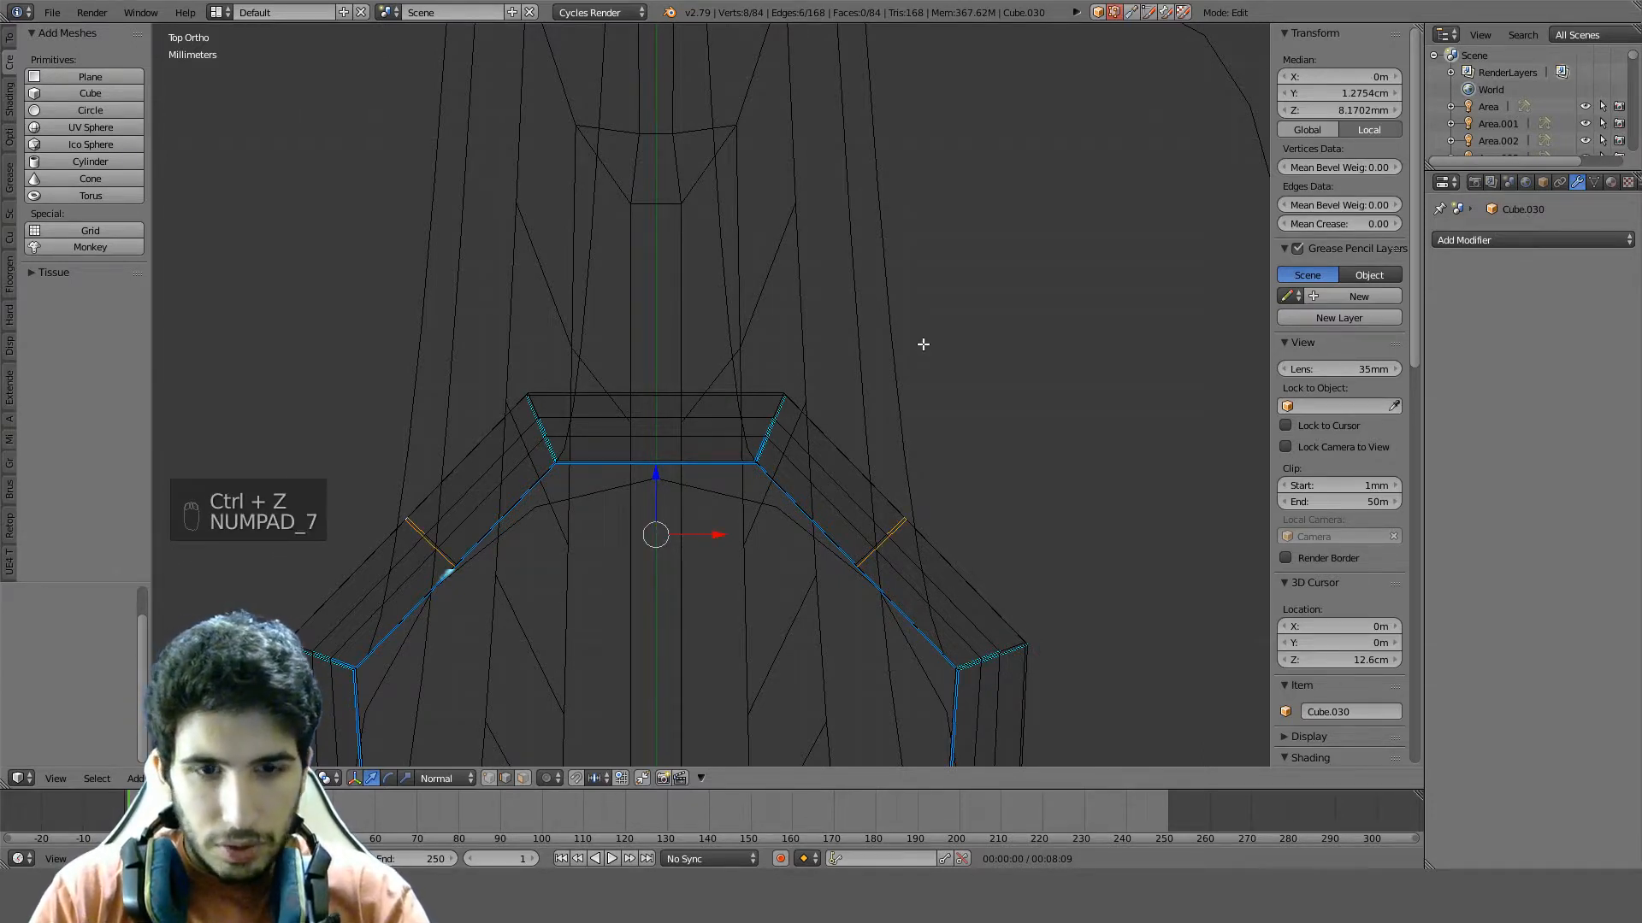
{"action": "key", "text": "g"}
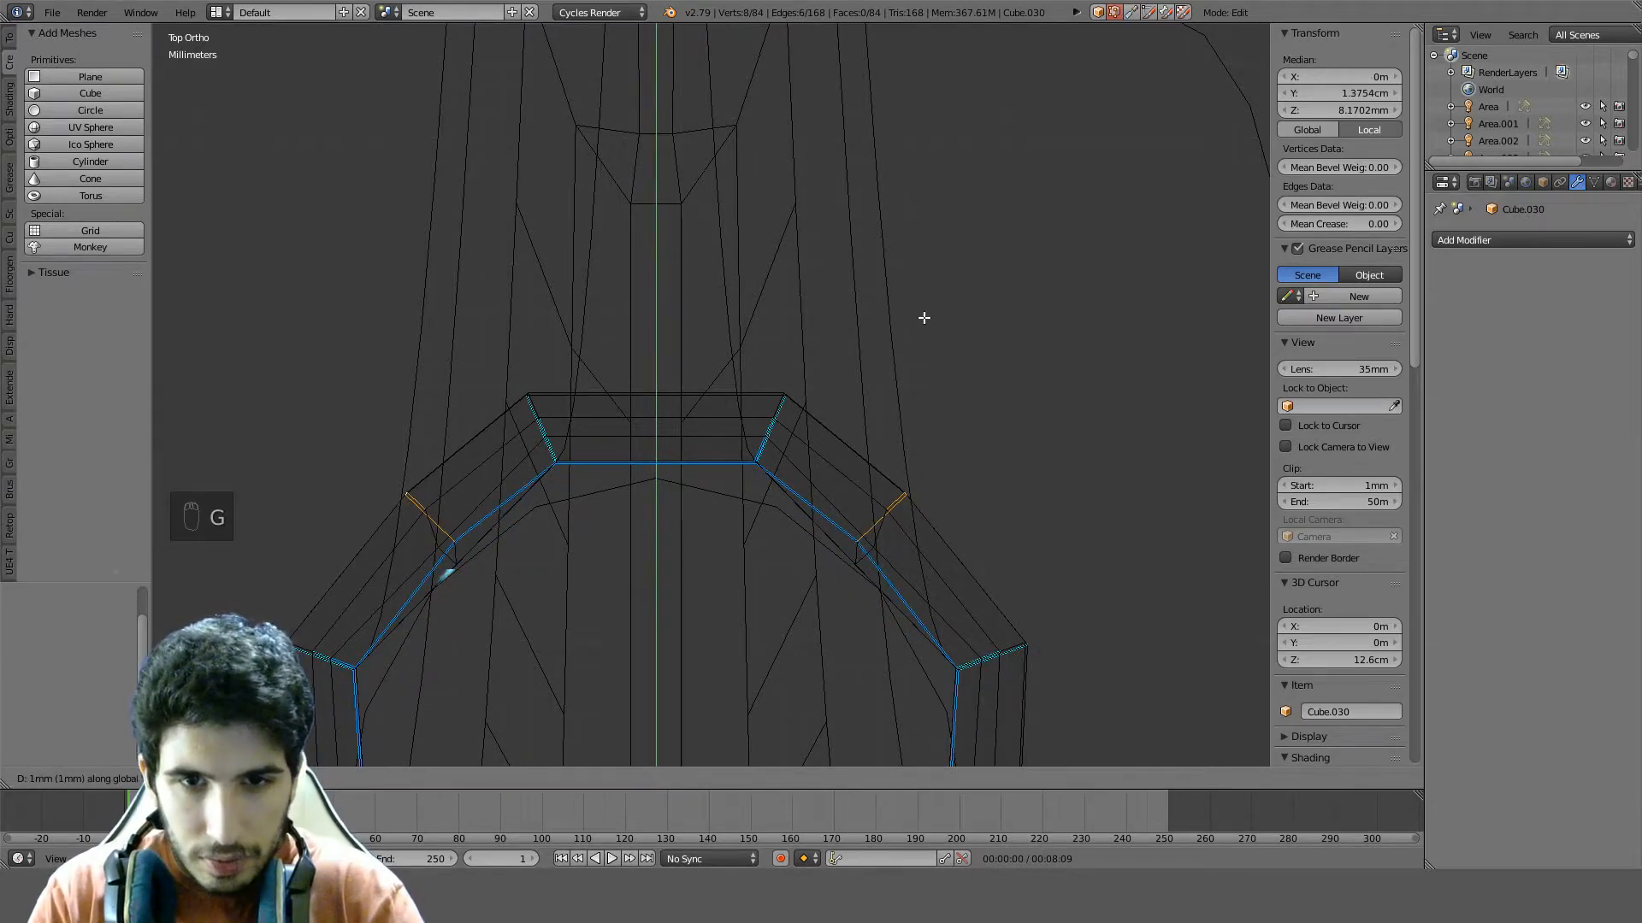
{"action": "left_click", "coordinate": [924, 321]}
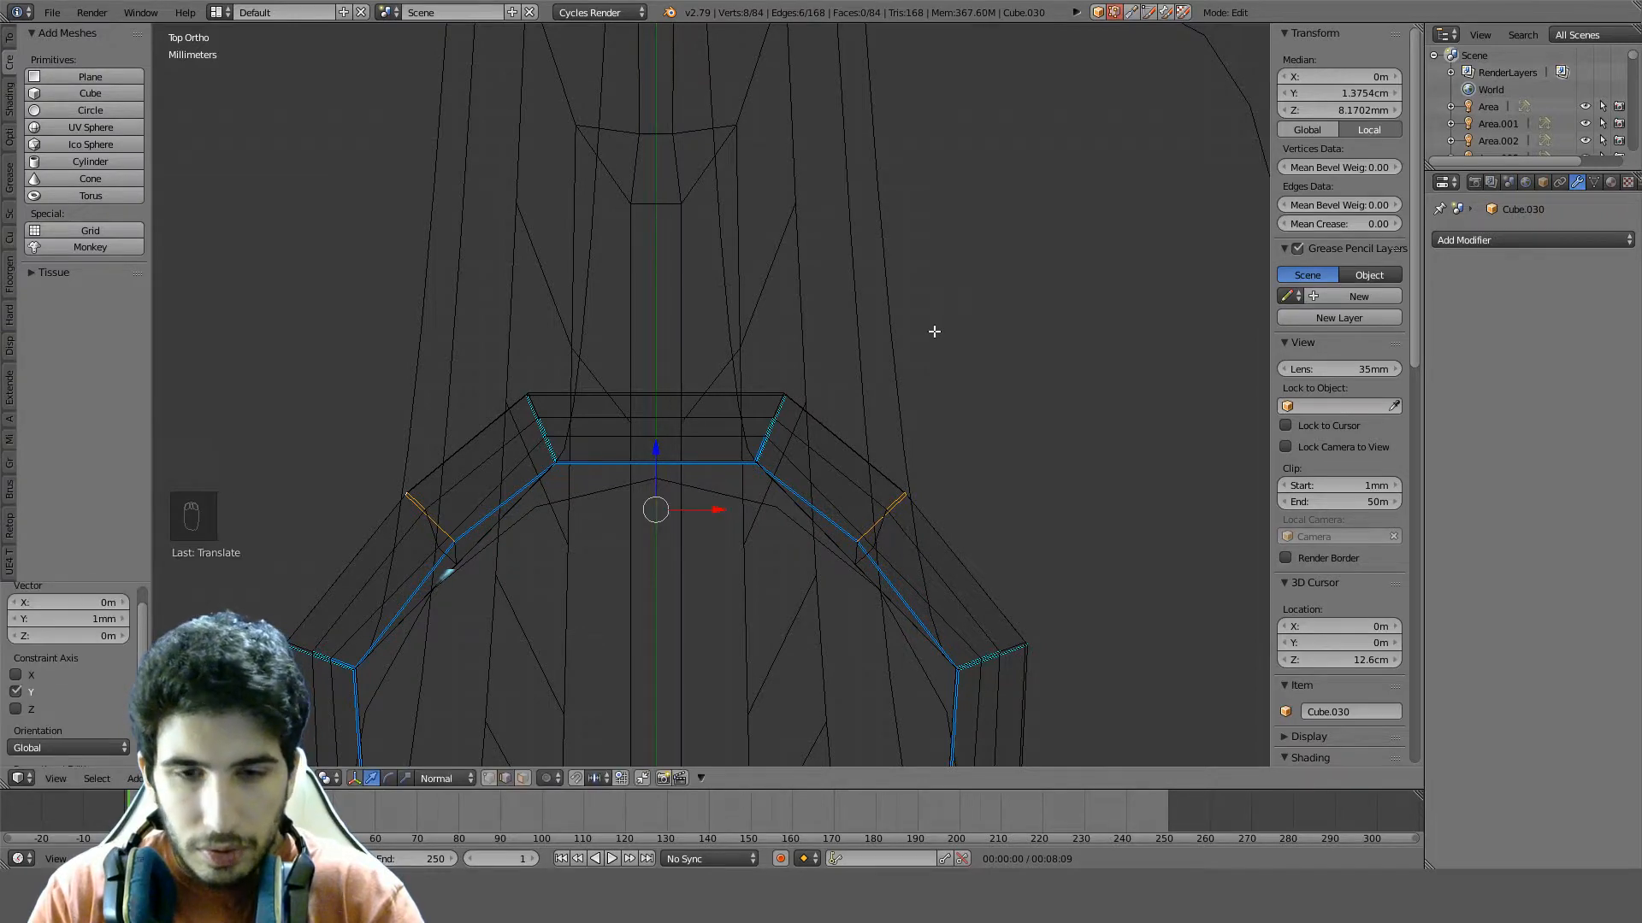
Scale the selected loop edges by 1.1 along X and inspect the collar's rounded end in solid display
{"action": "key", "text": "s"}
{"action": "key", "text": "x"}
{"action": "left_click", "coordinate": [970, 339]}
{"action": "key", "text": "z"}
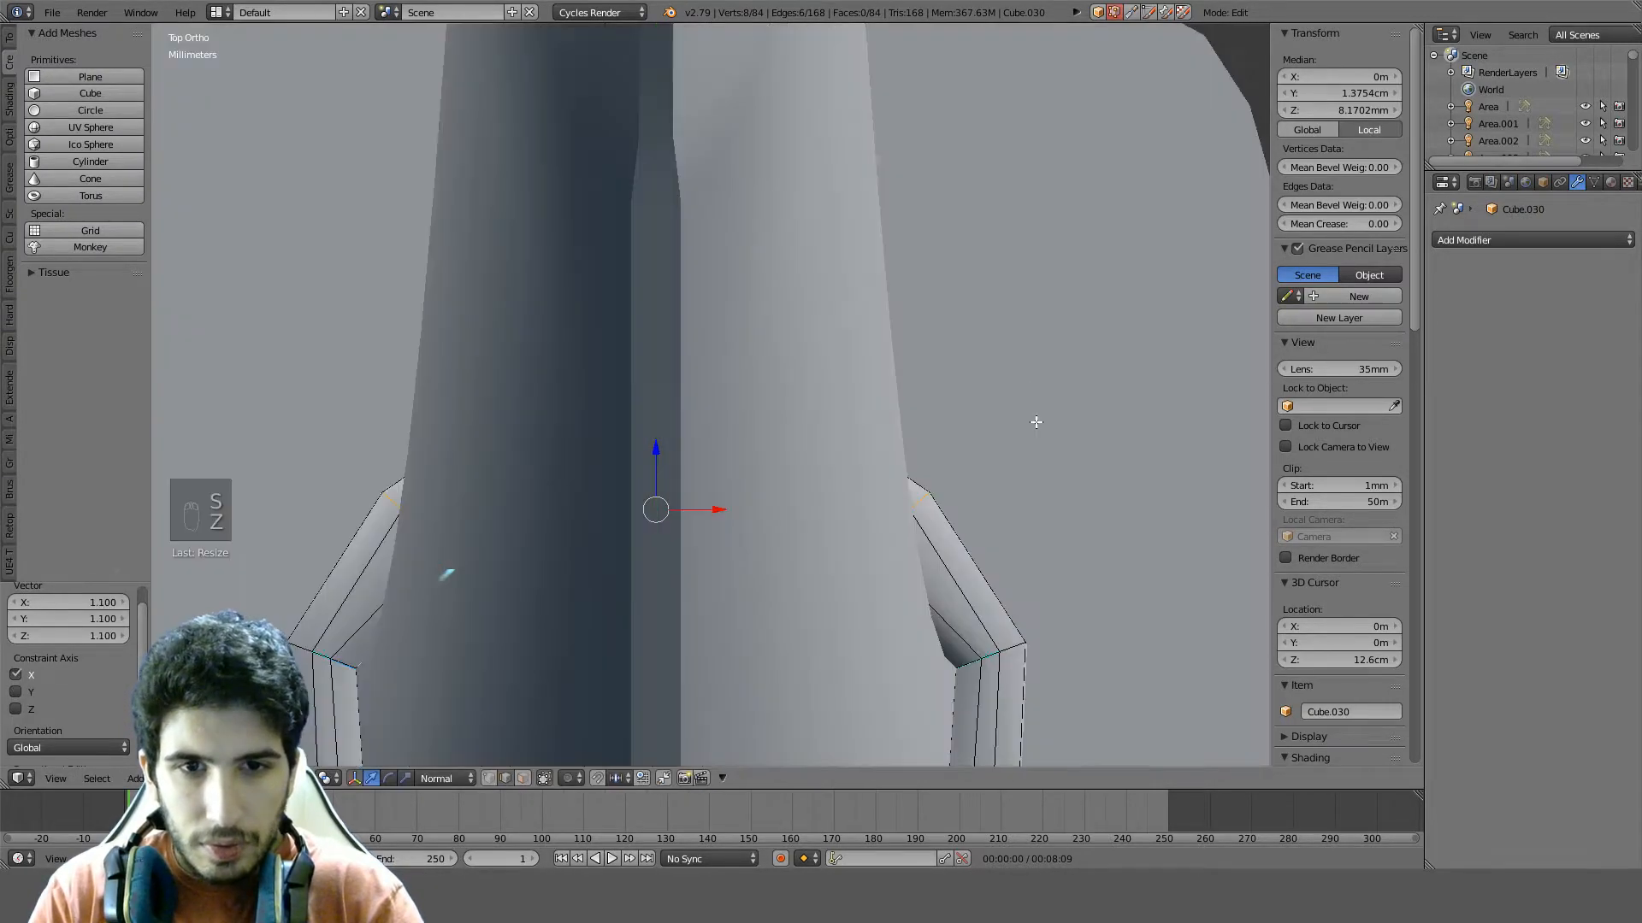
{"action": "mouse_move", "coordinate": [1034, 421]}
{"action": "middle_mouse_down"}
{"action": "mouse_move", "coordinate": [745, 292]}
{"action": "mouse_move", "coordinate": [638, 260]}
{"action": "mouse_move", "coordinate": [583, 265]}
{"action": "middle_mouse_up"}
{"action": "middle_click_drag", "start_coordinate": [707, 231], "coordinate": [809, 487], "text": "shift"}
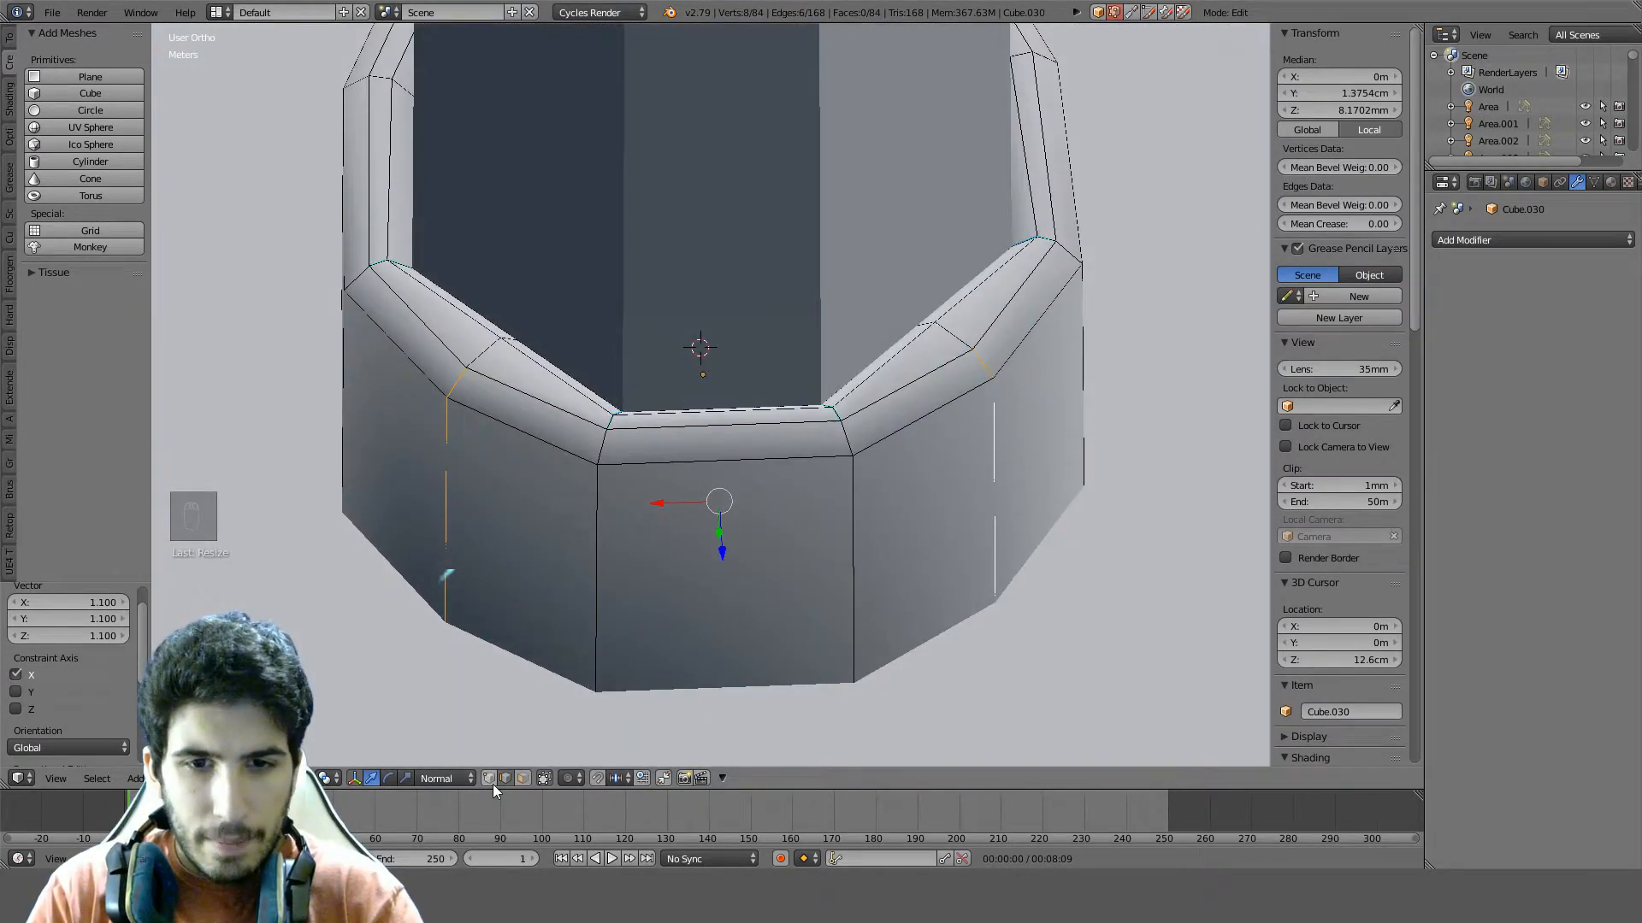
Try to slide the two inner bevel vertices on the collar's slanted faces together along their edges
{"action": "right_click", "coordinate": [506, 335]}
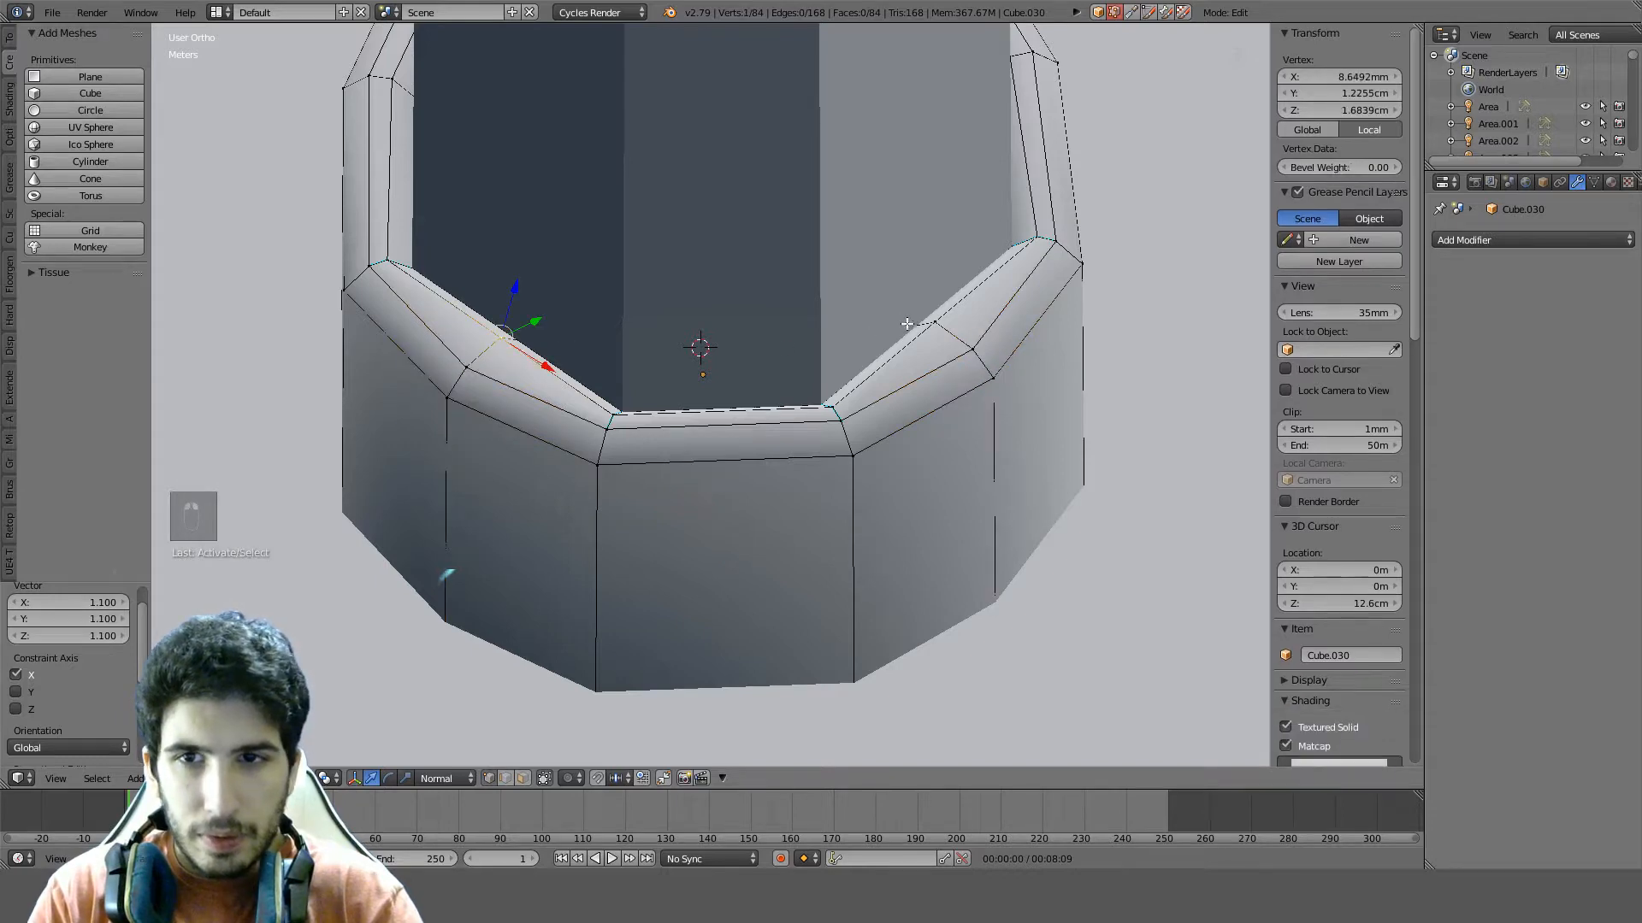
{"action": "key", "text": "KP_7"}
{"action": "key", "text": "z"}
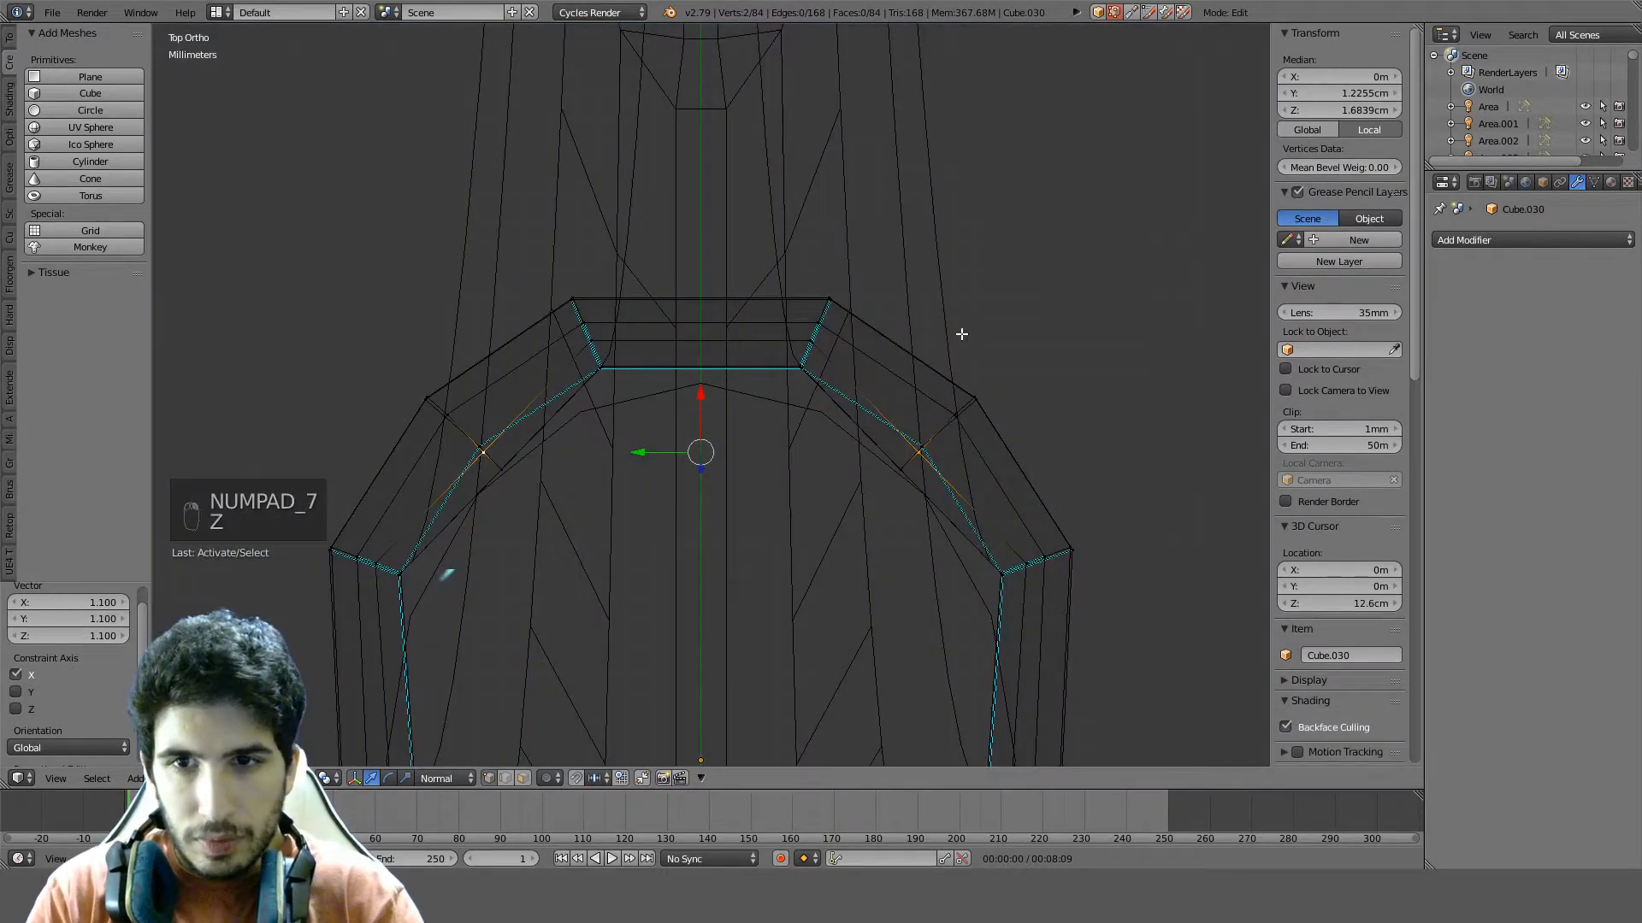
{"action": "key", "text": "g"}
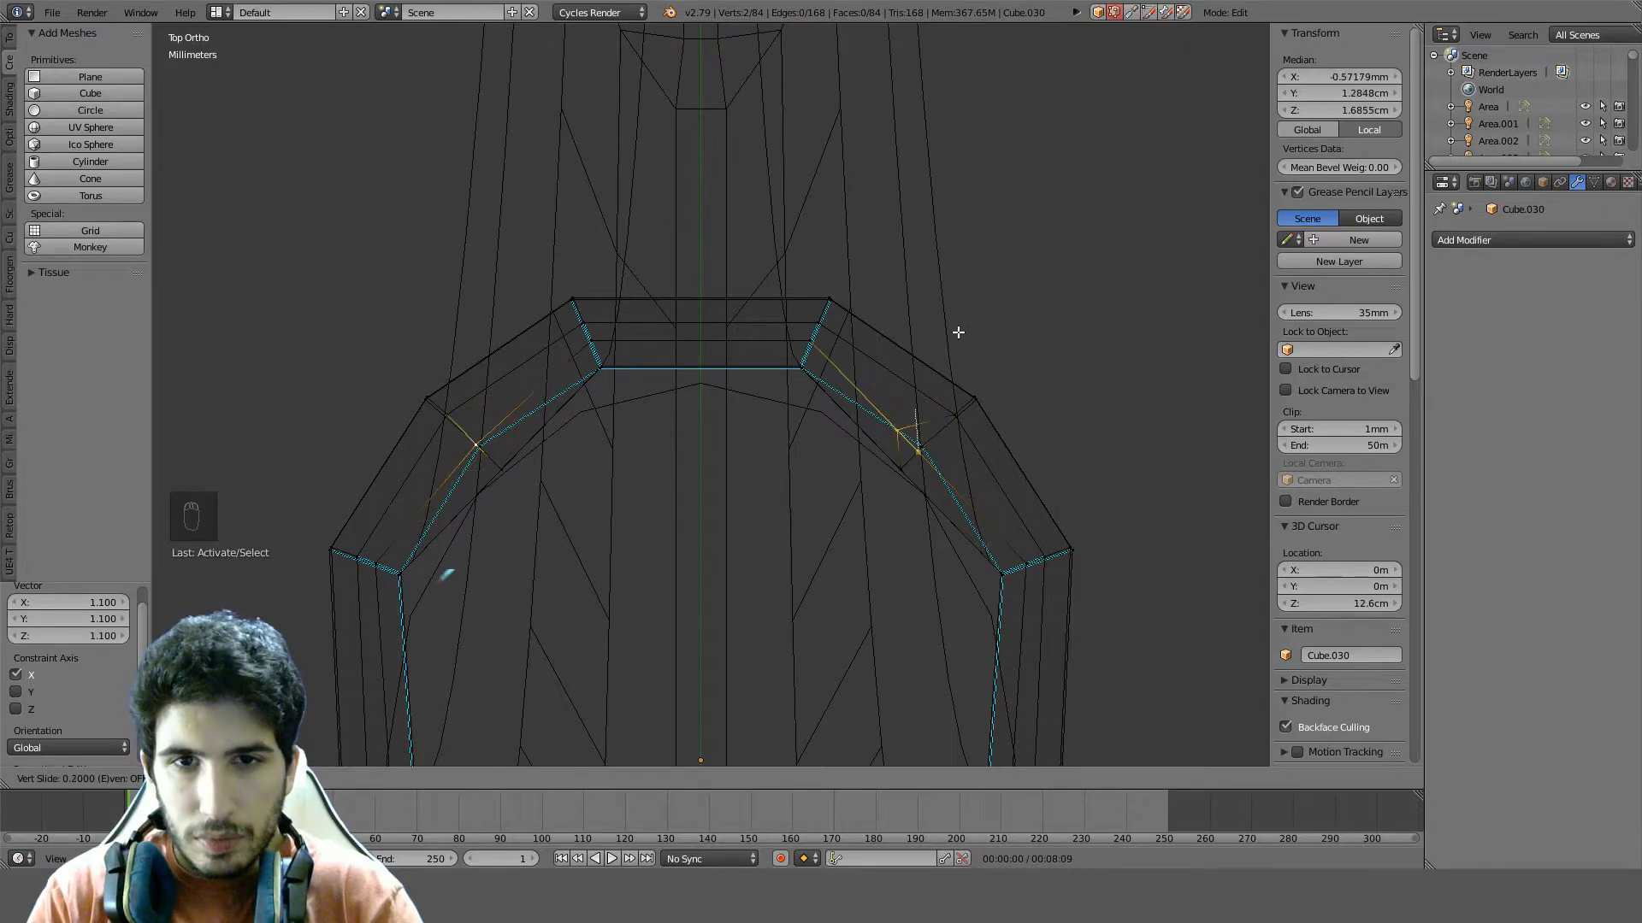
{"action": "left_click", "coordinate": [780, 383]}
Slide the inner bevel vertex on the collar's negative-X slanted face outward by a factor of 0.5
{"action": "right_click", "coordinate": [480, 442]}
{"action": "middle_click_drag", "start_coordinate": [480, 442], "coordinate": [631, 344]}
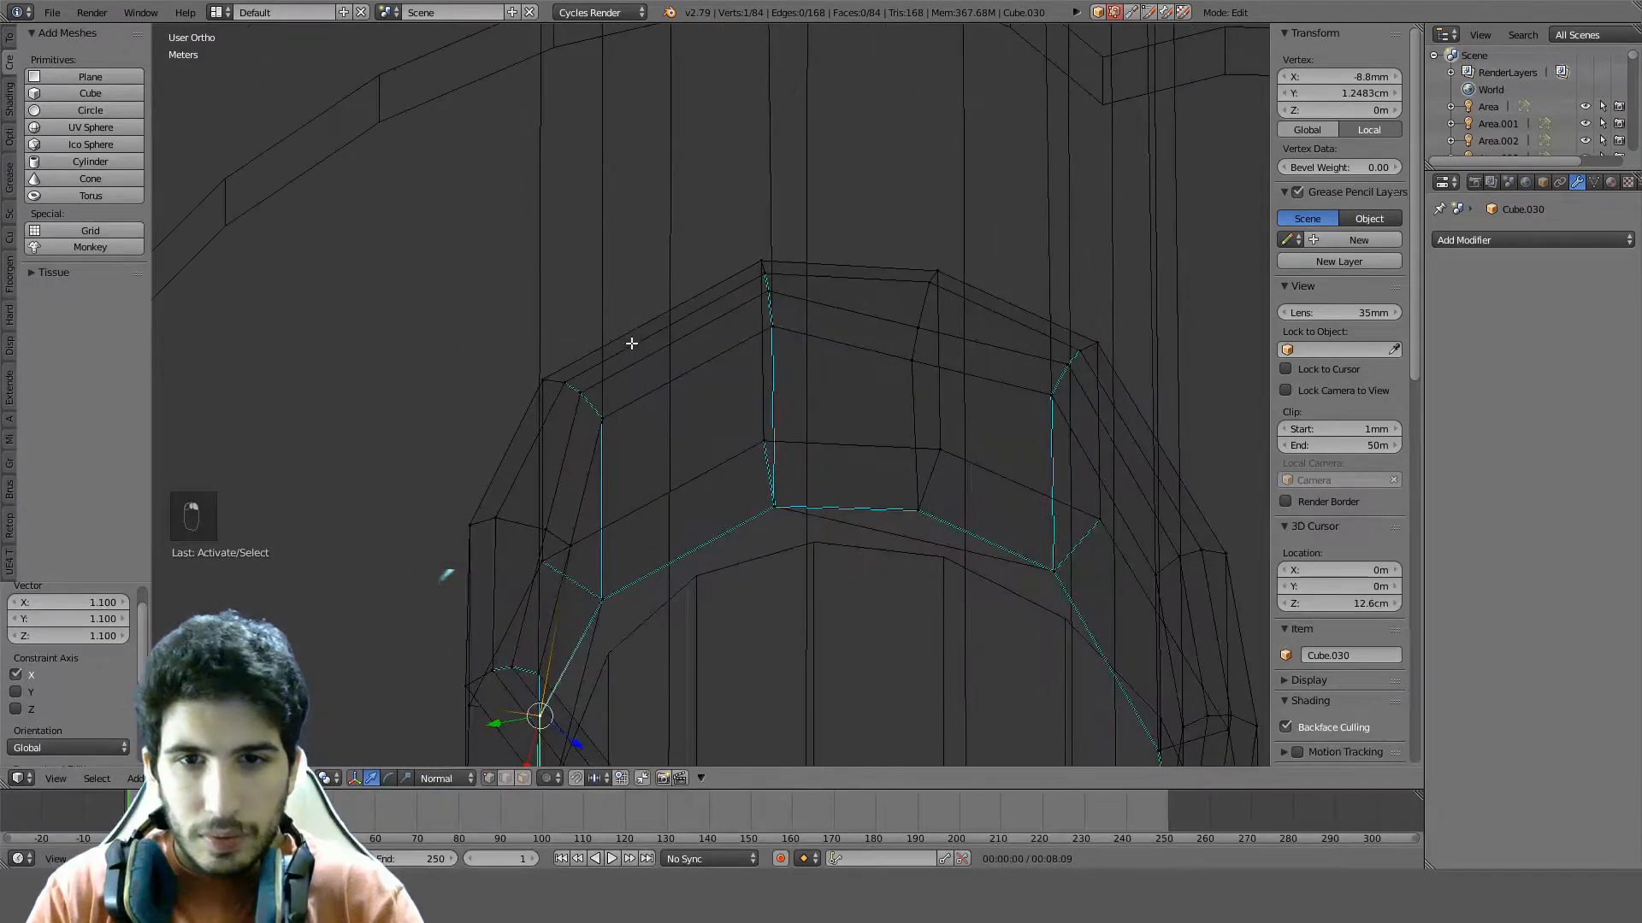
{"action": "key", "text": "z"}
{"action": "right_click", "coordinate": [550, 506]}
{"action": "middle_click_drag", "start_coordinate": [550, 506], "coordinate": [659, 439]}
{"action": "key", "text": "g"}
{"action": "key", "text": "g"}
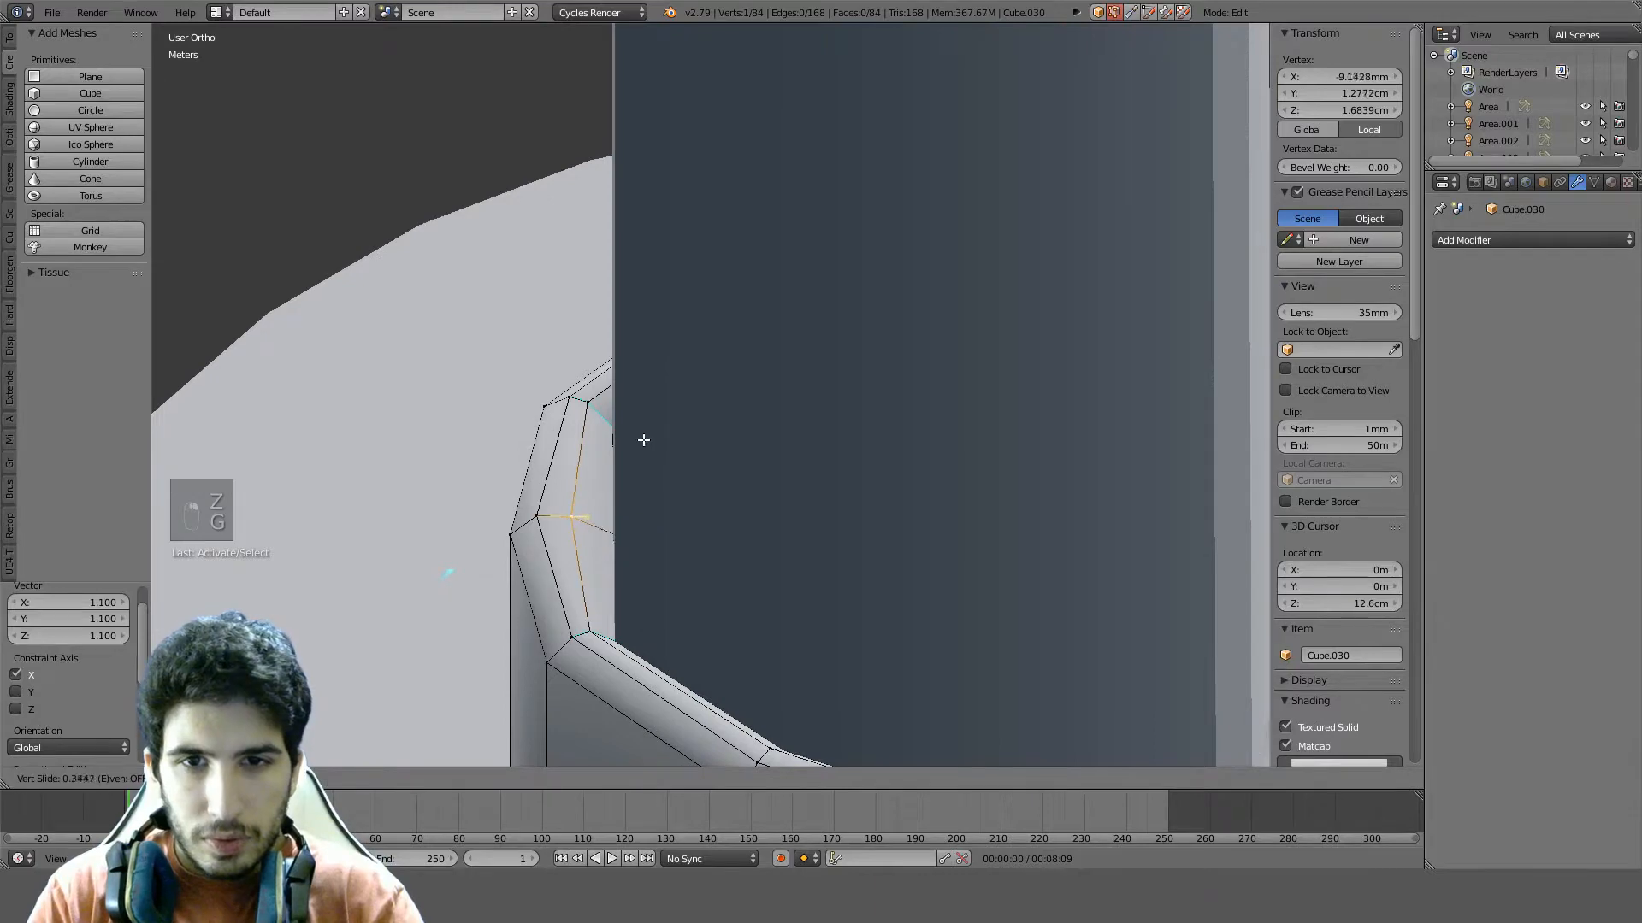
{"action": "left_click", "coordinate": [635, 440]}
Slide the inner bevel vertex on the collar's positive-X slanted face outward by a factor of 0.6
{"action": "middle_click_drag", "start_coordinate": [934, 428], "coordinate": [847, 530]}
{"action": "key", "text": "g"}
{"action": "key", "text": "g"}
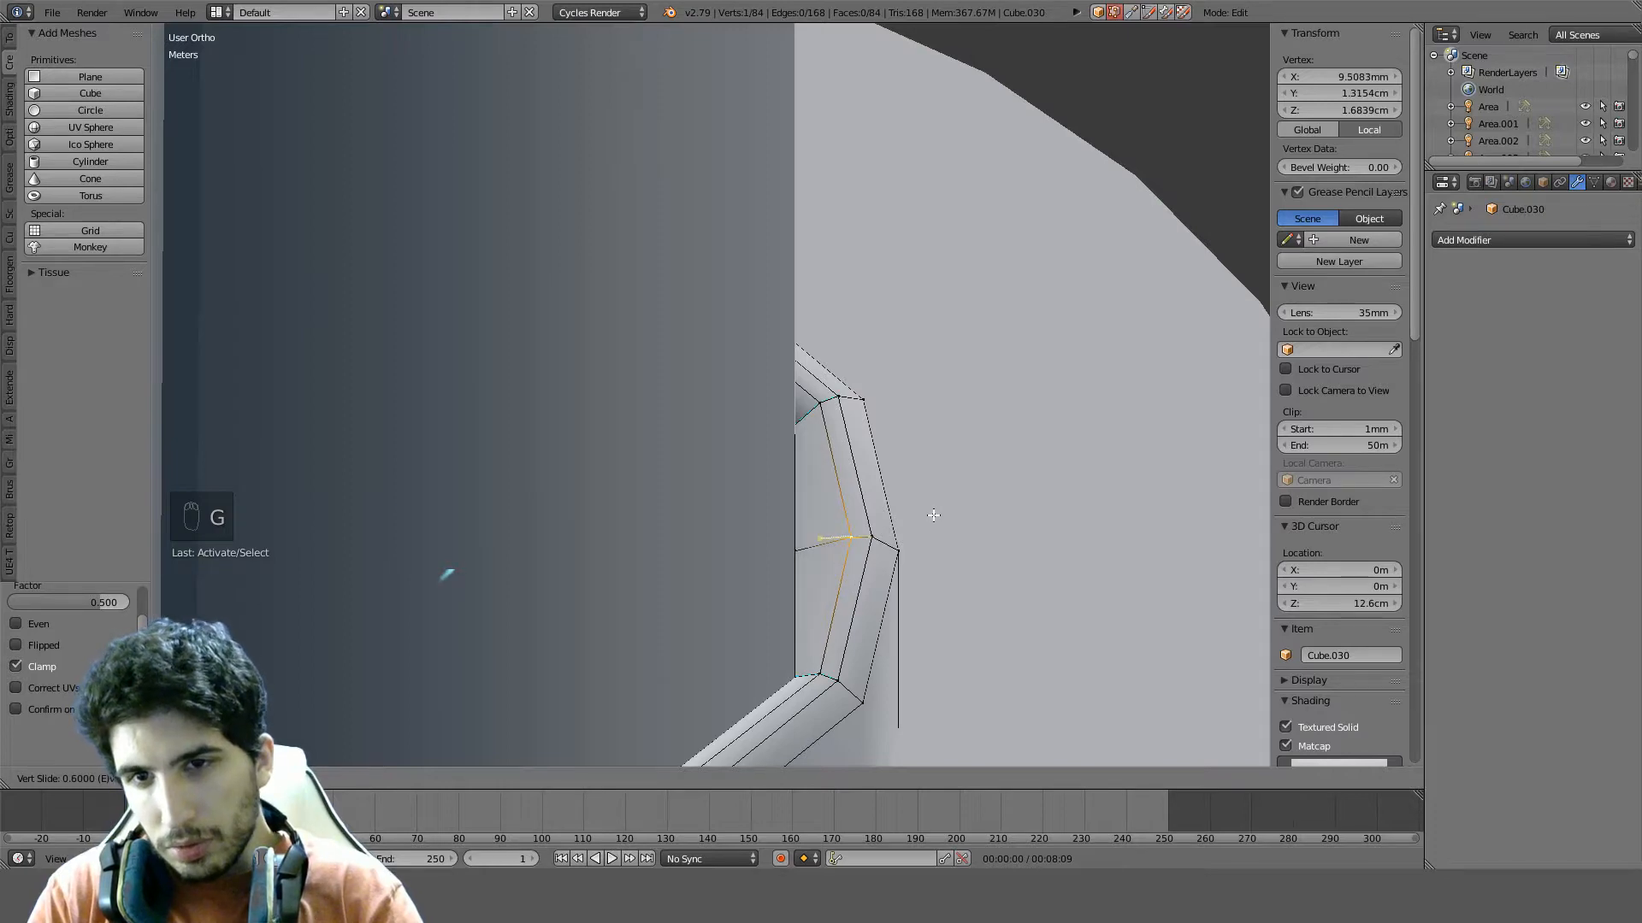
{"action": "left_click", "coordinate": [929, 514]}
Select the two inner rim vertices on the slanted faces and inspect the collar from above and at an angle
{"action": "middle_click_drag", "start_coordinate": [929, 514], "coordinate": [696, 454]}
{"action": "key", "text": "z"}
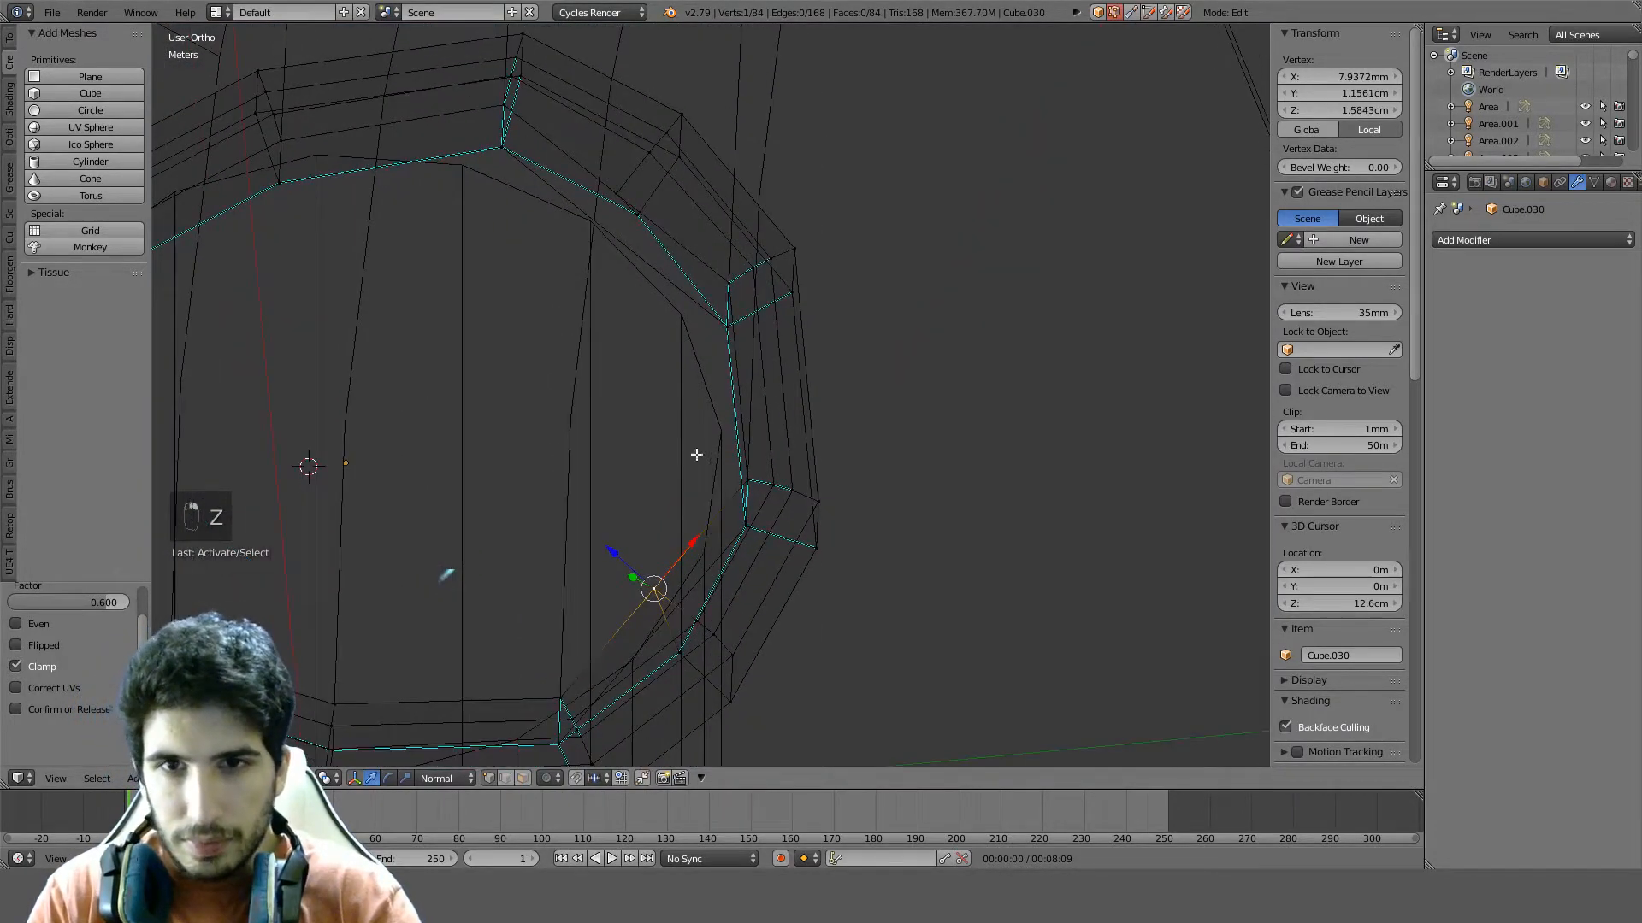
{"action": "middle_click_drag", "start_coordinate": [714, 302], "coordinate": [710, 571], "text": "shift"}
{"action": "right_click", "coordinate": [622, 456], "text": "shift"}
{"action": "key", "text": "KP_7"}
{"action": "key", "text": "z"}
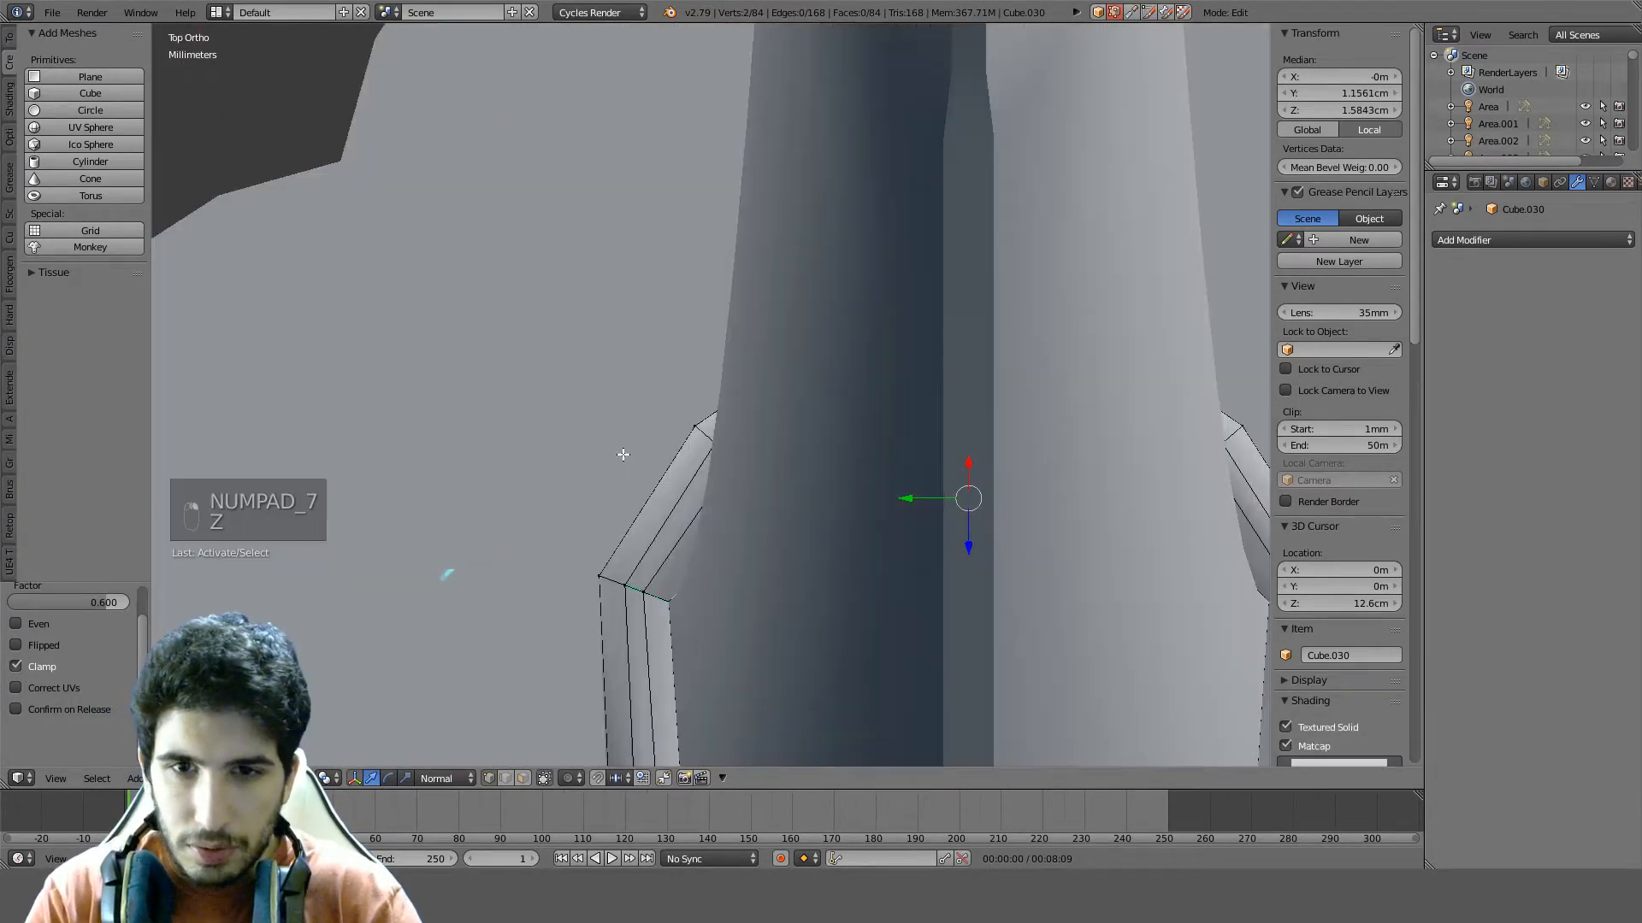
{"action": "mouse_move", "coordinate": [624, 454]}
{"action": "middle_mouse_down"}
{"action": "mouse_move", "coordinate": [758, 469]}
{"action": "mouse_move", "coordinate": [931, 411]}
{"action": "mouse_move", "coordinate": [872, 344]}
{"action": "mouse_move", "coordinate": [801, 420]}
{"action": "mouse_move", "coordinate": [736, 591]}
{"action": "mouse_move", "coordinate": [892, 545]}
{"action": "middle_mouse_up"}
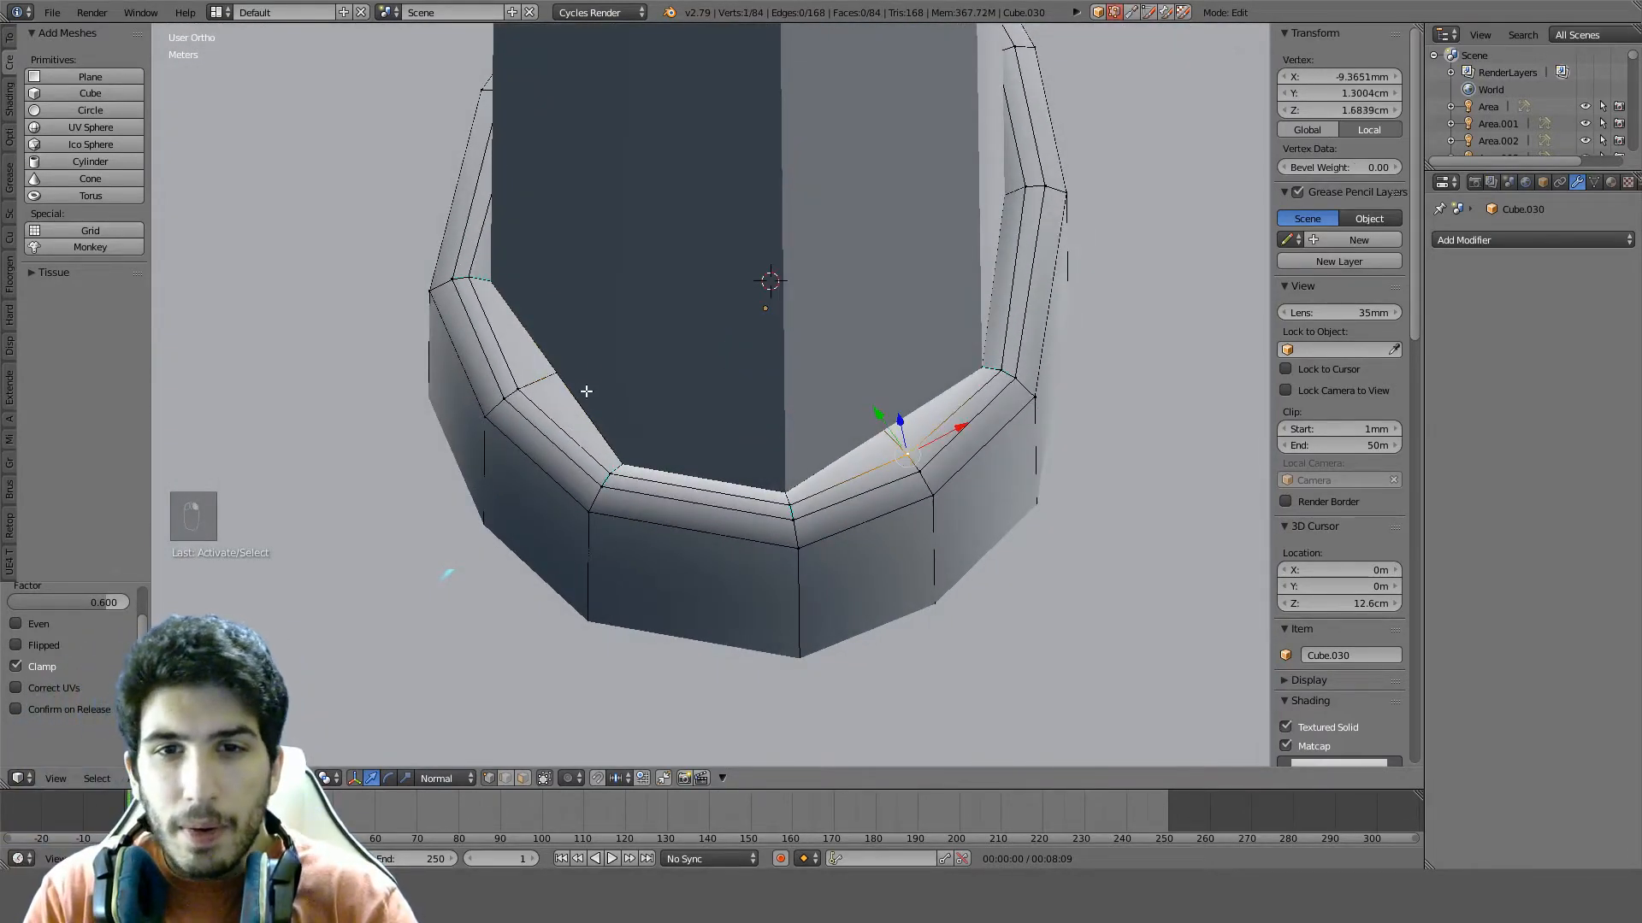
Restore the selection of both slid bevel vertices on the slanted faces and view them from above in wireframe
{"action": "key", "text": "ctrl+z"}
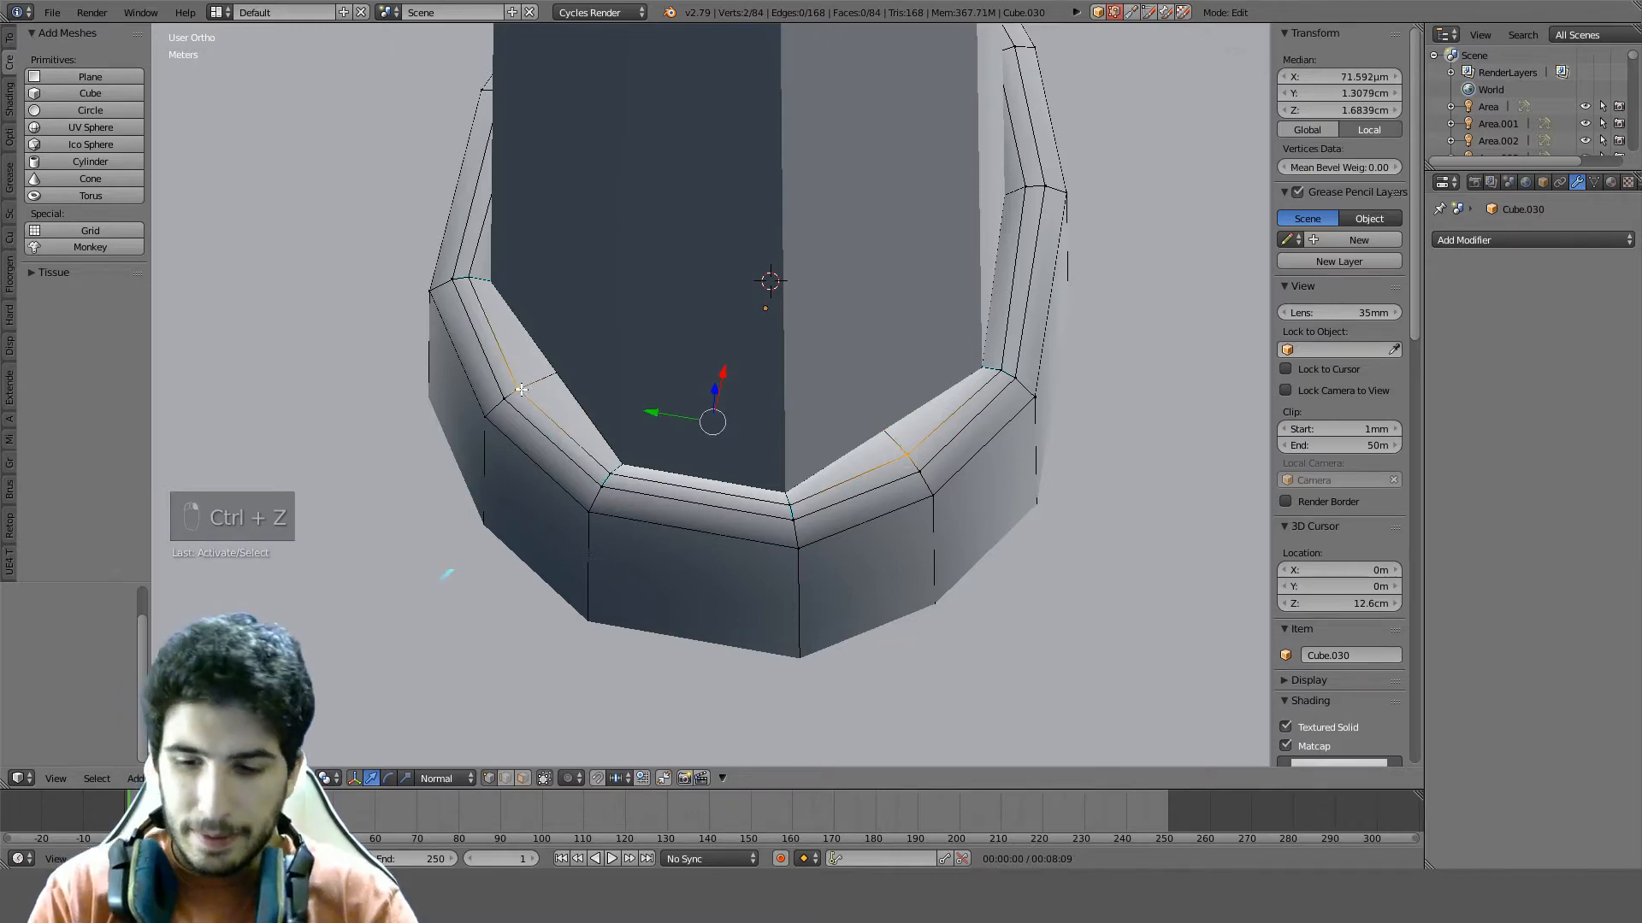
{"action": "key", "text": "KP_7"}
{"action": "key", "text": "z"}
{"action": "scroll", "coordinate": [770, 380], "scroll_direction": "up", "scroll_amount": 1}
{"action": "key", "text": "a"}
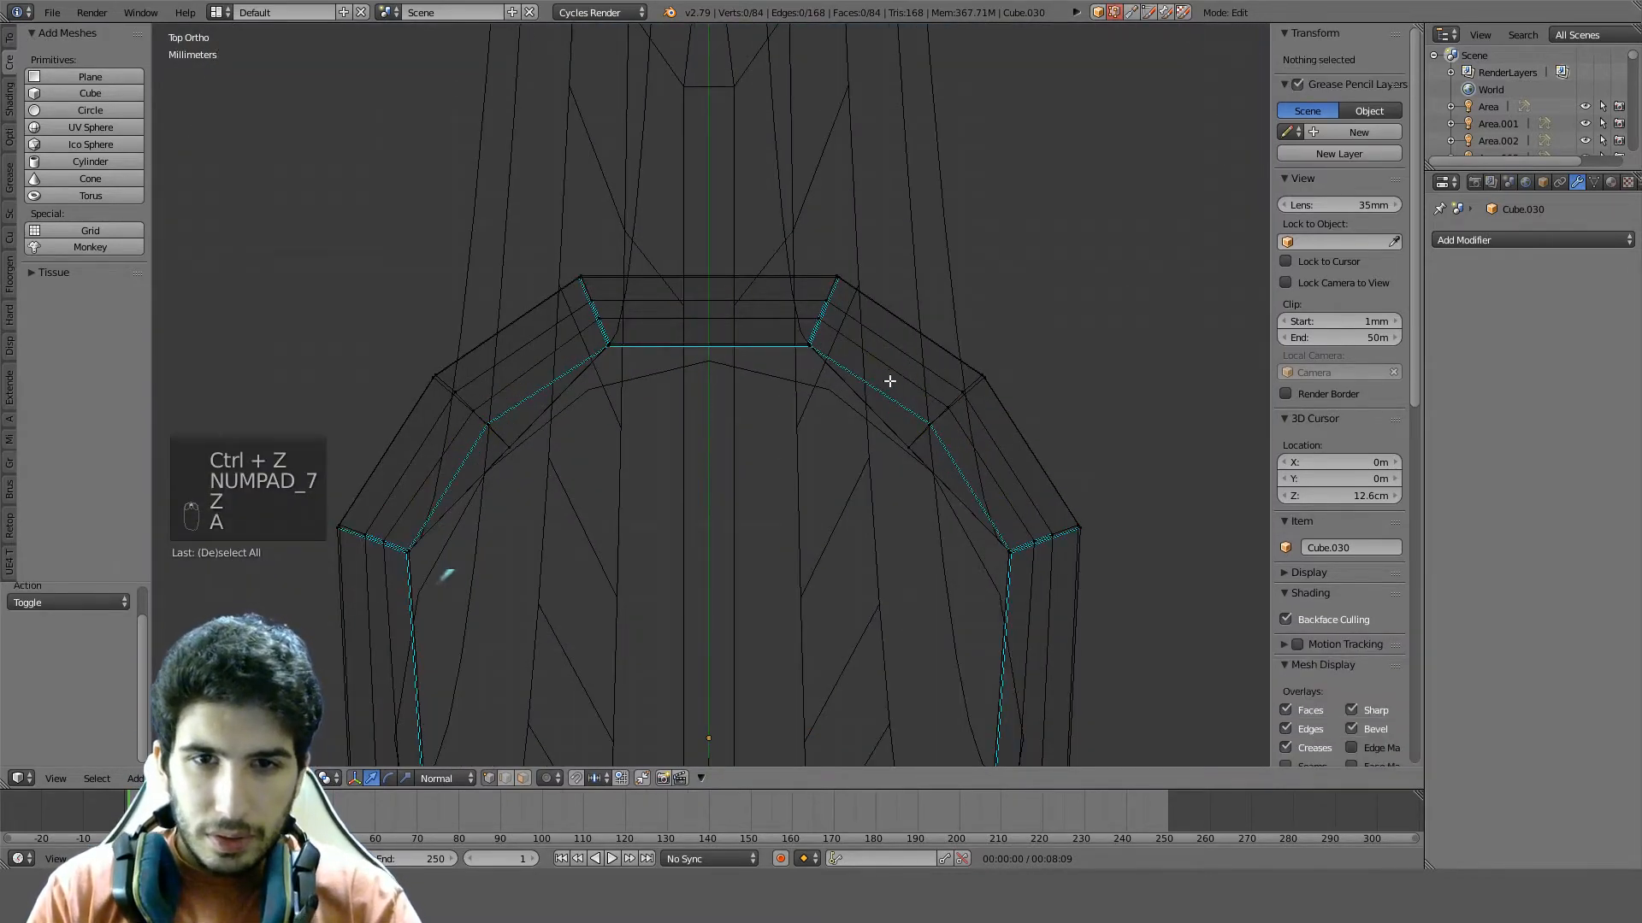
{"action": "right_click", "coordinate": [946, 405]}
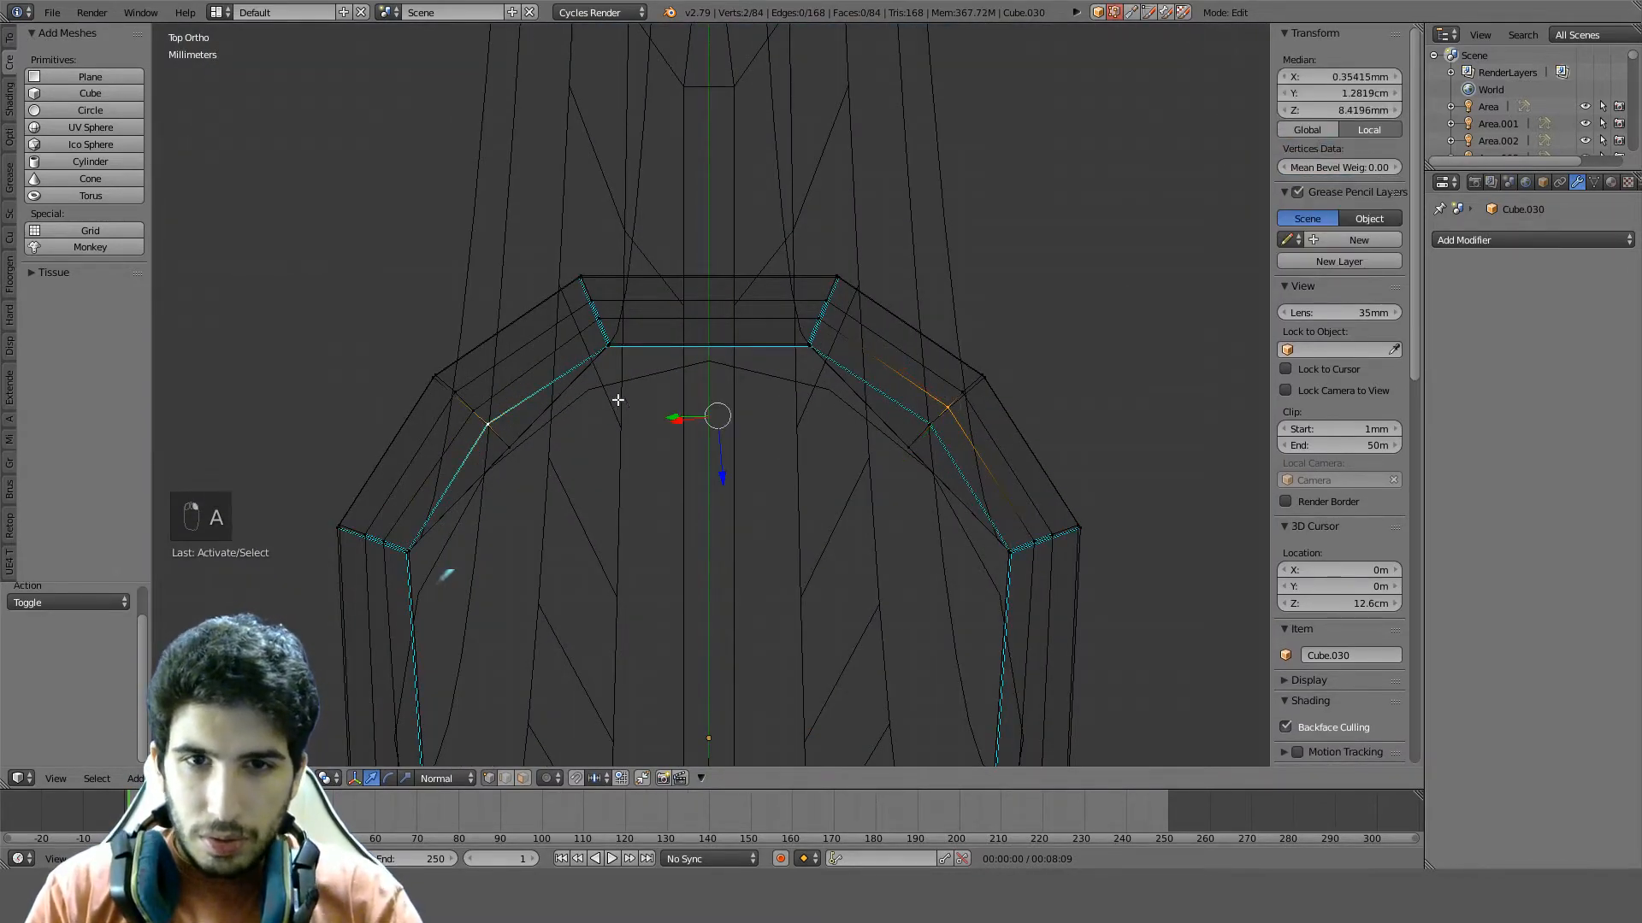
{"action": "key", "text": "ctrl+z"}
{"action": "key", "text": "z"}
{"action": "mouse_move", "coordinate": [545, 399]}
{"action": "middle_mouse_down"}
{"action": "mouse_move", "coordinate": [997, 330]}
{"action": "mouse_move", "coordinate": [890, 300]}
{"action": "middle_mouse_up"}
{"action": "key", "text": "KP_7"}
{"action": "key", "text": "z"}
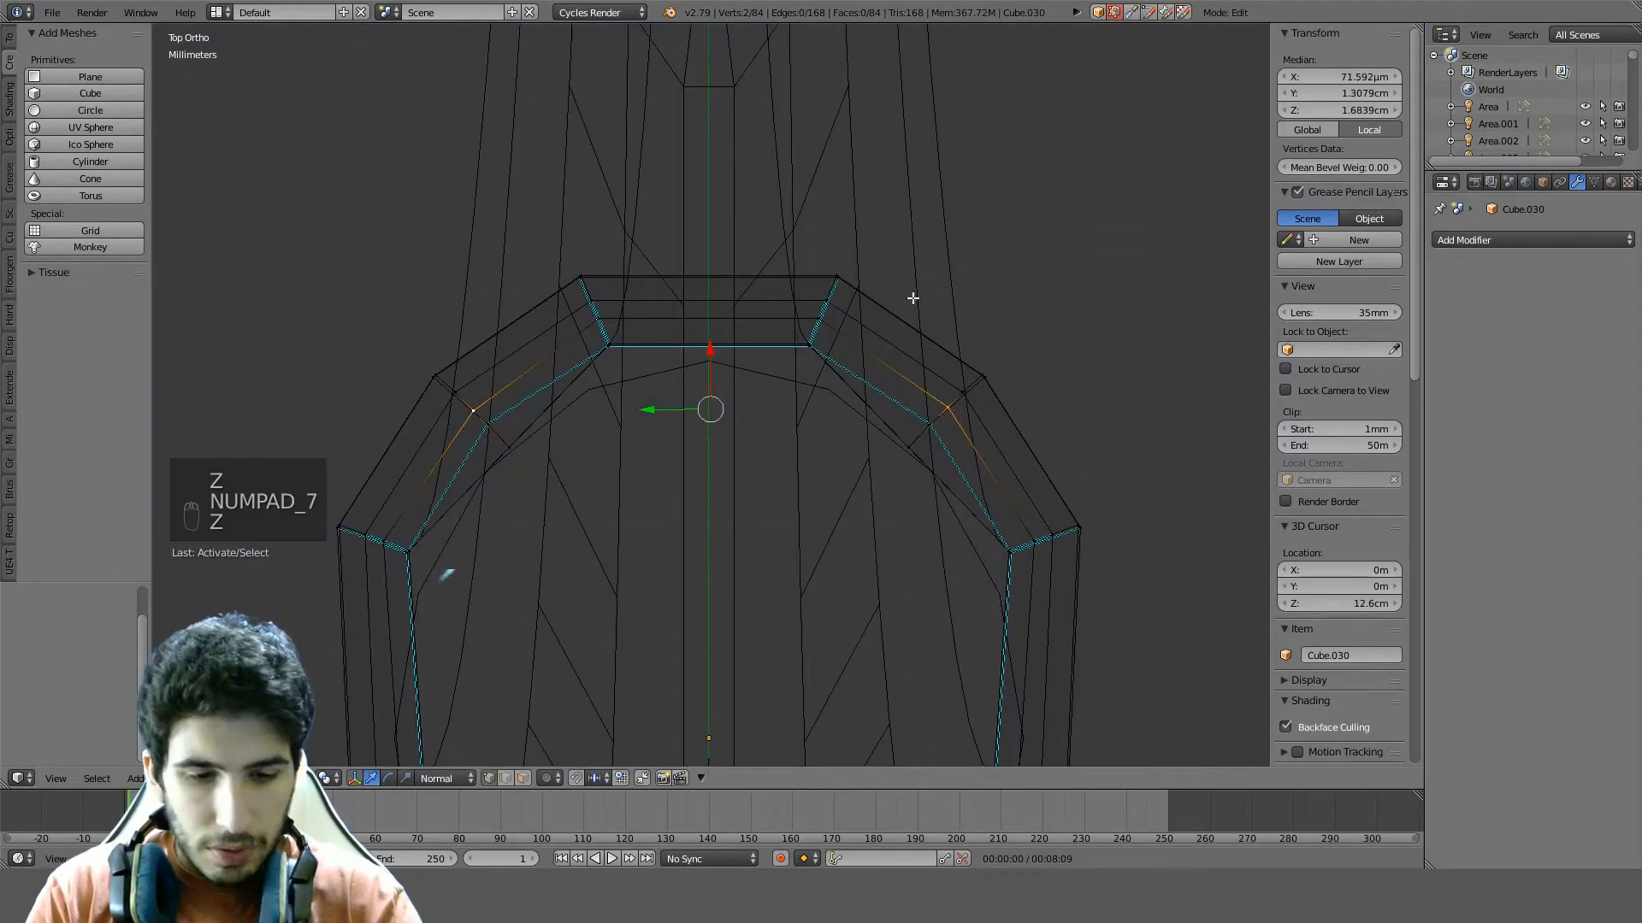
Move the two selected bevel vertices -1 mm along Y and scale them by 0.9 along X
{"action": "key", "text": "g"}
{"action": "left_click", "coordinate": [909, 313]}
{"action": "key", "text": "s"}
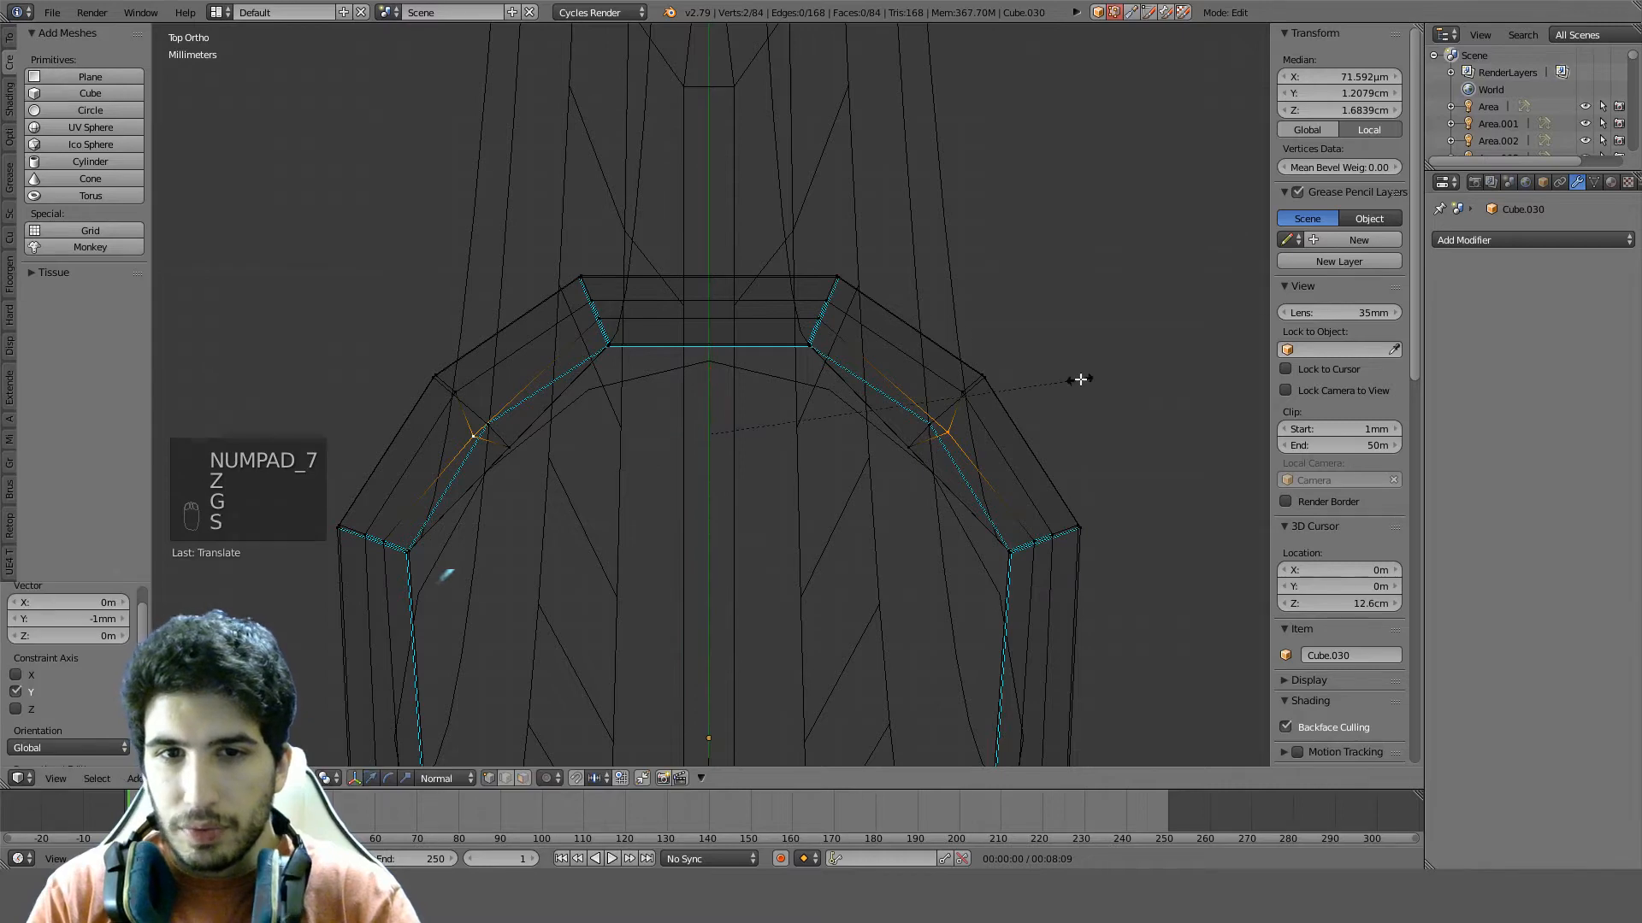
{"action": "key", "text": "x"}
{"action": "key", "text": "z"}
{"action": "mouse_move", "coordinate": [1045, 379]}
{"action": "middle_mouse_down"}
{"action": "mouse_move", "coordinate": [721, 300]}
{"action": "mouse_move", "coordinate": [690, 279]}
{"action": "mouse_move", "coordinate": [707, 194]}
{"action": "mouse_move", "coordinate": [779, 299]}
{"action": "middle_mouse_up"}
Select the two outer bevel vertices on the slanted faces, move them -0.5 mm along Y and scale them inward along X
{"action": "right_click", "coordinate": [725, 652]}
{"action": "middle_click_drag", "start_coordinate": [725, 652], "coordinate": [876, 400]}
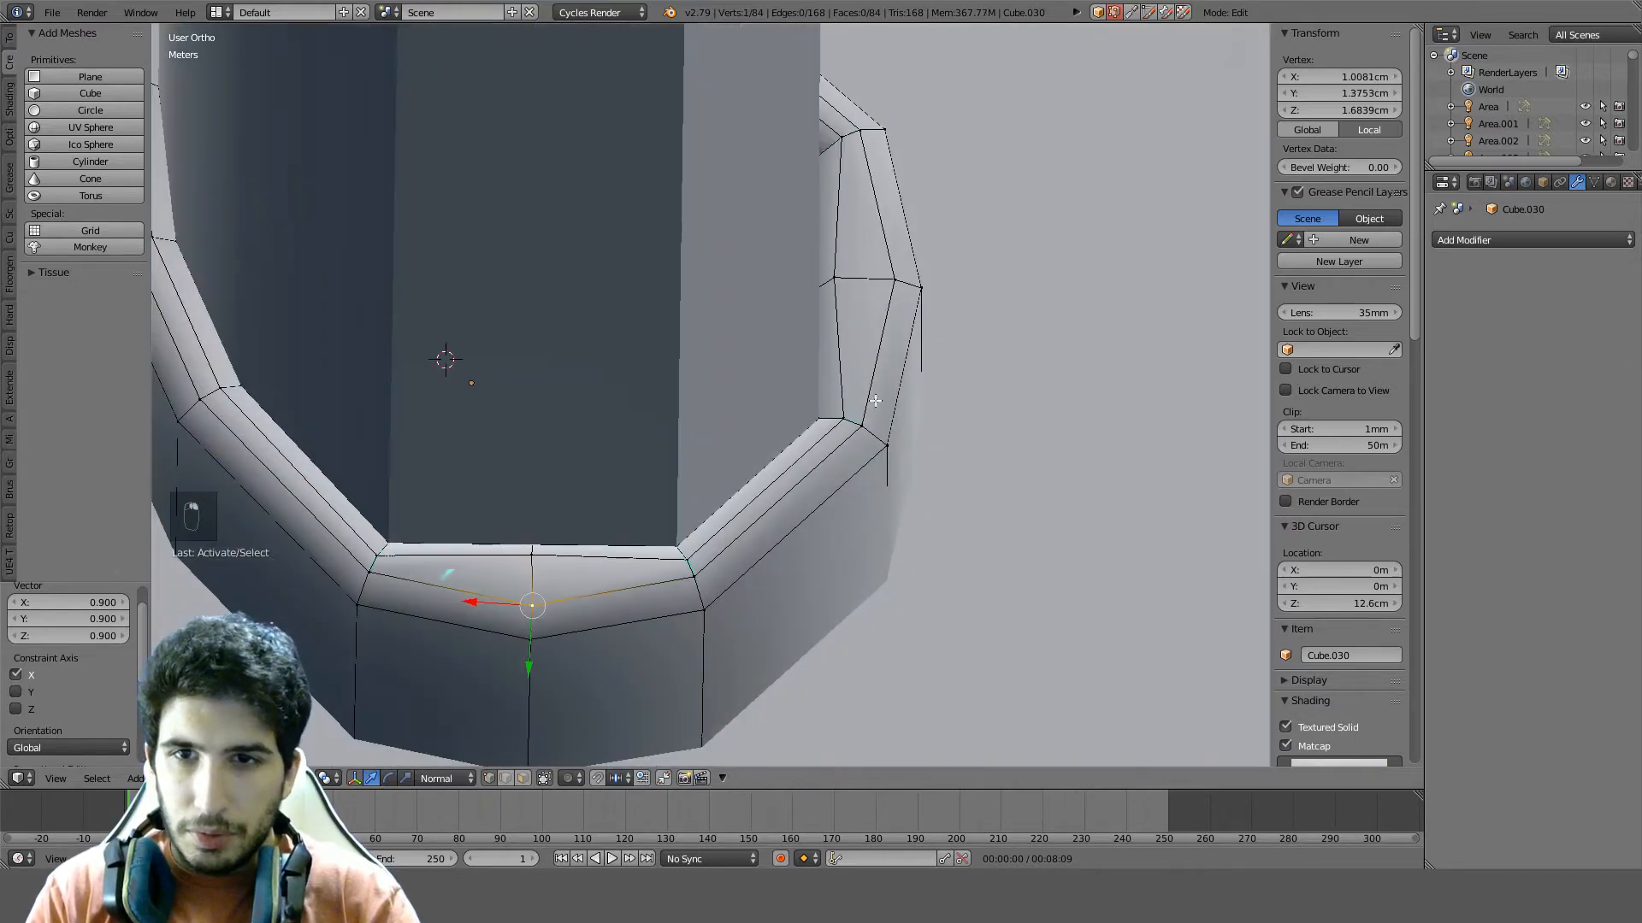
{"action": "key", "text": "KP_7"}
{"action": "key", "text": "z"}
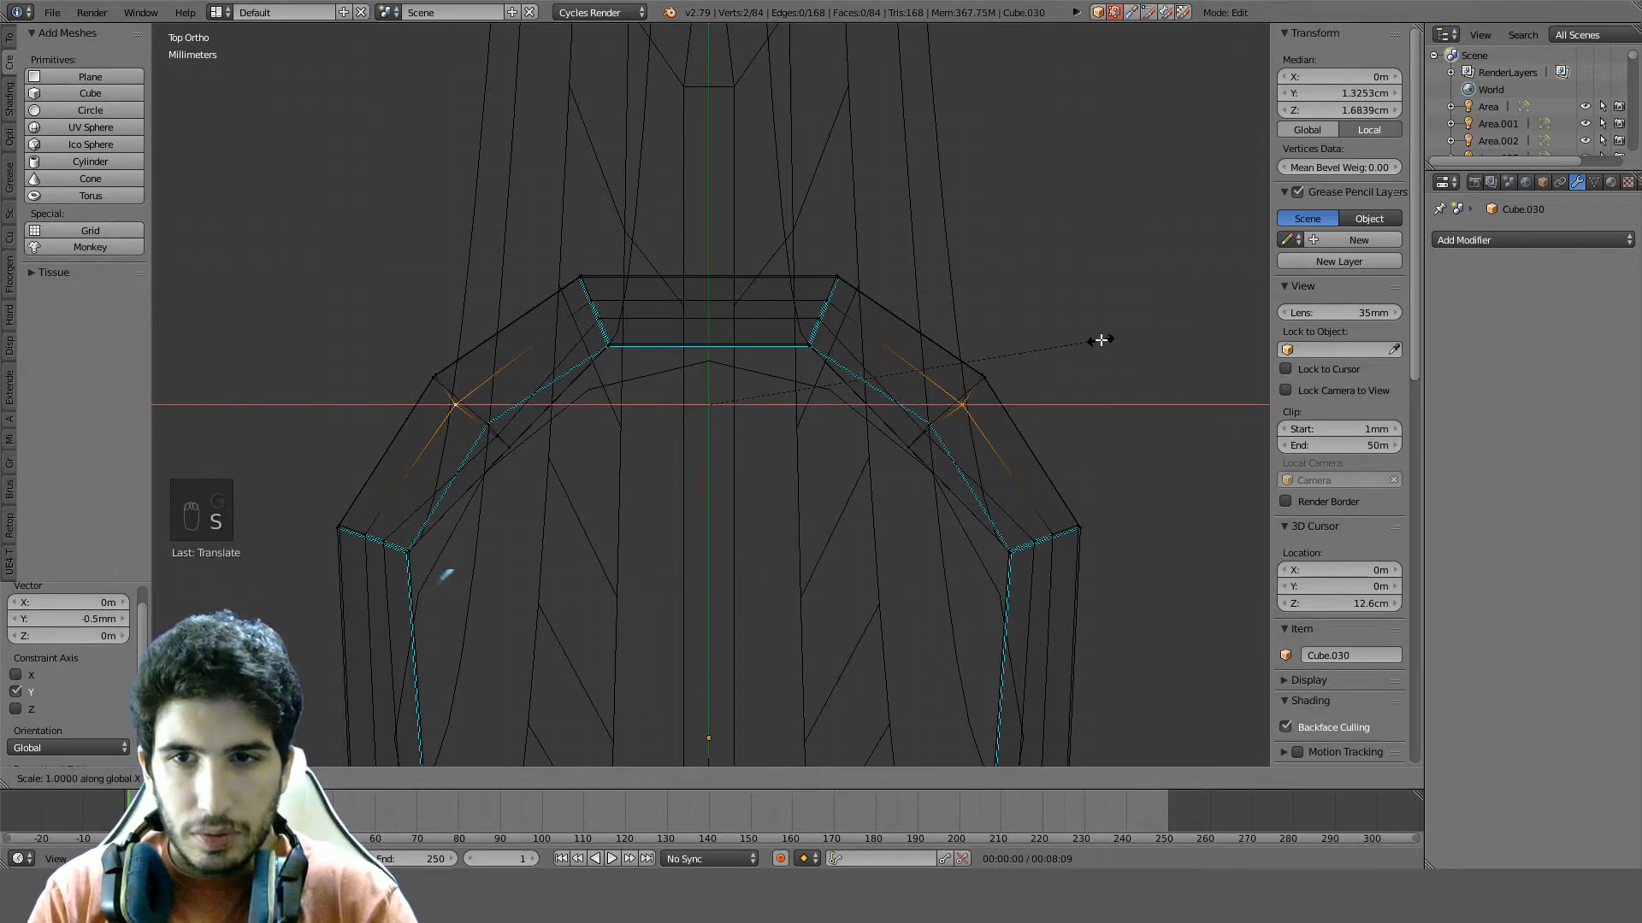
{"action": "left_click", "coordinate": [1048, 342]}
{"action": "key", "text": "z"}
{"action": "mouse_move", "coordinate": [1072, 360]}
{"action": "middle_mouse_down"}
{"action": "mouse_move", "coordinate": [819, 301]}
{"action": "mouse_move", "coordinate": [812, 316]}
{"action": "mouse_move", "coordinate": [752, 268]}
{"action": "mouse_move", "coordinate": [664, 422]}
{"action": "mouse_move", "coordinate": [689, 481]}
{"action": "mouse_move", "coordinate": [802, 497]}
{"action": "mouse_move", "coordinate": [886, 483]}
{"action": "mouse_move", "coordinate": [607, 416]}
{"action": "mouse_move", "coordinate": [689, 363]}
{"action": "mouse_move", "coordinate": [890, 475]}
{"action": "mouse_move", "coordinate": [624, 569]}
{"action": "mouse_move", "coordinate": [613, 443]}
{"action": "mouse_move", "coordinate": [494, 500]}
{"action": "mouse_move", "coordinate": [615, 561]}
{"action": "mouse_move", "coordinate": [784, 508]}
{"action": "mouse_move", "coordinate": [751, 395]}
{"action": "mouse_move", "coordinate": [619, 337]}
{"action": "mouse_move", "coordinate": [535, 404]}
{"action": "mouse_move", "coordinate": [762, 428]}
{"action": "middle_mouse_up"}
Finish editing the collar mesh, view the sword in wireframe and save over the existing blend file
{"action": "scroll", "coordinate": [812, 316], "scroll_direction": "down", "scroll_amount": 2}
{"action": "scroll", "coordinate": [812, 316], "scroll_direction": "down", "scroll_amount": 3}
{"action": "key", "text": "Tab"}
{"action": "scroll", "coordinate": [629, 480], "scroll_direction": "down", "scroll_amount": 6}
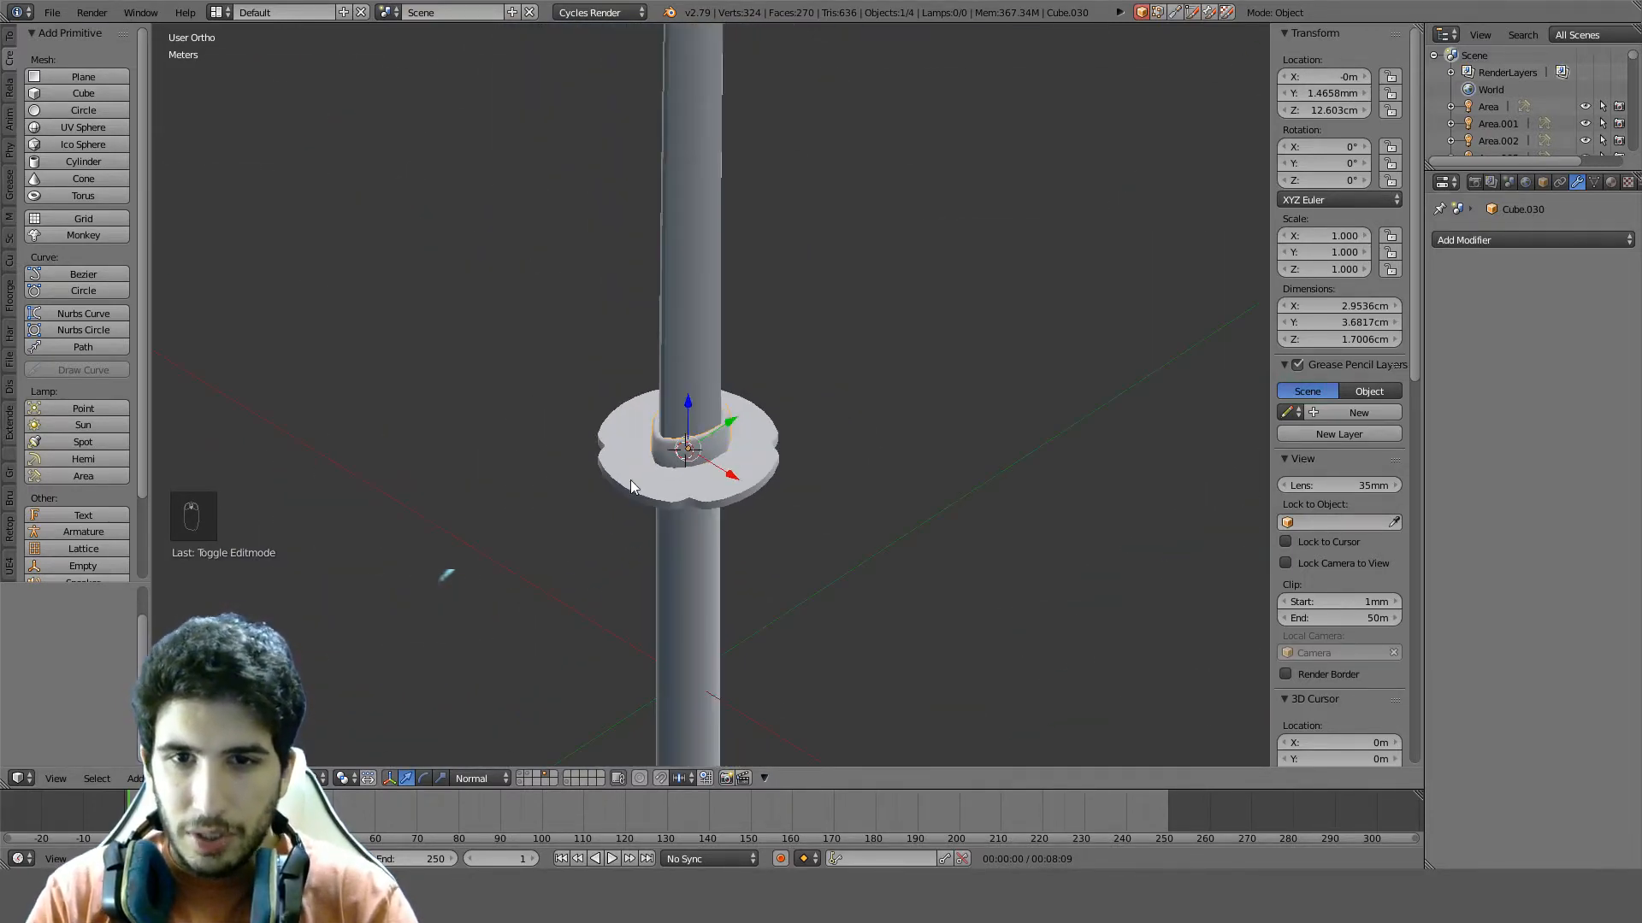
{"action": "key", "text": "z"}
{"action": "middle_click_drag", "start_coordinate": [722, 355], "coordinate": [761, 423]}
{"action": "key", "text": "ctrl+s"}
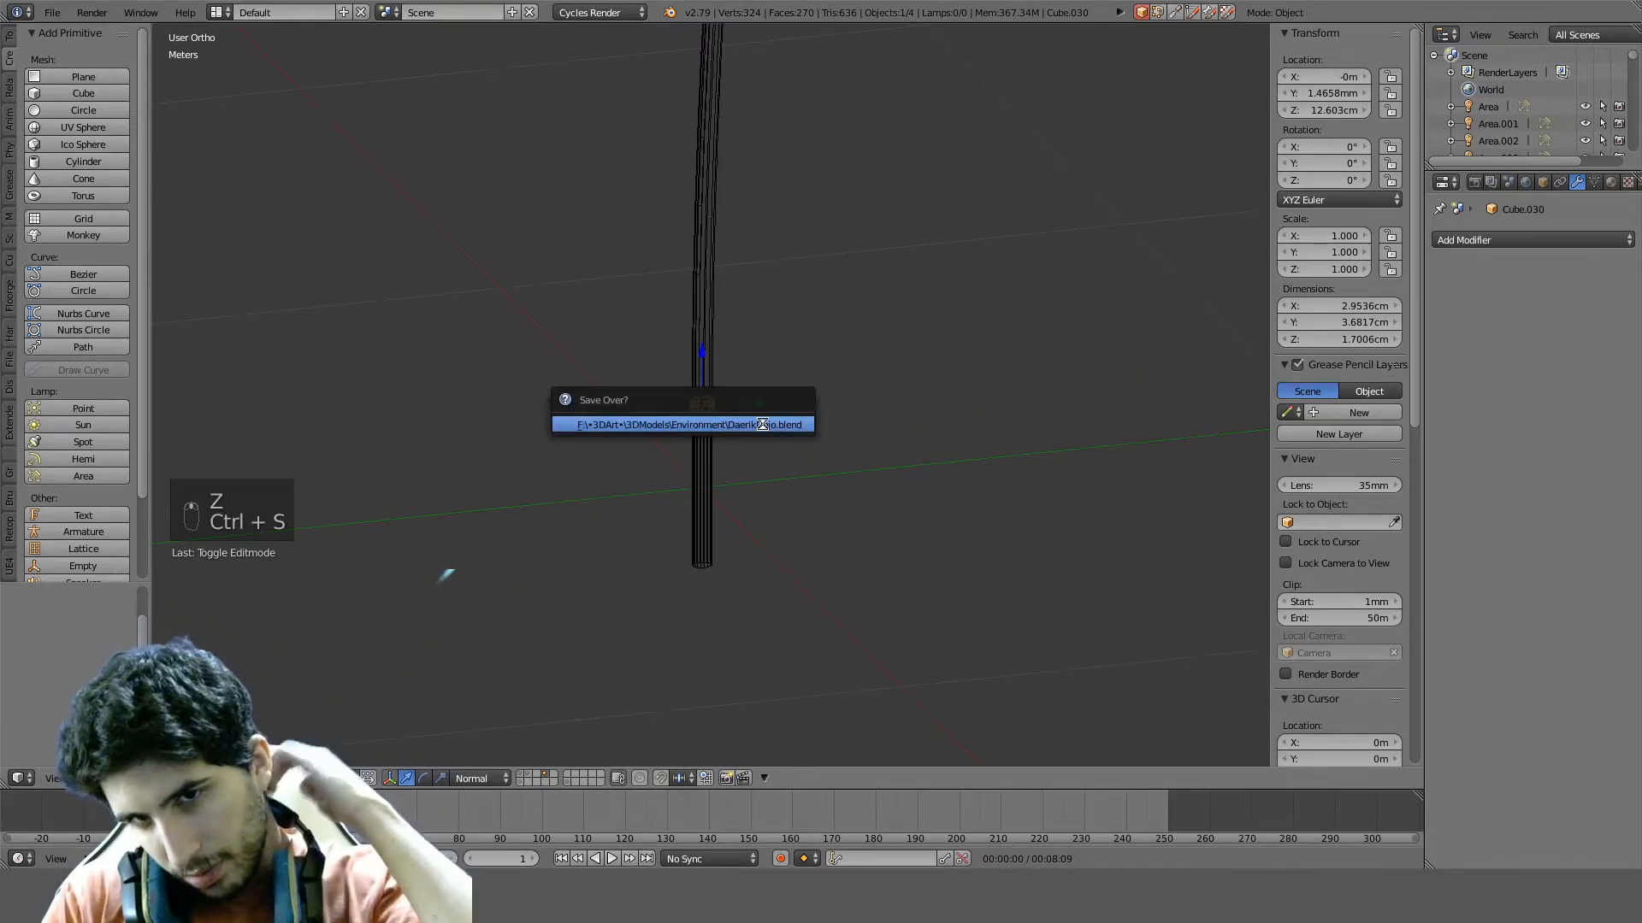
Select all four sword parts with the handle as the active object and group them under the name Bokken
{"action": "key", "text": "a"}
{"action": "key", "text": "a"}
{"action": "key", "text": "a"}
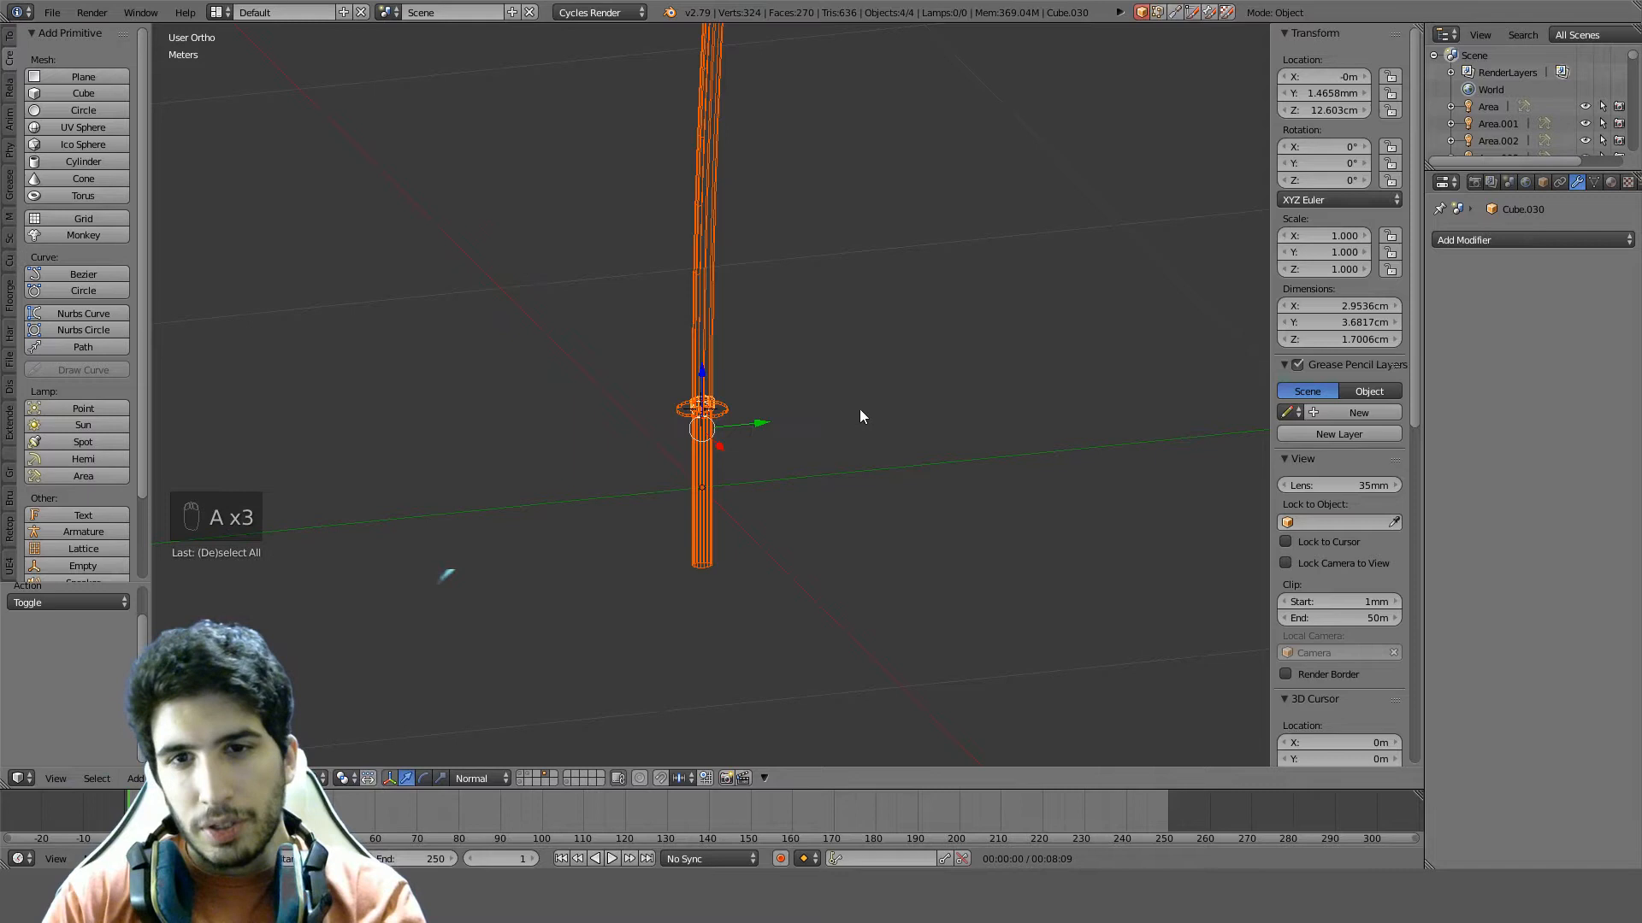
{"action": "right_click", "coordinate": [706, 455], "text": "shift"}
{"action": "key", "text": "ctrl+g"}
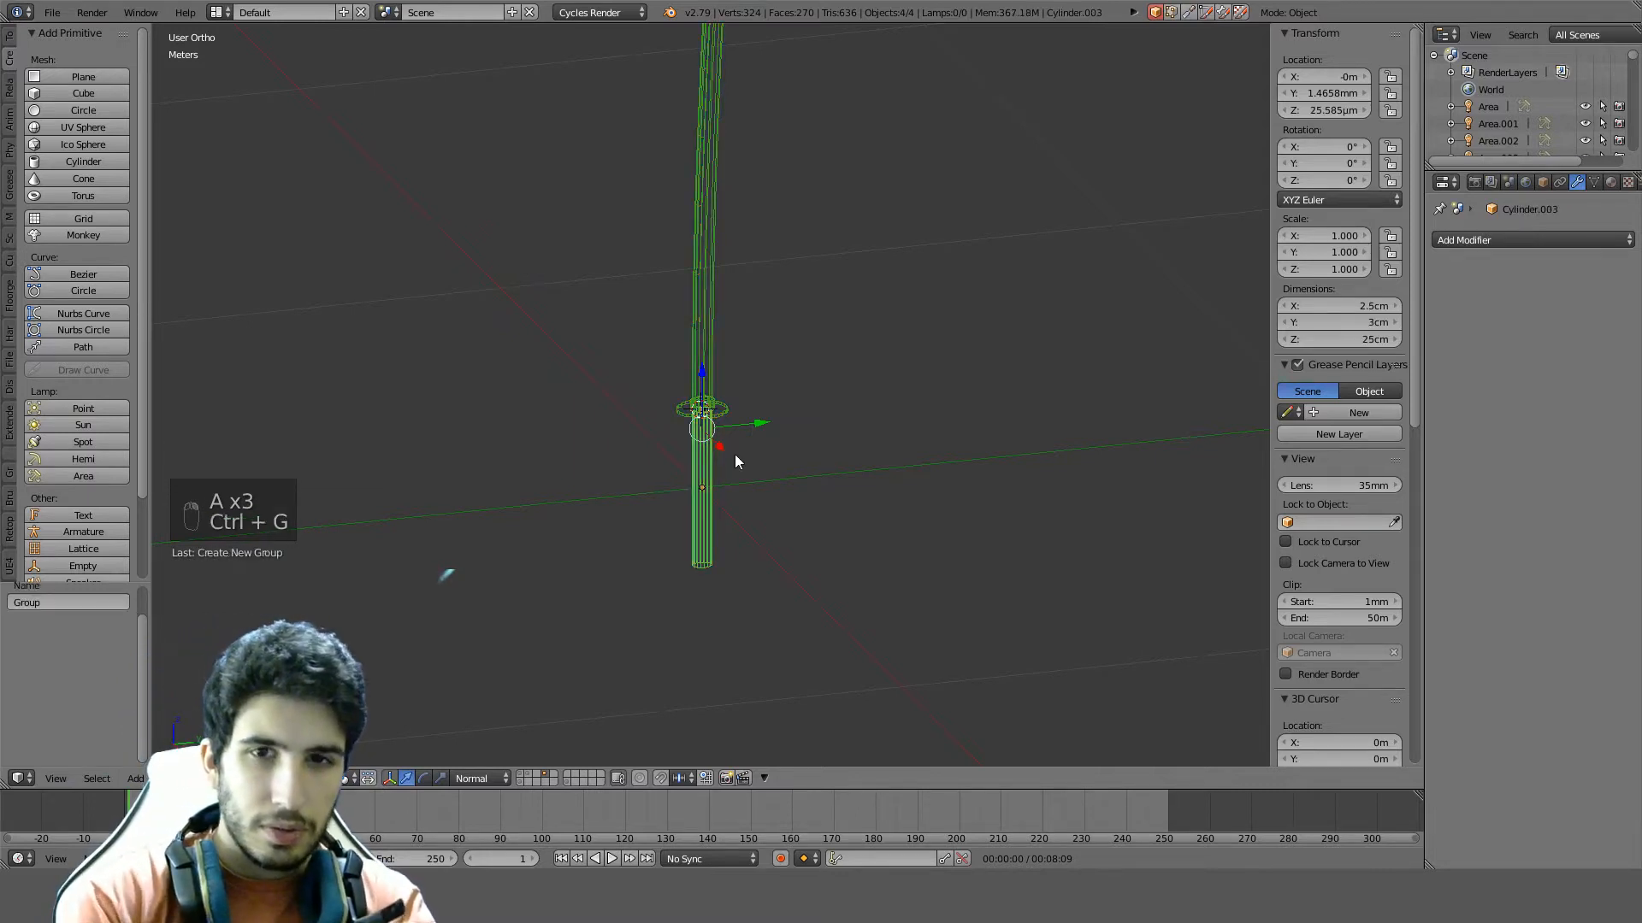
{"action": "key", "text": "t"}
{"action": "key", "text": "t"}
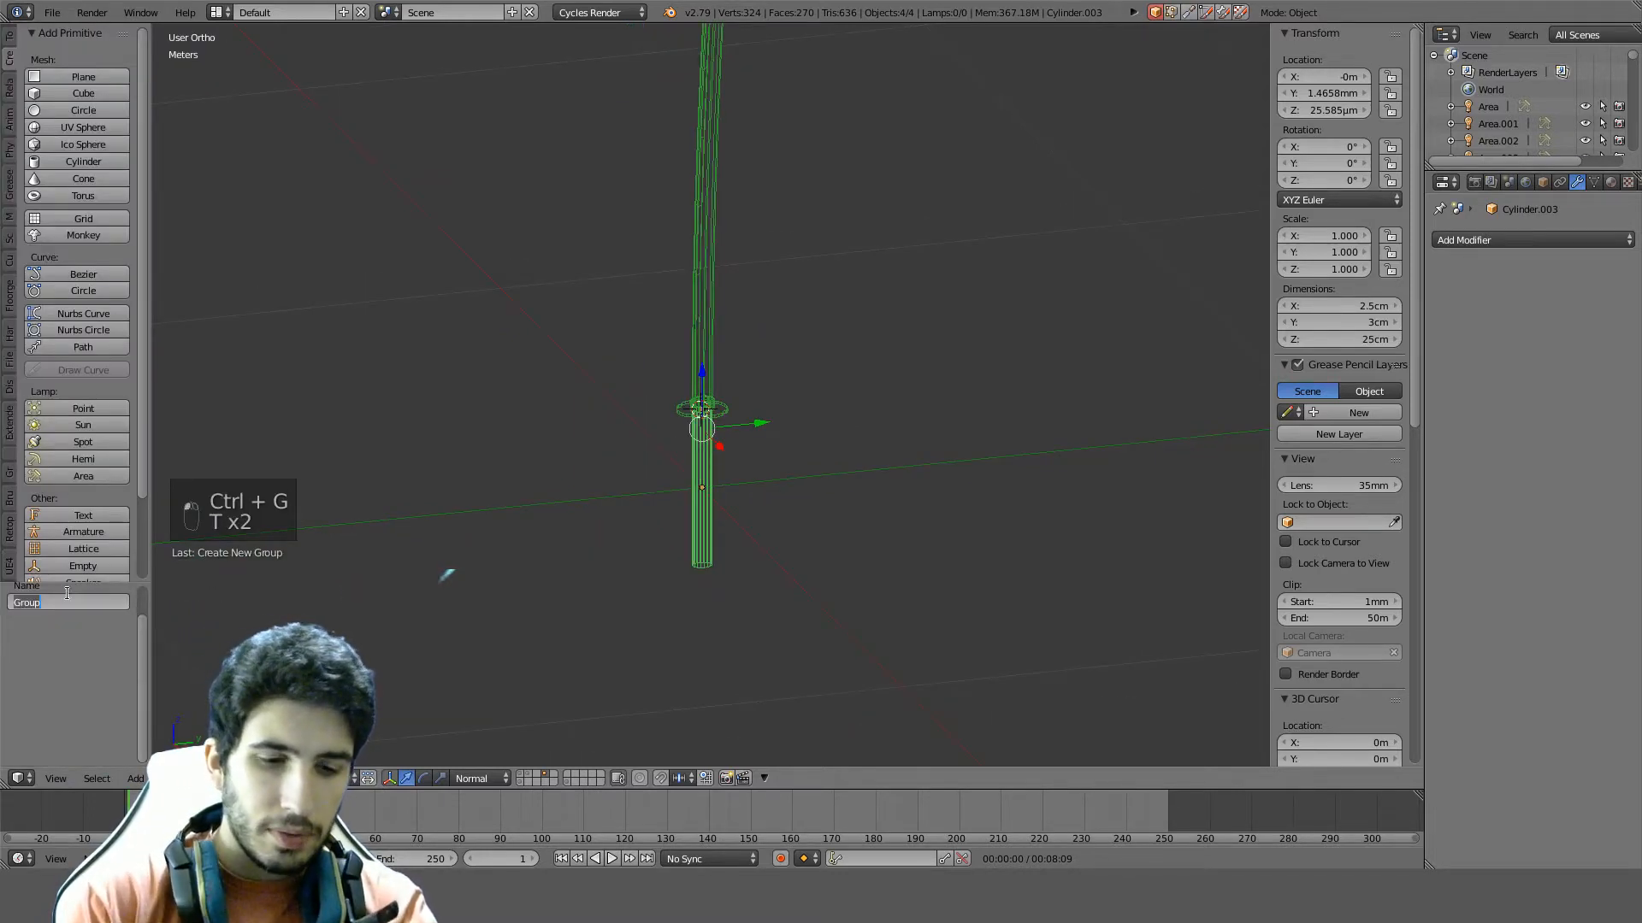
{"action": "left_click", "coordinate": [67, 593]}
{"action": "type", "text": "Bokken"}
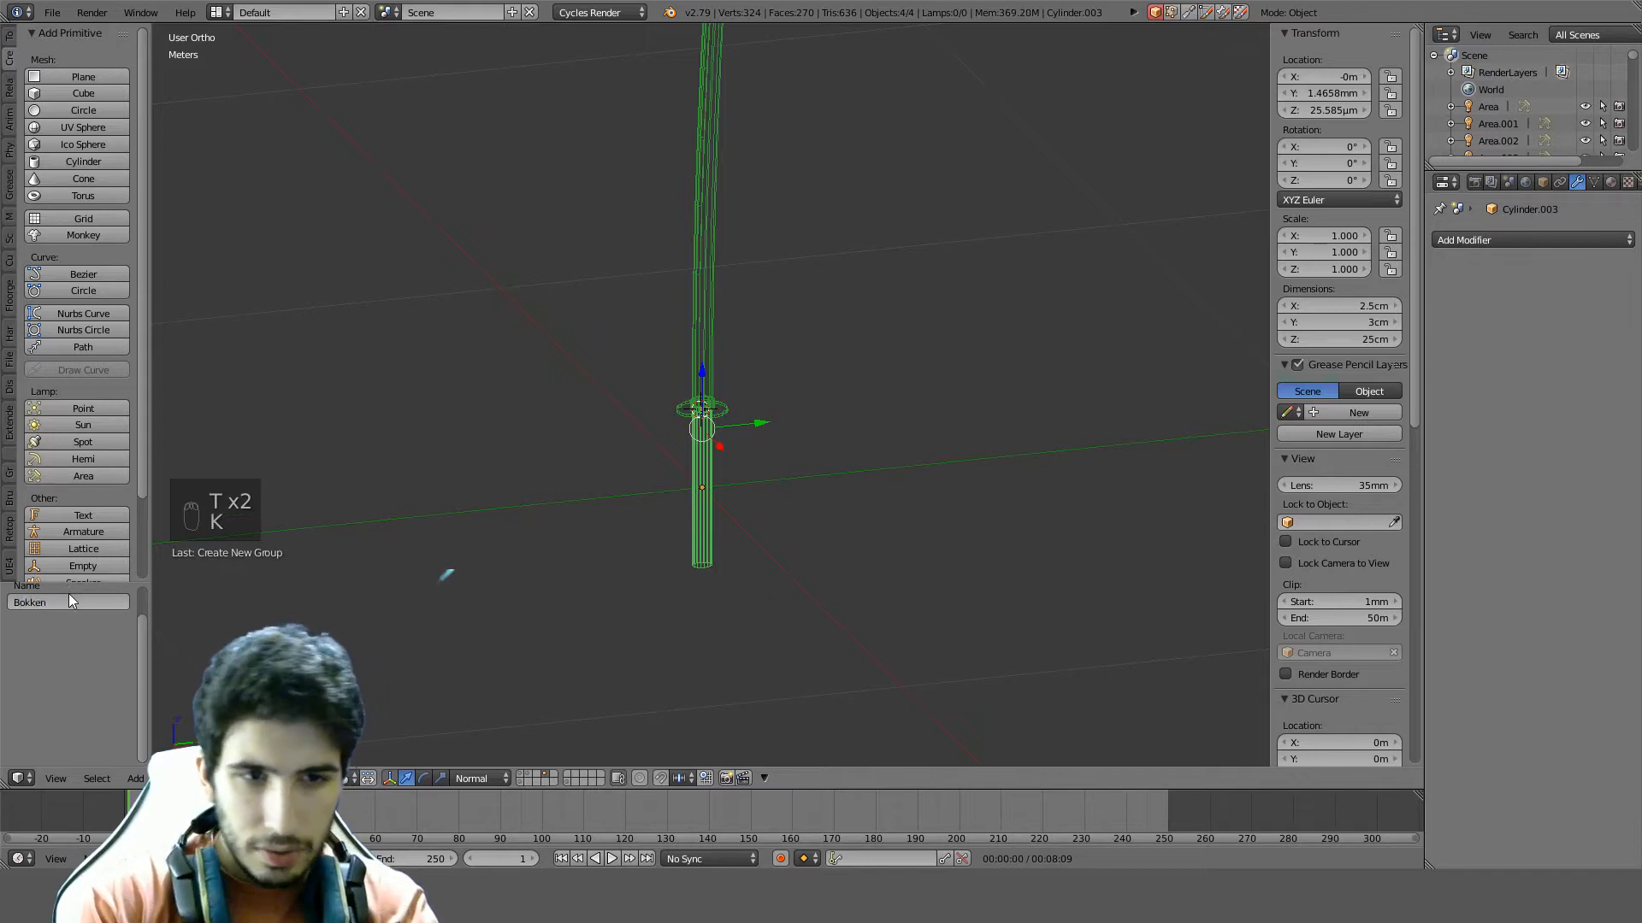
Move the grouped sword parts to the first layer and display that layer
{"action": "middle_click_drag", "start_coordinate": [598, 479], "coordinate": [706, 563]}
{"action": "key", "text": "m"}
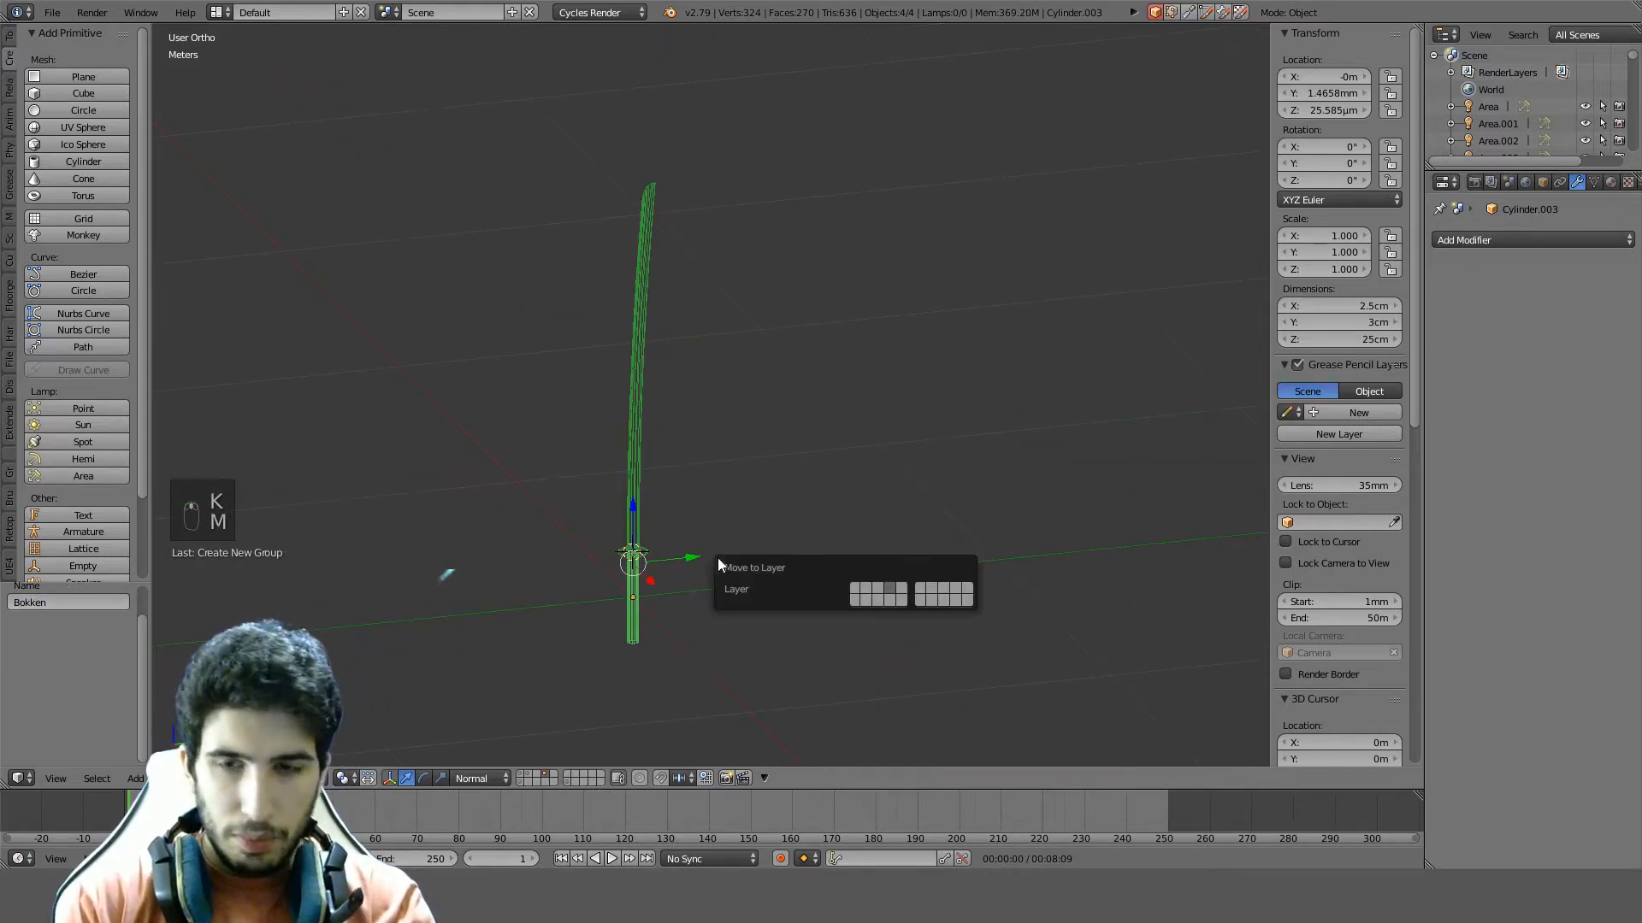
{"action": "left_click", "coordinate": [857, 587]}
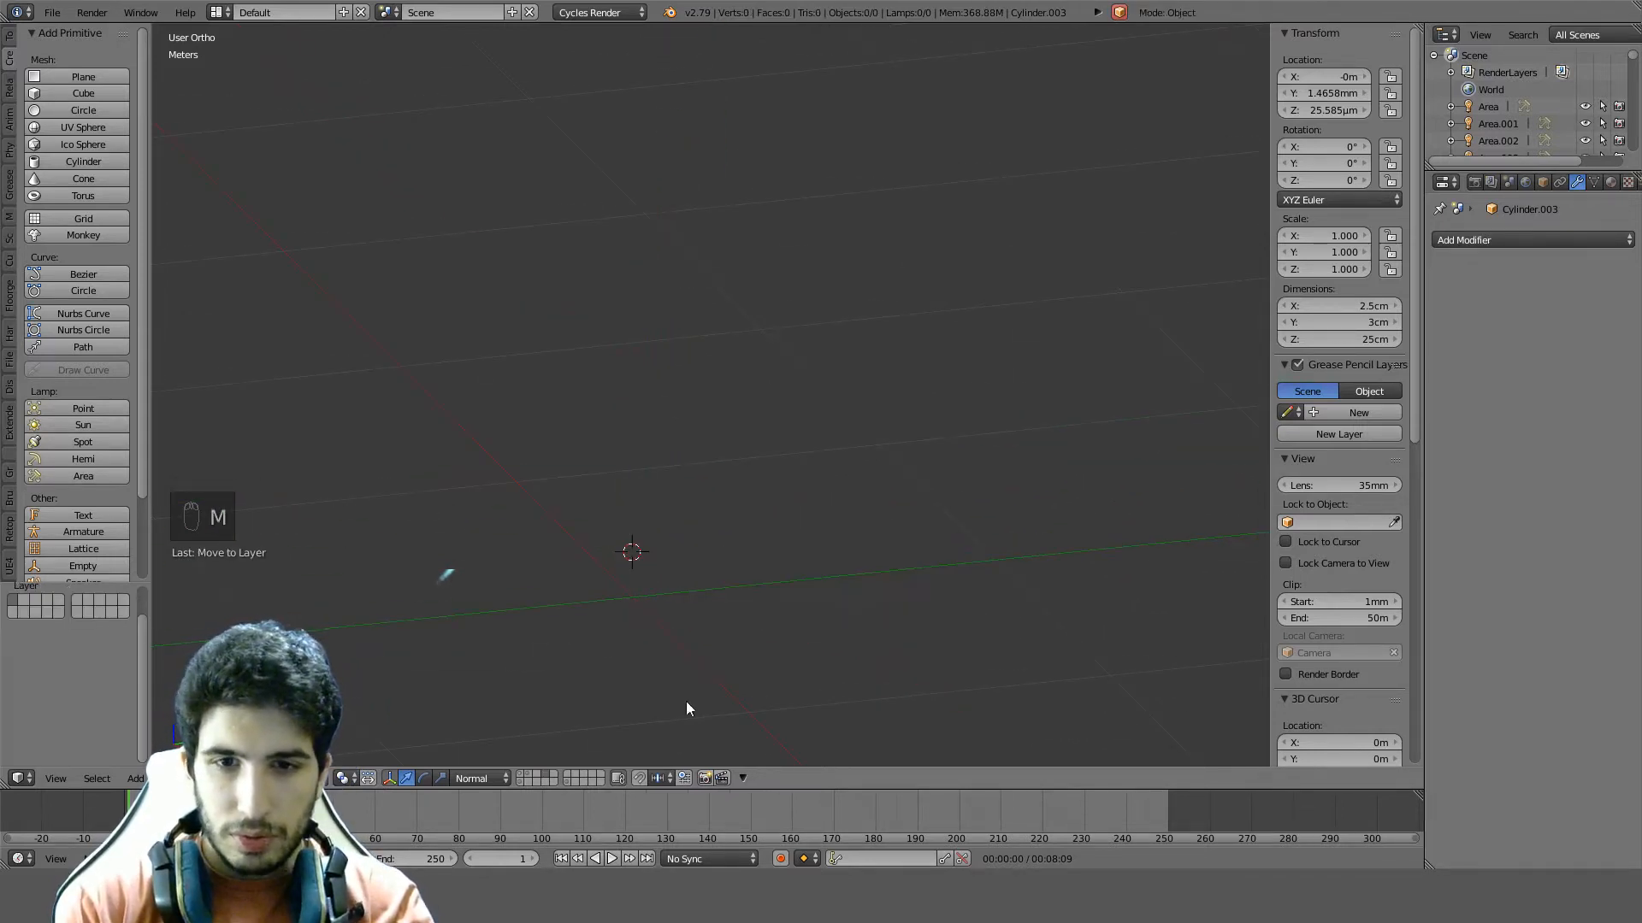
{"action": "left_click", "coordinate": [521, 774]}
Examine where the sword stands in the full room scene, in solid display and in front wireframe view
{"action": "scroll", "coordinate": [753, 551], "scroll_direction": "down", "scroll_amount": 4}
{"action": "key", "text": "z"}
{"action": "mouse_move", "coordinate": [753, 552]}
{"action": "middle_mouse_down"}
{"action": "mouse_move", "coordinate": [808, 495]}
{"action": "mouse_move", "coordinate": [885, 508]}
{"action": "mouse_move", "coordinate": [798, 484]}
{"action": "mouse_move", "coordinate": [588, 511]}
{"action": "mouse_move", "coordinate": [792, 519]}
{"action": "mouse_move", "coordinate": [578, 520]}
{"action": "middle_mouse_up"}
{"action": "scroll", "coordinate": [869, 499], "scroll_direction": "down", "scroll_amount": 4}
{"action": "scroll", "coordinate": [674, 511], "scroll_direction": "up", "scroll_amount": 3}
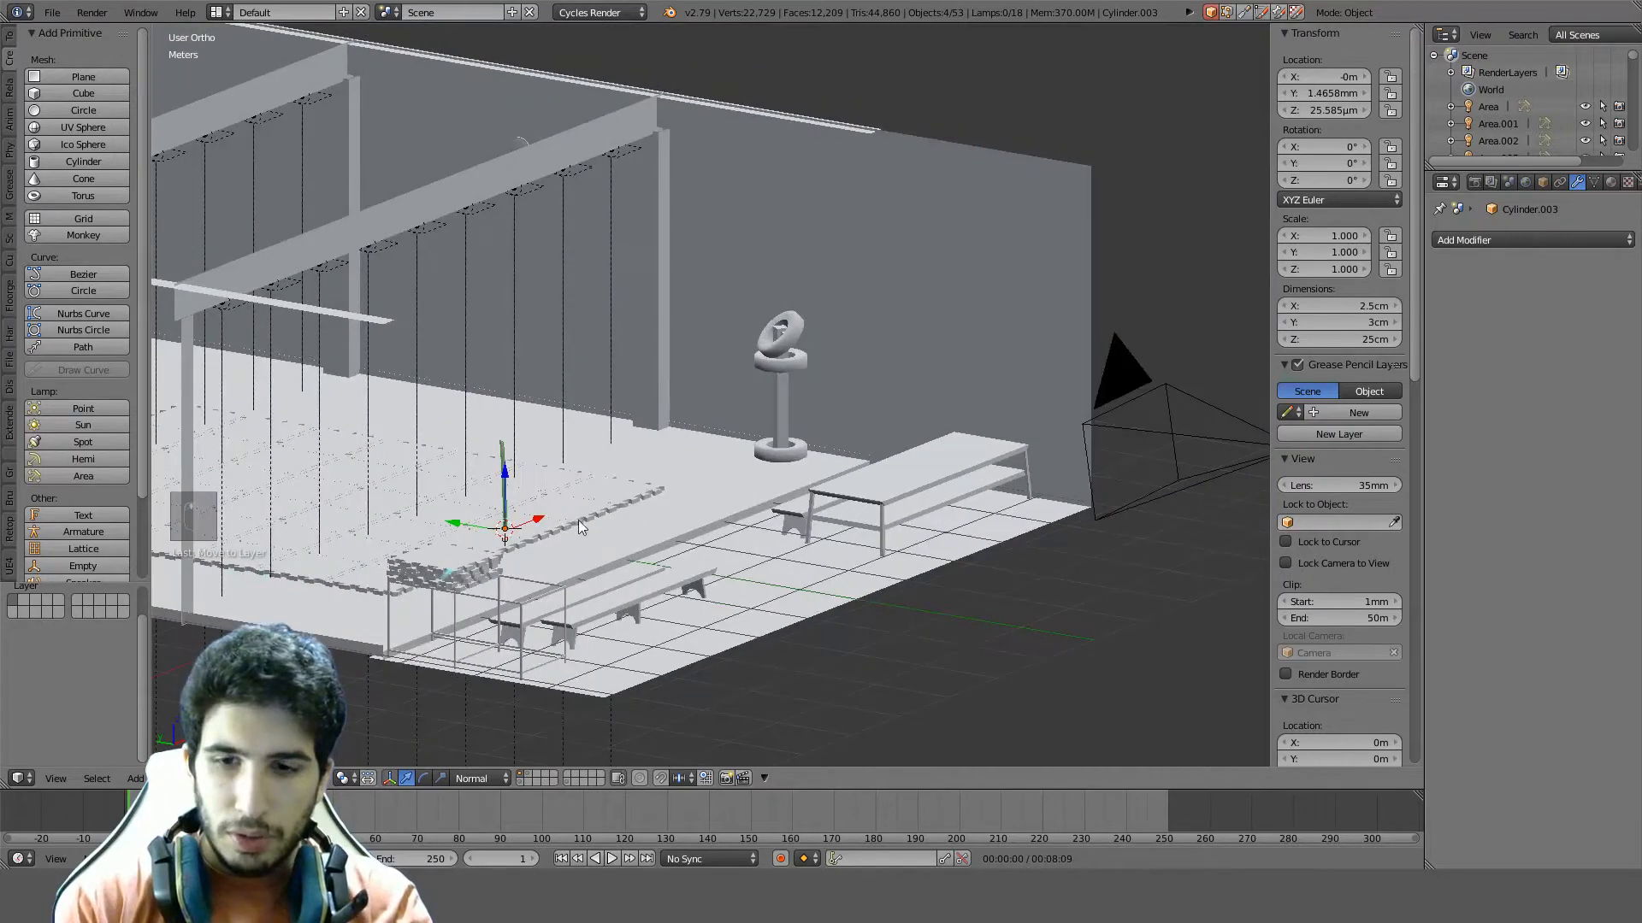
{"action": "middle_click_drag", "start_coordinate": [872, 323], "coordinate": [849, 357]}
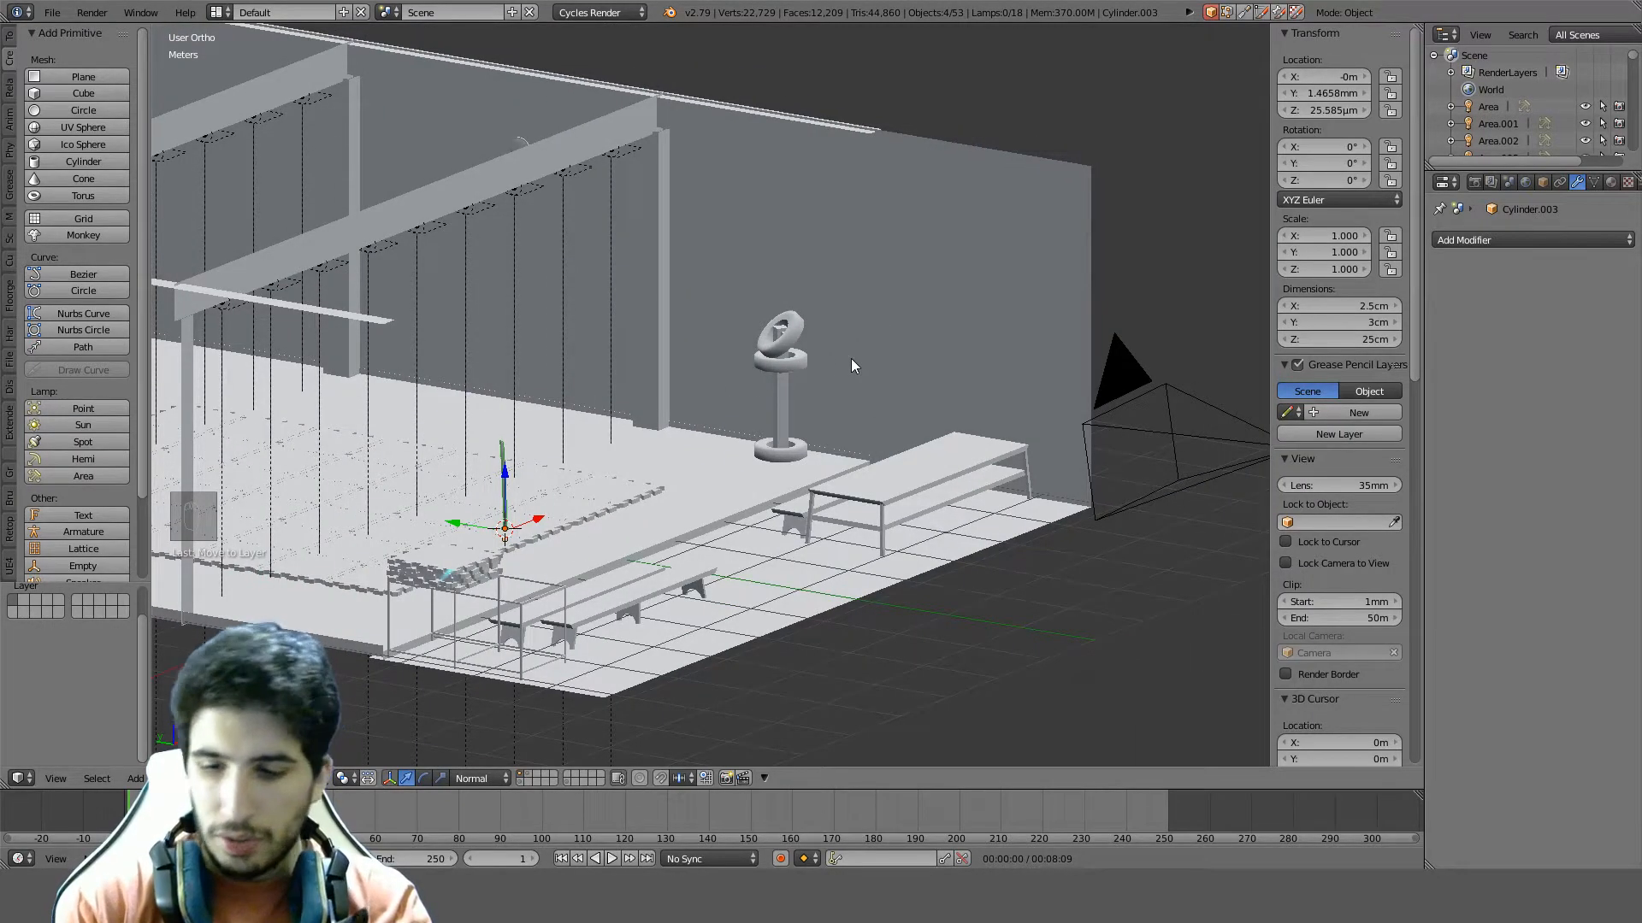
{"action": "key", "text": "KP_3"}
{"action": "key", "text": "KP_1"}
{"action": "key", "text": "z"}
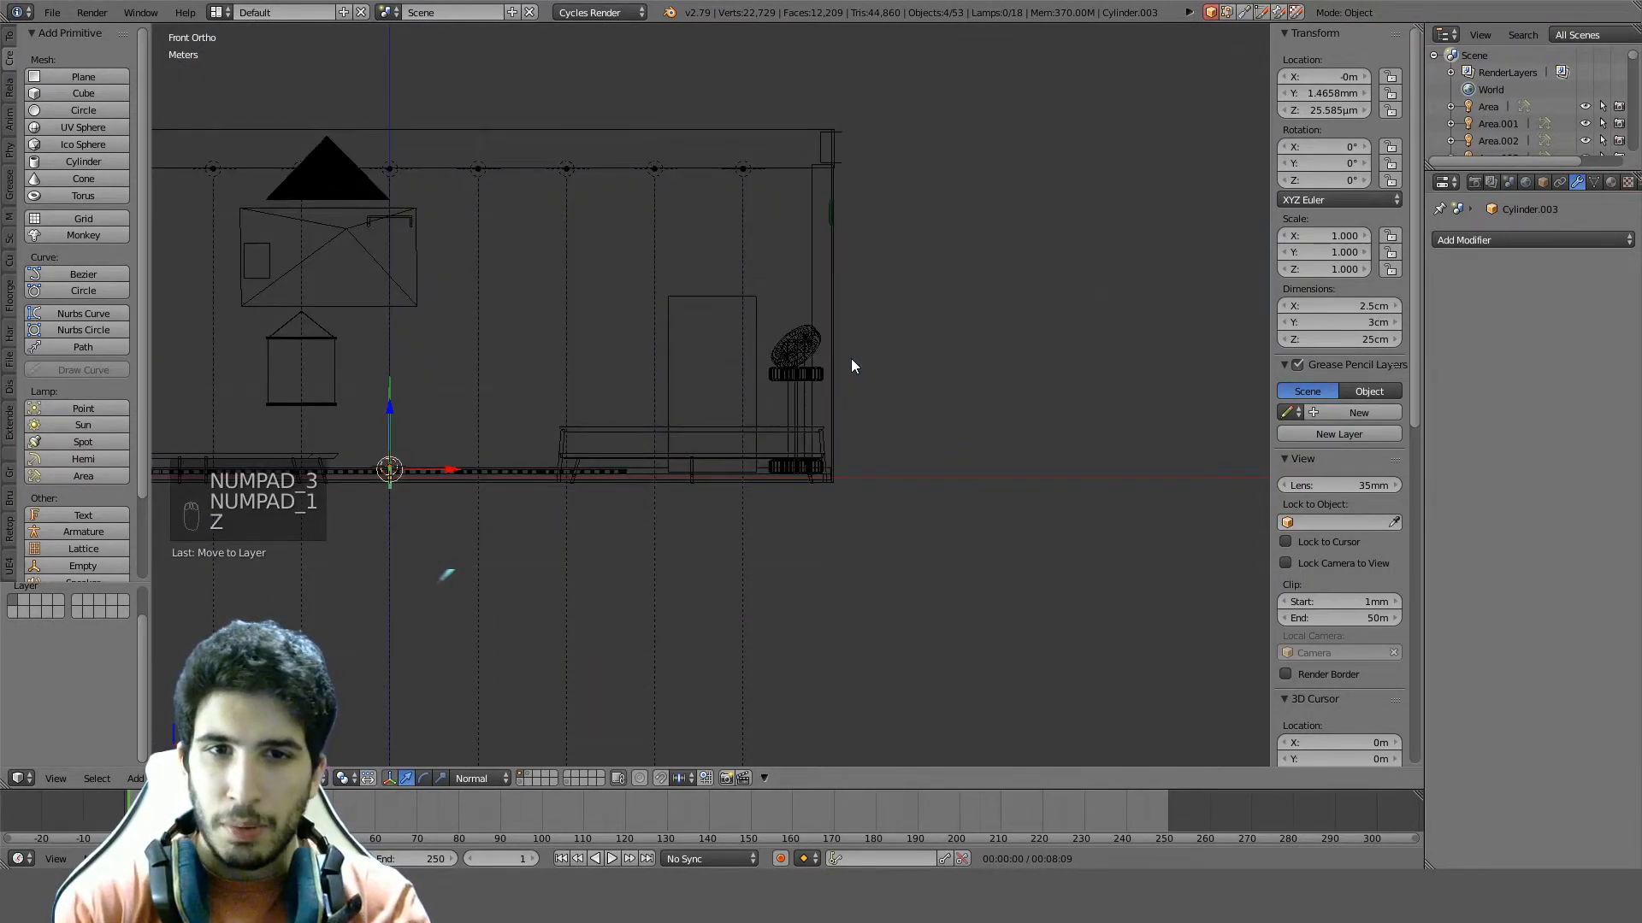
Rotate the sword 90° in the front view and move it about 2.8 m along X and 50 cm up
{"action": "key", "text": "r"}
{"action": "key", "text": "Return"}
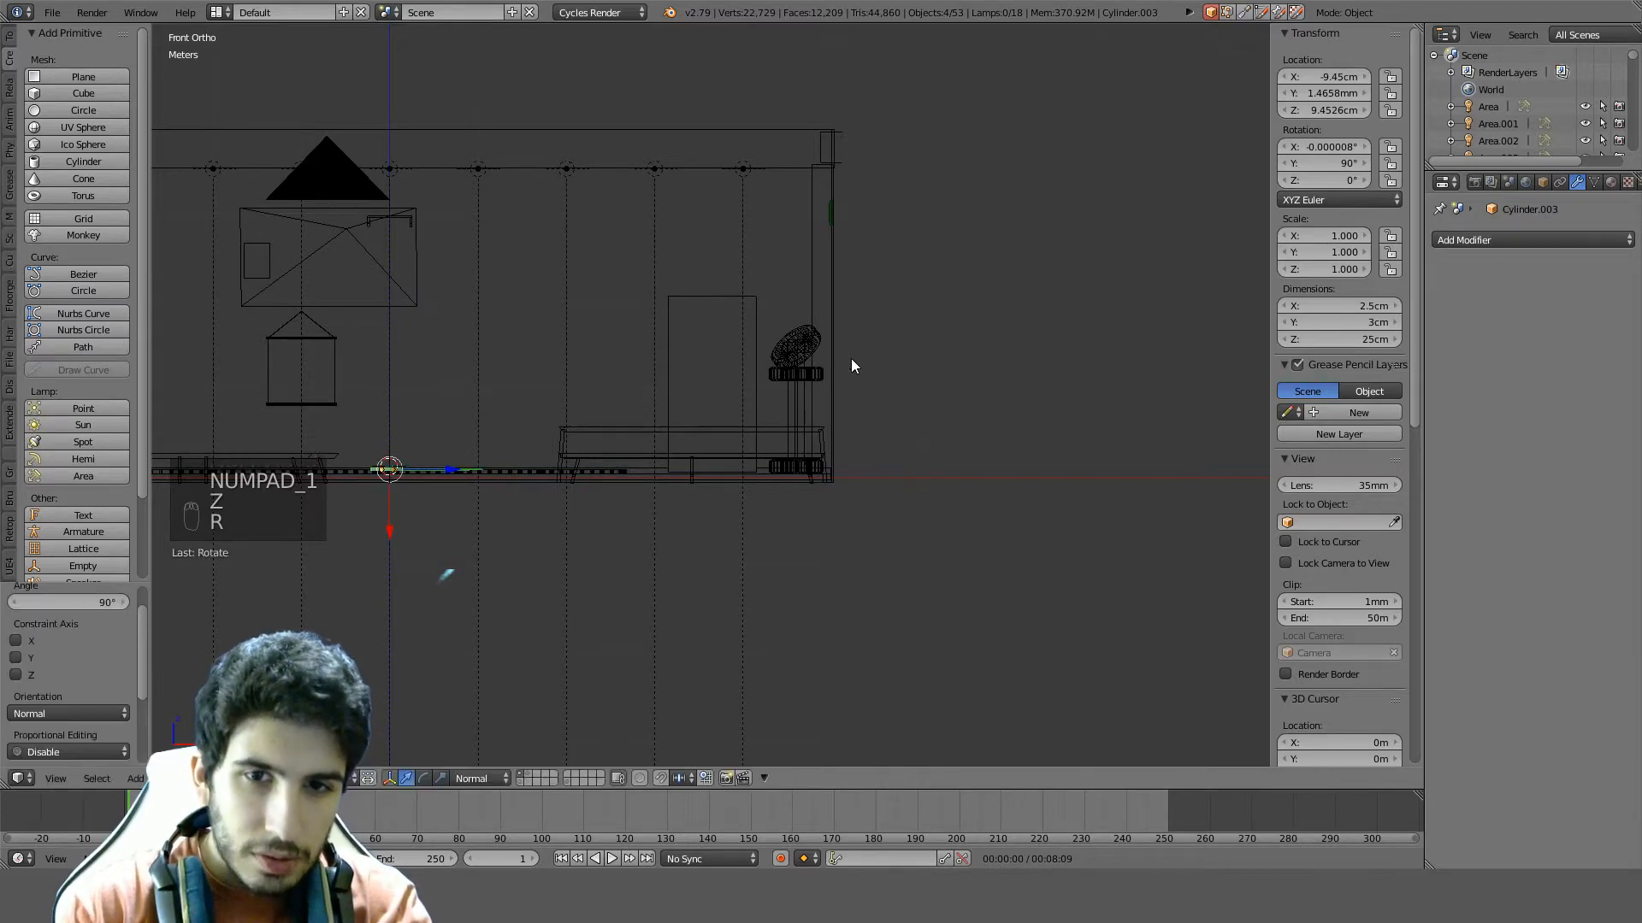
{"action": "key", "text": "g"}
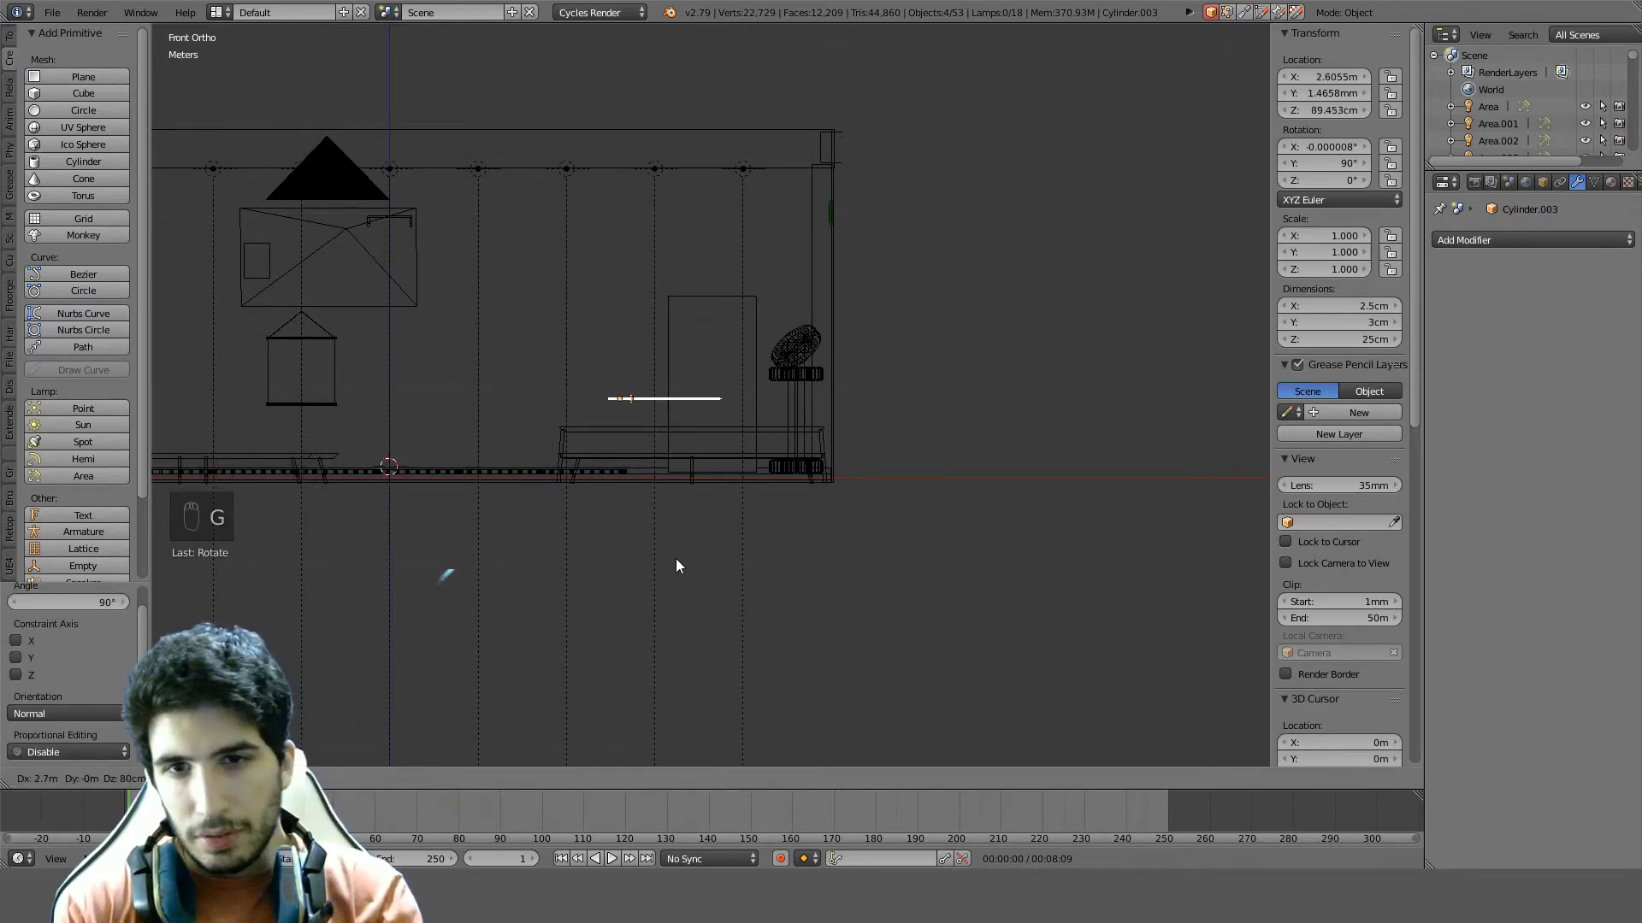
{"action": "left_click", "coordinate": [790, 31]}
Move the sword over the low table in top view, about 3.1 m along negative Y and 40 cm along negative X
{"action": "key", "text": "KP_7"}
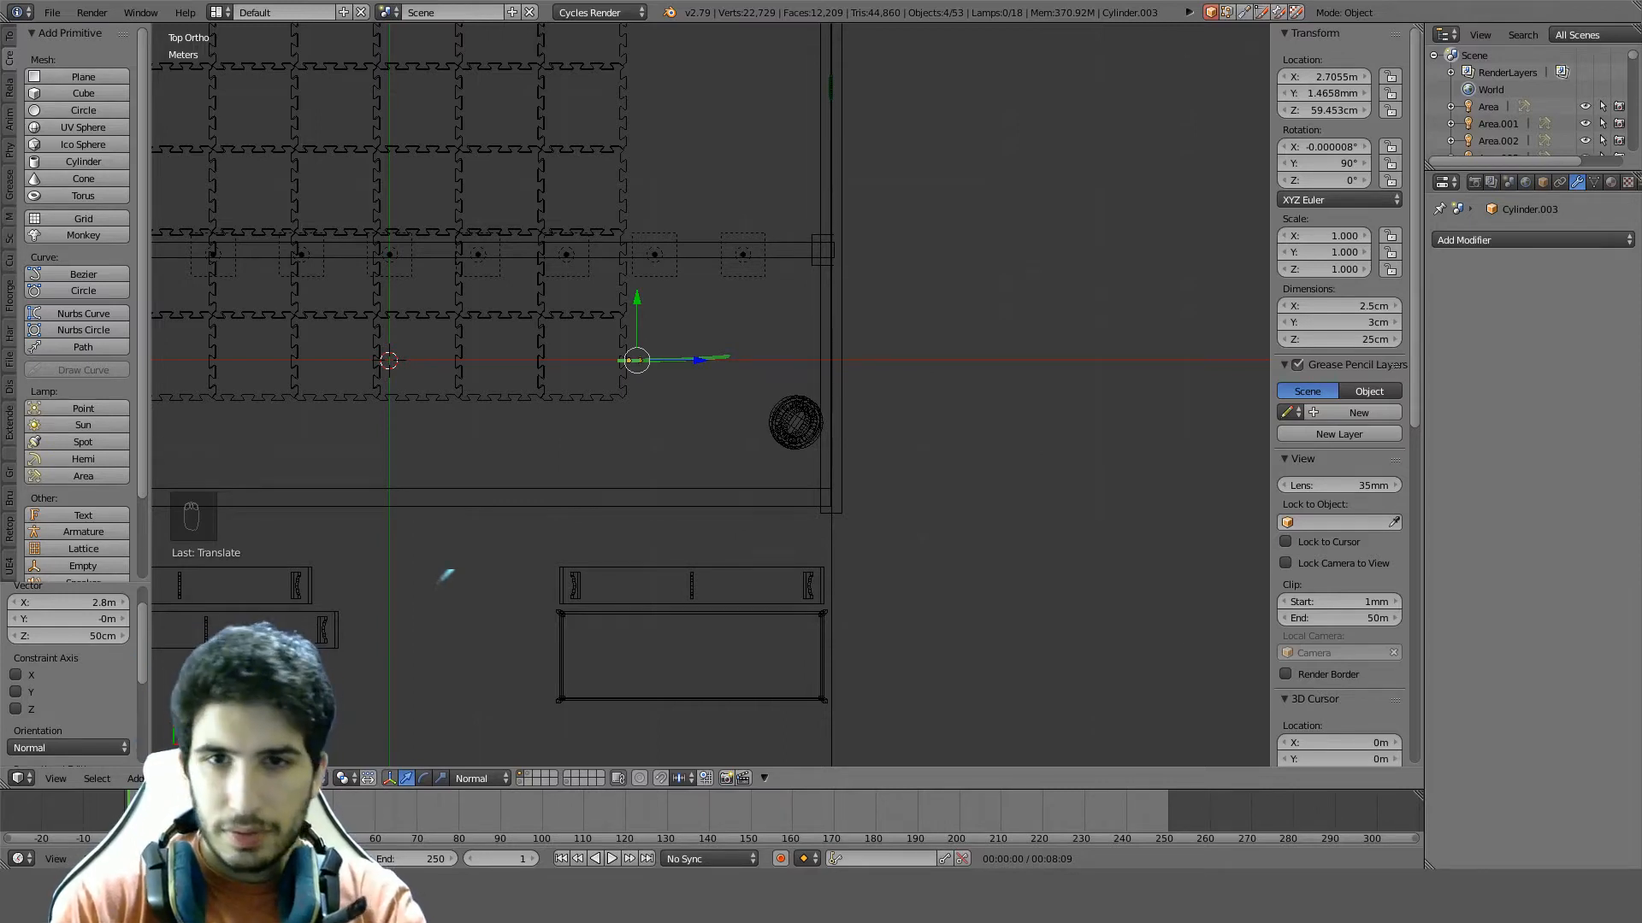
{"action": "key", "text": "g"}
{"action": "key", "text": "y"}
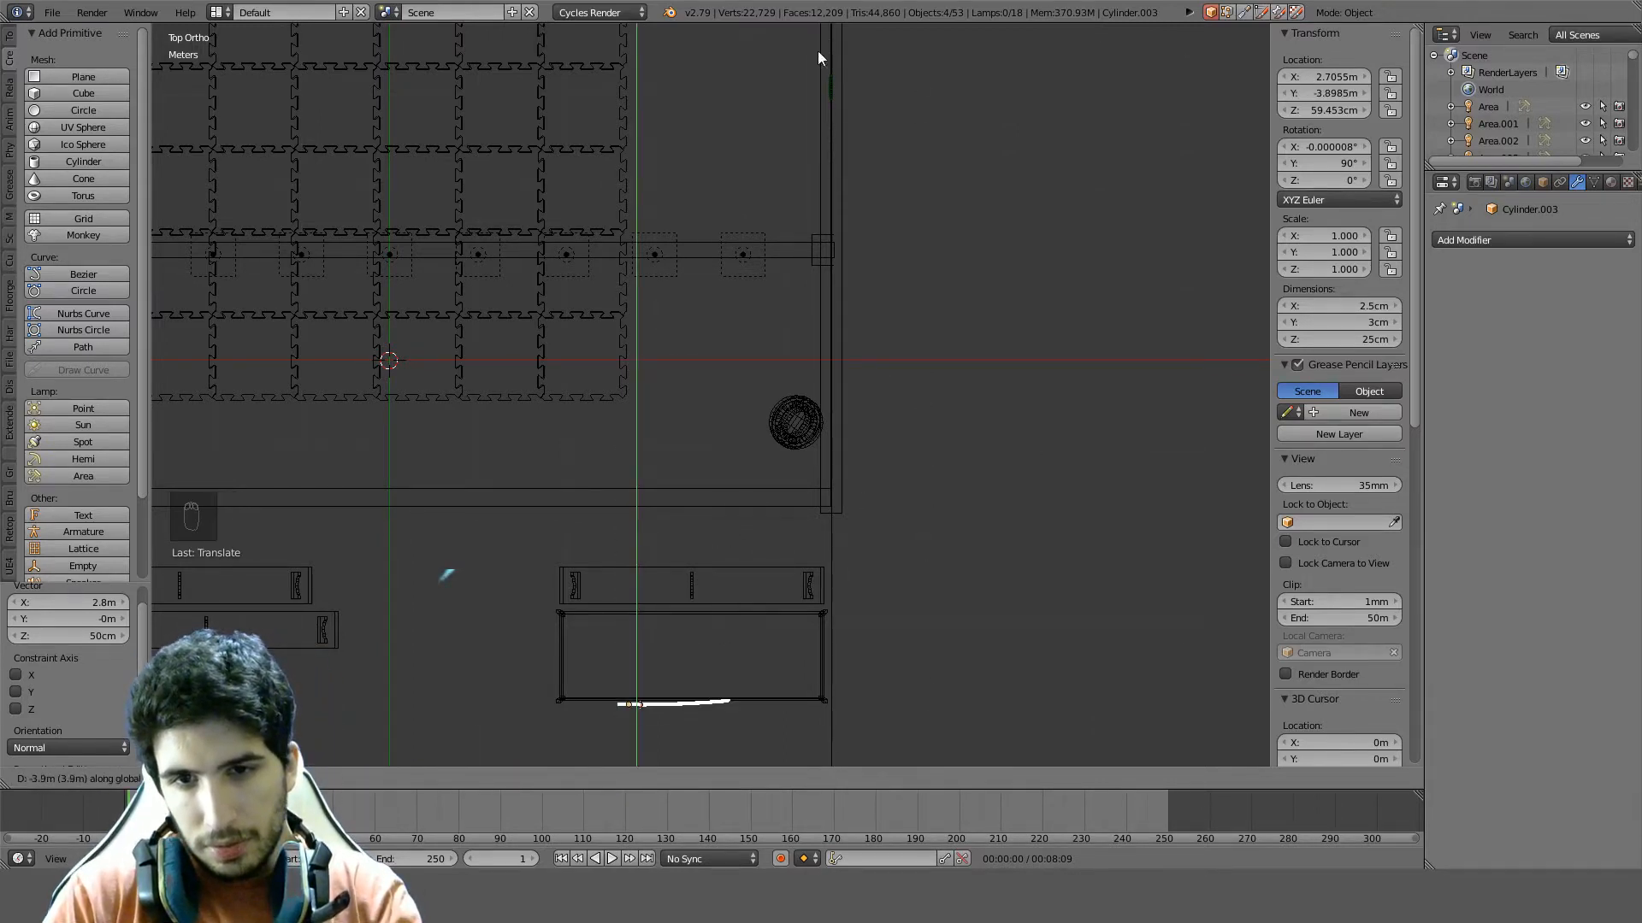
{"action": "left_click", "coordinate": [848, 67]}
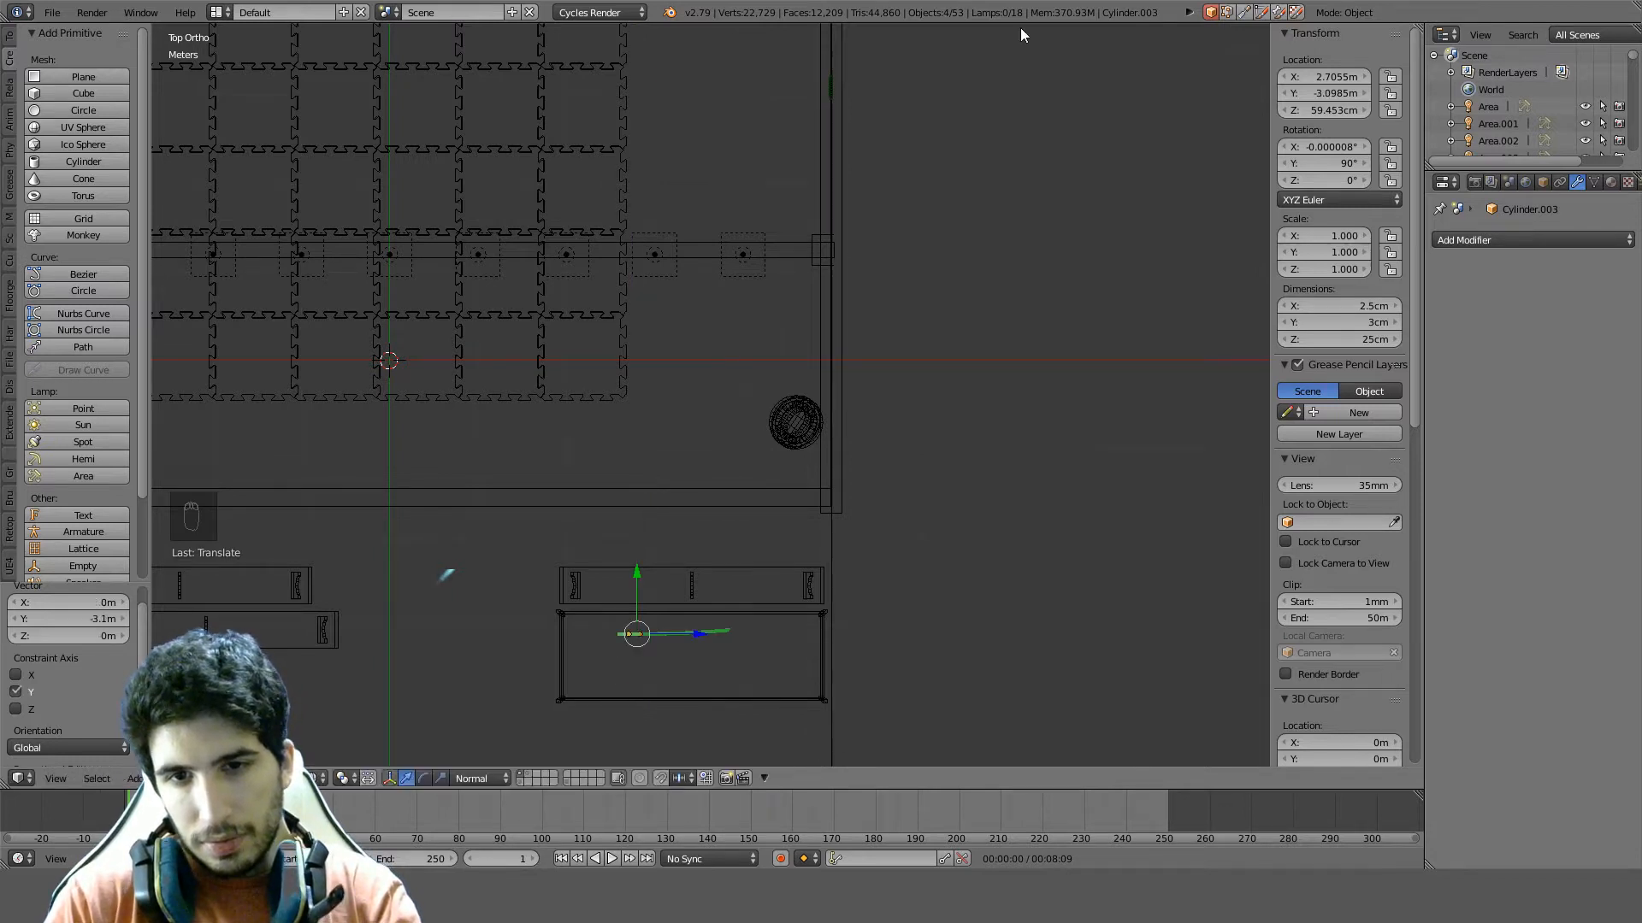
{"action": "key", "text": "g"}
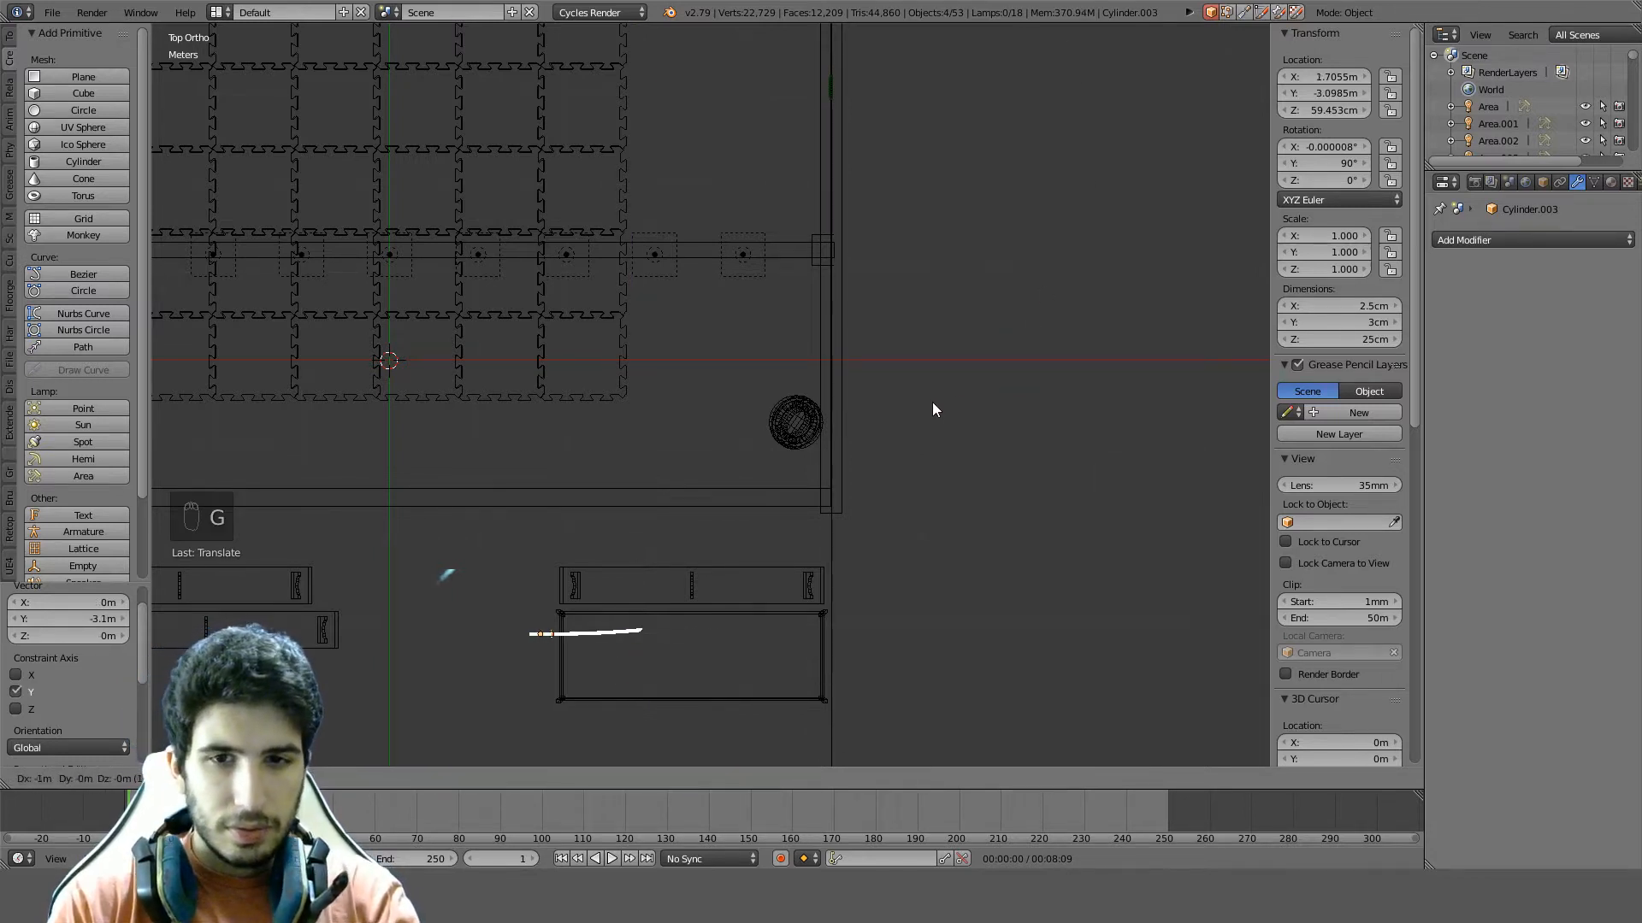
{"action": "left_click", "coordinate": [293, 252]}
Duplicate the sword, place the copy beside the original over the table, and check both in solid display
{"action": "key", "text": "shift+d"}
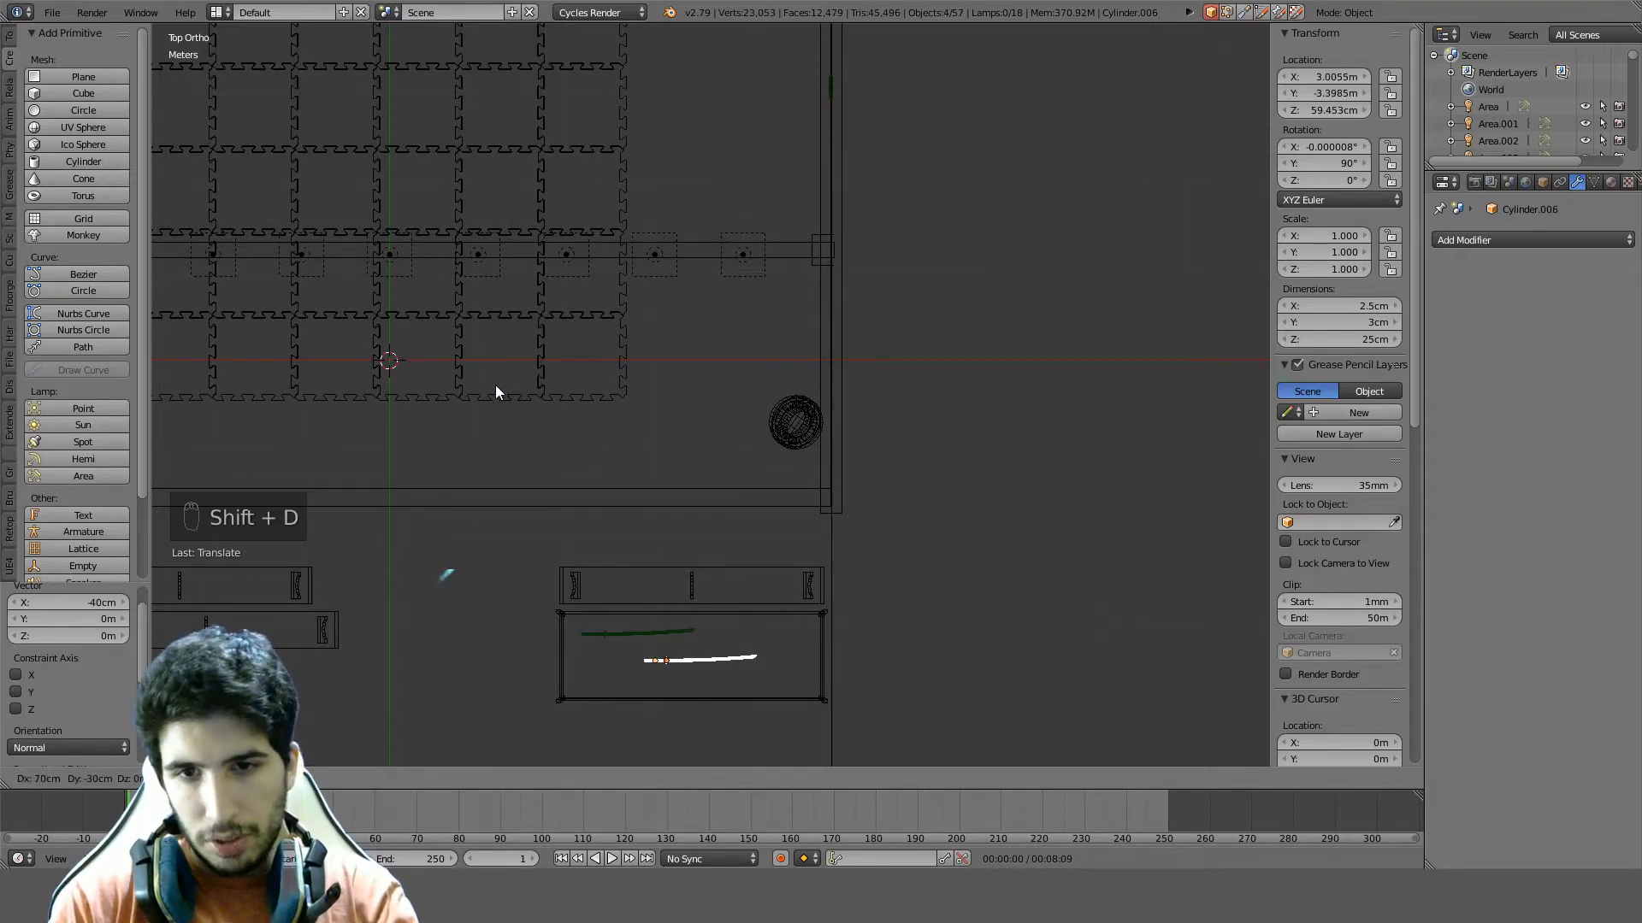
{"action": "left_click", "coordinate": [306, 316]}
{"action": "key", "text": "z"}
{"action": "mouse_move", "coordinate": [350, 329]}
{"action": "middle_mouse_down"}
{"action": "mouse_move", "coordinate": [807, 393]}
{"action": "mouse_move", "coordinate": [867, 317]}
{"action": "mouse_move", "coordinate": [1024, 332]}
{"action": "middle_mouse_up"}
{"action": "key", "text": "a"}
{"action": "key", "text": "KP_7"}
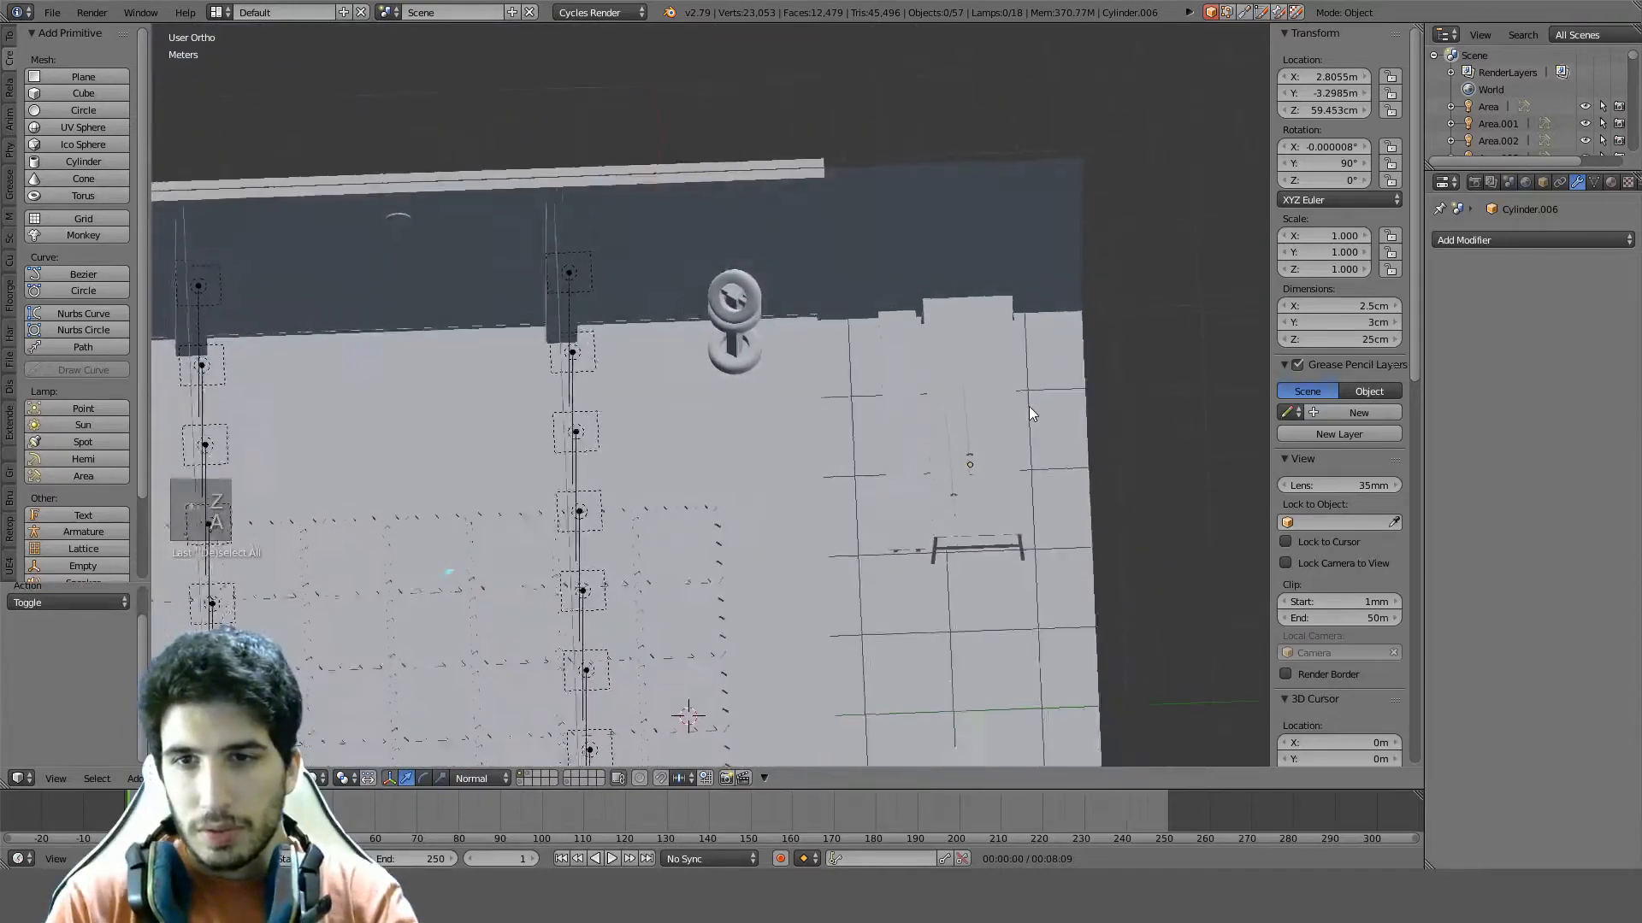
{"action": "key", "text": "z"}
Select only the copied sword's parts, rotate them 165°, and move them 40 cm along X and 10 cm along Y
{"action": "key", "text": "c"}
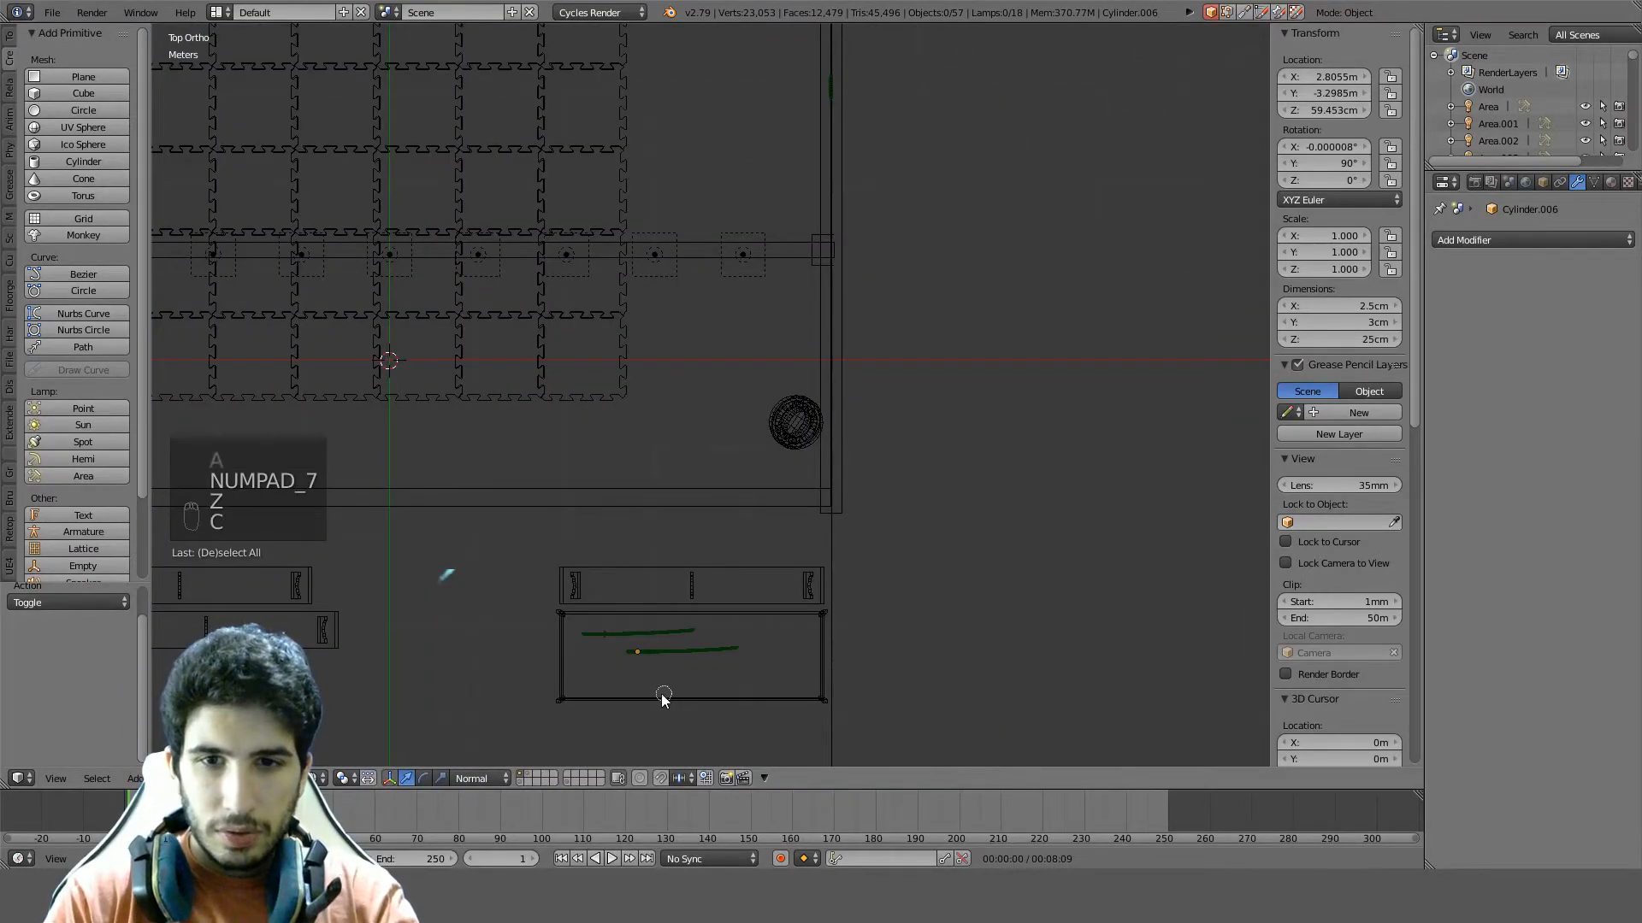
{"action": "left_click_drag", "start_coordinate": [643, 655], "coordinate": [780, 653]}
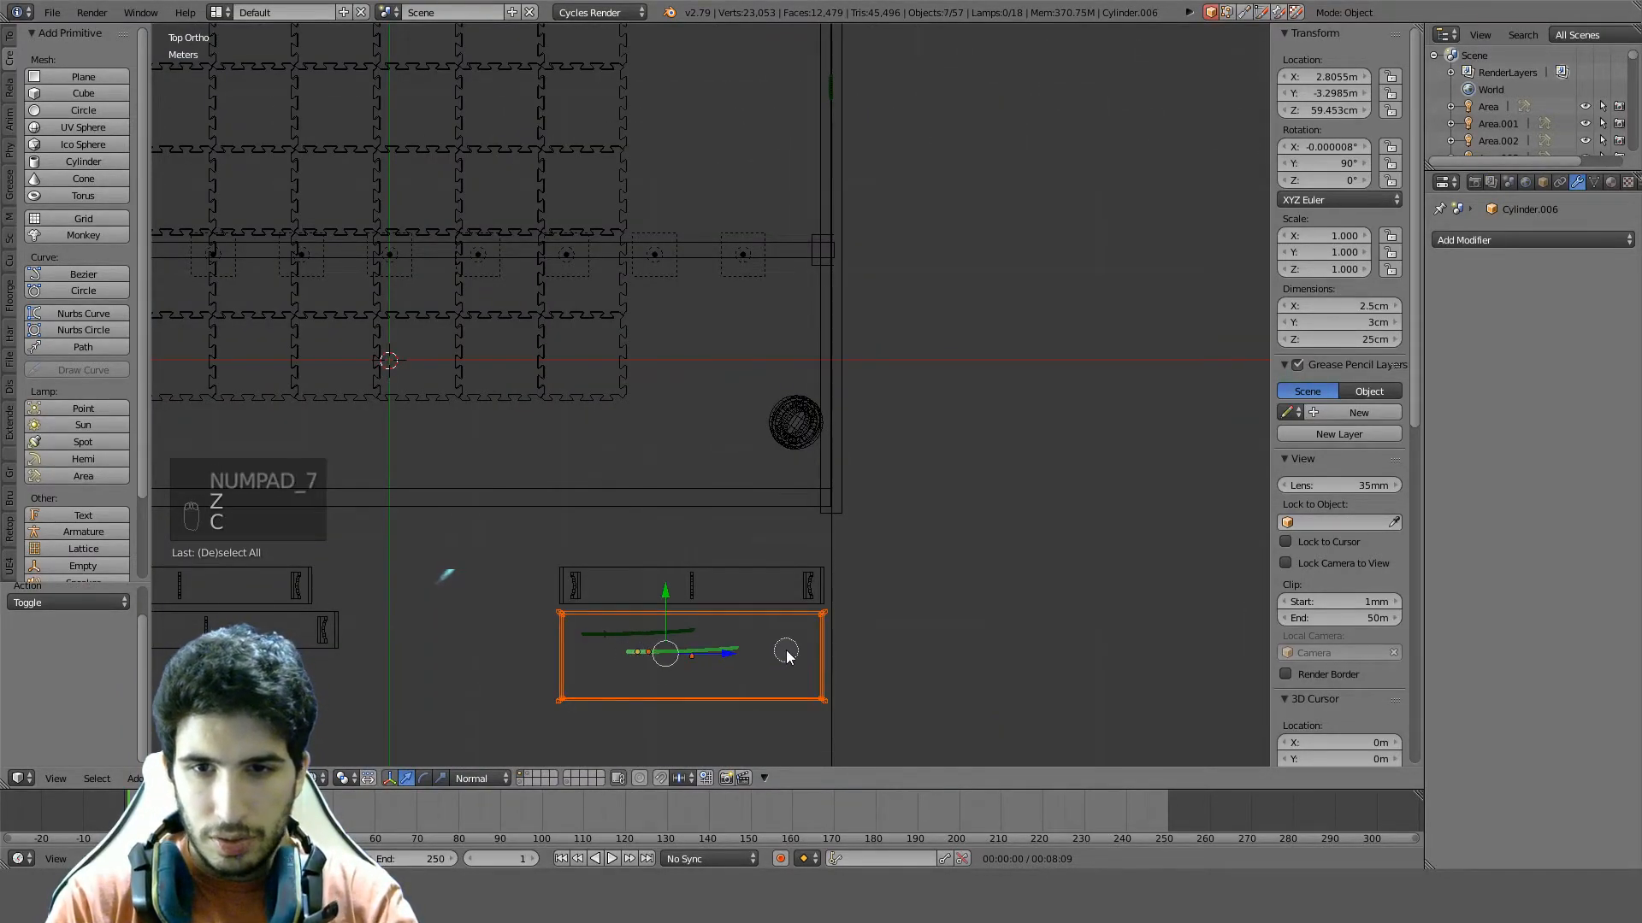
{"action": "right_click", "coordinate": [761, 657]}
{"action": "key", "text": "c"}
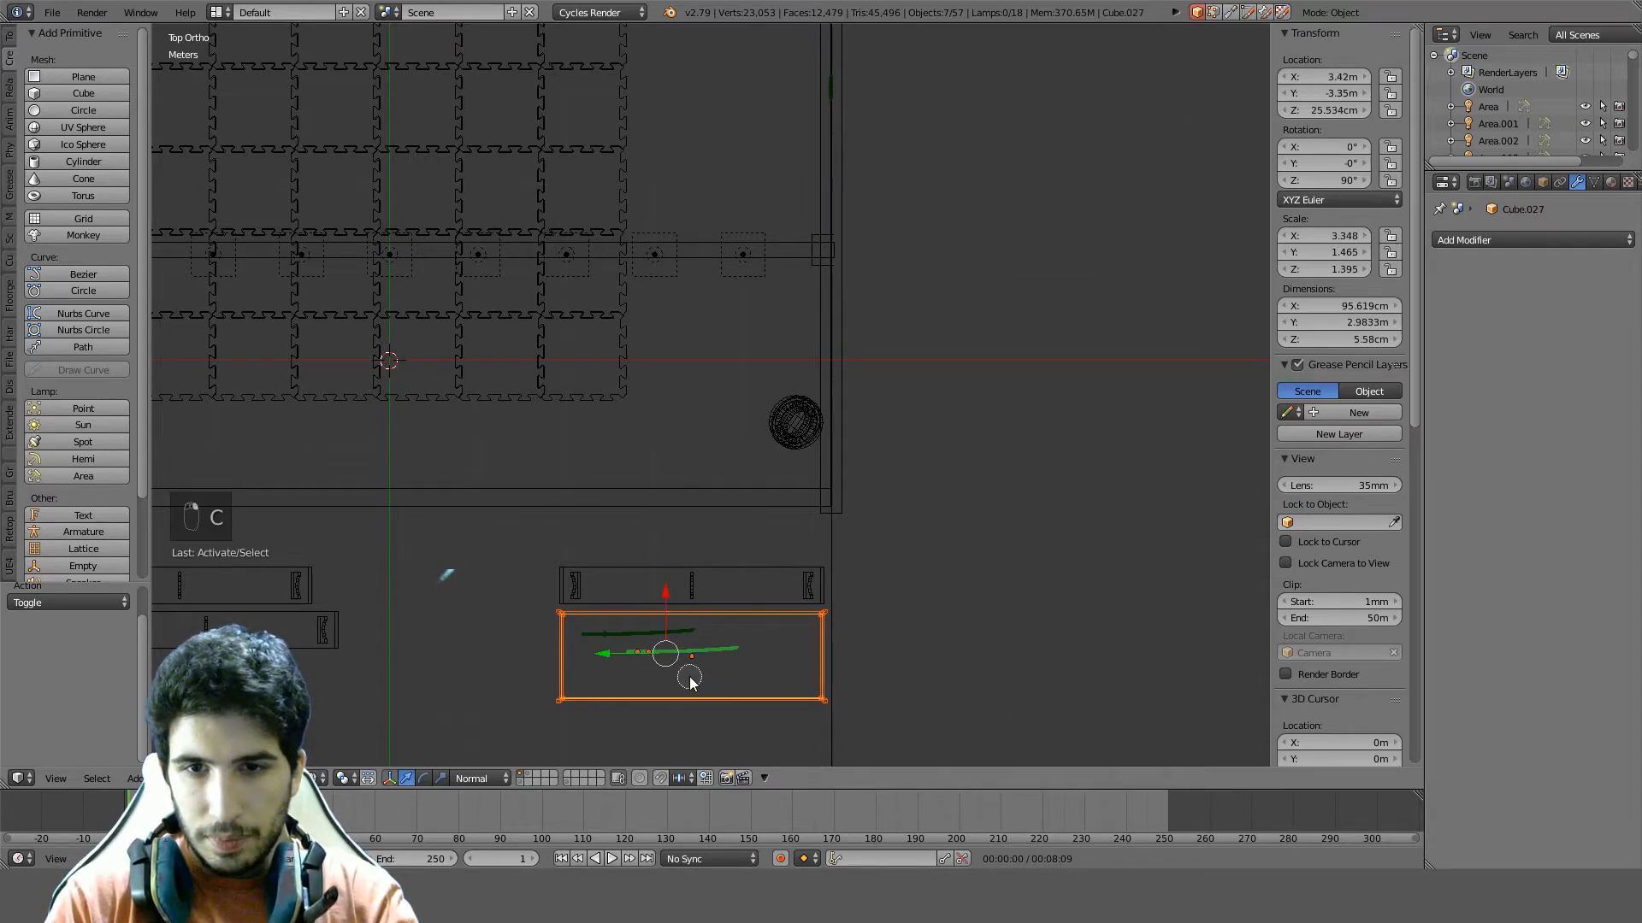
{"action": "middle_click_drag", "start_coordinate": [779, 594], "coordinate": [766, 163], "text": "shift"}
{"action": "scroll", "coordinate": [756, 508], "scroll_direction": "up", "scroll_amount": 5}
{"action": "key", "text": "r"}
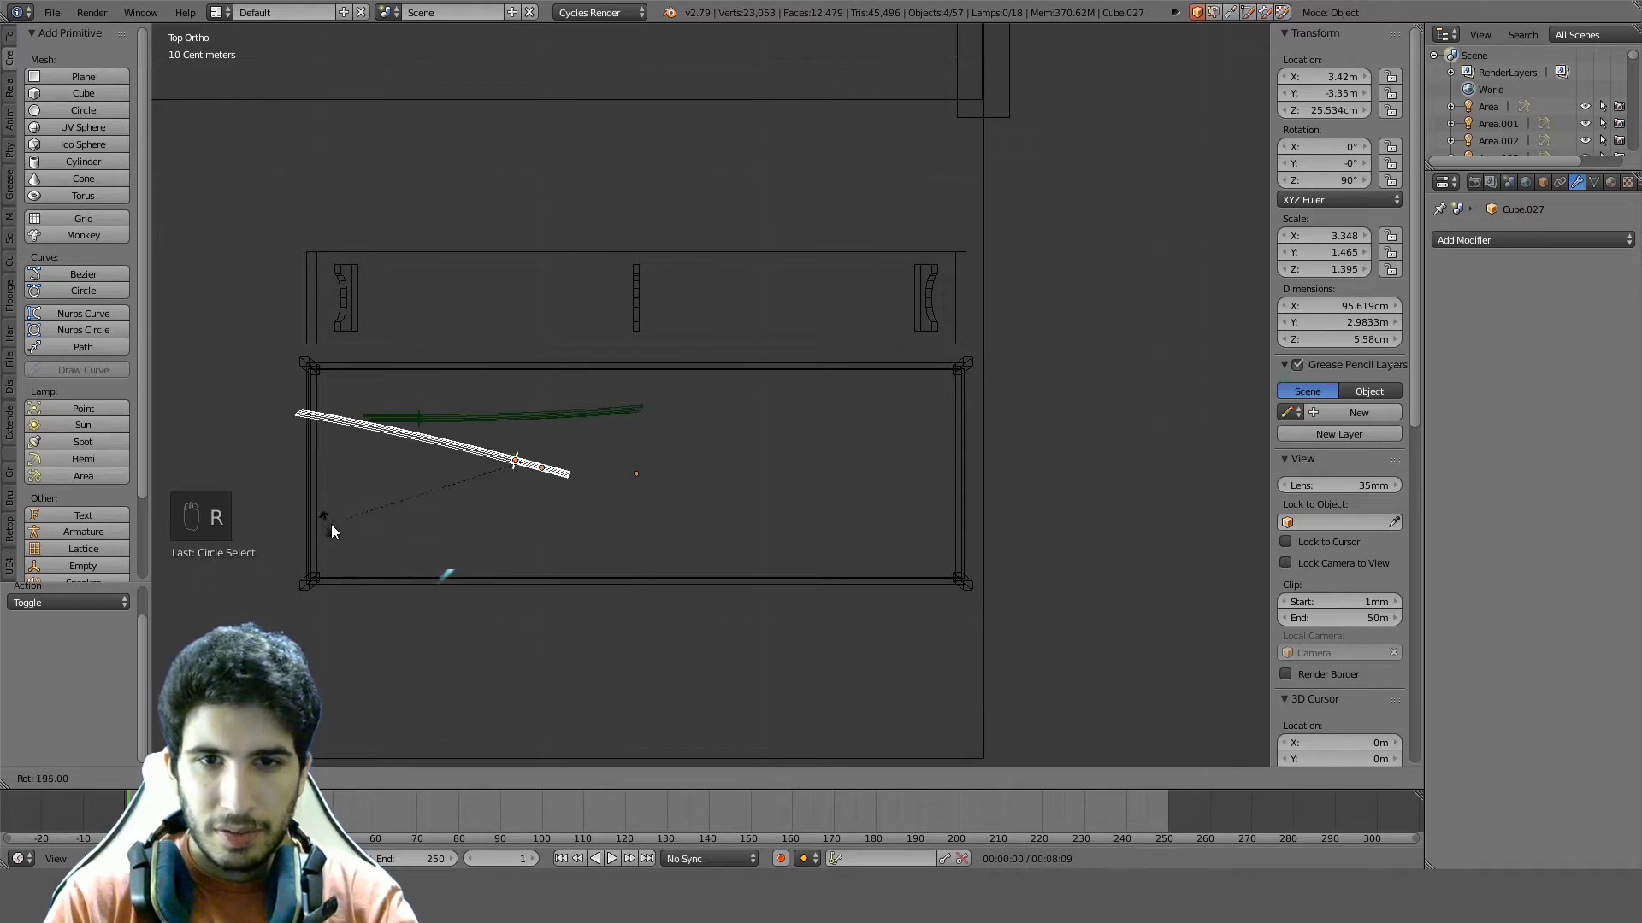
{"action": "left_click", "coordinate": [402, 583]}
{"action": "key", "text": "g"}
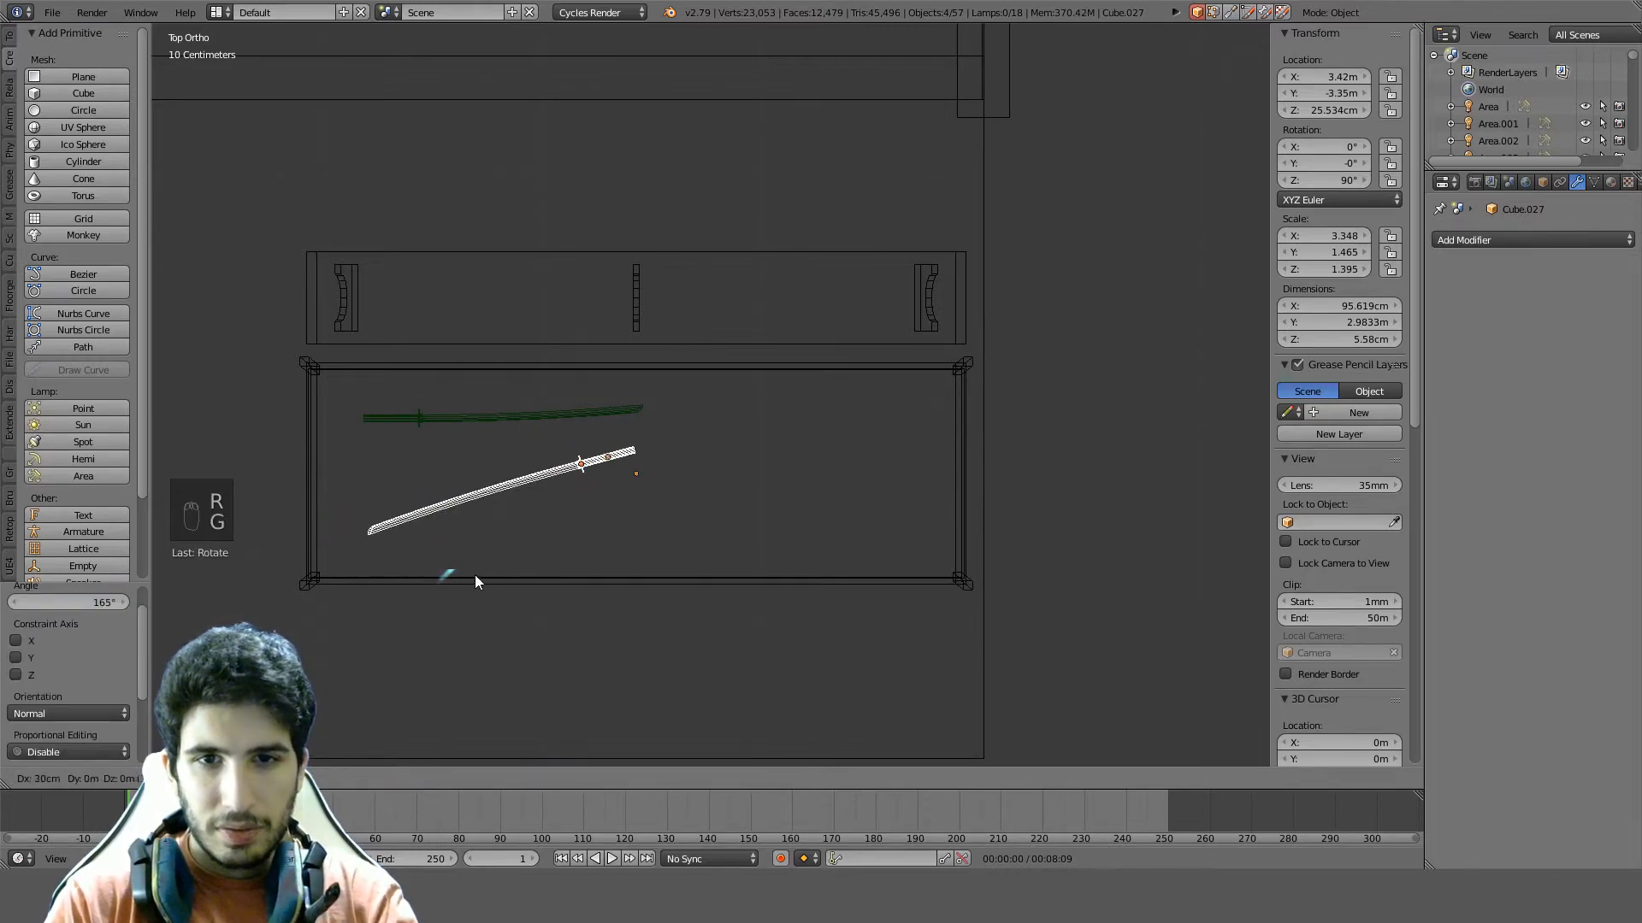
{"action": "left_click", "coordinate": [492, 572]}
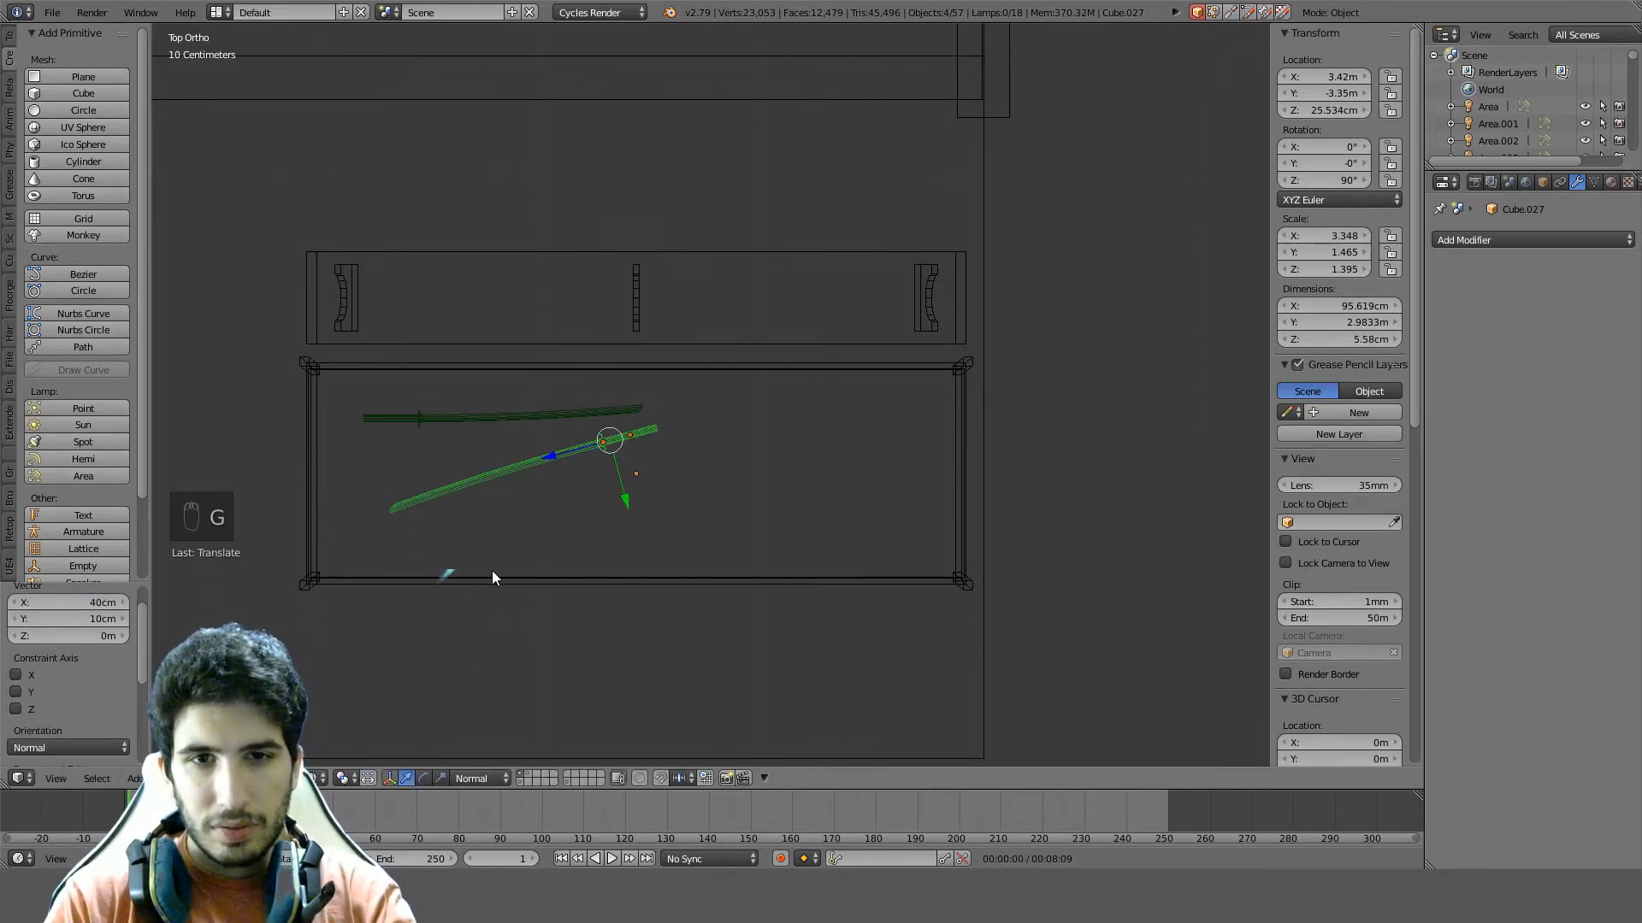
Add the original sword to the selection and lower both swords 29 cm along Z in front view
{"action": "key", "text": "c"}
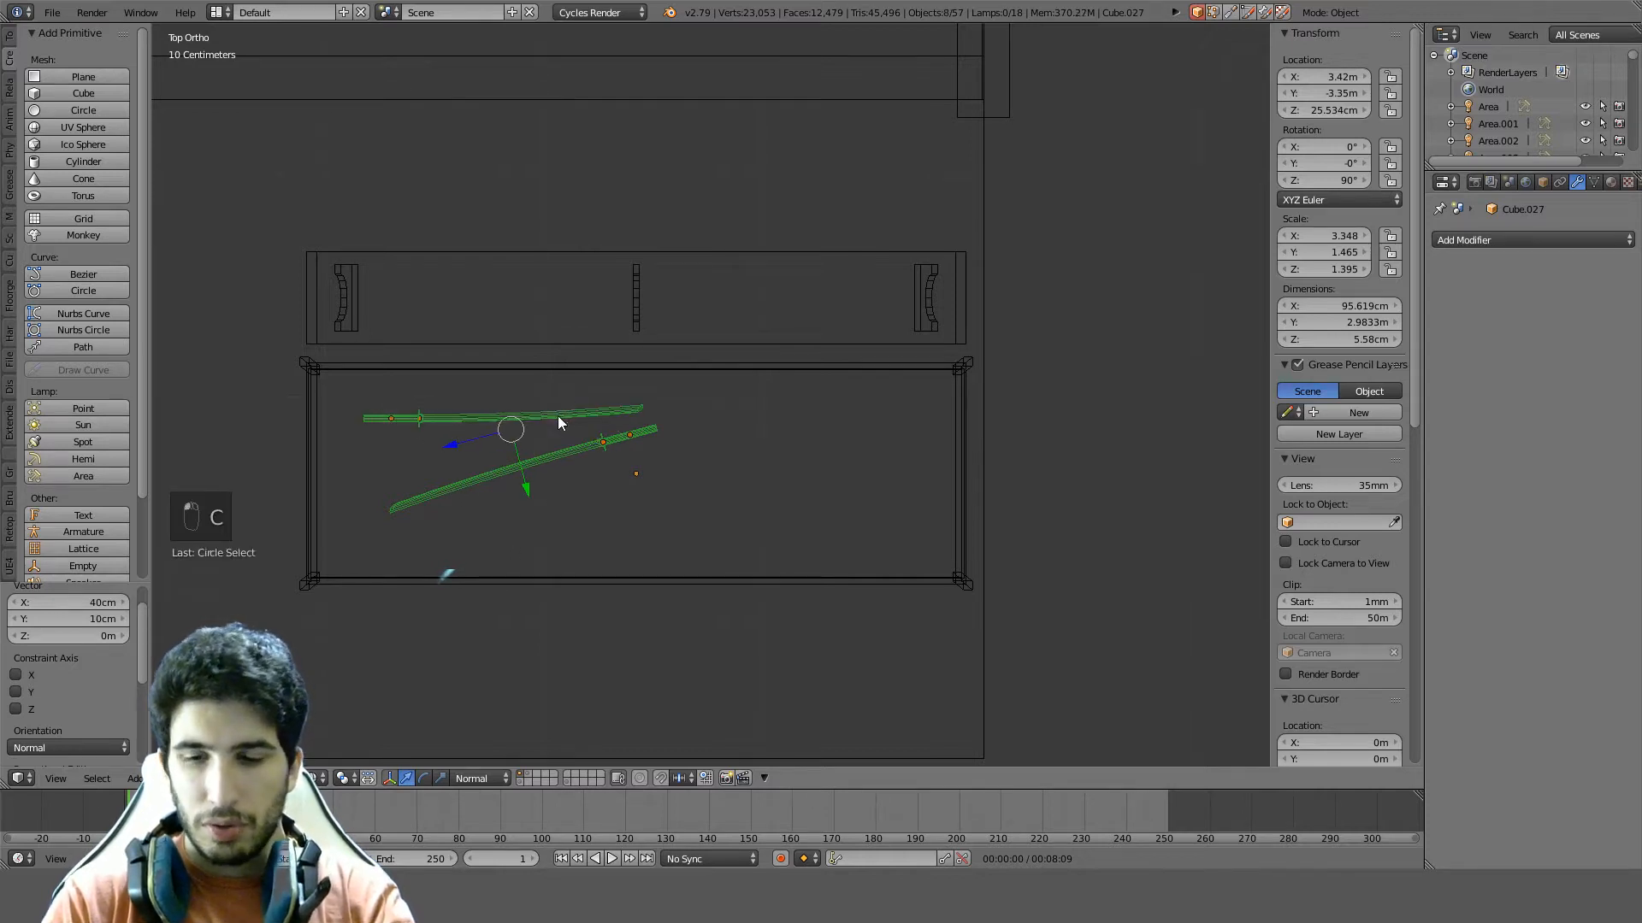
{"action": "key", "text": "KP_1"}
{"action": "key", "text": "g"}
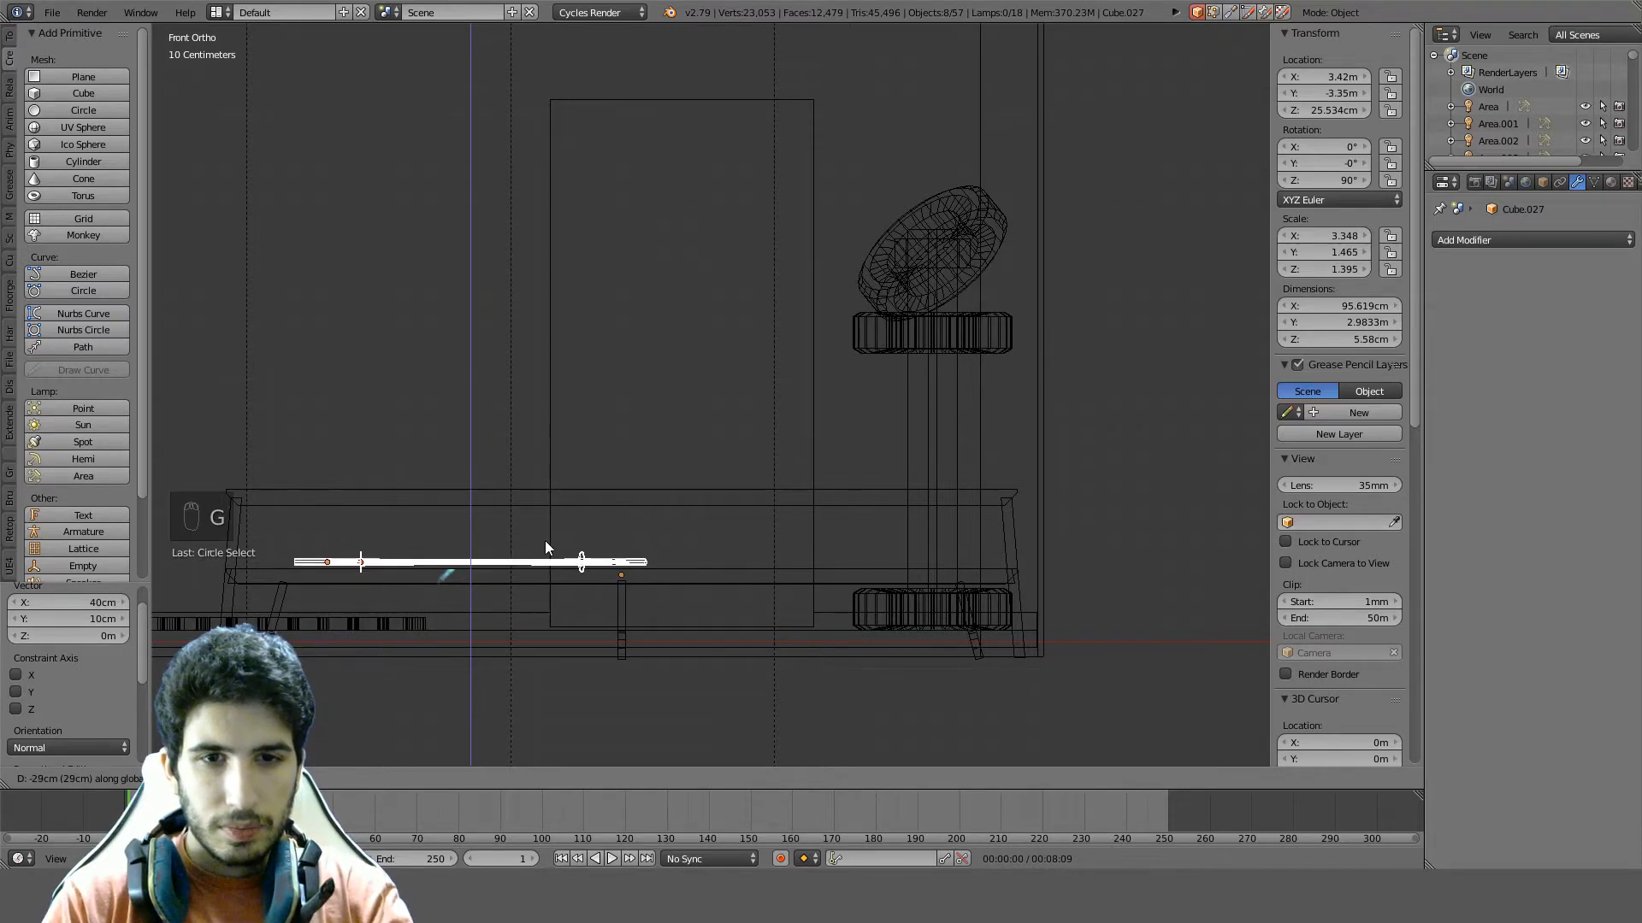
{"action": "left_click", "coordinate": [546, 541]}
Duplicate both swords in top view, offsetting the copies 10 cm along negative X and 20 cm along negative Y
{"action": "key", "text": "KP_7"}
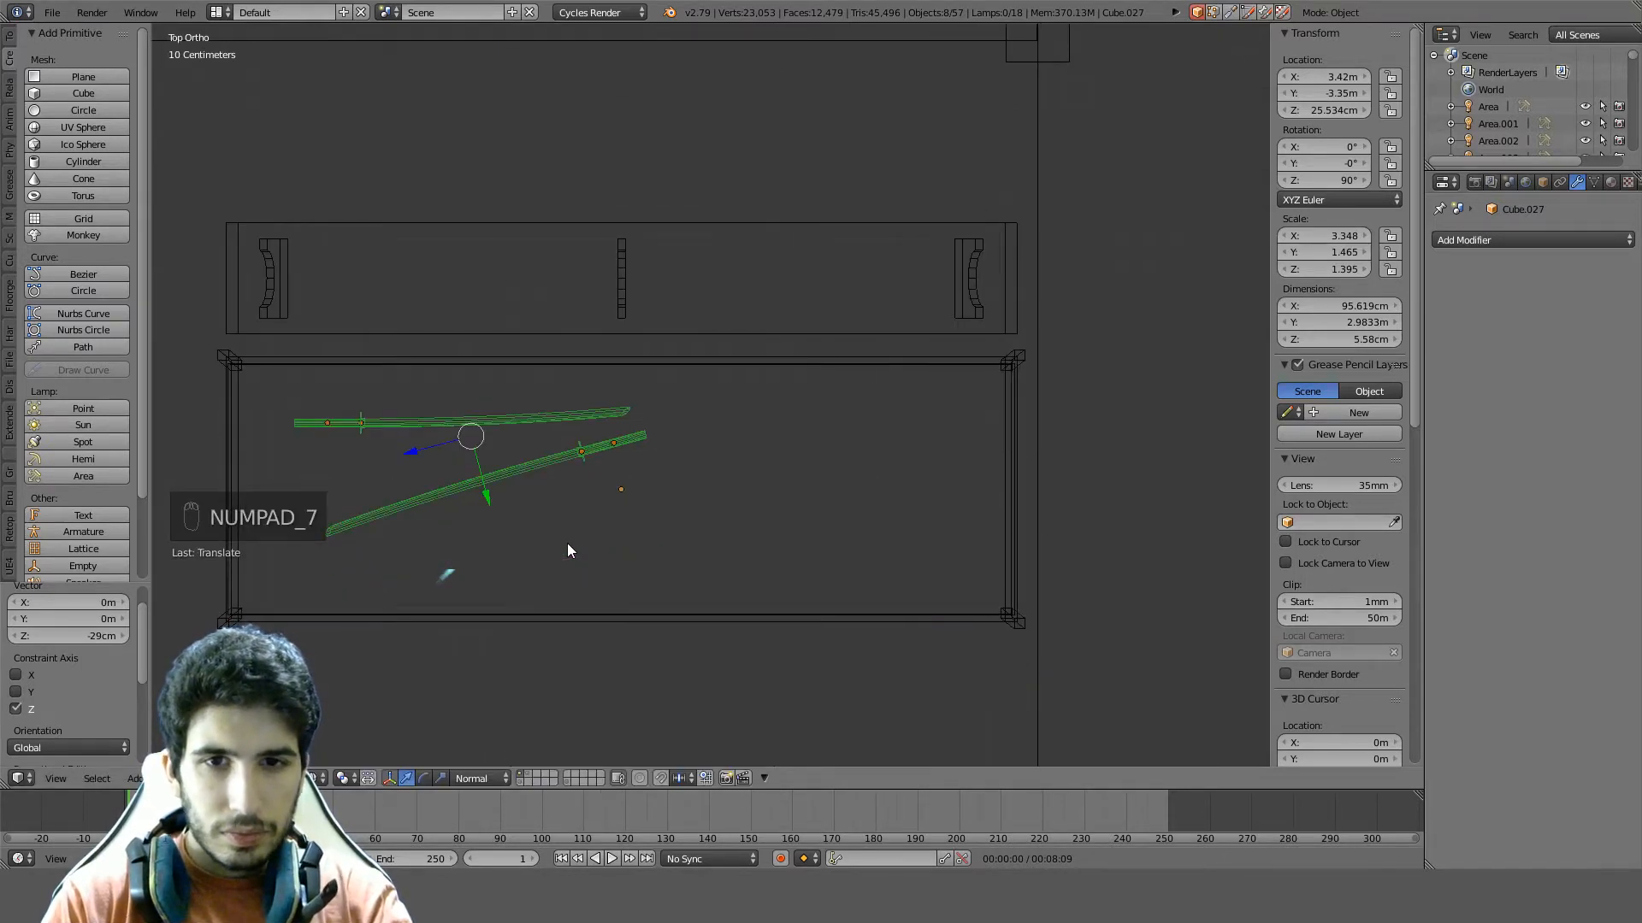
{"action": "middle_click_drag", "start_coordinate": [567, 542], "coordinate": [728, 526], "text": "shift"}
{"action": "key", "text": "shift+d"}
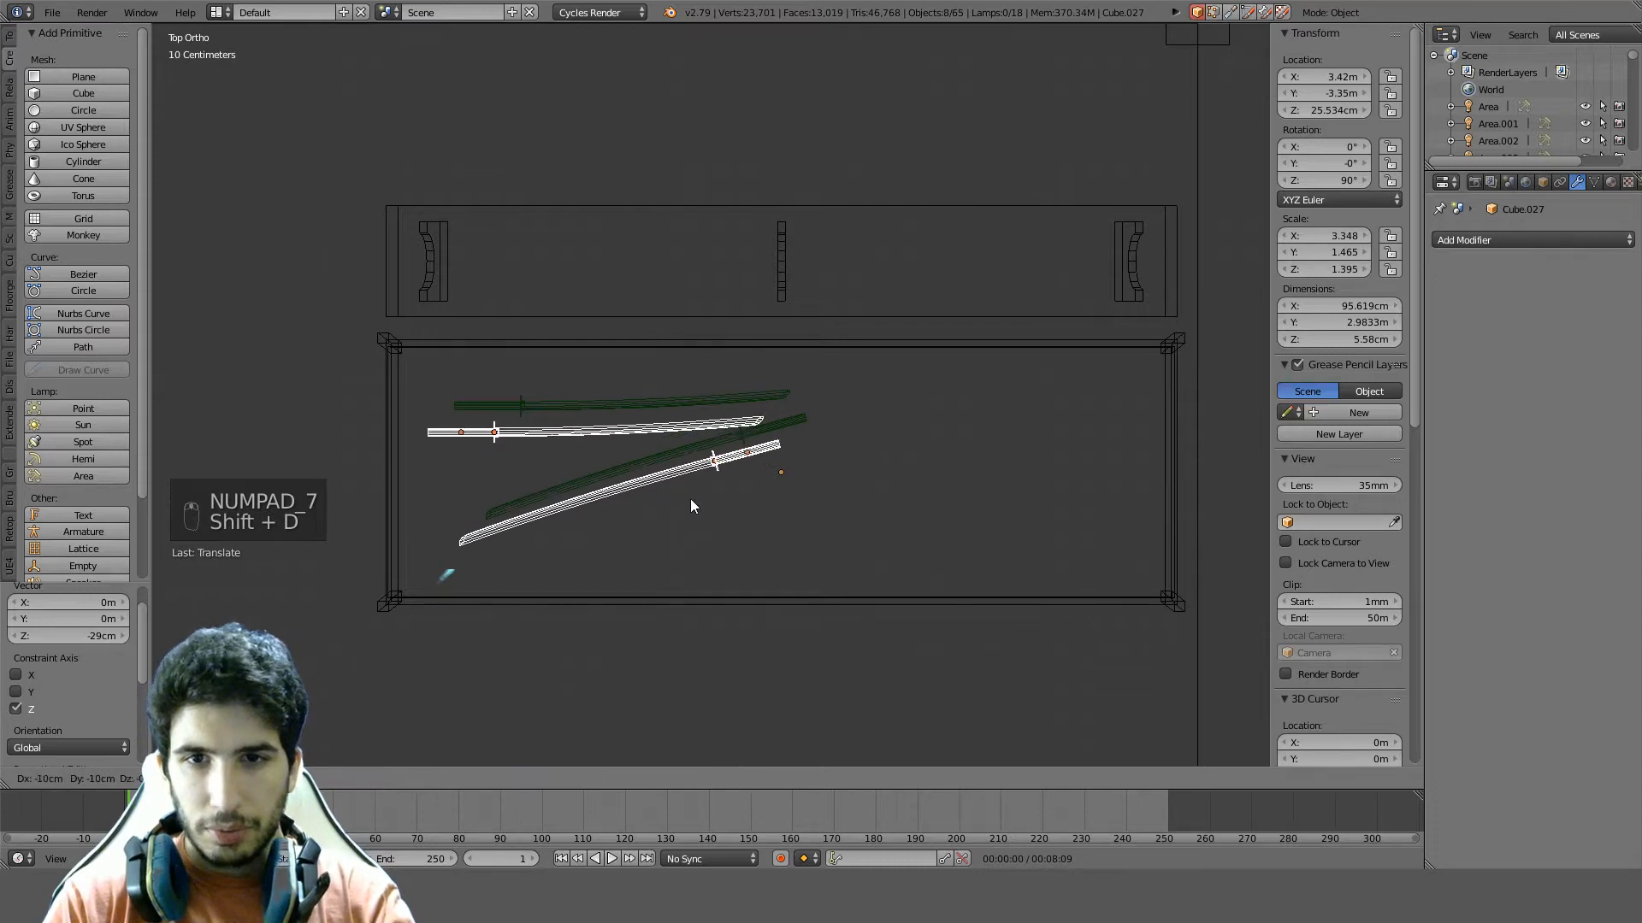
{"action": "left_click", "coordinate": [689, 529]}
Rotate the two copied swords -180° and move them 10 cm along negative Y
{"action": "key", "text": "r"}
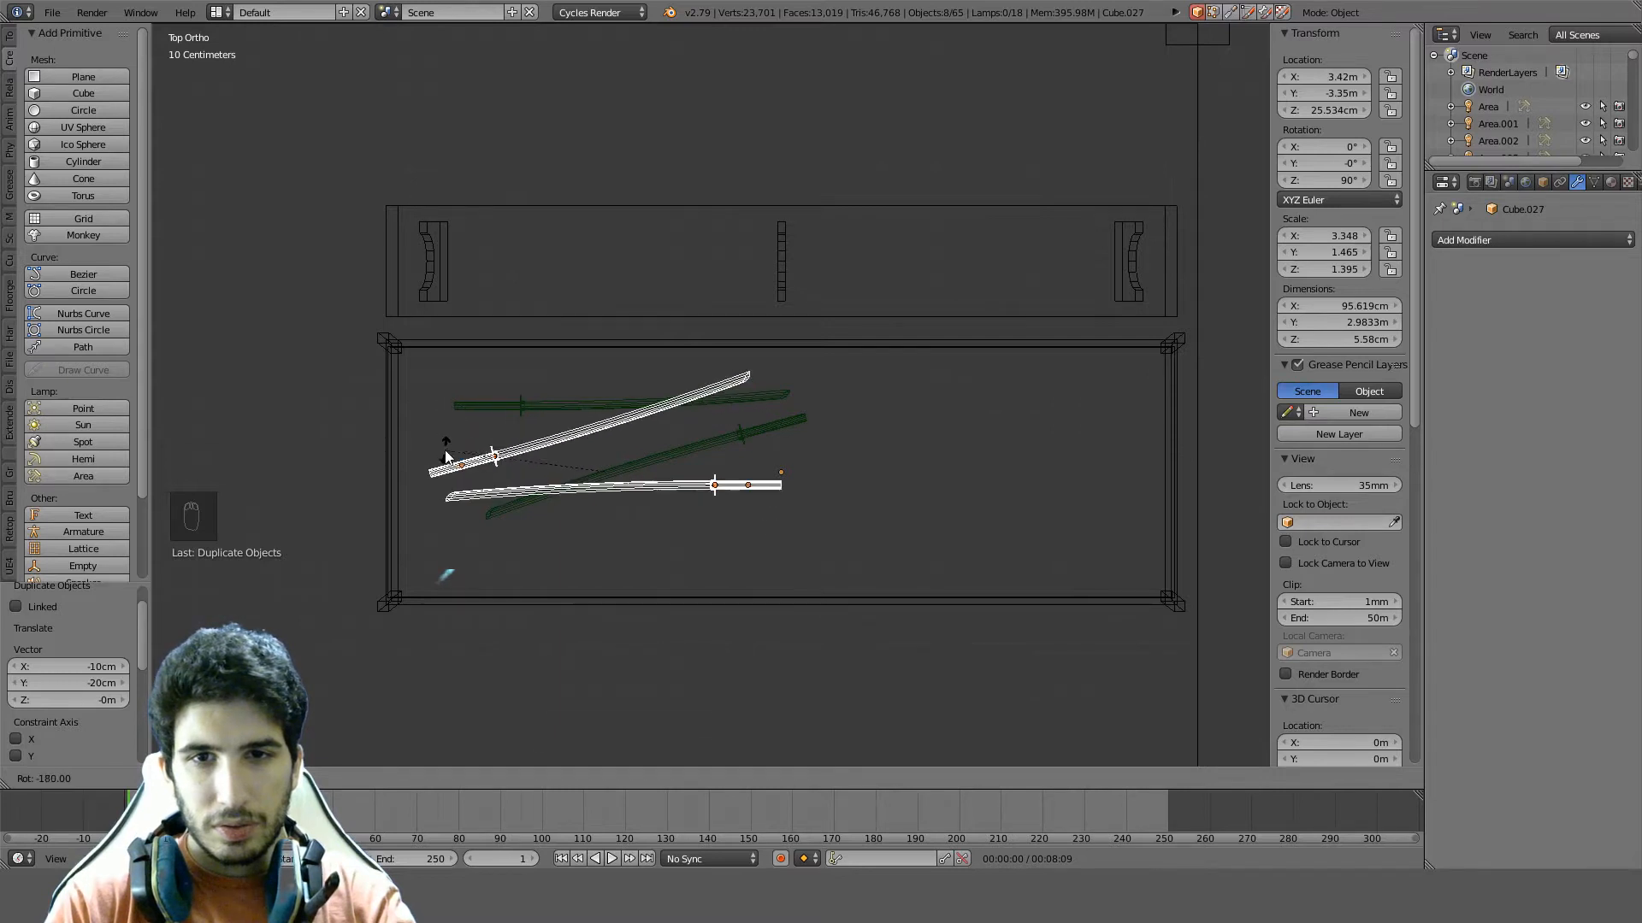
{"action": "left_click", "coordinate": [444, 457]}
{"action": "key", "text": "g"}
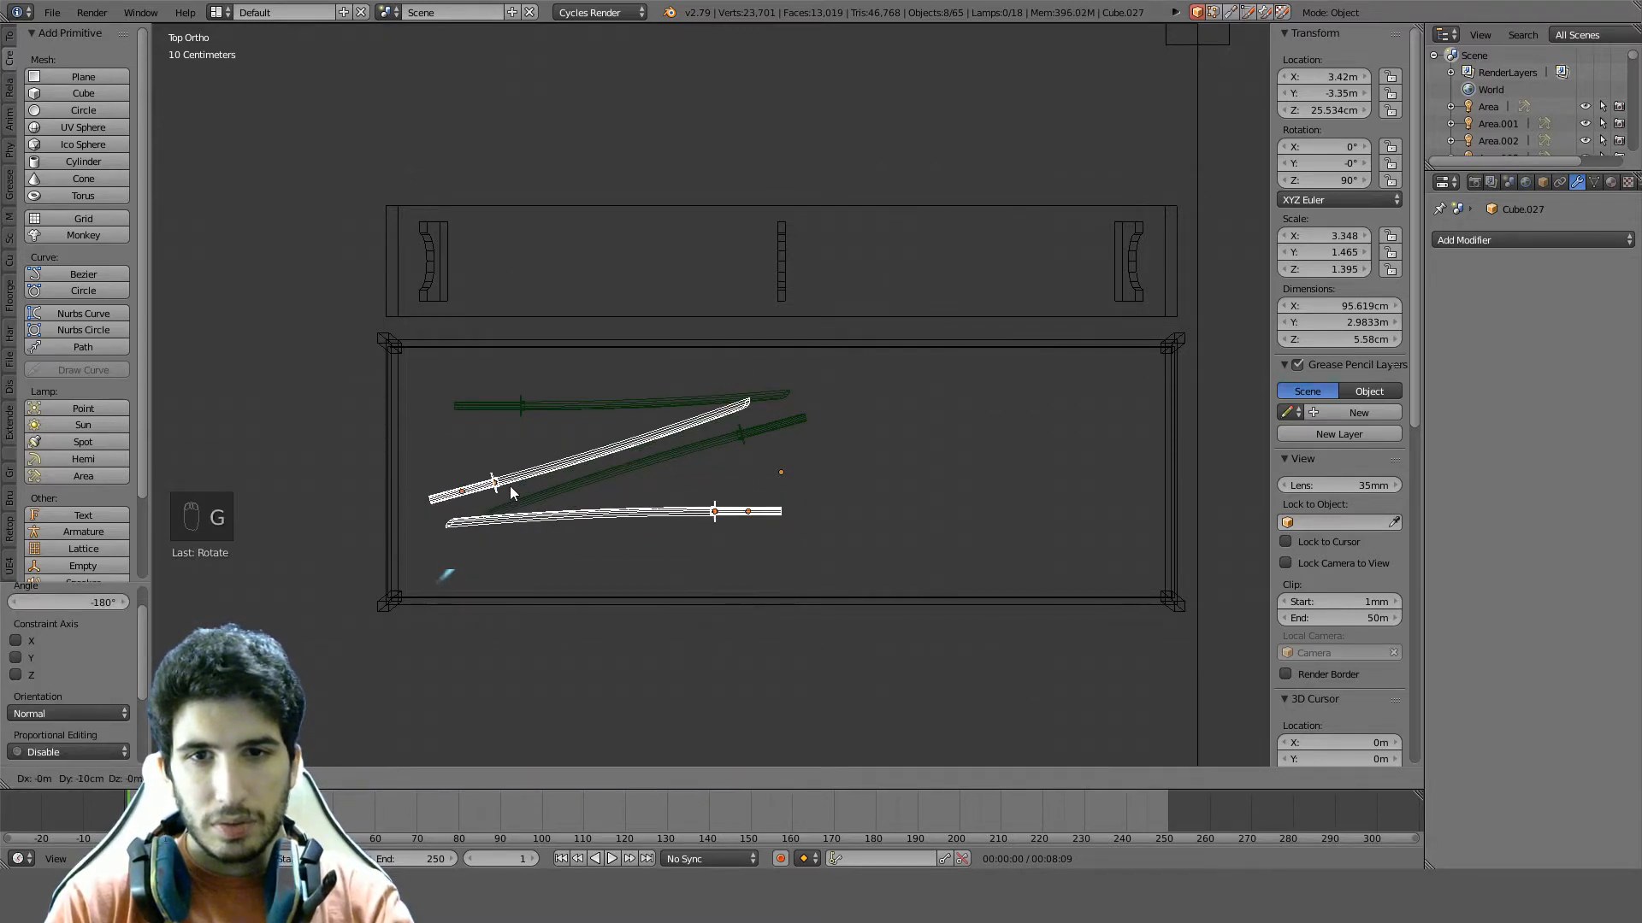
{"action": "left_click", "coordinate": [507, 487]}
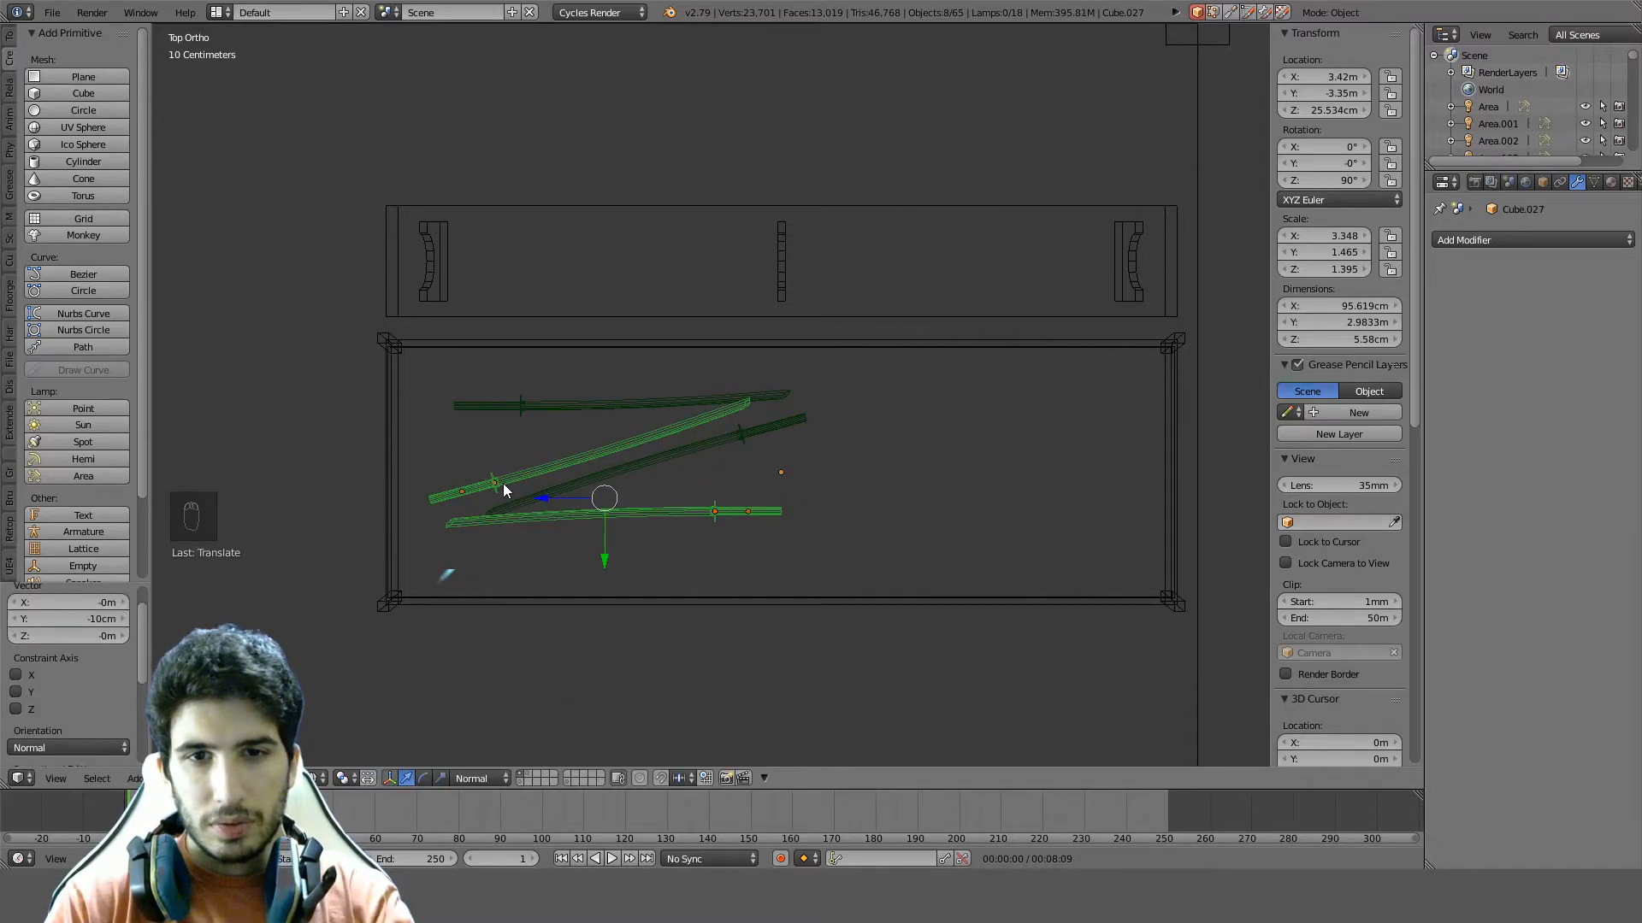
{"action": "scroll", "coordinate": [727, 515], "scroll_direction": "down", "scroll_amount": 1}
{"action": "scroll", "coordinate": [747, 513], "scroll_direction": "up", "scroll_amount": 2}
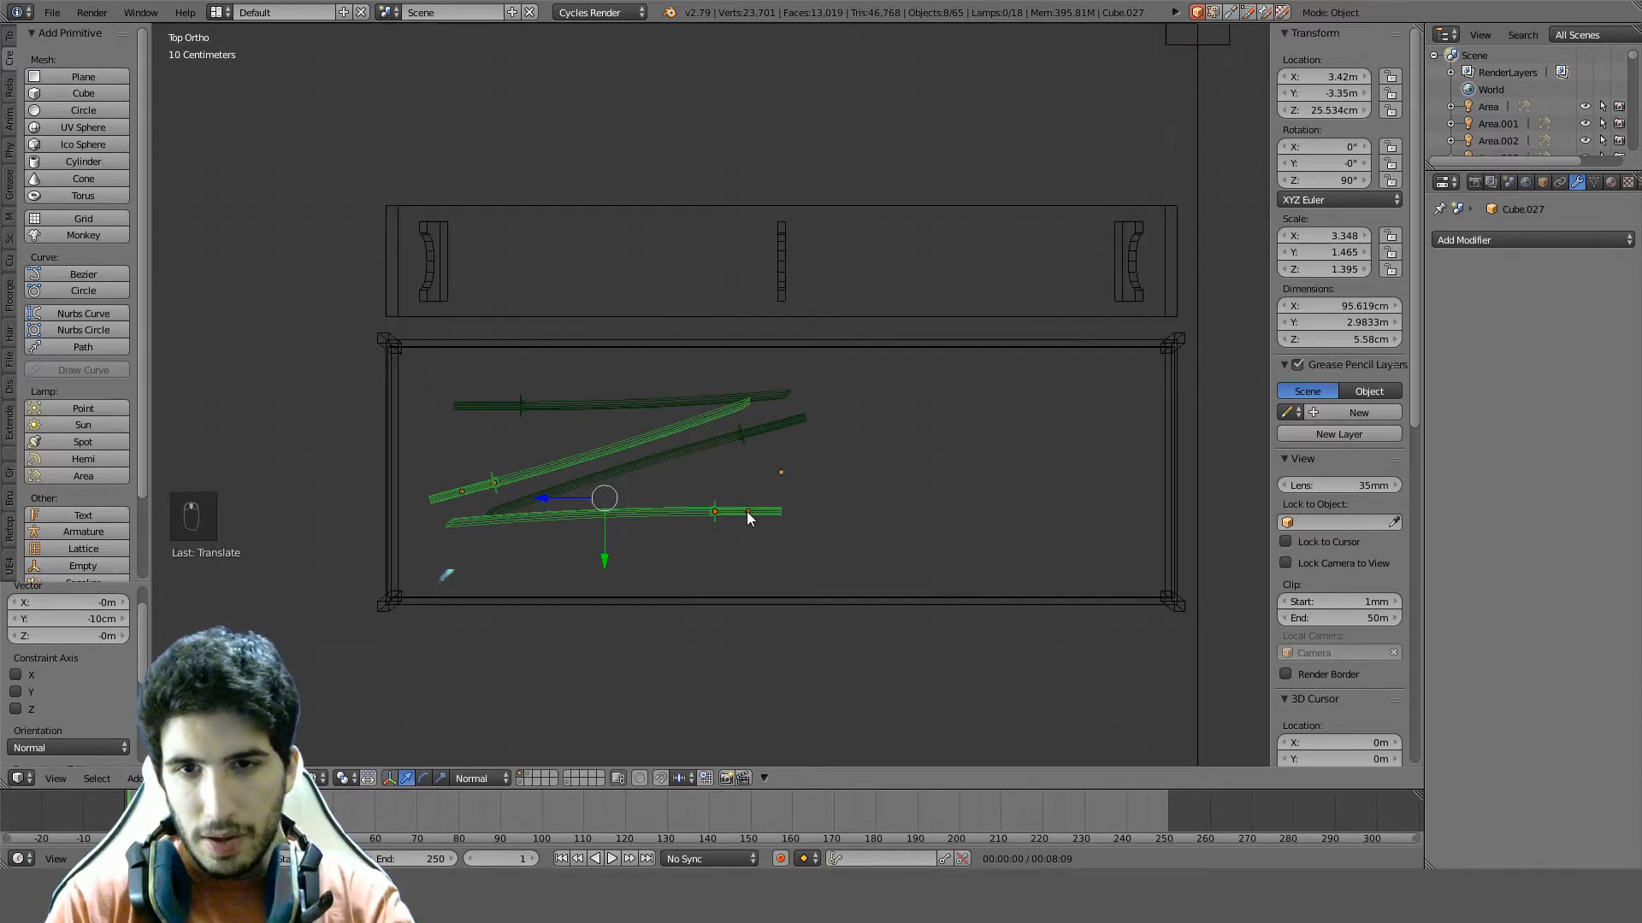
Keep only the slanted copied sword selected, rotate it 5°, and shift it about 7 cm along negative X and slightly along Y
{"action": "key", "text": "c"}
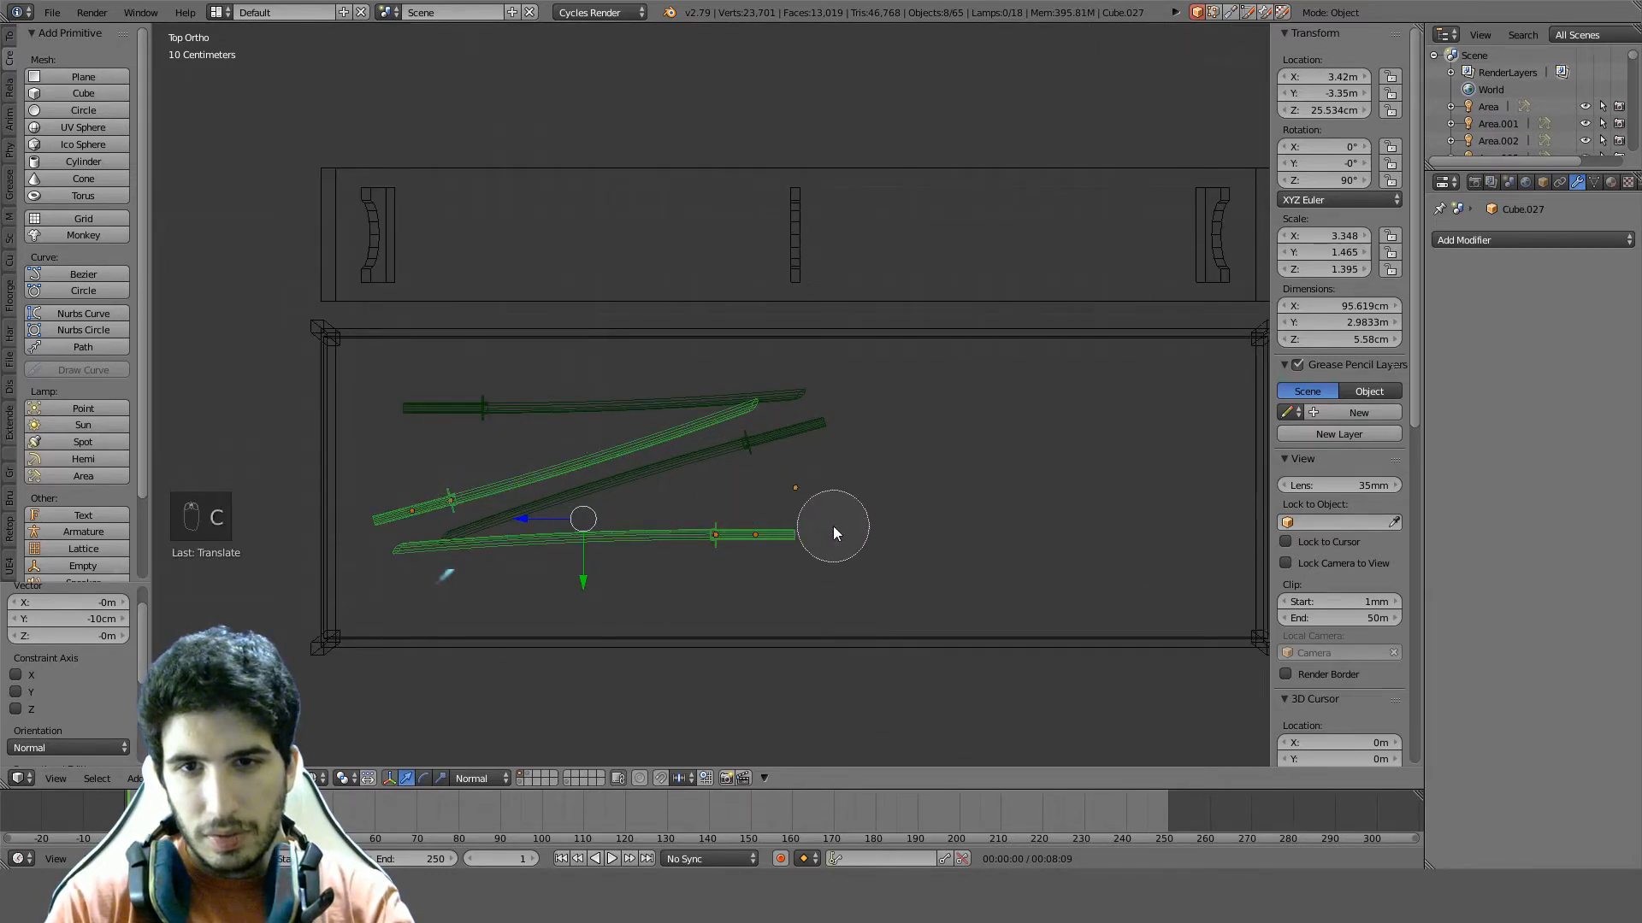
{"action": "middle_click_drag", "start_coordinate": [835, 530], "coordinate": [681, 541]}
{"action": "key", "text": "r"}
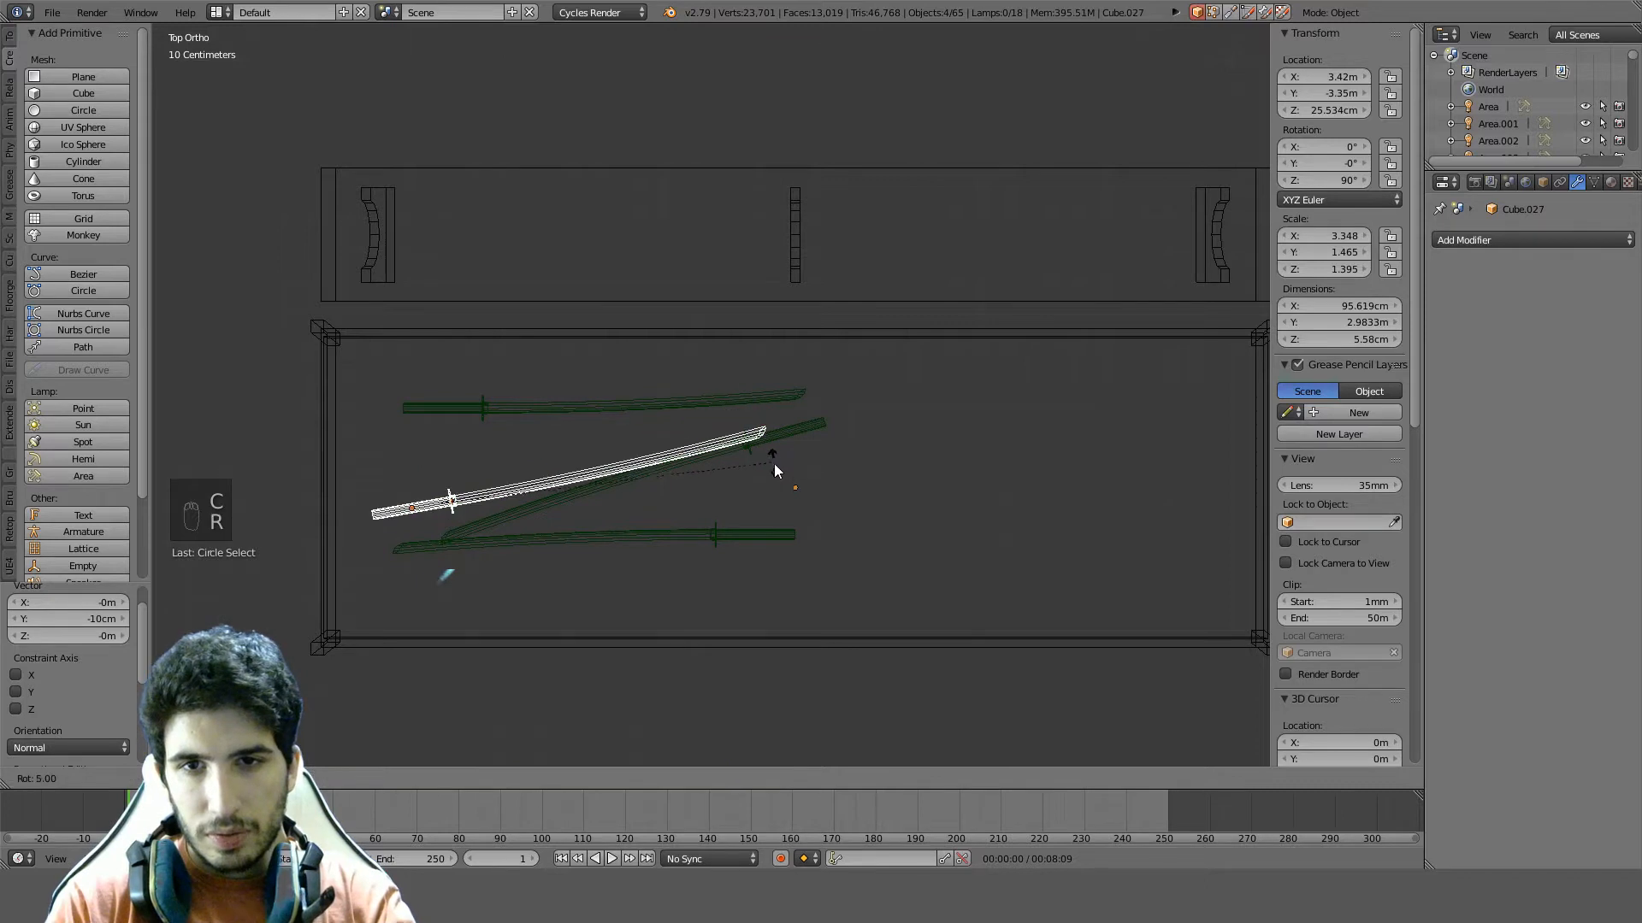
{"action": "left_click", "coordinate": [773, 475]}
{"action": "key", "text": "g"}
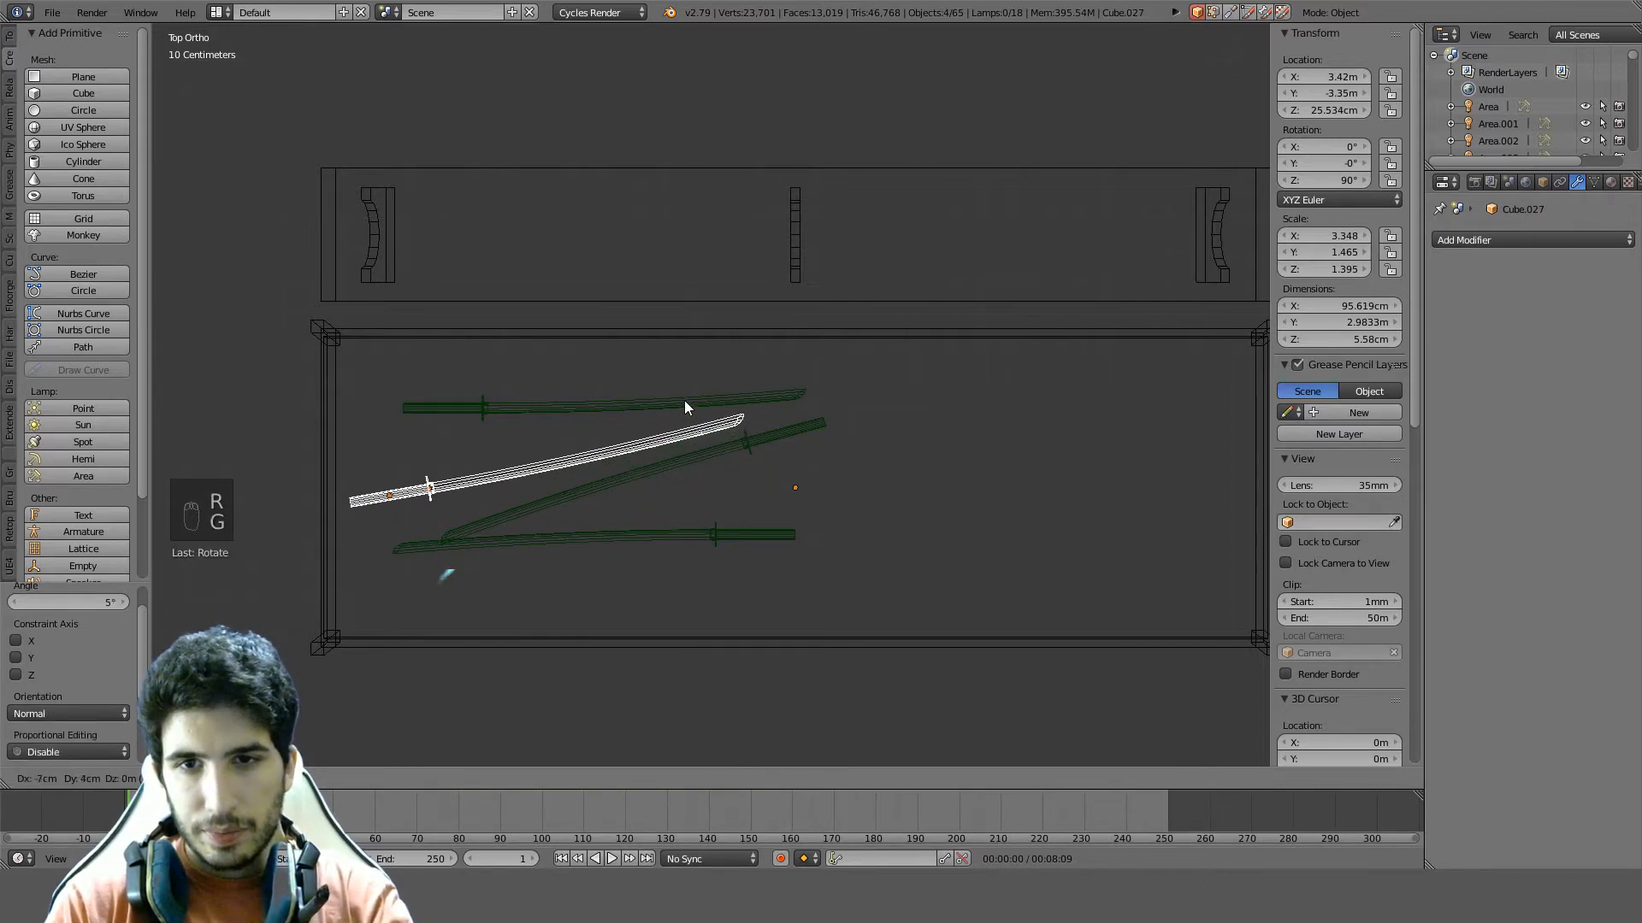
{"action": "left_click", "coordinate": [684, 389]}
Select only the copied sword nearest the table's front edge and move it 10 cm along negative X and negative Y
{"action": "key", "text": "a"}
{"action": "key", "text": "c"}
{"action": "left_click_drag", "start_coordinate": [777, 556], "coordinate": [679, 561]}
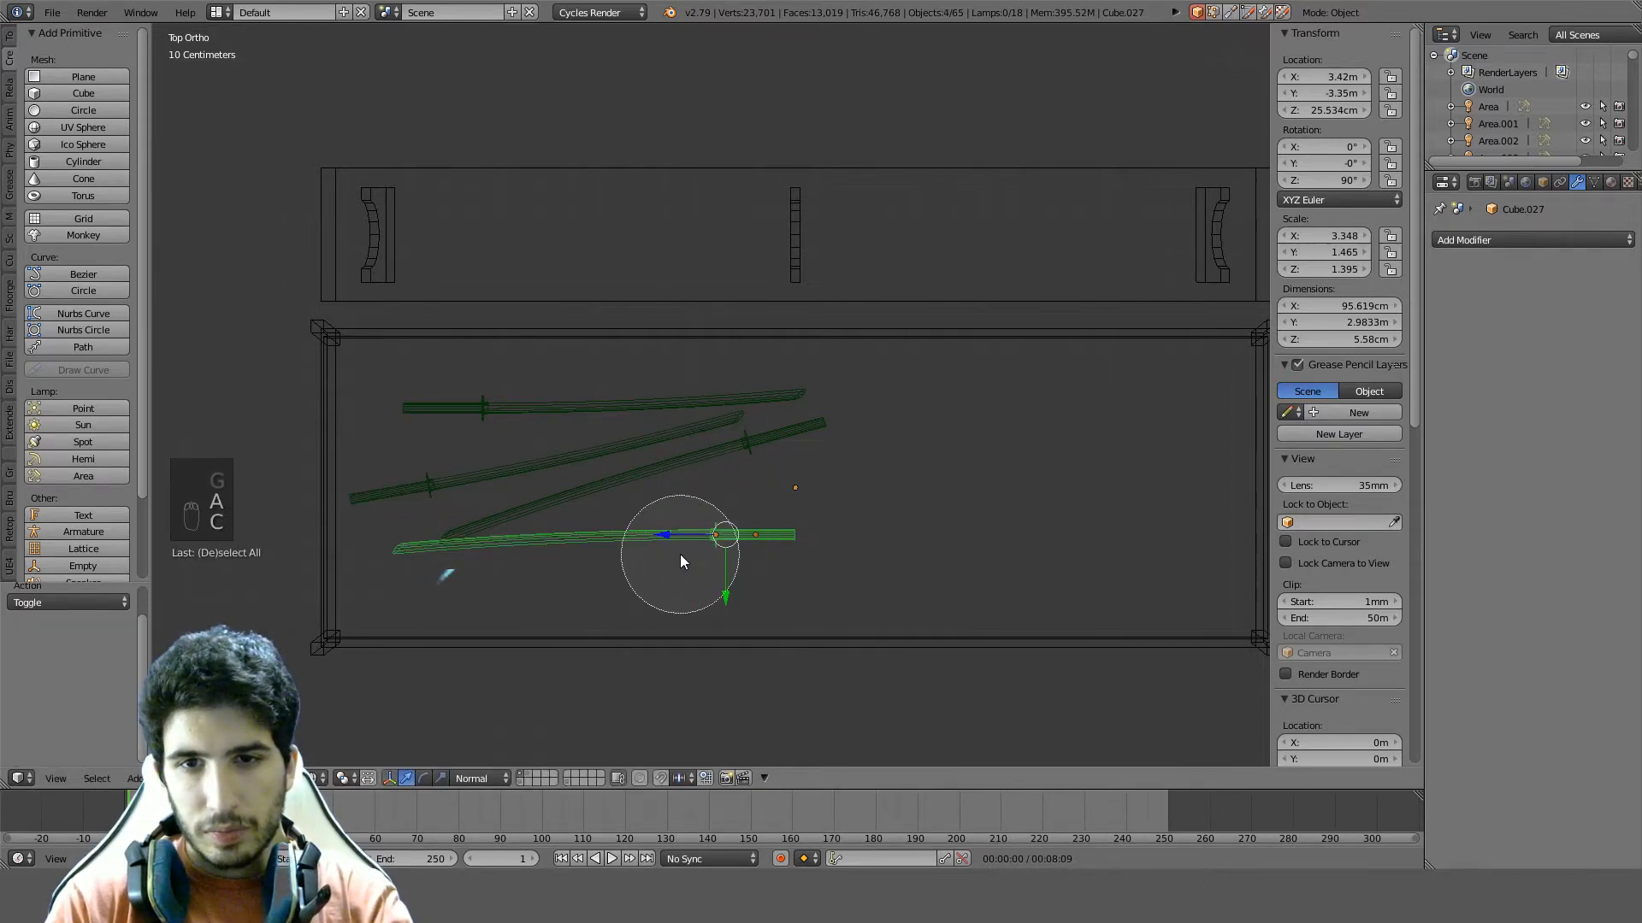
{"action": "right_click", "coordinate": [682, 555]}
{"action": "middle_click_drag", "start_coordinate": [856, 537], "coordinate": [788, 526], "text": "shift"}
{"action": "key", "text": "g"}
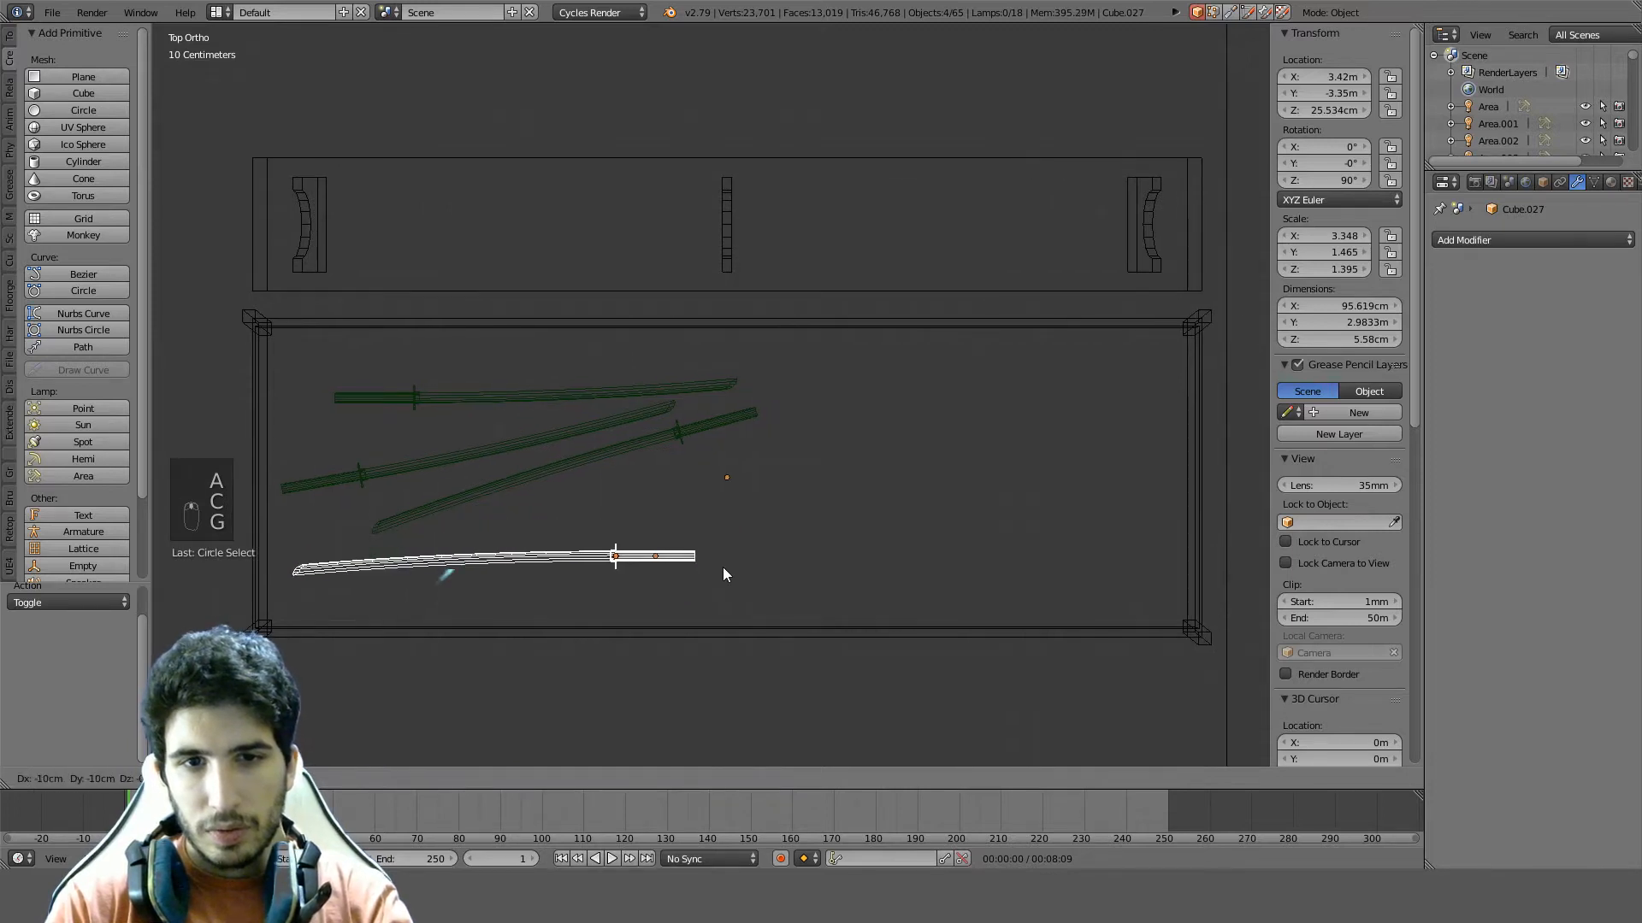
{"action": "left_click", "coordinate": [719, 567]}
Rotate the front sword 195°, move it towards the table's left end, turn it -10°, and check the arrangement in perspective
{"action": "key", "text": "r"}
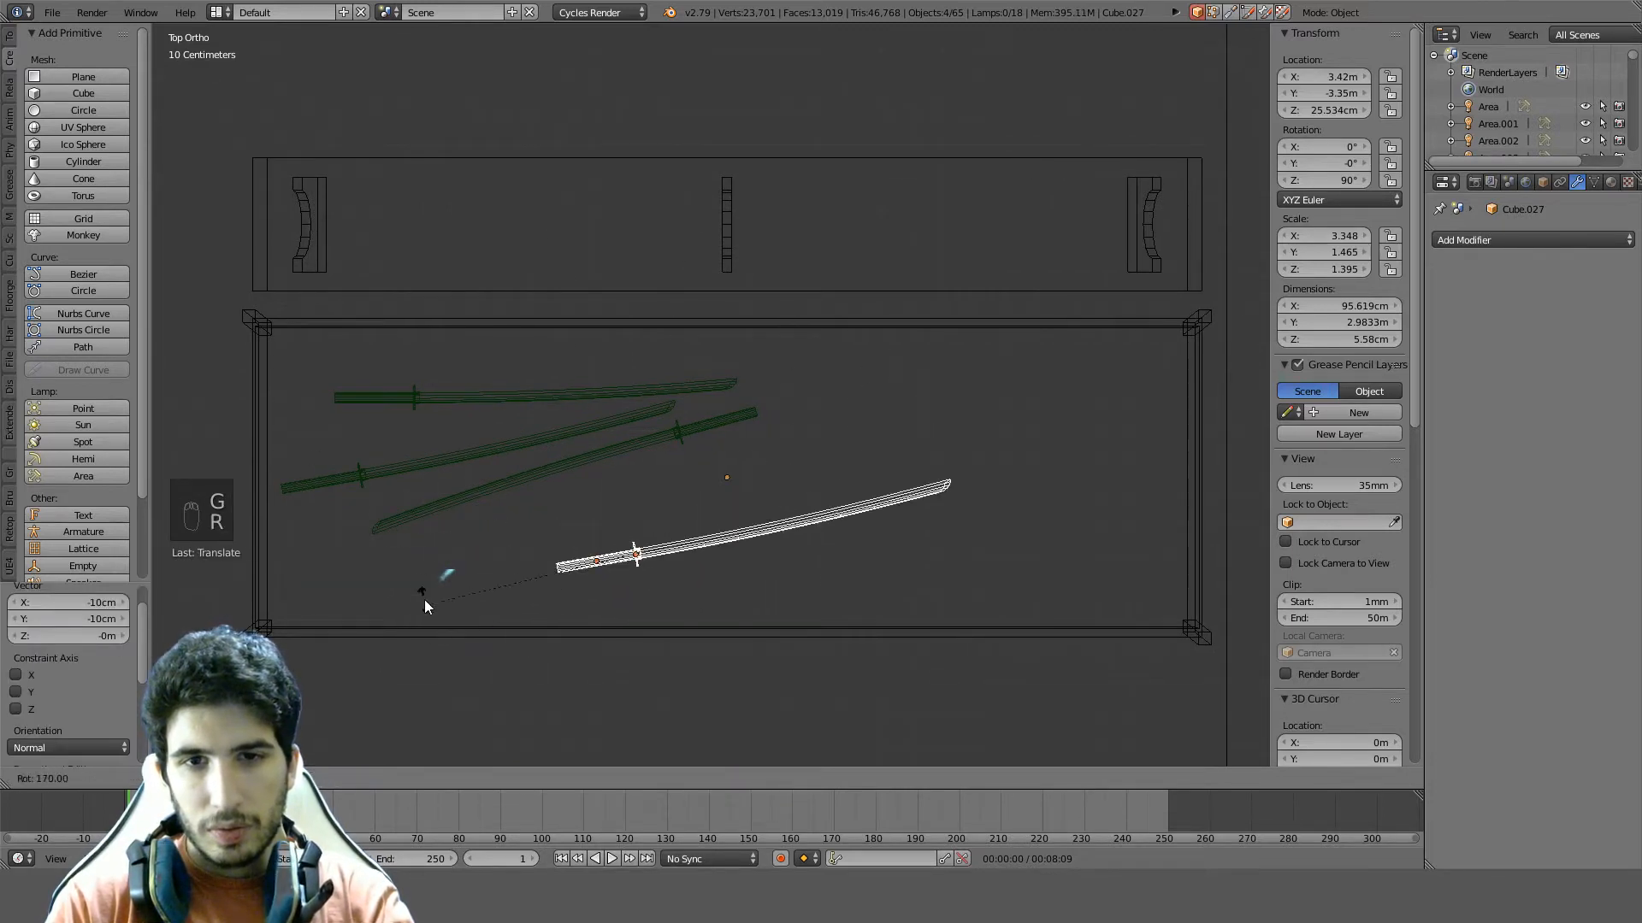
{"action": "left_click", "coordinate": [469, 516]}
{"action": "key", "text": "g"}
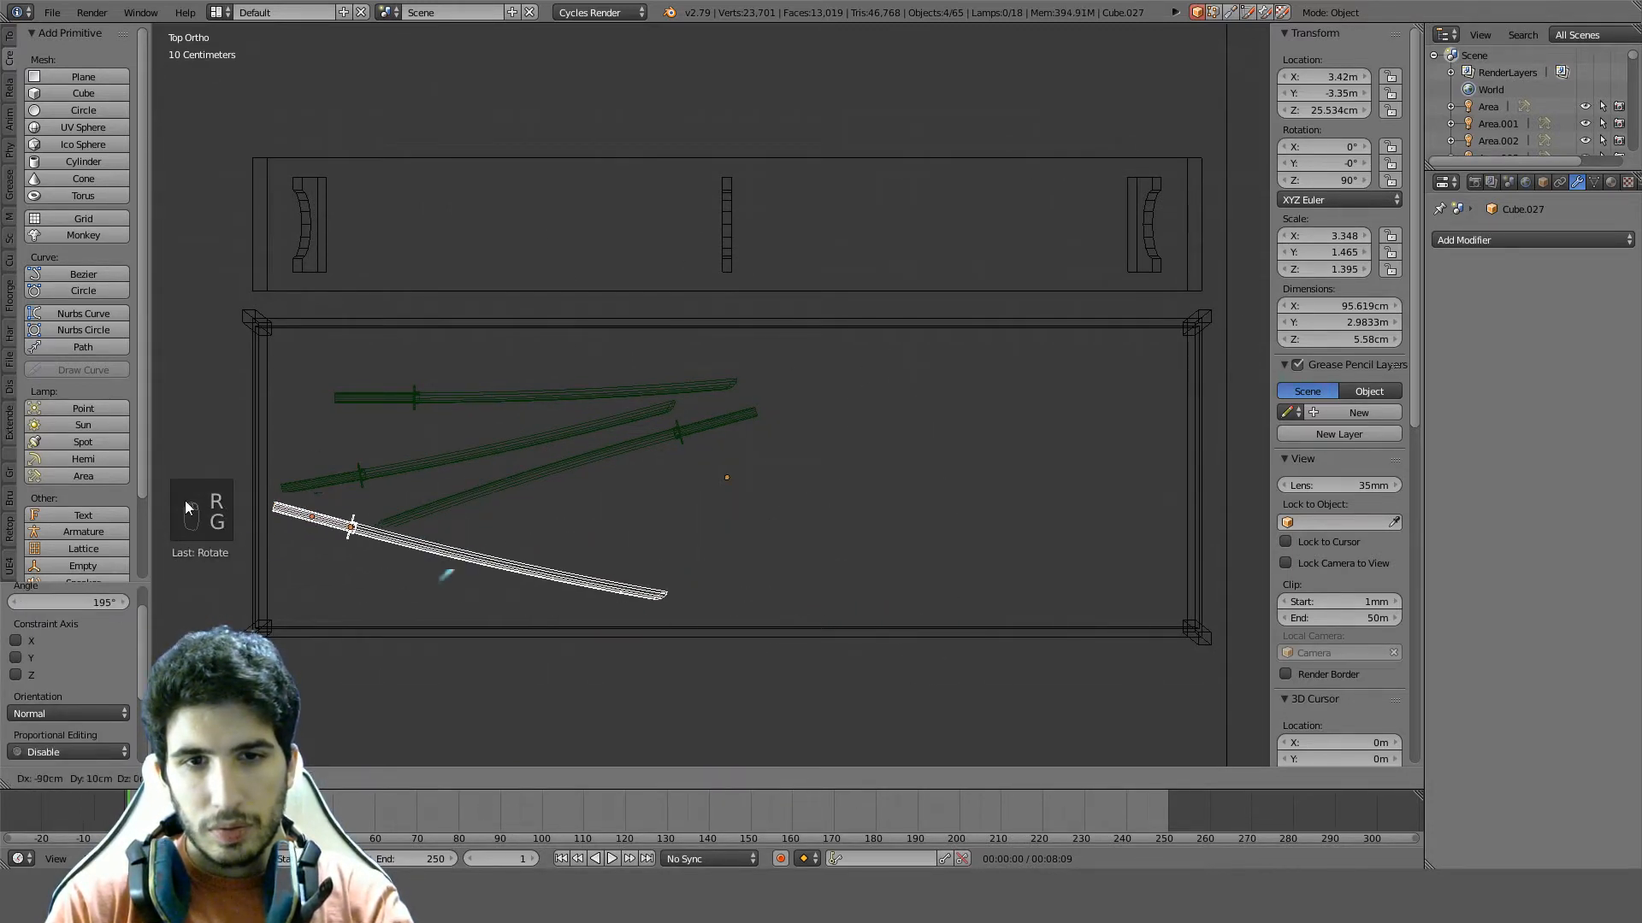
{"action": "right_click", "coordinate": [204, 520]}
{"action": "key", "text": "r"}
{"action": "left_click", "coordinate": [515, 436]}
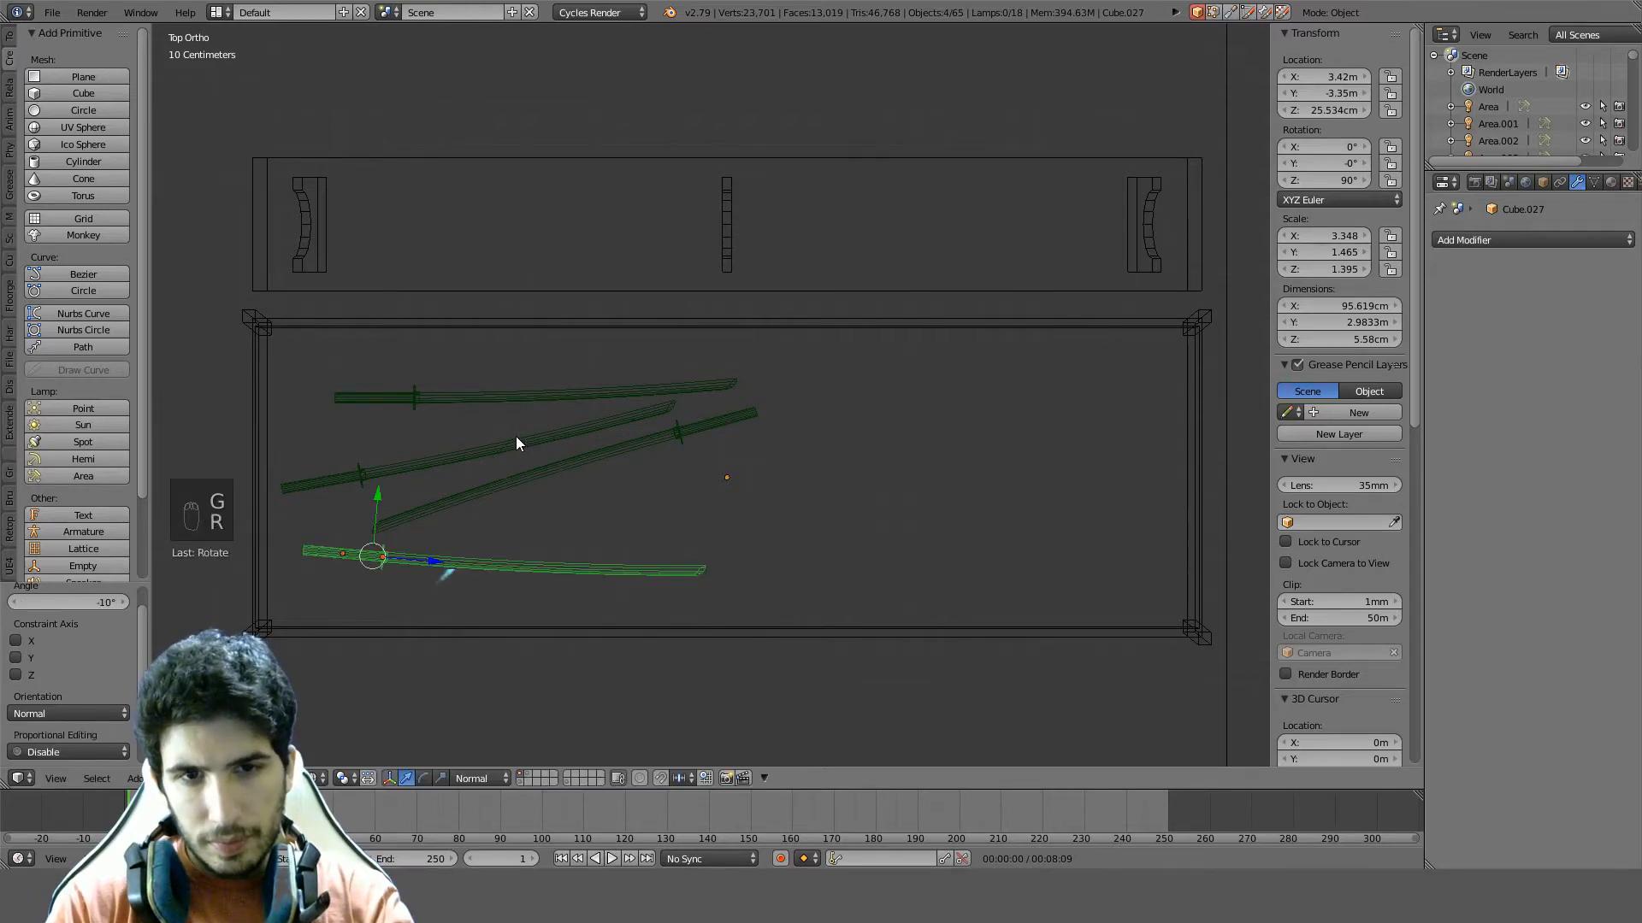
{"action": "mouse_move", "coordinate": [571, 535]}
{"action": "middle_mouse_down"}
{"action": "mouse_move", "coordinate": [590, 535]}
{"action": "mouse_move", "coordinate": [630, 373]}
{"action": "mouse_move", "coordinate": [752, 352]}
{"action": "mouse_move", "coordinate": [743, 414]}
{"action": "mouse_move", "coordinate": [814, 414]}
{"action": "mouse_move", "coordinate": [715, 443]}
{"action": "middle_mouse_up"}
{"action": "key", "text": "z"}
{"action": "key", "text": "z"}
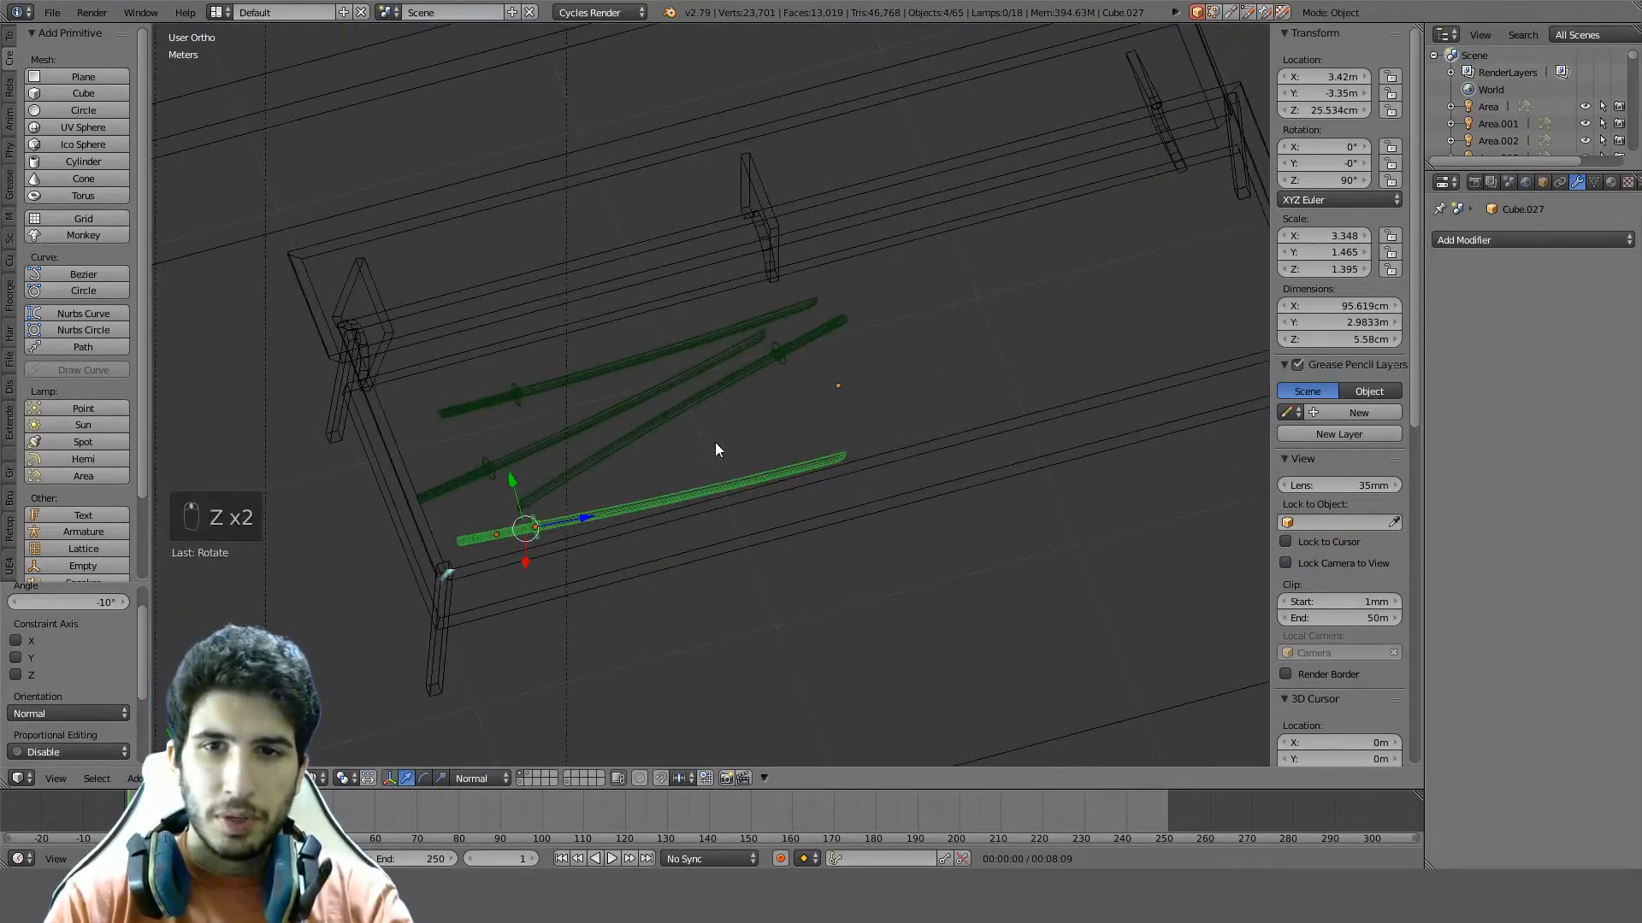
Select all parts of the four swords over the table in top view, leaving the table unselected
{"action": "key", "text": "c"}
{"action": "right_click", "coordinate": [760, 378]}
{"action": "key", "text": "KP_7"}
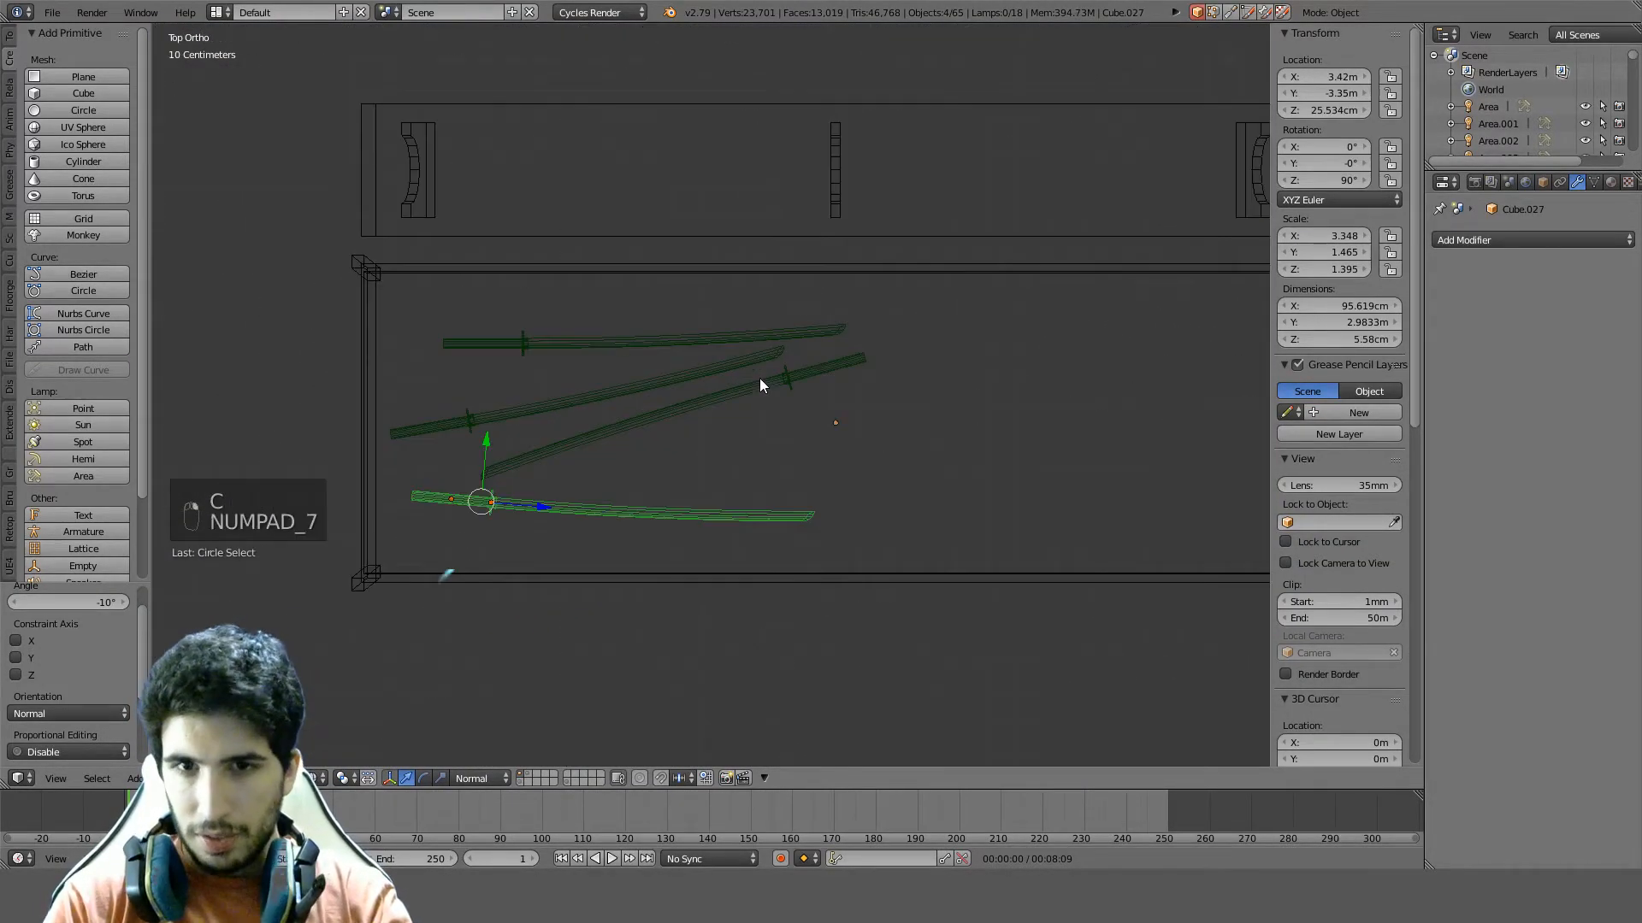
{"action": "scroll", "coordinate": [570, 528], "scroll_direction": "up", "scroll_amount": 2}
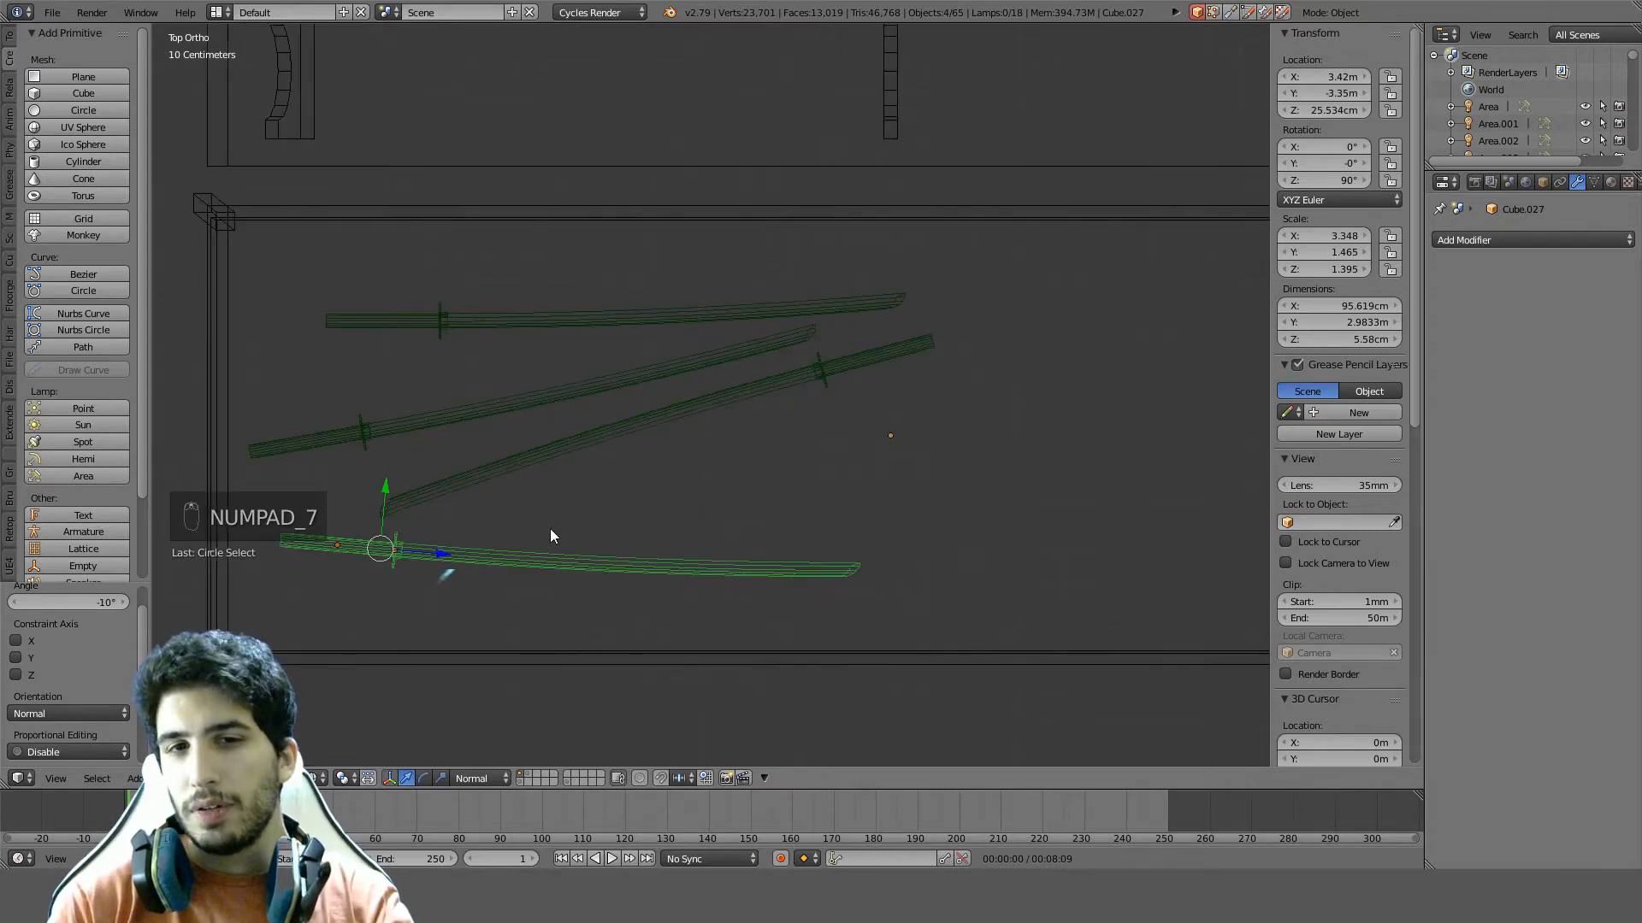
{"action": "key", "text": "c"}
{"action": "mouse_move", "coordinate": [839, 393]}
{"action": "left_mouse_down"}
{"action": "mouse_move", "coordinate": [699, 359]}
{"action": "mouse_move", "coordinate": [418, 348]}
{"action": "mouse_move", "coordinate": [450, 394]}
{"action": "left_mouse_up"}
{"action": "middle_click", "coordinate": [936, 475]}
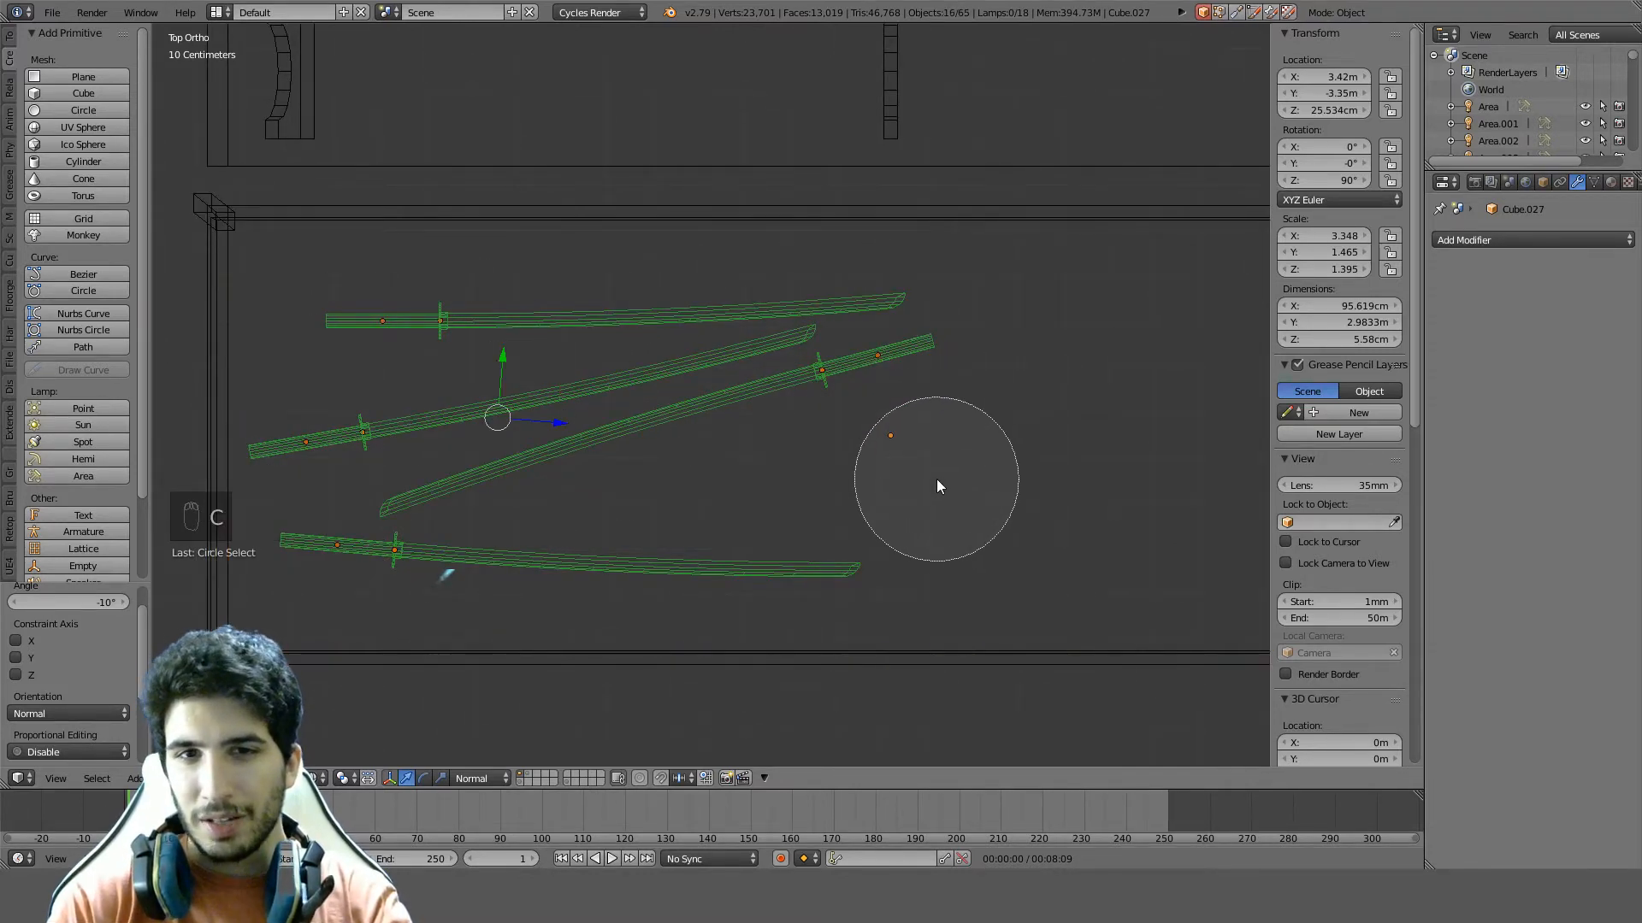
{"action": "right_click", "coordinate": [936, 479]}
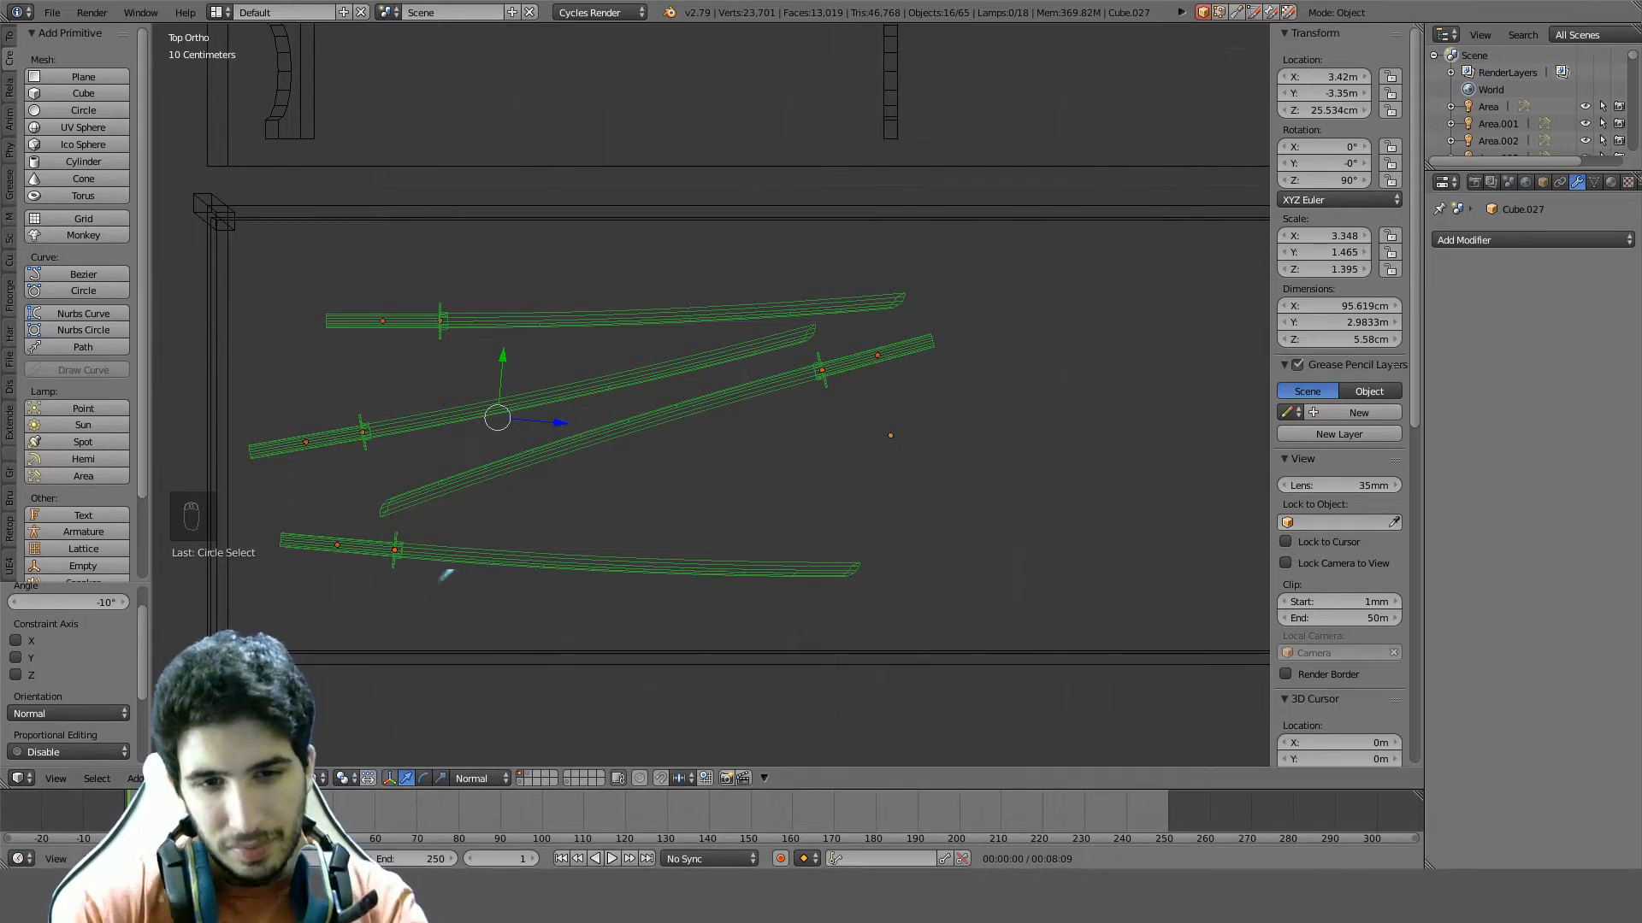
Try randomizing the transforms of the selected swords with even scaling on and an X scale of 1.5
{"action": "left_click", "coordinate": [174, 779]}
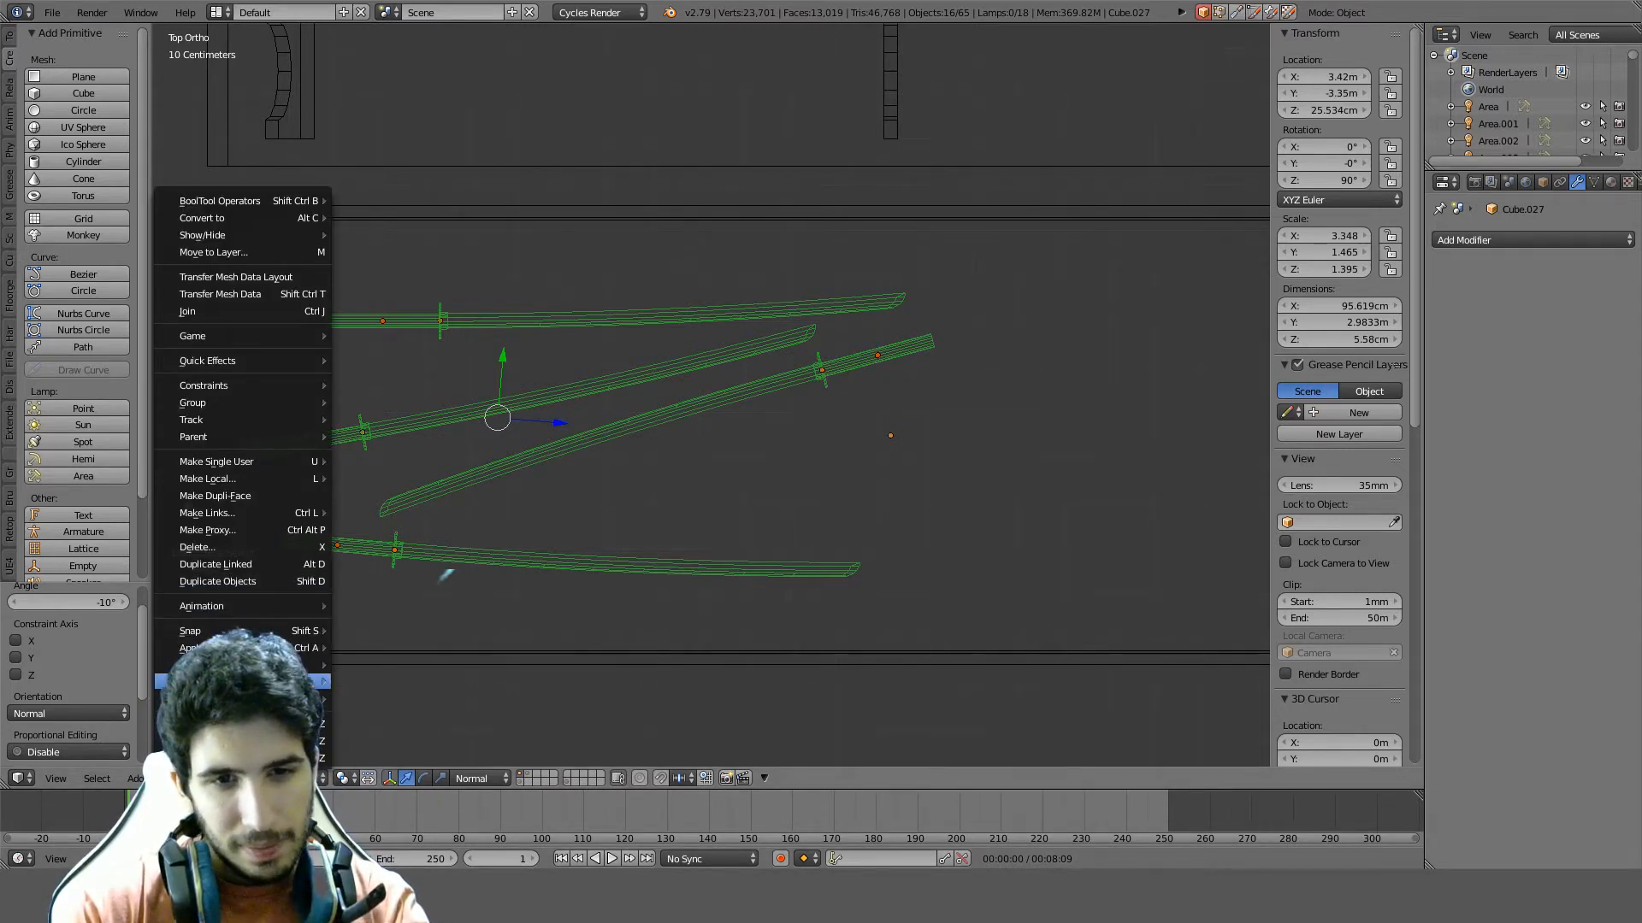
{"action": "mouse_move", "coordinate": [257, 698]}
{"action": "left_click", "coordinate": [469, 680]}
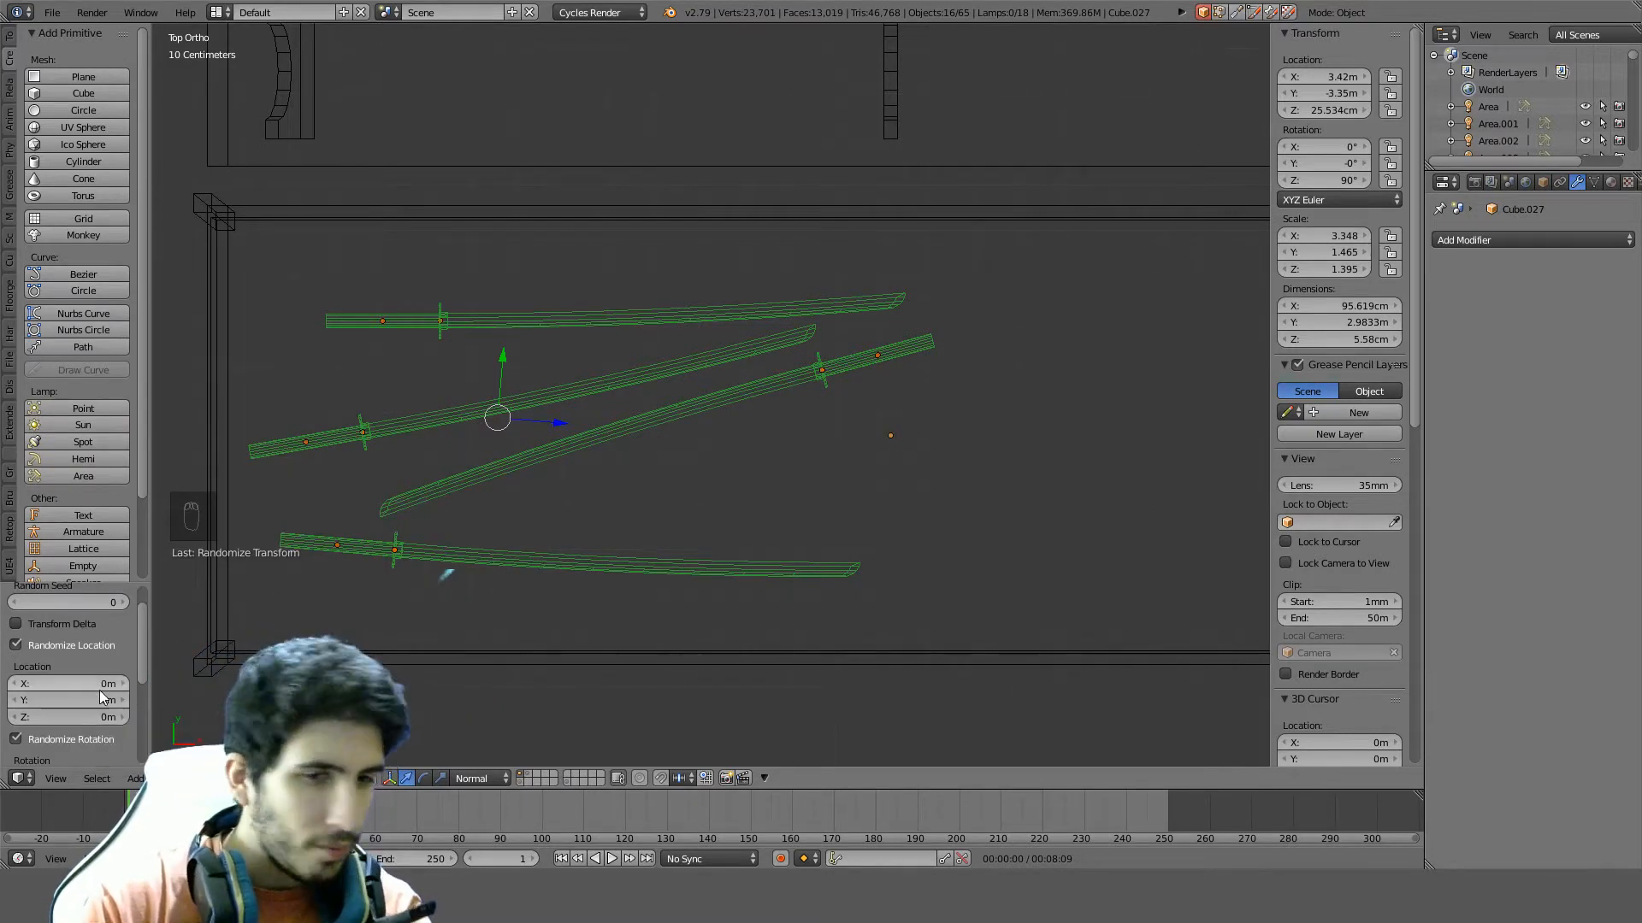
{"action": "scroll", "coordinate": [100, 699], "scroll_direction": "down", "scroll_amount": 3}
{"action": "scroll", "coordinate": [98, 705], "scroll_direction": "down", "scroll_amount": 2}
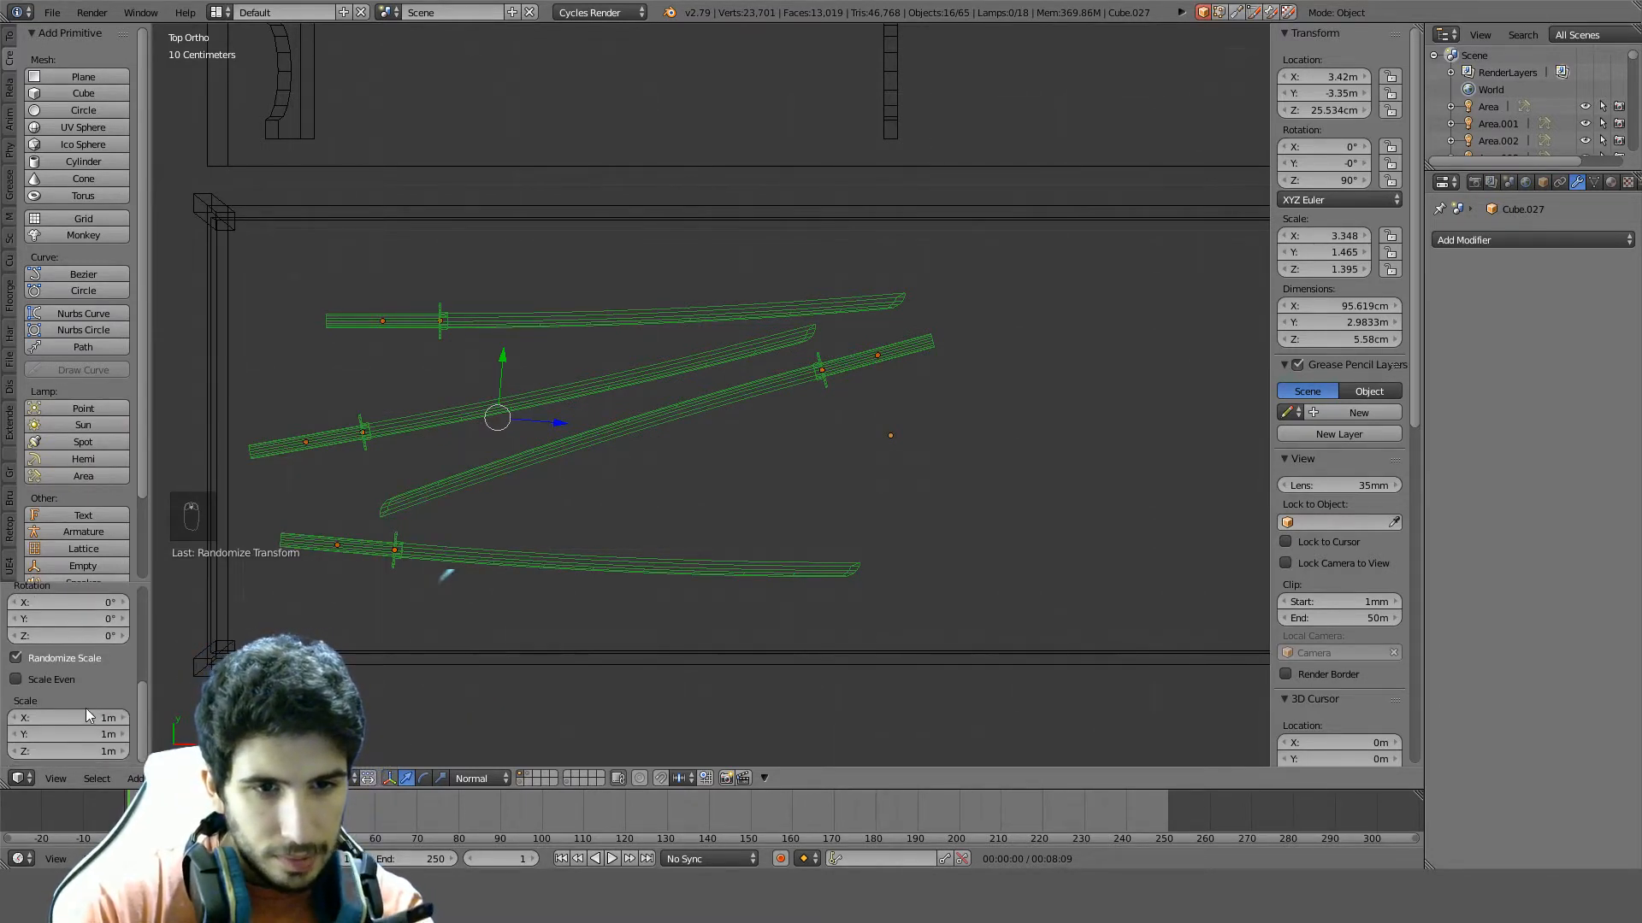
{"action": "left_click", "coordinate": [36, 680]}
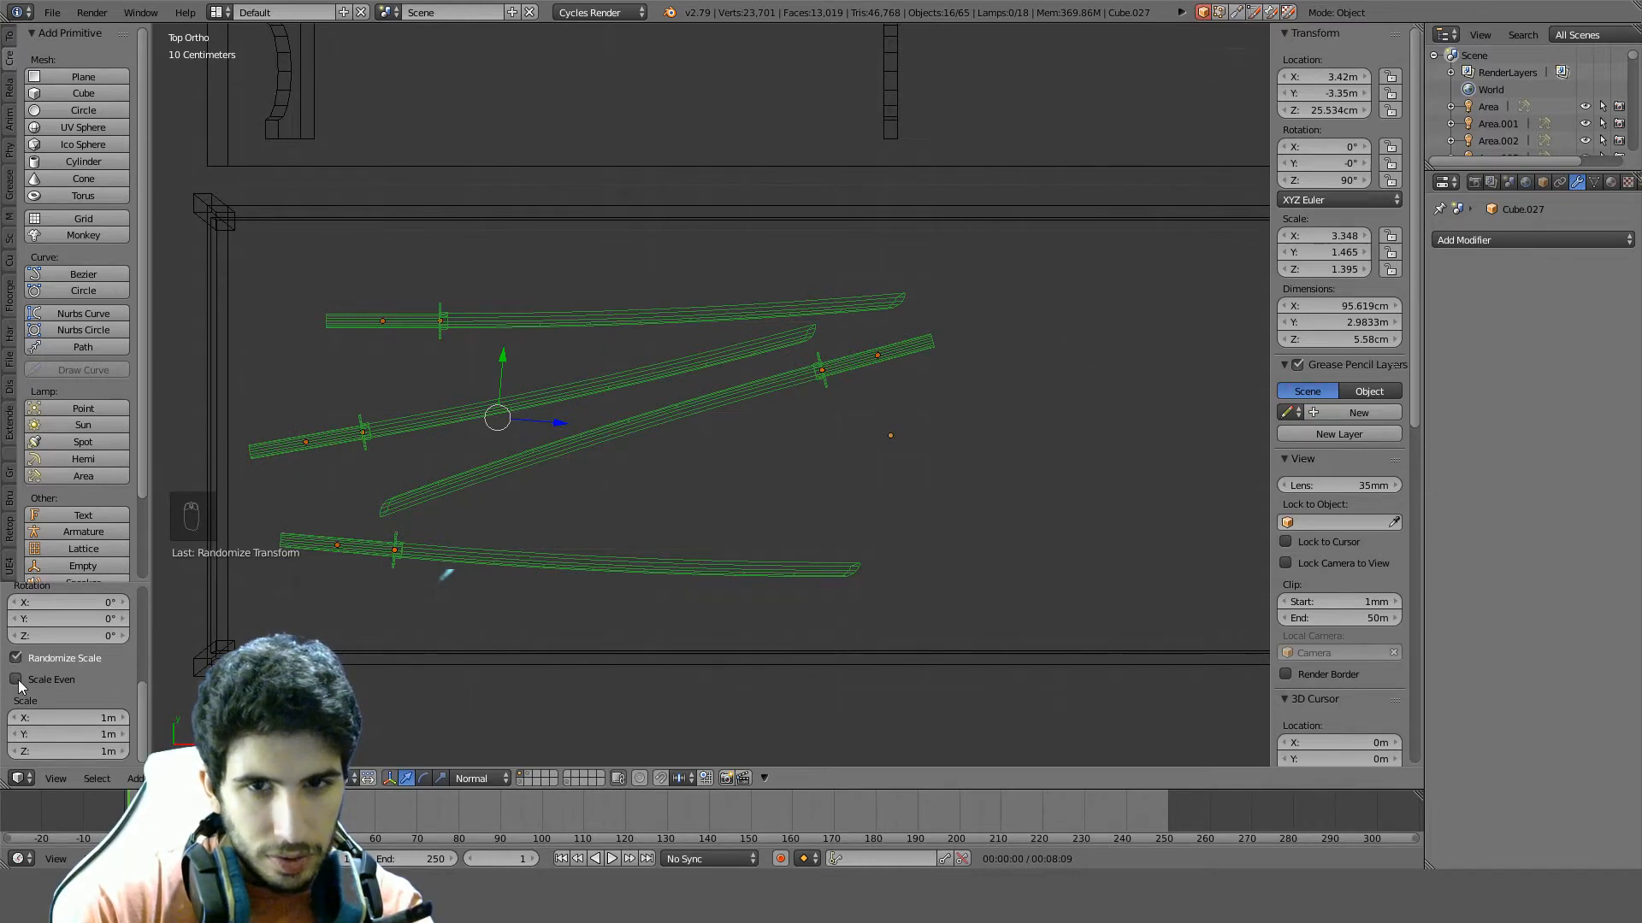
{"action": "left_click", "coordinate": [60, 719]}
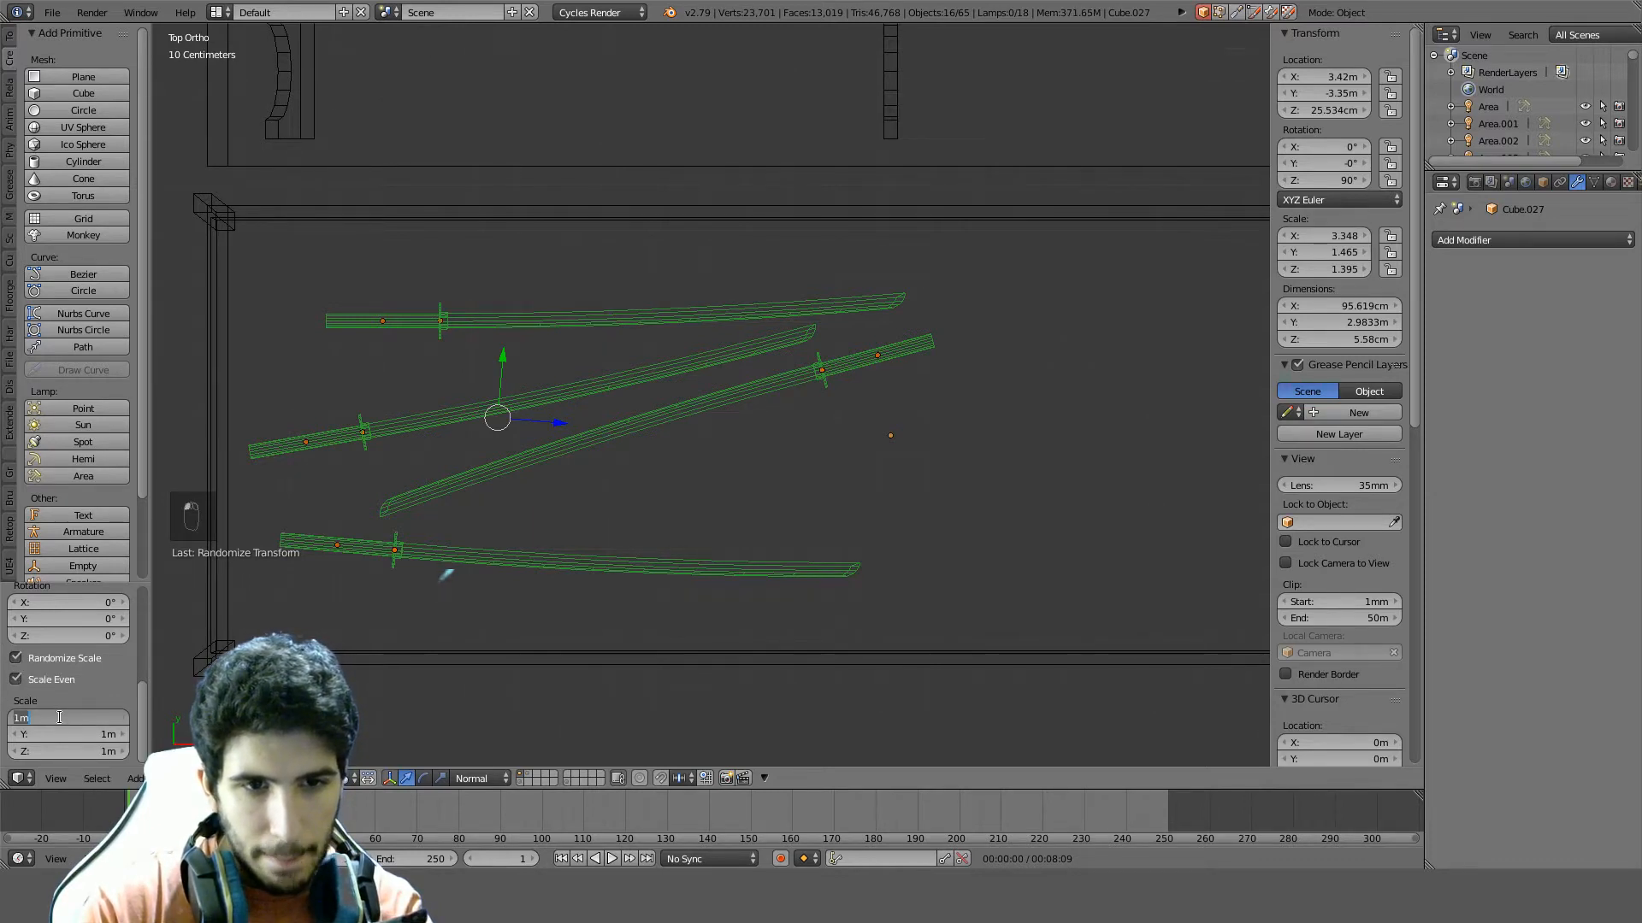
{"action": "type", "text": "1."}
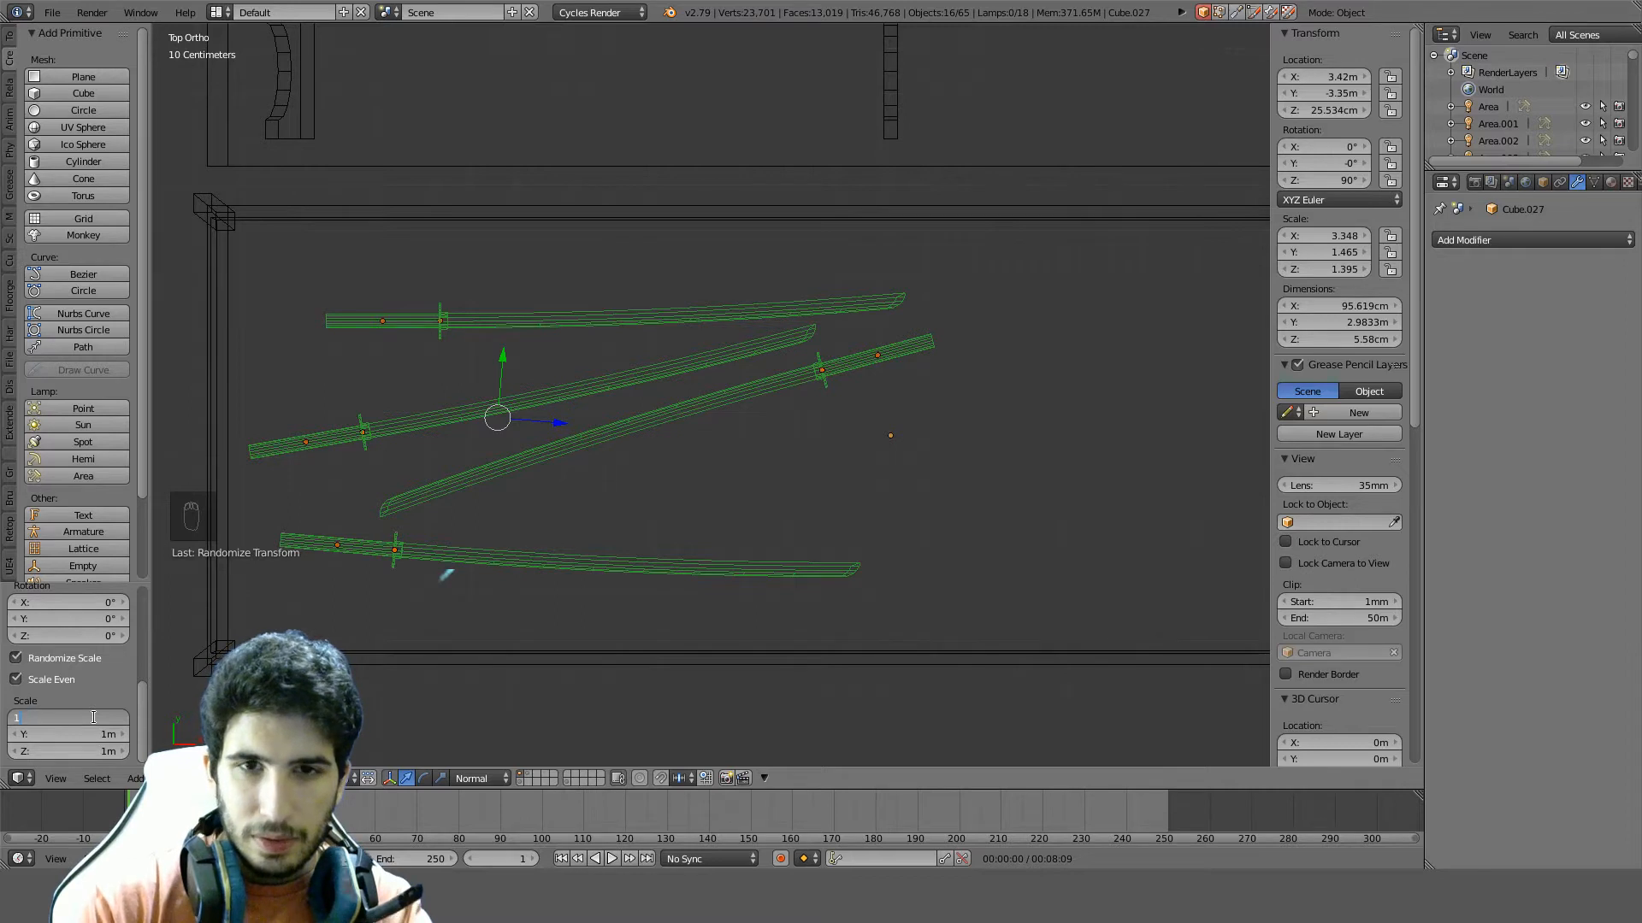
{"action": "type", "text": "5"}
{"action": "key", "text": "Return"}
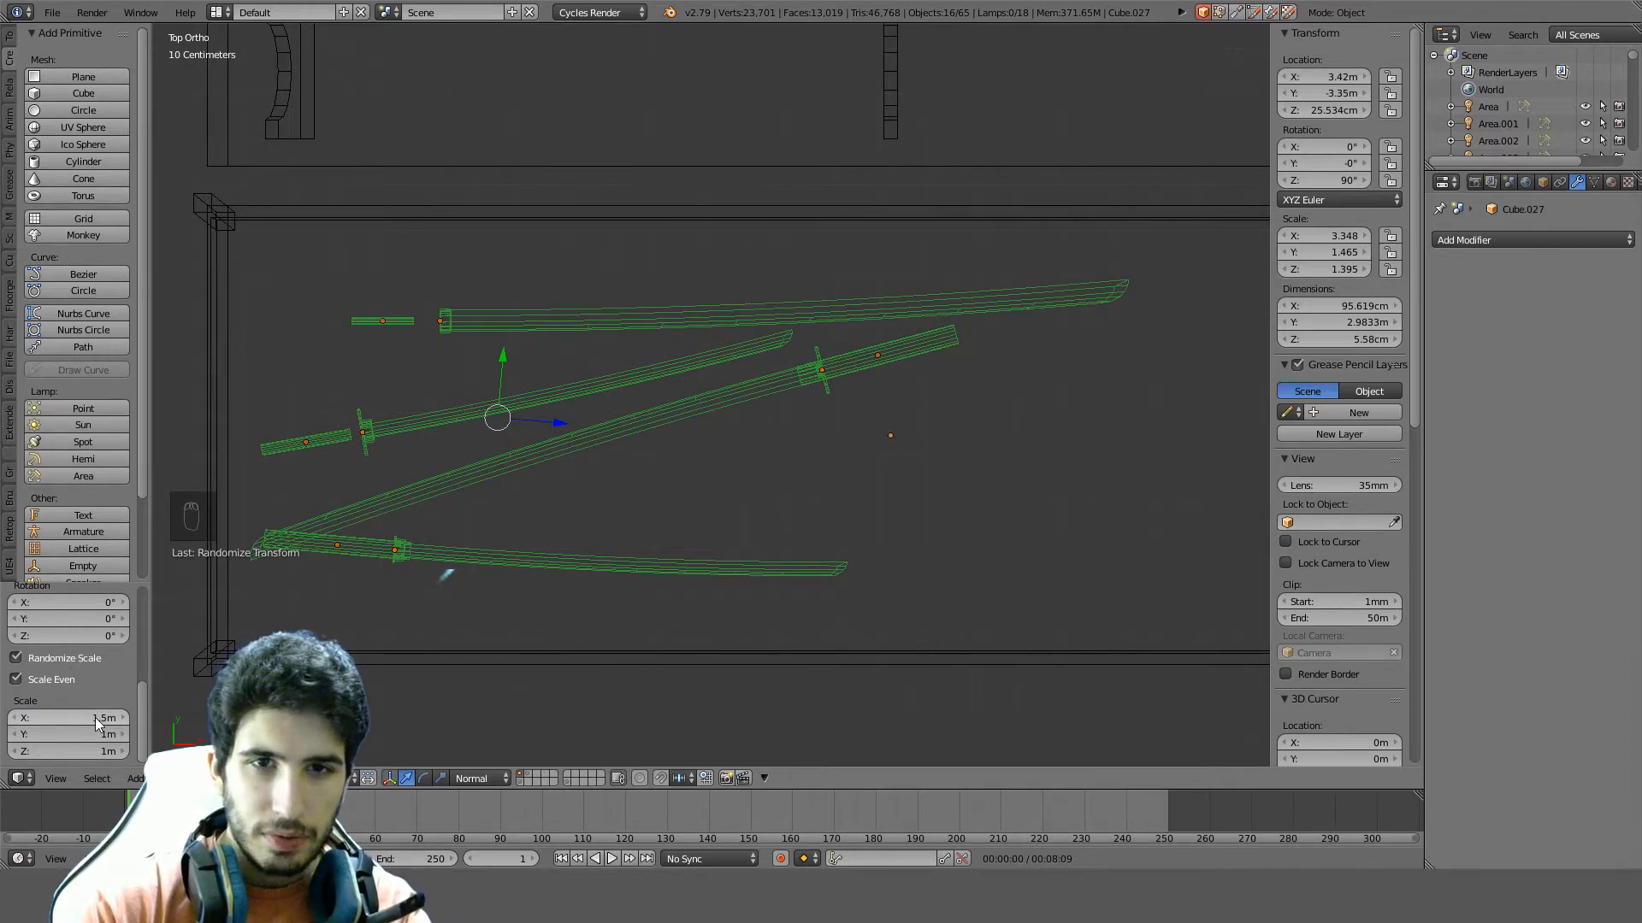
Try uneven random scaling with the Y scale also at 1.5, and undo the randomized transform of the swords
{"action": "left_click", "coordinate": [69, 681]}
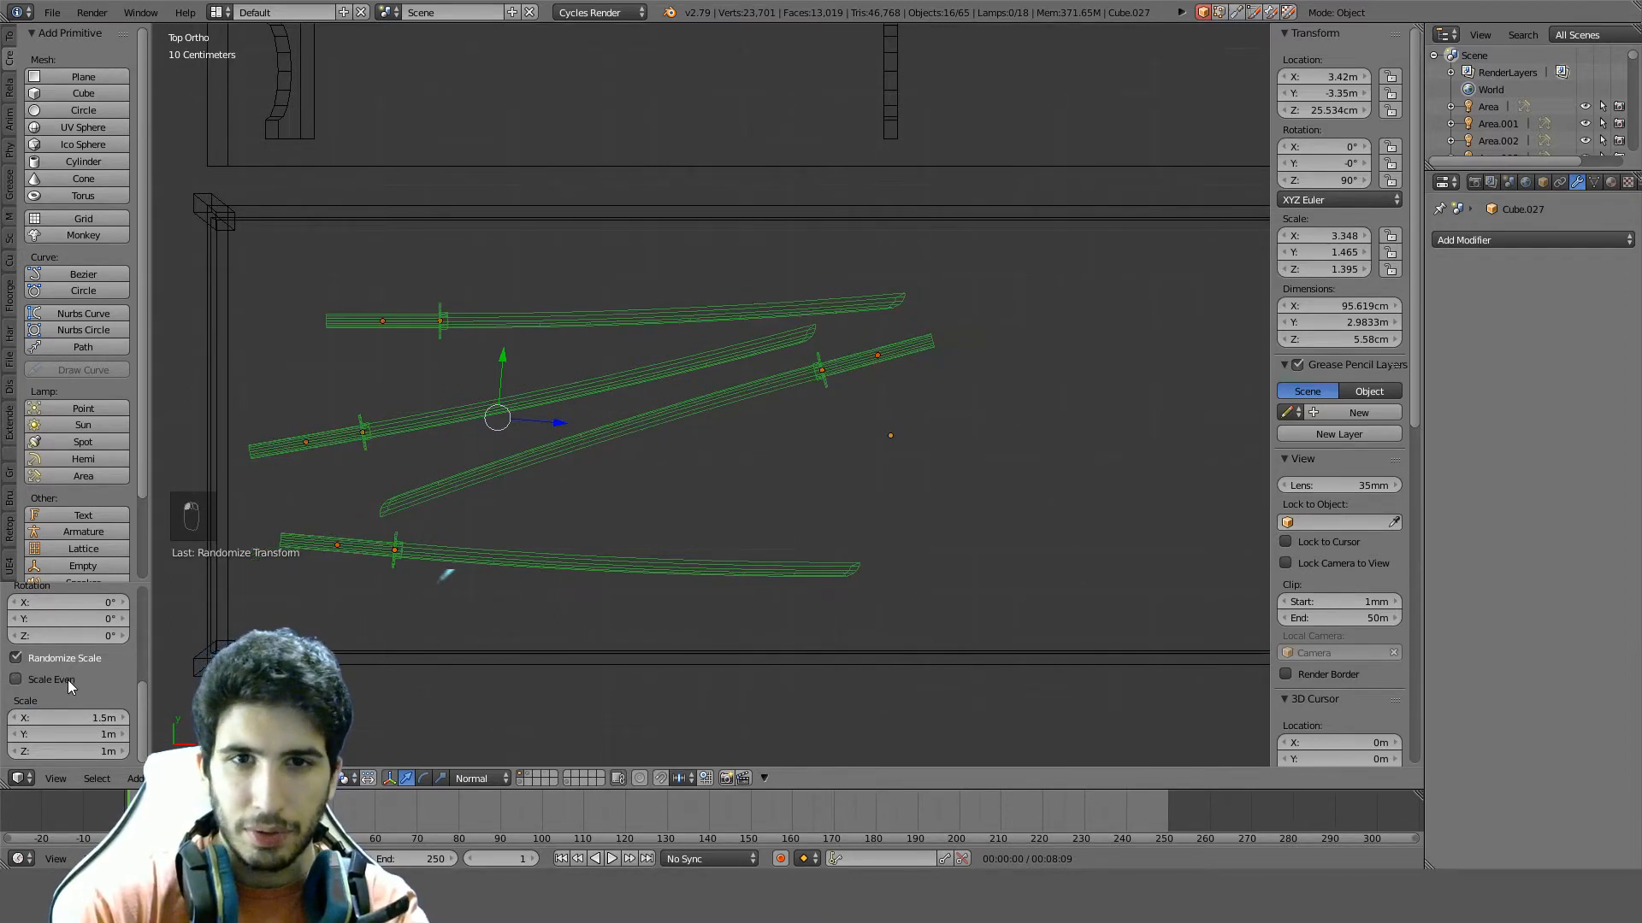
{"action": "left_click", "coordinate": [85, 732]}
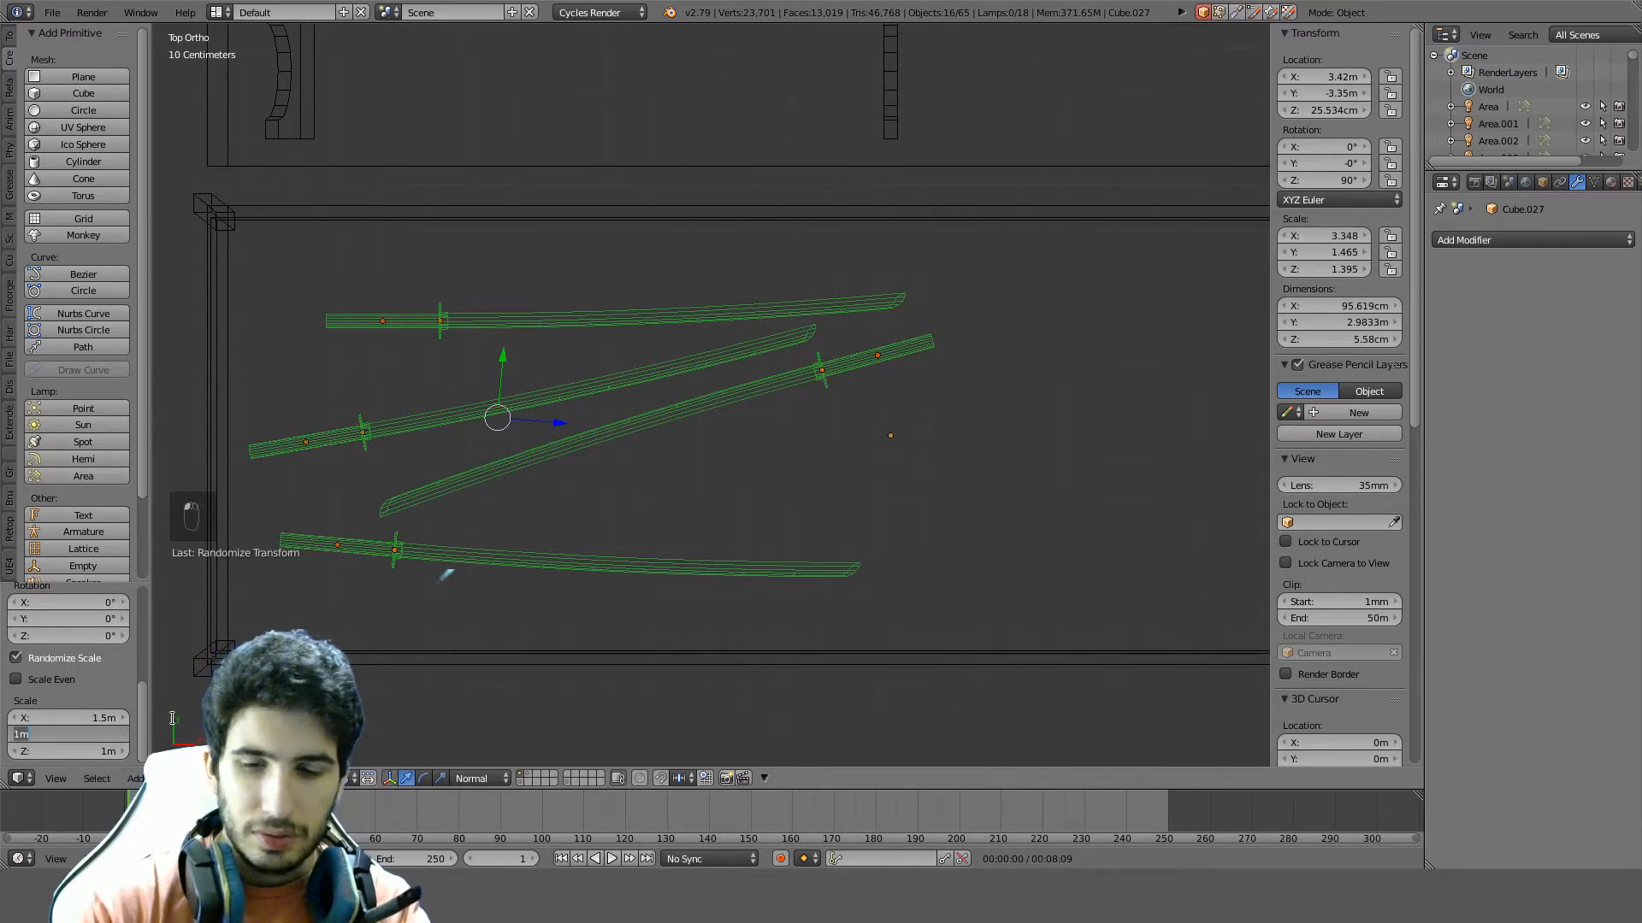
{"action": "type", "text": "1.5"}
{"action": "key", "text": "Return"}
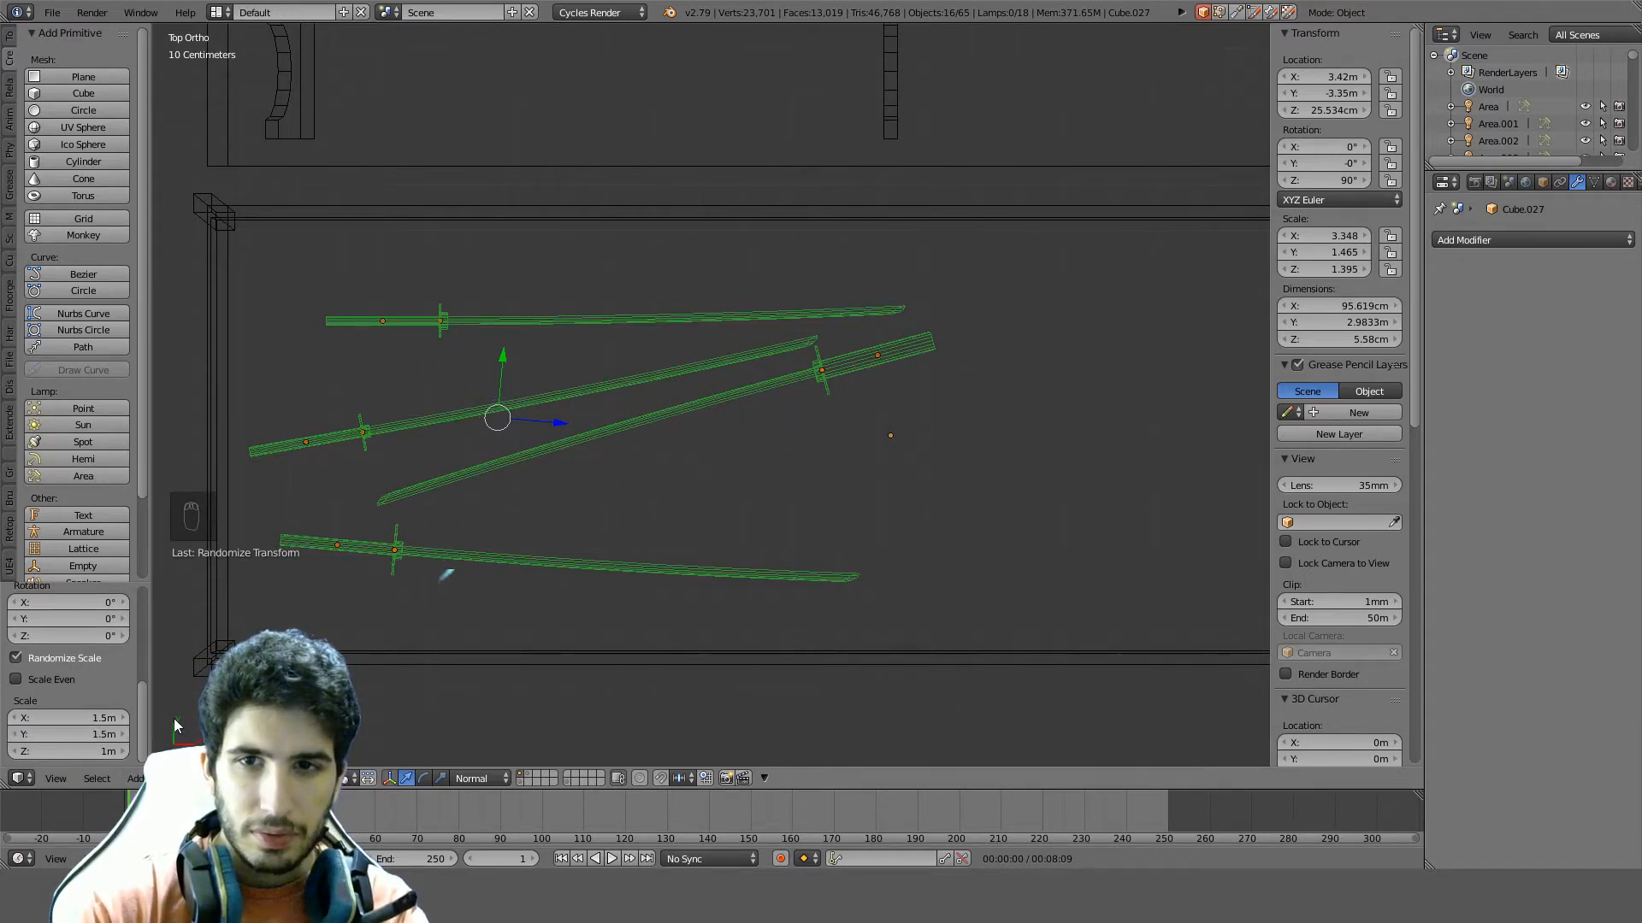
{"action": "key", "text": "ctrl+z"}
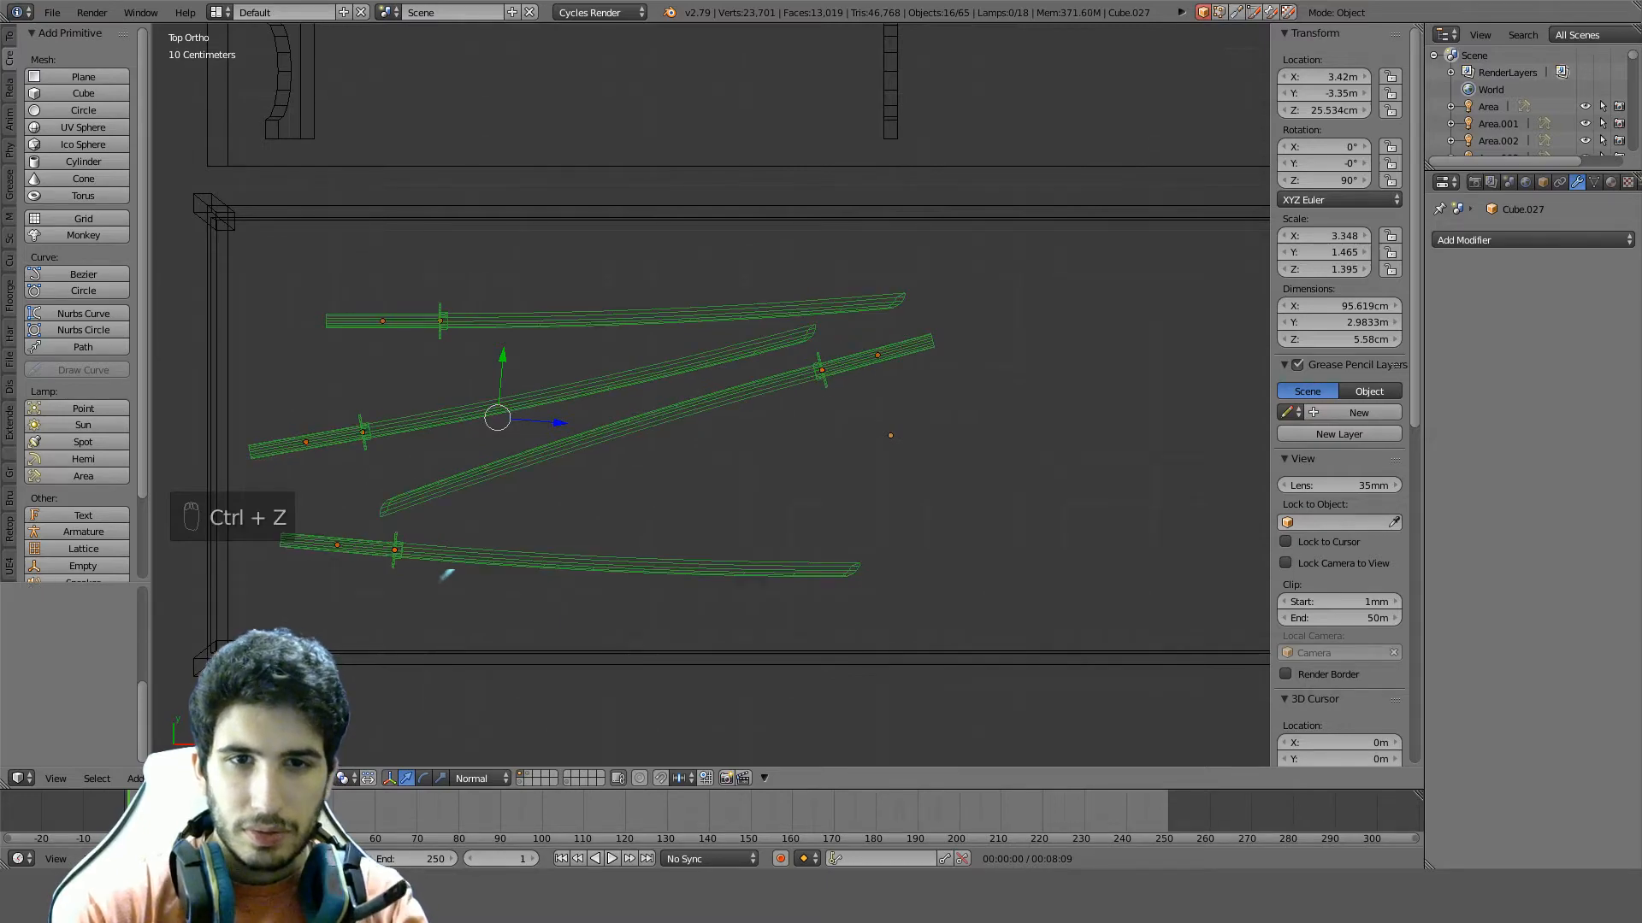
Select only the slanted sword whose handle points the opposite way in top view and scale it by 1.2
{"action": "mouse_move", "coordinate": [646, 505]}
{"action": "middle_mouse_down"}
{"action": "mouse_move", "coordinate": [654, 321]}
{"action": "mouse_move", "coordinate": [836, 403]}
{"action": "mouse_move", "coordinate": [850, 350]}
{"action": "mouse_move", "coordinate": [625, 372]}
{"action": "mouse_move", "coordinate": [699, 408]}
{"action": "mouse_move", "coordinate": [654, 501]}
{"action": "middle_mouse_up"}
{"action": "key", "text": "z"}
{"action": "key", "text": "a"}
{"action": "key", "text": "z"}
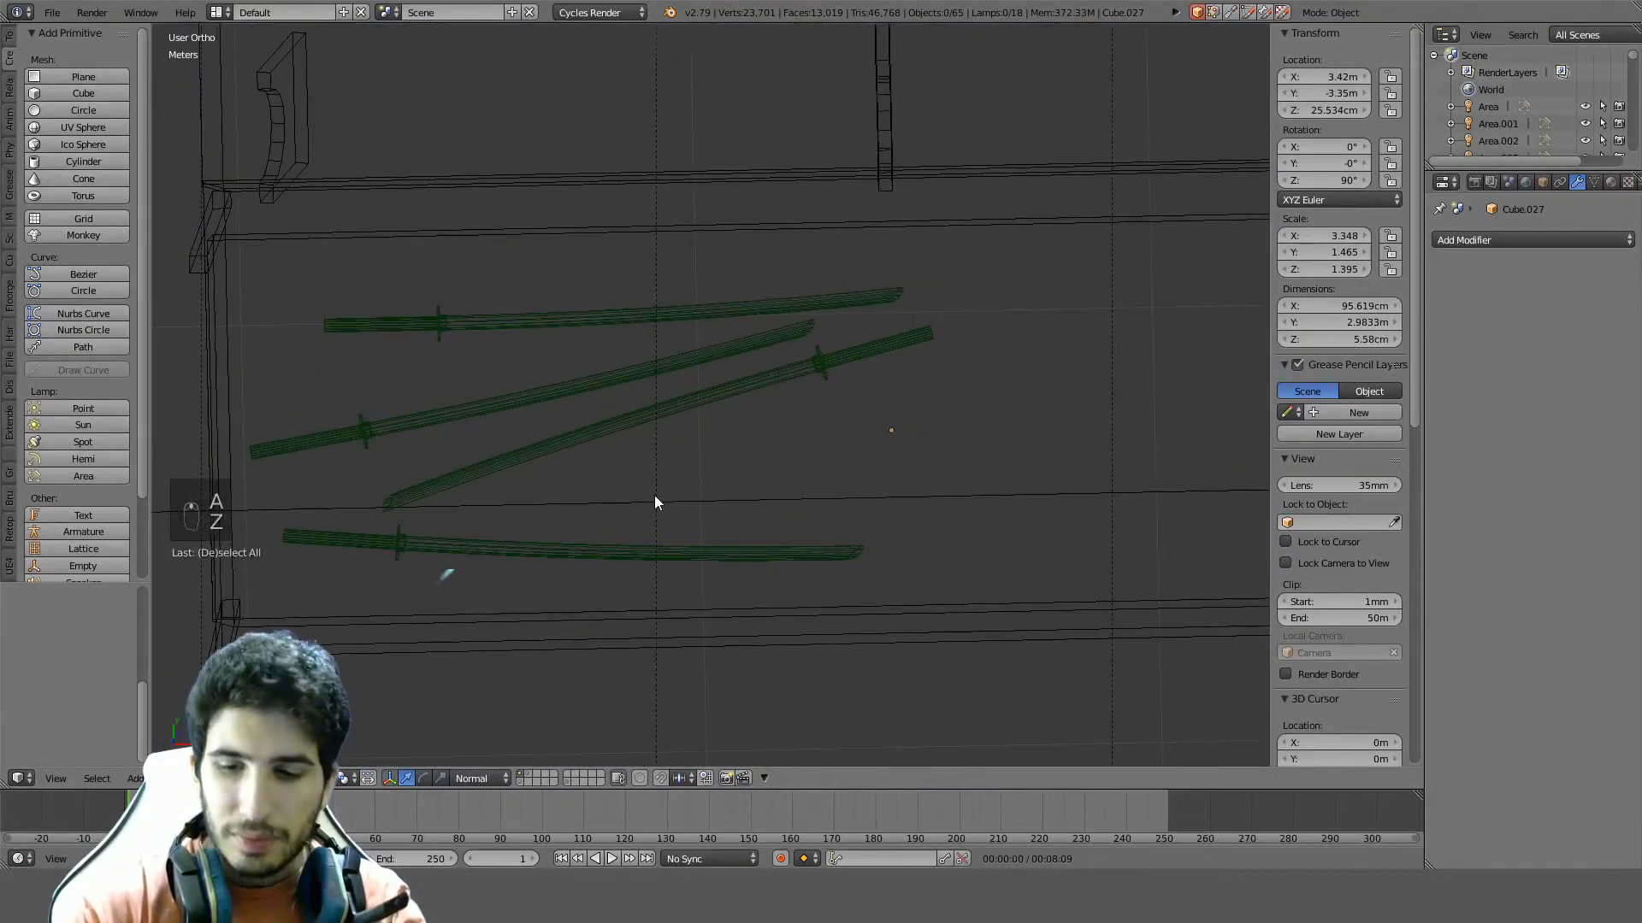
{"action": "key", "text": "KP_7"}
{"action": "key", "text": "c"}
{"action": "left_click_drag", "start_coordinate": [804, 397], "coordinate": [844, 391]}
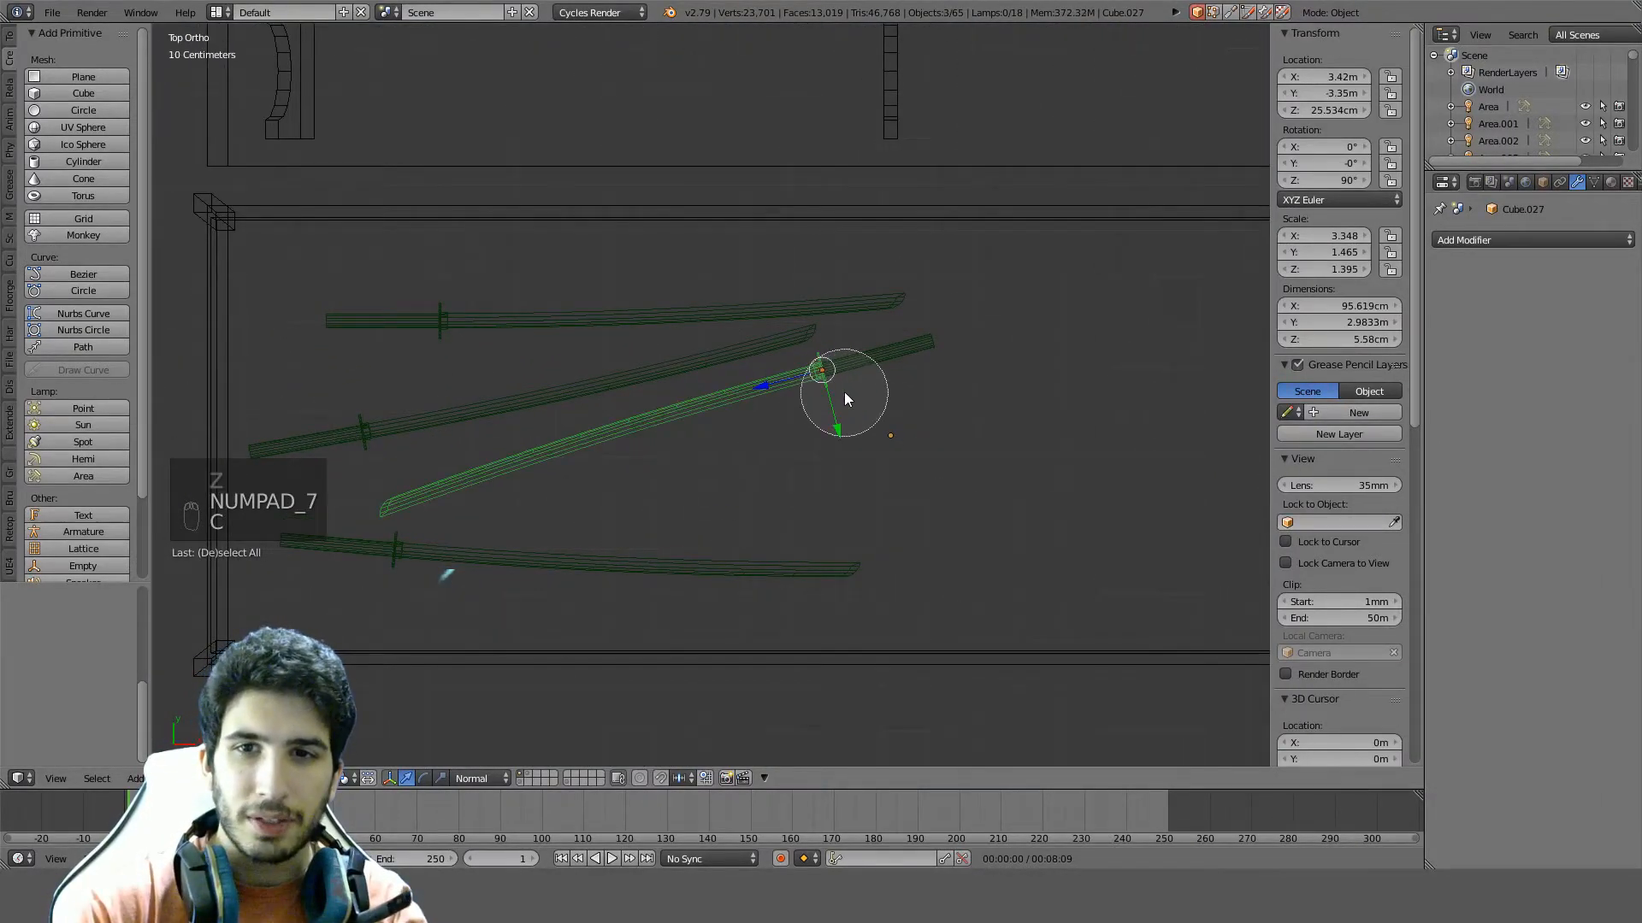
{"action": "right_click", "coordinate": [905, 359]}
{"action": "key", "text": "s"}
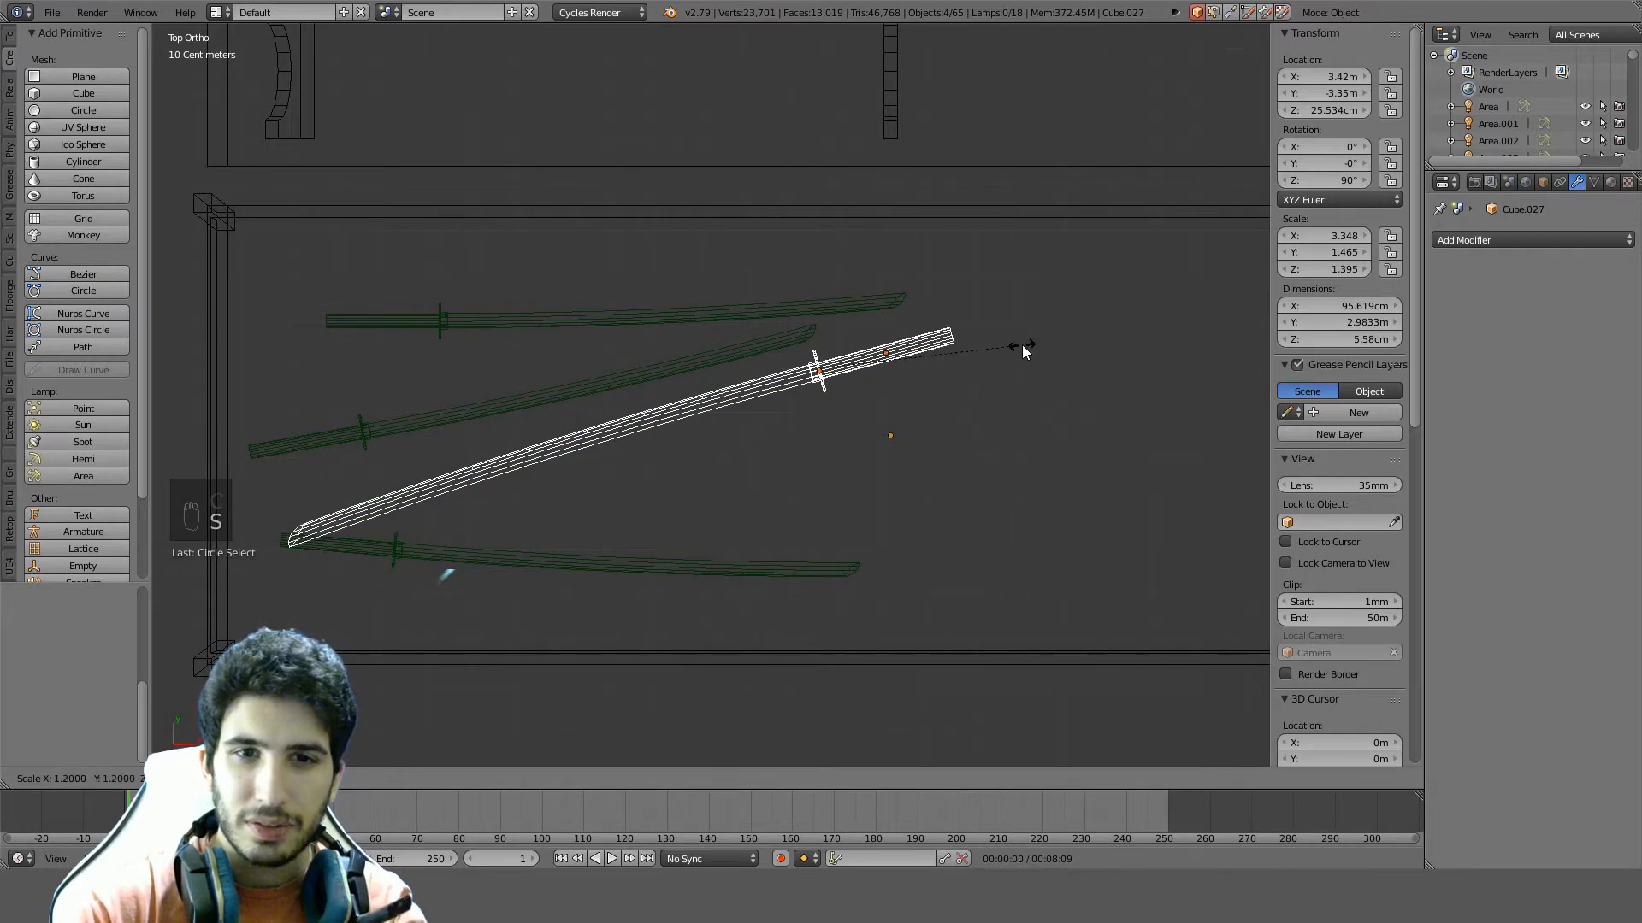
{"action": "left_click", "coordinate": [1023, 348]}
Try rotating and moving the enlarged sword, and undo these changes together with its scaling
{"action": "key", "text": "r"}
{"action": "left_click", "coordinate": [1018, 358]}
{"action": "key", "text": "g"}
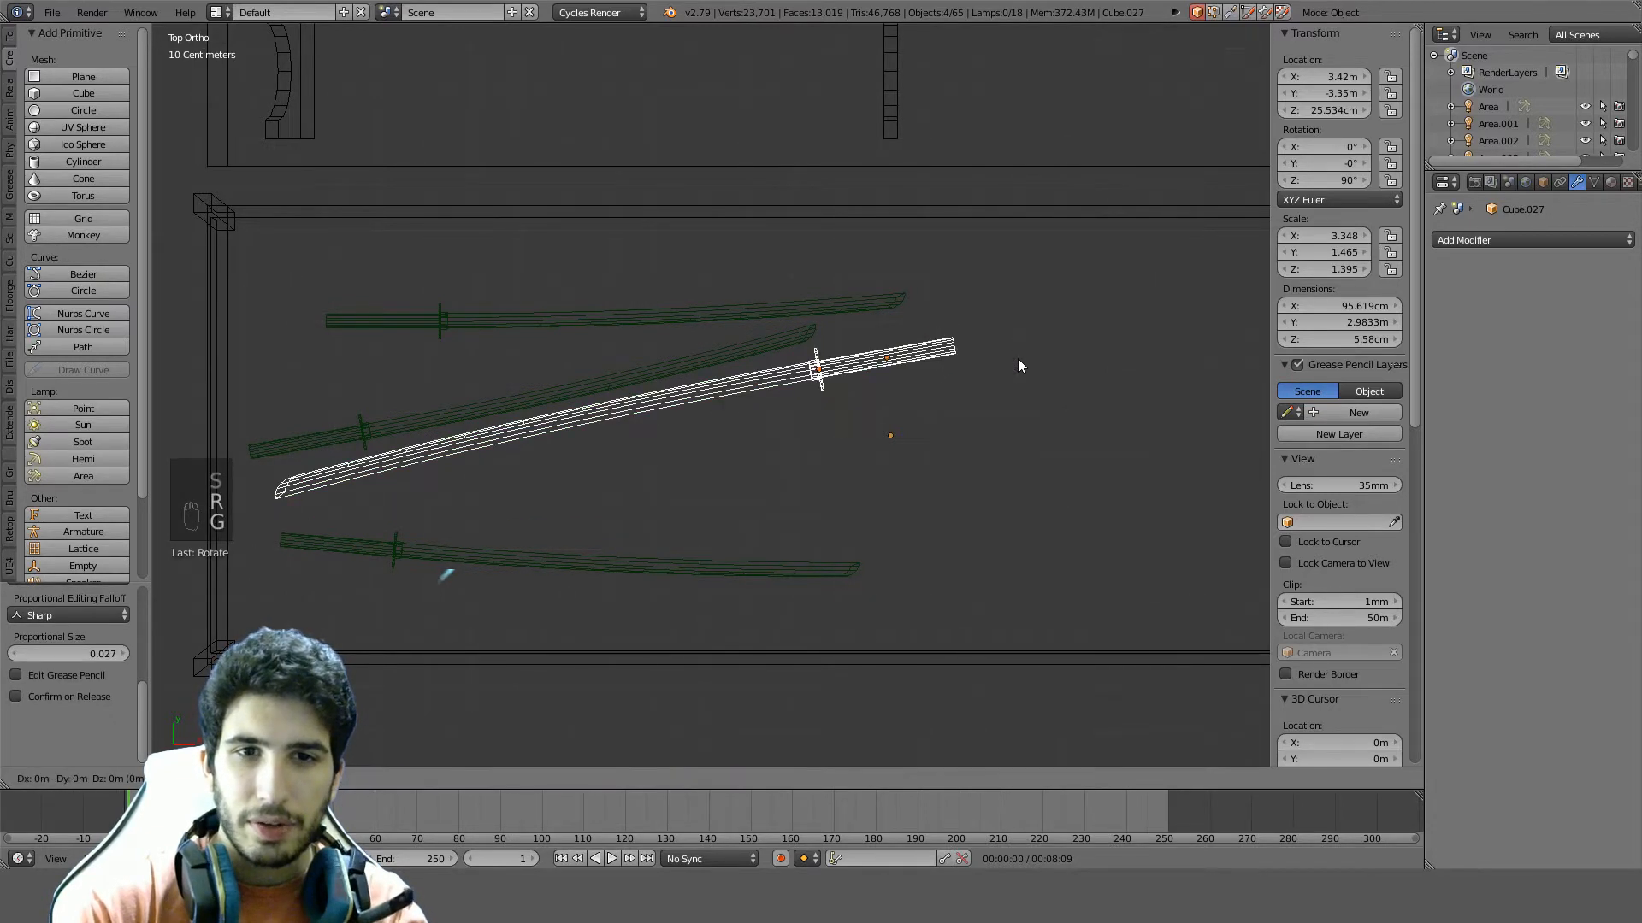
{"action": "left_click", "coordinate": [1007, 397]}
{"action": "key", "text": "ctrl+z"}
{"action": "key", "text": "ctrl+z"}
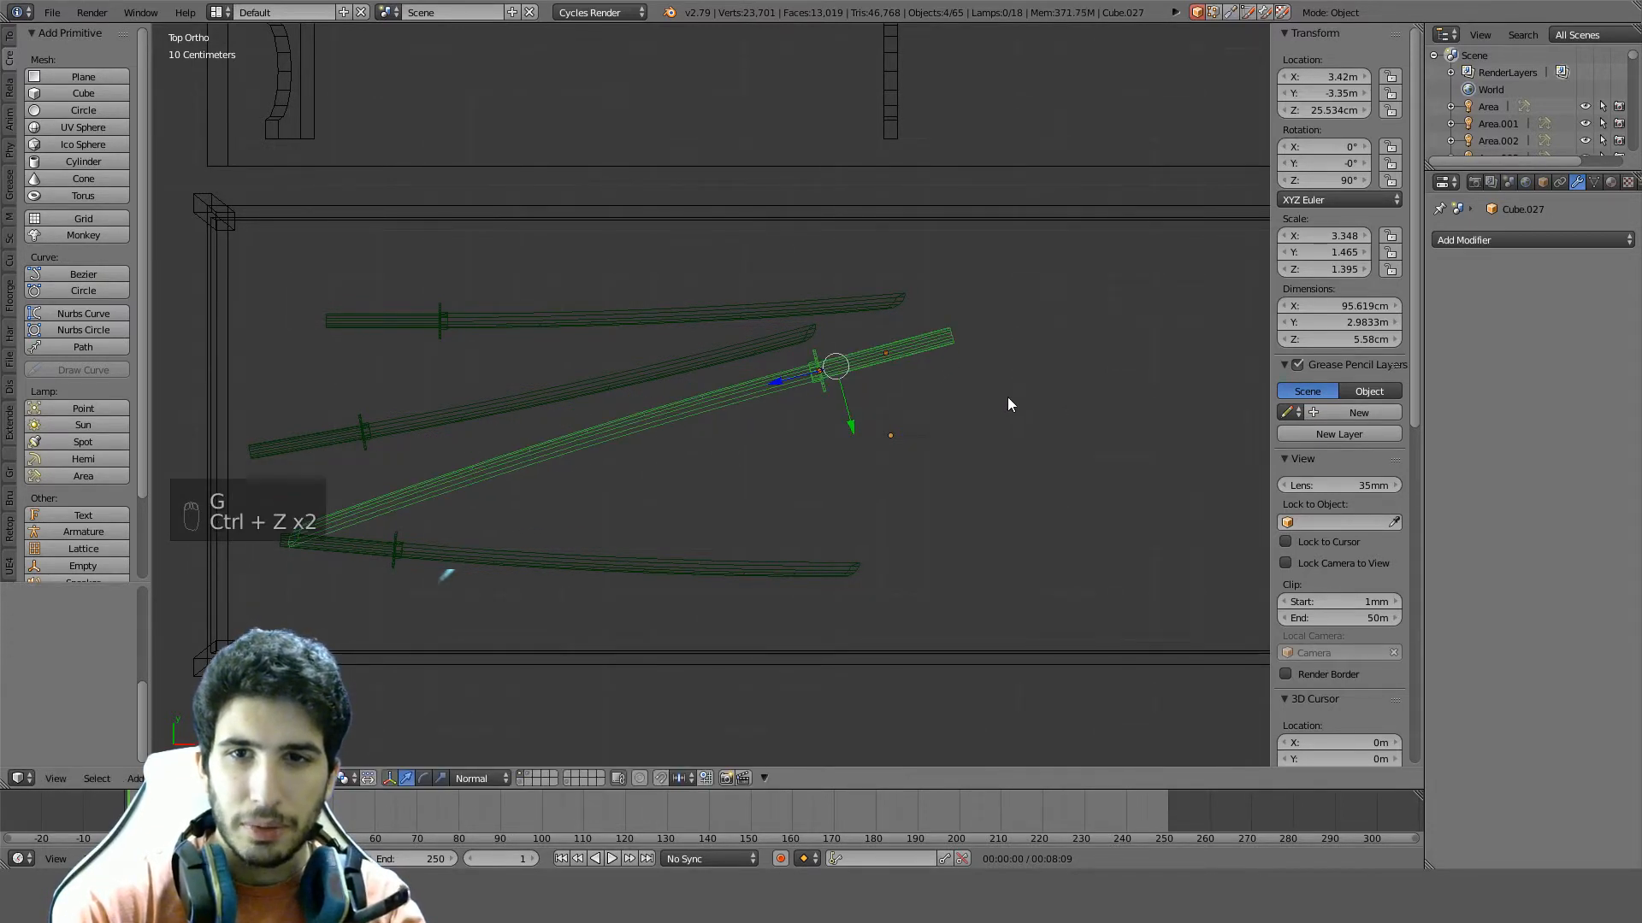
{"action": "key", "text": "ctrl+z"}
Deselect everything in solid shading, look through the camera, and duplicate it with an offset of about 31 cm along negative X
{"action": "mouse_move", "coordinate": [967, 407]}
{"action": "middle_mouse_down"}
{"action": "mouse_move", "coordinate": [800, 372]}
{"action": "mouse_move", "coordinate": [835, 274]}
{"action": "mouse_move", "coordinate": [623, 341]}
{"action": "mouse_move", "coordinate": [784, 326]}
{"action": "mouse_move", "coordinate": [701, 360]}
{"action": "middle_mouse_up"}
{"action": "key", "text": "z"}
{"action": "key", "text": "a"}
{"action": "key", "text": "KP_0"}
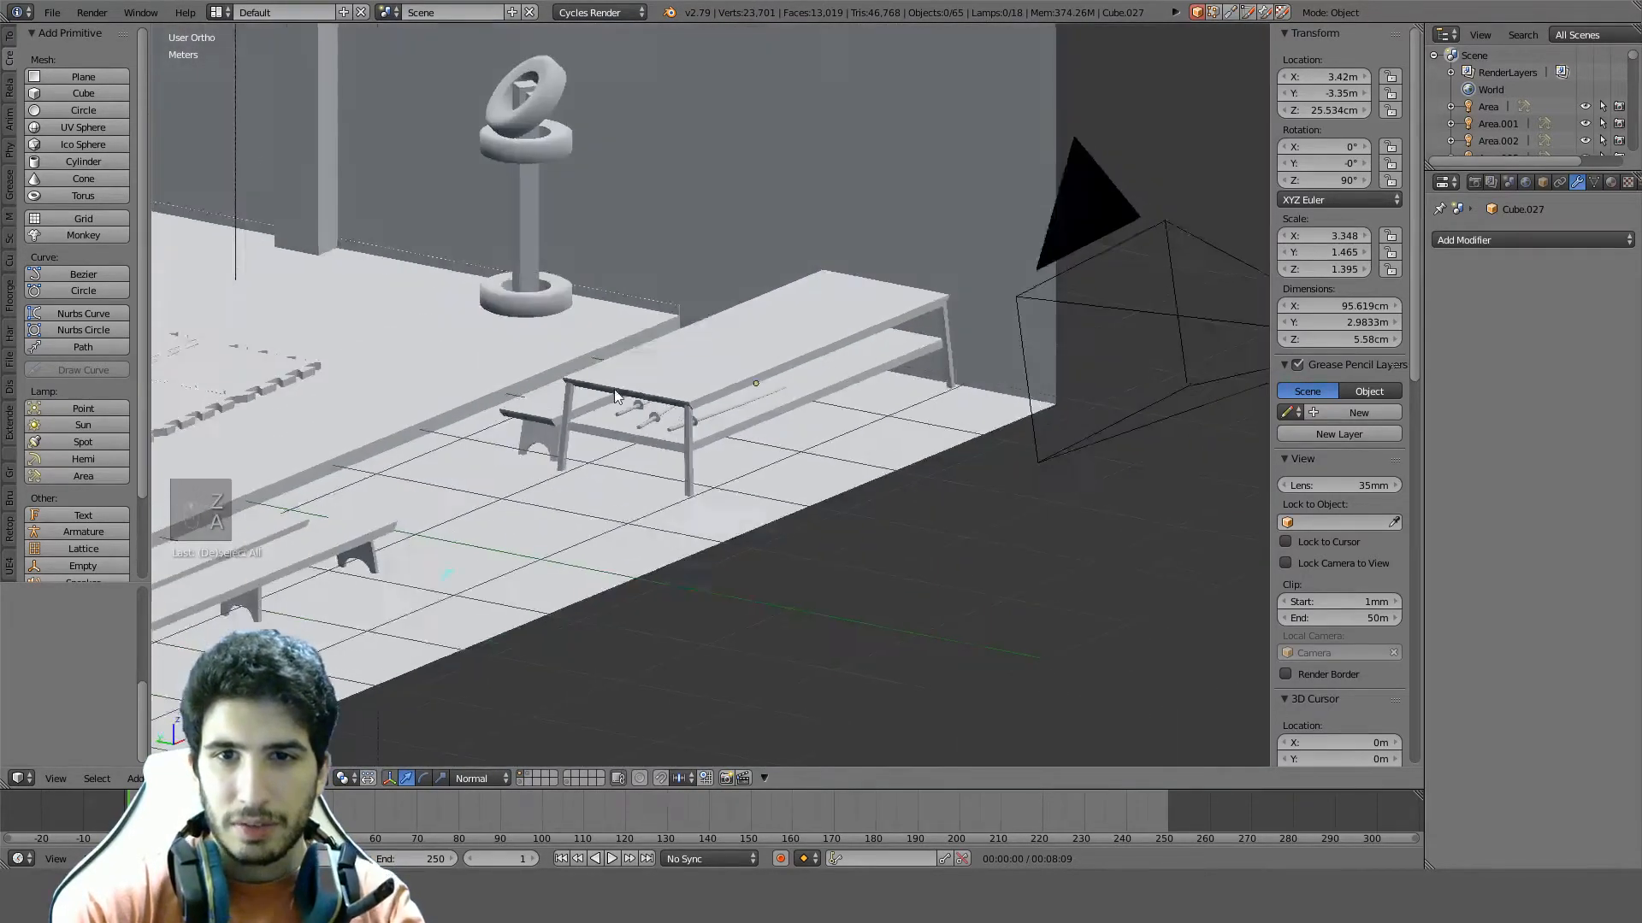
{"action": "scroll", "coordinate": [513, 424], "scroll_direction": "down", "scroll_amount": 4}
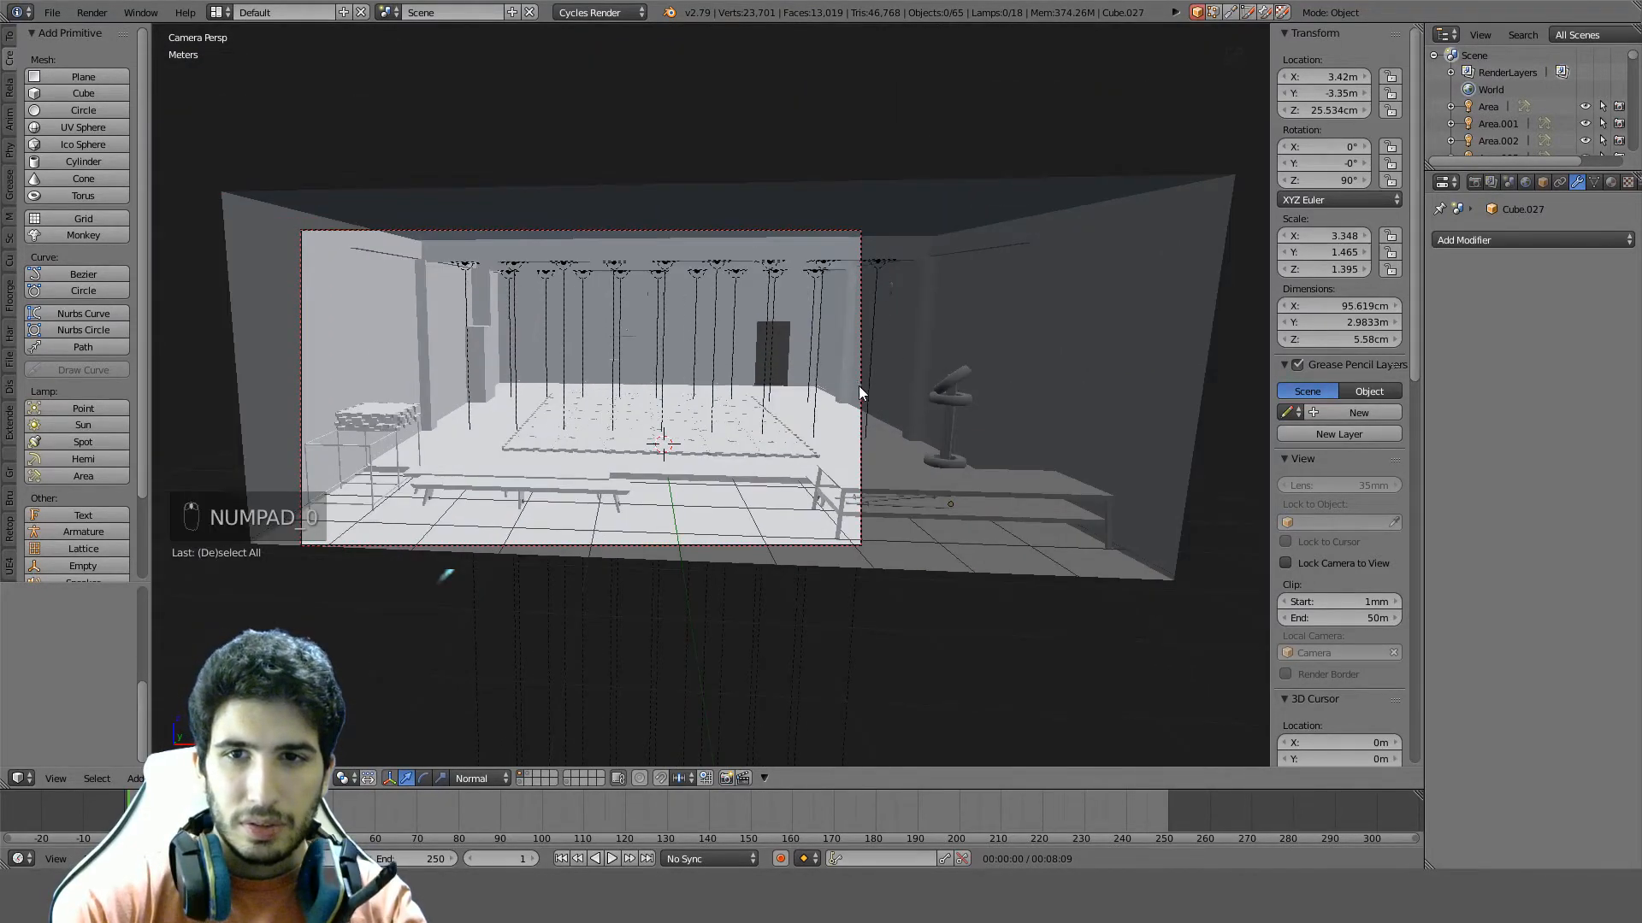
{"action": "right_click", "coordinate": [860, 394]}
{"action": "key", "text": "shift+d"}
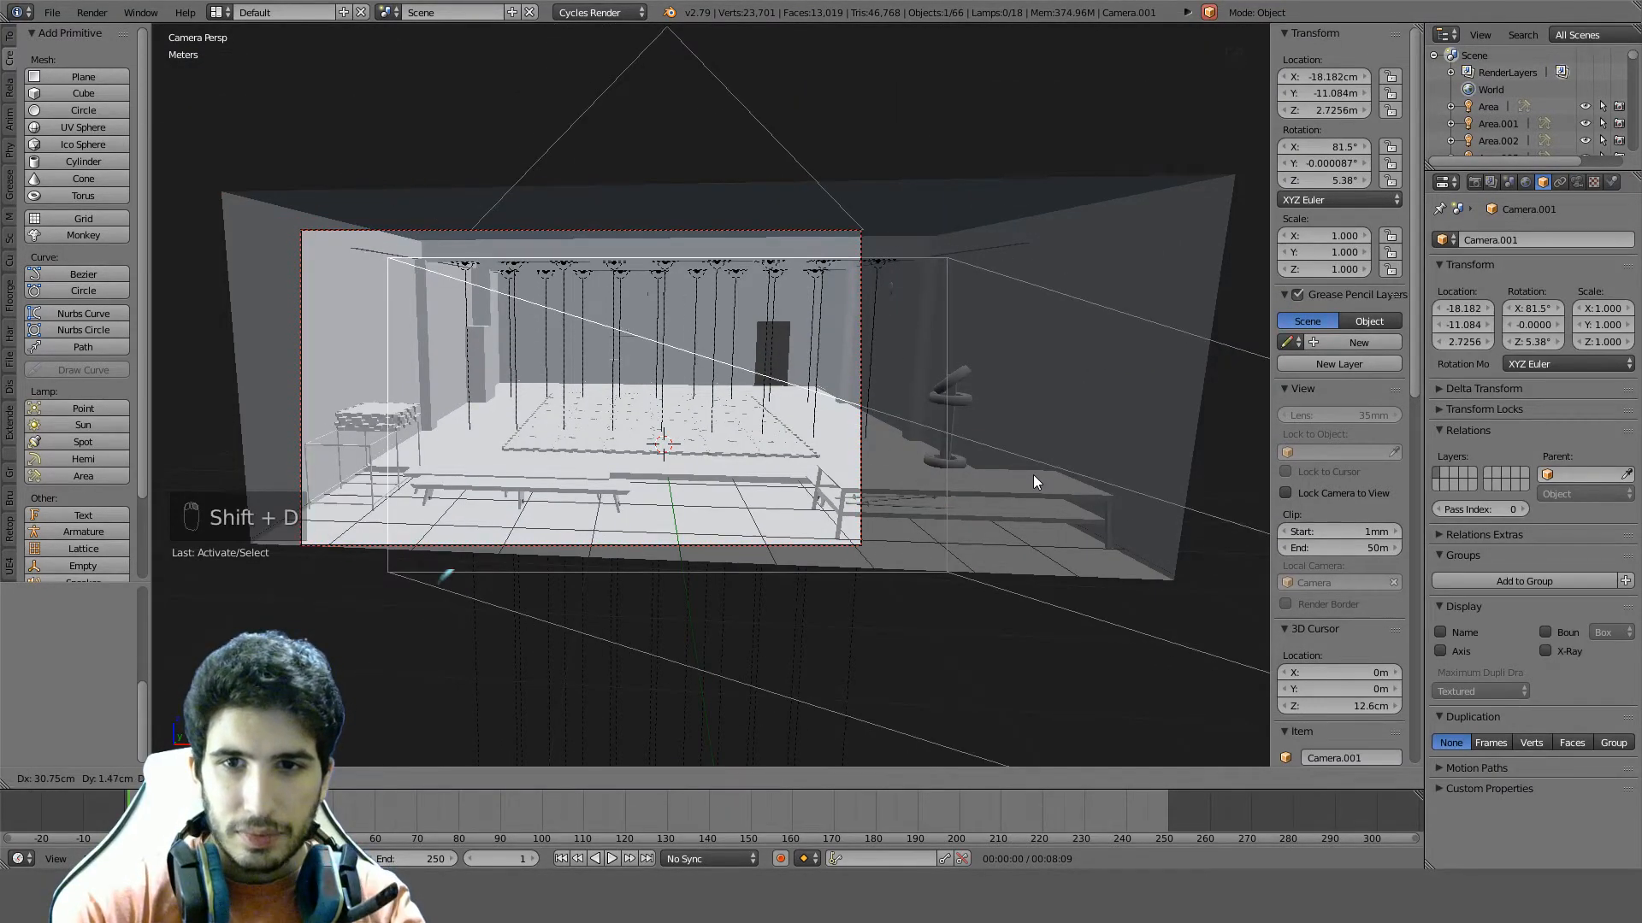
Fly the active camera through the room and settle it on a view across the mat towards the stacked tyres and table
{"action": "key", "text": "shift+f"}
{"action": "key", "text": "w"}
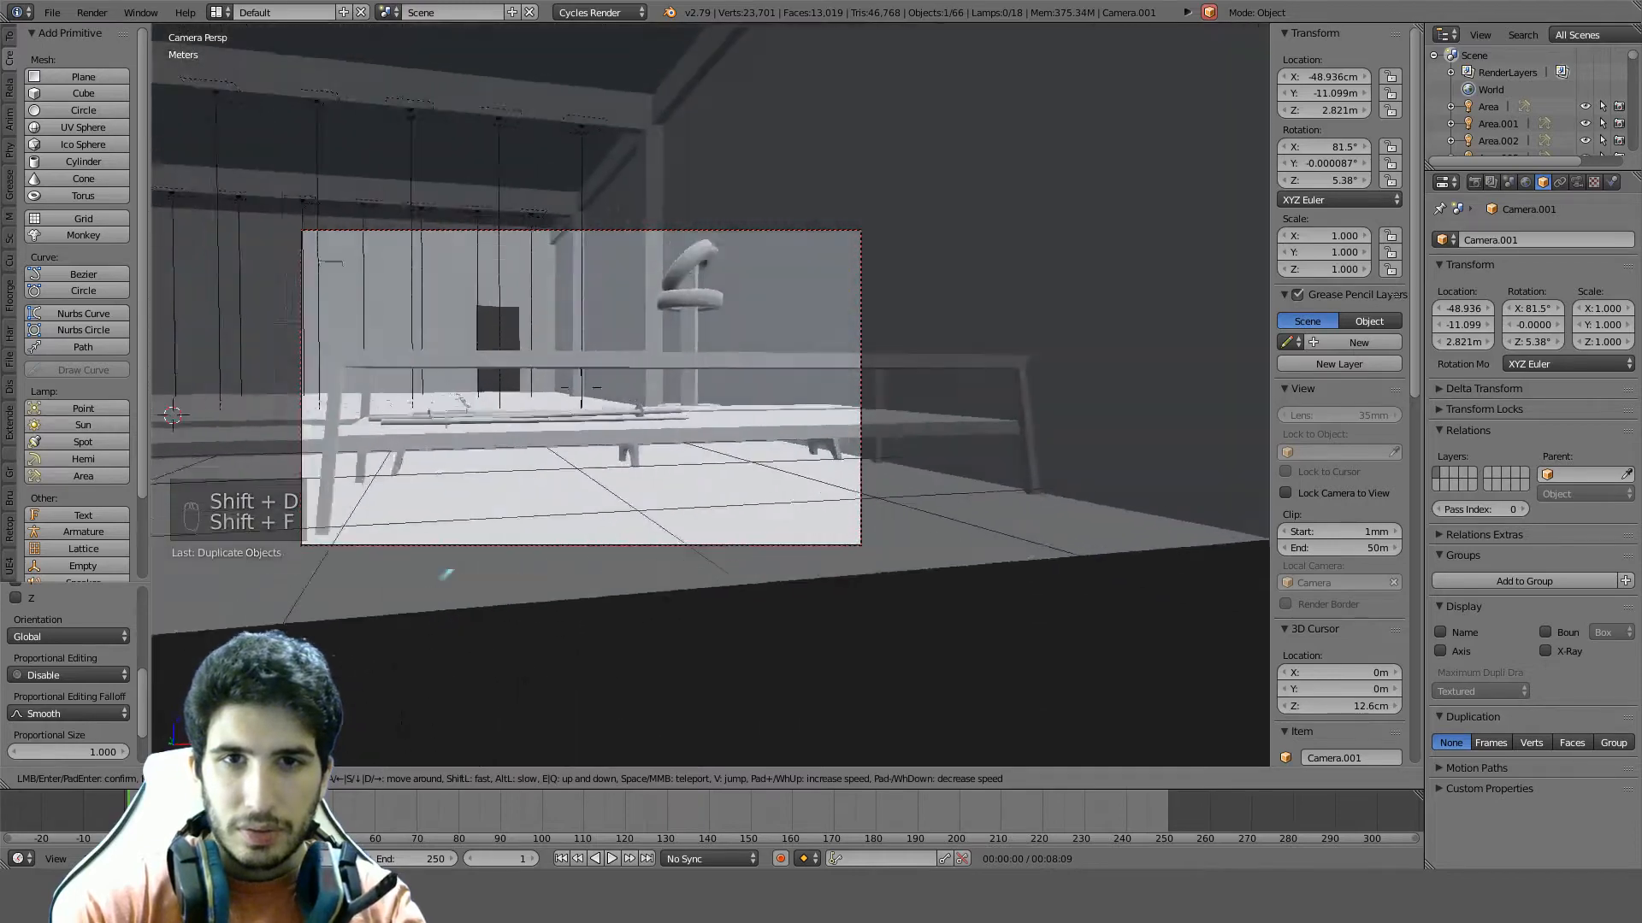
{"action": "key", "text": "s"}
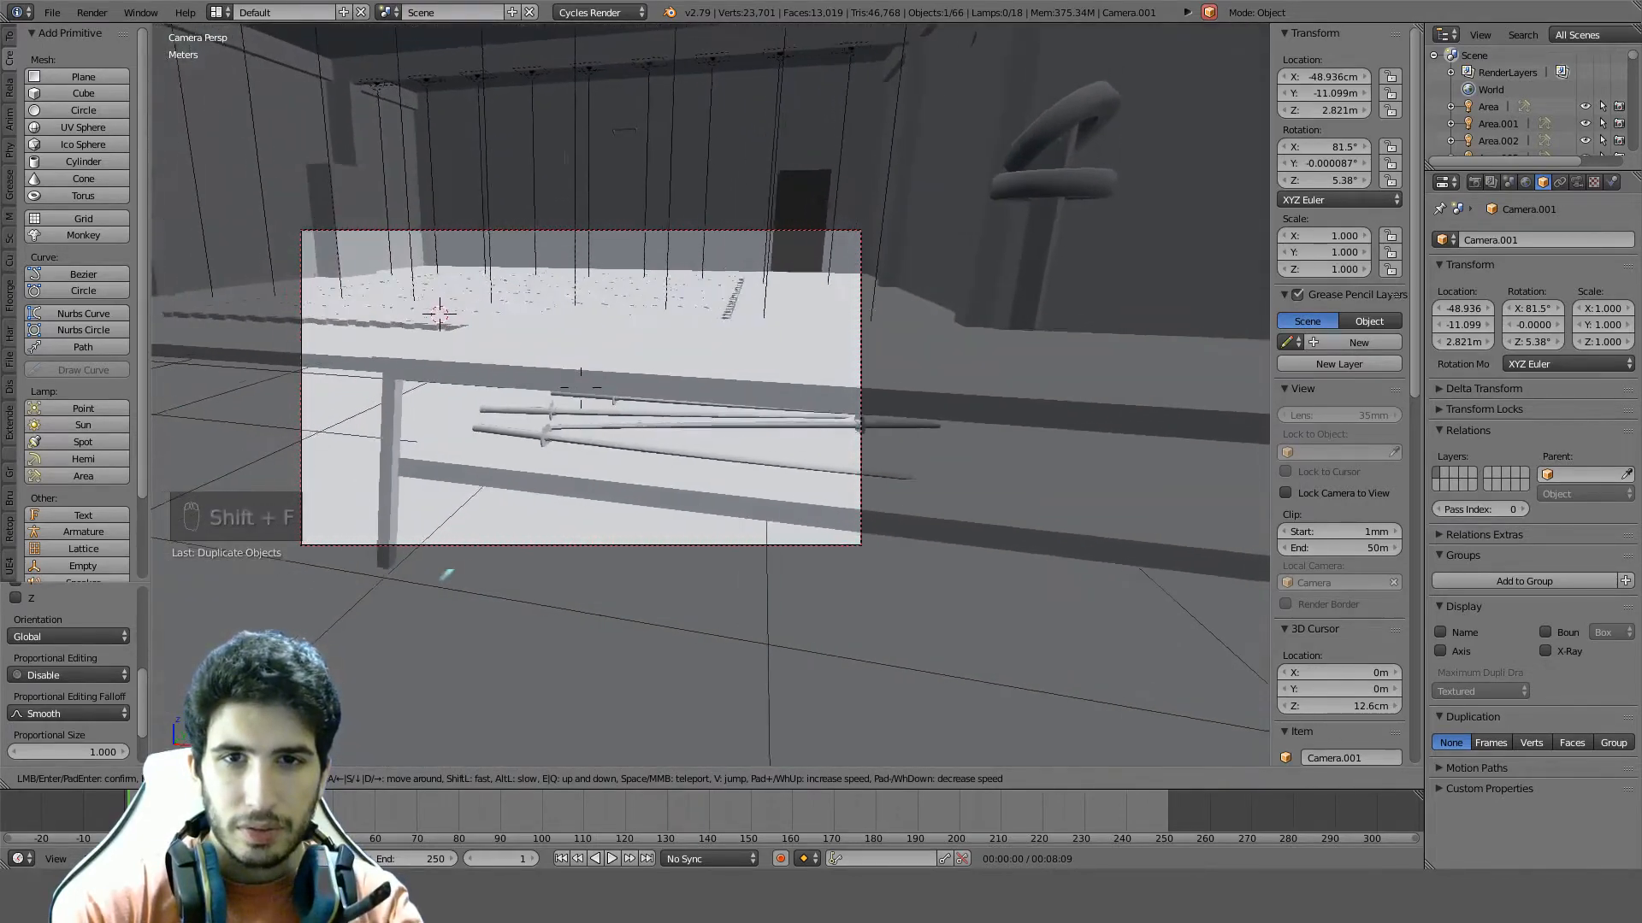
{"action": "key", "text": "d"}
{"action": "key", "text": "w"}
{"action": "key", "text": "w"}
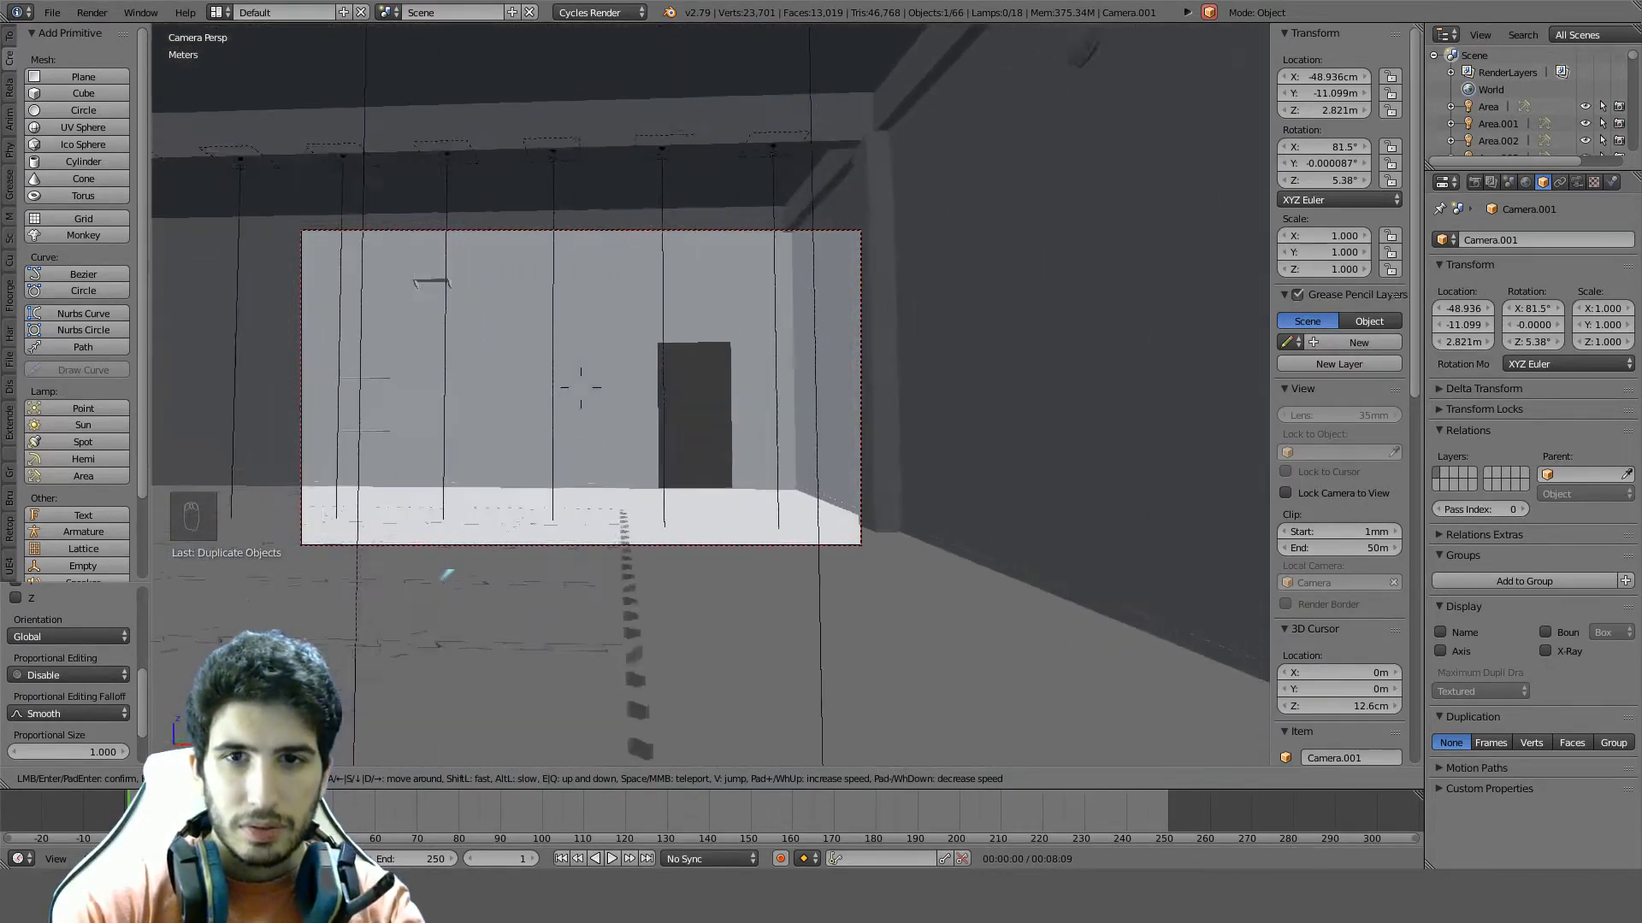
{"action": "key", "text": "w"}
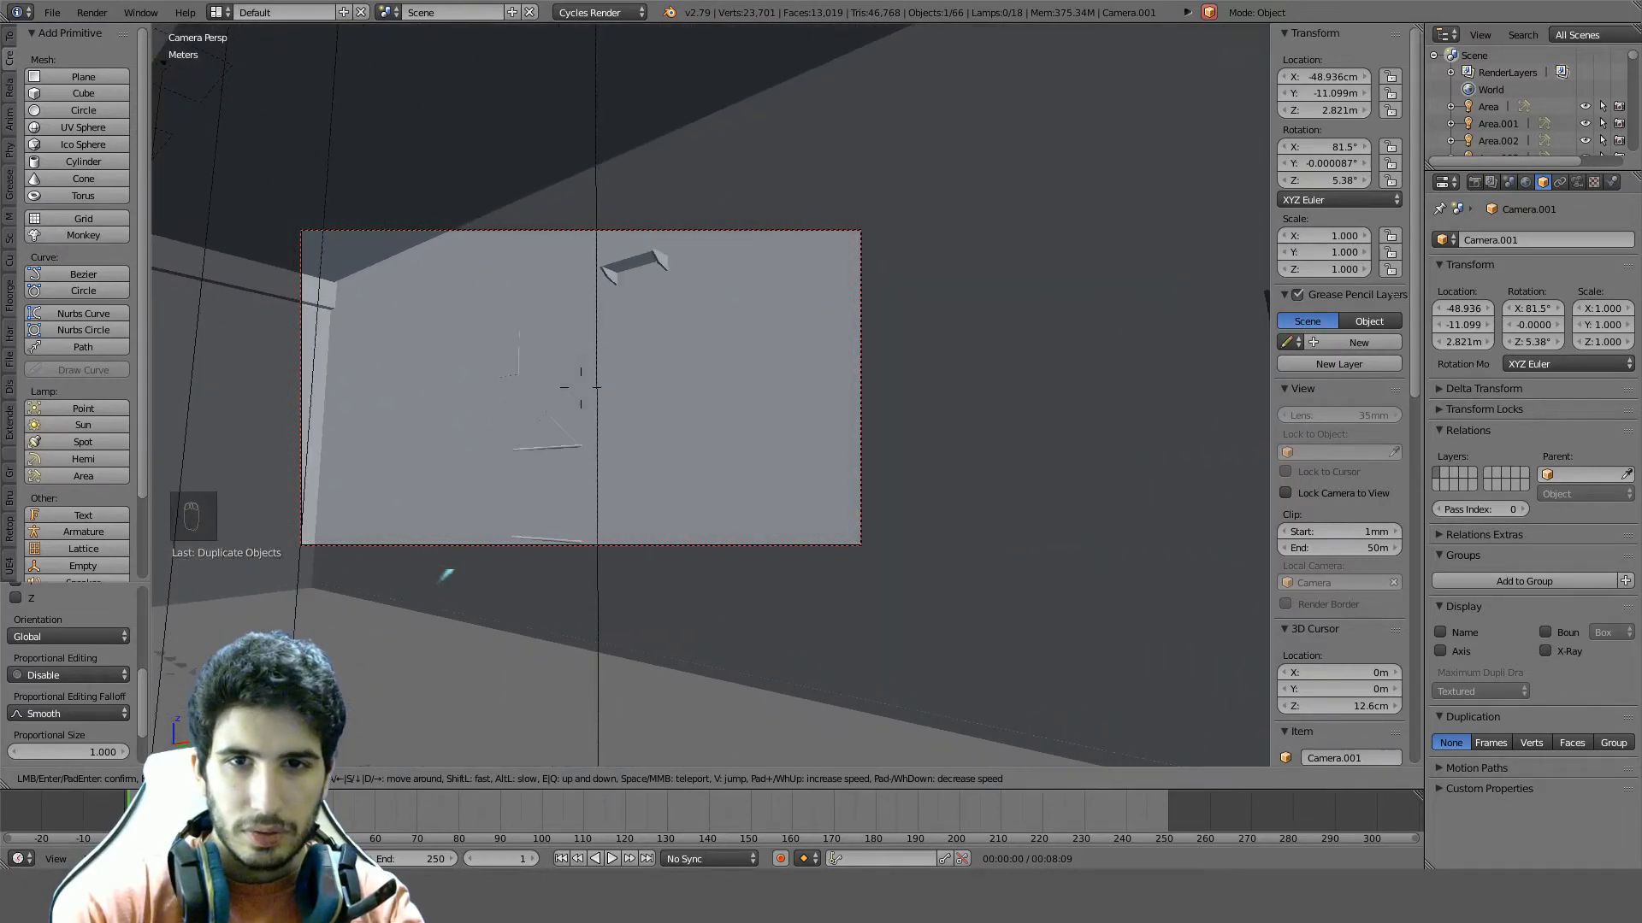
{"action": "key", "text": "s"}
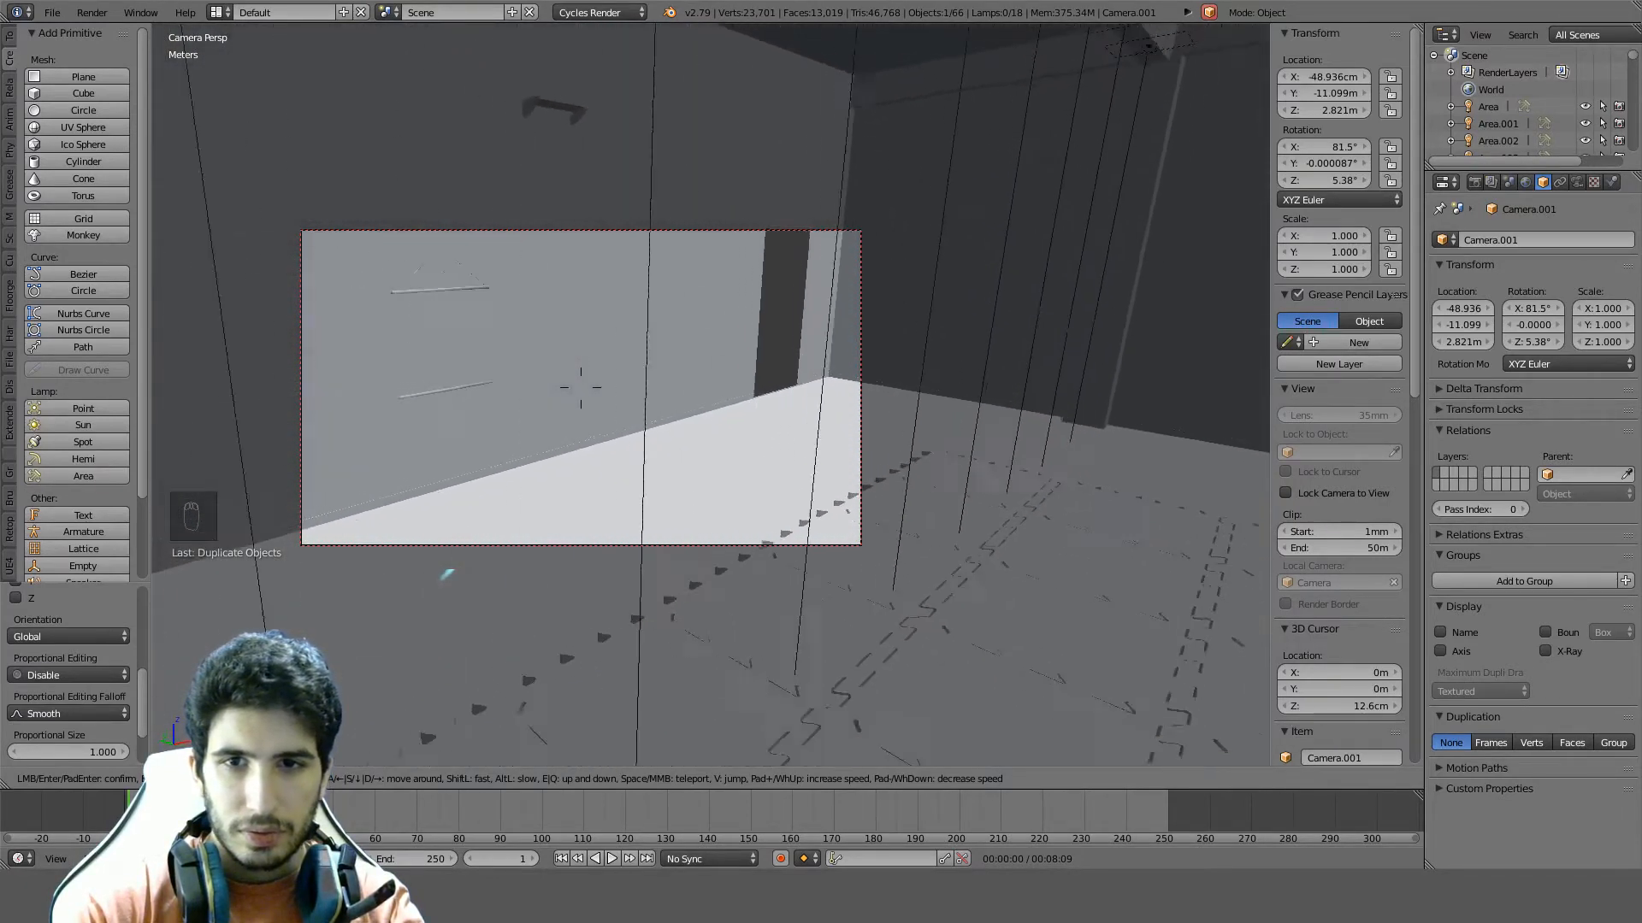
{"action": "key", "text": "s"}
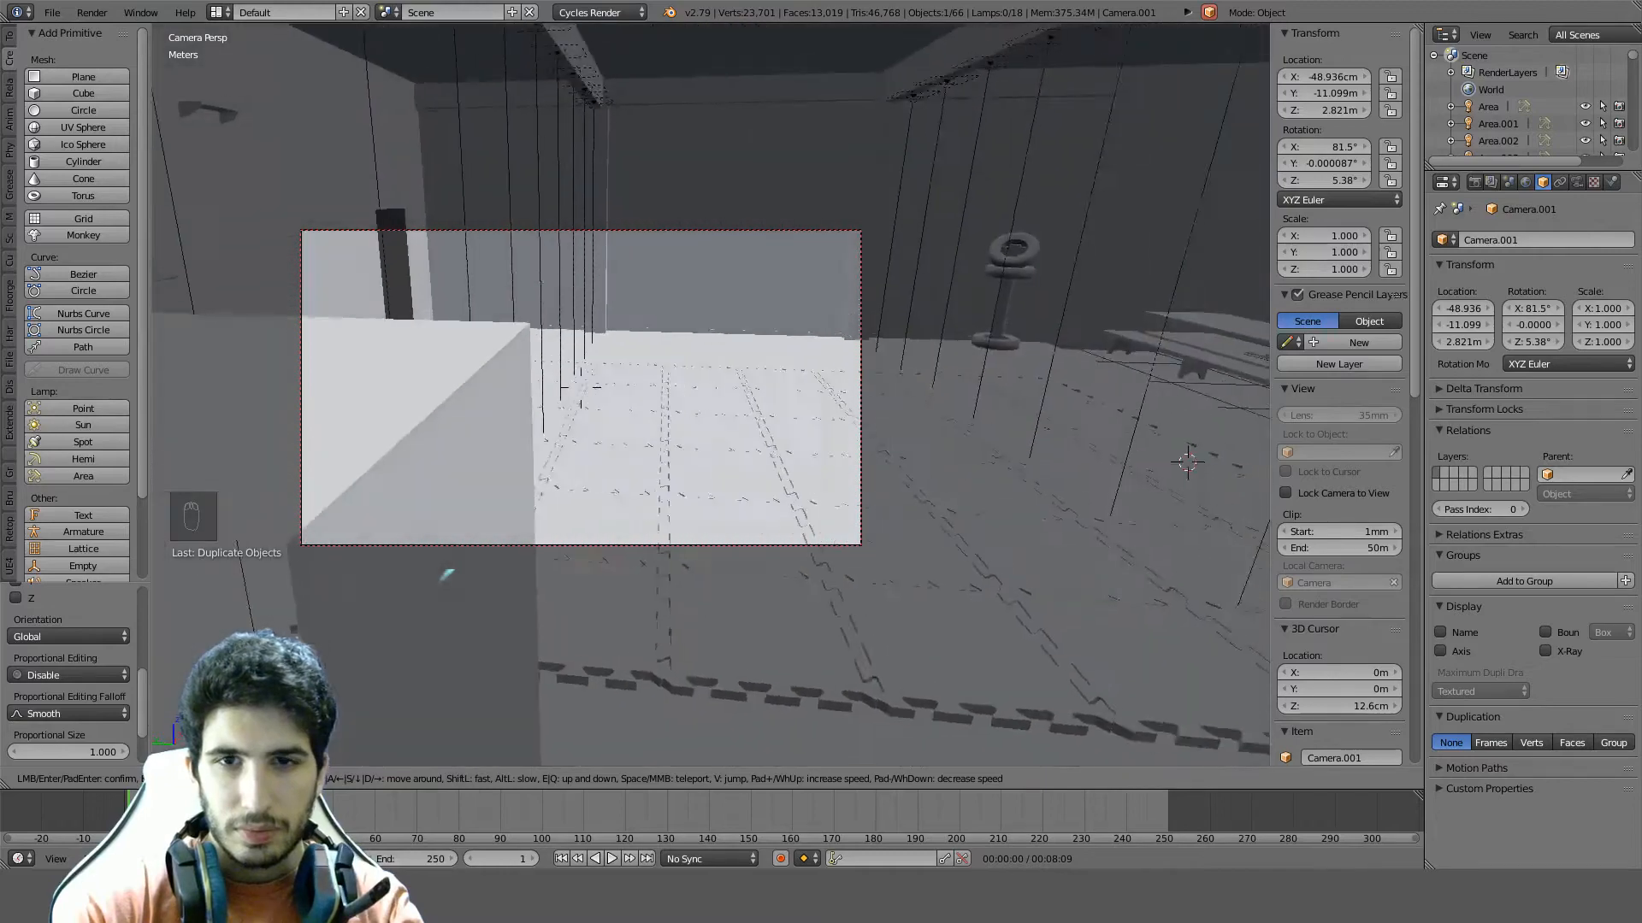
{"action": "key", "text": "w"}
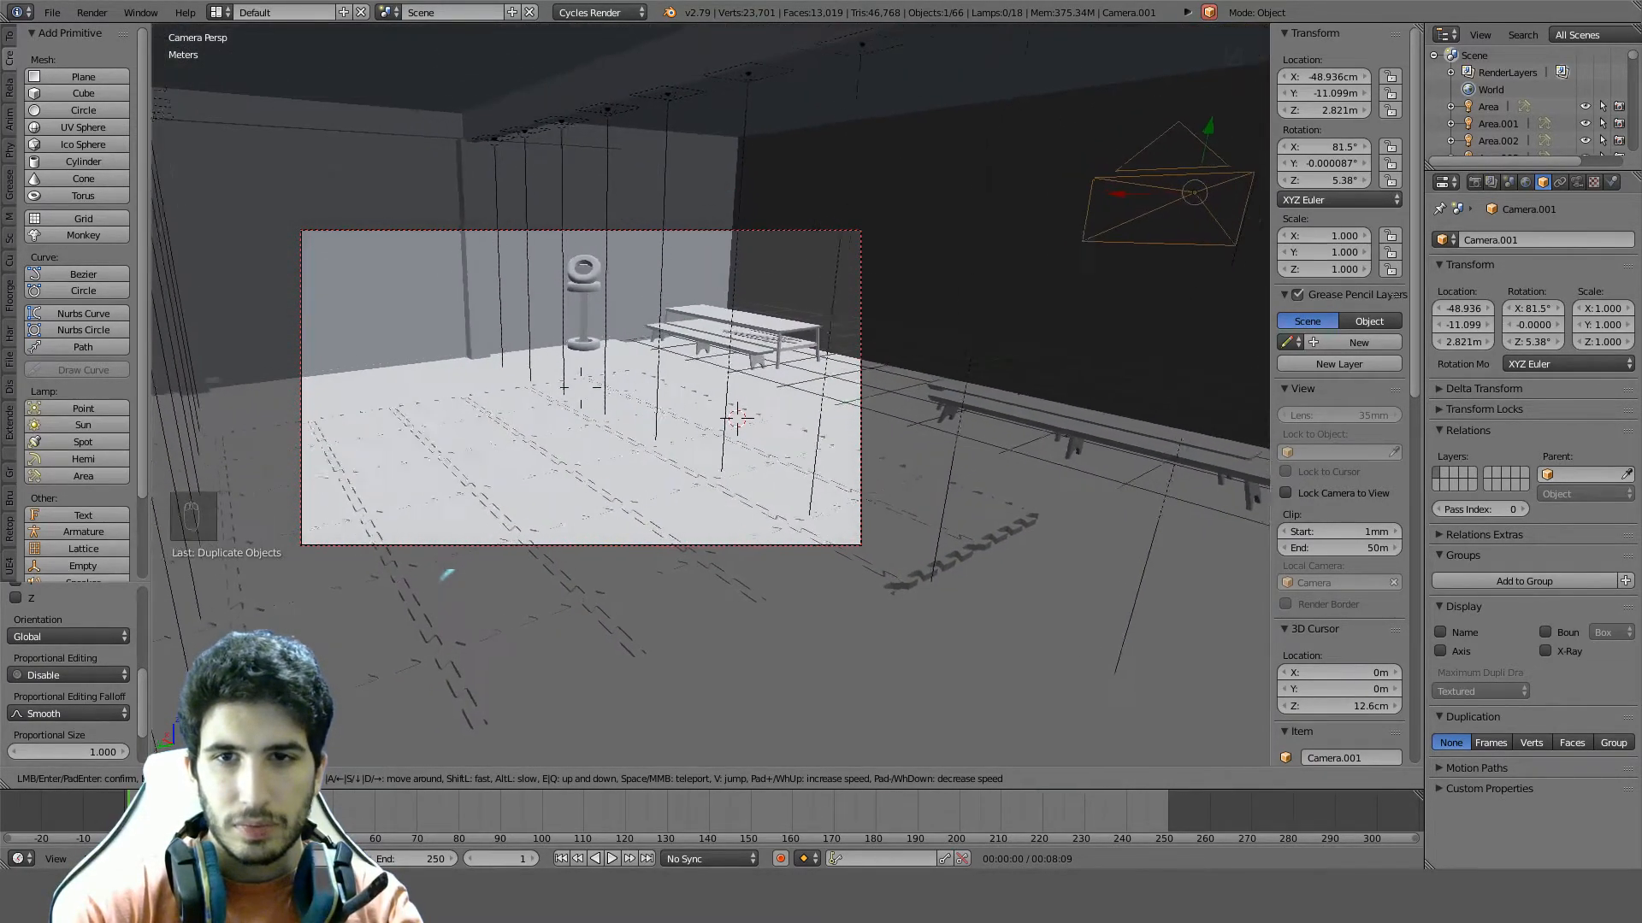
{"action": "left_click", "coordinate": [714, 402]}
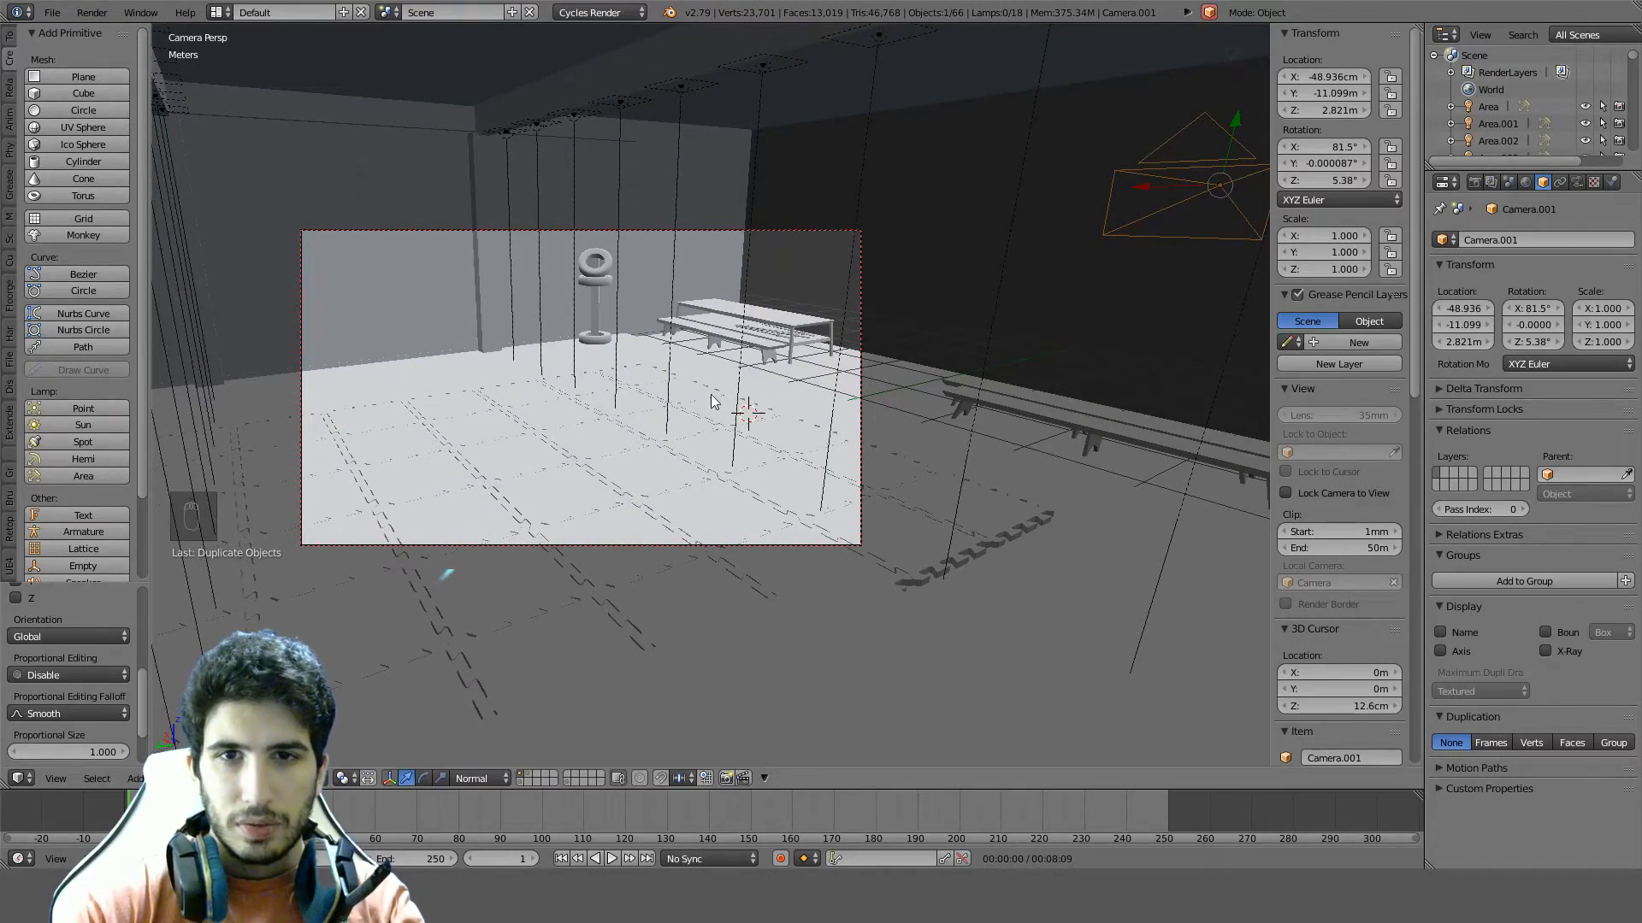
Duplicate the copied camera in place and make Camera.001 the active camera
{"action": "key", "text": "shift+d"}
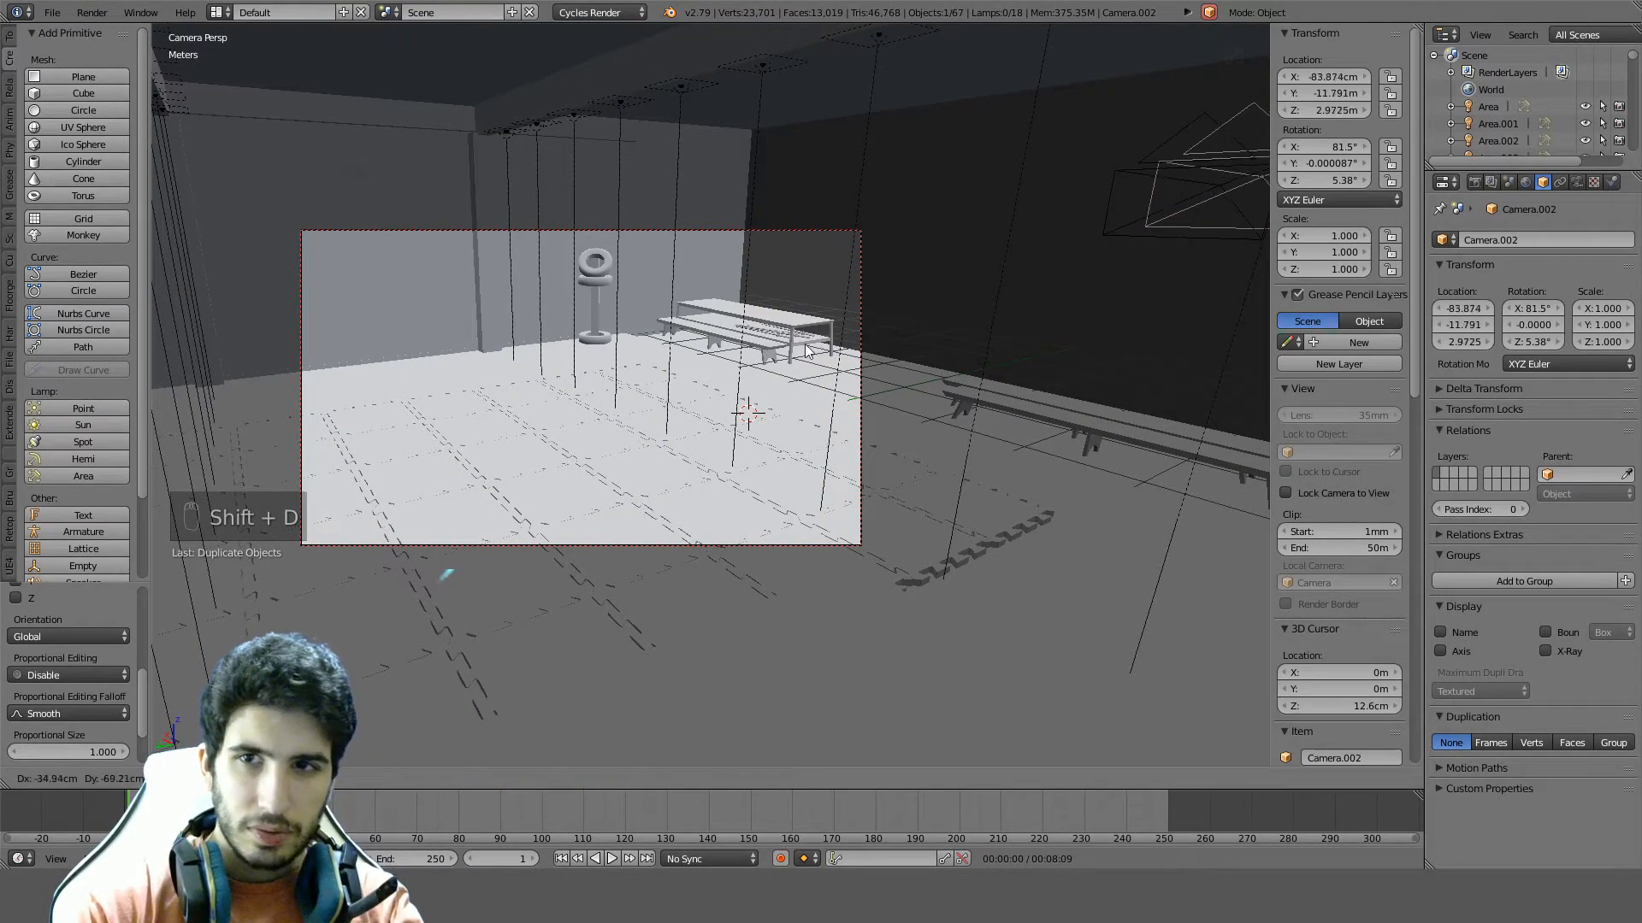
{"action": "right_click", "coordinate": [889, 341]}
{"action": "right_click", "coordinate": [1185, 167]}
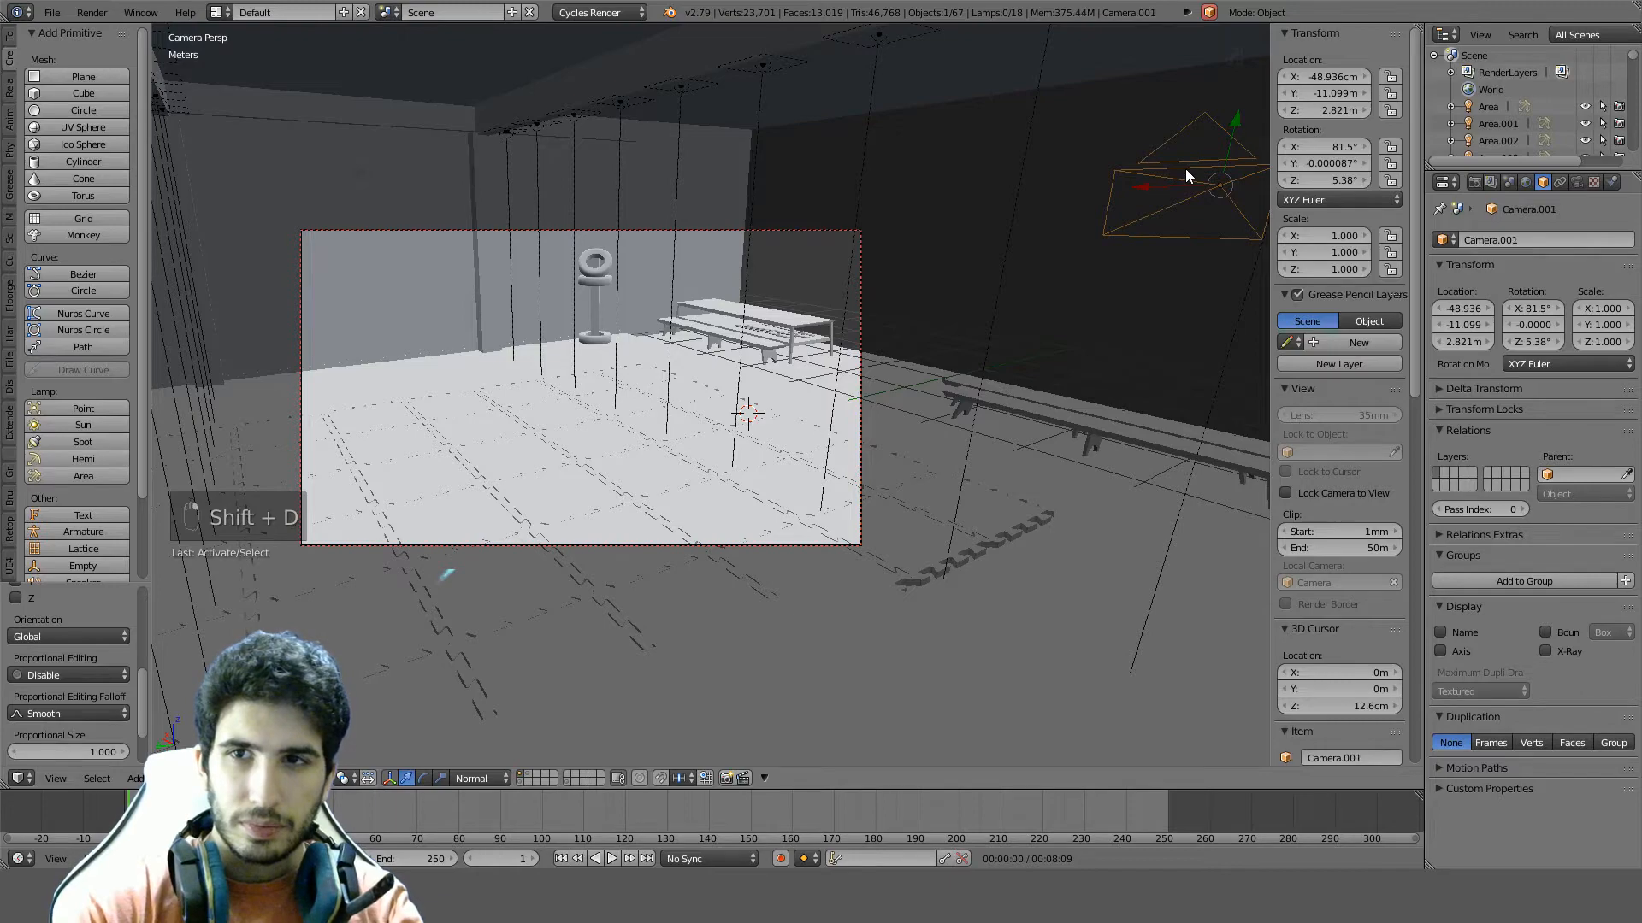
{"action": "key", "text": "ctrl+KP_0"}
Fly Camera.001 across the room to face the dark doorway, and also show the layer containing the shelves
{"action": "key", "text": "shift+f"}
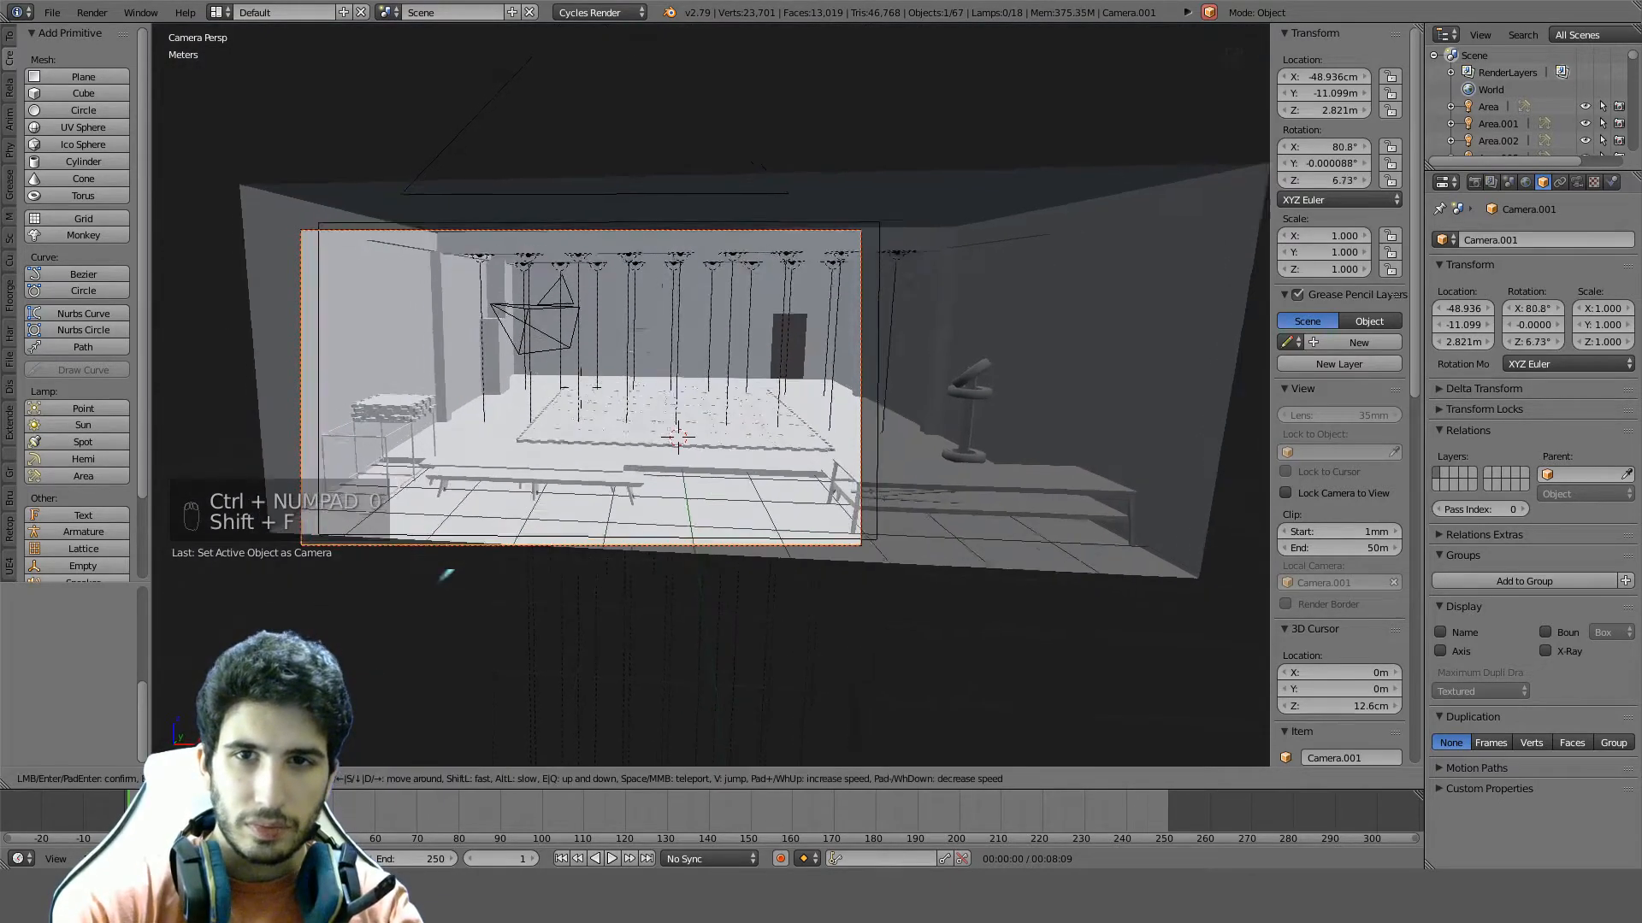
{"action": "key", "text": "w"}
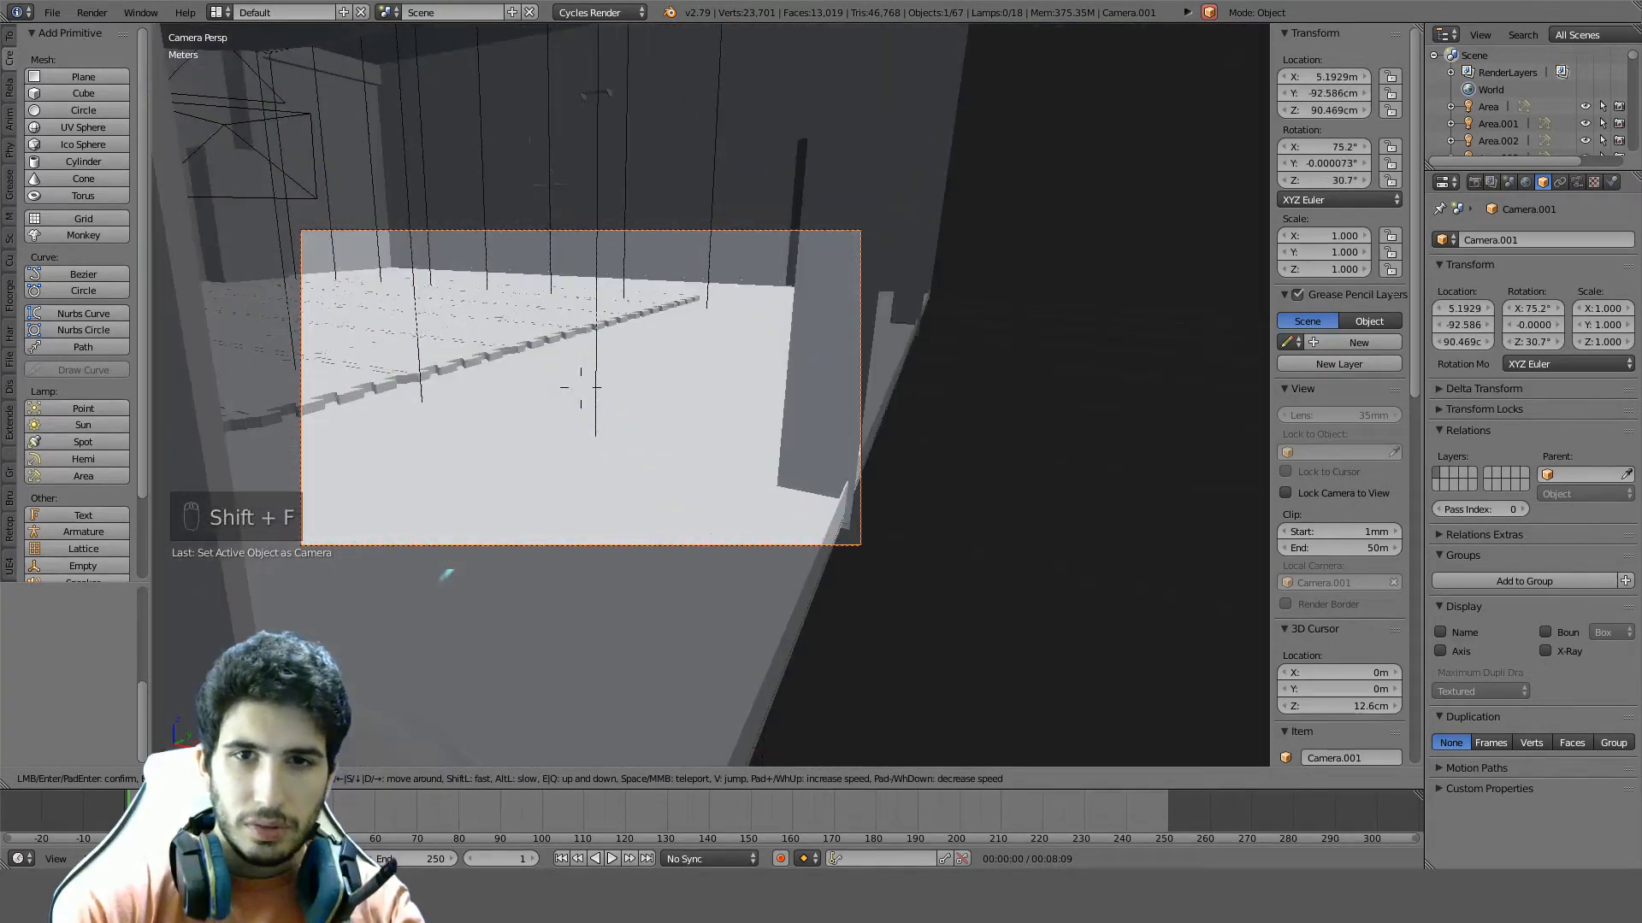
{"action": "key", "text": "d"}
{"action": "key", "text": "w"}
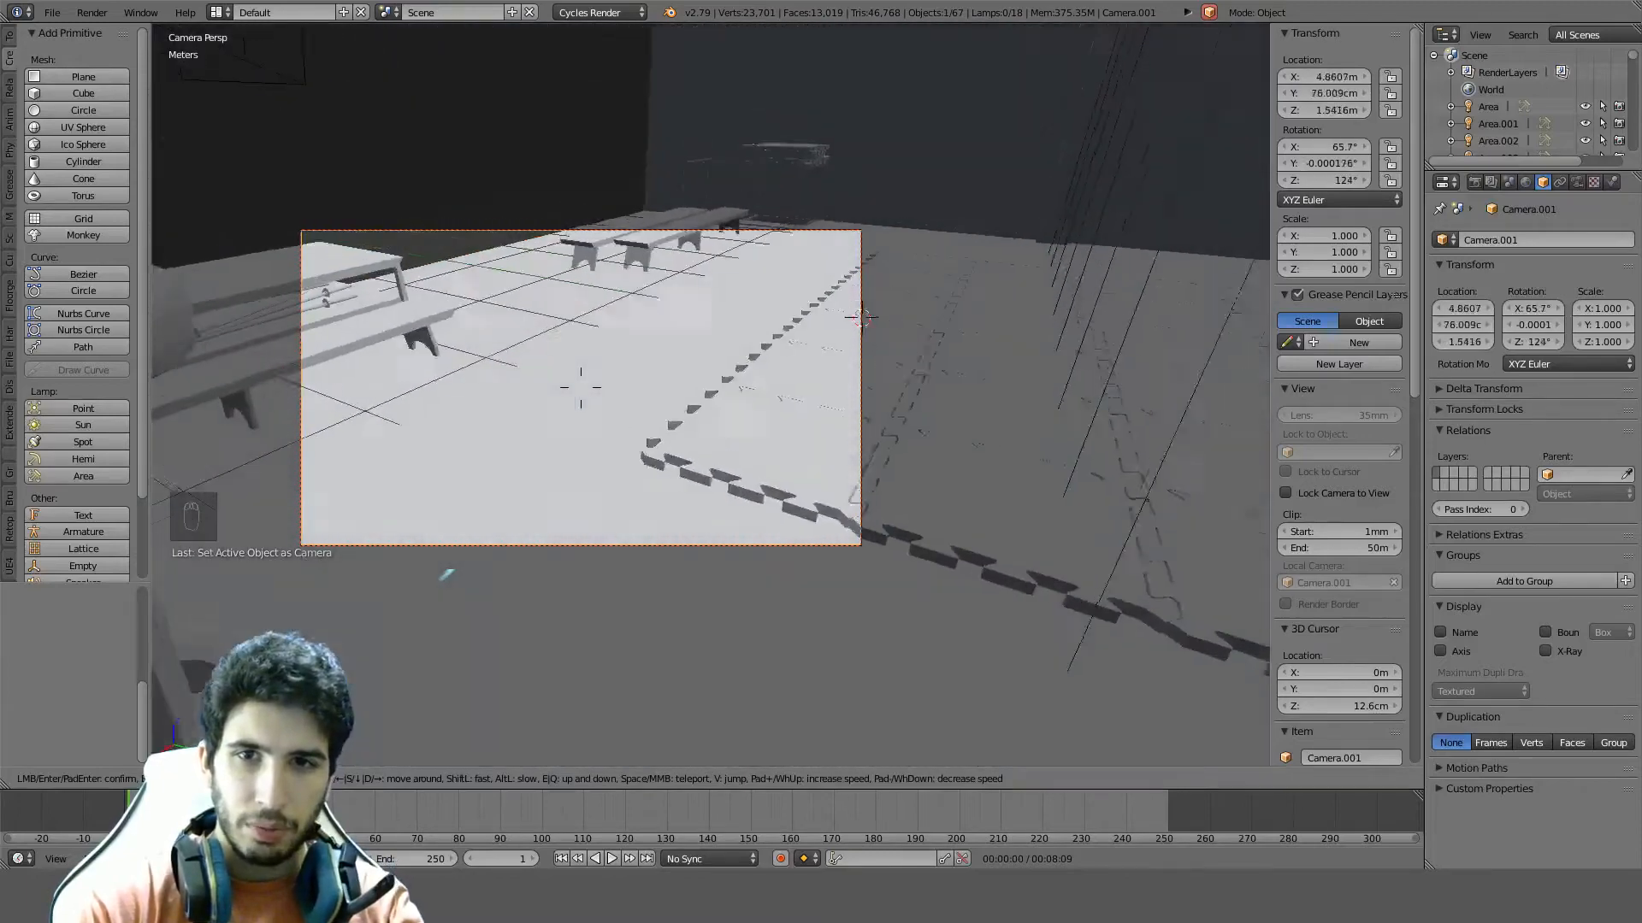
{"action": "key", "text": "w"}
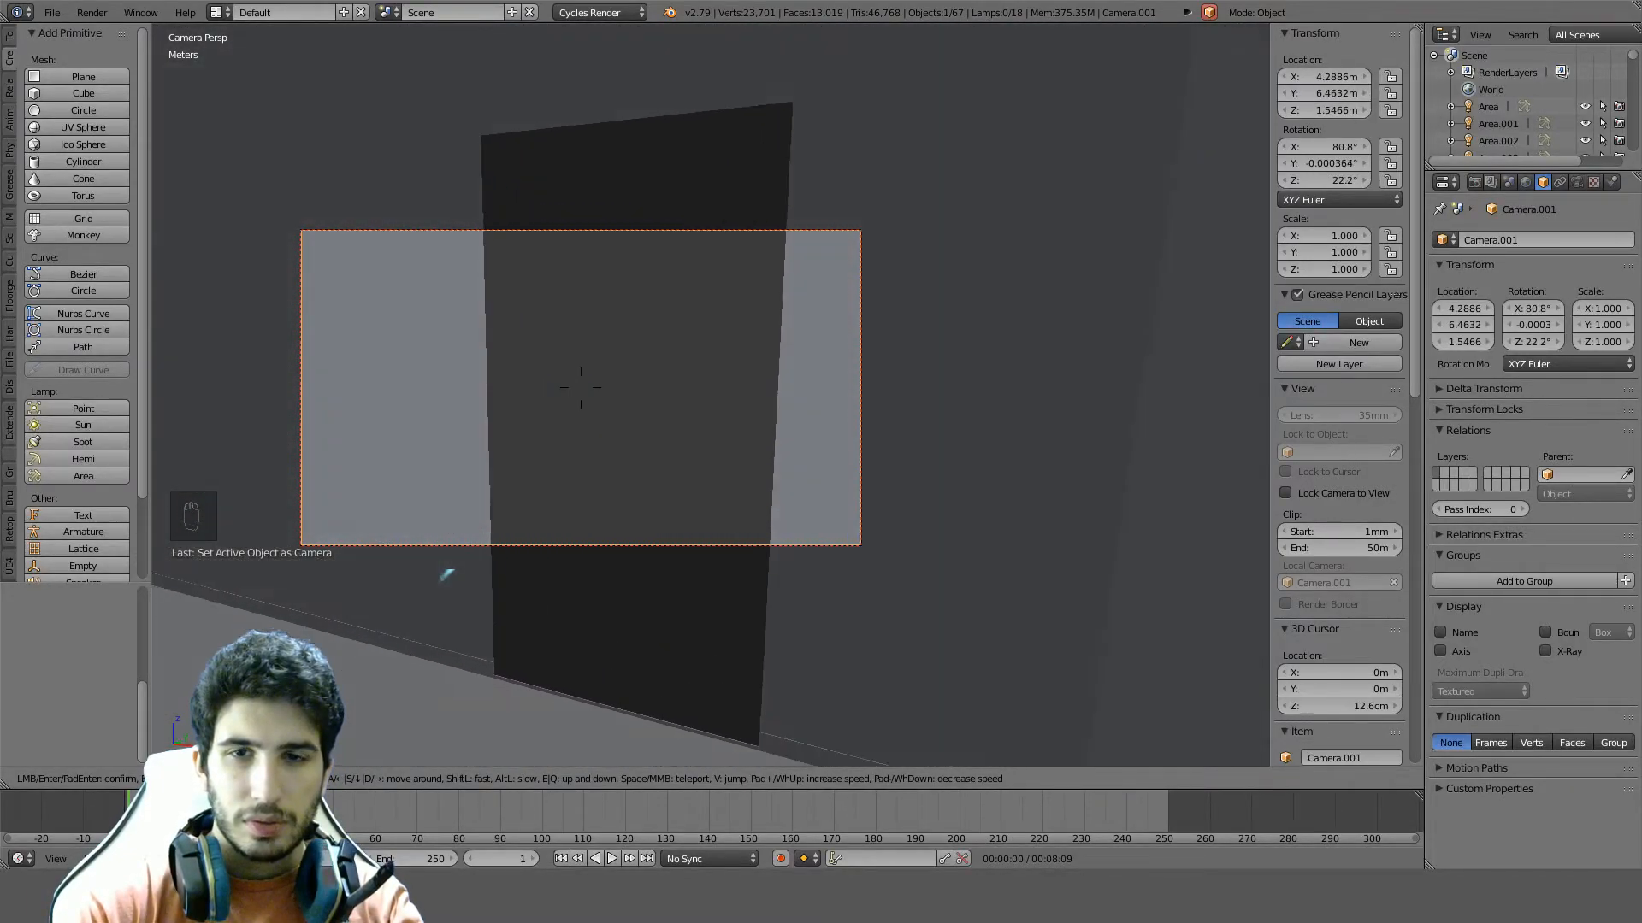
{"action": "left_click", "coordinate": [712, 401]}
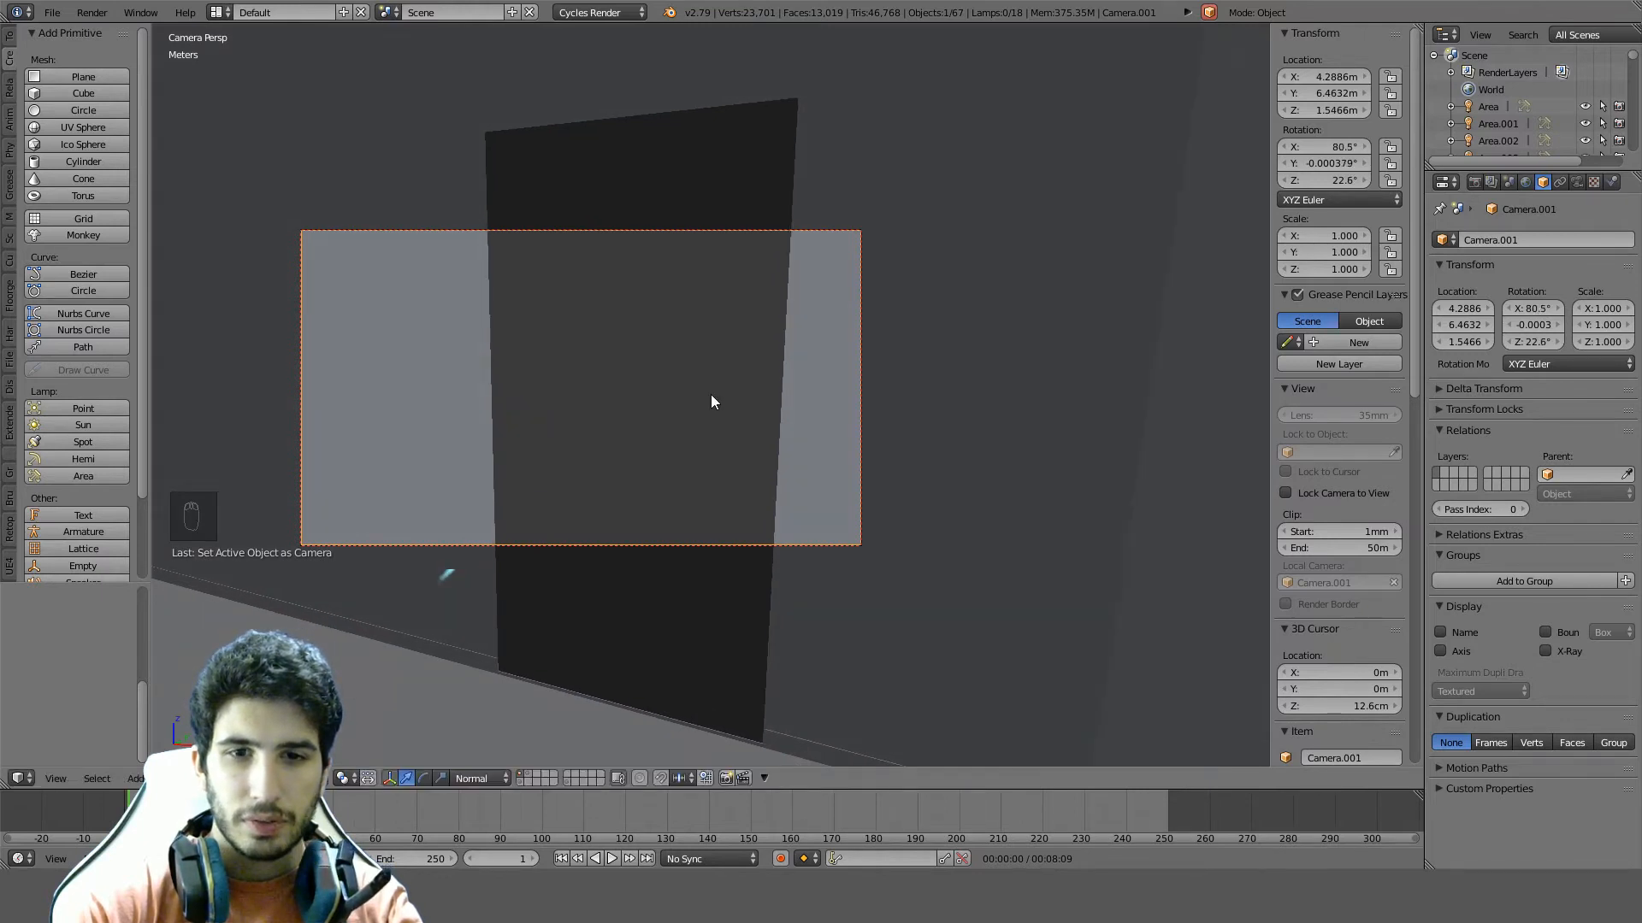
{"action": "left_click", "coordinate": [523, 776], "text": "shift"}
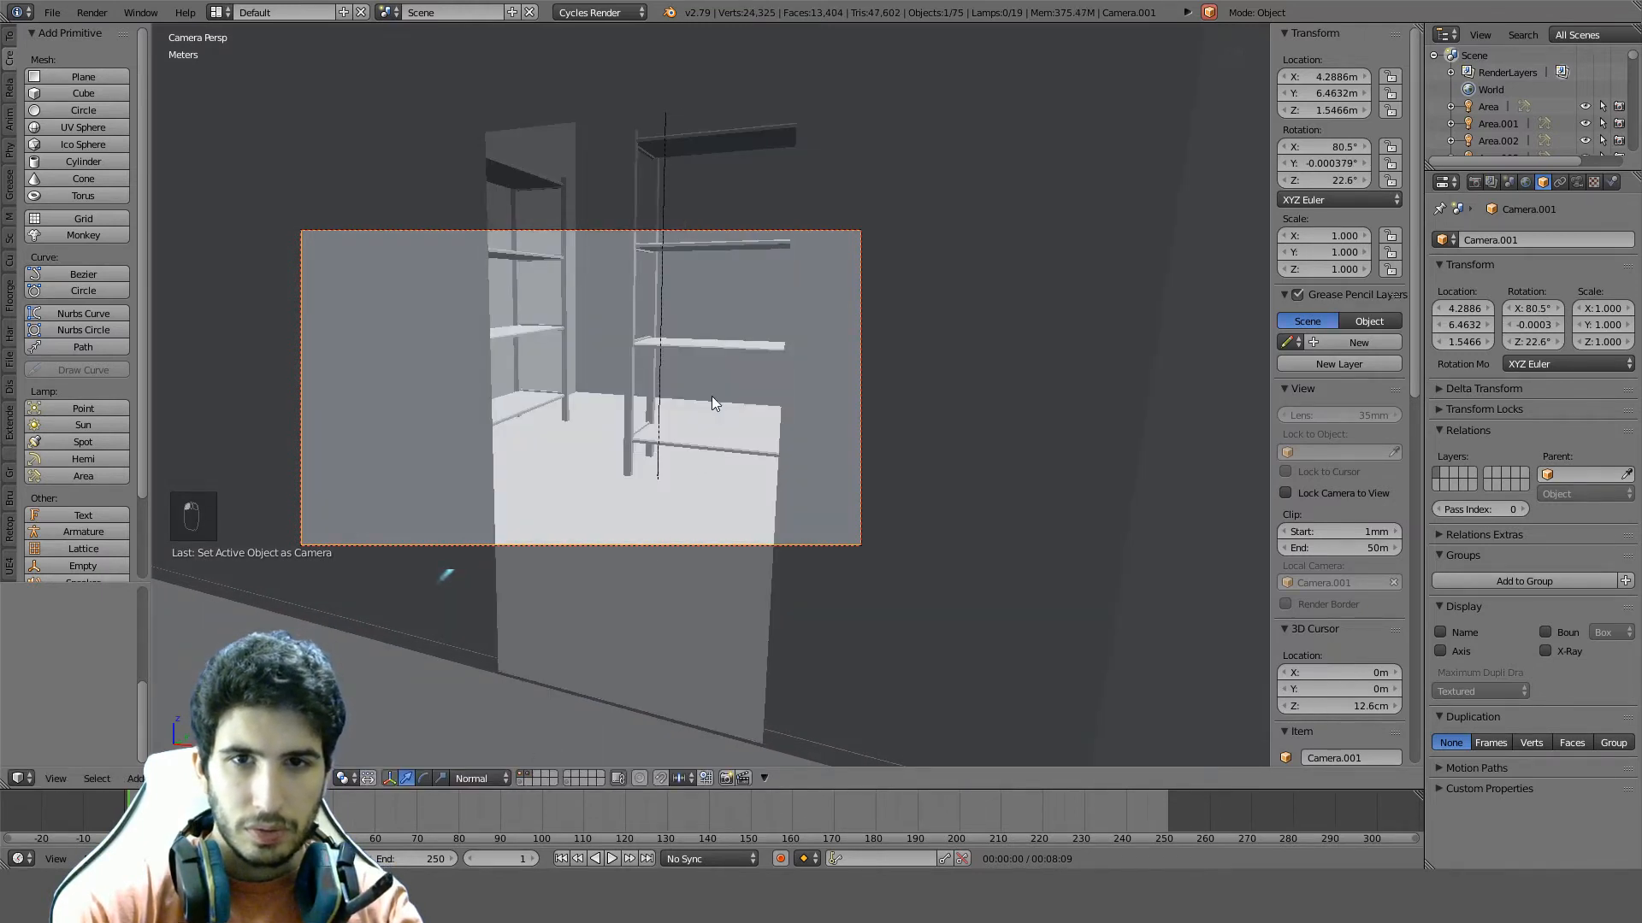
Fly Camera.001 to the doorway so it frames the shelves, at about X 4.39 m, Y 7.80 m, Z 1.50 m
{"action": "key", "text": "shift+w"}
{"action": "key", "text": "shift+f"}
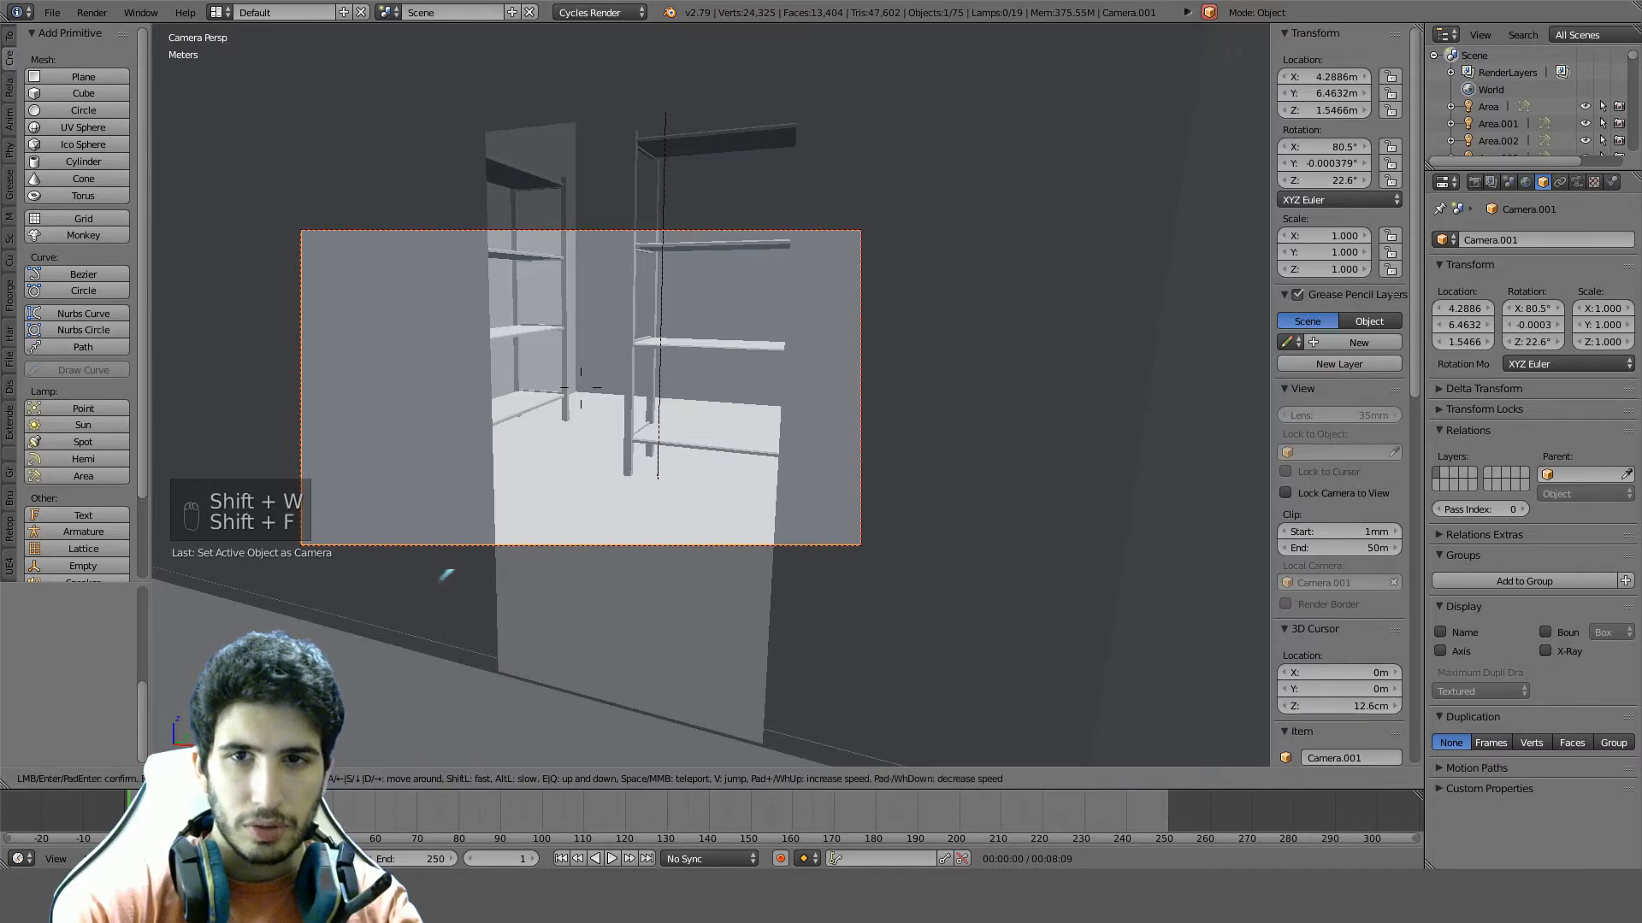
{"action": "key", "text": "w"}
{"action": "key", "text": "w"}
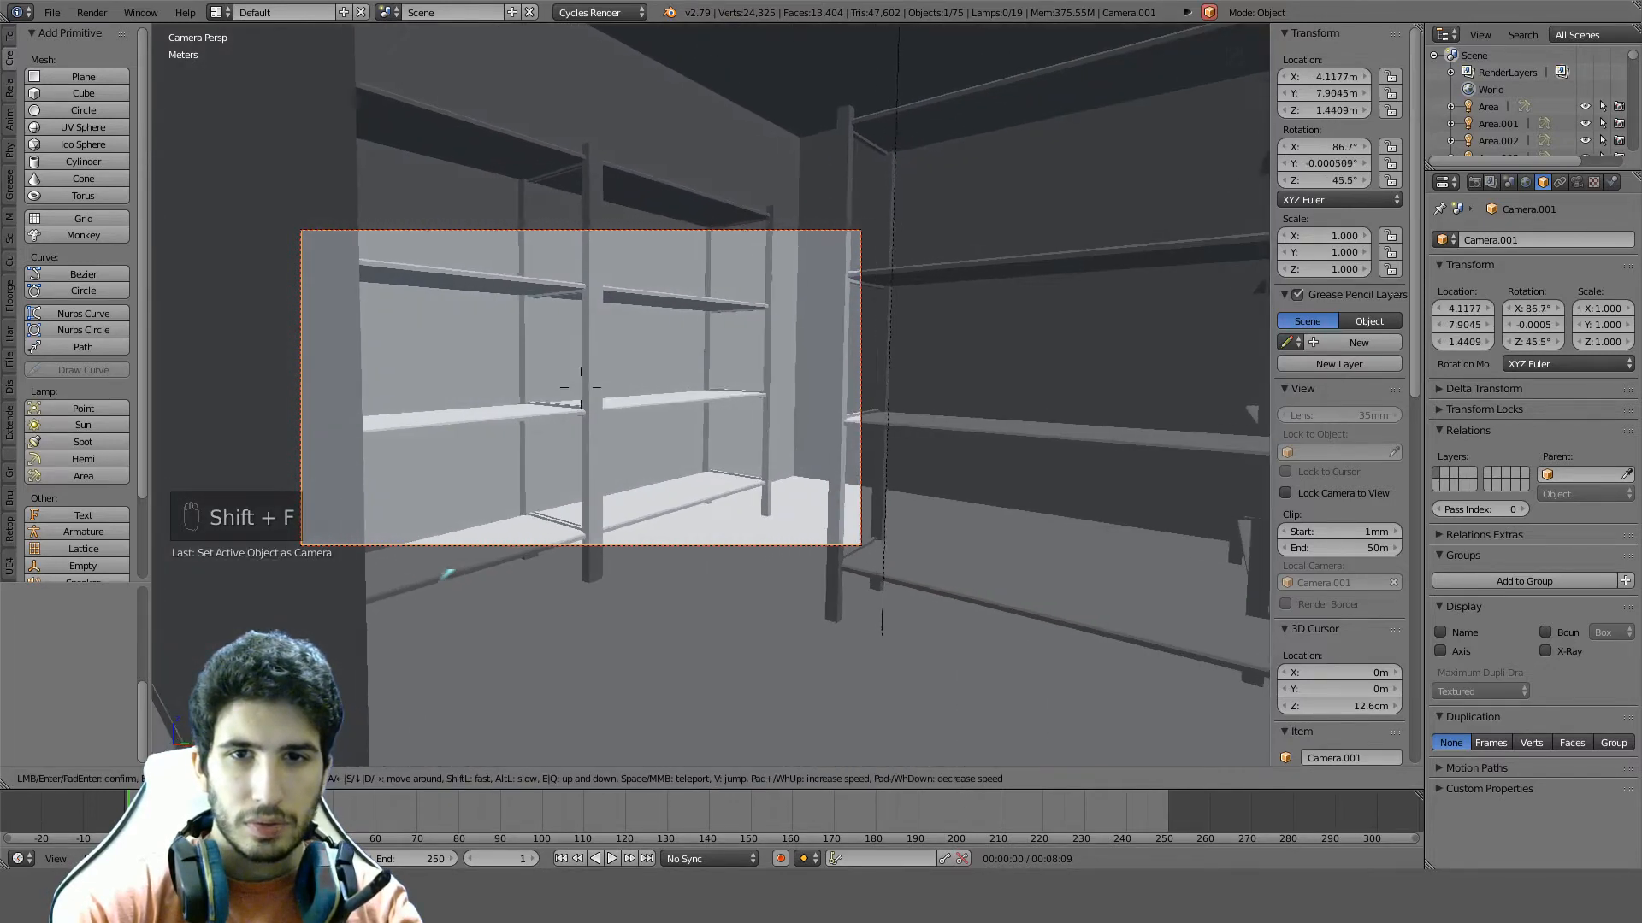
{"action": "key", "text": "d"}
{"action": "key", "text": "s"}
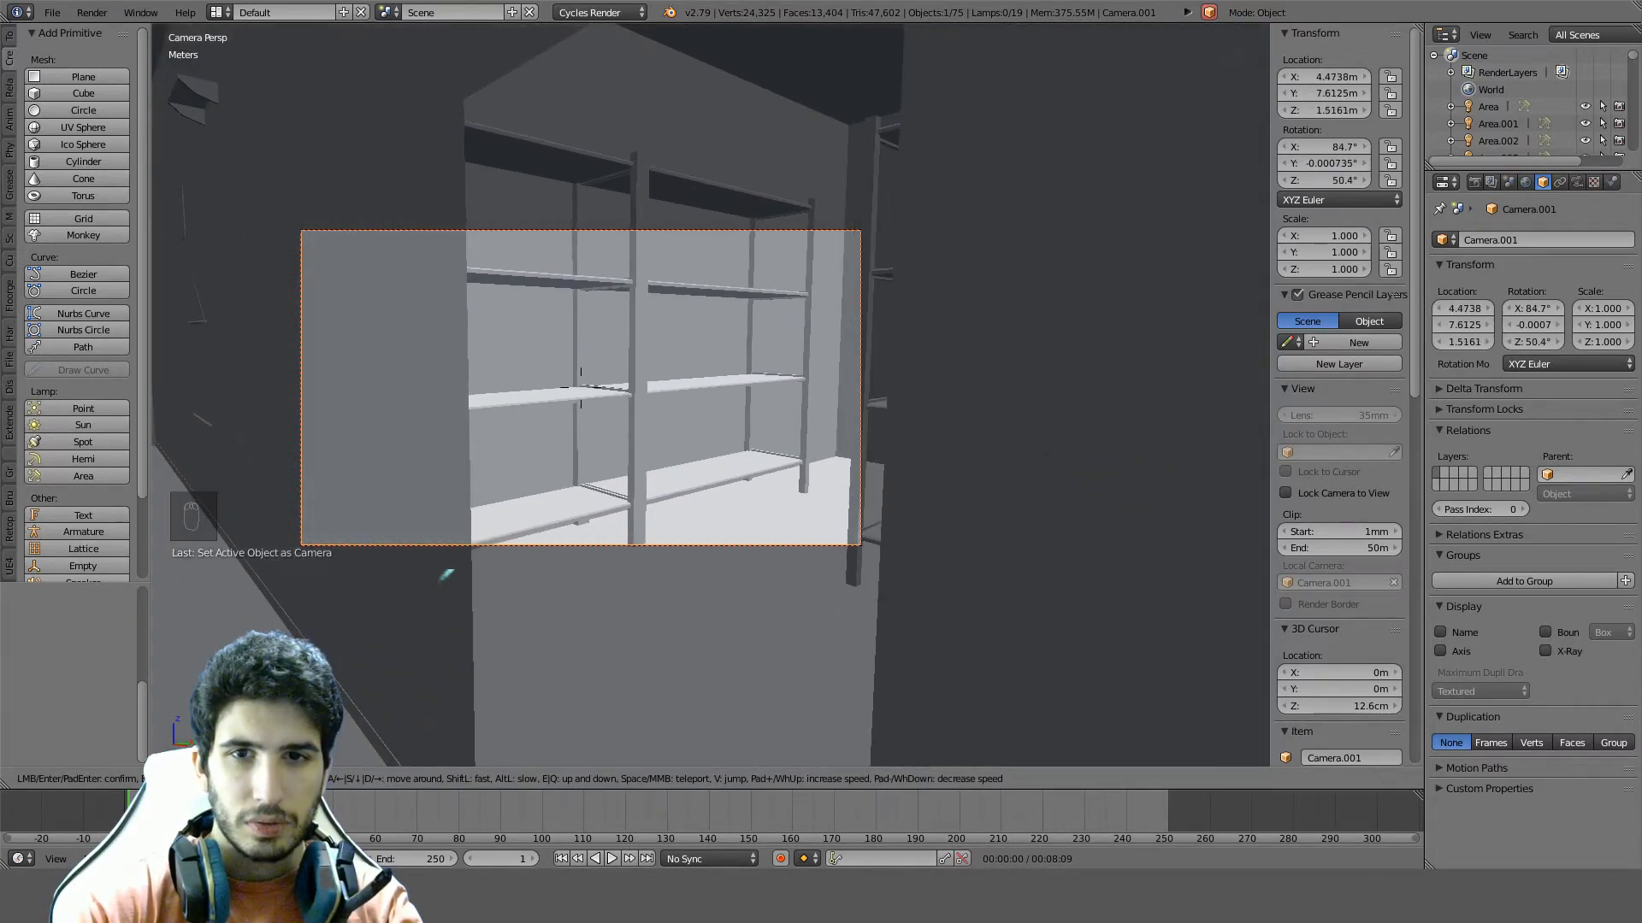
{"action": "key", "text": "a"}
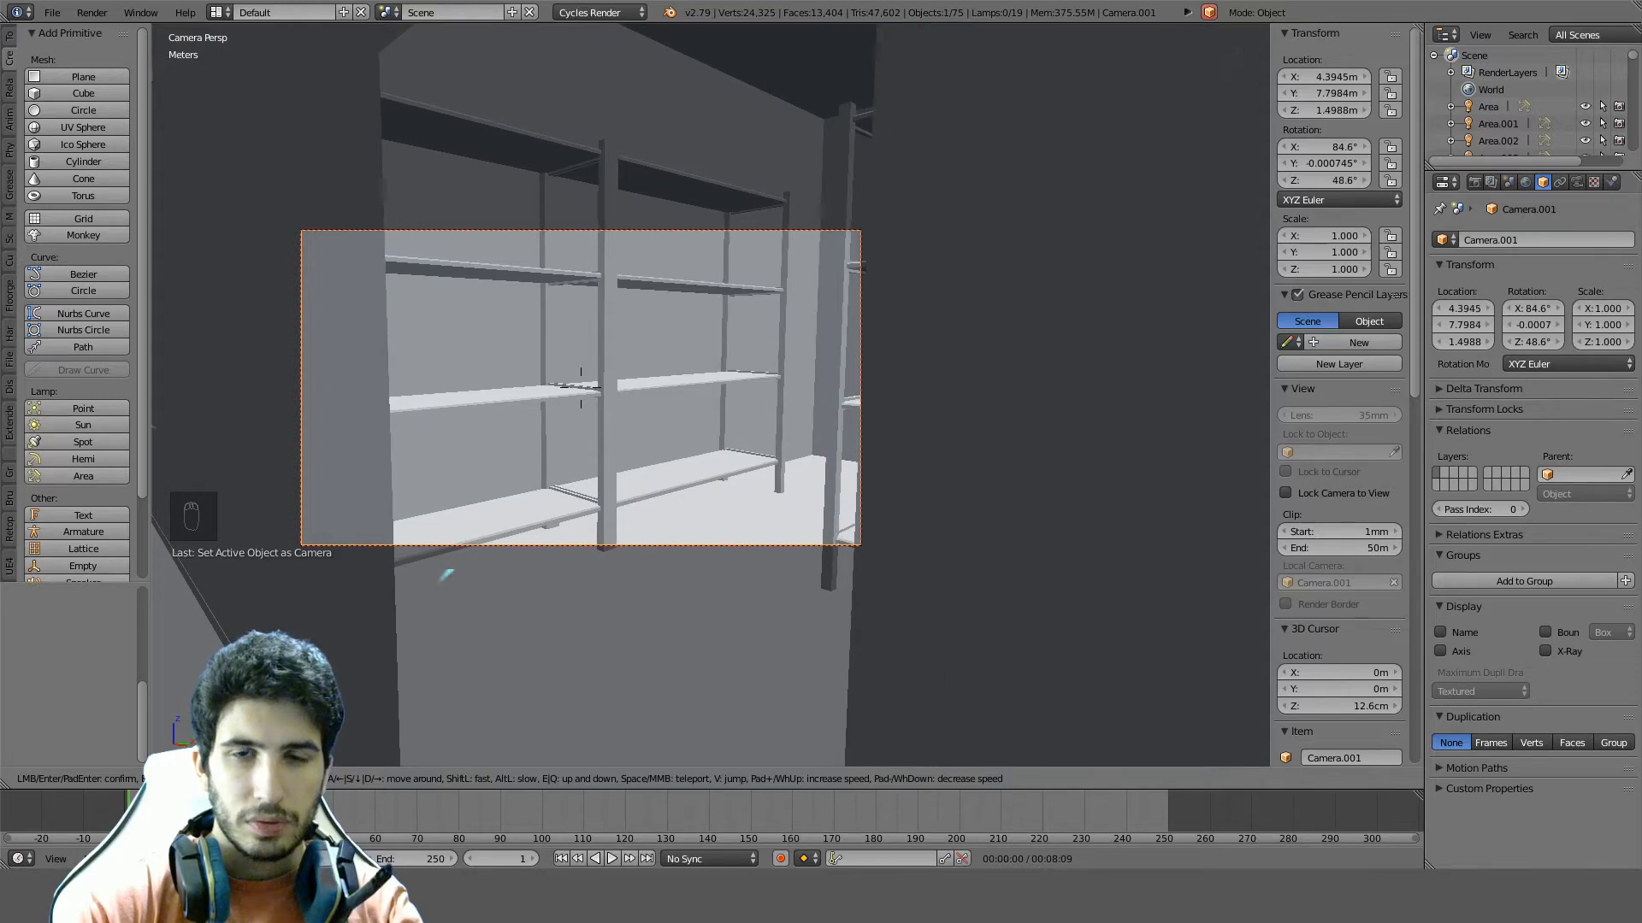
{"action": "left_click", "coordinate": [734, 402]}
Leave the camera view, select the camera in front of the room's open side (Camera.002), and make it the active camera
{"action": "scroll", "coordinate": [734, 402], "scroll_direction": "down", "scroll_amount": 2}
{"action": "middle_click_drag", "start_coordinate": [733, 402], "coordinate": [1016, 486]}
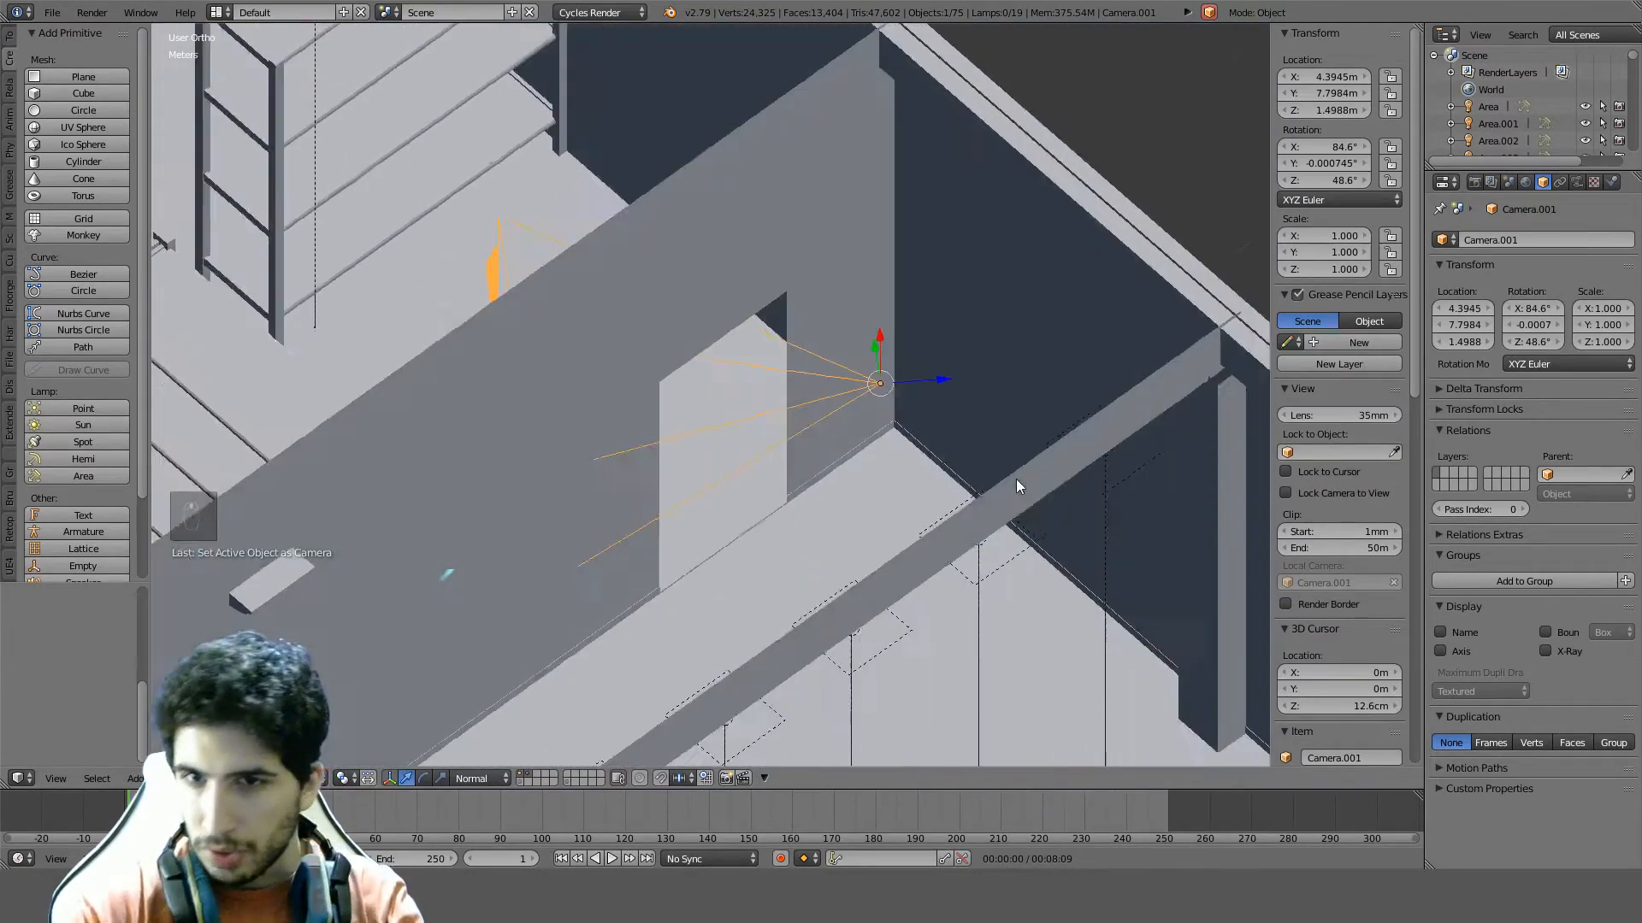
{"action": "scroll", "coordinate": [983, 355], "scroll_direction": "down", "scroll_amount": 6}
{"action": "middle_click_drag", "start_coordinate": [907, 359], "coordinate": [811, 268]}
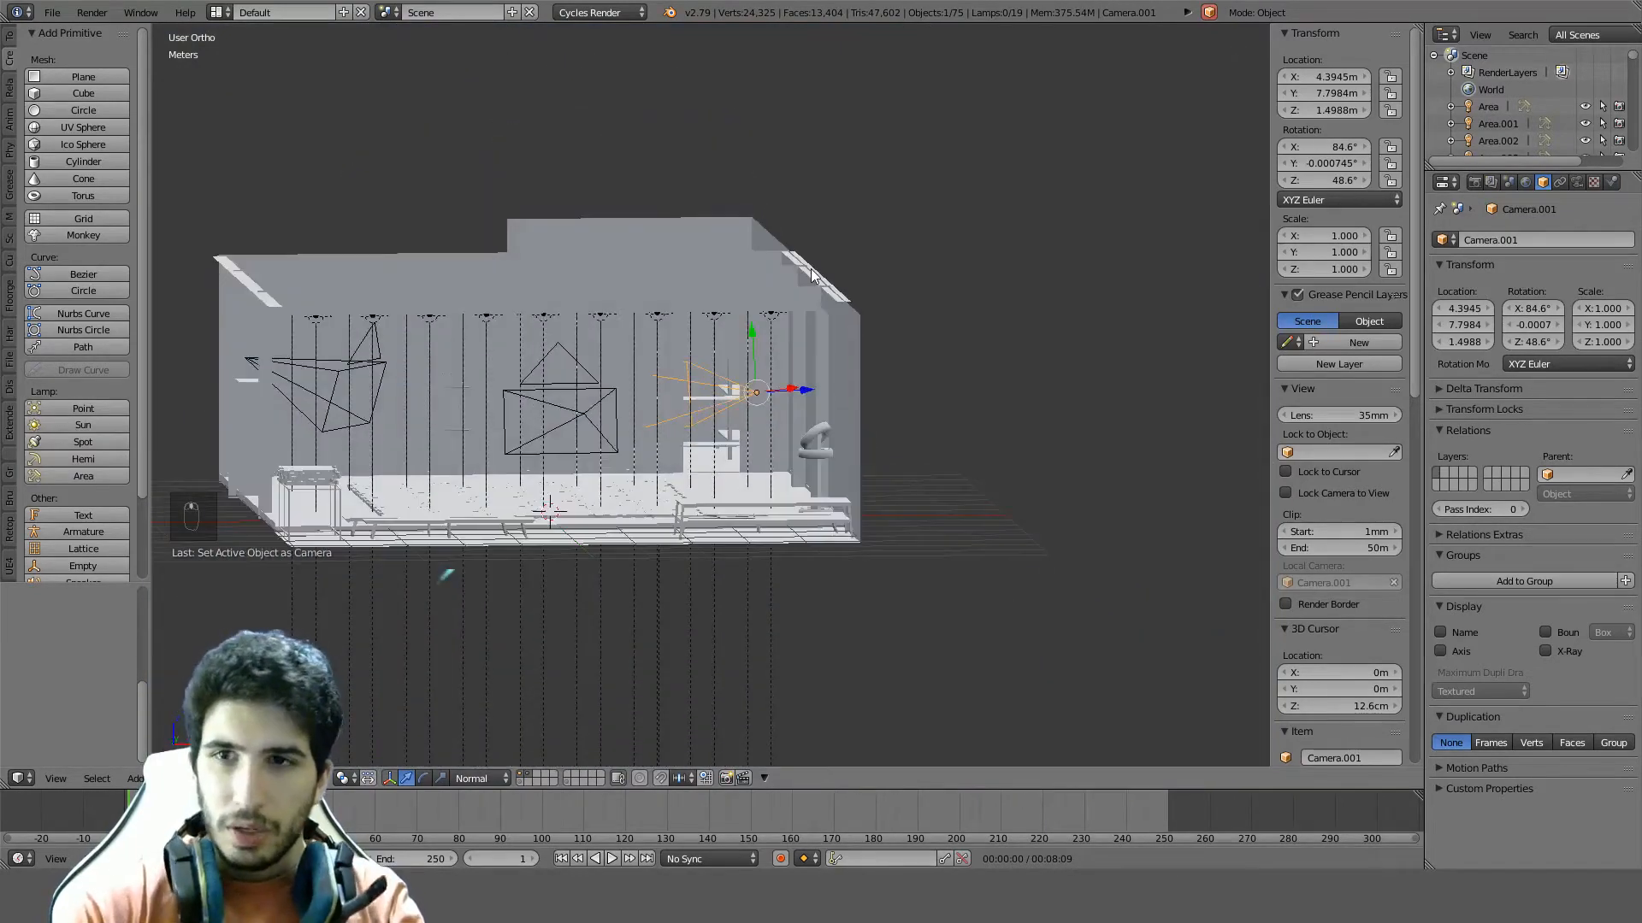
{"action": "key", "text": "KP_0"}
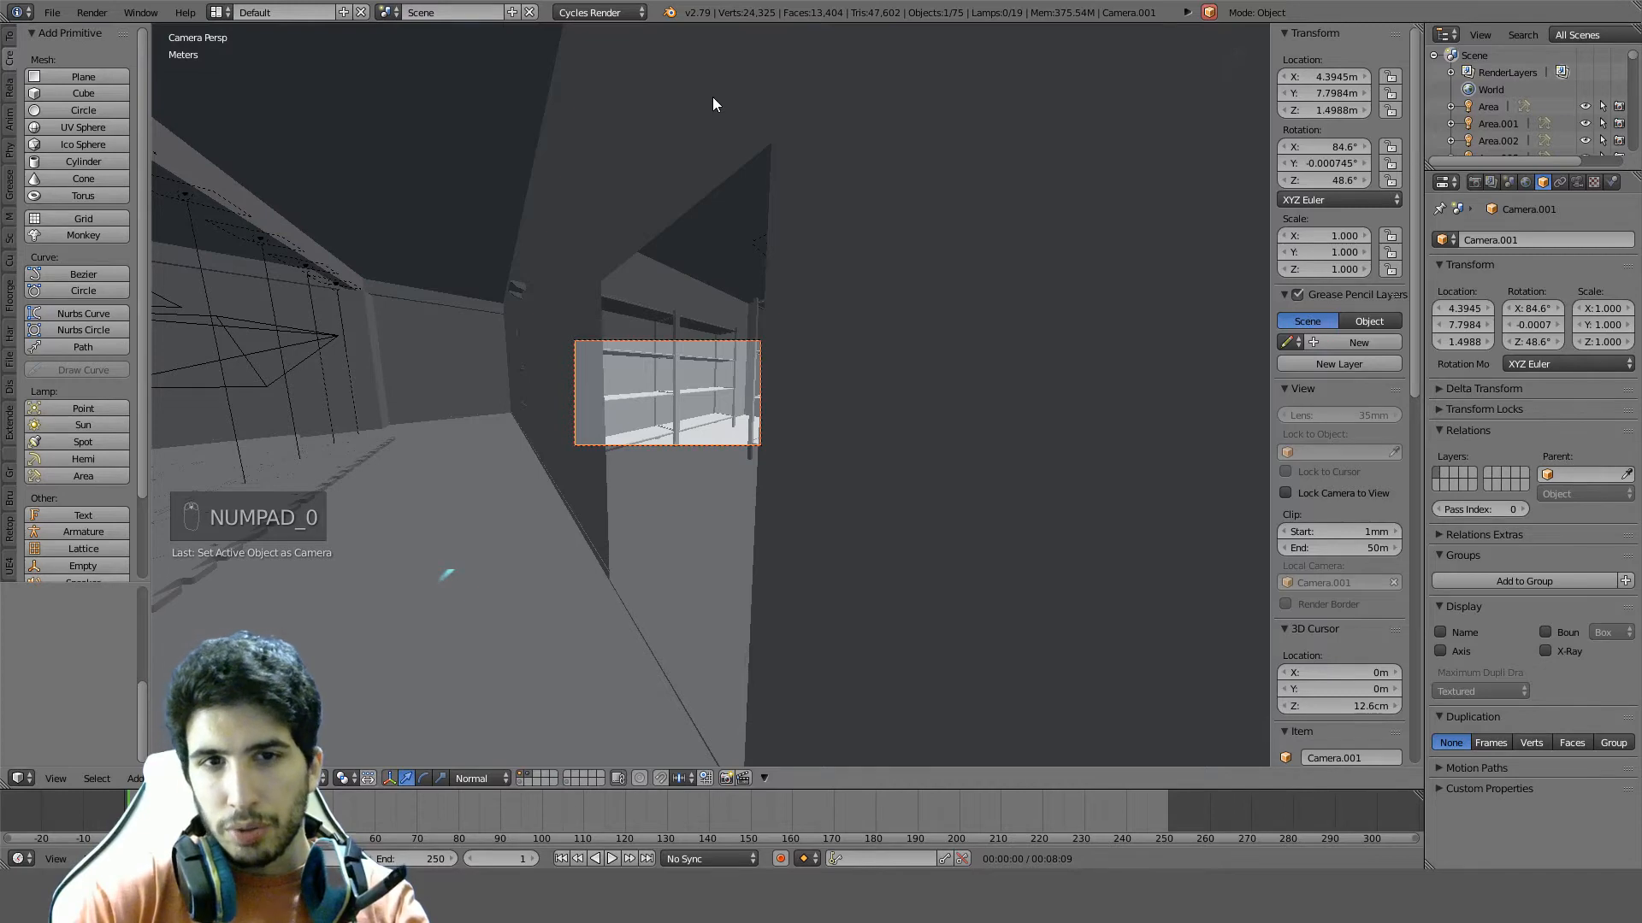
{"action": "key", "text": "KP_0"}
{"action": "middle_click_drag", "start_coordinate": [715, 103], "coordinate": [425, 454]}
{"action": "right_click", "coordinate": [425, 453]}
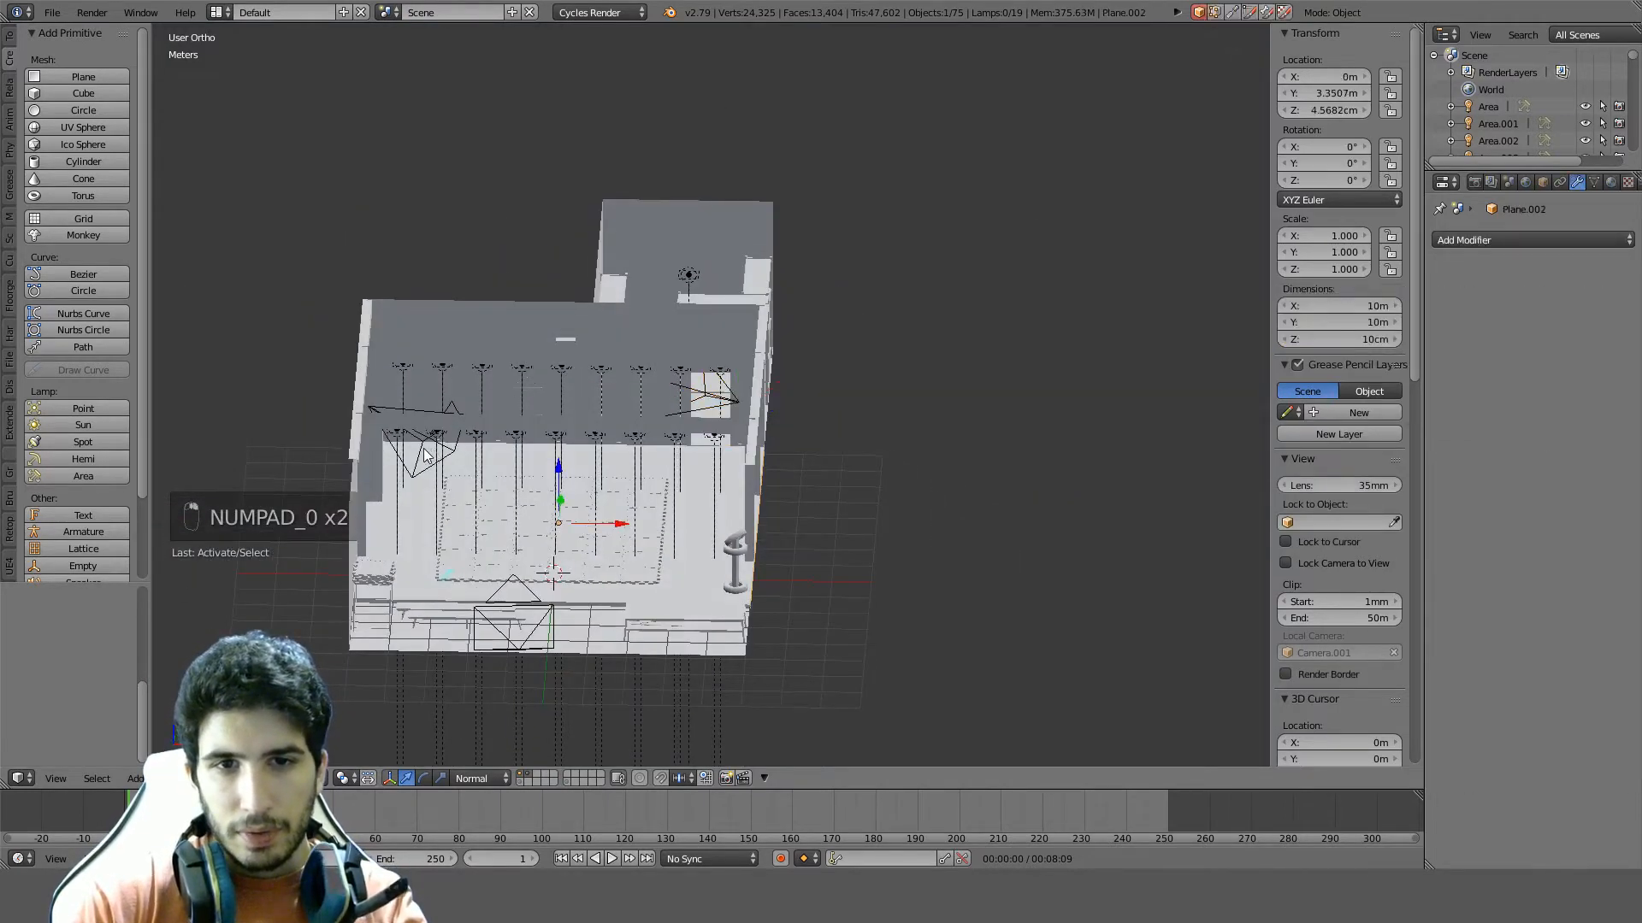
{"action": "right_click", "coordinate": [424, 449]}
{"action": "middle_click_drag", "start_coordinate": [587, 535], "coordinate": [674, 596]}
{"action": "right_click", "coordinate": [796, 725]}
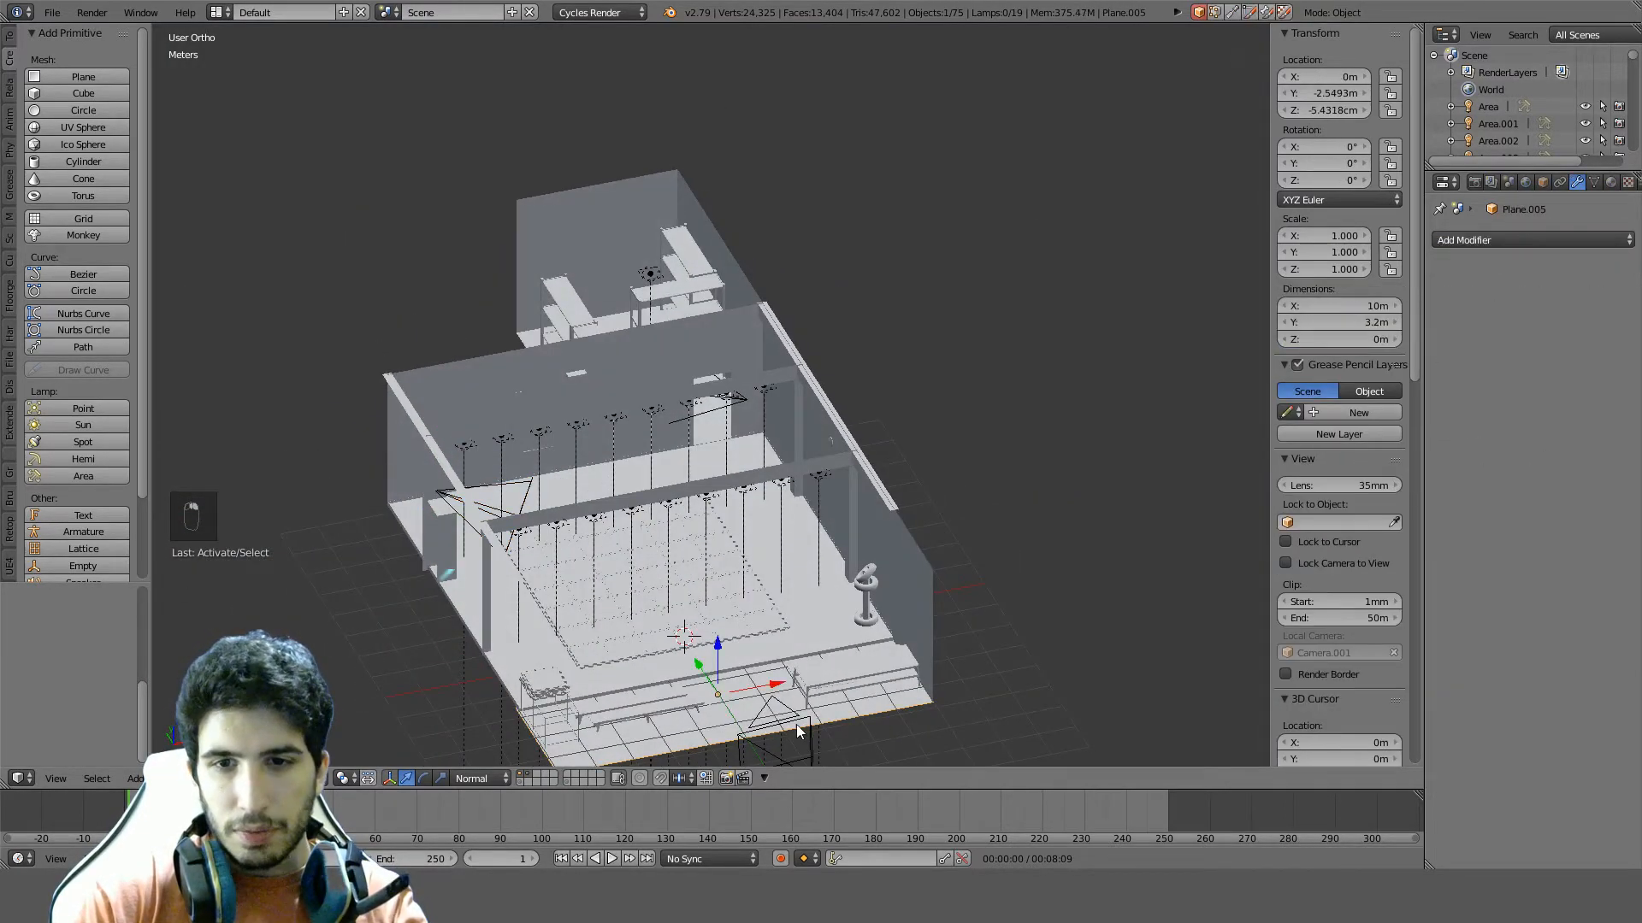
{"action": "right_click", "coordinate": [798, 729]}
{"action": "key", "text": "ctrl+KP_0"}
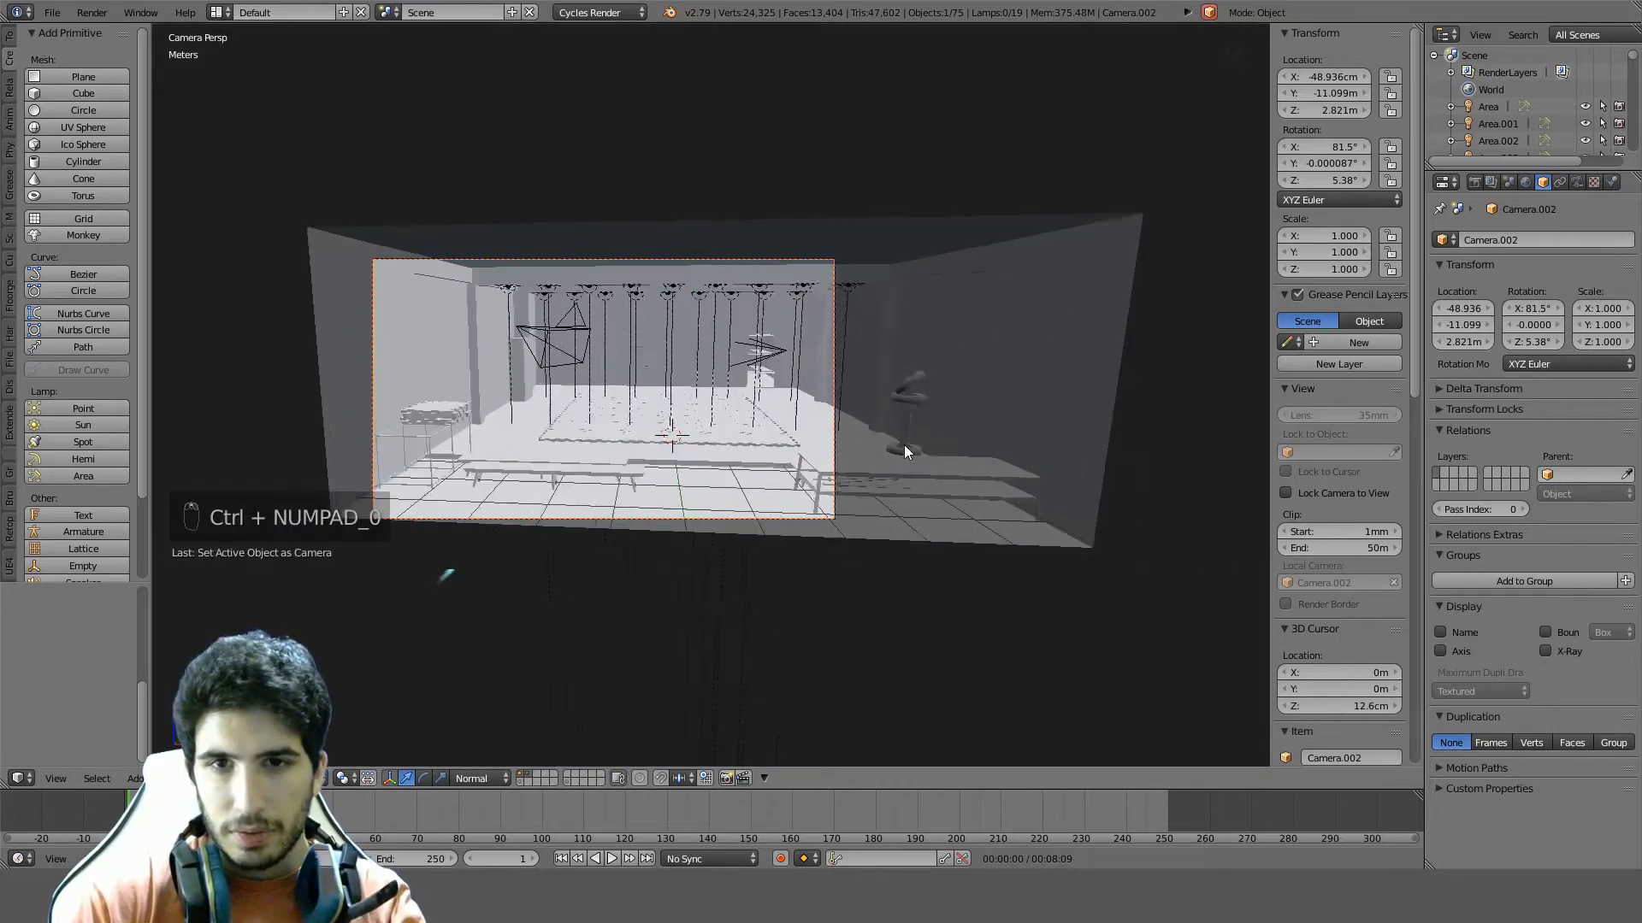
Hide the viewport's side panels and preview the render through Camera.002, returning to solid shading
{"action": "key", "text": "n"}
{"action": "key", "text": "t"}
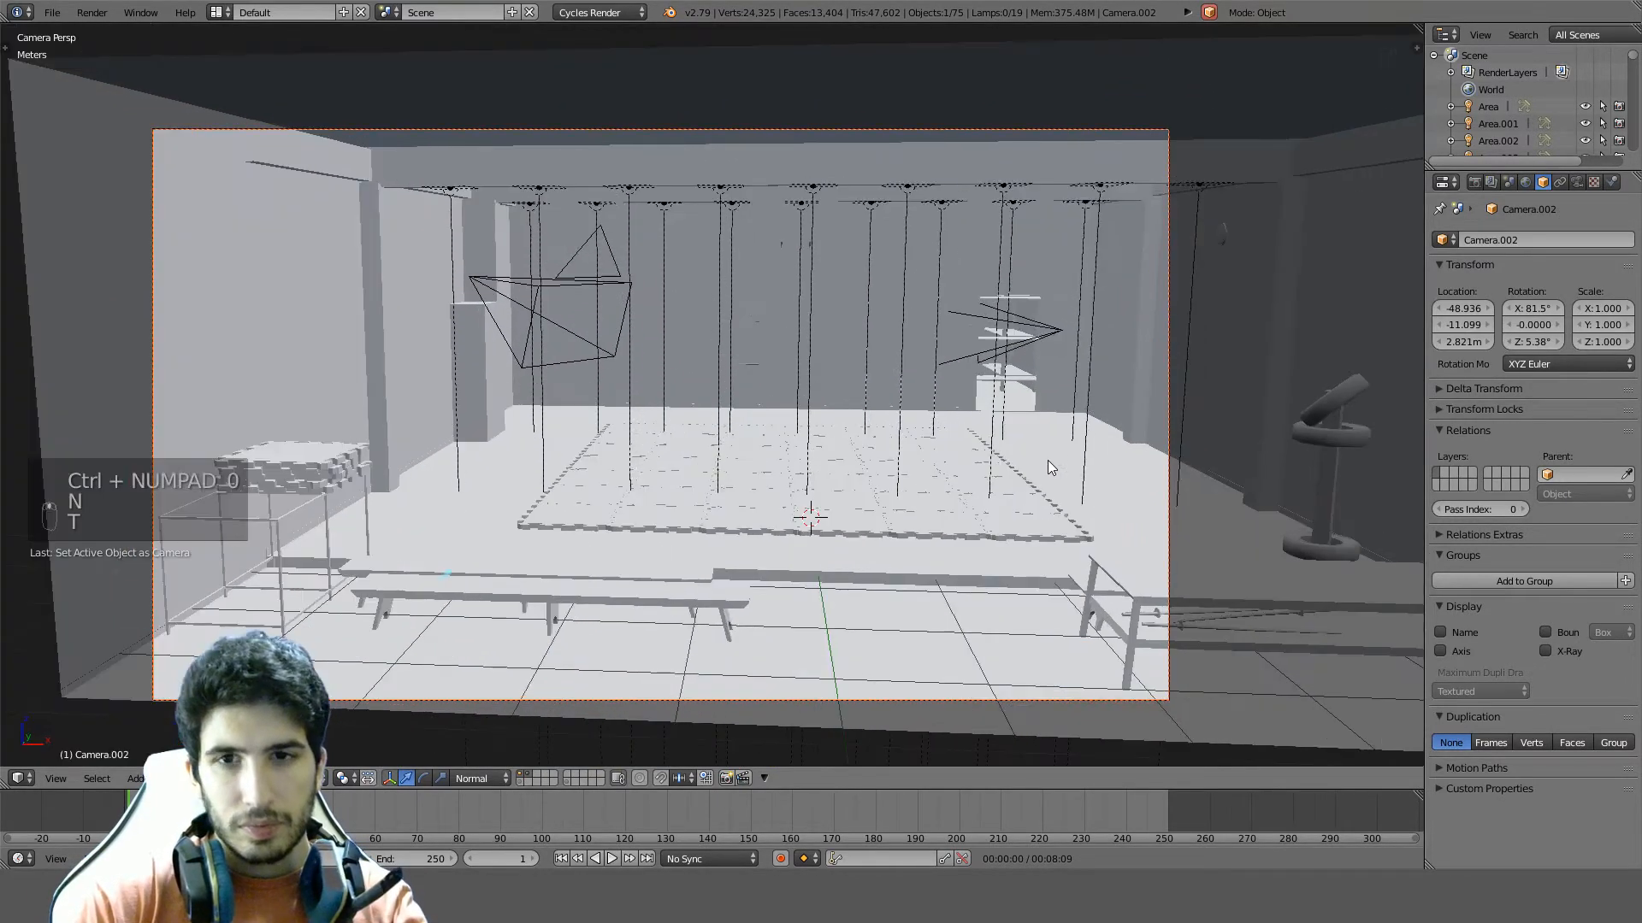
{"action": "middle_click_drag", "start_coordinate": [1174, 417], "coordinate": [1185, 391], "text": "shift"}
{"action": "key", "text": "KP_0"}
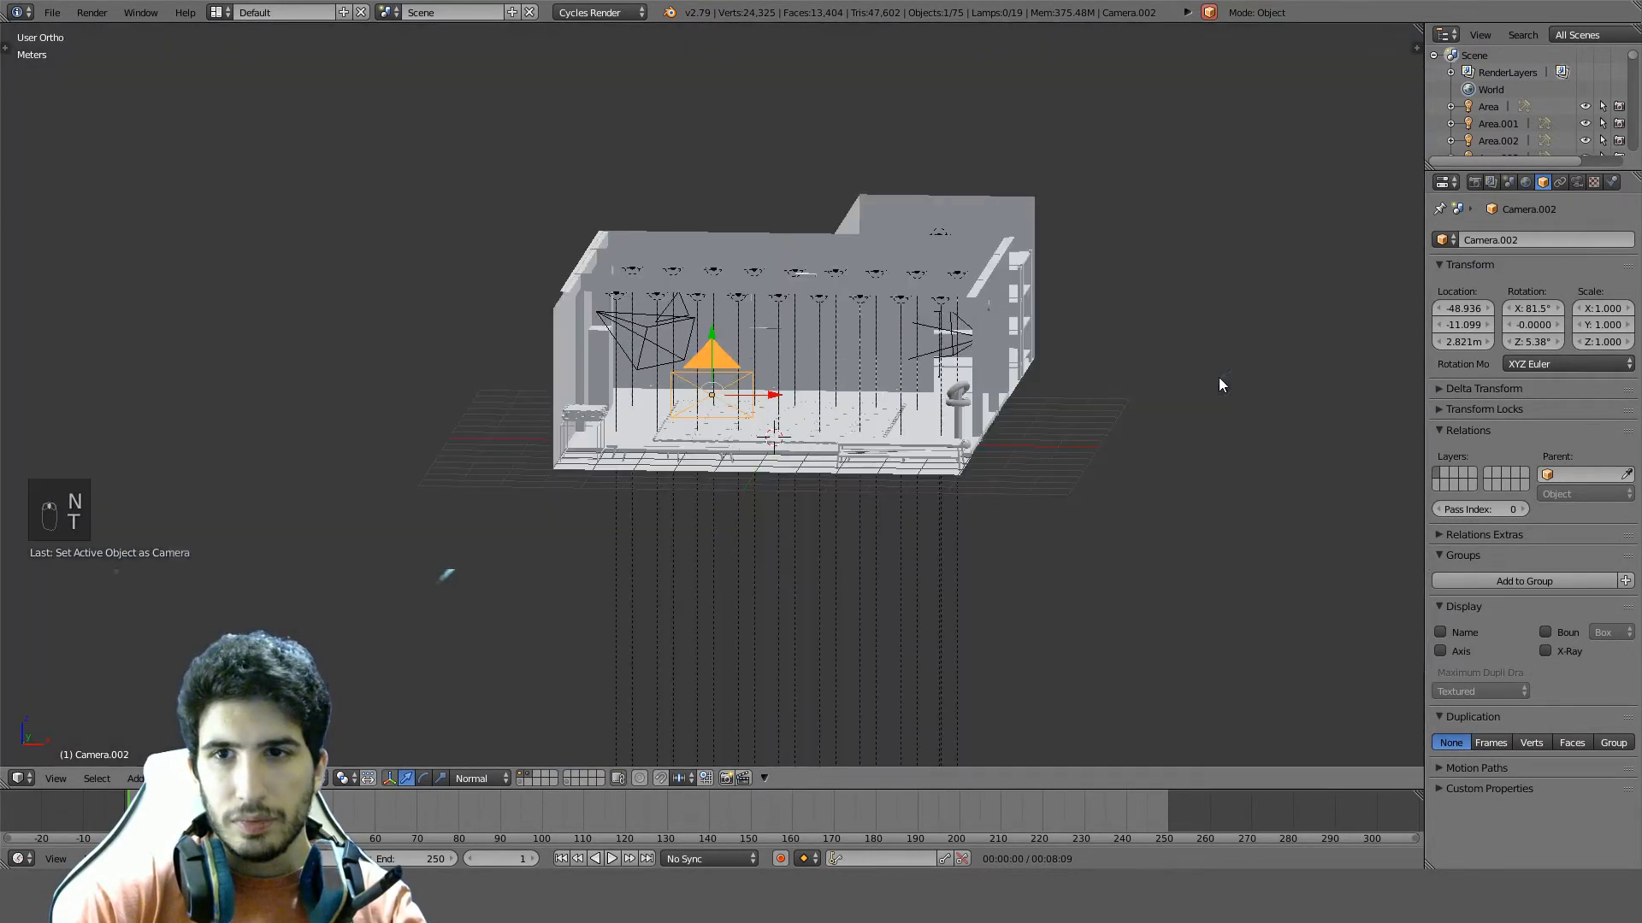
{"action": "key", "text": "KP_0"}
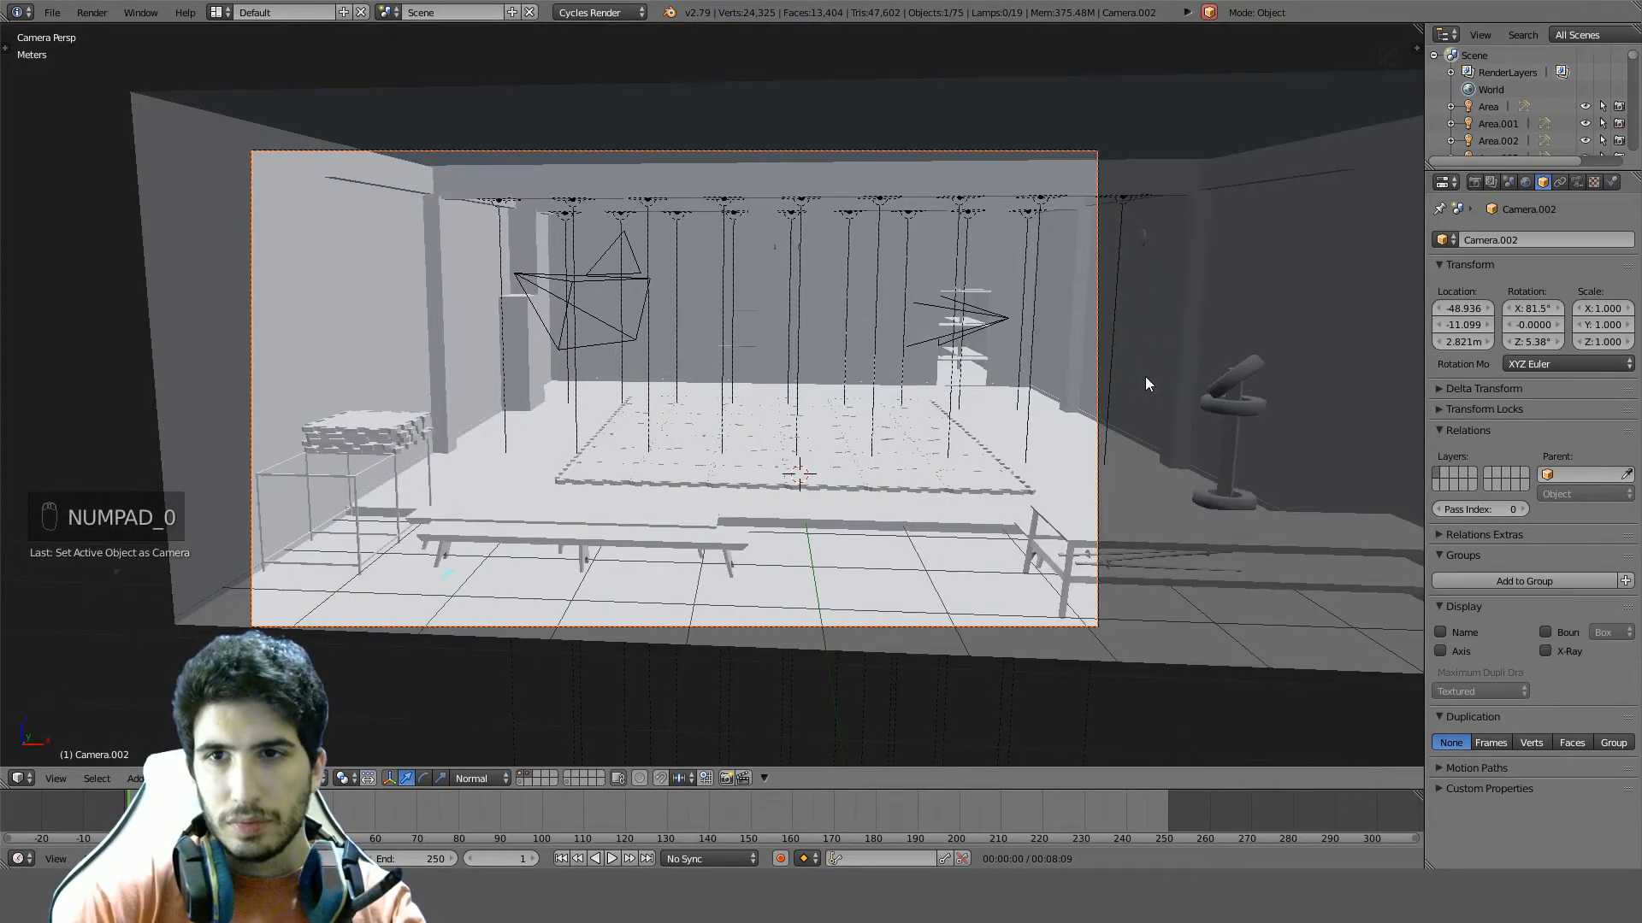
{"action": "key", "text": "shift+z"}
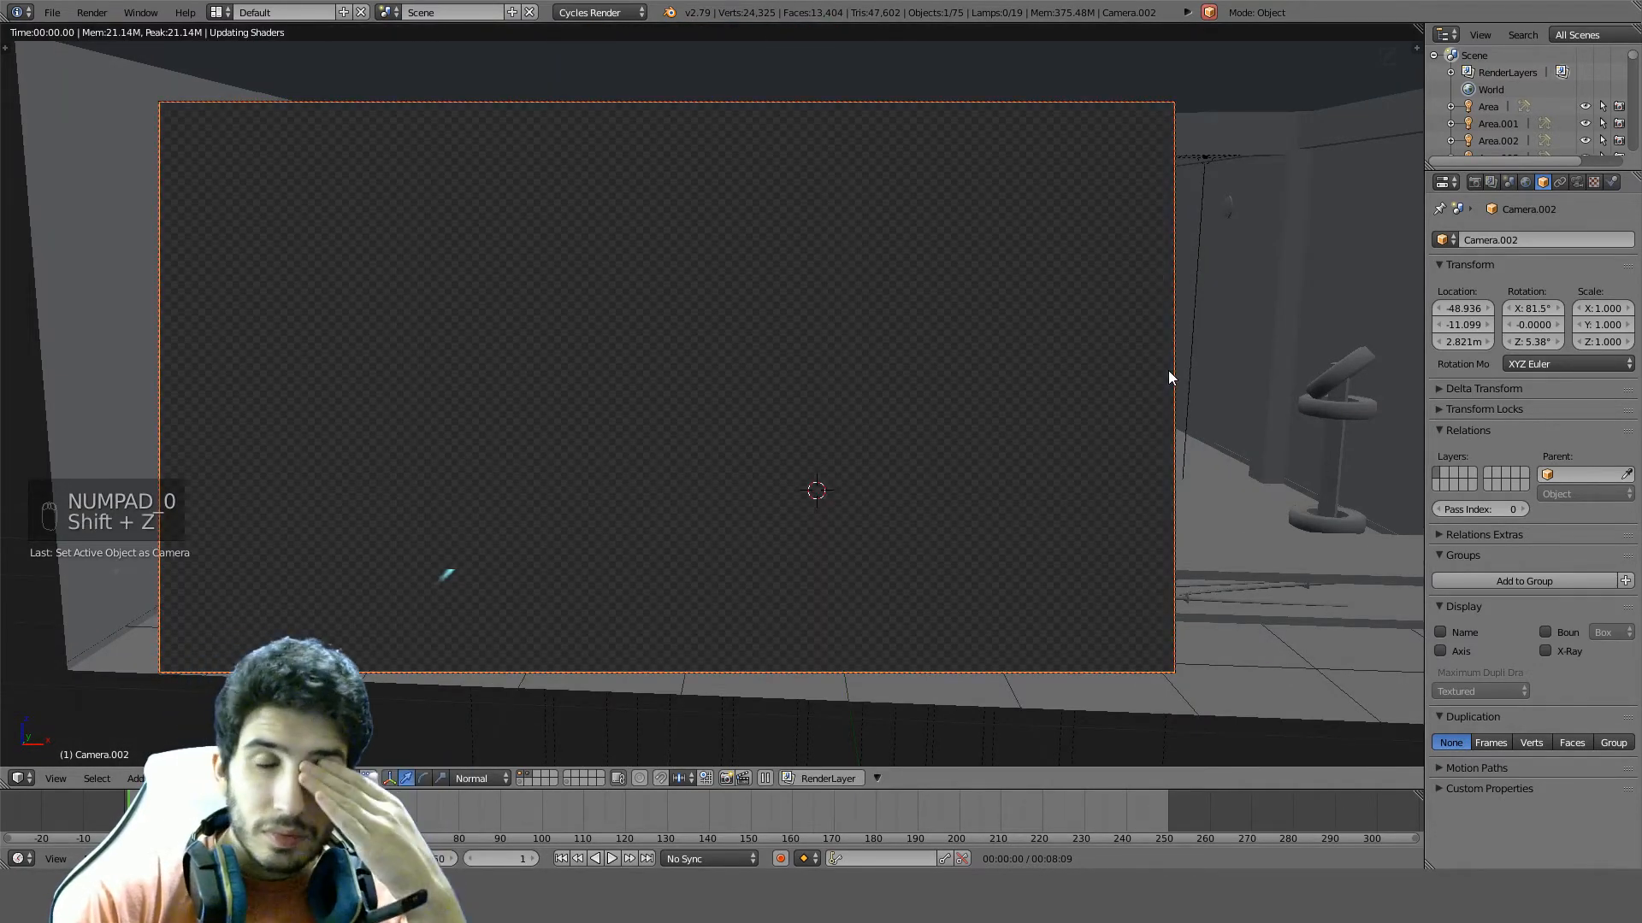
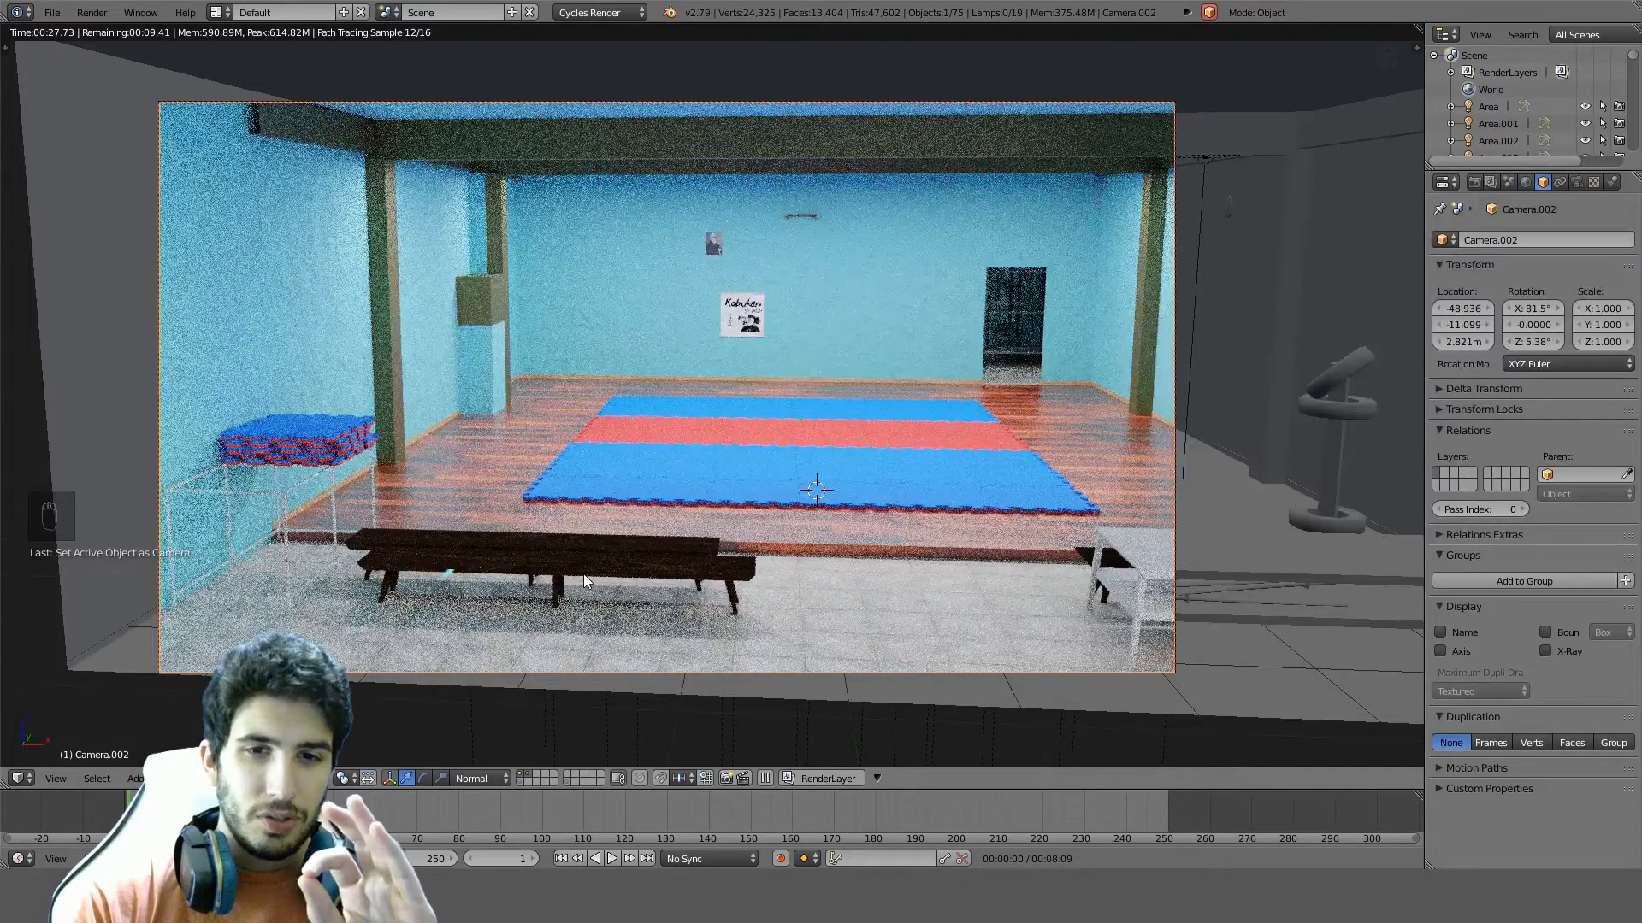
{"action": "key", "text": "shift+z"}
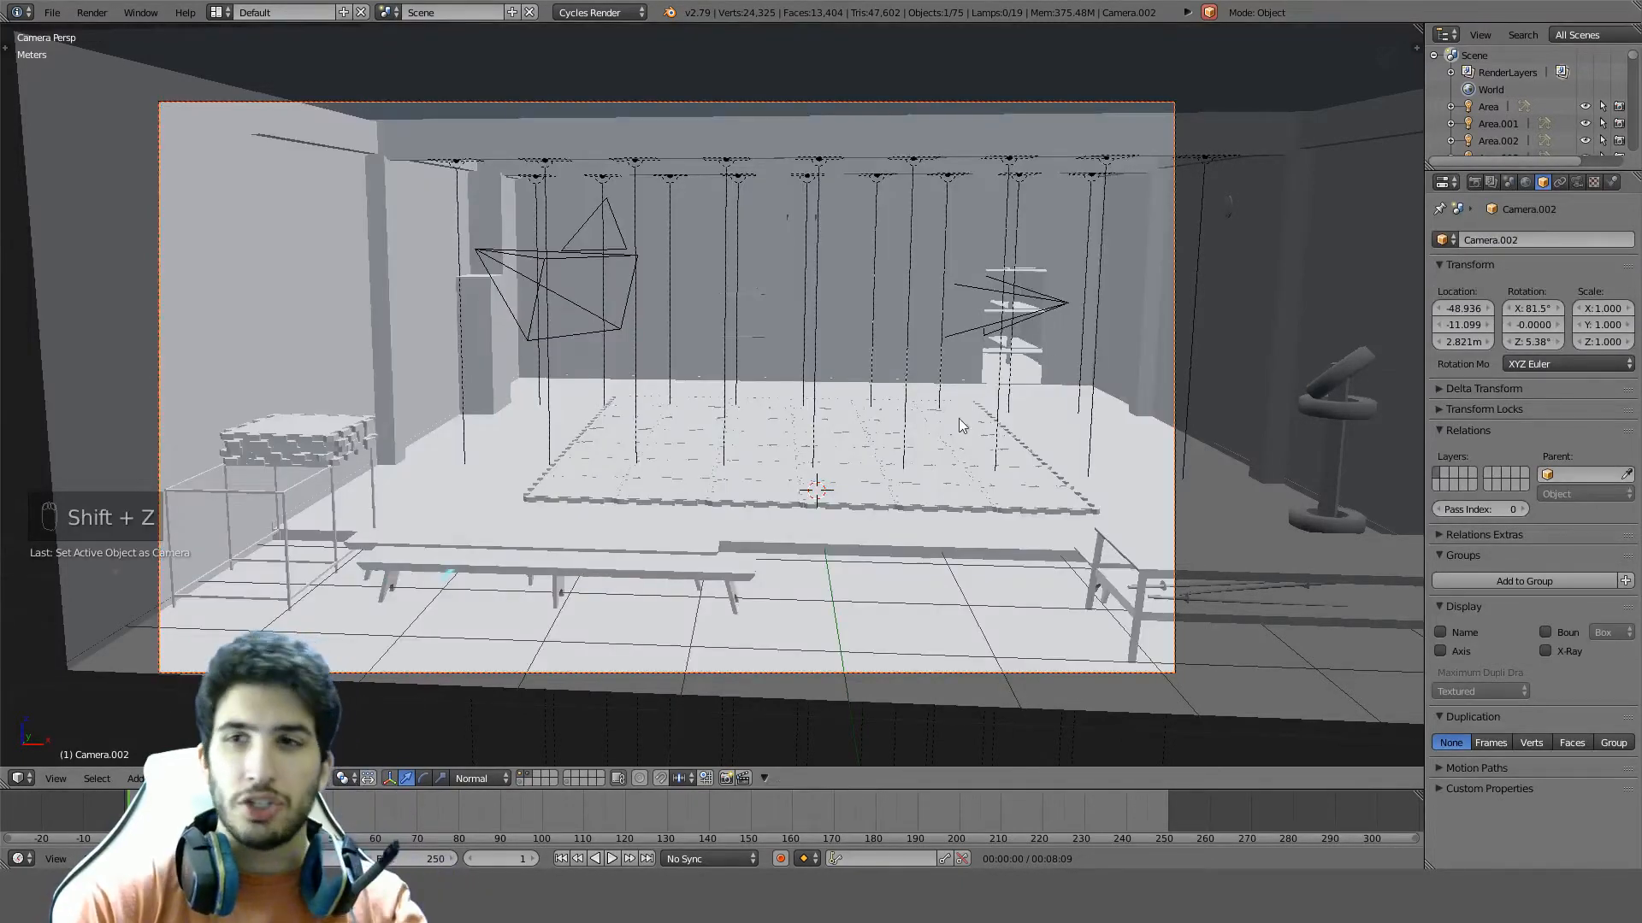
Select the wooden floor plane, split the 3D viewport in two, and show the floor's Wood.001 material nodes in the second area
{"action": "right_click", "coordinate": [1218, 491]}
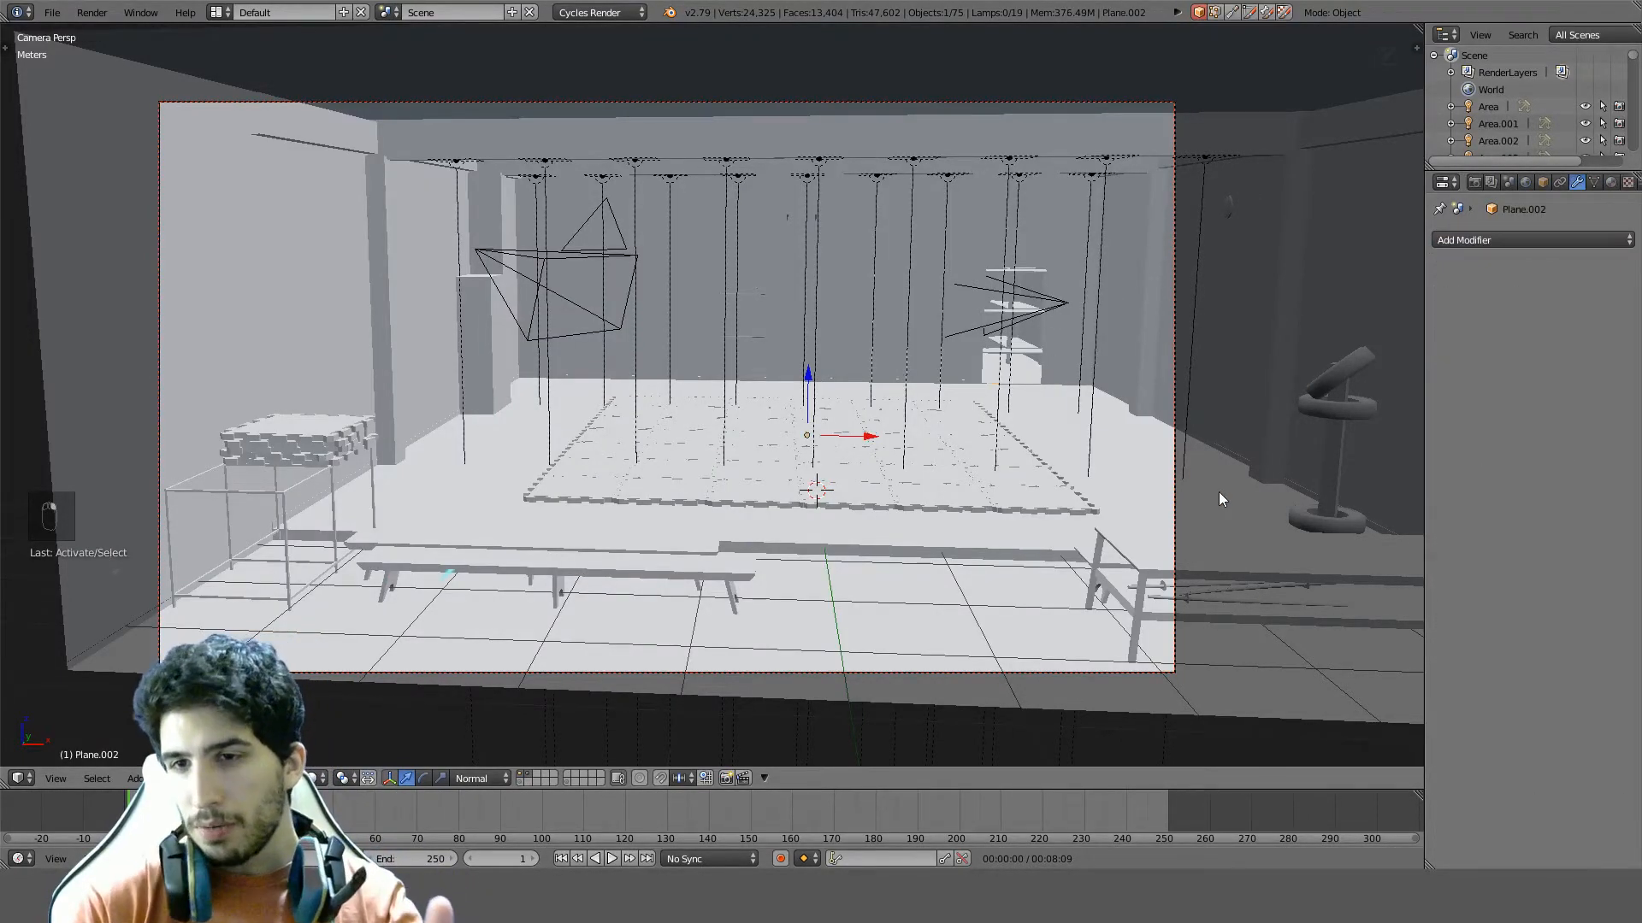
{"action": "left_click_drag", "start_coordinate": [1414, 32], "coordinate": [611, 34]}
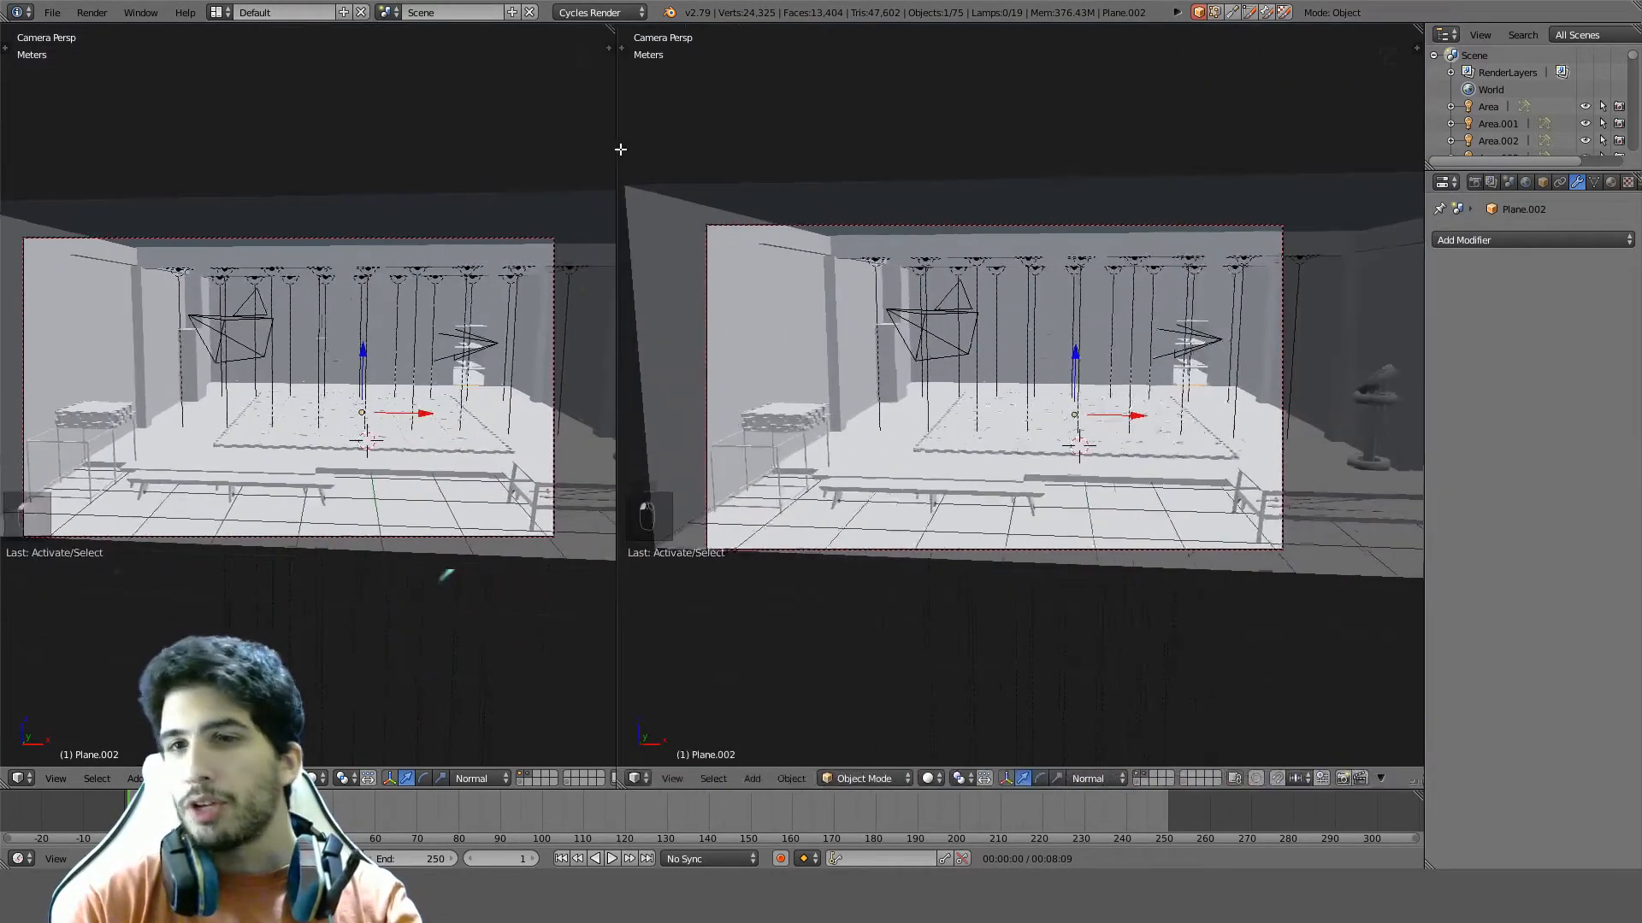
{"action": "key", "text": "shift+F3"}
{"action": "middle_click_drag", "start_coordinate": [1145, 413], "coordinate": [914, 135]}
{"action": "scroll", "coordinate": [970, 204], "scroll_direction": "up", "scroll_amount": 4}
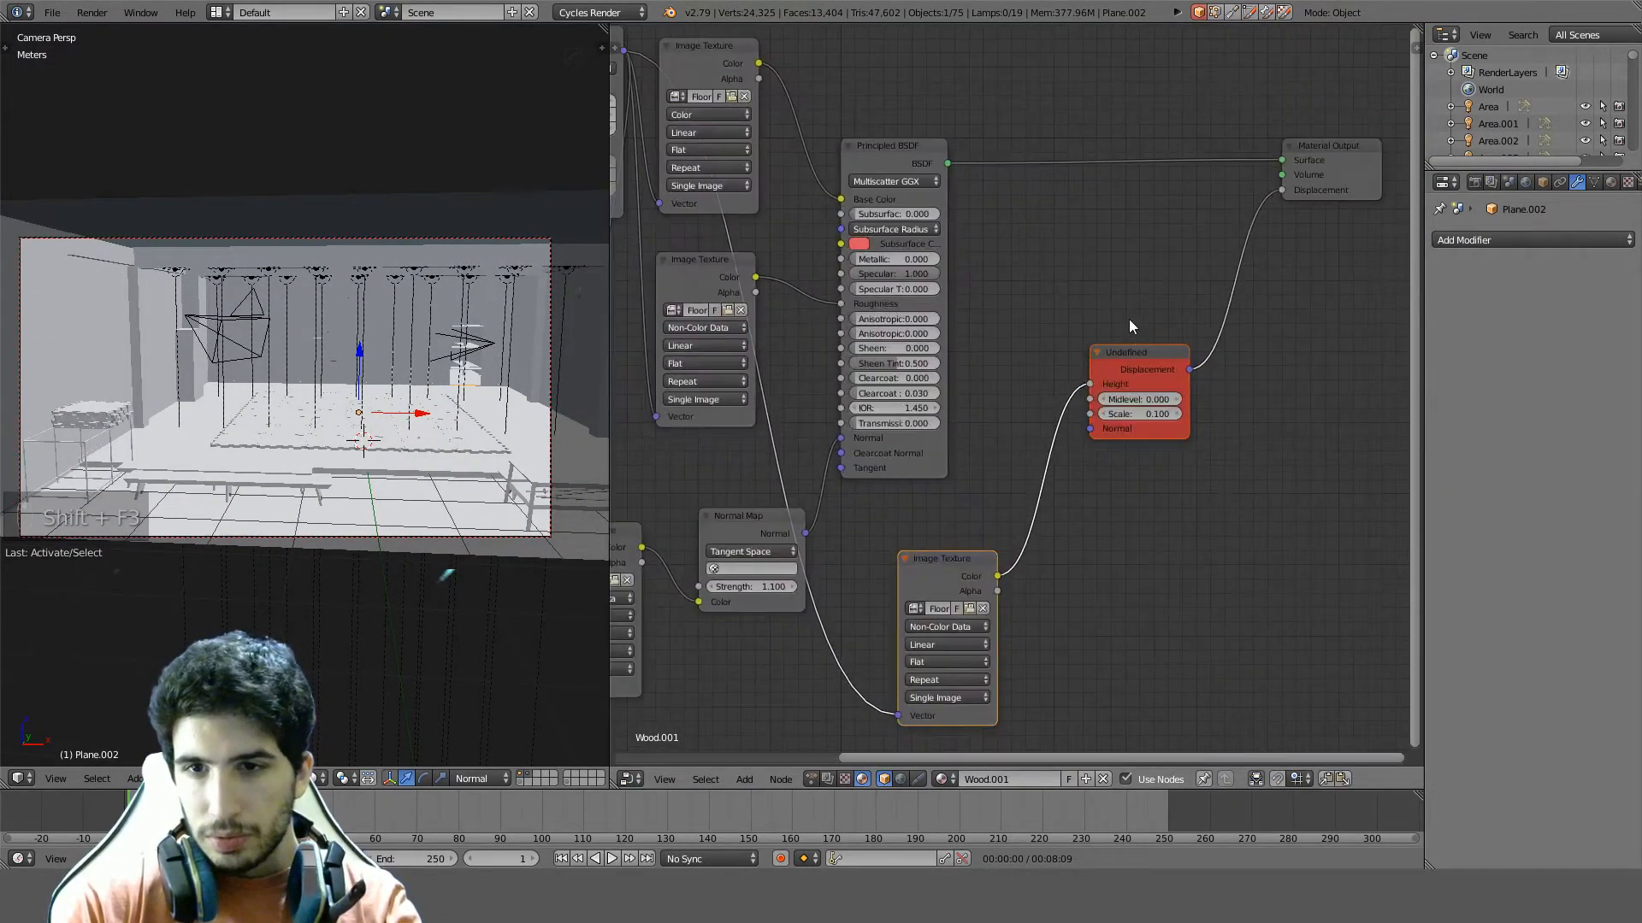
Delete the undefined displacement node in Wood.001 and link its image texture's Color directly to the Material Output's Displacement
{"action": "right_click", "coordinate": [1129, 366]}
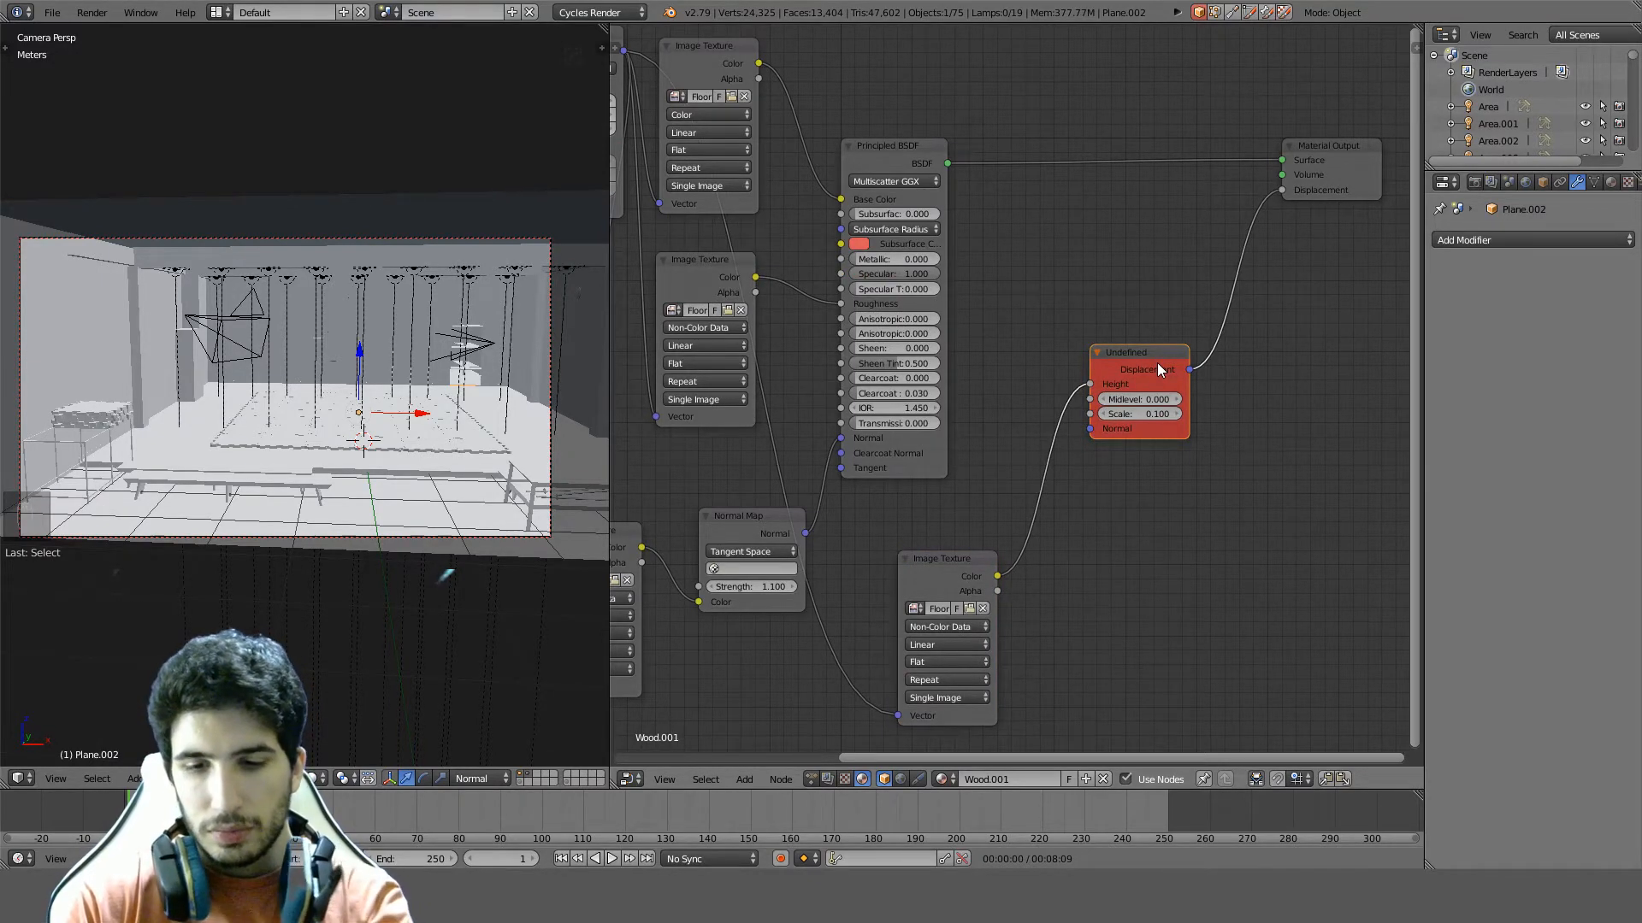
{"action": "key", "text": "Delete"}
{"action": "left_click_drag", "start_coordinate": [996, 578], "coordinate": [1282, 190]}
{"action": "scroll", "coordinate": [1164, 260], "scroll_direction": "down", "scroll_amount": 1}
{"action": "scroll", "coordinate": [1142, 264], "scroll_direction": "down", "scroll_amount": 3}
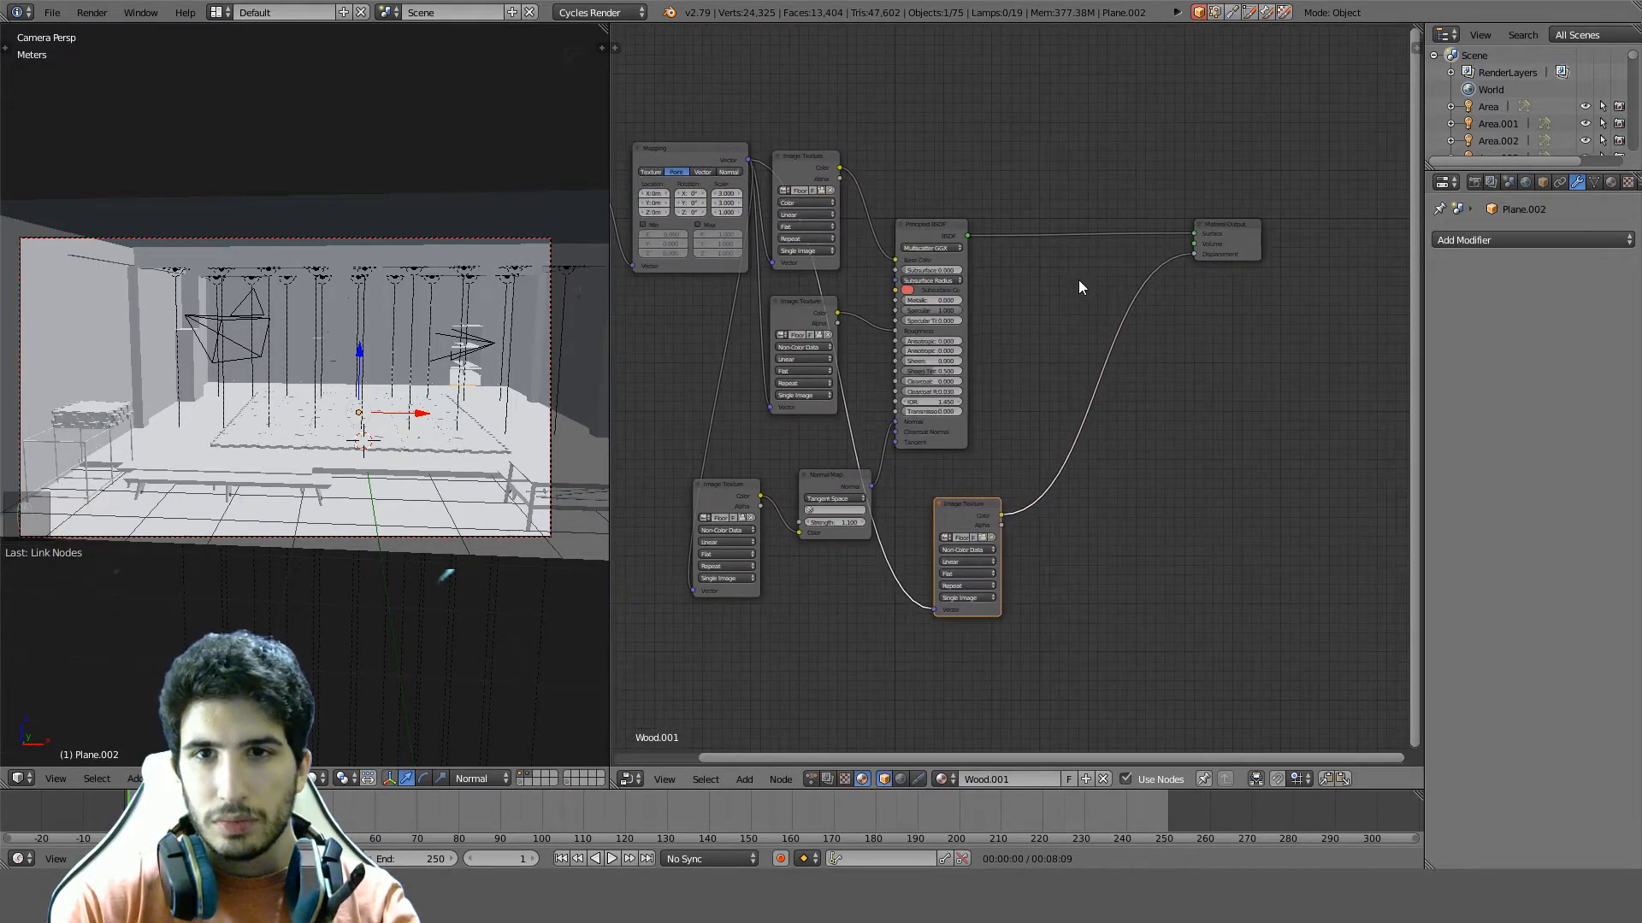
Copy the Principled BSDF node from Wood.001 and paste it into the bench's Procedural Wood material
{"action": "middle_click_drag", "start_coordinate": [1079, 280], "coordinate": [1090, 284]}
{"action": "scroll", "coordinate": [1068, 349], "scroll_direction": "up", "scroll_amount": 2}
{"action": "scroll", "coordinate": [1062, 362], "scroll_direction": "up", "scroll_amount": 1}
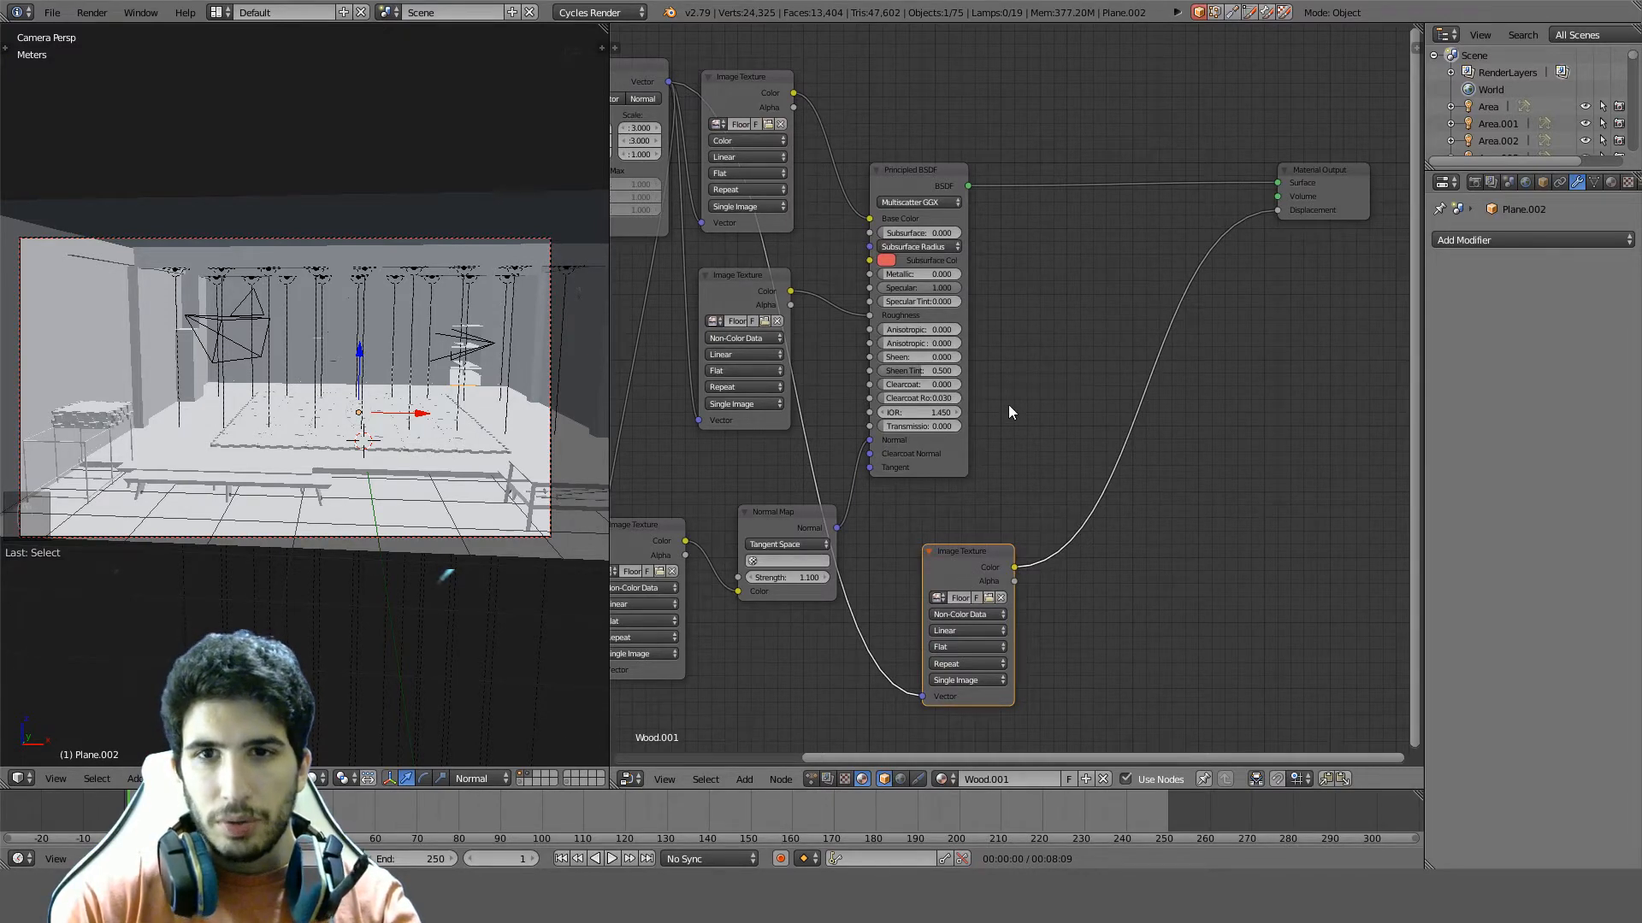
{"action": "middle_click_drag", "start_coordinate": [990, 328], "coordinate": [964, 404]}
{"action": "left_click", "coordinate": [896, 262]}
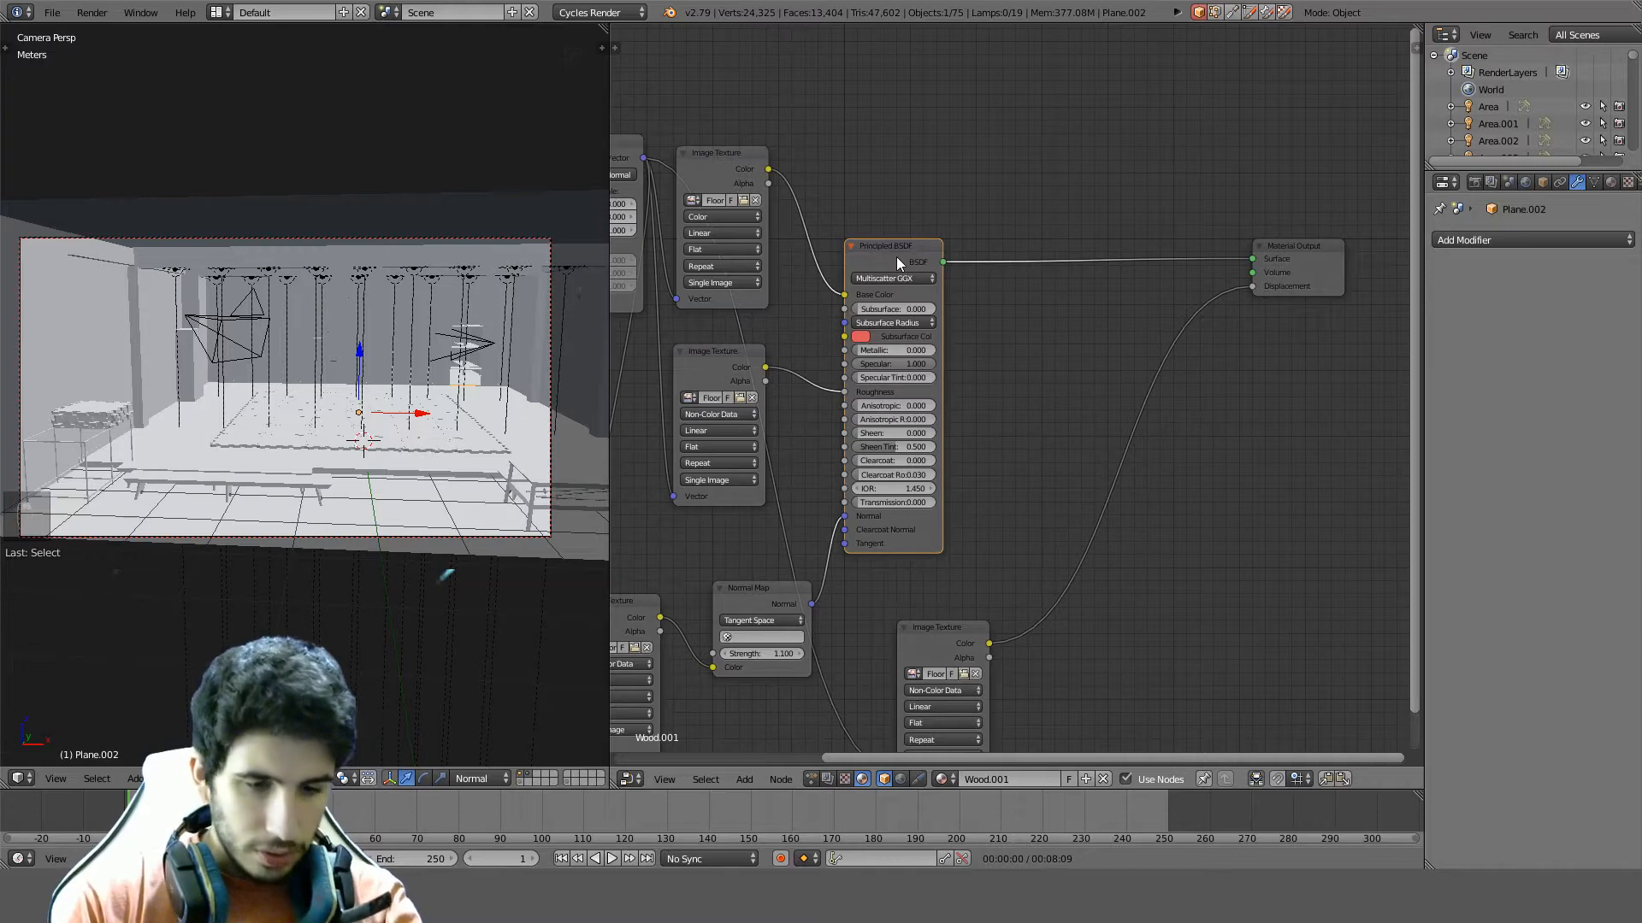
{"action": "key", "text": "ctrl+c"}
{"action": "right_click", "coordinate": [281, 480]}
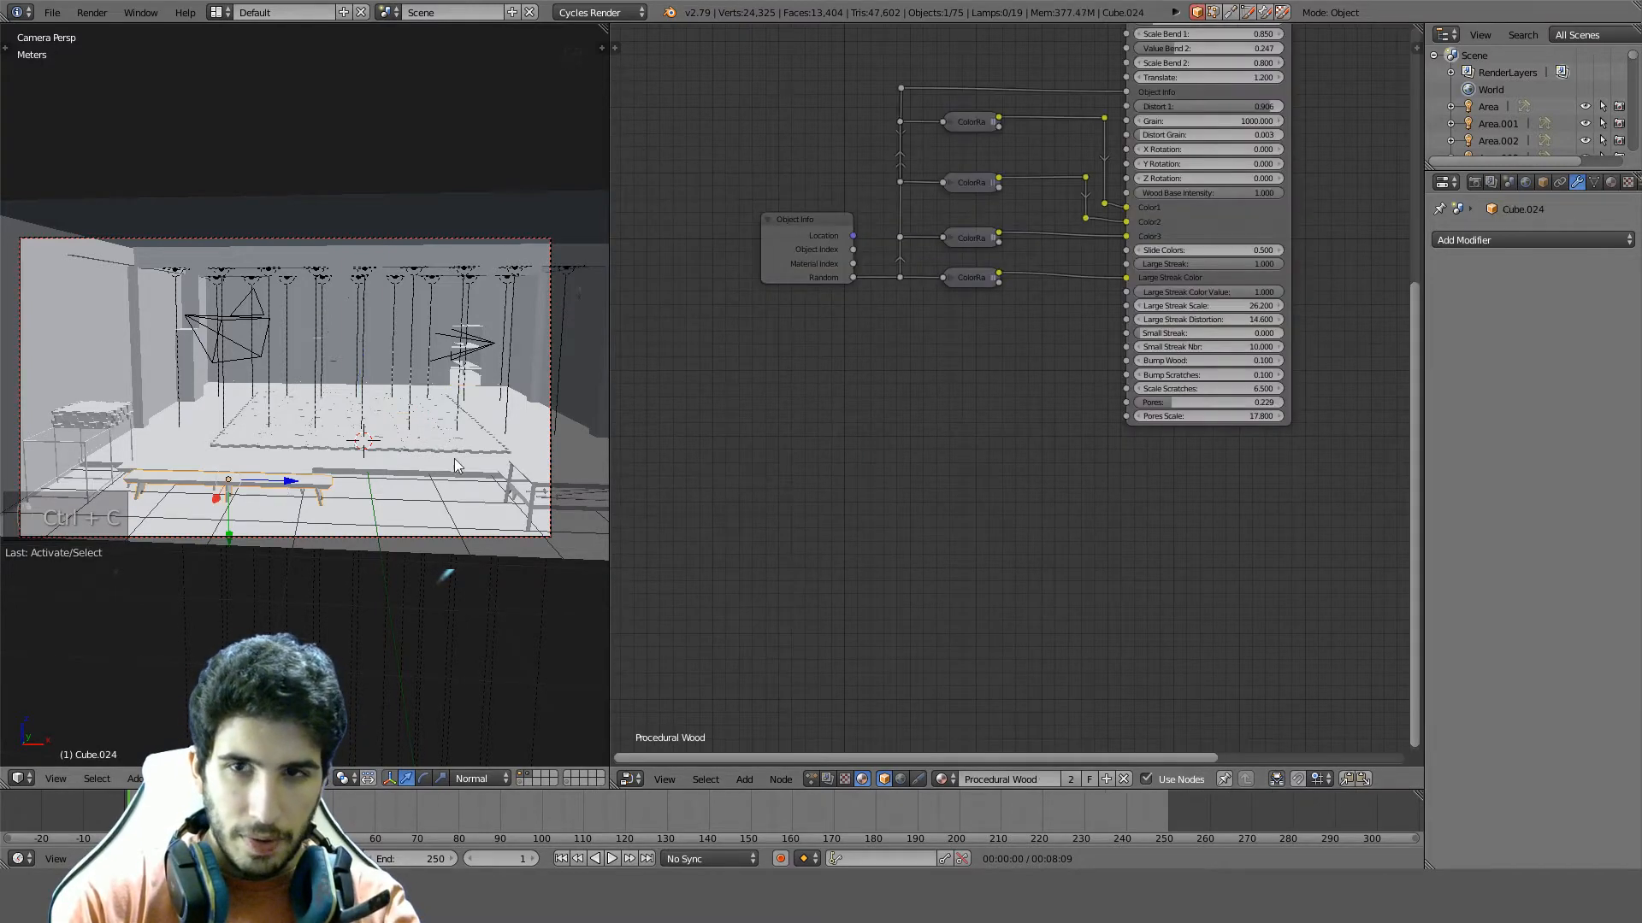
{"action": "scroll", "coordinate": [1018, 368], "scroll_direction": "down", "scroll_amount": 8}
{"action": "middle_click_drag", "start_coordinate": [1291, 150], "coordinate": [995, 378]}
{"action": "scroll", "coordinate": [995, 378], "scroll_direction": "up", "scroll_amount": 1}
{"action": "scroll", "coordinate": [997, 384], "scroll_direction": "up", "scroll_amount": 3}
{"action": "key", "text": "ctrl+v"}
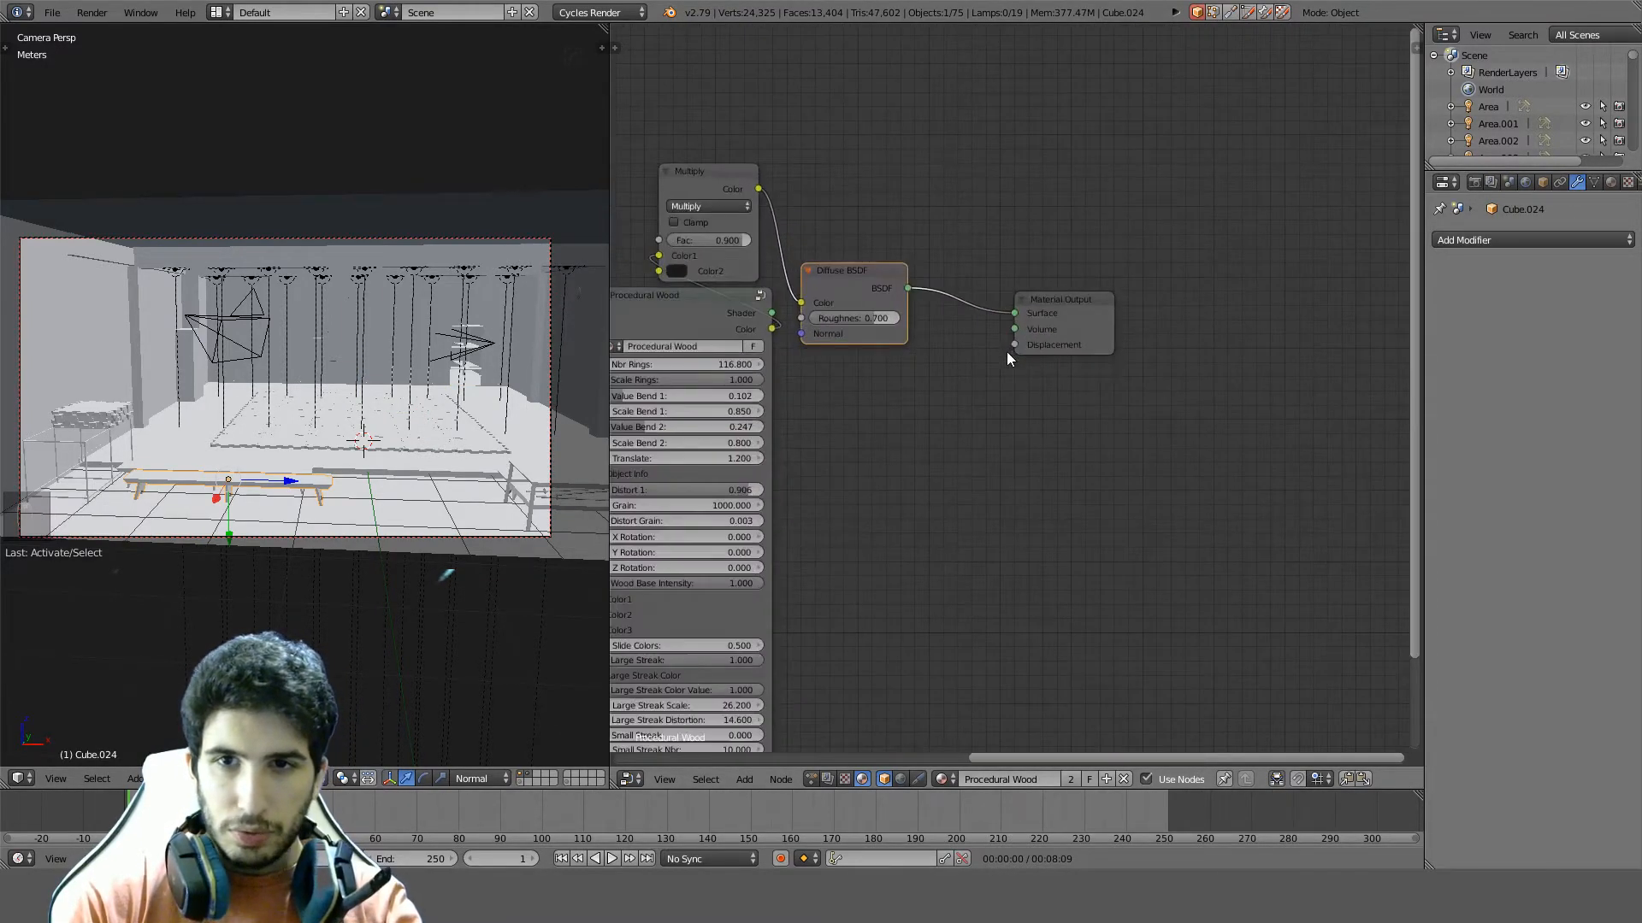
Move the pasted Principled BSDF below the Diffuse BSDF and link the Multiply node's Color to its Base Color
{"action": "scroll", "coordinate": [980, 406], "scroll_direction": "down", "scroll_amount": 5}
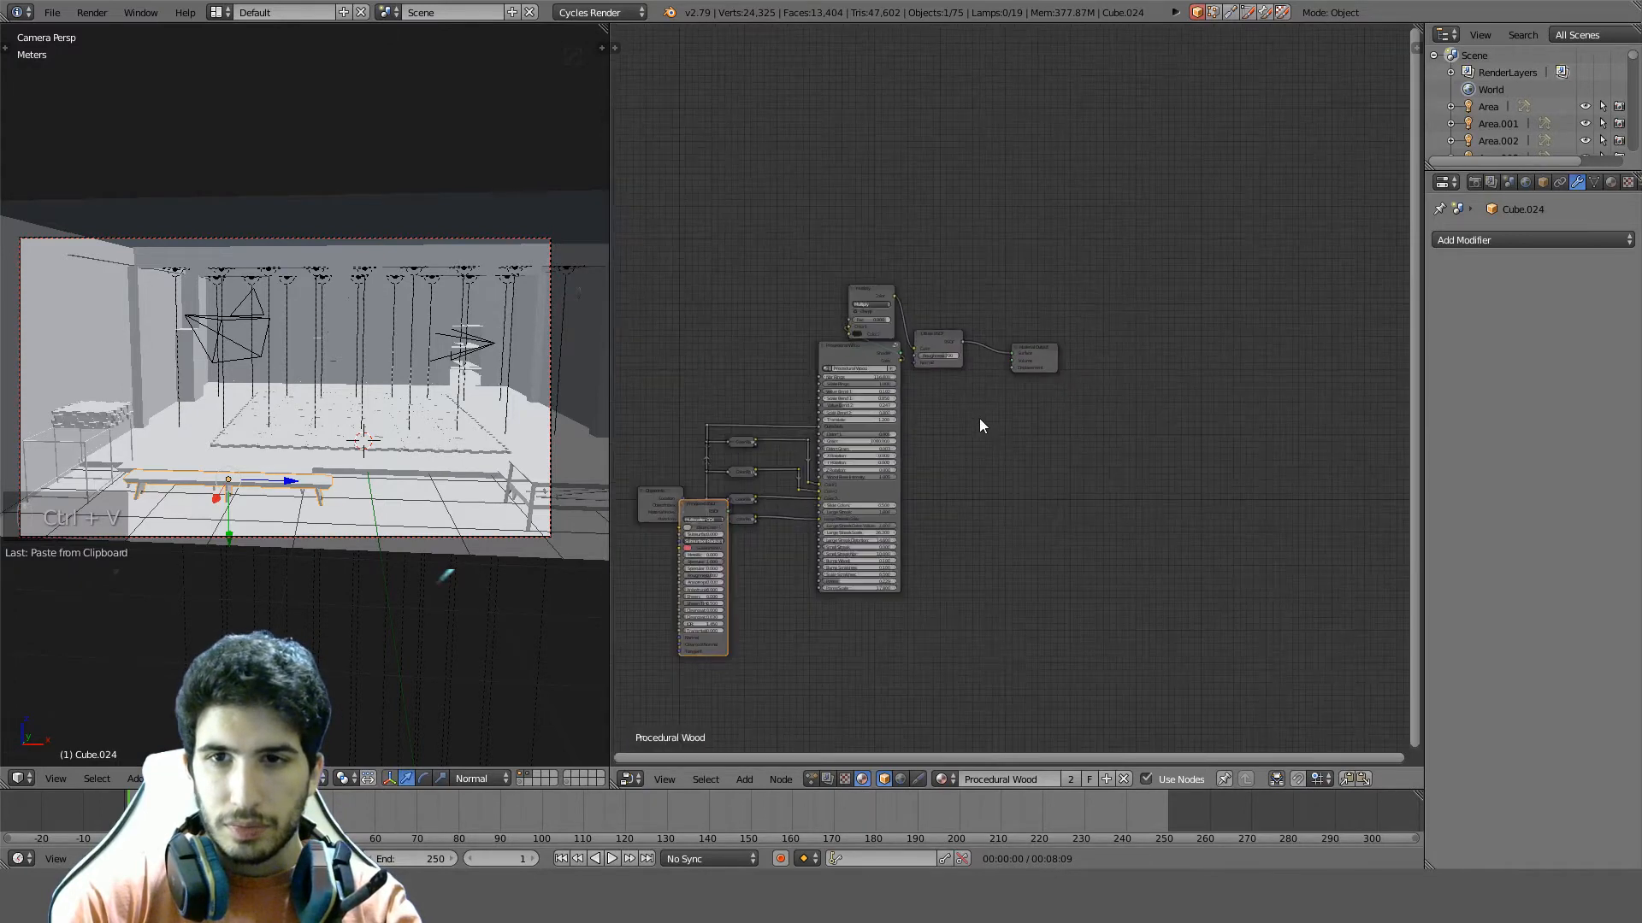
{"action": "key", "text": "g"}
{"action": "left_click", "coordinate": [1127, 402]}
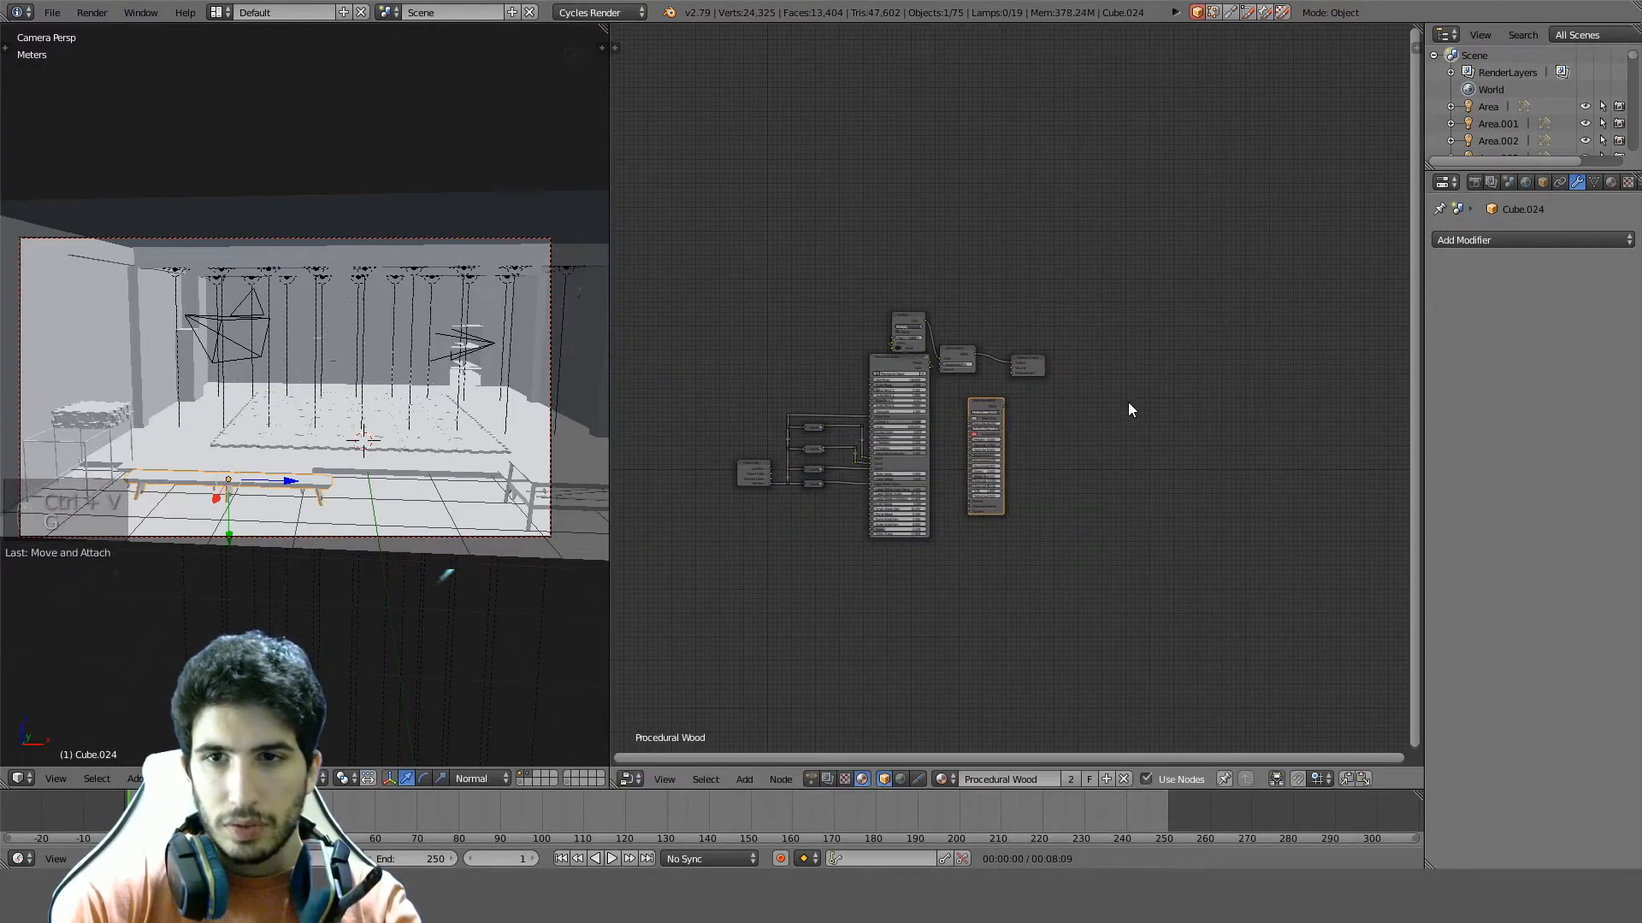
{"action": "scroll", "coordinate": [1127, 402], "scroll_direction": "up", "scroll_amount": 4}
{"action": "key", "text": "g"}
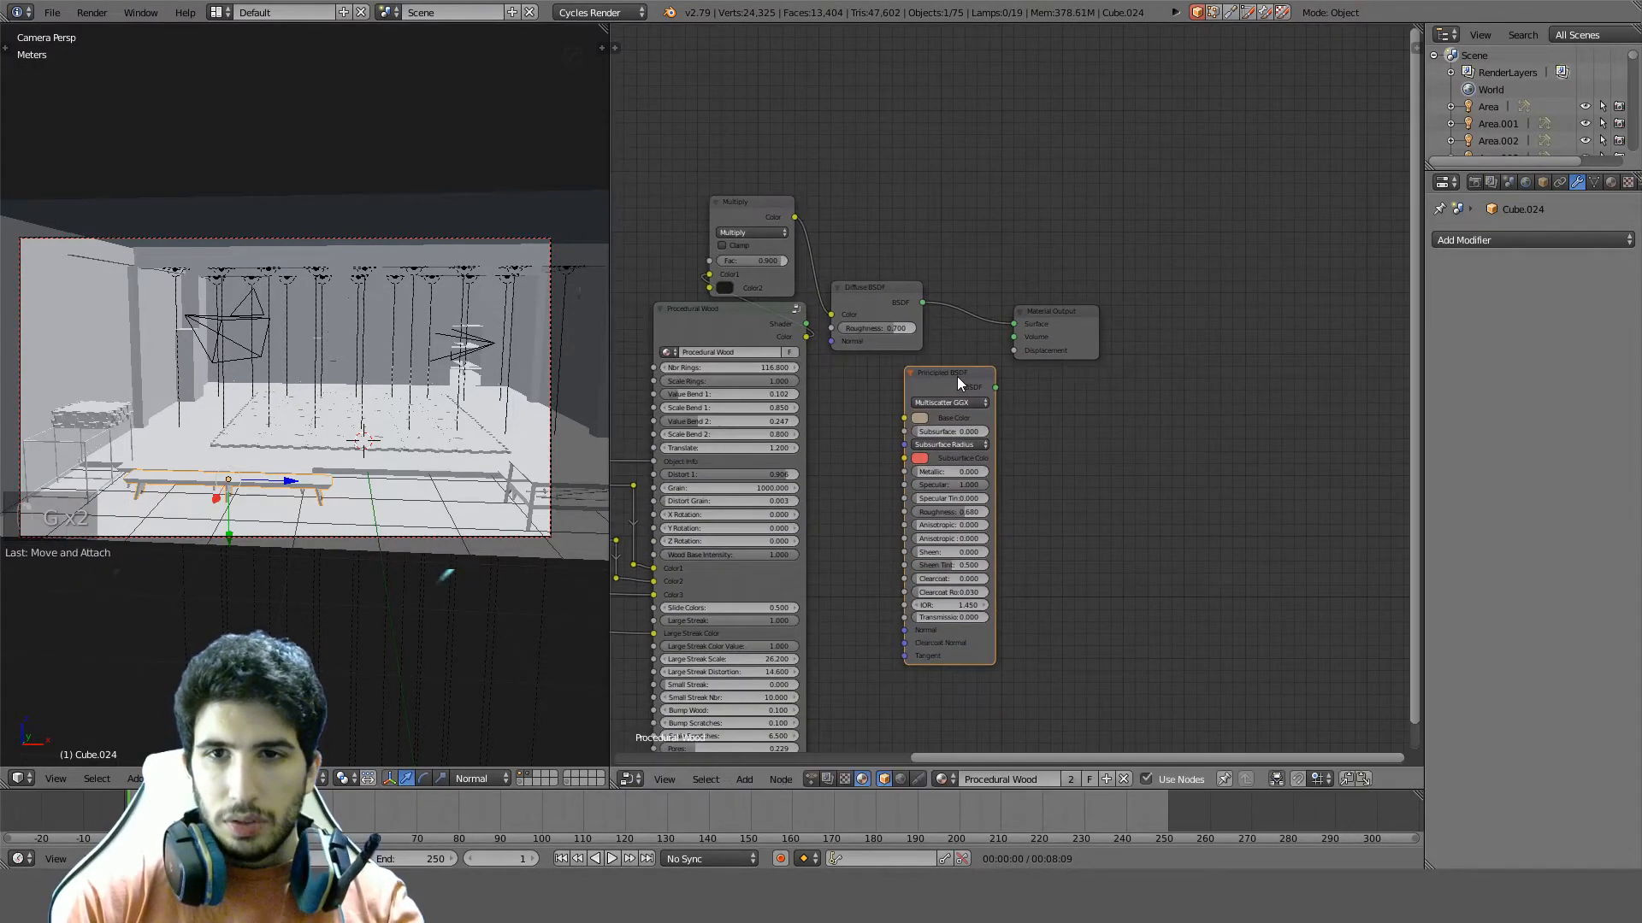
{"action": "left_click", "coordinate": [957, 376]}
{"action": "left_click", "coordinate": [794, 221]}
{"action": "left_click_drag", "start_coordinate": [795, 217], "coordinate": [904, 418]}
Replace the Diffuse BSDF by deleting it, moving the Principled BSDF into its place, and linking that to the Material Output's Surface
{"action": "left_click", "coordinate": [889, 299]}
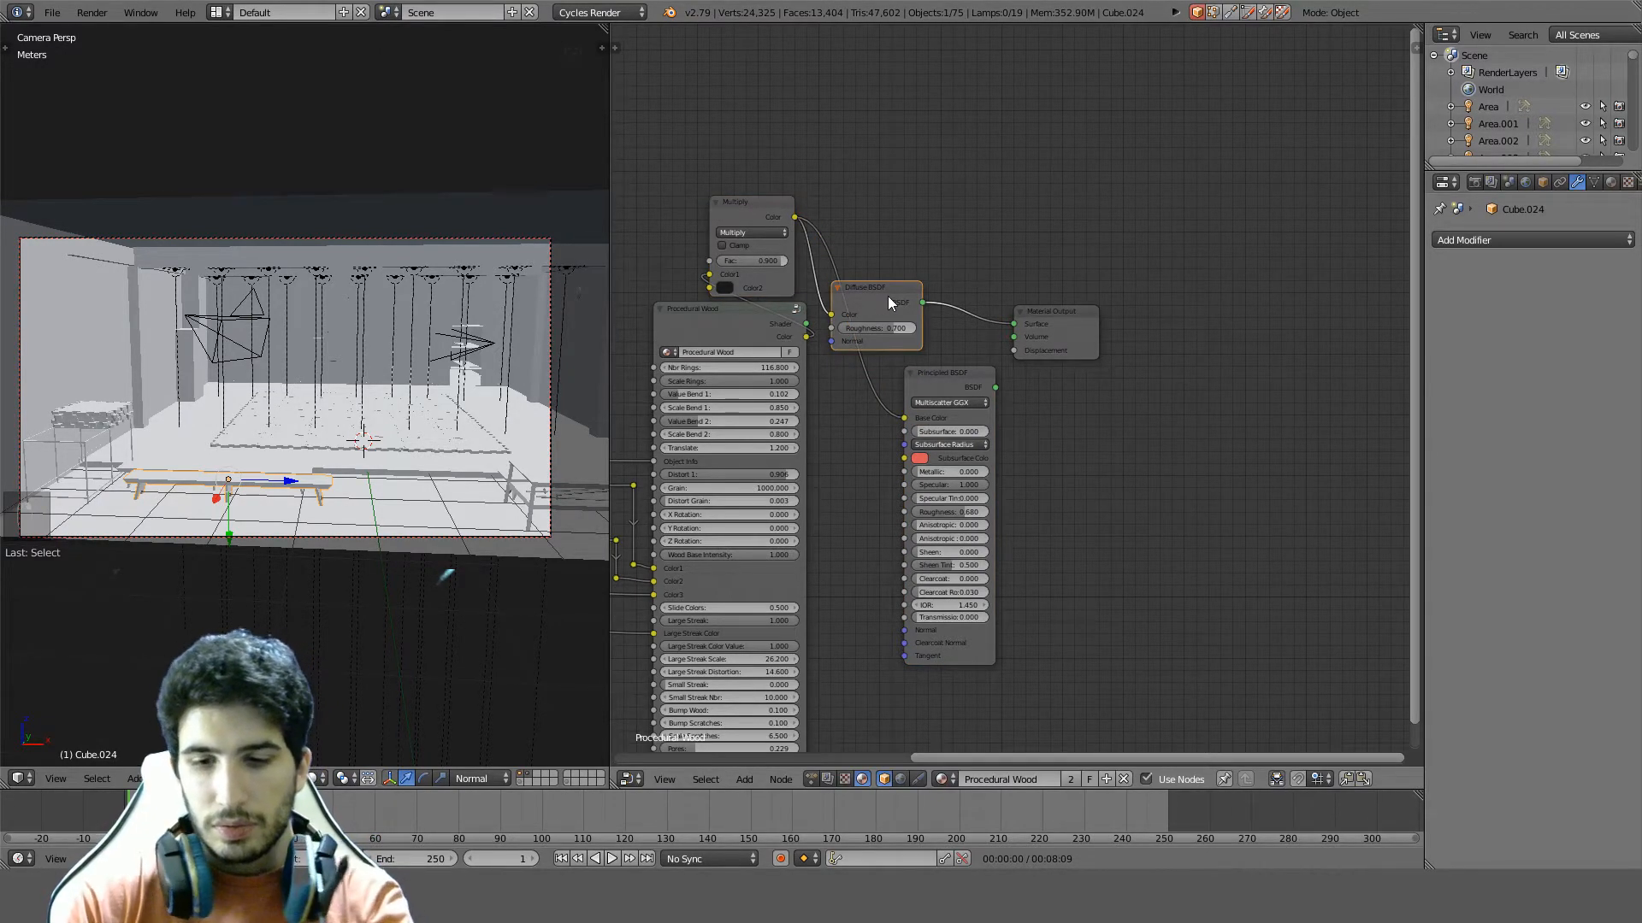
{"action": "key", "text": "Delete"}
{"action": "left_click", "coordinate": [946, 383]}
{"action": "key", "text": "g"}
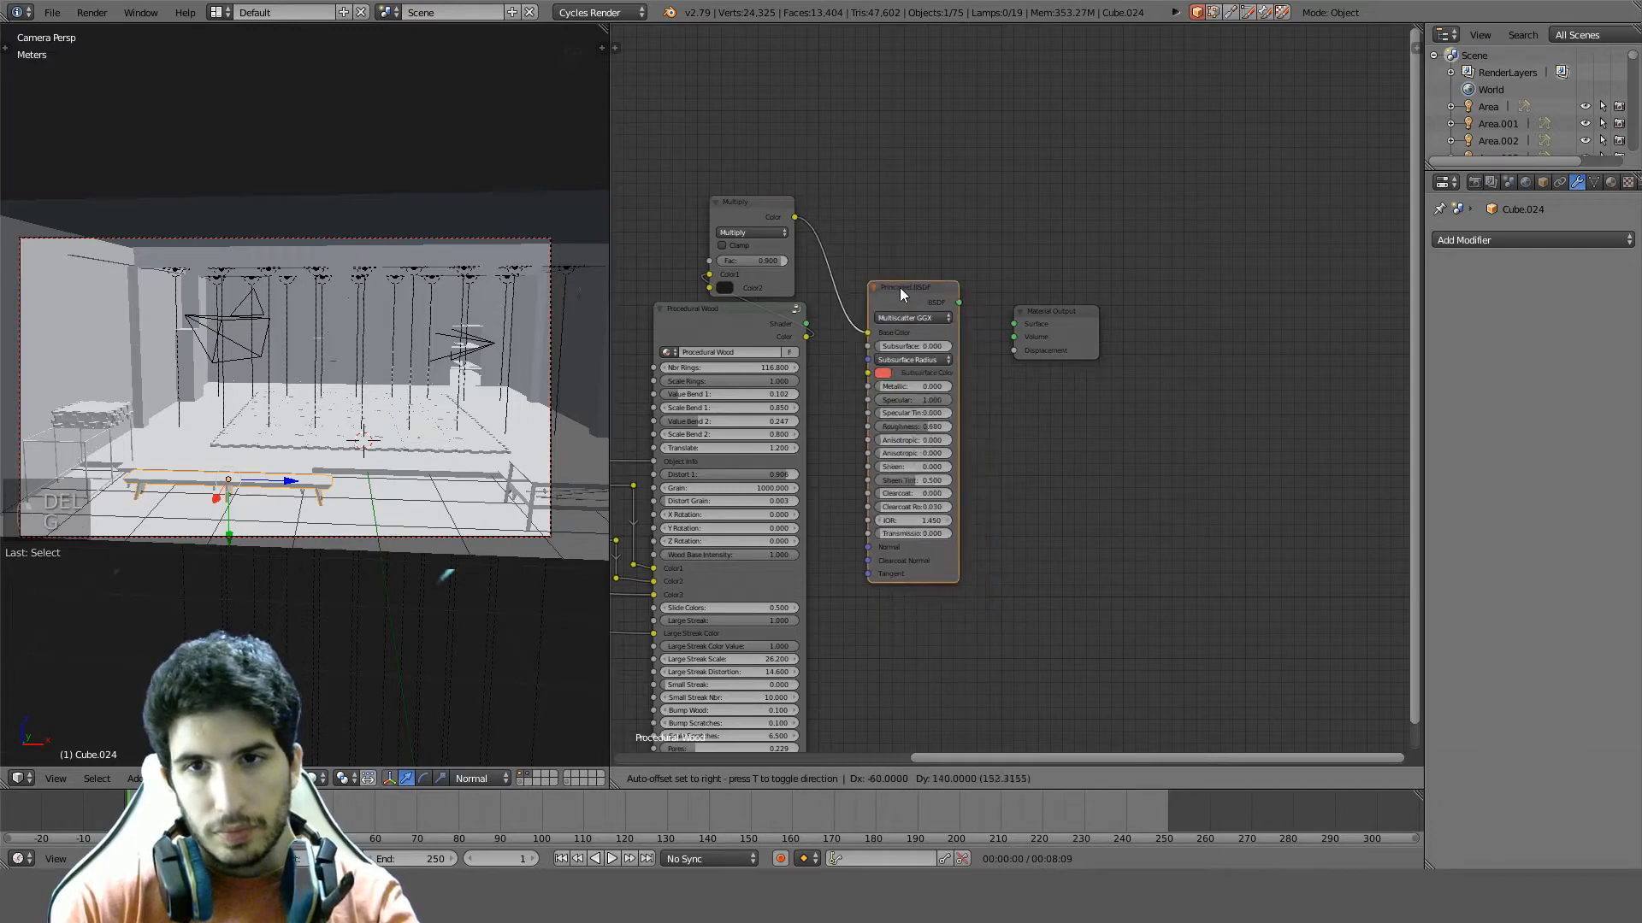
{"action": "left_click", "coordinate": [880, 270]}
{"action": "scroll", "coordinate": [977, 301], "scroll_direction": "up", "scroll_amount": 3}
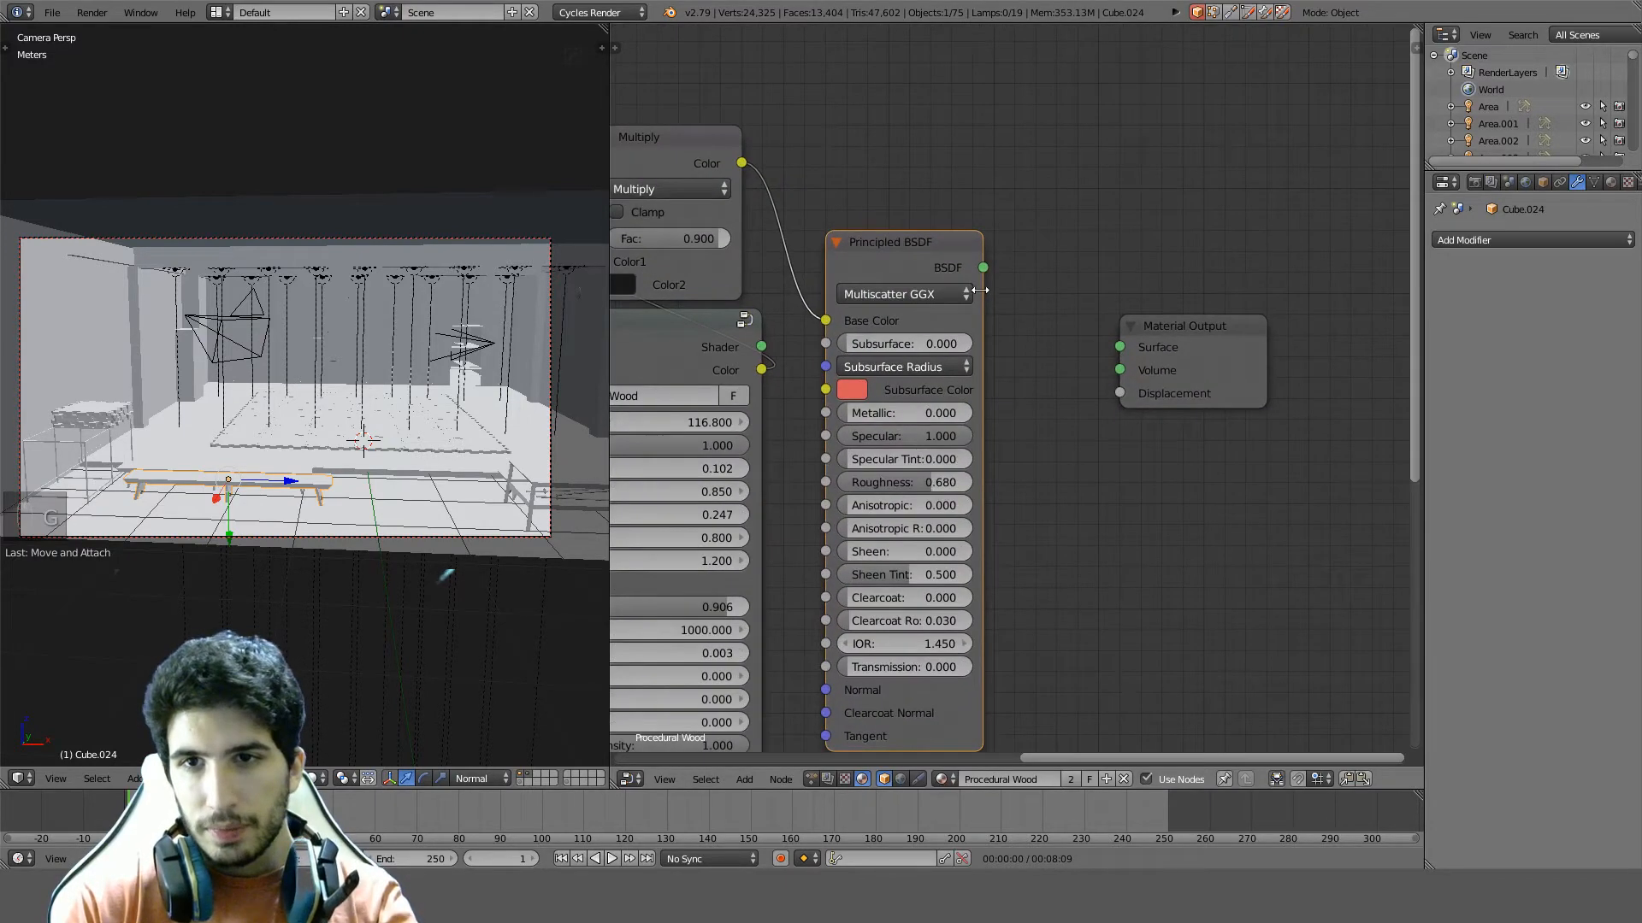
{"action": "left_click_drag", "start_coordinate": [982, 270], "coordinate": [1151, 359]}
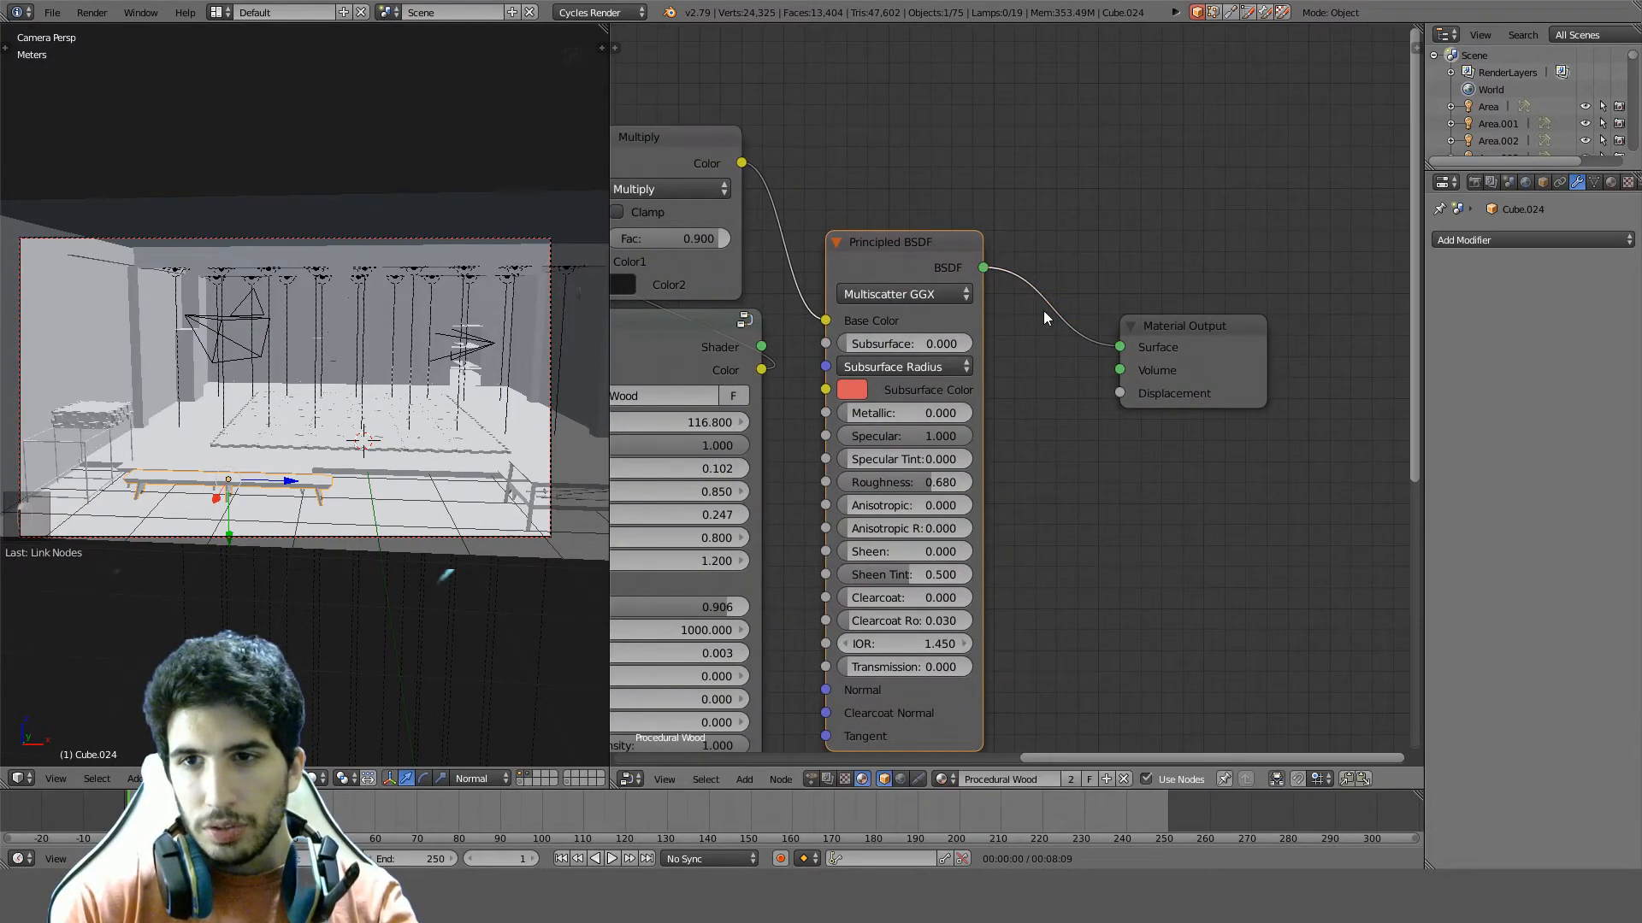
Widen the 3D viewport, preview the render to check the benches' wood, and select bench object Cube.023
{"action": "left_click_drag", "start_coordinate": [611, 98], "coordinate": [1109, 97]}
{"action": "scroll", "coordinate": [764, 363], "scroll_direction": "up", "scroll_amount": 3}
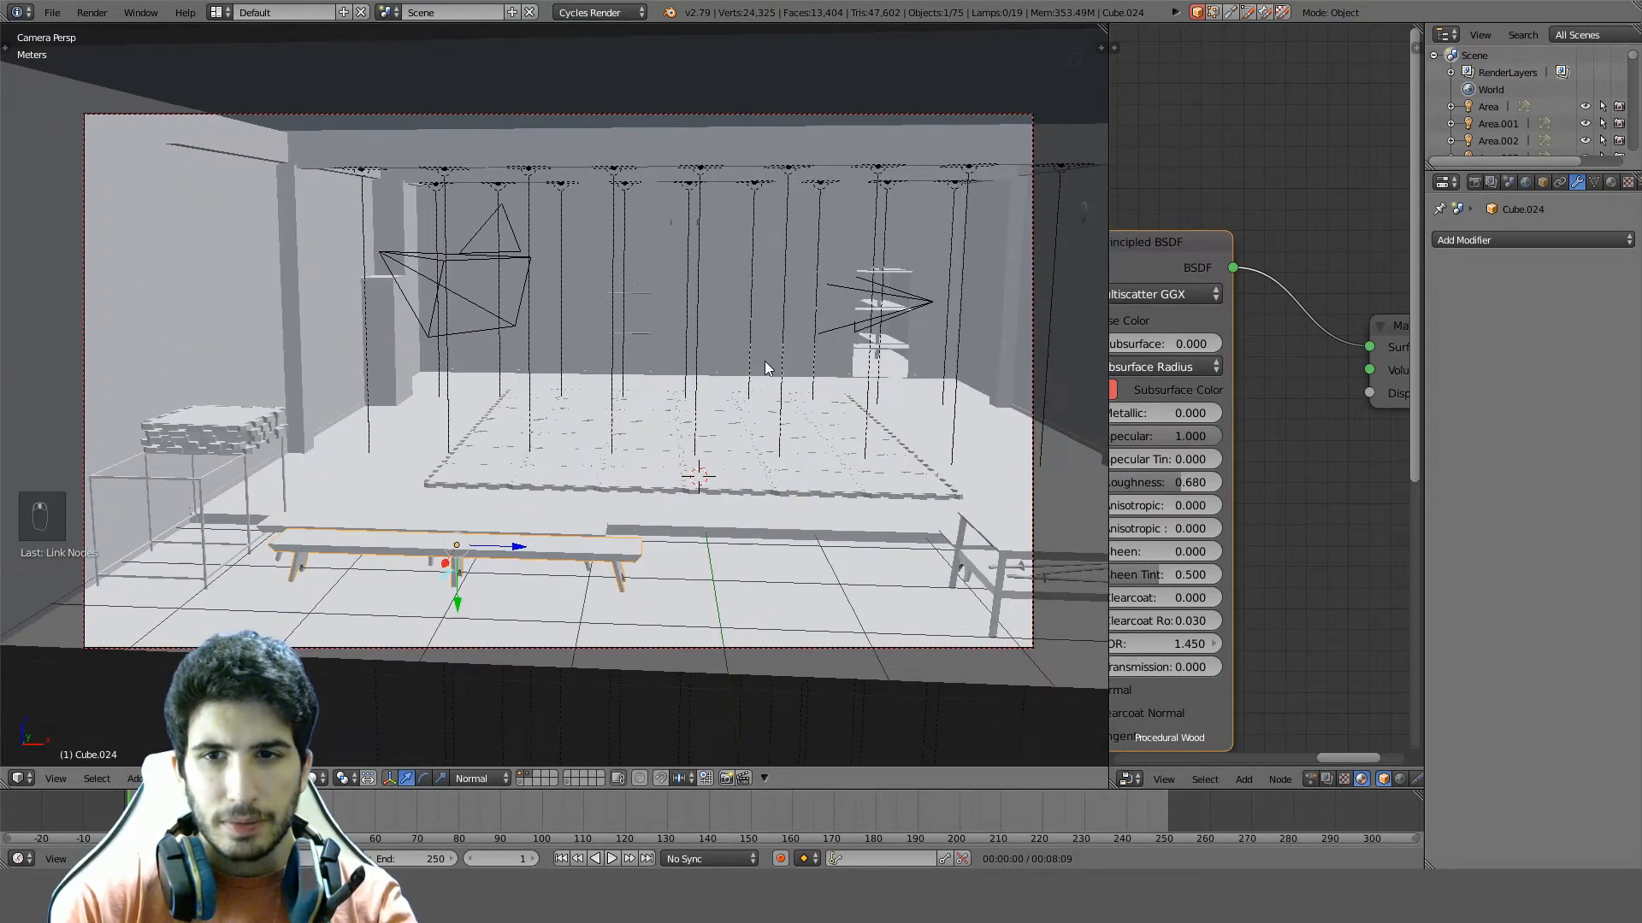
{"action": "key", "text": "shift+z"}
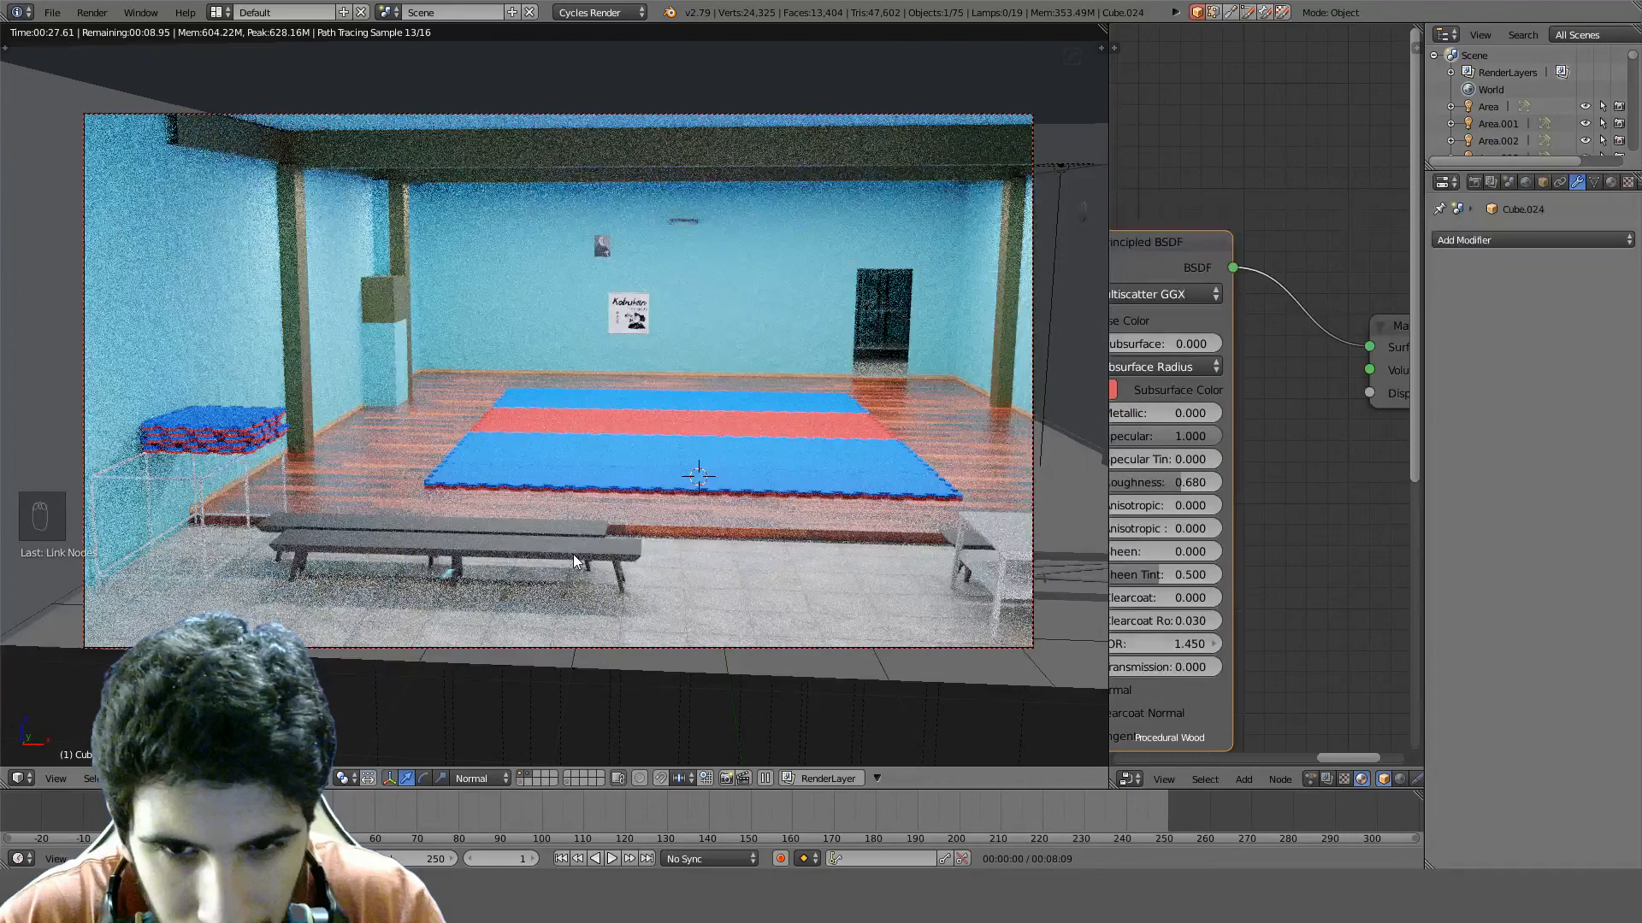
{"action": "right_click", "coordinate": [617, 545]}
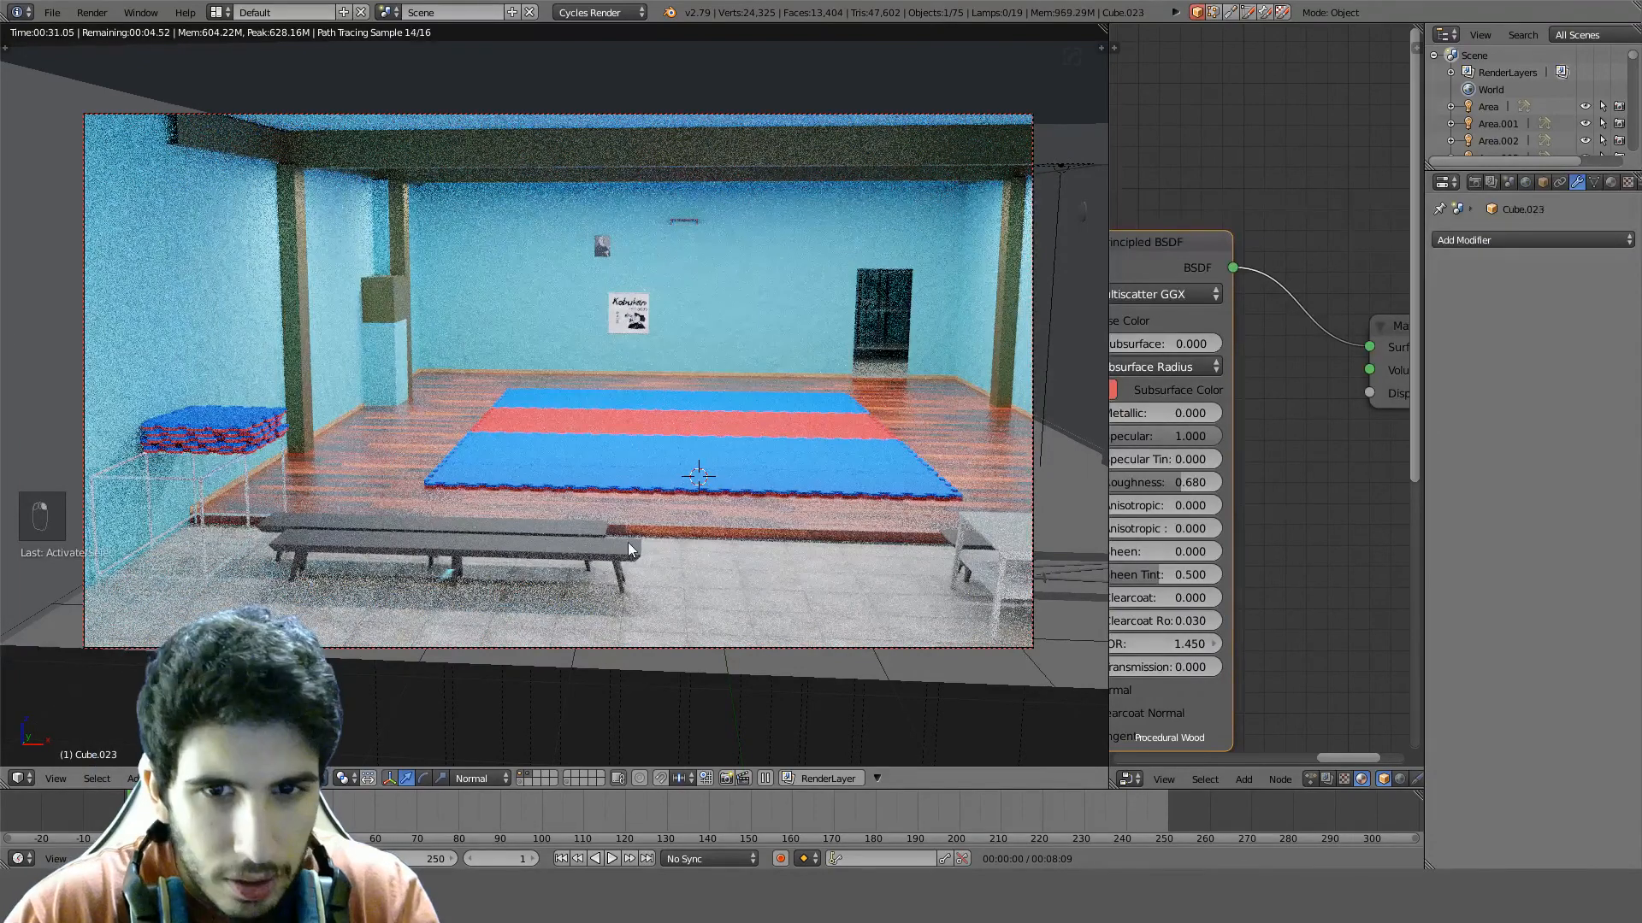
Bring the bench up close in the rendered preview and set its Principled BSDF's Roughness to 0.8
{"action": "key", "text": "KP_0"}
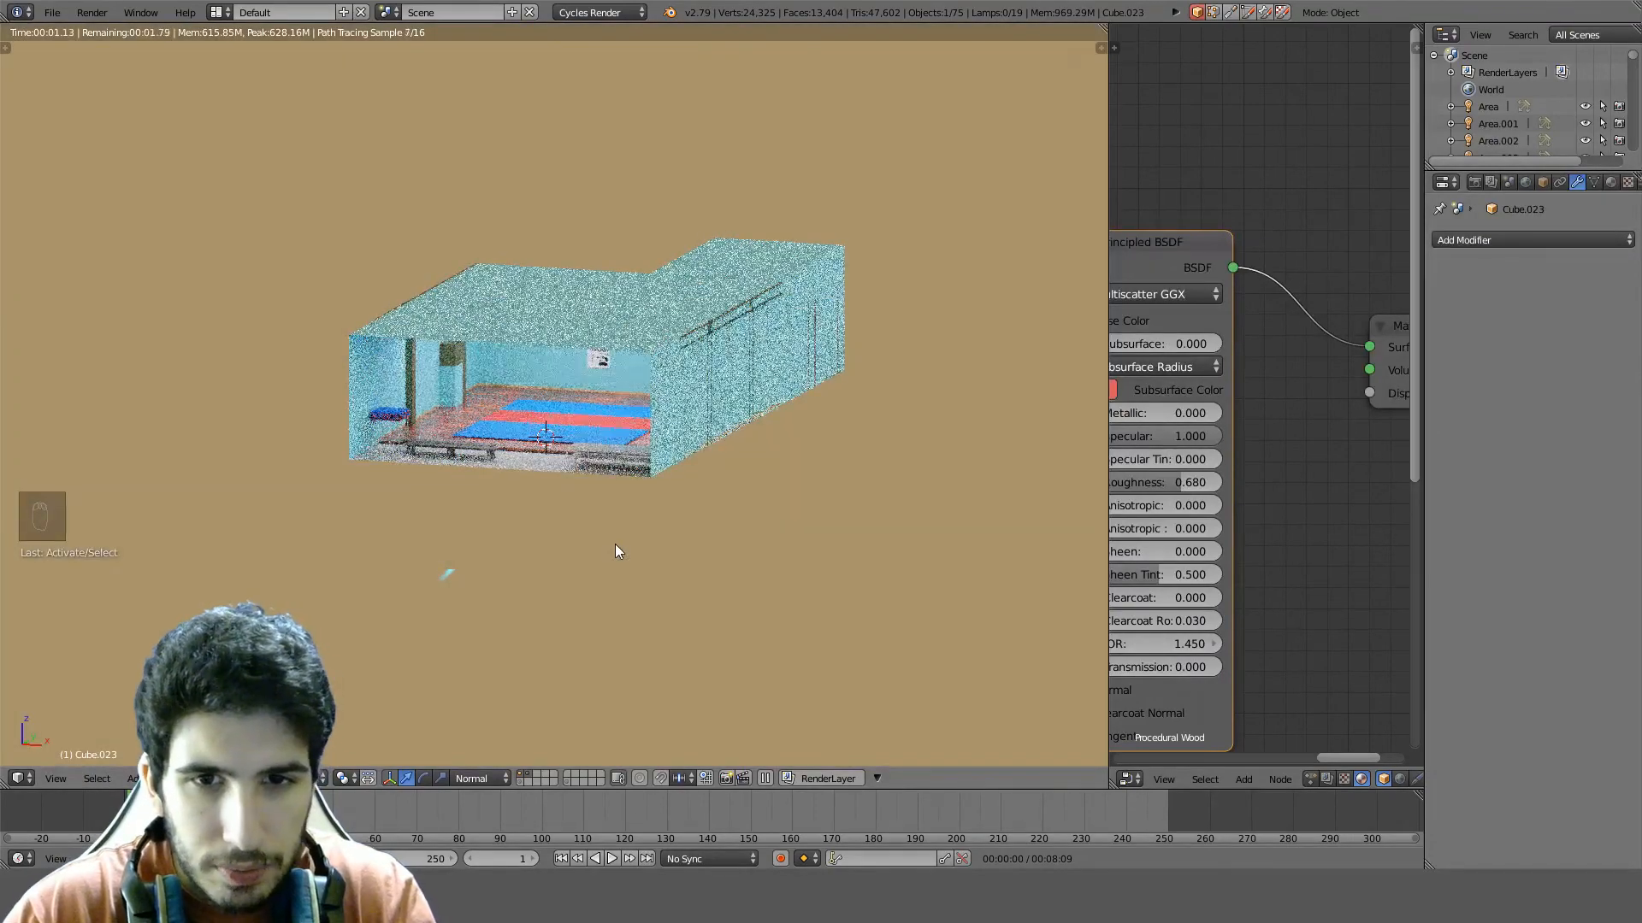
{"action": "key", "text": "shift+f"}
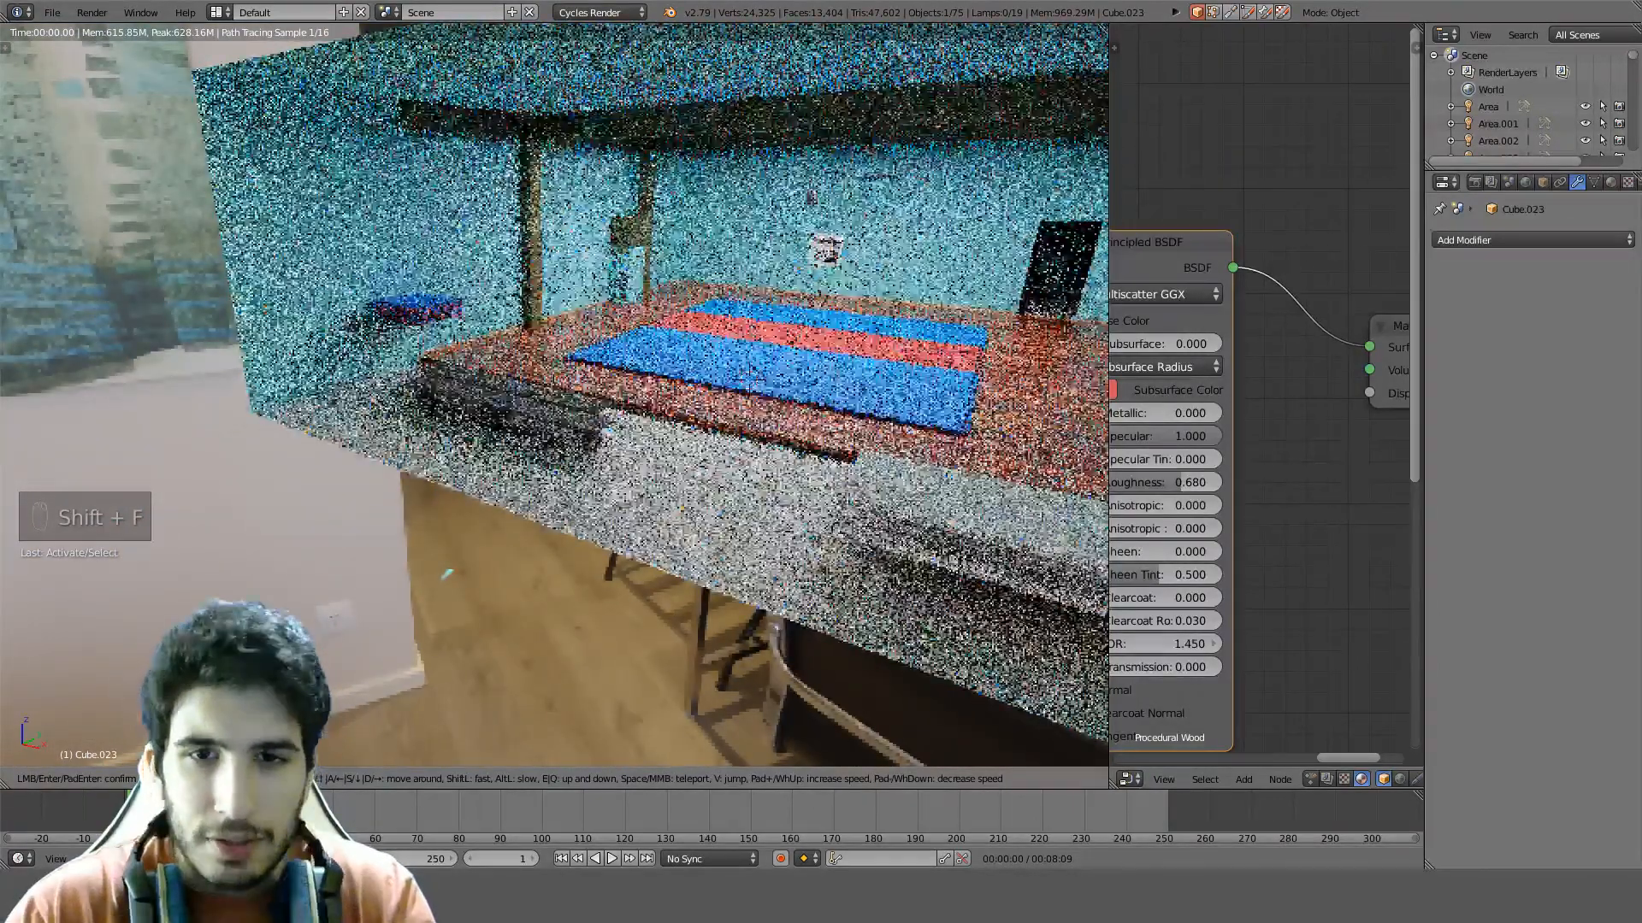
{"action": "key", "text": "w"}
{"action": "key", "text": "w"}
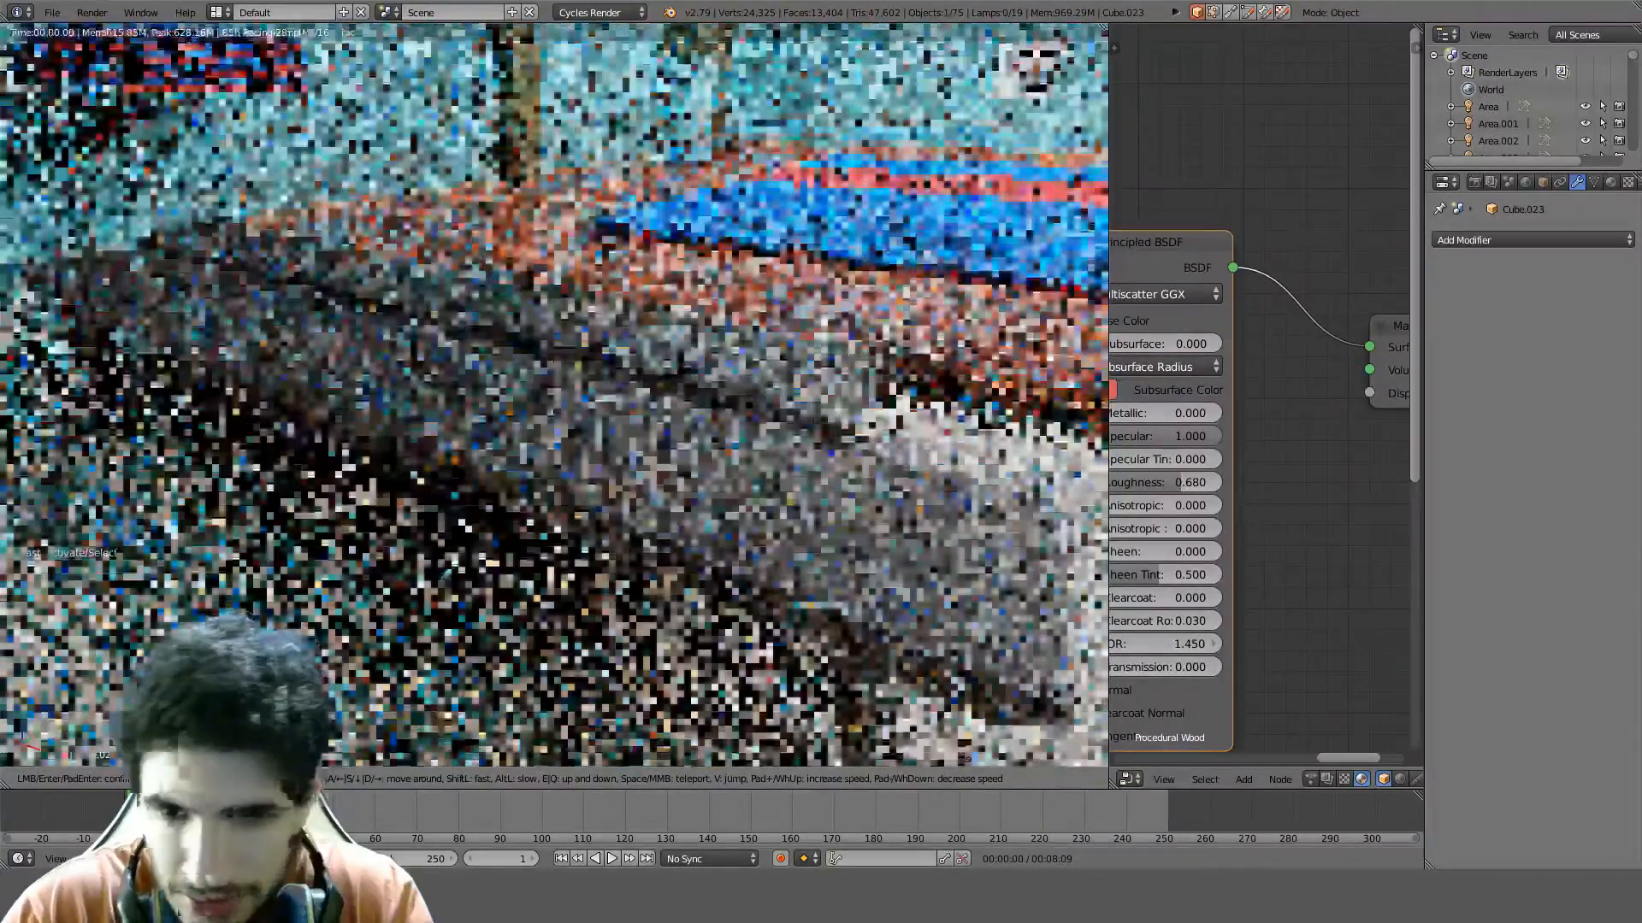
{"action": "key", "text": "w"}
{"action": "key", "text": "Escape"}
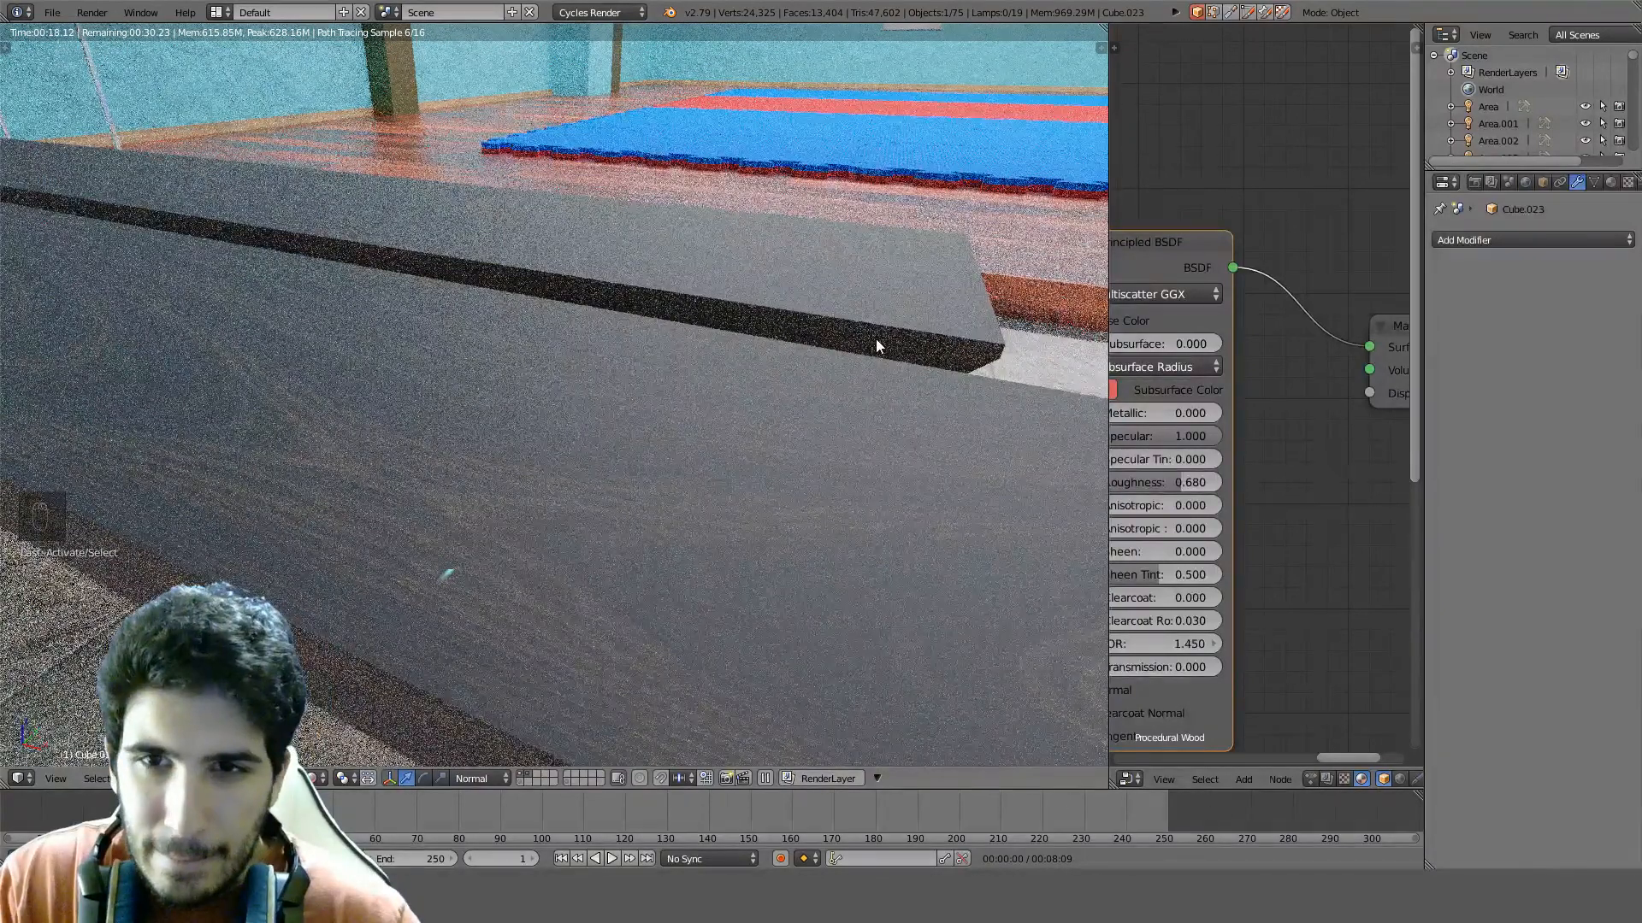
{"action": "middle_click_drag", "start_coordinate": [1293, 485], "coordinate": [1359, 466]}
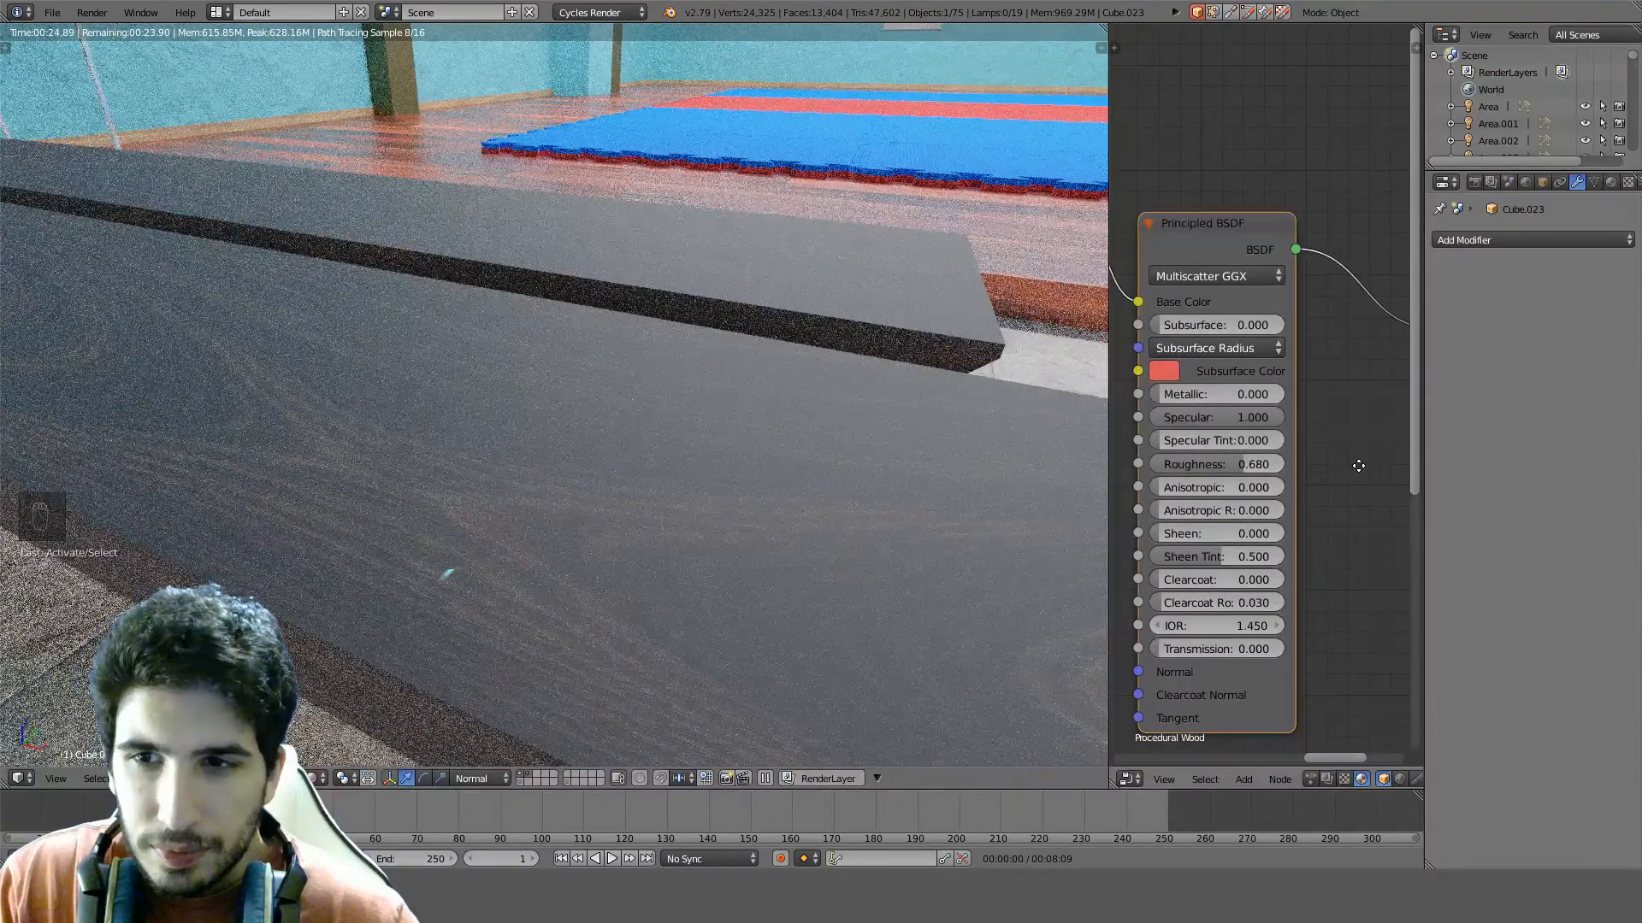
{"action": "left_click", "coordinate": [1228, 469]}
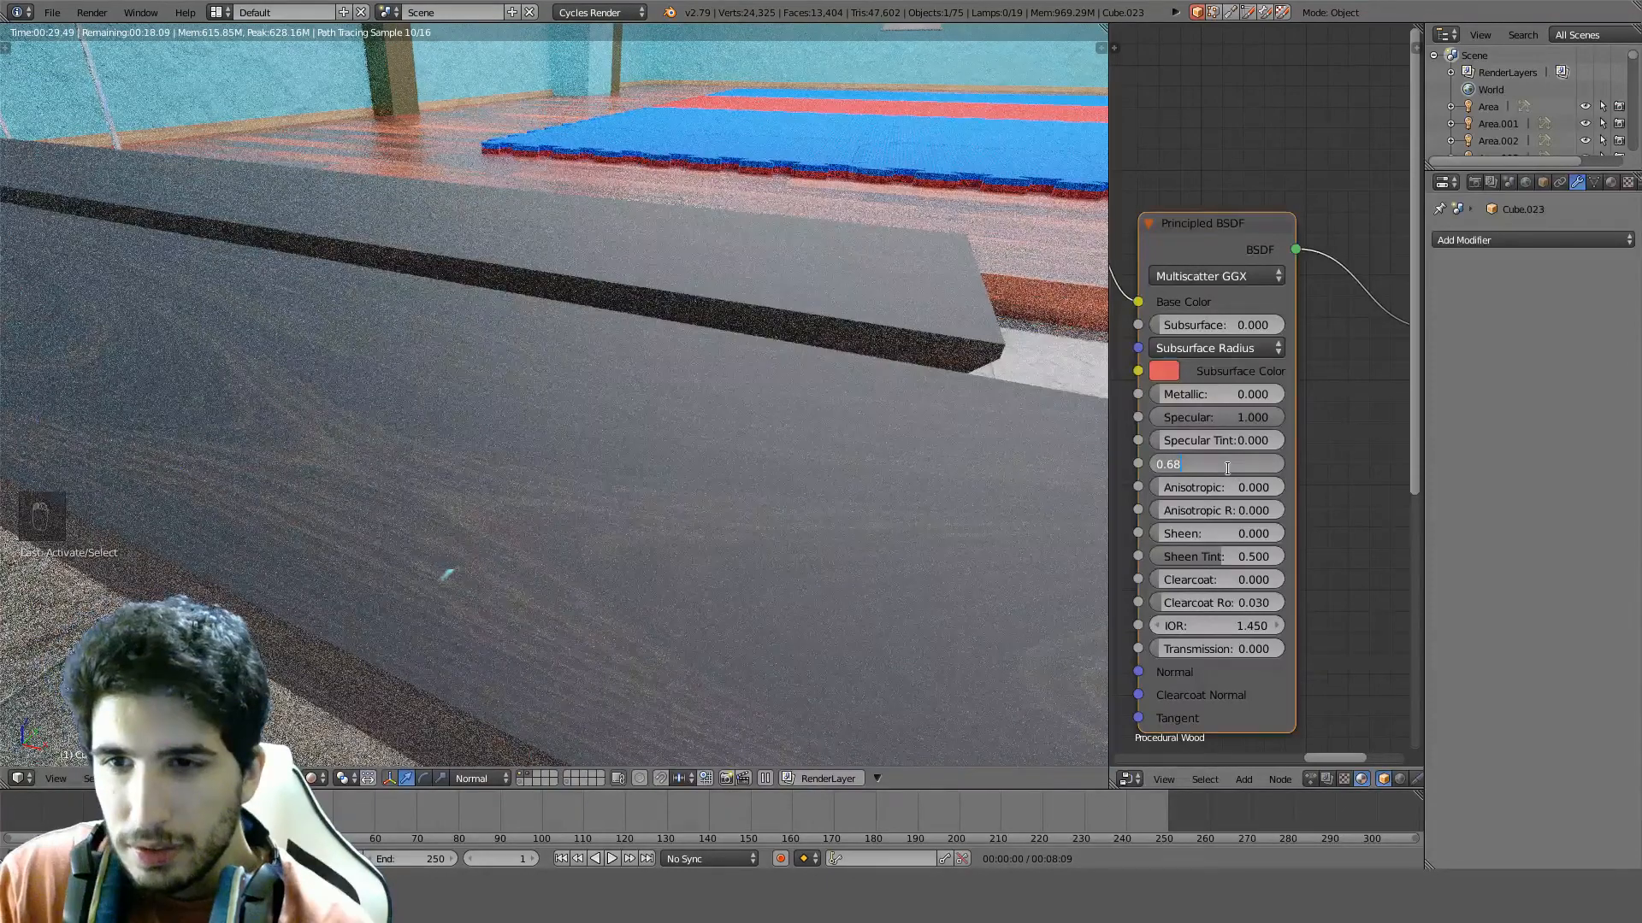
{"action": "type", "text": "0."}
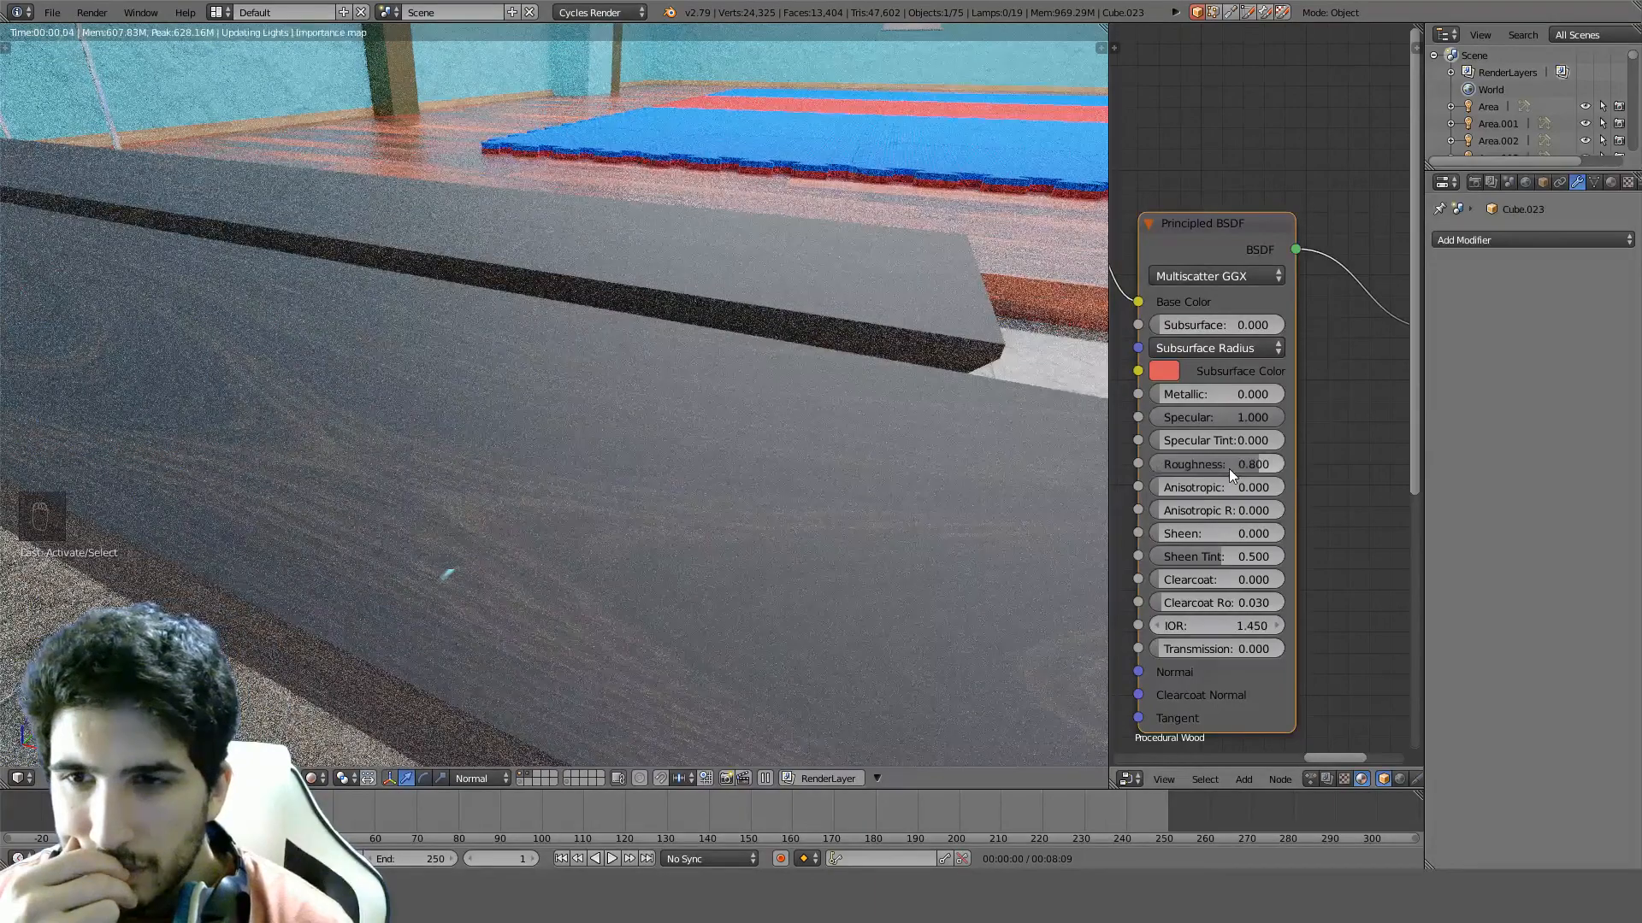
{"action": "type", "text": "8"}
{"action": "key", "text": "Return"}
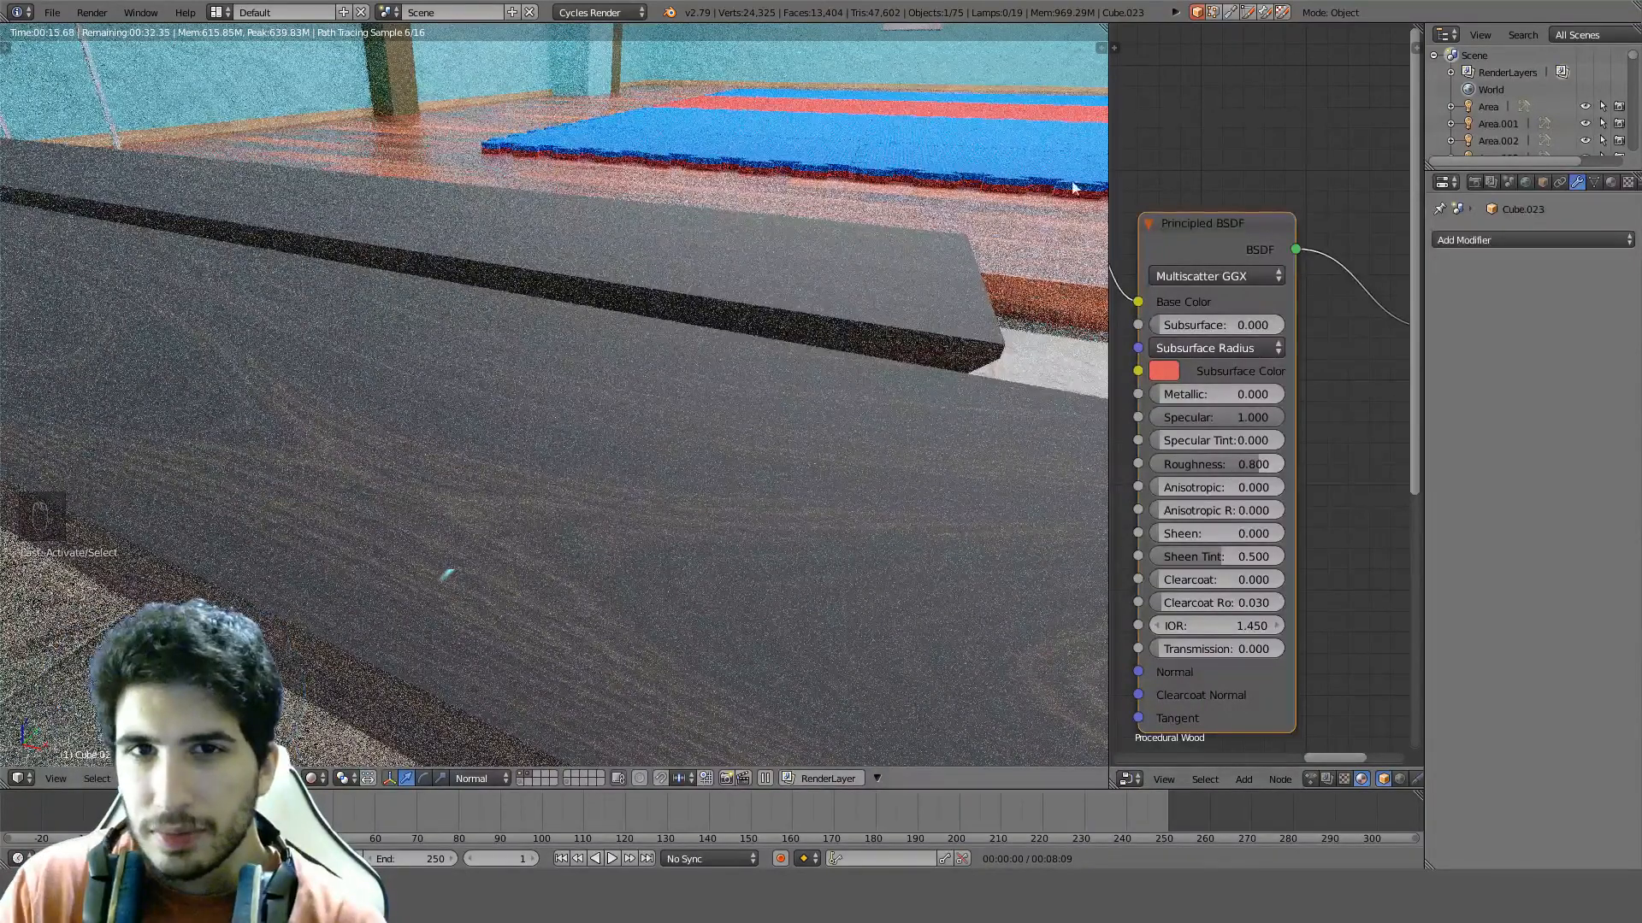
Return to solid shading, merge the node editor area into the 3D viewport, and look at the dojo through the active camera
{"action": "key", "text": "shift+z"}
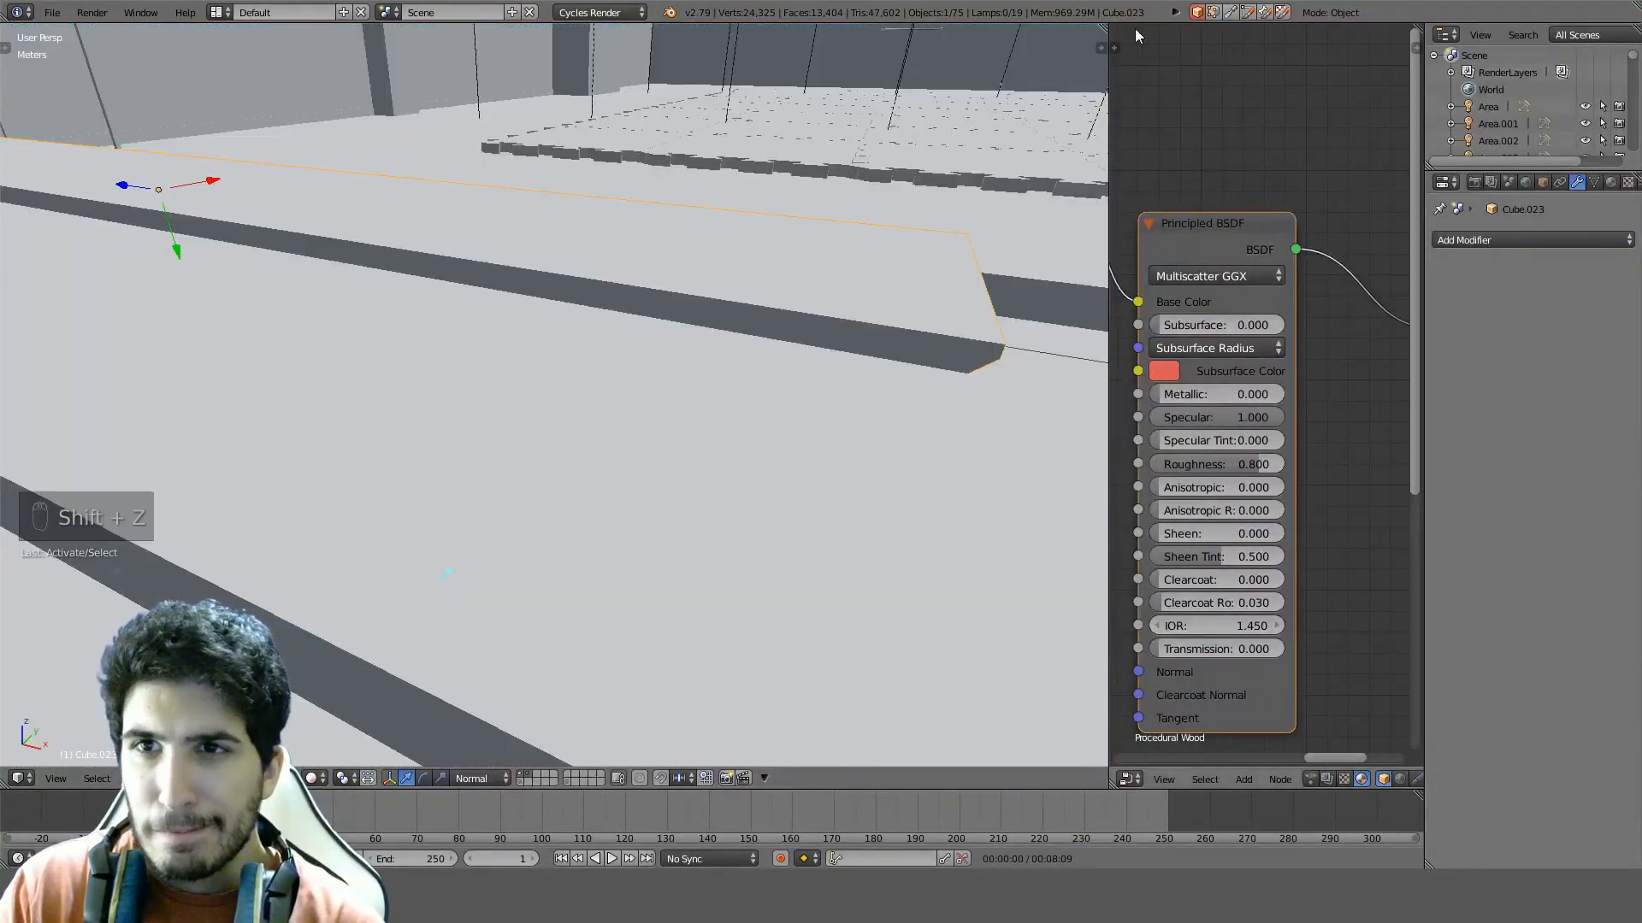
{"action": "left_click_drag", "start_coordinate": [1104, 27], "coordinate": [1213, 39]}
{"action": "scroll", "coordinate": [1053, 214], "scroll_direction": "down", "scroll_amount": 12}
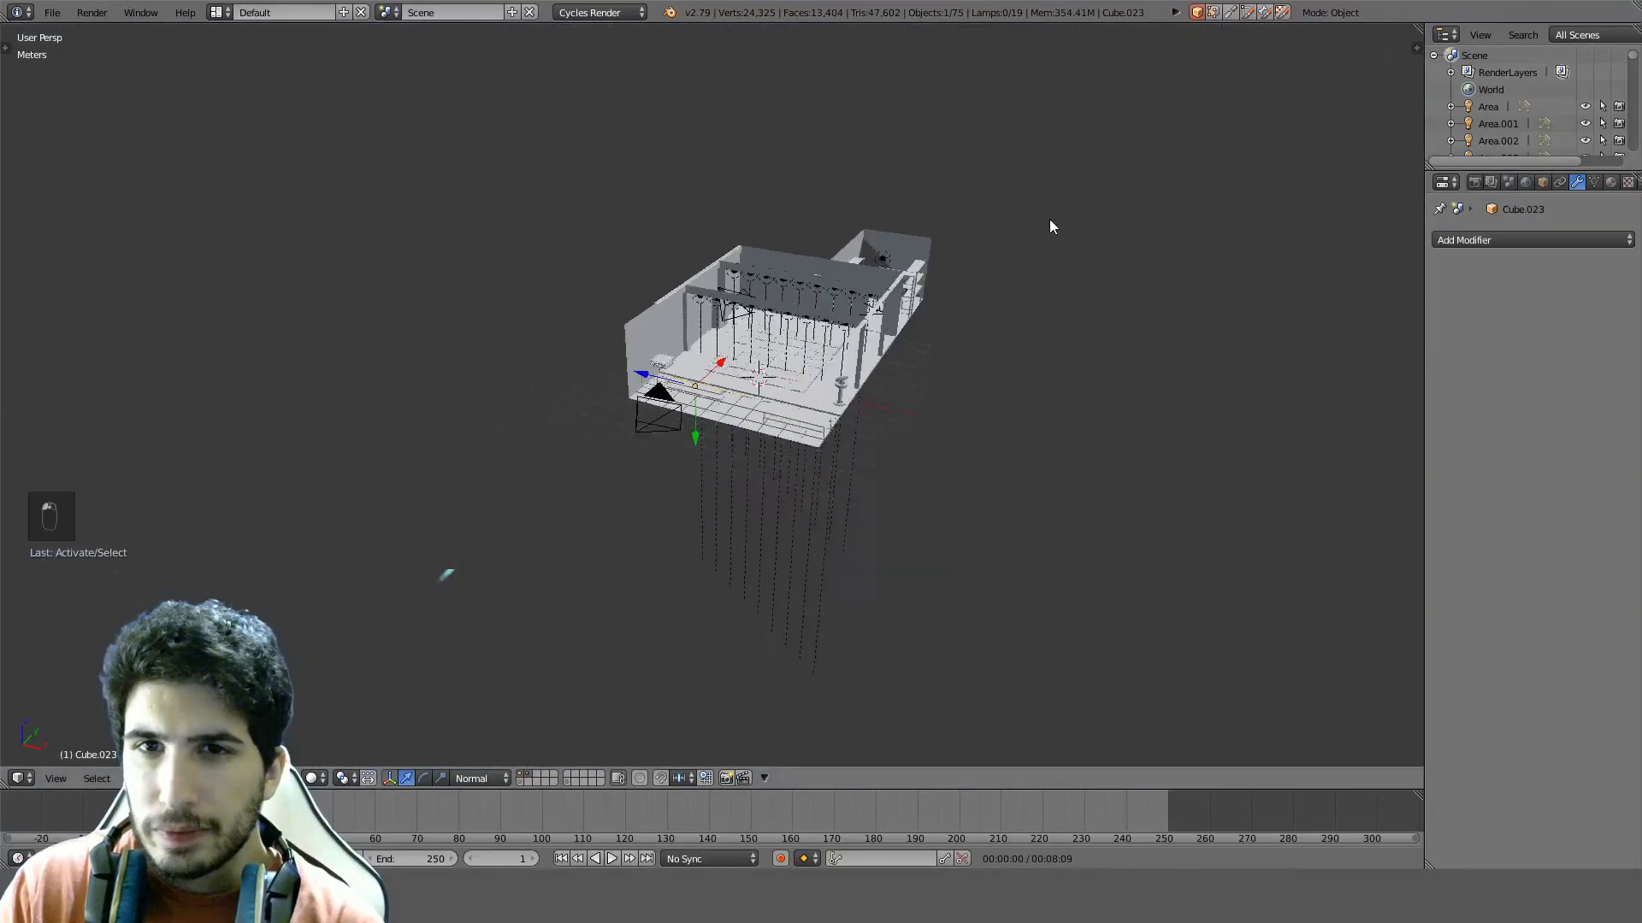
{"action": "middle_click_drag", "start_coordinate": [1049, 219], "coordinate": [894, 284]}
{"action": "scroll", "coordinate": [978, 238], "scroll_direction": "up", "scroll_amount": 5}
{"action": "scroll", "coordinate": [882, 299], "scroll_direction": "up", "scroll_amount": 4}
{"action": "scroll", "coordinate": [894, 284], "scroll_direction": "down", "scroll_amount": 3}
{"action": "key", "text": "KP_0"}
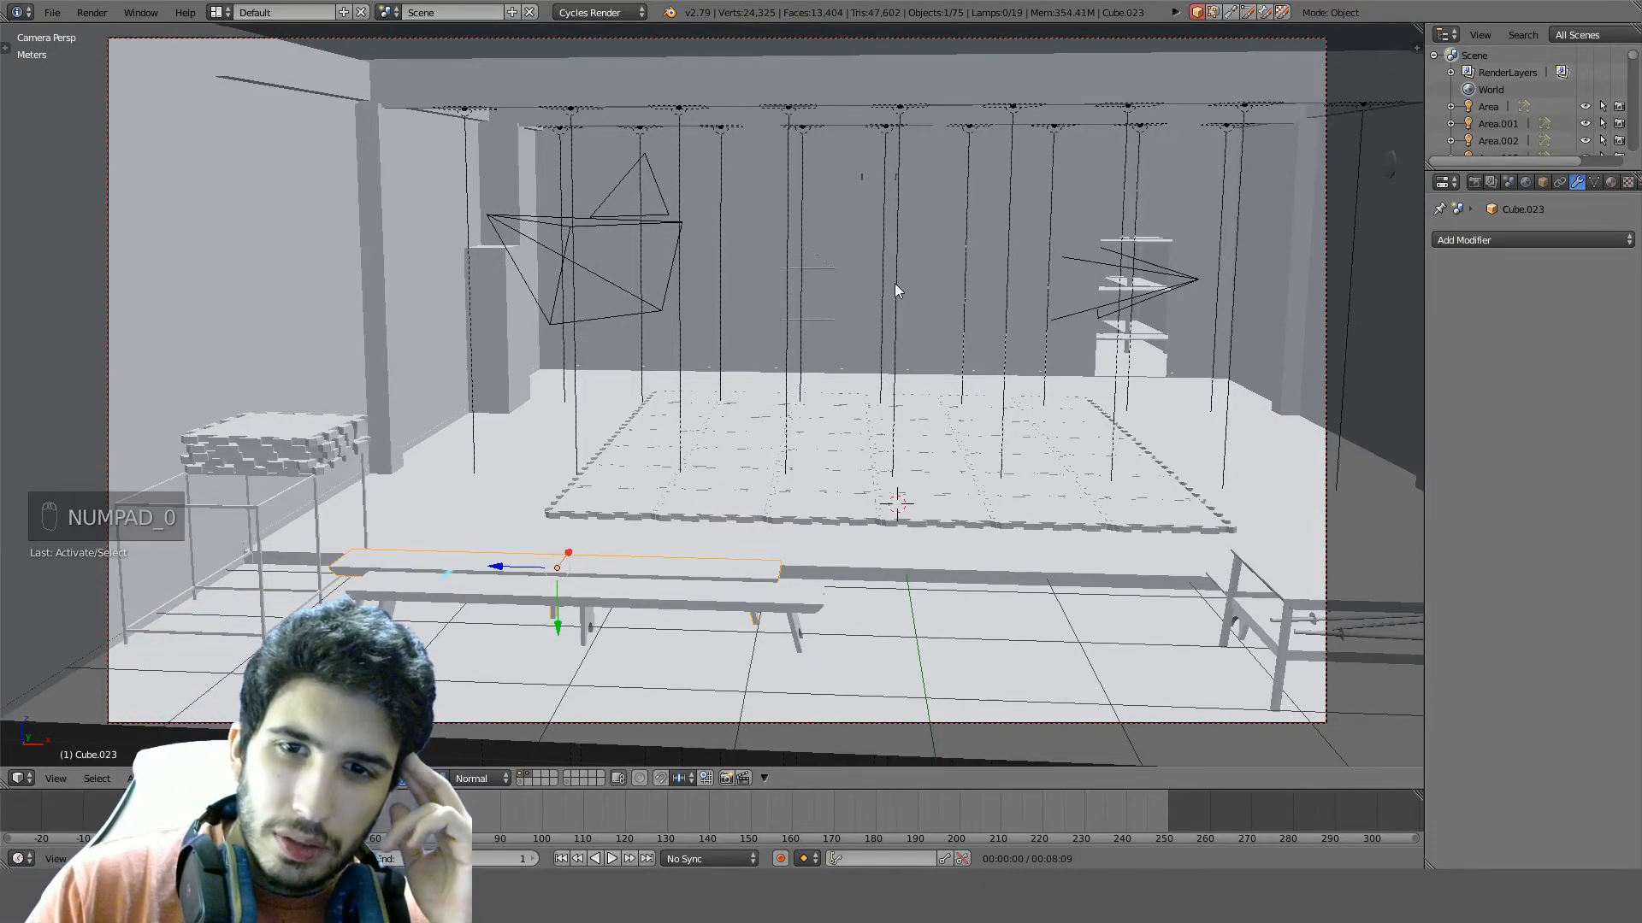
{"action": "scroll", "coordinate": [895, 284], "scroll_direction": "down", "scroll_amount": 3}
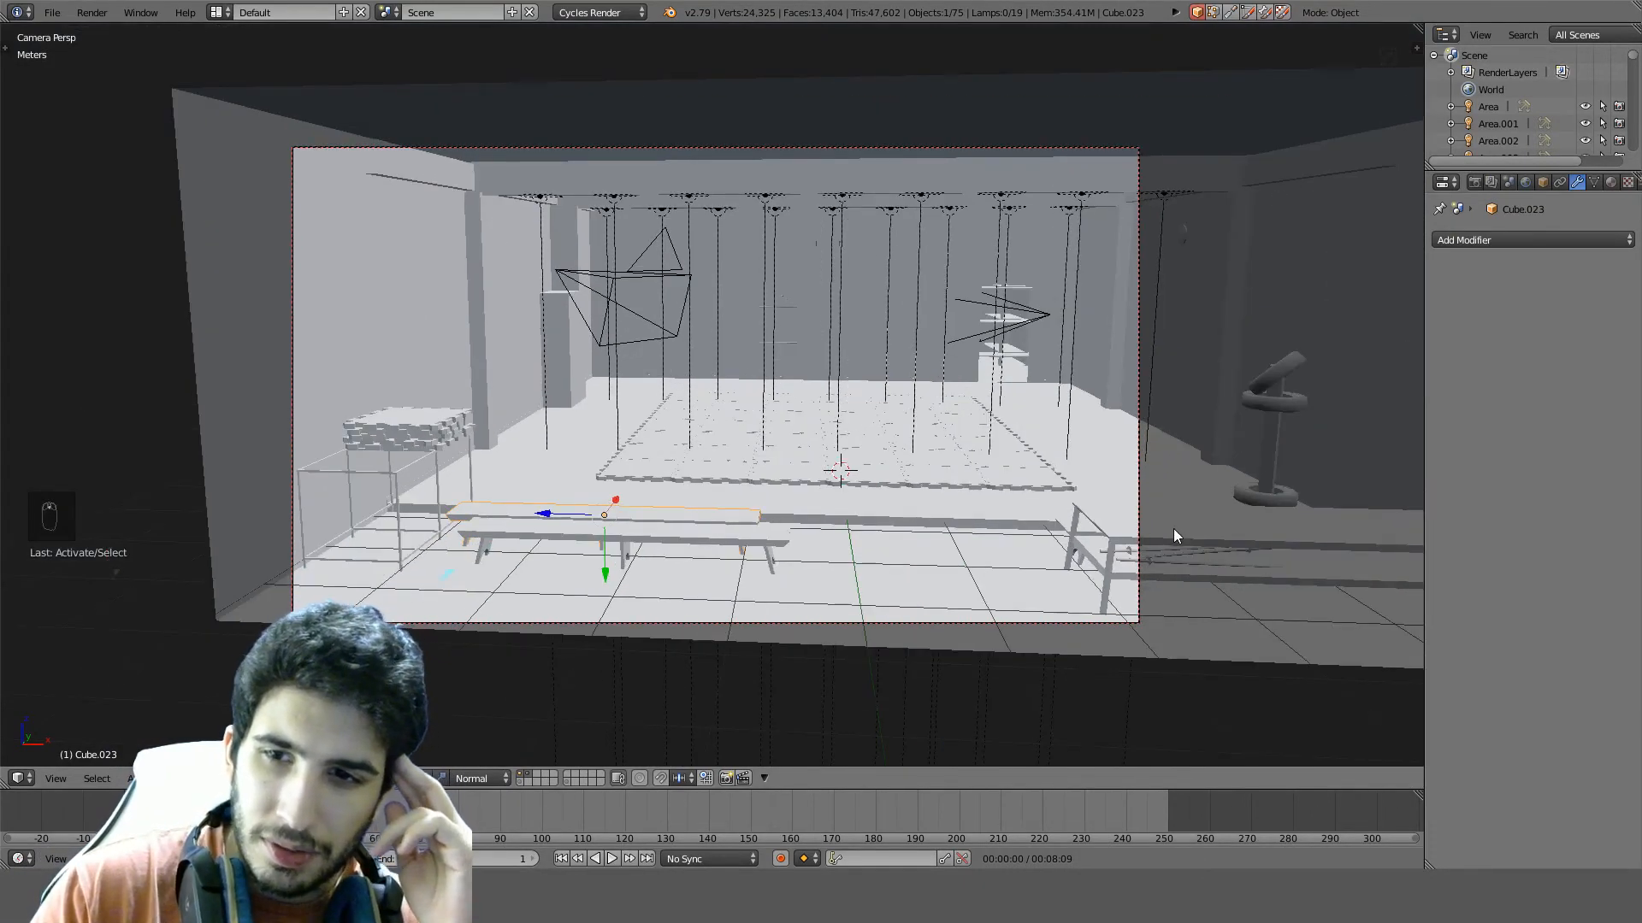
Select the object named Camera near the dojo's rear-left pillar and save over the existing .blend file
{"action": "right_click", "coordinate": [1173, 531]}
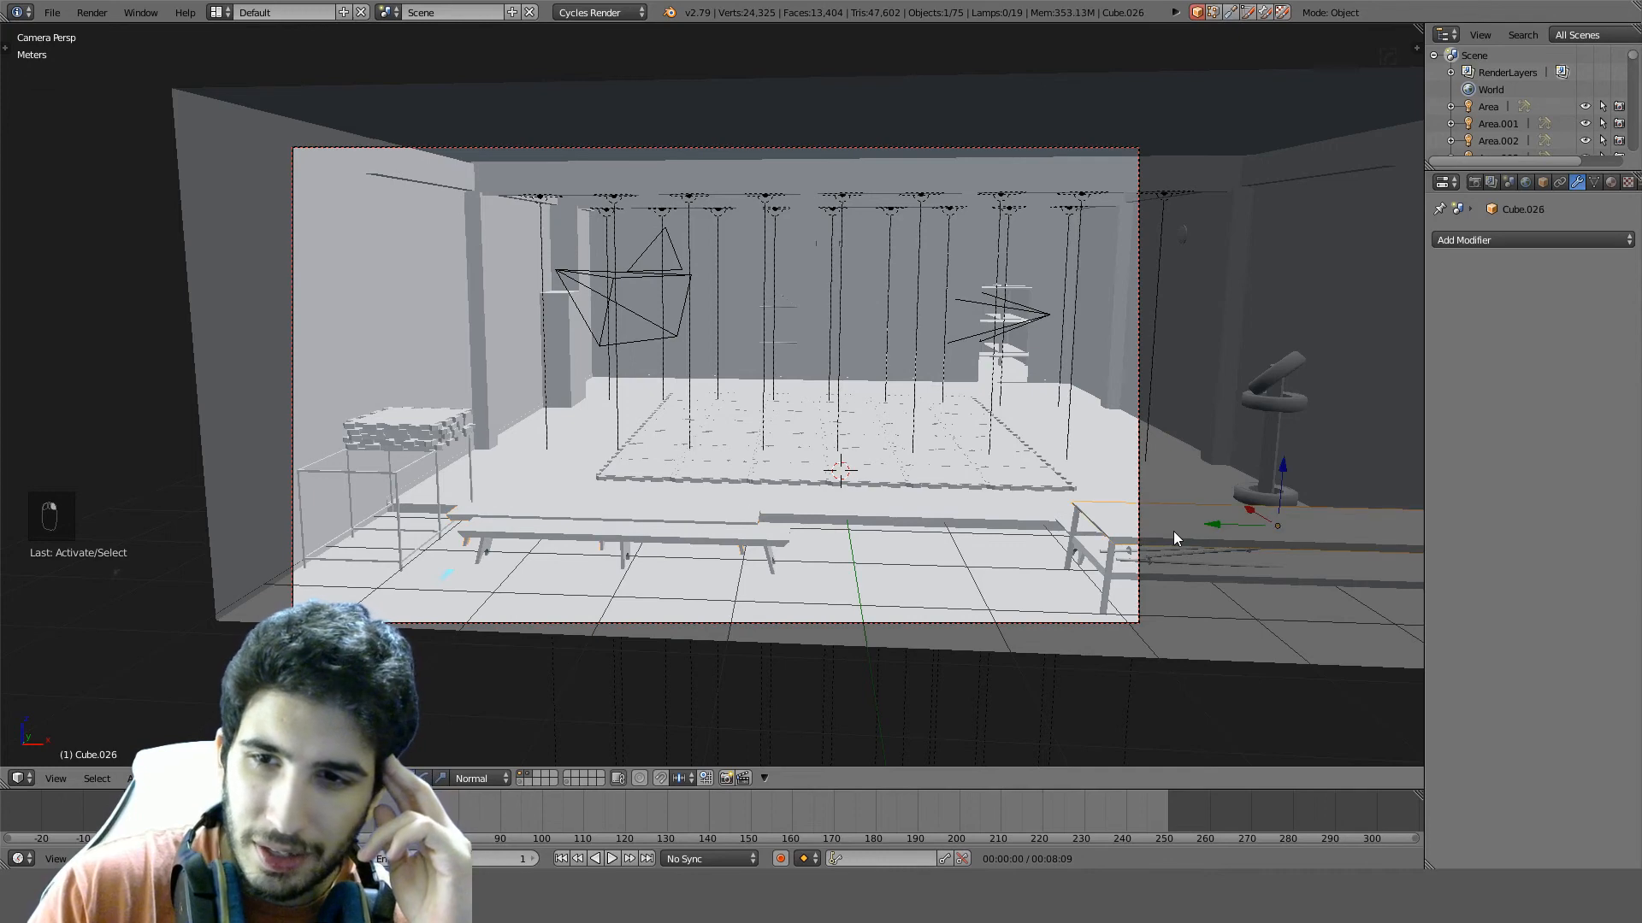
{"action": "right_click", "coordinate": [1287, 541]}
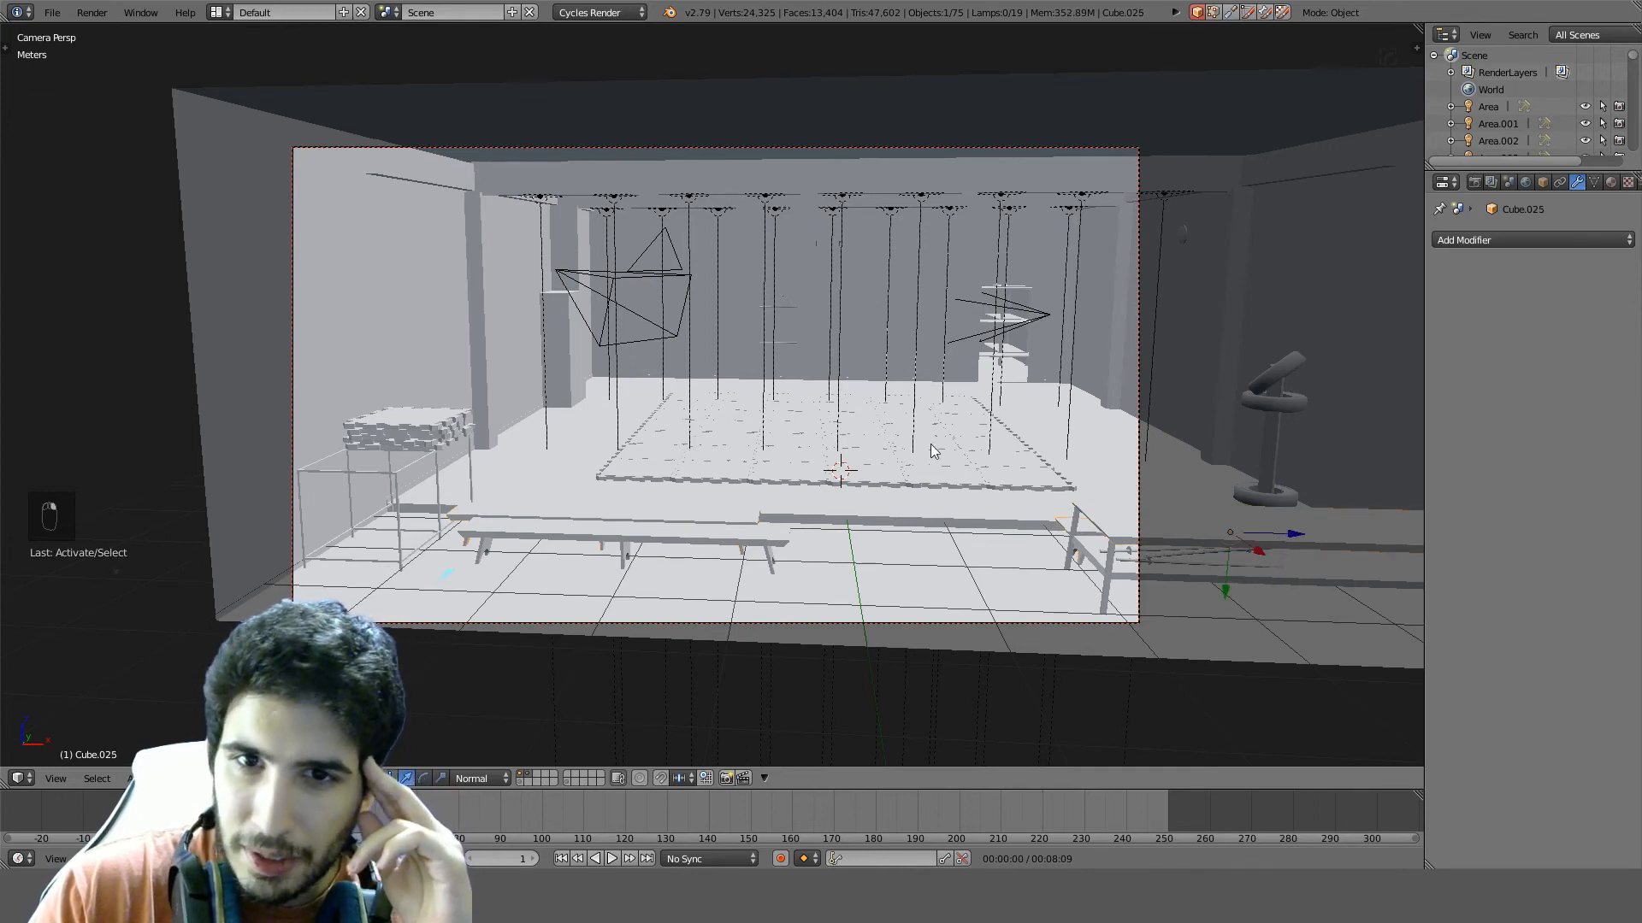
{"action": "scroll", "coordinate": [756, 365], "scroll_direction": "up", "scroll_amount": 2}
{"action": "right_click", "coordinate": [864, 191]}
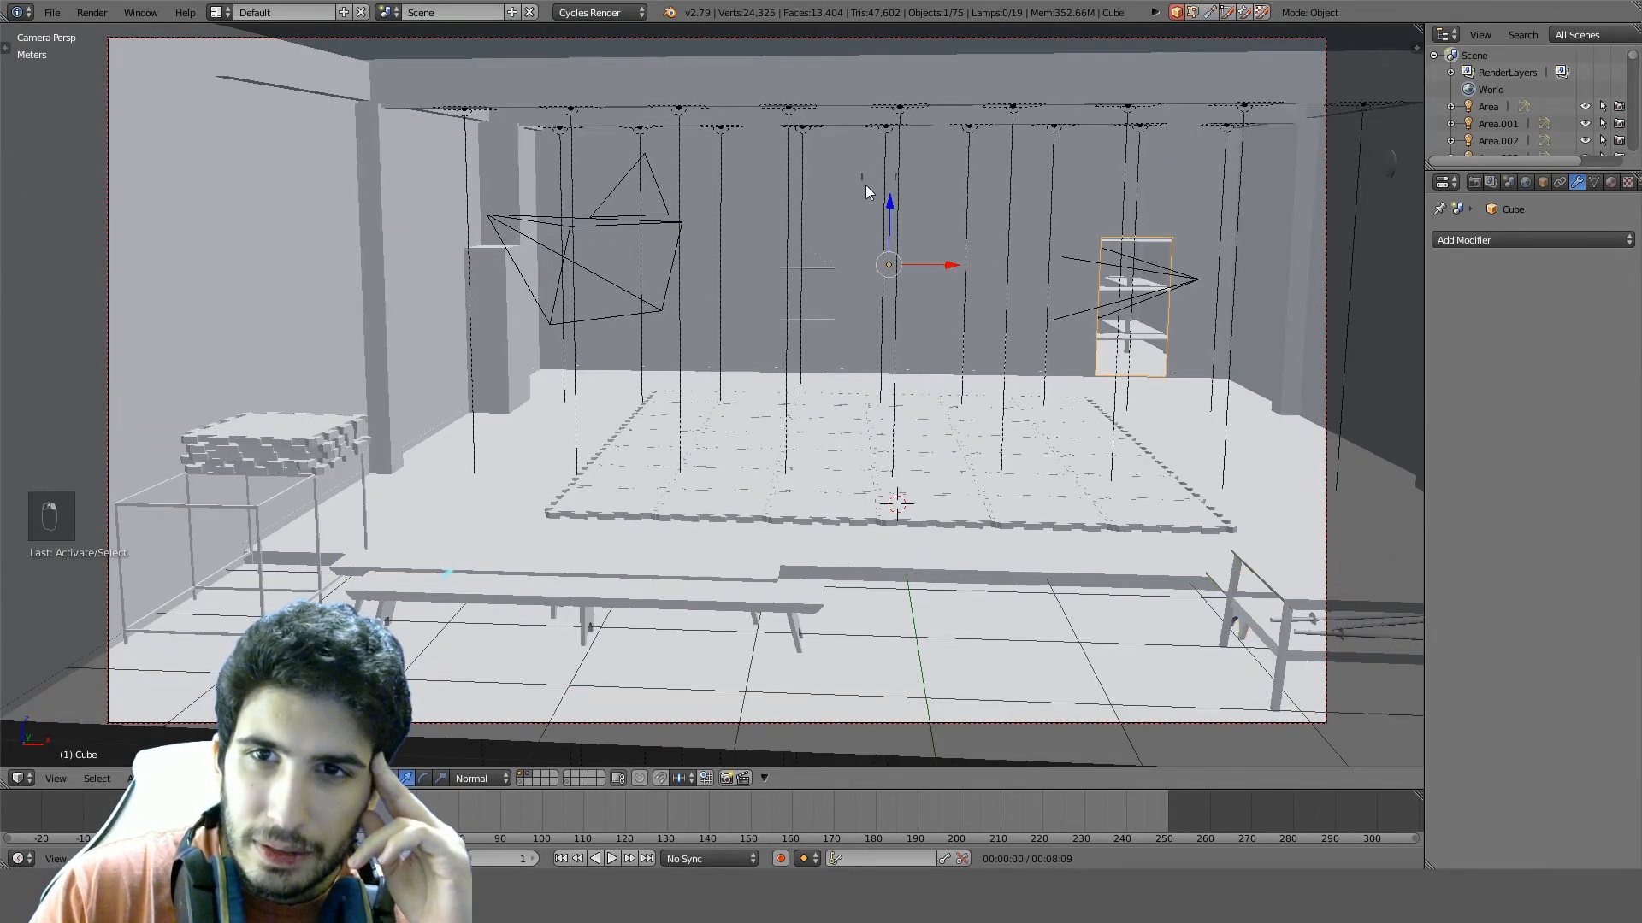
{"action": "right_click", "coordinate": [878, 178]}
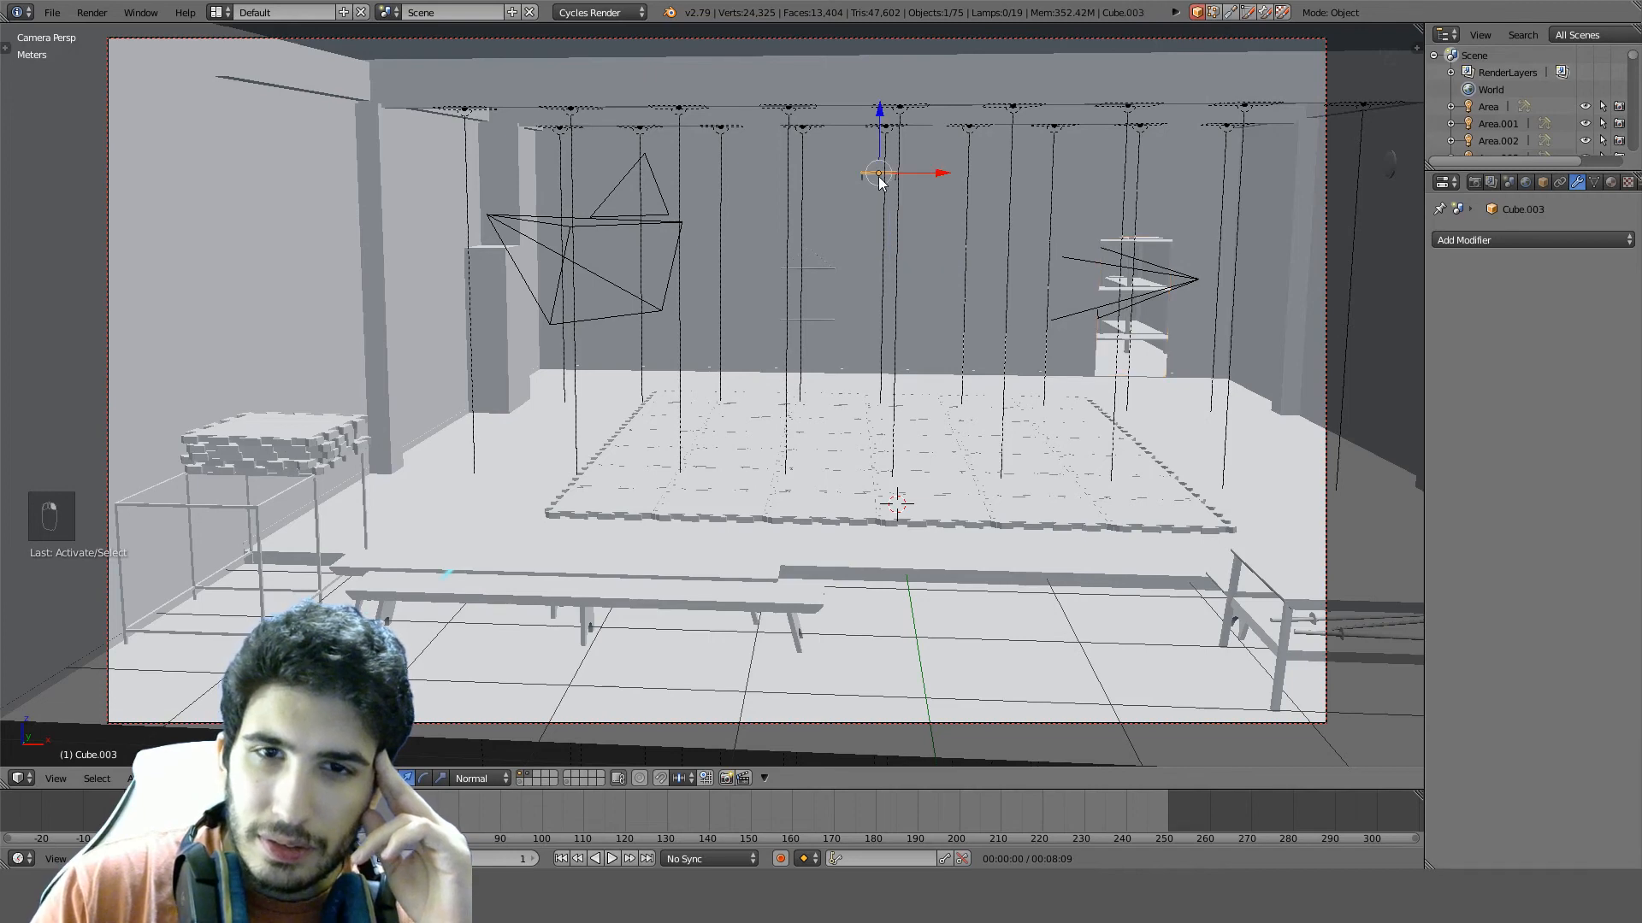
{"action": "right_click", "coordinate": [639, 231]}
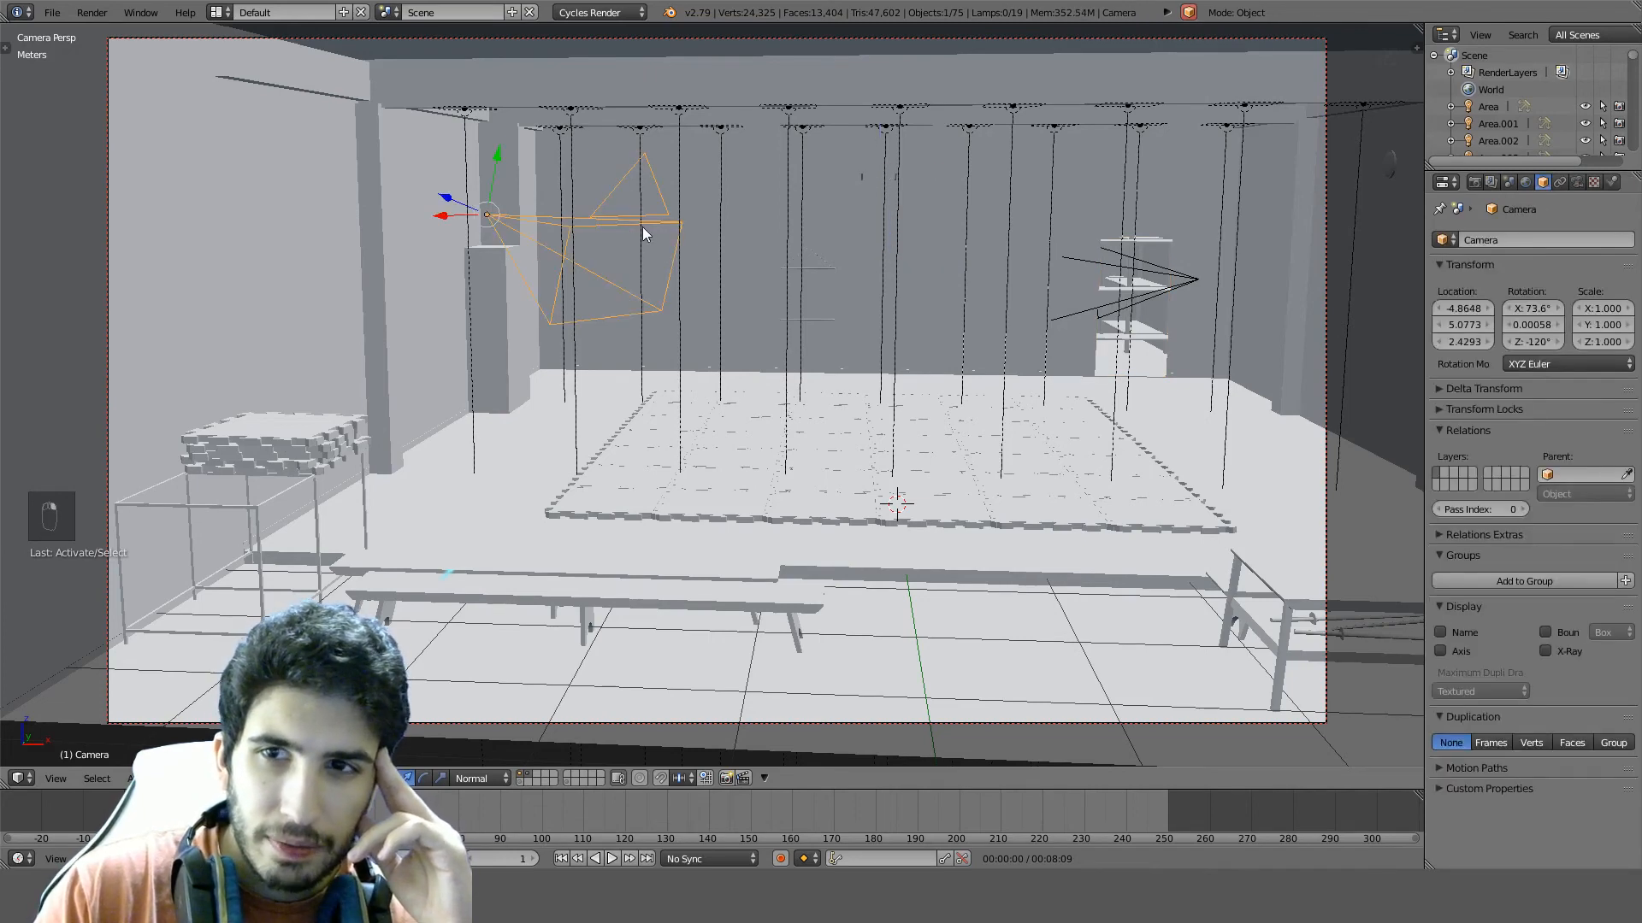
{"action": "scroll", "coordinate": [643, 228], "scroll_direction": "down", "scroll_amount": 2}
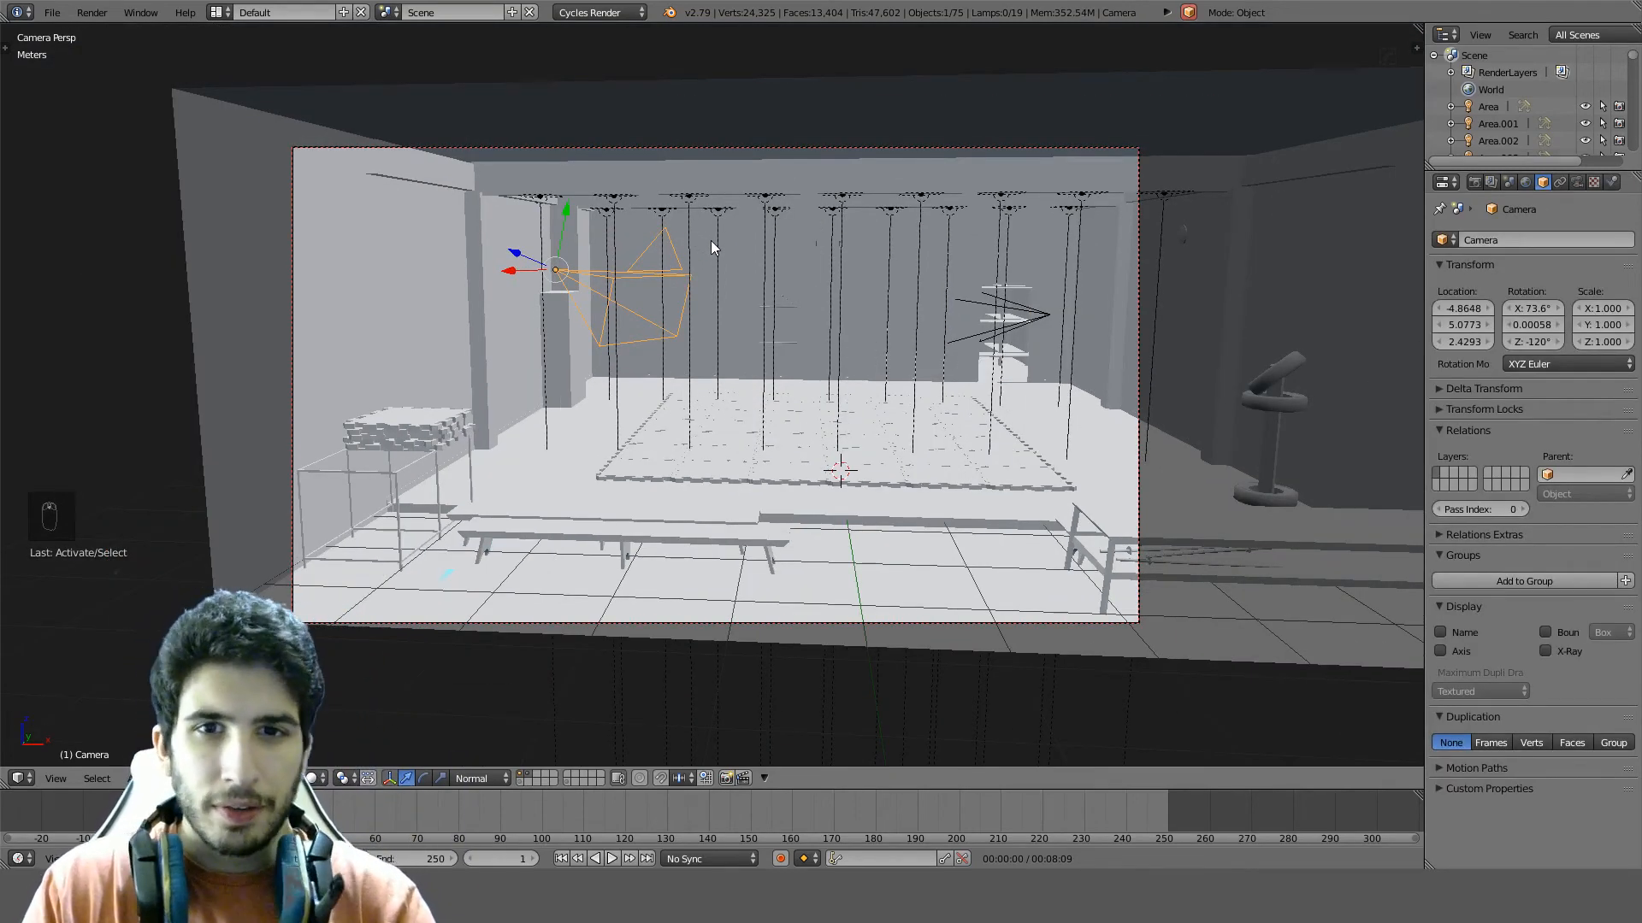
{"action": "key", "text": "ctrl+s"}
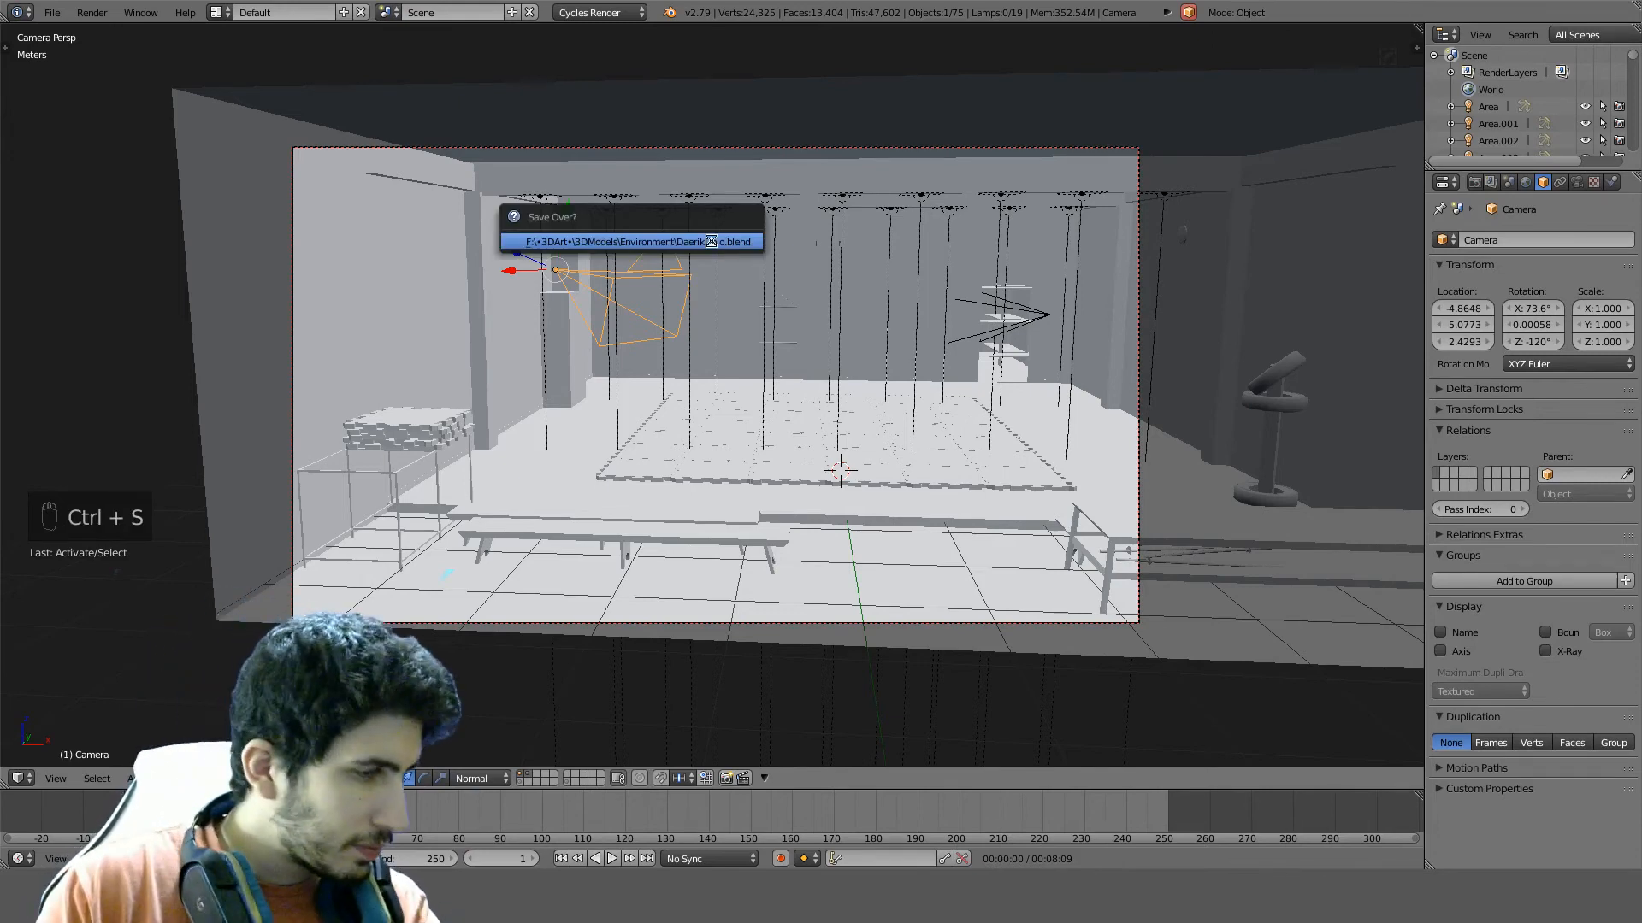